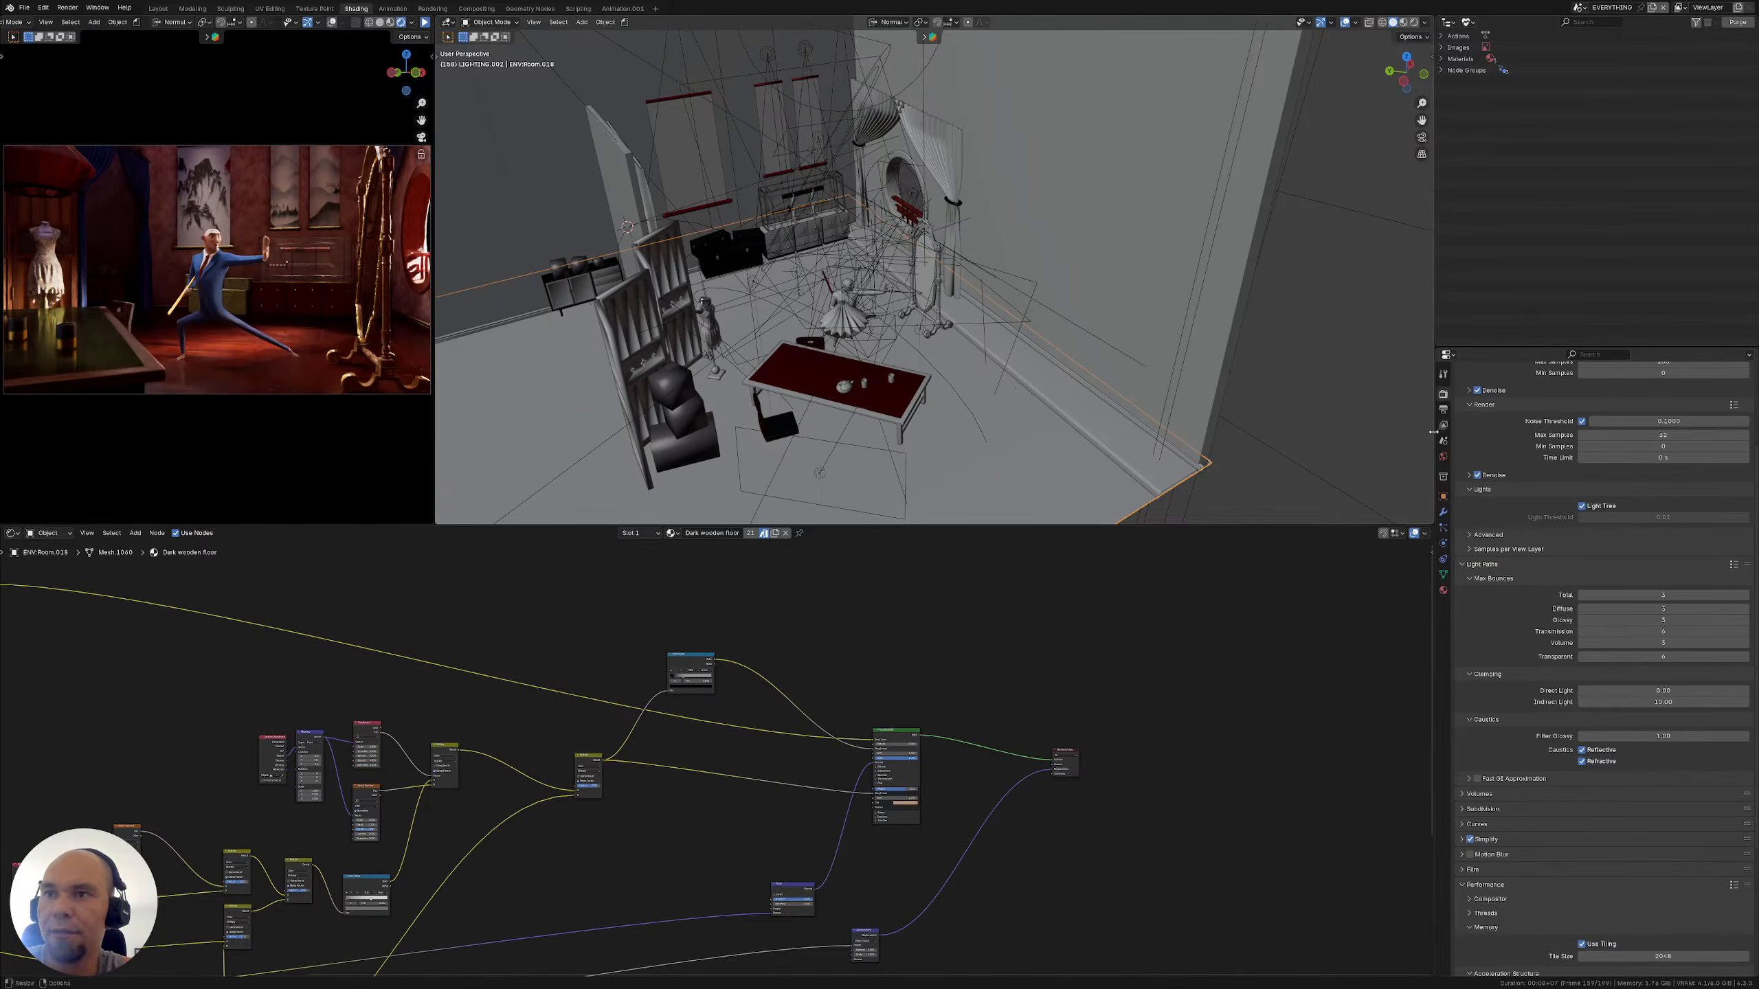
Widen the outliner and properties editors slightly
left_click_drag(1435, 435, 1424, 433)
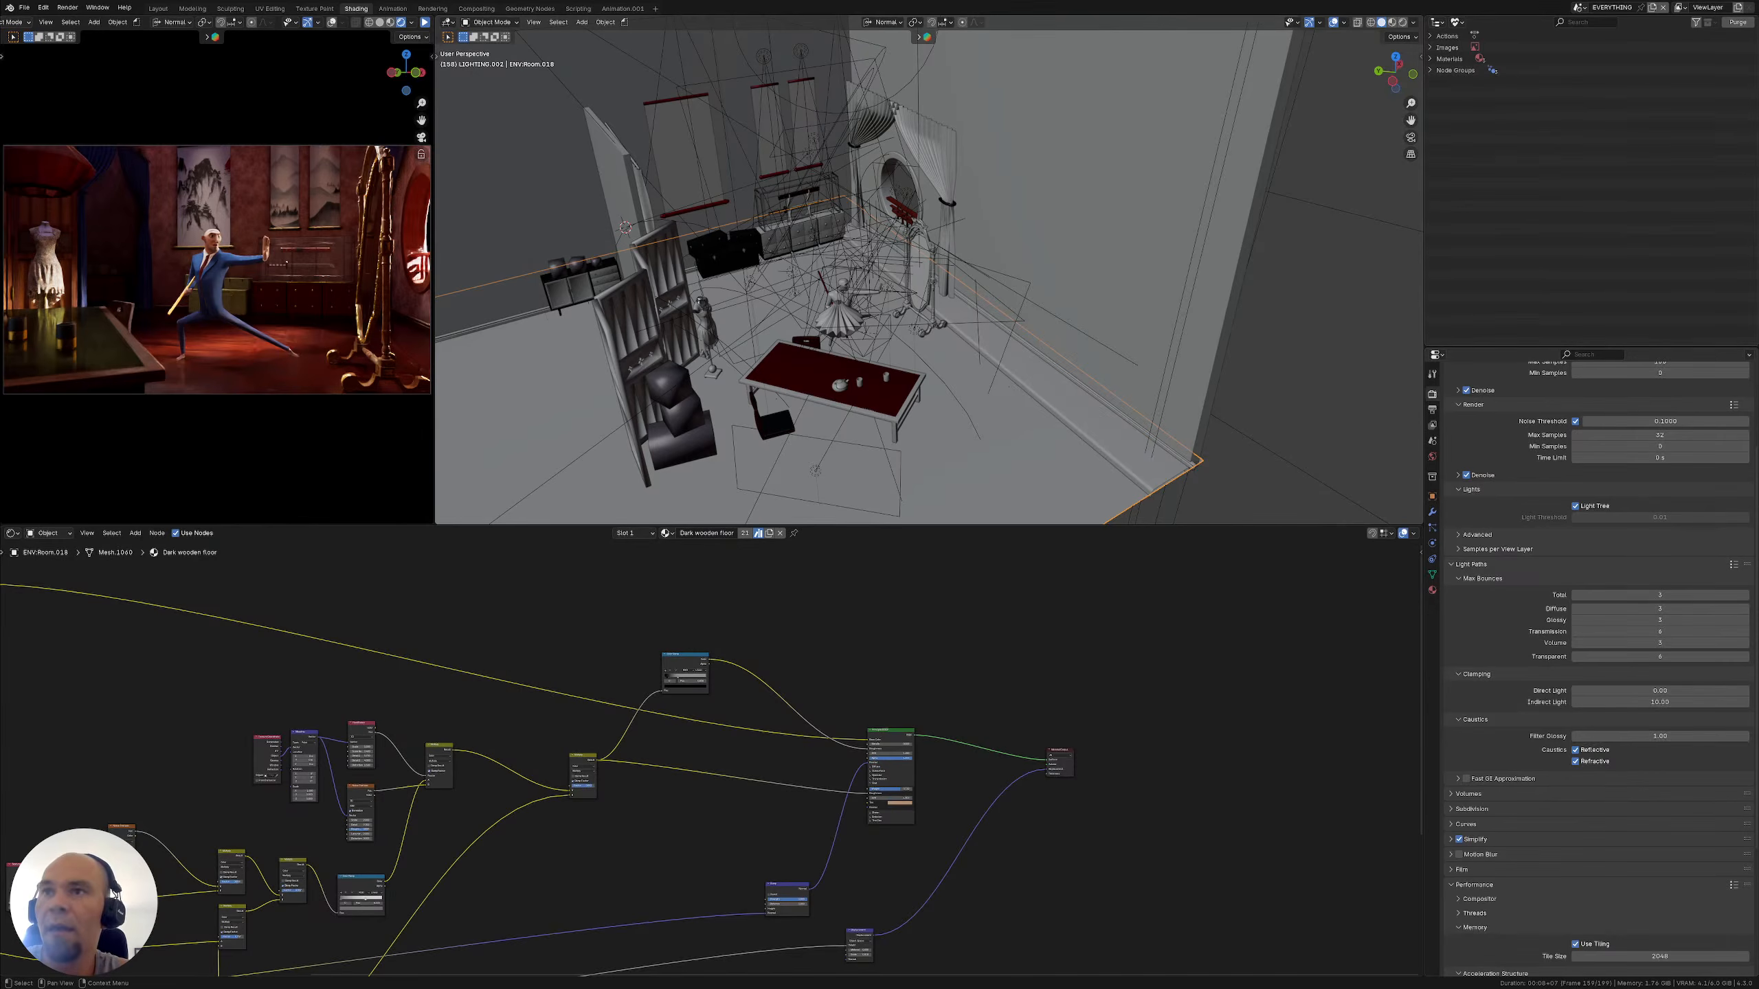
left_click_drag(1423, 575, 1409, 570)
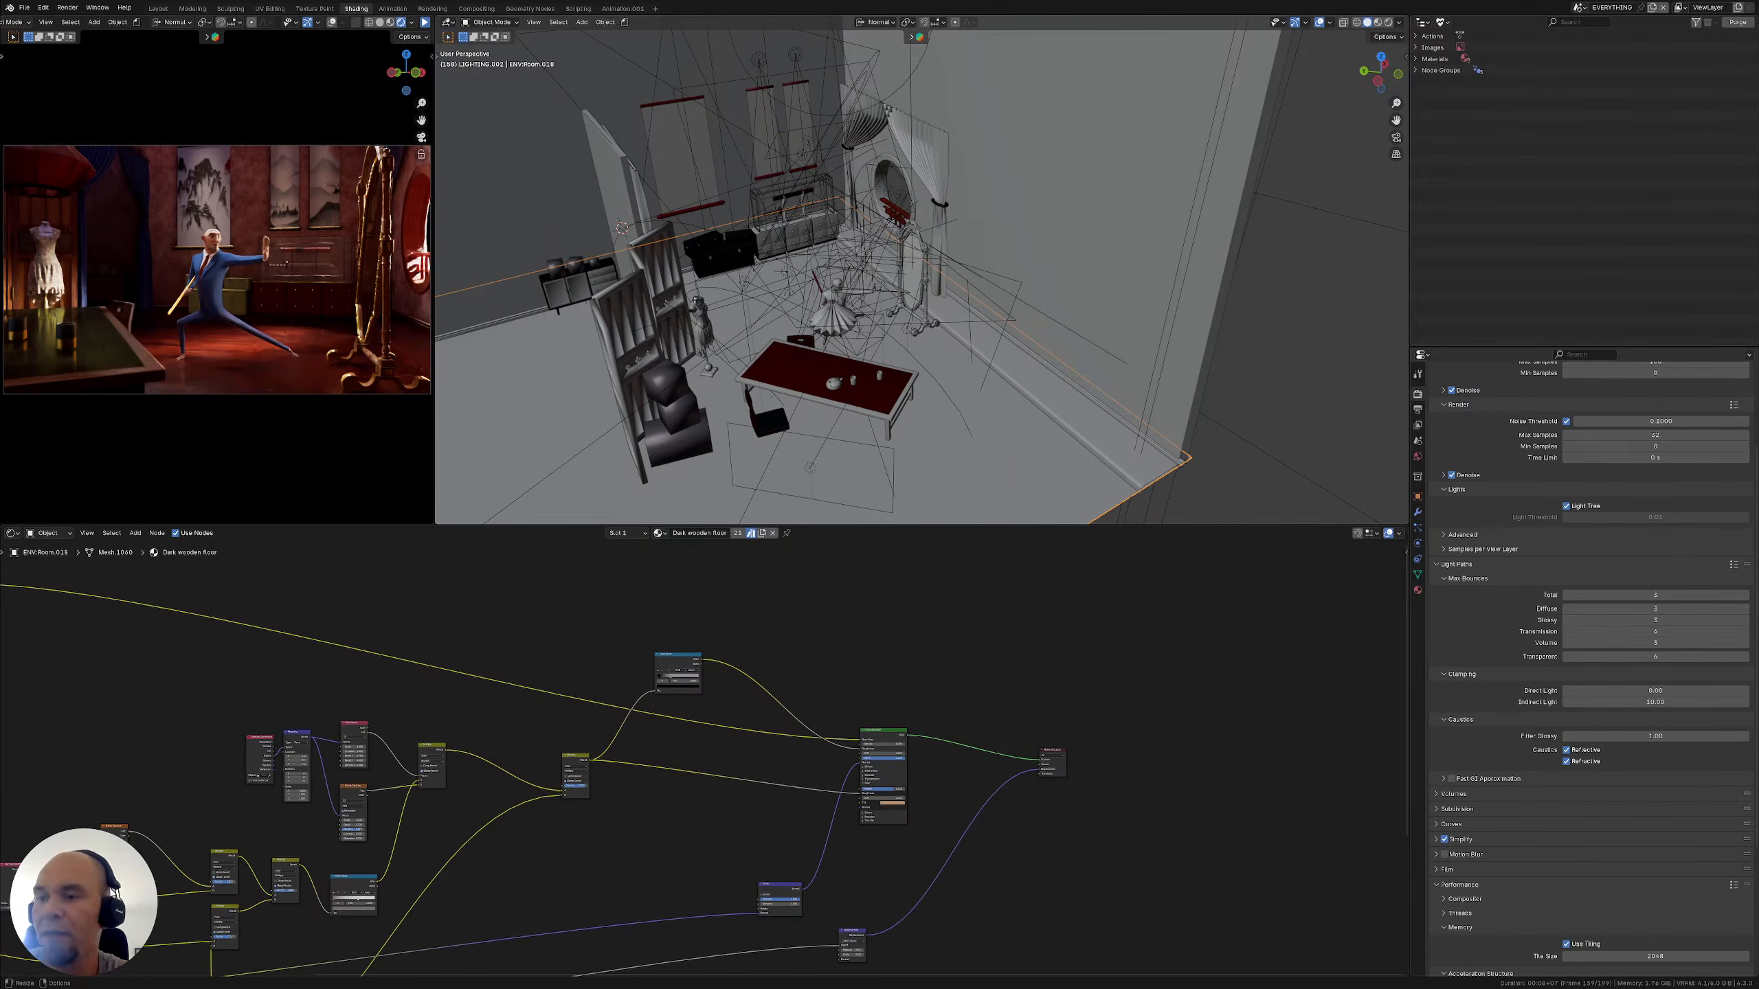
middle_click_drag(1040, 658, 1084, 687)
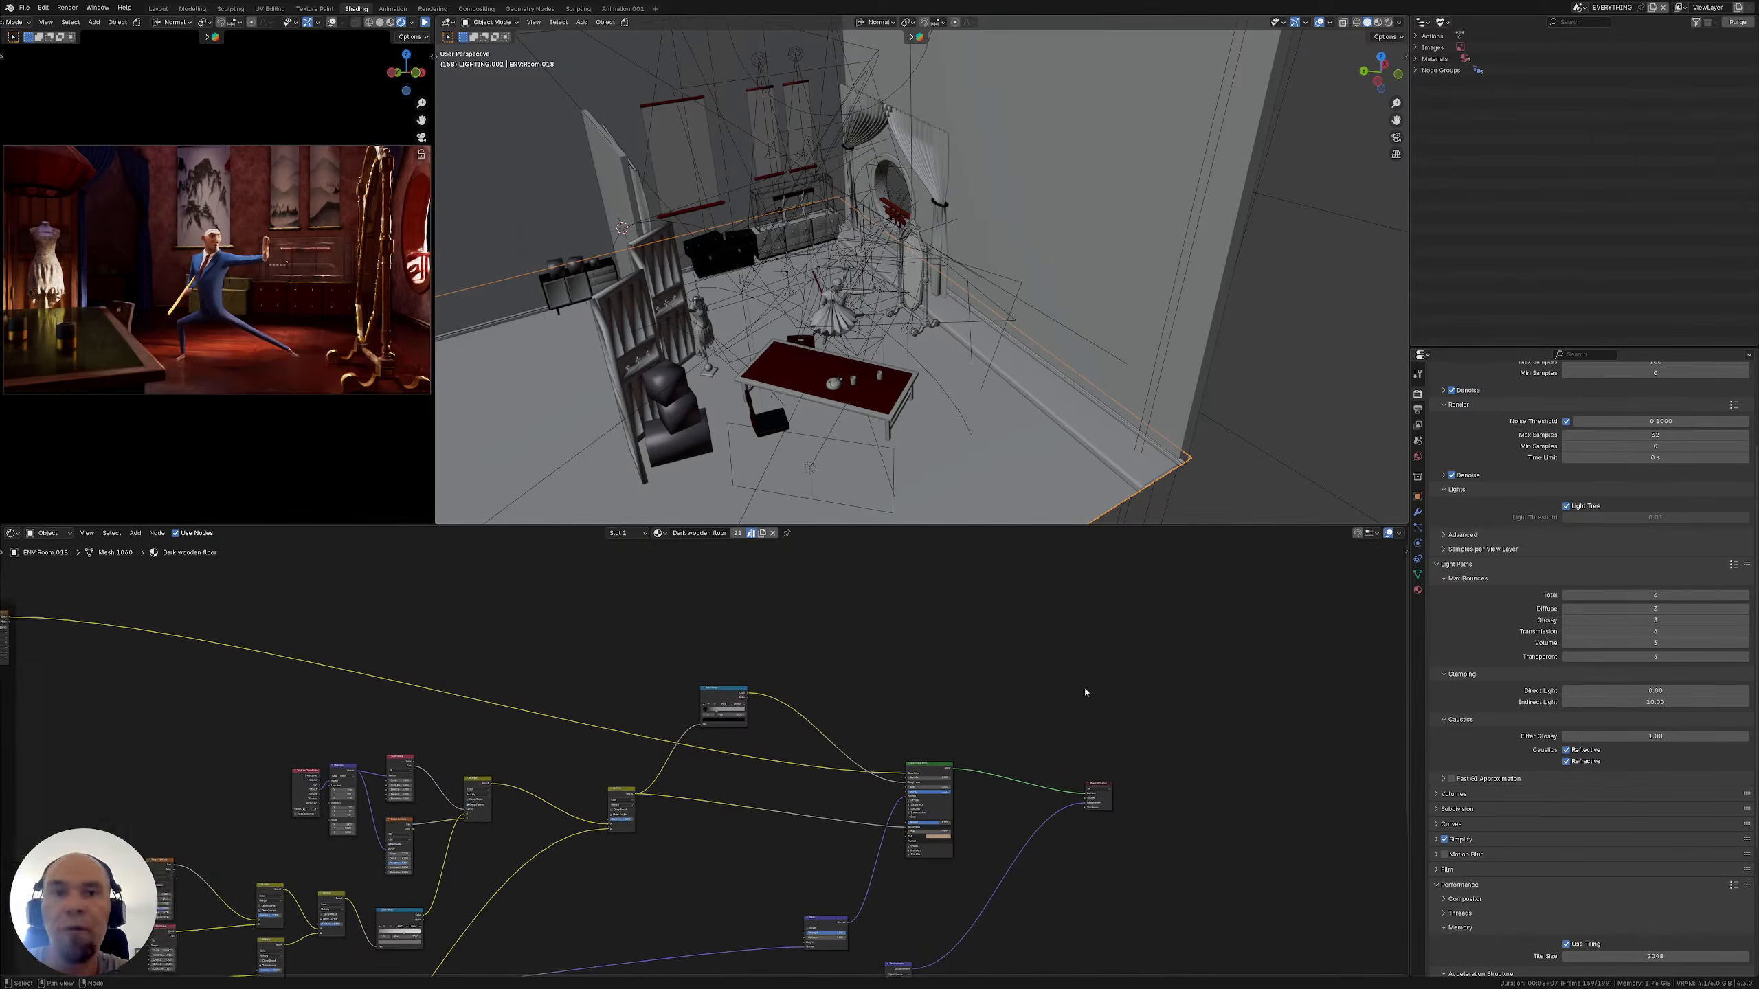
middle_click_drag(688, 740, 803, 727)
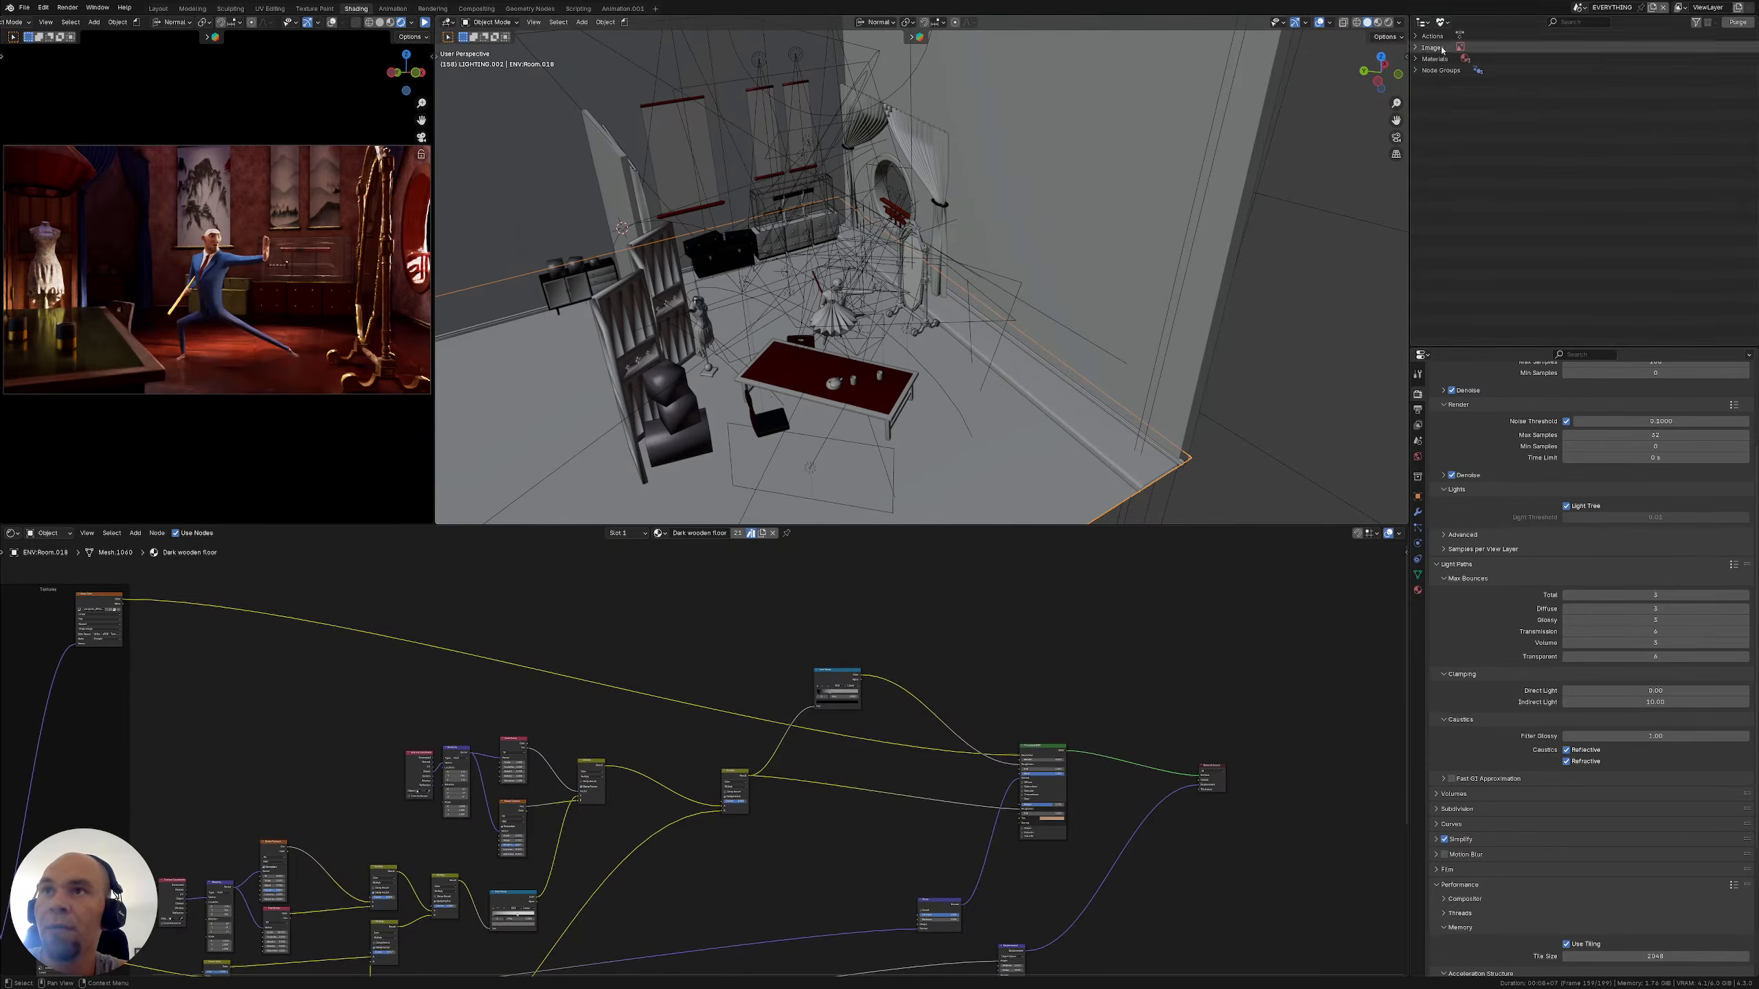
Set the outliner's display mode to View Layer and widen the rendered camera viewport slightly
left_click(1444, 22)
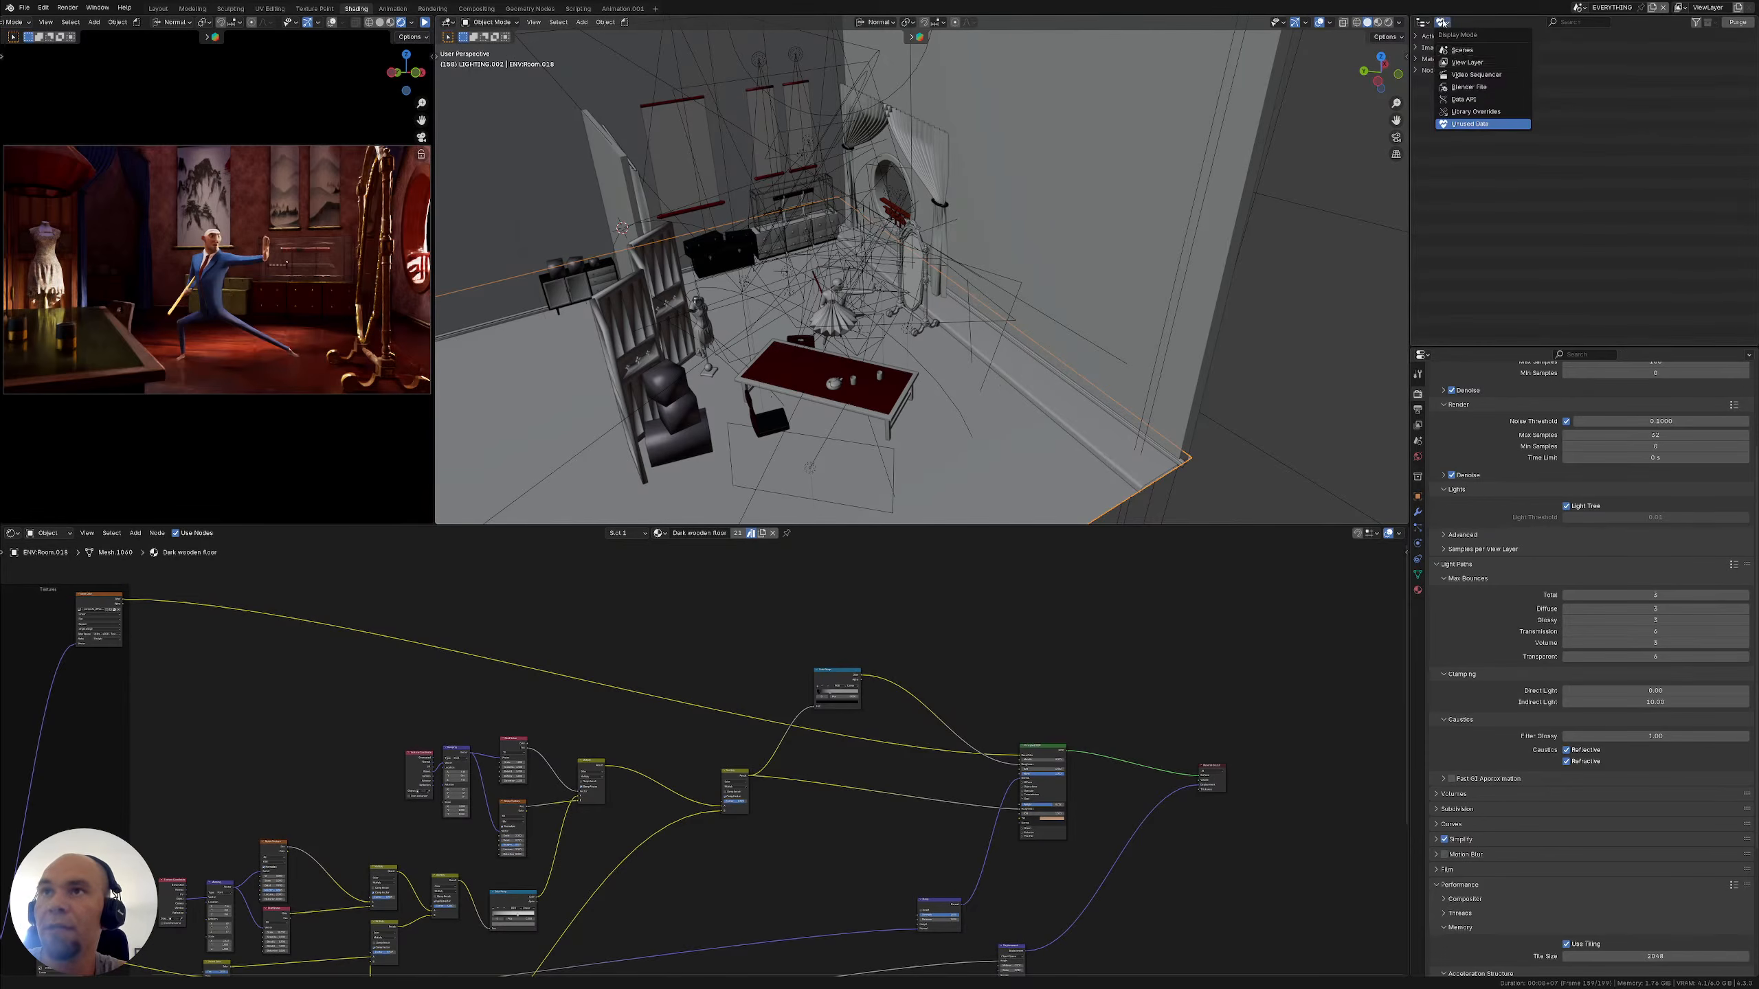
left_click(1461, 50)
left_click(1443, 22)
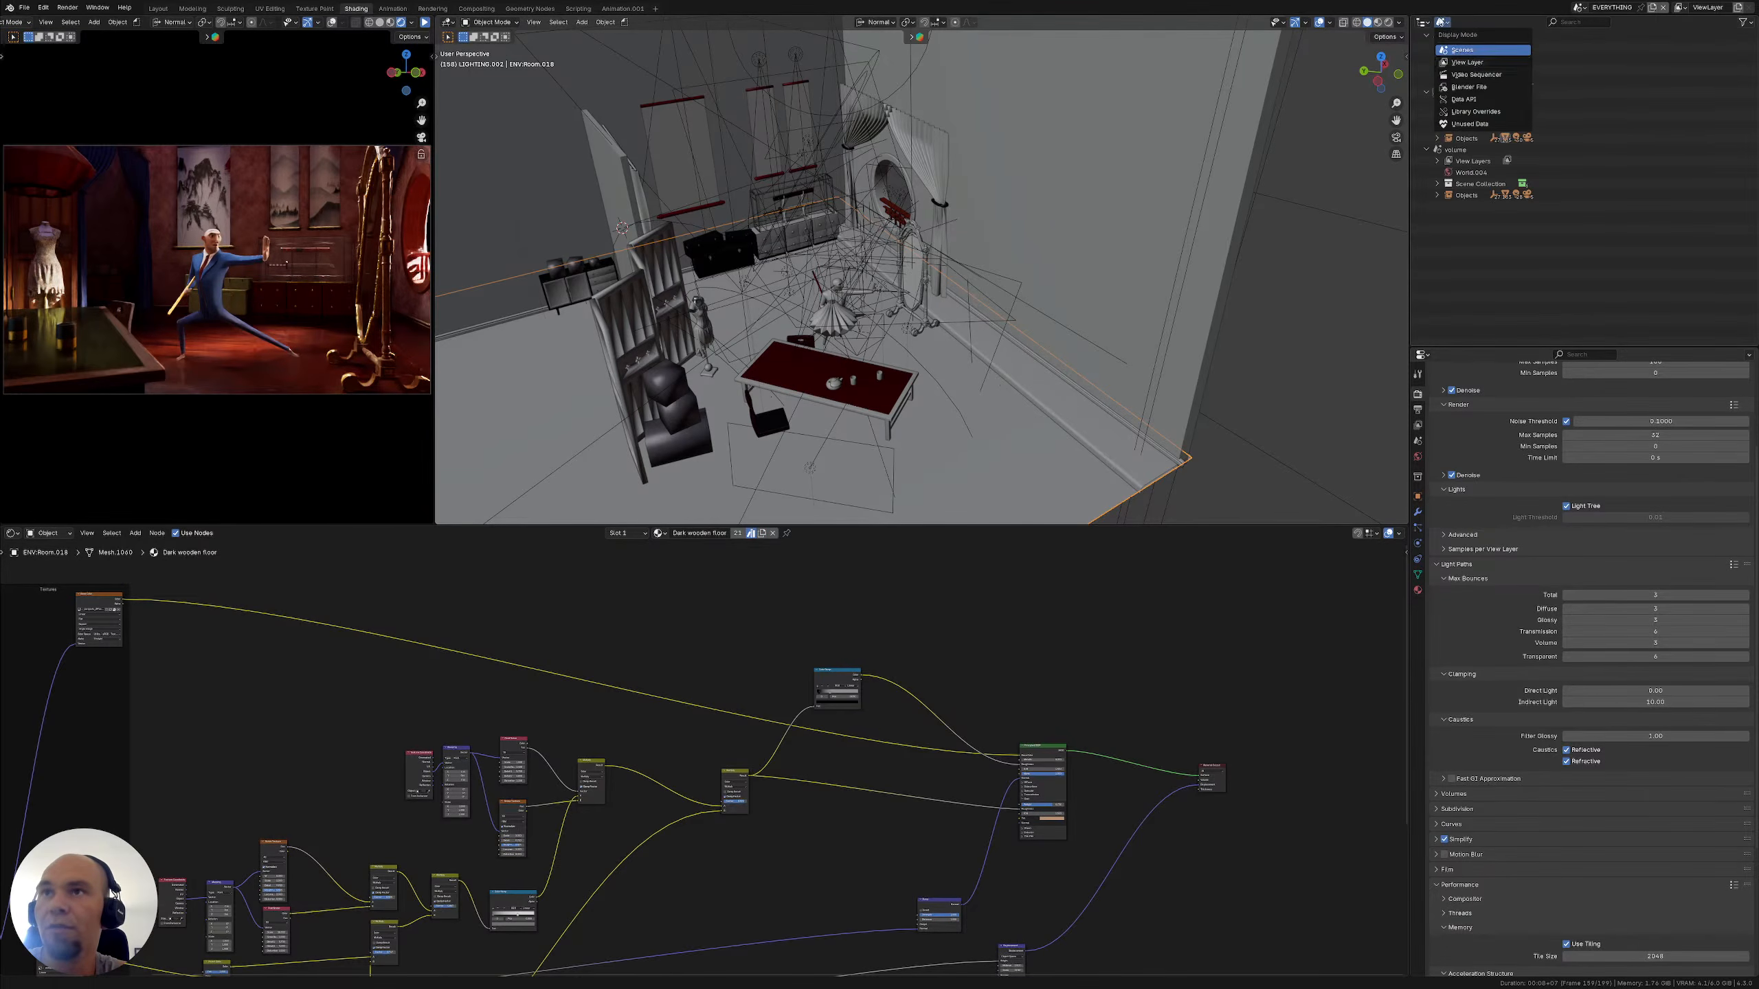
left_click(1461, 63)
middle_click_drag(760, 336, 534, 342)
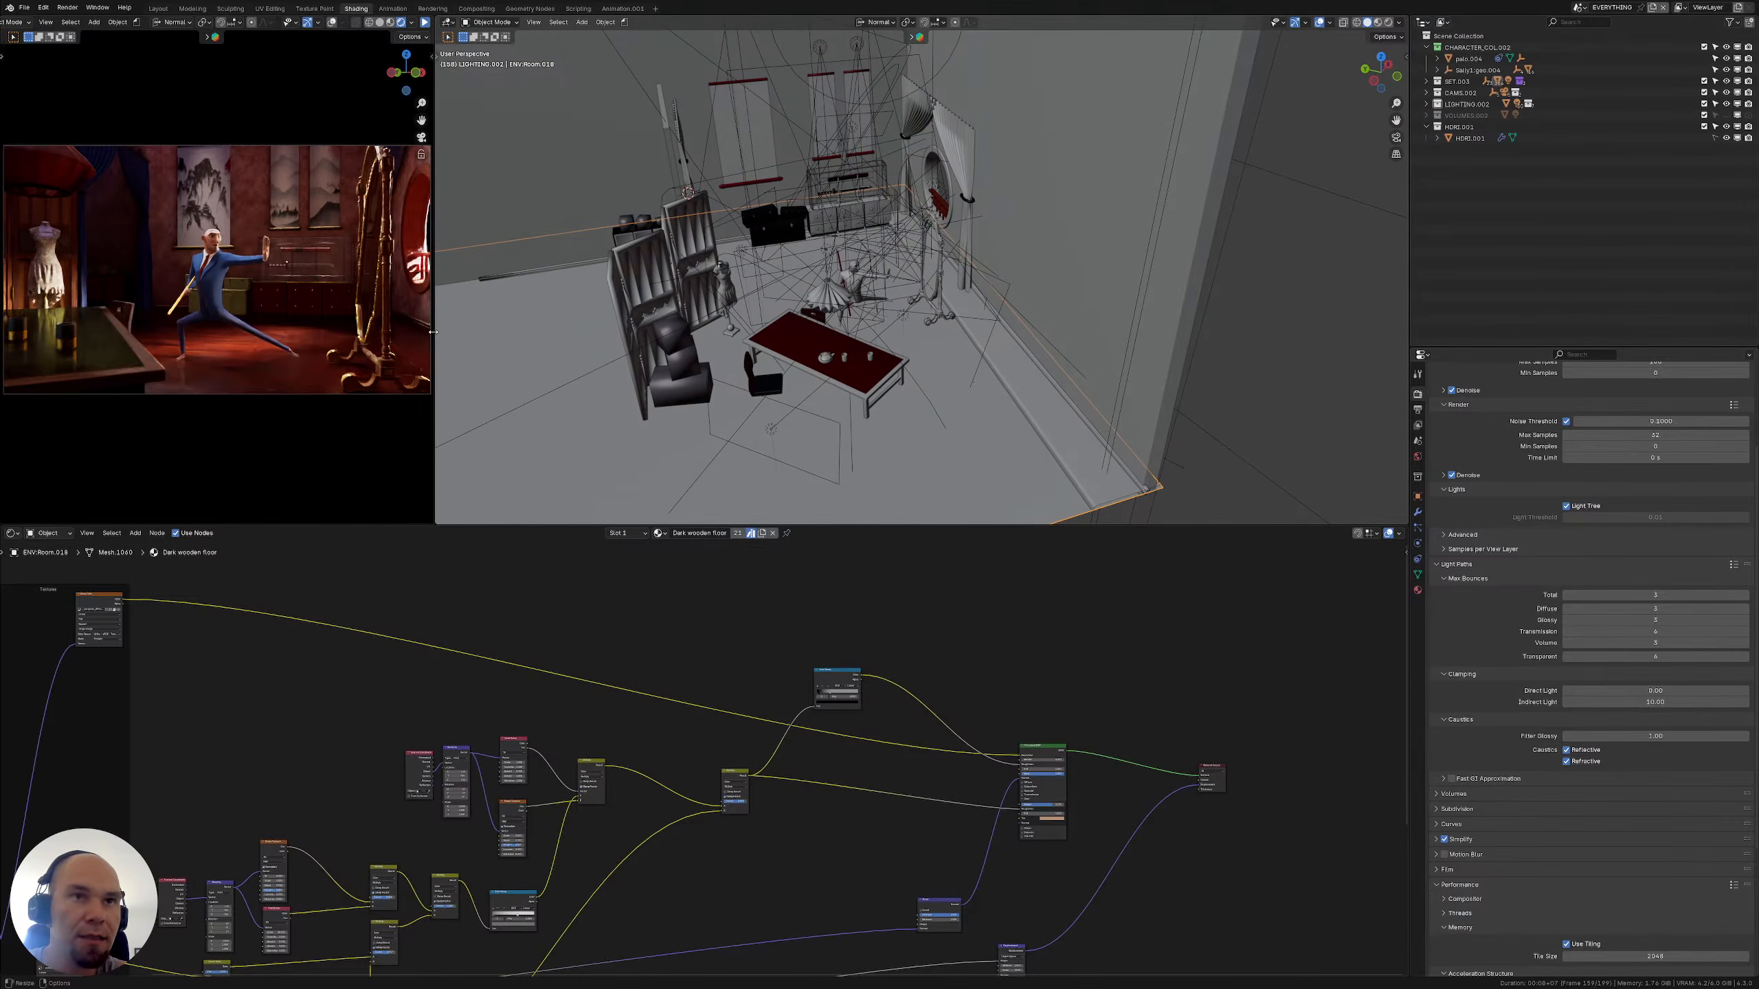
left_click_drag(432, 332, 443, 333)
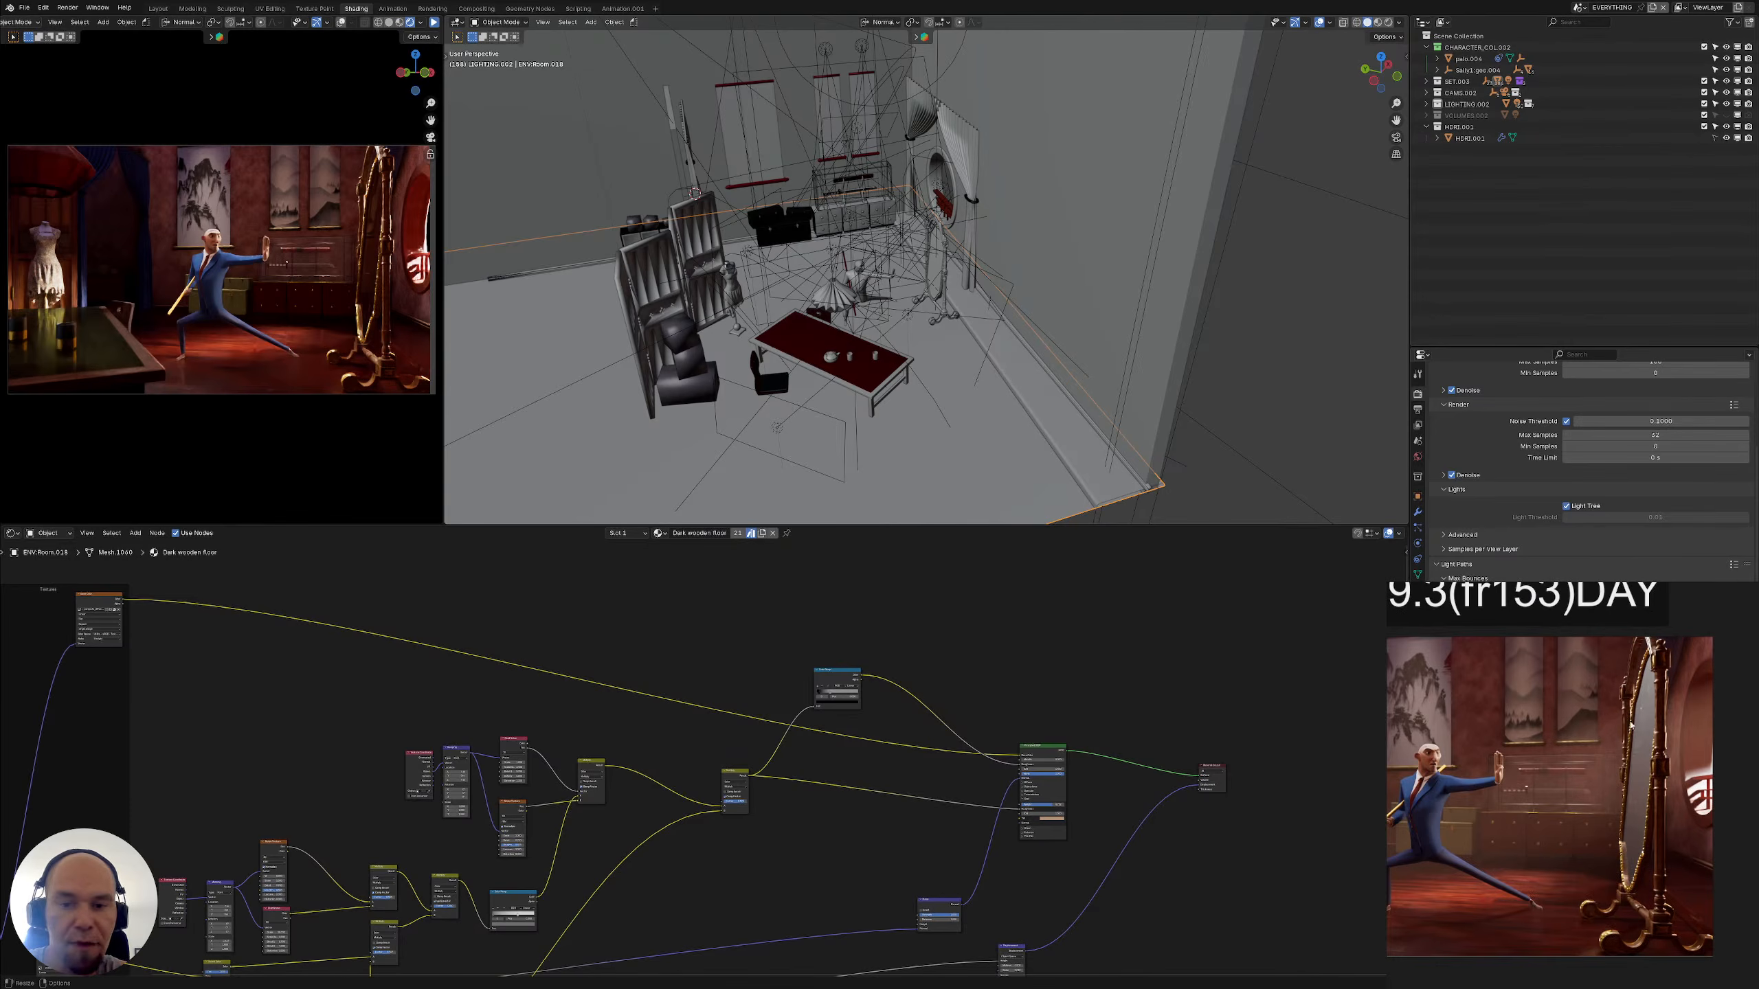
Circle the standing mirror on the frame 153 reference image with a freehand annotation and remove the mark
mouse_move(1600, 653)
left_mouse_down()
mouse_move(1585, 860)
mouse_move(1594, 731)
left_mouse_up()
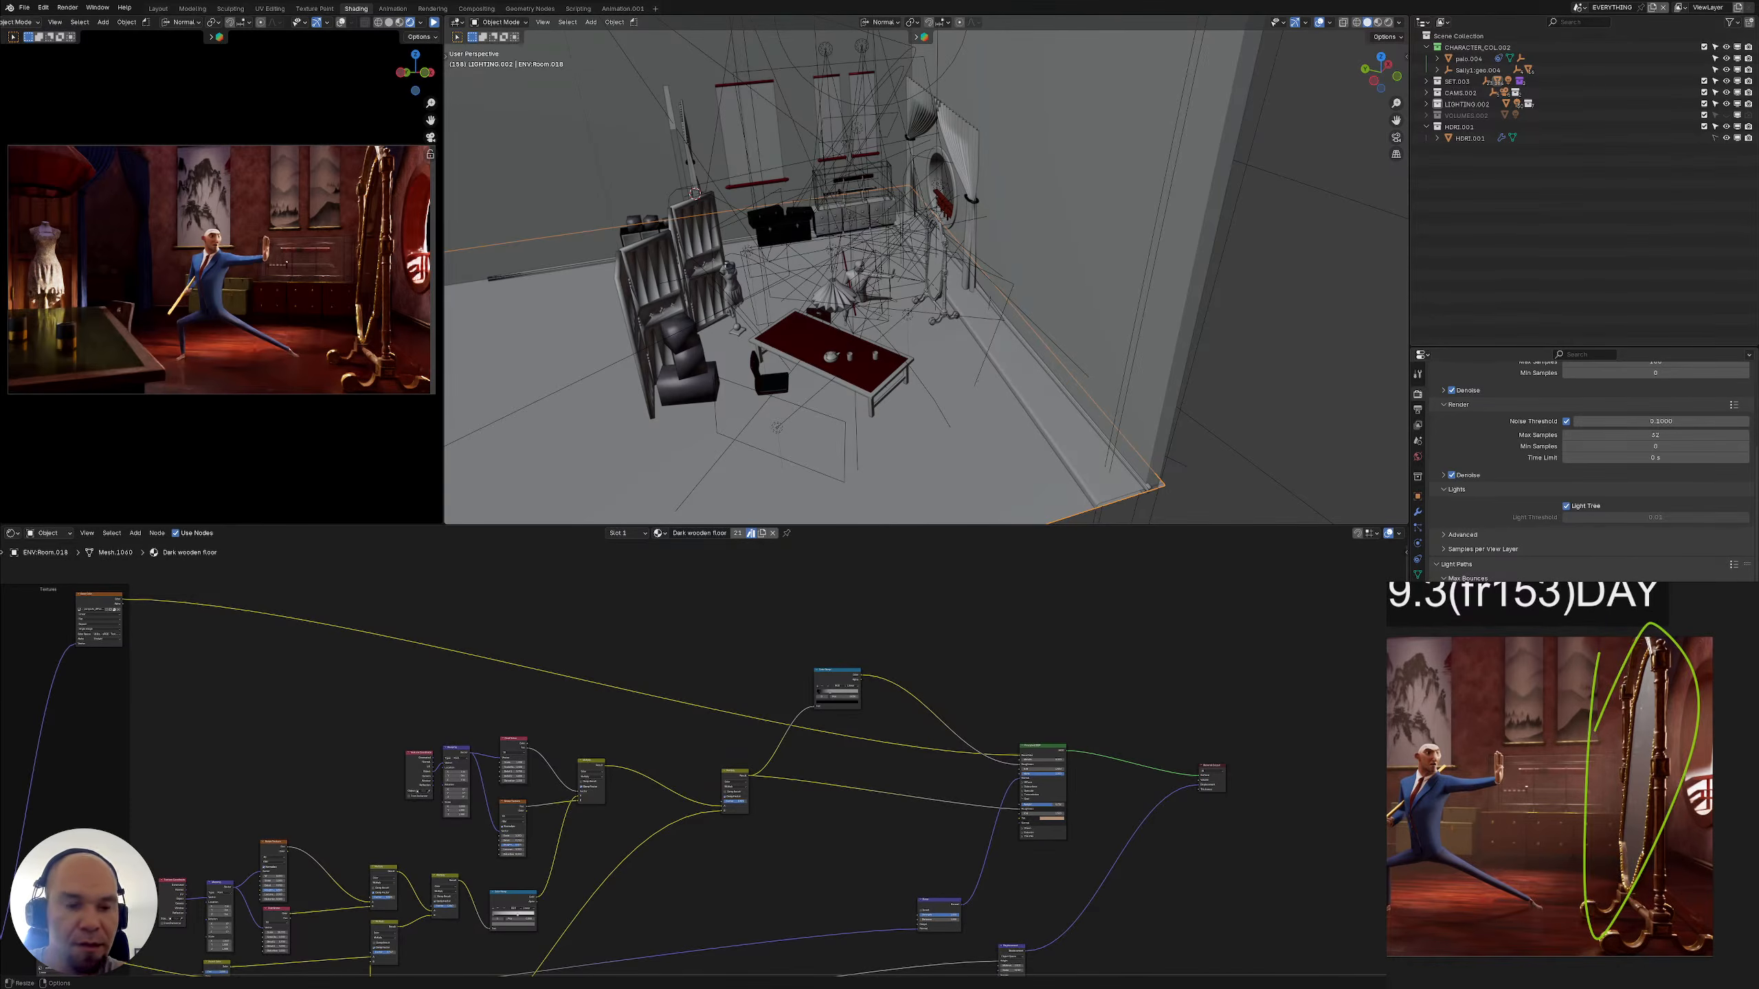
key("ctrl+z")
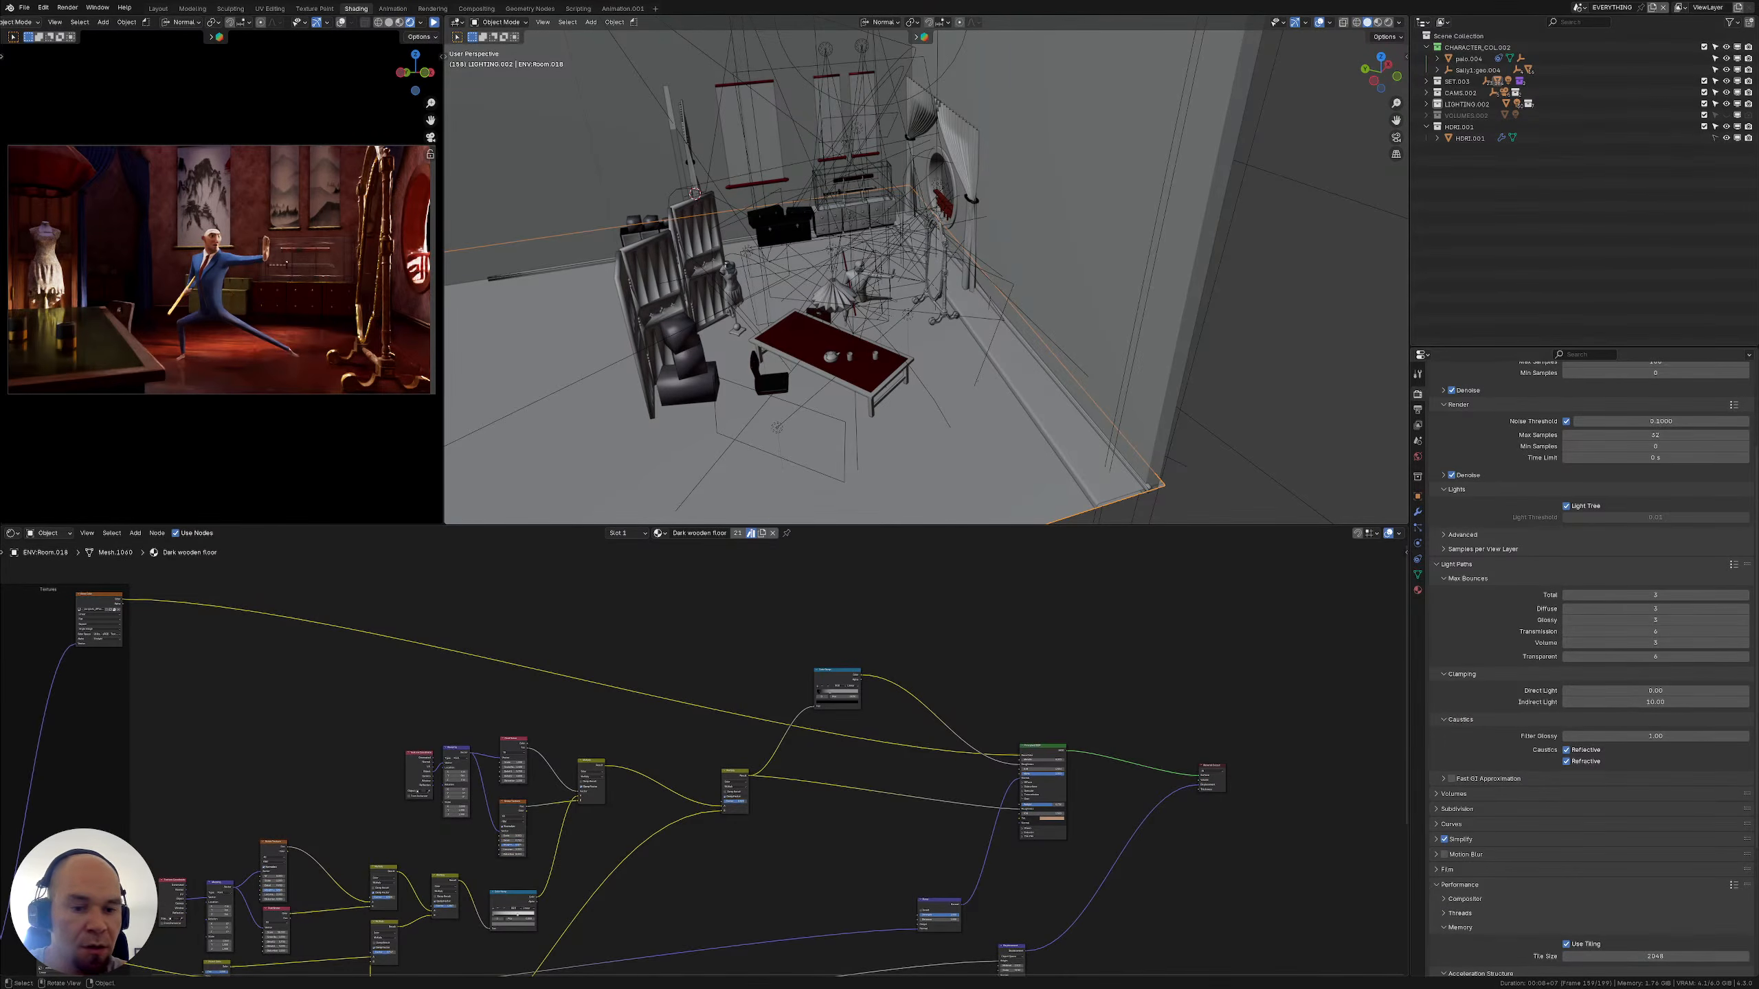
In the Dark wooden floor material, move the topmost texture node down beside the other textures and shift the texture and mapping frames up
middle_click_drag(908, 641, 1212, 586)
middle_click_drag(576, 676, 482, 672)
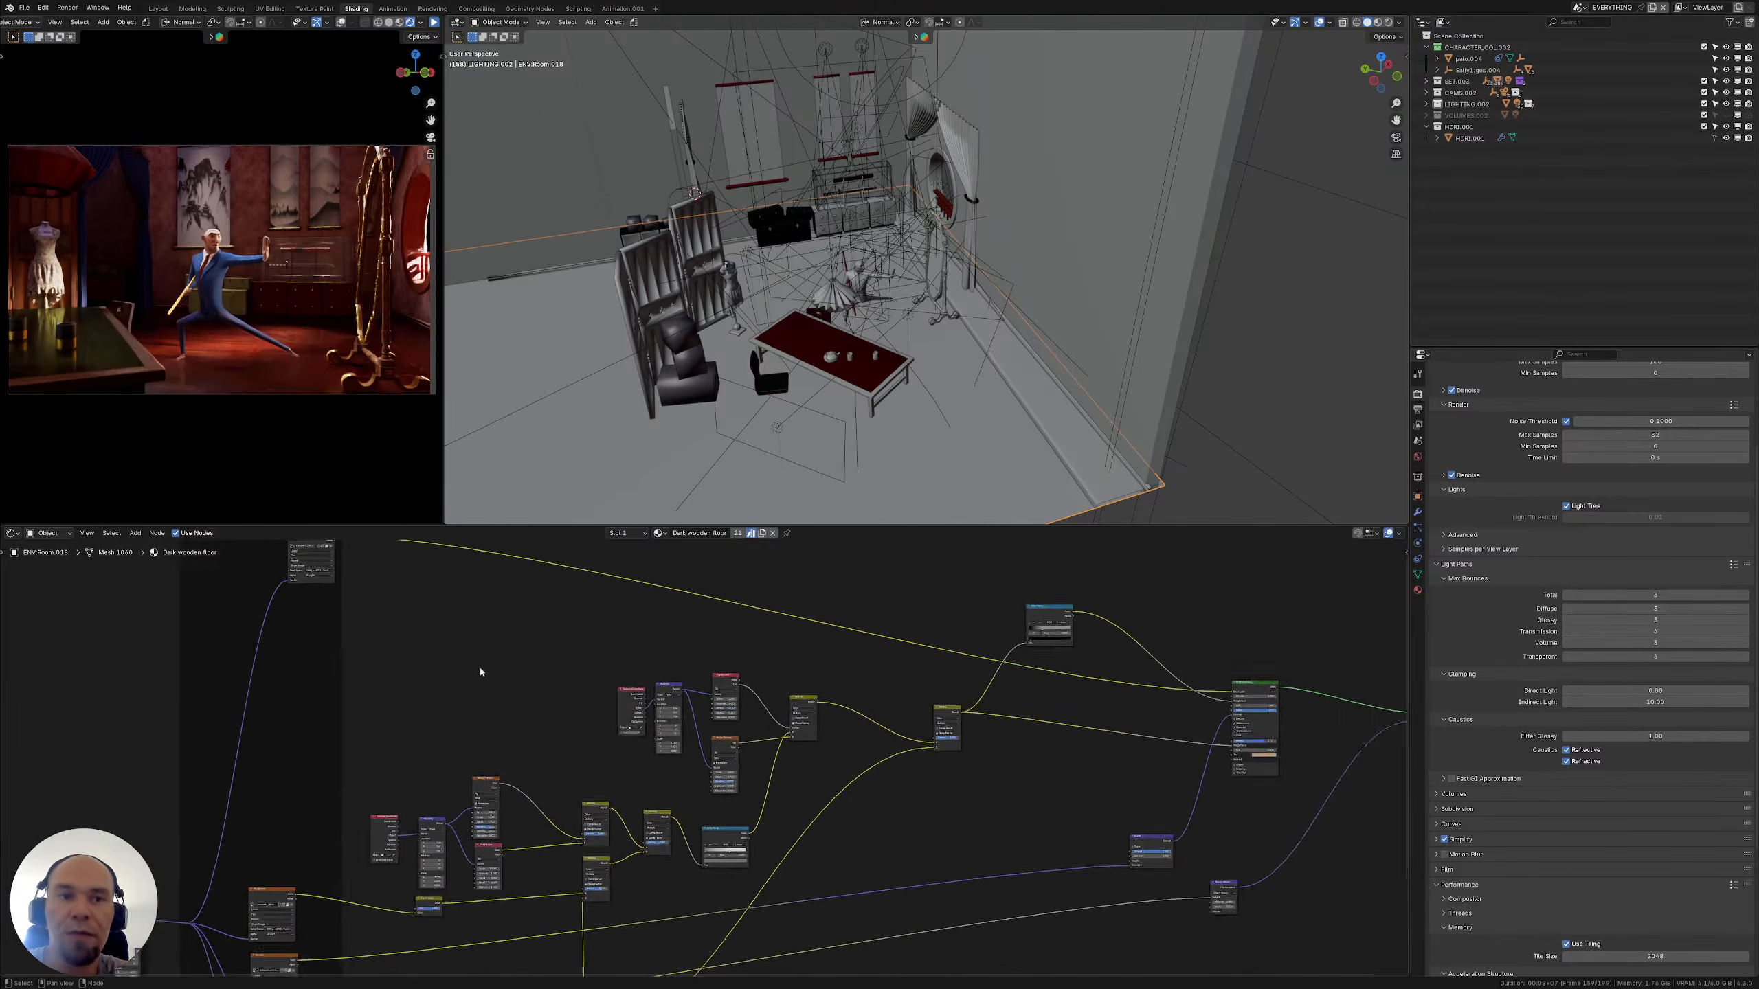
scroll(478, 676, "down", 3)
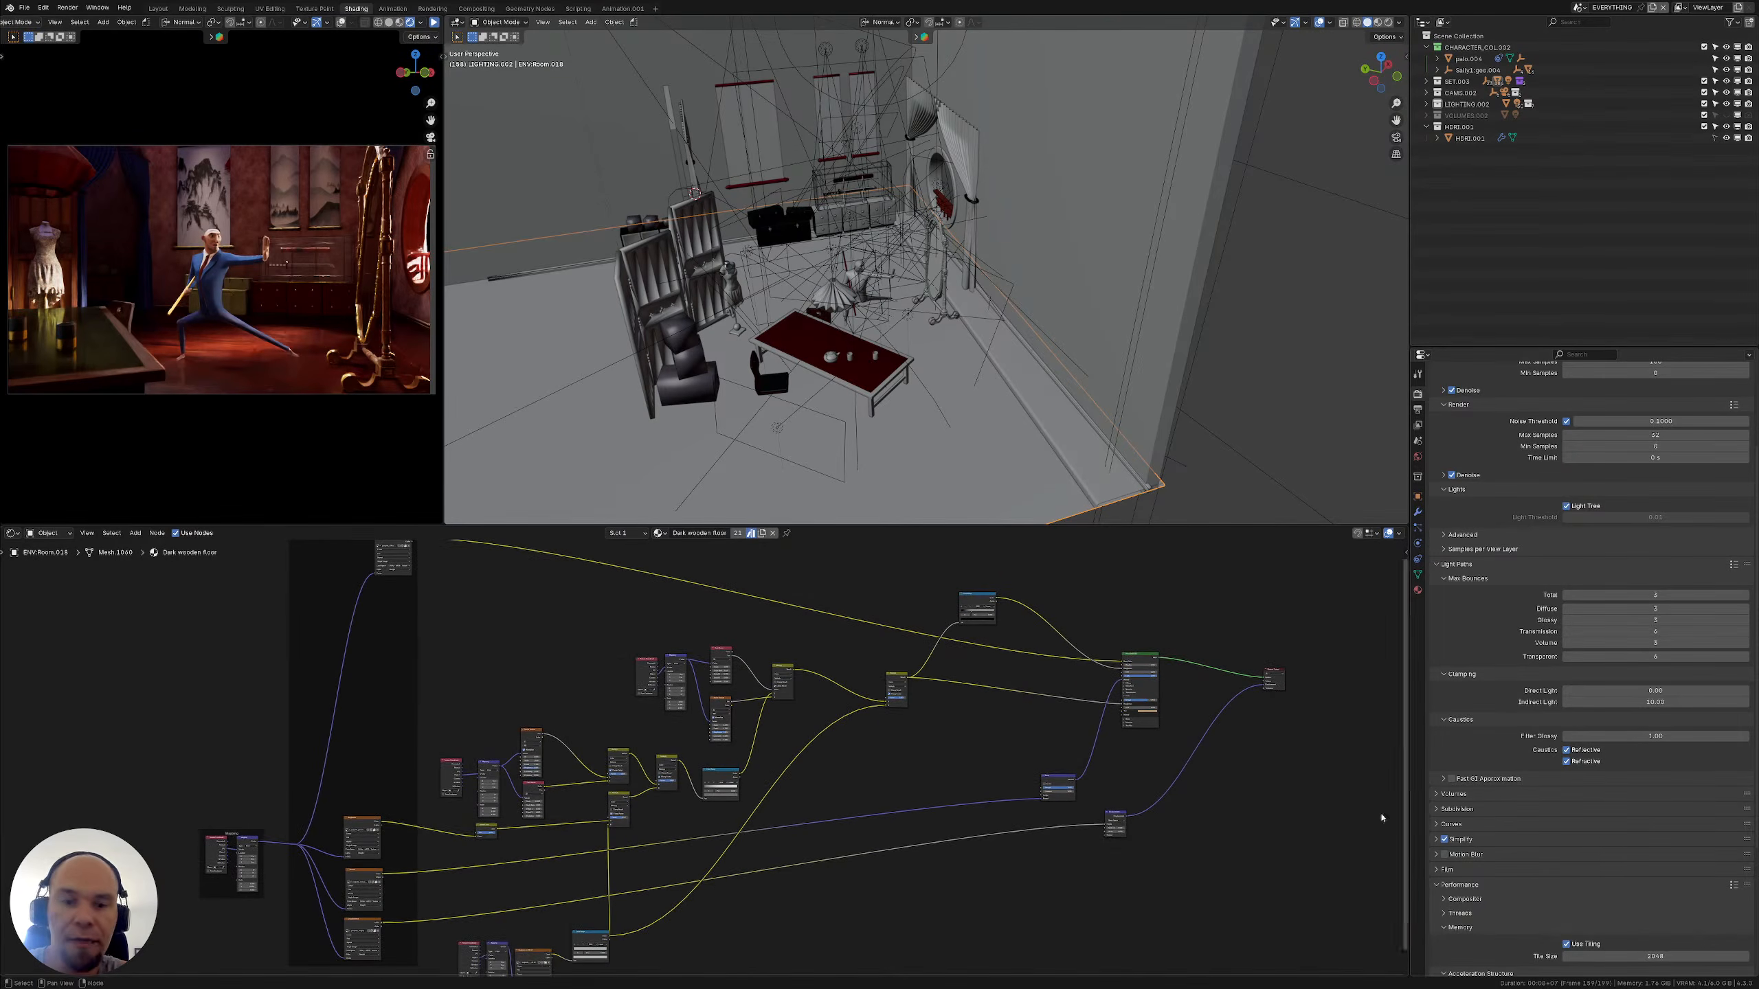
scroll(768, 736, "down", 4)
middle_click_drag(509, 770, 661, 709)
scroll(661, 709, "down", 1)
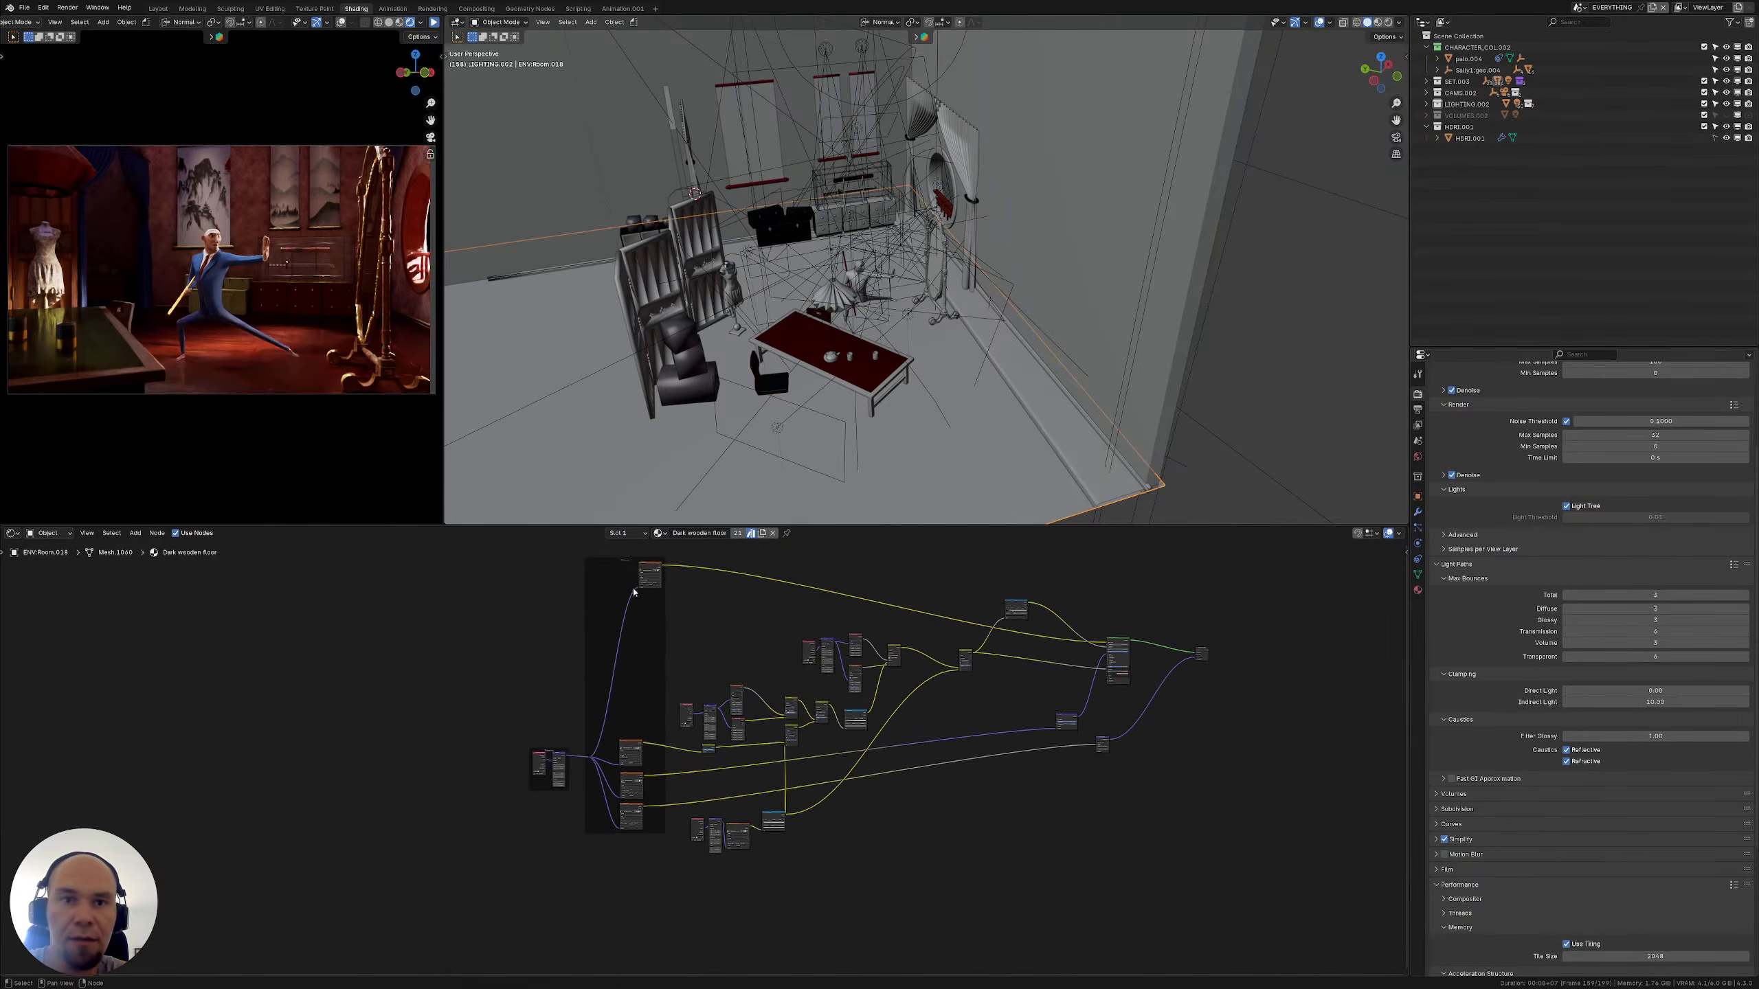
left_click_drag(648, 573, 637, 705)
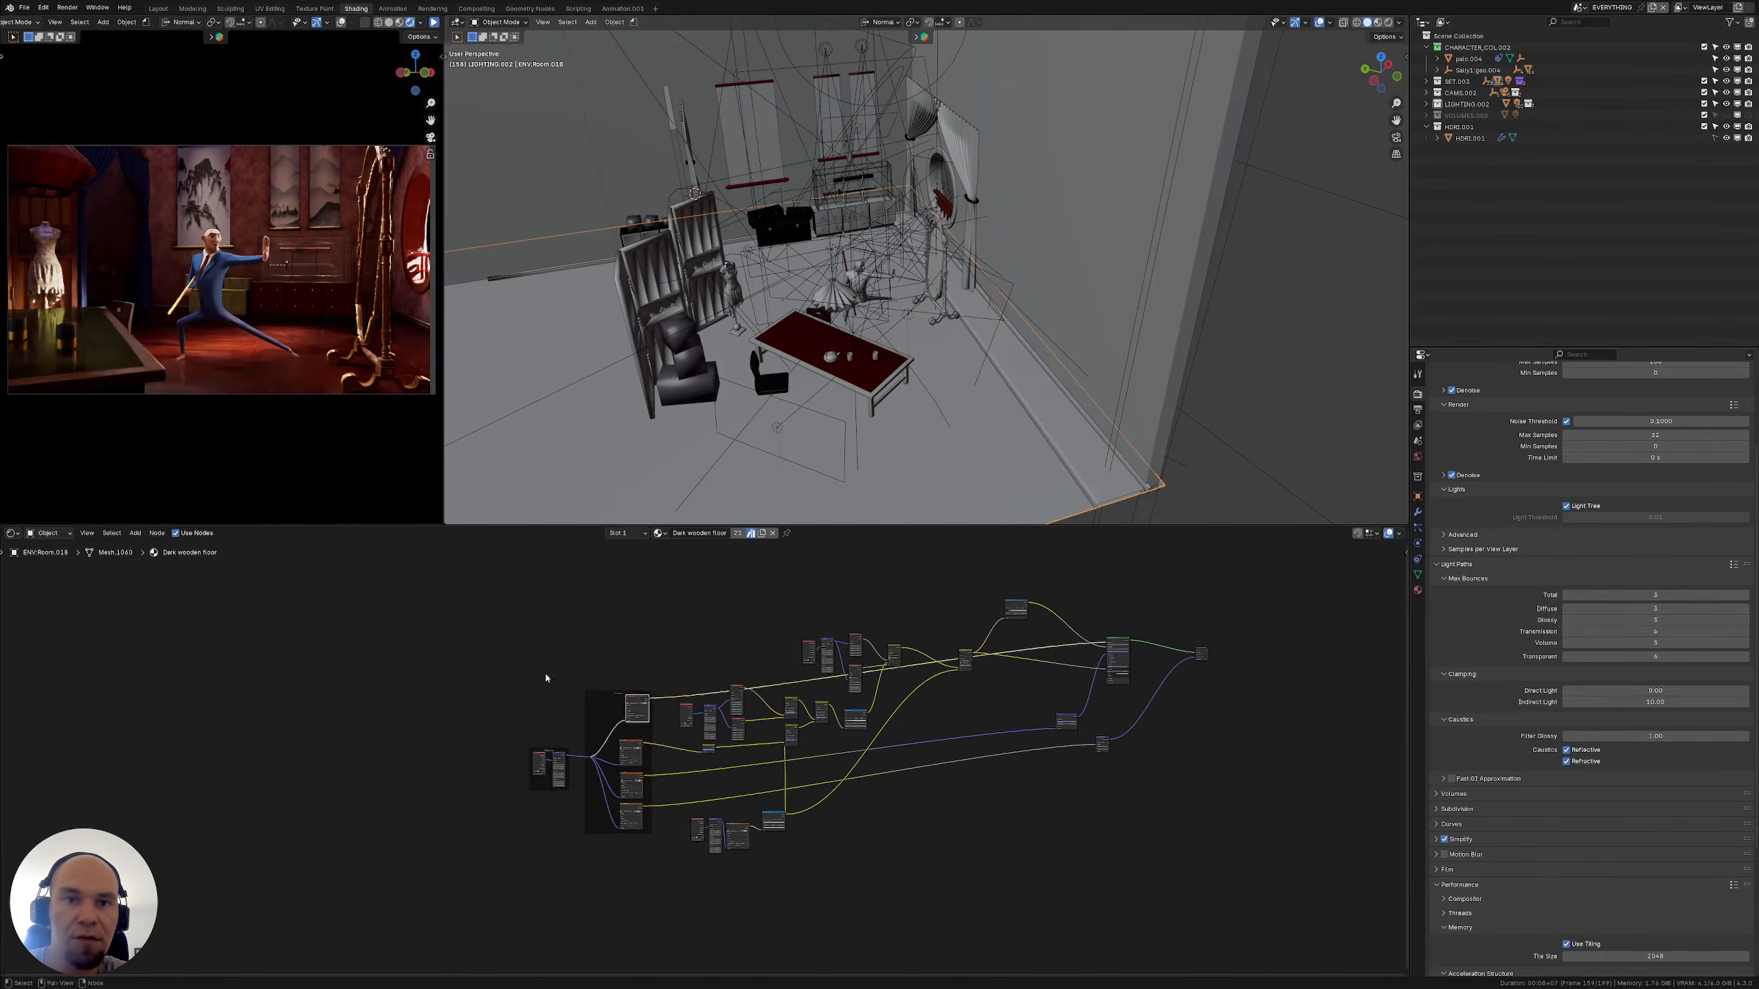
left_click_drag(526, 636, 655, 862)
left_click_drag(633, 746, 626, 710)
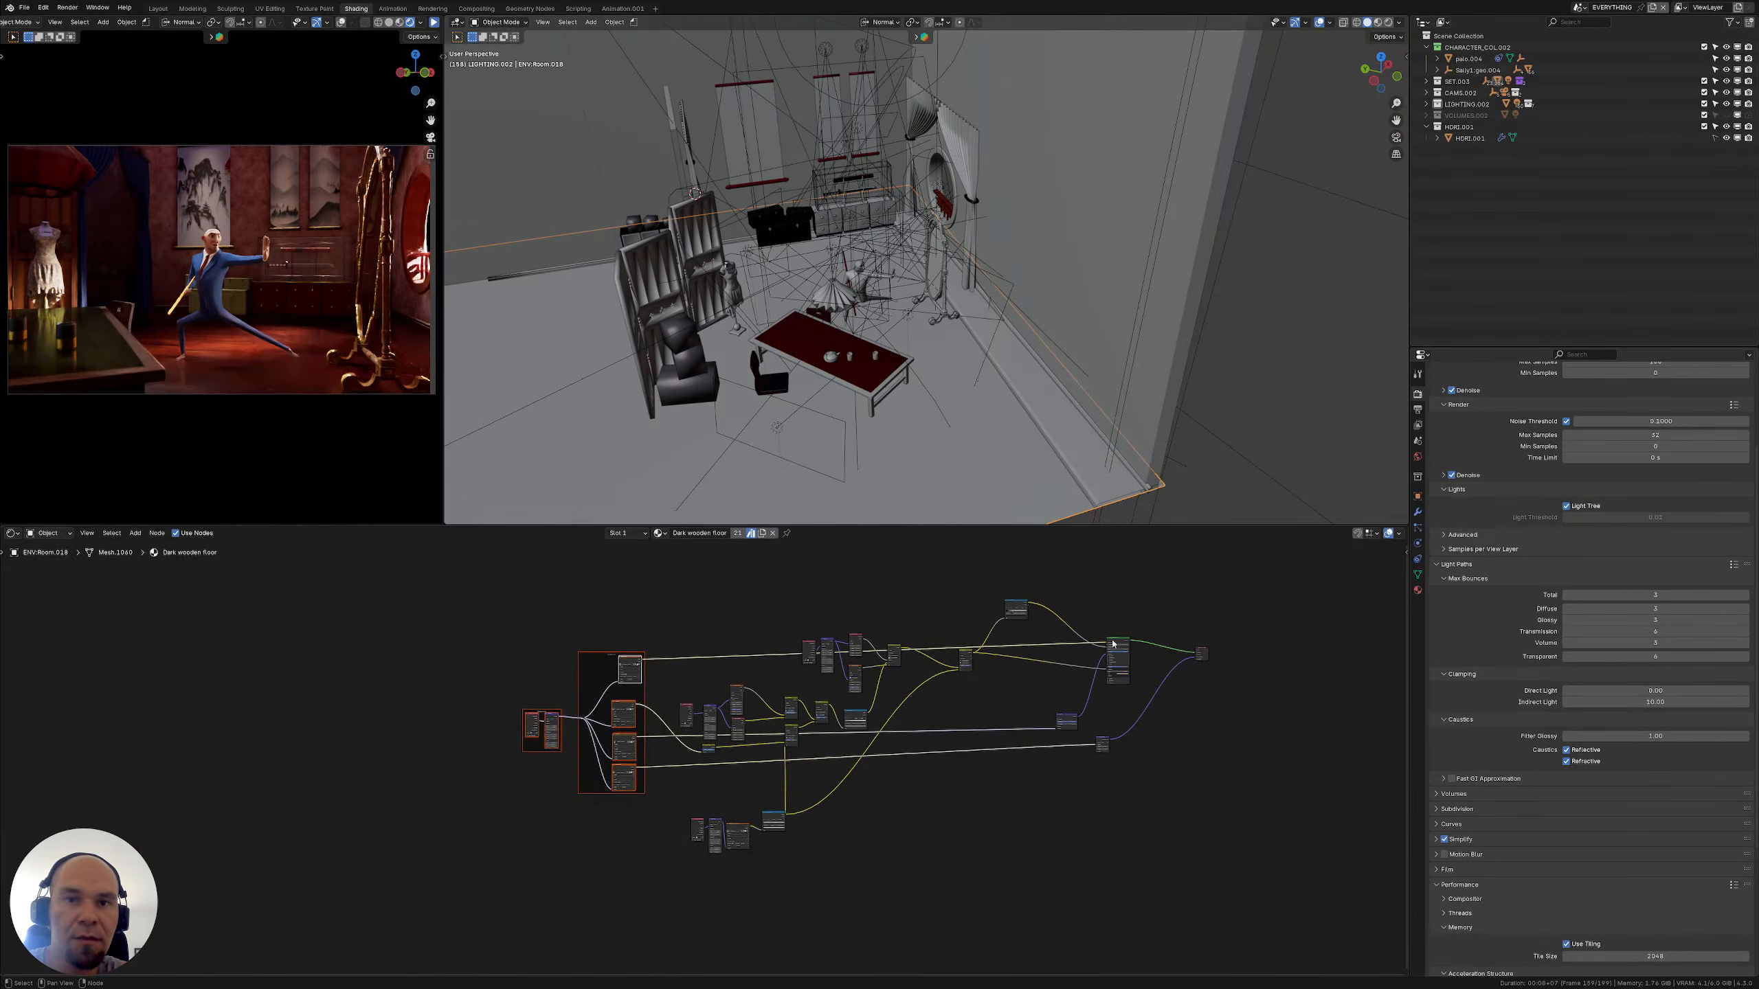
middle_click_drag(954, 629, 744, 688)
scroll(790, 646, "up", 3)
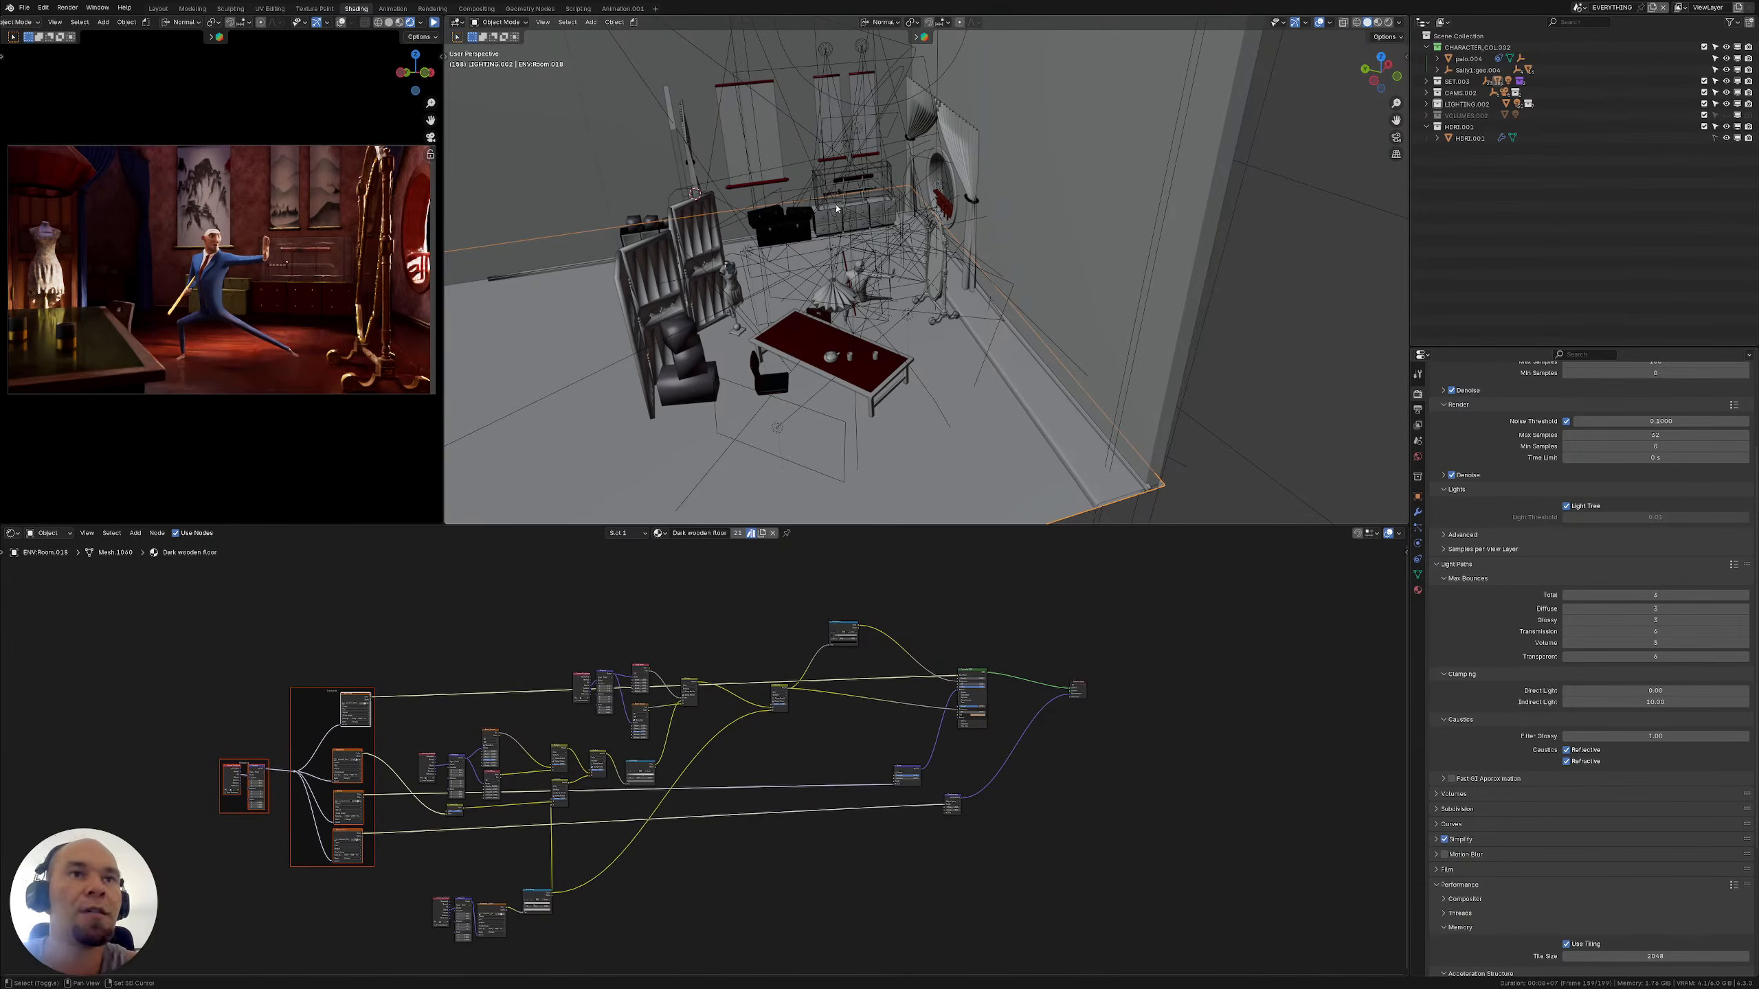
Select the INSIDE_SPOT_FOCUS_GENERAL spotlight above the set and activate the Move tool
middle_click_drag(836, 209, 874, 299, "shift")
scroll(874, 298, "down", 3)
mouse_move(952, 253)
middle_mouse_down()
mouse_move(929, 251)
mouse_move(948, 275)
mouse_move(934, 278)
middle_mouse_up()
left_click(933, 211)
key("g")
left_click(1045, 305)
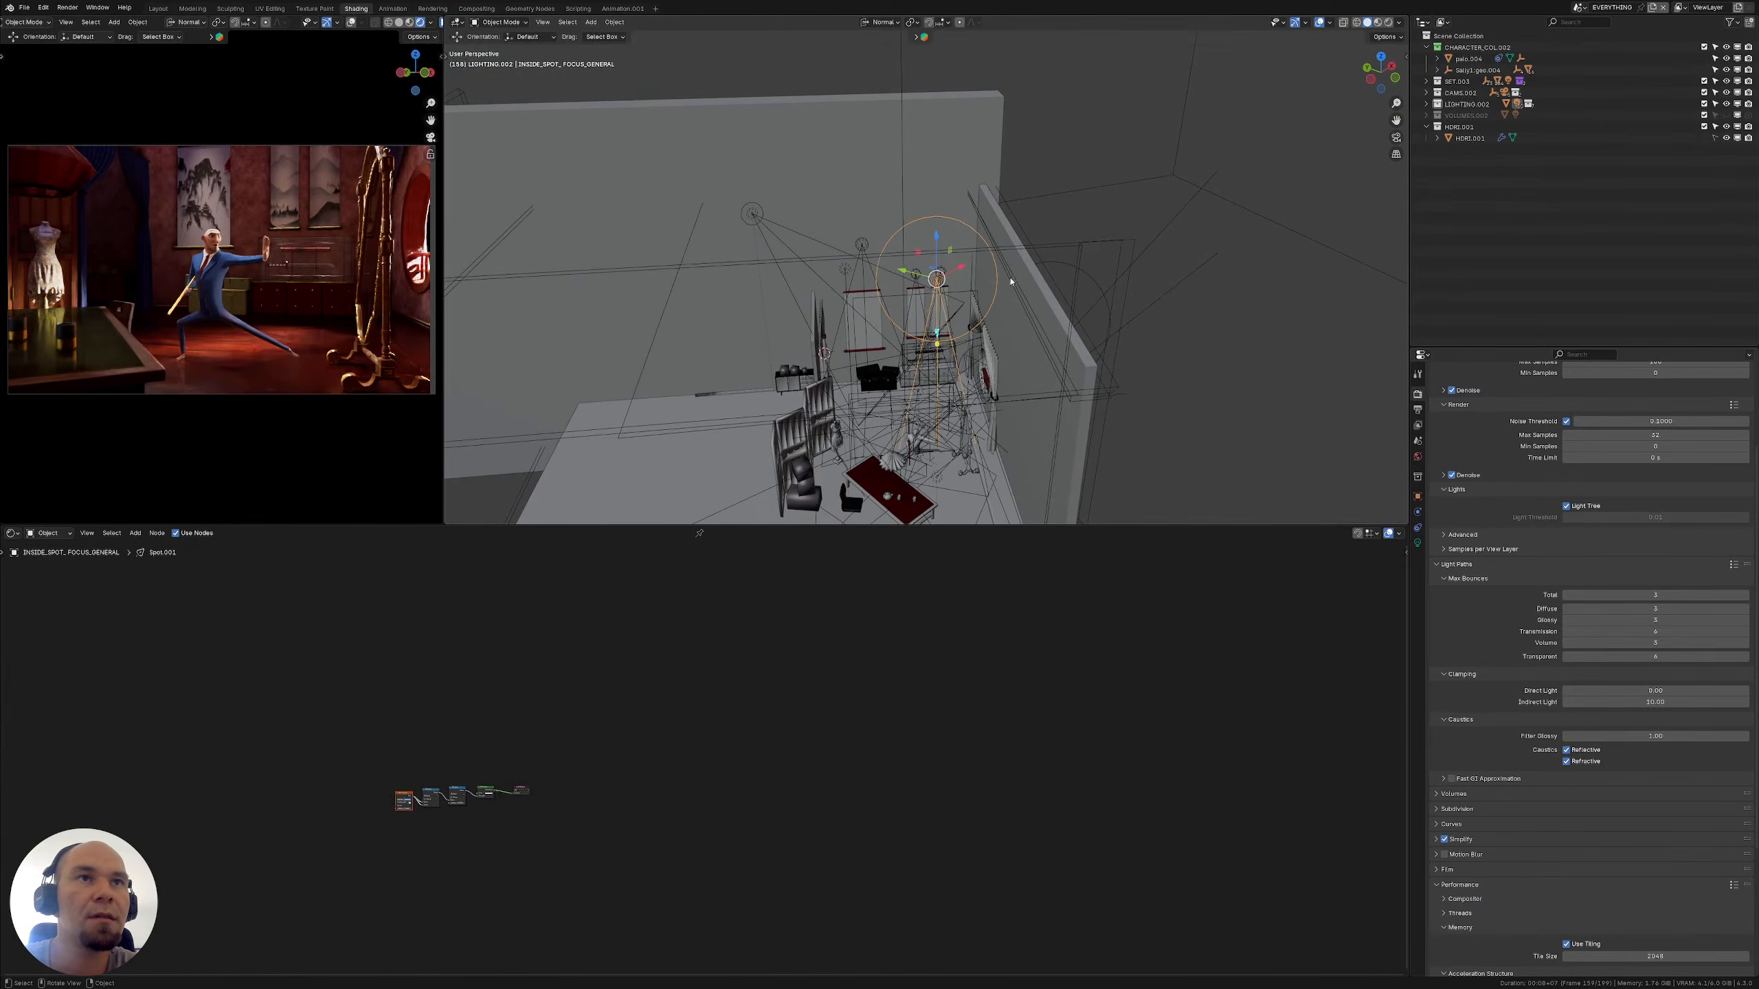
Widen the rendered camera viewport and resume its preview render
left_click_drag(443, 26, 523, 26)
left_click(512, 23)
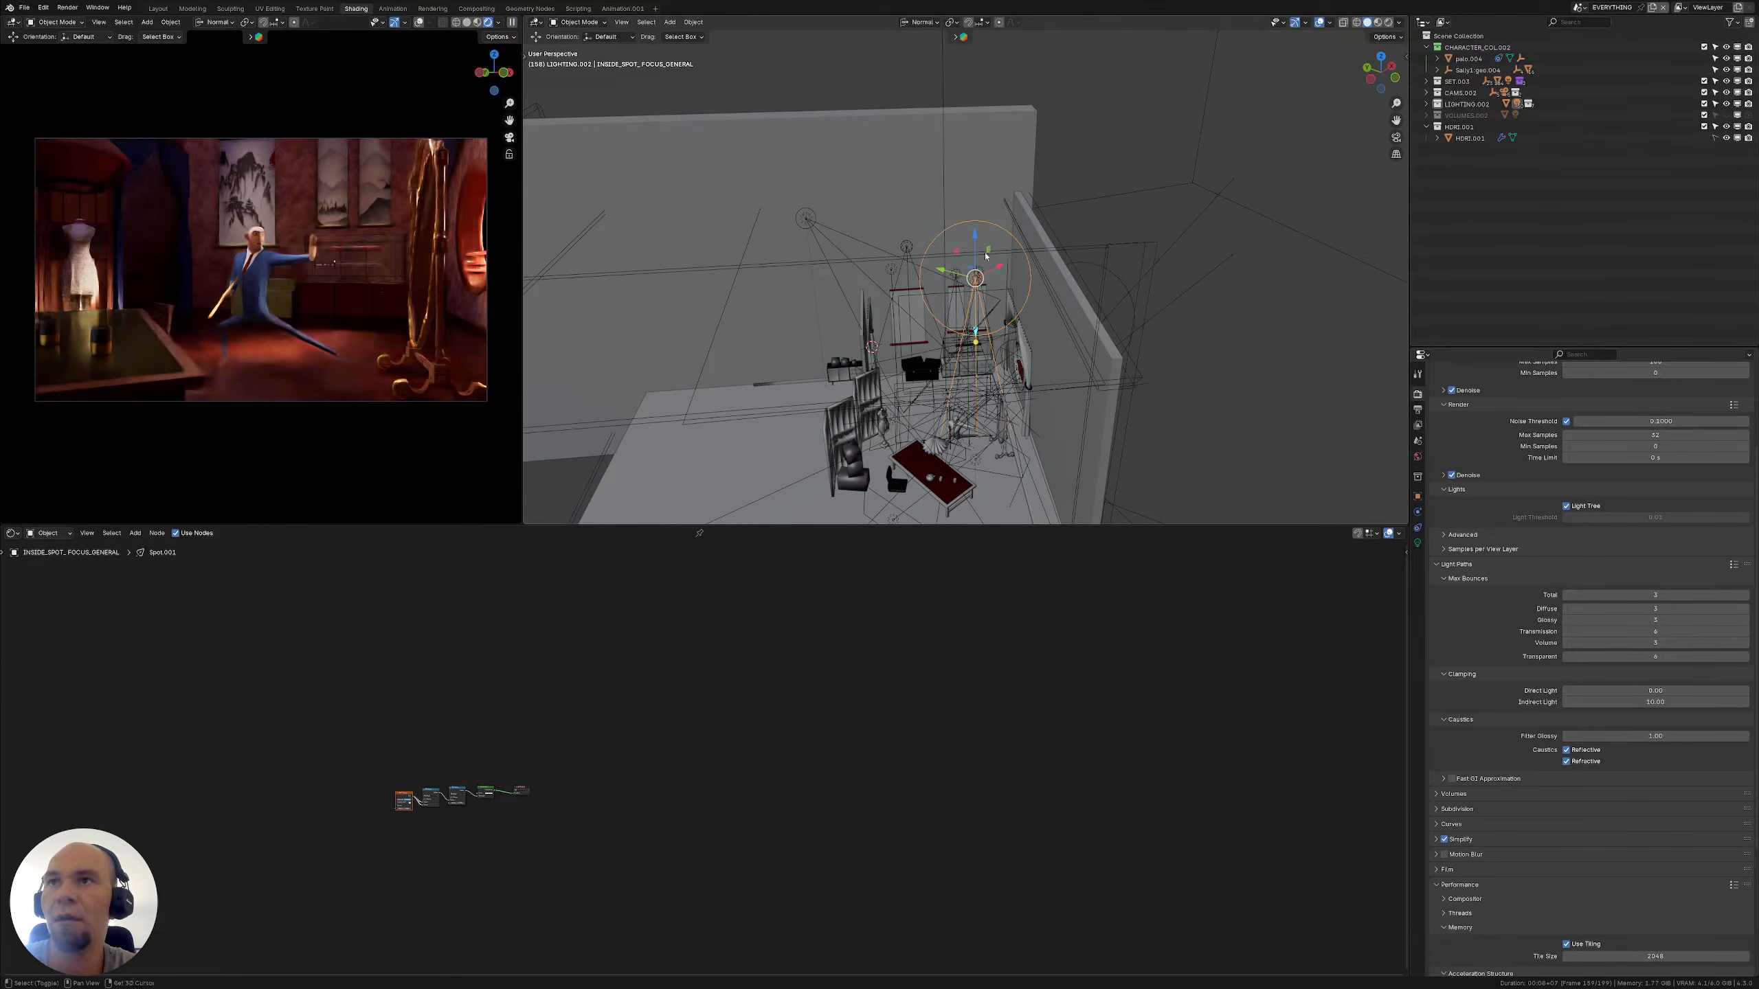
middle_click_drag(985, 256, 955, 213, "shift")
Expand the LIGHTING.002 collection and select the second INSIDE_SPOT_FOCUS light under GENERAL_LIGHTING
left_click(1425, 103)
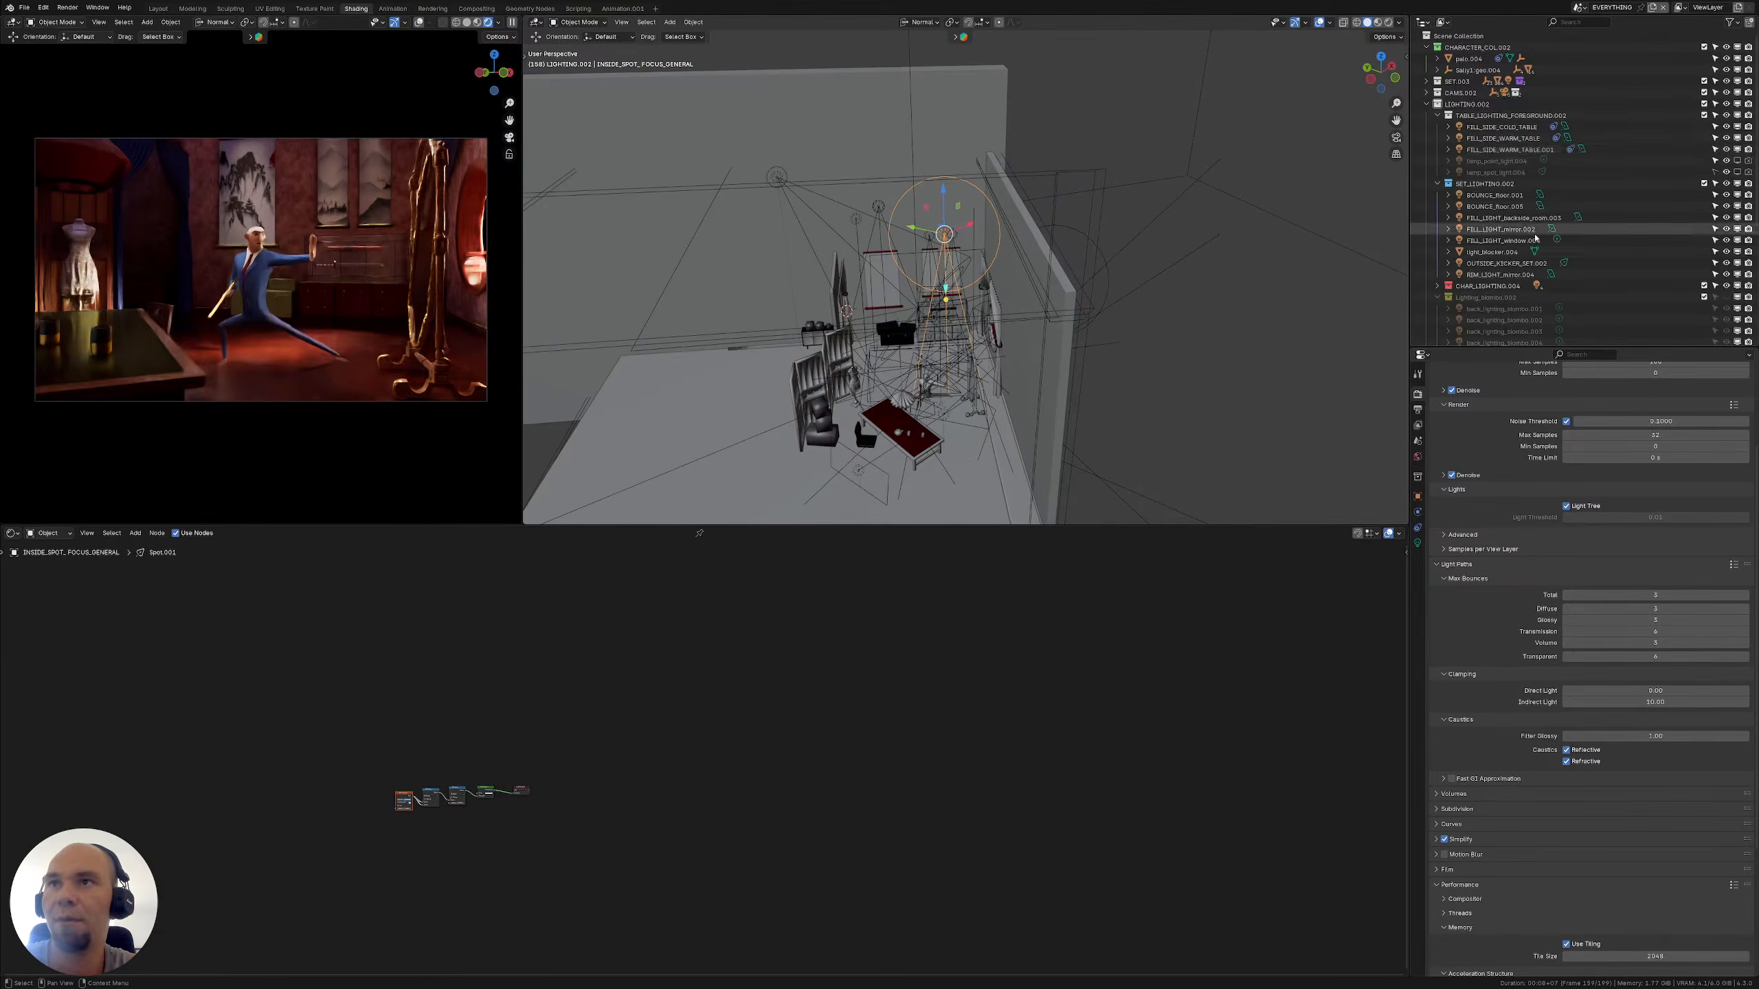
scroll(1535, 238, "down", 5)
left_click(1516, 290)
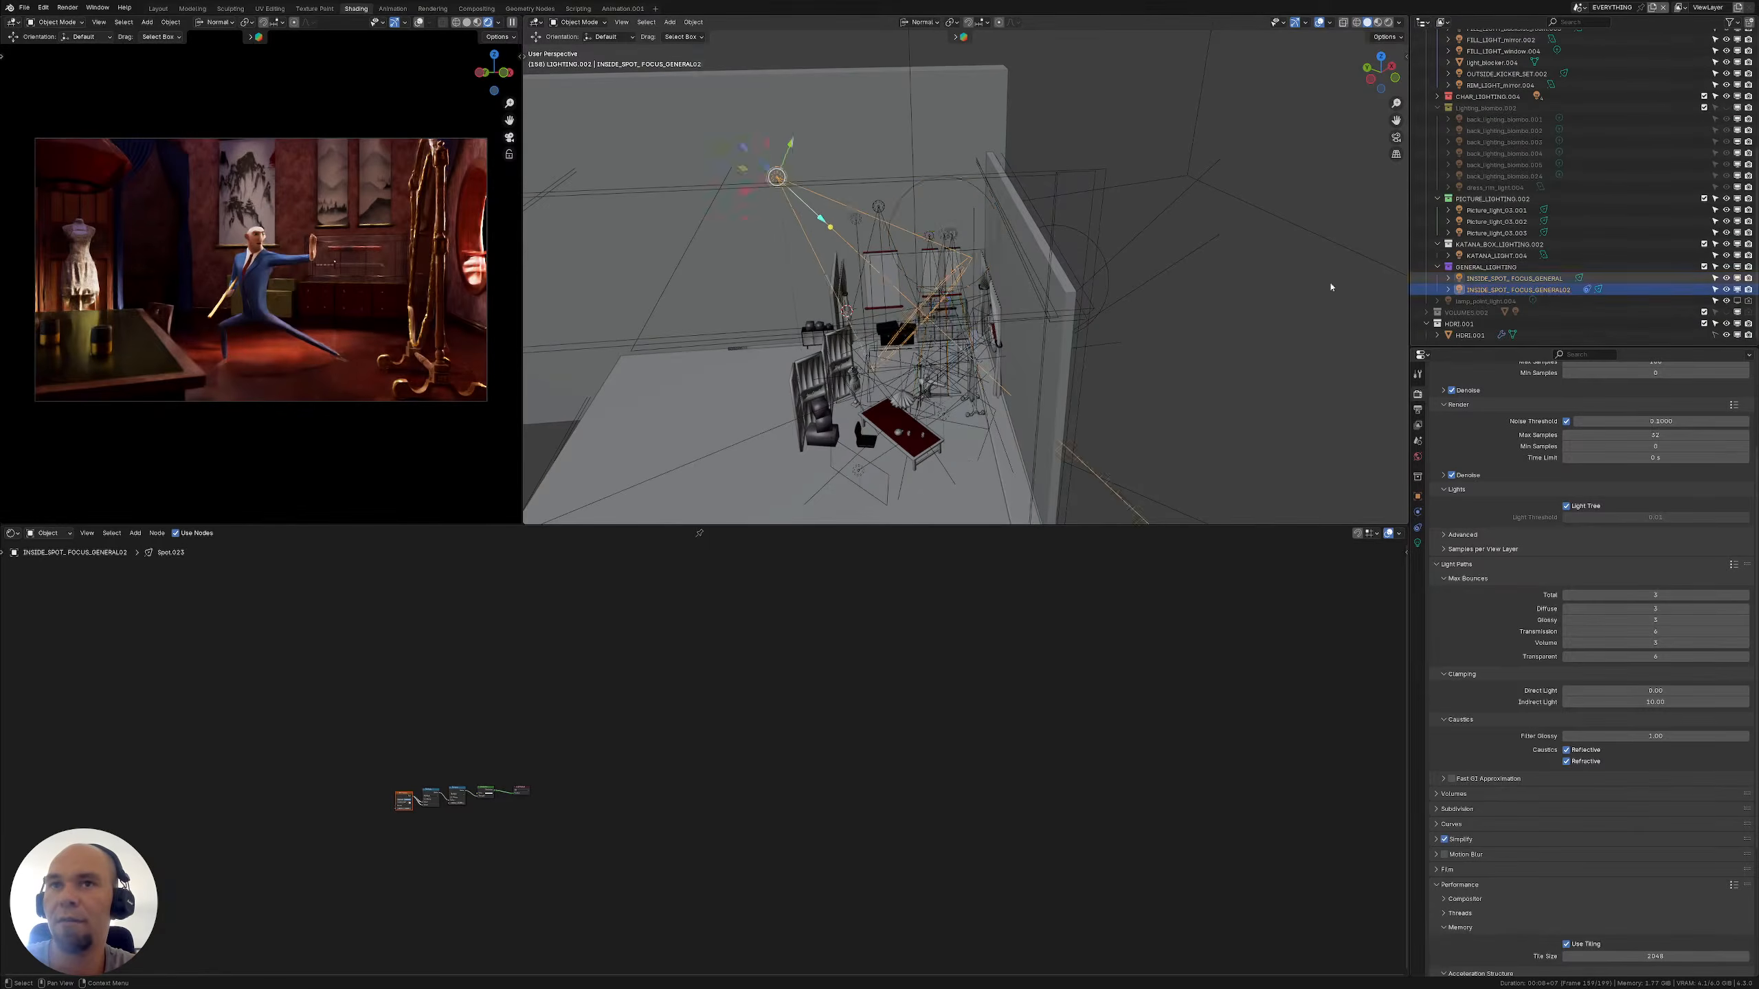
middle_click_drag(1330, 286, 1274, 326)
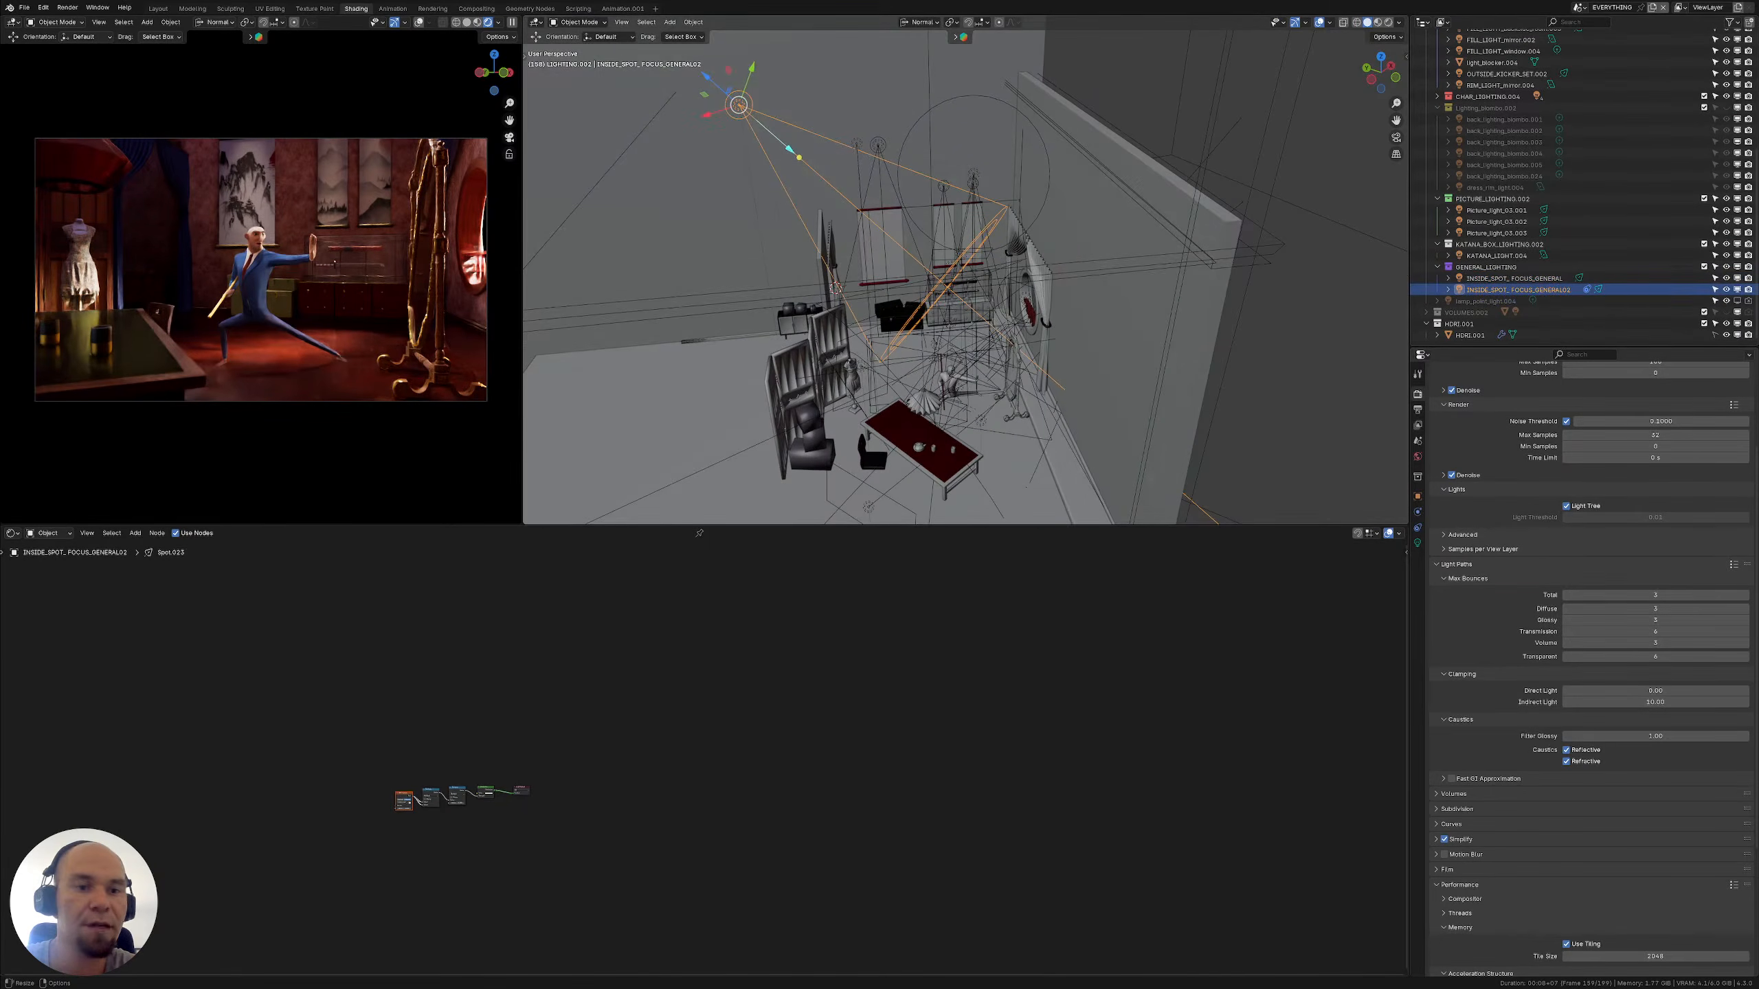
middle_click_drag(988, 272, 933, 162)
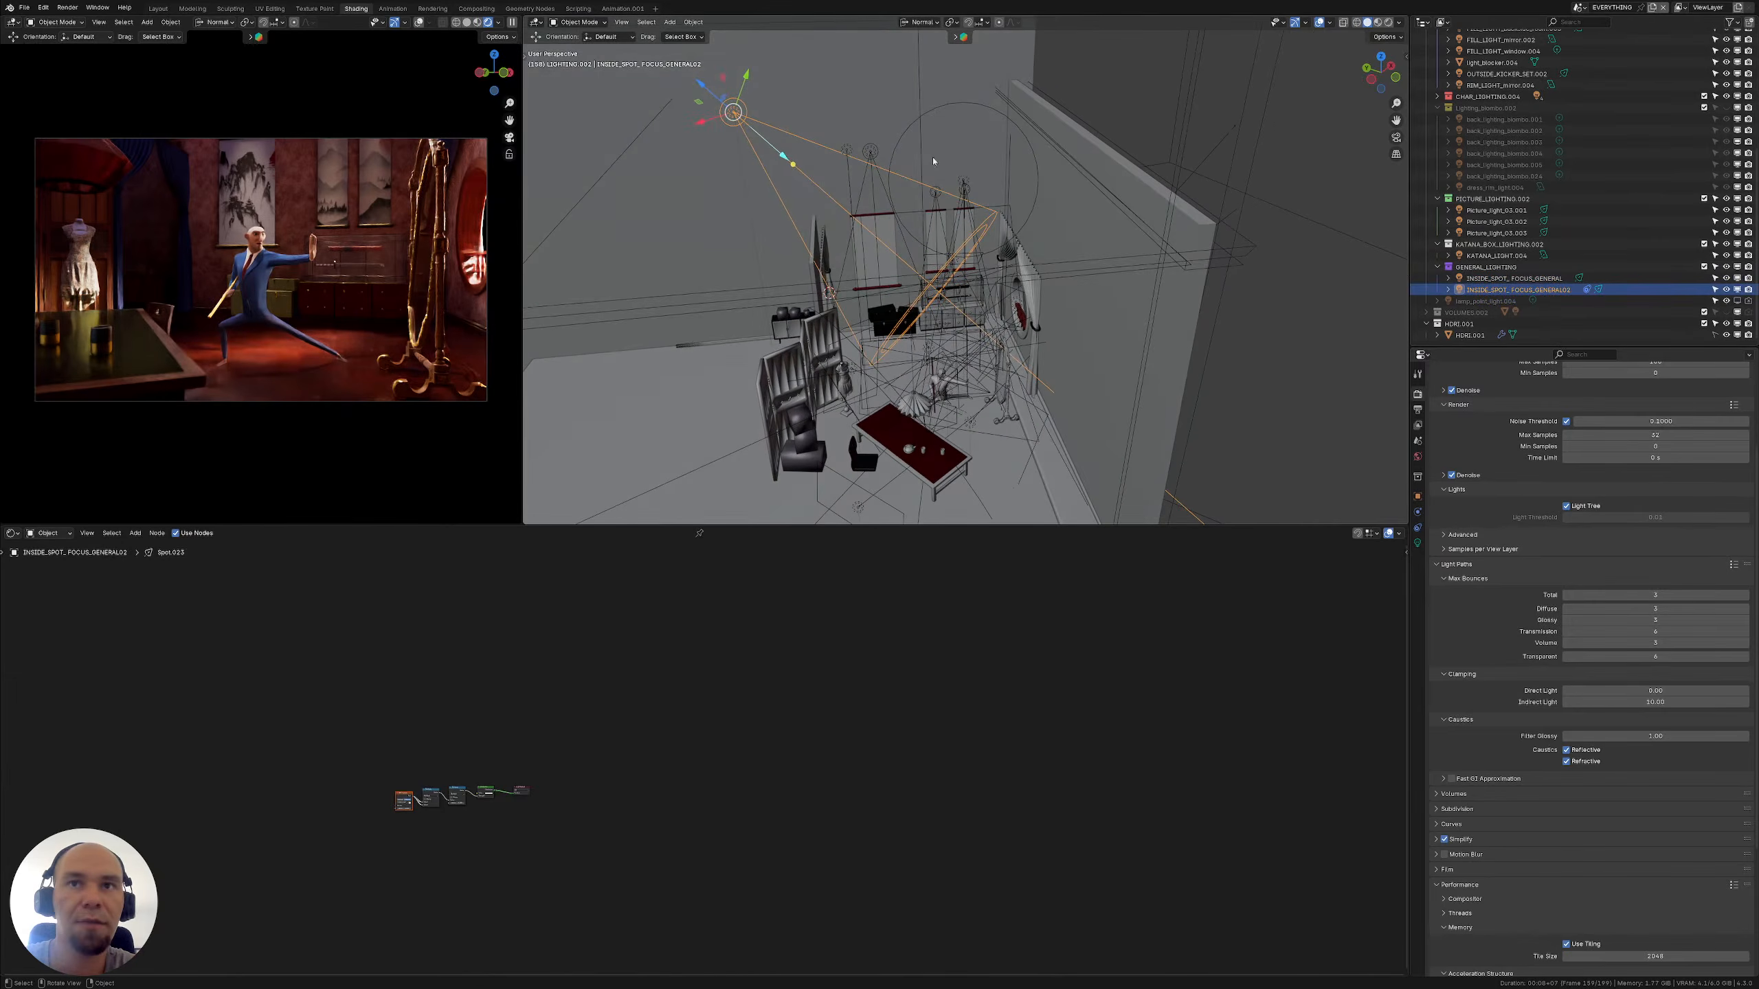
Set the power of the INSIDE_SPOT_FOCUS_GENERAL spotlight to 1.5 W
left_click(963, 180)
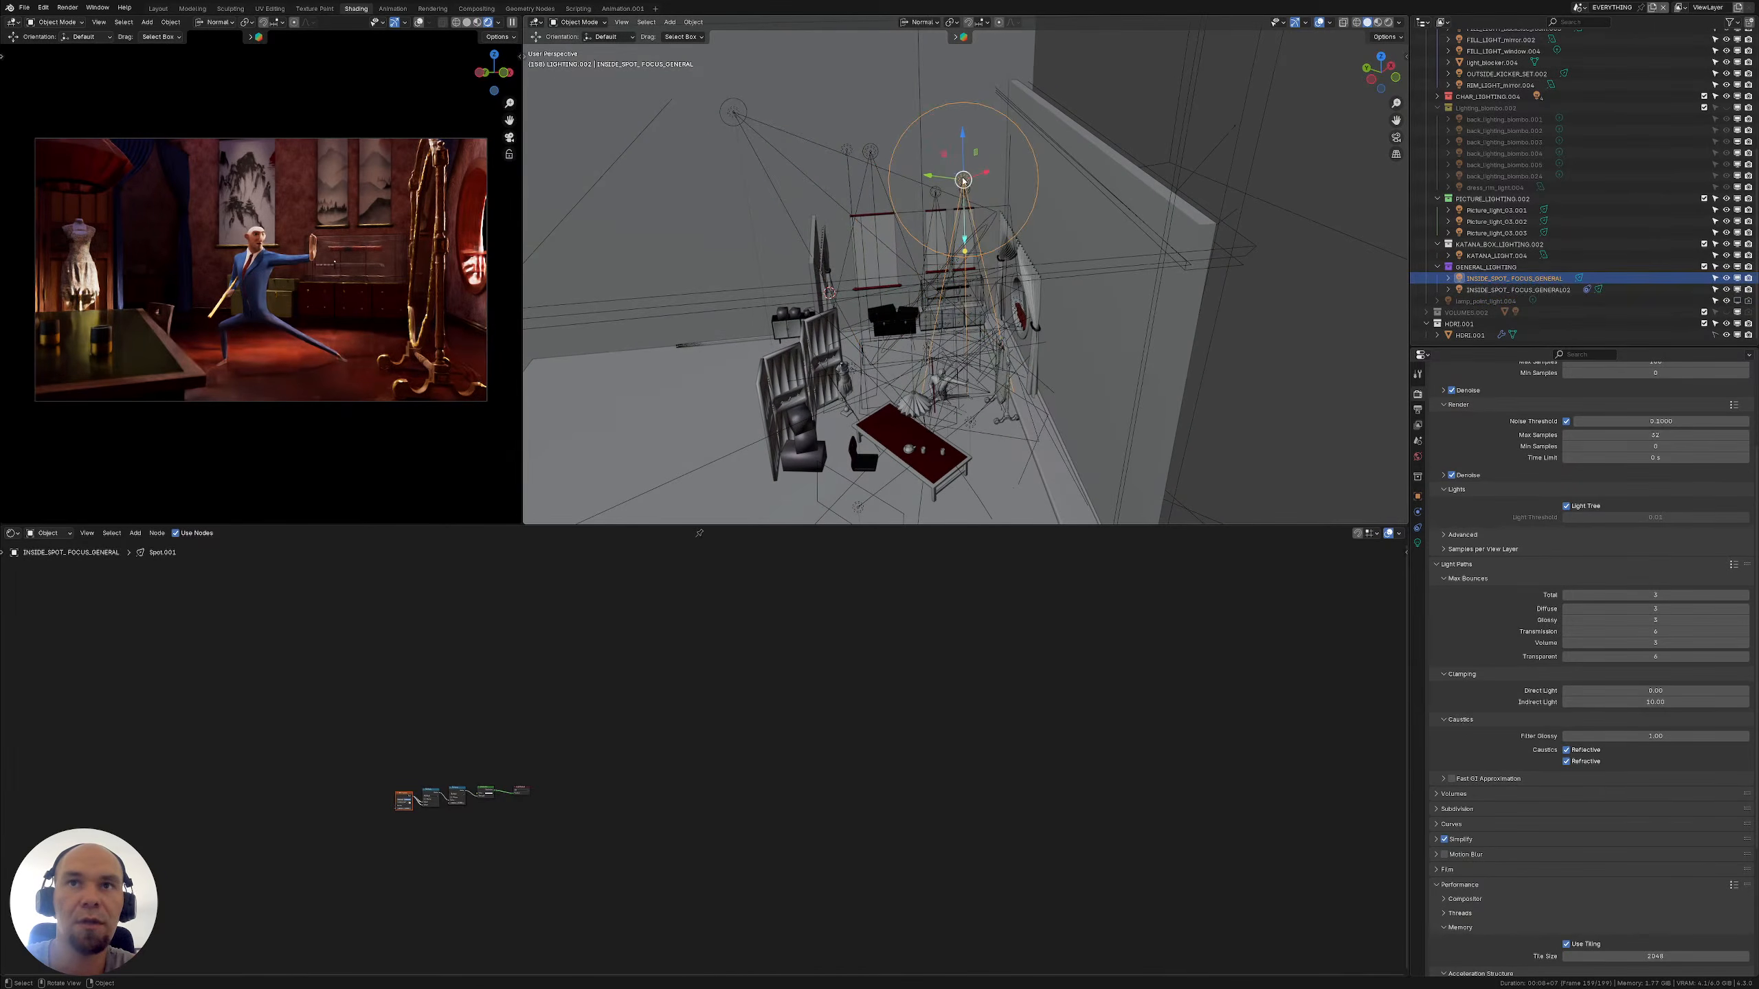
left_click(1417, 544)
left_click(1631, 468)
type("1.5")
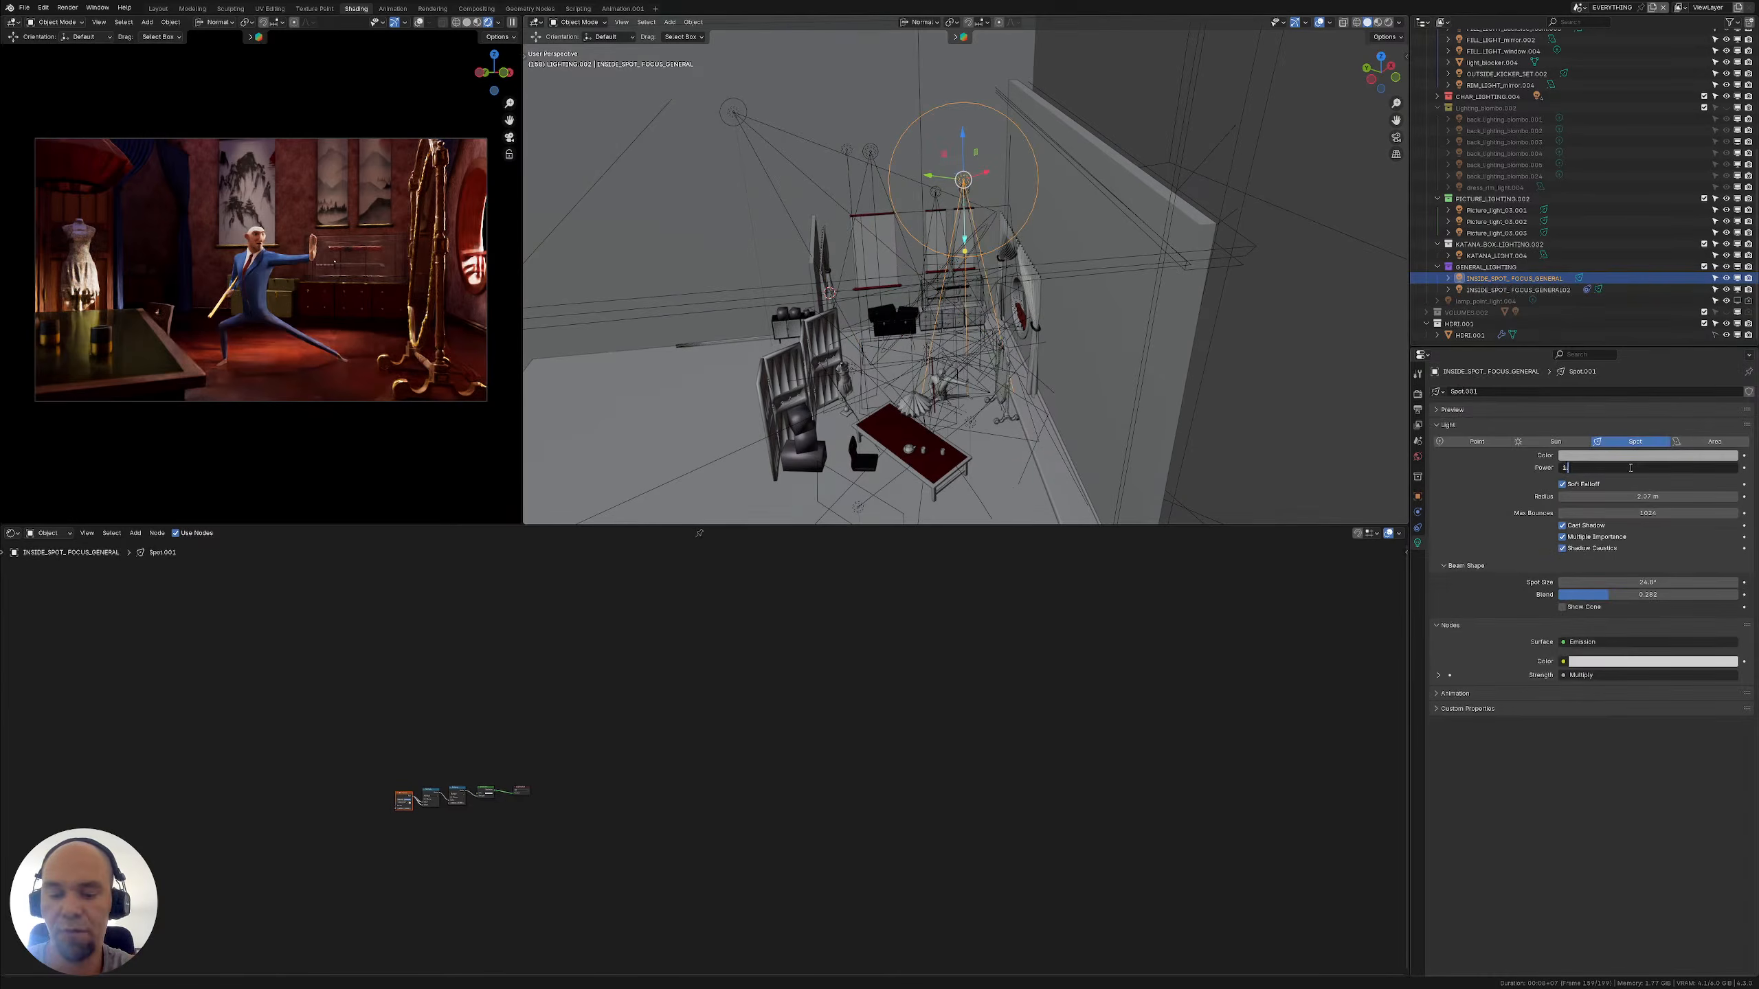
key("Return")
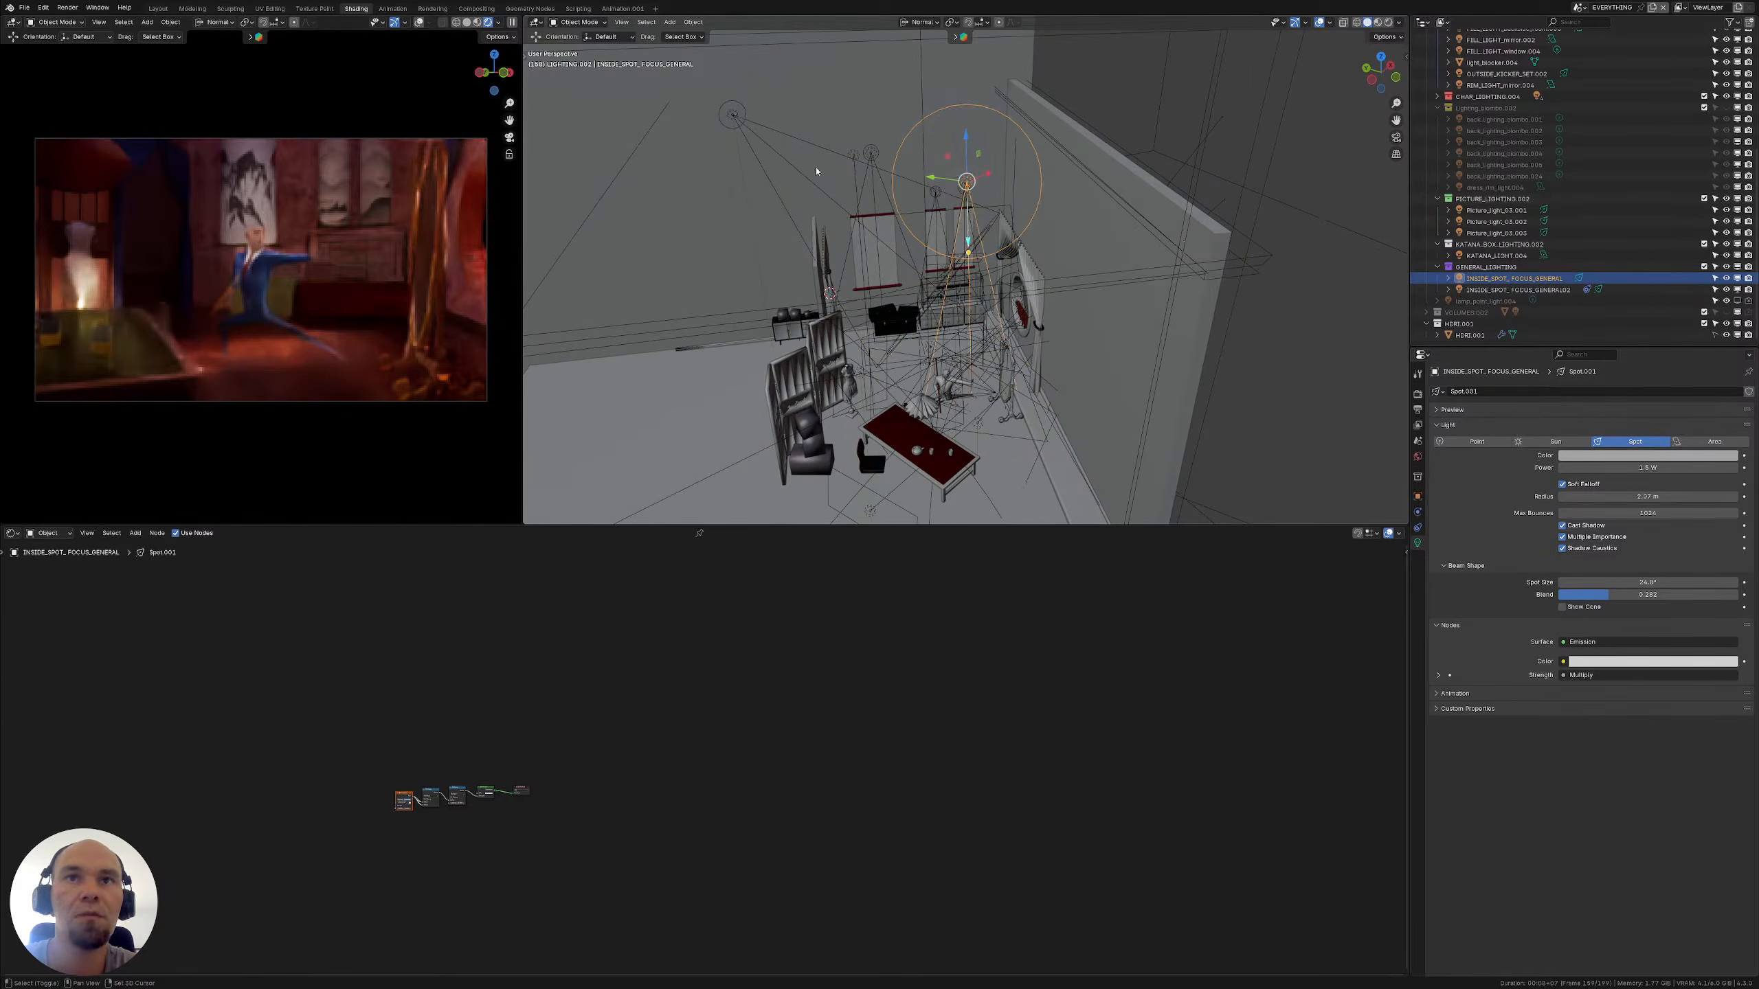
Set the power of the second general spotlight, high above the screens, to 1.5 W
left_click(732, 114)
left_click(1623, 468)
type("1.5")
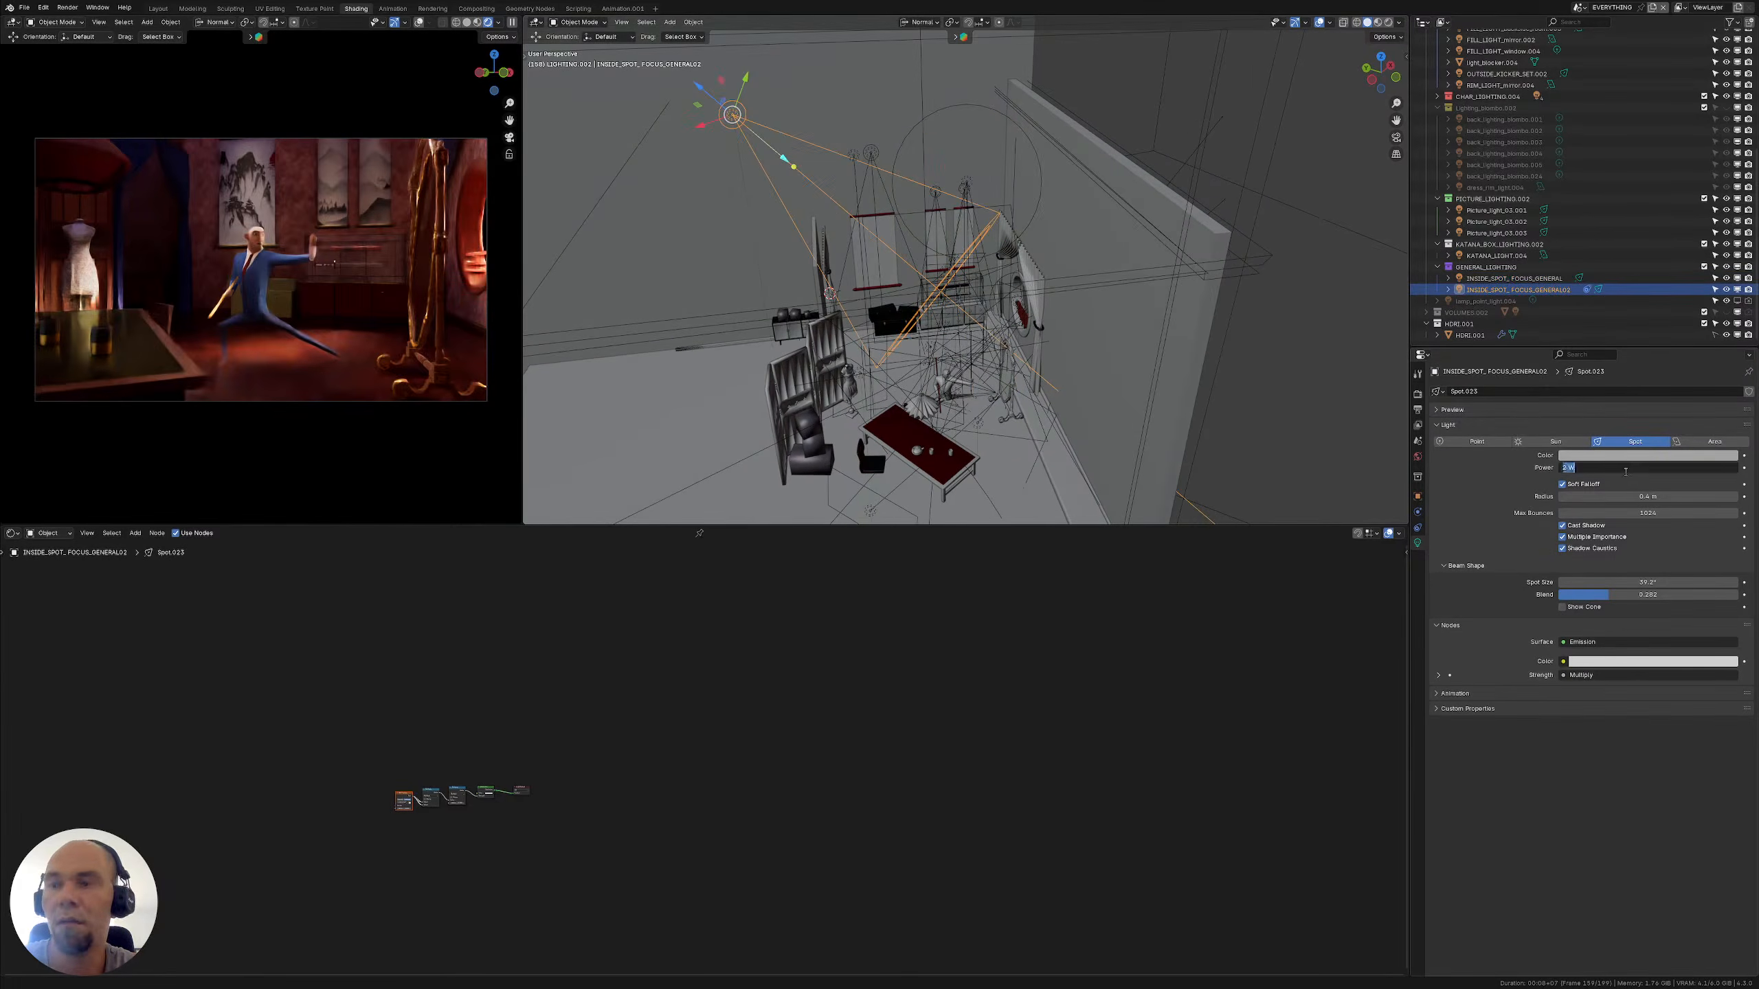
key("Return")
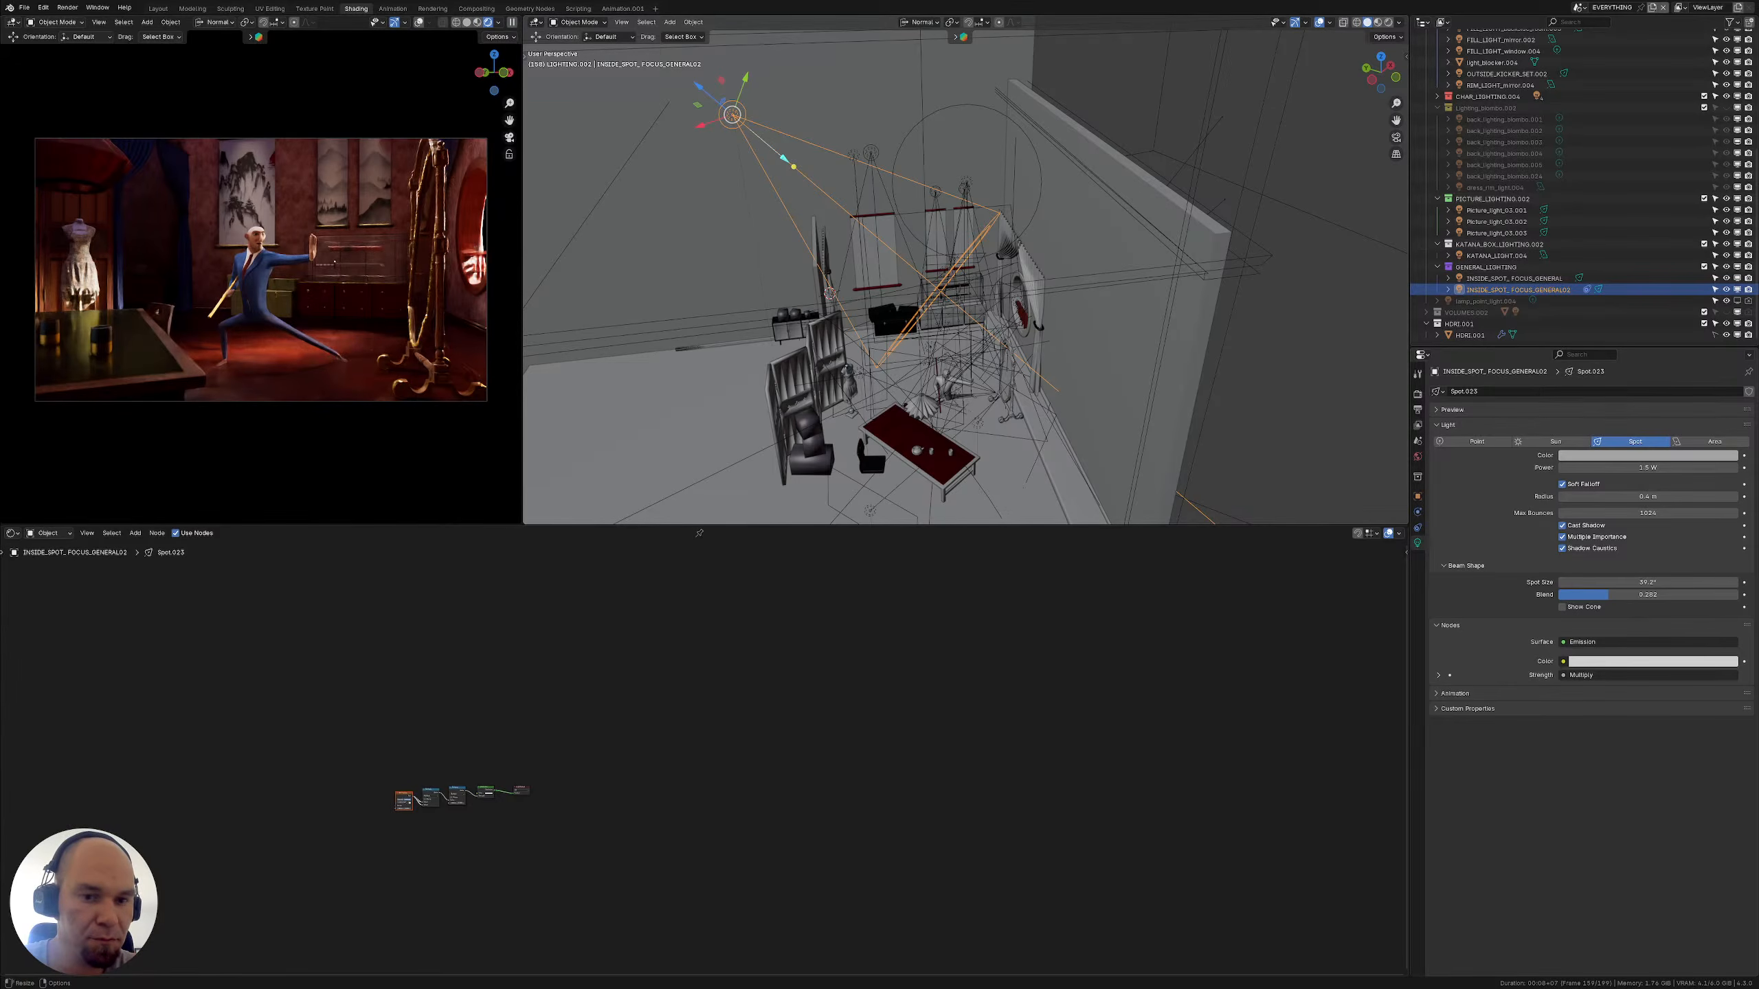
Examine the second general spotlight's shader setup, from the IES Texture through the Multiply nodes to the Emission
scroll(538, 784, "up", 6)
middle_click_drag(465, 763, 635, 711)
scroll(706, 758, "up", 9)
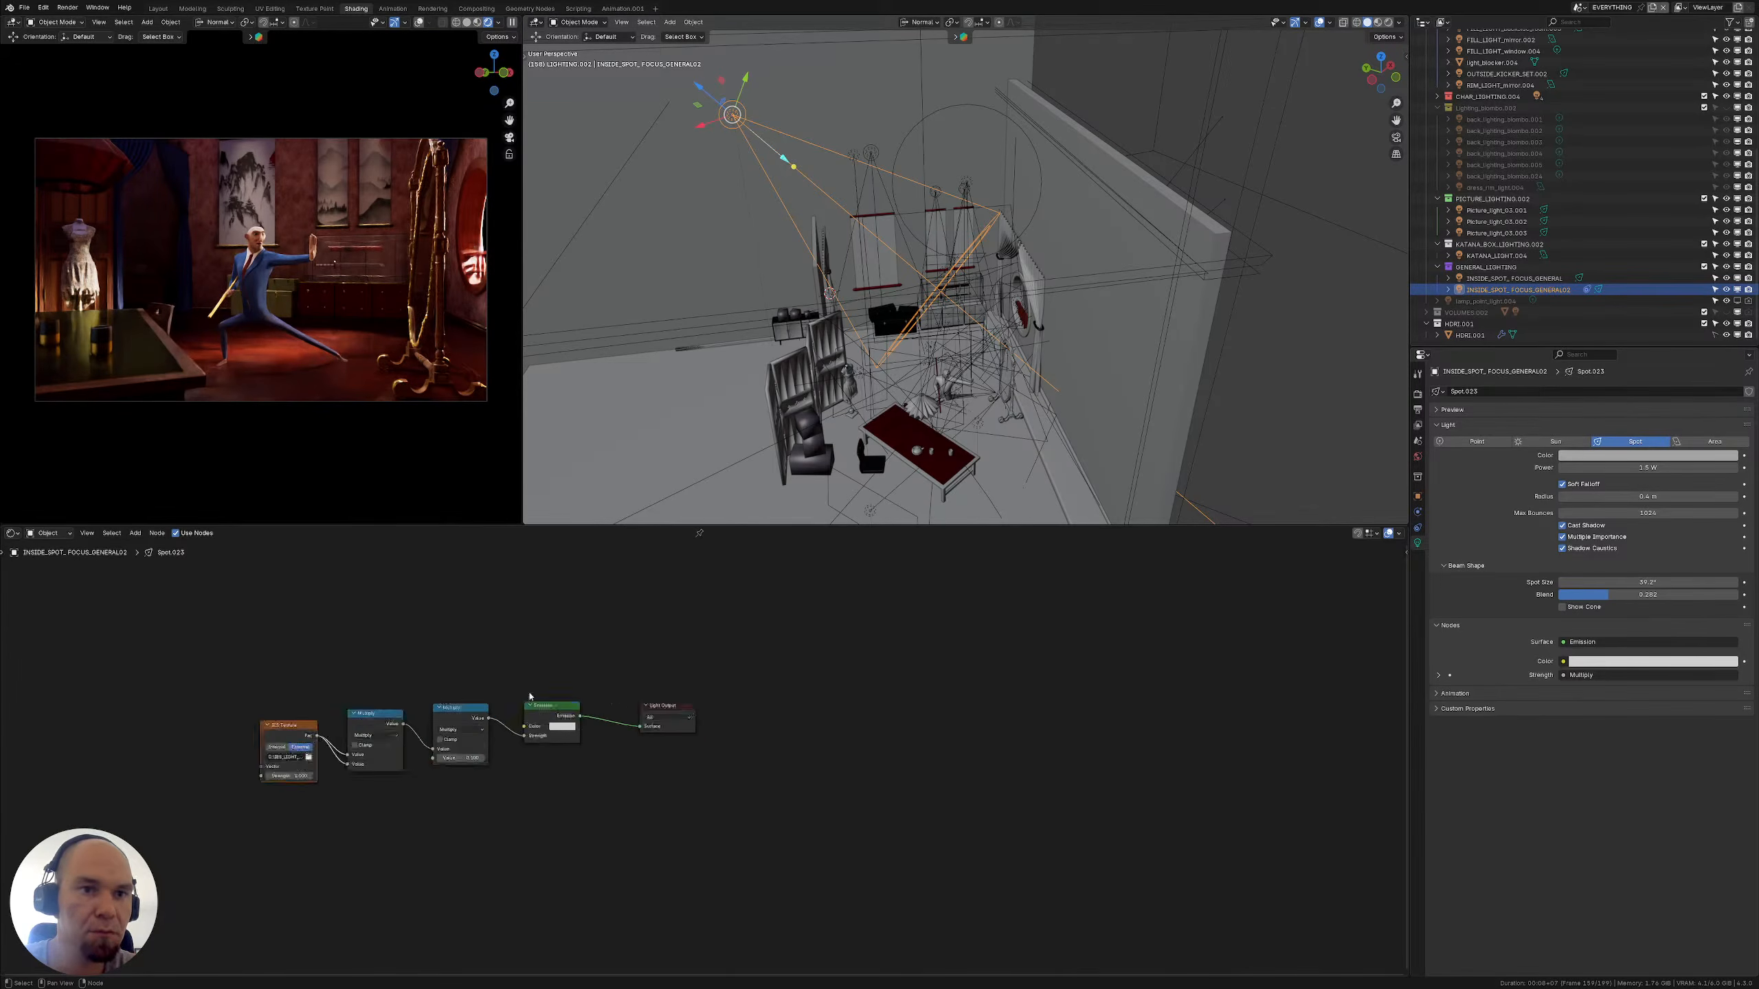
scroll(557, 633, "up", 5)
middle_click_drag(367, 702, 567, 664)
scroll(567, 663, "up", 1)
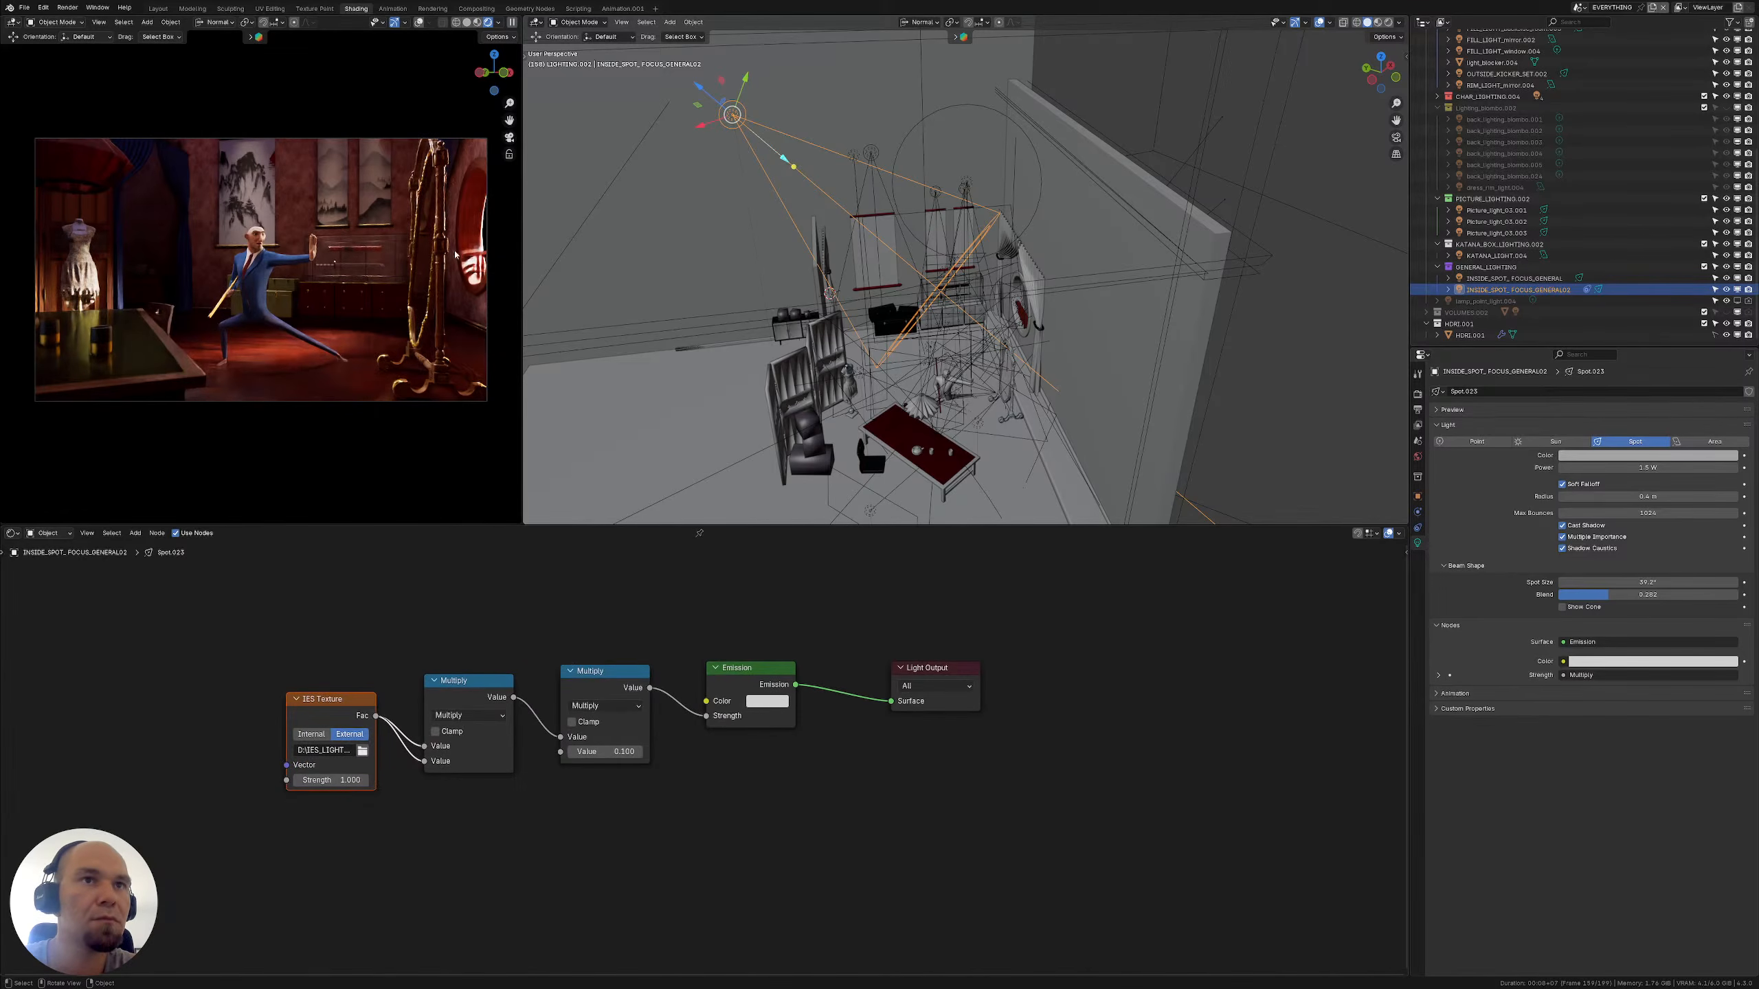
Narrow the rendered camera viewport and select the OUTSIDE_KICKER_SET spotlight outside the round window
left_click_drag(523, 256, 463, 256)
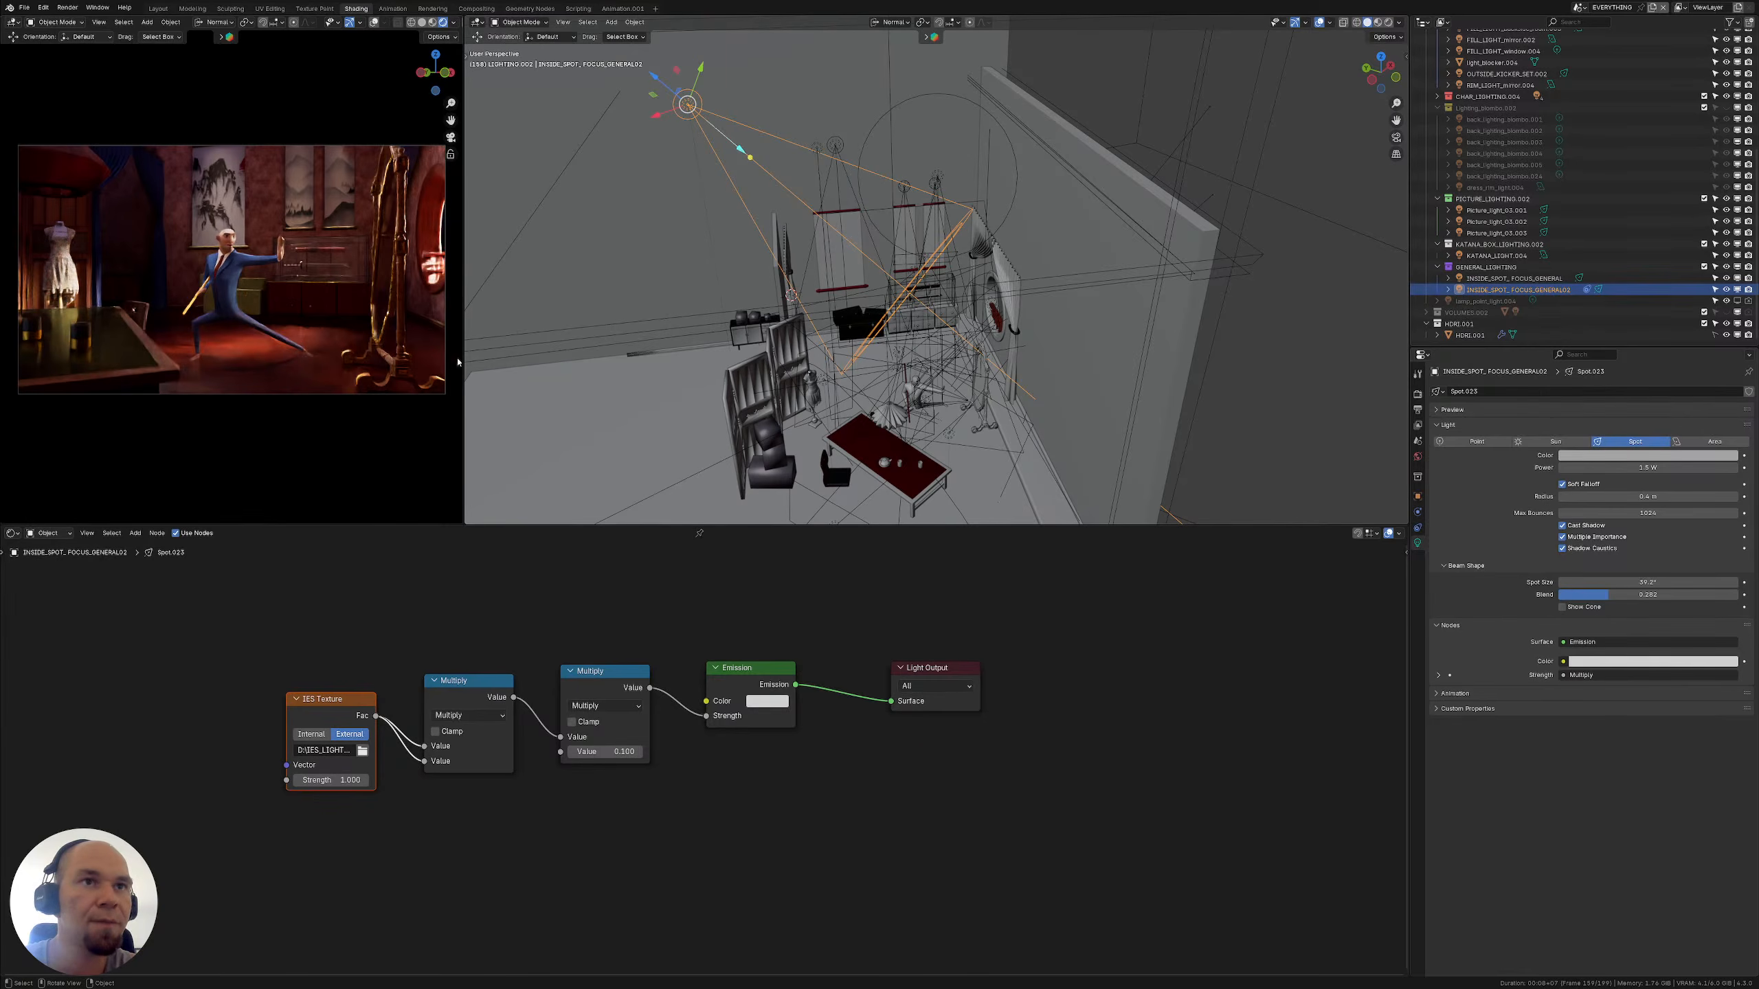
middle_click_drag(785, 295, 881, 213)
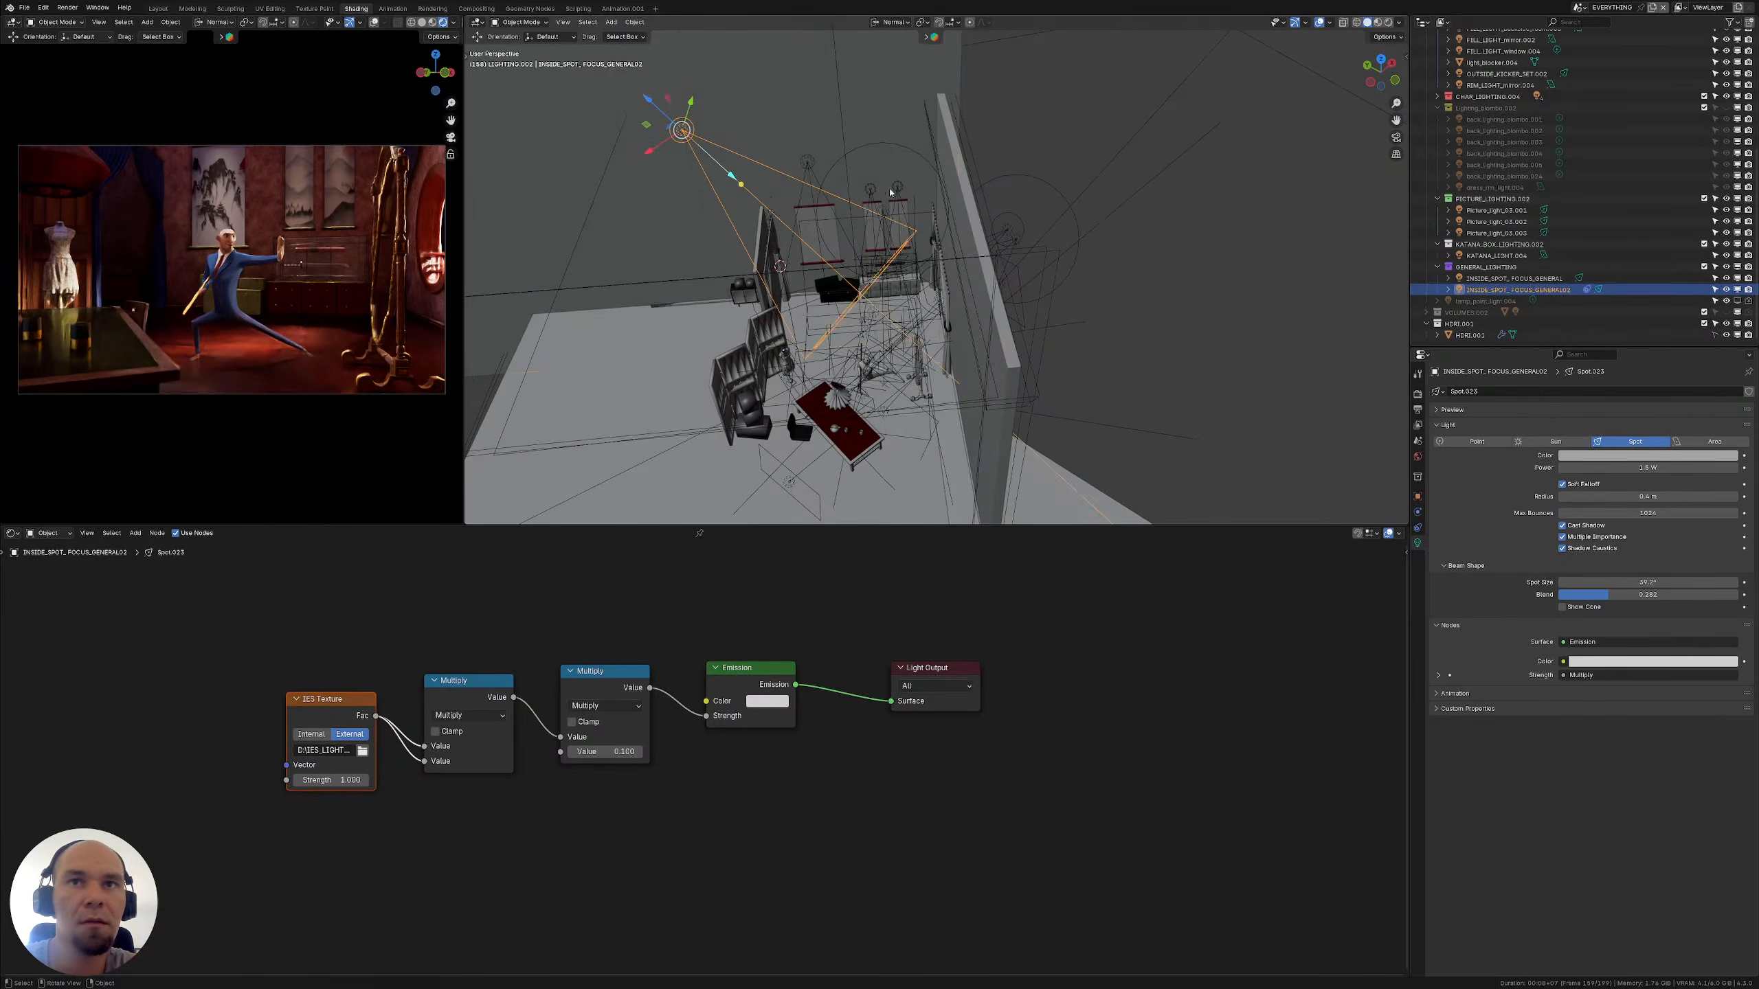
left_click(881, 213)
left_click(881, 213)
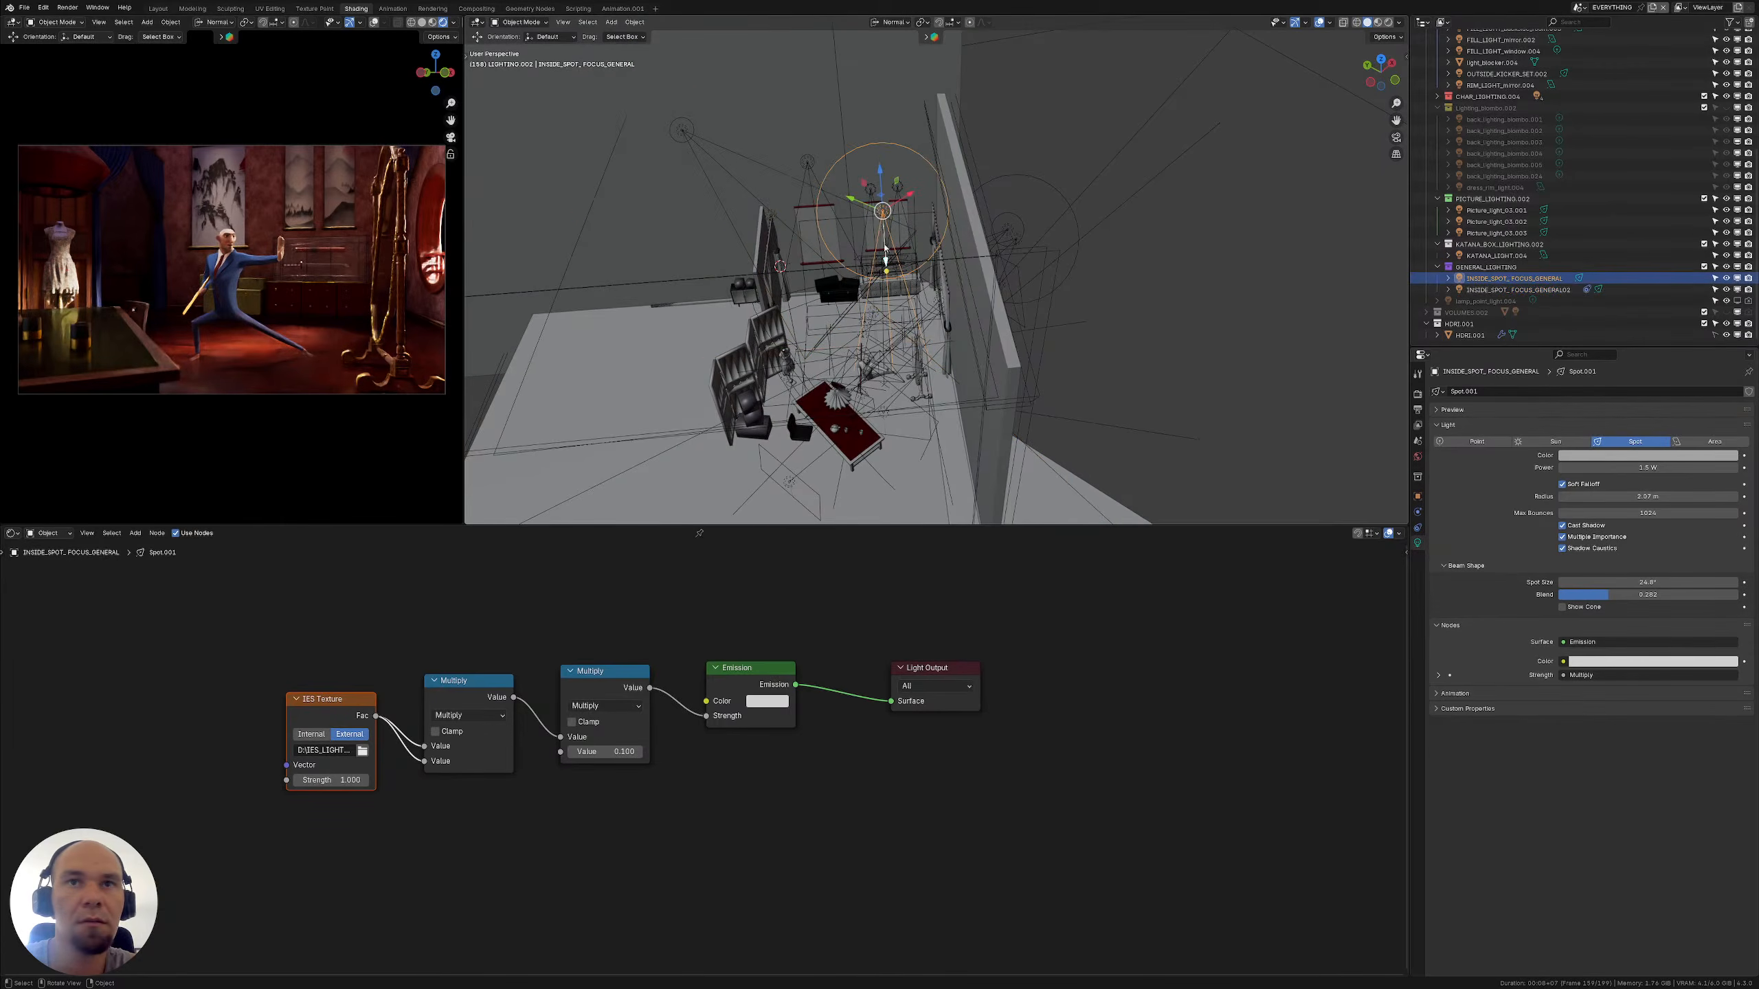
middle_click_drag(842, 354, 967, 420)
left_click(1001, 389)
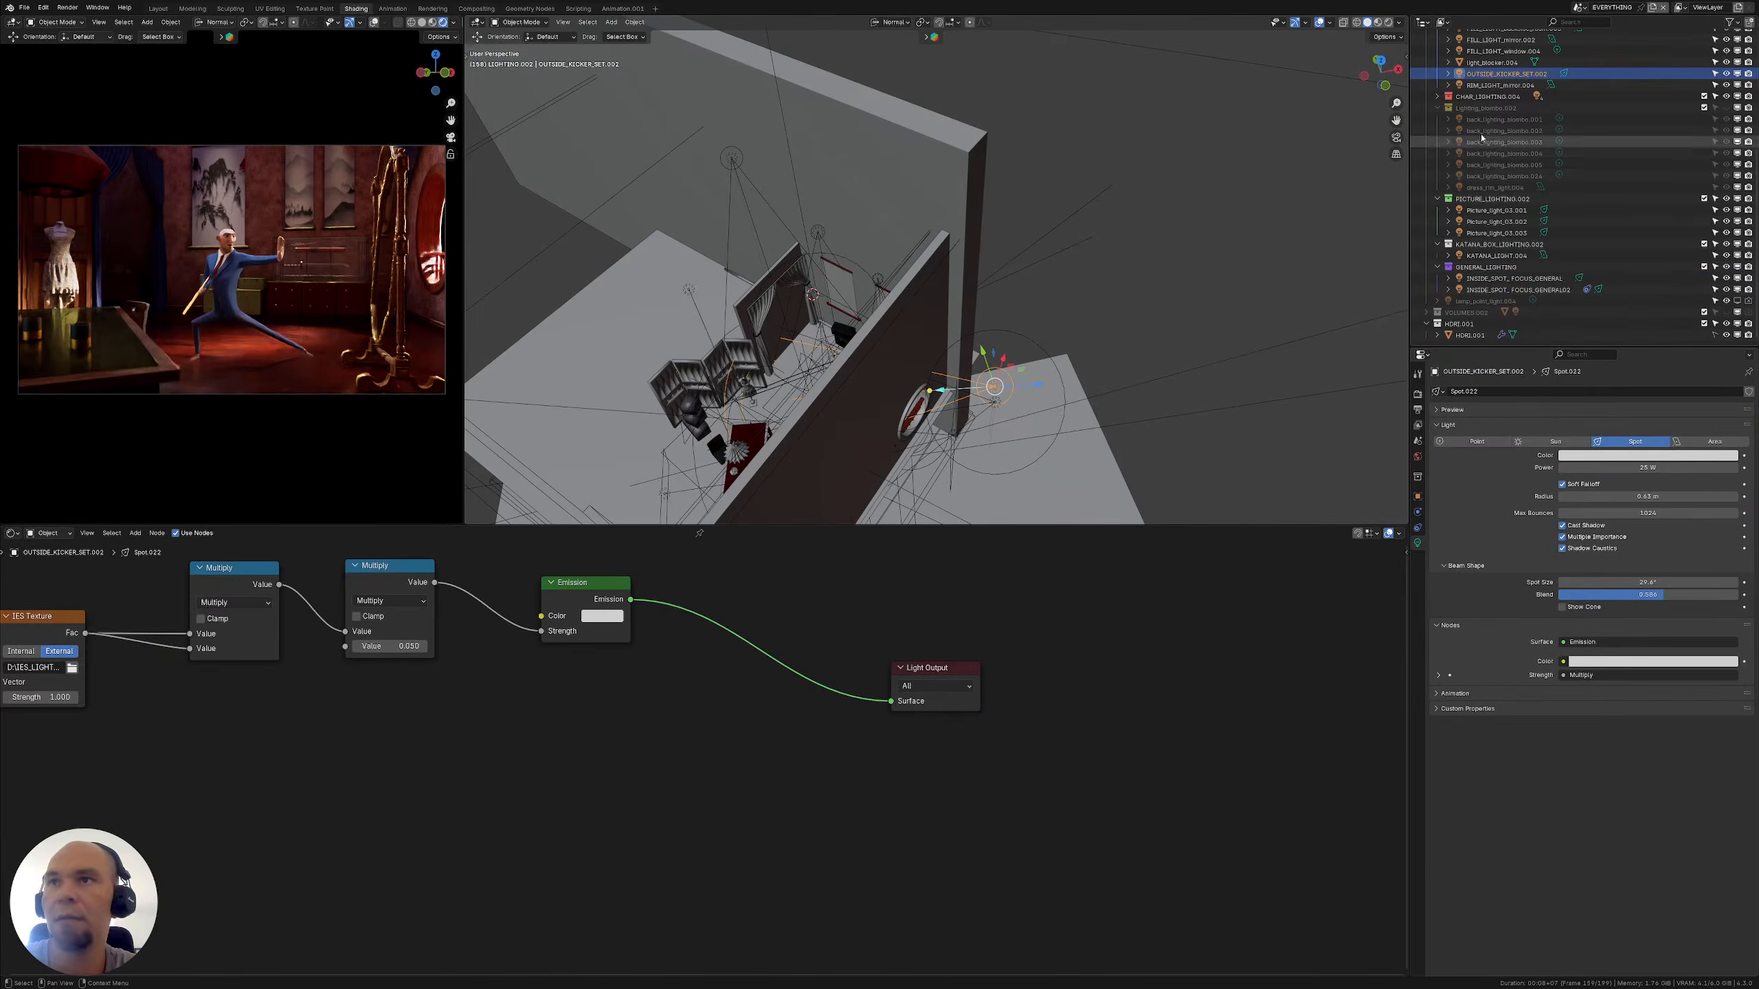
Collapse the PICTURE_LIGHTING, KATANA_BOX_LIGHTING, GENERAL_LIGHTING and HERO collections in the scene hierarchy
left_click(1437, 200)
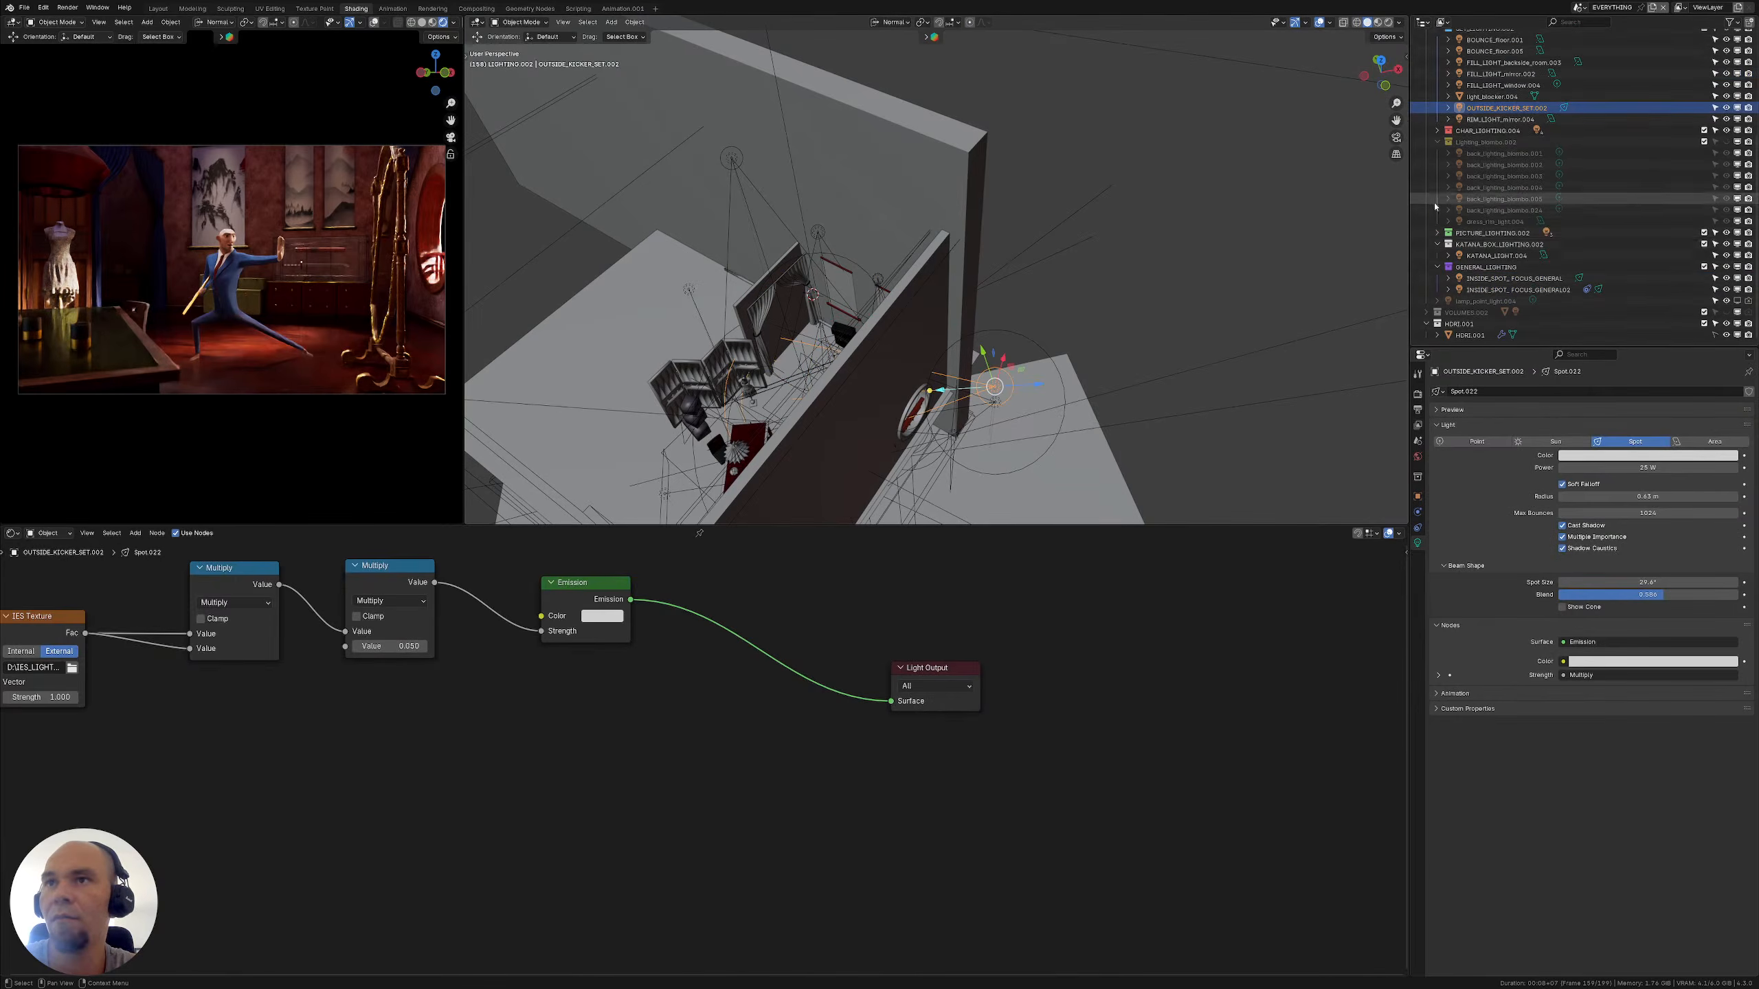
left_click(1437, 243)
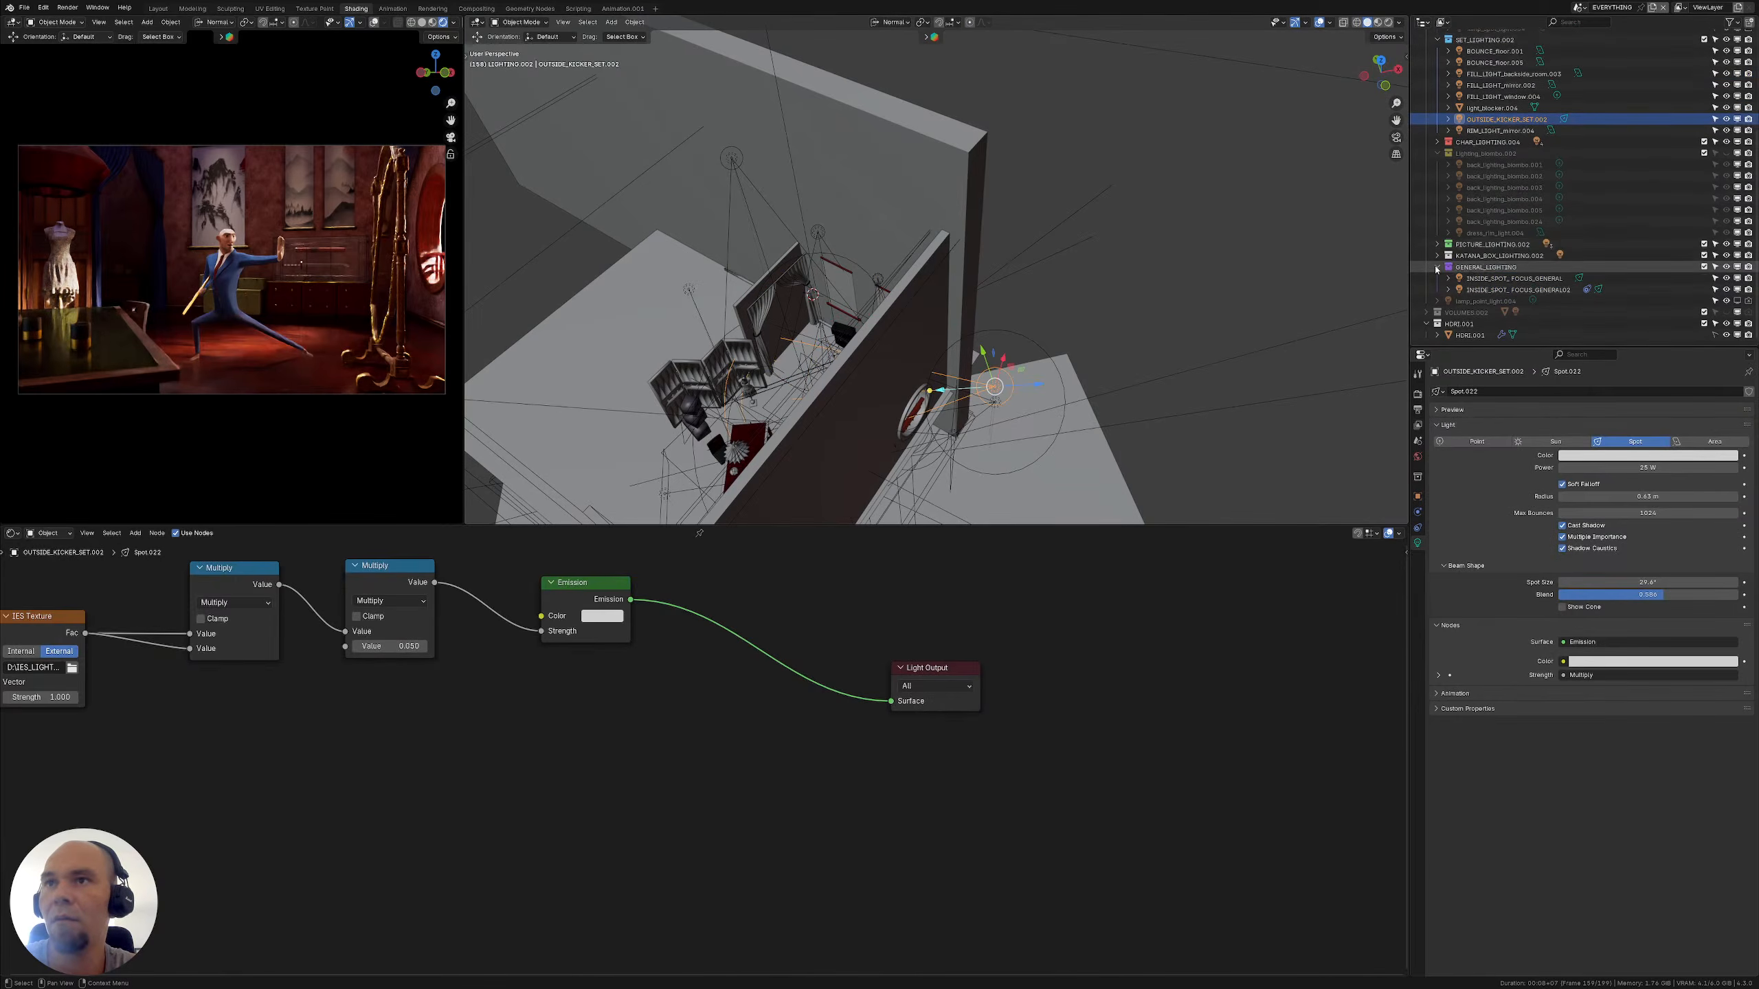
left_click(1436, 268)
left_click(1427, 324)
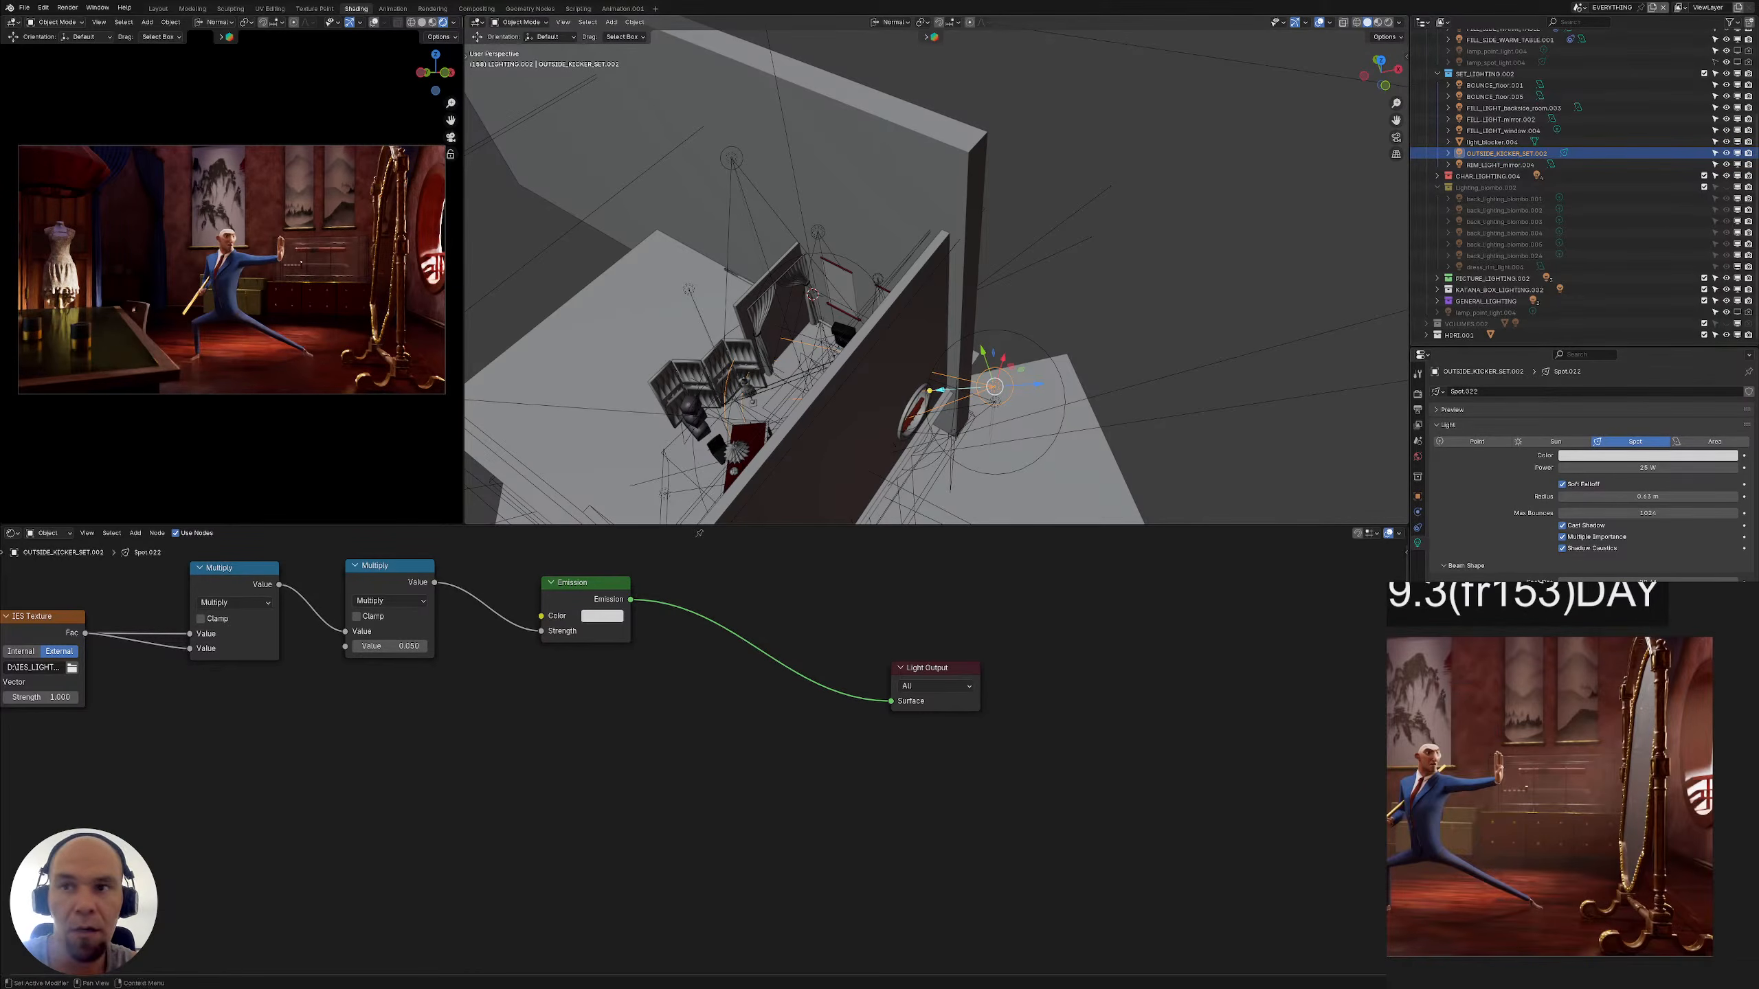
Look over the reference board's renders, from the frame 153 day version to the version 8 night image
scroll(1558, 758, "down", 6)
middle_click_drag(1551, 764, 1680, 664)
middle_click_drag(1475, 668, 1474, 794)
scroll(1474, 794, "up", 3)
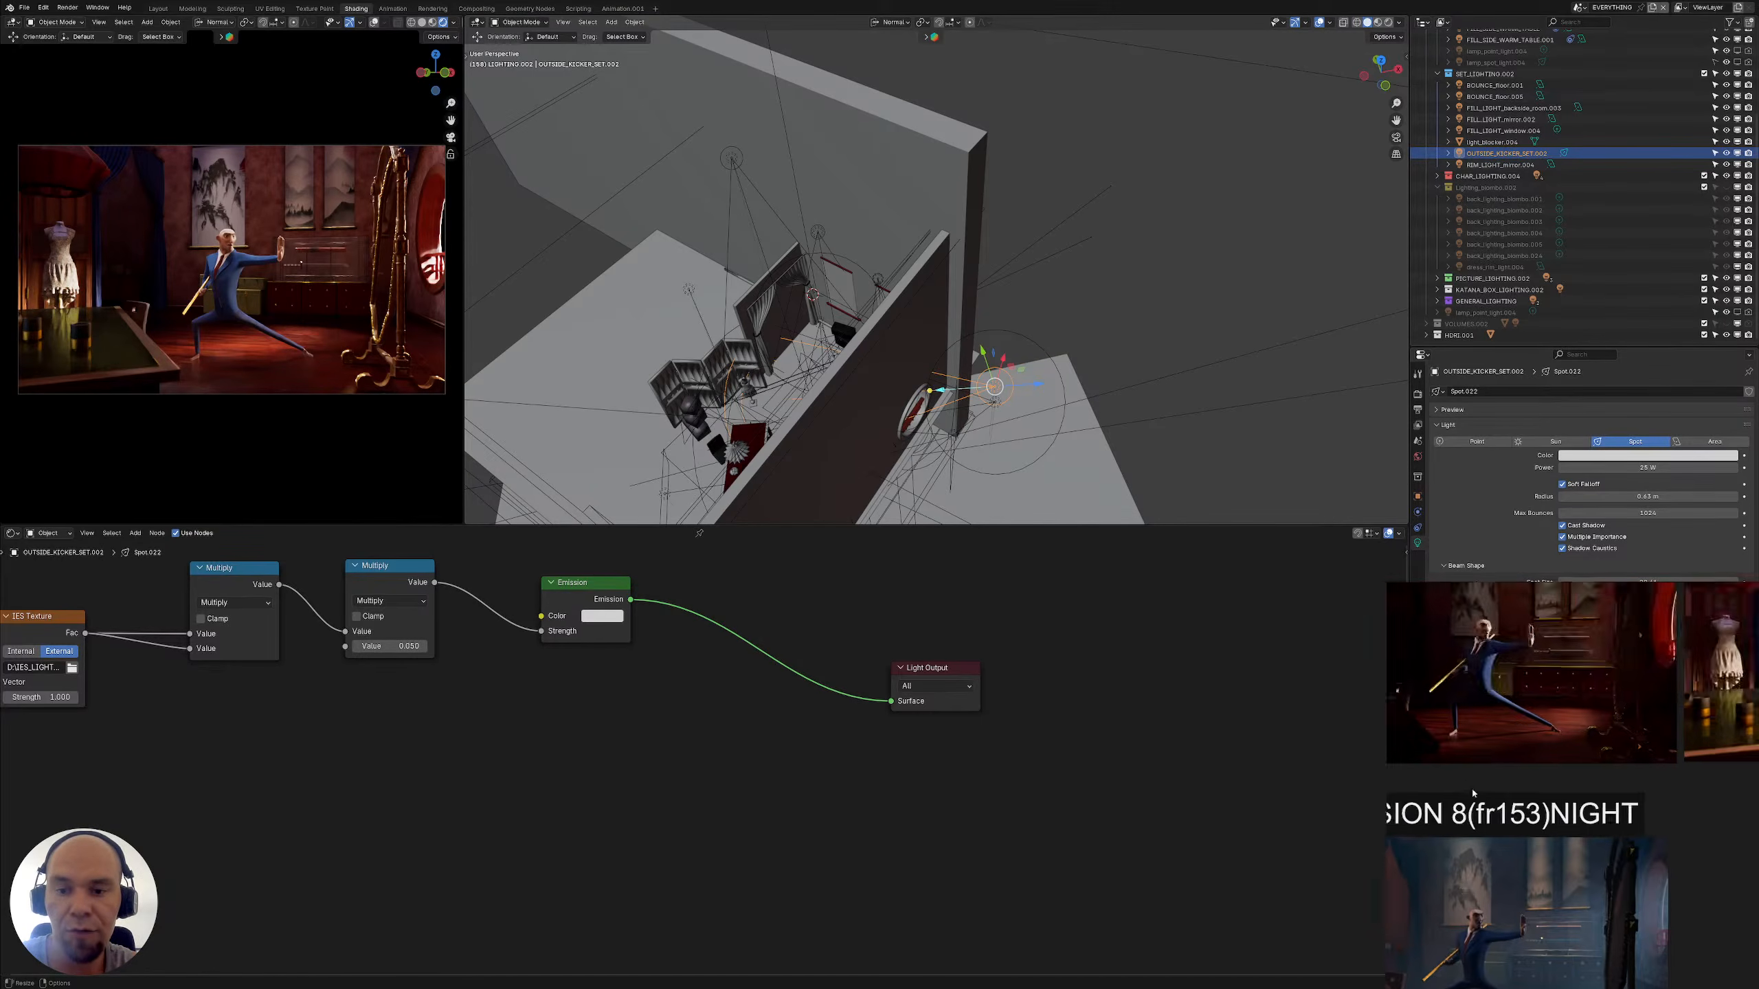
middle_click_drag(1451, 940, 1484, 782)
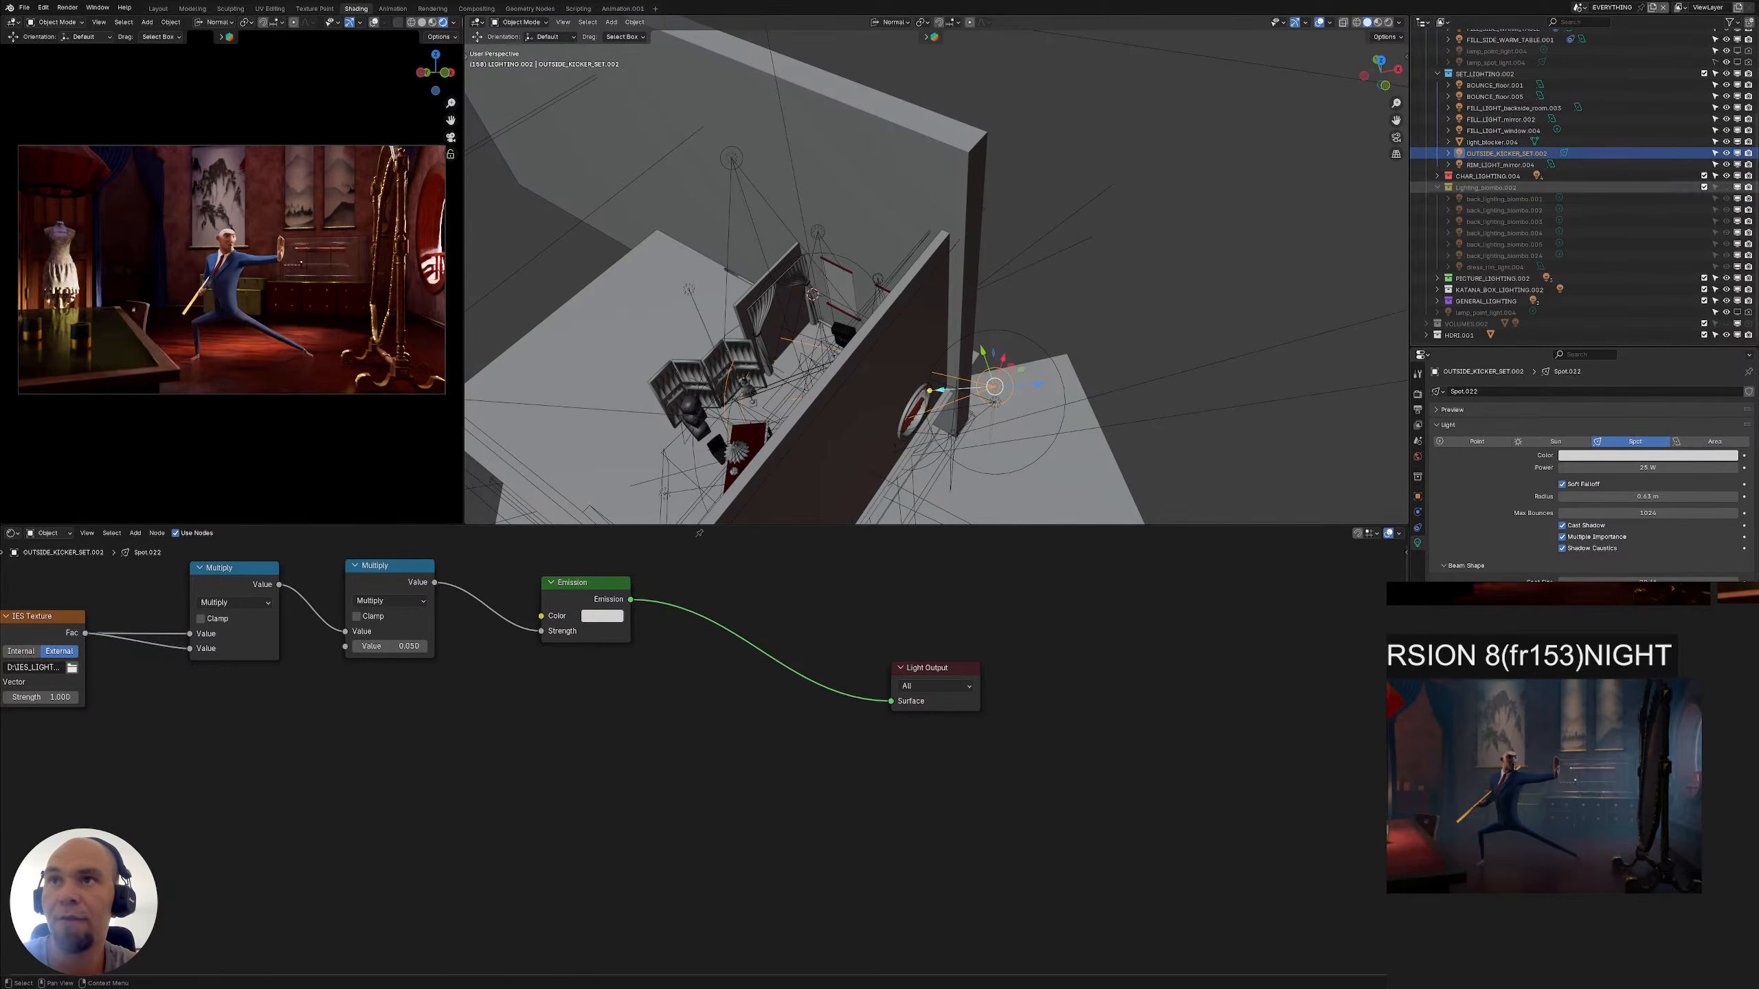
Expand the CHAR_LIGHTING collection and view the list of available scenes without switching
left_click(1438, 175)
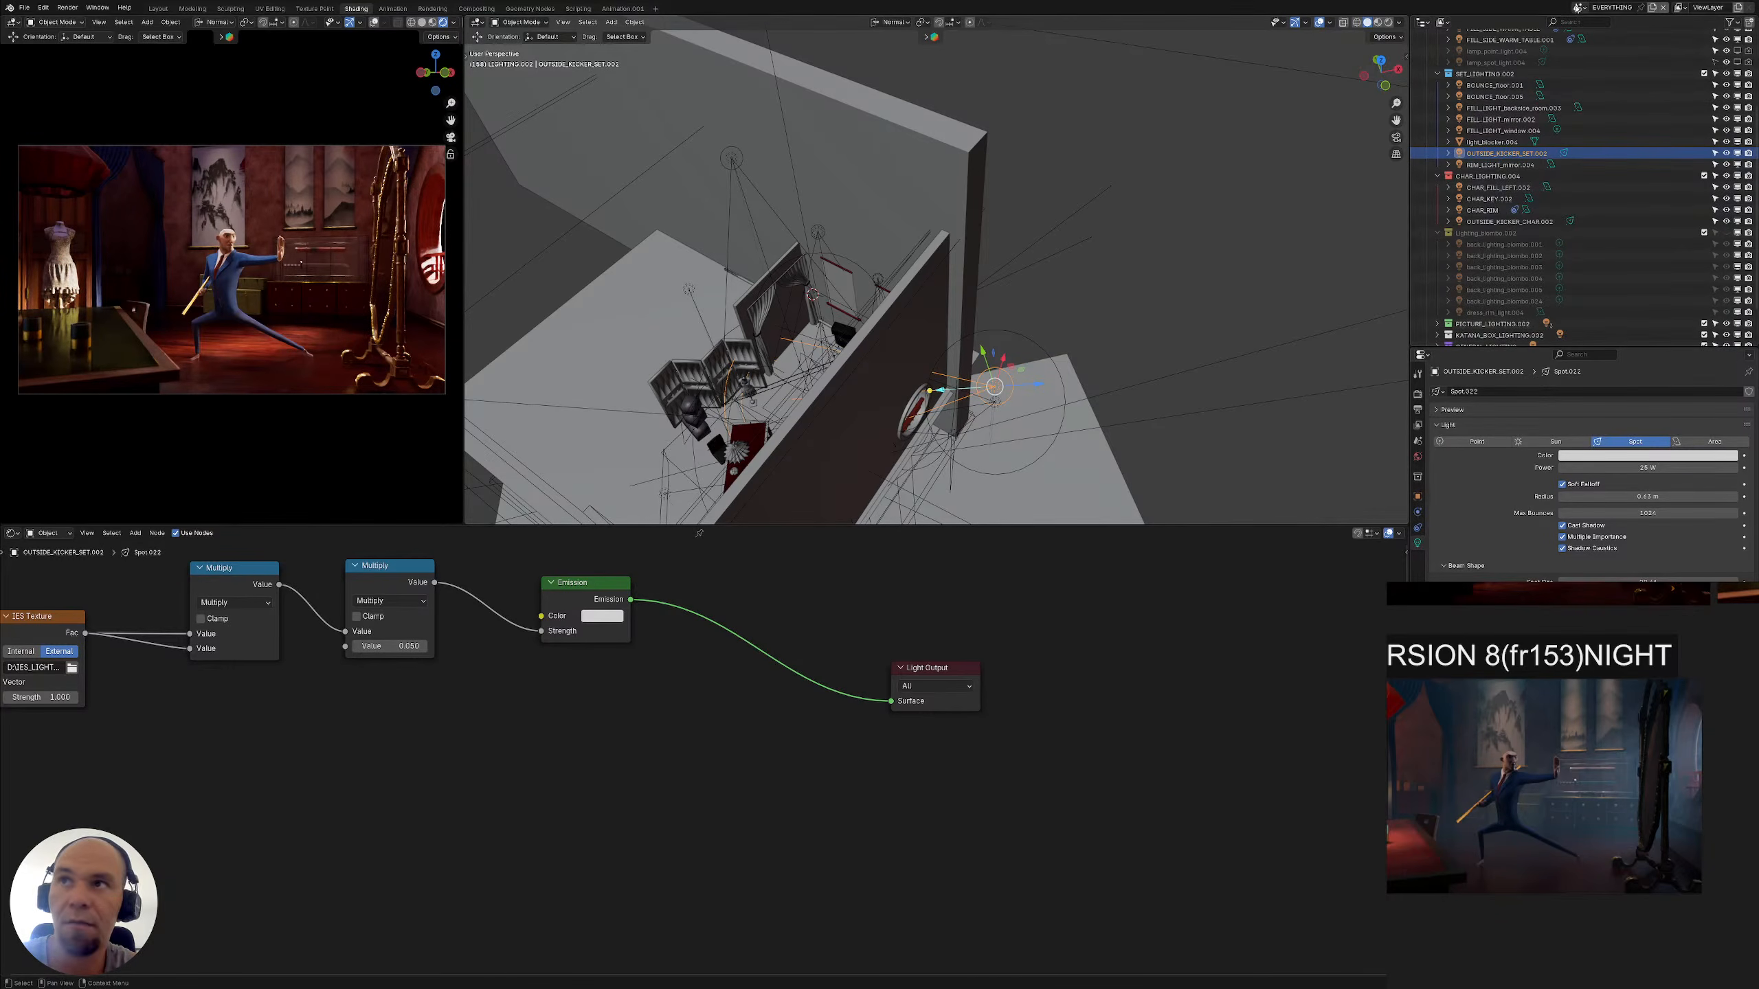
left_click(1576, 7)
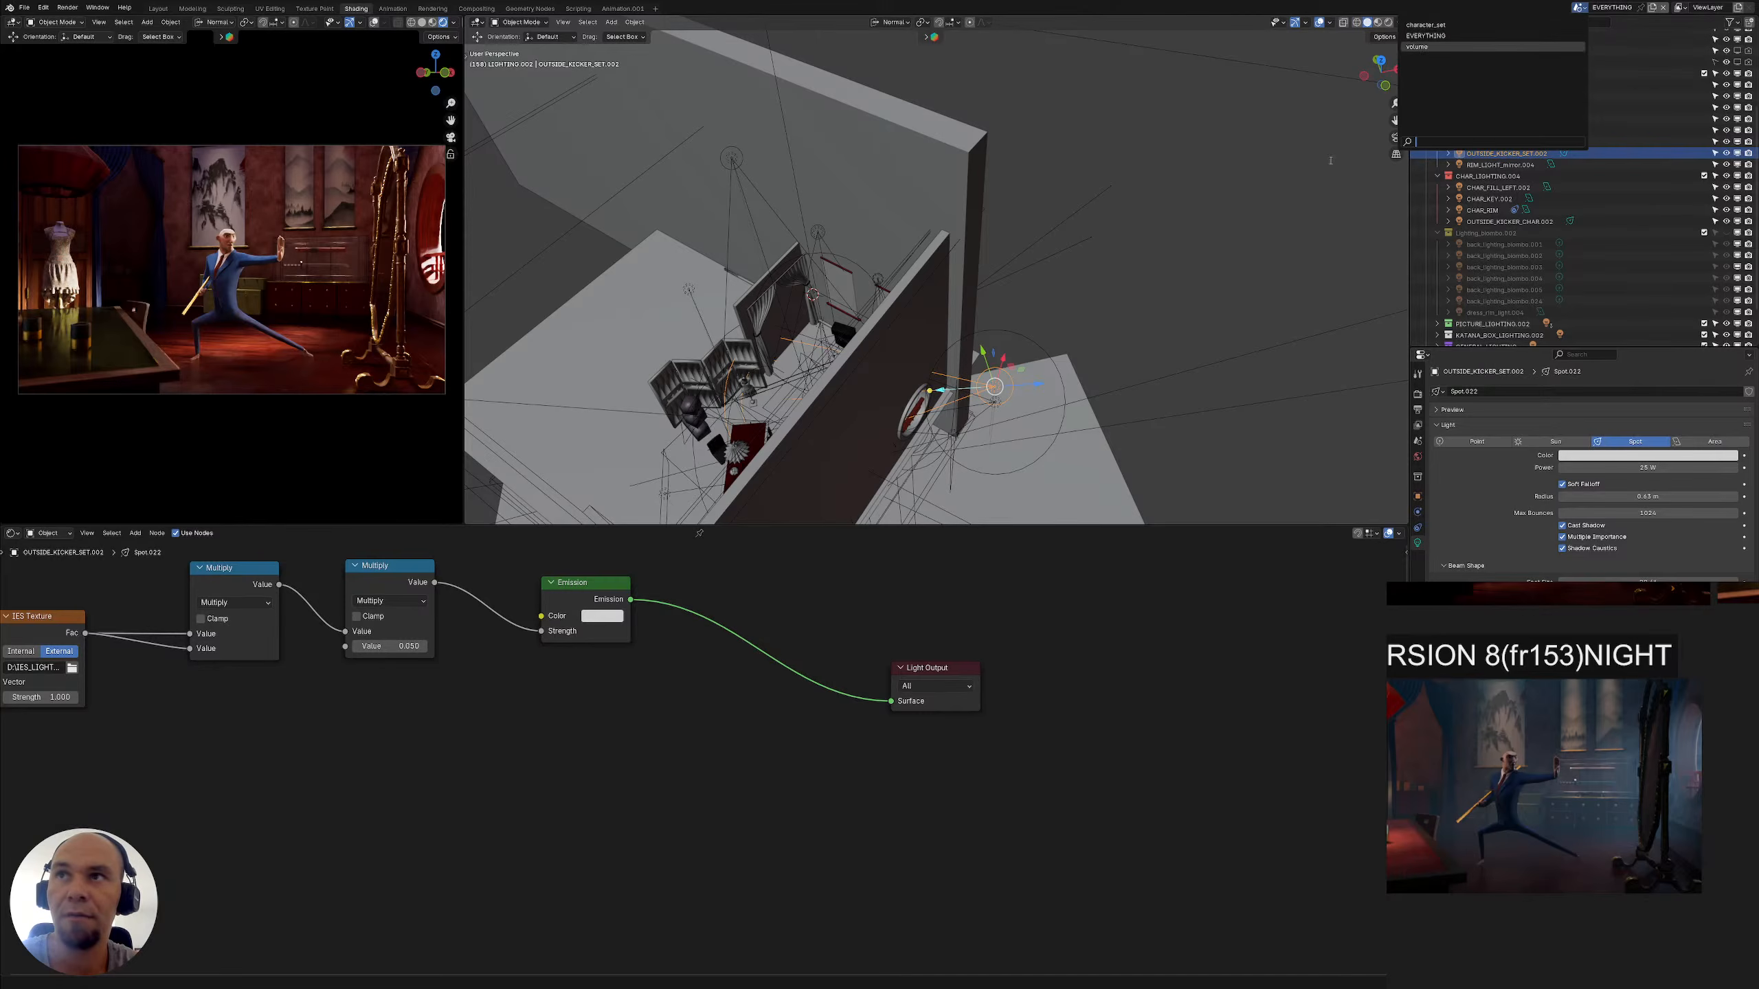
left_click(1453, 408)
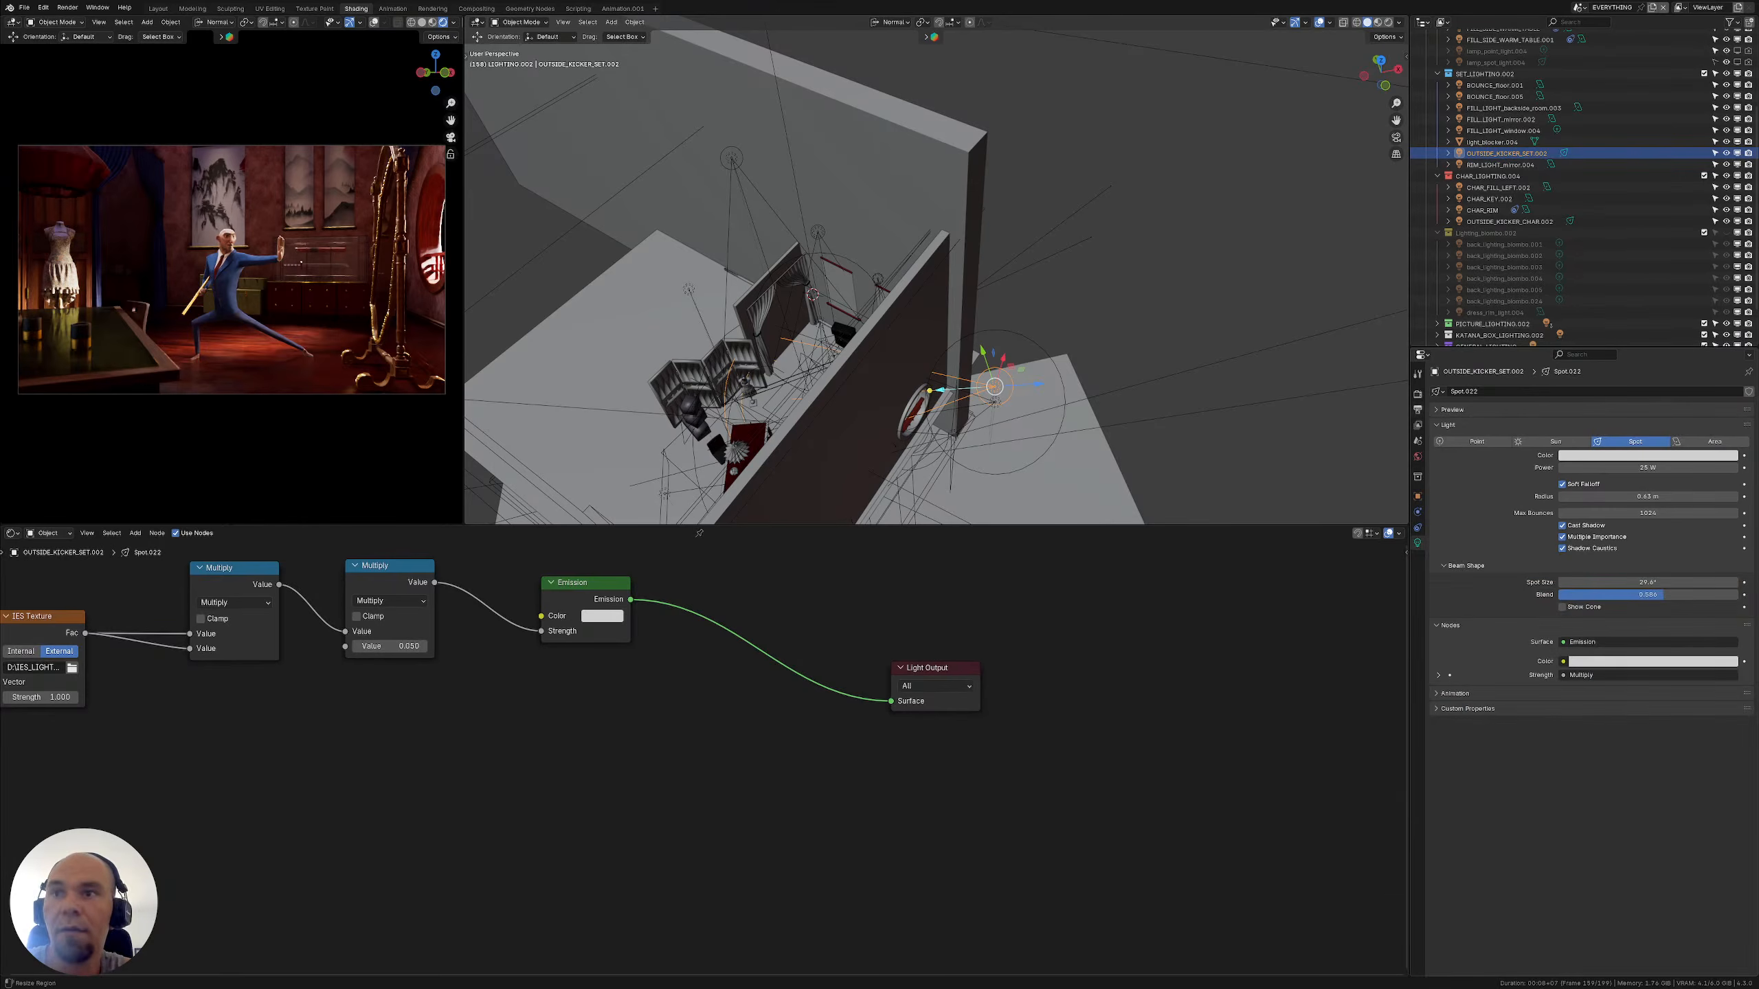
Switch the transform orientation to Global and rotate the OUTSIDE_KICKER_SET spotlight slightly to re-aim its beam at the round window
mouse_move(1016, 384)
middle_mouse_down("shift")
mouse_move(971, 340)
mouse_move(1002, 369)
middle_mouse_up("shift")
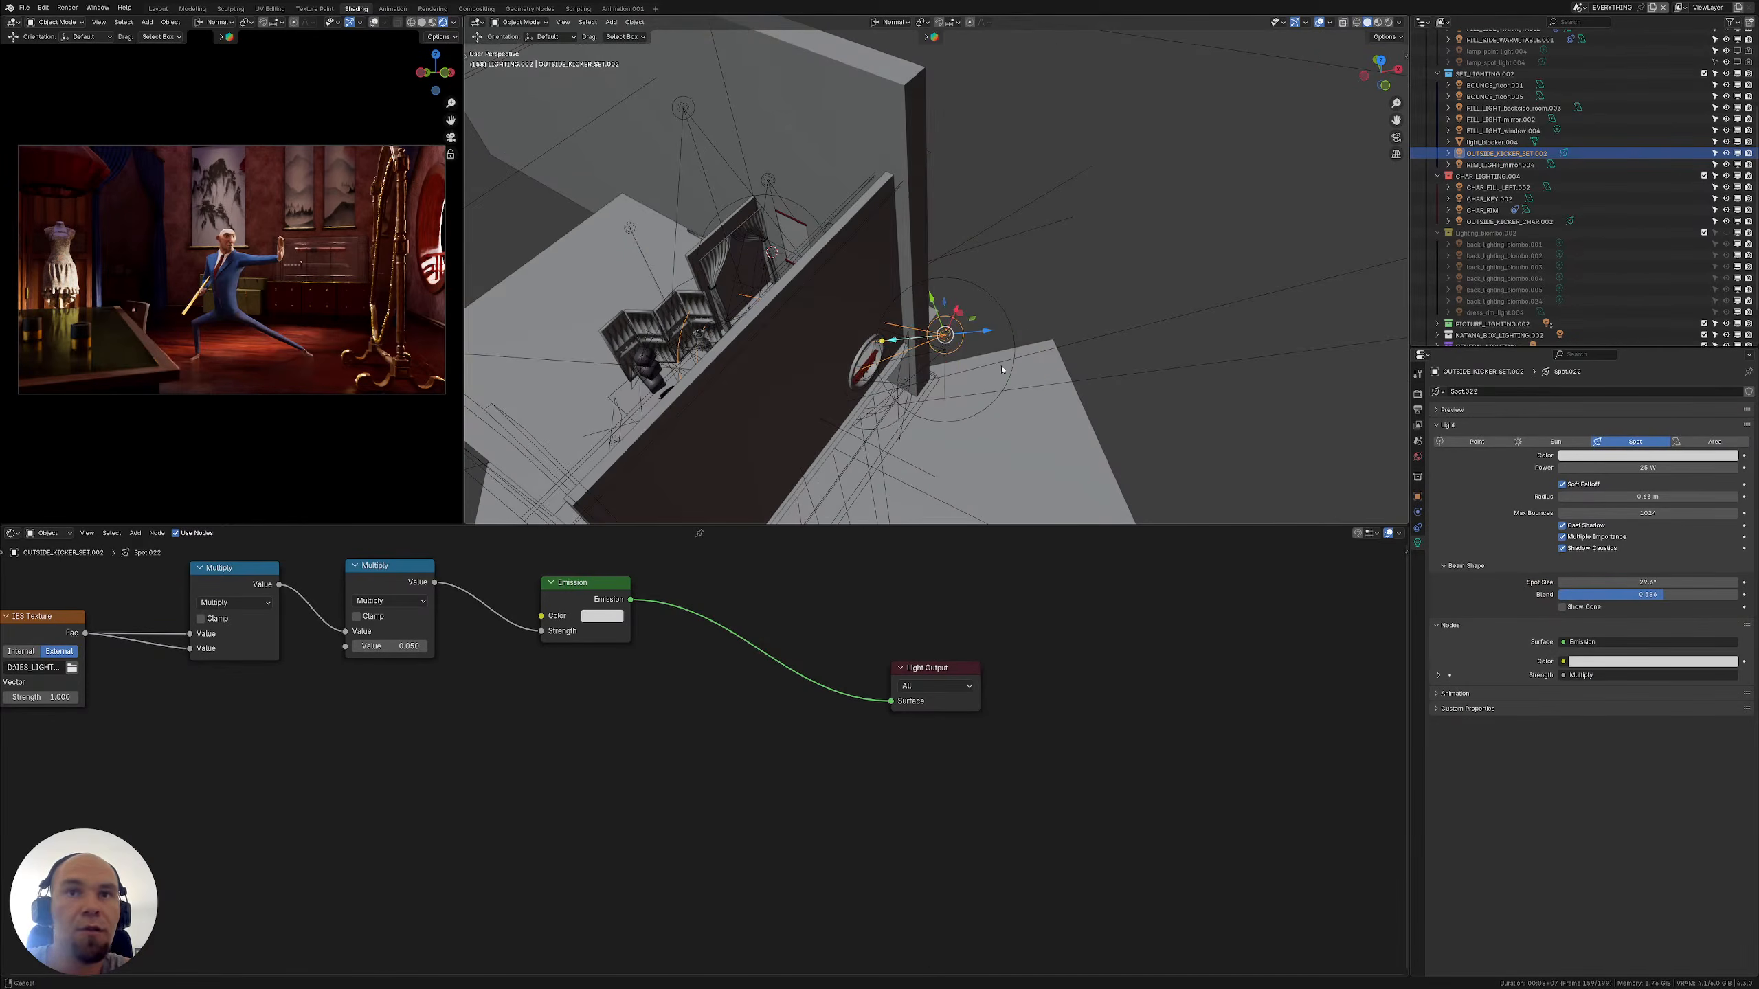
middle_click_drag(432, 22, 343, 29)
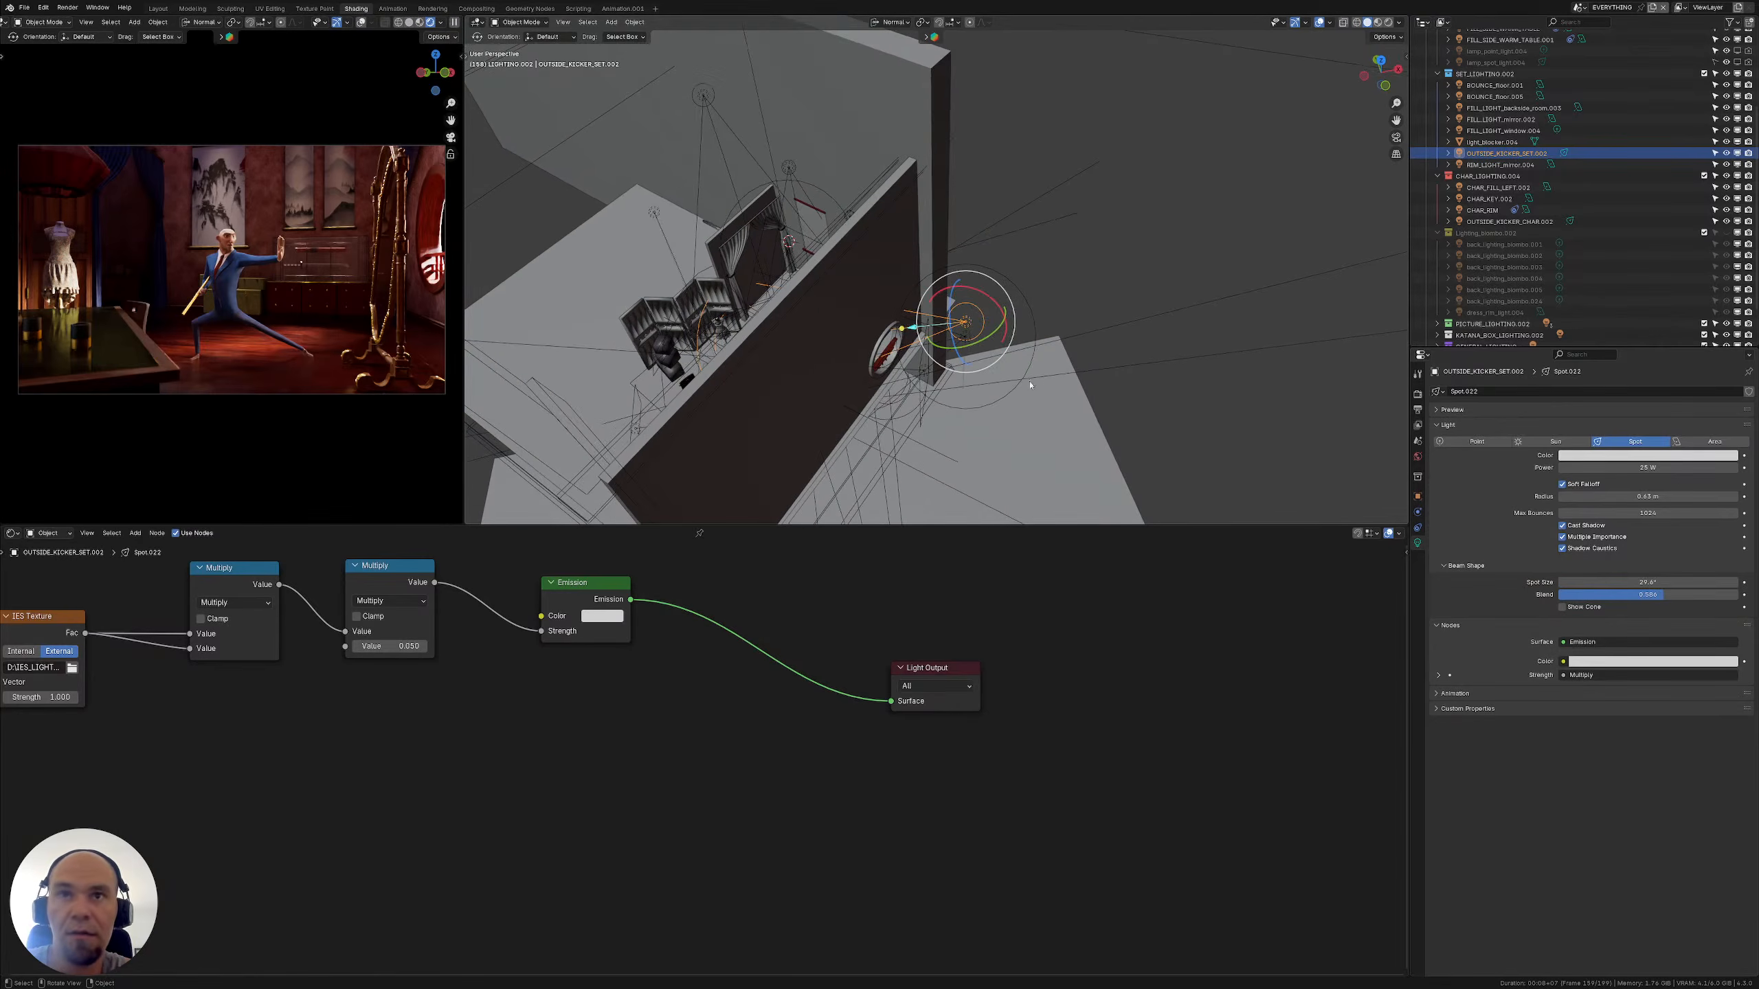
left_click(890, 22)
left_click(876, 55)
left_click(890, 22)
left_click(876, 43)
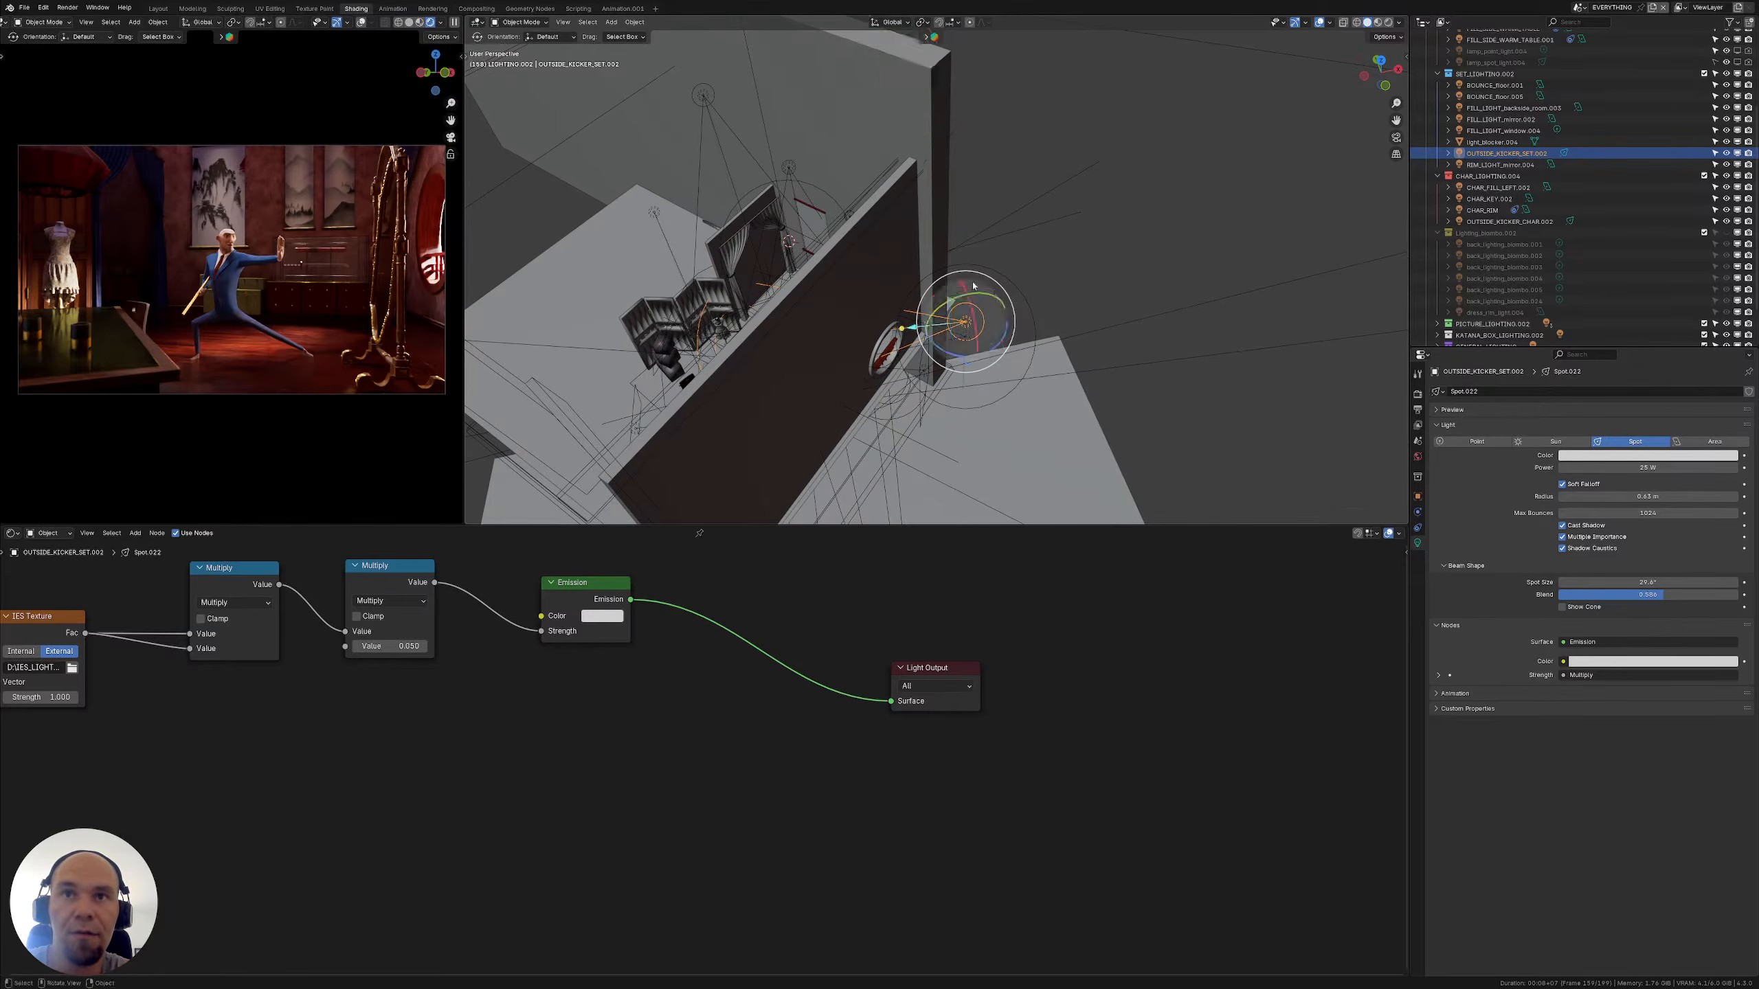
middle_click_drag(1018, 516, 933, 290, "shift")
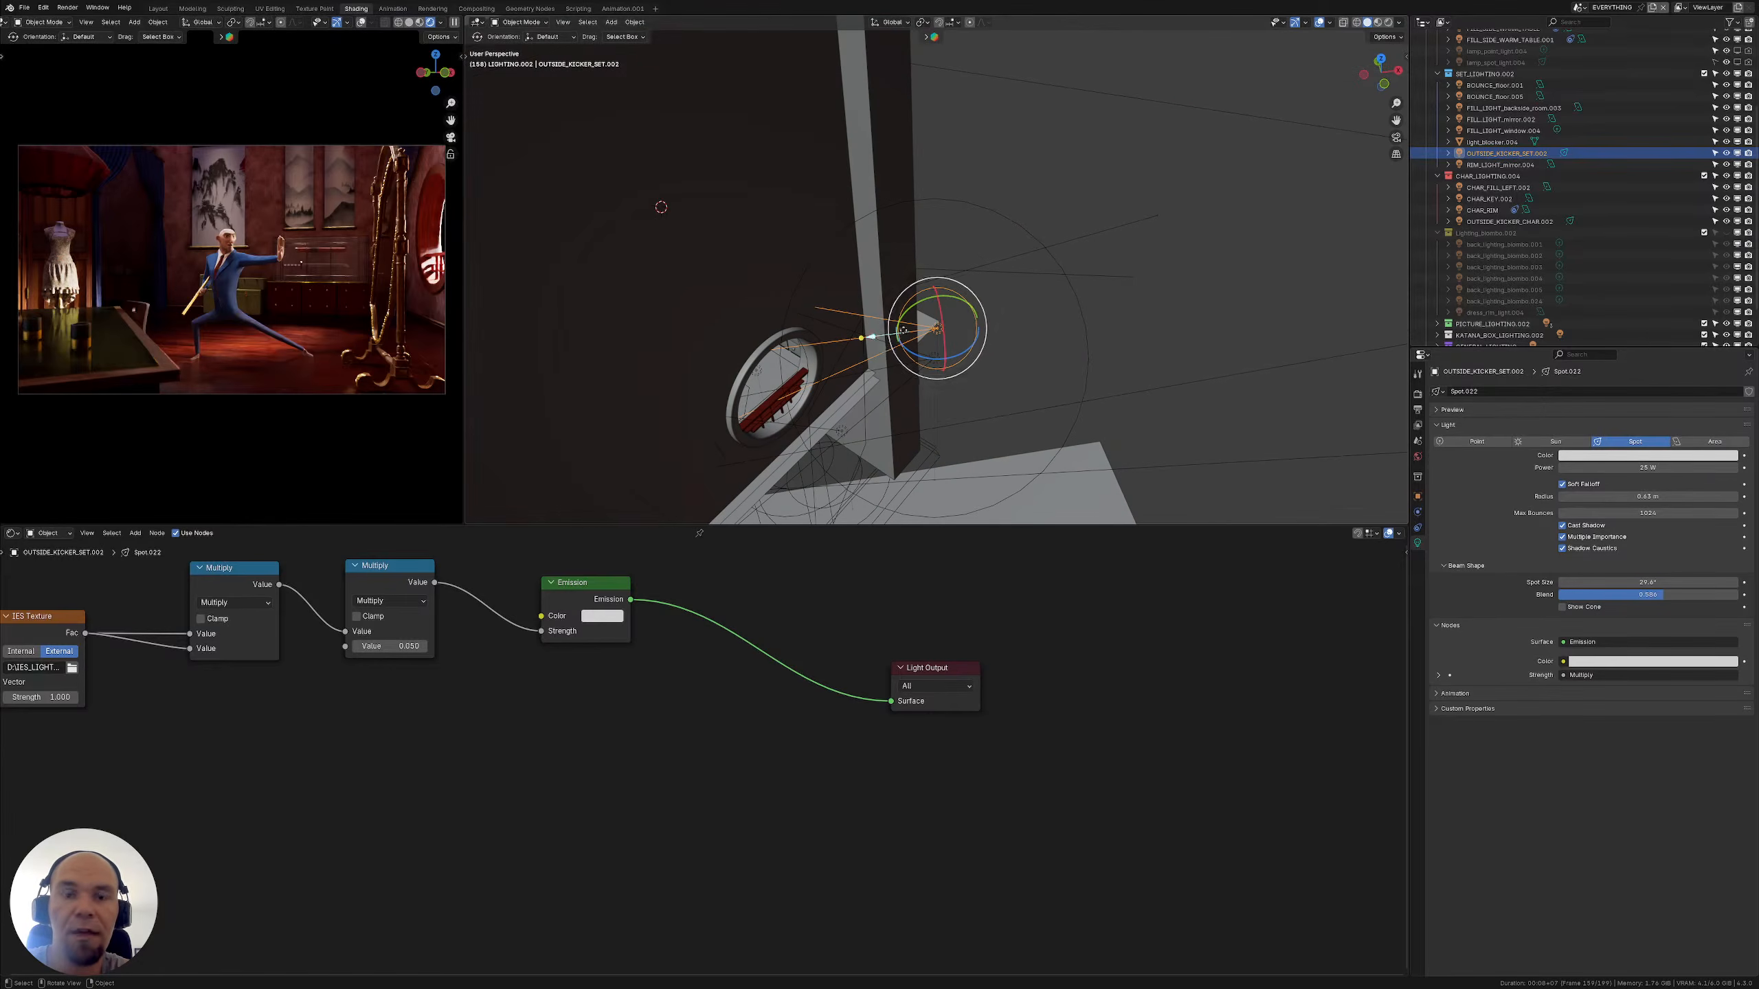
left_click_drag(903, 330, 936, 327)
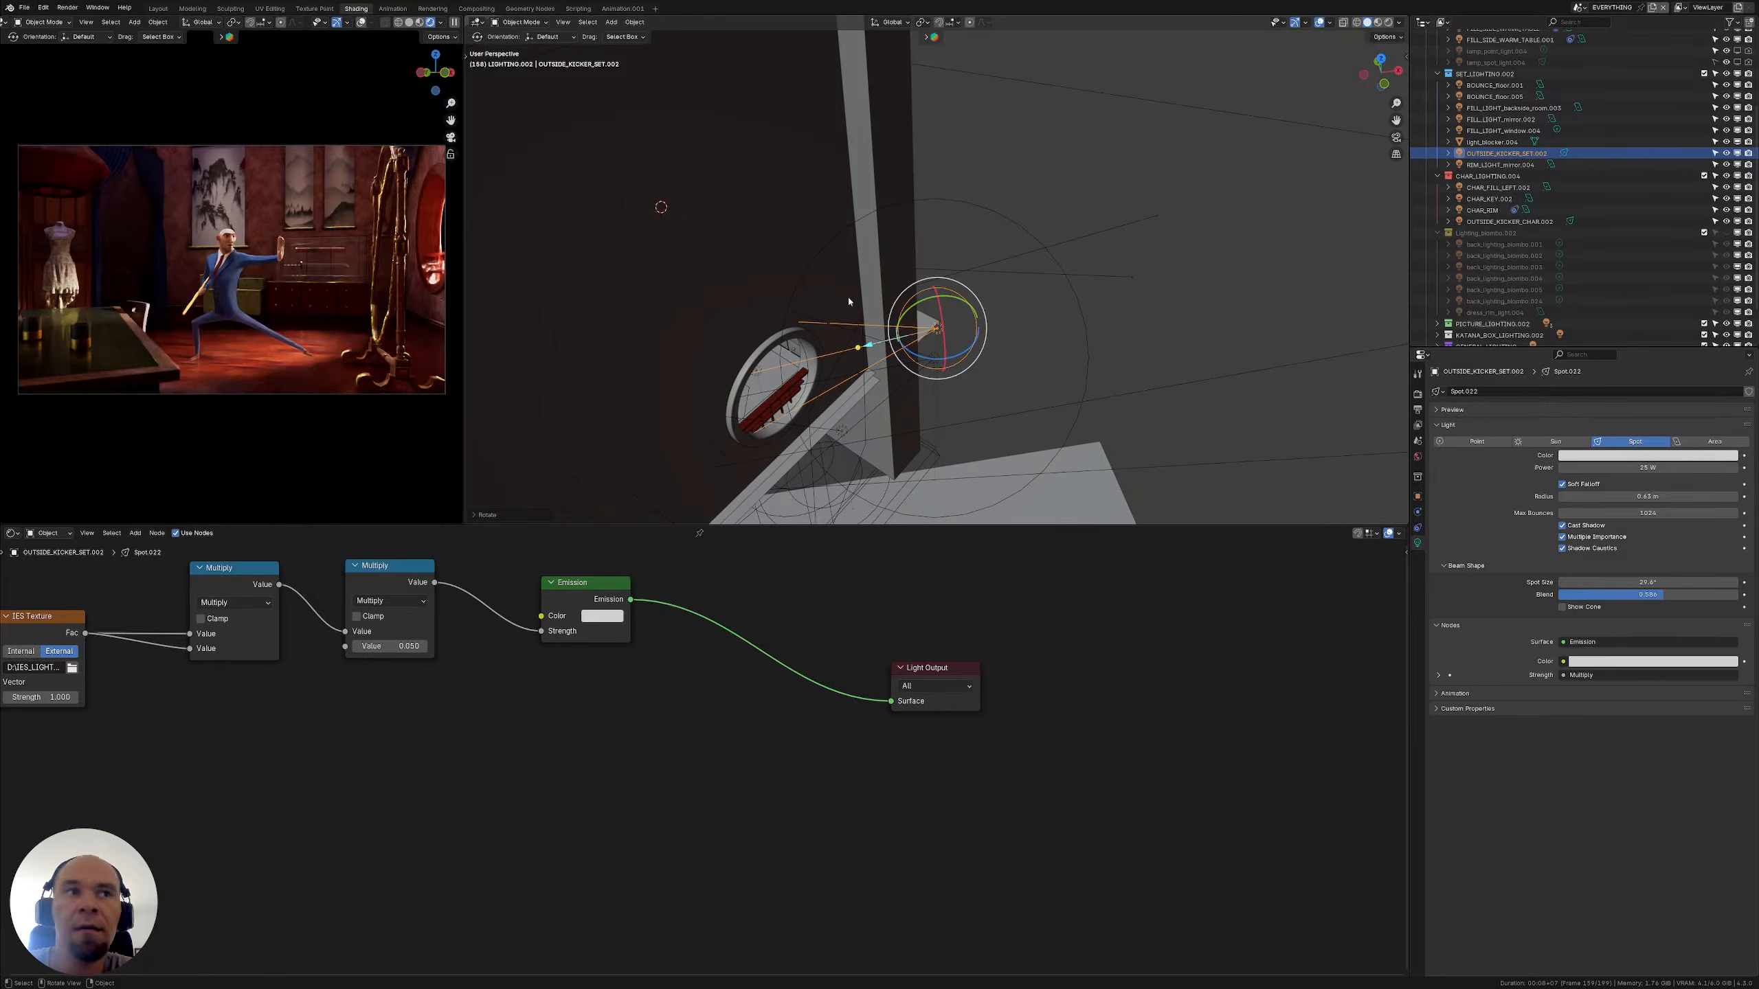
middle_click_drag(847, 301, 762, 323)
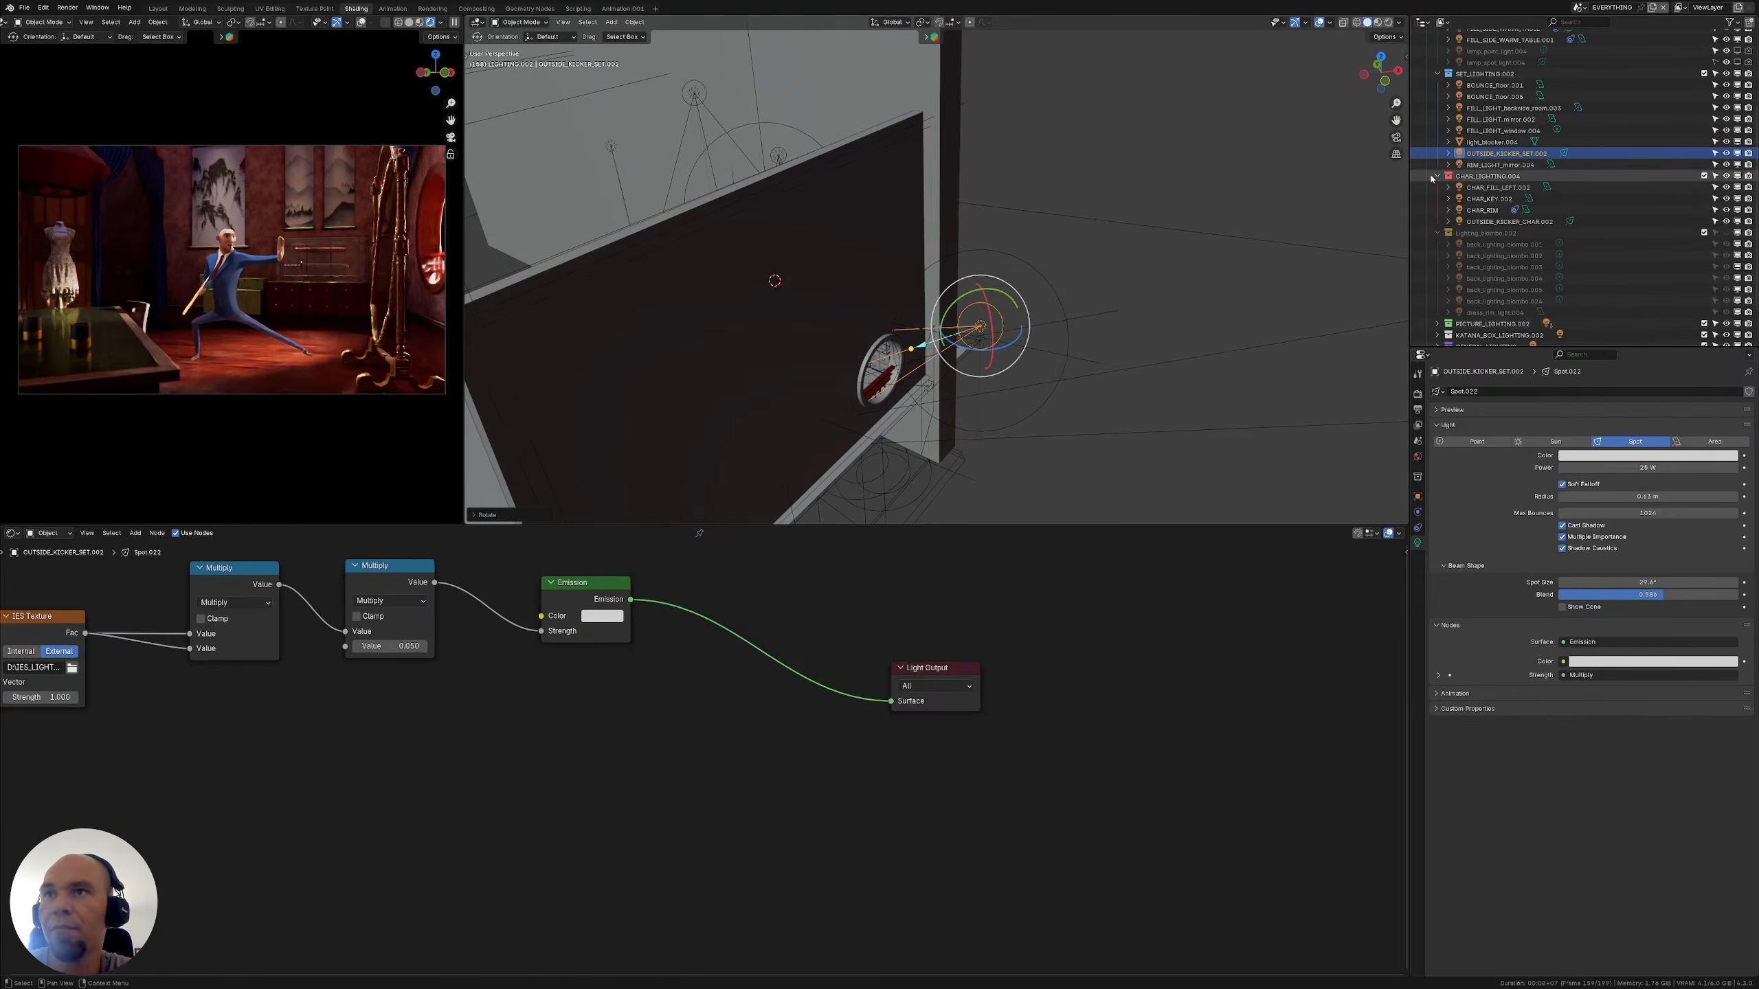
Collapse the SET_LIGHTING and smoke lighting collections and select the OUTSIDE_KICKER_CHAR spotlight
left_click(1438, 74)
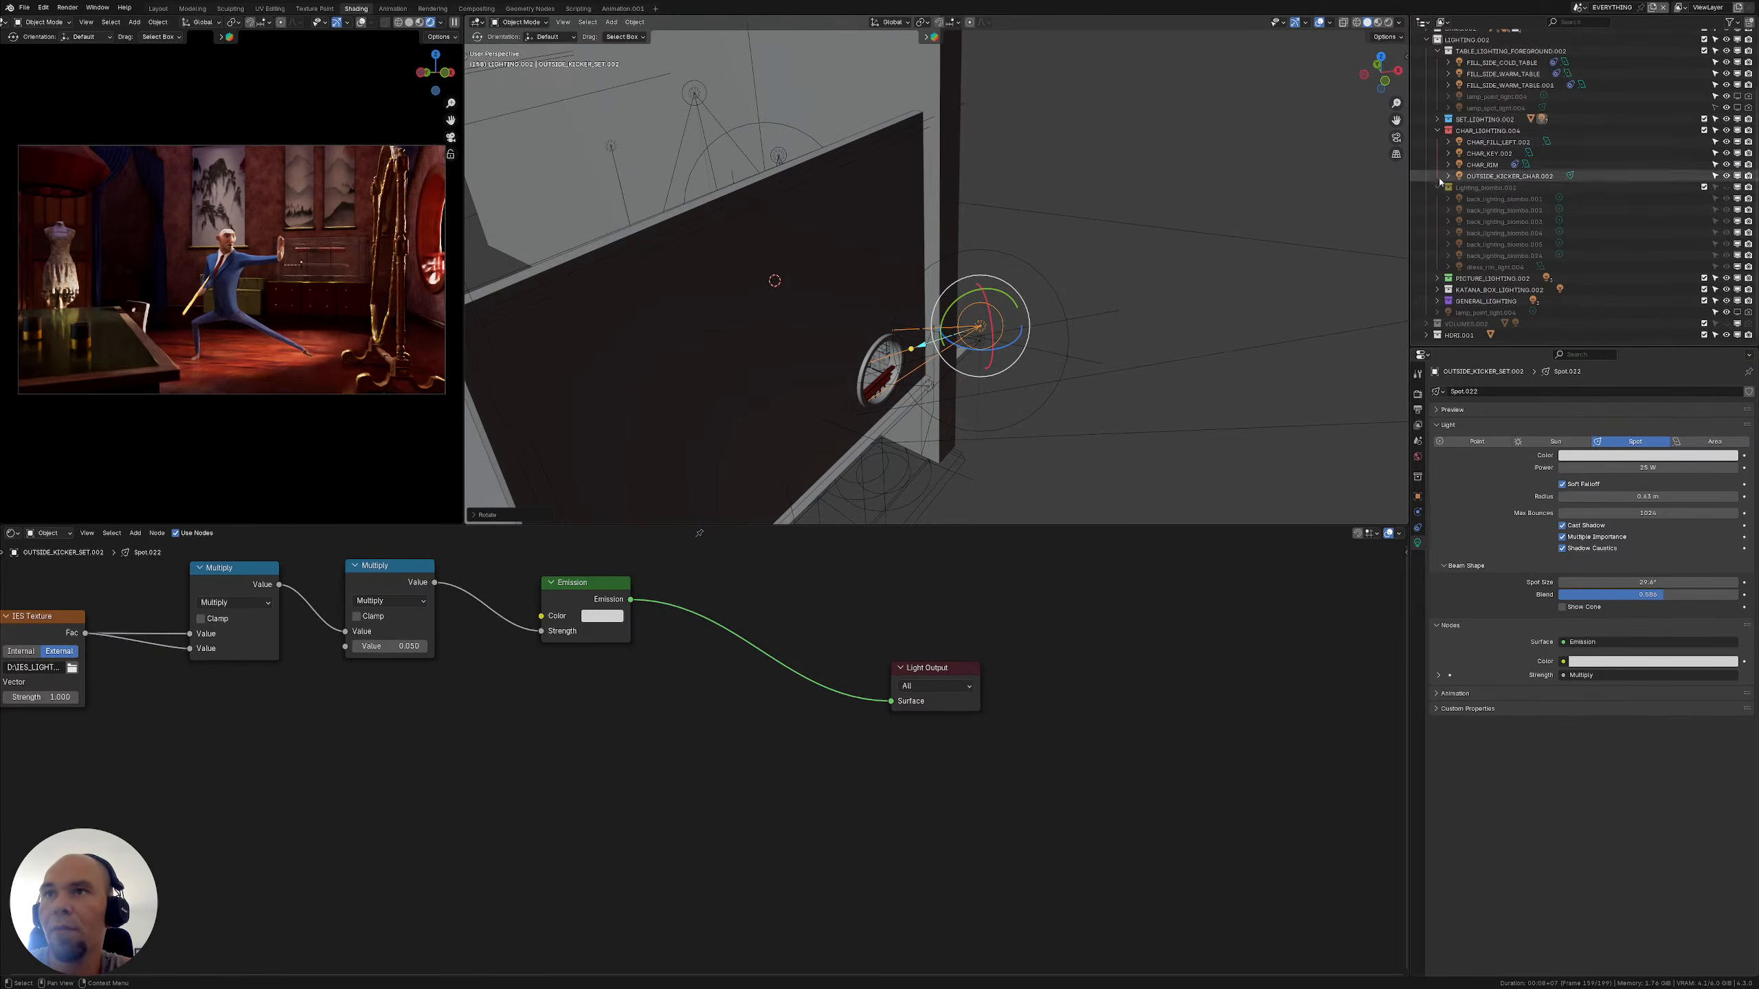
left_click(1489, 176)
left_click(1437, 187)
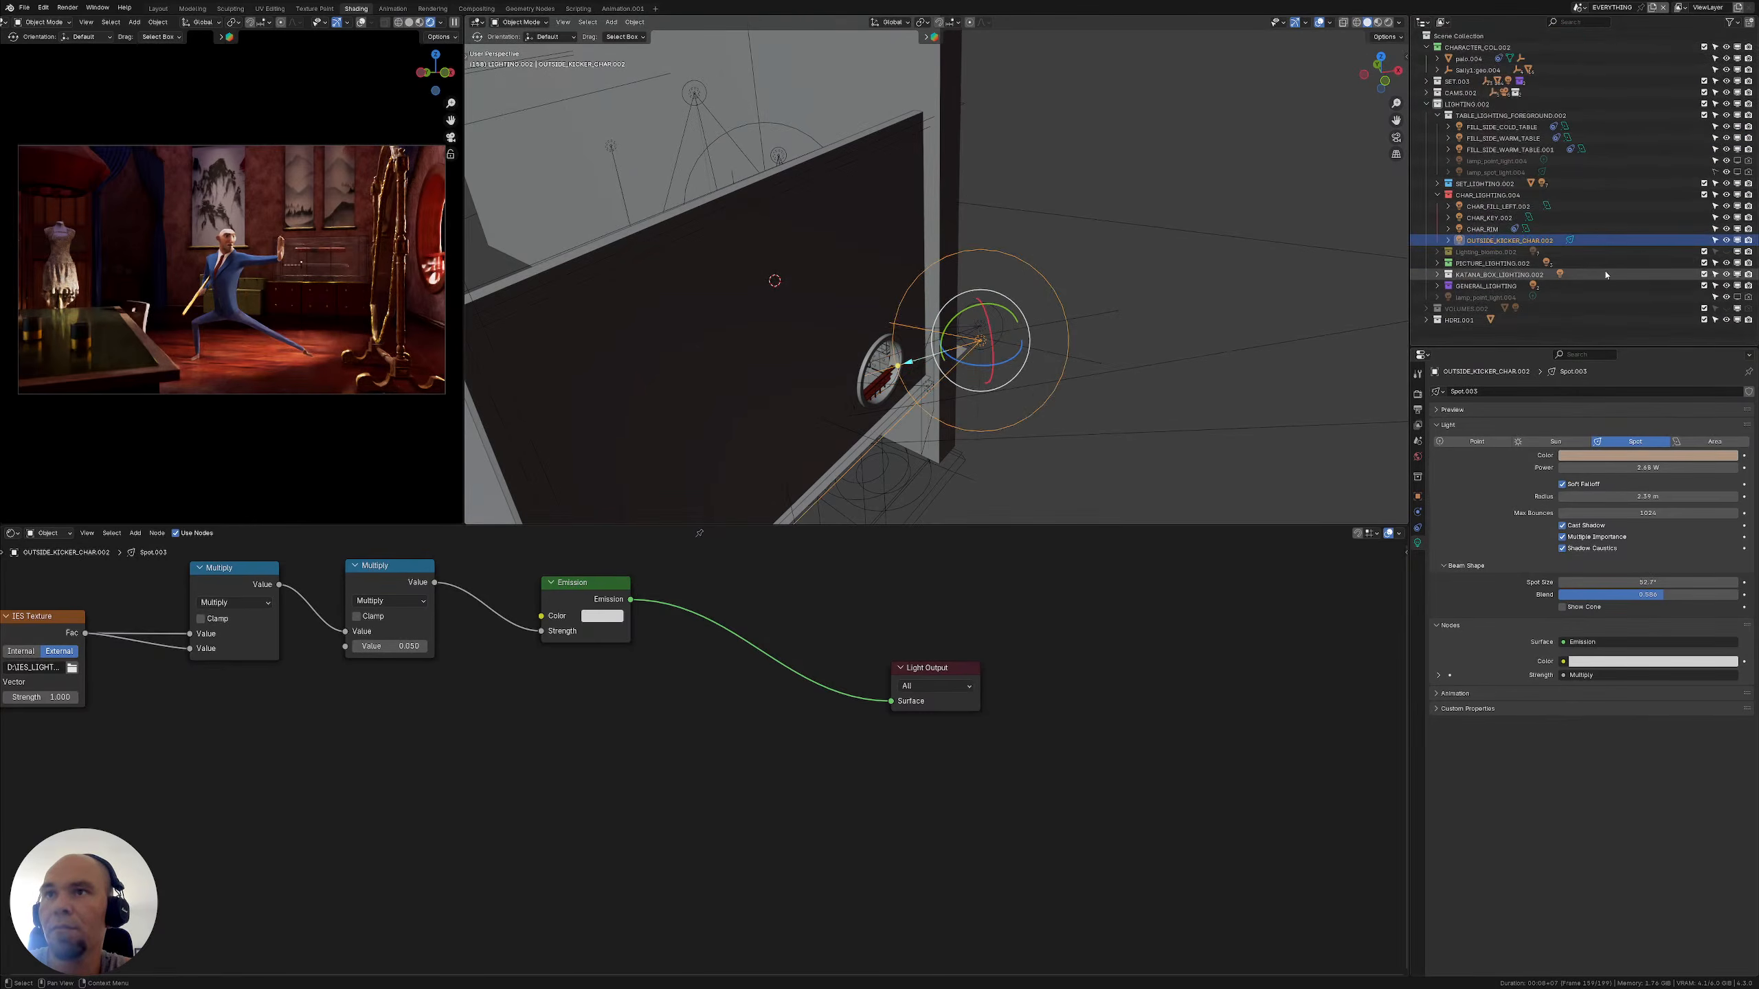
Toggle the render visibility of the GENERAL_LIGHTING collection and enlarge the rendered camera viewport to fit the full frame
left_click(1748, 286)
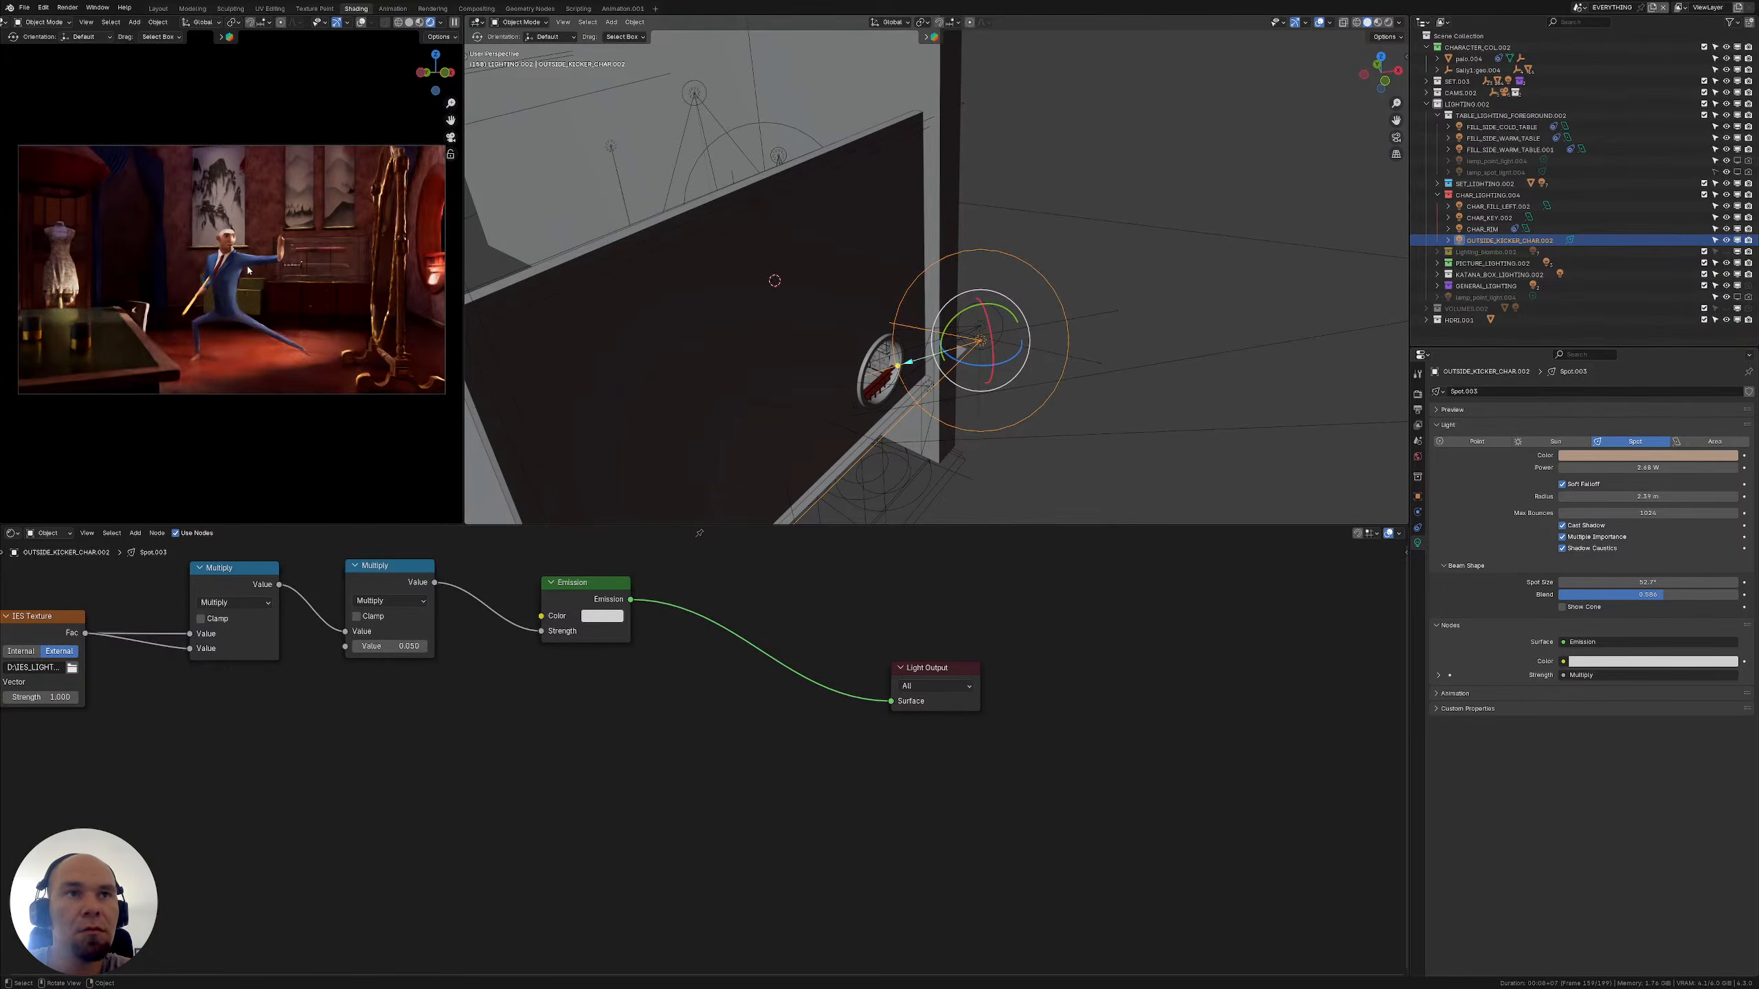
left_click(1749, 290)
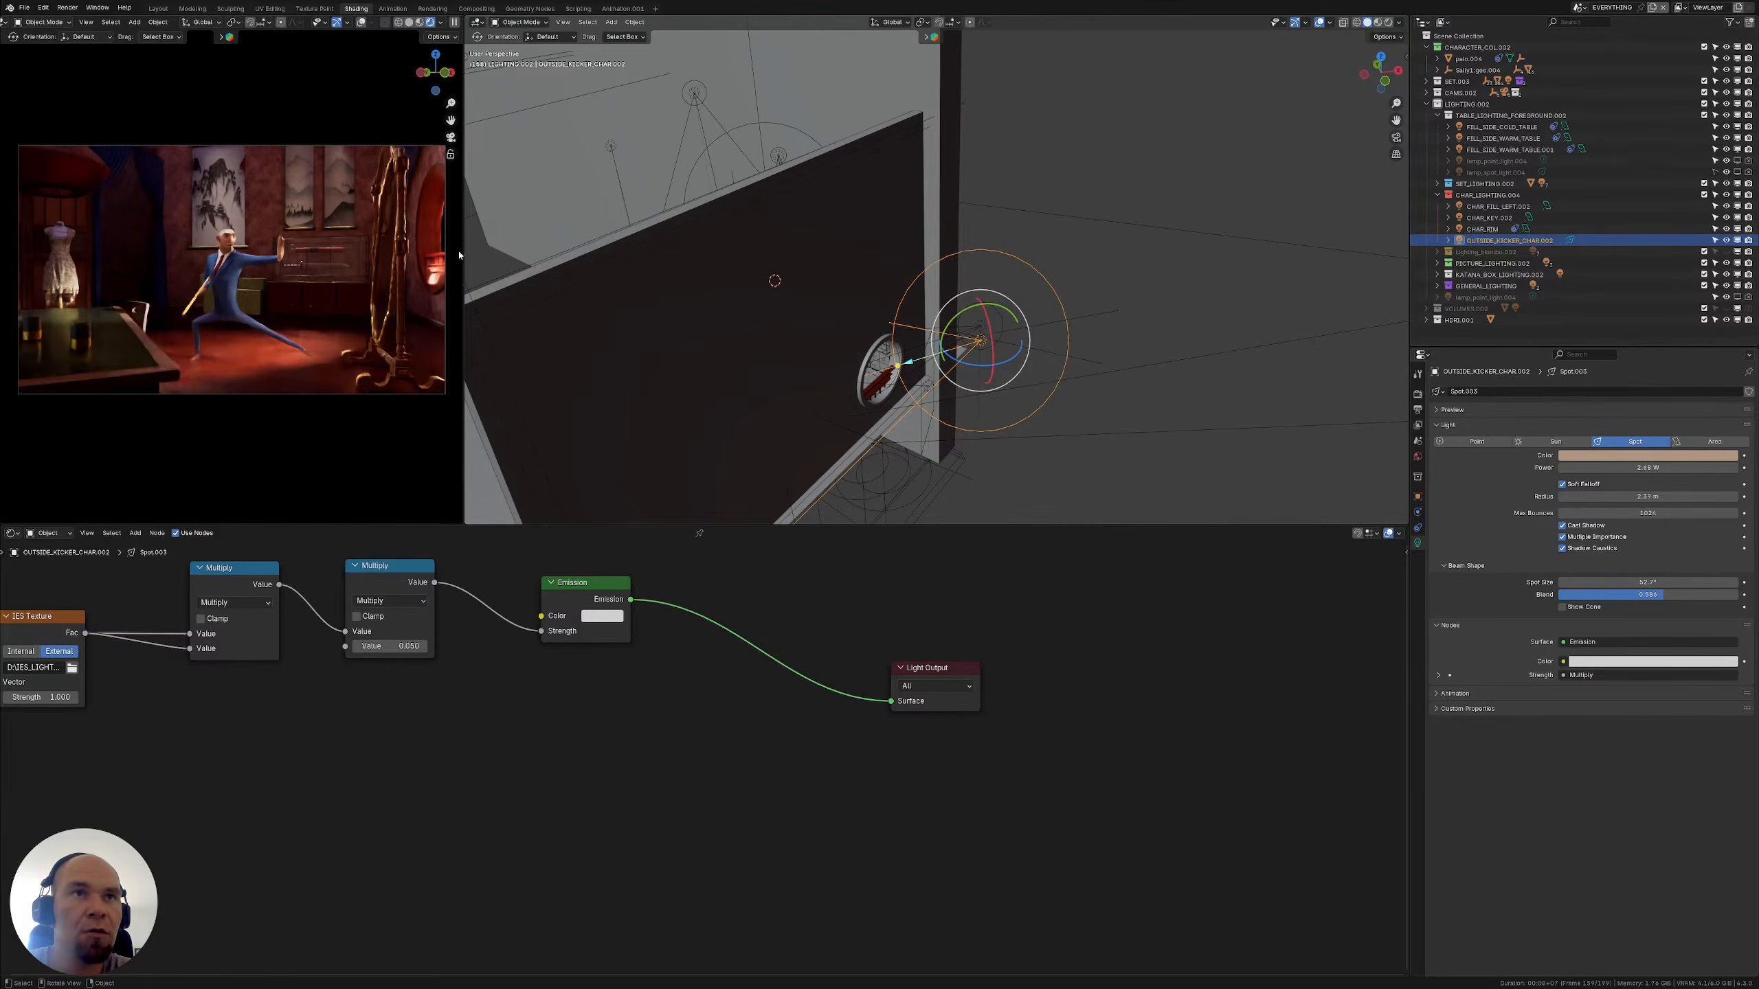
left_click_drag(463, 306, 1095, 305)
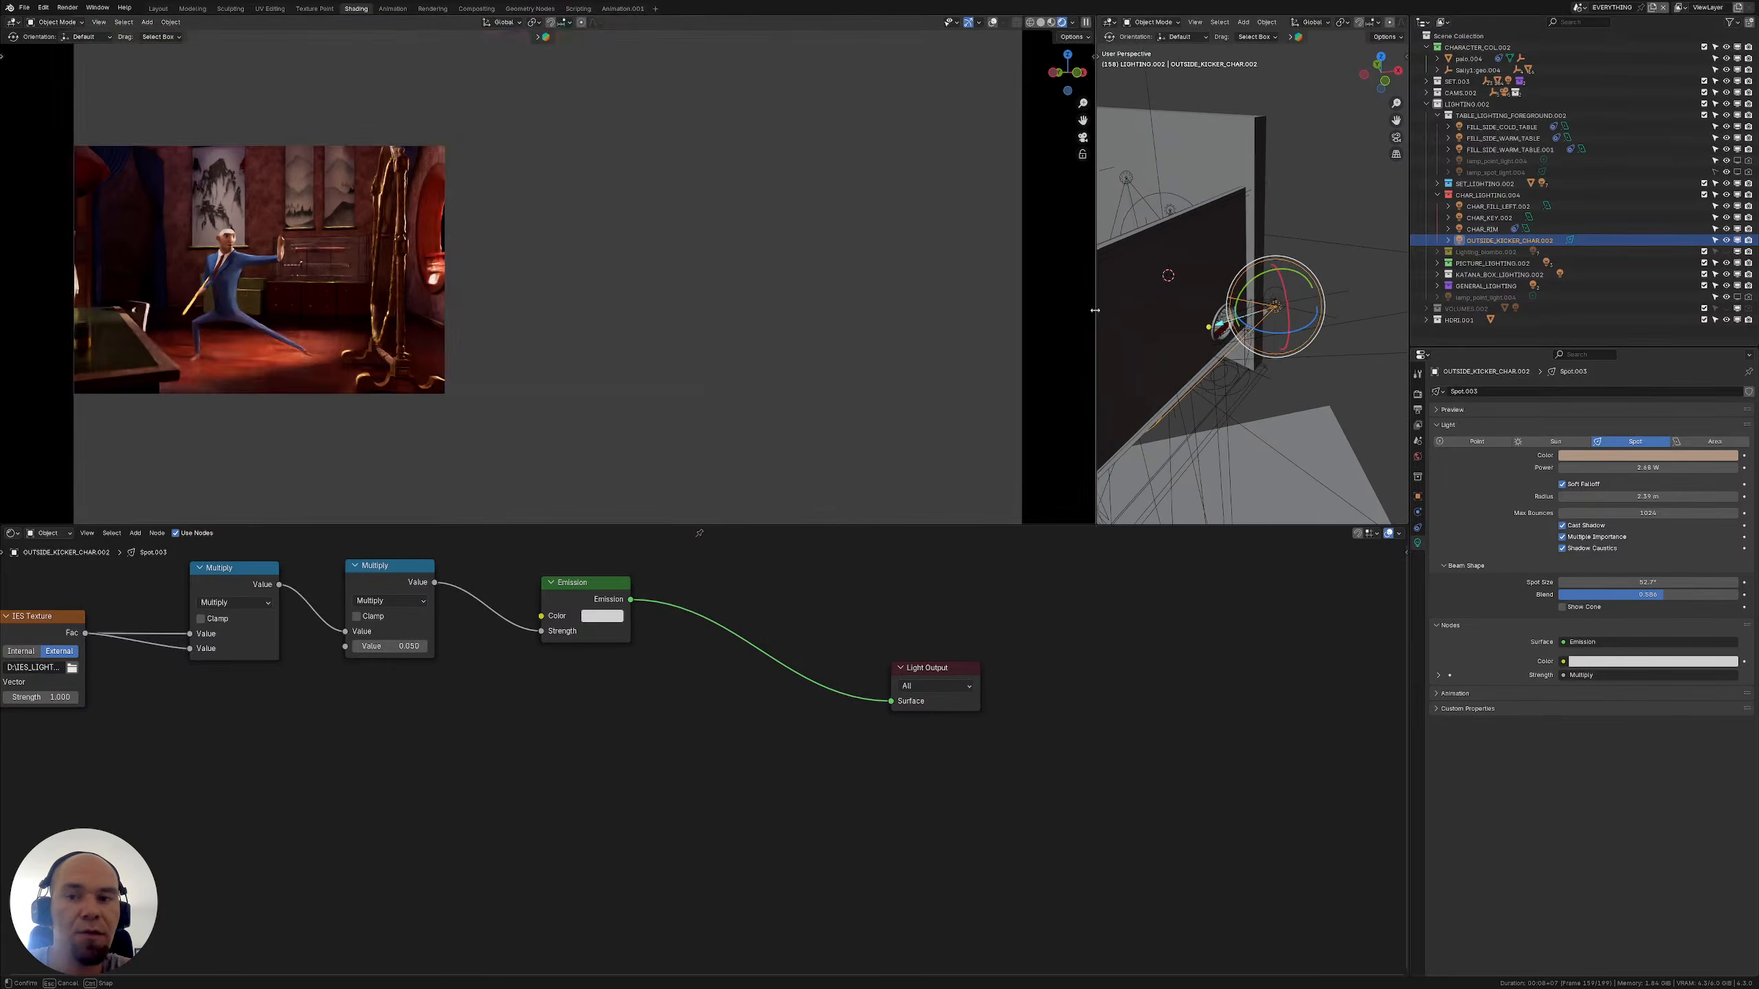
scroll(526, 286, "up", 4)
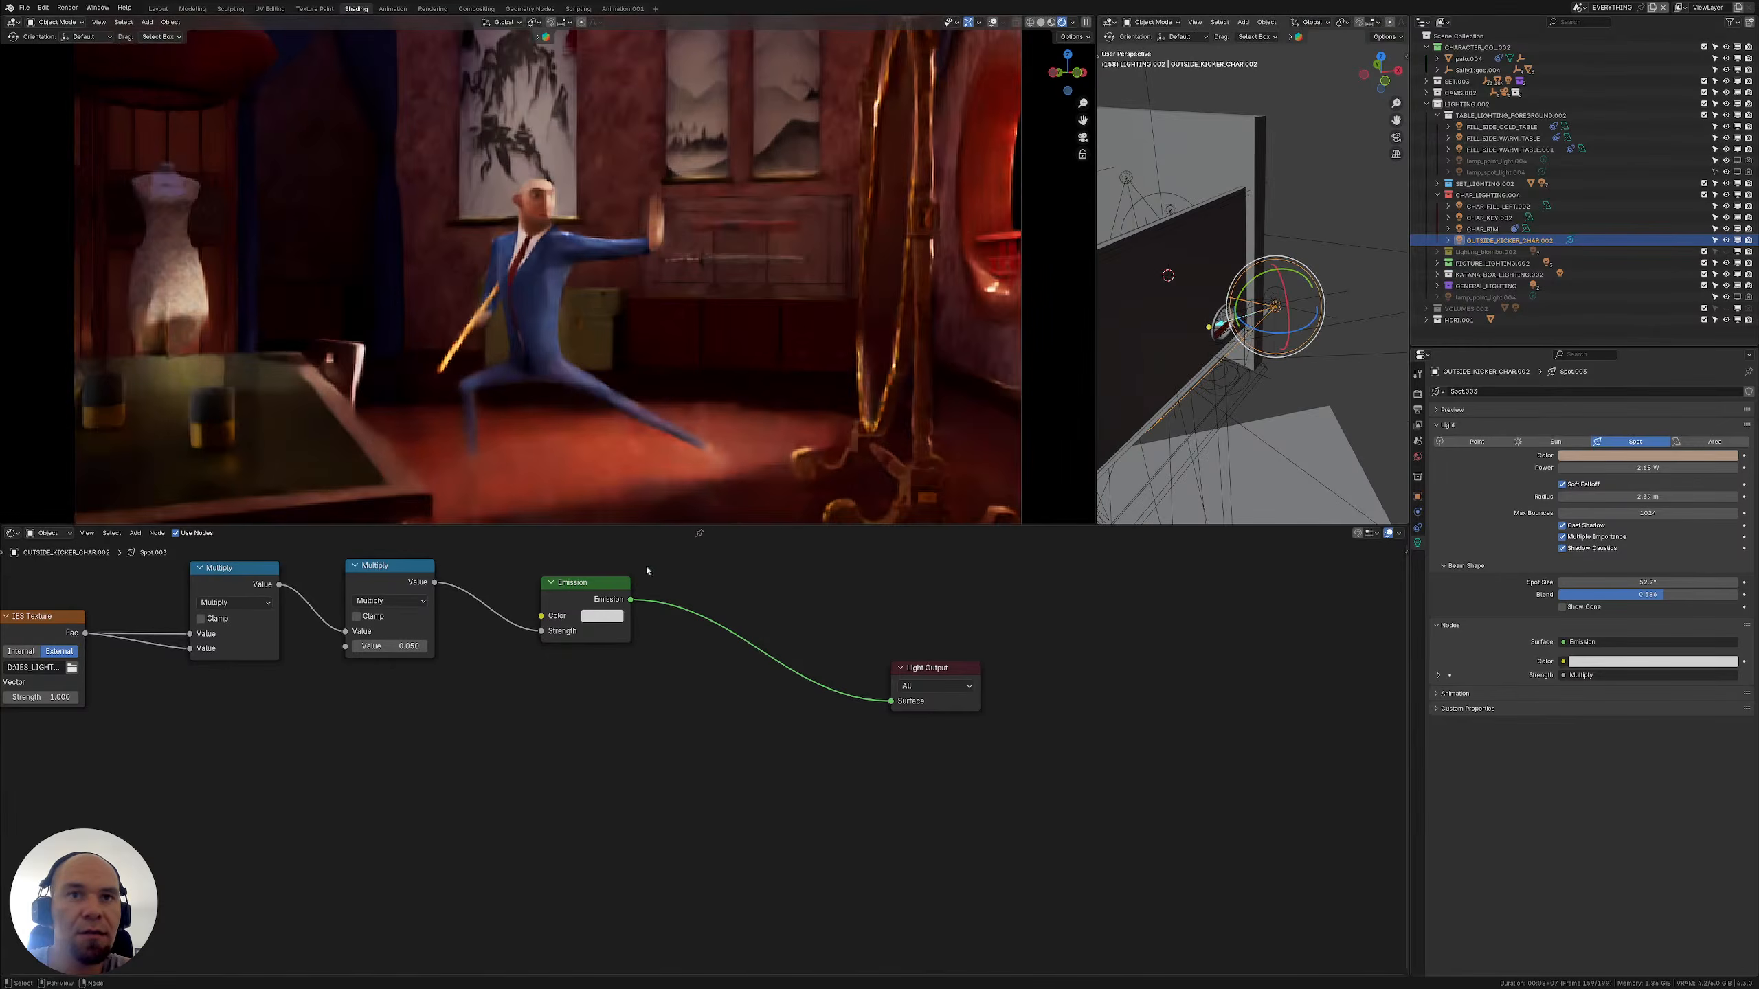
left_click_drag(722, 525, 722, 552)
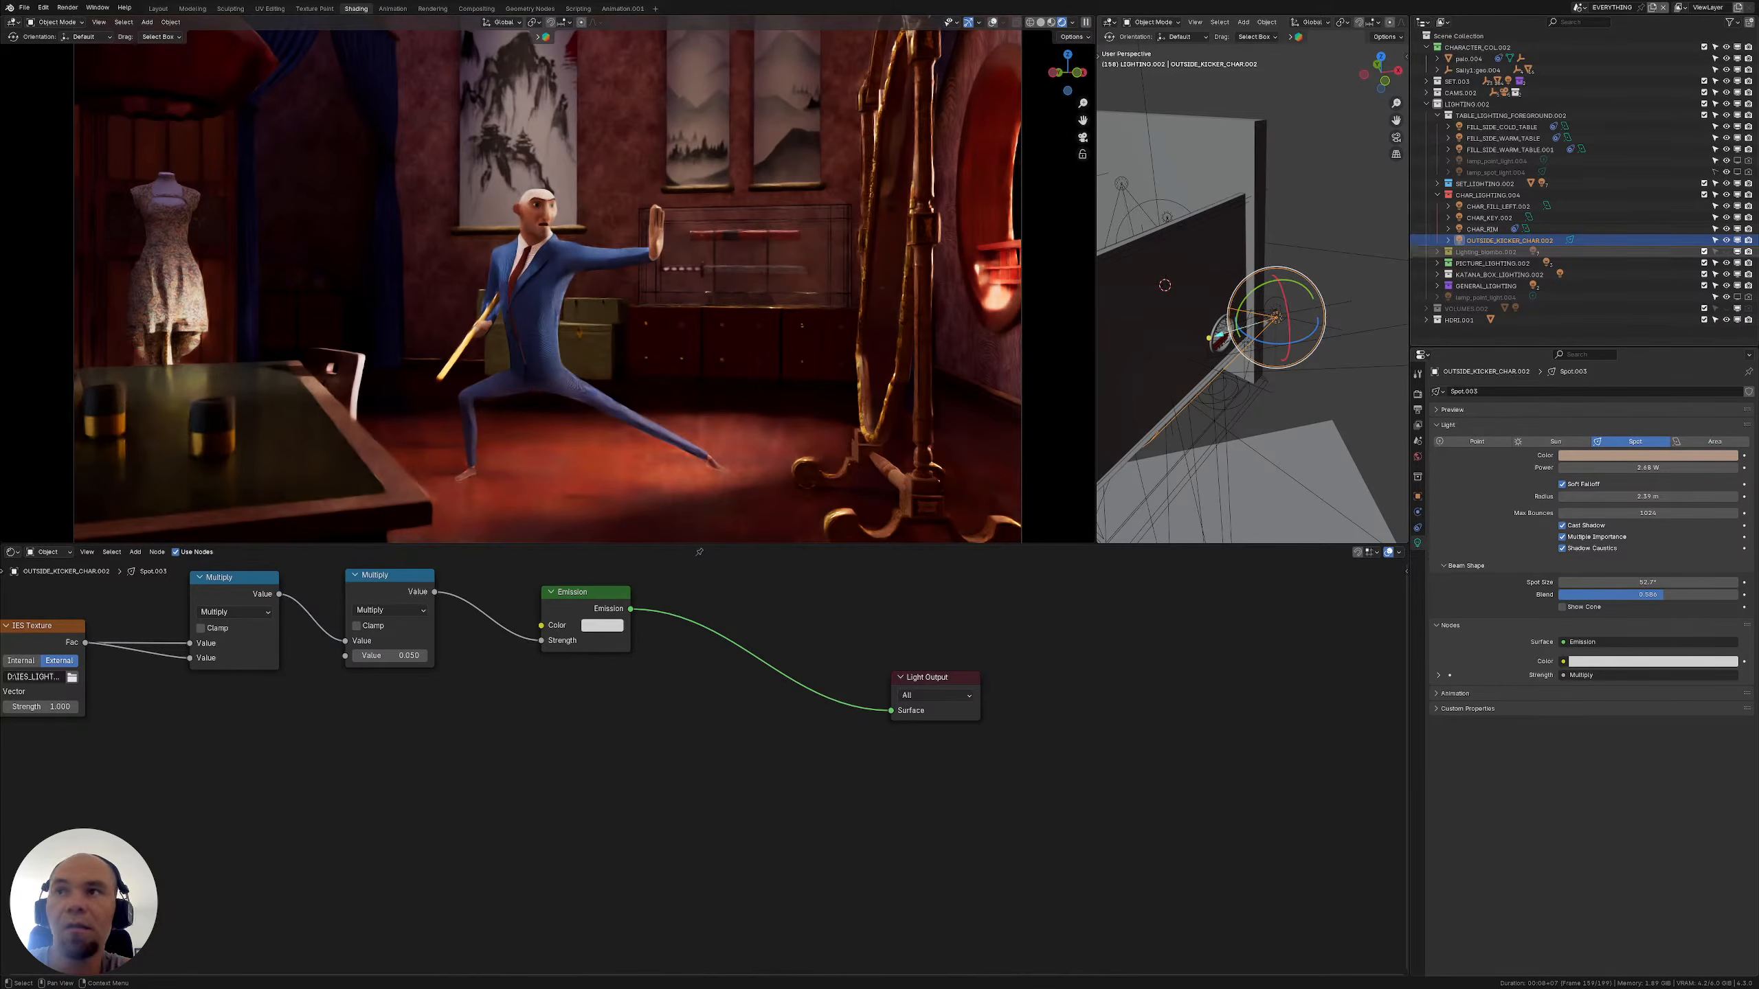
Collapse the CHAR_LIGHTING collection and toggle the render visibility of CHAR_LIGHTING and SET_LIGHTING to compare the rendered image
left_click(1437, 195)
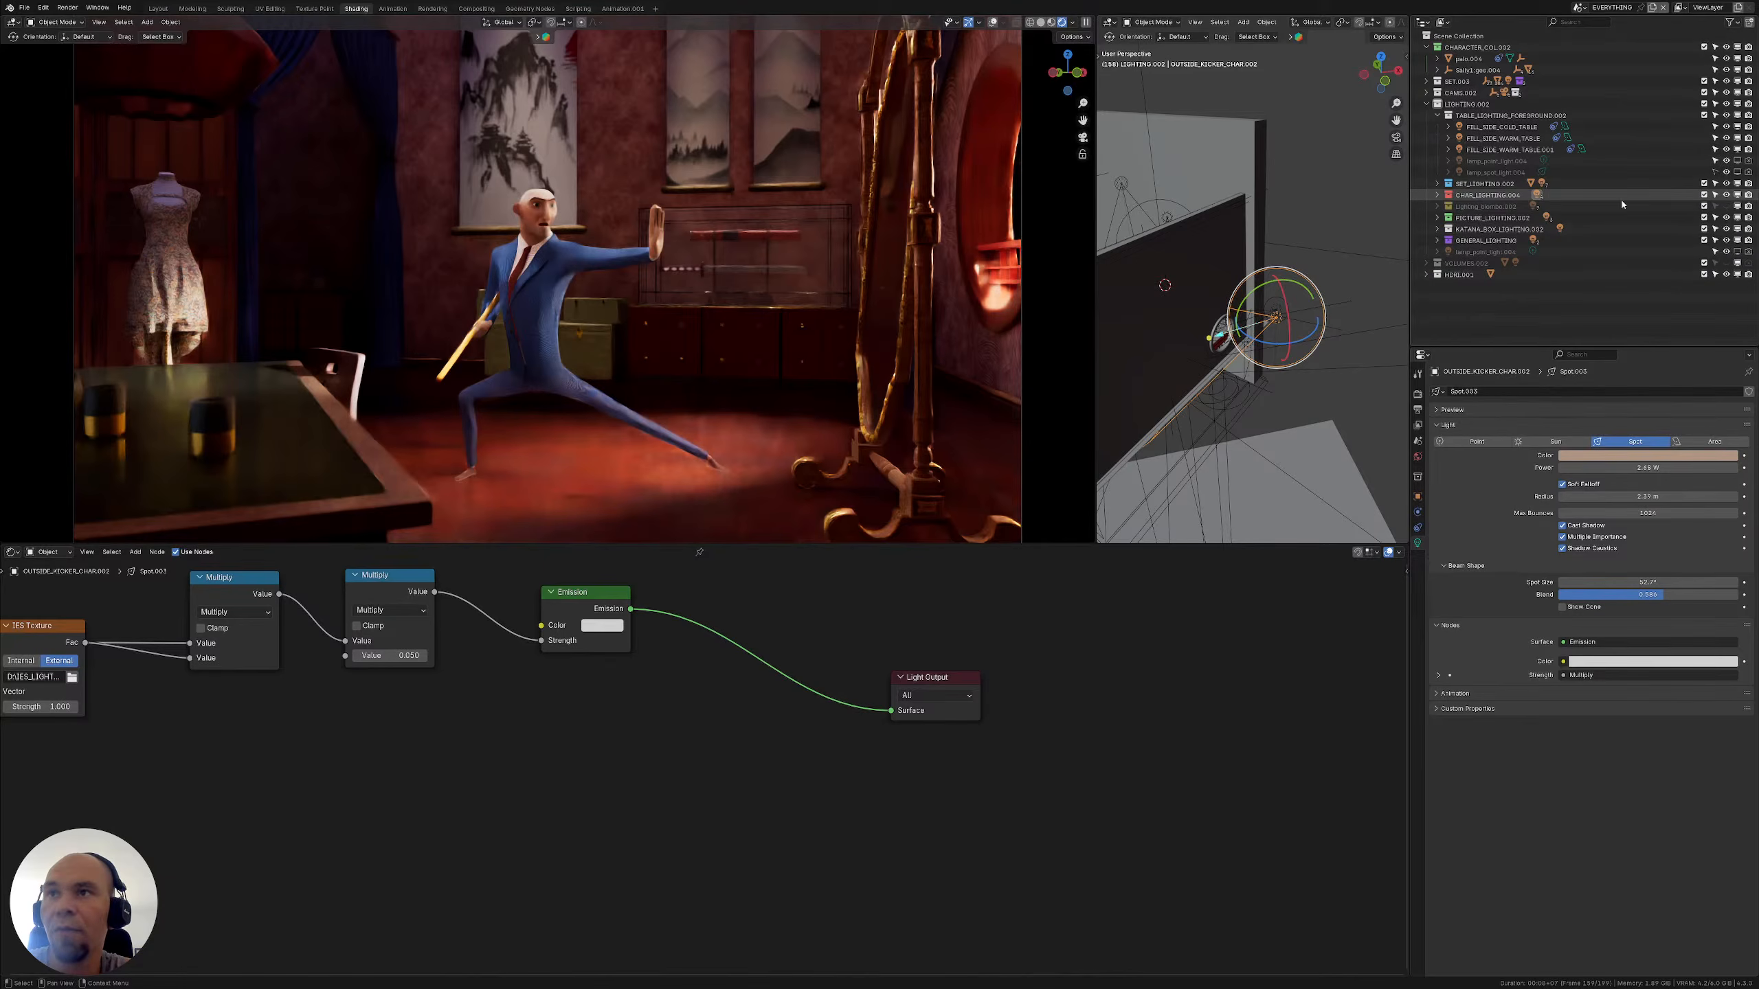
left_click(1747, 196)
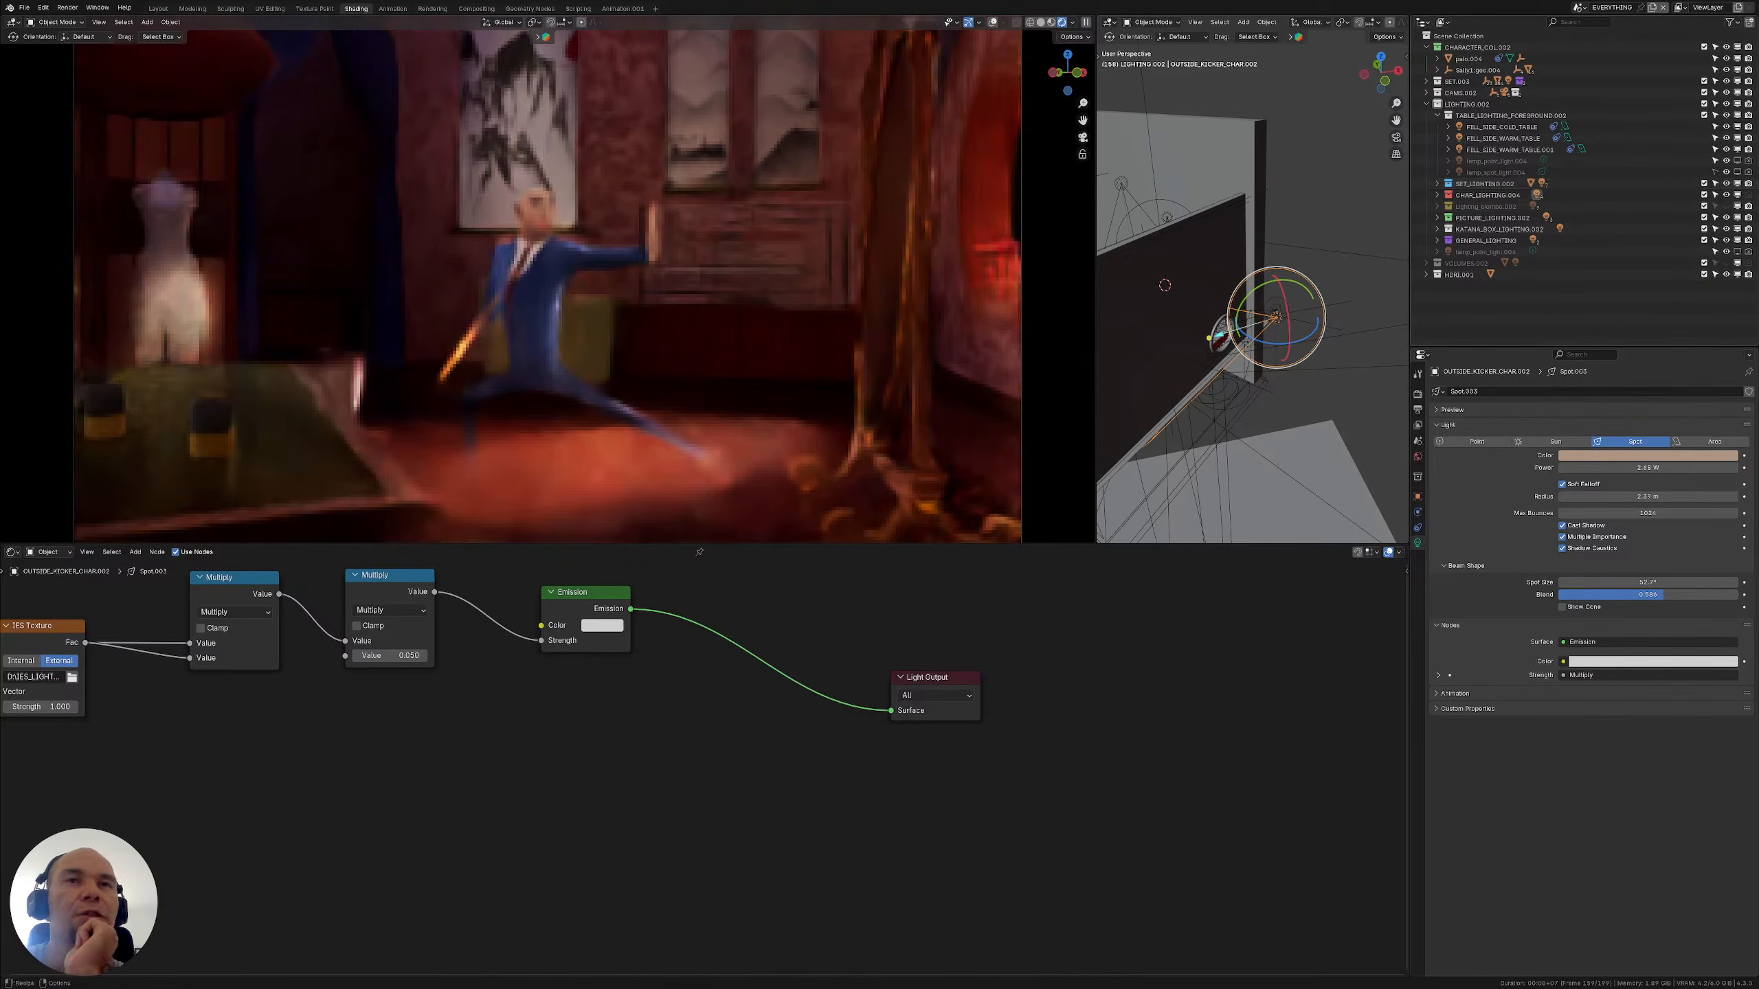
left_click(1748, 183)
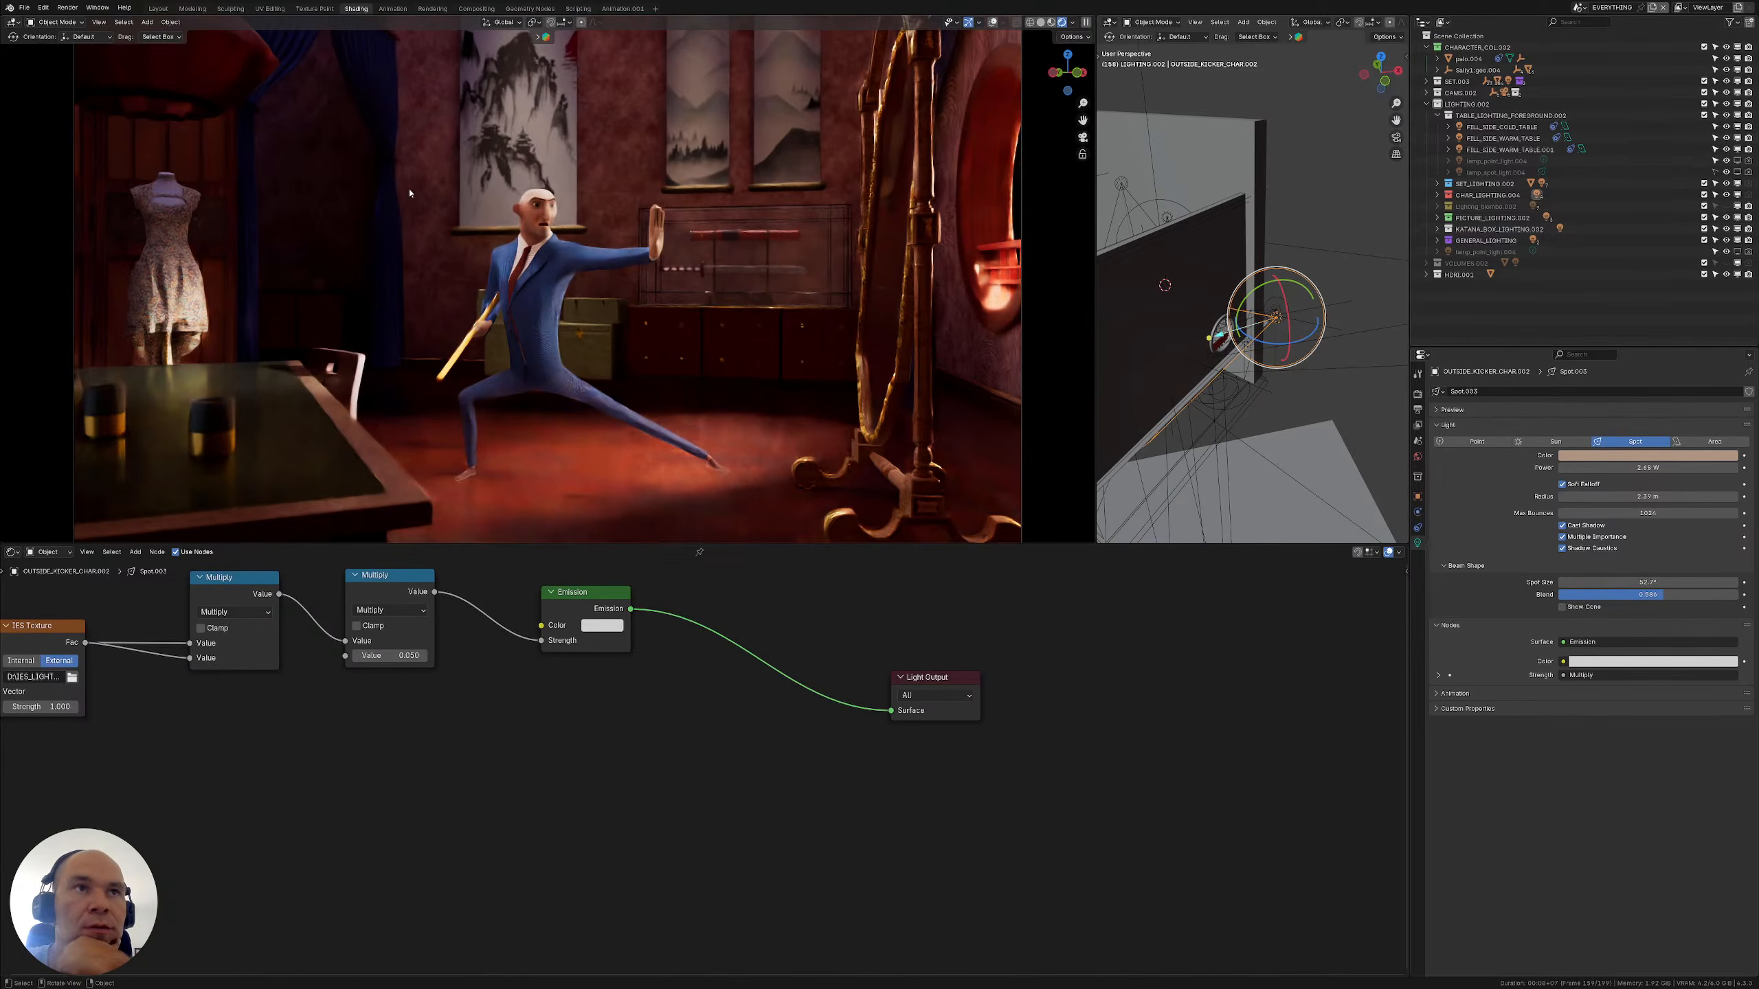
Hide the SET_LIGHTING, PICTURE_LIGHTING and CHAR_LIGHTING collections in the viewport to isolate the remaining lights' contribution
left_click_drag(1094, 312, 1061, 312)
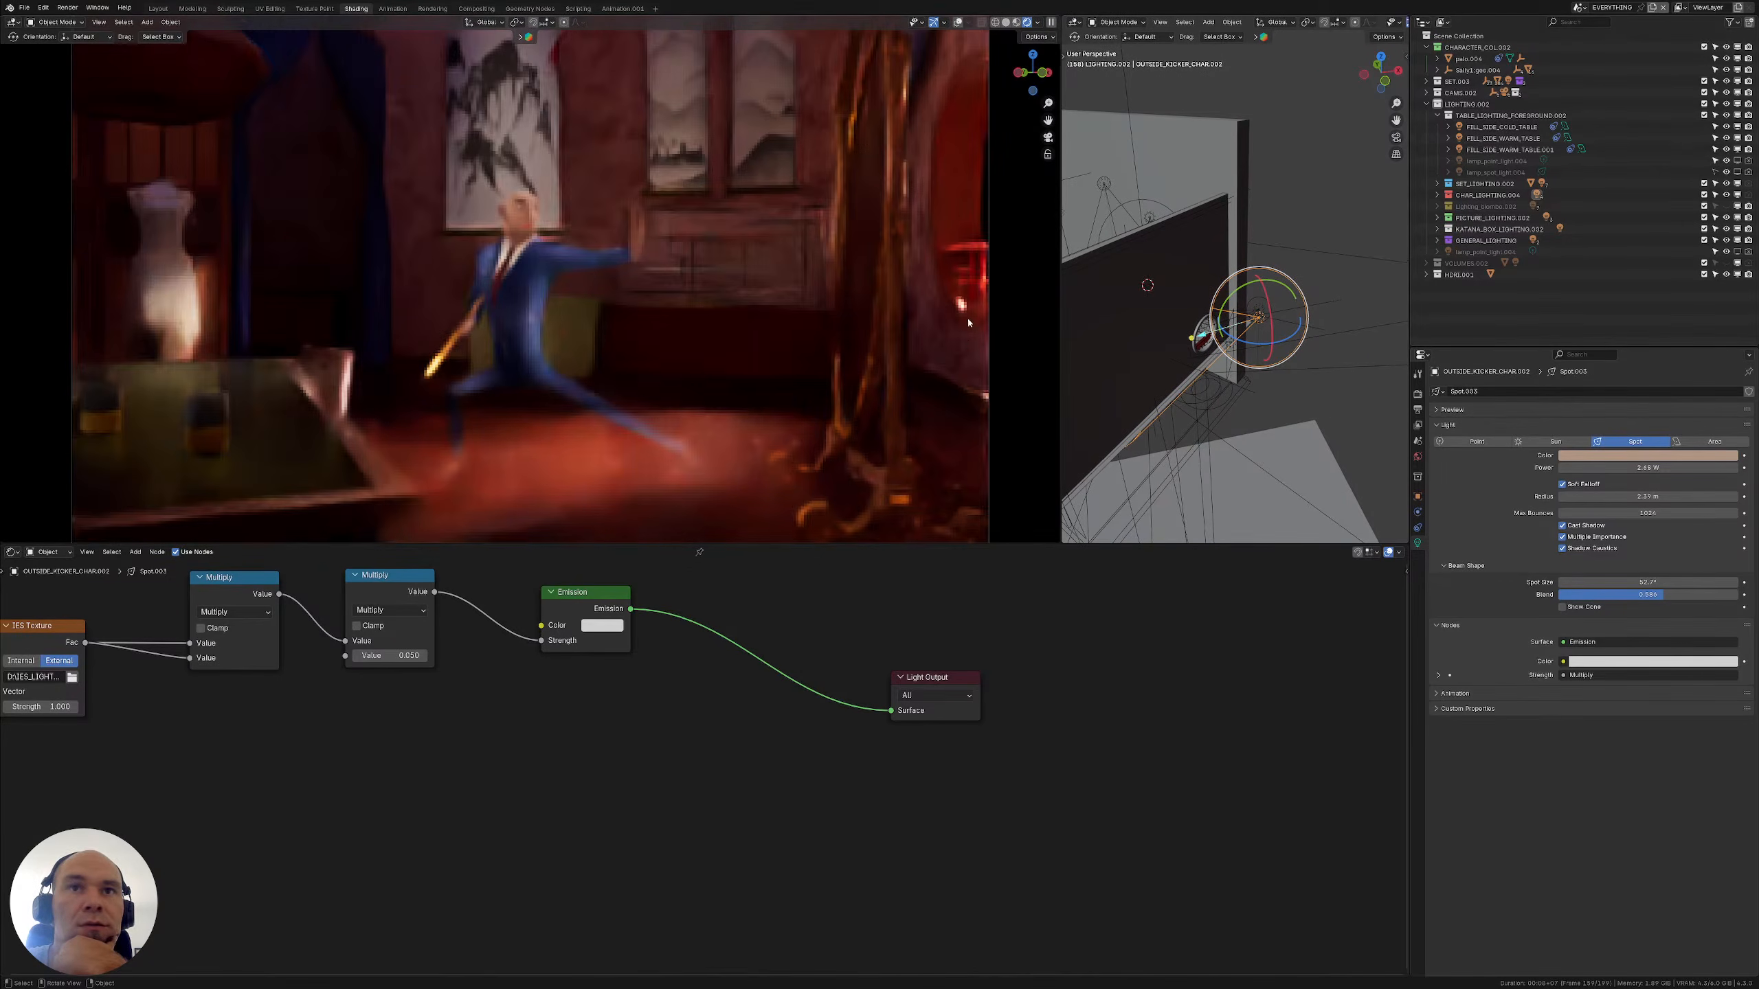
left_click(1726, 183)
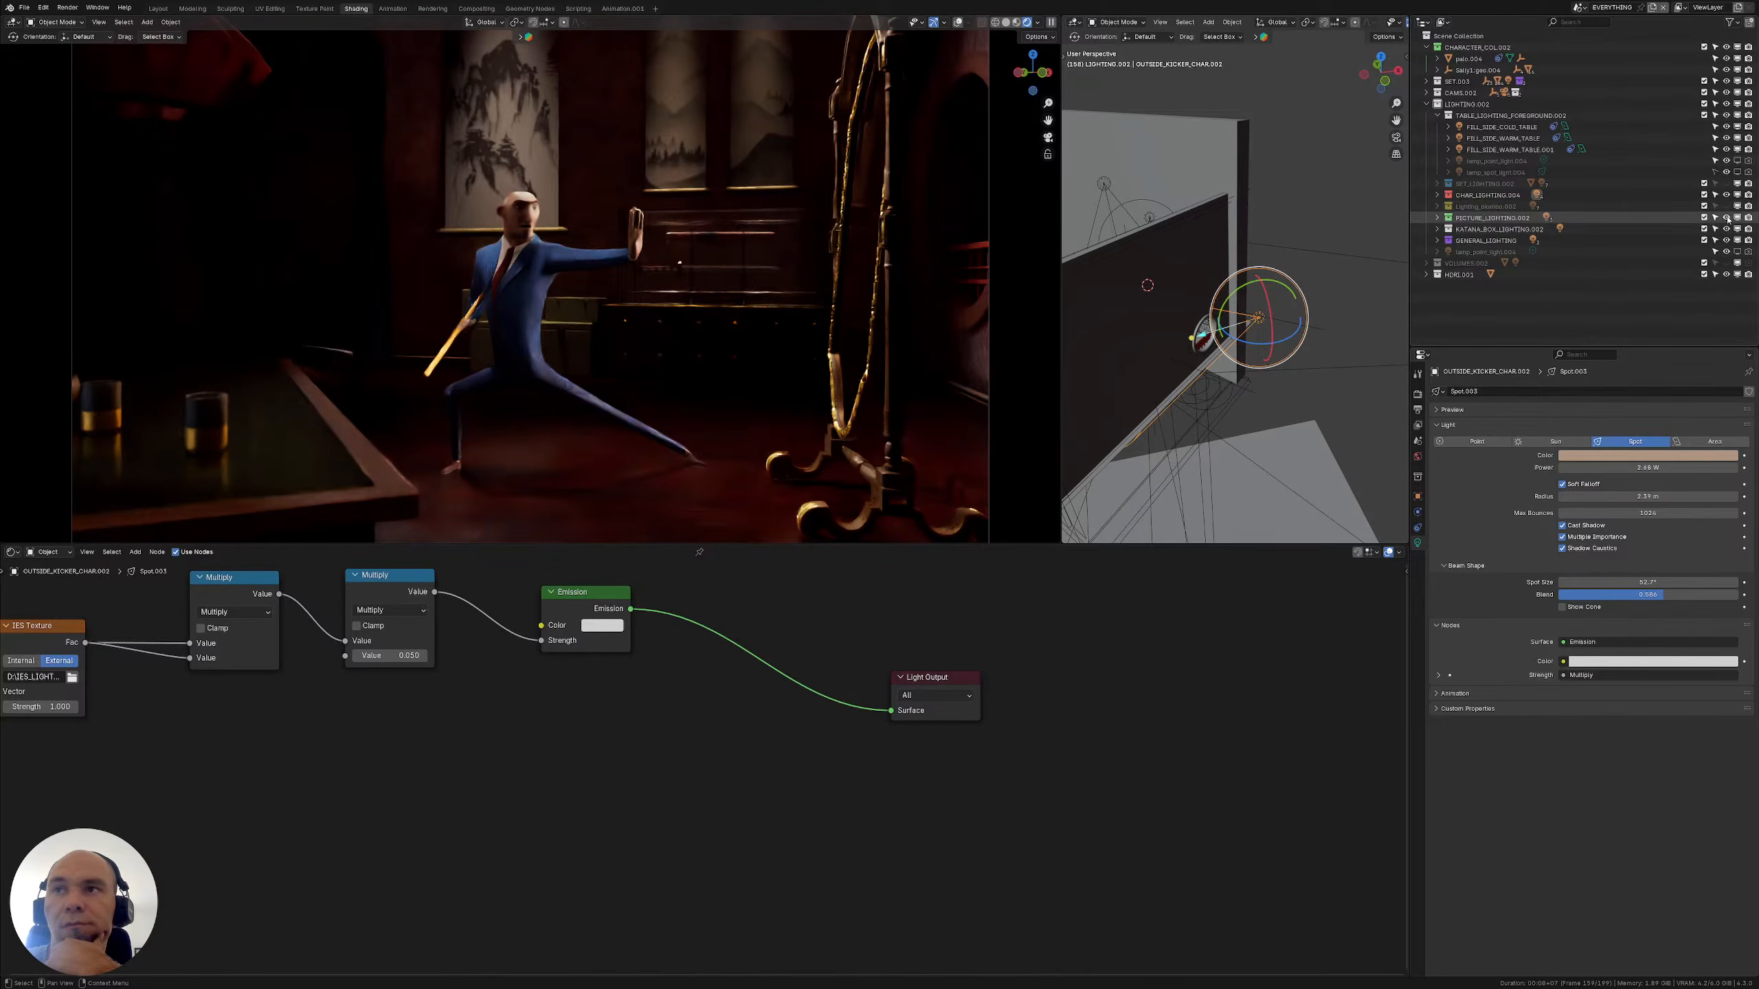
left_click(1727, 219)
left_click(1727, 219)
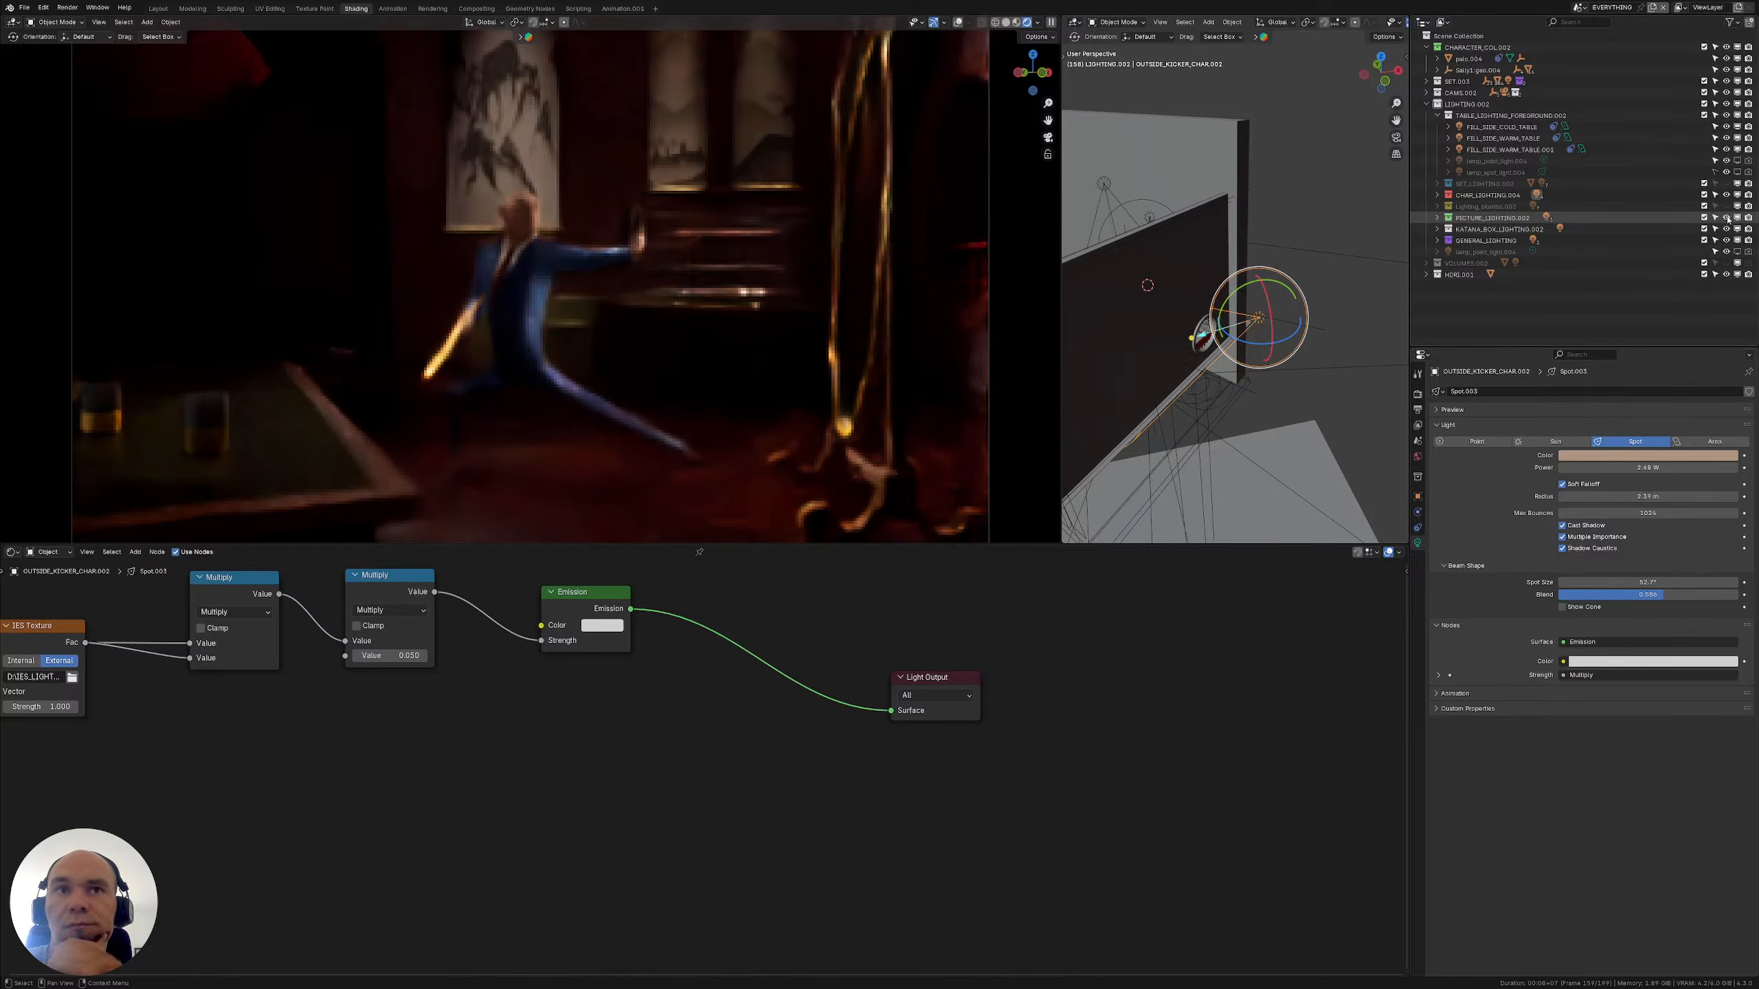
left_click(1727, 219)
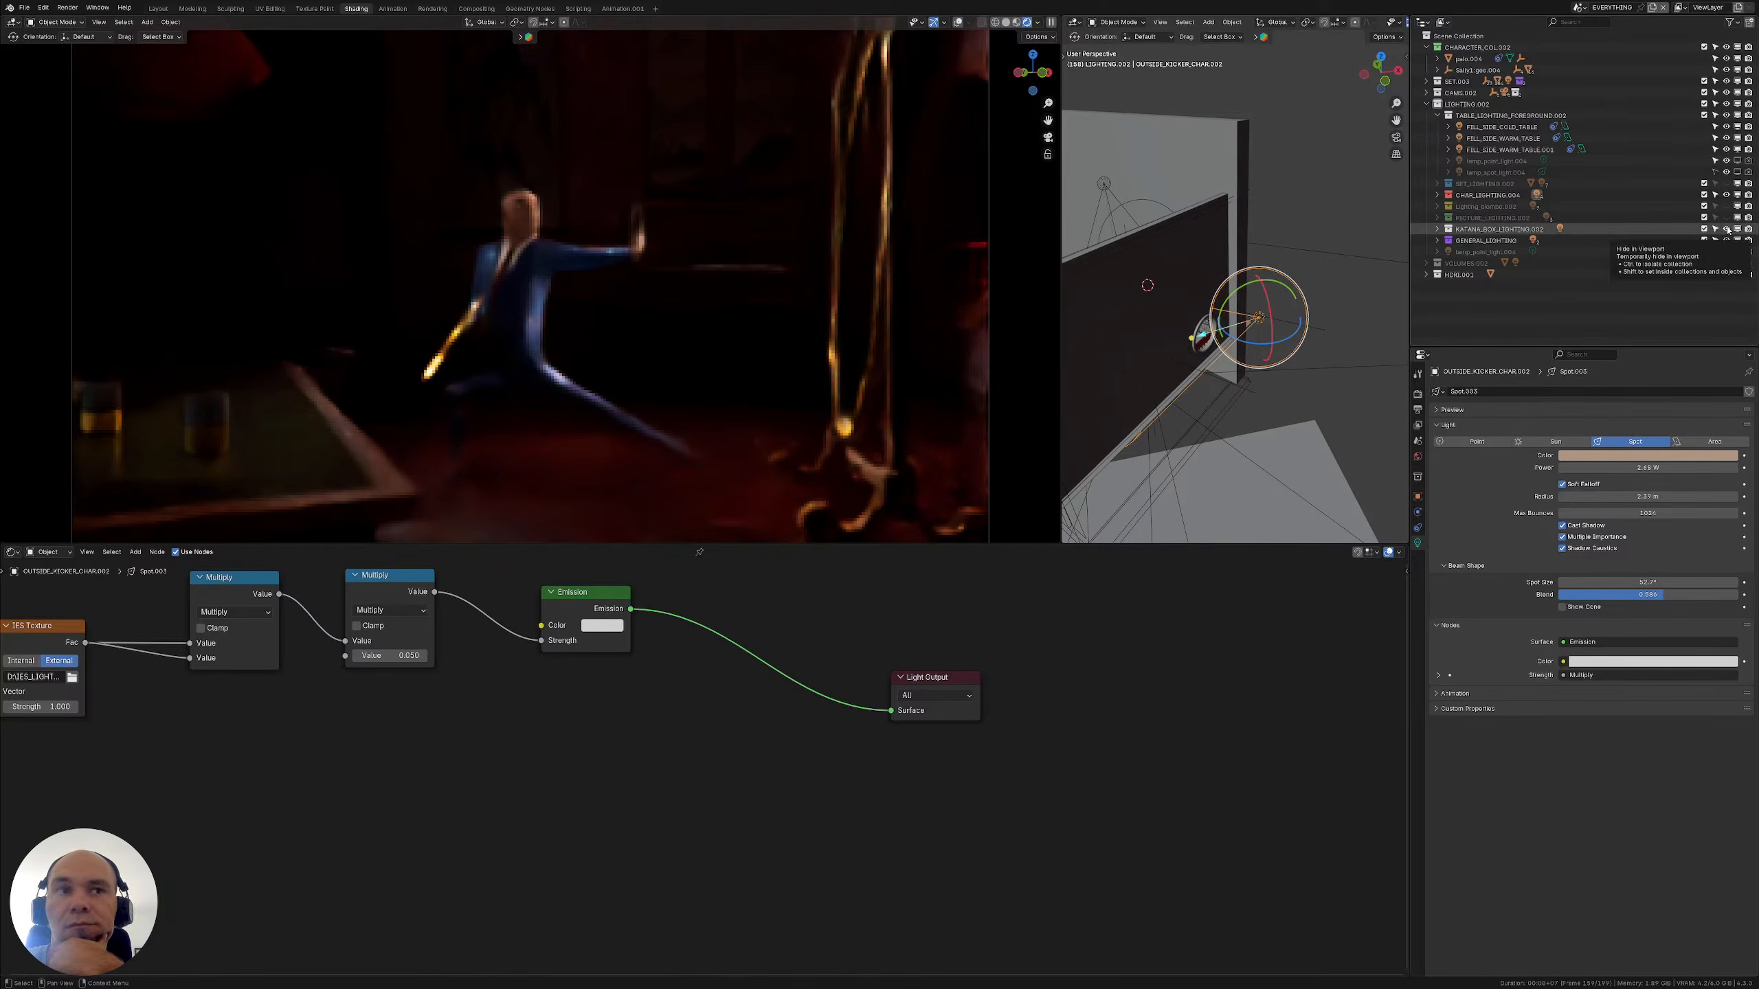
left_click(1727, 196)
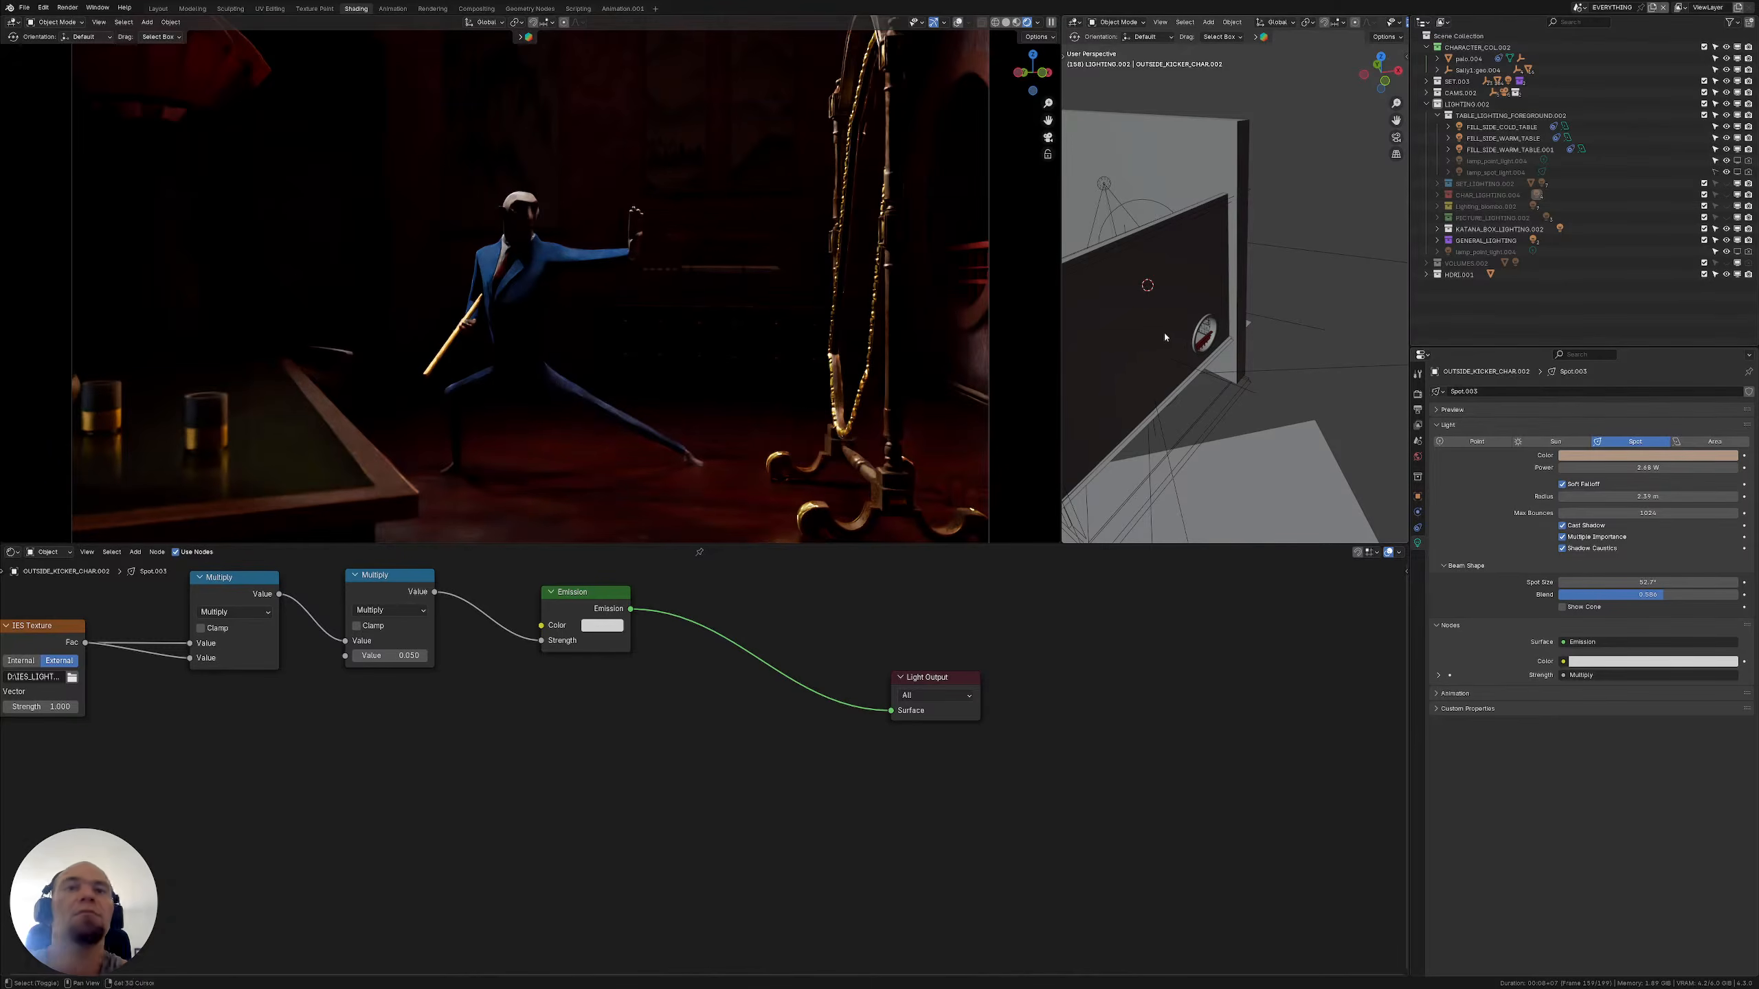
Select the INSIDE_SPOT_FOCUS_GENERAL02 spotlight high above the set and check its light colour and position
middle_click_drag(1174, 336, 1295, 333, "shift")
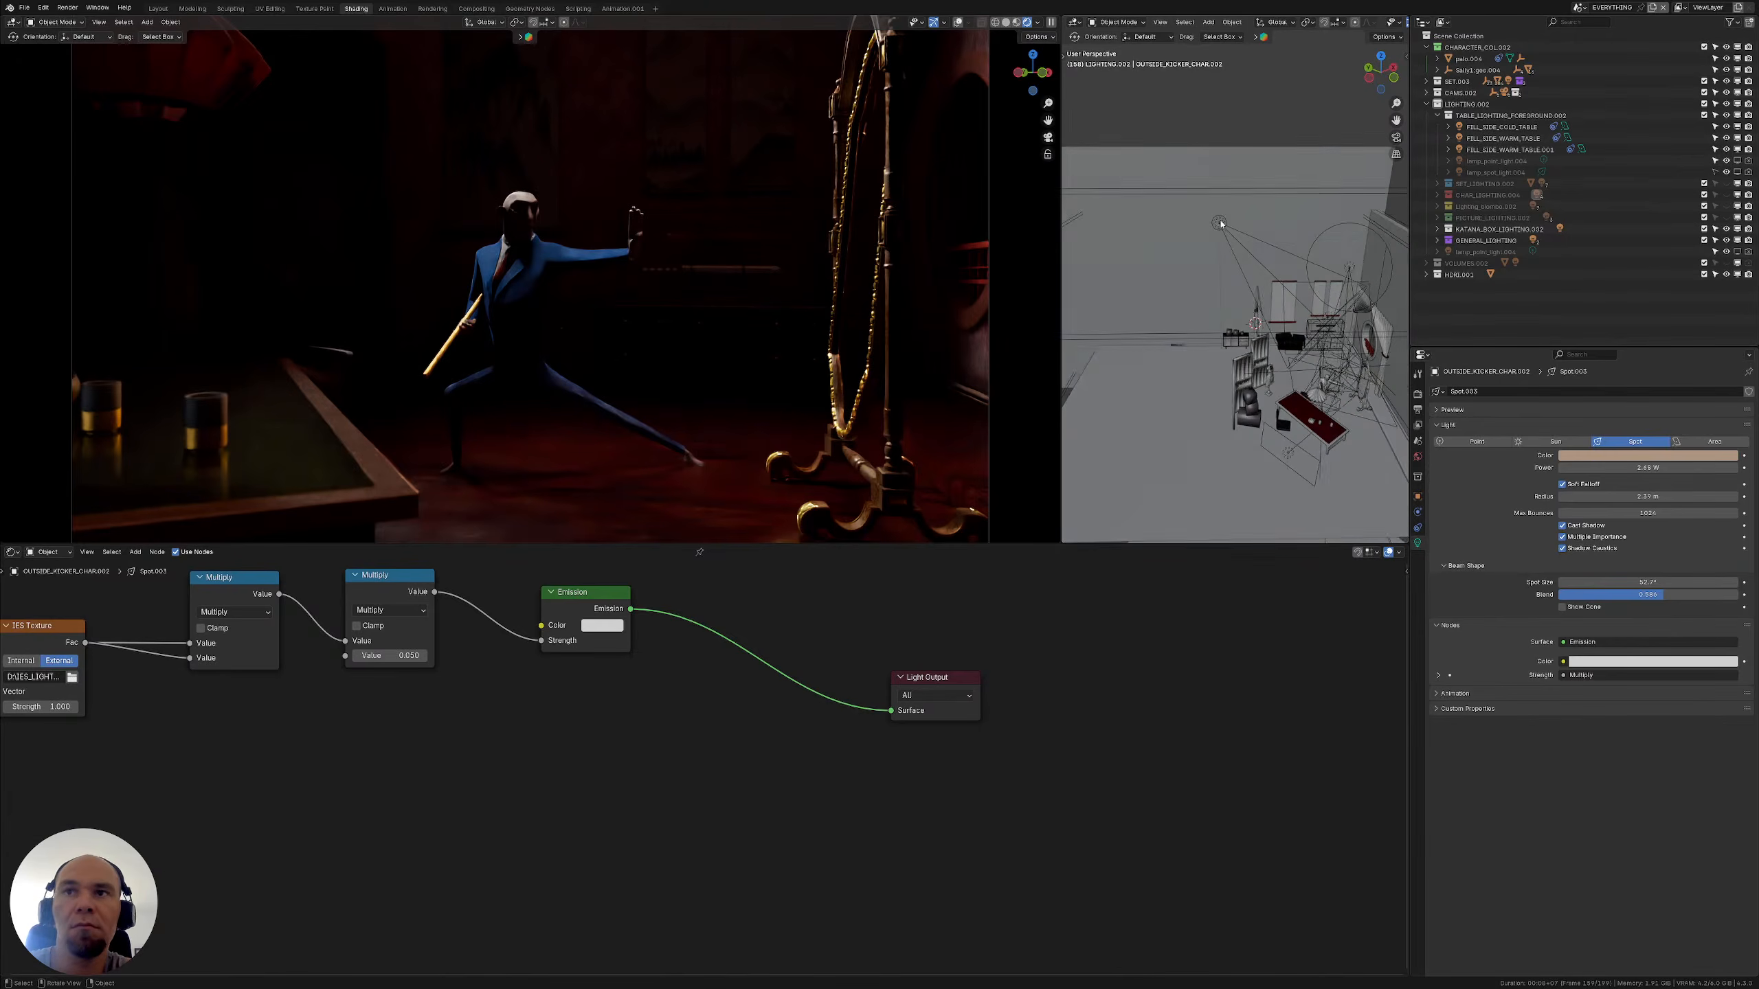
left_click(1220, 224)
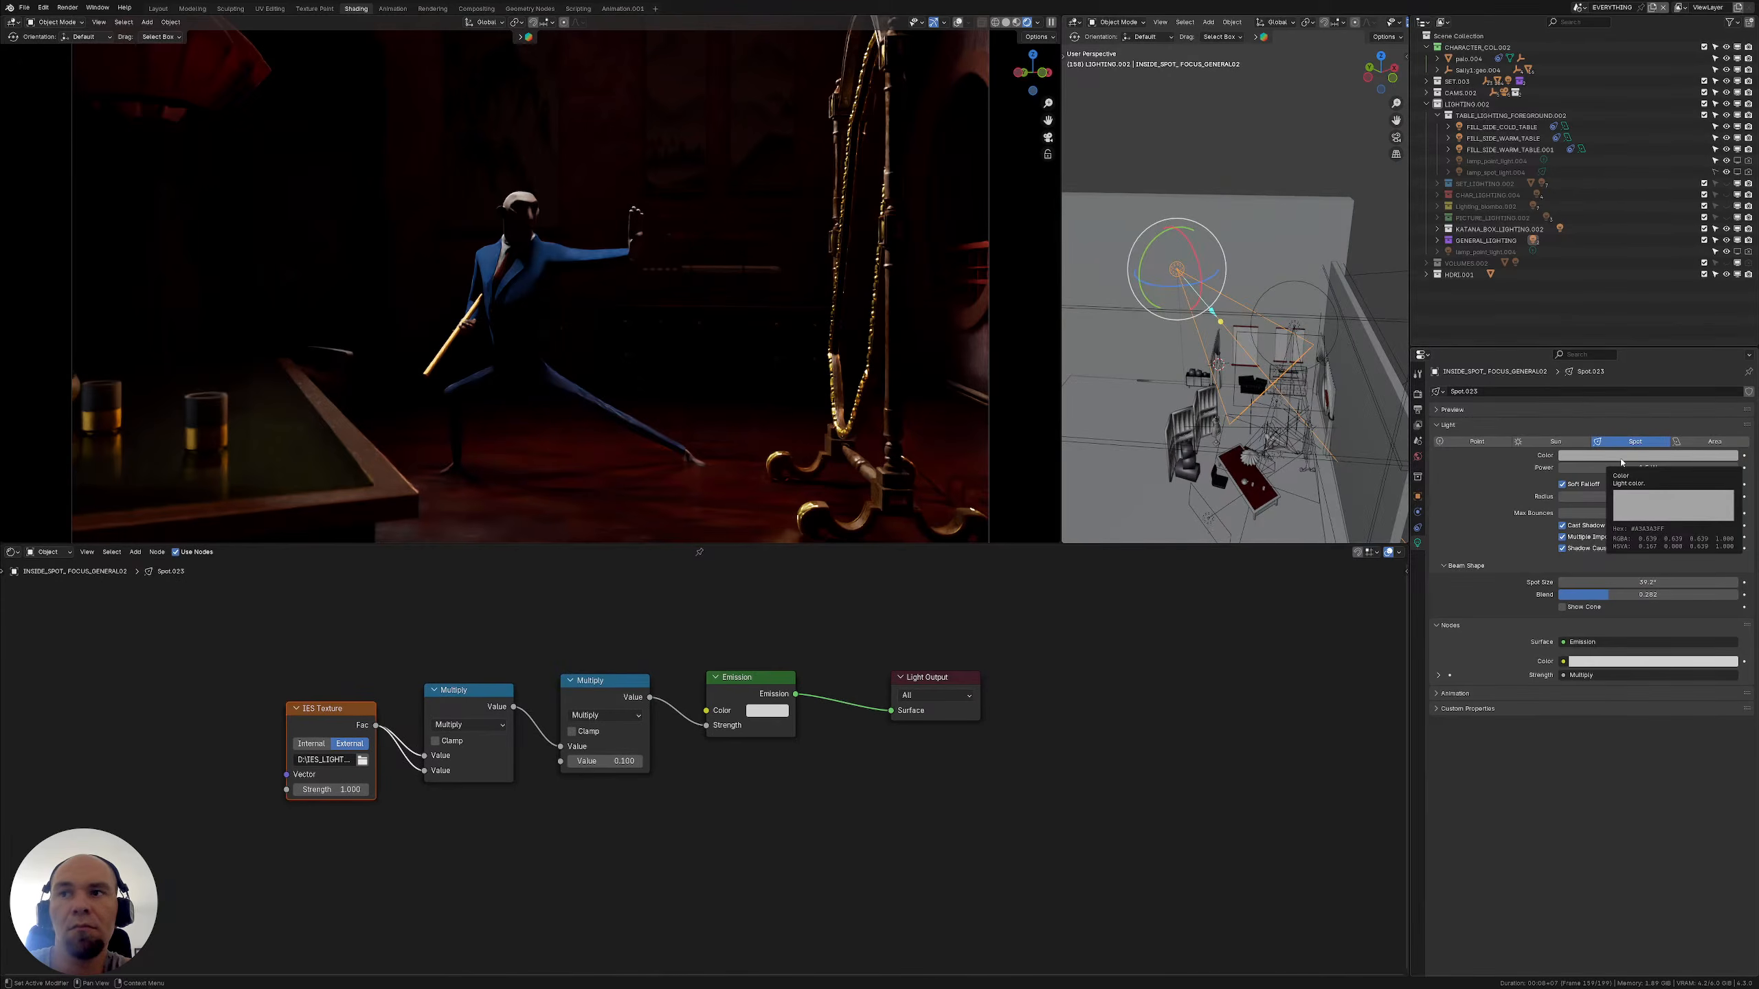
left_click(1620, 457)
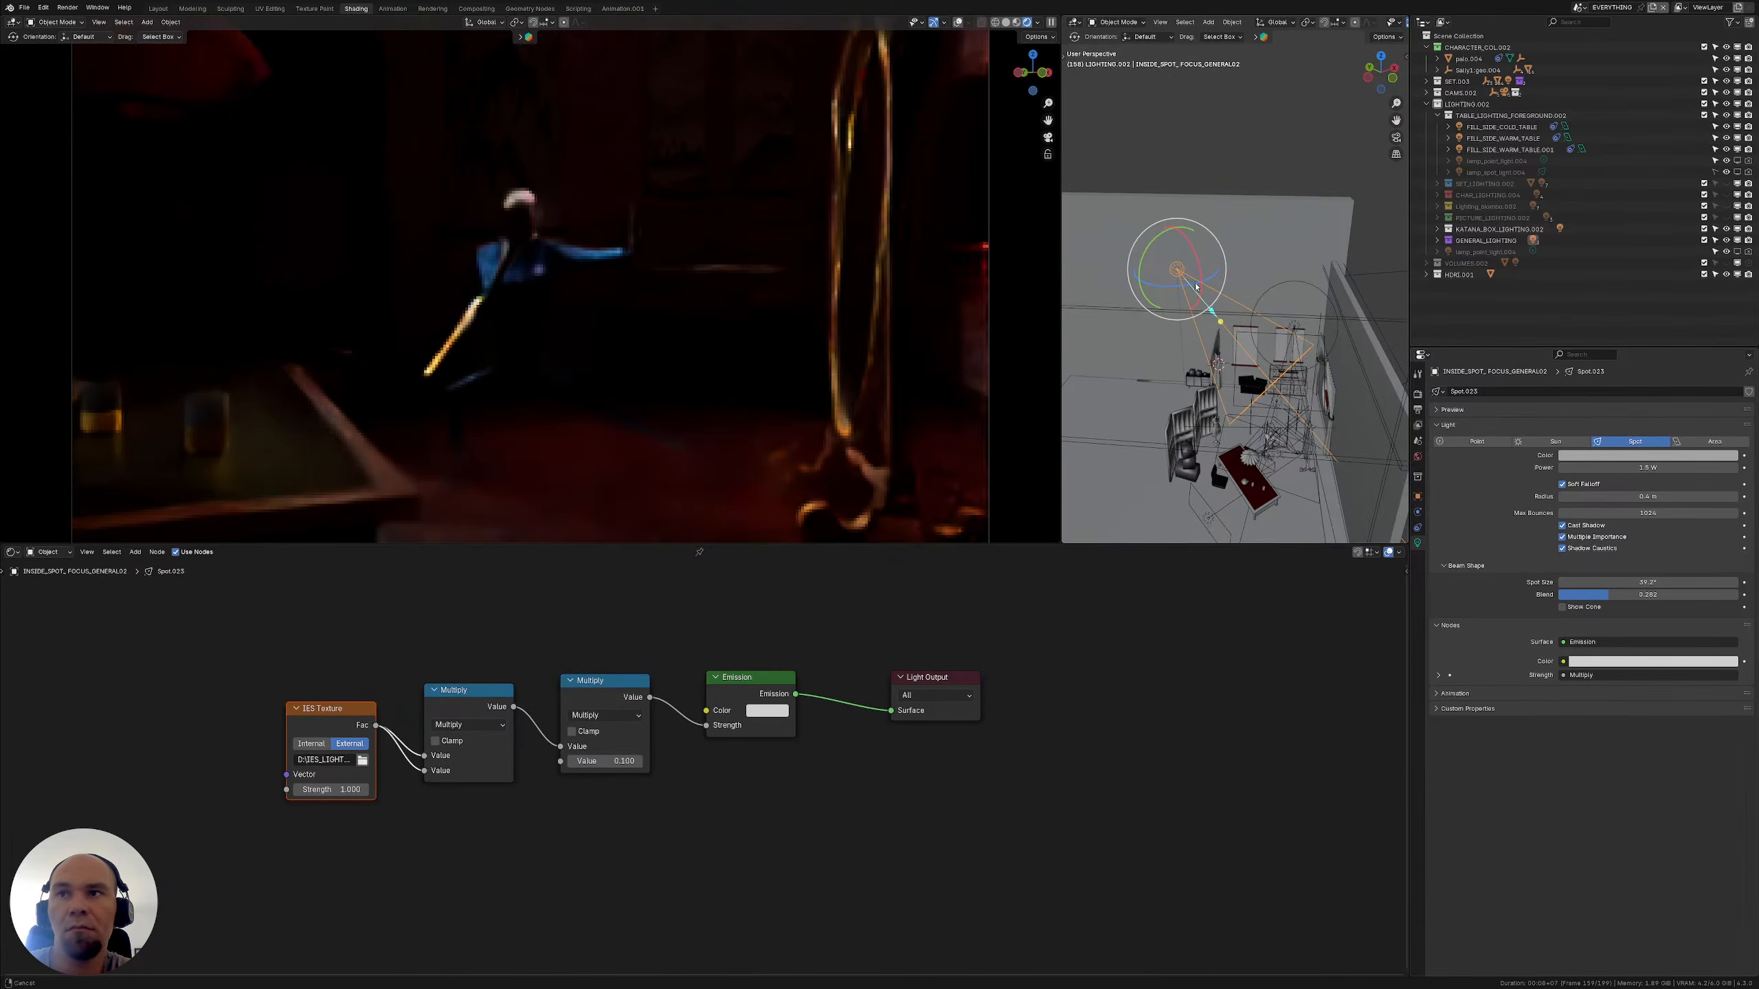
middle_click_drag(1391, 289, 1356, 291)
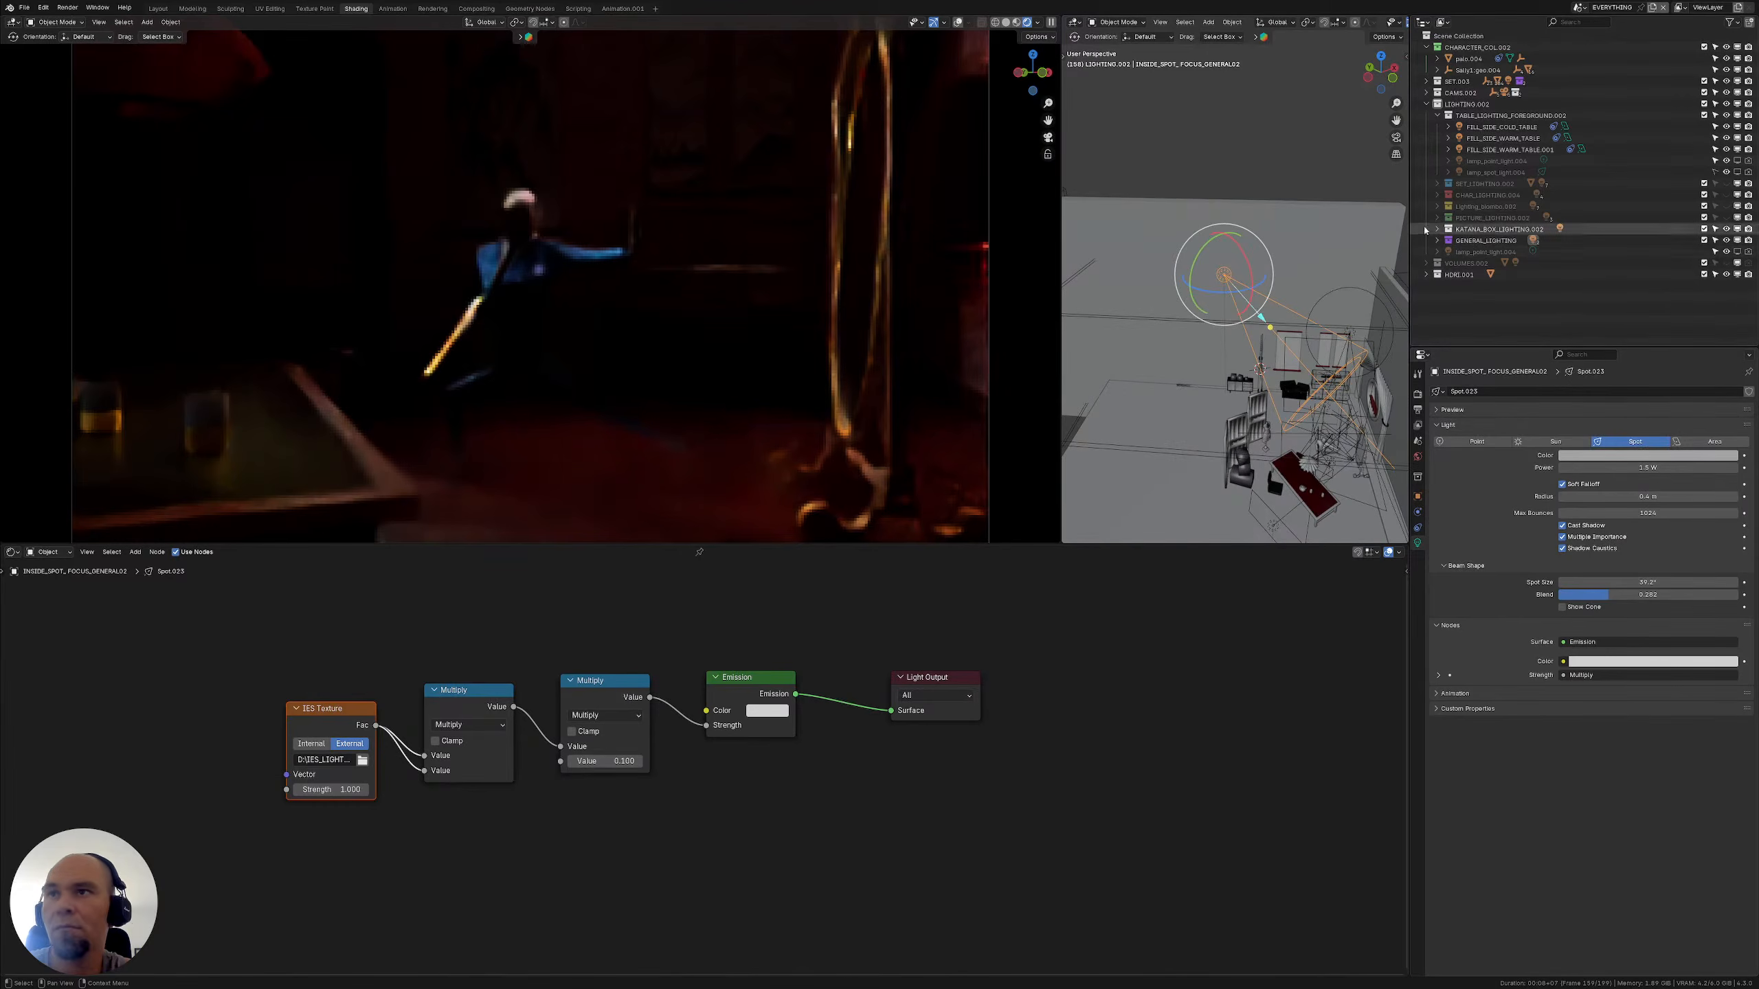
Go through the lights in the SET_LIGHTING collection and copy the hex colour of the purple FILL_LIGHT_backside_room.003 light
left_click(1436, 183)
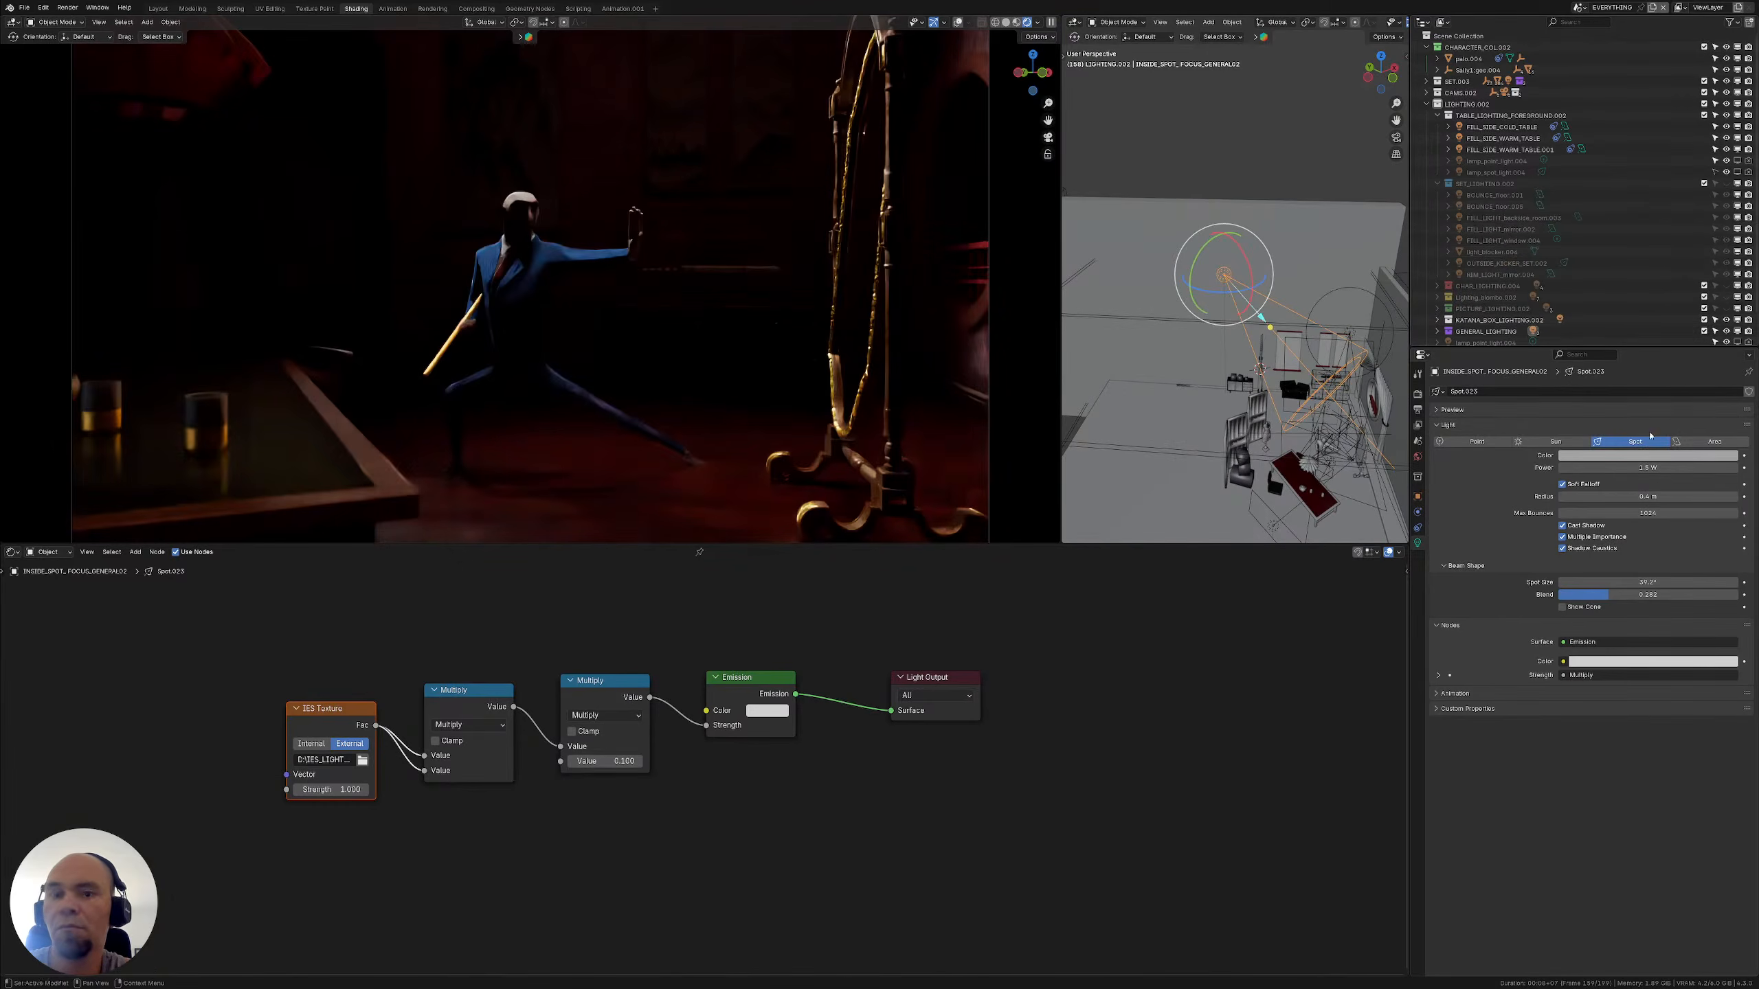
left_click(1504, 196)
left_click(1501, 229)
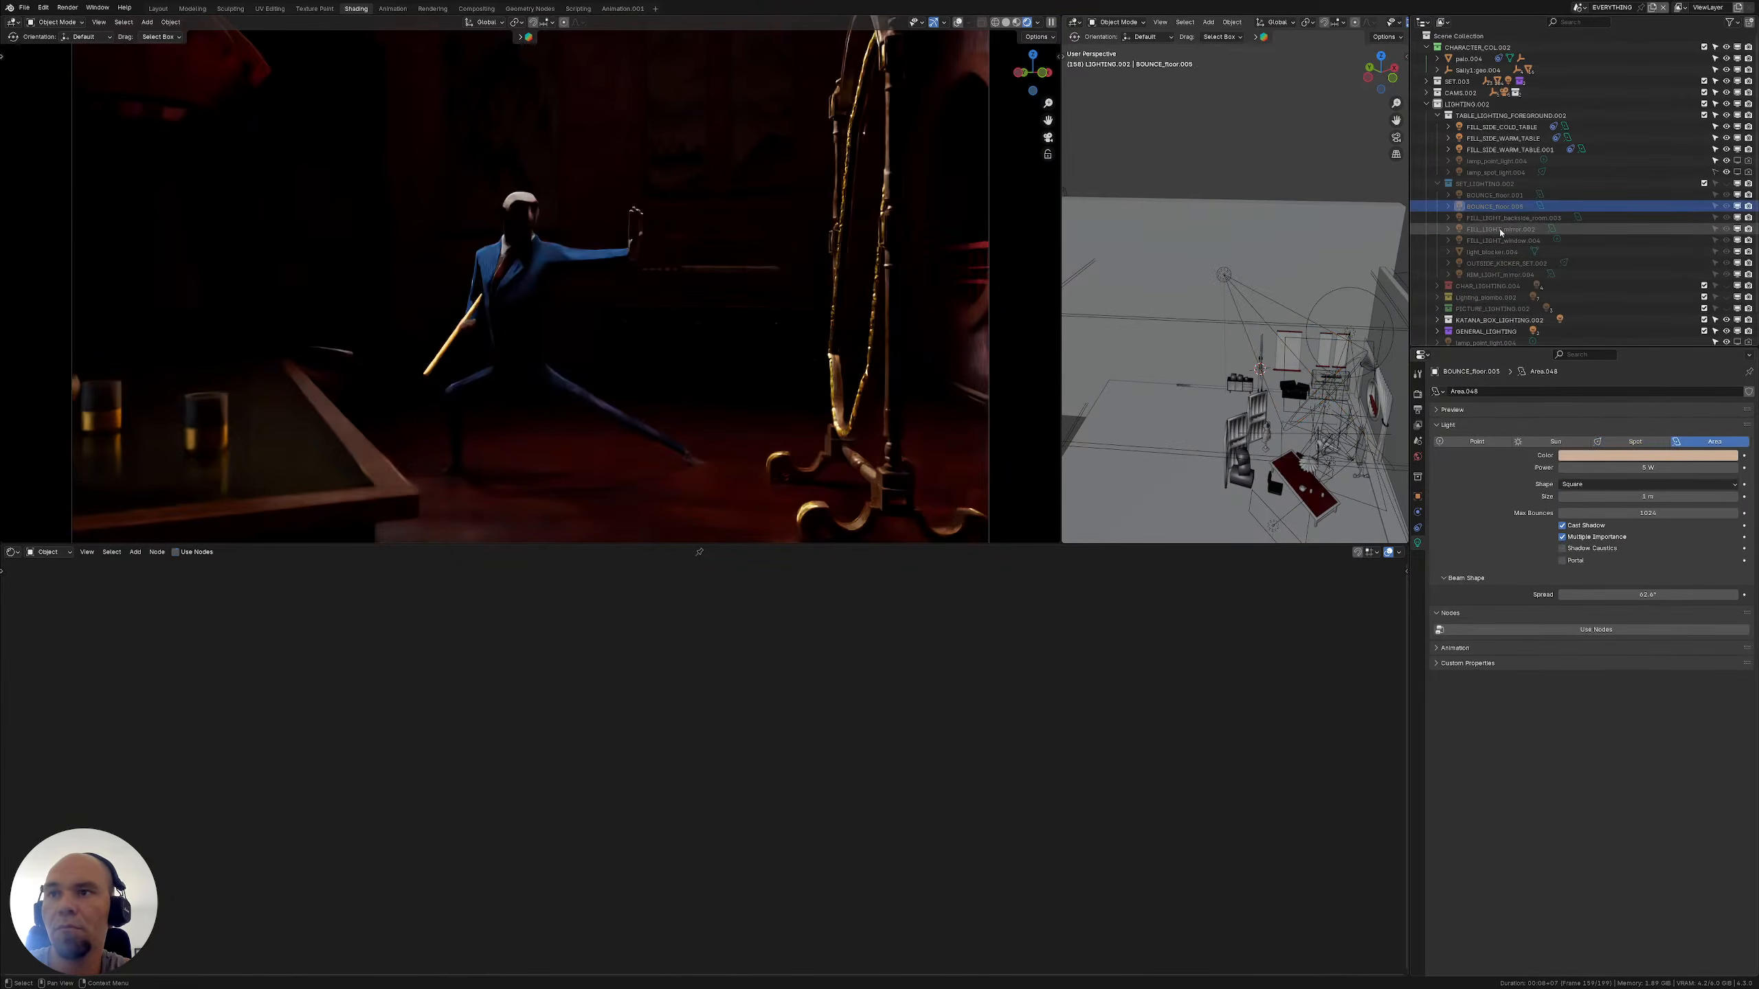
left_click(1511, 275)
key("Up")
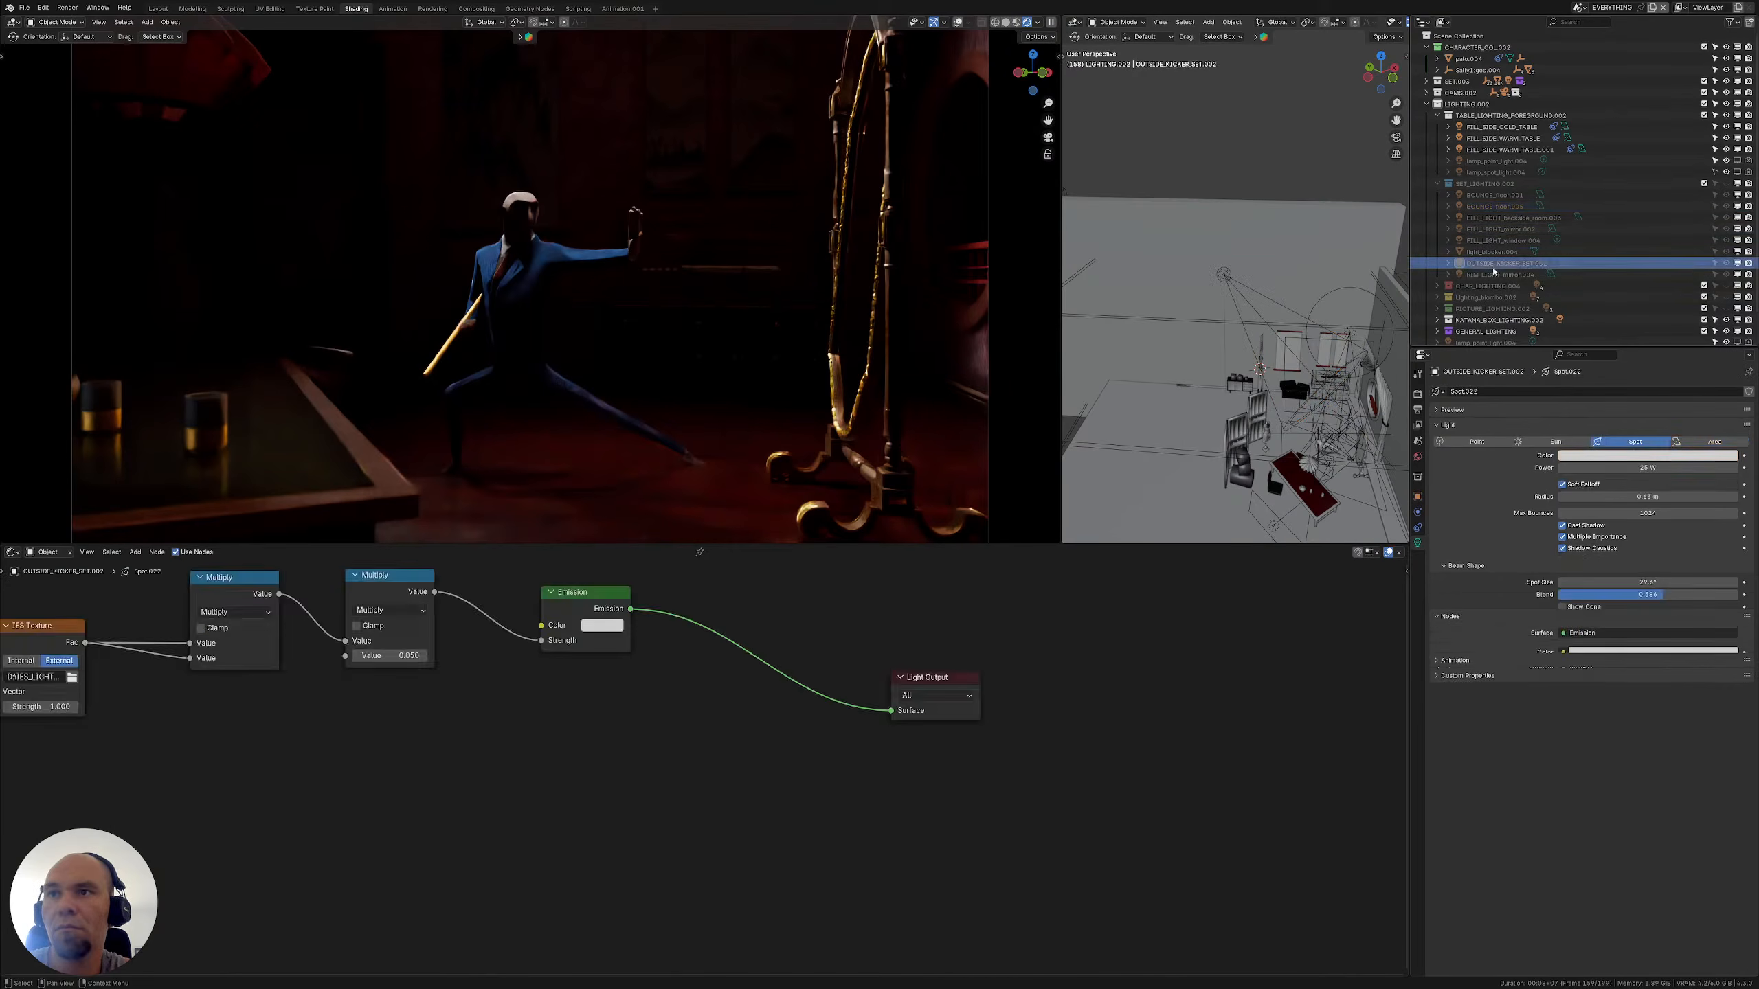
key("Up")
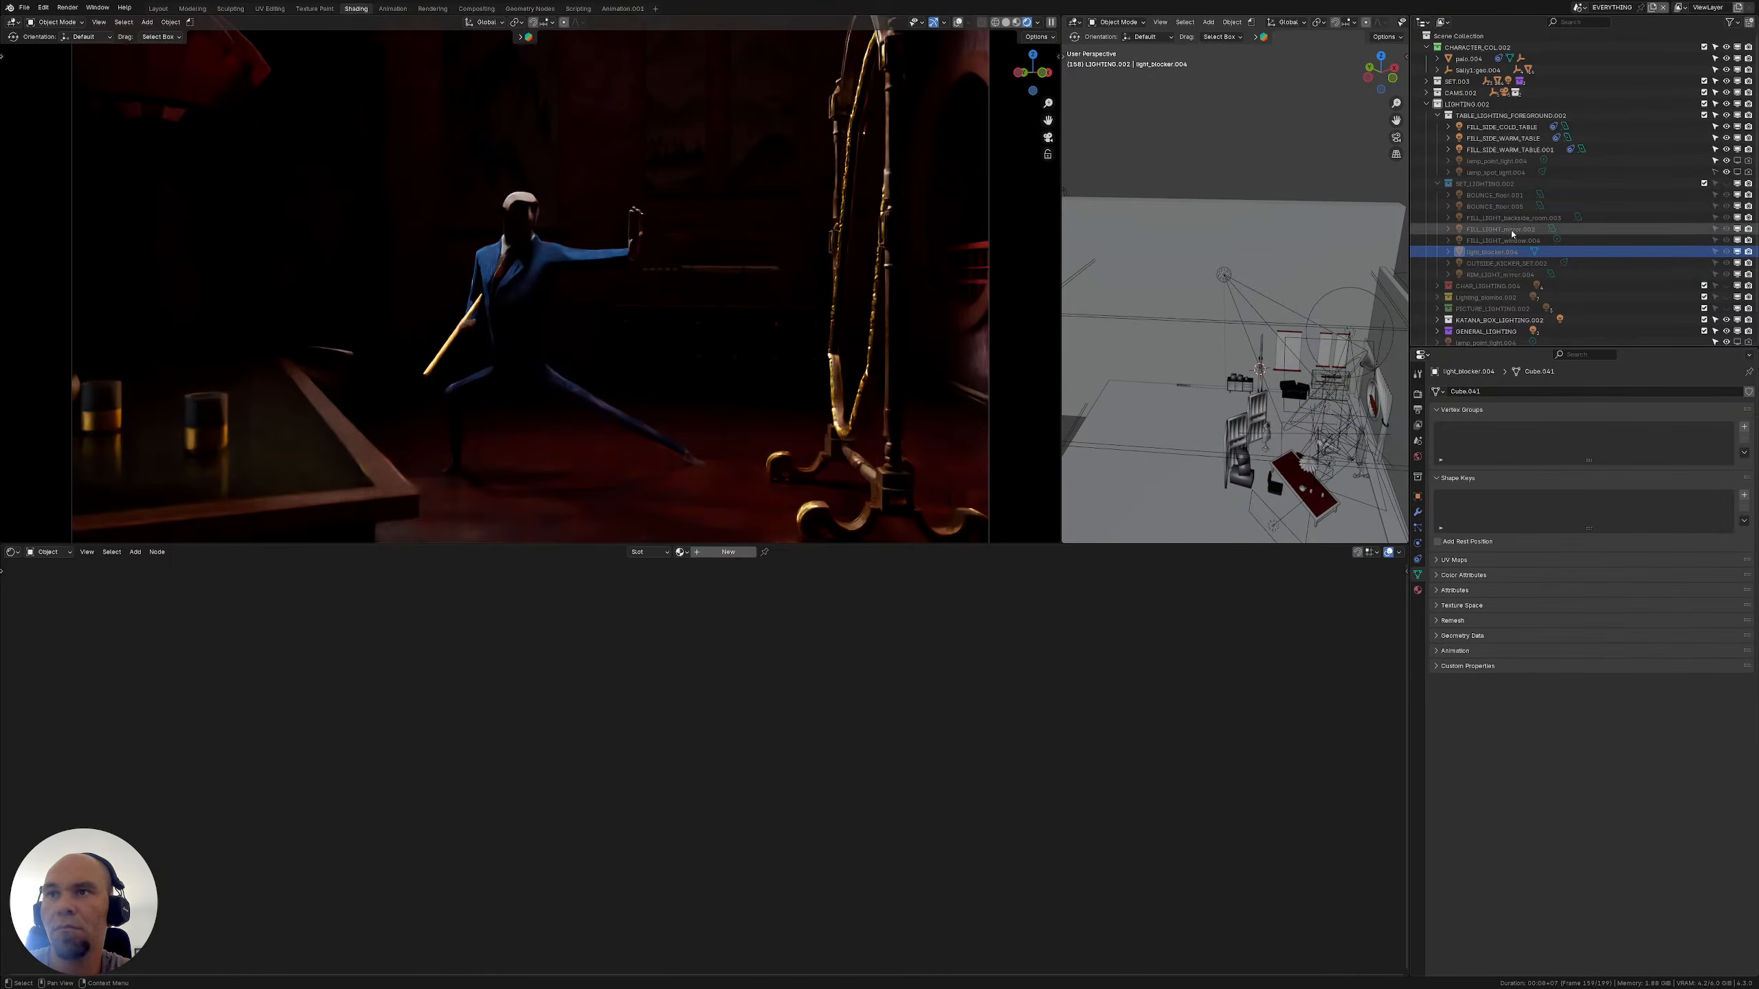
left_click(1512, 233)
key("Up")
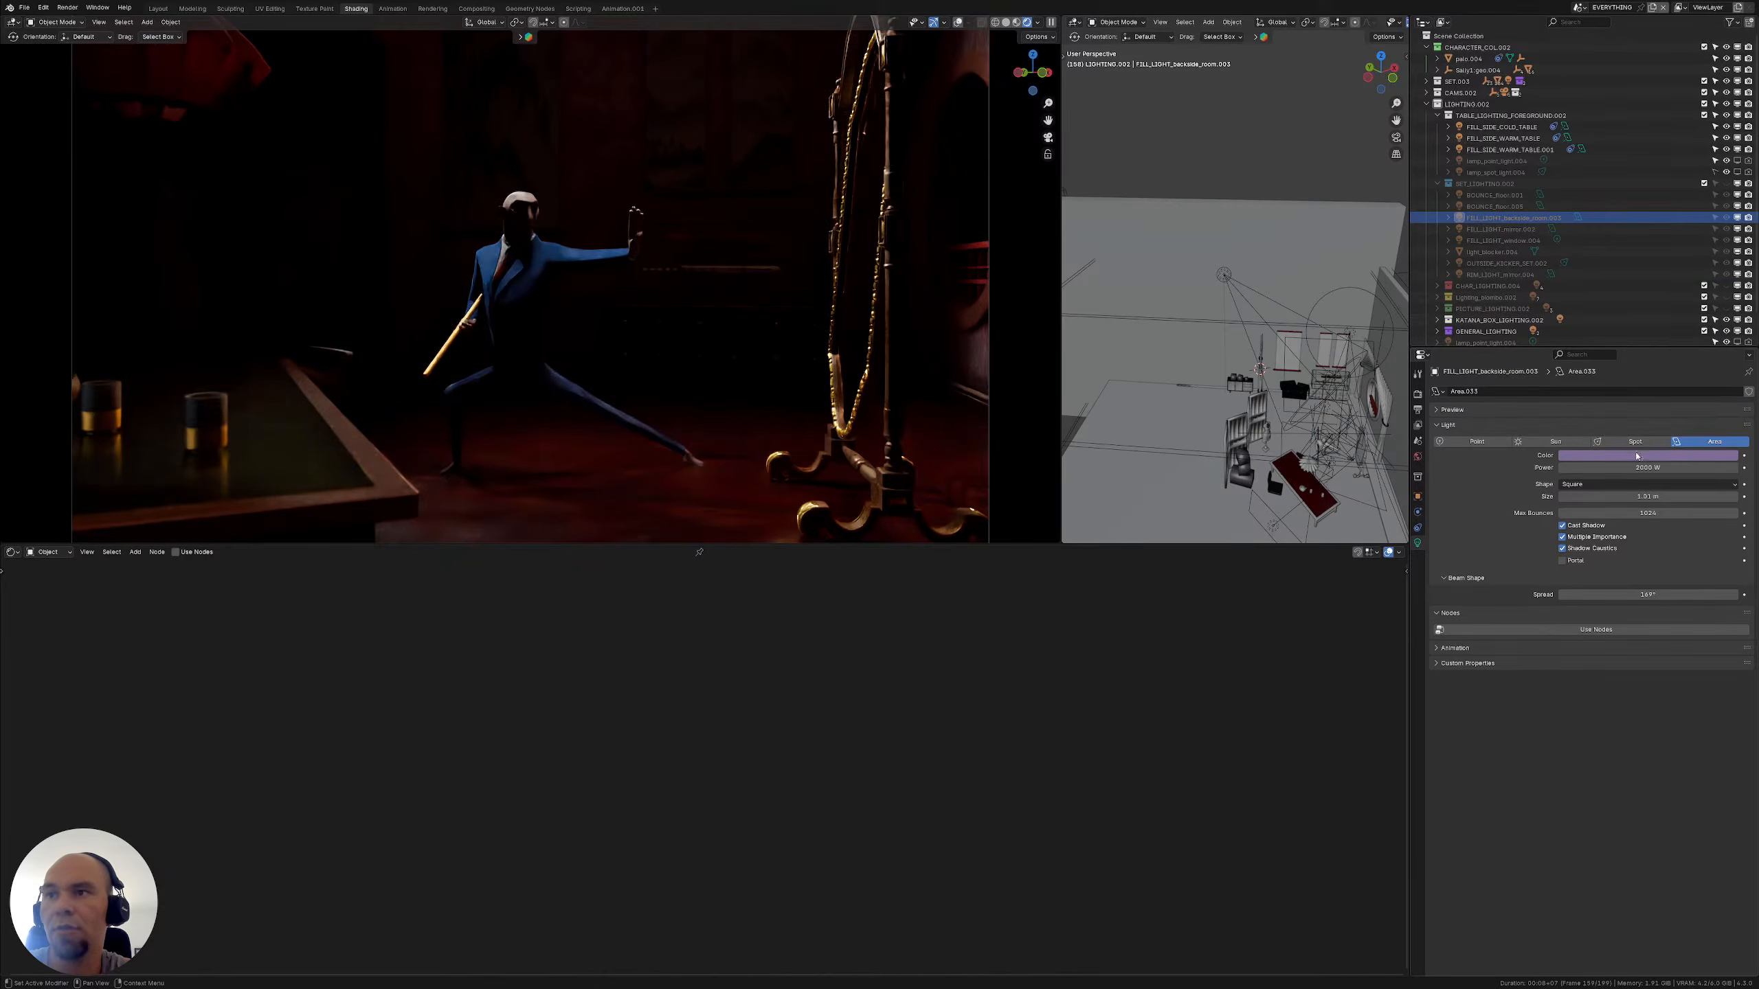
left_click(1637, 456)
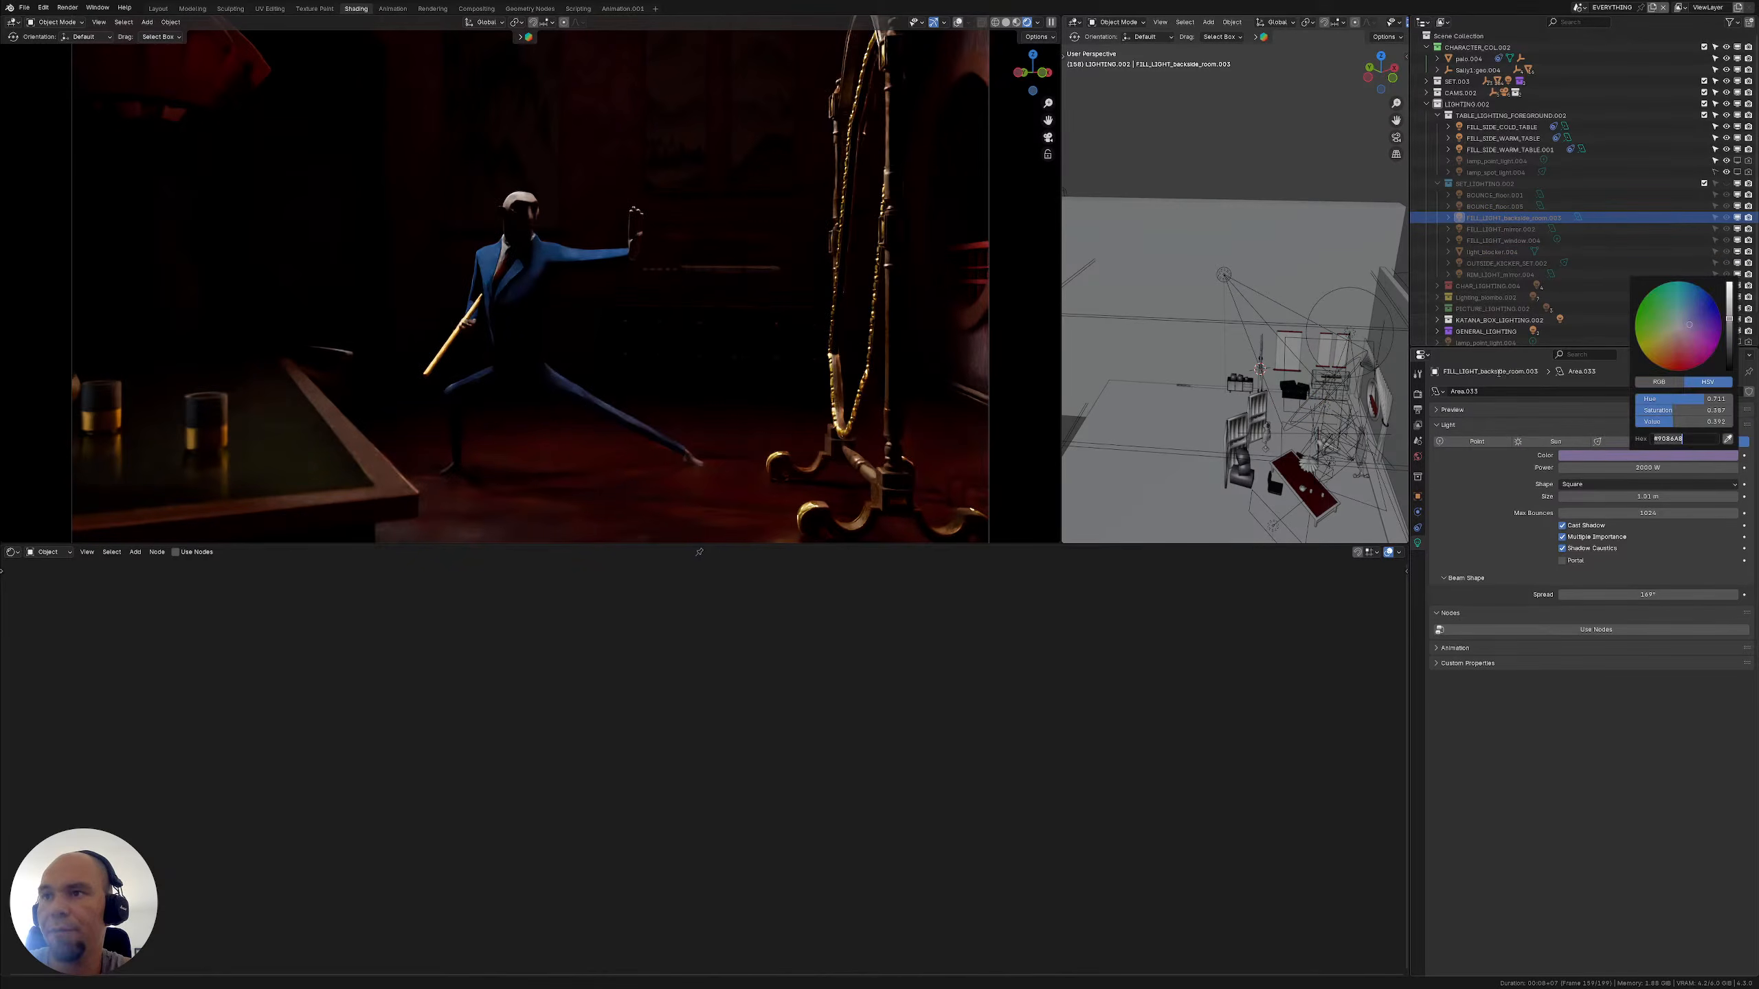
Apply the copied purple hex colour to the INSIDE_SPOT_FOCUS_GENERAL02 spotlight in the GENERAL_LIGHTING collection
left_click(1486, 332)
left_click(1437, 331)
scroll(1501, 303, "down", 2)
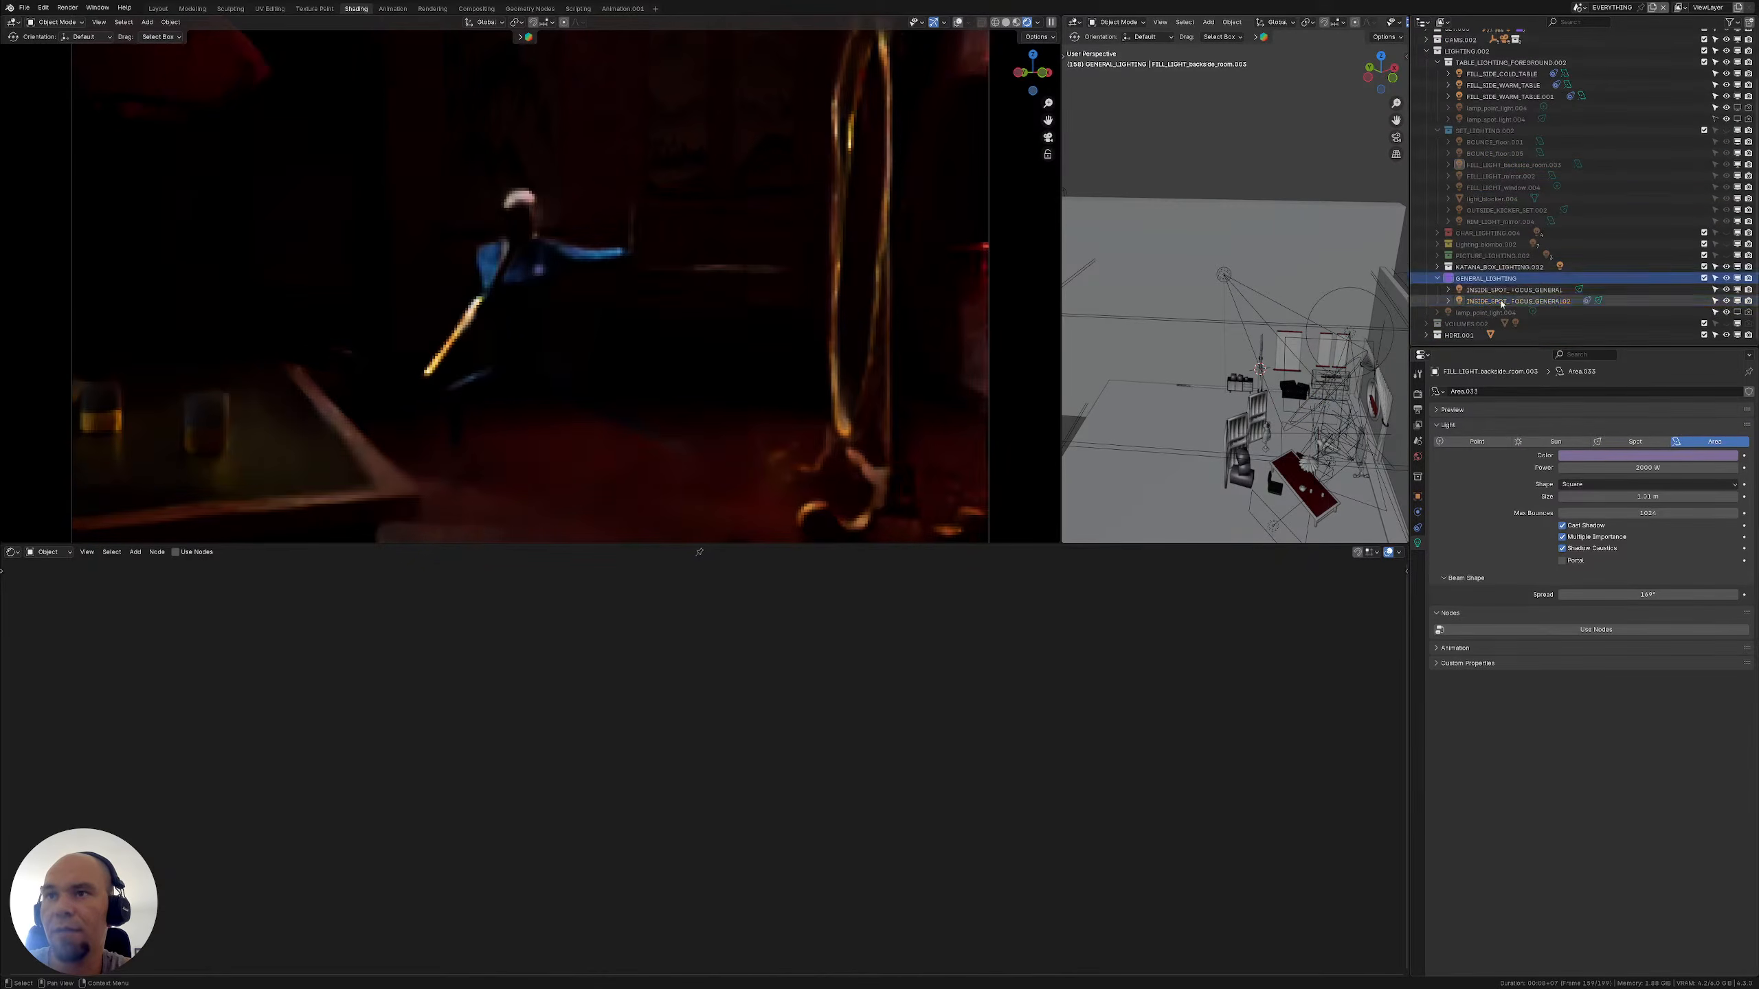
left_click(1501, 301)
left_click(1616, 455)
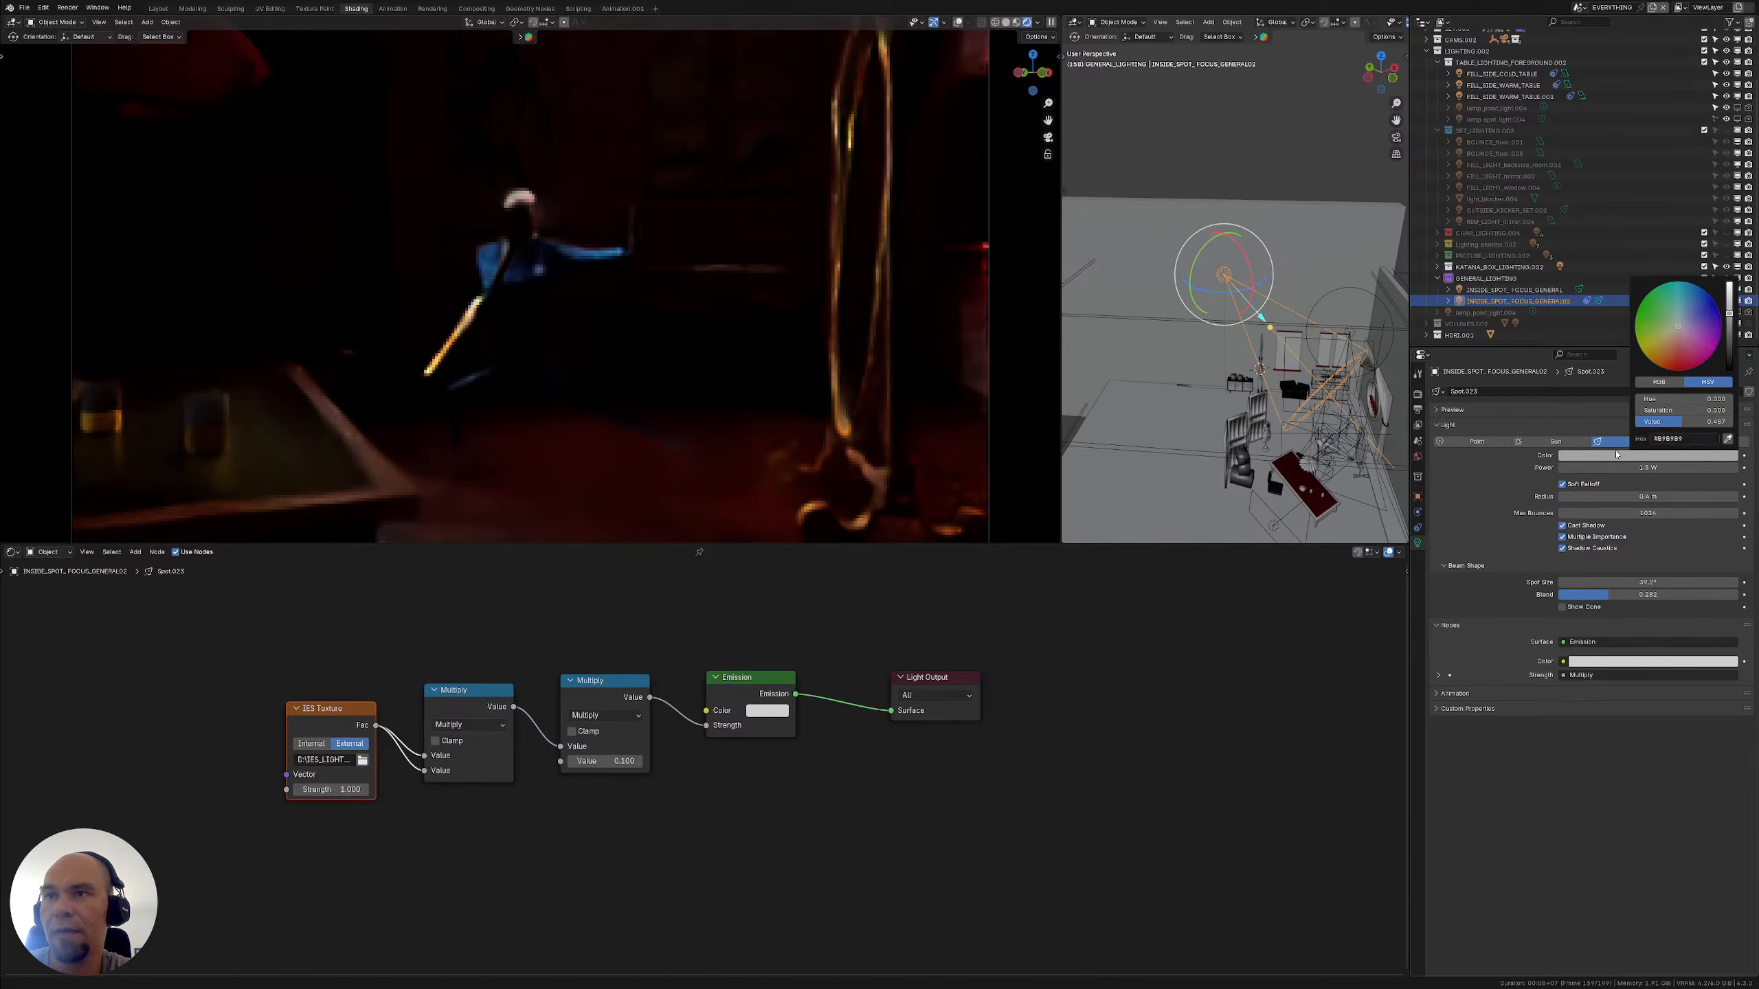
left_click(1680, 439)
key("ctrl+v")
key("Return")
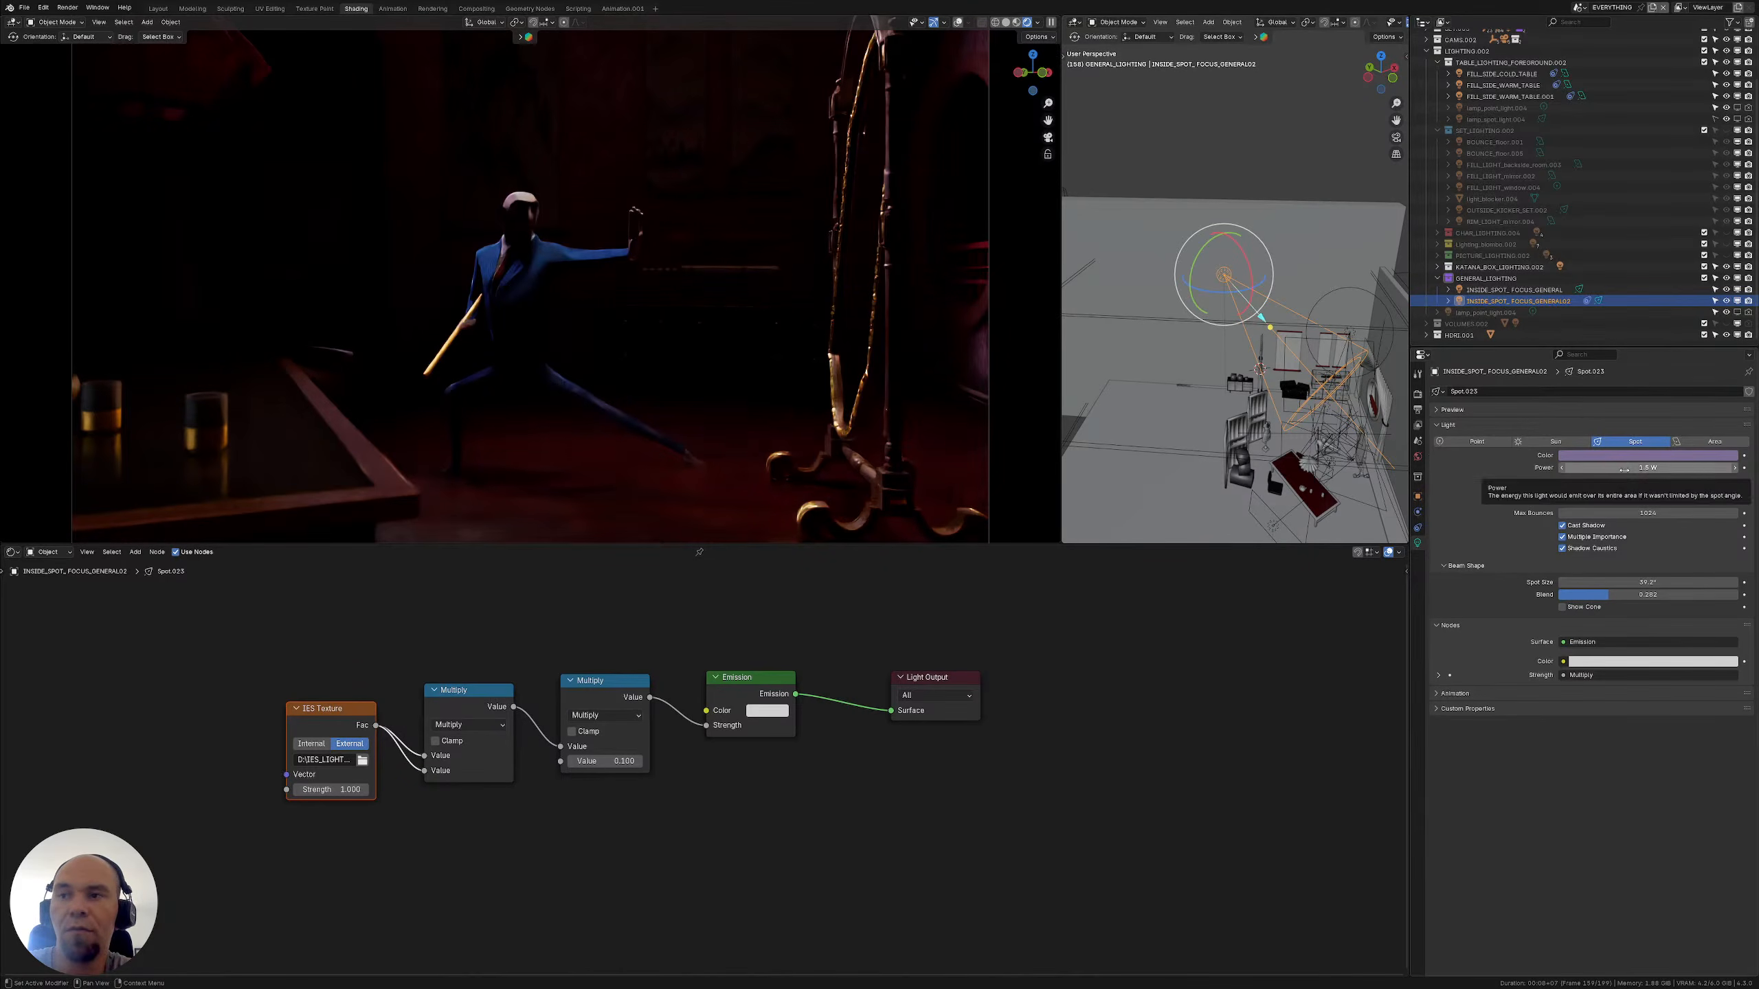
Check the INSIDE_SPOT_FOCUS_GENERAL spotlight and copy the warm hex colour of the FILL_LIGHT_window.004 light
left_click(1516, 292)
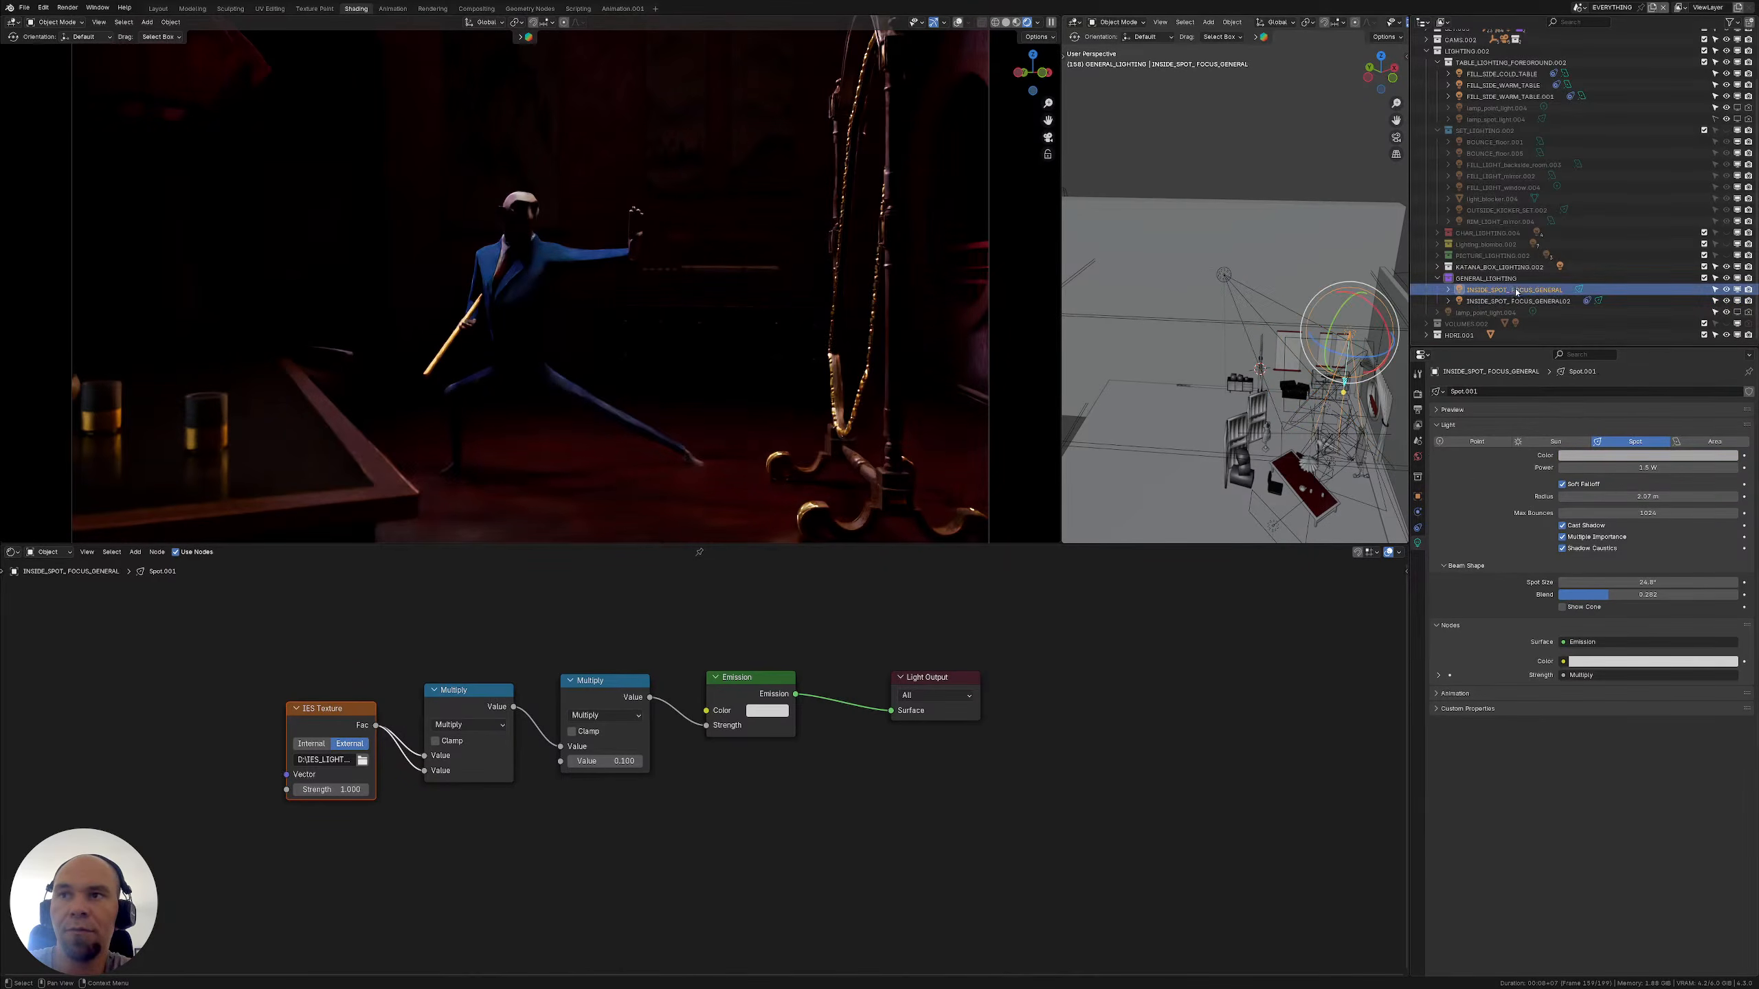
mouse_move(1267, 312)
middle_mouse_down()
mouse_move(1226, 326)
mouse_move(1273, 319)
middle_mouse_up()
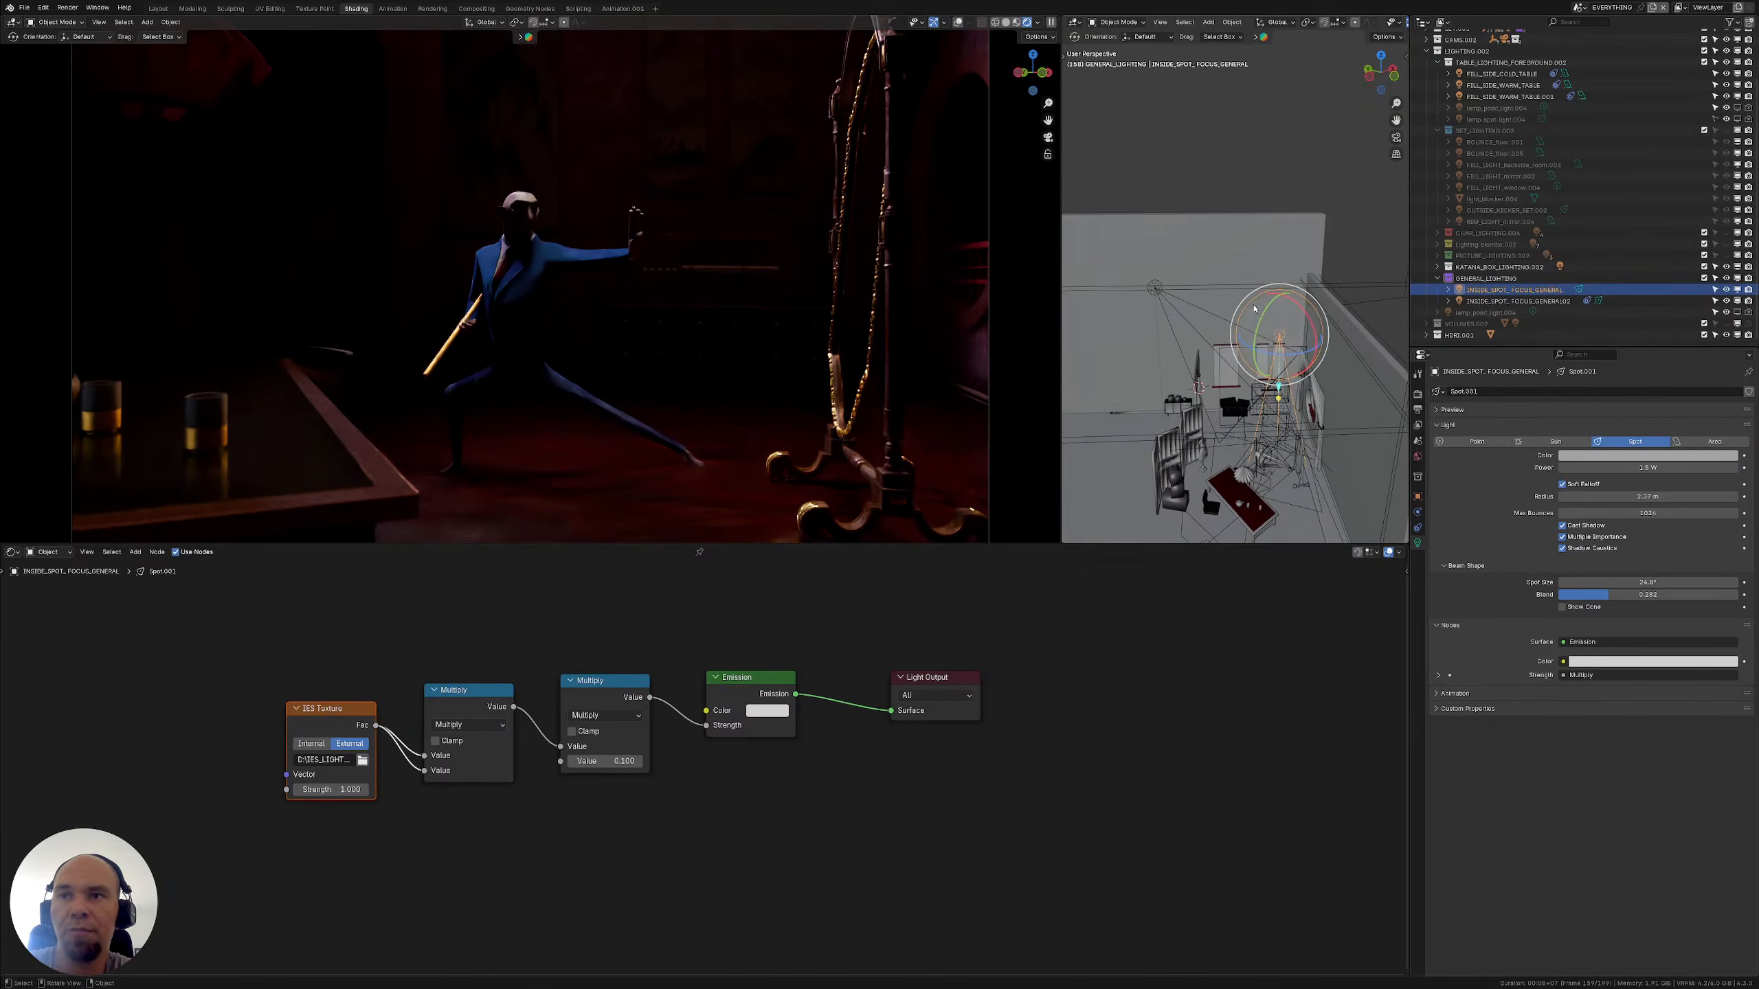
left_click(1487, 278)
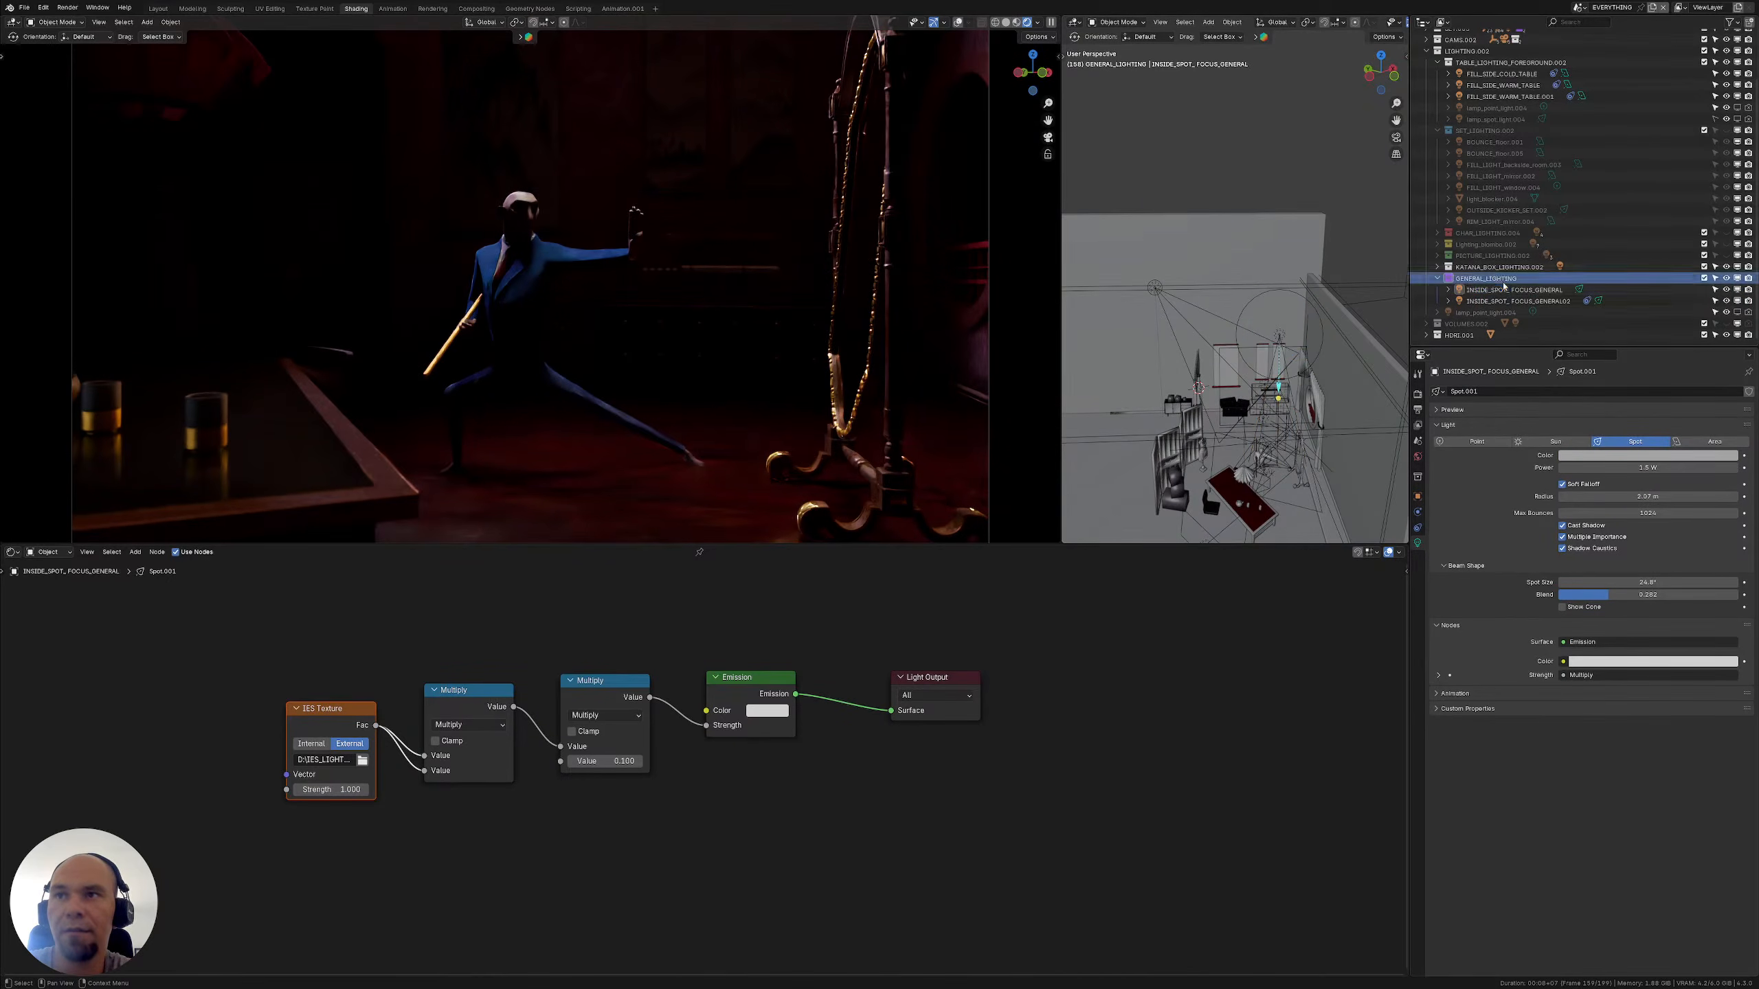
left_click(1491, 222)
left_click(1511, 211)
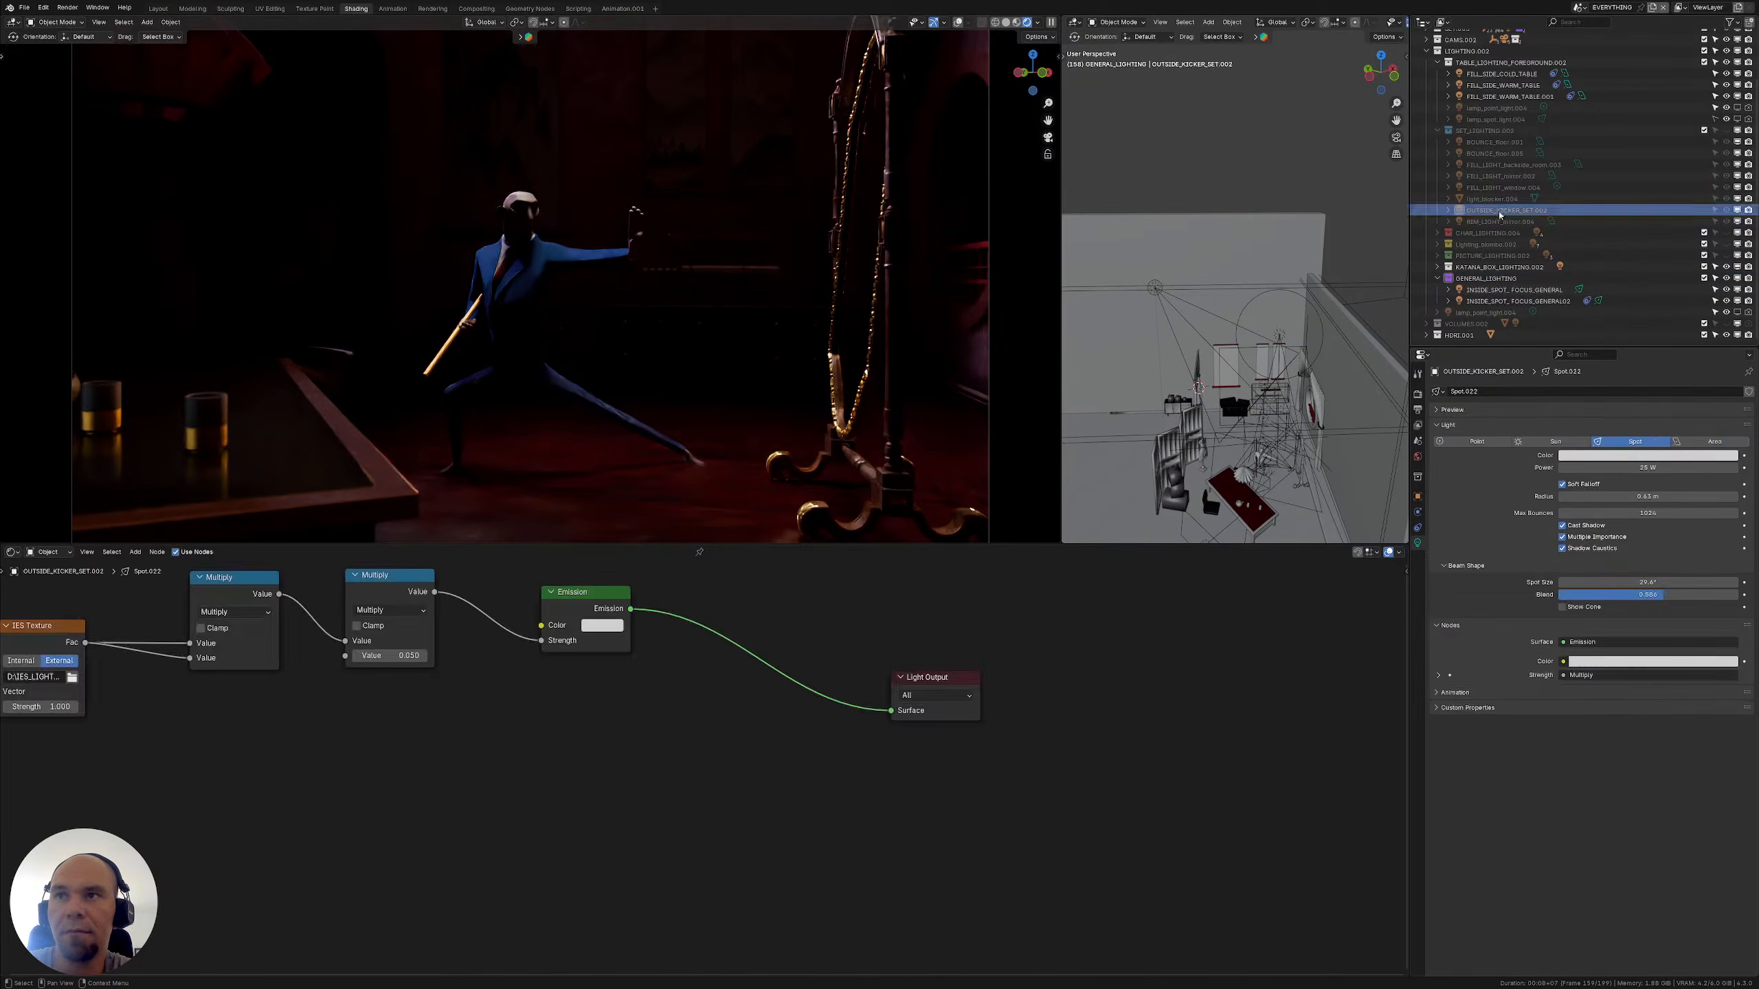
left_click(1509, 200)
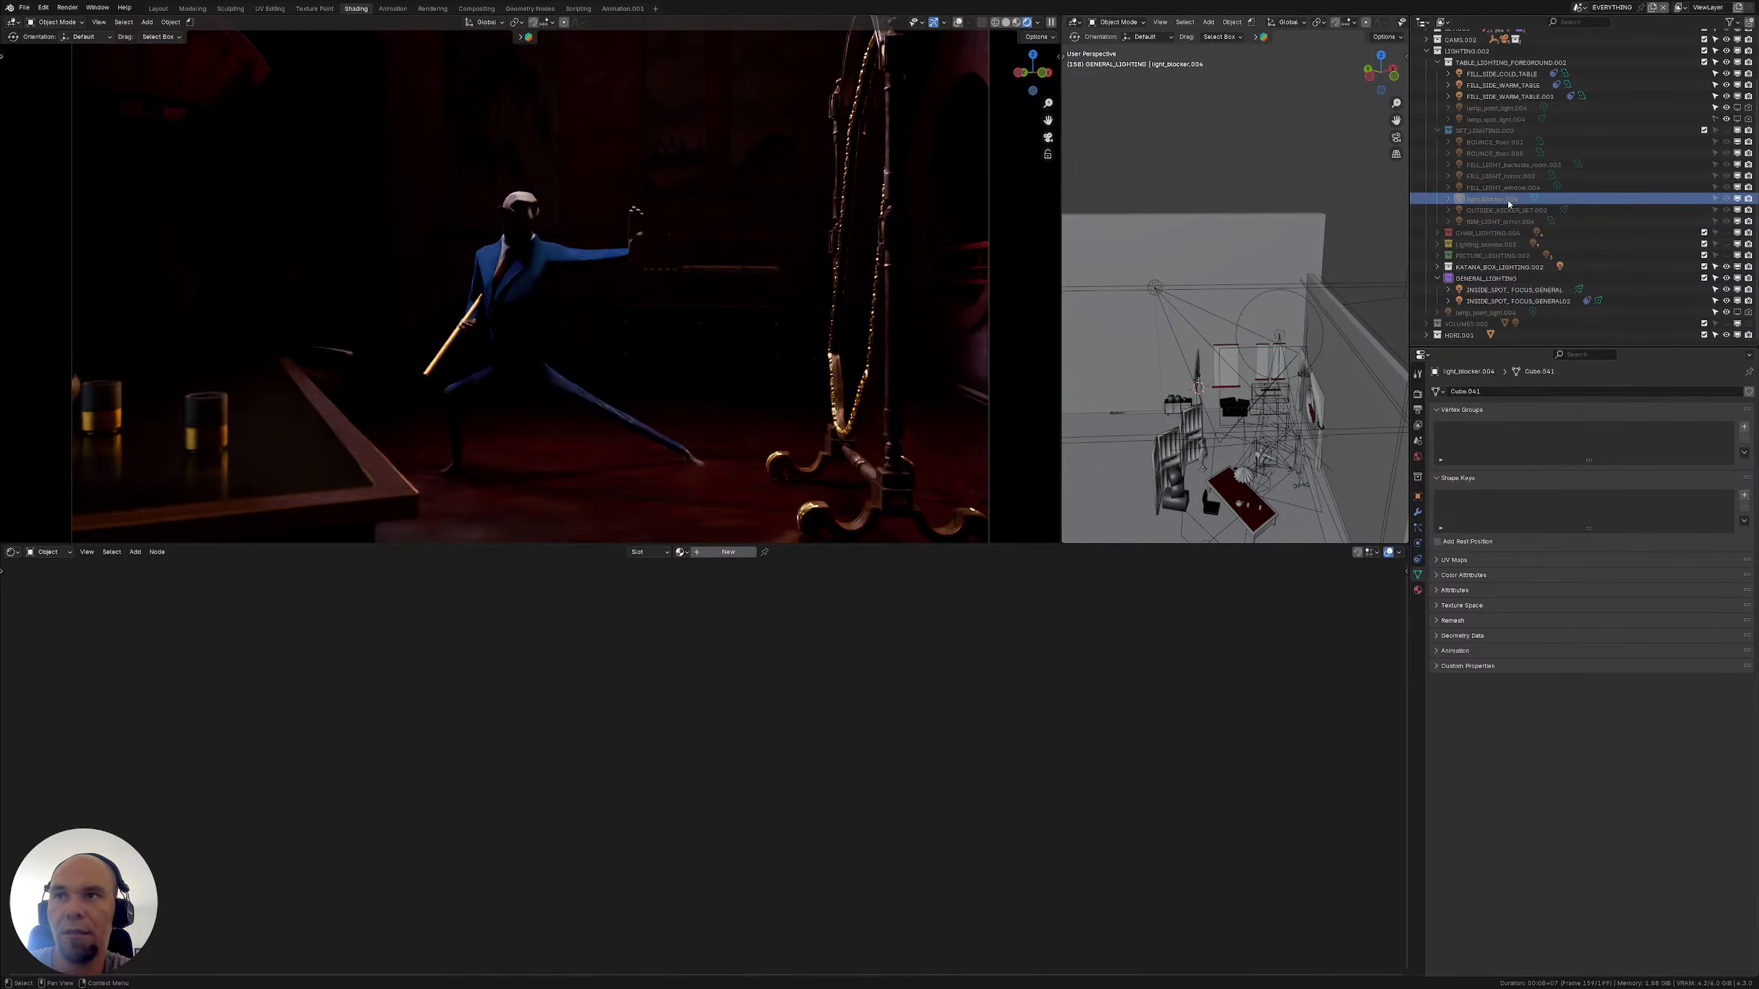
left_click(1502, 187)
left_click(1683, 455)
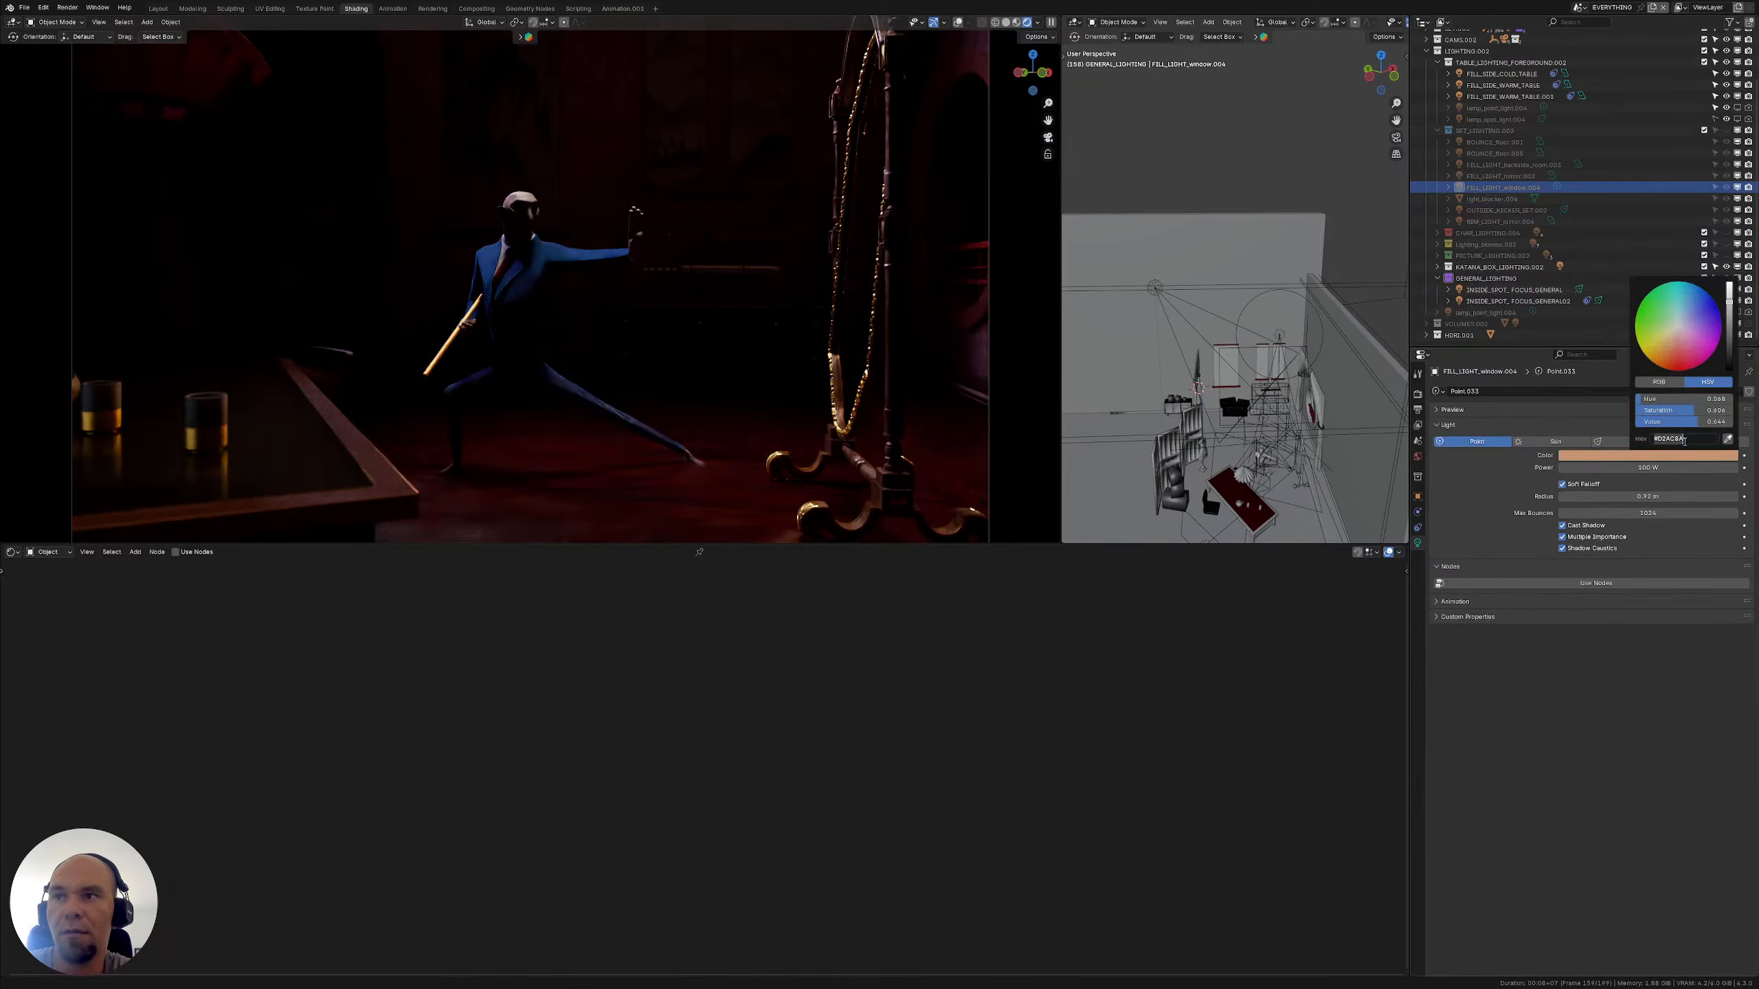
Apply the copied warm hex colour to the INSIDE_SPOT_FOCUS_GENERAL spotlight
left_click(1495, 290)
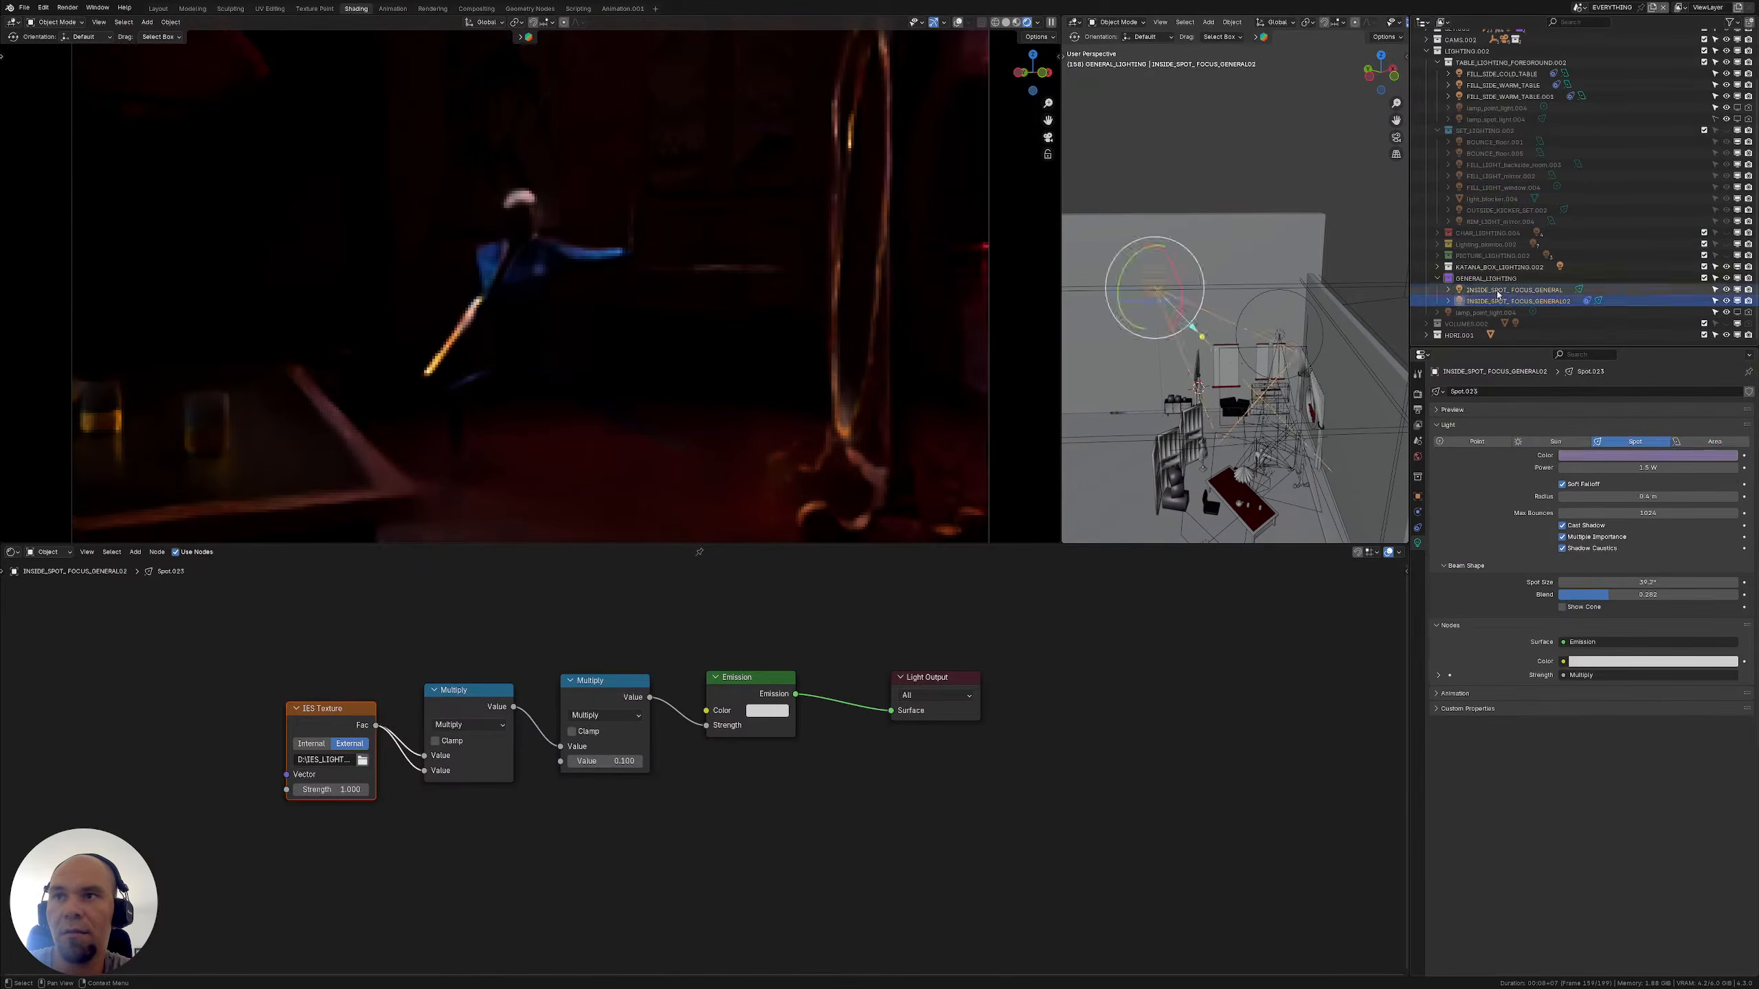
left_click(1645, 458)
left_click(1668, 439)
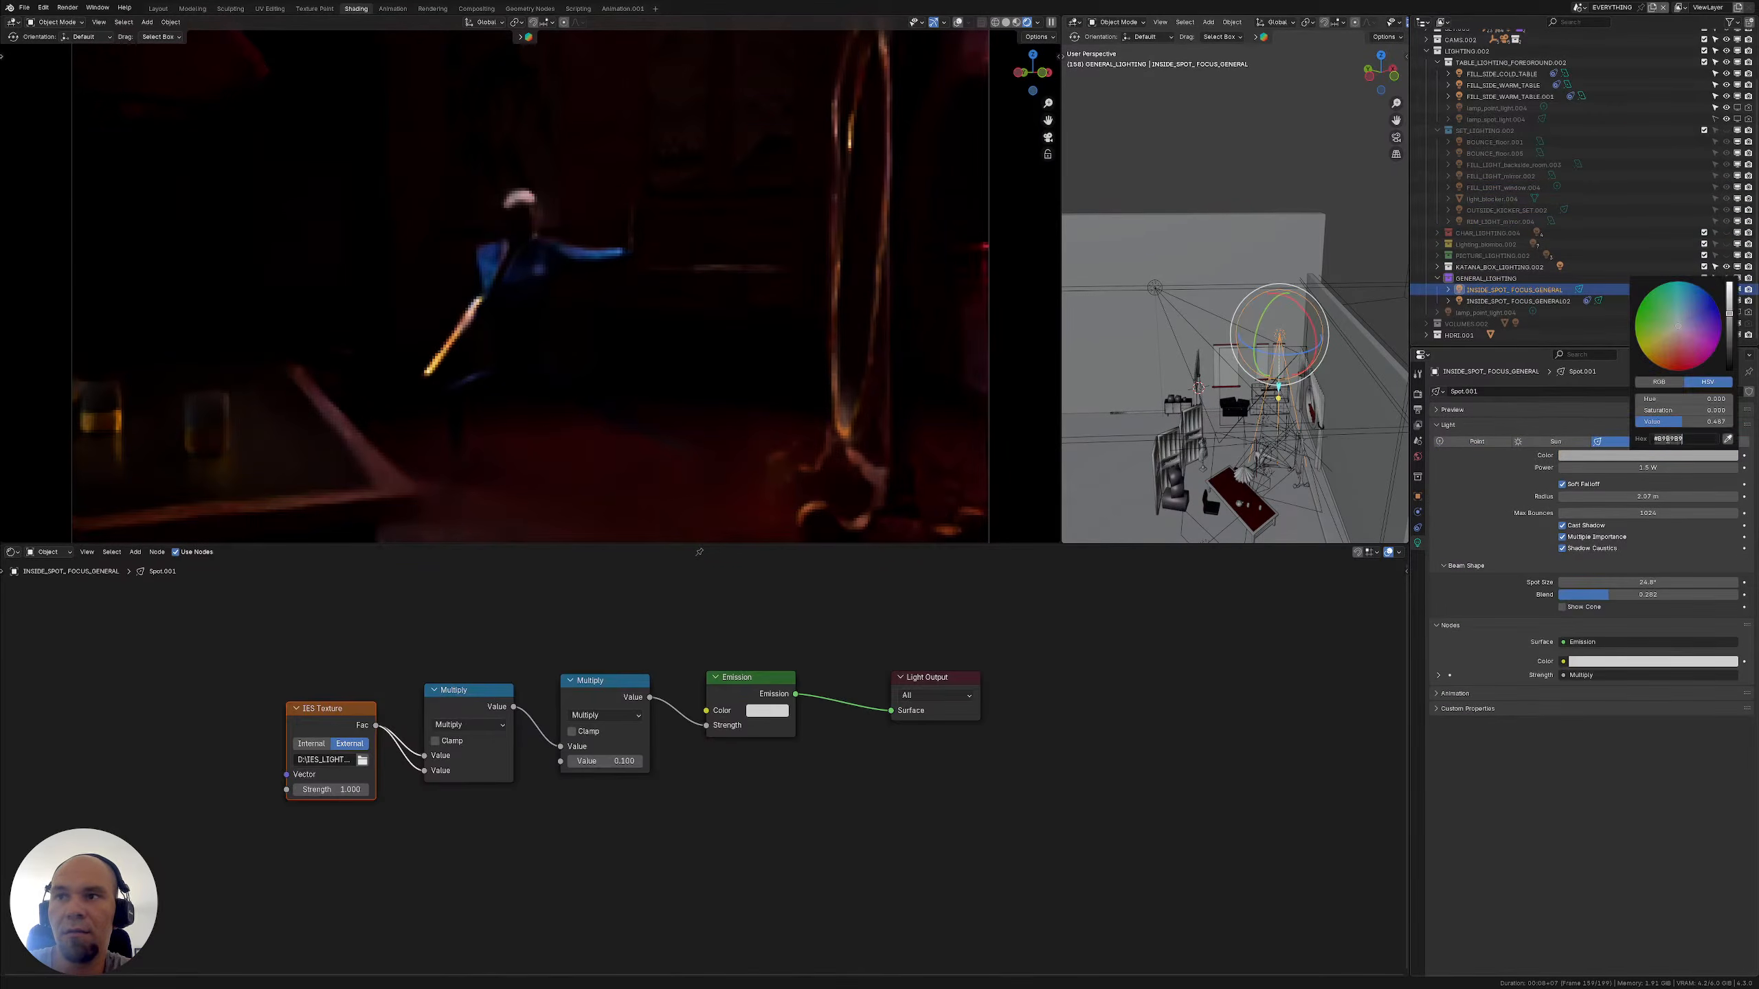
type("#D2AC8A")
key("Return")
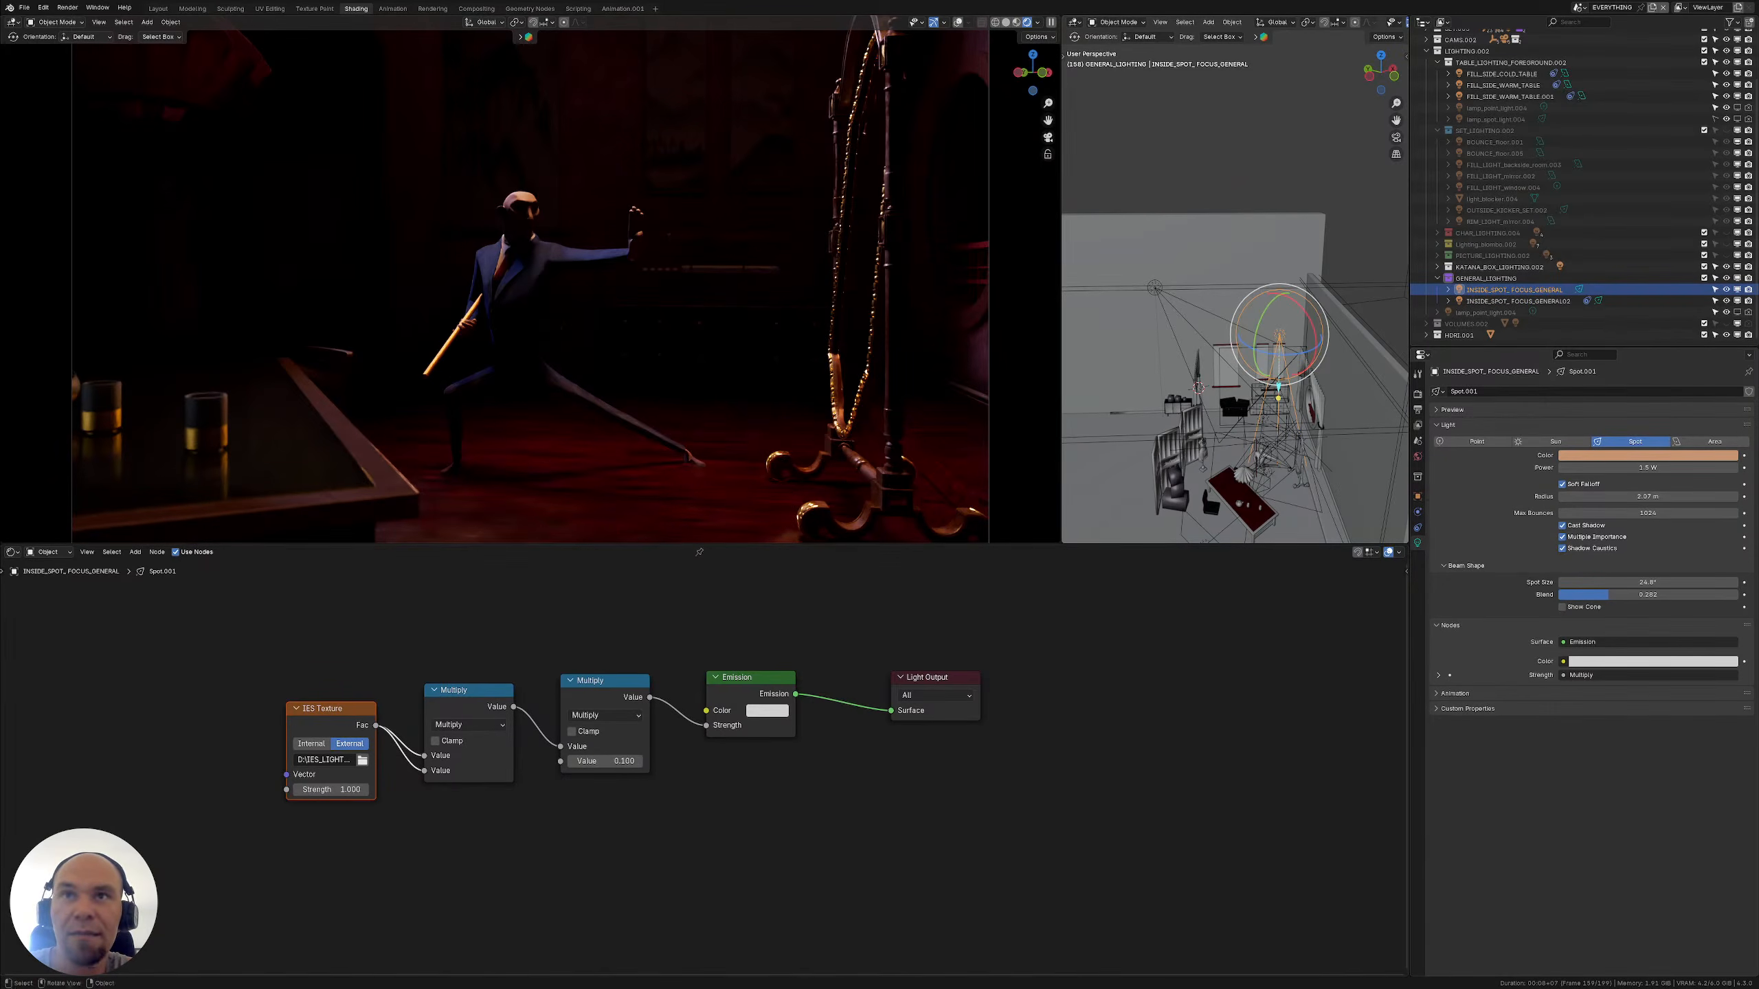
Widen the scene viewport, then collapse the light collections and unhide SET_LIGHTING and CHAR_LIGHTING in the viewport
left_click(1081, 365)
left_click_drag(1061, 357, 750, 360)
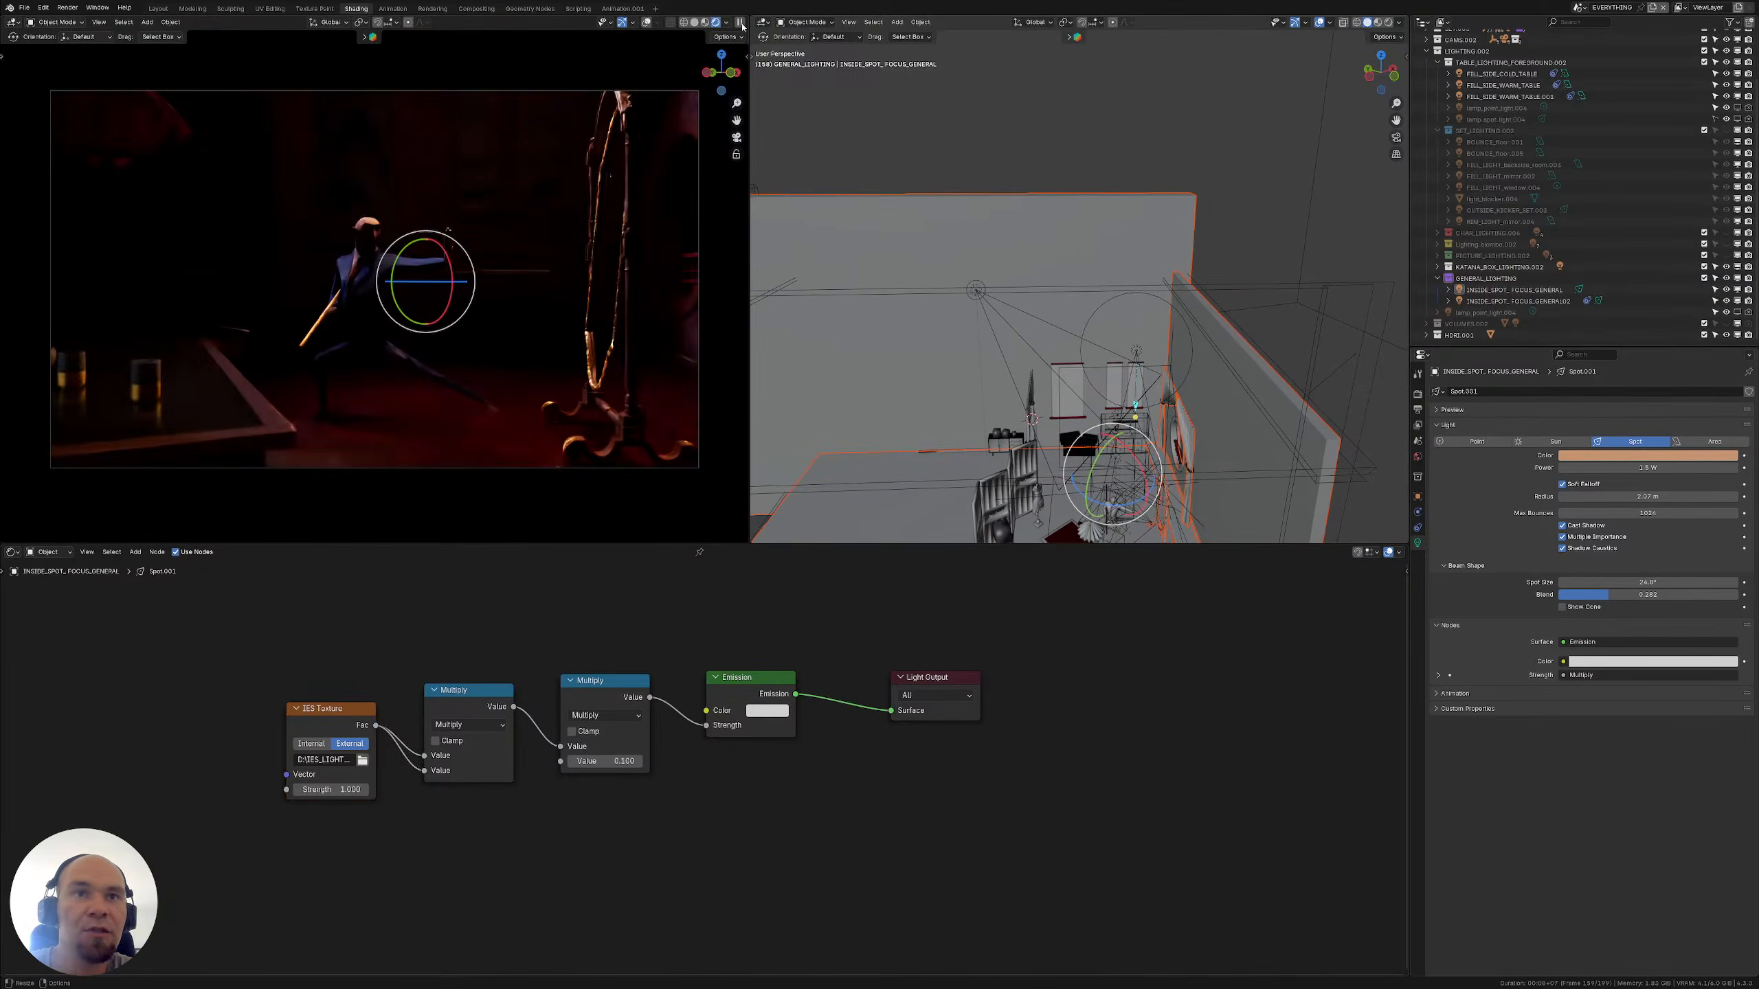
left_click(1438, 277)
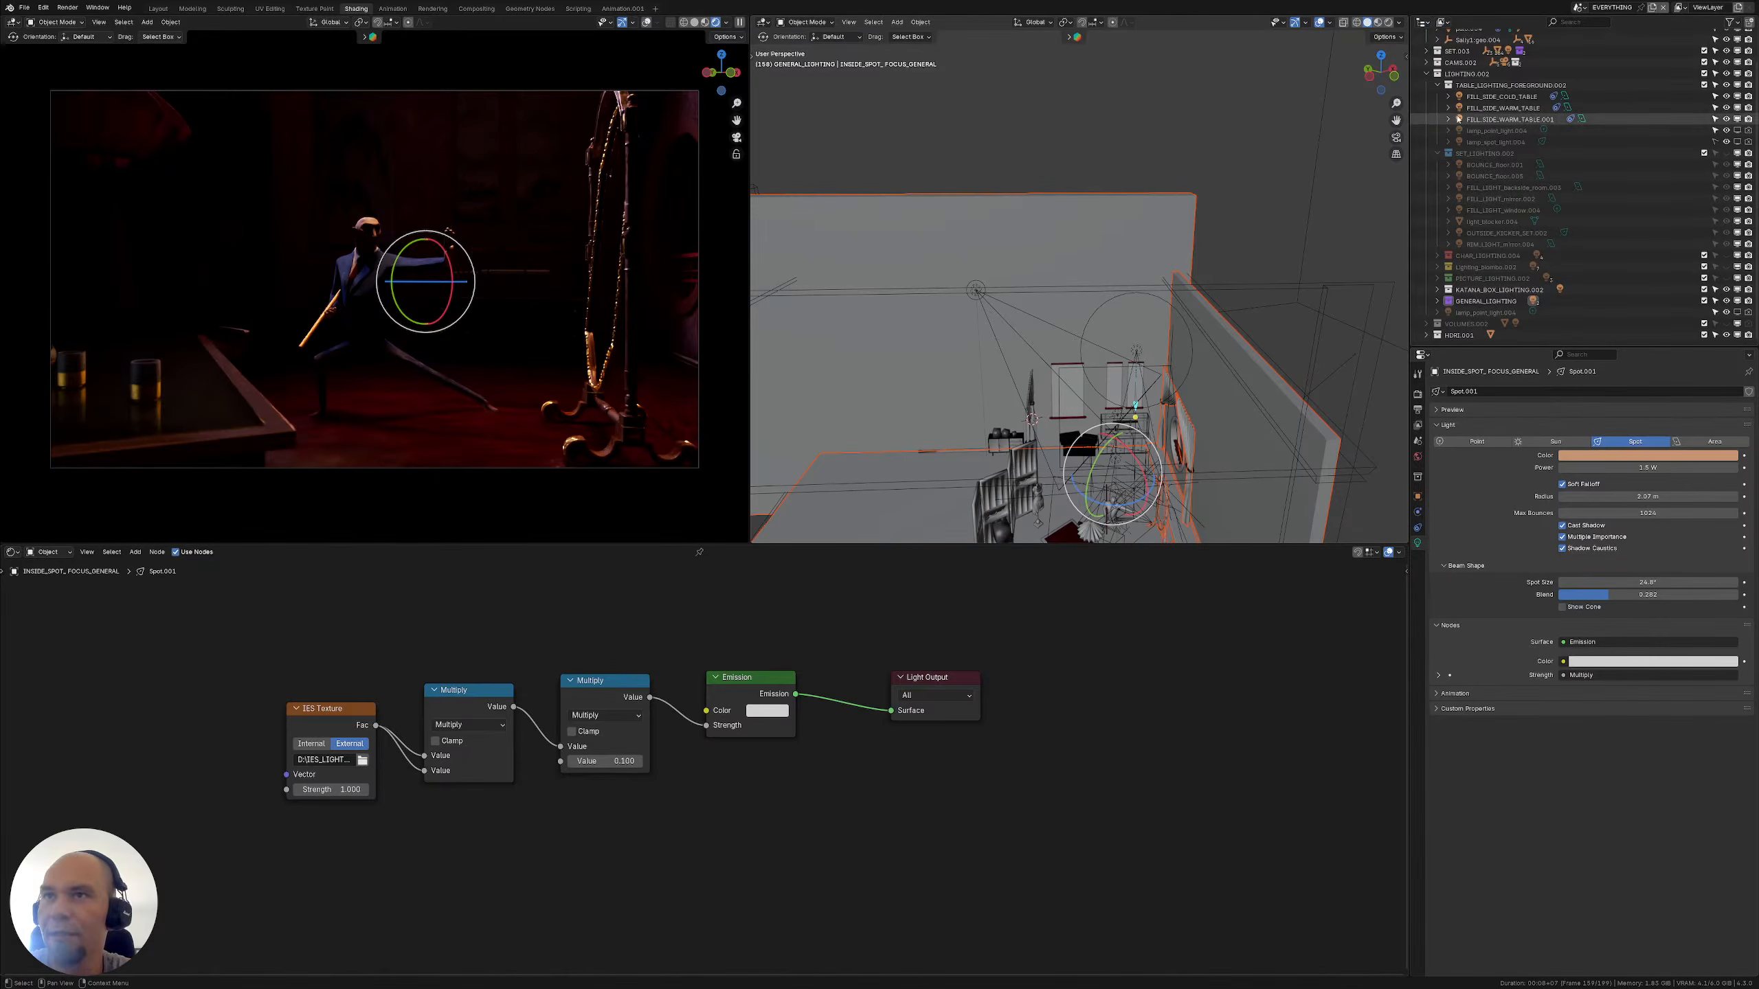
left_click(1438, 155)
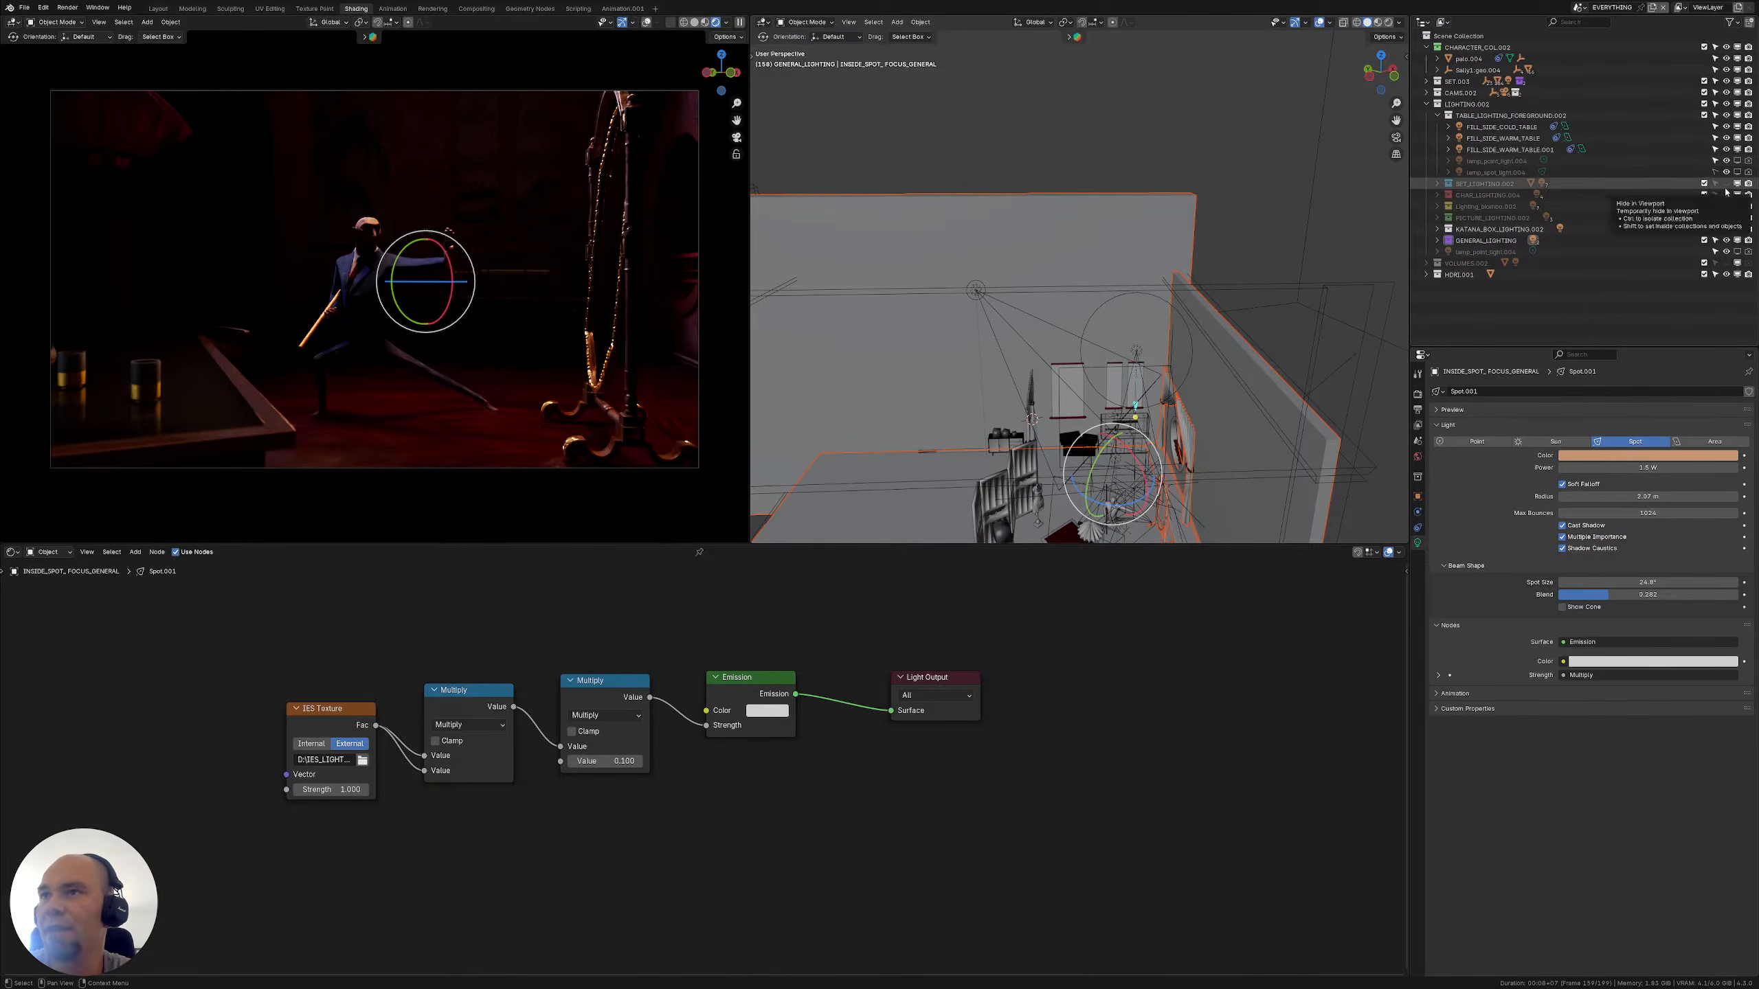
left_click_drag(1725, 183, 1726, 194)
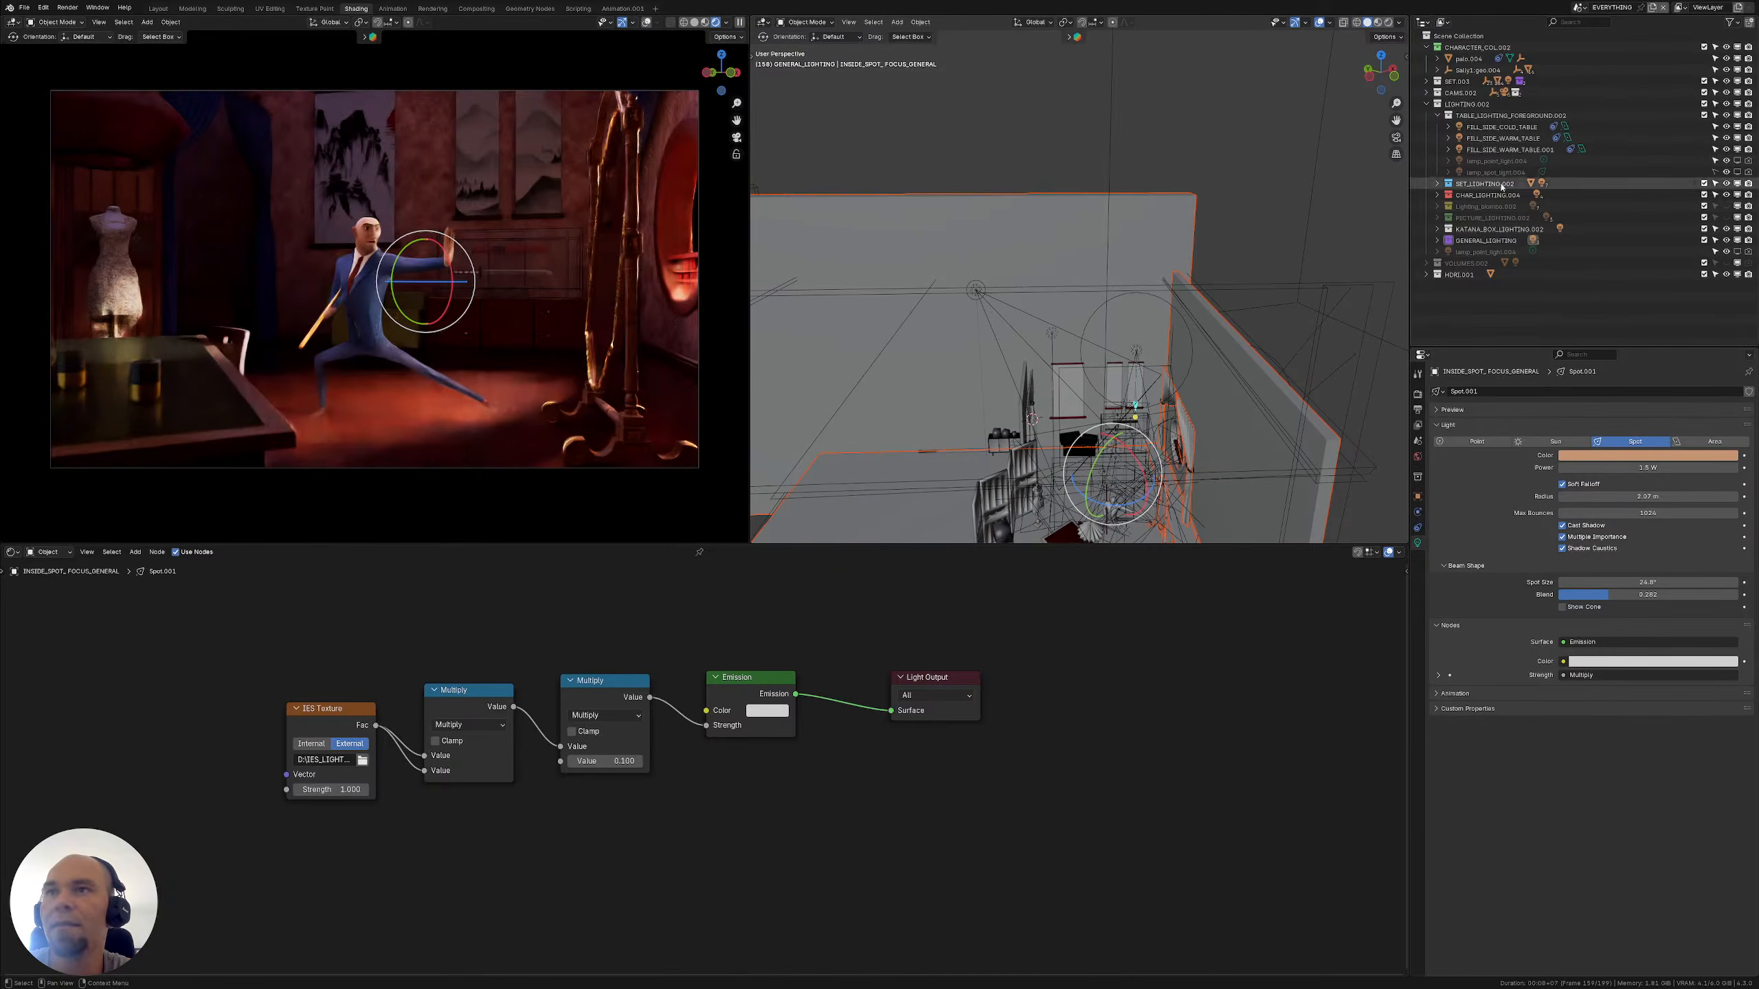
left_click(1438, 115)
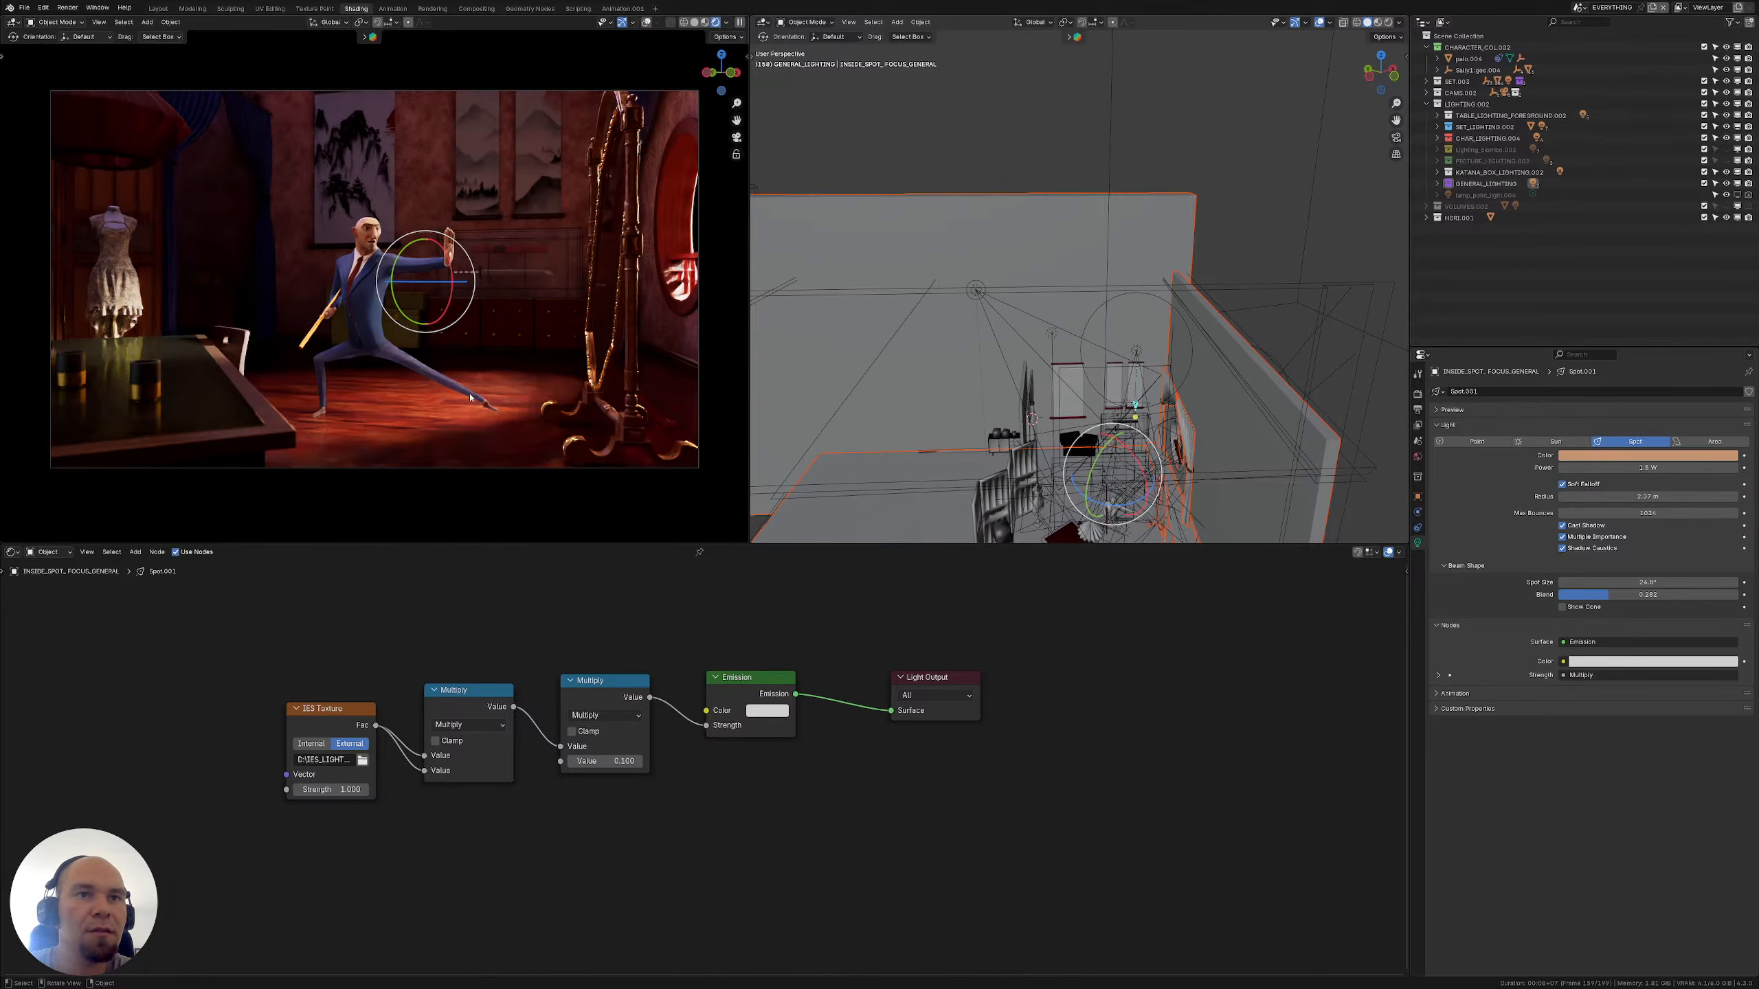
Select the room mesh and enable the VOLUMES.002 collection in the viewports to add the volumetrics to the render
middle_click_drag(851, 429, 1286, 371)
left_click(1307, 422)
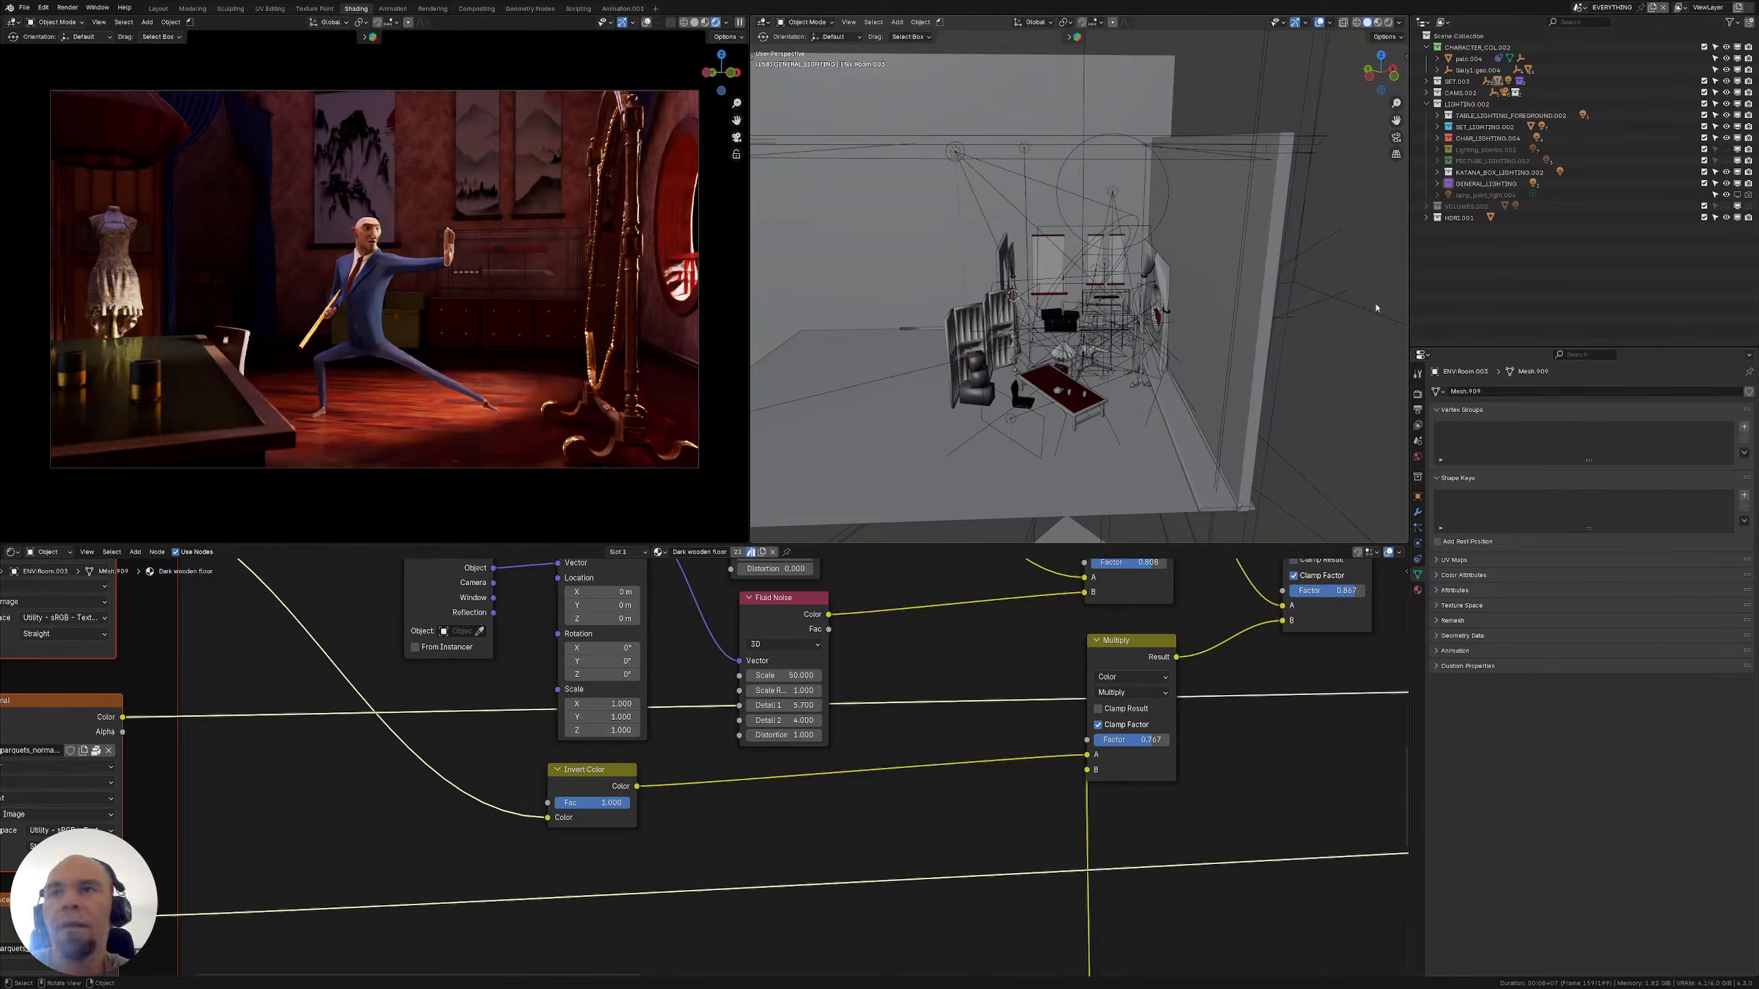
left_click(1739, 207)
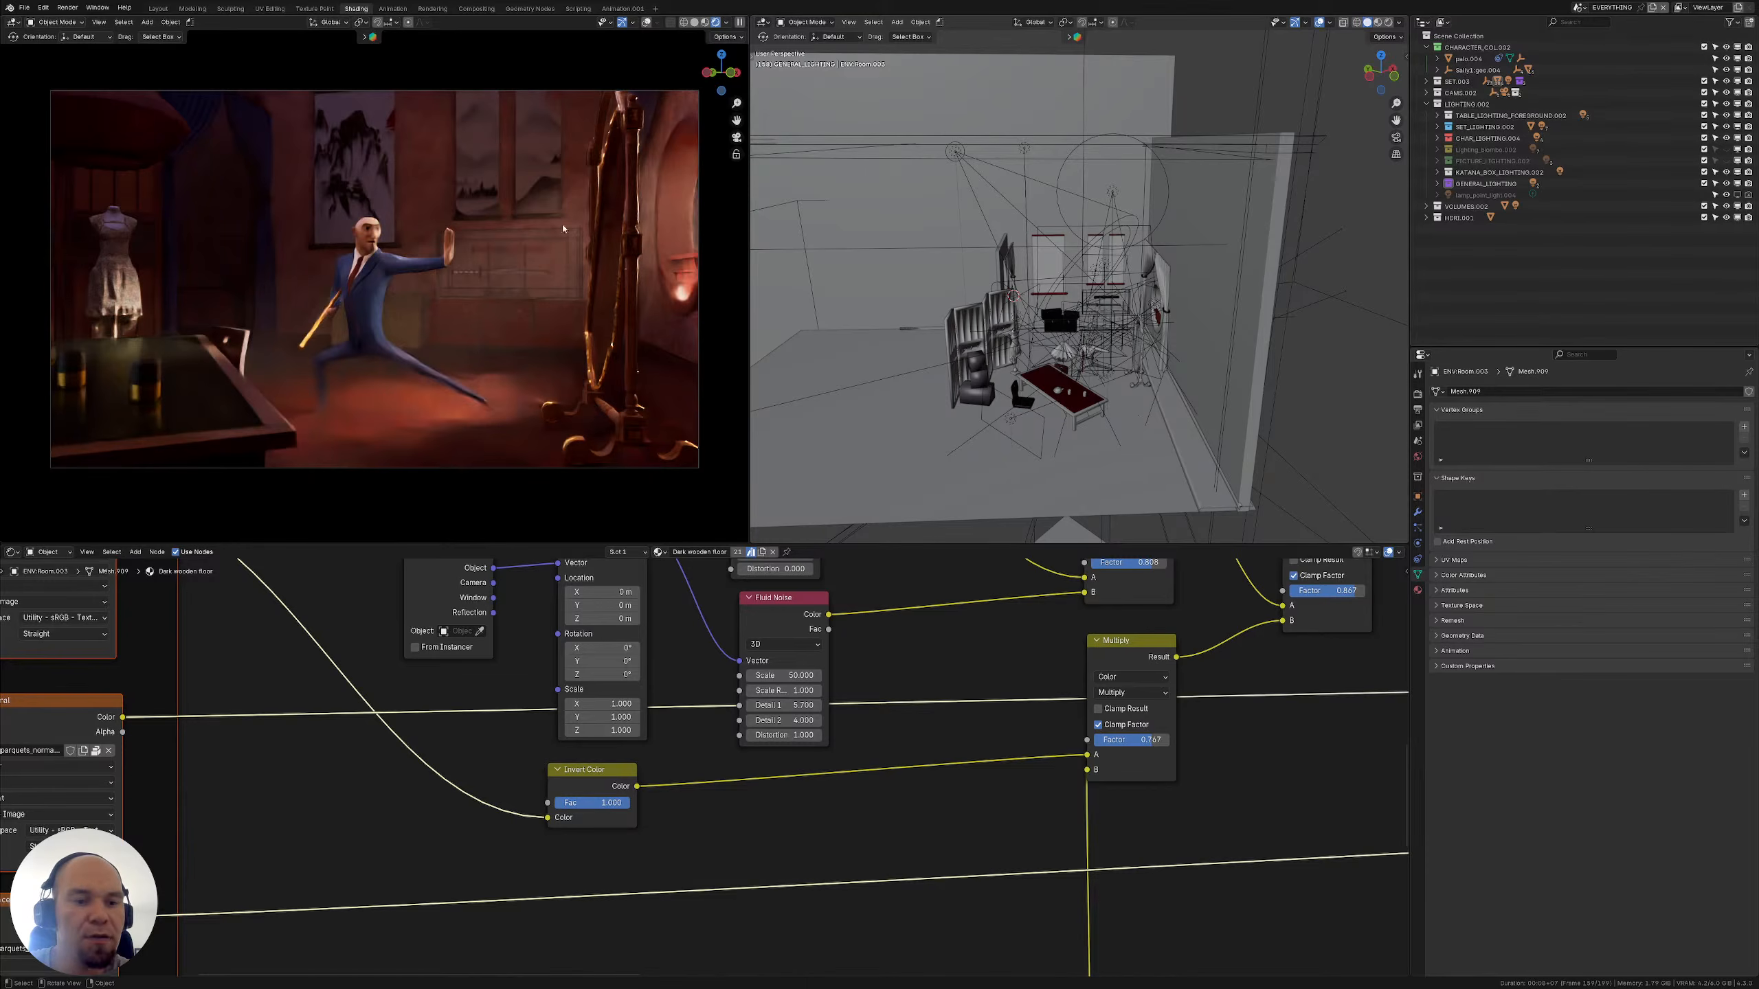
Select the VOLUME_CUBE.001 object around the set and examine its extent and volume material nodes
left_click_drag(749, 208, 630, 208)
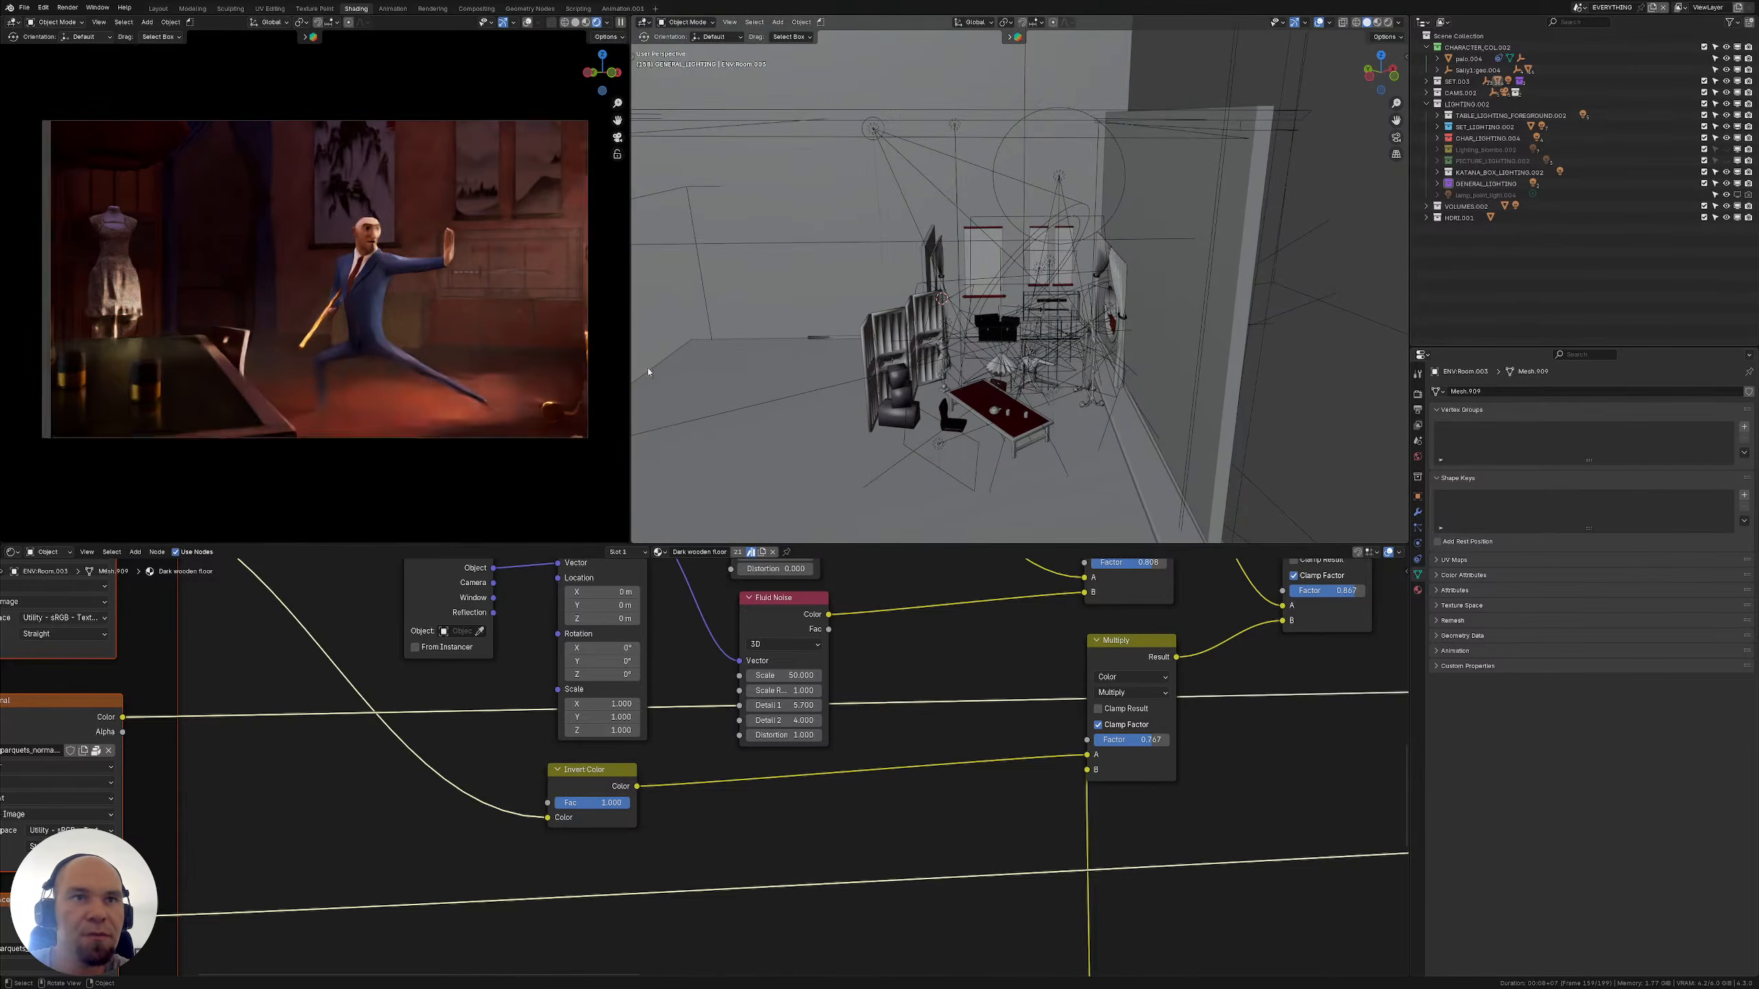
middle_click_drag(1039, 375, 1032, 319, "ctrl")
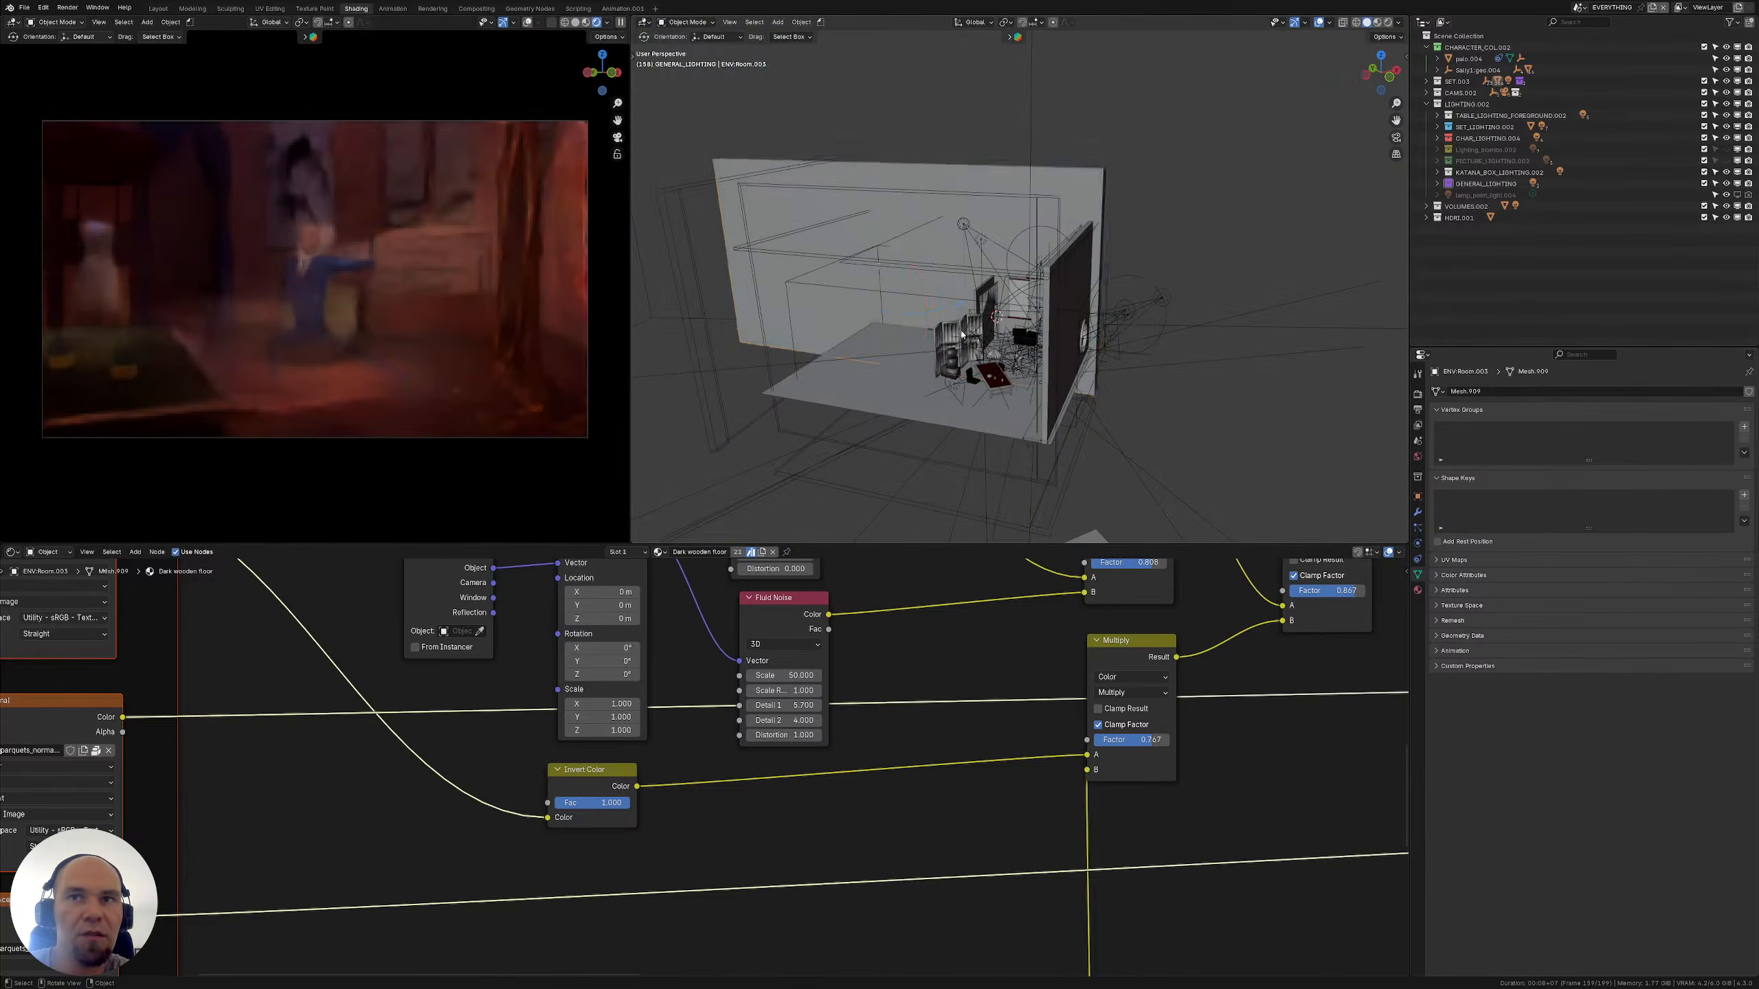
left_click(810, 291)
left_click(810, 290)
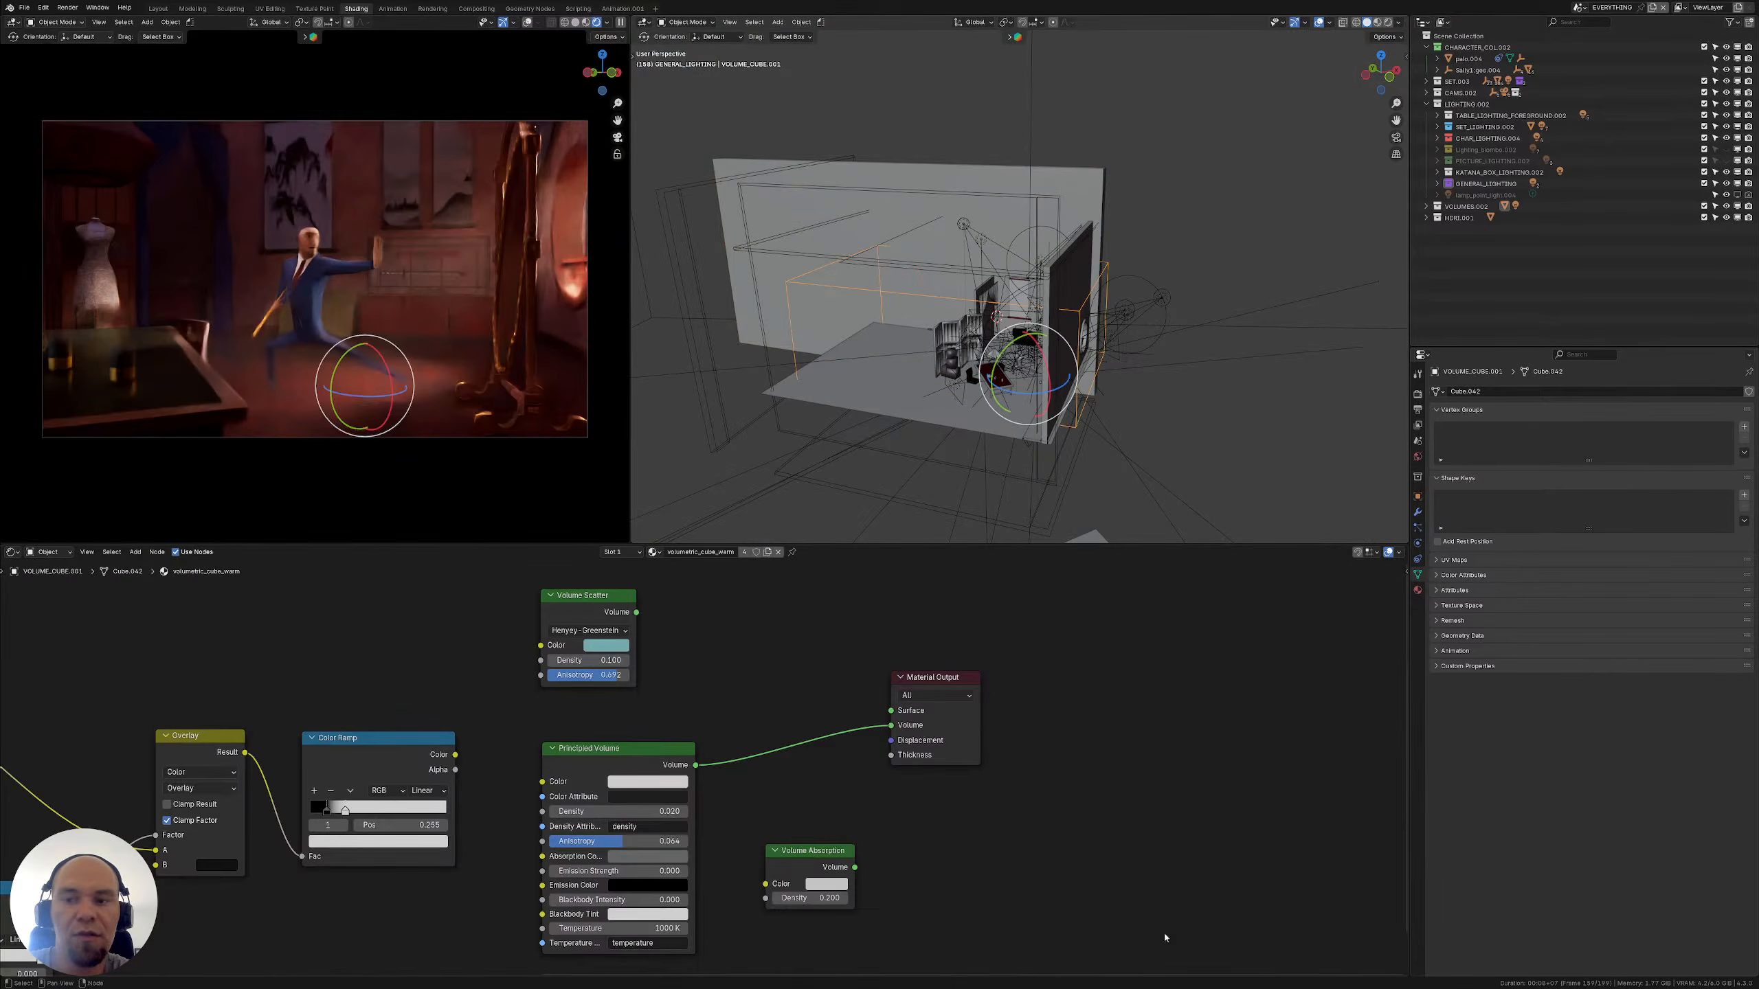
mouse_move(821, 408)
middle_mouse_down()
mouse_move(847, 409)
mouse_move(807, 426)
middle_mouse_up()
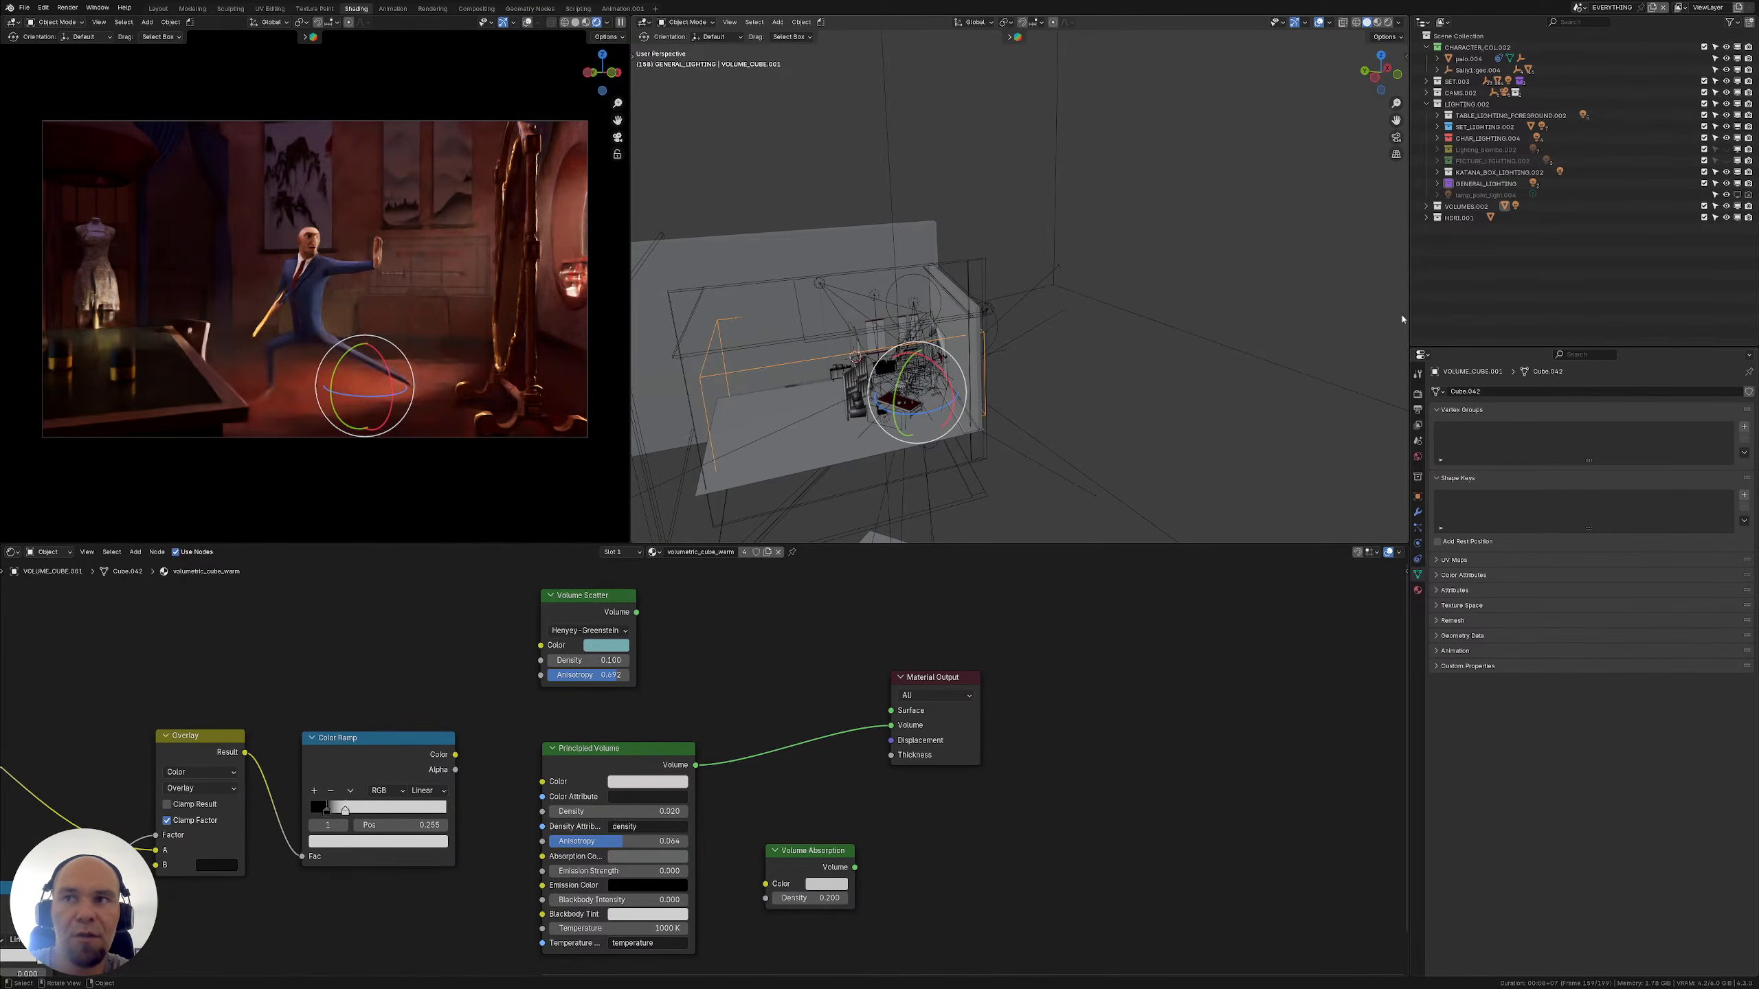
left_click_drag(1408, 315, 1299, 315)
middle_click_drag(822, 336, 907, 327, "shift")
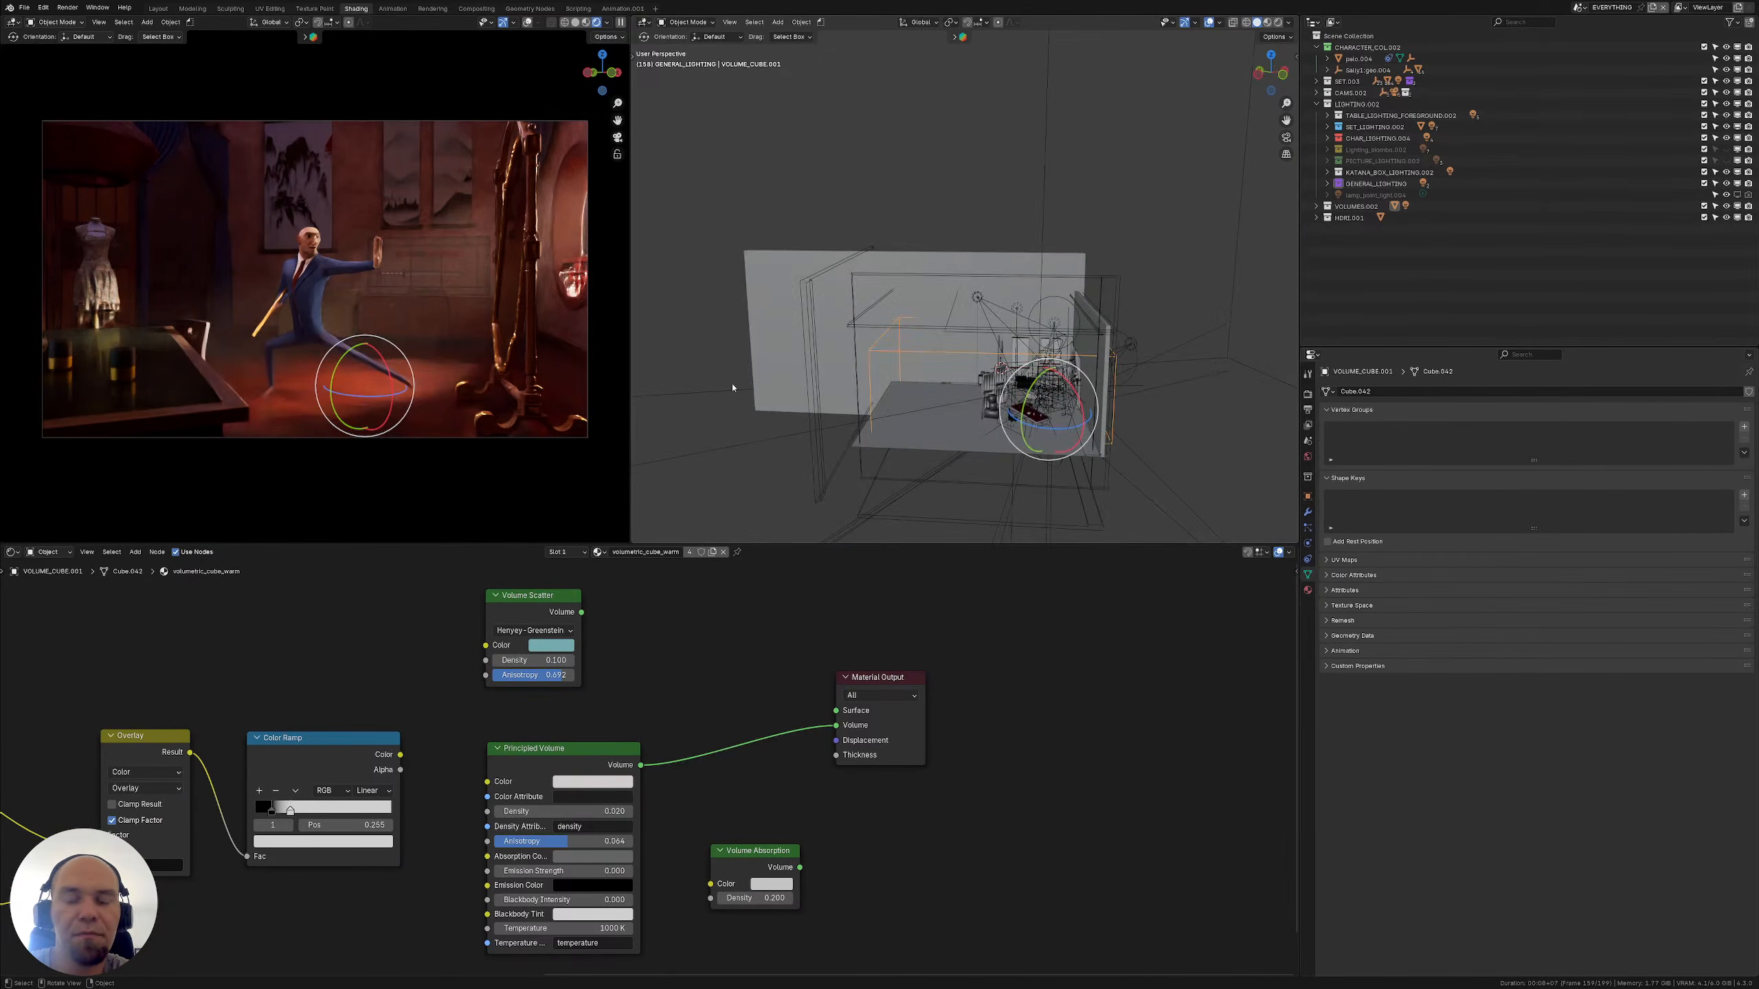
Move VOLUME_CUBE.001 along the global X axis and inspect its placement around the room
key("g")
key("x")
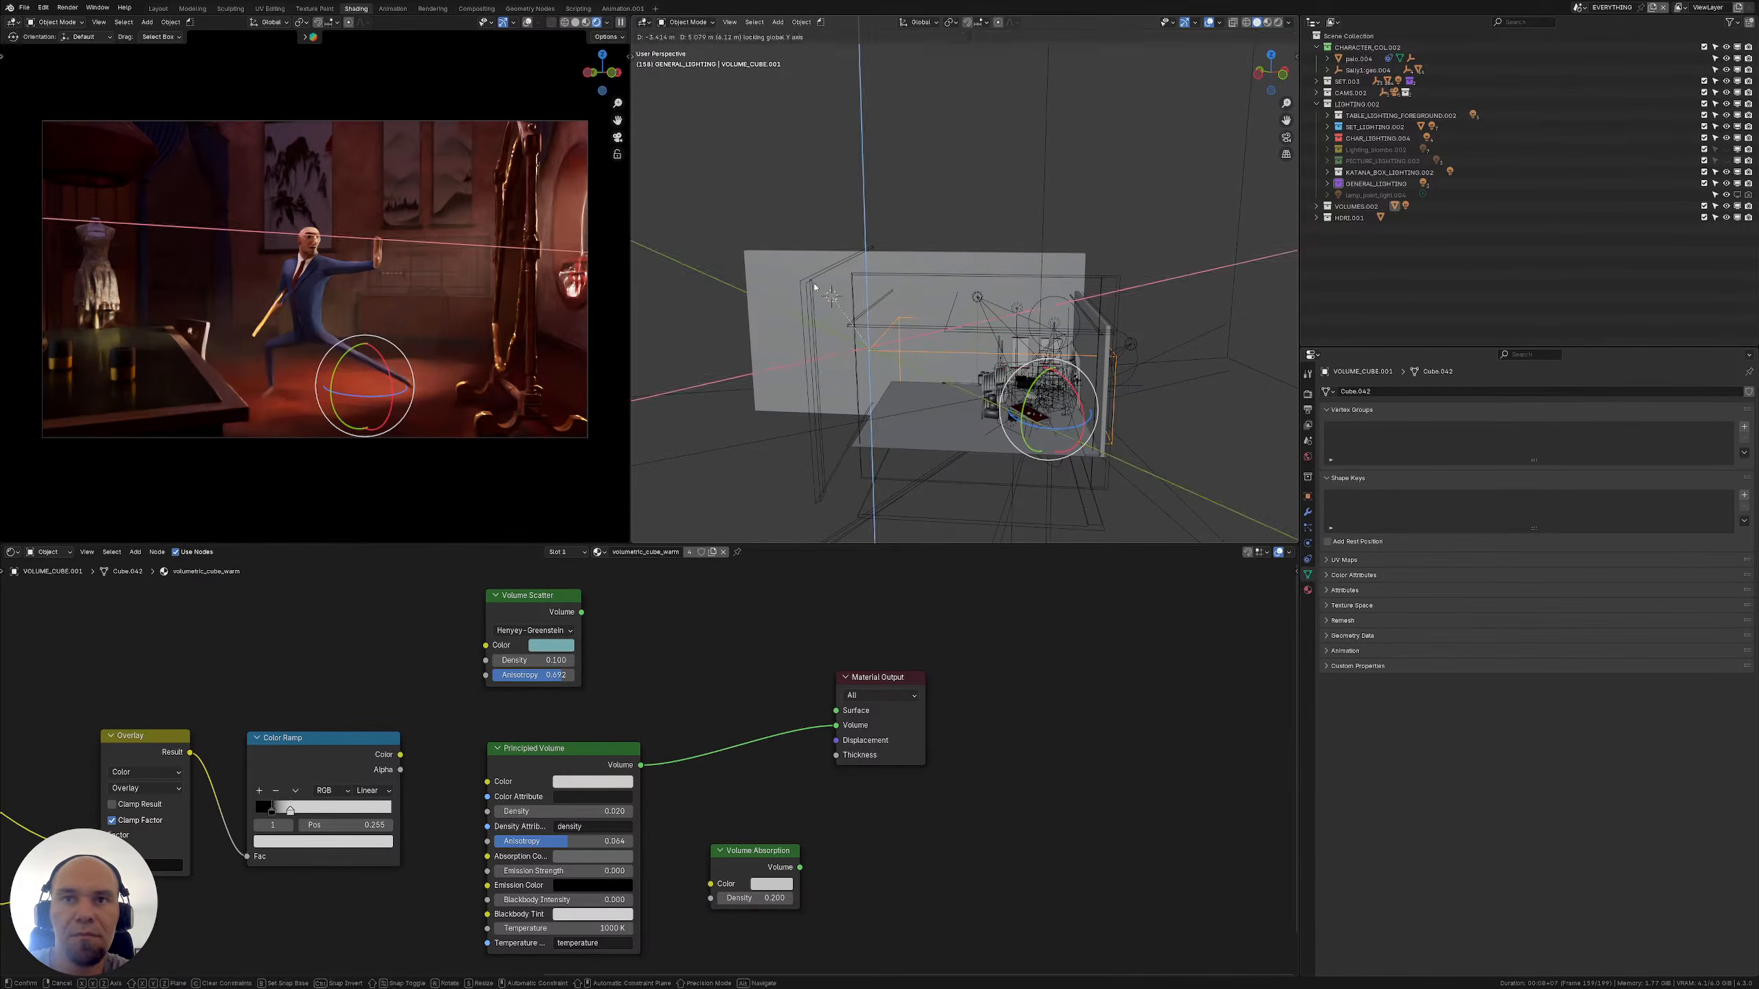
left_click(894, 340)
middle_click_drag(908, 335, 847, 293, "shift")
scroll(823, 284, "up", 3)
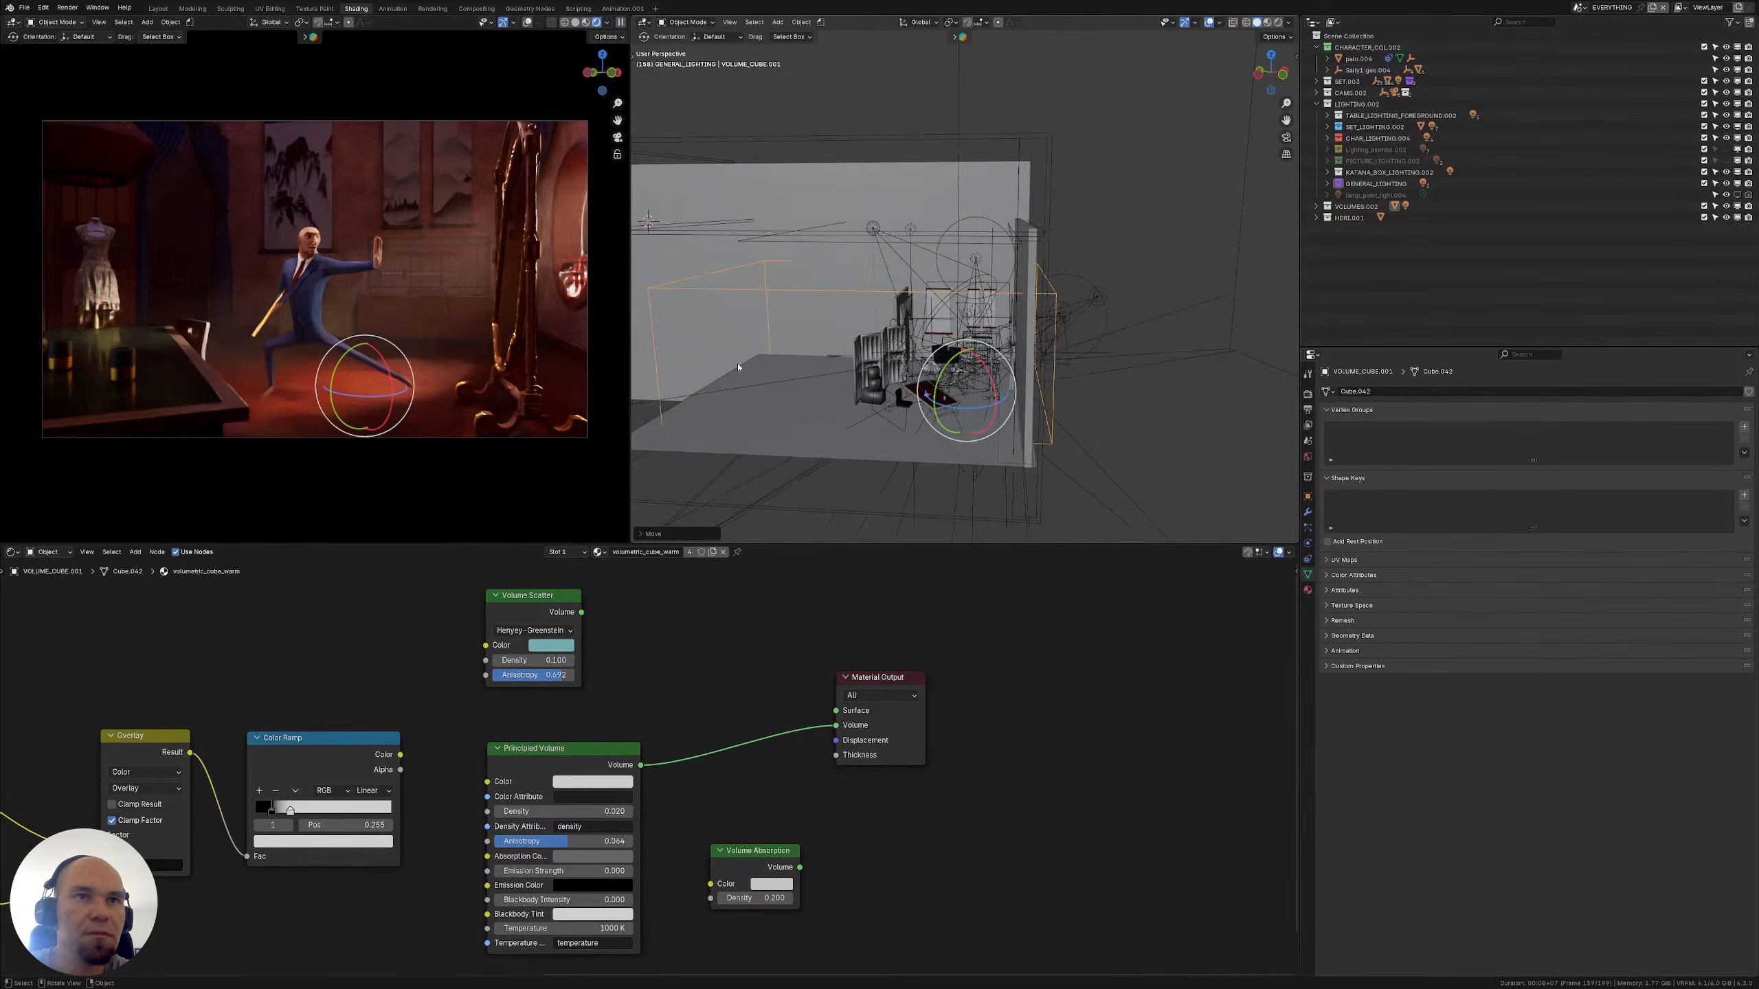
middle_click_drag(796, 354, 821, 337)
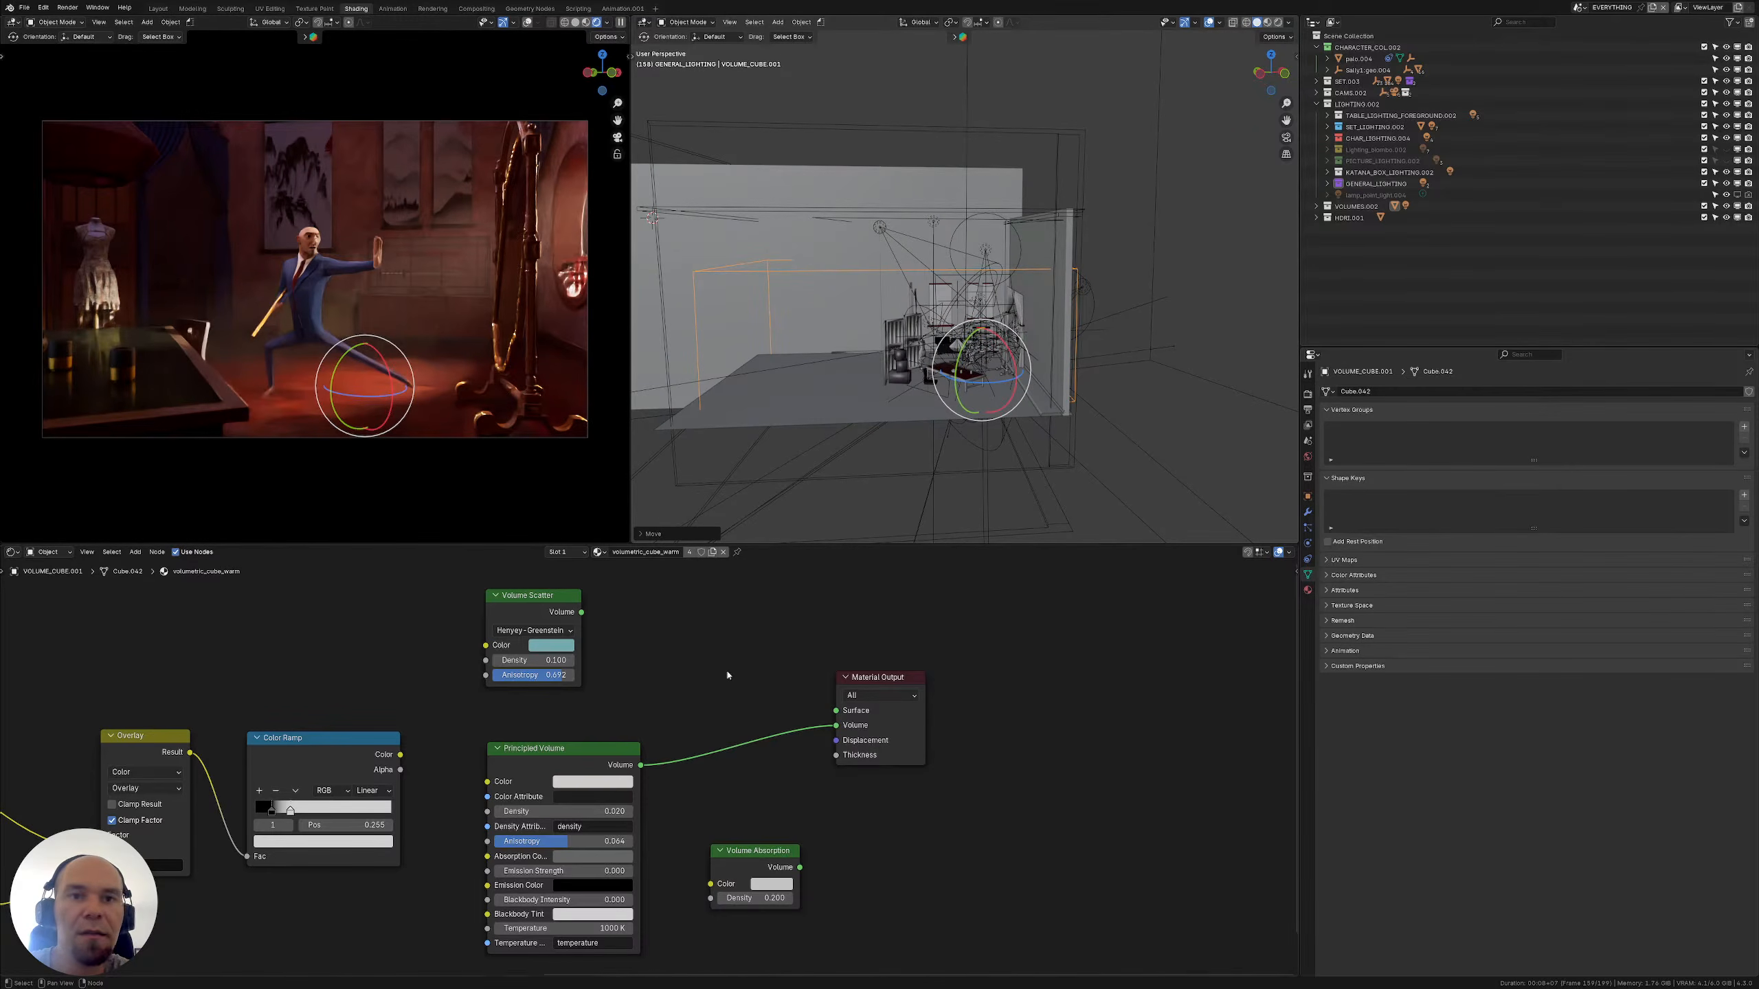
Hide the VOLUMES.002 collection in the viewport to compare the rendered image without volumetrics
middle_click_drag(727, 675, 685, 718)
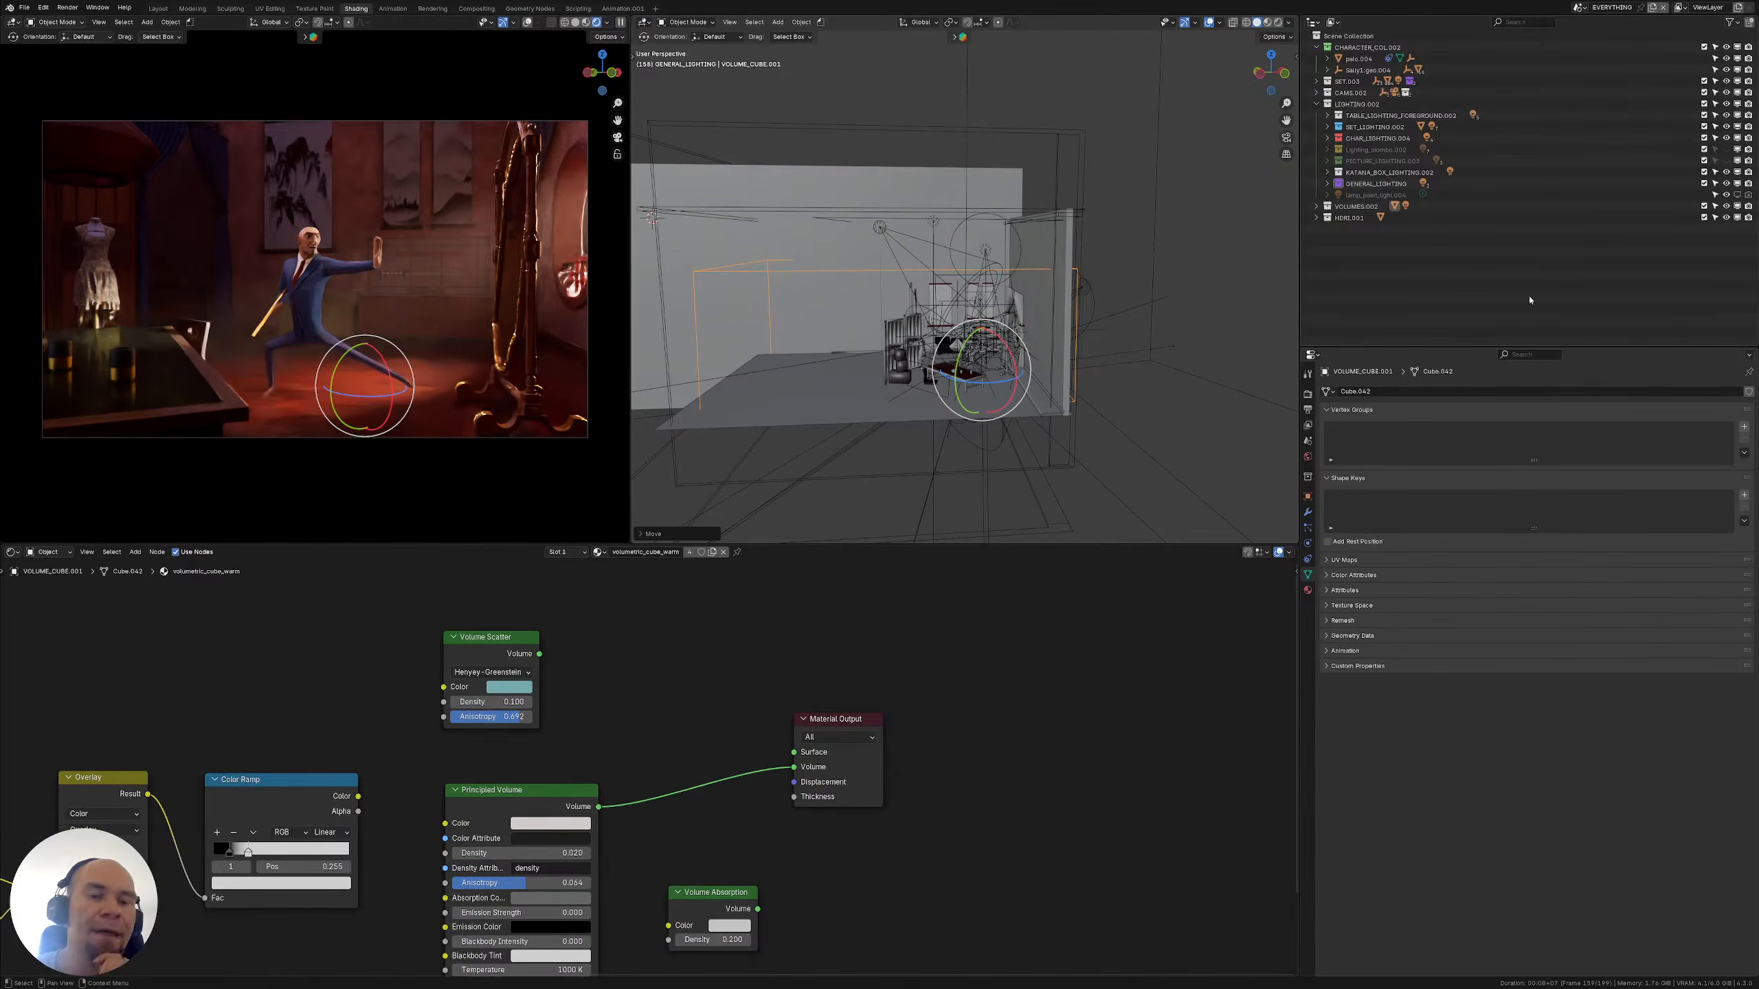
left_click(1727, 207)
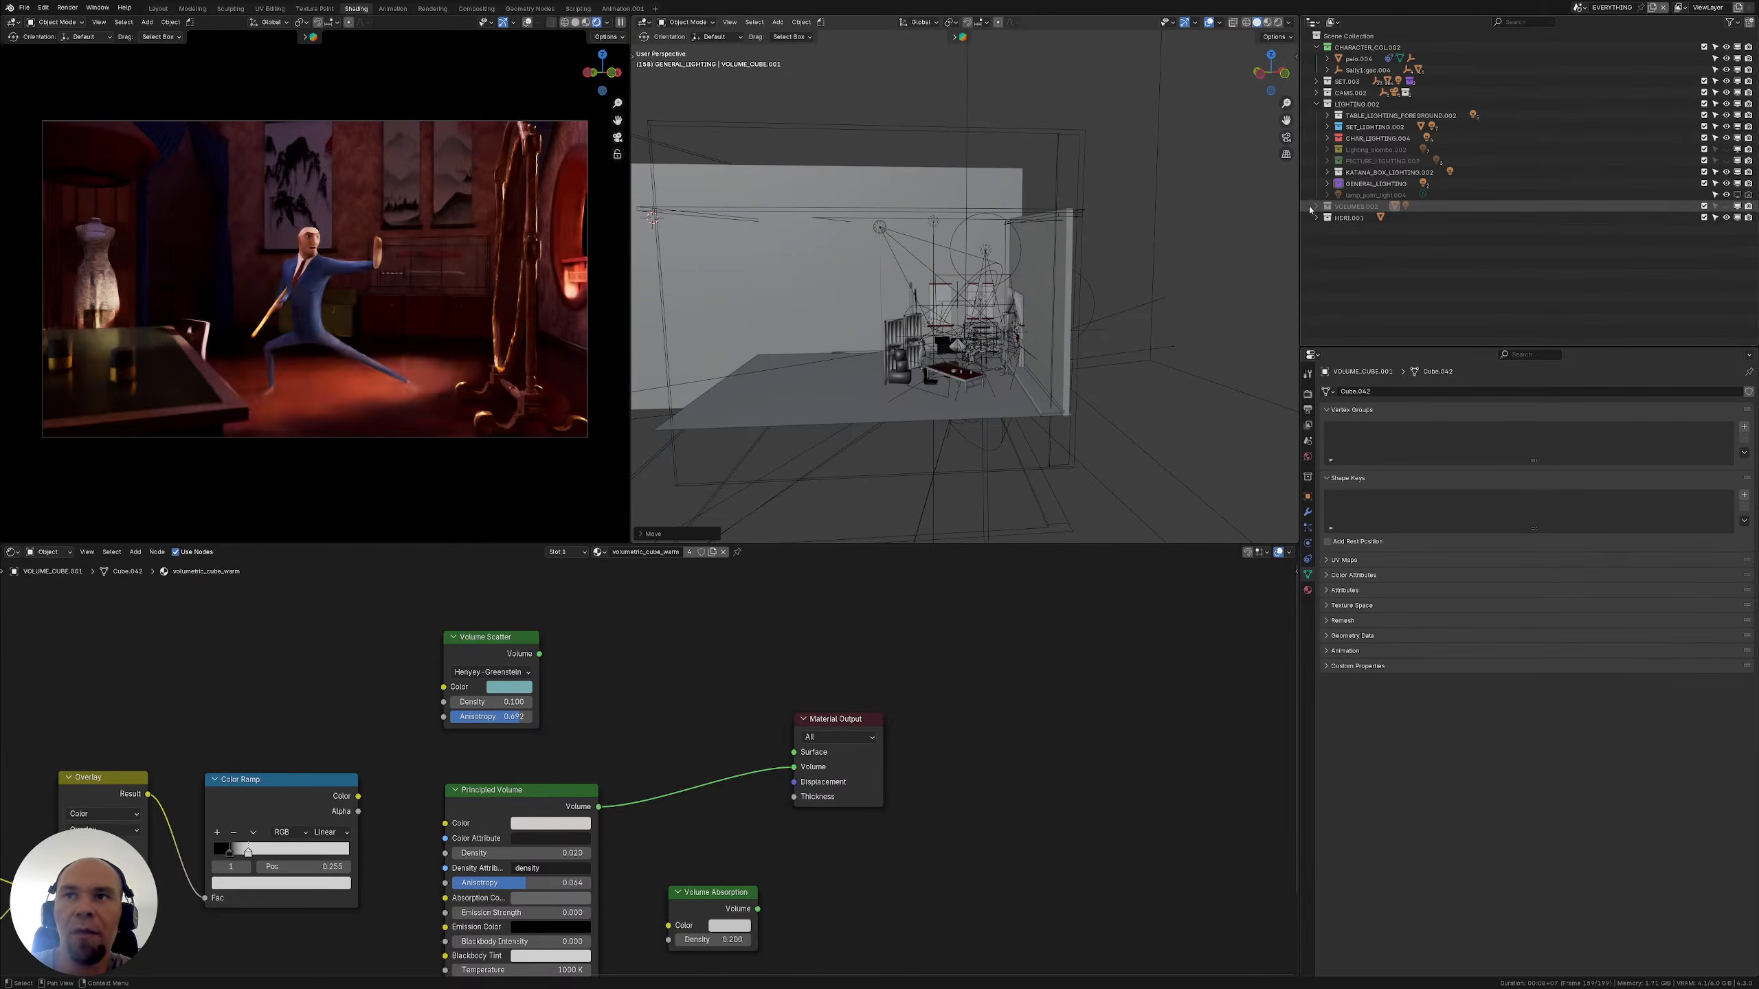
Toggle the viewport visibility of VOLUMES.002 to compare the render with and without volumetrics, leaving the collection shown
left_click(1725, 207)
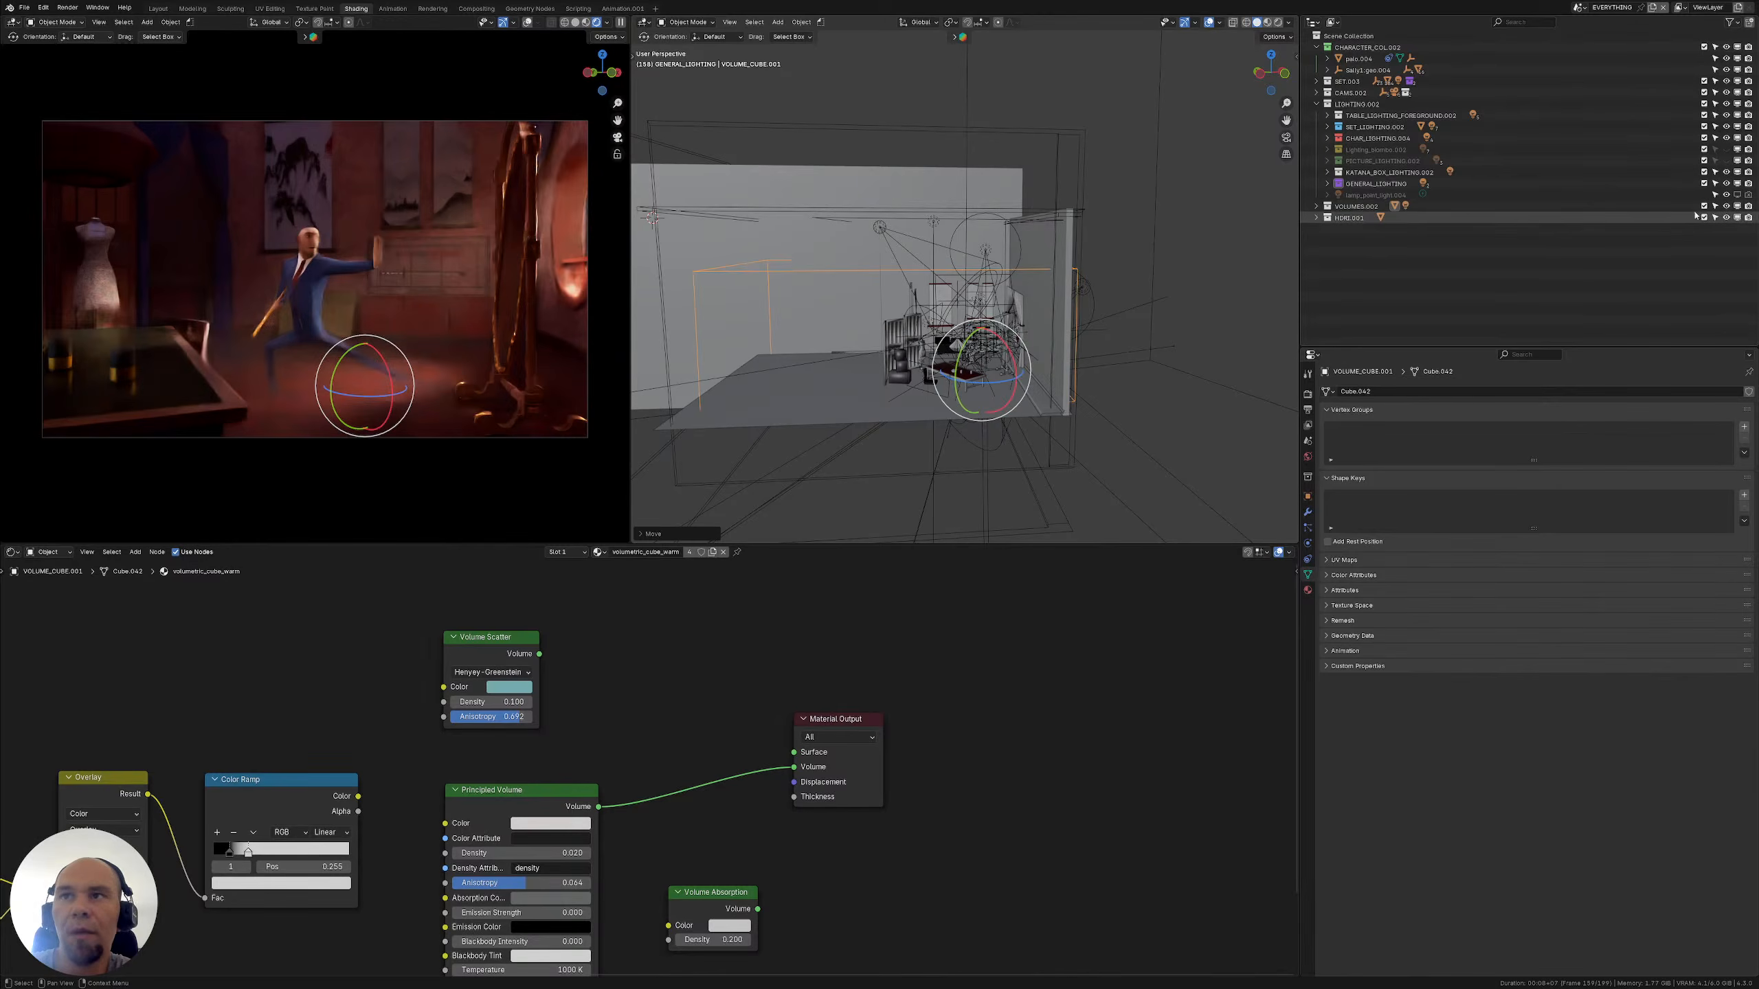
left_click(1747, 207)
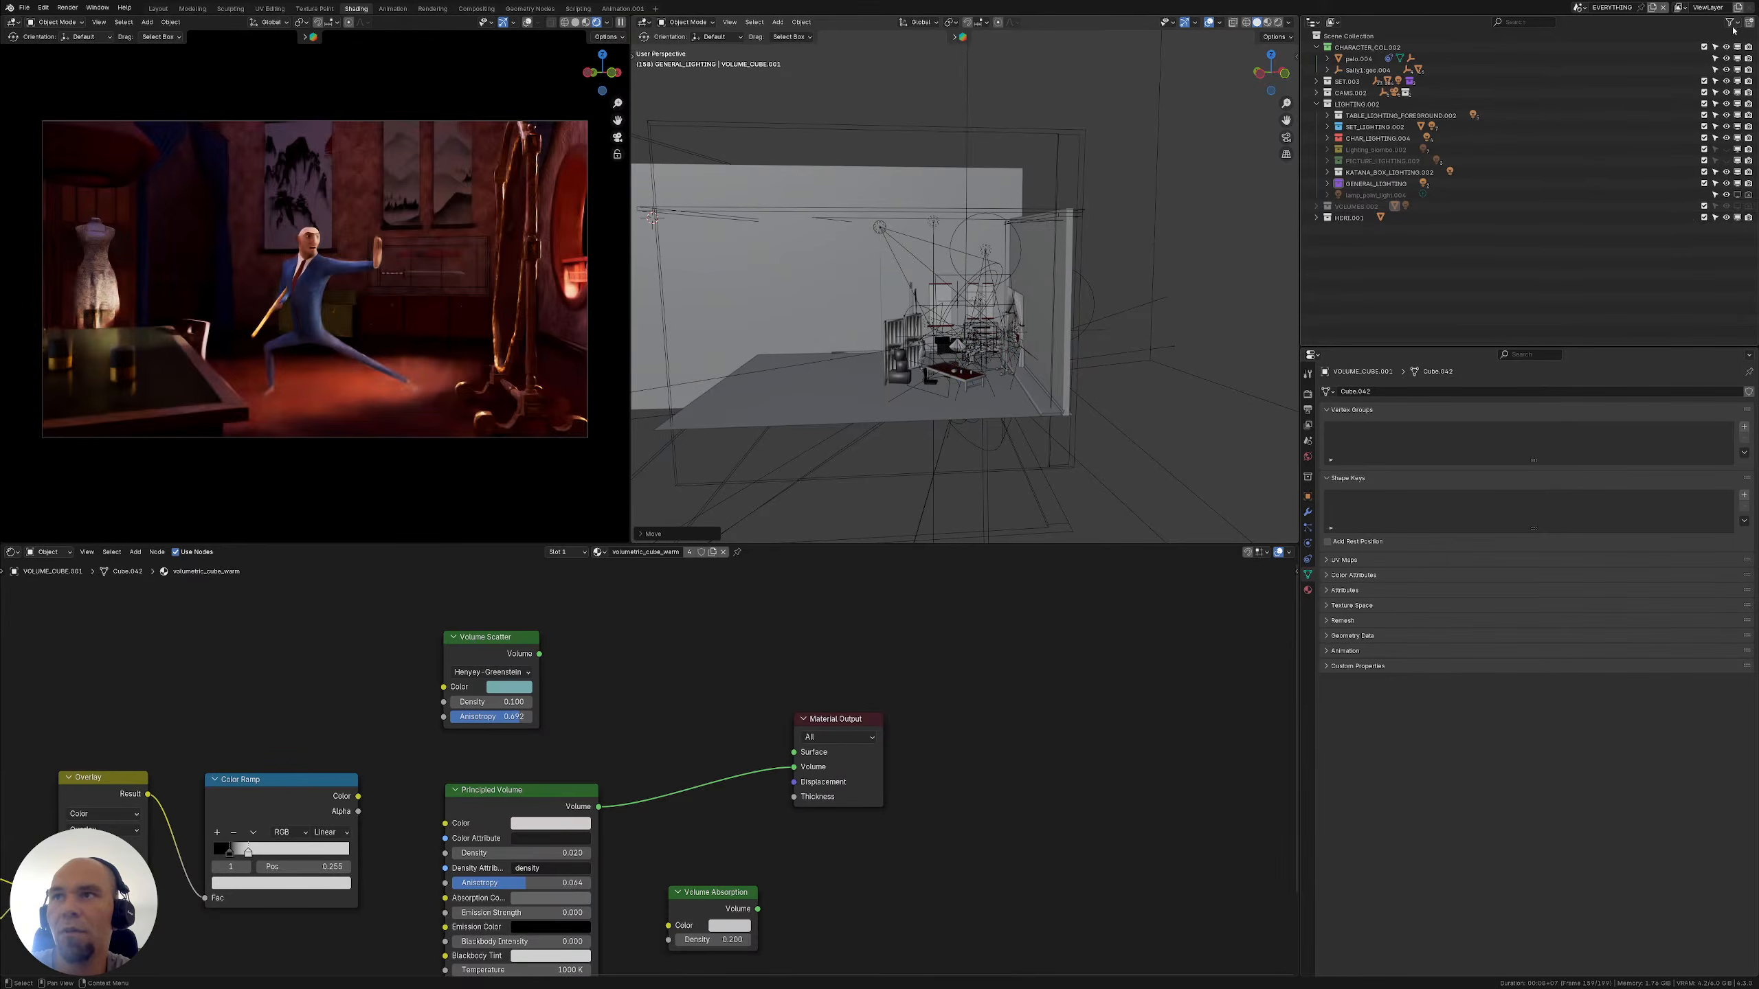
left_click(1738, 206)
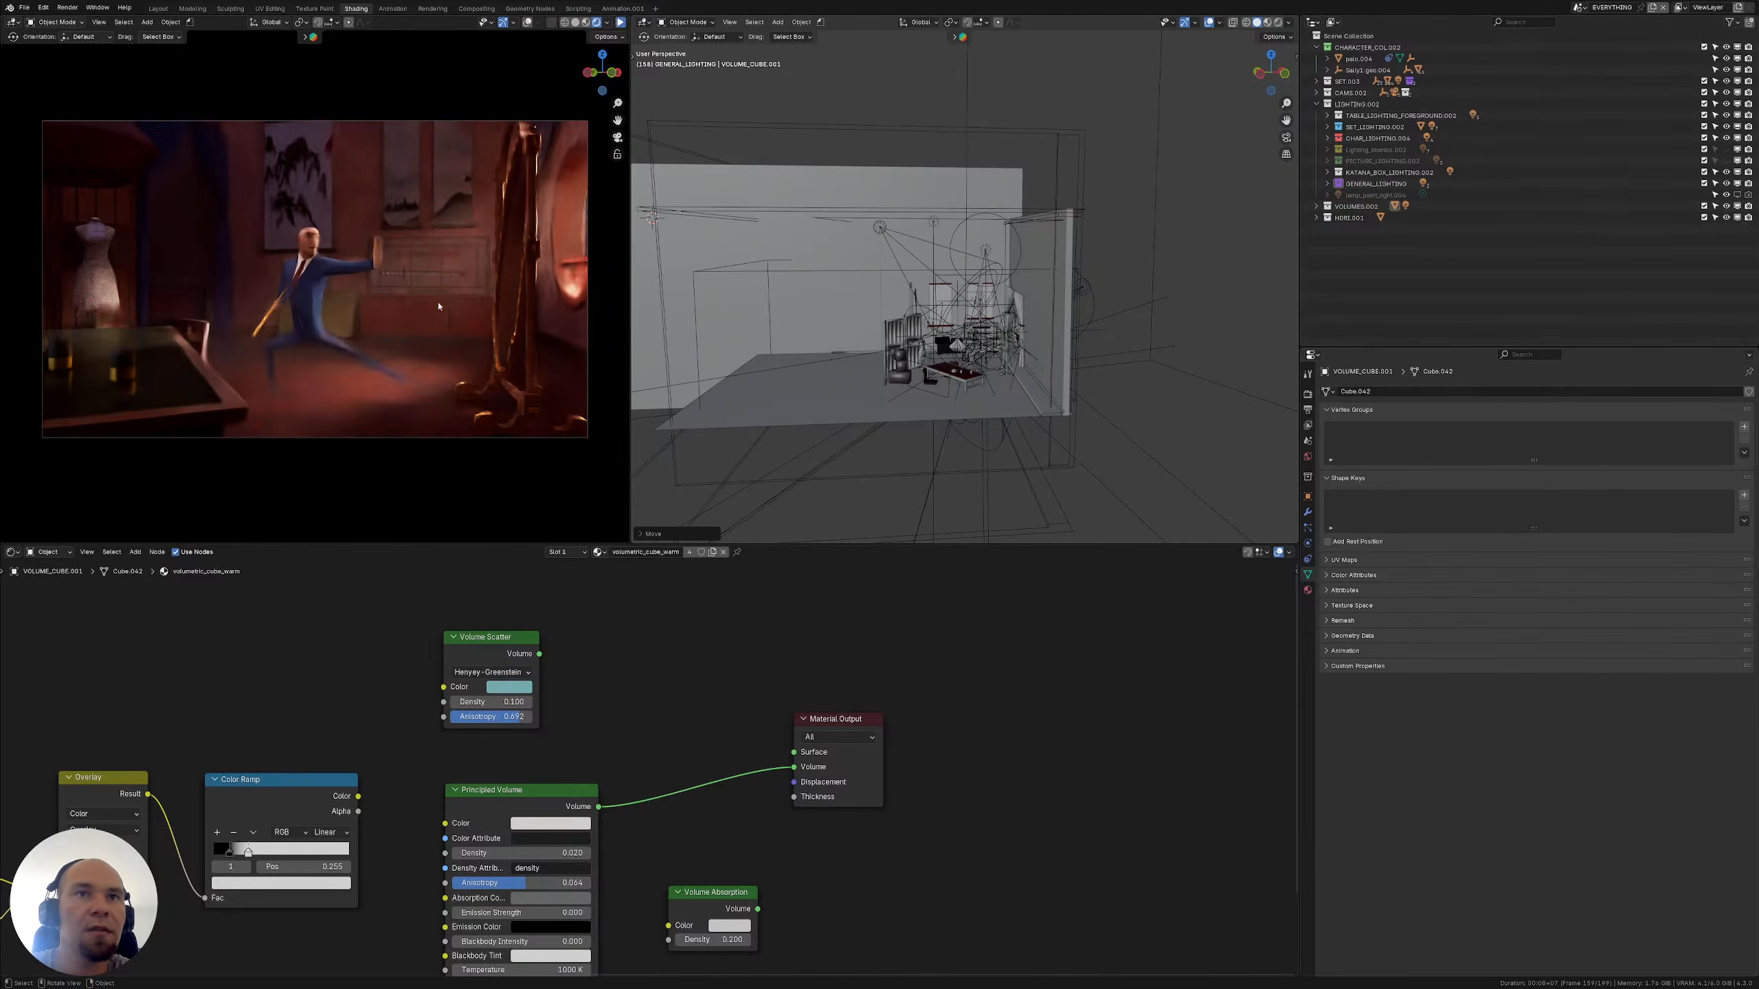
Narrow the rendered viewport to give the solid view more room and save the project file
left_click_drag(630, 312, 483, 326)
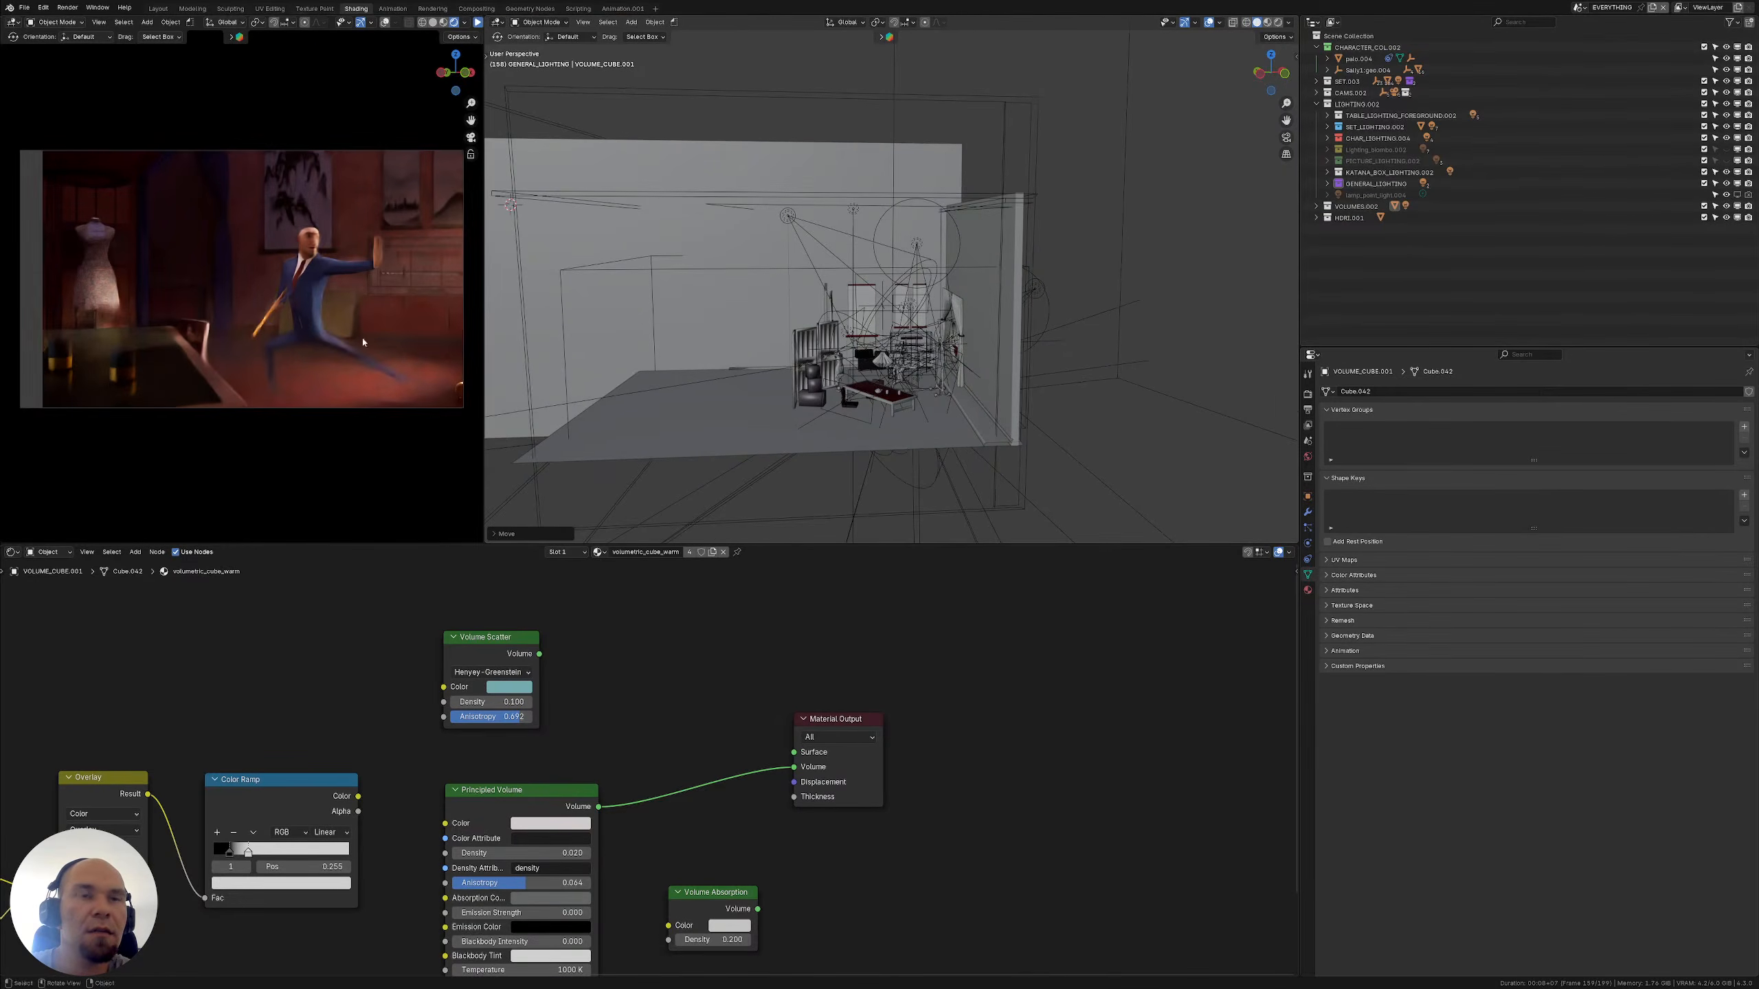
left_click(24, 7)
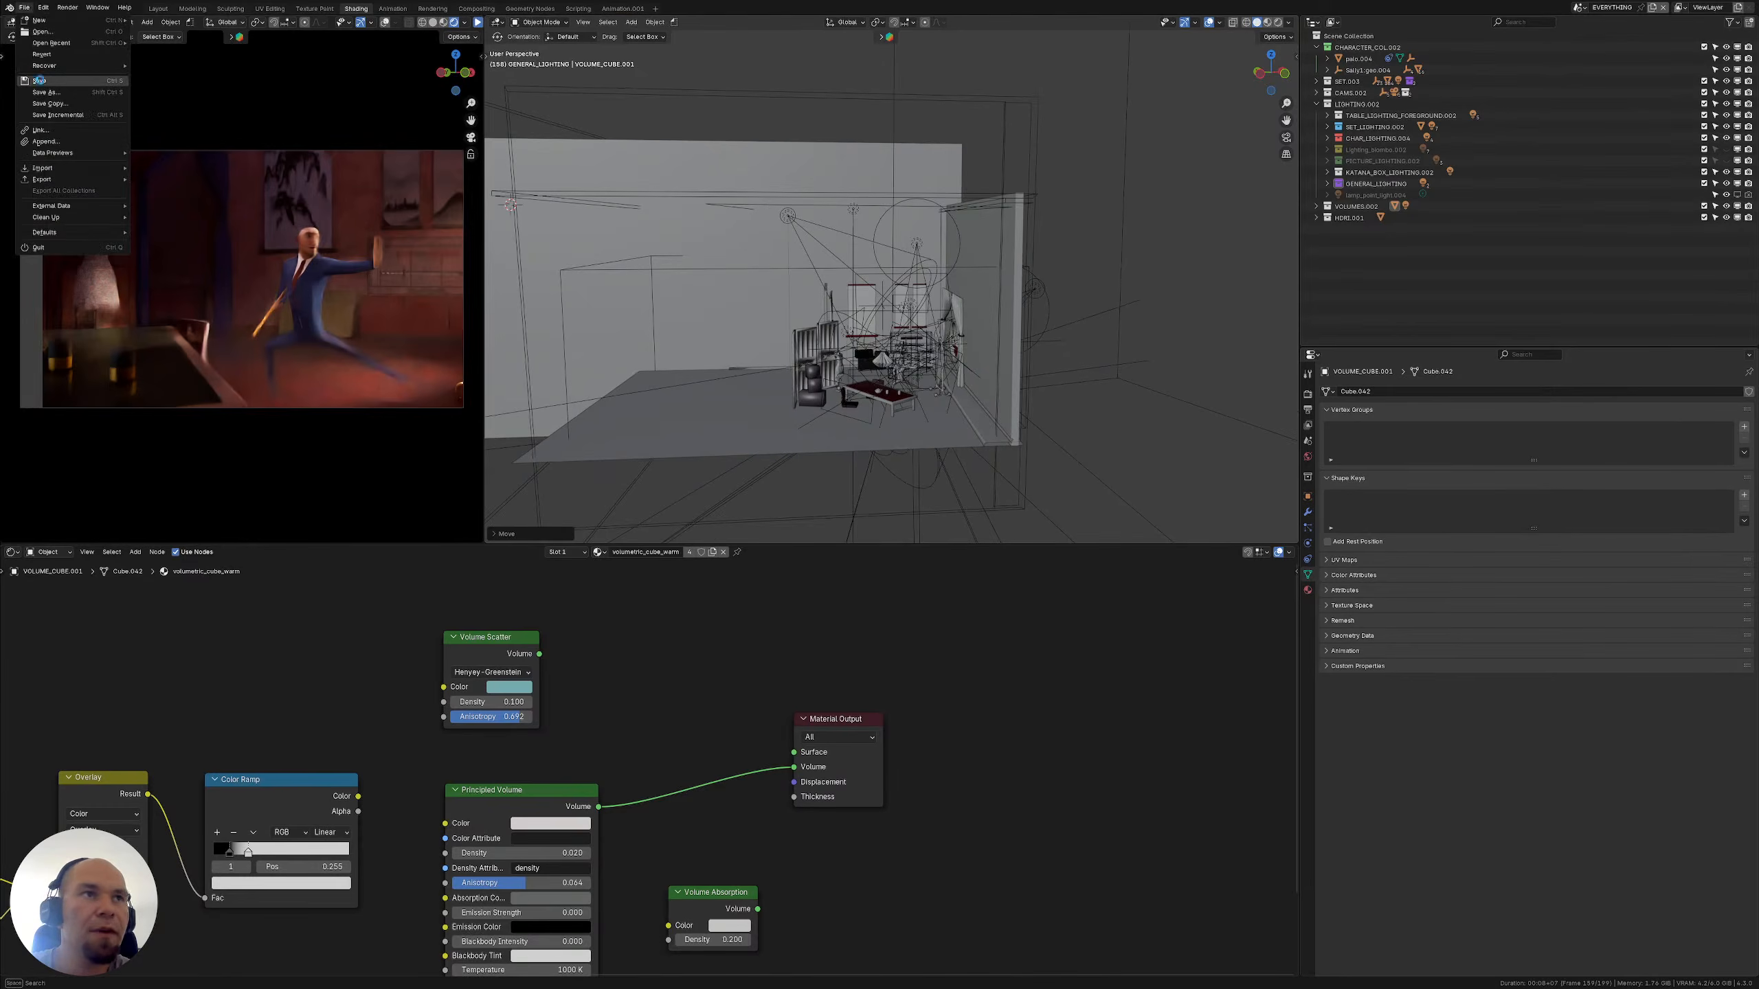
left_click(39, 80)
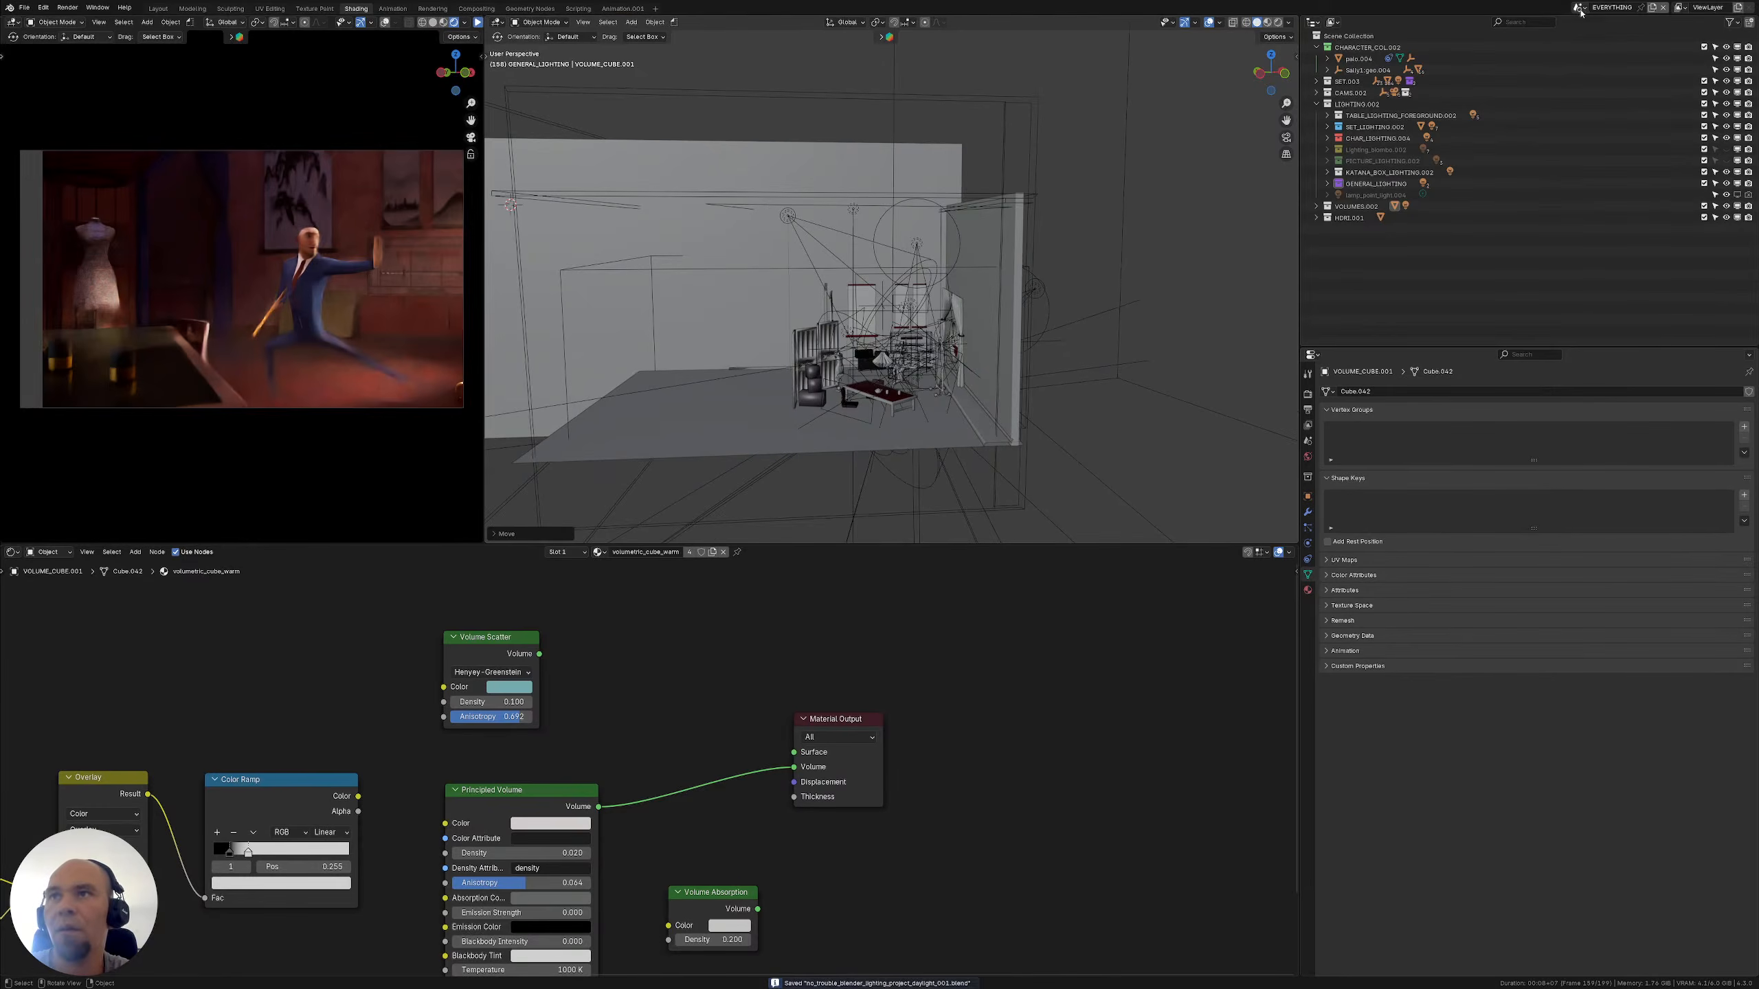
Switch to the character_set scene and collapse its set, camera, lighting and volume collections in the outliner
left_click(1580, 8)
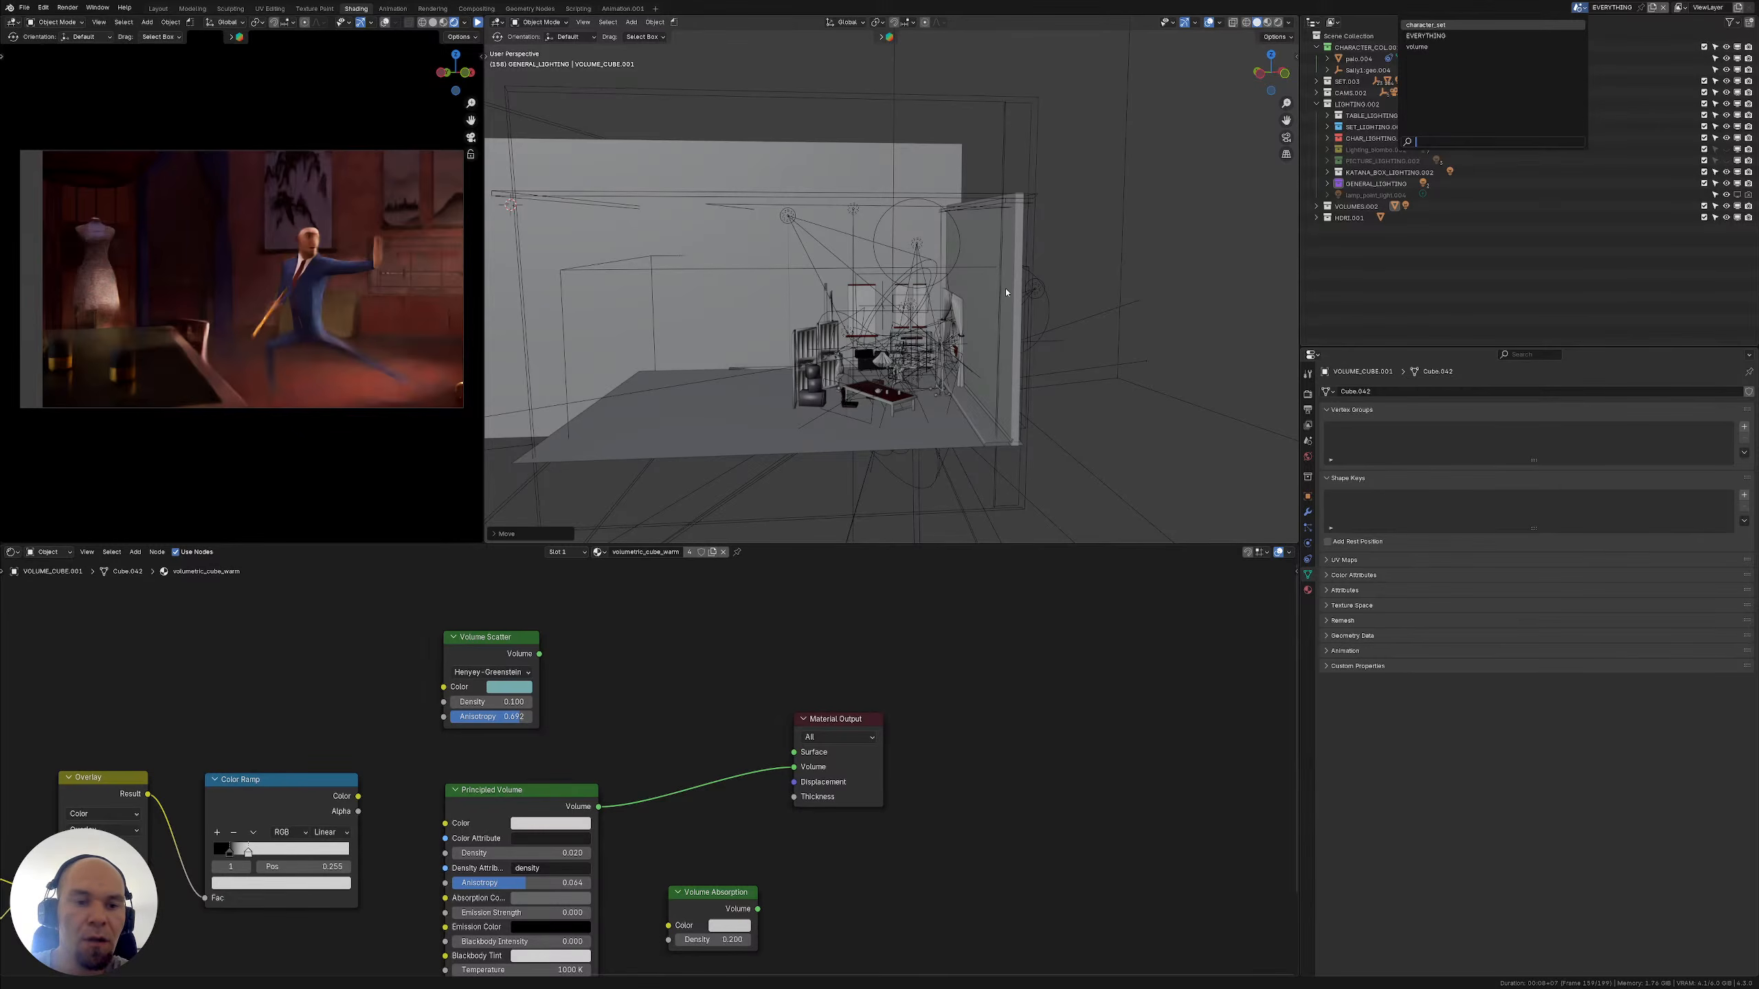
left_click(1439, 27)
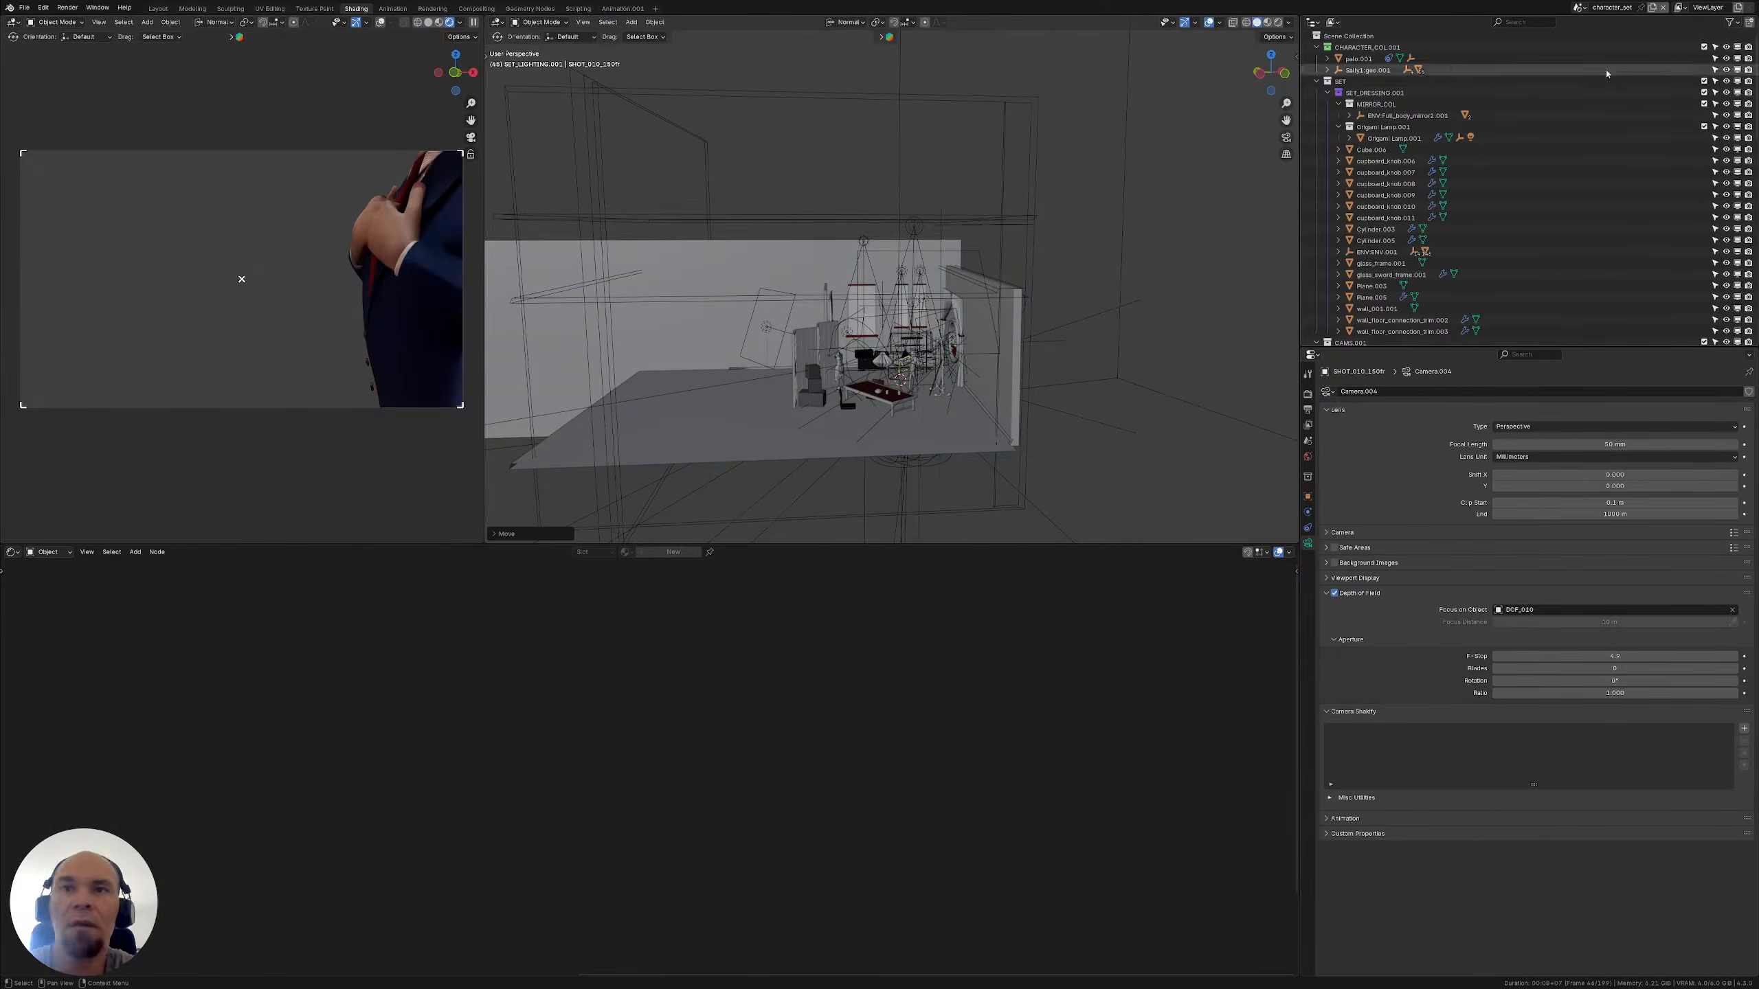
left_click(1316, 81)
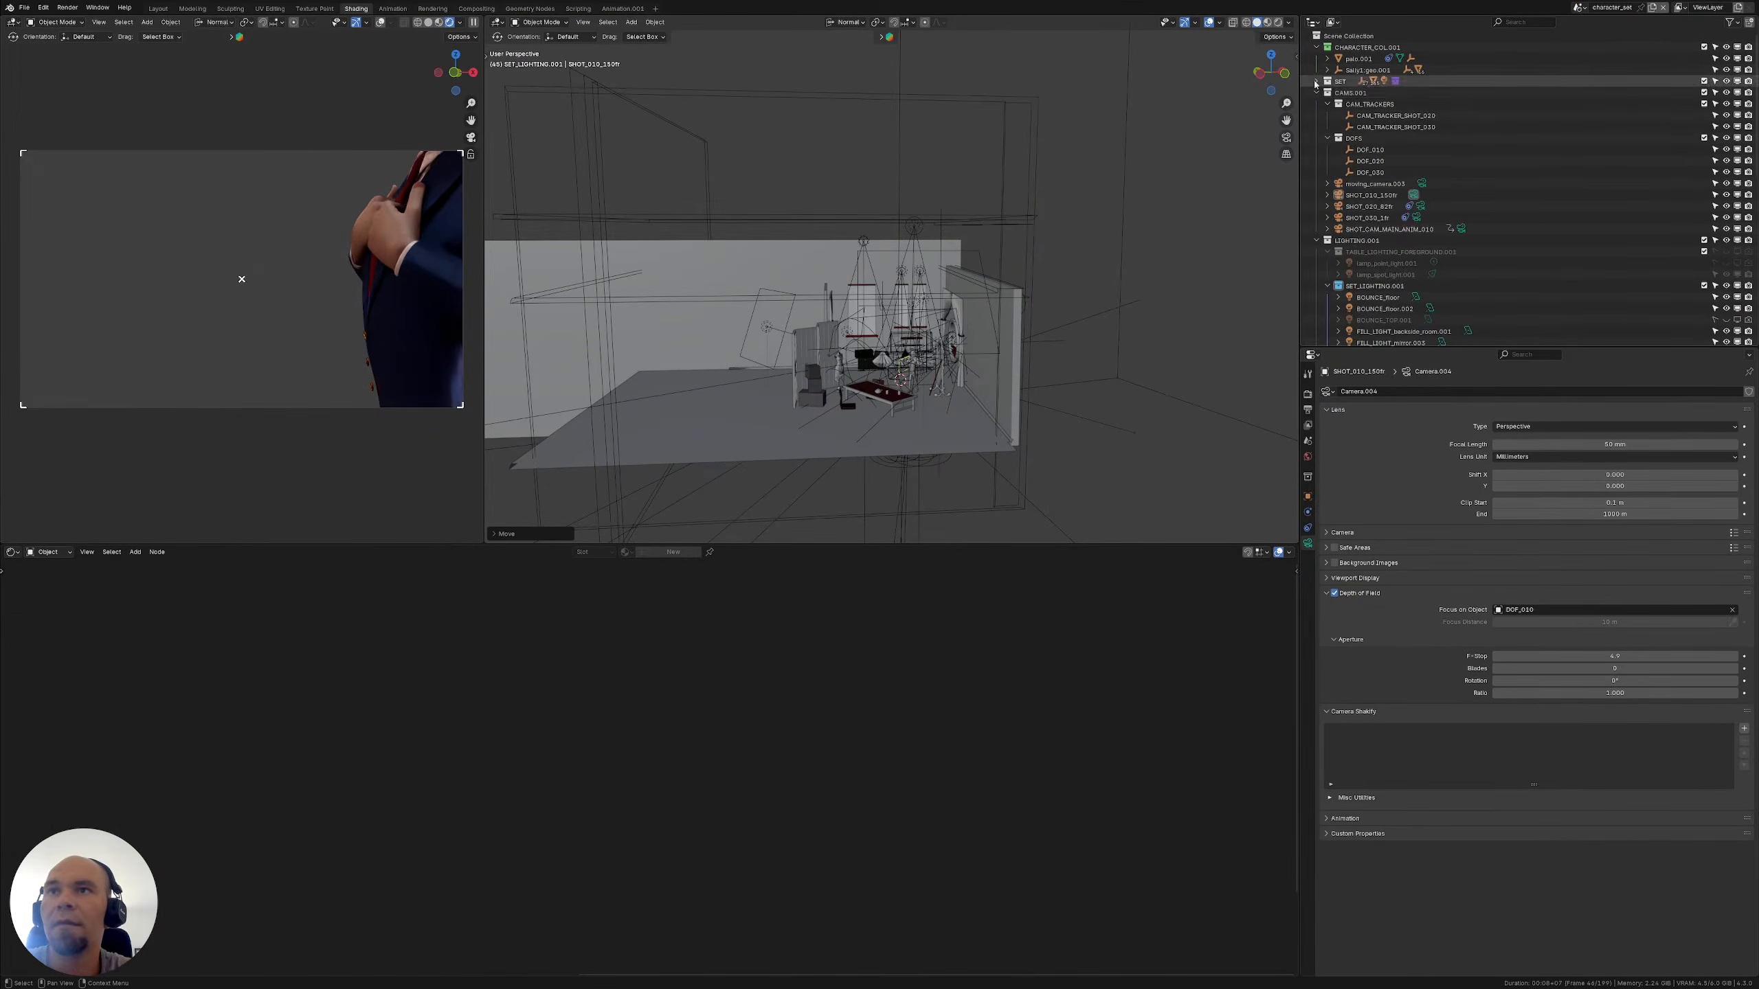
left_click(1316, 92)
left_click(1315, 104)
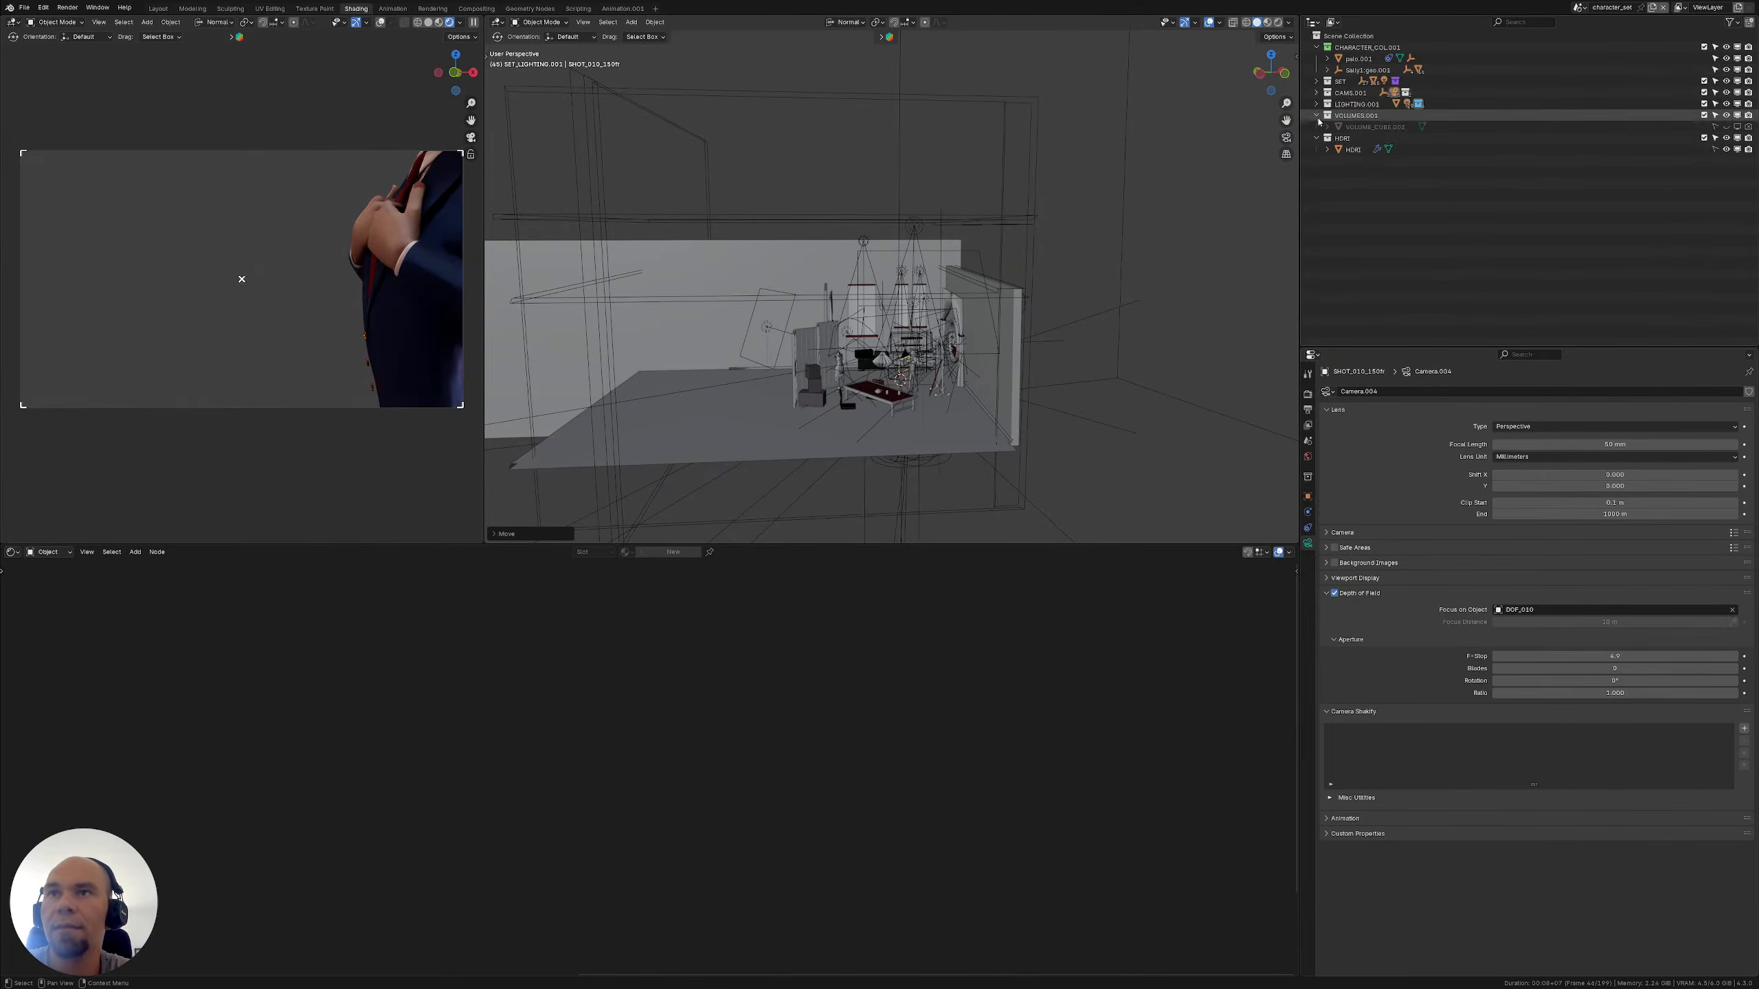
left_click(1316, 115)
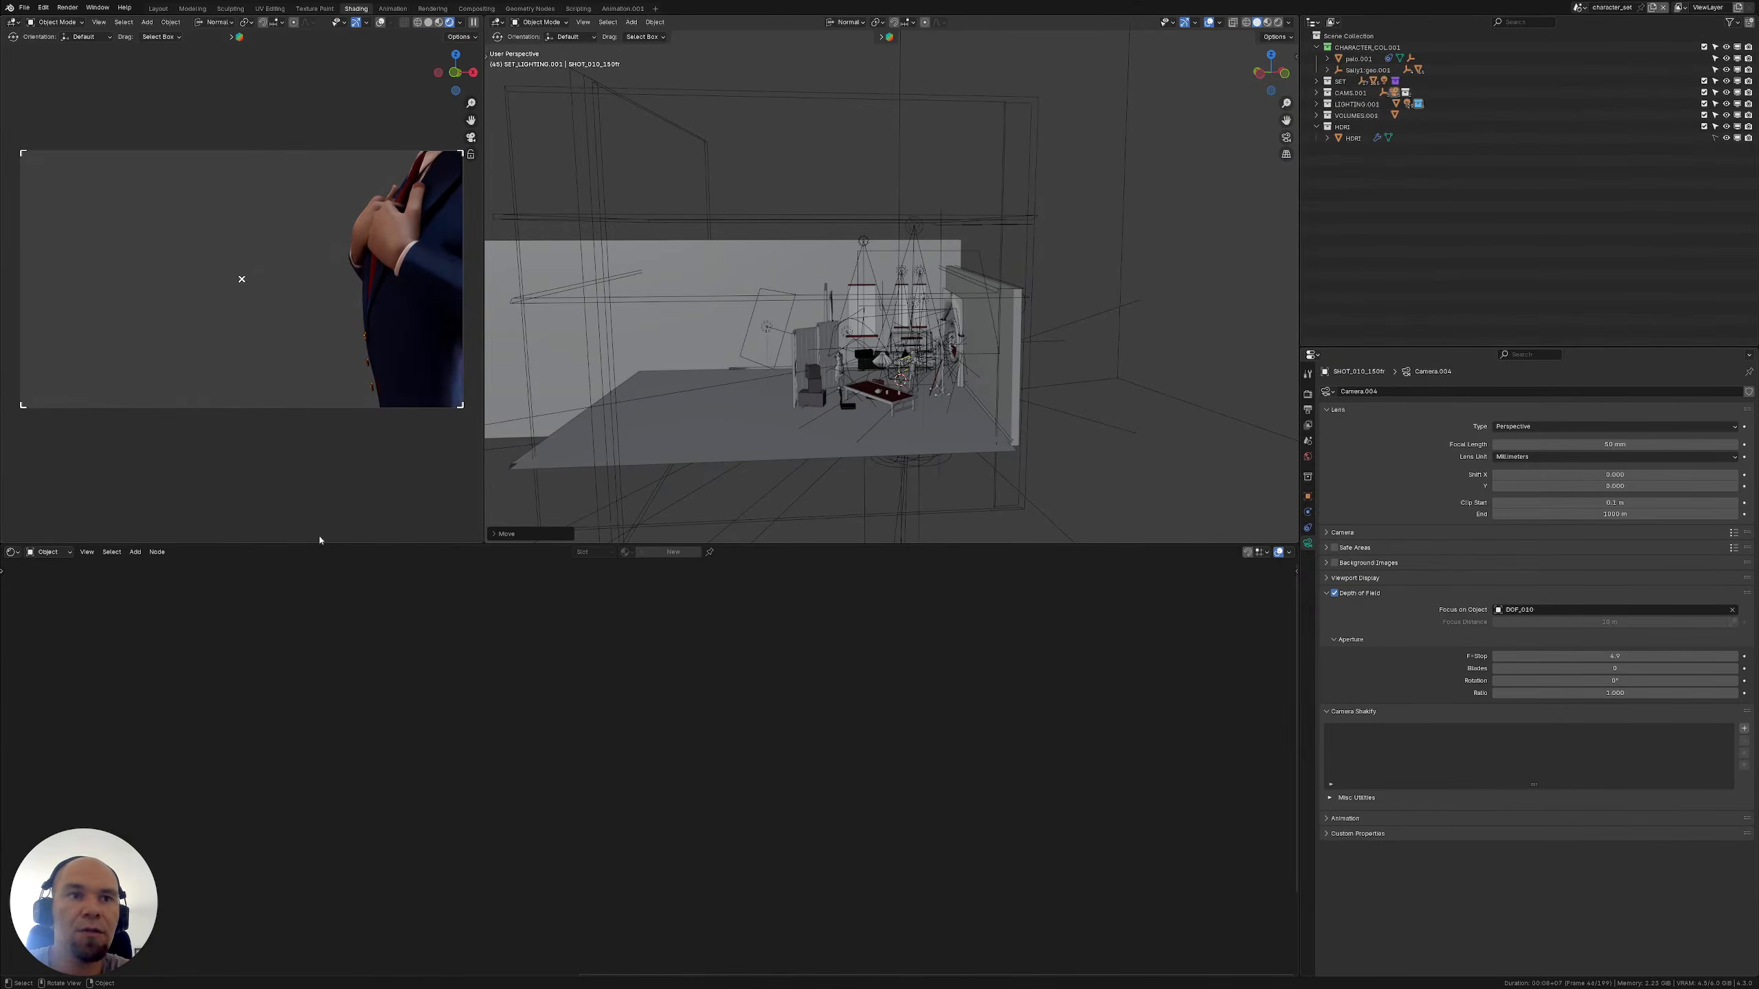
Look through the SHOT_CAM_MAIN_ANIM_010 camera and scrub the animation to a frame where the full character is standing
middle_click_drag(855, 334, 914, 332, "alt")
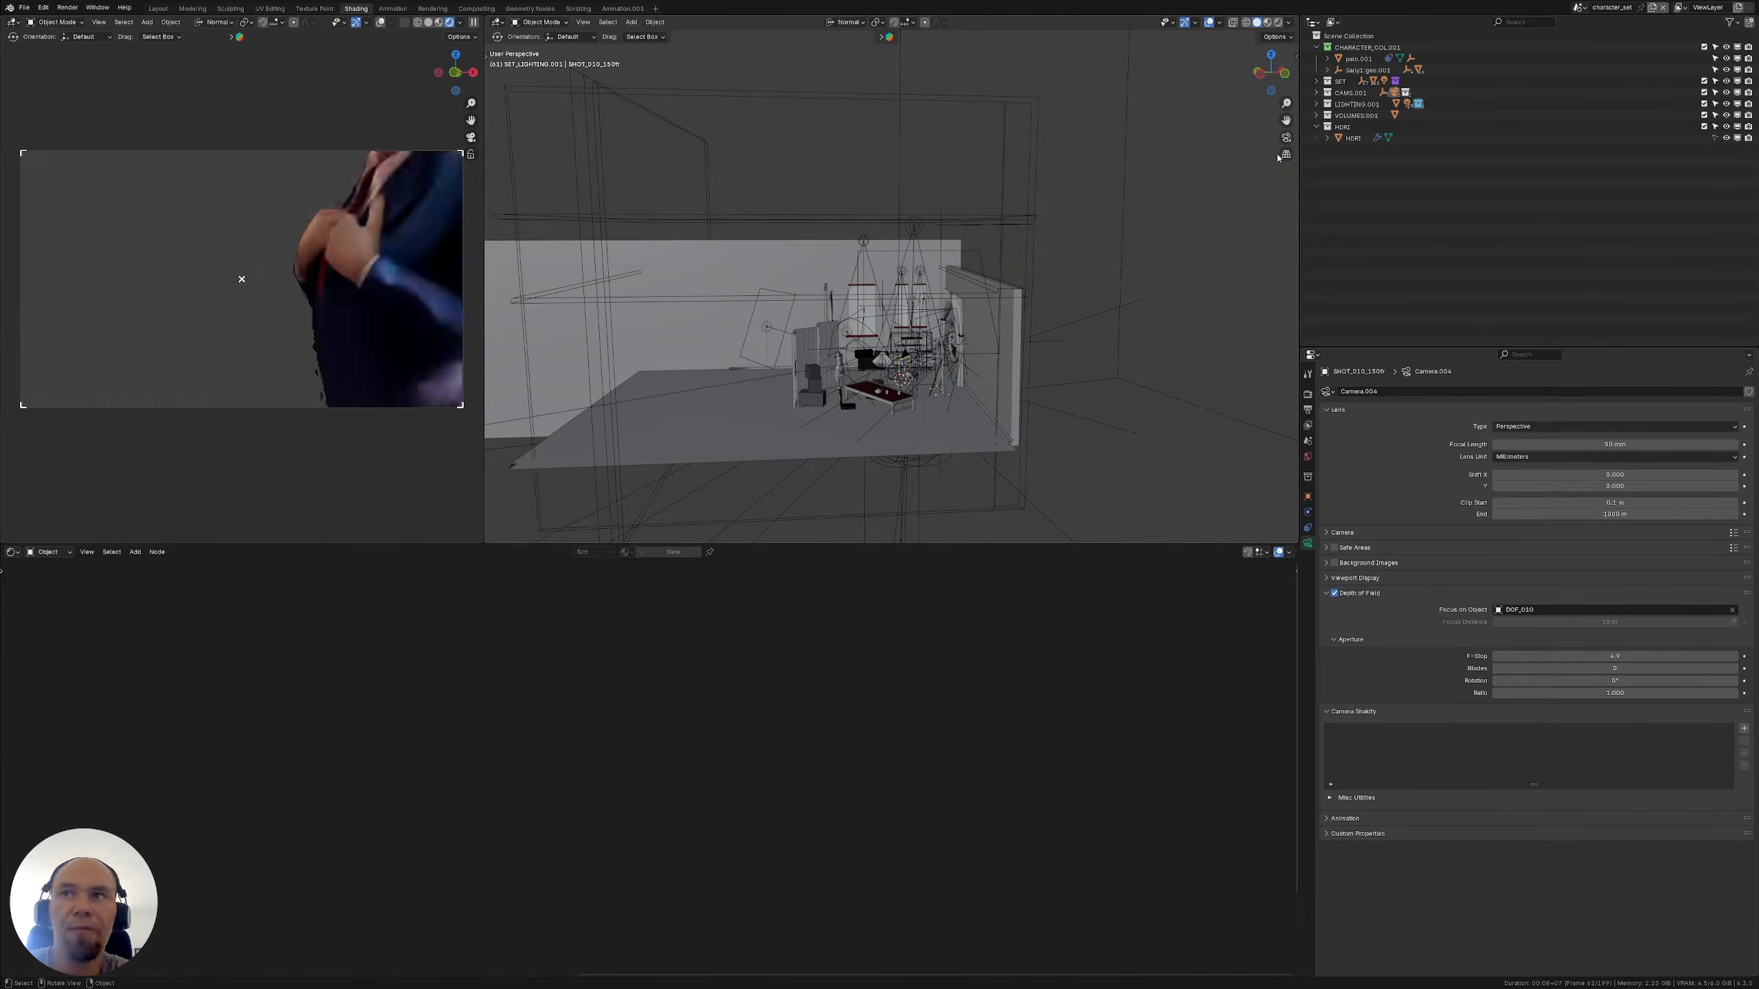
left_click(1316, 92)
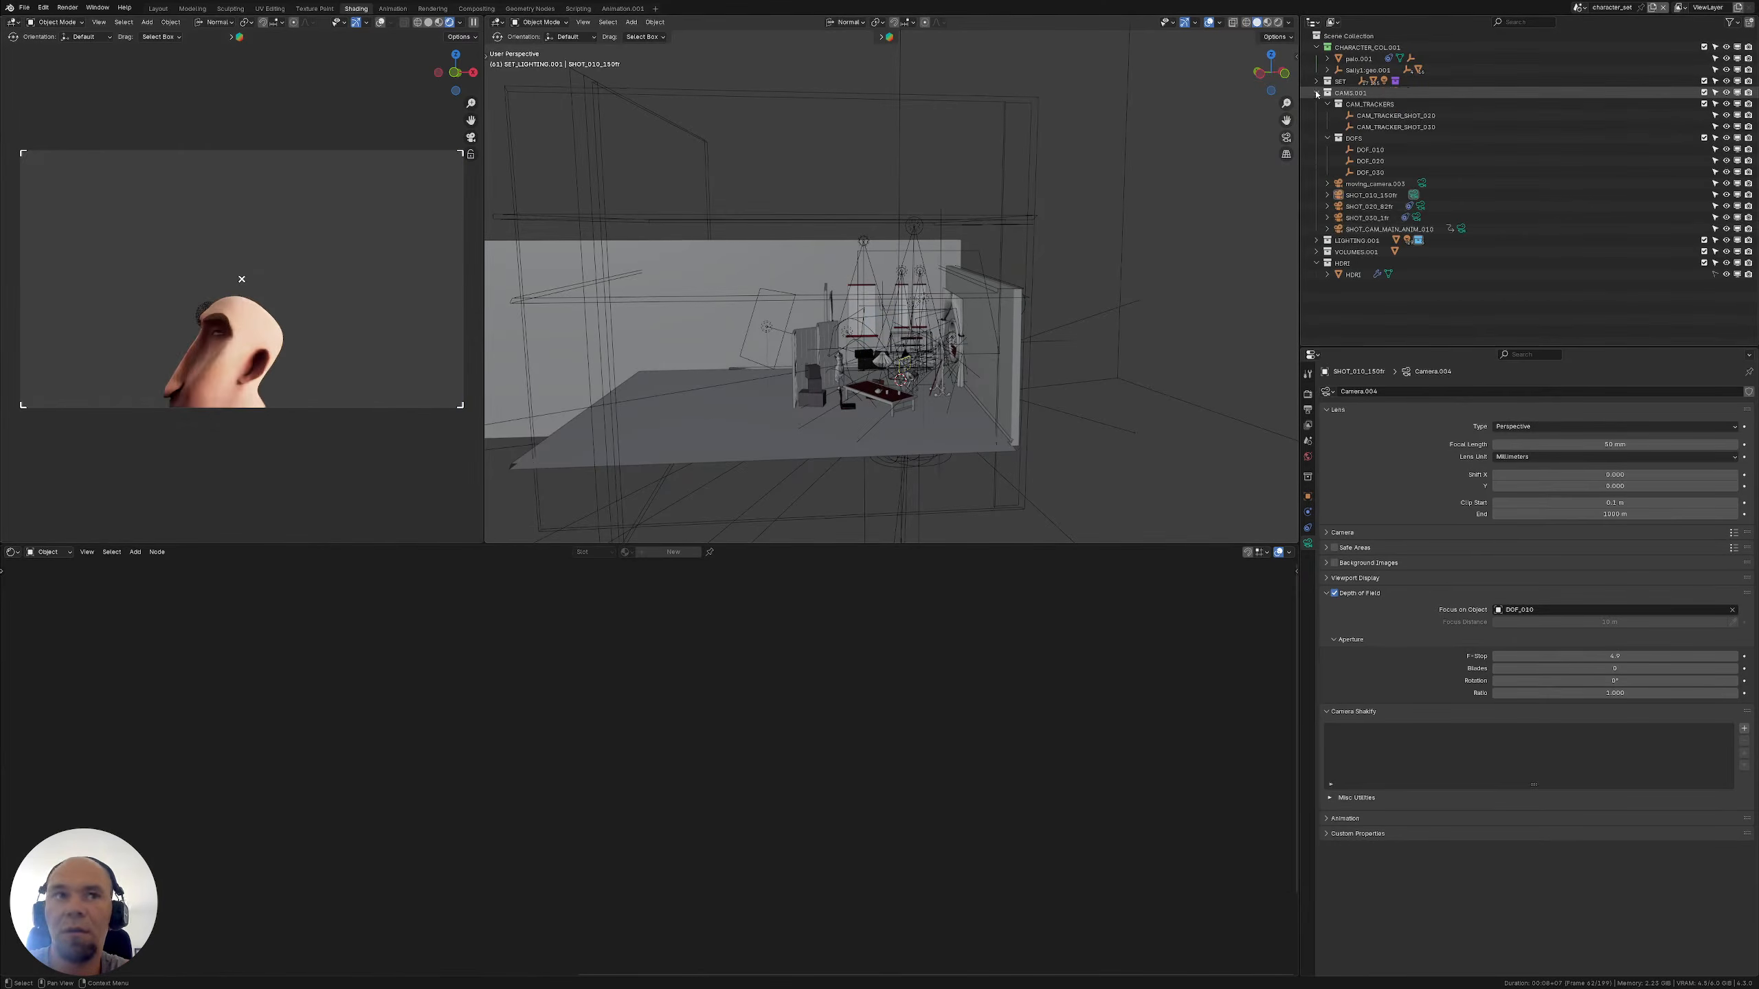
left_click(1463, 231)
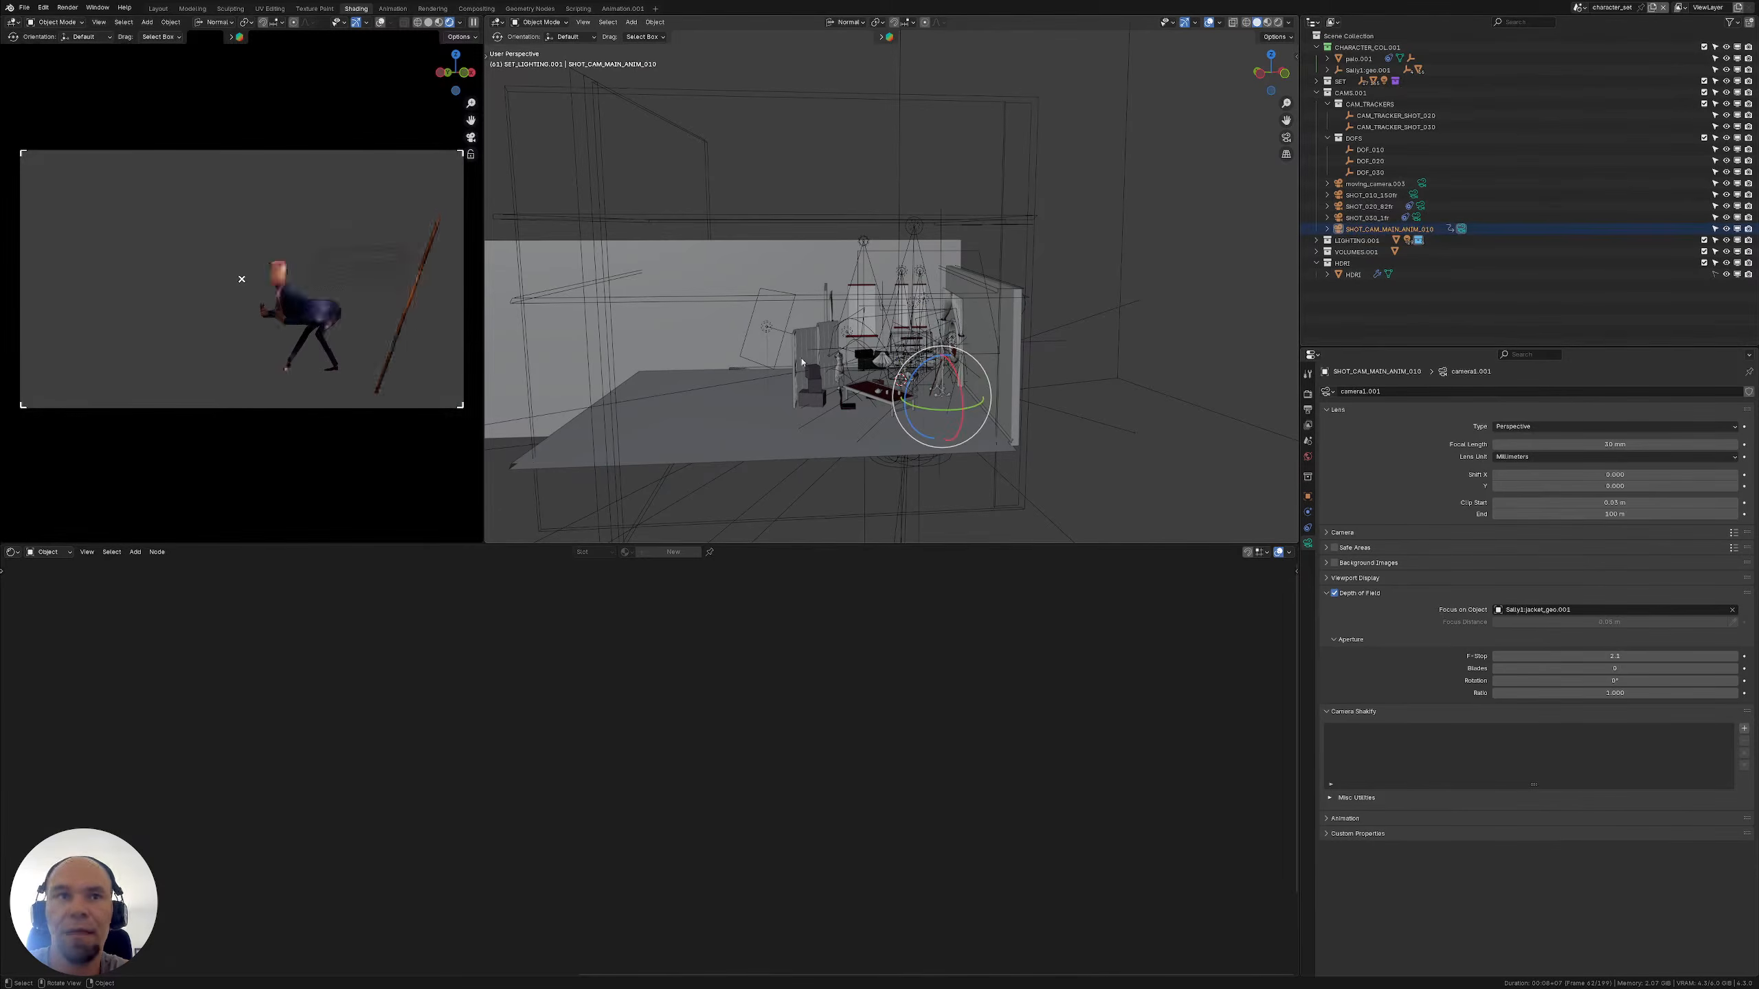
left_click_drag(438, 314, 204, 307)
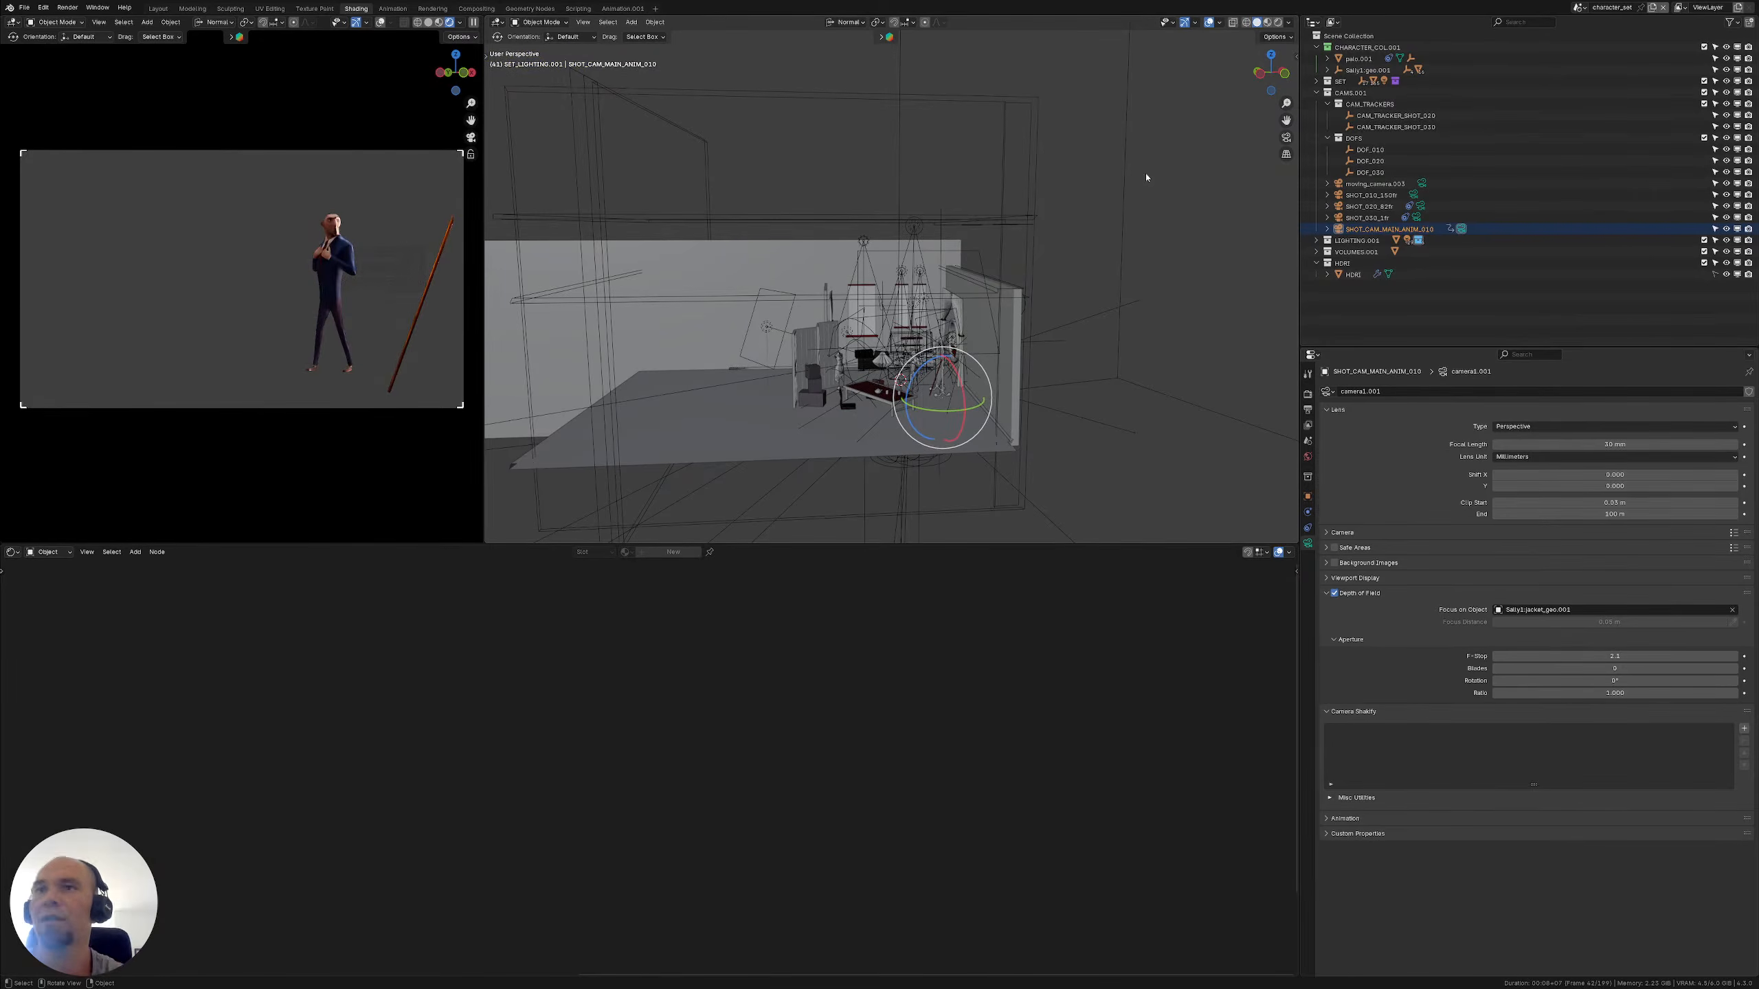
Expand the lighting collection and collapse its table, set, character and back-lighting sub-collections
left_click(1316, 241)
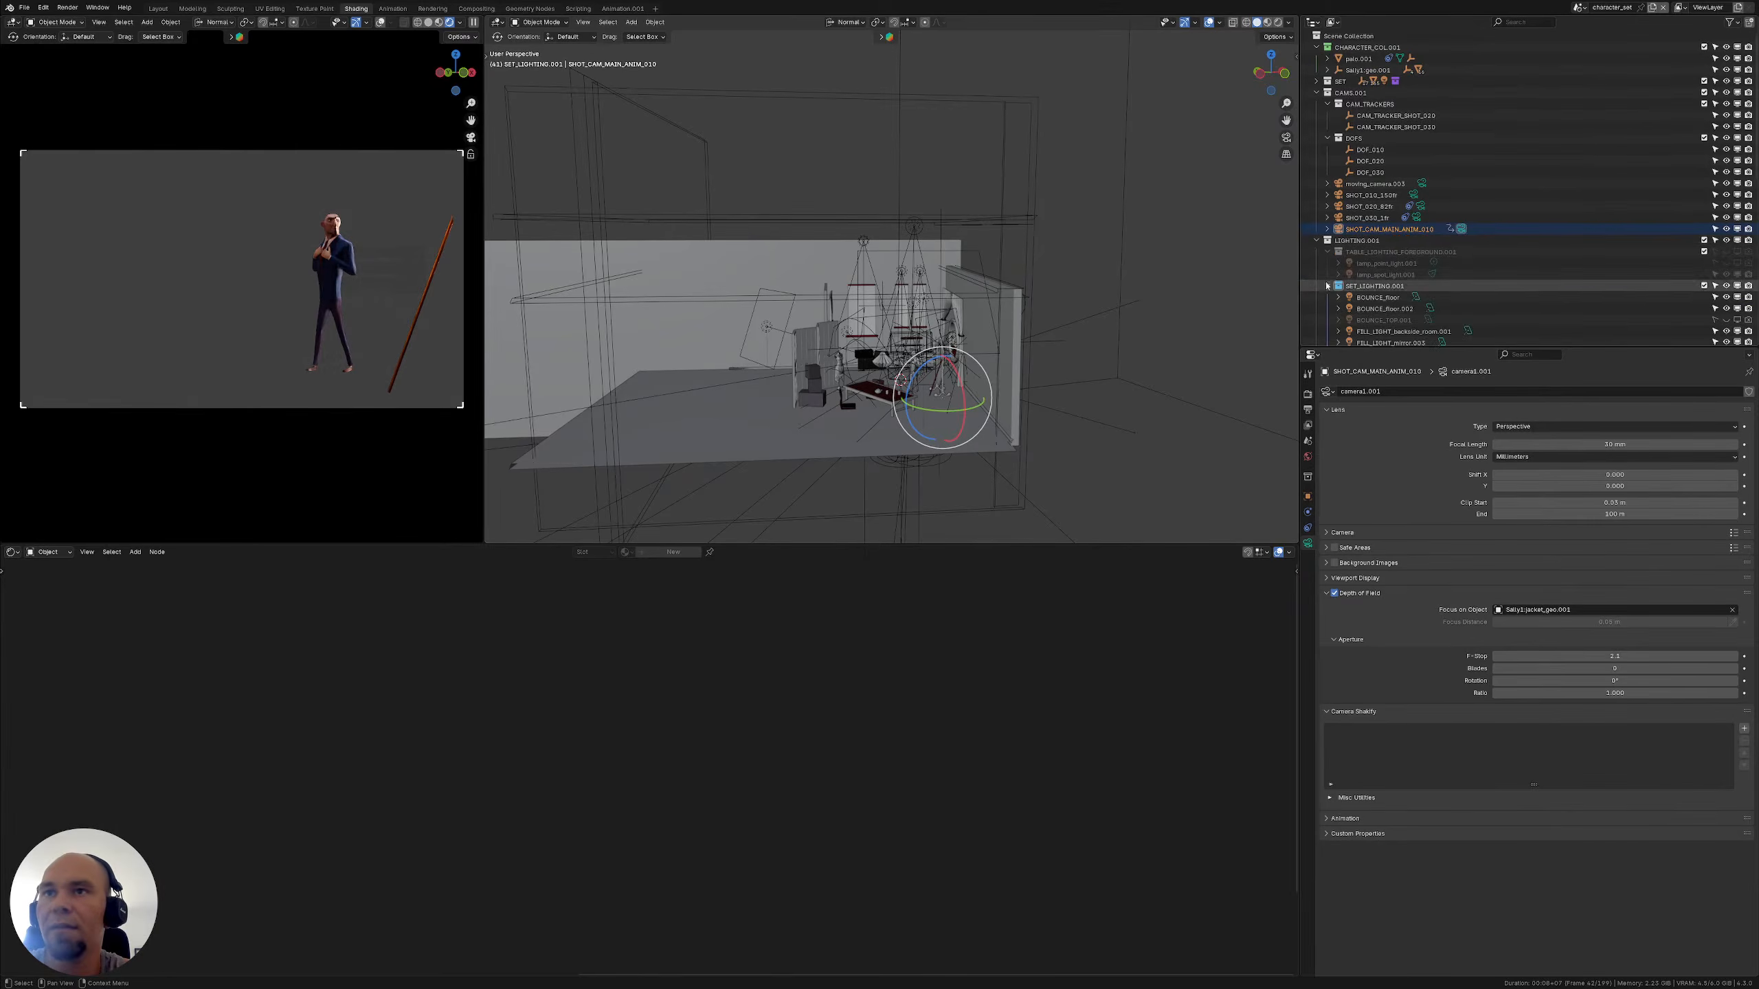
left_click(1328, 252)
scroll(1431, 235, "down", 2)
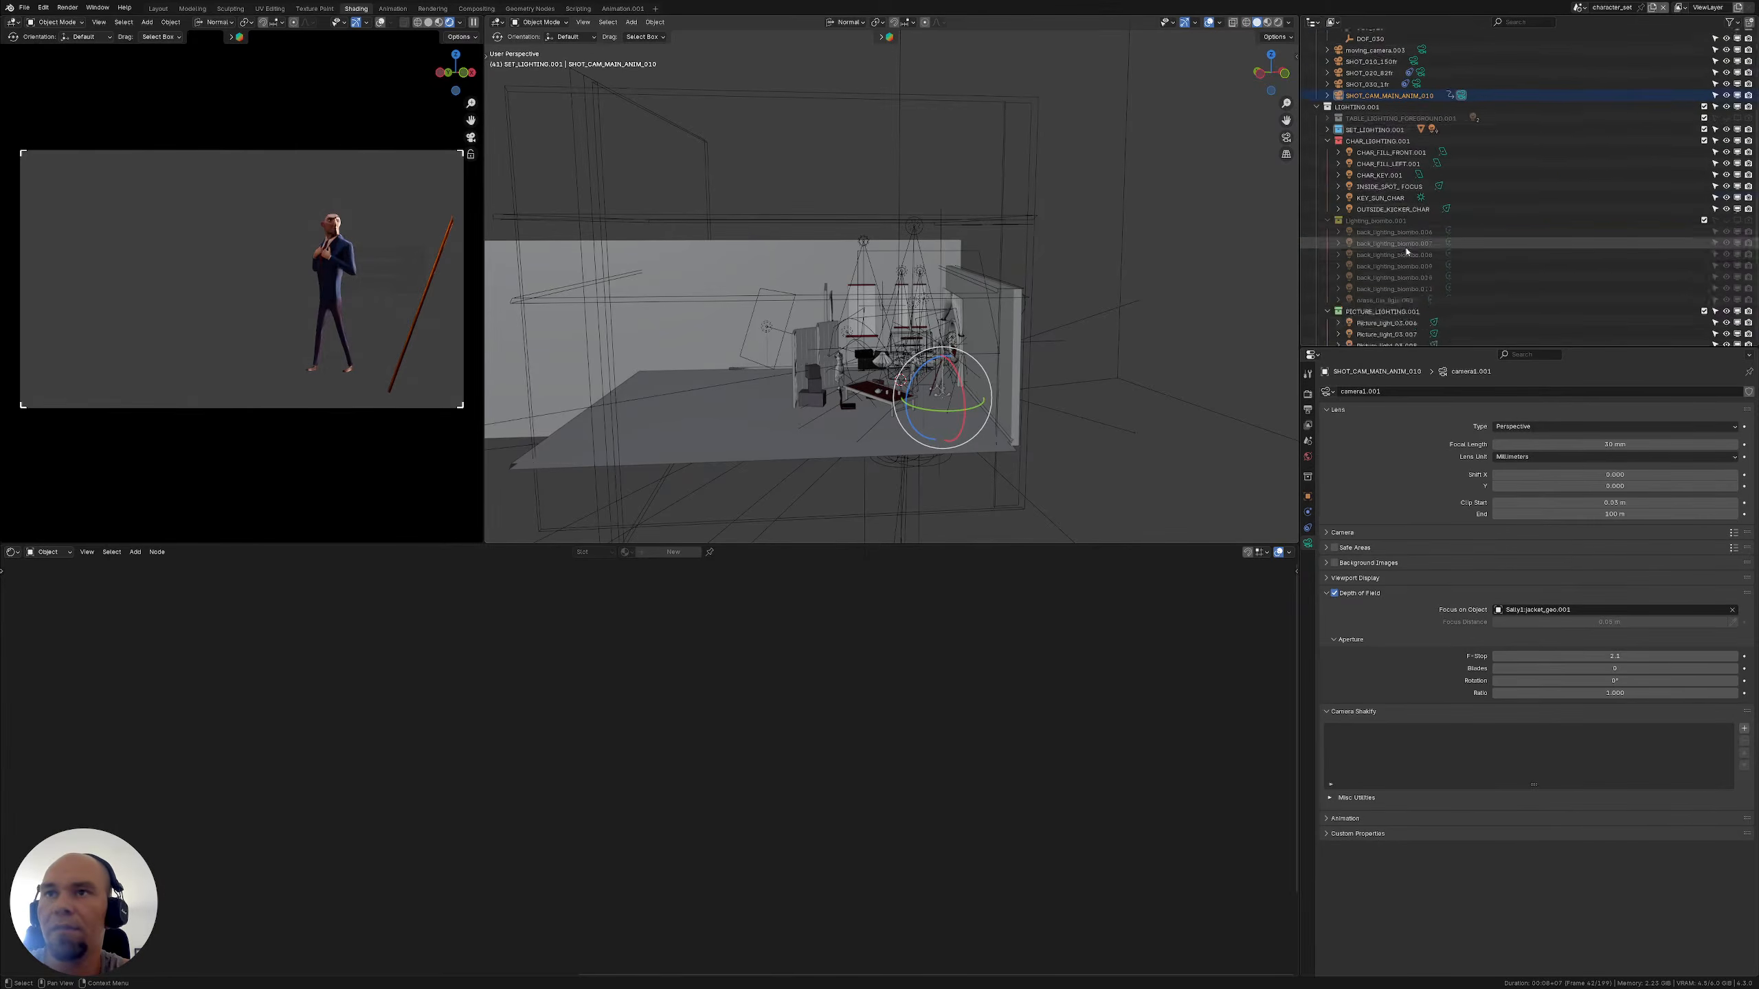
scroll(1431, 236, "up", 3)
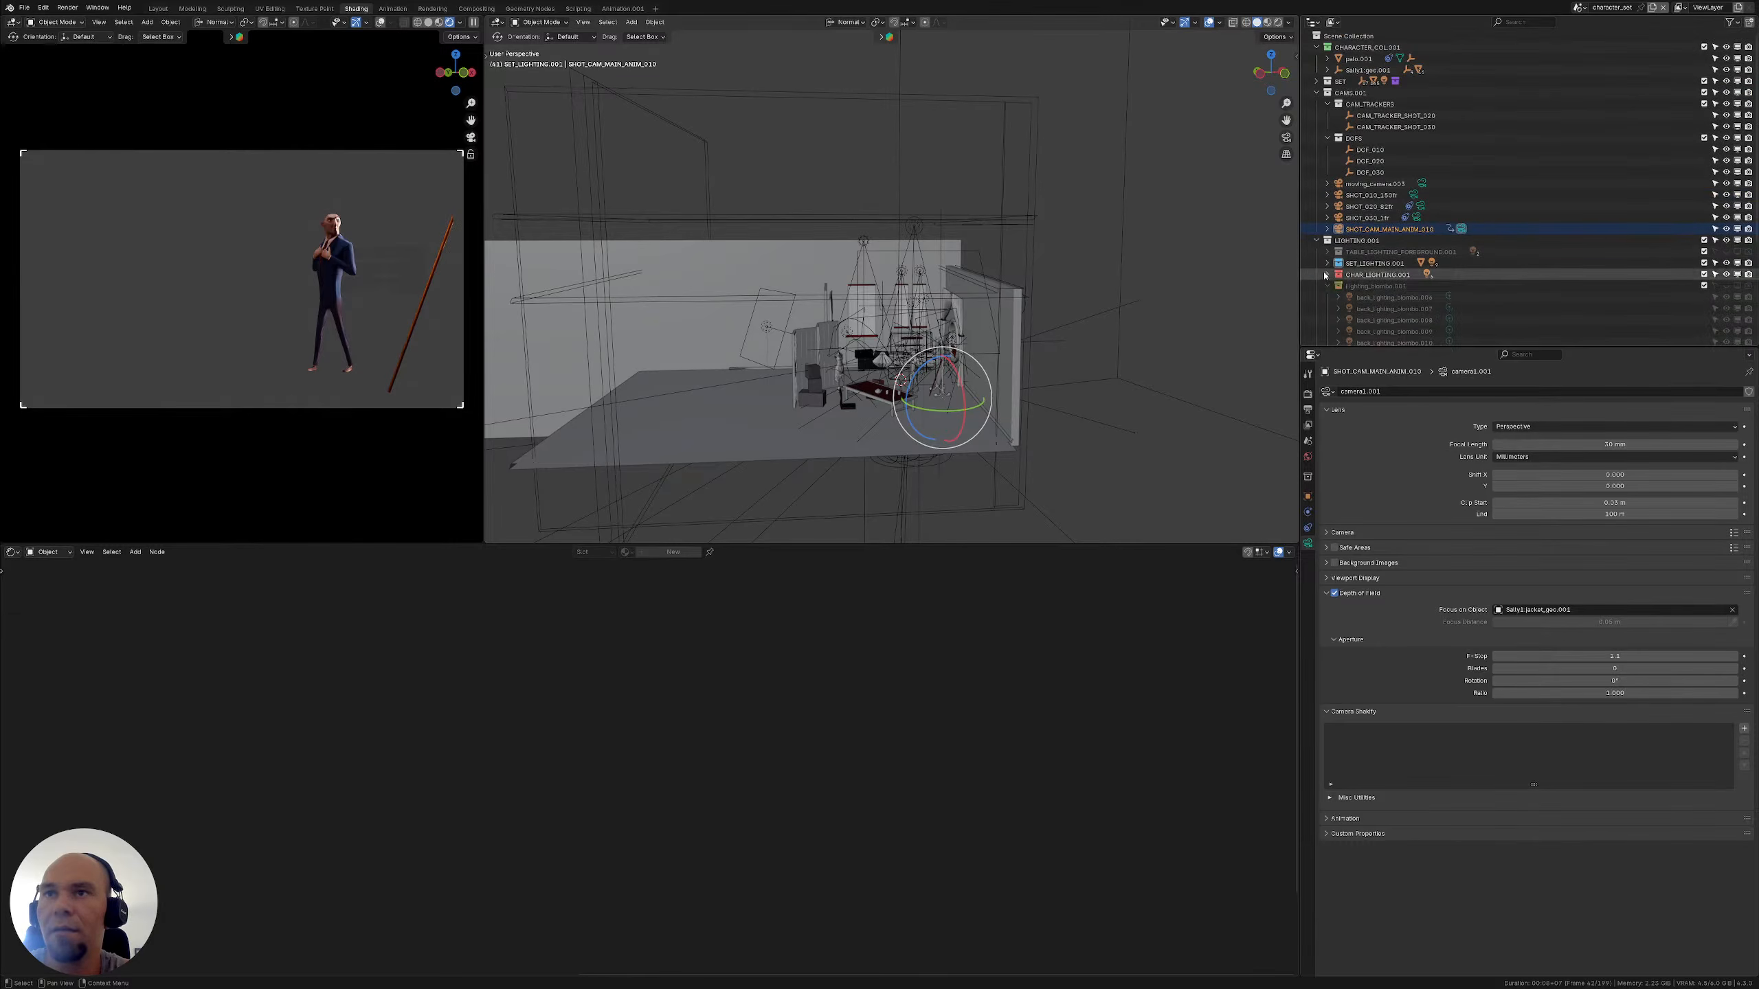
left_click(1327, 274)
left_click(1327, 285)
Show the Holdout and Indirect Only restriction columns in the outliner and collapse the camera and lighting collections
left_click(1729, 21)
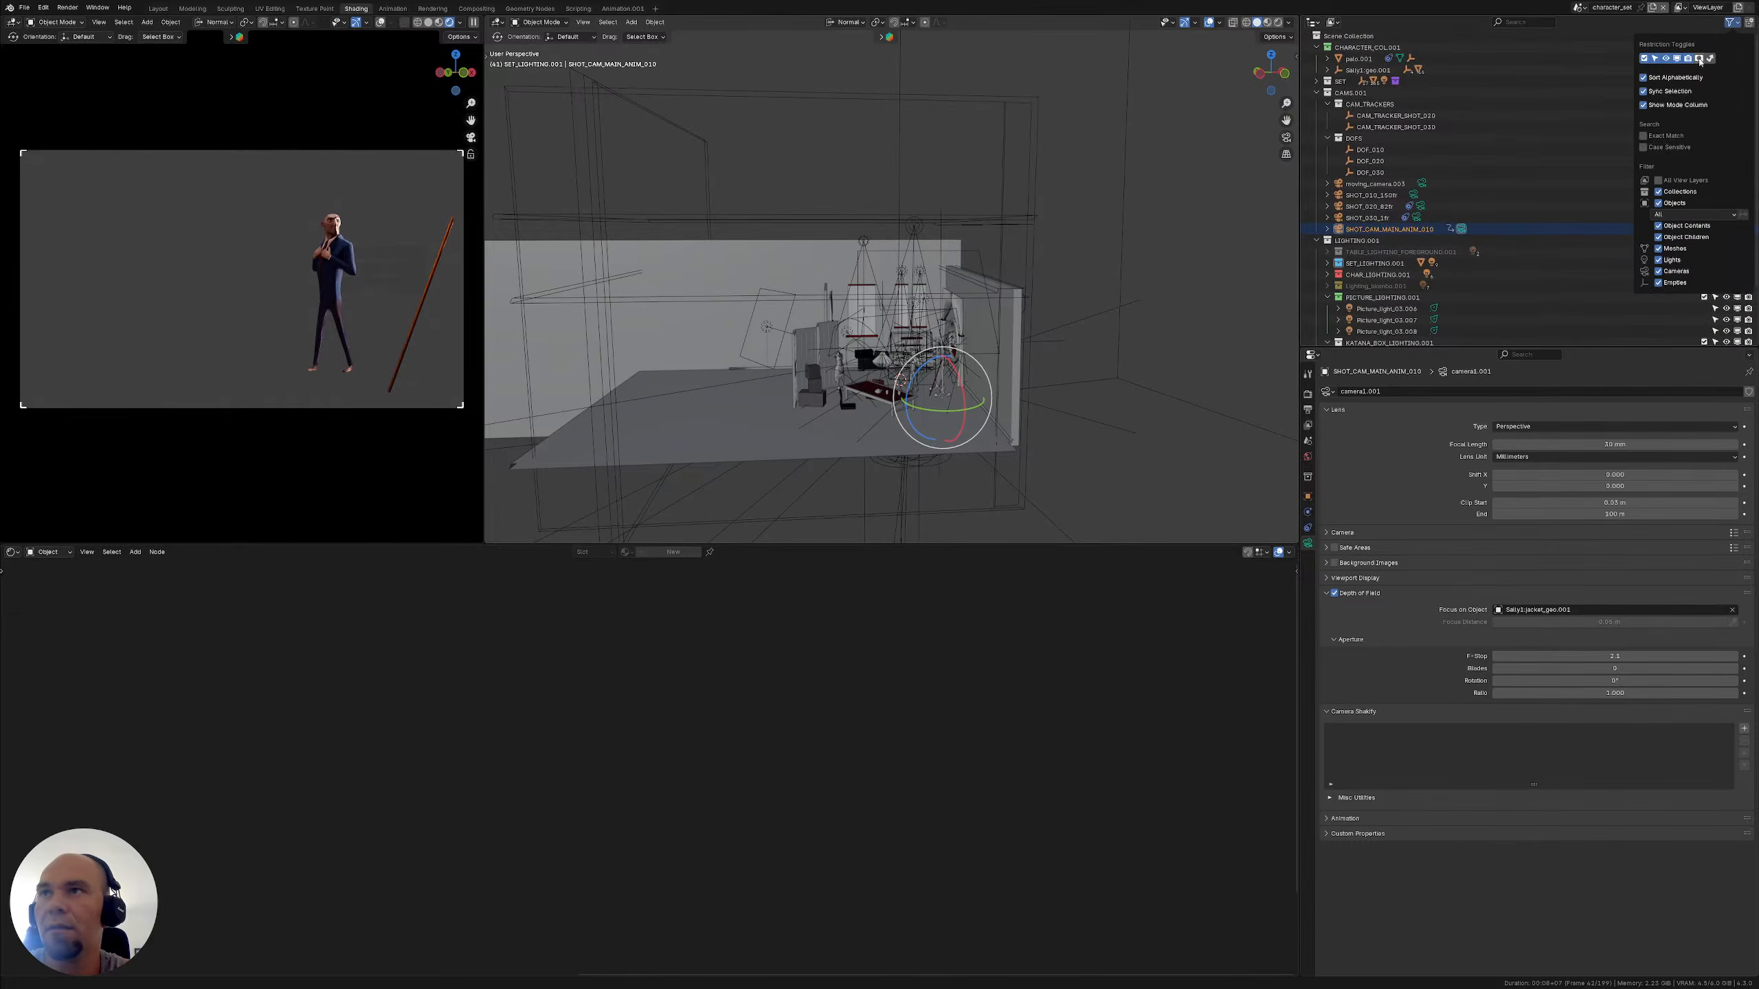
left_click(1698, 59)
left_click(1709, 59)
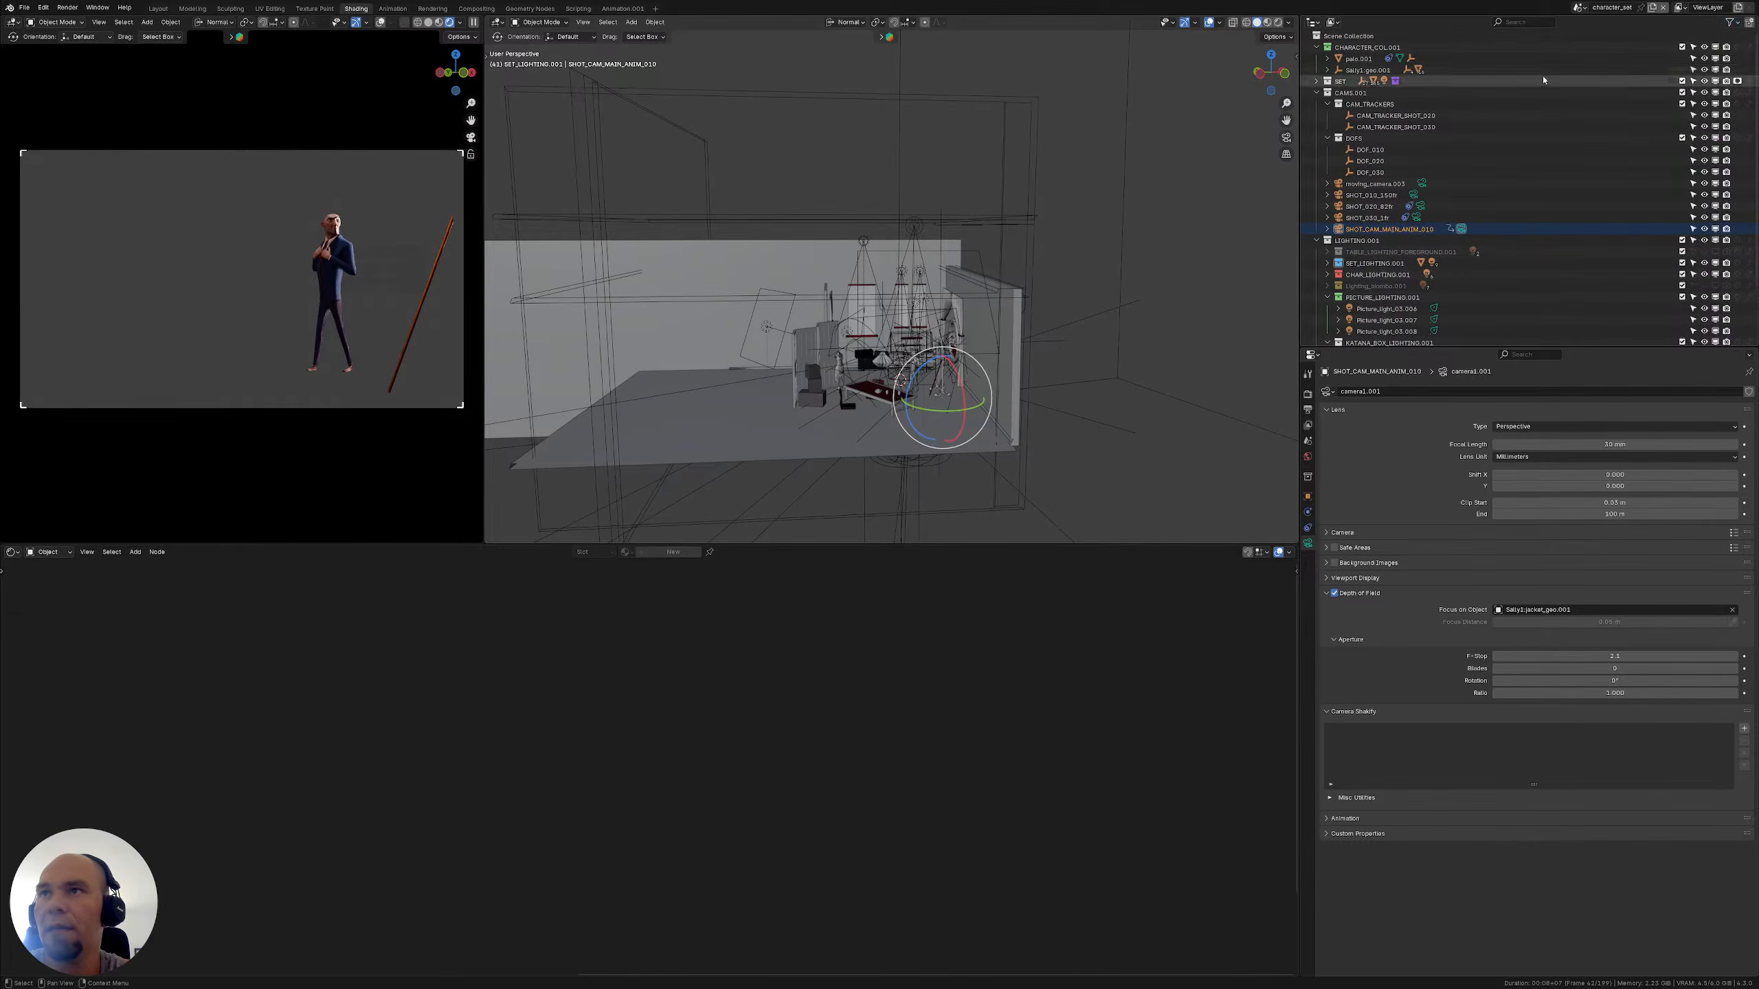
left_click(1316, 92)
left_click(1316, 104)
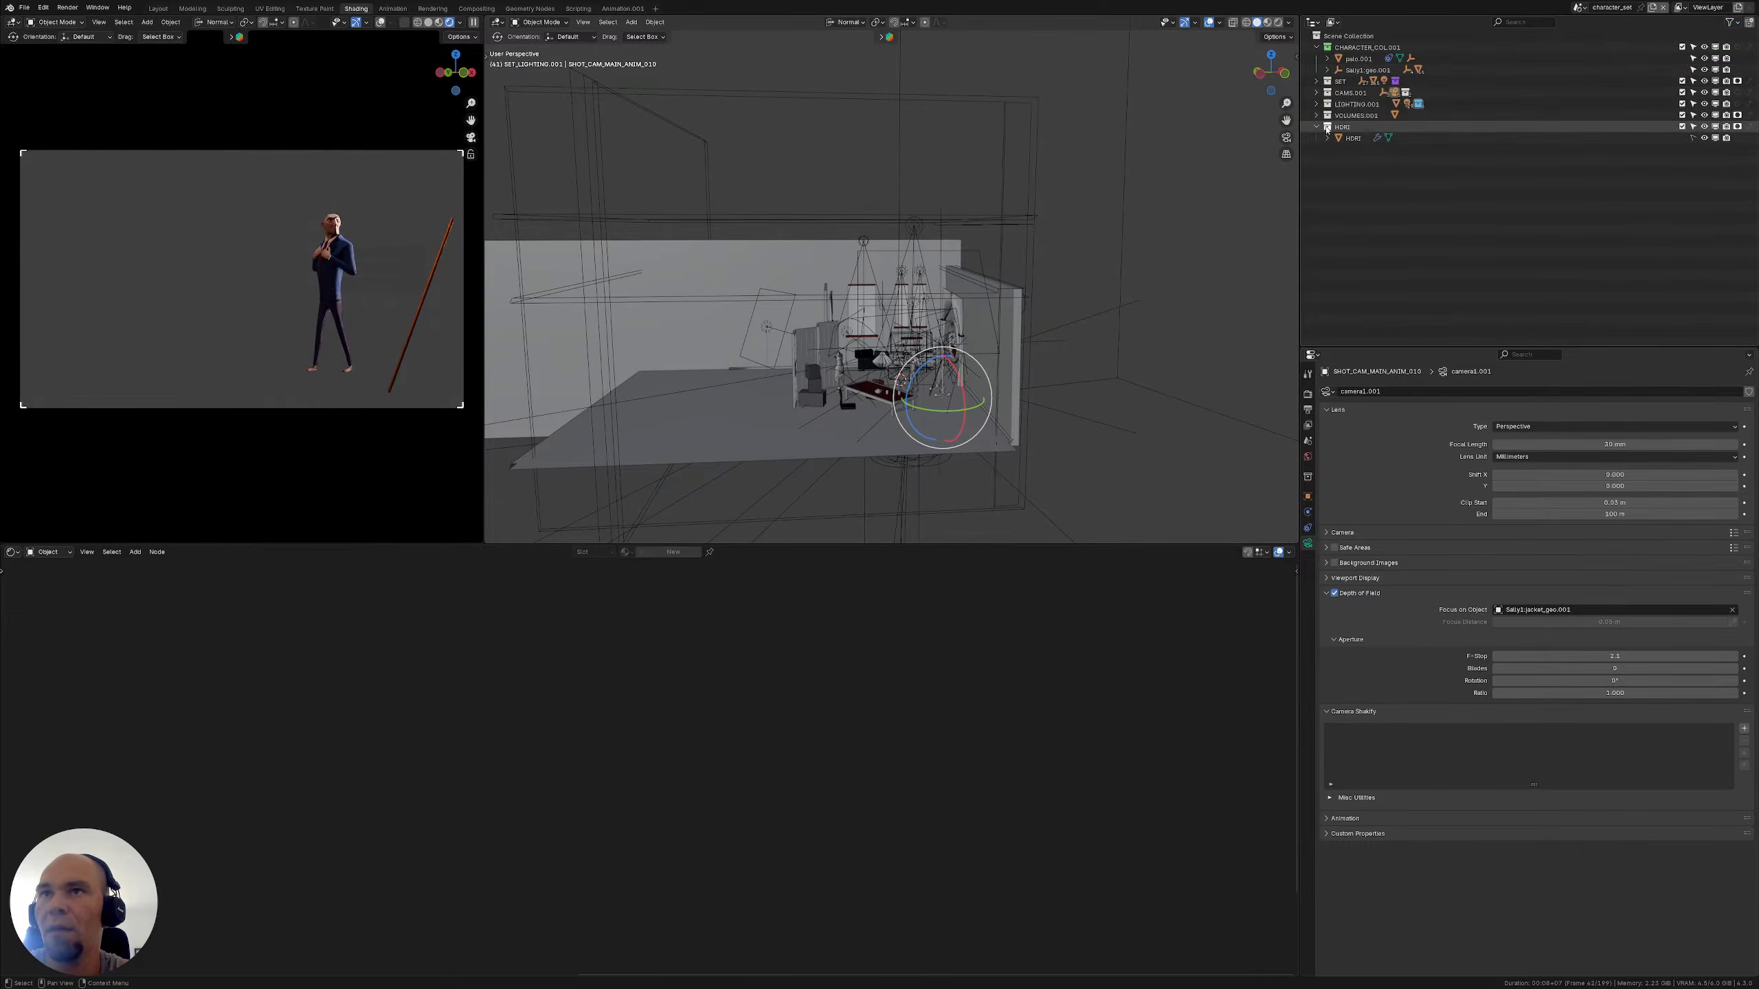
Expand the SET hierarchy and turn off Holdout for SET_DRESSING.001 and its mirror and Origami lamp collections to reveal the set
left_click(1736, 81)
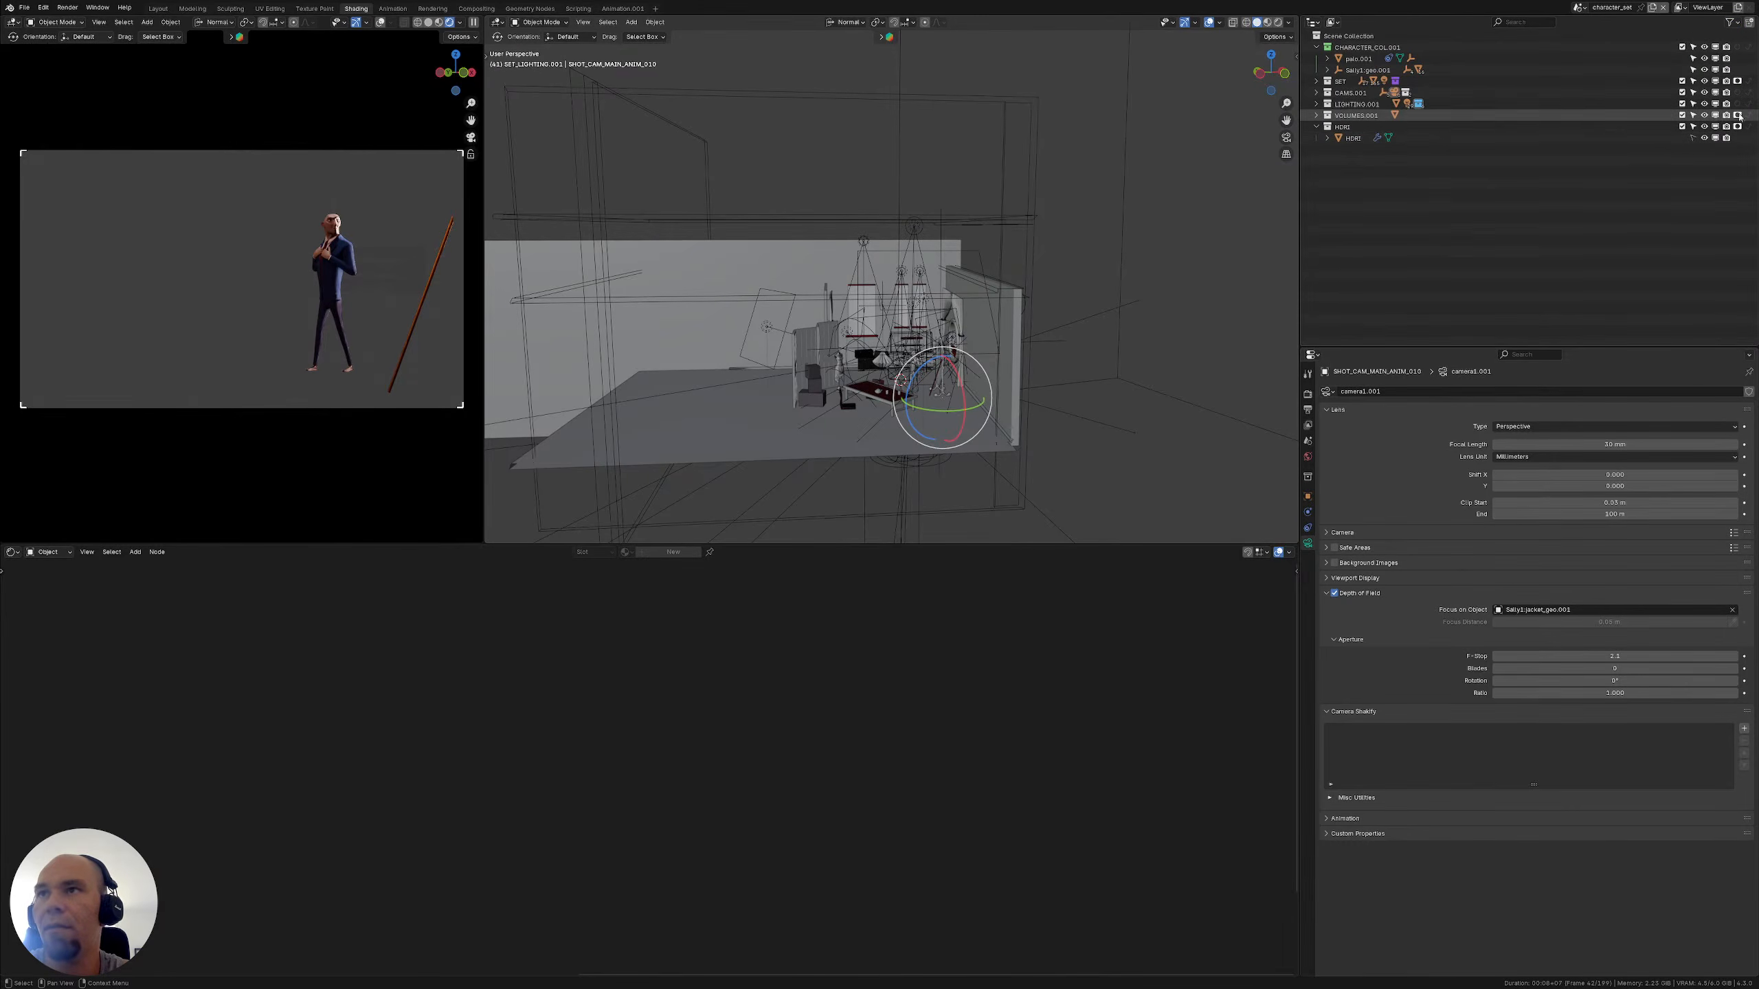
left_click(1317, 127)
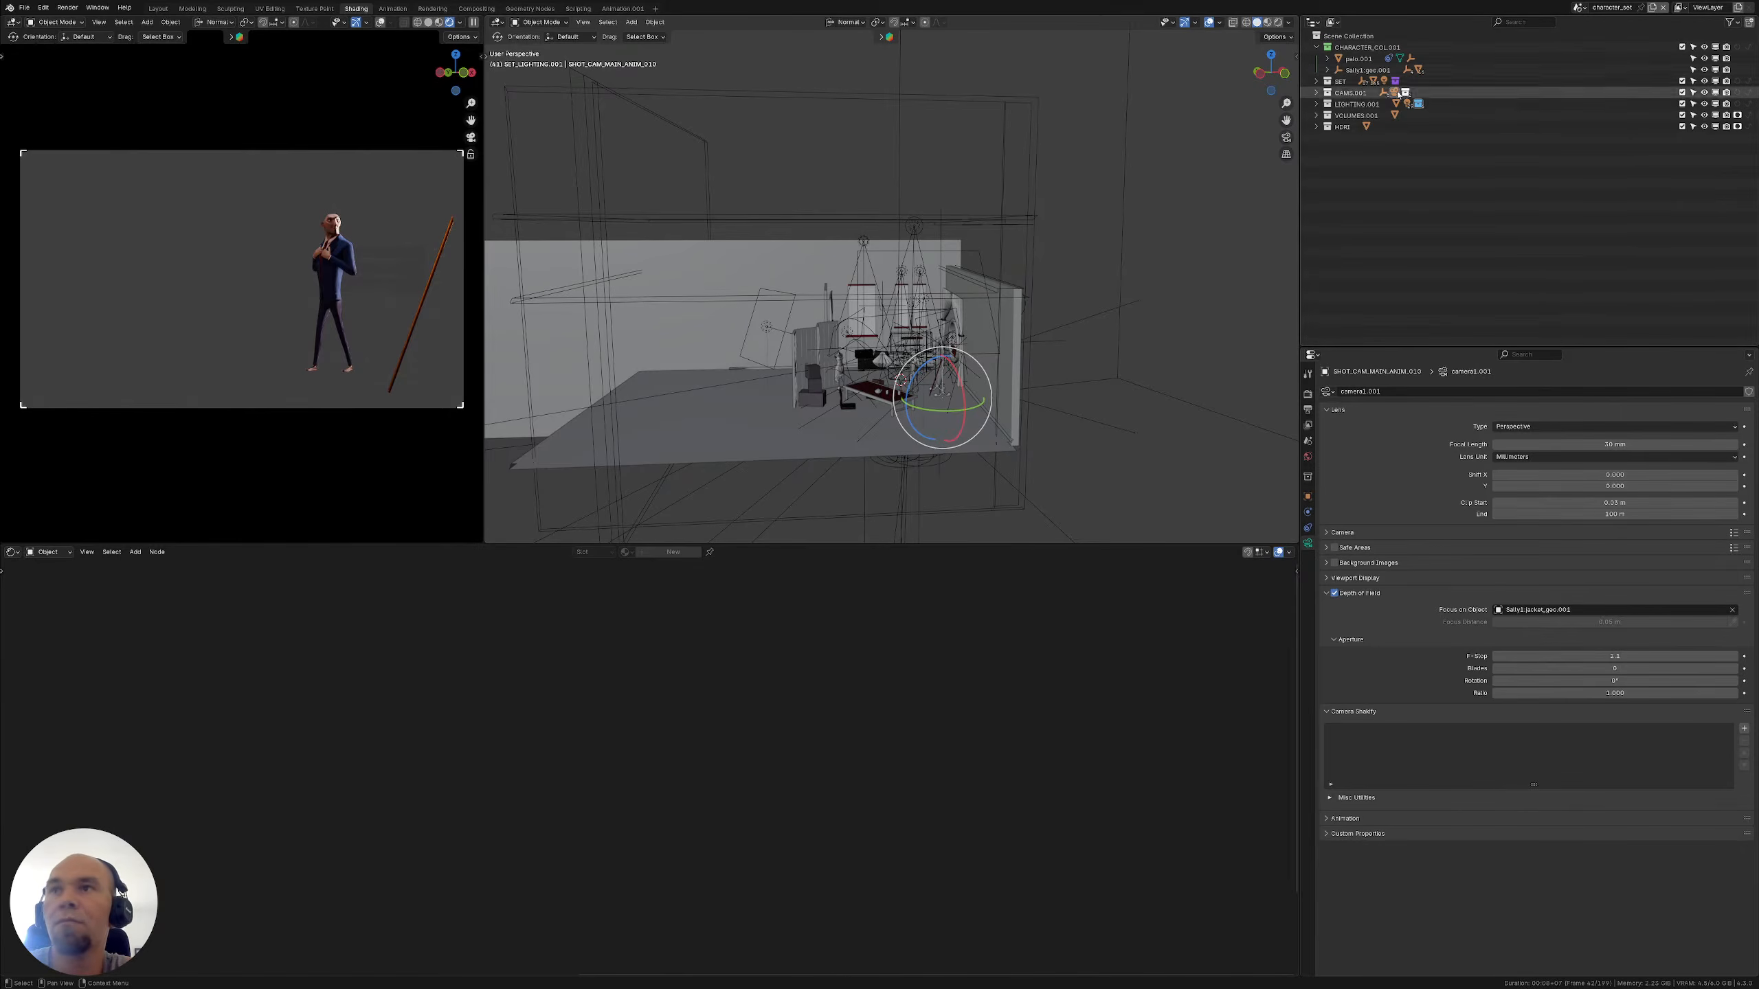
left_click(1315, 81)
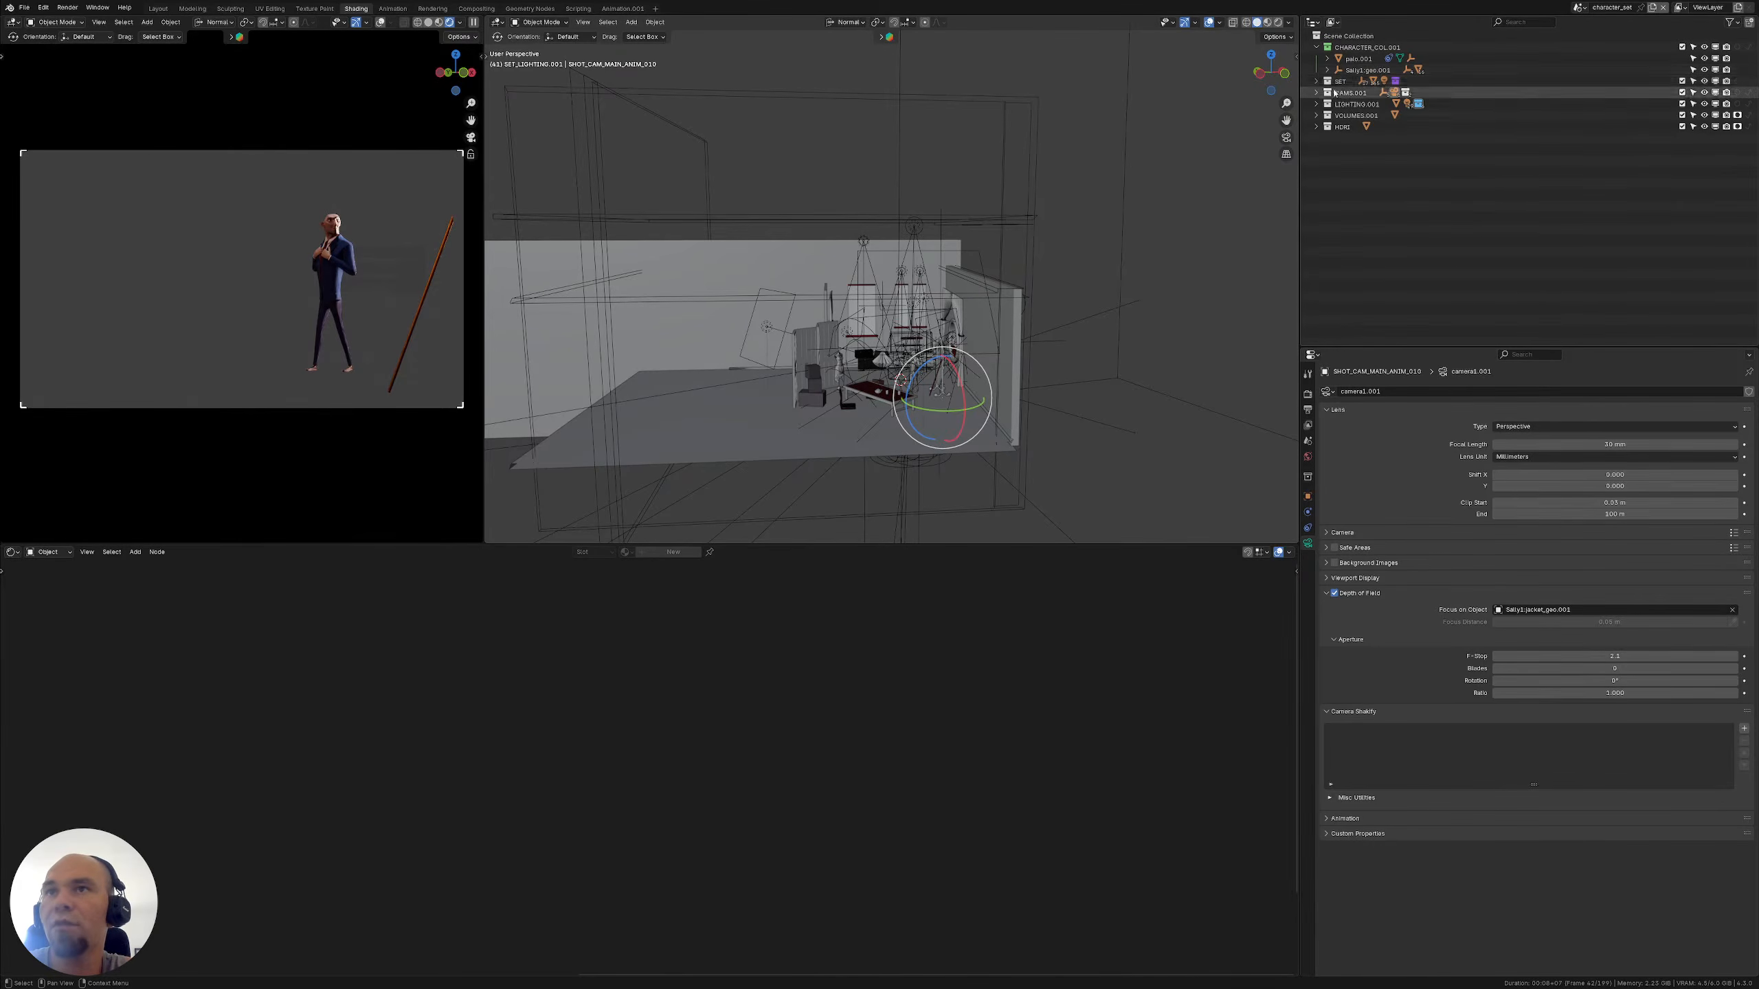
left_click(1327, 93)
left_click(1327, 93)
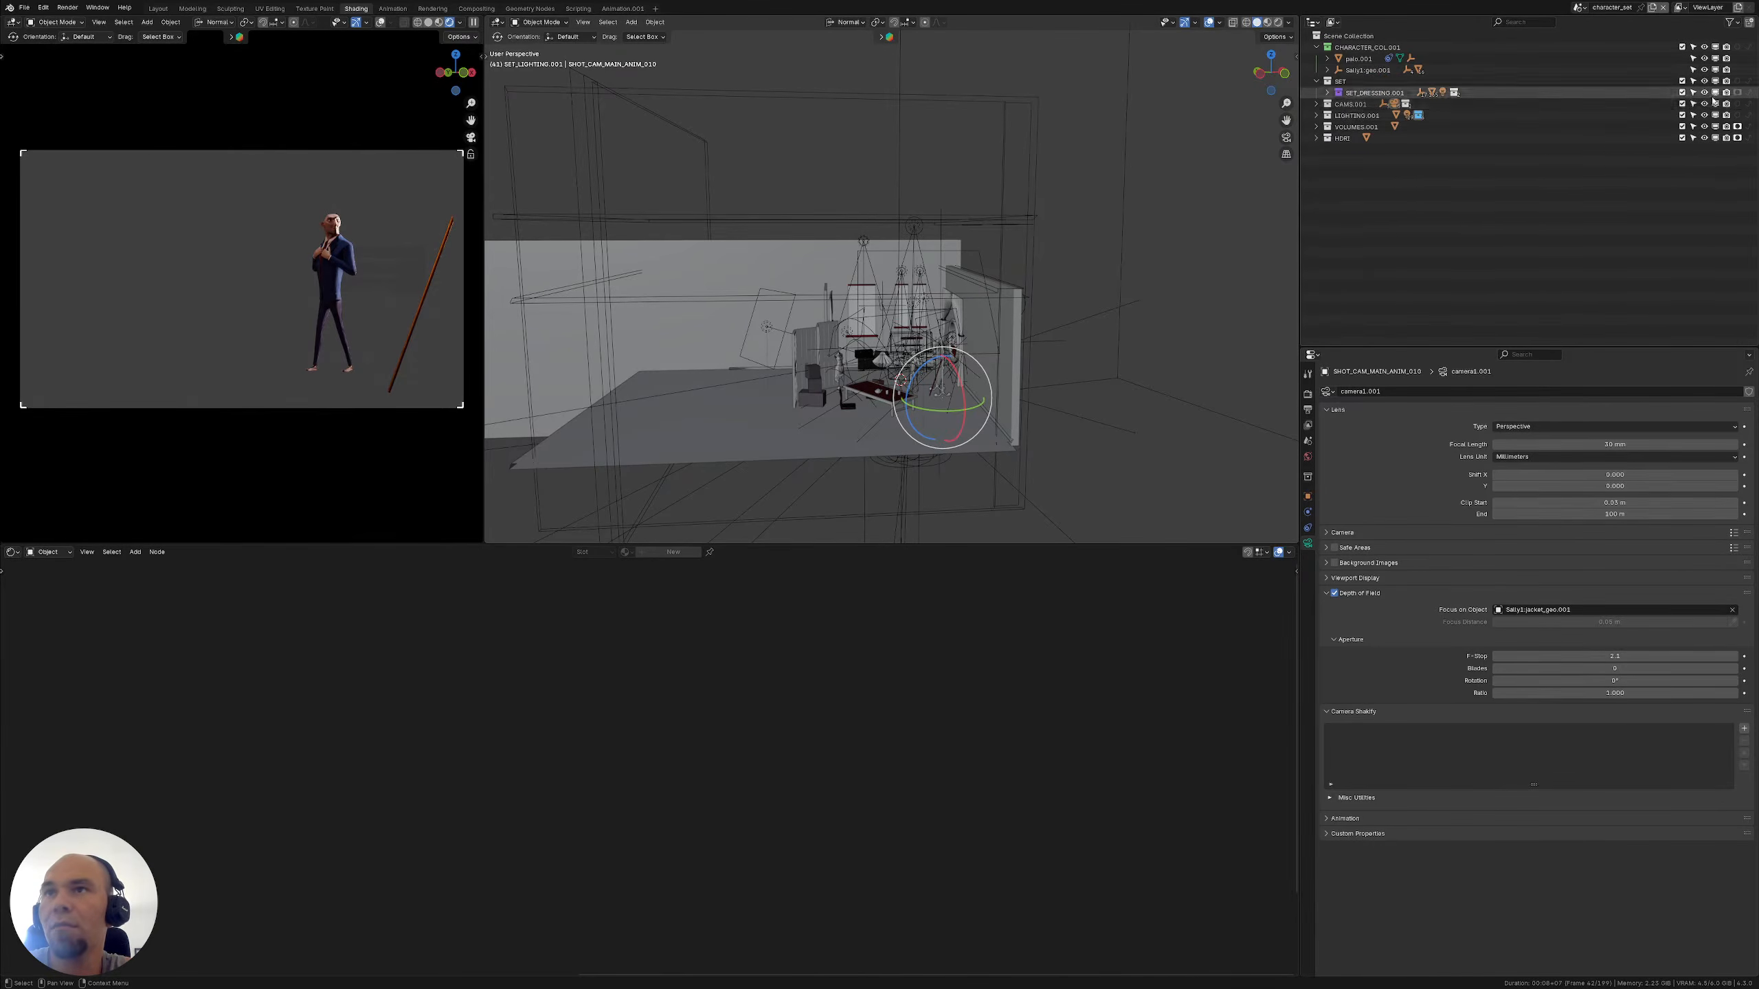
left_click(1327, 93)
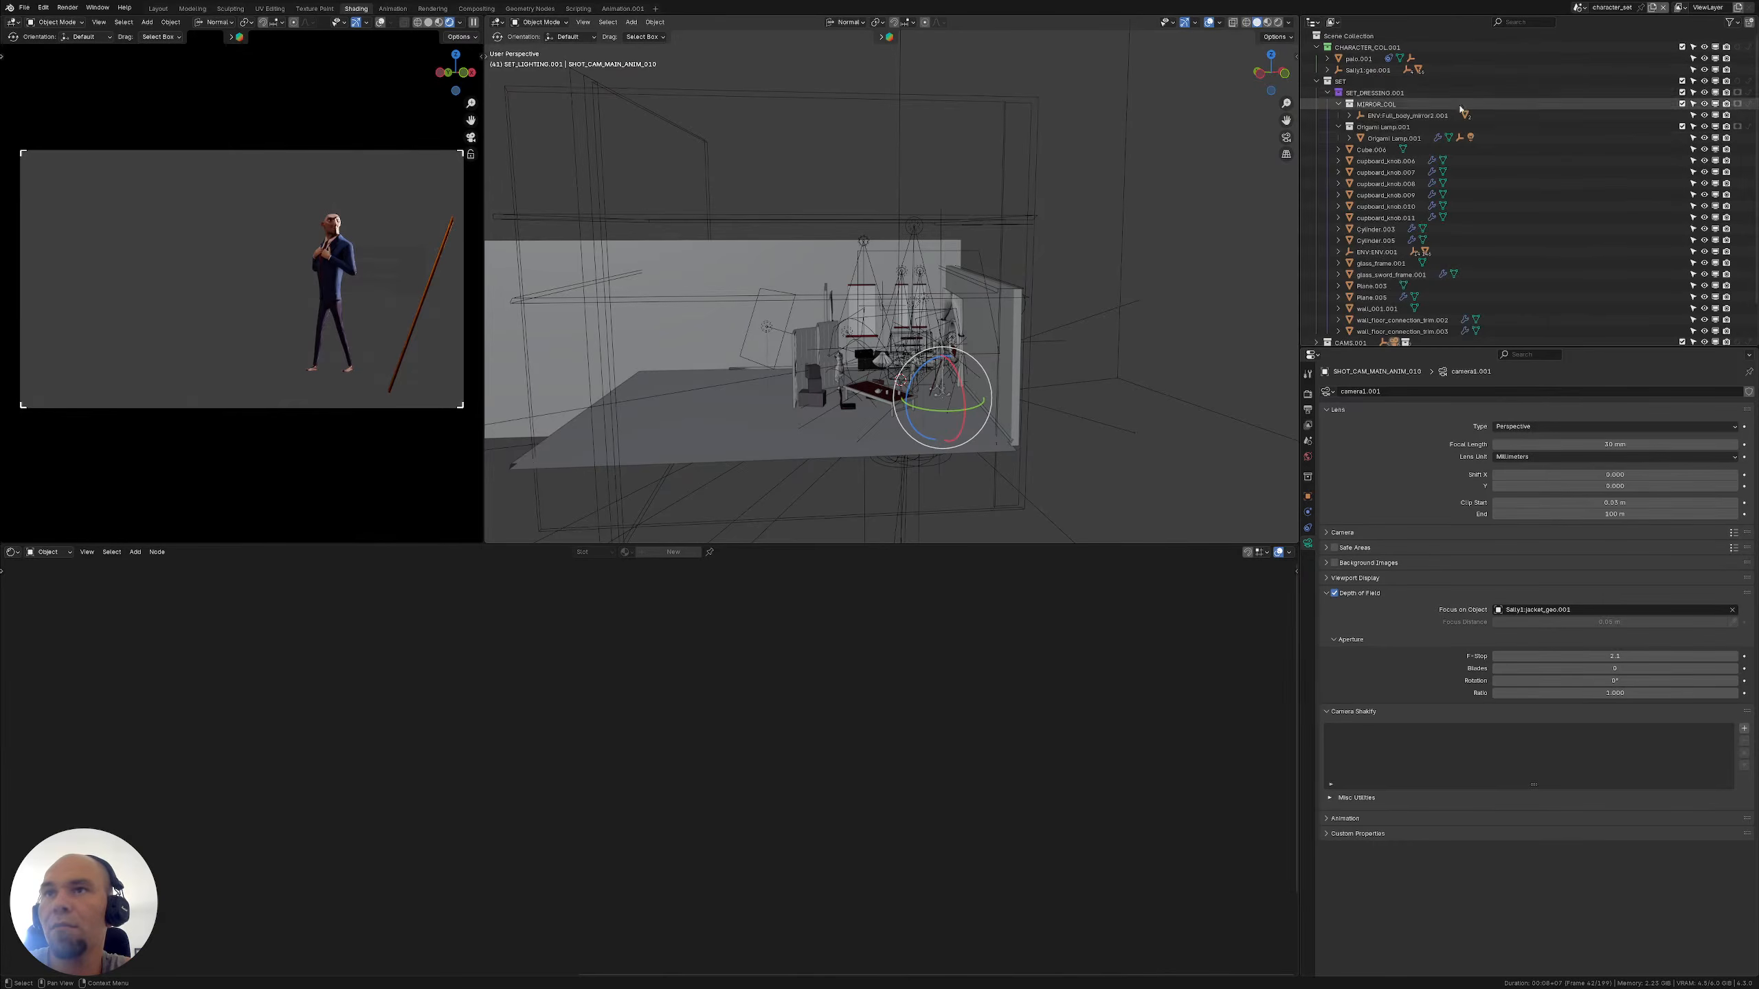
left_click(1338, 127)
left_click(1339, 104)
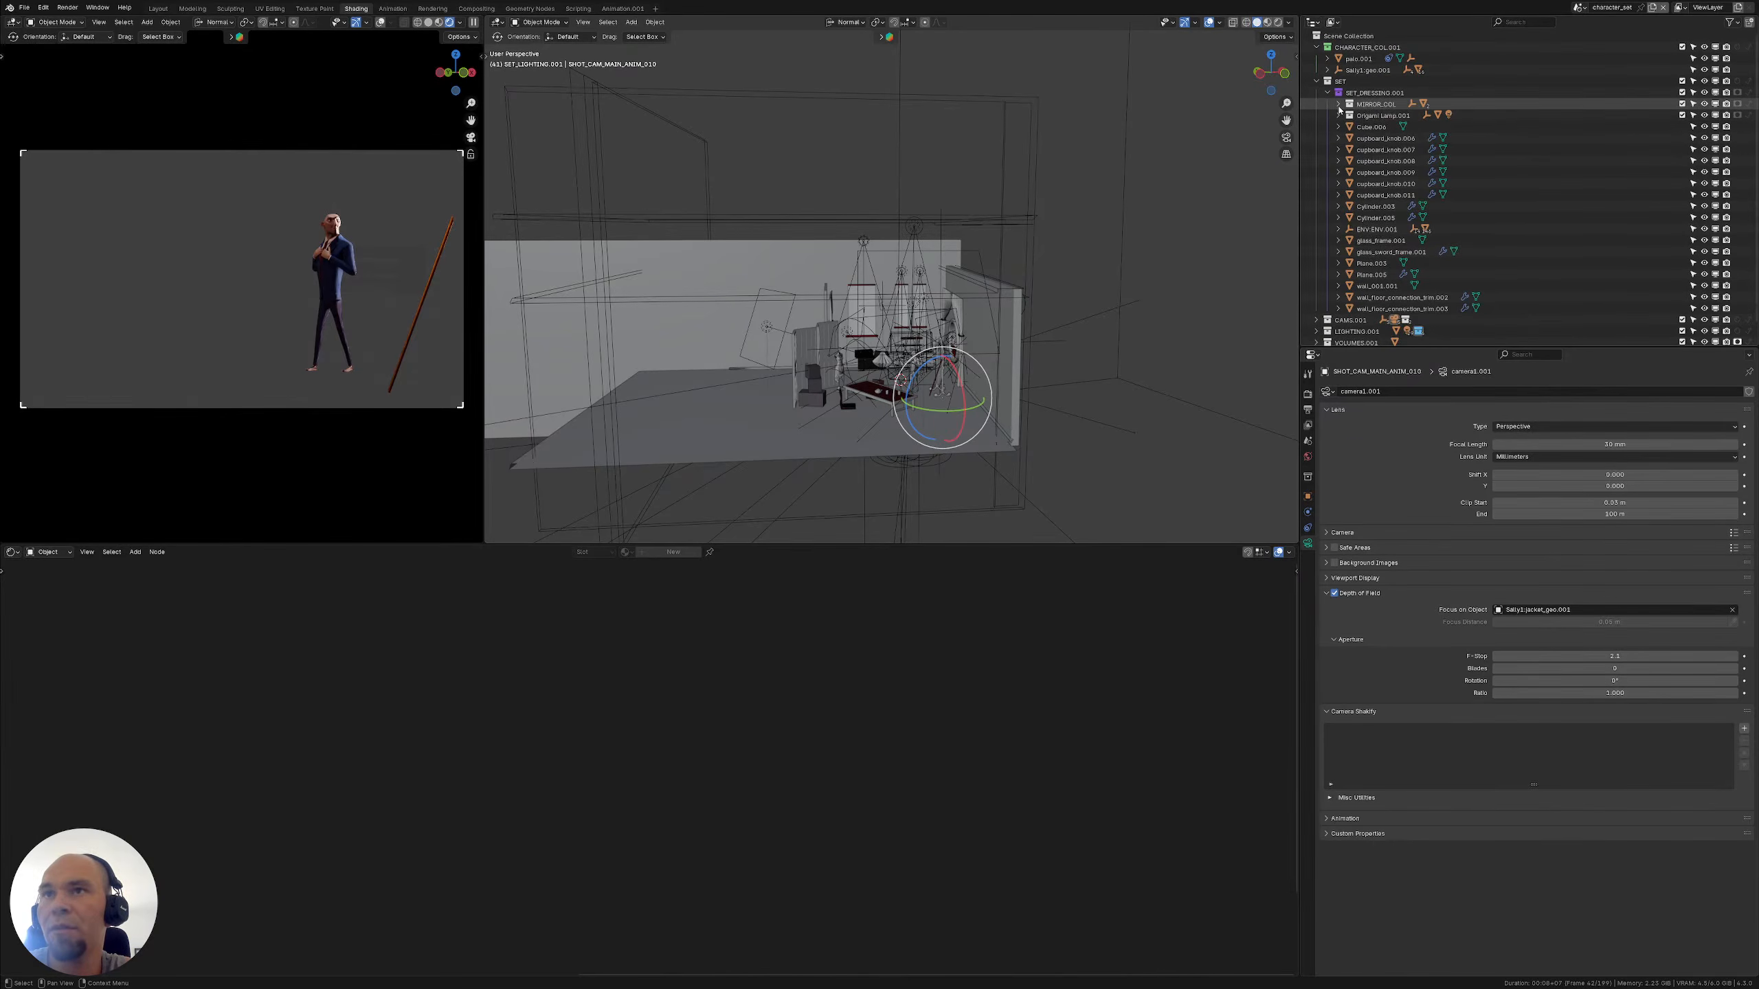
left_click(1737, 115)
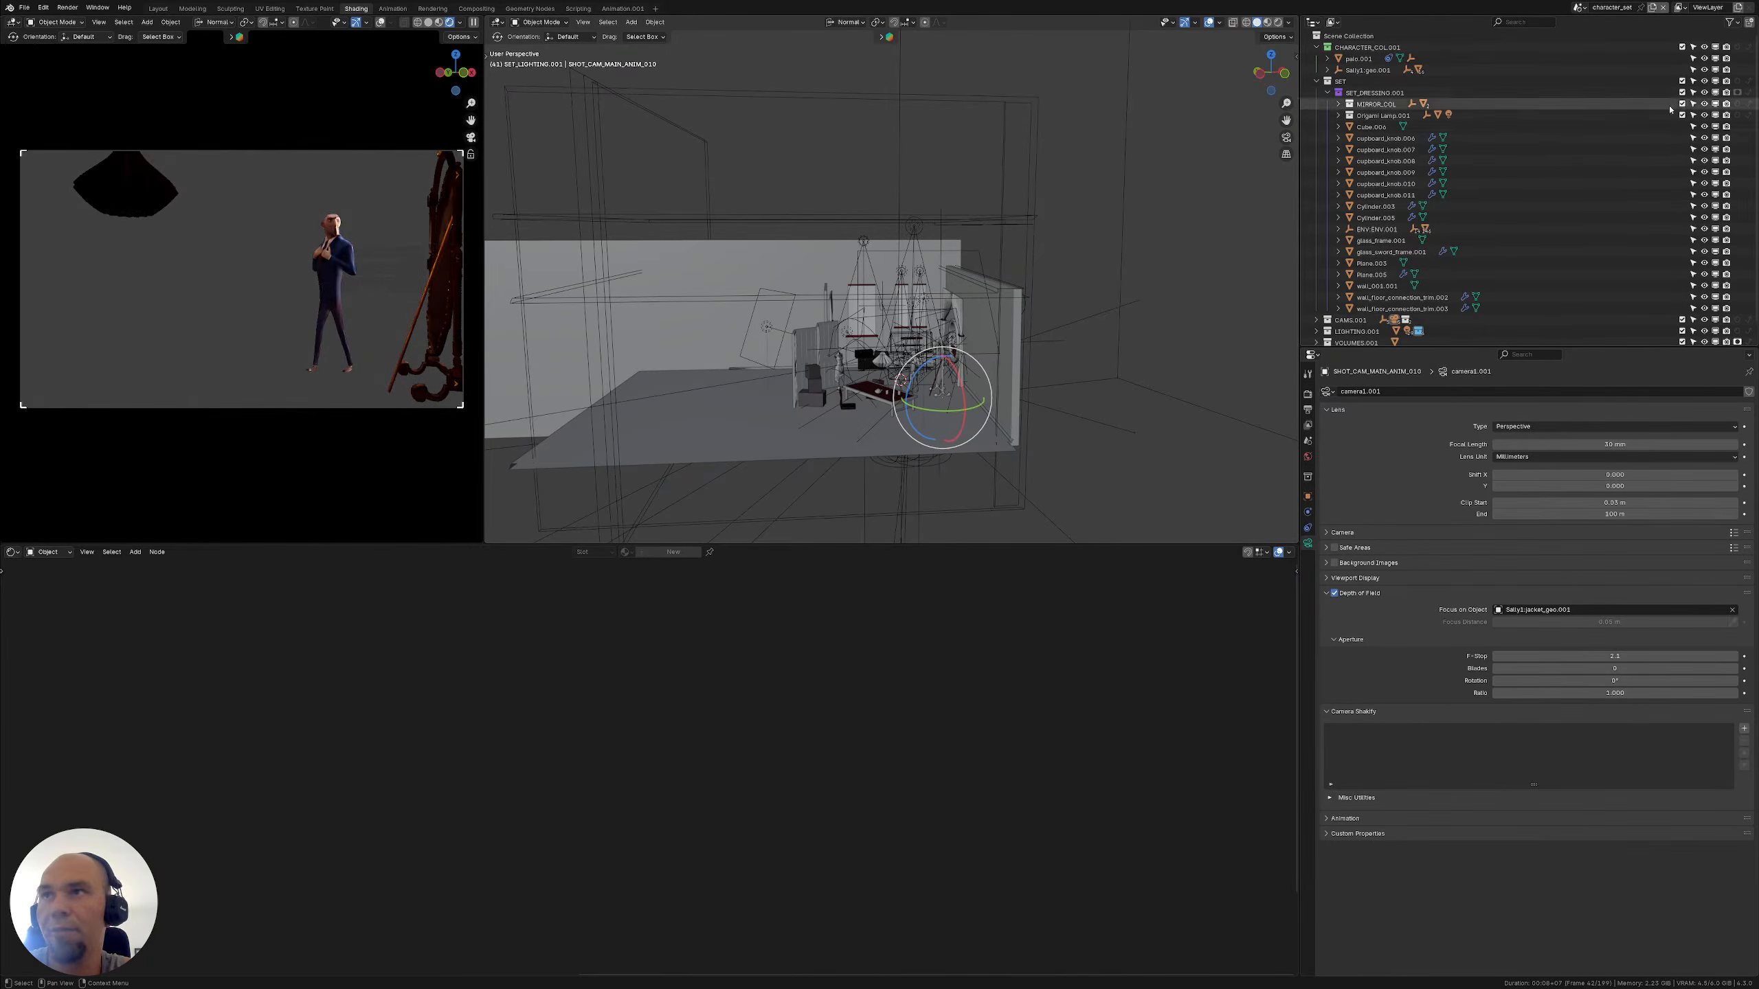
left_click(1738, 94)
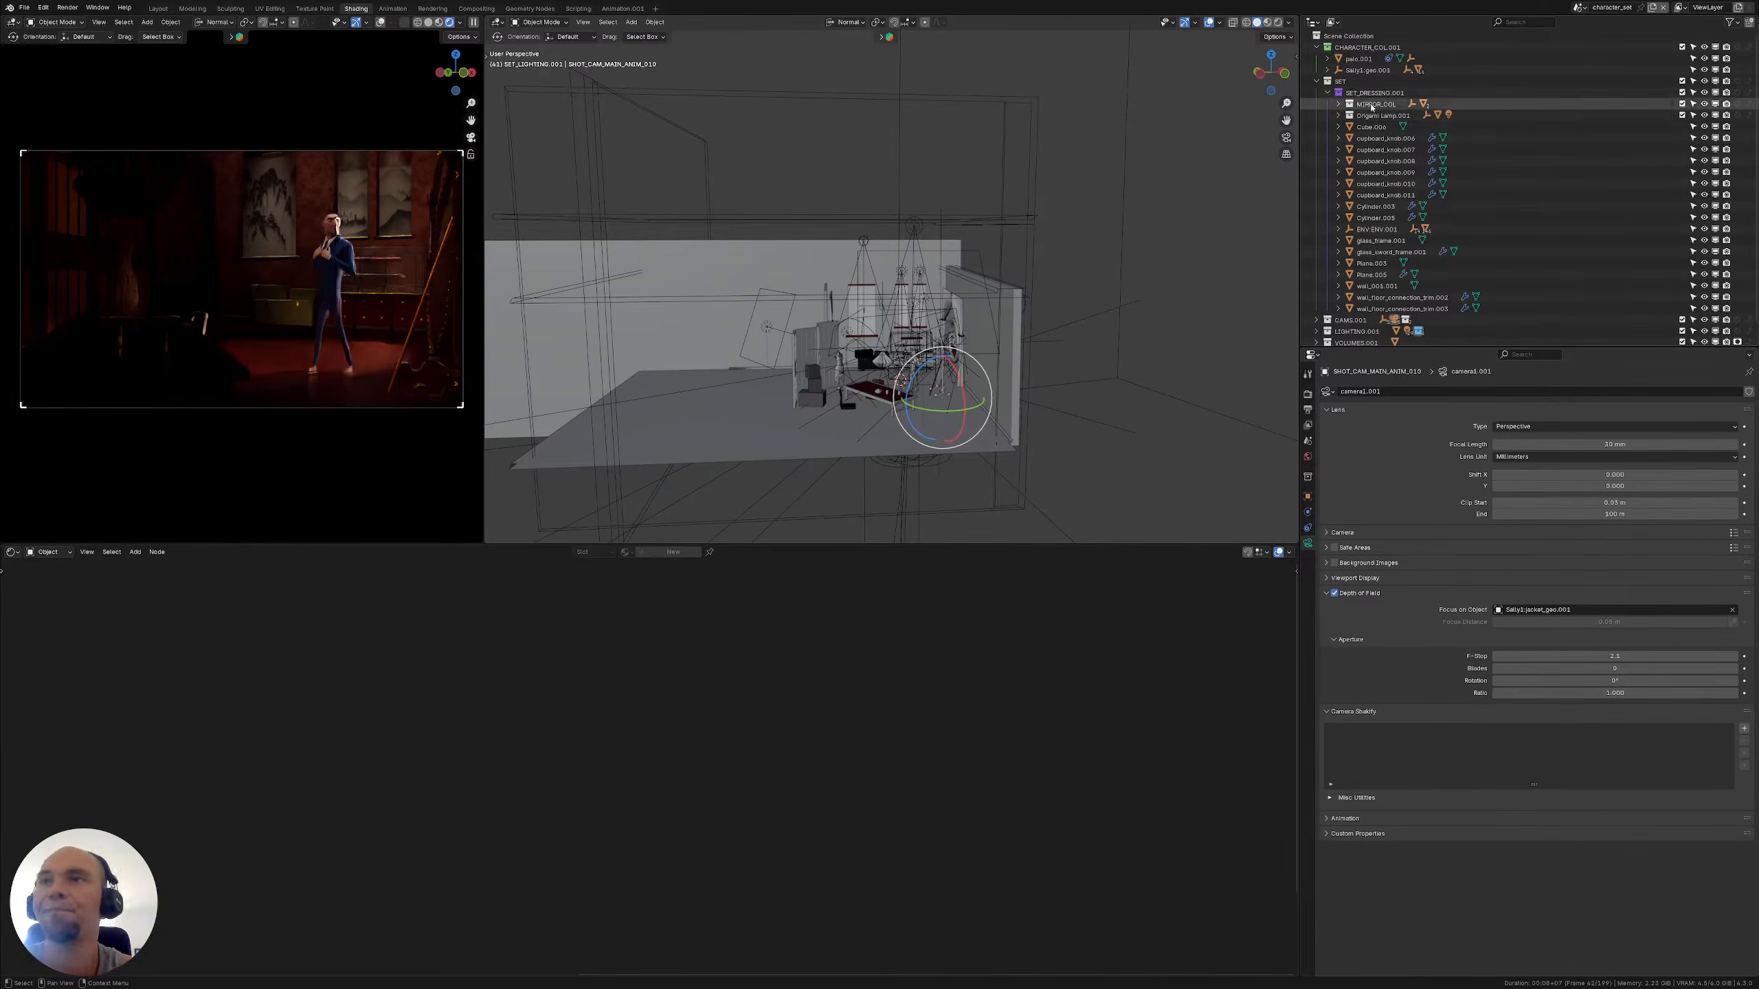
Collapse SET and toggle Holdout for it and all its child collections, leaving Holdout enabled
left_click(1316, 81)
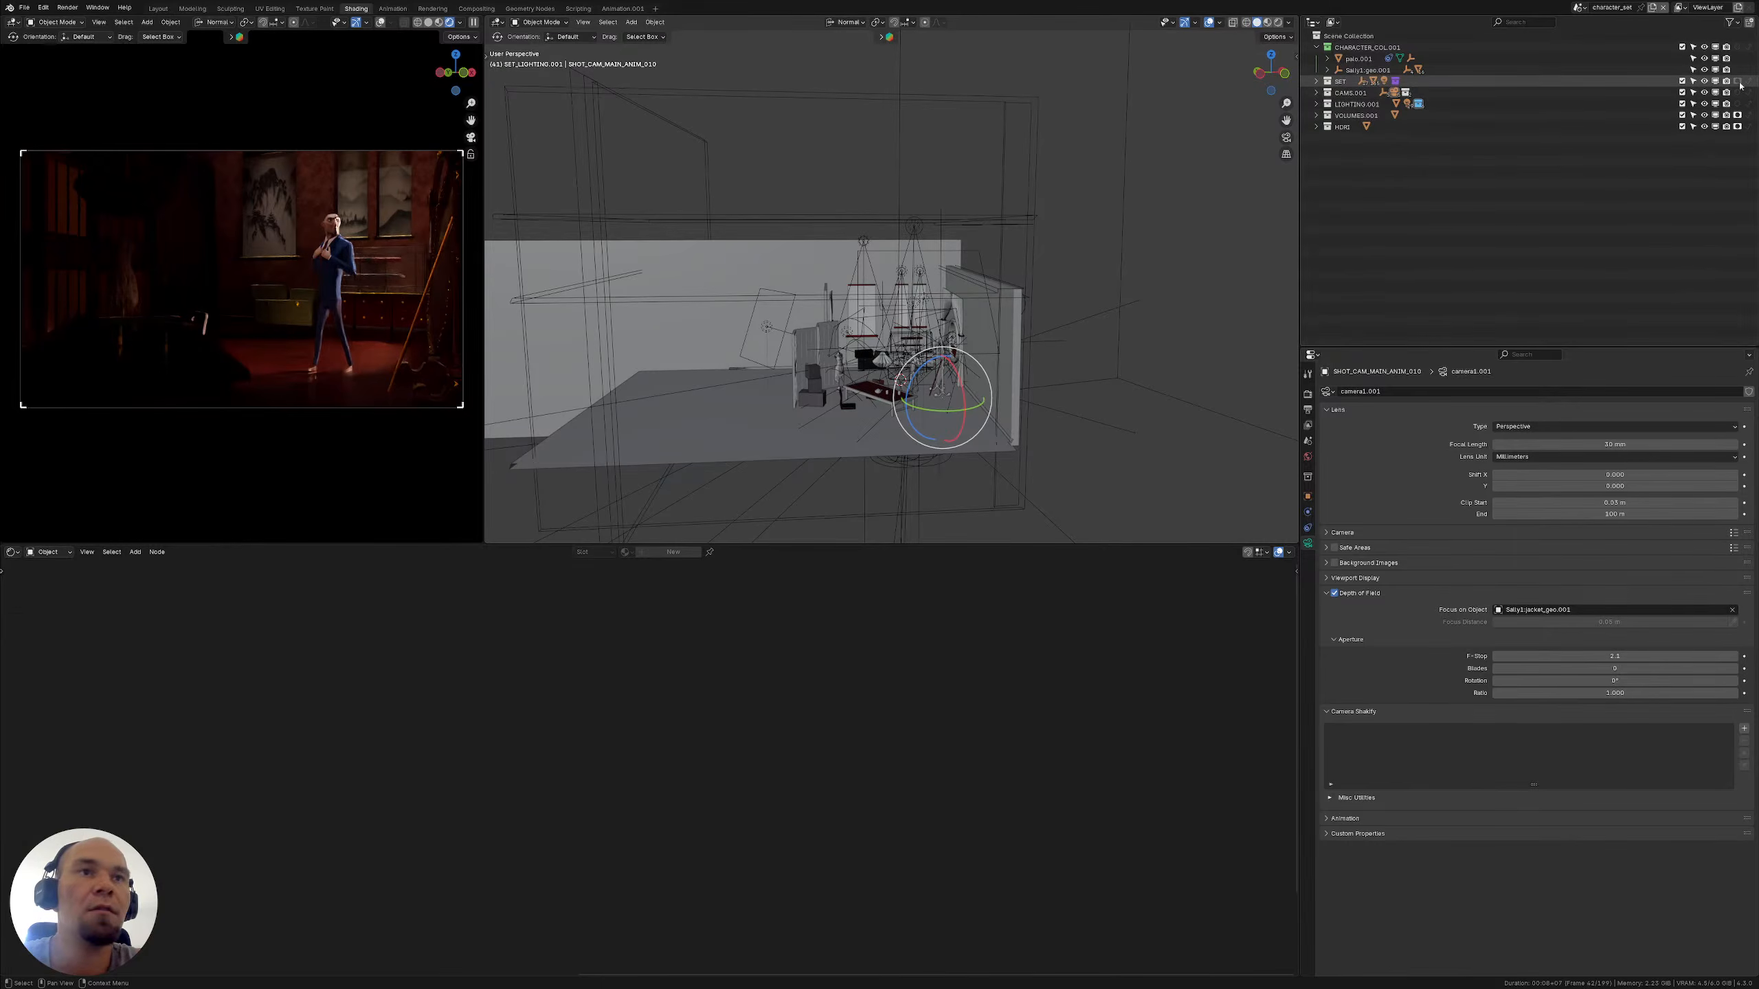
left_click(1738, 81, "ctrl")
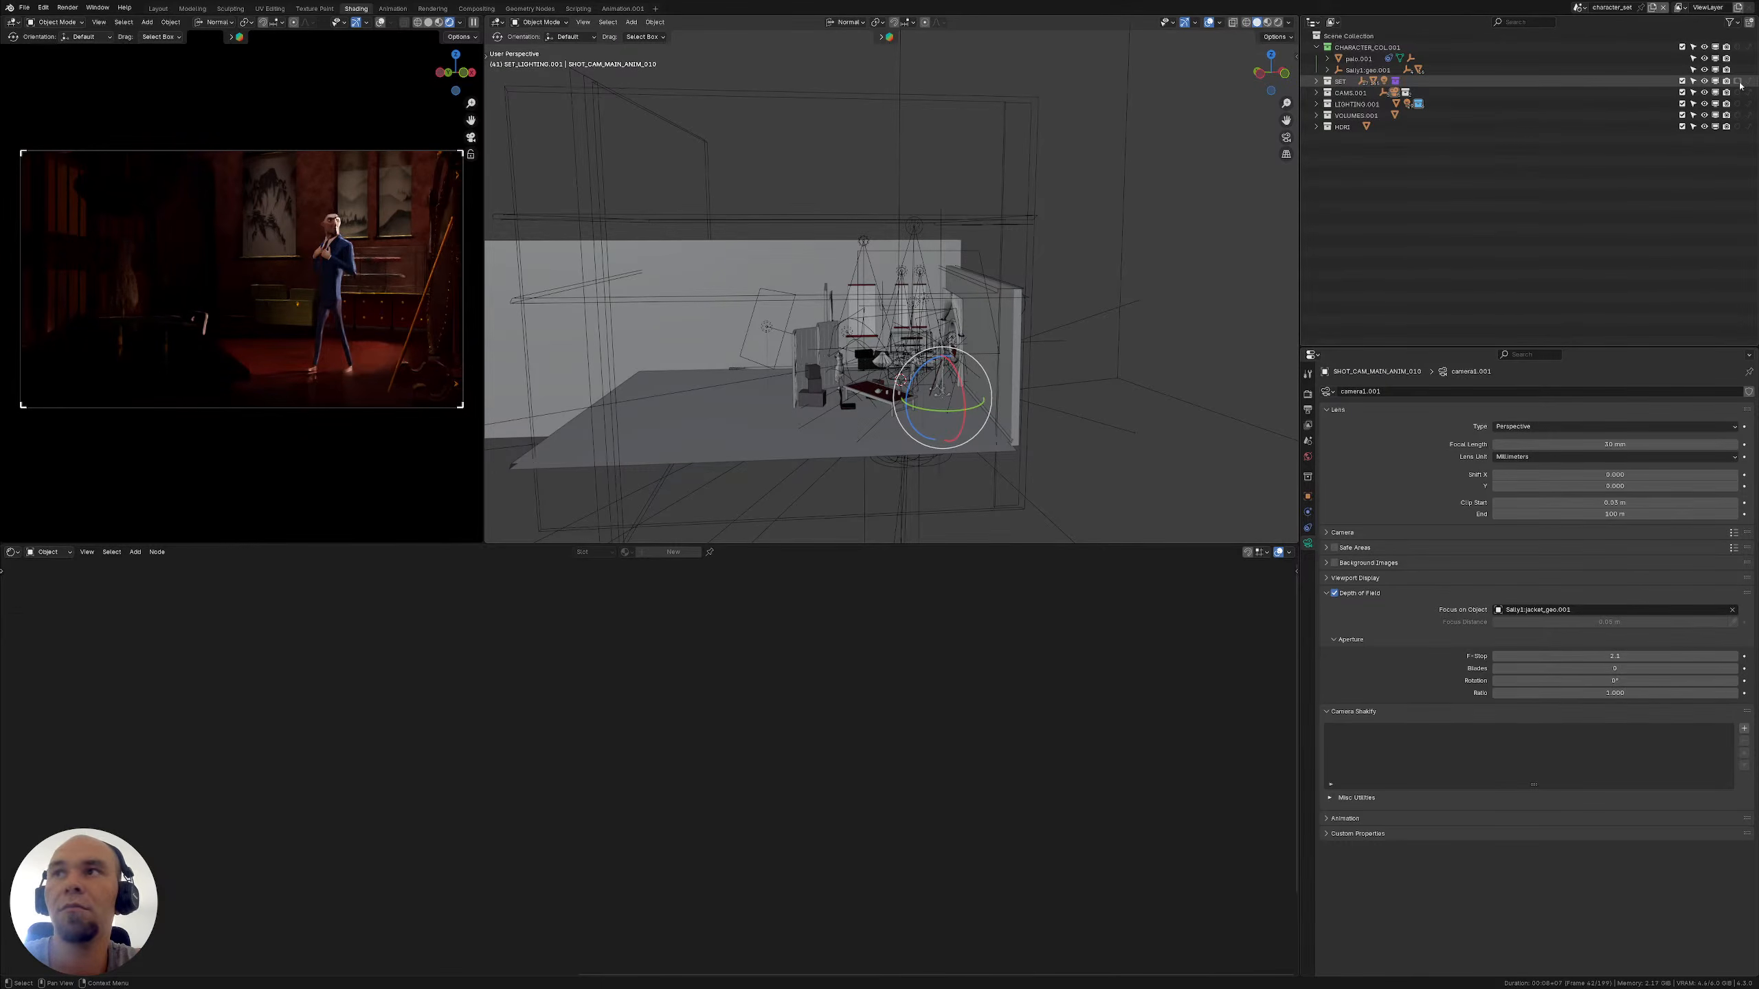
left_click(1738, 82, "ctrl")
left_click(1738, 82, "ctrl")
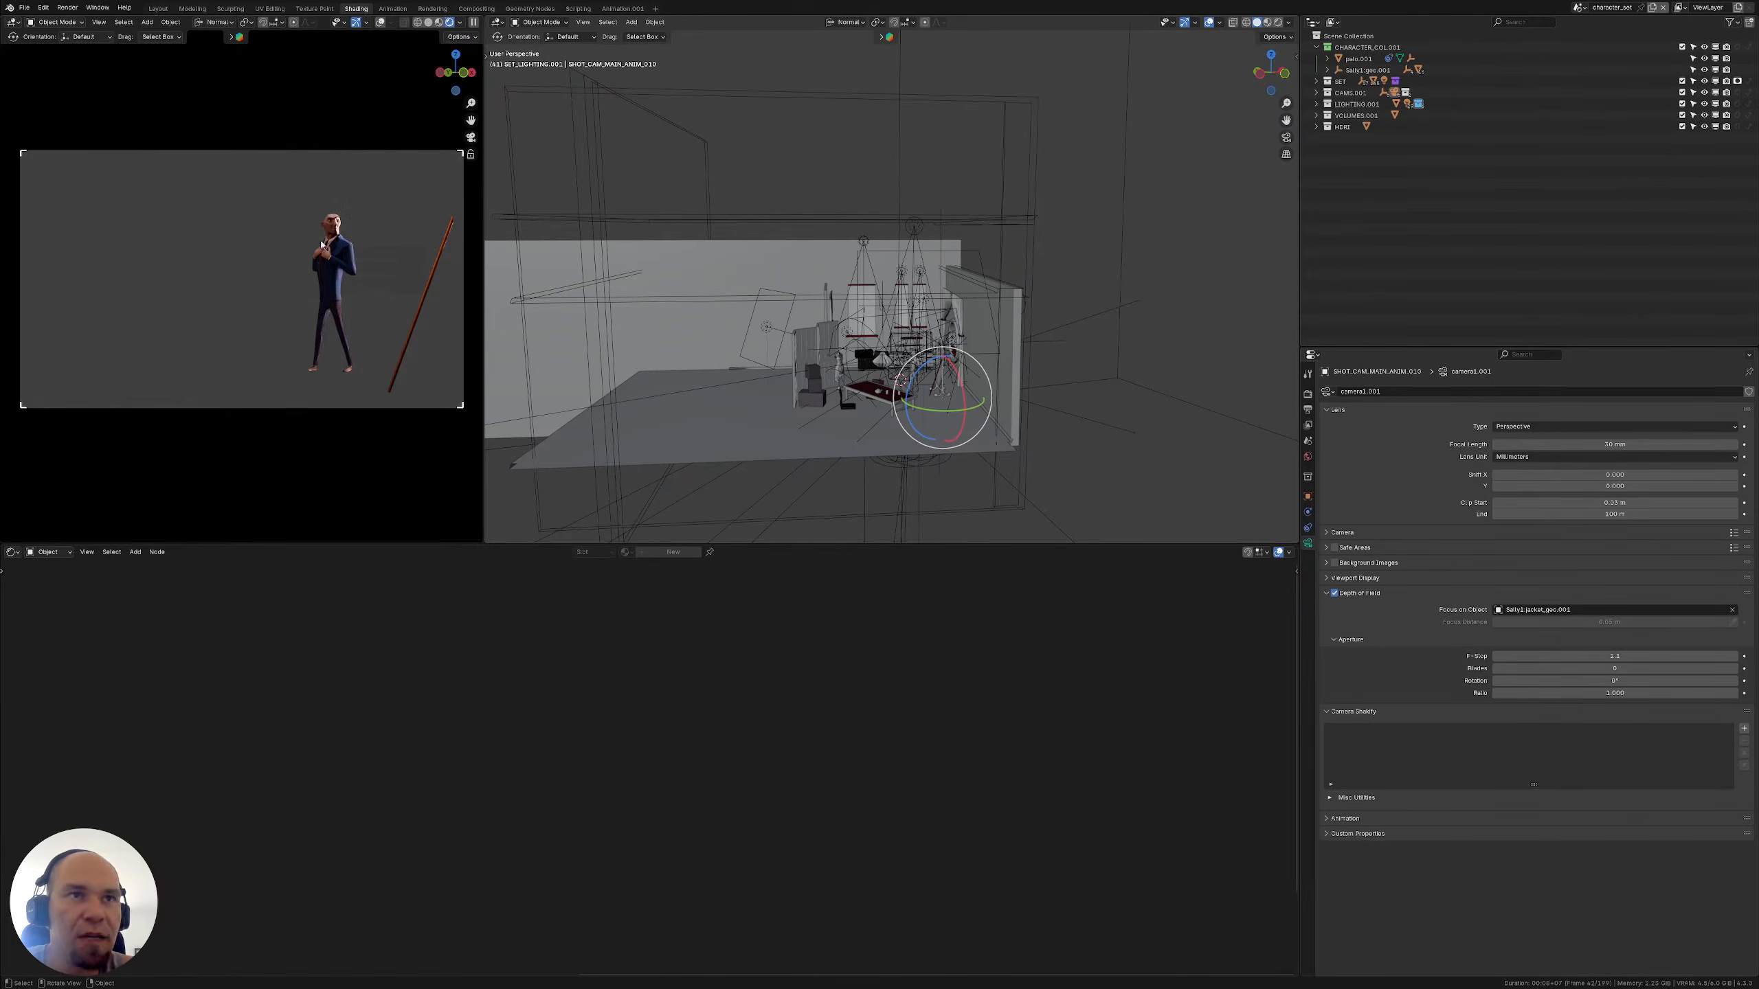
Delete the character_set scene and collapse the set, character, camera, lighting and volume collections in the volume scene
left_click(1577, 8)
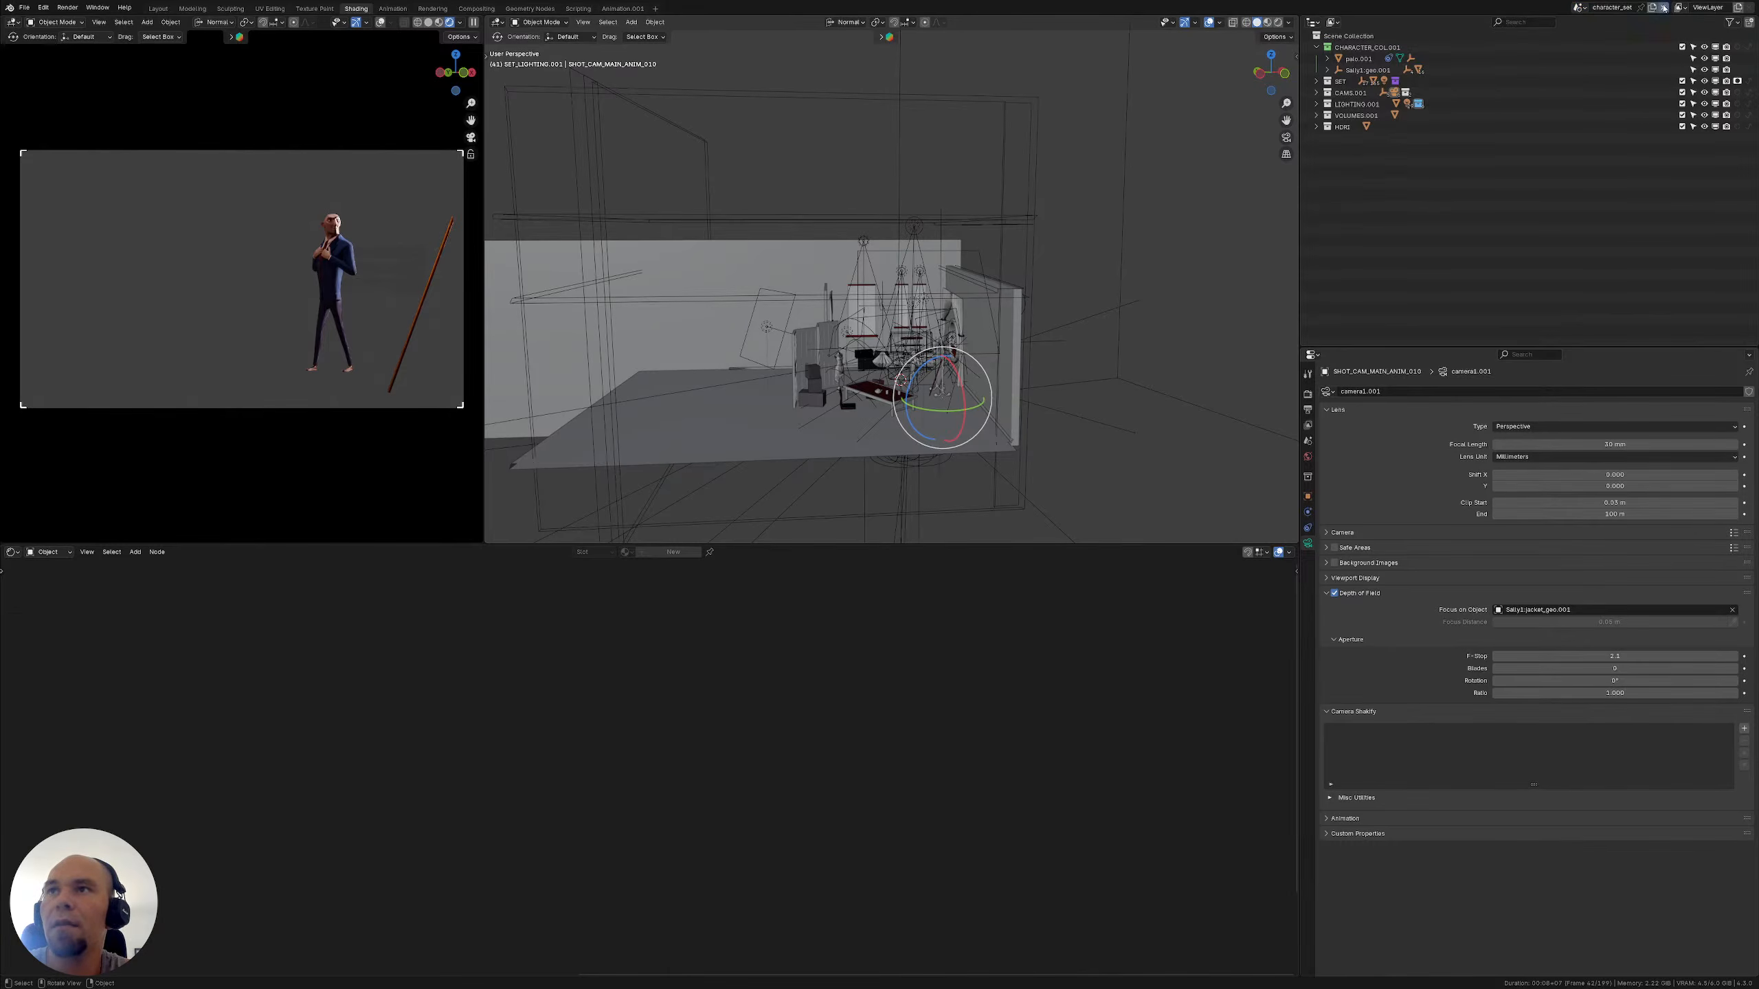
left_click(1579, 9)
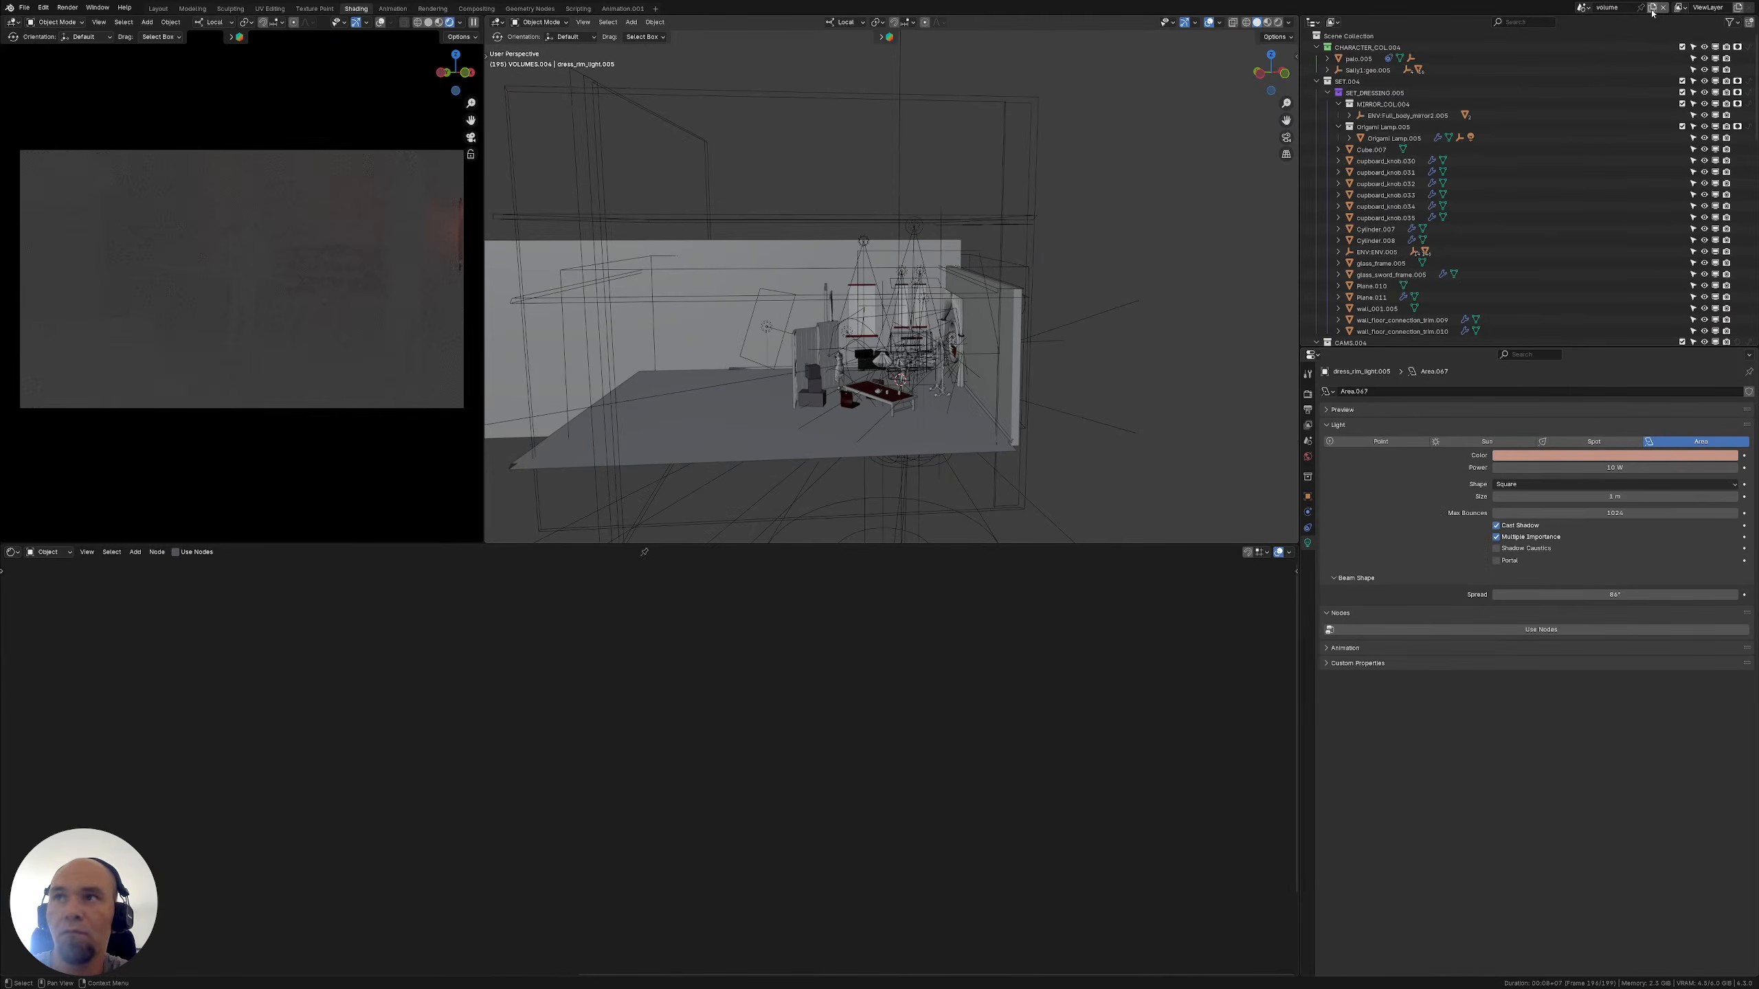
left_click(1316, 81)
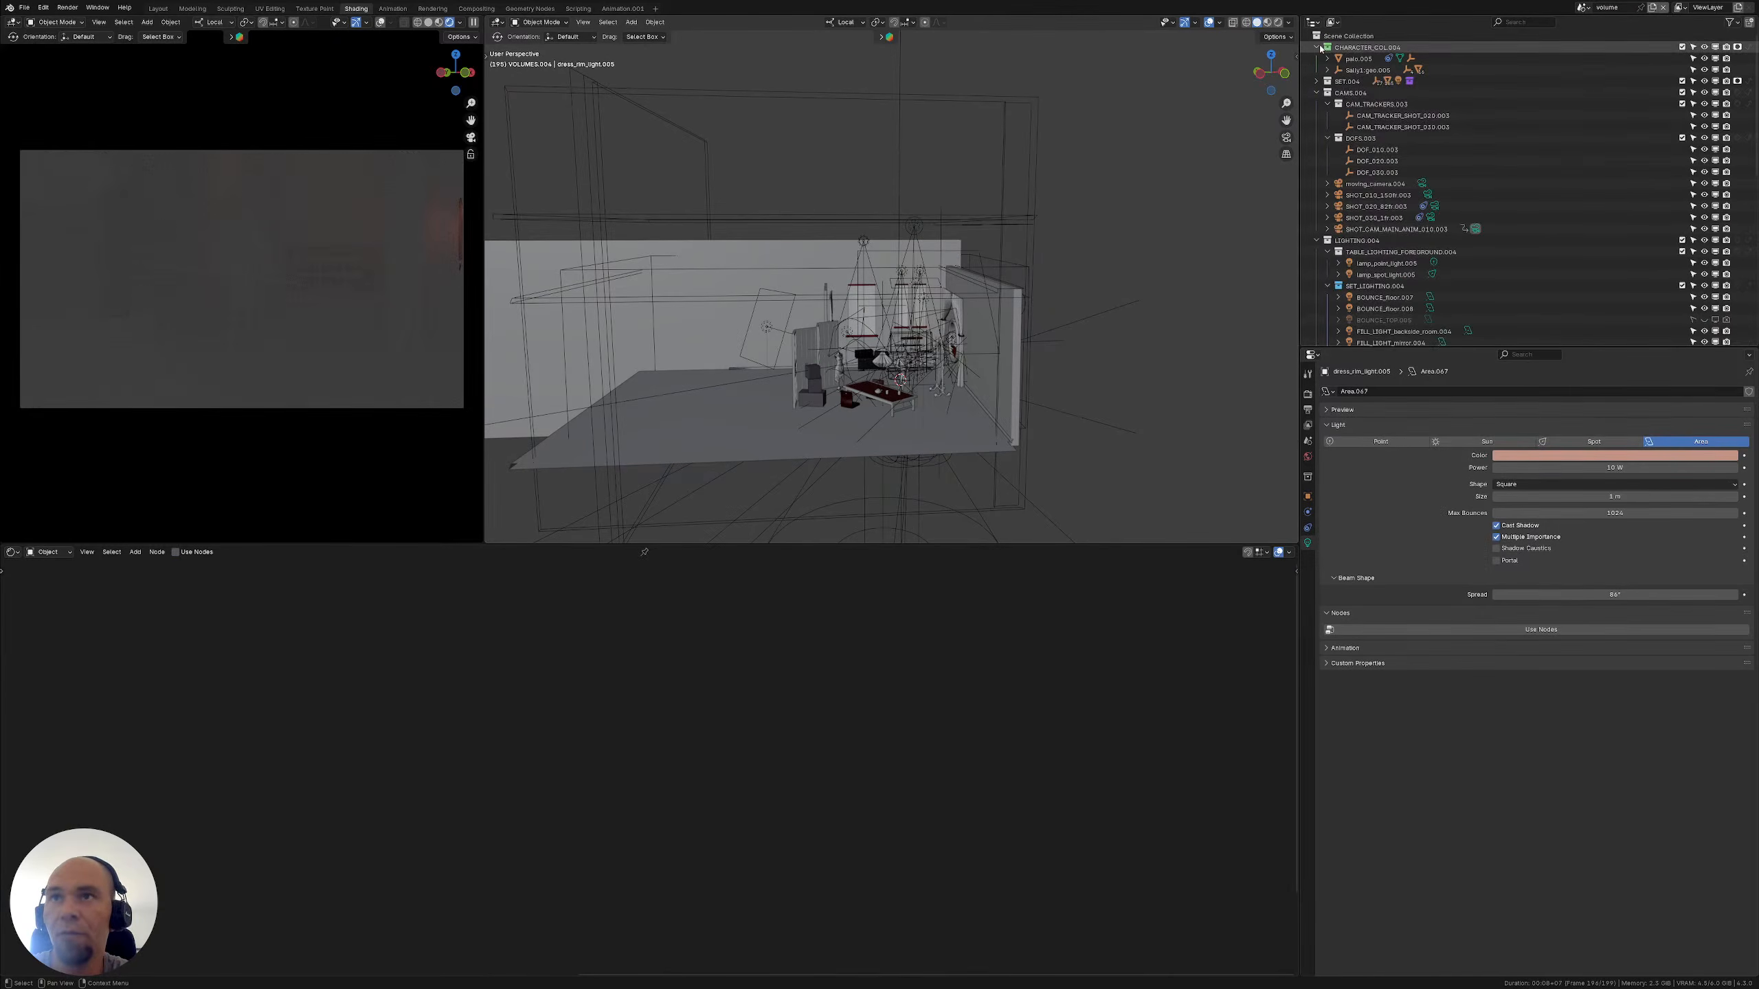
left_click(1317, 47)
left_click(1316, 70)
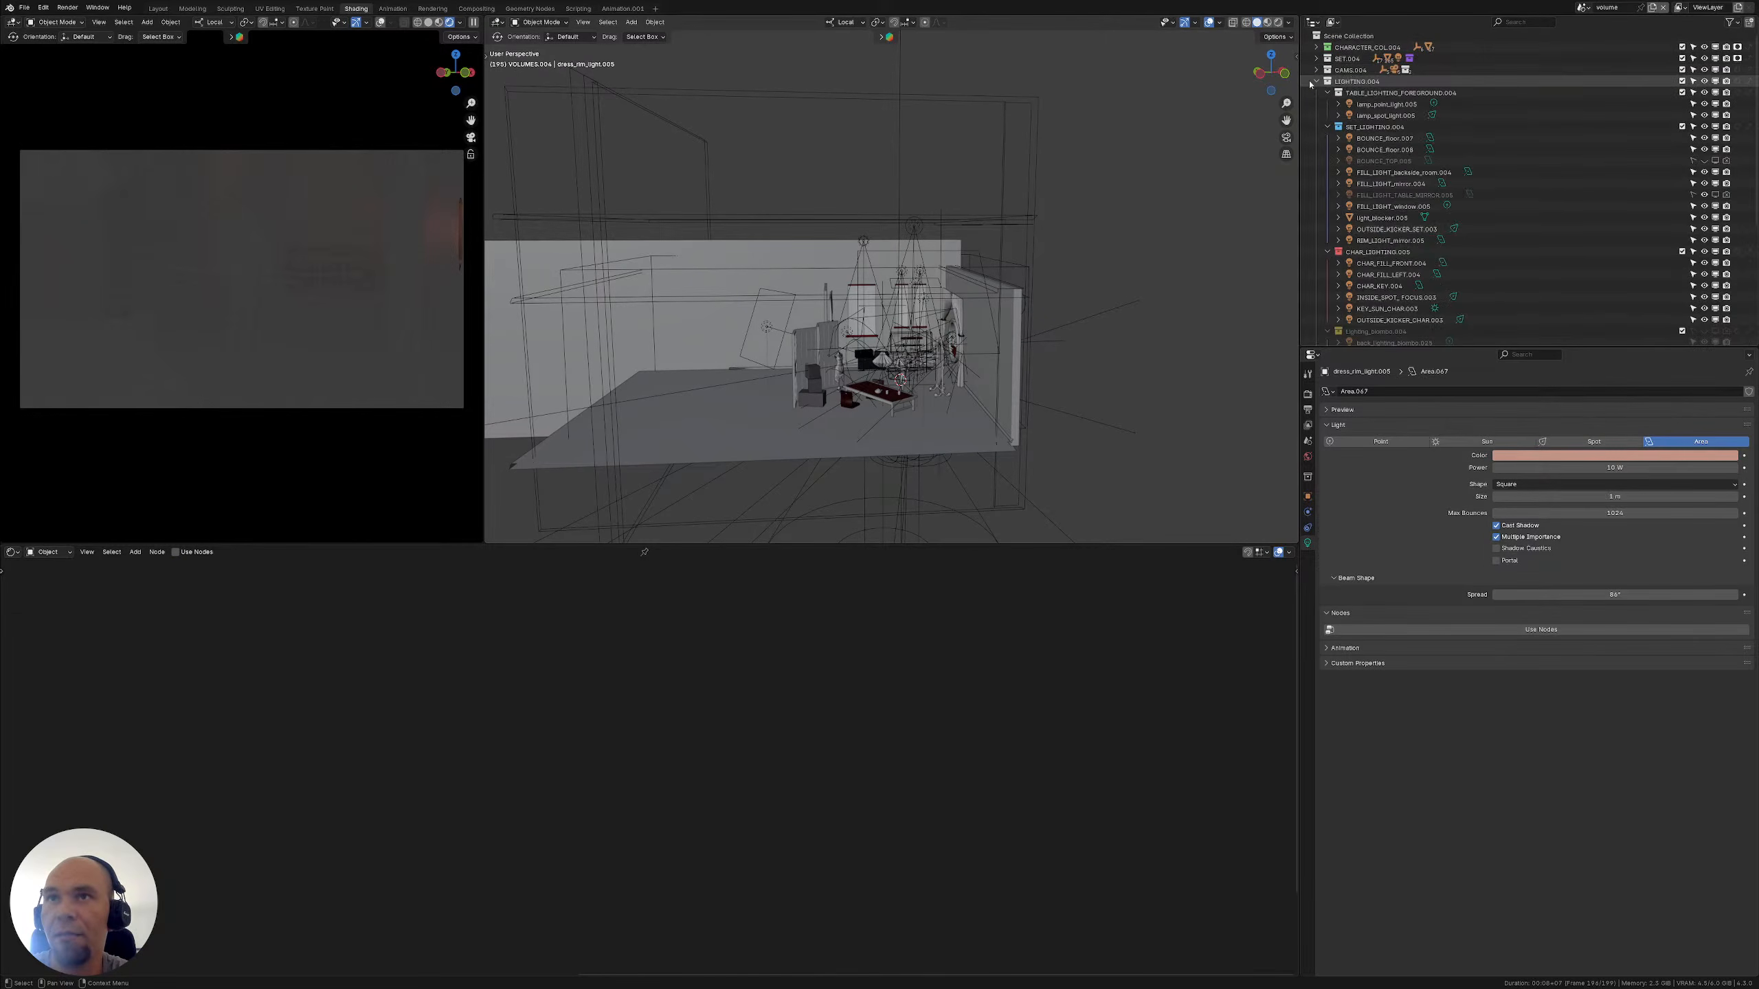
left_click(1311, 81)
left_click(1317, 81)
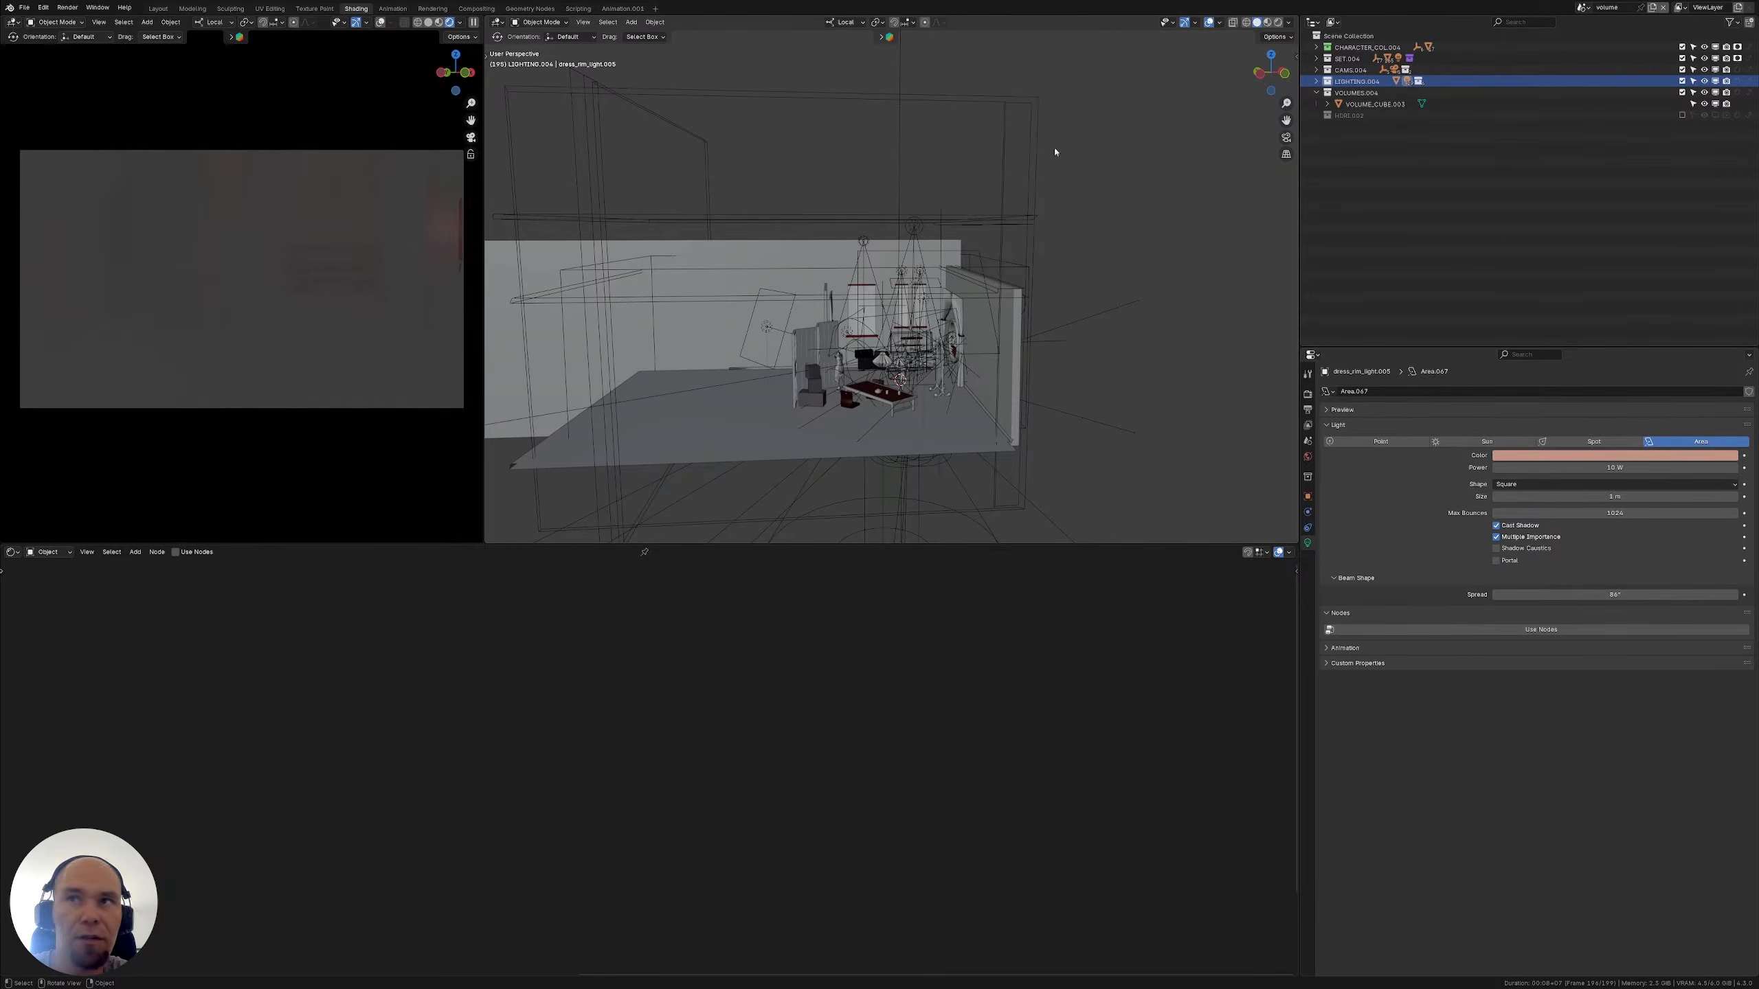
left_click(1316, 93)
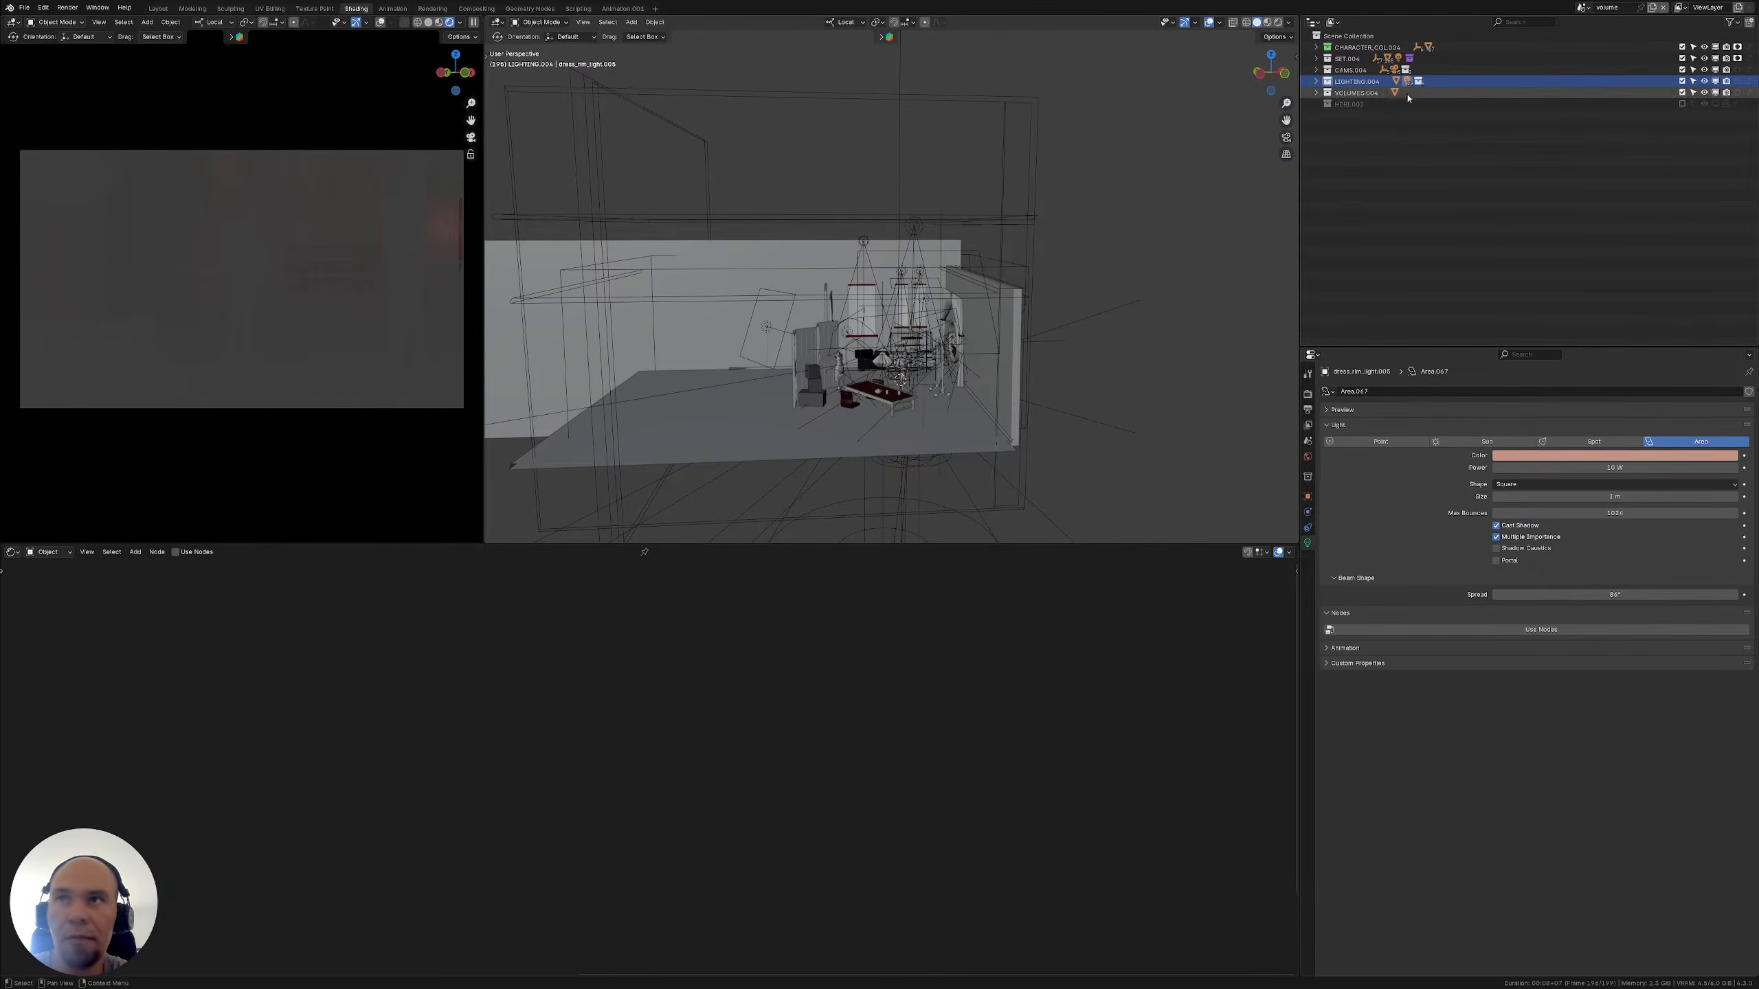
Check the scene list and delete the volume scene to return to EVERYTHING
left_click(1585, 7)
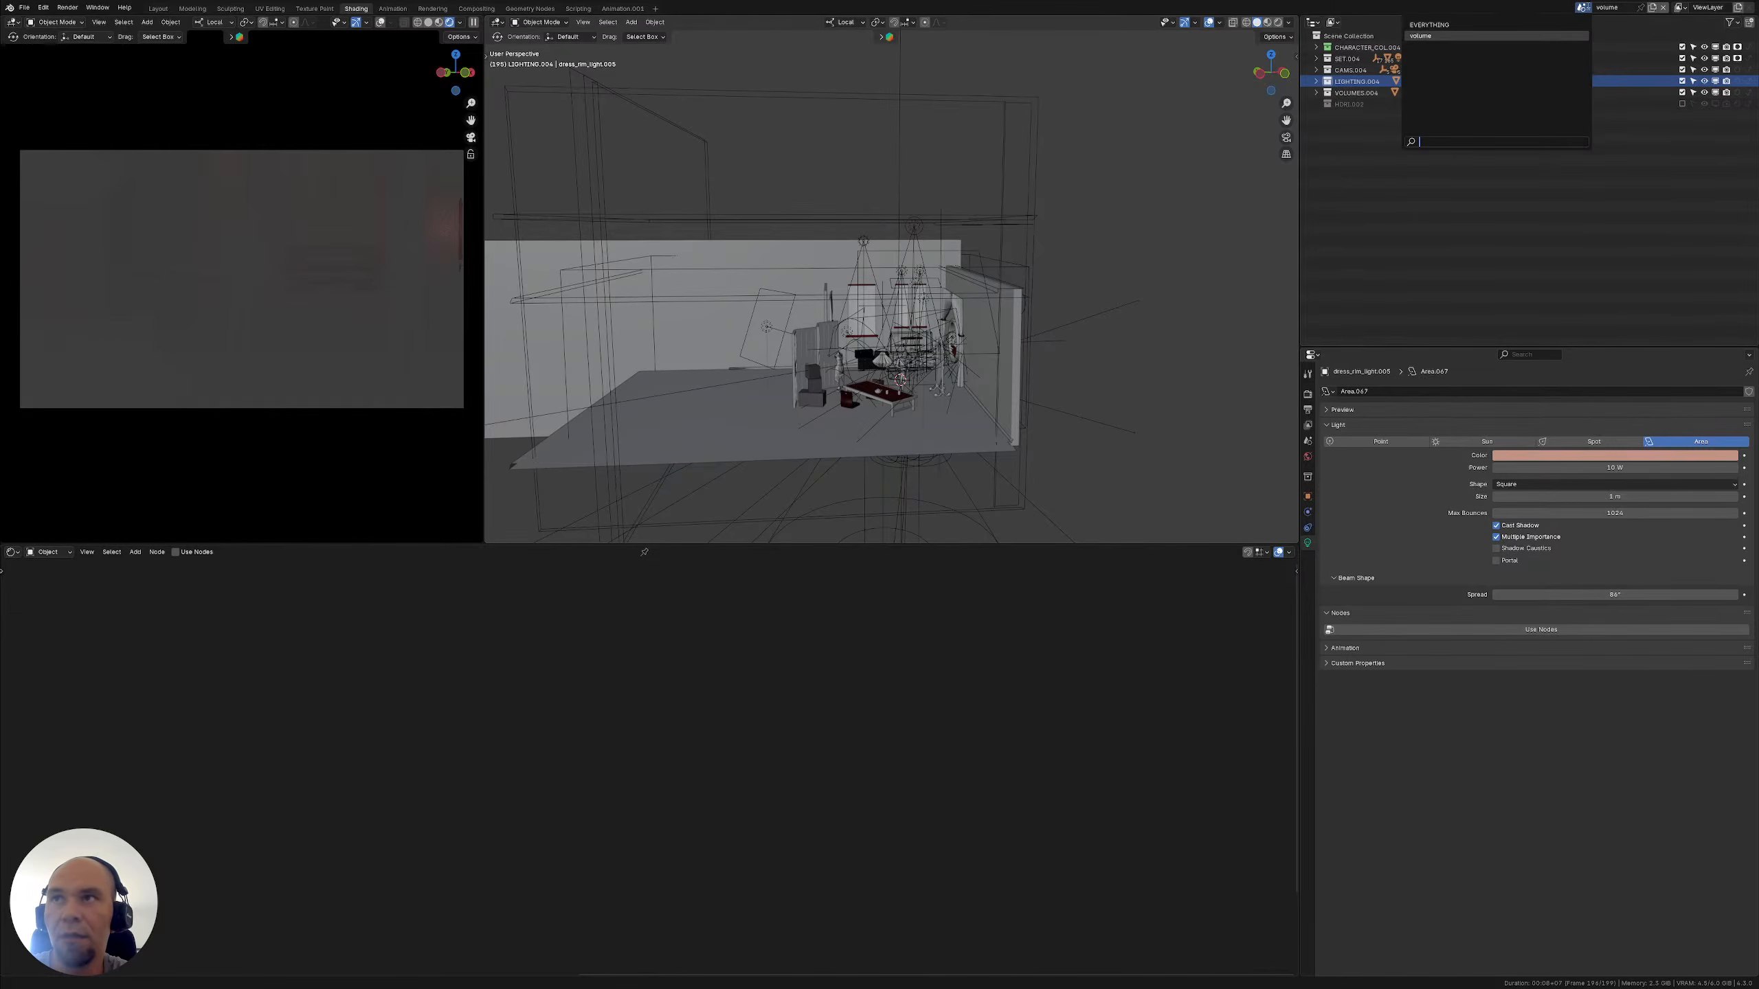
key("Escape")
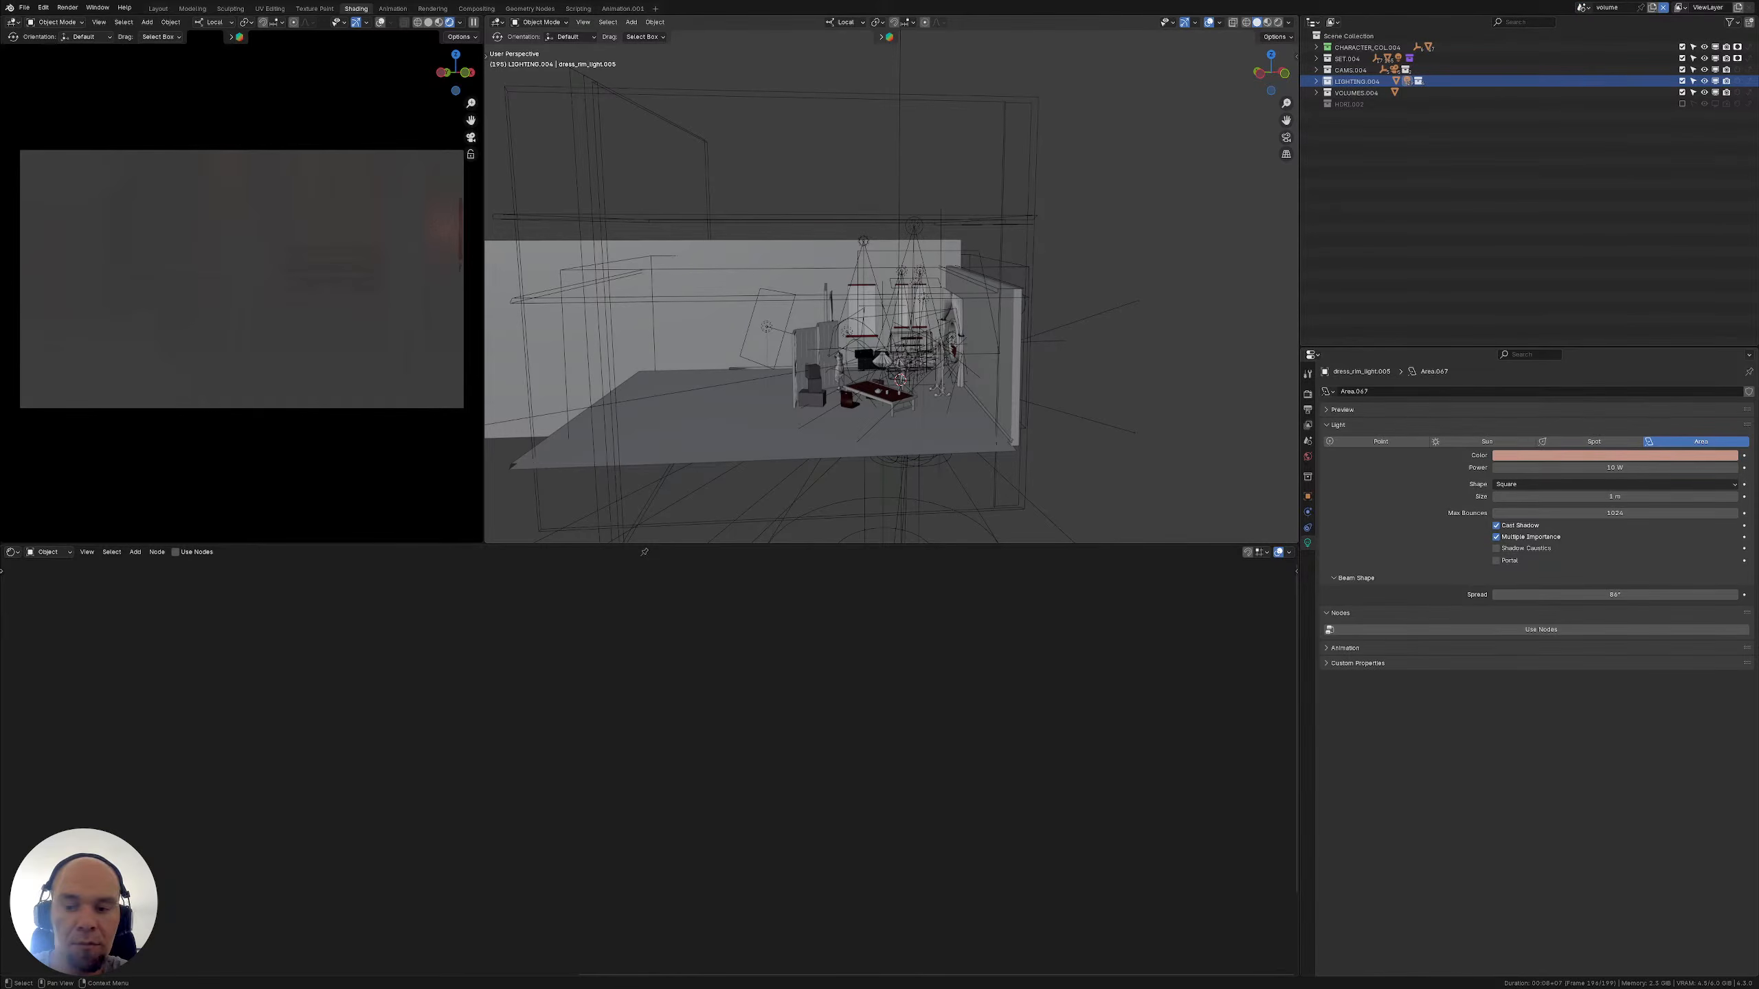
left_click(1664, 6)
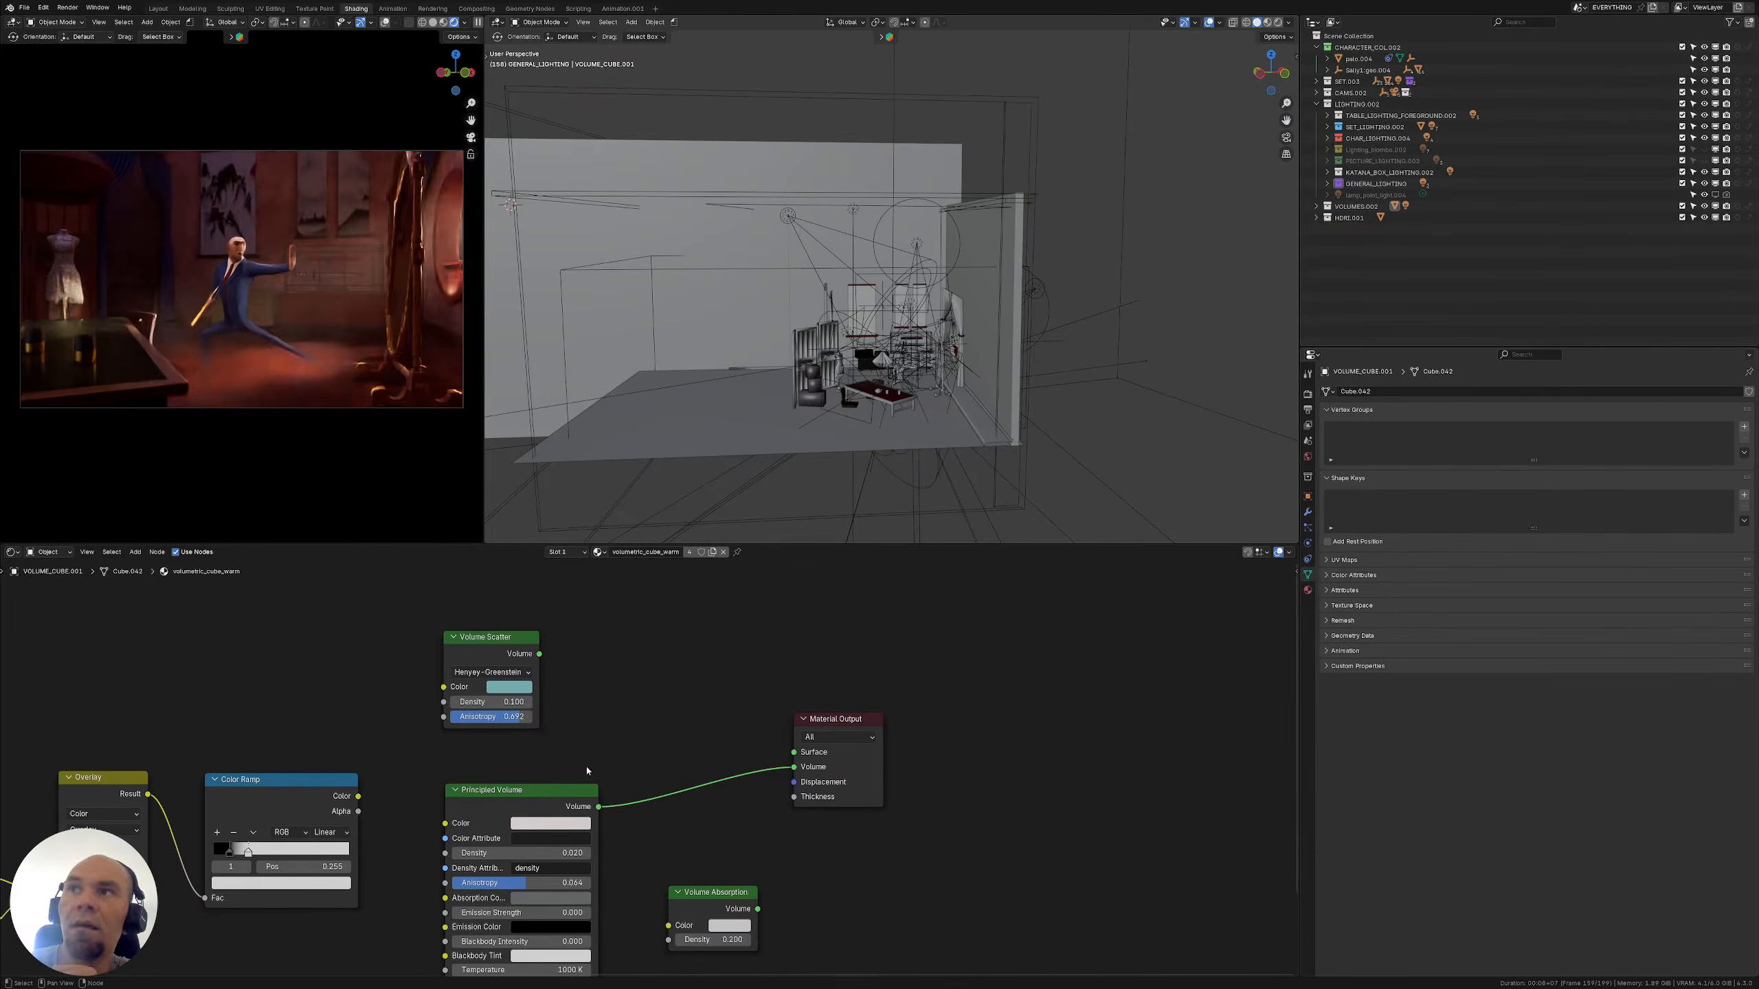
Pause the camera view's rendered preview and collapse the lighting and character collections in the outliner
left_click(478, 23)
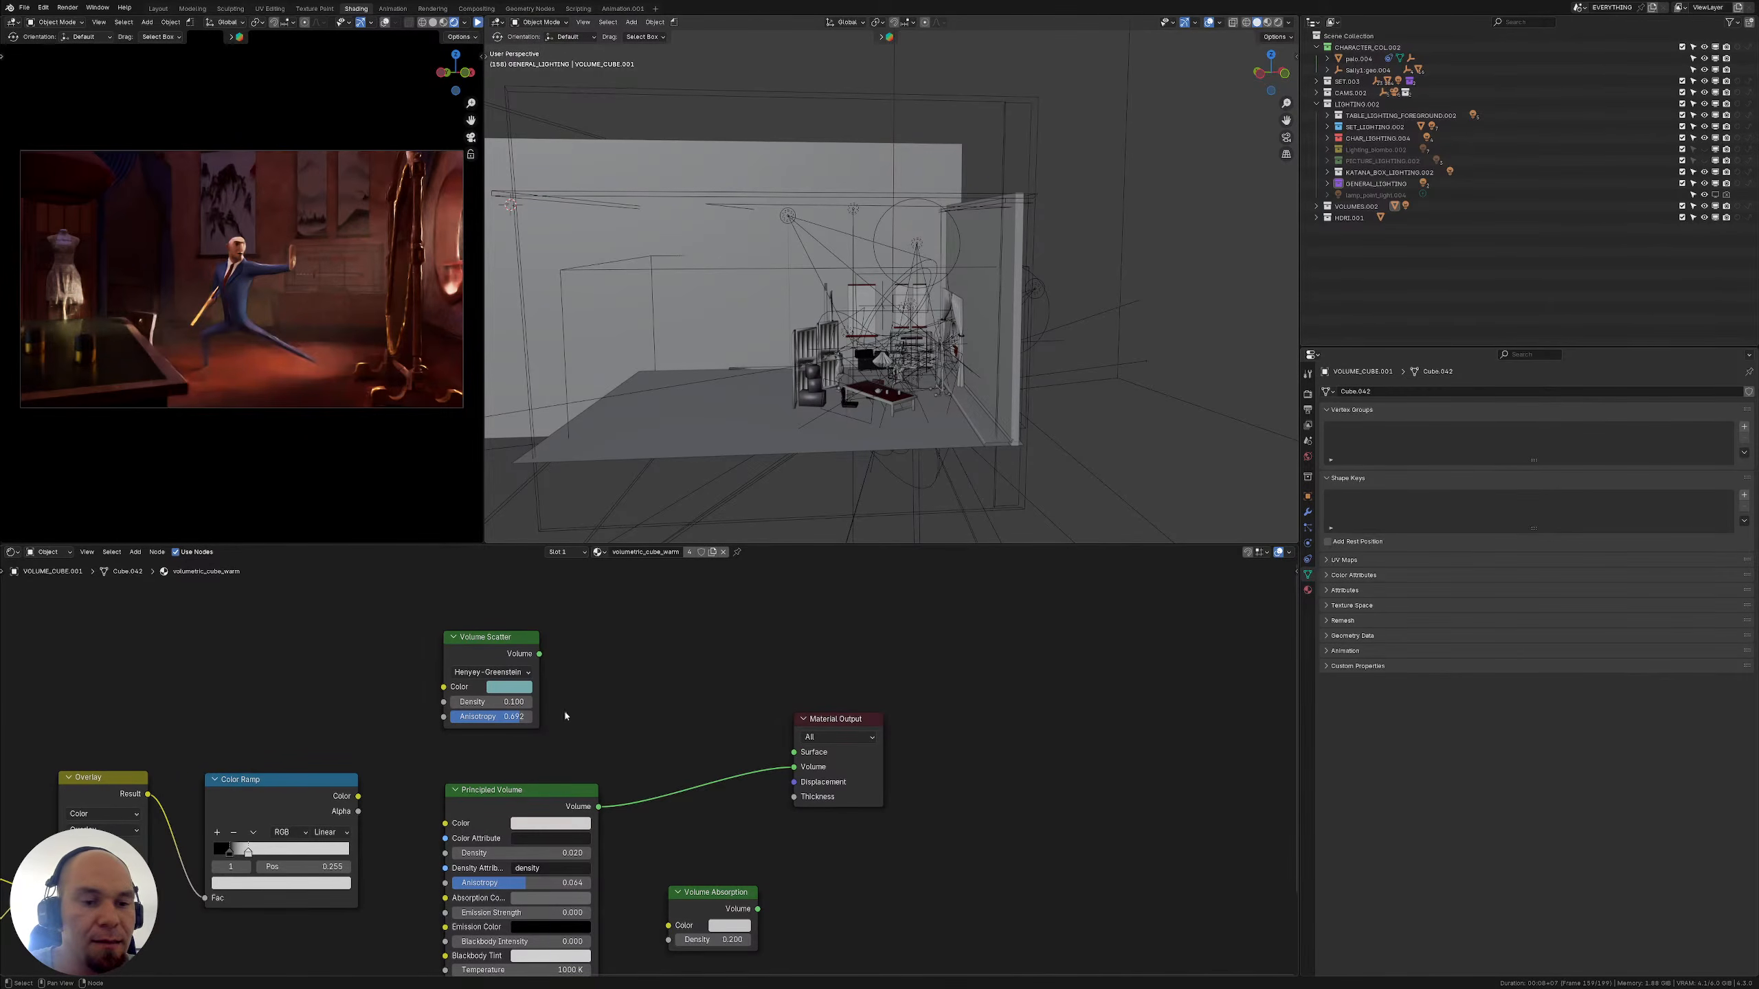
middle_click_drag(509, 652, 586, 656)
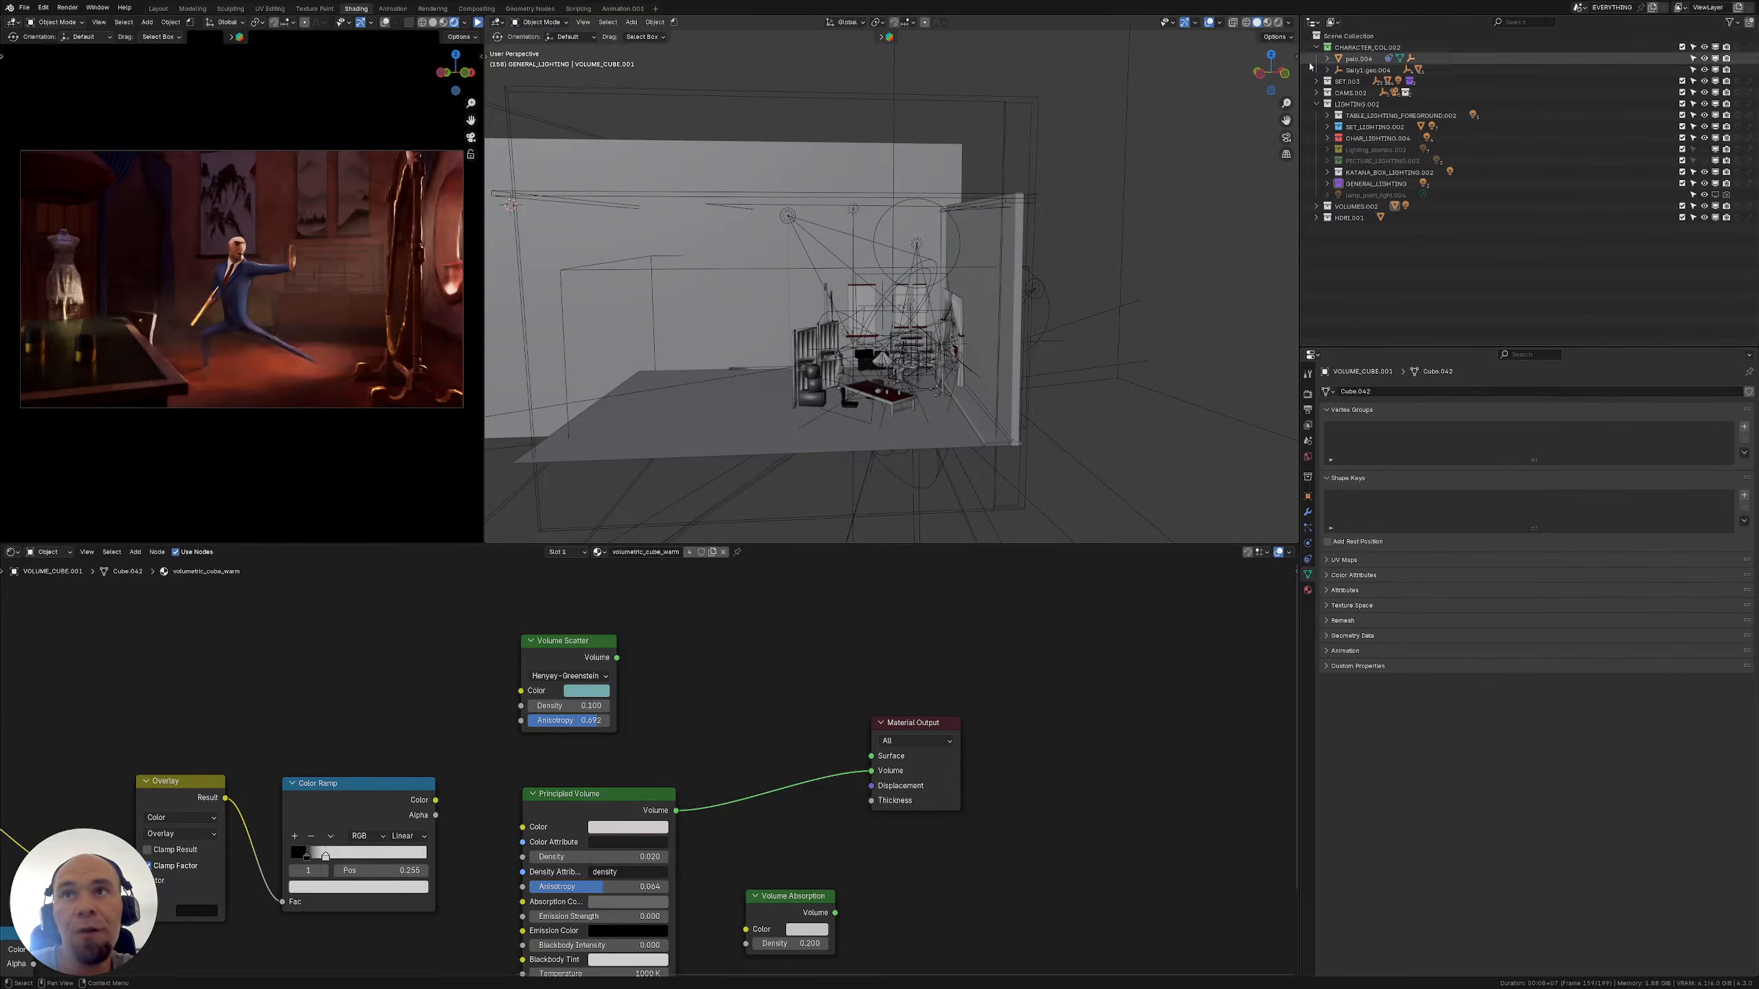
left_click(1317, 104)
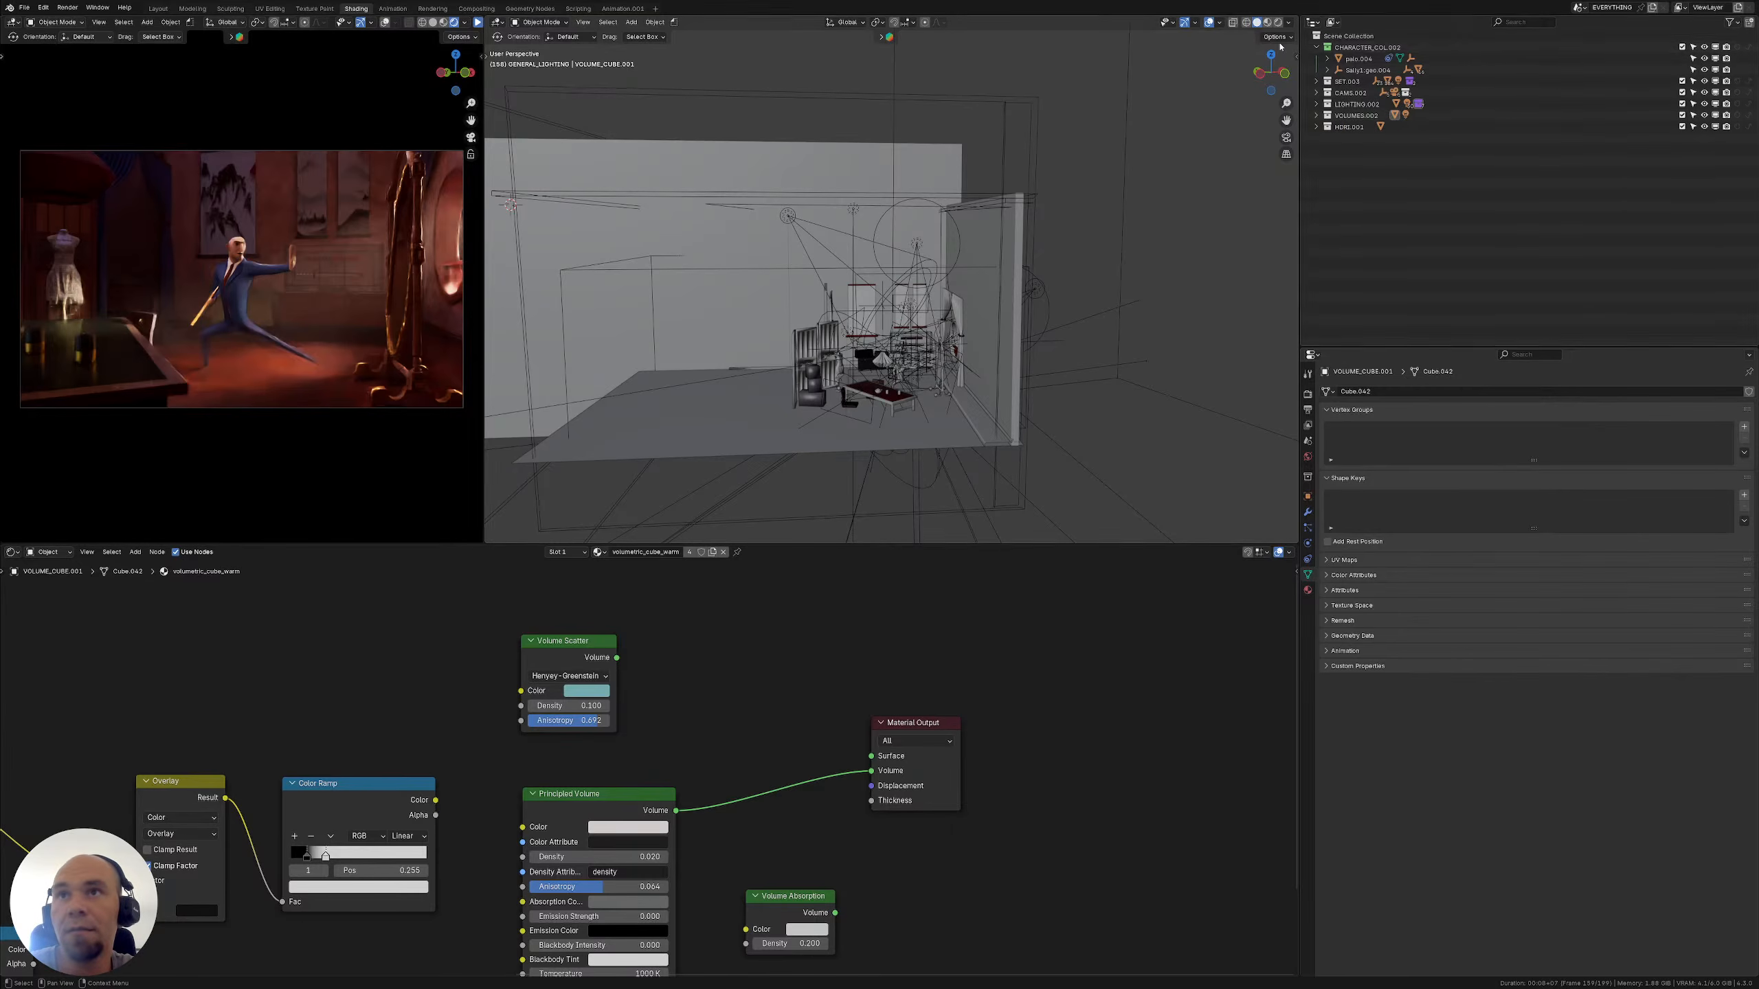
left_click(1316, 47)
Hide the character collection, resume the rendered preview to view the set alone, and show the character again
left_click(1703, 48)
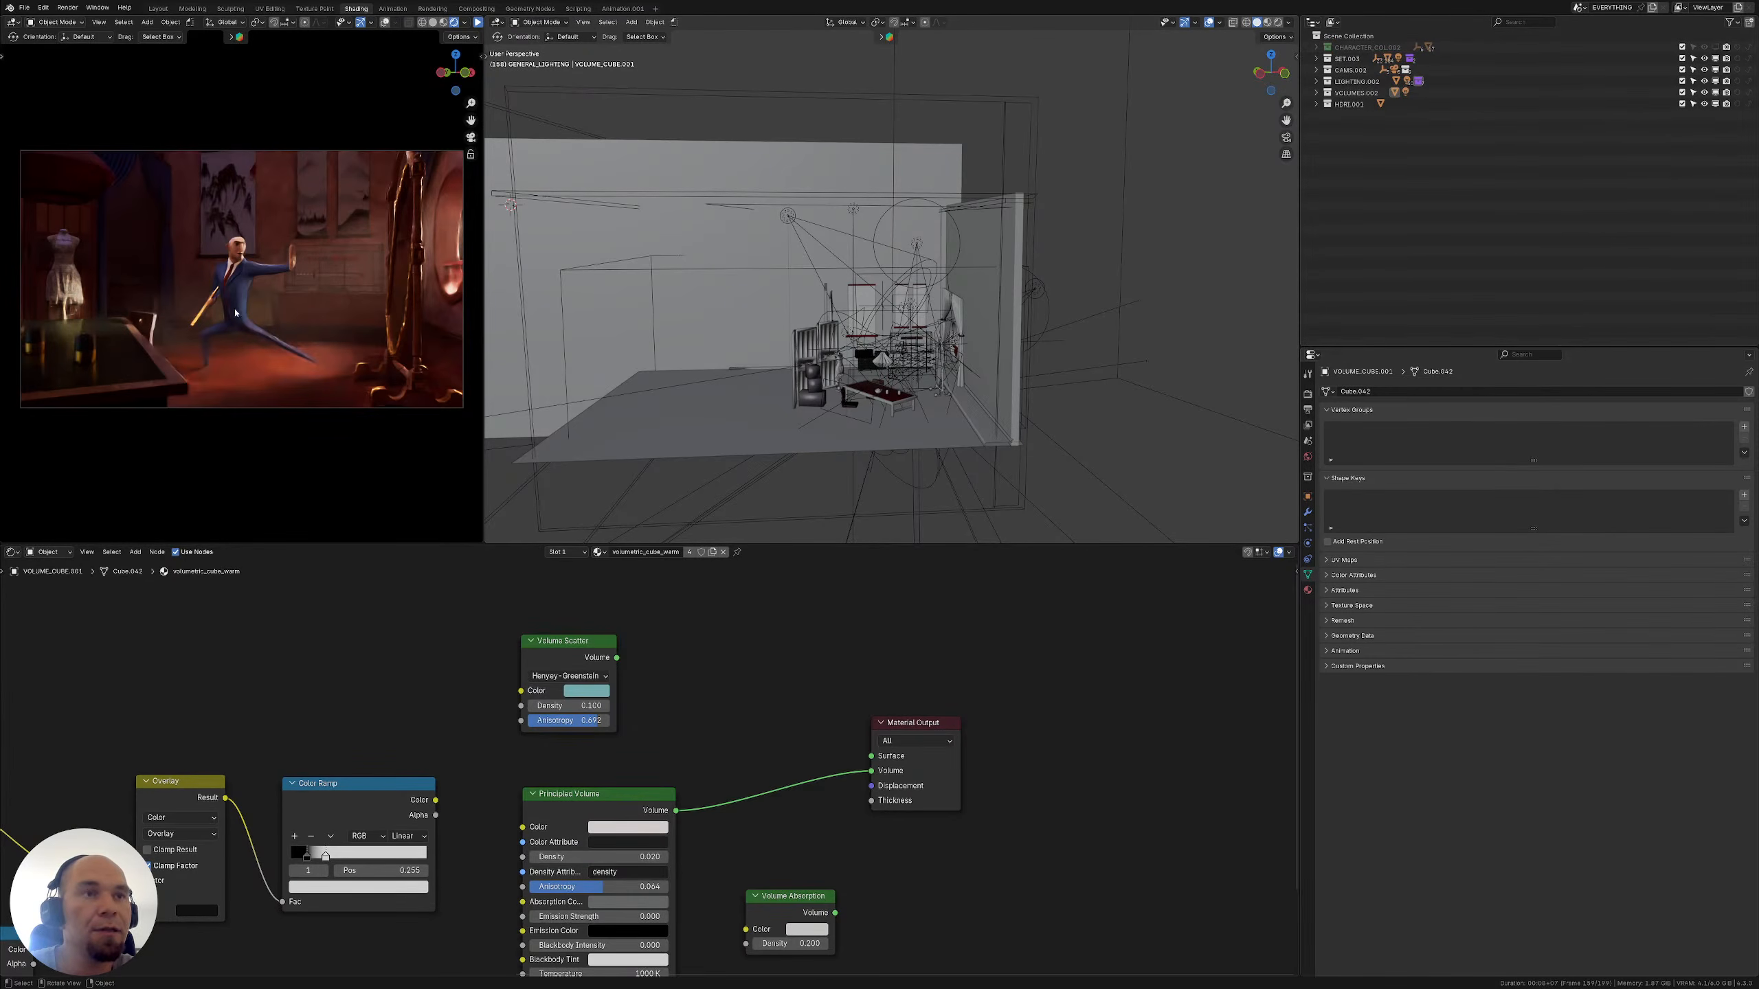
left_click(477, 22)
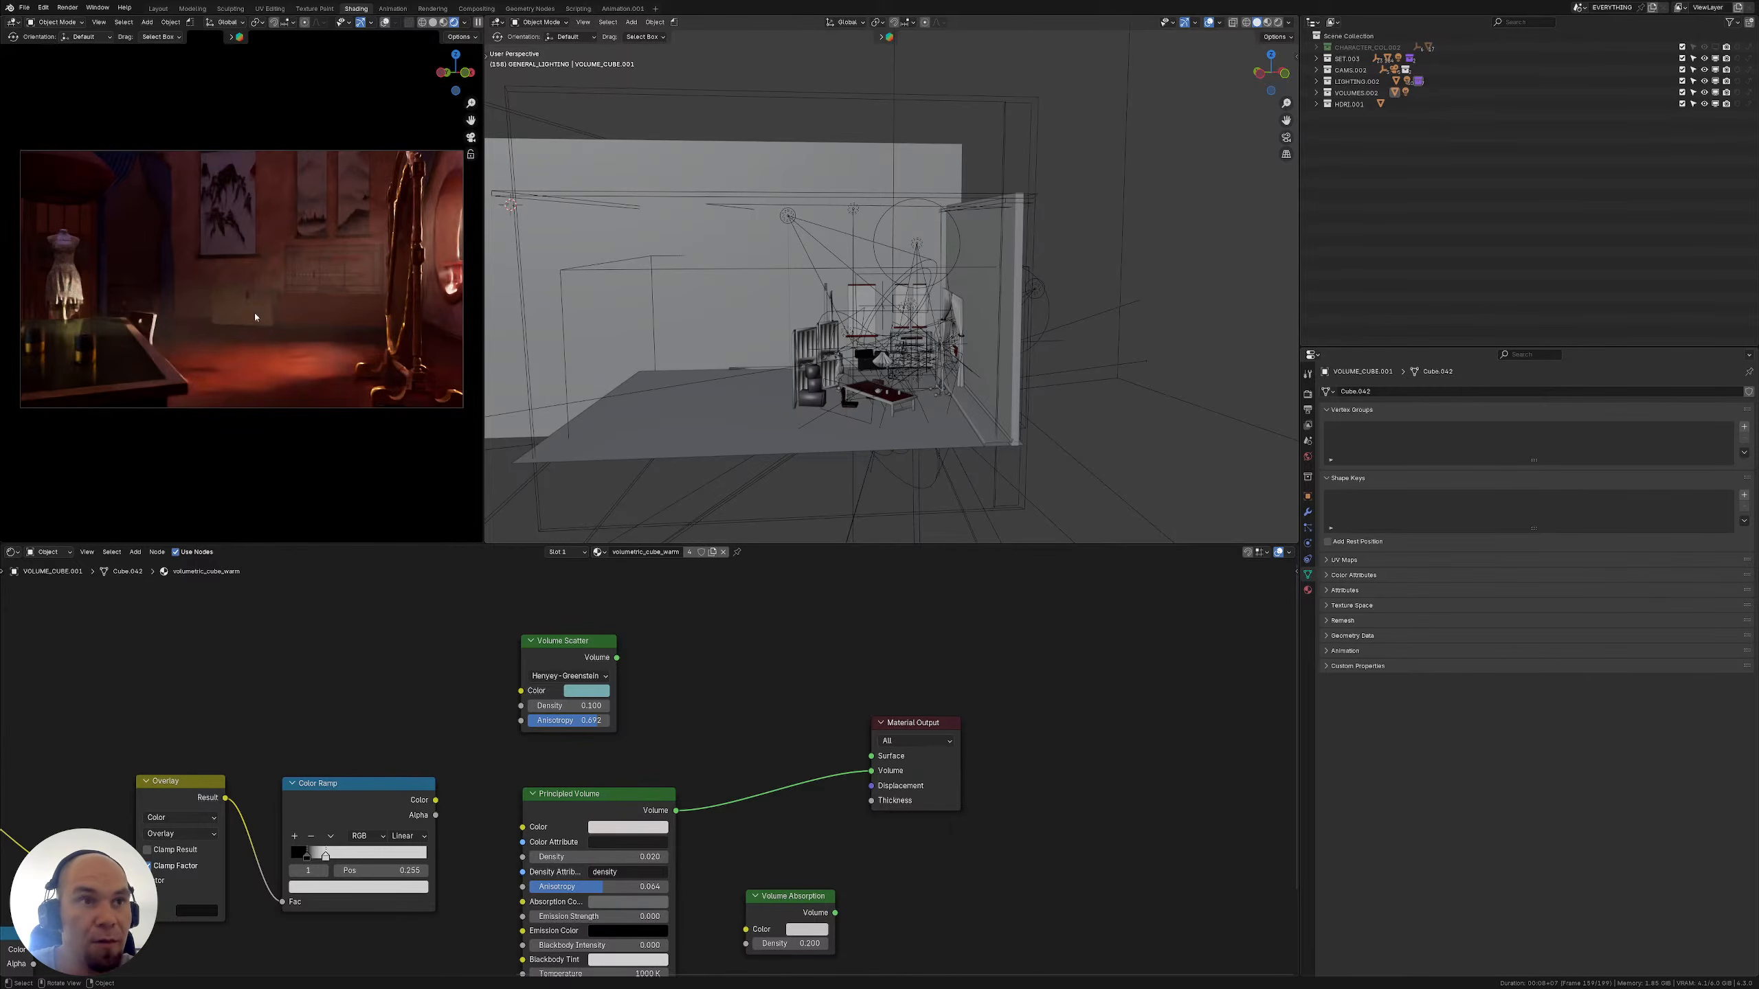
left_click(1716, 47)
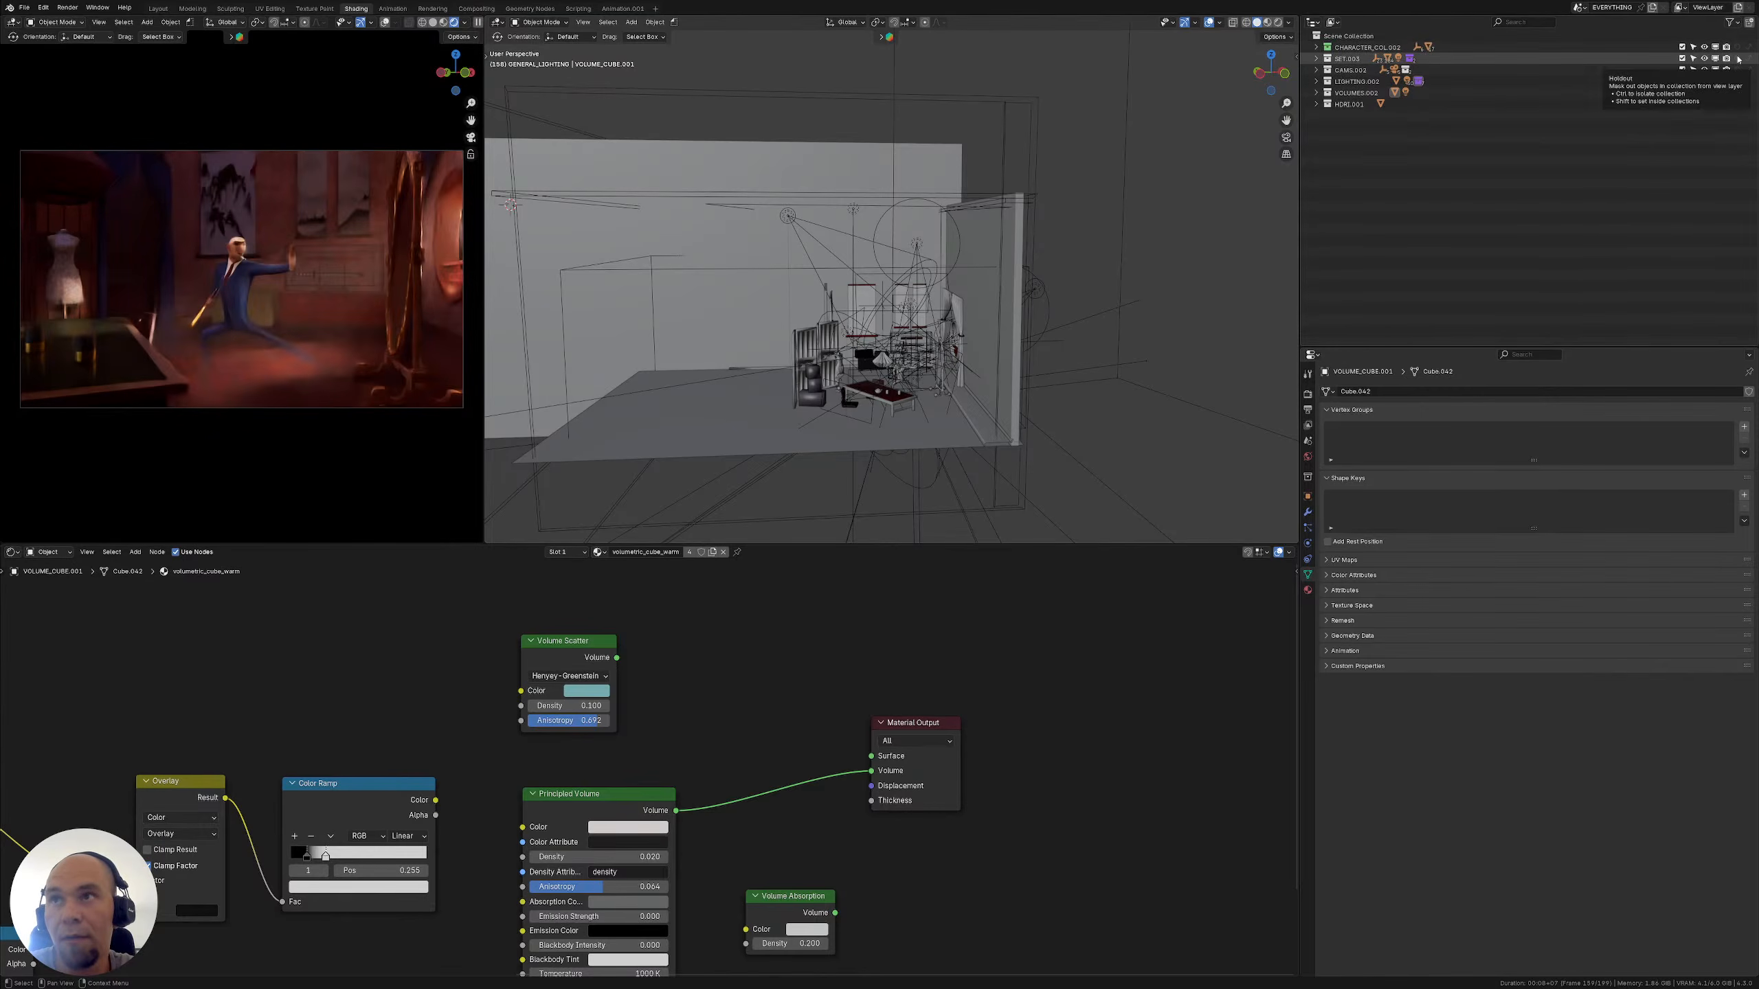
Try Holdout on the set collection and on the character collection, clearing each one after previewing it
left_click(1738, 59)
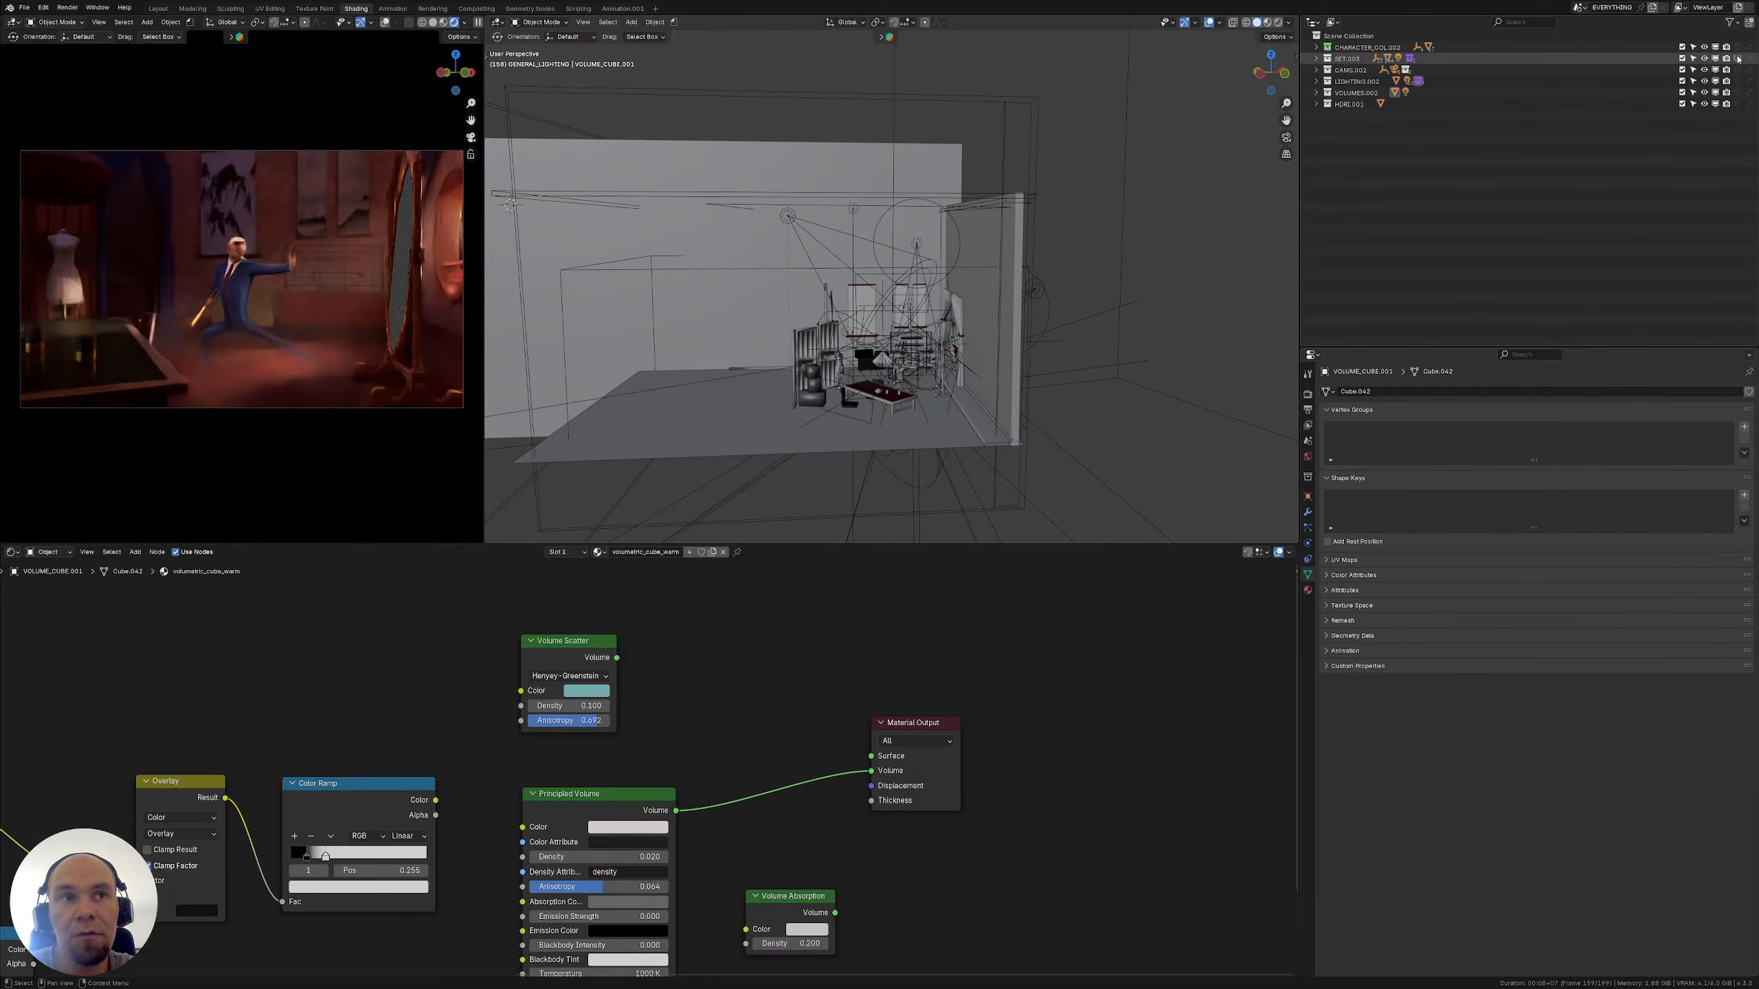
left_click(1738, 48)
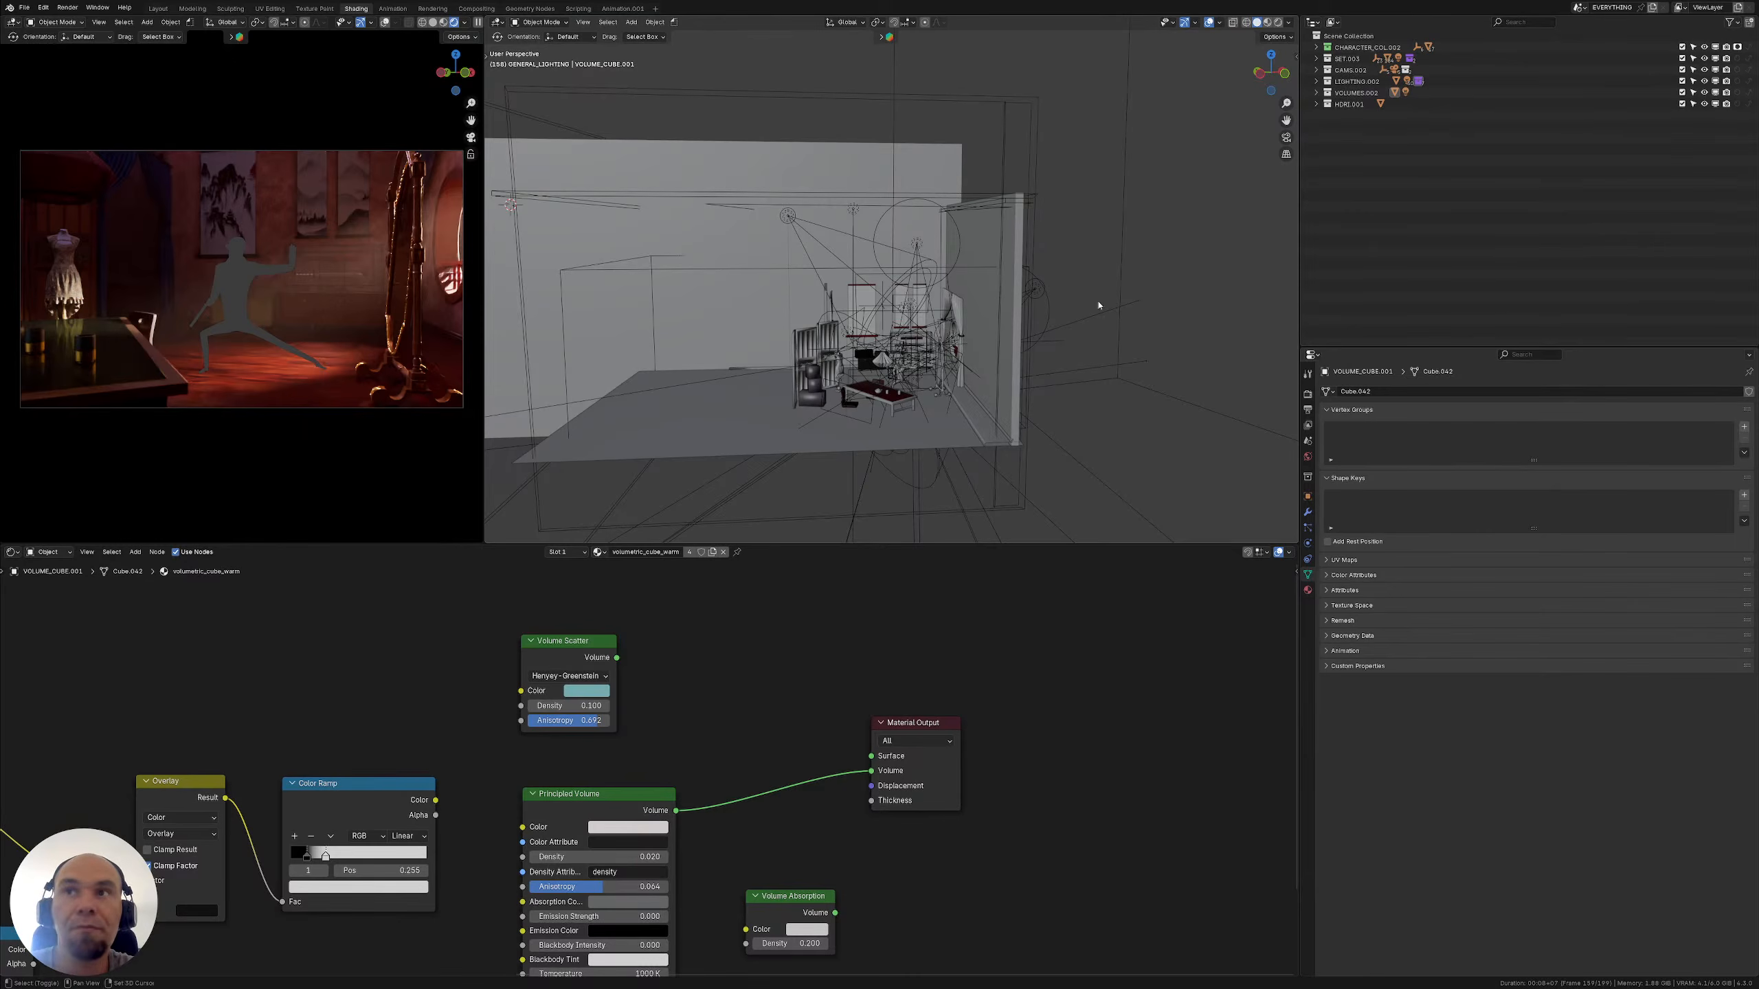
middle_click_drag(1098, 305, 1020, 362)
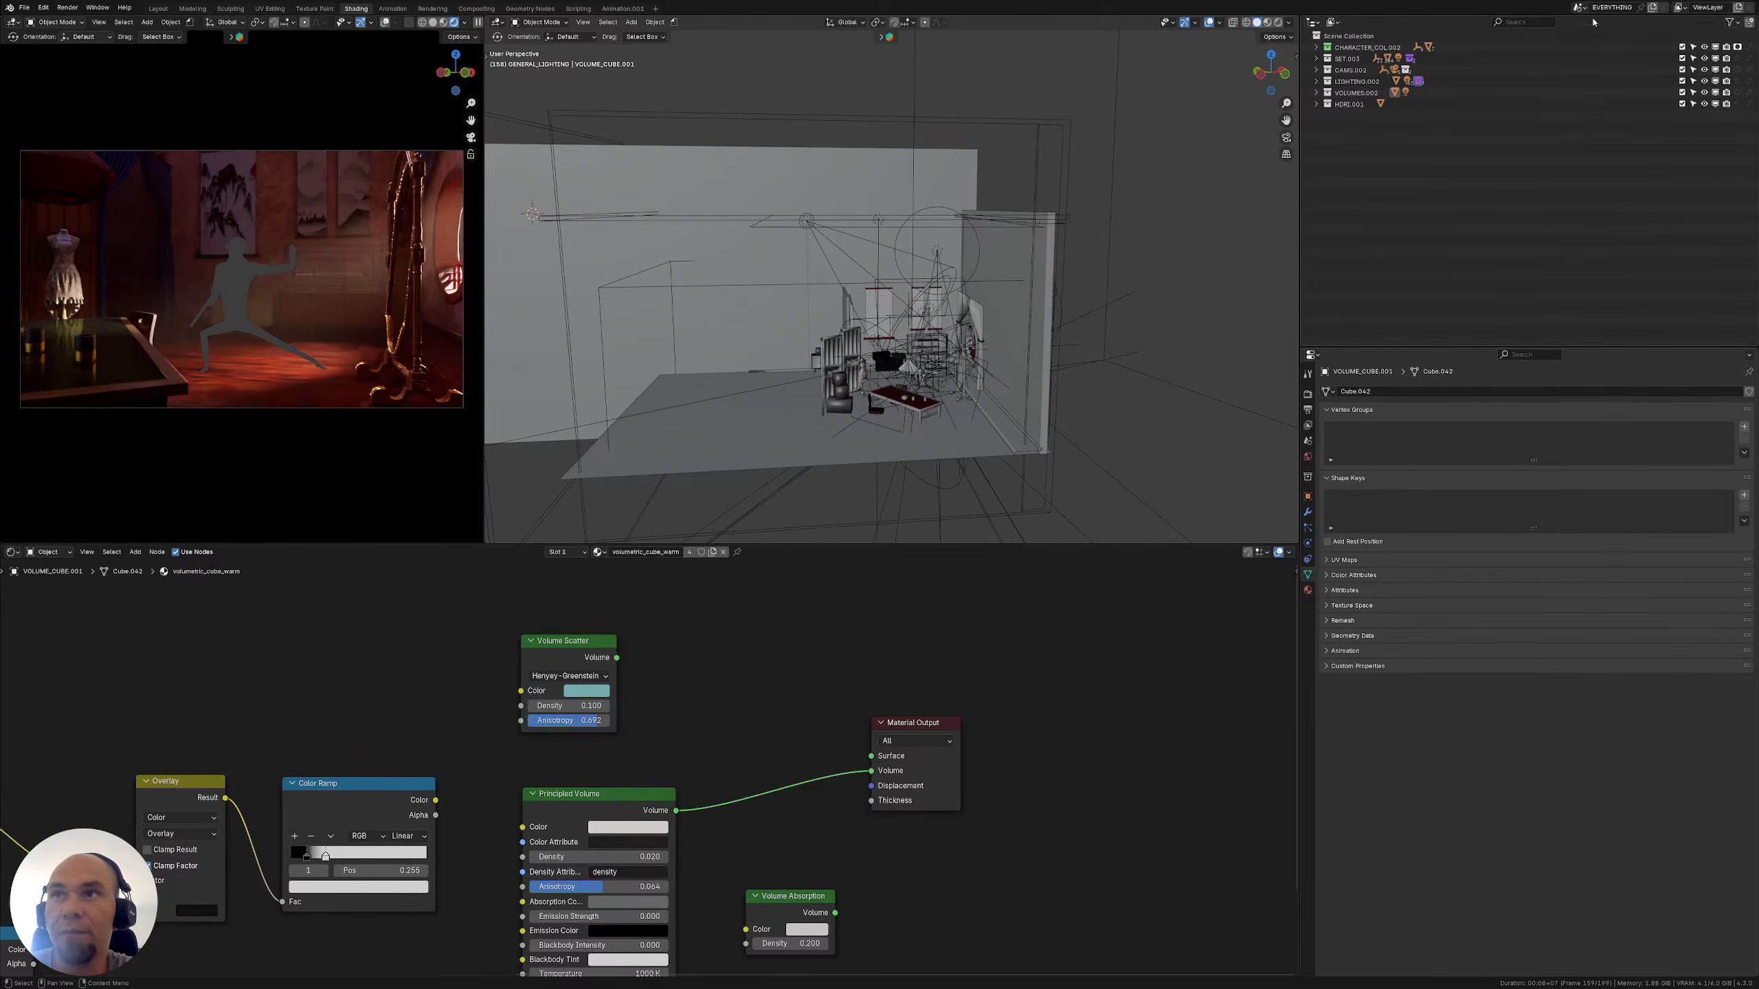
left_click(1737, 48)
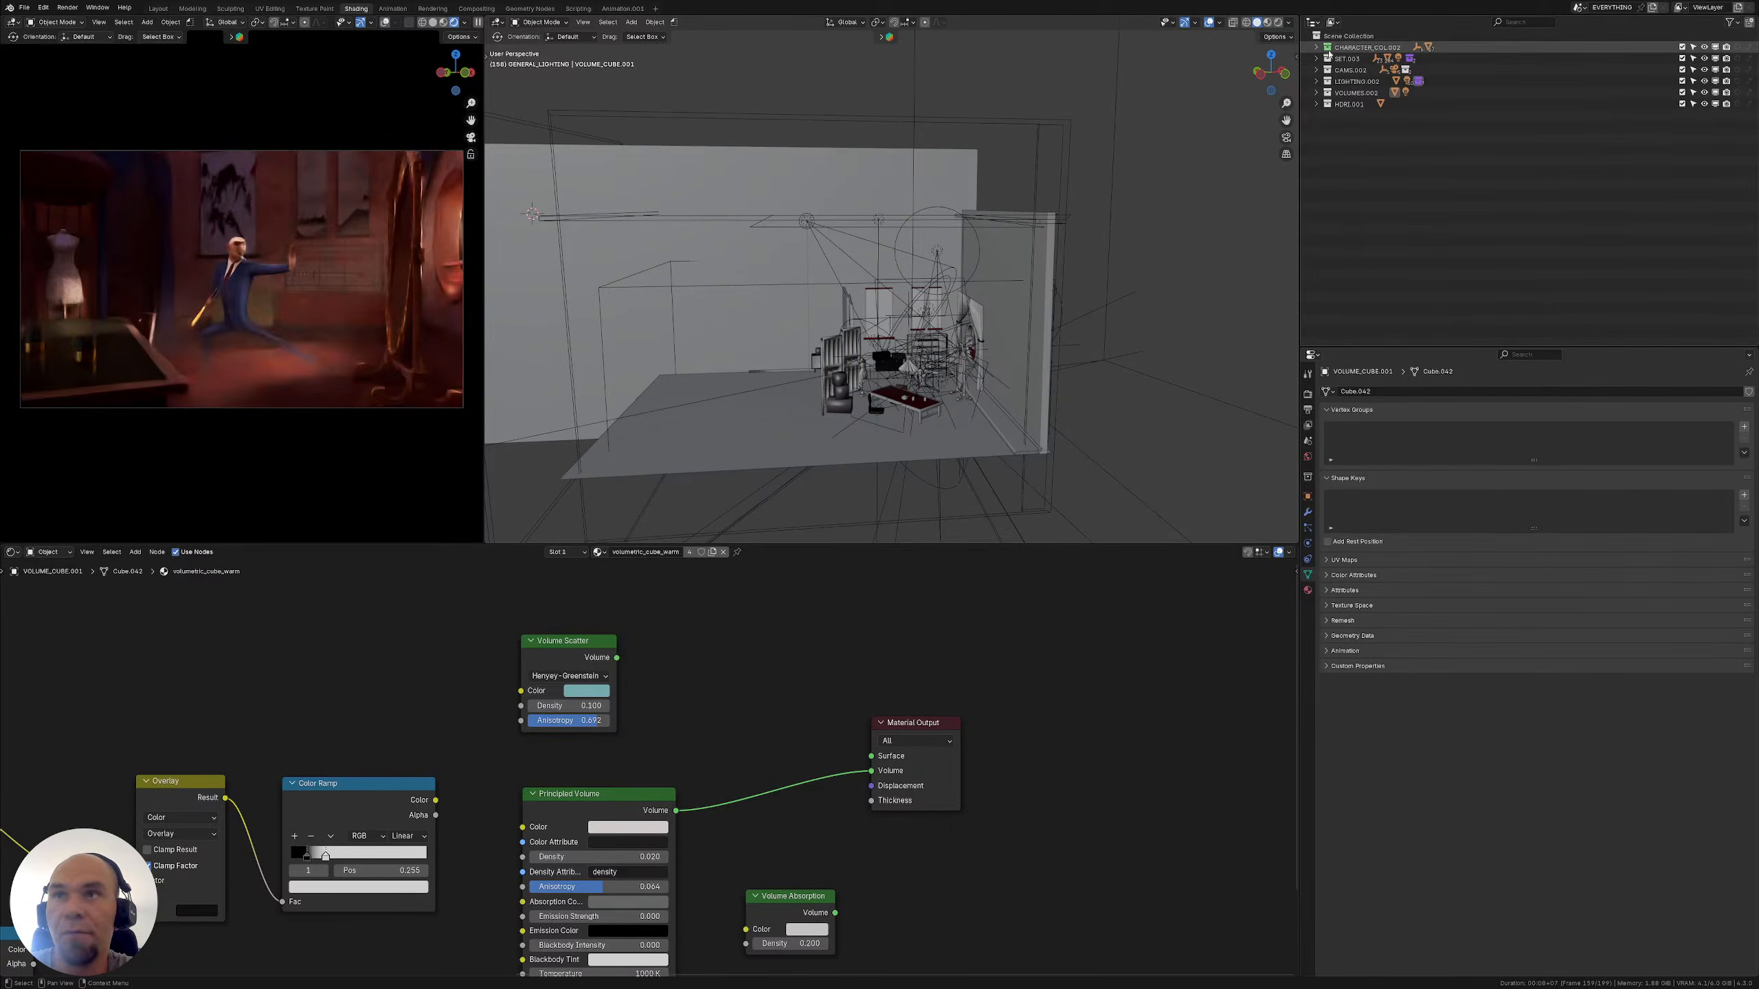
Create a linked copy of the EVERYTHING scene and name it SET_DRESSING
left_click(1579, 7)
left_click(1653, 7)
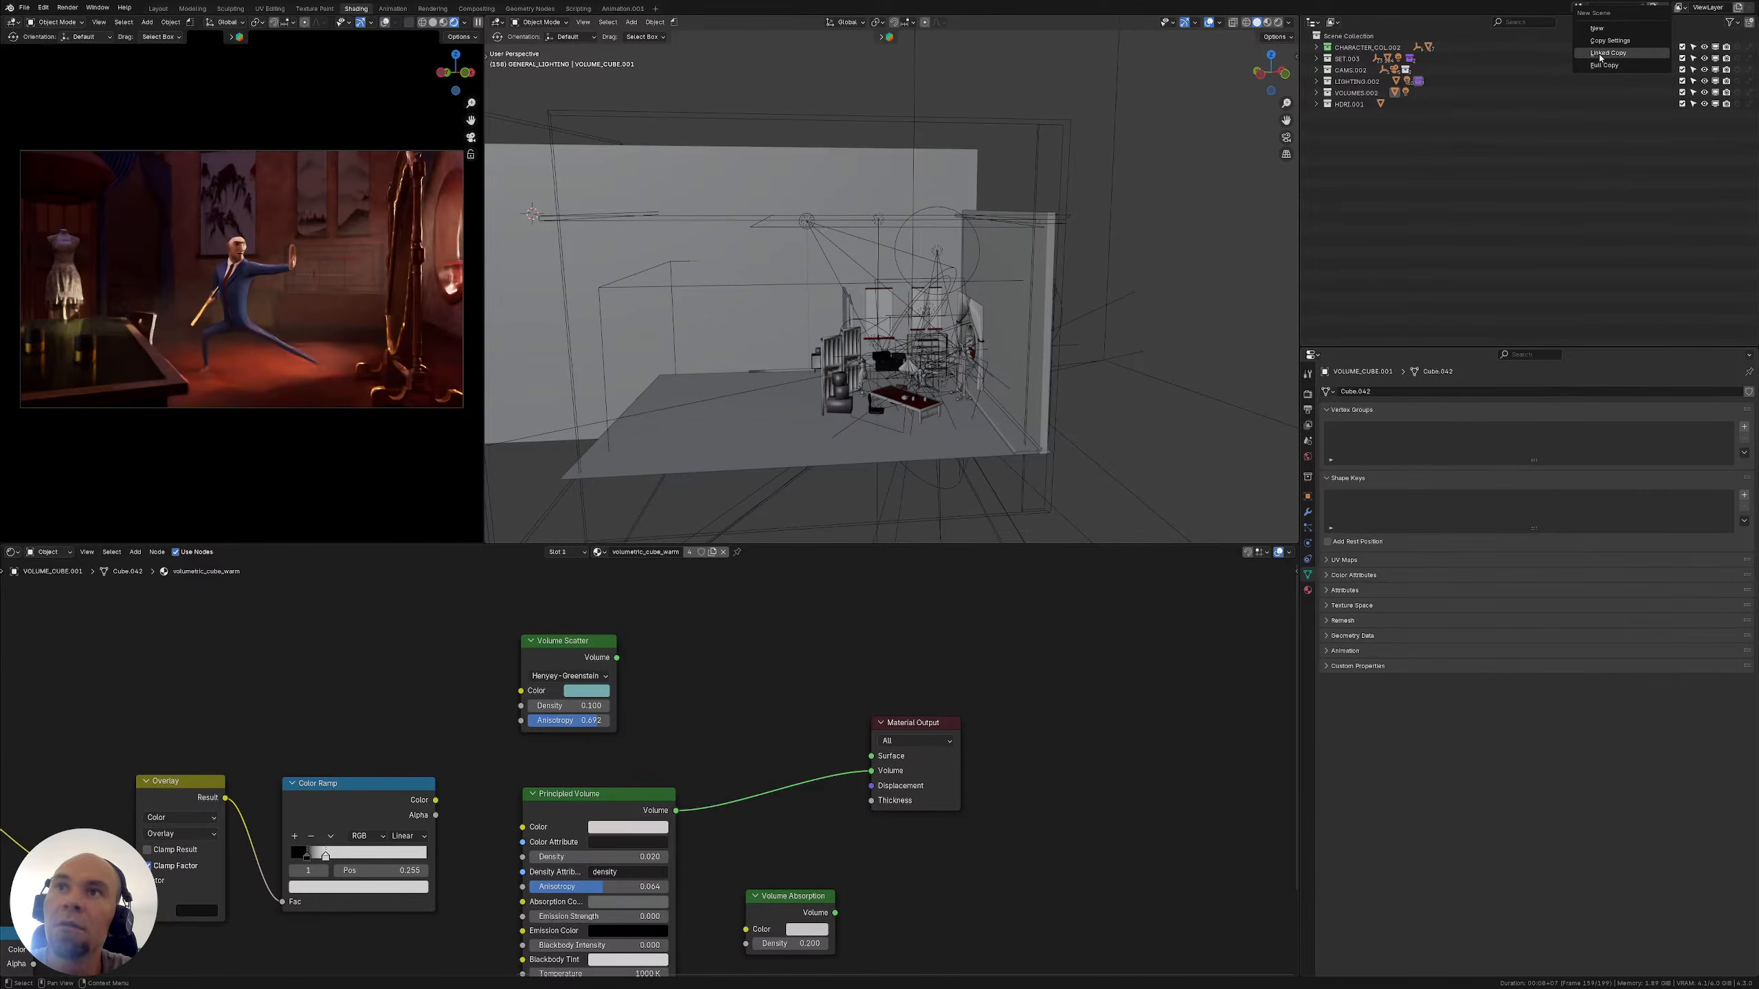
left_click(1601, 54)
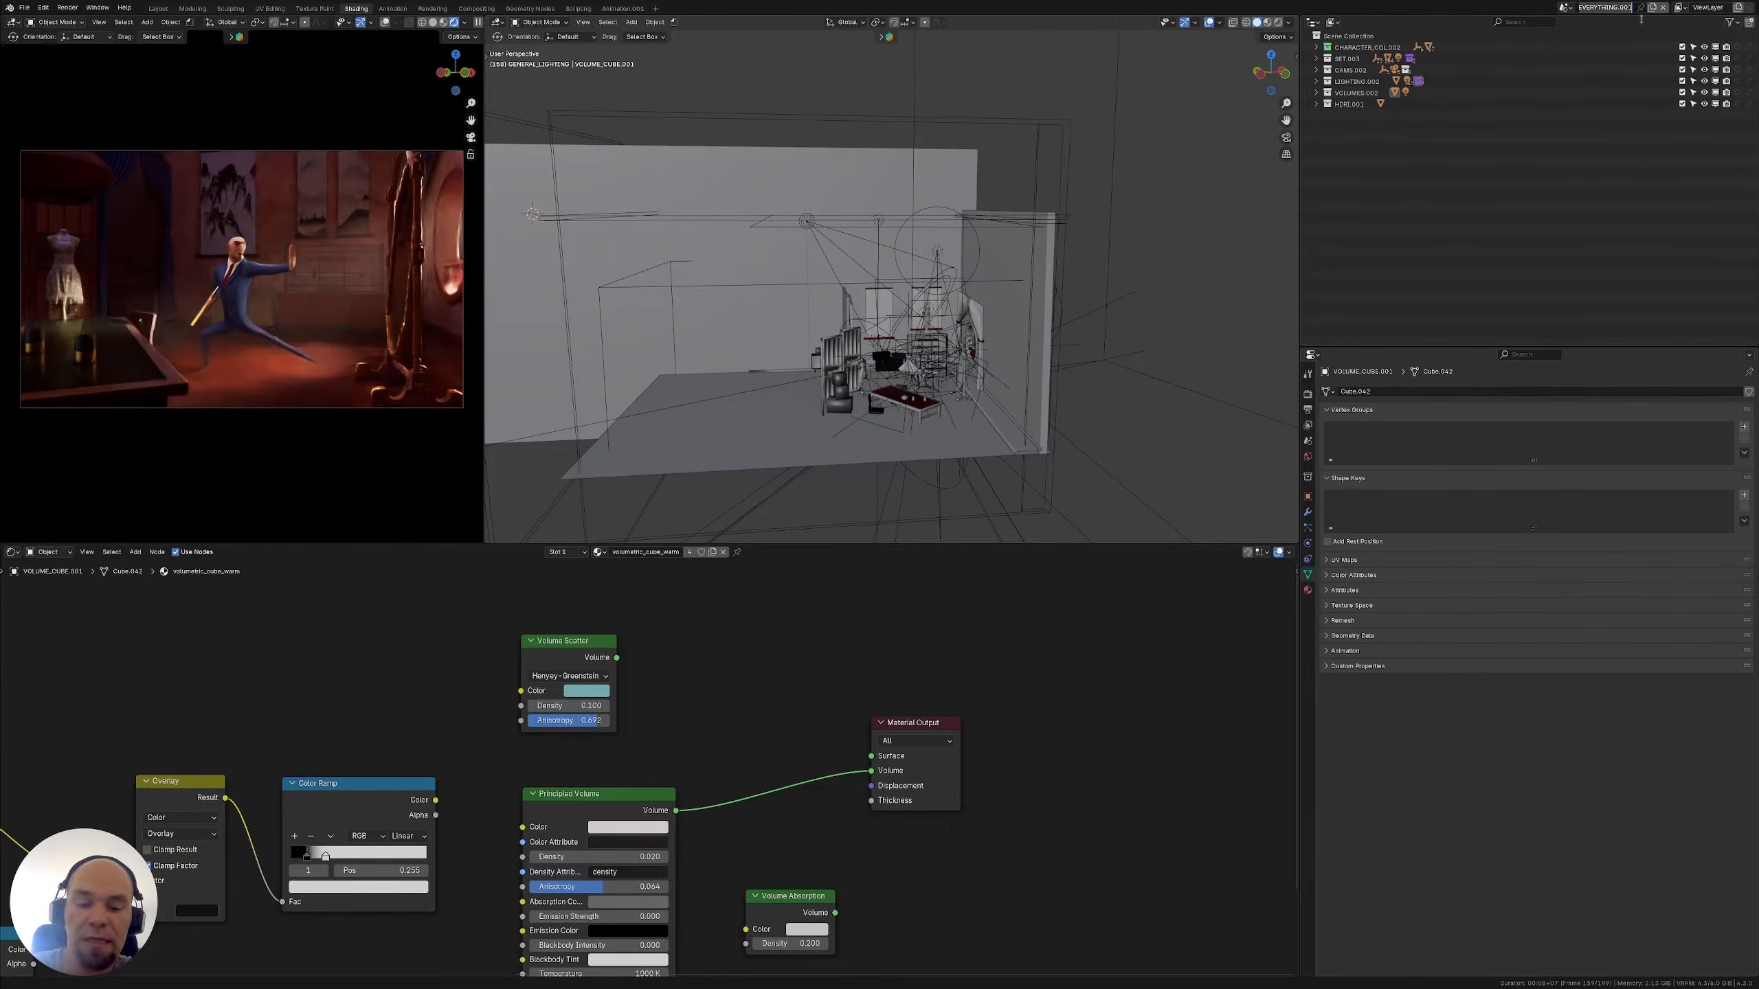
type("SET_D")
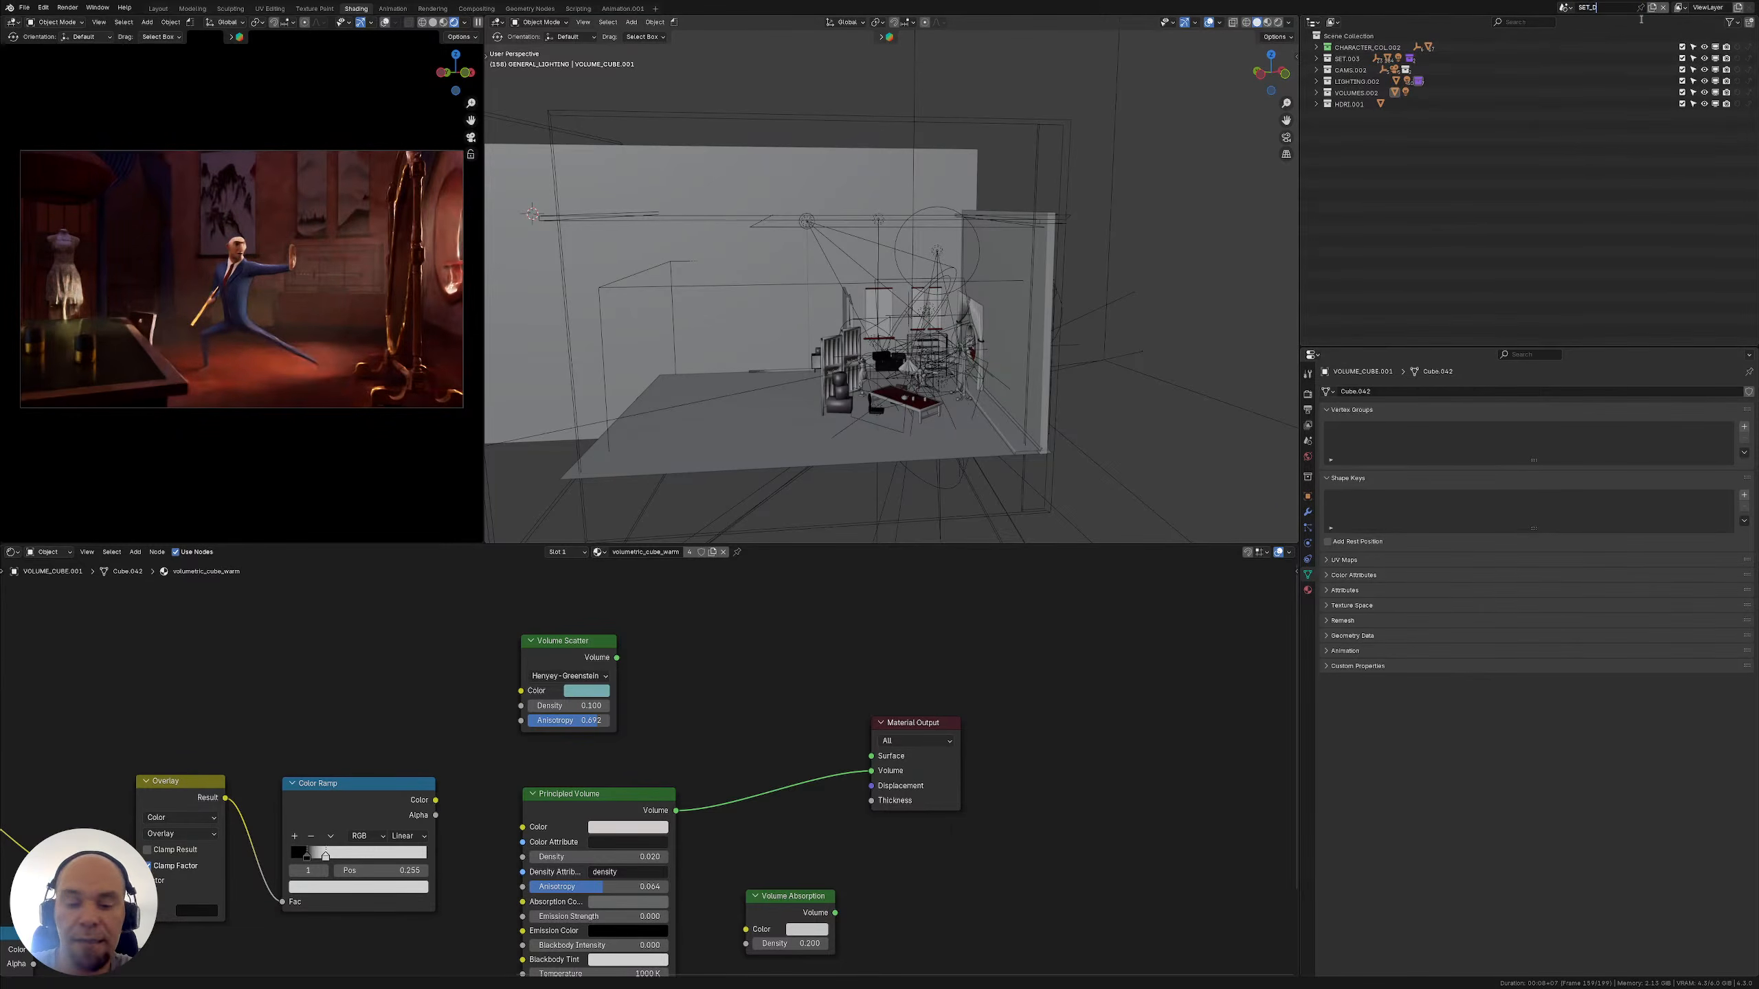
type("RESSING")
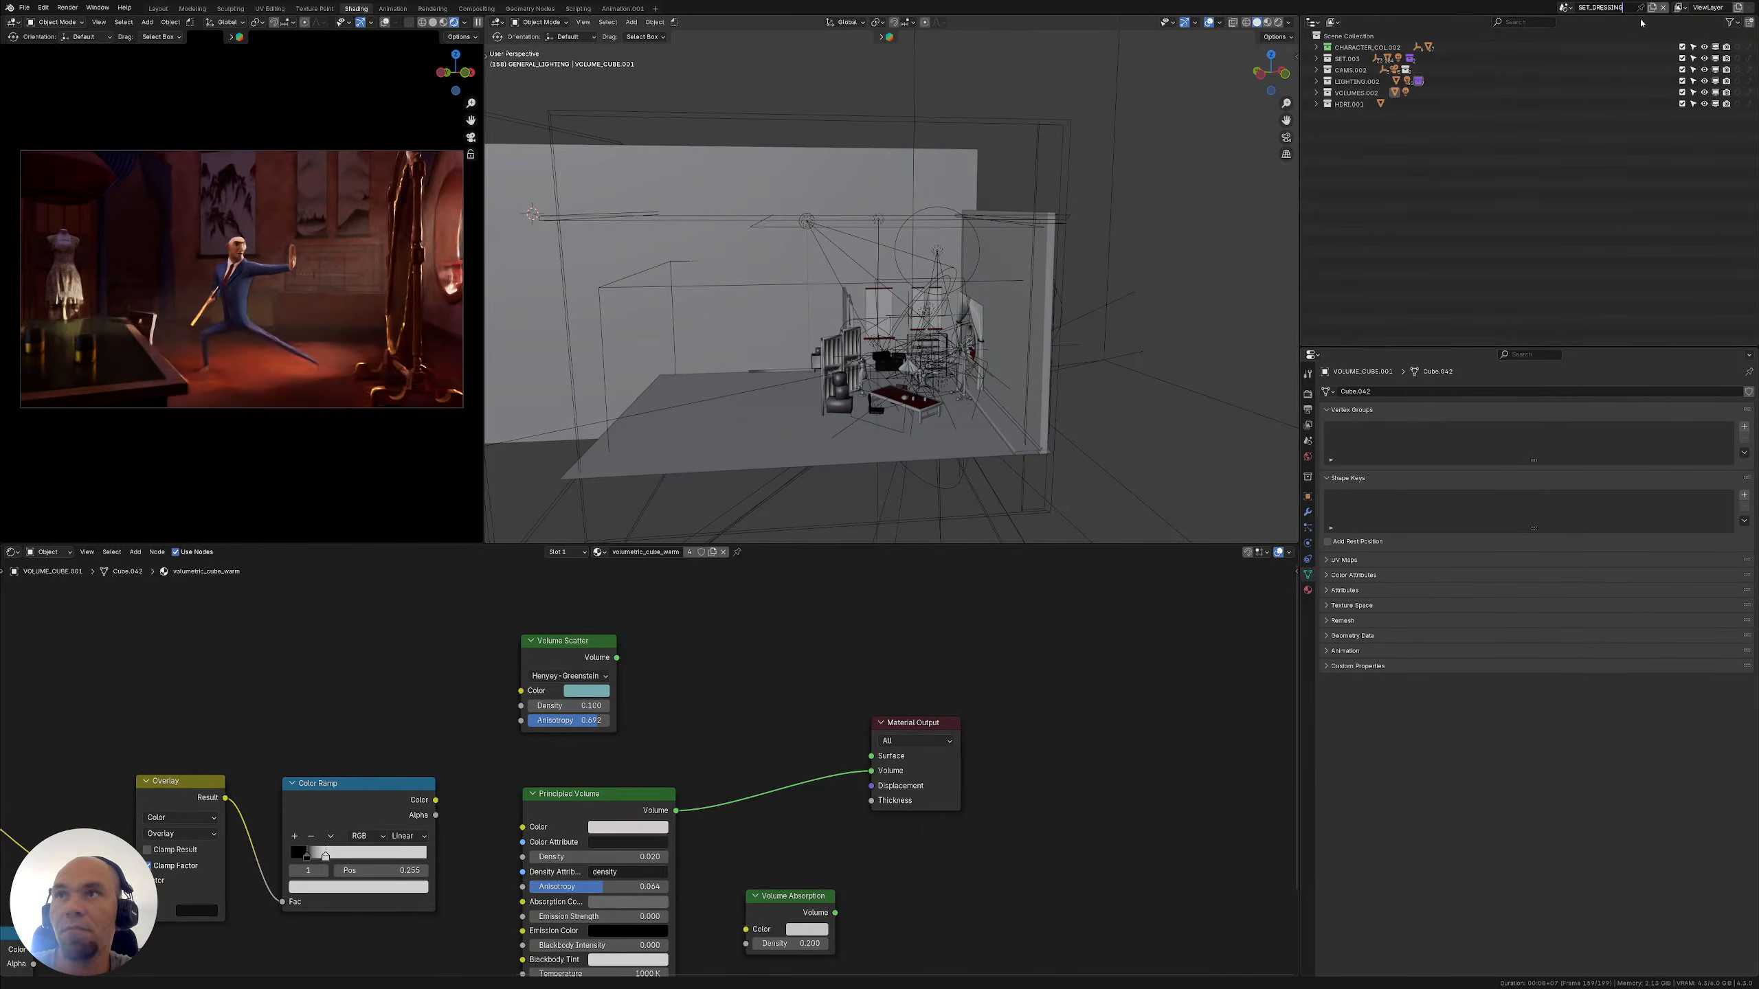
key("Return")
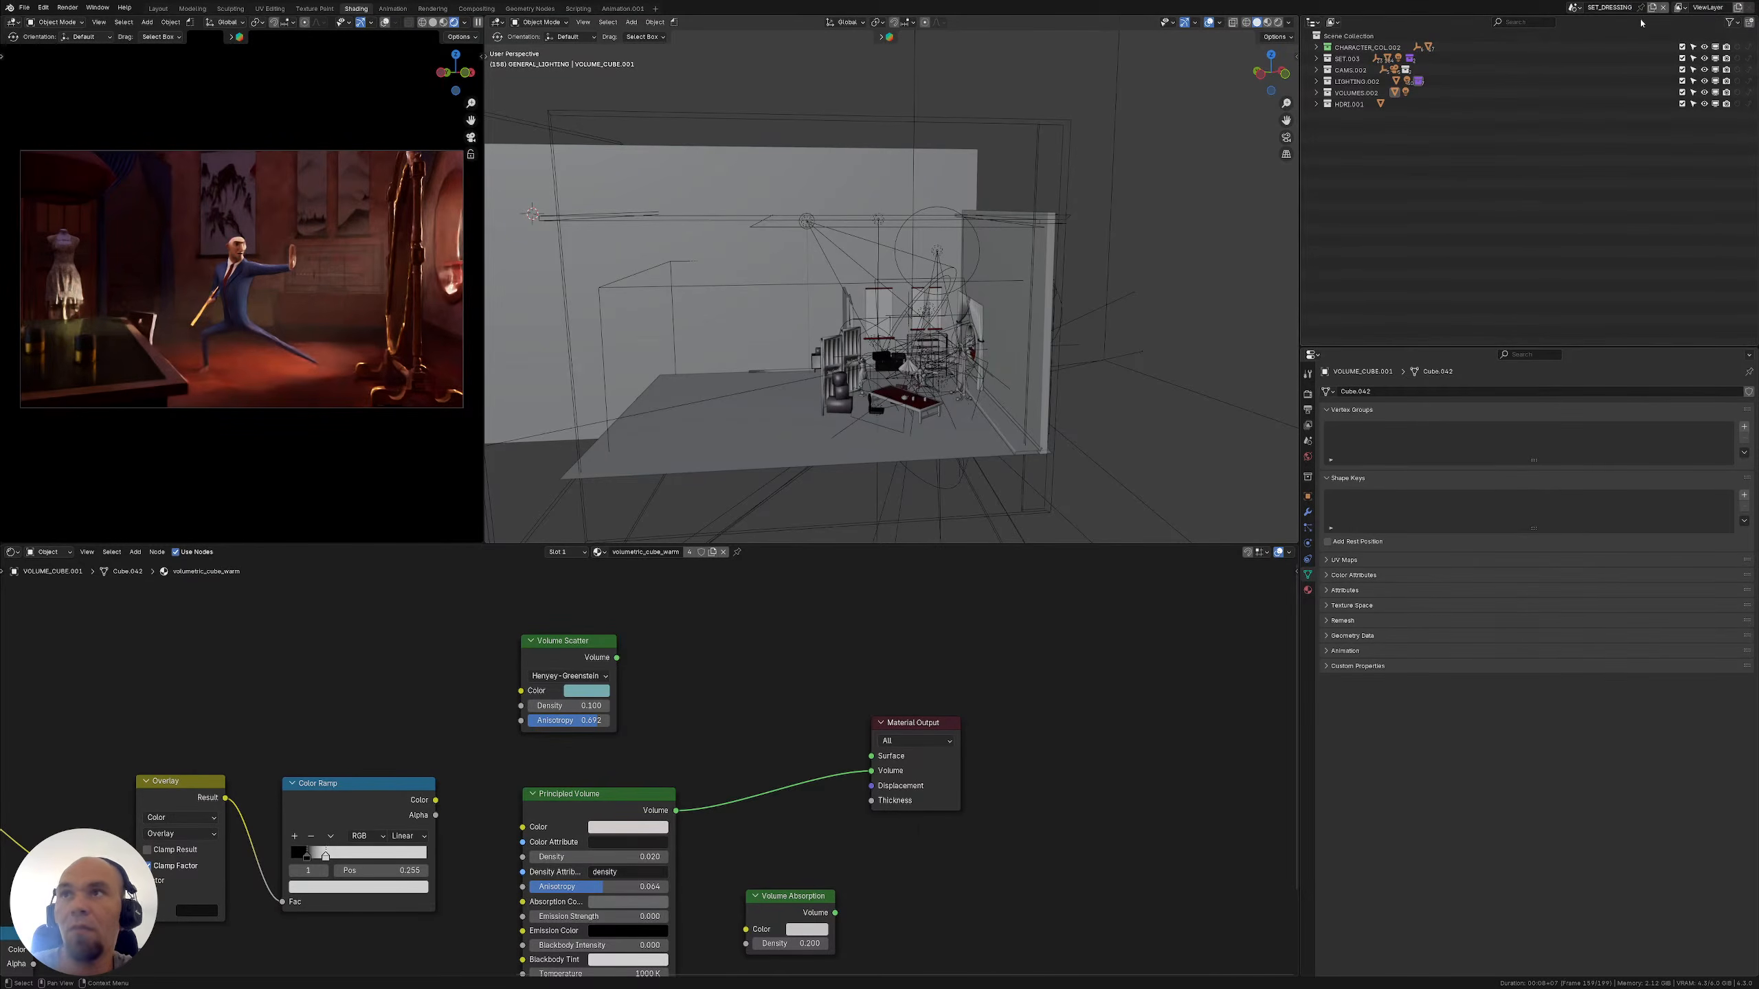
Switch back to the EVERYTHING scene and save the Blender file
left_click(1572, 8)
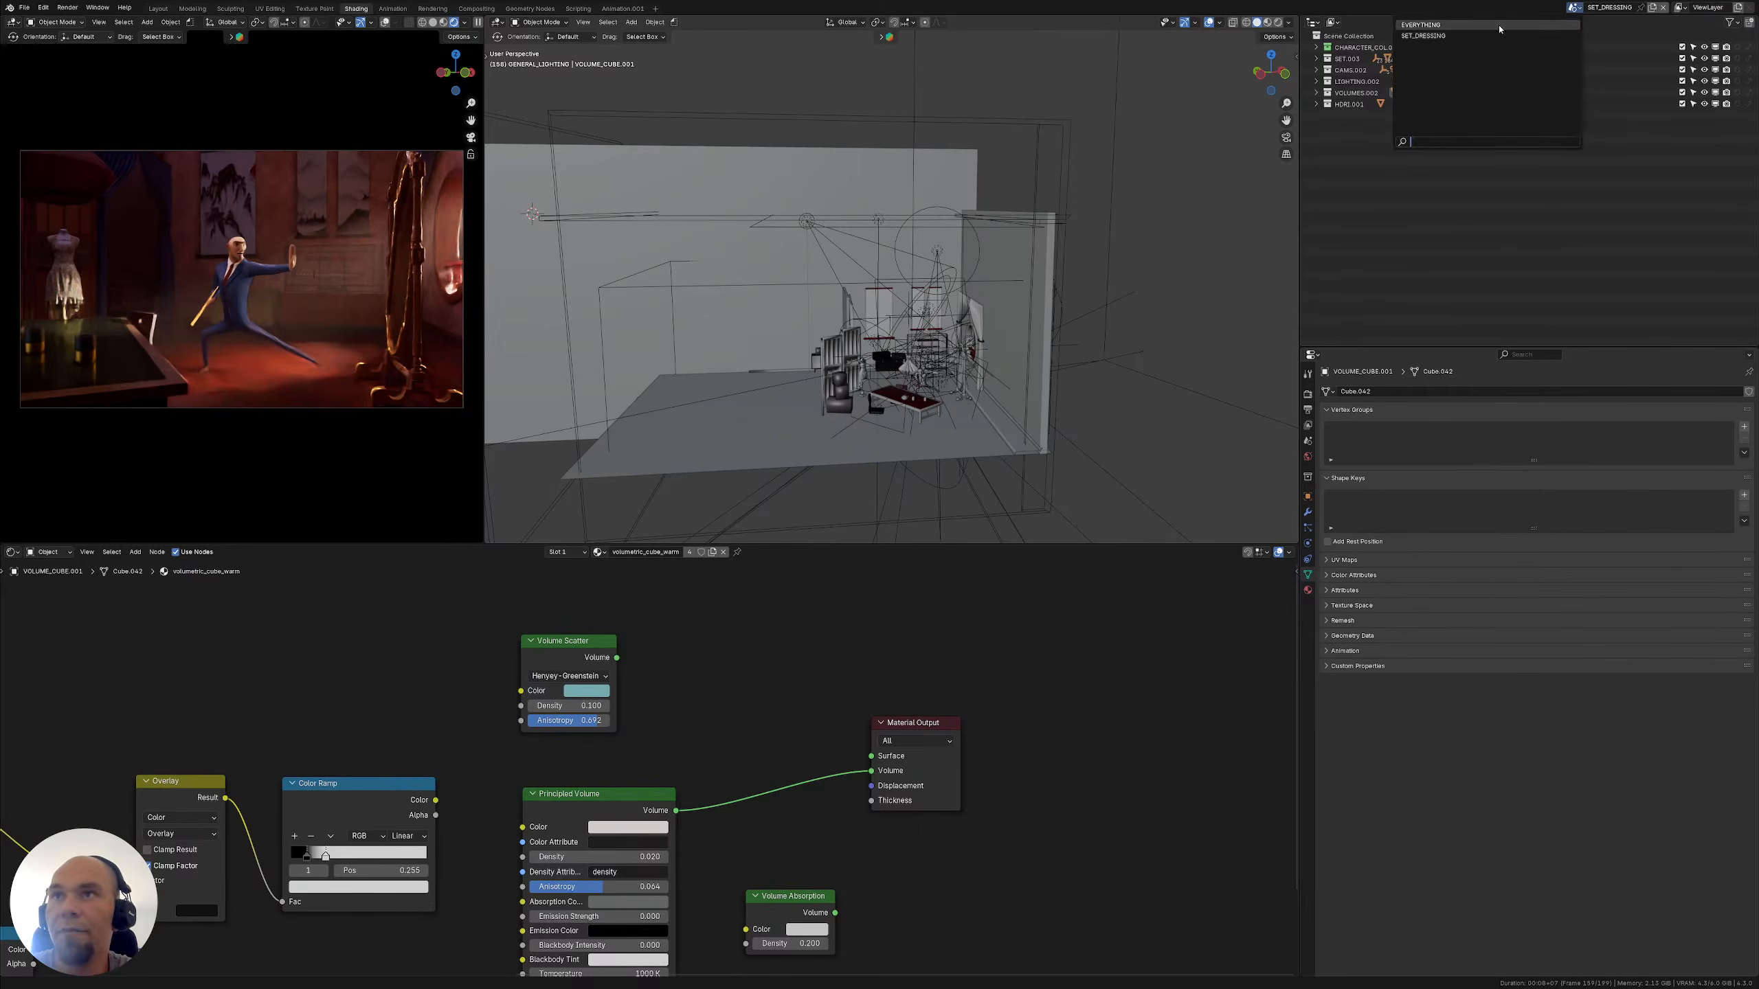
key("Return")
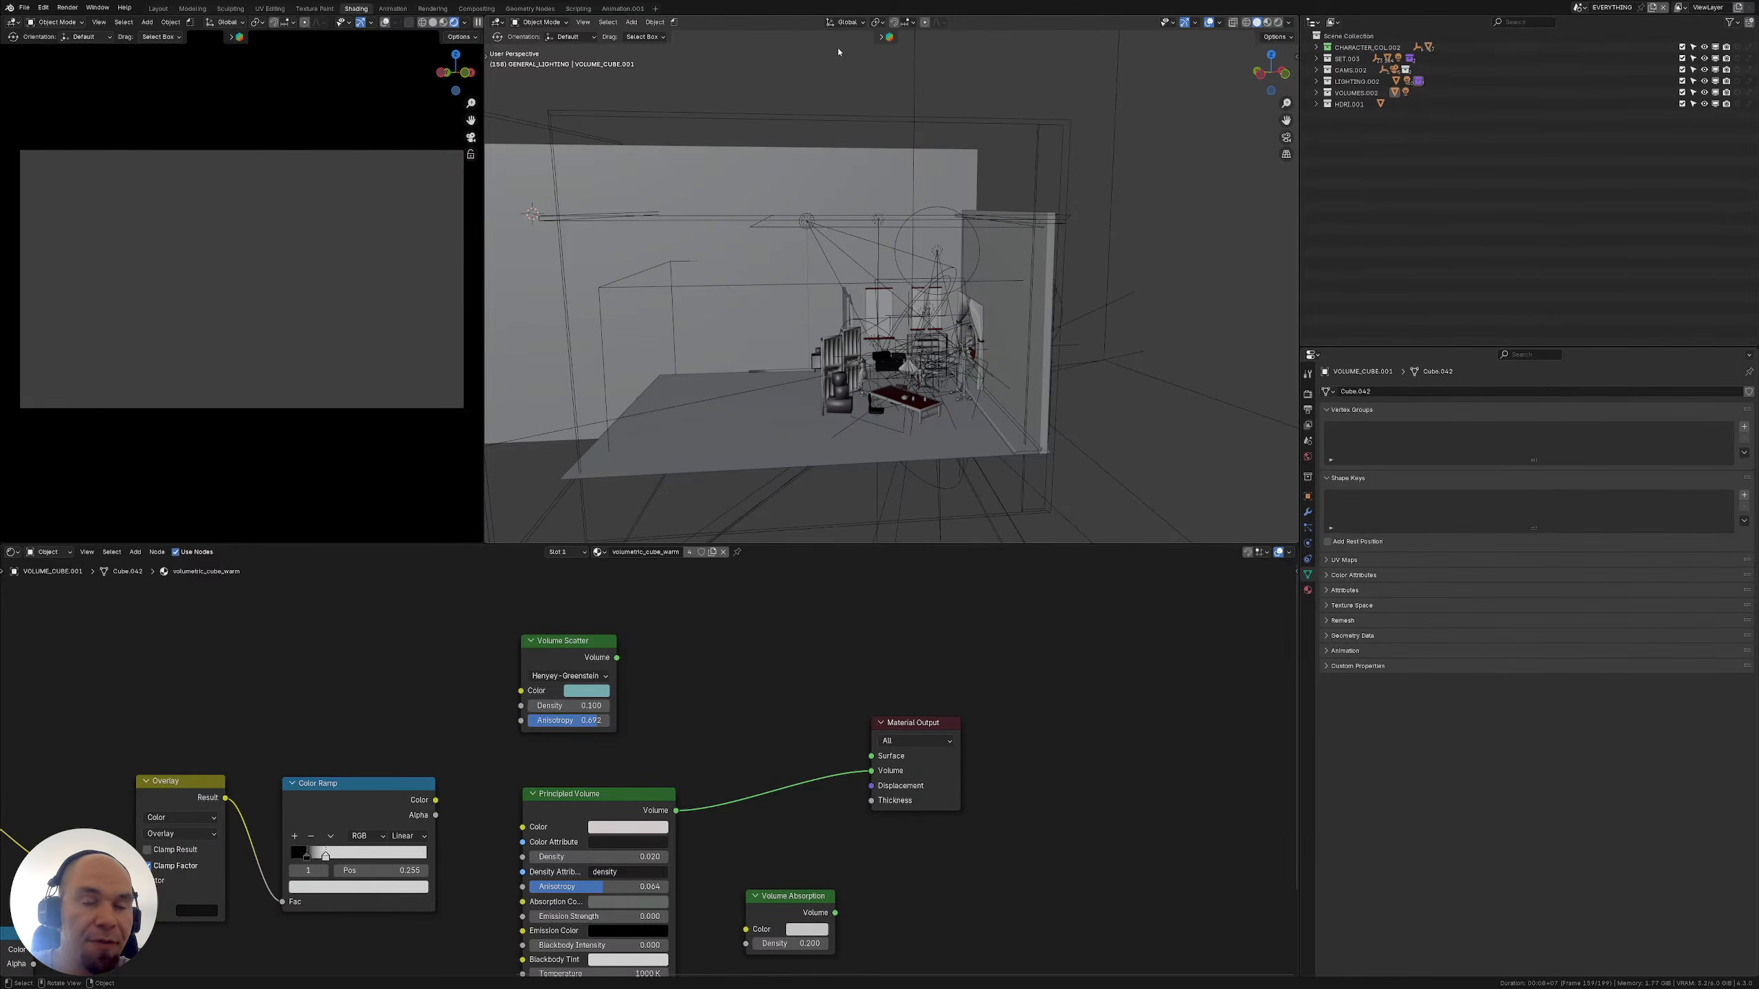
left_click(24, 7)
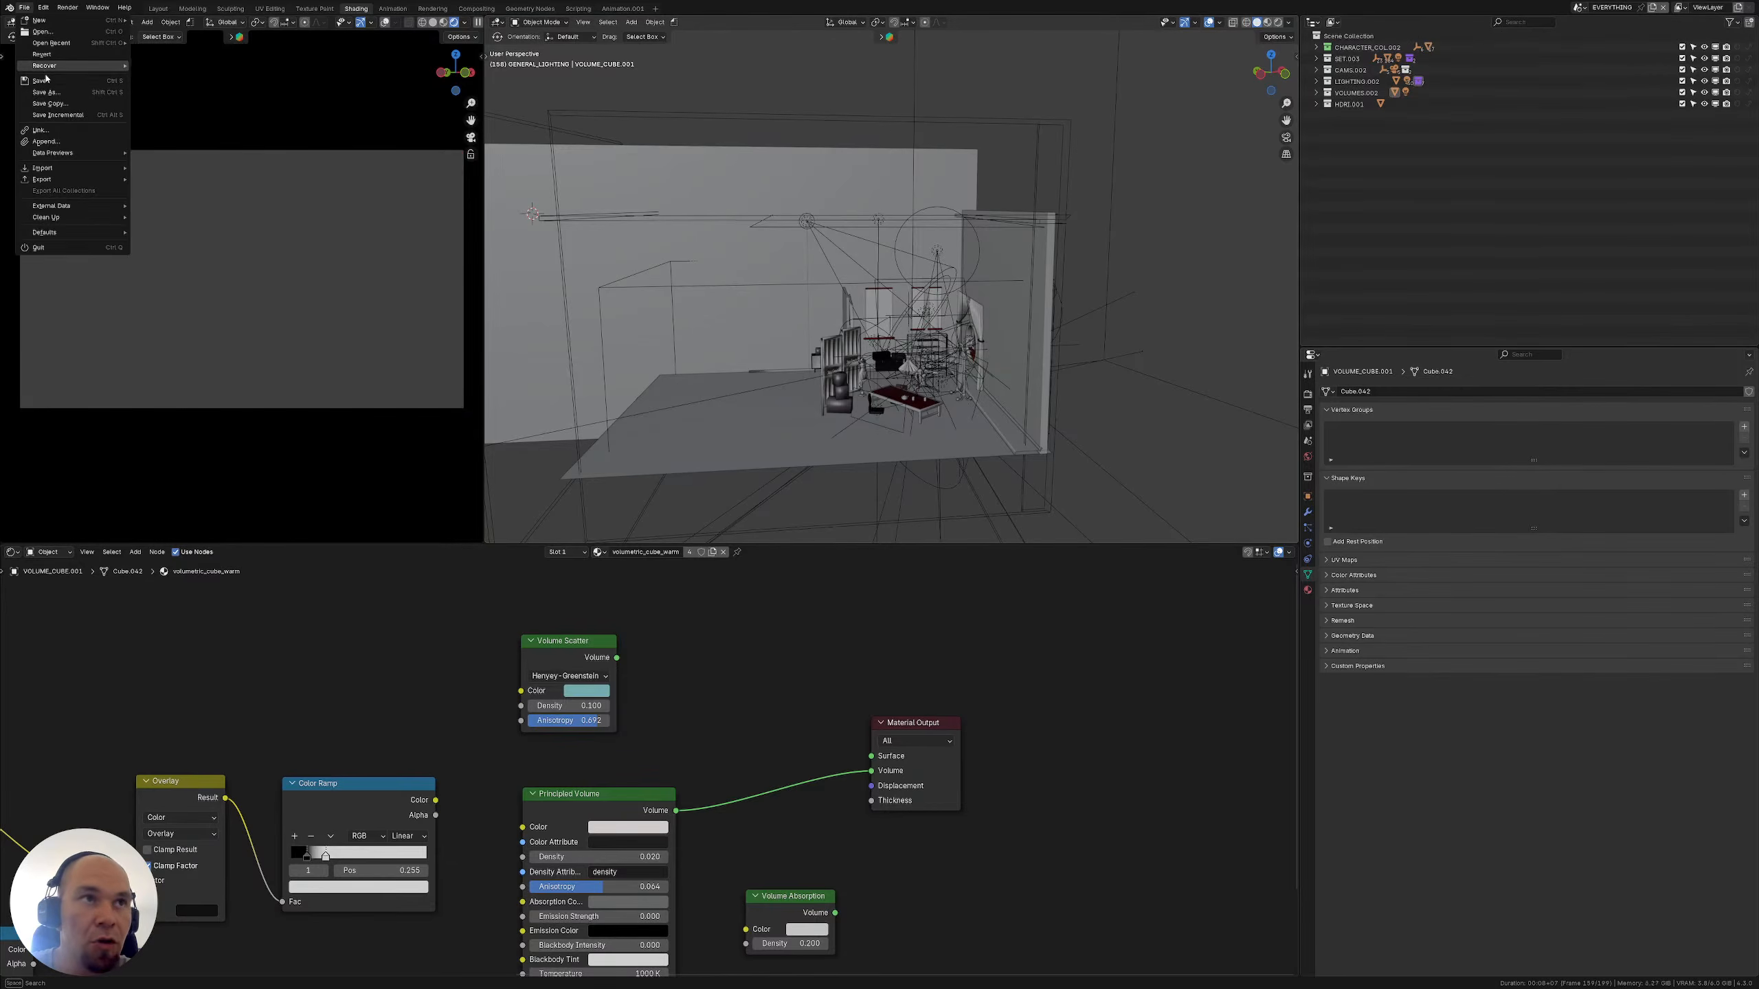
left_click(46, 83)
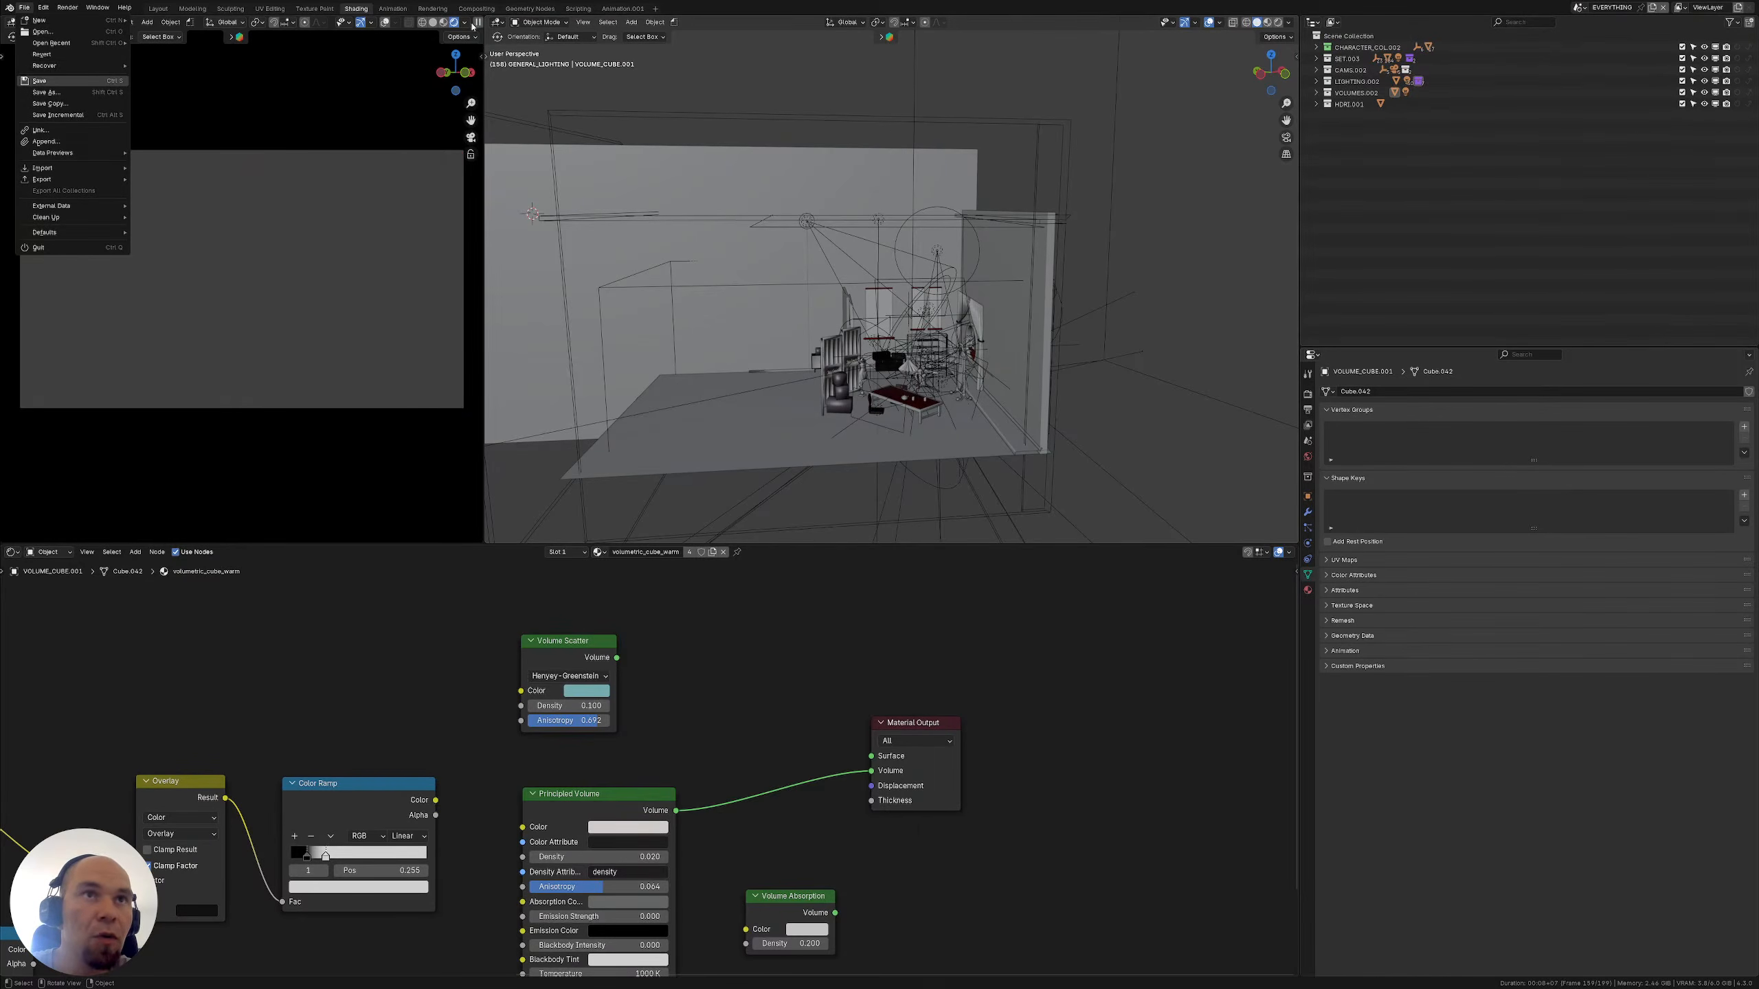
Narrow the camera viewport slightly and switch it to Solid shading
left_click_drag(483, 60, 459, 60)
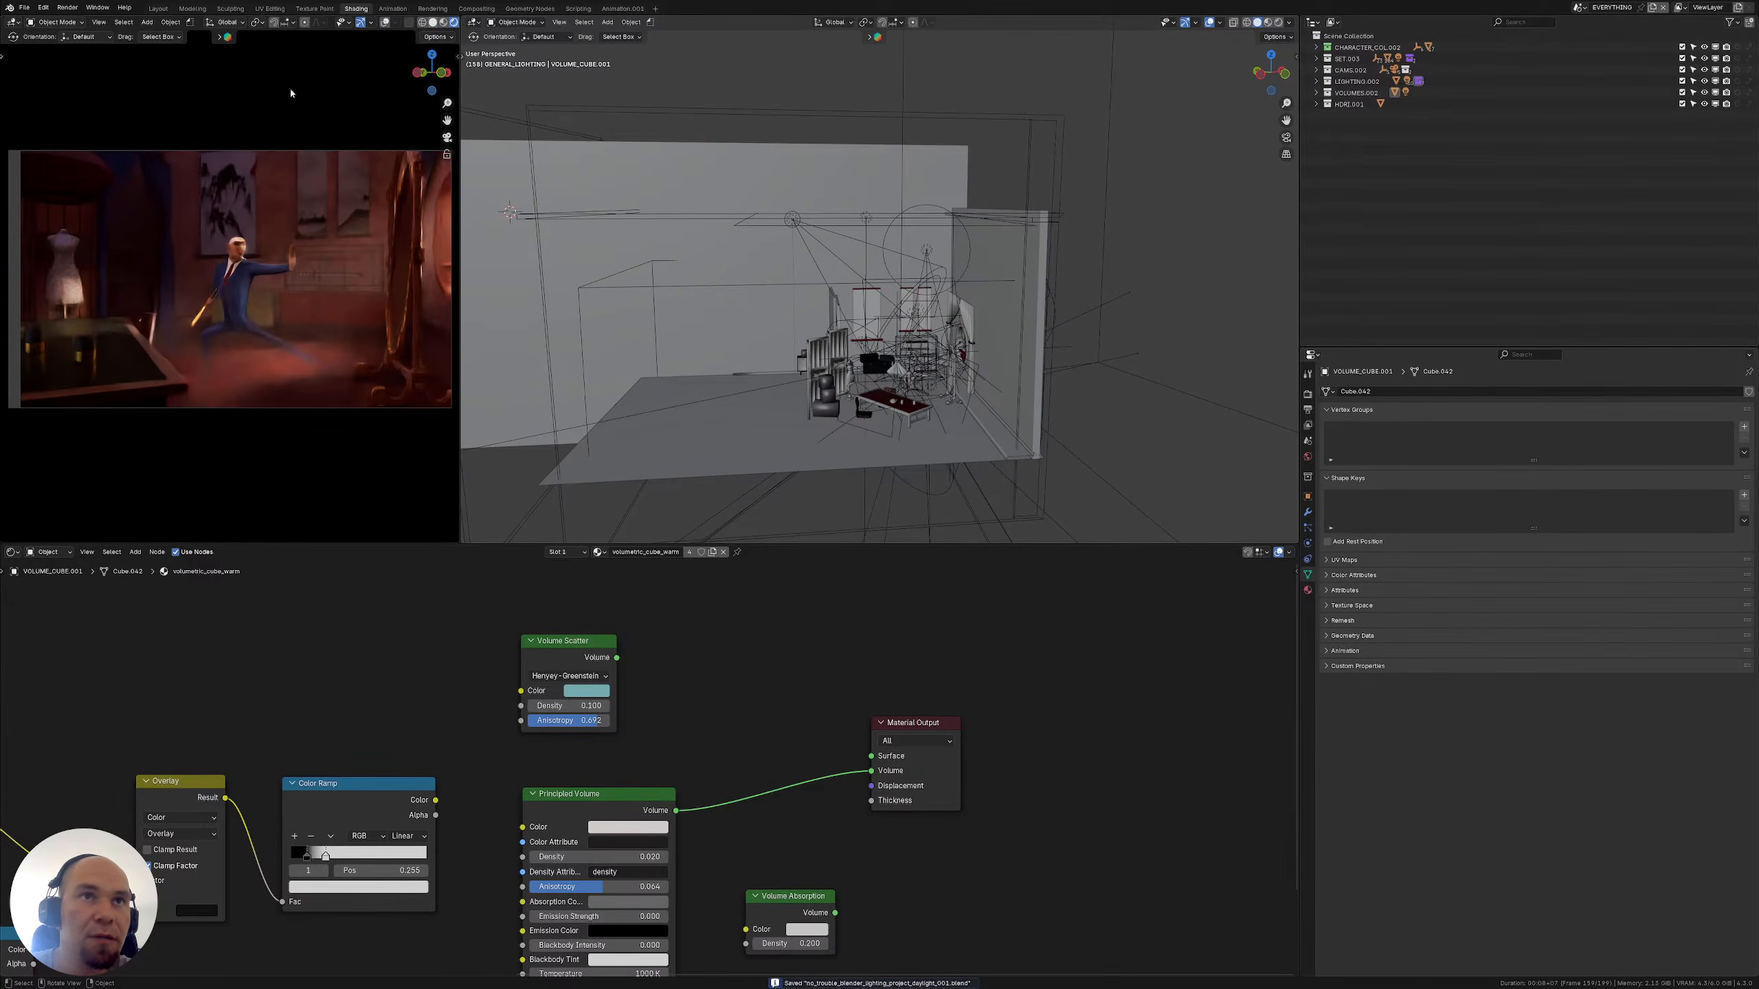
key("z")
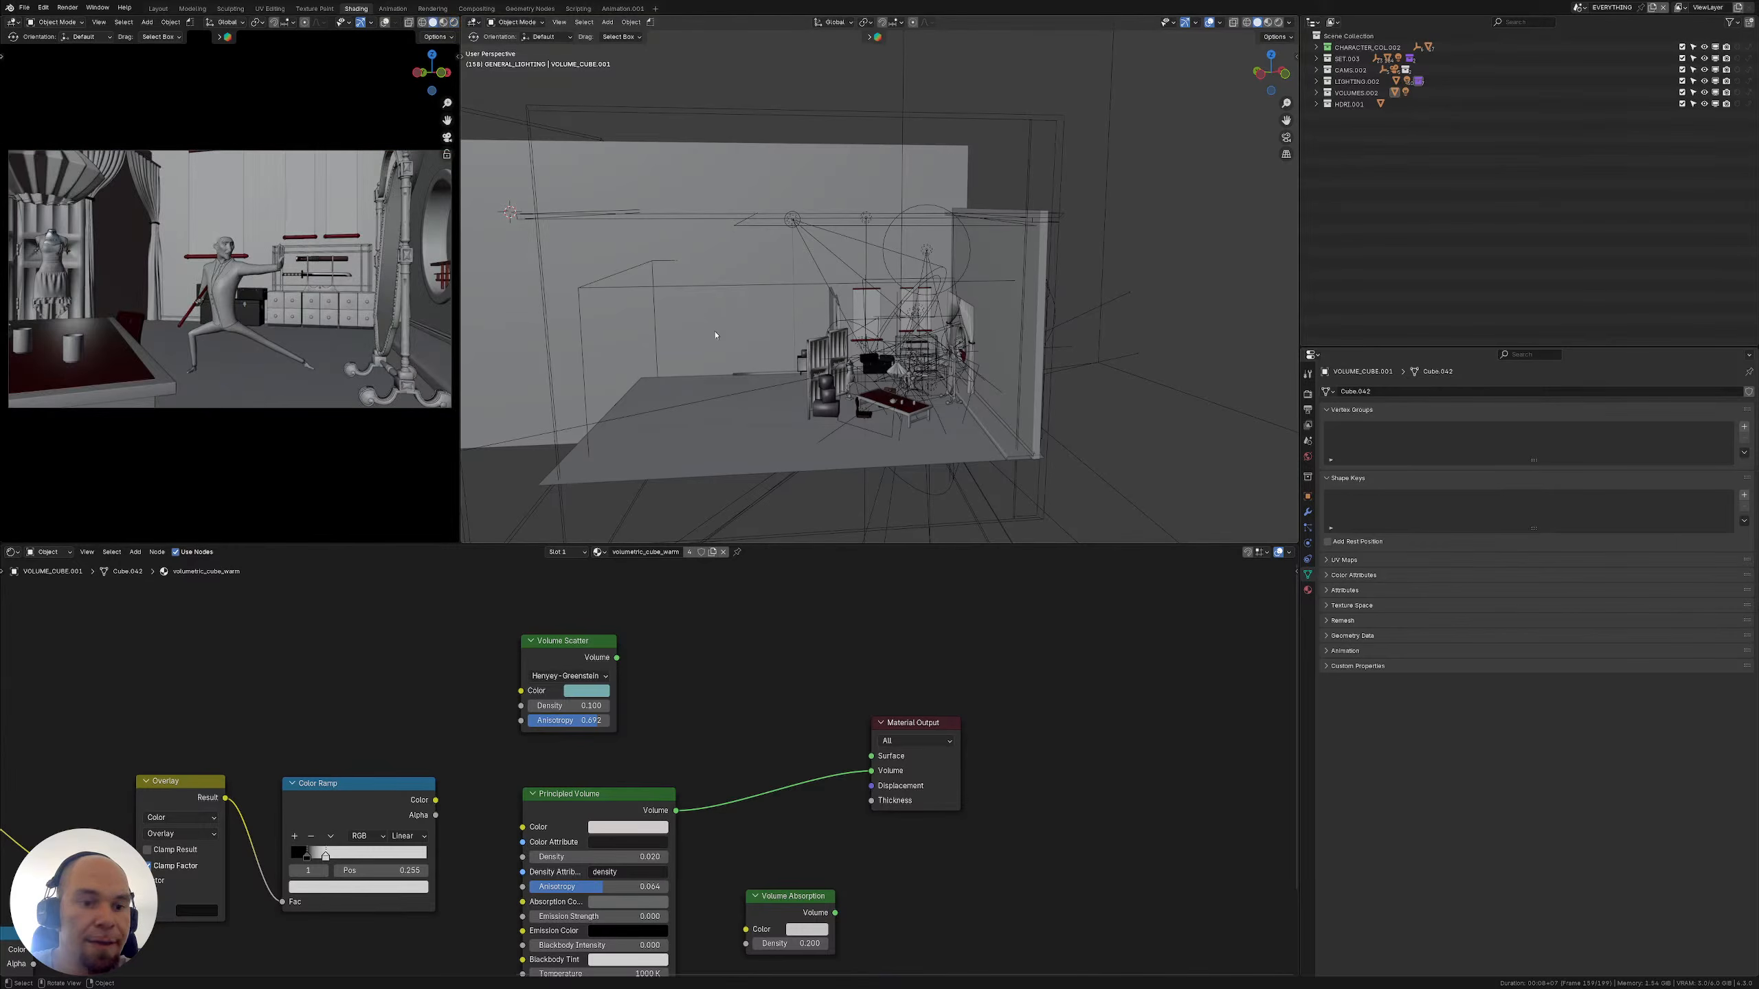
middle_click_drag(699, 269, 909, 337)
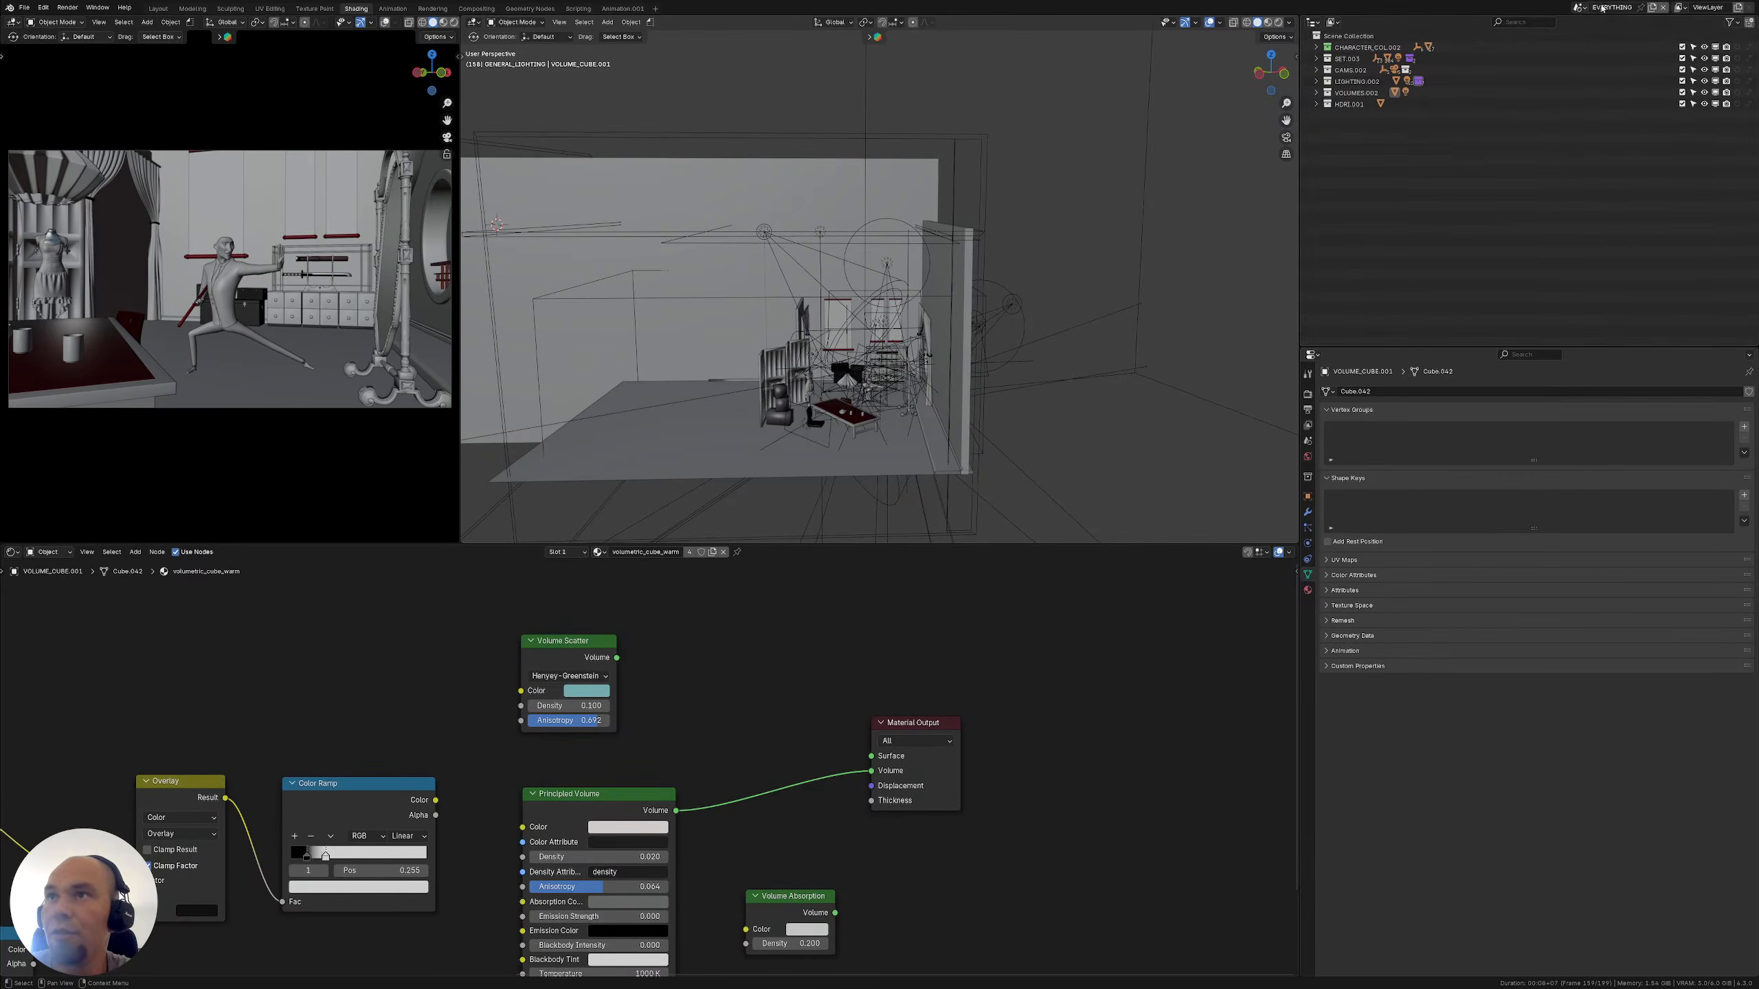
Create a linked copy of the EVERYTHING scene and name it CHARACTER
left_click(1652, 8)
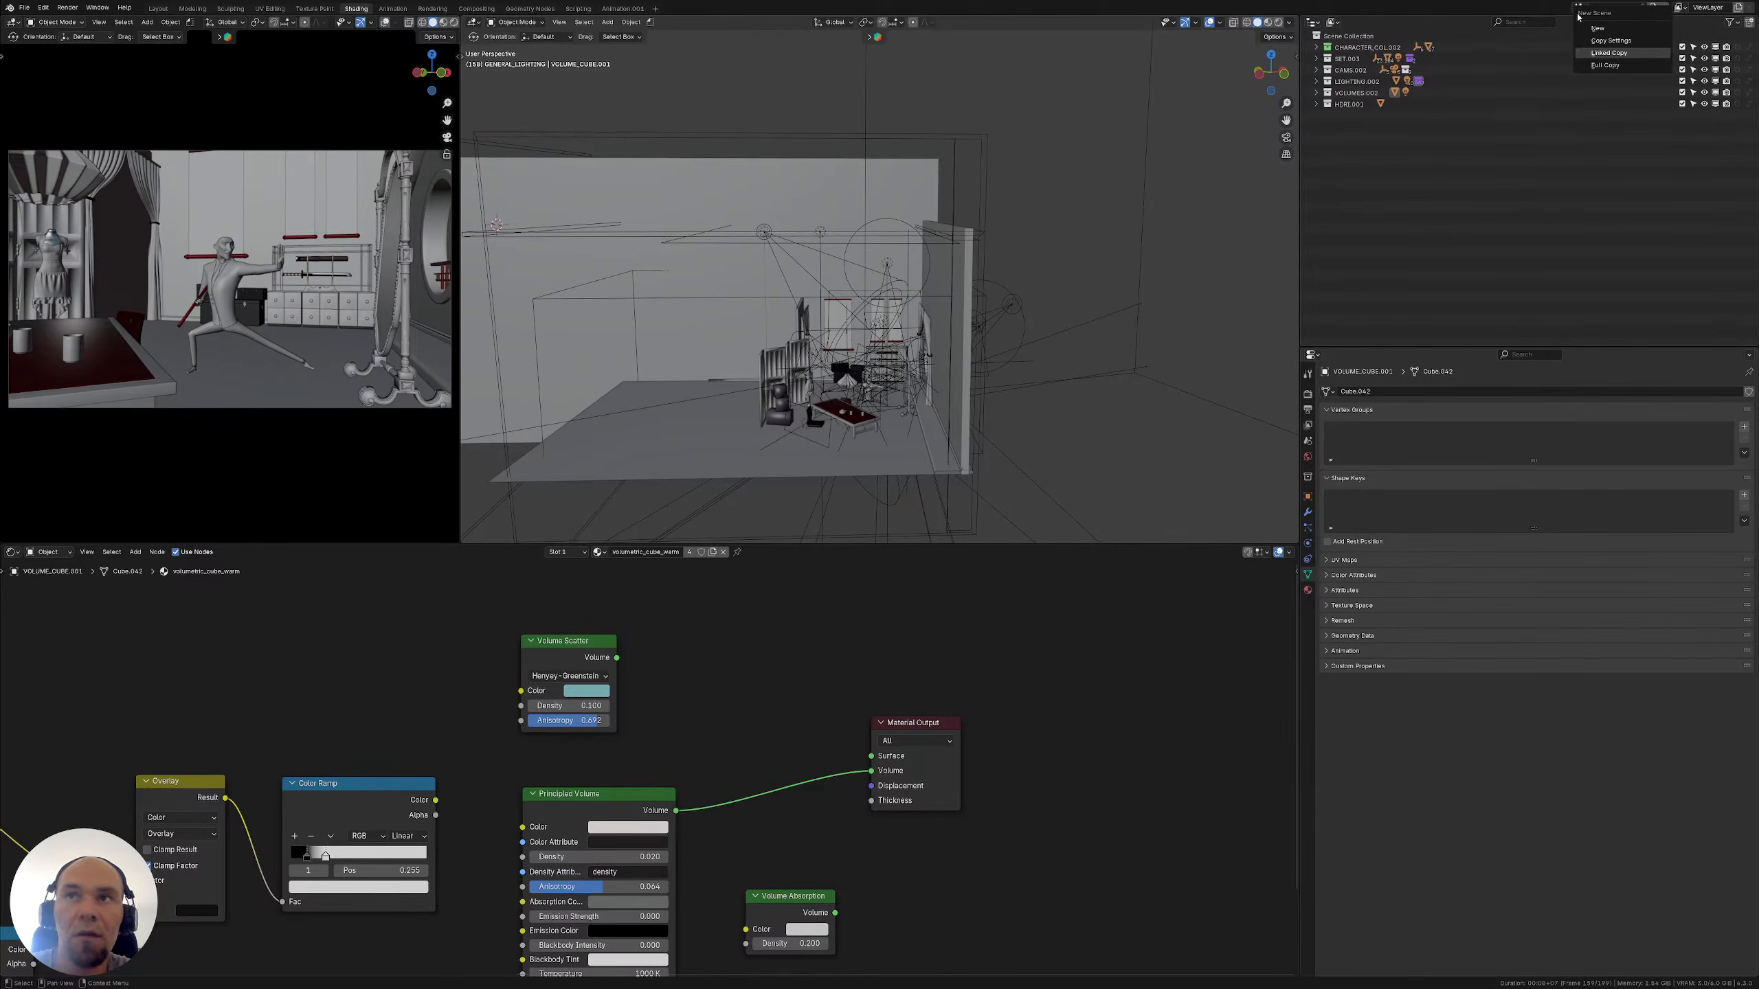
left_click(1608, 52)
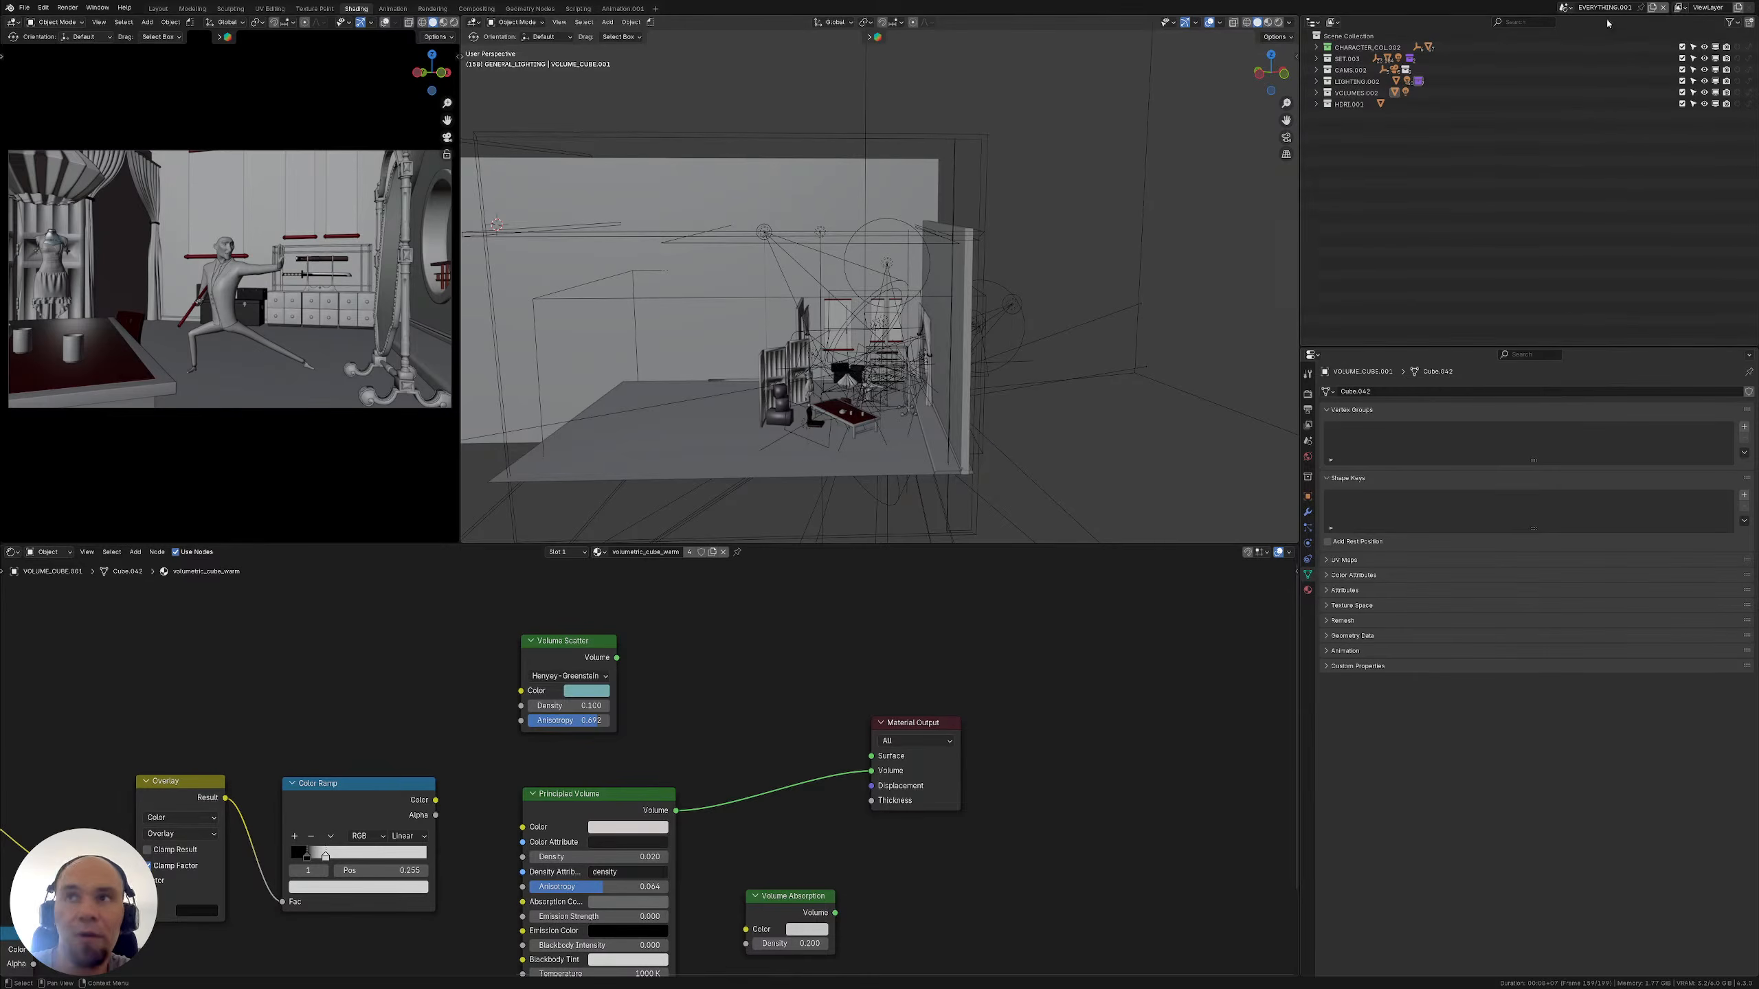
left_click(1567, 8)
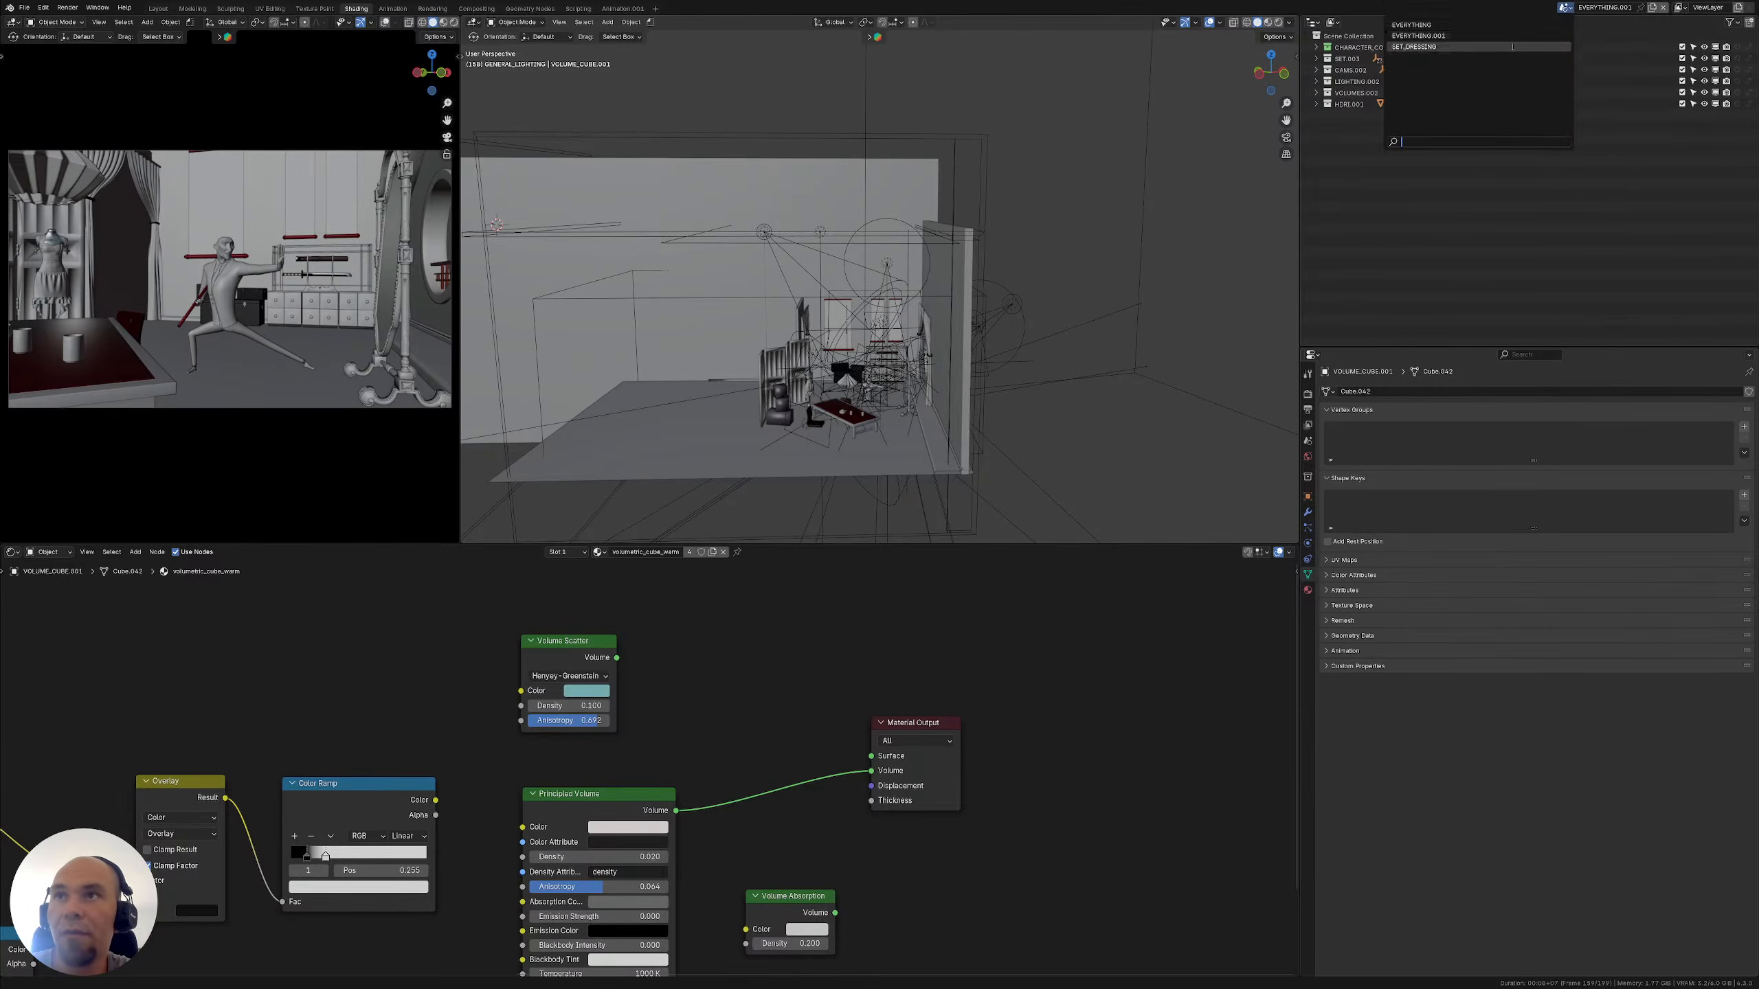
left_click(1618, 6)
double_click(1622, 9)
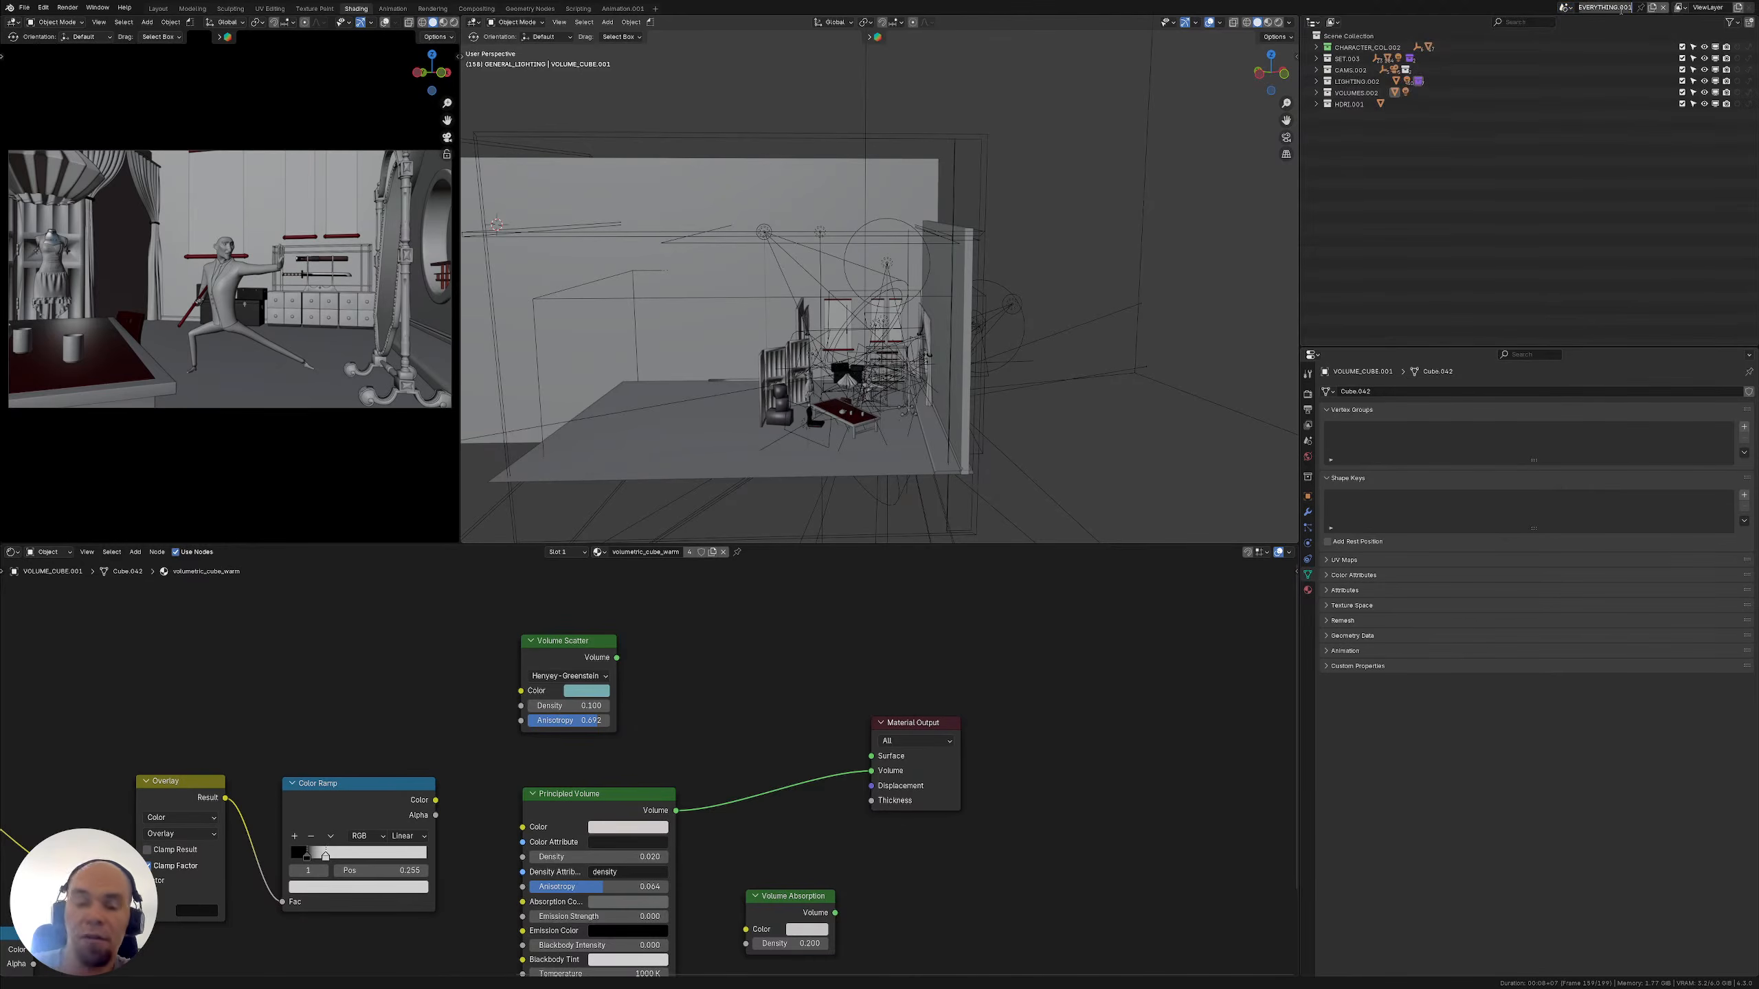
type("CHARACTER")
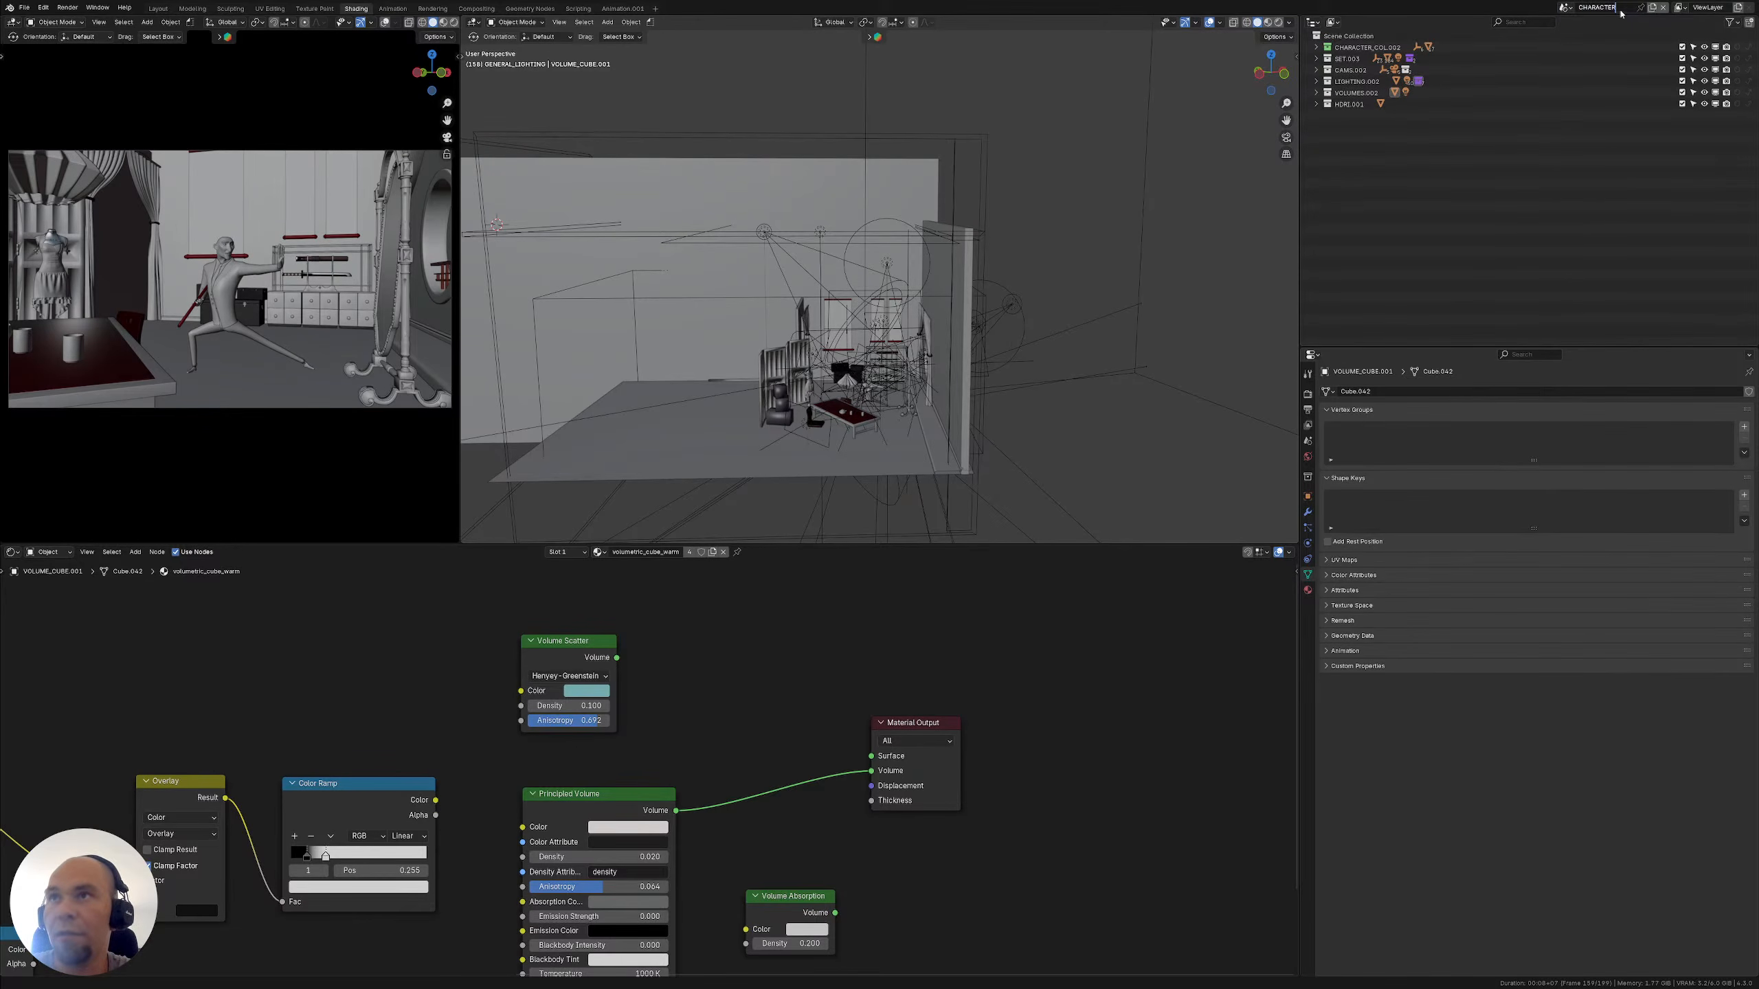
key("Return")
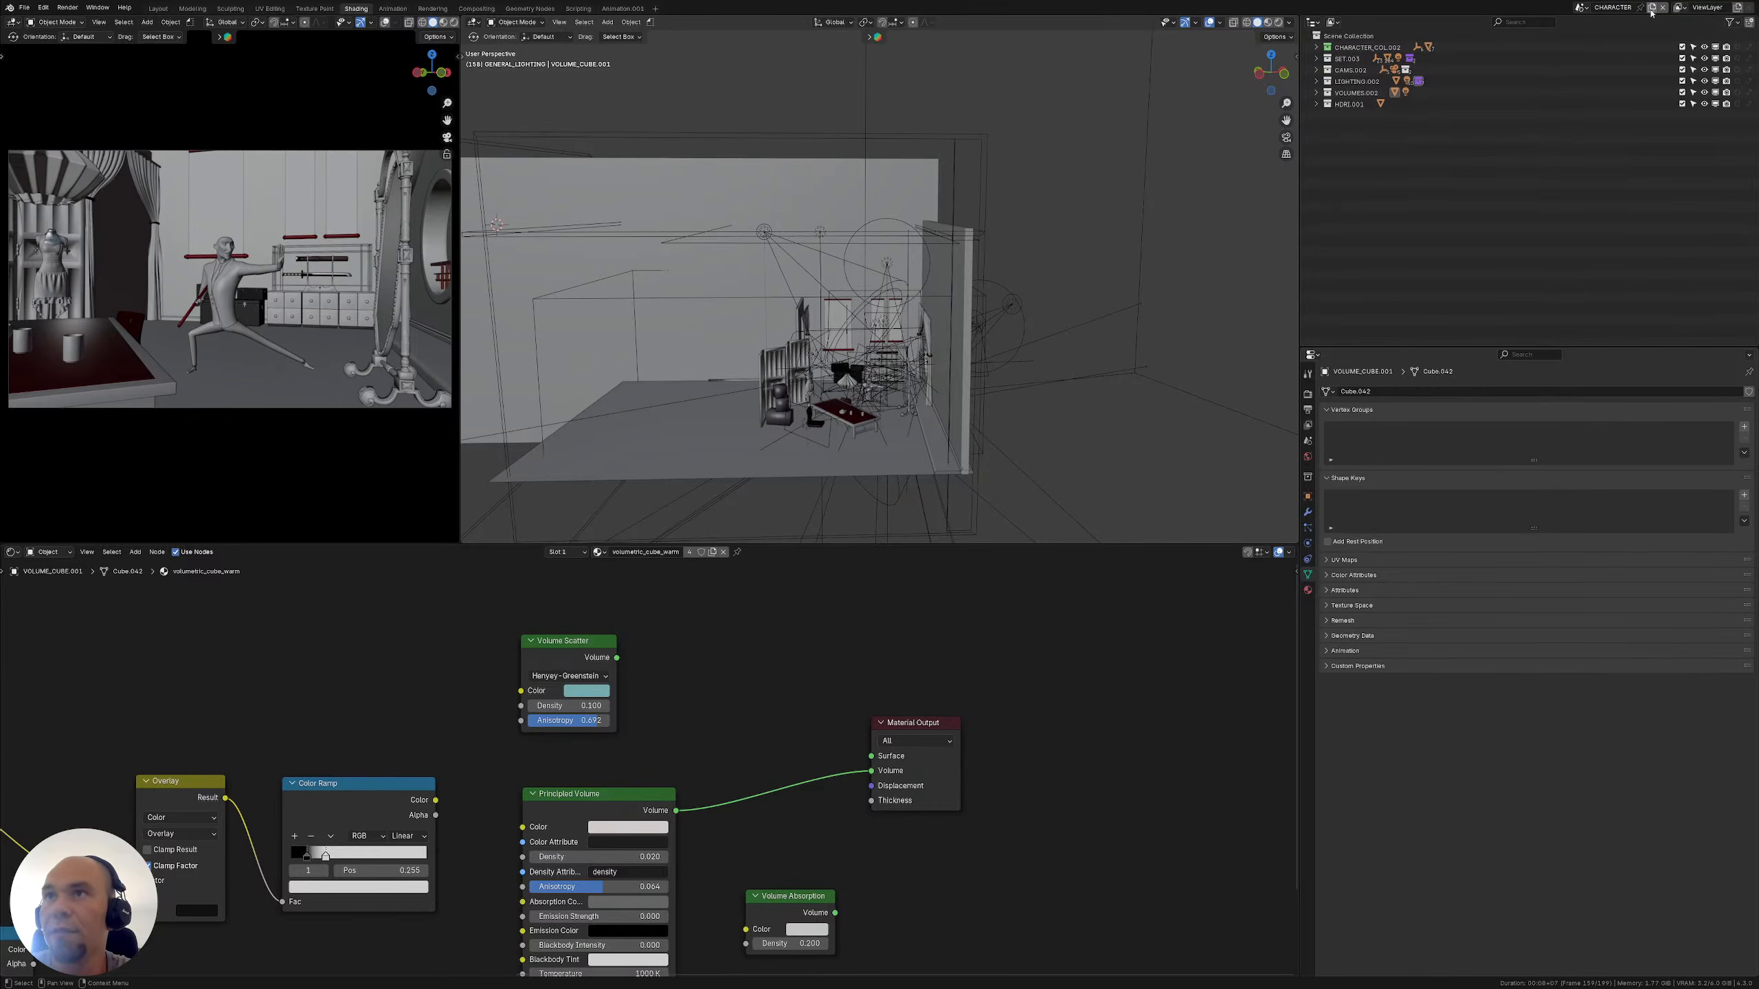
Return to the EVERYTHING scene, make another linked copy of it and name the copy VOLUME
left_click(1581, 7)
left_click(1469, 36)
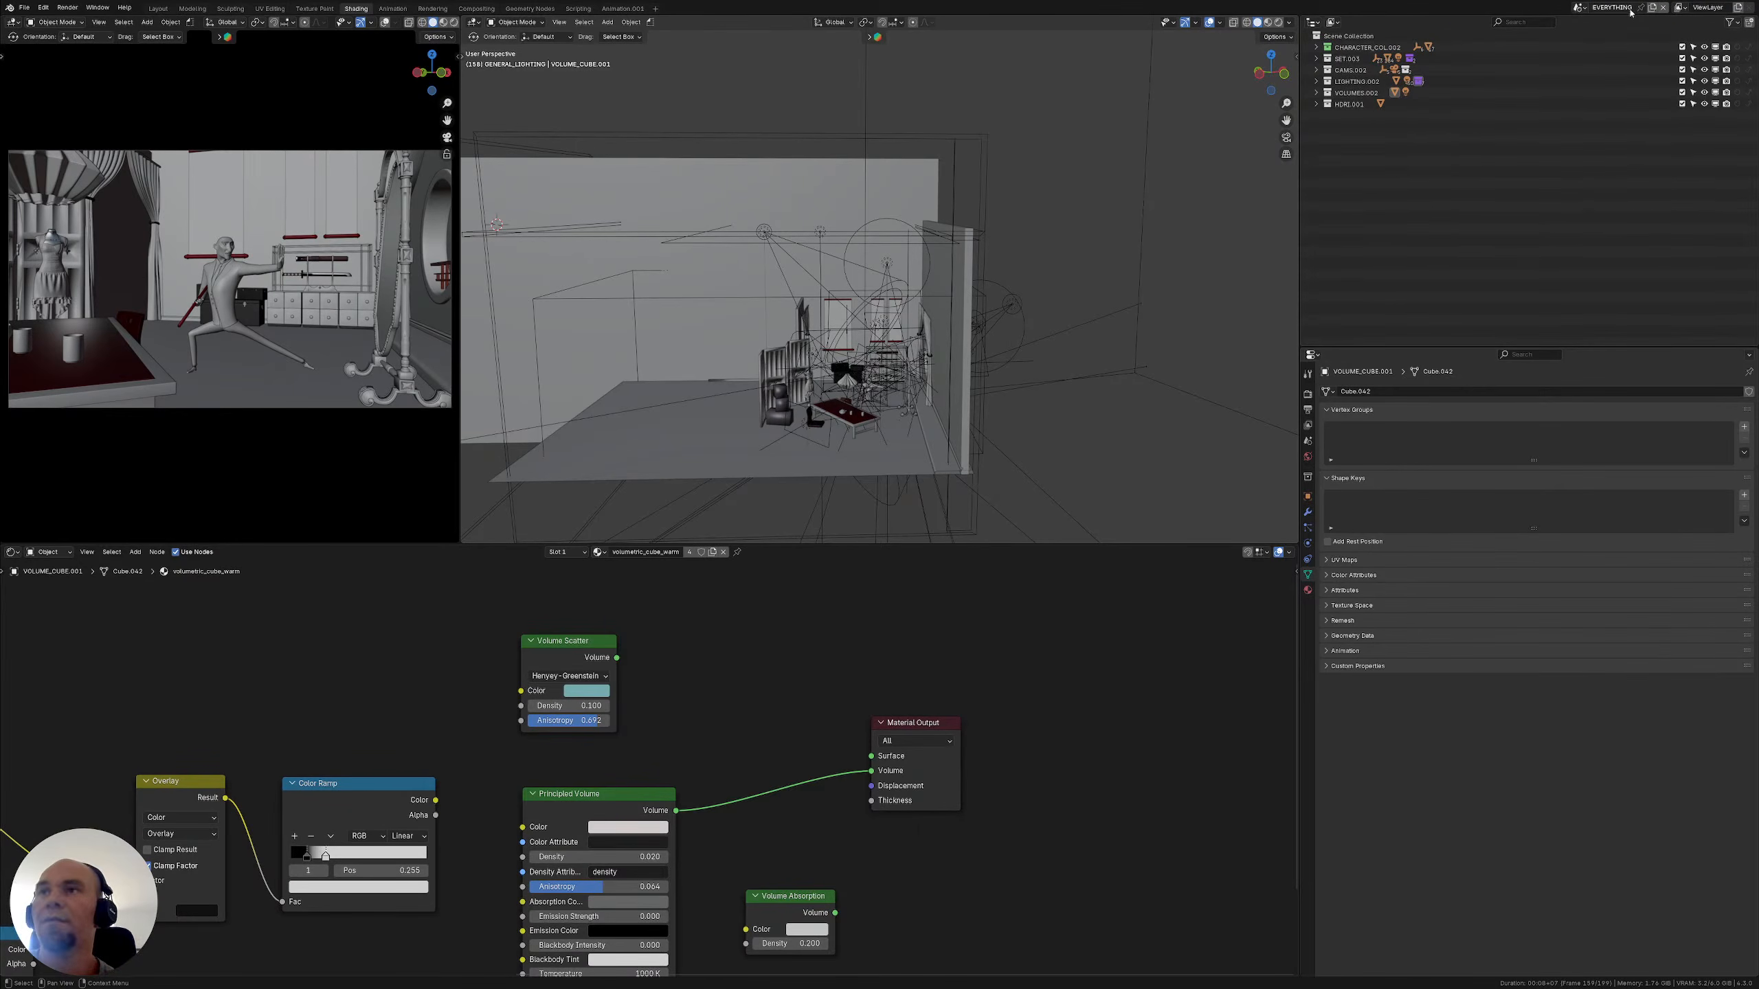
left_click(1653, 8)
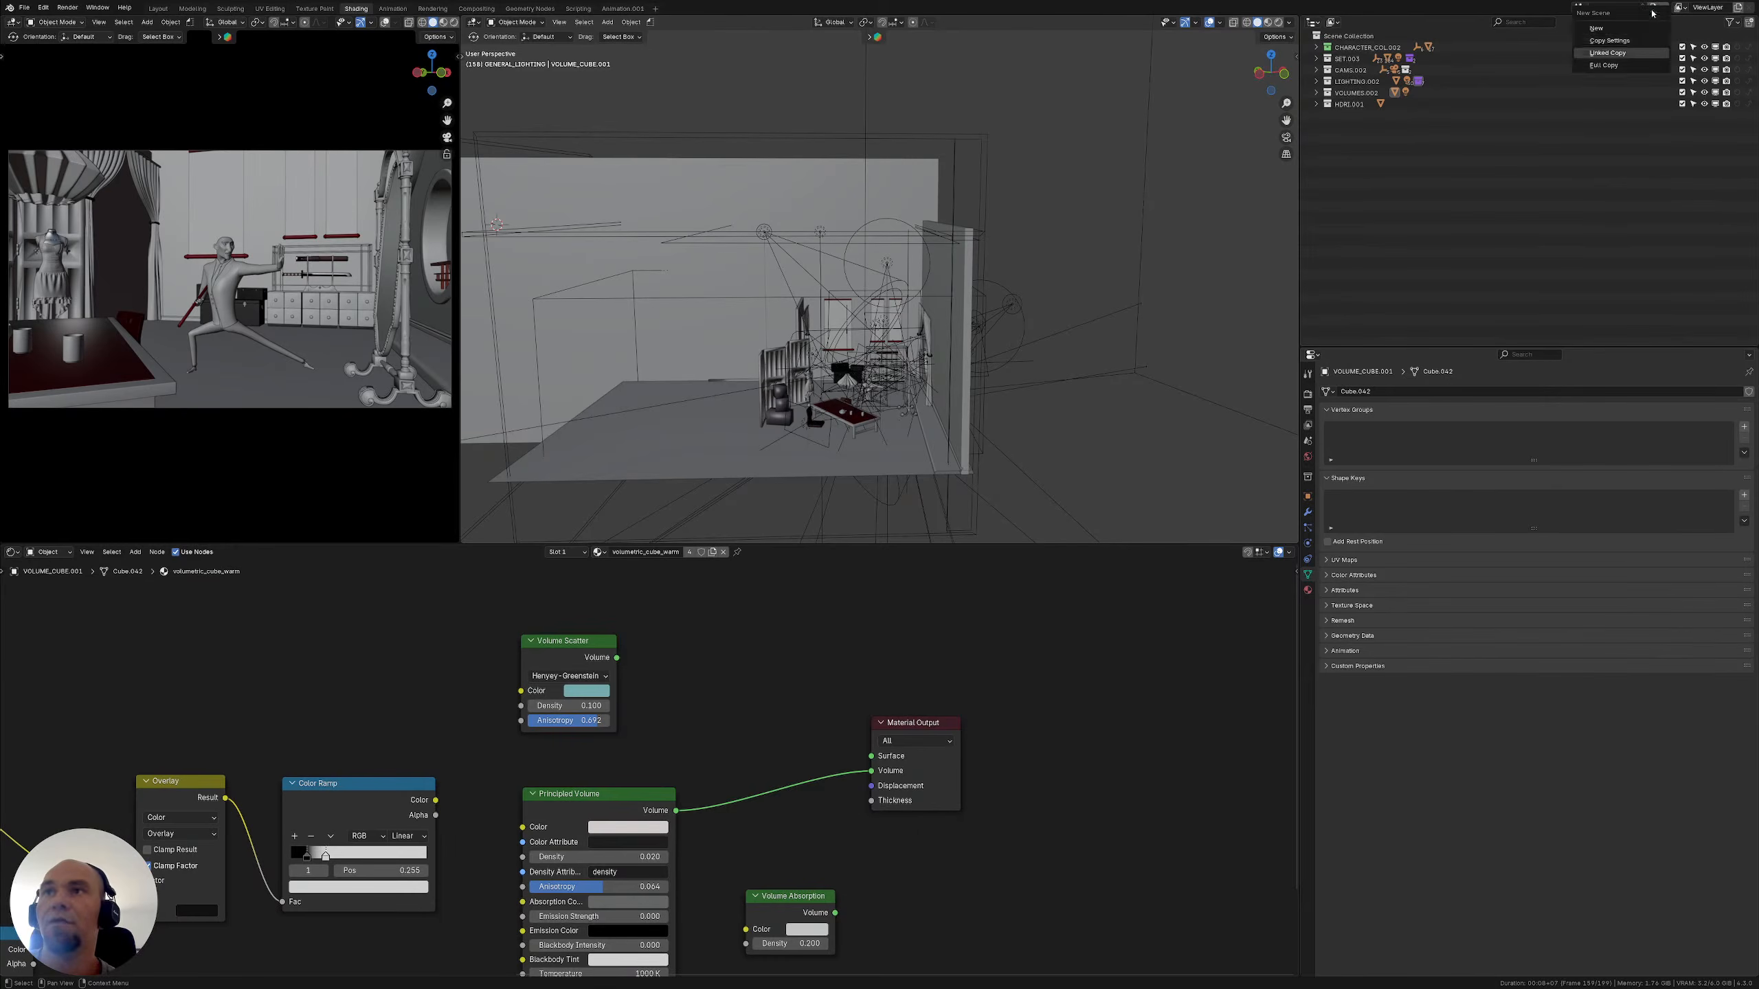
left_click(1625, 54)
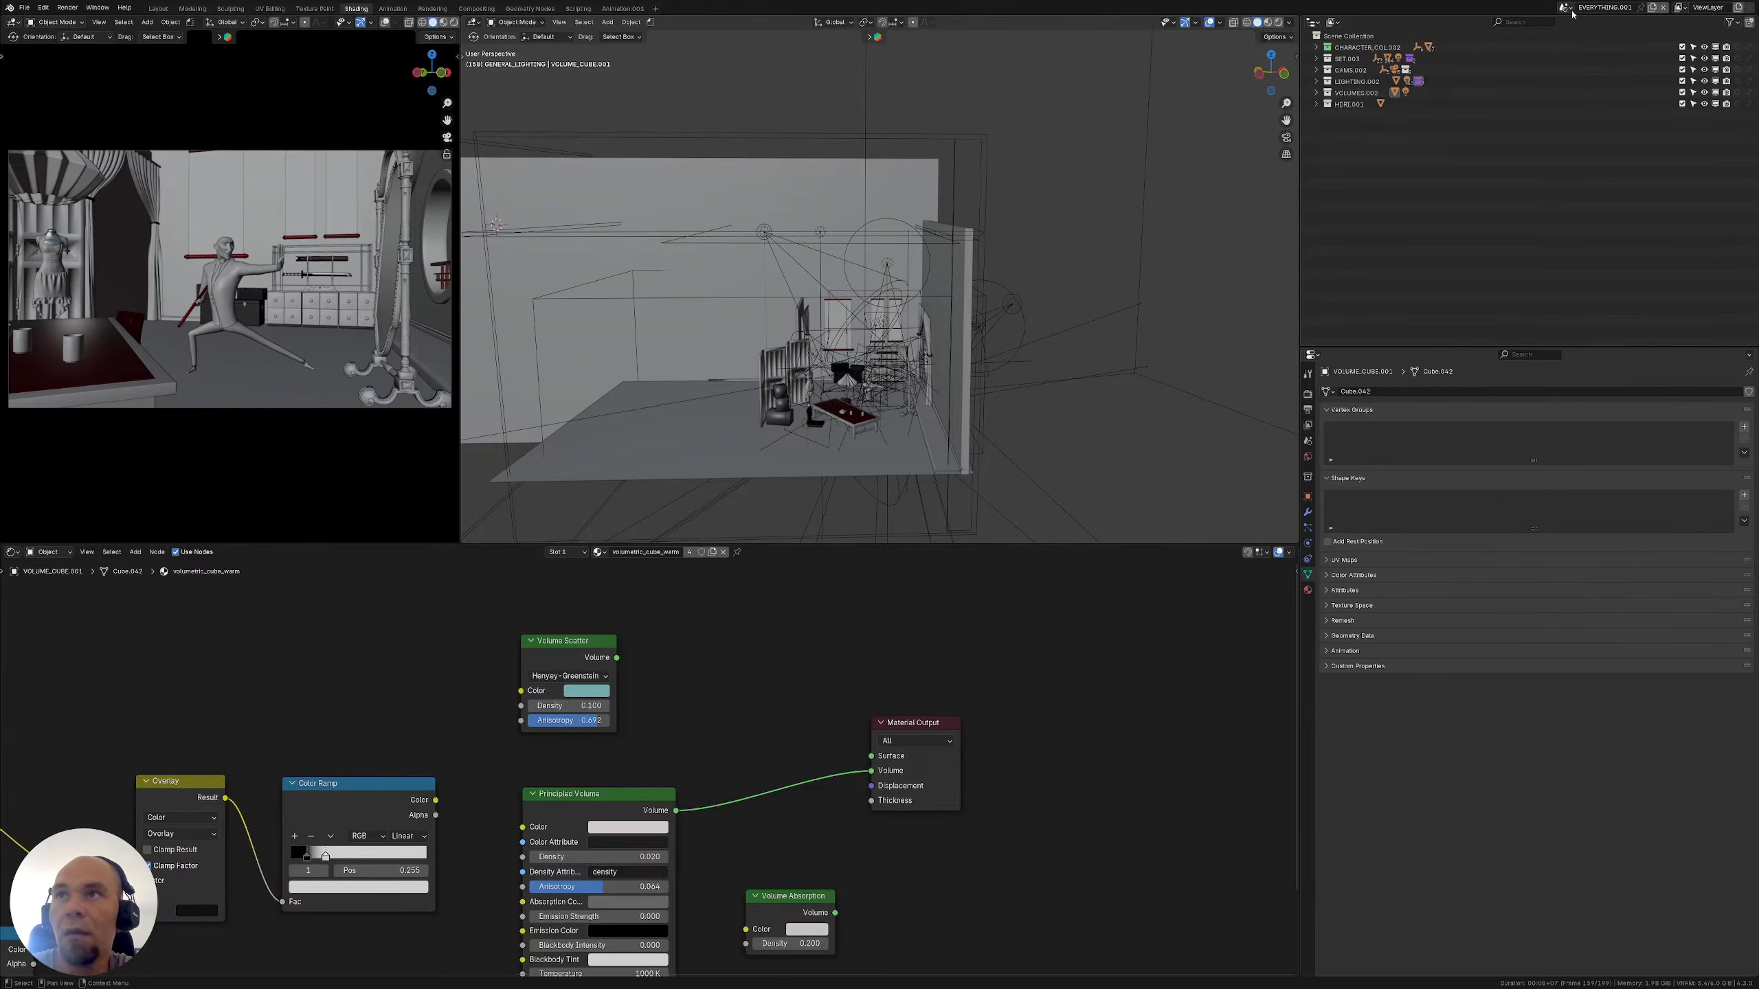
double_click(1604, 7)
type("vo")
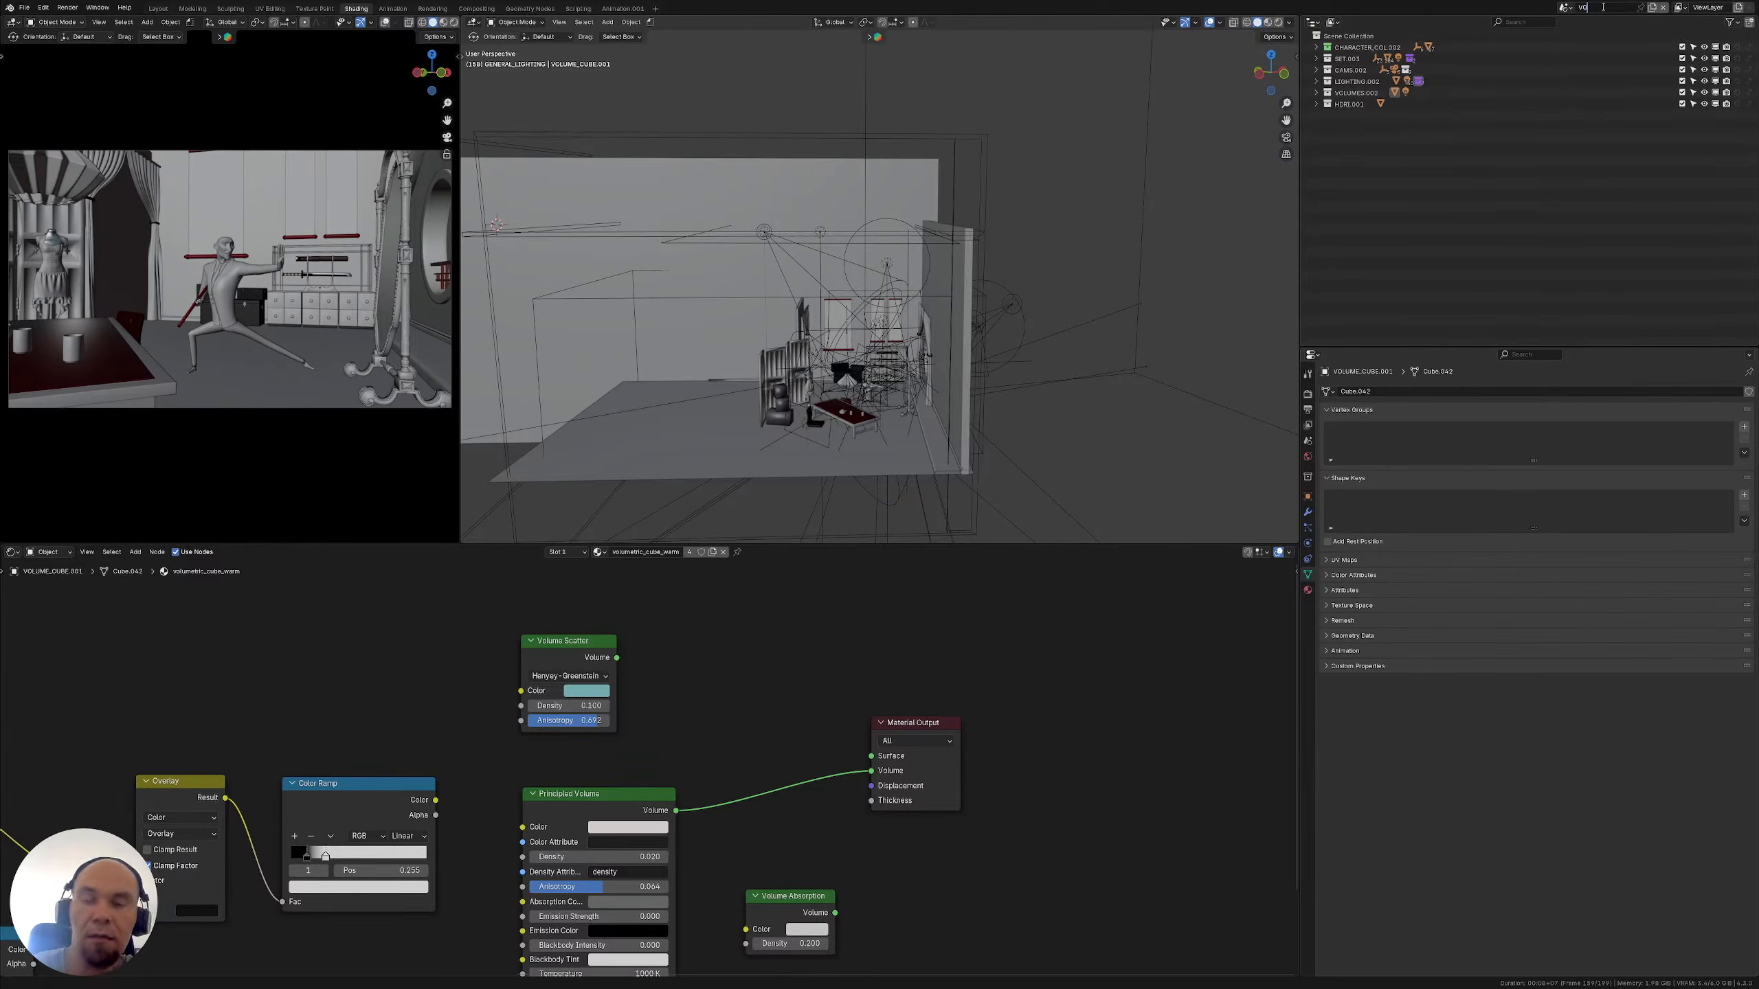
type("LUME")
key("Return")
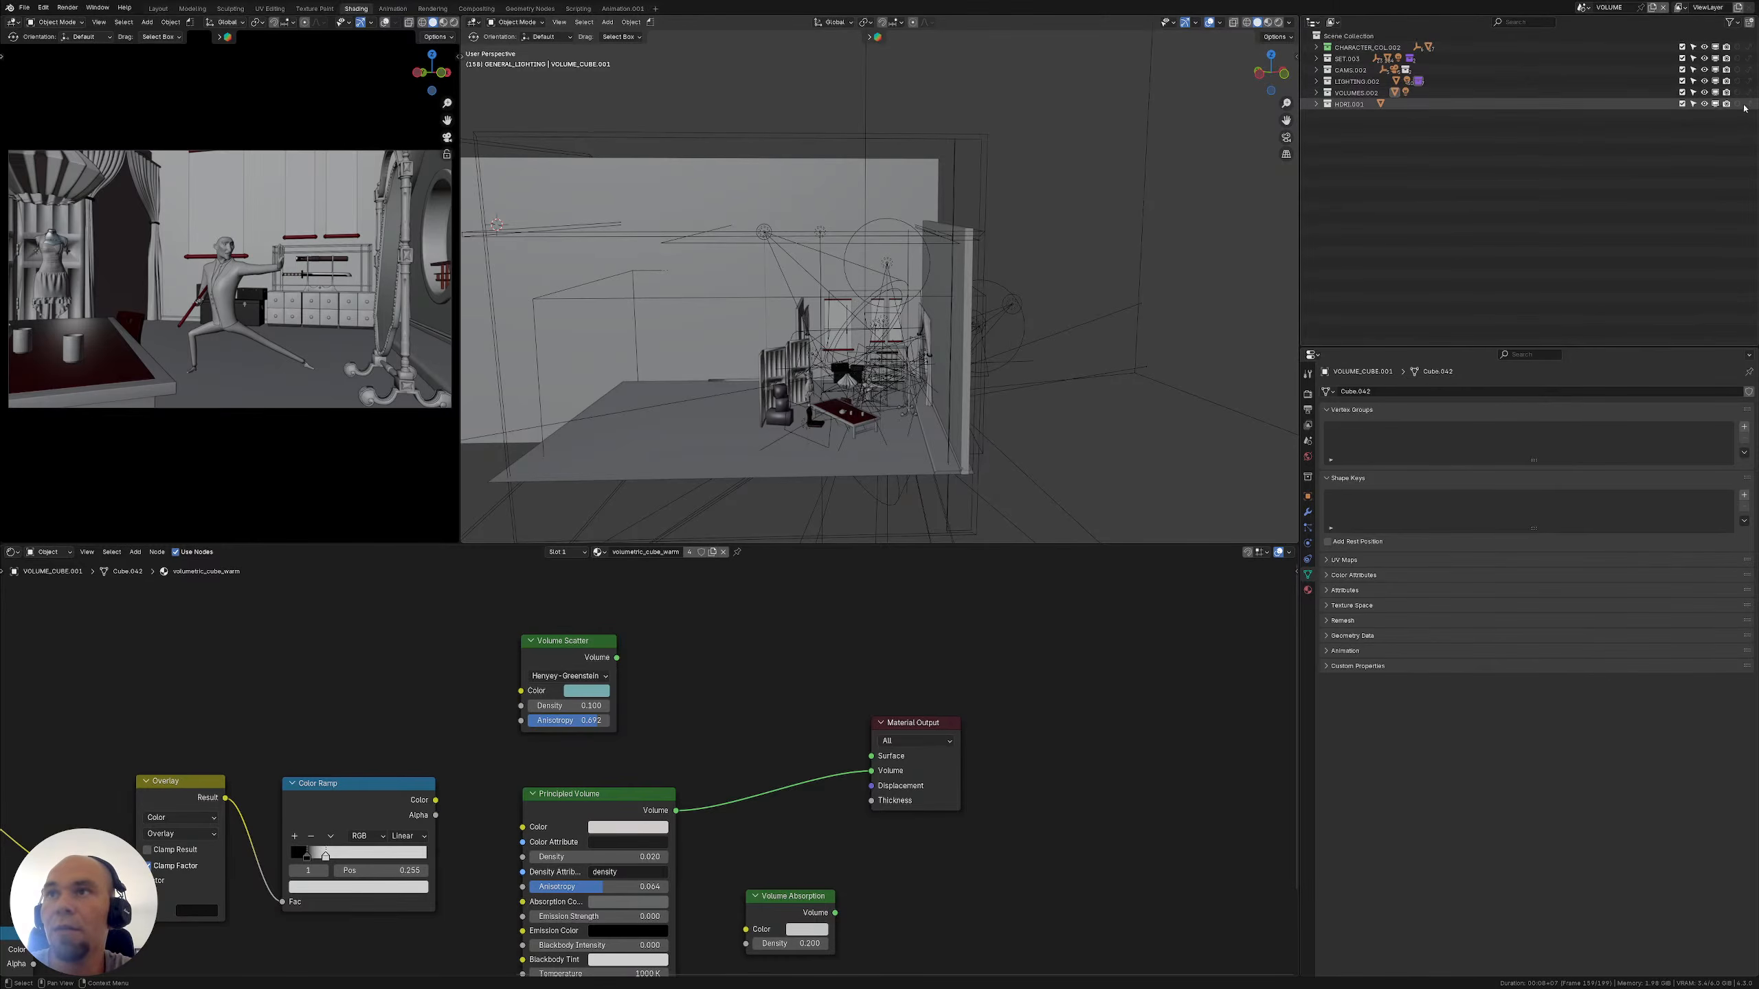
Disable every collection in the VOLUME scene and re-enable only the volumes collection in viewports
left_click(1717, 104, "ctrl")
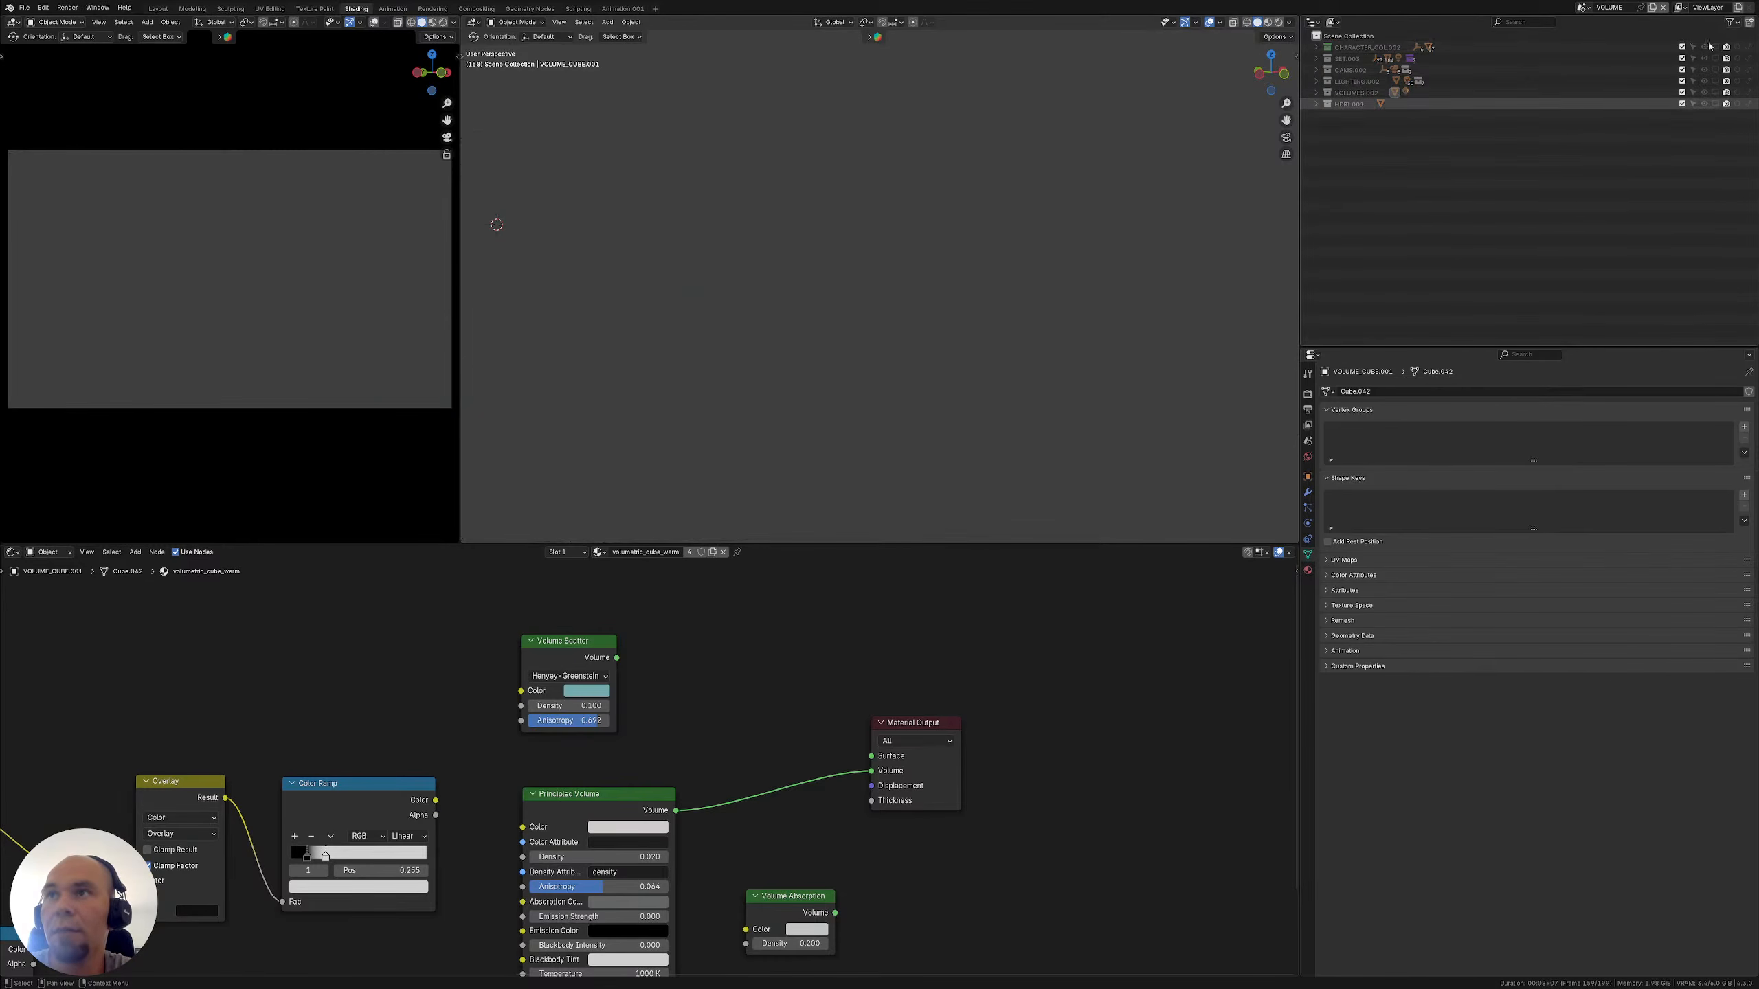
left_click(1715, 93)
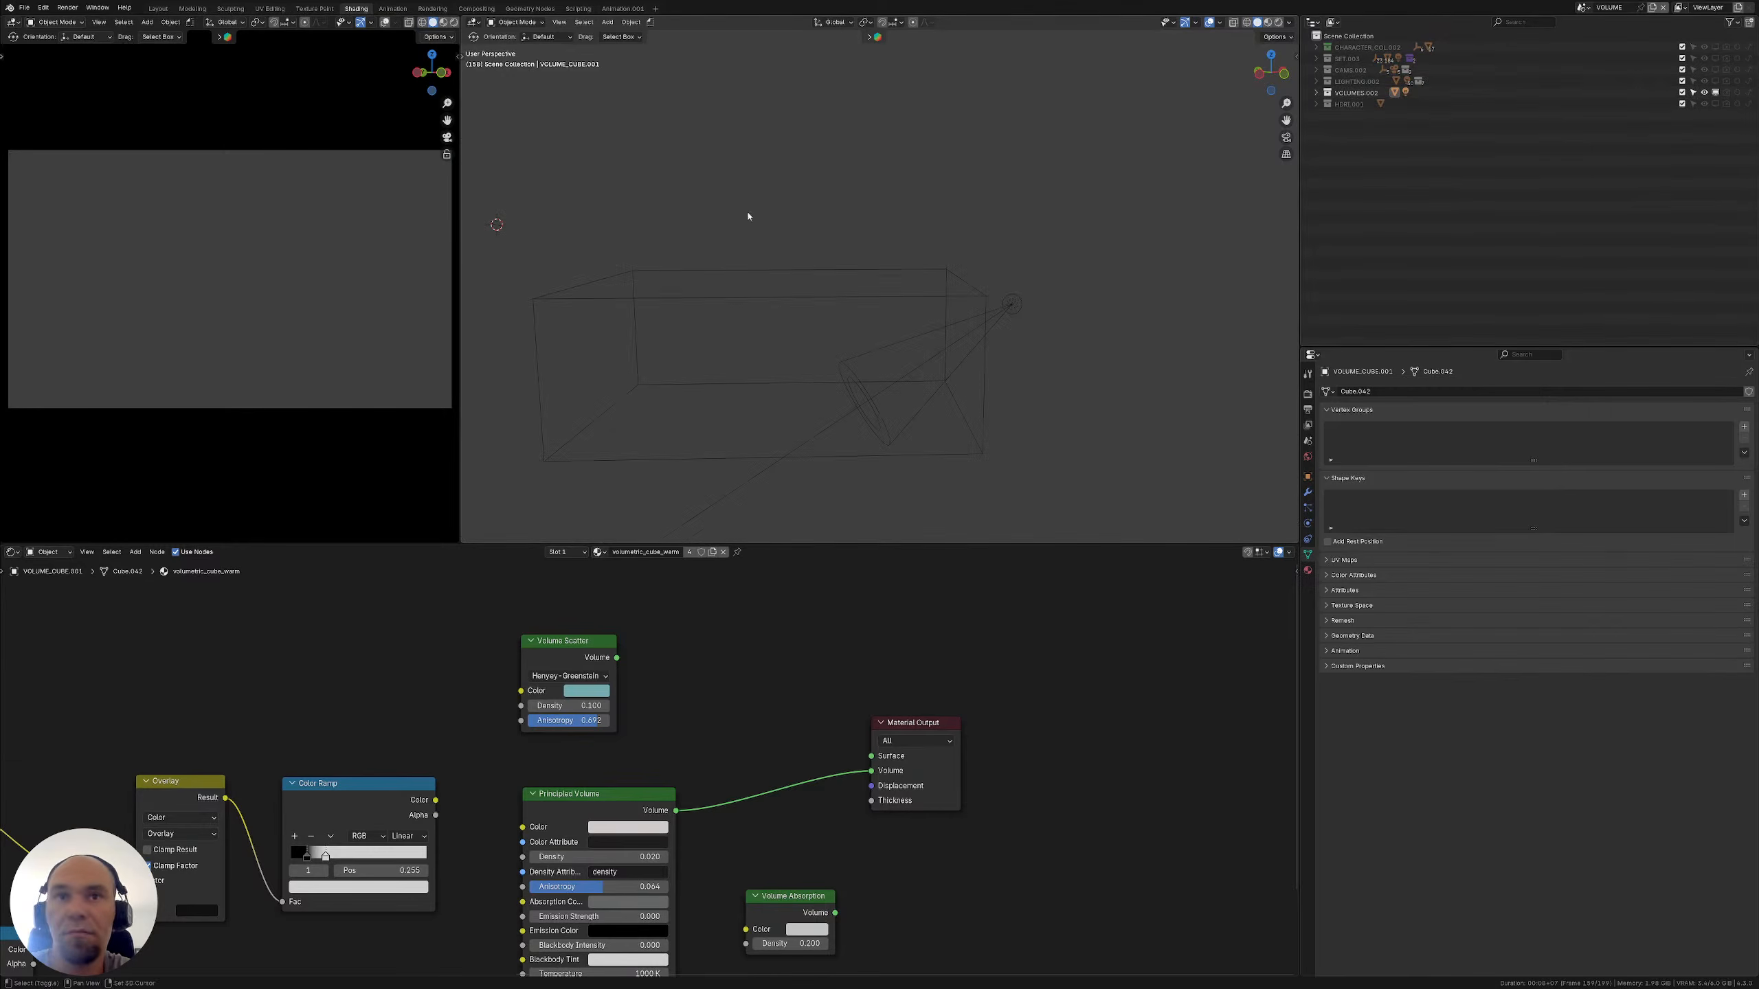
middle_click_drag(745, 216, 1099, 251)
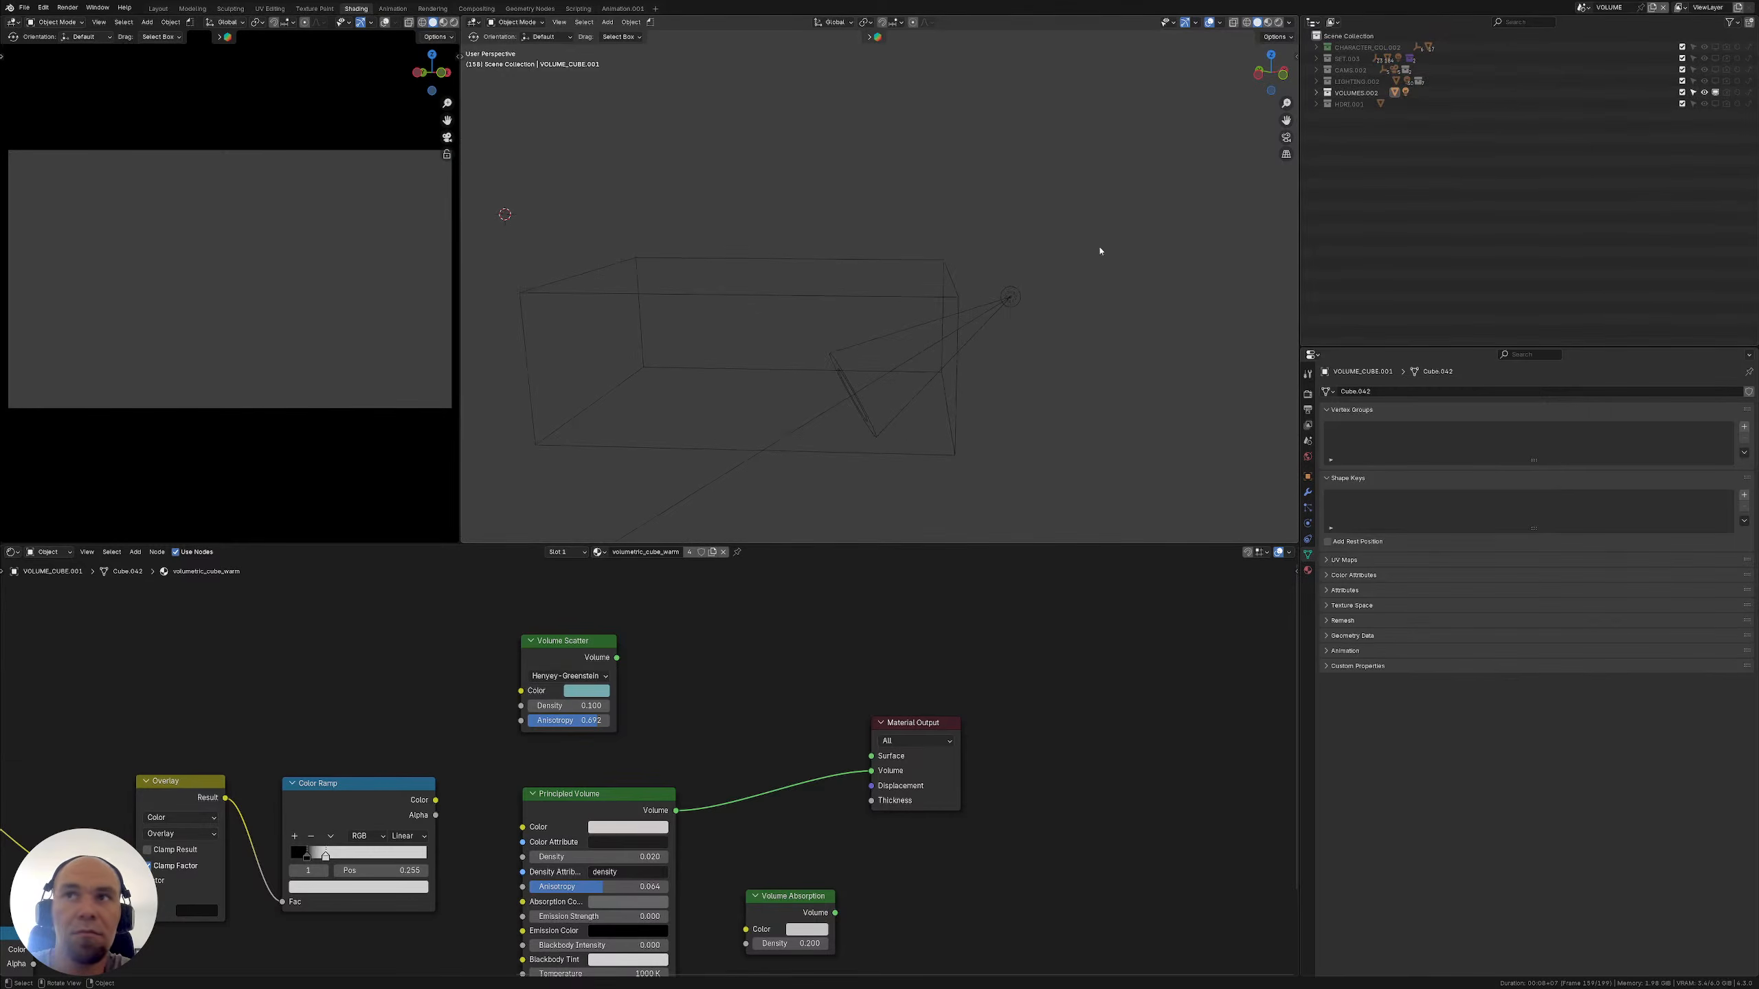
Show the set collection as Indirect Only, enable the volumes collection for rendering, and preview the result in a widened, rendered camera view
left_click(1716, 59)
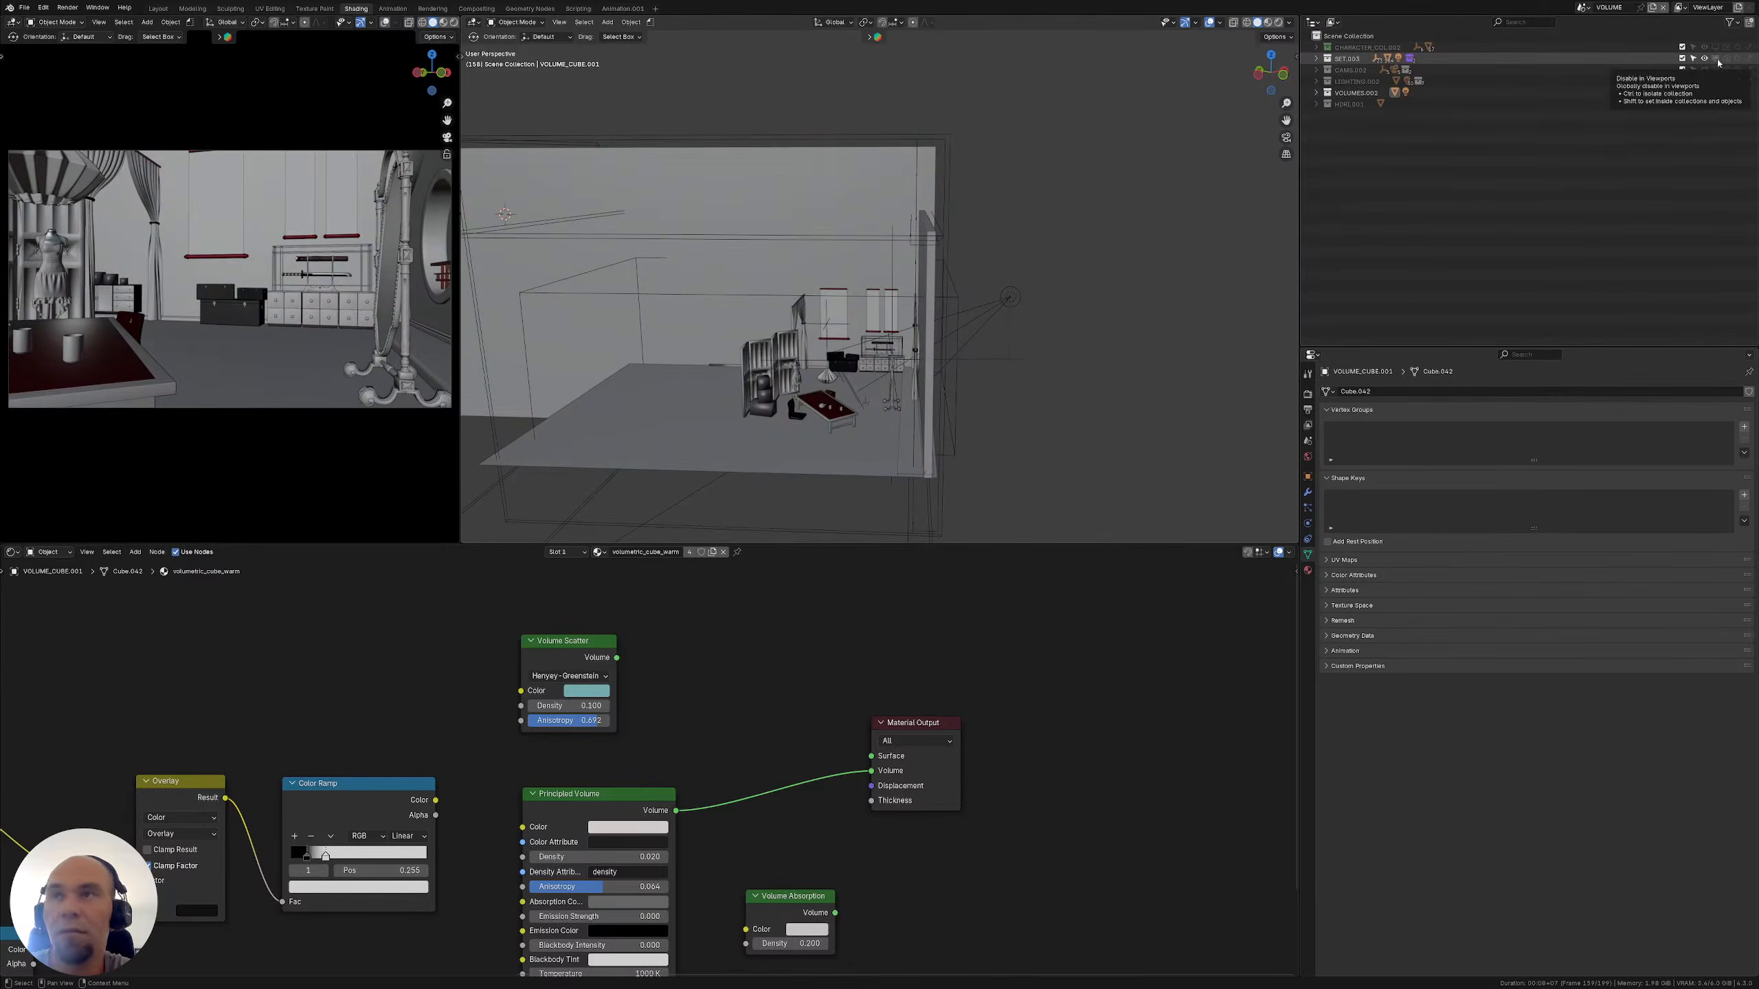
left_click(1726, 60)
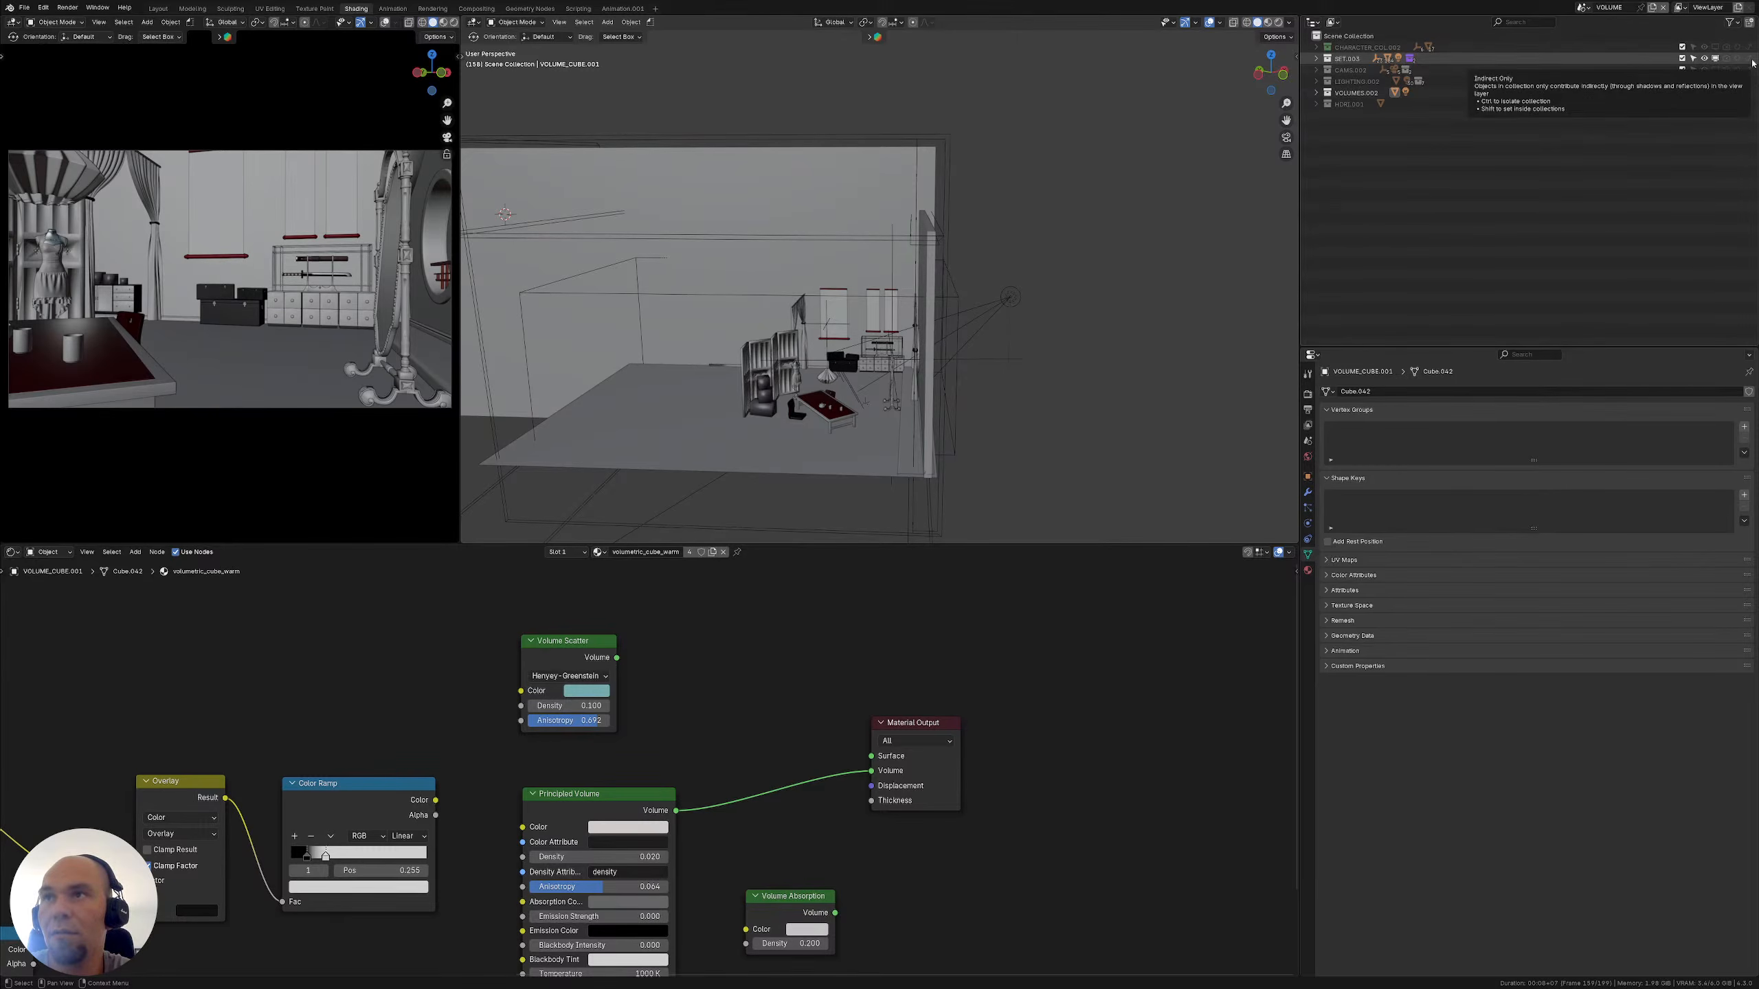
left_click(1751, 59)
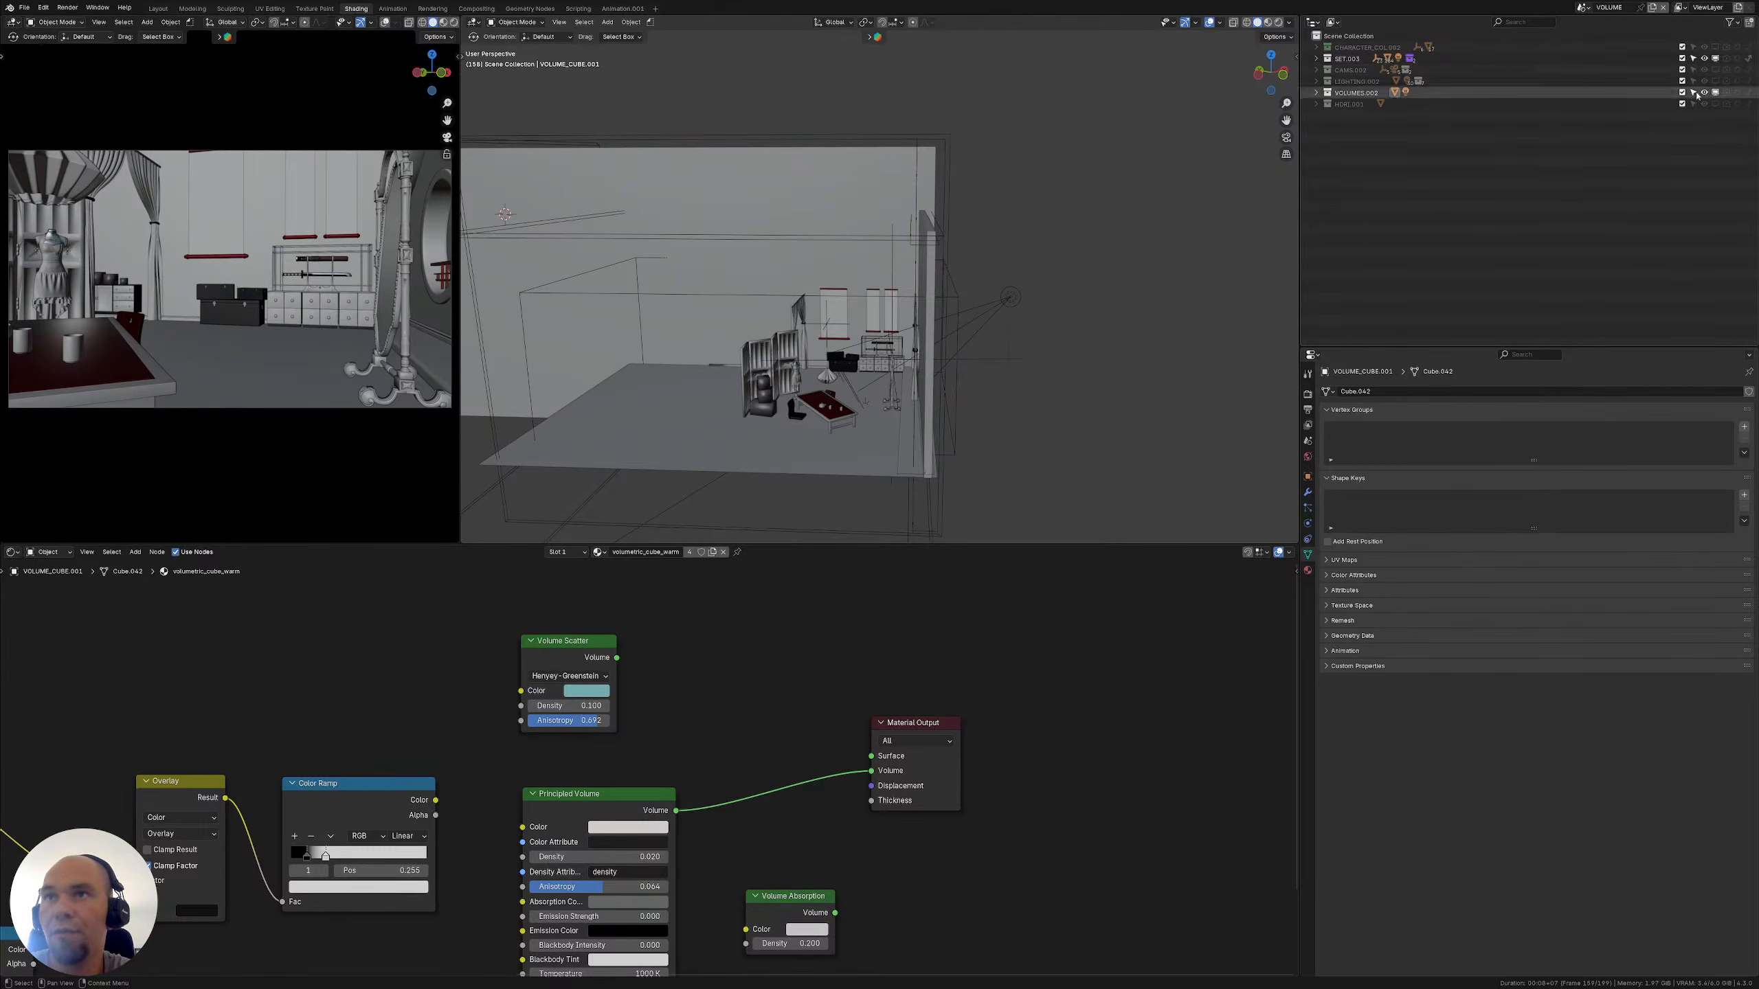
left_click(1726, 93)
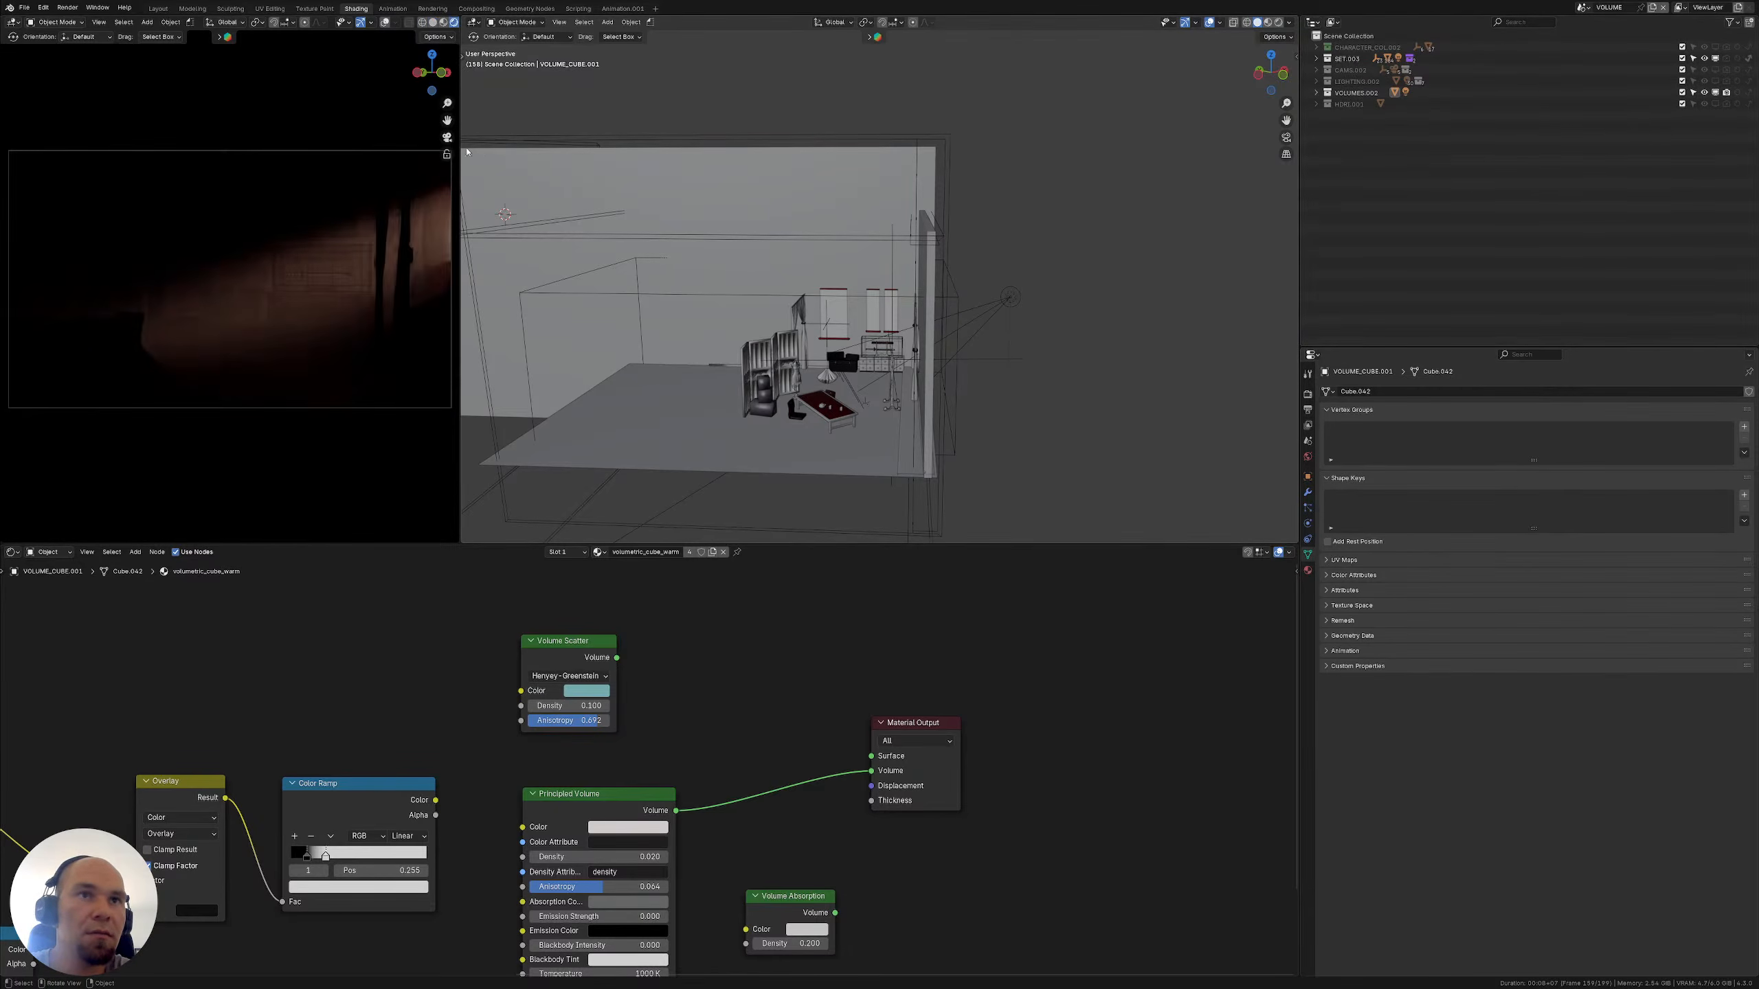
left_click_drag(460, 155, 827, 166)
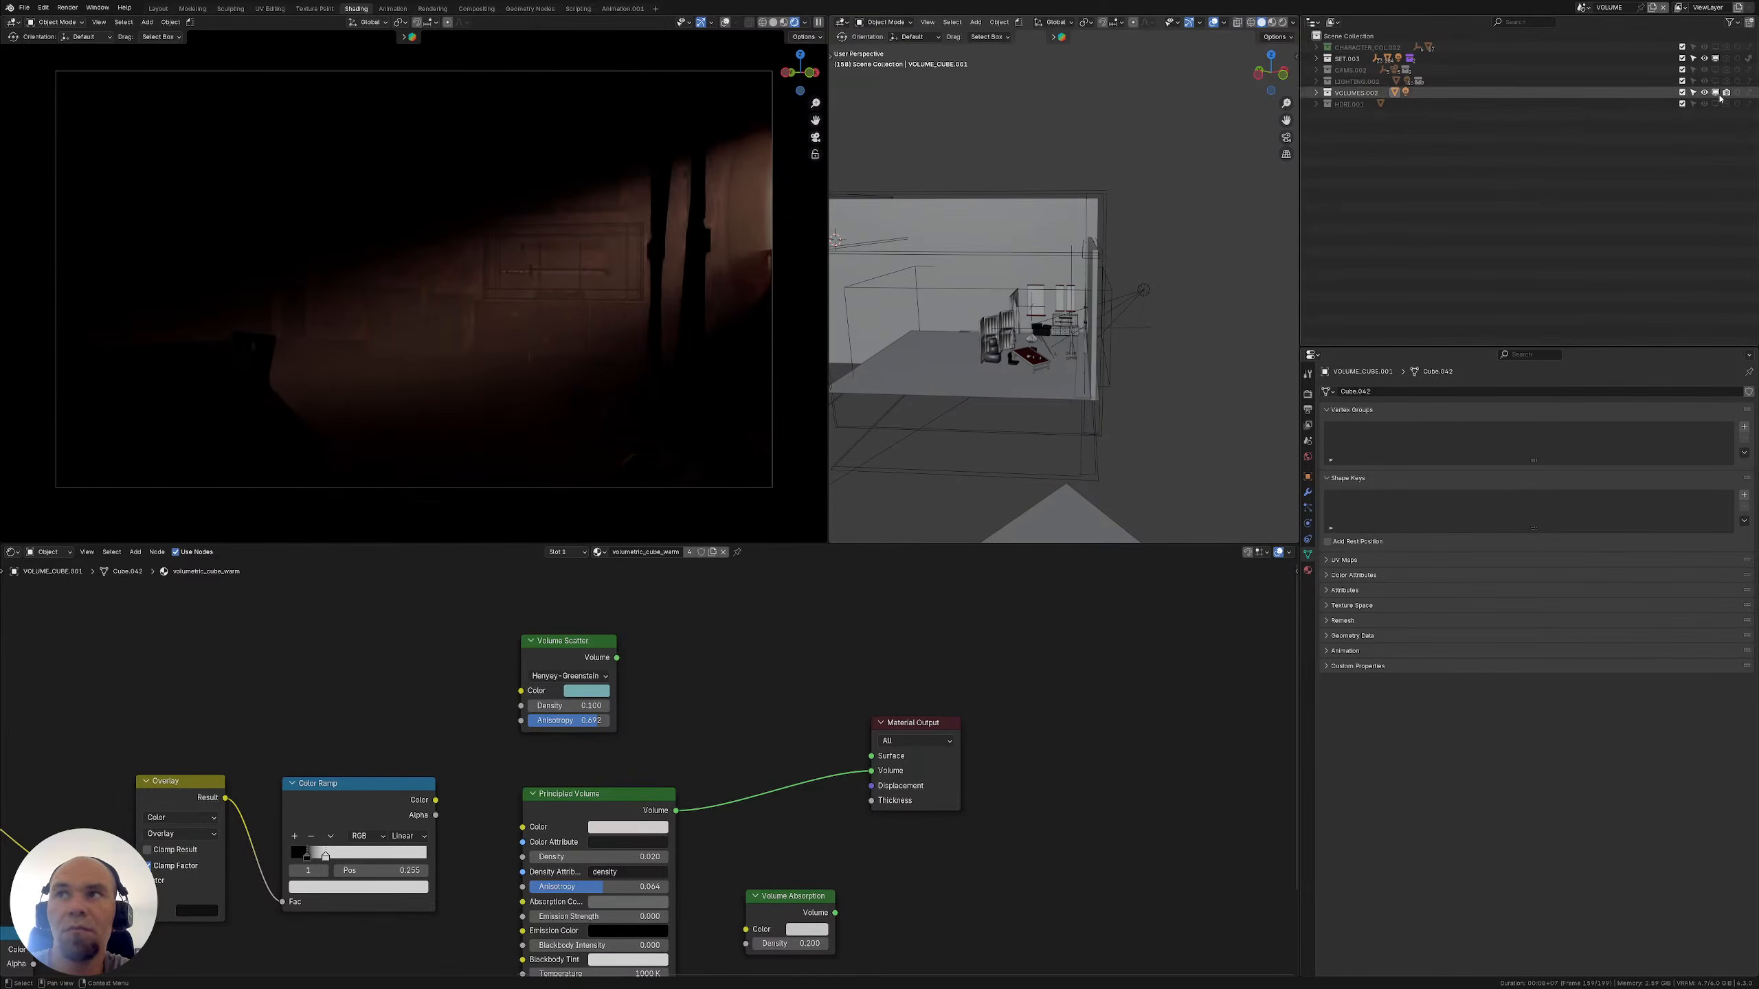
Try the set and character collections as holdouts in the VOLUME scene, enabling both for viewports and rendering
left_click(1738, 59)
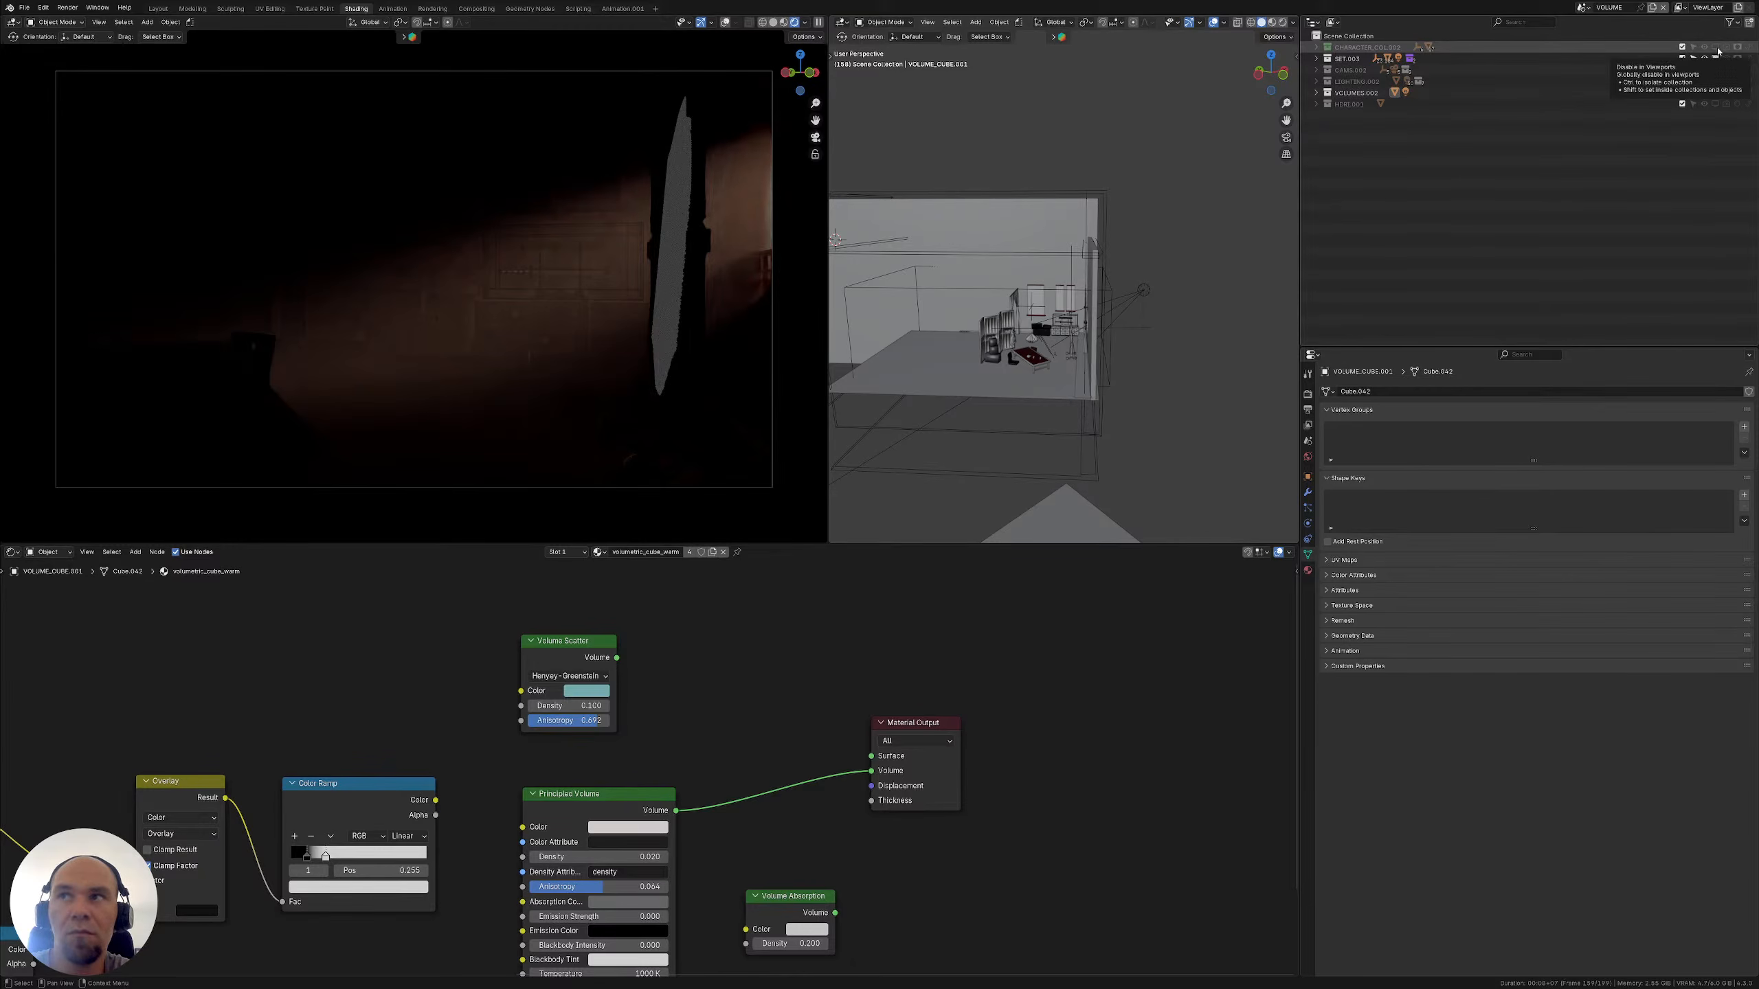
left_click(1719, 49)
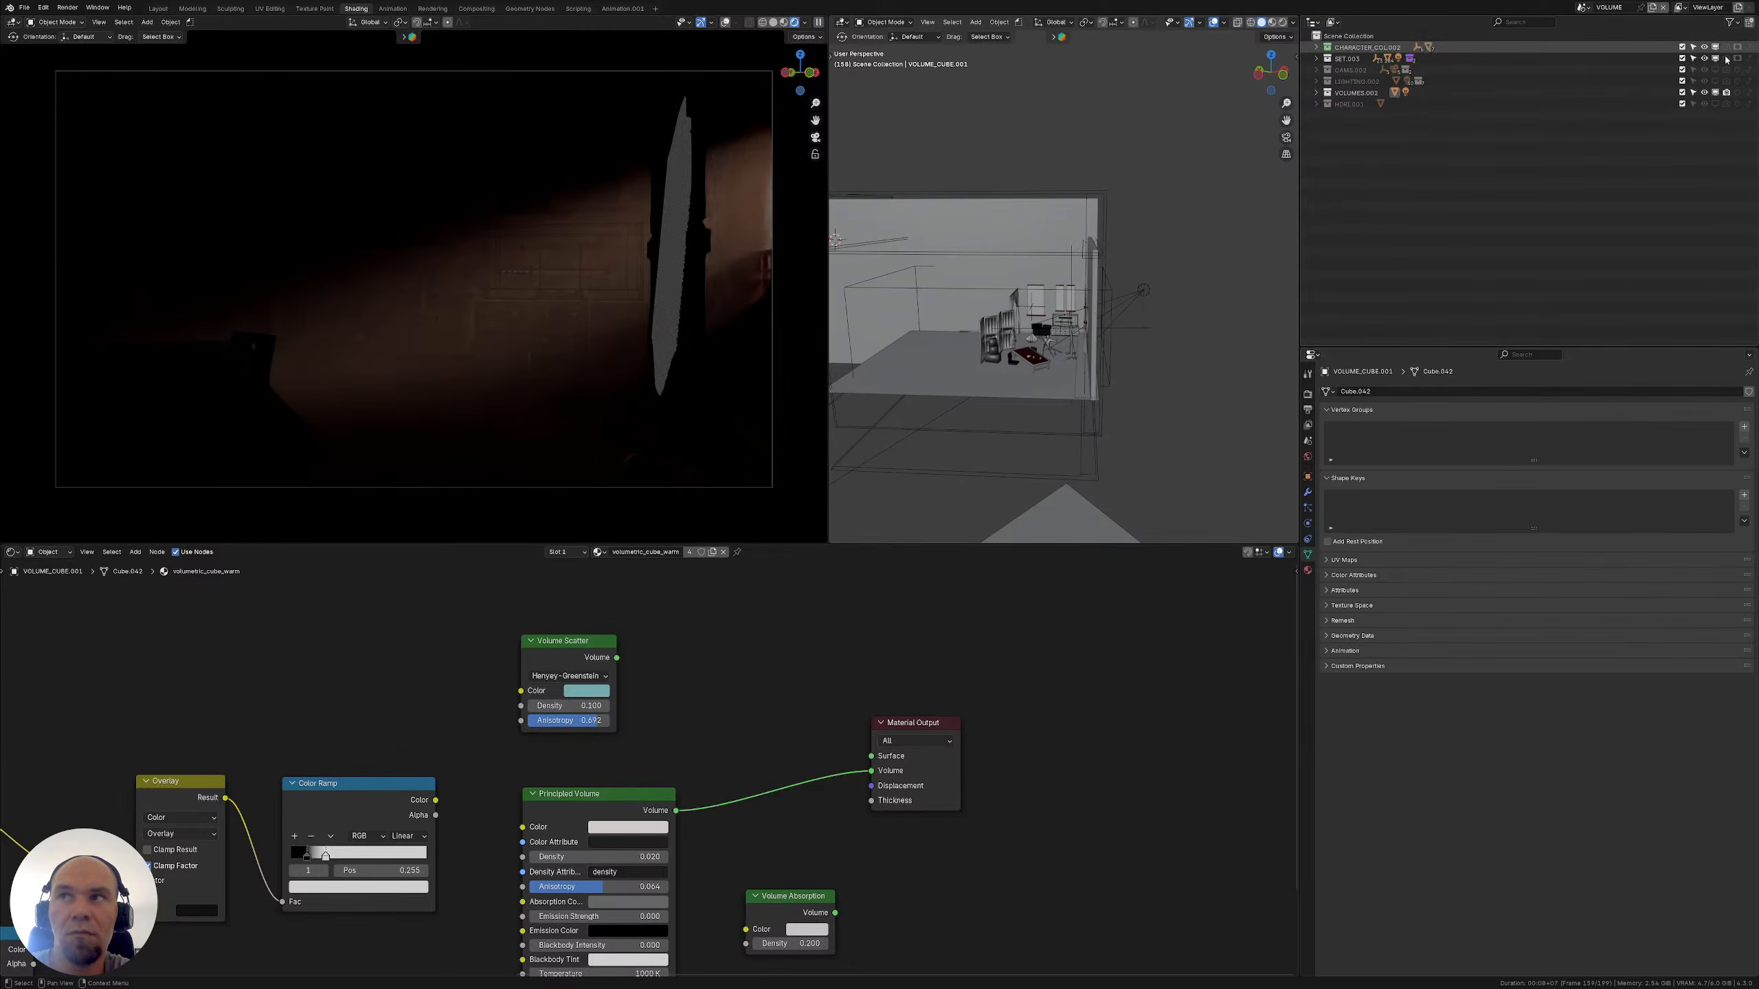
left_click(1727, 53)
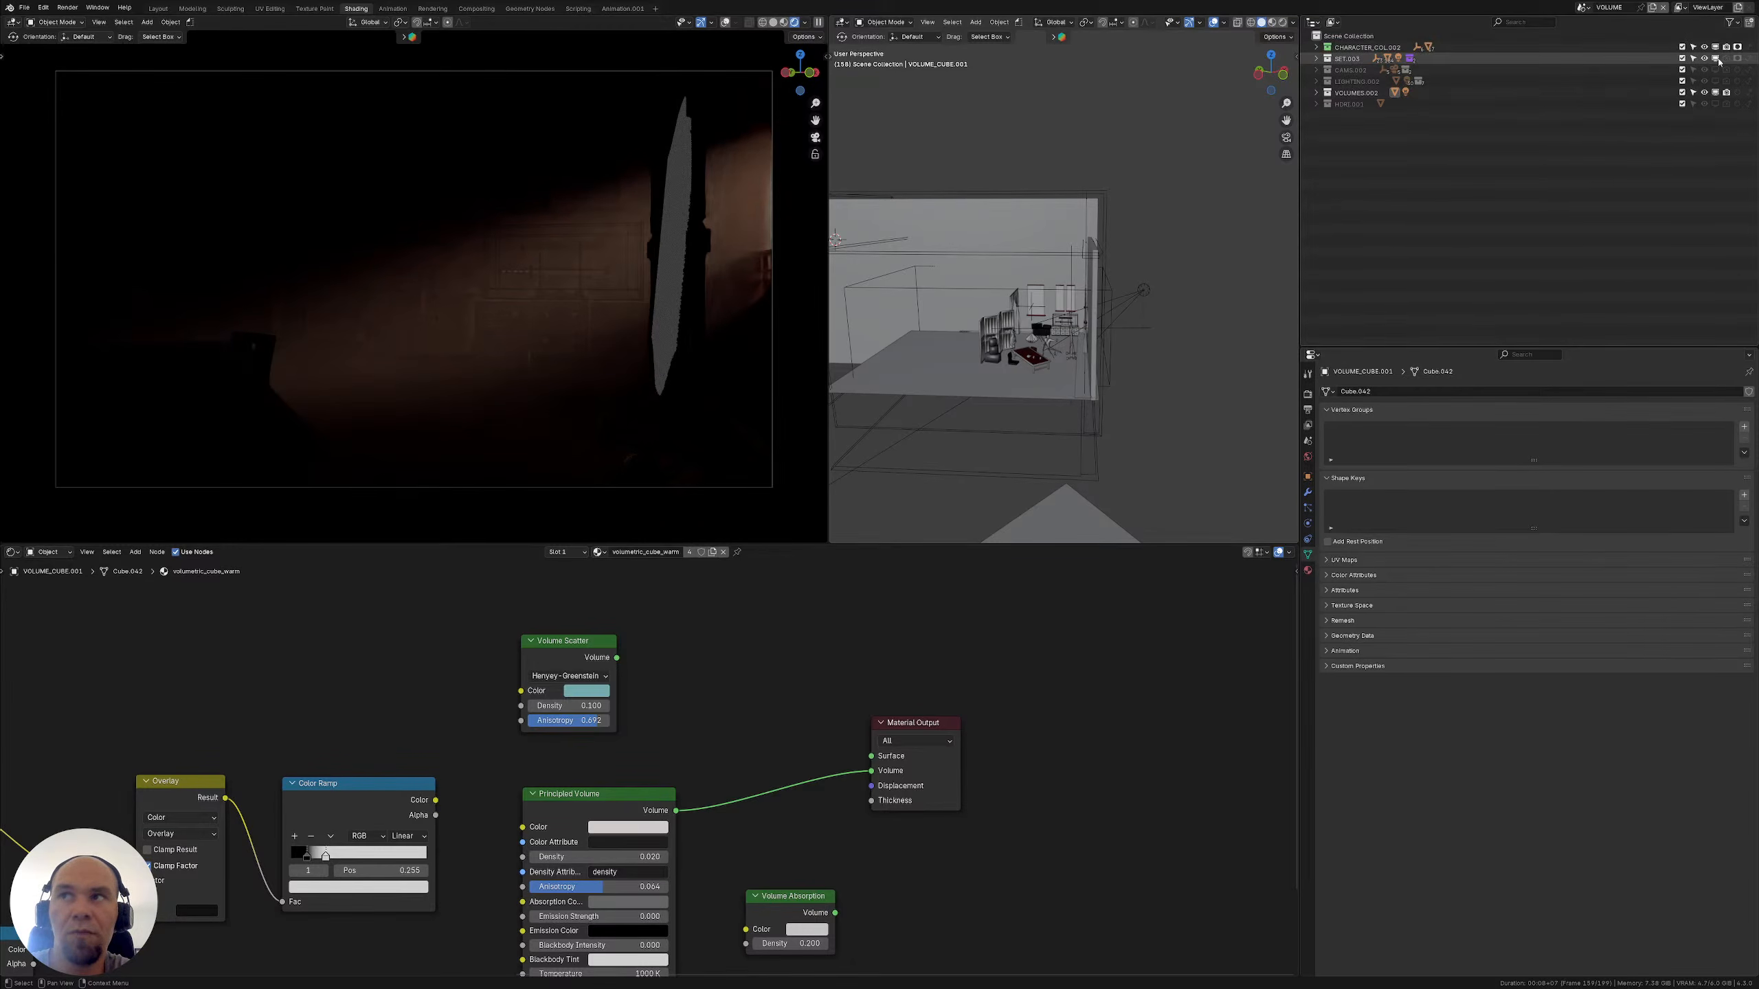
left_click(1732, 61)
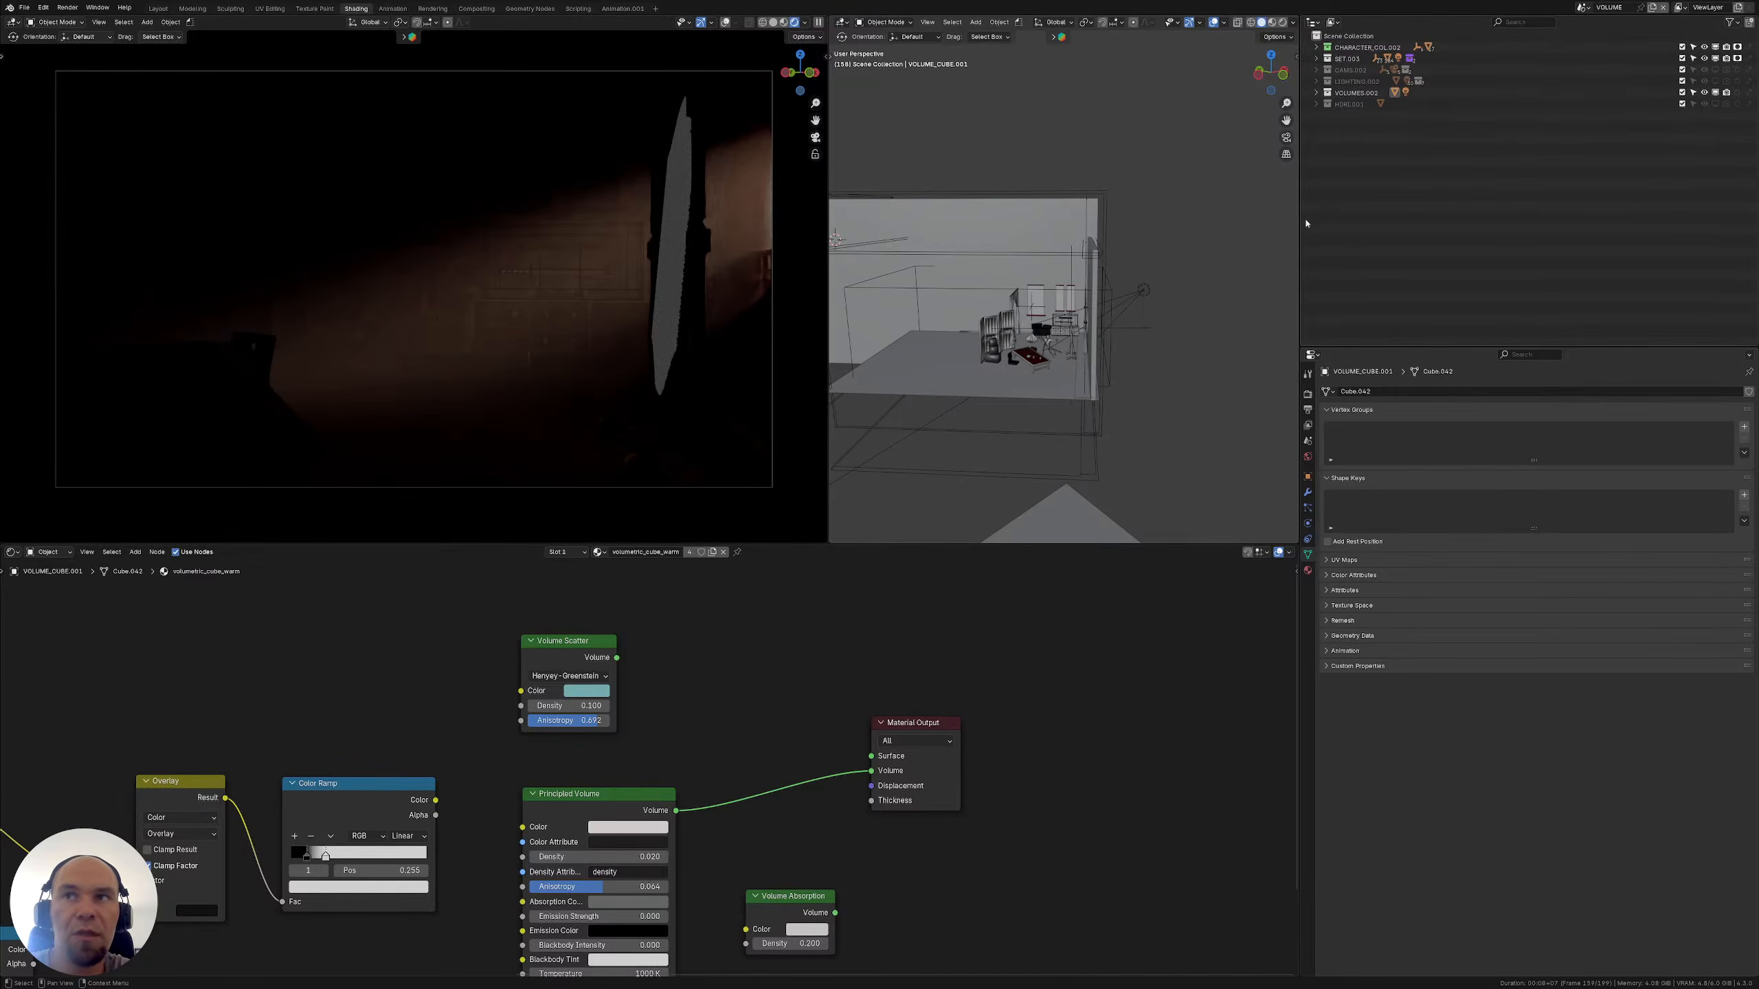
left_click_drag(1299, 223, 1269, 234)
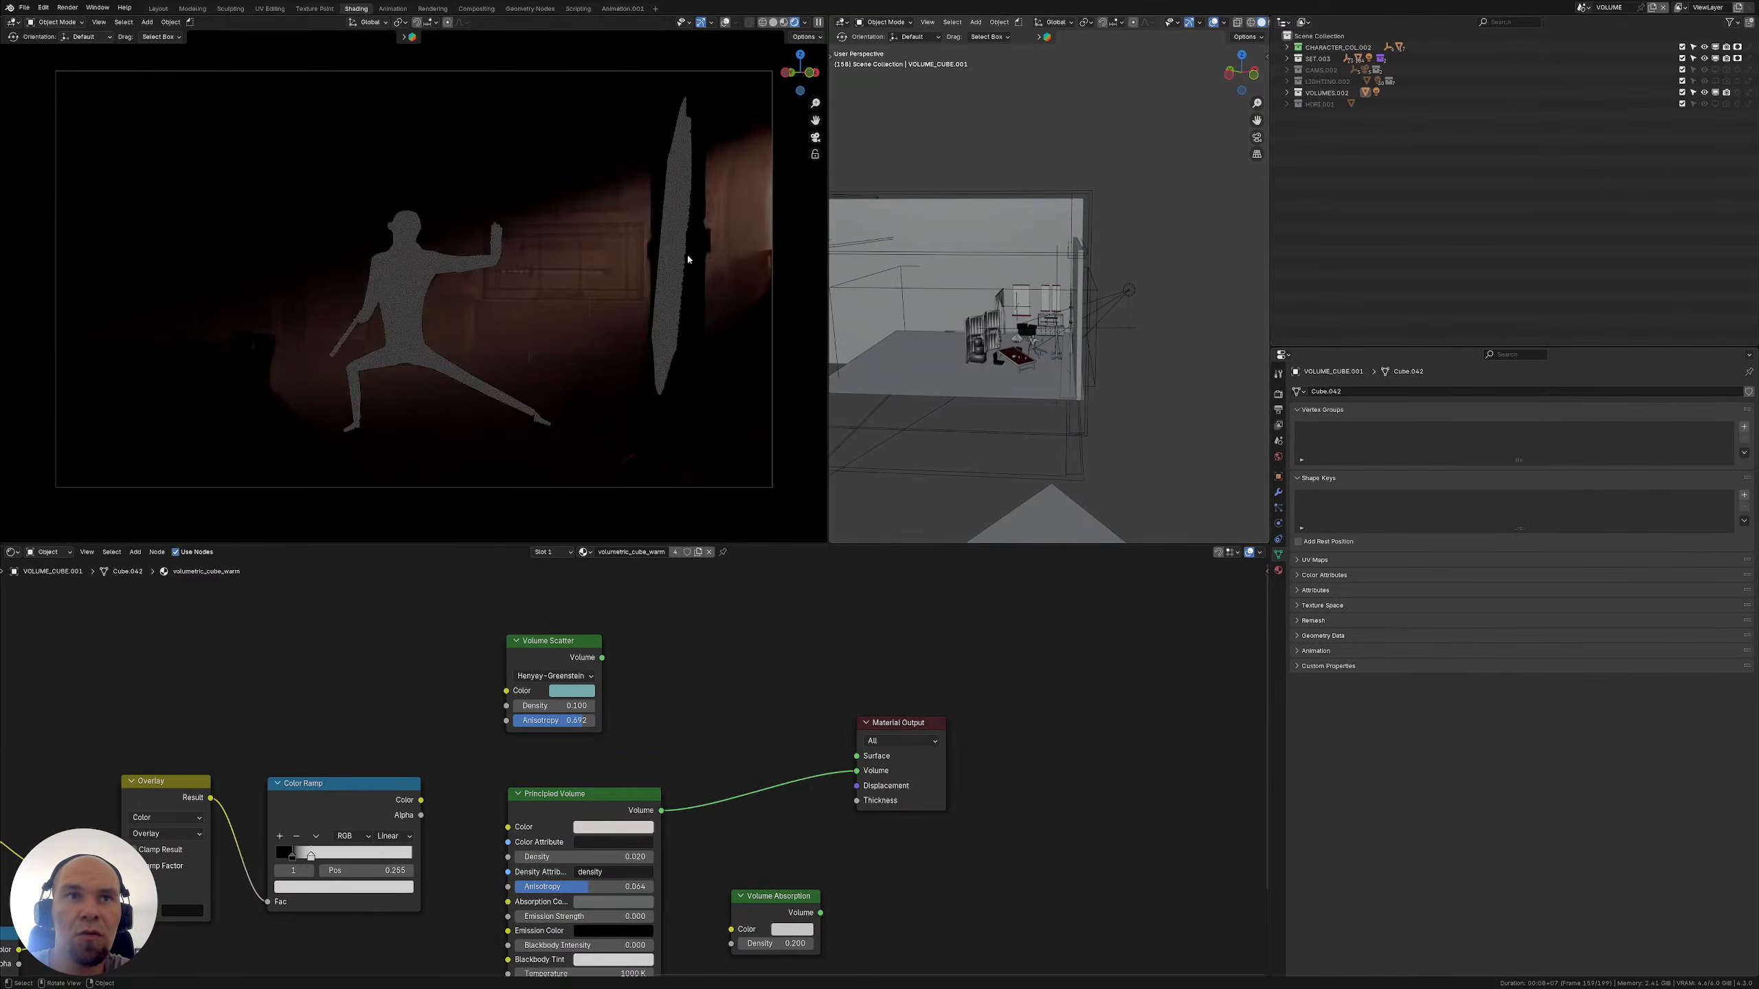
Clear Holdout on the character and set collections and hide both again, leaving only the volumes collection in the preview
left_click(1727, 50)
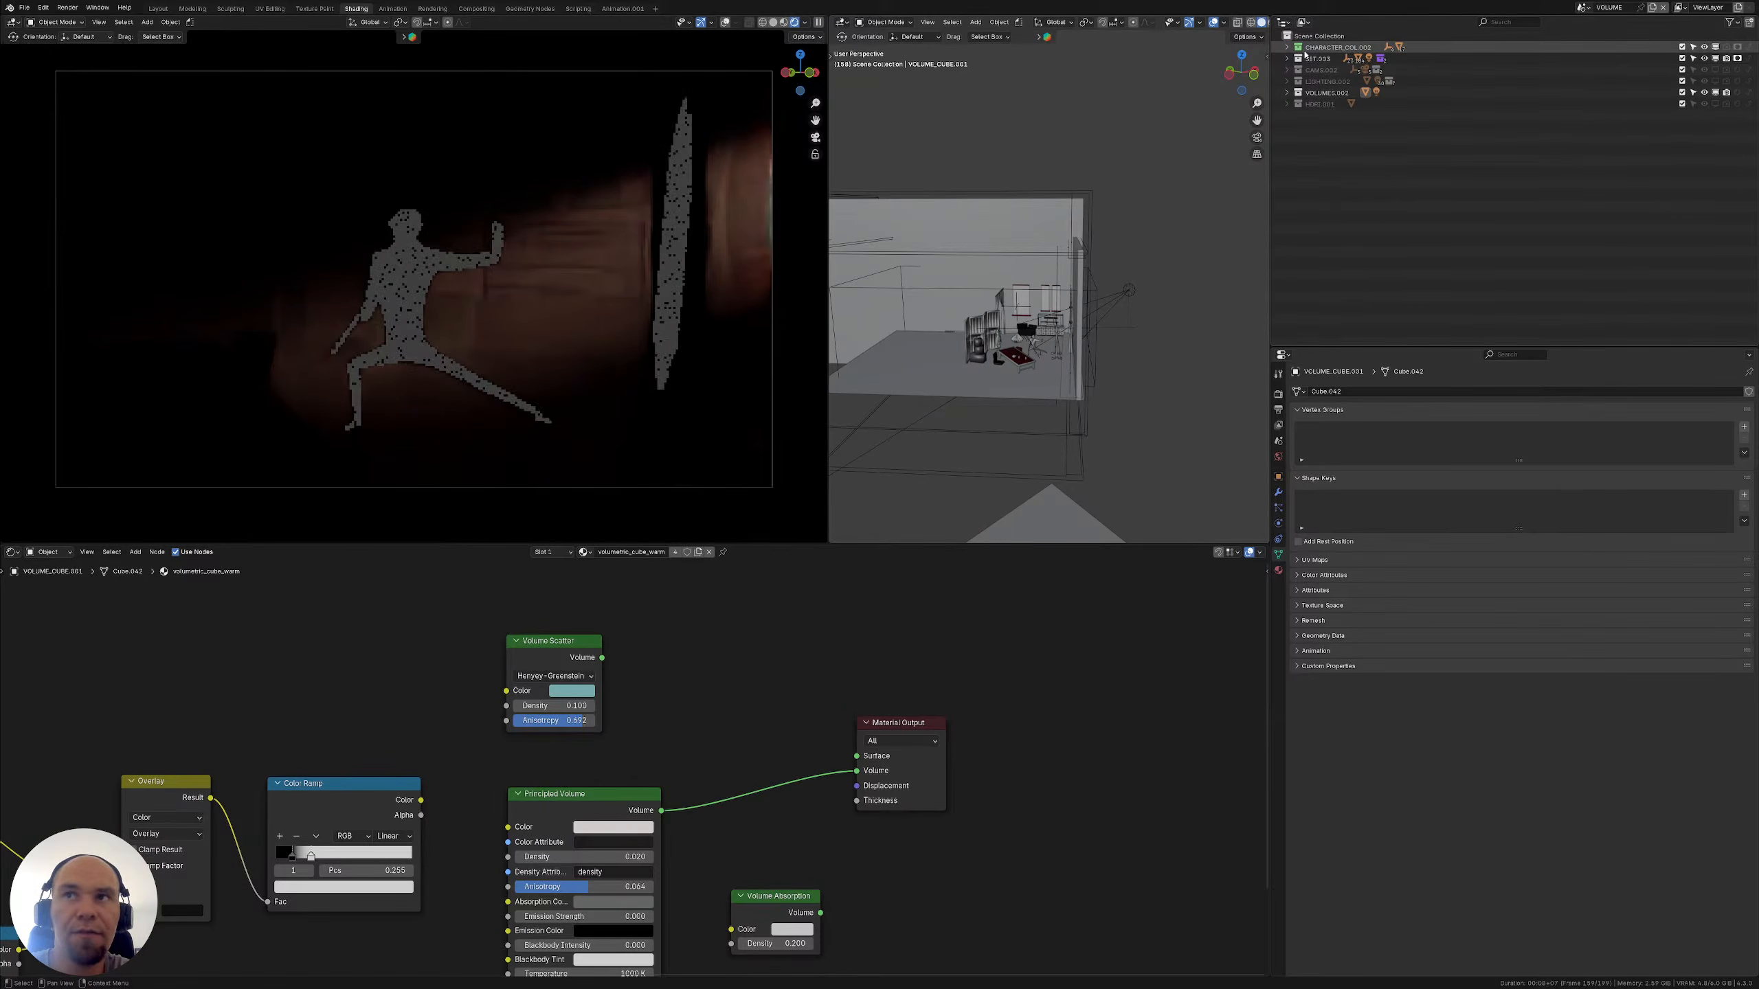
left_click(1737, 50)
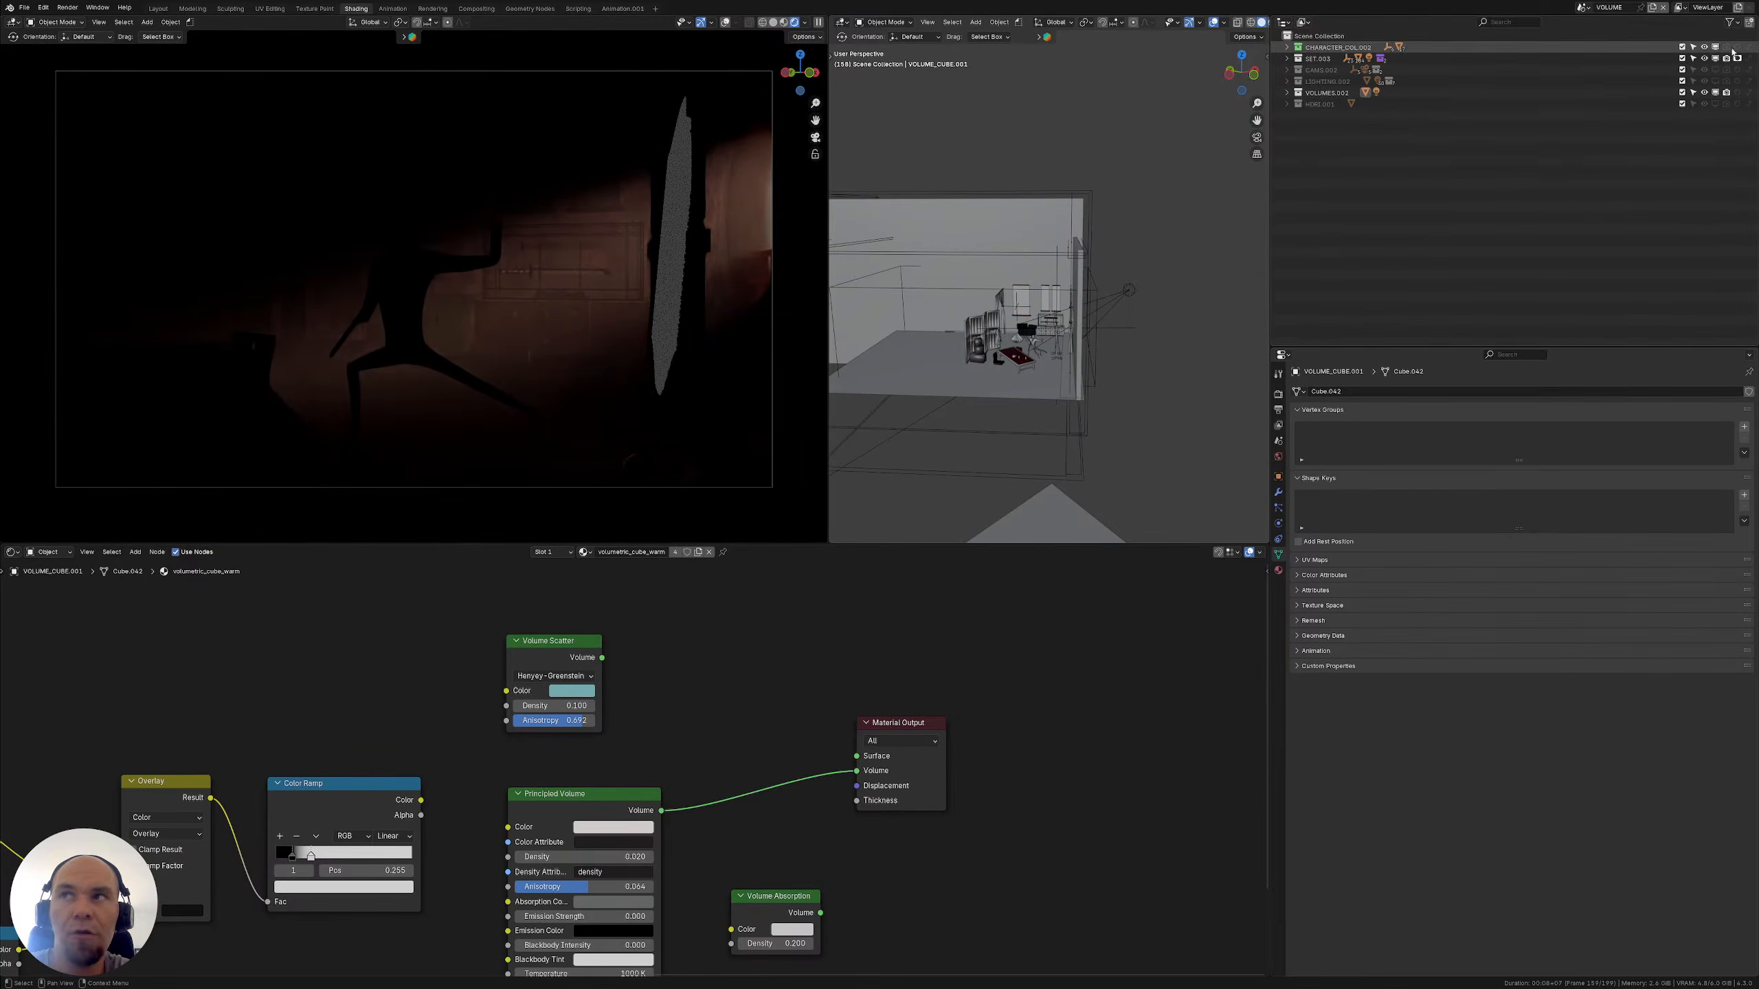
left_click(1703, 48)
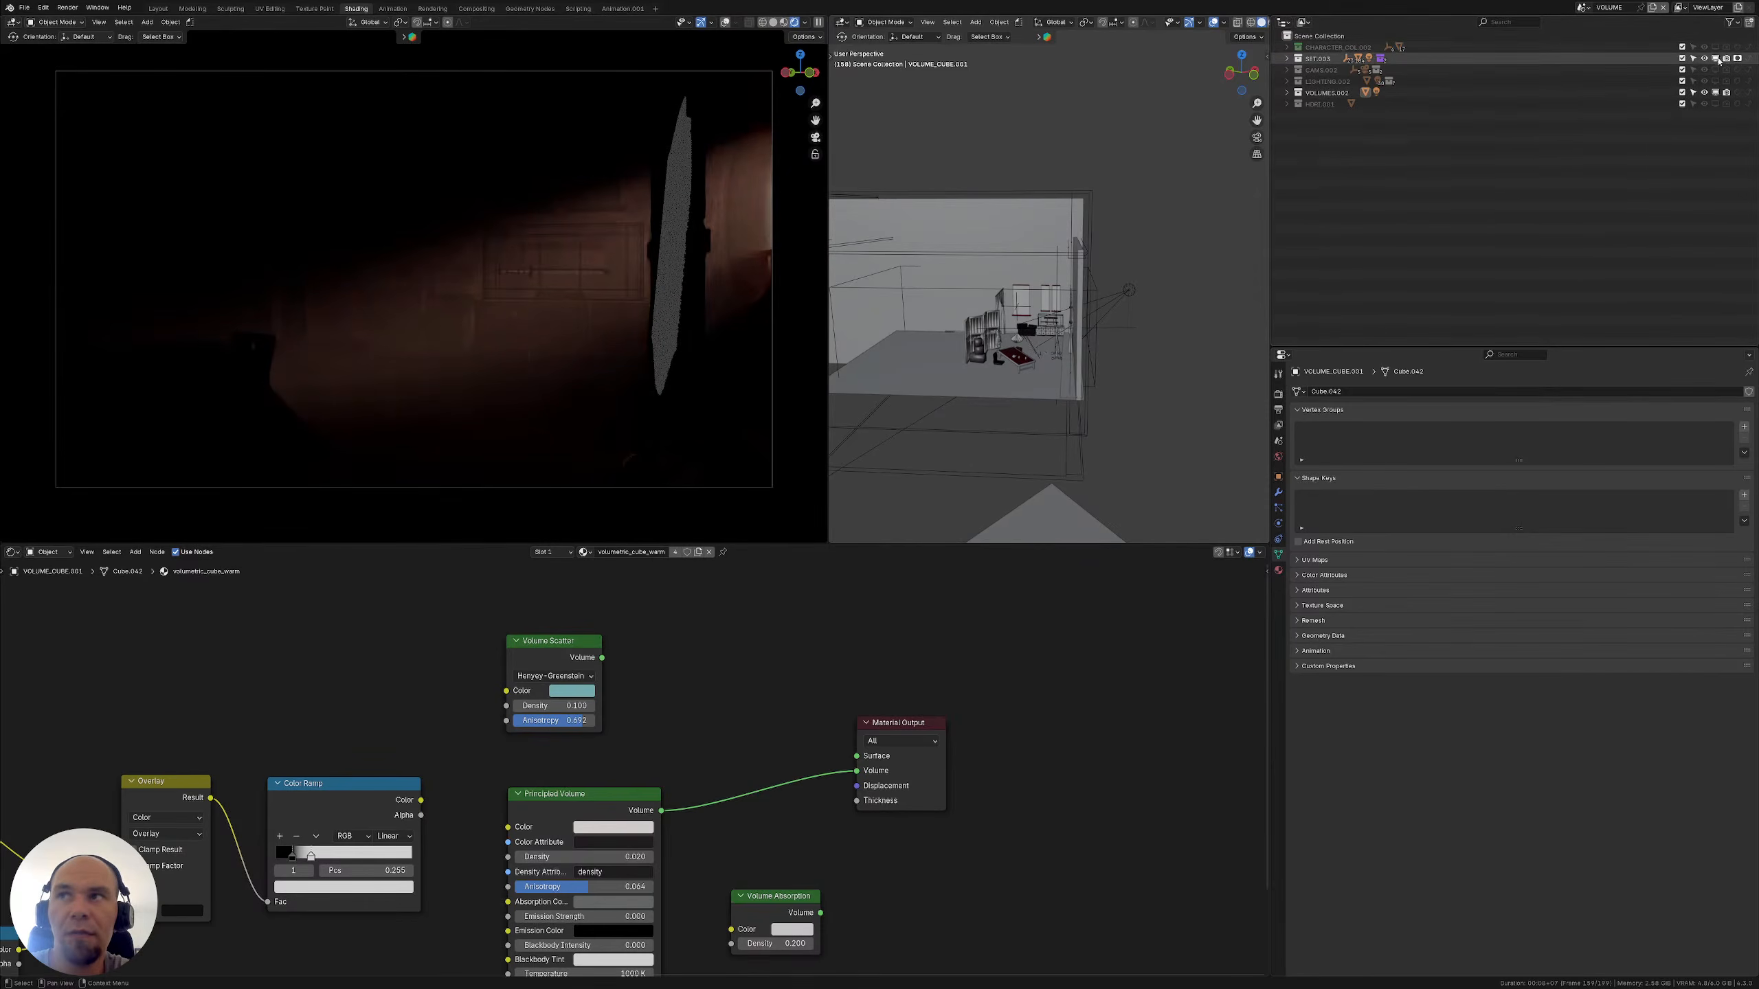
left_click(1728, 60)
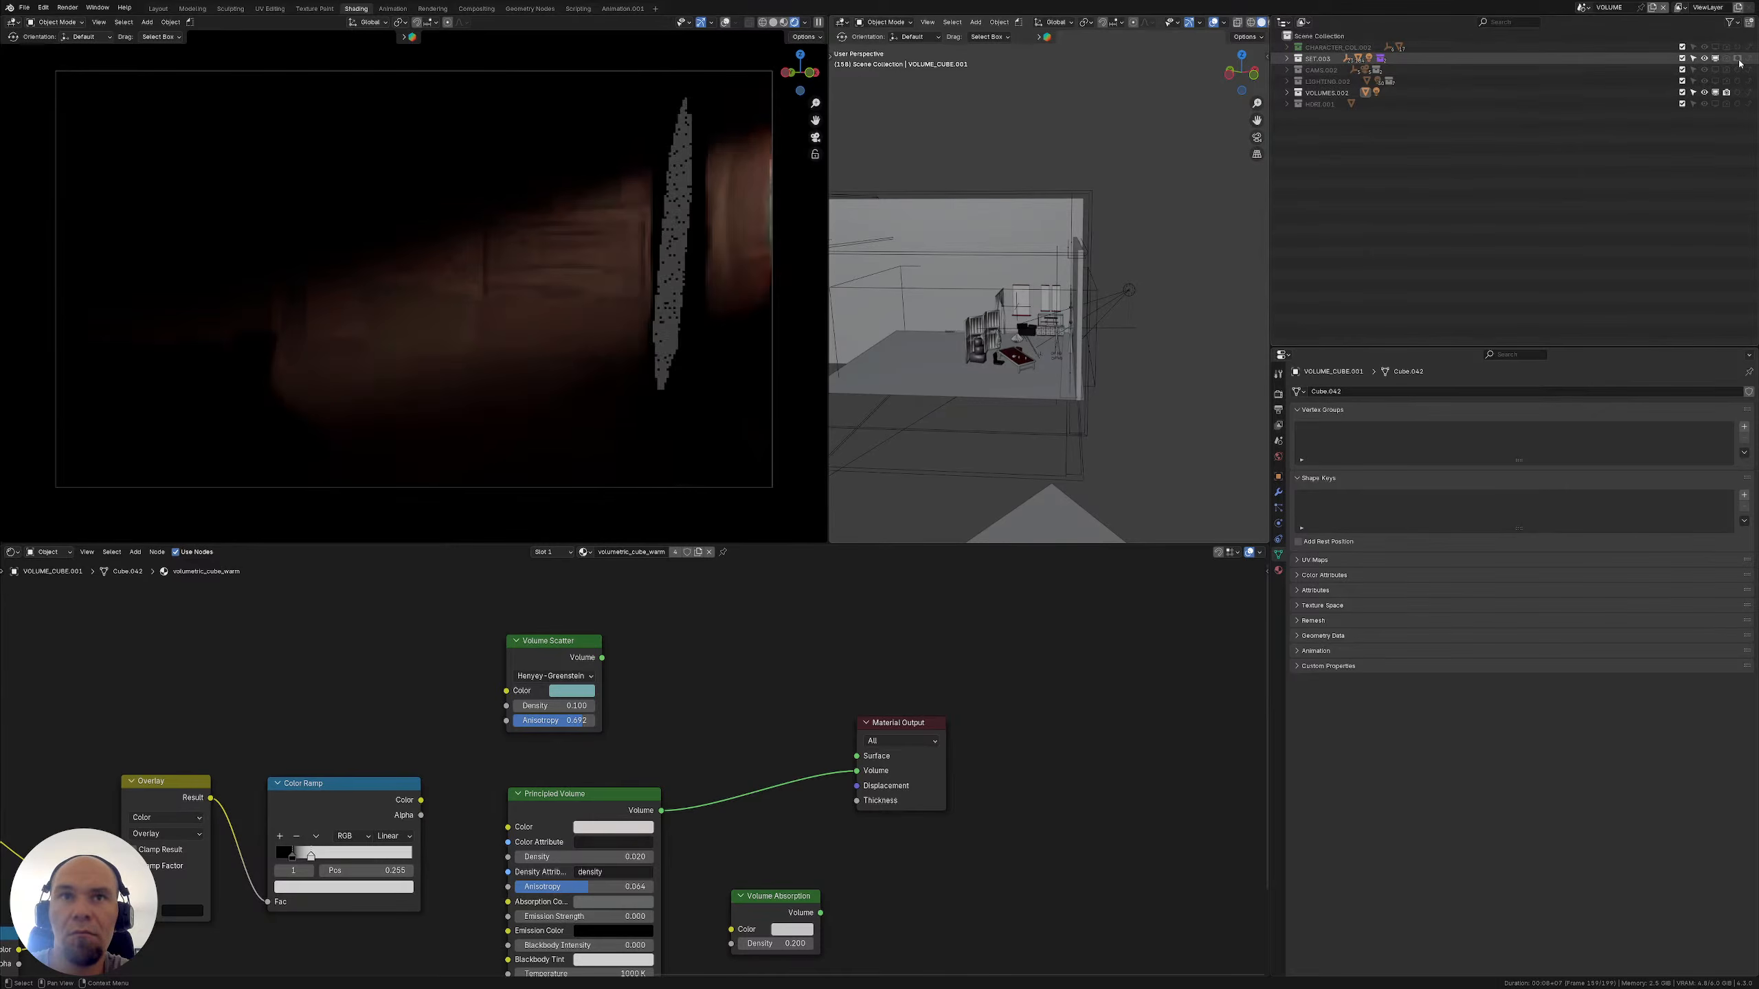
left_click(1738, 60)
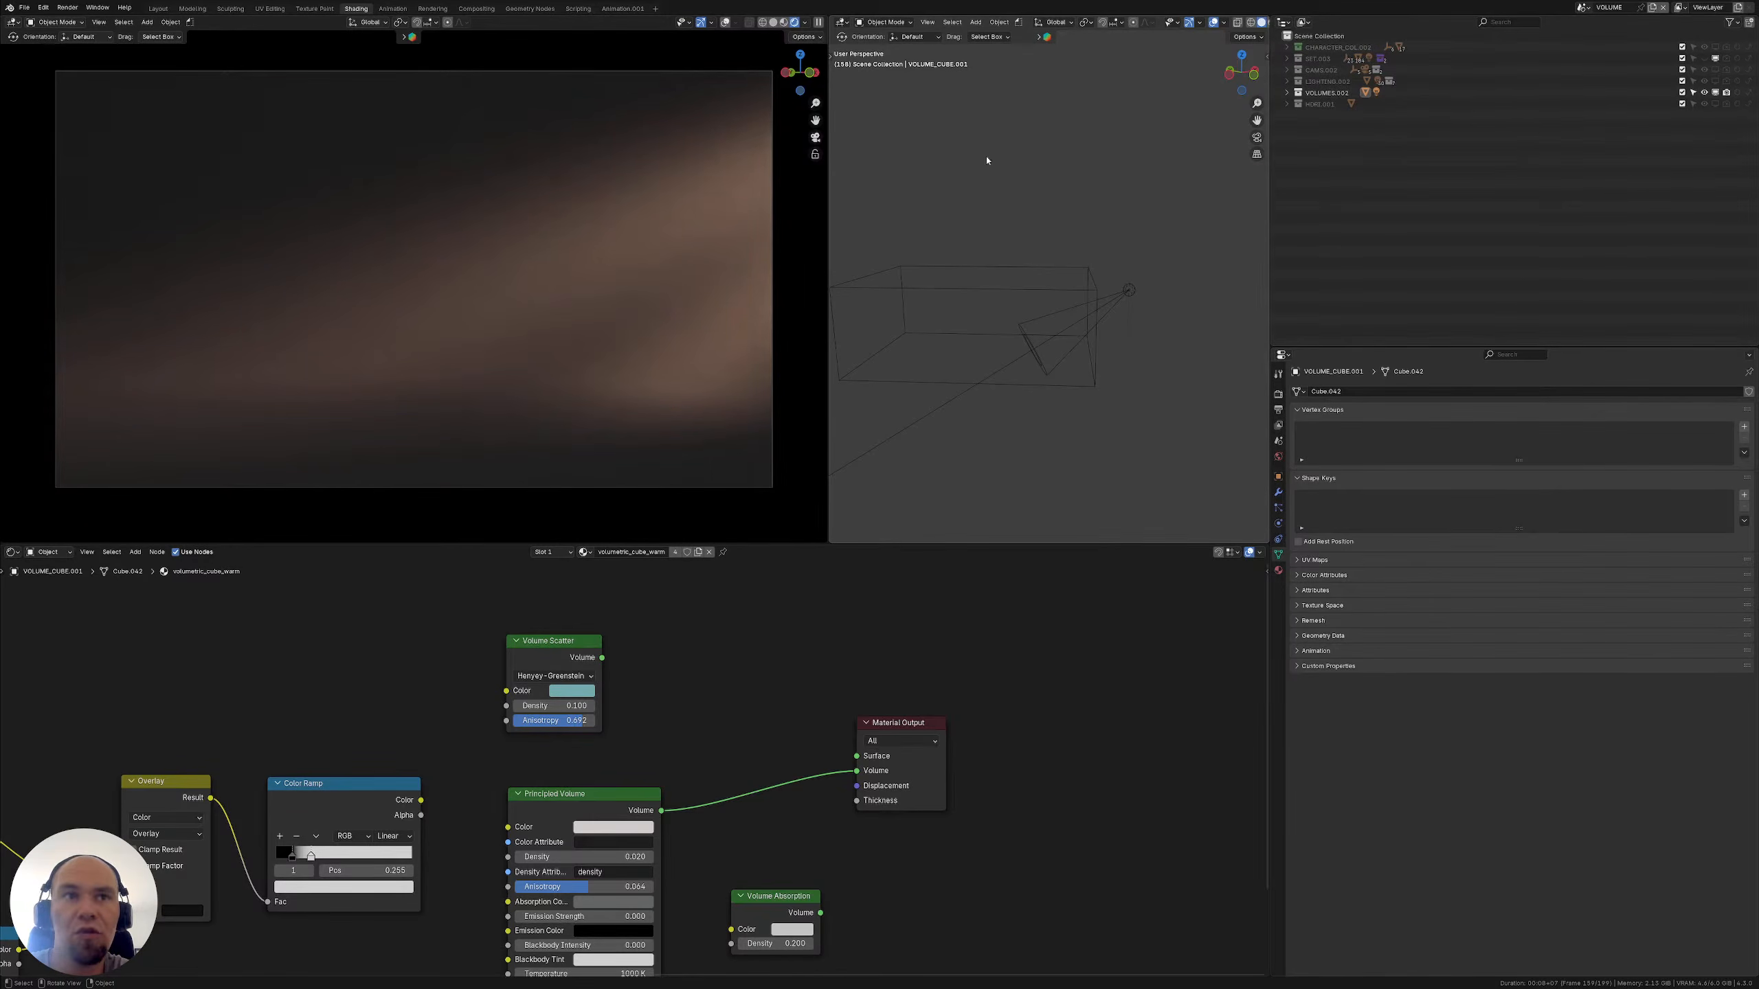
Preview the volume with the collection directly below the volumes collection enabled, and disable that collection again
left_click(1715, 104)
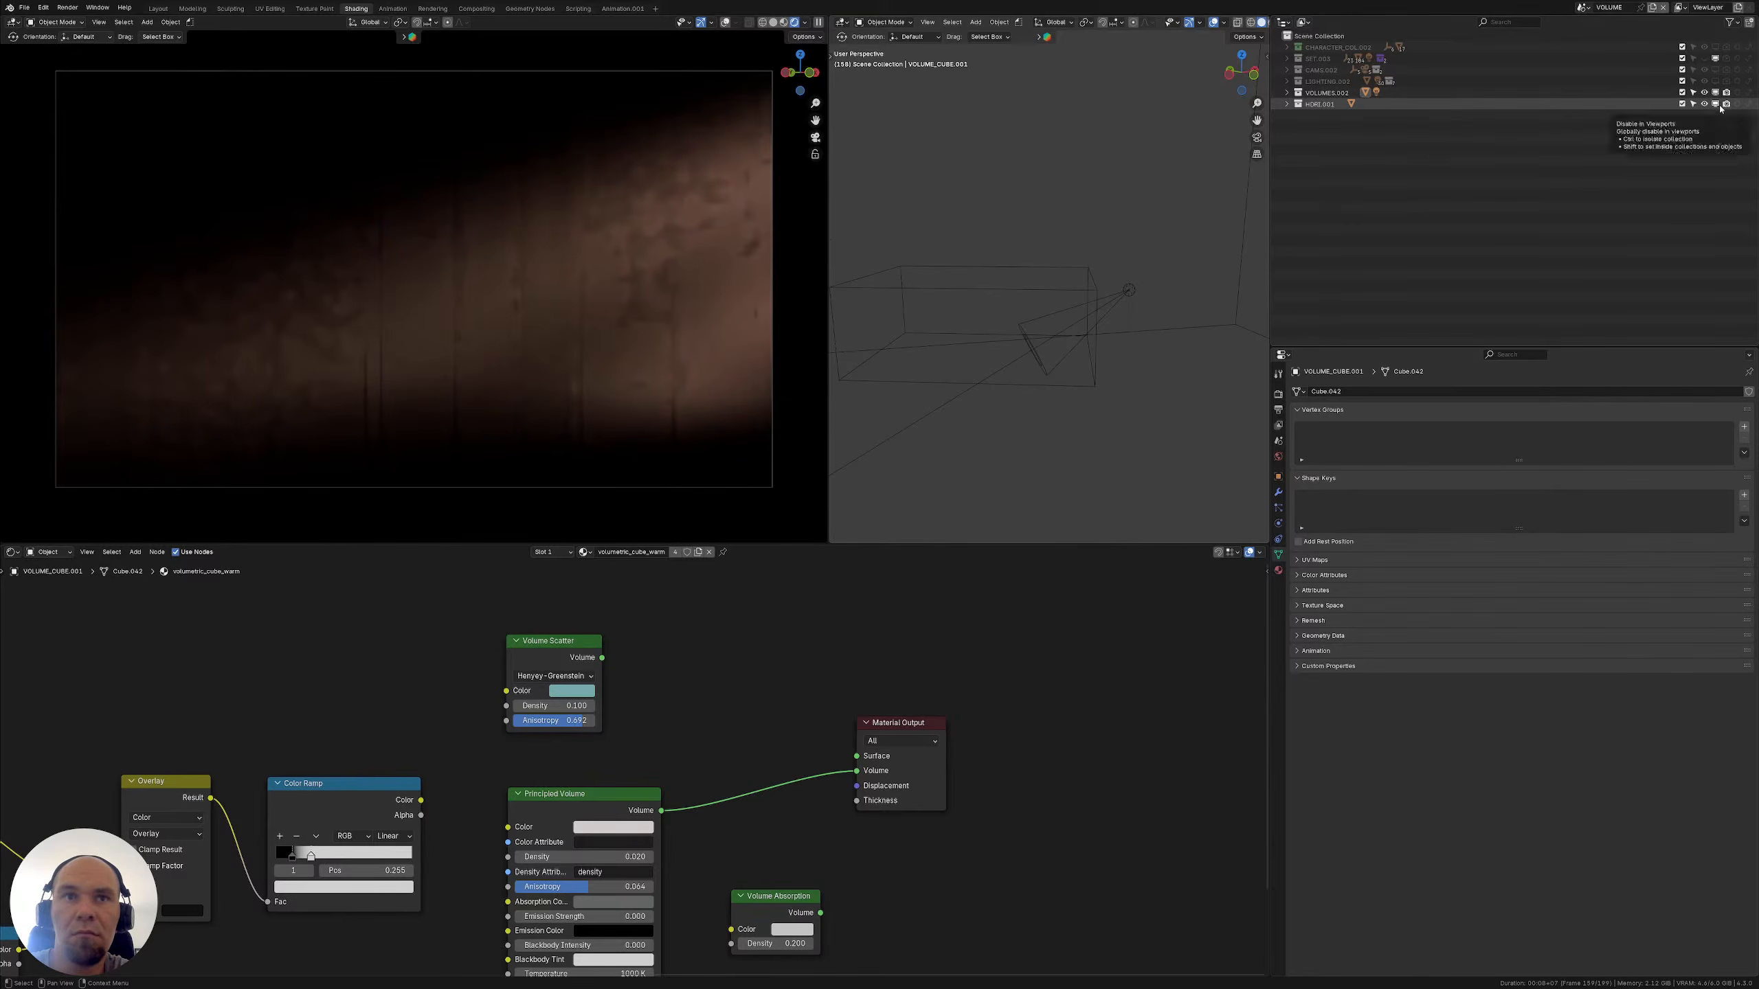
left_click(1726, 104)
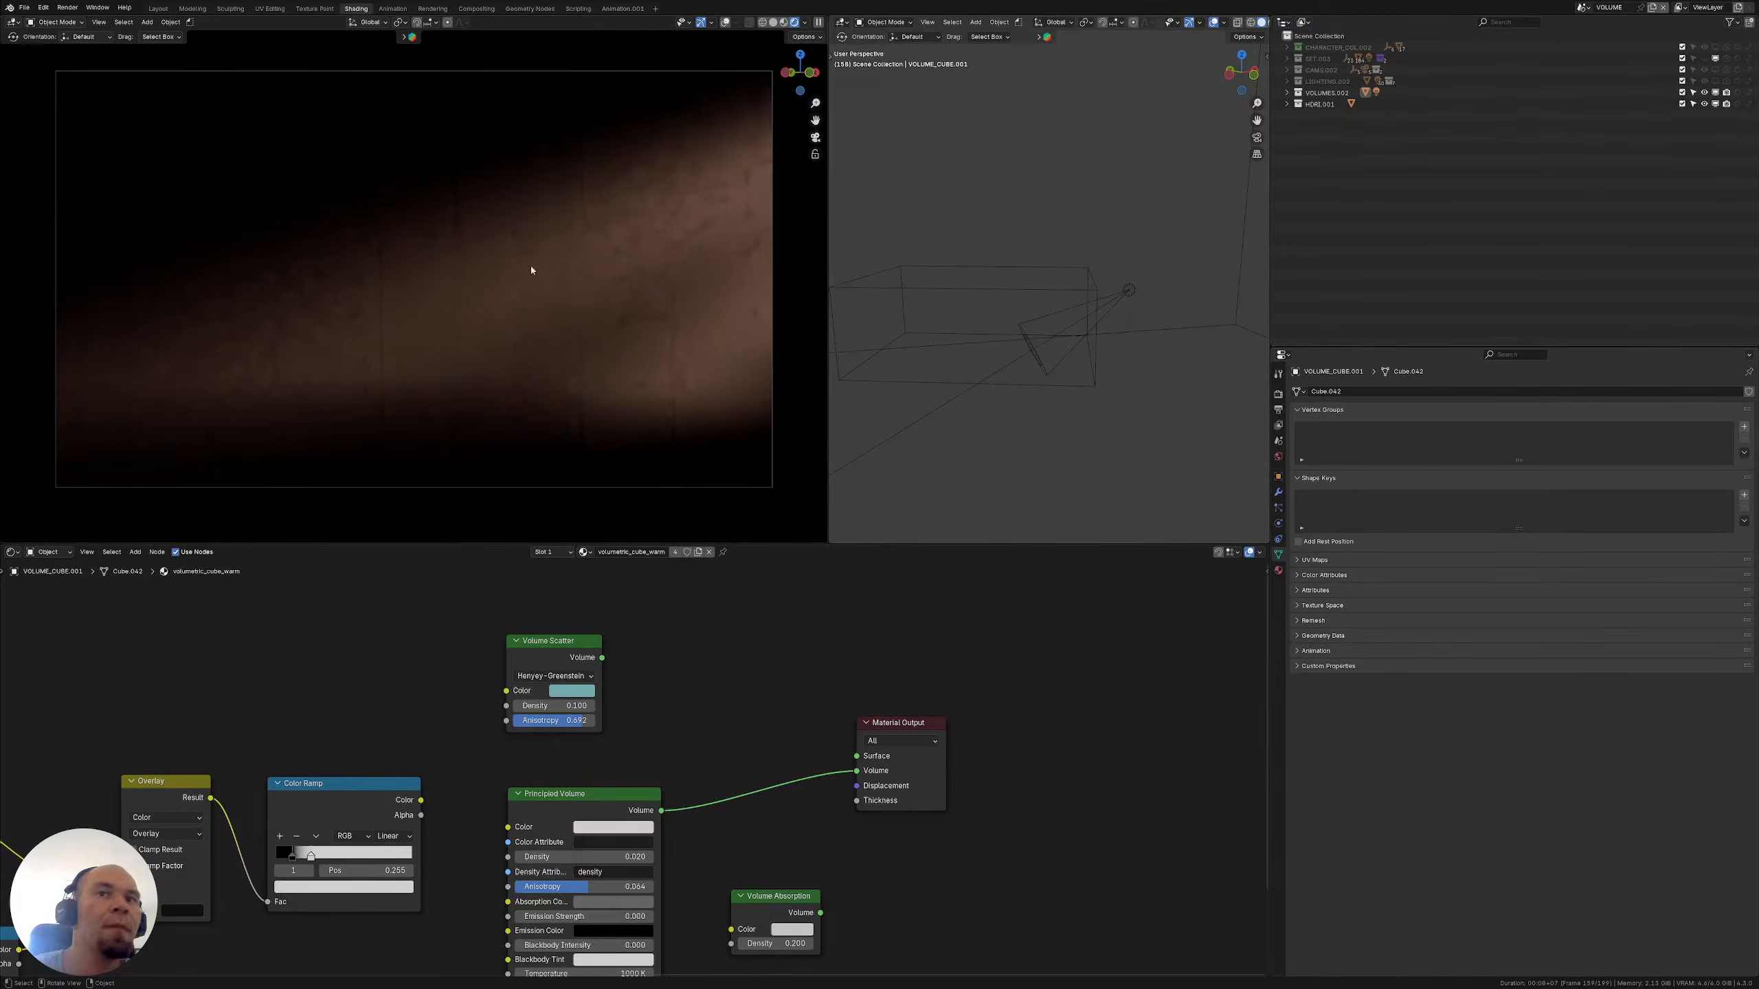
left_click(1727, 103)
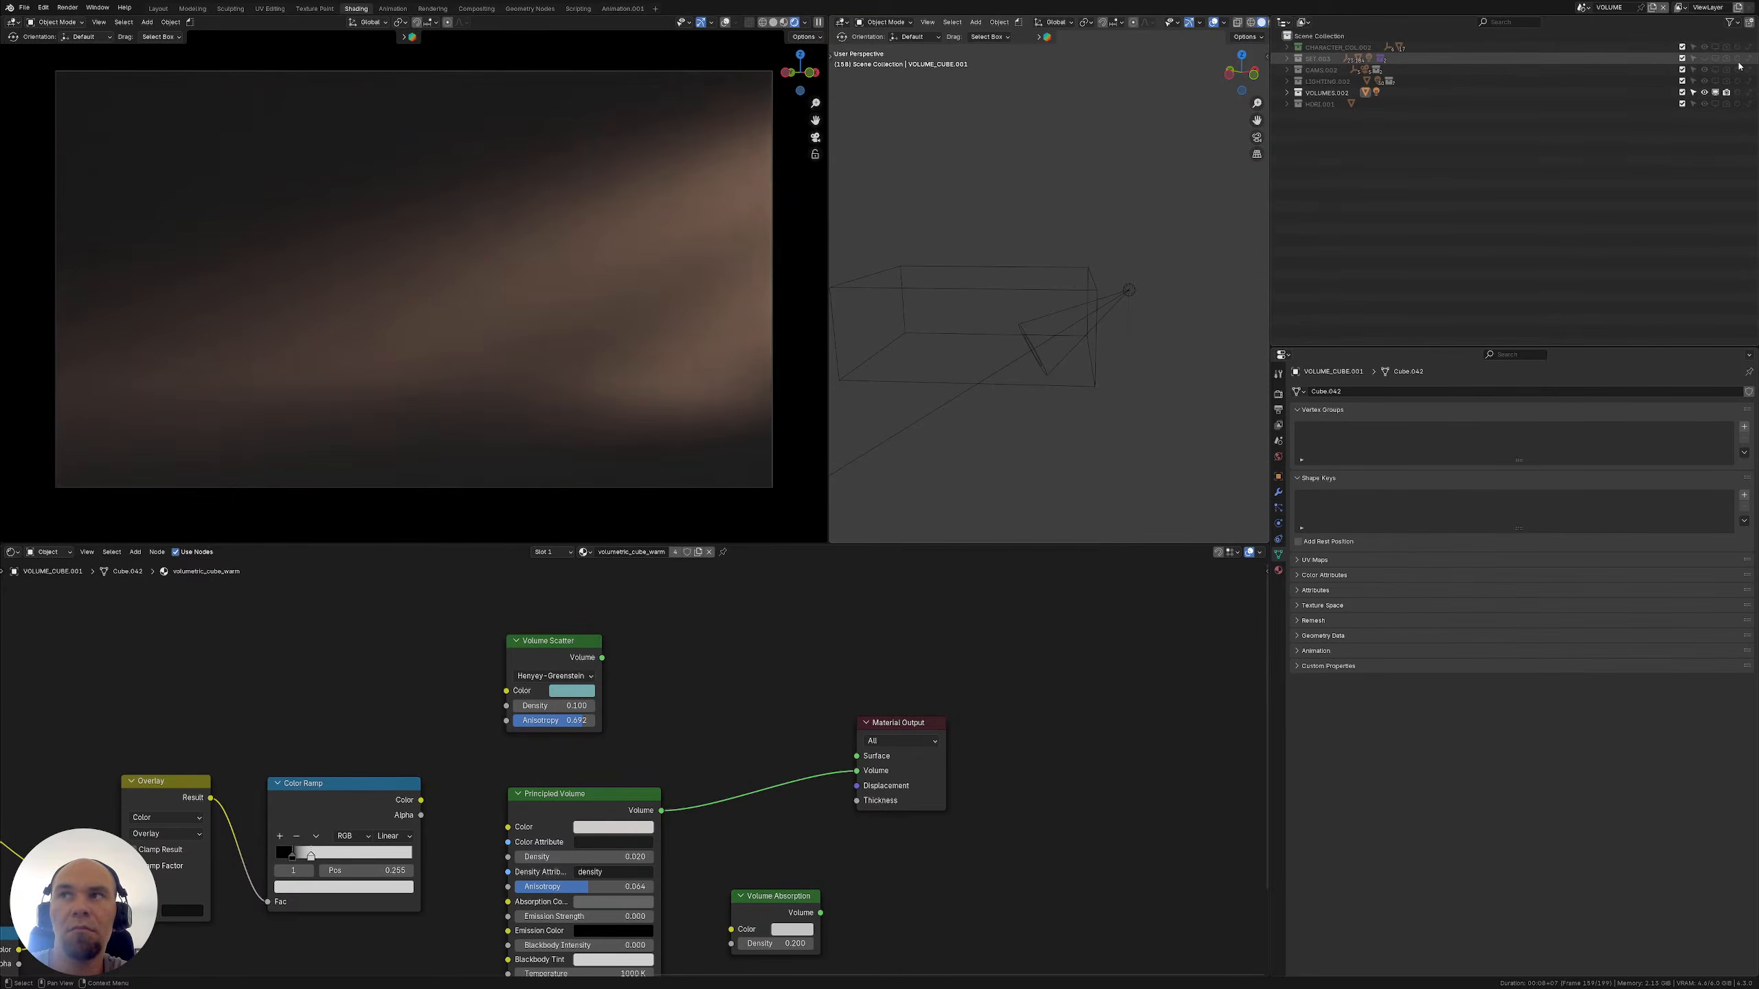
Expand the volumes collection, add a nested collection inside it, and collapse it again
left_click(1331, 92)
left_click(1287, 92)
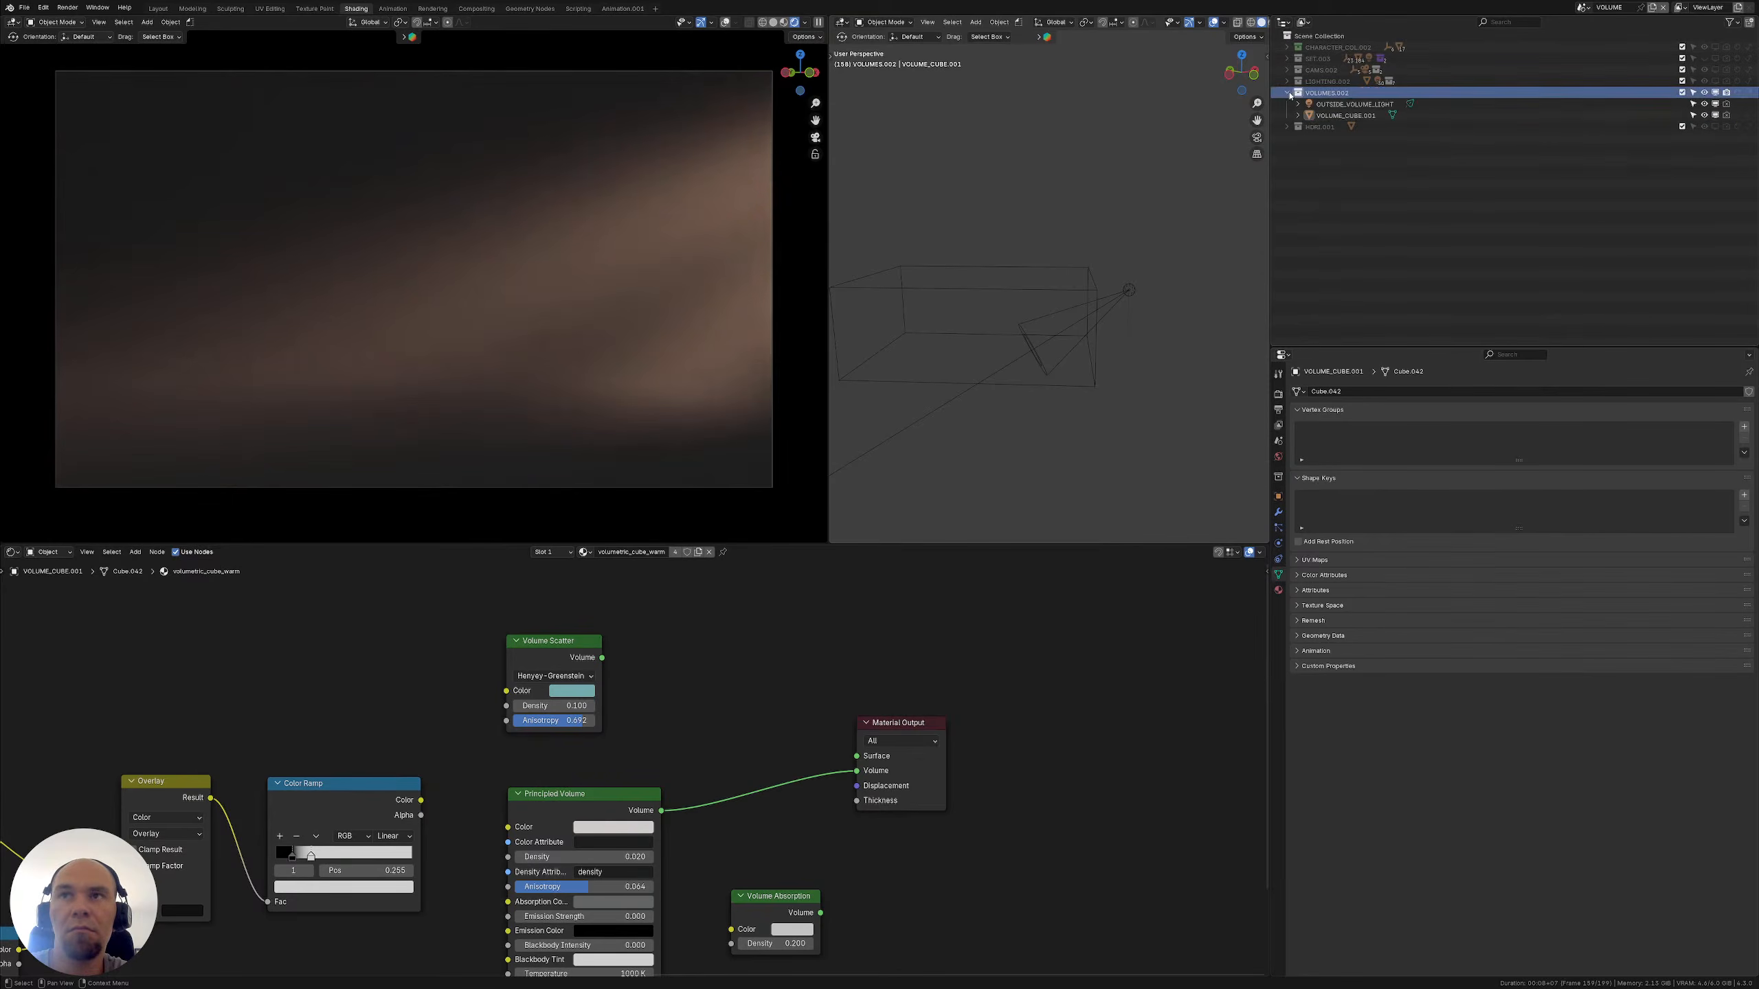
right_click(1290, 95)
key("Escape")
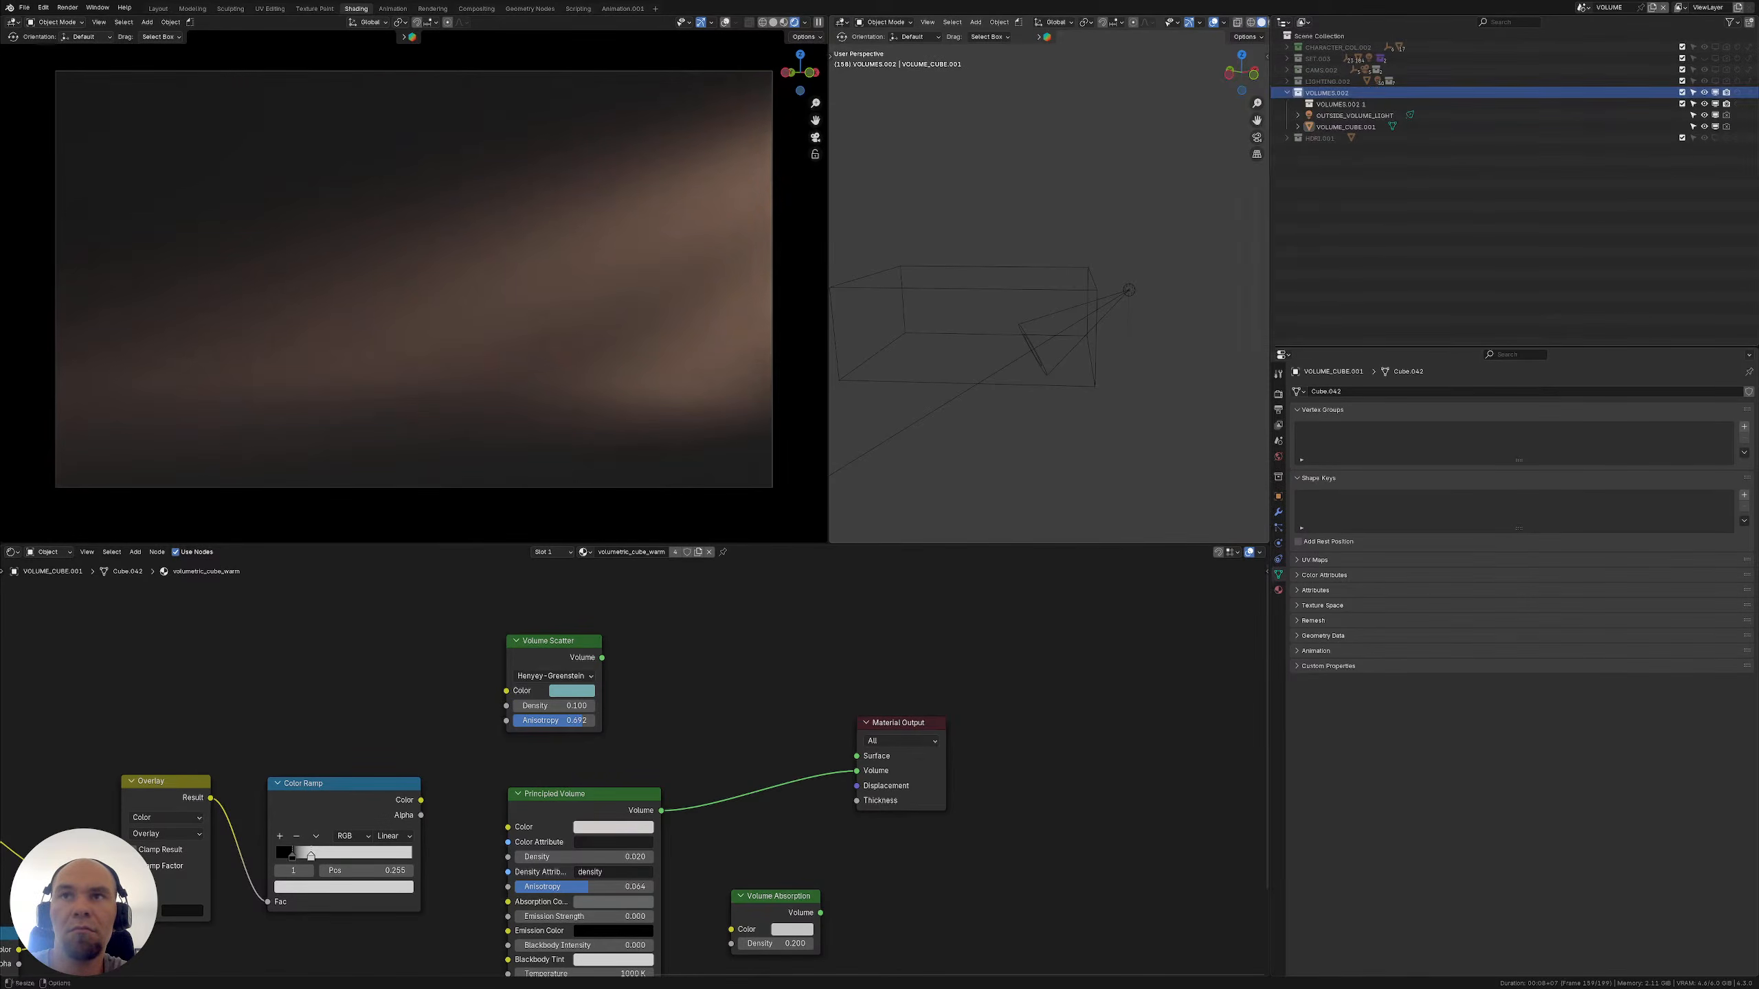
left_click(1287, 93)
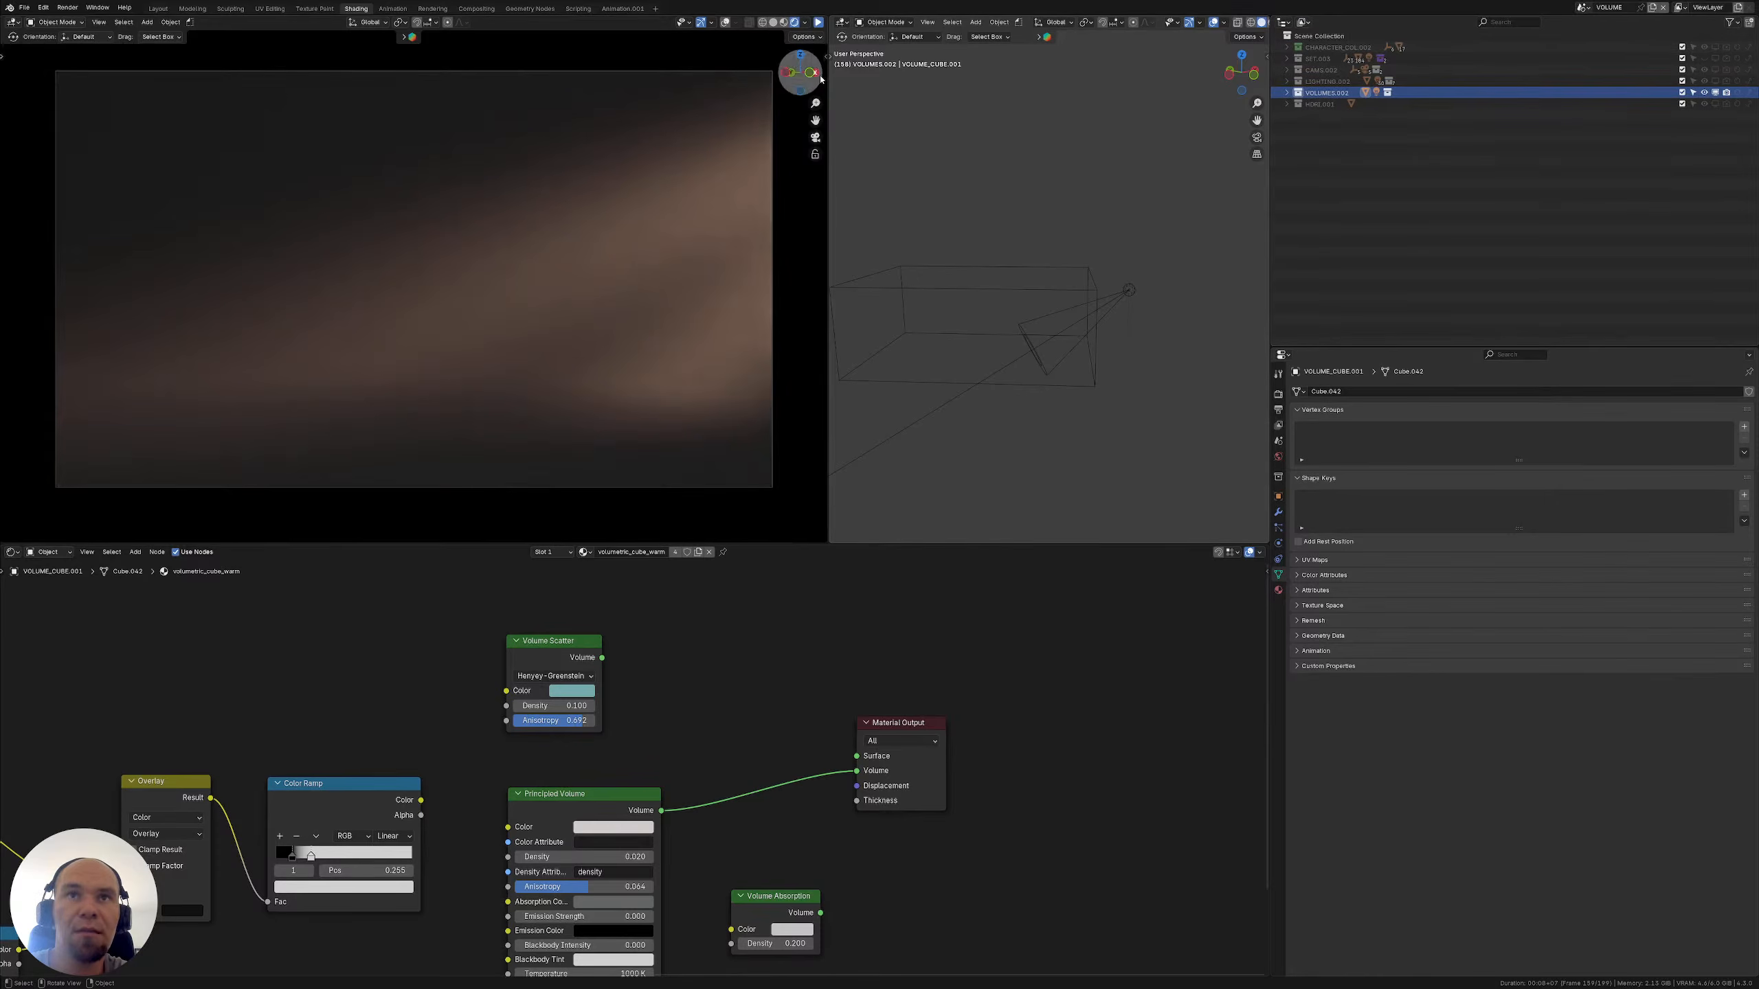
Widen the solid 3D viewport and check the collection visibility in the SET_DRESSING scene
left_click_drag(828, 75, 734, 90)
left_click(1583, 8)
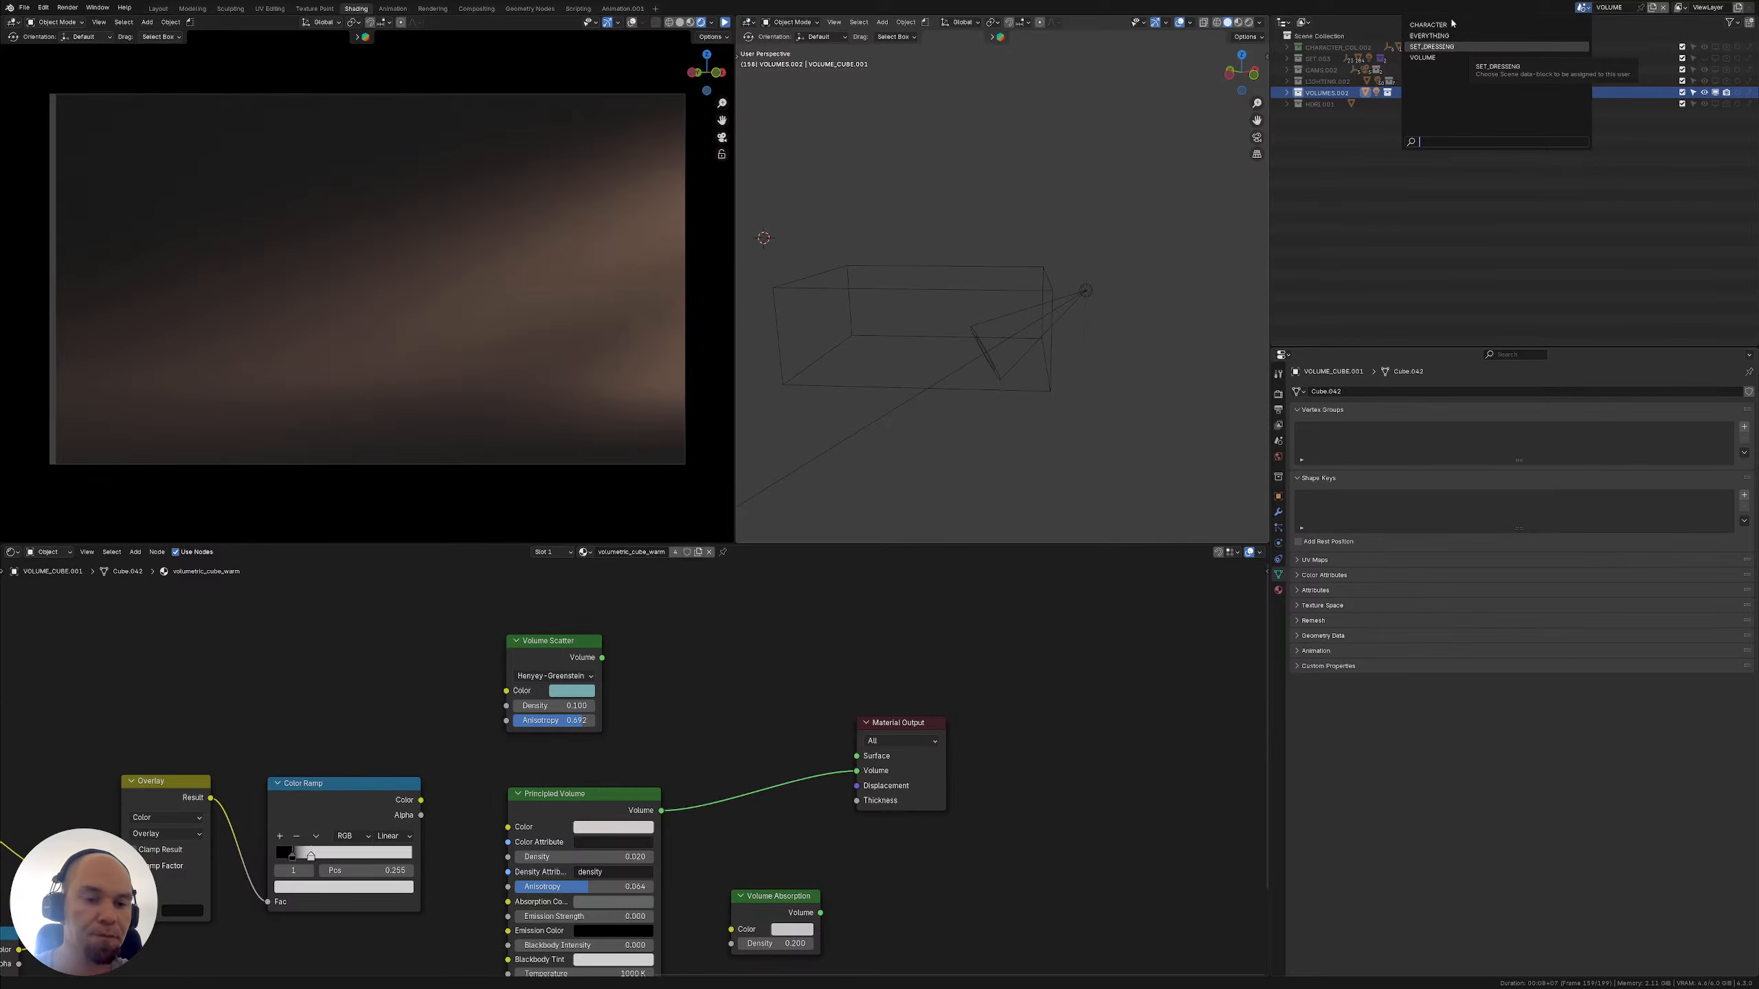
key("Return")
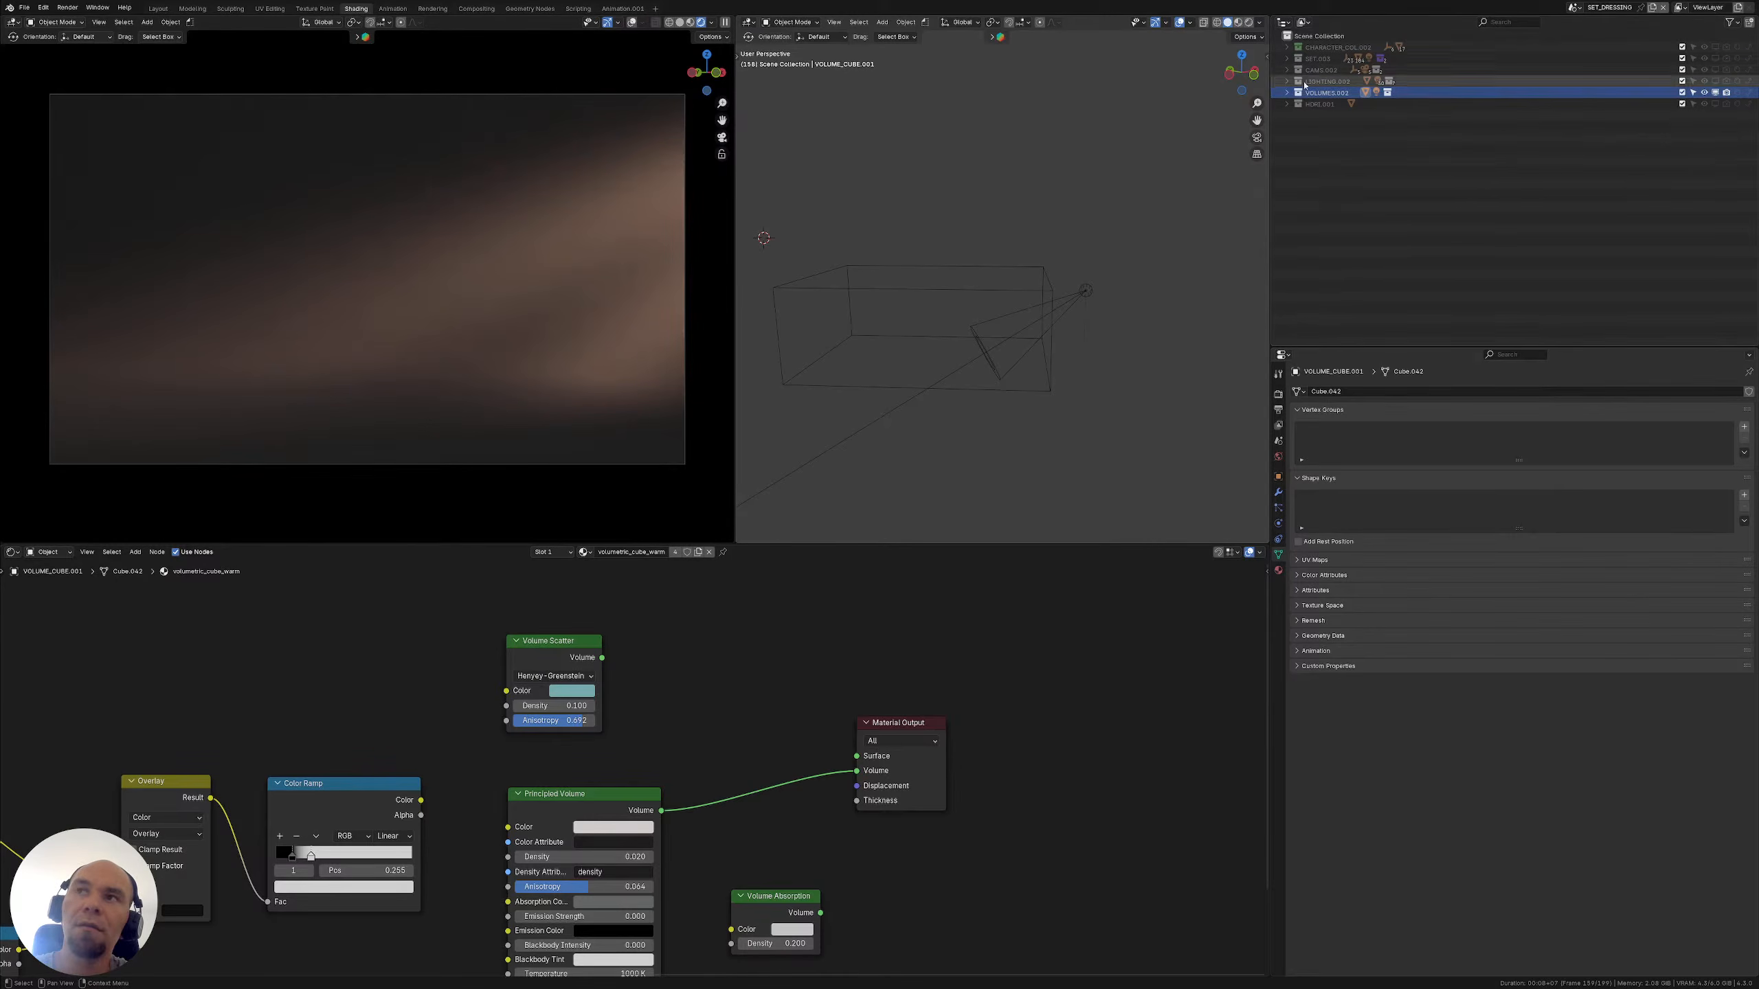
left_click(1574, 7)
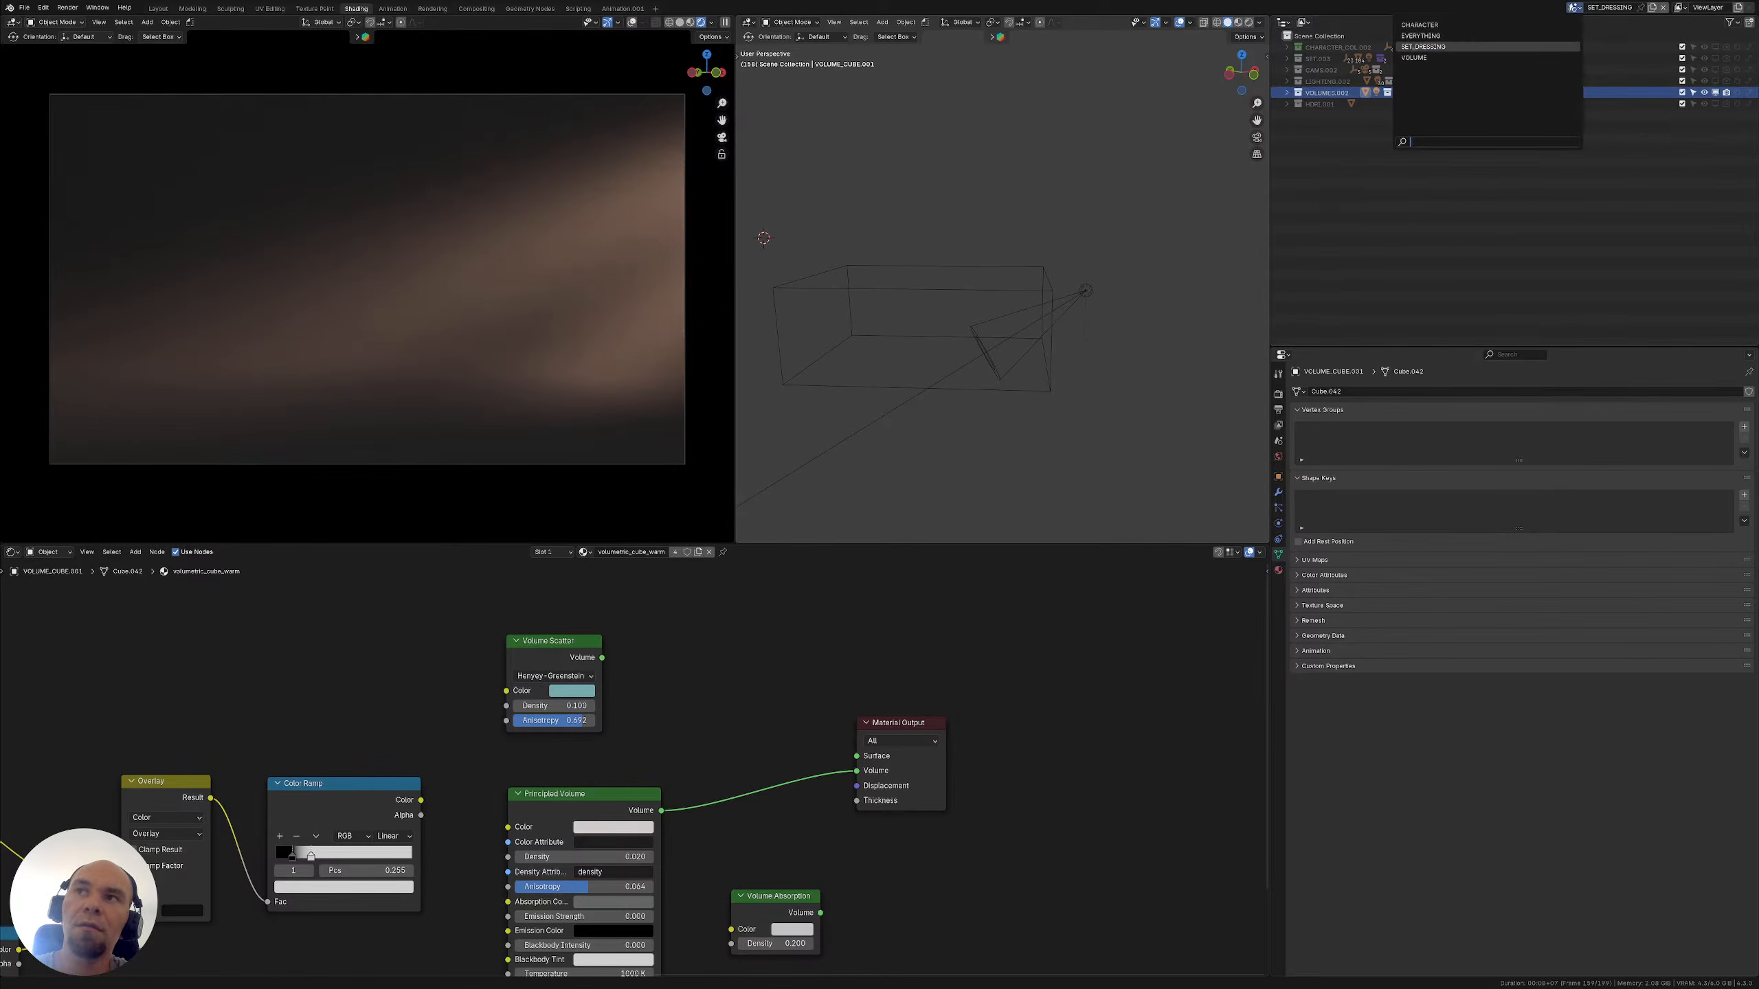
left_click(1440, 49)
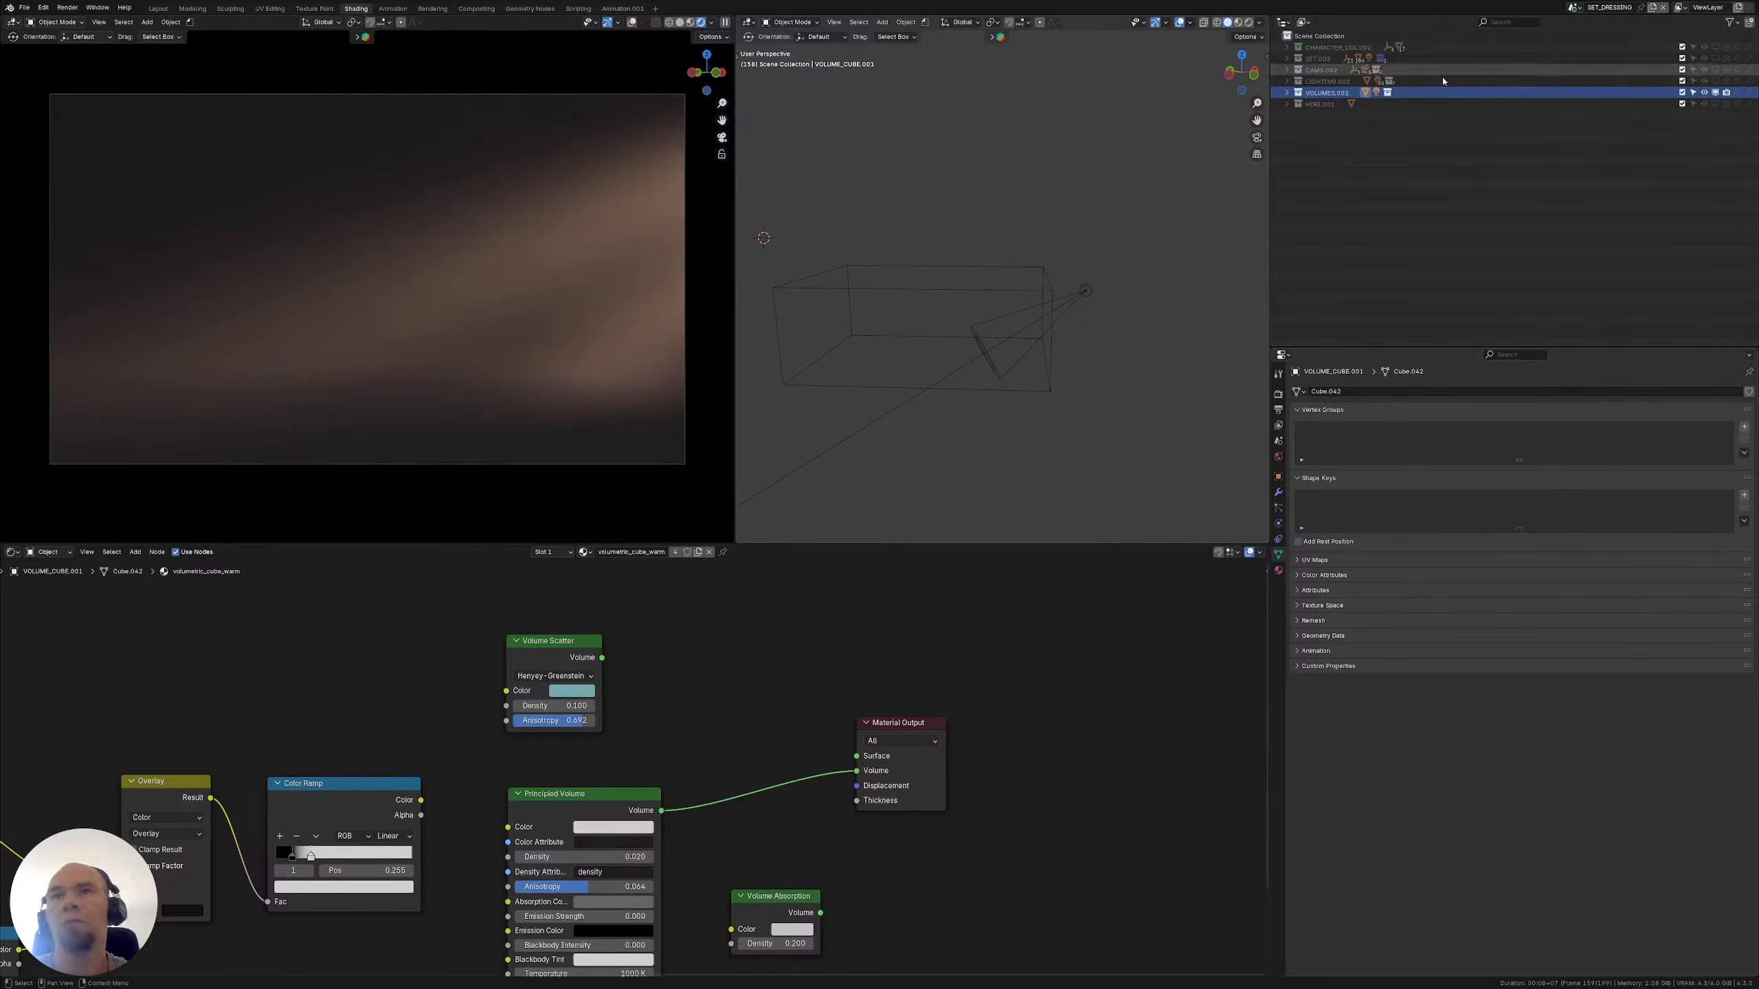
Switch to the EVERYTHING scene and re-enable the character, set, cameras, lighting and HDRI collections for viewports and rendering
left_click(1575, 7)
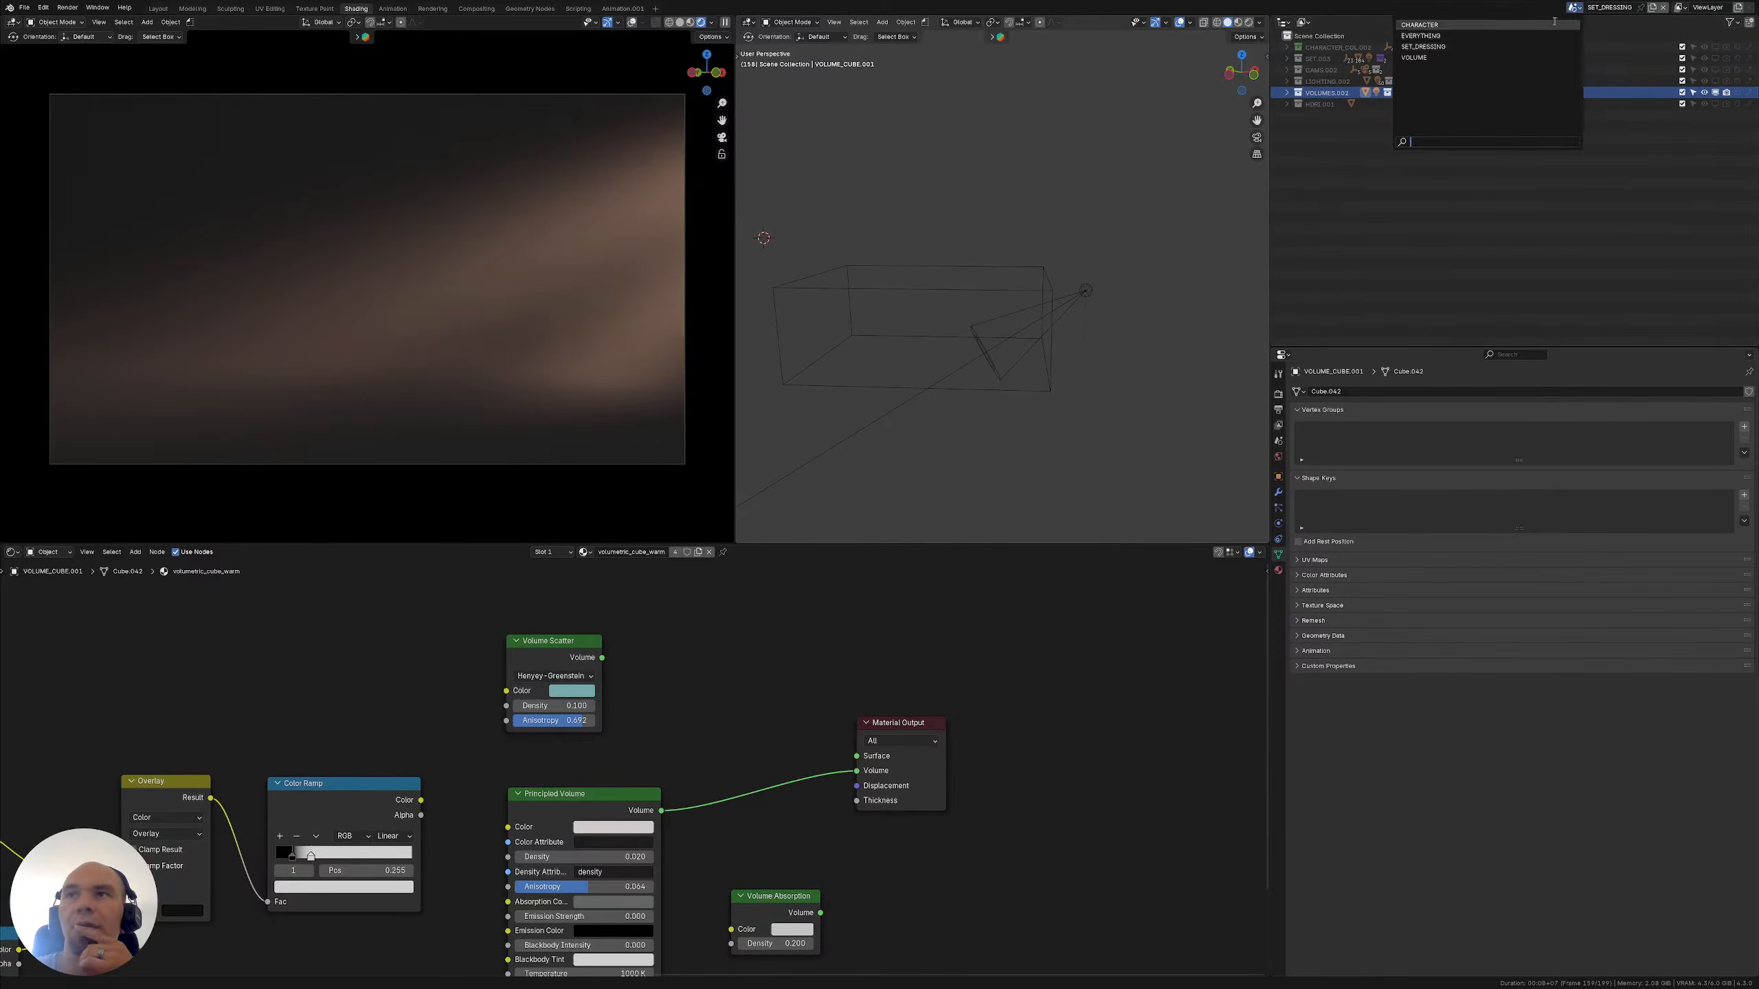
left_click(1435, 35)
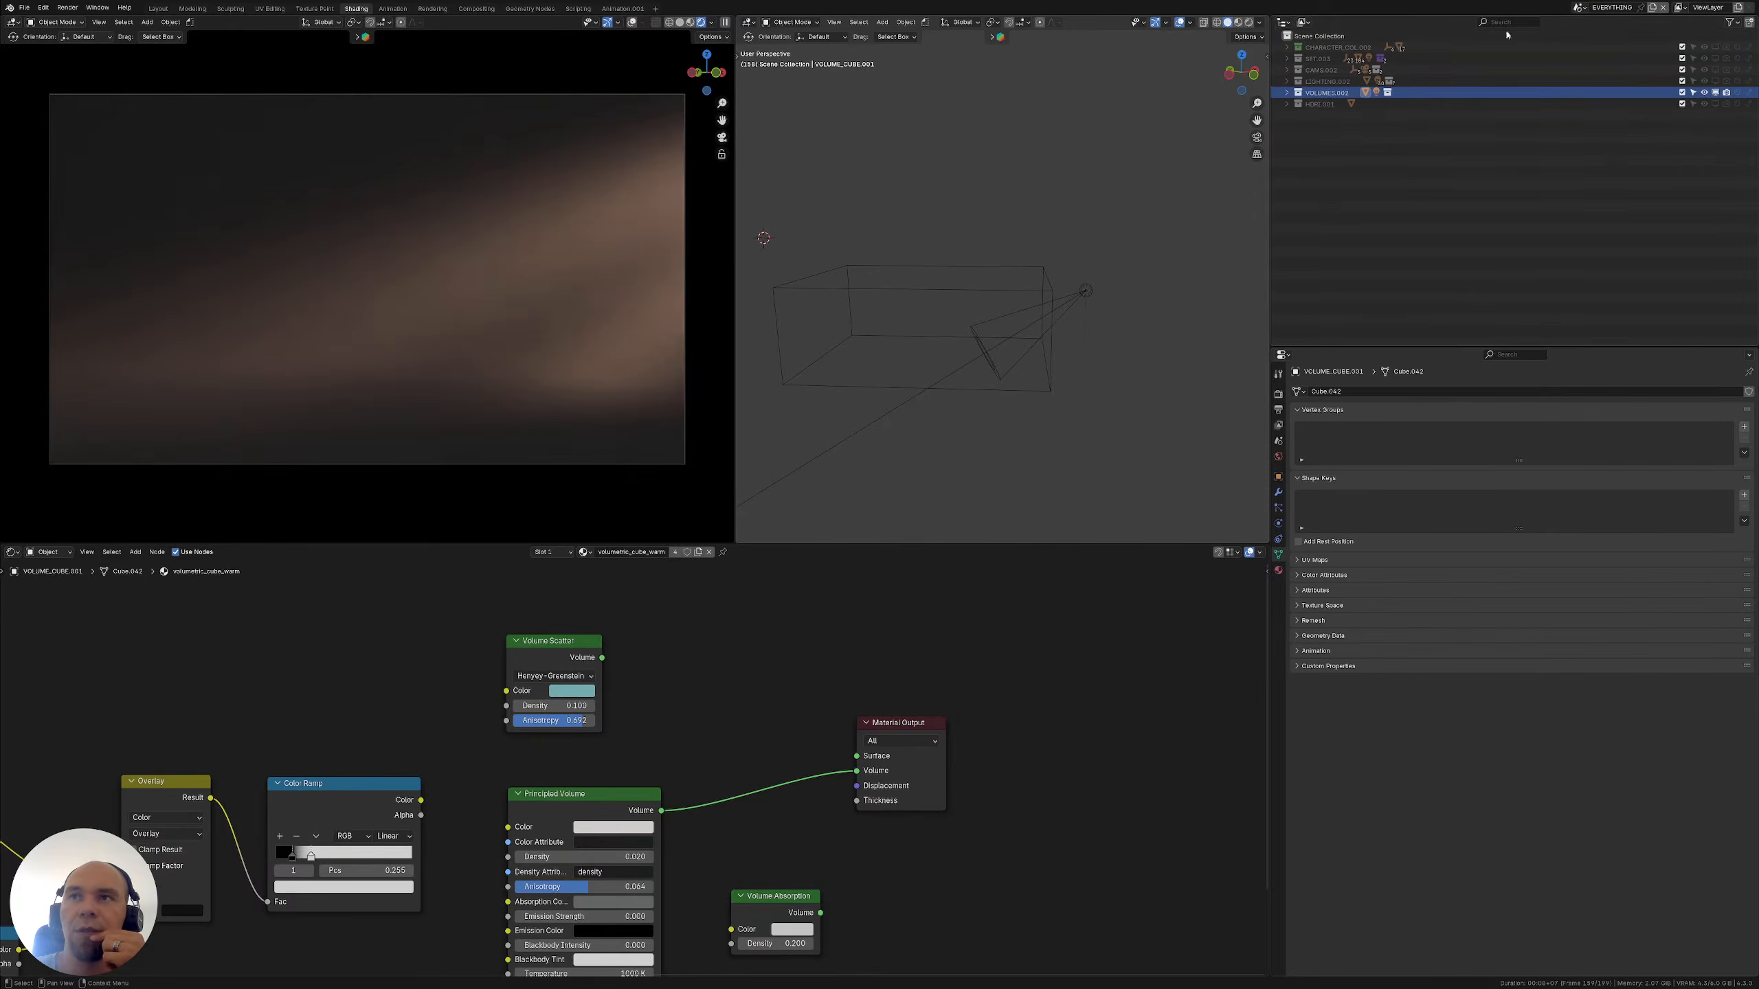
left_click(1717, 48)
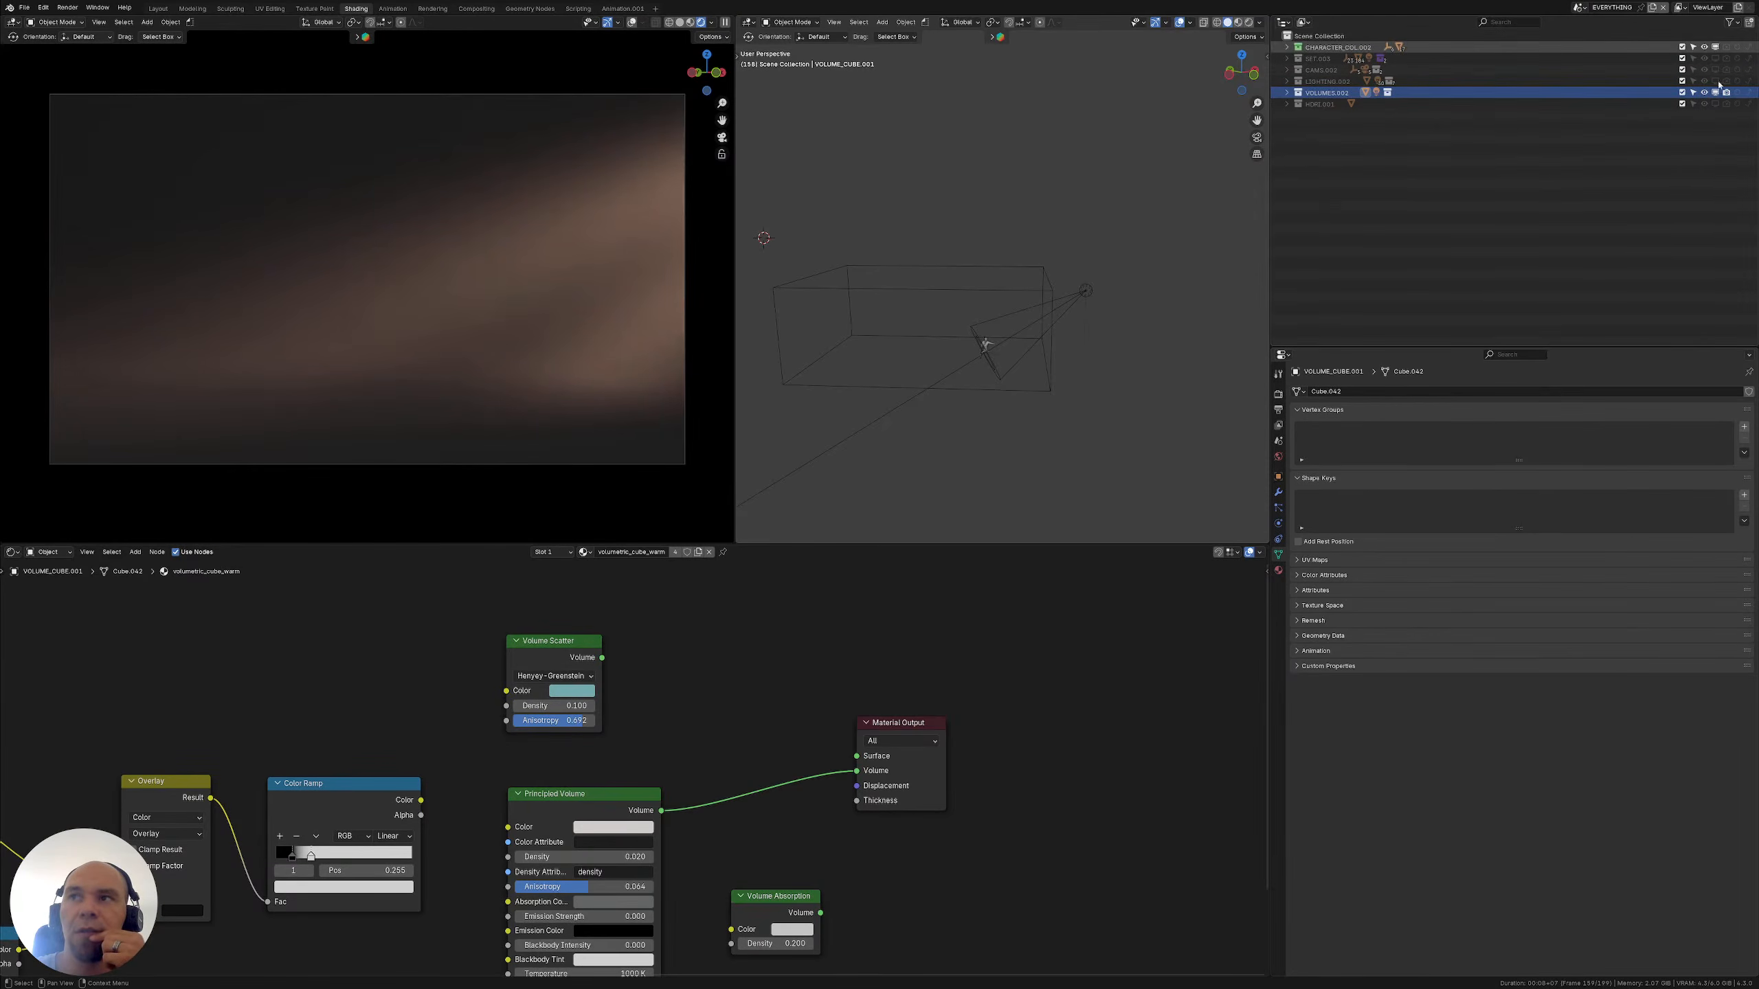
left_click(1715, 81)
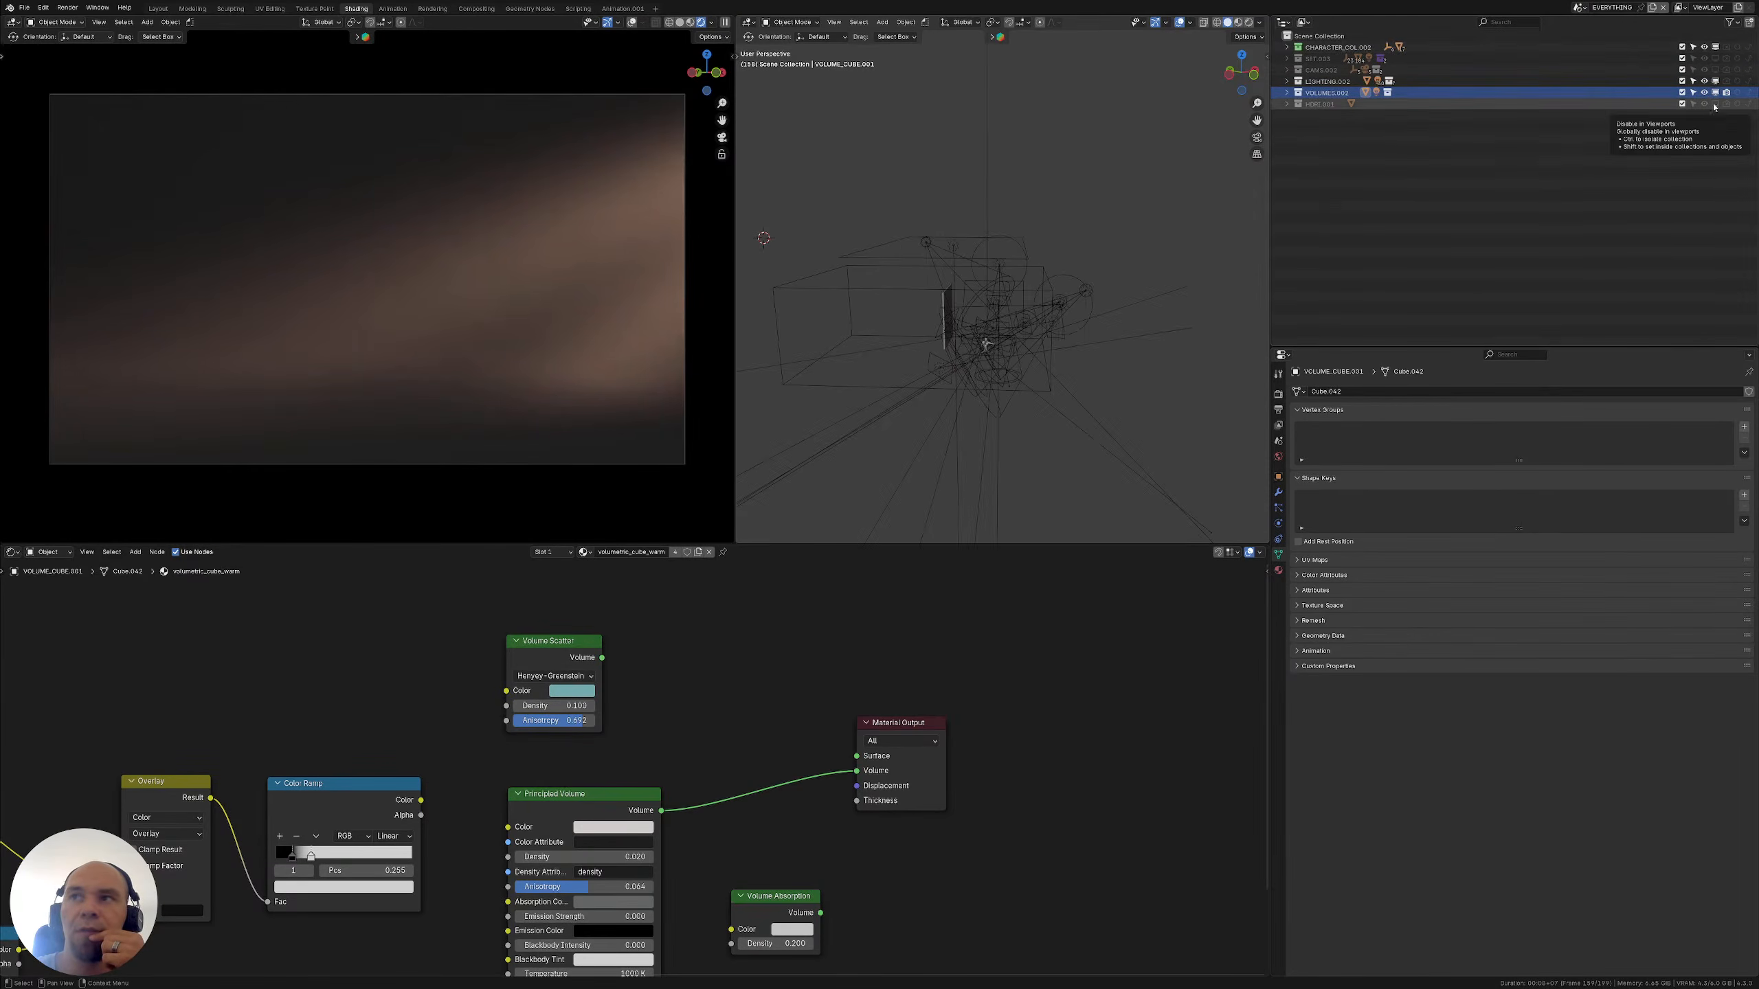
left_click(1715, 58)
left_click(1726, 59)
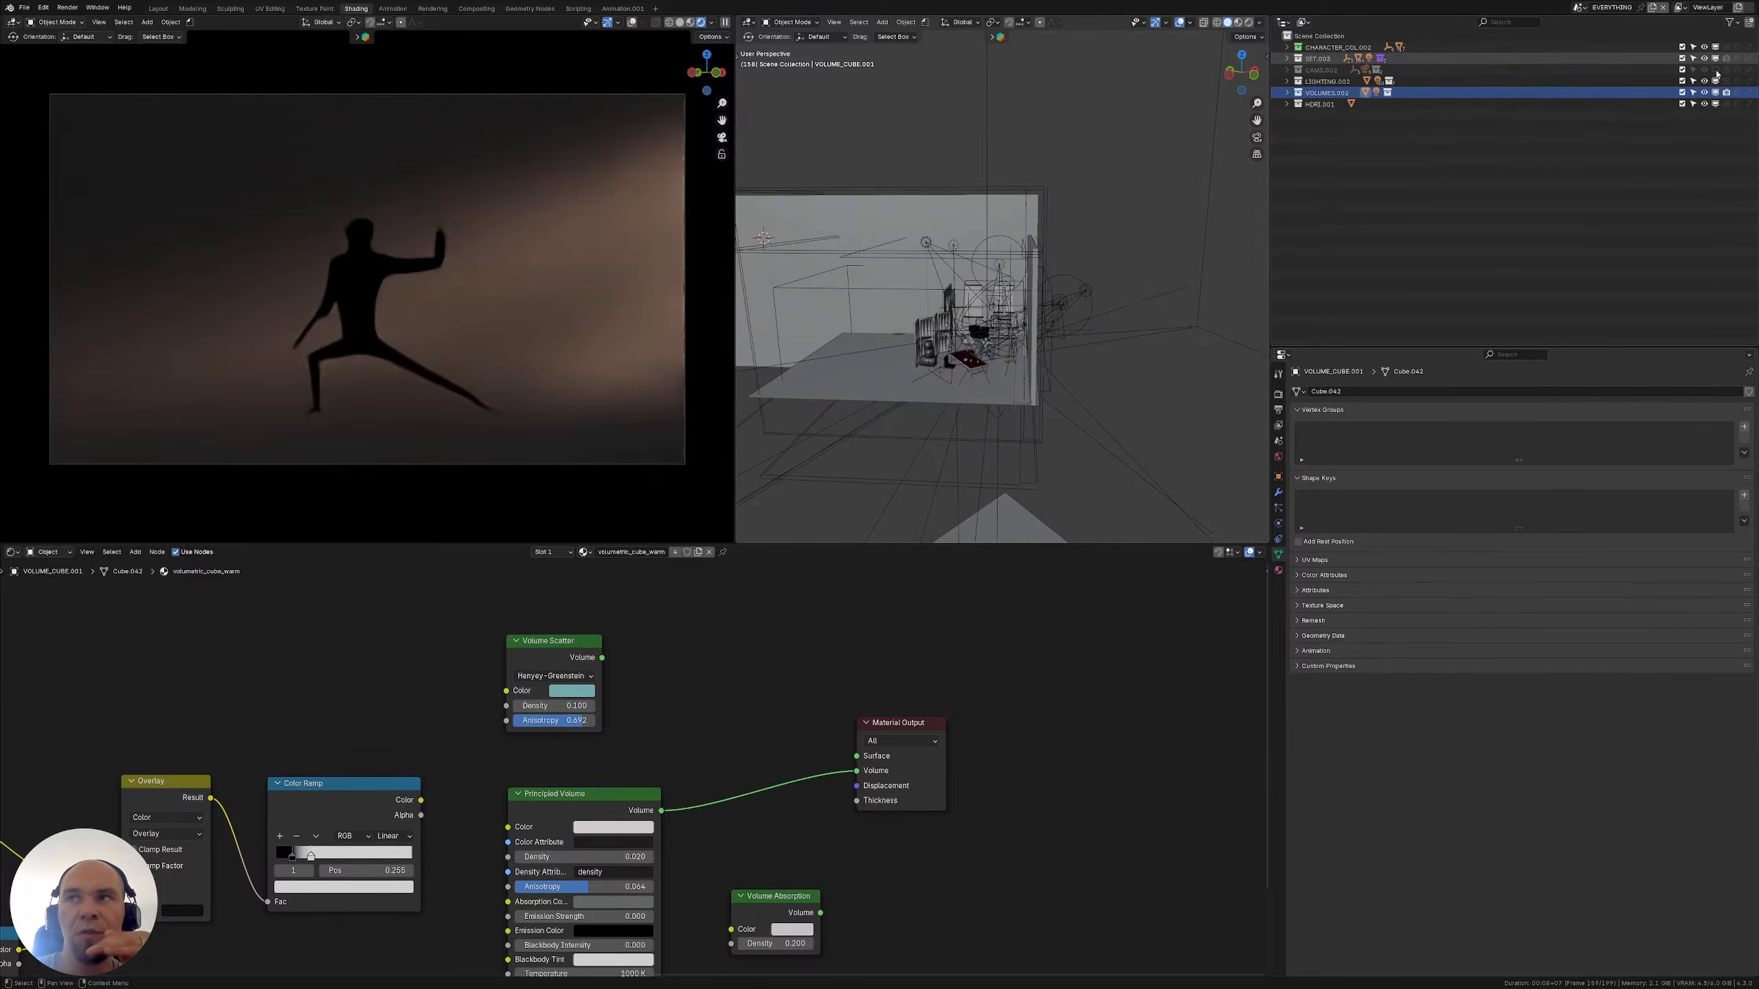
left_click(1727, 70)
left_click(1726, 47)
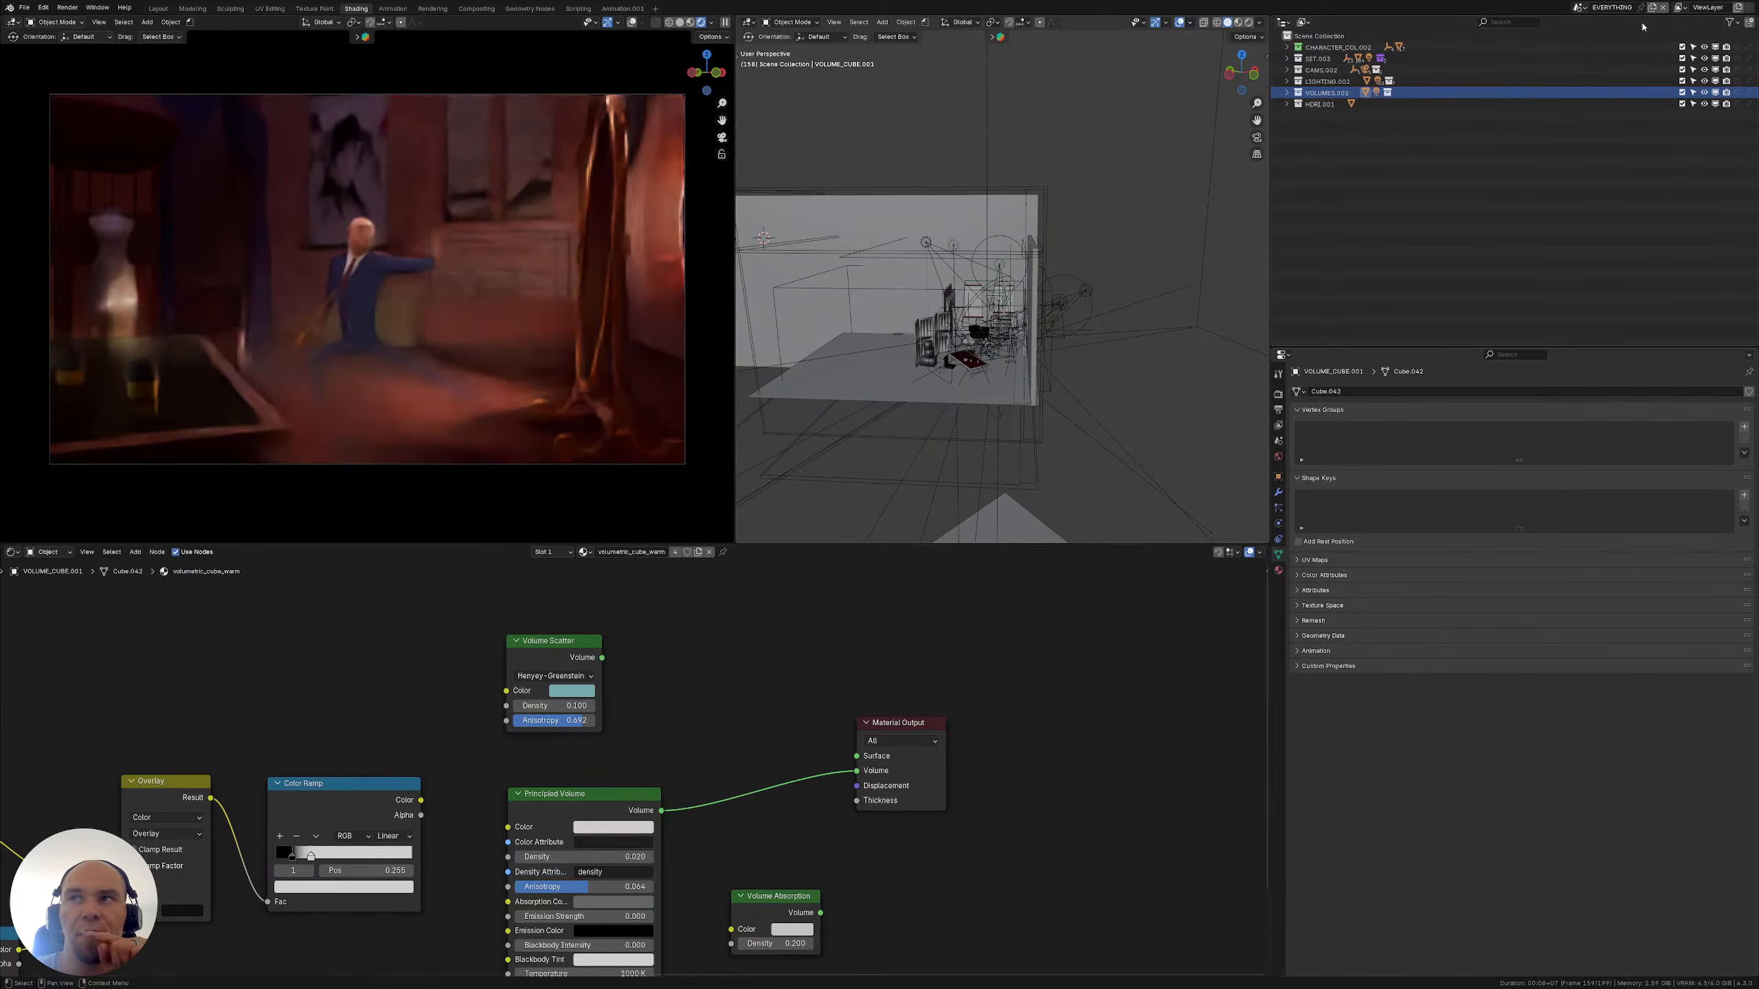
Delete the VOLUME and CHARACTER scenes and return to the EVERYTHING scene
left_click(1578, 8)
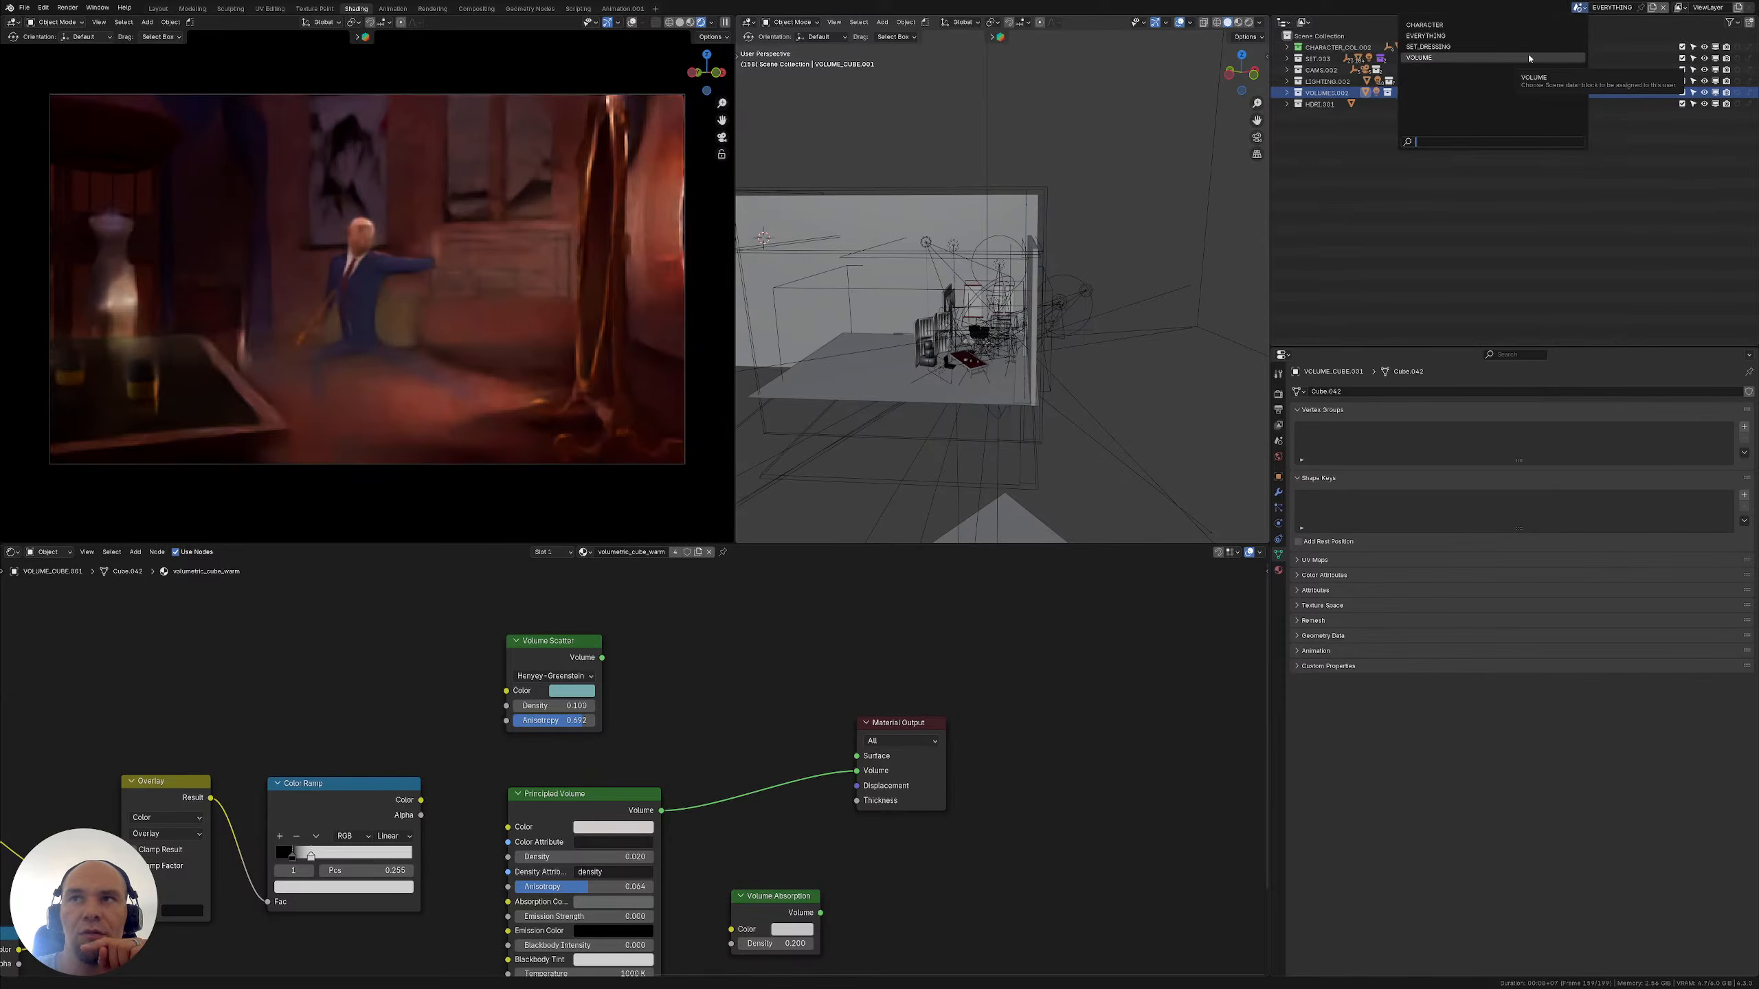
left_click(1426, 57)
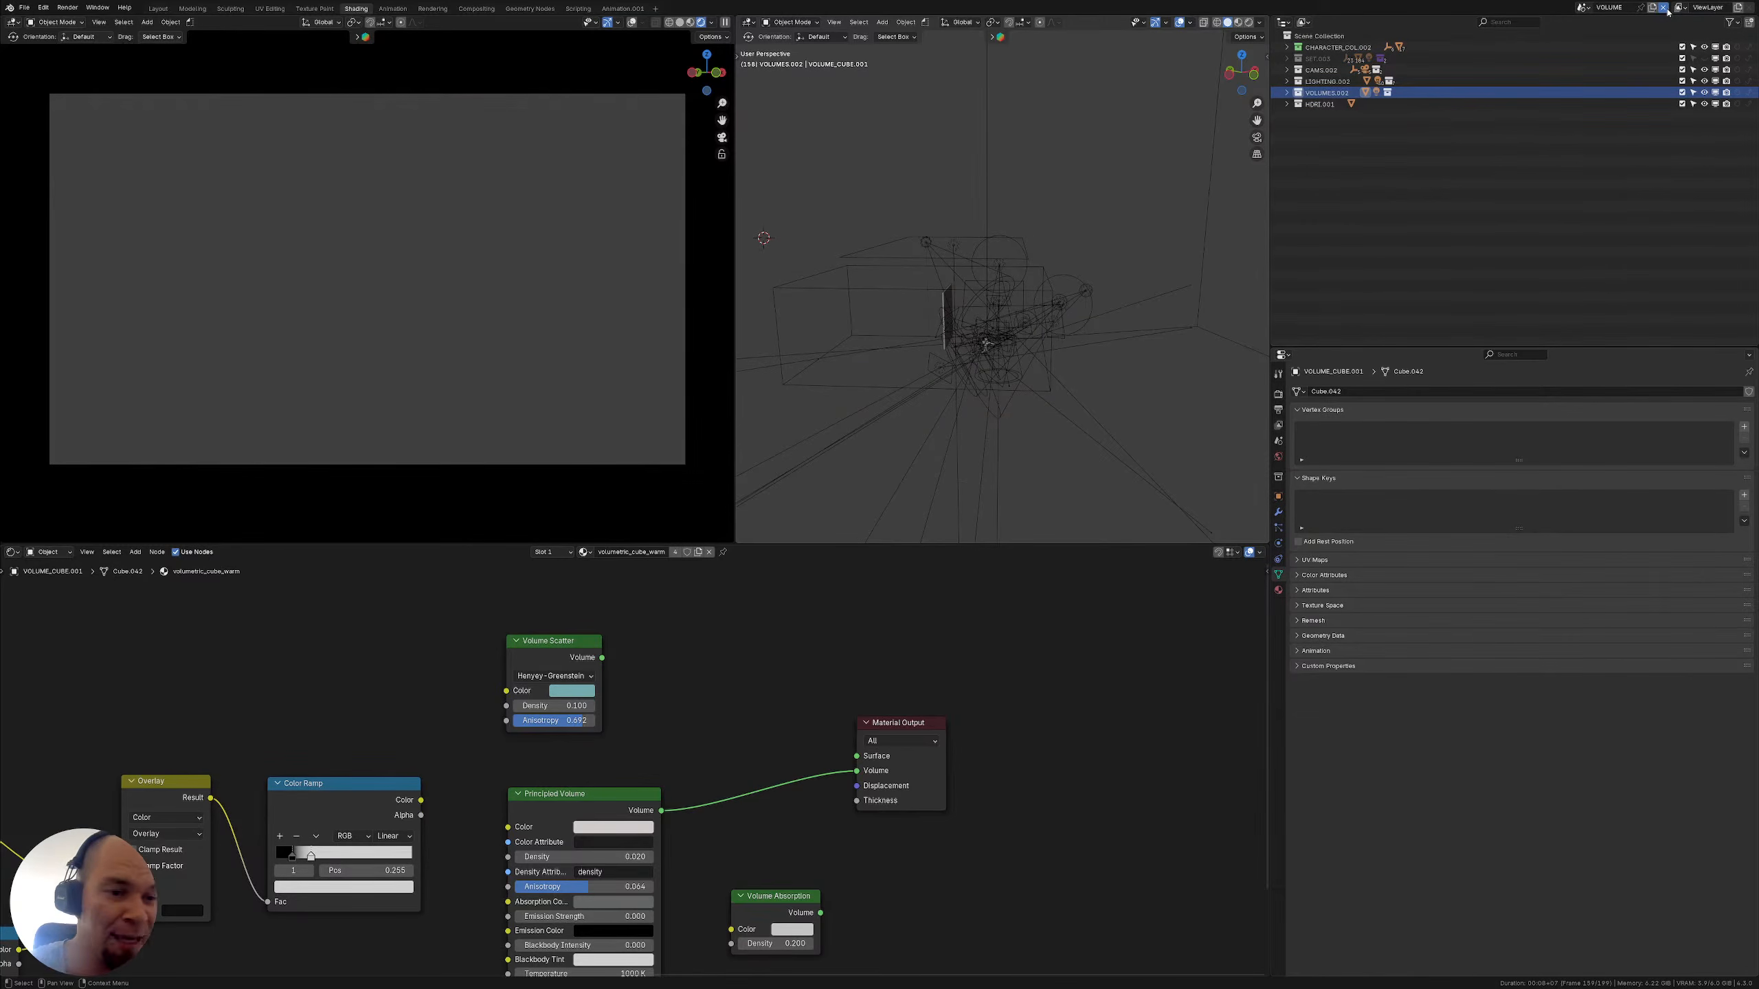
left_click(1663, 8)
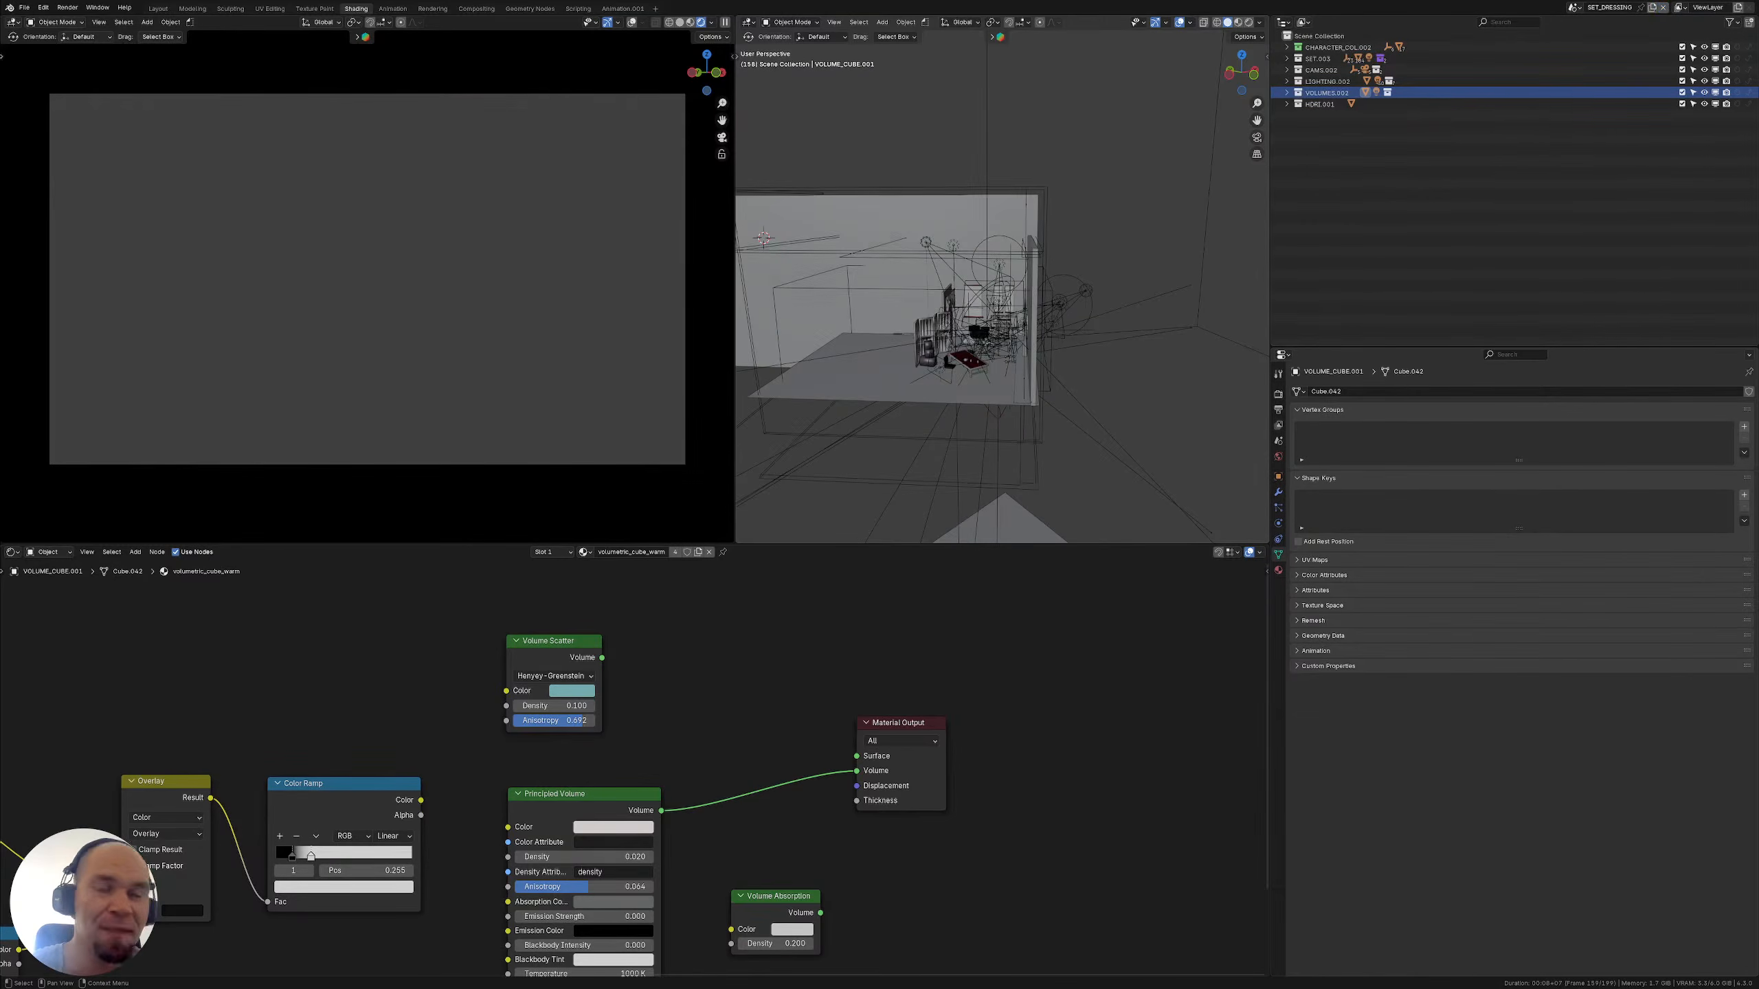
right_click(1593, 11)
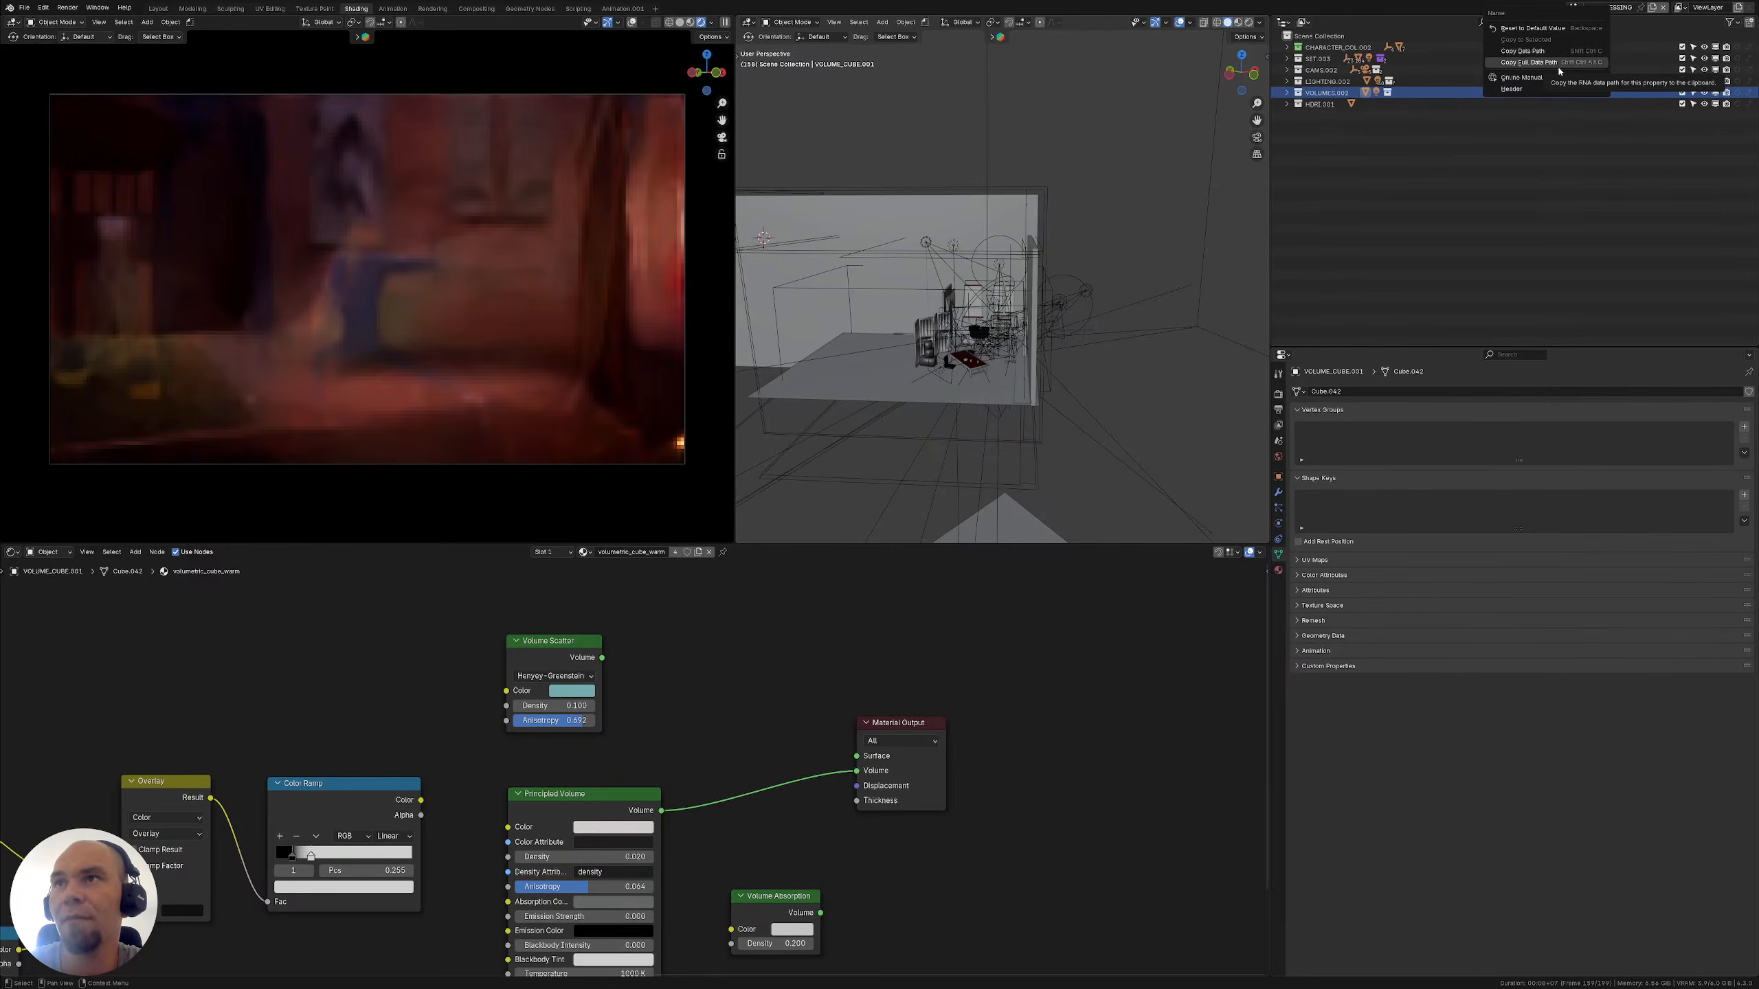
left_click(1573, 6)
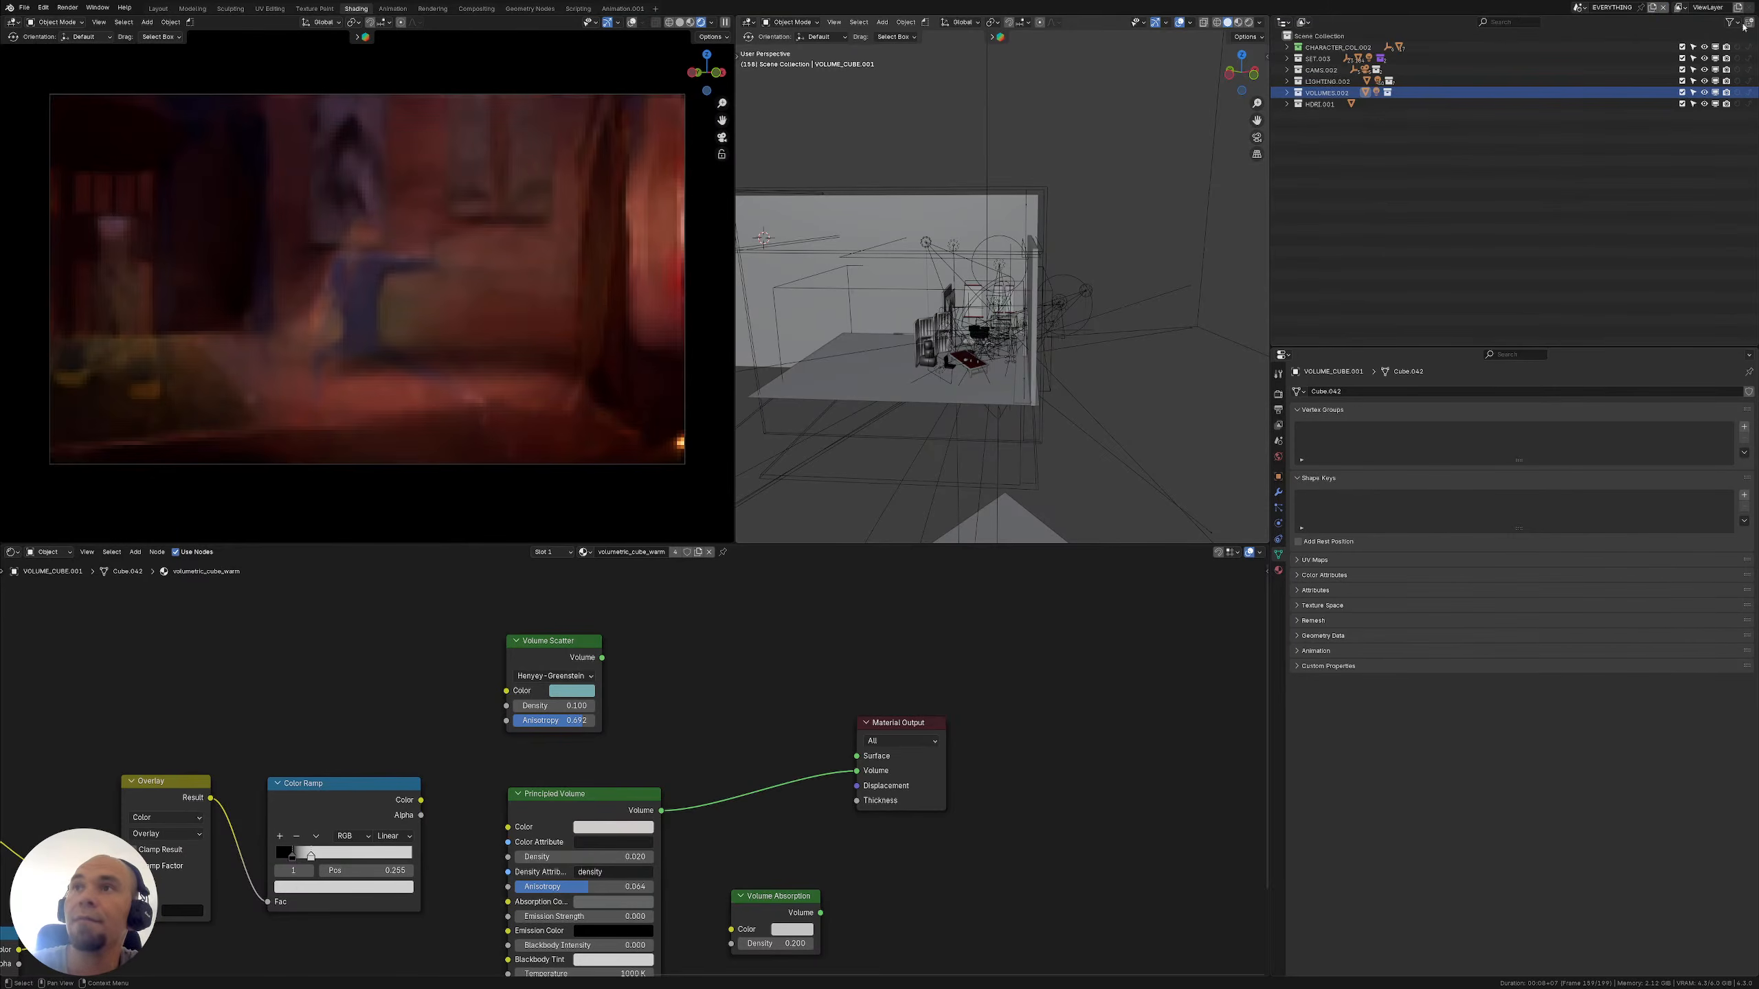
left_click(1579, 7)
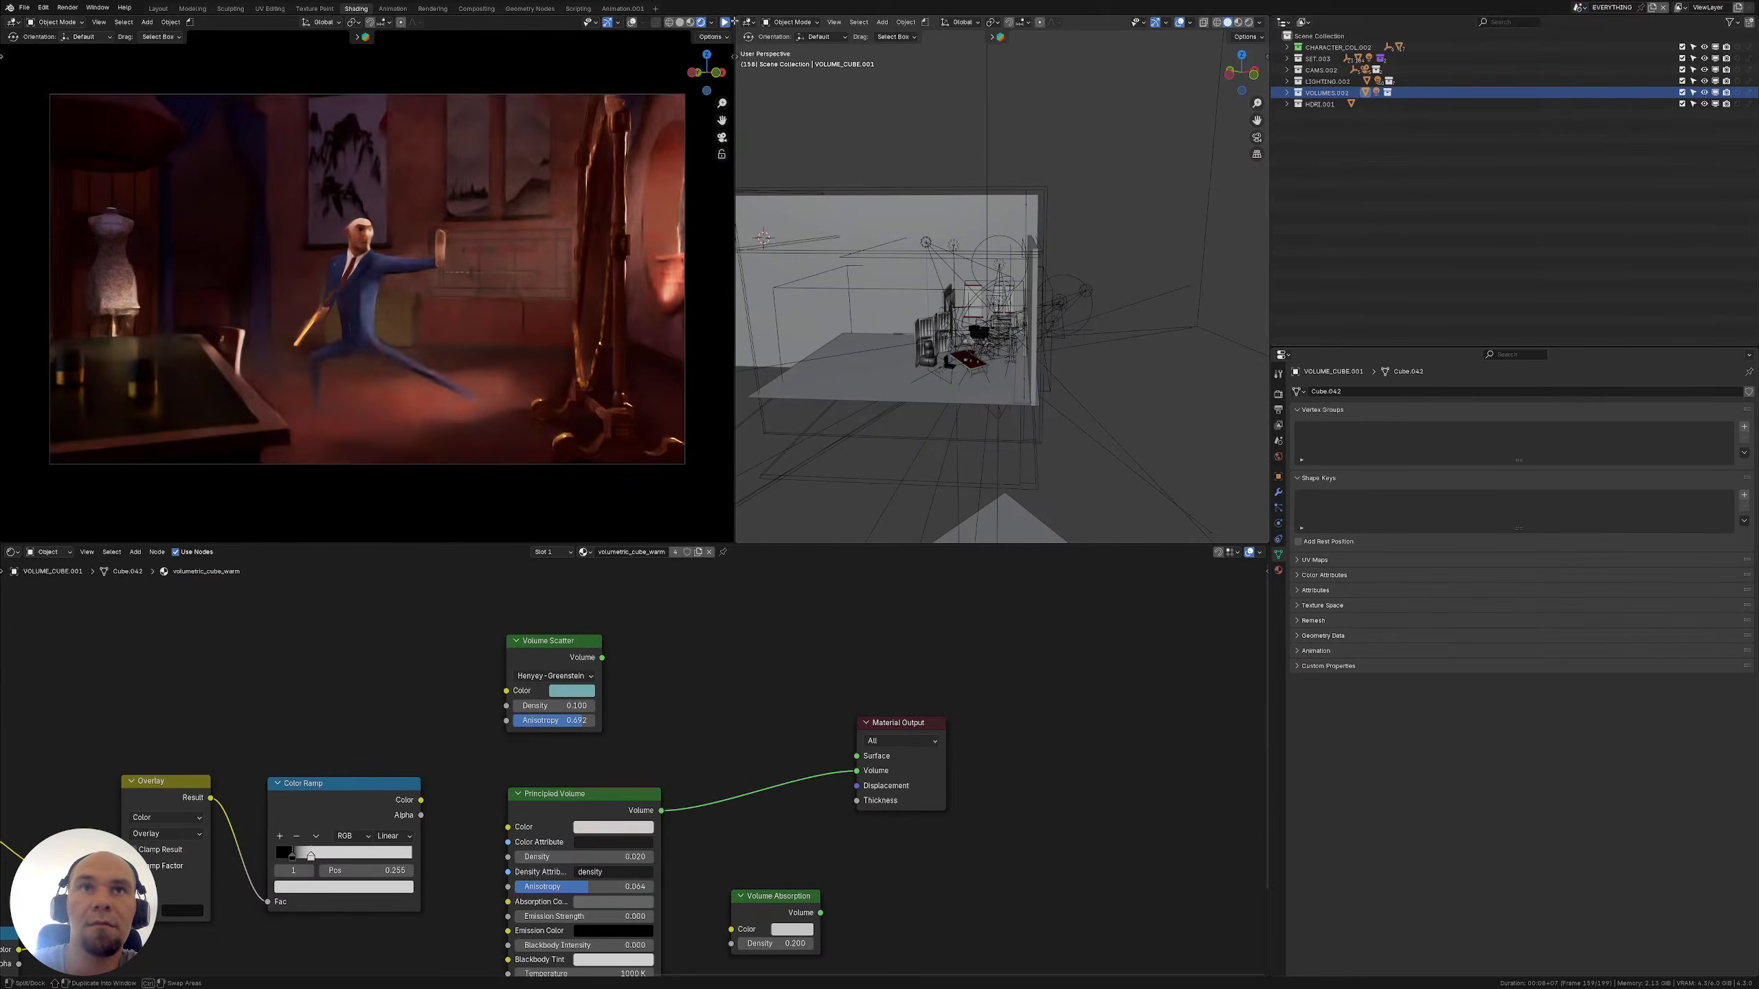
Join the two upper 3D viewports into one solid view and orbit it to show the whole room
left_click_drag(731, 18, 892, 261)
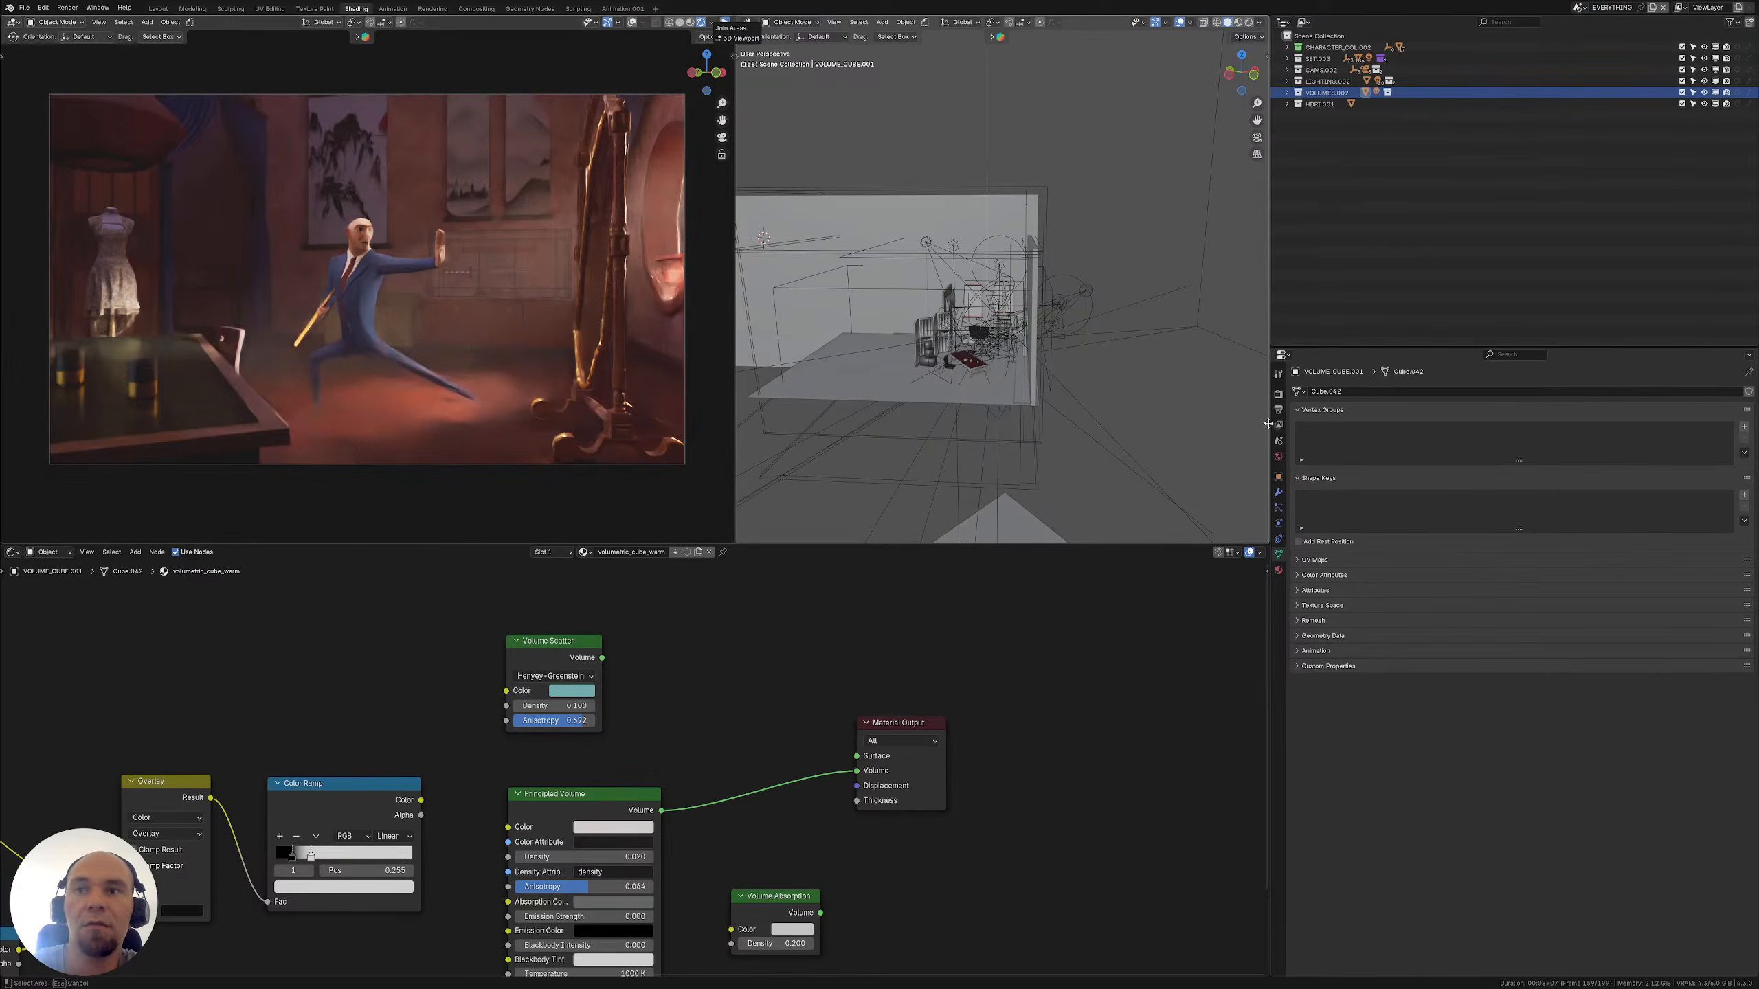
left_click_drag(551, 391, 554, 390)
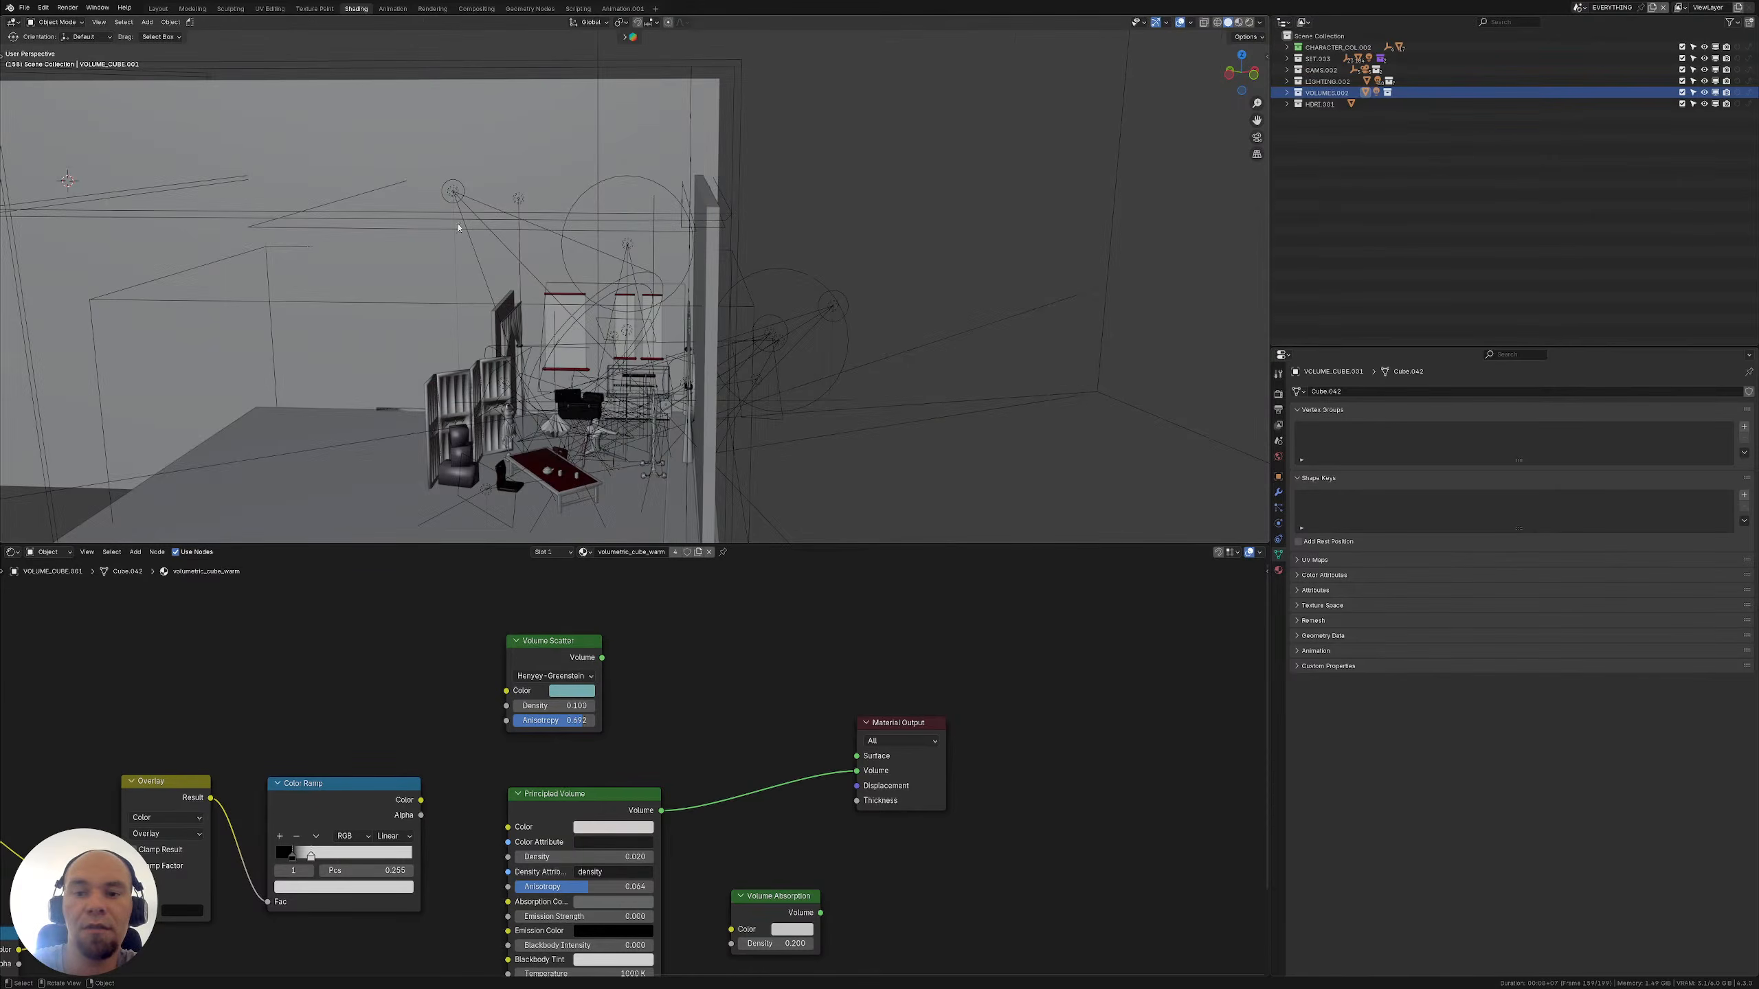
middle_click_drag(458, 227, 856, 276)
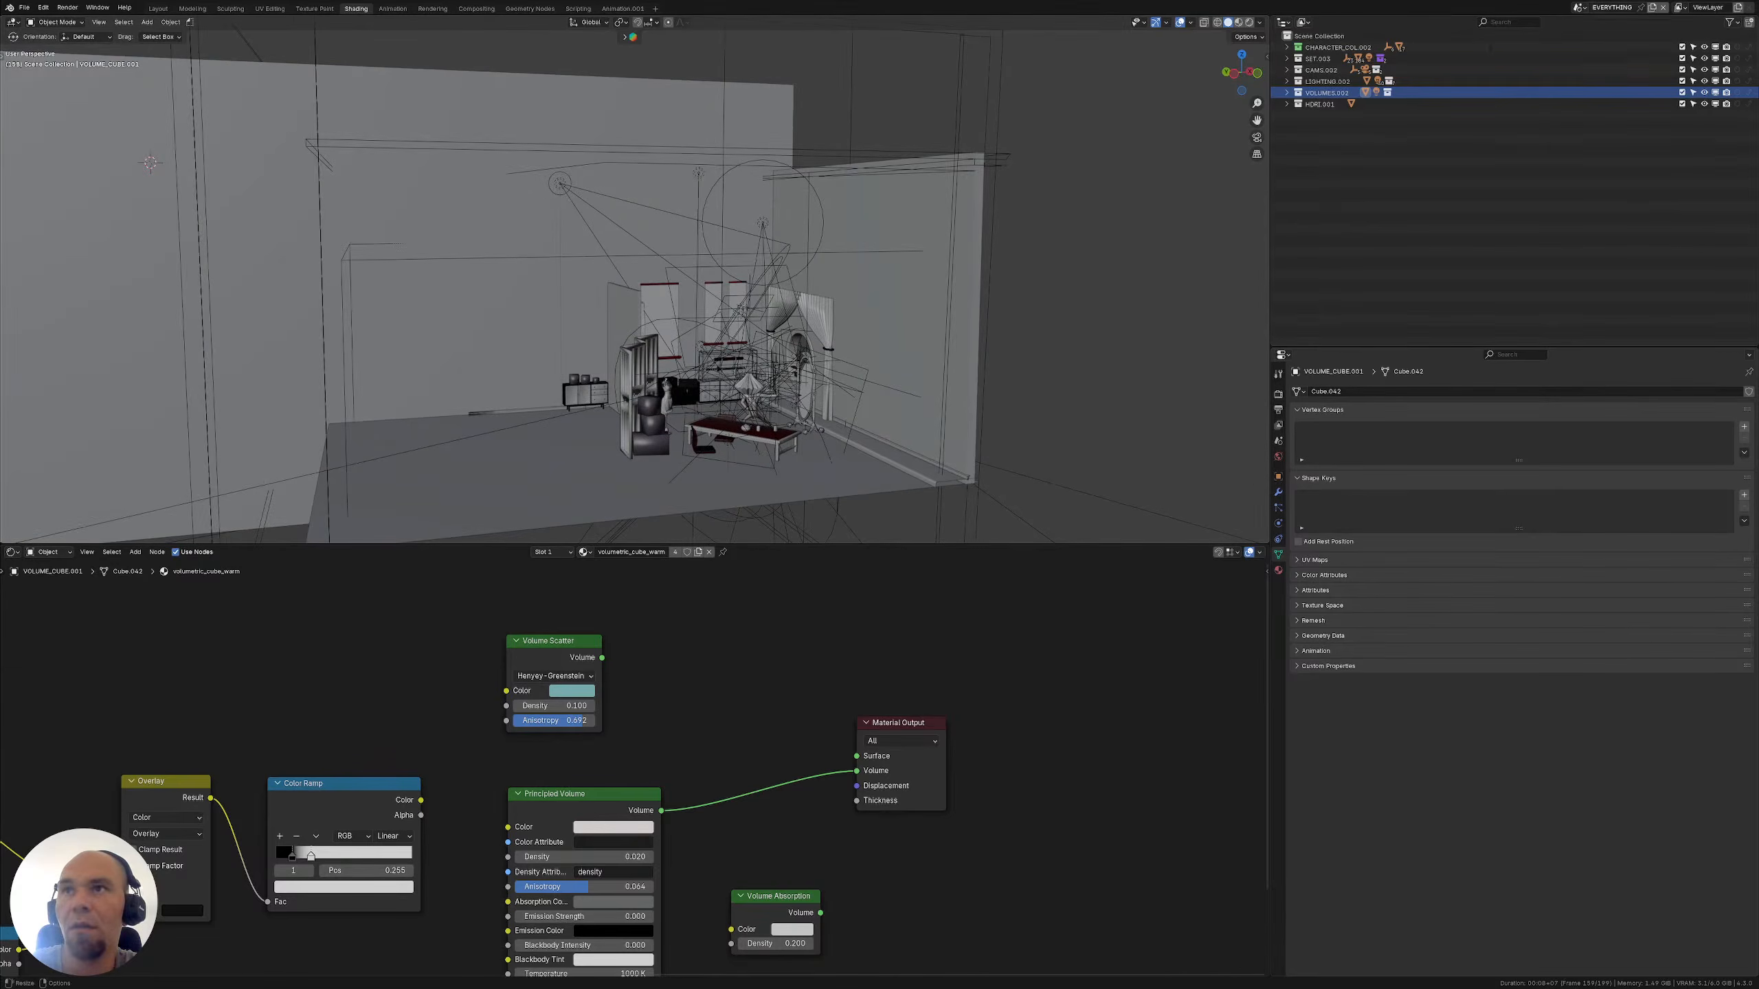
Delete the SET_DRESSING scene, keeping only the EVERYTHING scene
left_click(1579, 7)
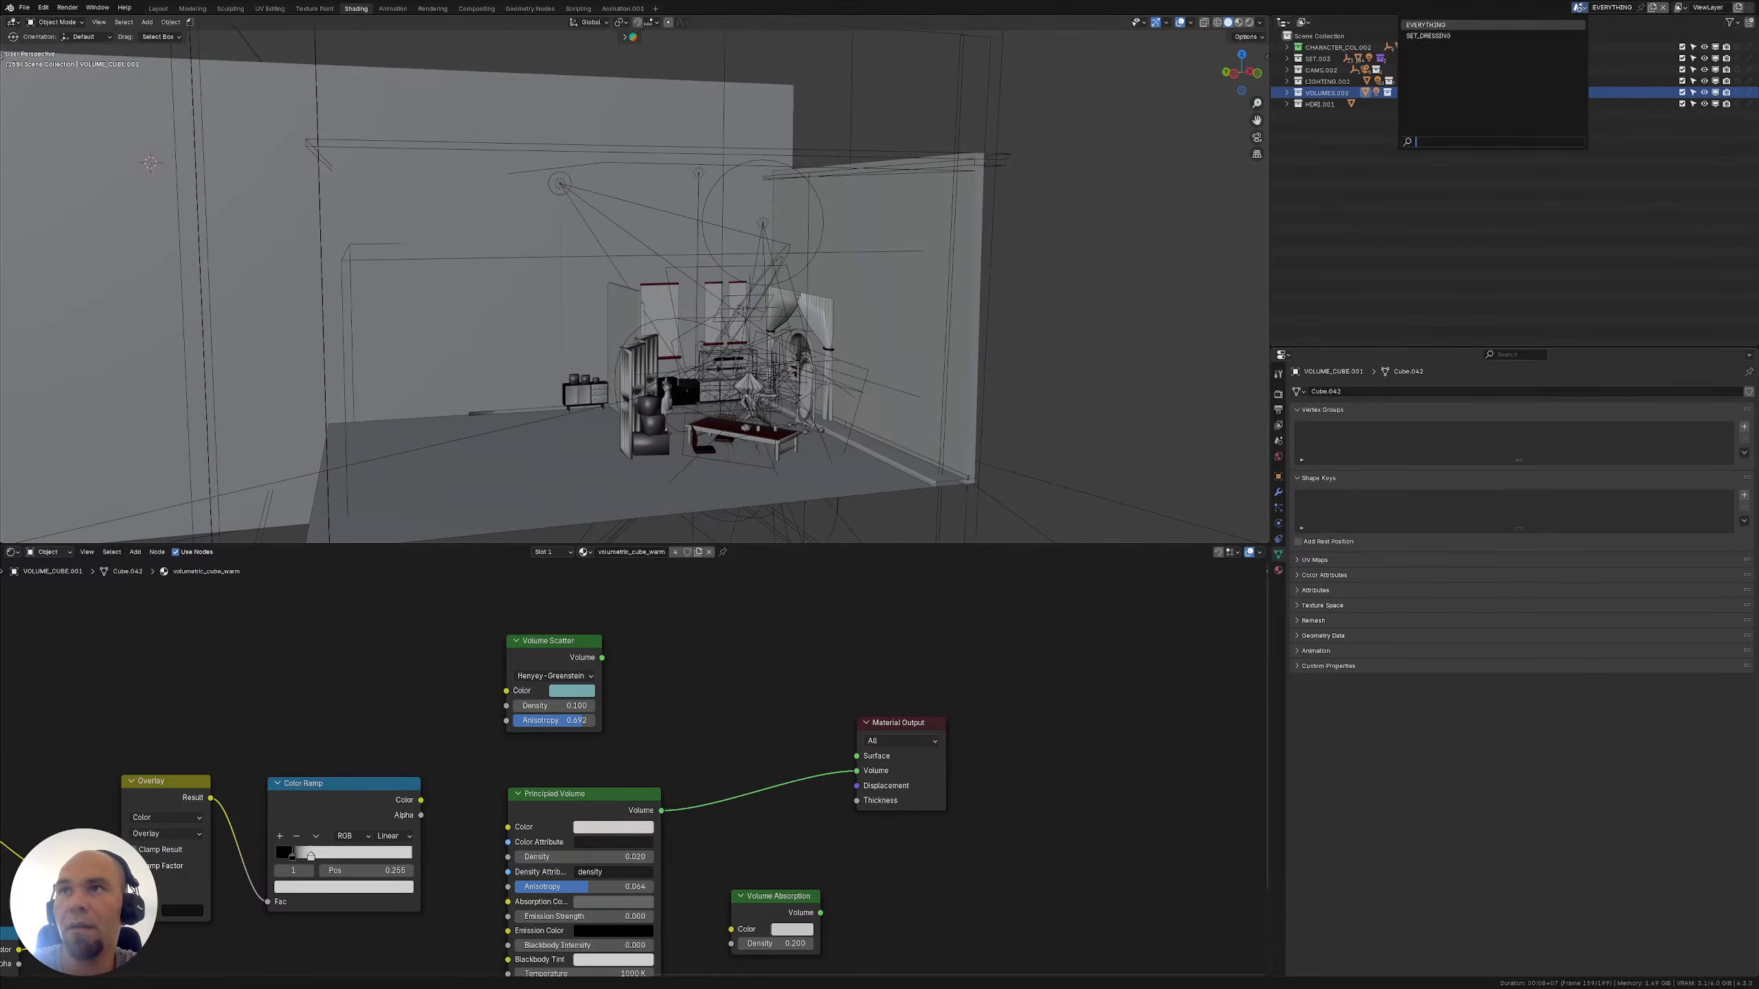
left_click(1462, 35)
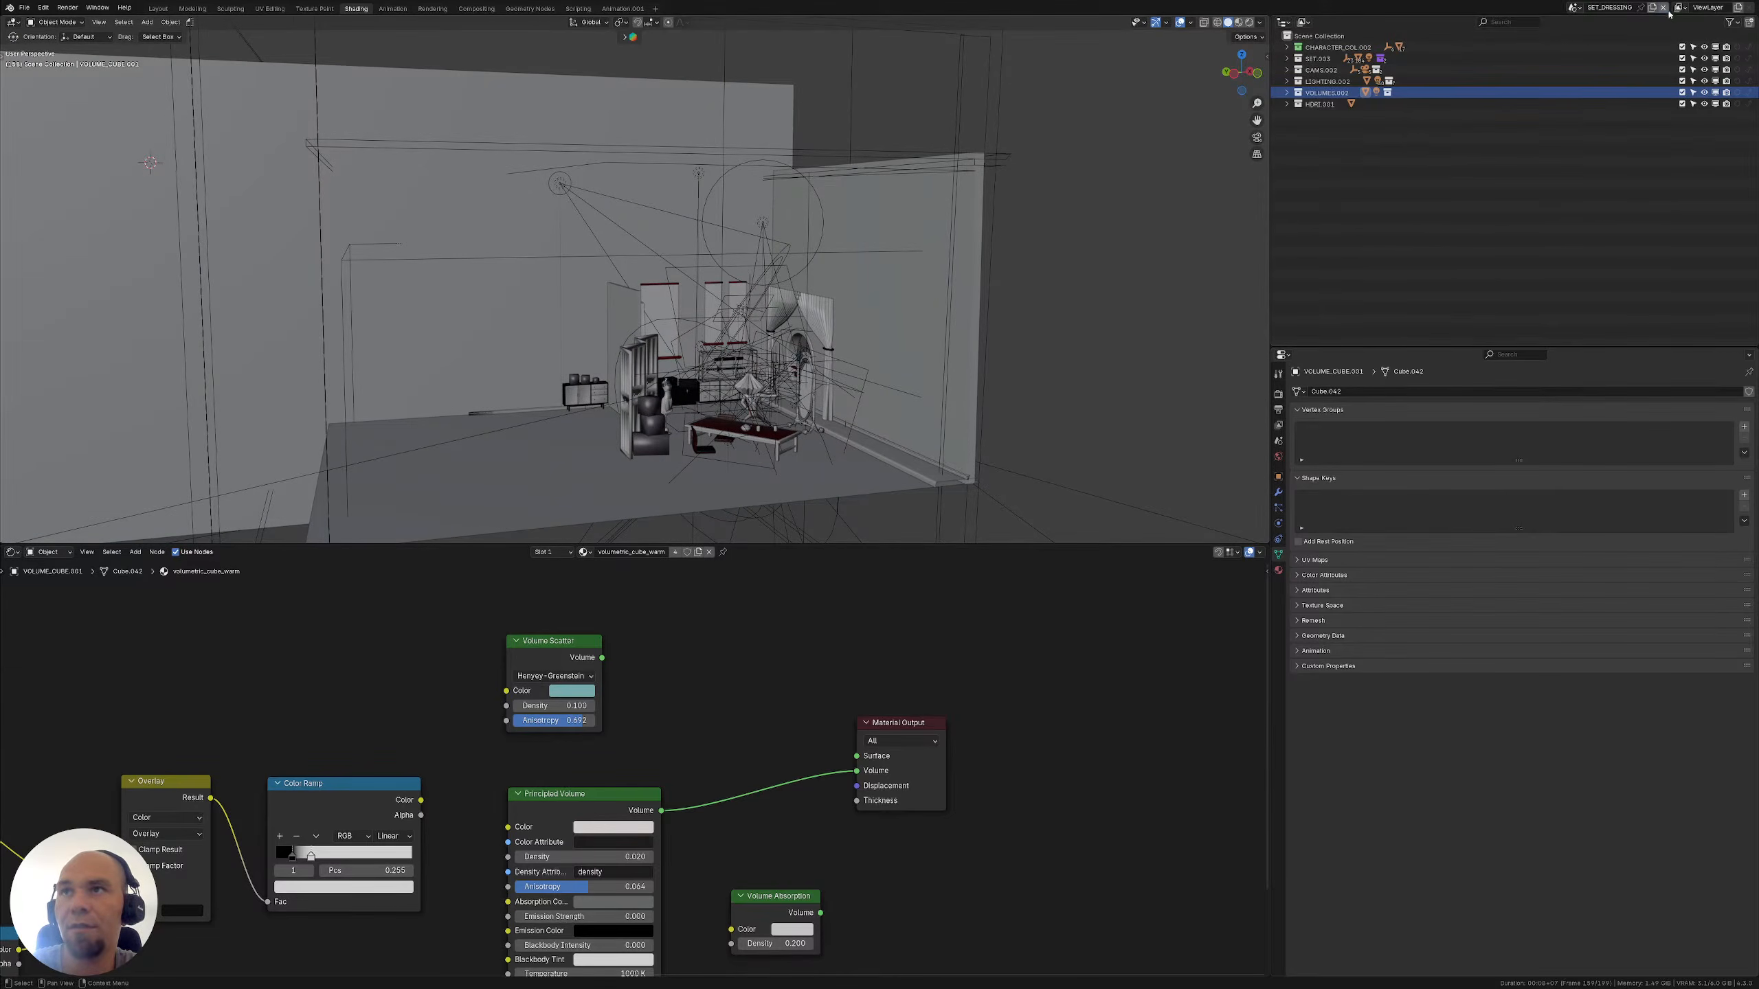
left_click(1579, 8)
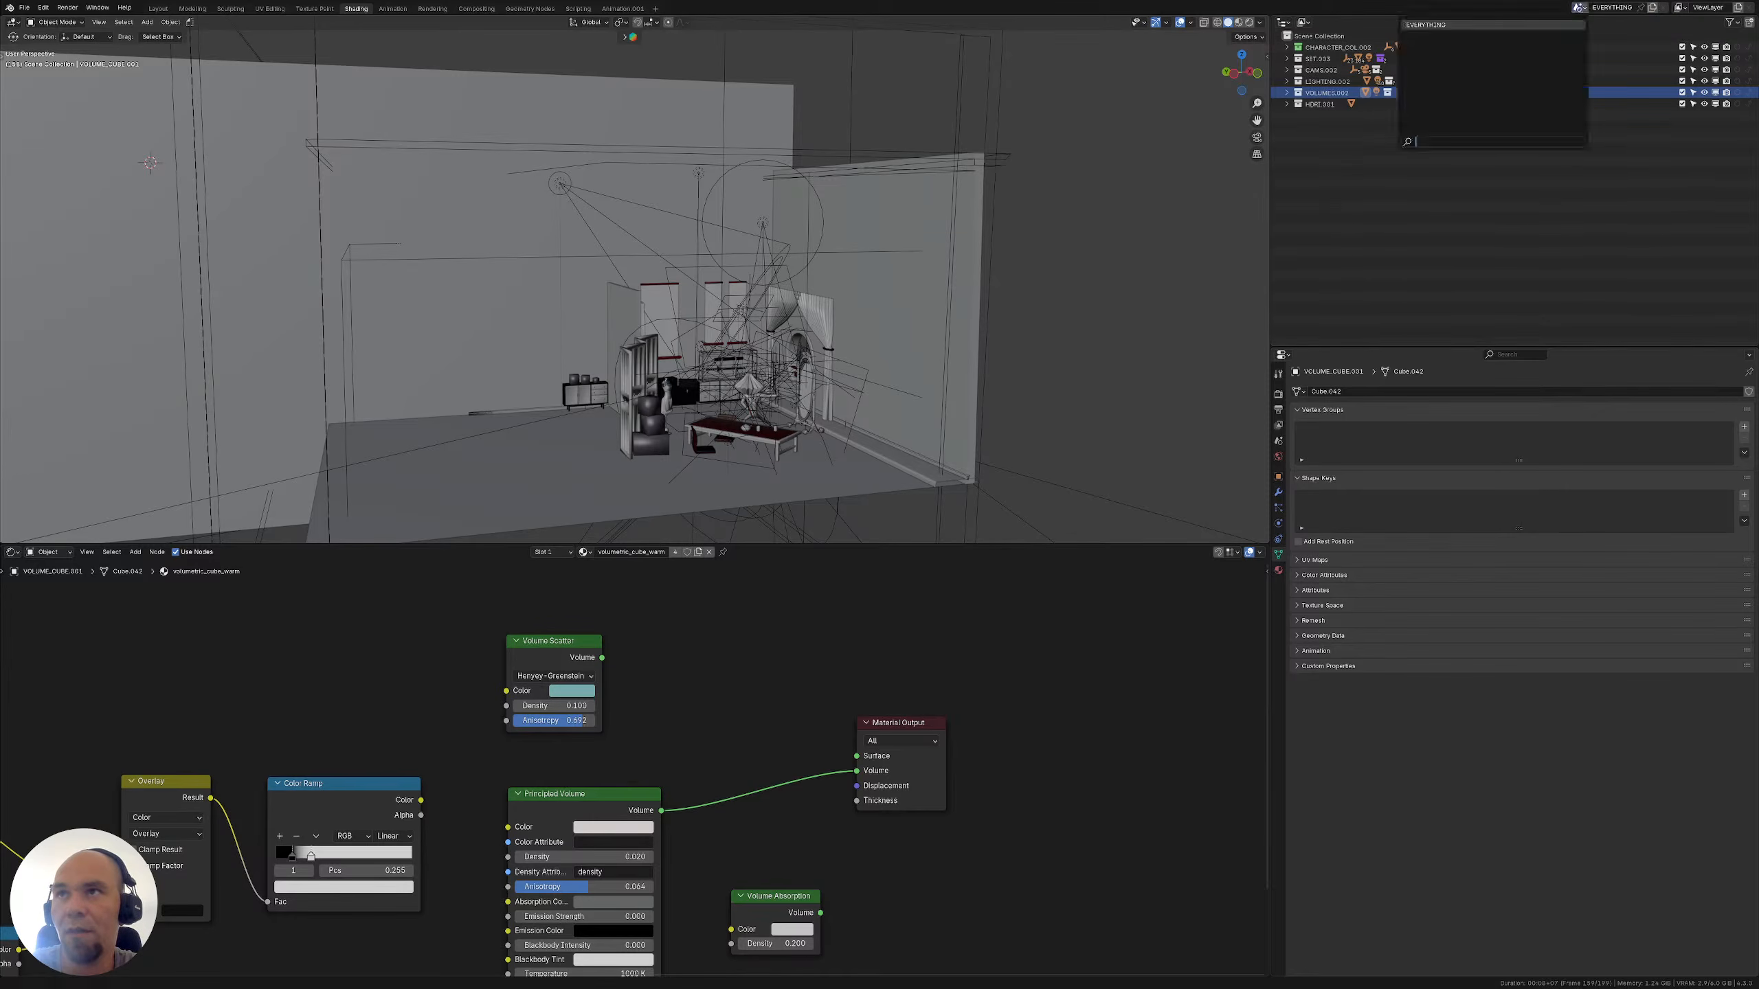
Create a Full Copy of the EVERYTHING scene and collapse its set, cameras, lighting and volumes collections in the Outliner
left_click(1653, 8)
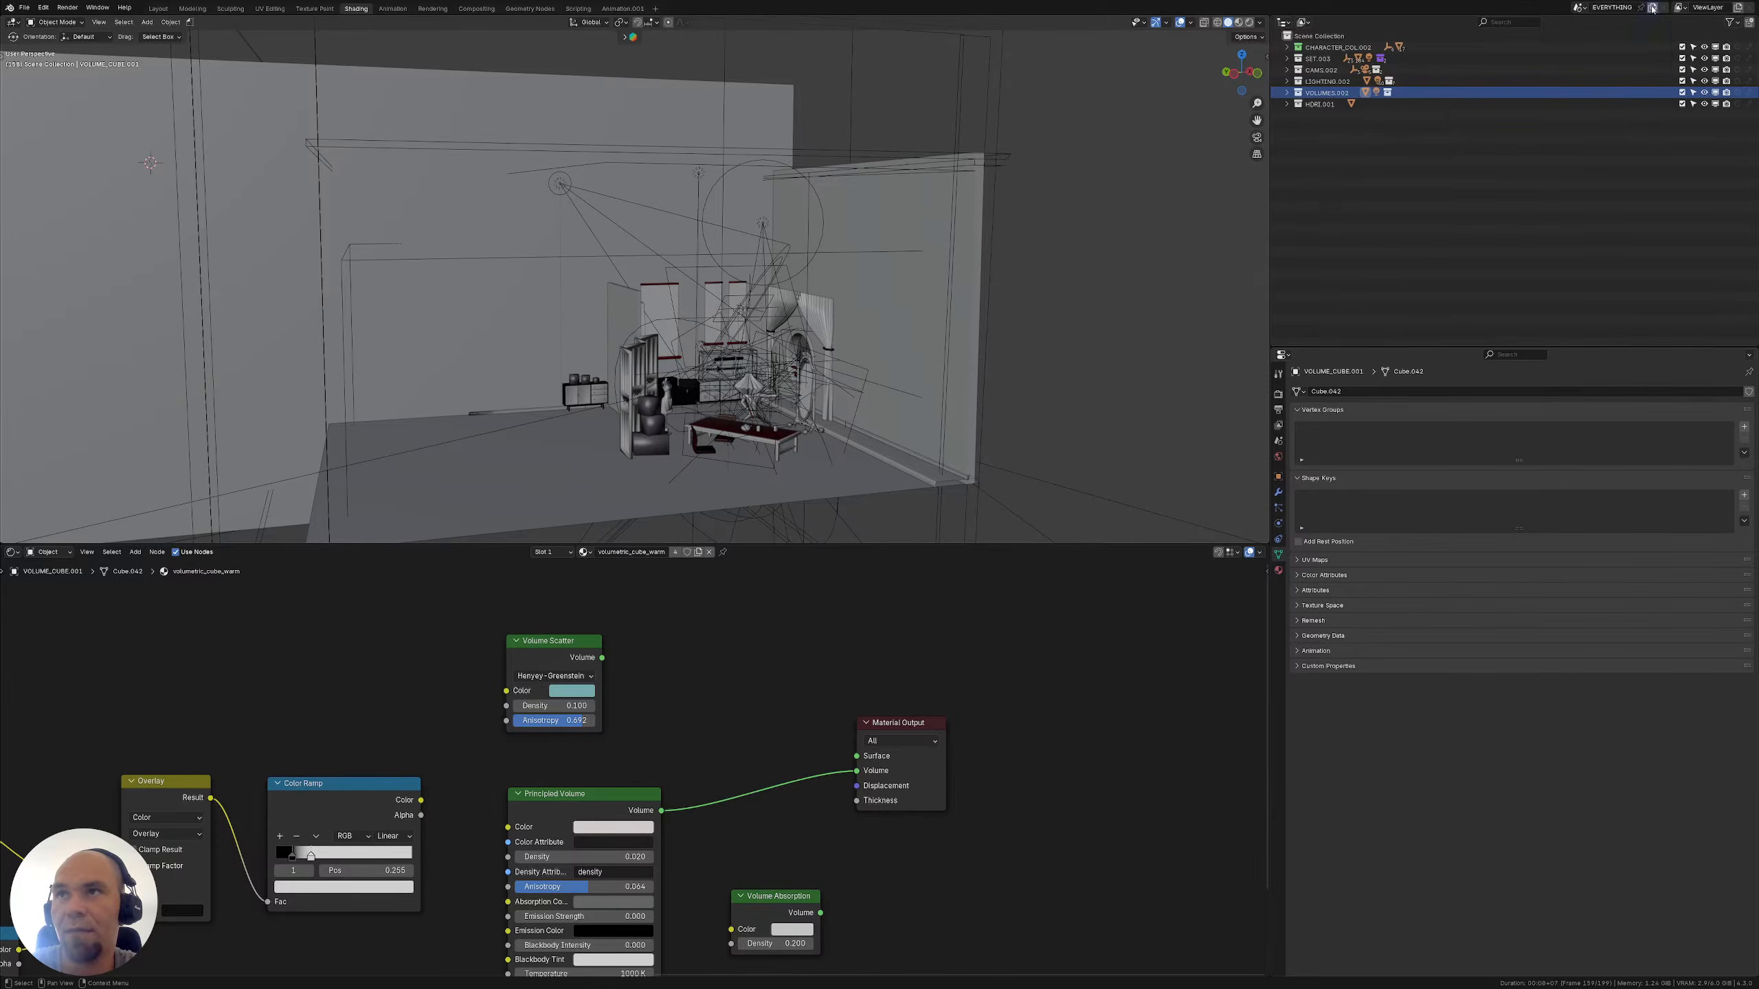
left_click(1653, 7)
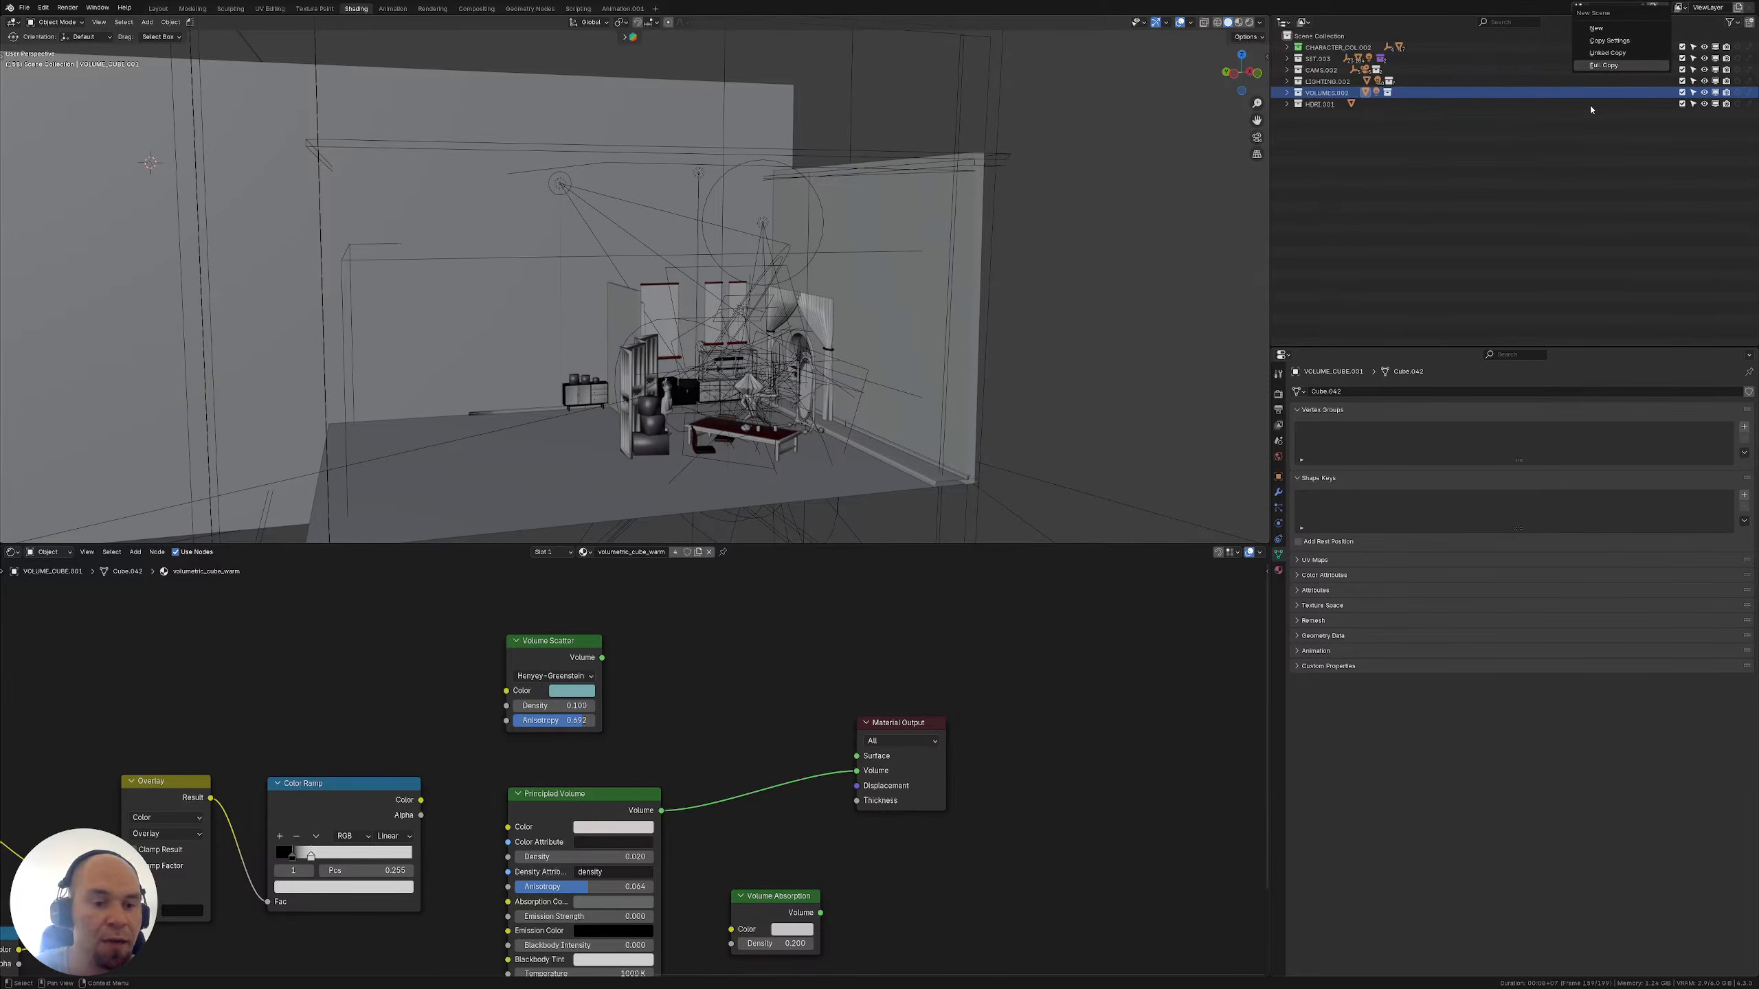
left_click(1580, 63)
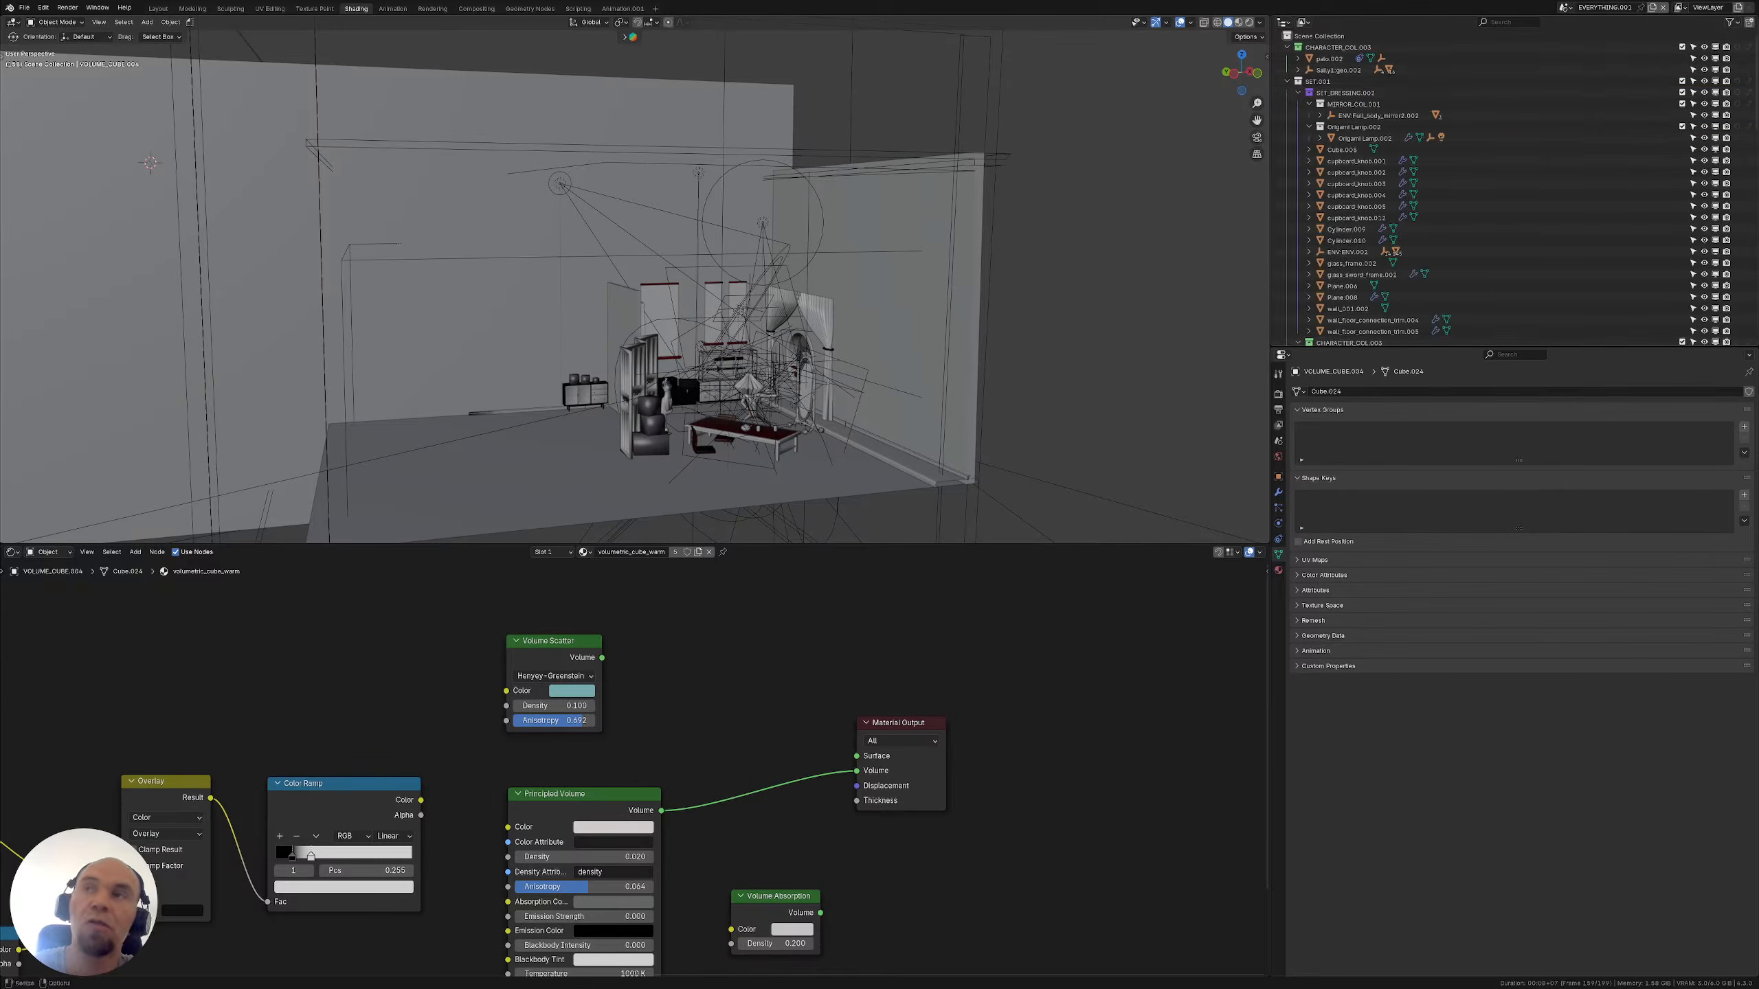
left_click(1287, 81)
left_click(1287, 104)
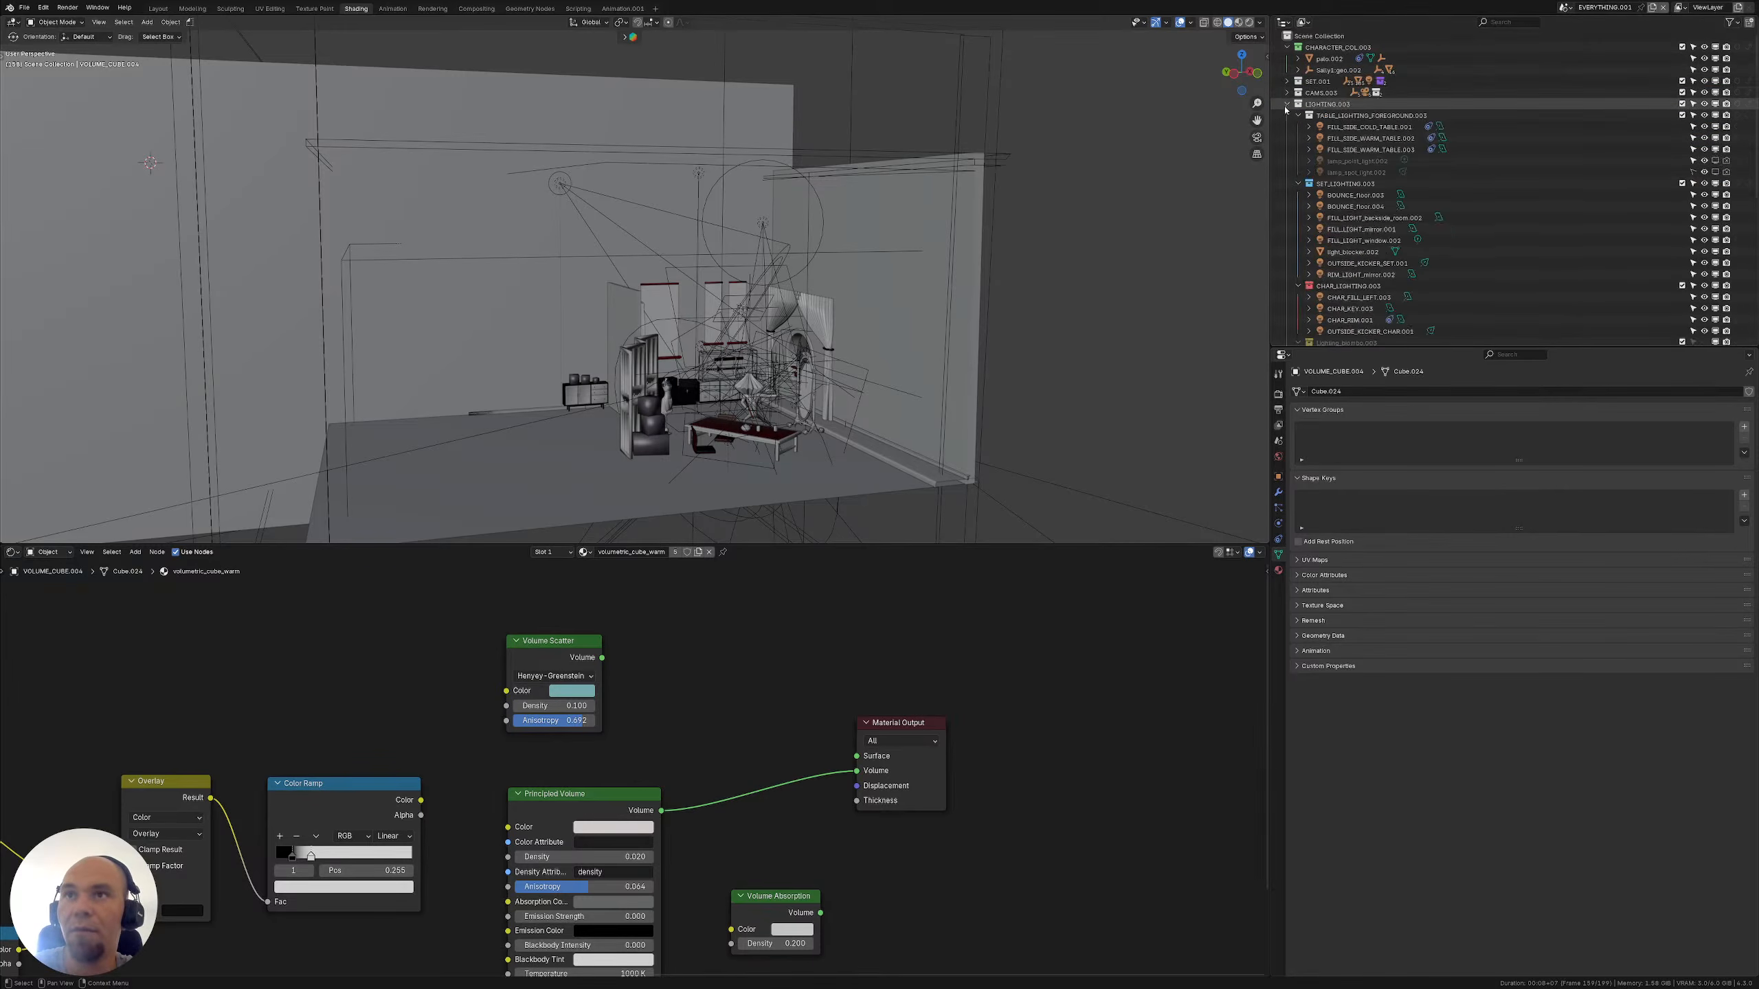
left_click(1287, 104)
left_click(1287, 127)
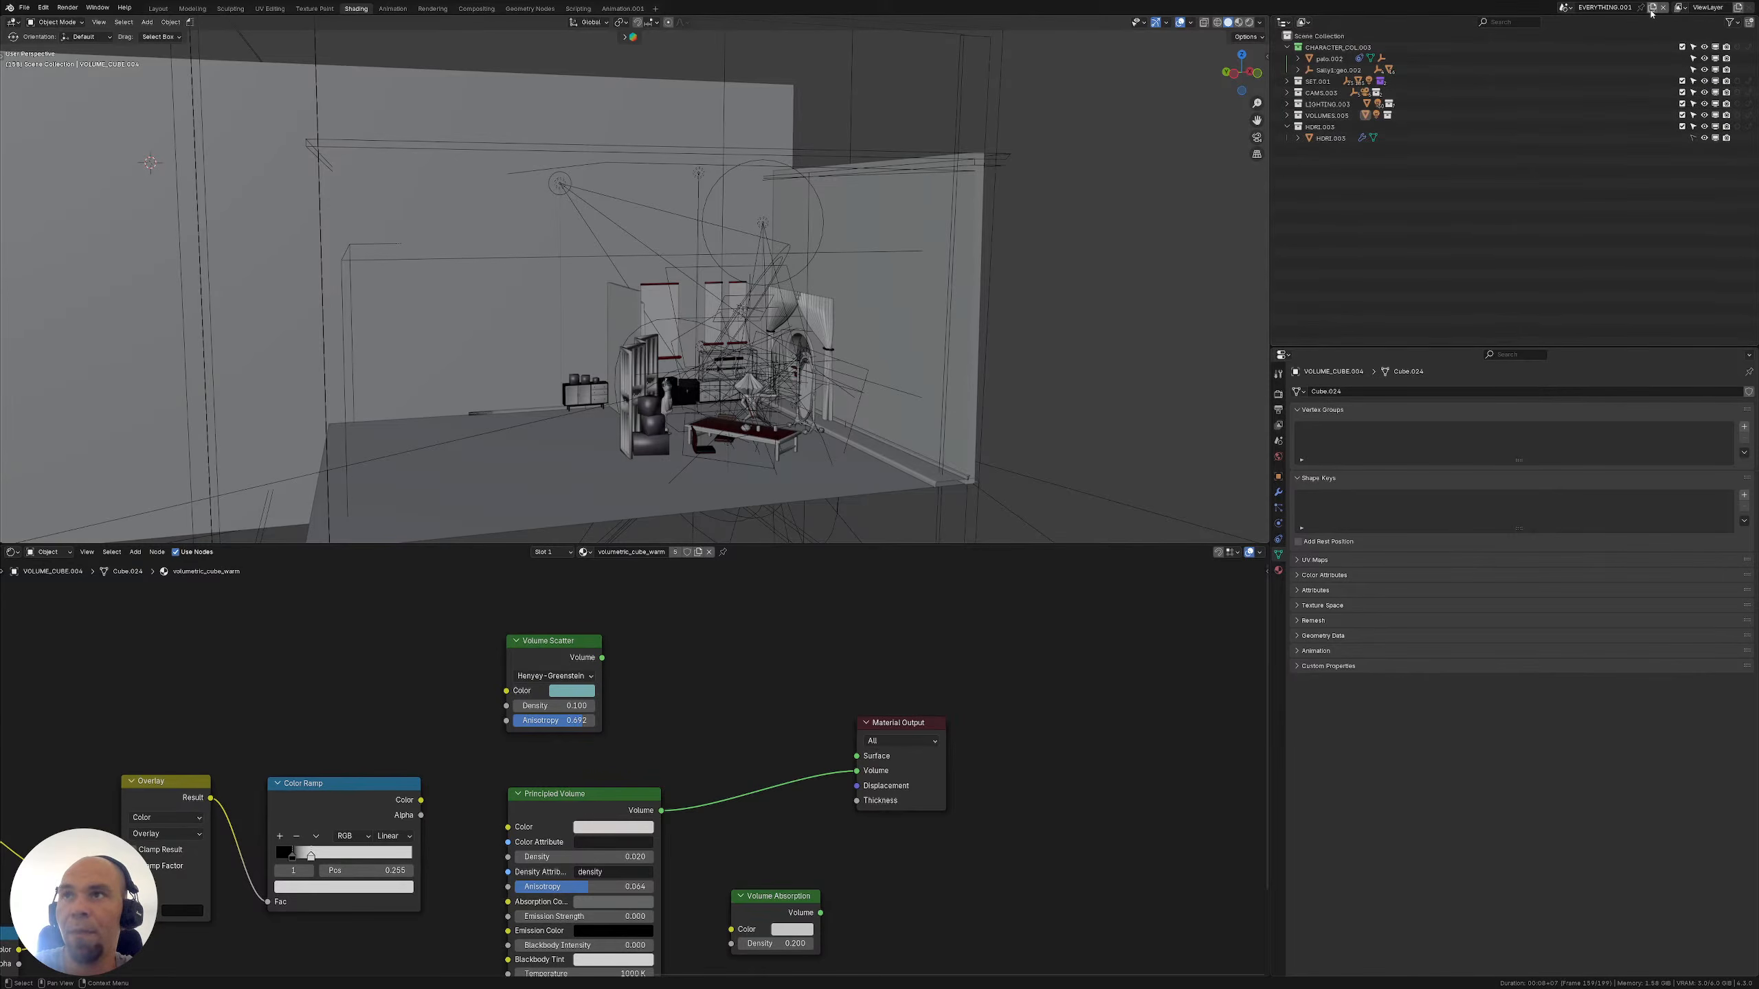
Rename the copied scene as SET_DRESSING
left_click(1594, 7)
type("SE")
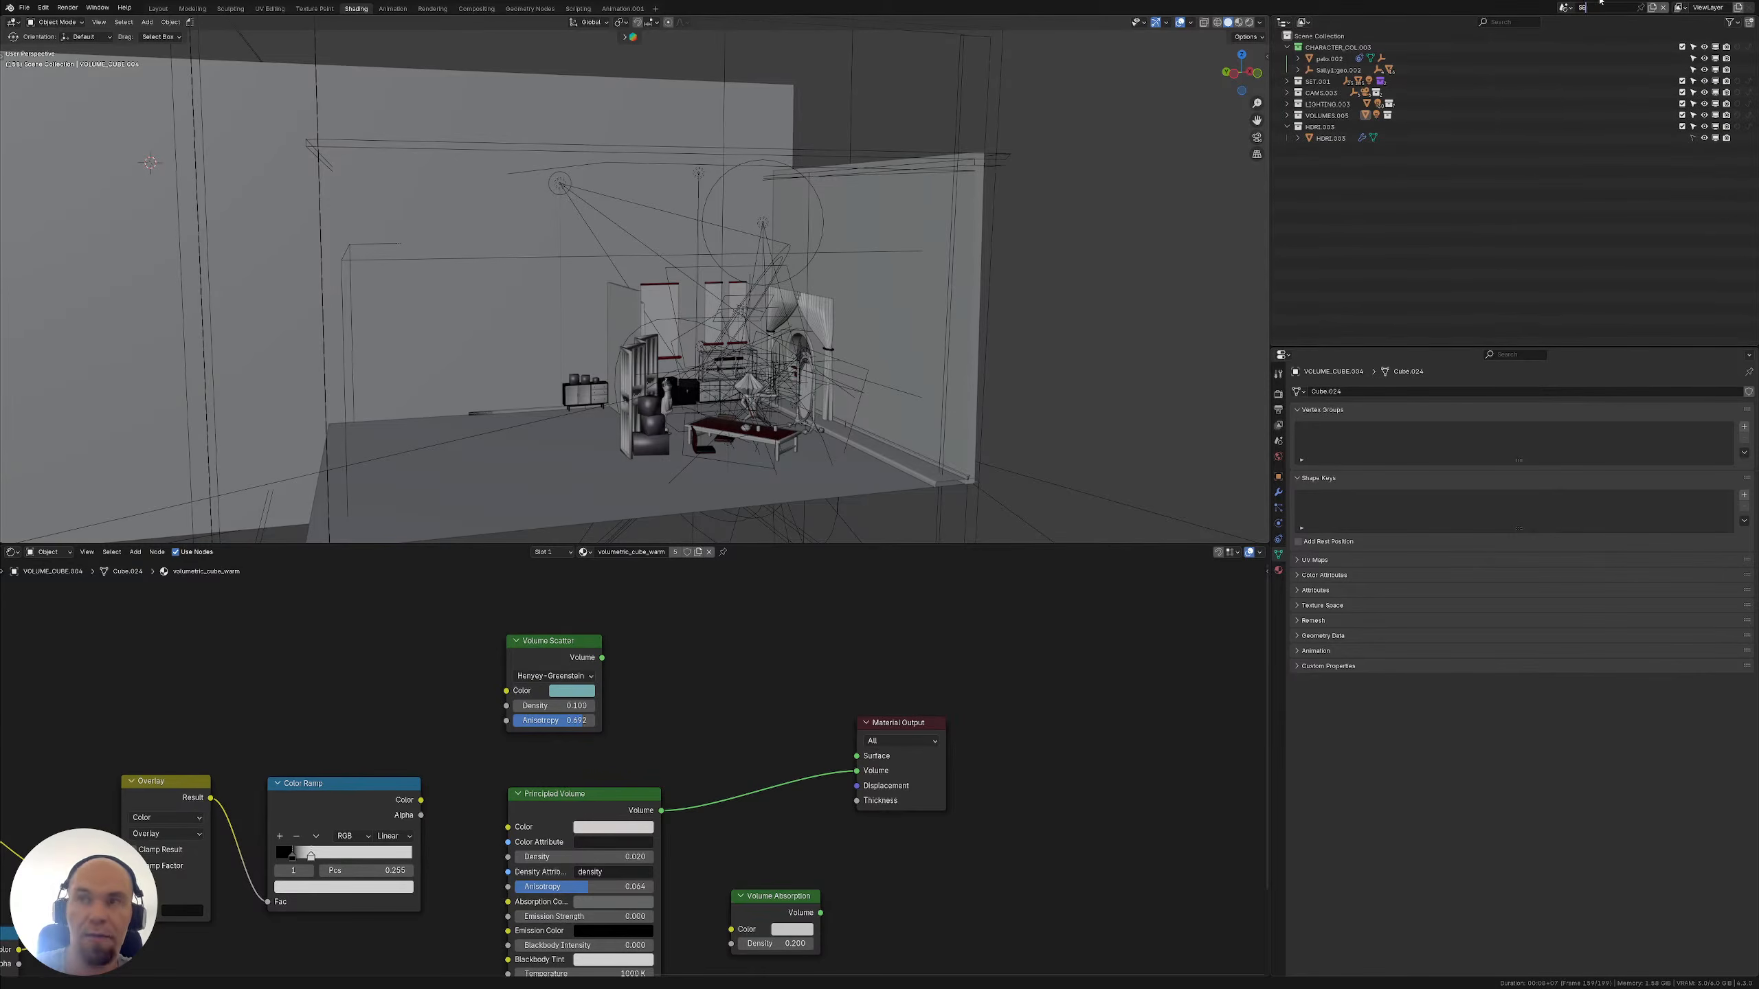
type("T_DRESSI")
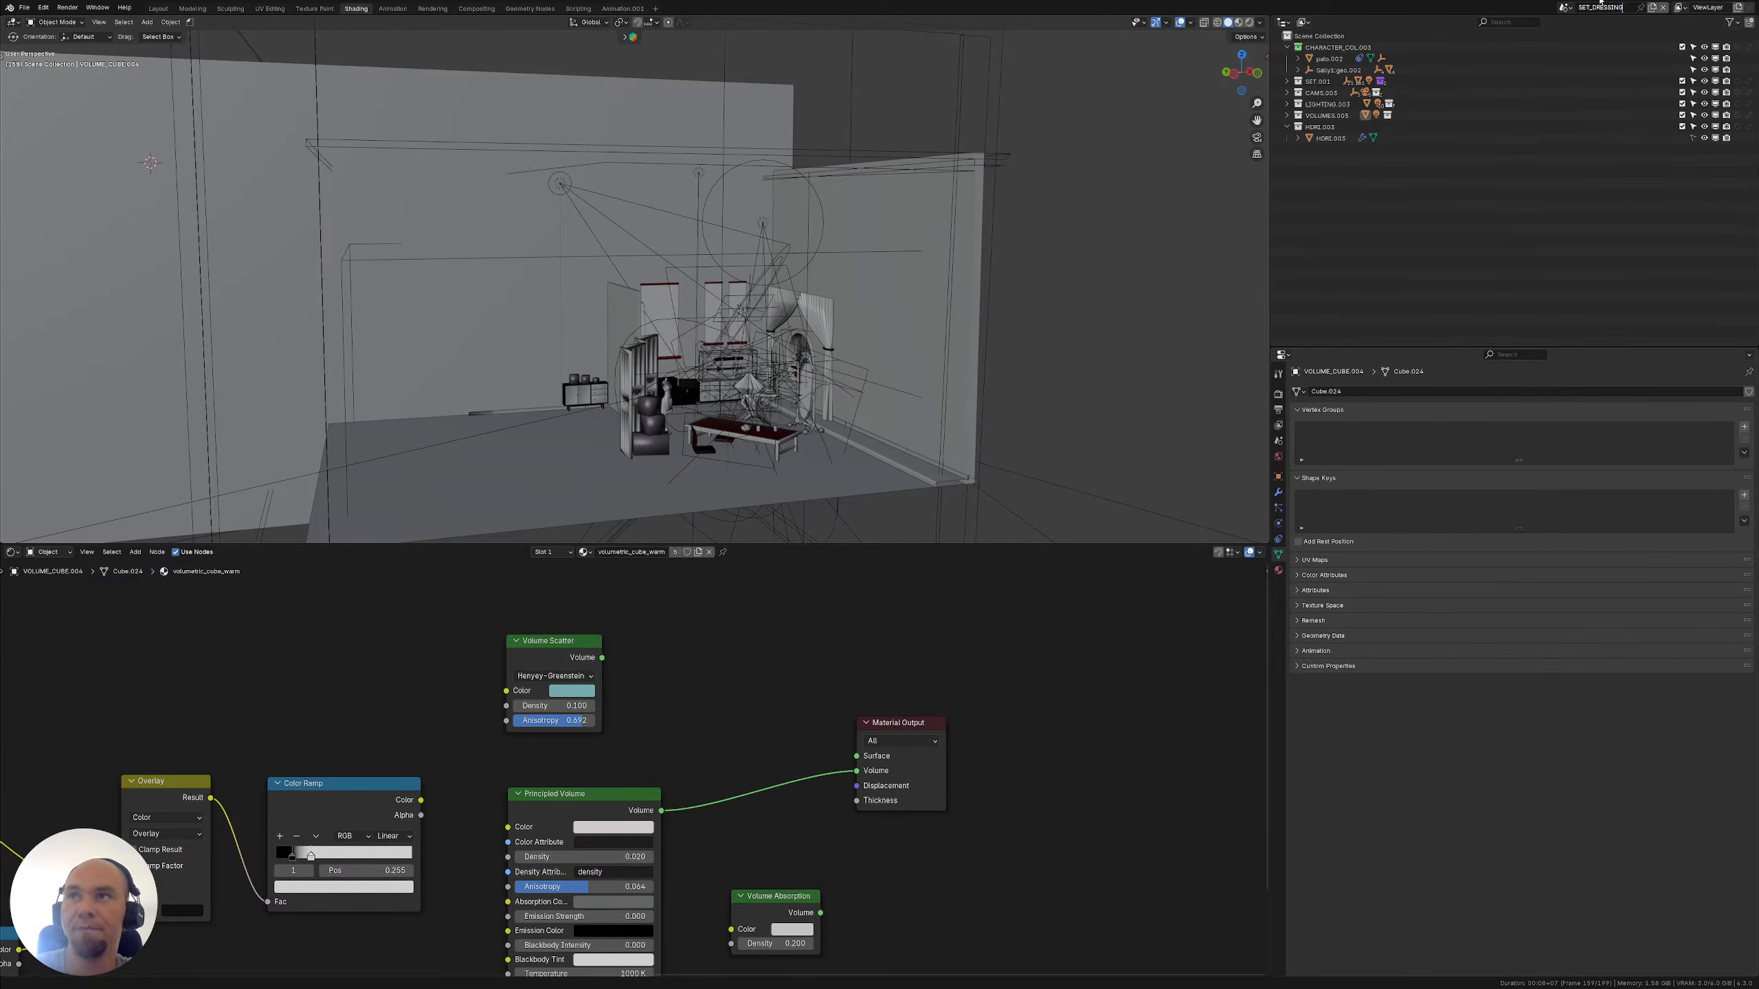
type("NG")
key("Return")
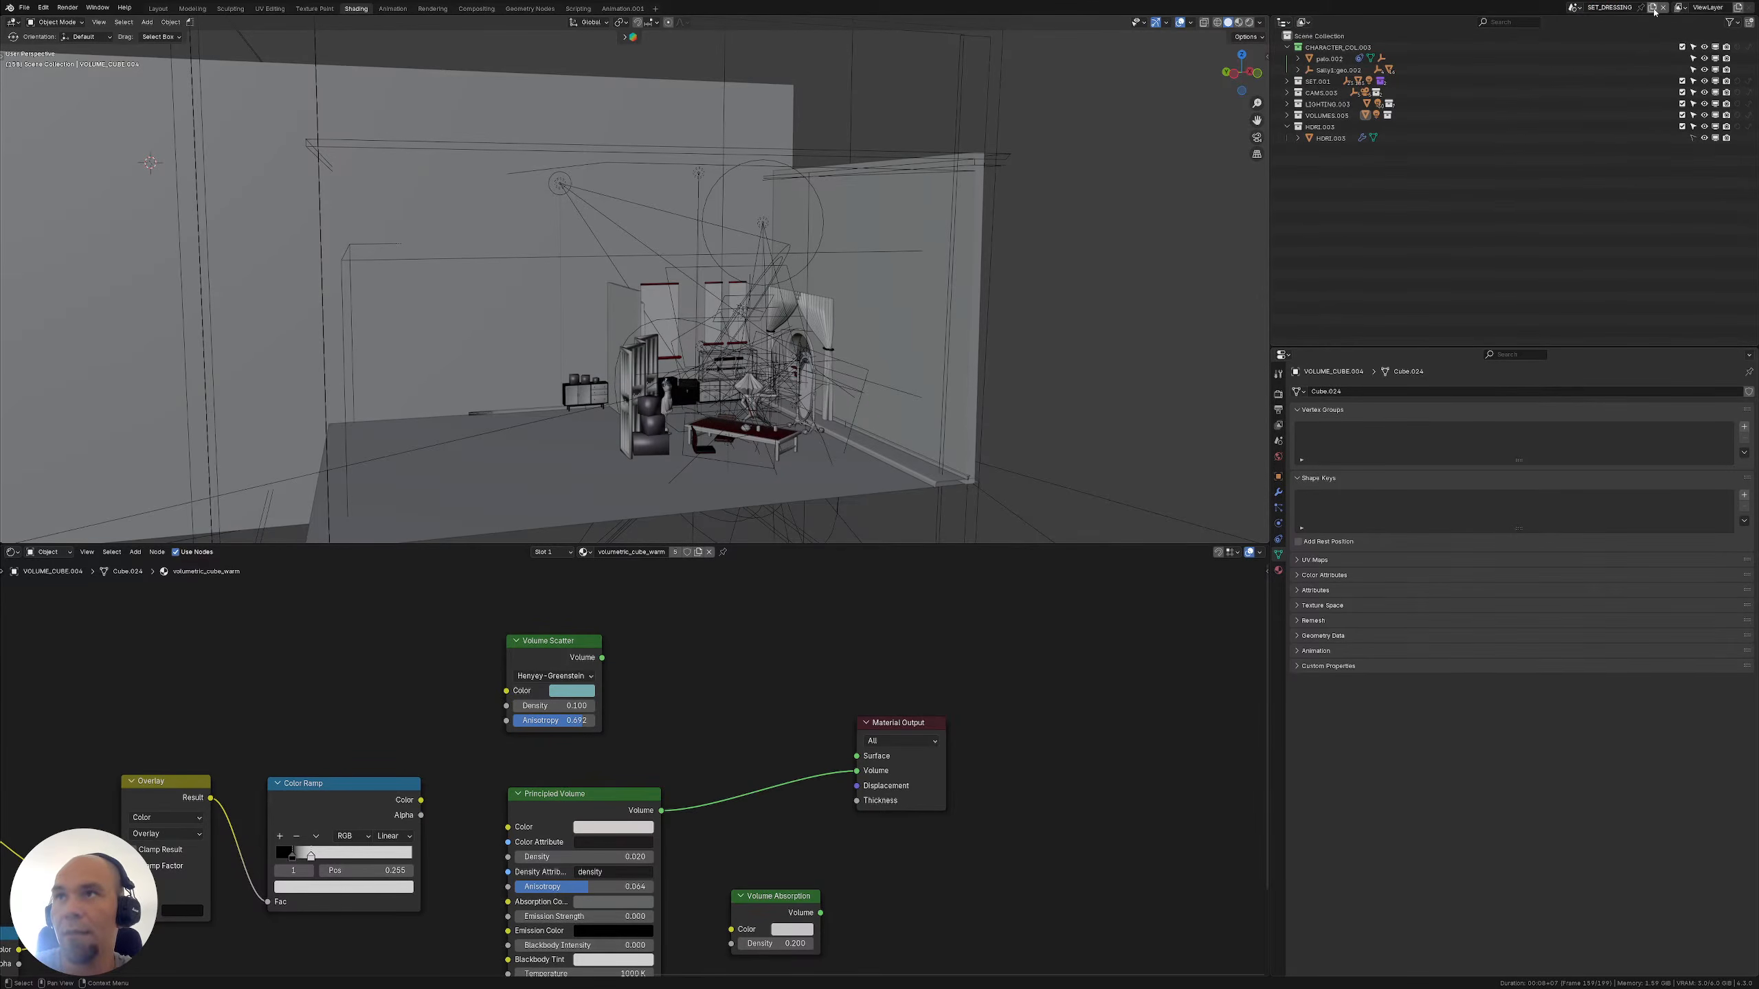
Create a Full Copy of the SET_DRESSING scene and collapse the copy's set collection
left_click(1655, 9)
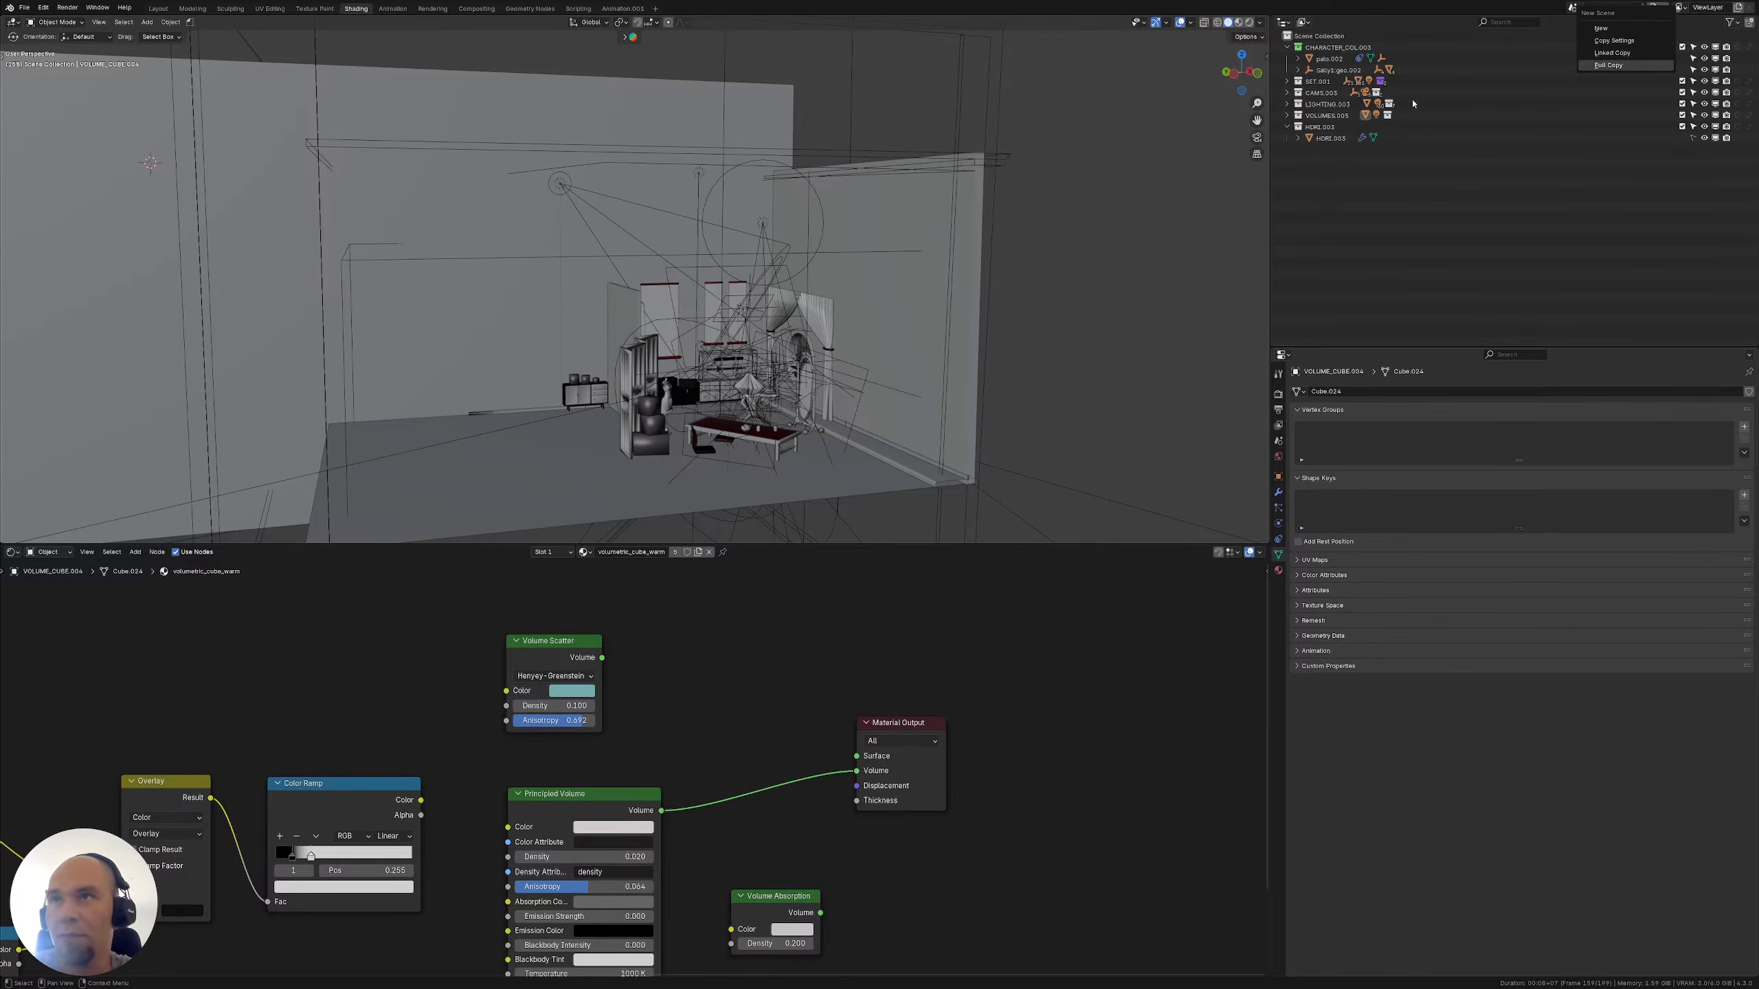
left_click(1609, 66)
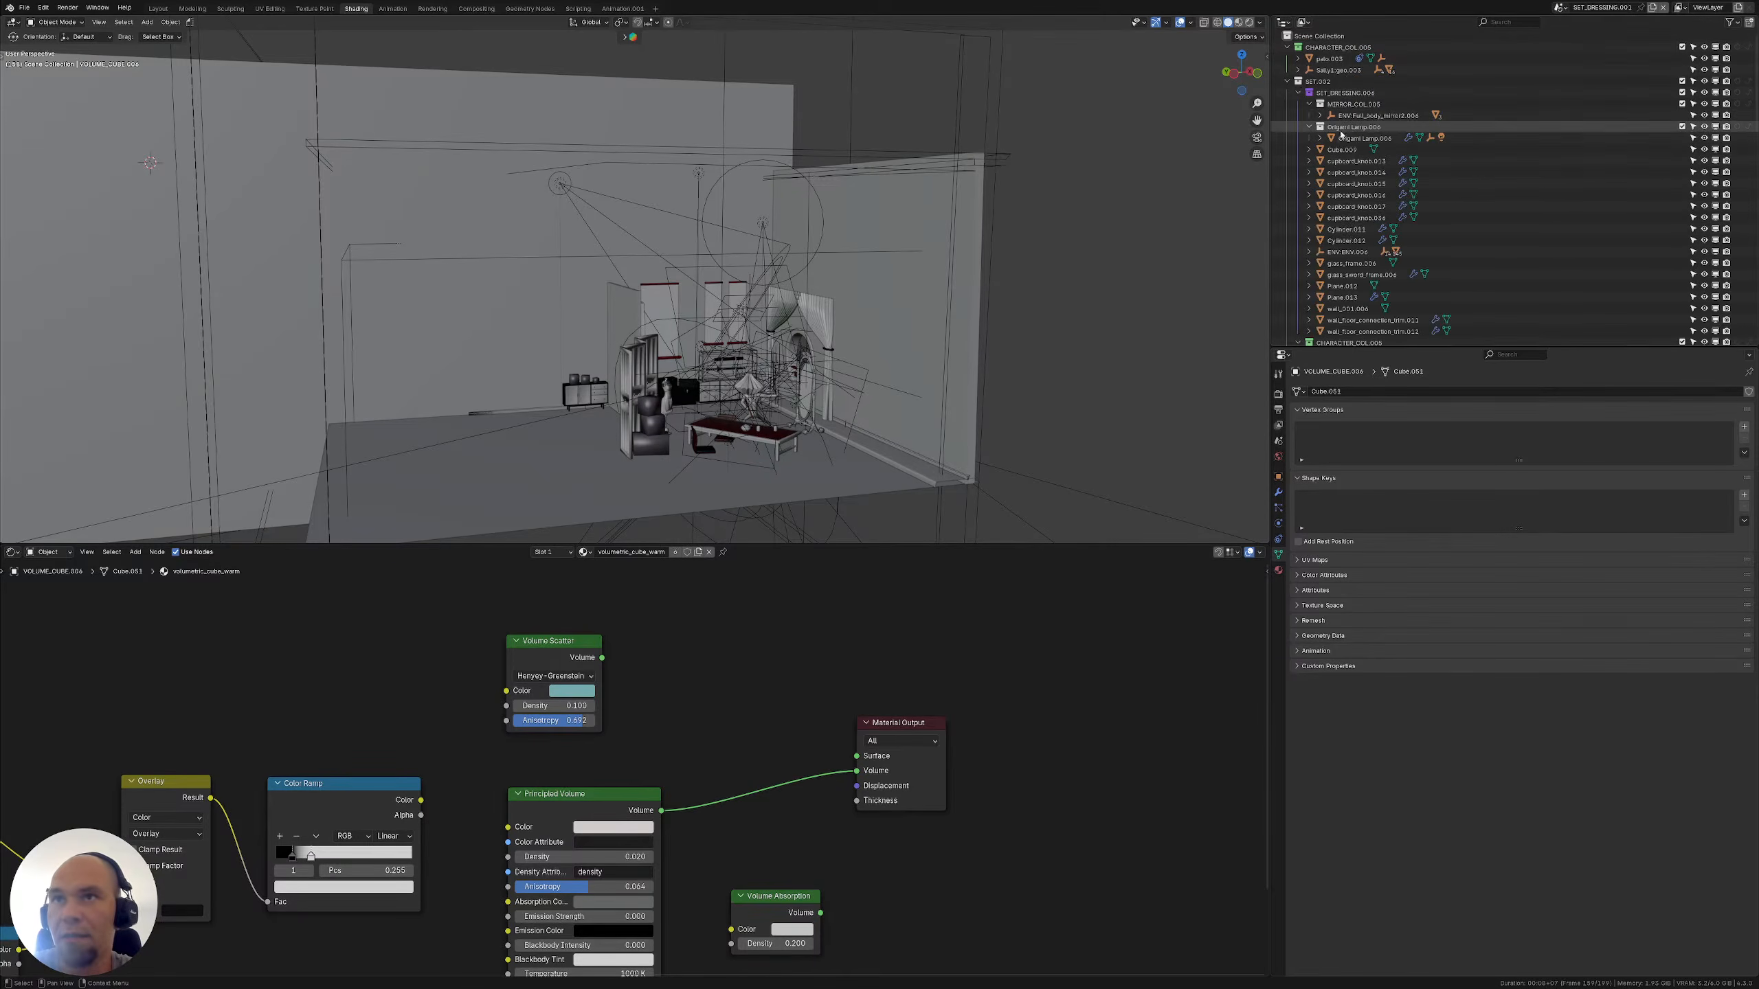
left_click(1288, 81)
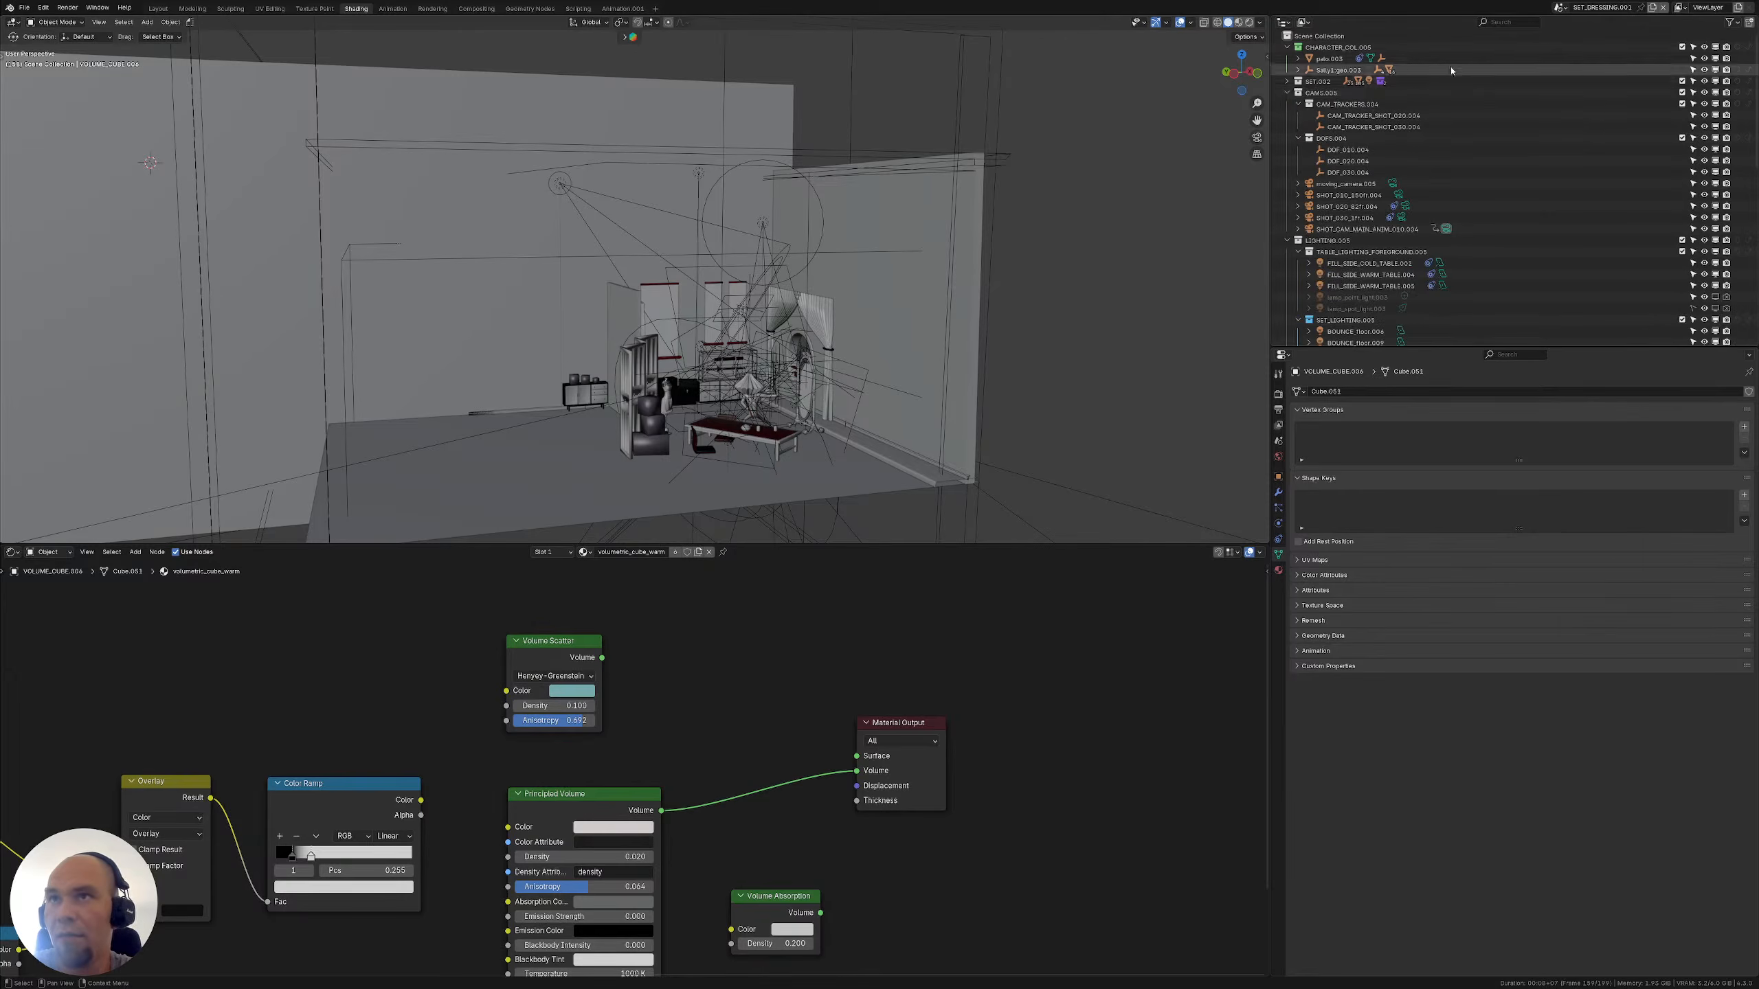
Rename the new full copy of the SET_DRESSING scene as CHARACTER
left_click(1601, 8)
type("VOLU")
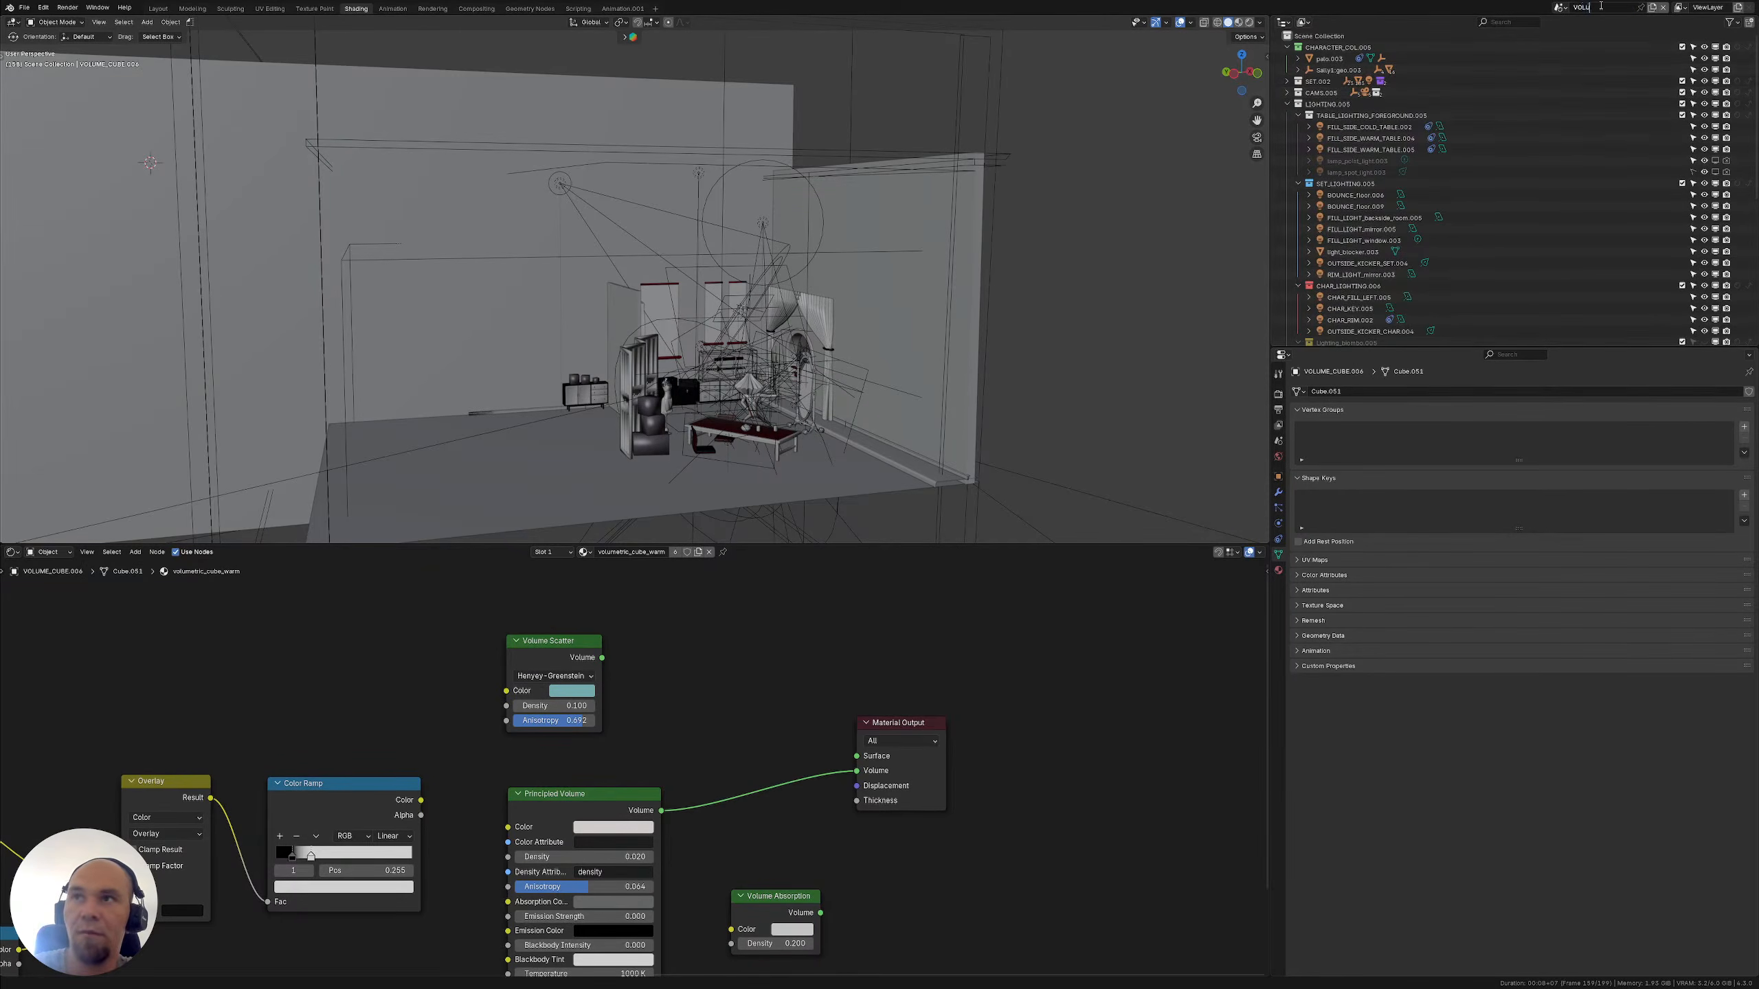
key("BackSpace")
key("BackSpace")
key("BackSpace")
key("BackSpace")
type("CHARACTER")
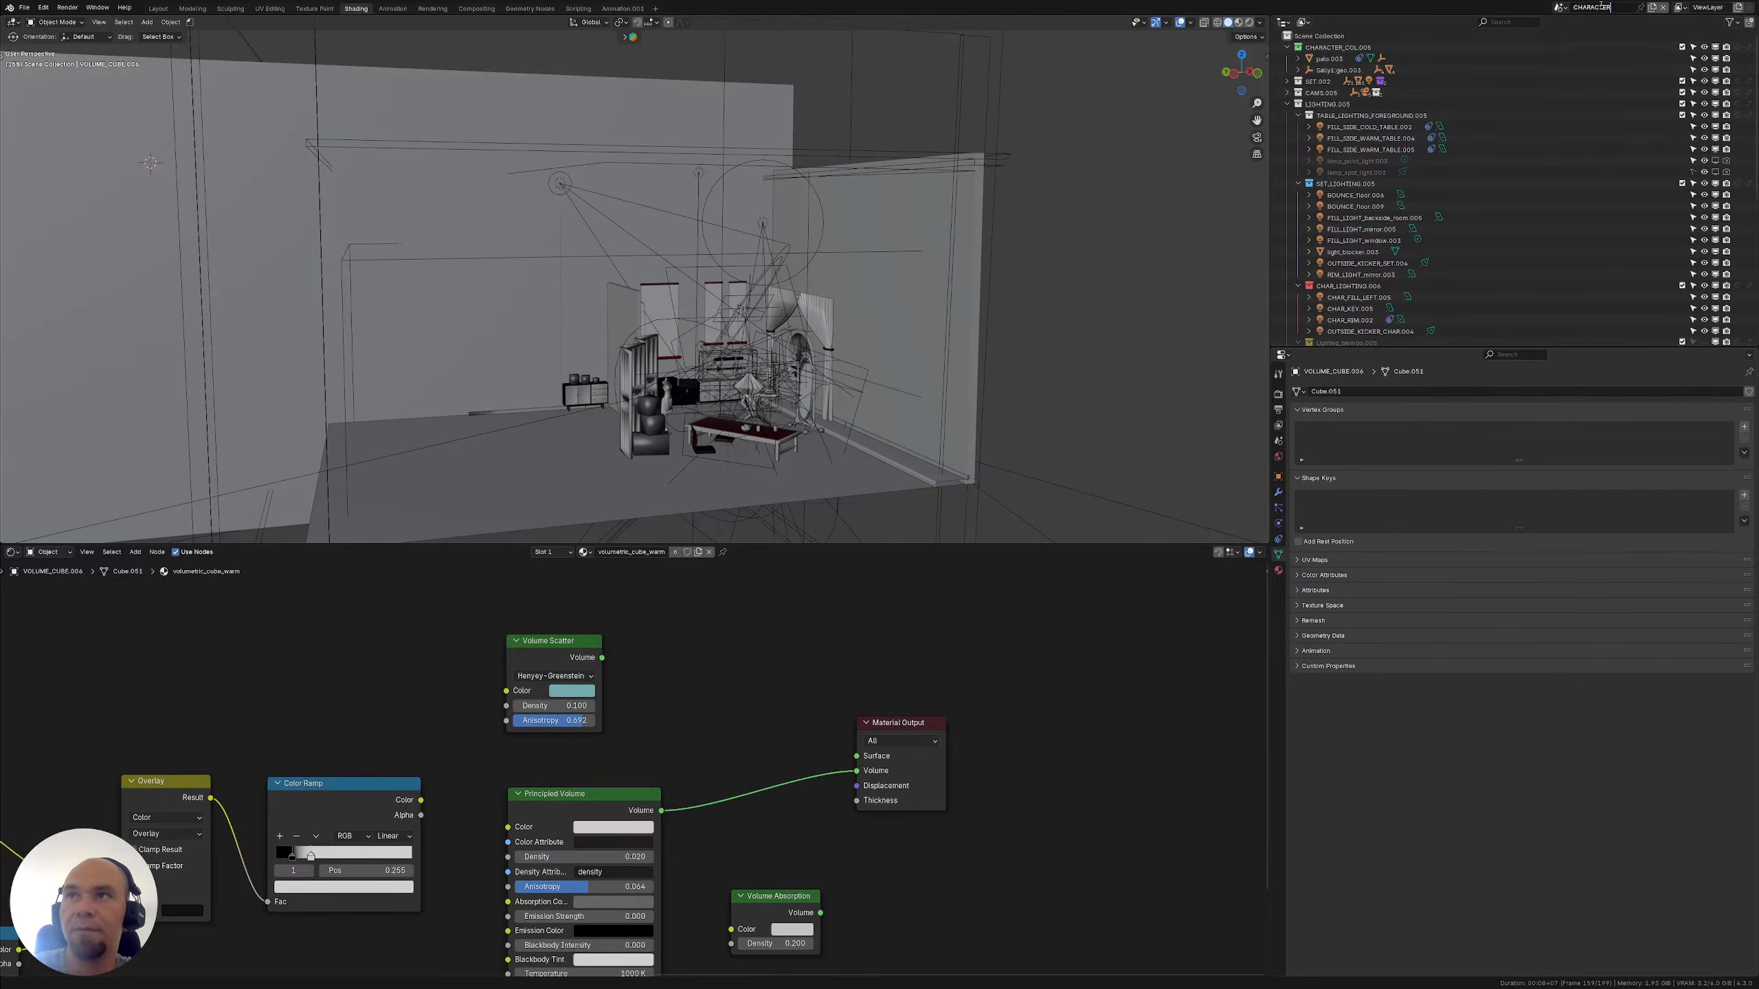
key("Return")
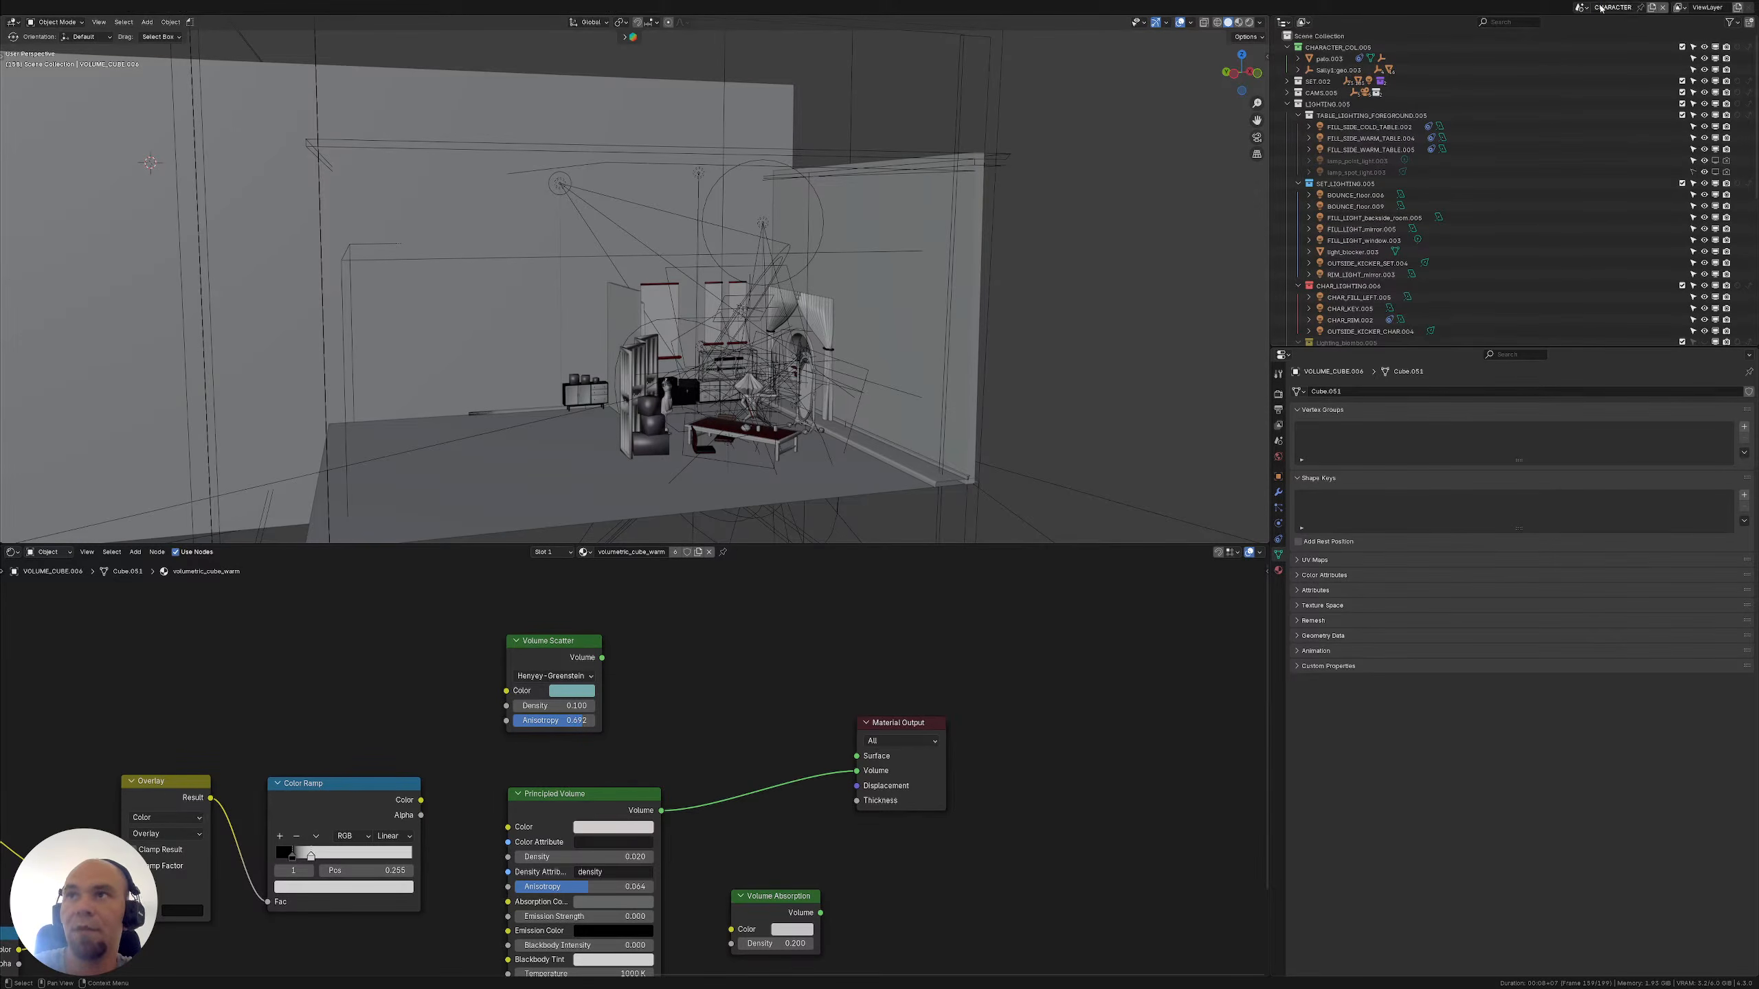
Create a Full Copy of the CHARACTER scene and rename it as VOLUME
left_click(1650, 8)
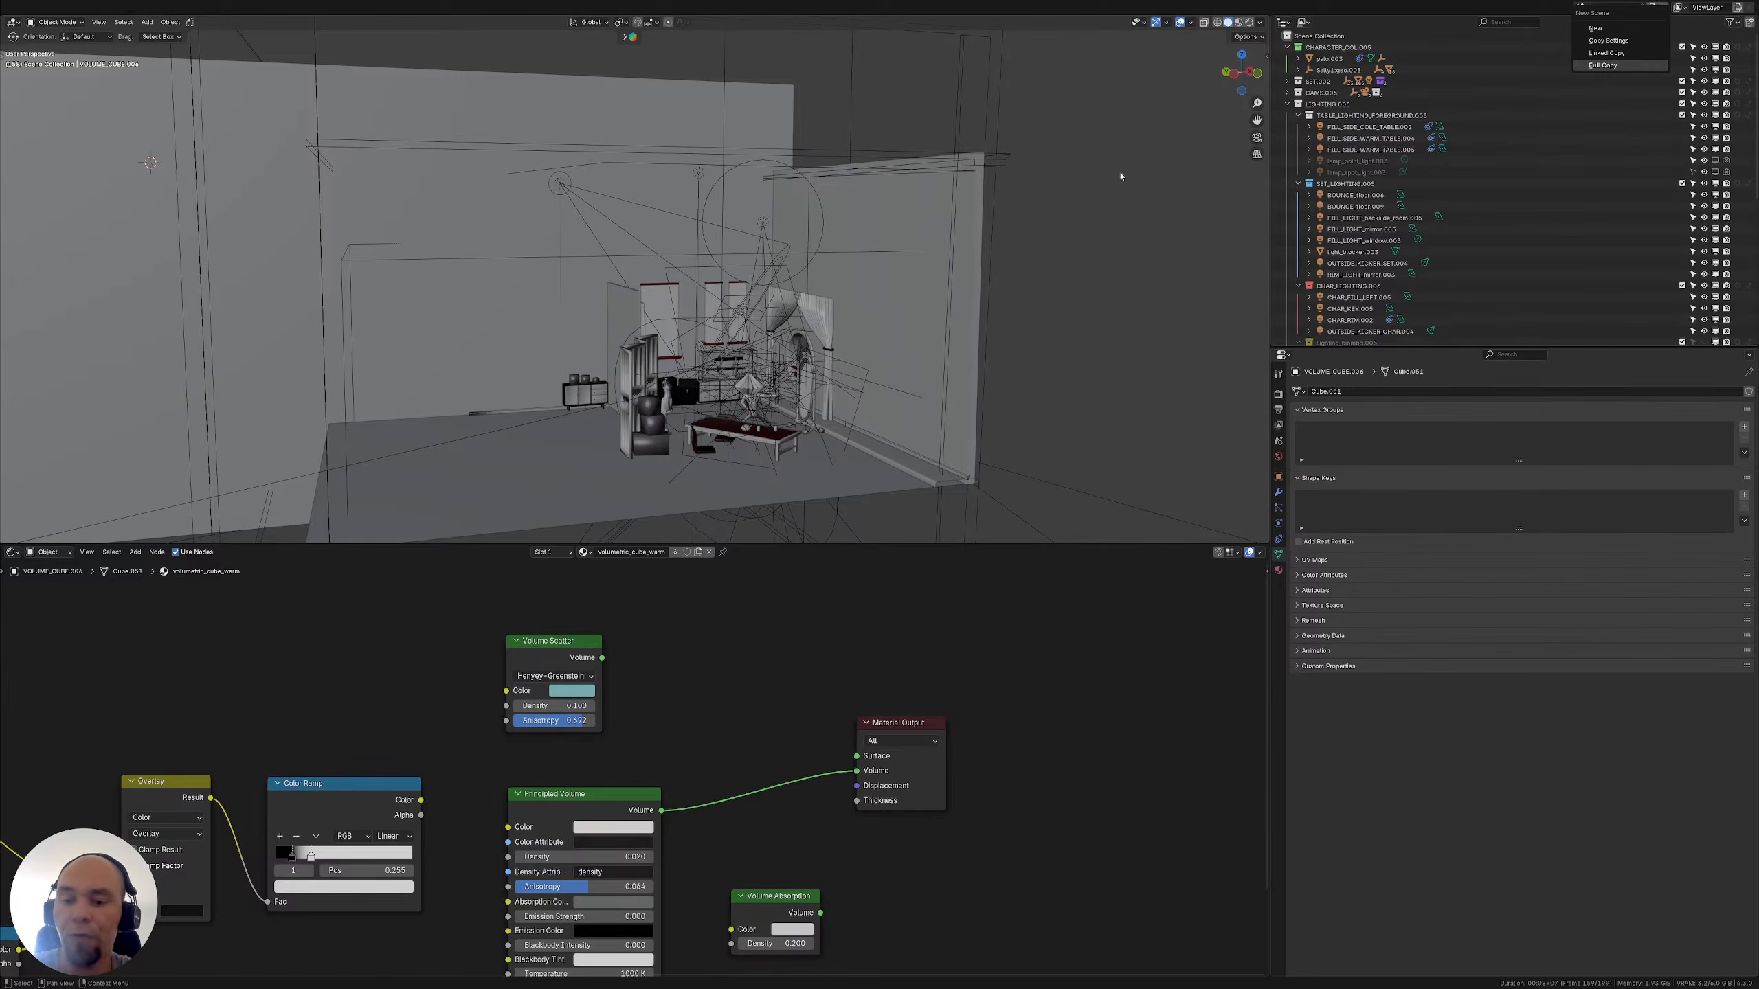
left_click(1603, 64)
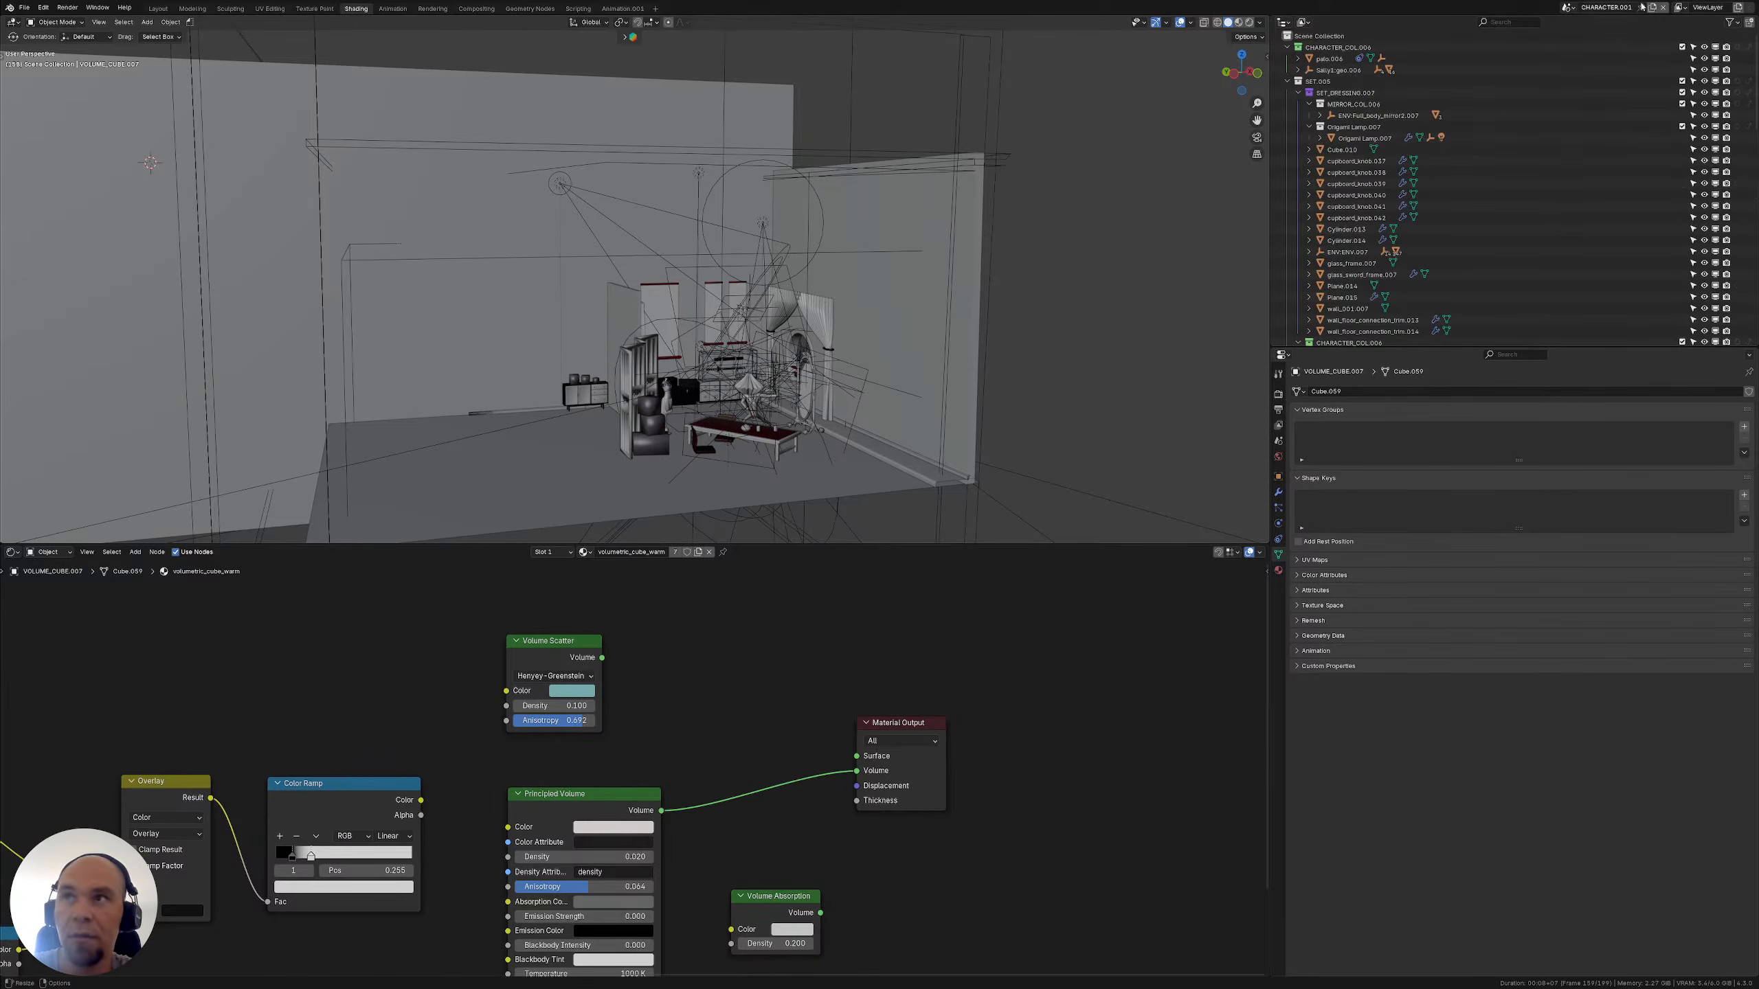
double_click(1606, 7)
type("Vo")
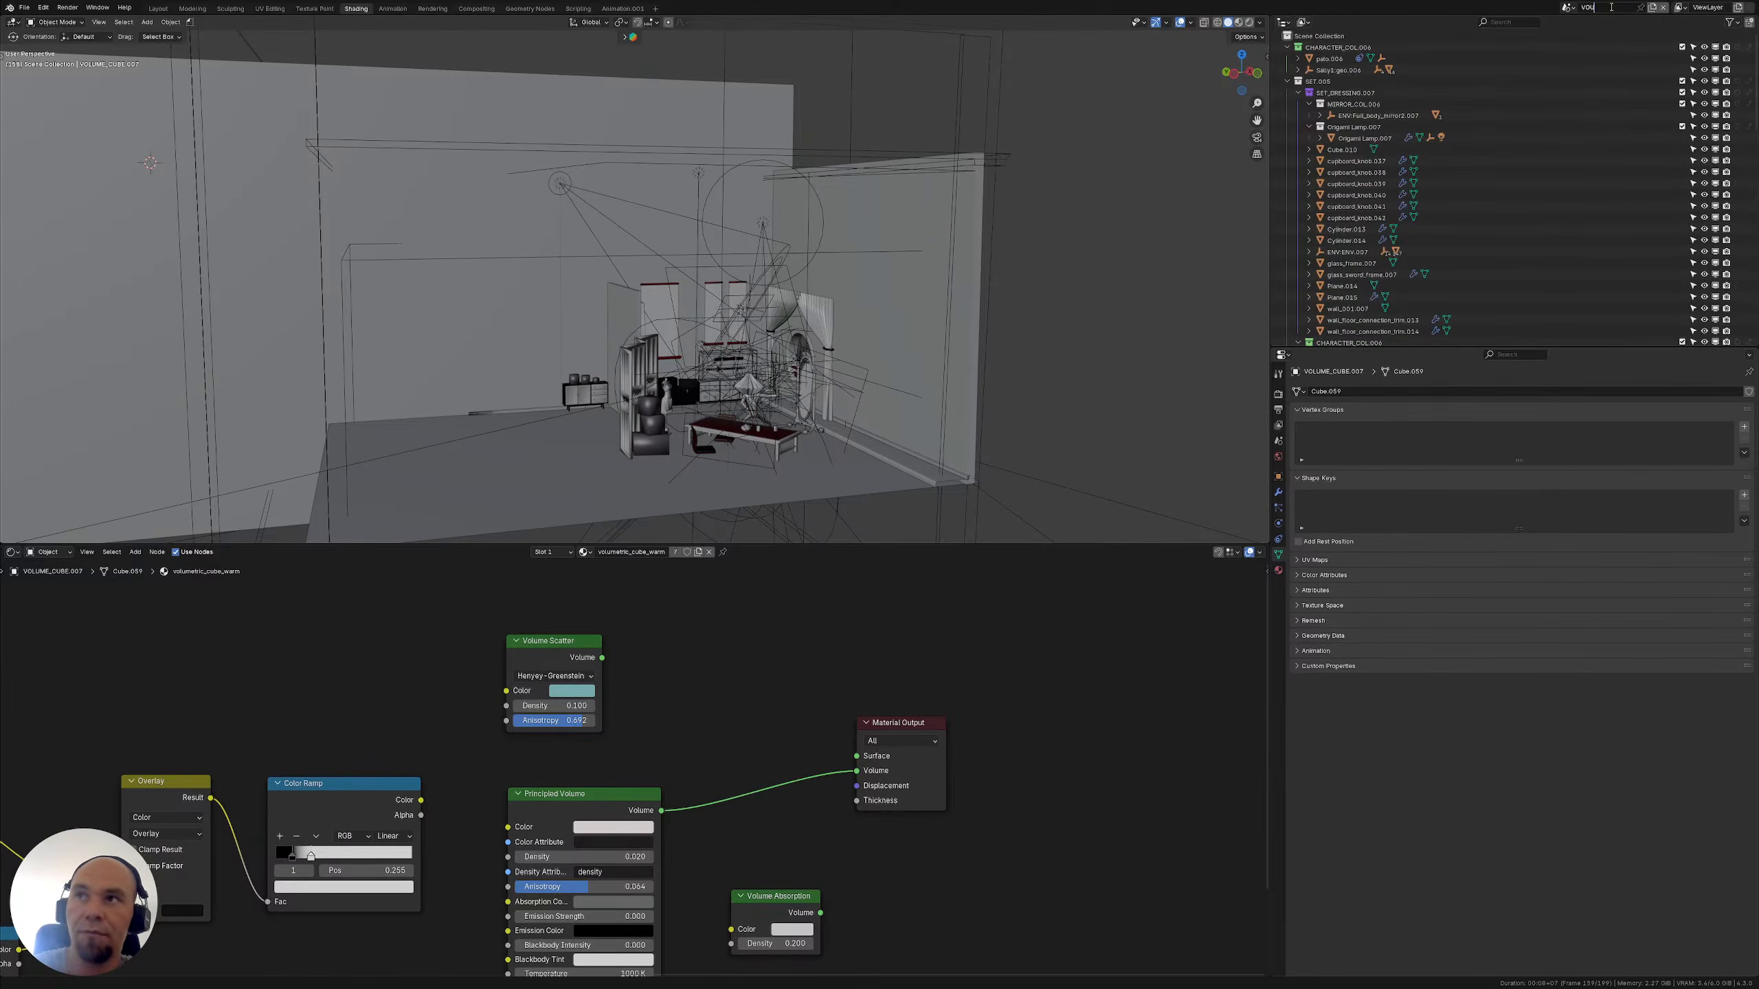
type("LUME")
key("Return")
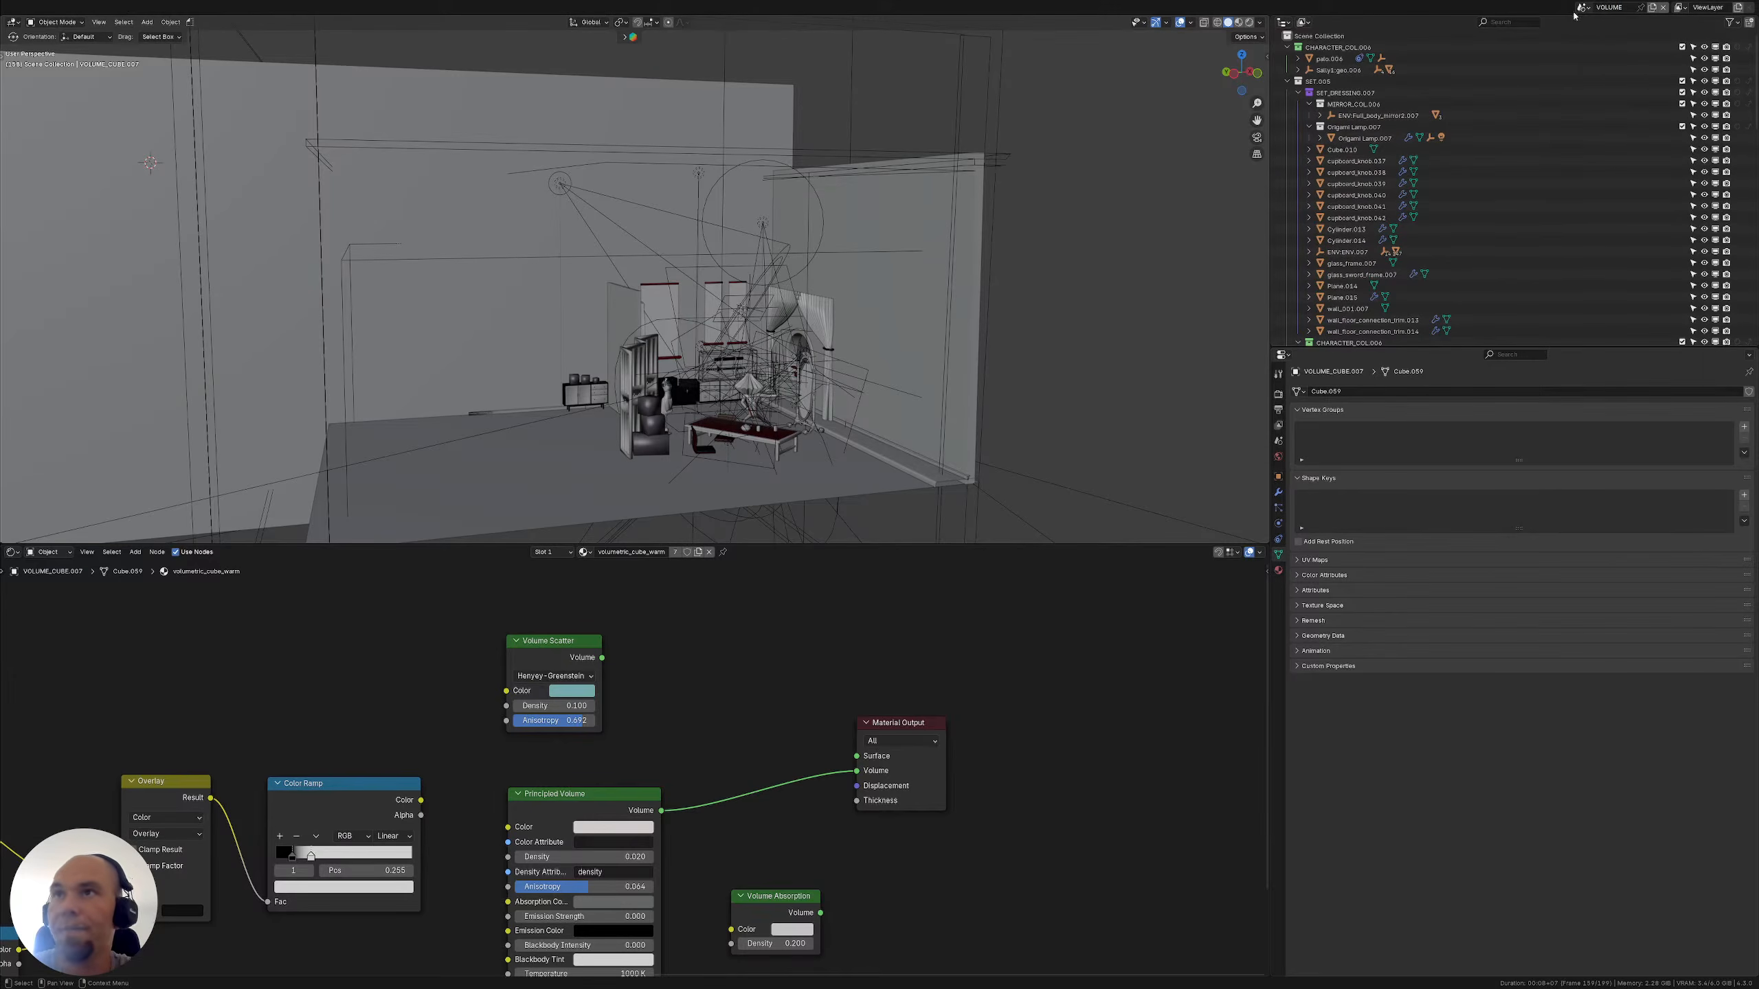
Collapse the character, set, cameras, lighting and volumes collections of the VOLUME scene in the Outliner
left_click(1582, 8)
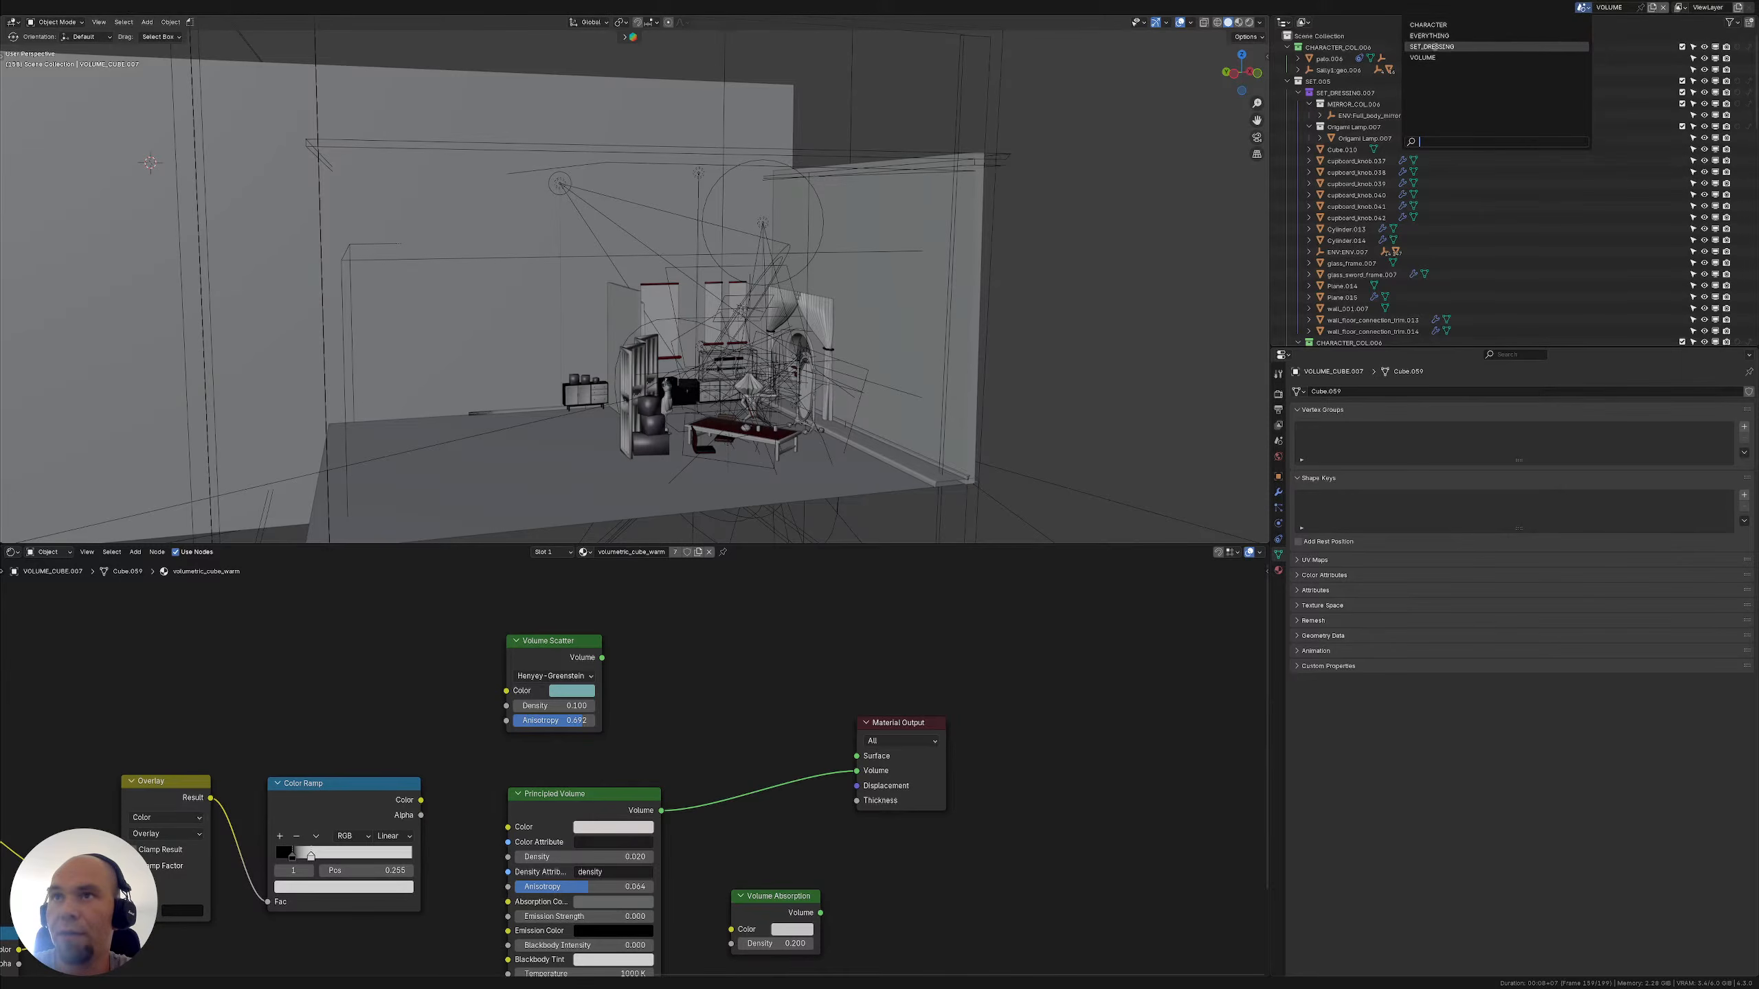
left_click(1287, 48)
left_click(1287, 60)
left_click(1286, 70)
left_click(1287, 81)
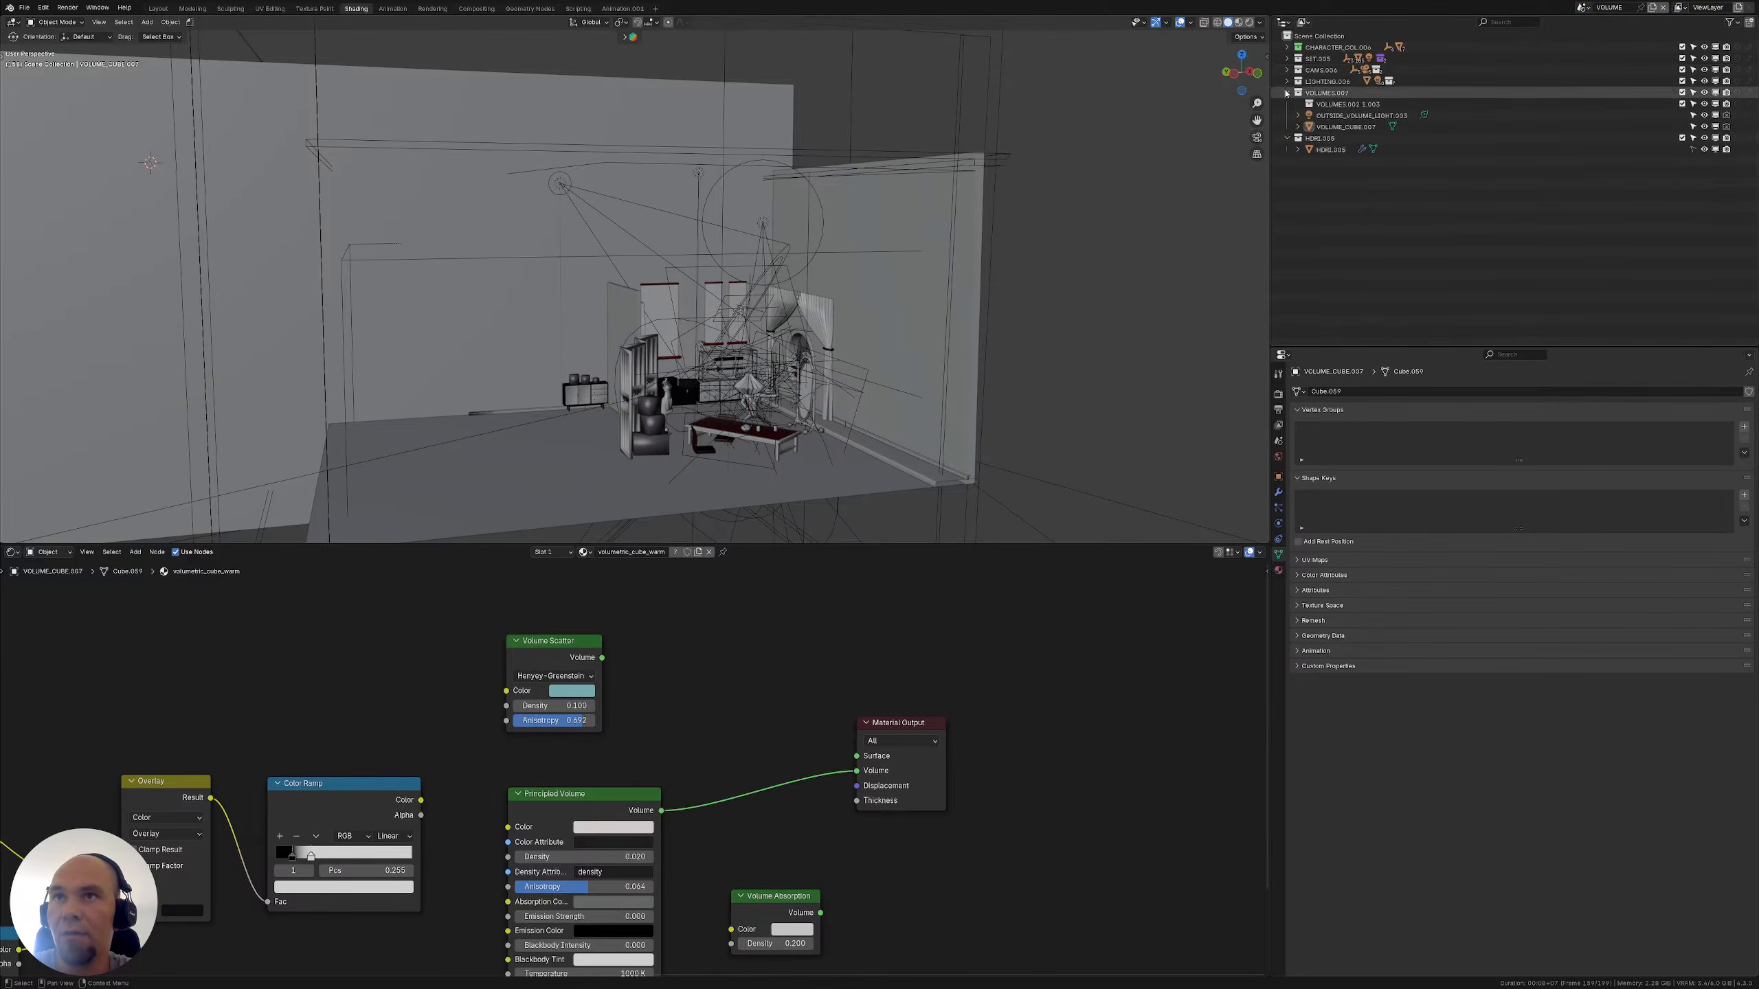
left_click(1287, 92)
Disable every collection except VOLUMES in viewports and renders, collapsing the HDRI collection as well
left_click_drag(1726, 47, 1724, 119)
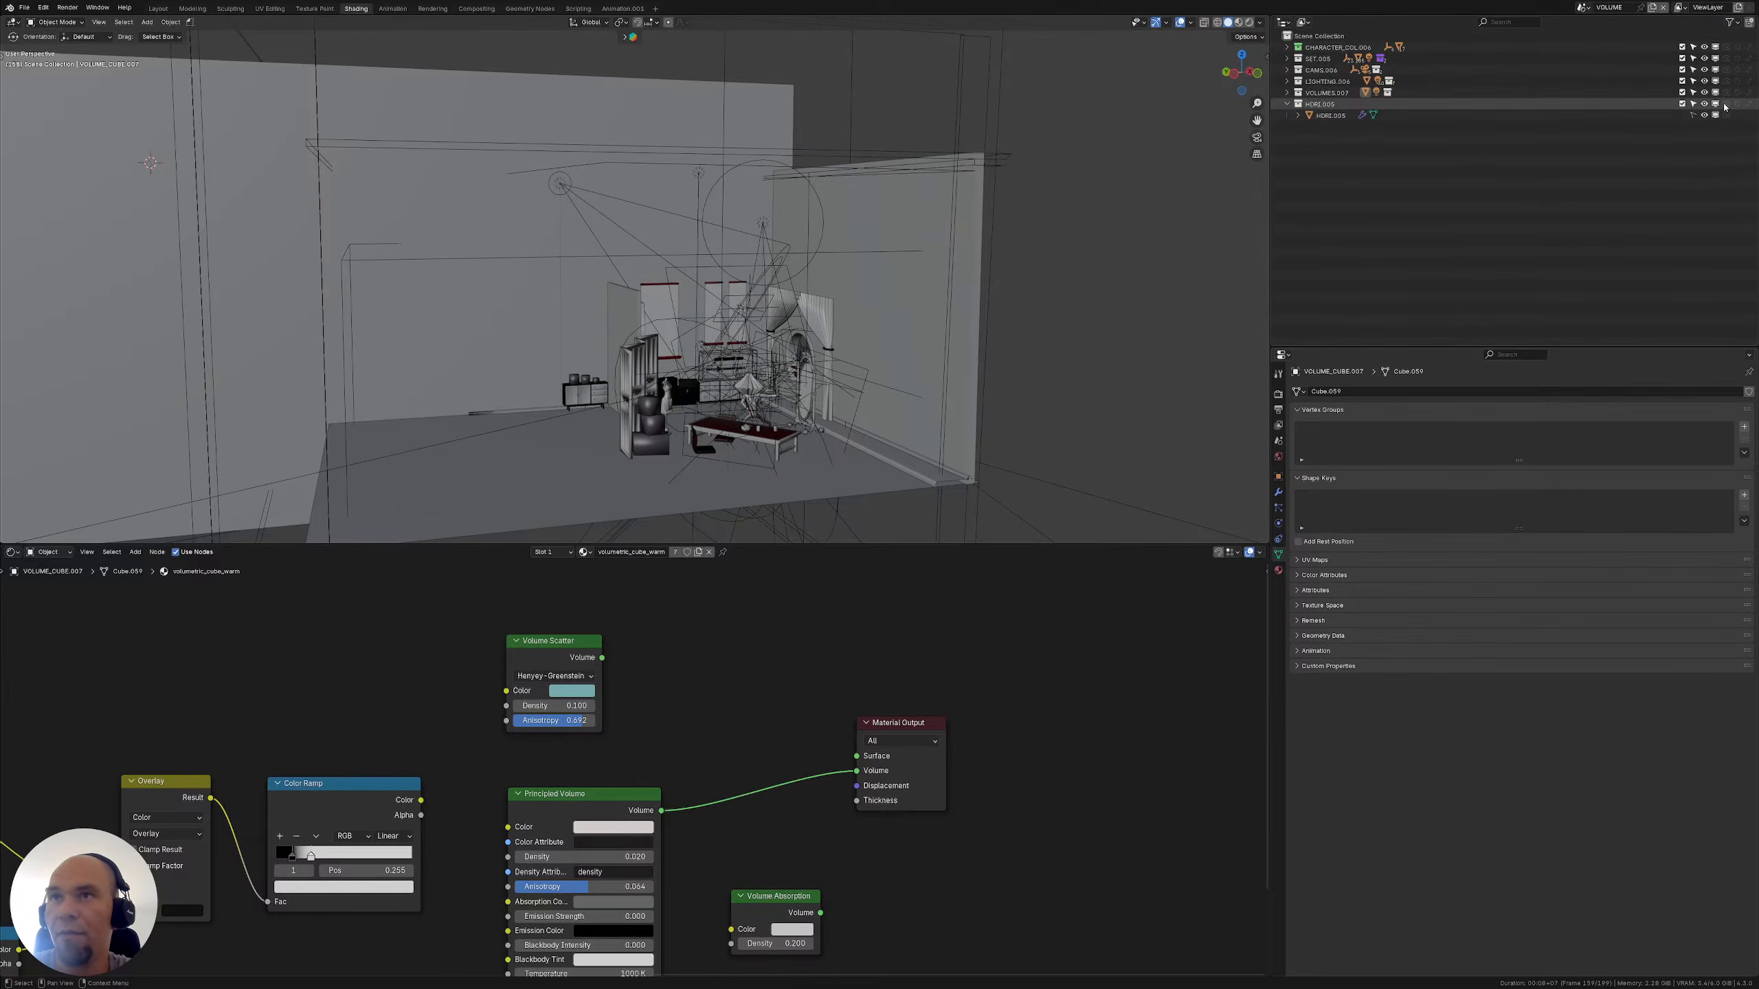
left_click(1286, 104)
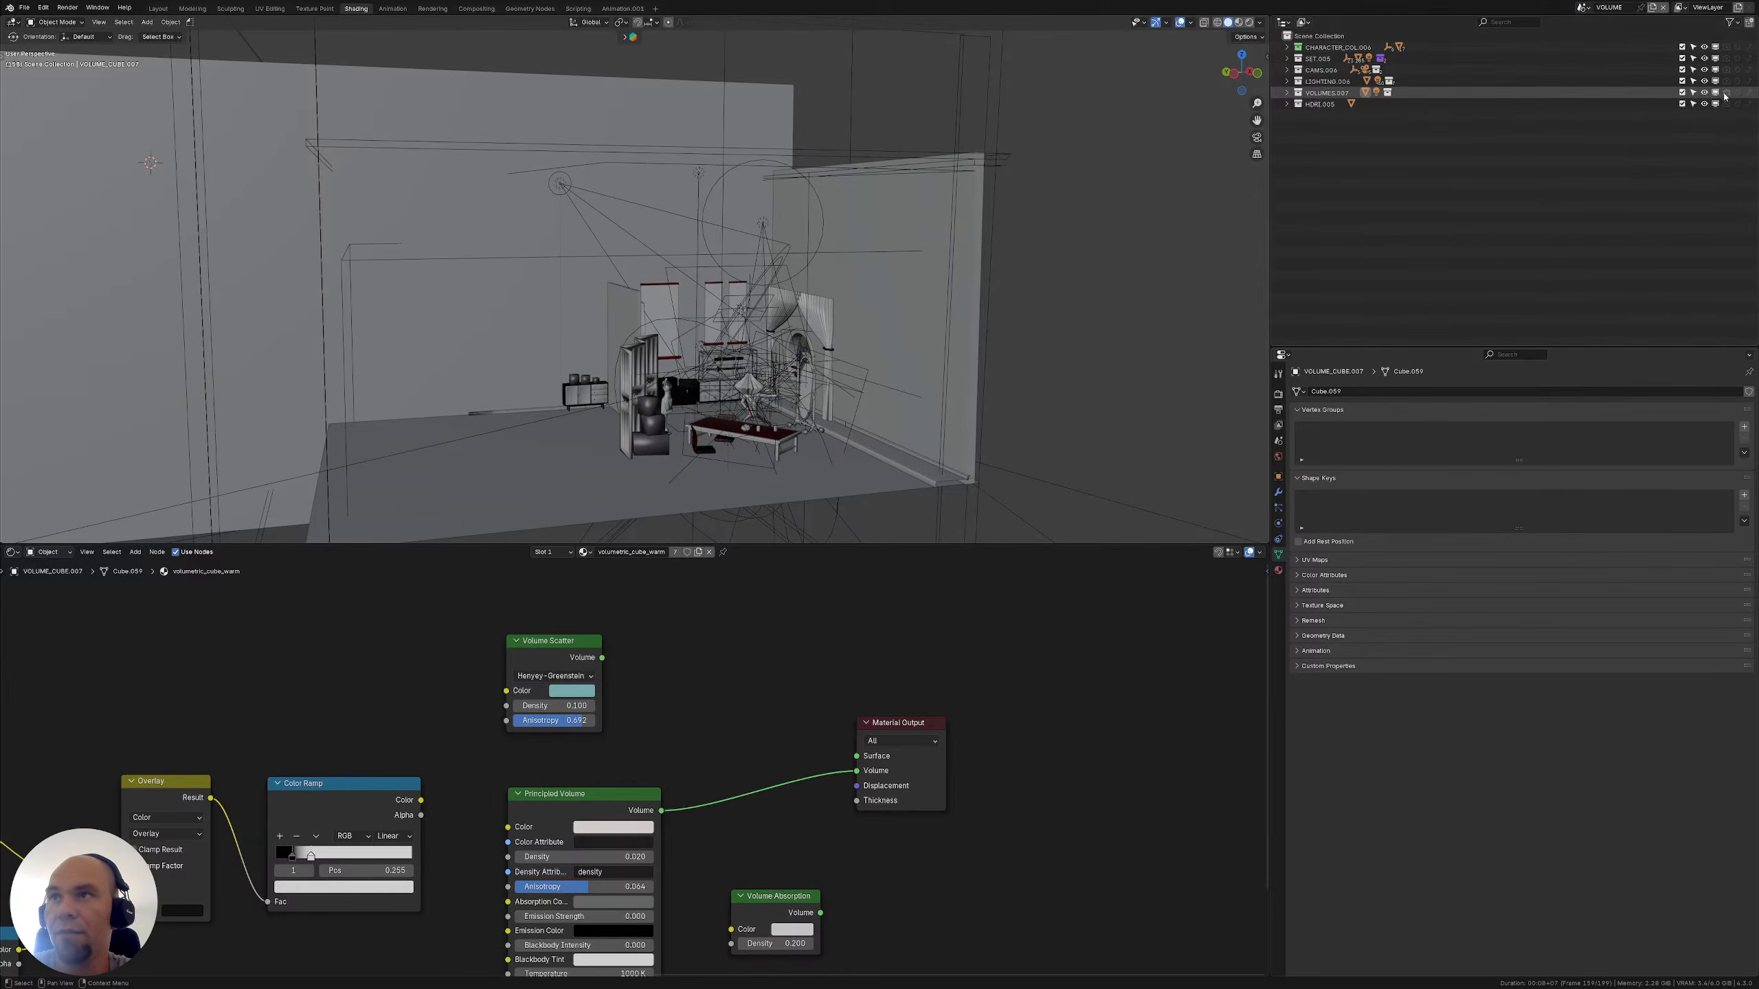
left_click(1715, 103)
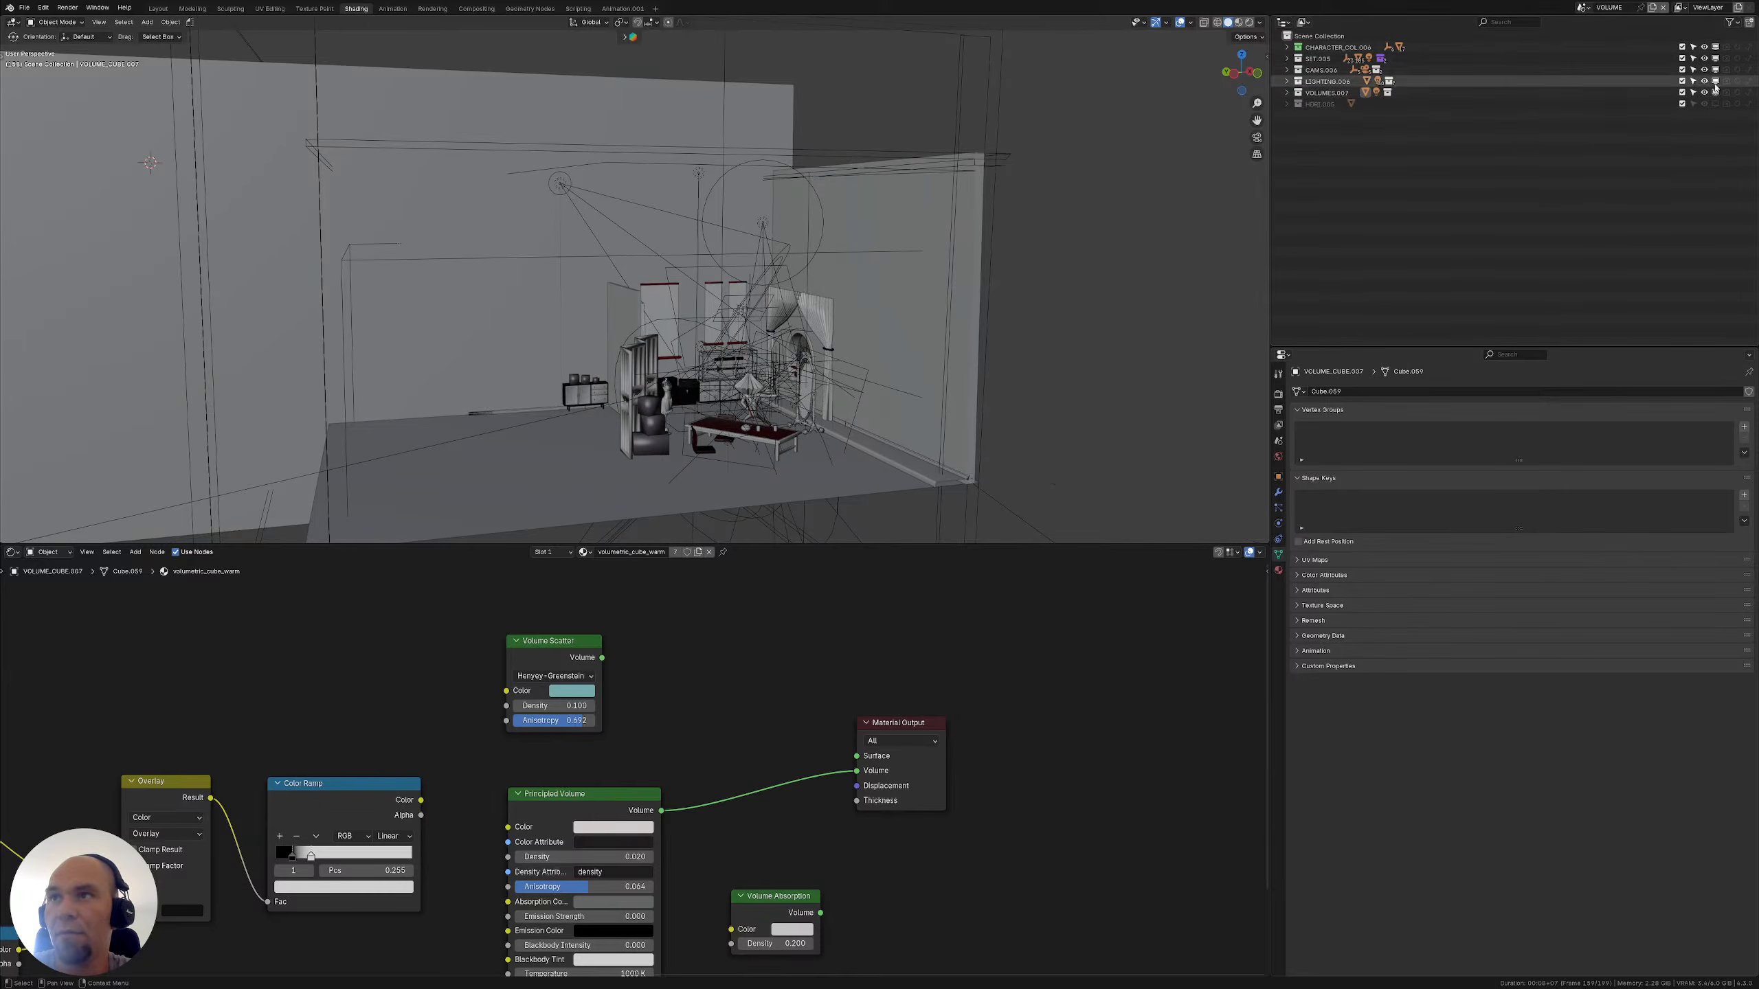
left_click(1716, 92, "ctrl")
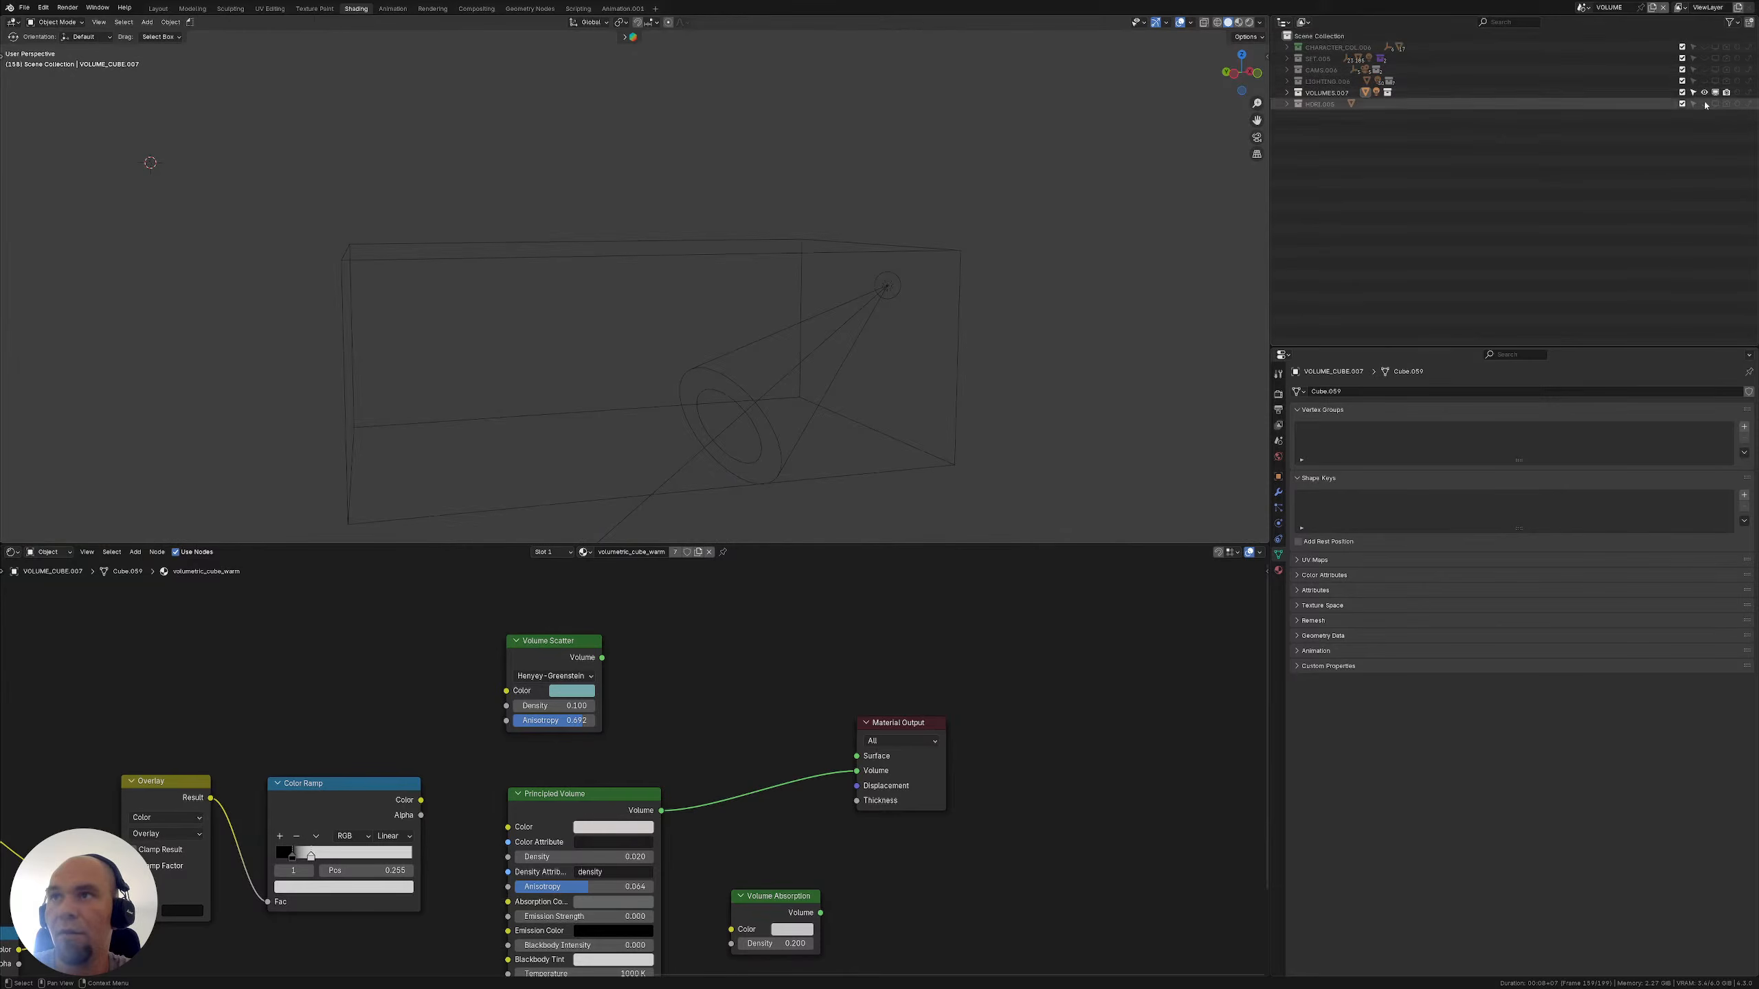
Switch the viewport to rendered shading and examine the volumetric light beam from several angles
middle_click_drag(900, 249, 745, 243)
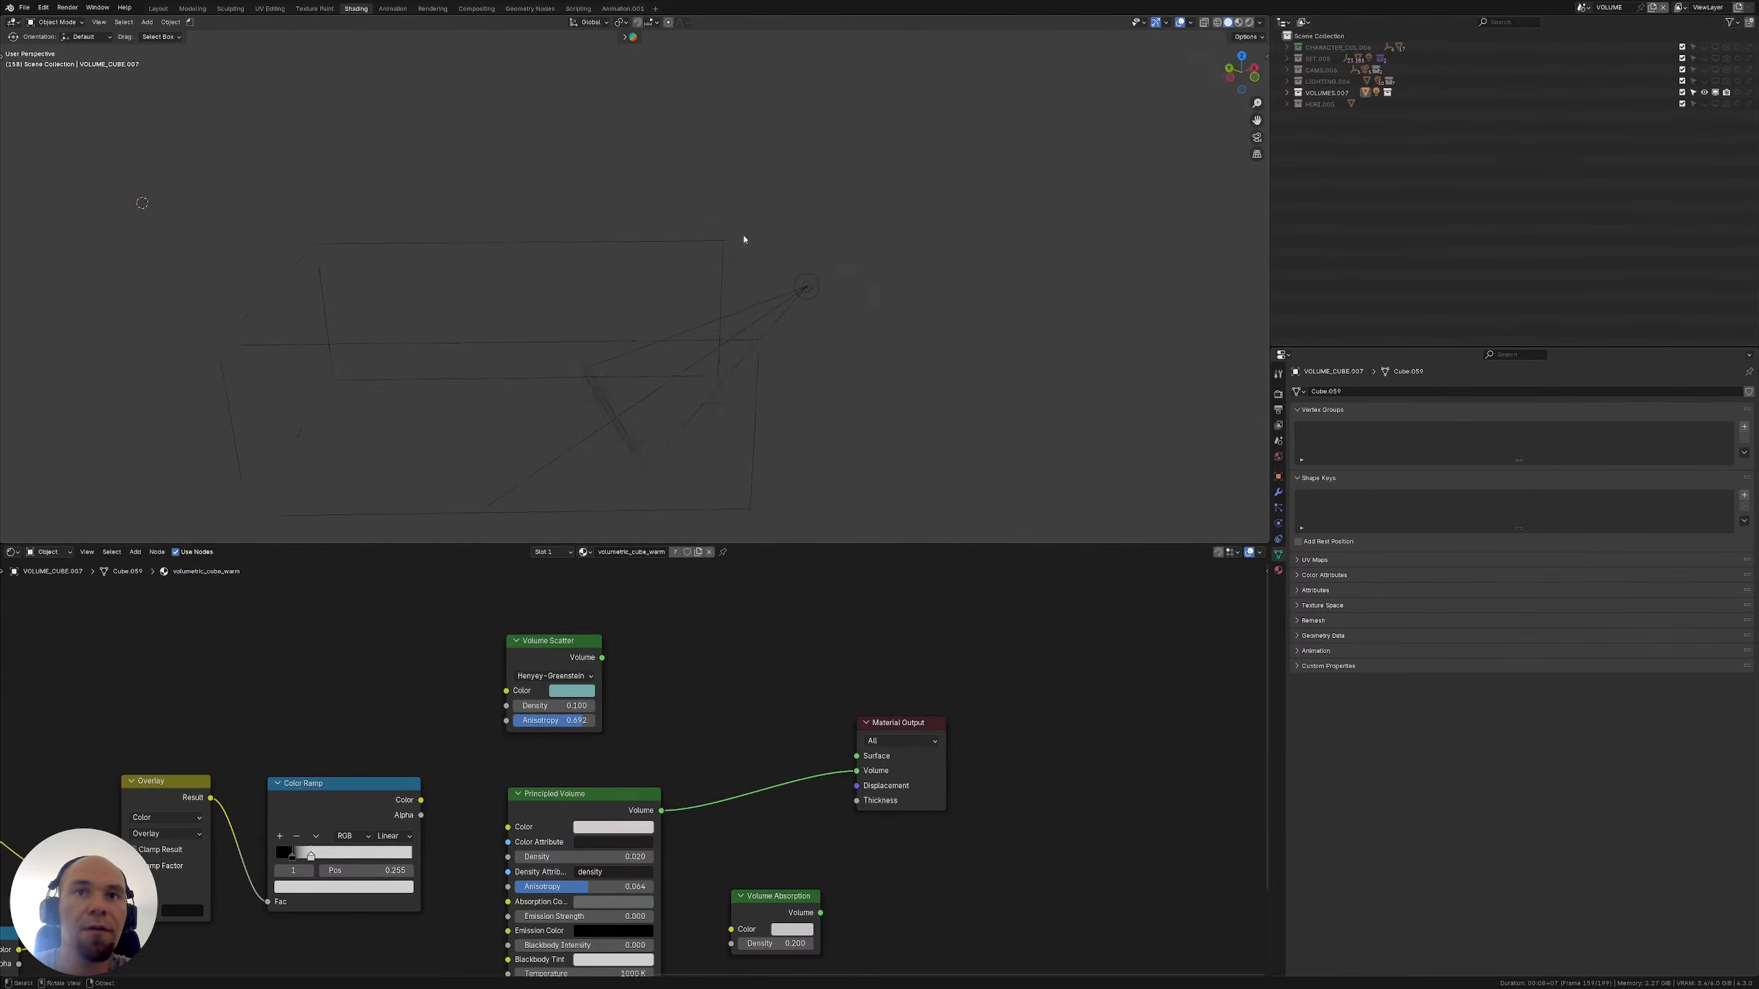
left_click(1249, 22)
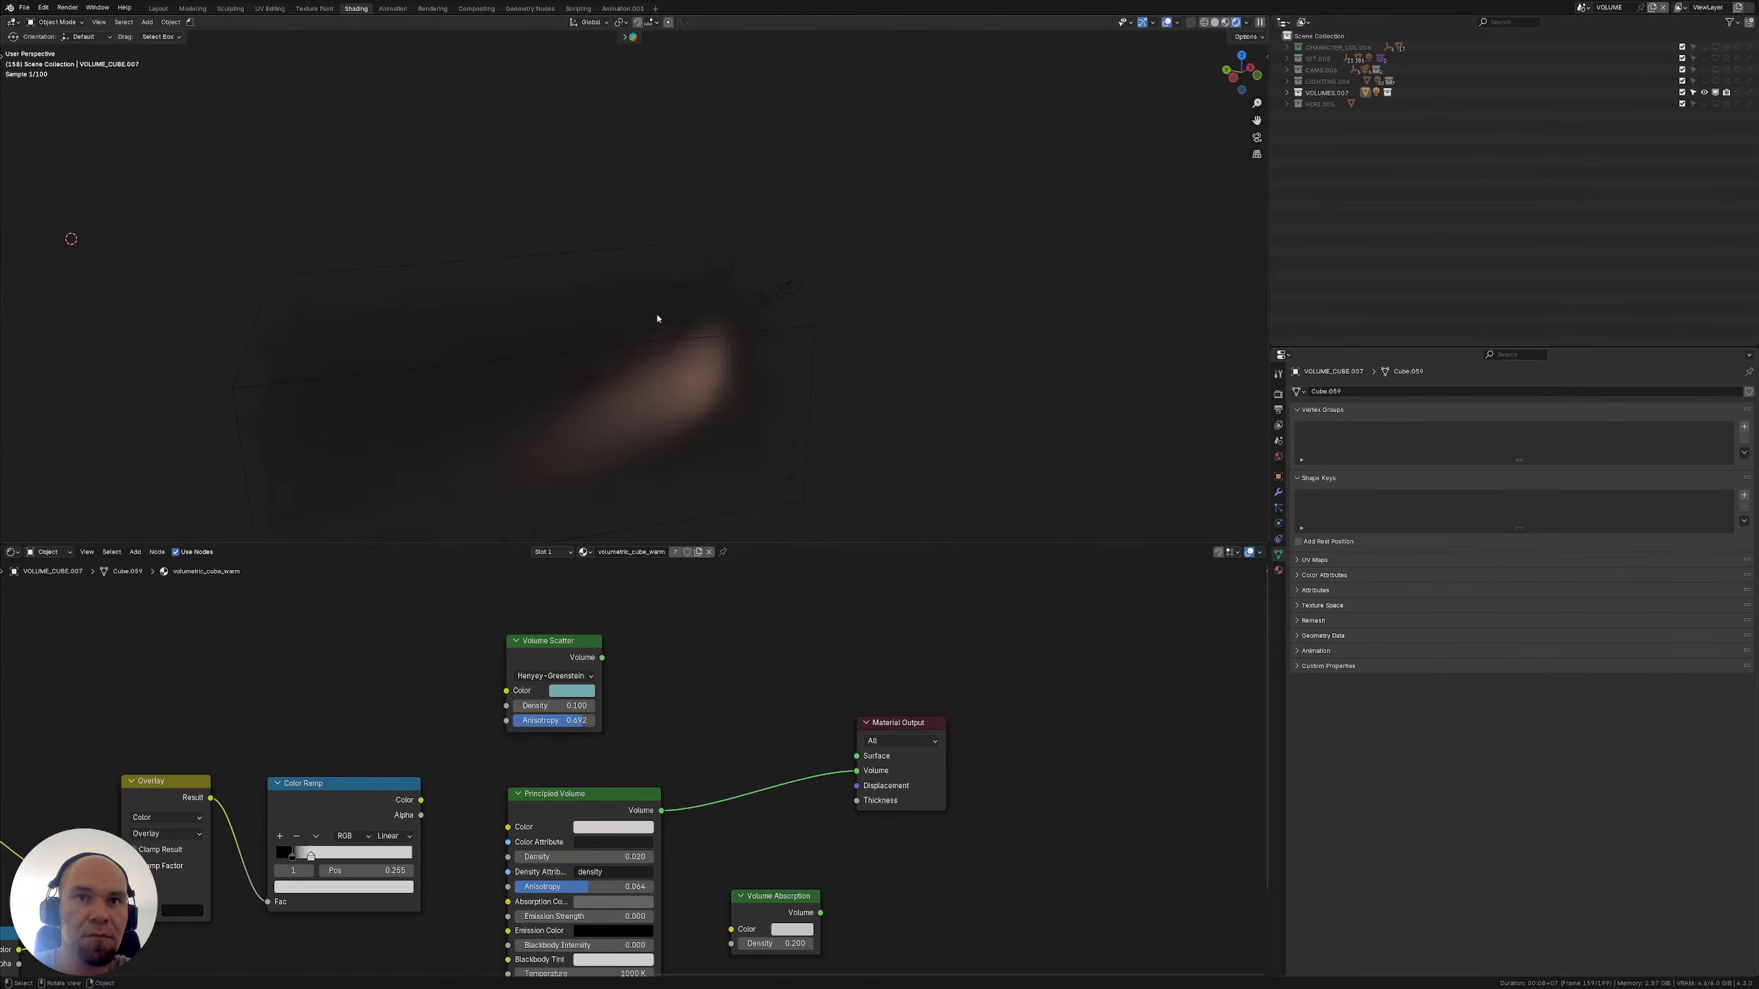
middle_click_drag(656, 314, 660, 318)
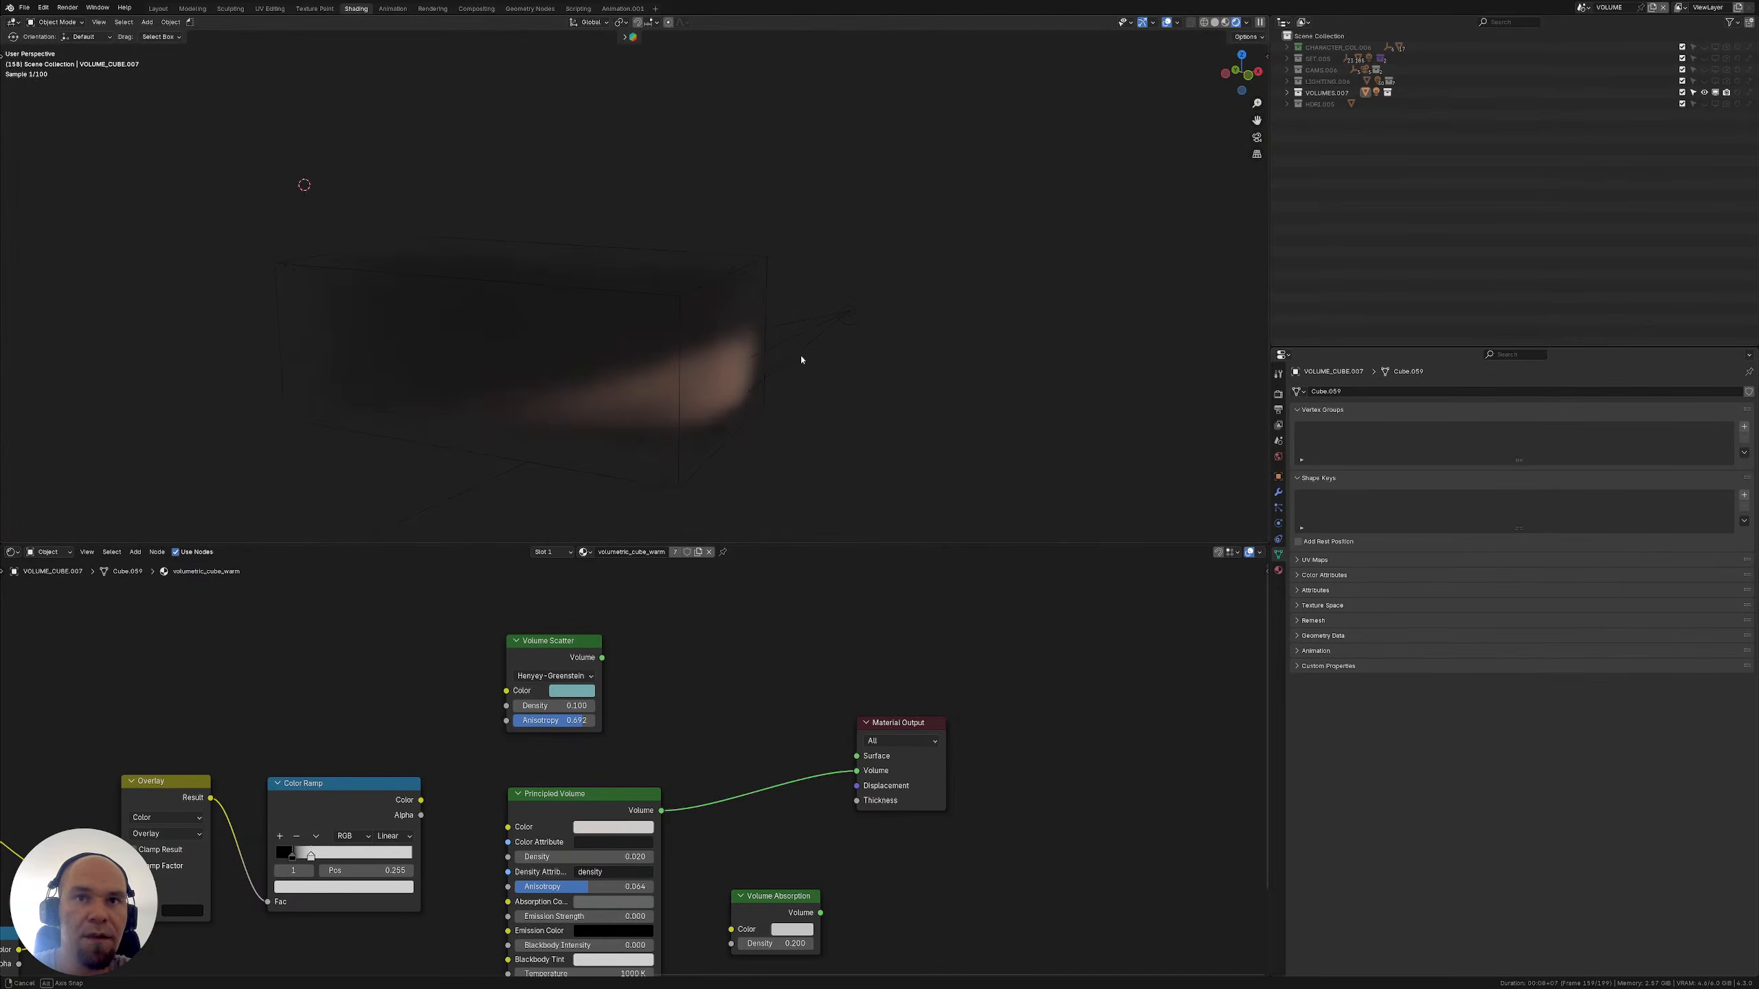
middle_click_drag(778, 369, 494, 416)
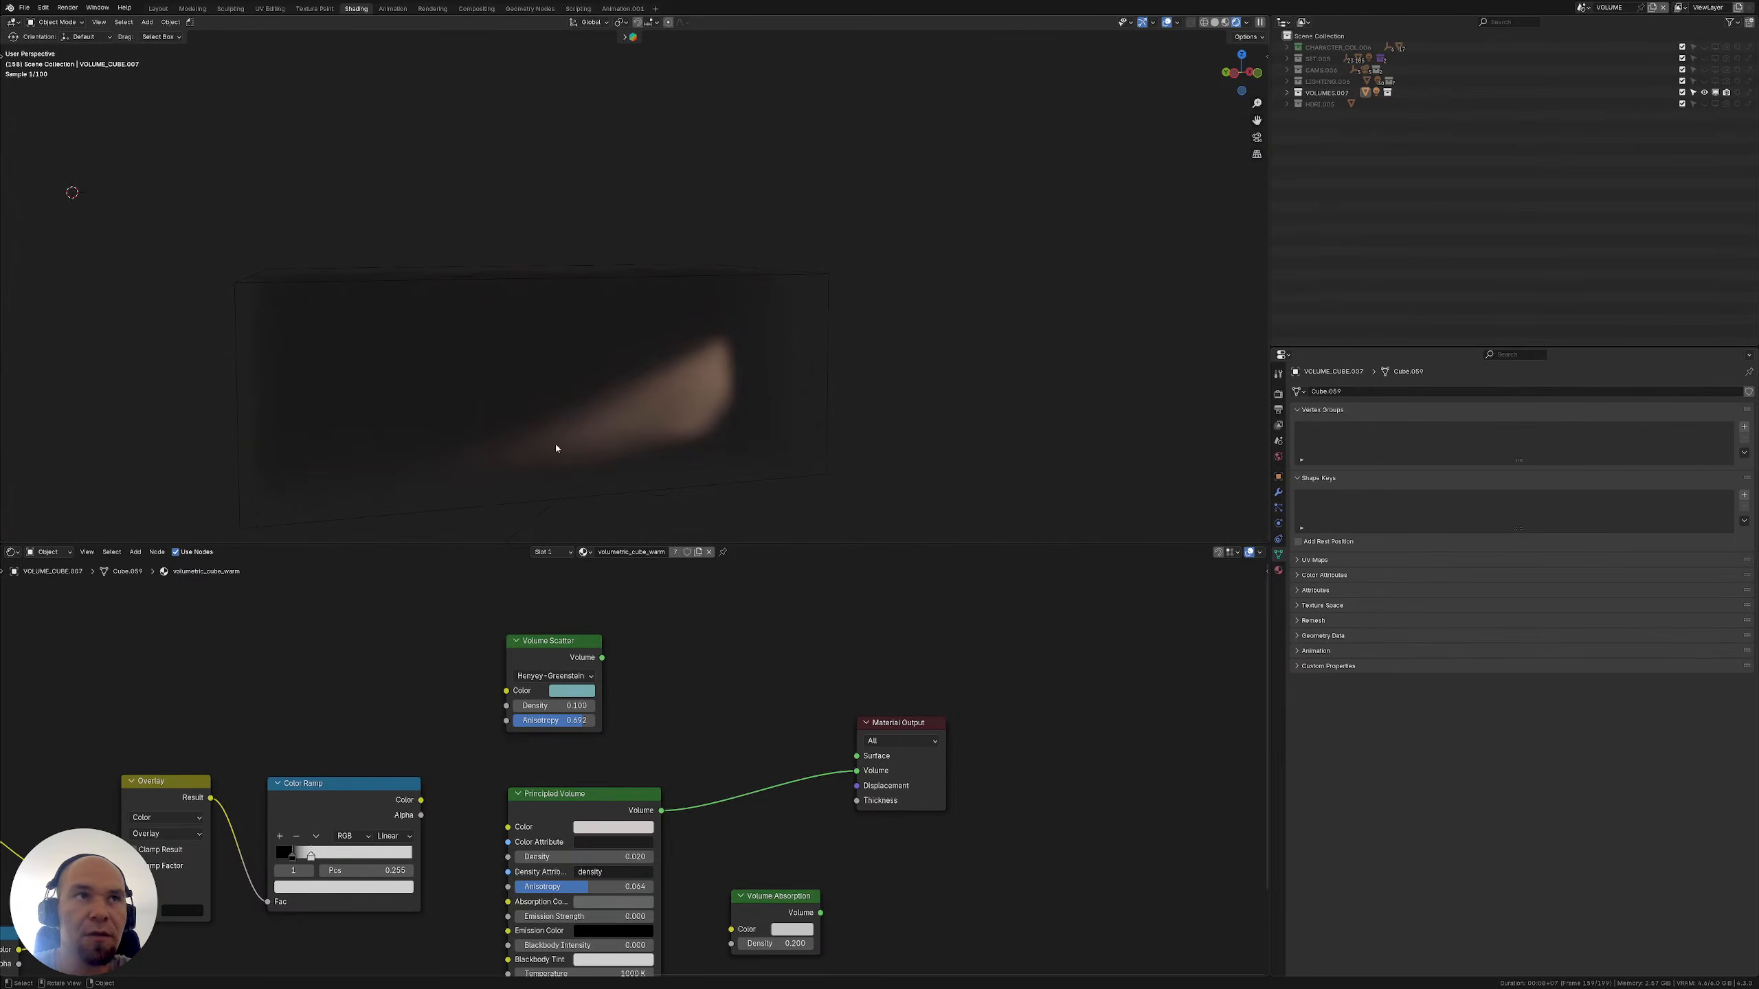
Set the VOLUME scene's viewport sampling to a noise threshold of 0.5 and 32 max samples
left_click(1278, 394)
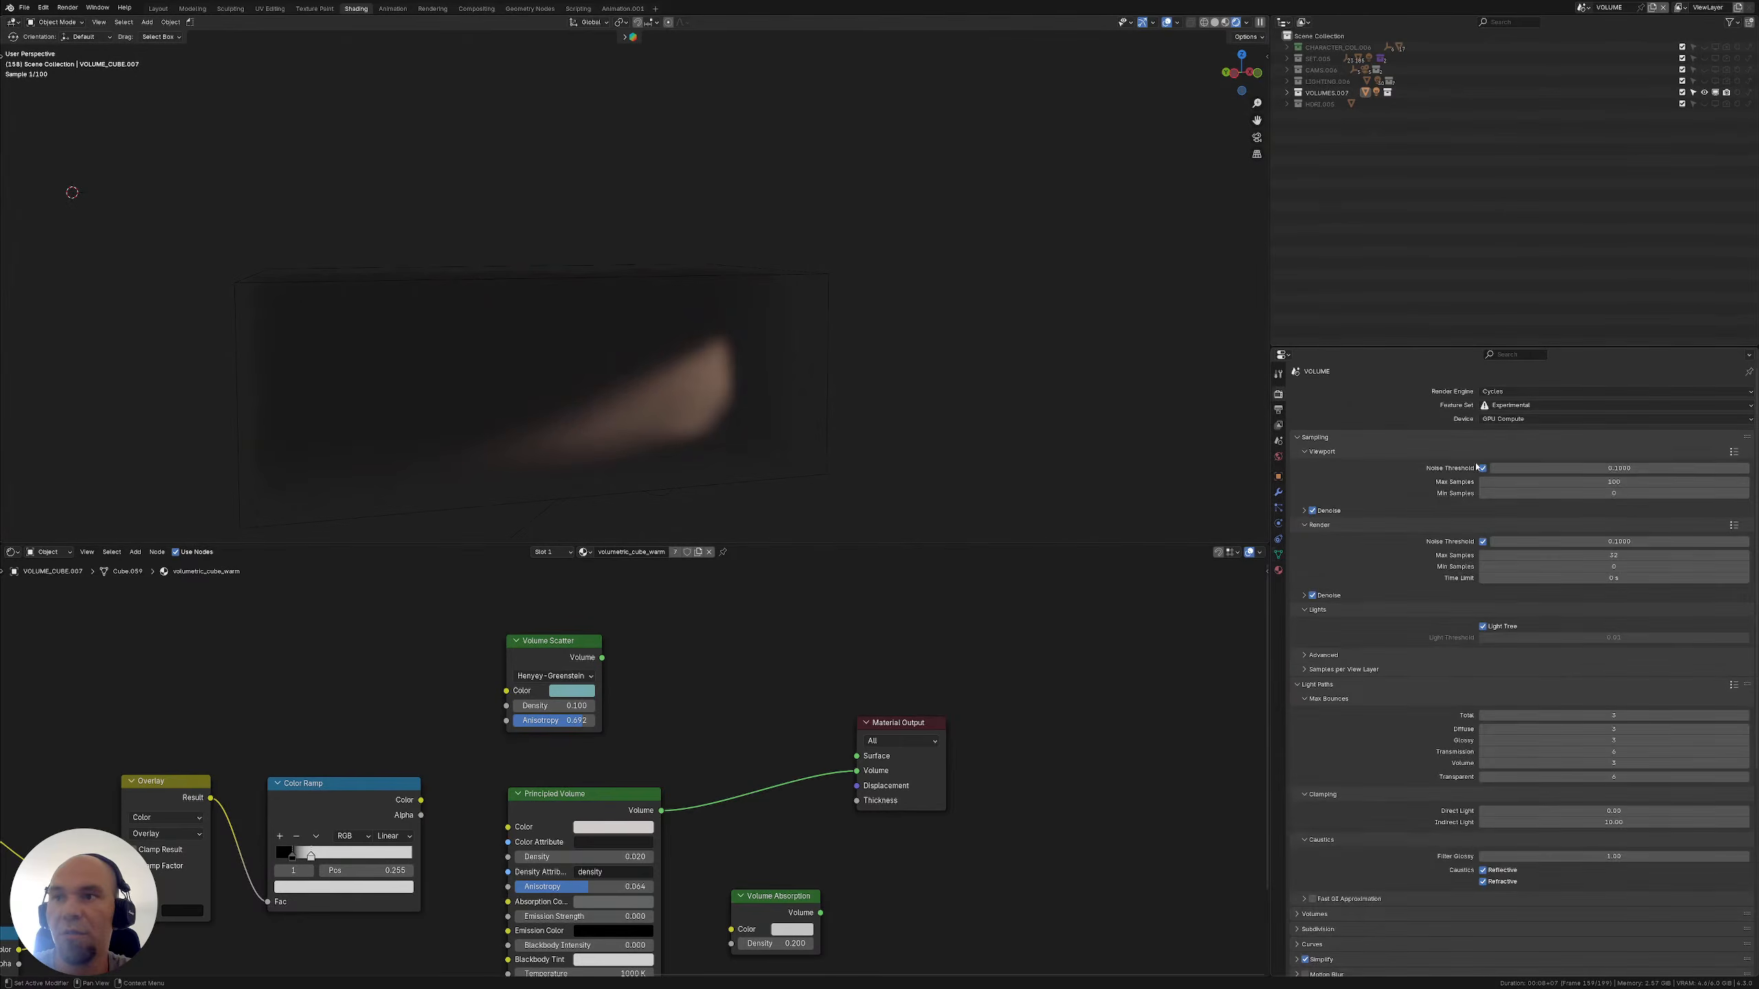
left_click(1602, 469)
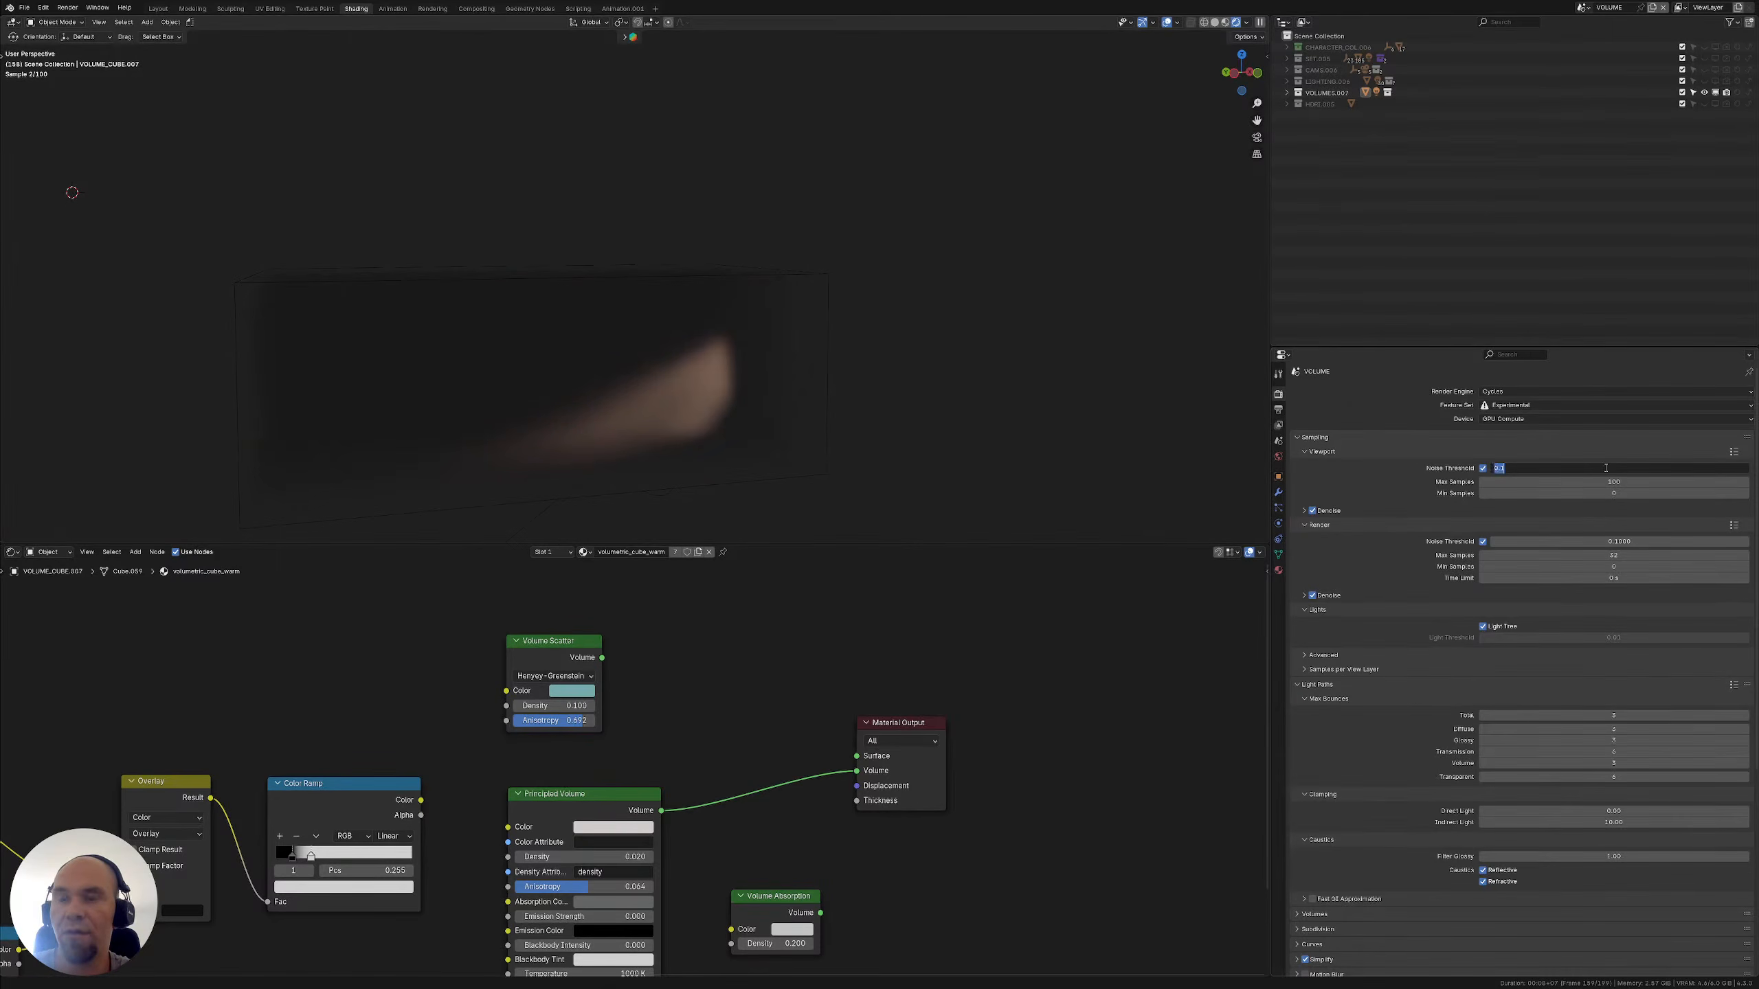
type(".5")
left_click(1607, 482)
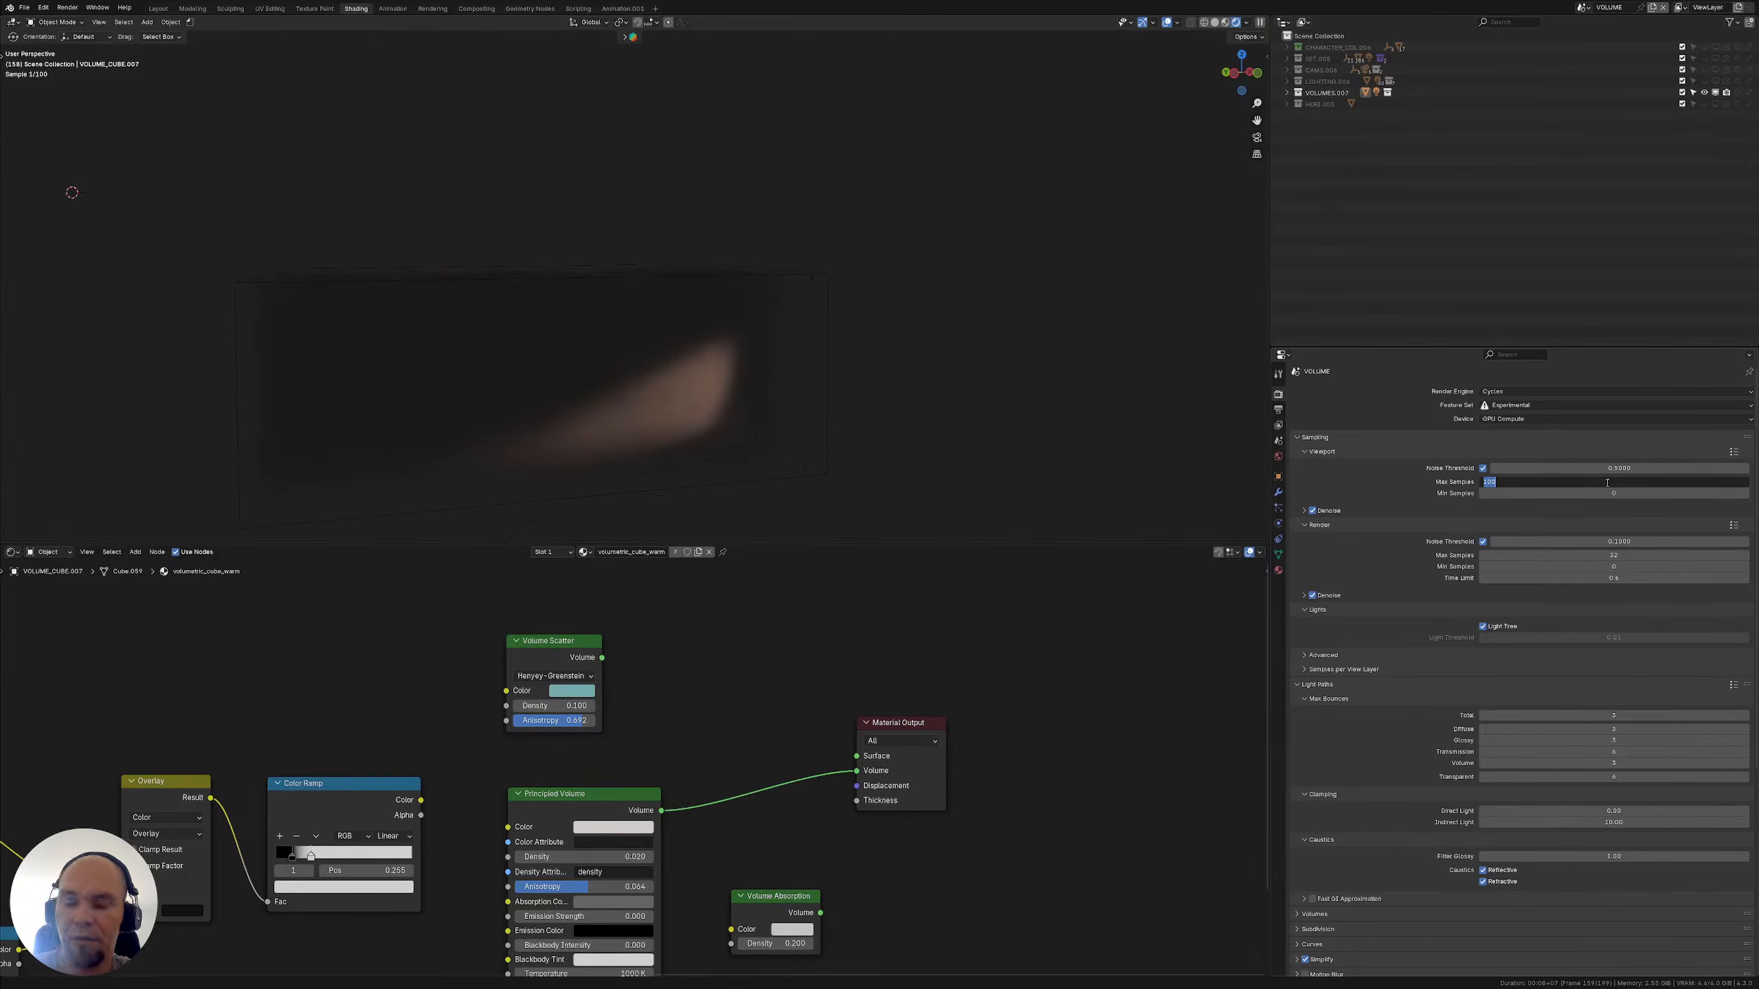
type("32")
key("Return")
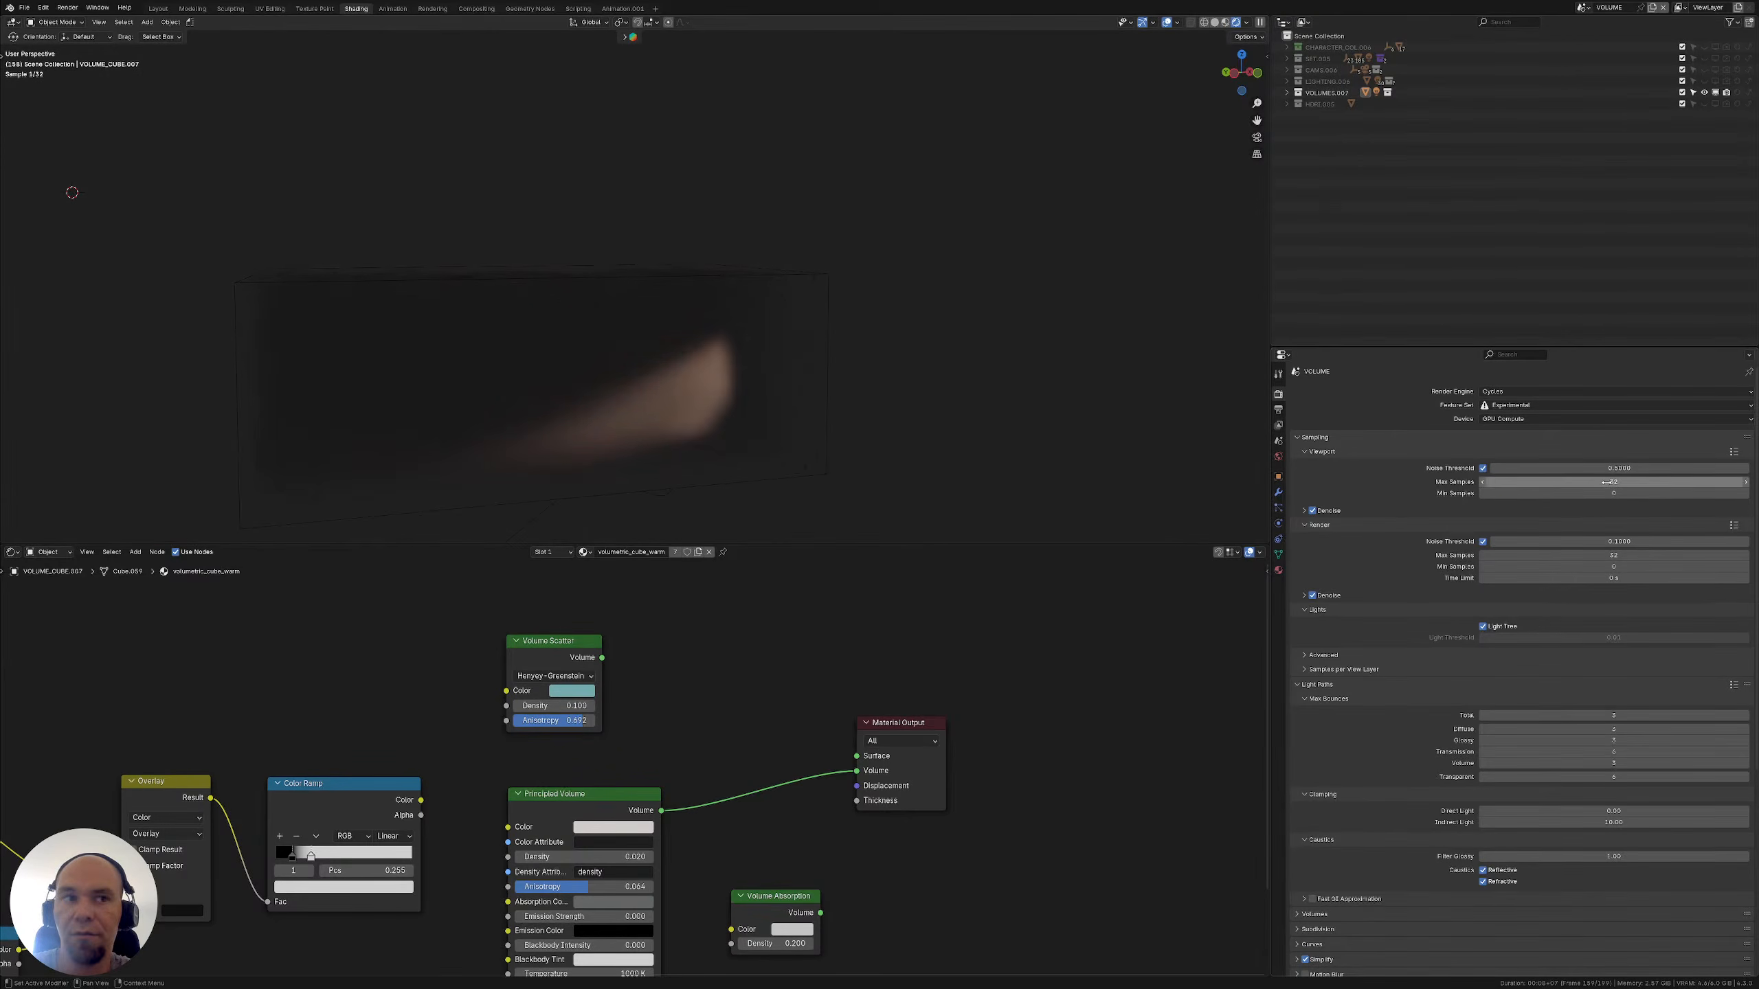
Check which passes are available for viewport denoising and collapse the Denoise settings again
left_click(1305, 510)
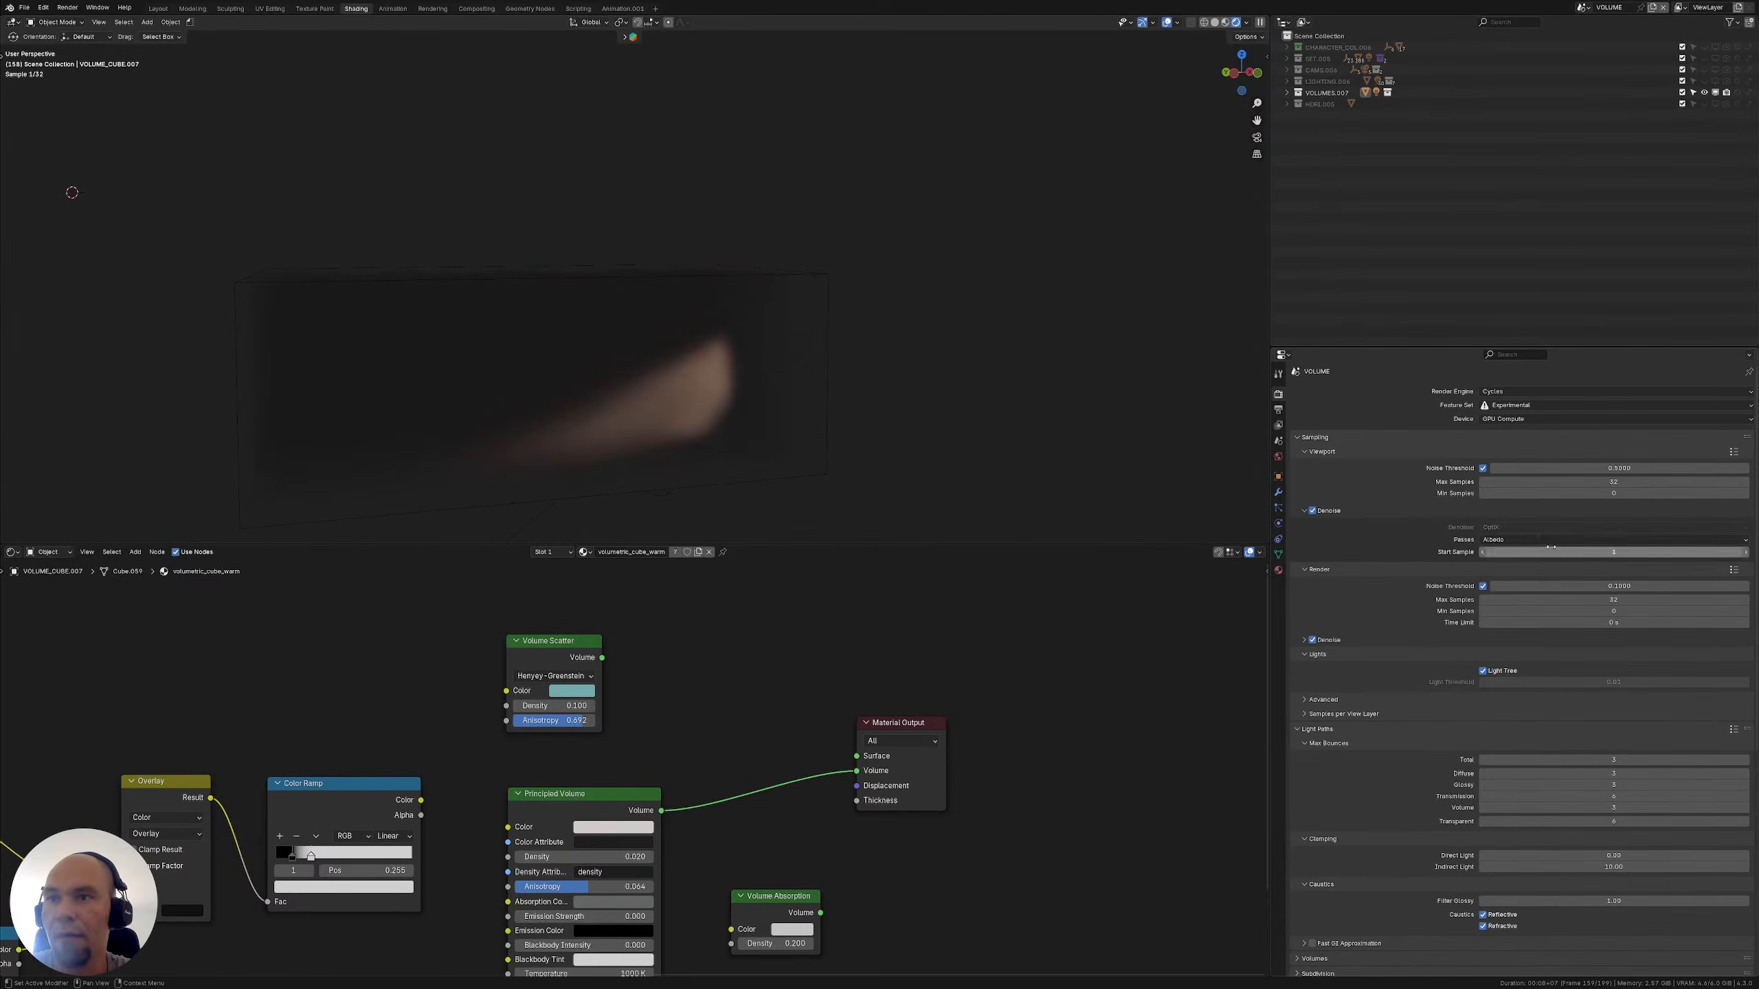
left_click(1535, 540)
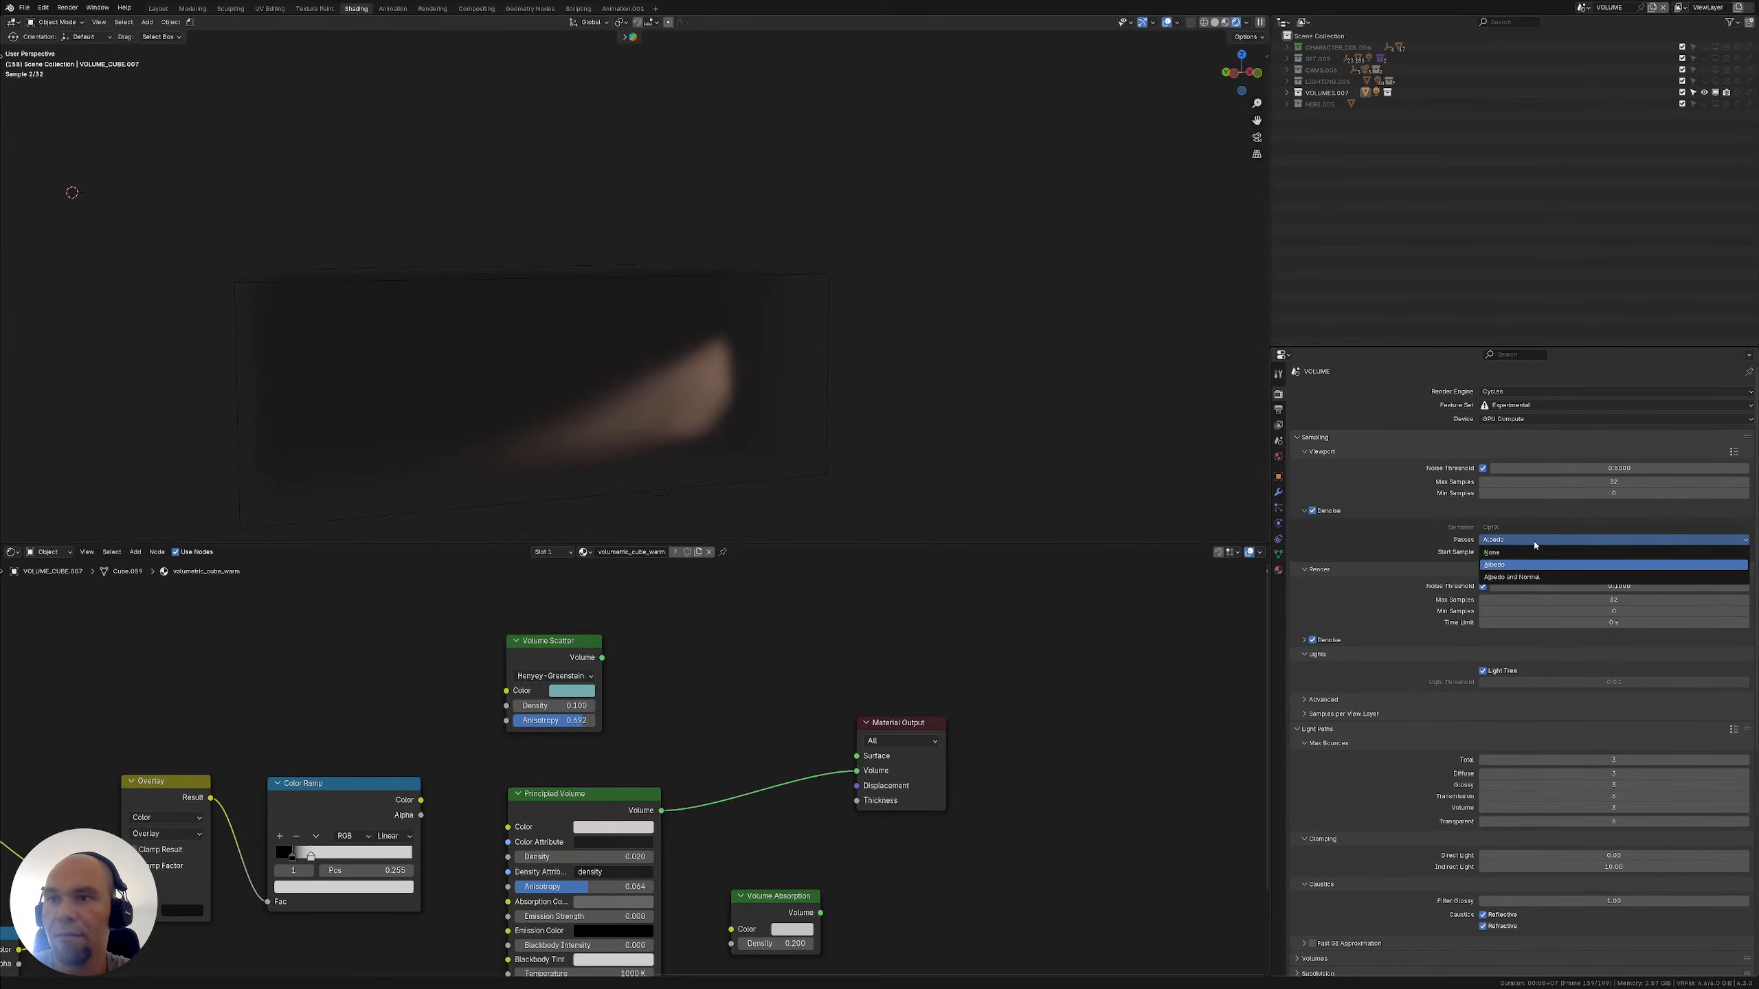
left_click(1535, 543)
left_click(1305, 510)
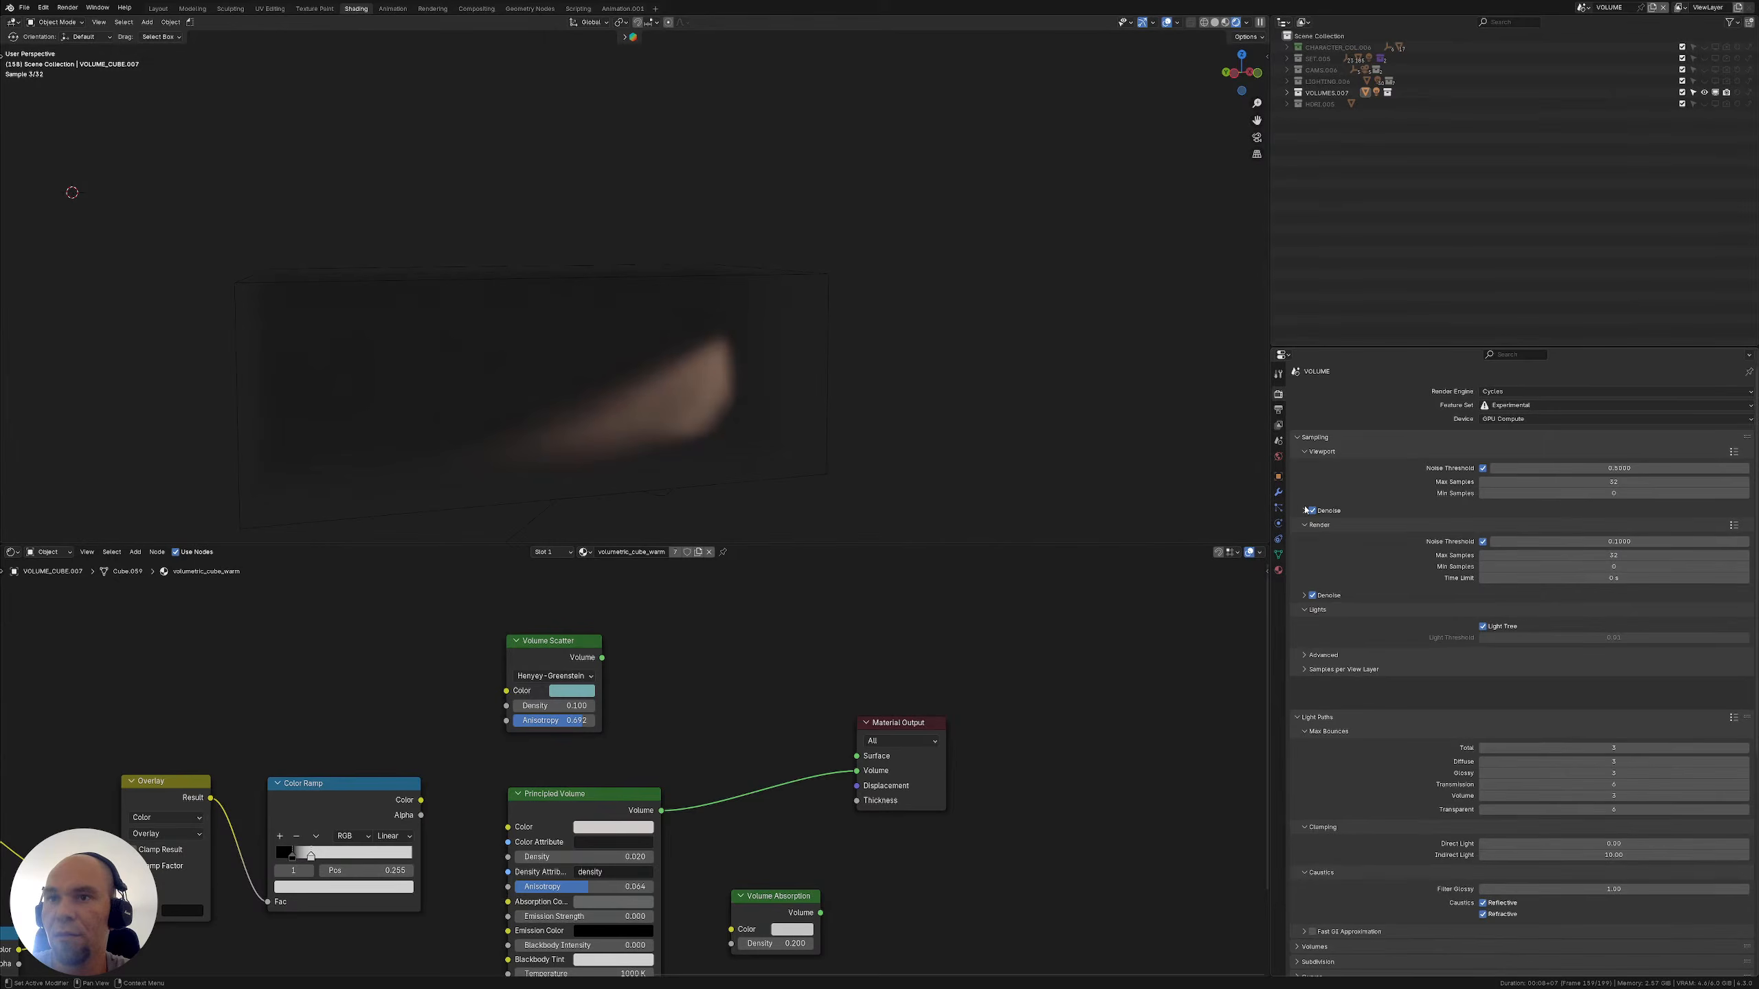
Collapse the Memory and Performance render settings and enable Fast GI Approximation
scroll(1305, 511, "down", 5)
scroll(1339, 725, "down", 5)
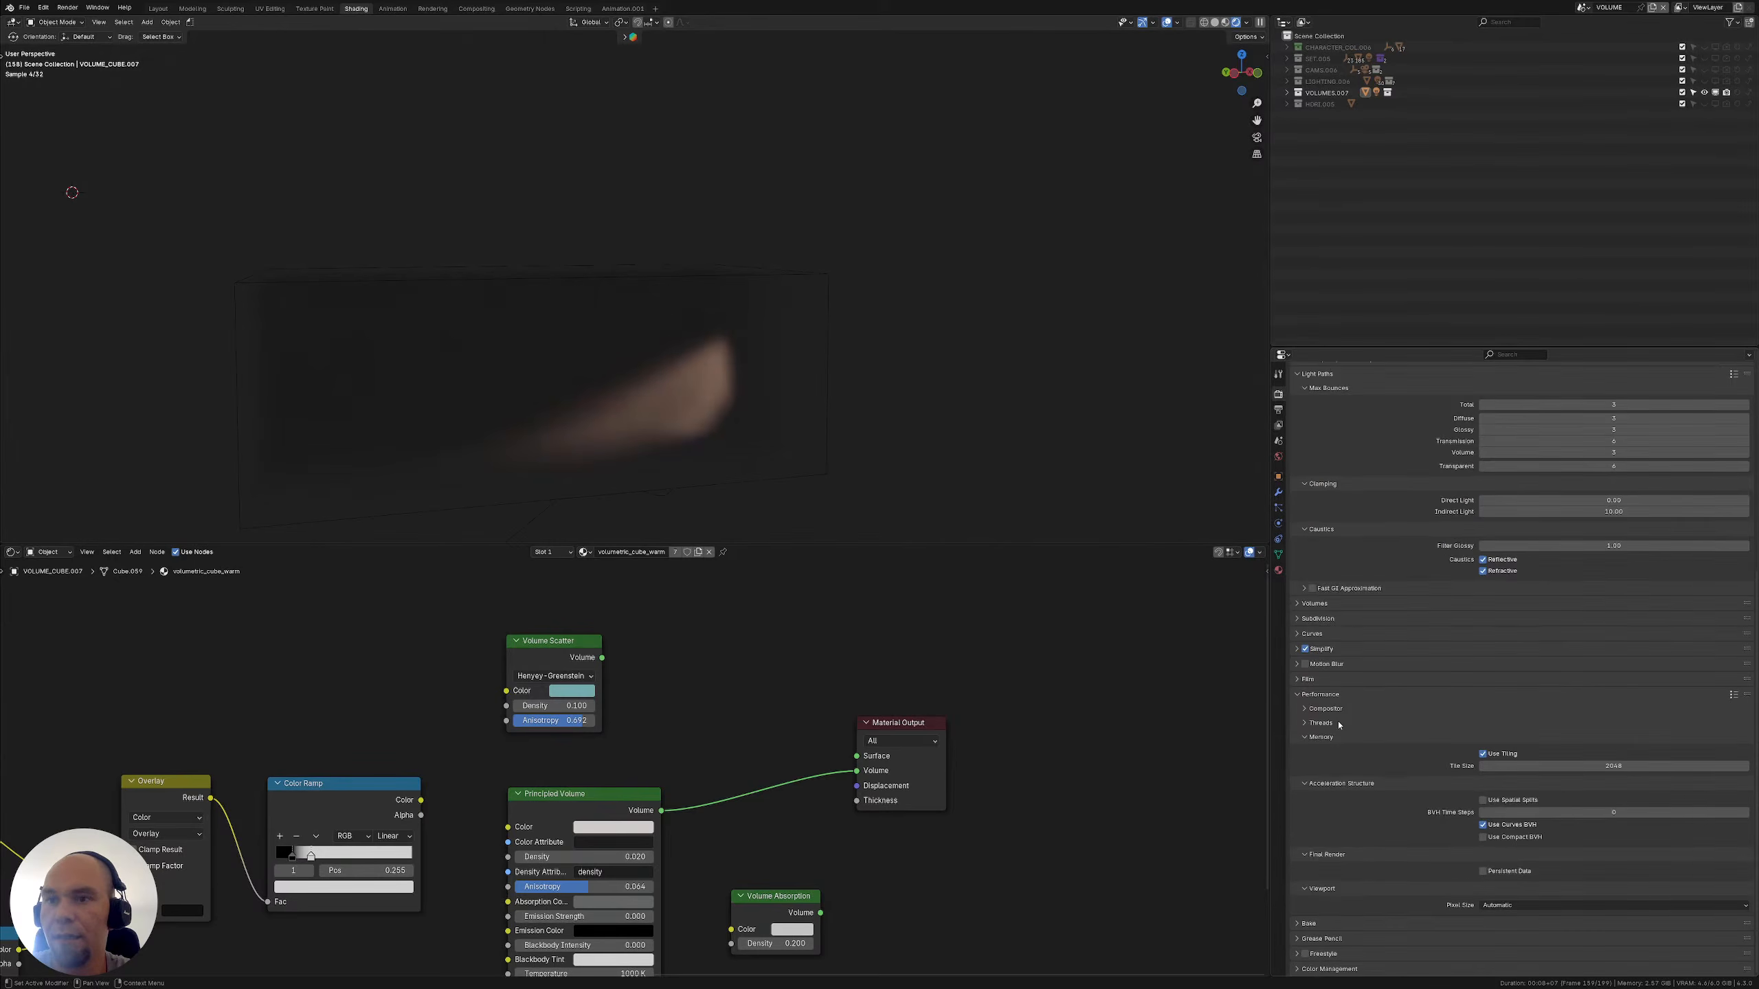
left_click(1305, 740)
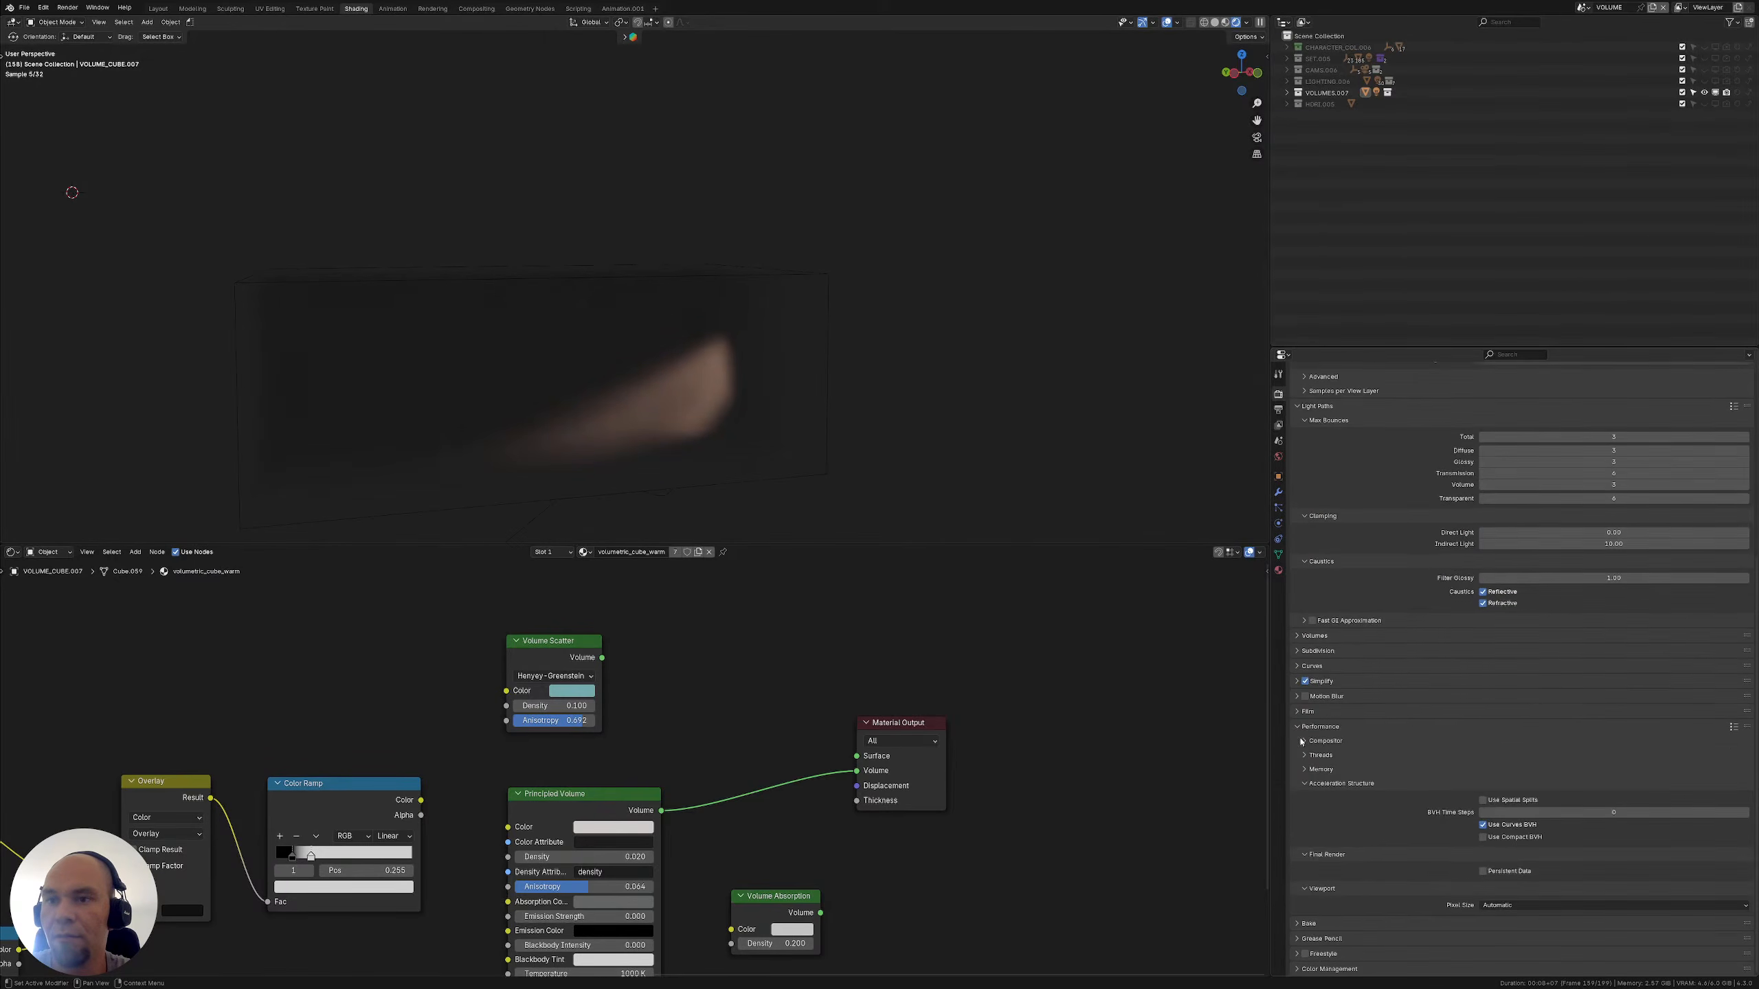
left_click(1301, 727)
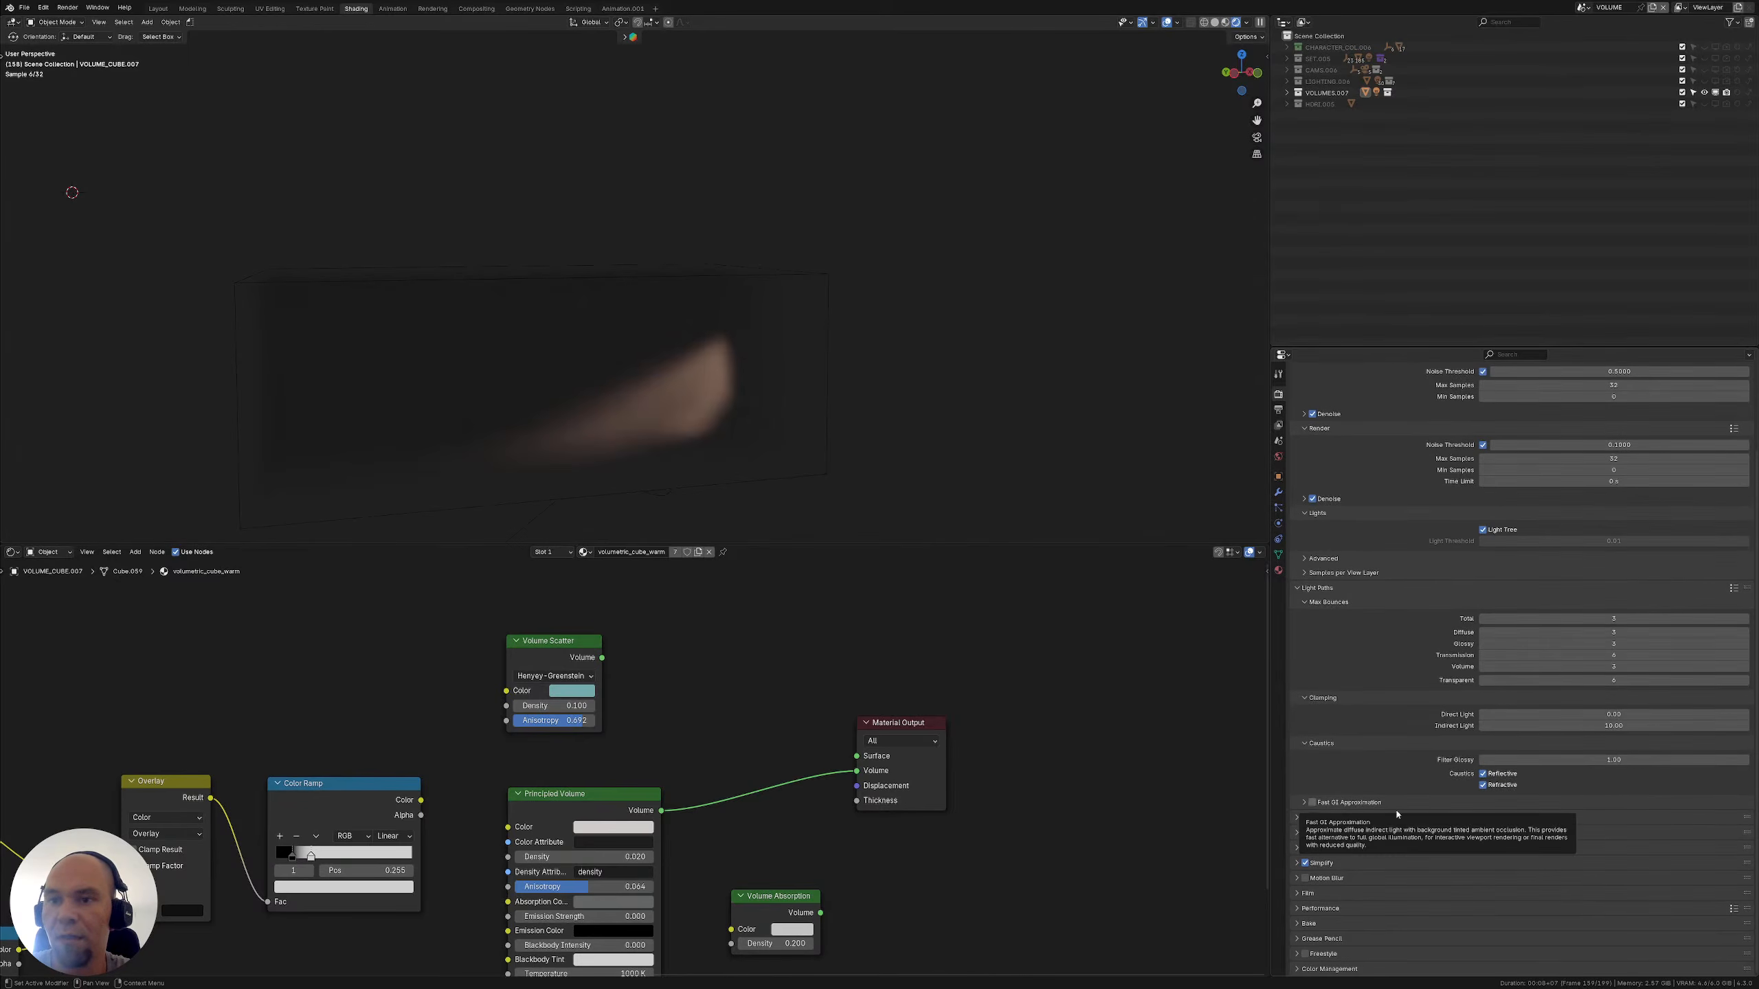
left_click(1313, 803)
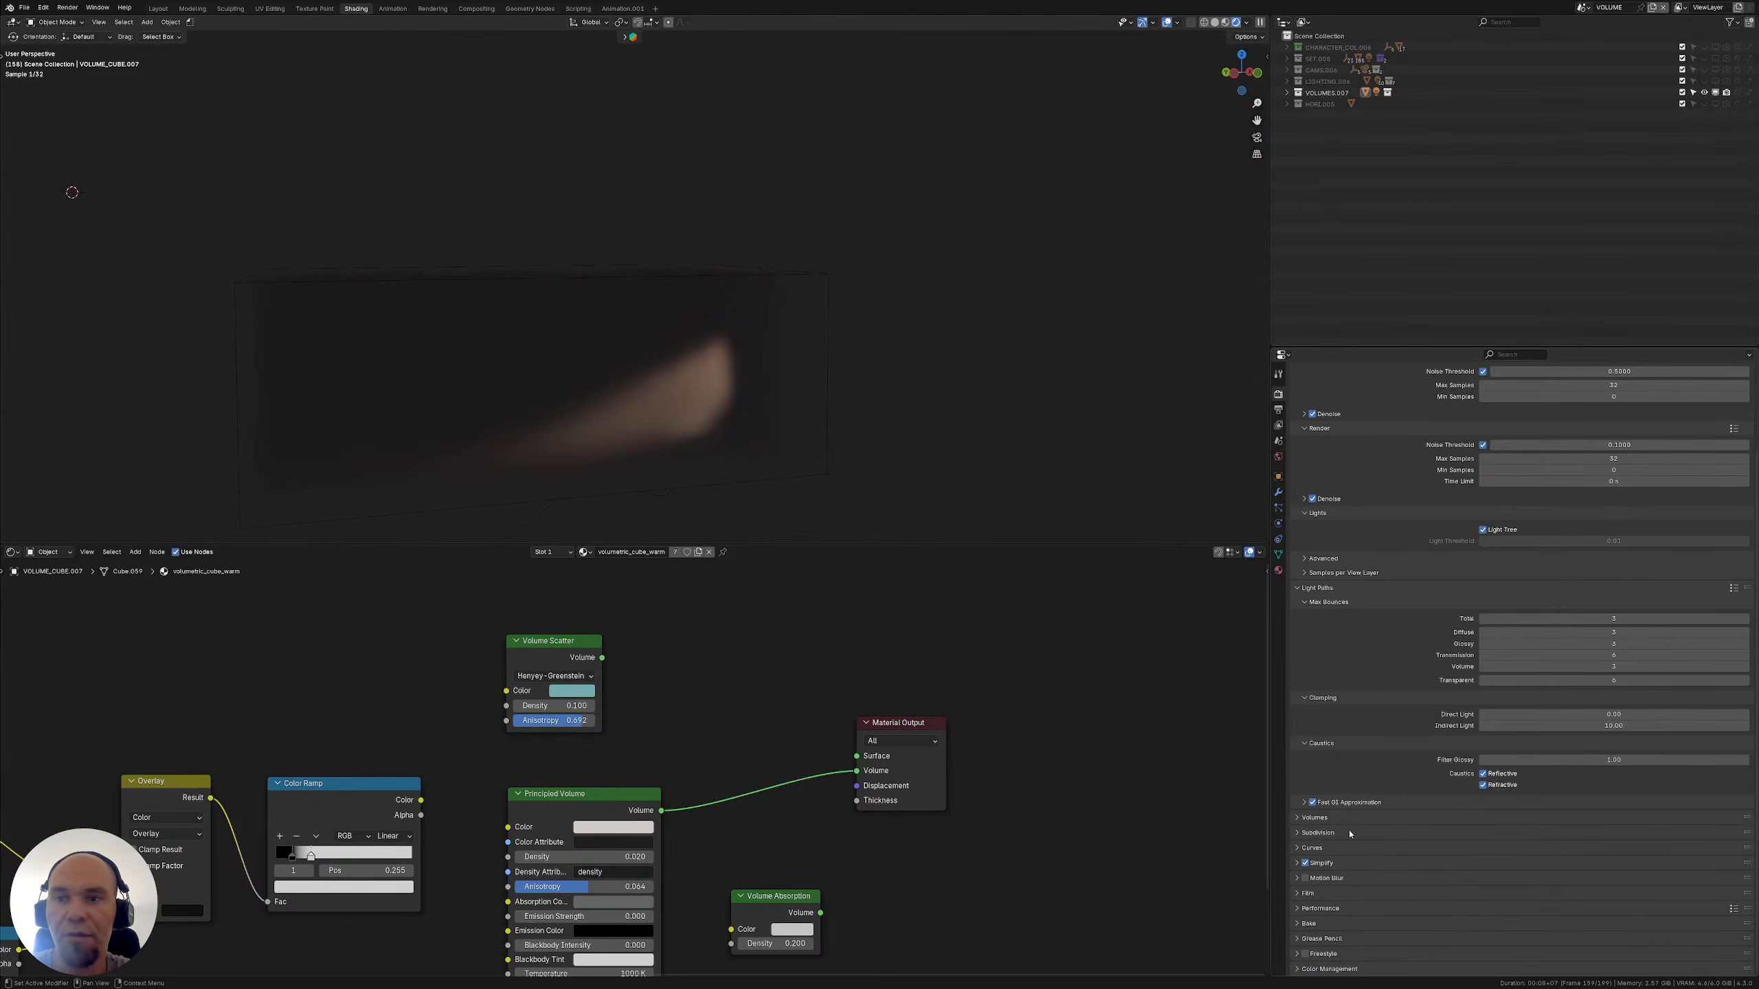
Examine the Subdivision and Volumes render settings, including the volume step rates, and collapse them again
left_click(1299, 833)
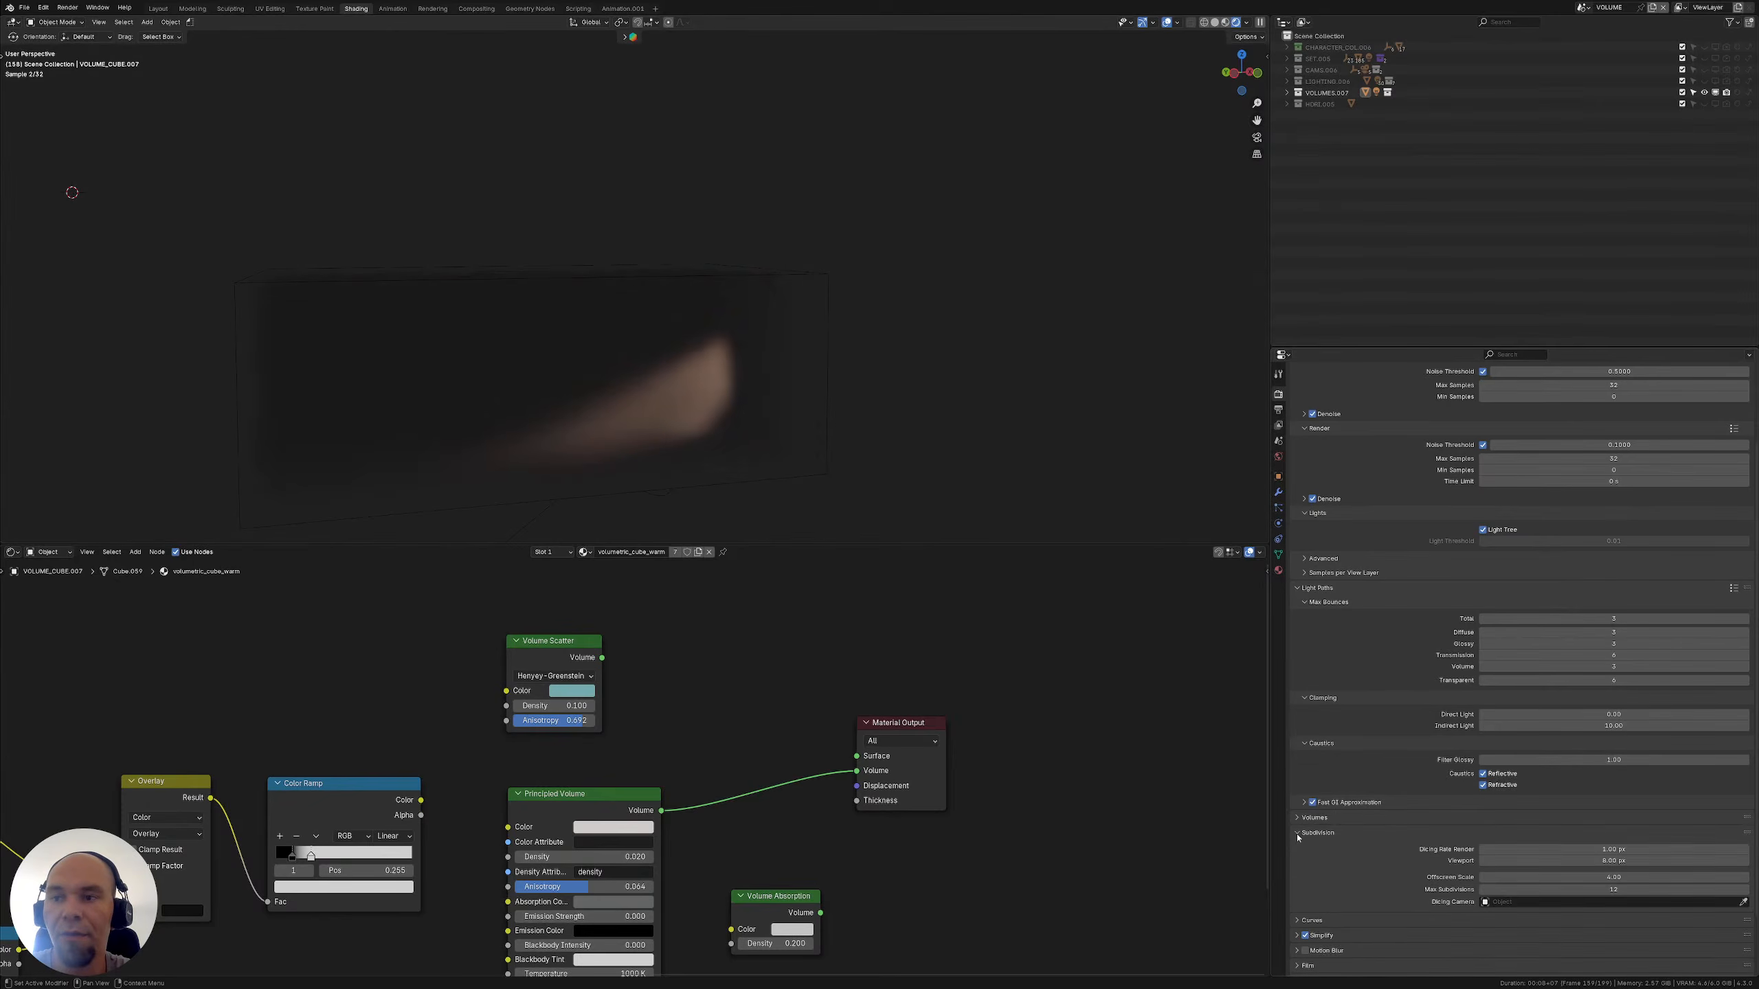
left_click(1298, 818, "ctrl")
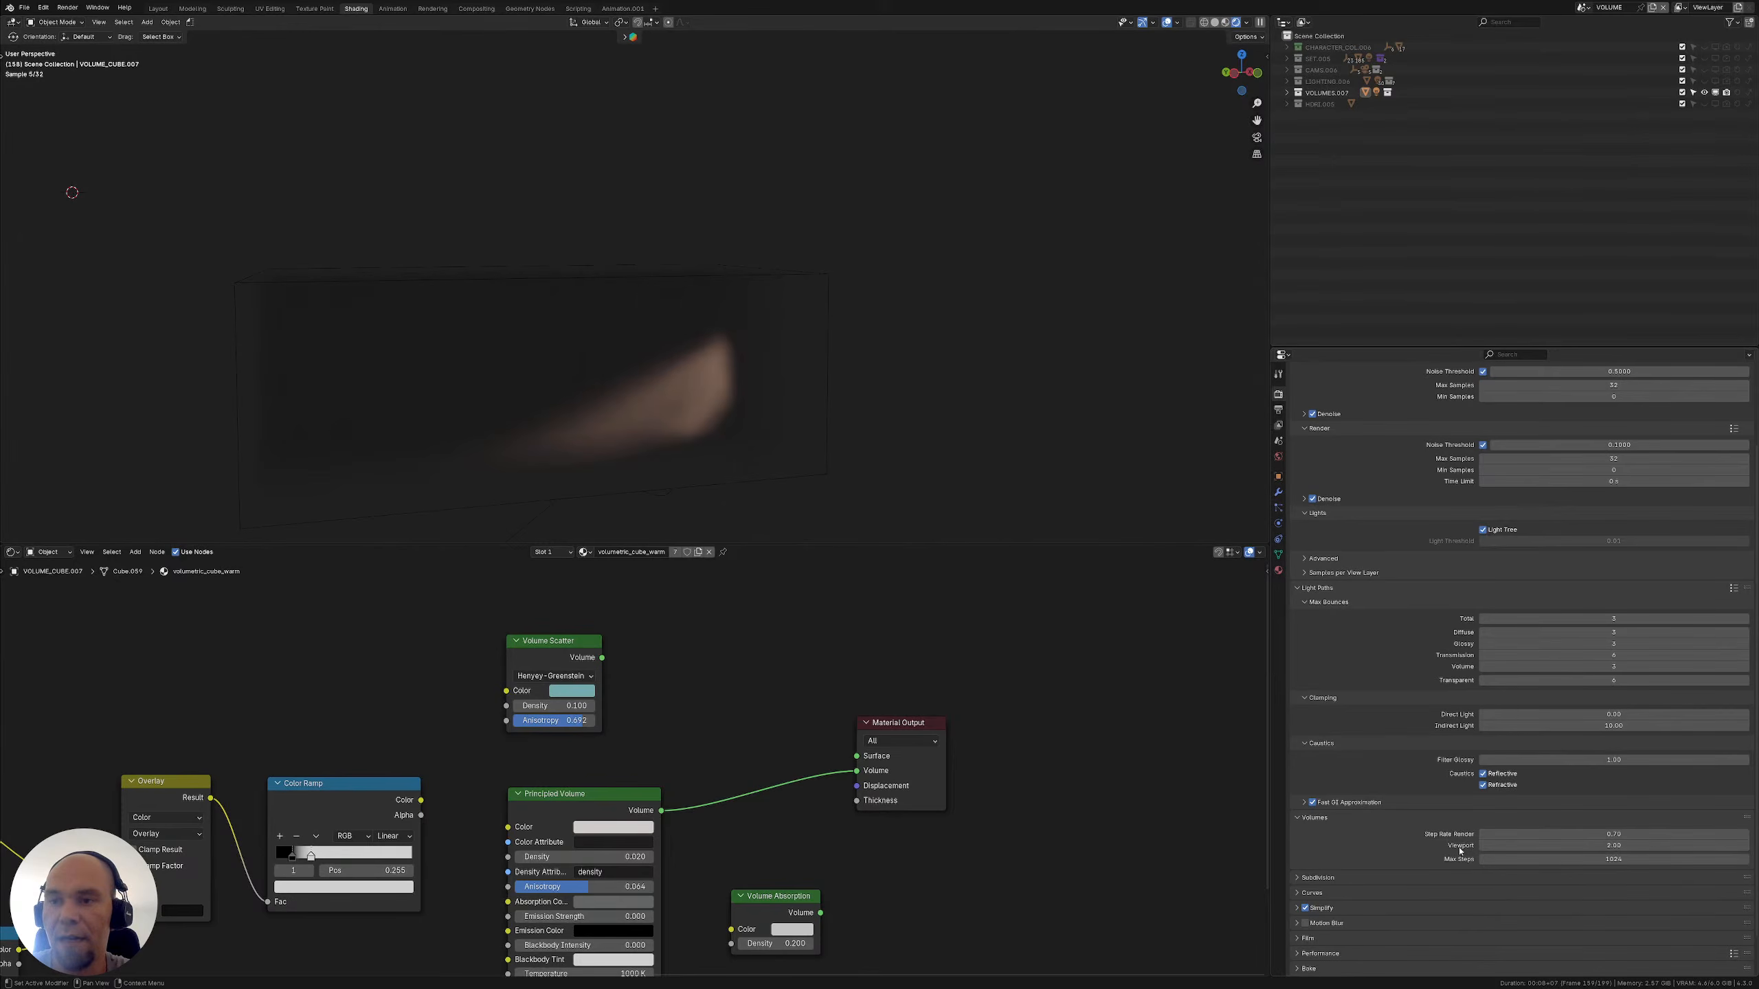
left_click(1368, 820)
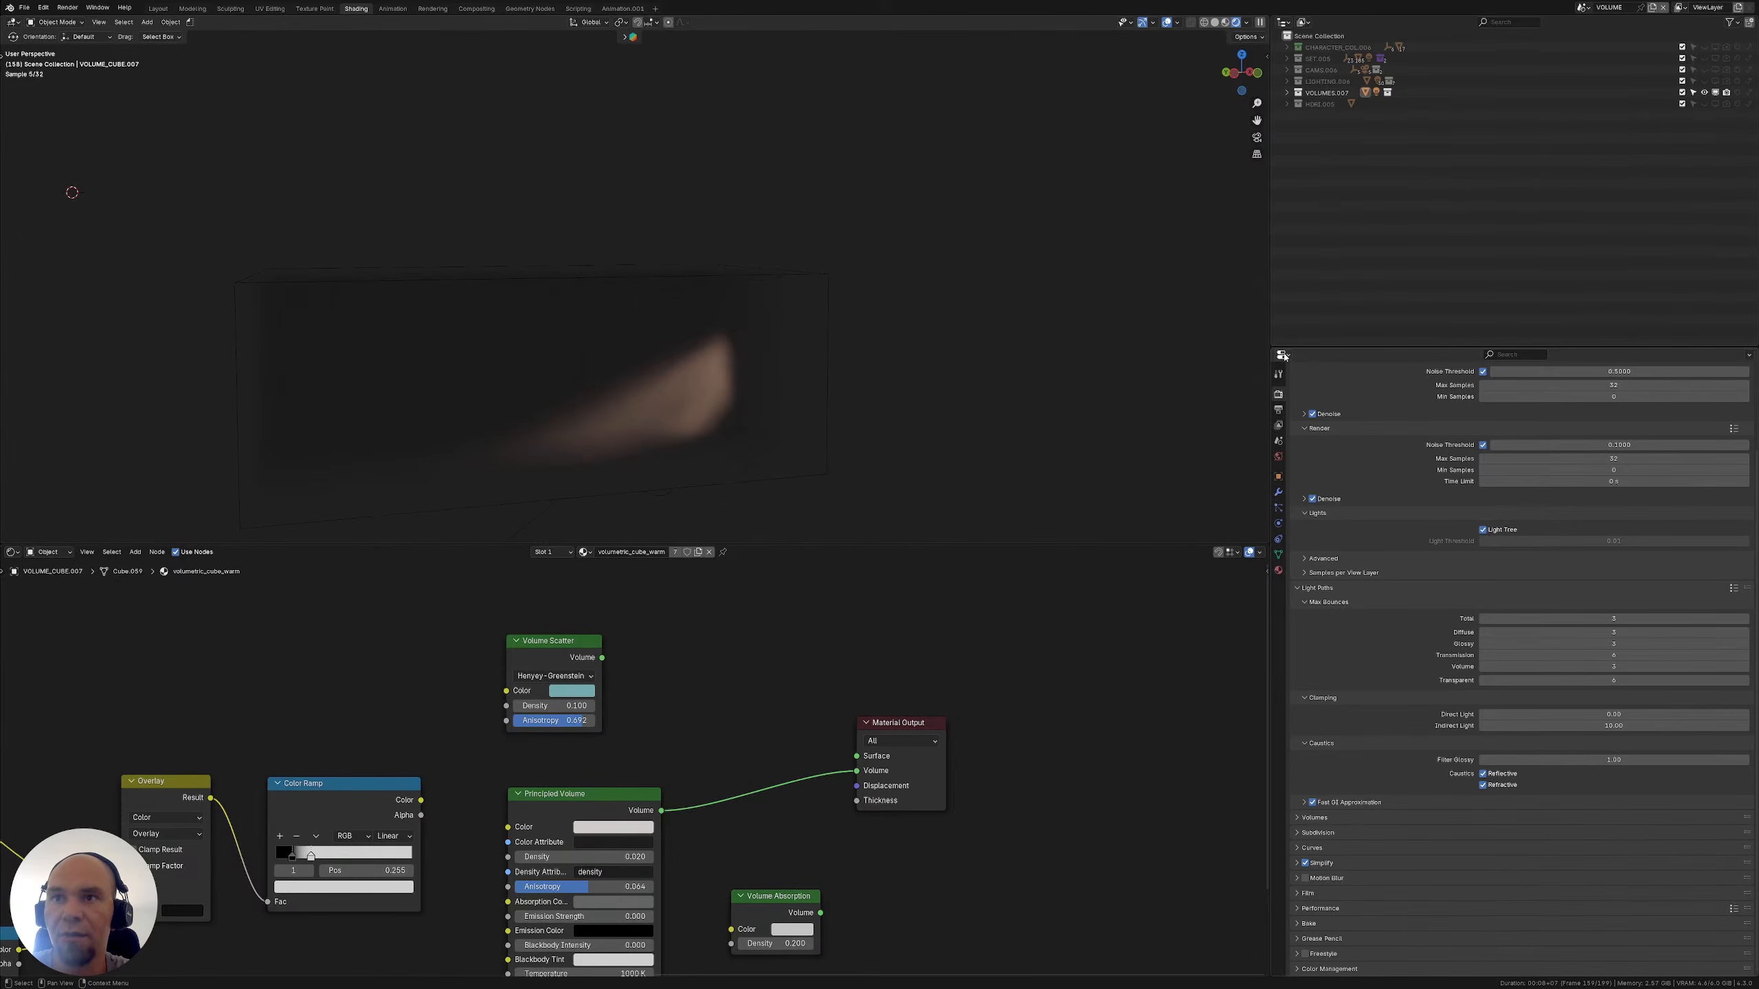
Widen the viewport and node editor areas and expand the Threads settings under the render Performance options
left_click_drag(1271, 374, 1378, 374)
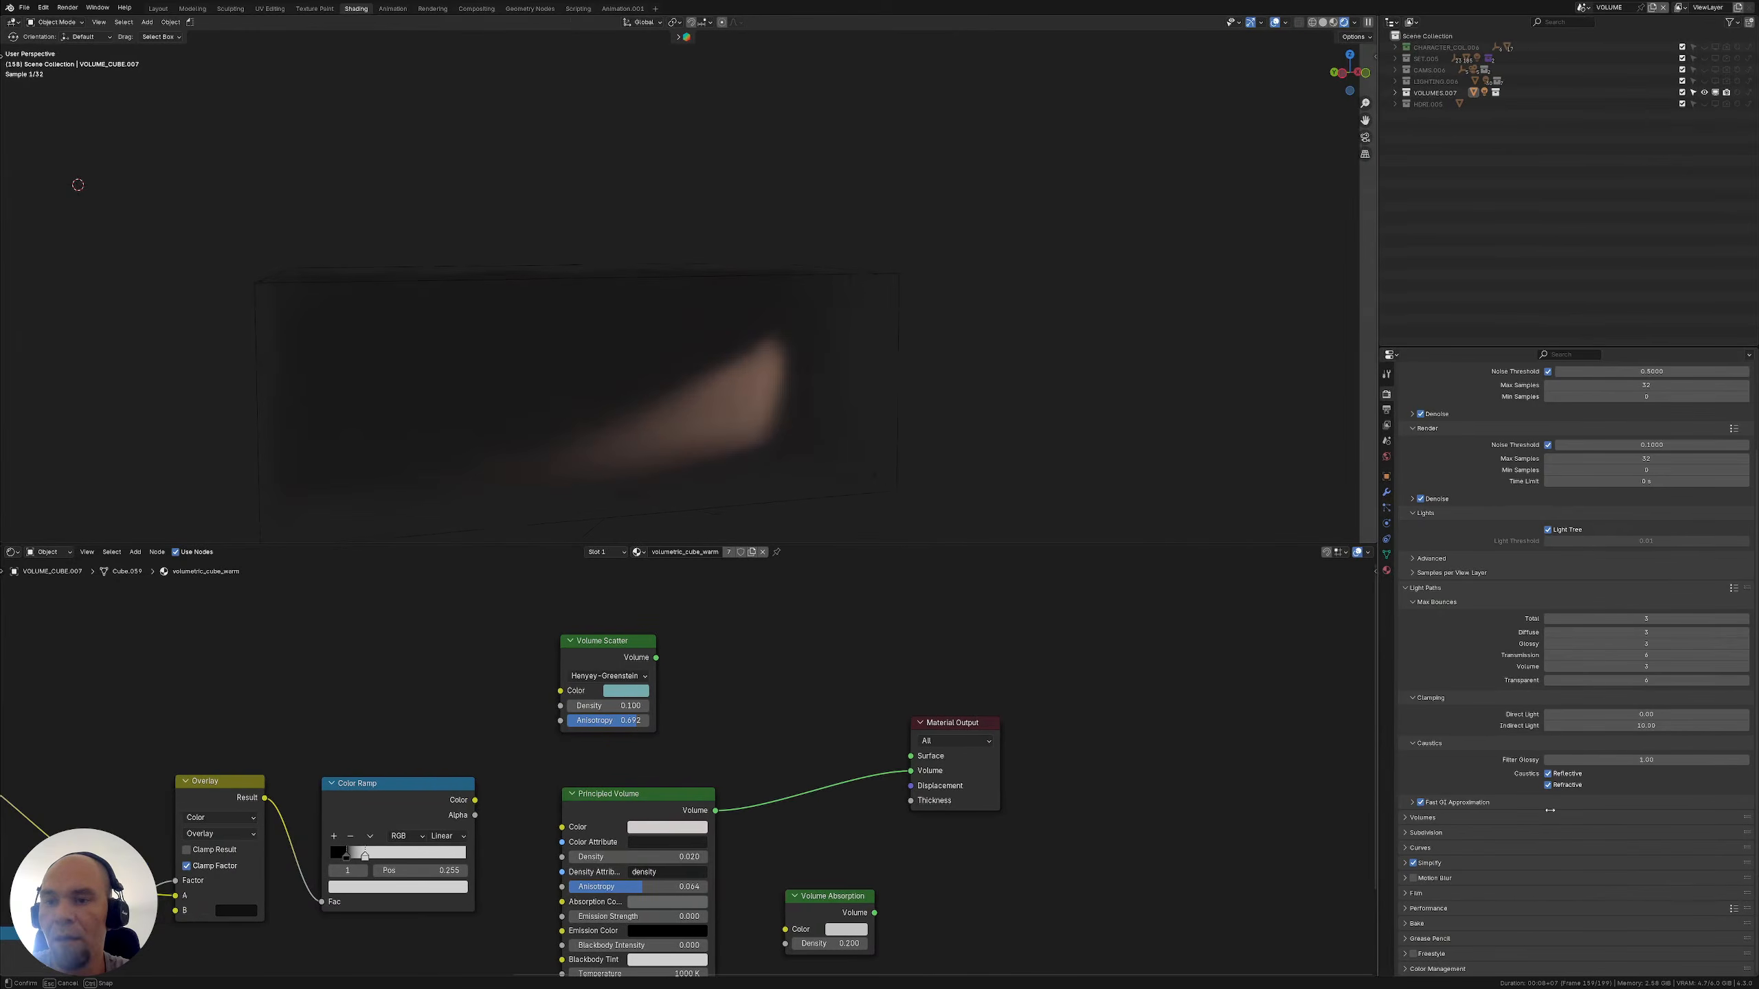
left_click_drag(1406, 962, 1407, 923)
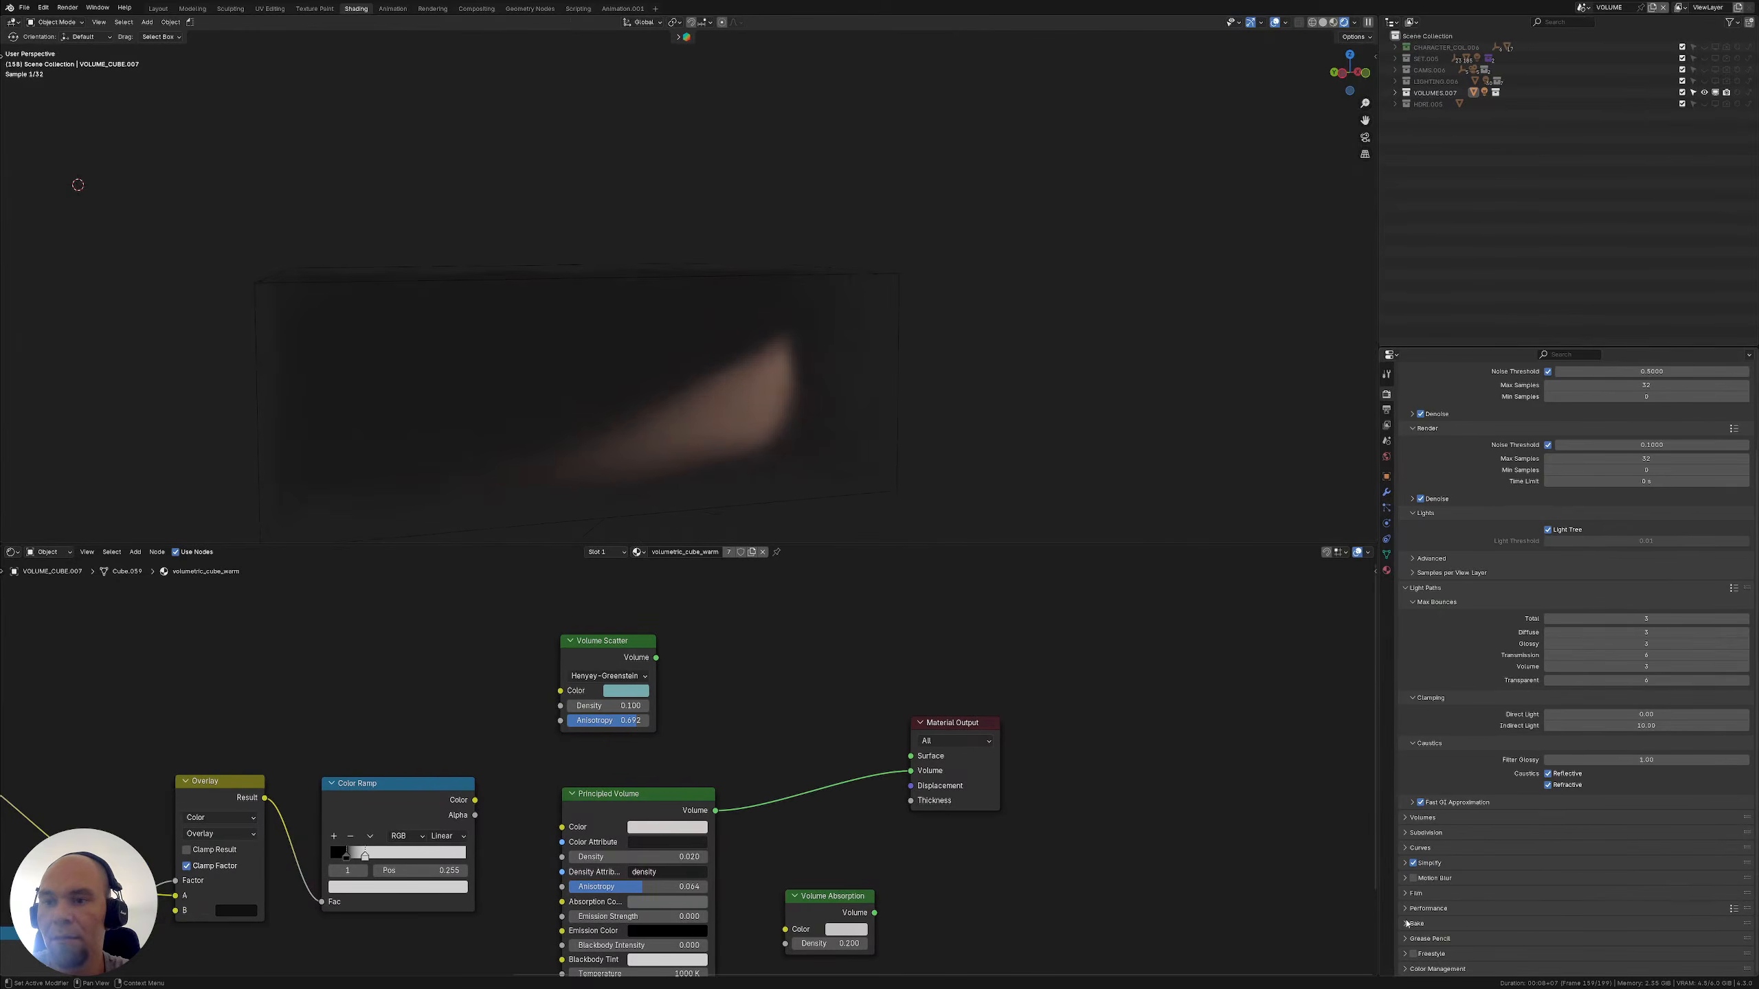
left_click(1408, 910)
scroll(1487, 741, "down", 5)
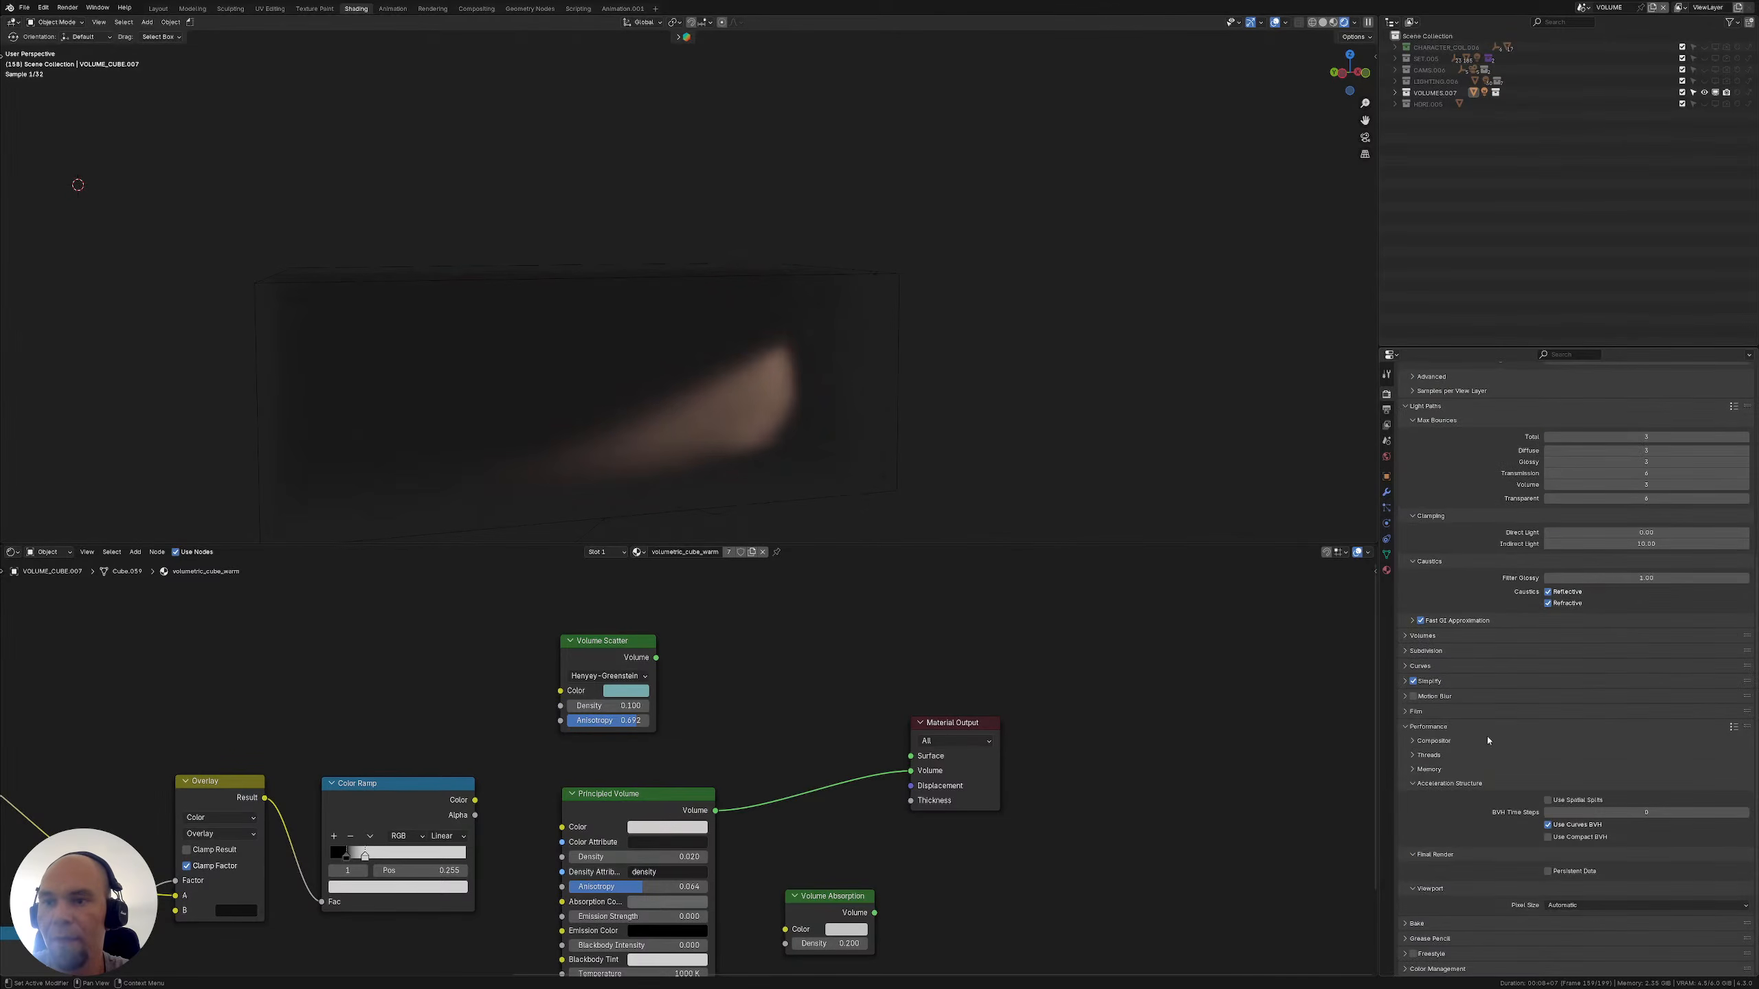
left_click(1411, 755)
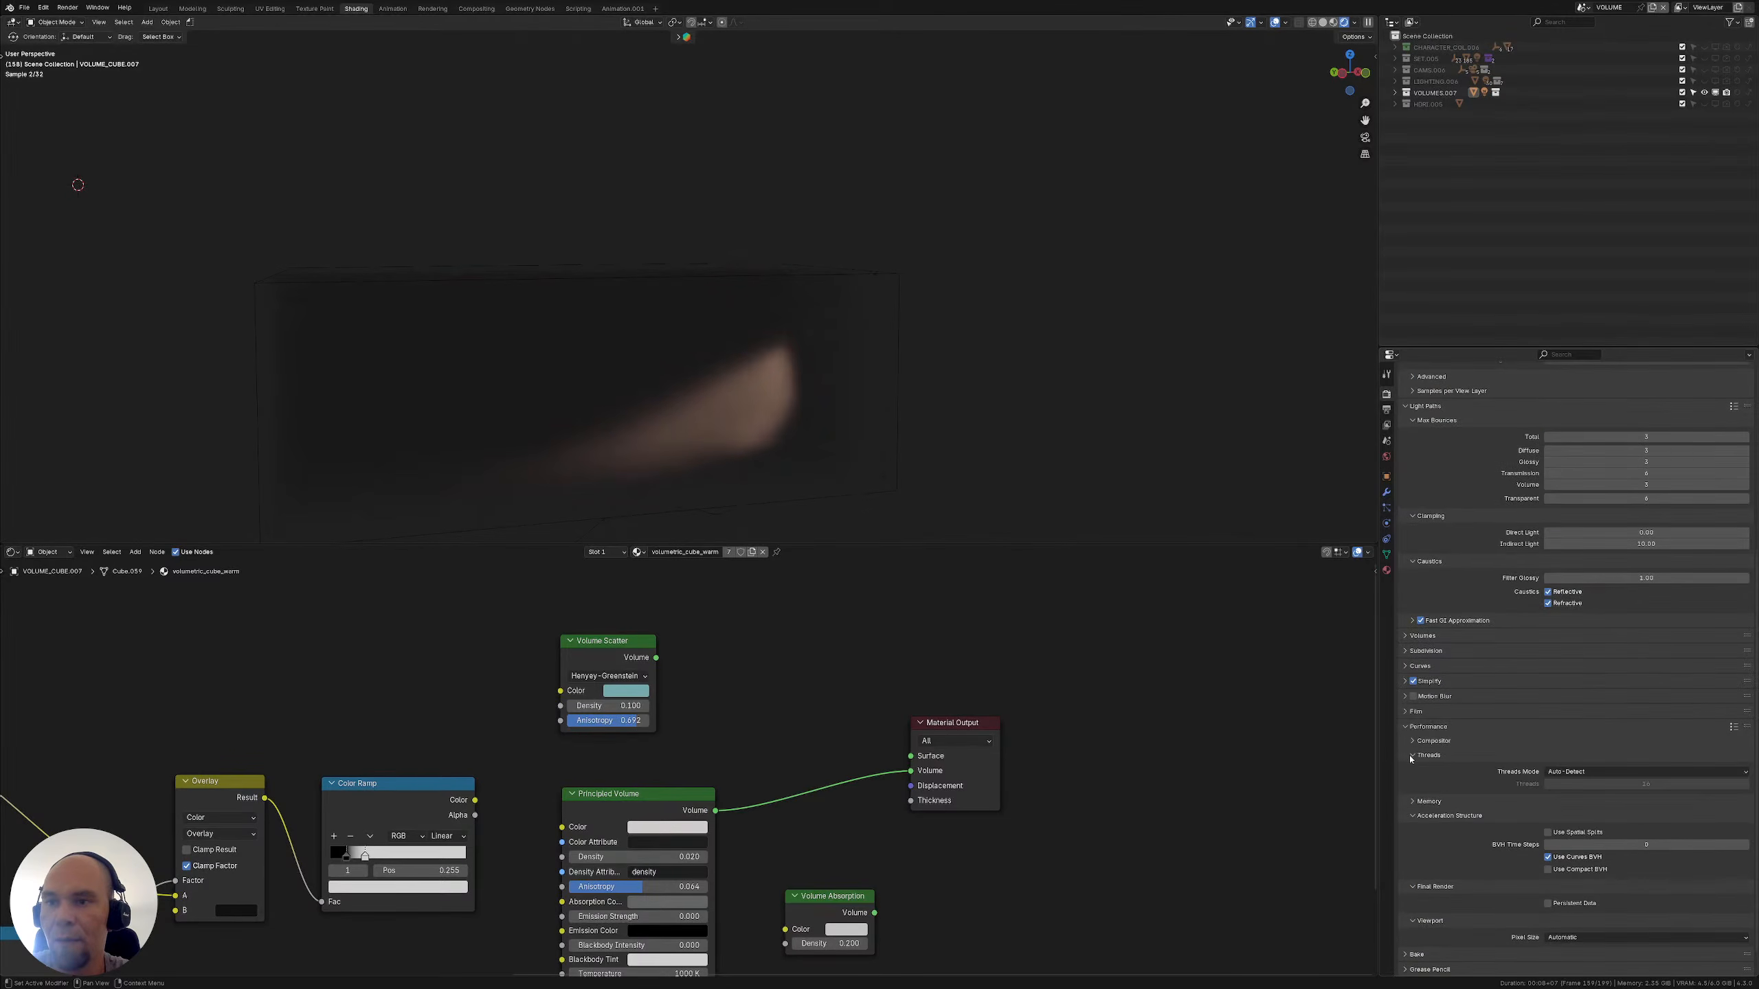
Collapse the Threads settings and set the viewport render Pixel Size to 2x
left_click(1410, 756)
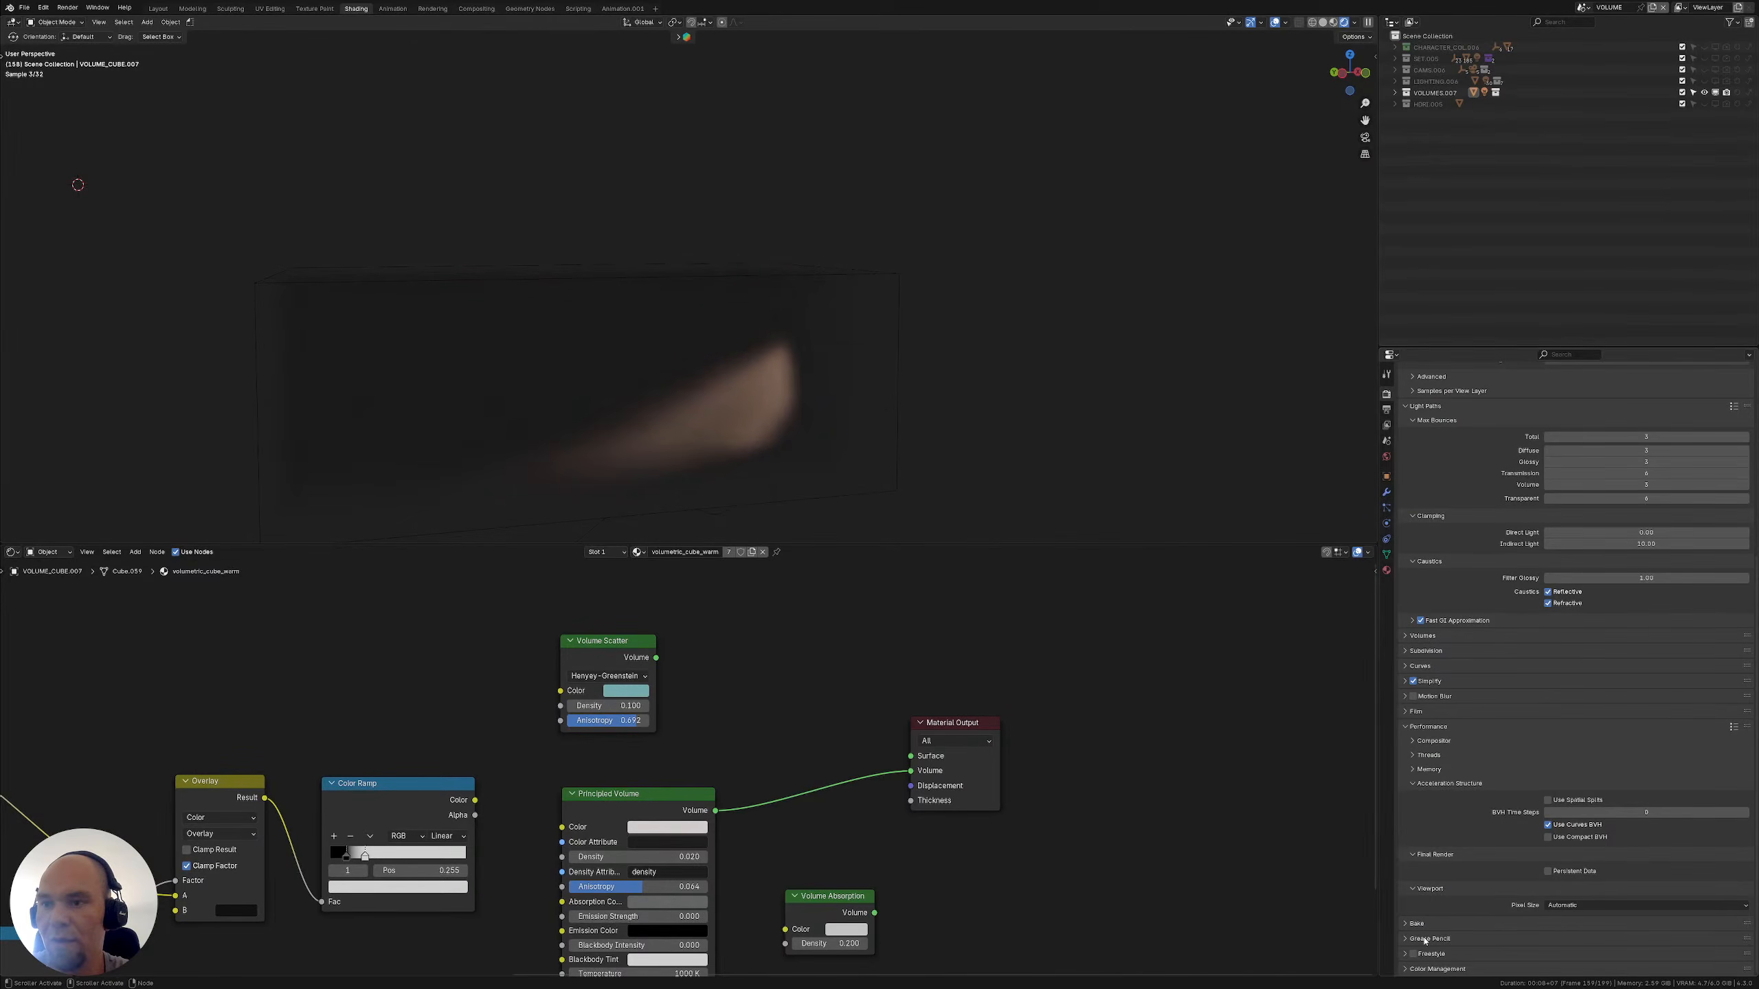
left_click(1560, 905)
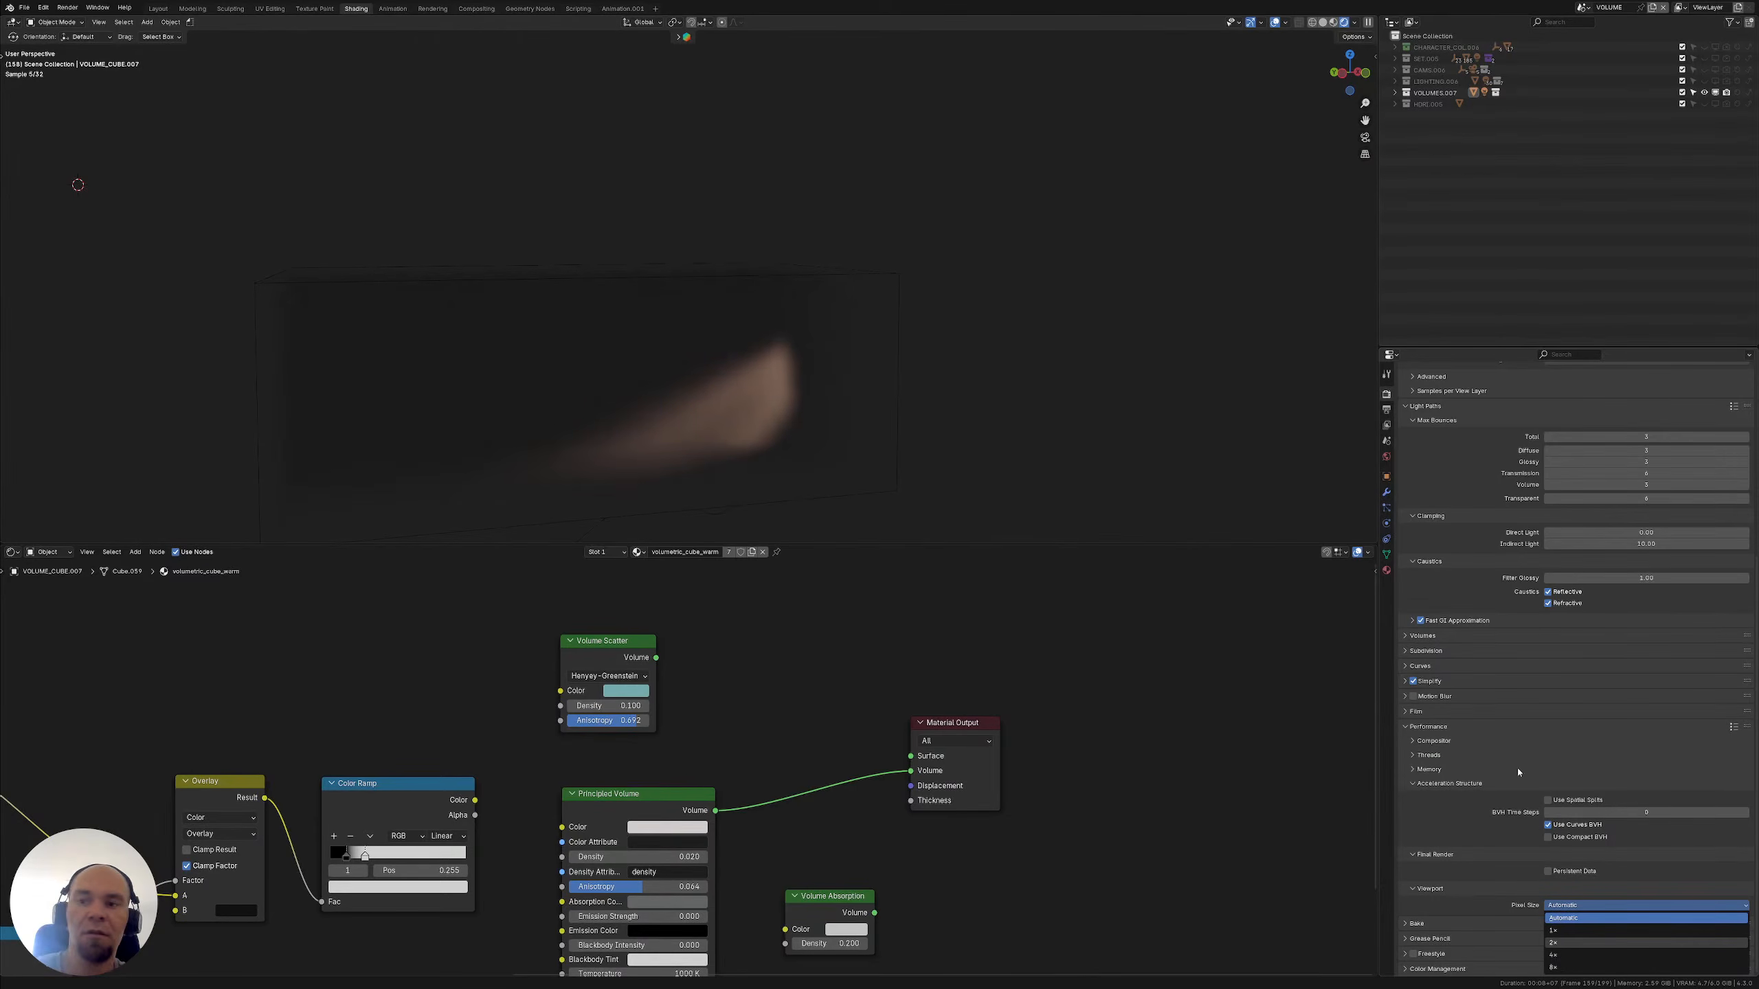
left_click(1593, 942)
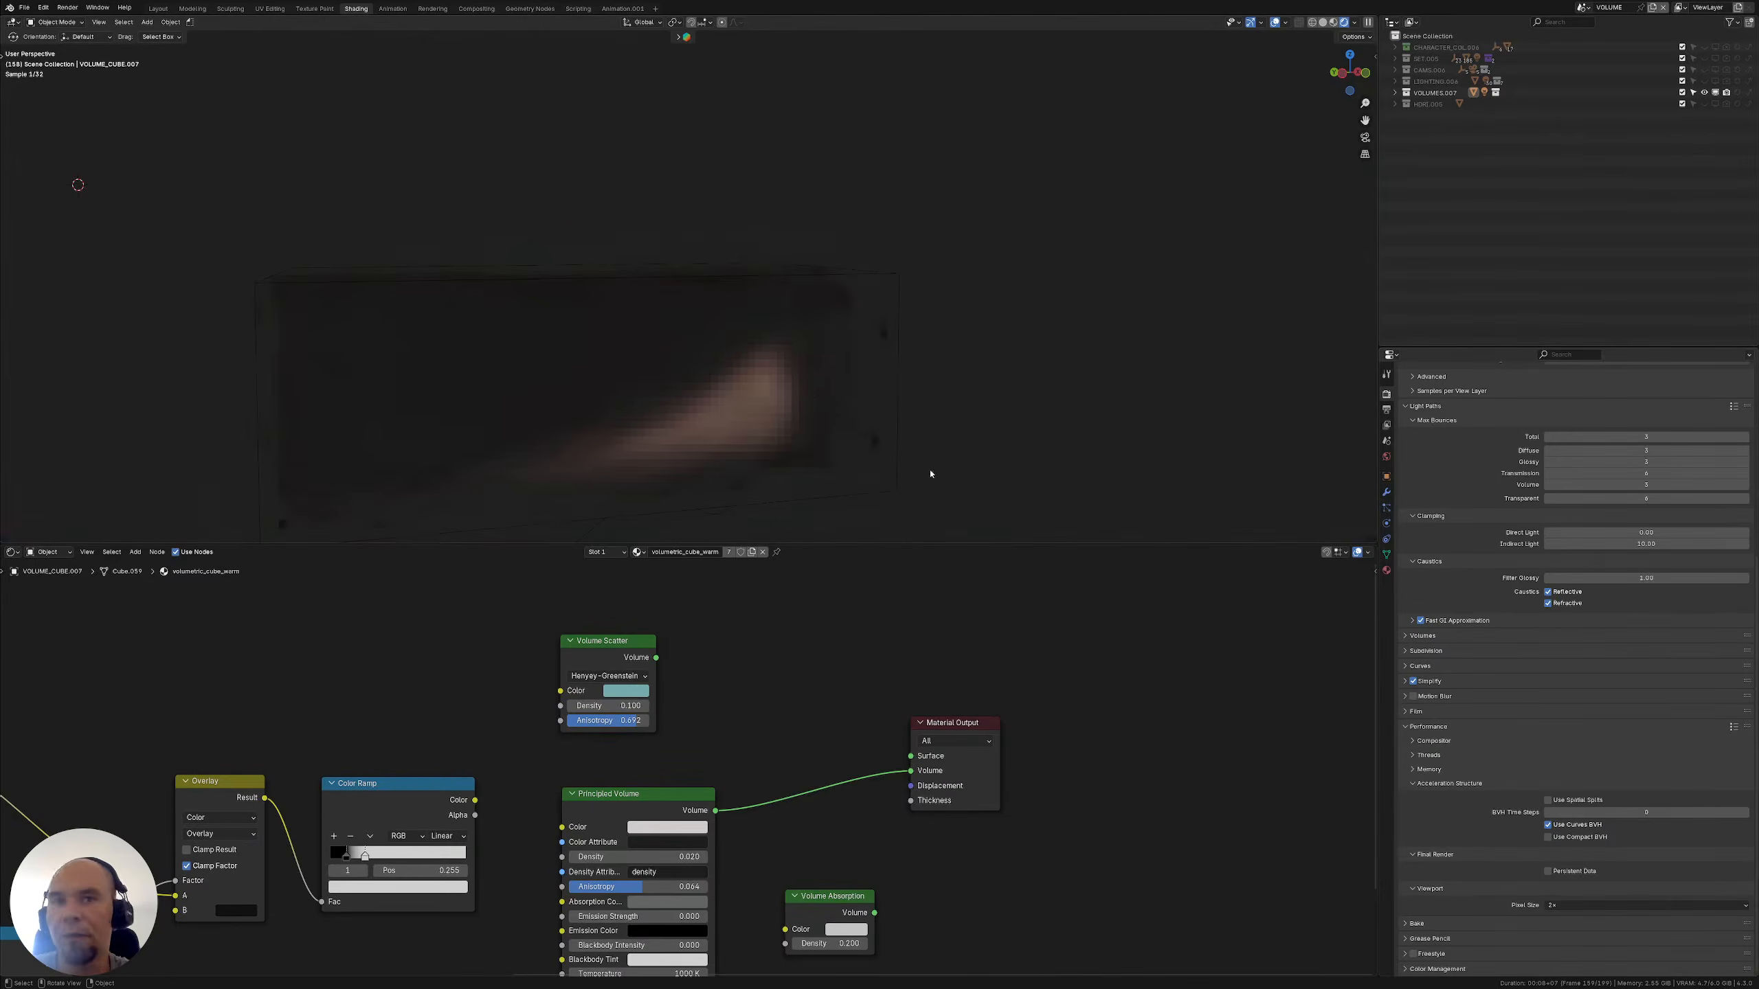
middle_click_drag(813, 346, 1113, 496)
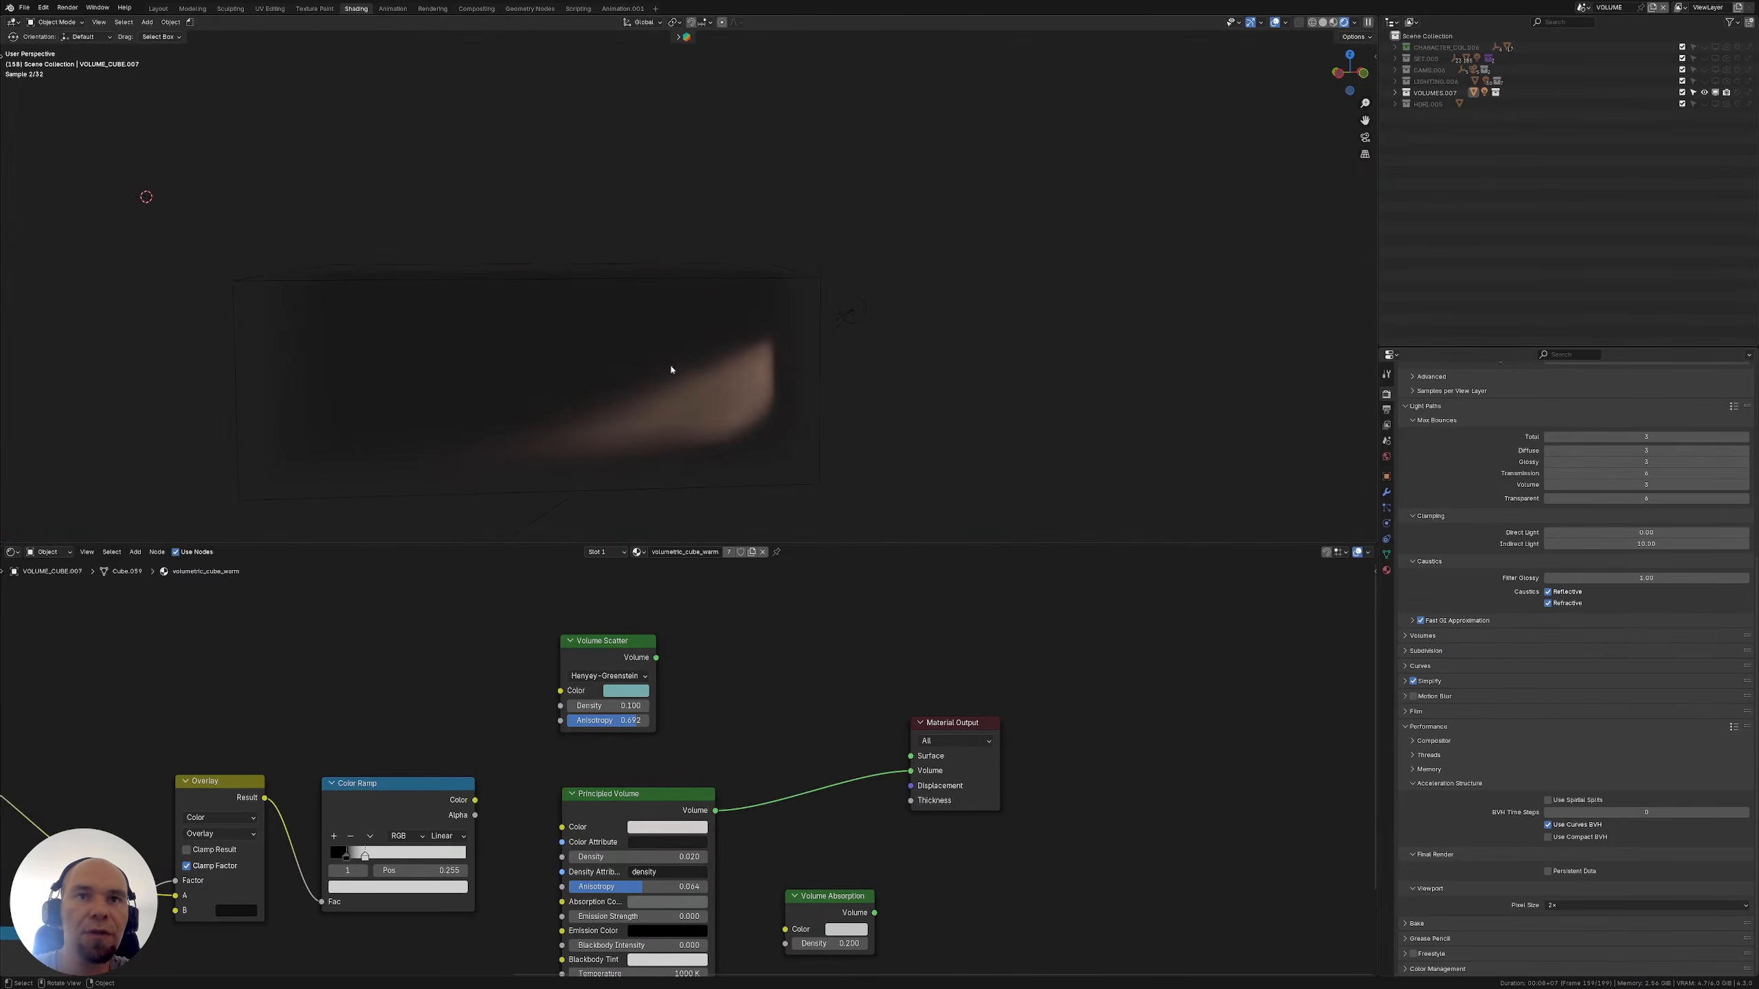
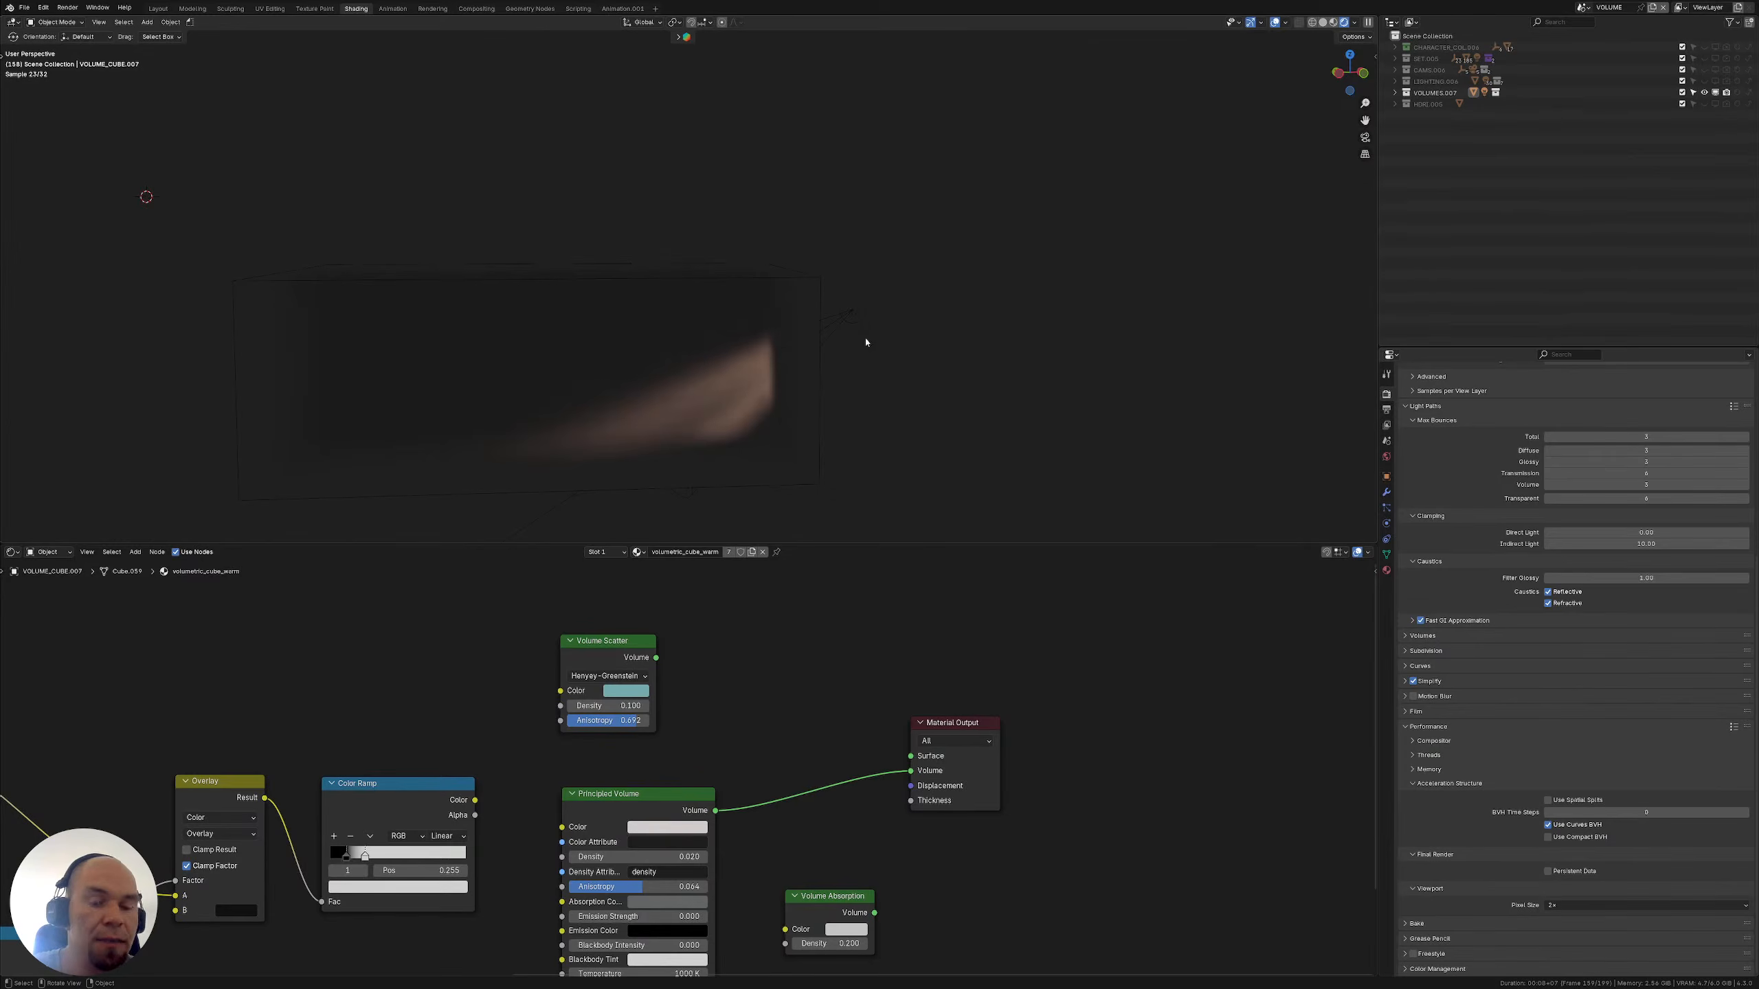
Widen the outliner and properties areas and switch the viewport to solid shading
left_click_drag(1379, 307, 1167, 344)
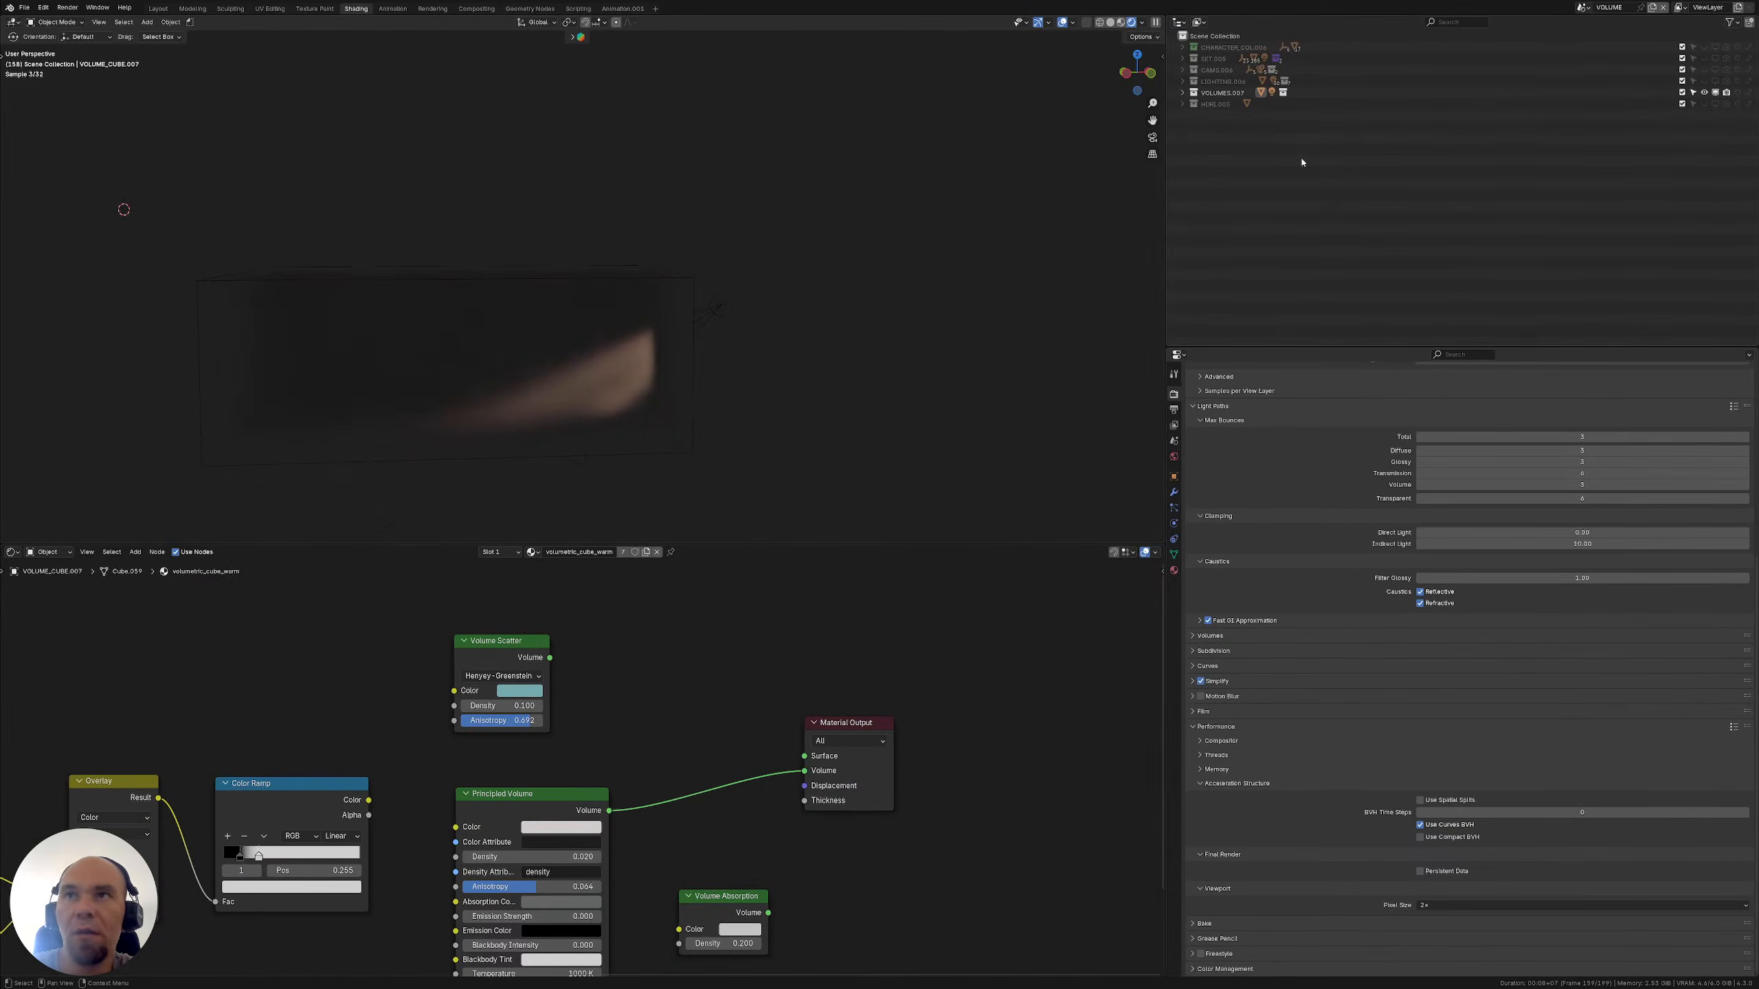
left_click(1110, 21)
mouse_move(690, 356)
middle_mouse_down()
mouse_move(687, 303)
mouse_move(648, 314)
mouse_move(689, 312)
middle_mouse_up()
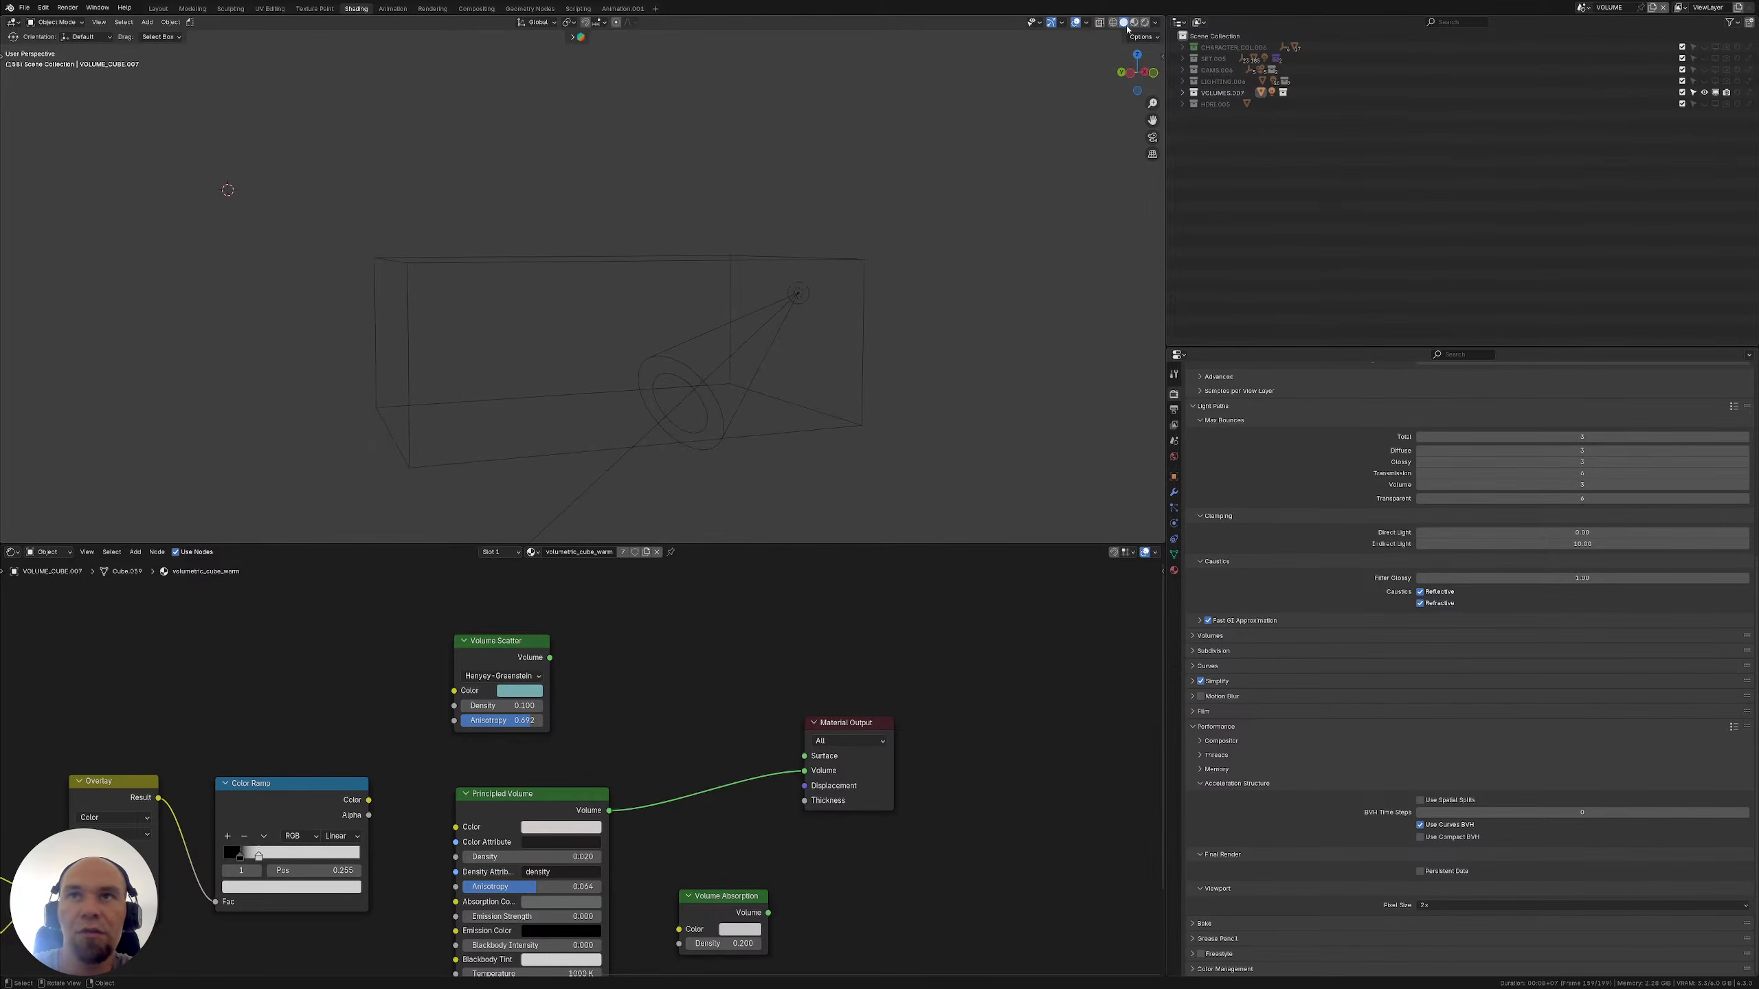
Switch to the SET_DRESSING scene and save the project file
left_click(1584, 7)
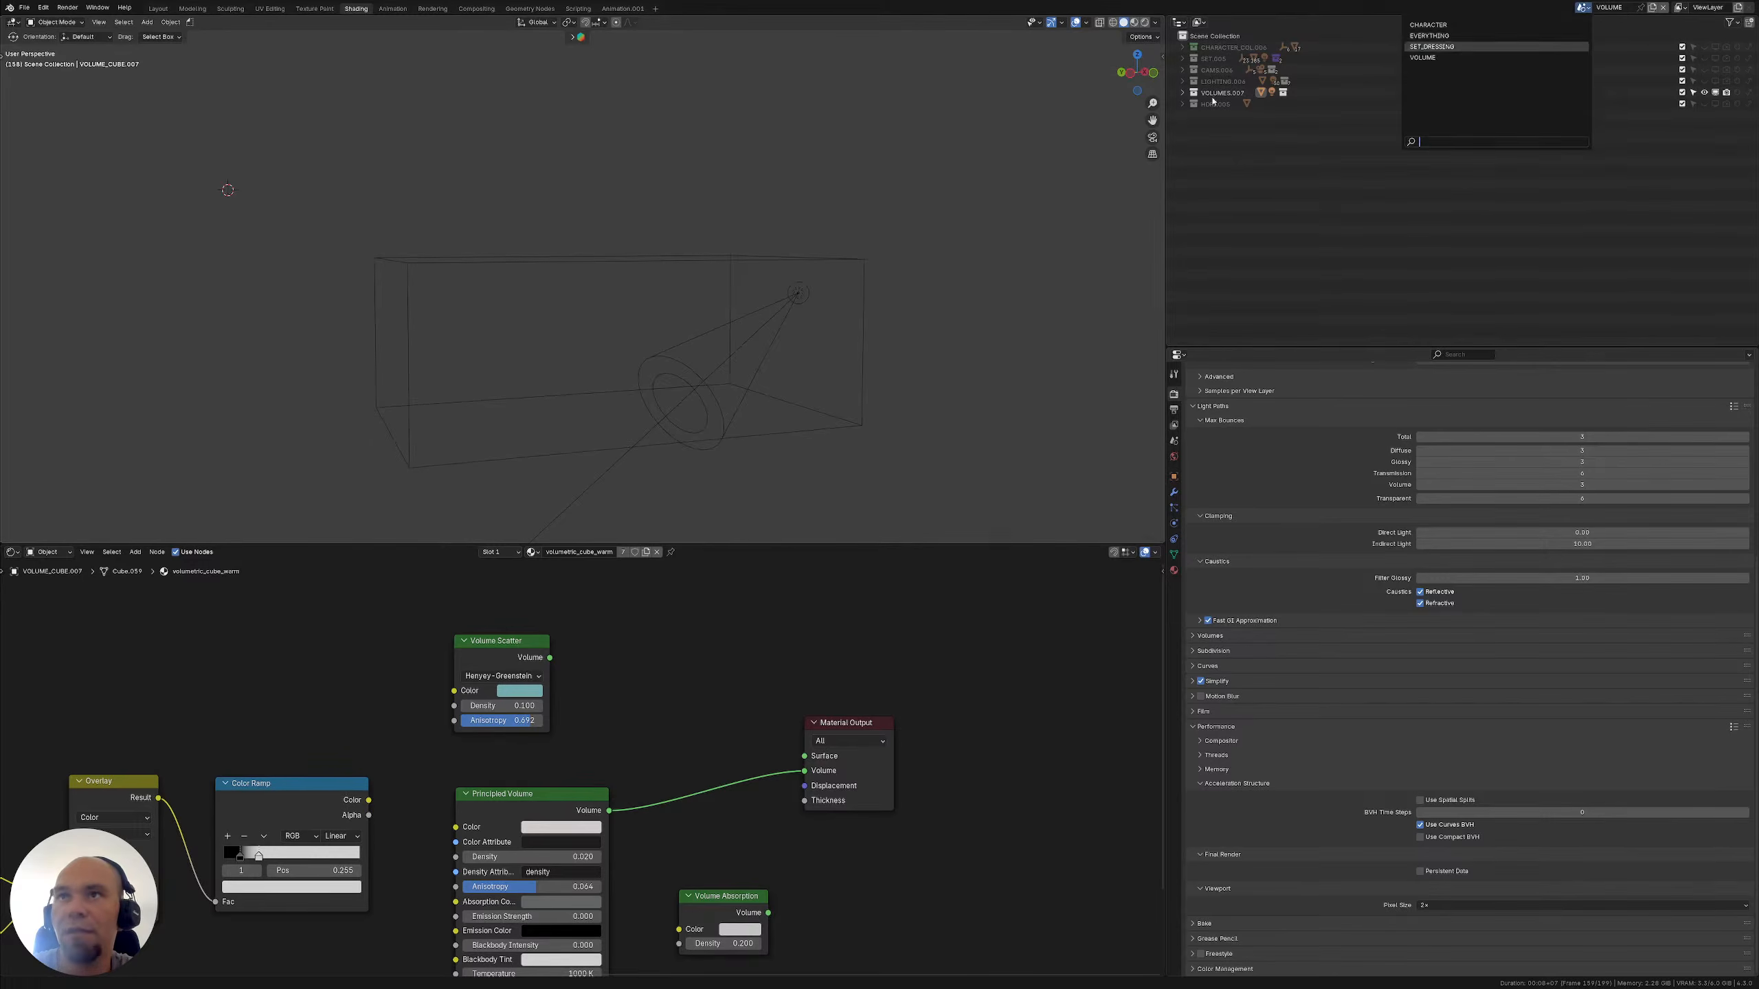
key("Return")
middle_click_drag(656, 169, 628, 133, "shift")
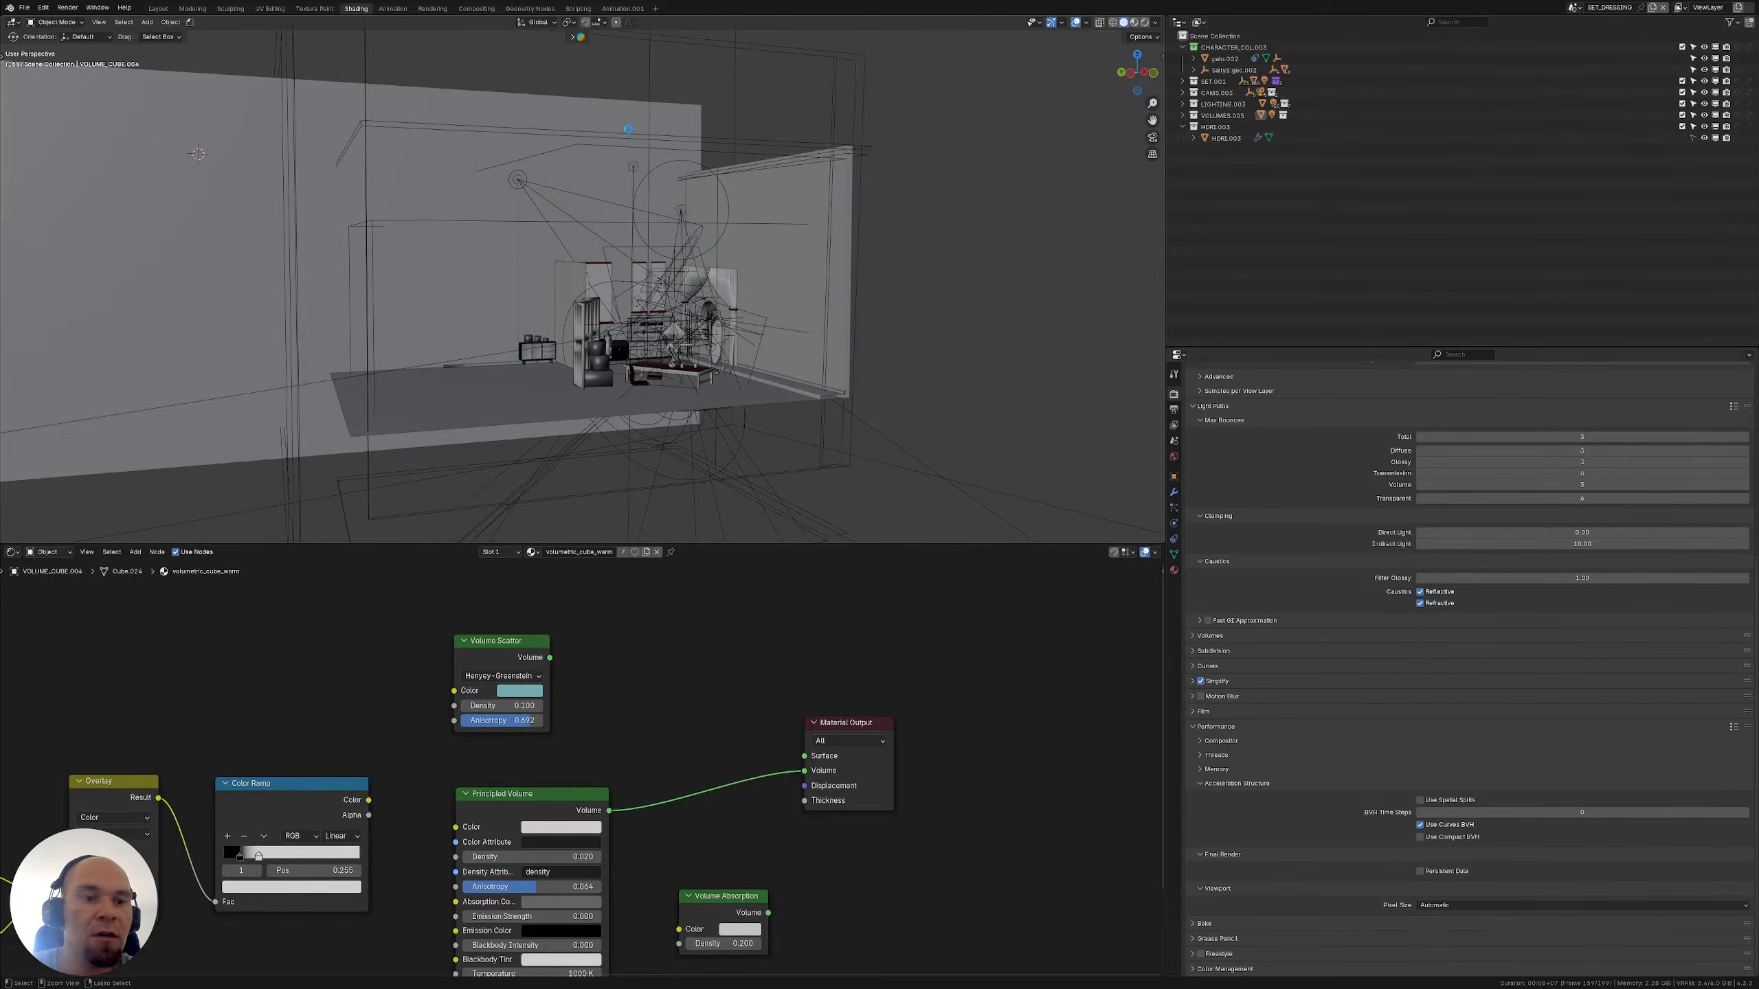
key("ctrl+s")
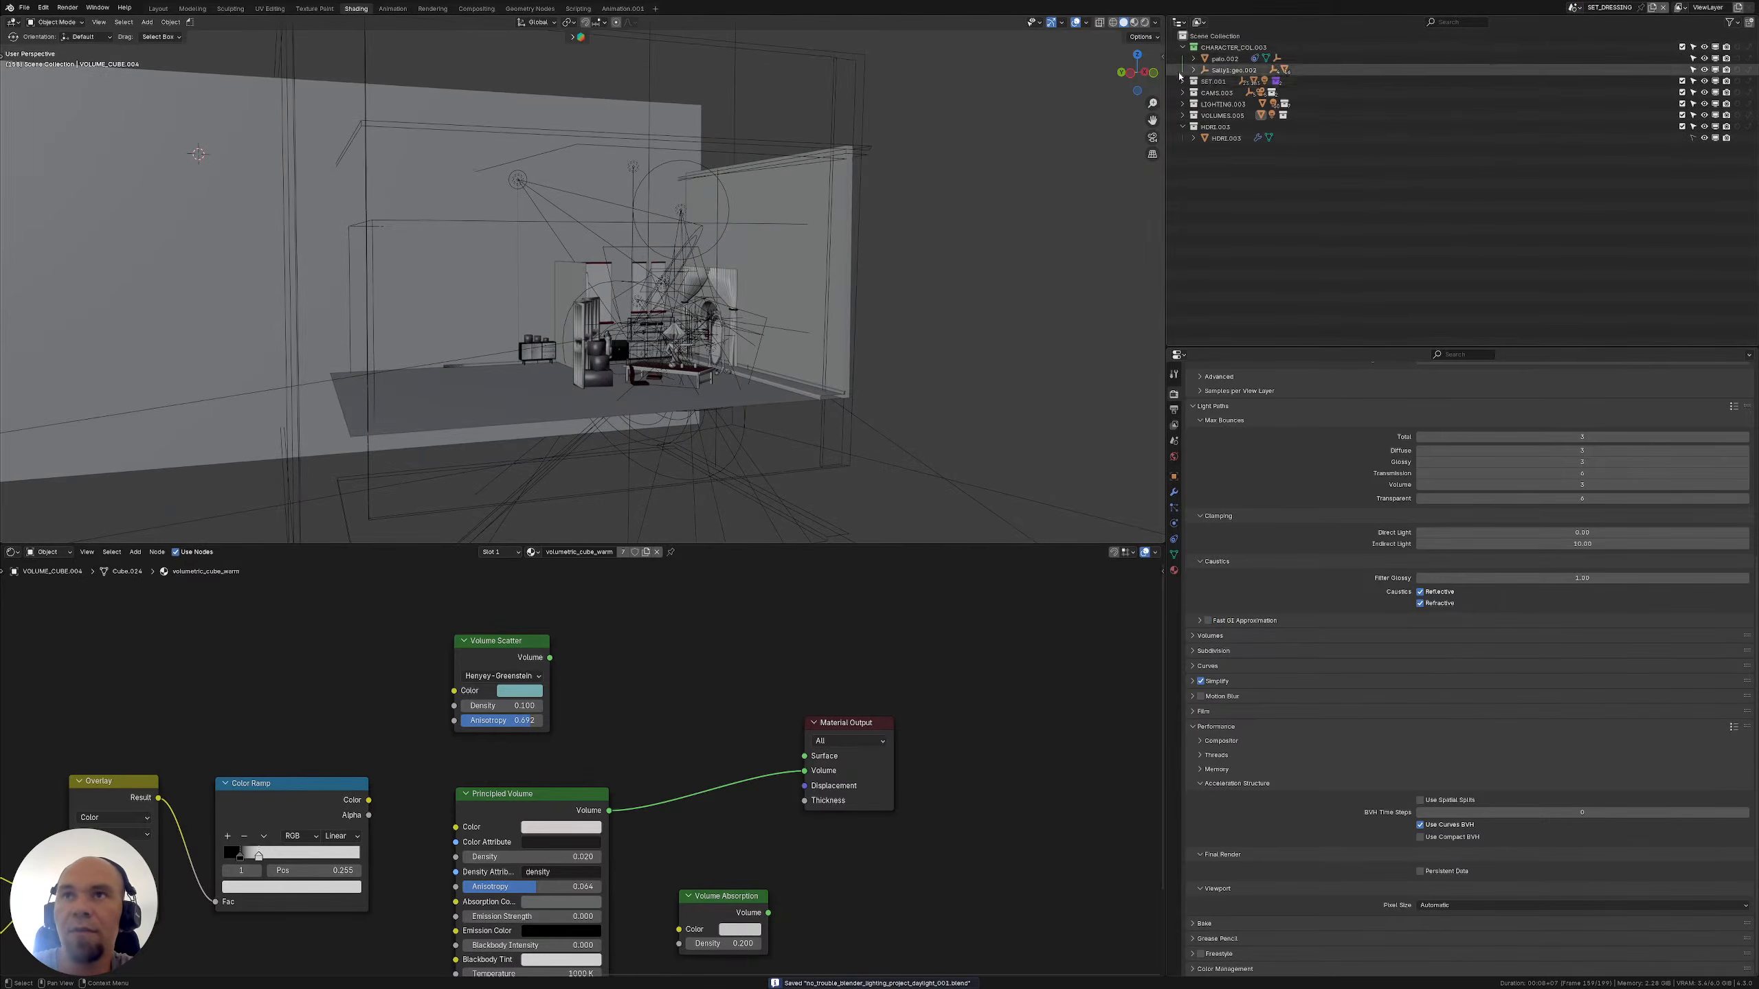
Collapse the character collection and set it to Indirect Only, keeping it enabled in the viewport and in renders
left_click(1182, 47)
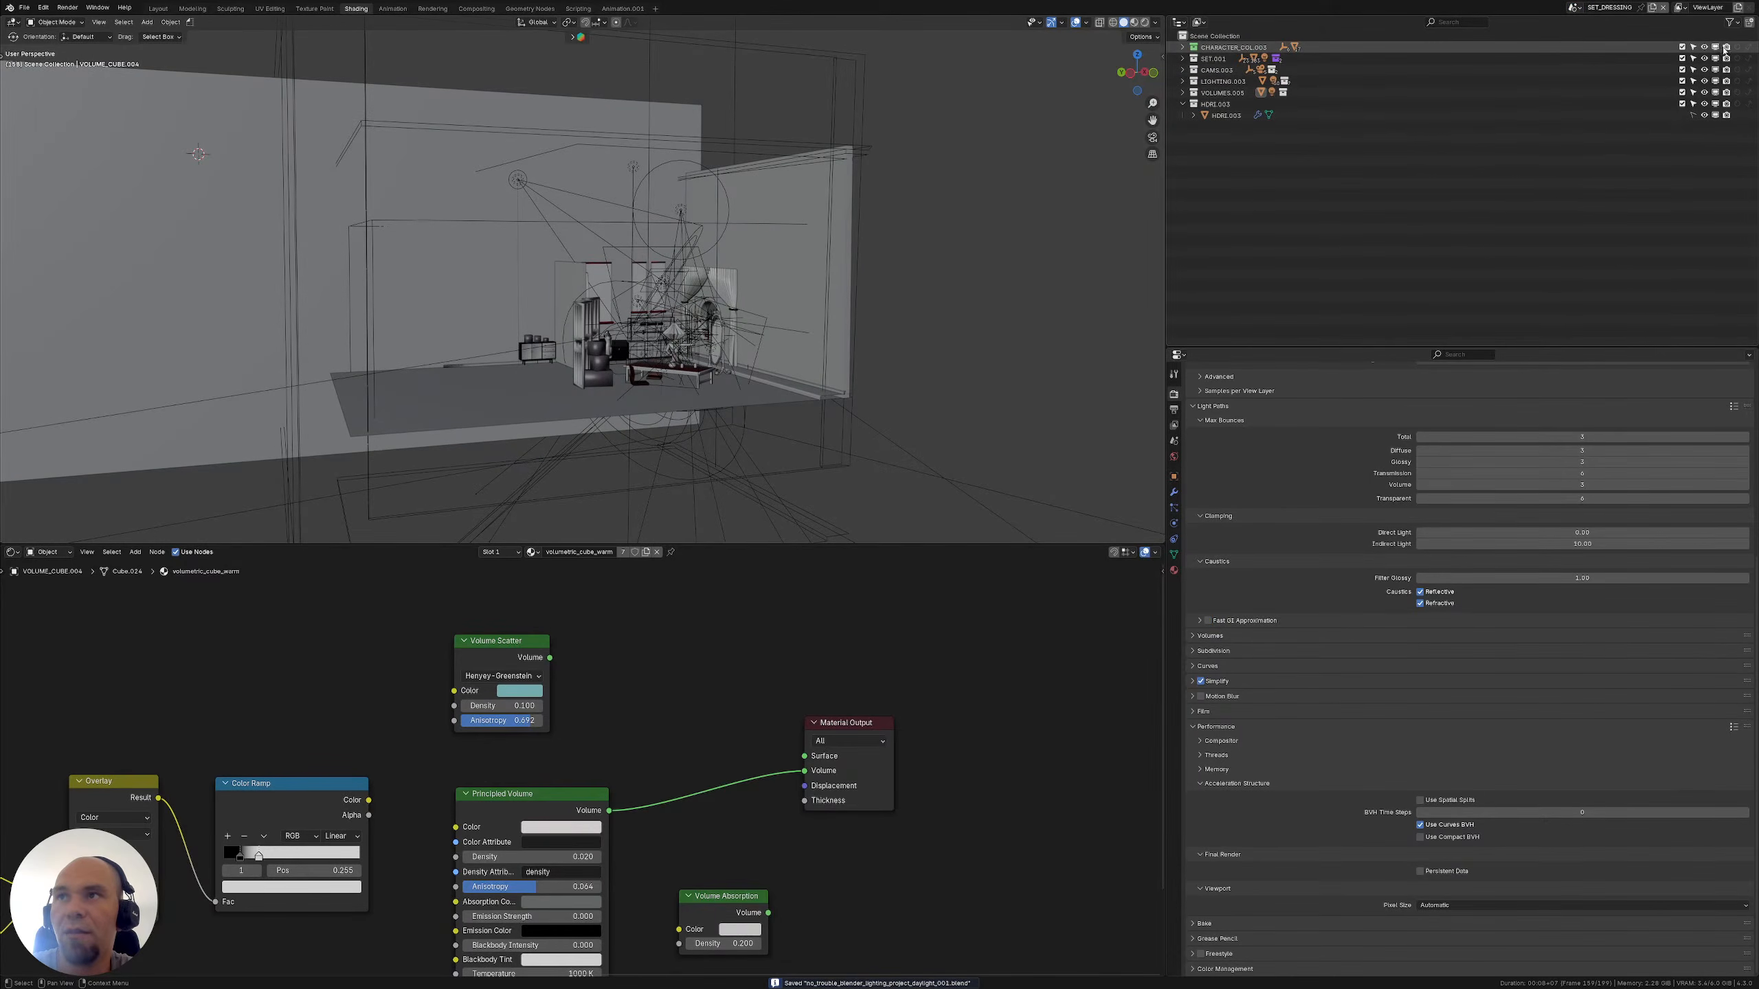
left_click(1700, 48)
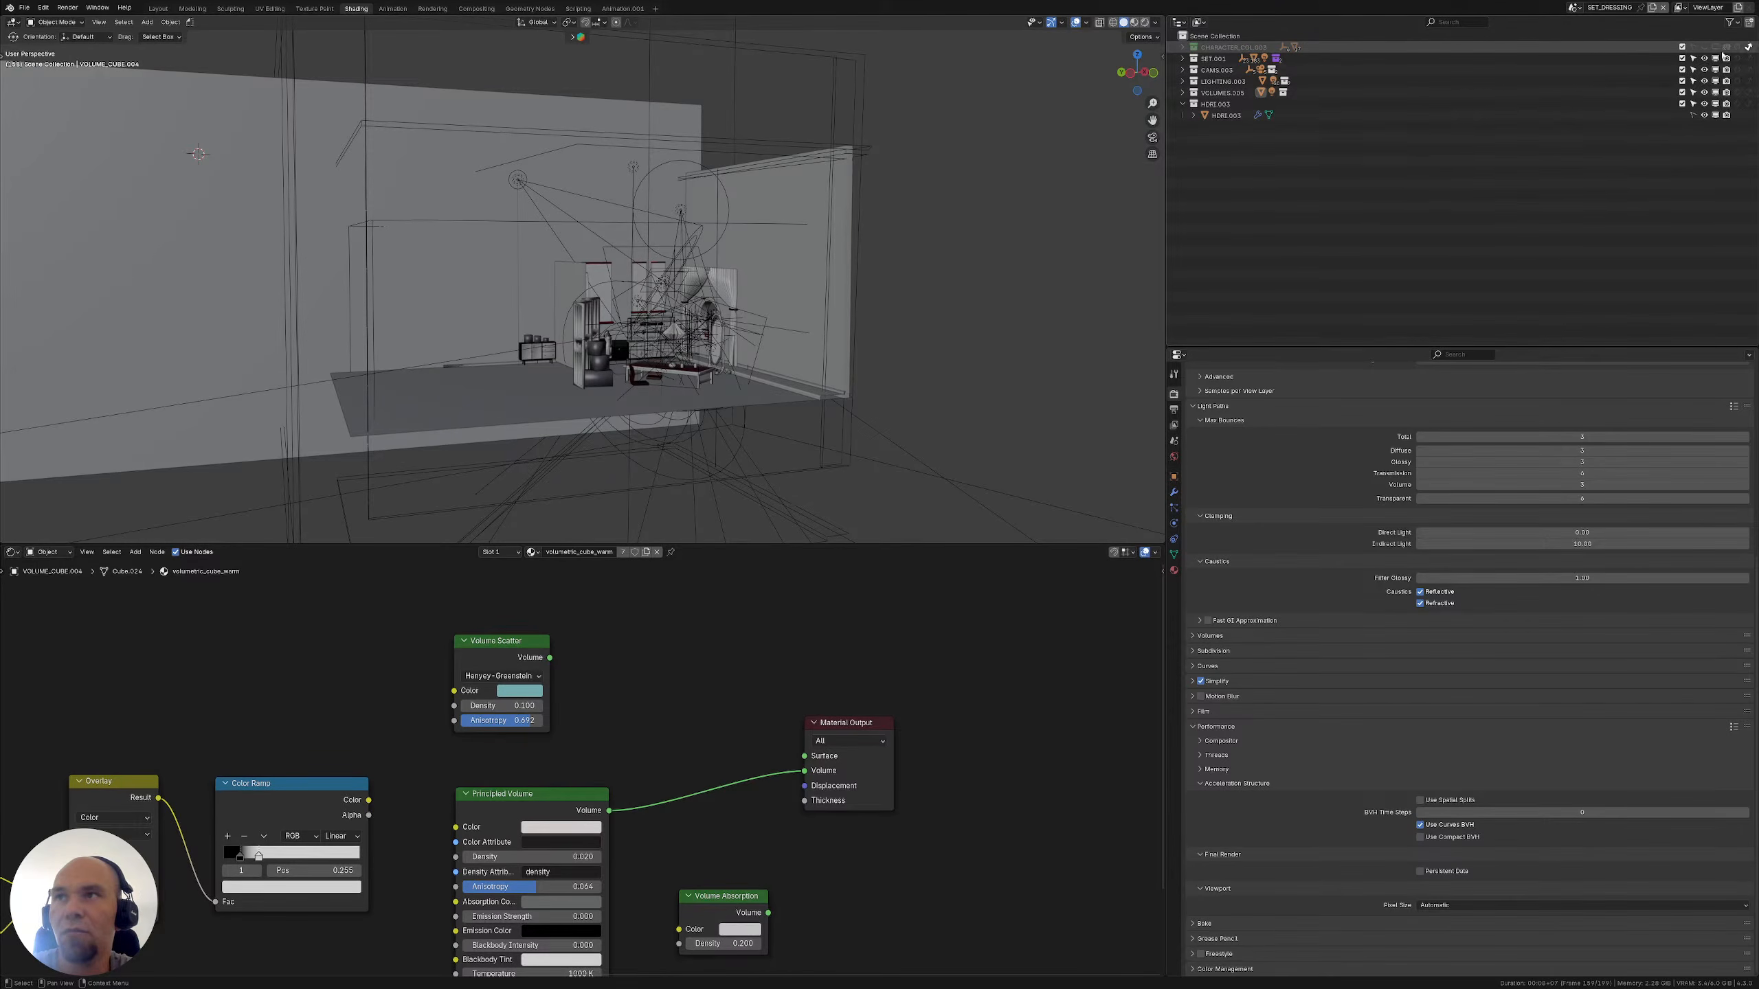
middle_click_drag(821, 229, 618, 280)
scroll(578, 279, "up", 10)
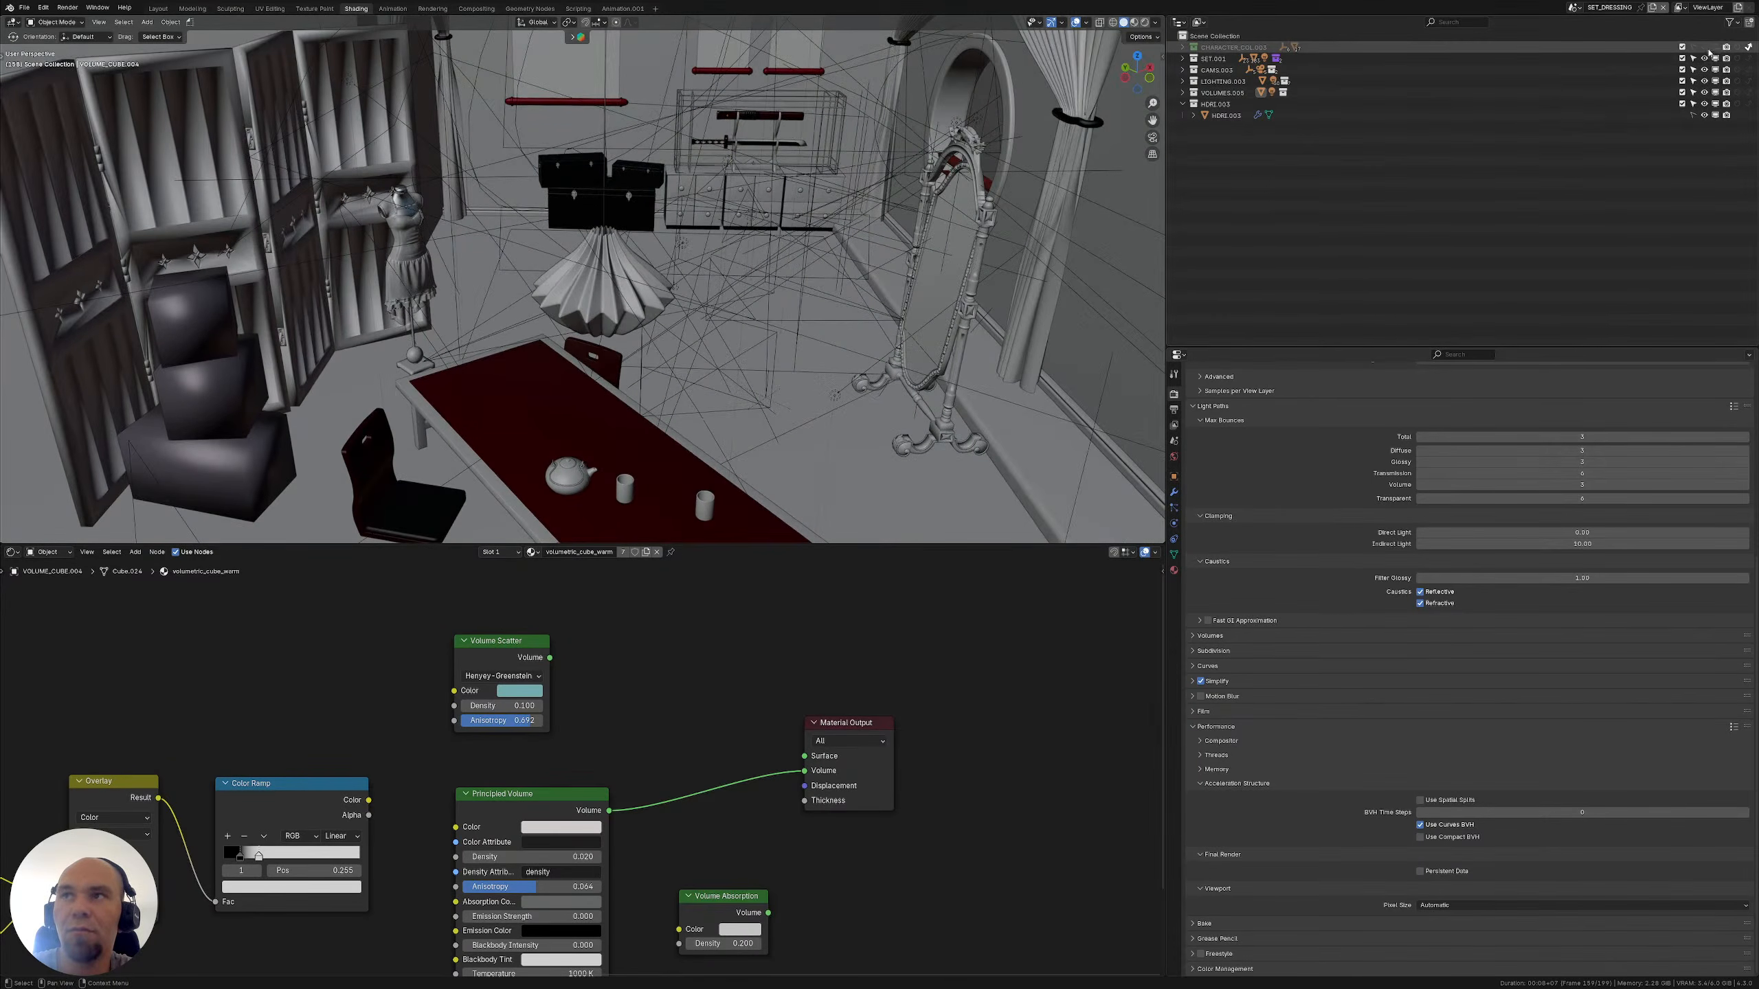
middle_click_drag(858, 256, 768, 270, "shift")
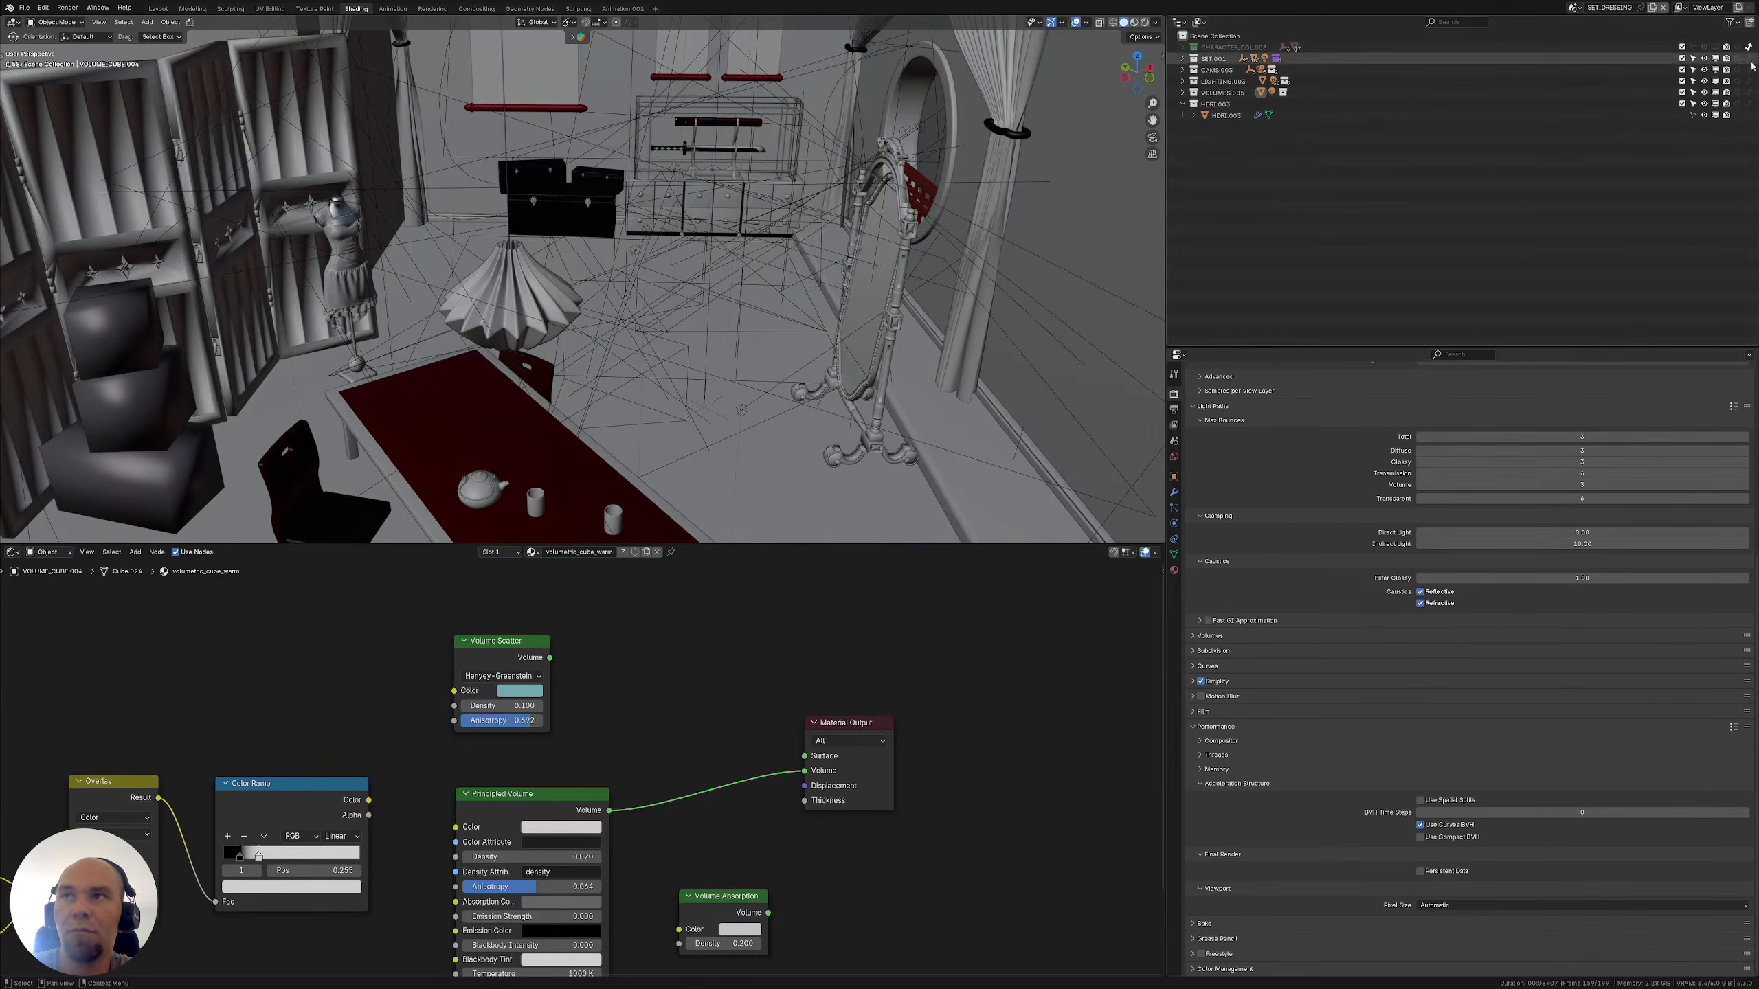
left_click(1713, 47)
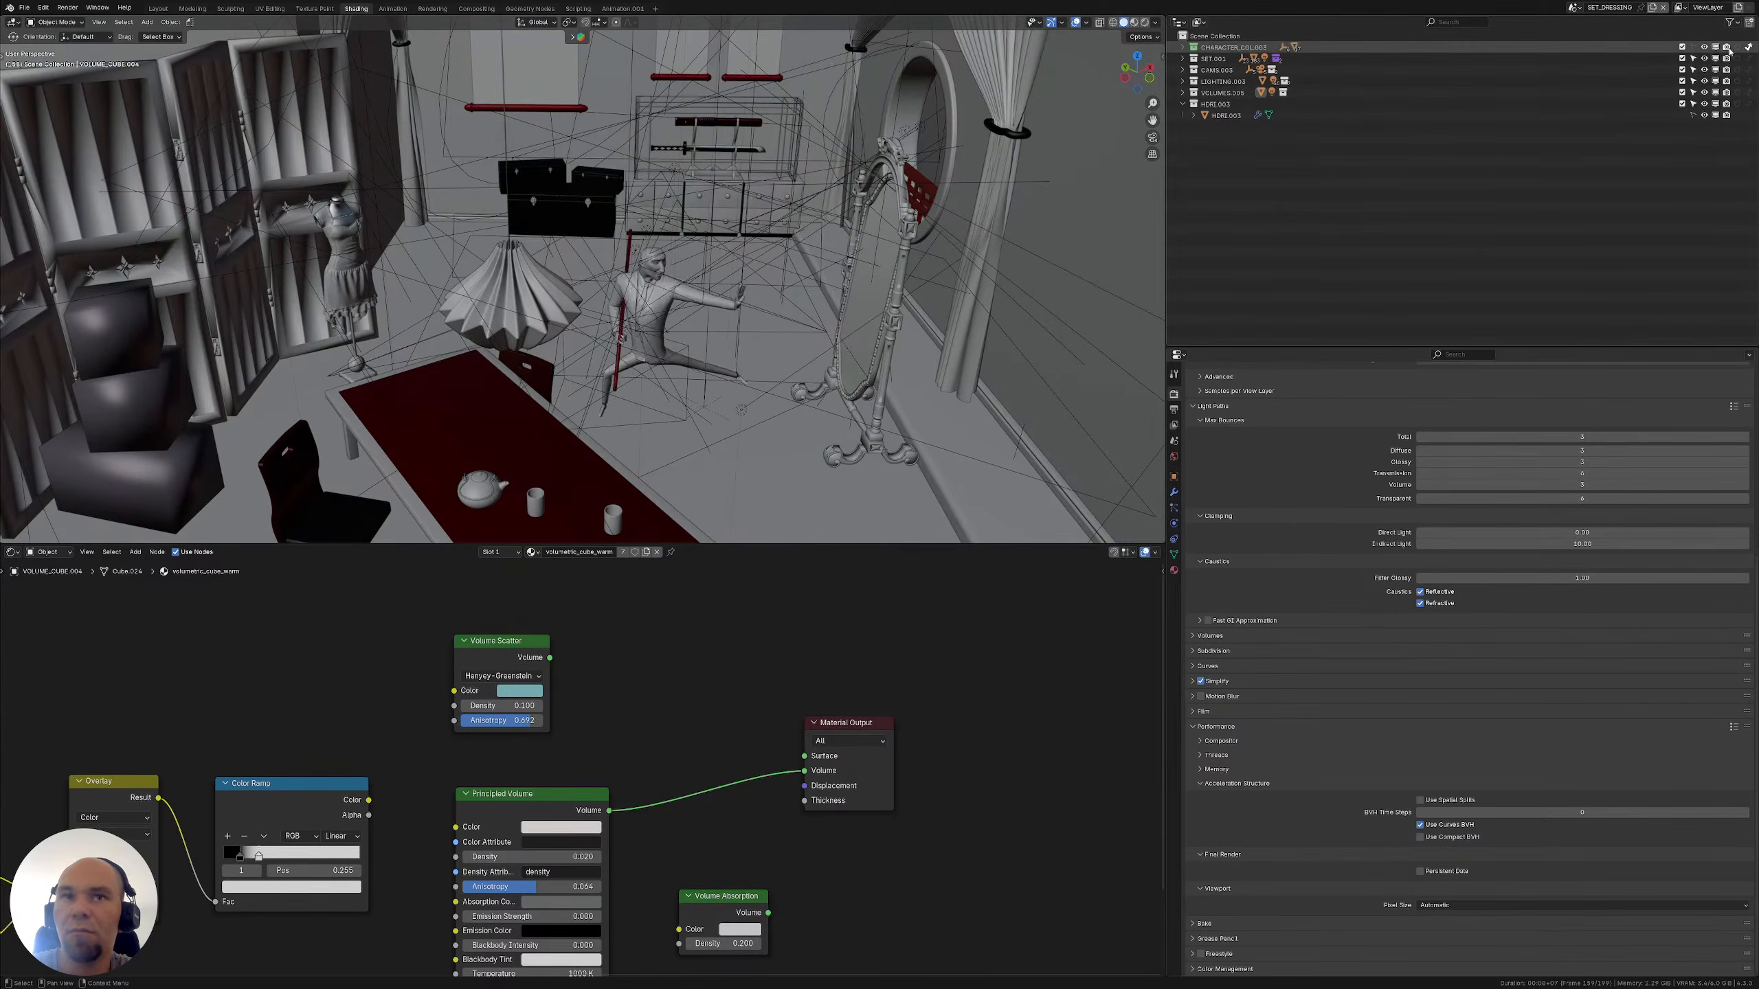
middle_click_drag(859, 292, 822, 228, "shift")
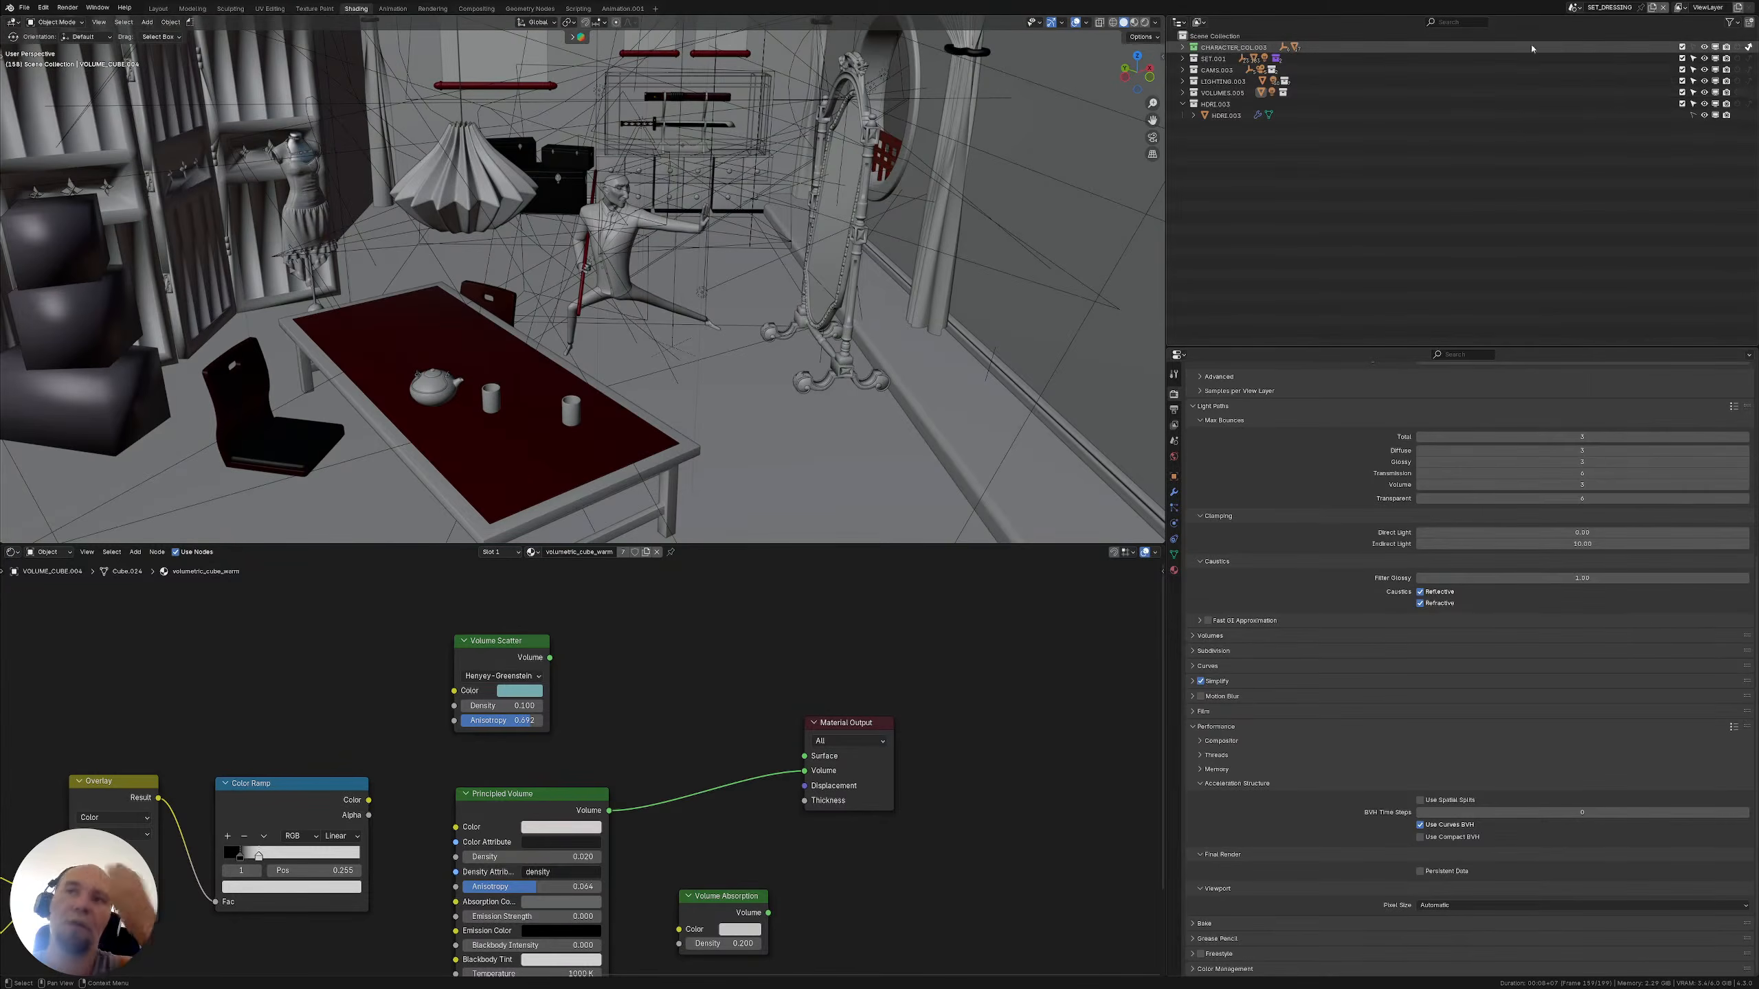
Collapse the HDRI collection and exclude the VOLUMES and HDRI collections from the SET_DRESSING view layer
left_click(1183, 104)
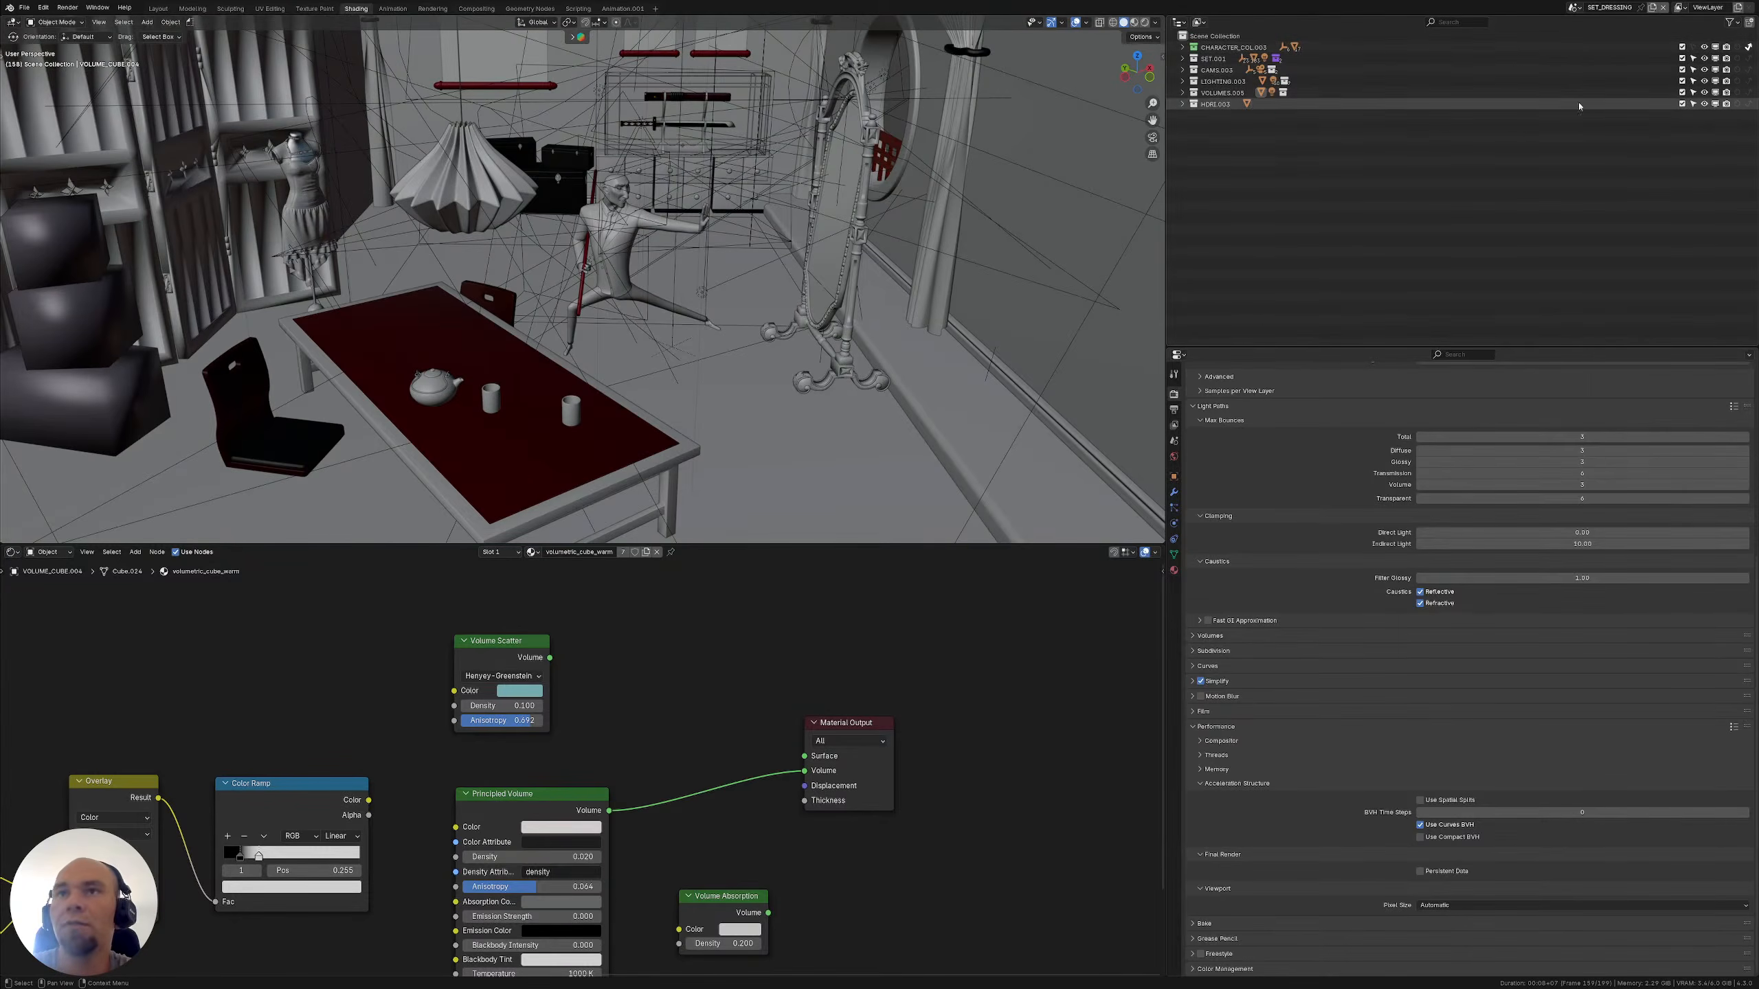
left_click(1682, 92)
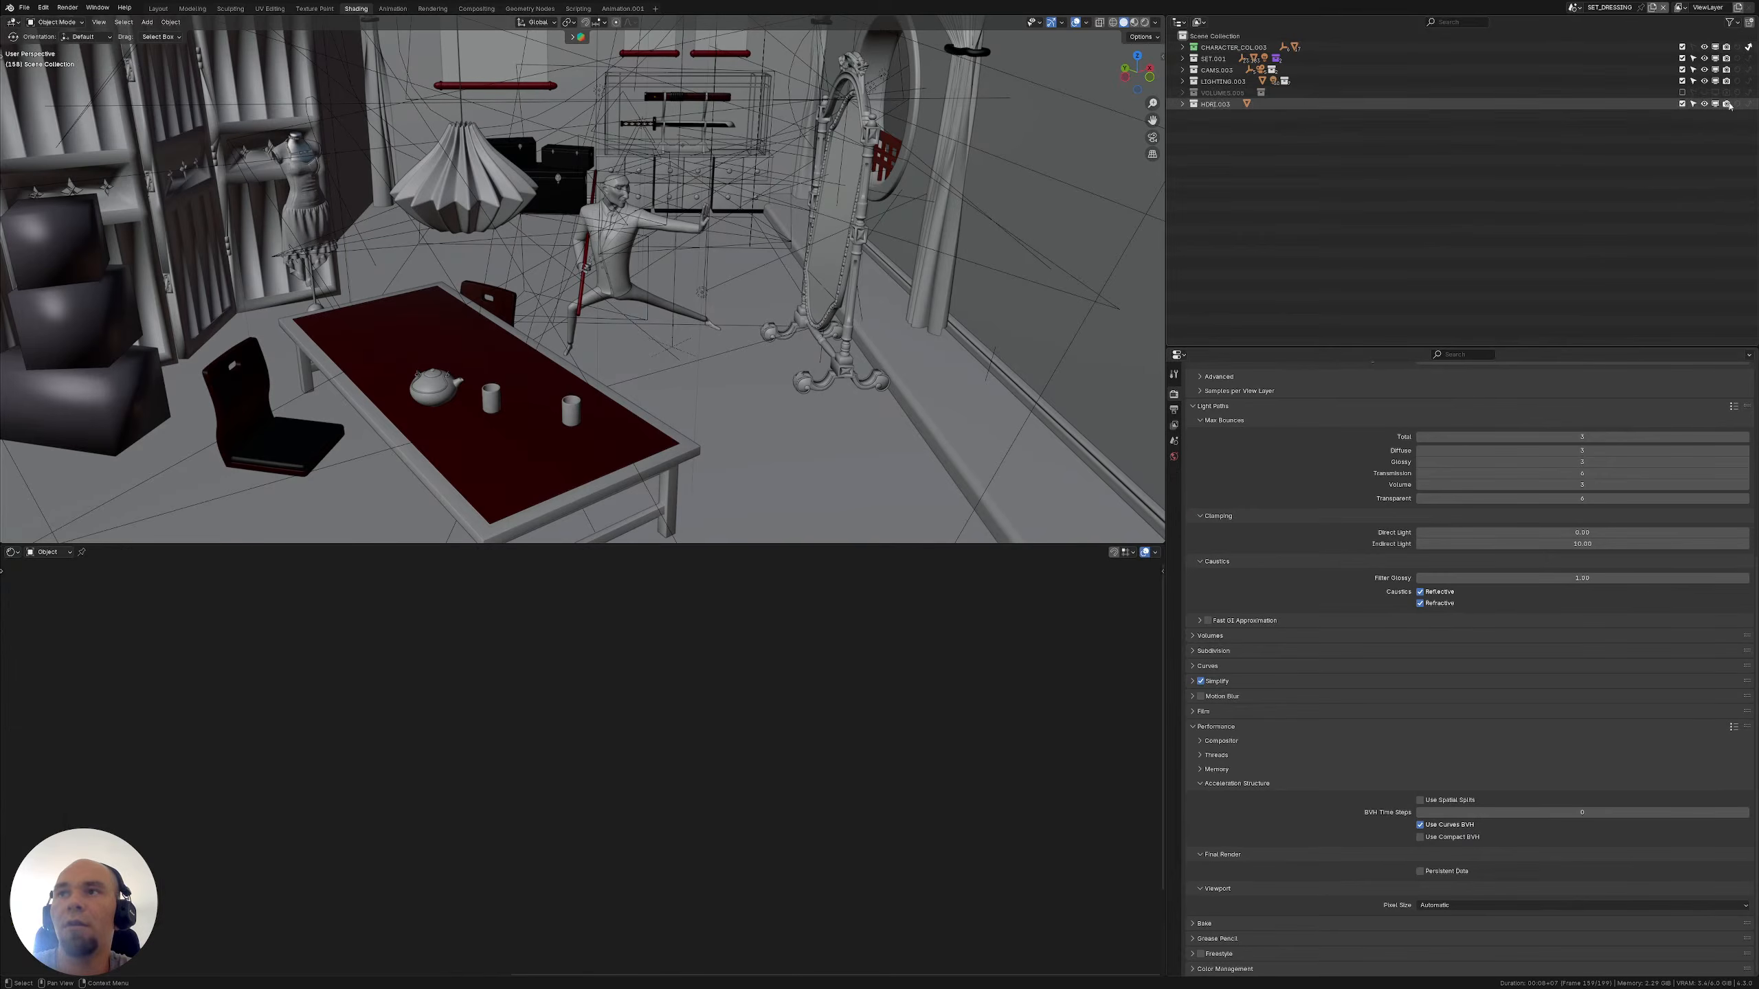
left_click(1682, 104)
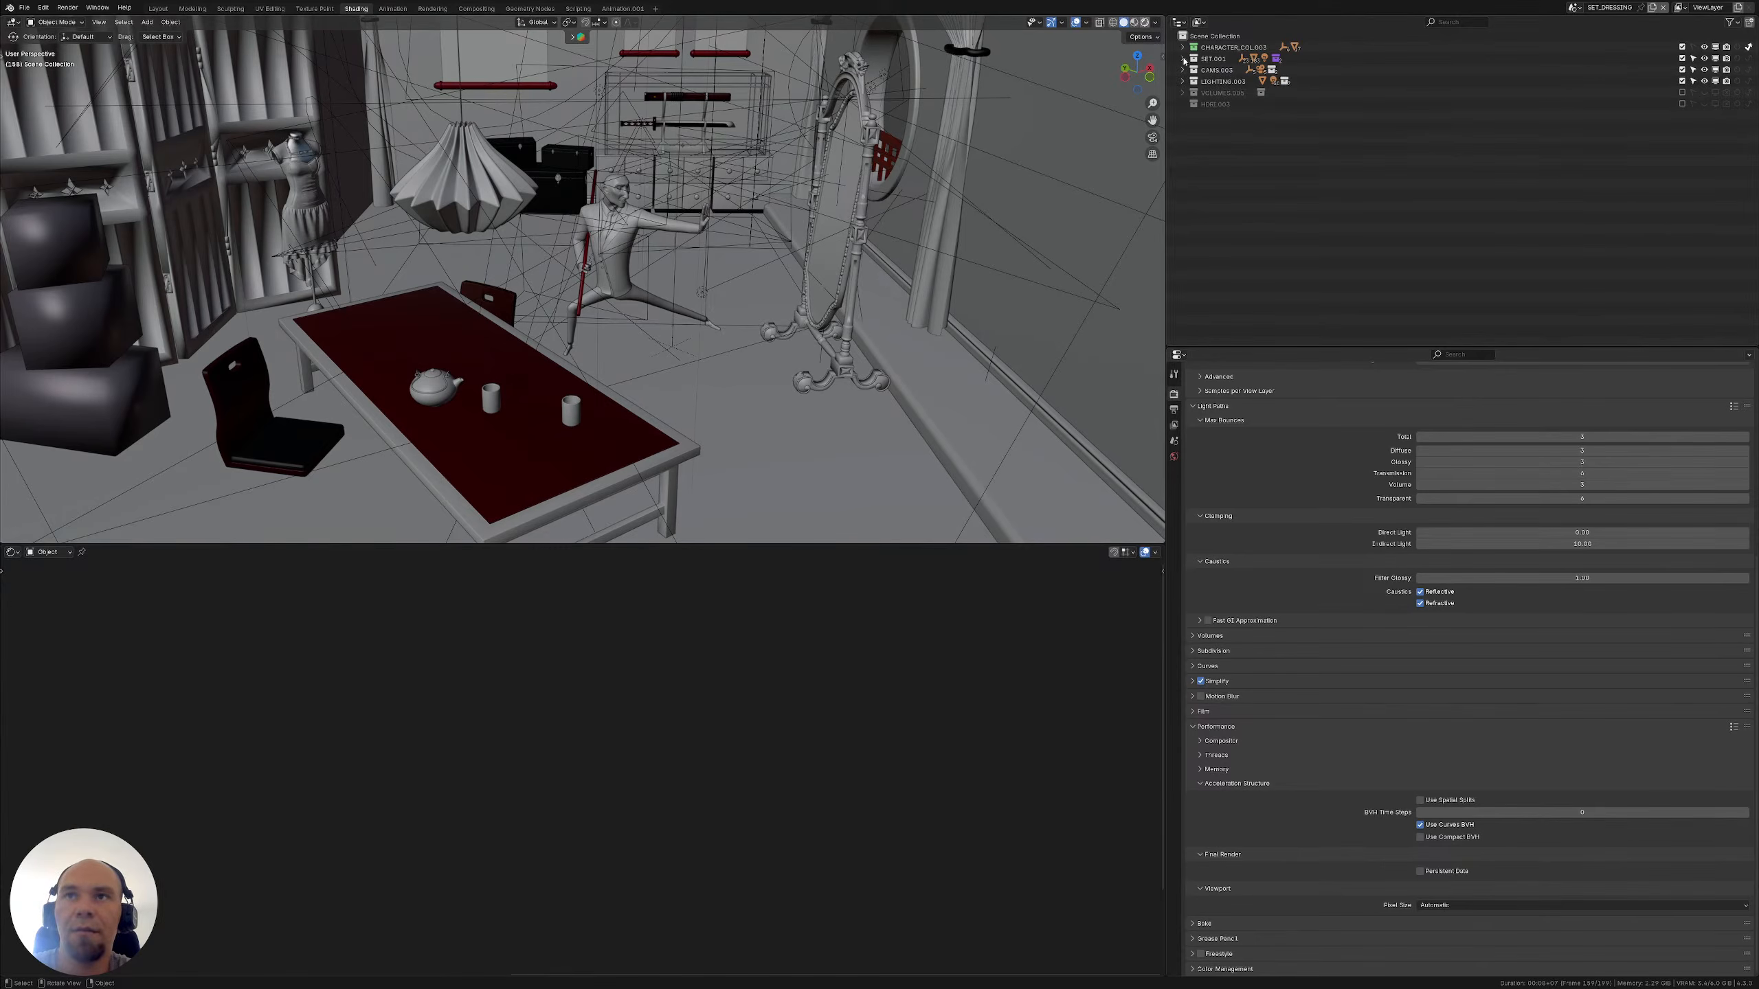
Show the set in rendered shading through the active camera, with the camera collection expanded and its CAM_TRACKERS group collapsed
left_click(1144, 22)
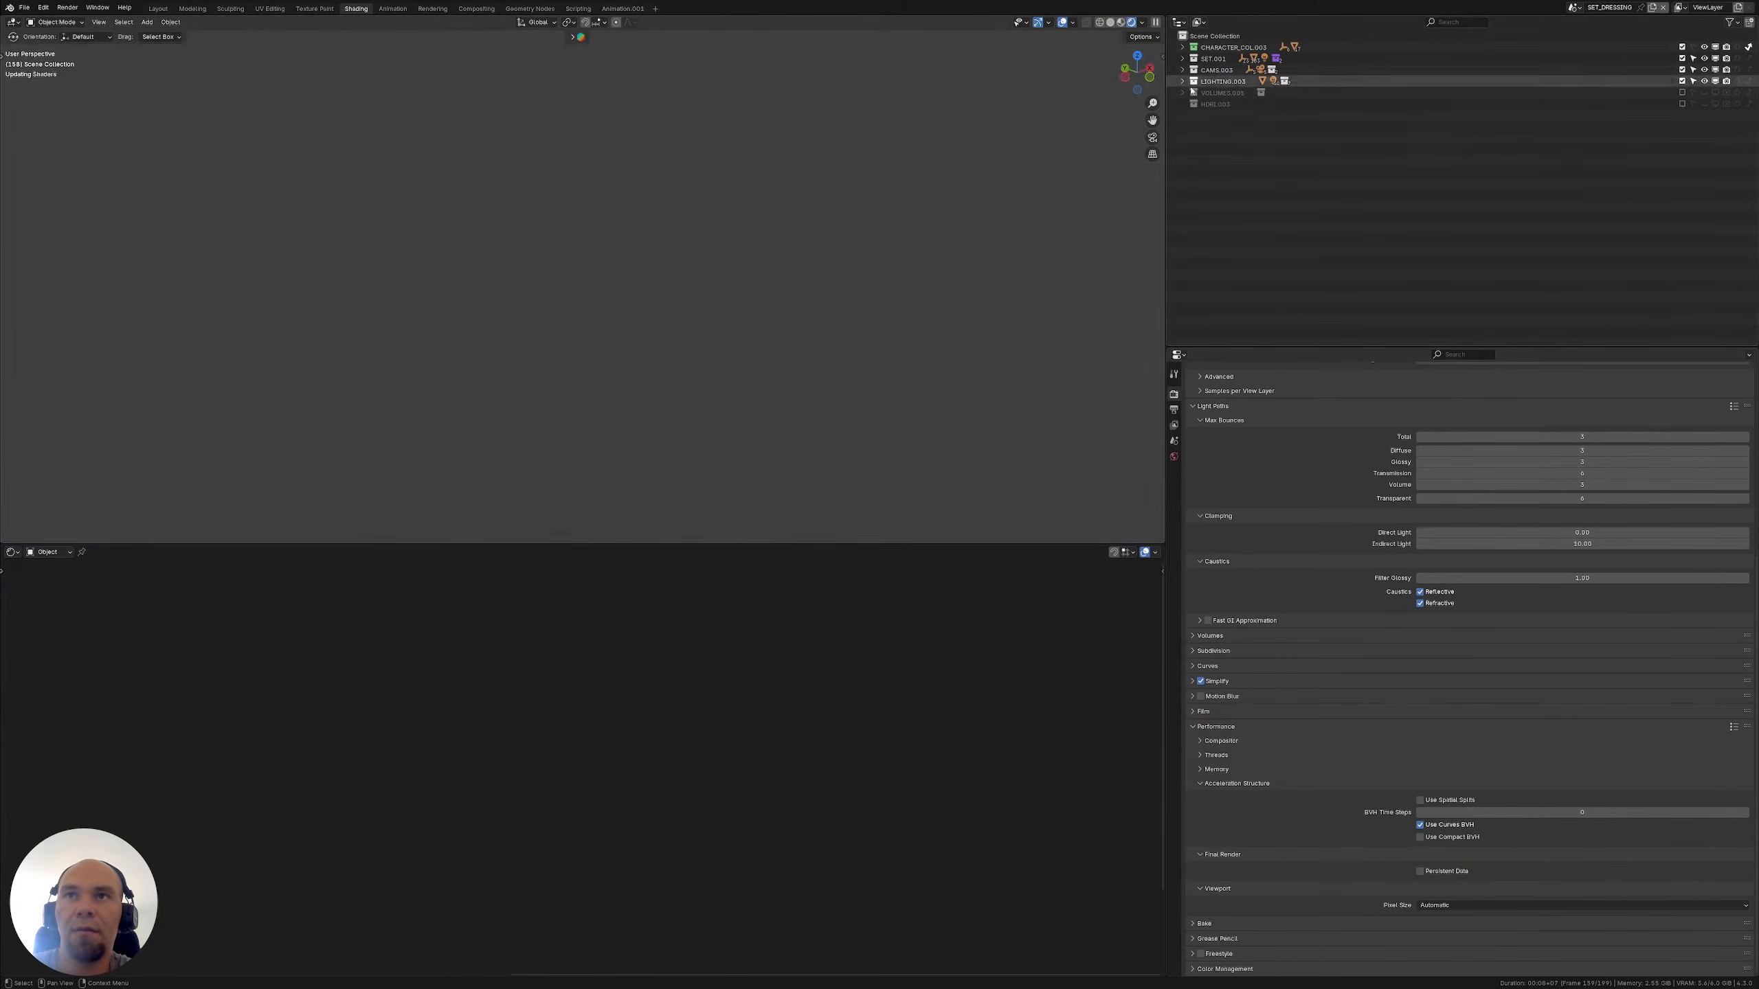
left_click(1182, 71)
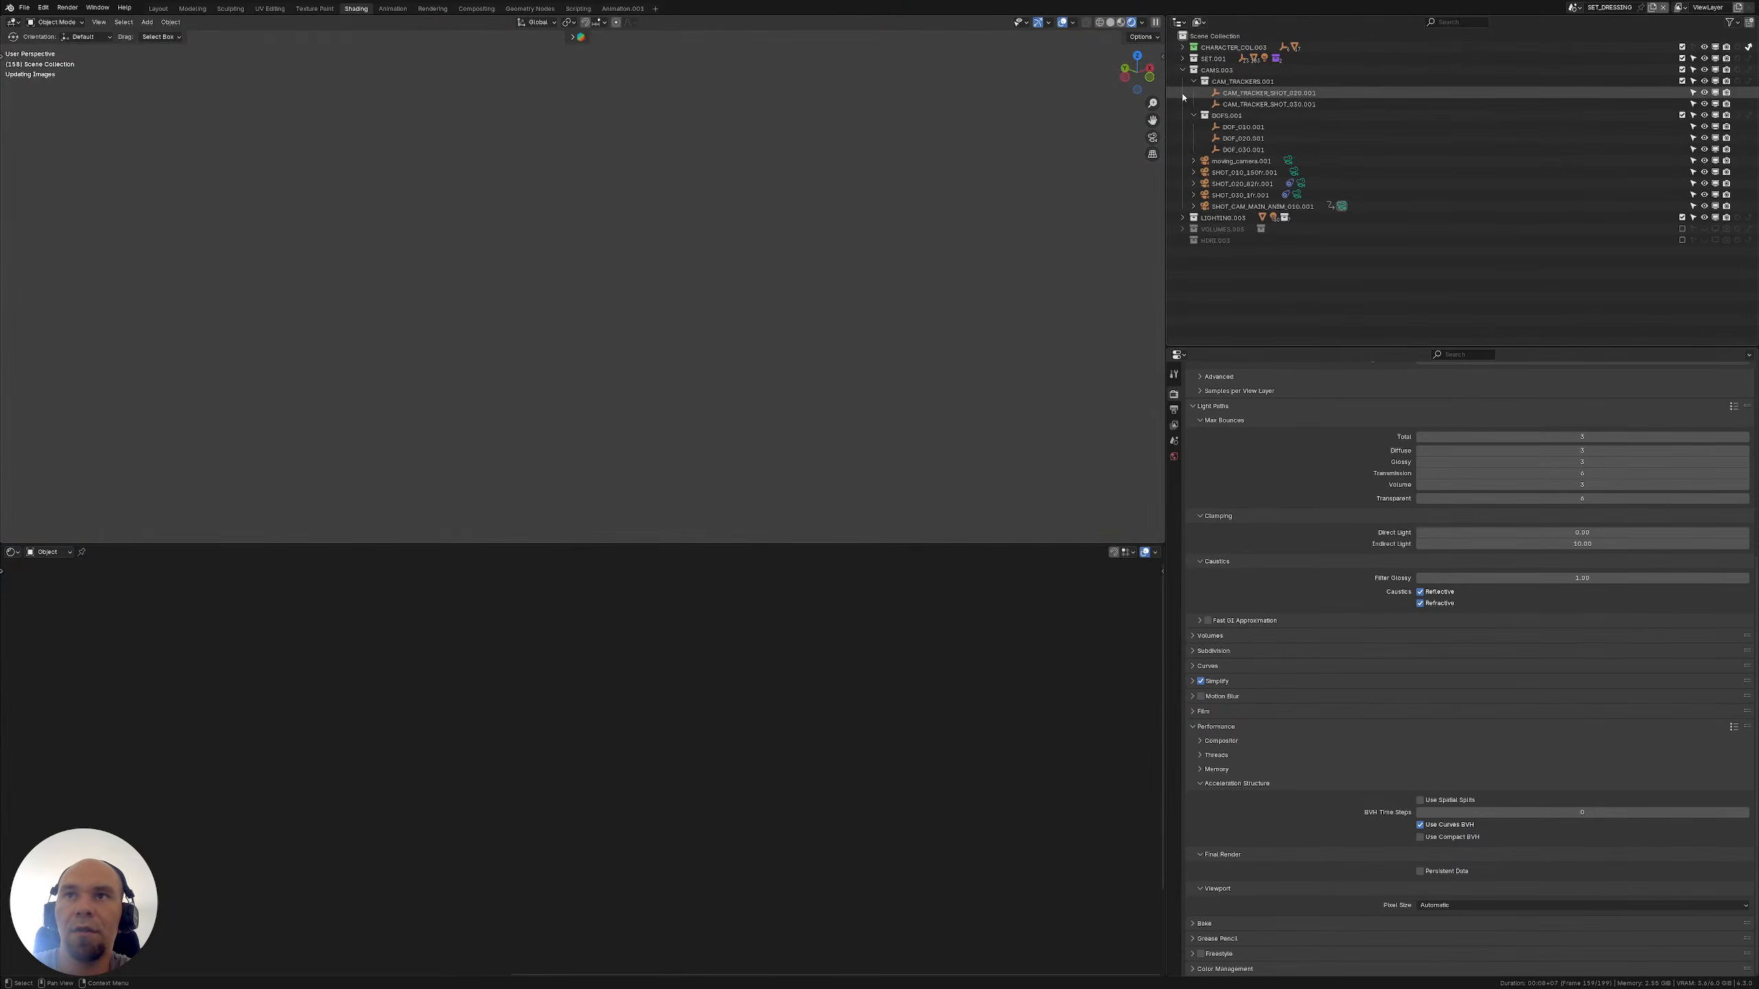
left_click(1193, 81)
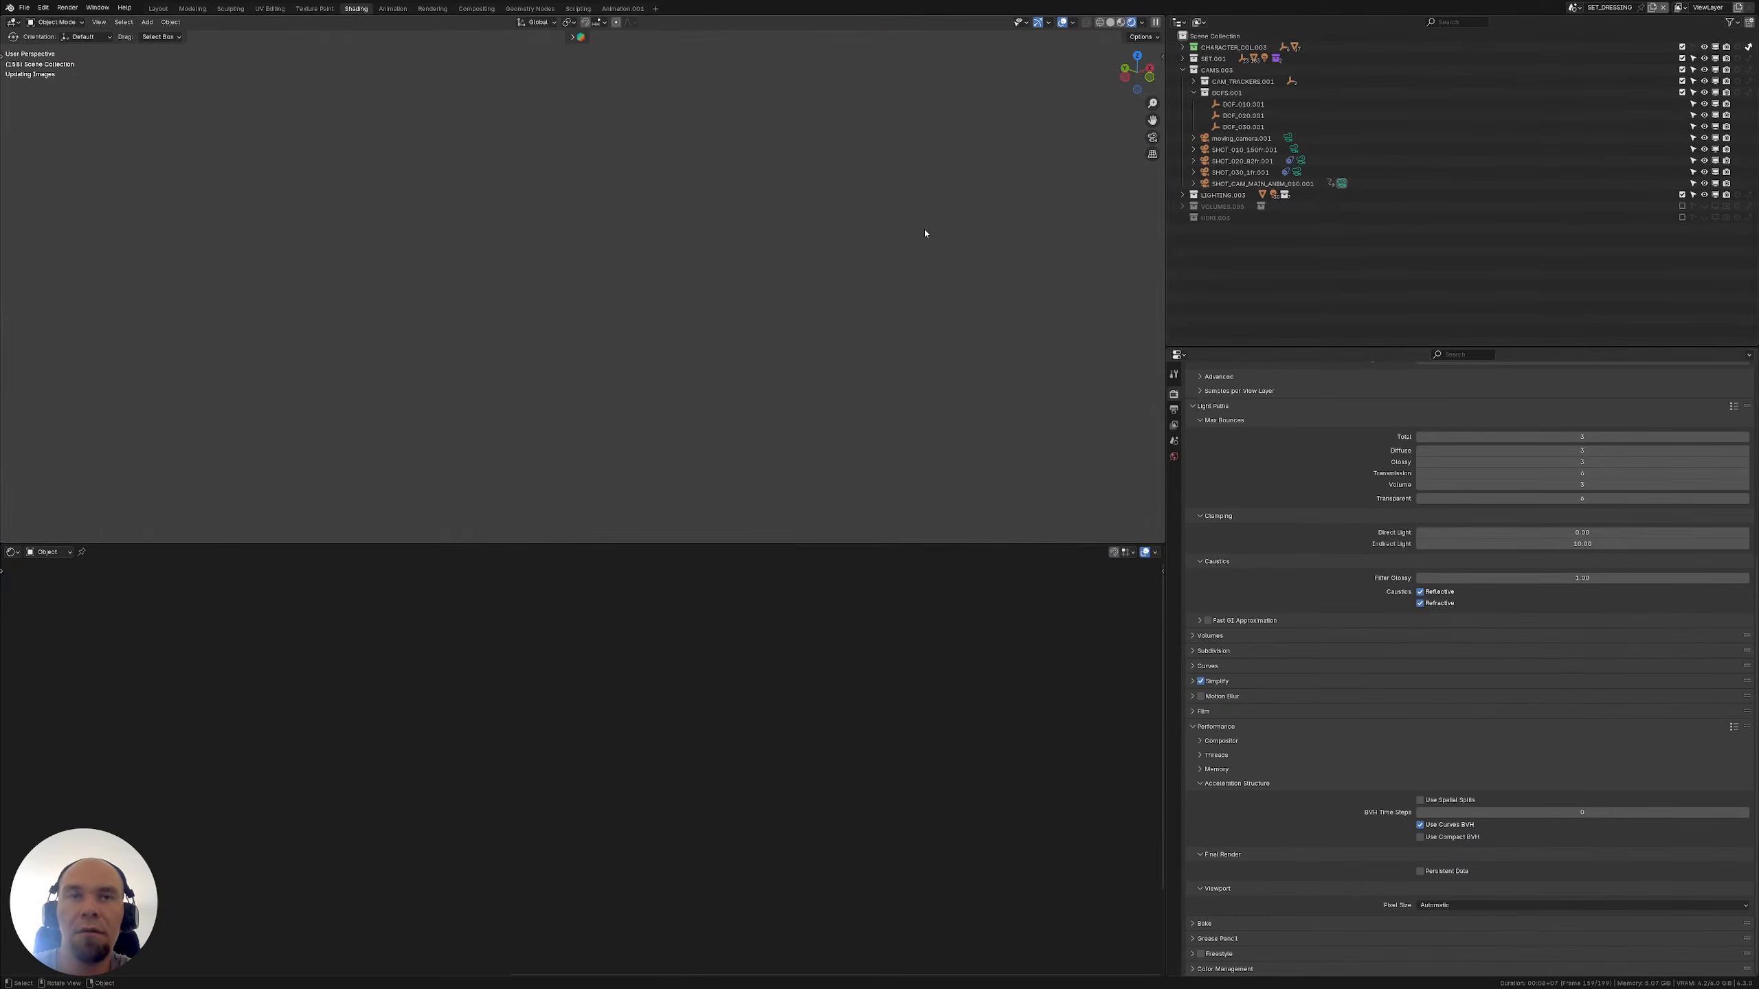
key("KP_0")
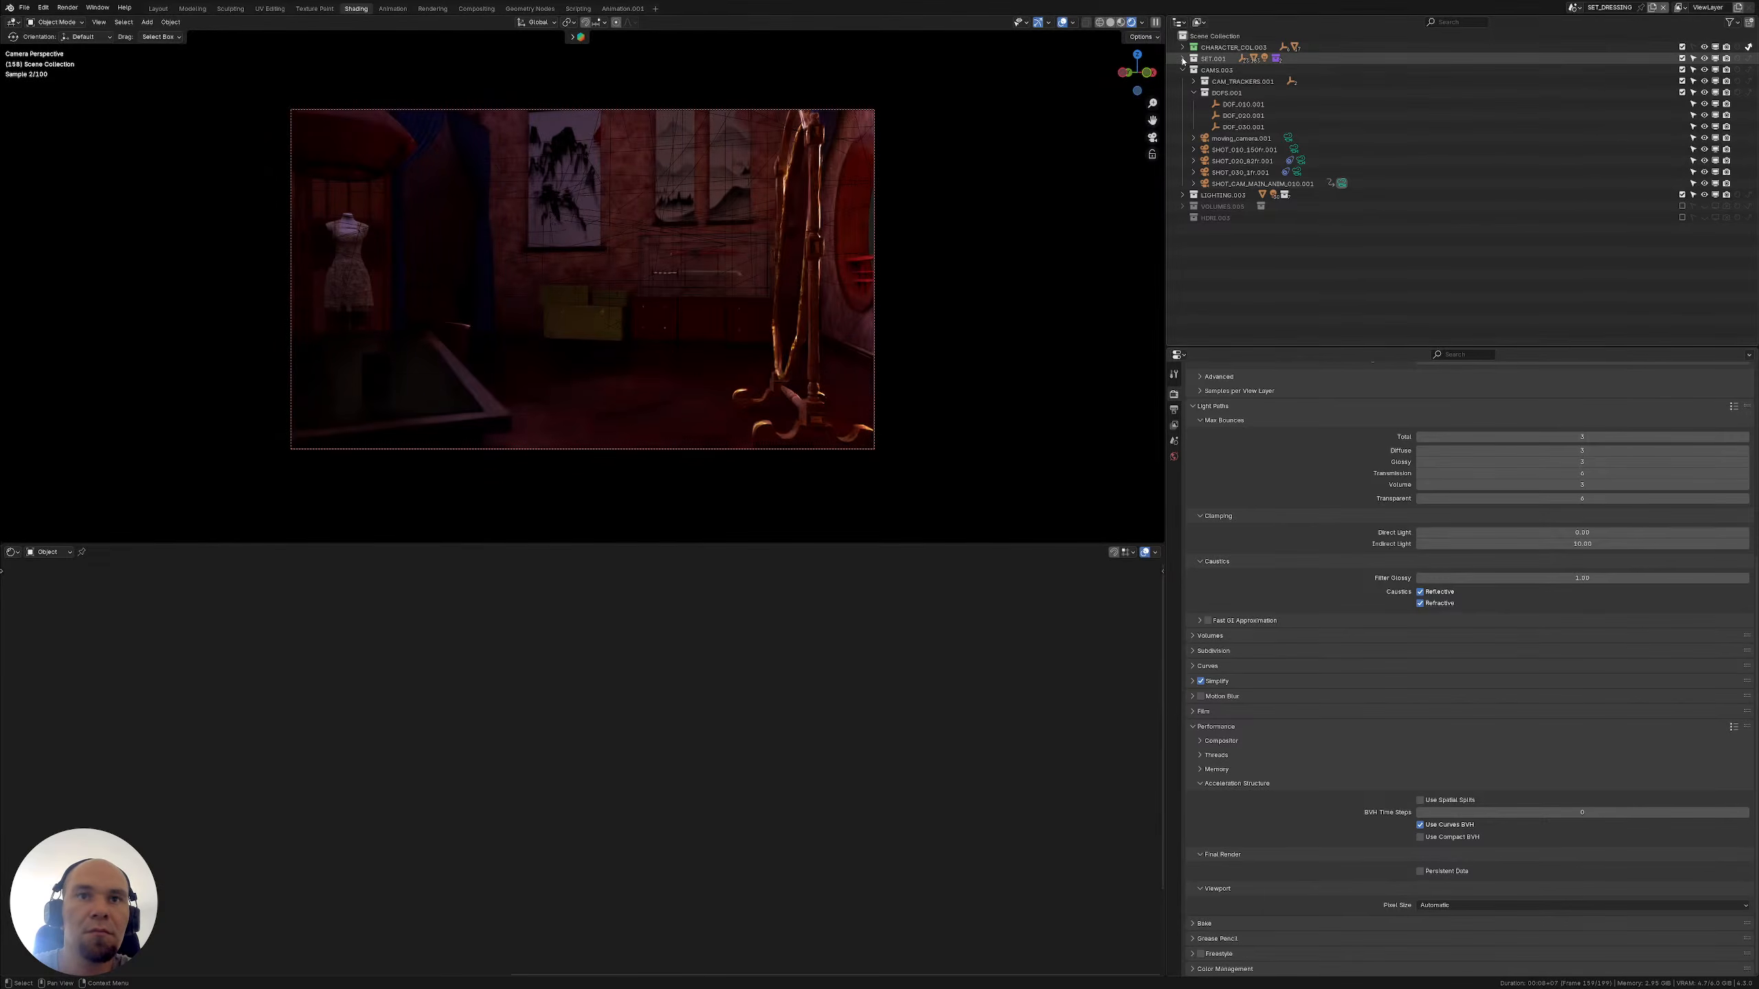
Expand the LIGHTING collection, inspect its general spot lights, then unhide and collapse the PICTURE_LIGHTING collection
left_click(1182, 194)
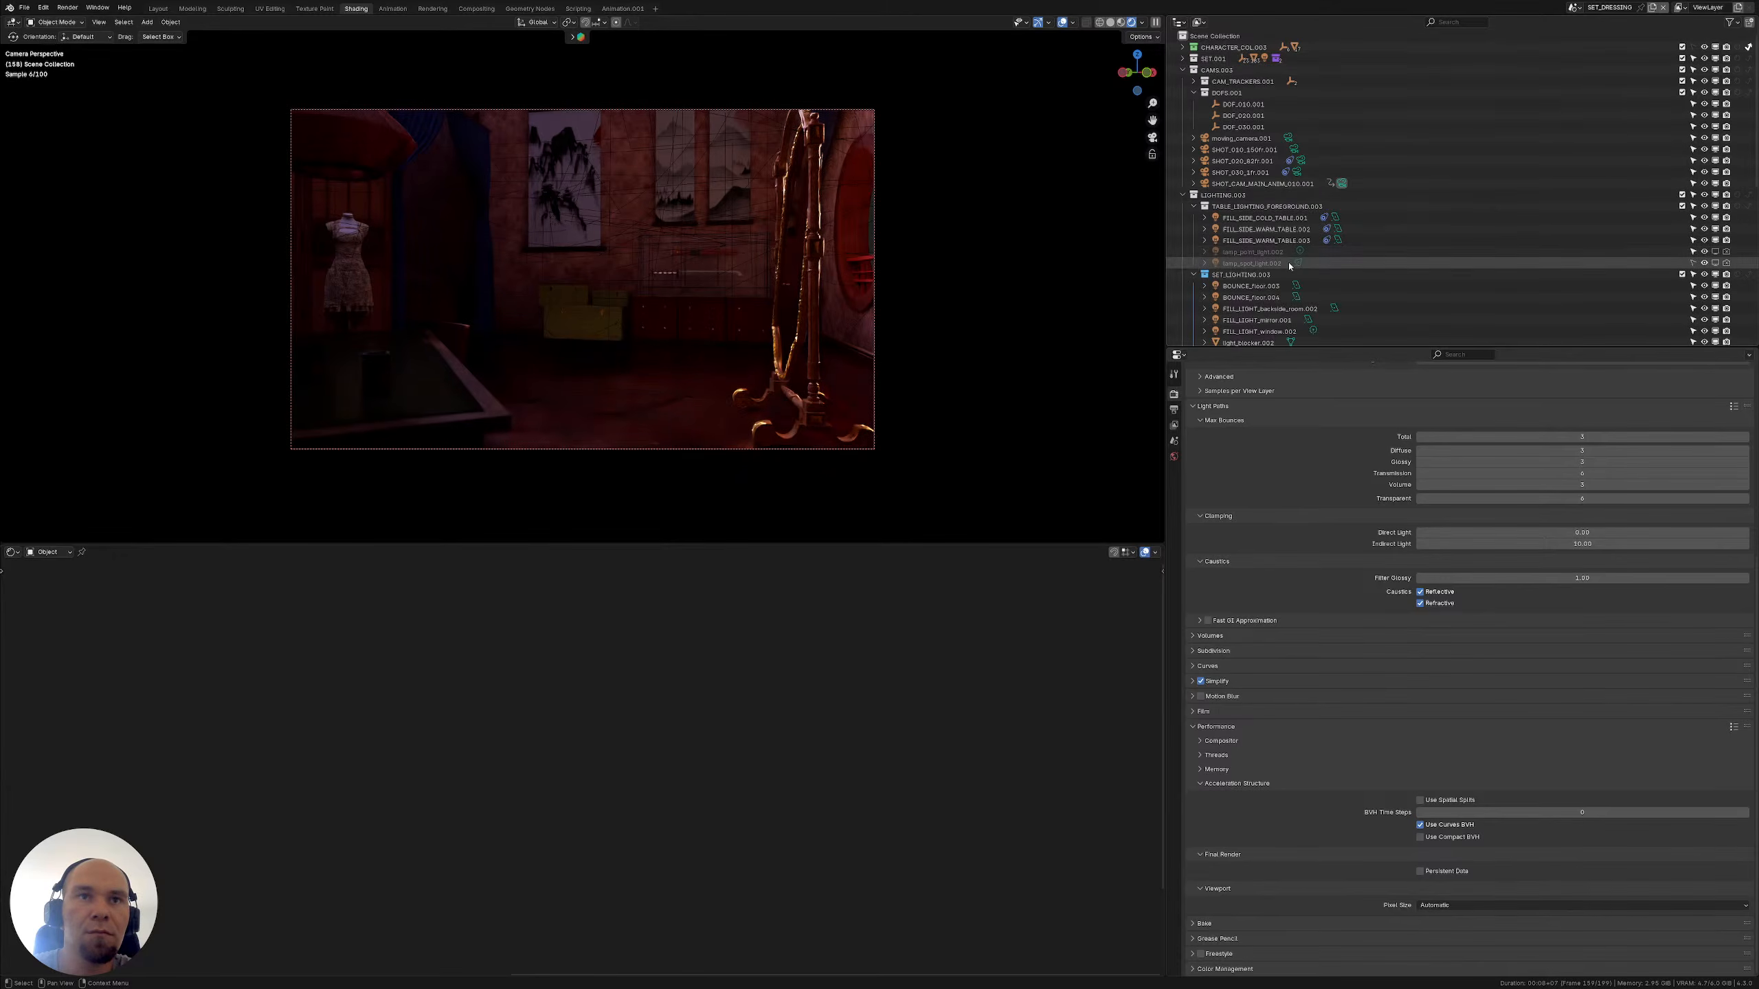
scroll(1336, 242, "down", 10)
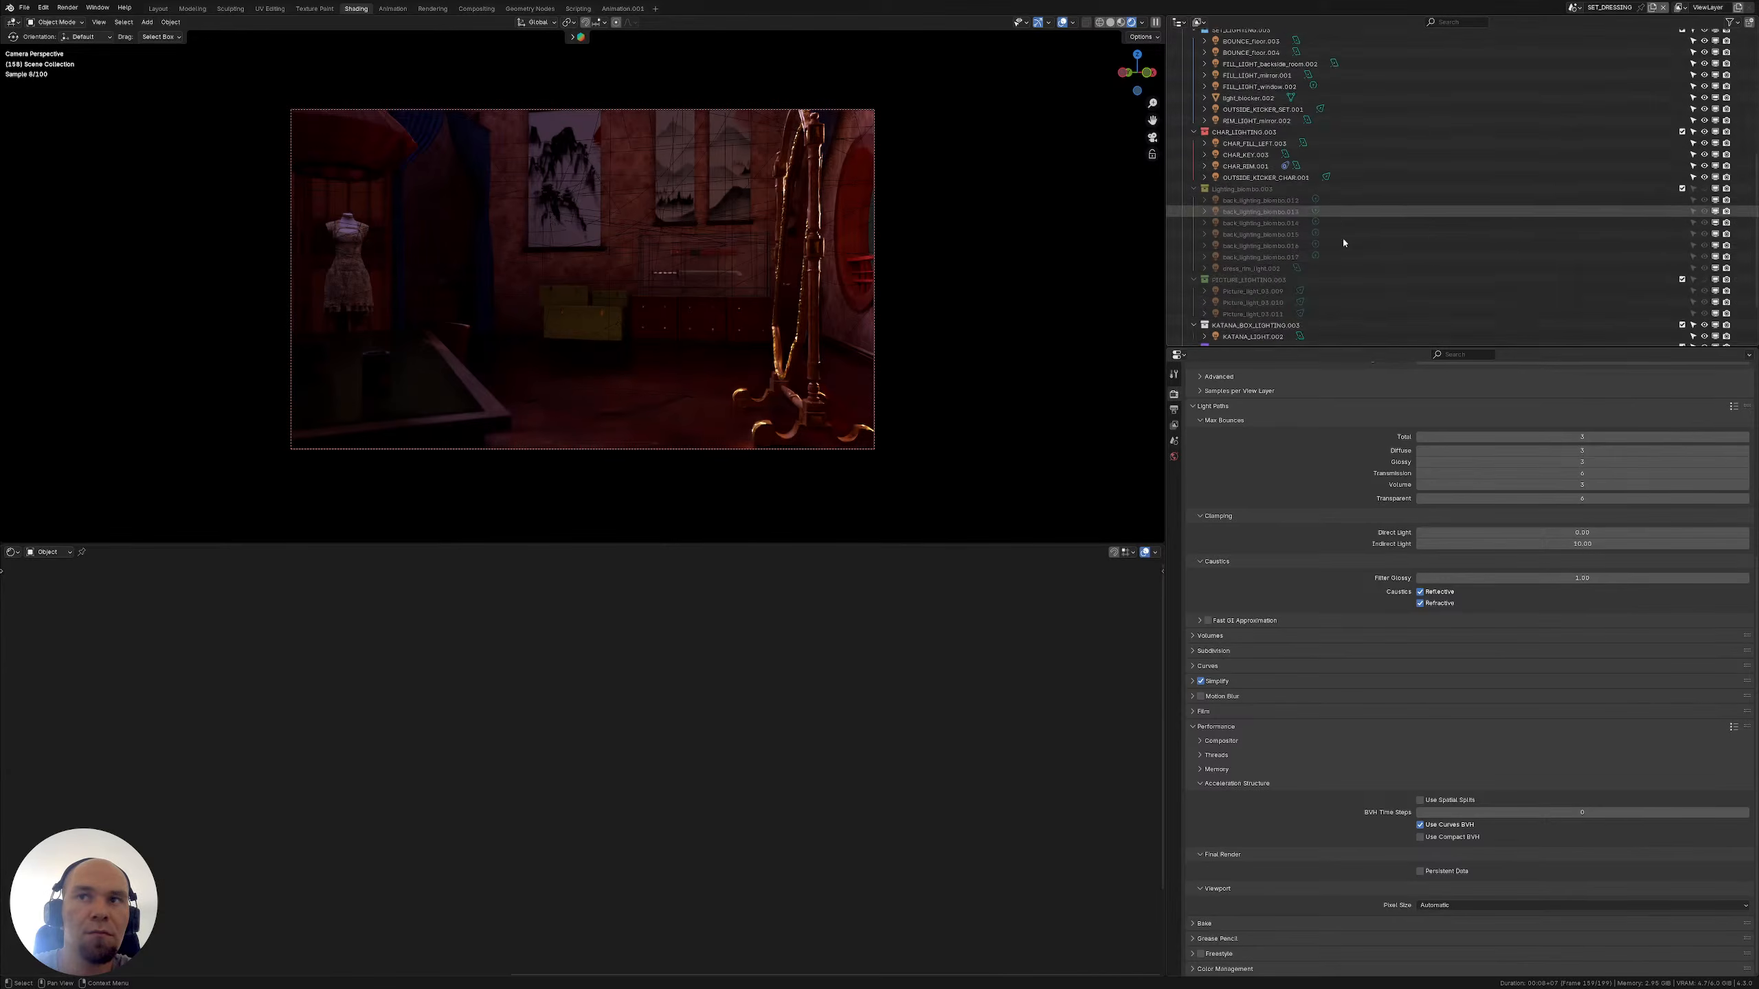
left_click(1328, 298)
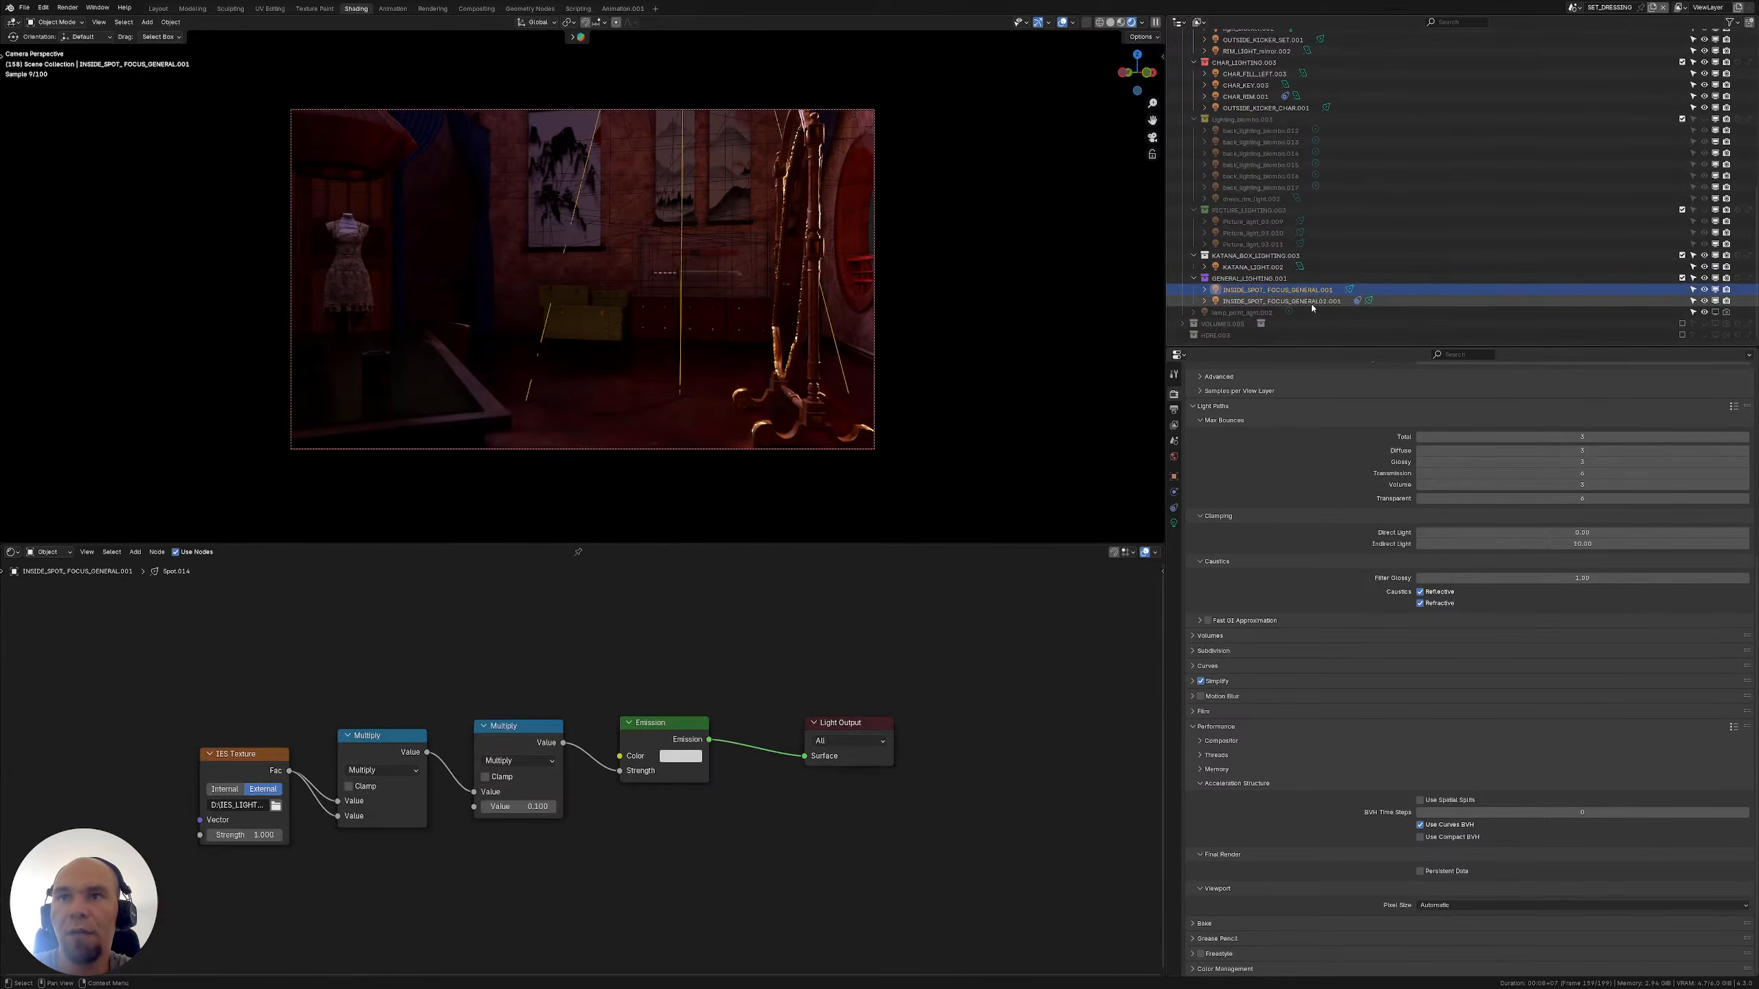
scroll(1295, 270, "up", 4)
scroll(1277, 229, "up", 3)
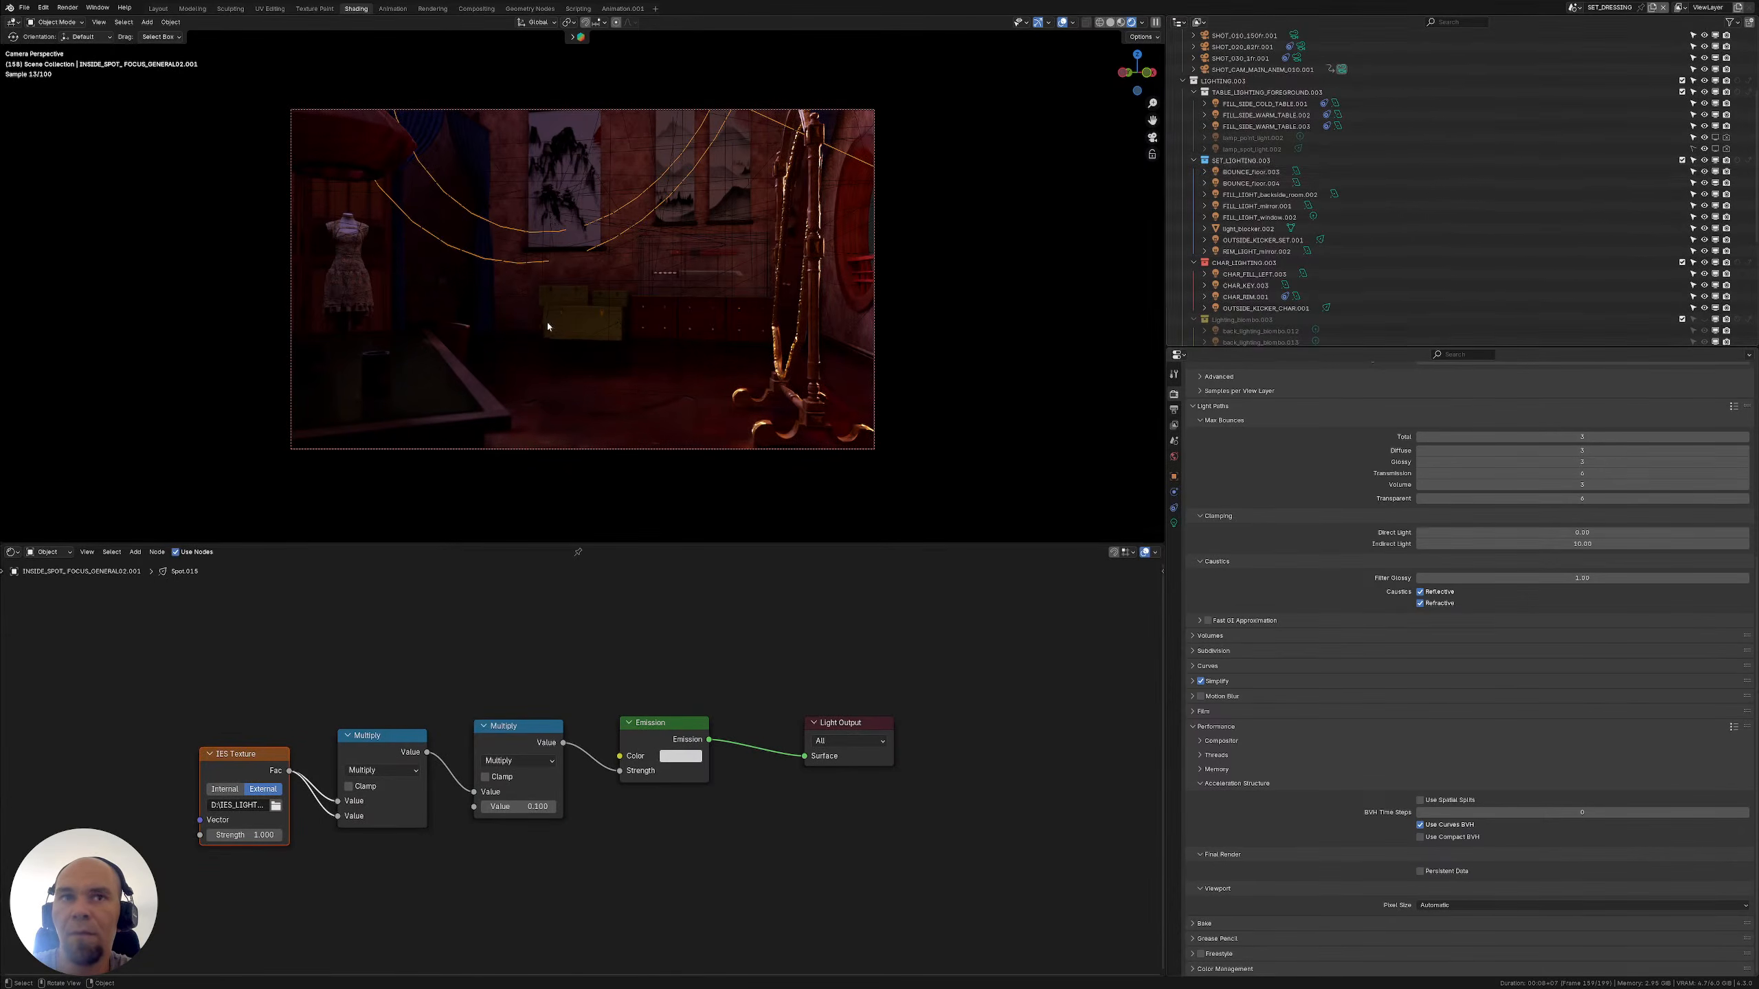
scroll(1343, 209, "down", 6)
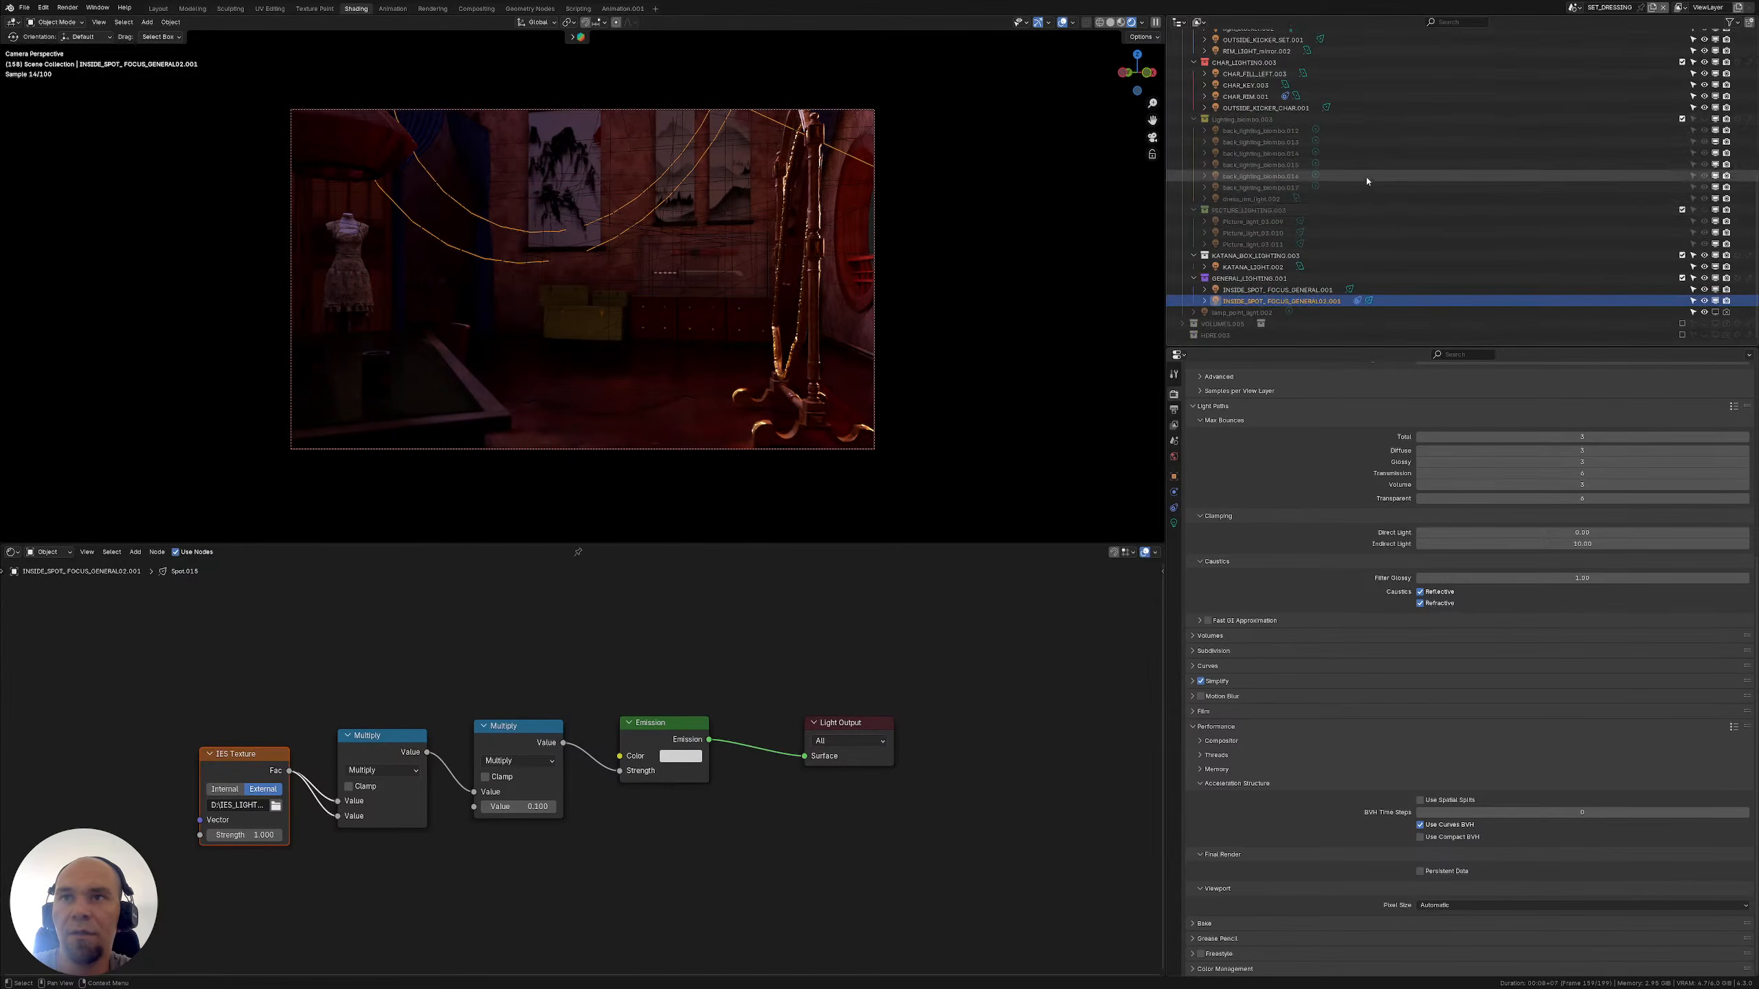
left_click(1704, 211)
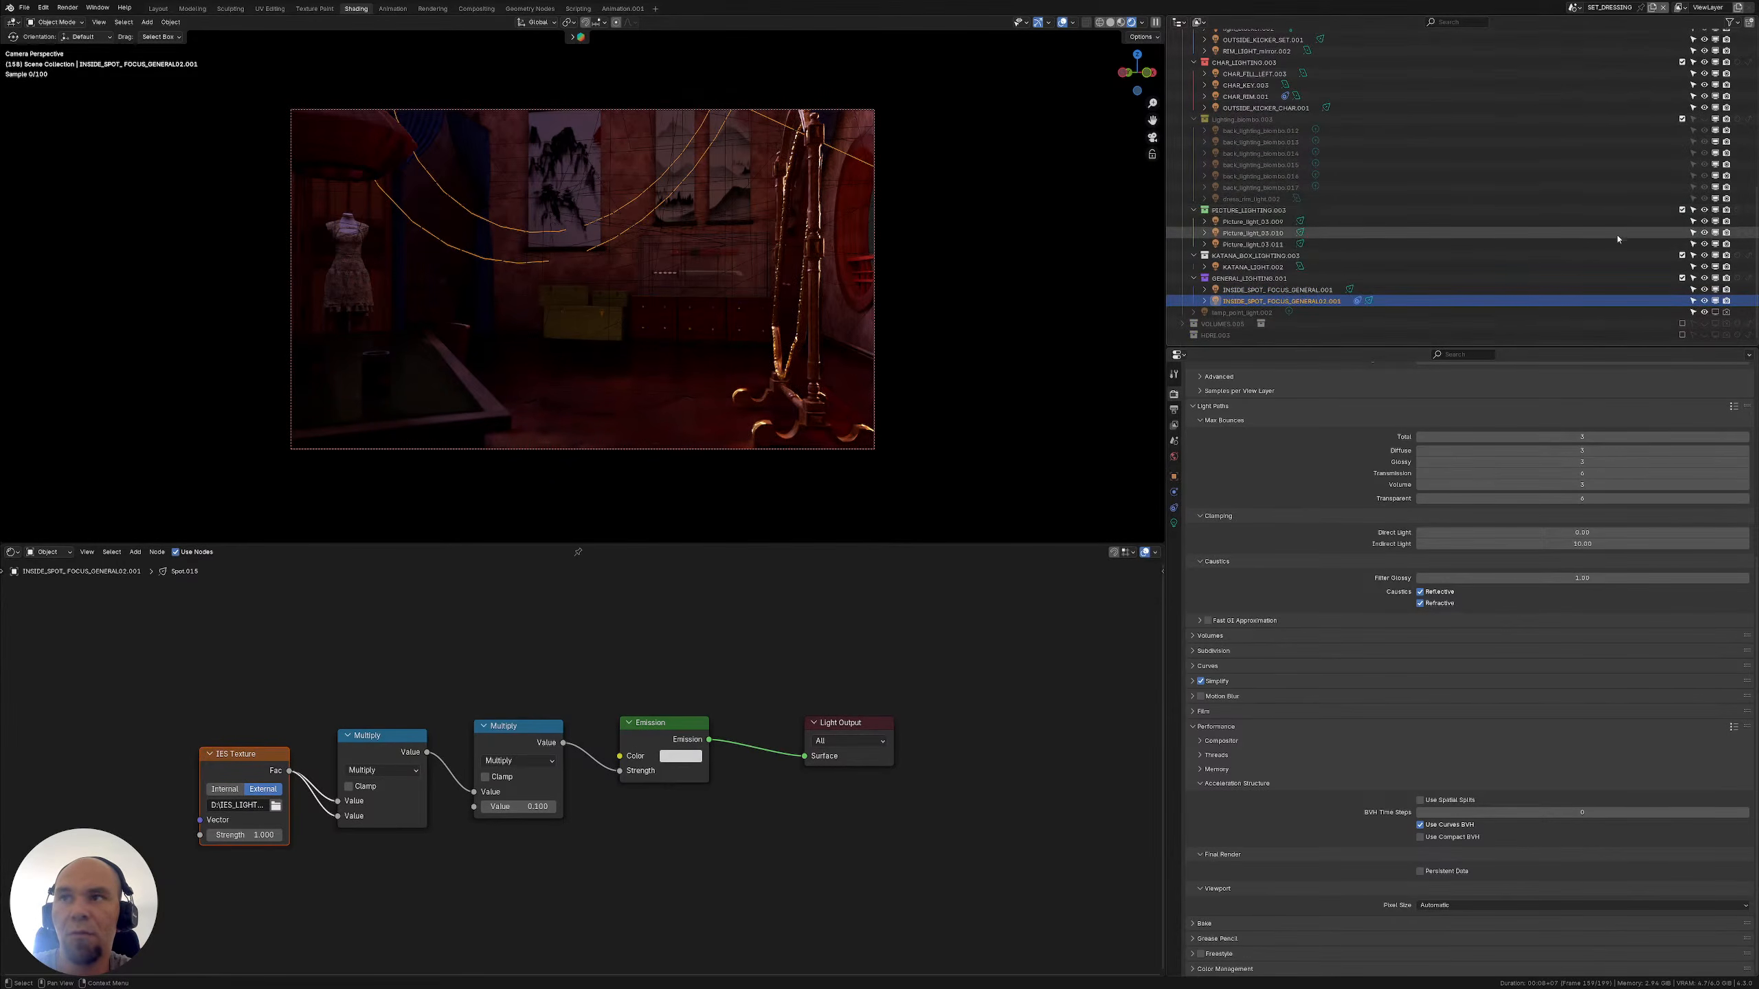
left_click(1194, 212)
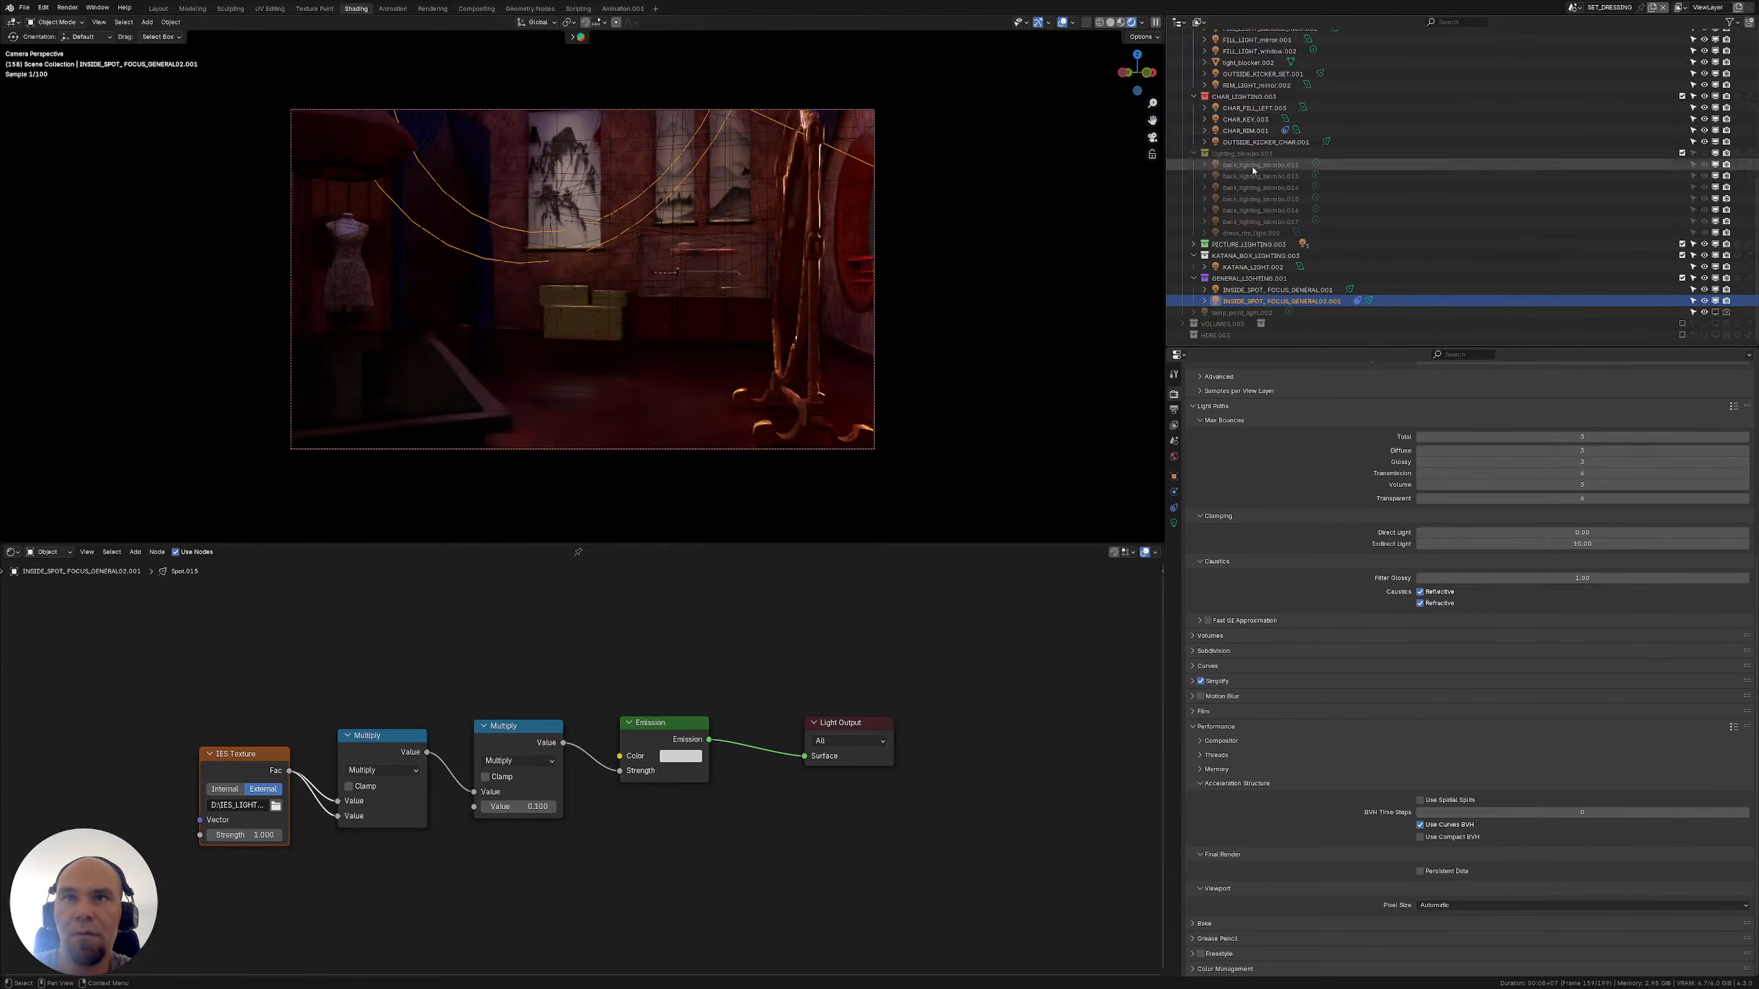
Collapse the lighting decoration and CHAR_LIGHTING collections and exclude CHAR_LIGHTING from the view layer
left_click(1191, 153)
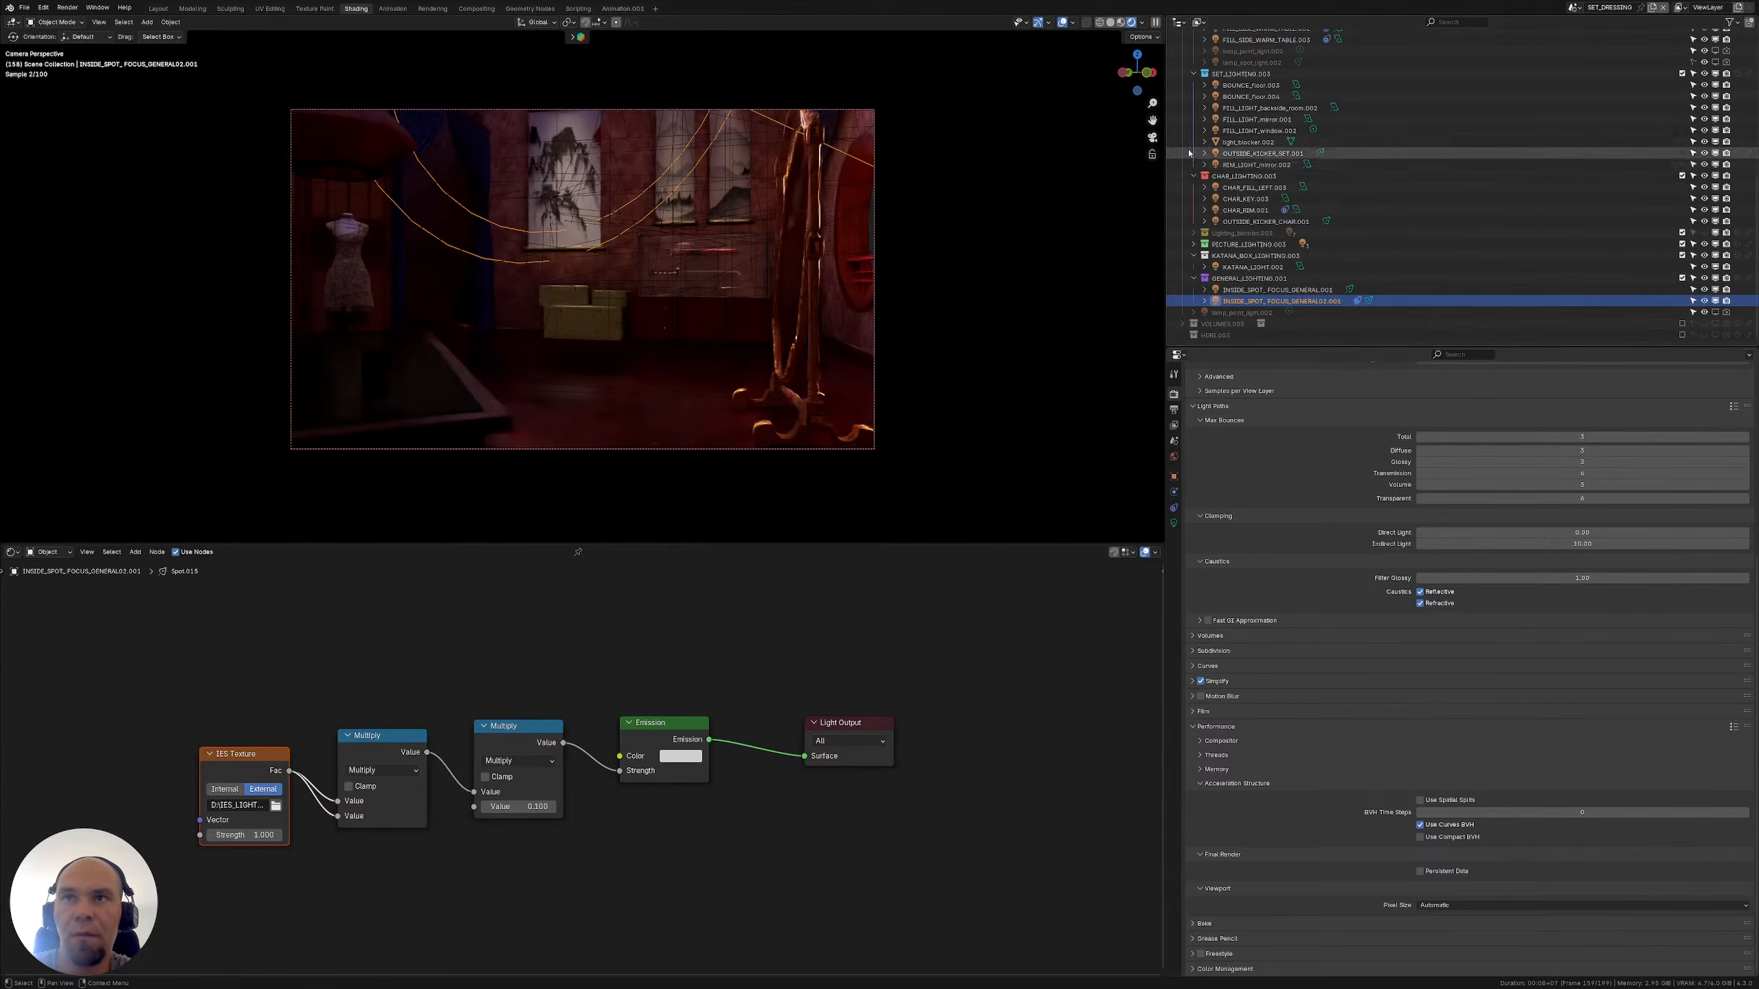
left_click(1192, 187)
left_click(1193, 176)
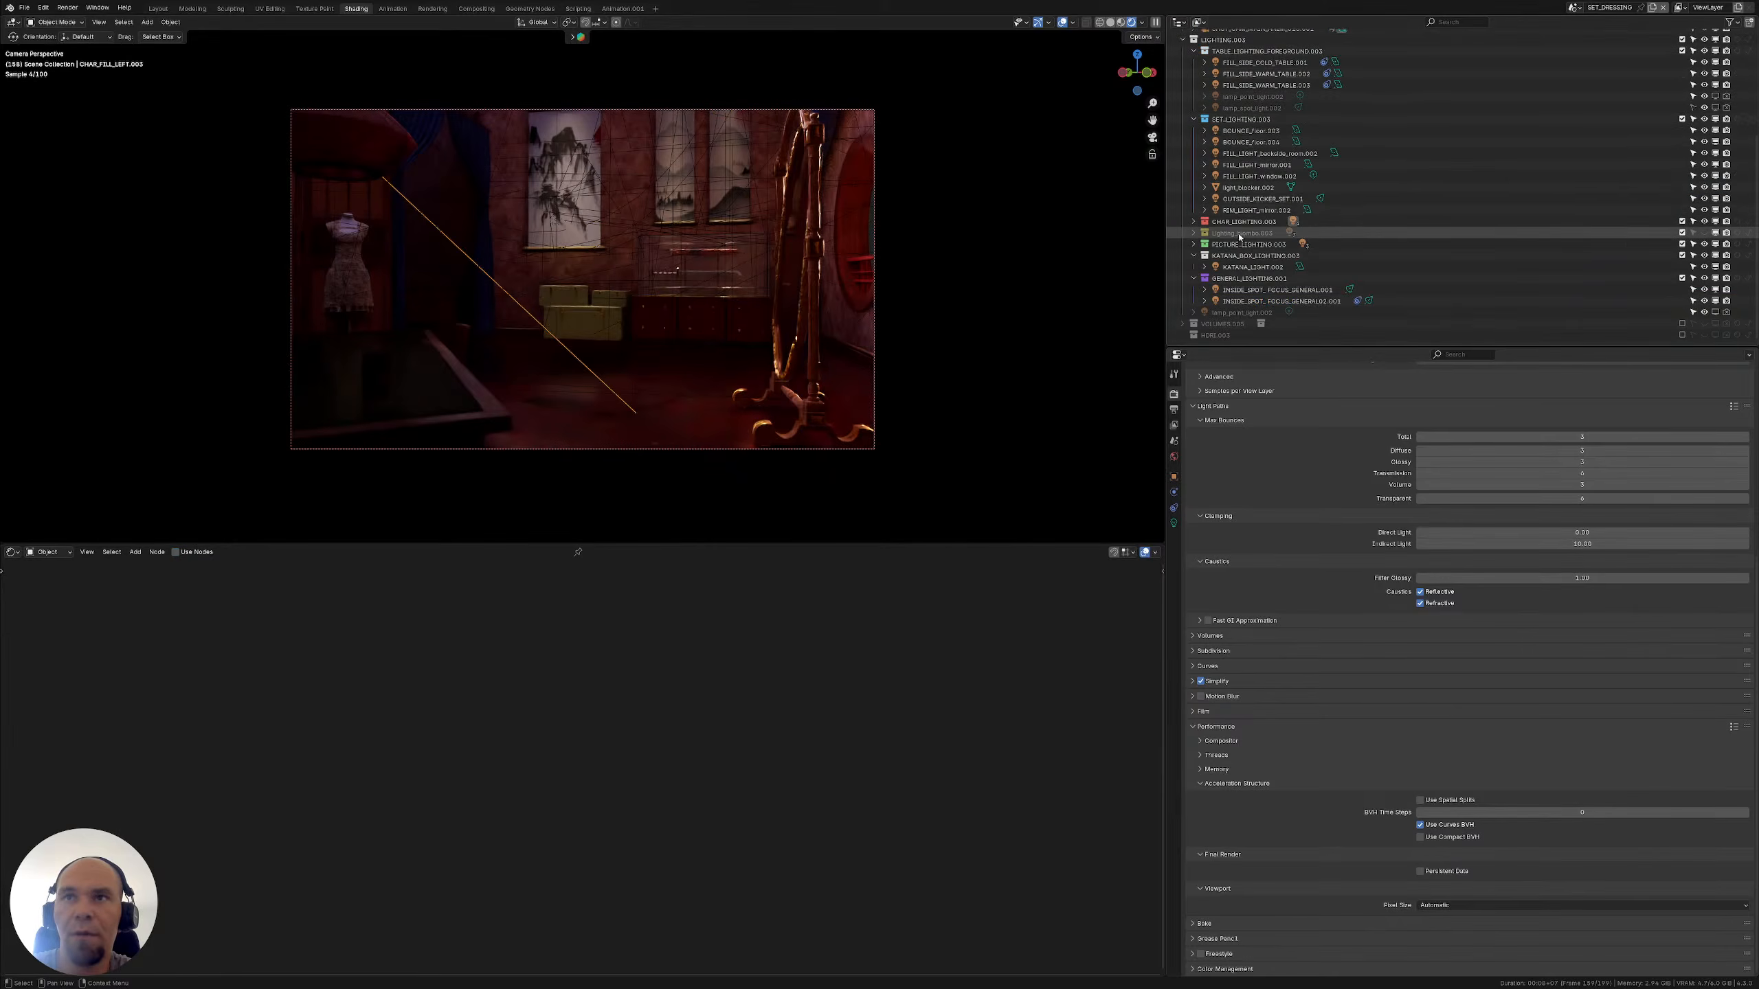
key("b")
left_click_drag(1408, 223, 1731, 220)
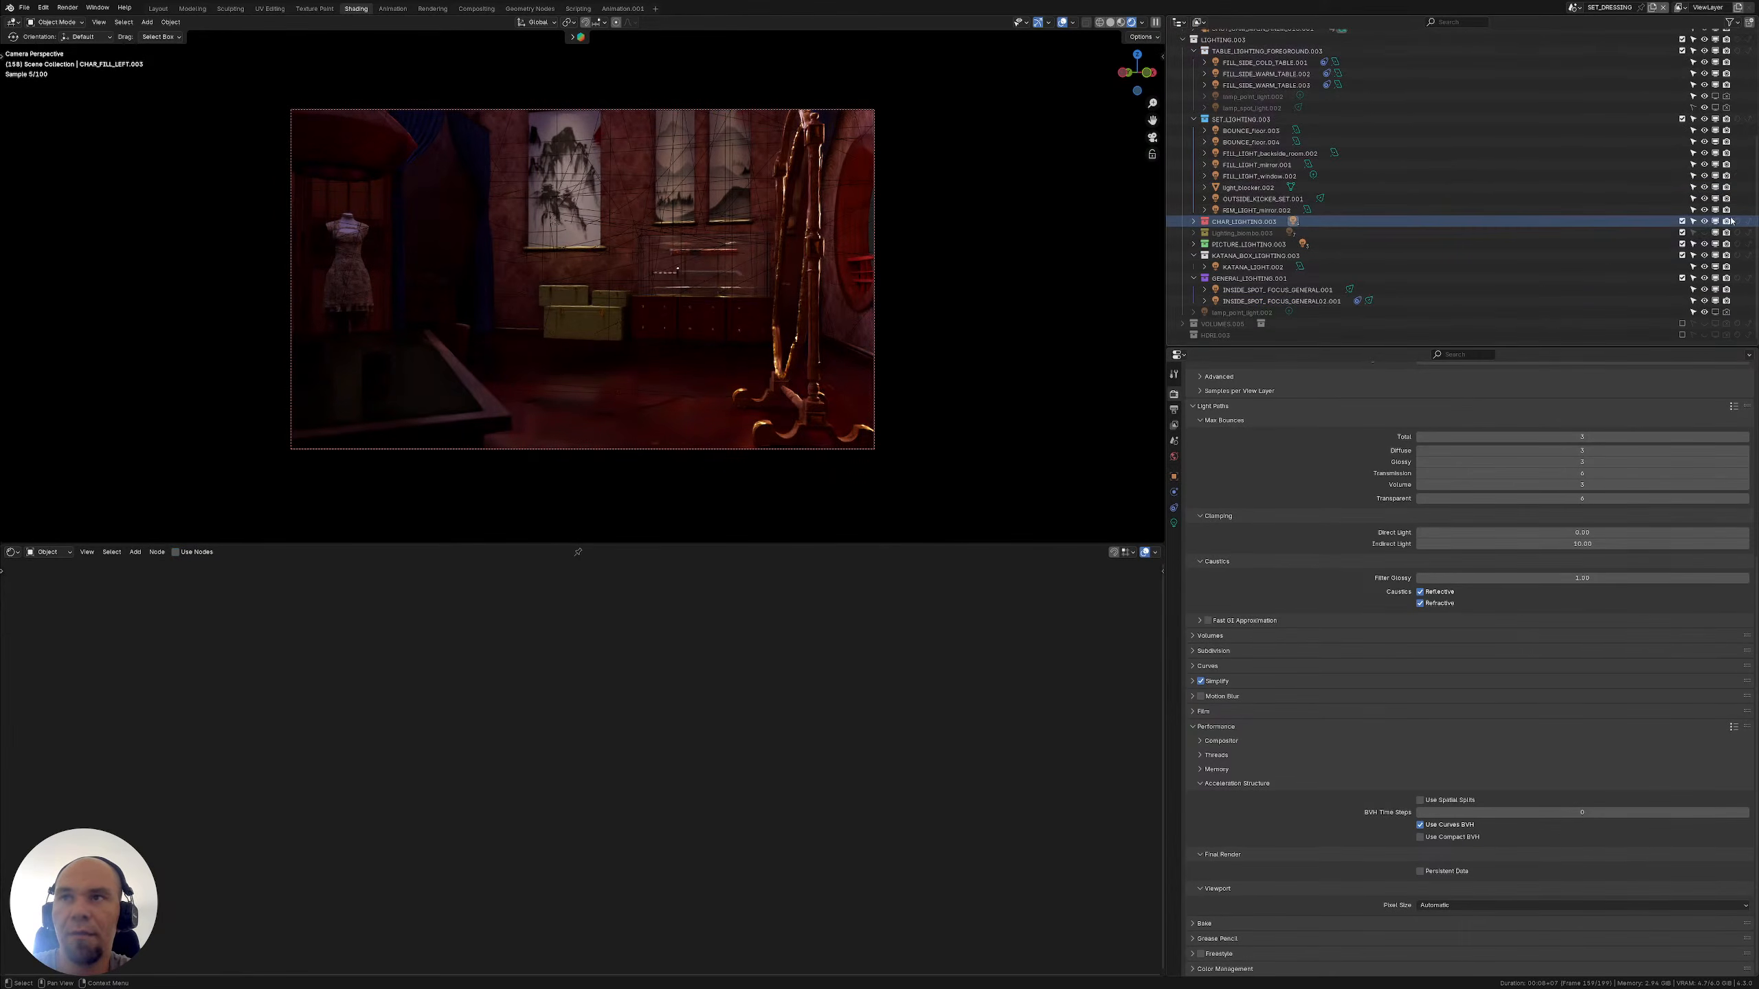
key("e")
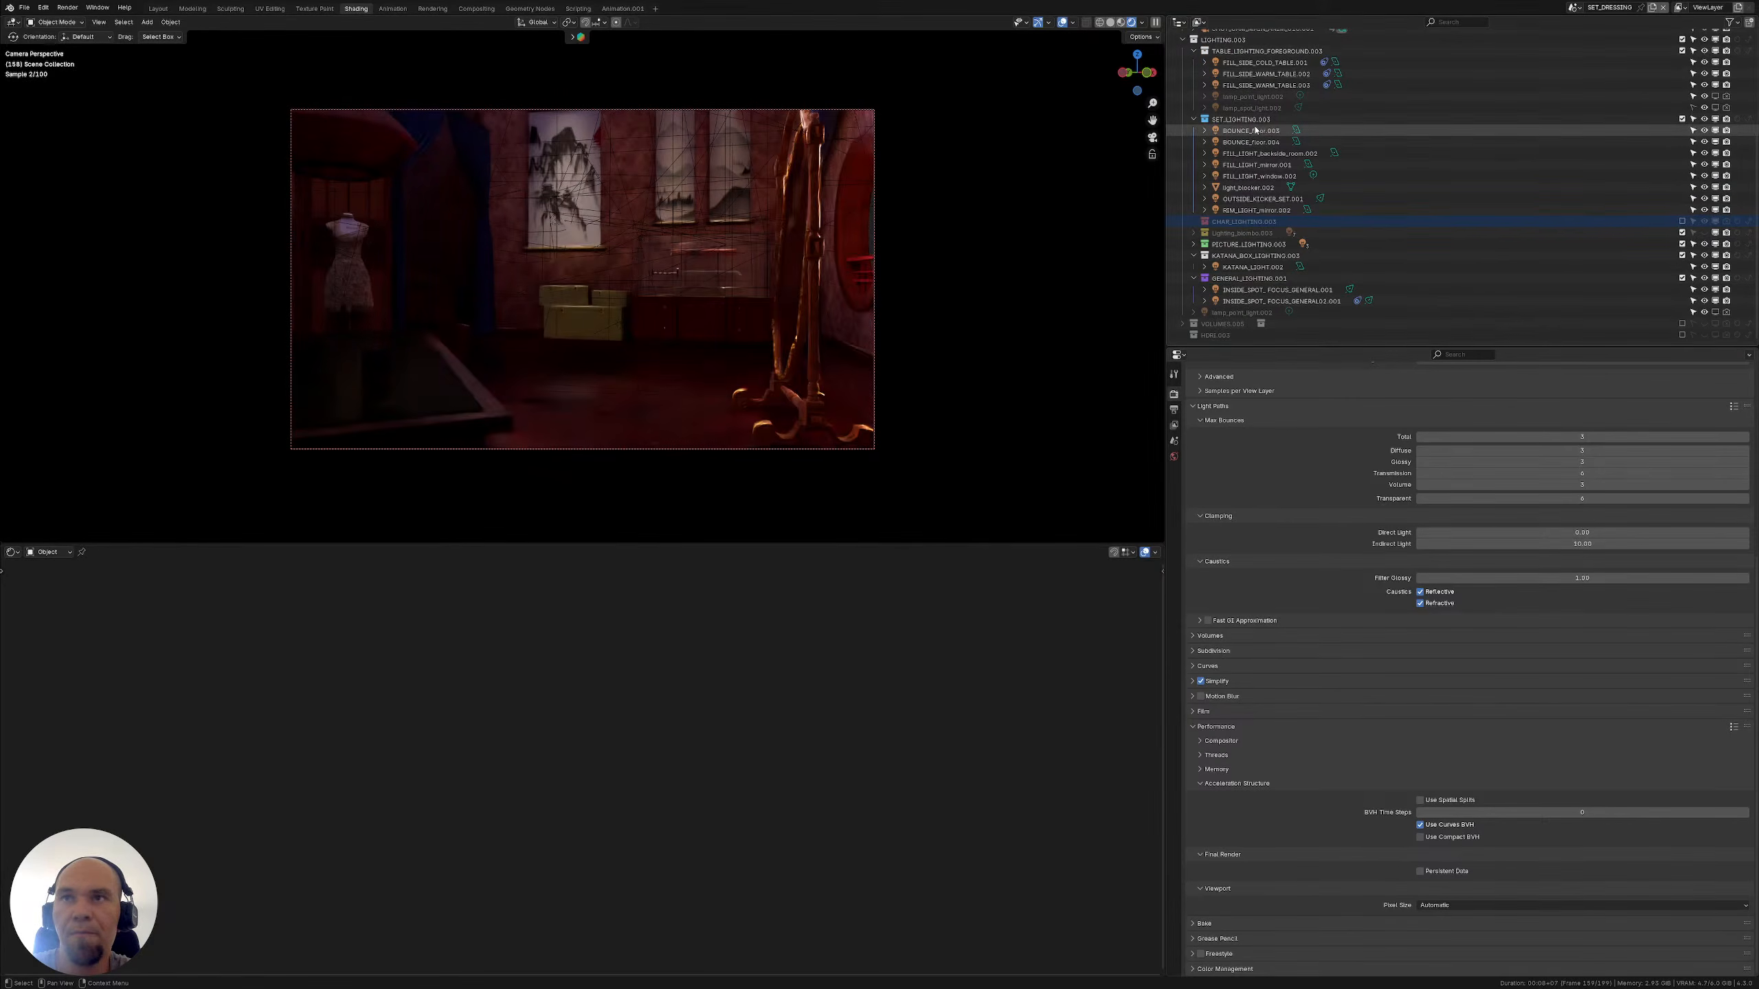
Examine the object-level light and shadow linking settings of the INSIDE_SPOT_FOCUS_GENERAL.001 spot light
left_click(1295, 294)
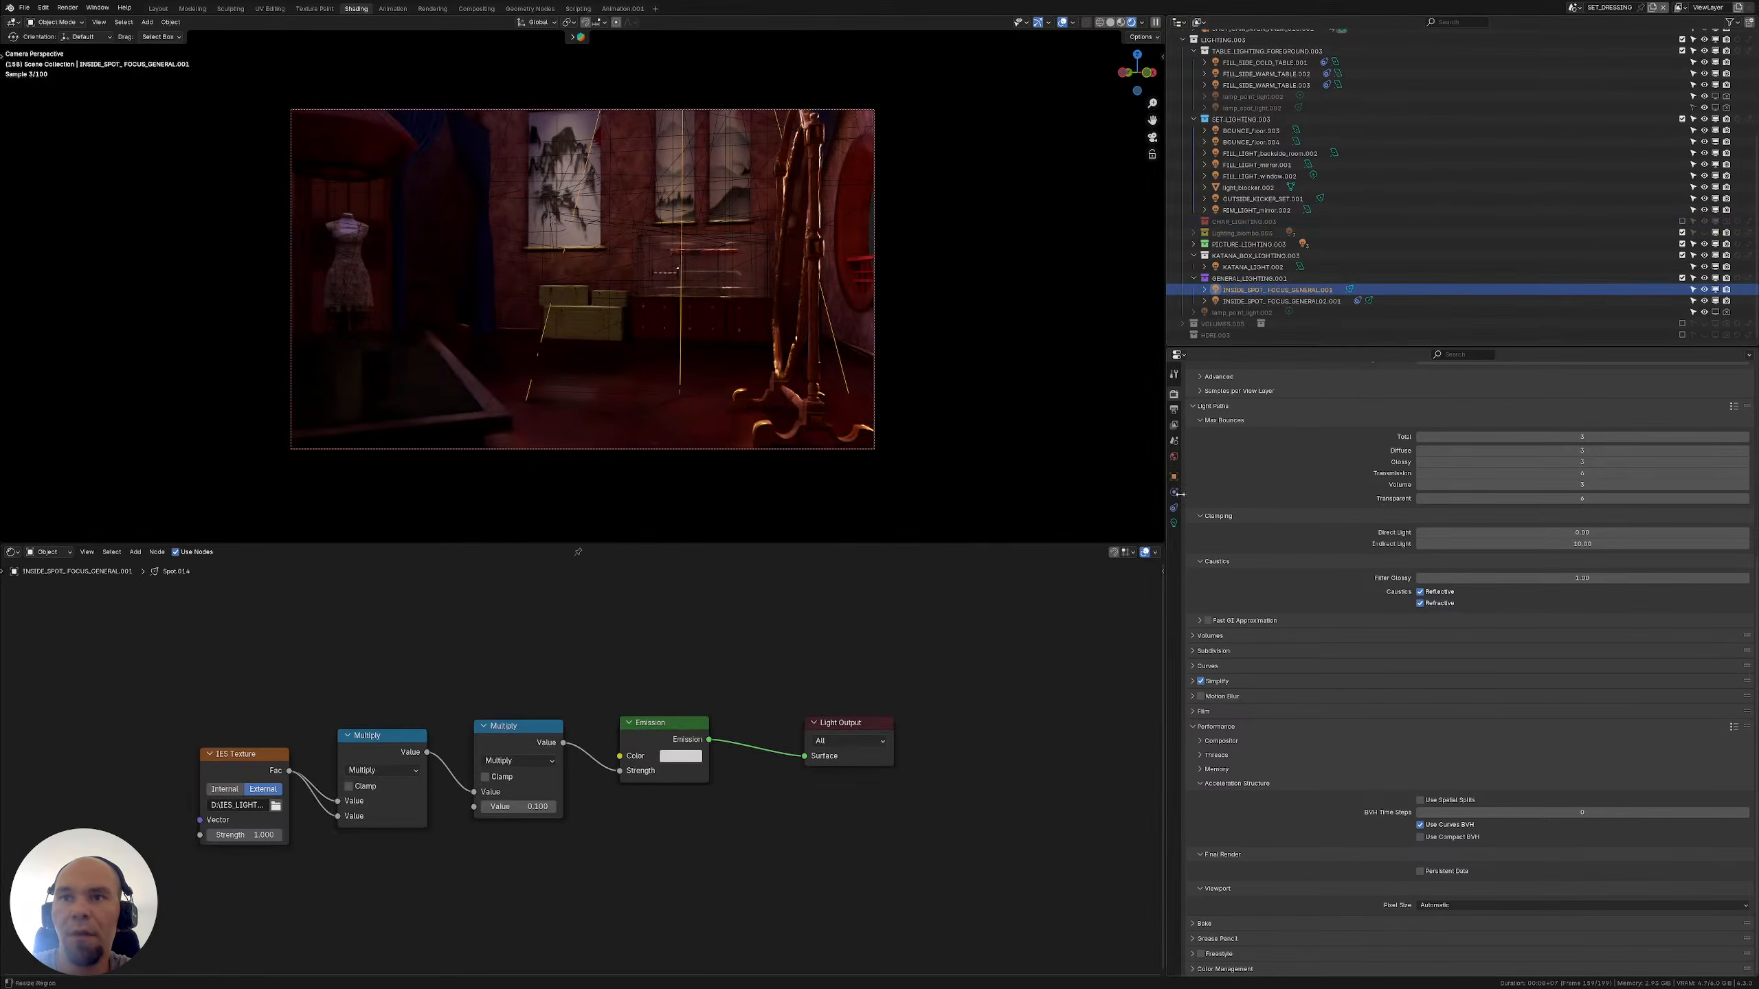
left_click(1173, 523)
left_click(1174, 476)
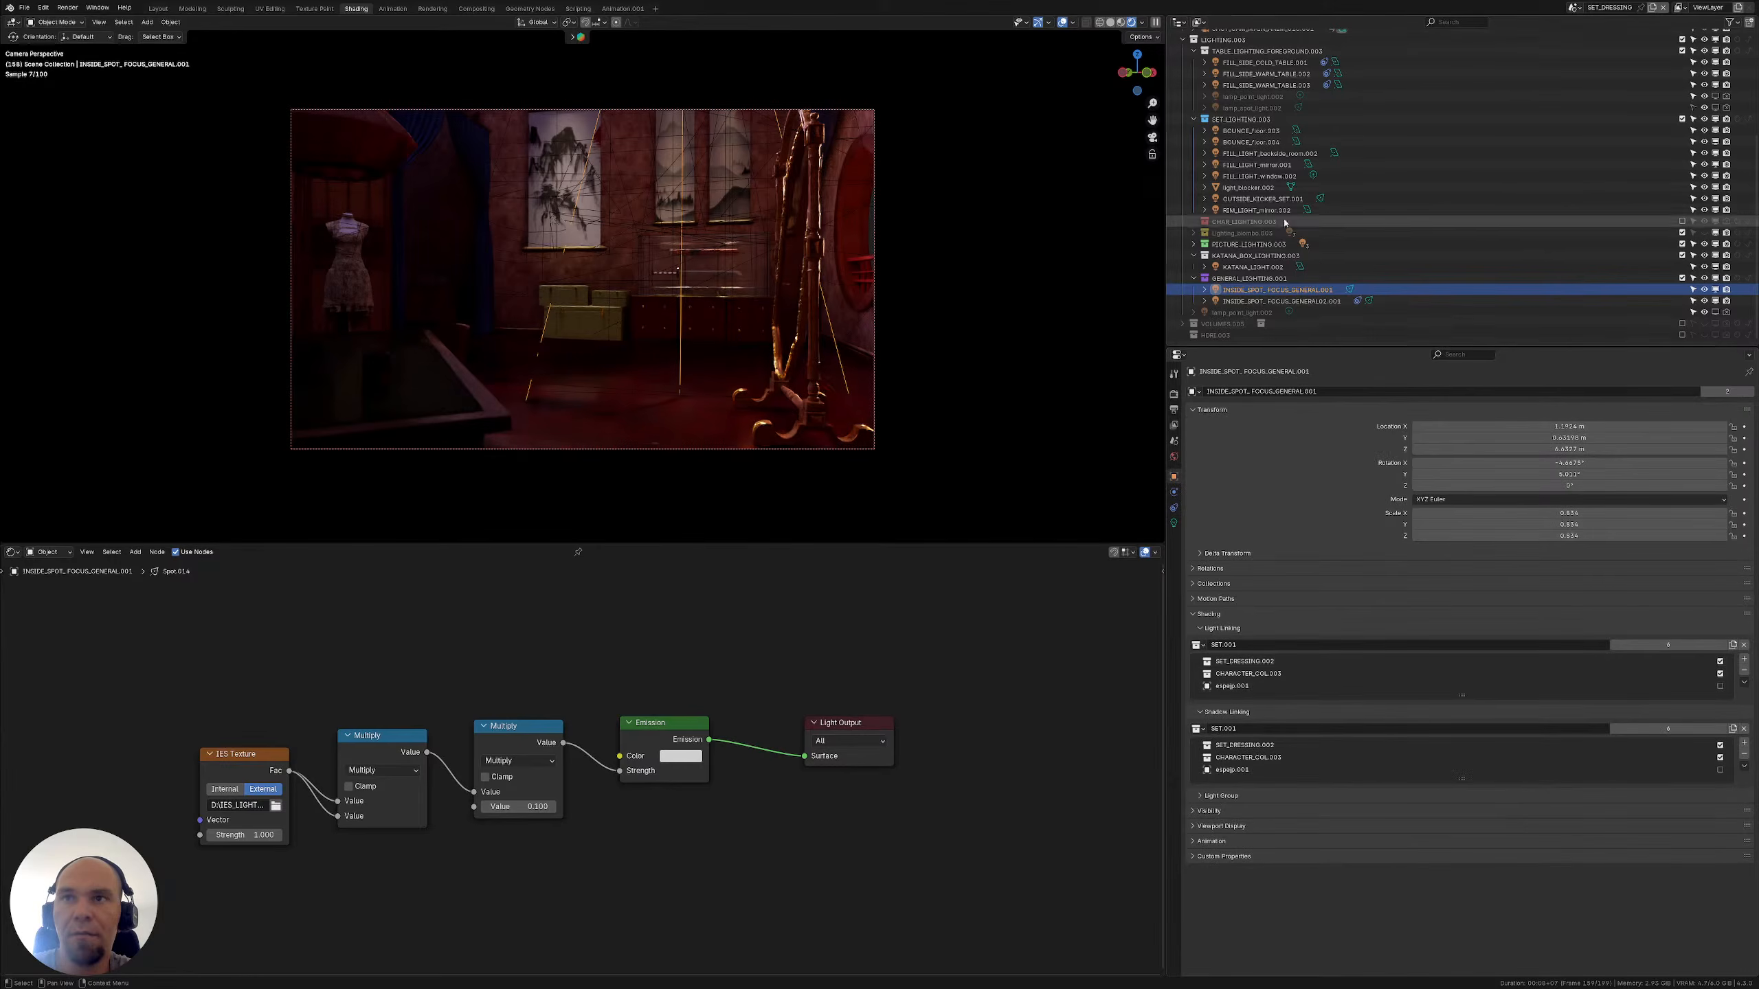
Collapse the CAMS collection and leave the LIGHTING collection expanded in the outliner
scroll(1243, 181, "up", 5)
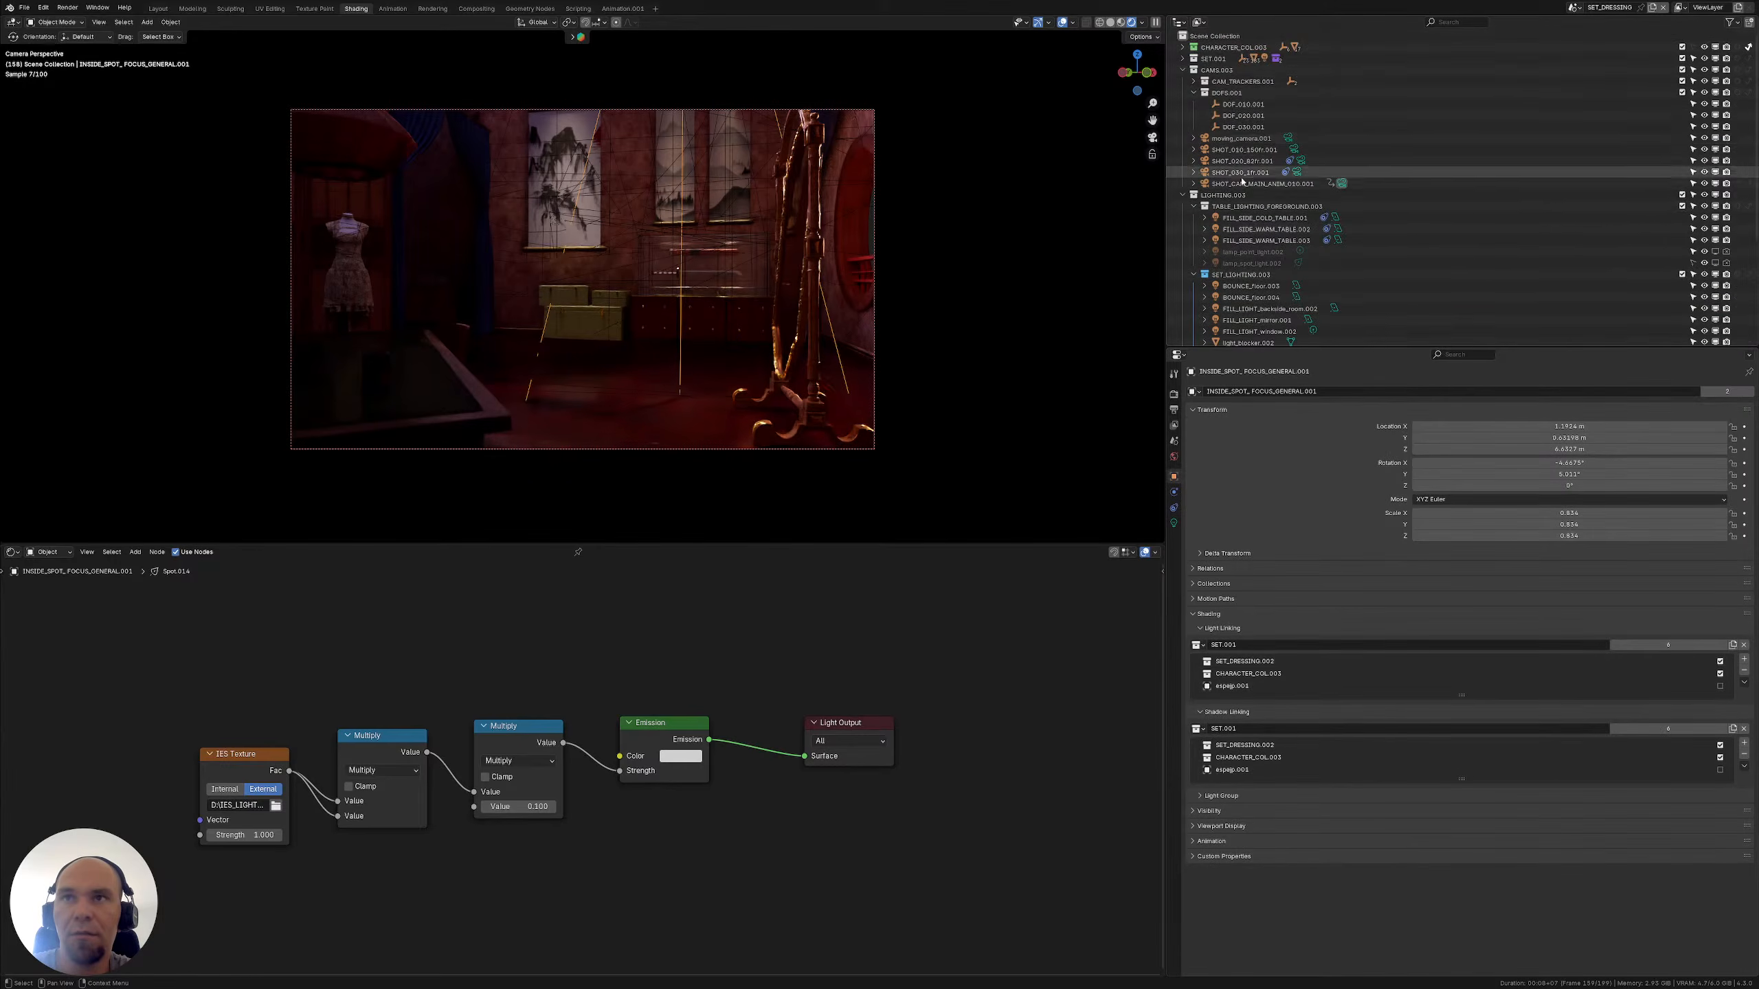
left_click(1182, 70)
left_click(1183, 81)
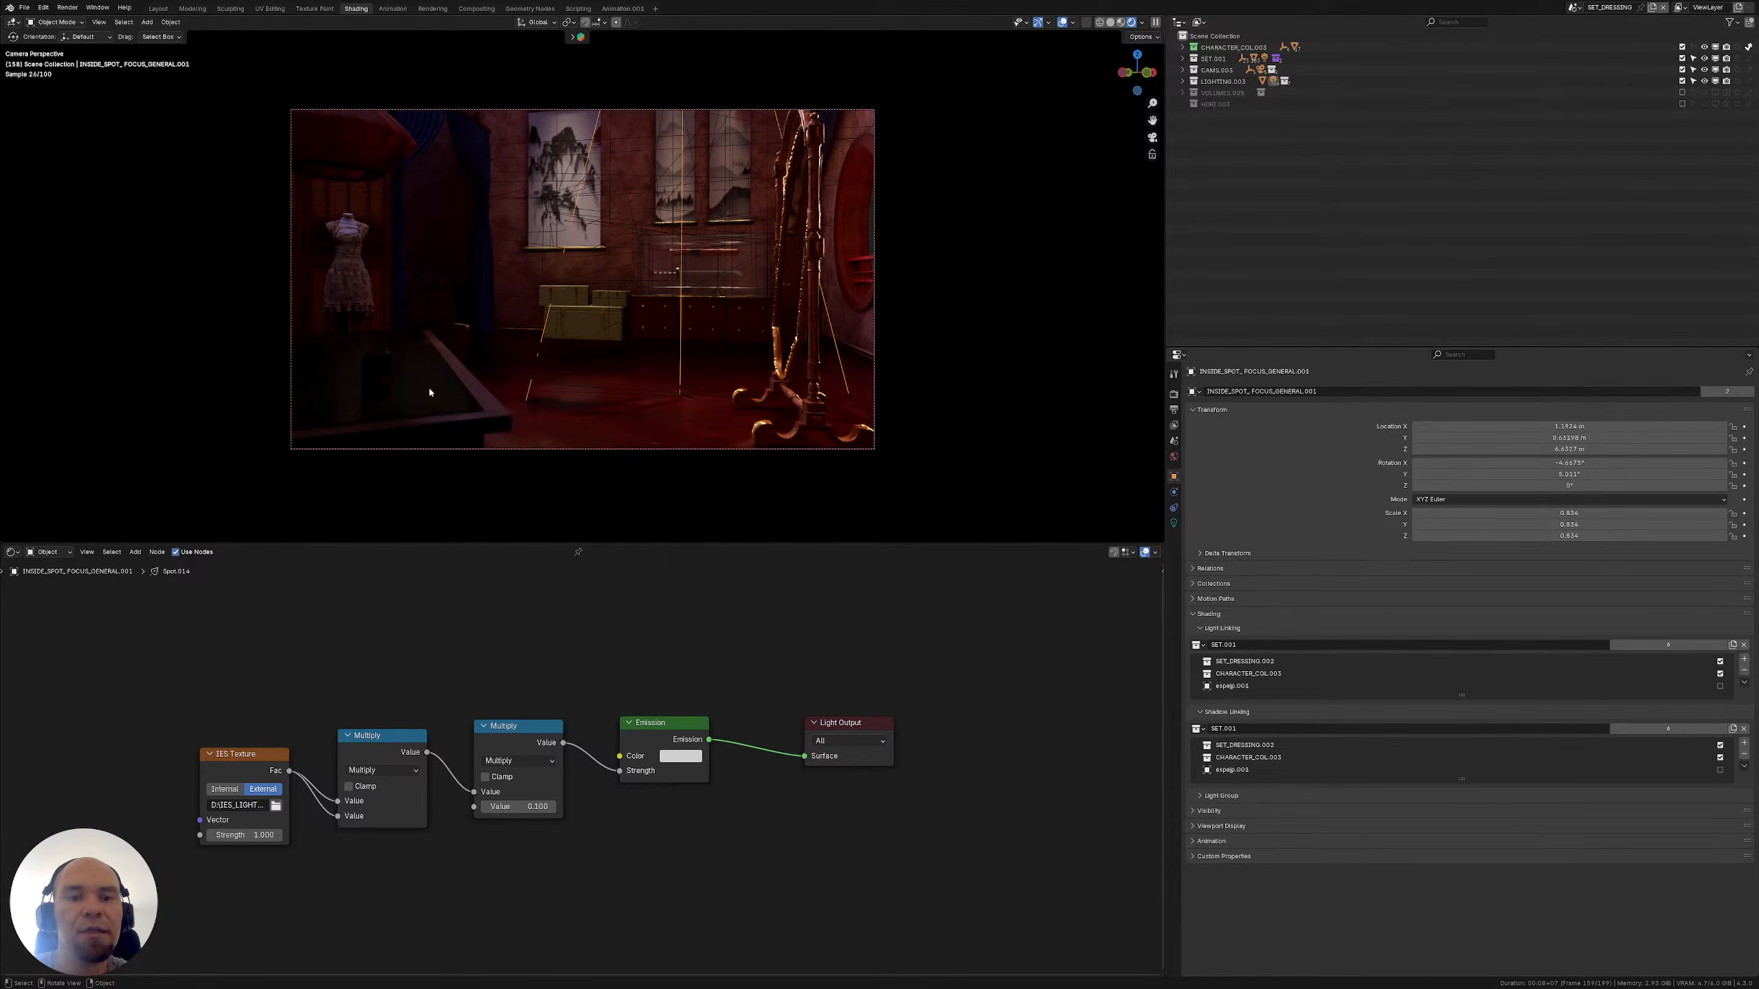
left_click(1182, 81)
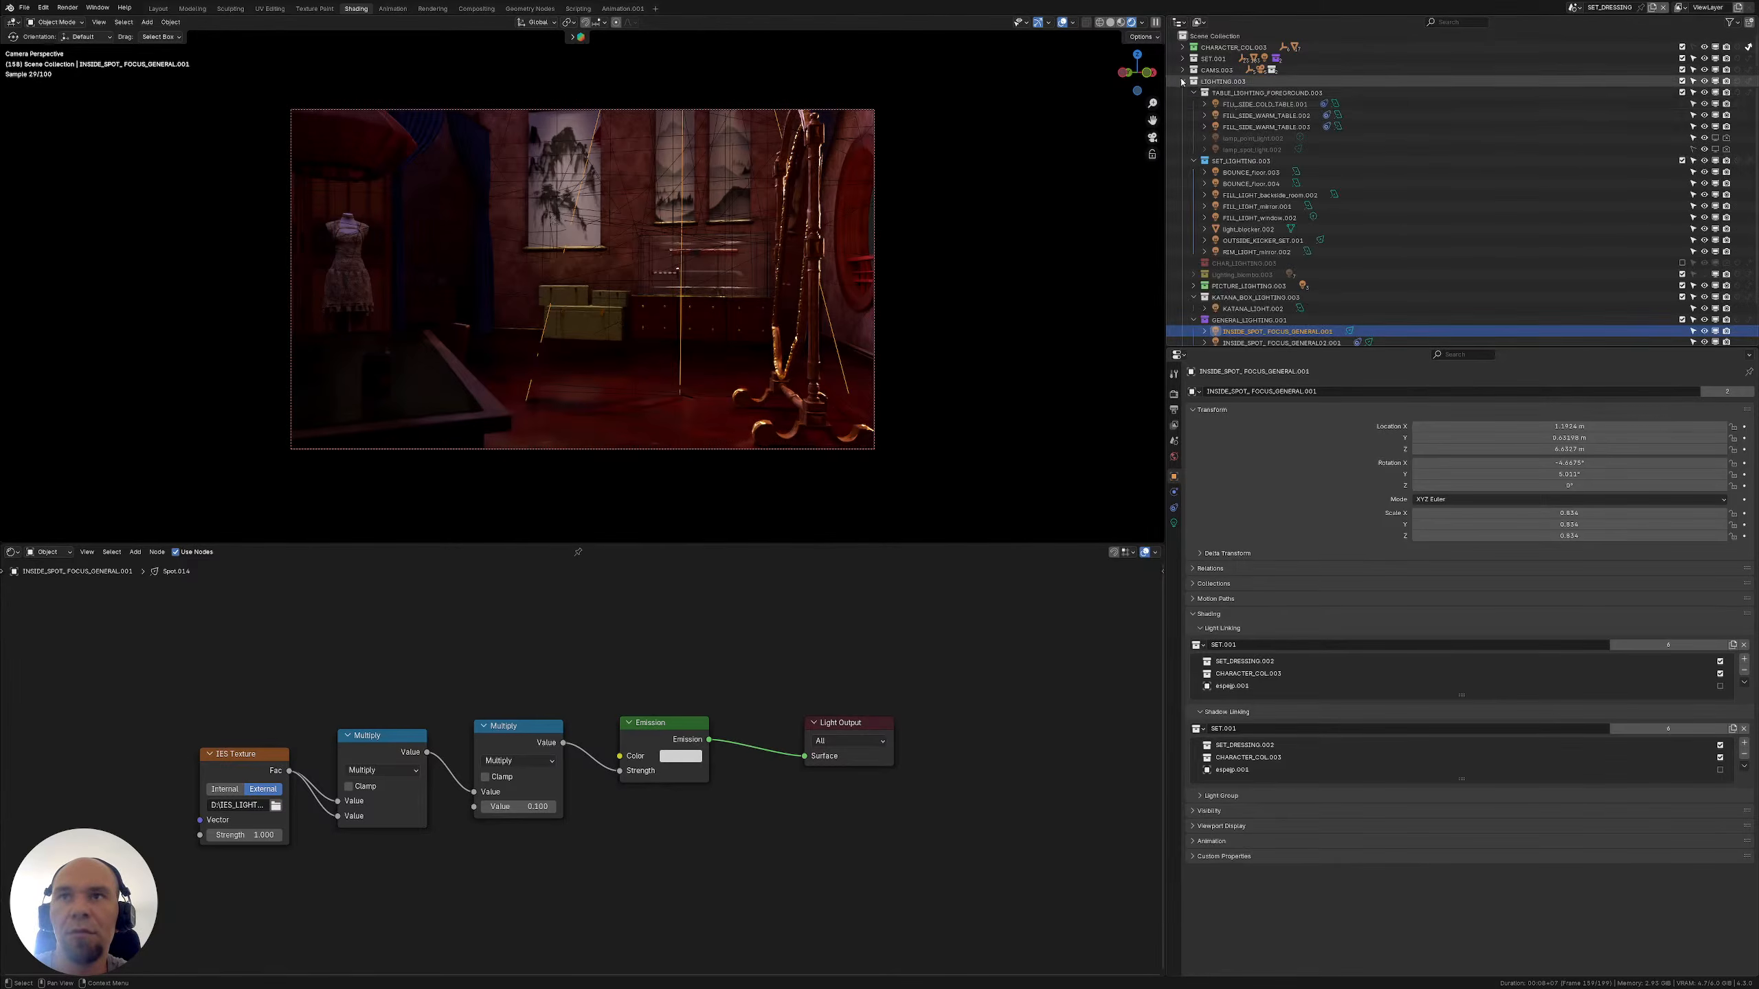
Try disabling the linked cups, table and teapot objects in FILL_SIDE_WARM_TABLE.003's light linking, then re-enable them
left_click(1265, 127)
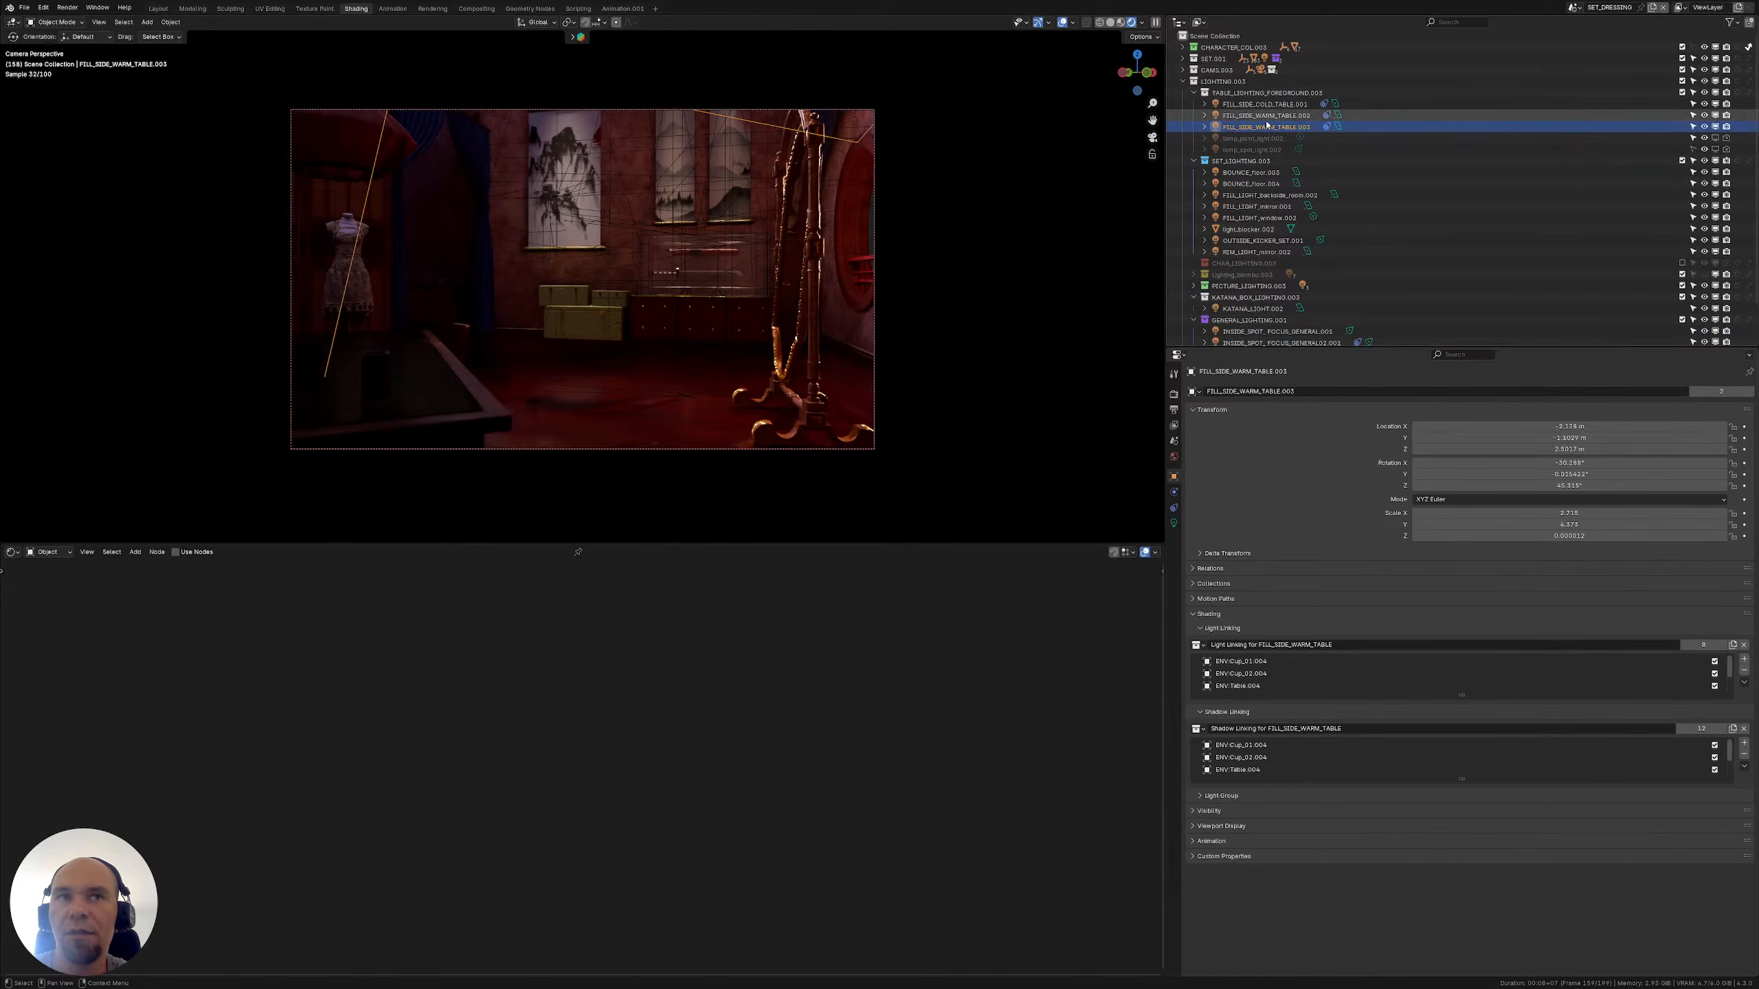
scroll(1717, 666, "down", 2)
left_click(1716, 662)
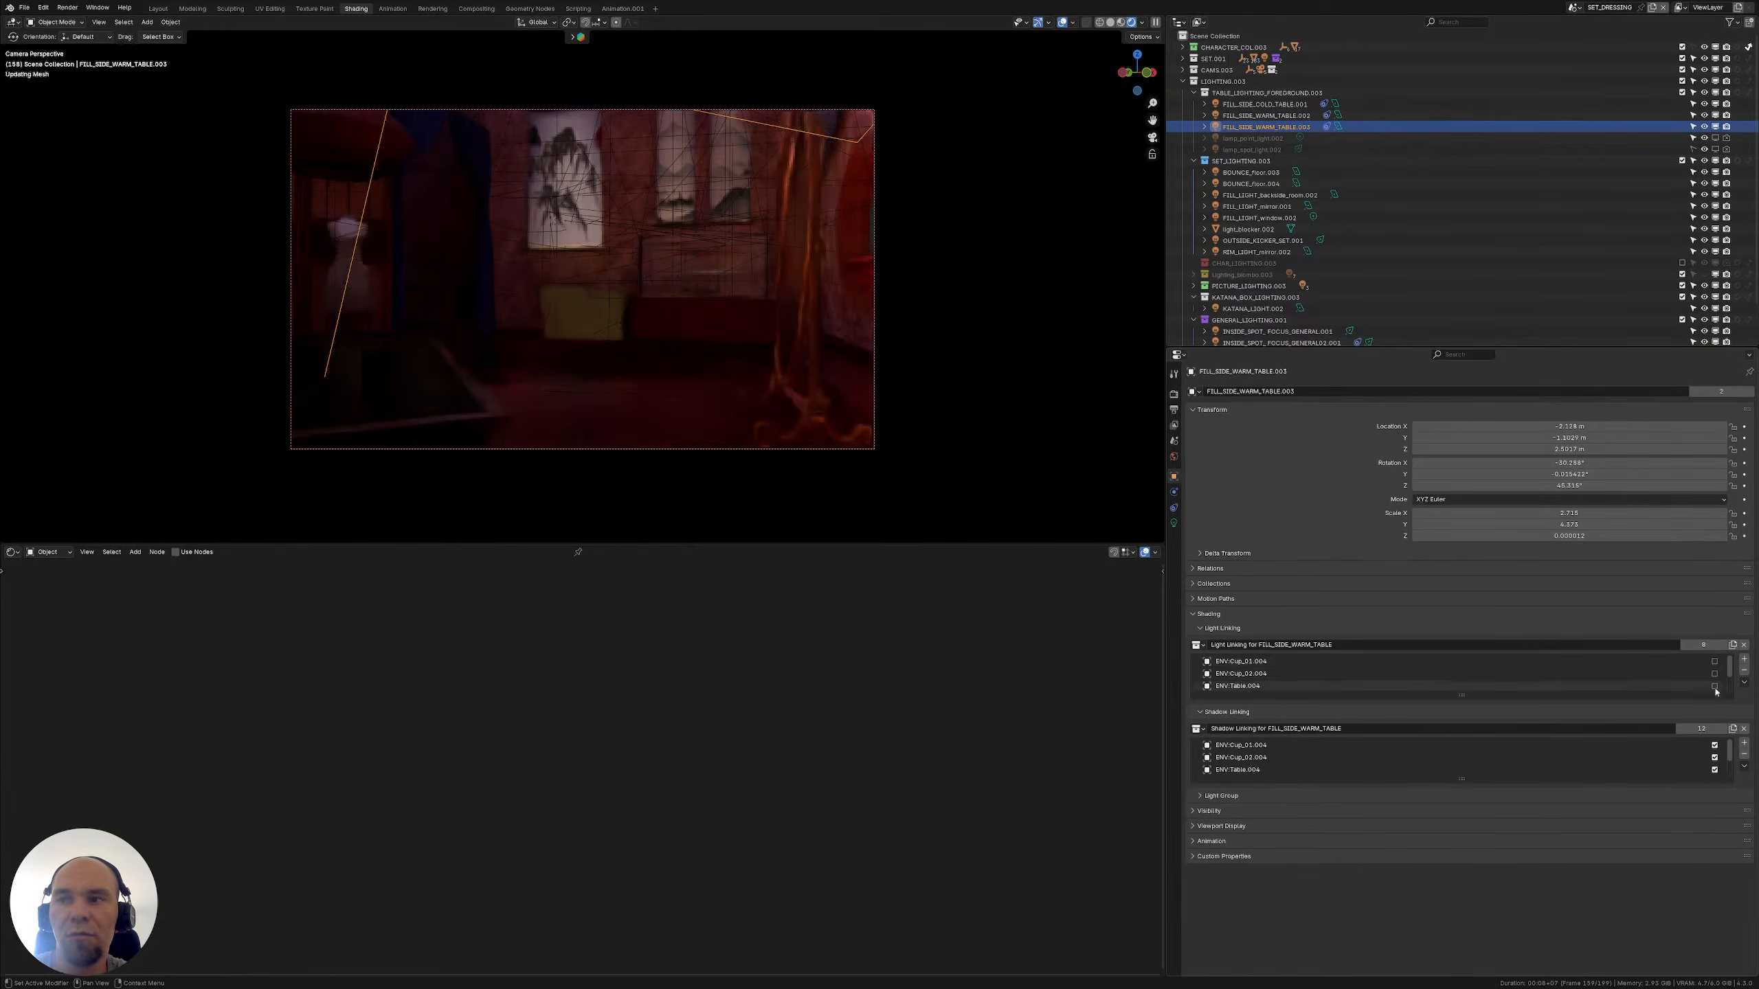
left_click_drag(1716, 674, 1715, 686)
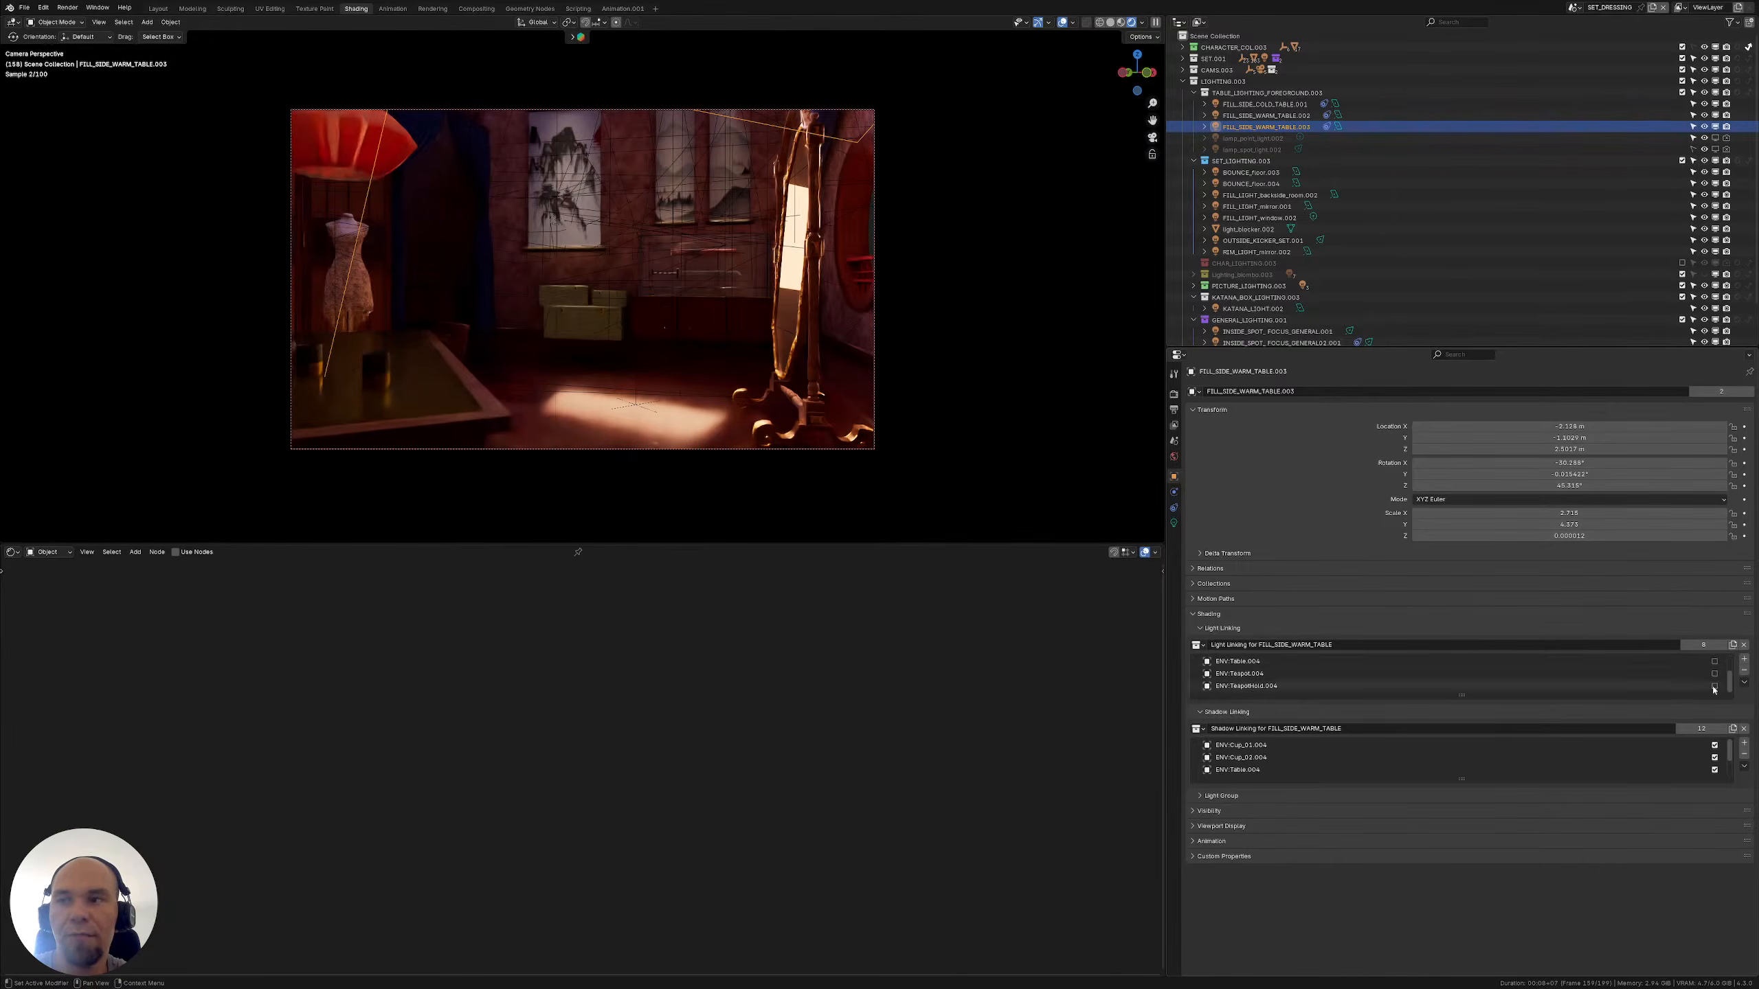
left_click_drag(1716, 686, 1716, 662)
scroll(1715, 664, "up", 2)
left_click(1714, 662)
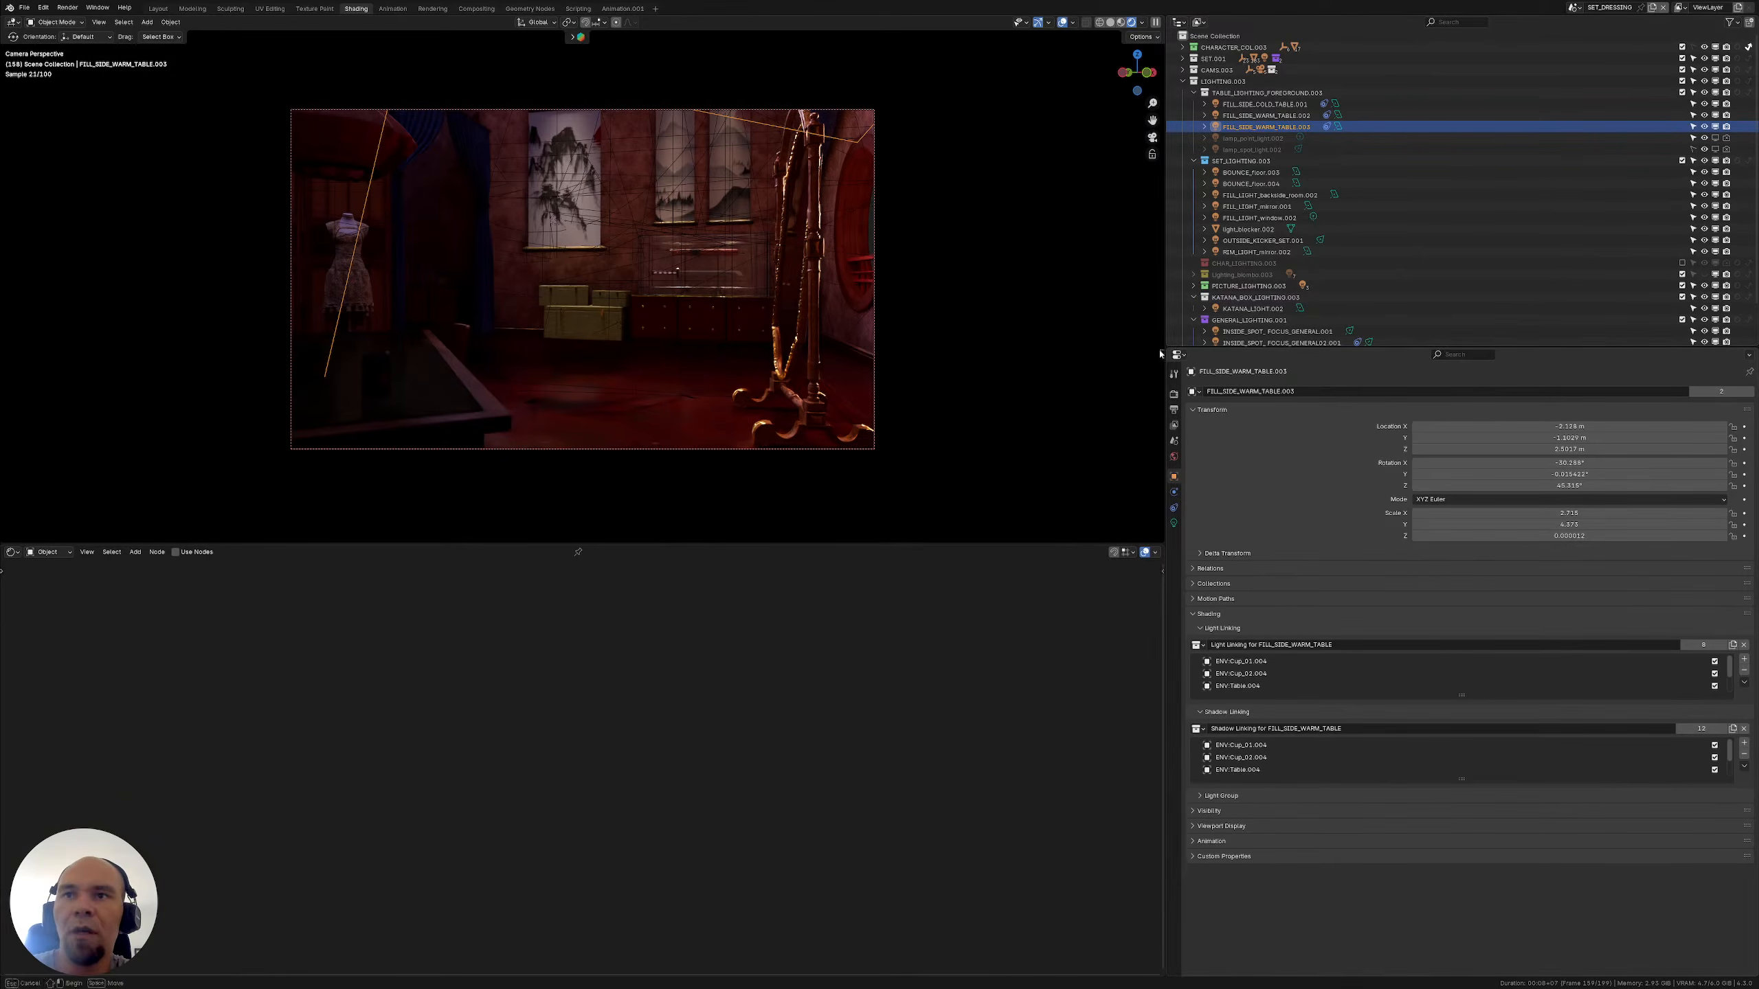
Try removing the light linking and shadow linking collections from FILL_SIDE_WARM_TABLE.003
left_click(996, 303)
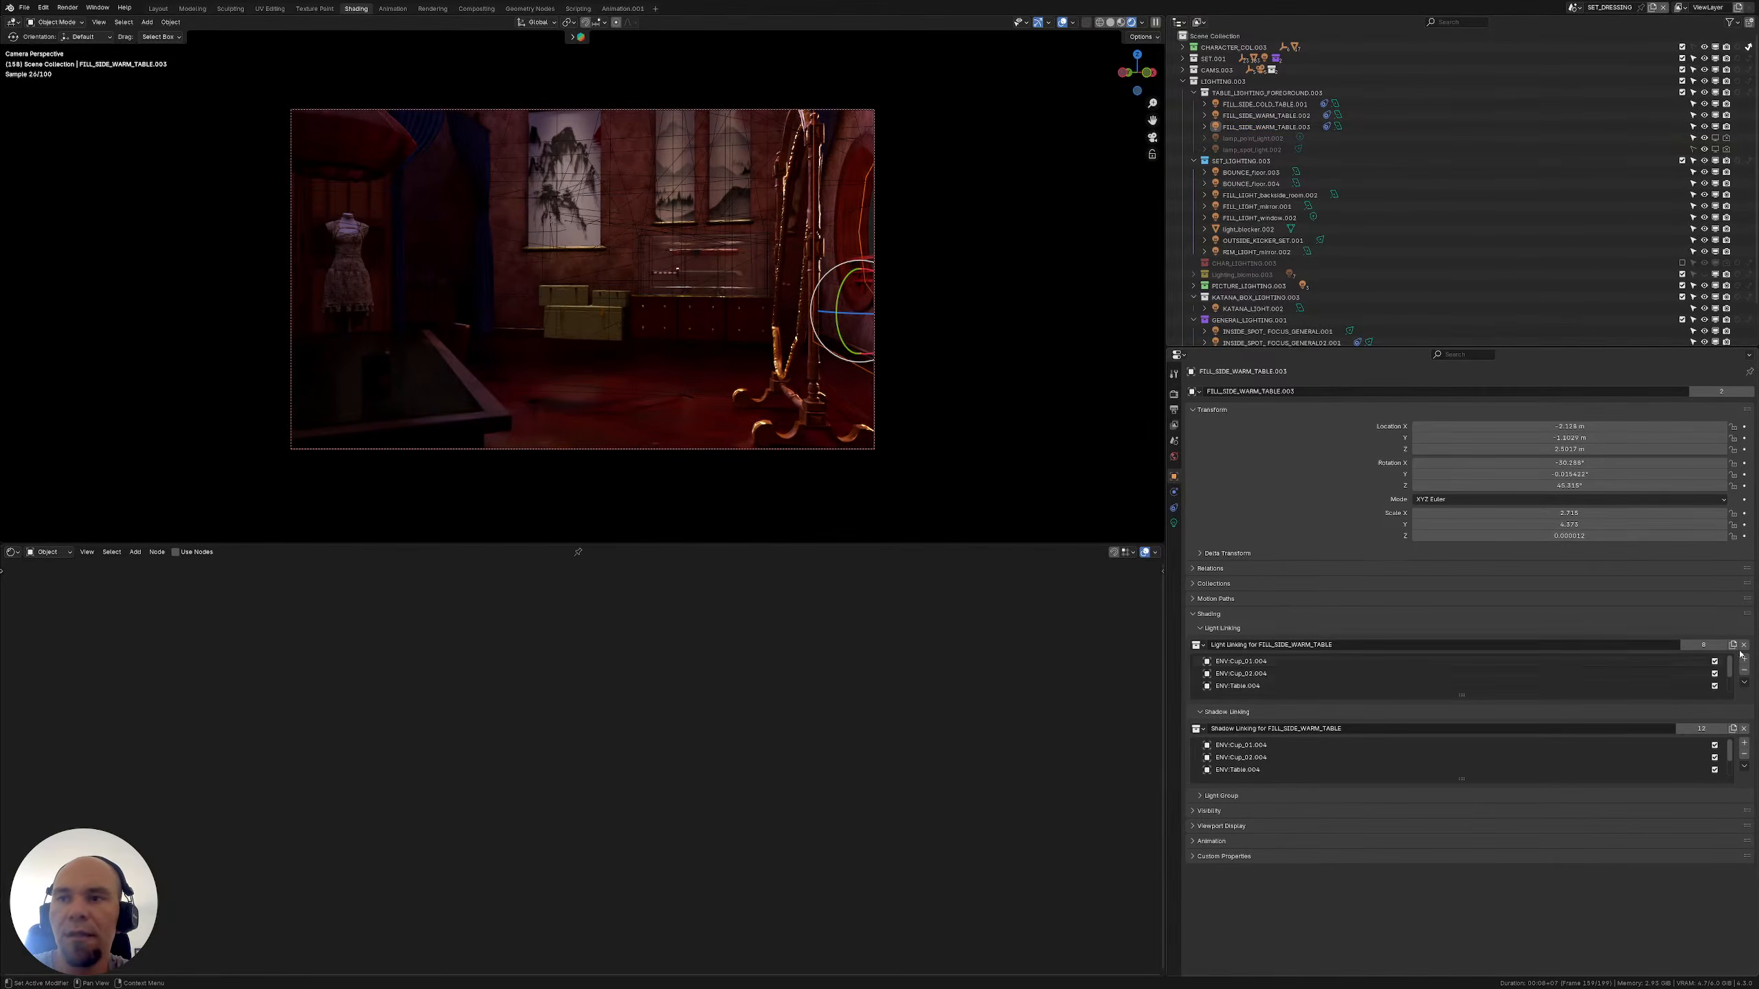
left_click(1198, 645)
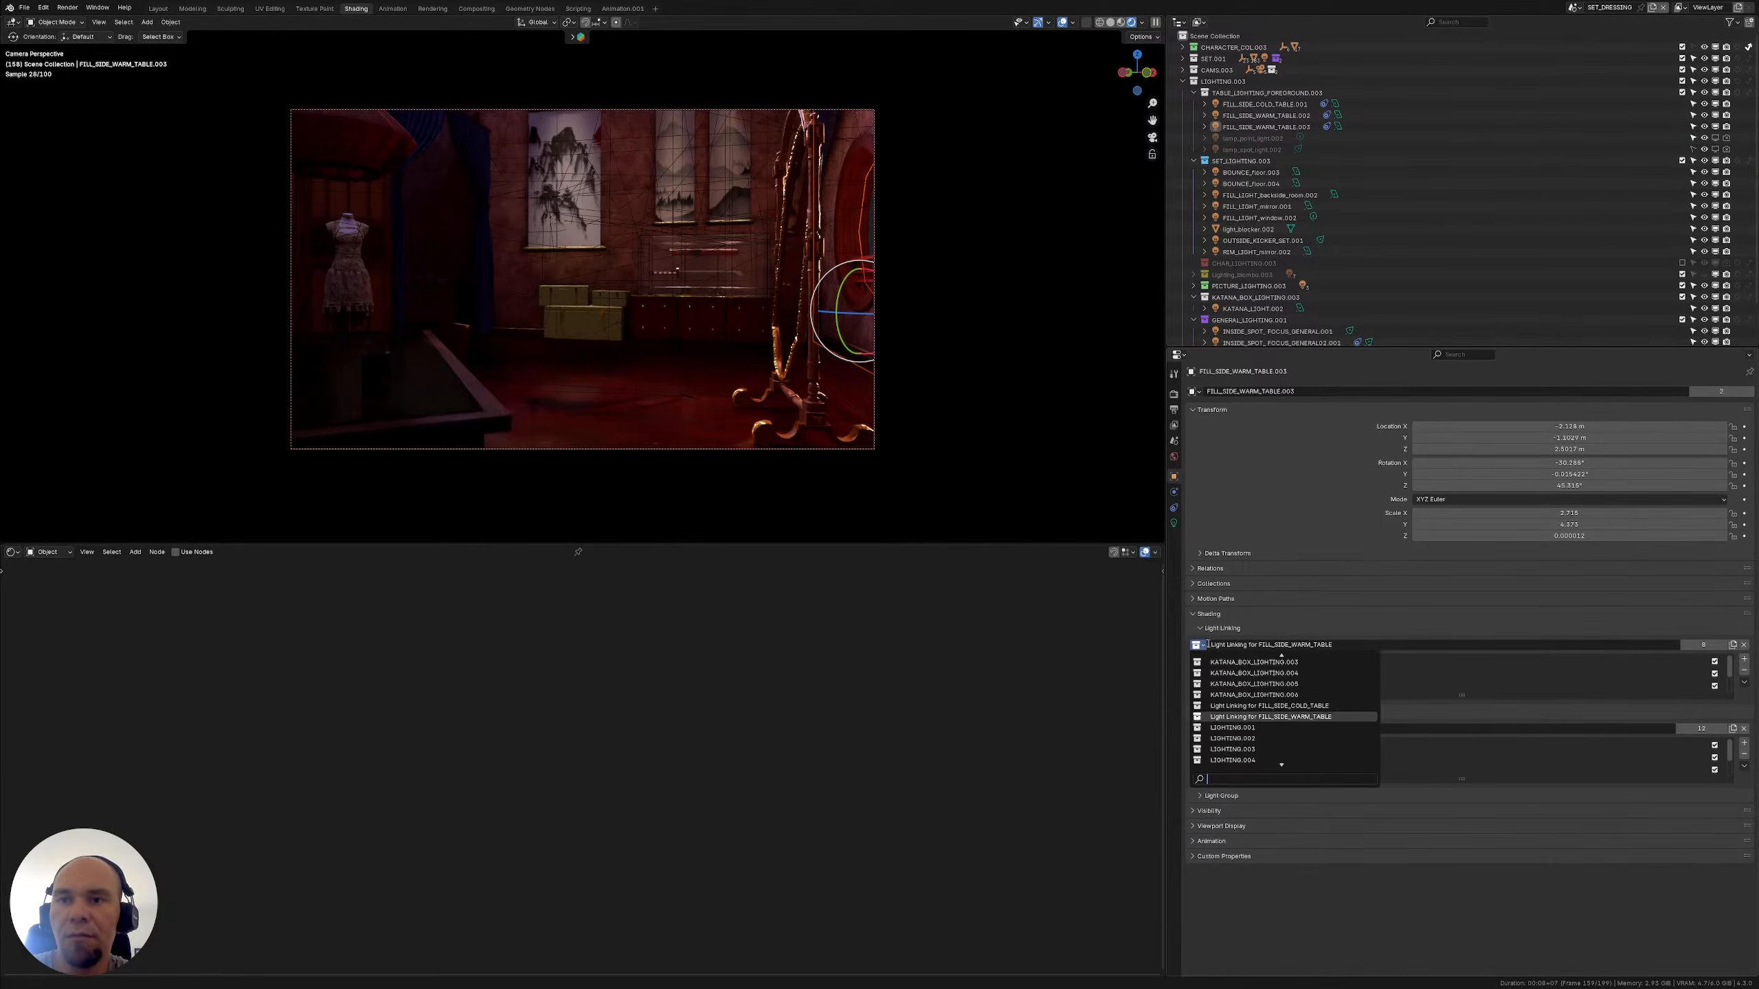
key("Escape")
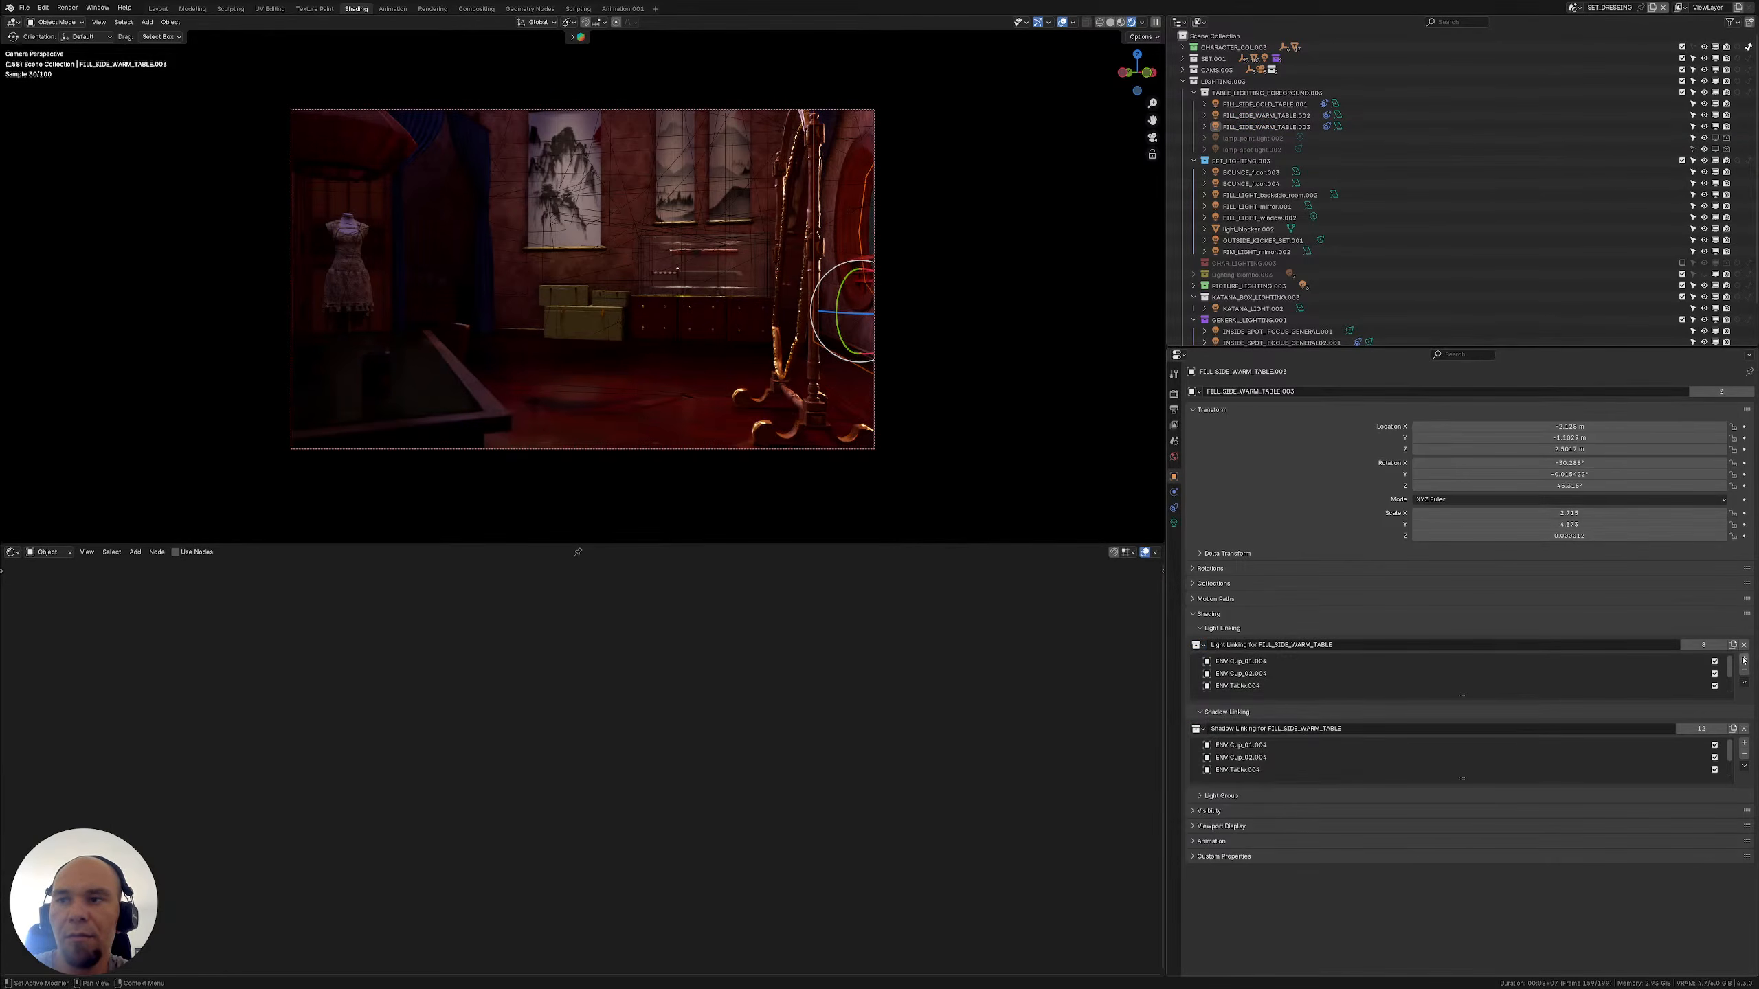
left_click(1744, 728)
left_click(1743, 645)
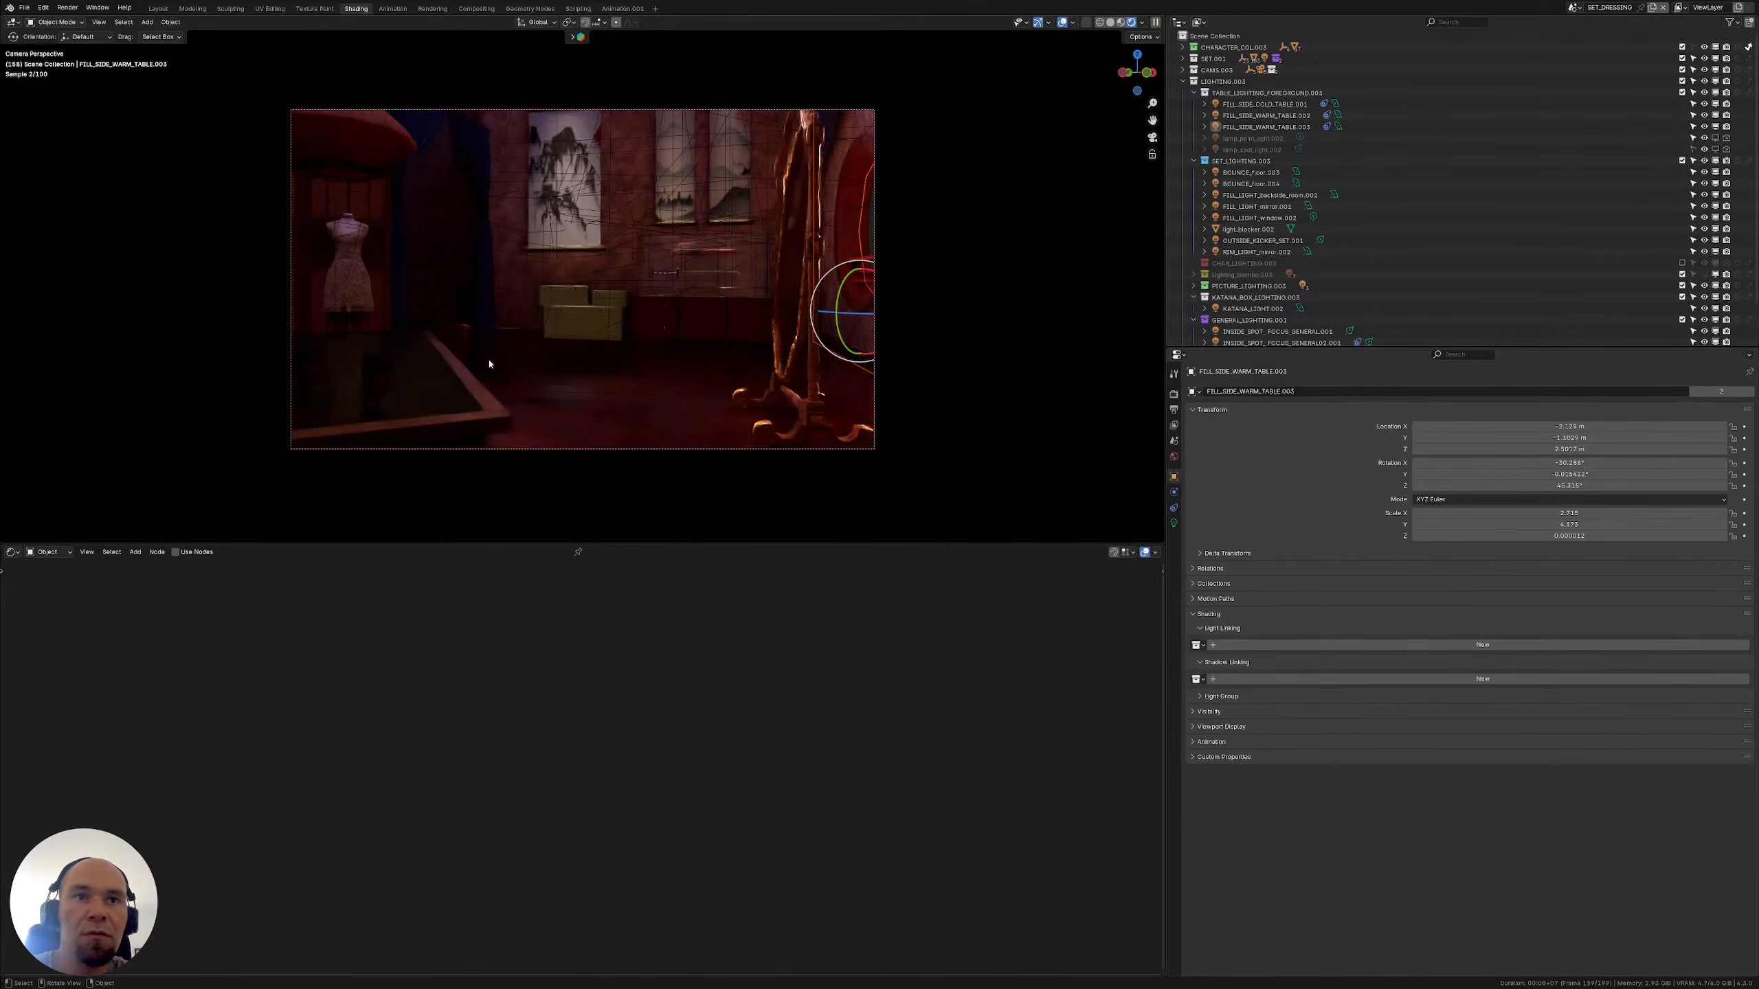
Try removing the light linking and shadow linking collections from FILL_SIDE_WARM_TABLE.002
left_click(1267, 127)
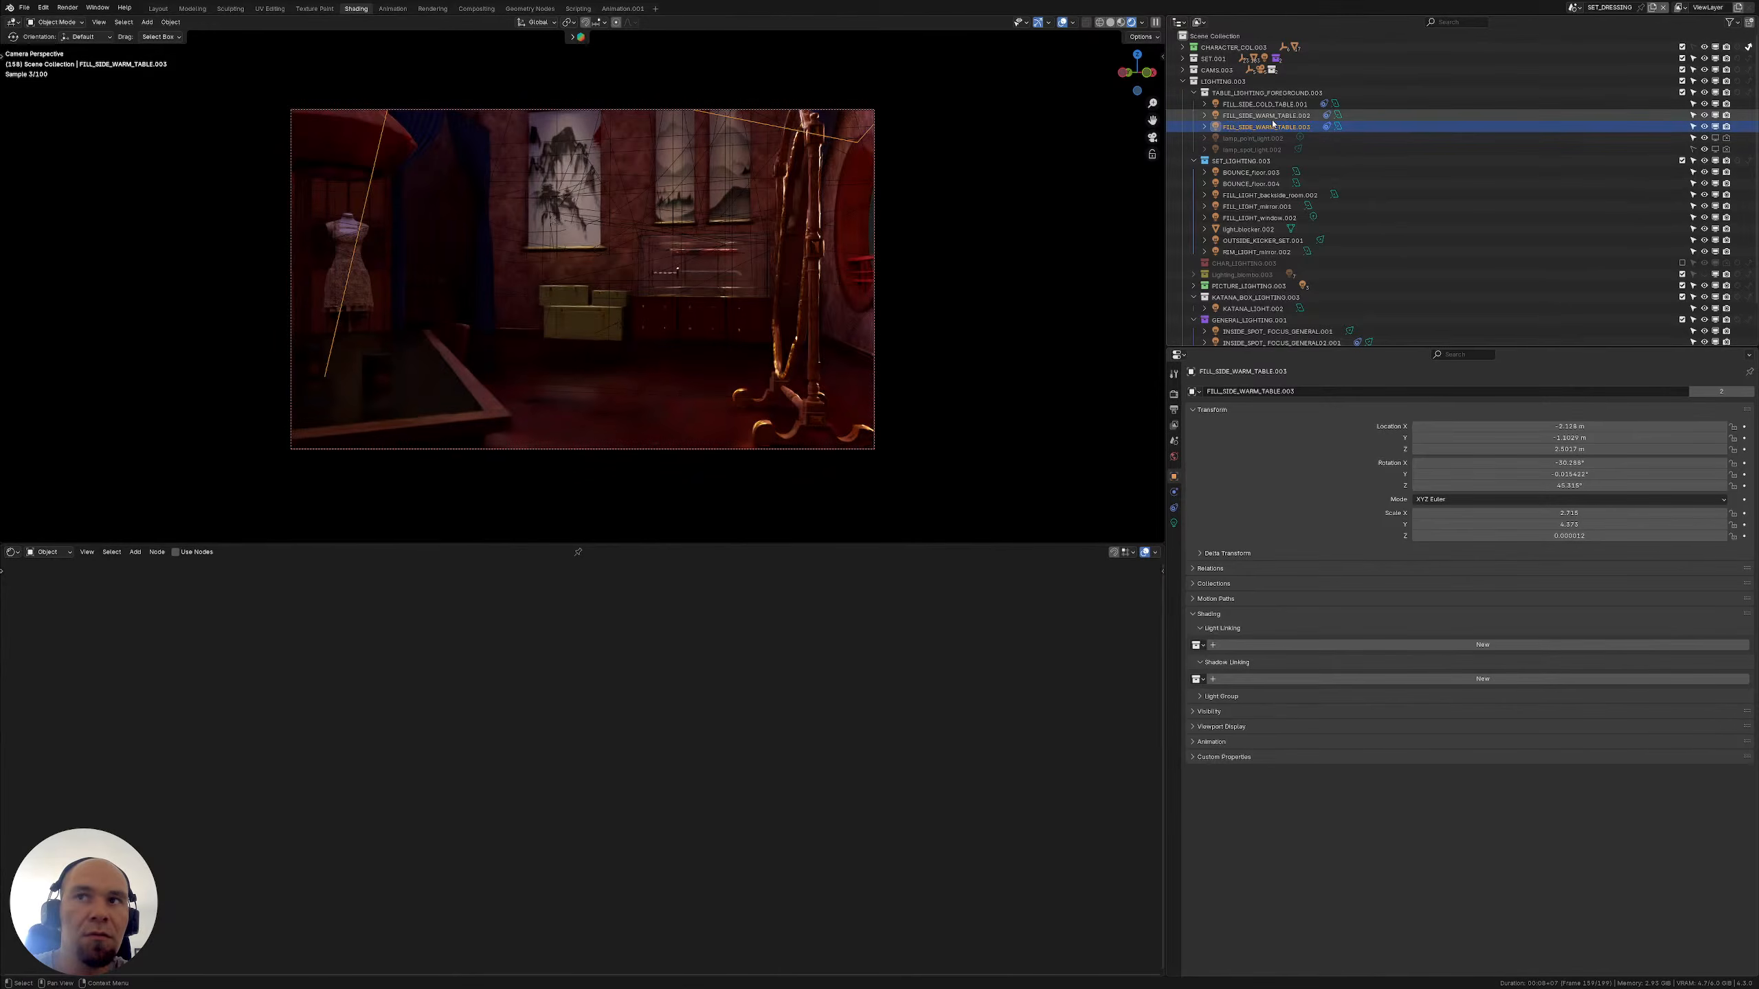
left_click(1271, 116)
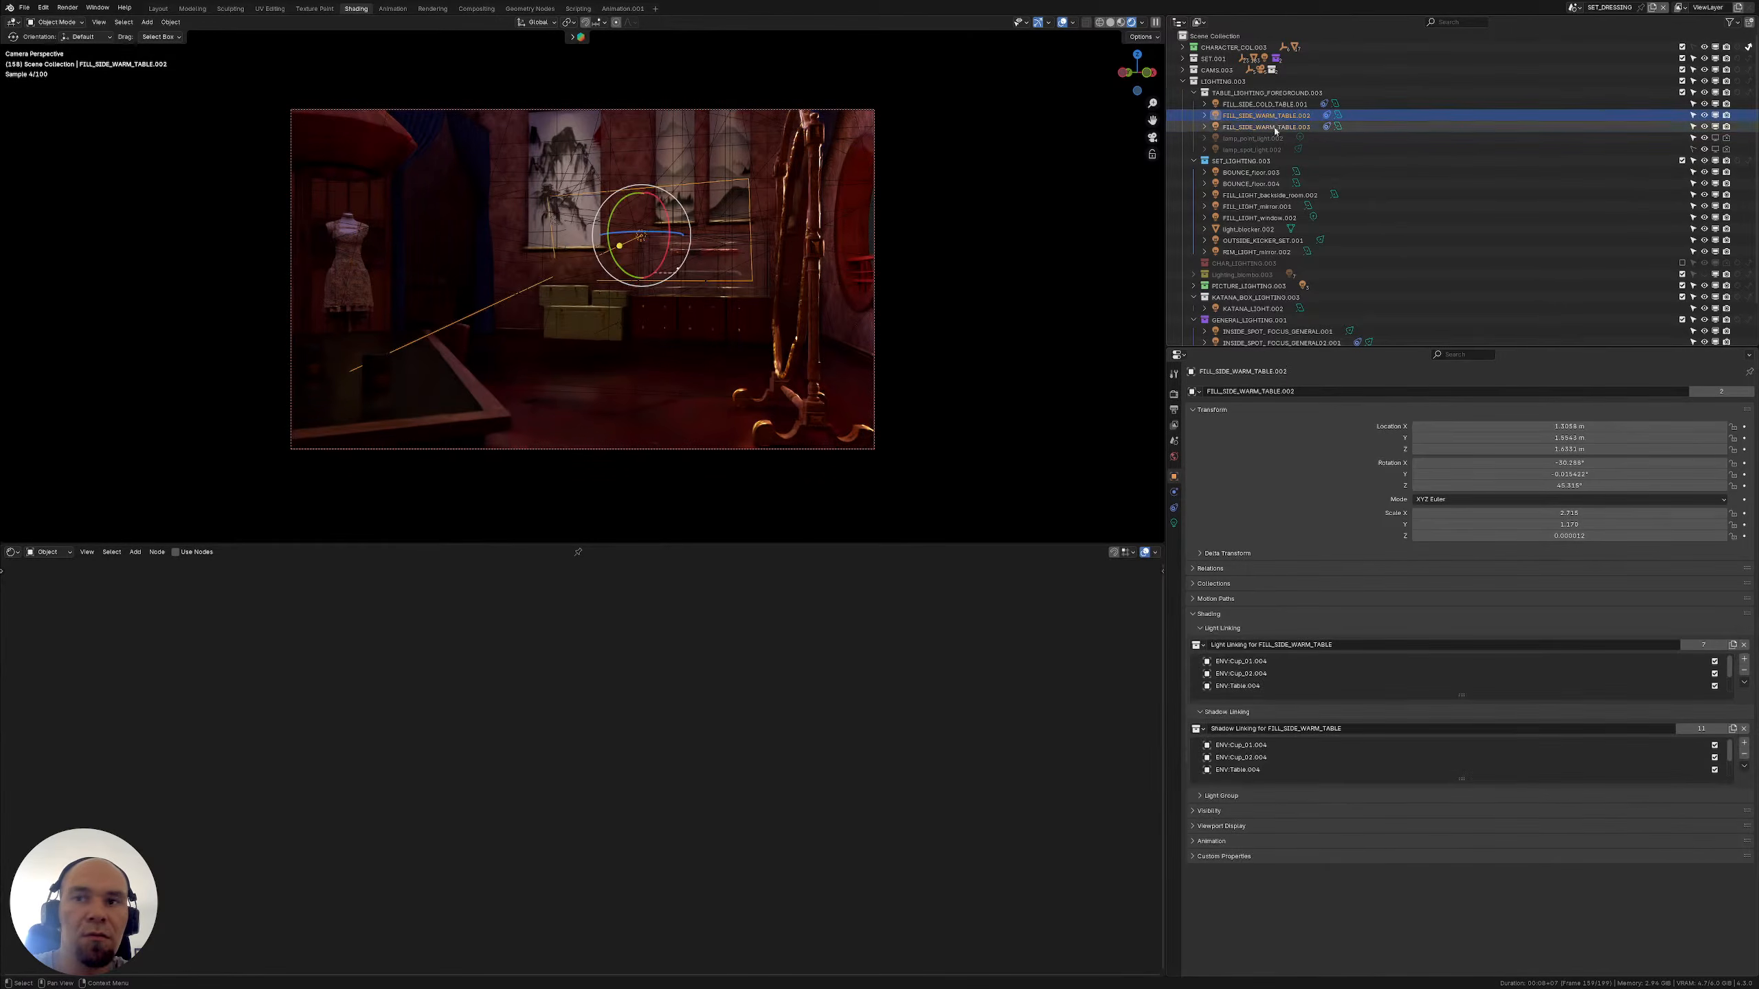
left_click(1744, 646)
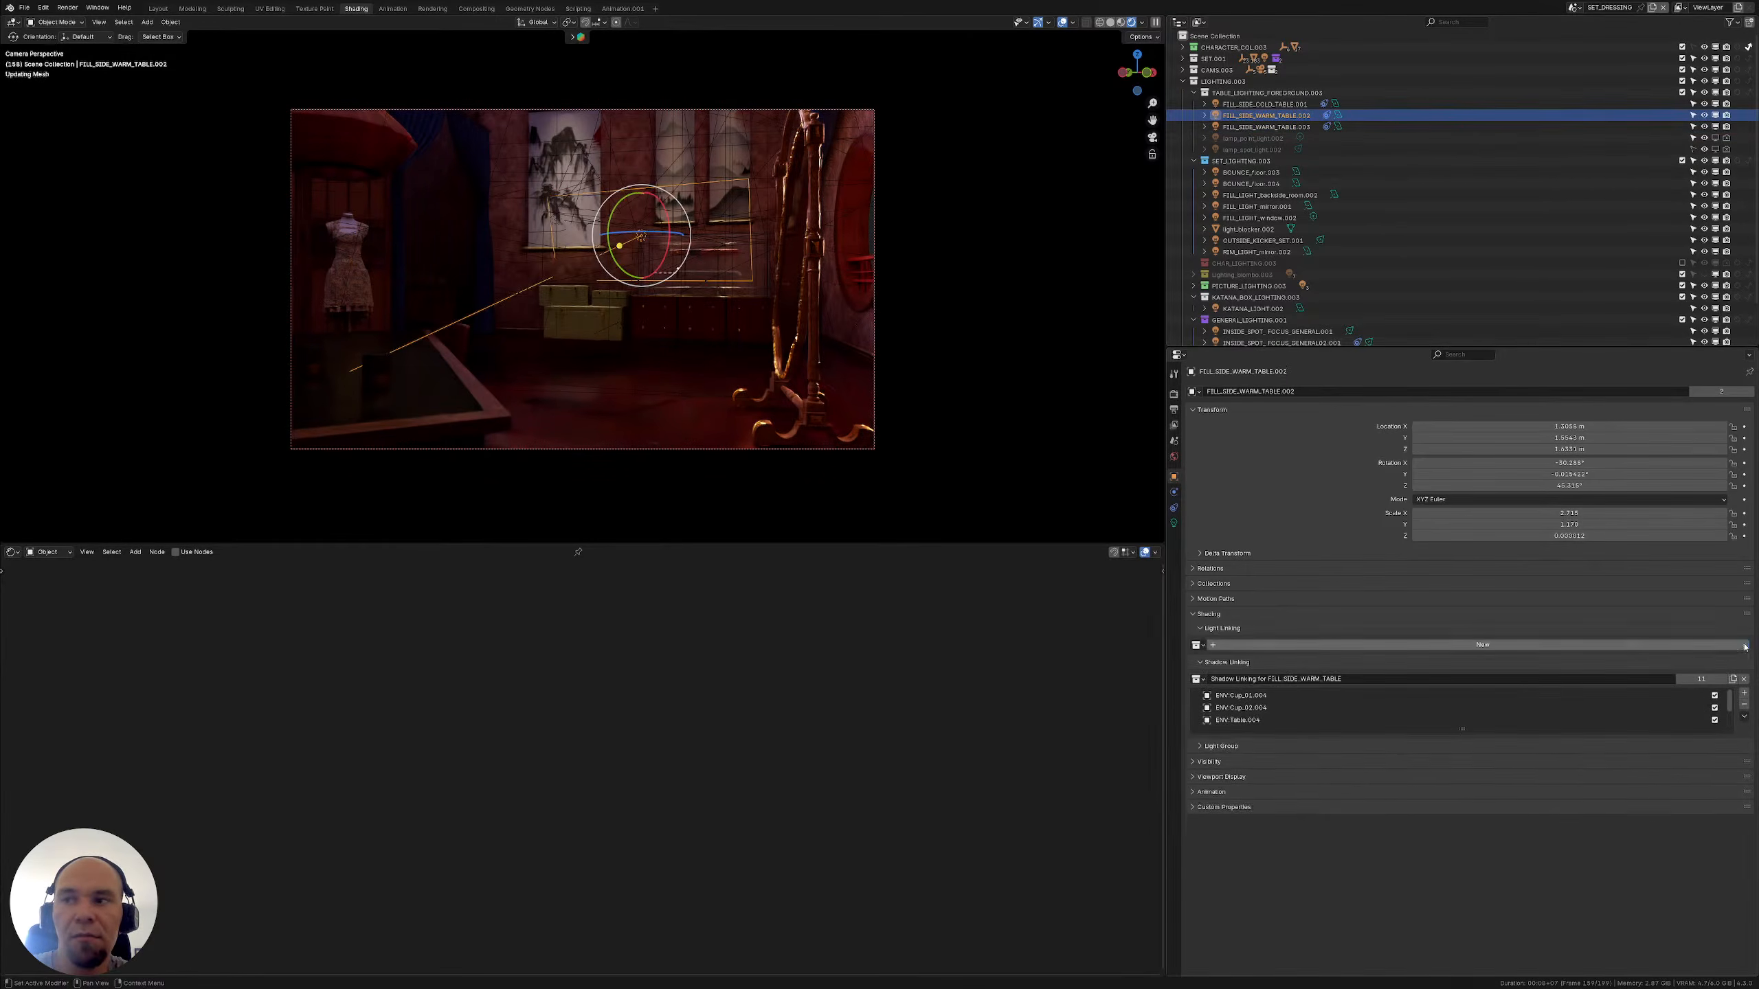
left_click(1744, 679)
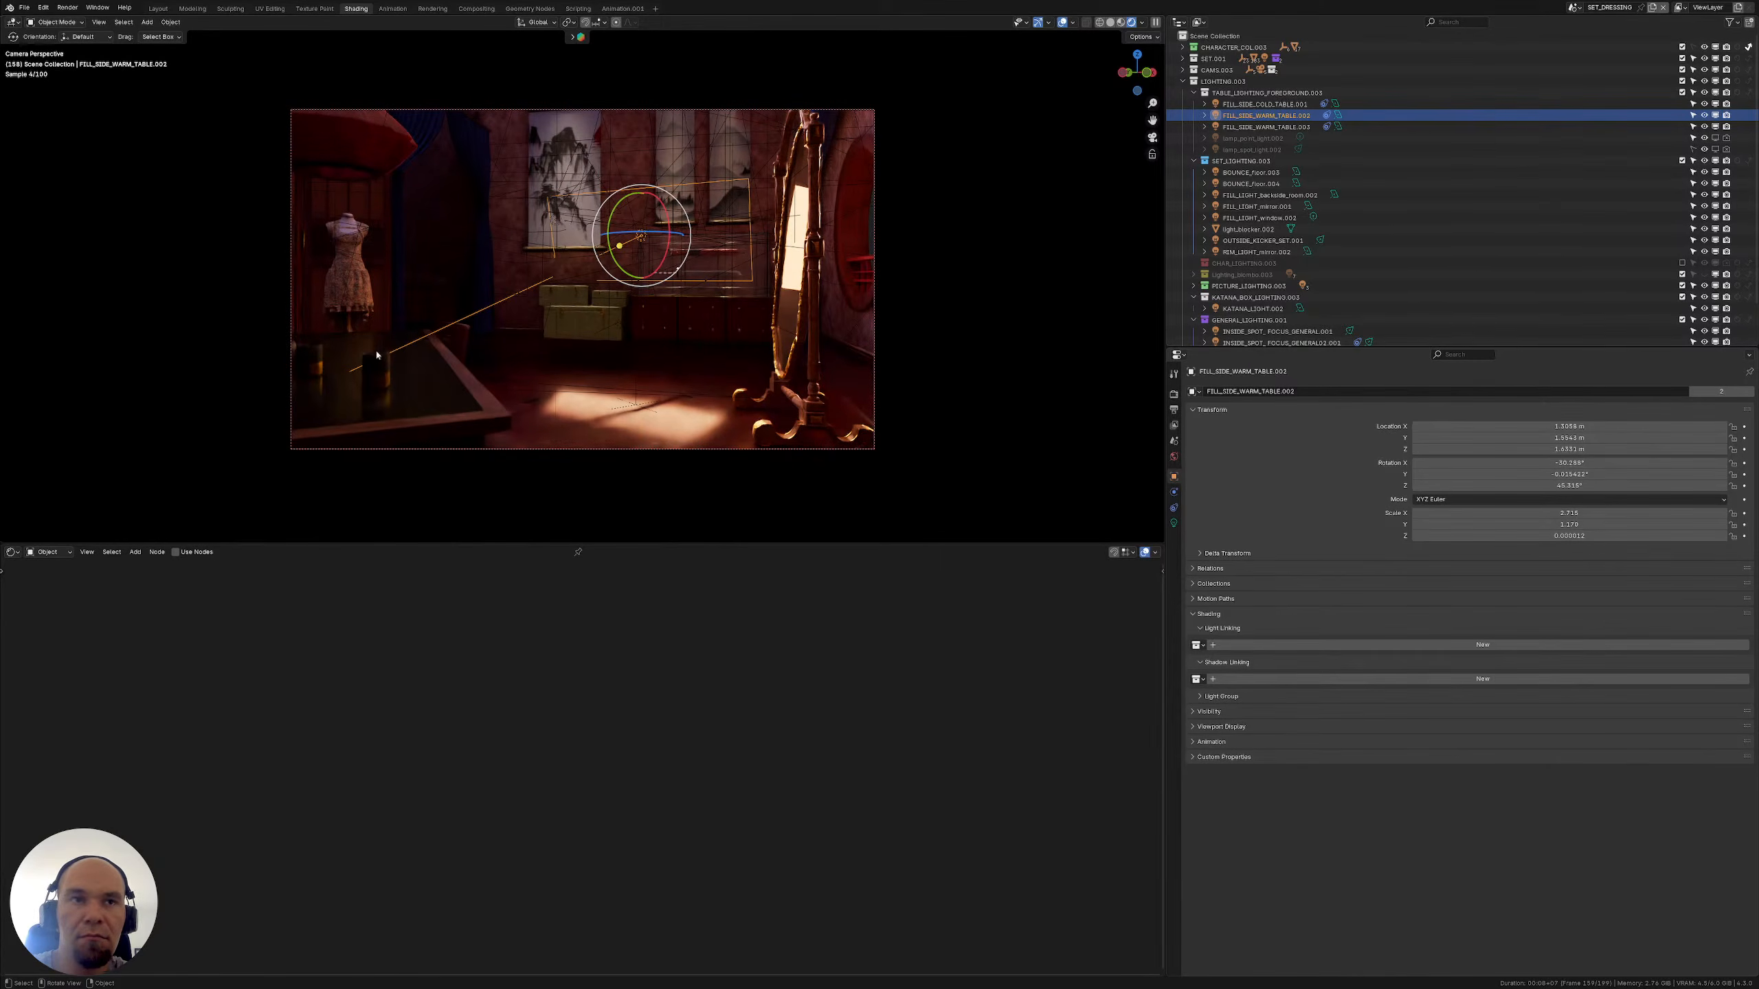
Undo the removal of the light and shadow linking collections on both warm table fill lights
key("Down")
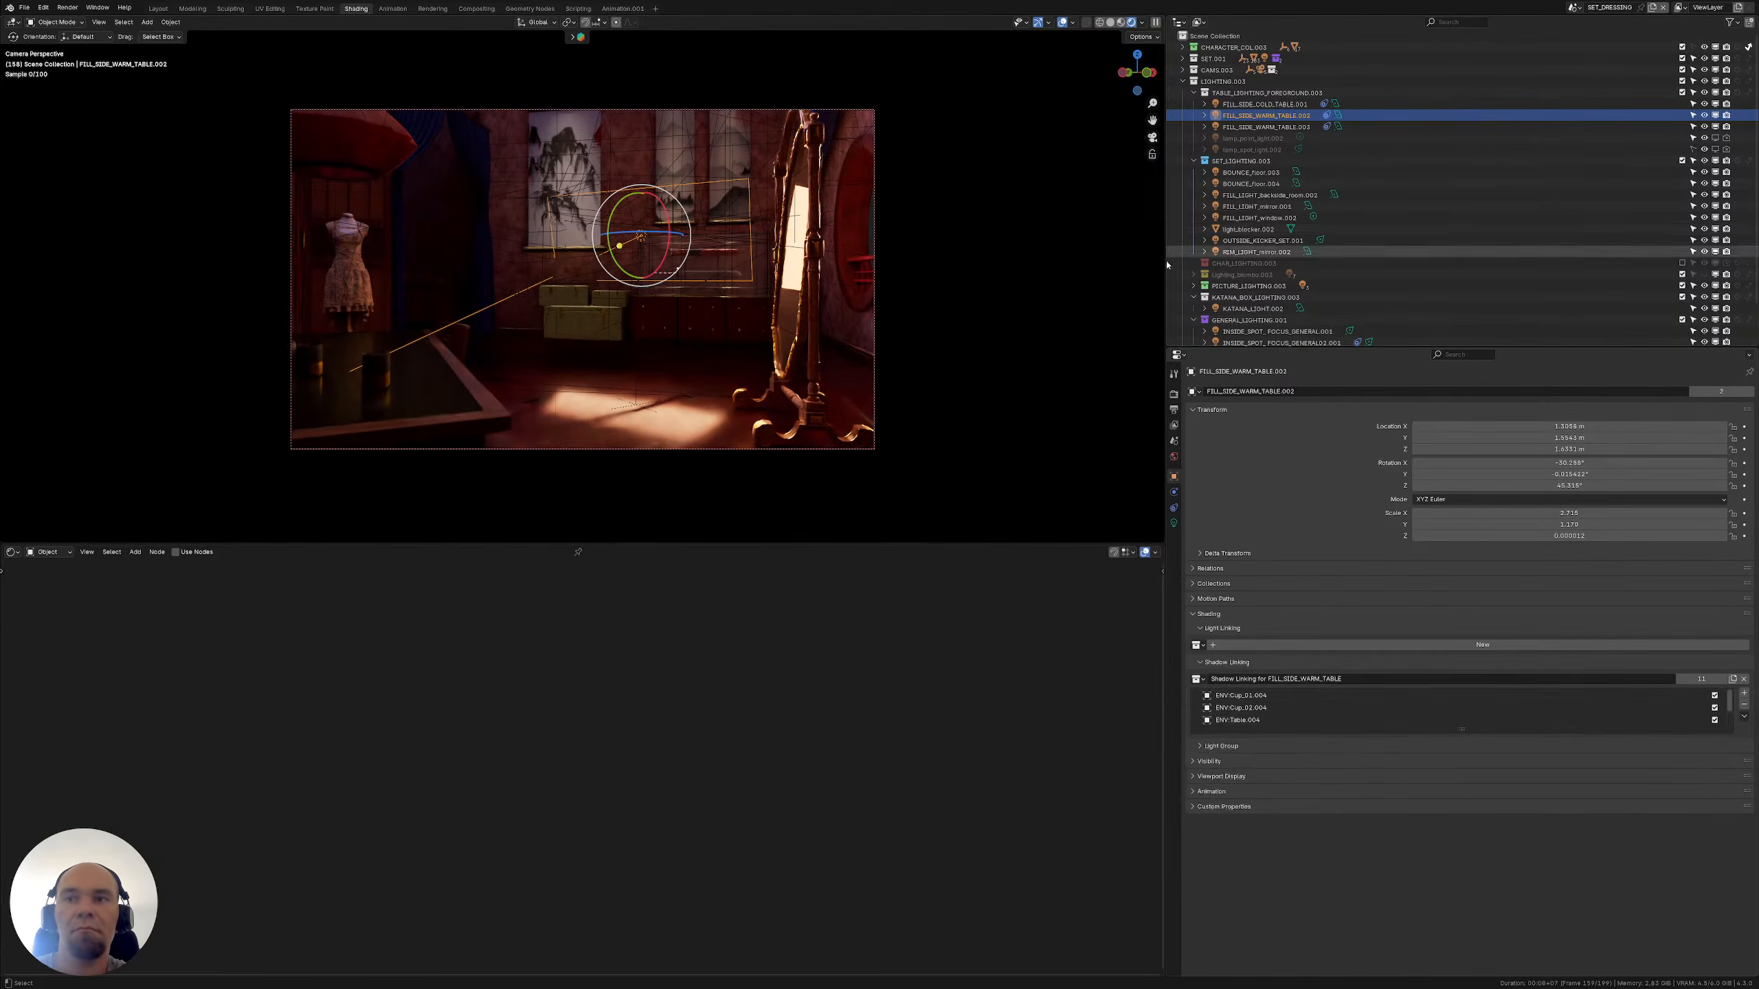
key("alt+a")
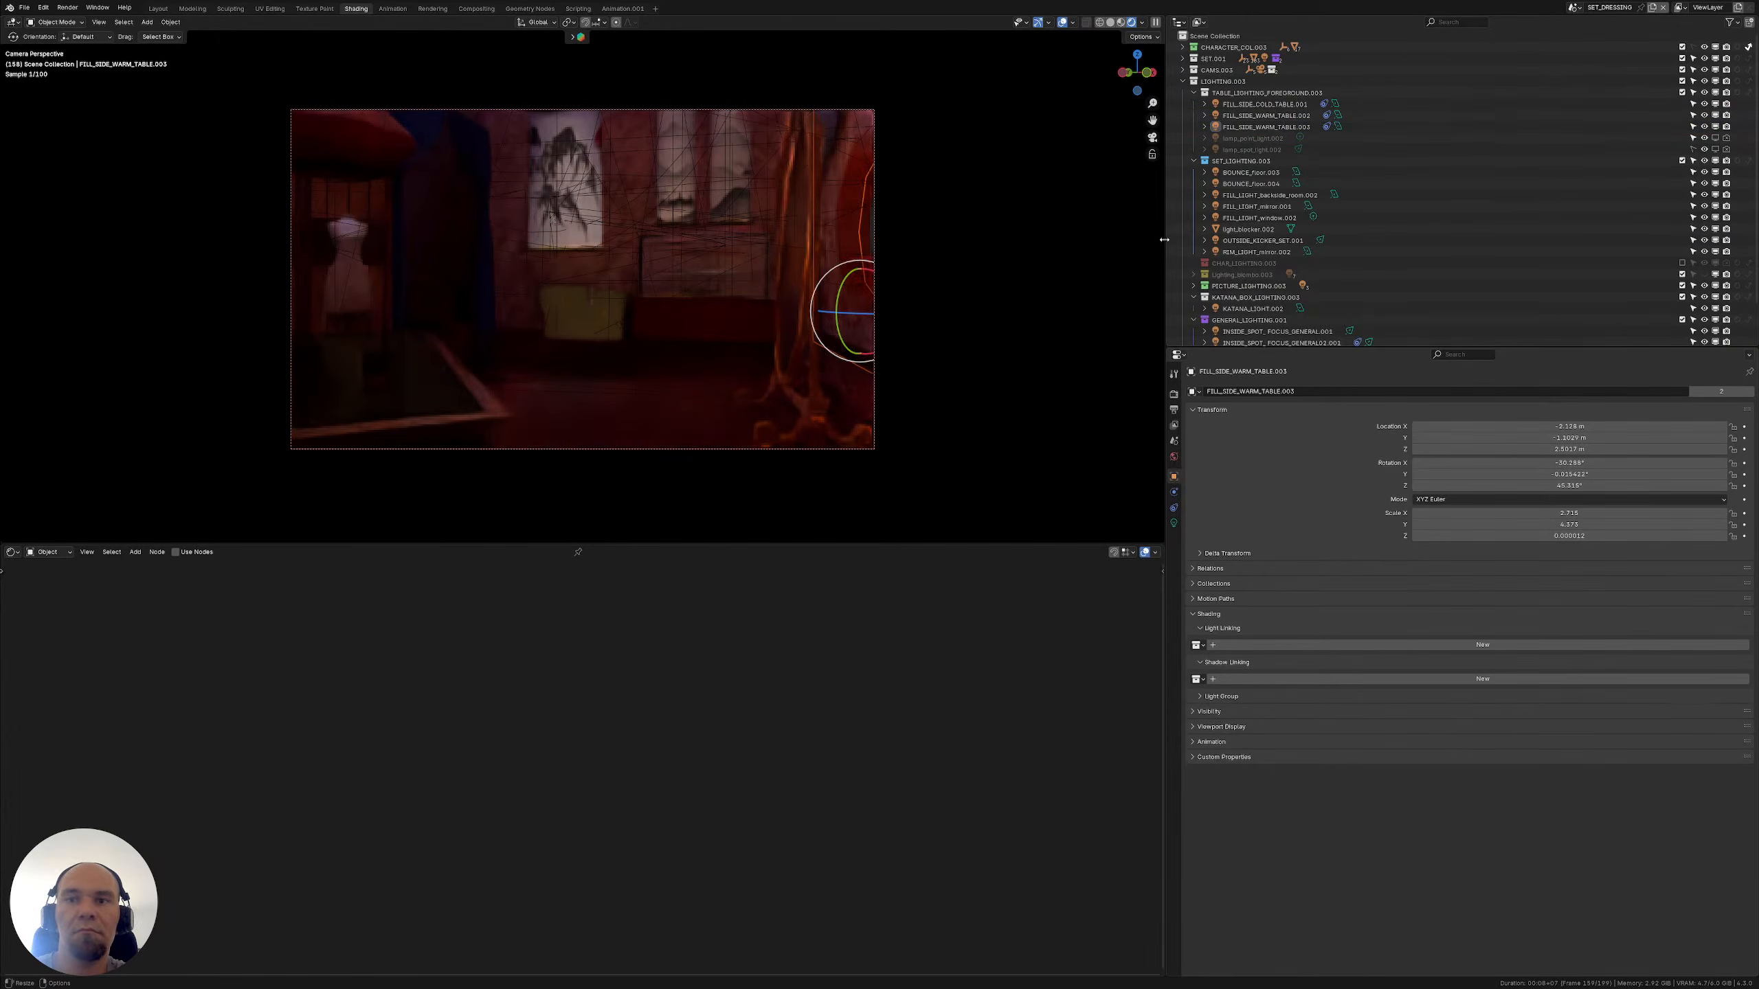
key("ctrl+z")
key("ctrl+z")
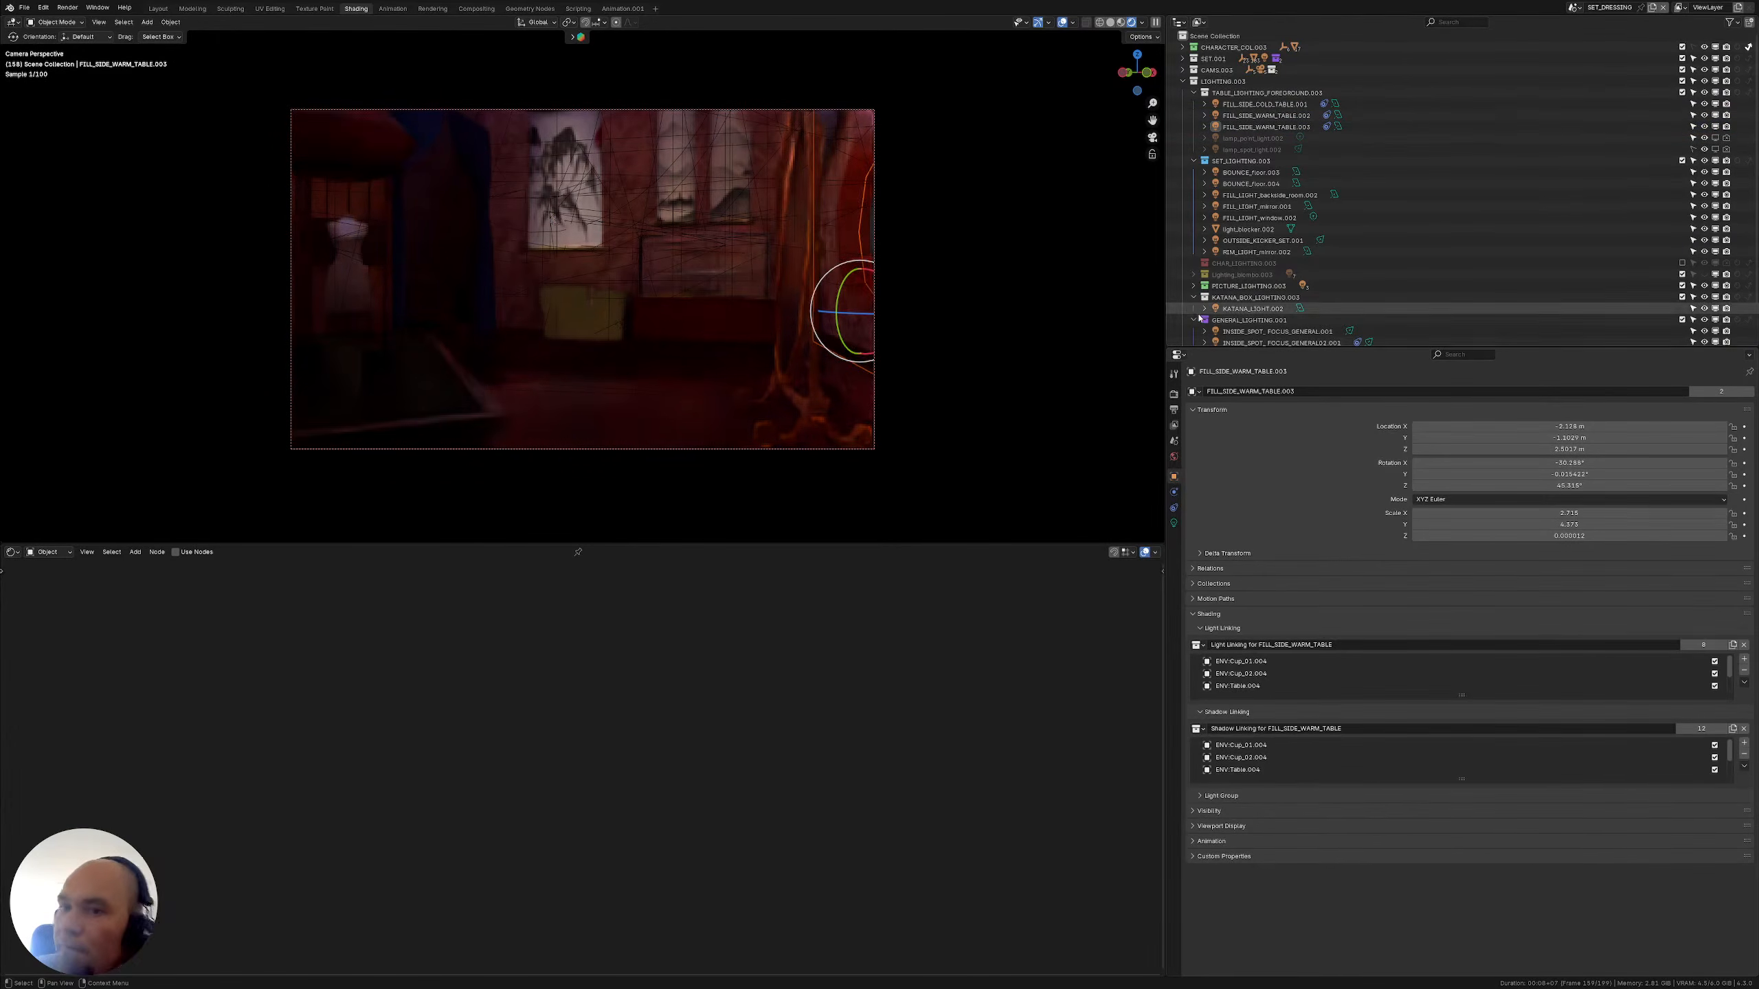
Review the warm fill light's linked objects, then expand the SET collection with its MIRROR_COL and Origami Lamp groups collapsed
scroll(1279, 680, "down", 2)
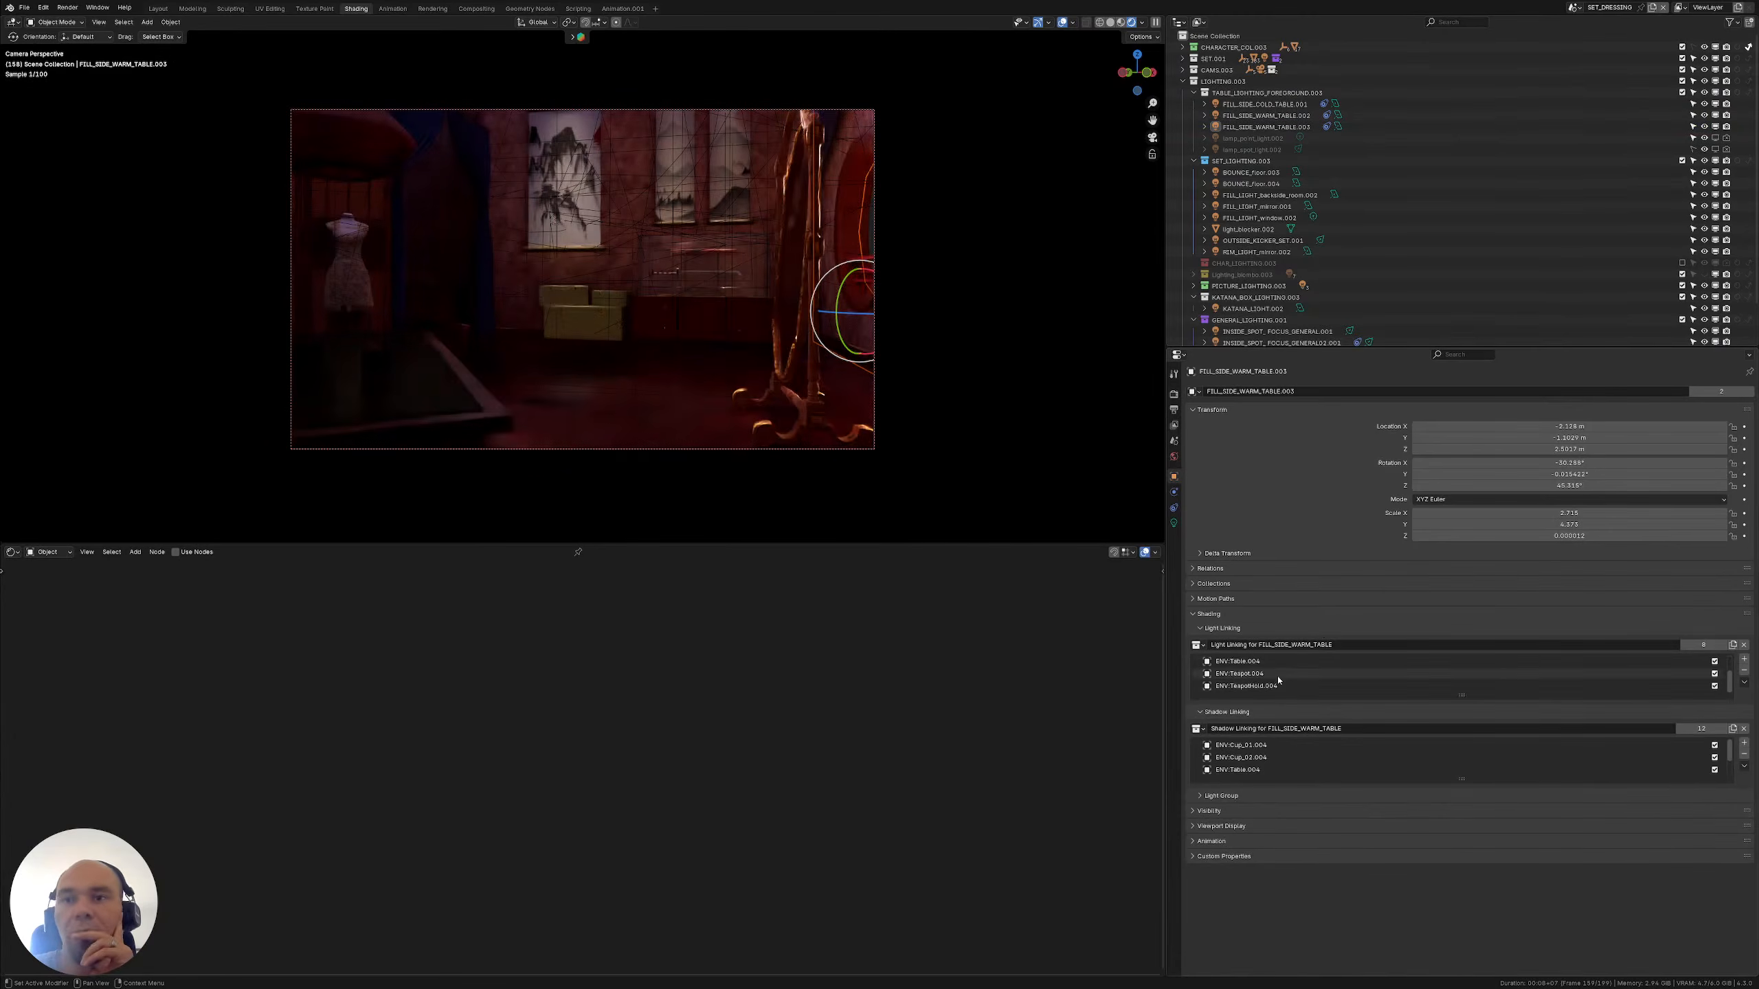
scroll(1279, 680, "up", 2)
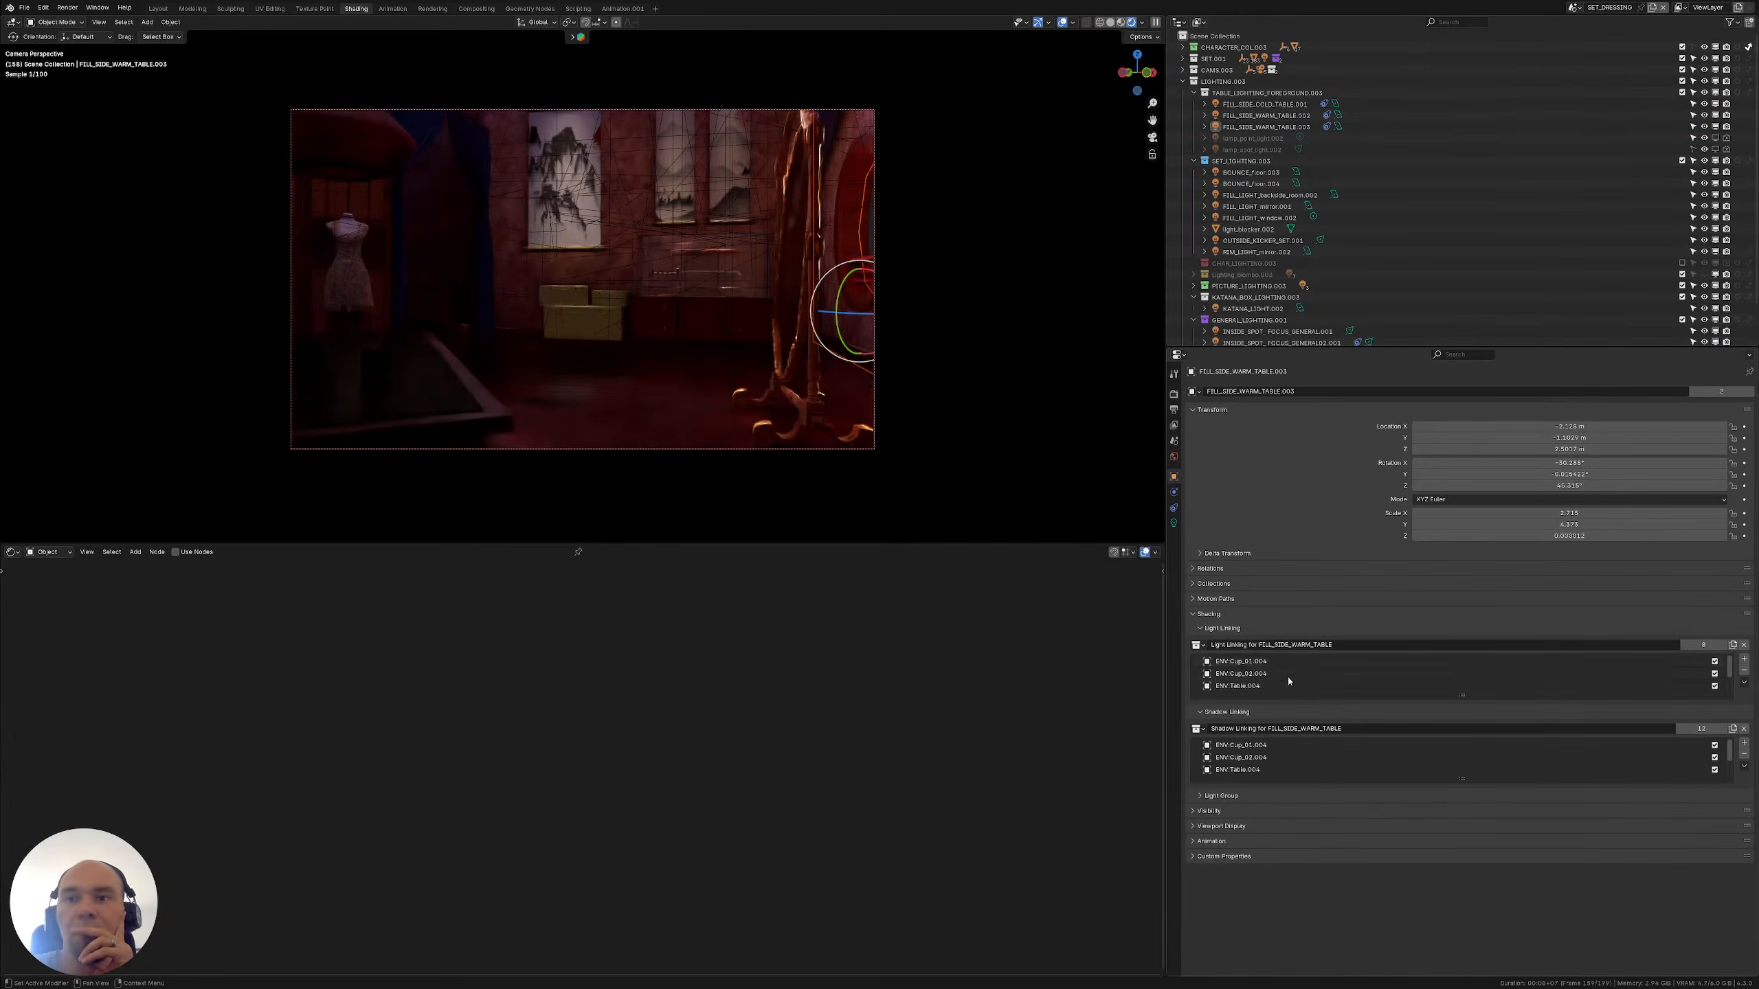
left_click(1182, 59)
left_click(1205, 81)
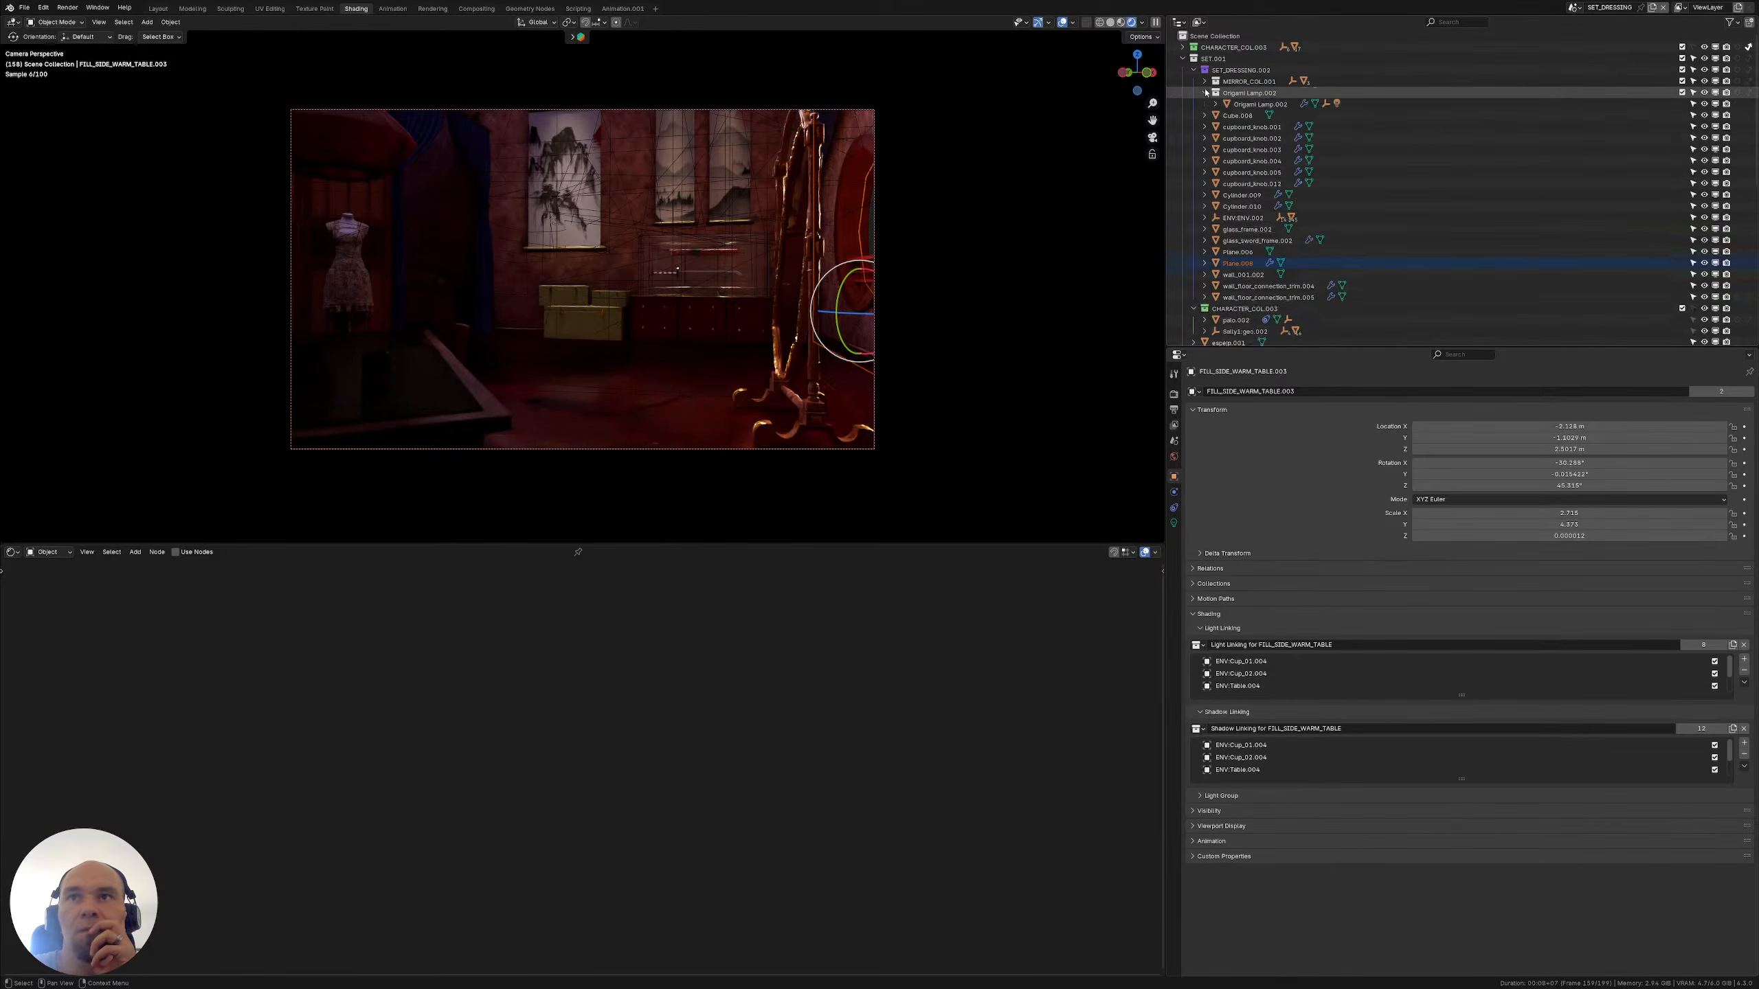
left_click(1205, 92)
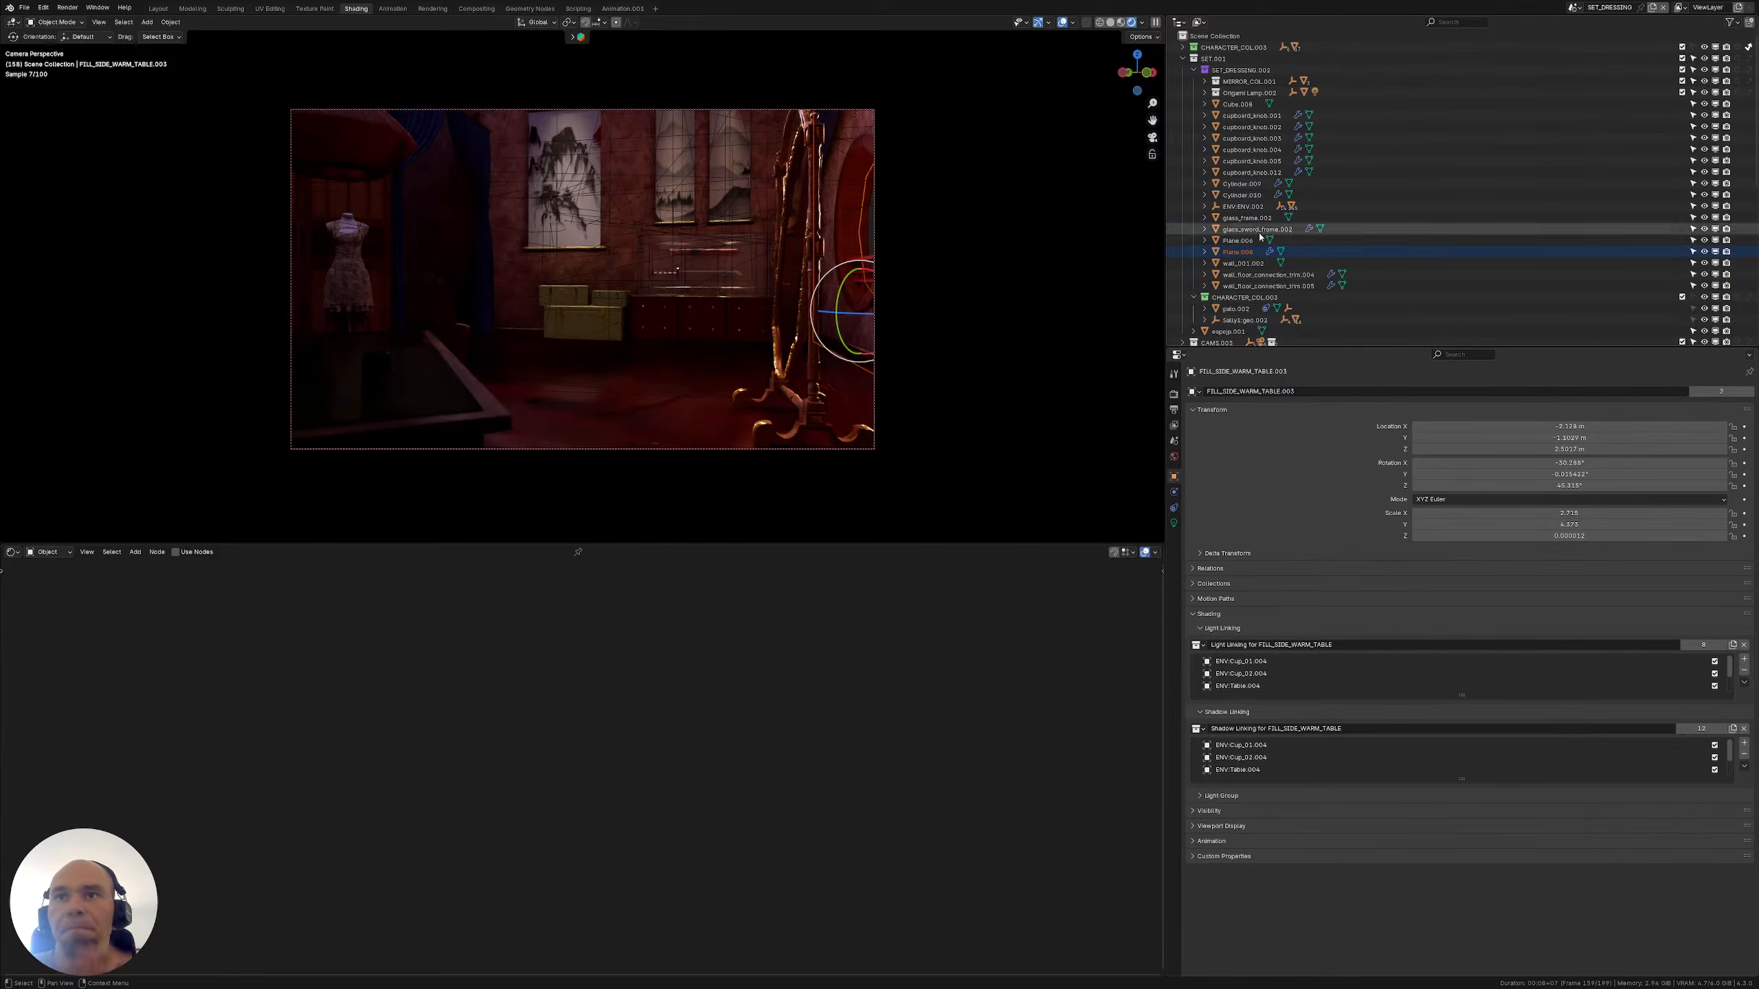
Select the foreground table in the camera view and reveal it in the outliner hierarchy
left_click(444, 393)
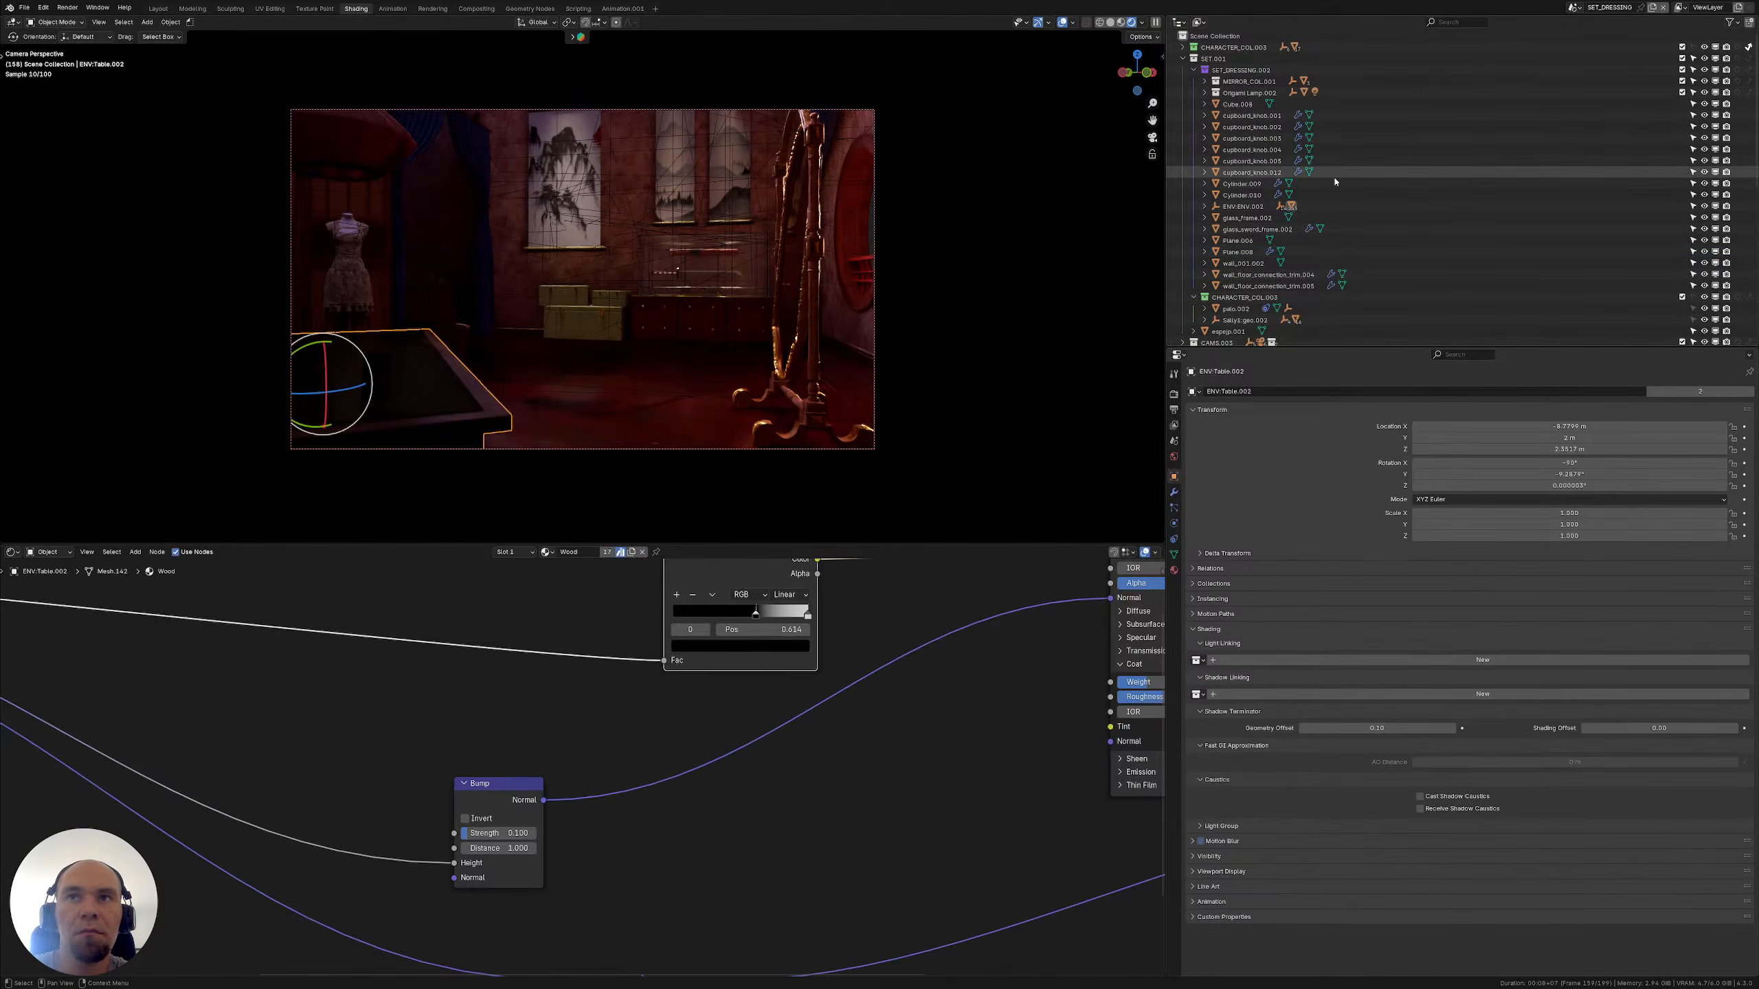
key("period")
scroll(1315, 180, "up", 3)
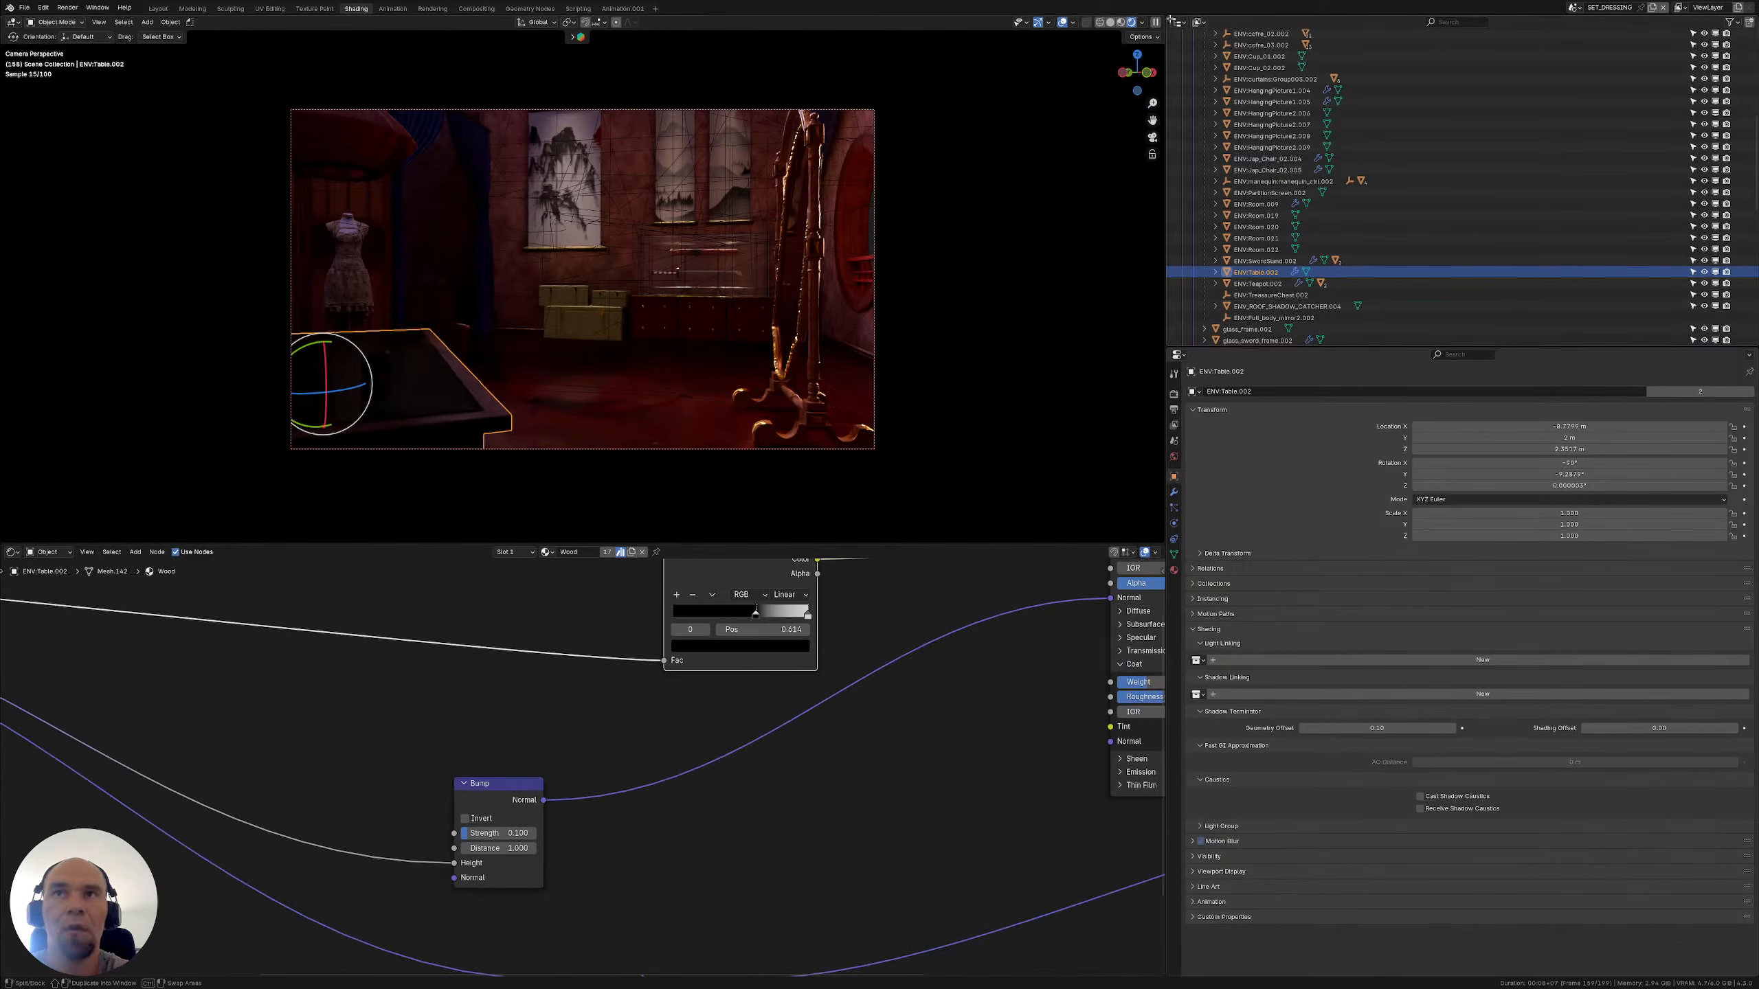
Split the 3D viewport into two and show the table in a close perspective view in the new one
left_click_drag(1169, 19, 498, 42)
middle_click_drag(727, 188, 785, 356)
scroll(785, 356, "up", 4)
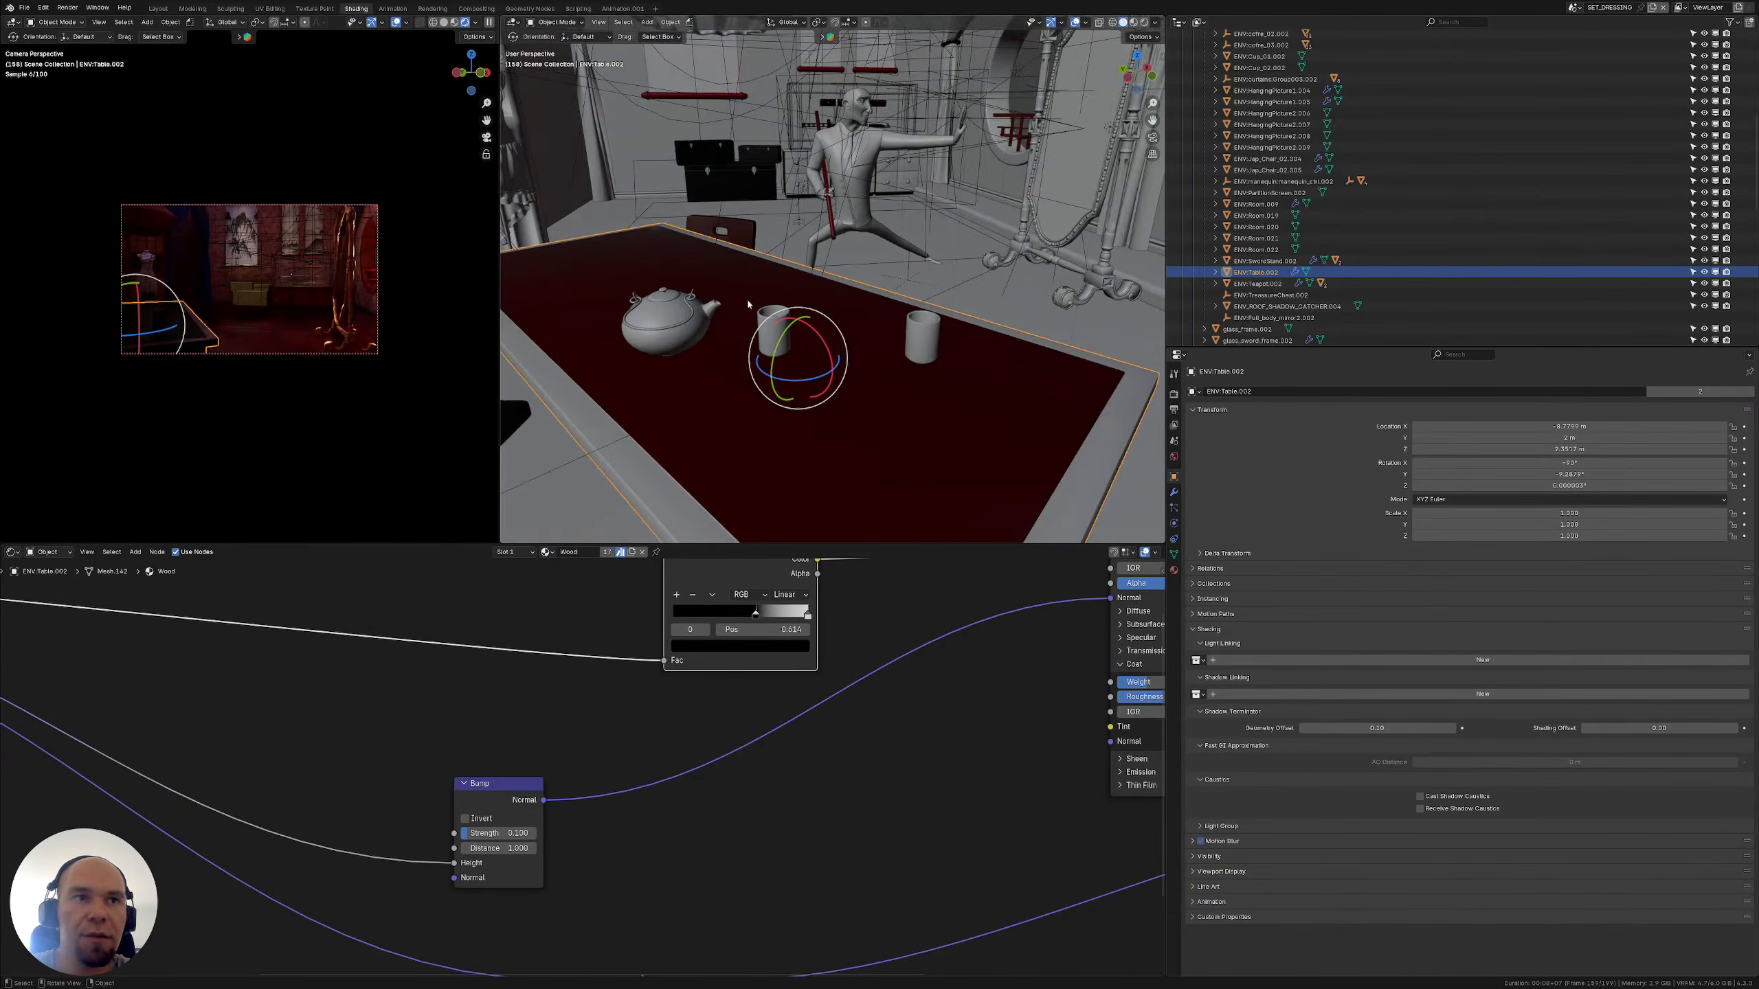
Check the camera viewport's view lock settings, hide both sidebars, enlarge the camera frame and frame the table in the perspective view
key("n")
key("n")
key("n")
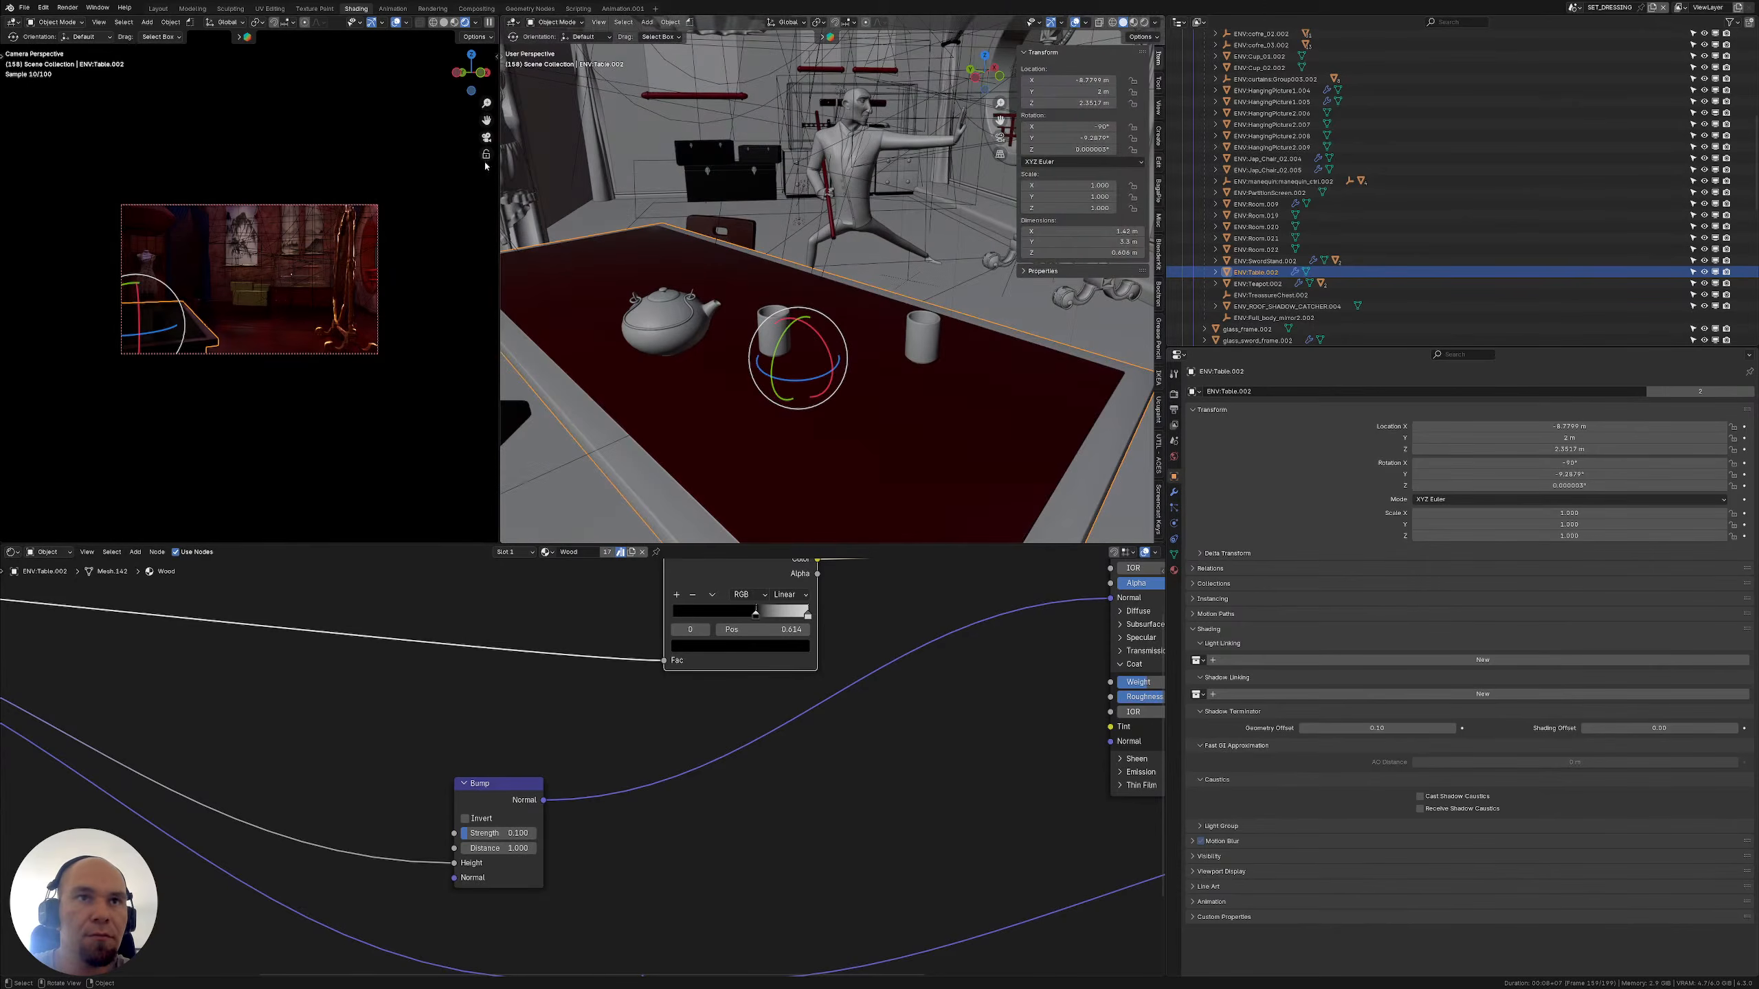
key("n")
left_click(494, 83)
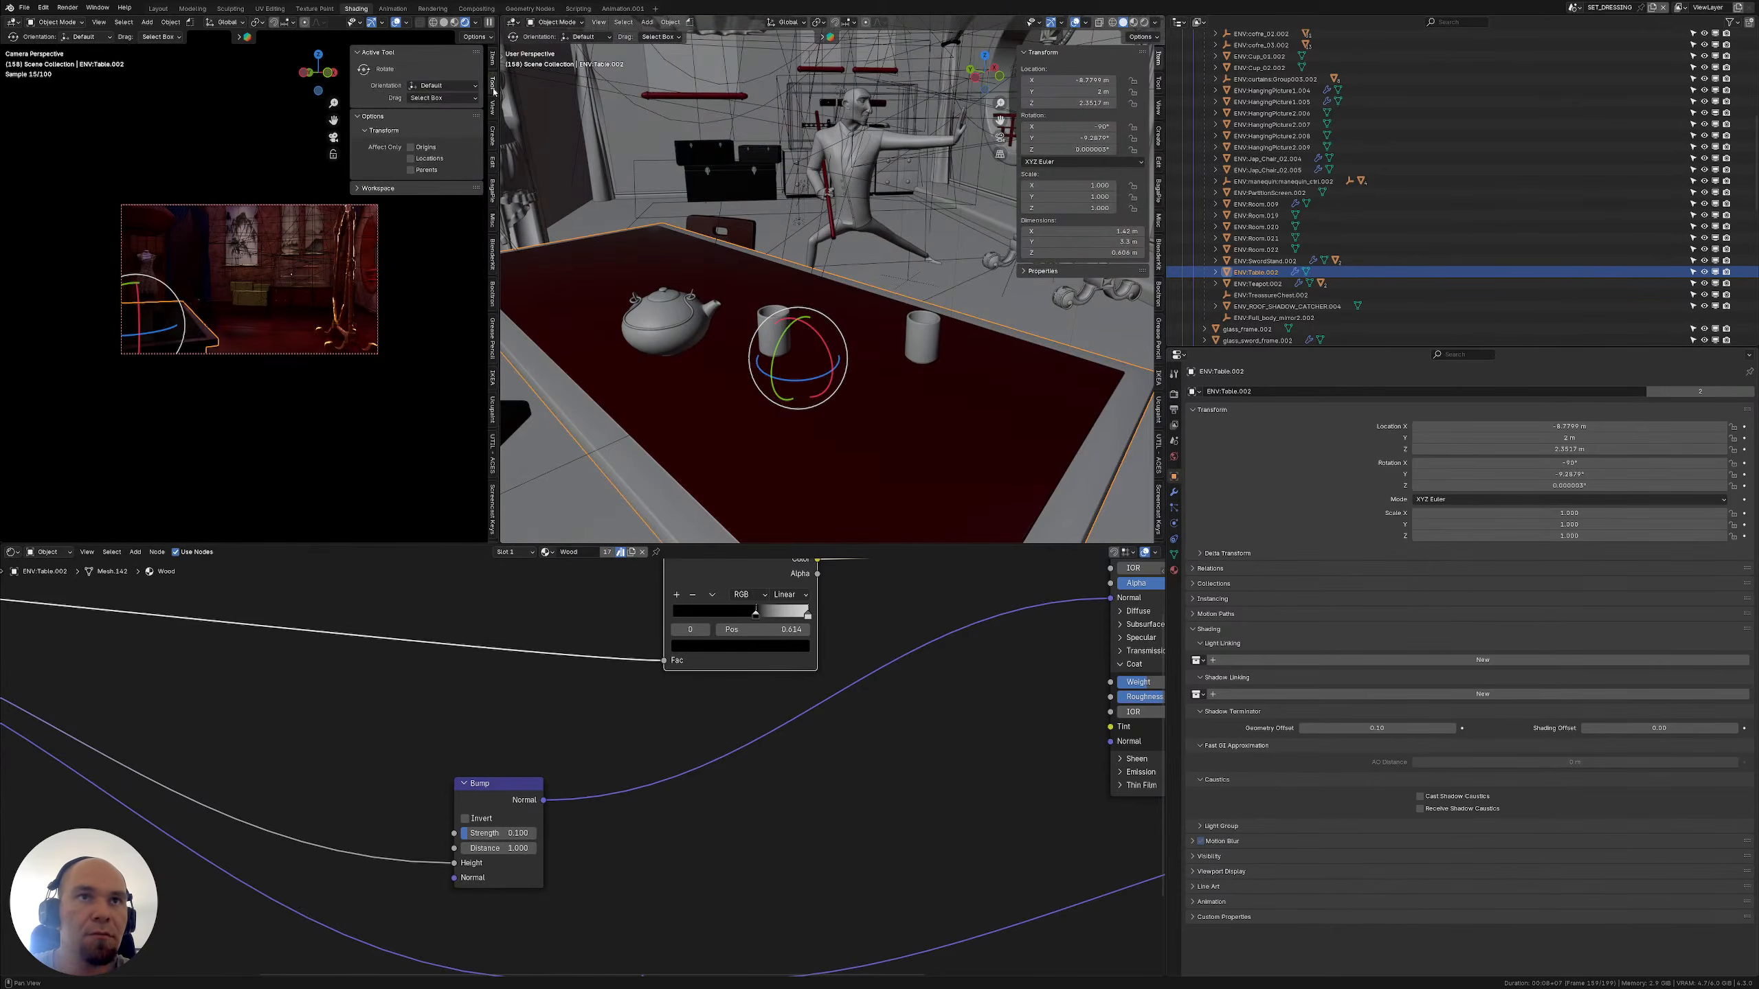
left_click(492, 111)
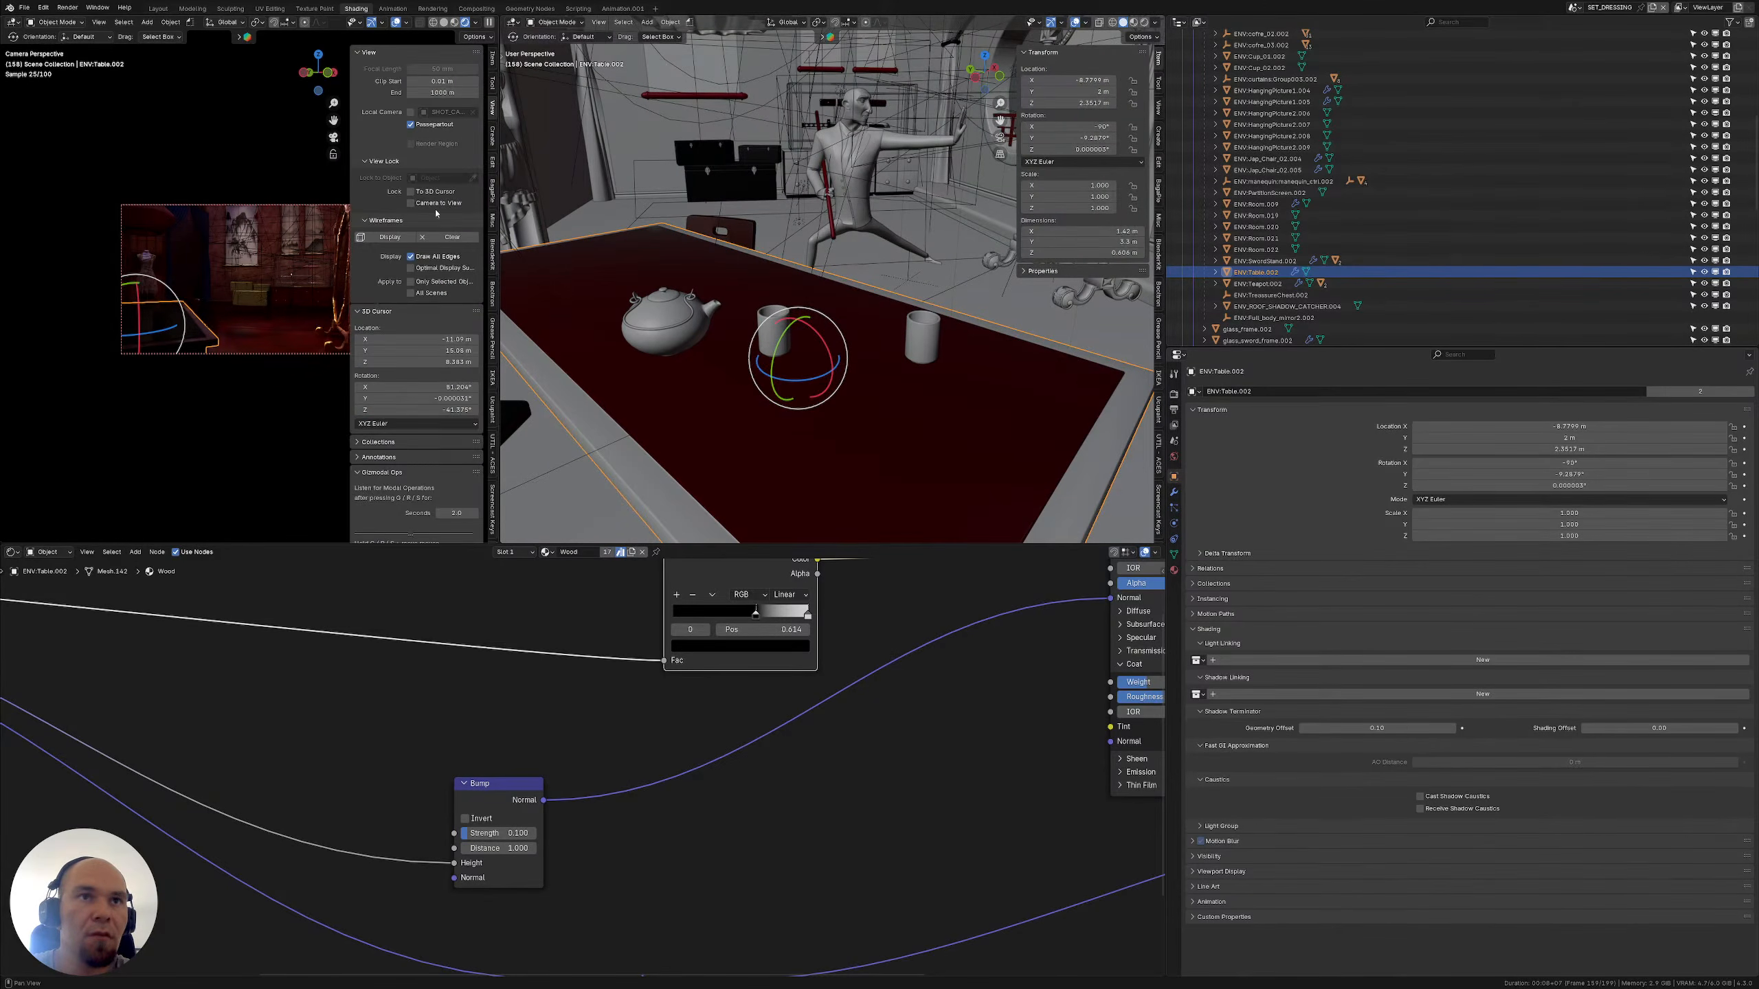
key("n")
scroll(286, 285, "up", 4)
scroll(288, 284, "down", 1)
key("n")
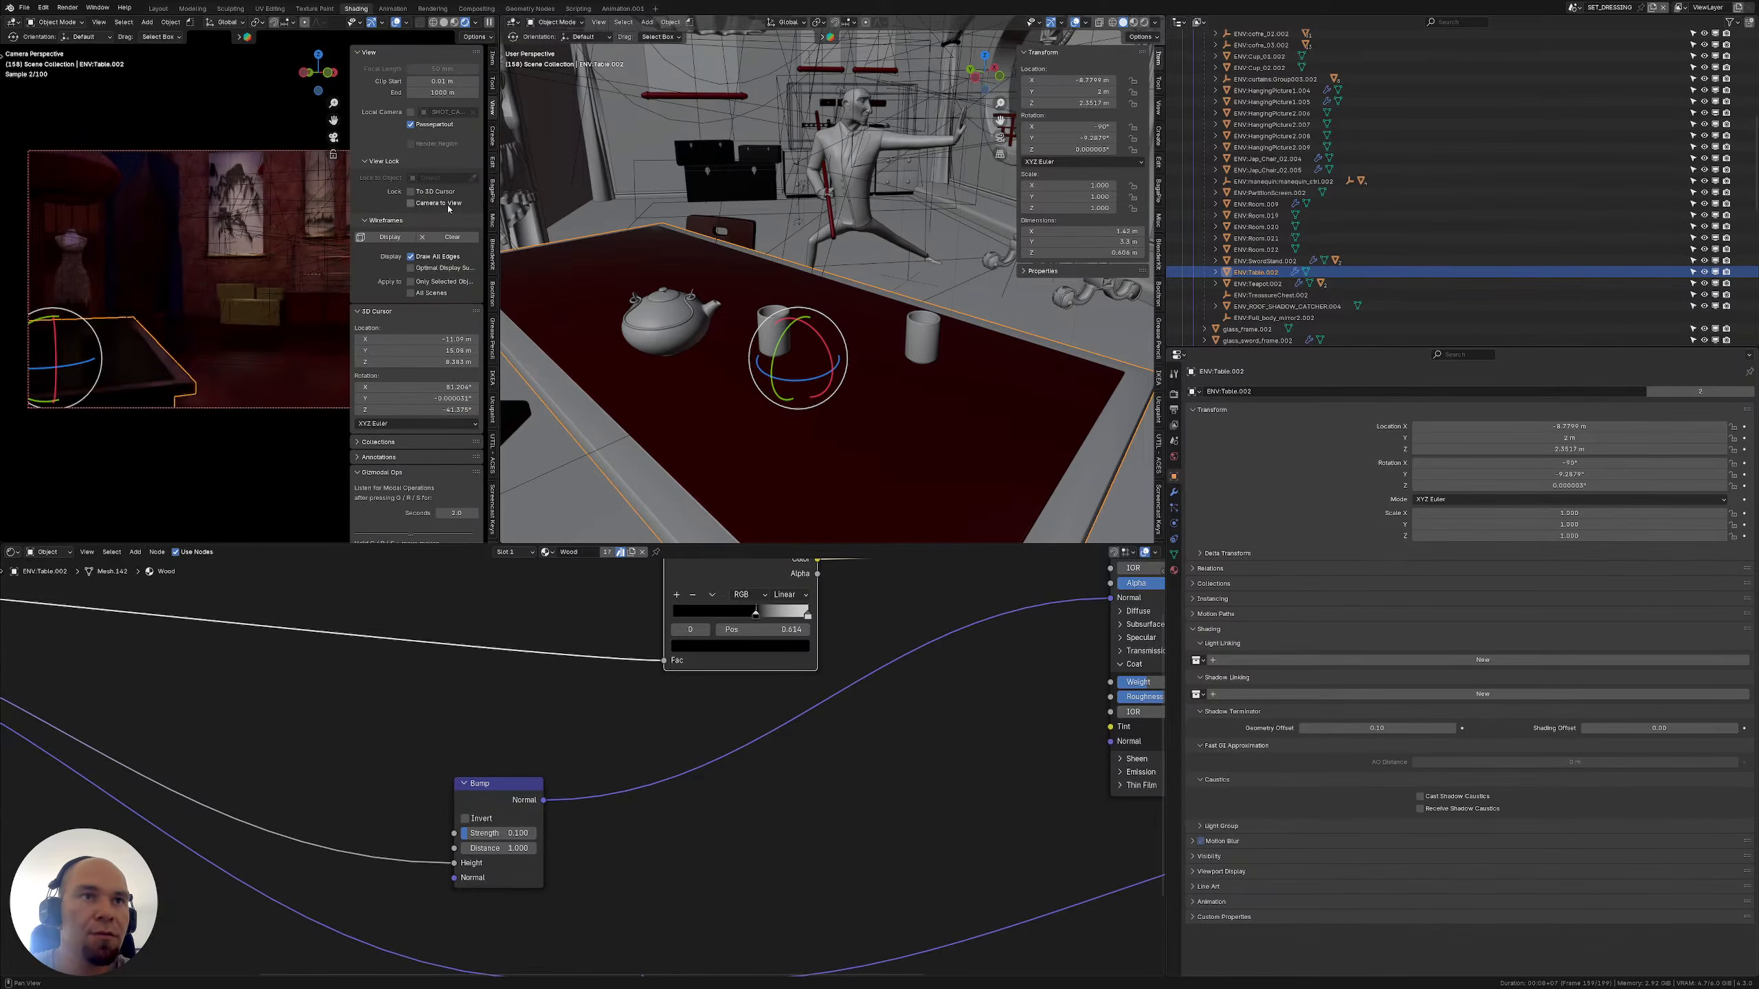
key("n")
key("n")
key("KP_Decimal")
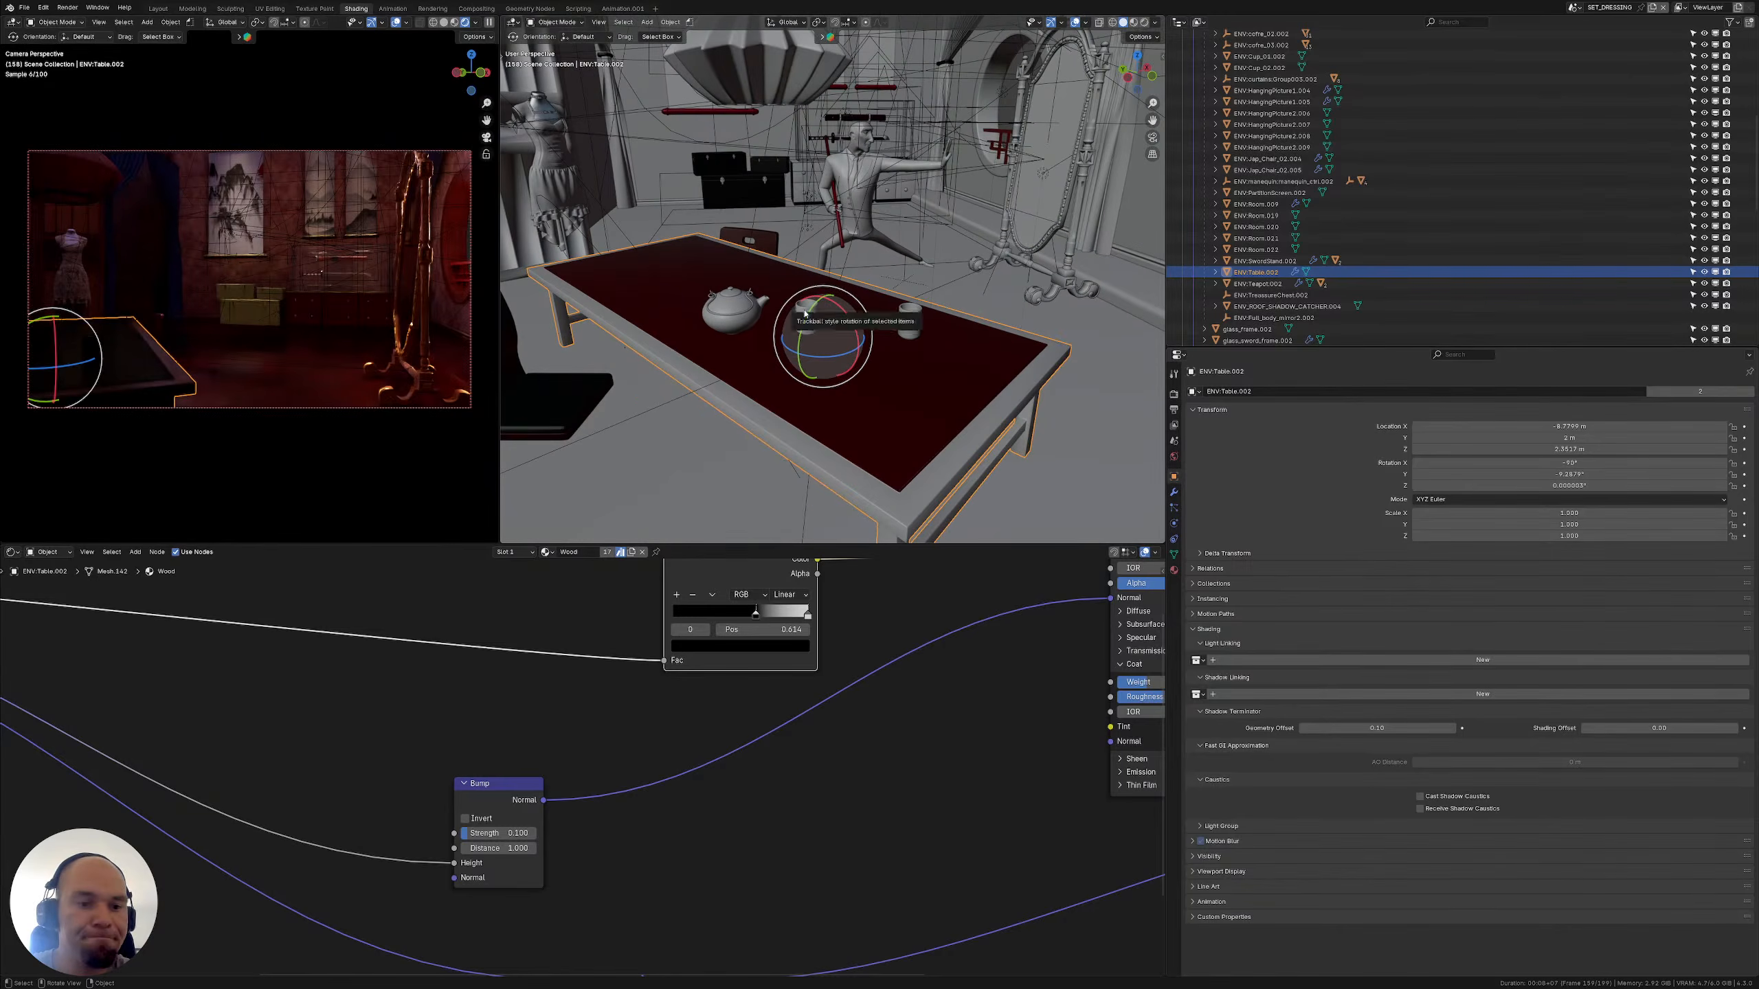
Collapse the ENV object hierarchy and select the FILL_SIDE_COLD_TABLE.001 light to show its light linking
scroll(1207, 172, "up", 8)
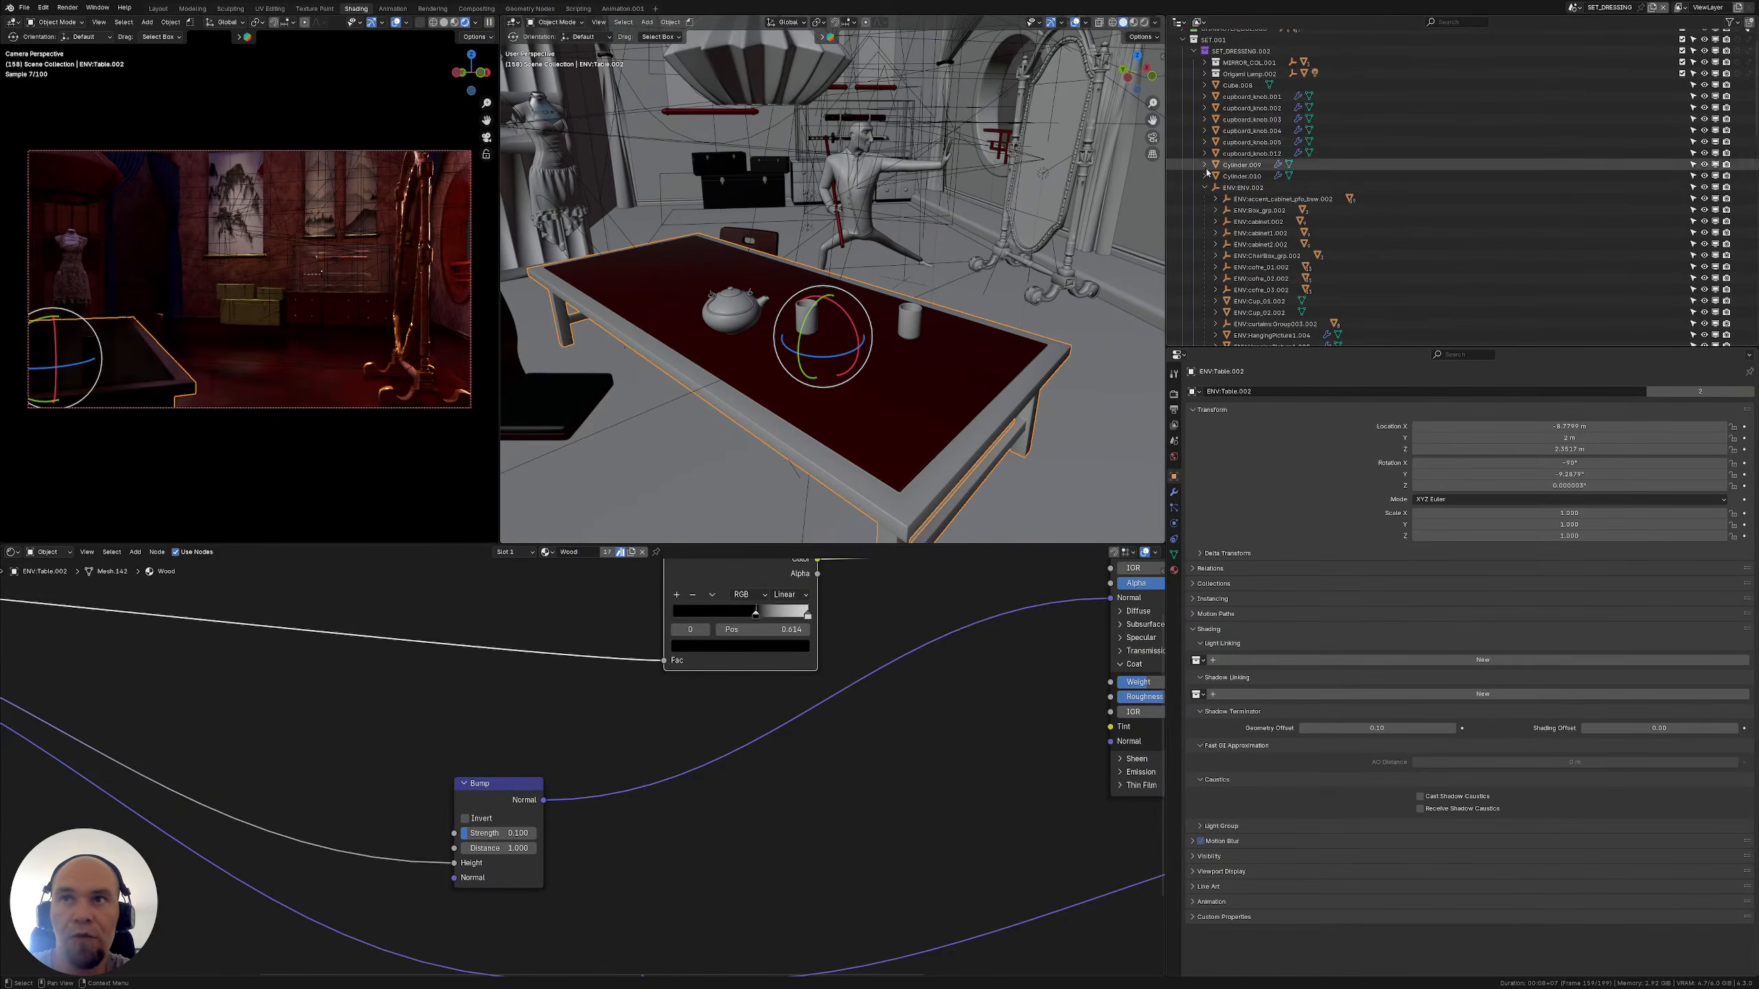
left_click(1205, 187)
scroll(1246, 189, "down", 6)
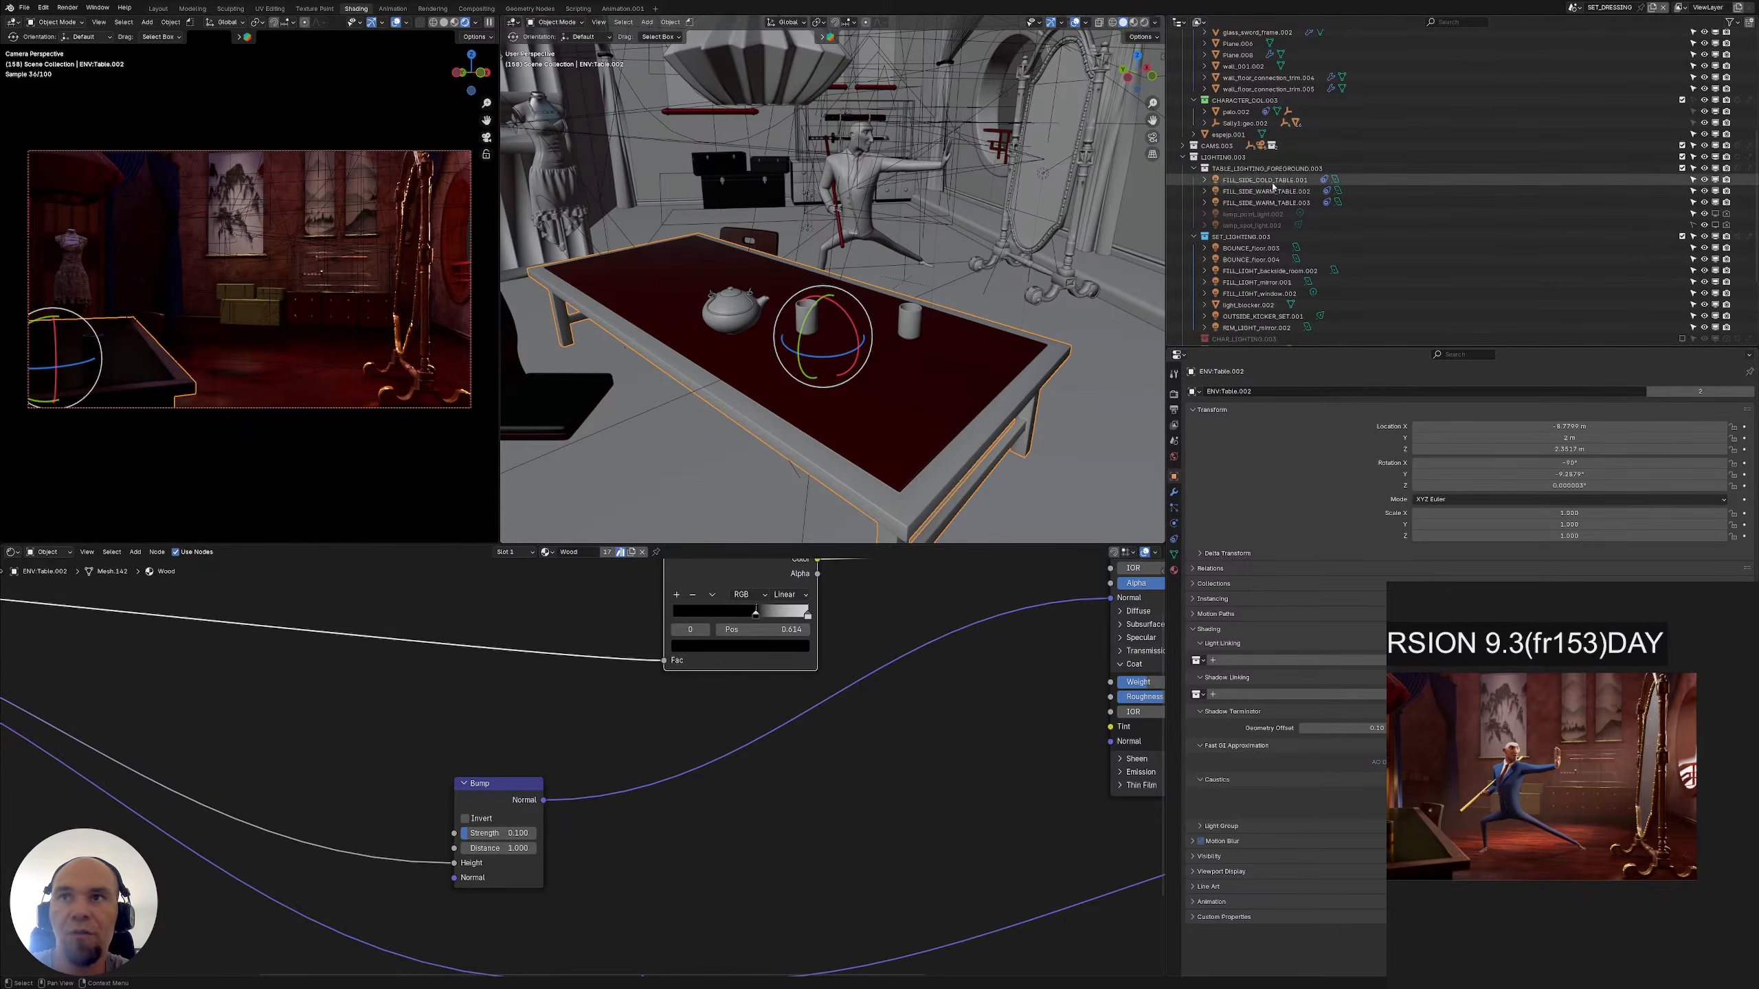
left_click(1266, 181)
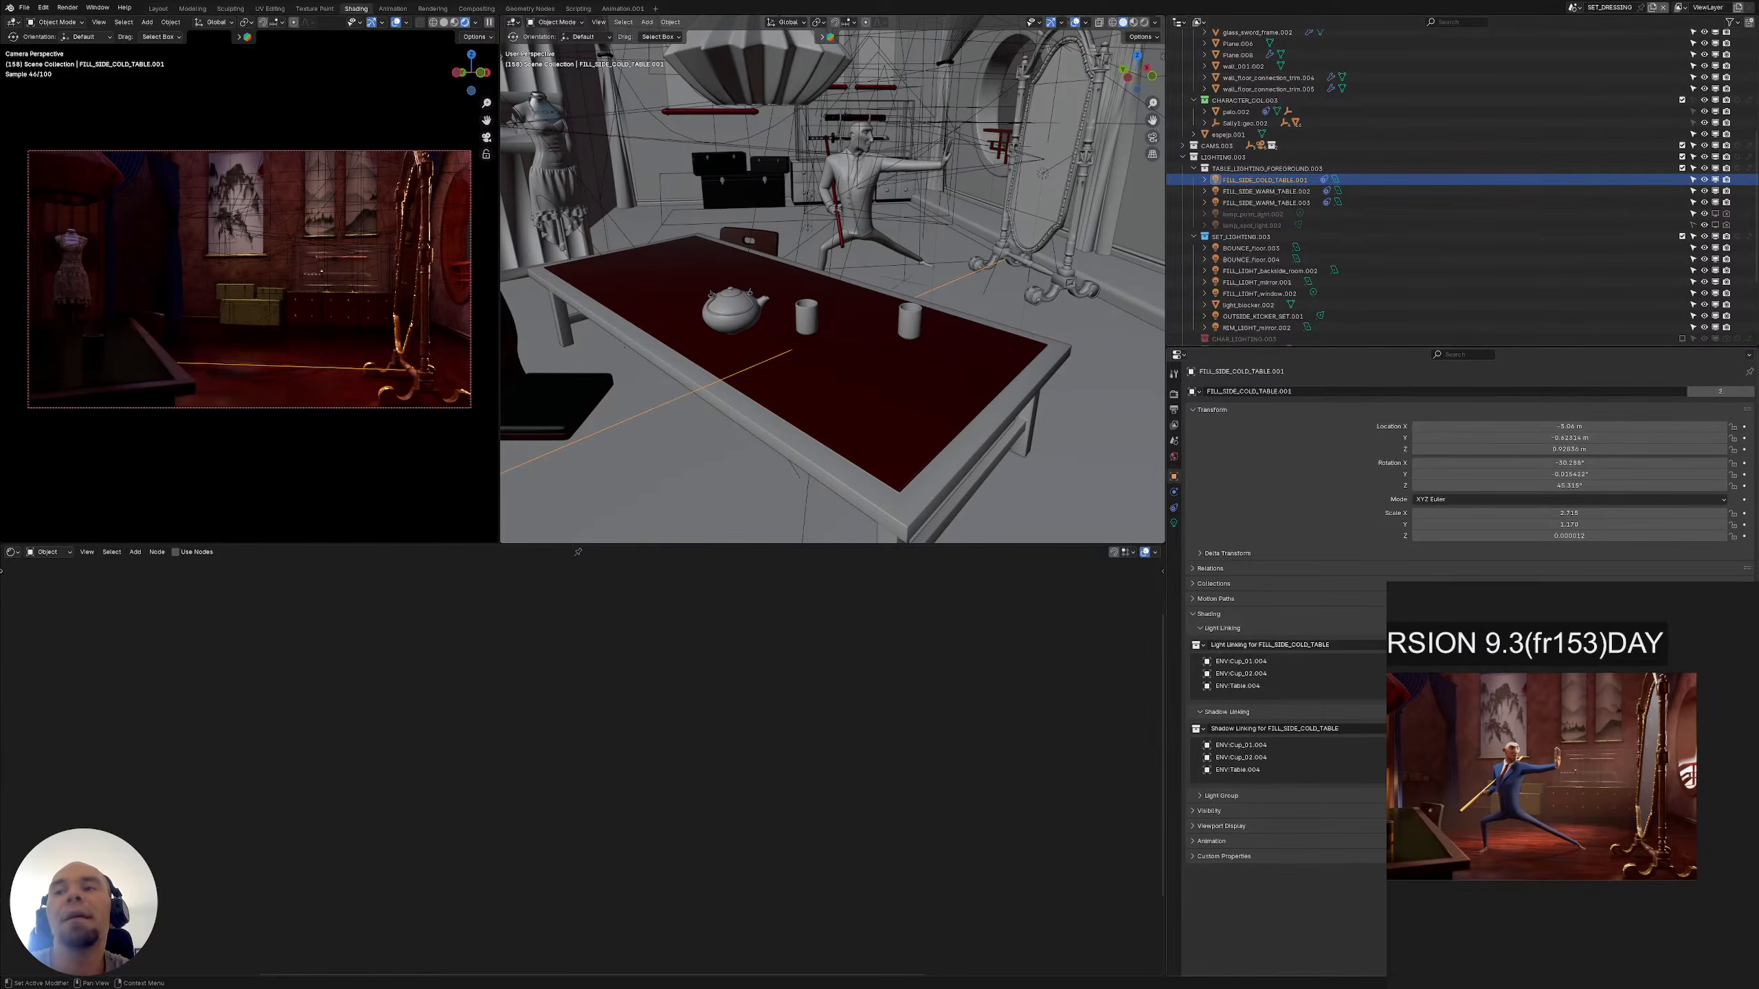
Enlarge the Light Linking and Shadow Linking lists to examine all objects linked to the cold table light
left_click(1357, 643)
left_click(1362, 643)
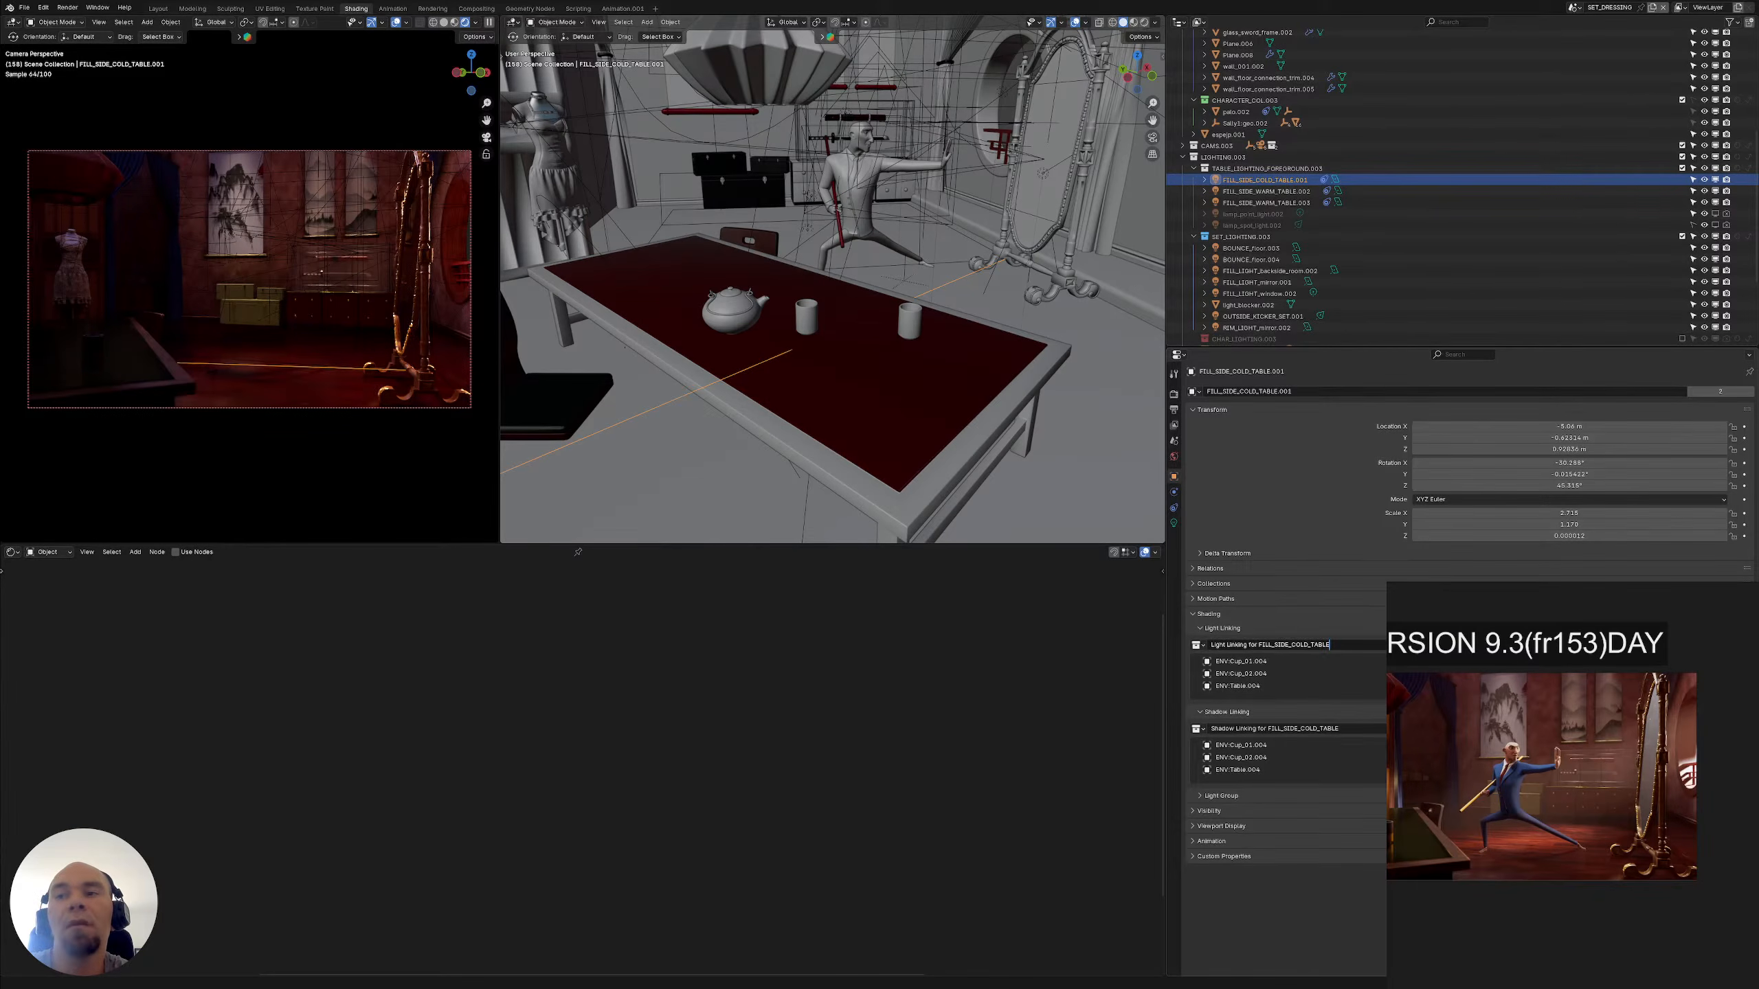
left_click_drag(1463, 698, 1463, 736)
left_click_drag(1305, 821, 1305, 846)
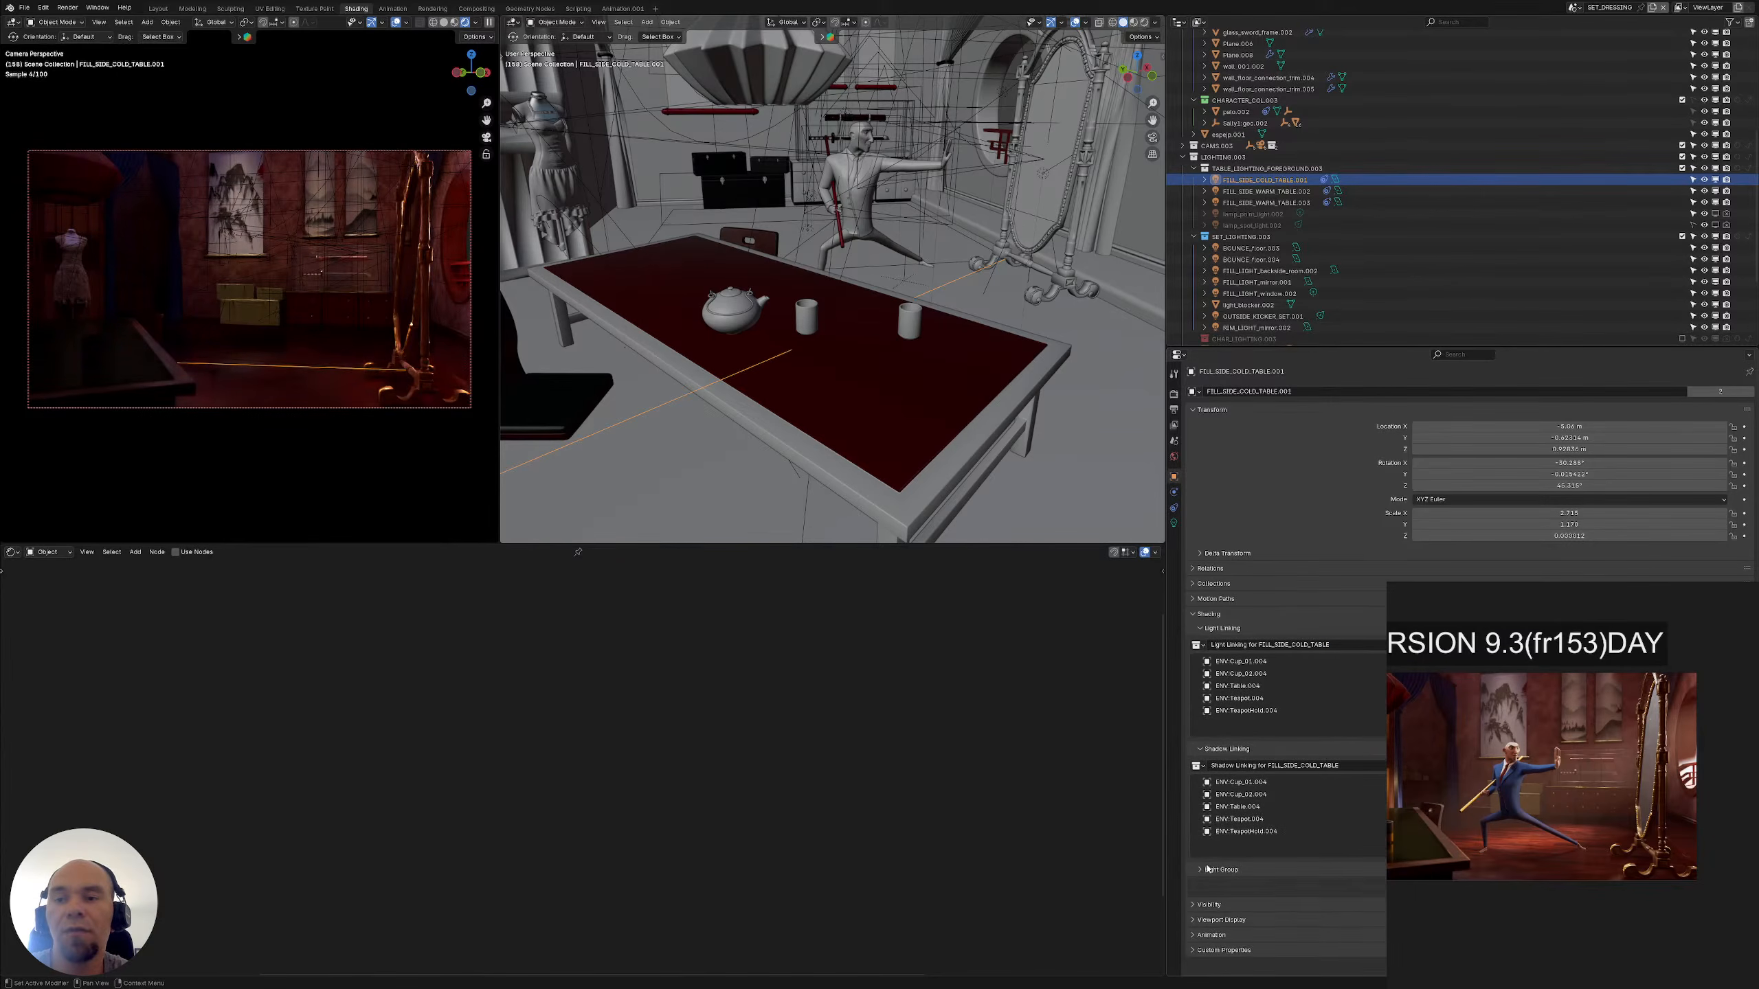
left_click(1246, 831)
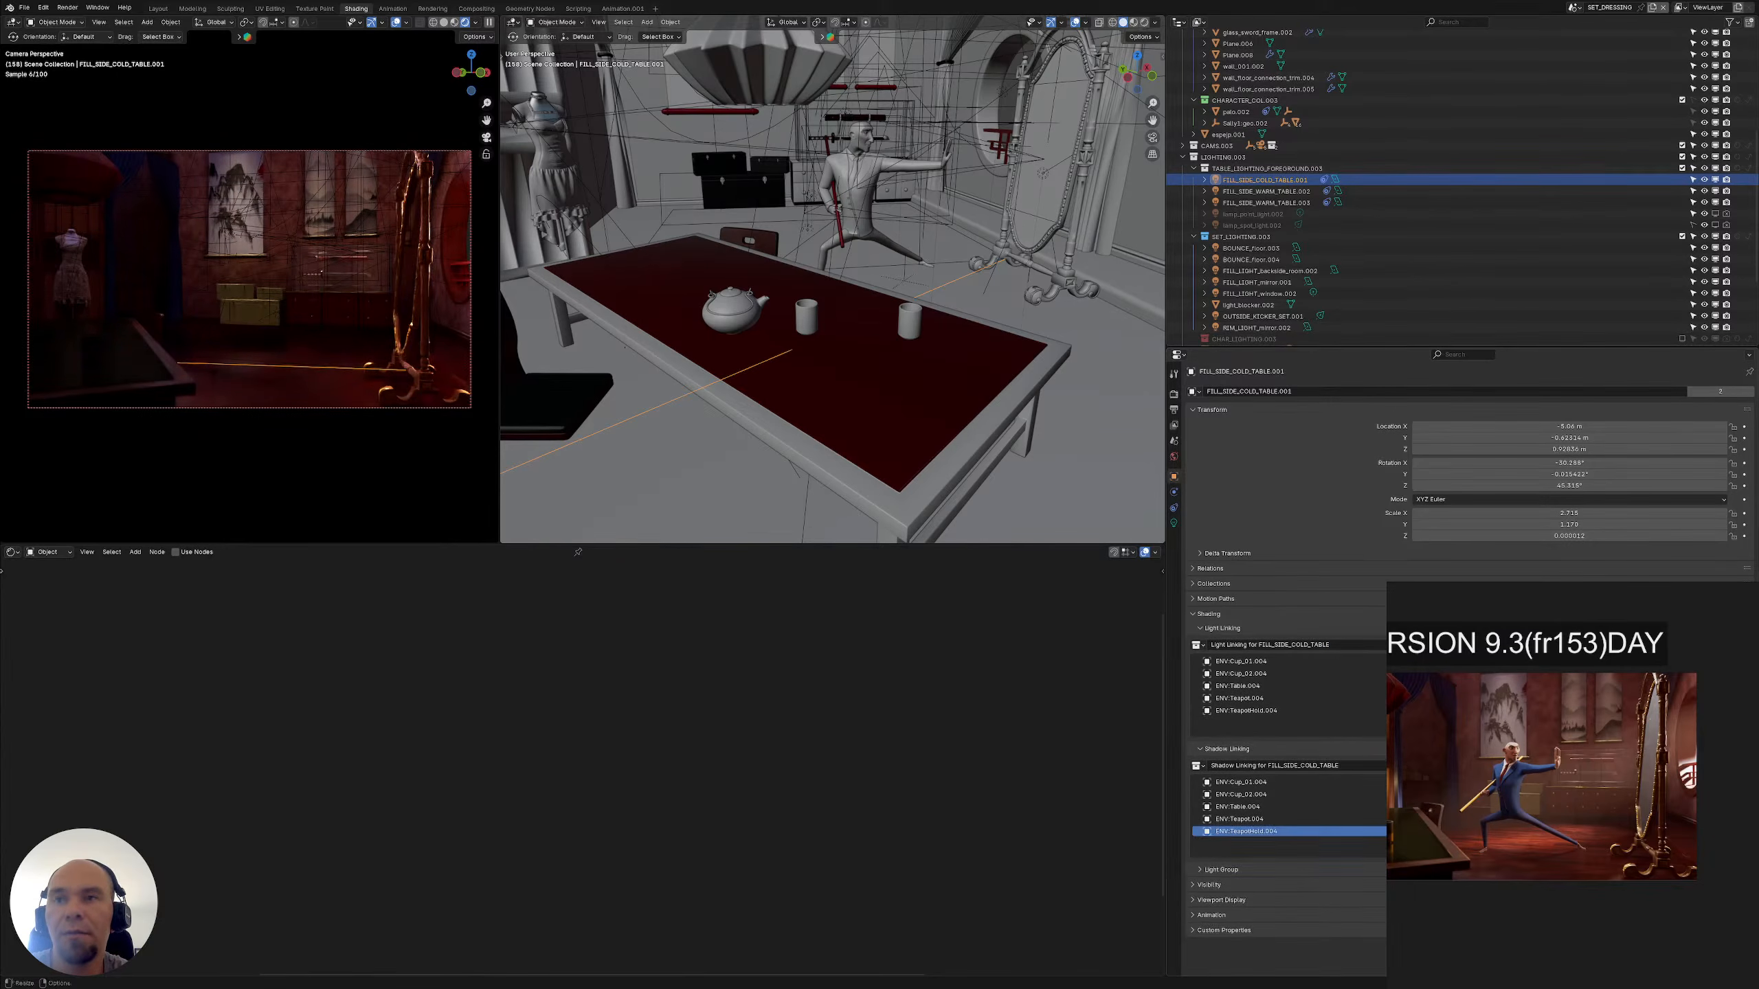
scroll(1252, 80, "up", 5)
scroll(1252, 81, "up", 2)
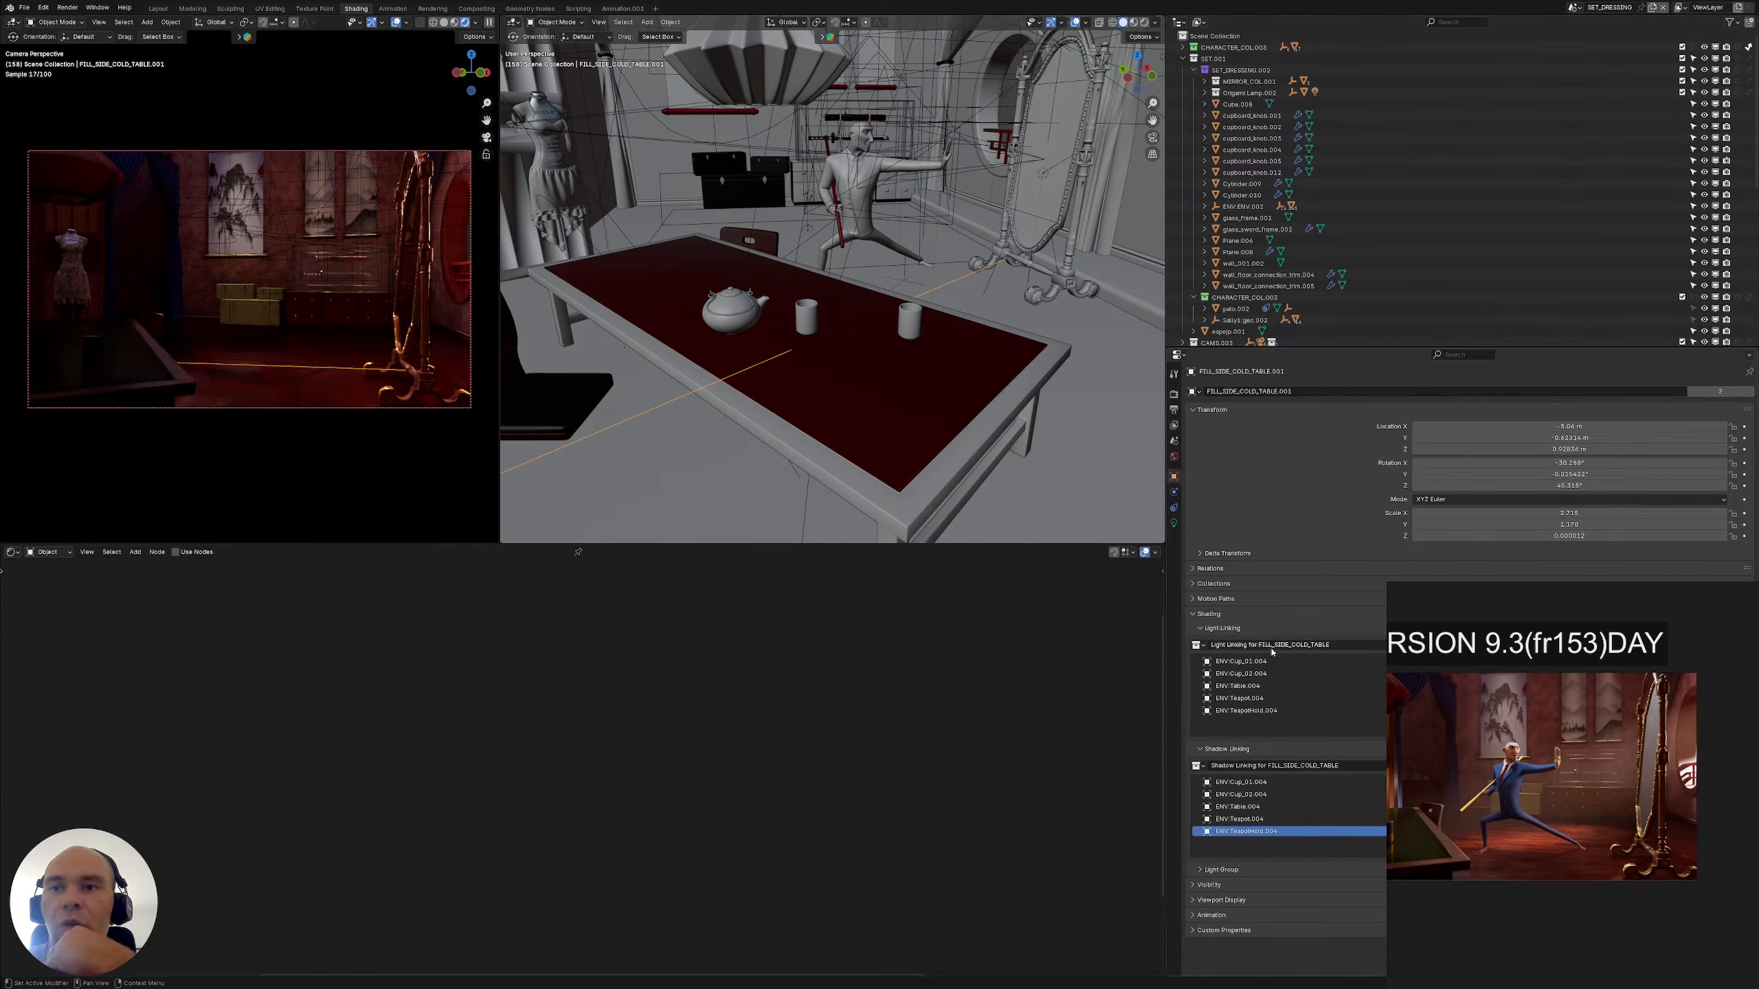
Try TABLE_LIGHTING_FOREGROUND.006 as the light's Light Linking collection
left_click(1196, 644)
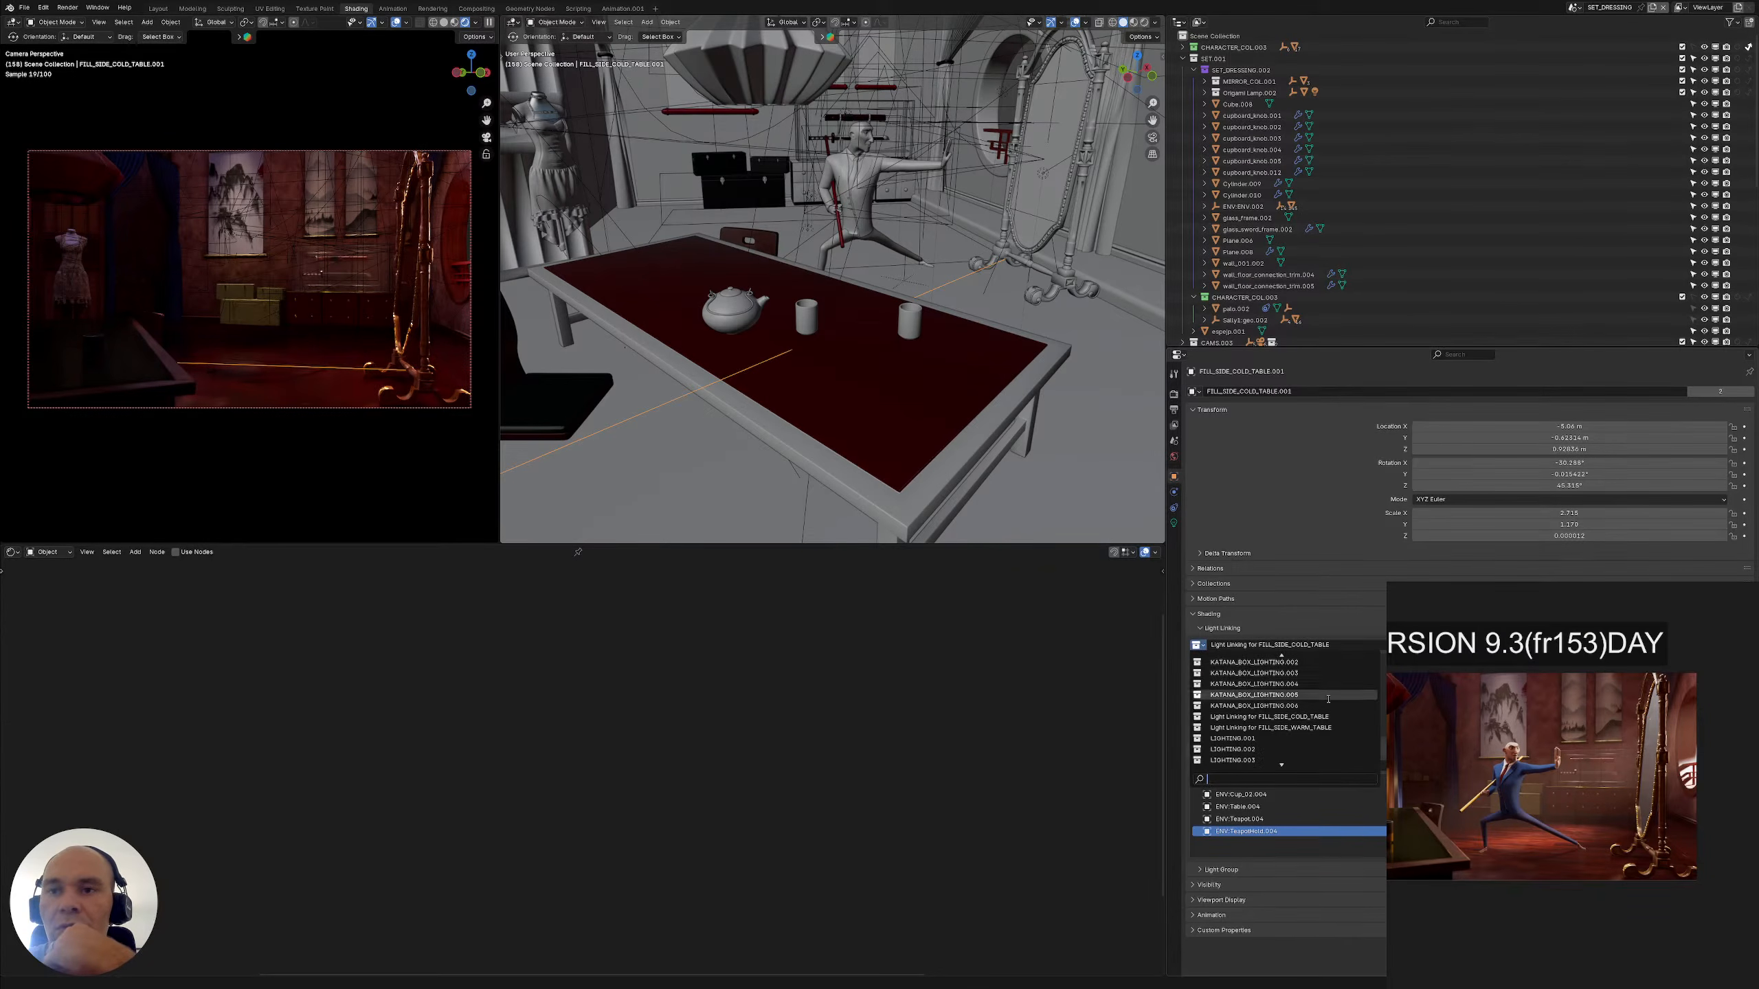
key("Down")
key("Down")
key("Down")
key("Down")
key("Down")
key("Down")
key("Down")
key("Down")
key("Down")
key("Down")
key("Down")
key("Down")
key("Down")
key("Down")
key("Down")
key("Down")
key("Down")
key("Down")
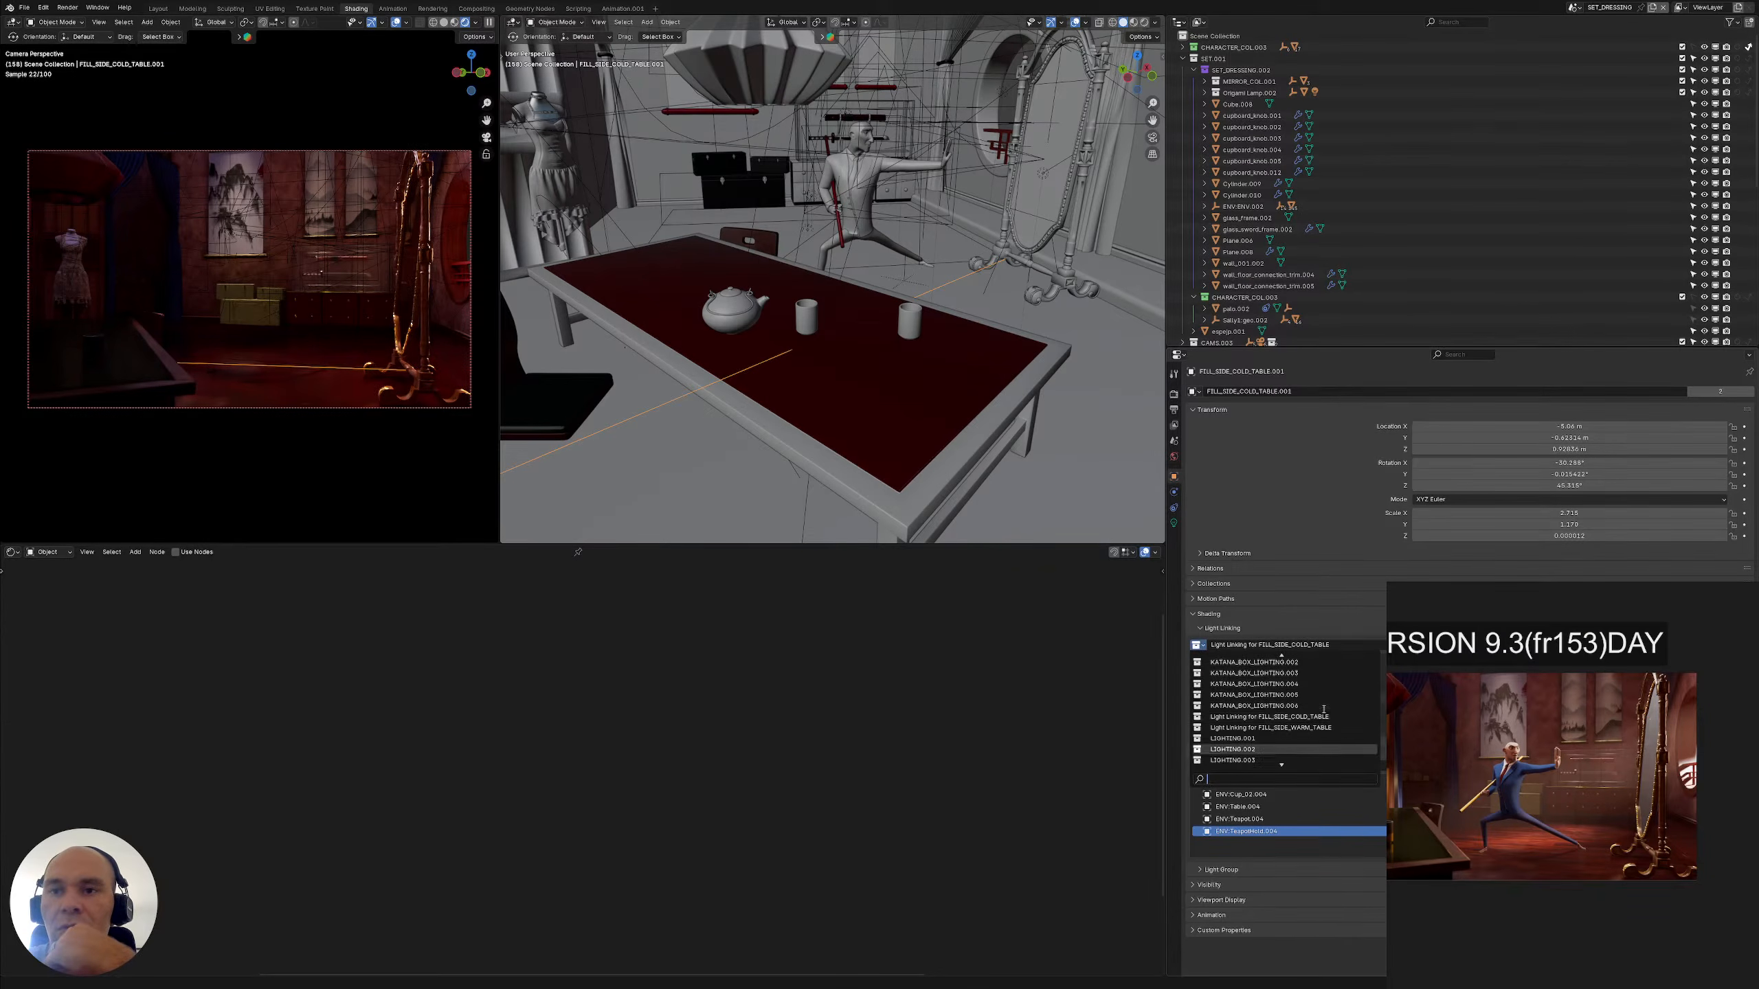
key("Down")
key("Down")
key("Down")
key("Down")
key("Down")
key("Down")
key("Down")
key("Down")
key("Down")
key("Down")
key("Down")
key("Down")
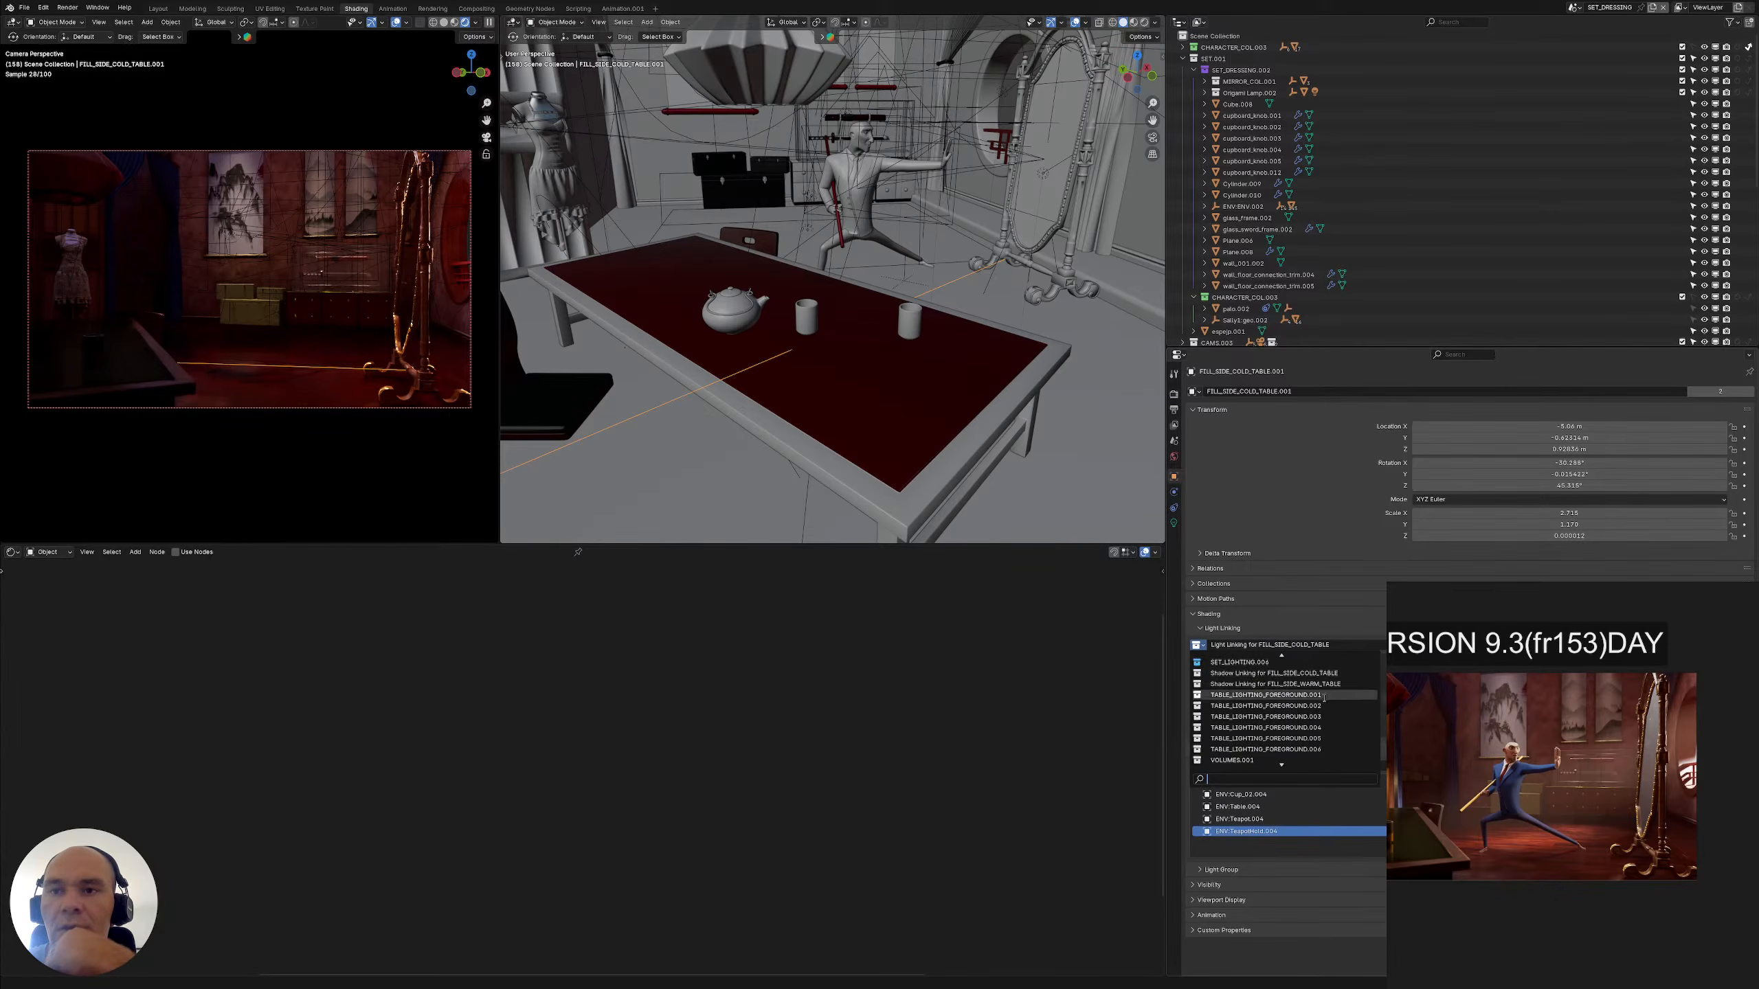
left_click(1323, 748)
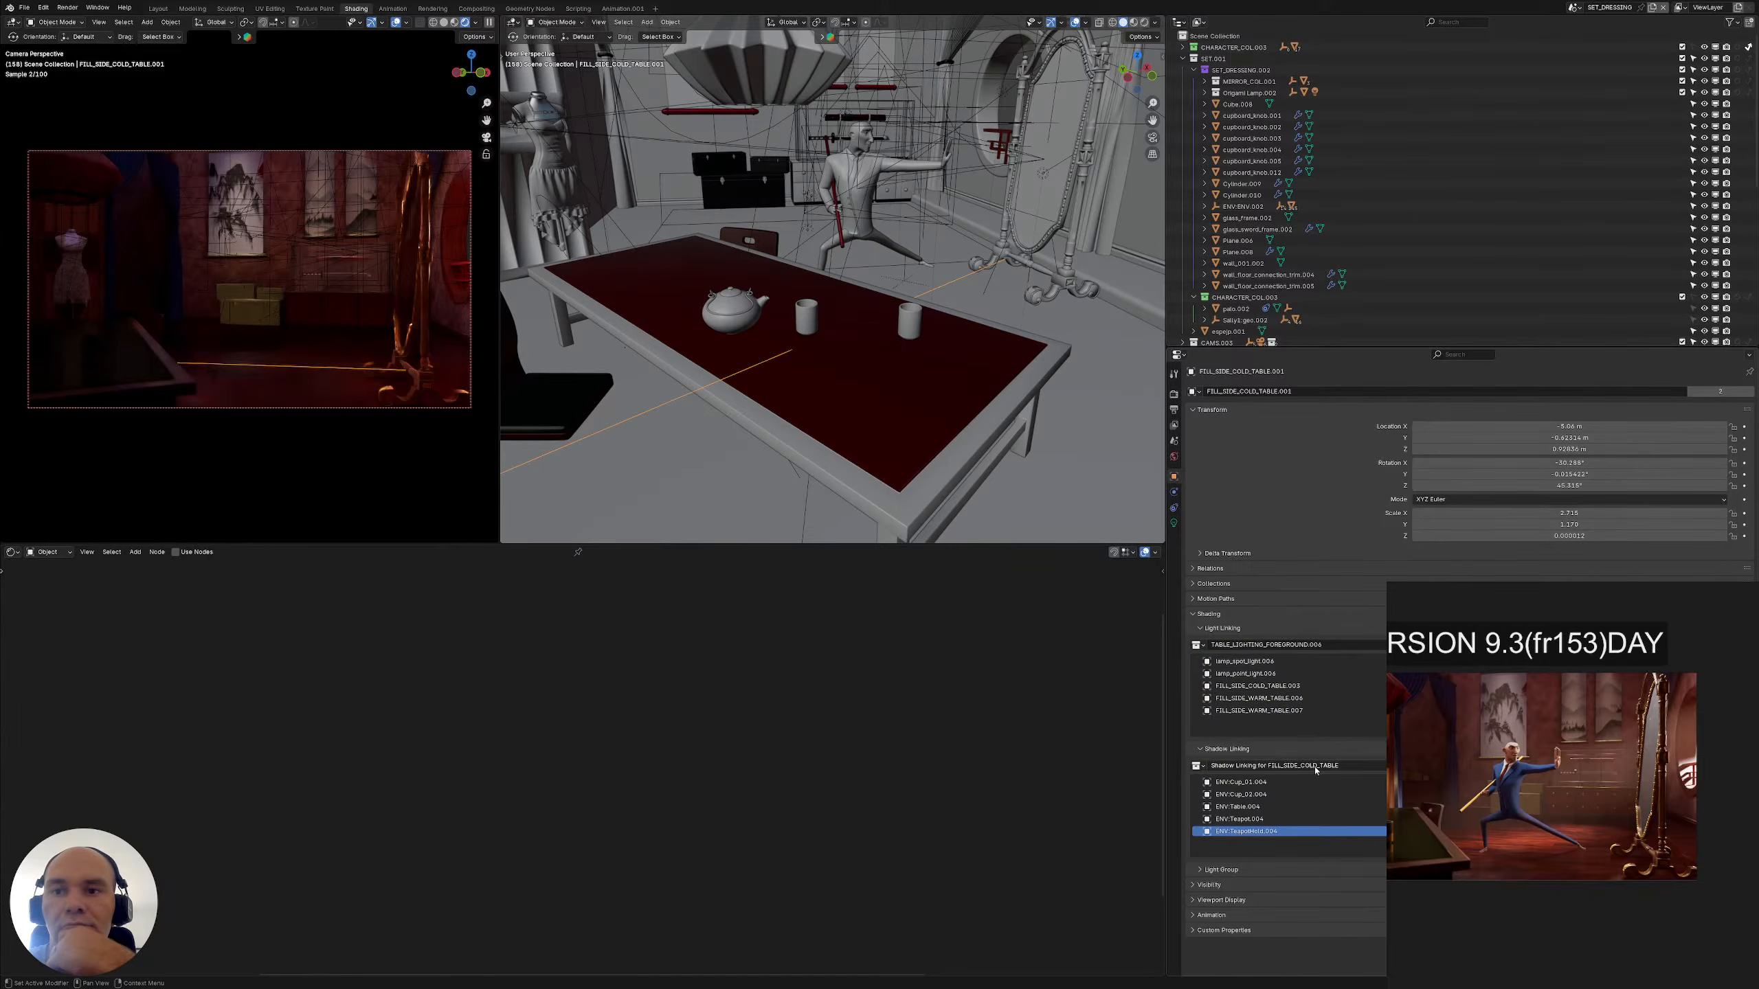
Set the Light Linking collection to "Shadow Linking for FILL_SIDE_COLD_TABLE" after trying the warm table's shadow linking collection
left_click(1198, 645)
type("shado")
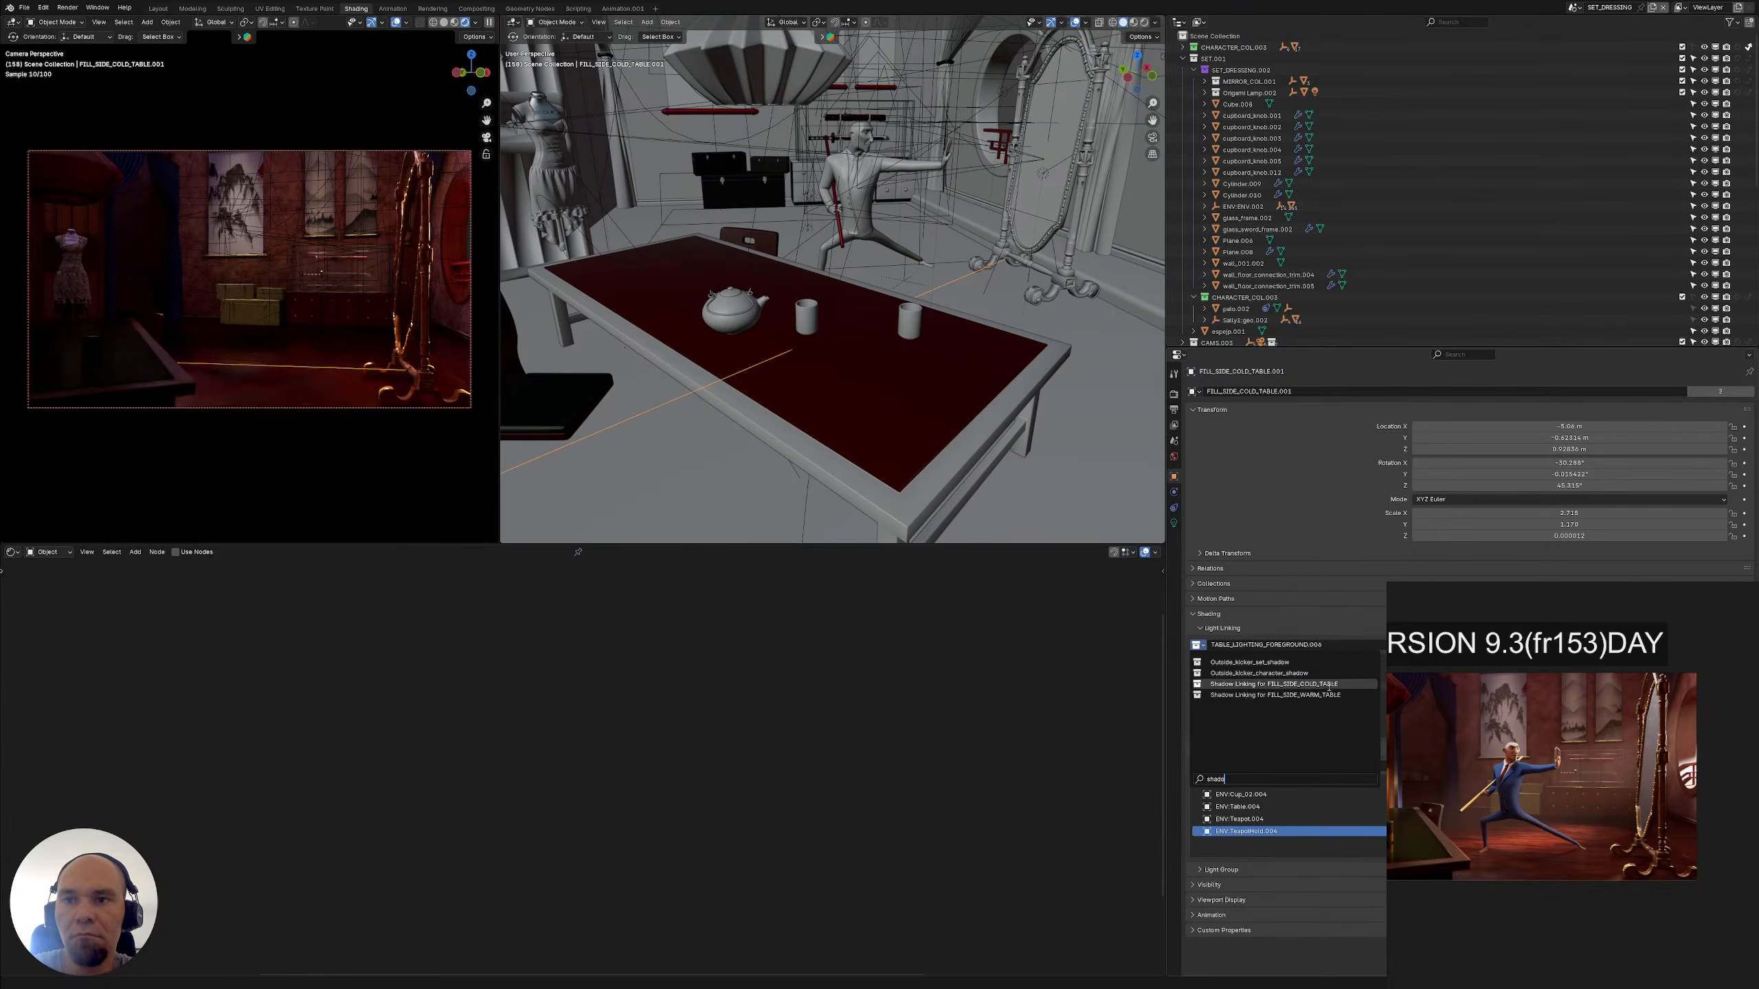
left_click(1329, 693)
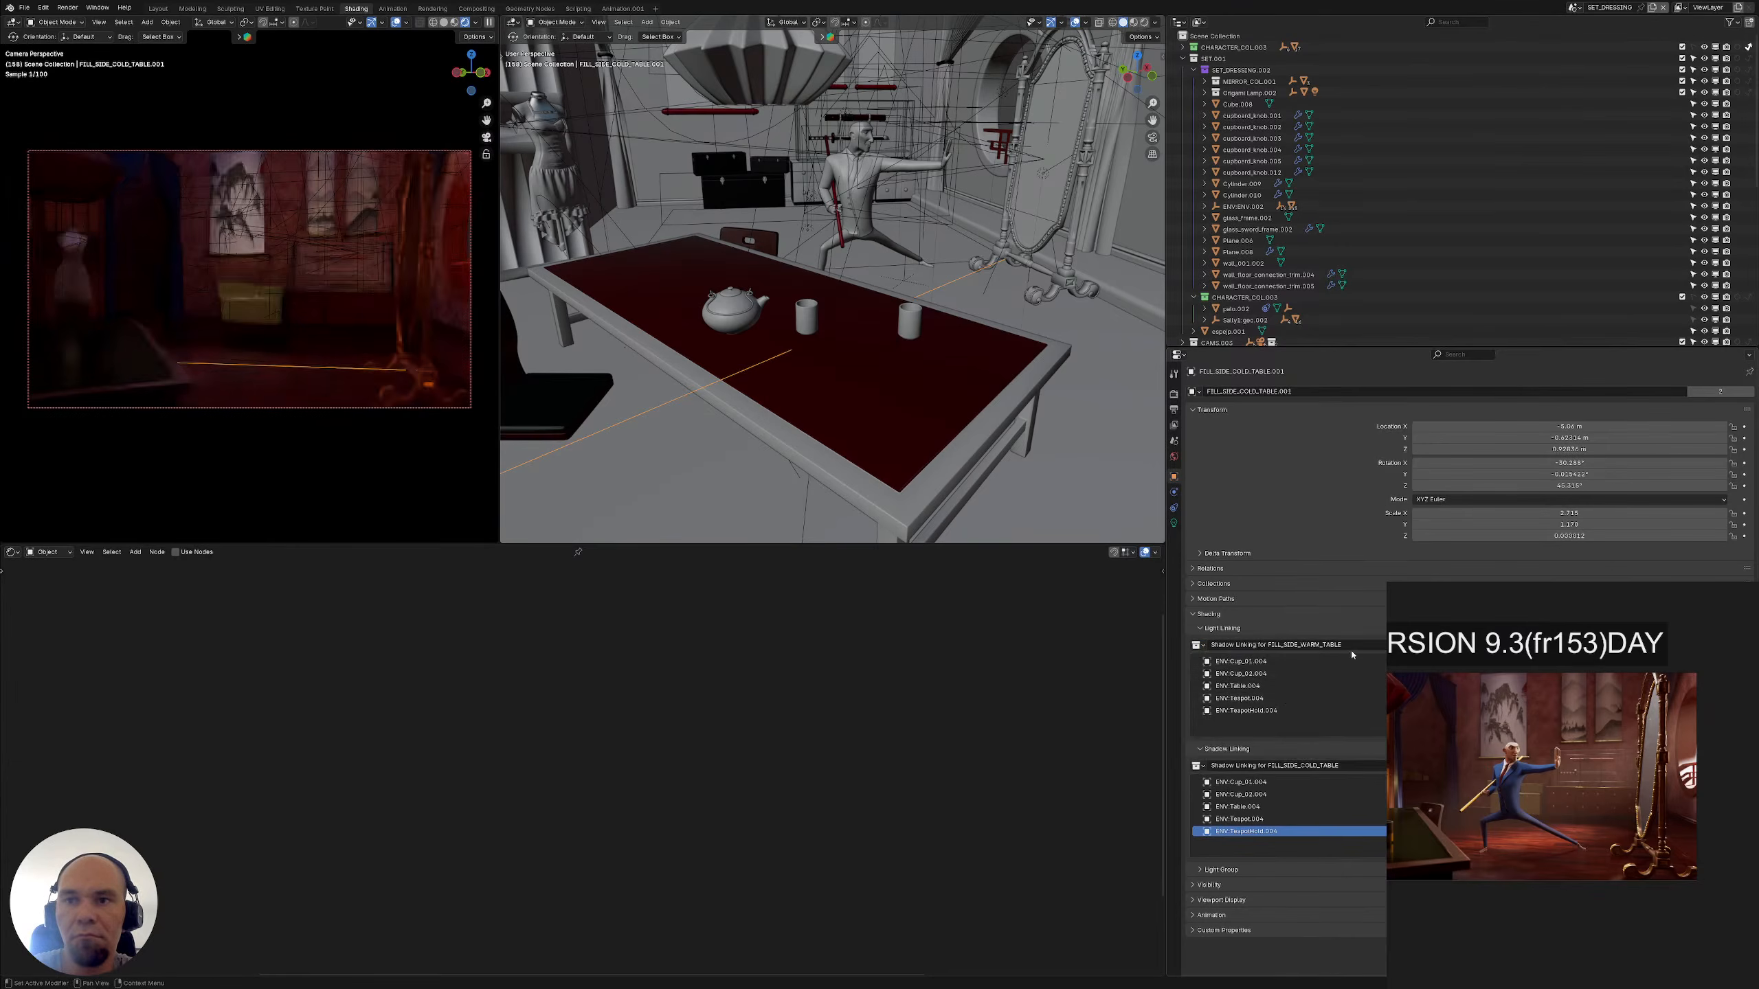
left_click(1196, 644)
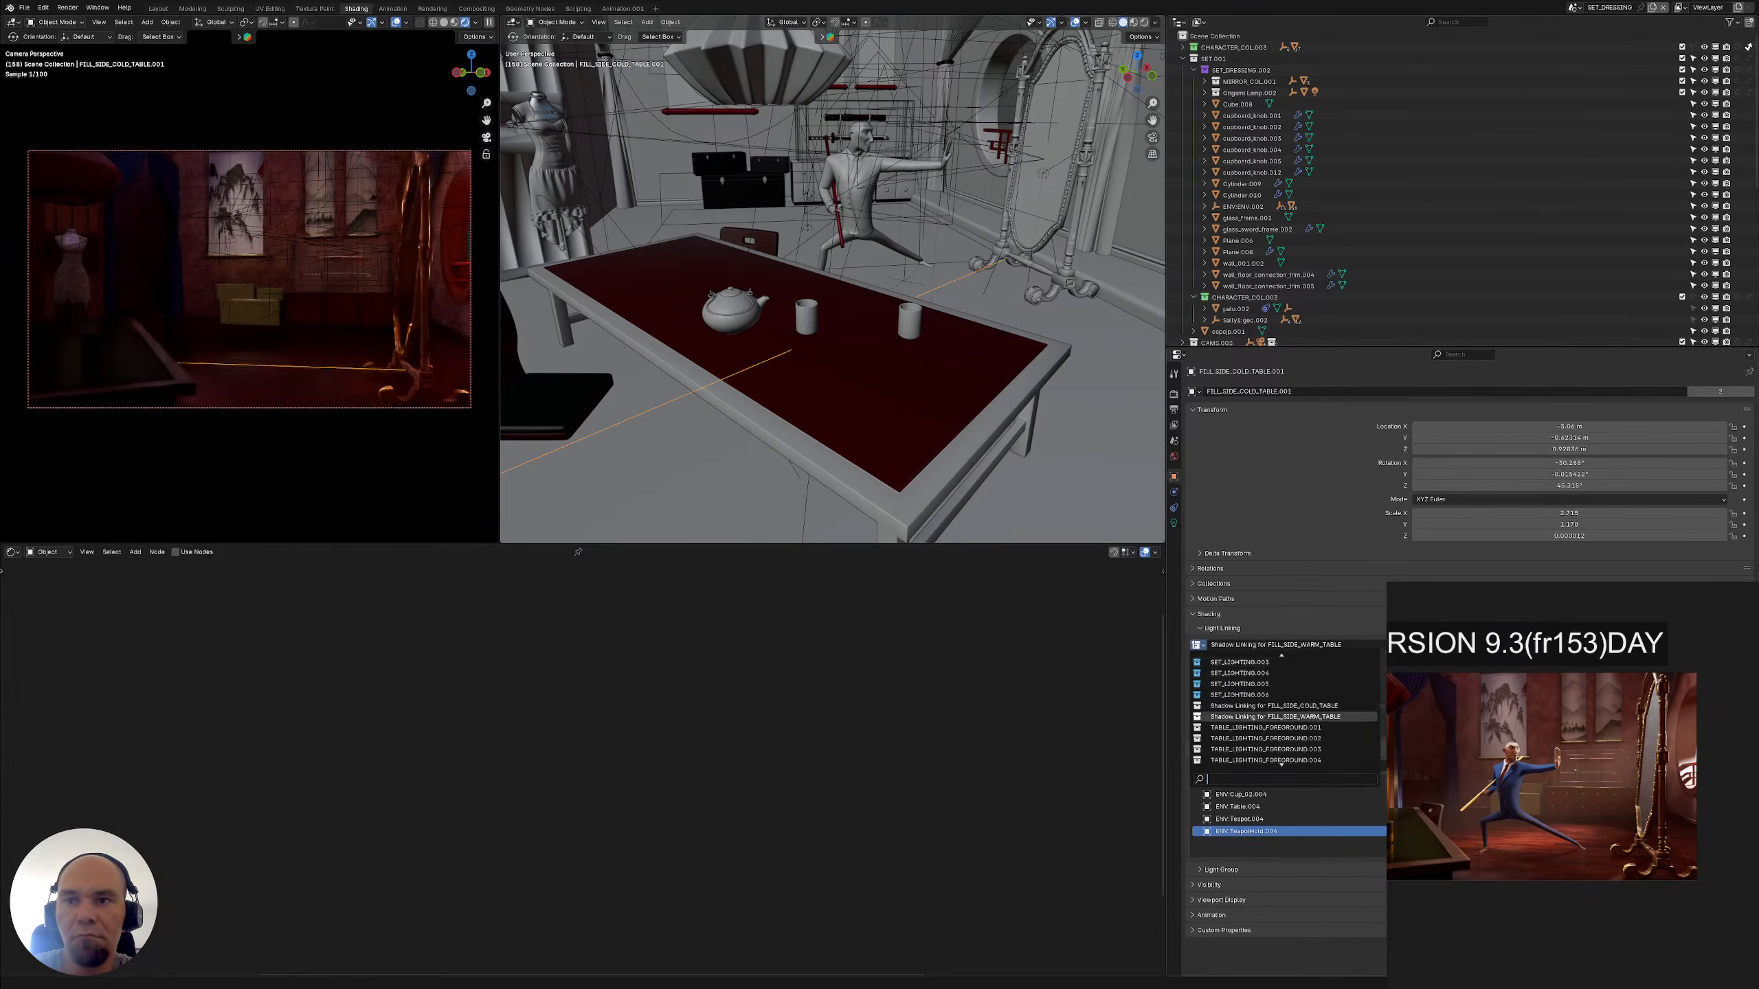
left_click(1319, 706)
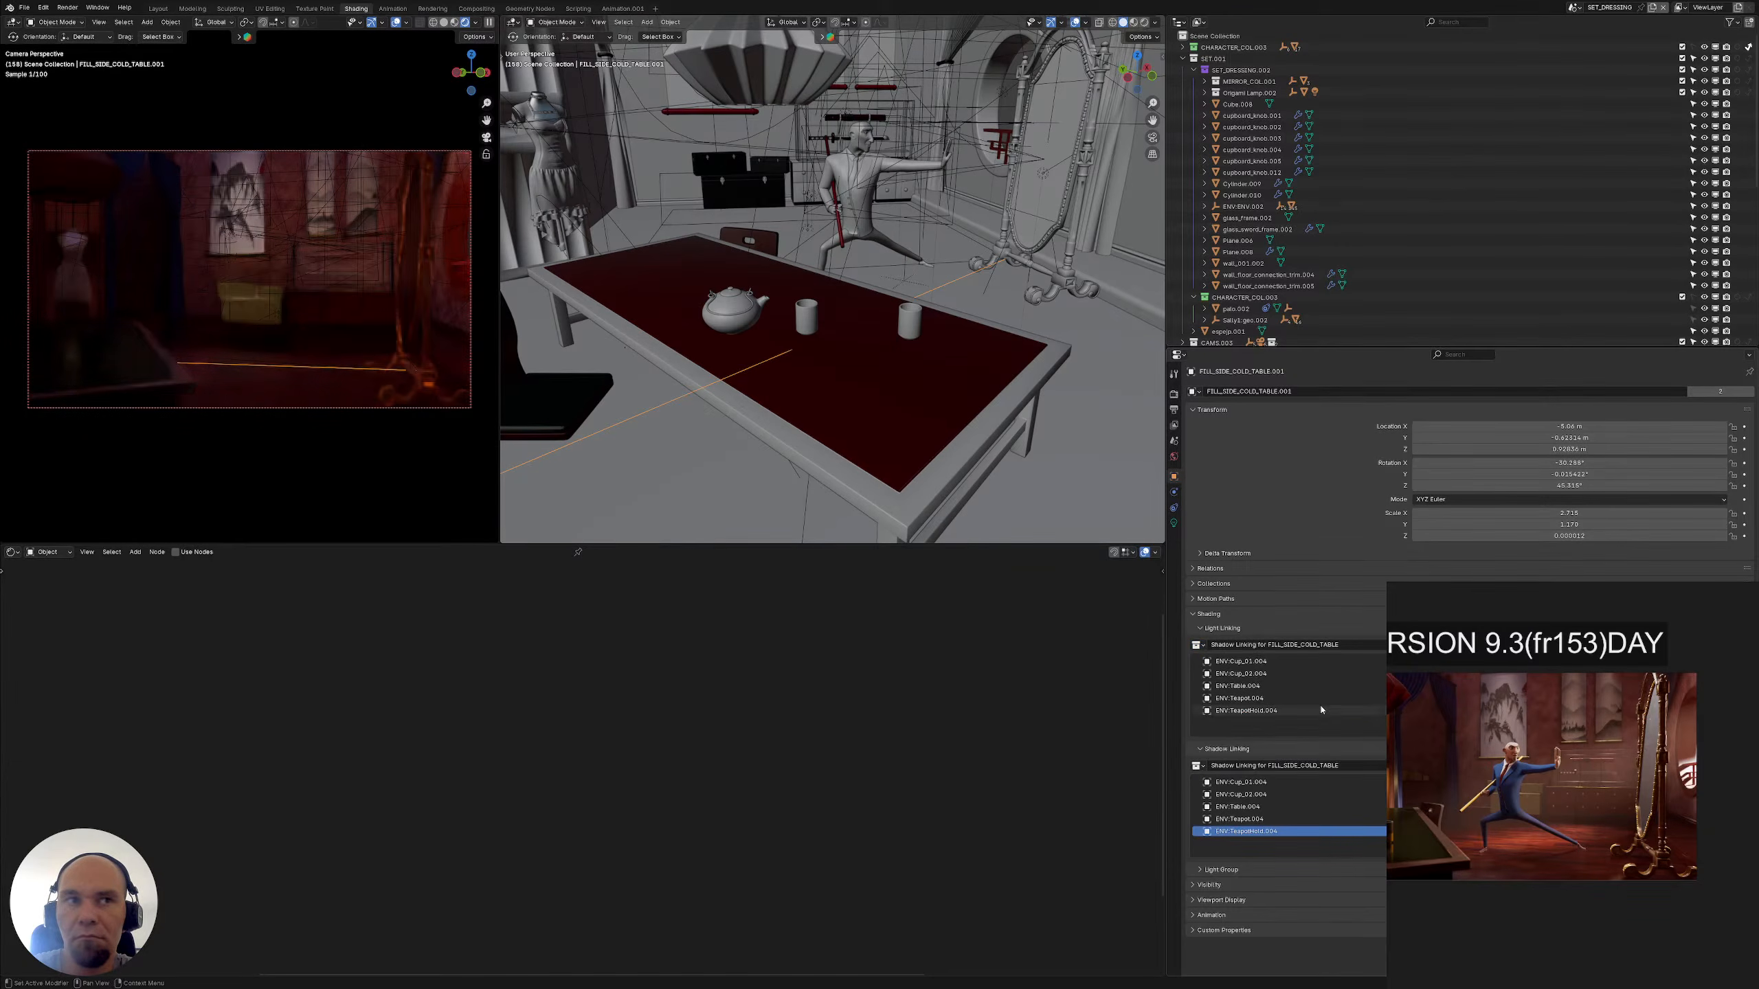
Remove ENV:TeapotHold.004 and ENV:Teapot.004 from the cold table light's linking collection
scroll(817, 360, "down", 8)
middle_click_drag(803, 357, 752, 391, "shift")
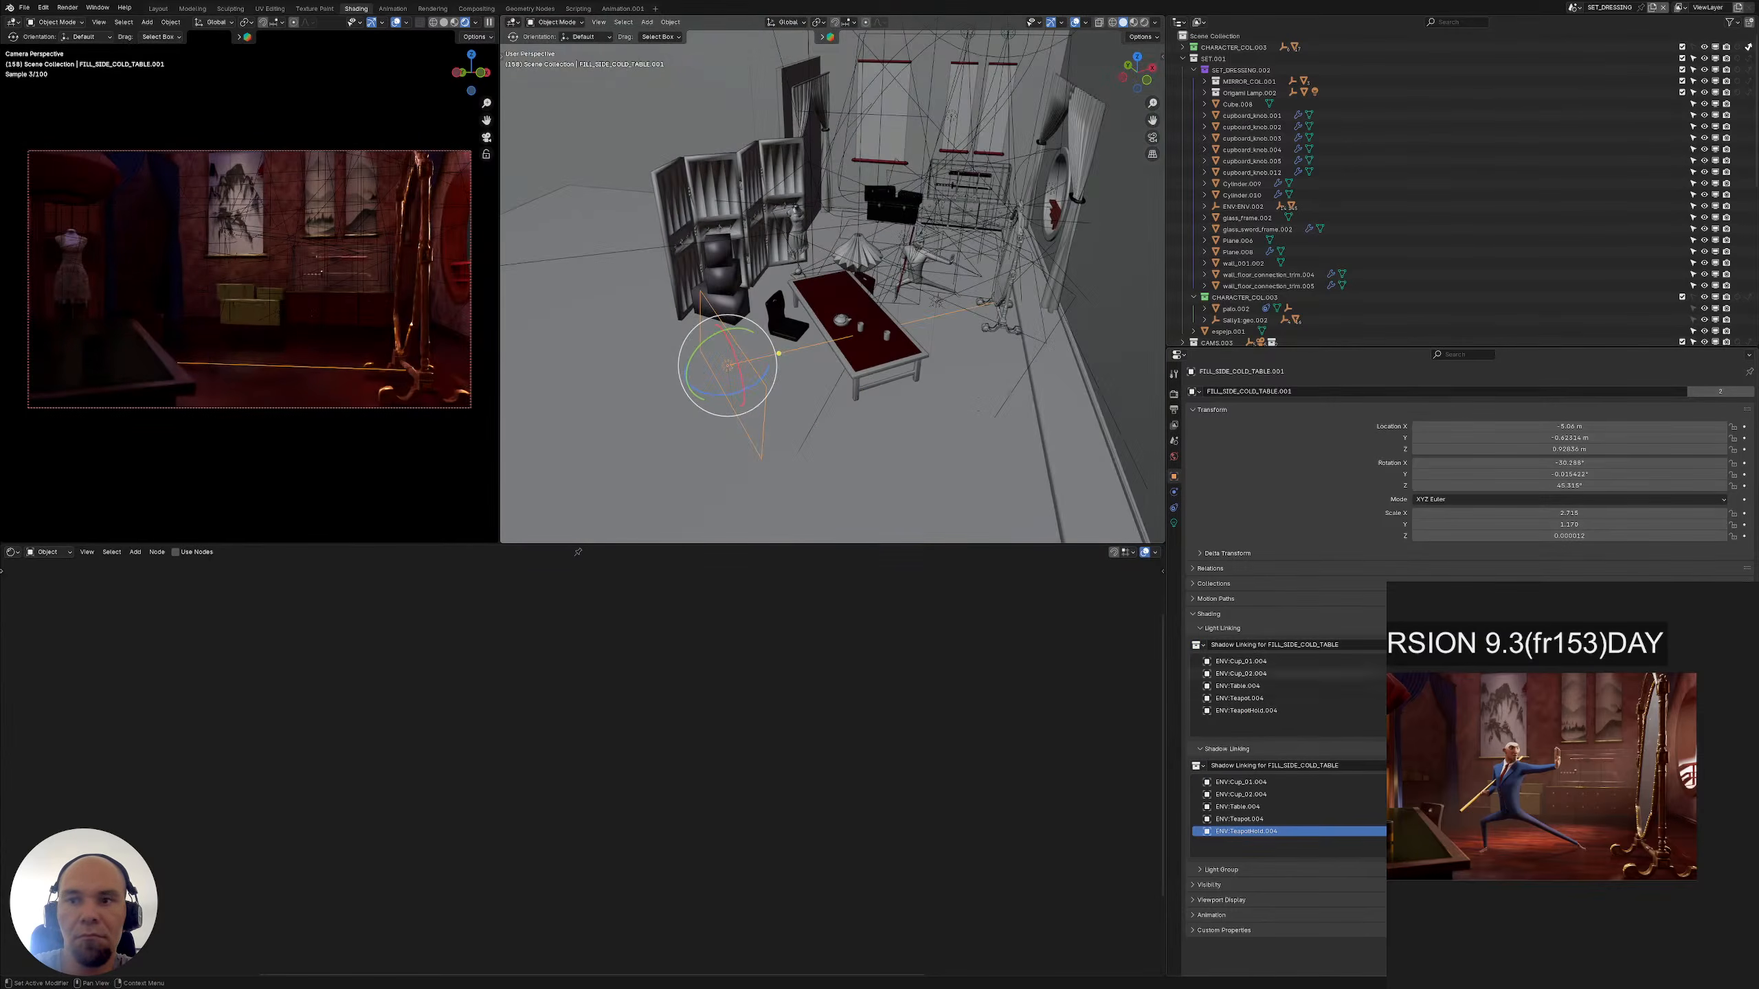
left_click(1727, 831)
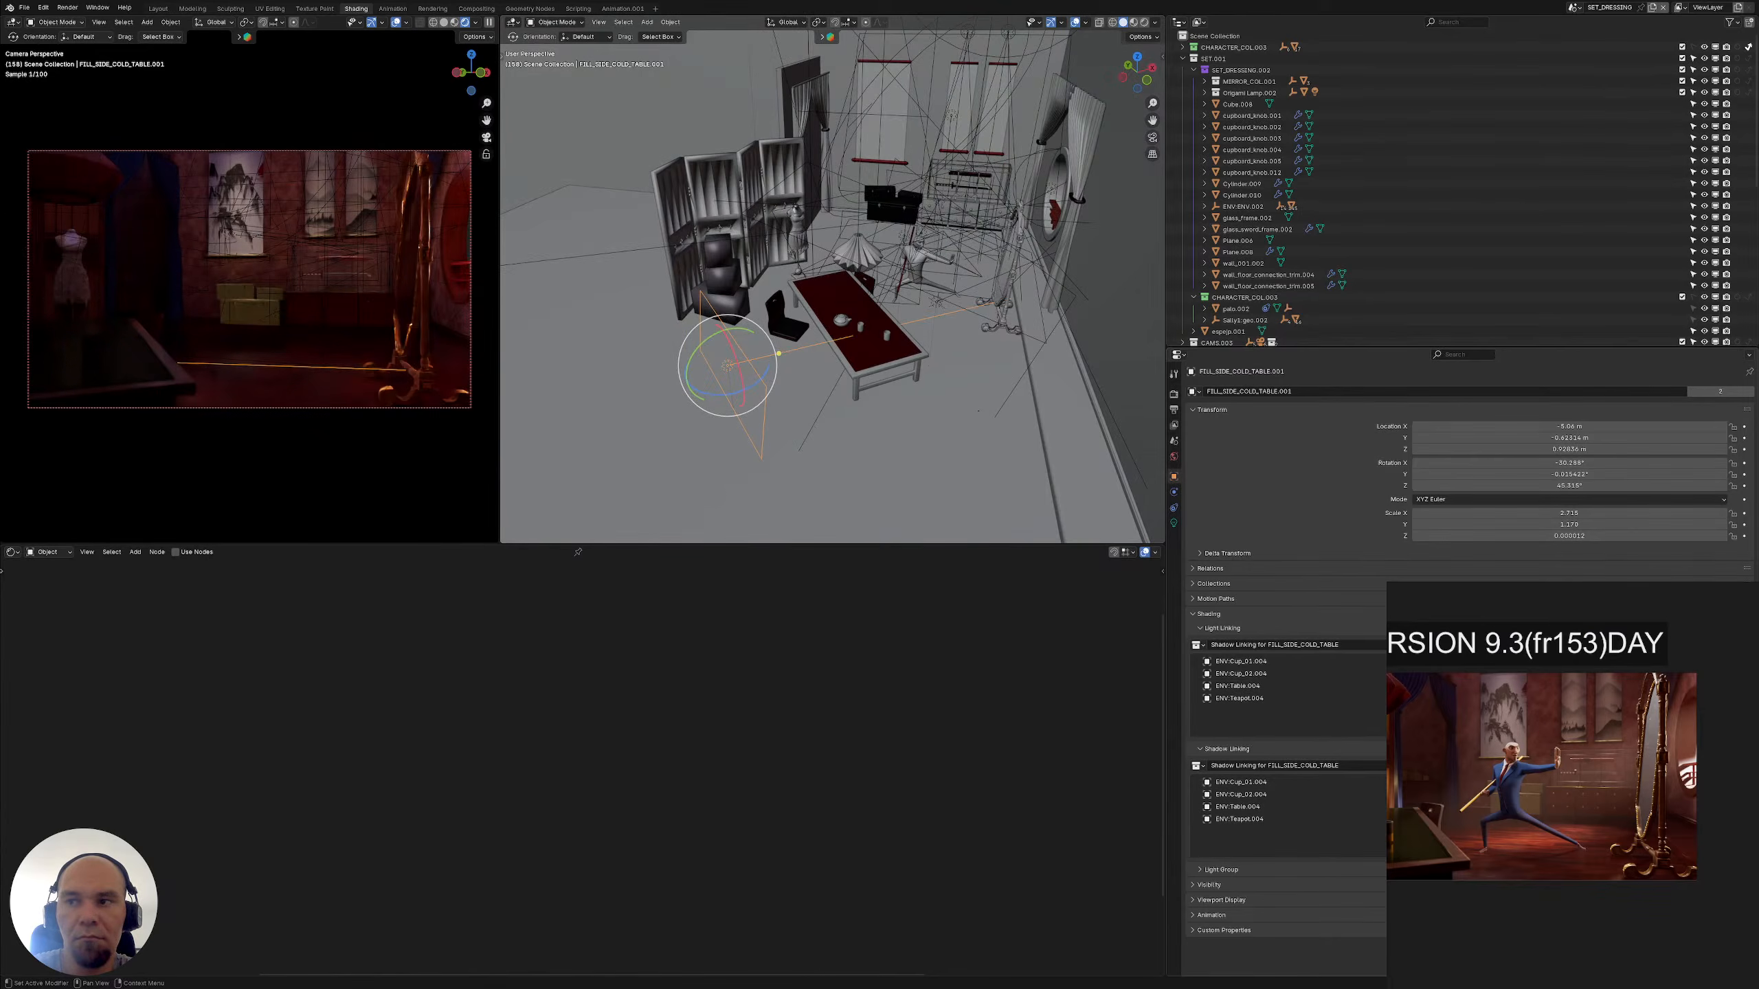
left_click(1288, 698)
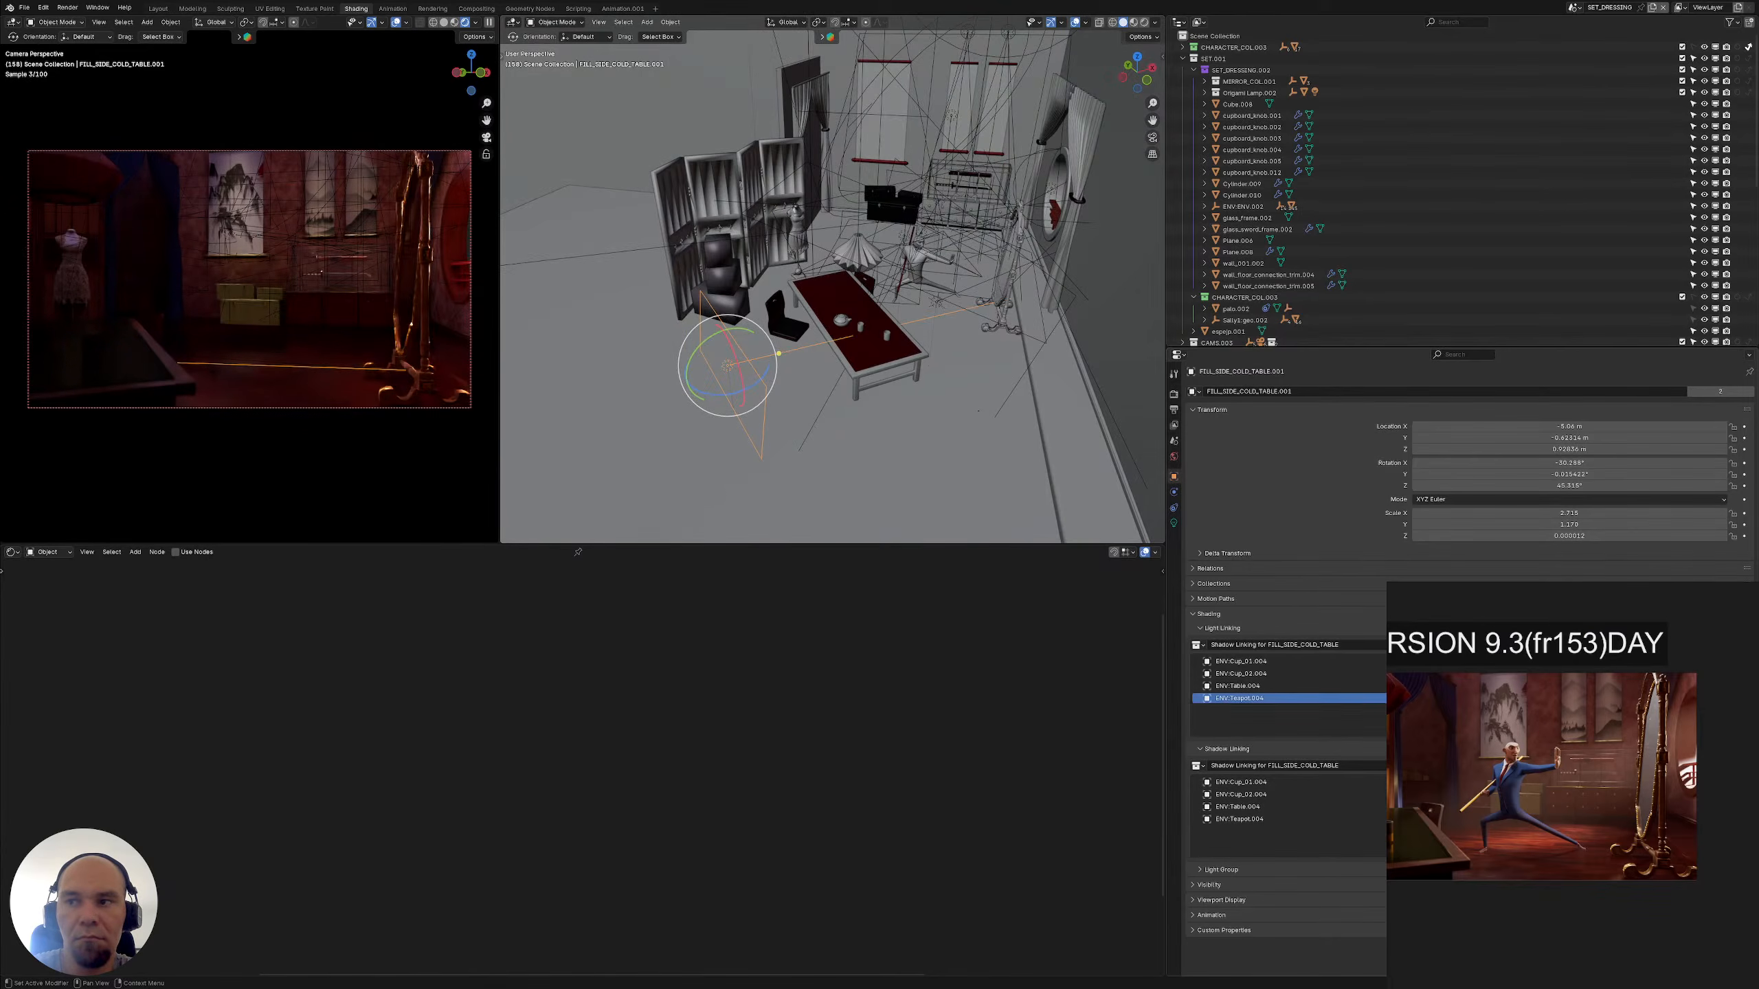
key("Delete")
Remove ENV:Cup_01.004, ENV:Cup_02.004 and ENV:Table.004 from the linking collection so that it is empty
left_click(1238, 674)
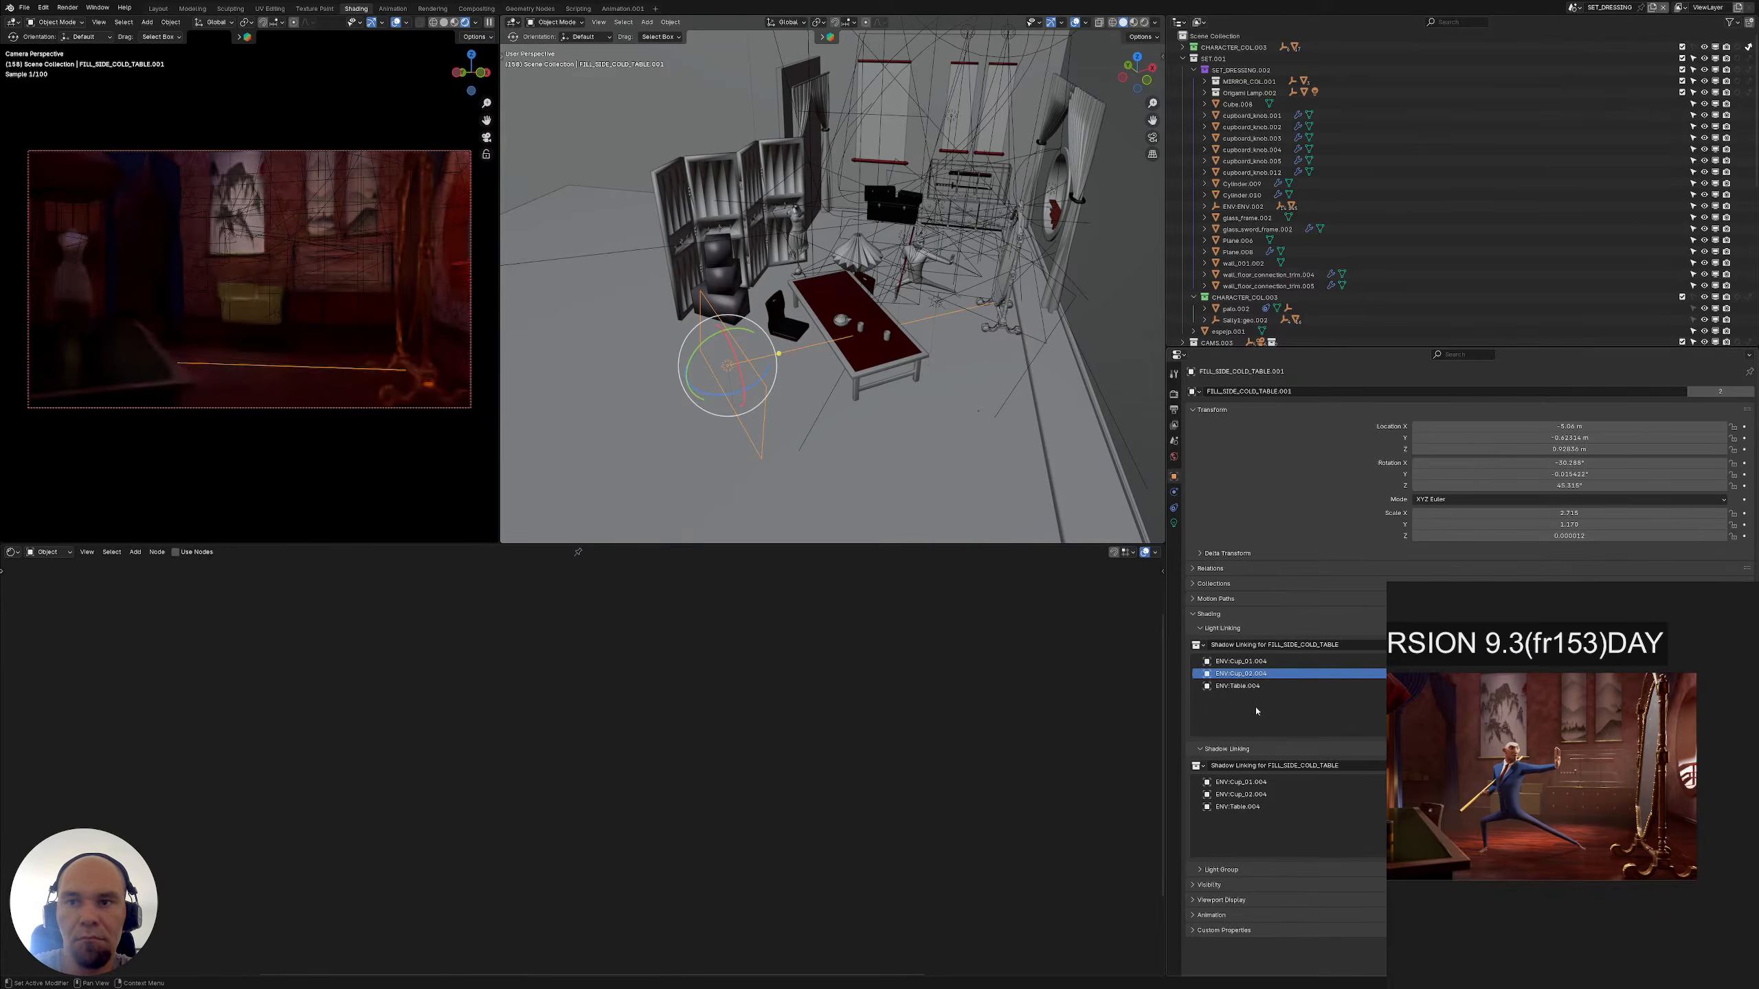
left_click(1237, 685)
left_click(1241, 663)
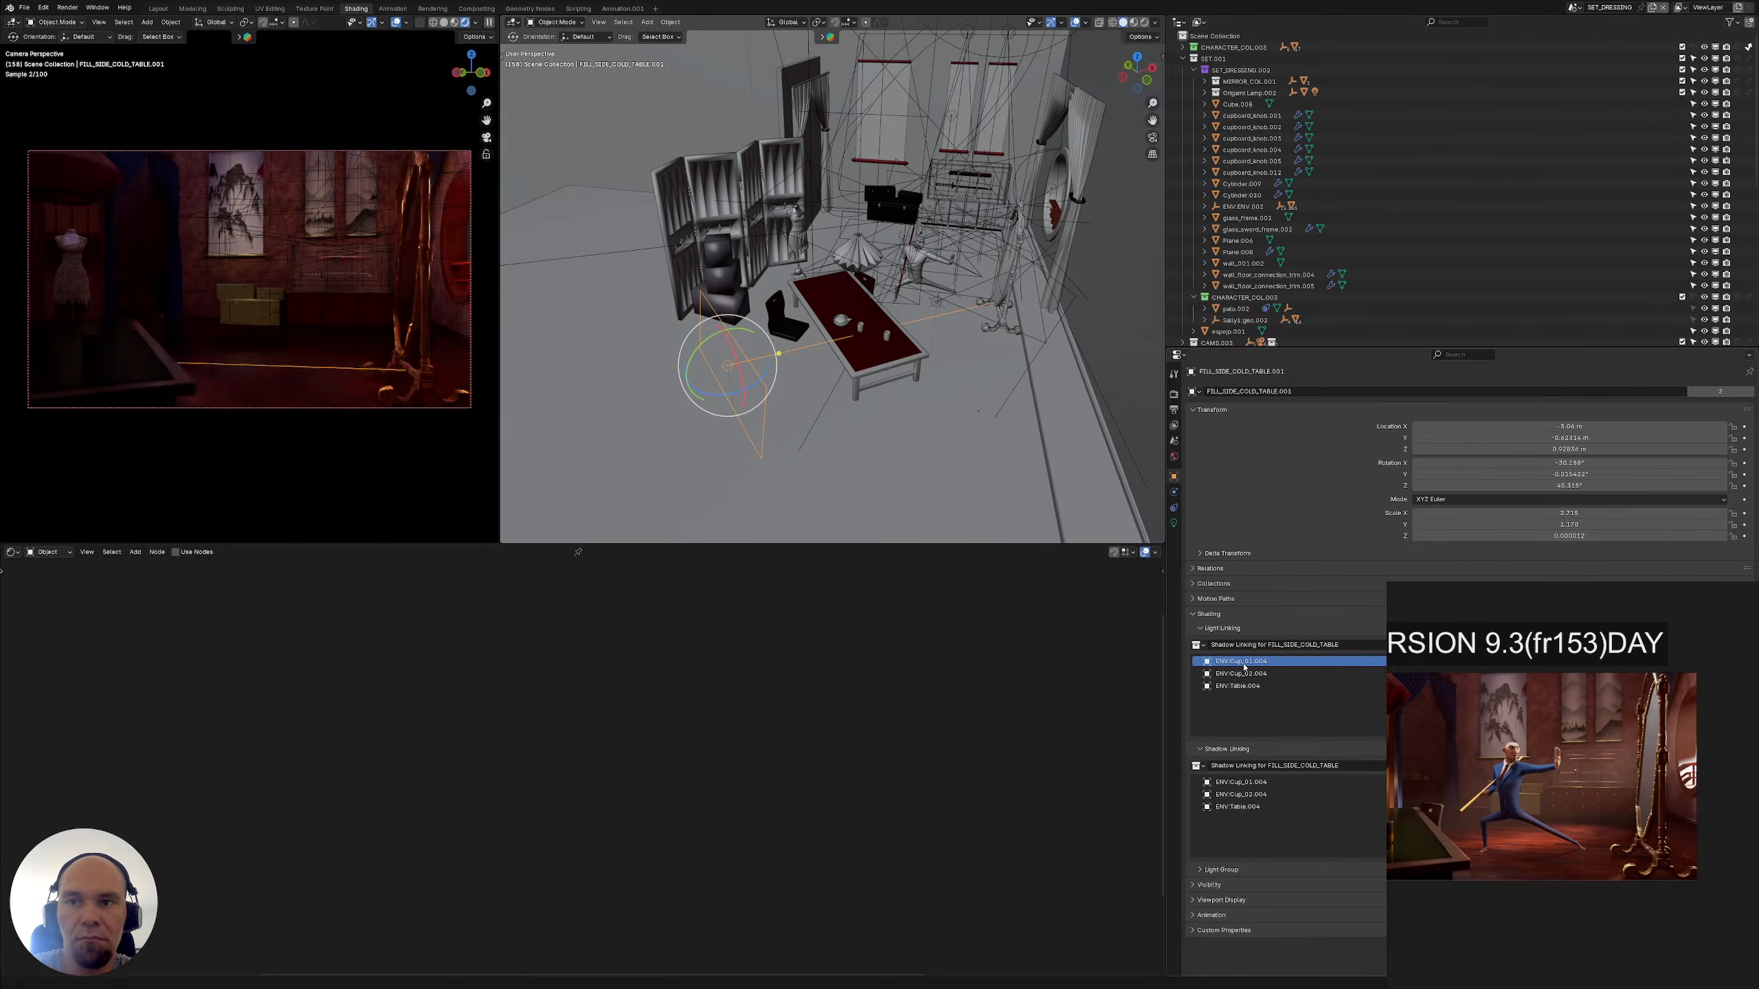
key("Delete")
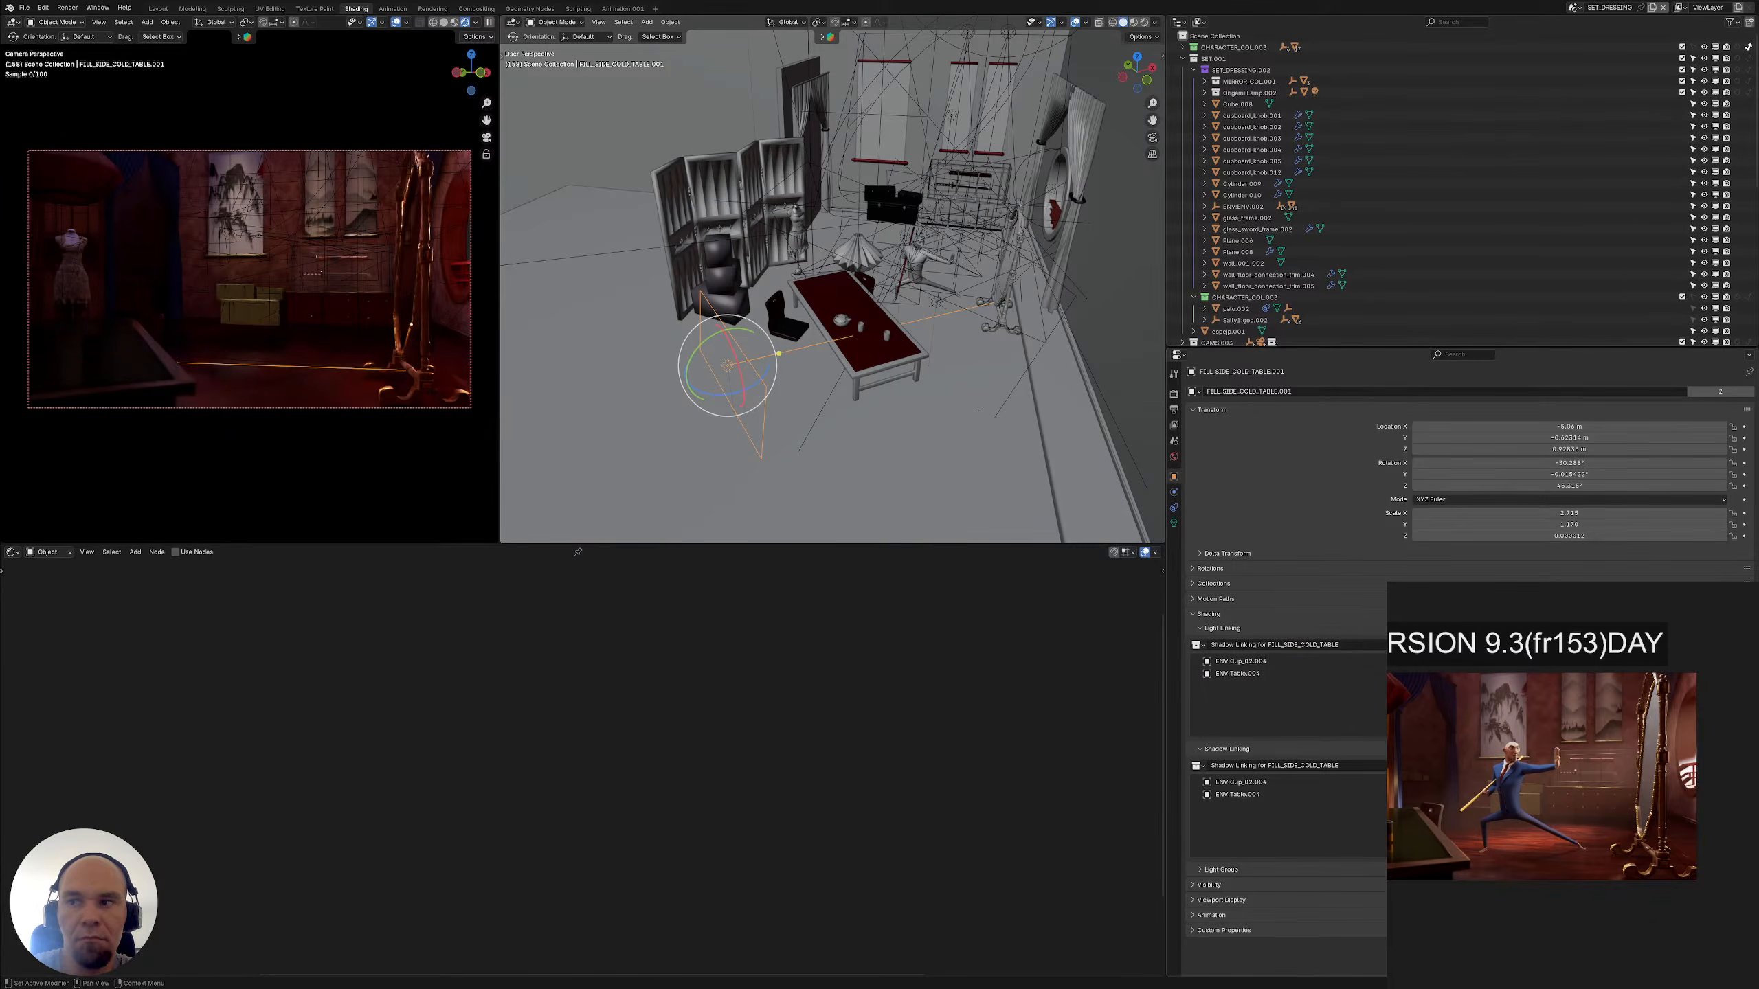
left_click(1326, 662)
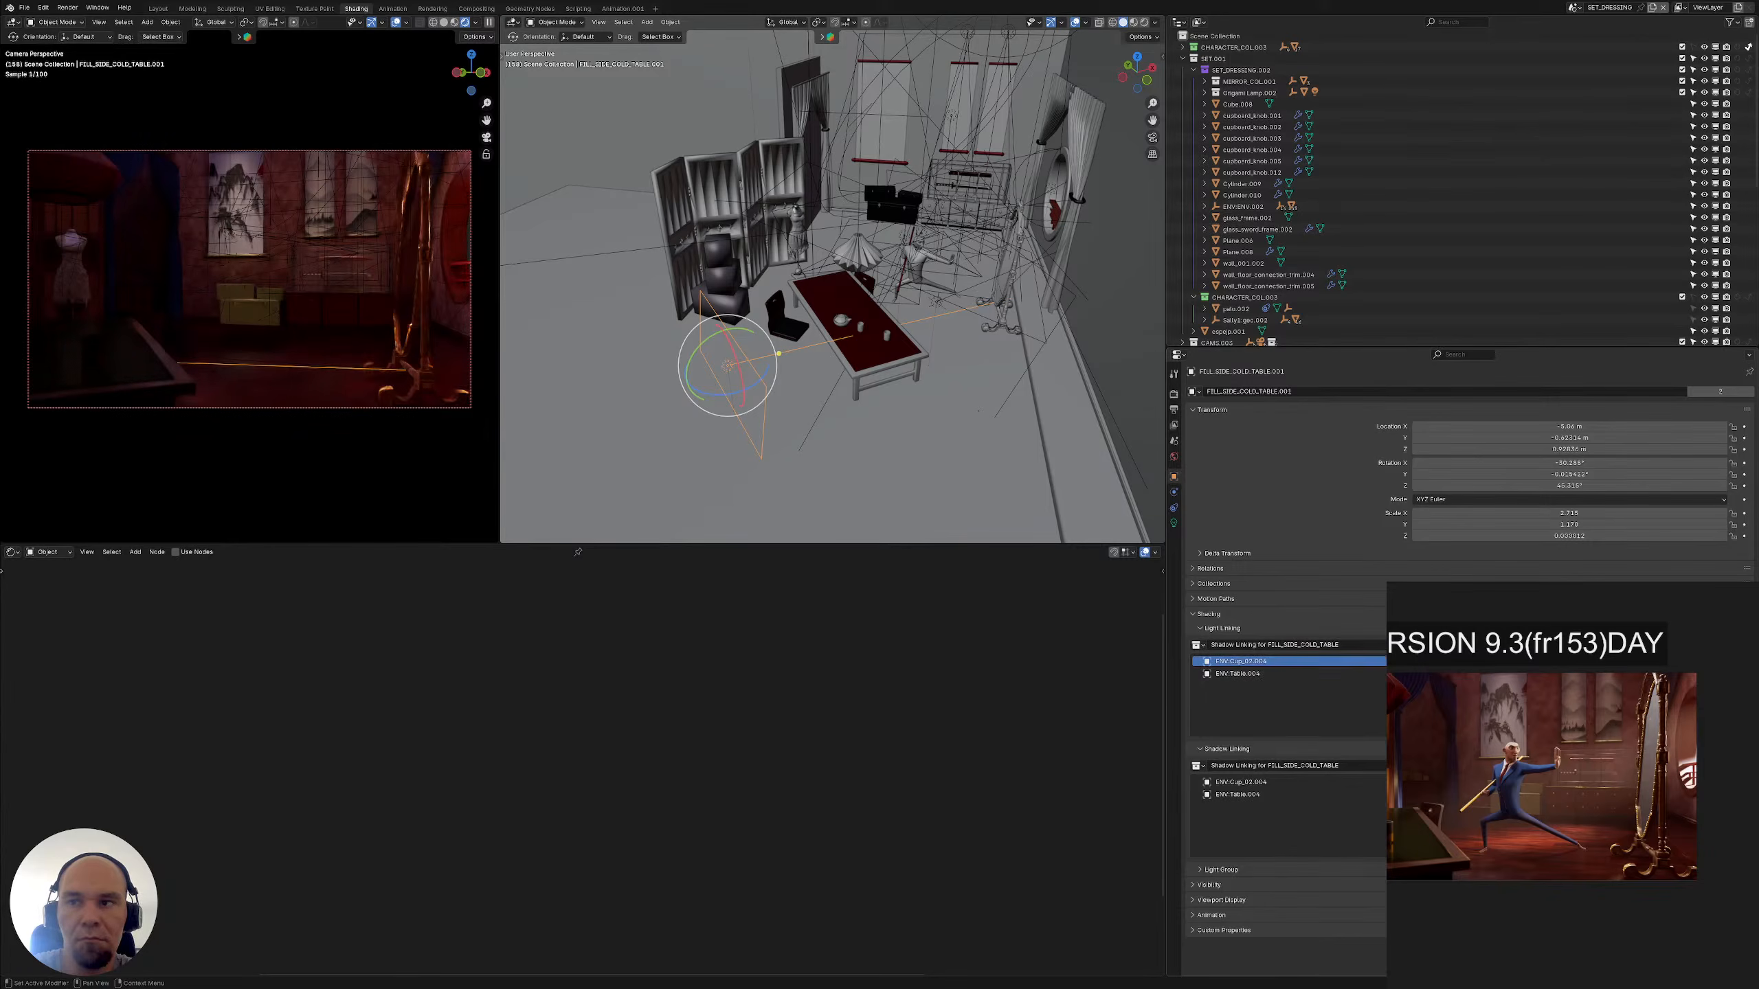
left_click(1727, 662)
left_click(1326, 661)
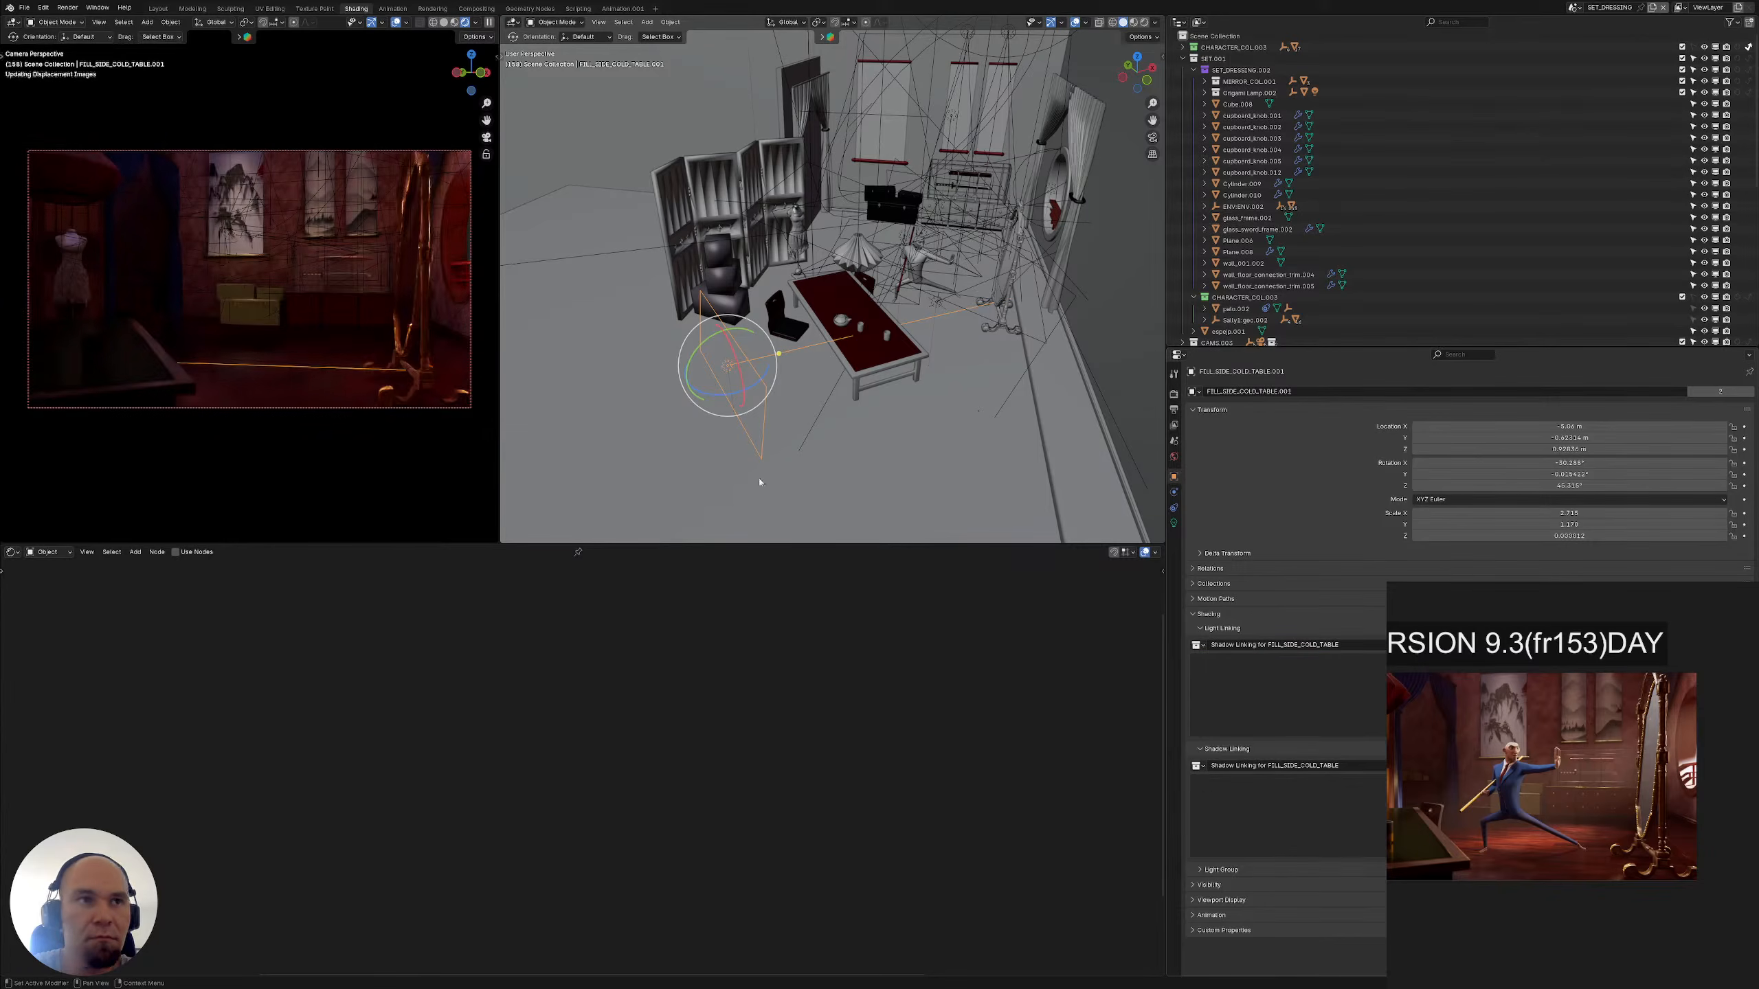
key("Delete")
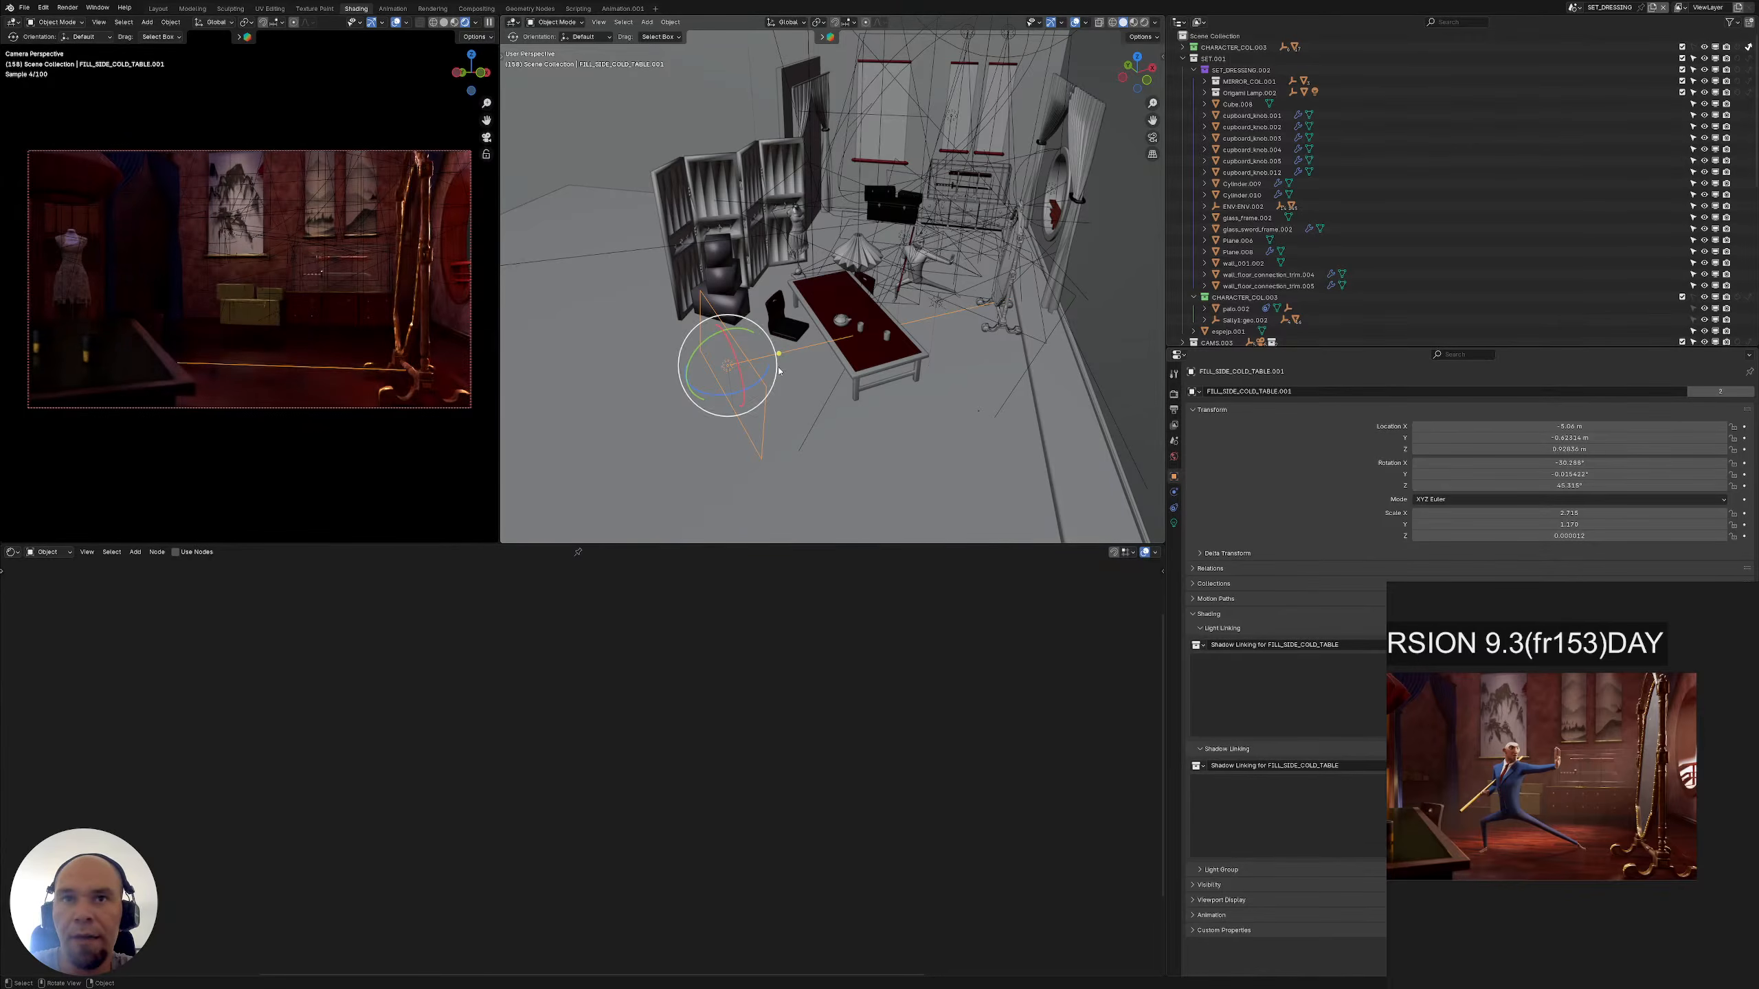
Pin the cold table light's properties and select the teapot's body, cover and handle on the foreground table
scroll(852, 355, "up", 5)
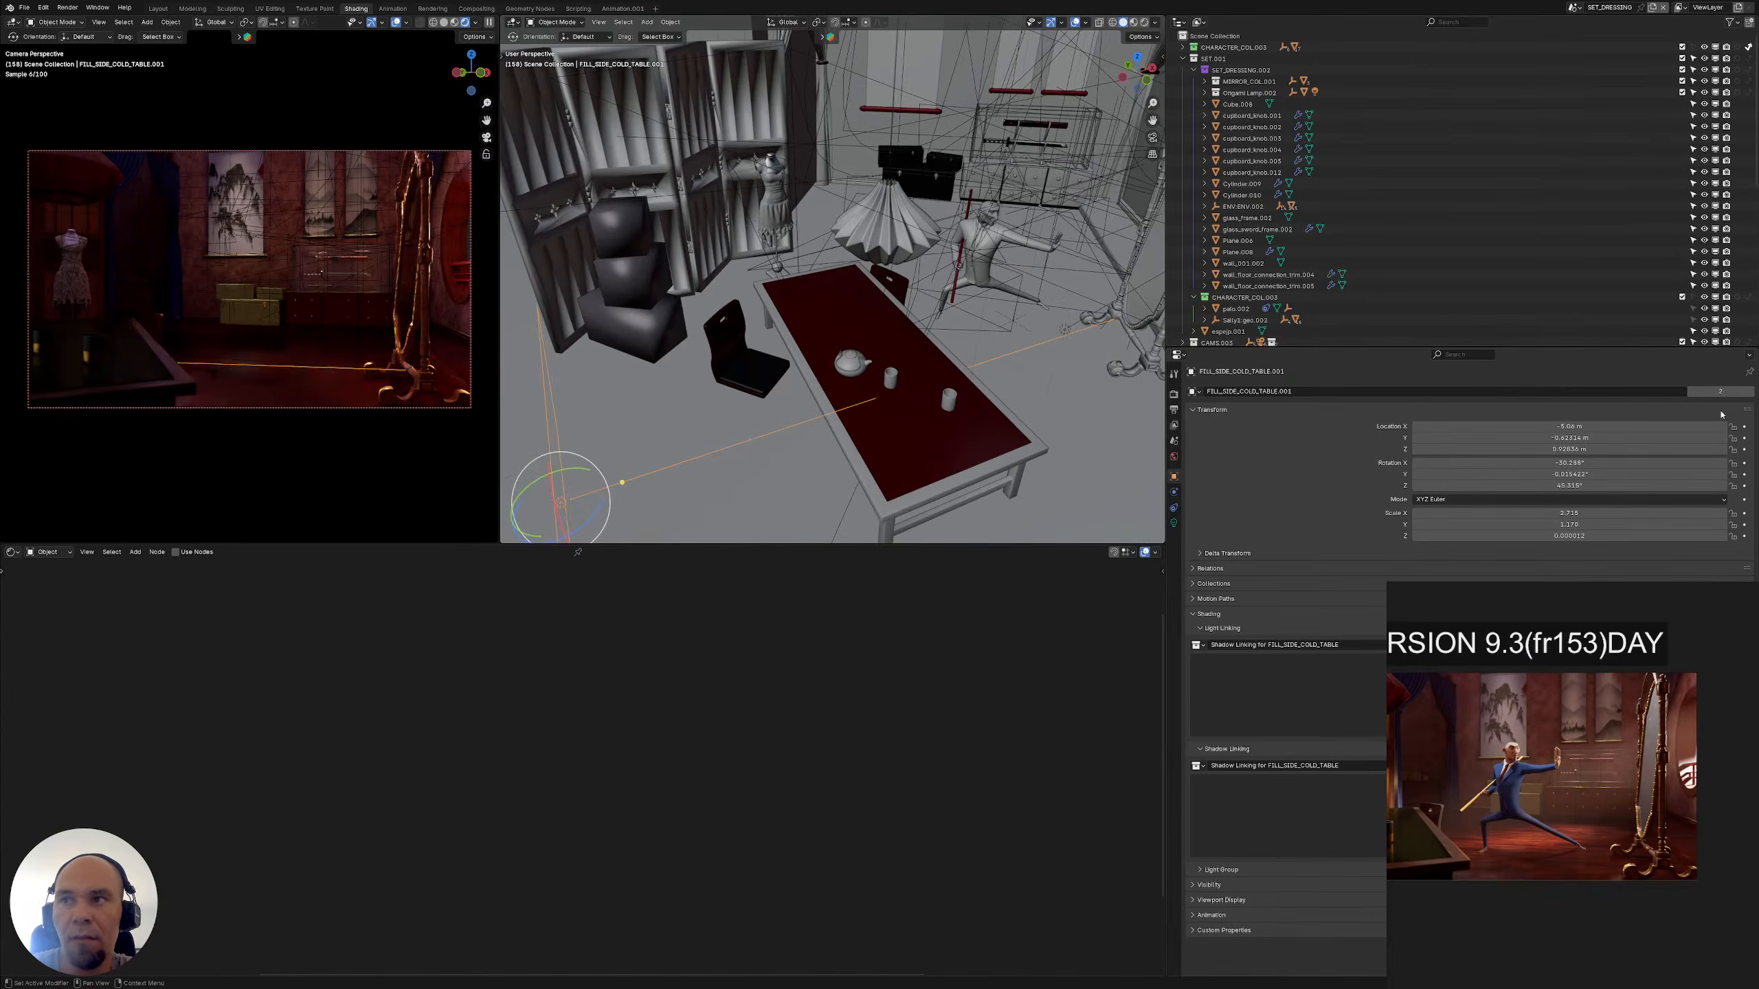
left_click(847, 373)
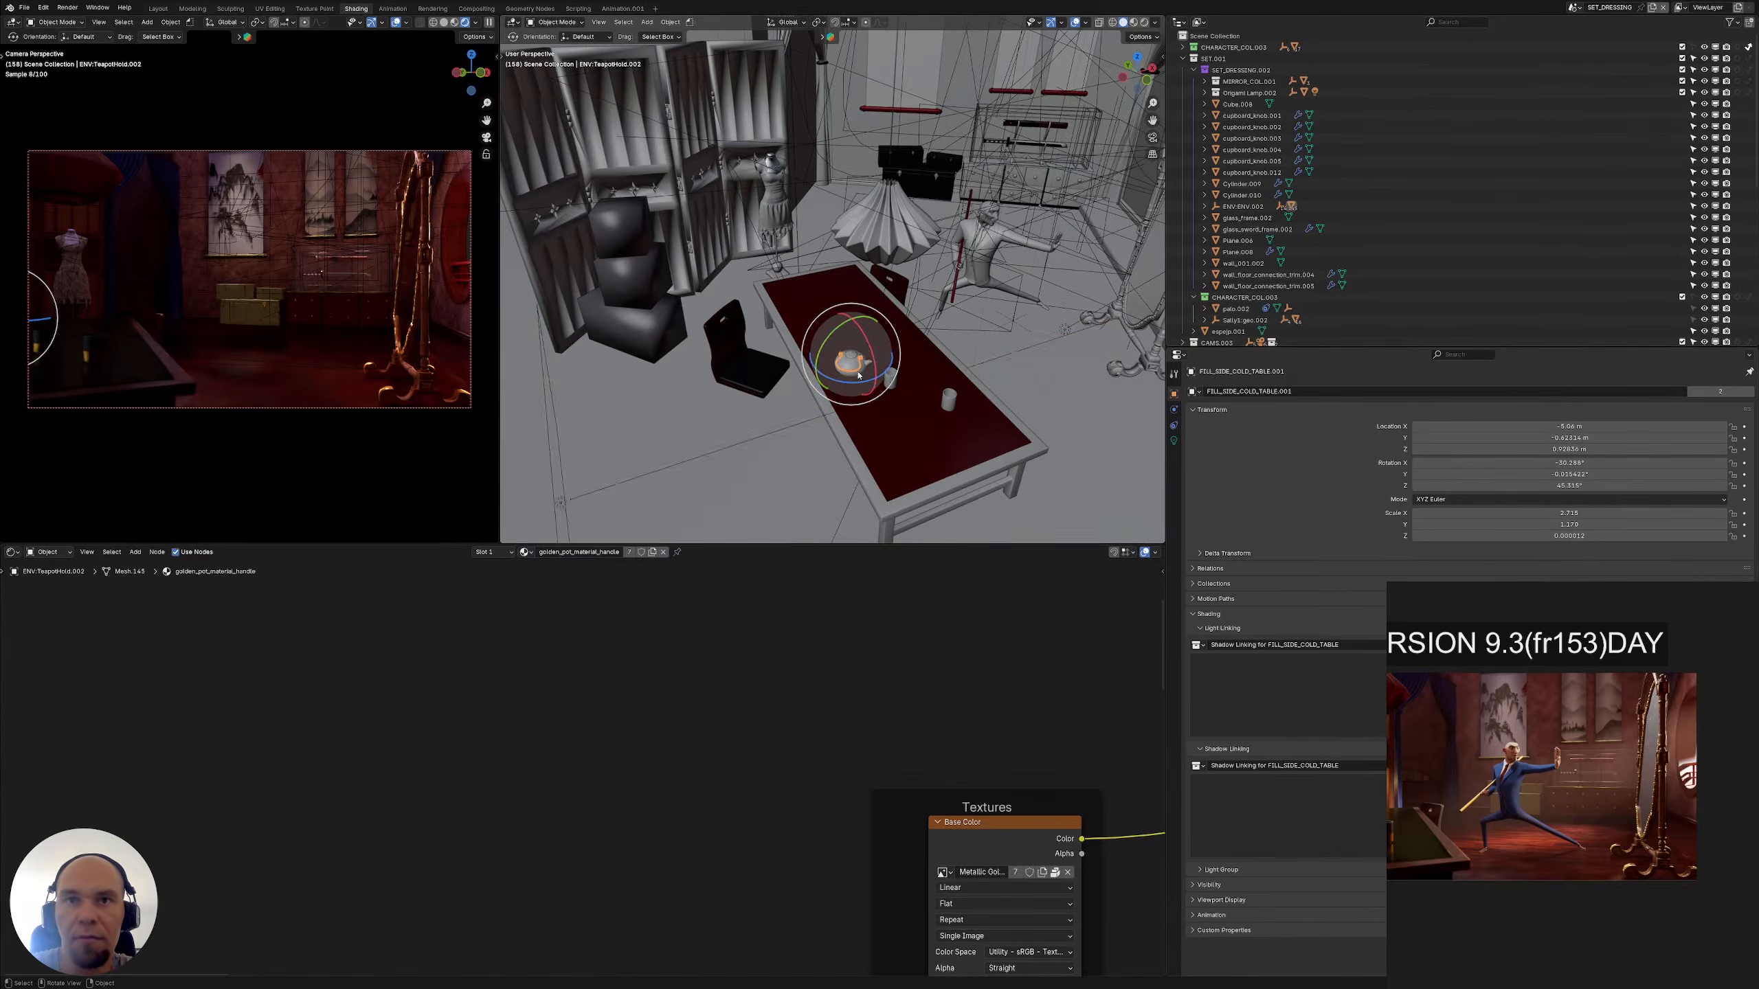
scroll(852, 378, "up", 3)
key("r")
scroll(851, 414, "up", 1)
scroll(849, 415, "up", 2)
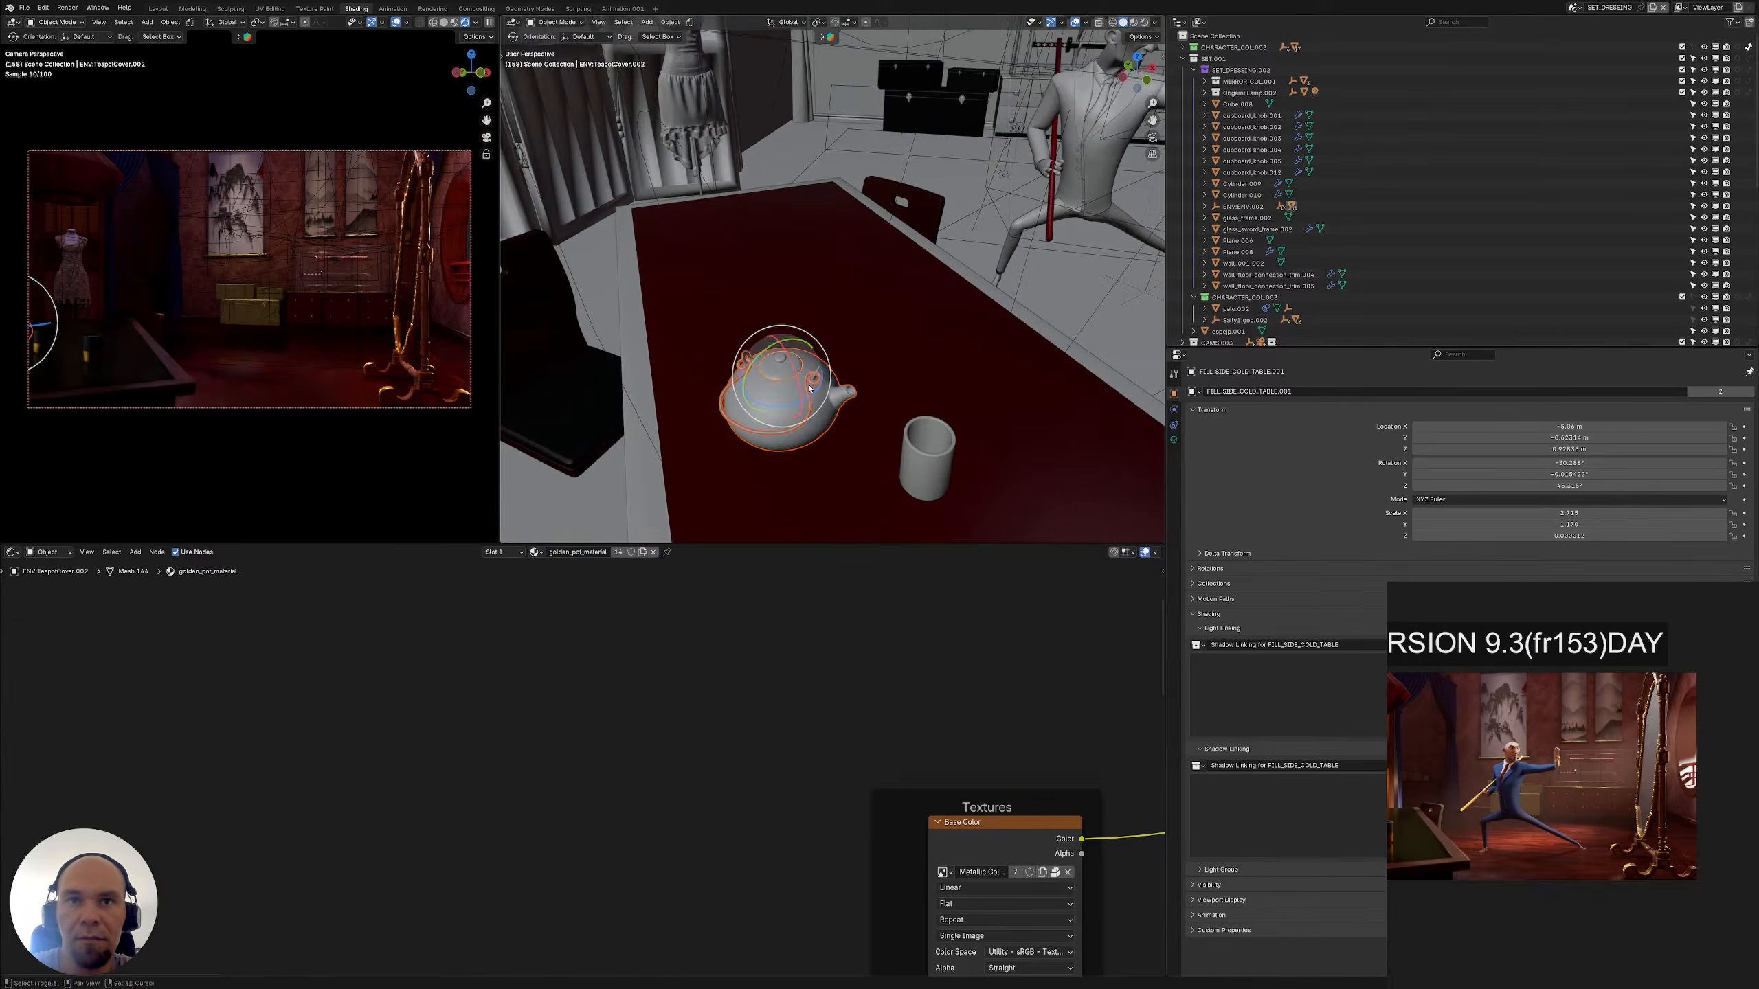
key("g")
left_click_drag(789, 381, 762, 382)
key("ctrl+z")
middle_click_drag(862, 459, 820, 394, "shift")
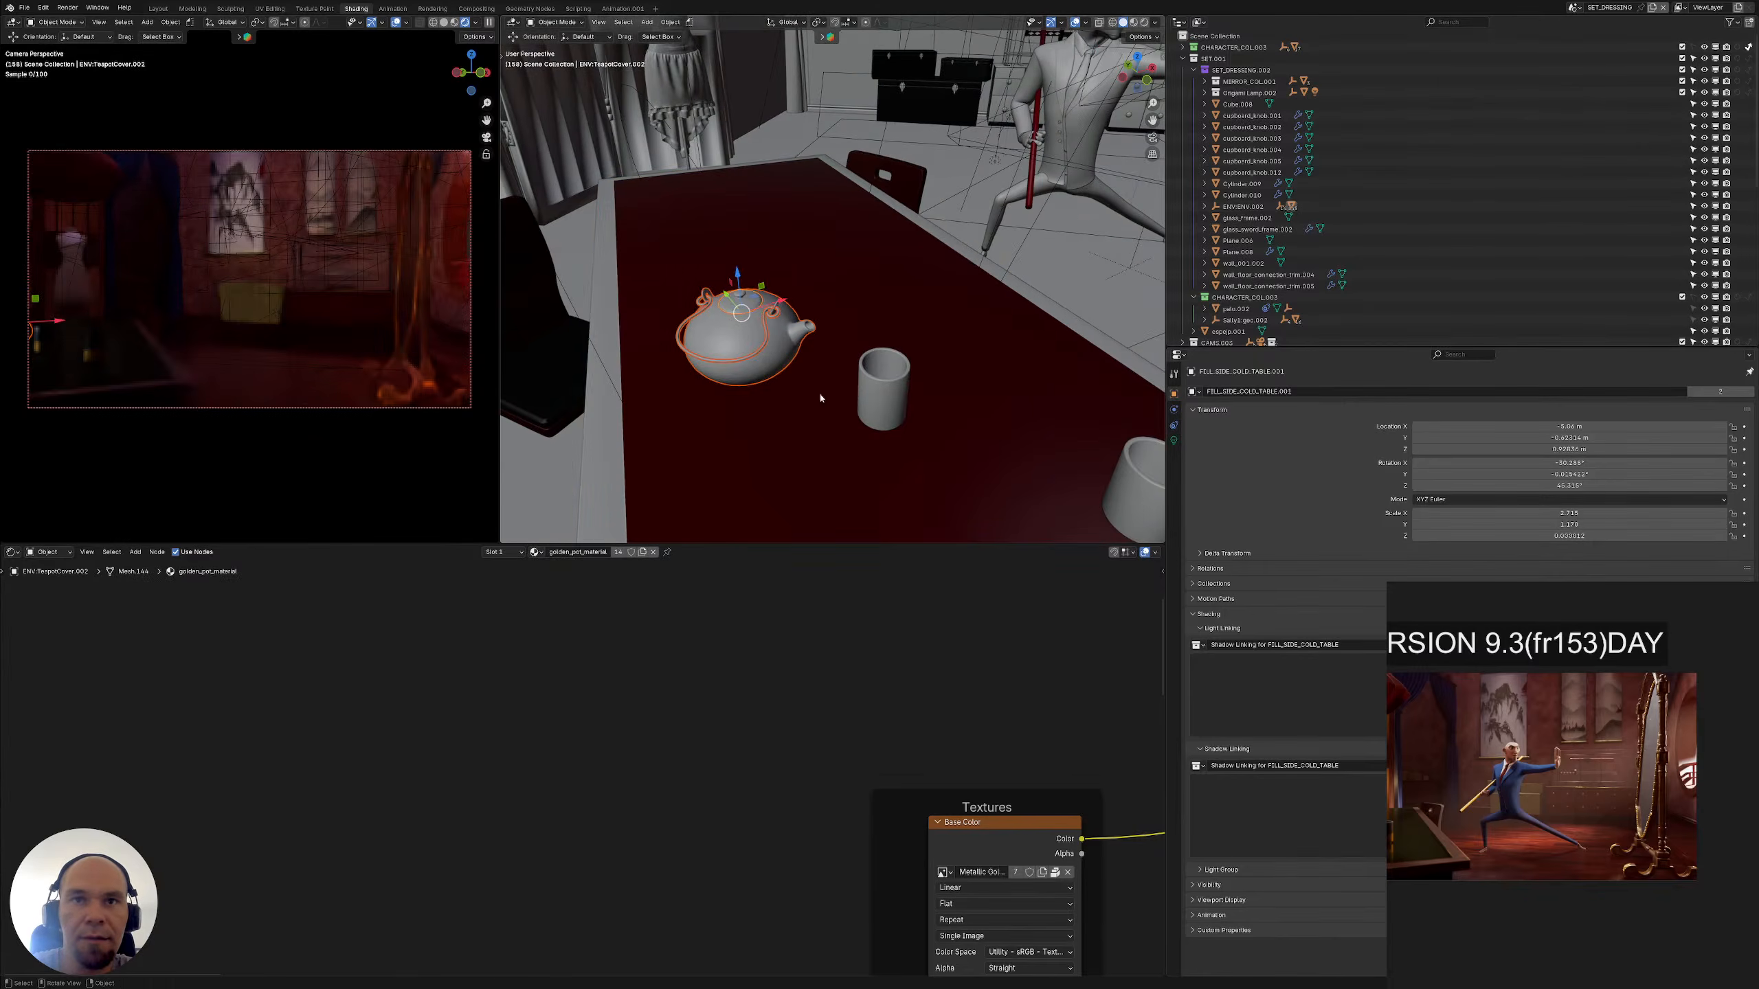
Add the table and both cups to the teapot selection and reveal them in the outliner hierarchy
left_click(822, 394, "shift")
left_click(881, 386, "shift")
scroll(867, 344, "down", 2)
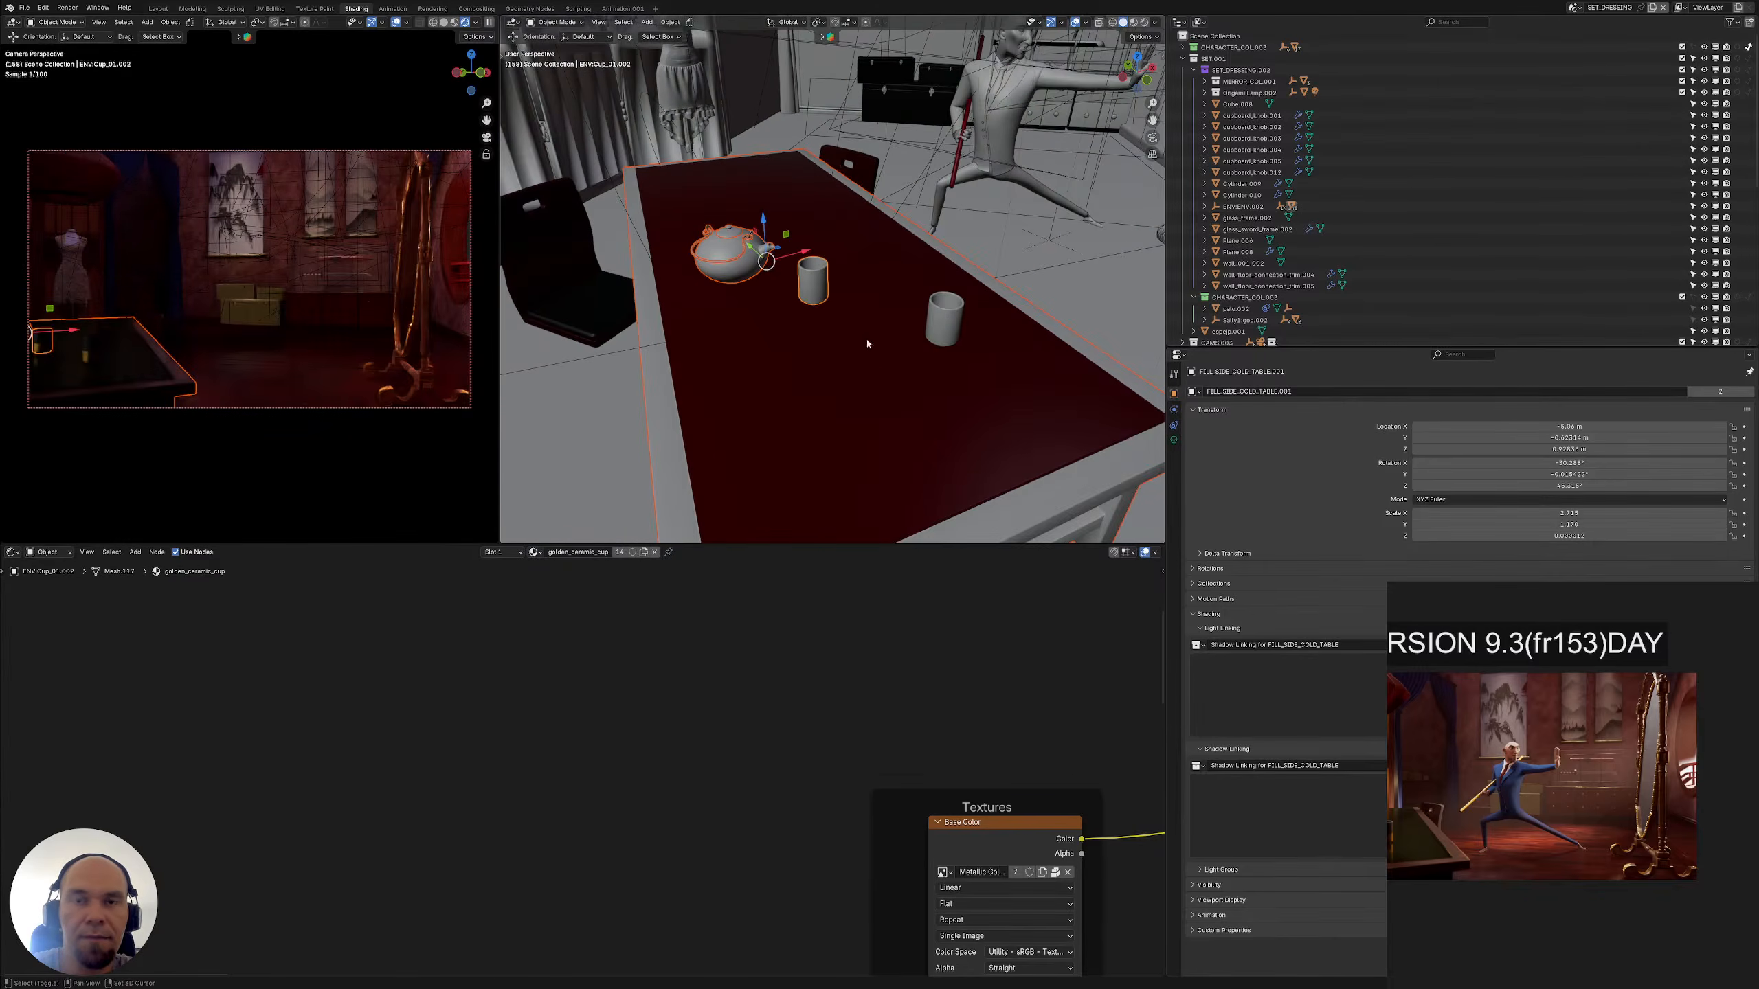
left_click(937, 327, "shift")
key("KP_Decimal")
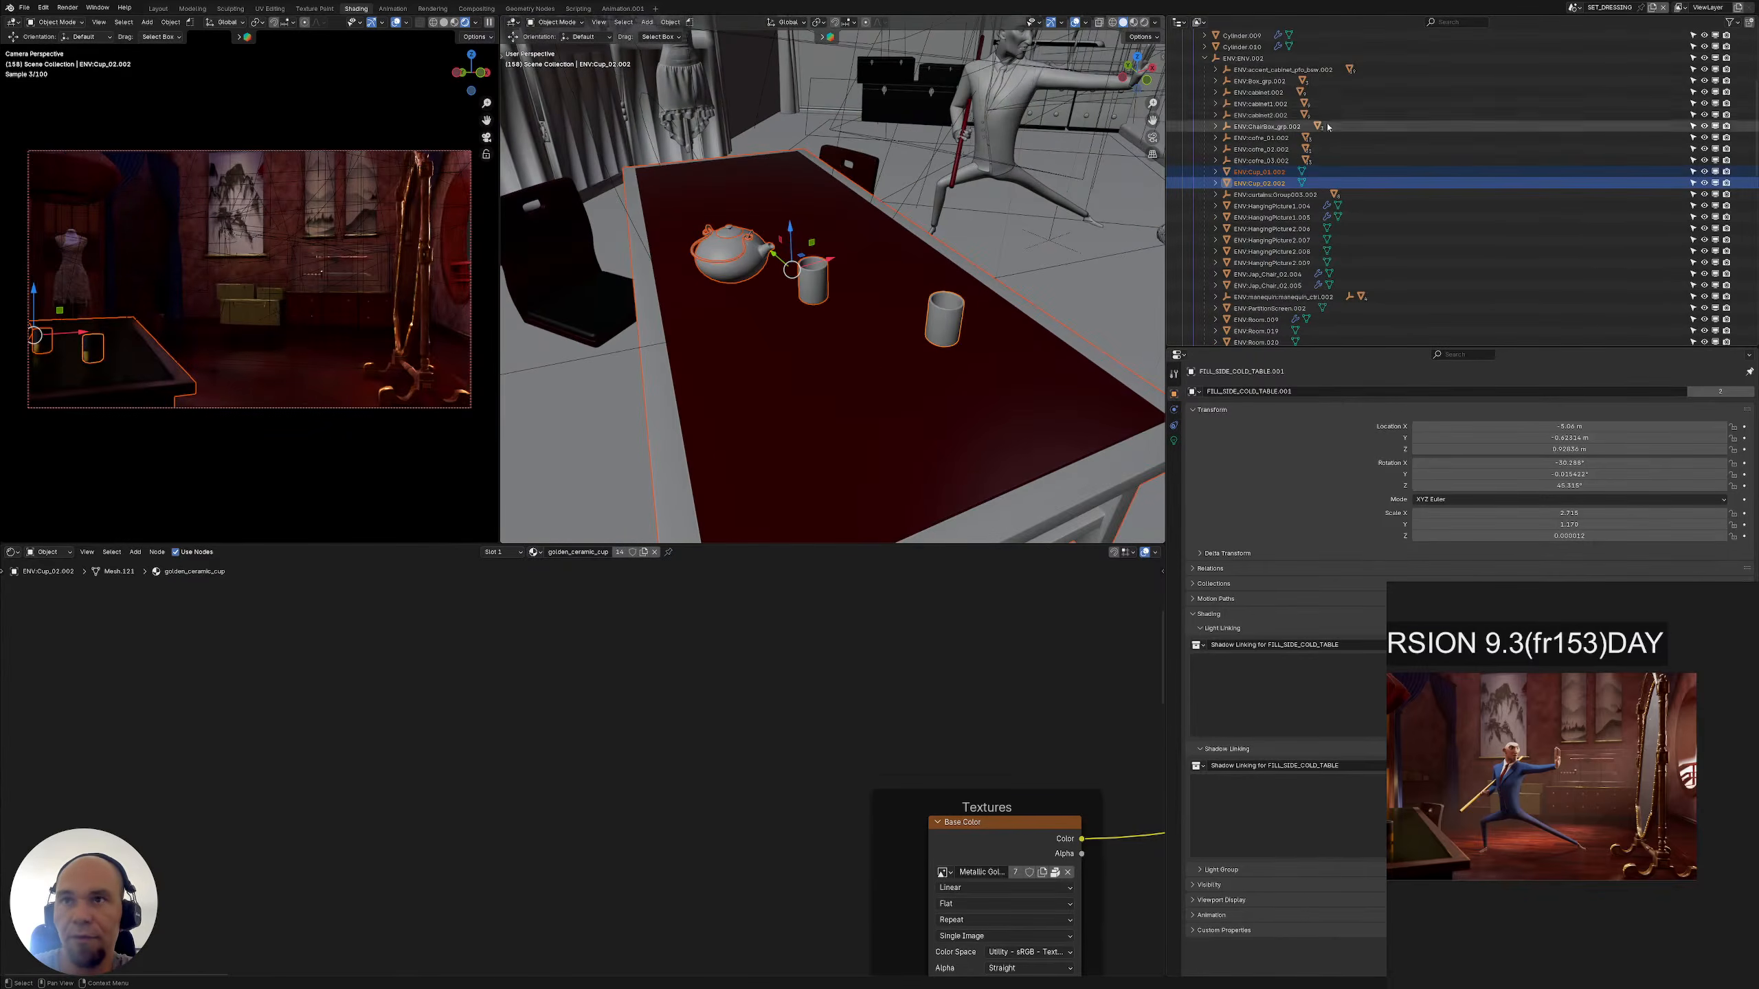
Add the selected cups, table and teapot parts to the cold table light's Light Linking collection
left_click_drag(1319, 183, 1309, 497)
left_click_drag(1282, 726, 1280, 700)
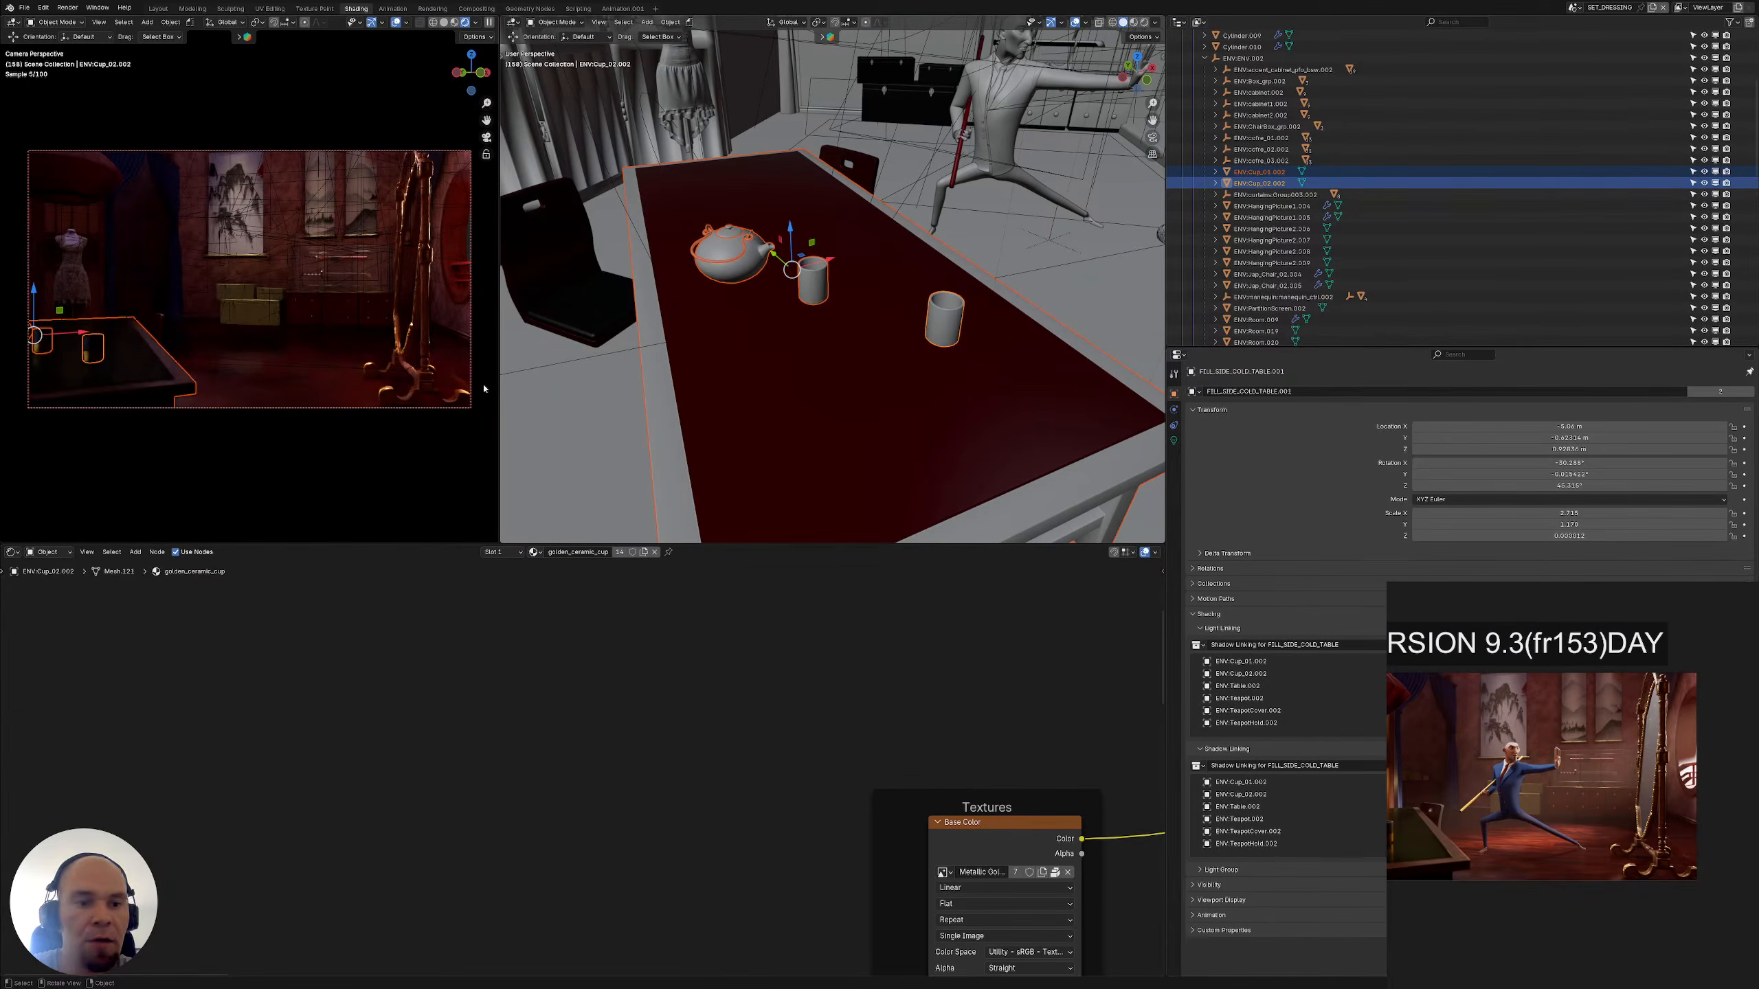
scroll(1173, 173, "up", 5)
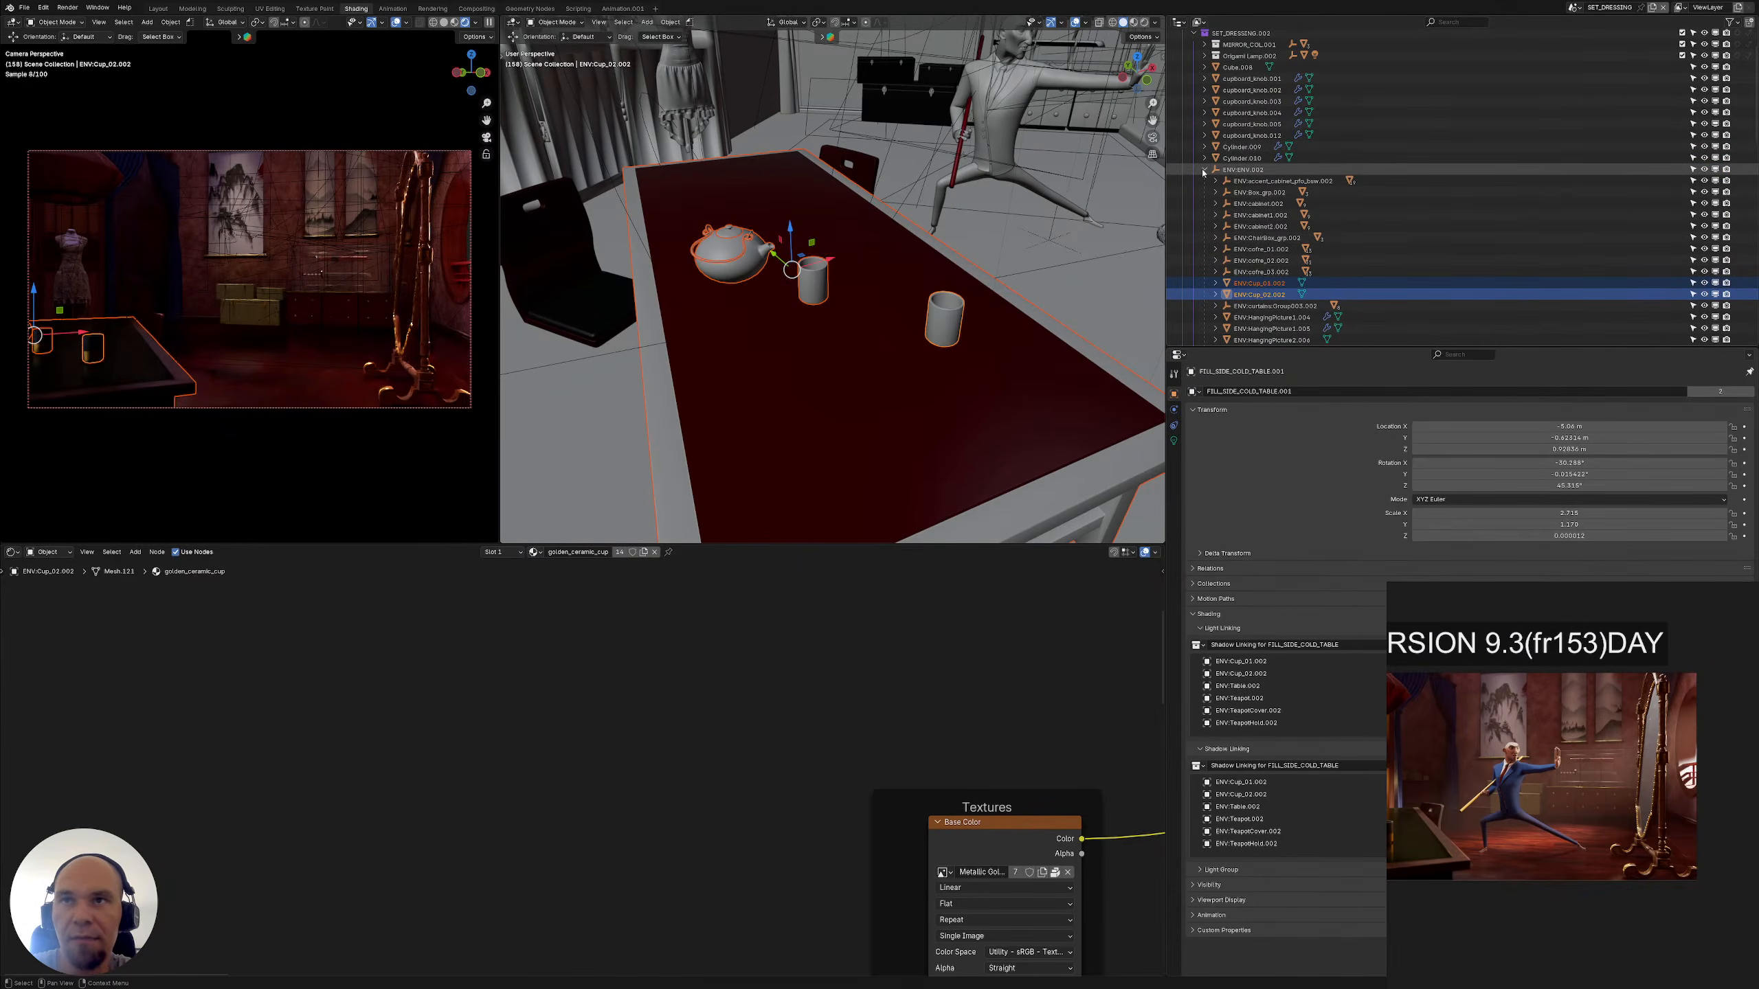
scroll(900, 312, "down", 3)
middle_click_drag(900, 312, 851, 323)
scroll(834, 345, "down", 2)
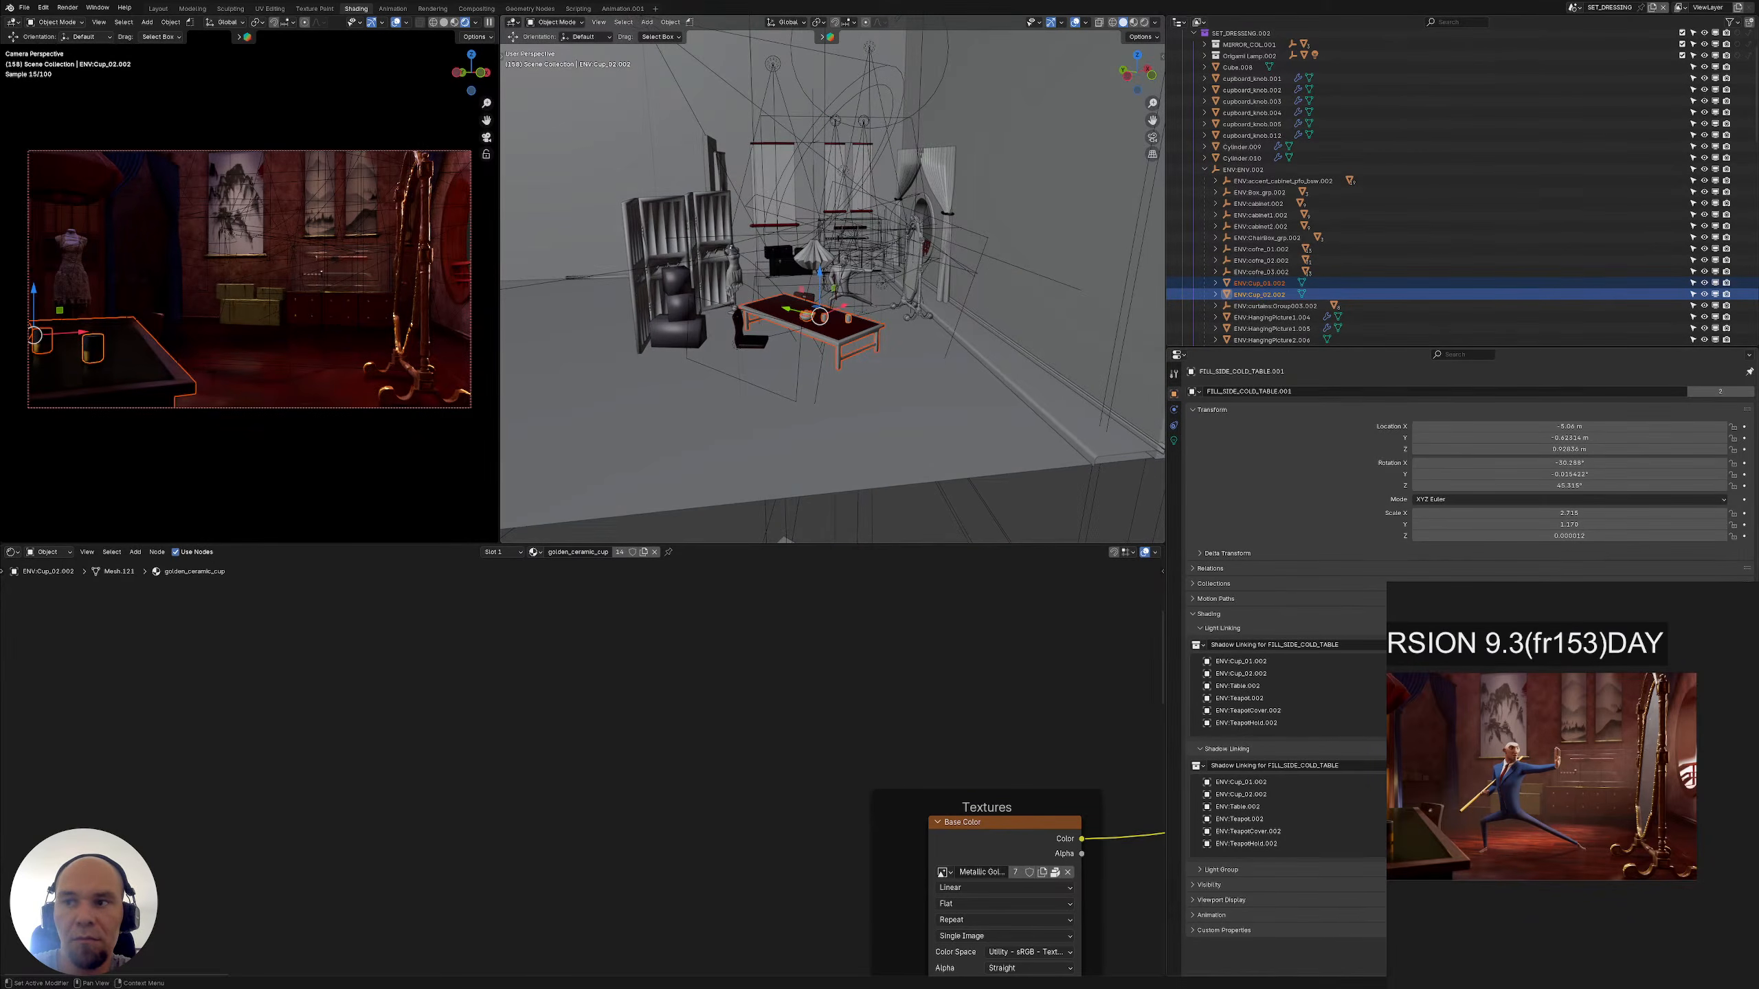
Keep "Shadow Linking for FILL_SIDE_COLD_TABLE" as the collection for both light and shadow linking, and collapse both sections
left_click(1199, 645)
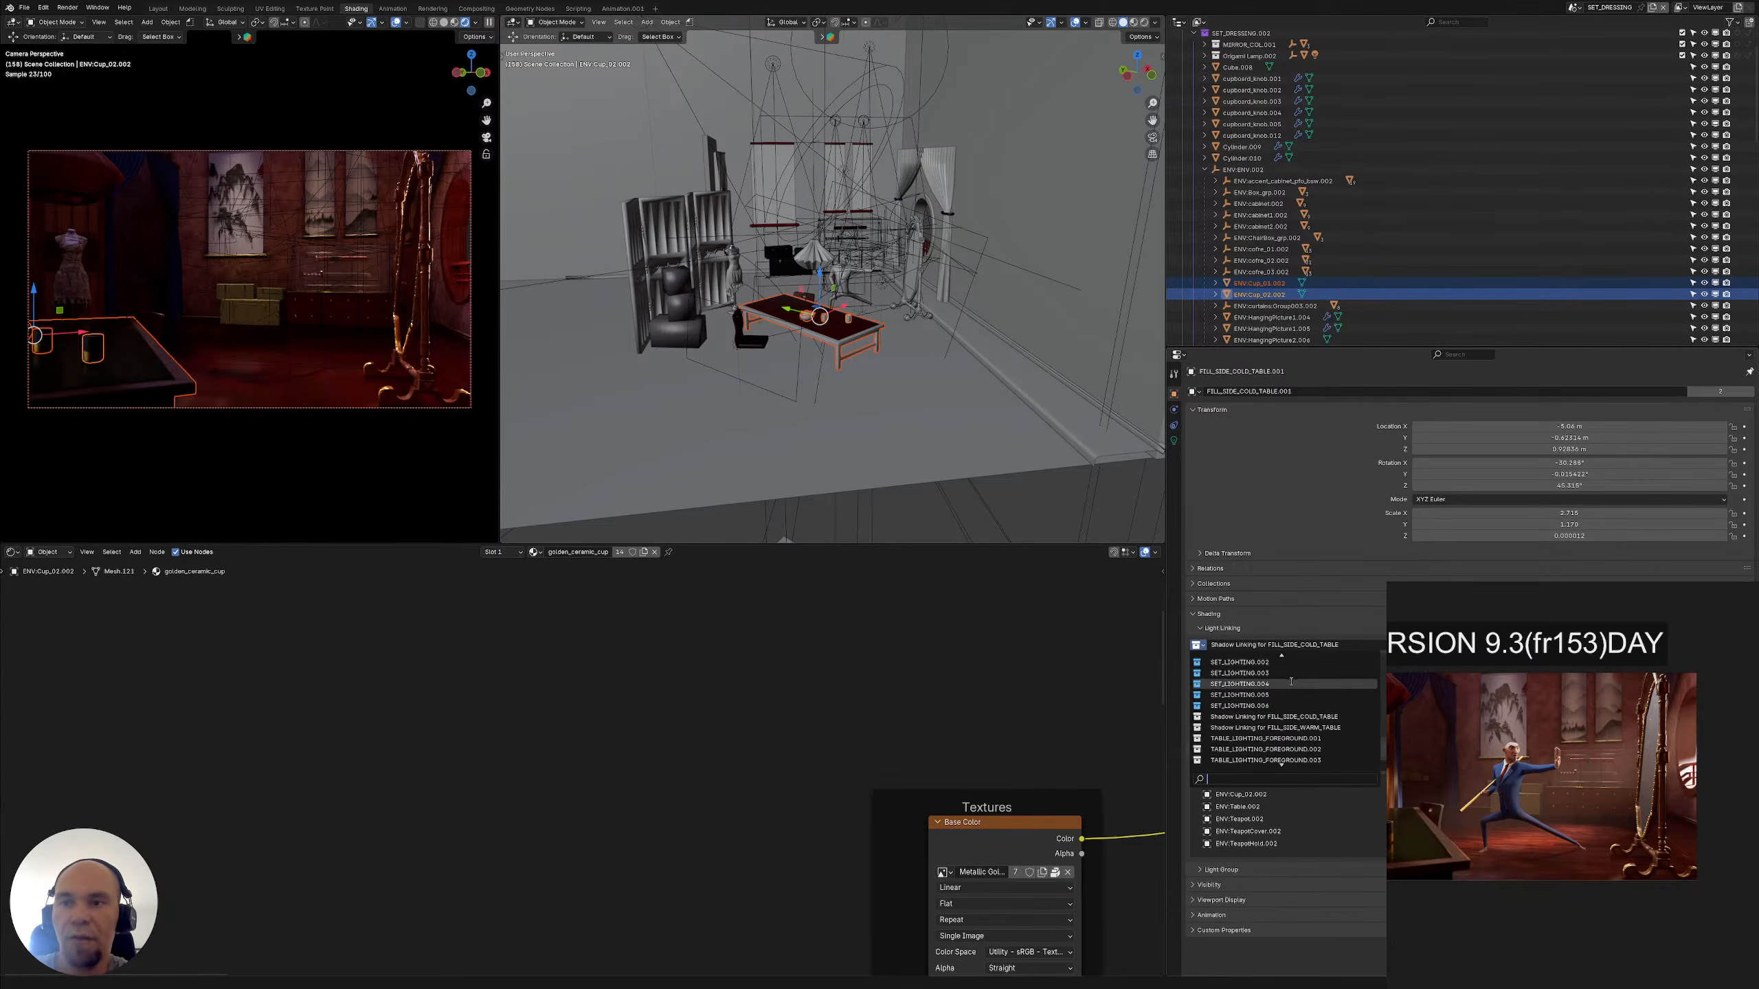
left_click(1282, 717)
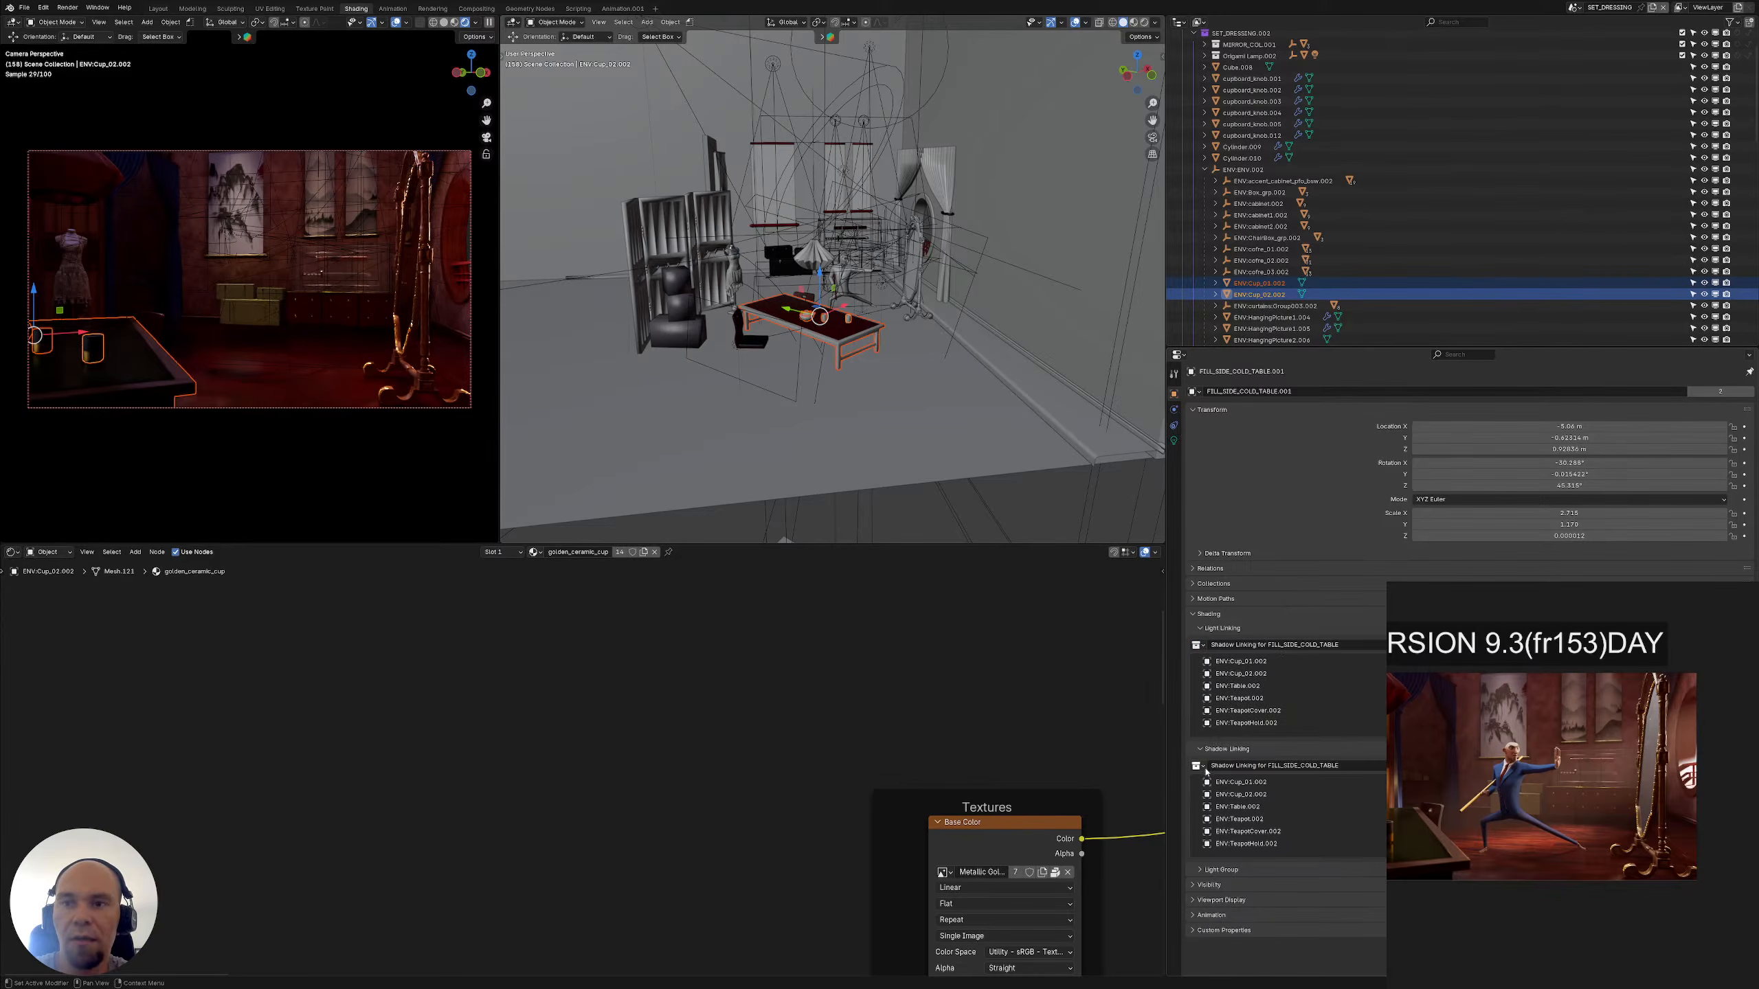
left_click(1200, 766)
left_click(1272, 755)
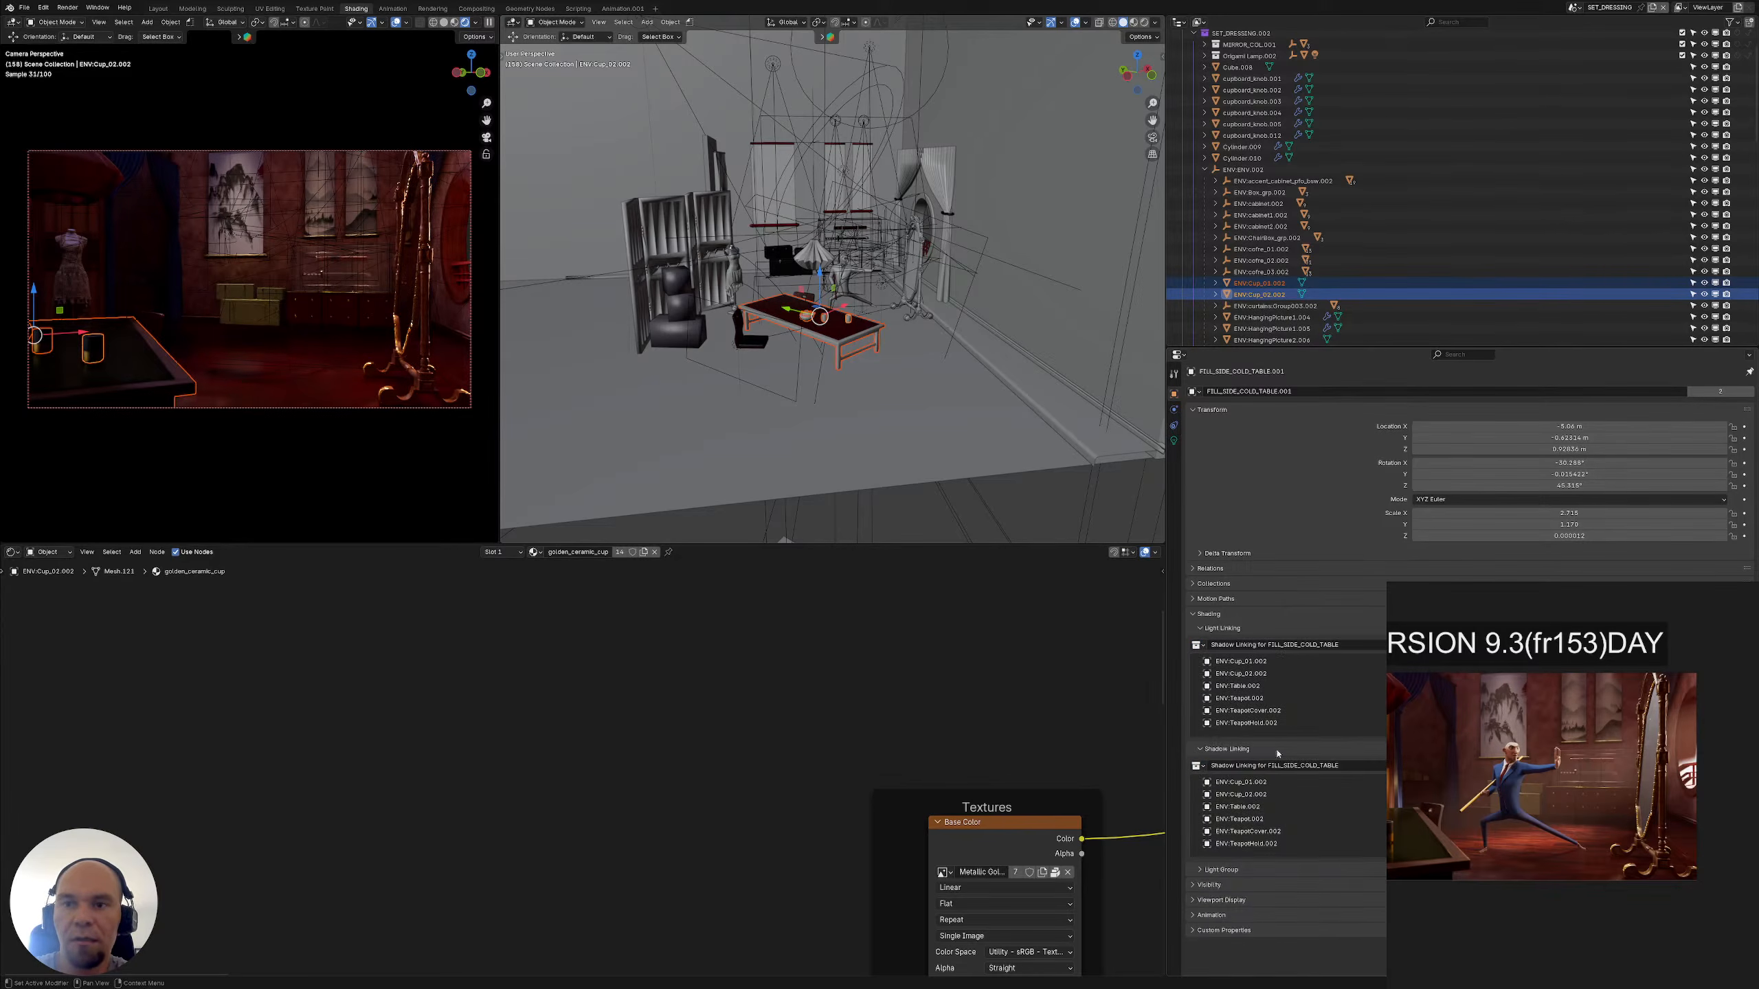
left_click(1196, 749)
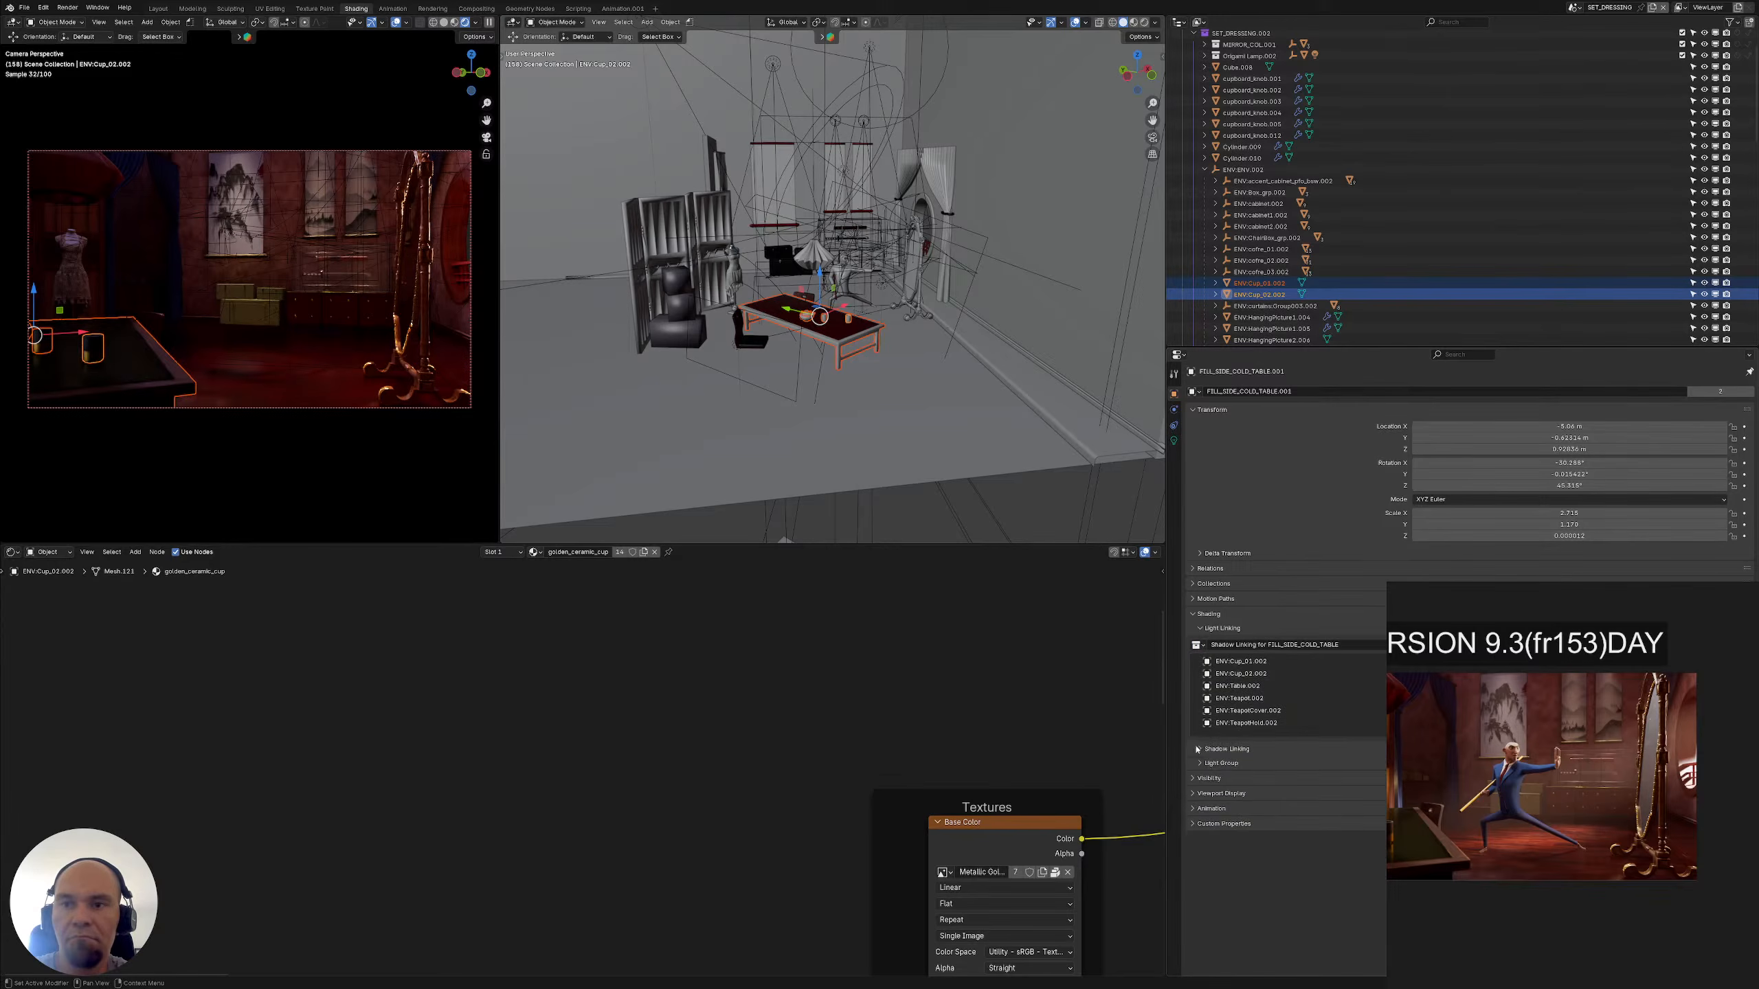
left_click(1199, 629)
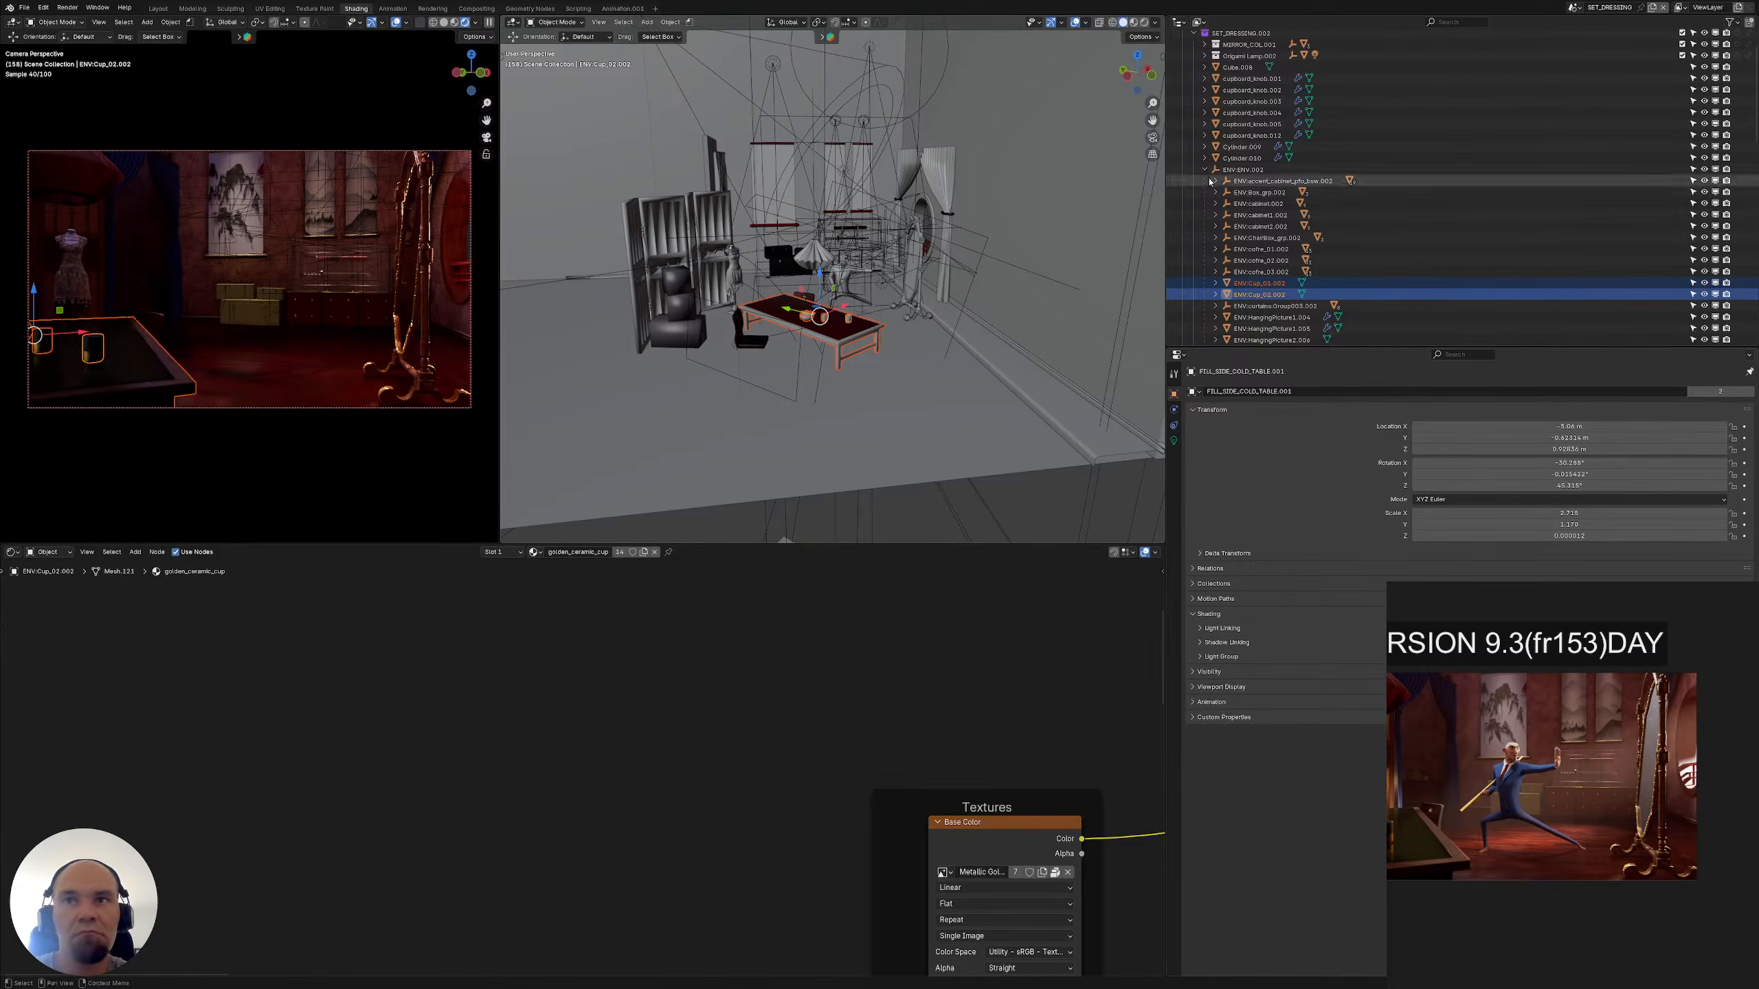
Select the cold and warm table fill lights in turn, ending on FILL_SIDE_WARM_TABLE.003
mouse_move(853, 316)
middle_mouse_down("shift")
mouse_move(862, 342)
mouse_move(879, 305)
middle_mouse_up("shift")
scroll(861, 342, "up", 3)
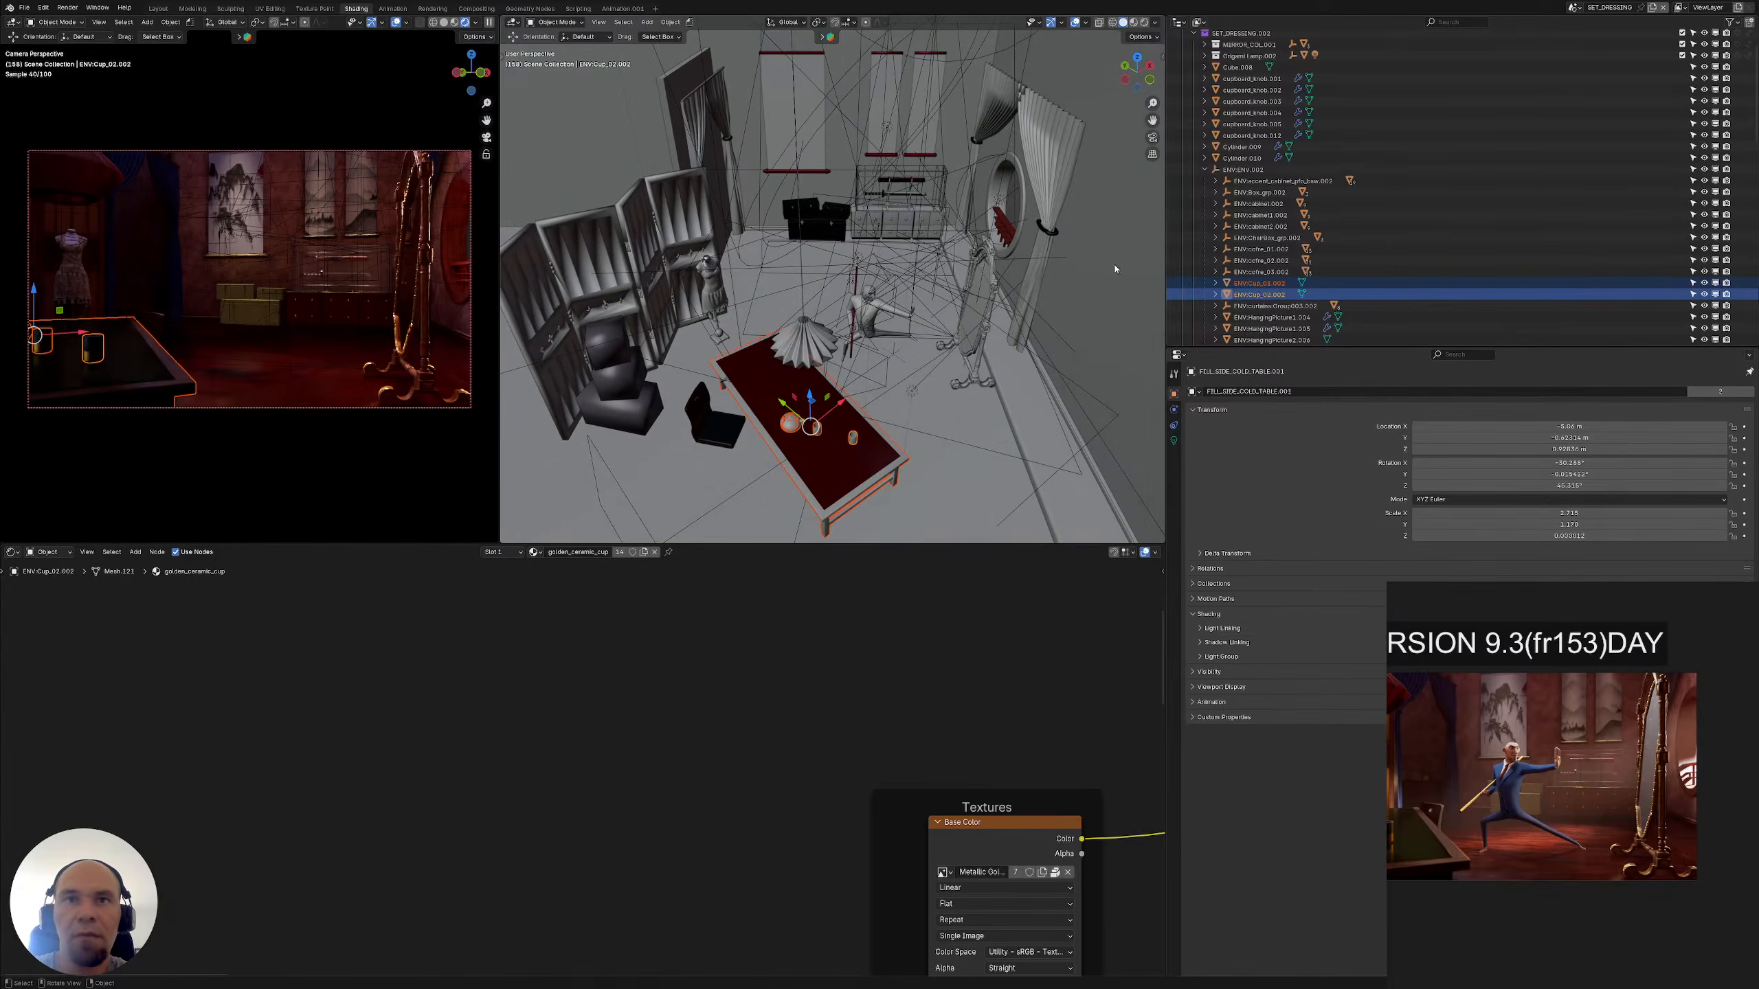
scroll(1270, 178, "down", 7)
scroll(1271, 177, "down", 6)
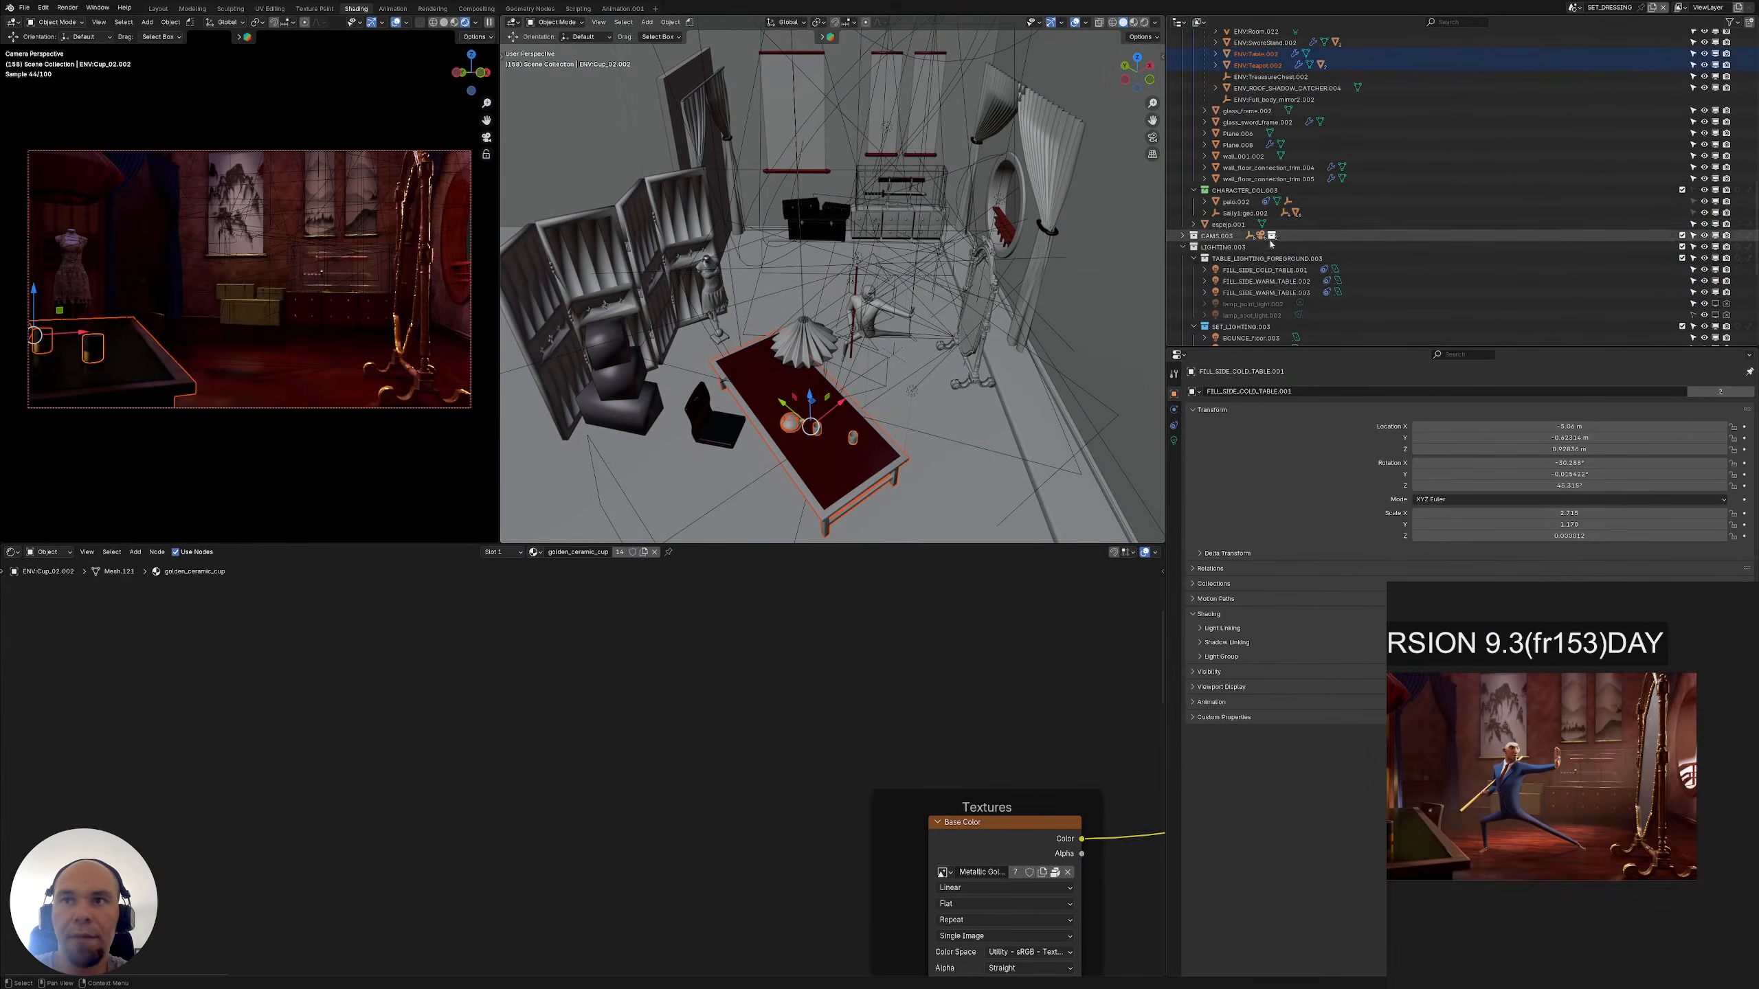
left_click(1263, 270)
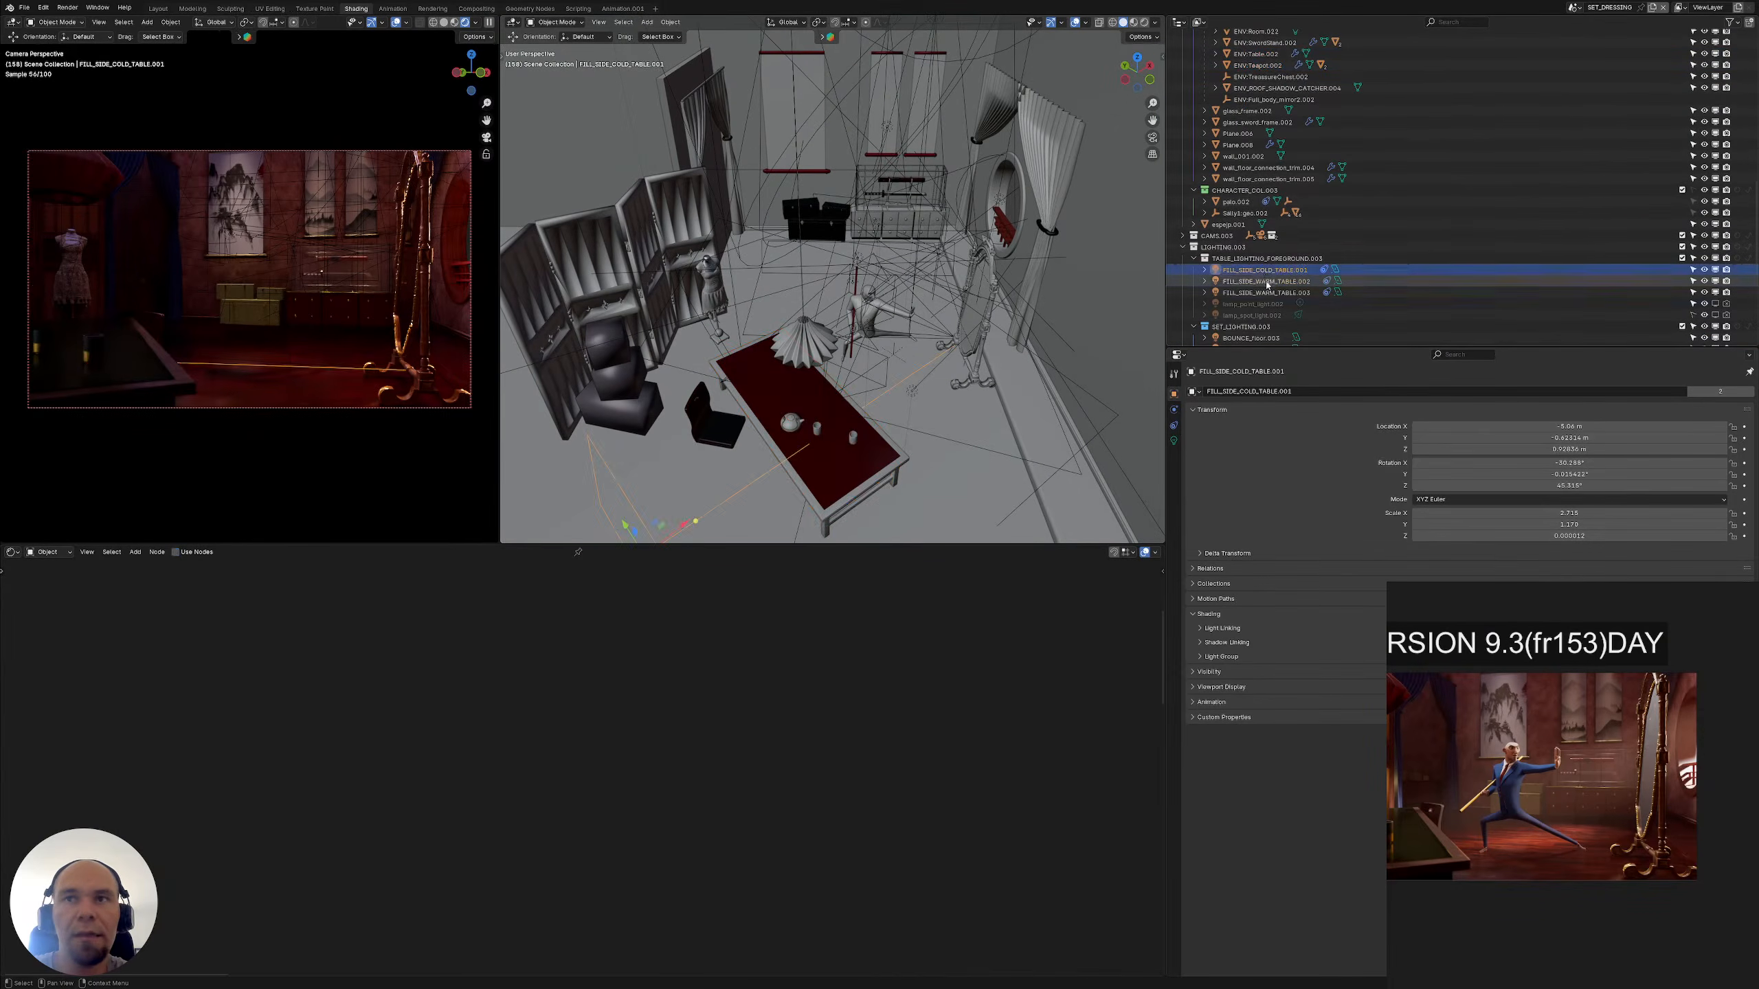
left_click(1265, 281)
left_click(1266, 293)
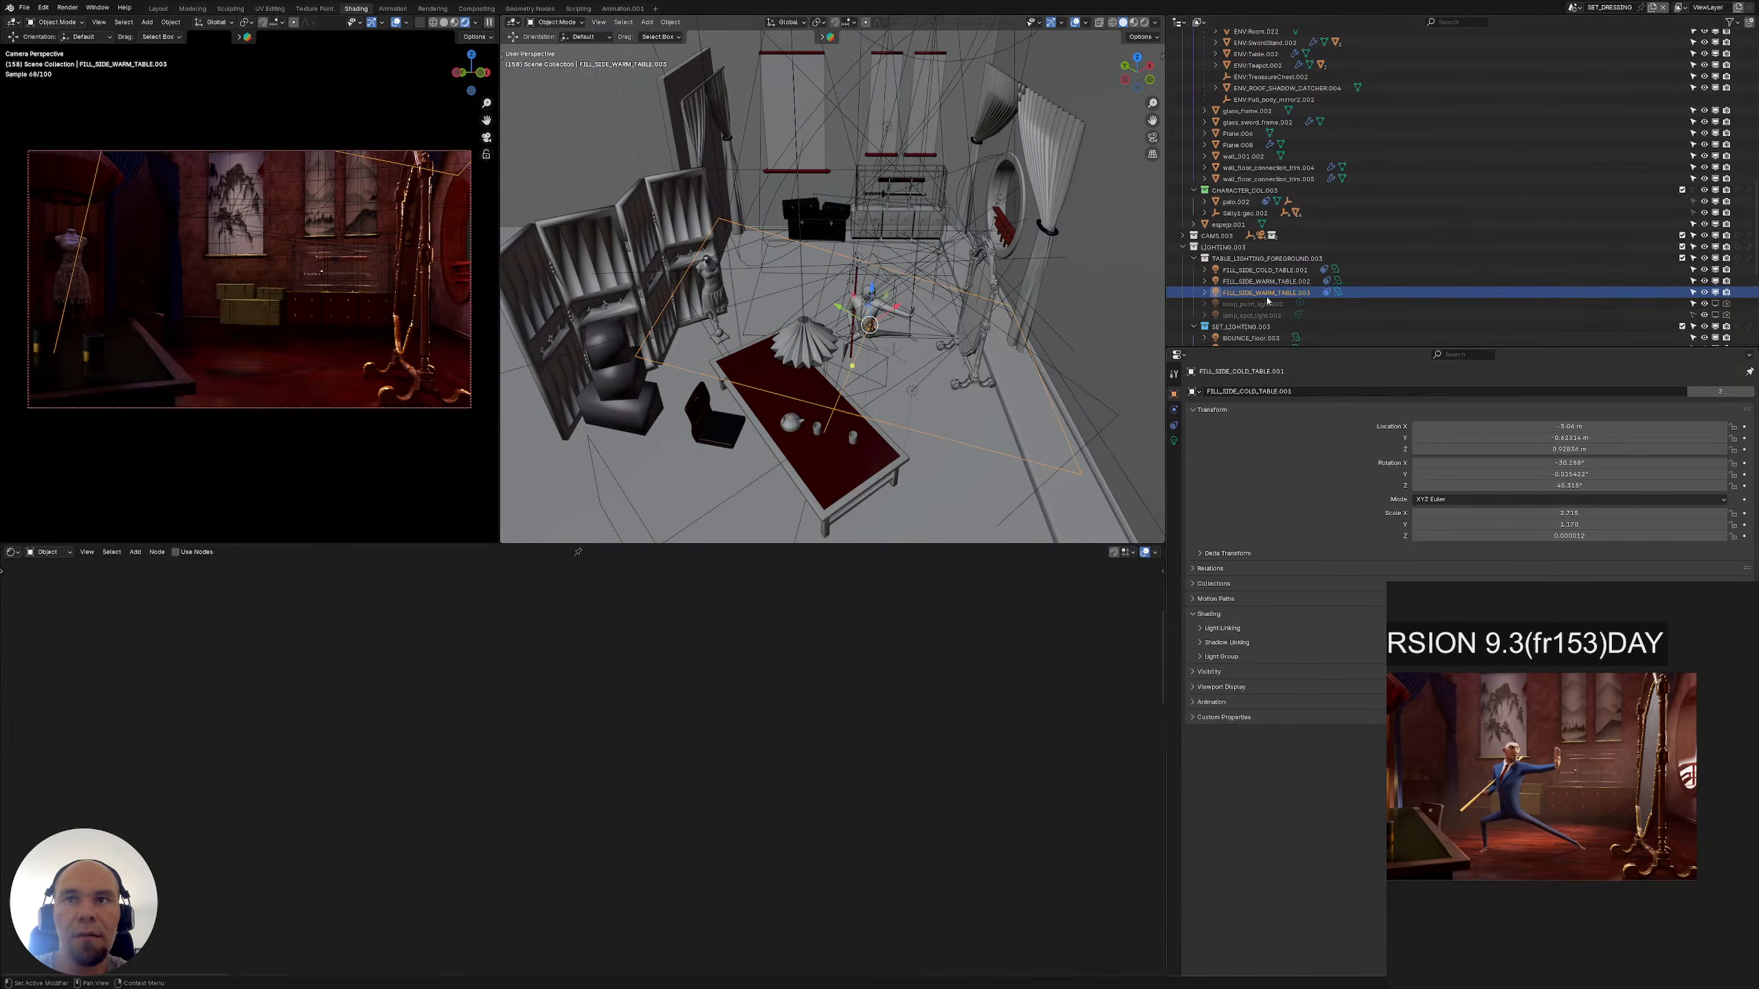
Expand the Light Linking and Shadow Linking lists and unpin the properties so they follow the active FILL_SIDE_WARM_TABLE.003 light
left_click(1205, 629)
left_click(1206, 714)
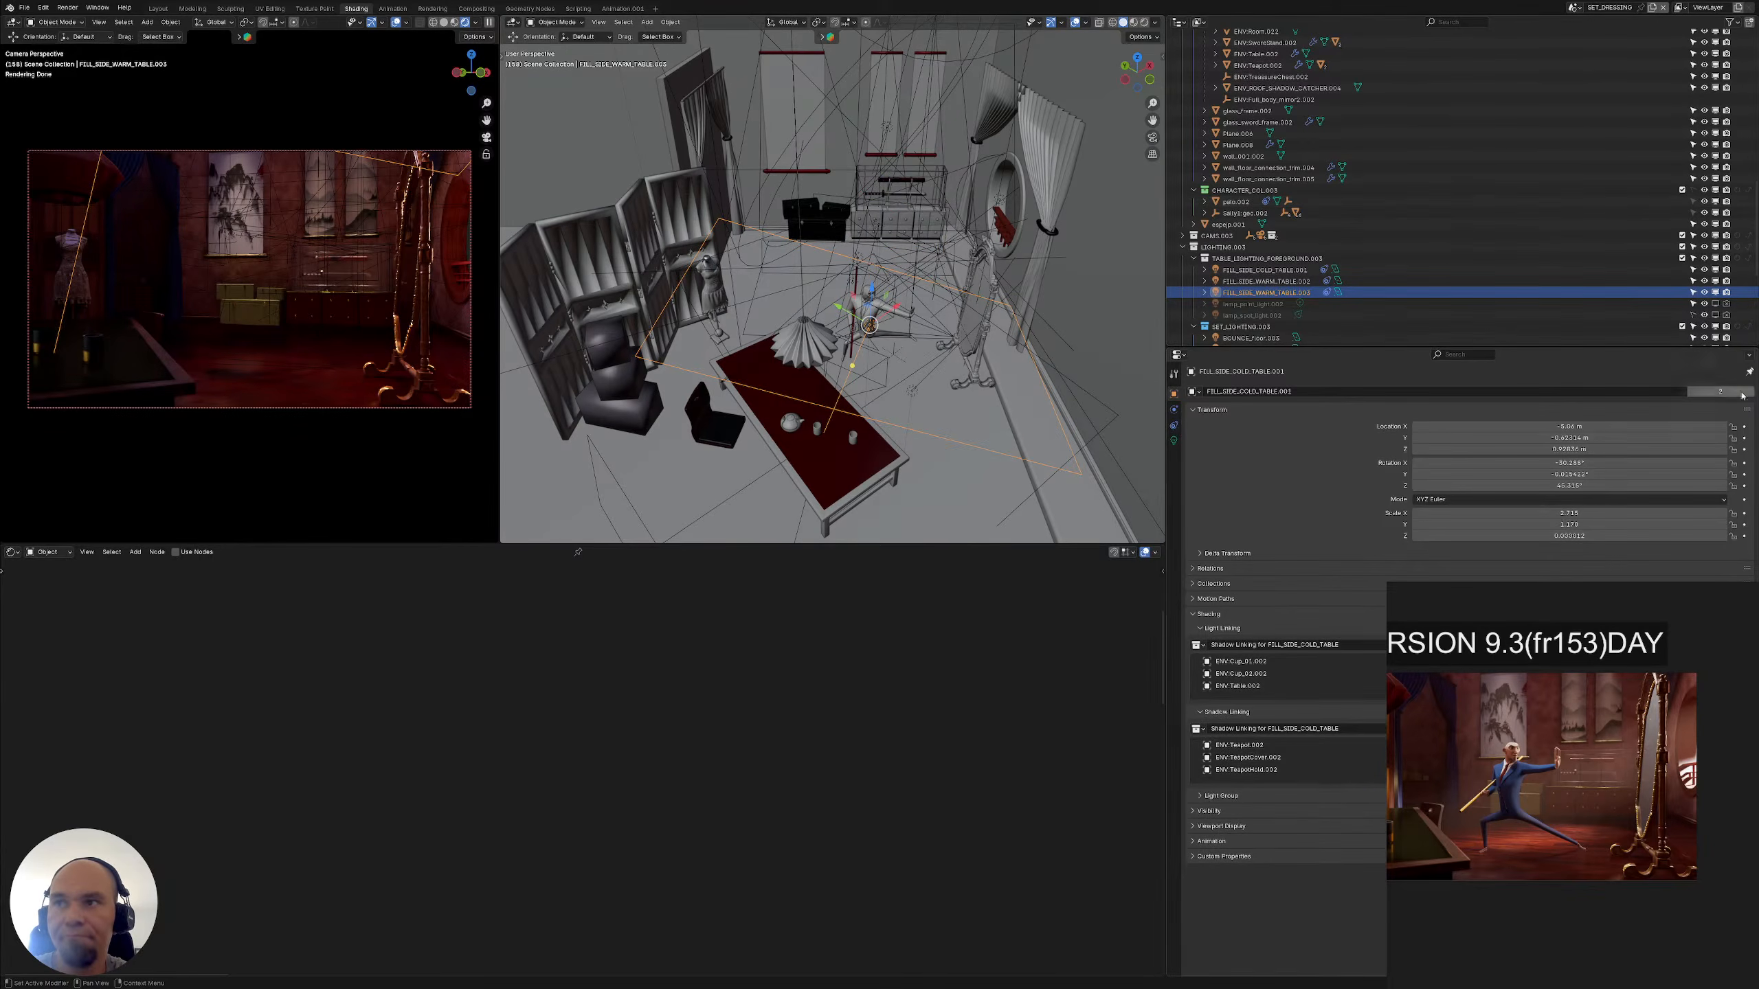
left_click(1750, 372)
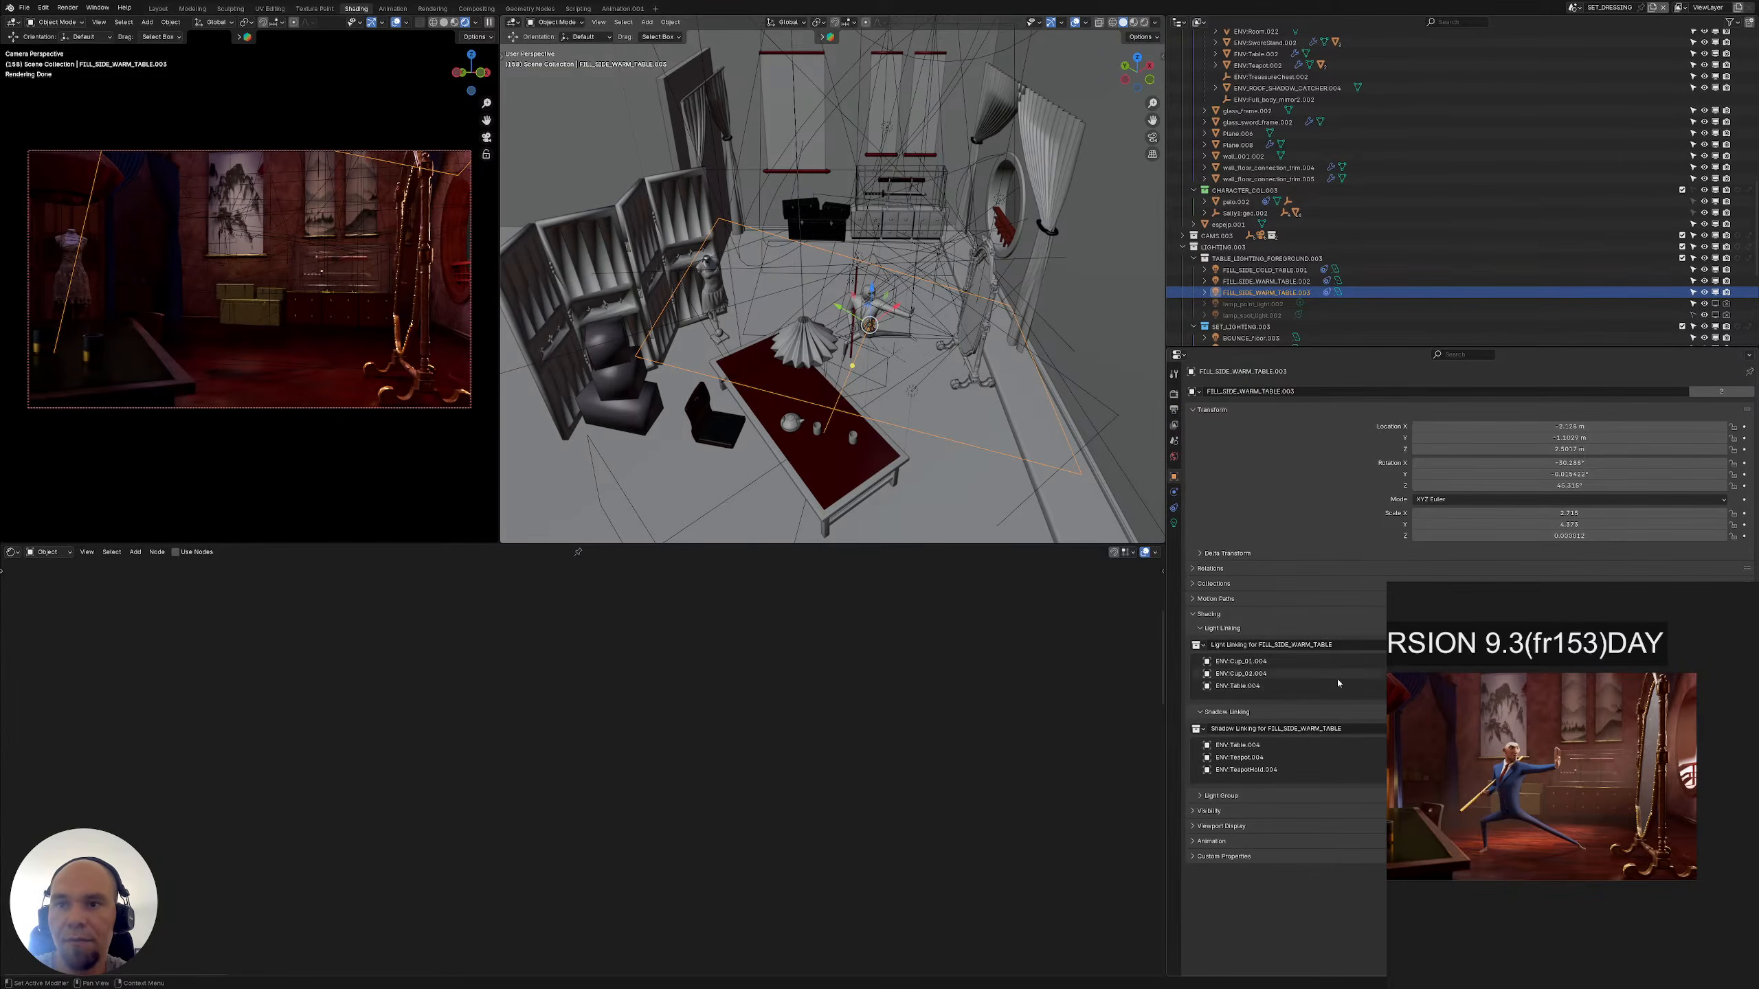
left_click(1268, 664)
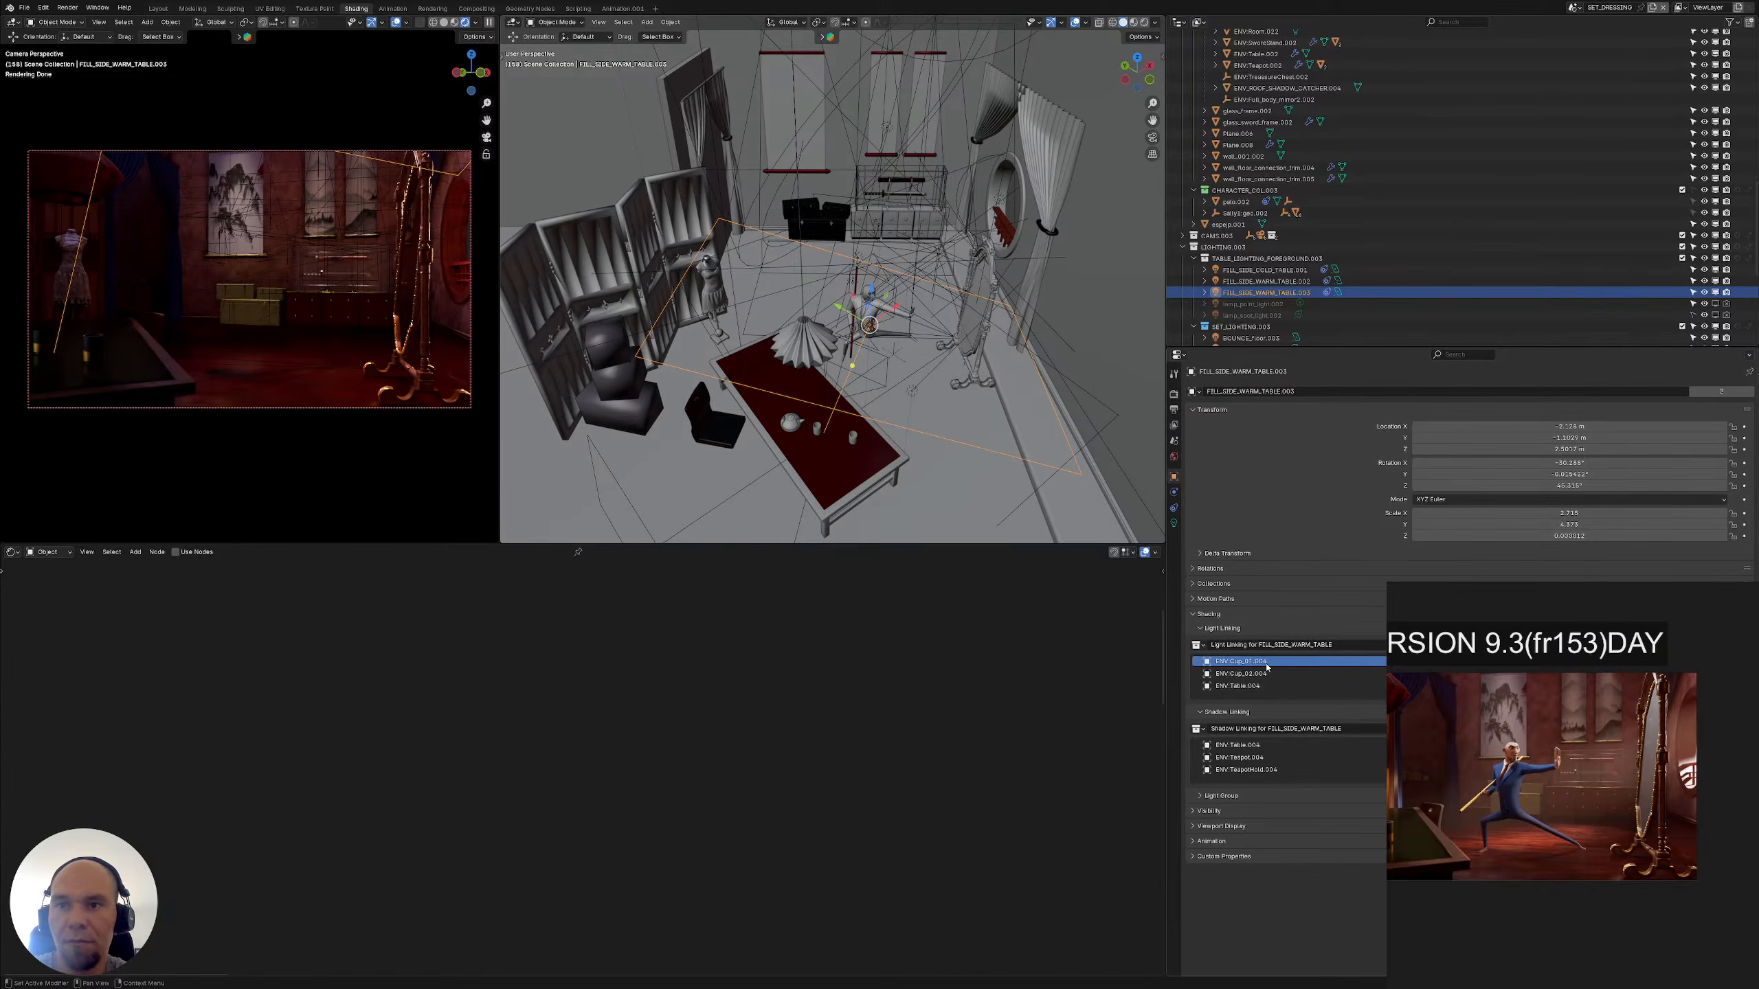
right_click(1267, 666)
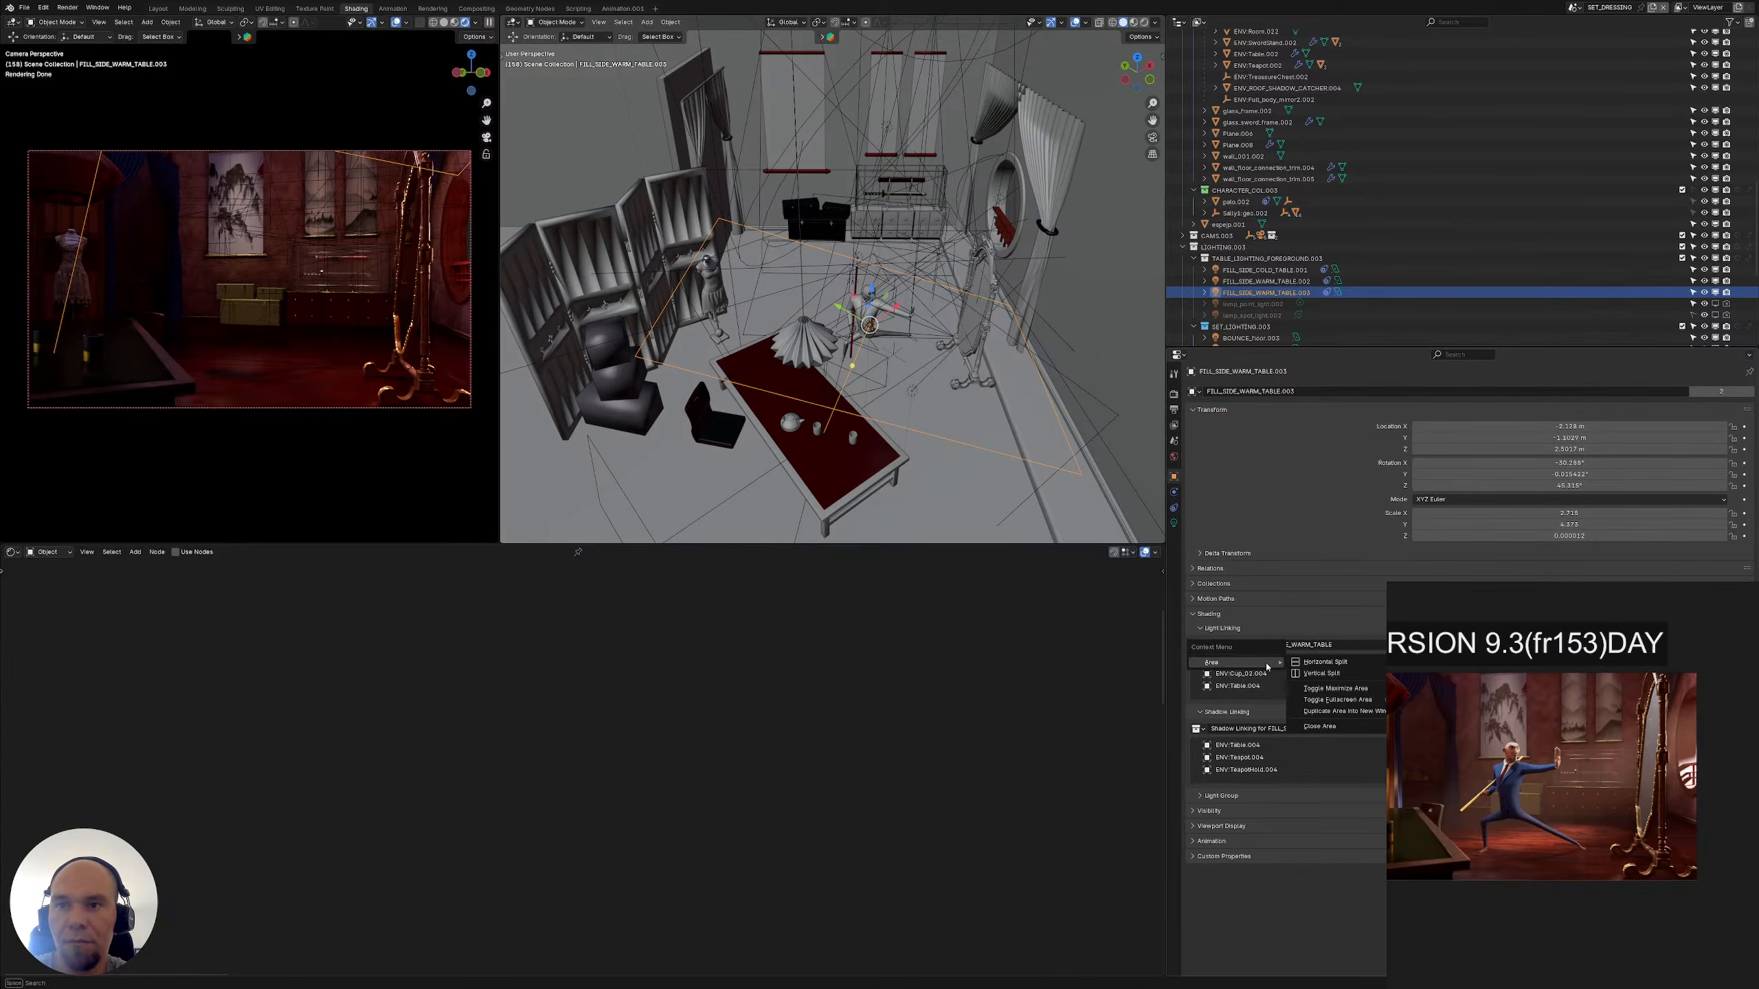
left_click(1350, 673)
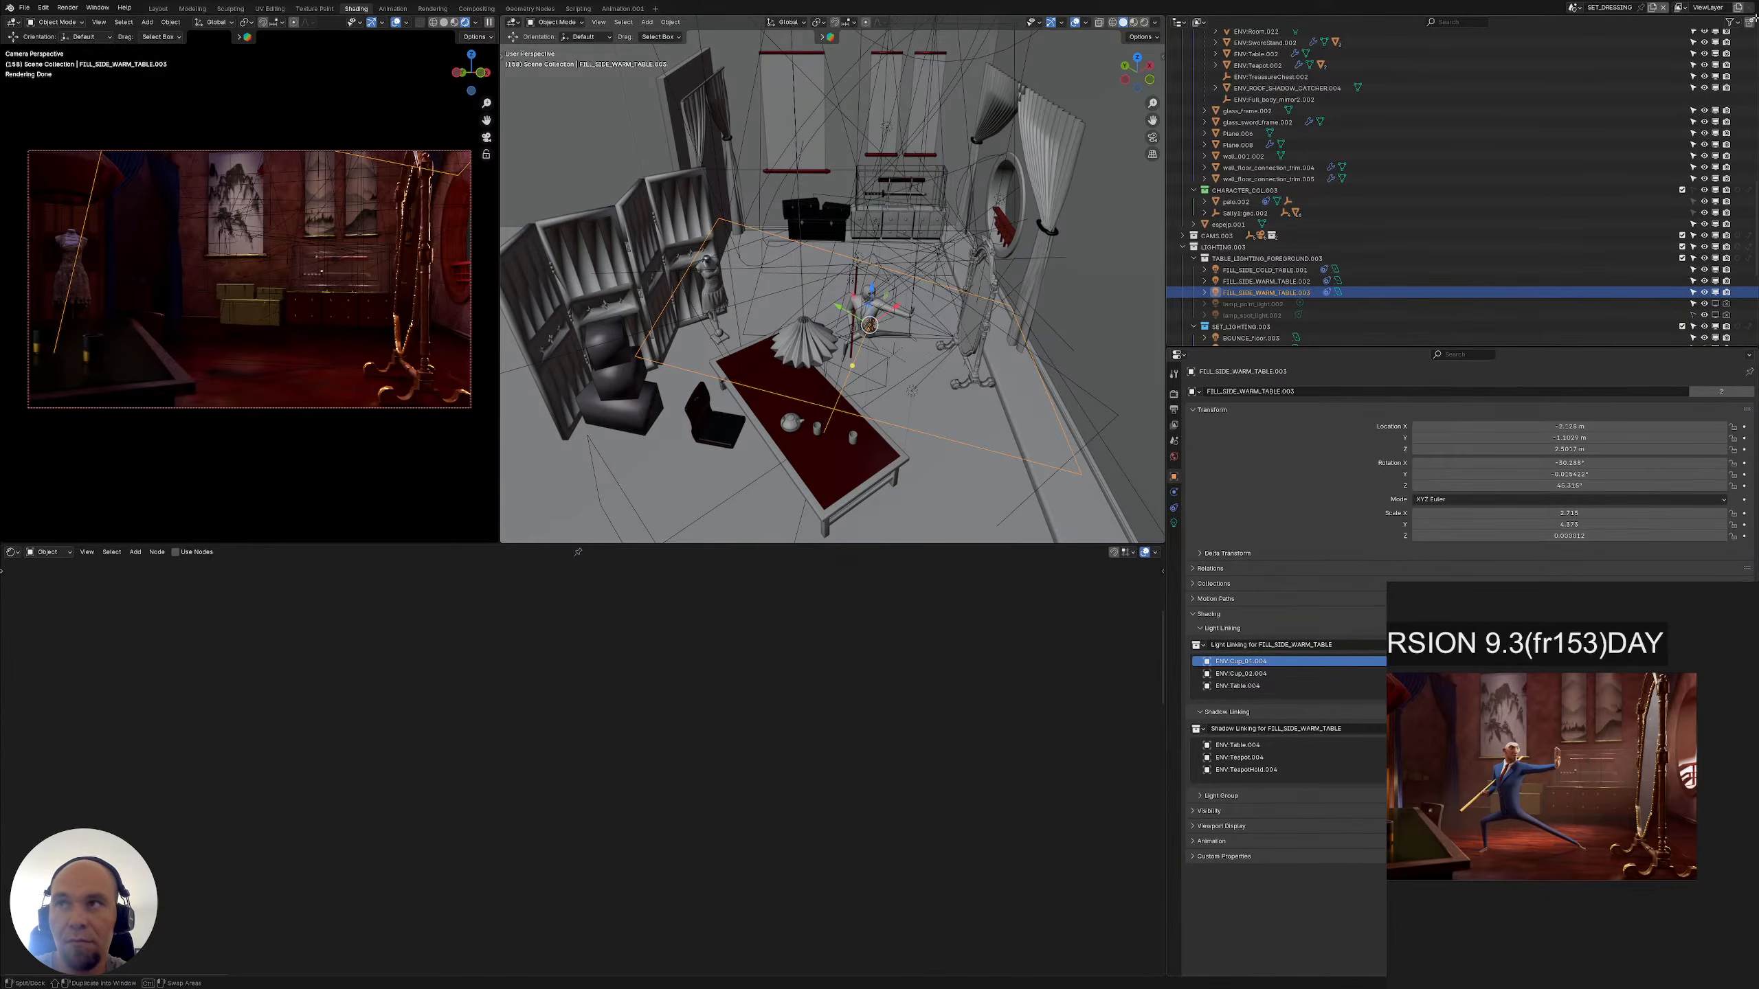
Split the outliner into two side-by-side outliners, one showing the lighting collections and the other the SET_DRESSING objects
left_click_drag(1753, 19, 1482, 26)
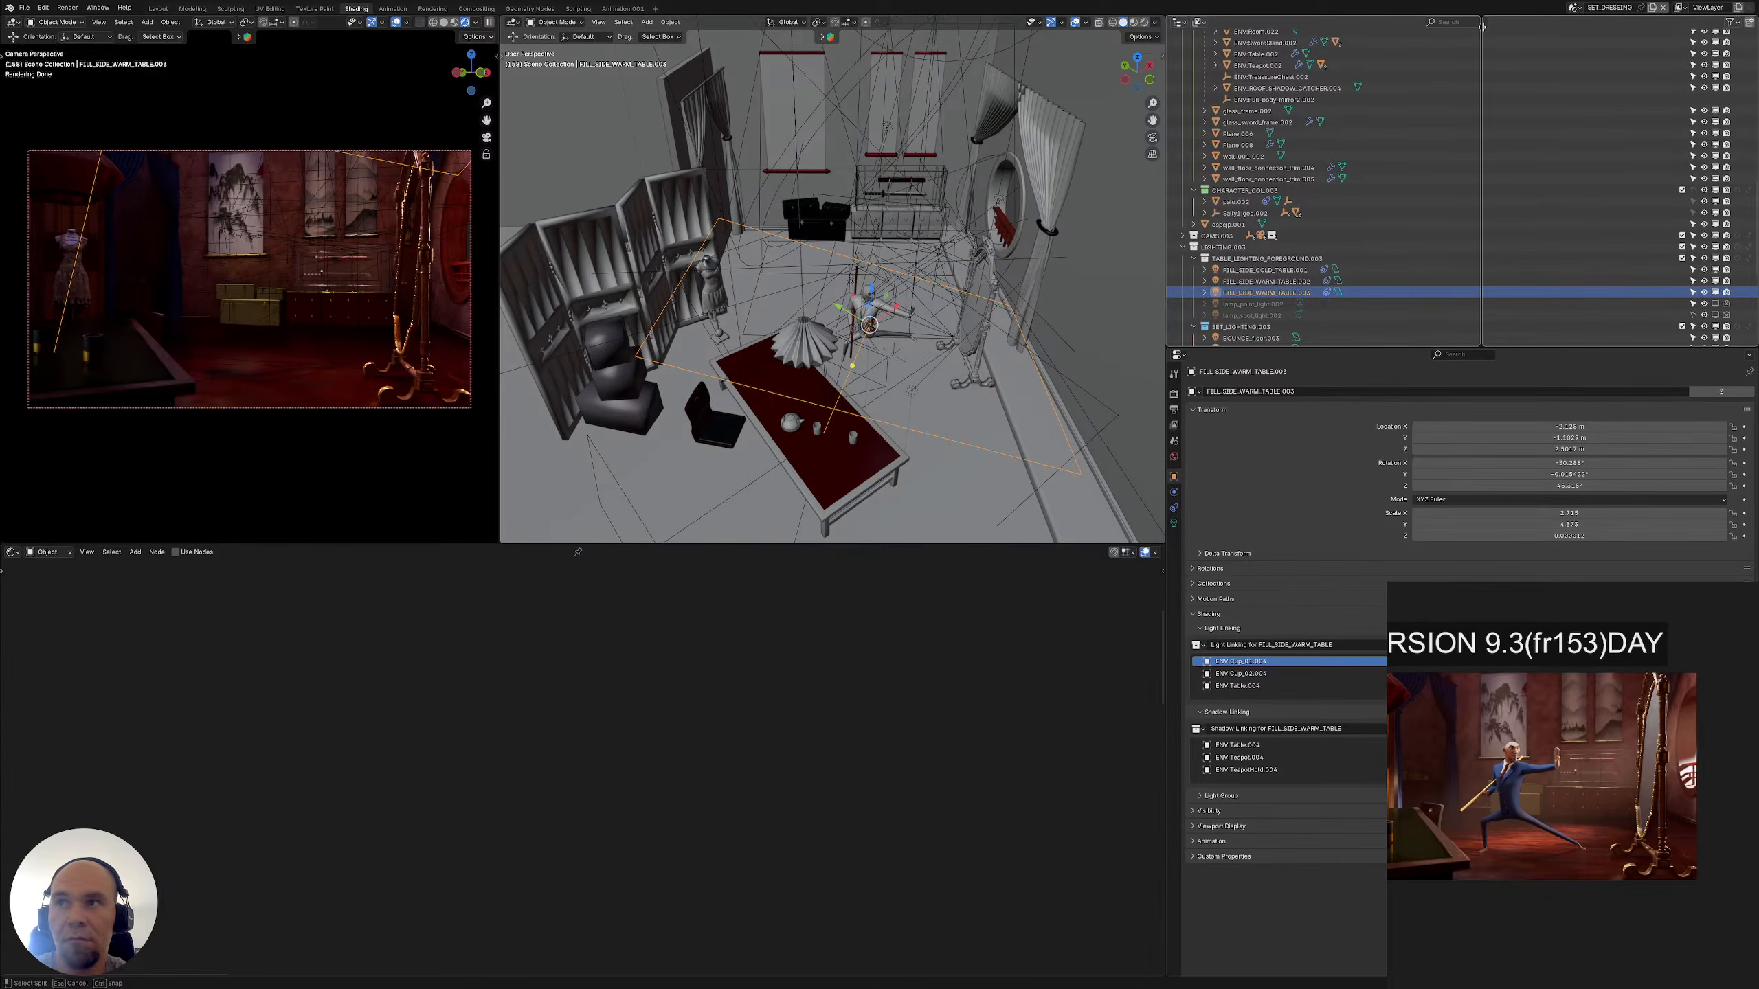
left_click_drag(1482, 26, 1482, 26)
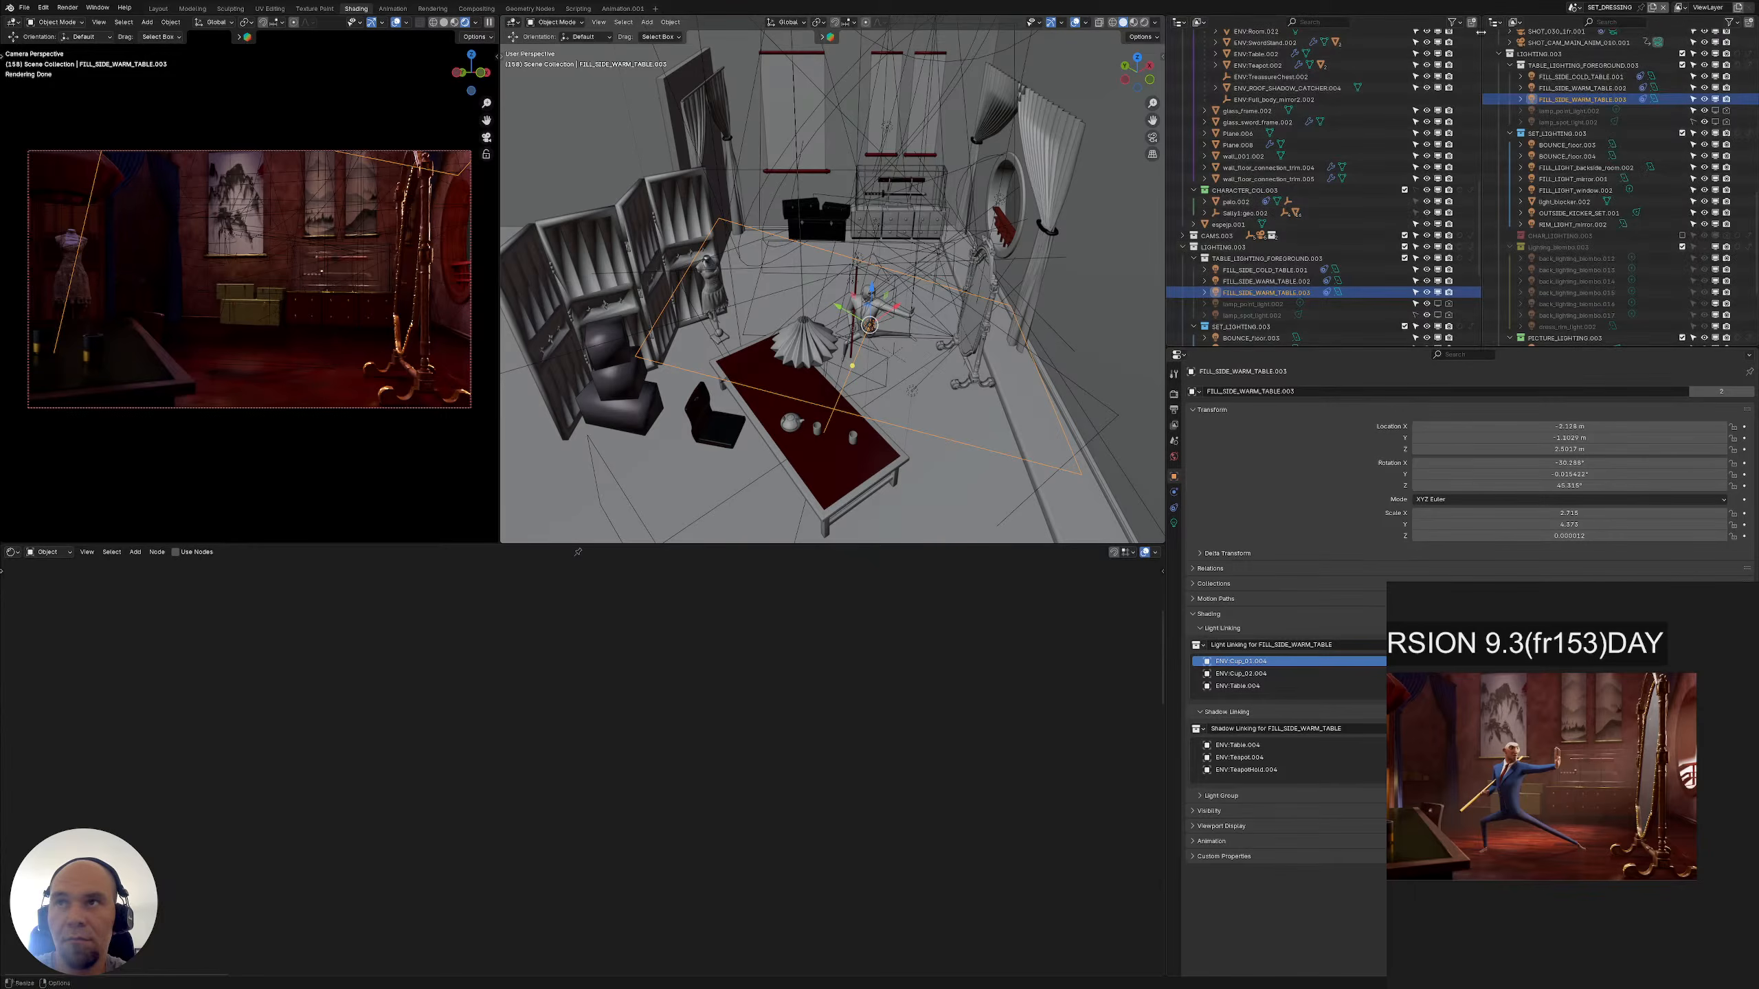
scroll(1313, 228, "up", 5)
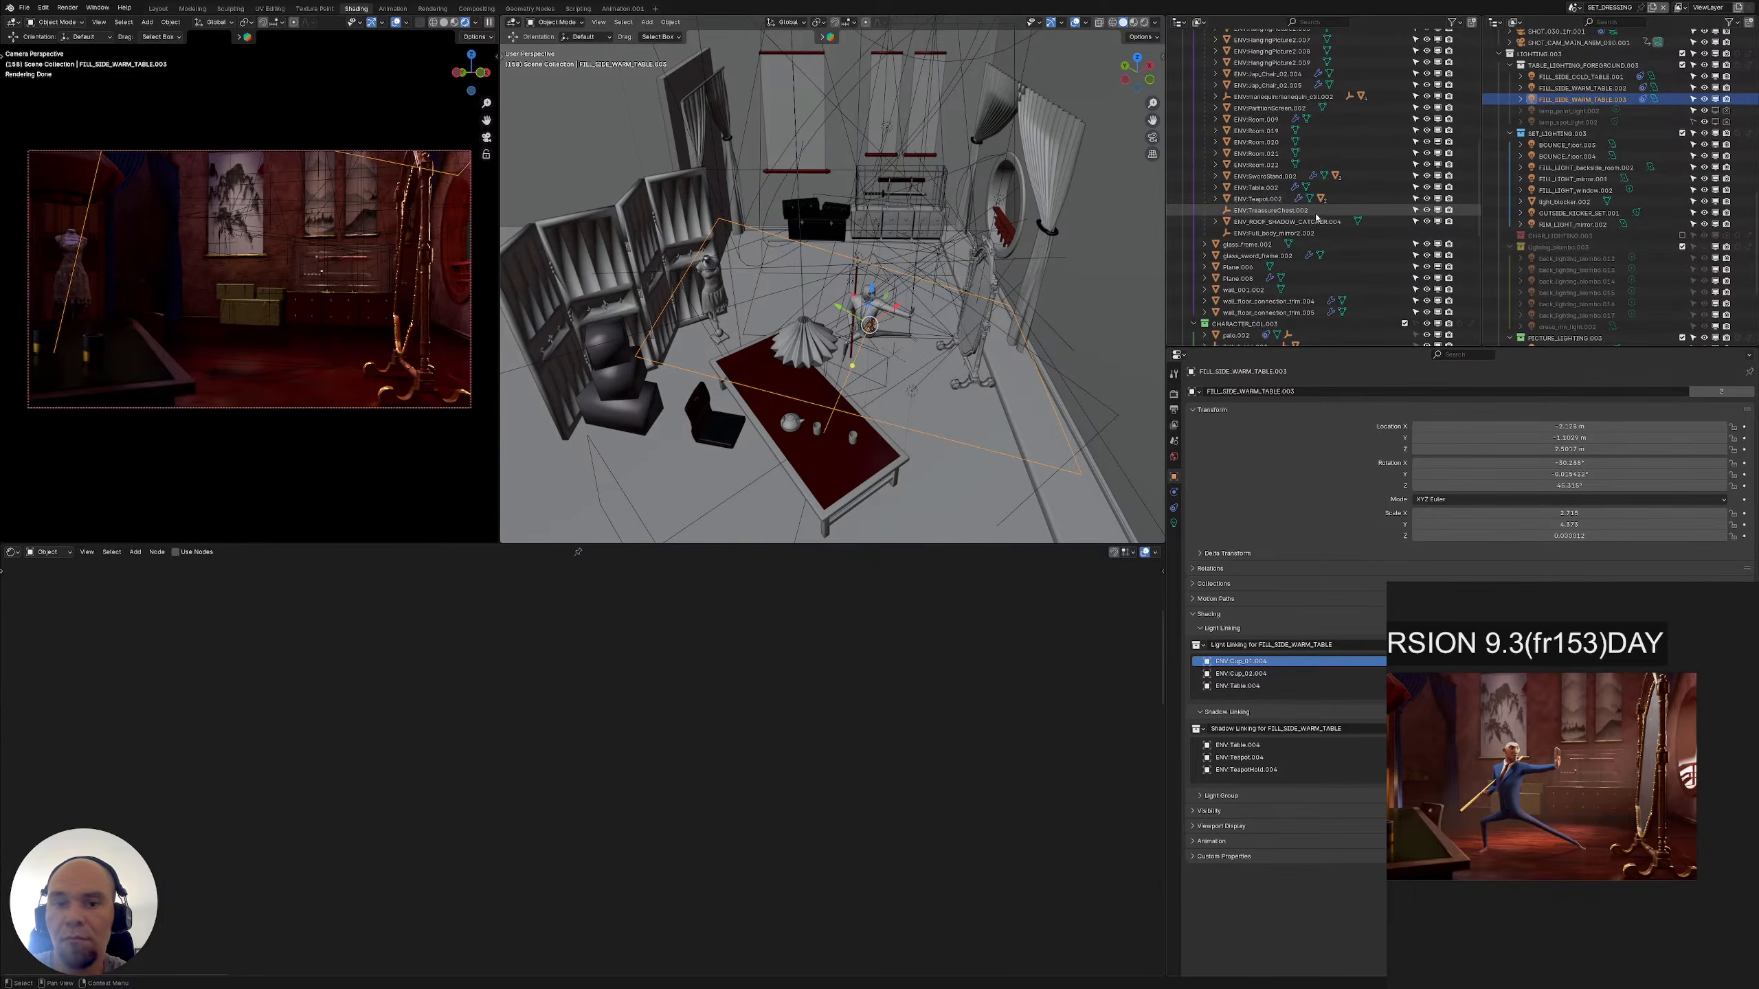
scroll(1320, 217, "down", 10)
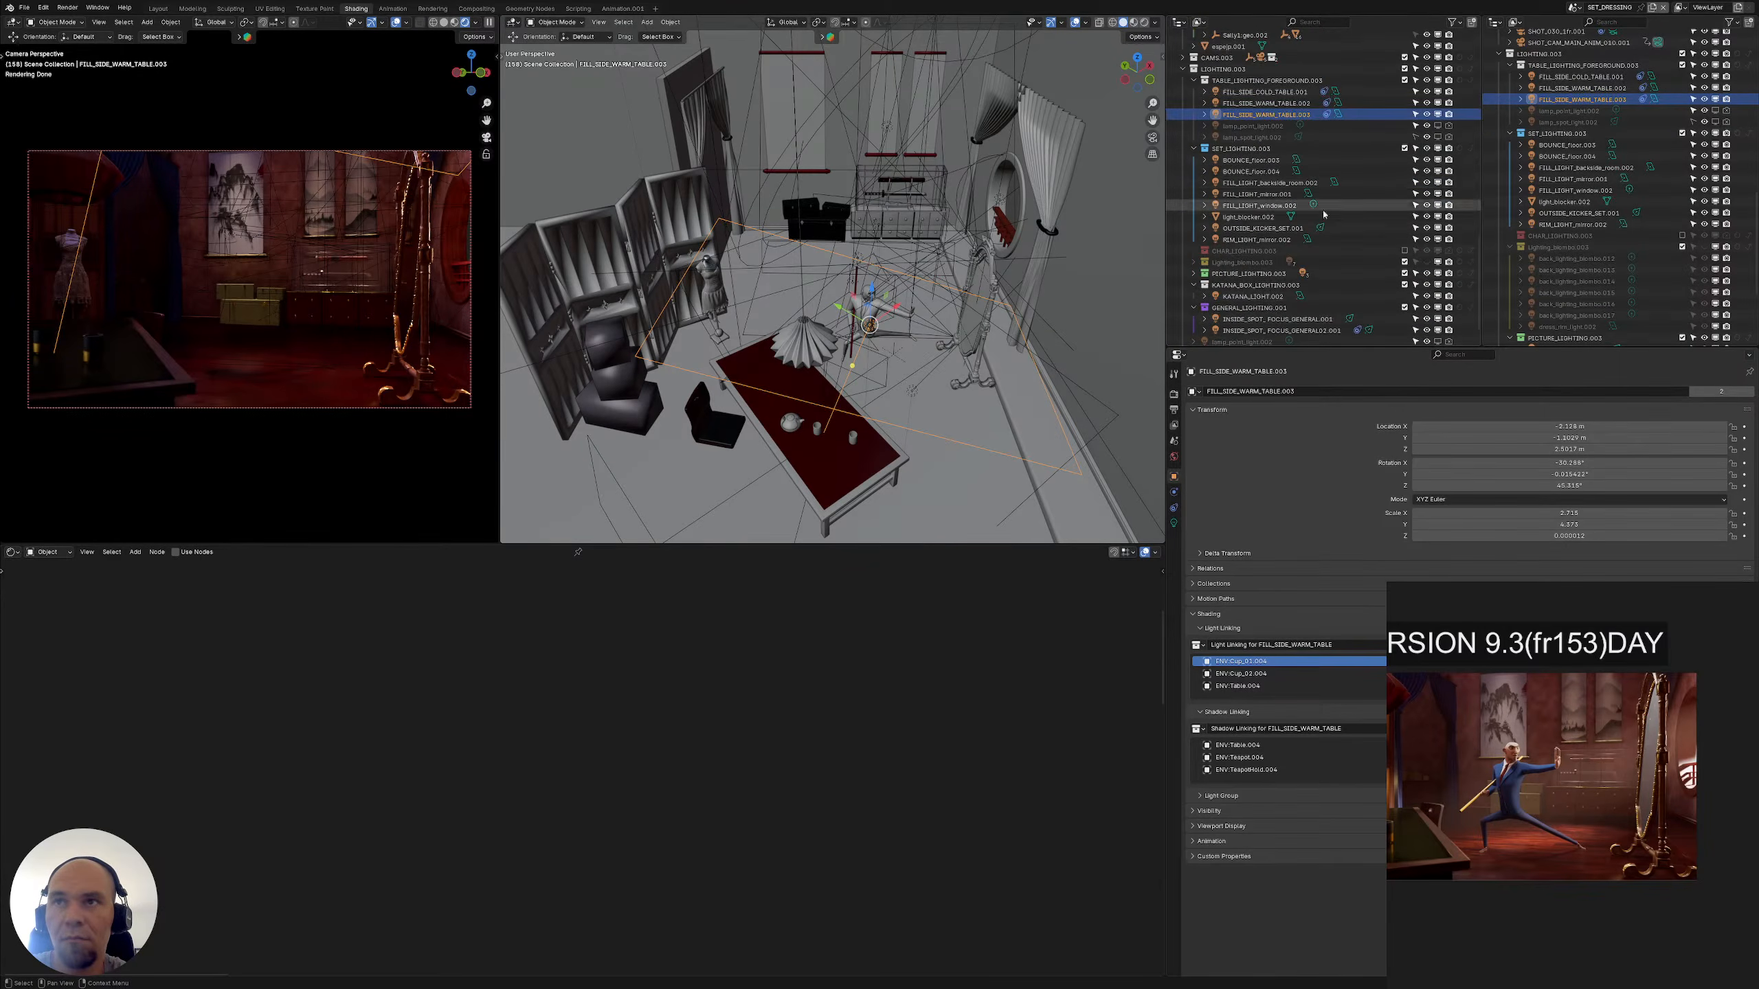
scroll(1626, 175, "up", 10)
scroll(1626, 175, "up", 3)
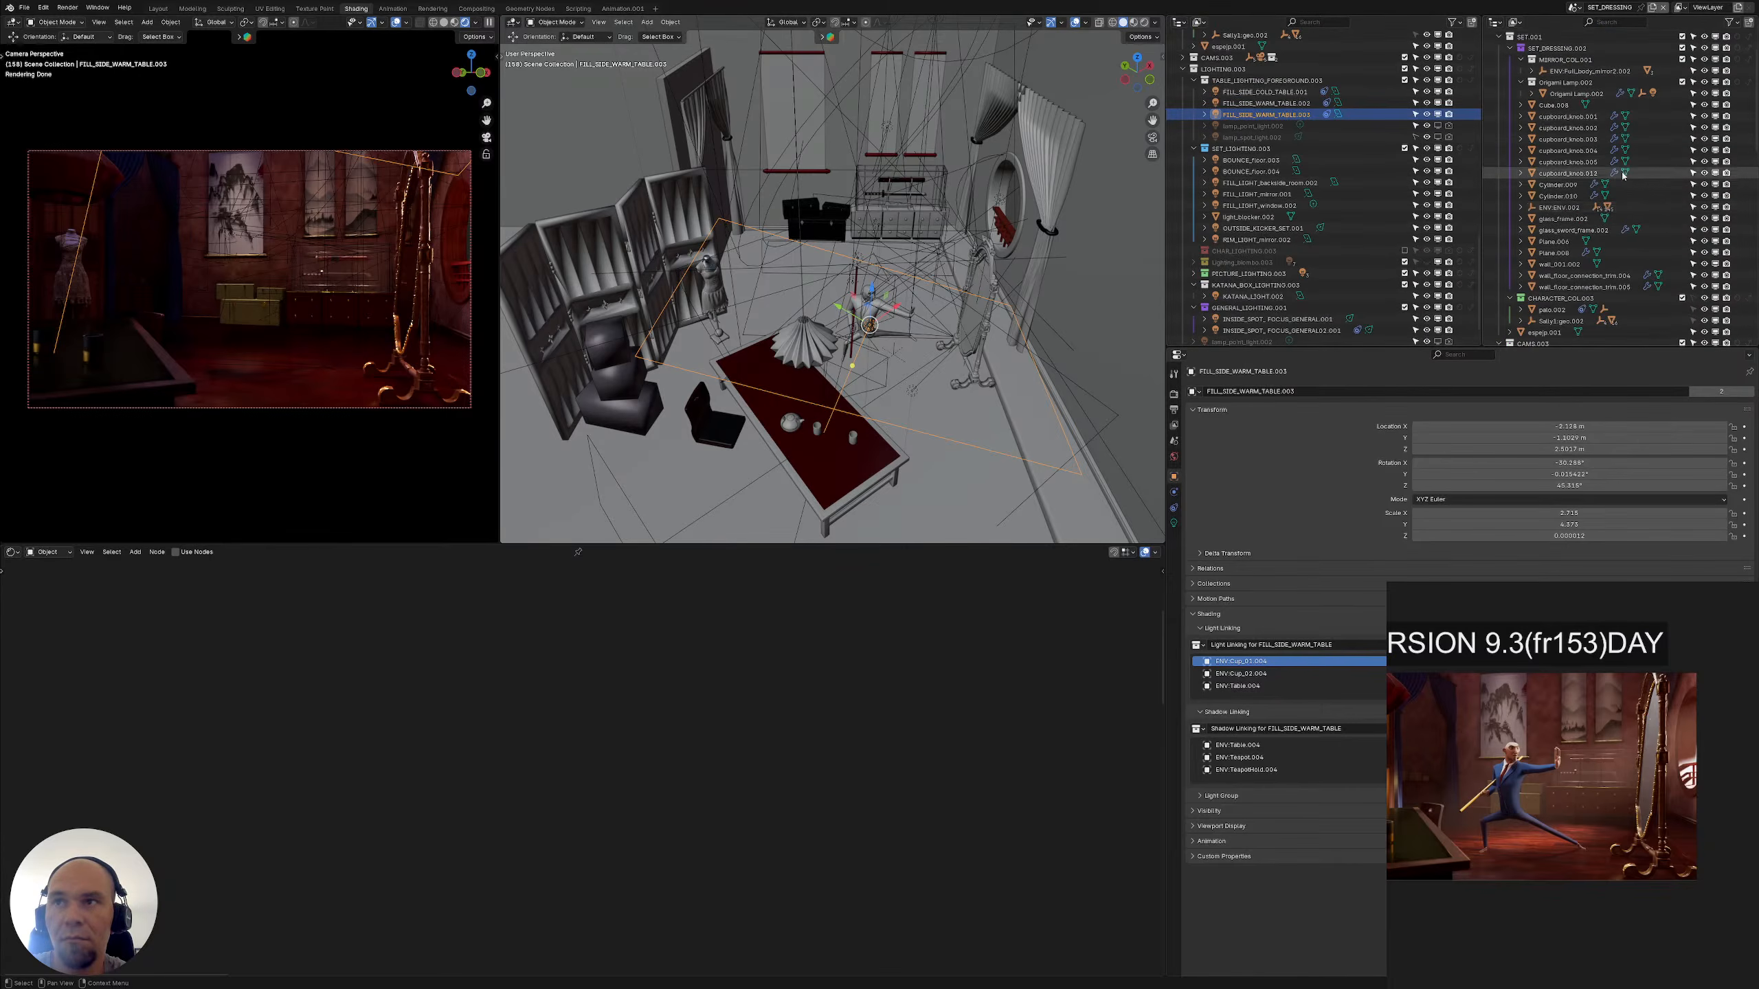
Select the table in the 3D viewport and reveal it in the outliner that lists the set objects
middle_click_drag(822, 437, 830, 350, "shift")
left_click(811, 379)
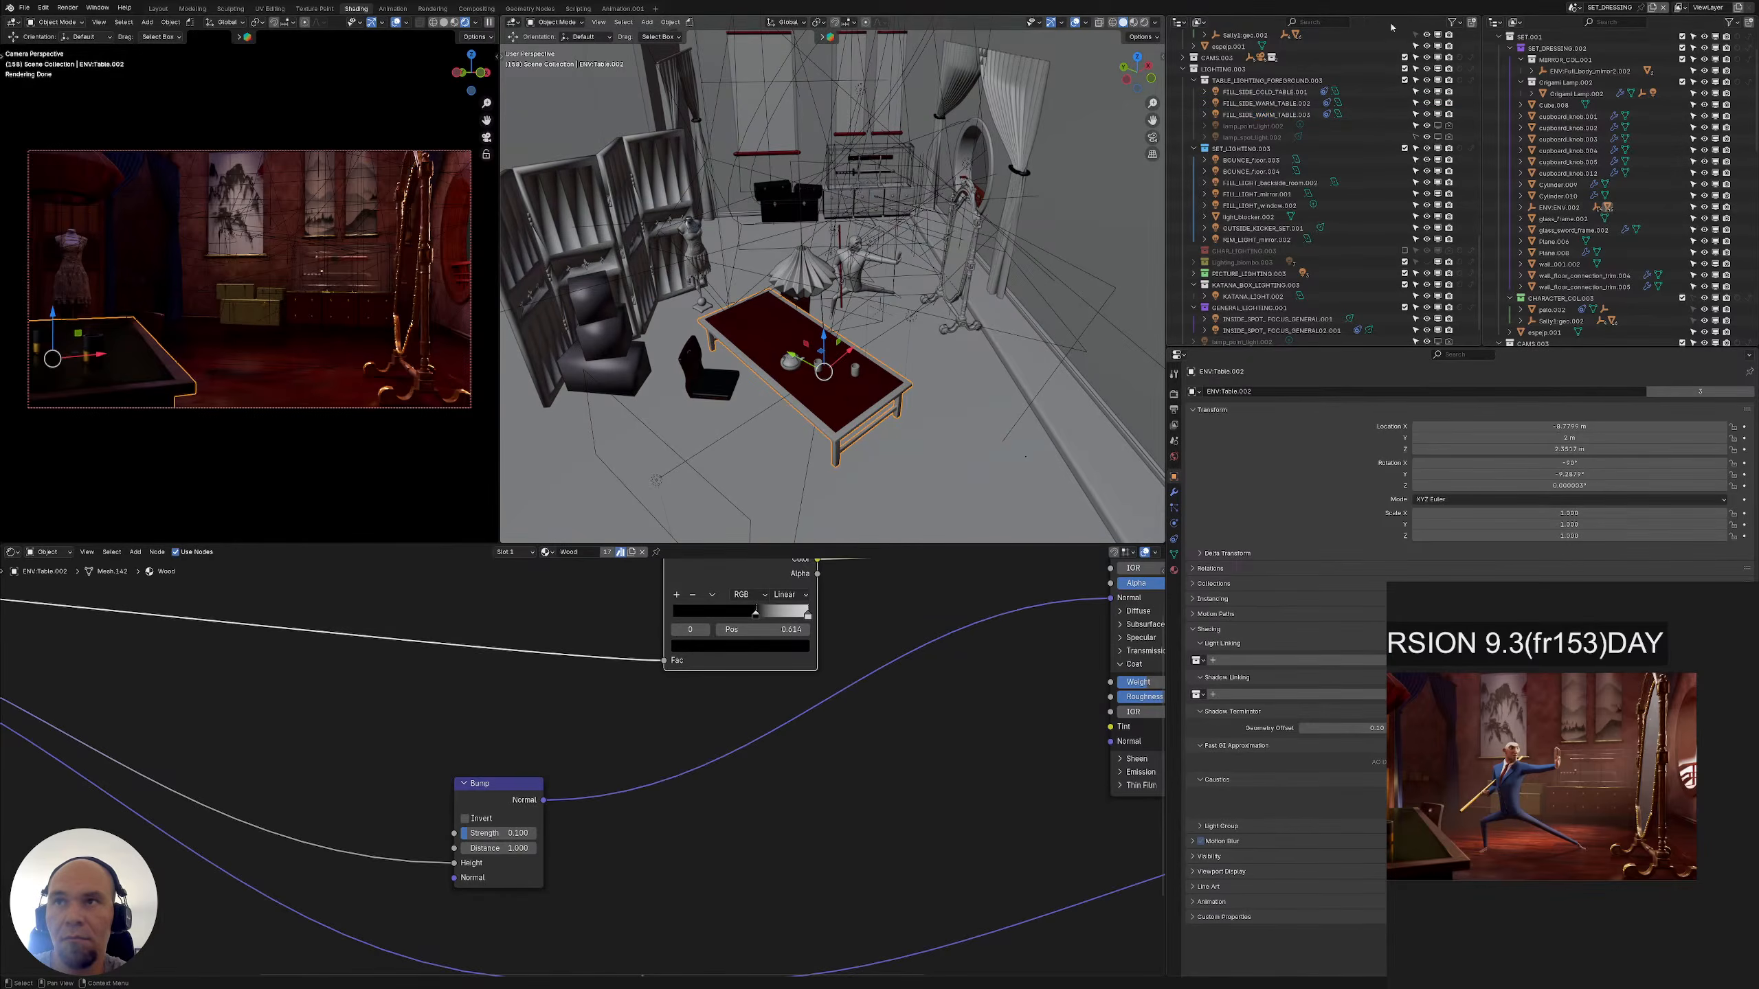
left_click(1455, 23)
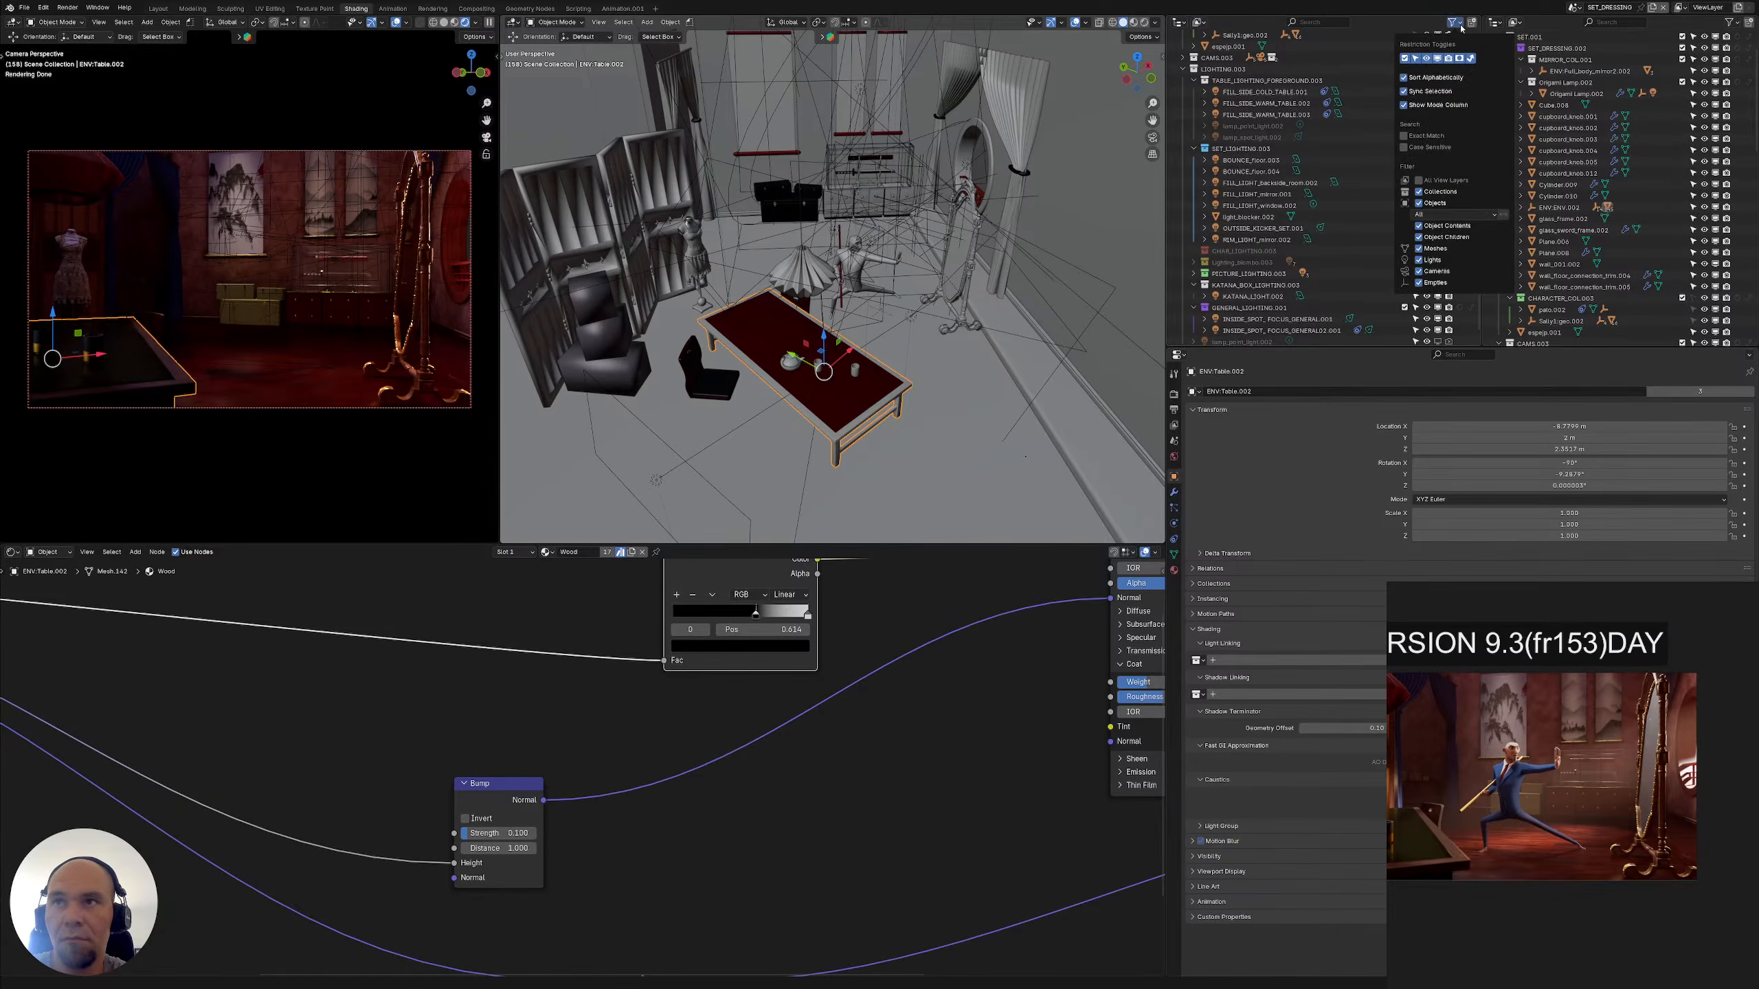
key("period")
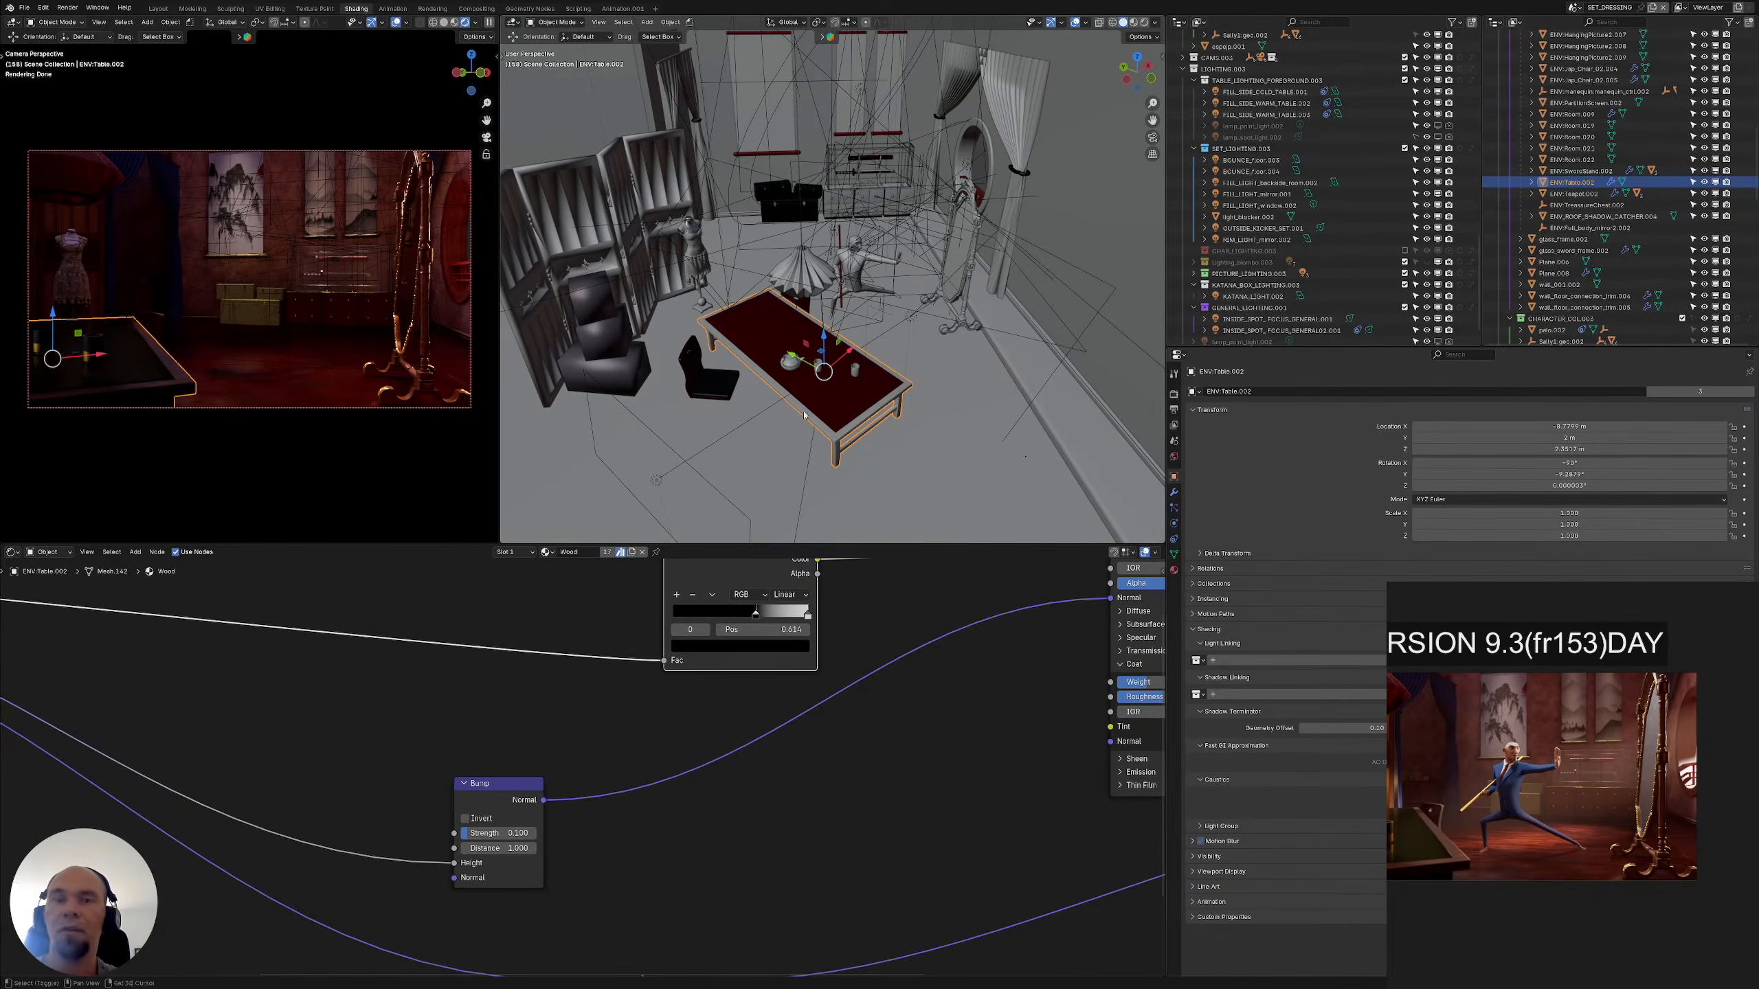
Select the teapot ENV-Teapot.002 and bring it into close view on the table
middle_click_drag(842, 331, 903, 350)
left_click(871, 369)
left_click(871, 368)
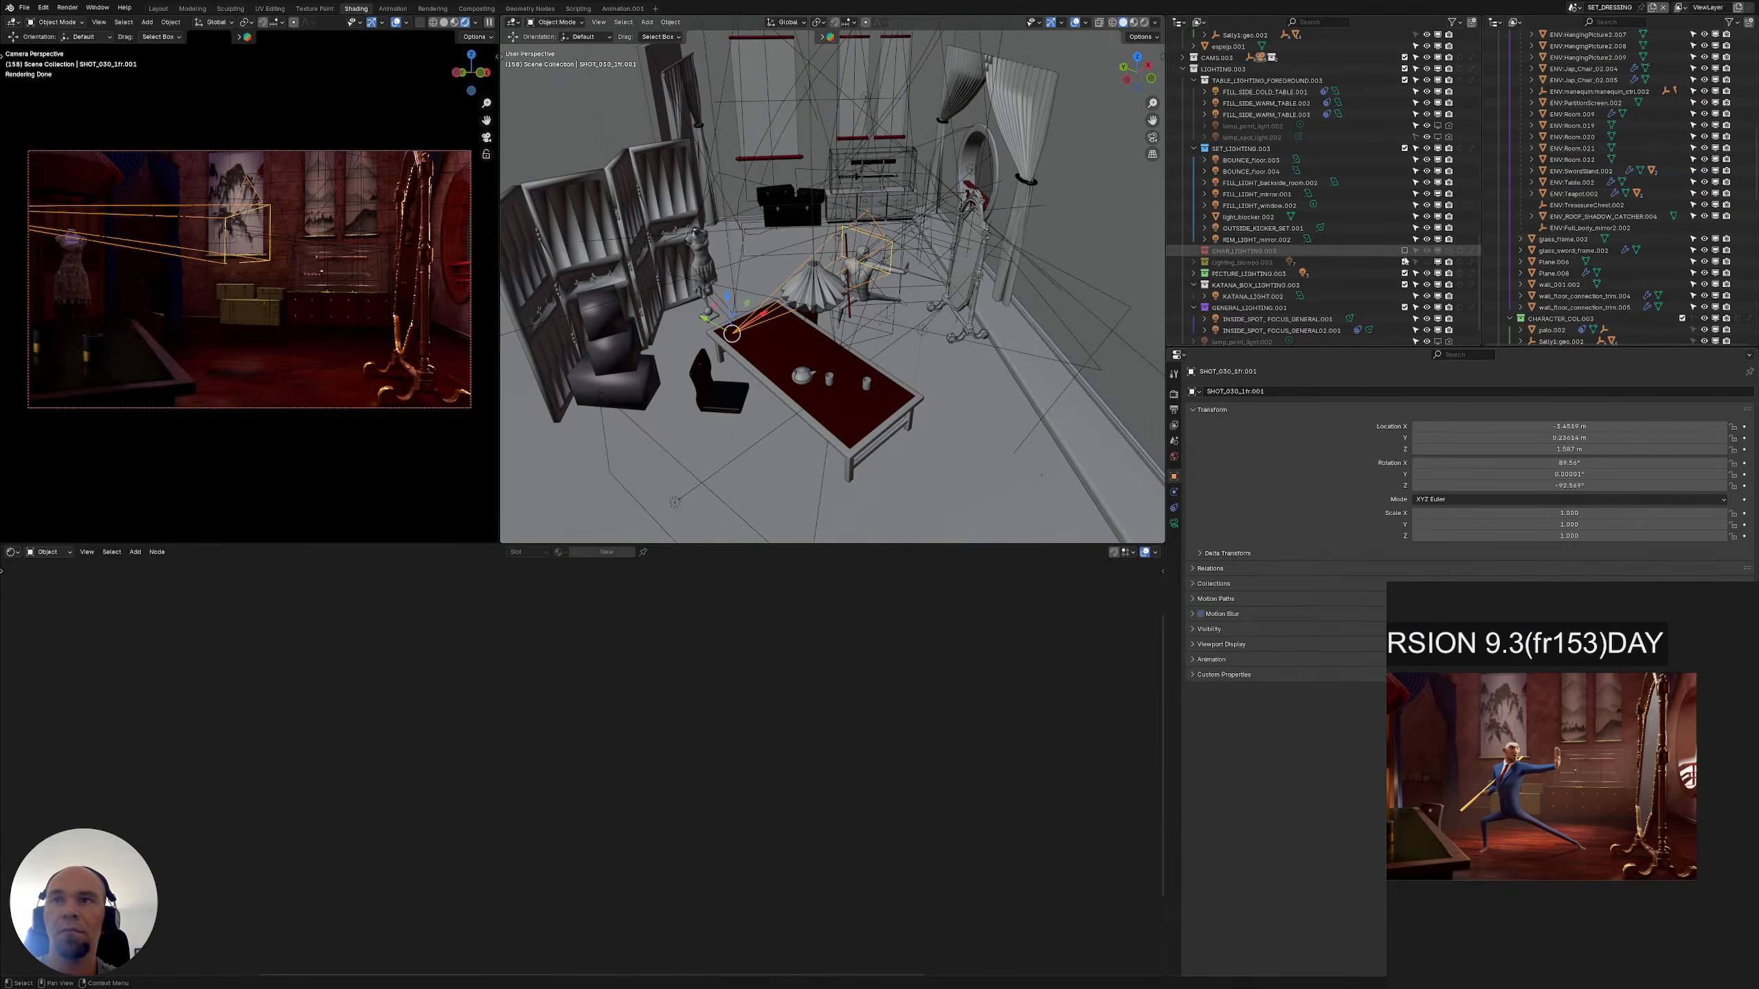
scroll(1573, 215, "up", 3)
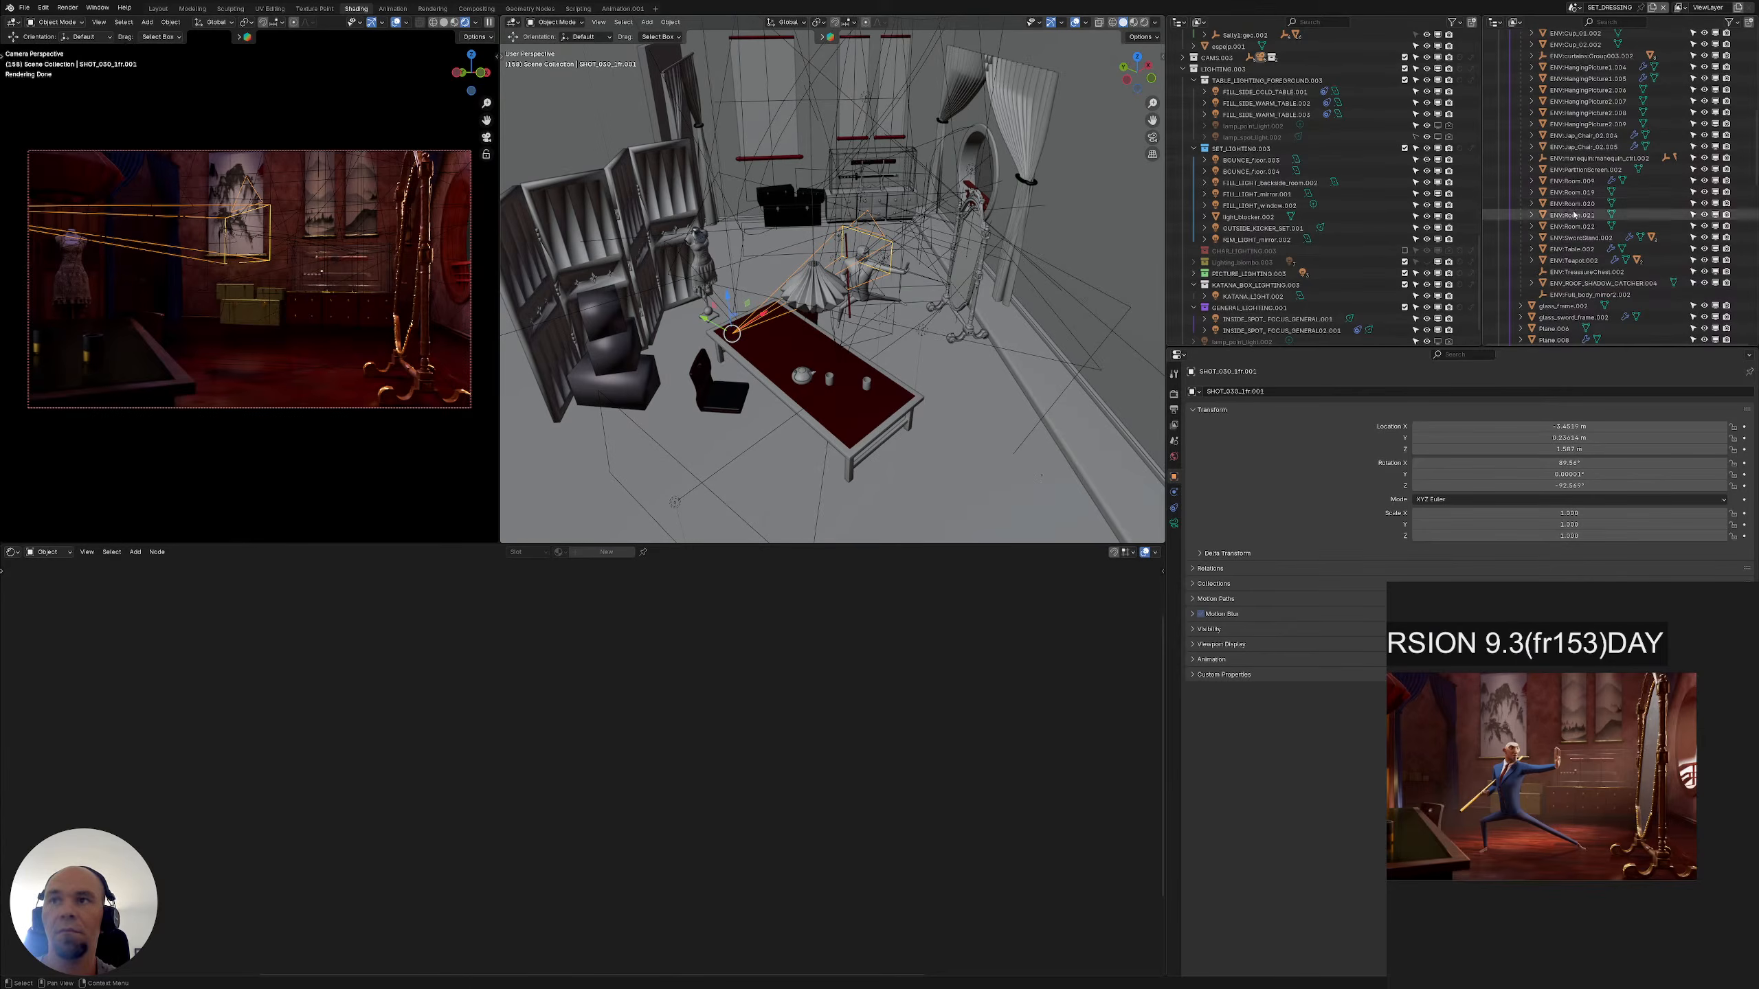
left_click(1573, 259)
middle_click_drag(796, 416, 804, 437)
scroll(805, 436, "up", 4)
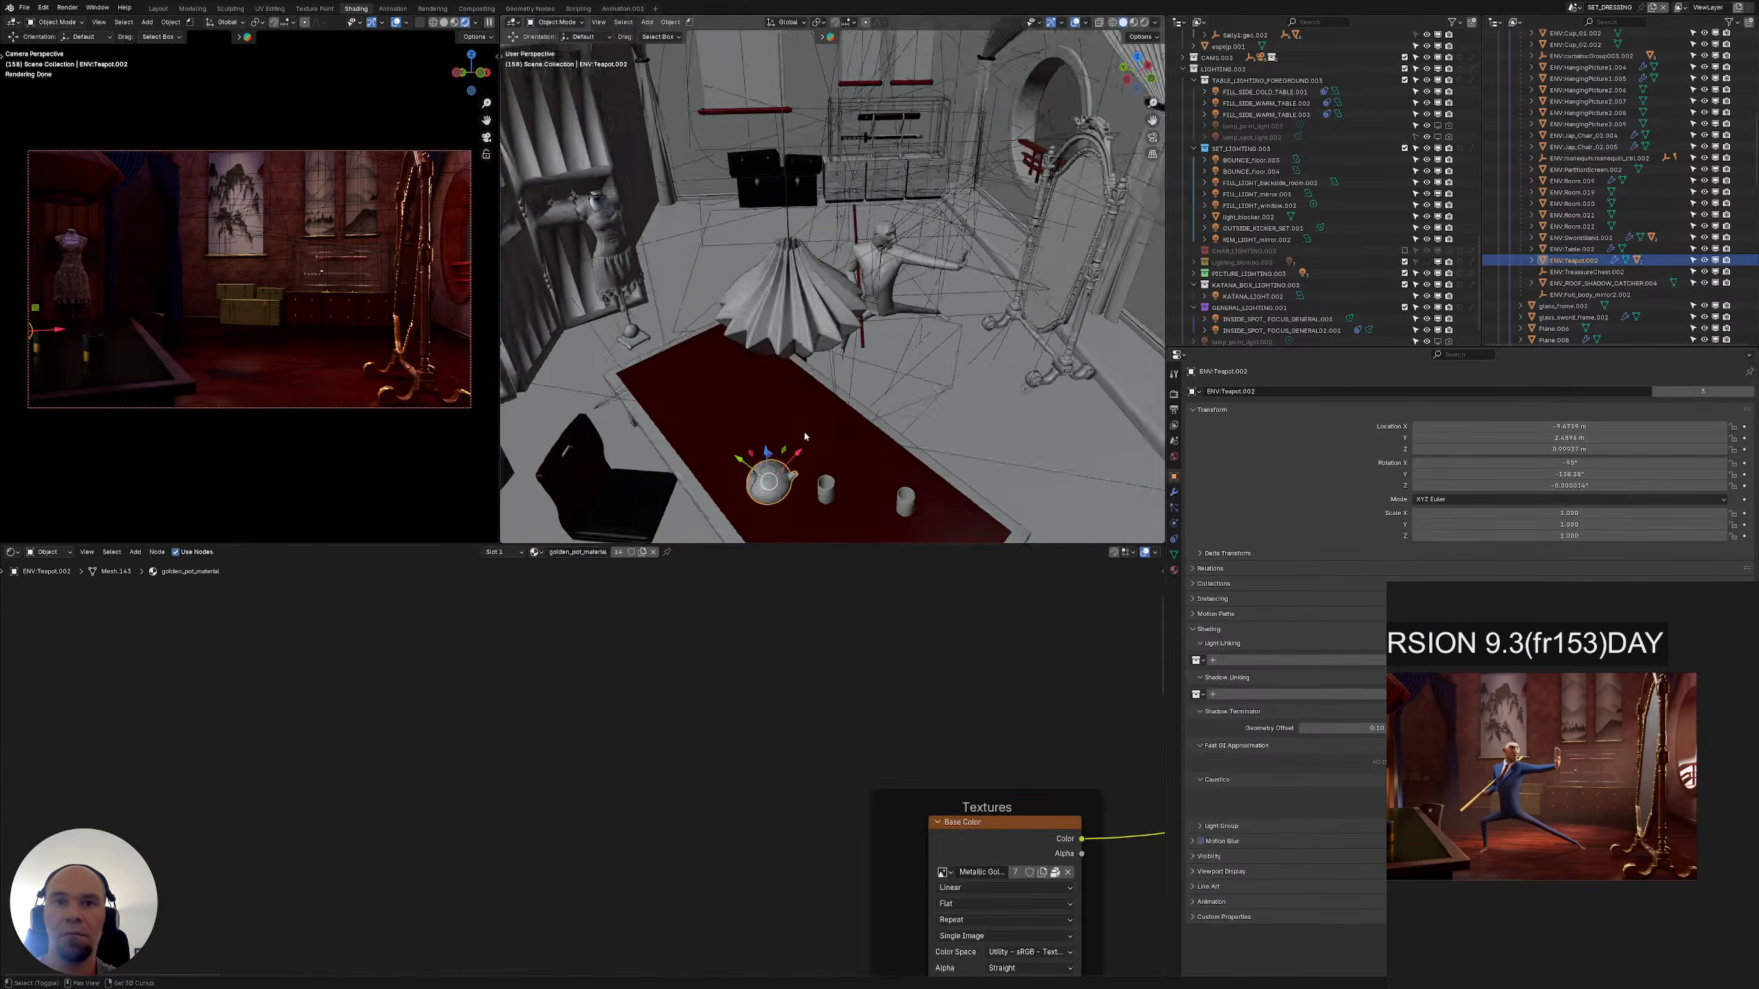
scroll(805, 436, "up", 5)
key("g")
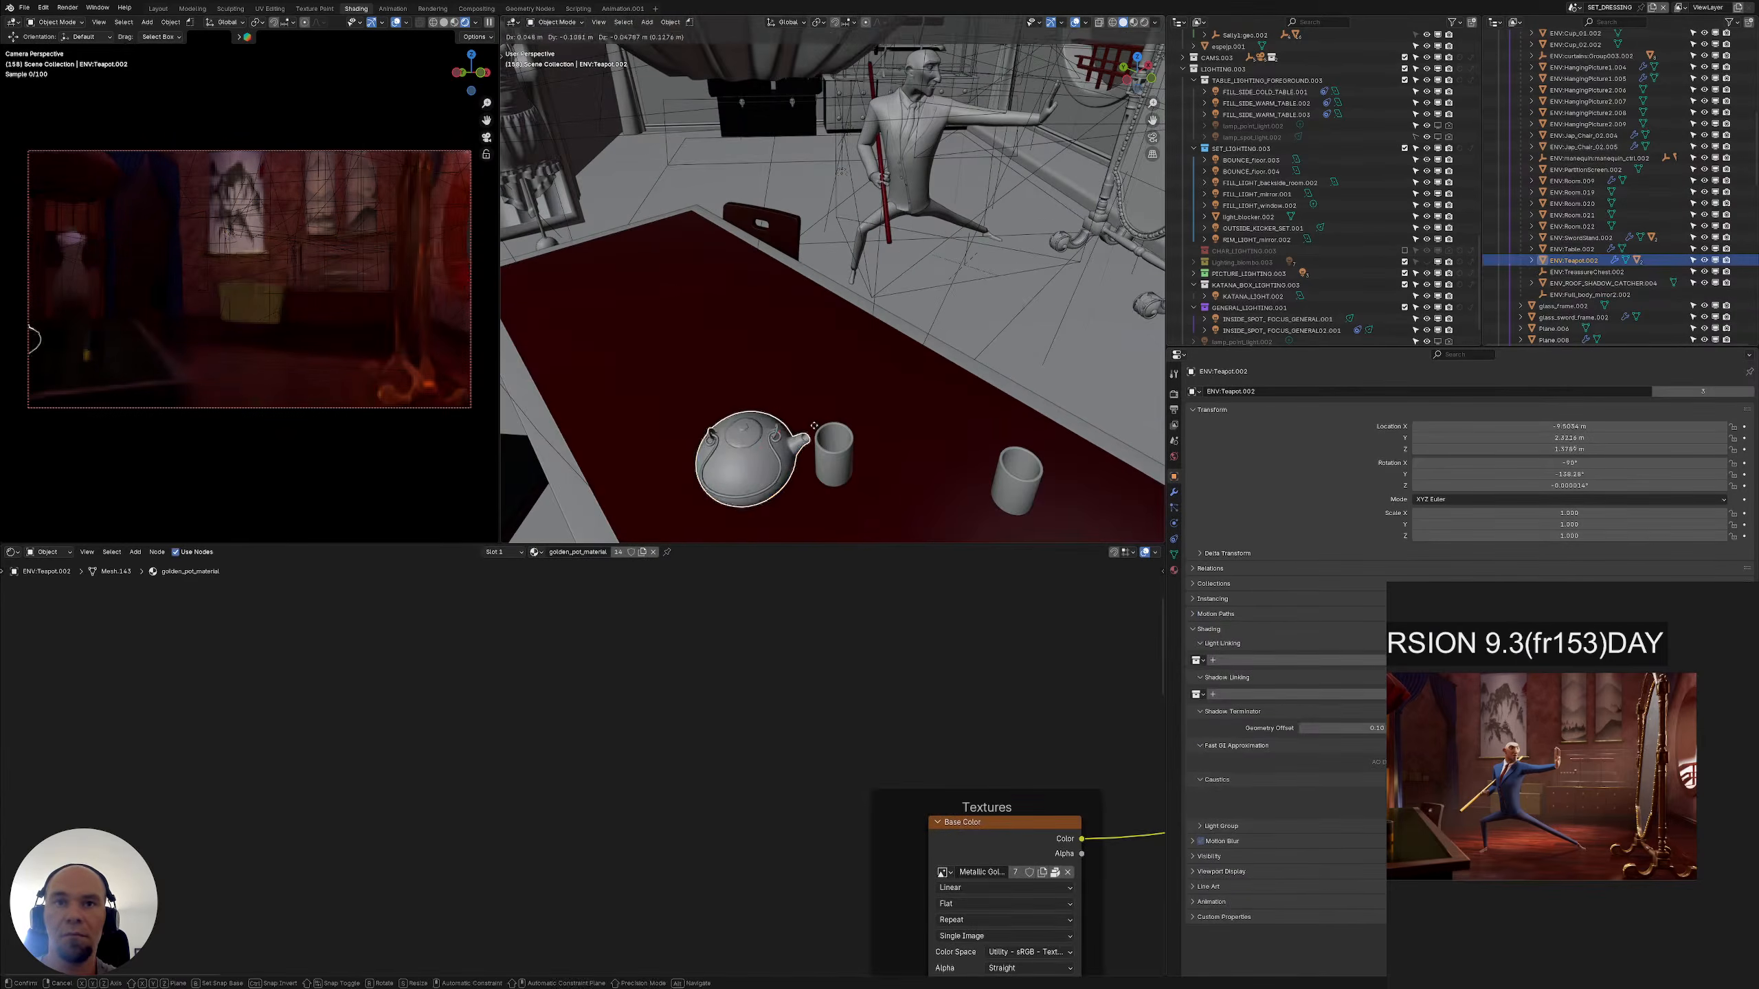
left_click(773, 403)
middle_click_drag(805, 436, 841, 375, "shift")
key("g")
right_click(866, 354)
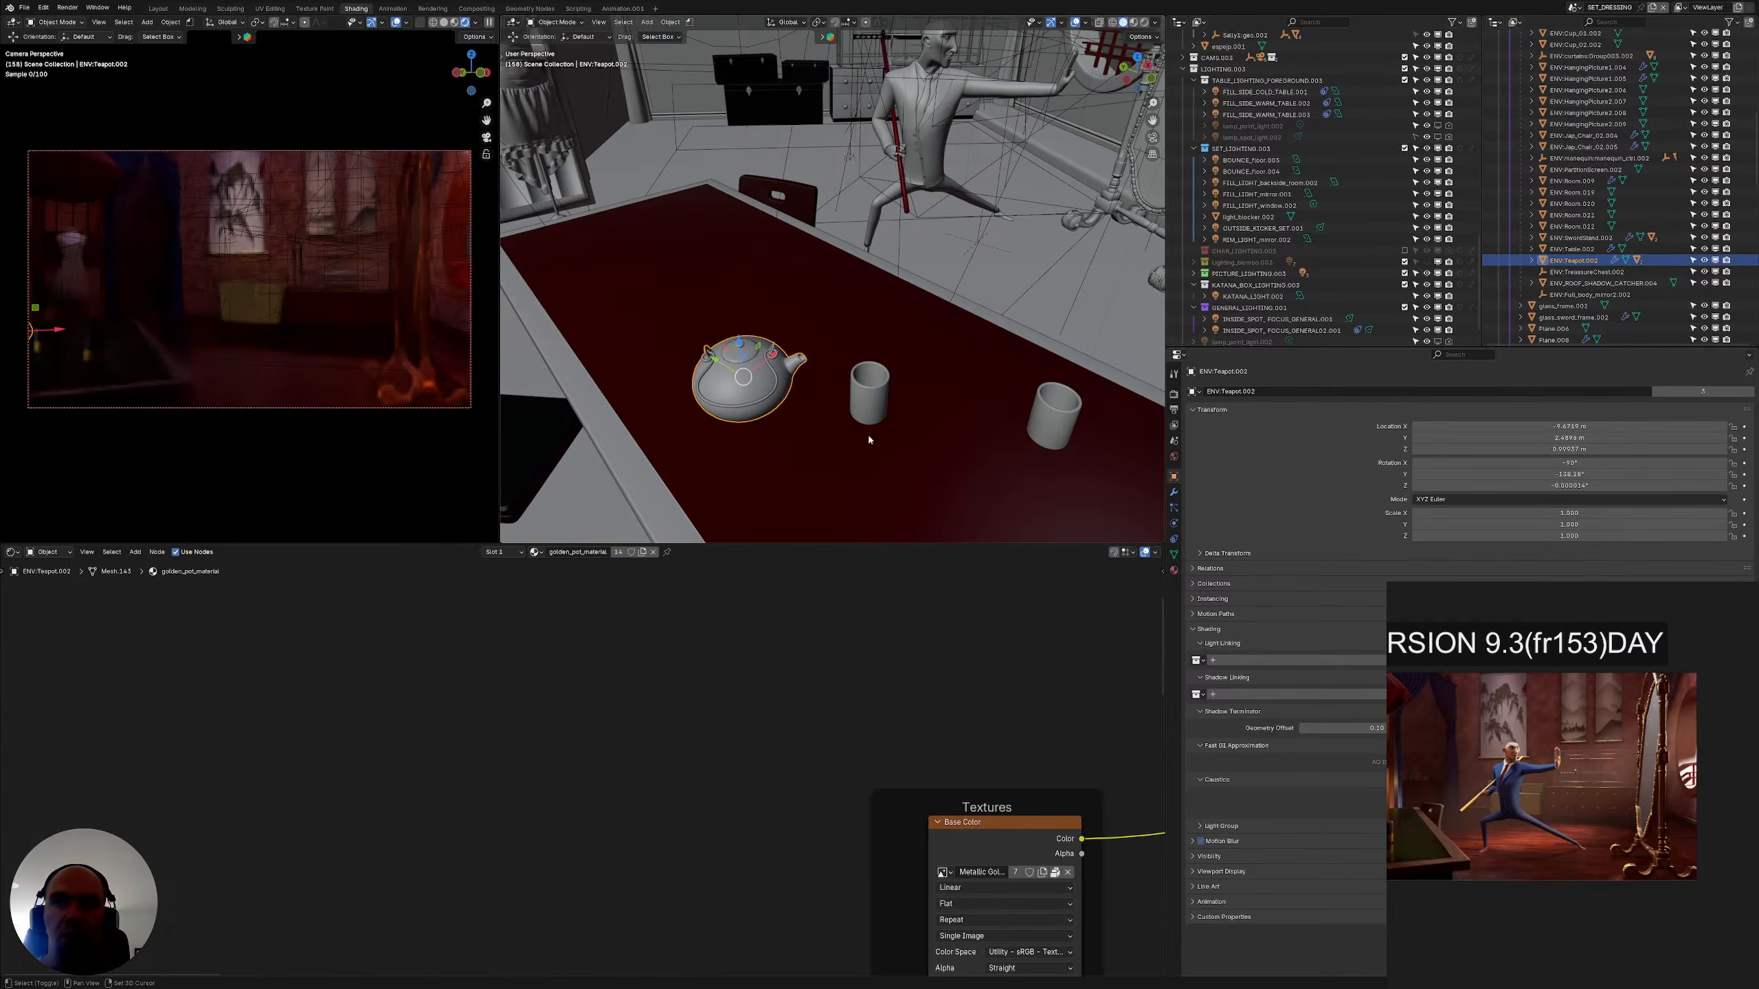
Add both cups and the table to the teapot selection, with the table as the active object
left_click(870, 404, "shift")
left_click(1053, 424, "shift")
left_click(989, 471, "shift")
scroll(986, 471, "down", 5)
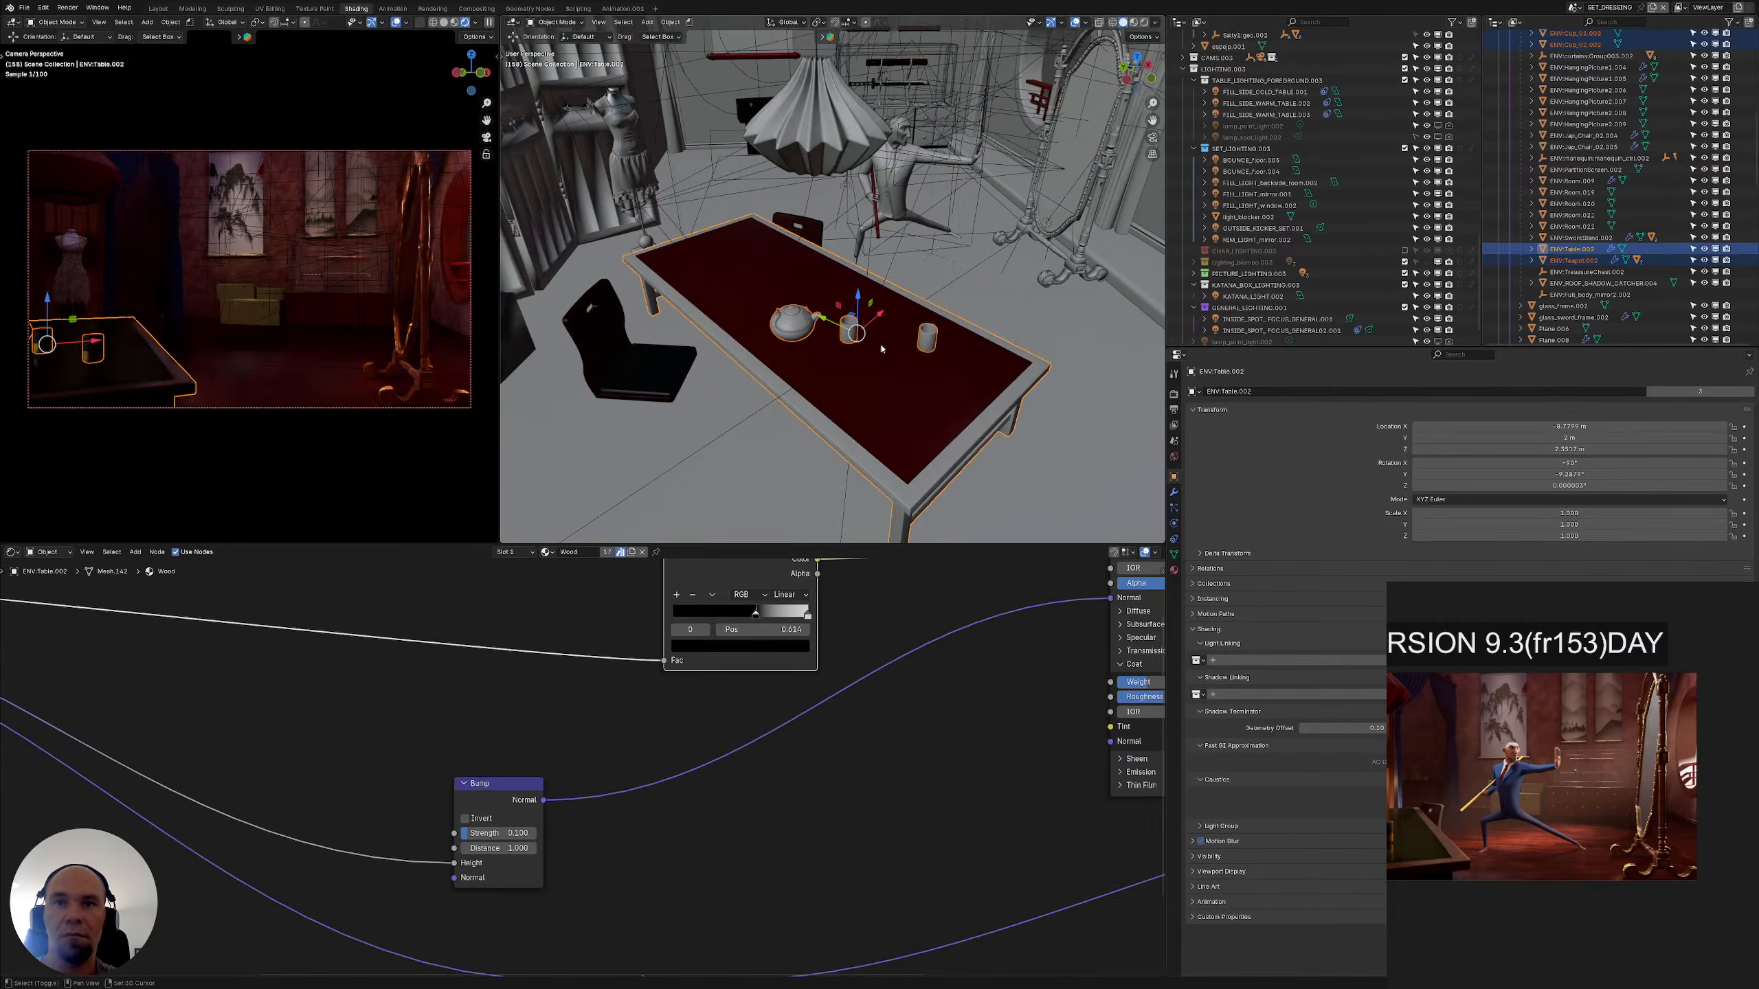
middle_click_drag(783, 514, 771, 469, "shift")
key("r")
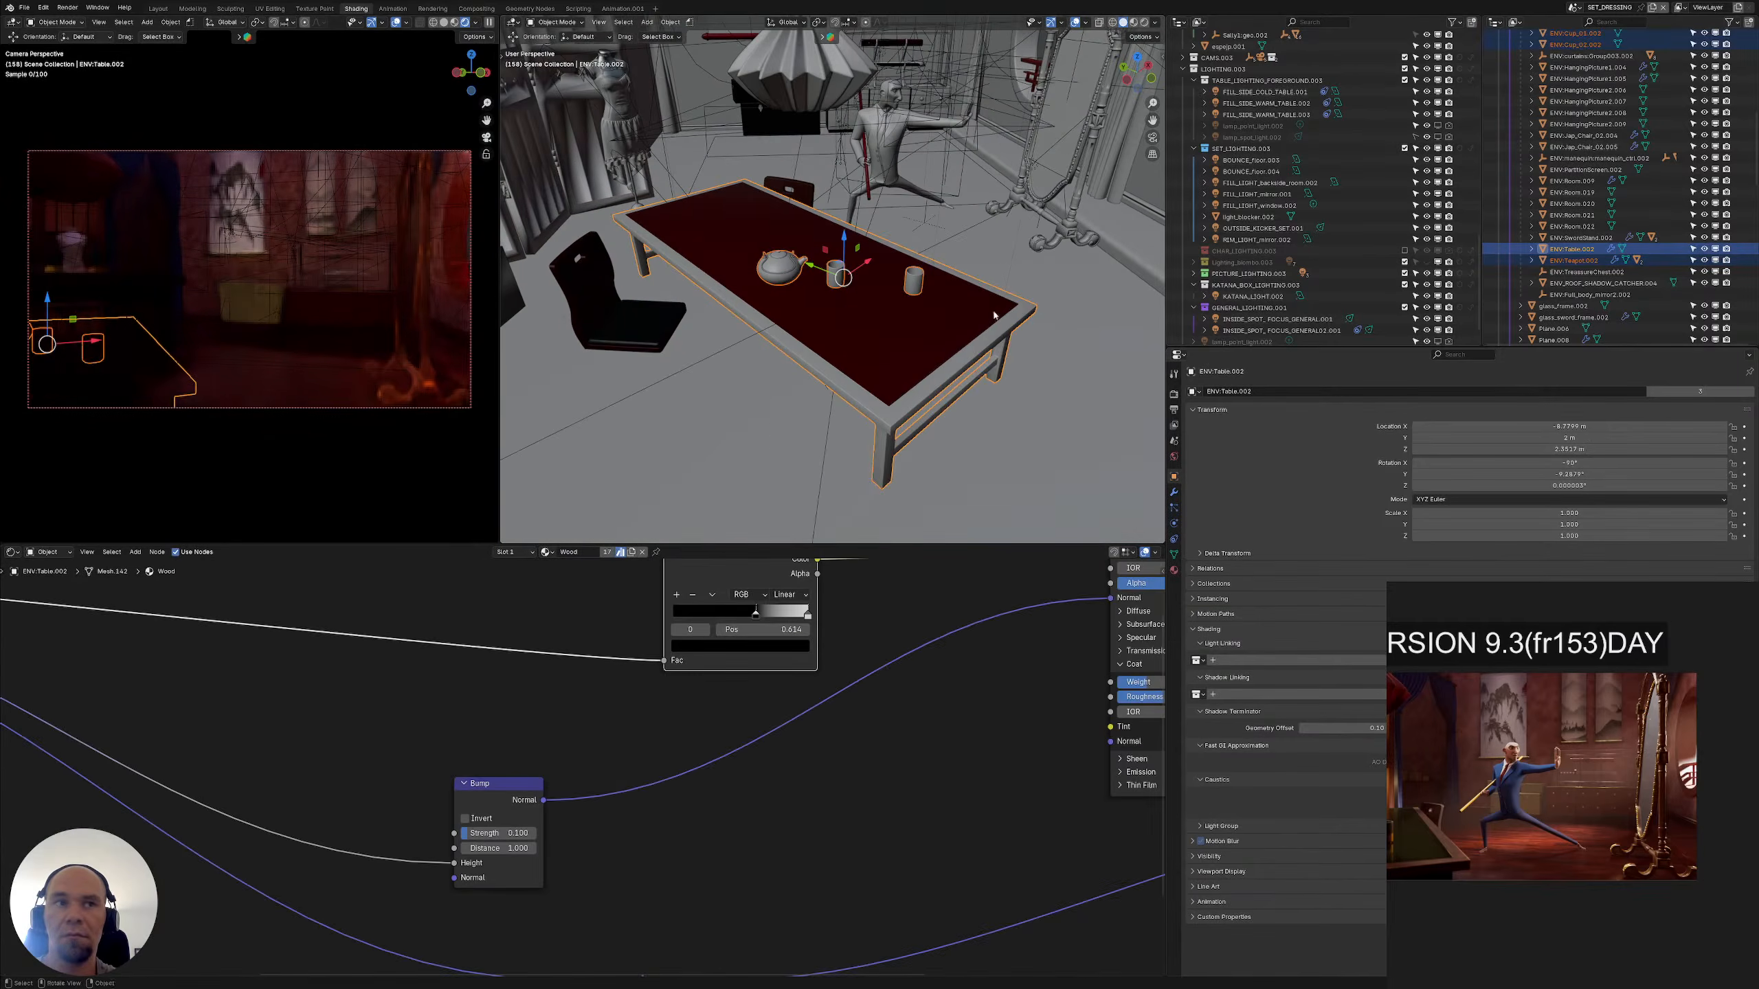
right_click(999, 289)
scroll(999, 289, "down", 3)
middle_click_drag(999, 289, 946, 378)
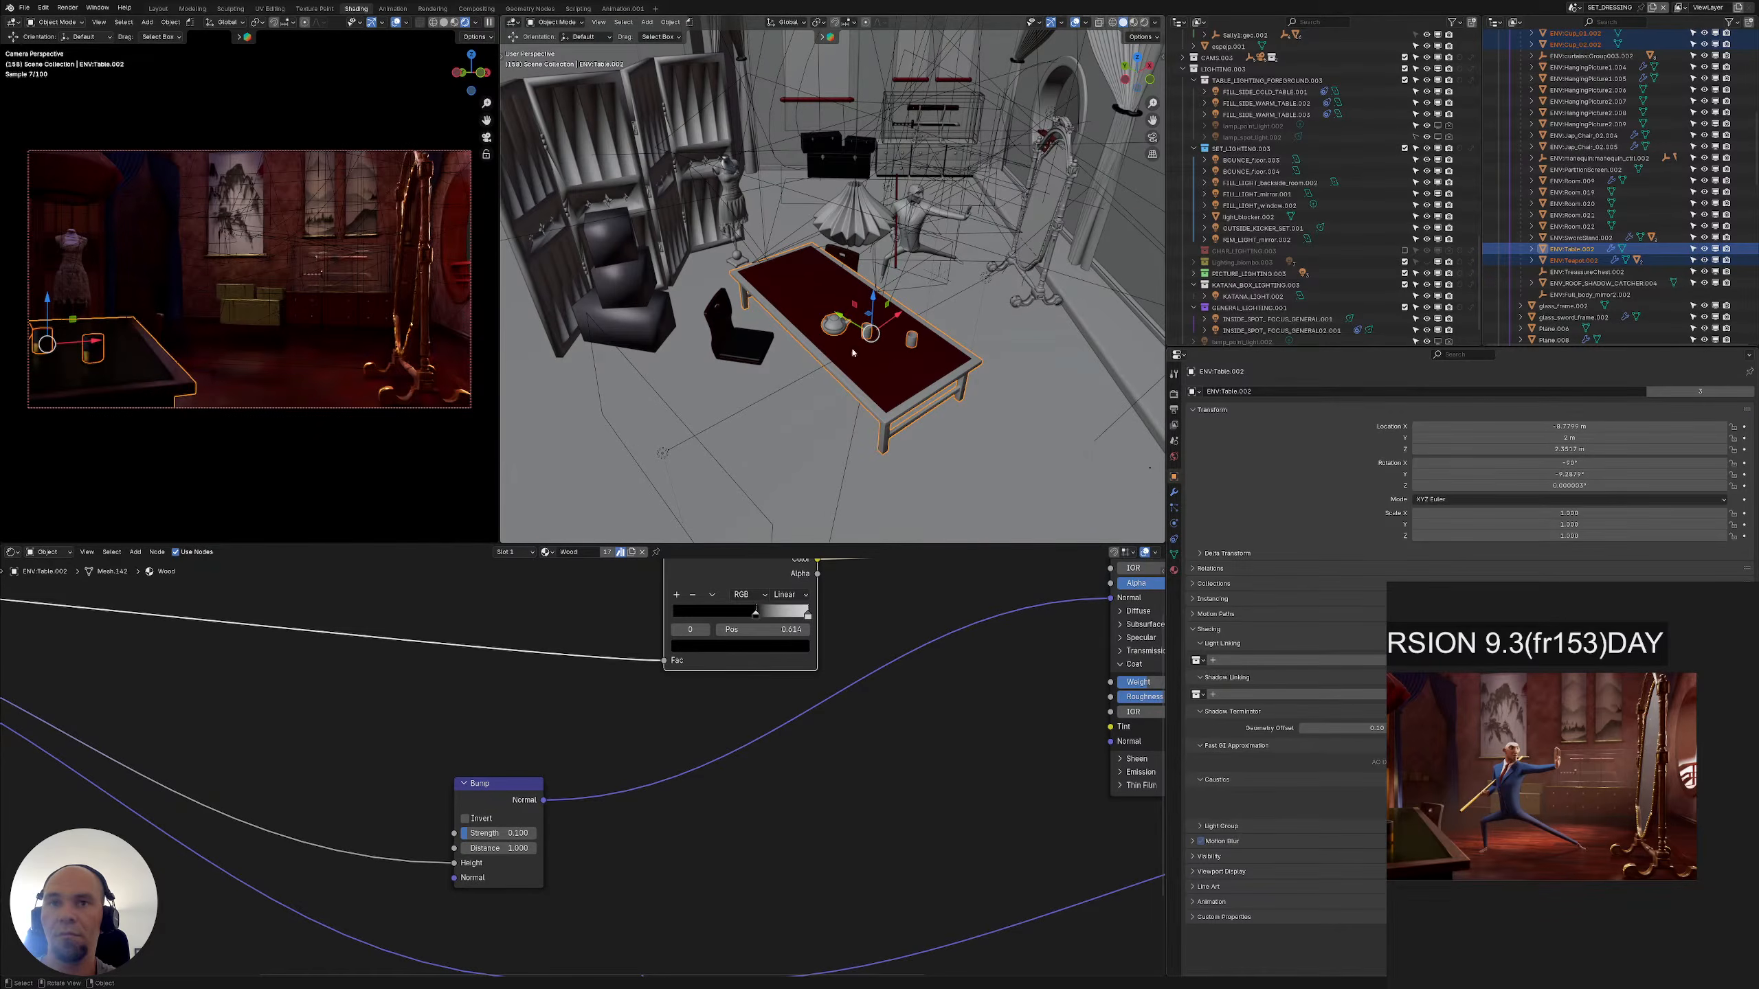
Assign the "Light Linking for FILL_SIDE_WARM_TABLE" collection as the light linking collection of the active table
left_click(1197, 660)
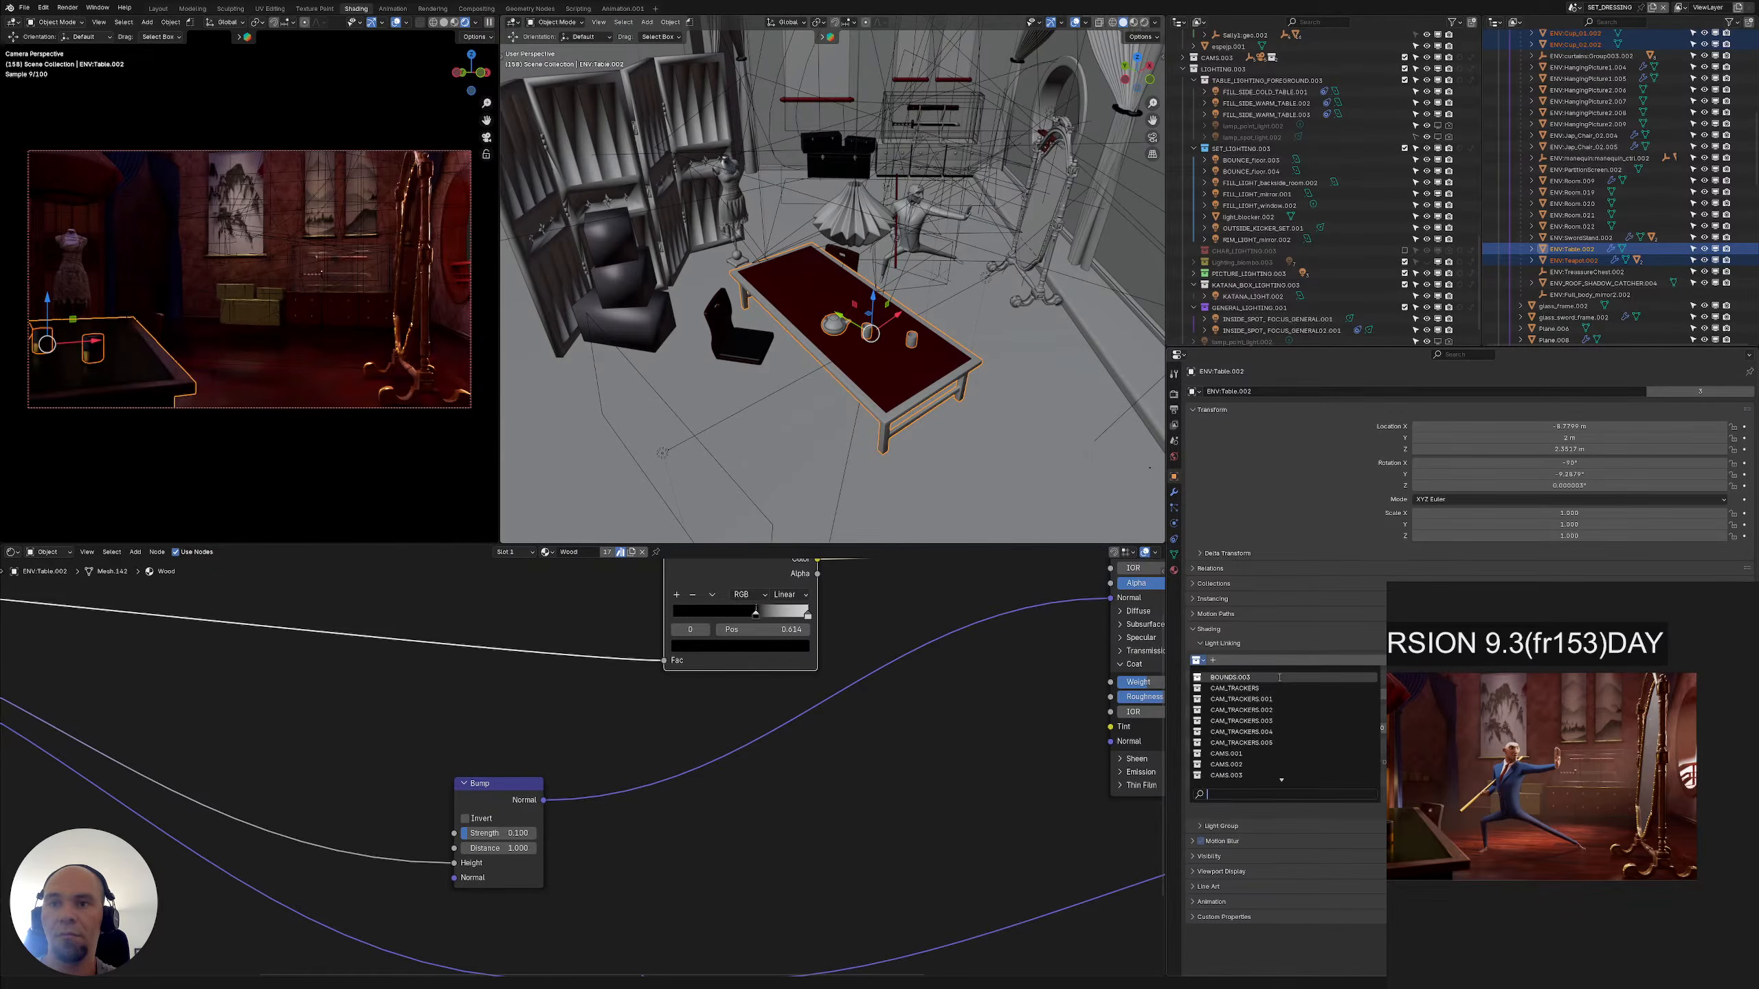
type("s")
key("BackSpace")
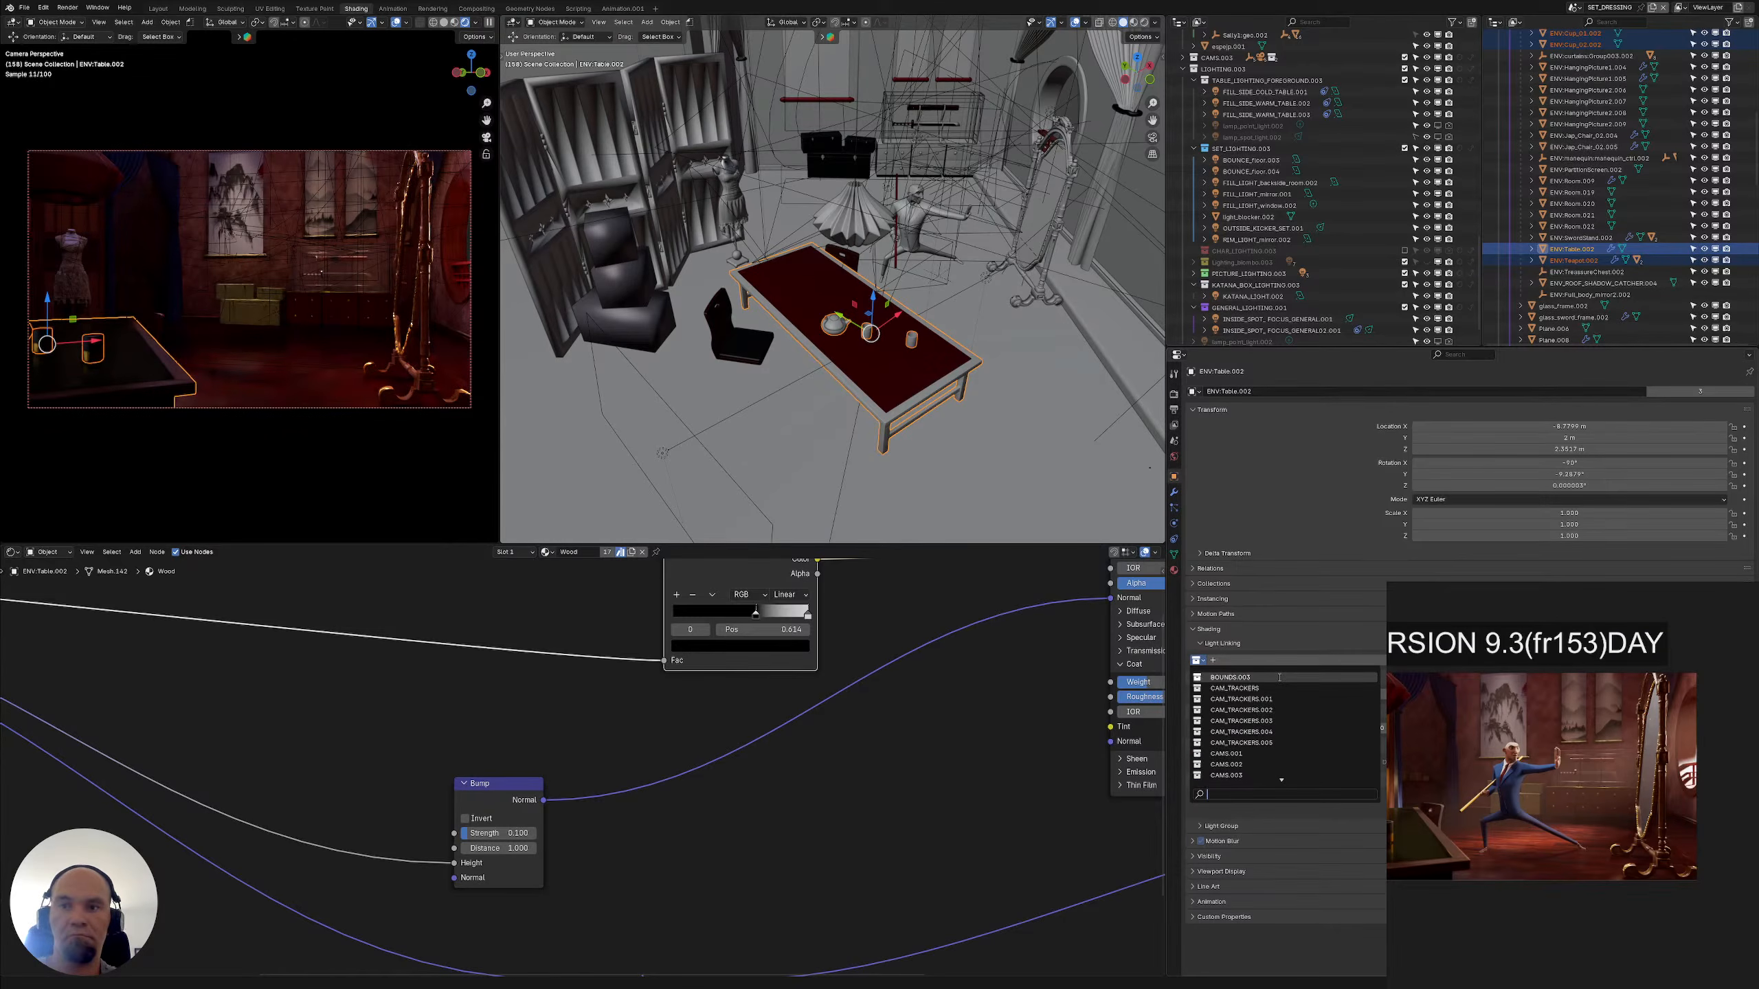
type("light")
key("BackSpace")
key("BackSpace")
key("BackSpace")
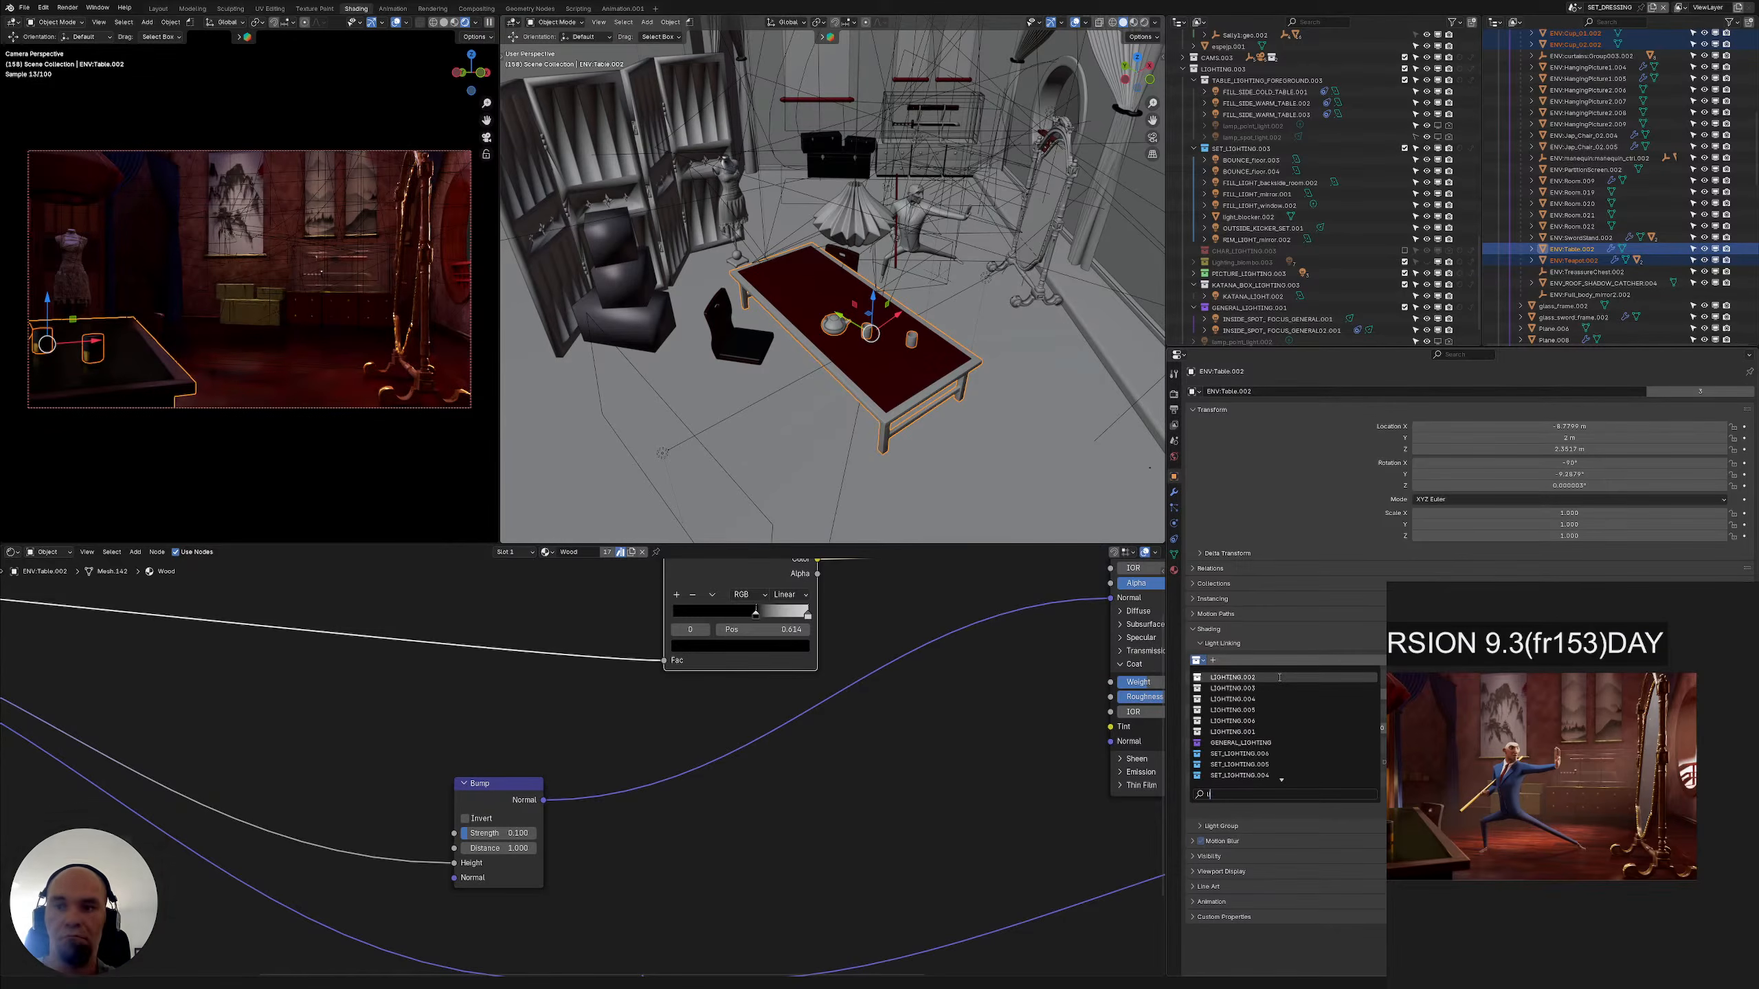
type("nk")
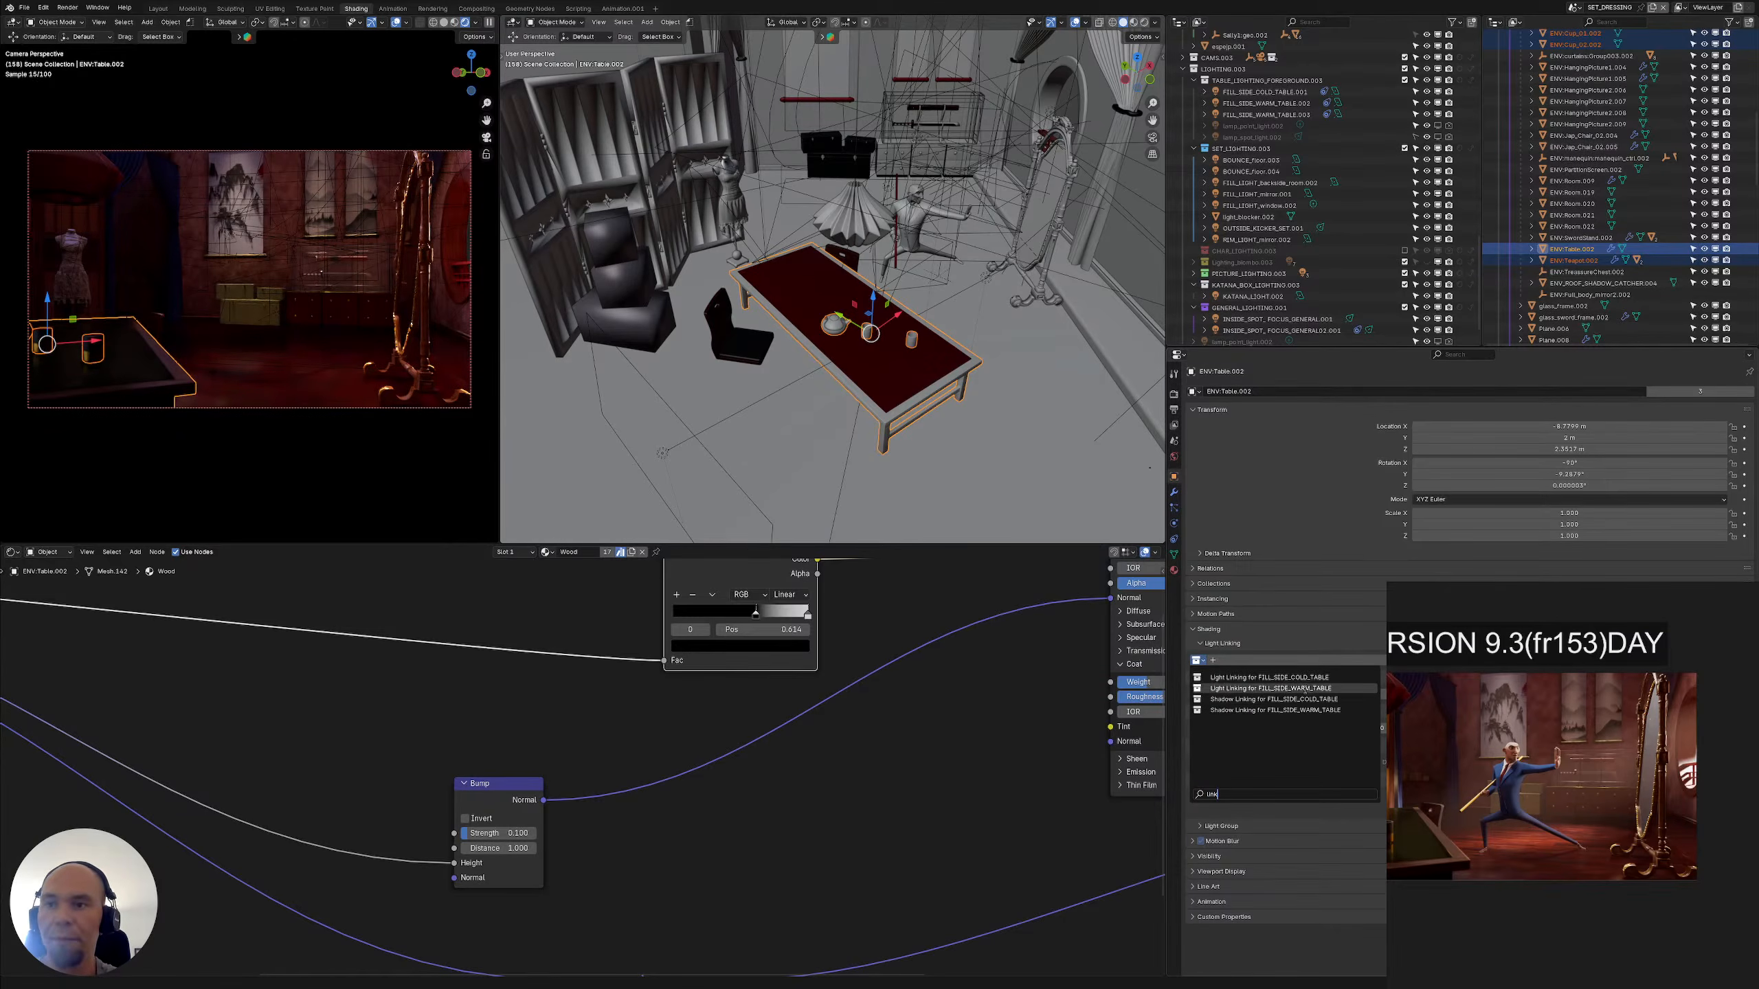
left_click(1305, 688)
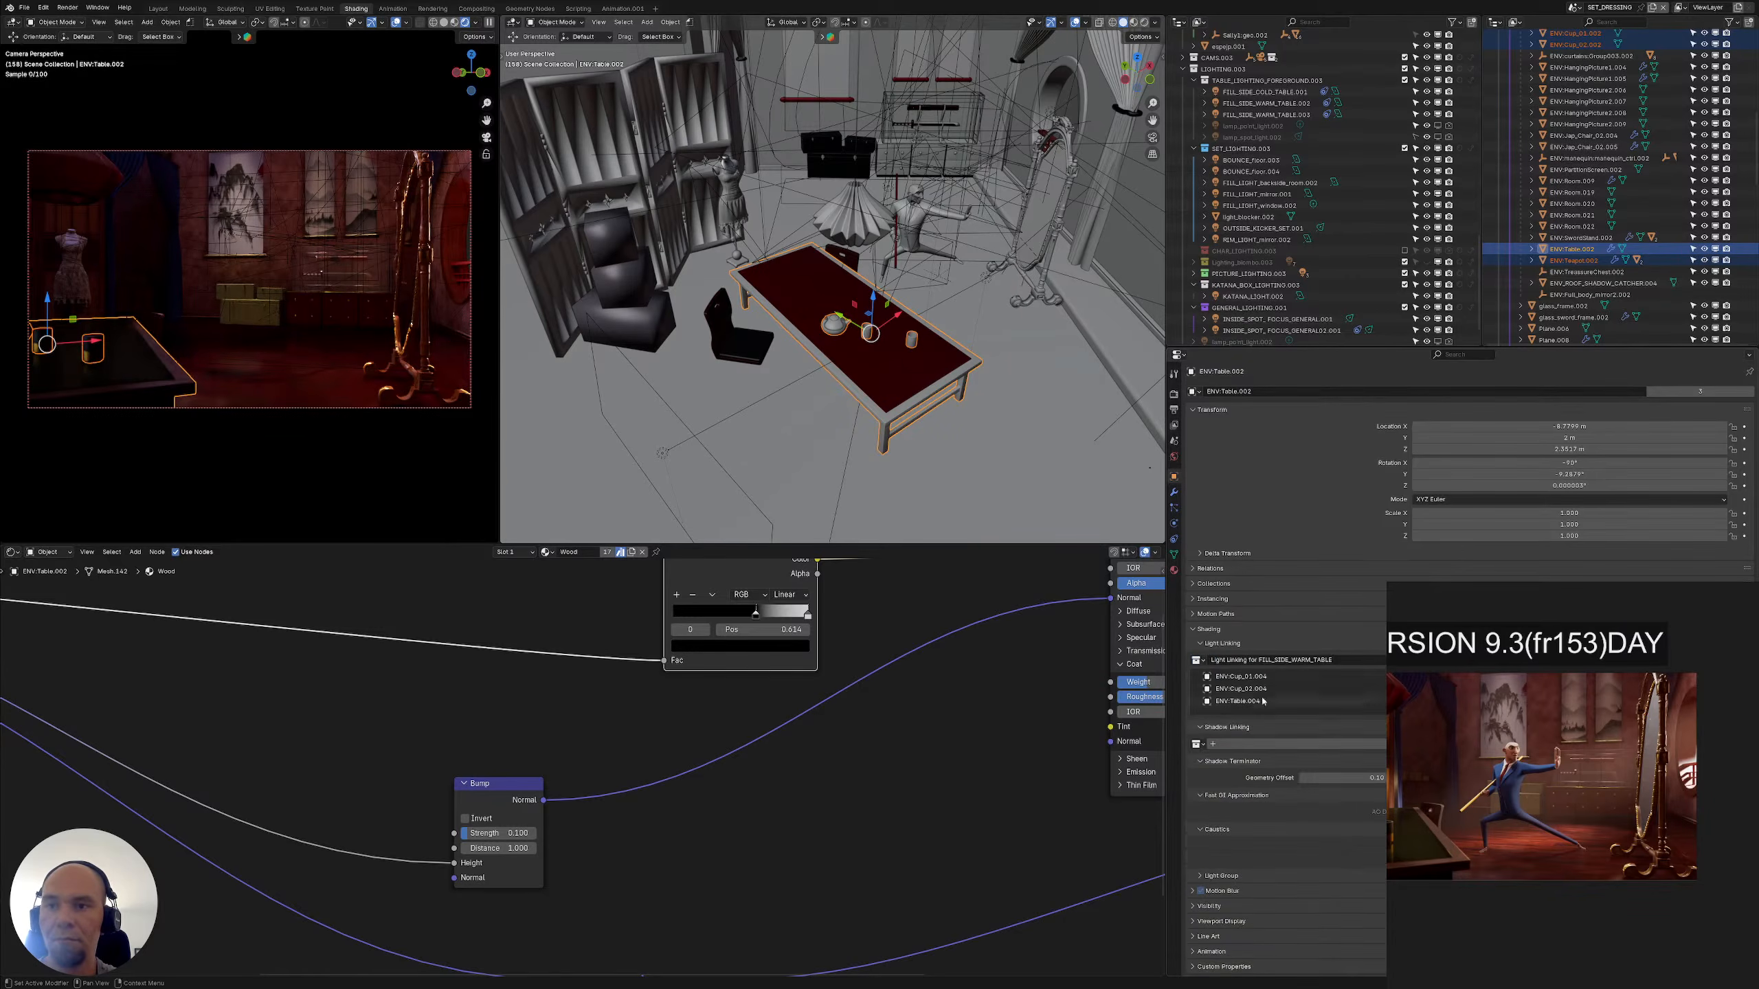
Assign the "Shadow Linking for FILL_SIDE_WARM_TABLE" collection as the shadow linking collection of the active table
left_click(1201, 745)
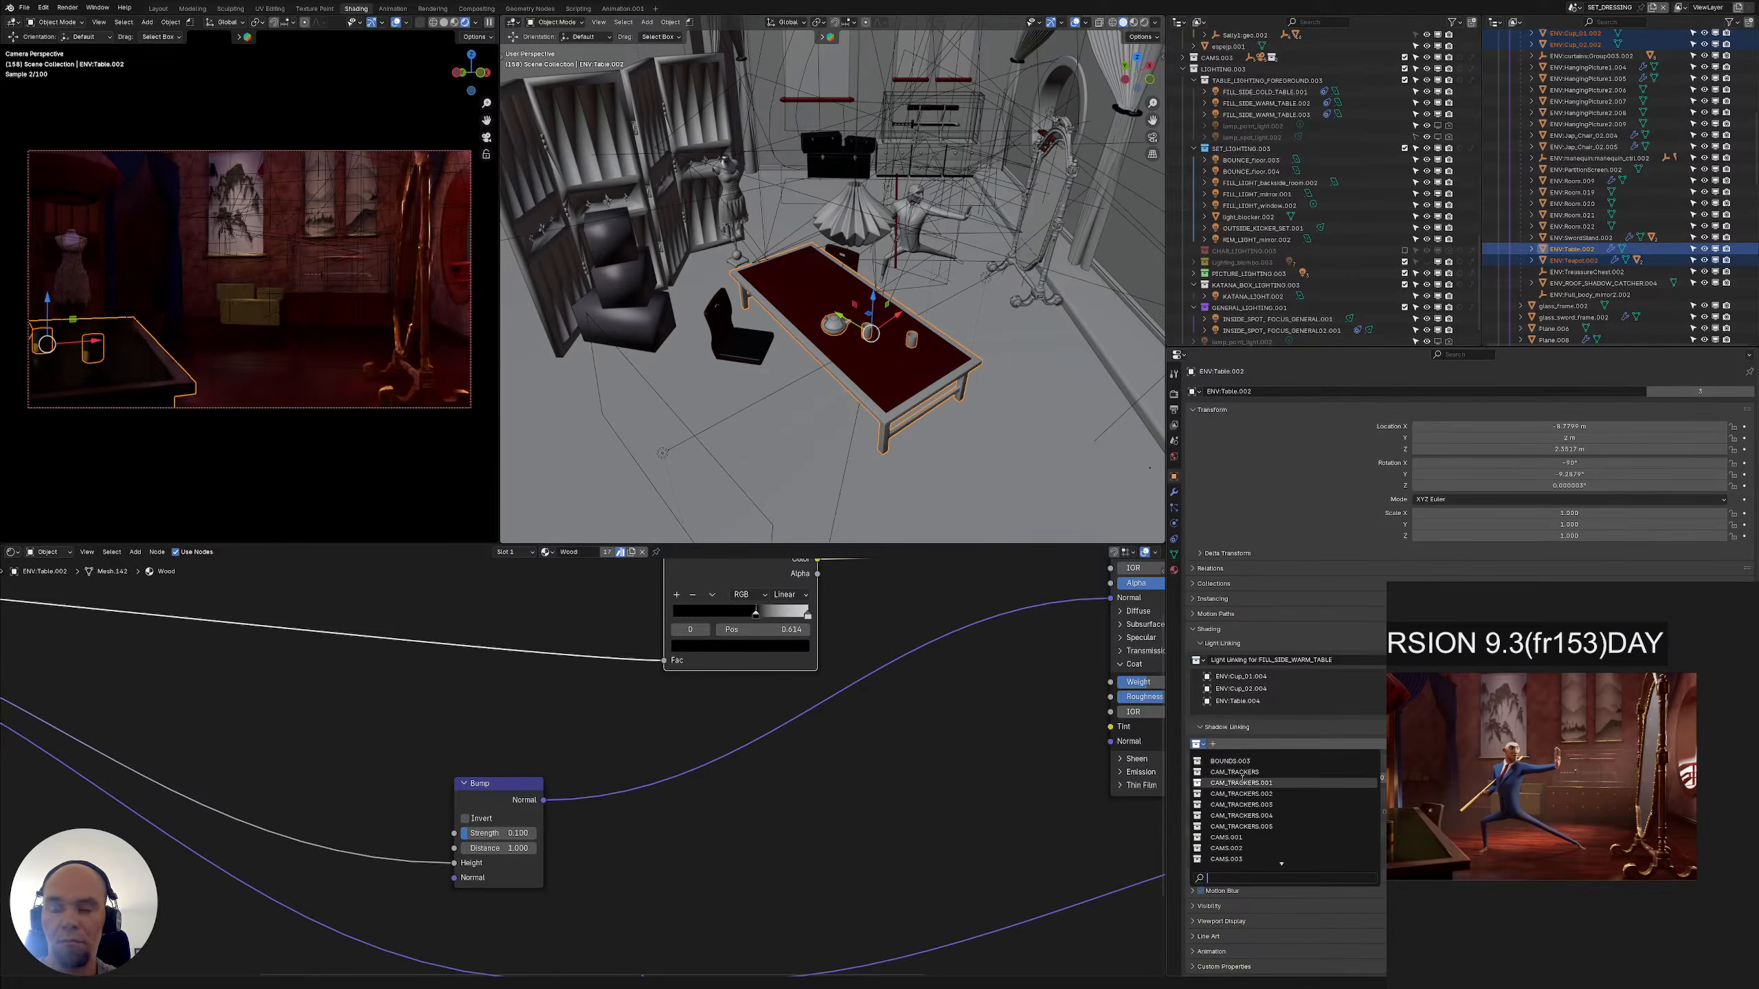
type("light")
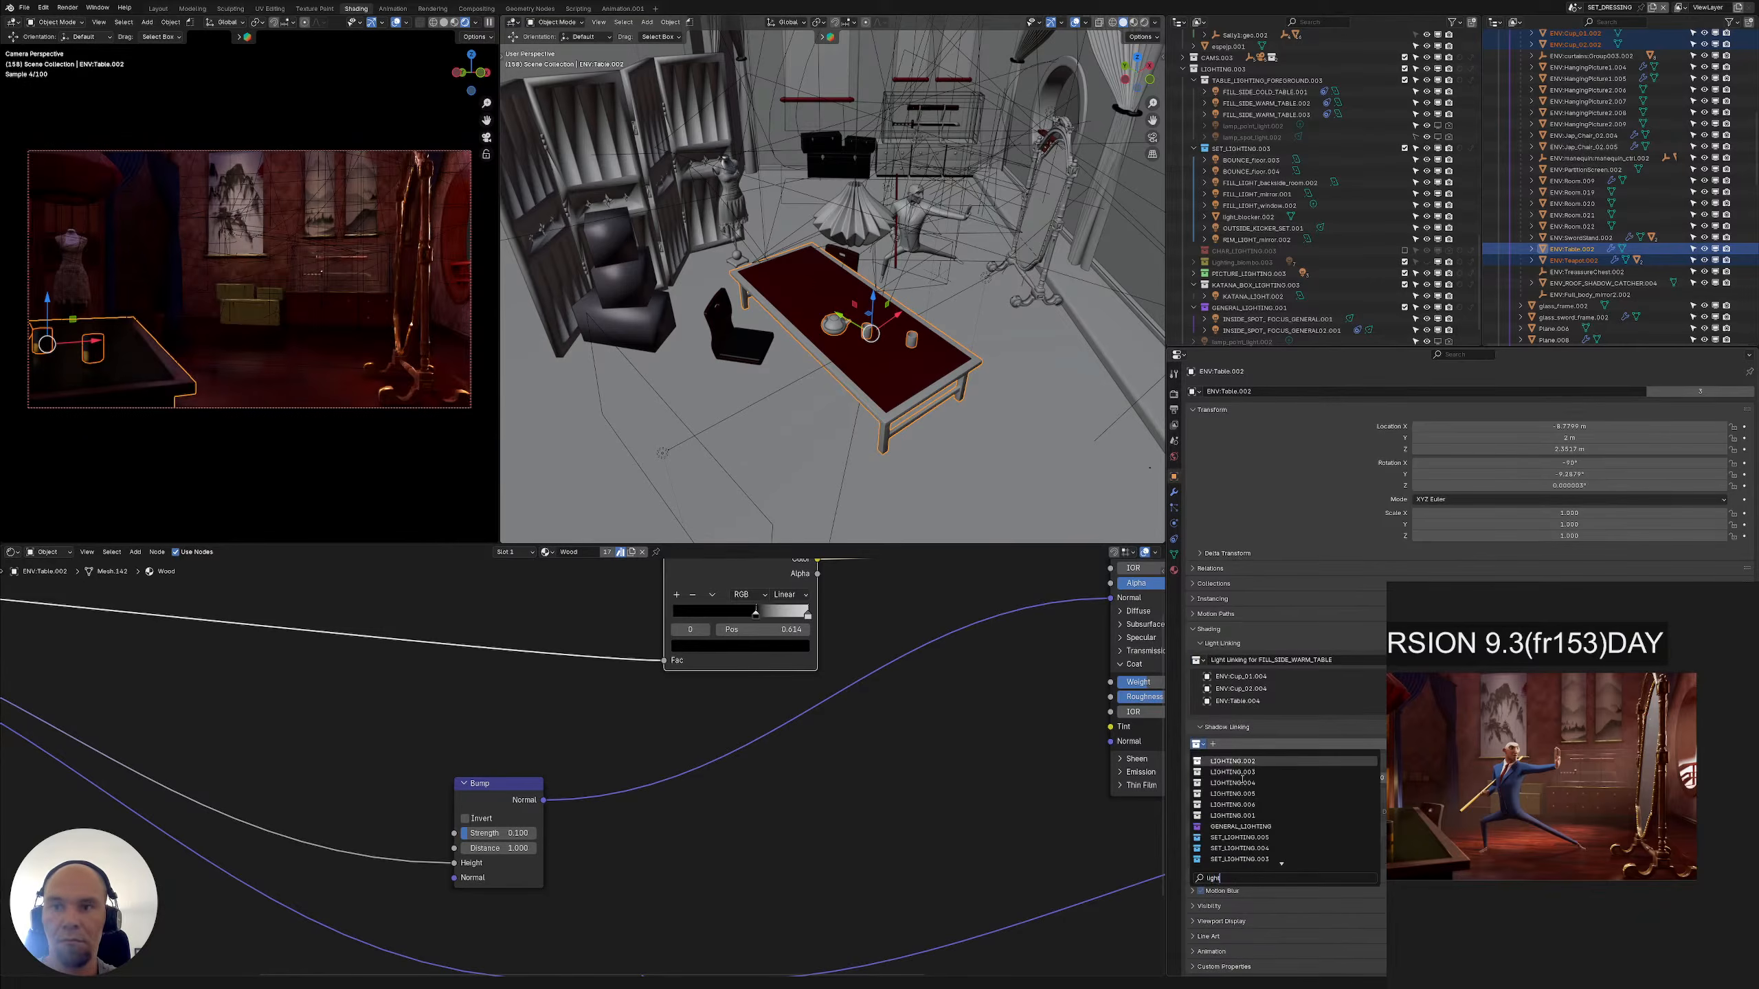
key("BackSpace")
key("BackSpace")
key("BackSpace")
key("BackSpace")
key("BackSpace")
type("fil")
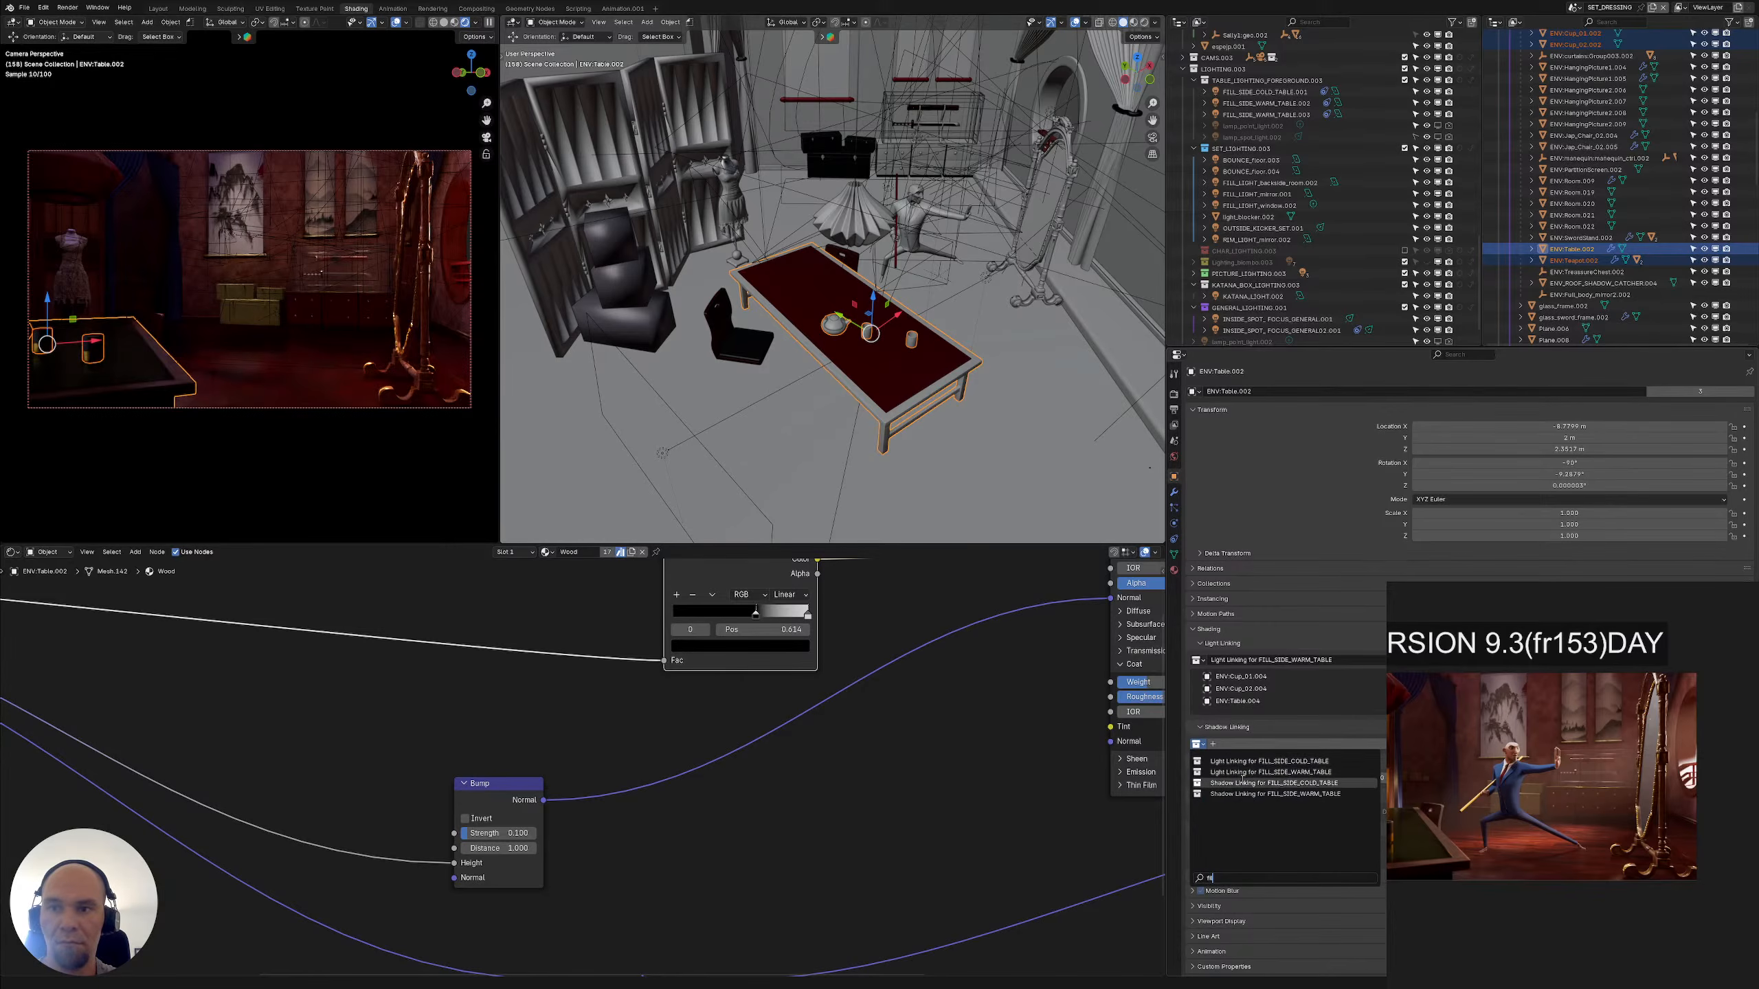
key("Down")
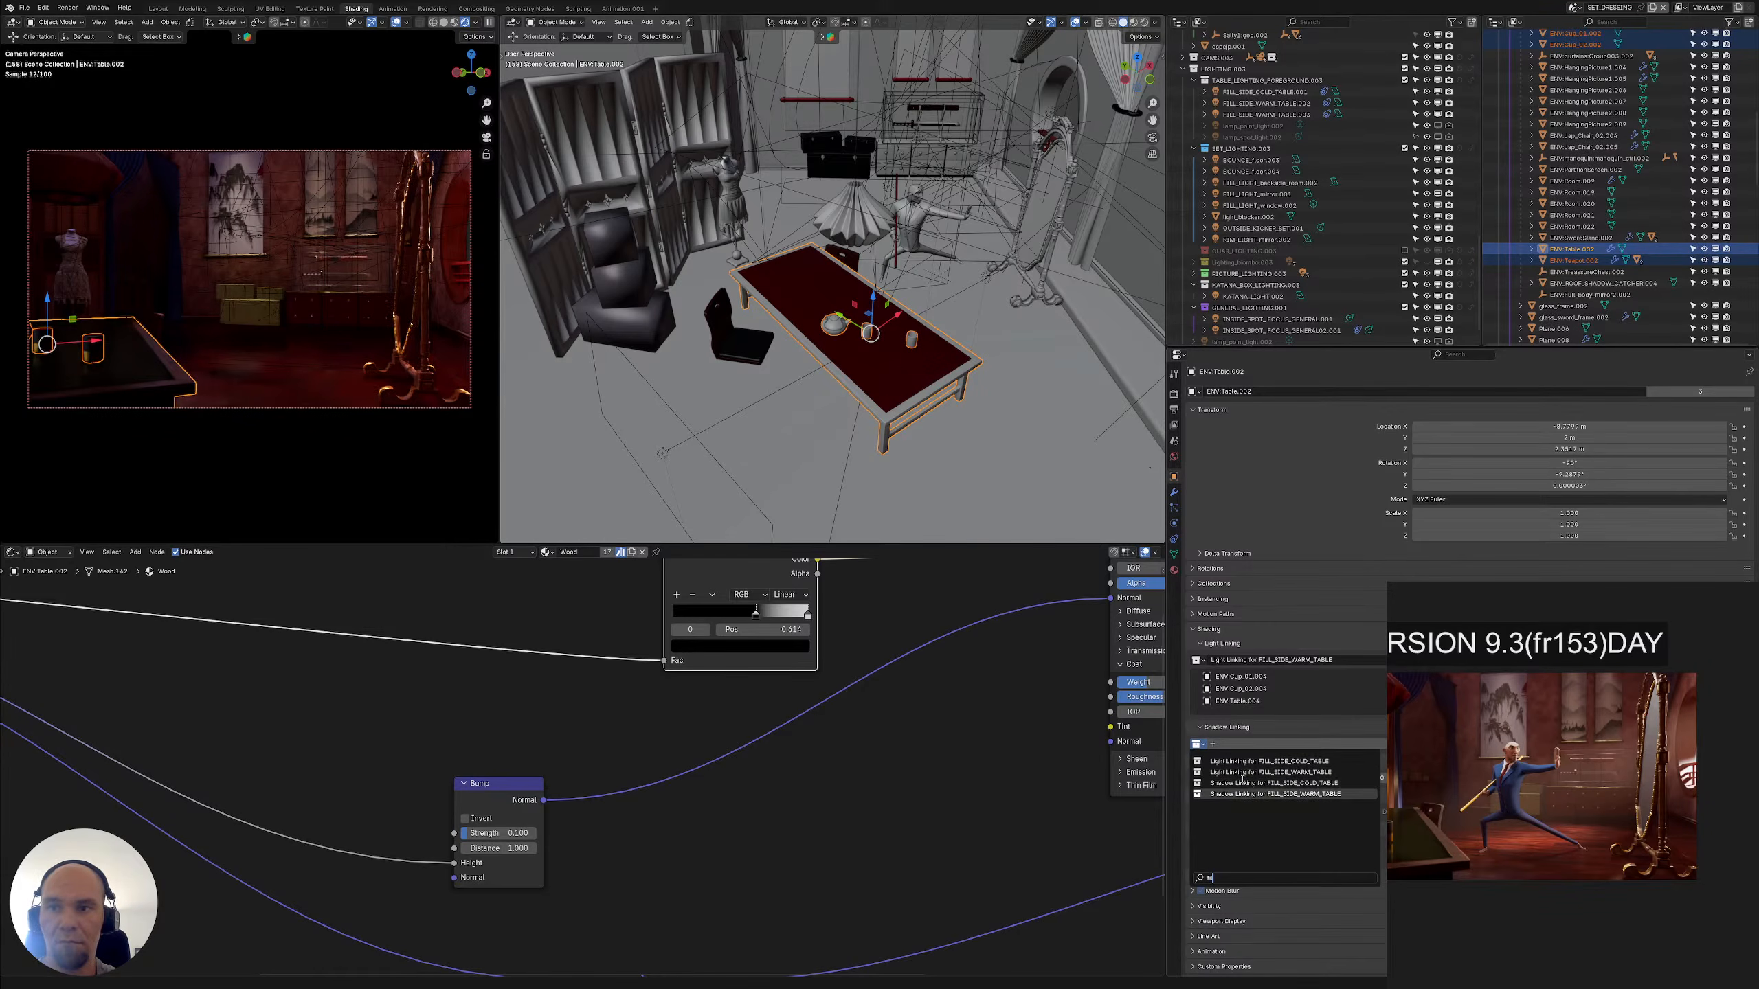
key("Return")
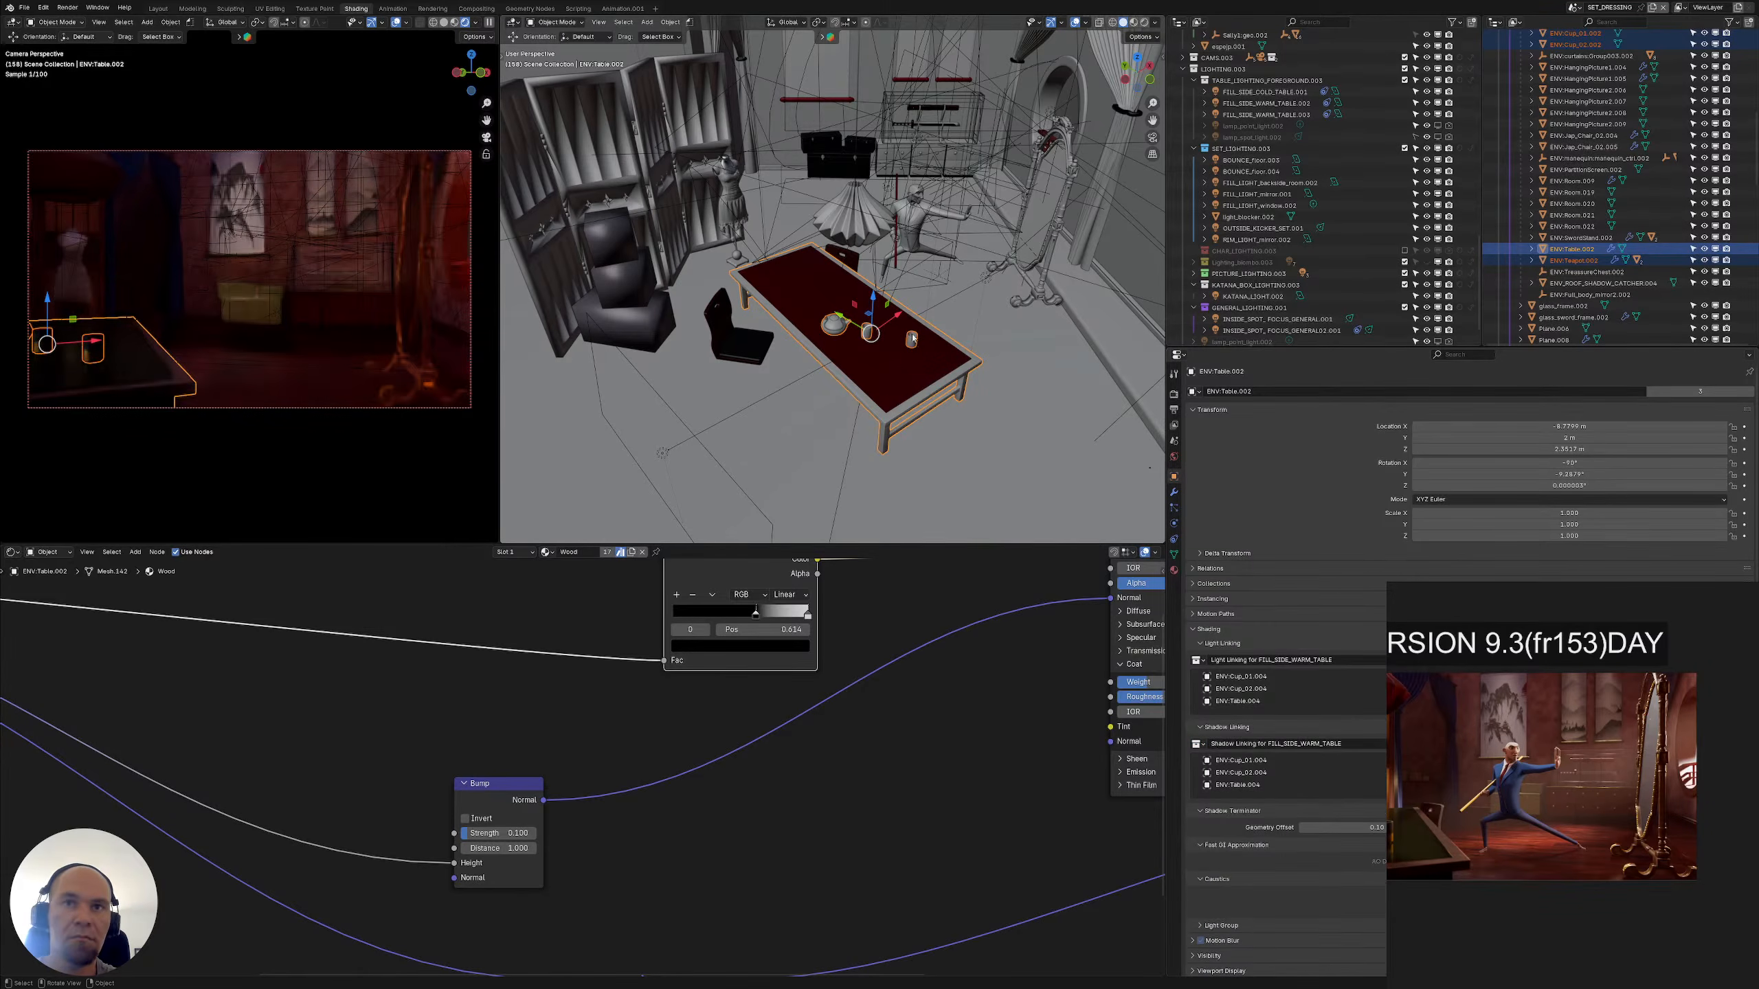
Undo the stray teapot selection and the shadow linking and light linking assignments on the table
middle_click_drag(874, 367, 981, 433)
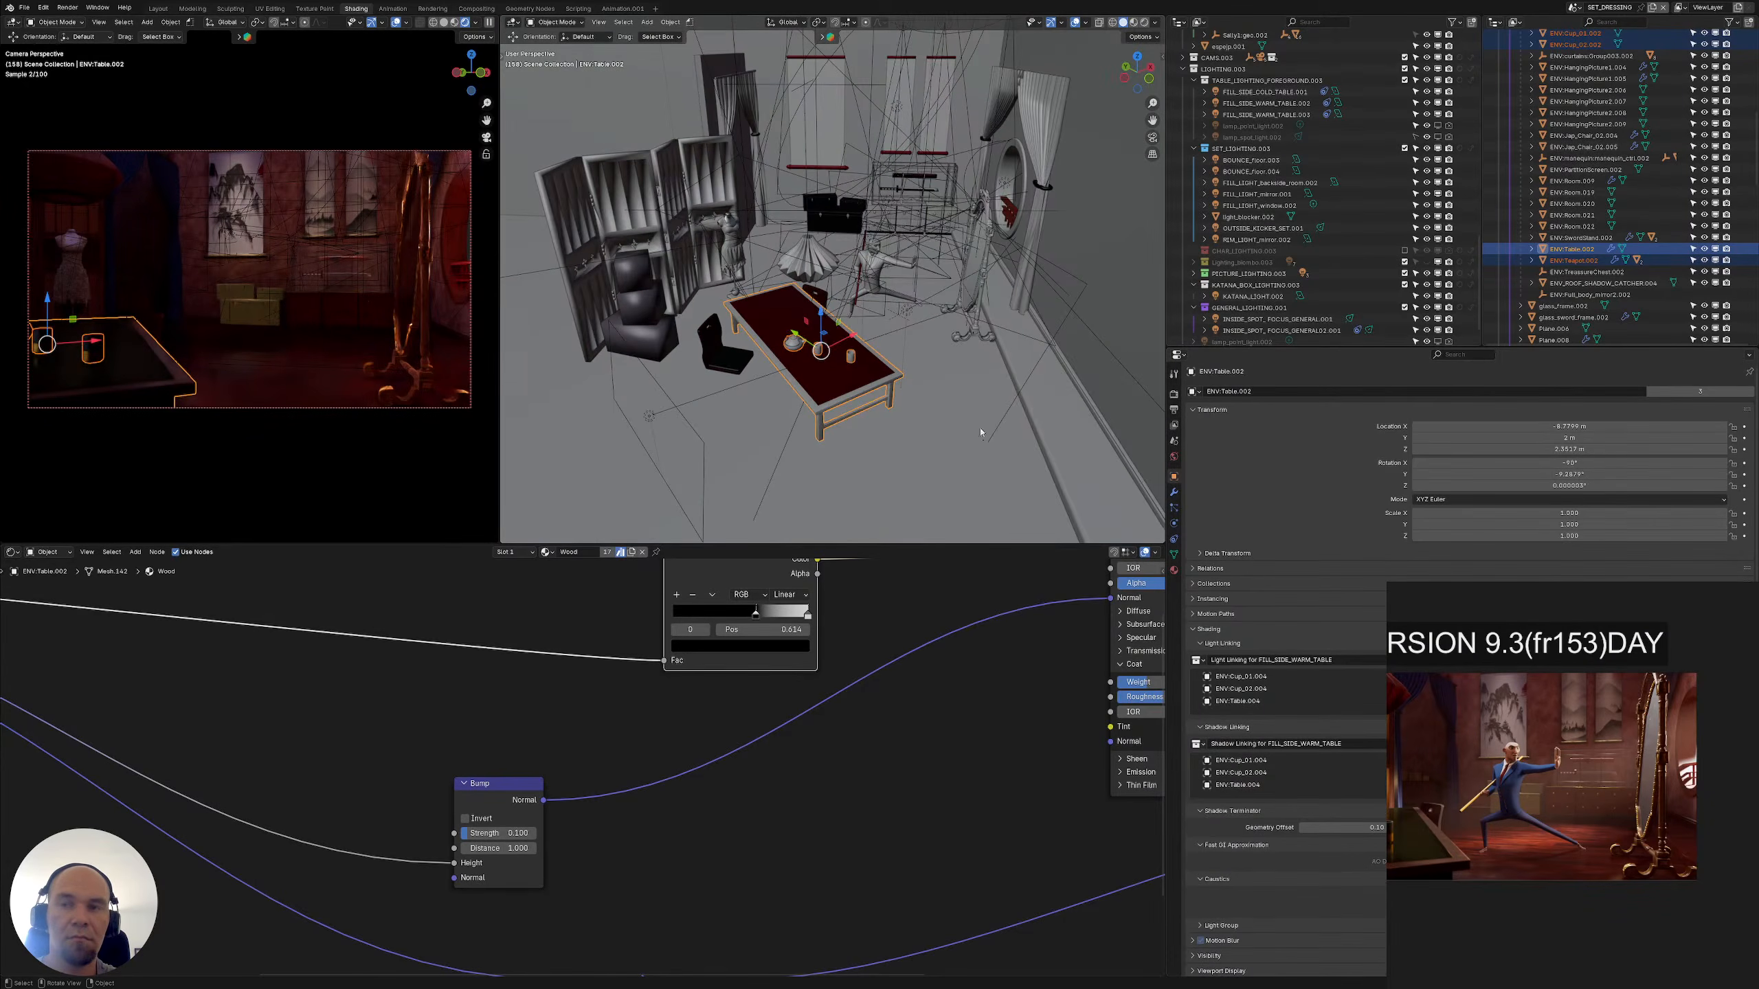
left_click(1582, 249)
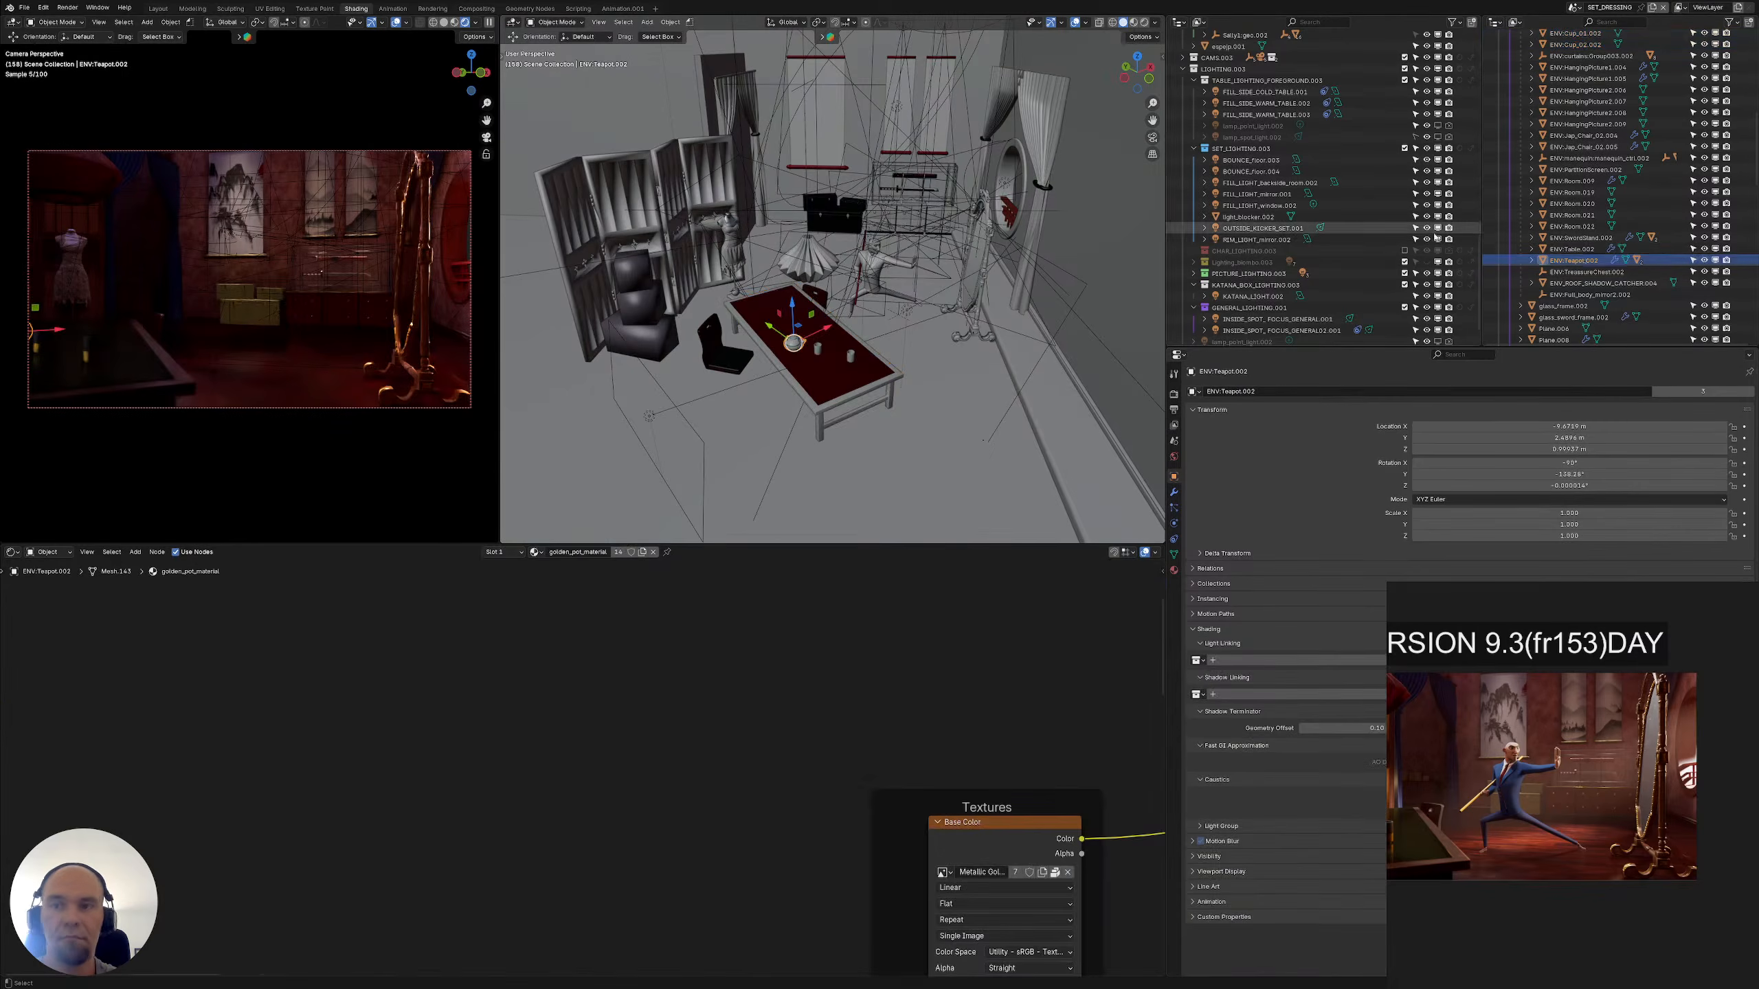
key("ctrl+z")
key("ctrl+z")
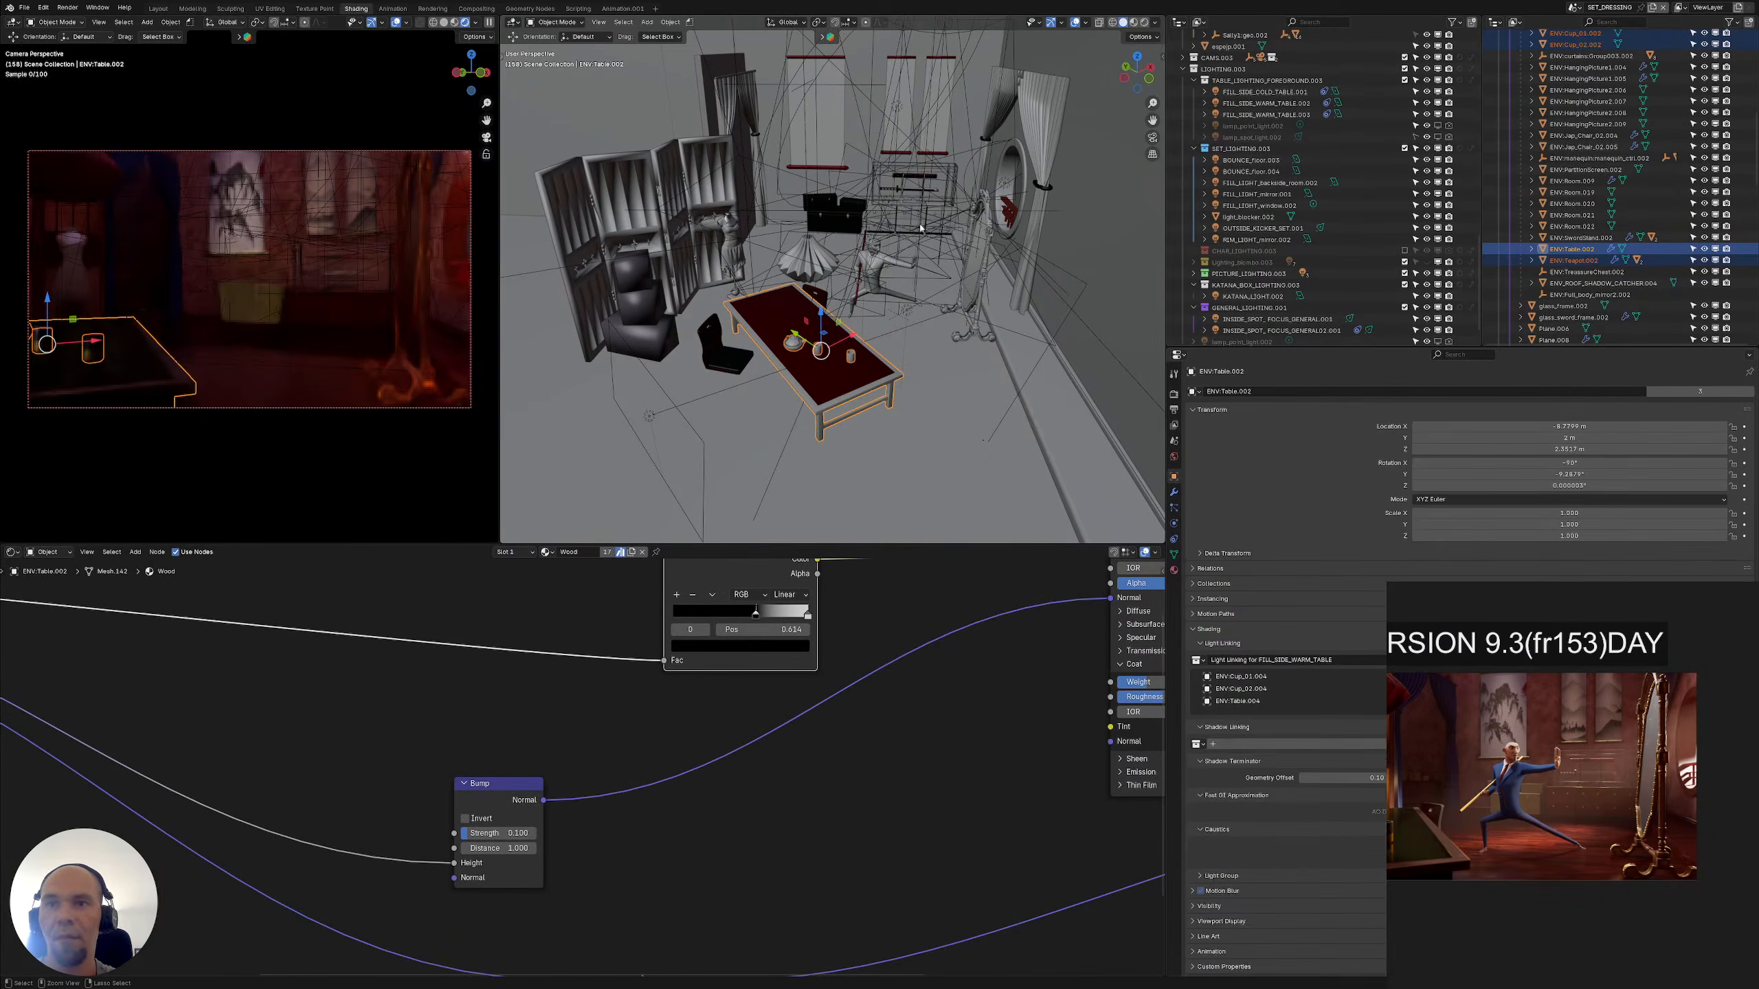
key("ctrl+z")
middle_click_drag(829, 331, 819, 378)
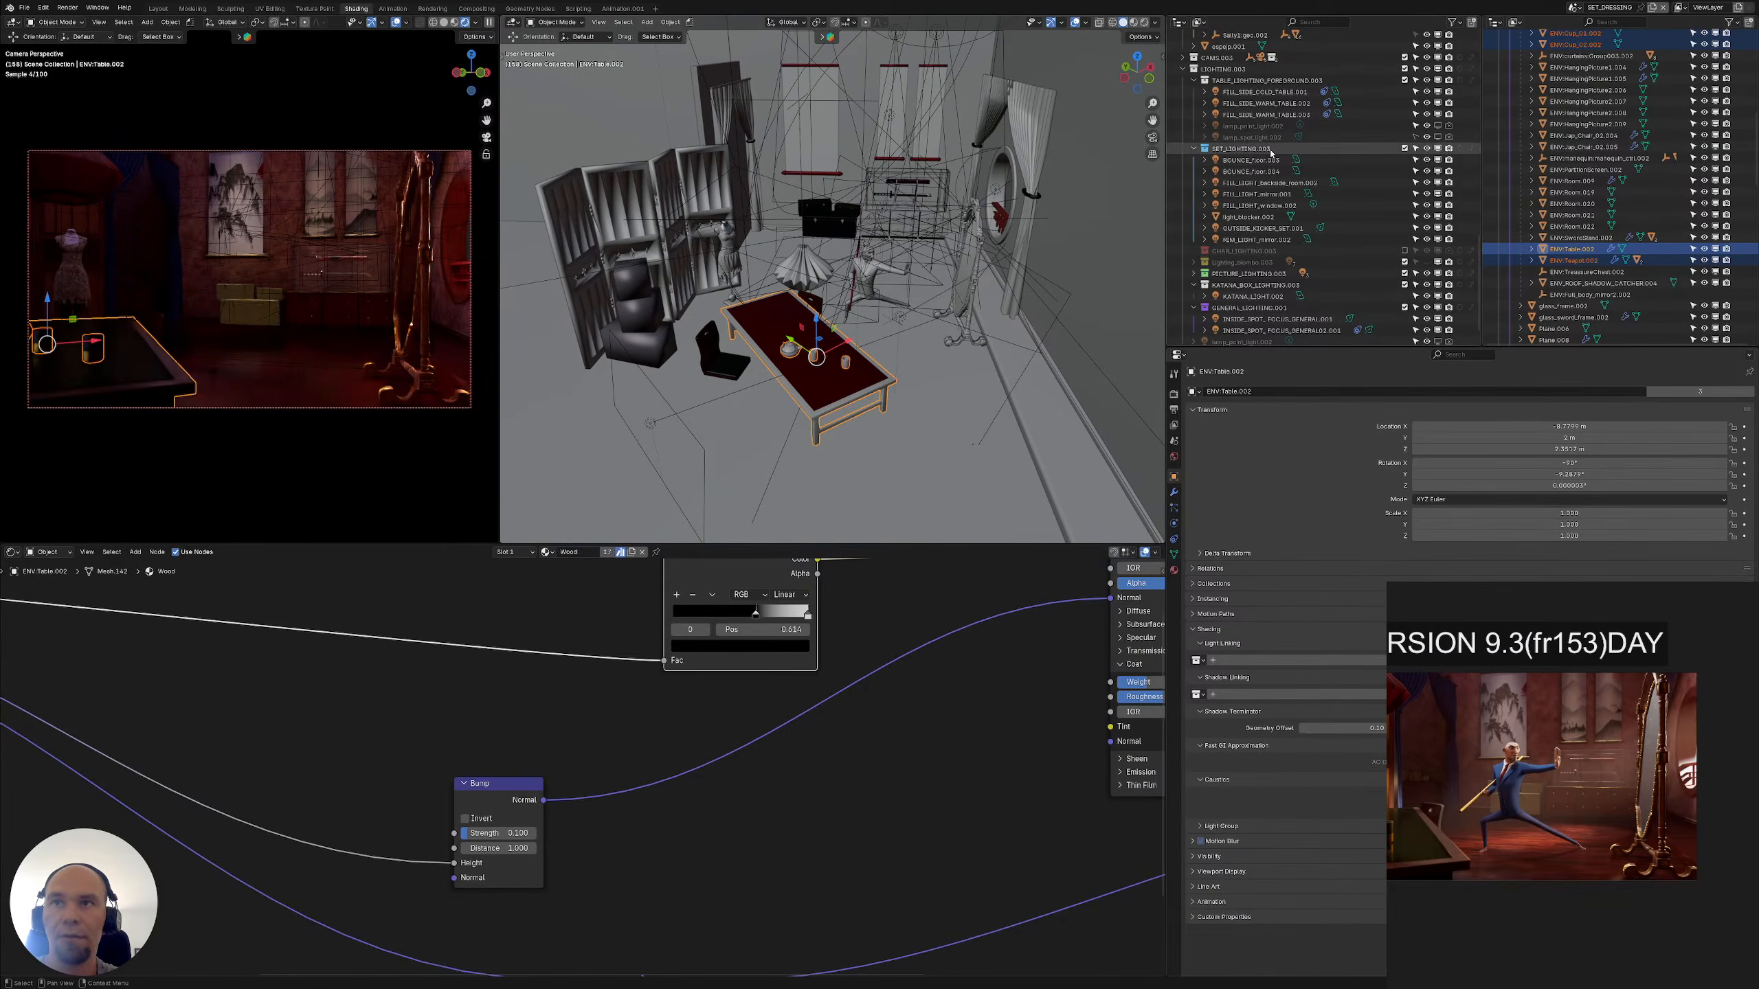
Replace the light linking and shadow linking collections of FILL_SIDE_WARM_TABLE.003 with new empty ones
left_click(1292, 106)
left_click(1292, 114)
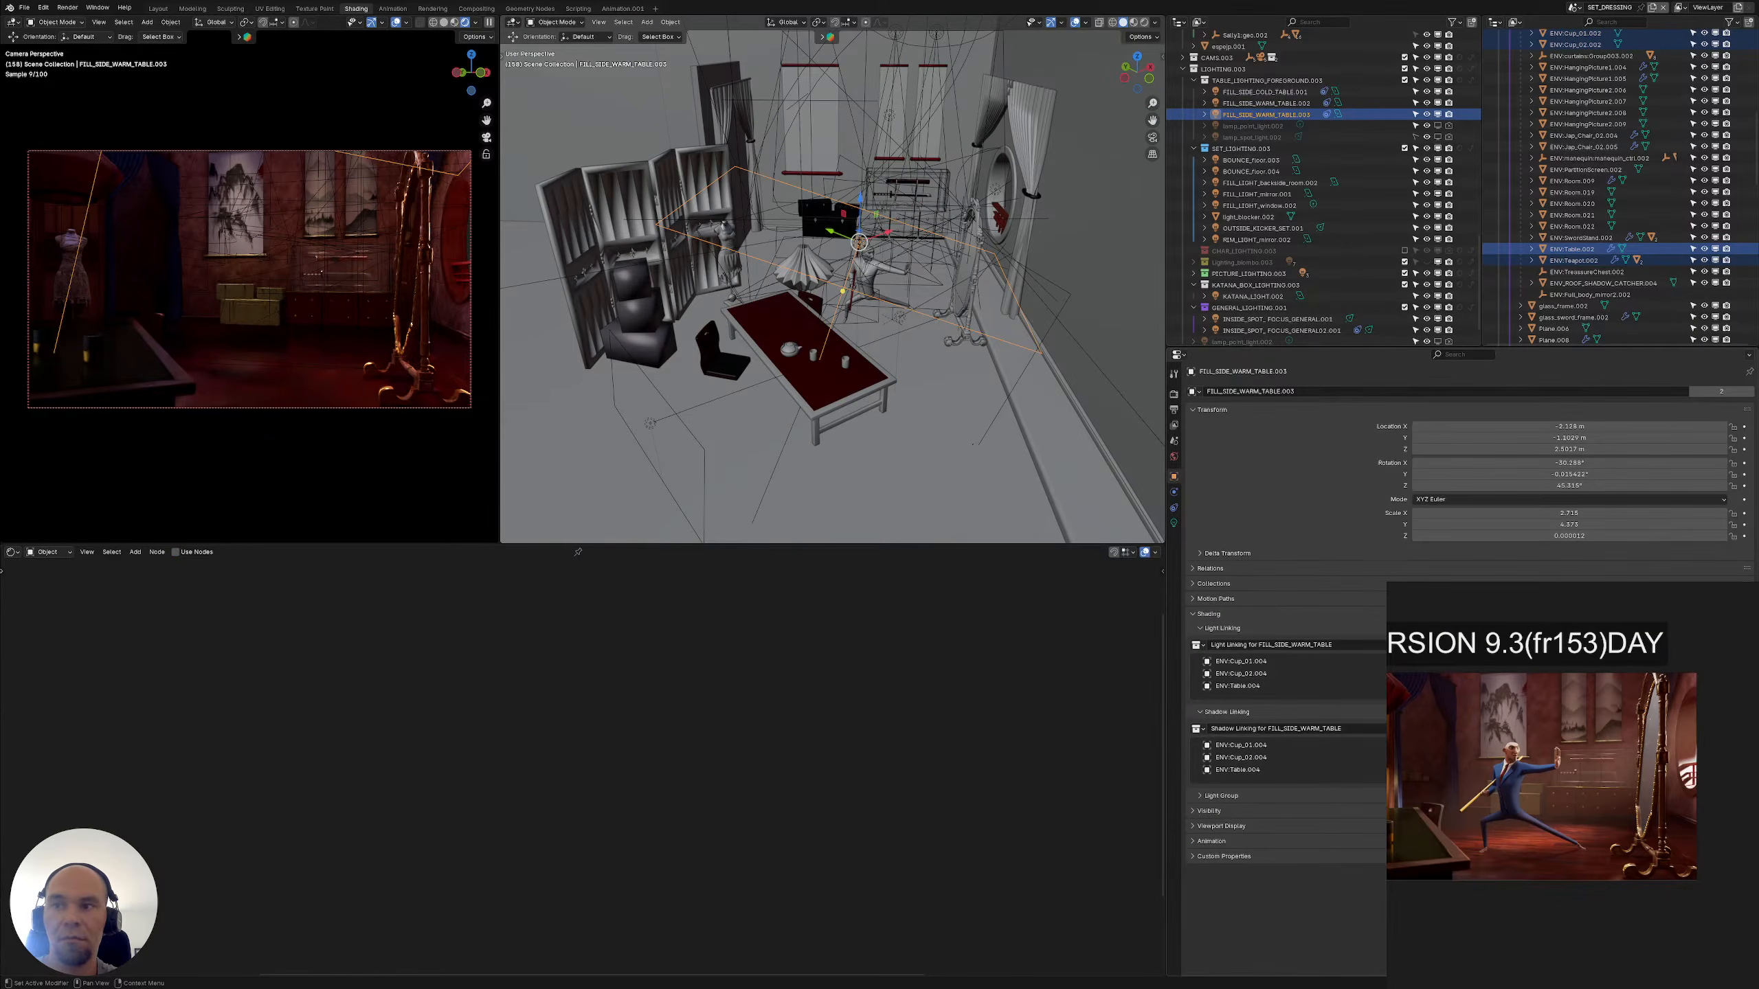
left_click(1742, 645)
left_click(1742, 678)
left_click(1731, 646)
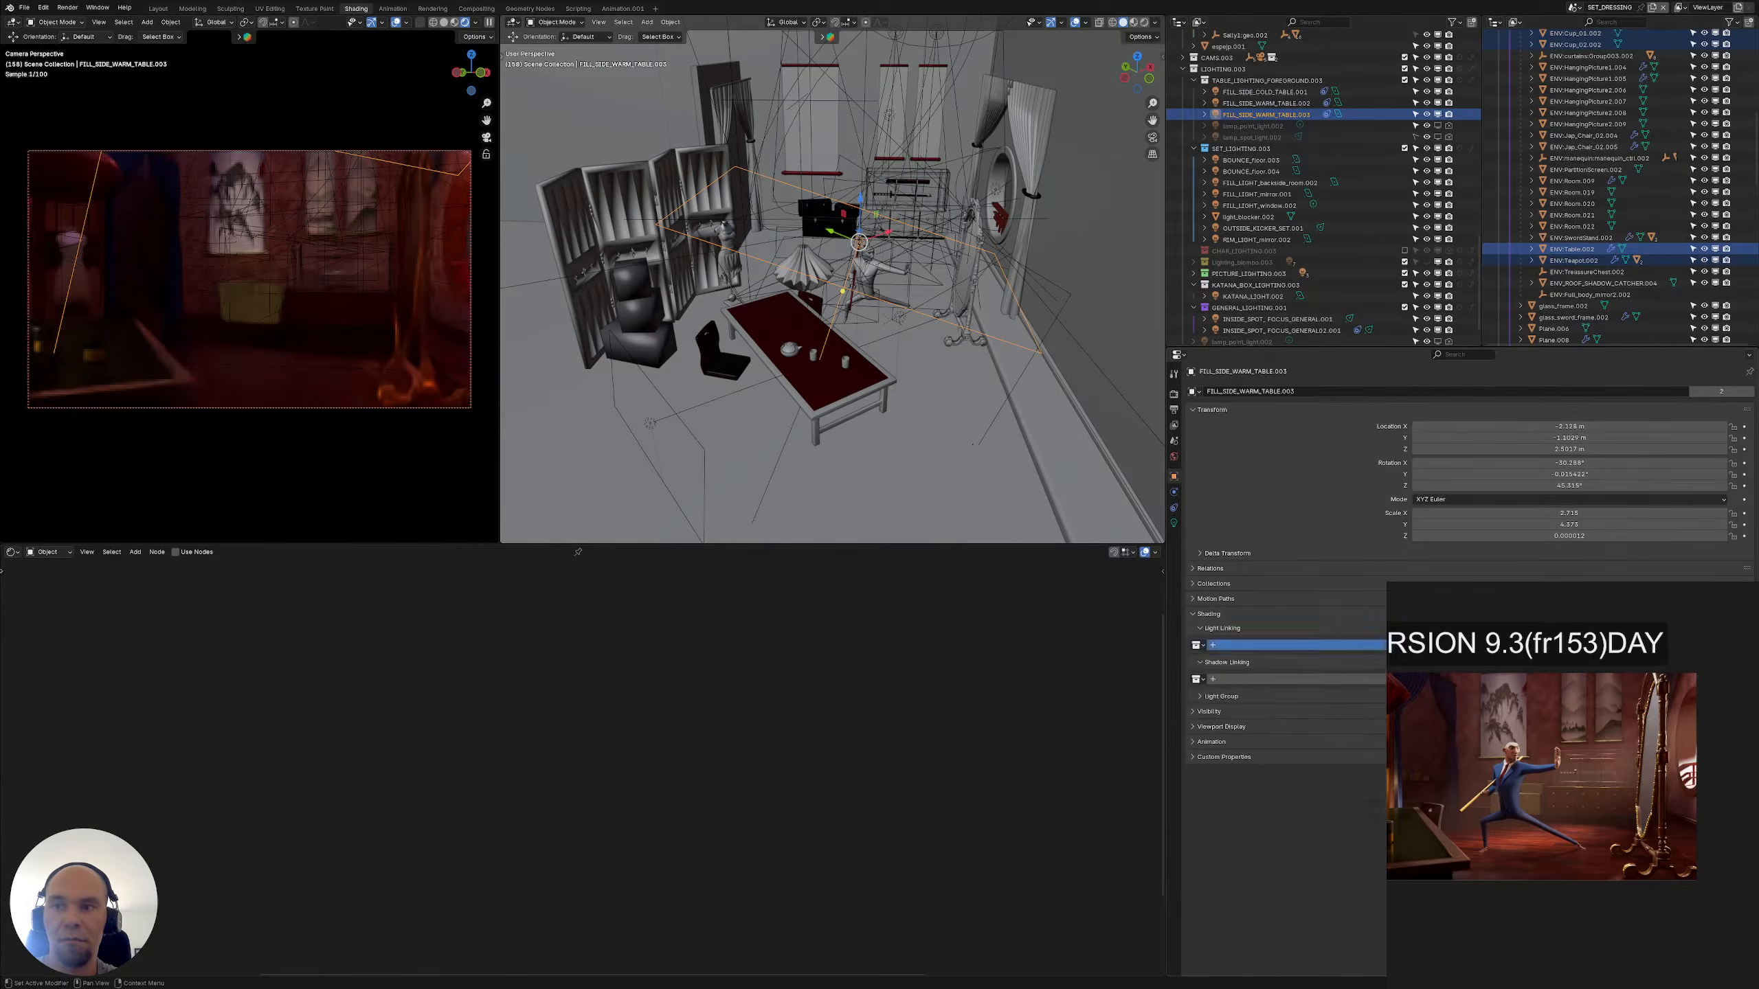
left_click(1731, 728)
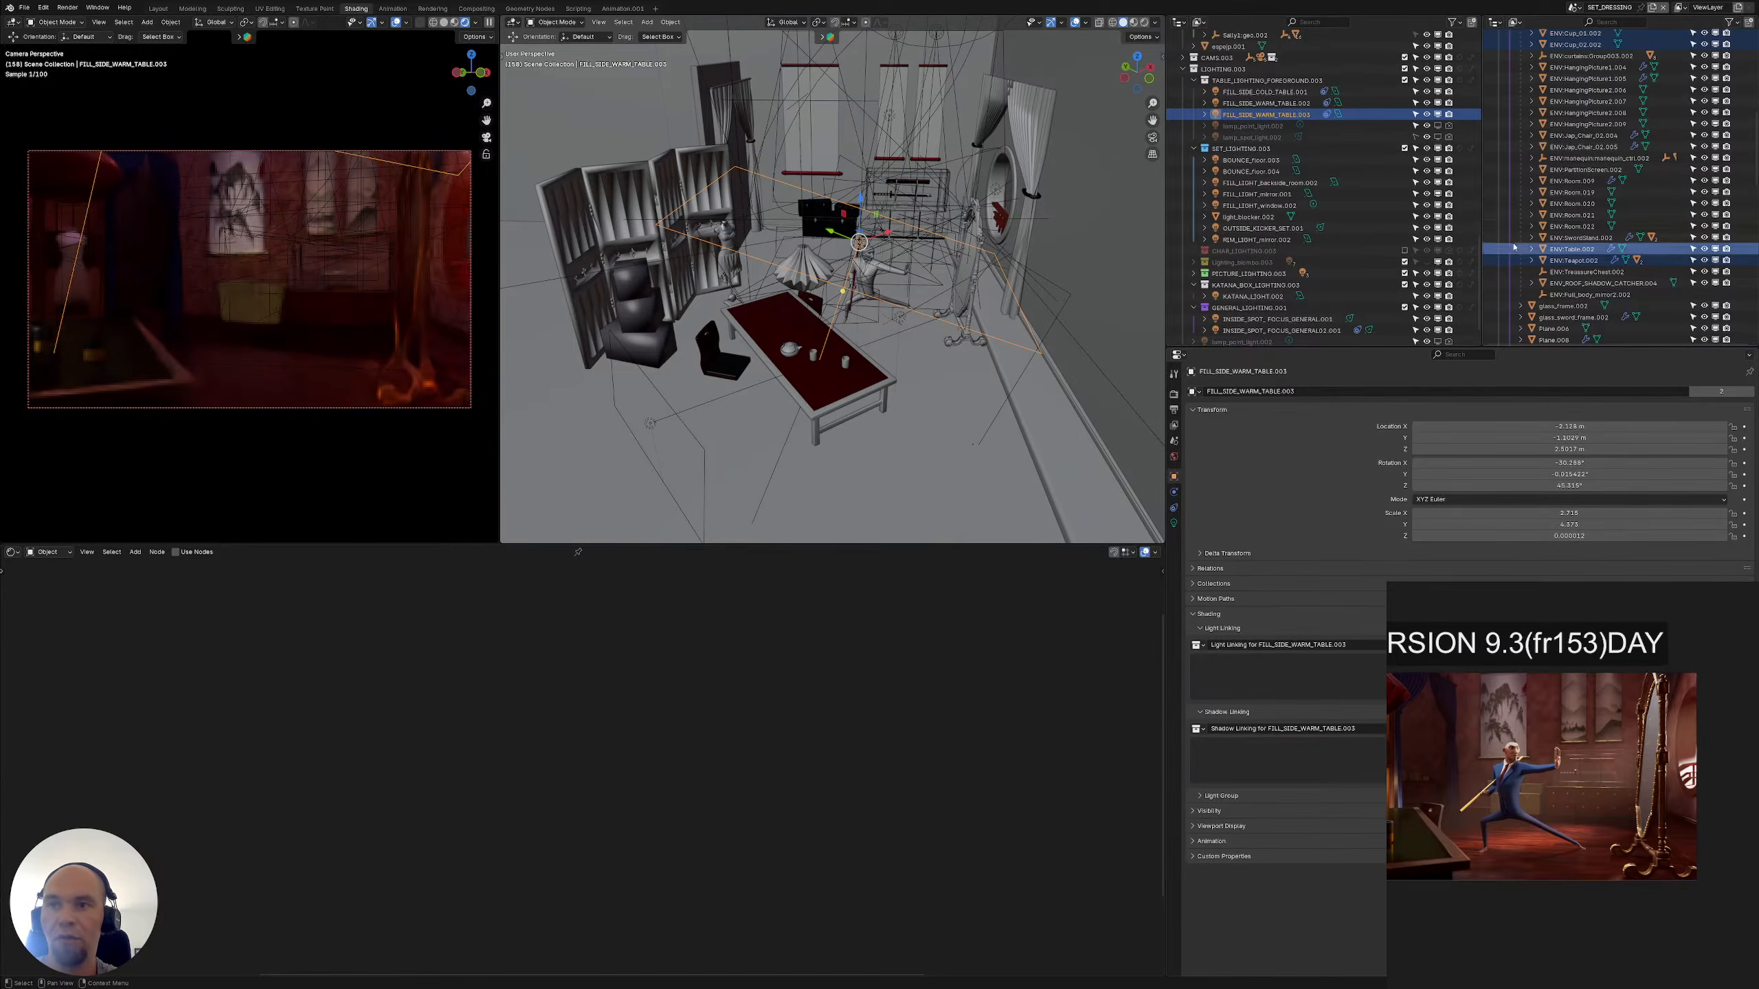
Add the selected cups, table and teapot to both the light linking and shadow linking collections of FILL_SIDE_WARM_TABLE.003
left_click_drag(1573, 45, 1309, 671)
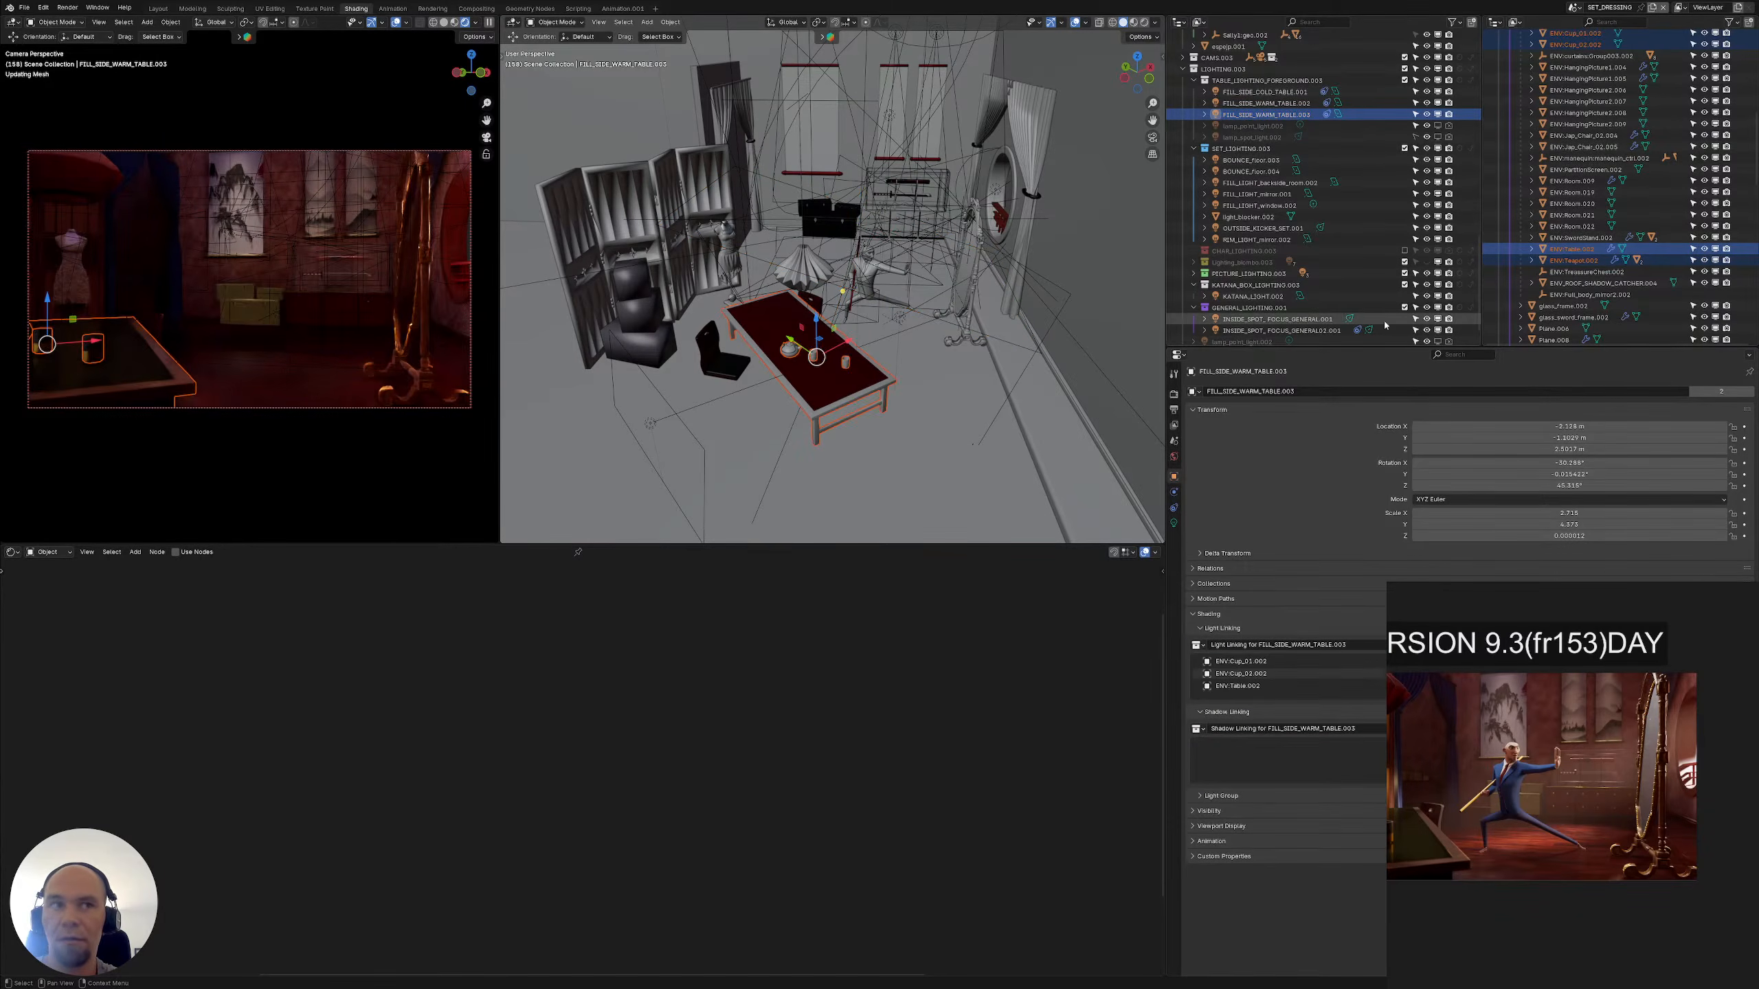
left_click_drag(1570, 249, 1295, 757)
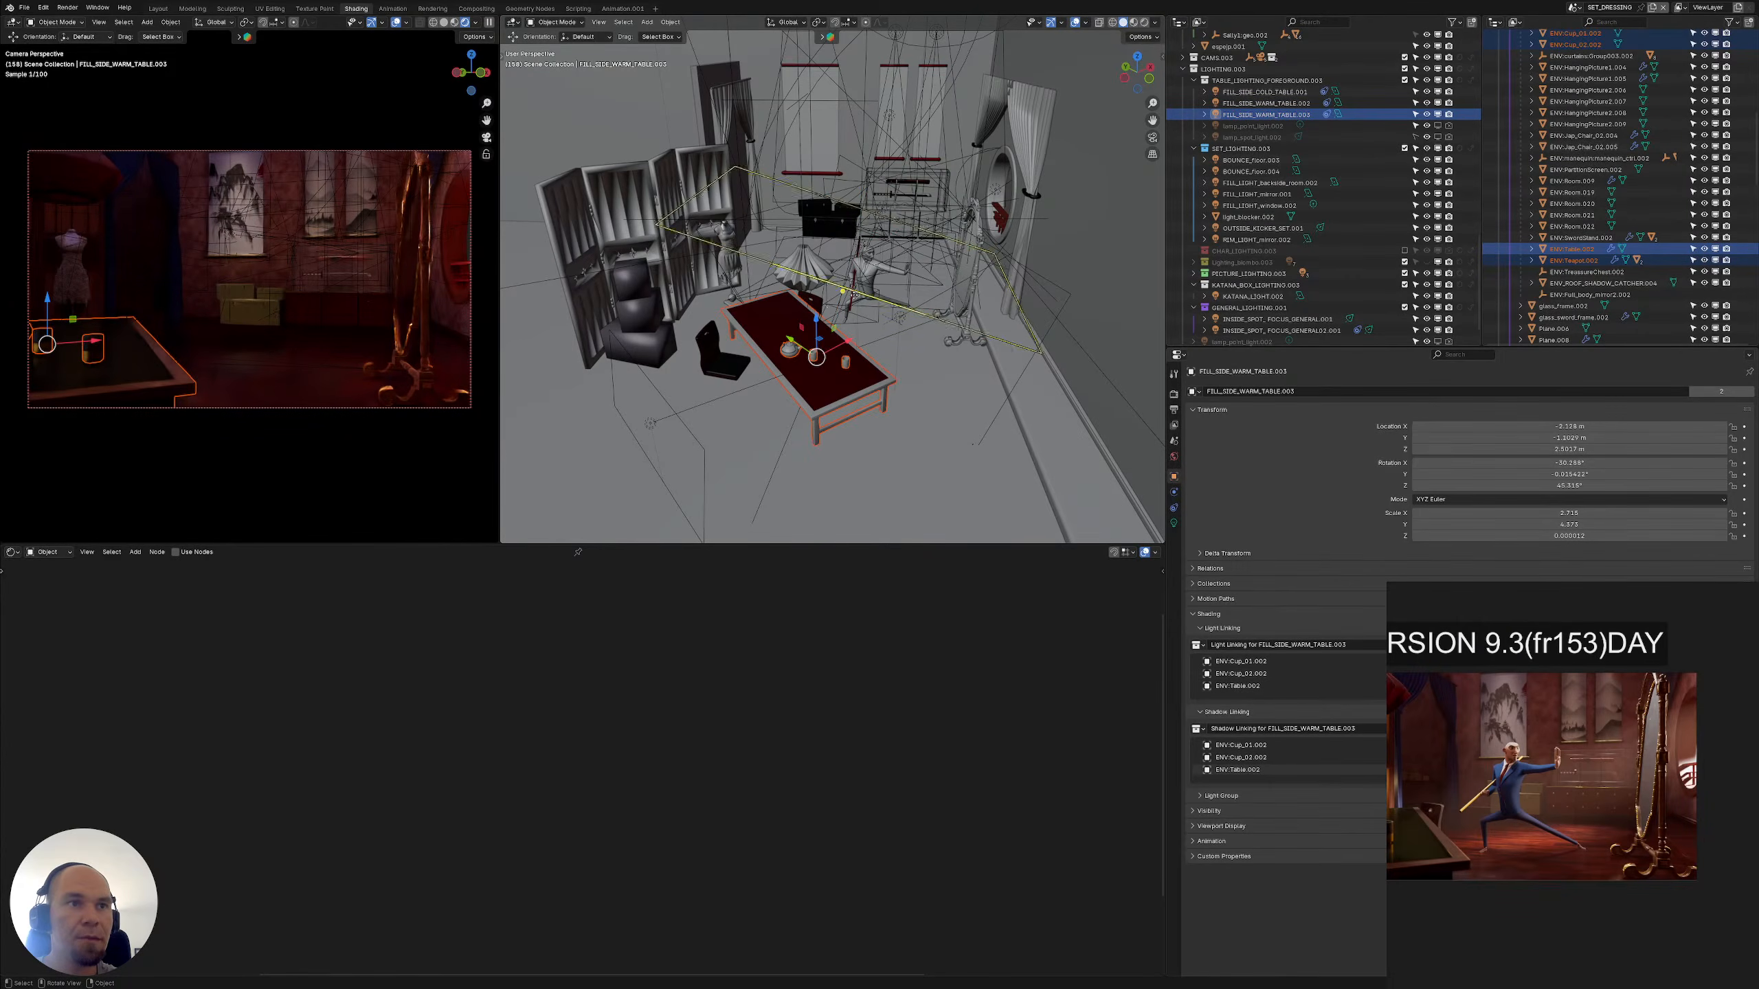
middle_click_drag(887, 490, 989, 455)
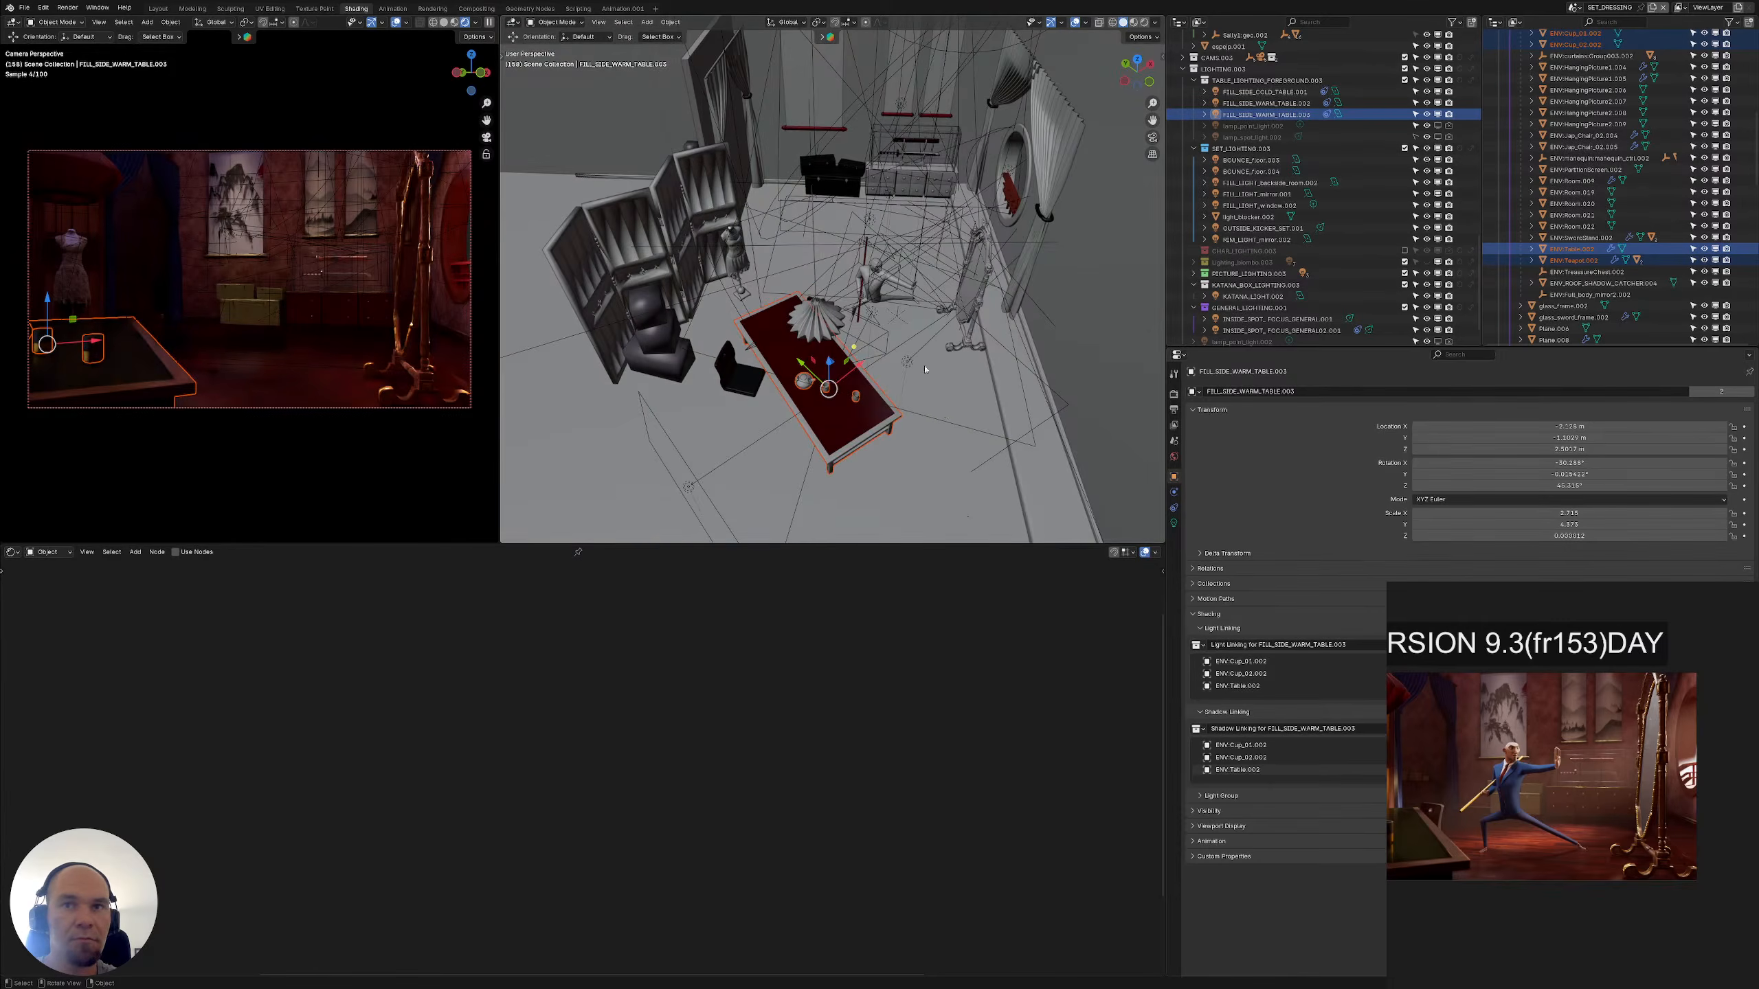
Give FILL_SIDE_WARM_TABLE.002 new light linking and shadow linking collections containing the selected cups, table and teapot
left_click(1288, 104)
left_click(1748, 645)
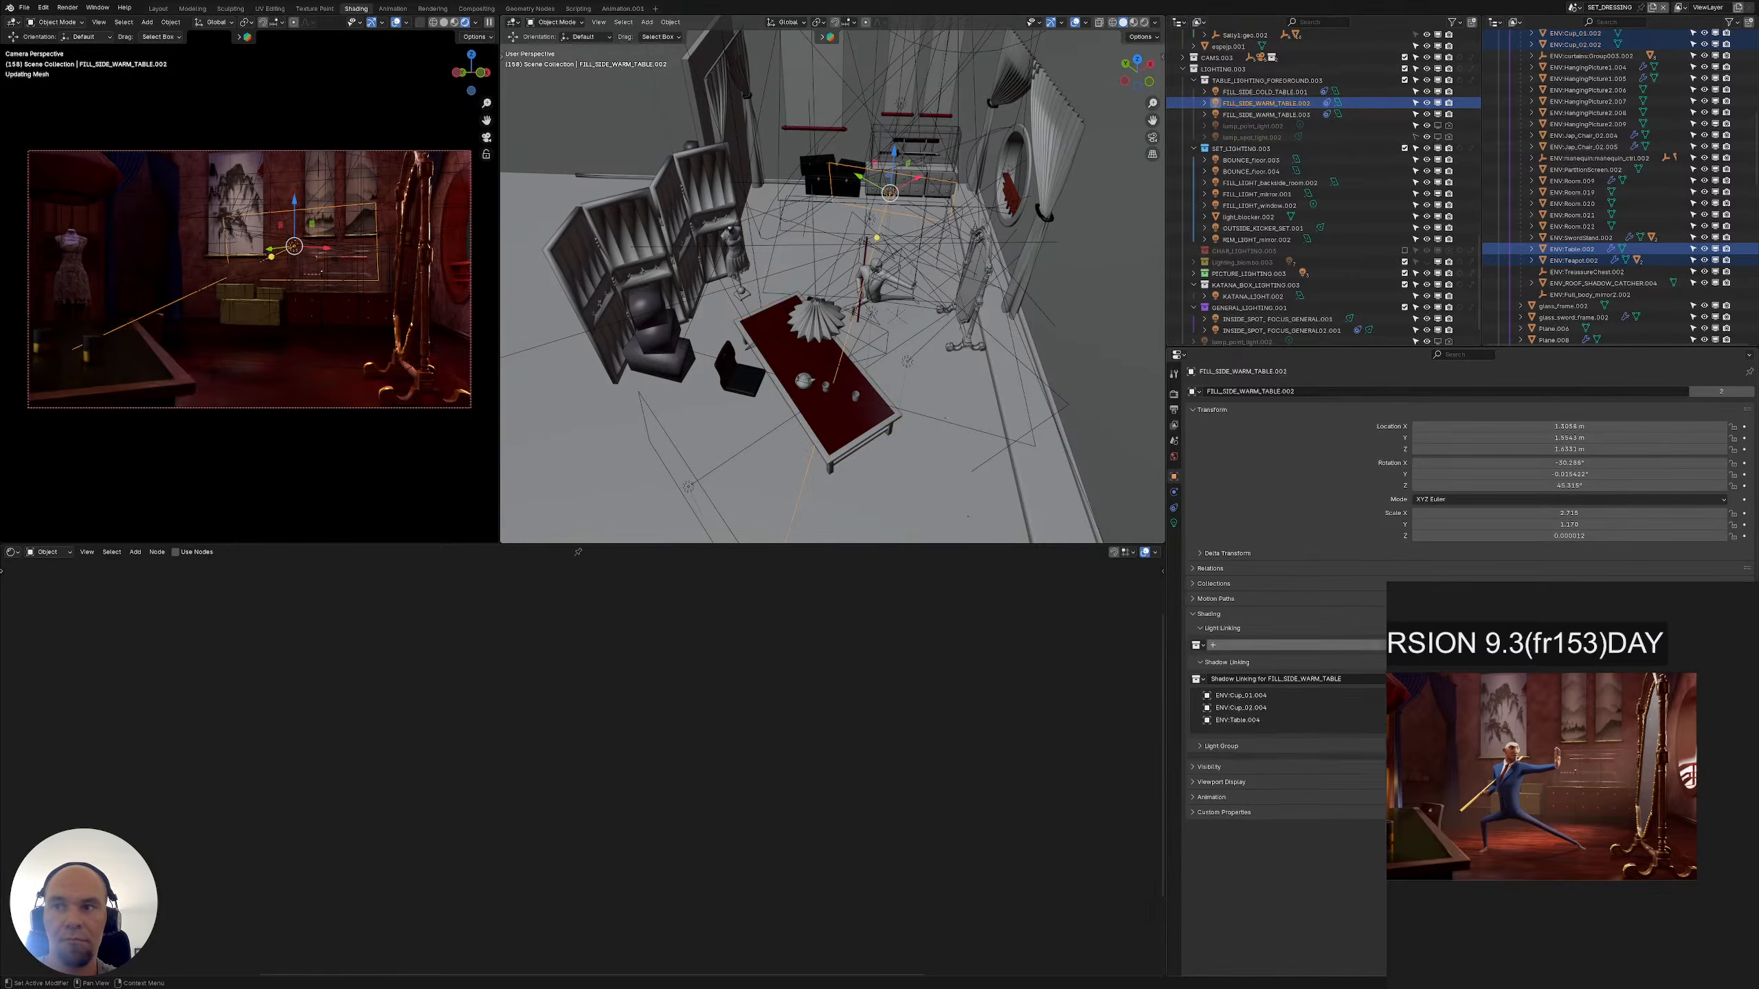
left_click(1748, 679)
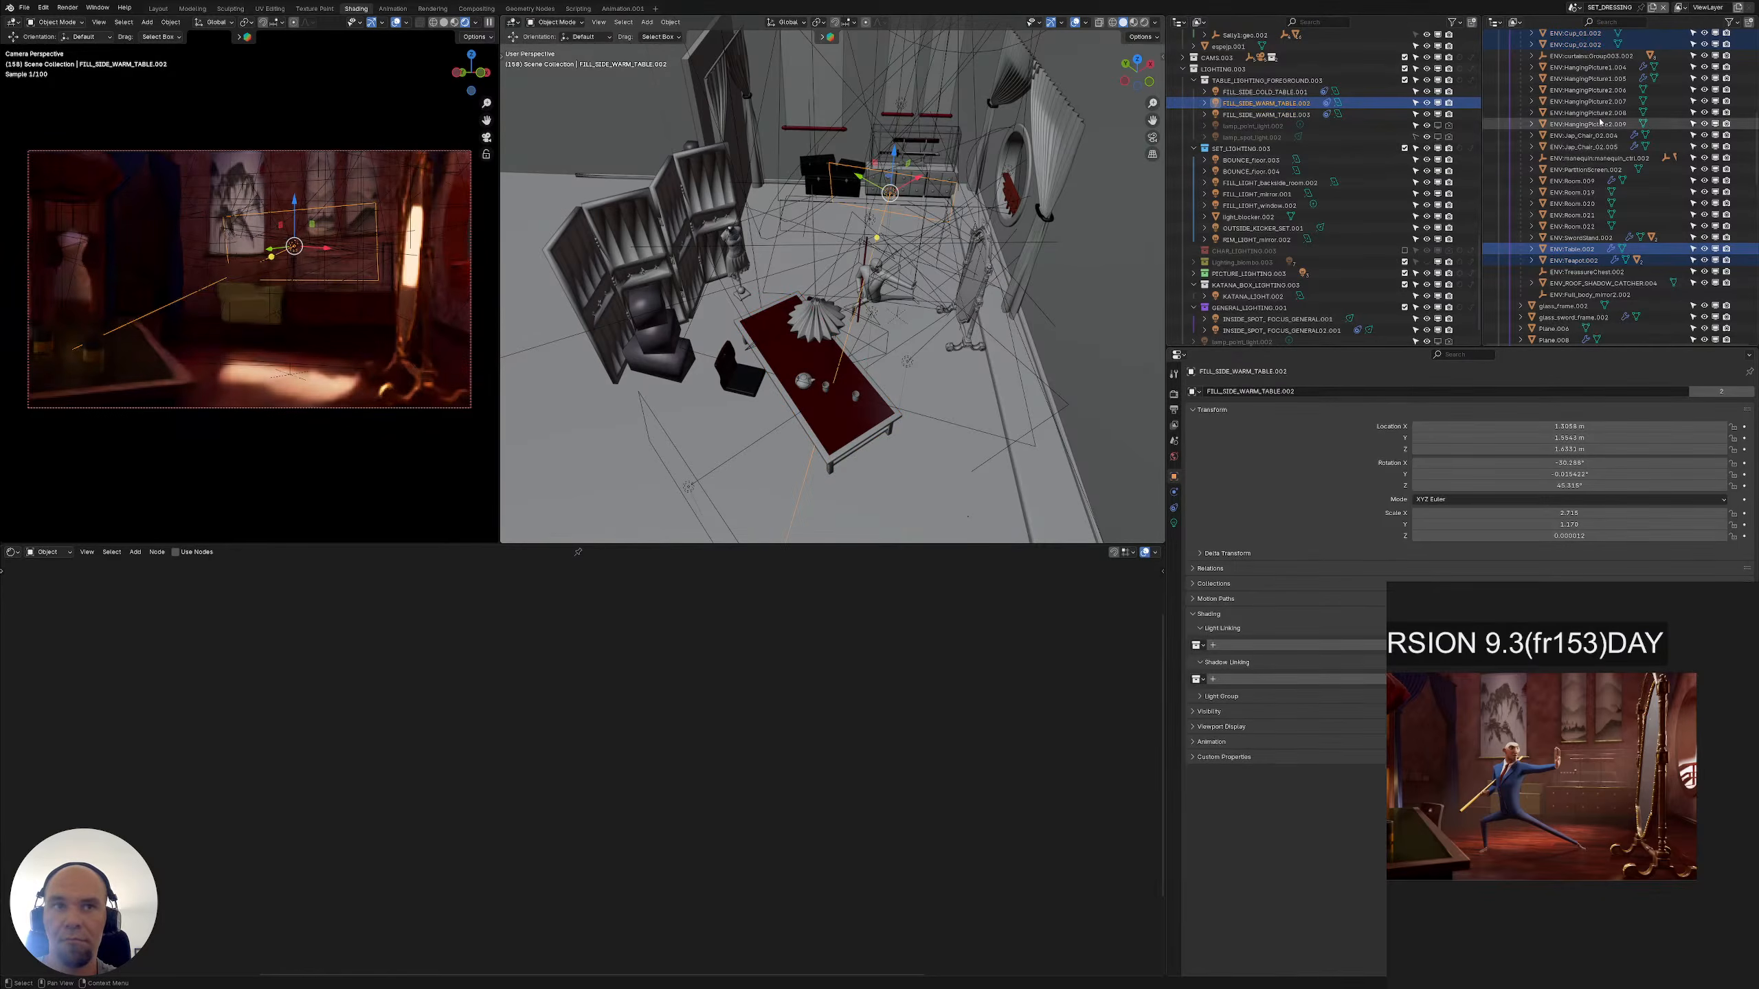
left_click(1572, 251)
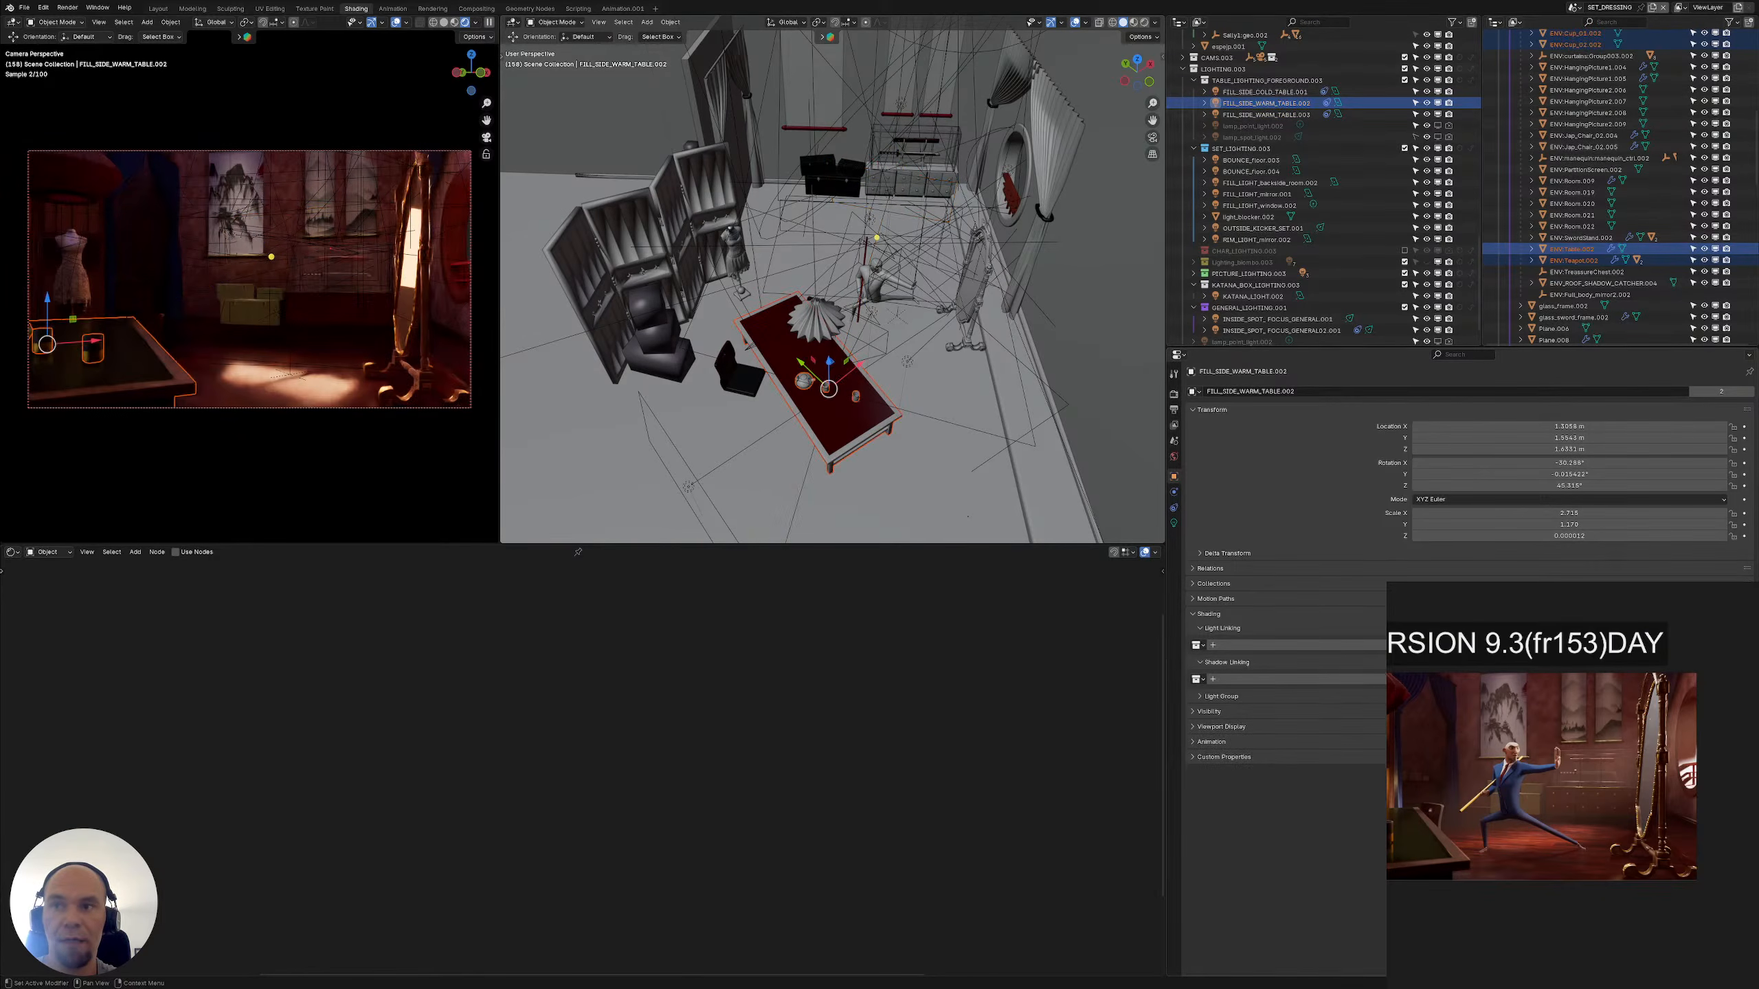
left_click(1212, 645)
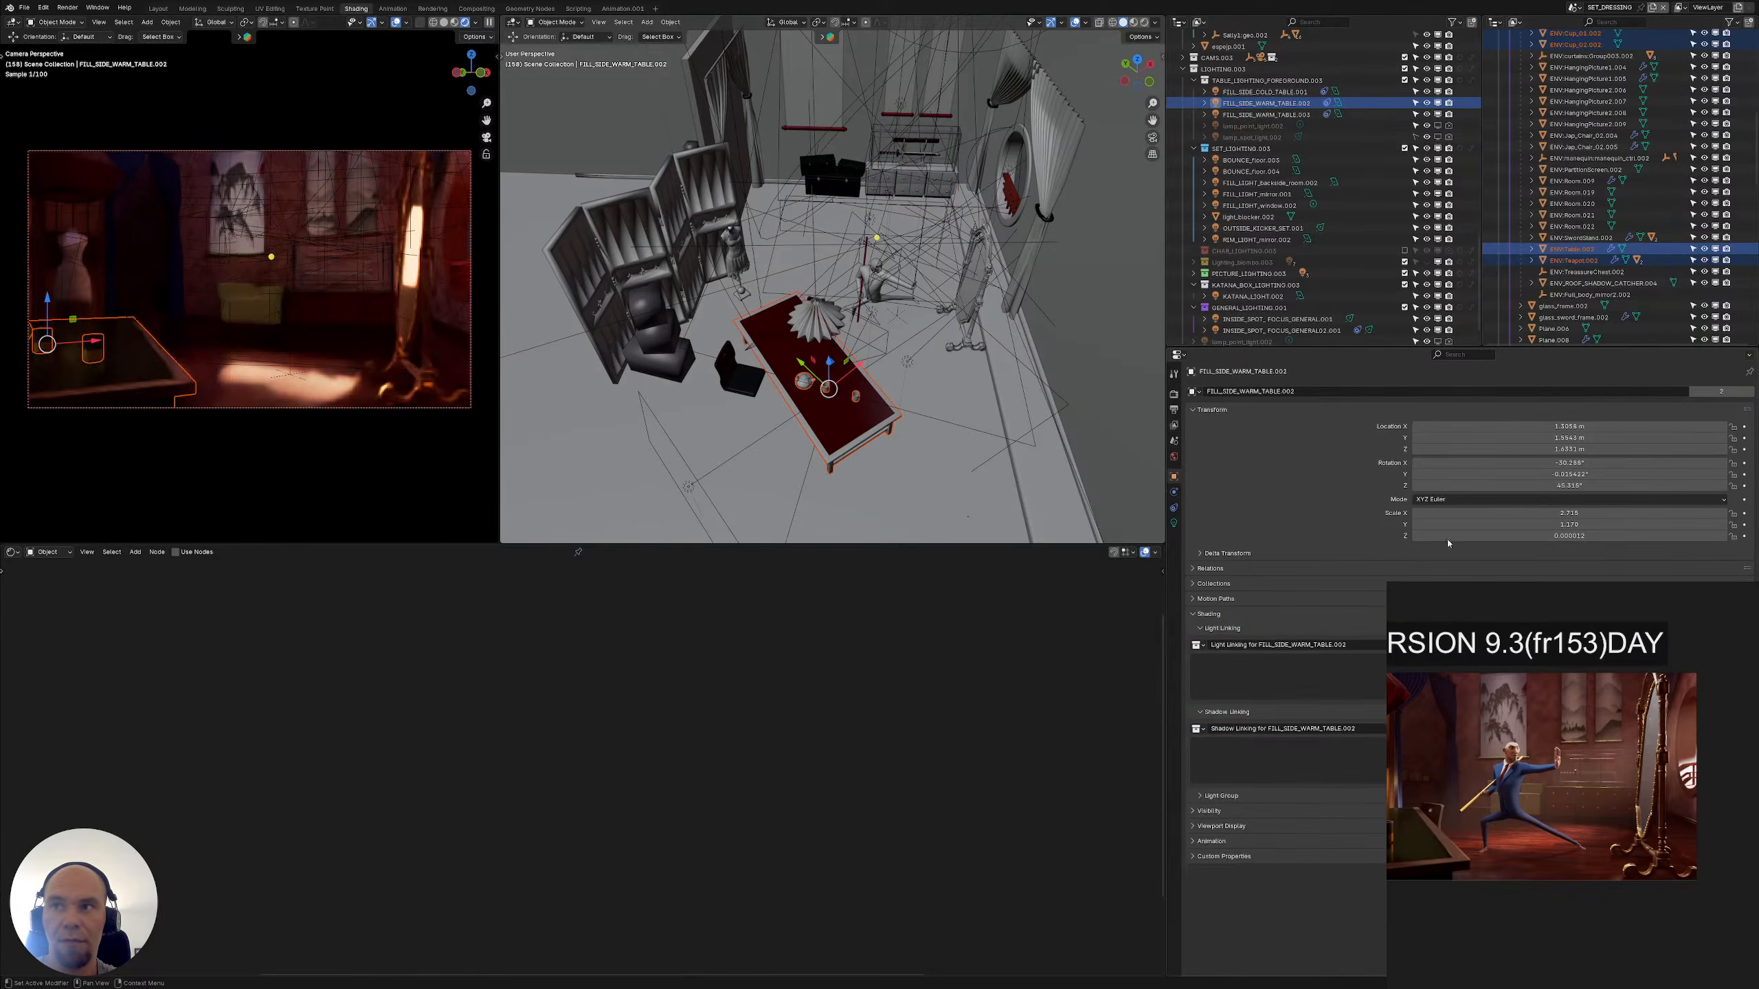
left_click_drag(1576, 260, 1284, 757)
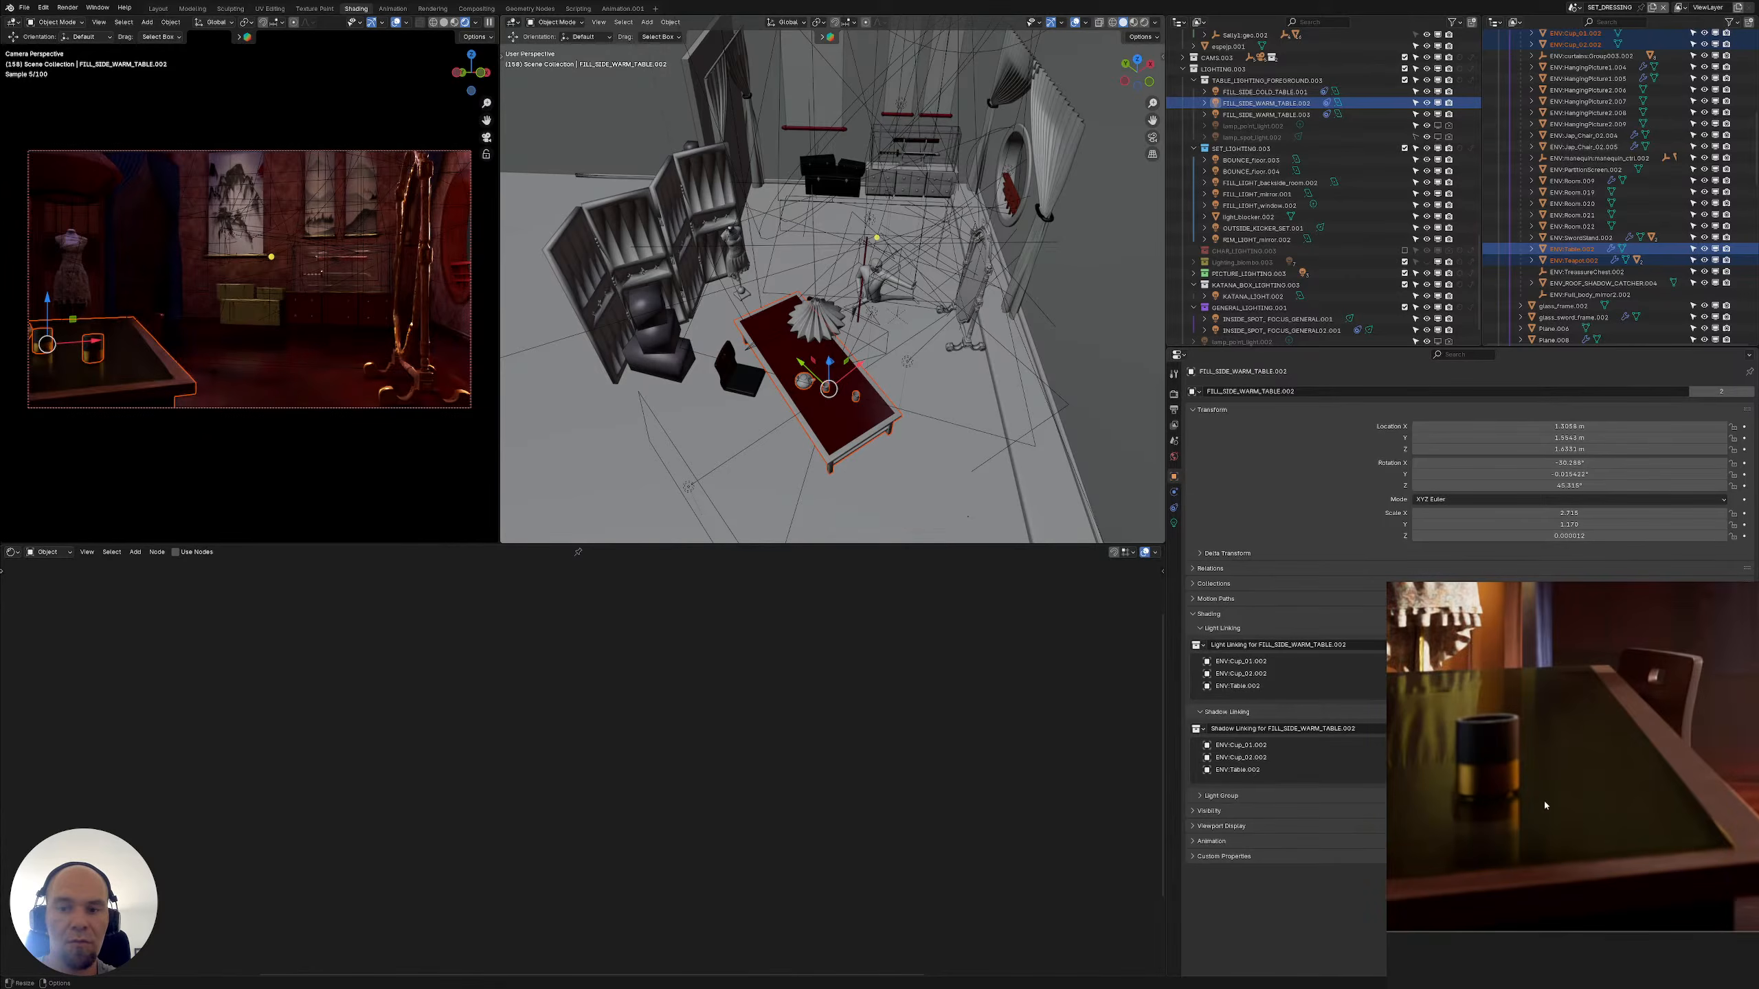
Examine the lighting on the cups and tabletop up close in the rendered camera view
left_click(89, 324)
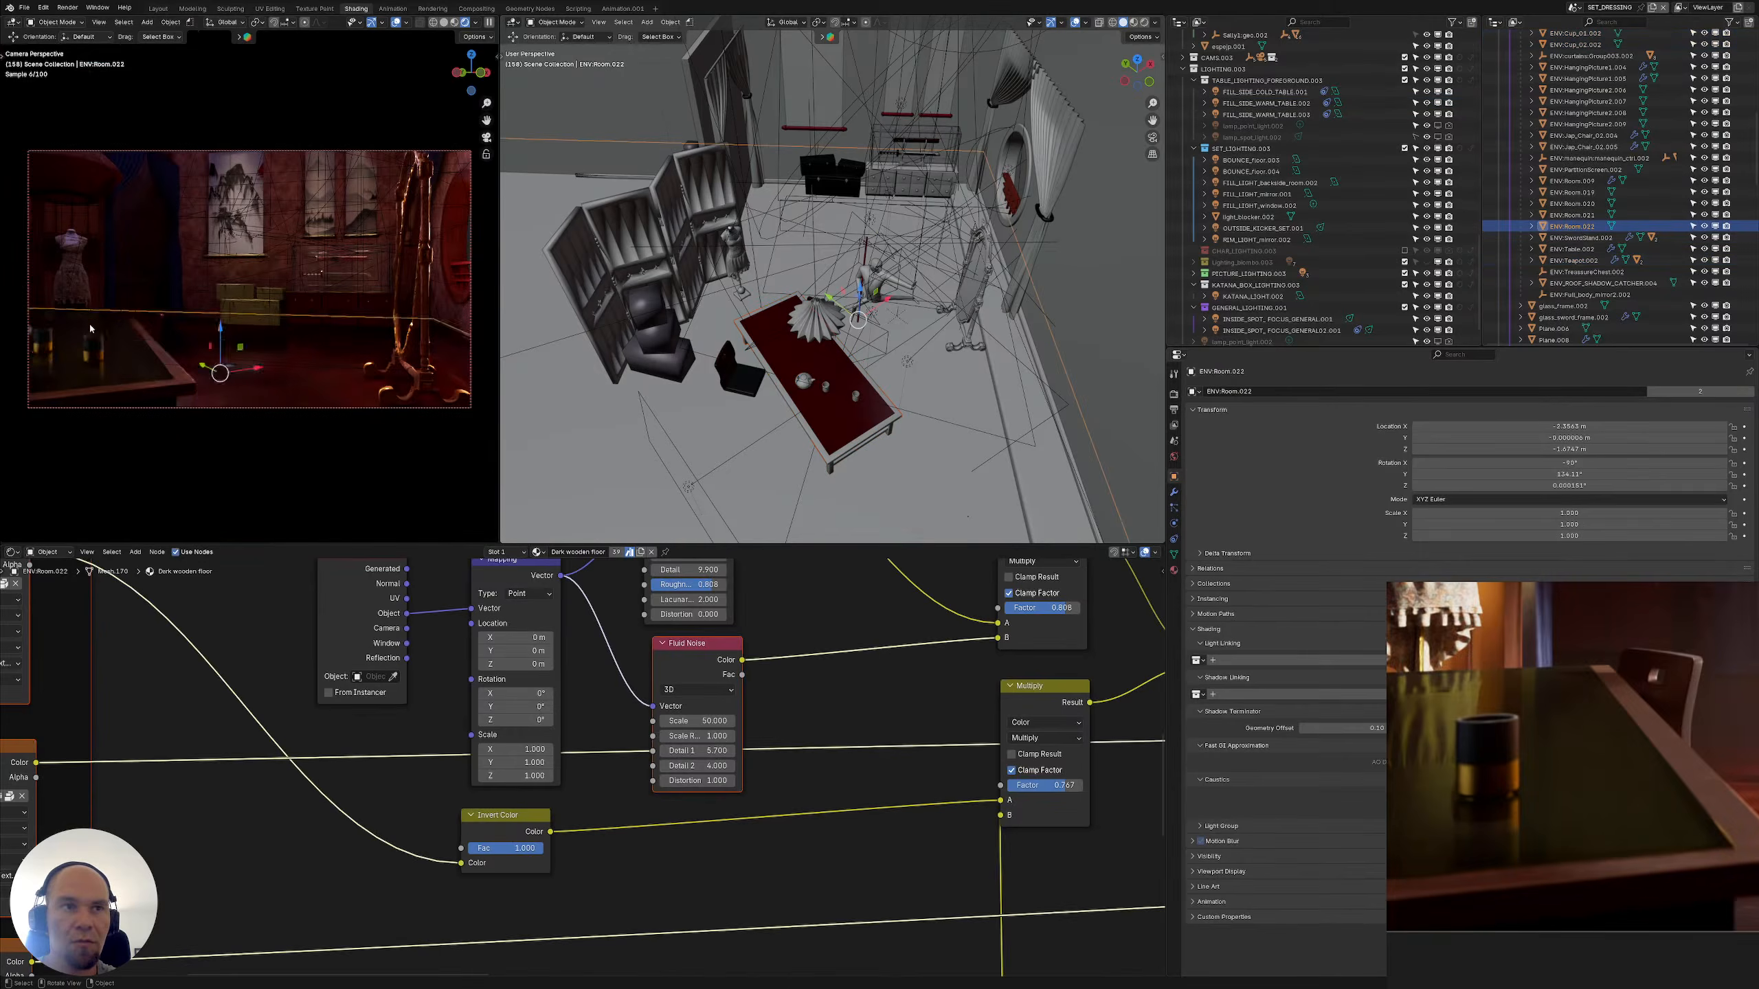
scroll(111, 345, "up", 6)
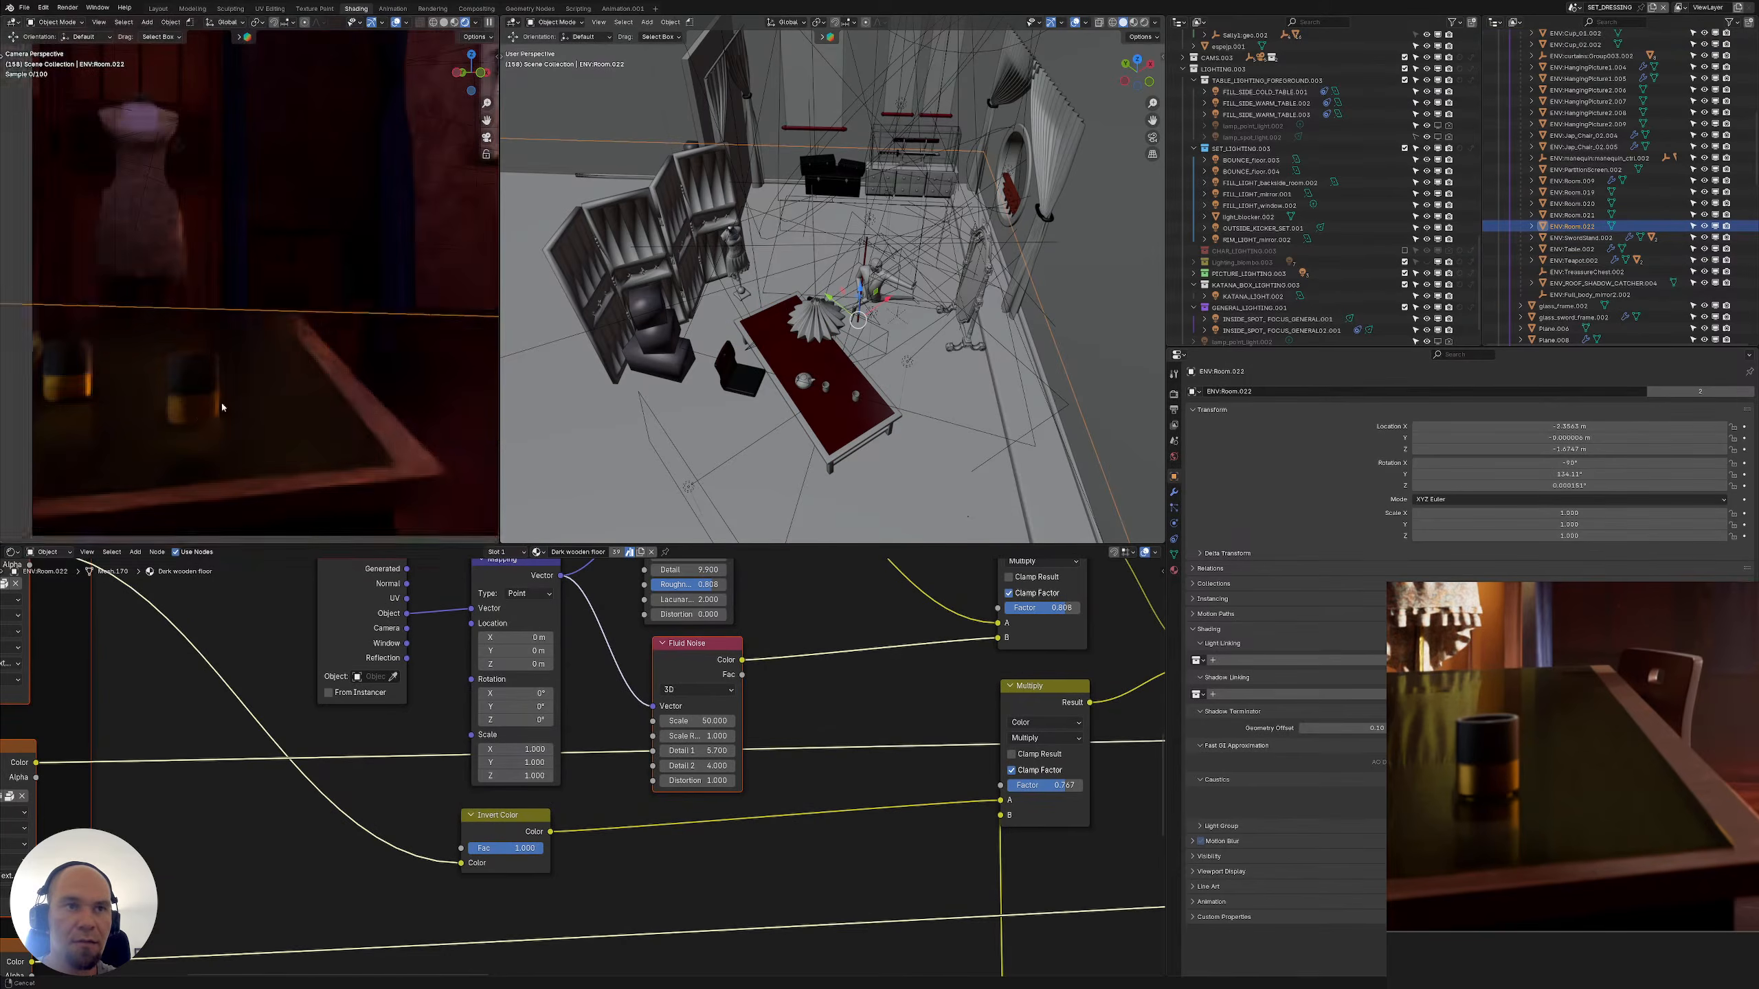
scroll(316, 363, "up", 4)
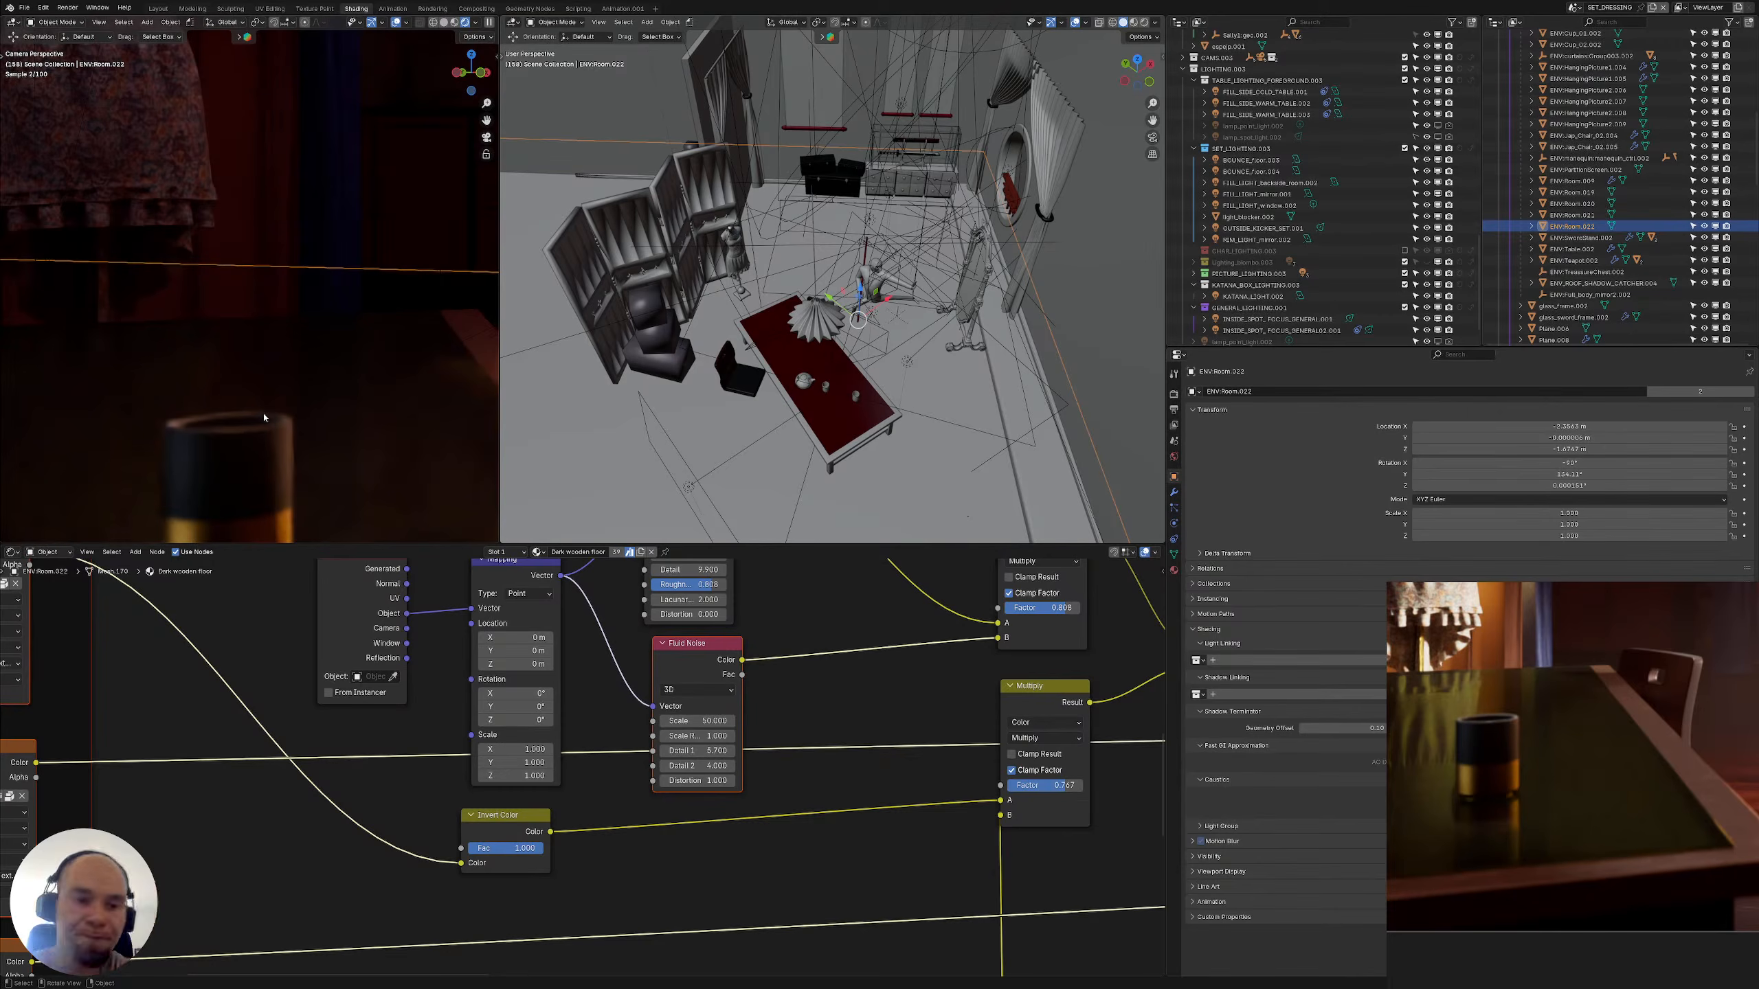
scroll(264, 418, "down", 5)
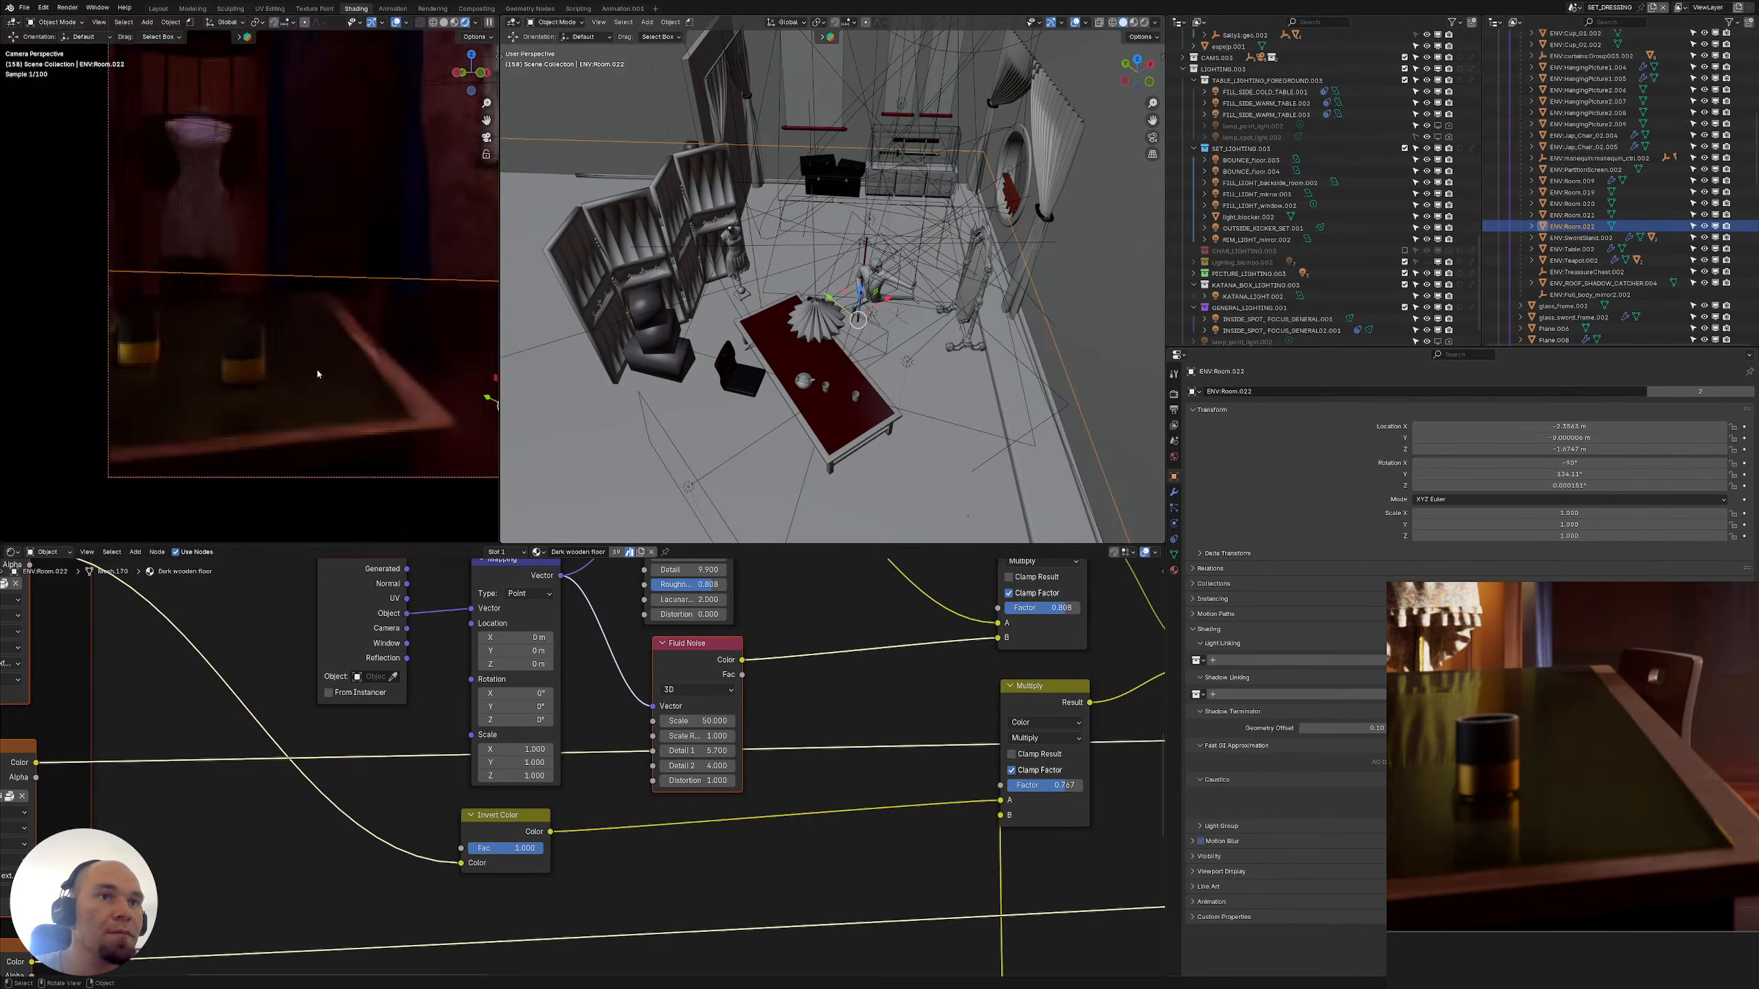
middle_click_drag(318, 374, 376, 389)
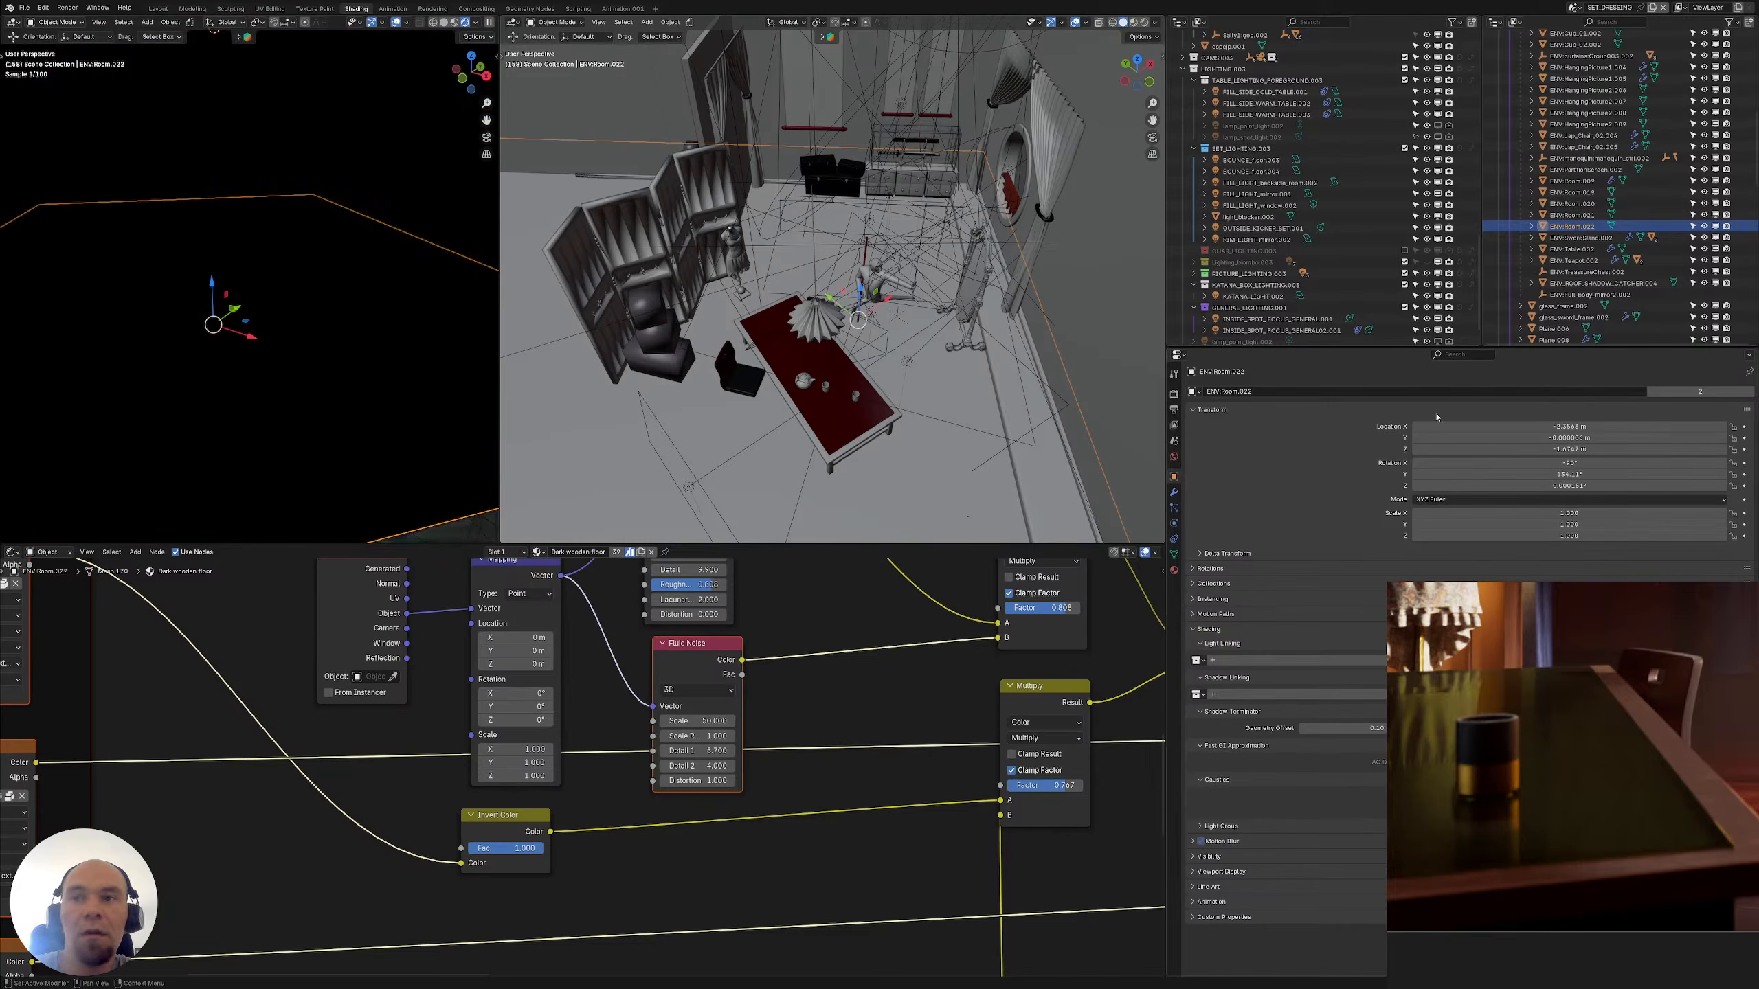
Set the viewport max samples to 32 and noise threshold to 0.1, and restore the fully framed camera view
left_click(1174, 394)
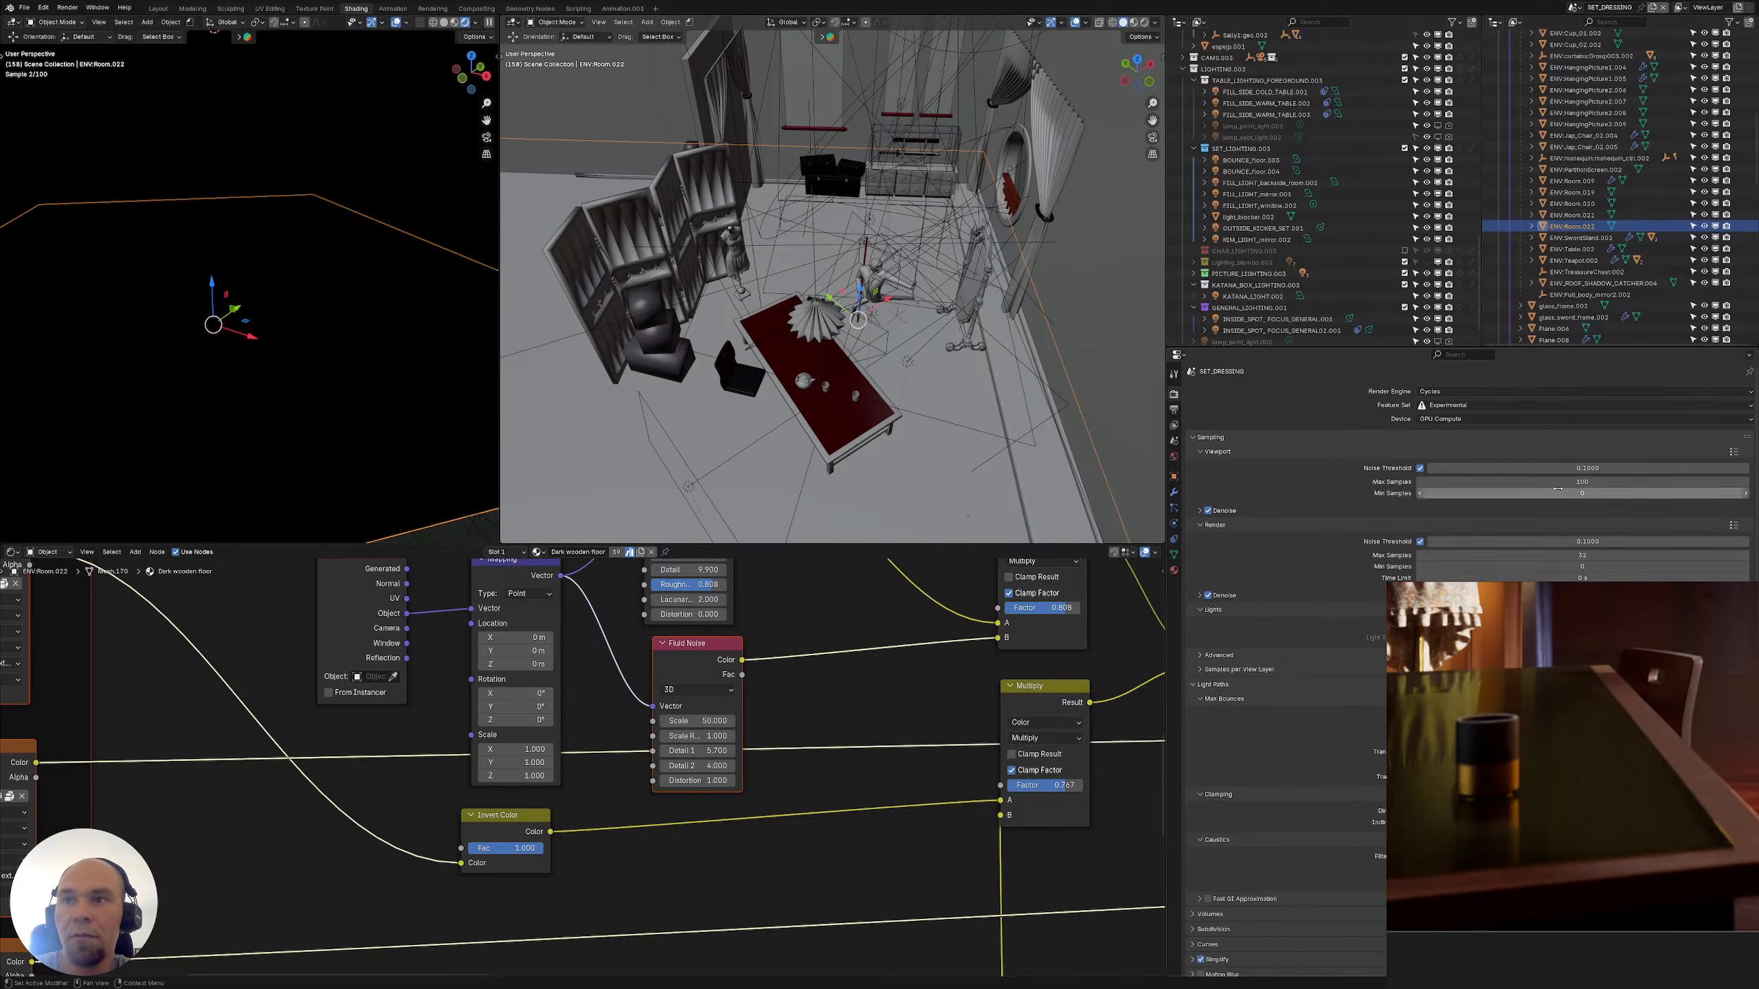
left_click(1558, 484)
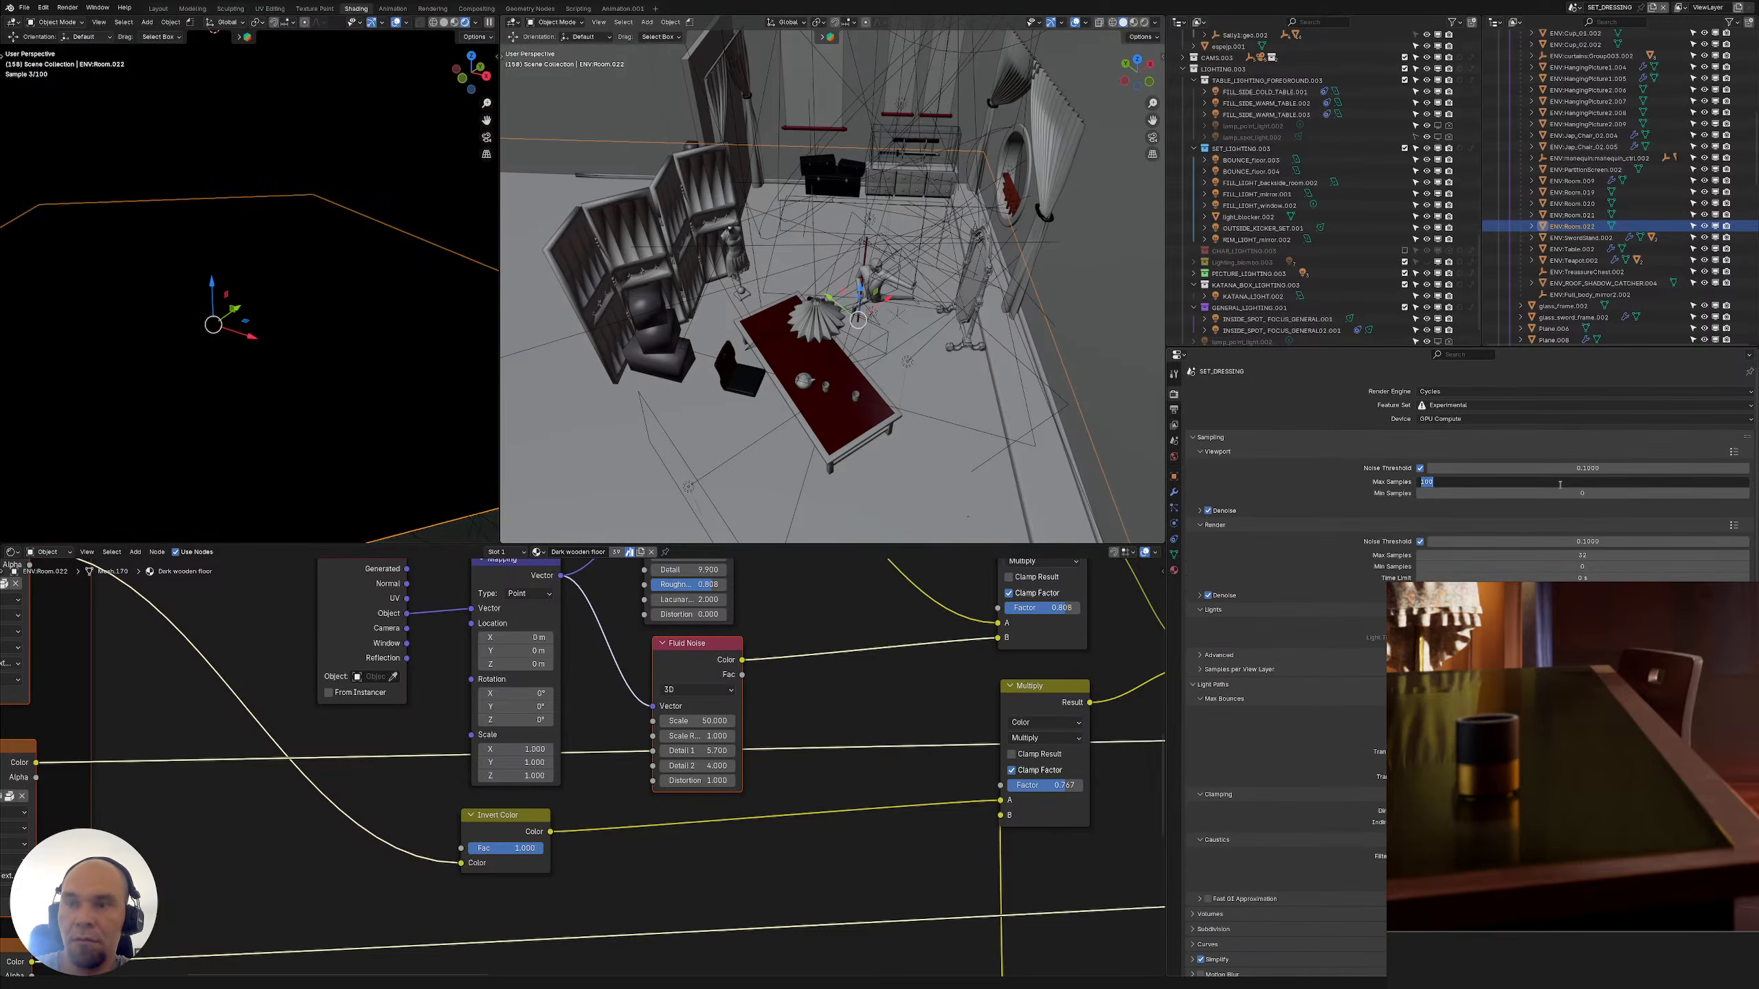
type("32")
key("Return")
left_click(1575, 468)
type("0.1")
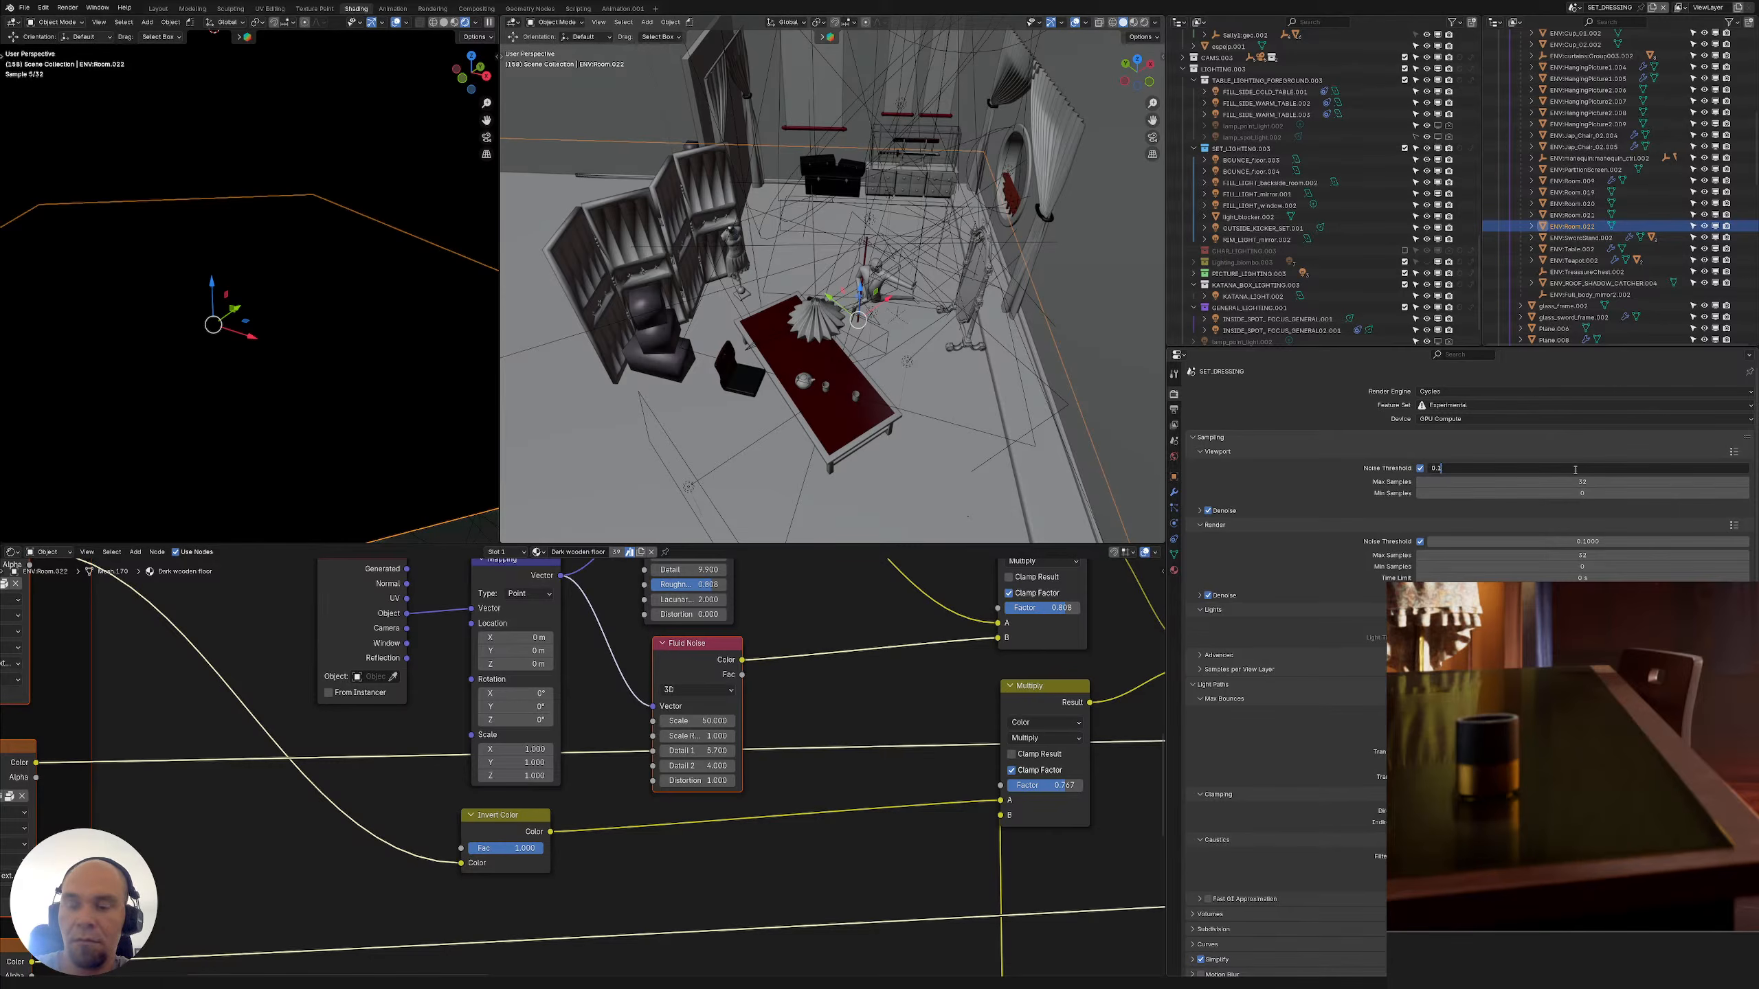
key("Return")
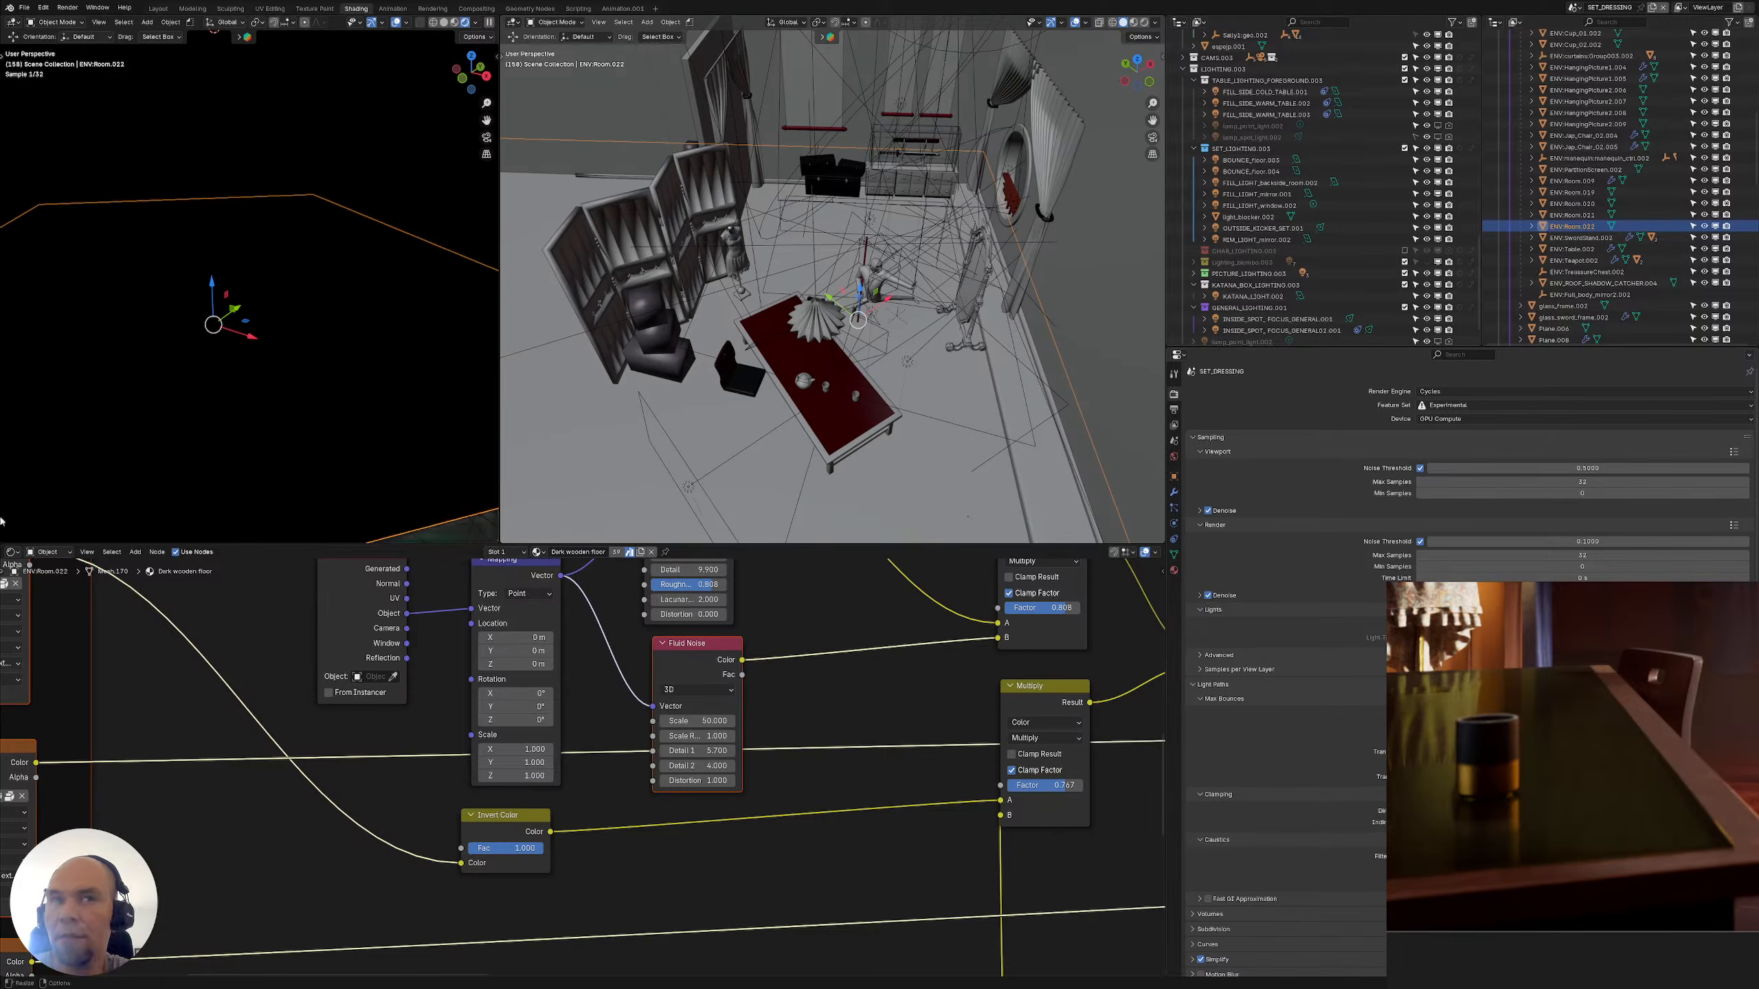
key("KP_0")
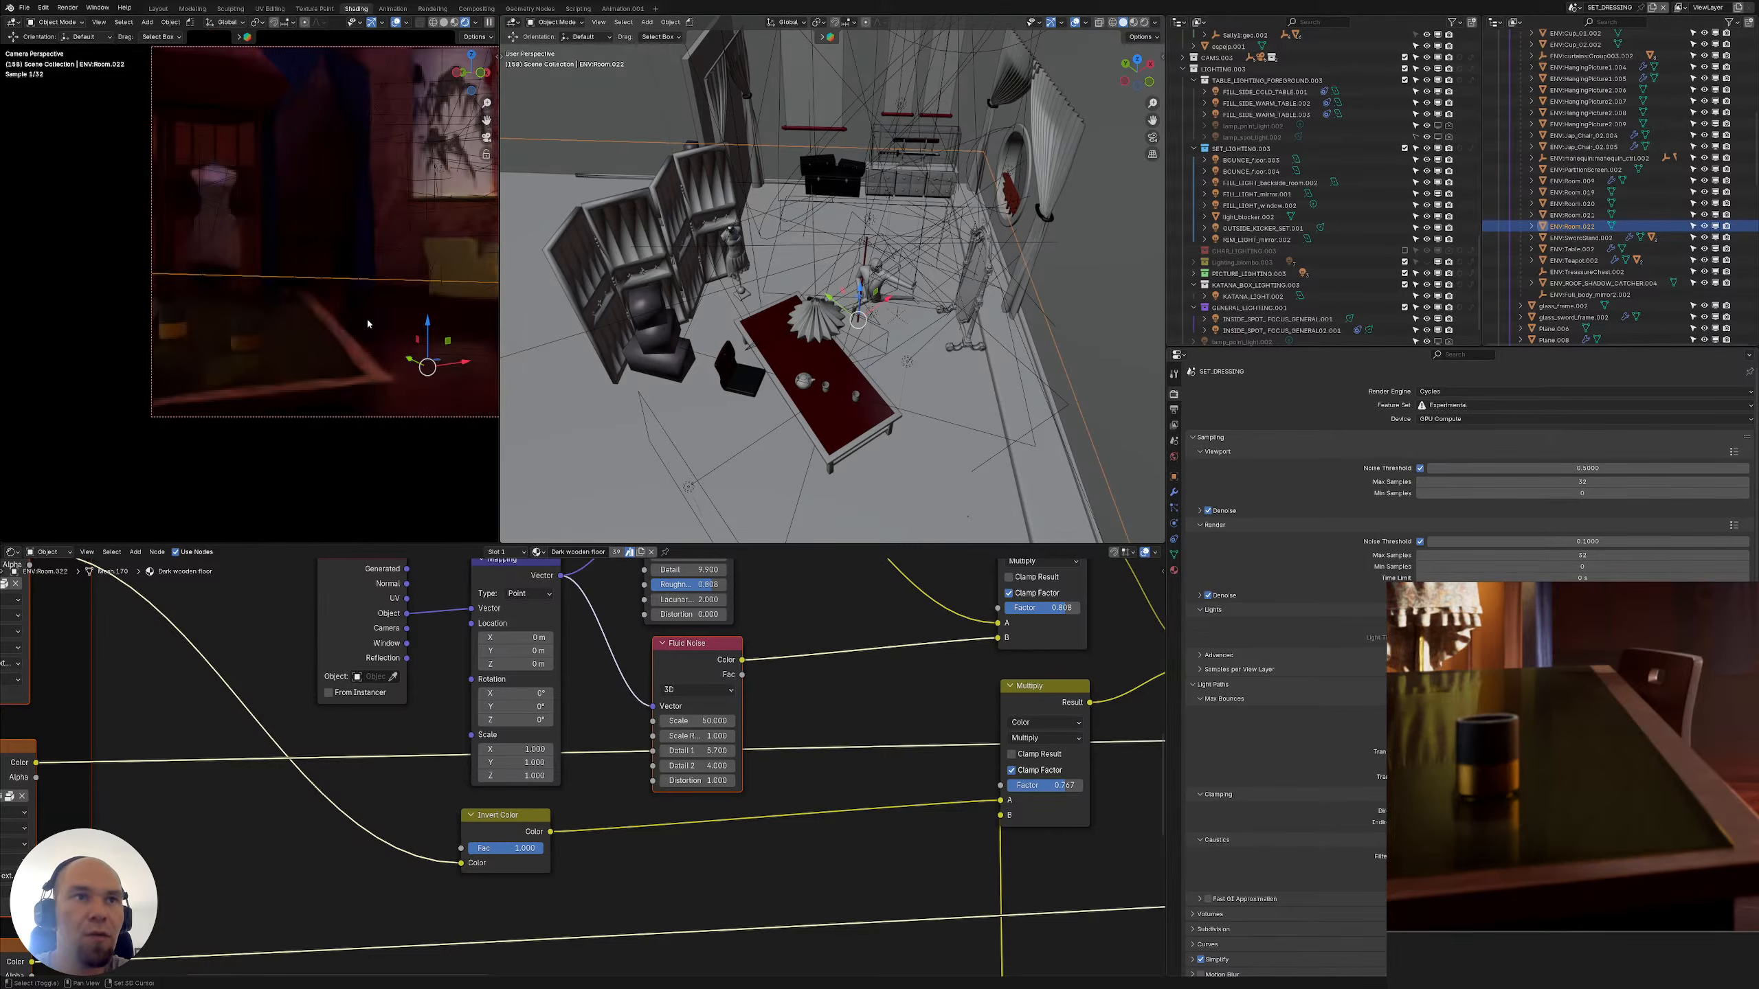
key("Home")
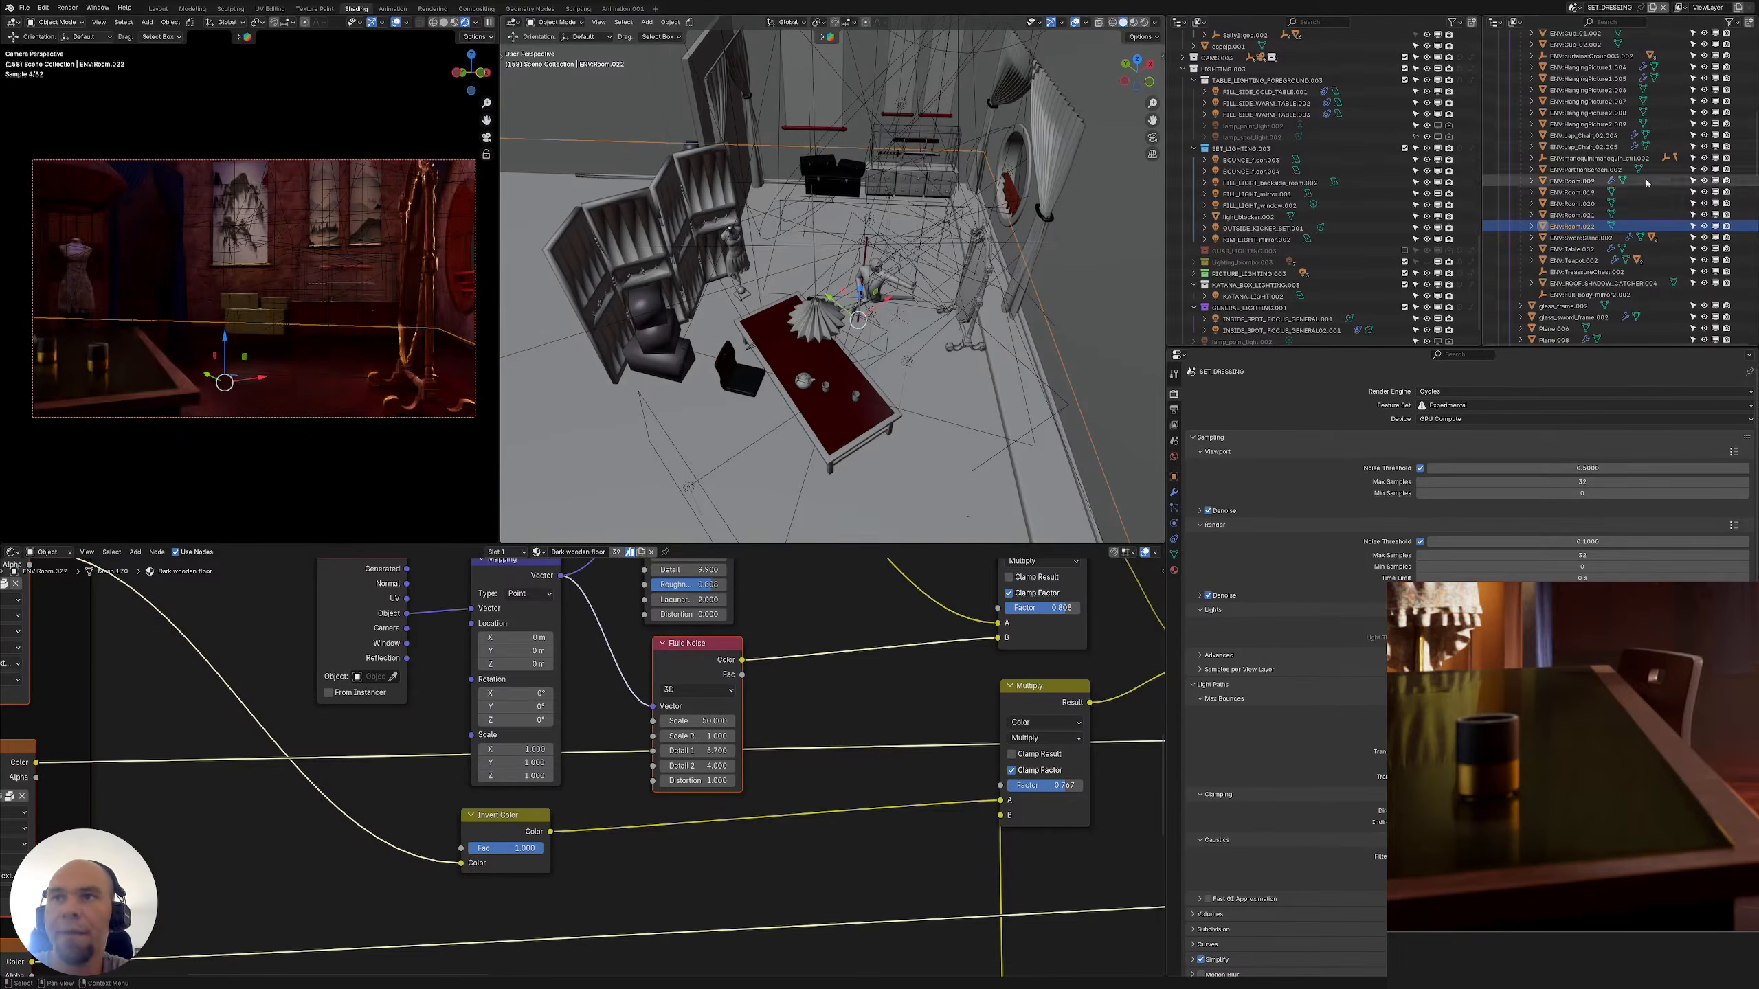
Collapse the expanded ENV hierarchies in both outliners, plus the SET_LIGHTING, SET_DRESSING and LIGHTING collections in the first one
scroll(1603, 176, "up", 8)
scroll(1603, 176, "up", 2)
left_click(1521, 252)
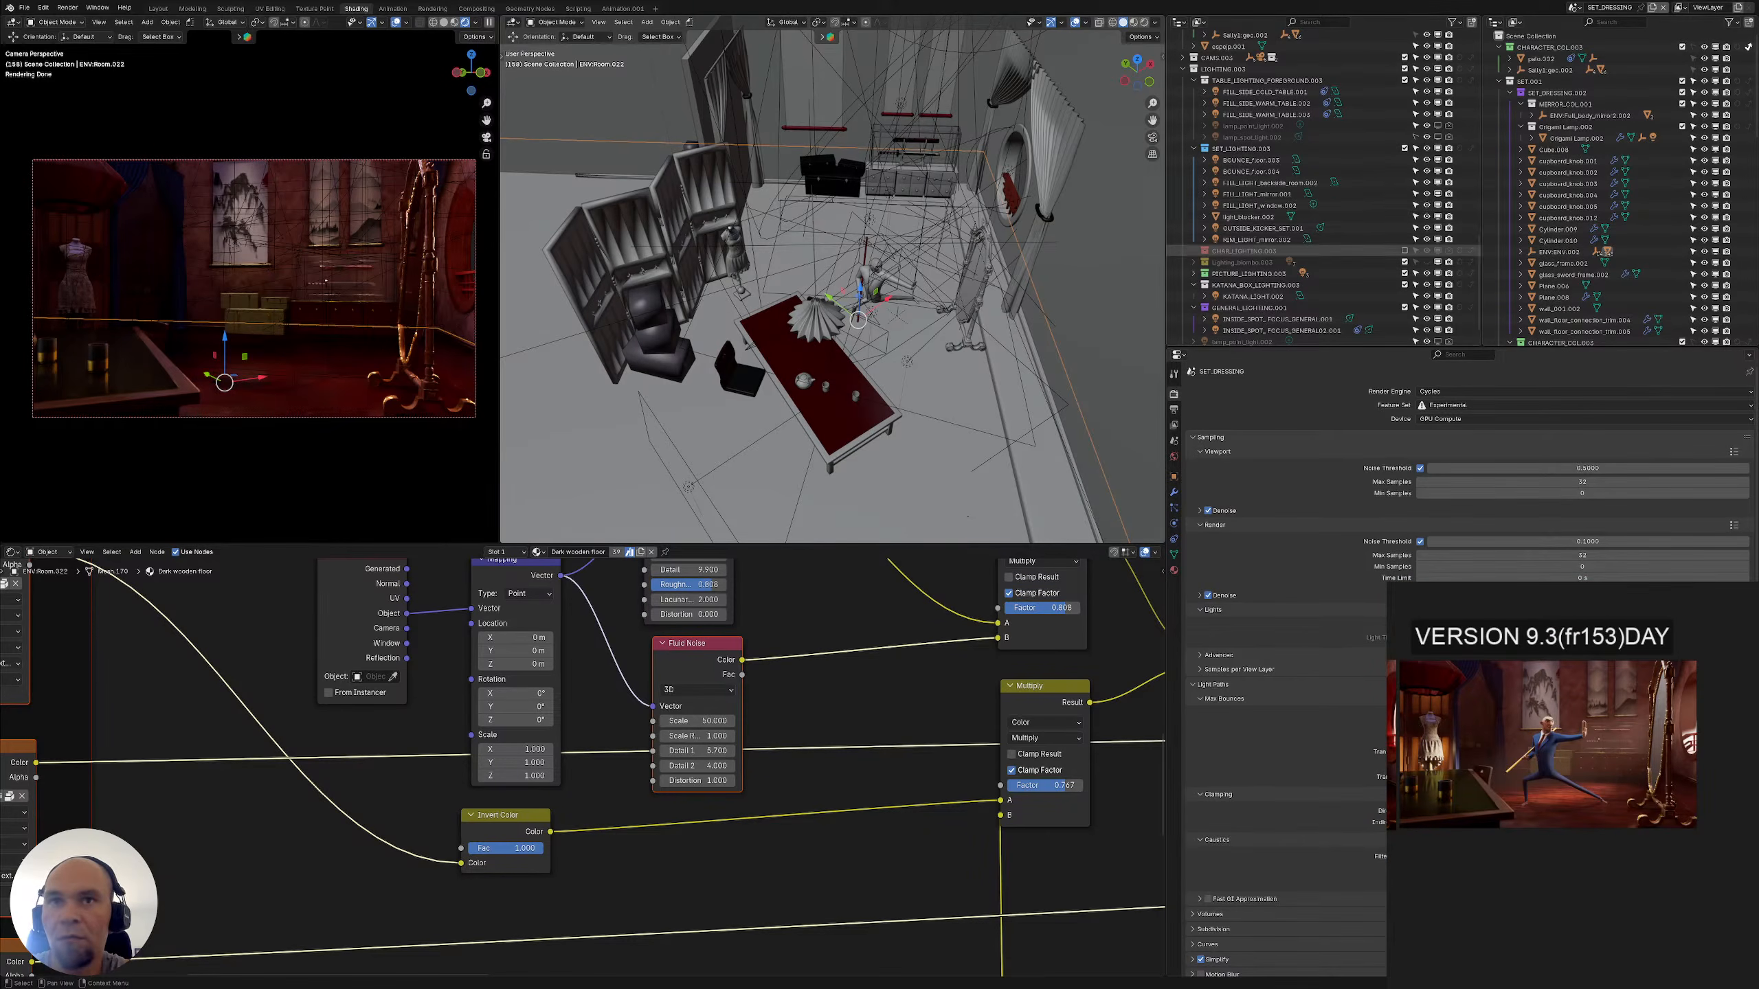
mouse_move(956, 298)
middle_mouse_down()
mouse_move(932, 312)
mouse_move(966, 280)
middle_mouse_up()
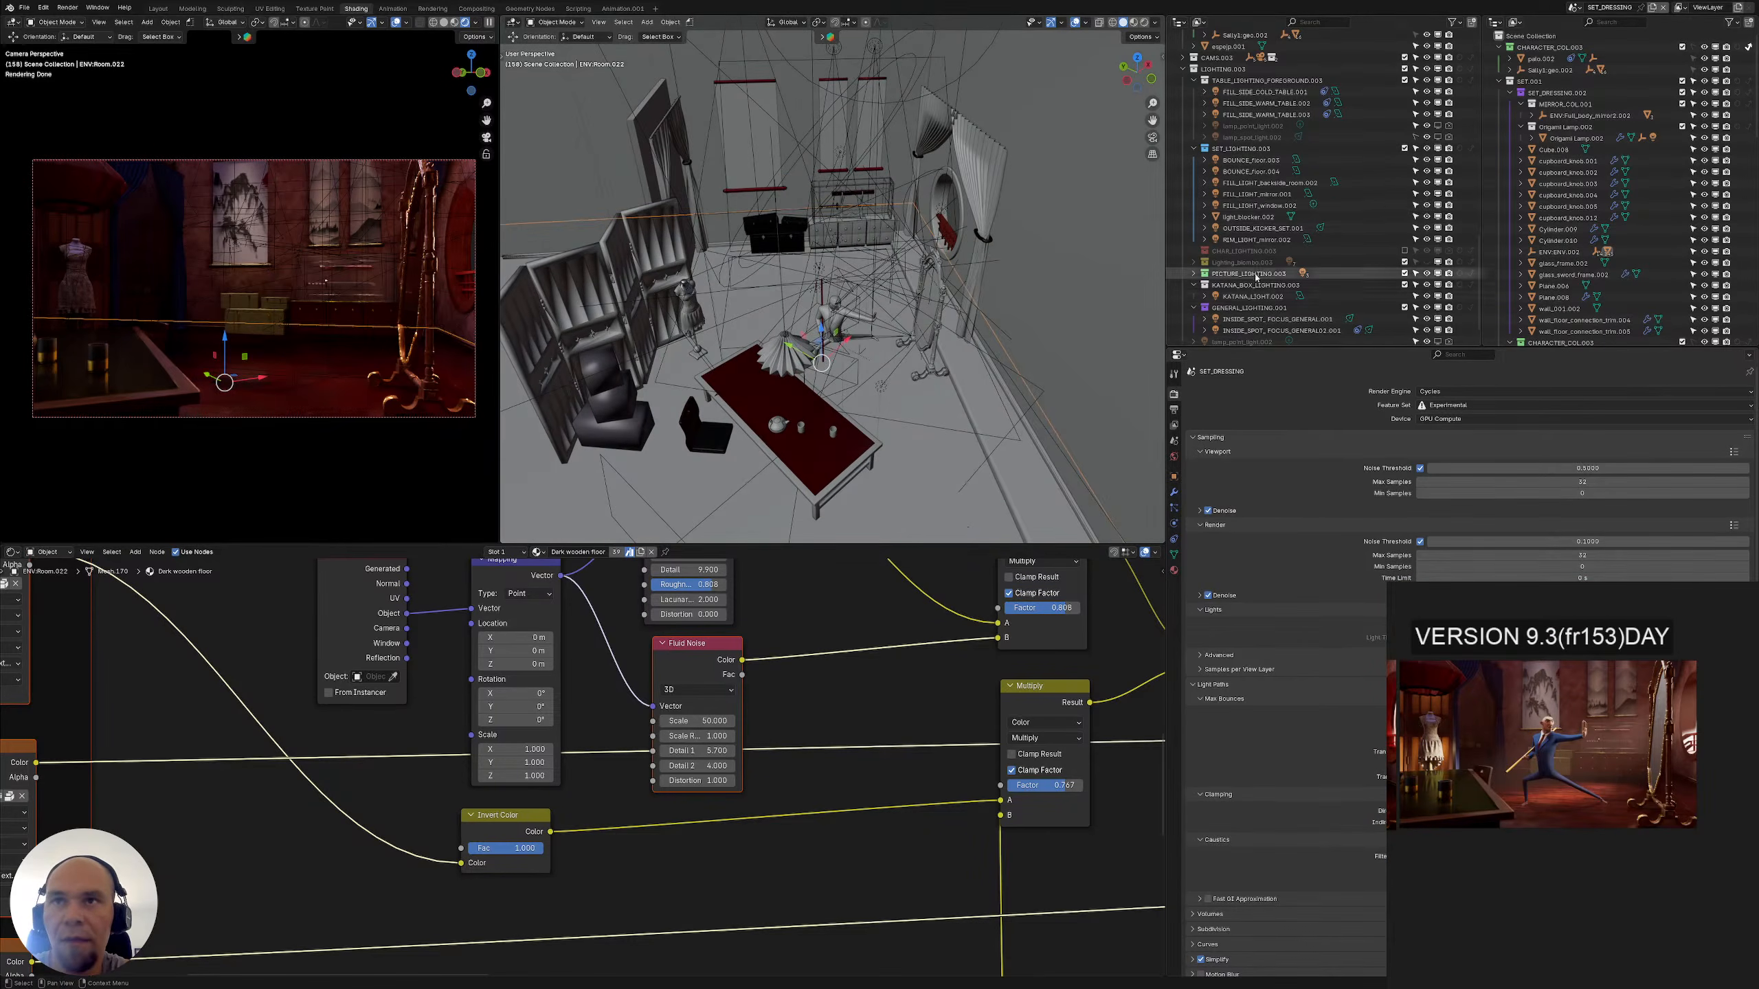
left_click(1194, 148)
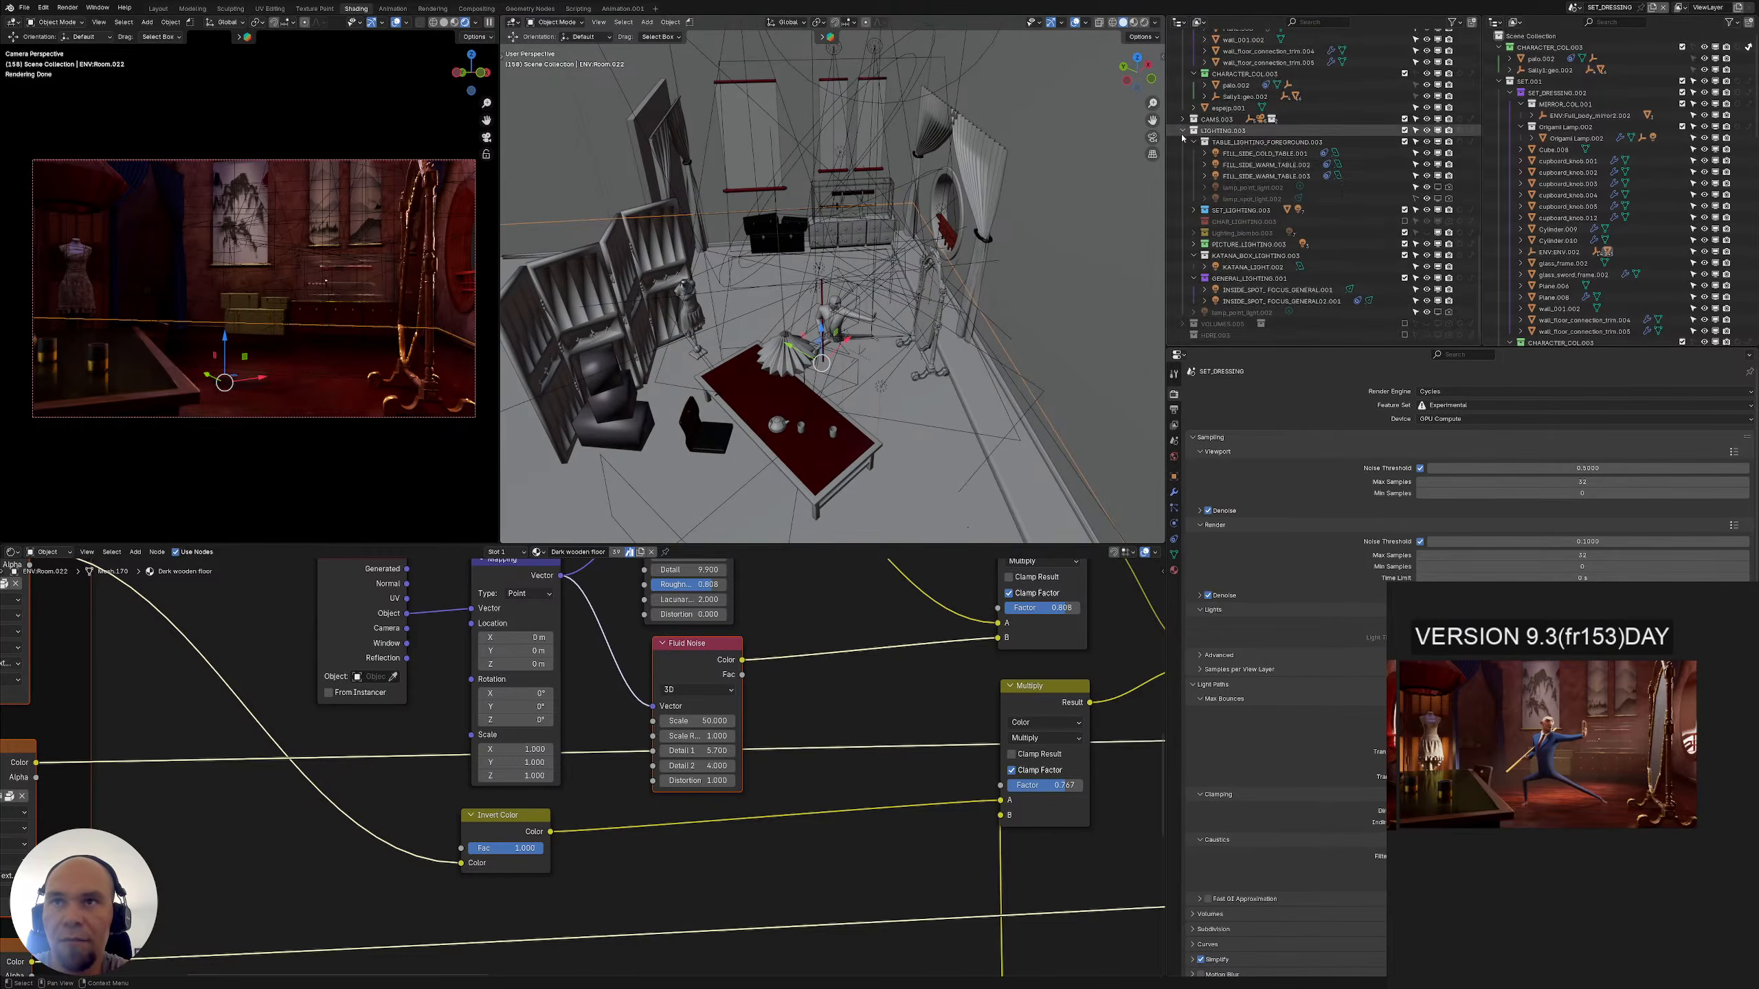
scroll(1188, 208, "up", 12)
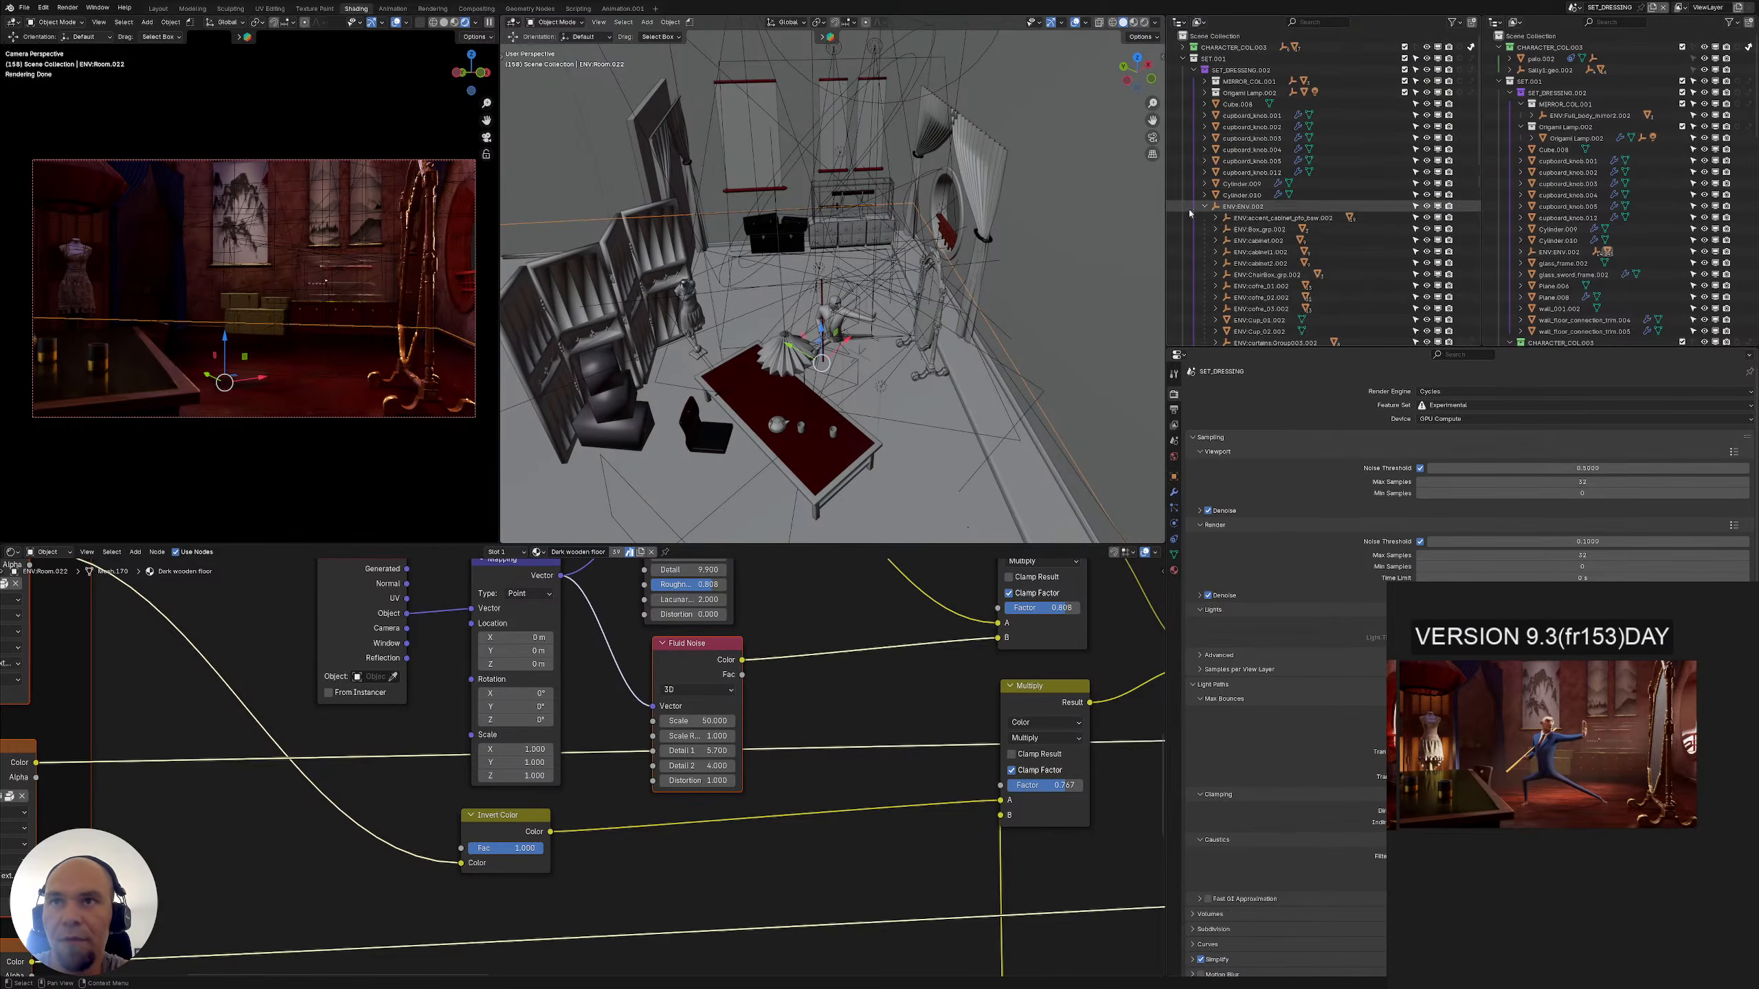
left_click(1204, 207)
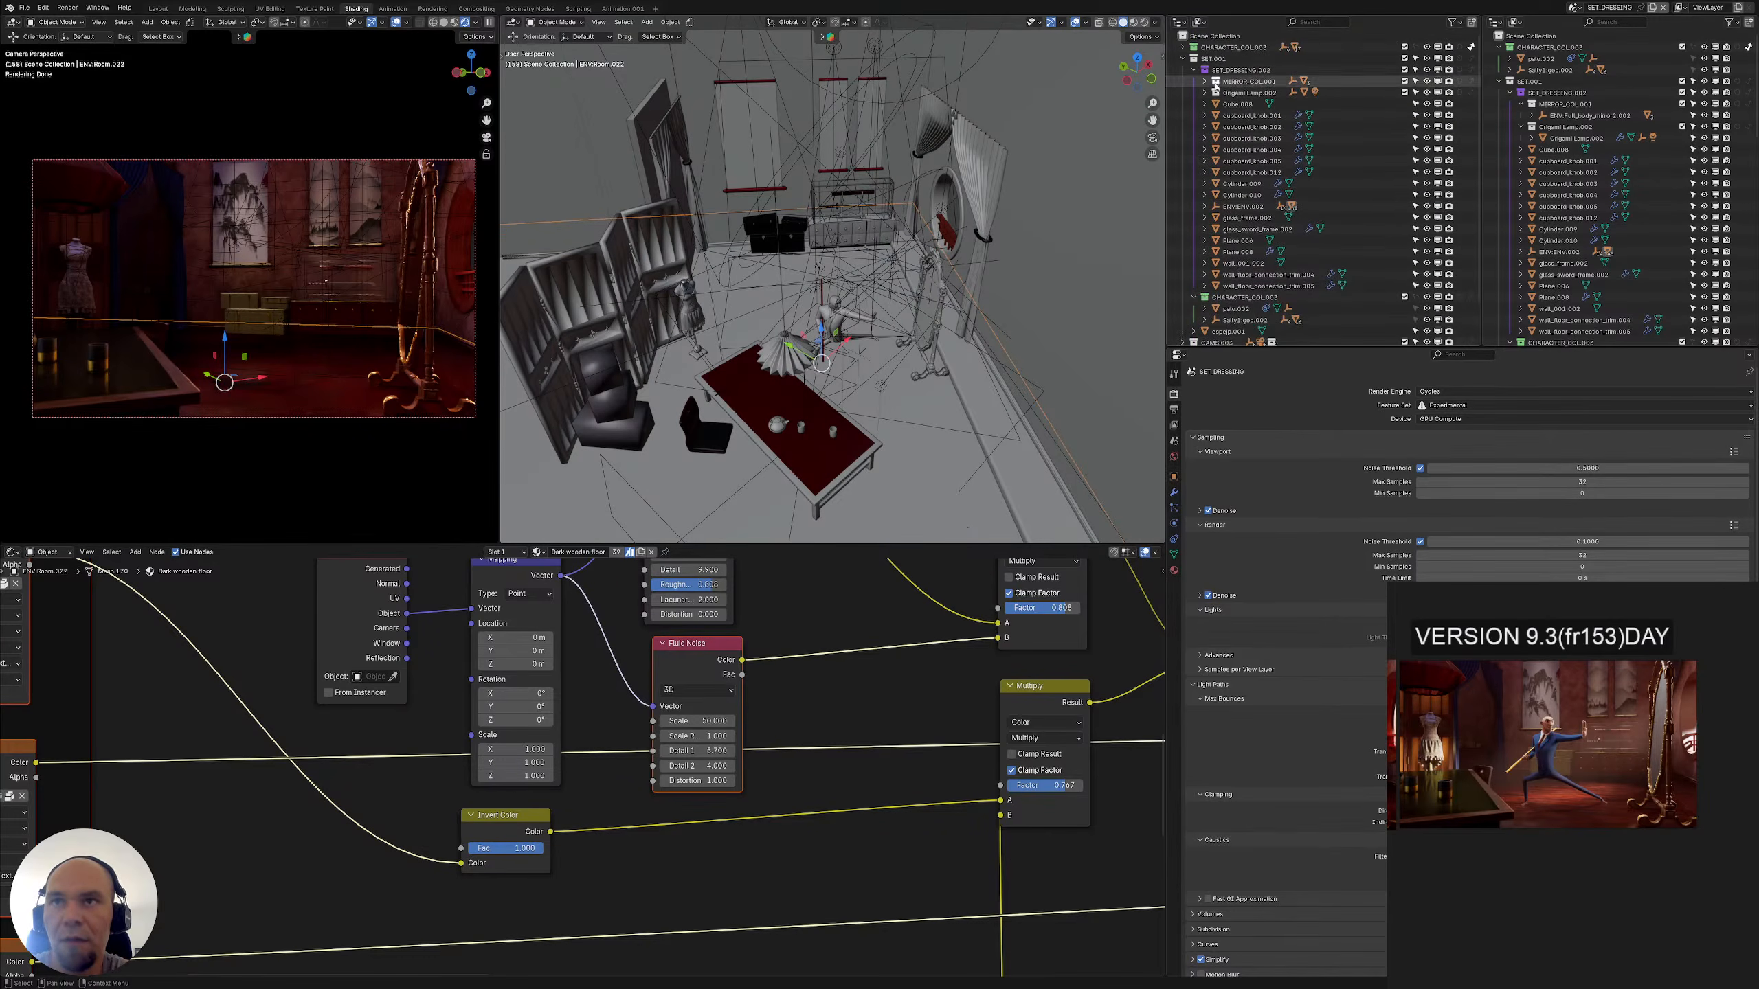
scroll(1240, 103, "down", 3)
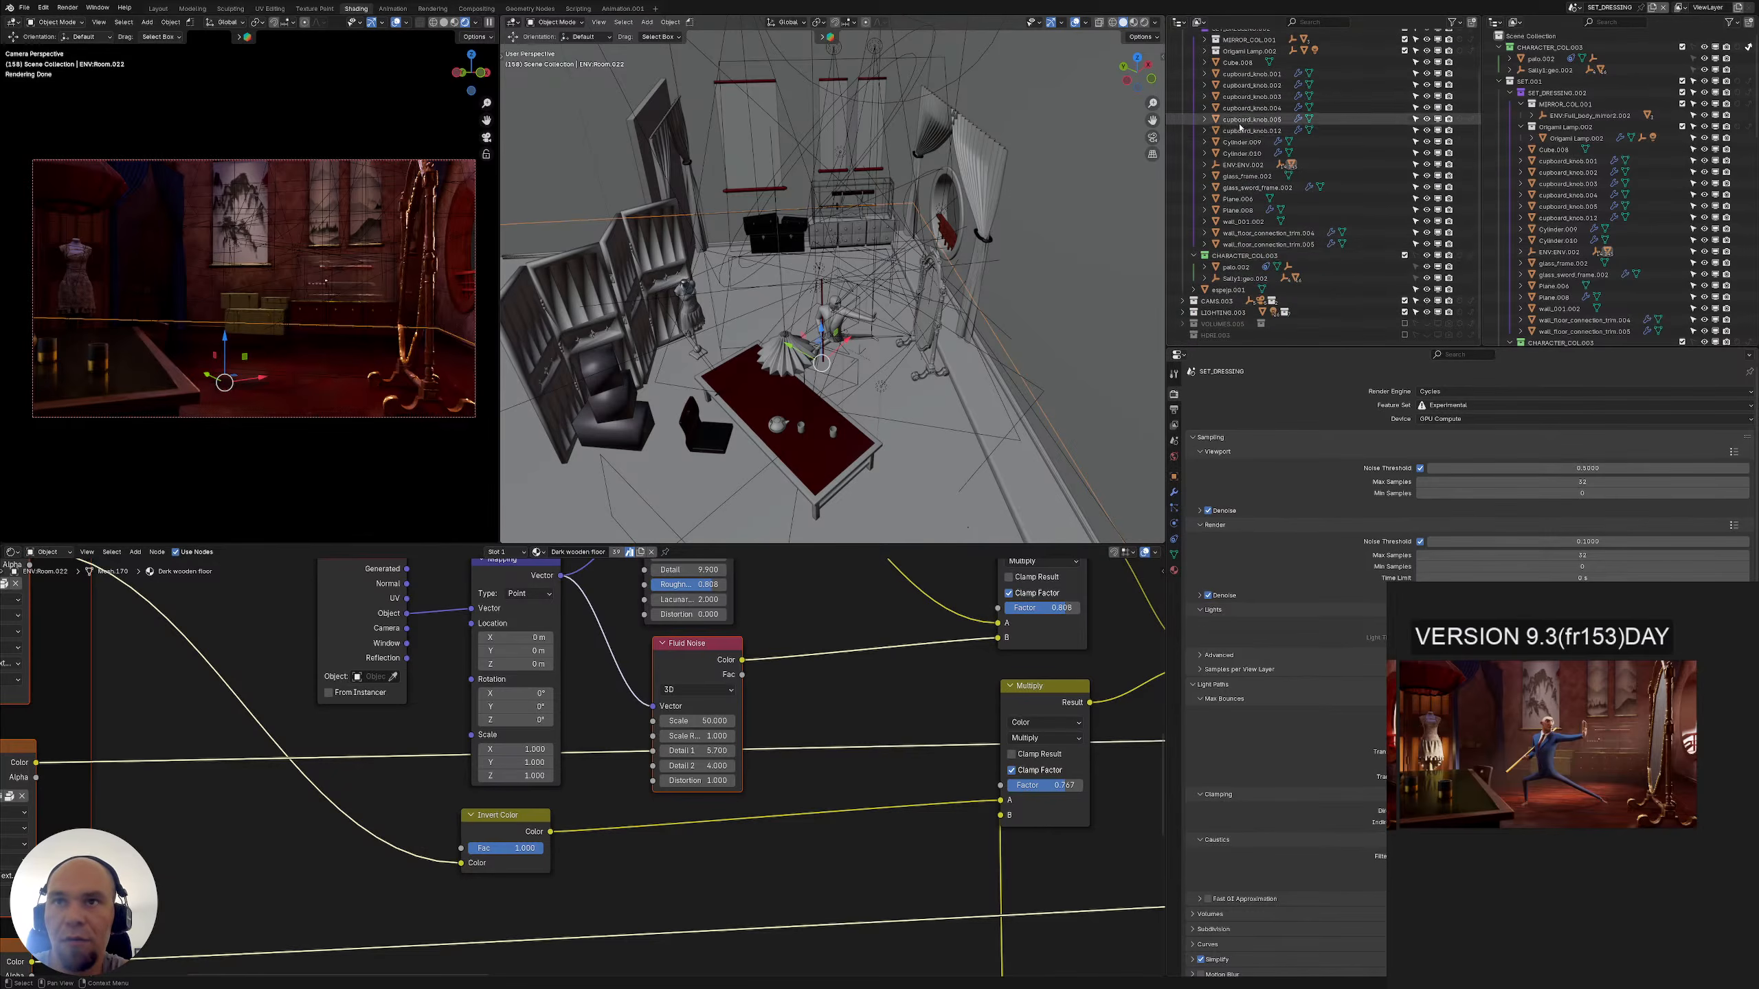
left_click(1196, 257)
left_click(1194, 52)
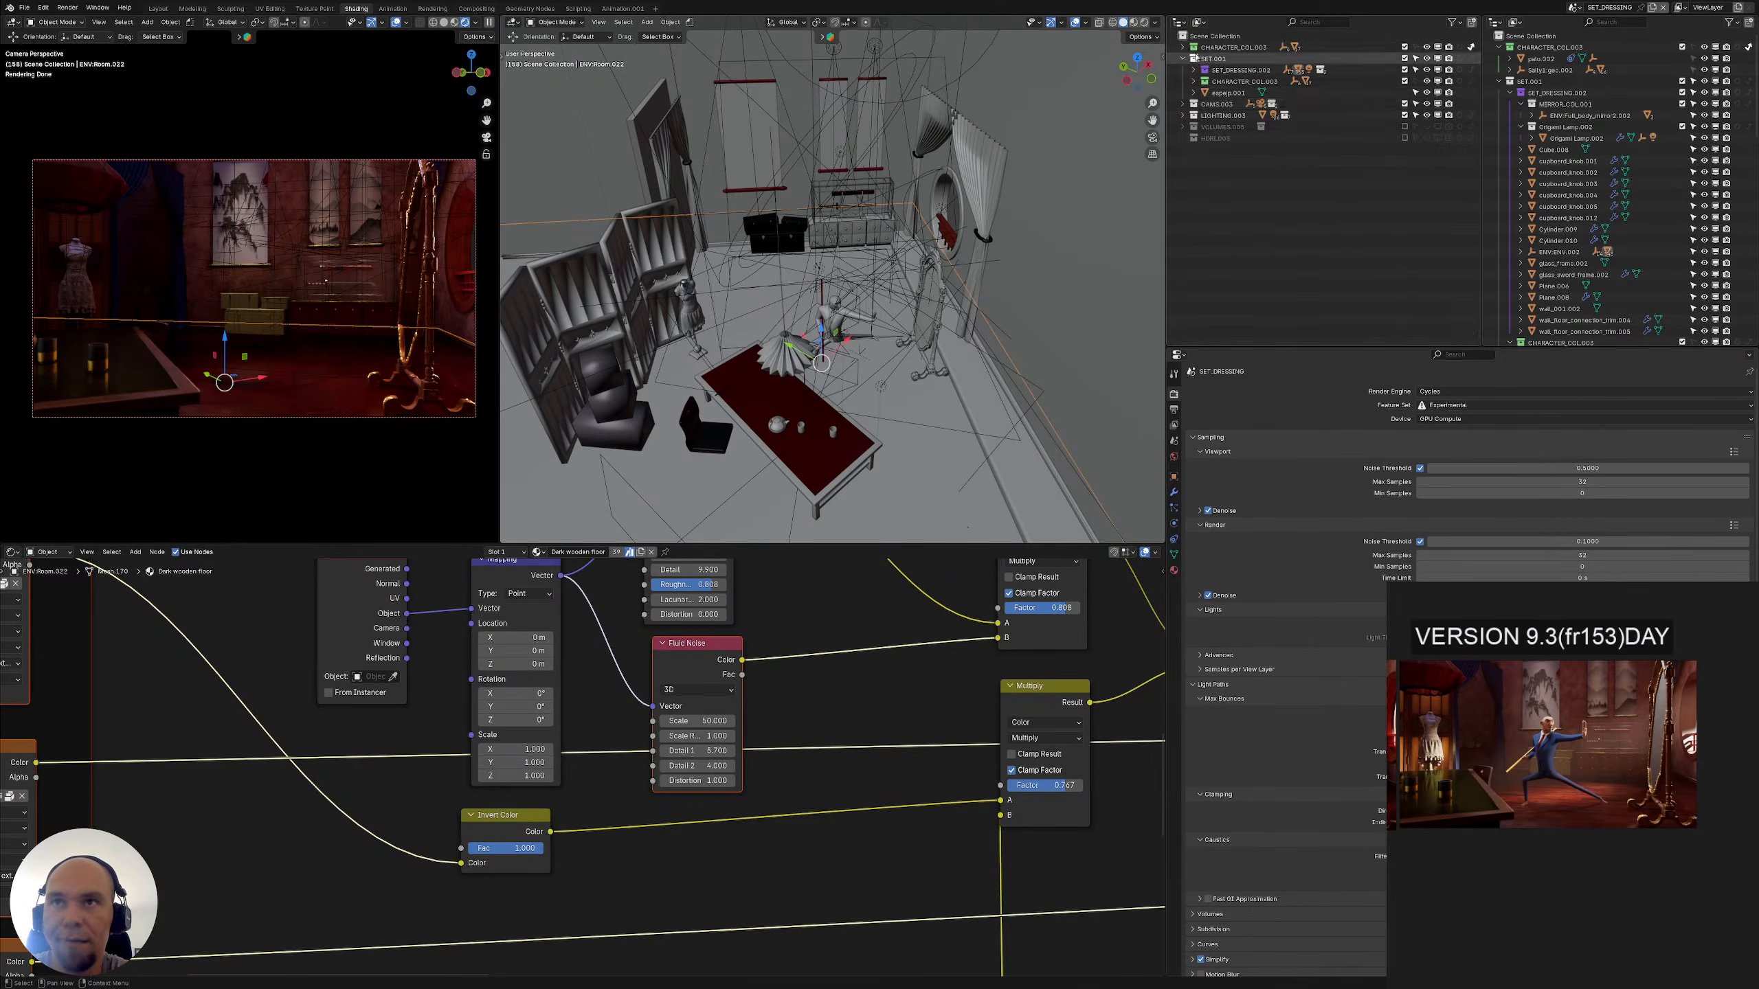
Select the espejo mirror object, expand the LIGHTING collection and select the FILL_SIDE_WARM_TABLE.003 light
left_click(1225, 93)
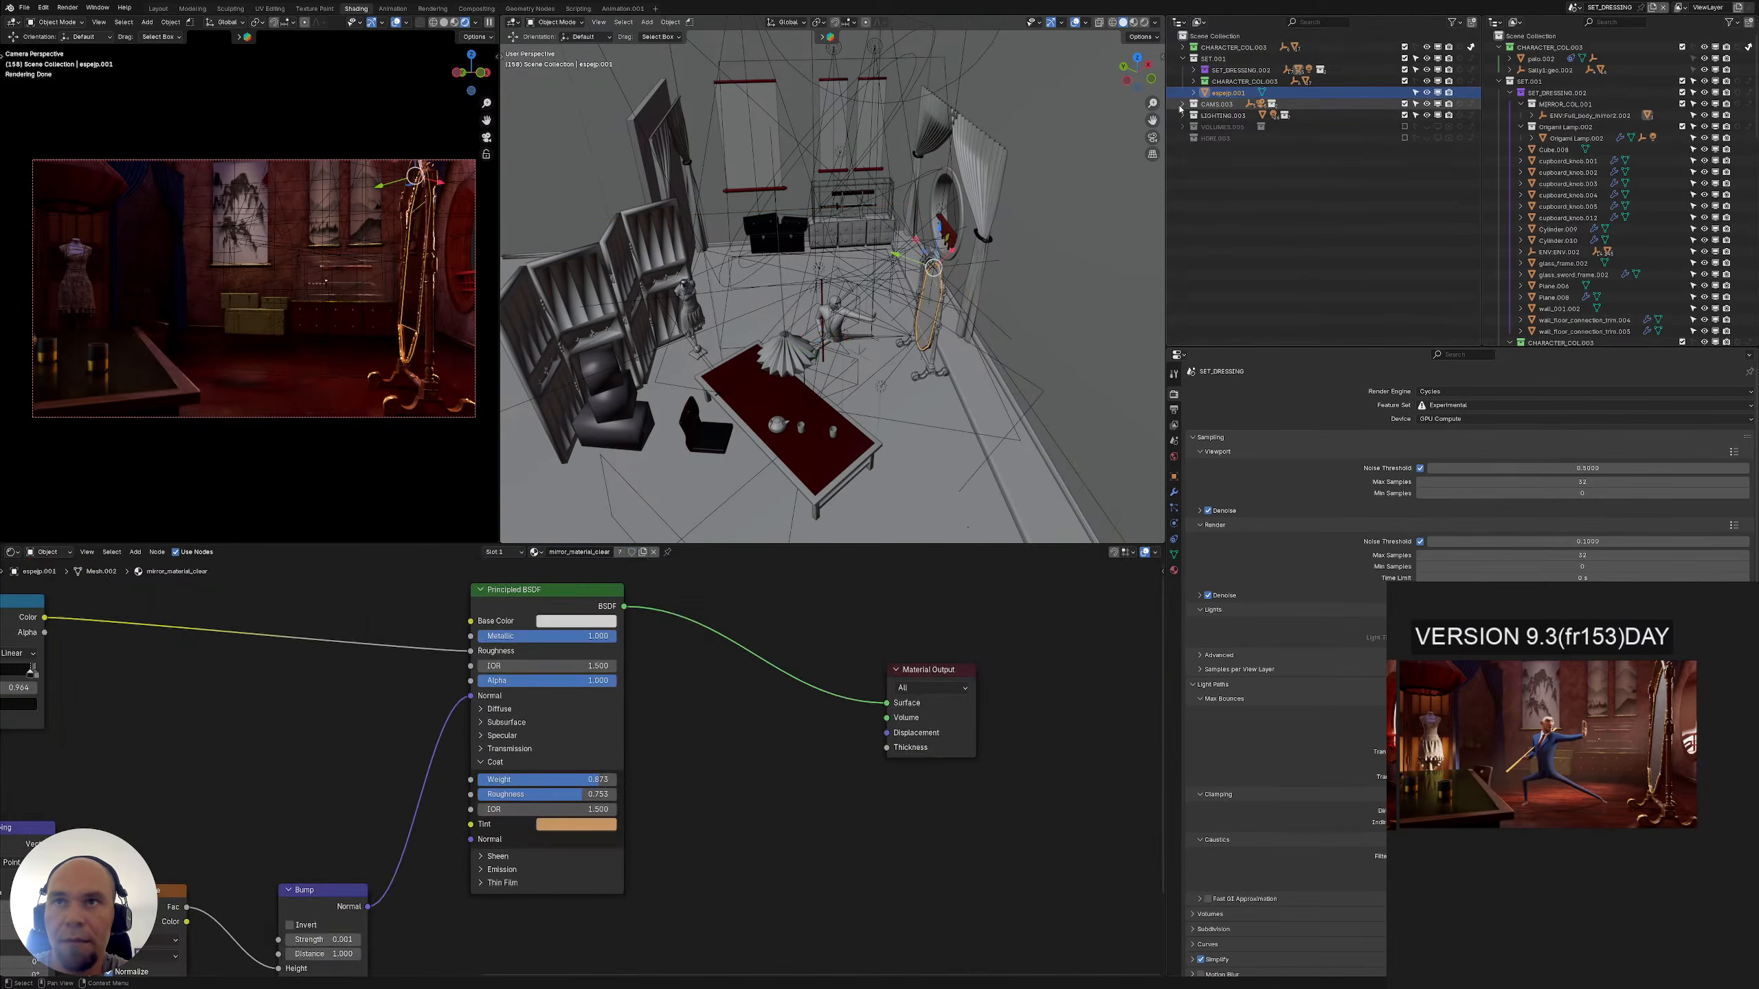
left_click(1182, 115)
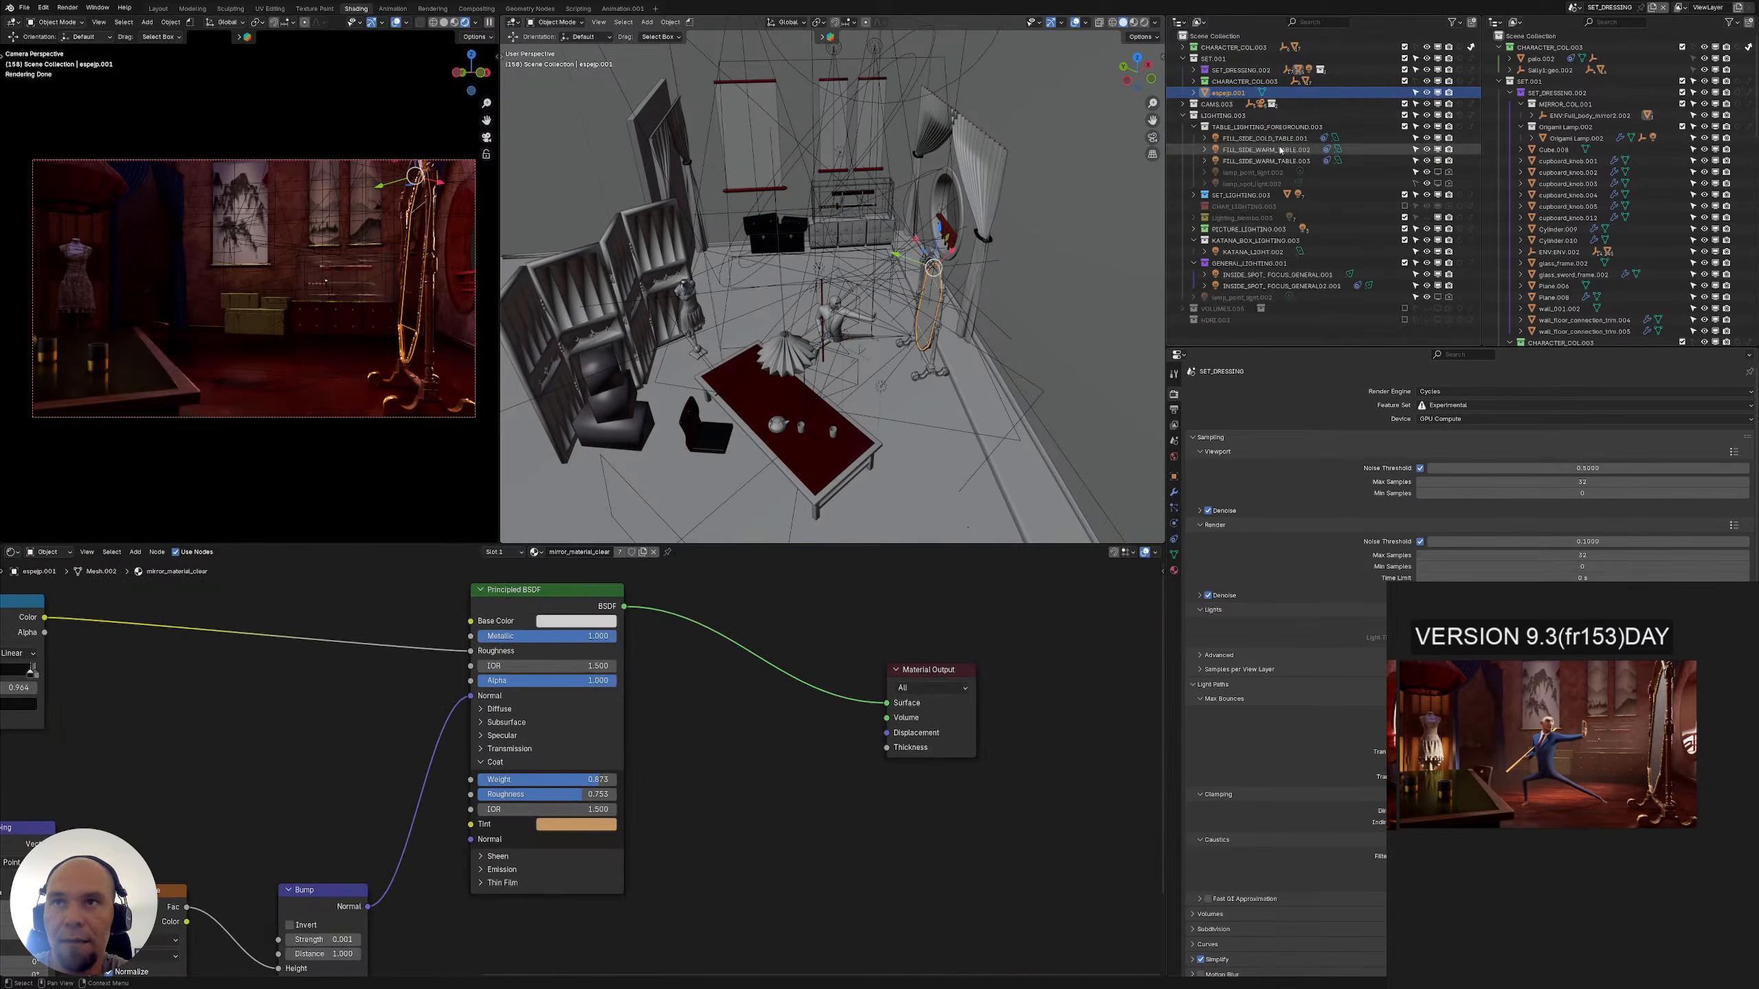
left_click(1274, 162)
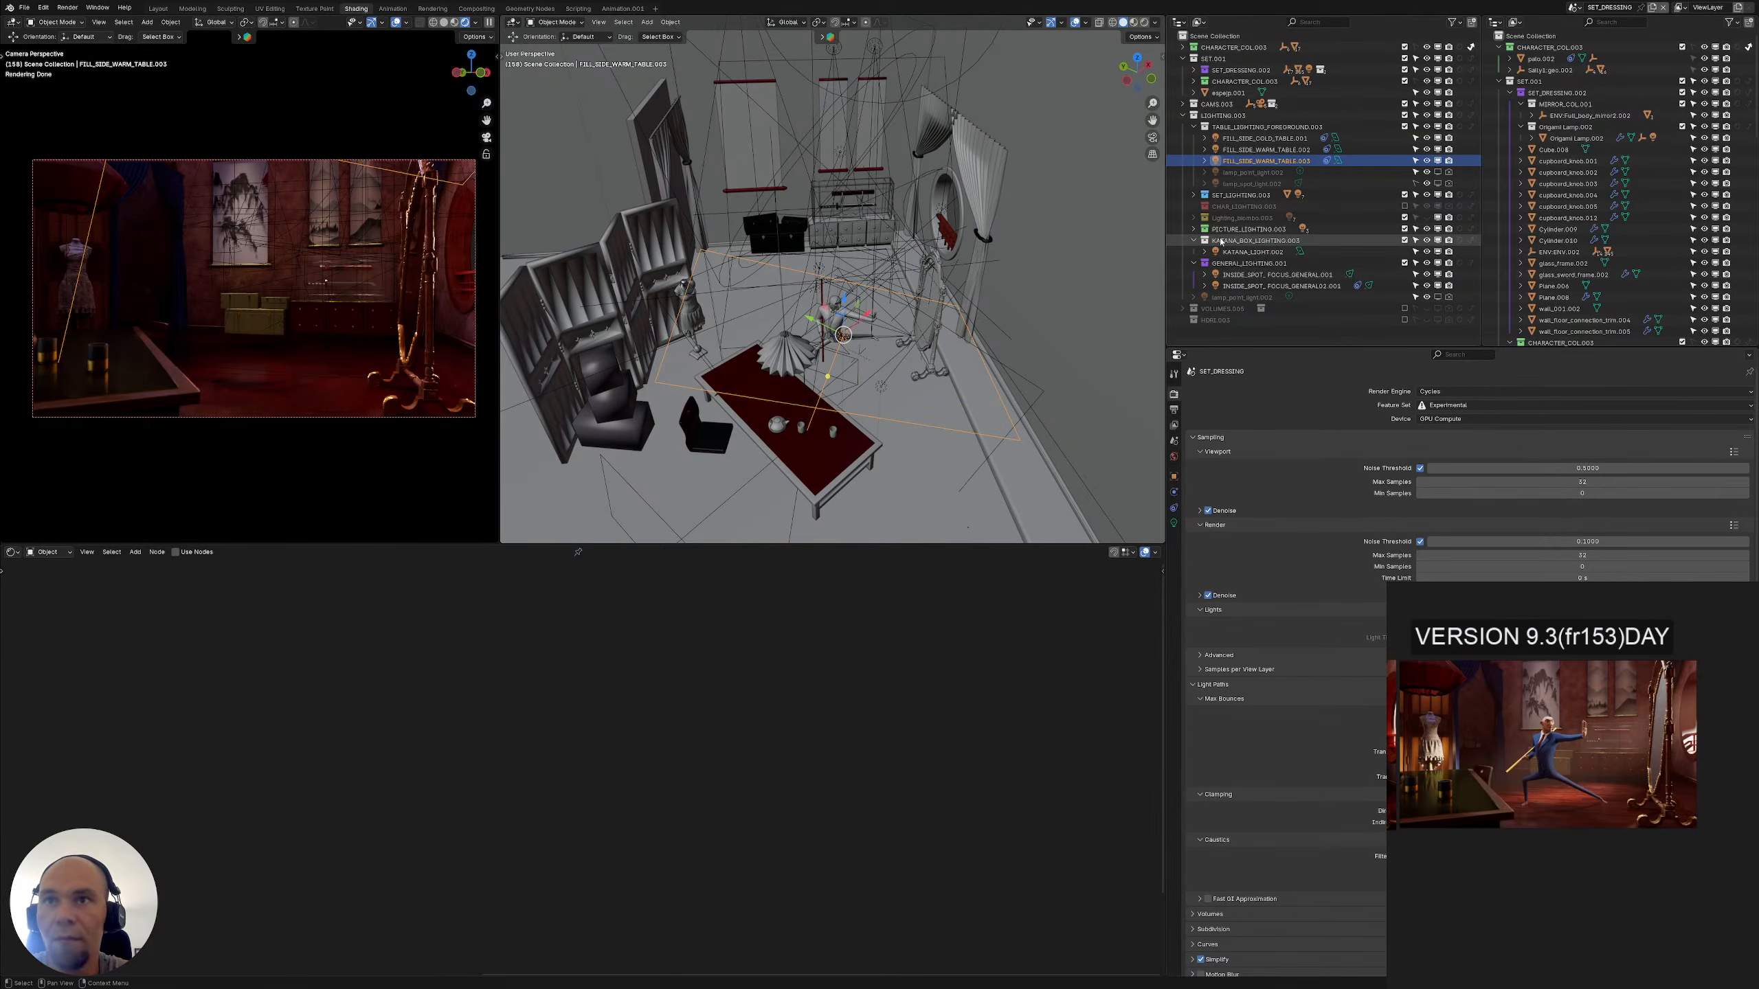
Select the KATANA_LIGHT in the katana box lighting collection and try moving it to check its effect on the render
left_click(1192, 241)
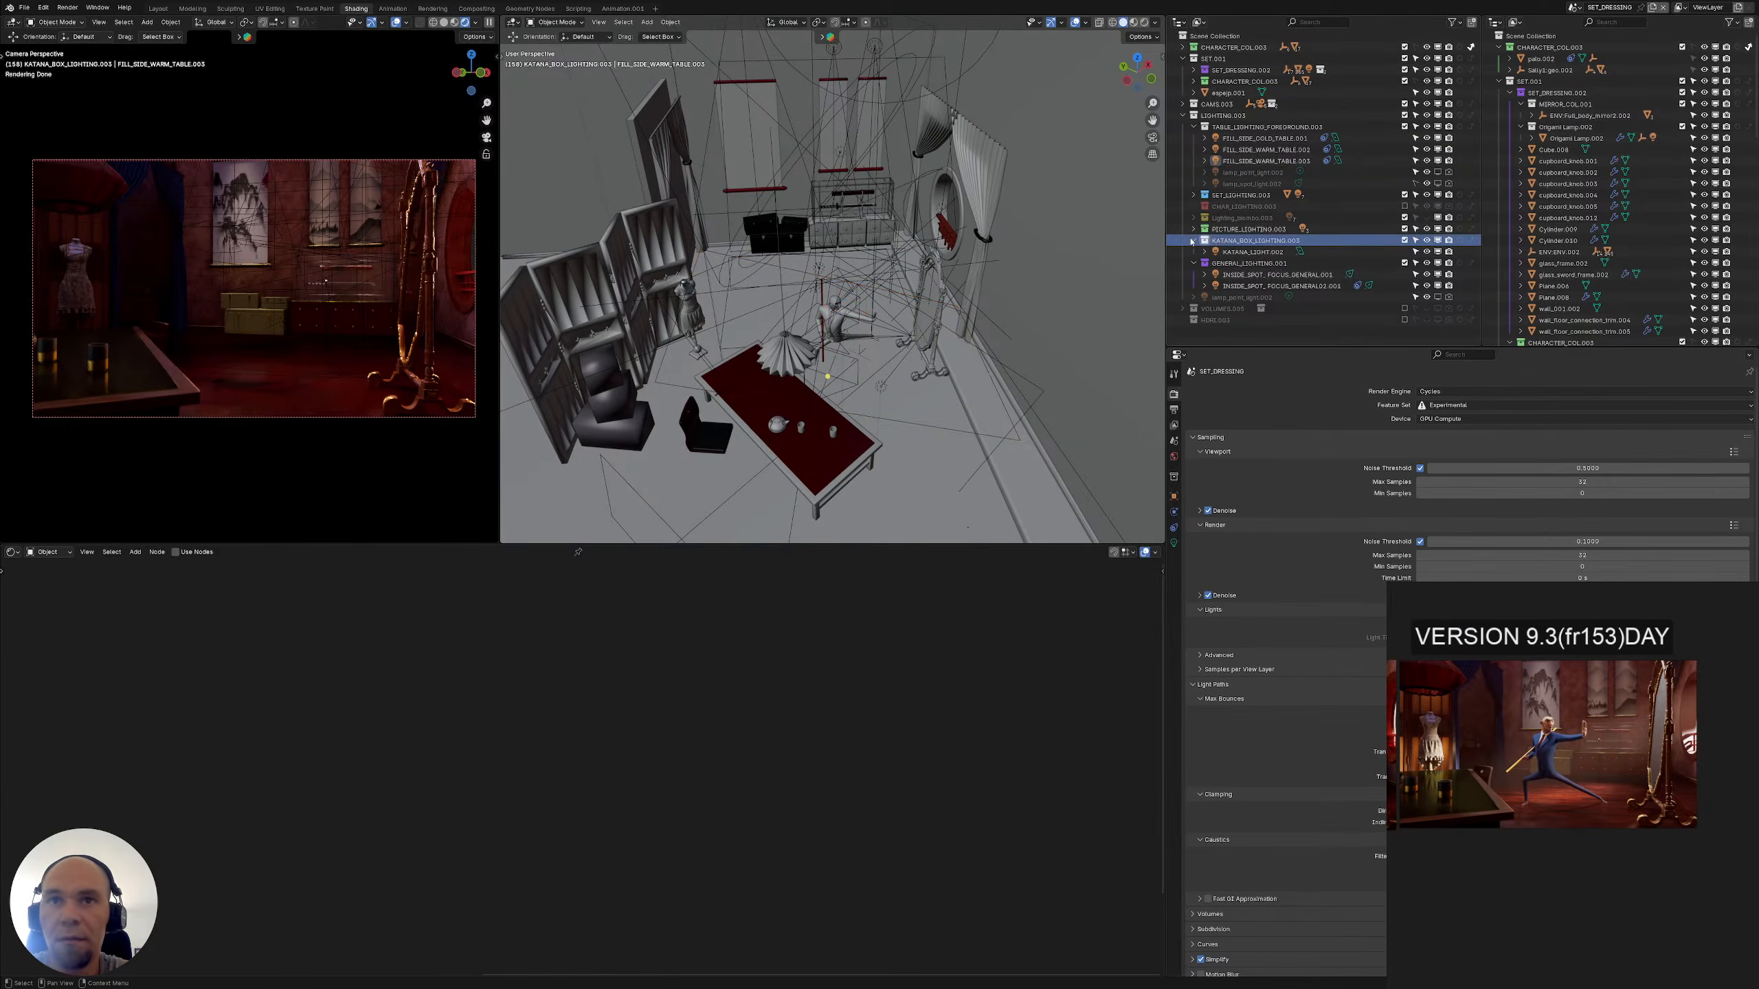
left_click(1252, 251)
middle_click_drag(900, 277, 959, 285)
key("s")
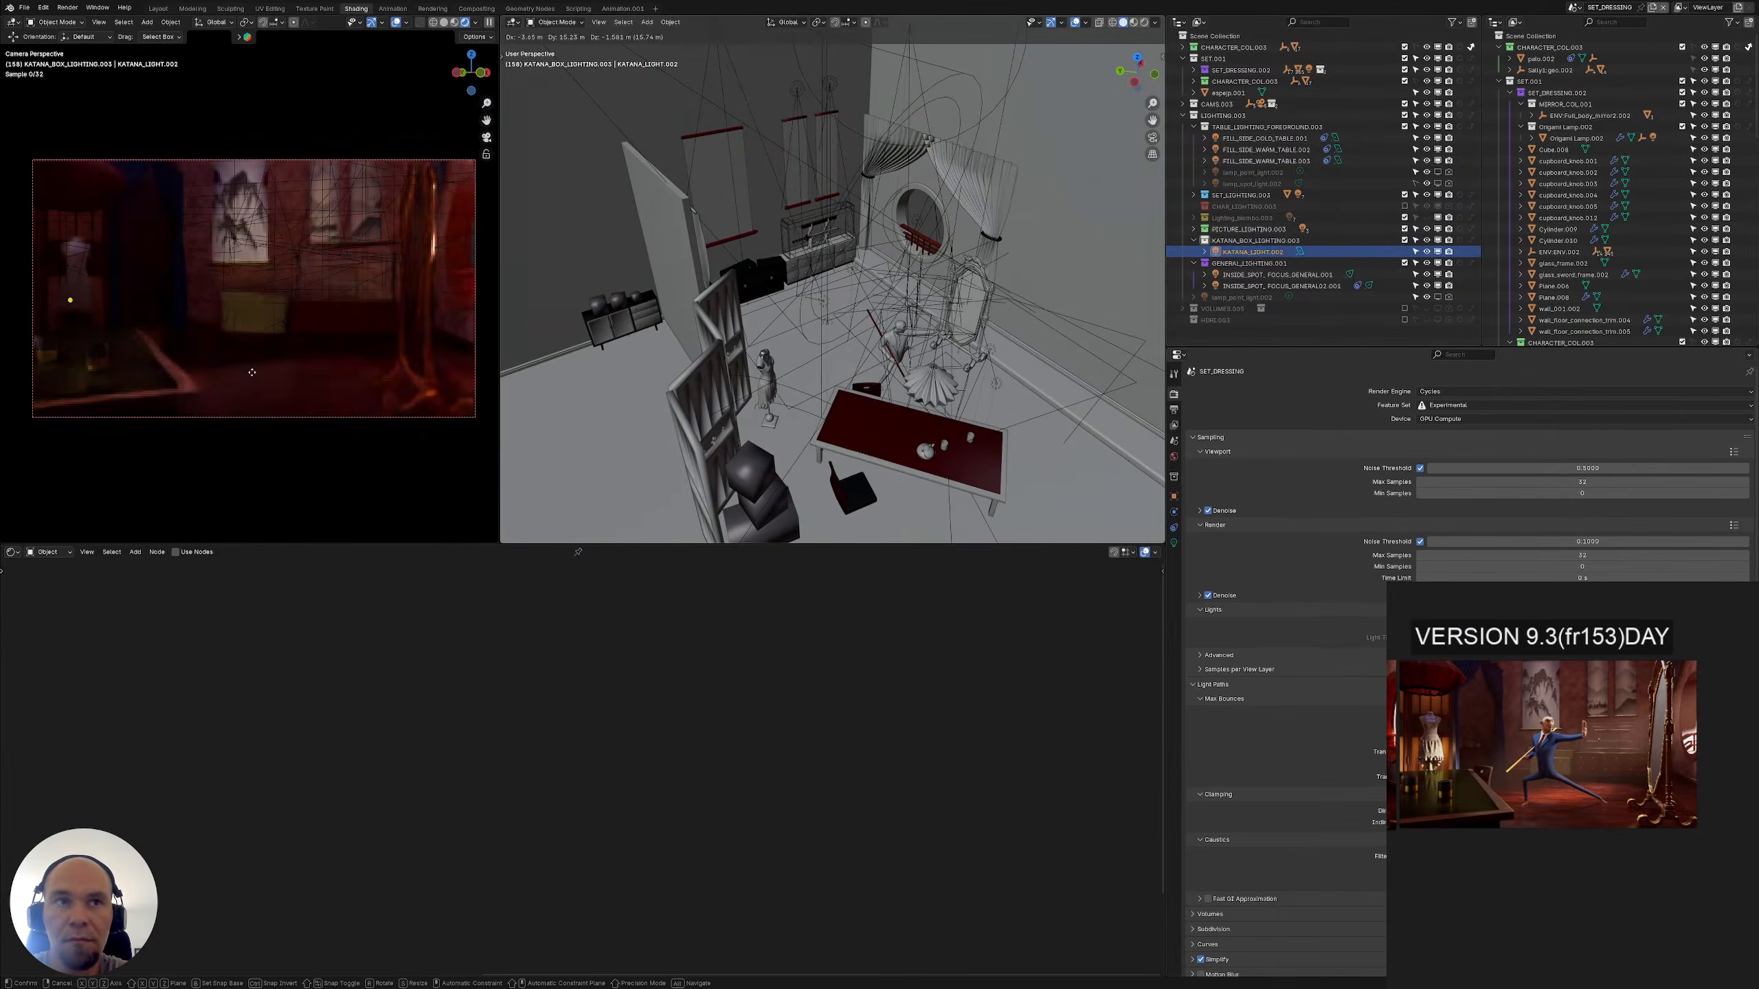
key("Escape")
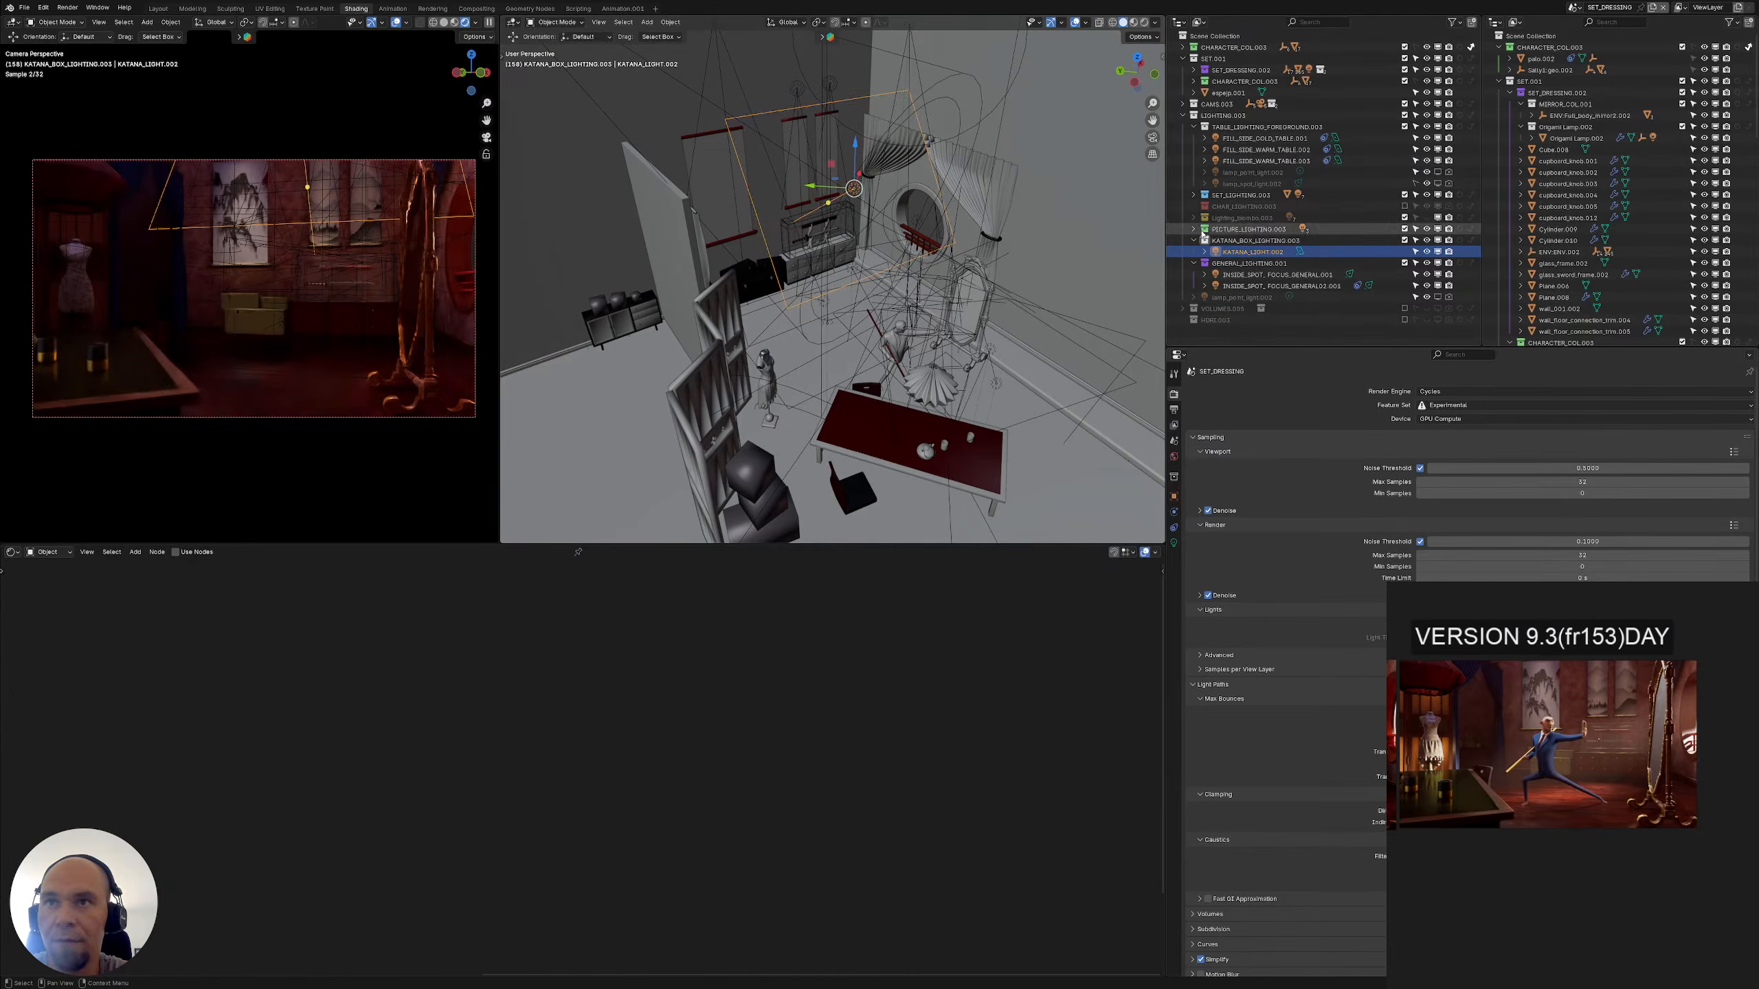
Expand the SET_LIGHTING.003 collection, frame the BOUNCE_floor.003 light and show its object properties with the light linking settings
left_click(1205, 195)
left_click(1194, 195)
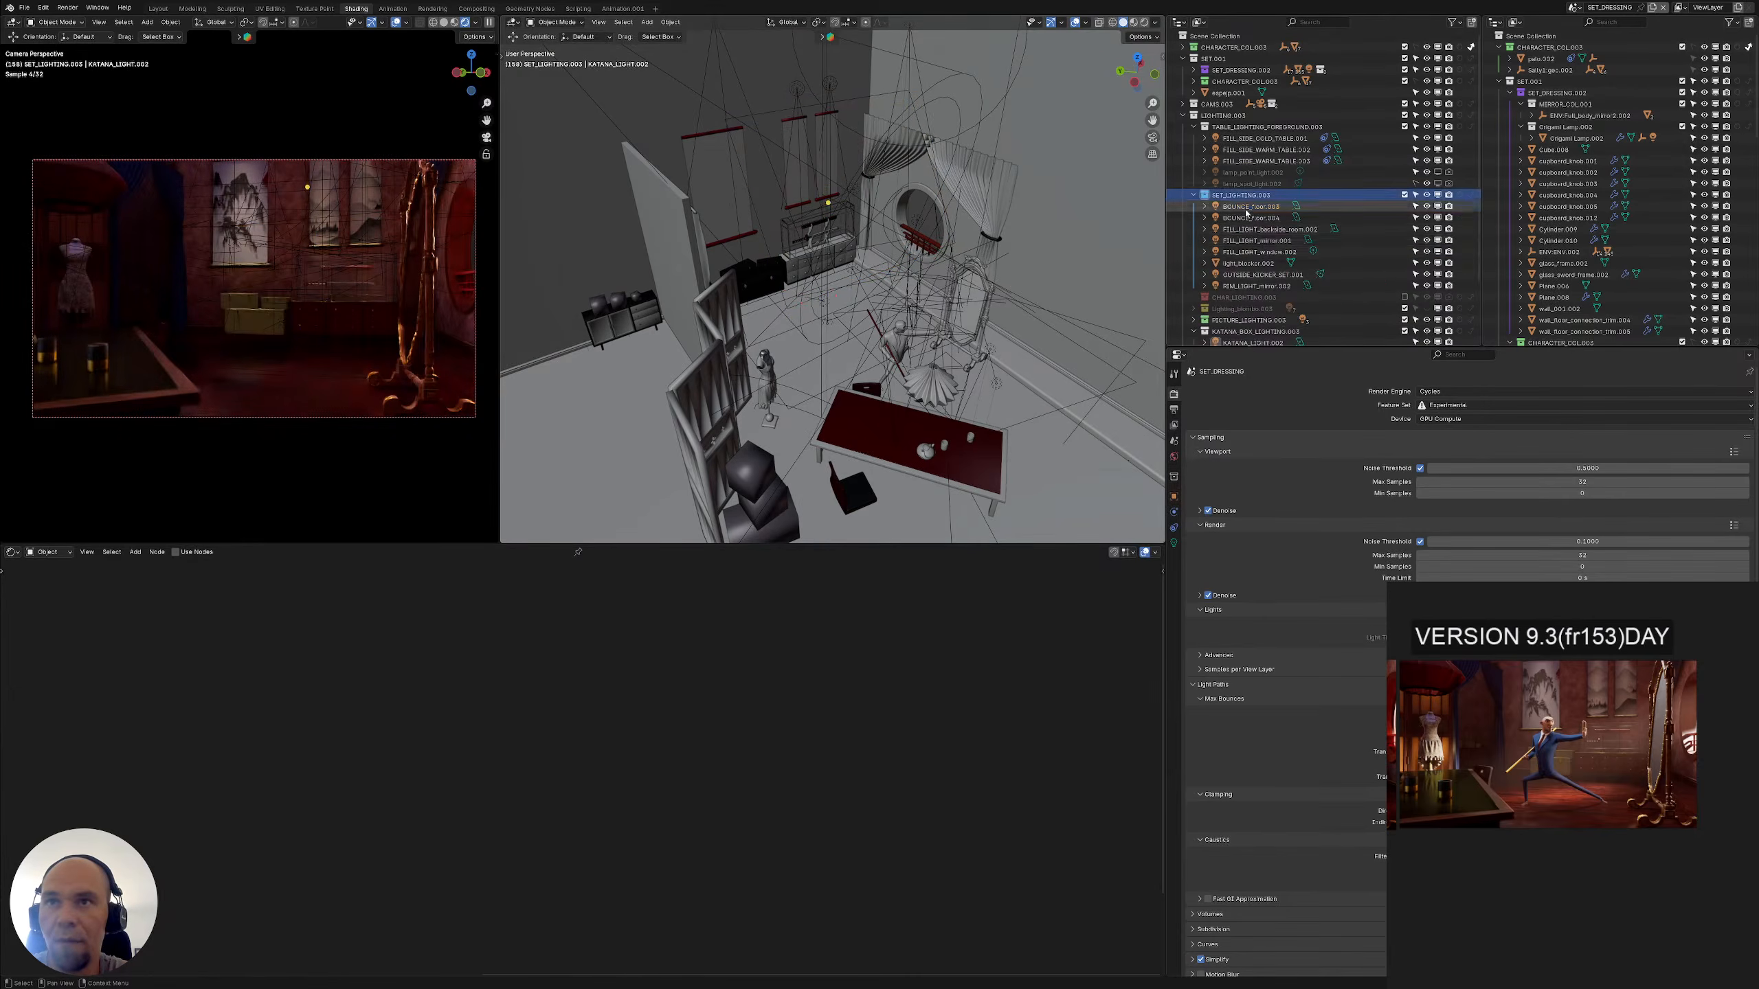
left_click(1250, 206)
key("KP_Decimal")
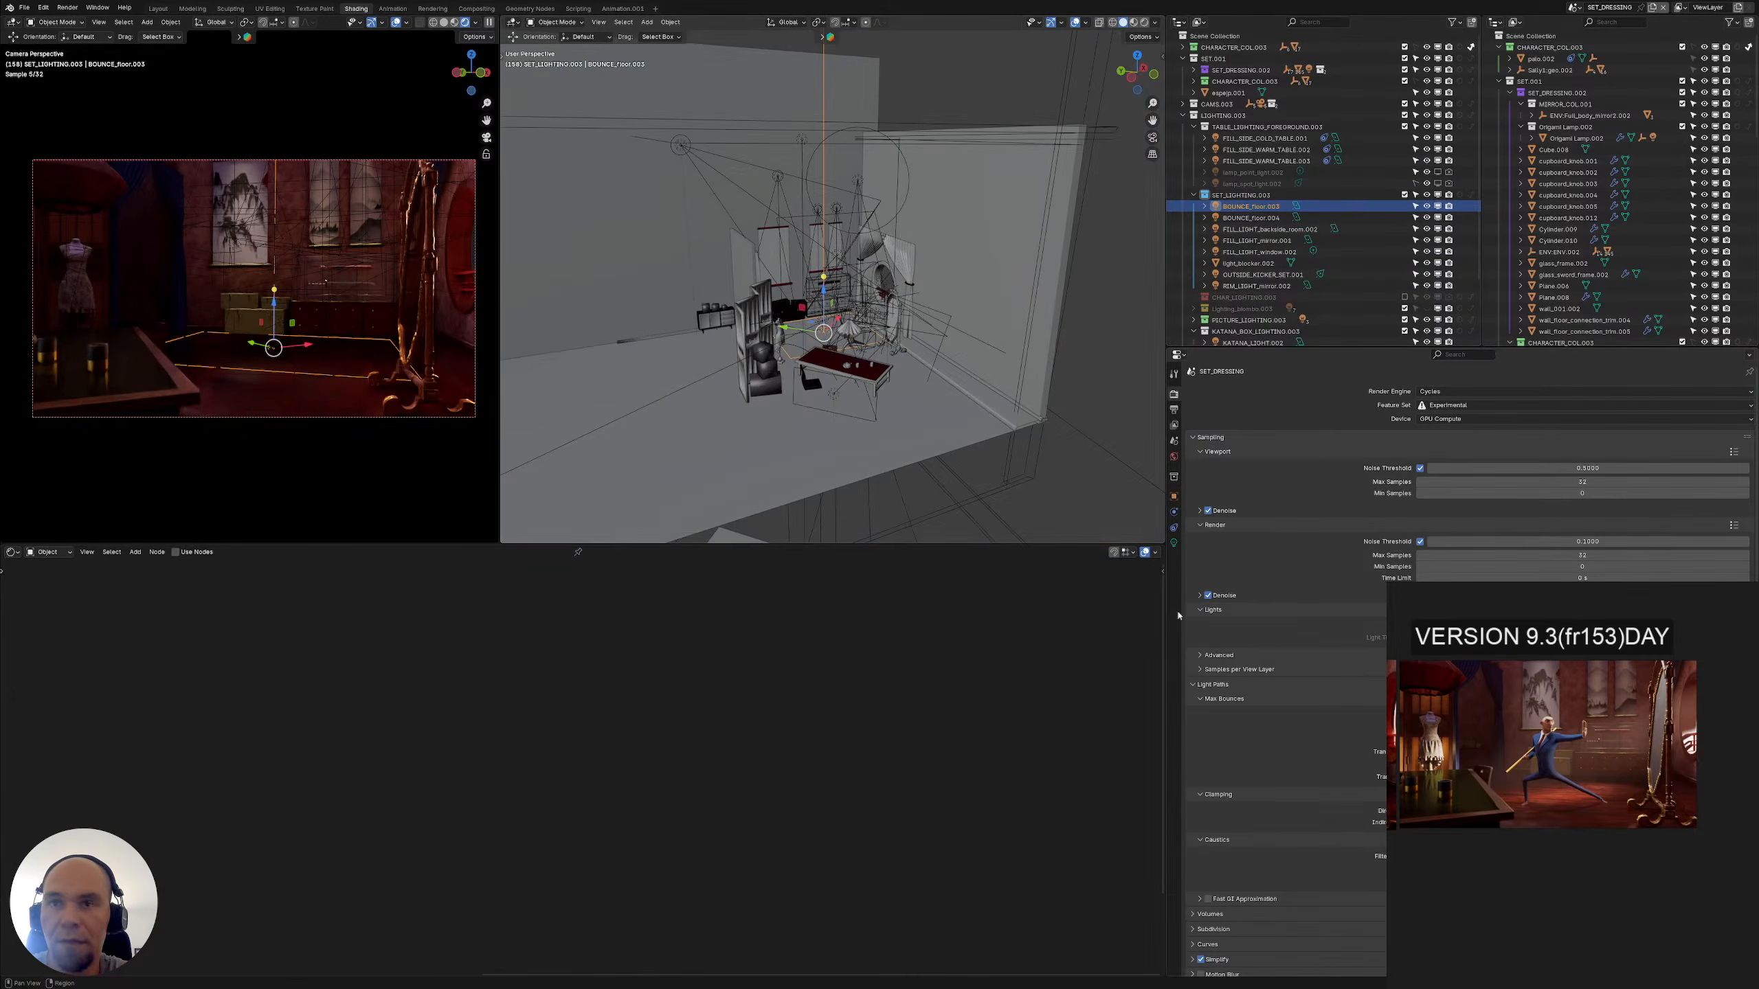
left_click(1173, 496)
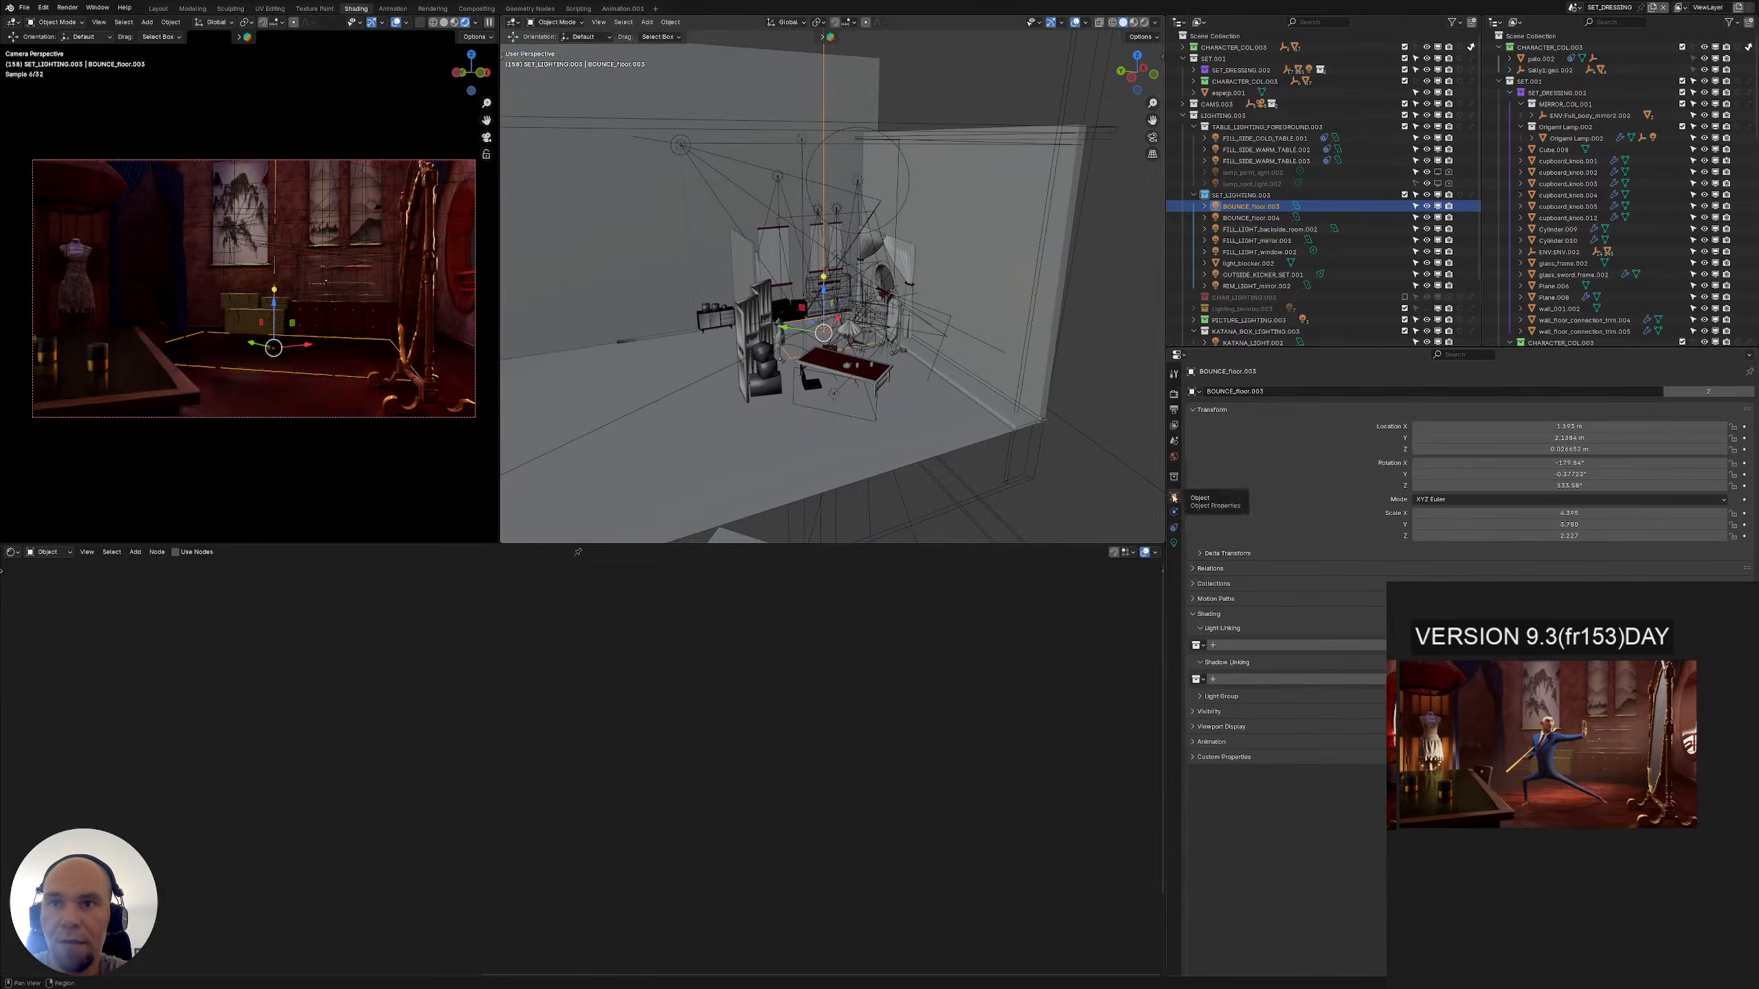
Go through the set lights from BOUNCE_floor.004 to OUTSIDE_KICKER_SET.001 and examine each one's light and shadow linking
left_click(1244, 219)
left_click(1243, 230)
left_click(1240, 242)
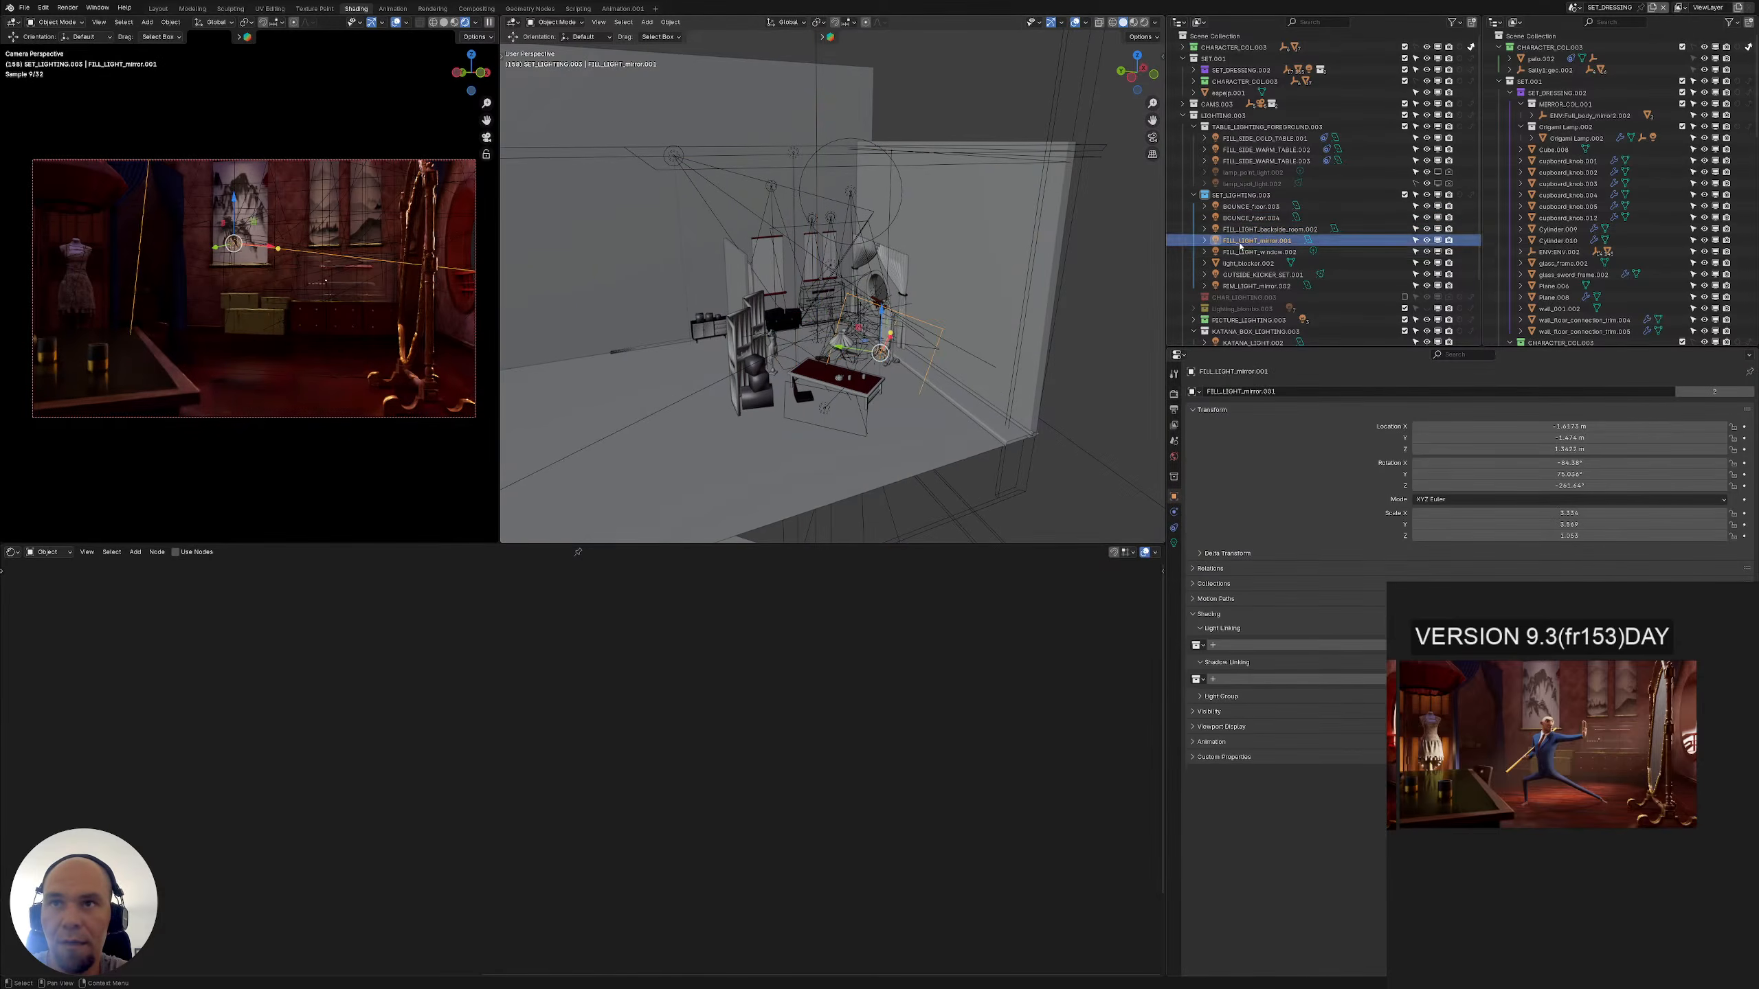
left_click(1243, 252)
left_click(1244, 263)
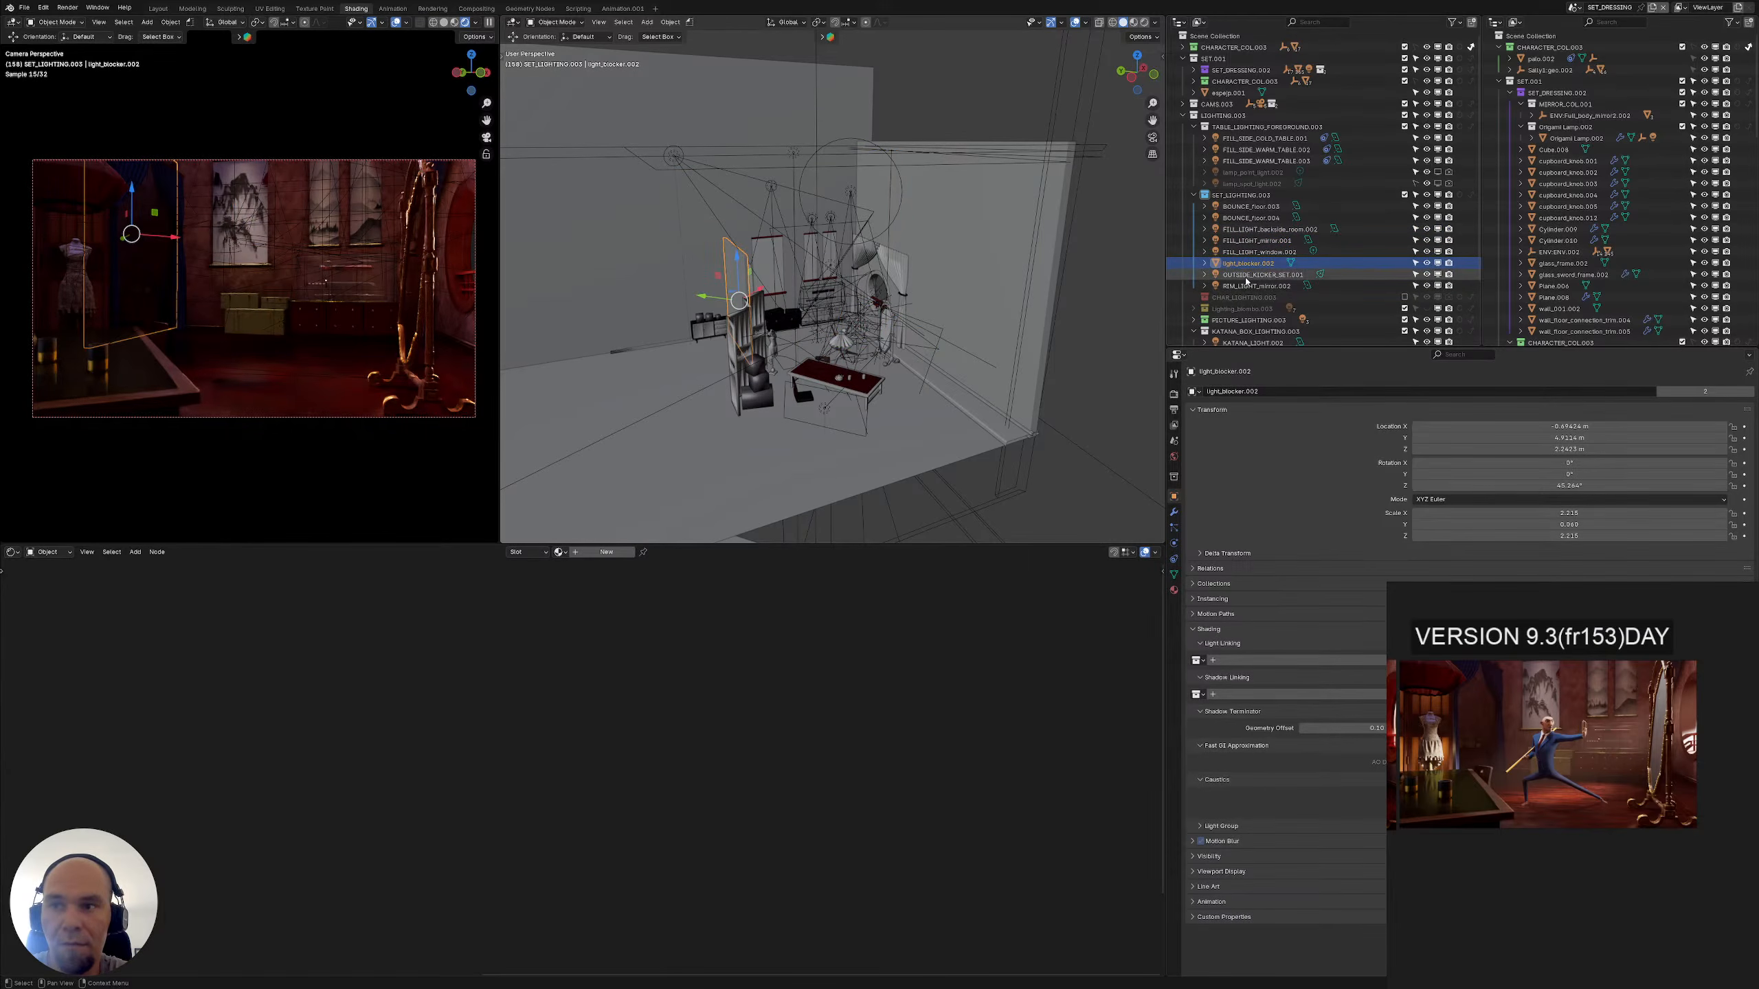
left_click(1245, 277)
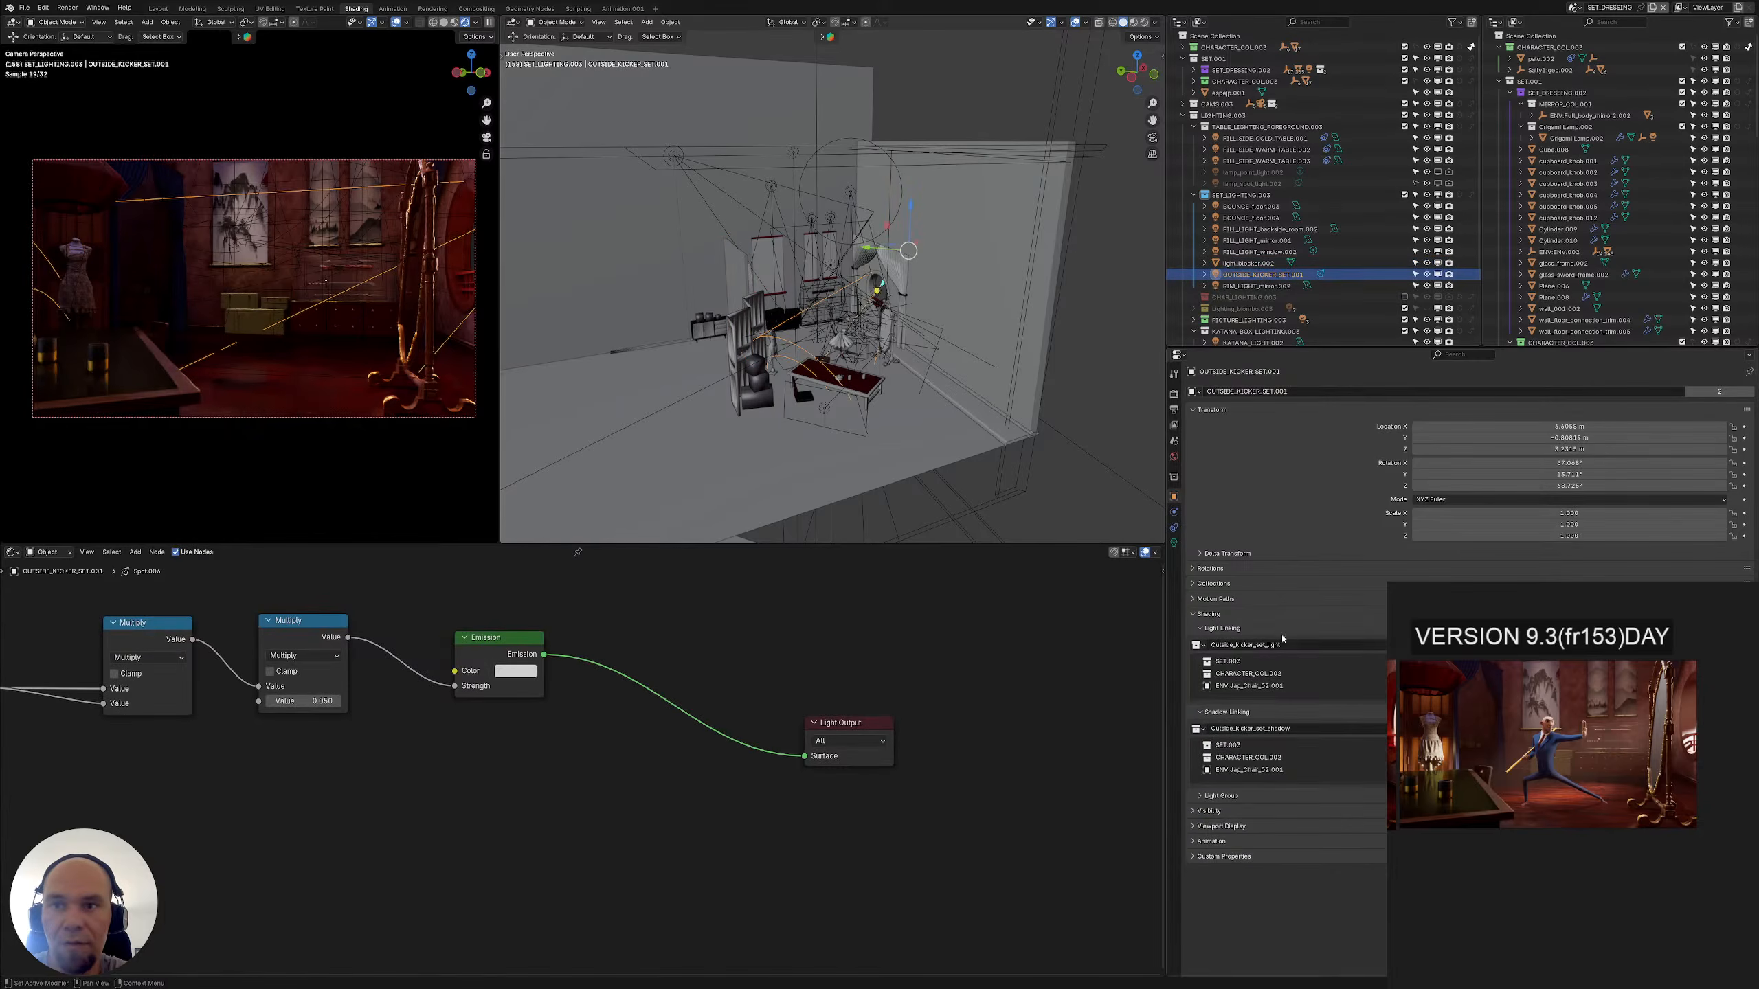
scroll(1312, 670, "down", 1)
scroll(1313, 671, "up", 1)
Replace the MIRROR_COL.001 collection on the mirror rim light with new, empty light linking and shadow linking collections
left_click(1266, 284)
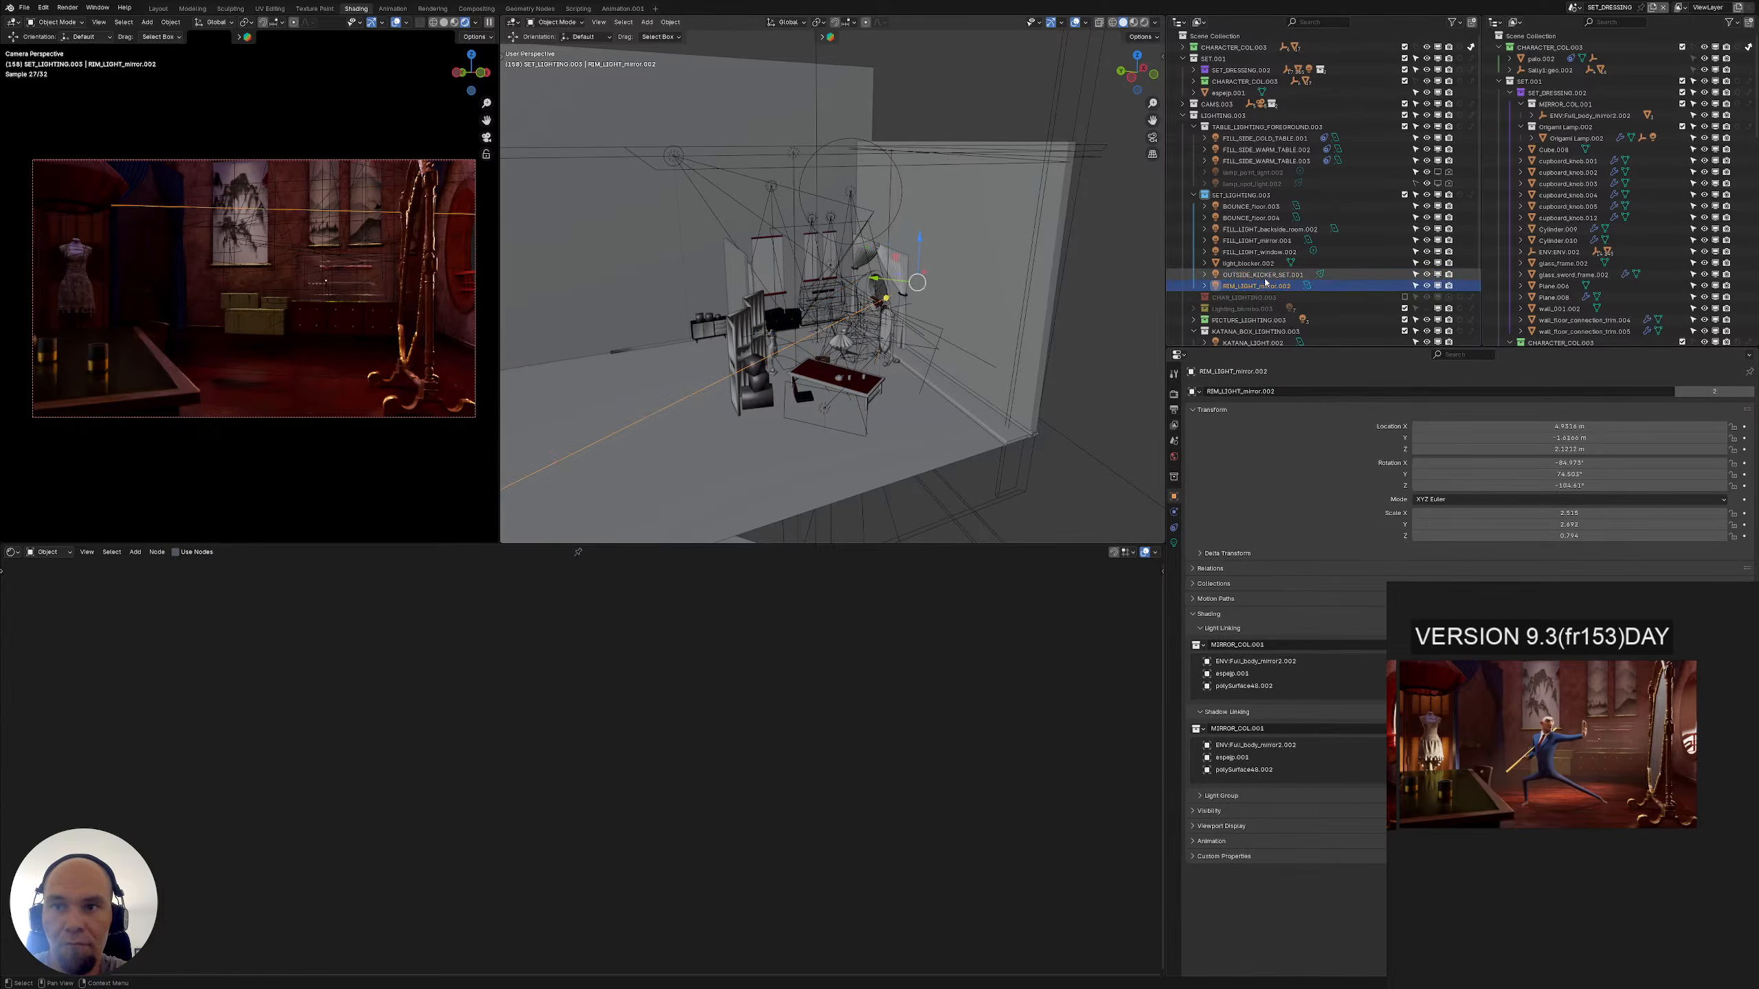
mouse_move(900, 298)
middle_mouse_down()
mouse_move(921, 305)
mouse_move(891, 312)
mouse_move(907, 314)
middle_mouse_up()
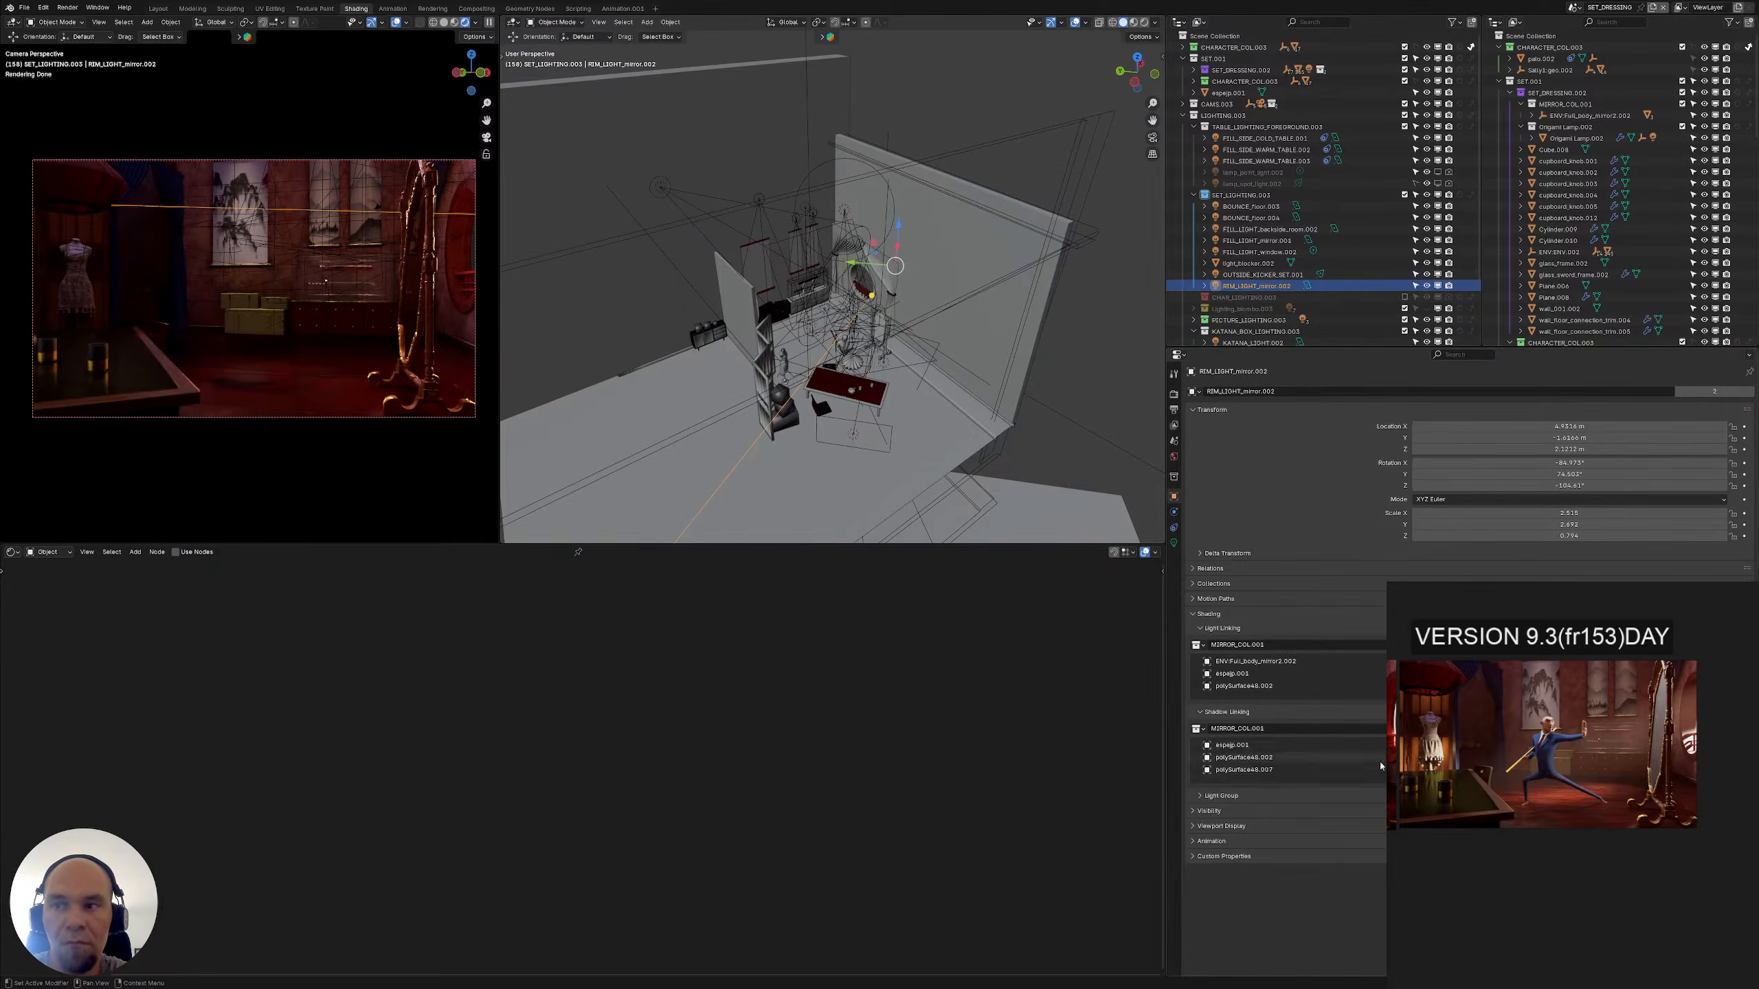
left_click(1741, 644)
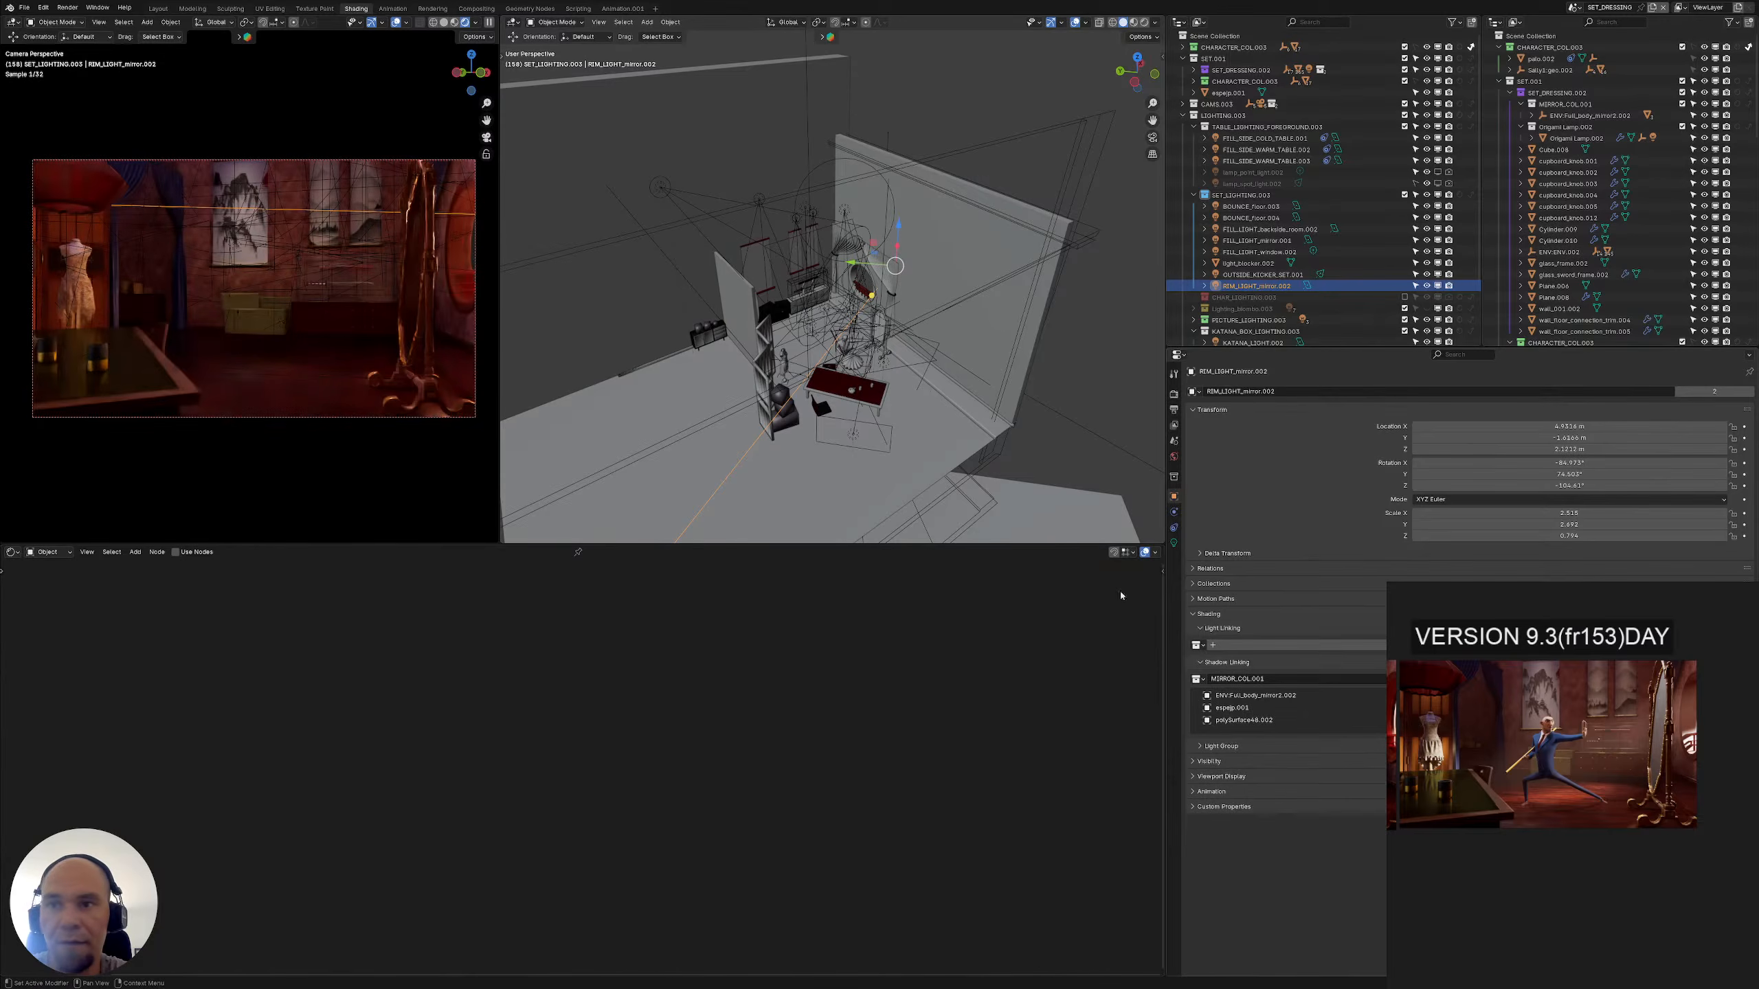
left_click(1742, 678)
left_click(1340, 645)
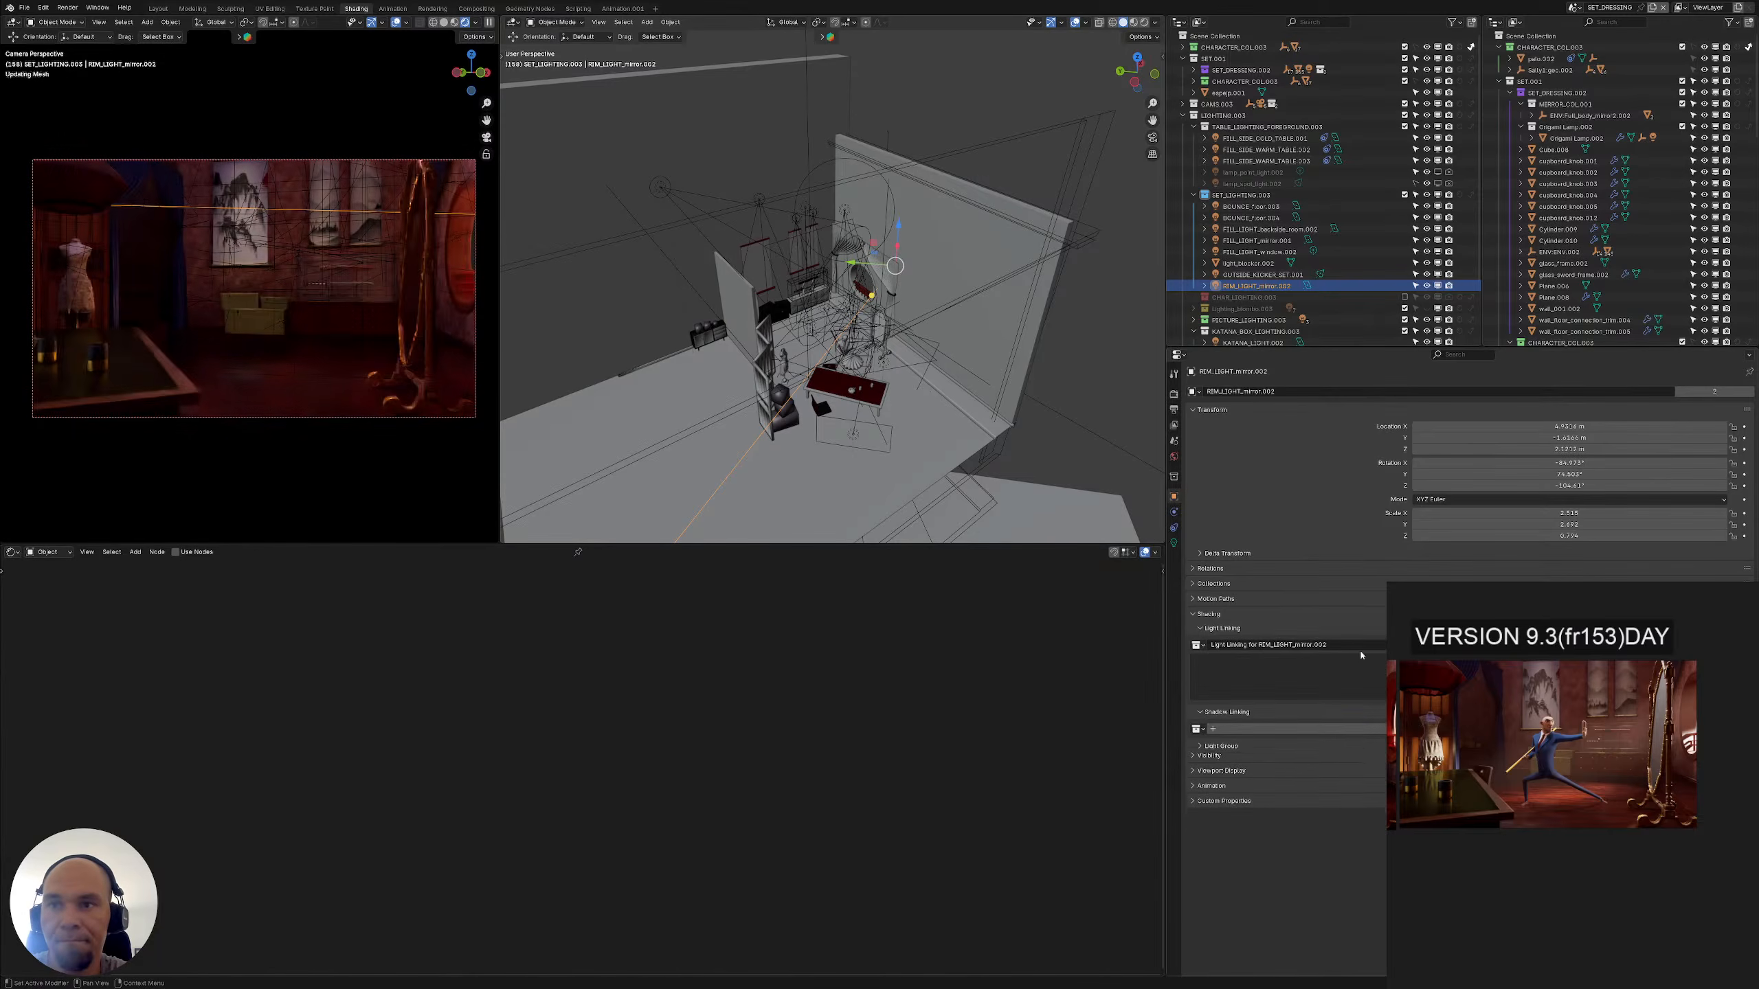
left_click(1340, 729)
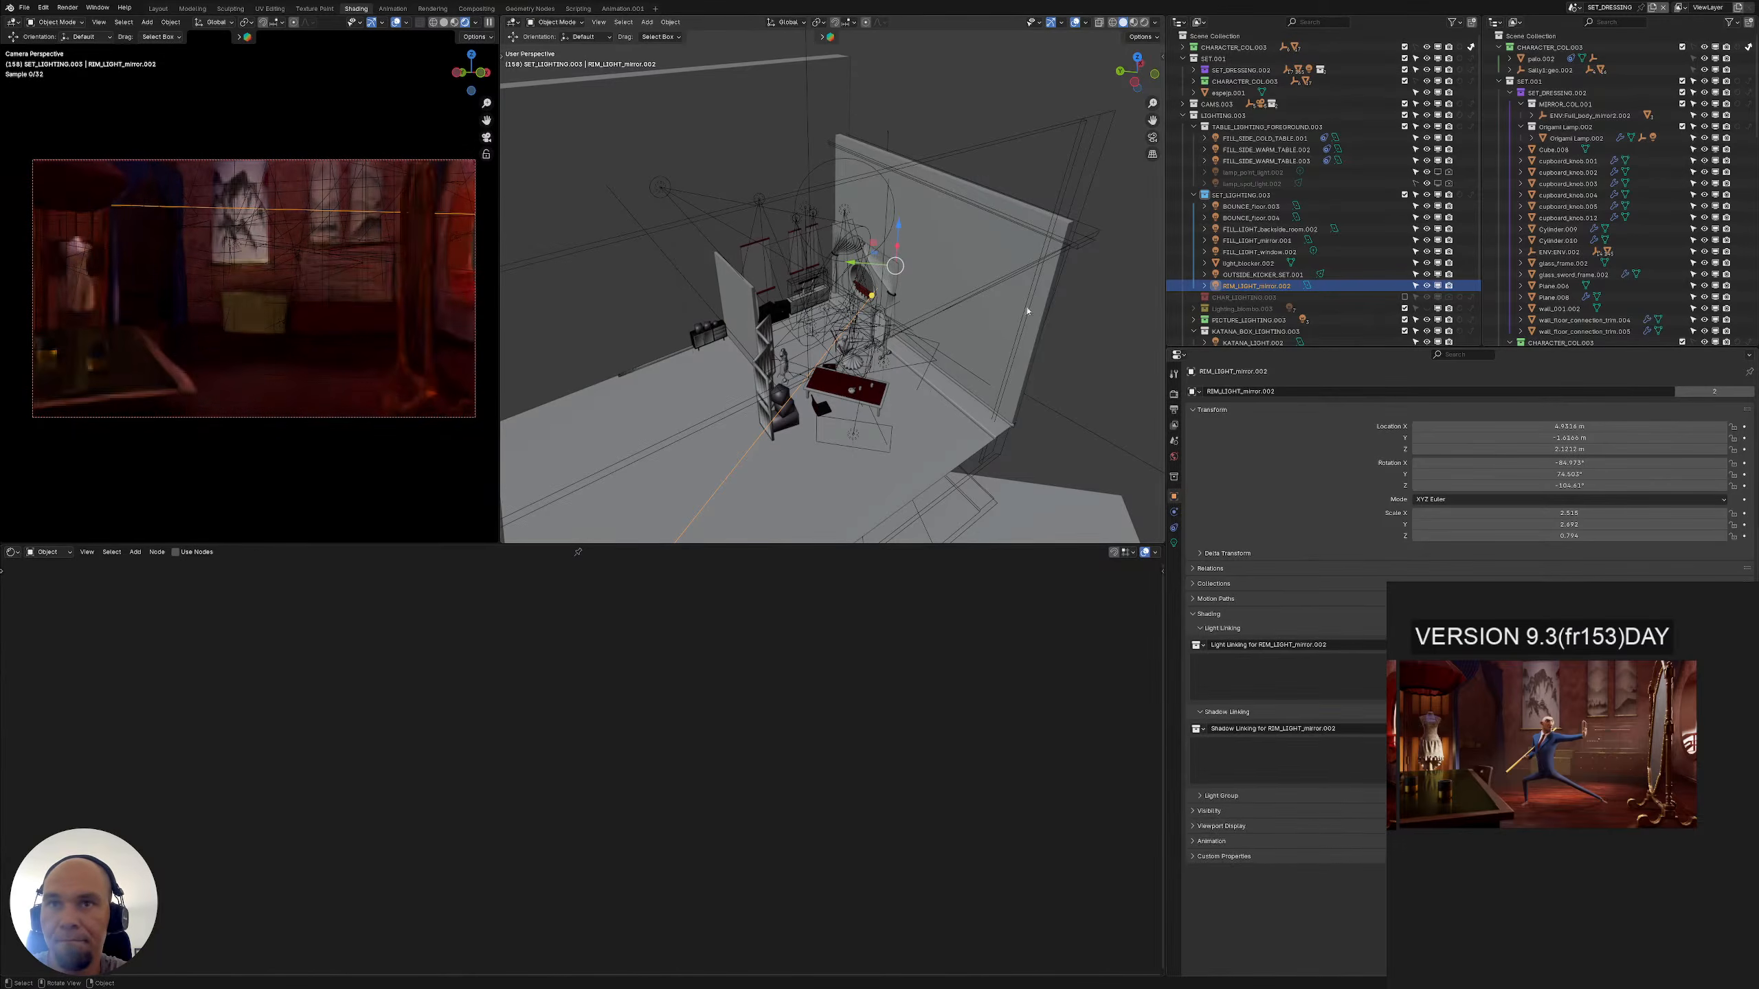
Find the mirror frame in the set, reselect the mirror rim light and pin its object properties
scroll(800, 281, "up", 5)
scroll(800, 281, "up", 5)
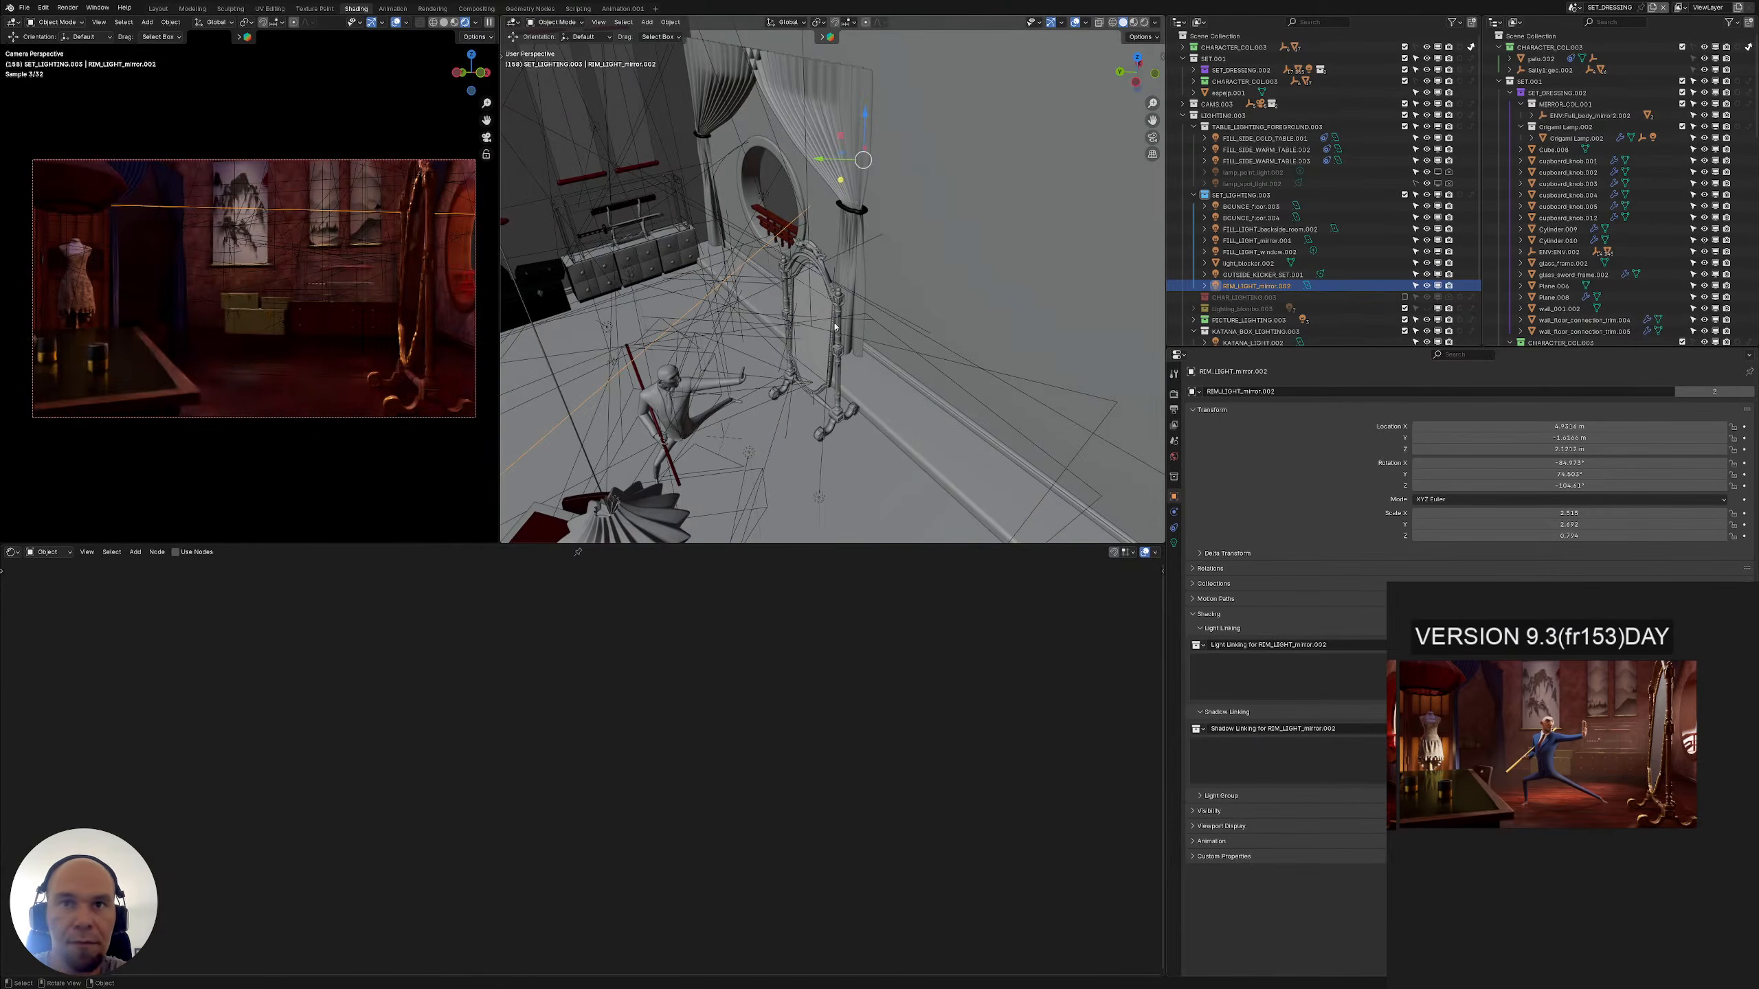
left_click(839, 312)
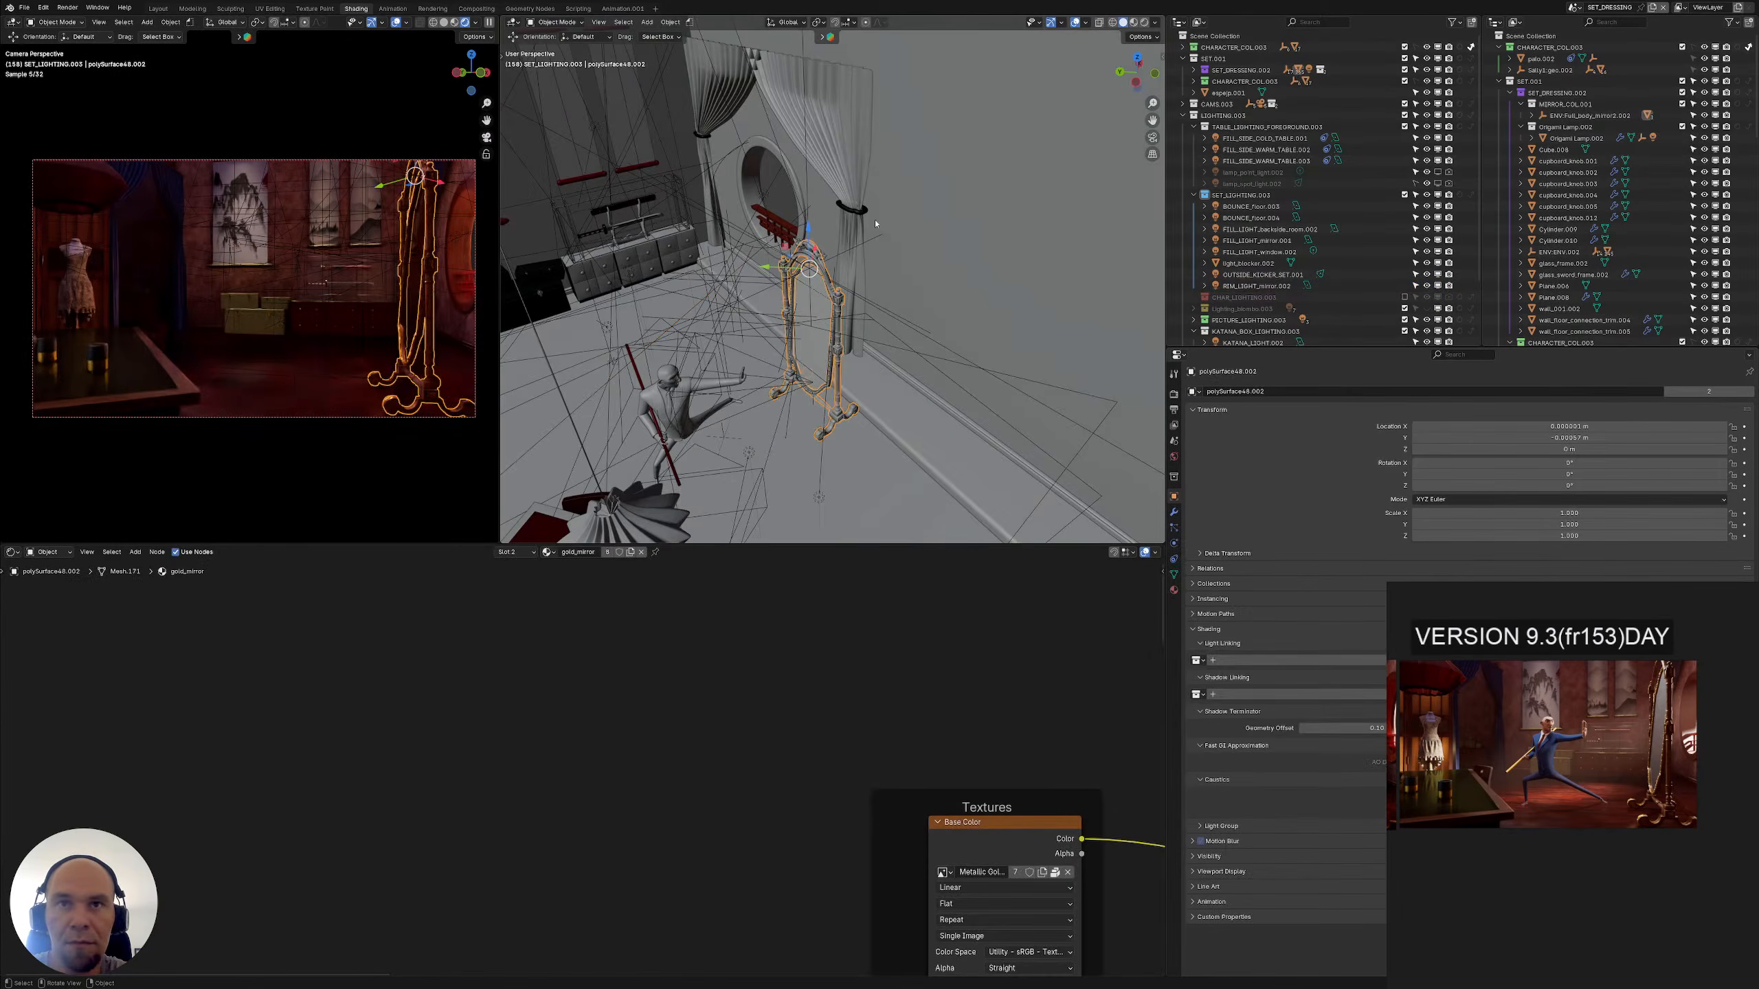
middle_click_drag(876, 224, 769, 200)
left_click(978, 251)
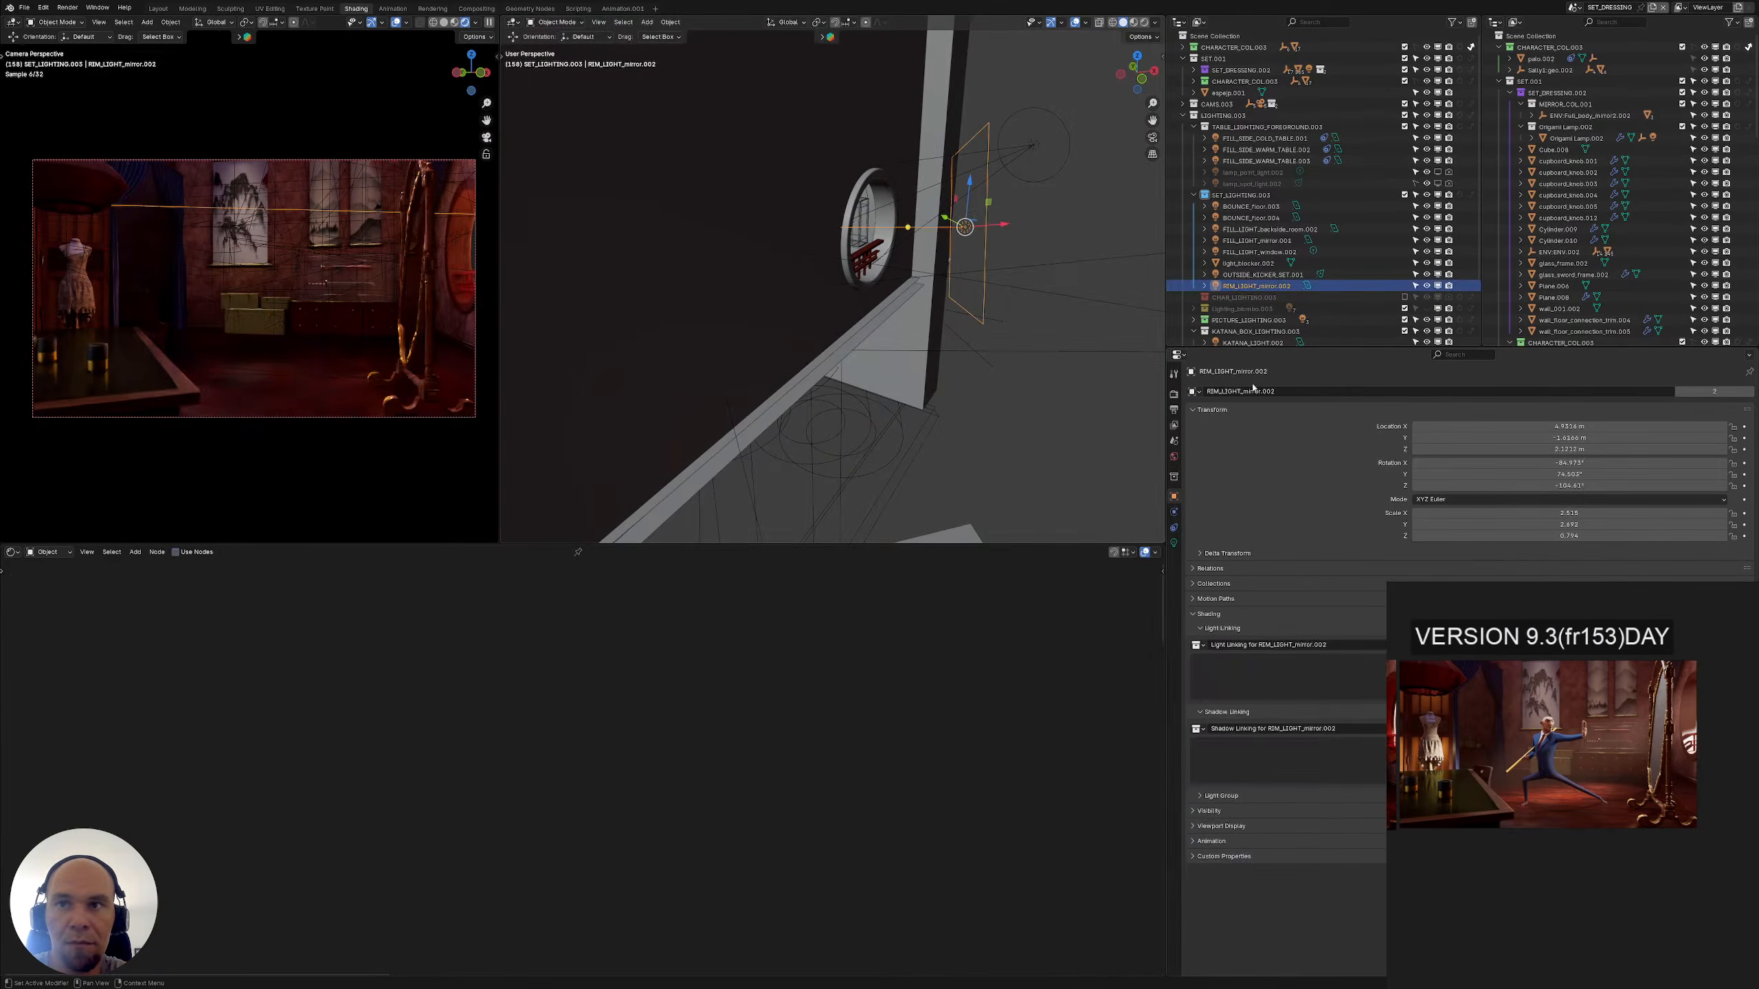
left_click(1749, 372)
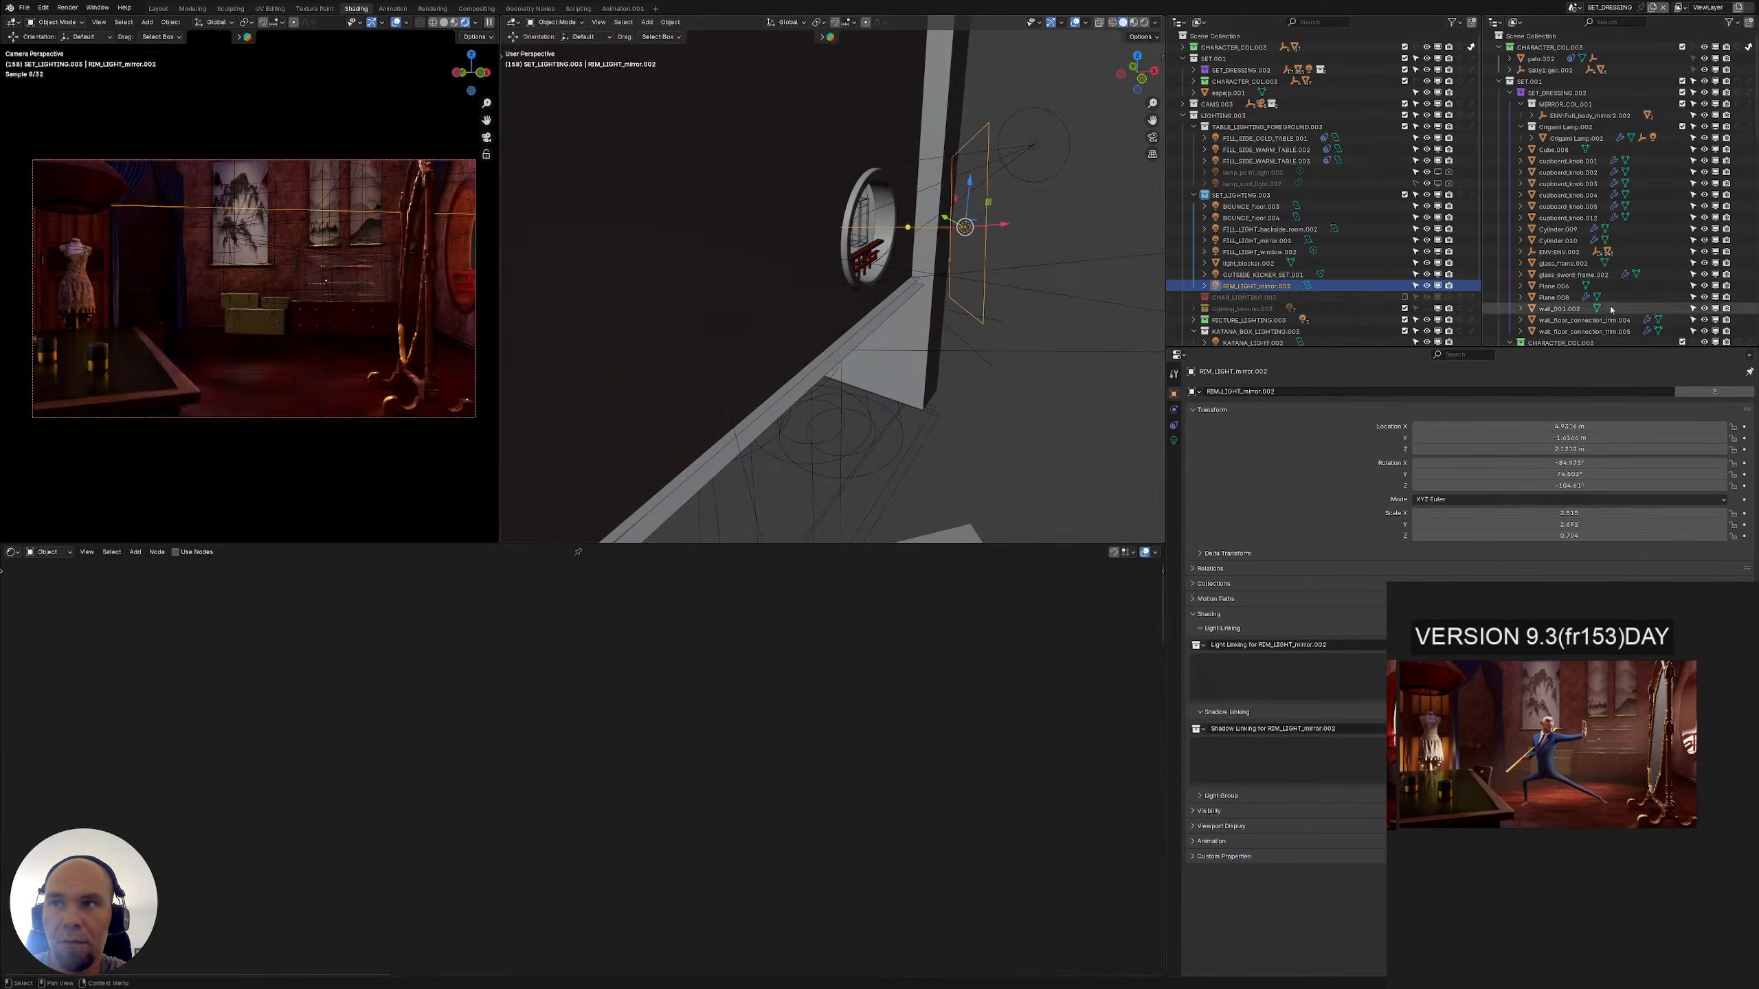
Select the mirror glass and its gold frame in the viewport and reveal the frame in the second outliner
middle_click_drag(623, 388, 876, 358)
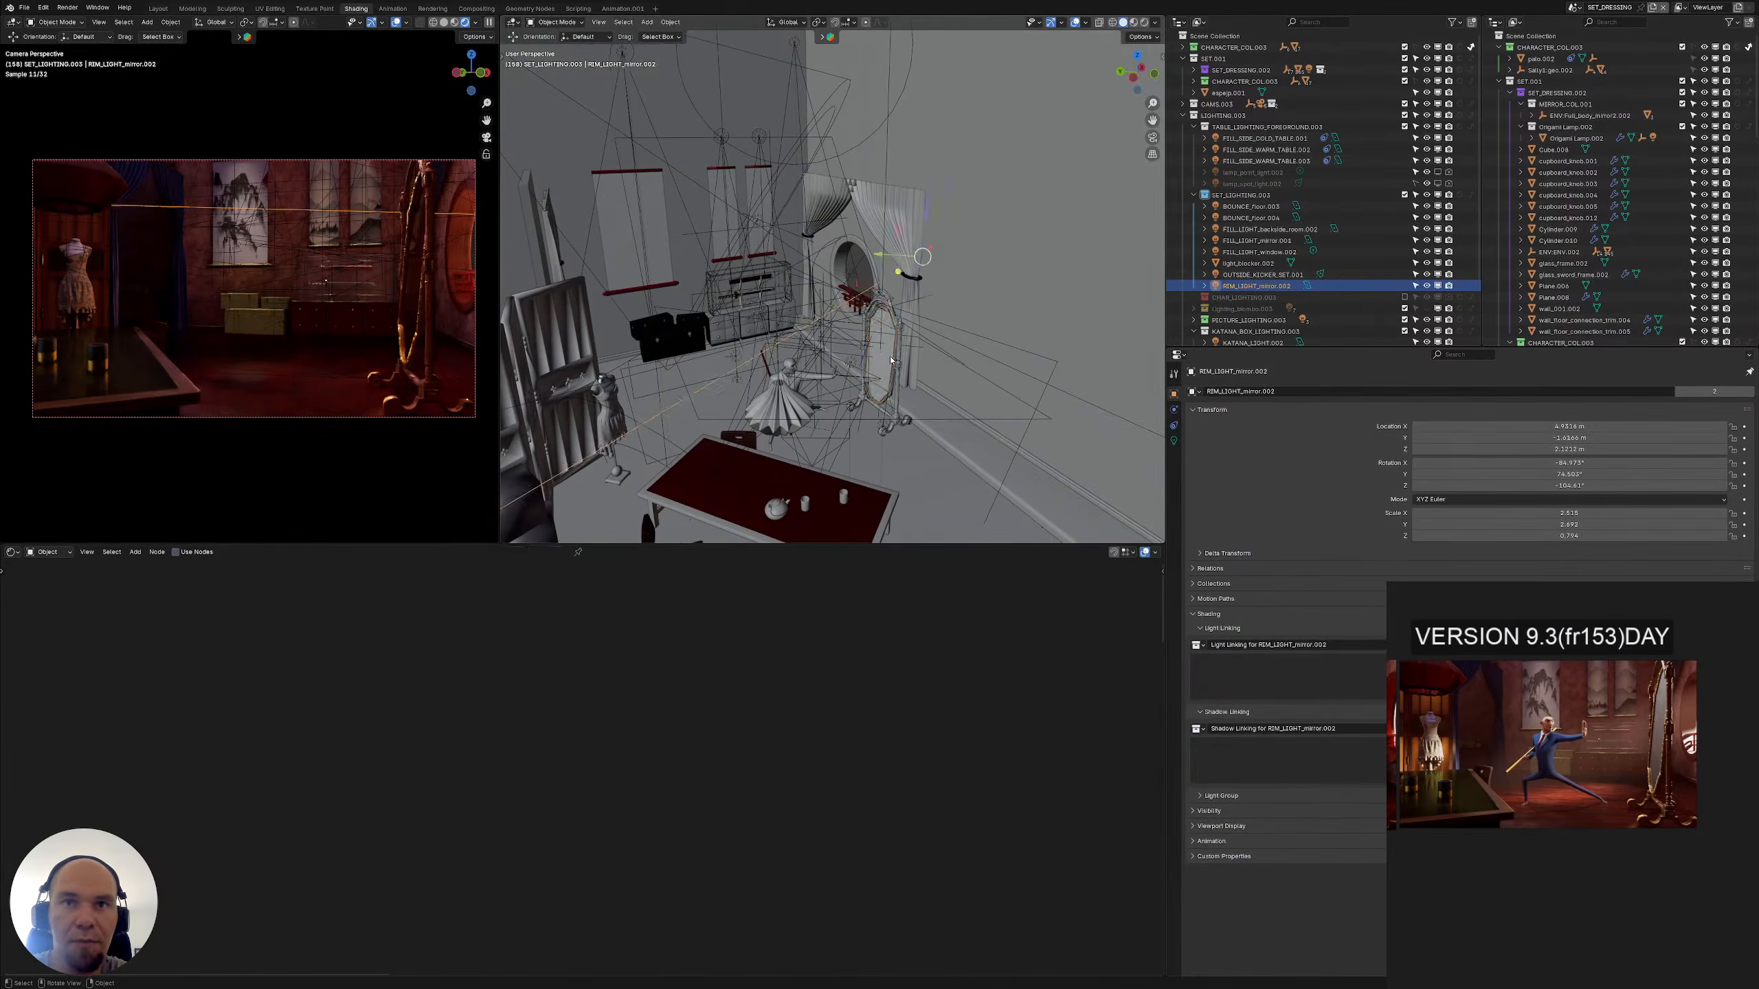
left_click(891, 360)
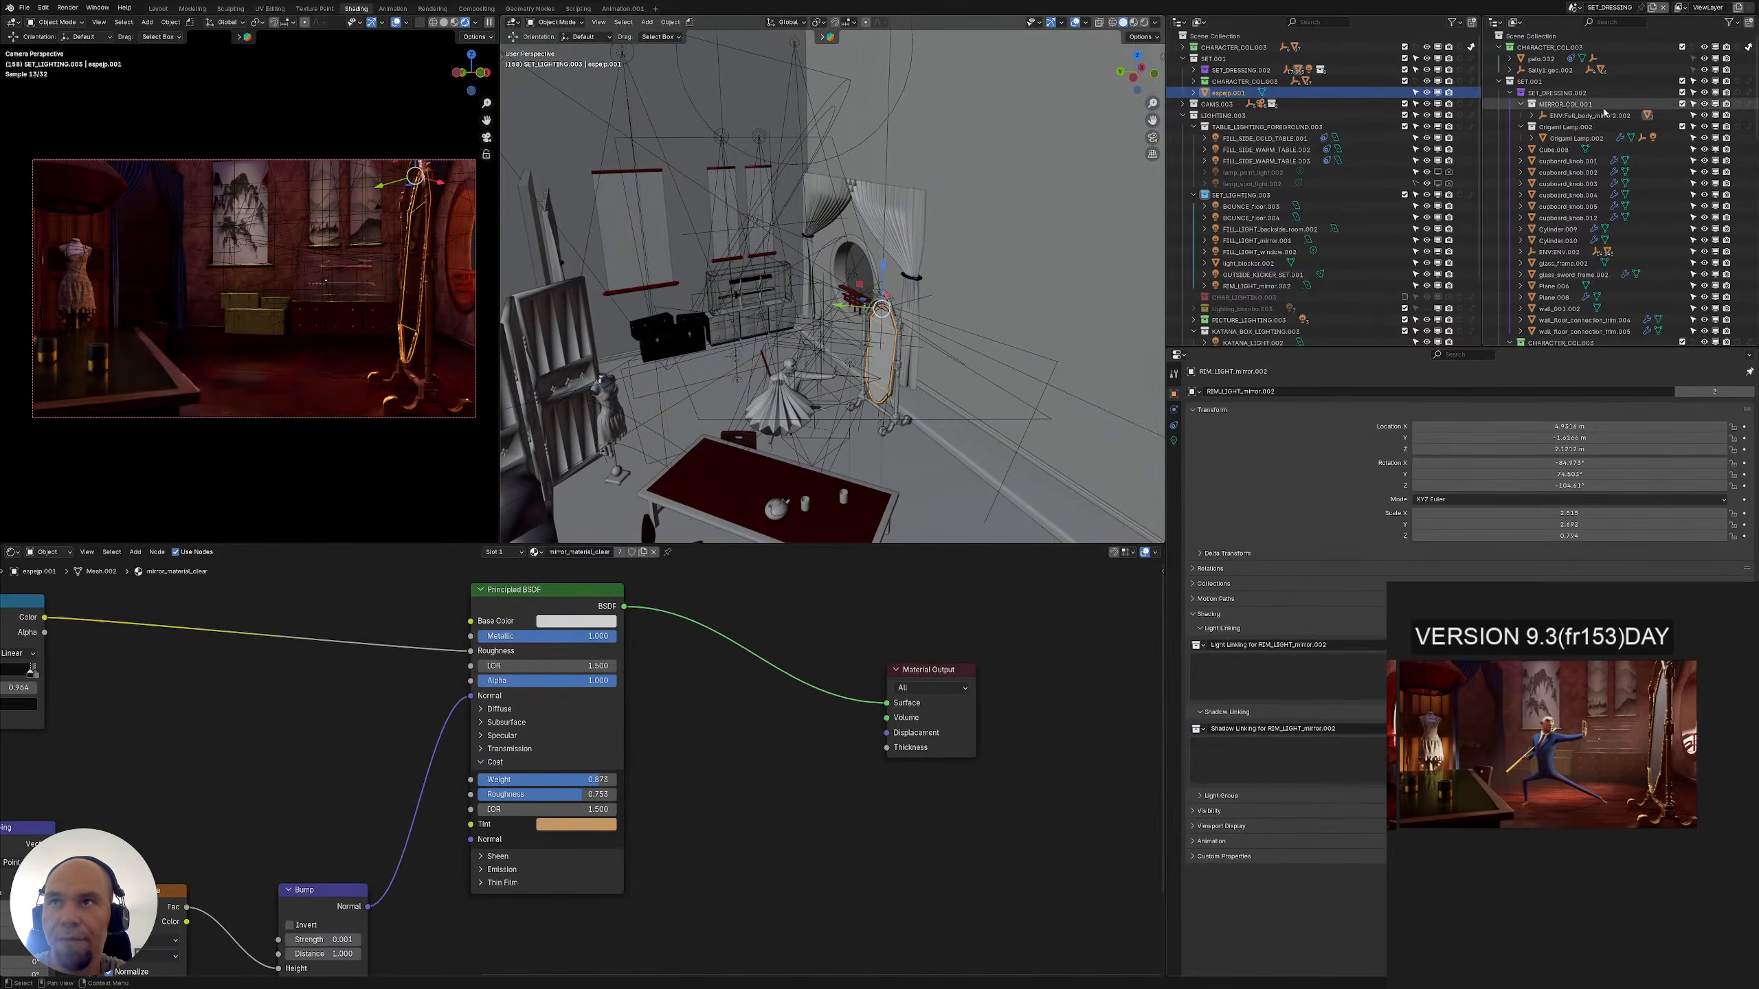
key("KP_Decimal")
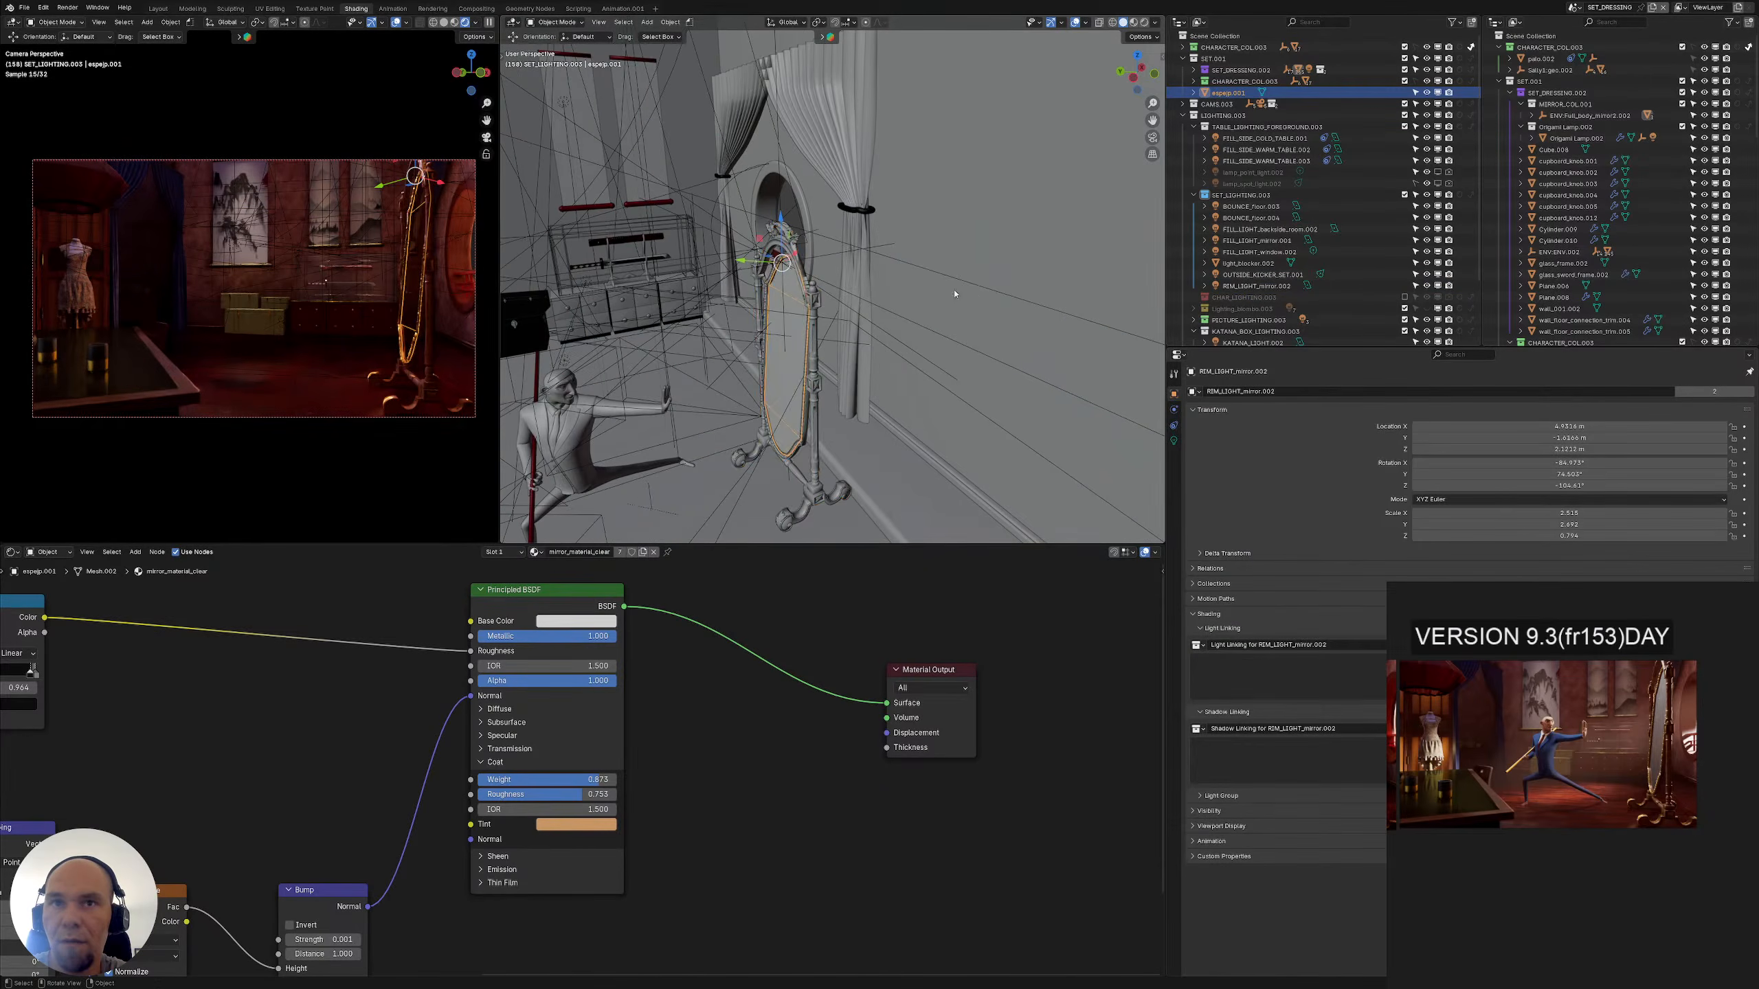
left_click(814, 326)
scroll(1584, 150, "down", 5)
scroll(1581, 156, "up", 5)
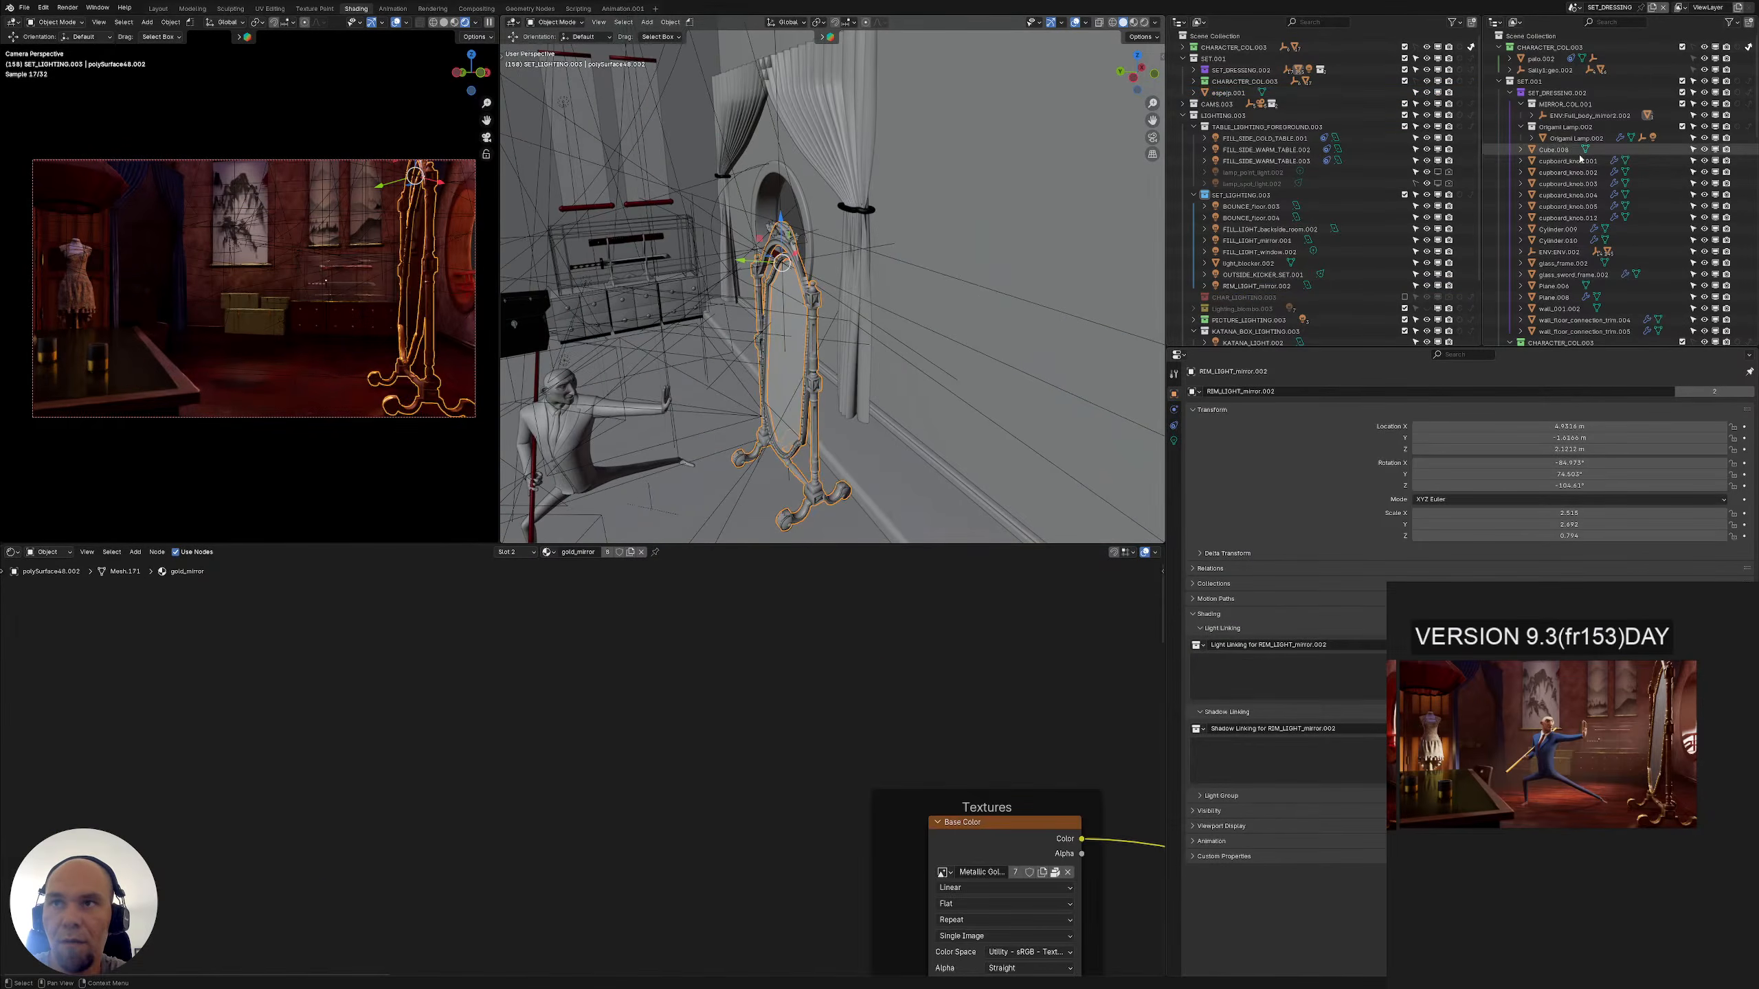
key("KP_Decimal")
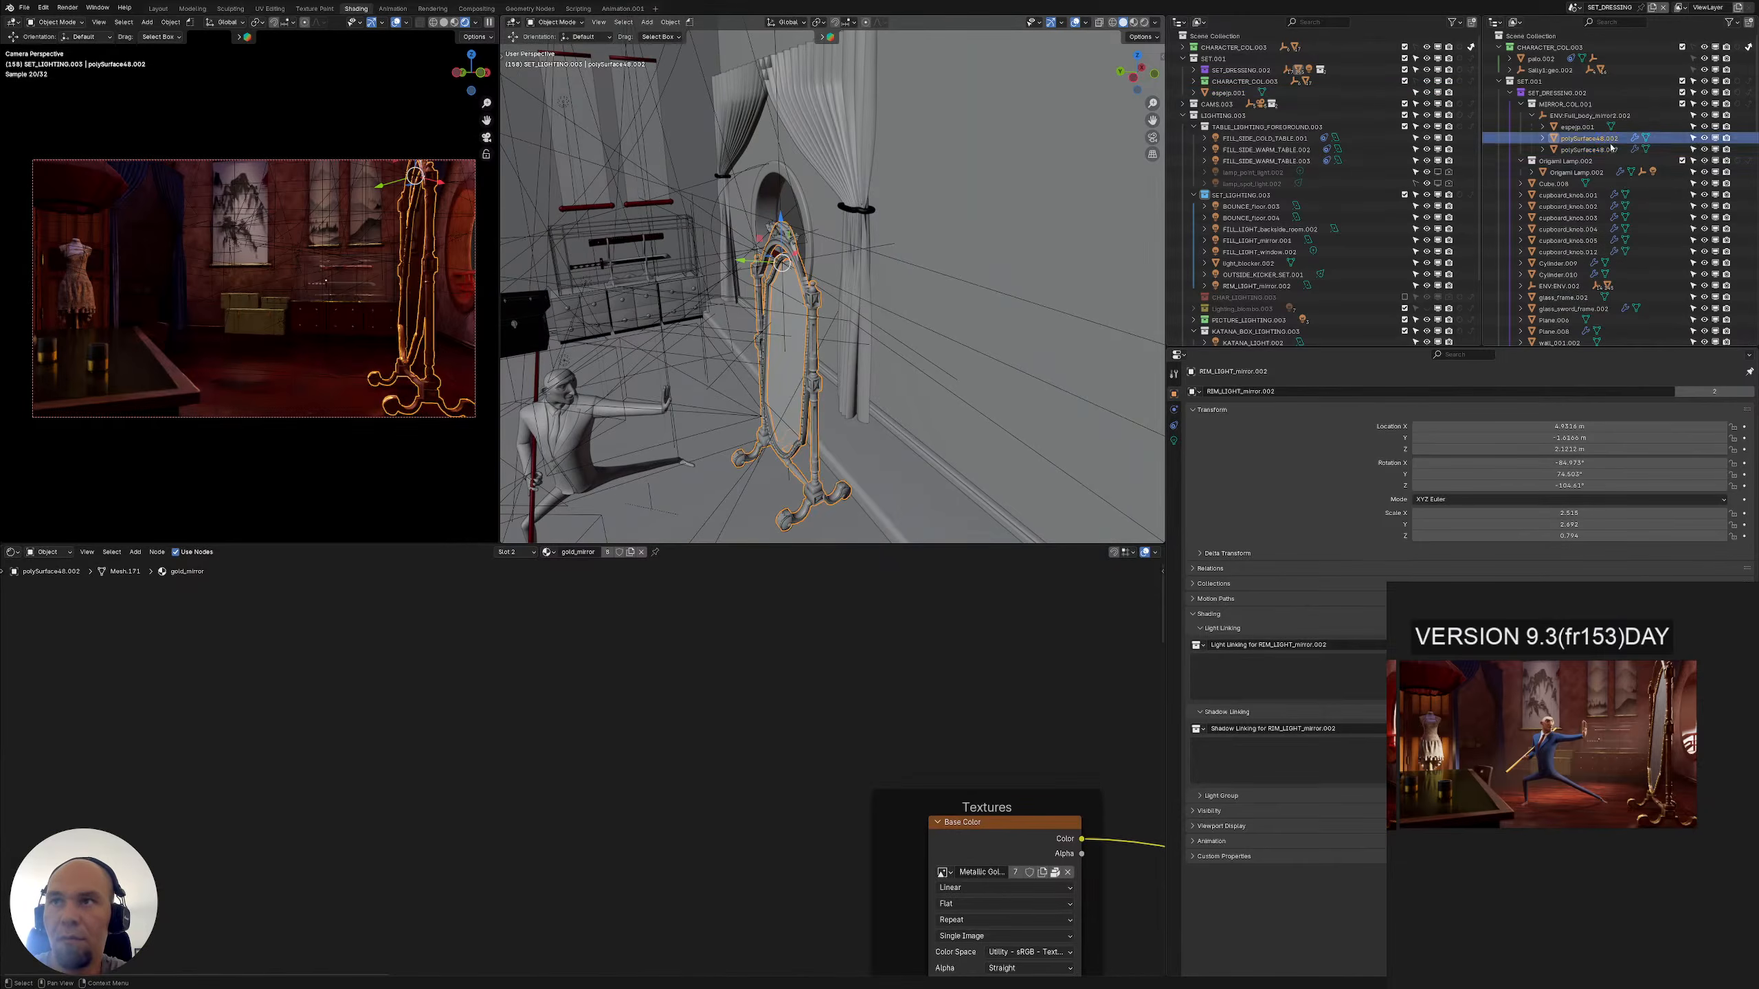
Add the mirror glass and both polySurface frame parts to the mirror rim light's light linking and shadow linking collections
left_click(1609, 149)
left_click(1596, 128, "ctrl")
left_click(1596, 139, "ctrl")
middle_click_drag(840, 355, 882, 346, "shift")
left_click_drag(1608, 147, 1302, 675)
left_click_drag(1585, 144, 1301, 758)
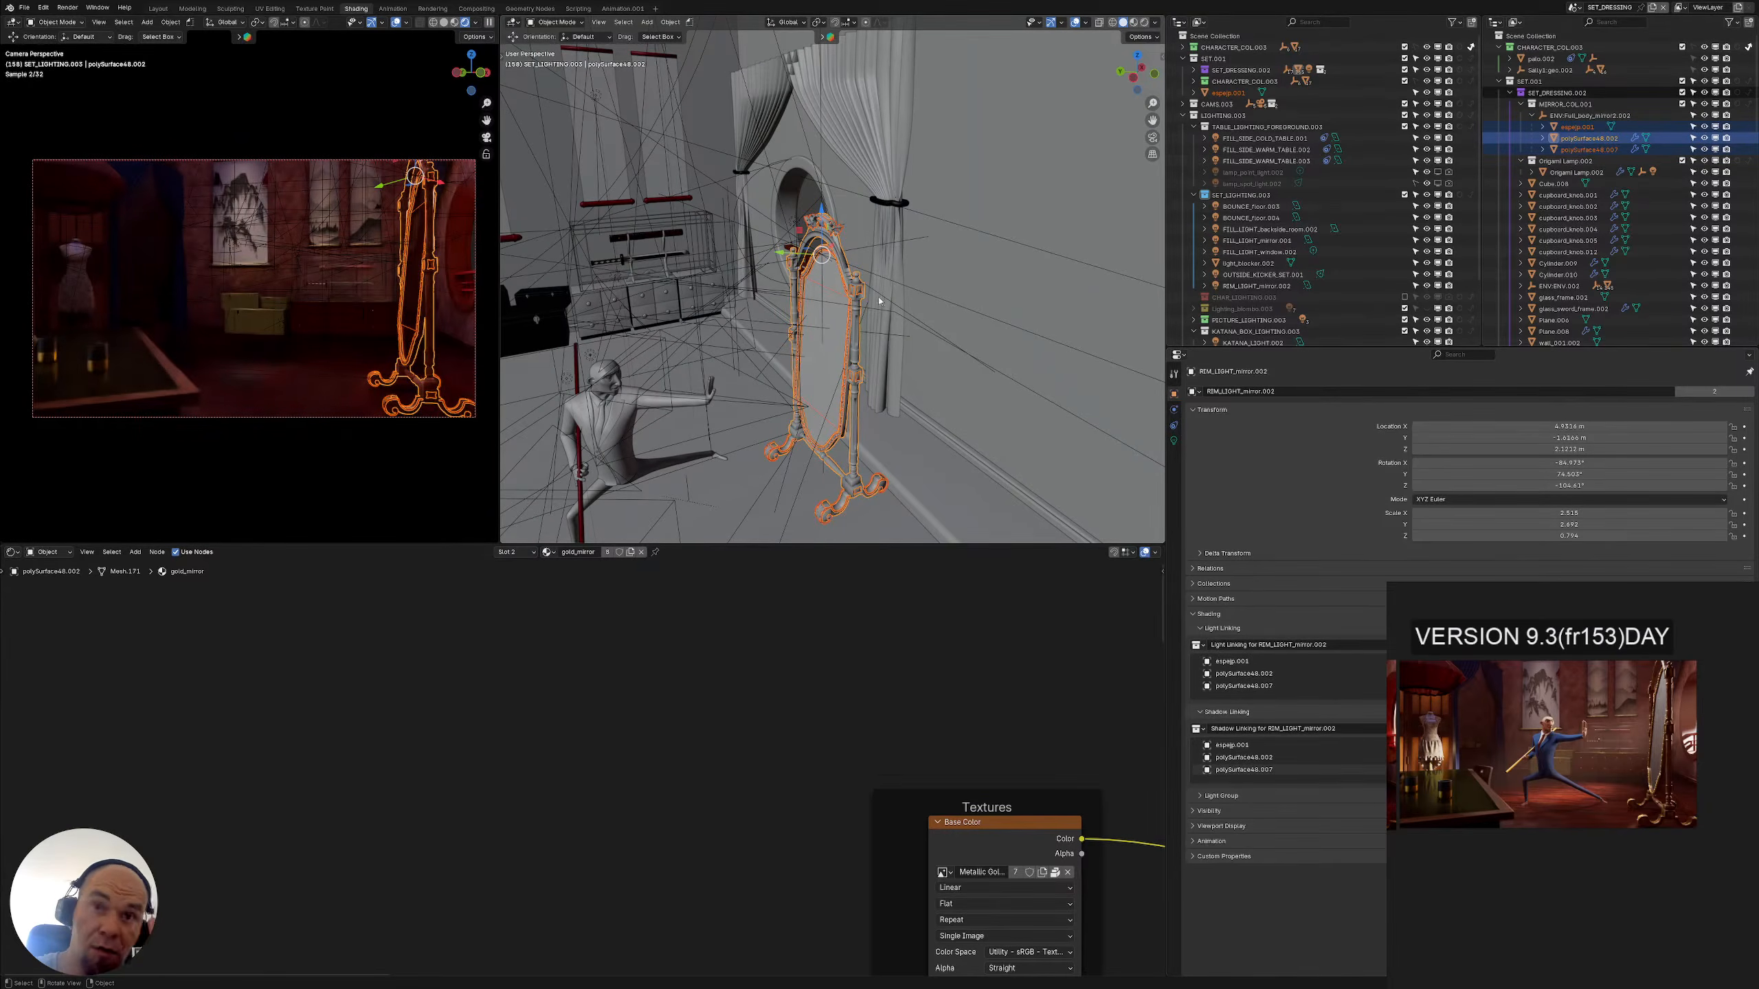
Reselect the mirror rim light and examine its position relative to the mirror
key("KP_Decimal")
left_click(751, 250)
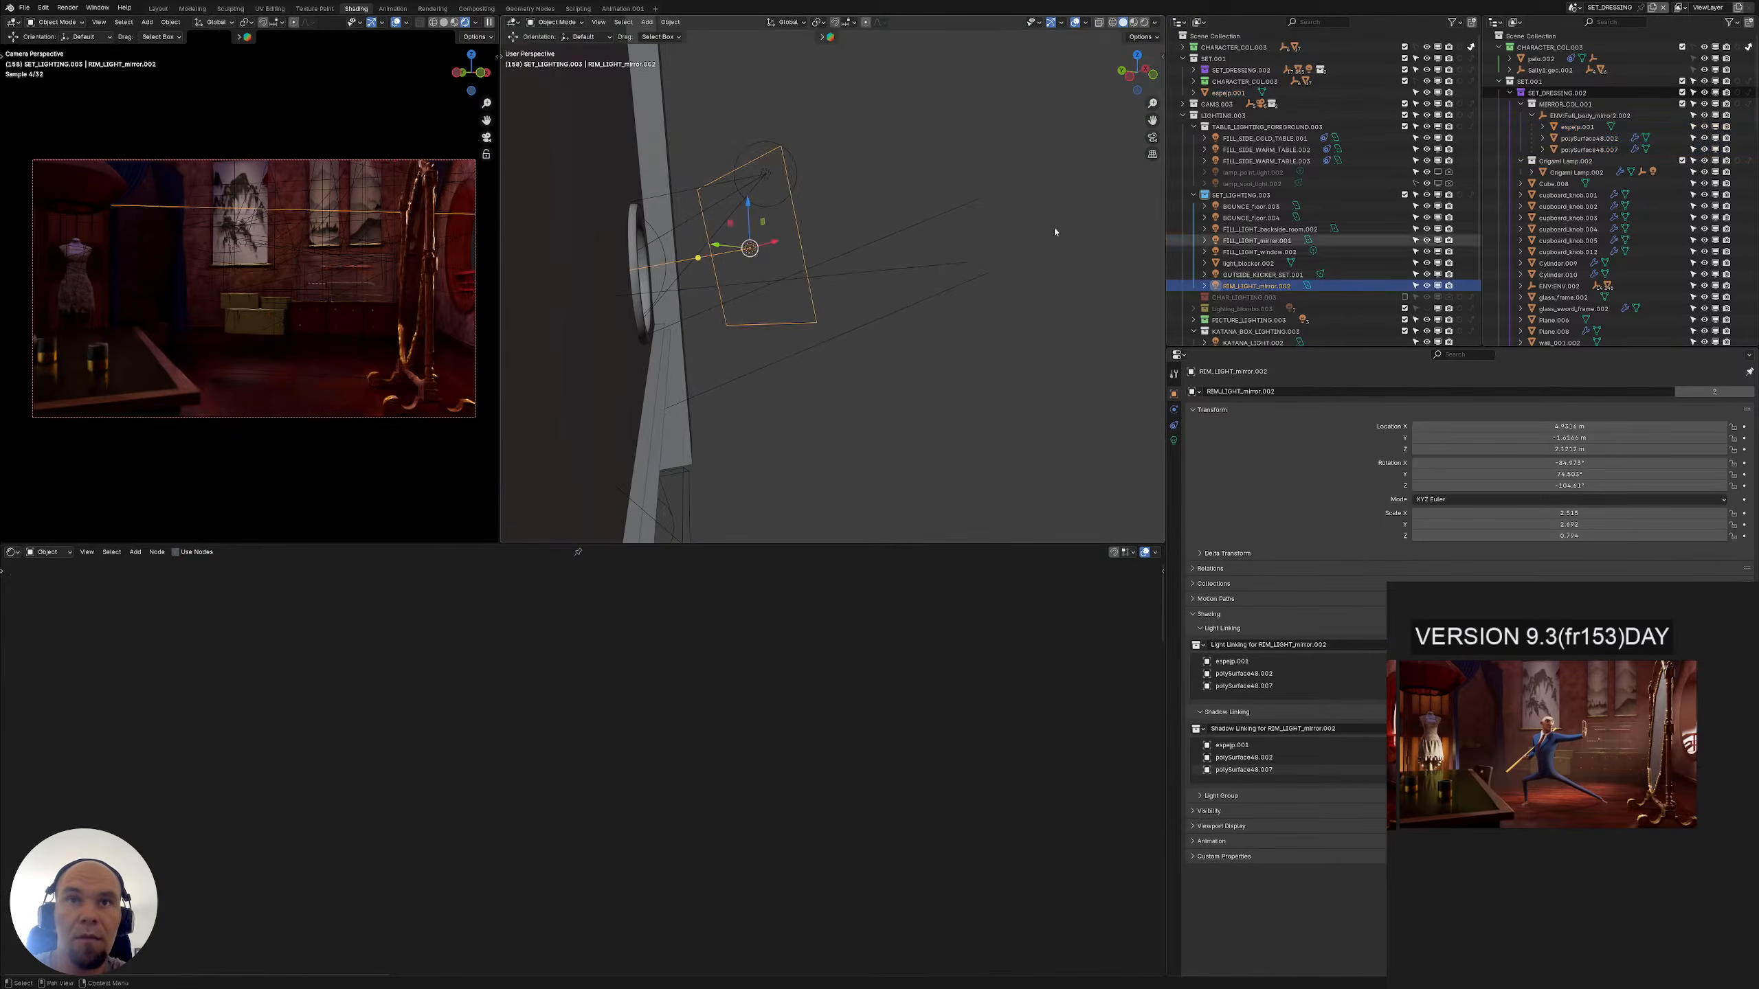
scroll(872, 326, "down", 6)
middle_click_drag(992, 338, 904, 367)
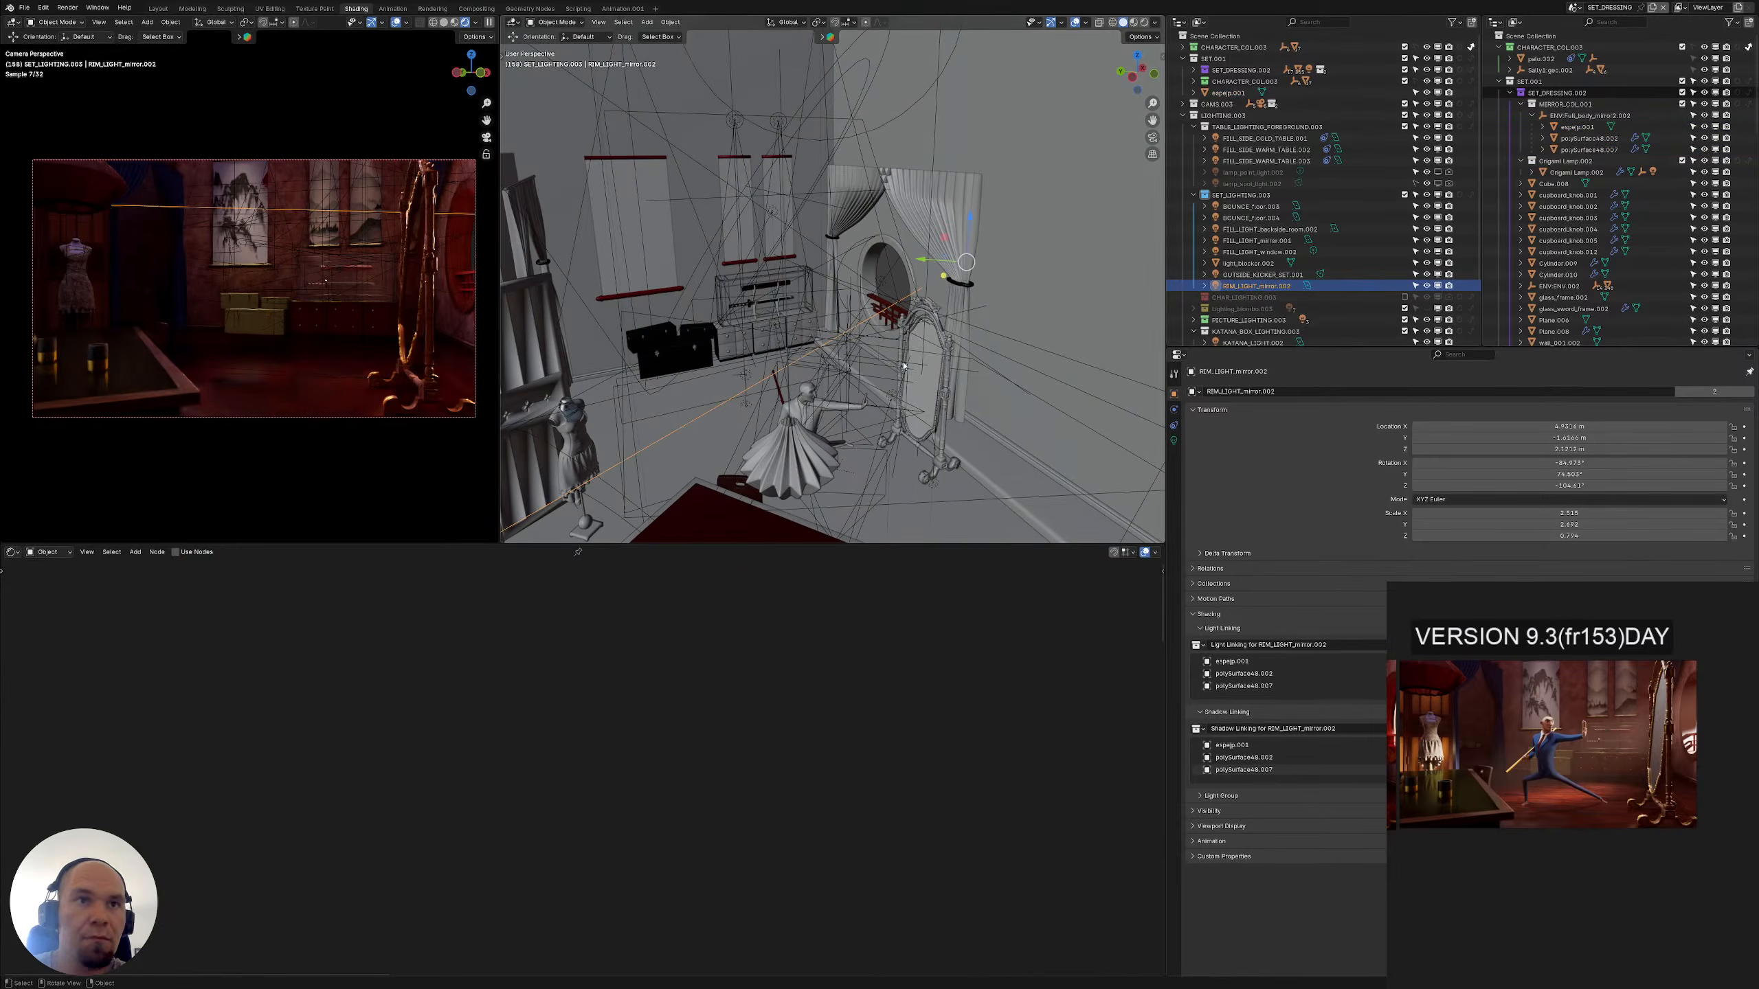
Select the OUTSIDE_KICKER_SET.001 light, then widen the outliner and properties area and the second outliner
left_click(1256, 274)
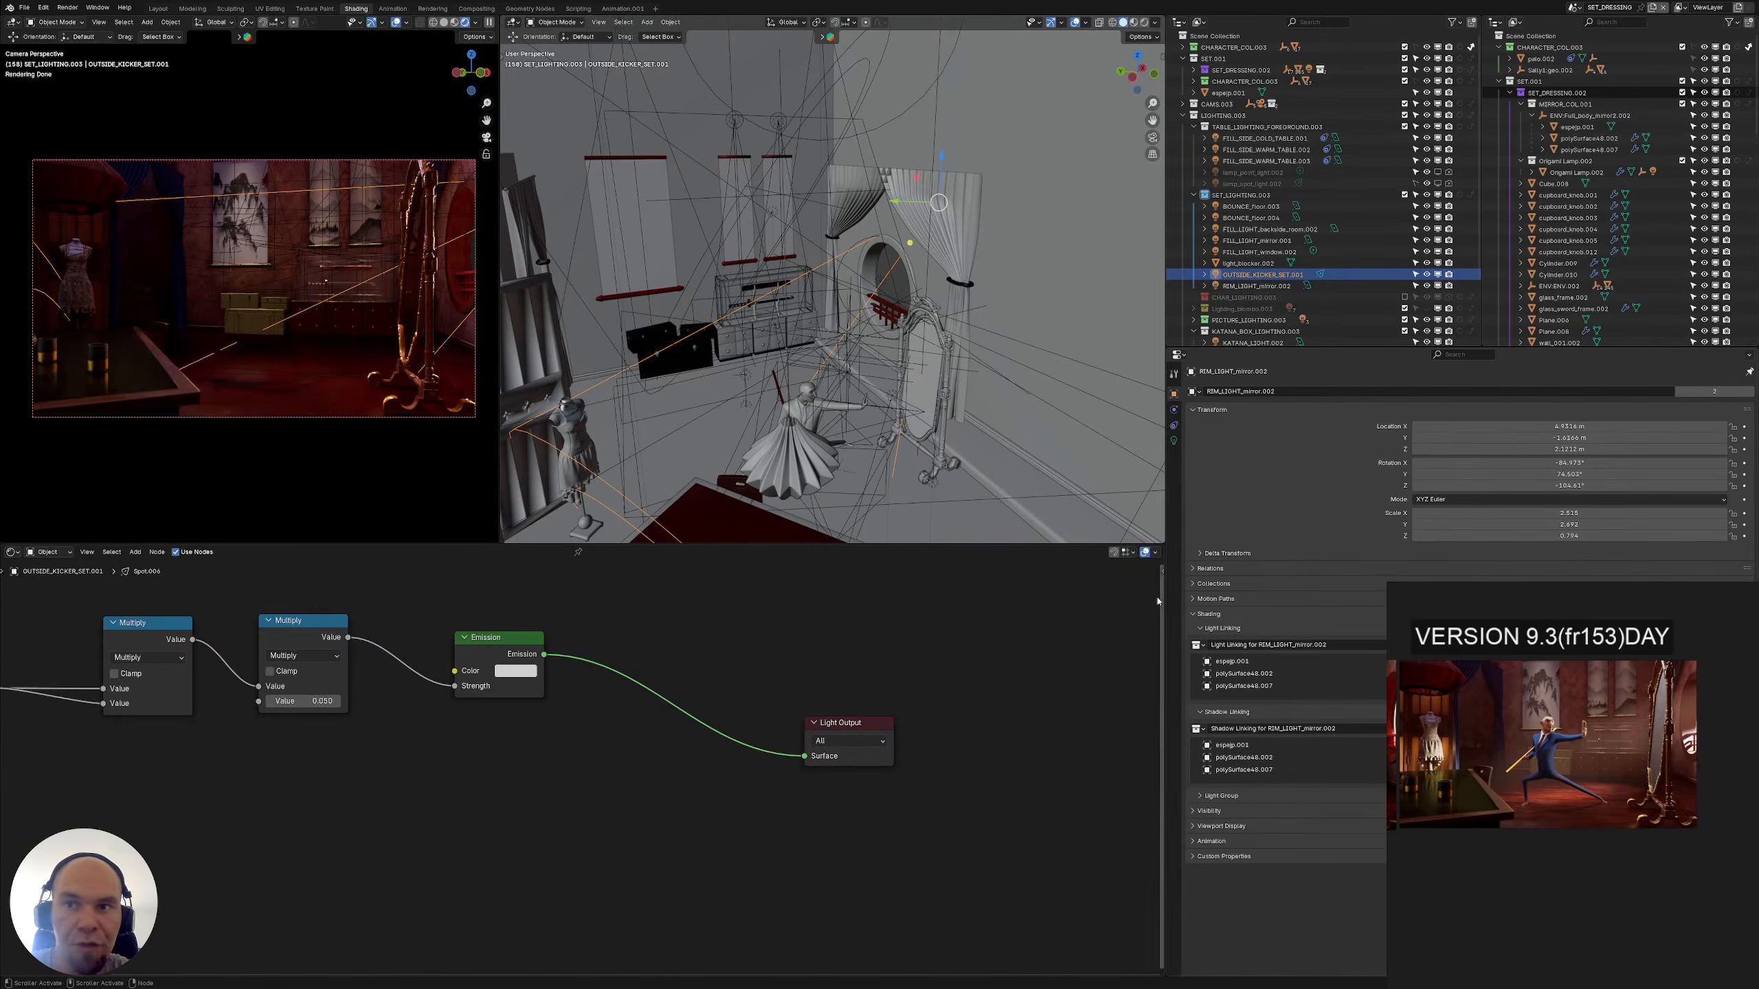
left_click_drag(1164, 602, 1146, 540)
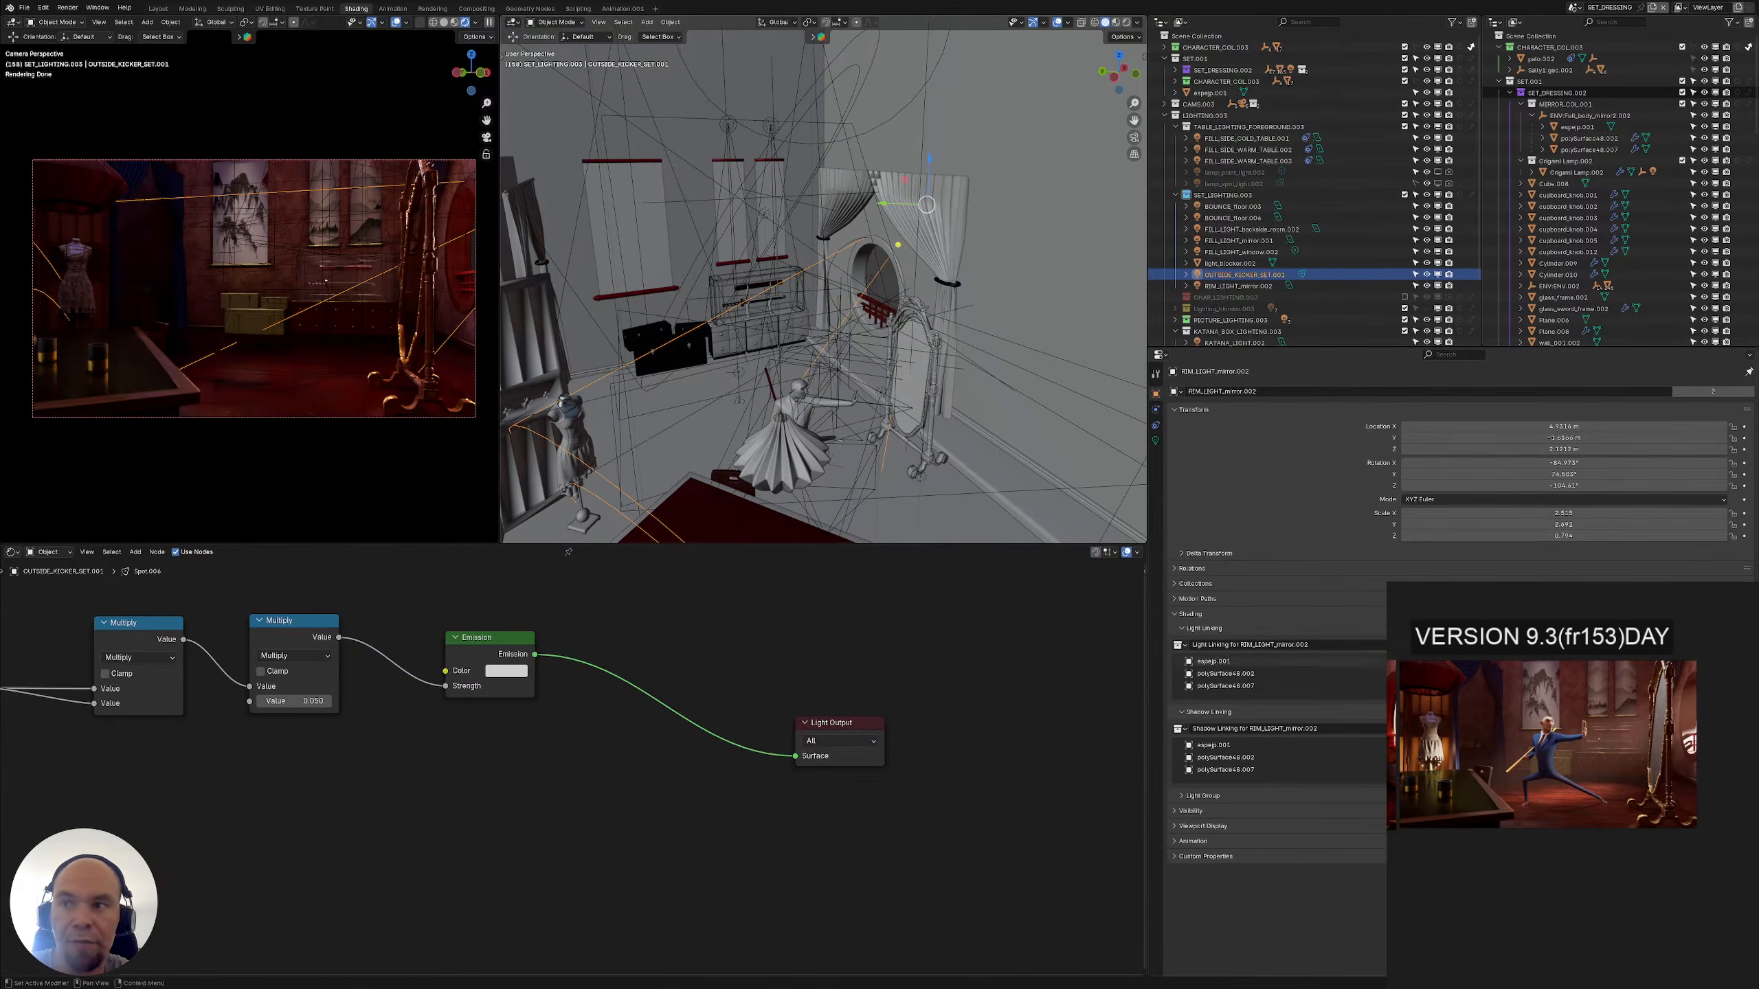
mouse_move(808, 317)
middle_mouse_down("shift")
mouse_move(830, 388)
mouse_move(800, 280)
mouse_move(831, 305)
middle_mouse_up("shift")
scroll(824, 346, "down", 2)
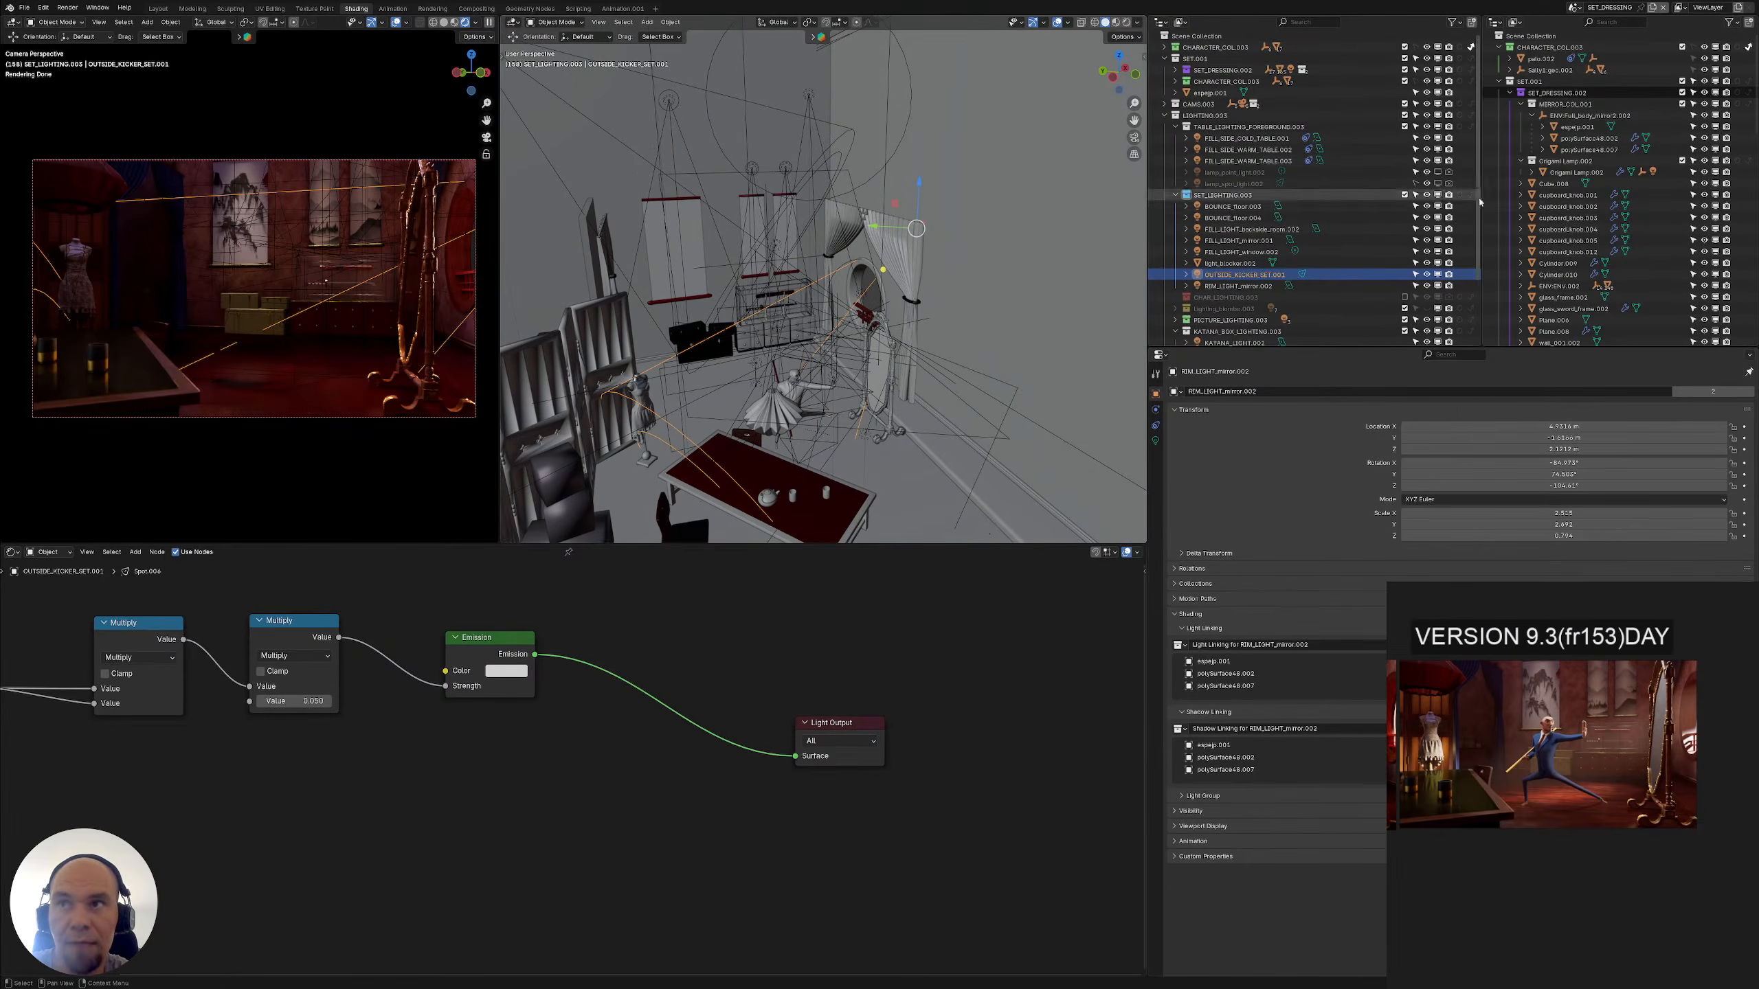
left_click_drag(1480, 201, 1466, 202)
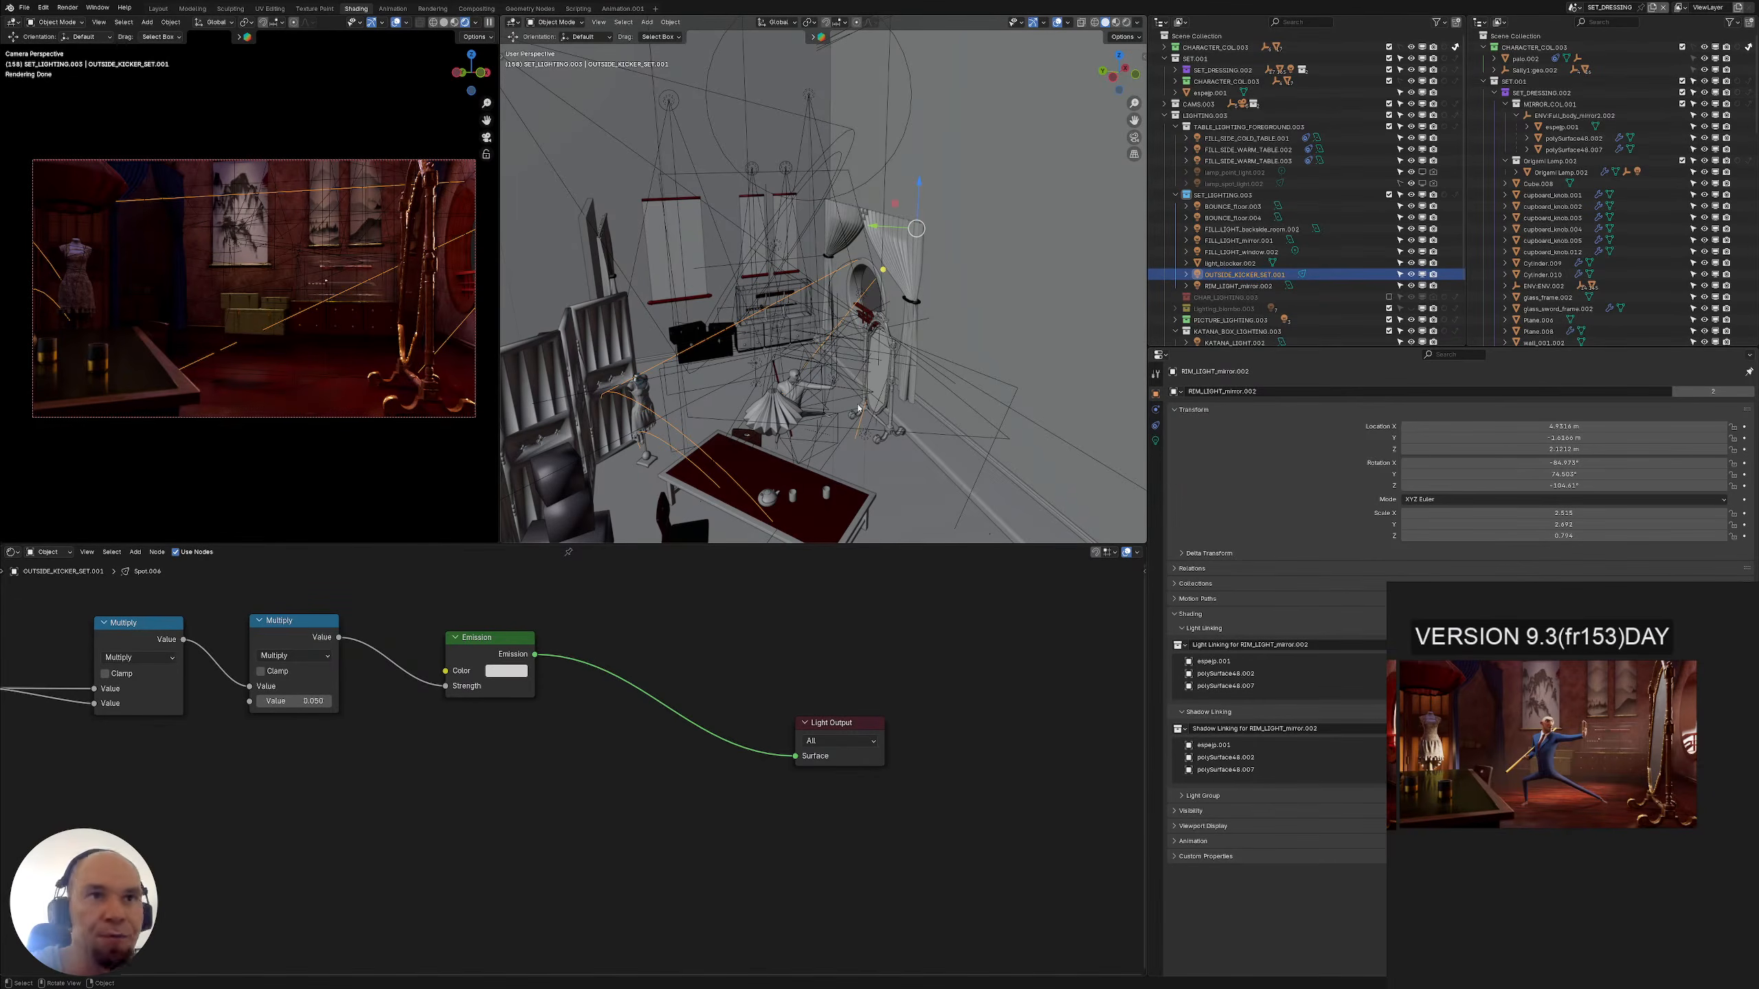
middle_click_drag(932, 283, 898, 272)
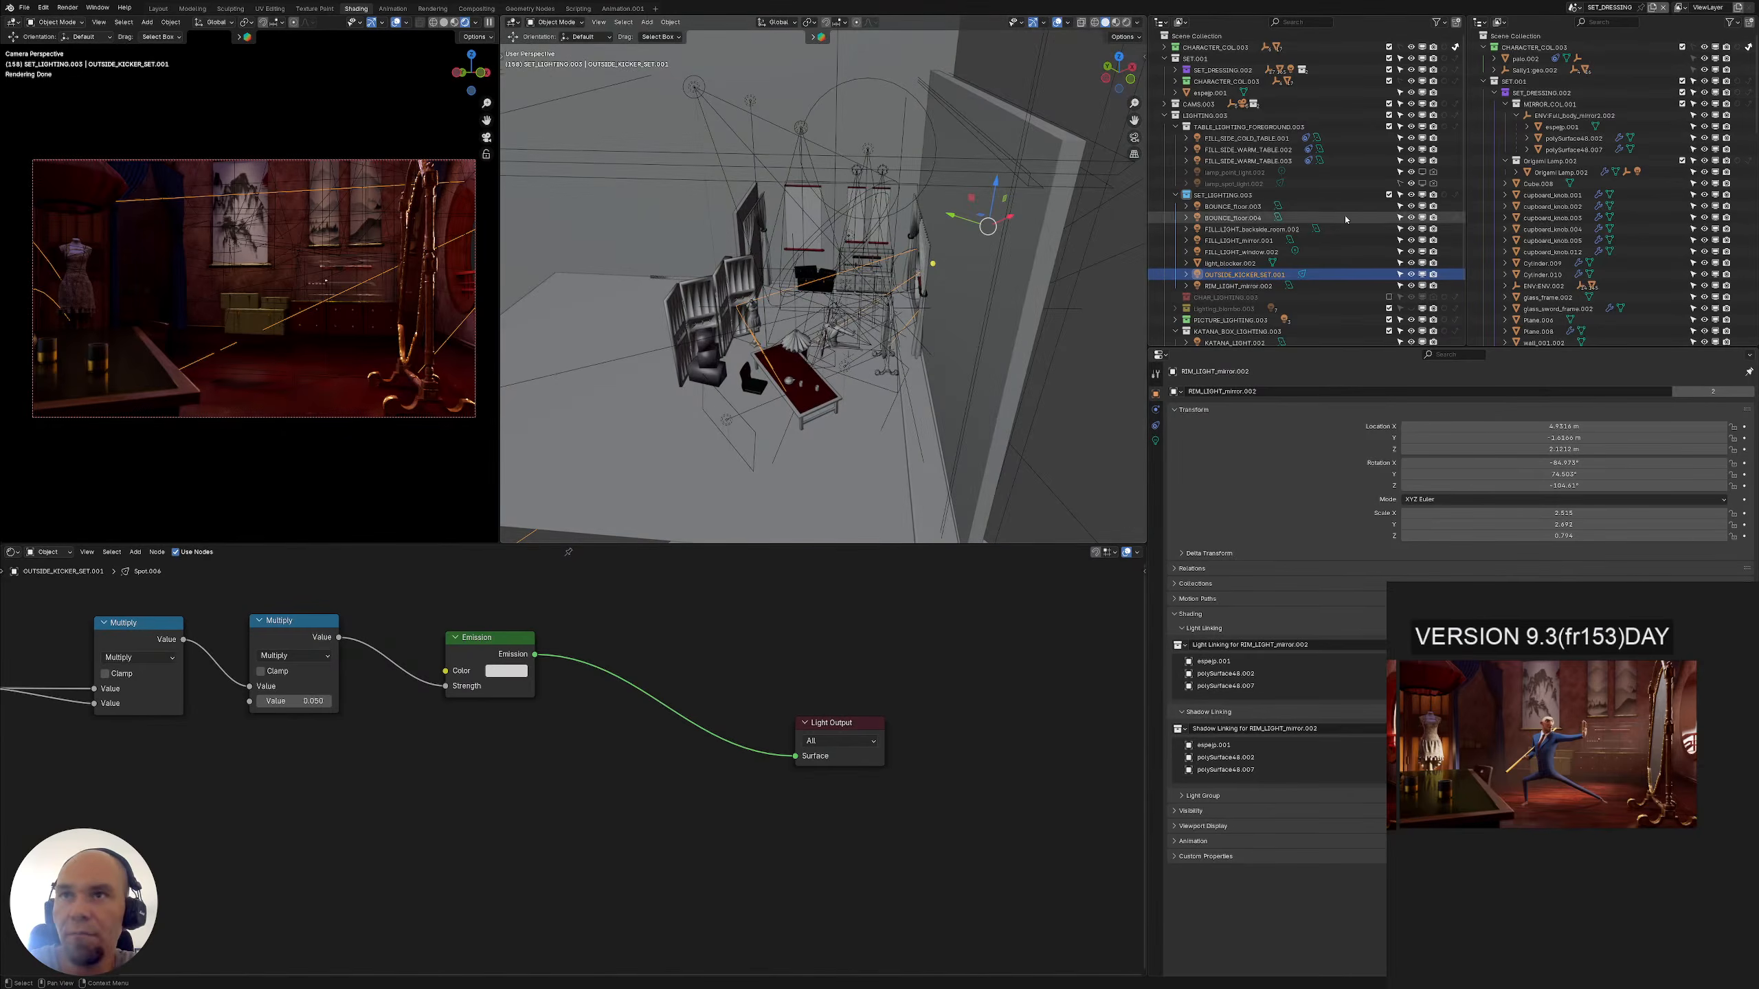
left_click(1174, 196)
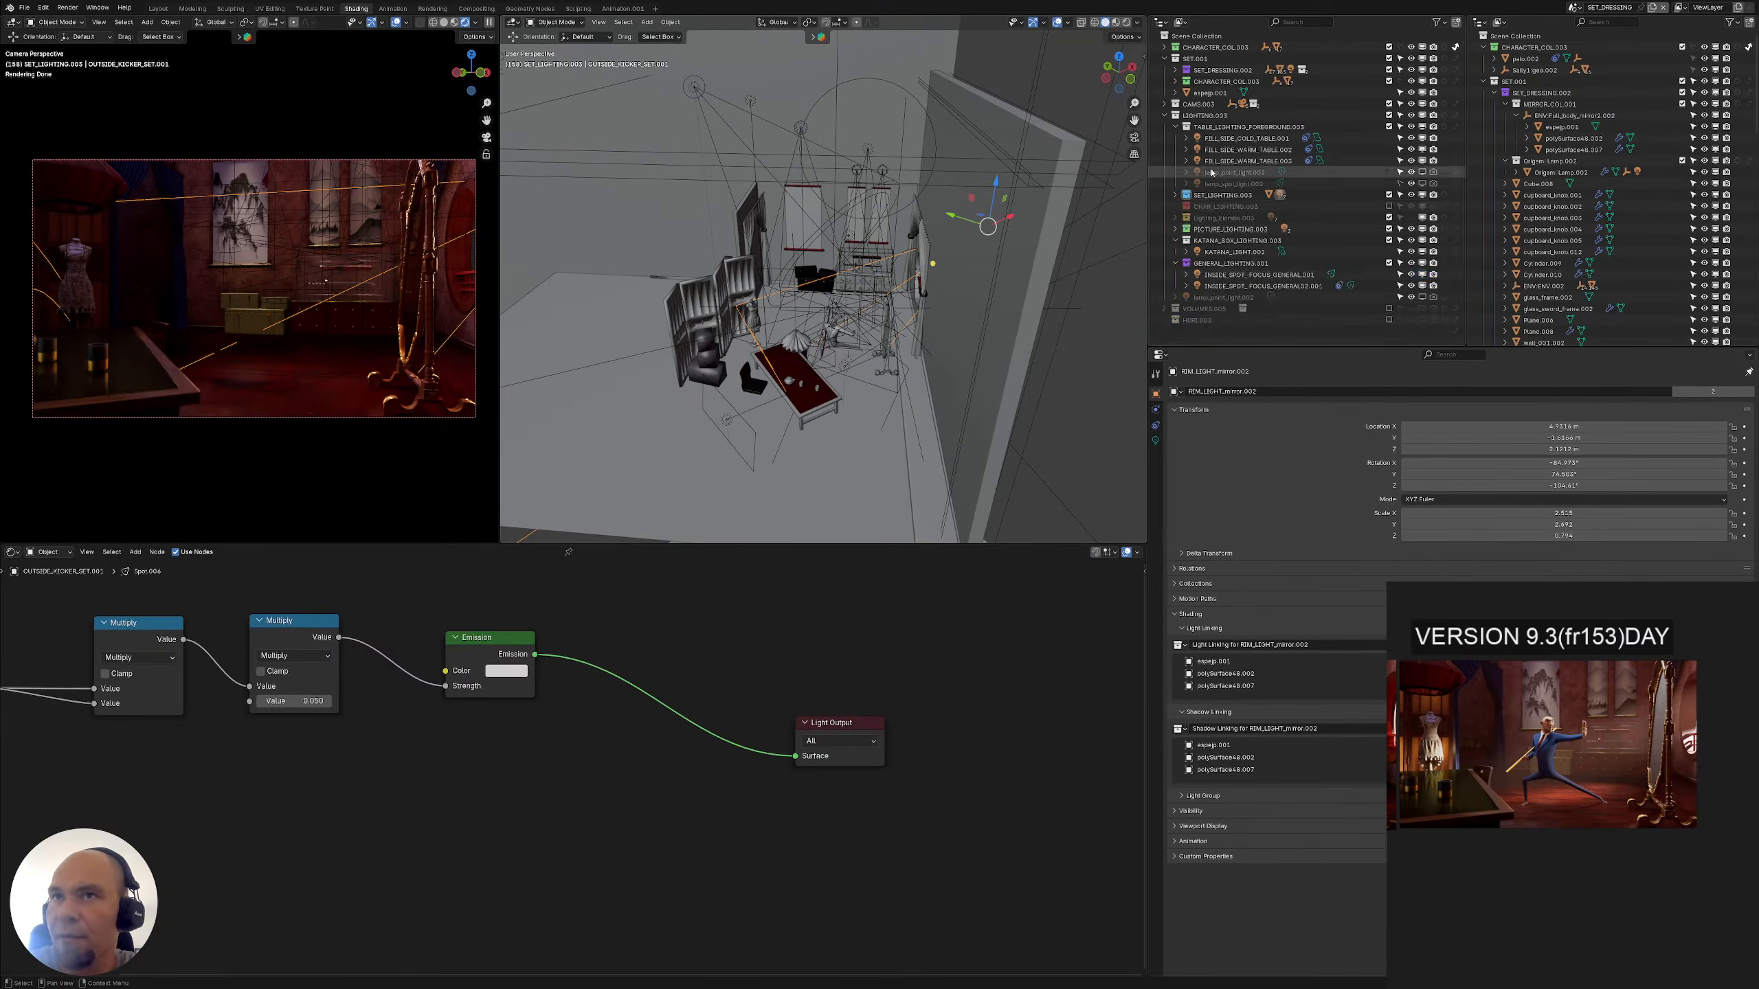
left_click(1175, 196)
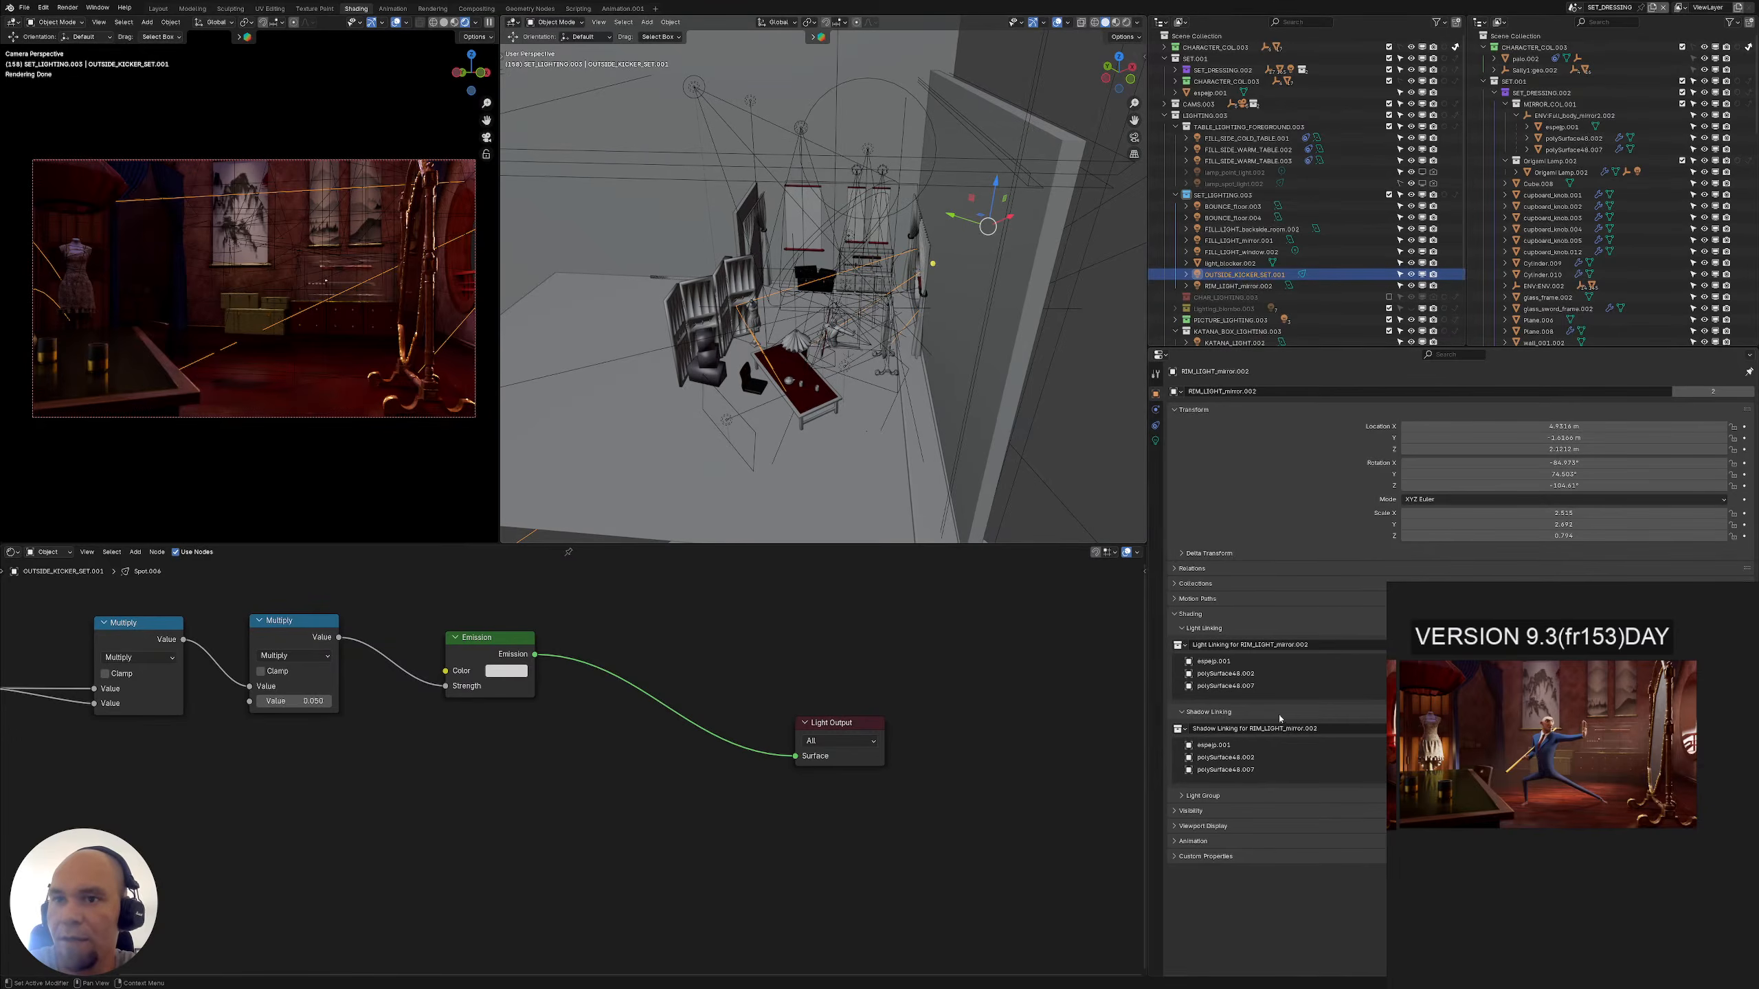
middle_click_drag(798, 443, 759, 409)
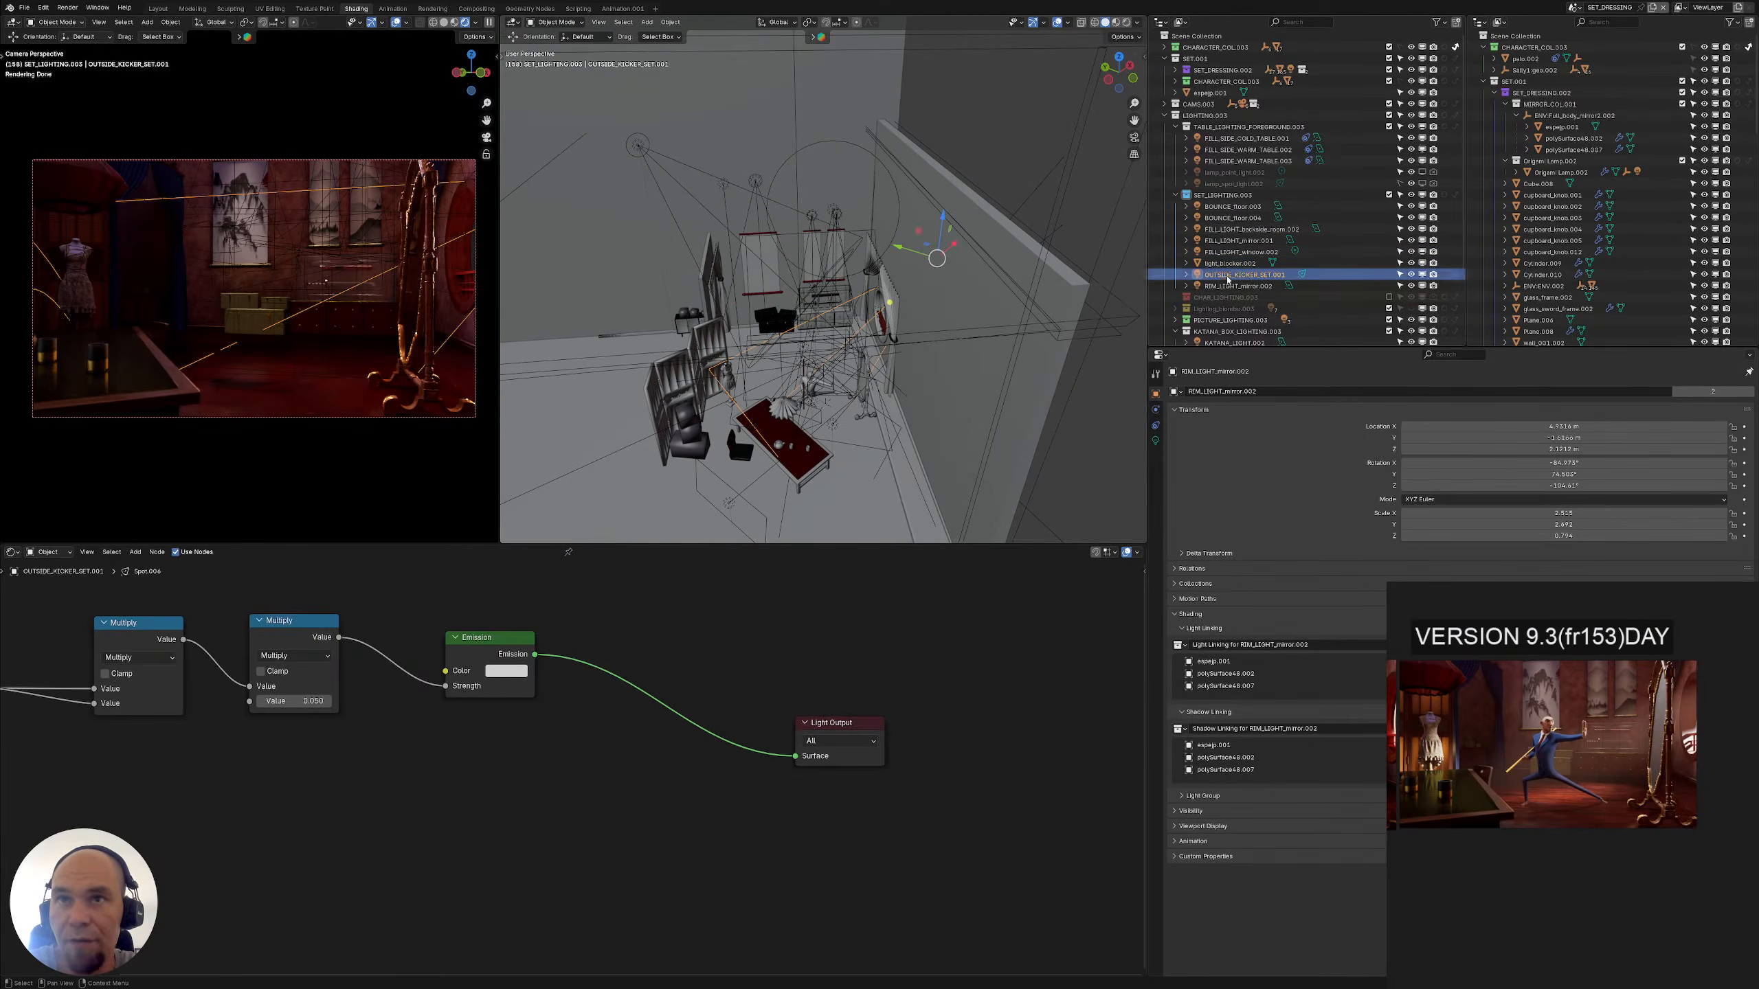
middle_click_drag(1028, 280, 955, 319)
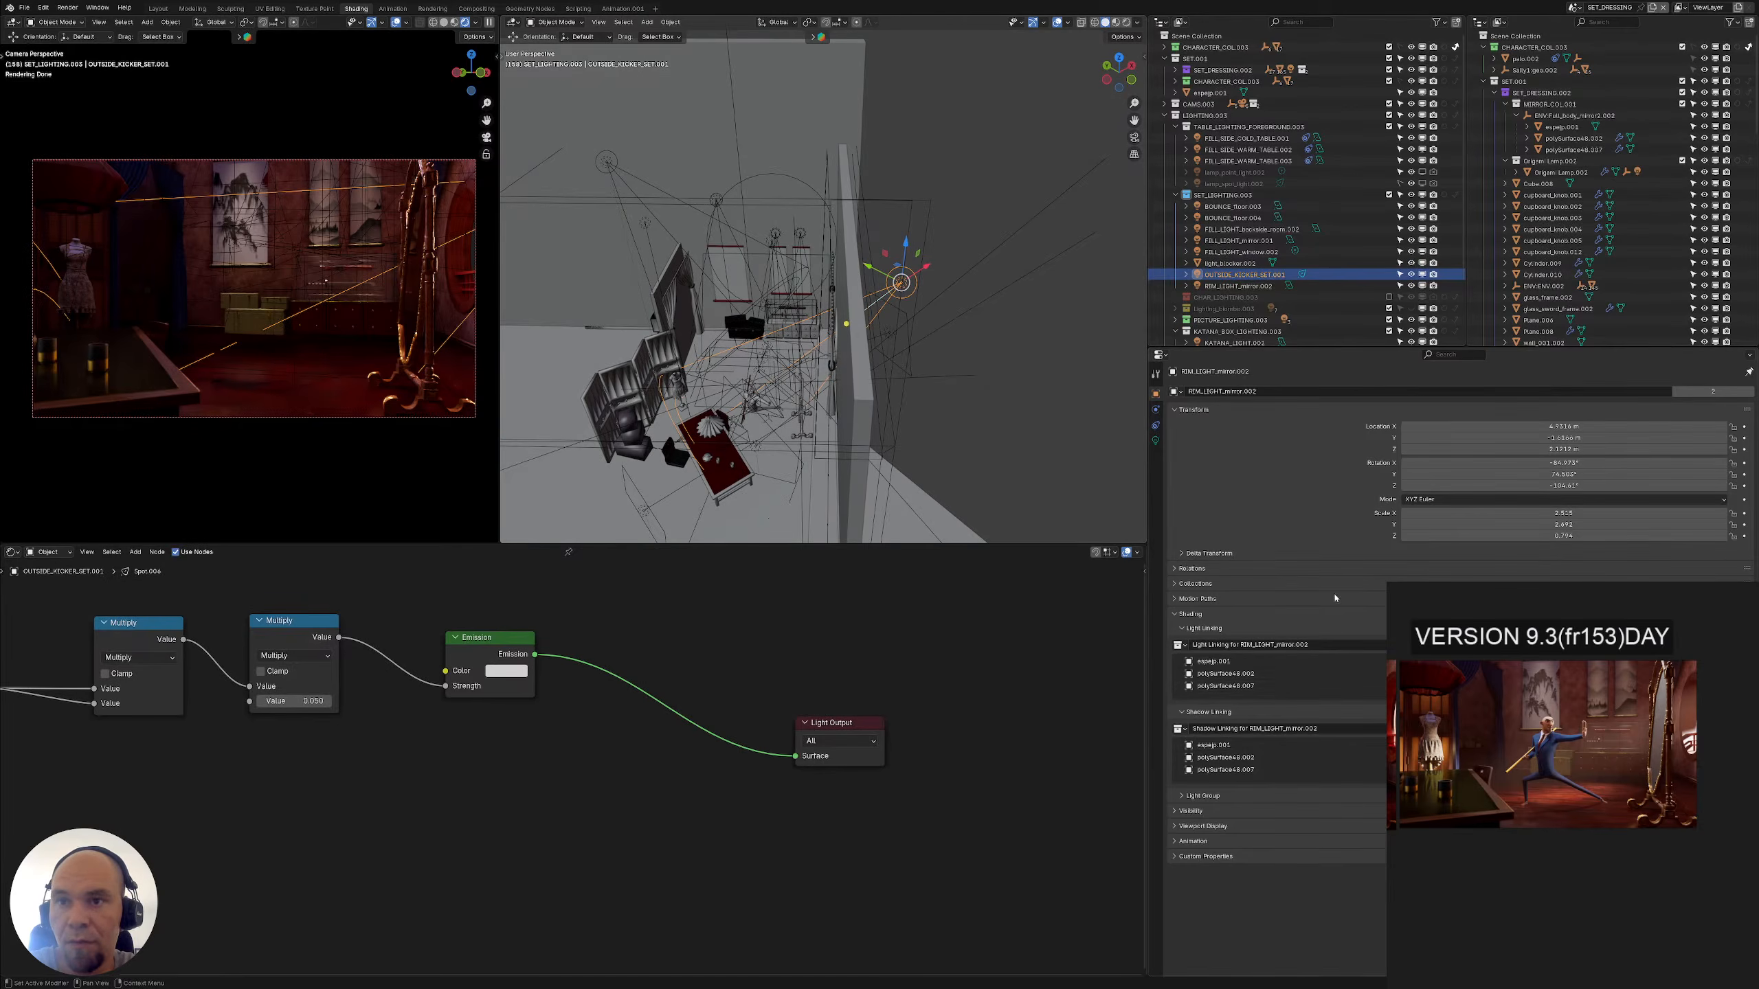
Compare the mirror rim light with the OUTSIDE_KICKER_SET.001 light, then unpin the properties to show the kicker's linking settings
left_click(1255, 286)
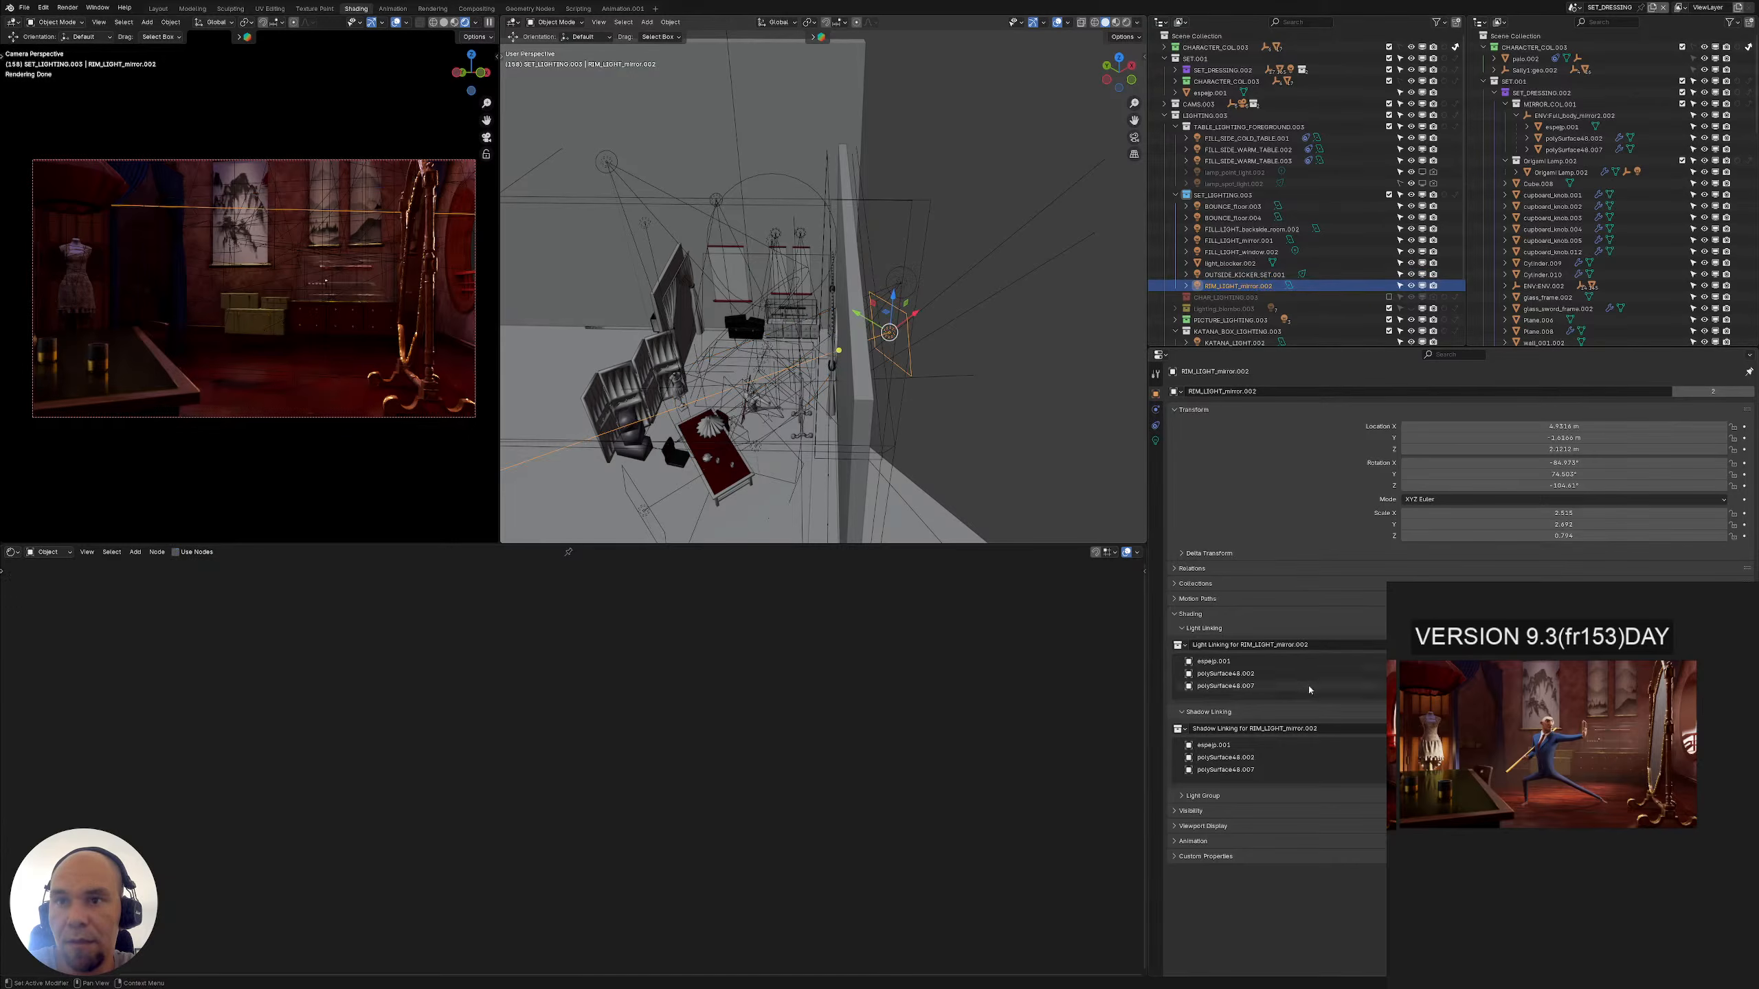
left_click(1245, 274)
middle_click_drag(1047, 410, 1087, 397)
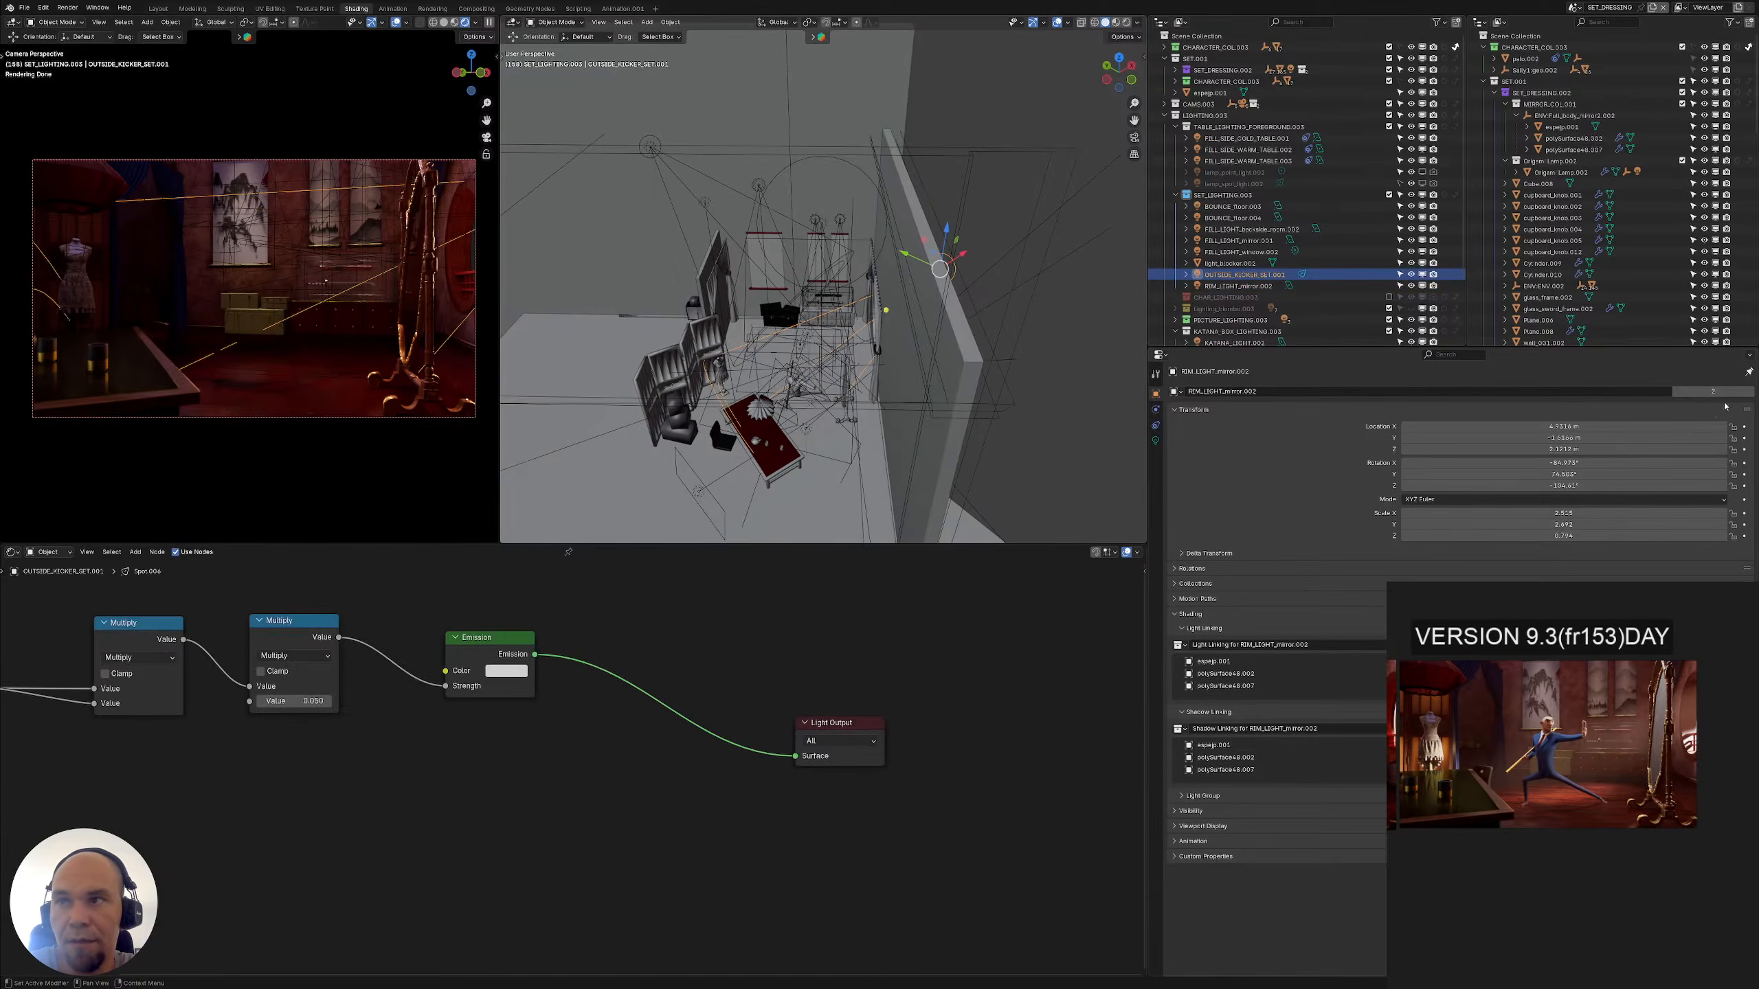
left_click(1749, 373)
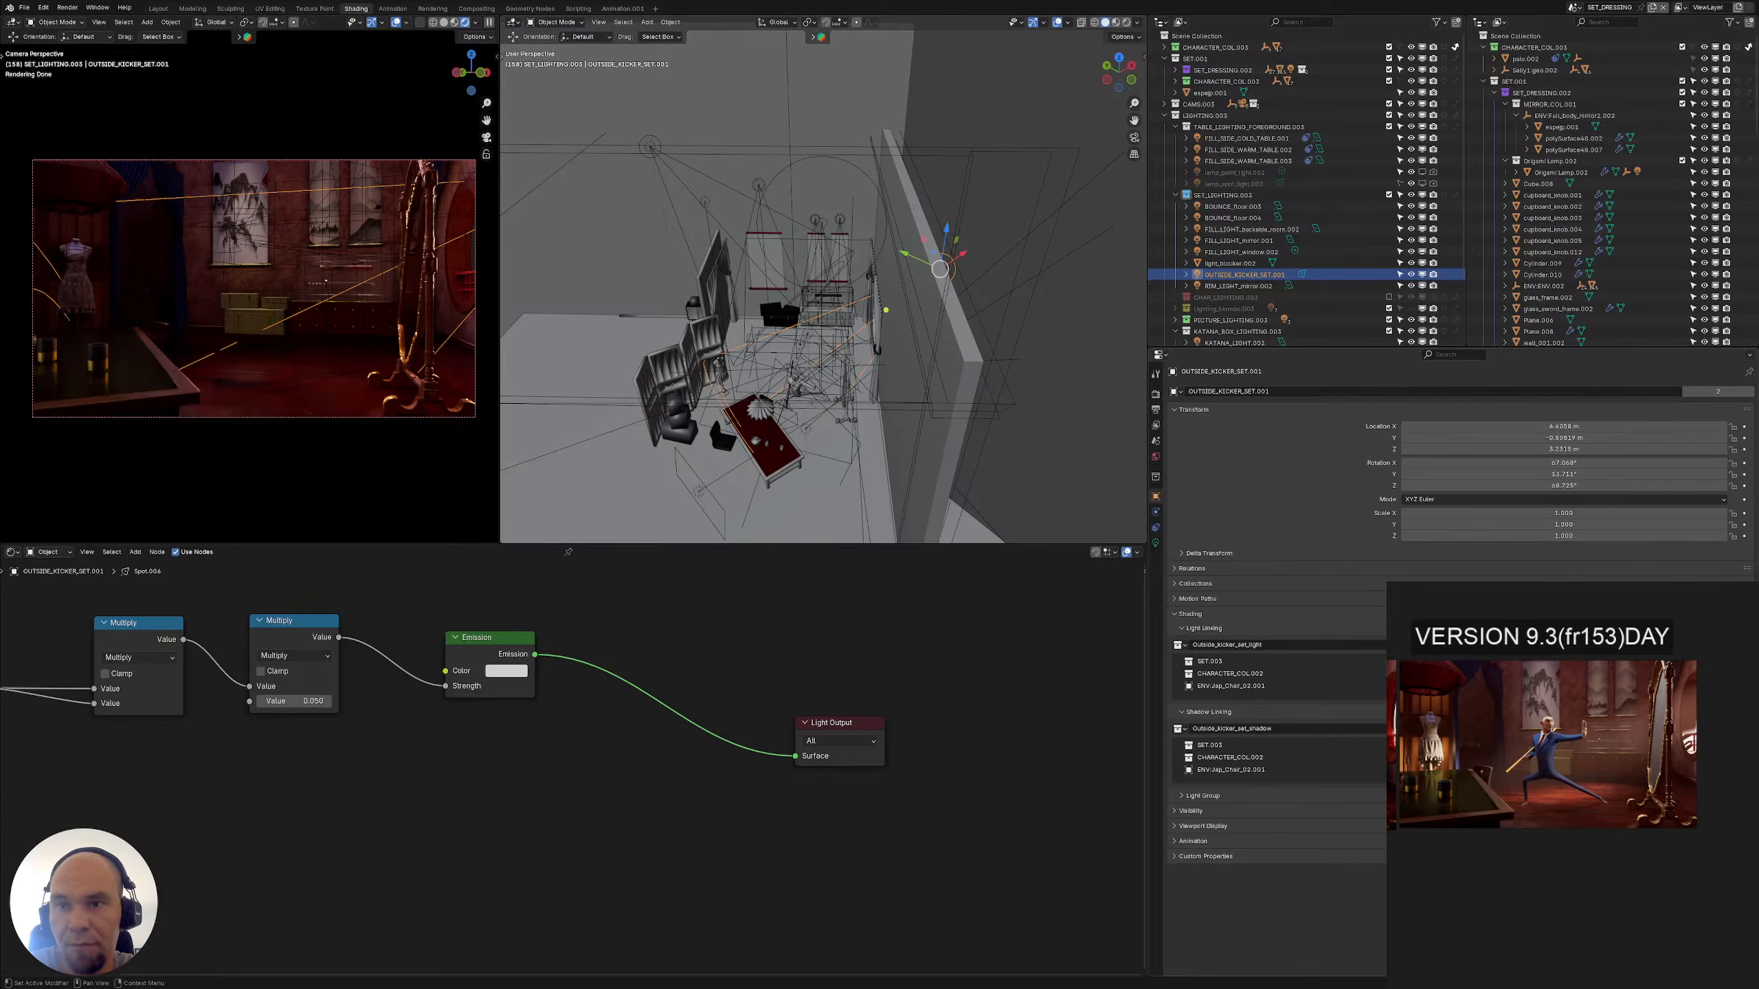
Unlink the Outside_kicker_set_light and Outside_kicker_set_shadow collections from the outside kicker's light linking and shadow linking
left_click(1745, 645)
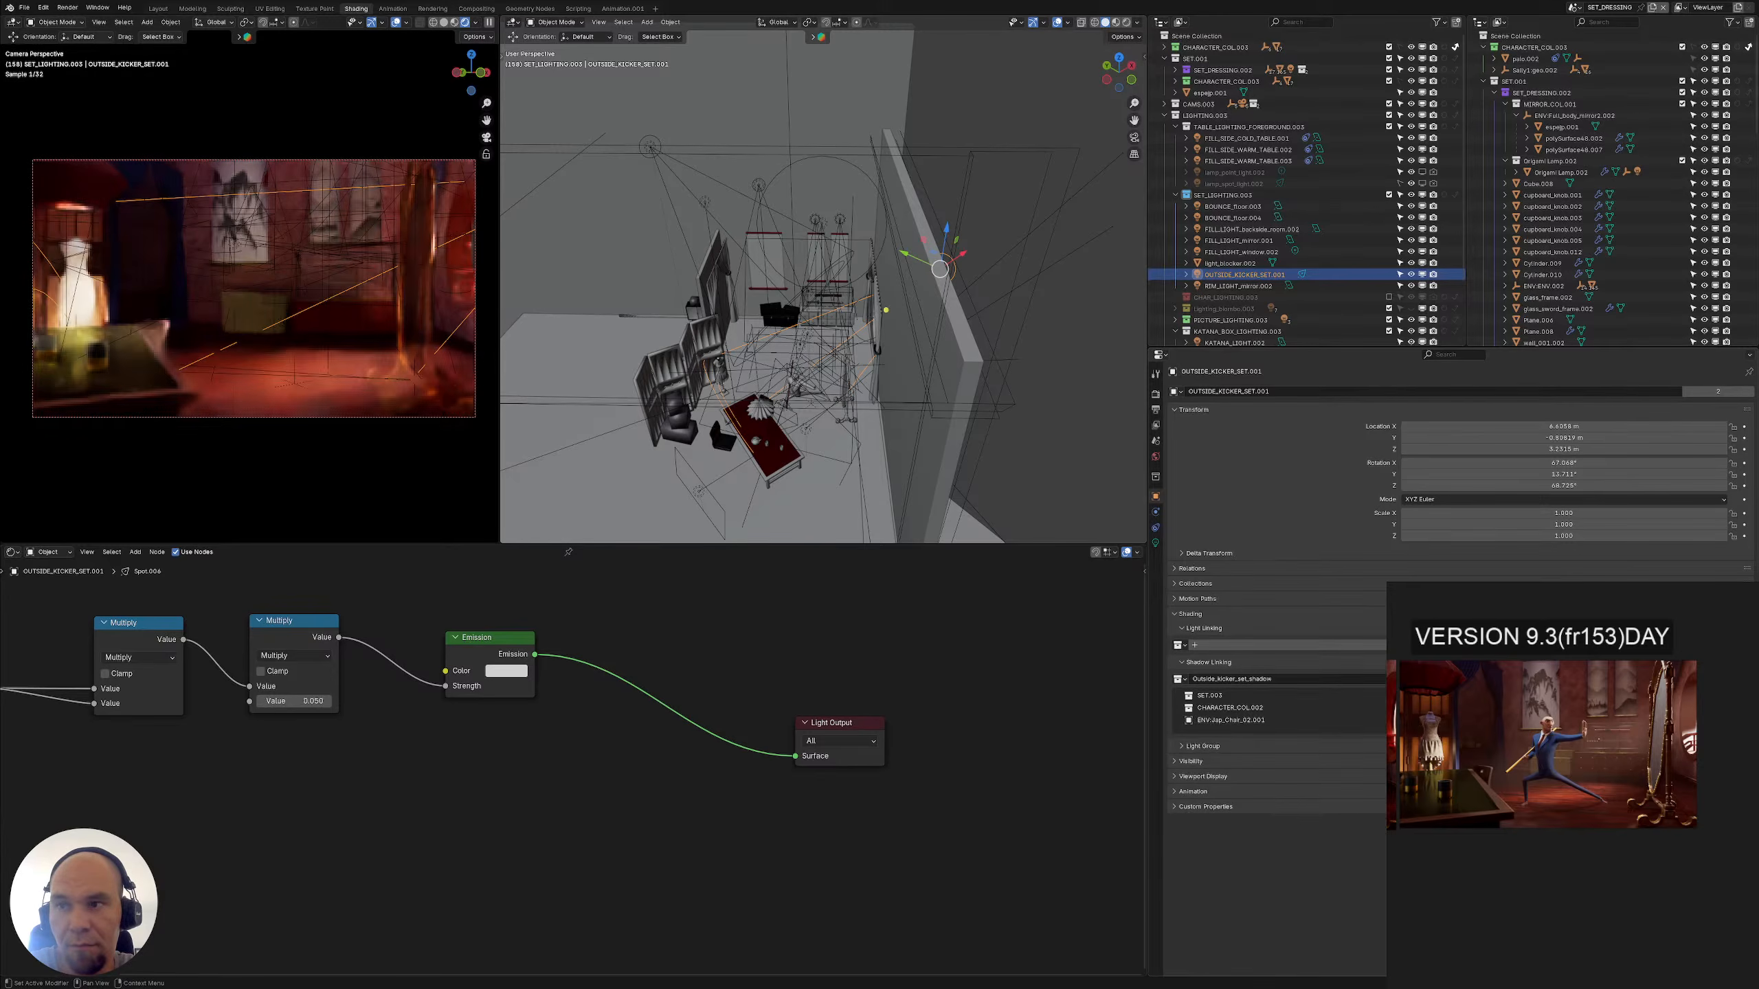
left_click(1746, 679)
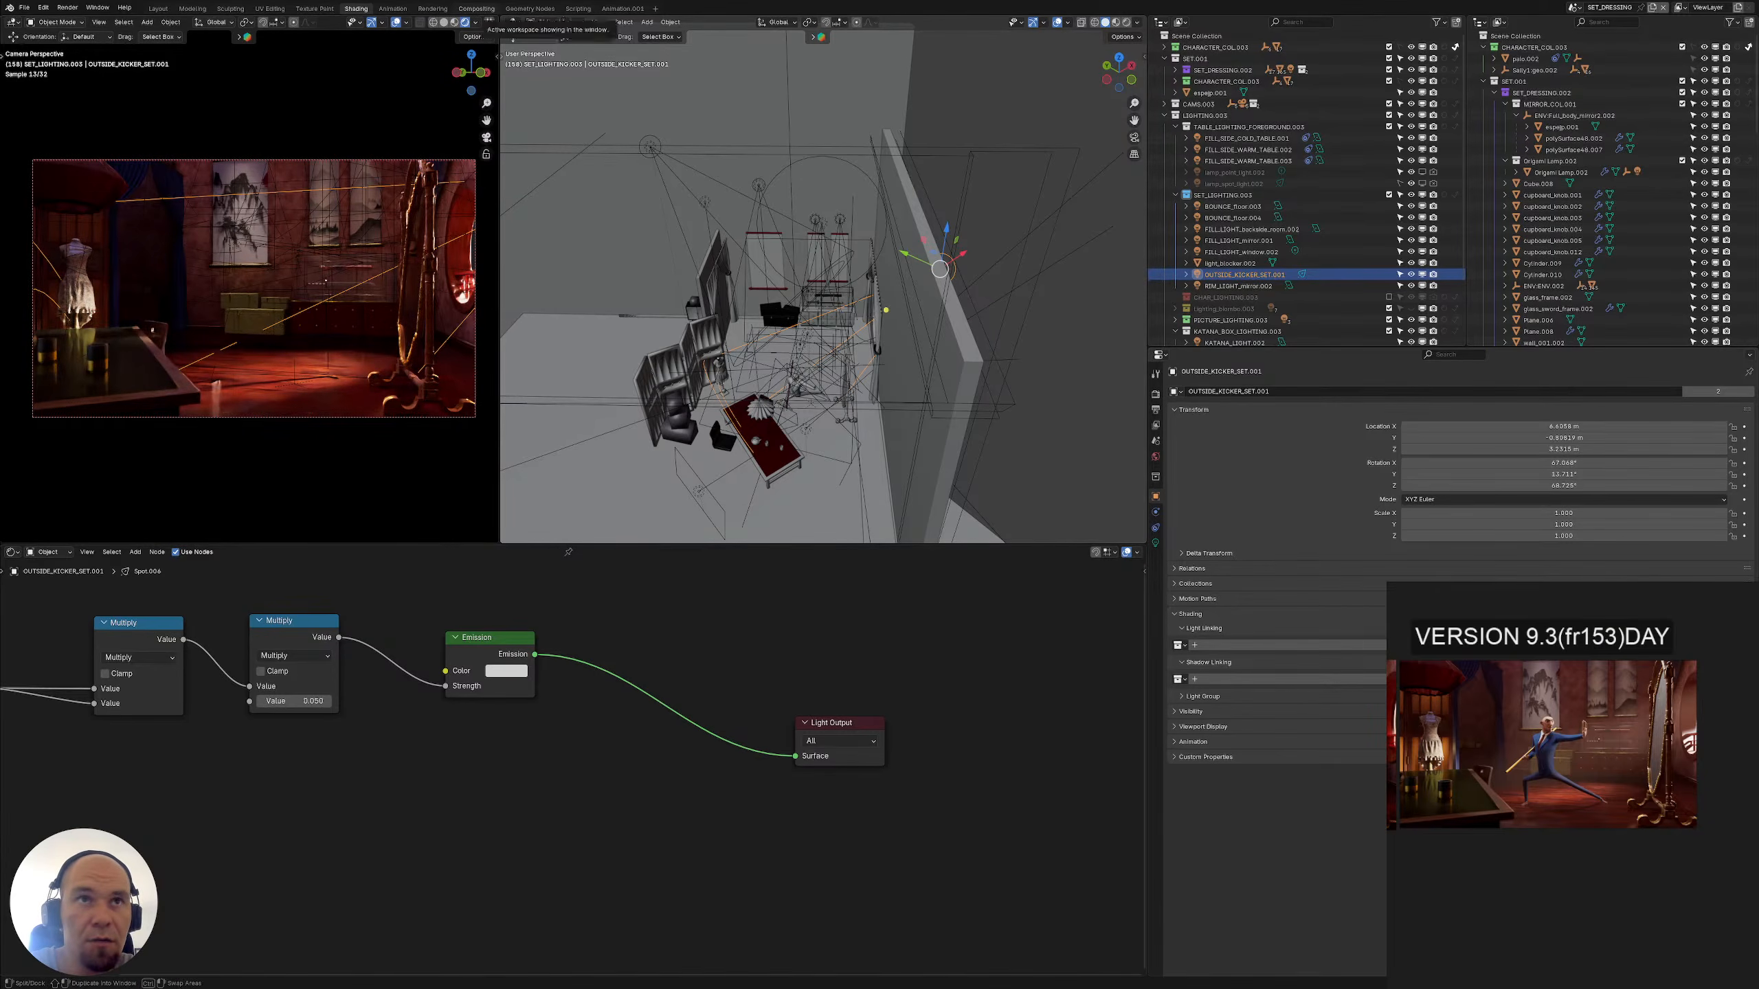
Merge the solid viewport into the rendered camera view, then make that view wider and taller to show the whole frame
left_click_drag(495, 20, 969, 277)
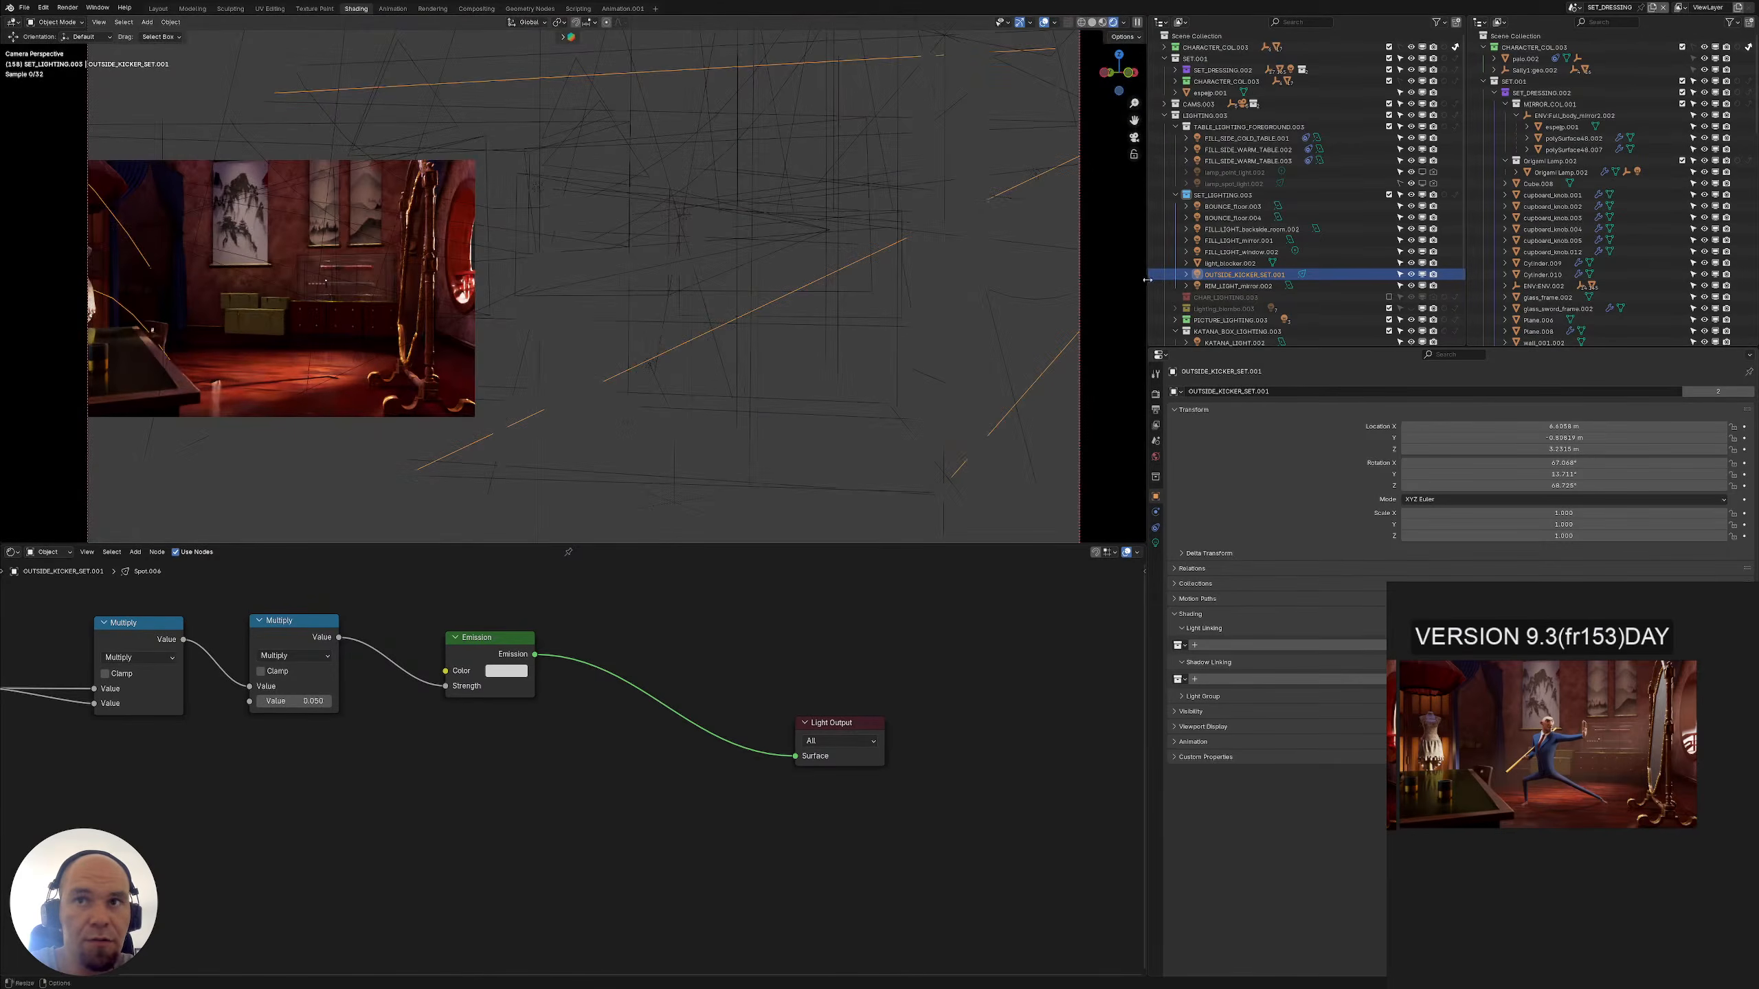
left_click_drag(1147, 279, 1267, 294)
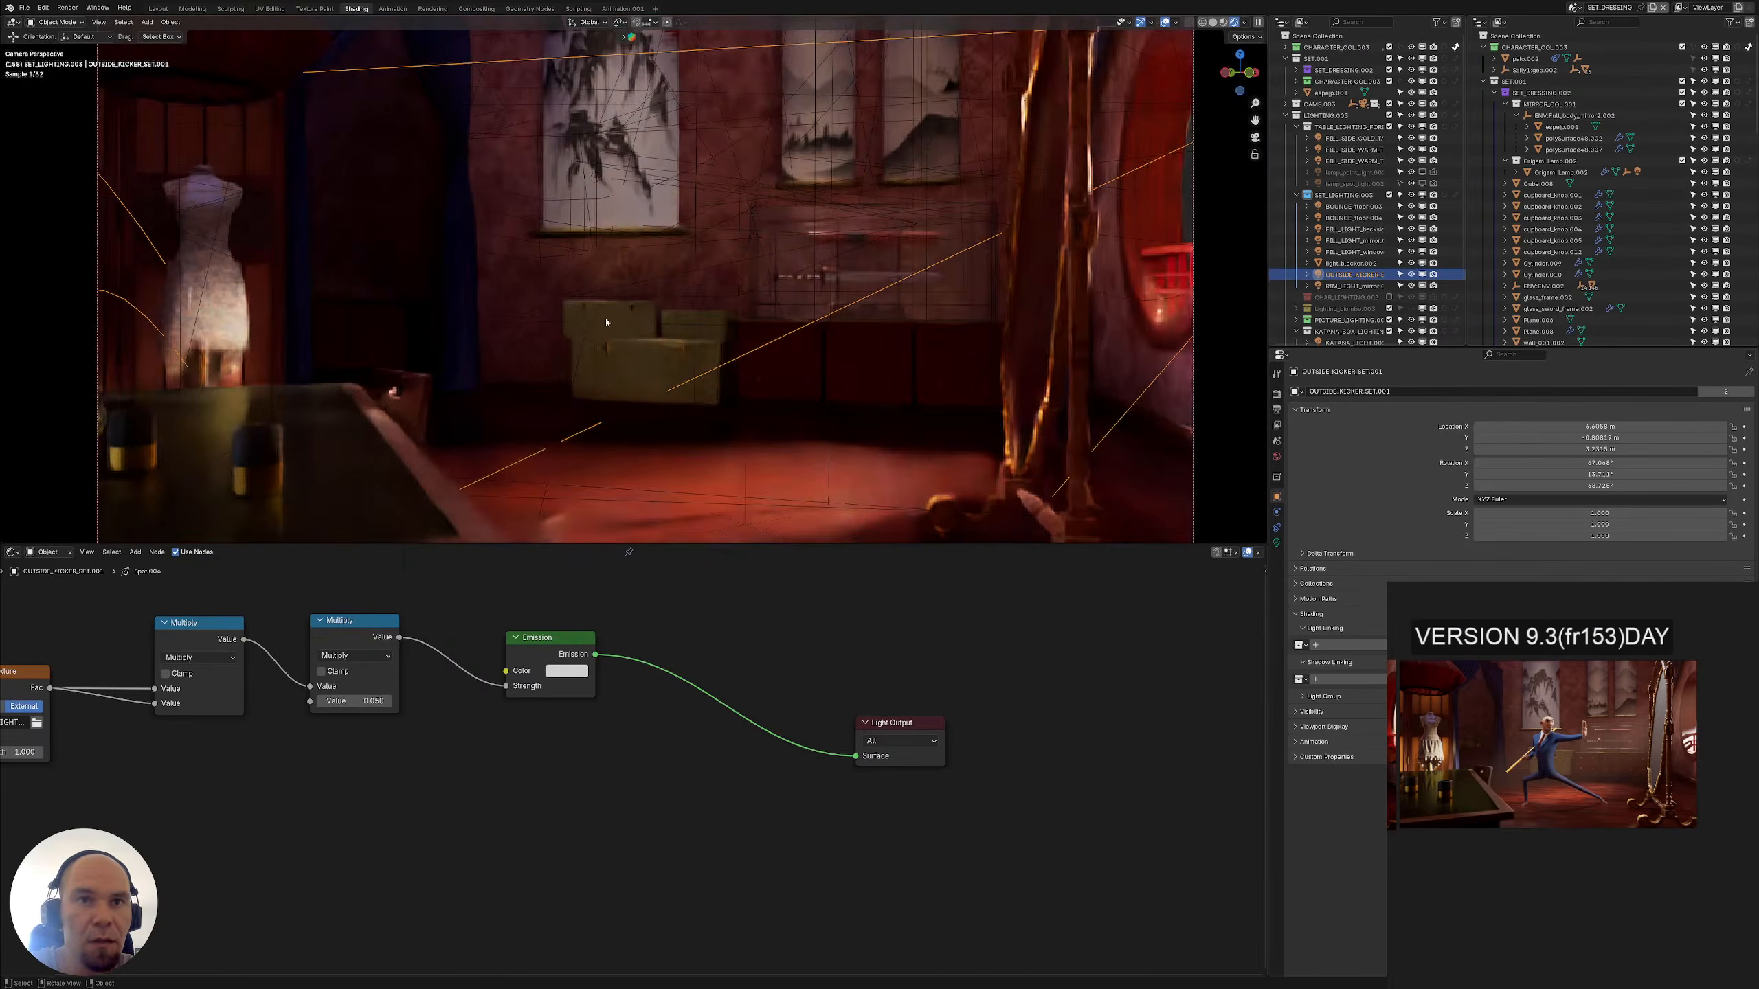
left_click_drag(658, 547, 662, 616)
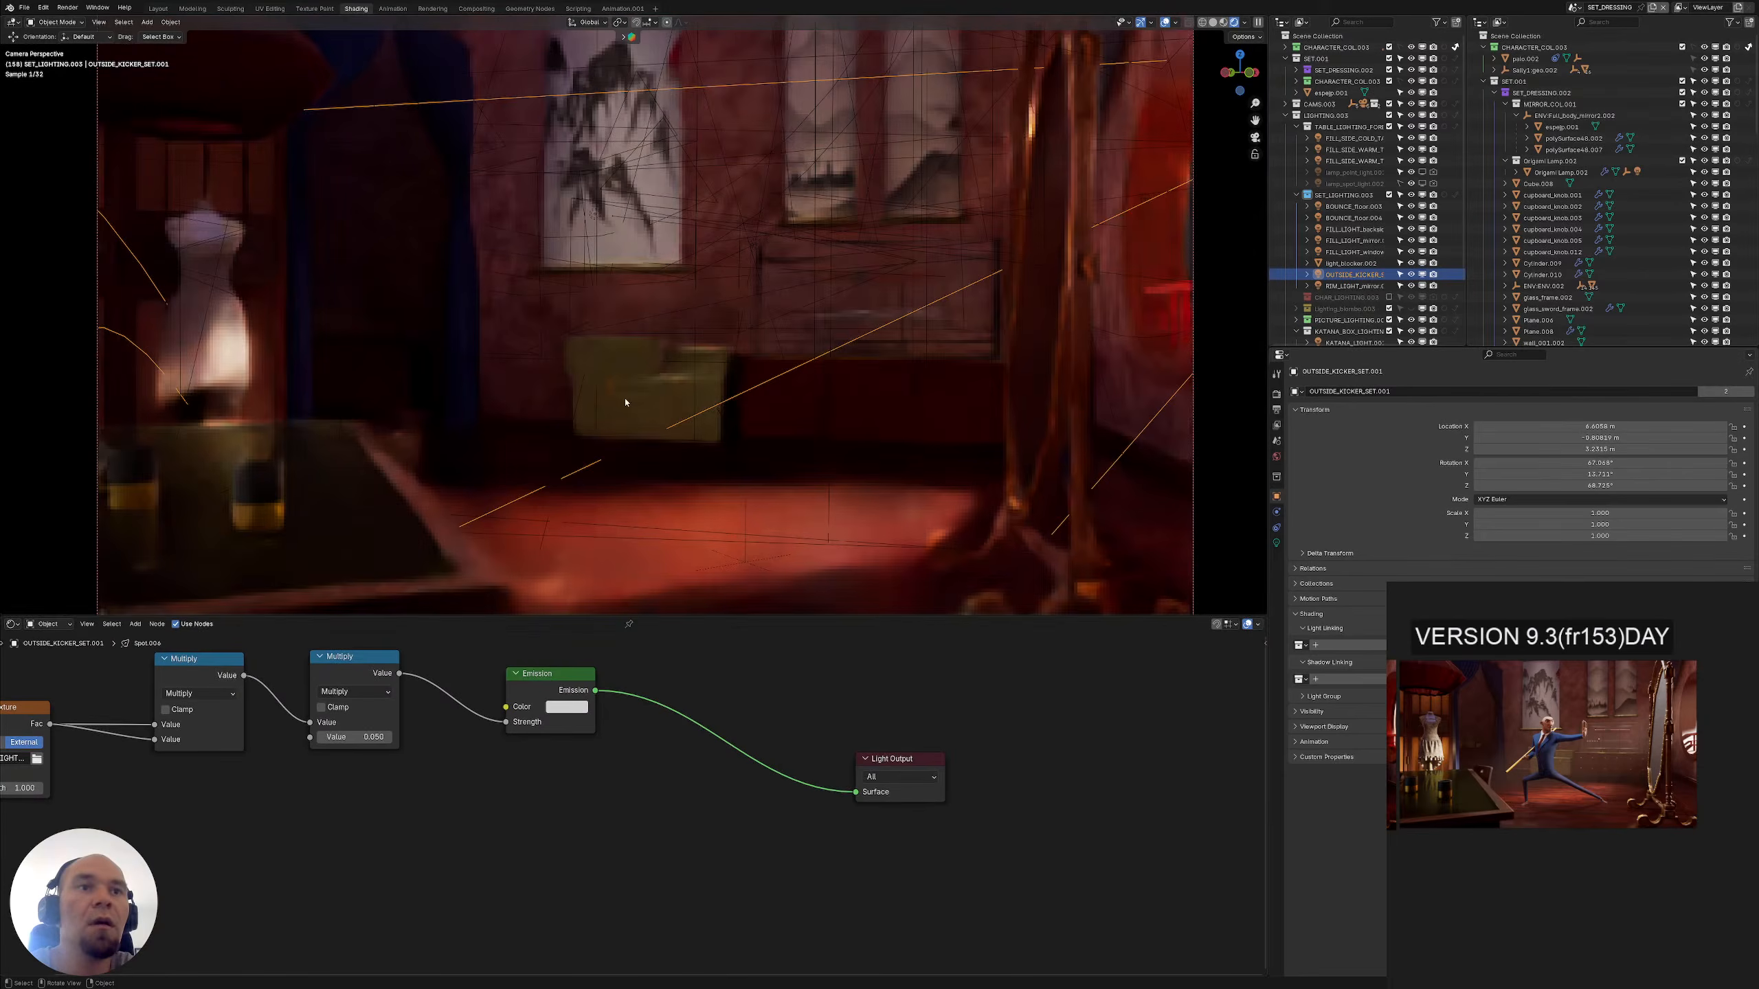
scroll(597, 334, "down", 1)
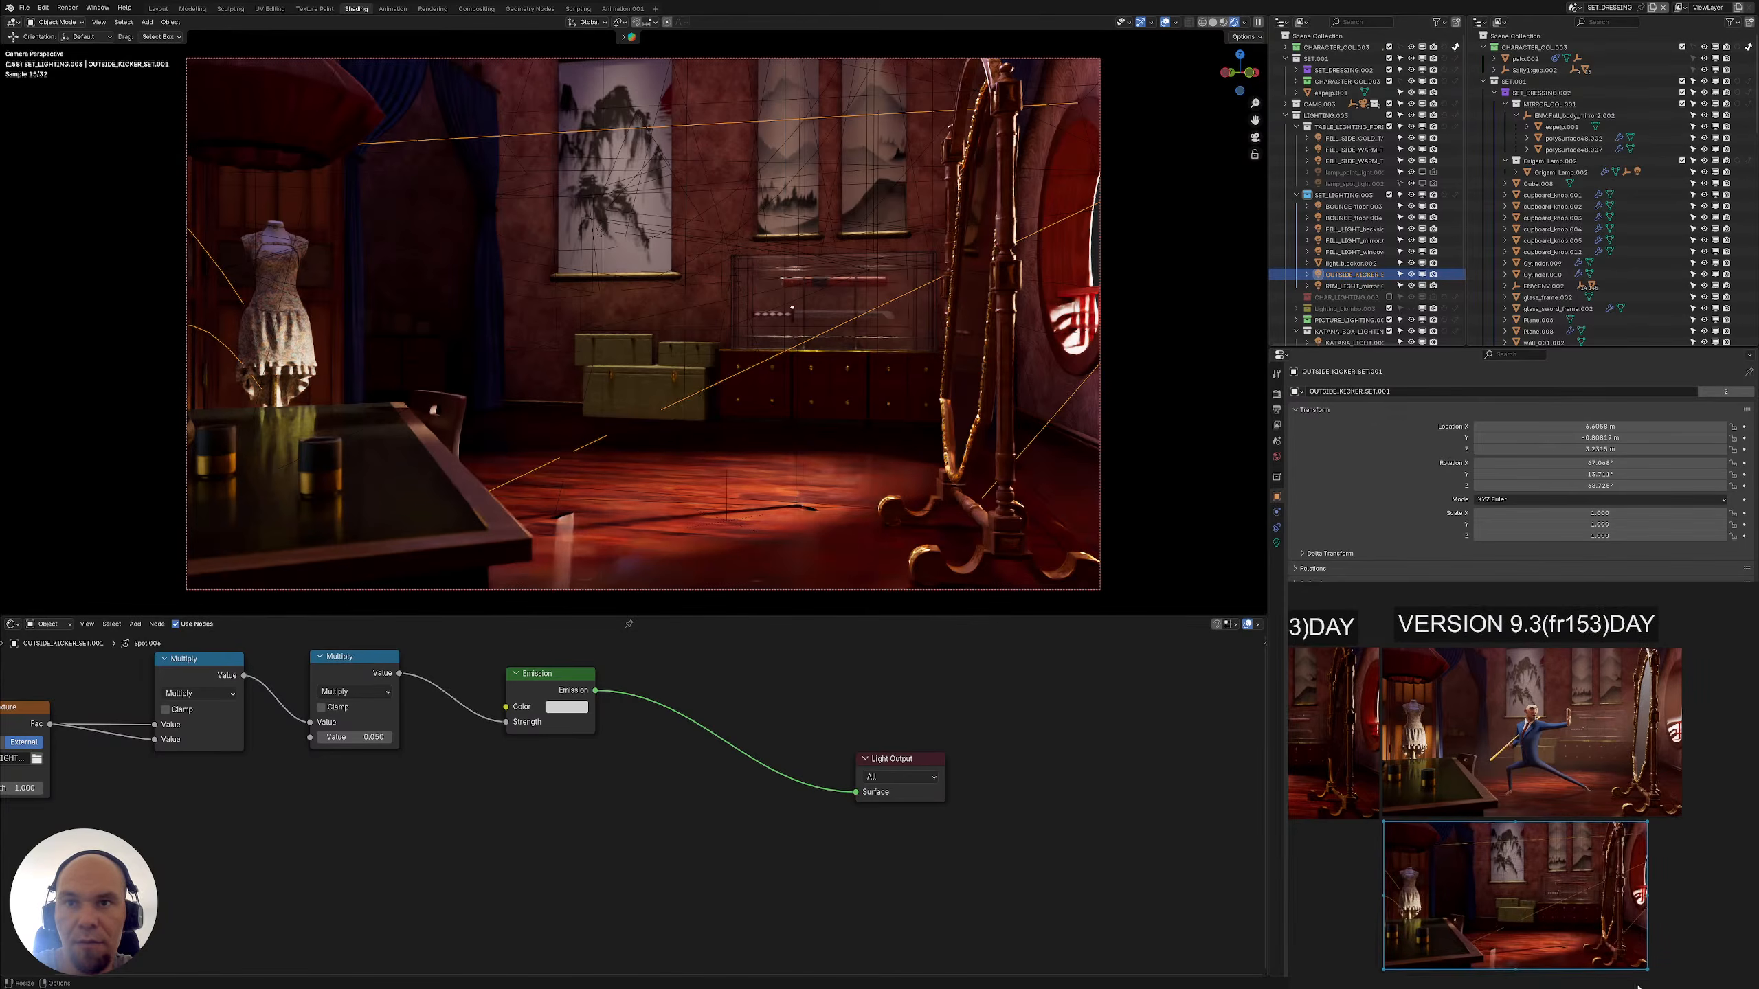
Scale the captured render on the reference board to the width of the VERSION 9.3(fr153)DAY image above it, and compare the two
left_click_drag(1650, 974, 1680, 987)
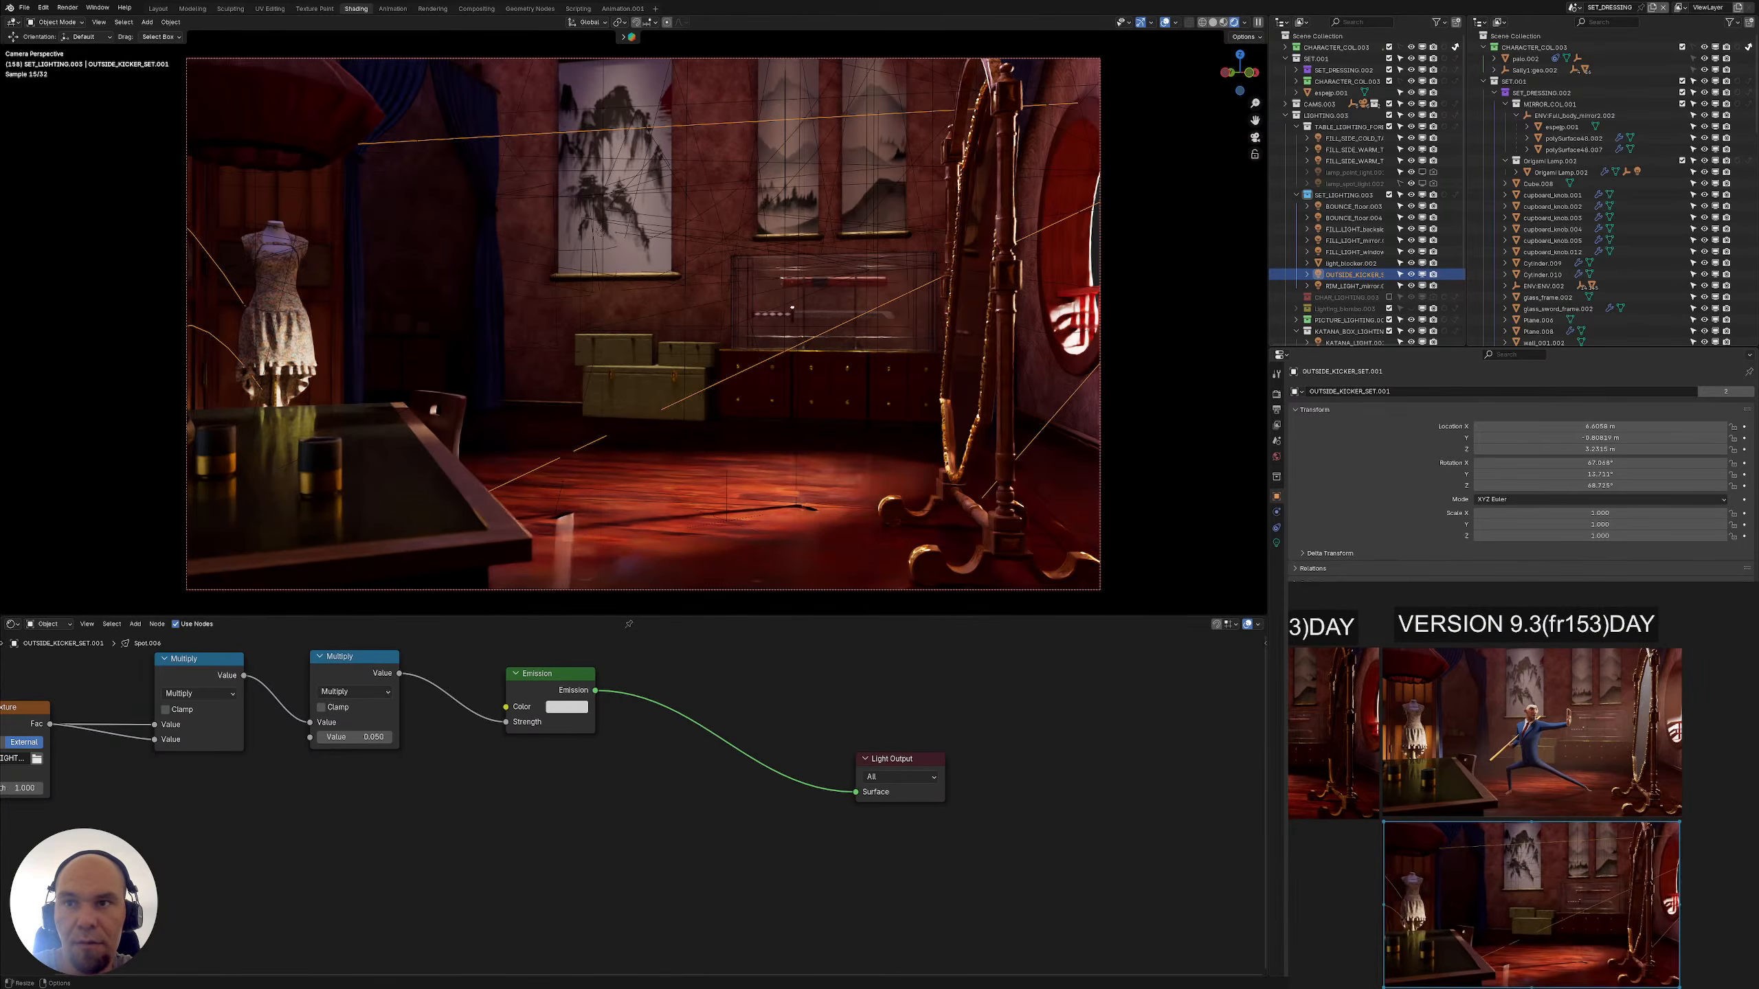
scroll(1576, 901, "up", 3)
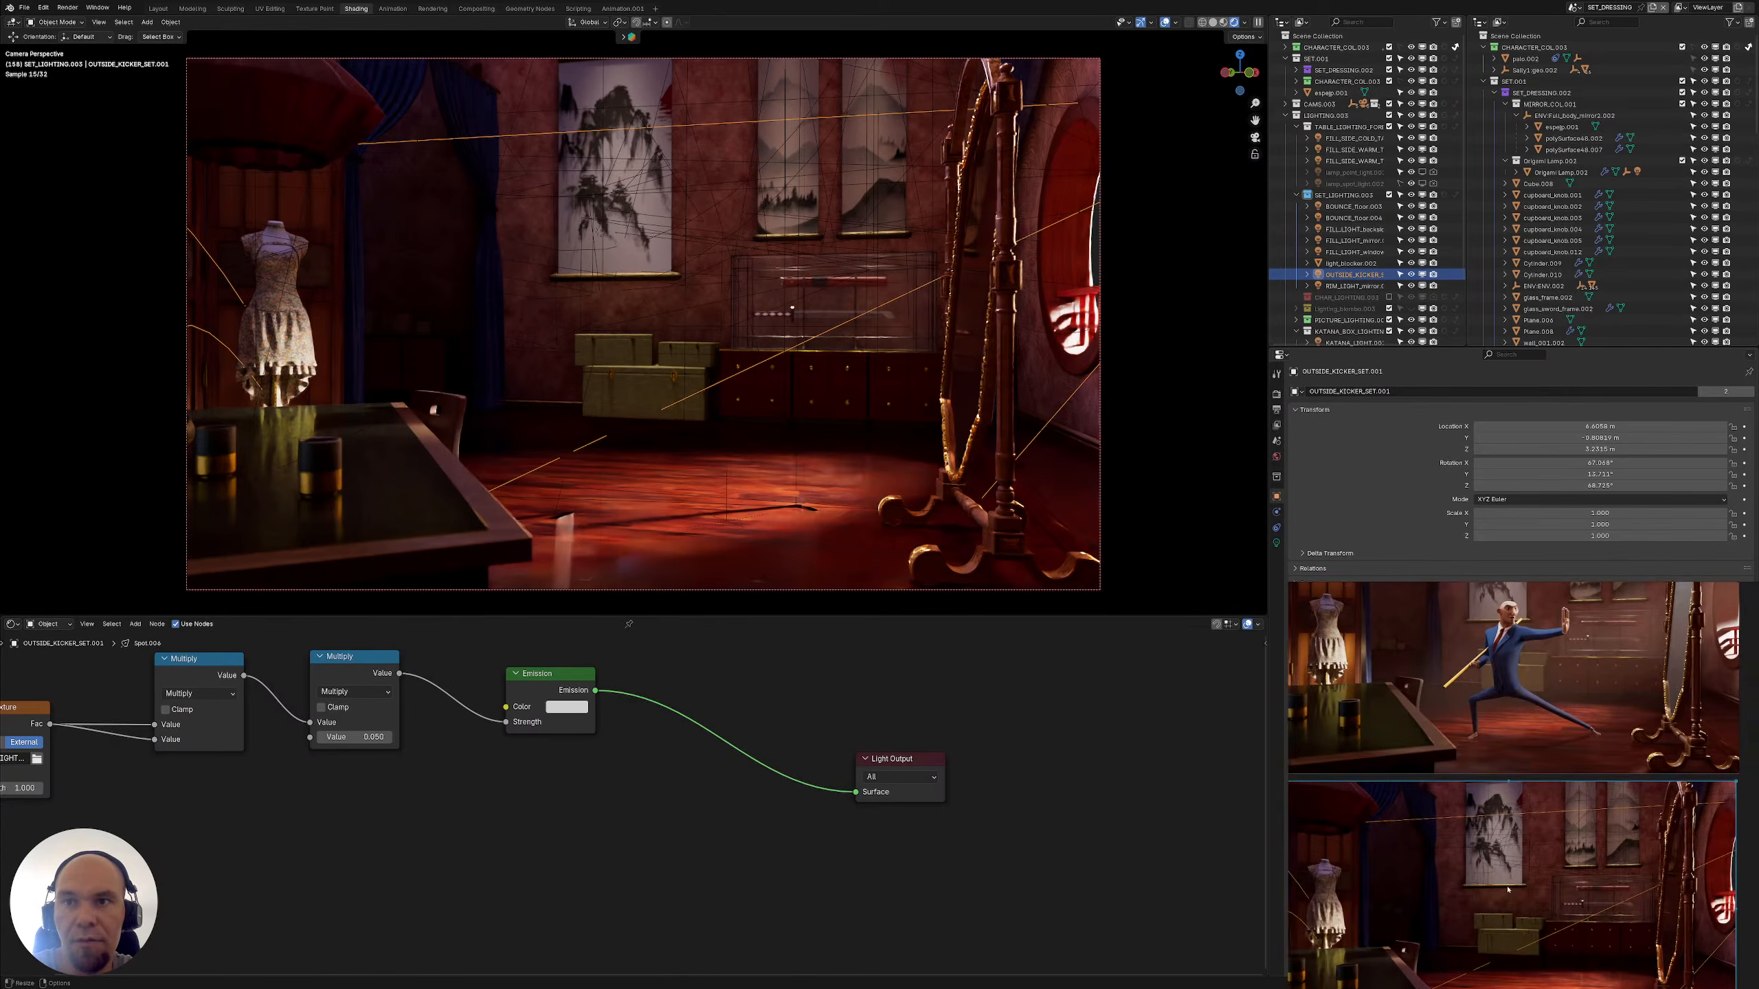
scroll(1508, 891, "up", 3)
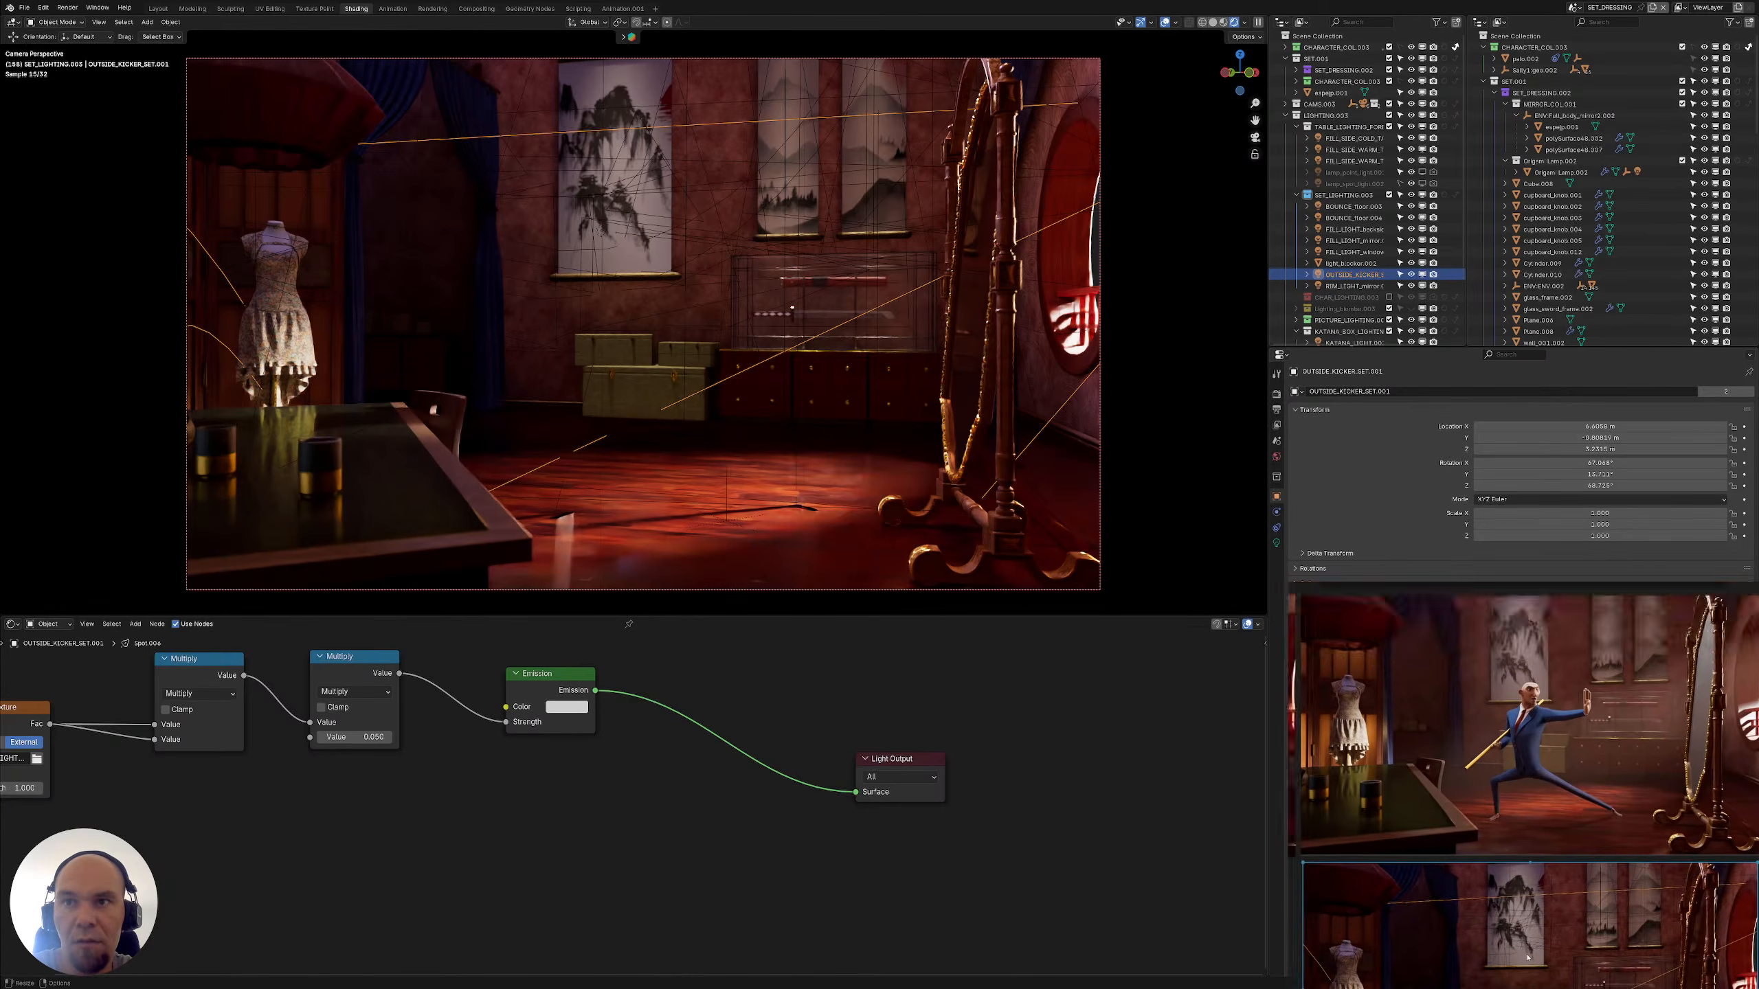
scroll(1529, 958, "down", 4)
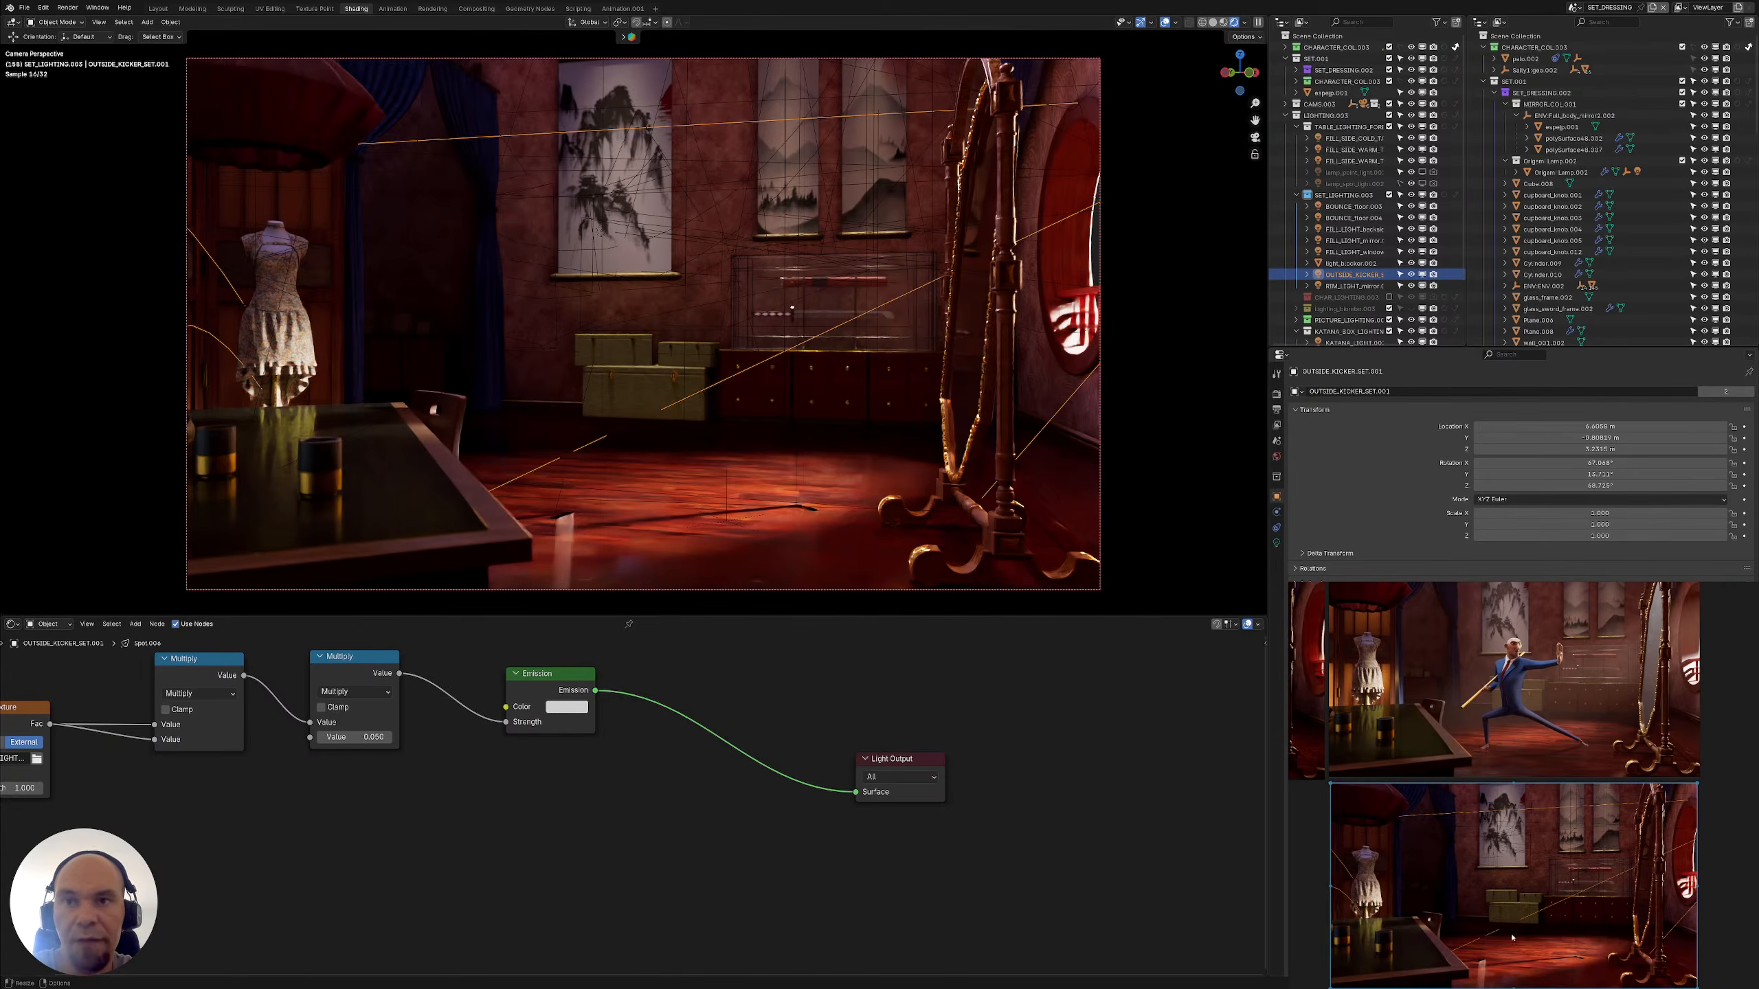
scroll(1473, 877, "up", 1)
middle_click_drag(1474, 878, 1485, 877)
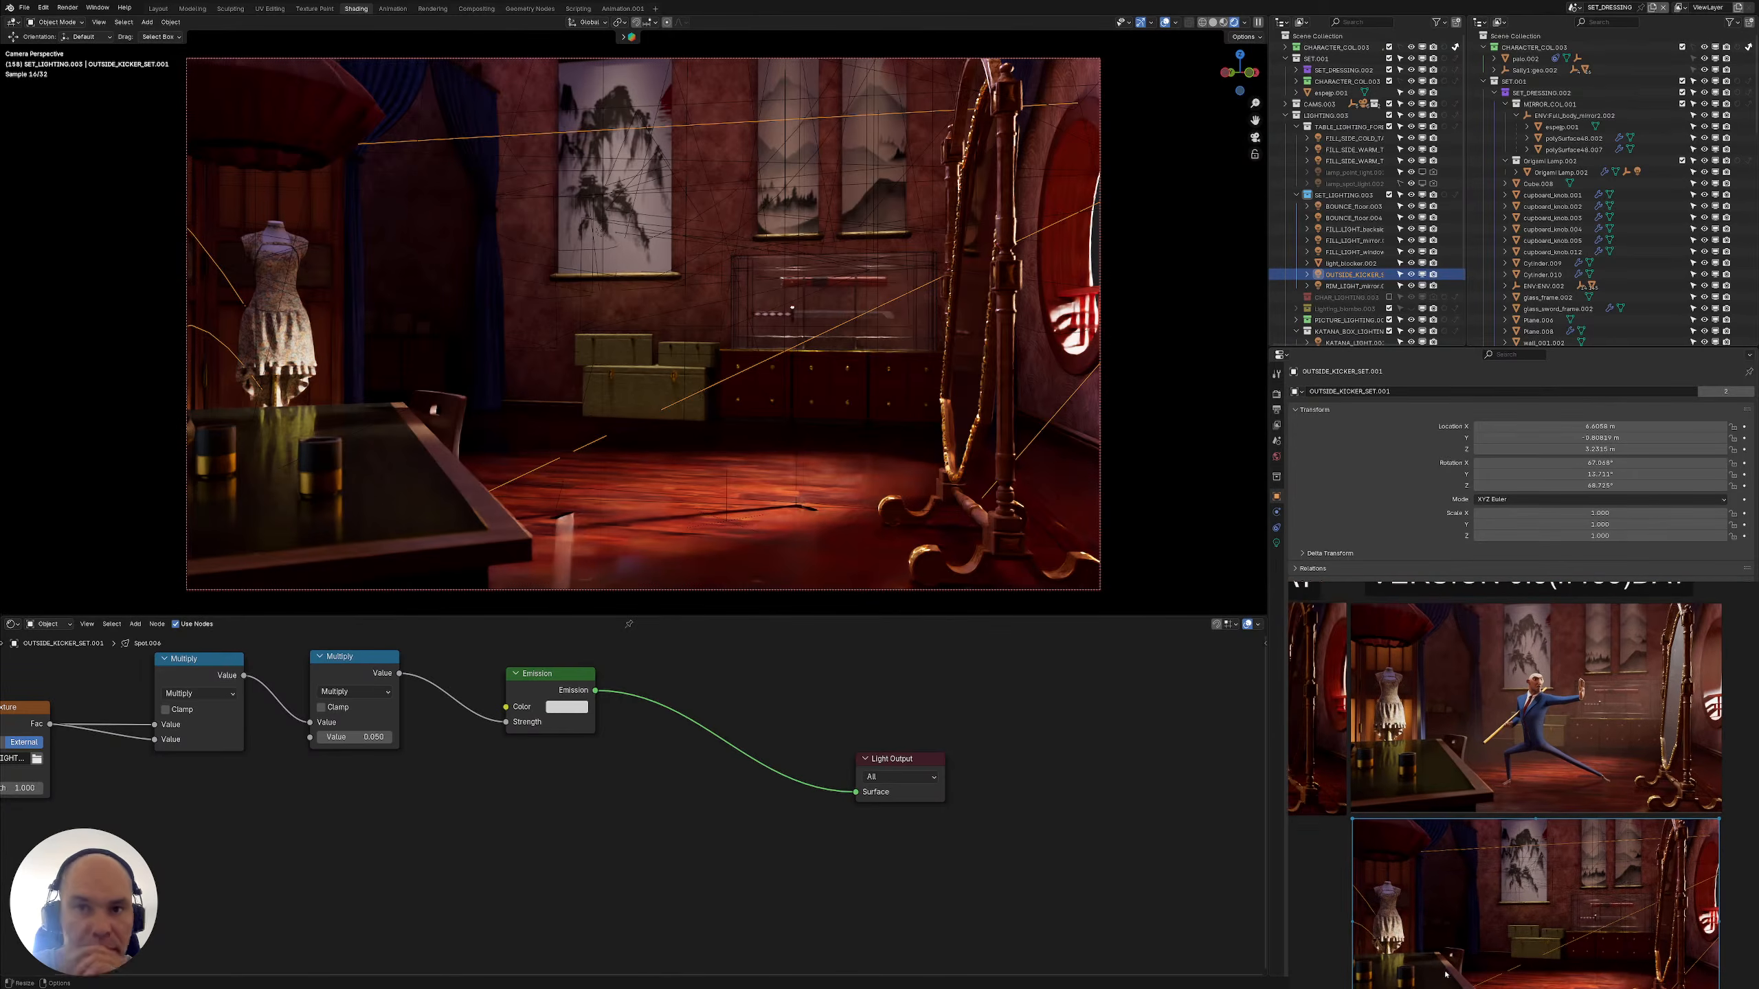
scroll(1461, 957, "up", 1)
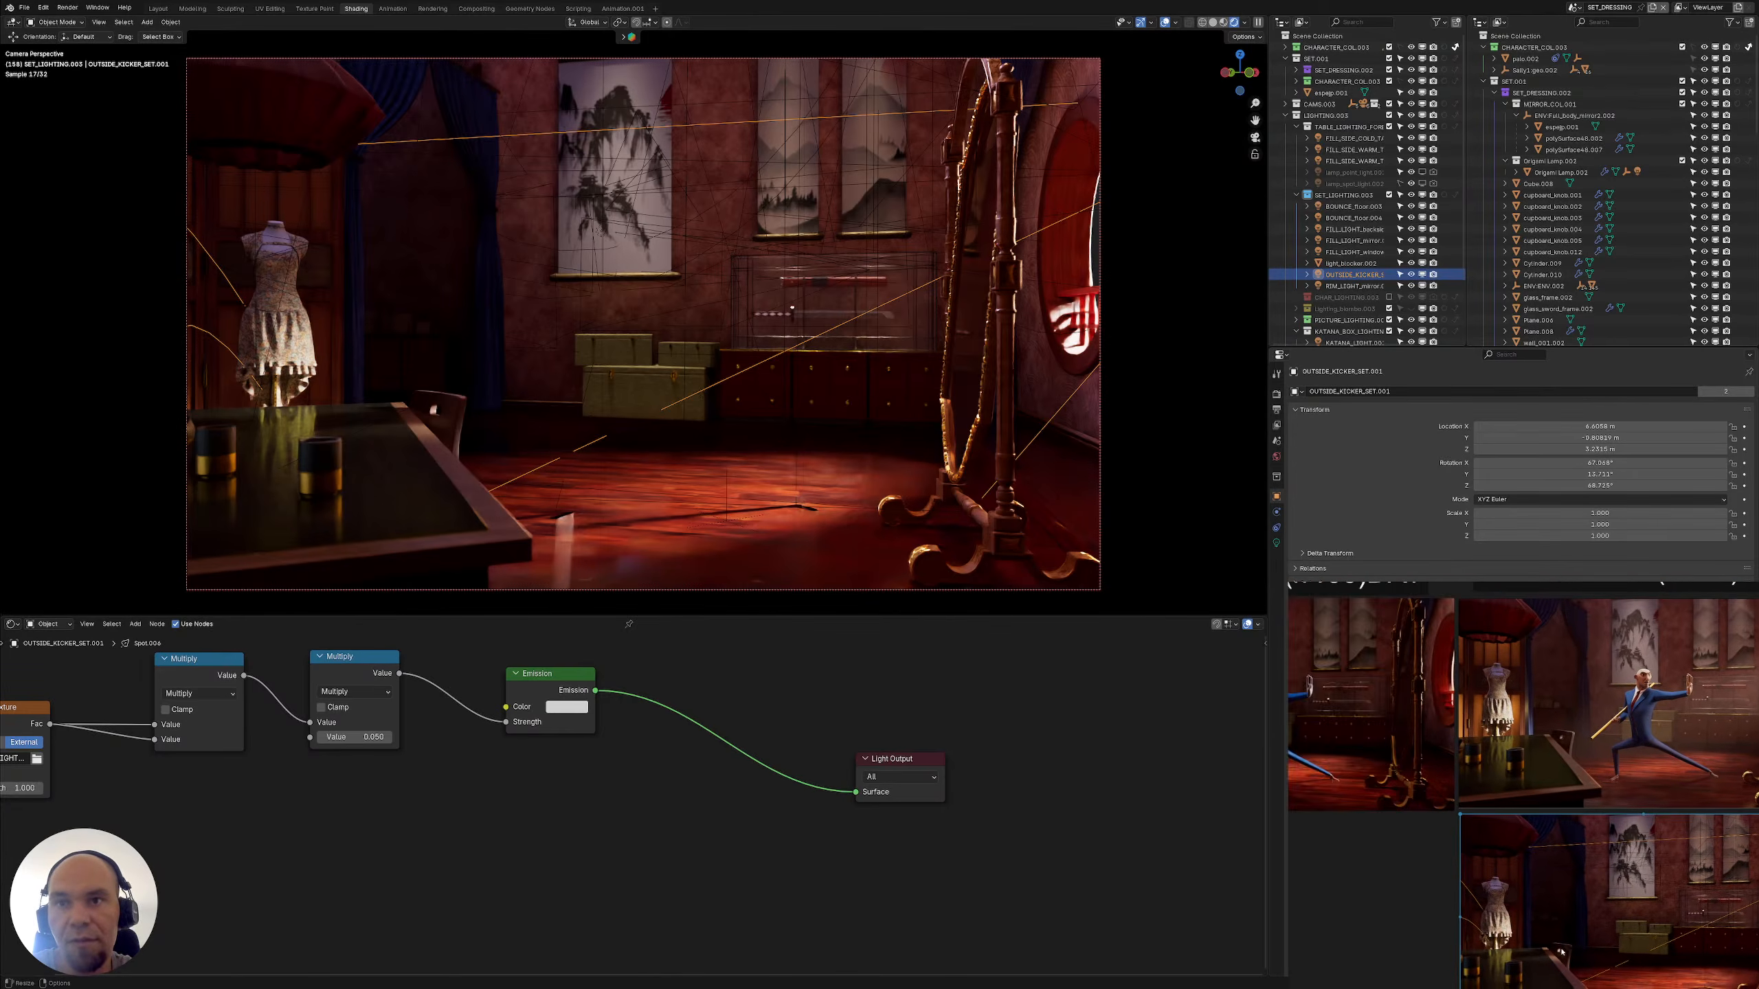
Compare the lighting on the mirror frame, its base and the nearby floor between the reference image and the captured render
scroll(1453, 960, "up", 1)
middle_click_drag(1720, 820, 1604, 825)
scroll(1604, 797, "up", 4)
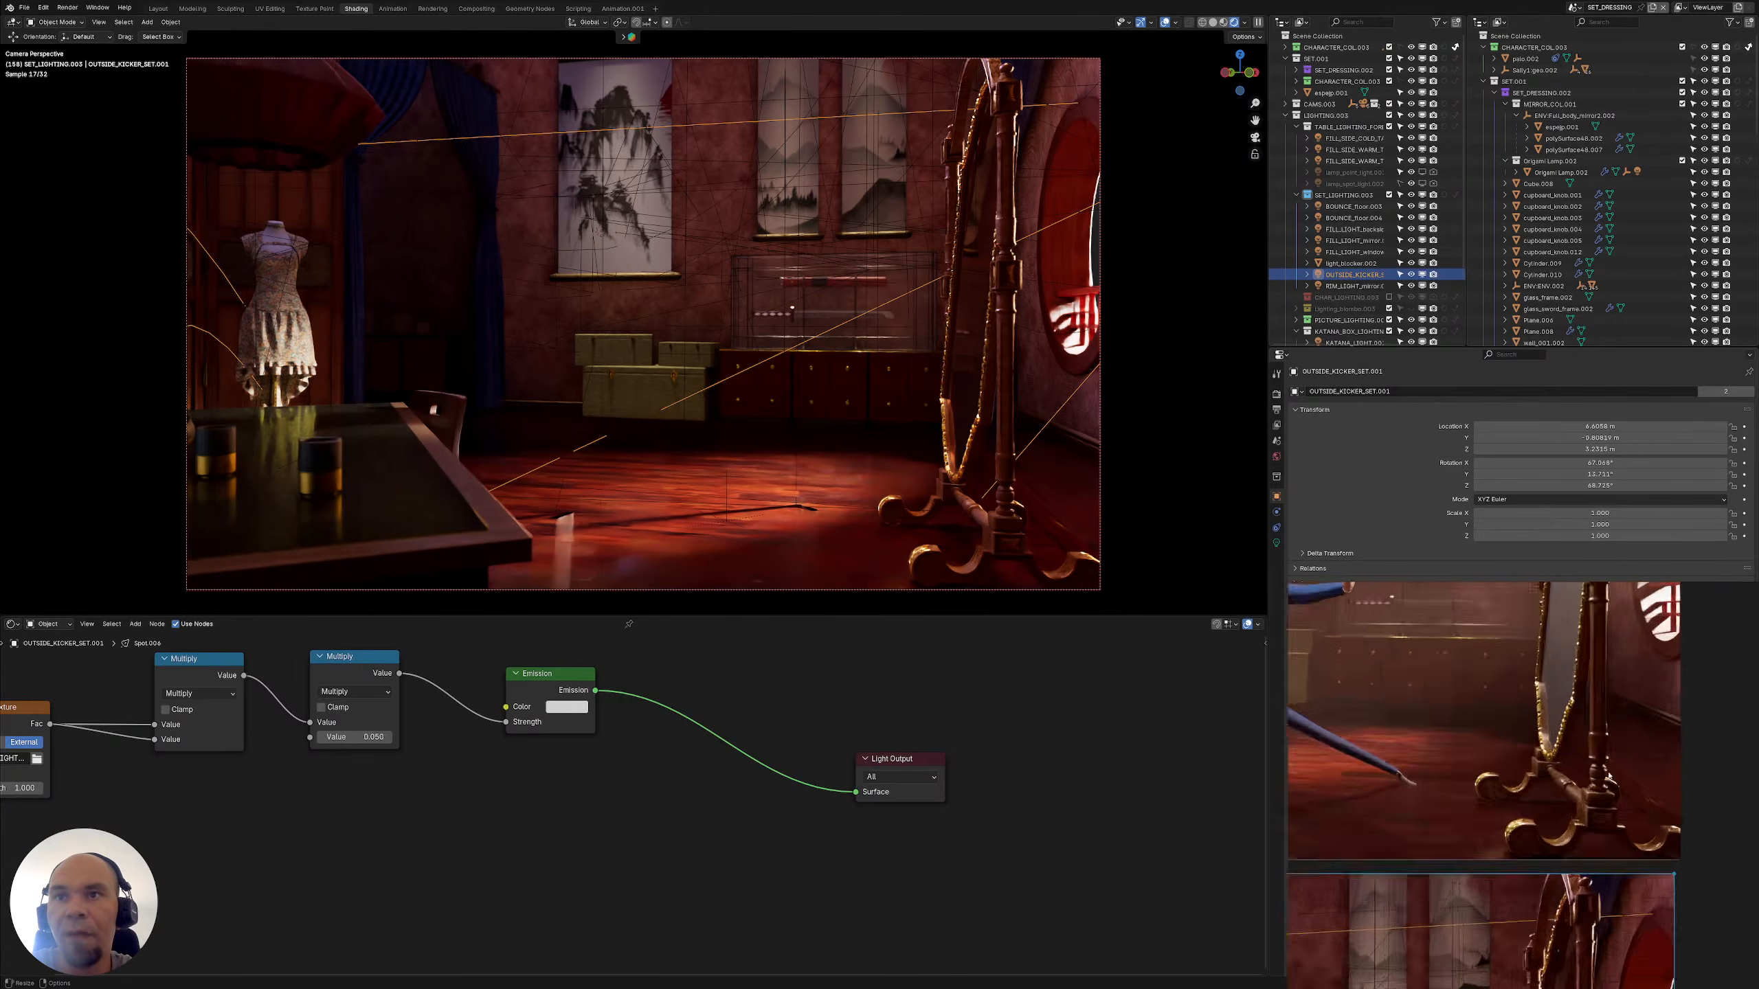
scroll(1519, 793, "down", 2)
middle_click_drag(1519, 932, 1528, 808)
scroll(1529, 911, "up", 5)
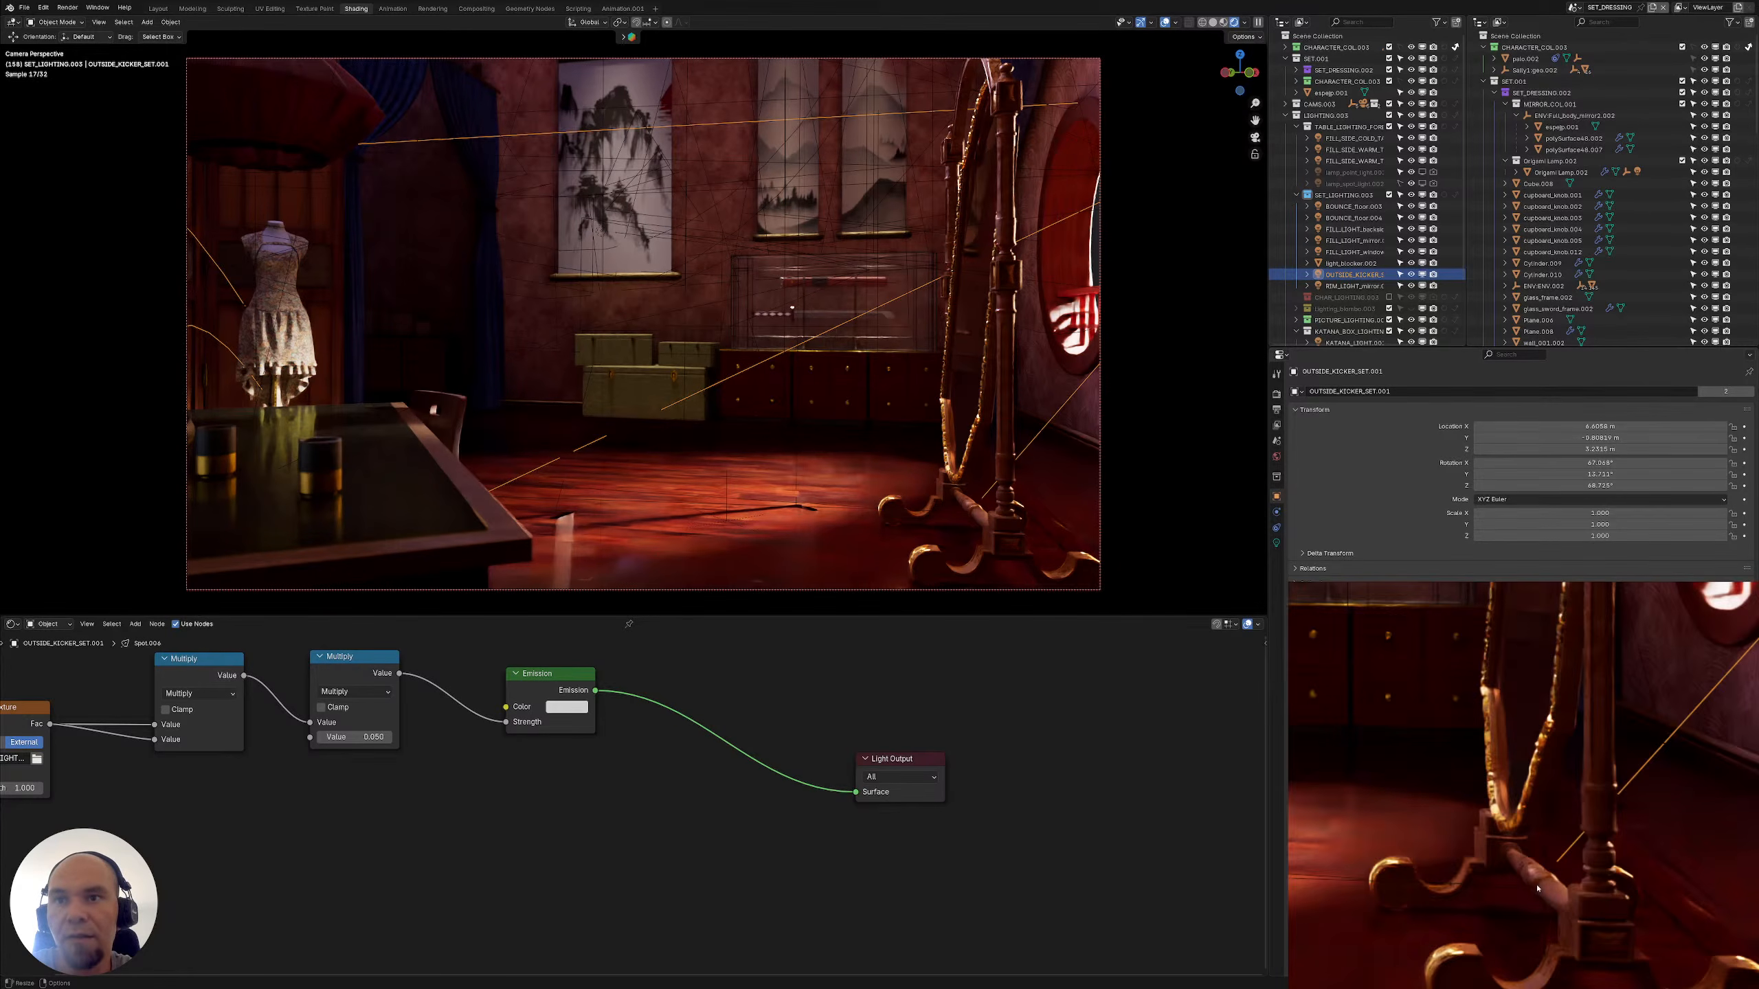
scroll(1538, 891, "down", 5)
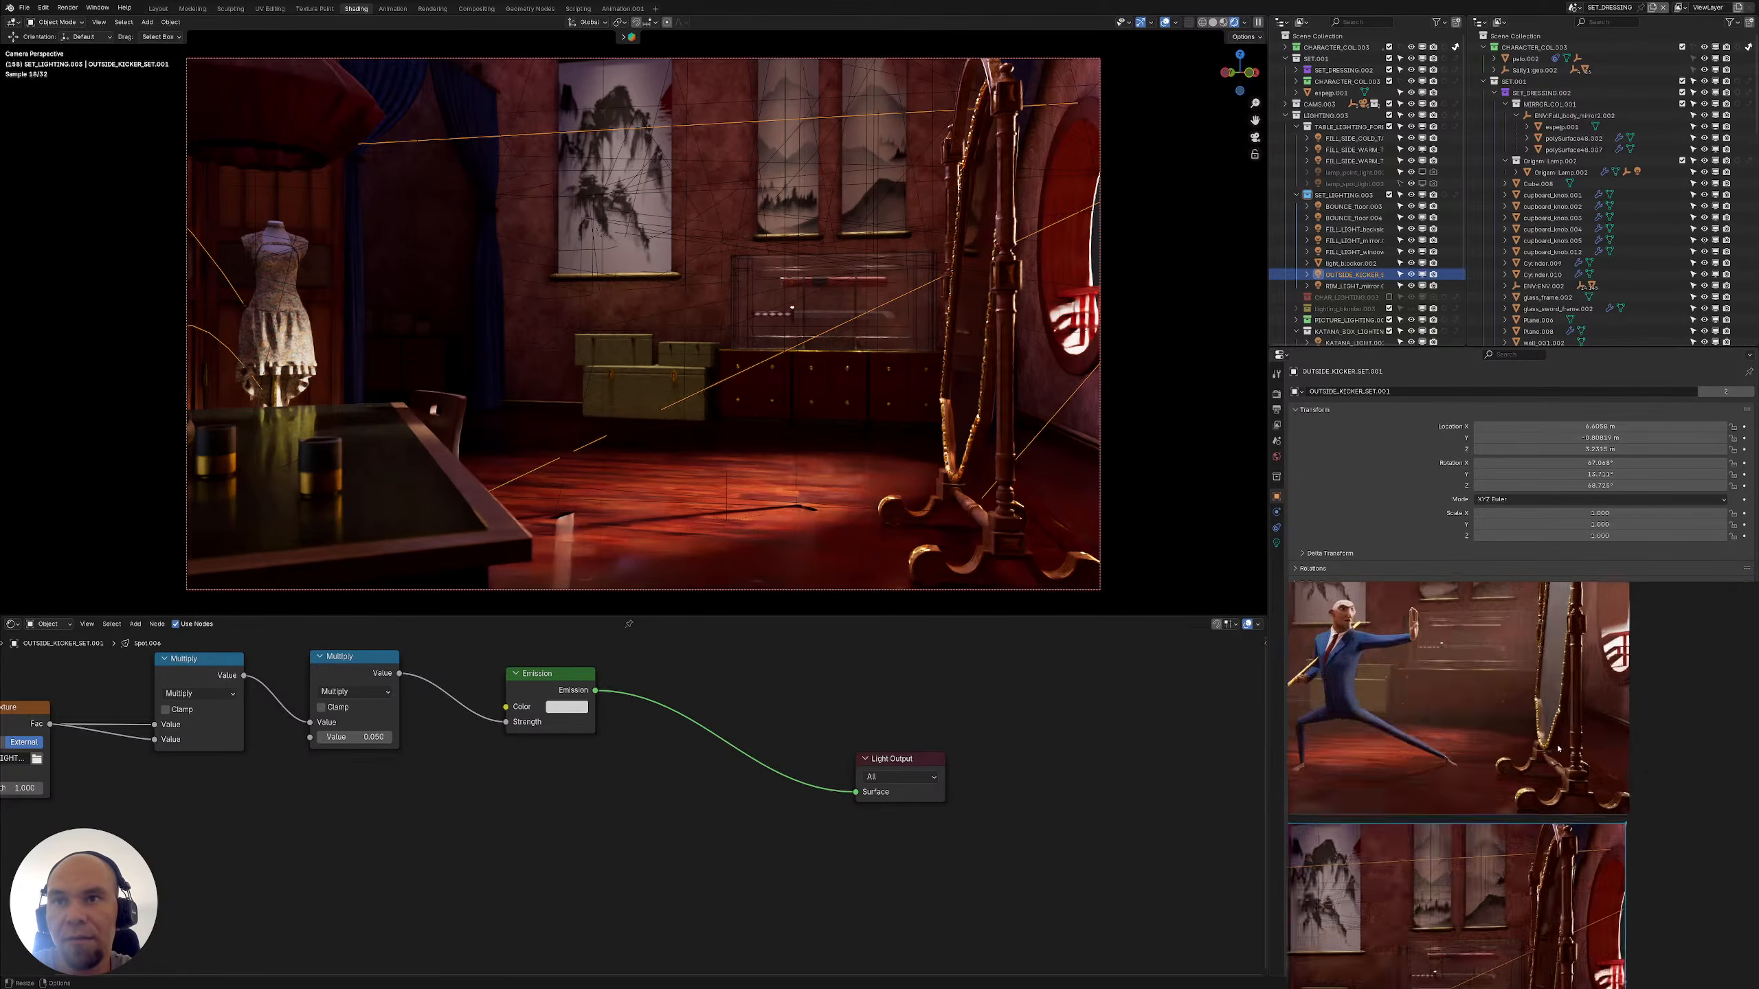
scroll(1560, 751, "up", 2)
middle_click_drag(1565, 773, 1597, 864)
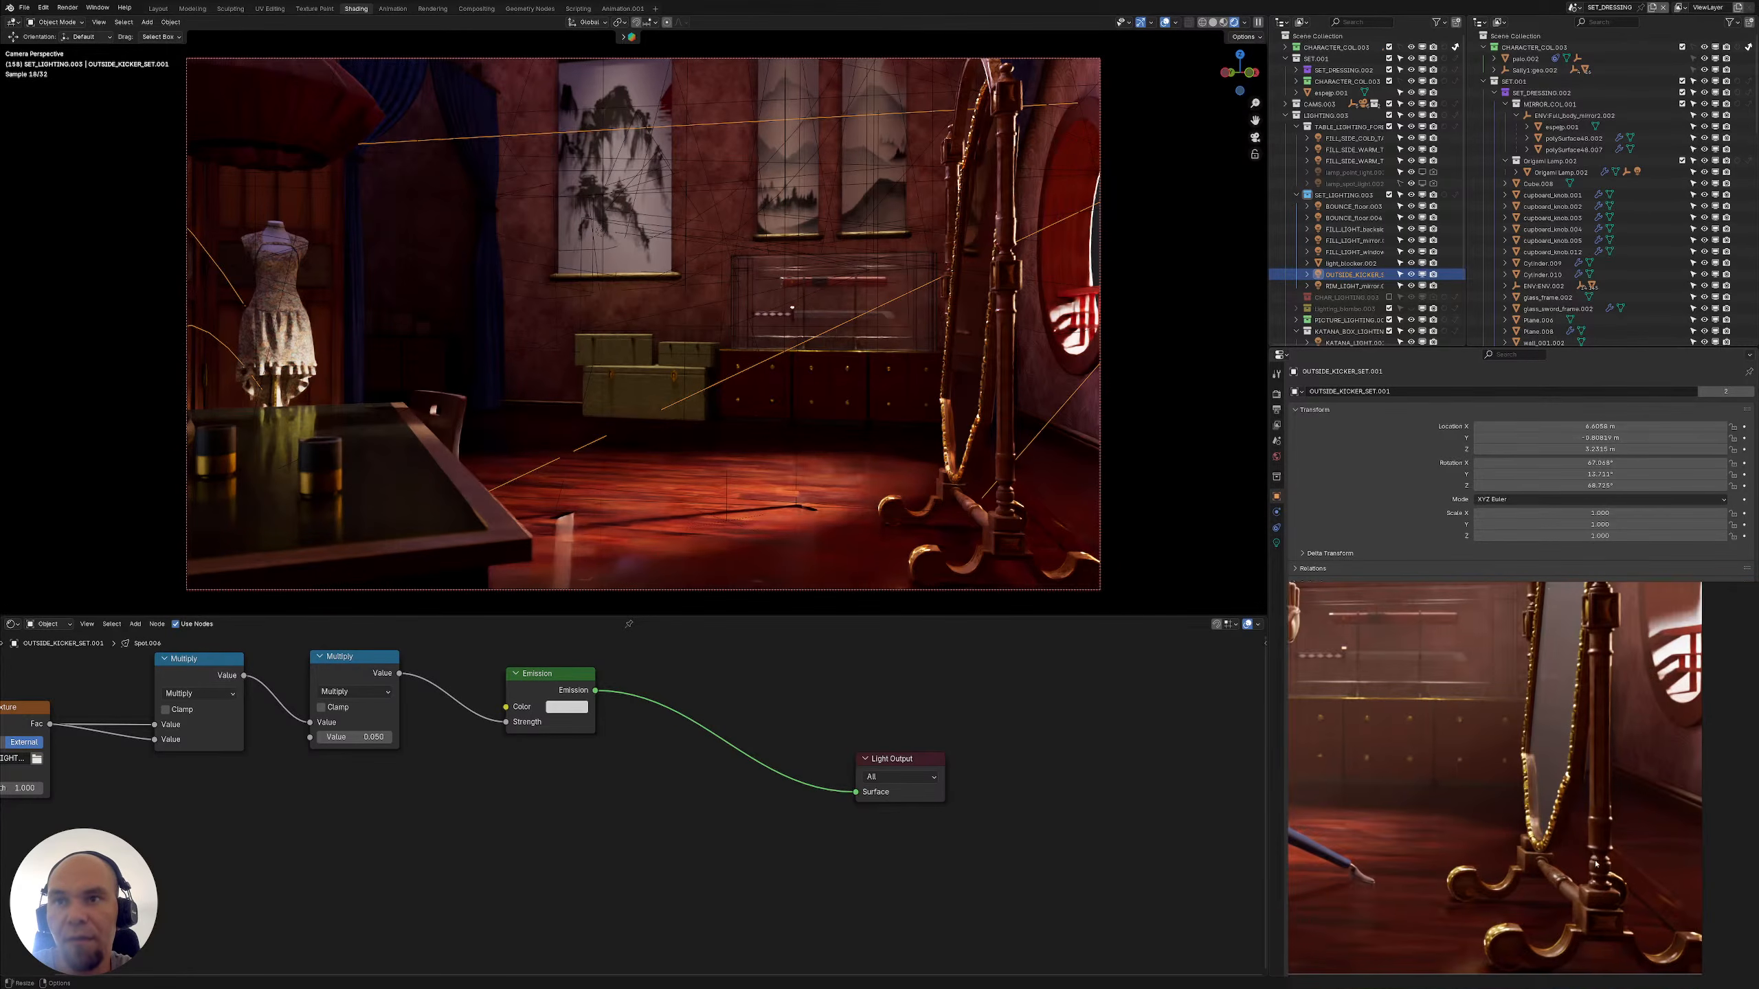
scroll(1569, 846, "up", 4)
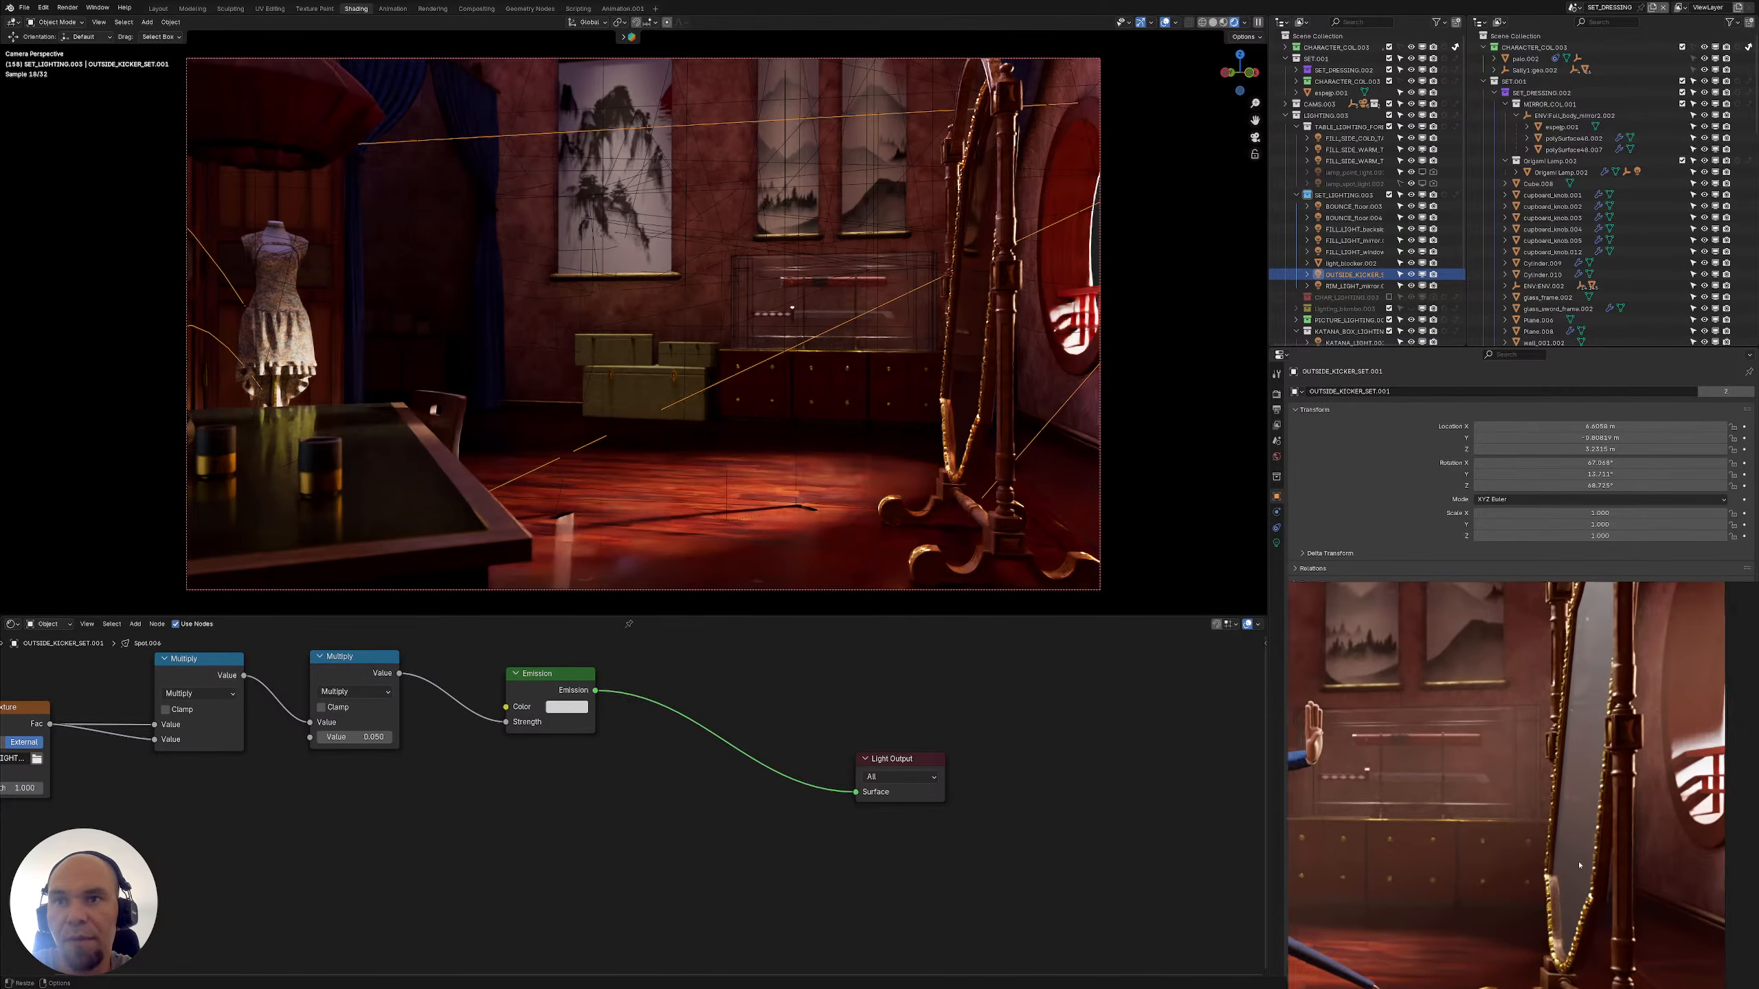
scroll(1568, 828, "down", 6)
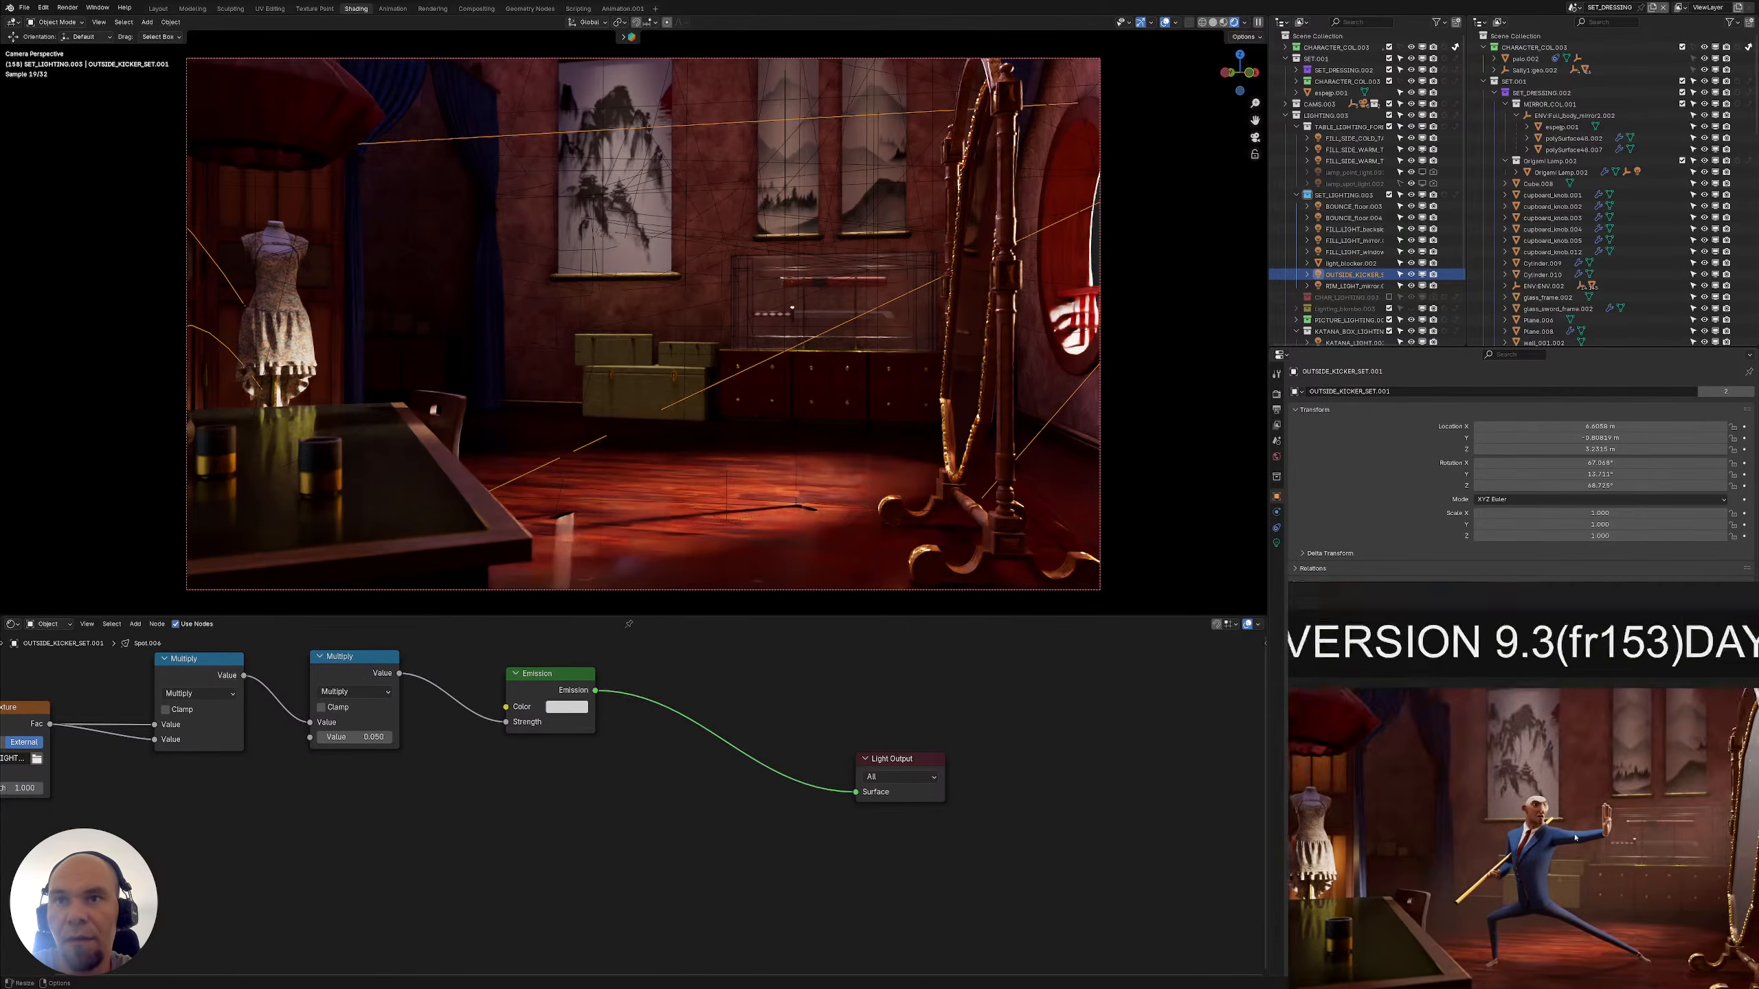
Compare the mannequin, curtain and back wall lighting in the reference image with the same areas of the captured render
scroll(1558, 825, "up", 3)
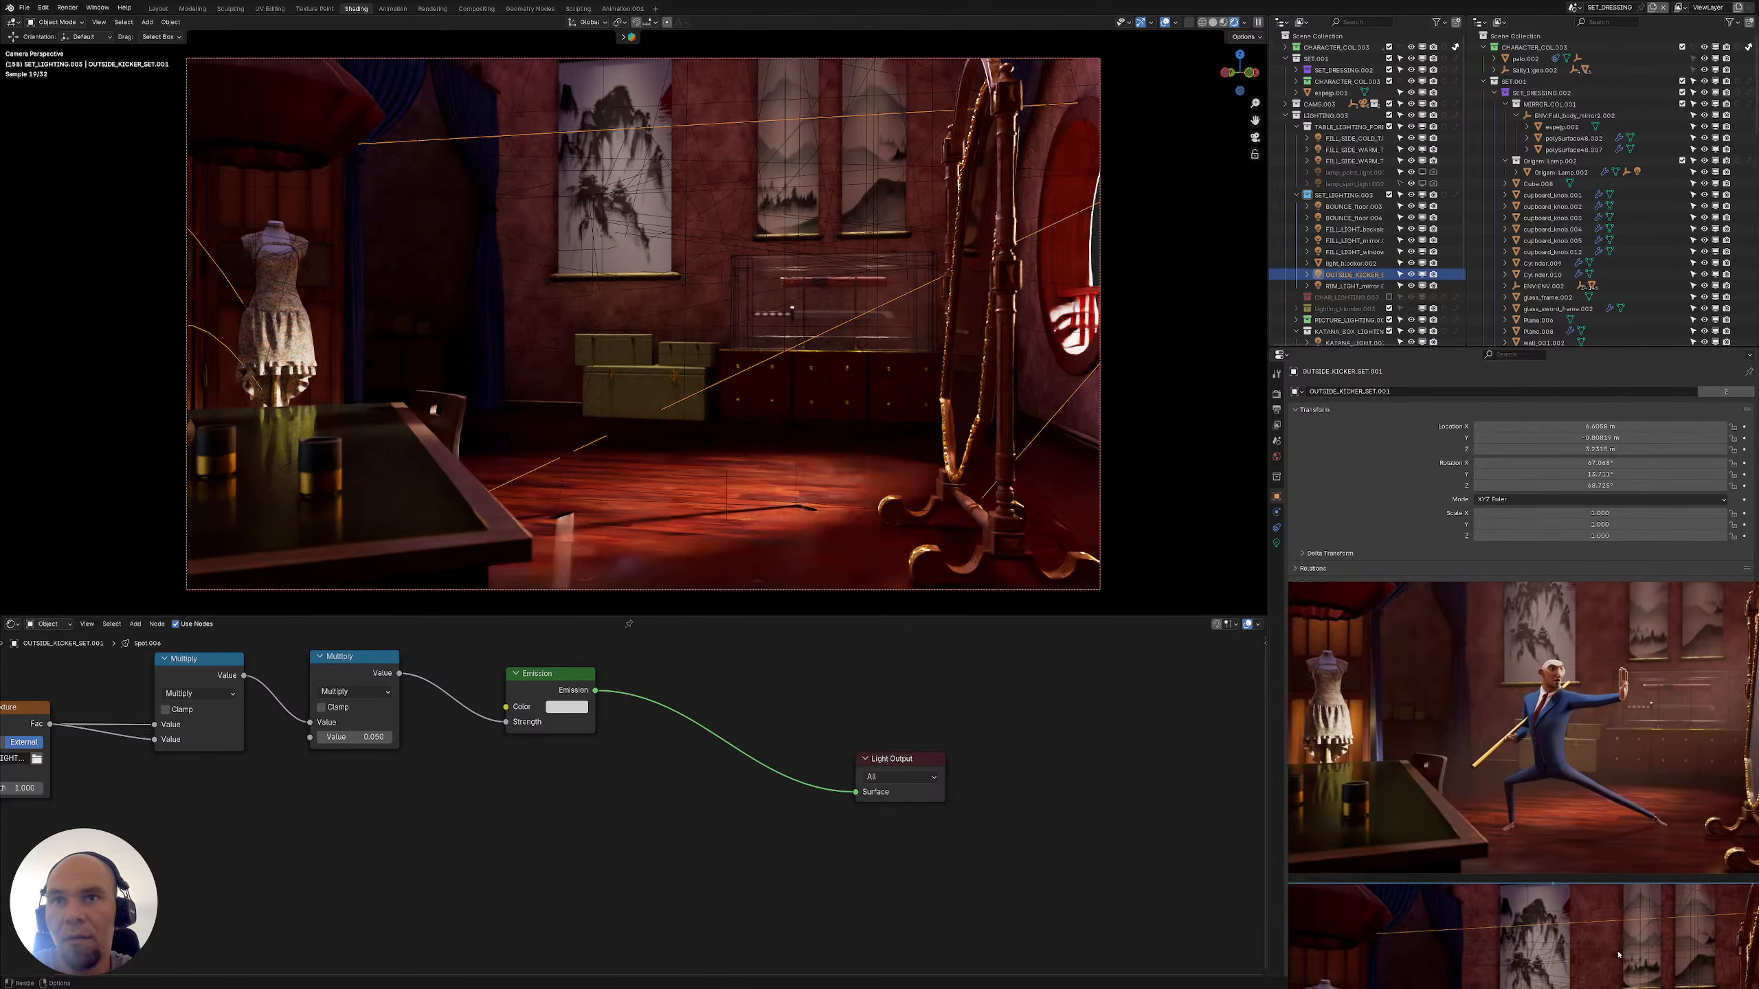
scroll(1498, 833, "down", 4)
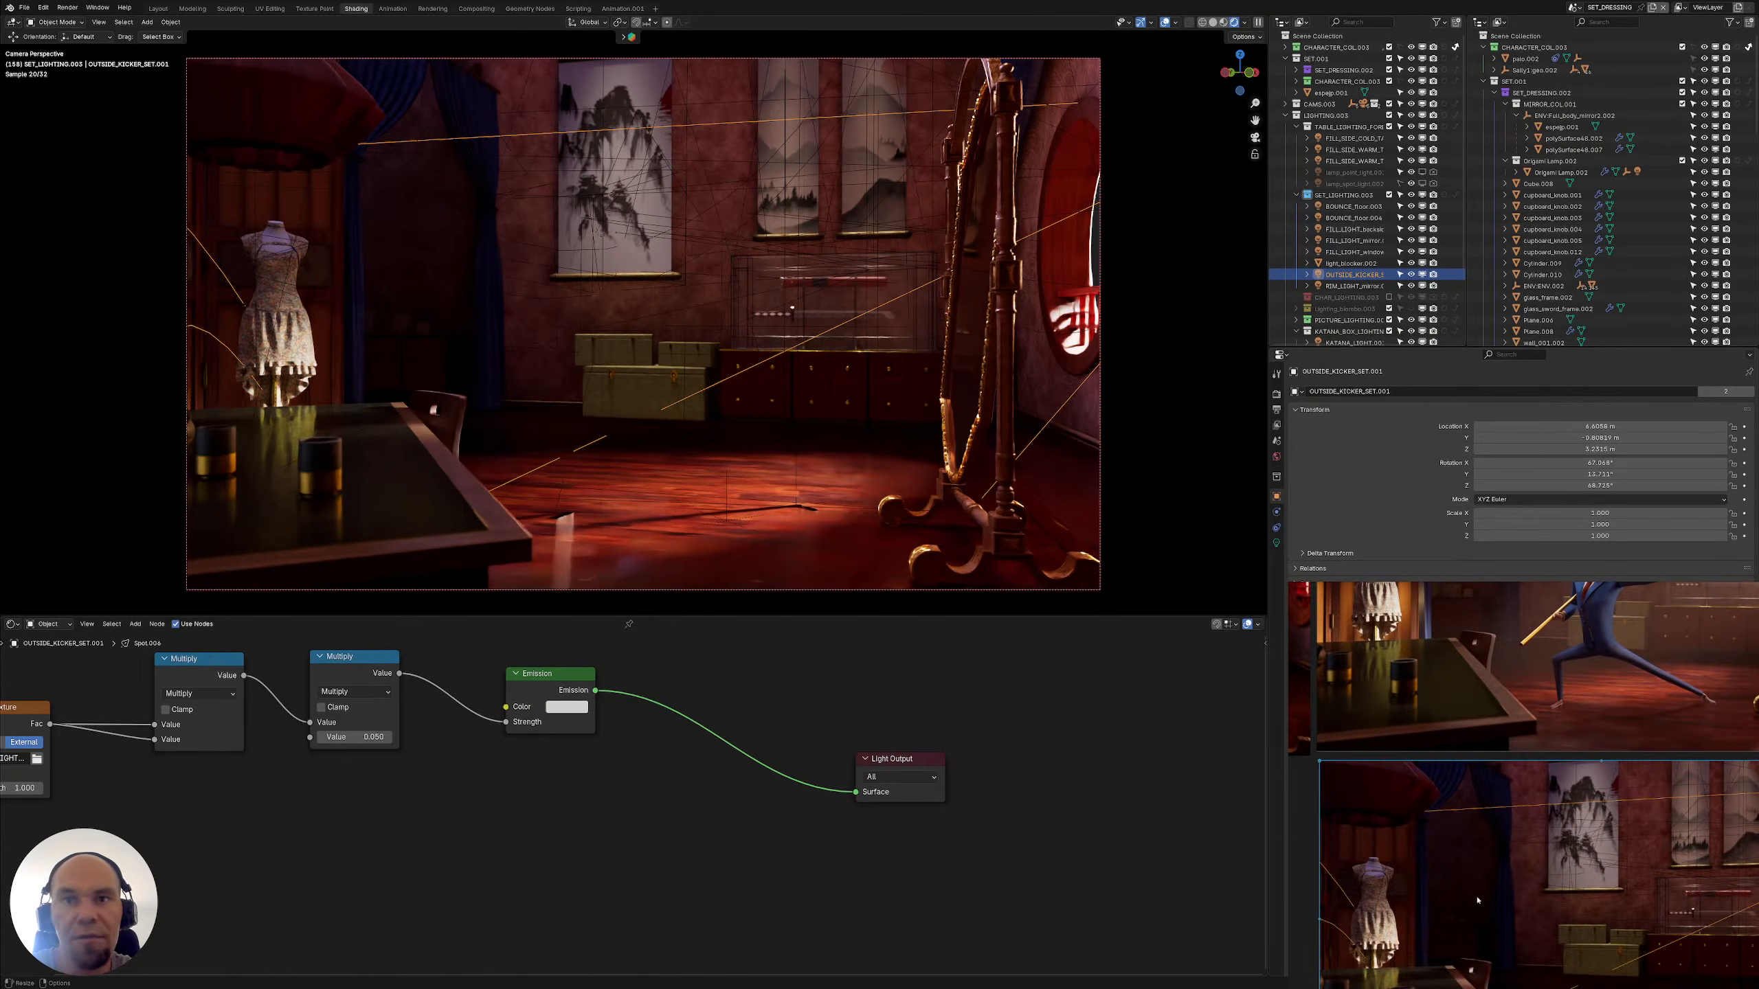
scroll(1480, 825, "down", 4)
scroll(1480, 825, "up", 3)
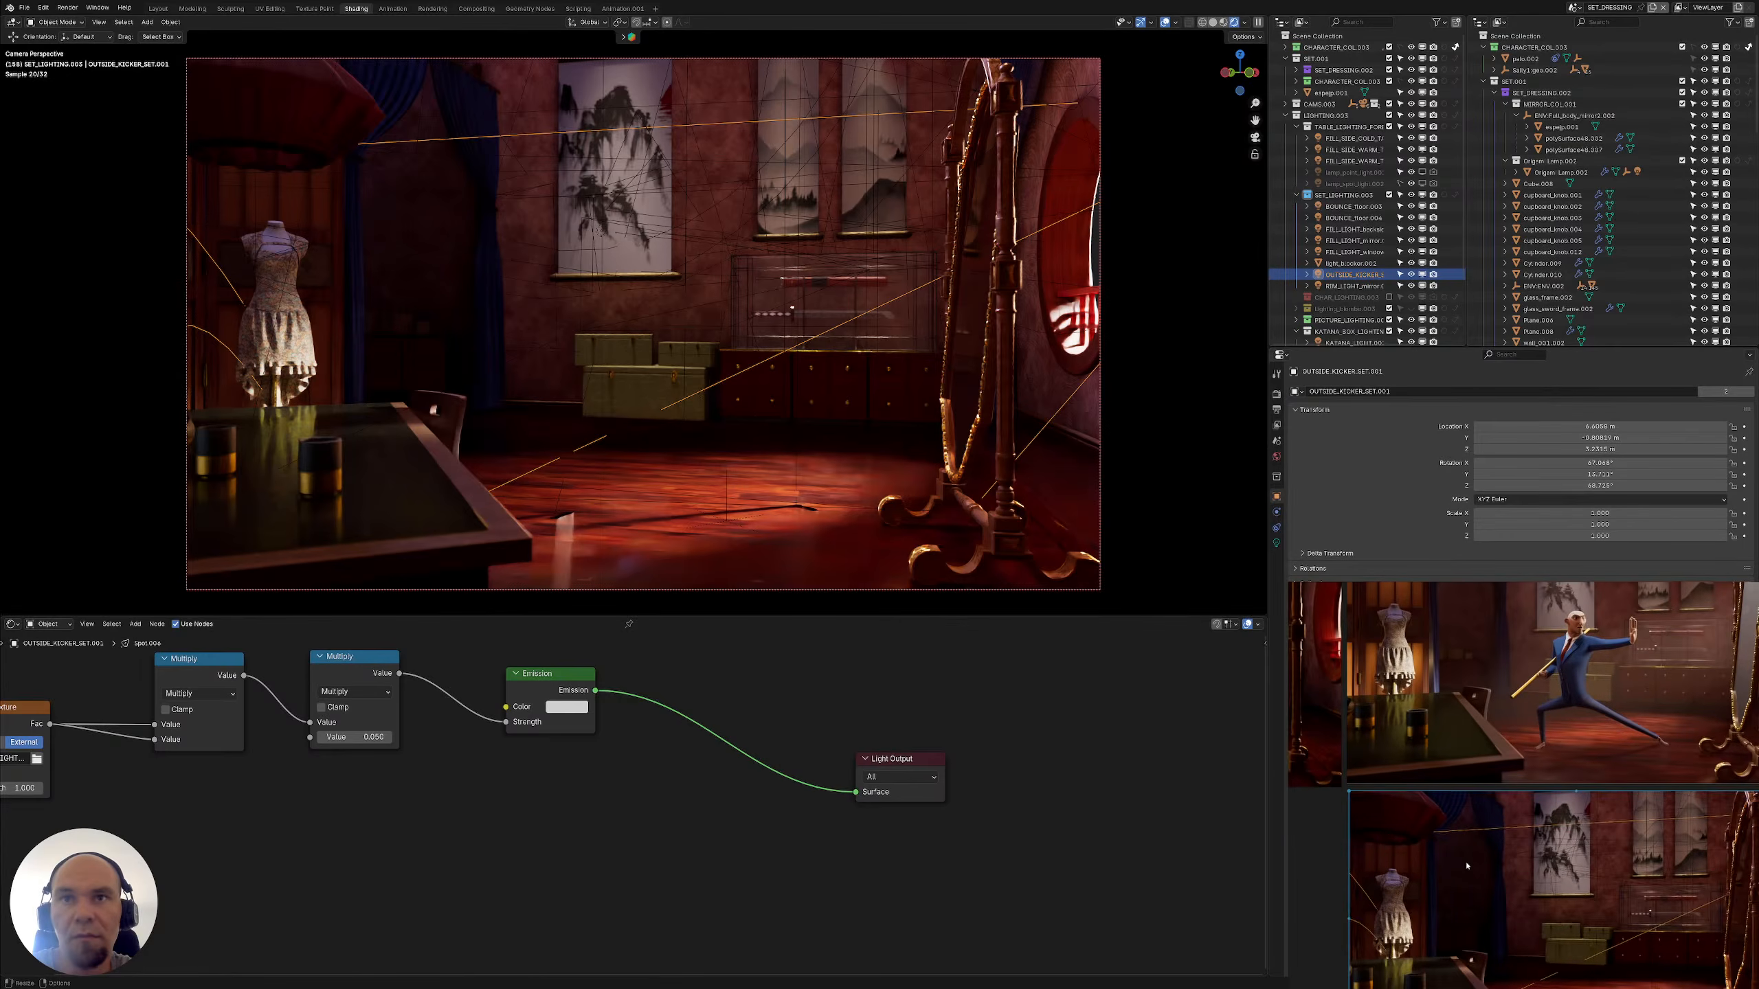
middle_click_drag(1490, 932, 1484, 895)
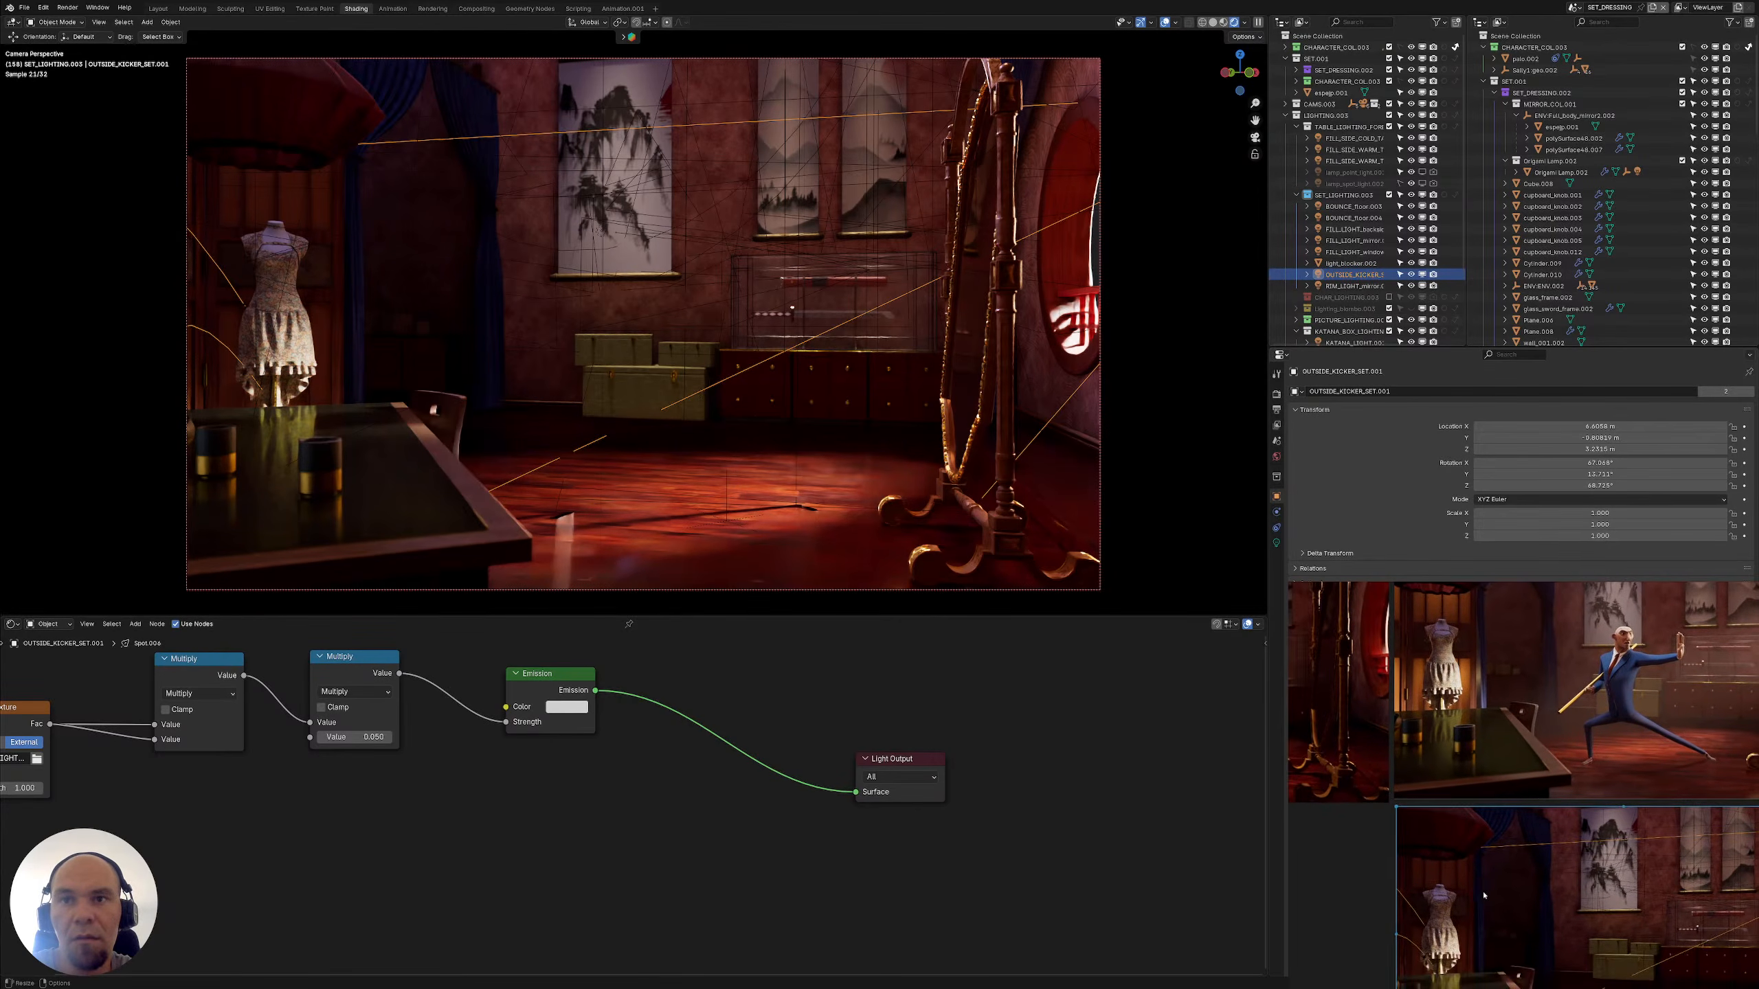
key("d")
mouse_move(1429, 857)
left_mouse_down()
mouse_move(1502, 935)
mouse_move(1390, 914)
mouse_move(1530, 861)
mouse_move(1457, 871)
mouse_move(1486, 885)
left_mouse_up()
key("ctrl+z")
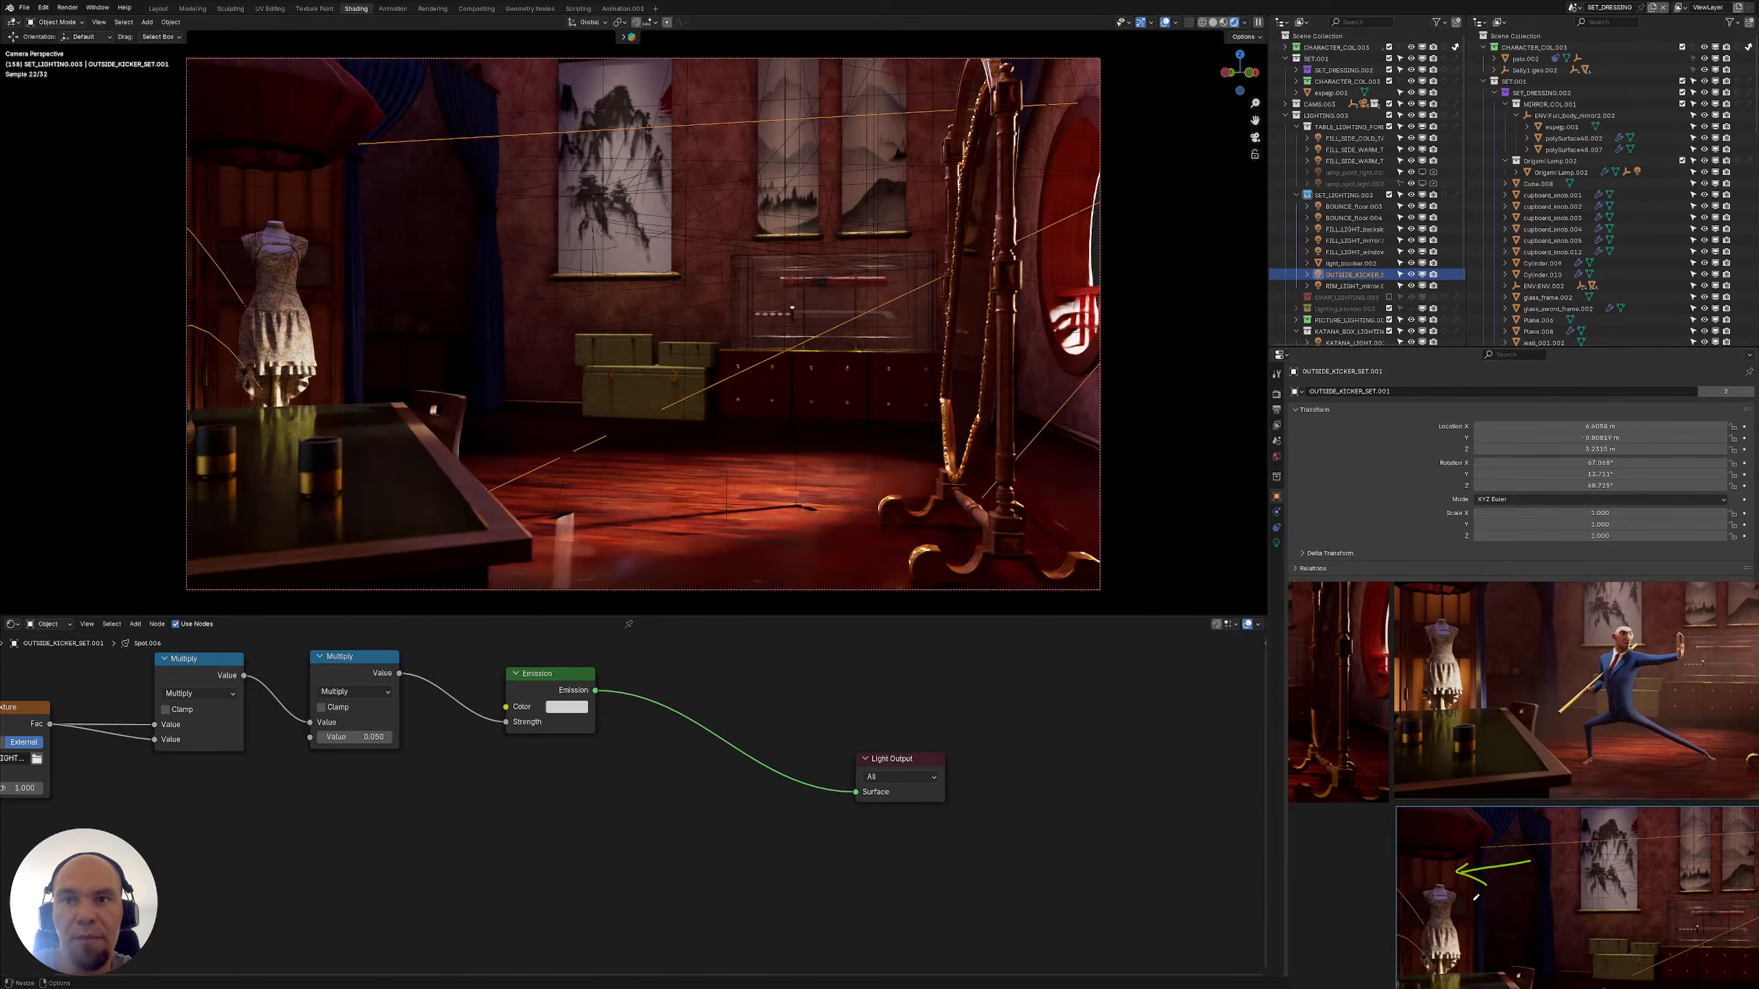
key("ctrl+z")
key("ctrl+z")
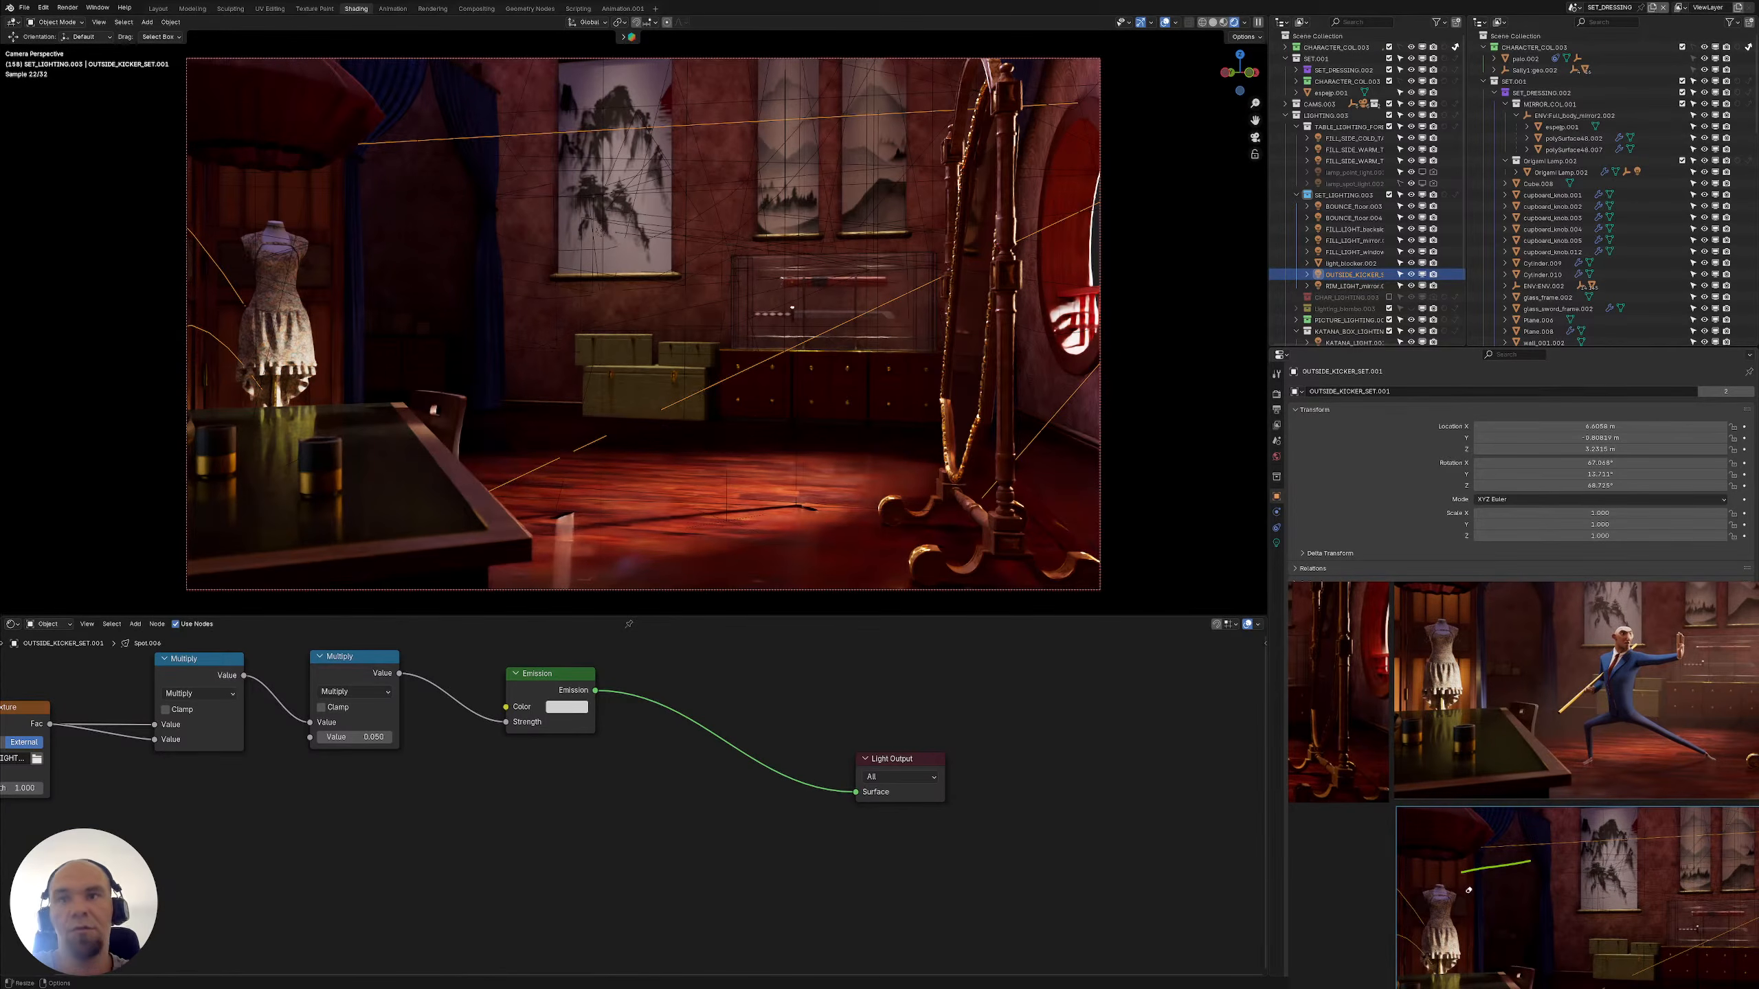
Mark the dark curtain and wall area beside the mannequin, plus the mannequin's edge, with green freehand lines on the captured render
middle_click_drag(1368, 809, 1357, 793)
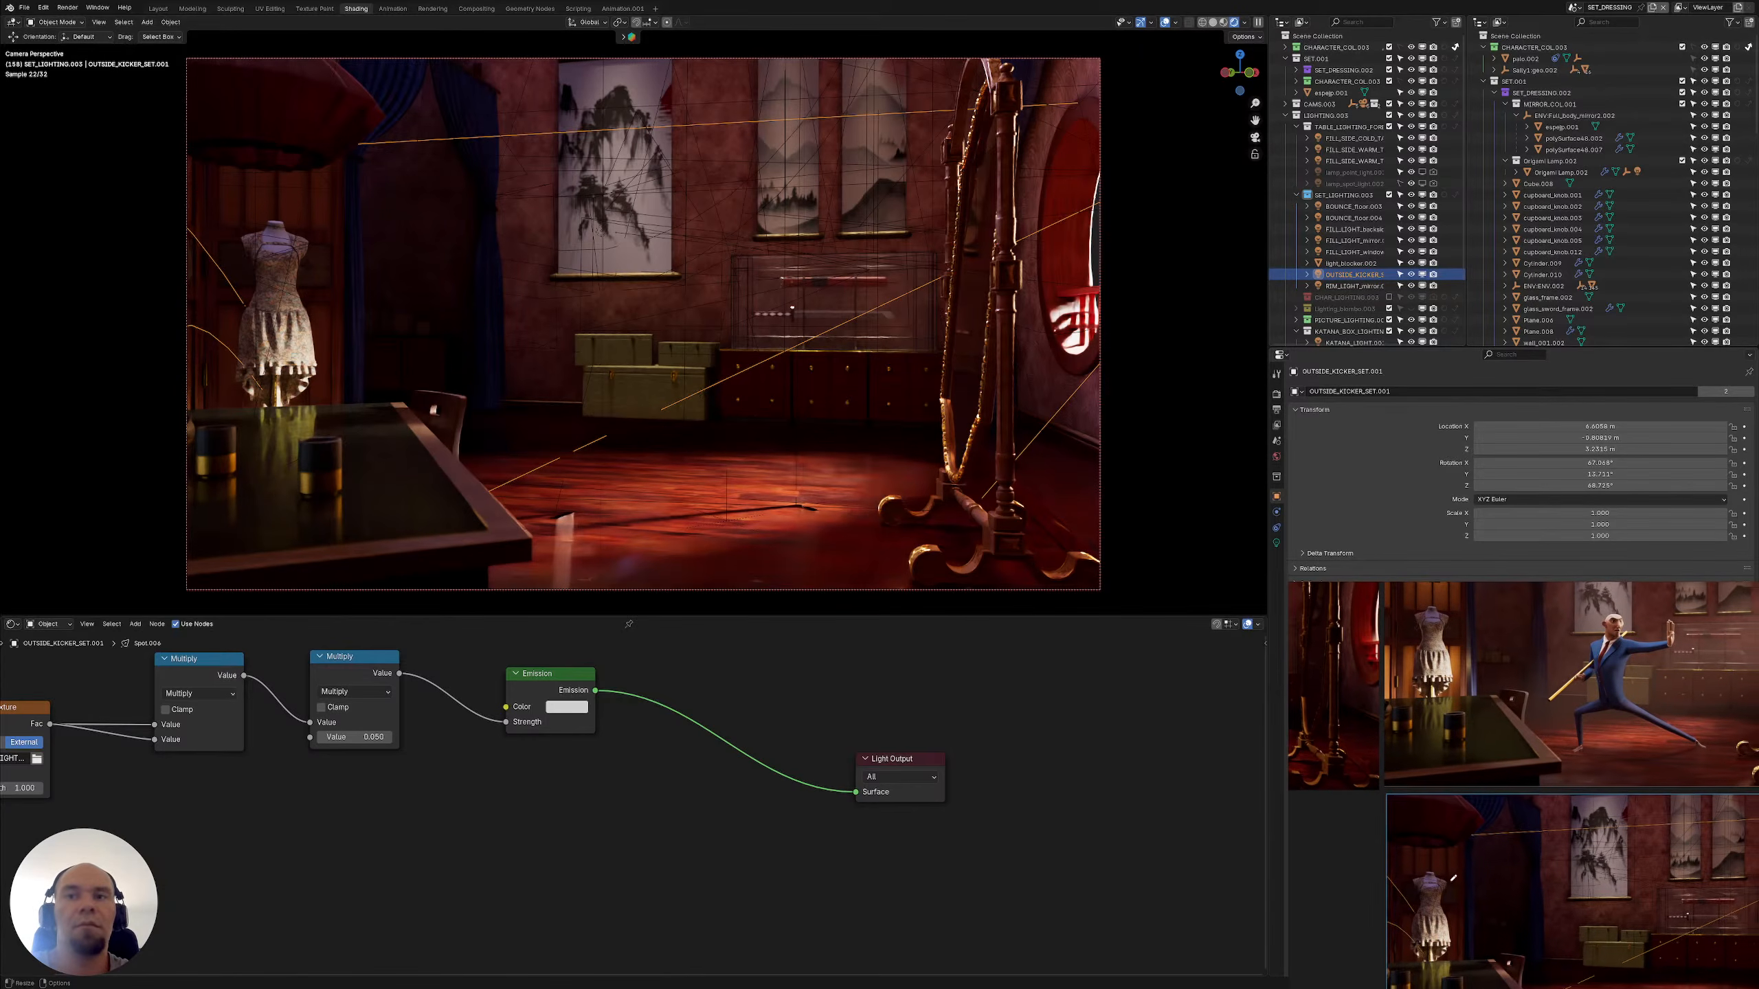
left_click_drag(1525, 846, 1547, 932)
mouse_move(1468, 847)
left_mouse_down()
mouse_move(1484, 840)
mouse_move(1522, 890)
mouse_move(1484, 964)
left_mouse_up()
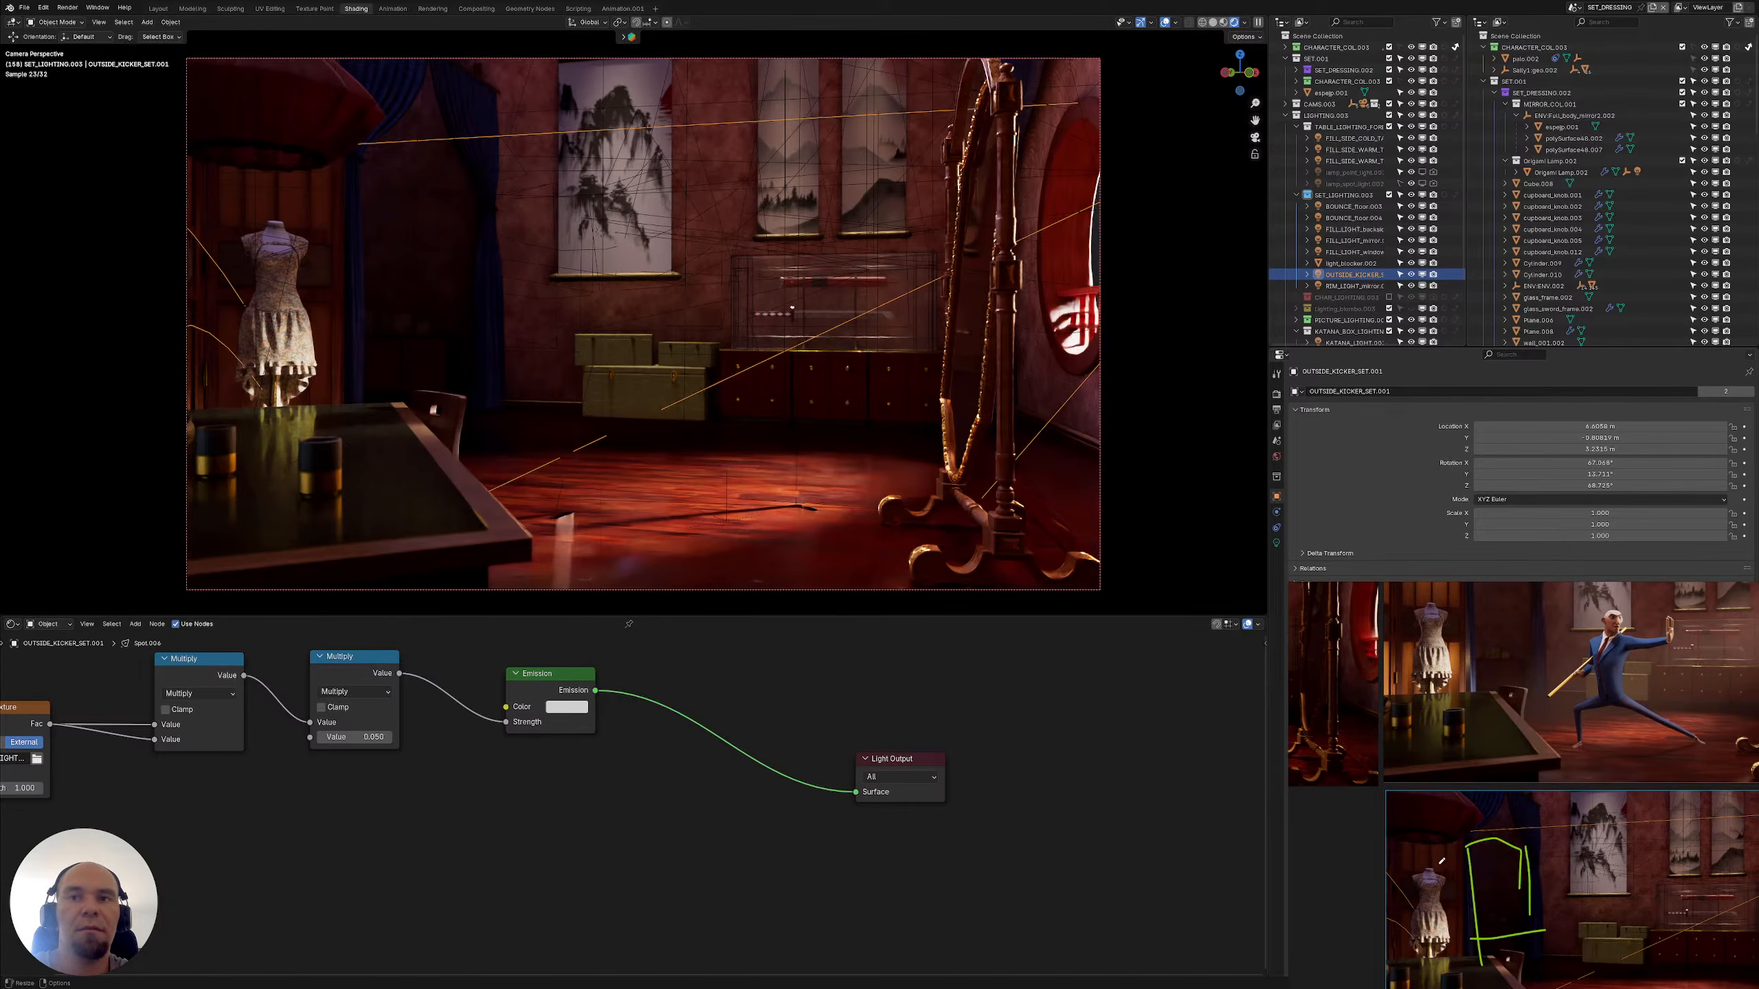
mouse_move(1442, 861)
left_mouse_down()
mouse_move(1459, 856)
mouse_move(1455, 916)
left_mouse_up()
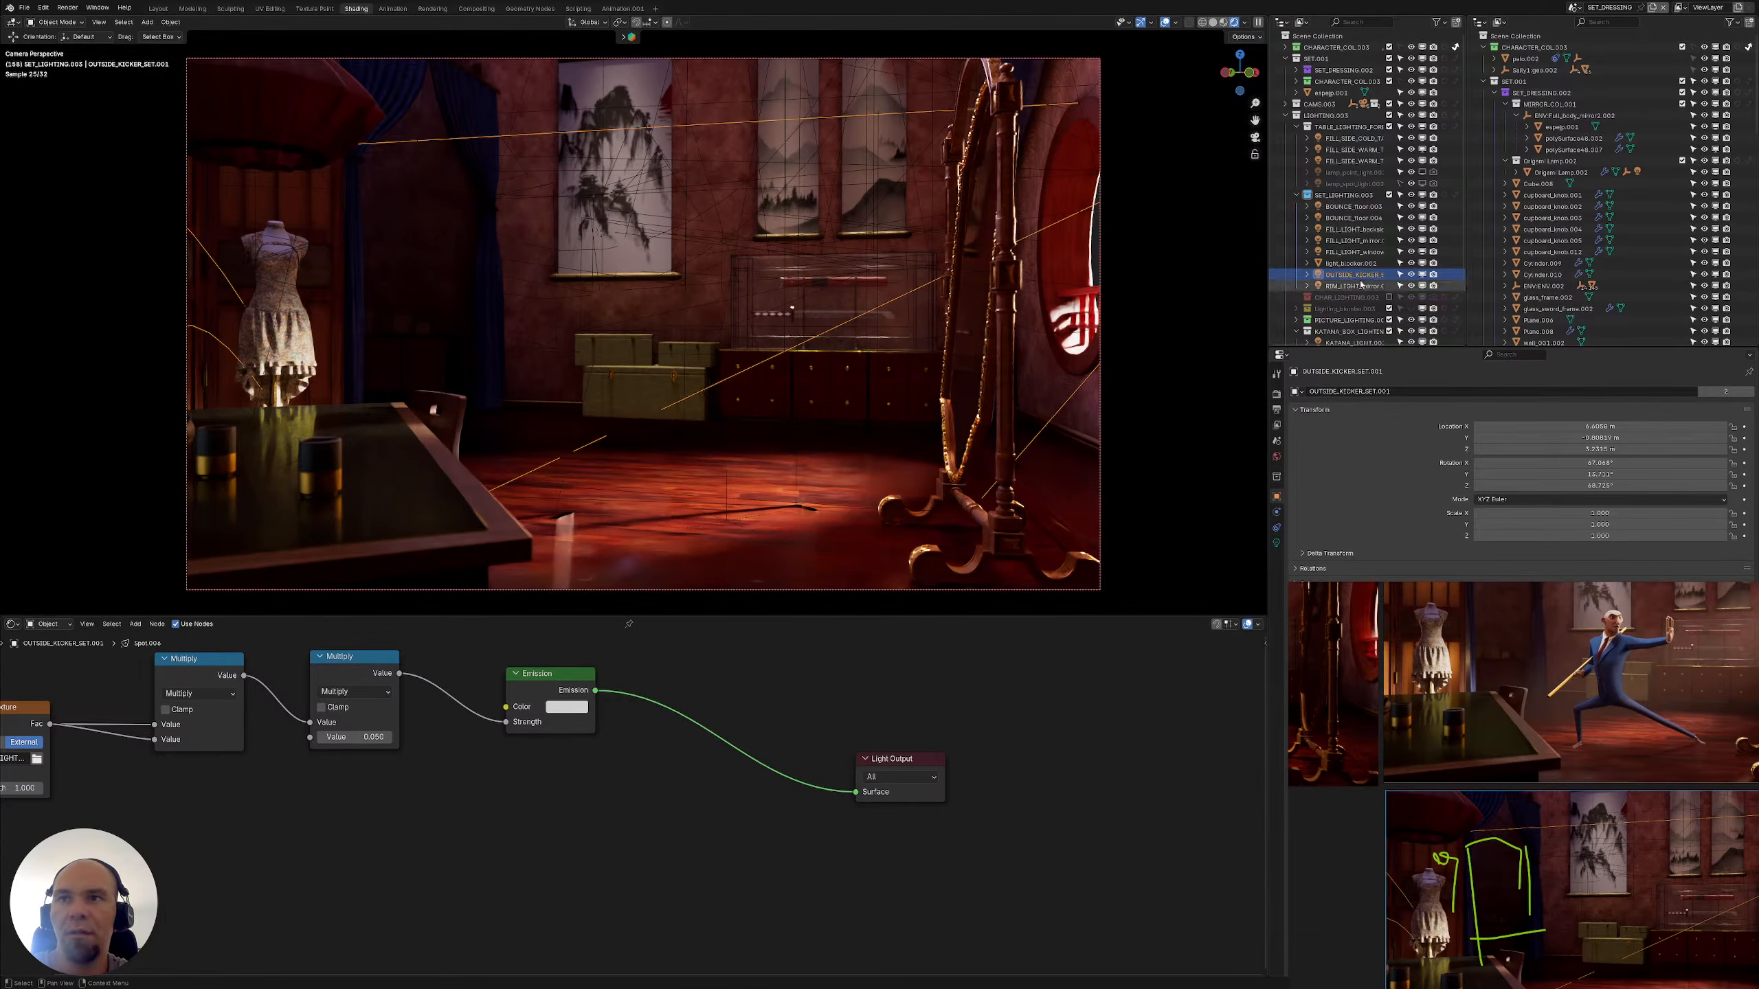
Select the mirror rim light, split off a second viewport beside the rendered view, and frame the light within the whole room
left_click(1354, 285)
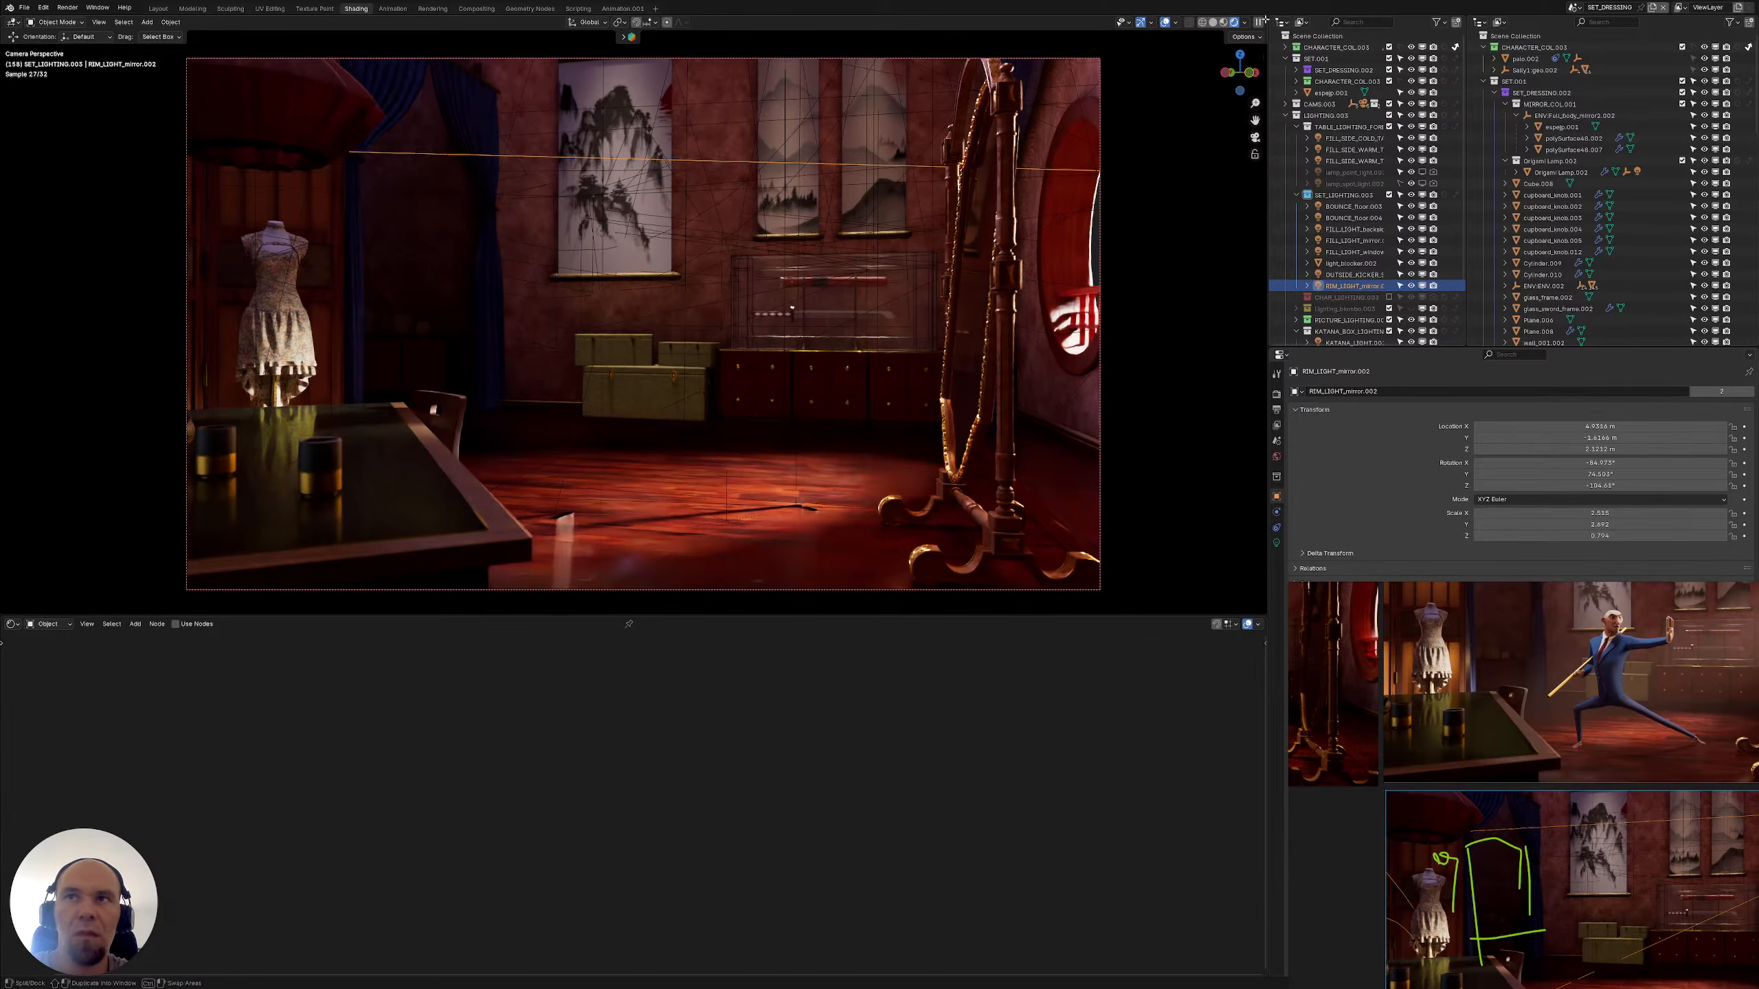
left_click_drag(1264, 19, 470, 130)
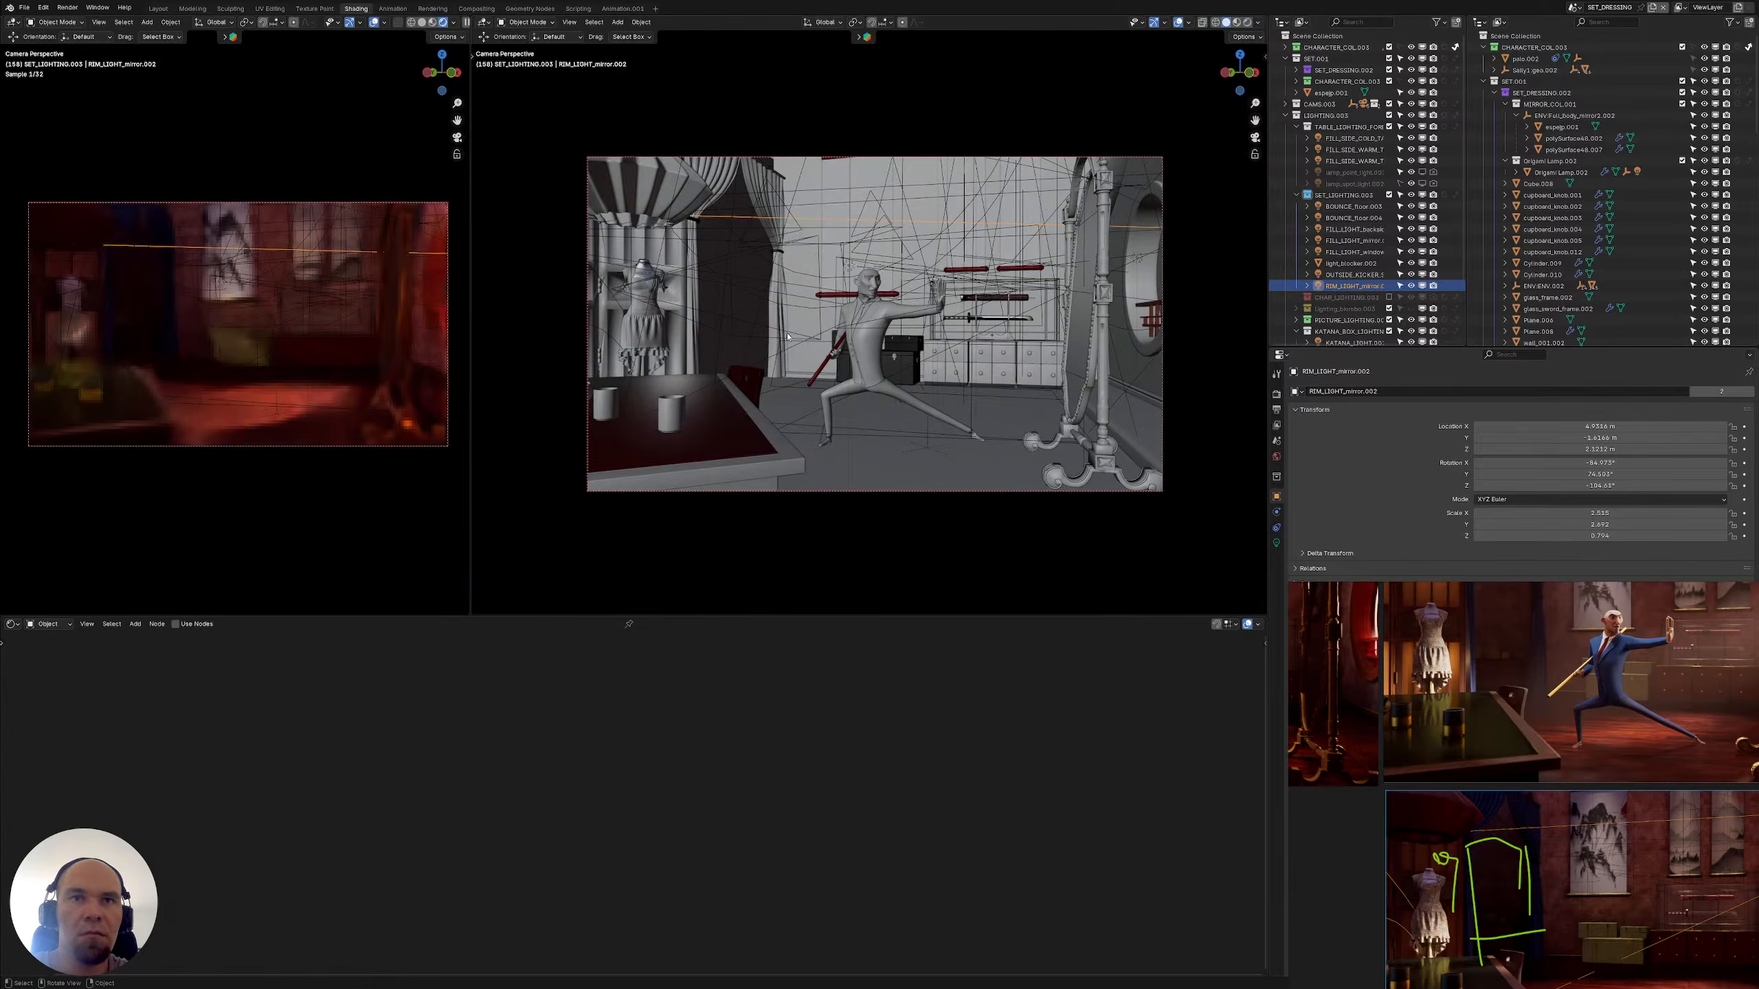
key("KP_Decimal")
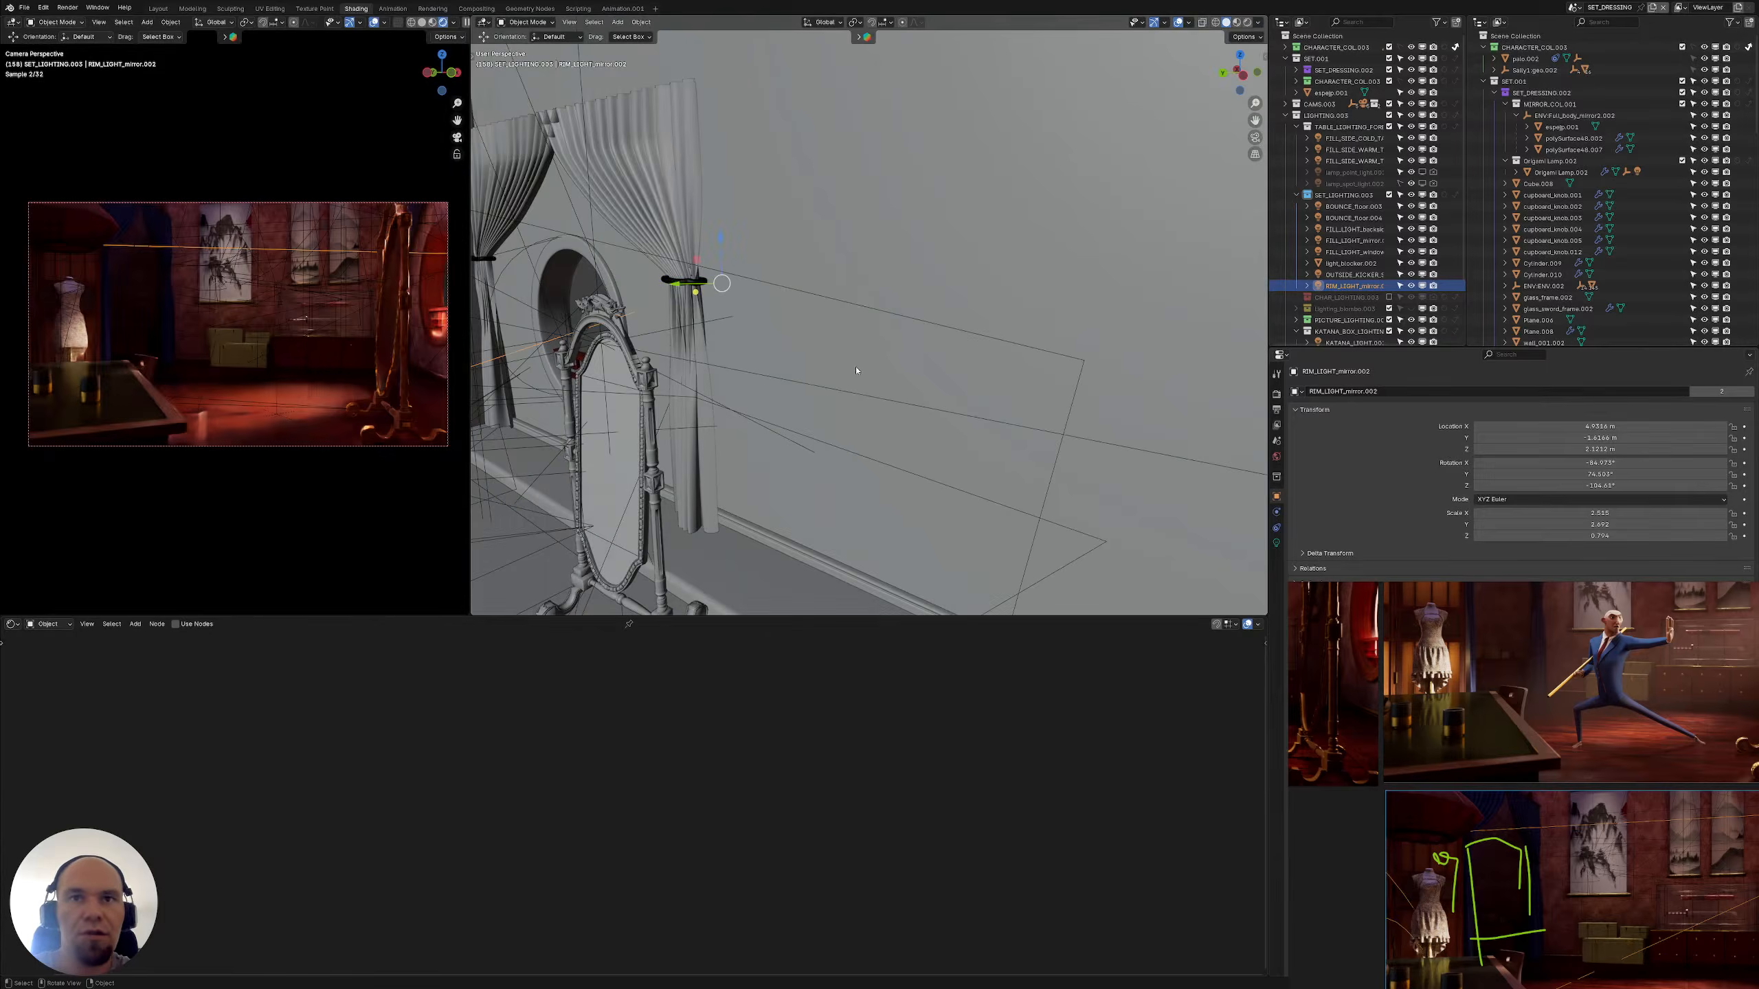
scroll(856, 370, "down", 6)
middle_click_drag(856, 370, 1095, 174)
scroll(859, 400, "up", 5)
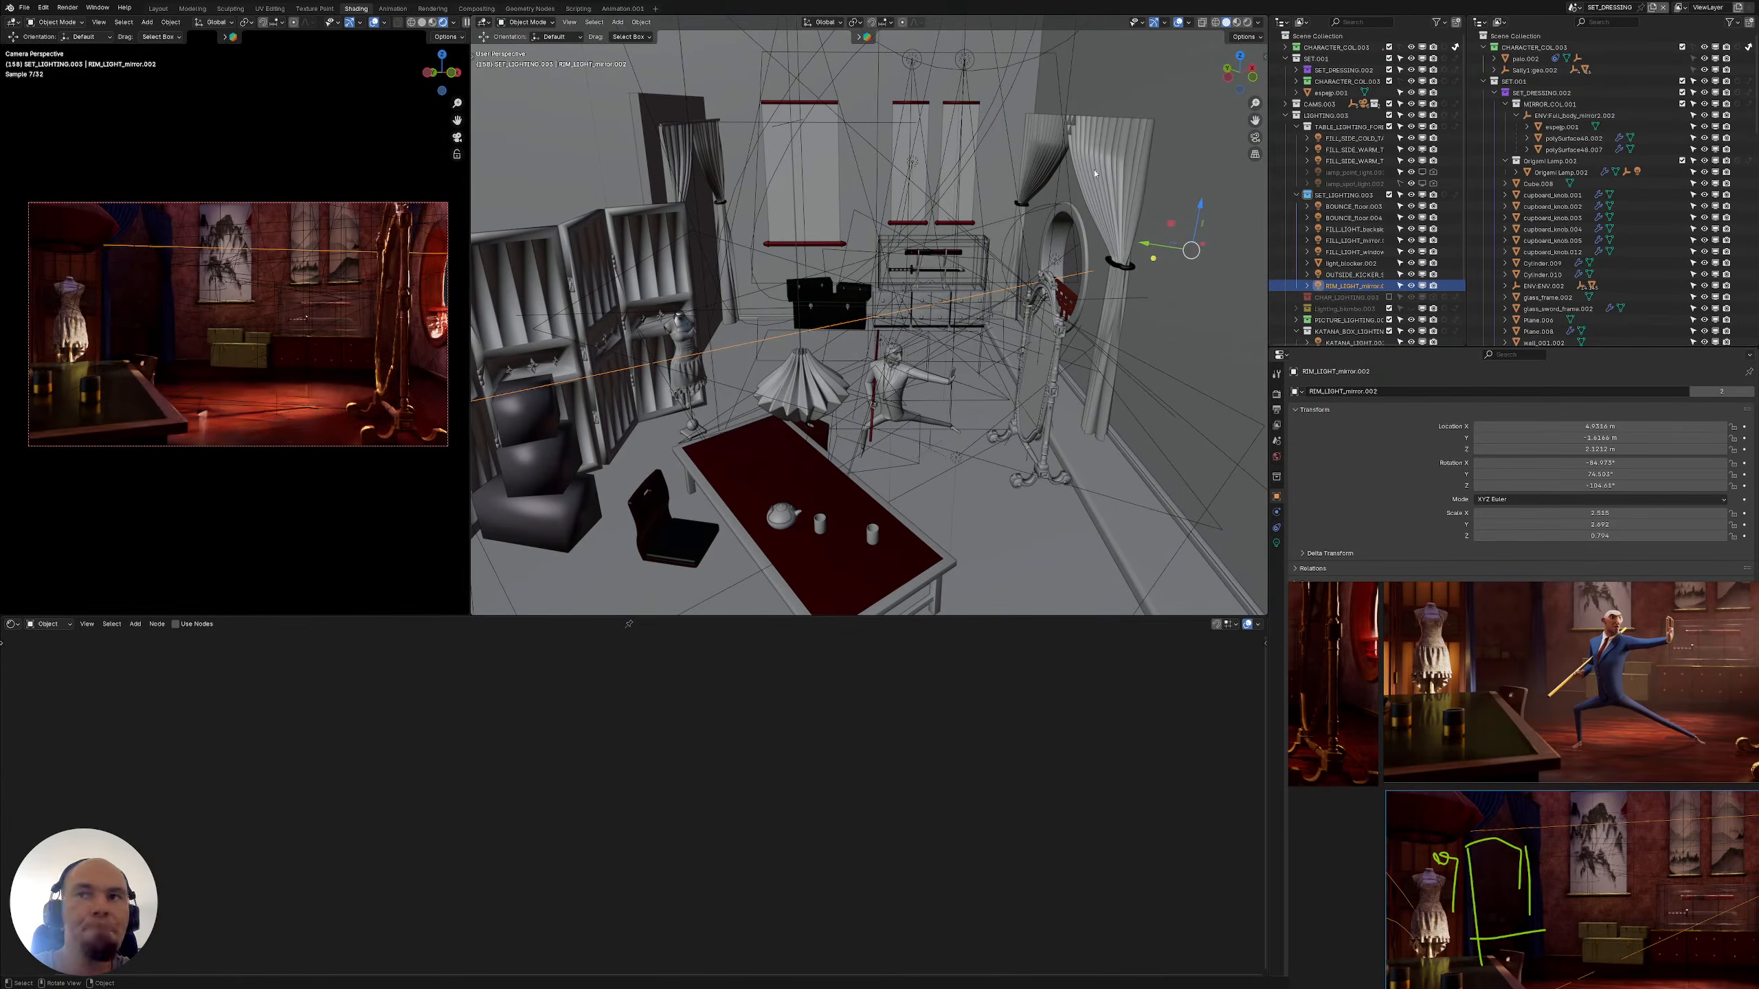
Select the two floor bounce lights and the mirror fill light in turn to check where each one sits
left_click(1347, 207)
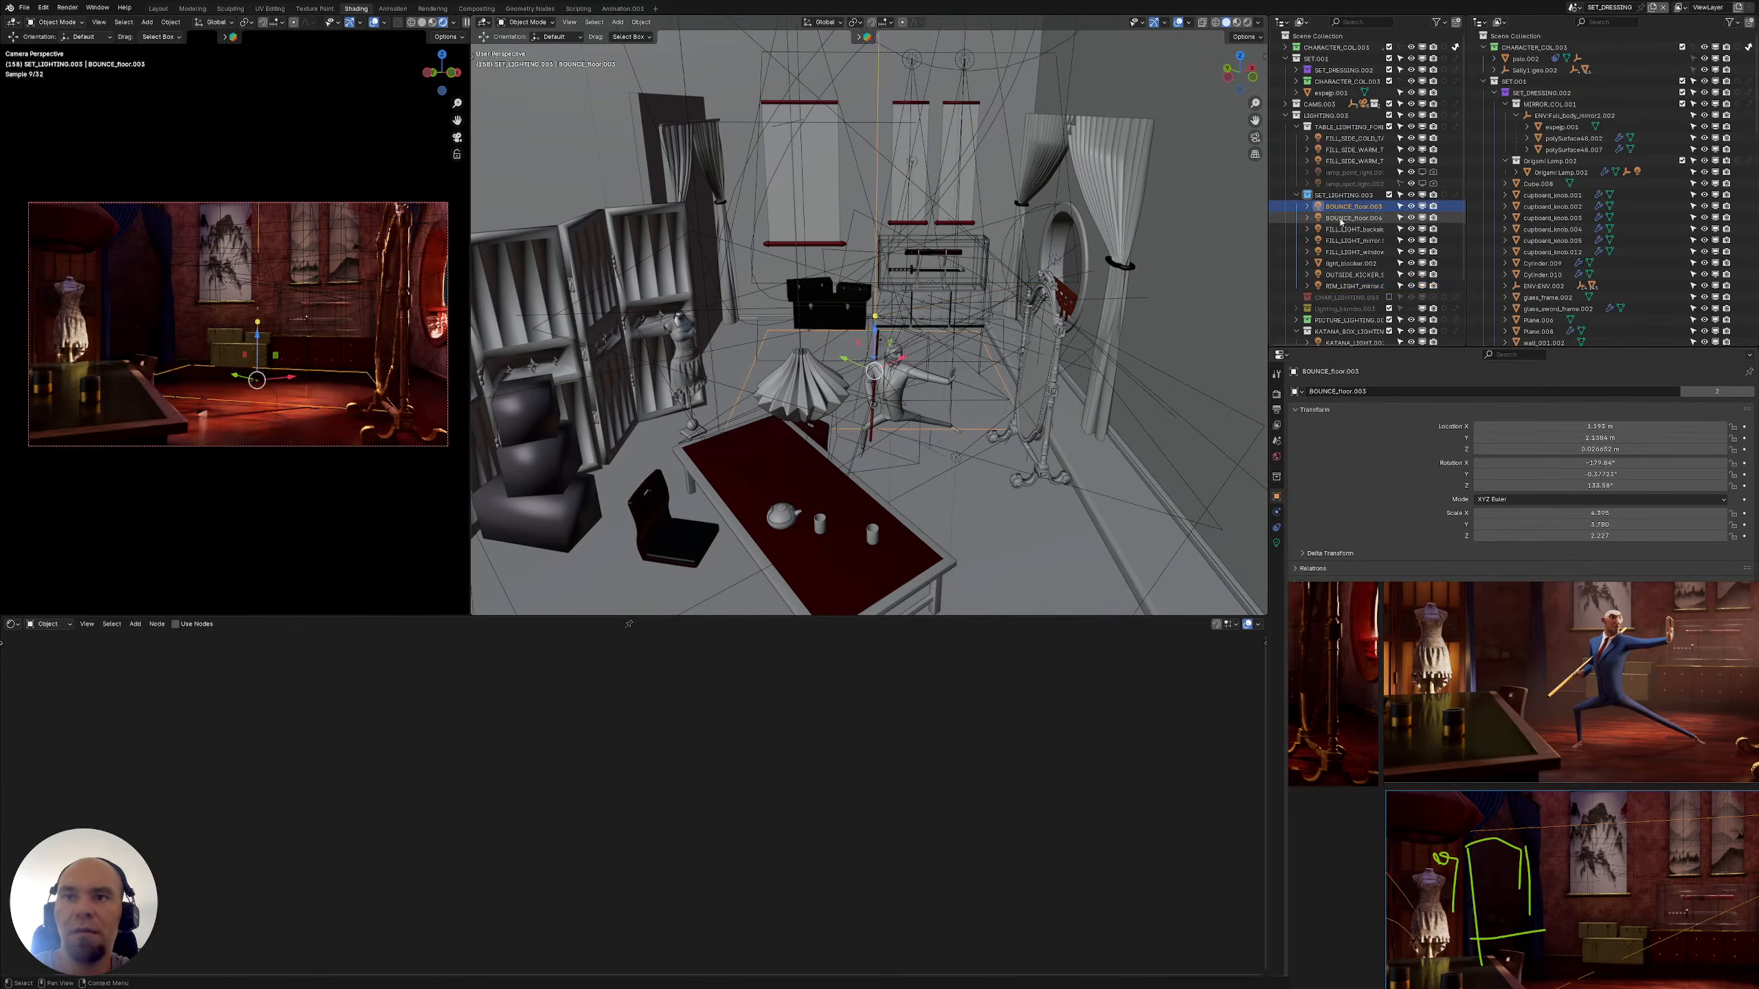
left_click(1343, 219)
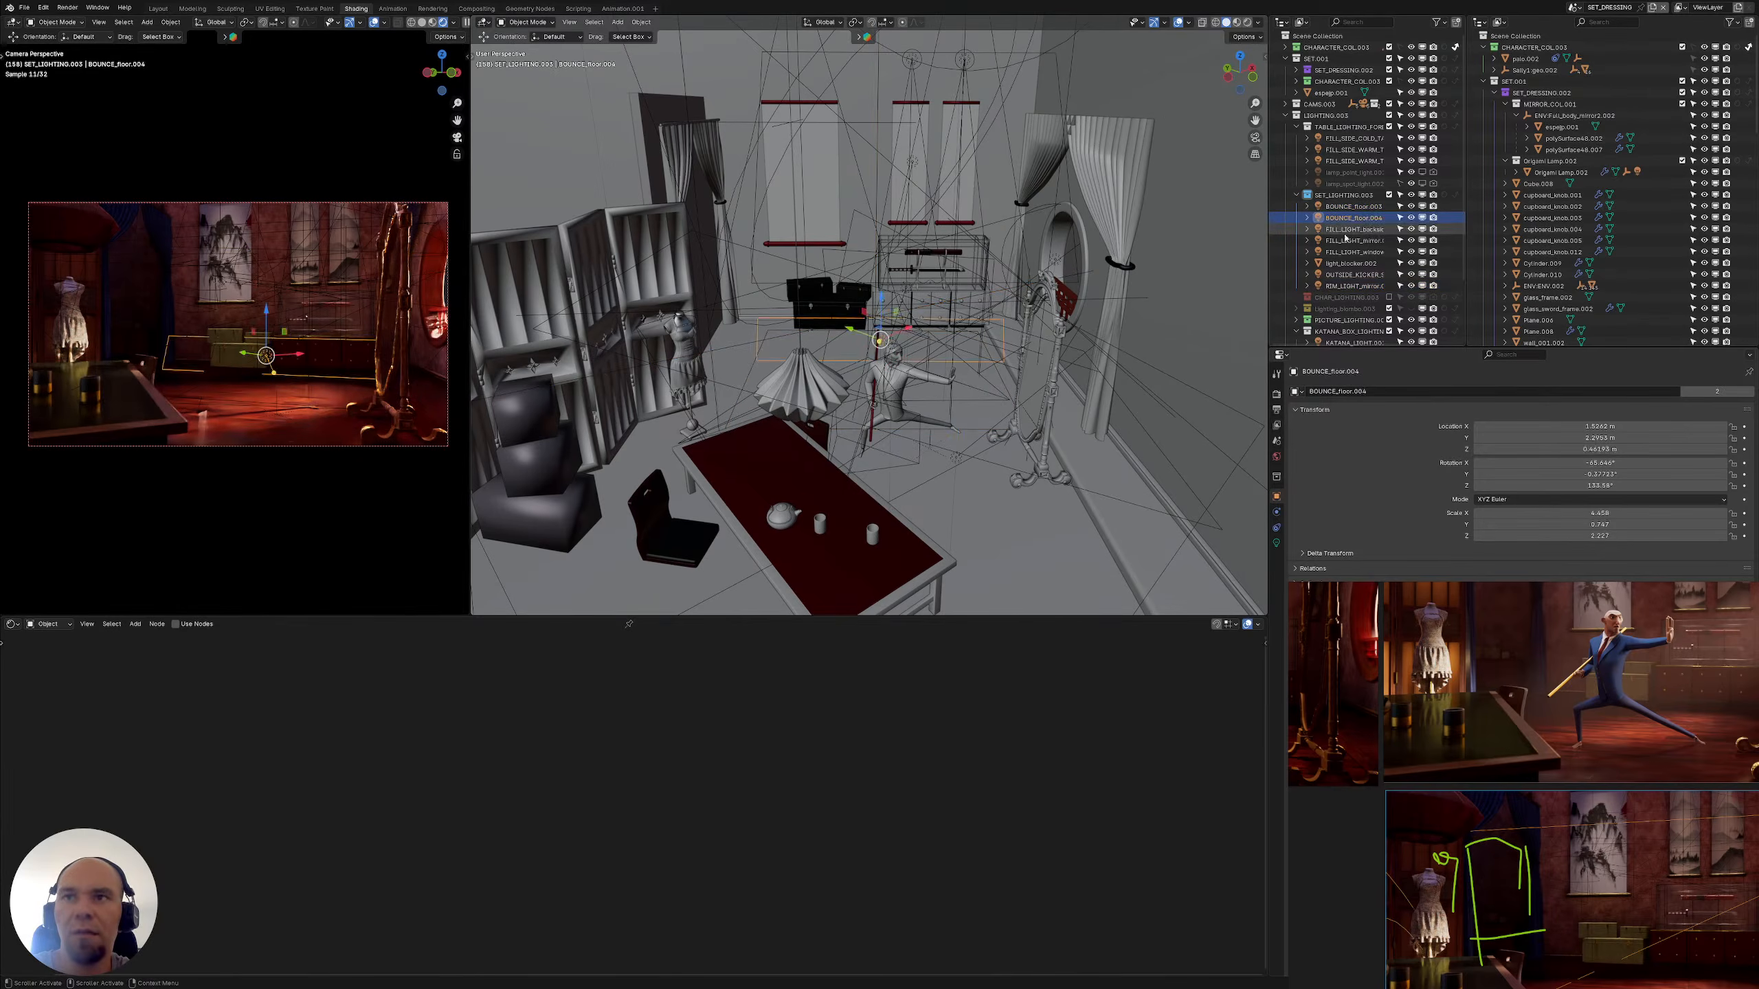
left_click(1345, 241)
Select the light blocker near the back curtain and temporarily shift it to check its effect on the render
left_click(1343, 262)
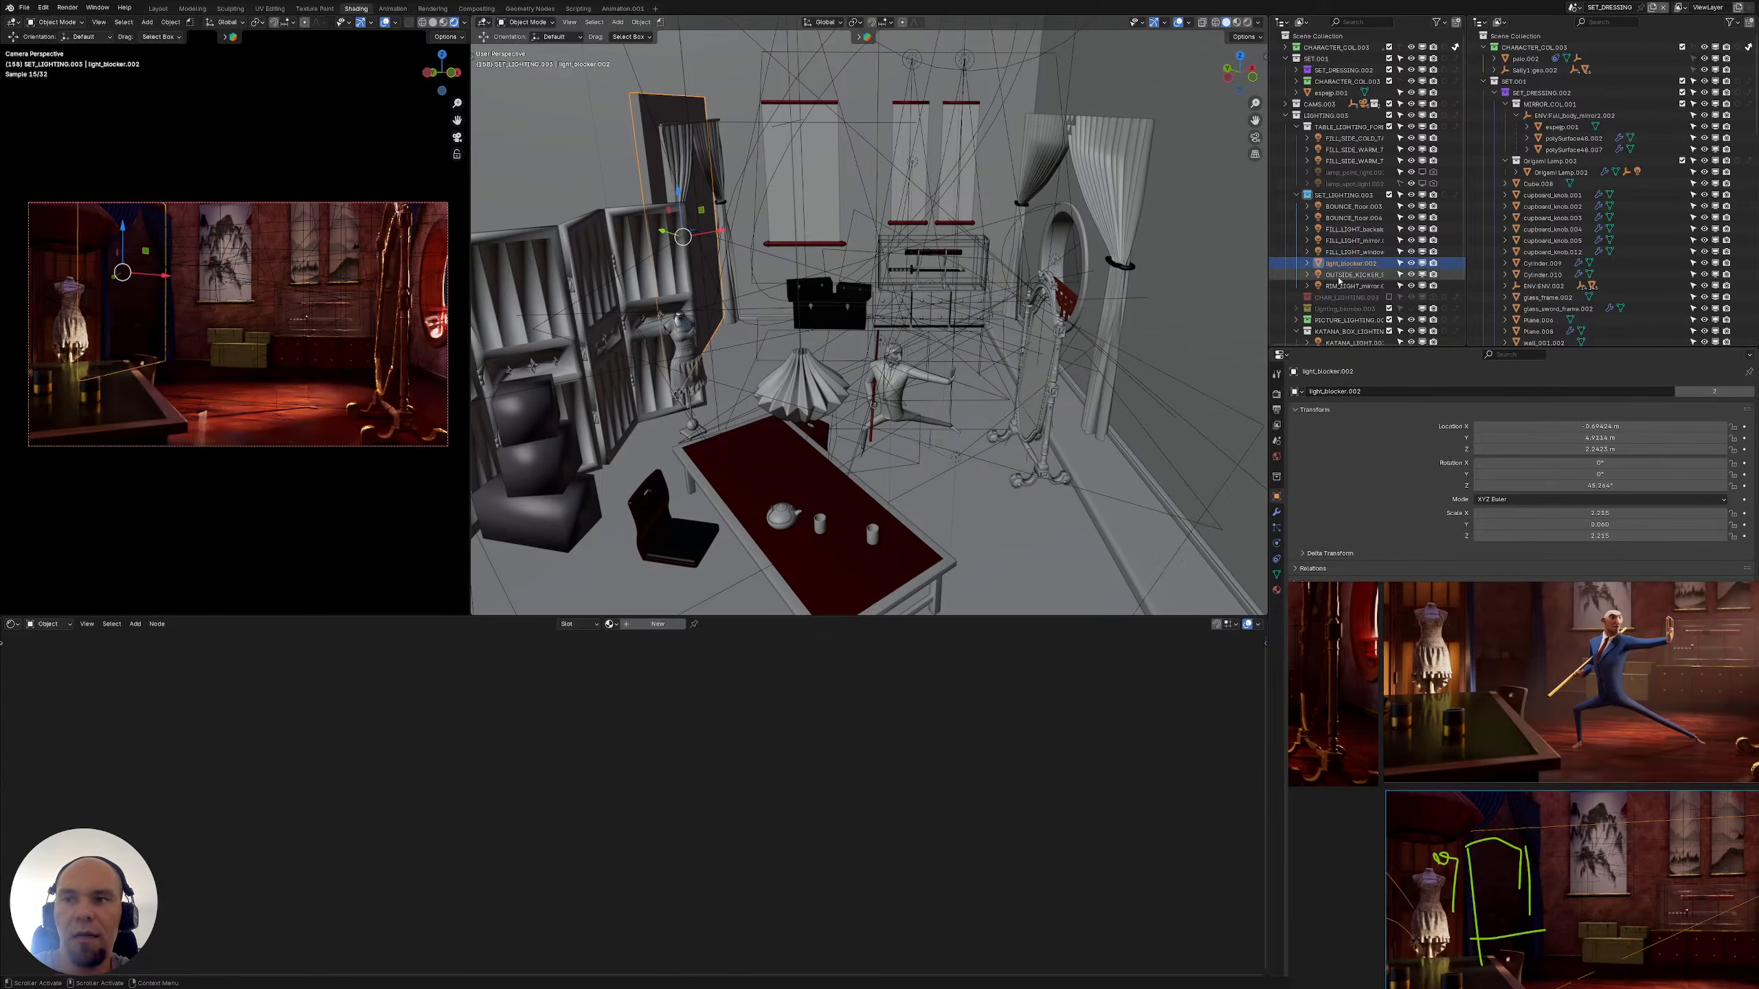
middle_click_drag(779, 329, 864, 379)
key("g")
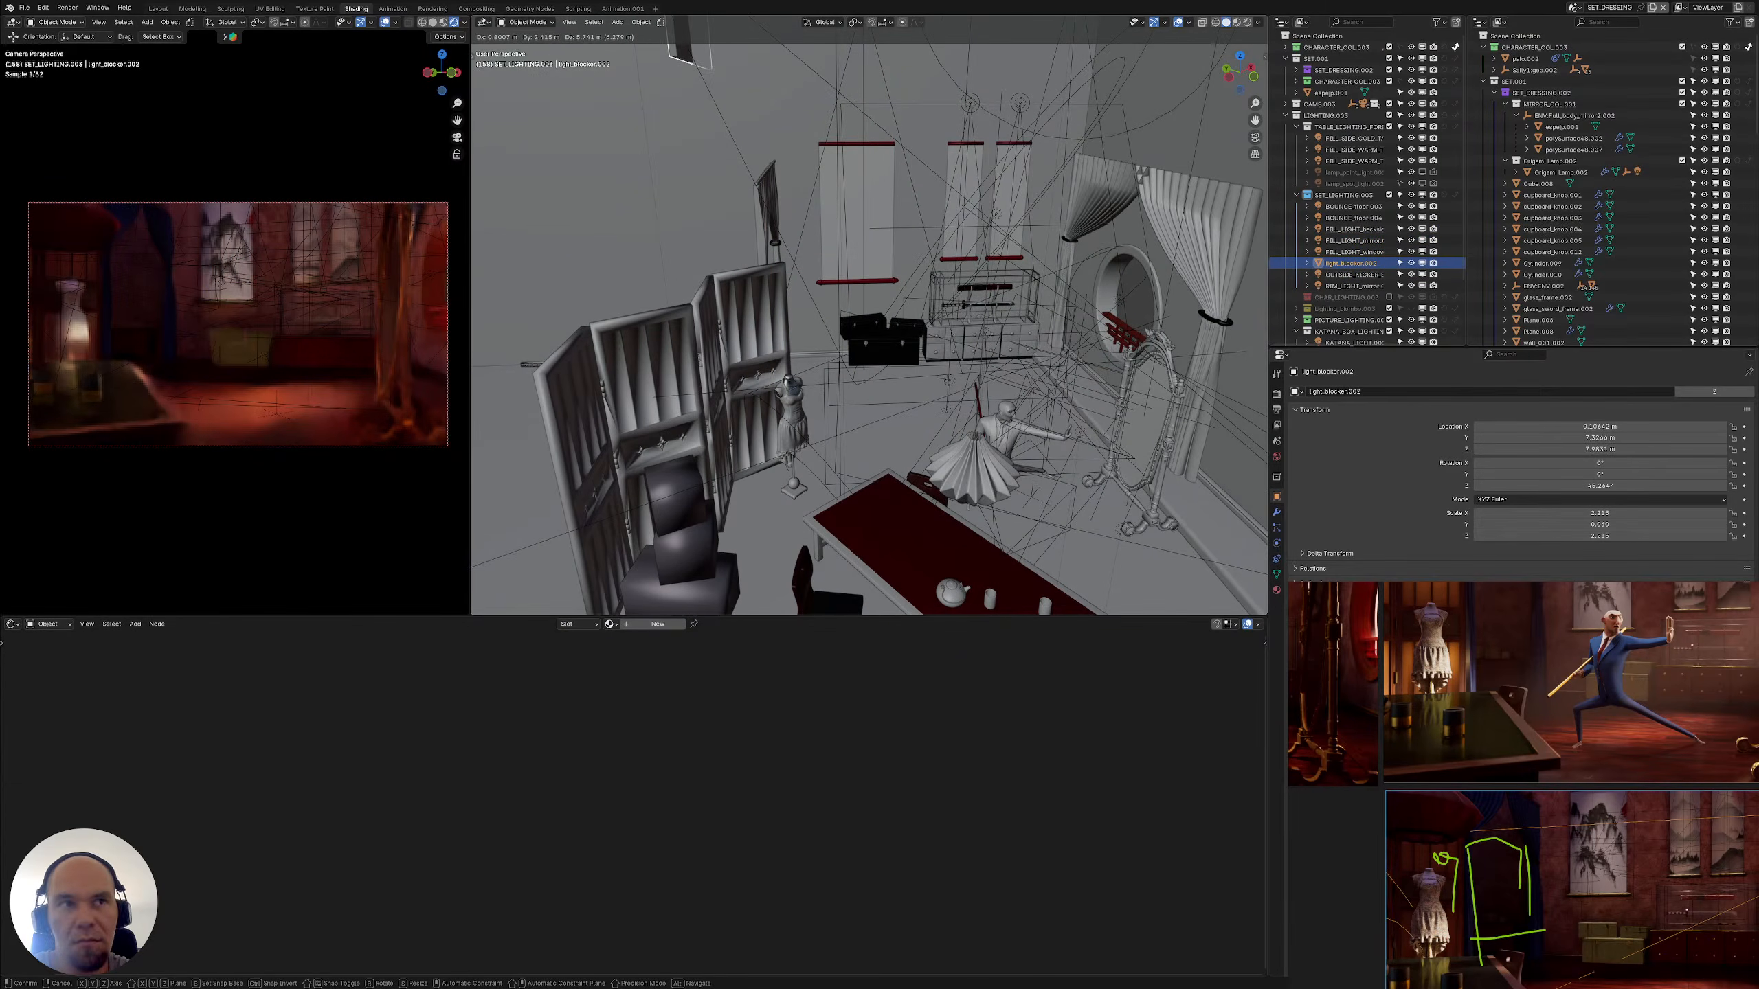
key("Escape")
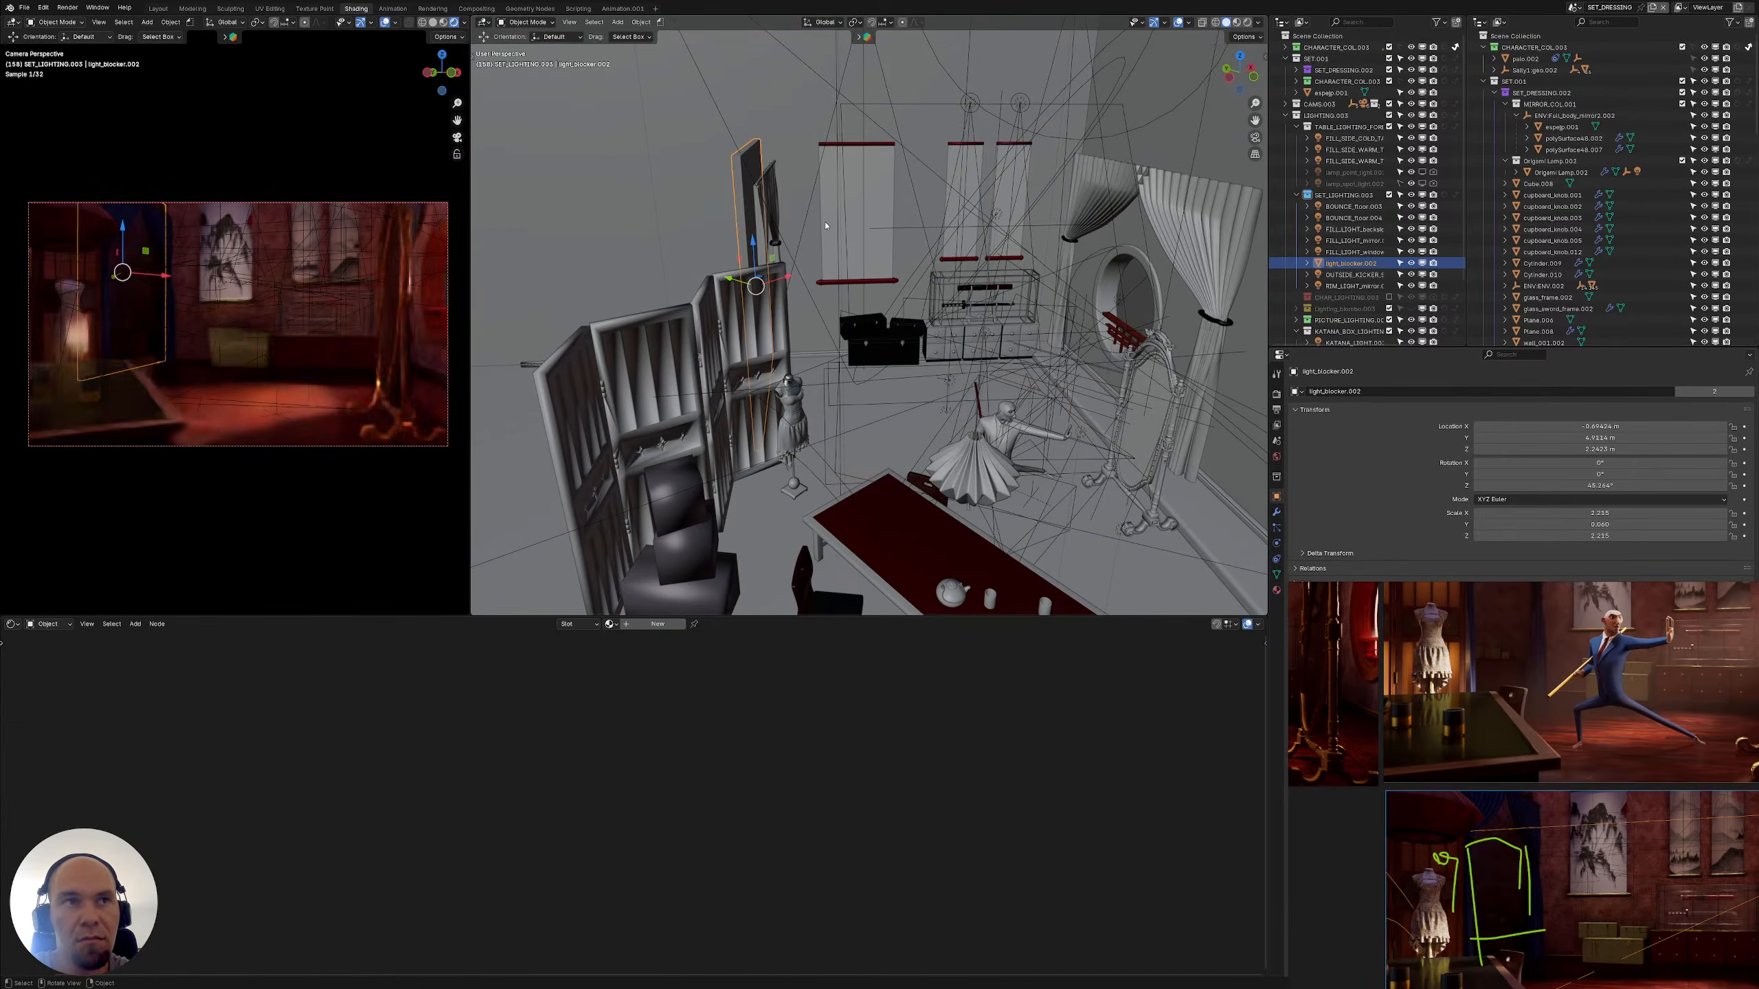
scroll(816, 231, "up", 8)
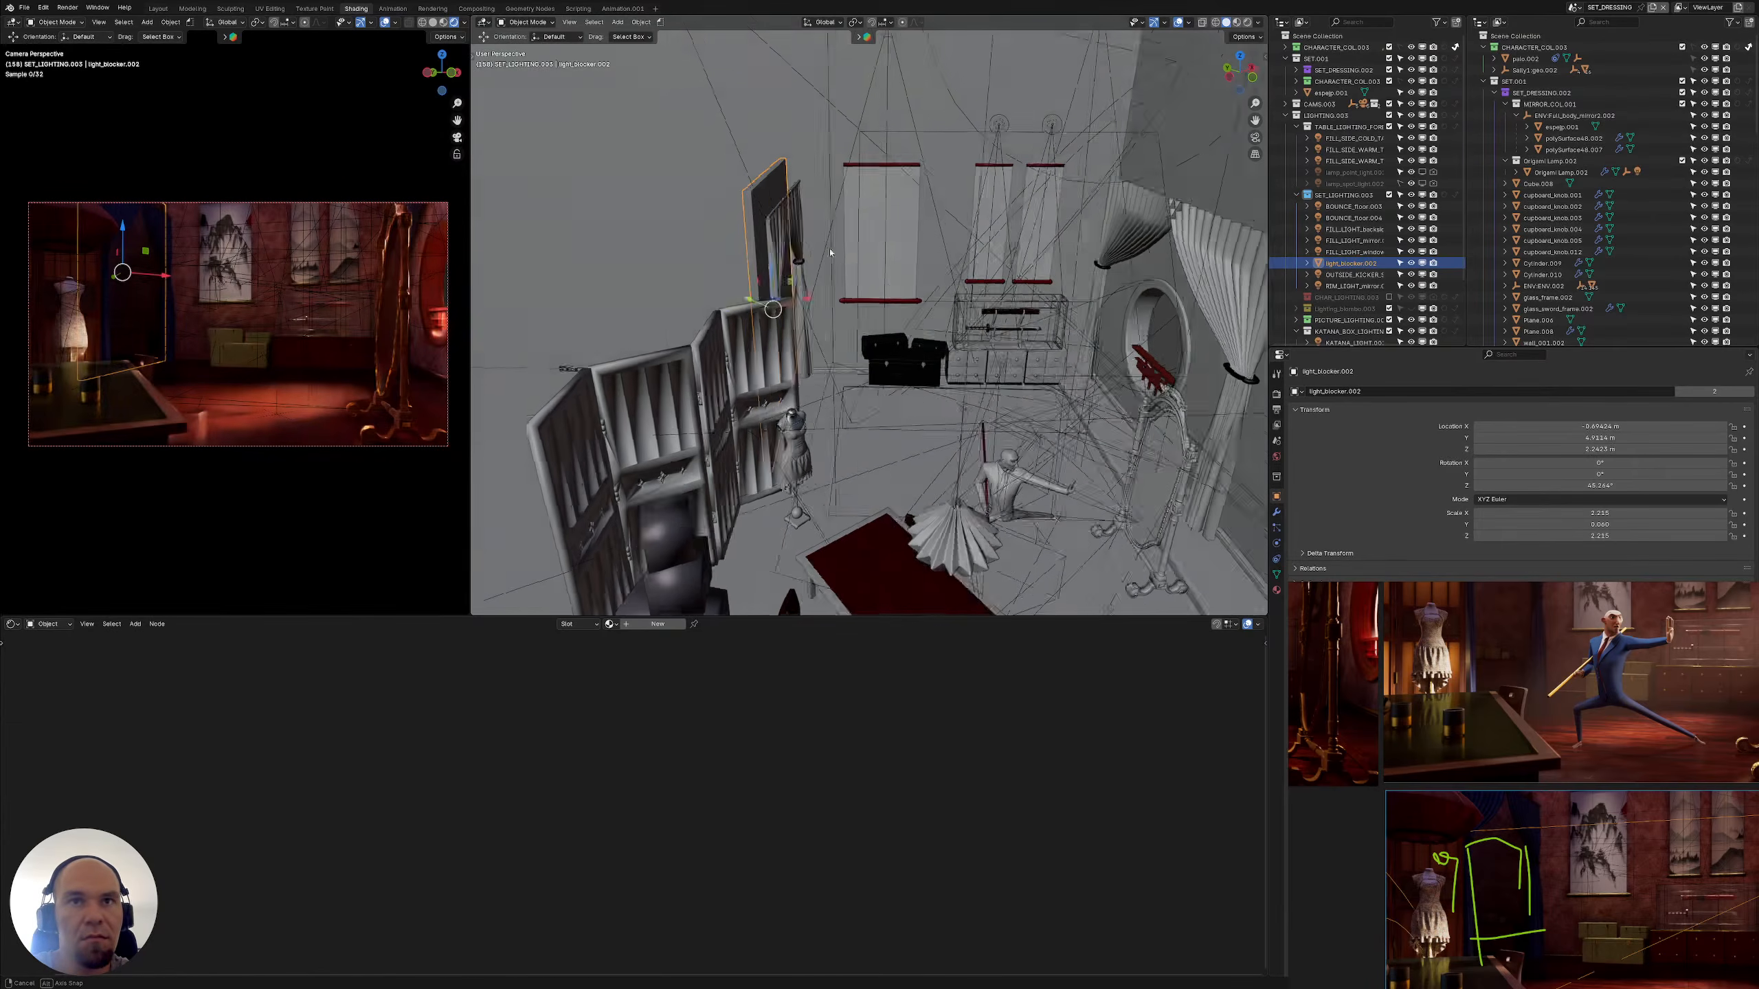
middle_click_drag(814, 235, 907, 346)
Select the outside kicker light and temporarily move it around to see which parts of the render it lights
left_click(1364, 277)
scroll(898, 320, "down", 4)
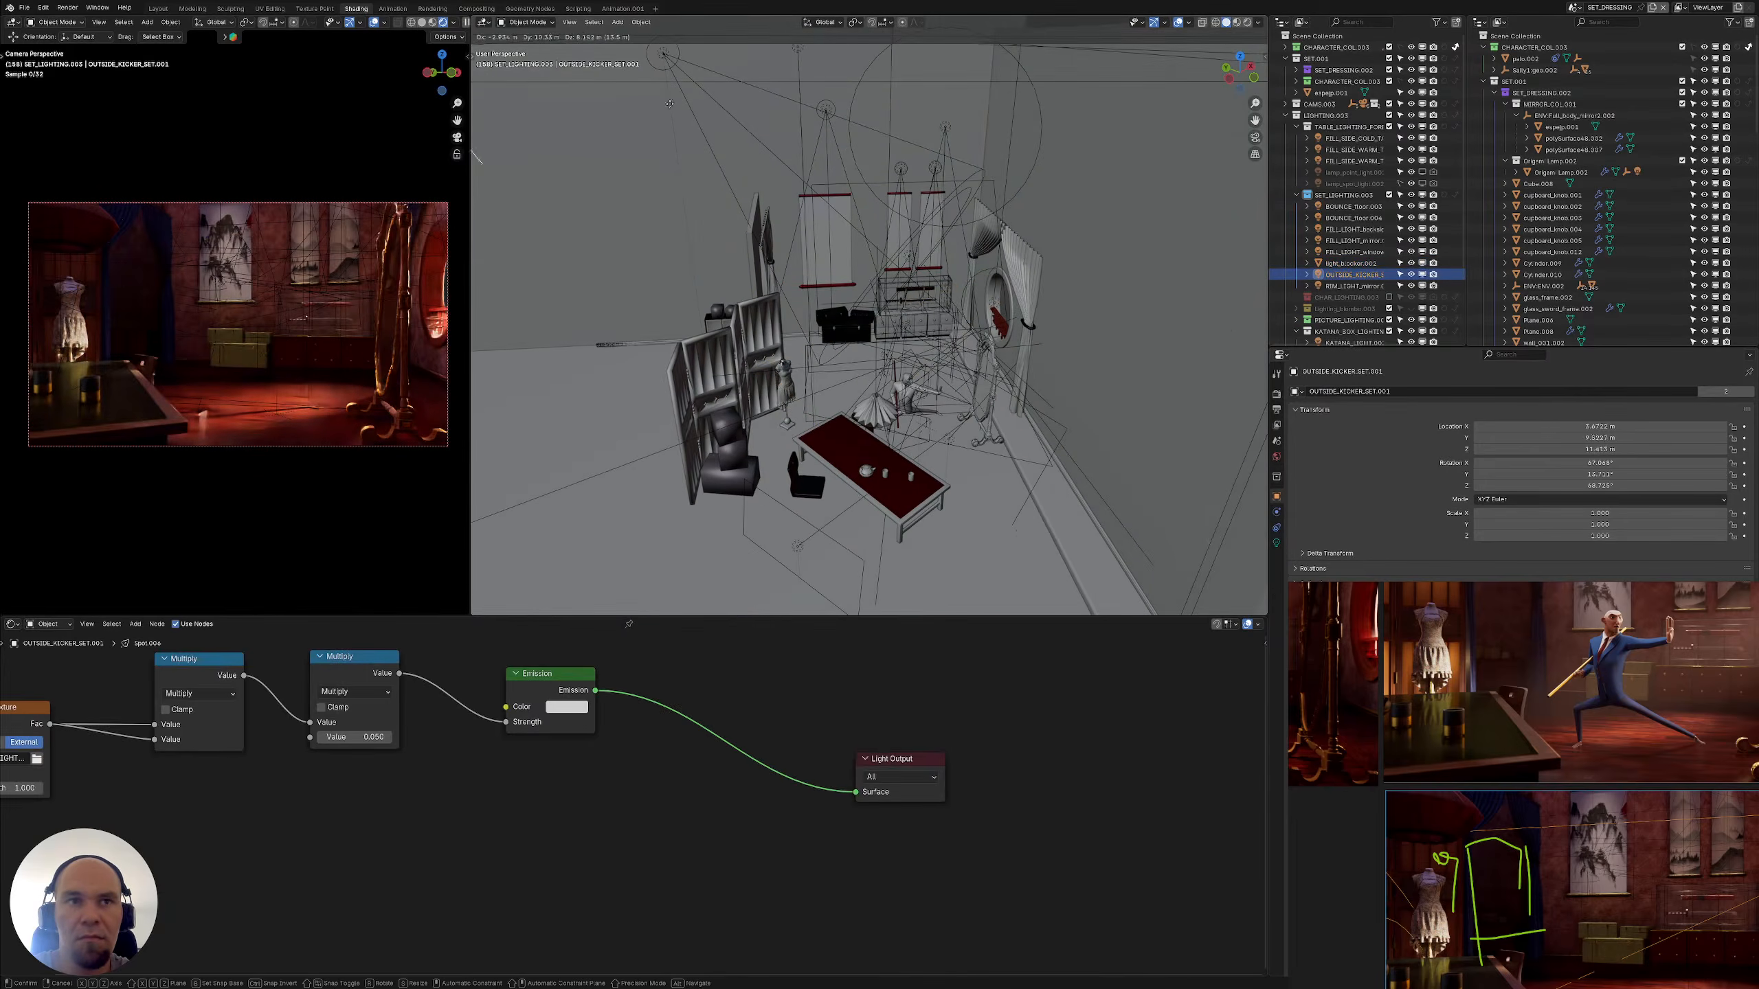
key("g")
right_click(677, 103)
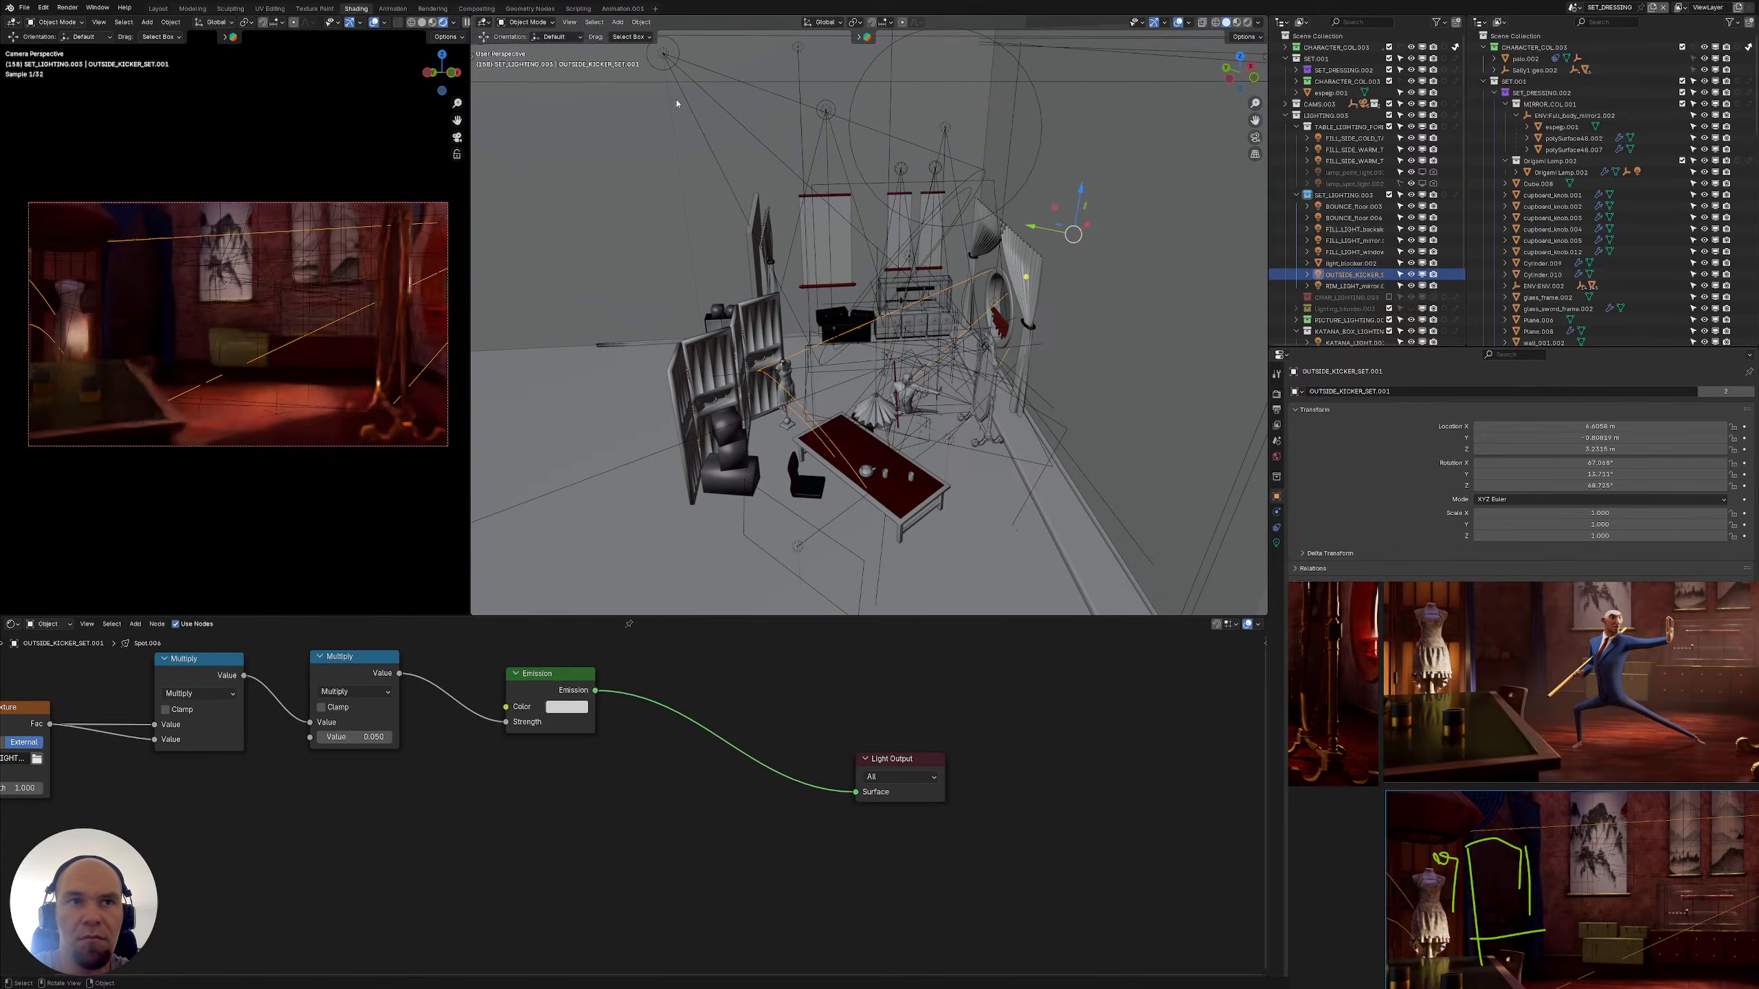
key("g")
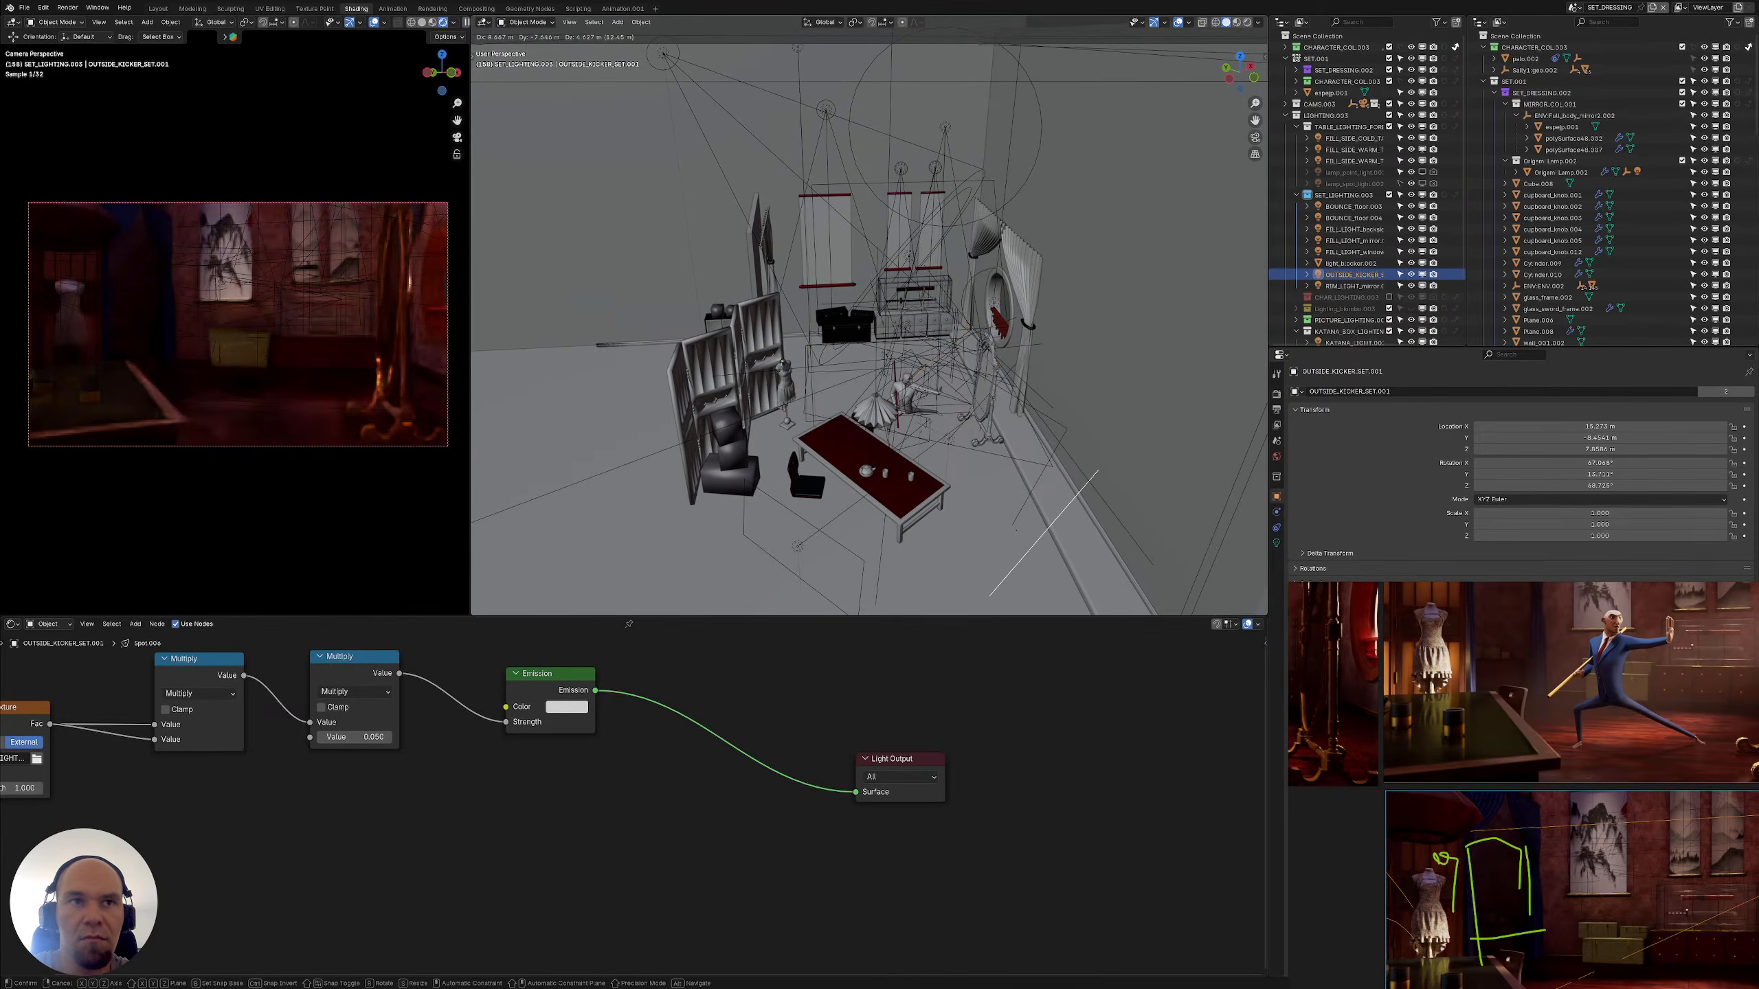
right_click(1243, 116)
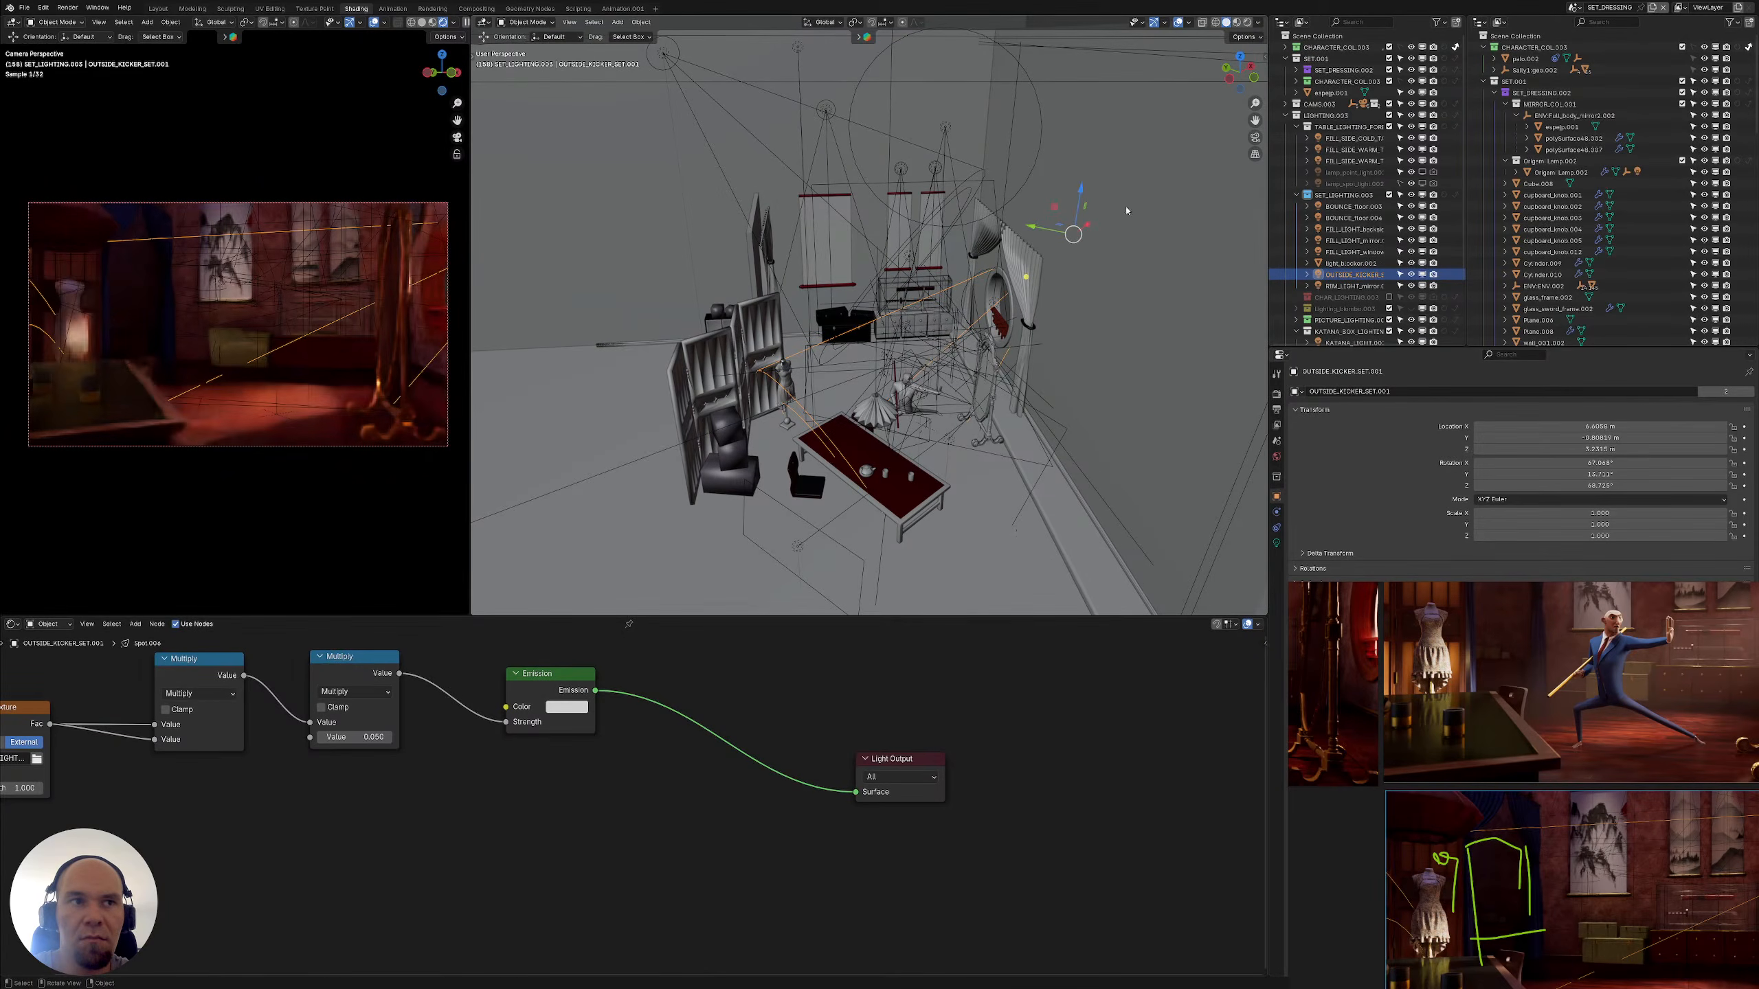
Rotate the outside kicker light slightly about the Z axis and mark the area beside the mannequin on the captured render
key("r")
key("z")
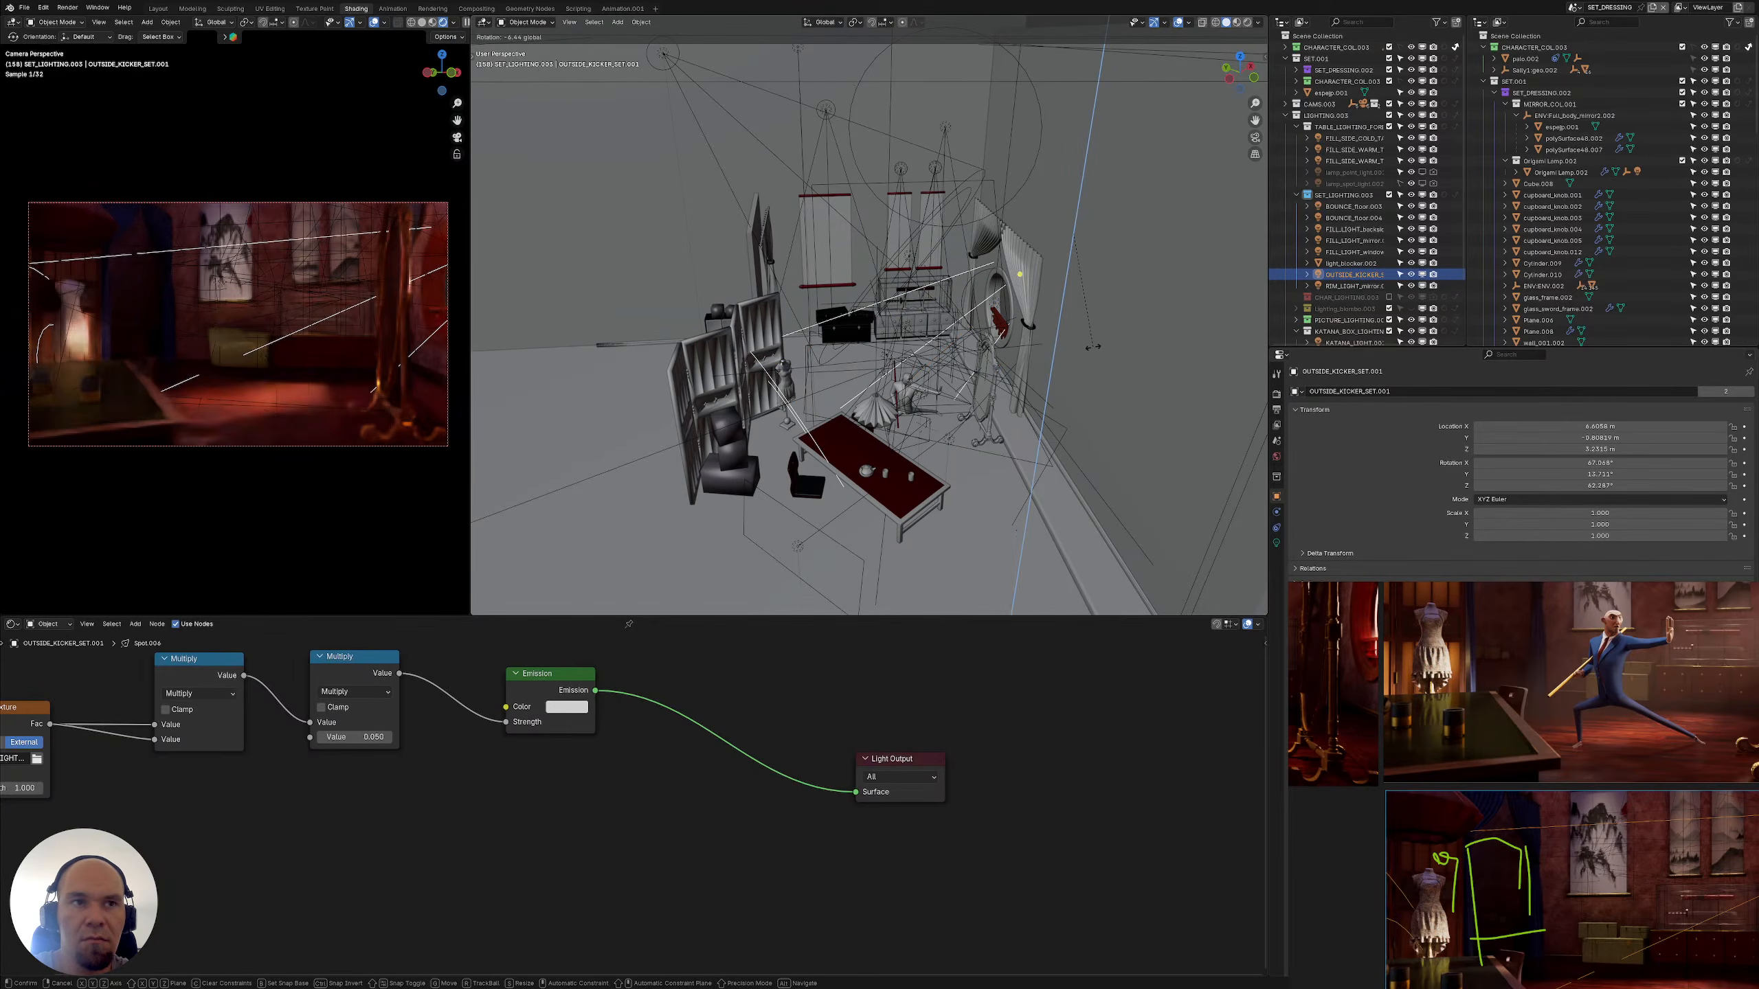
left_click(1093, 350)
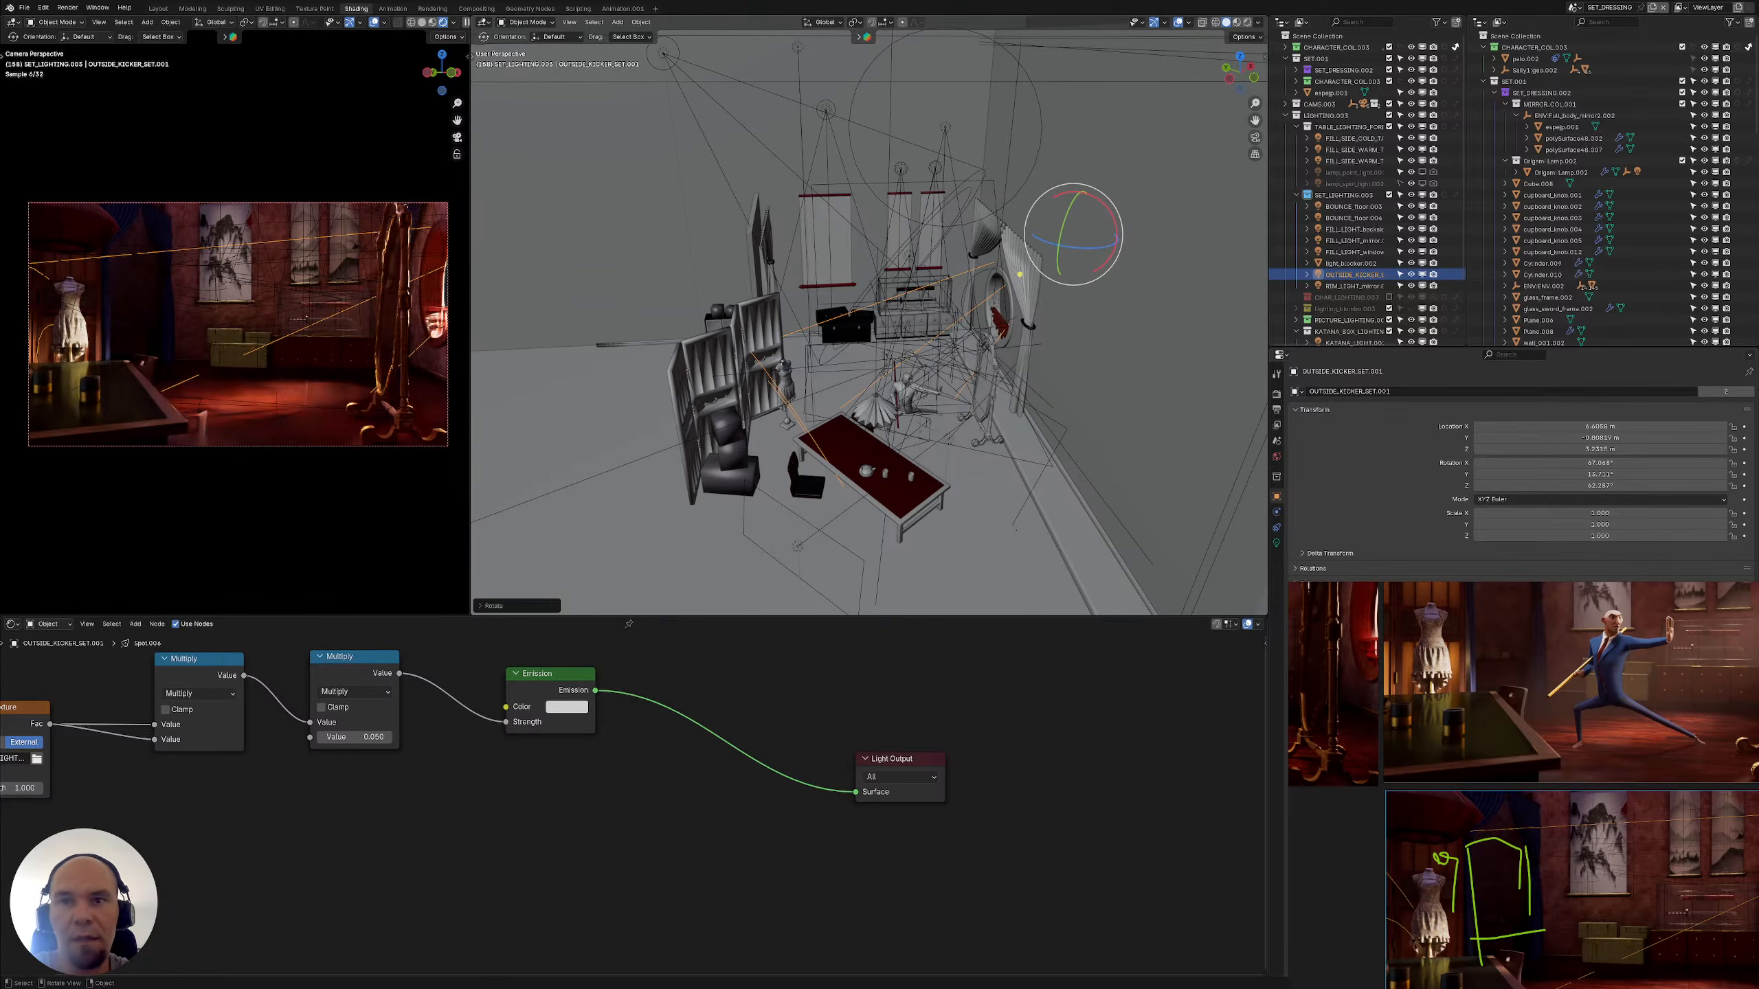
mouse_move(1453, 911)
left_mouse_down()
mouse_move(1453, 961)
mouse_move(1395, 954)
left_mouse_up()
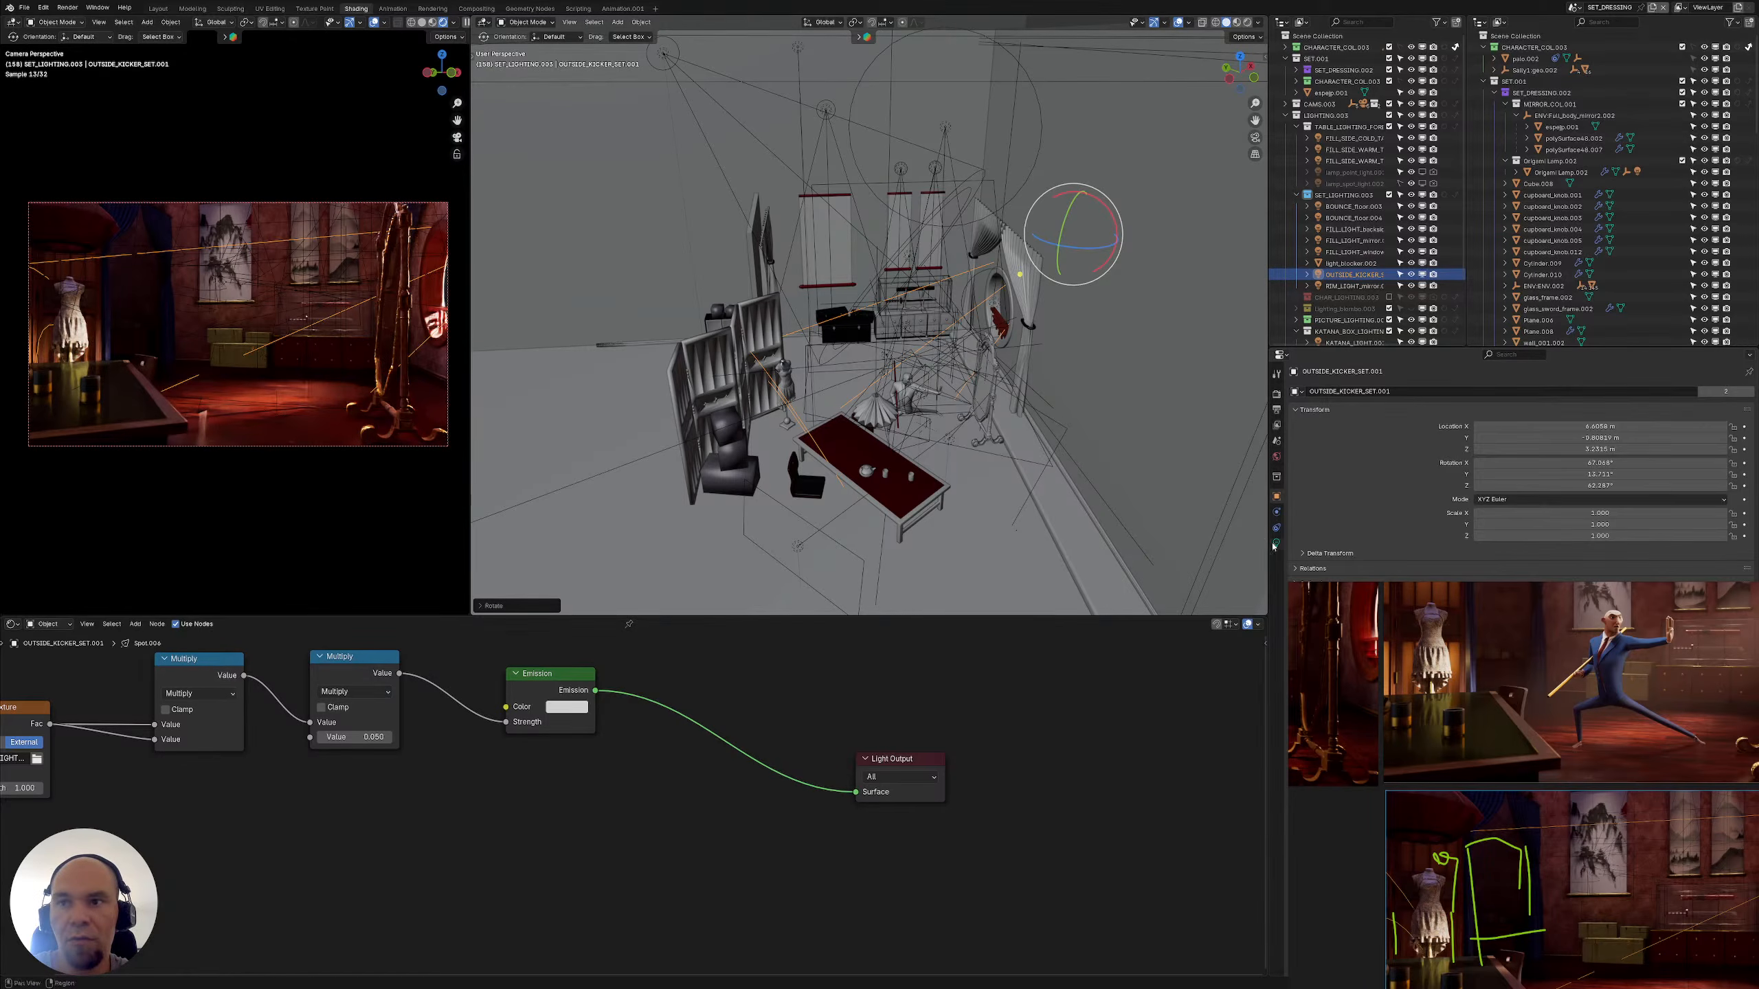
Show the outside kicker's light settings and widen its spot beam size
left_click(1276, 544)
middle_click_drag(1007, 323, 782, 349)
middle_click_drag(1160, 410, 893, 365, "shift")
middle_click_drag(1021, 382, 980, 396, "shift")
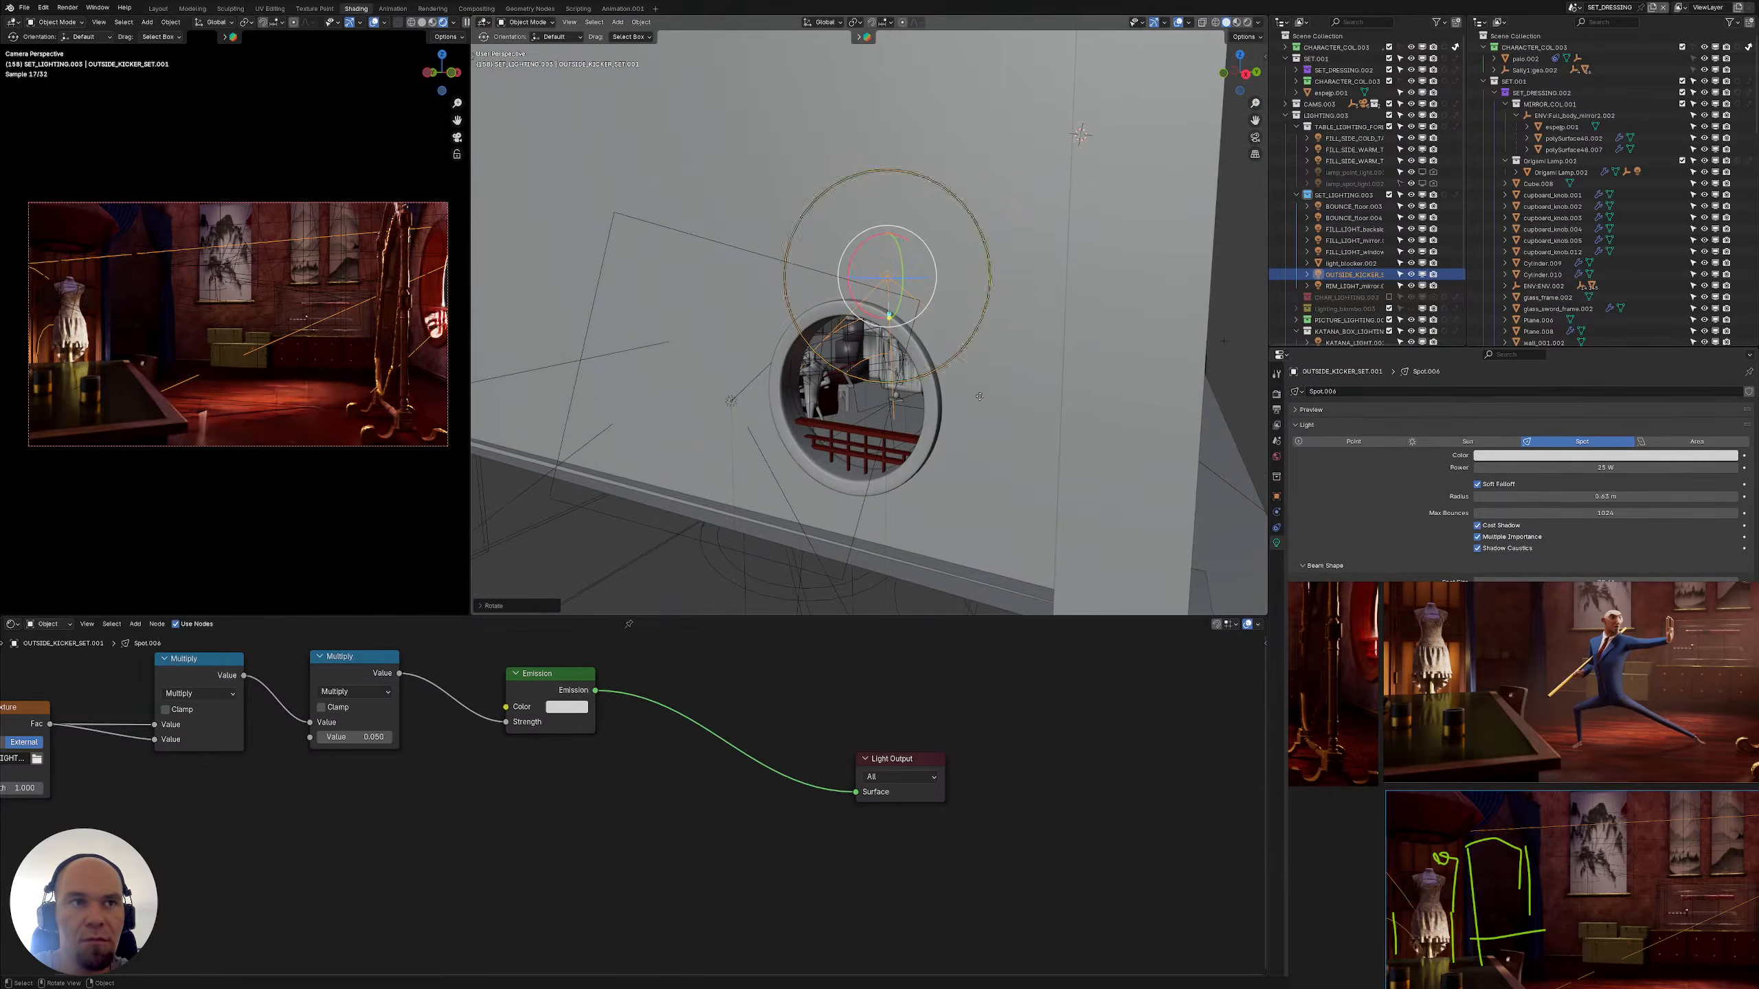
left_click(1549, 579)
key("Return")
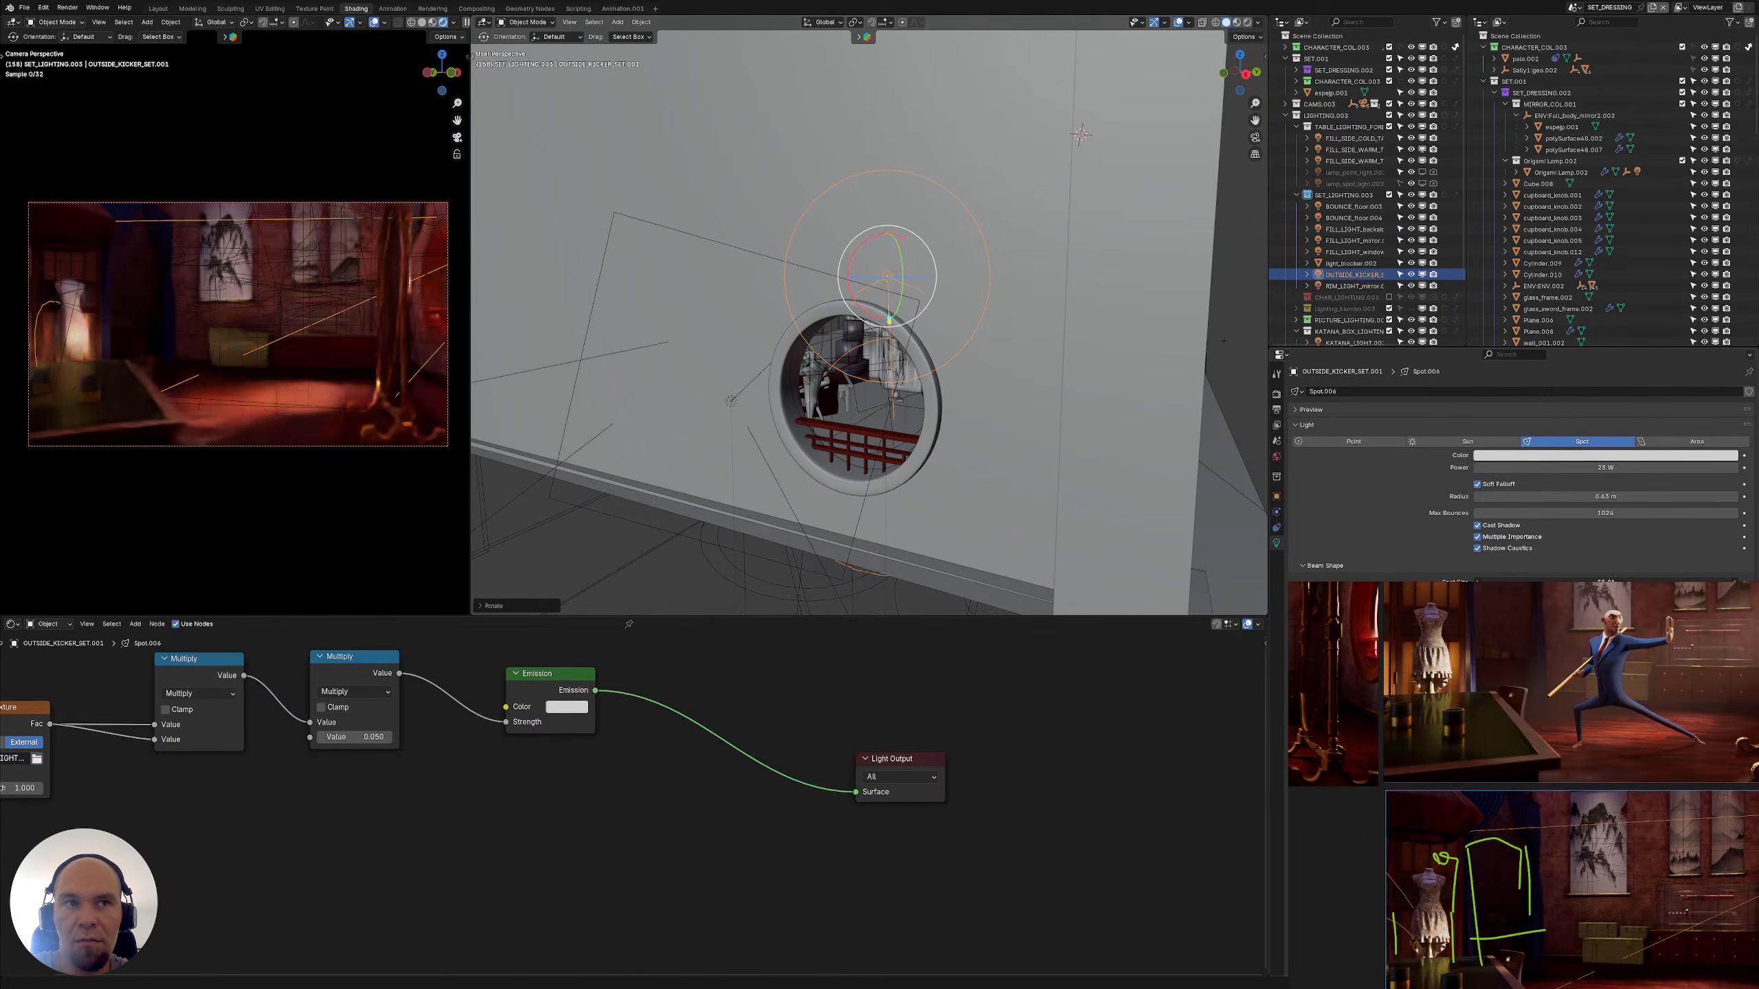
left_click_drag(1549, 579, 1591, 579)
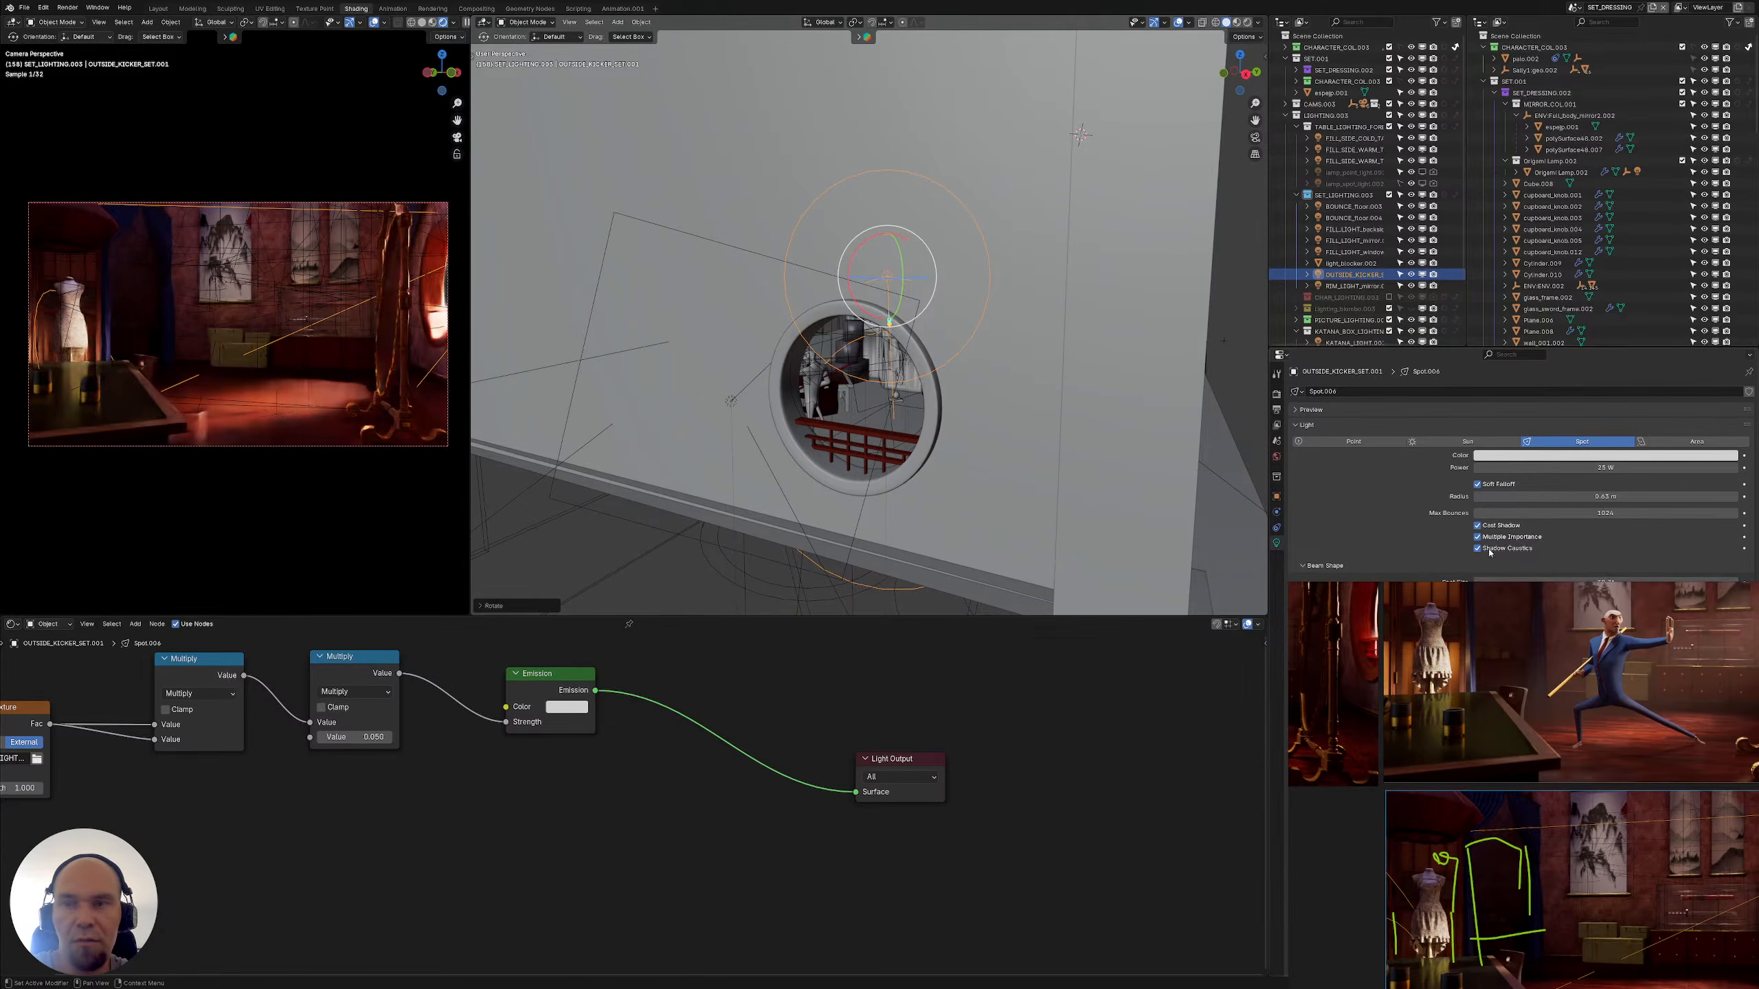
Reduce the outside kicker's power to 15 W and further to 10 W
left_click(1575, 468)
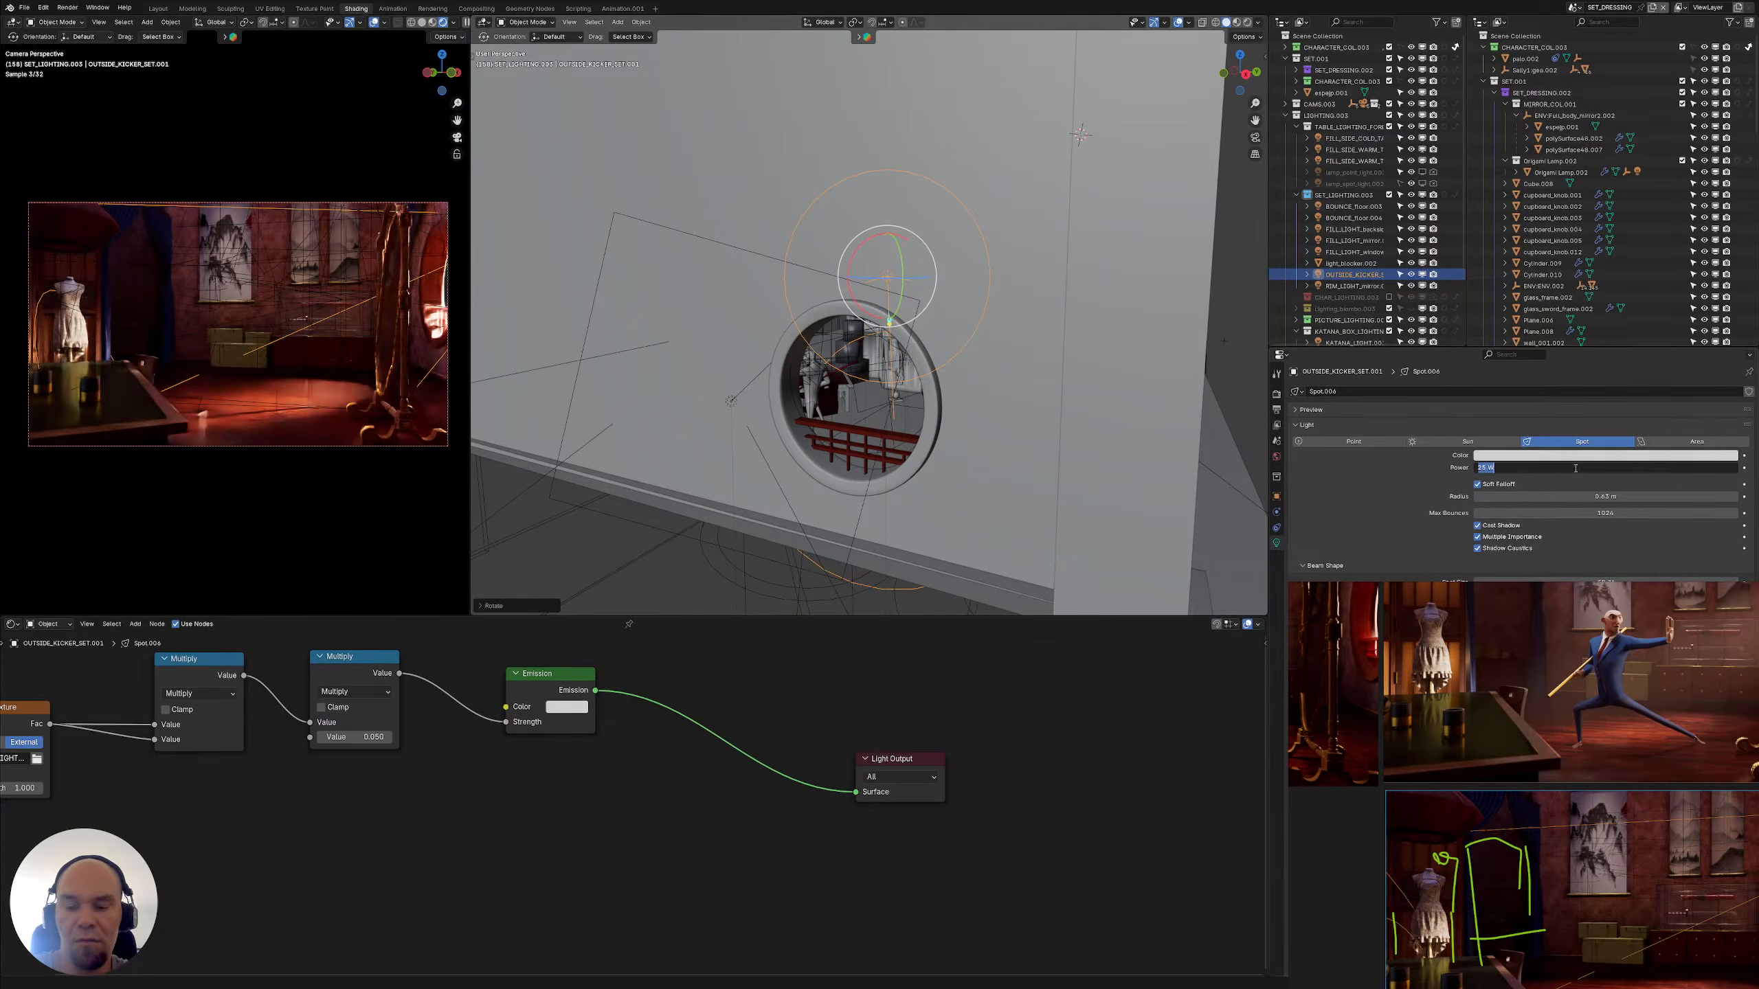
key("Return")
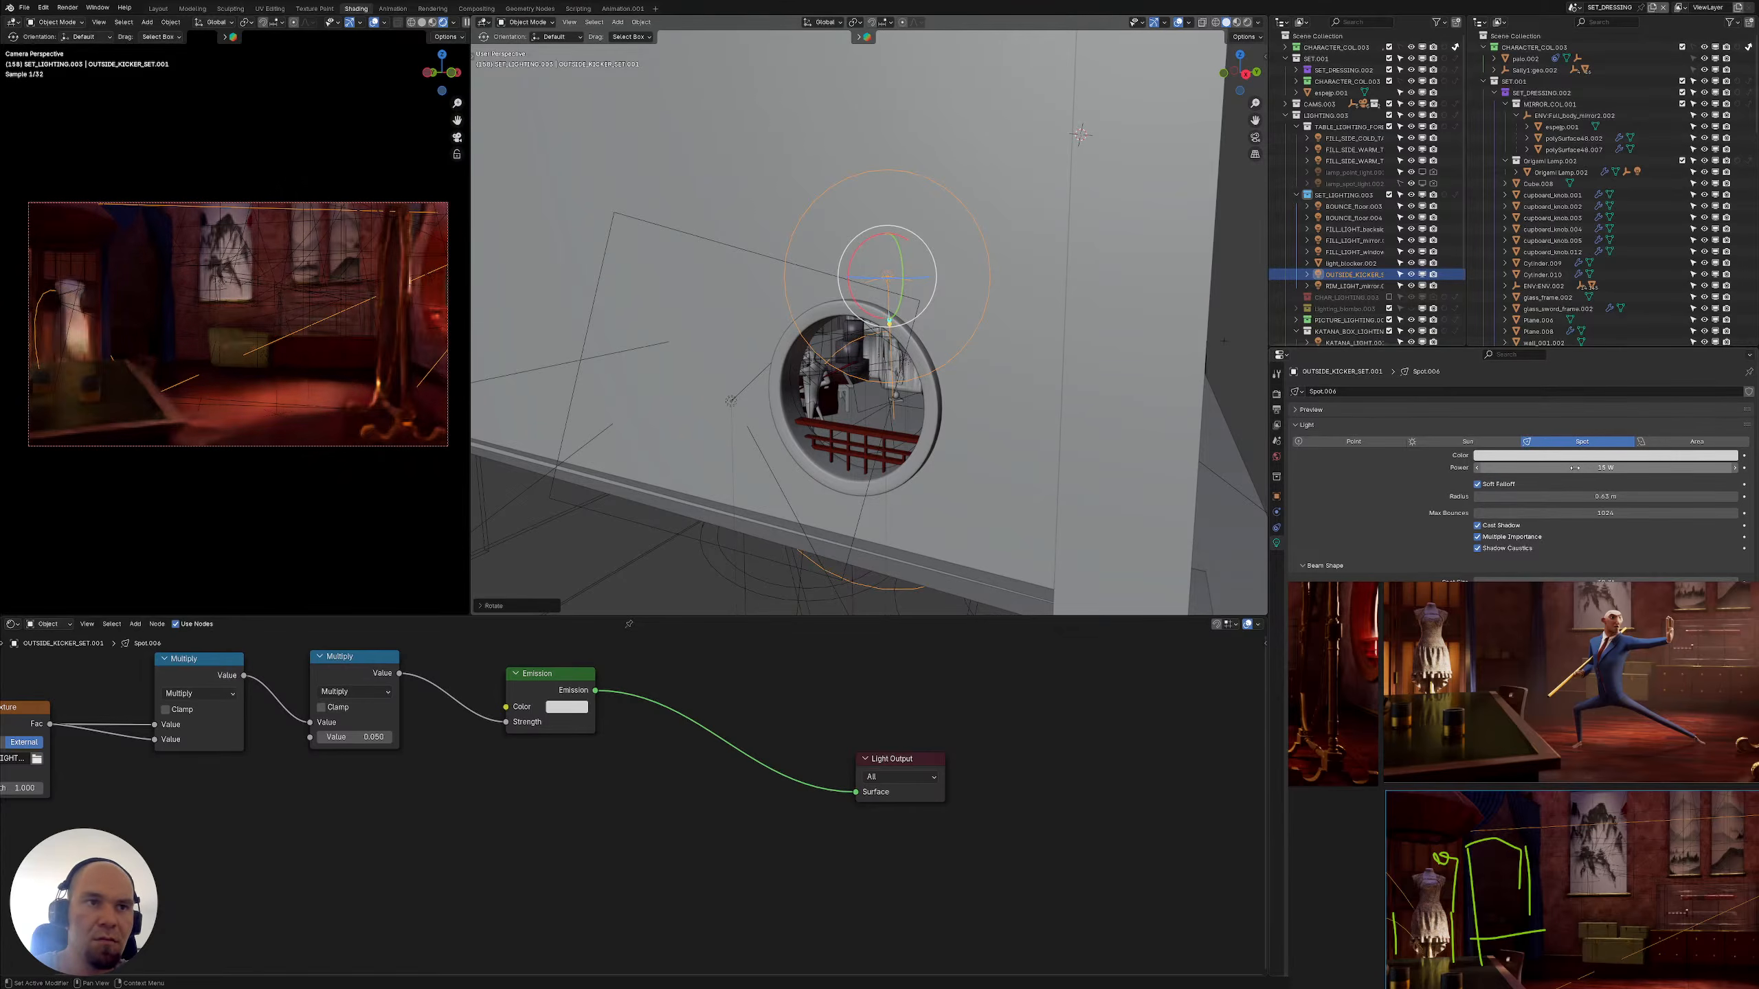
left_click(1575, 469)
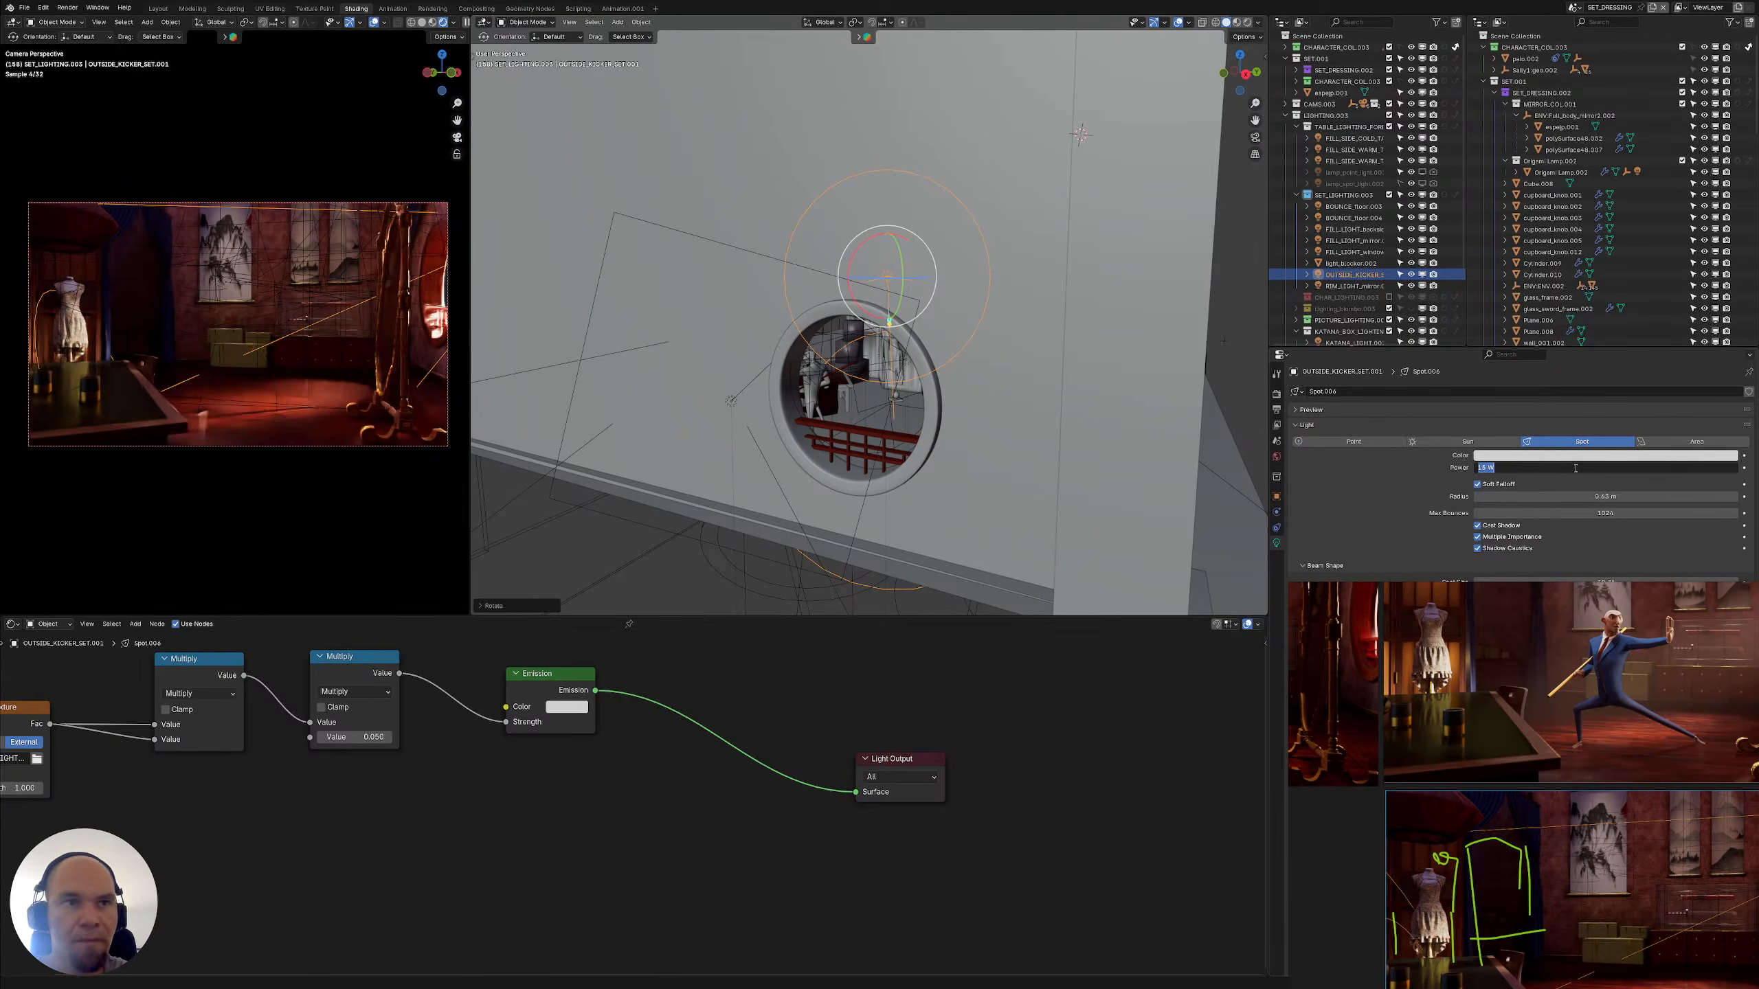
type("10")
key("Return")
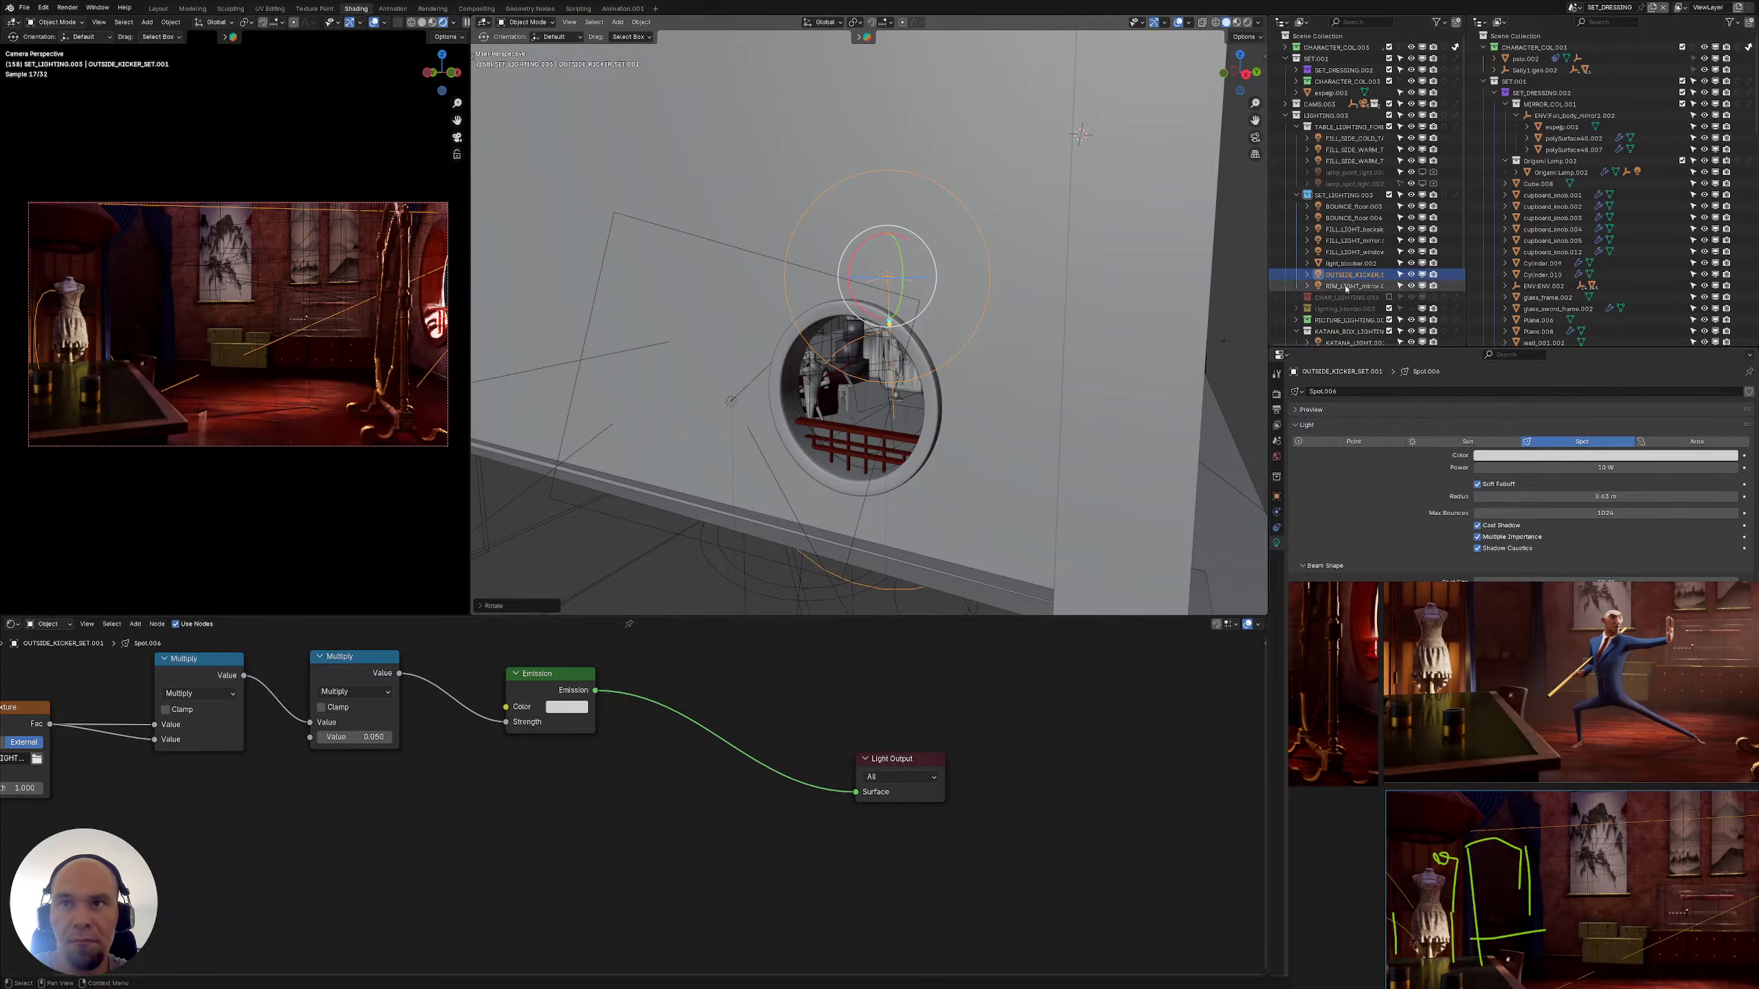
Switch the outside kicker light off and on in the viewport to compare its contribution to the render
mouse_move(900, 416)
middle_mouse_down()
mouse_move(893, 387)
mouse_move(891, 428)
middle_mouse_up()
scroll(900, 383, "down", 4)
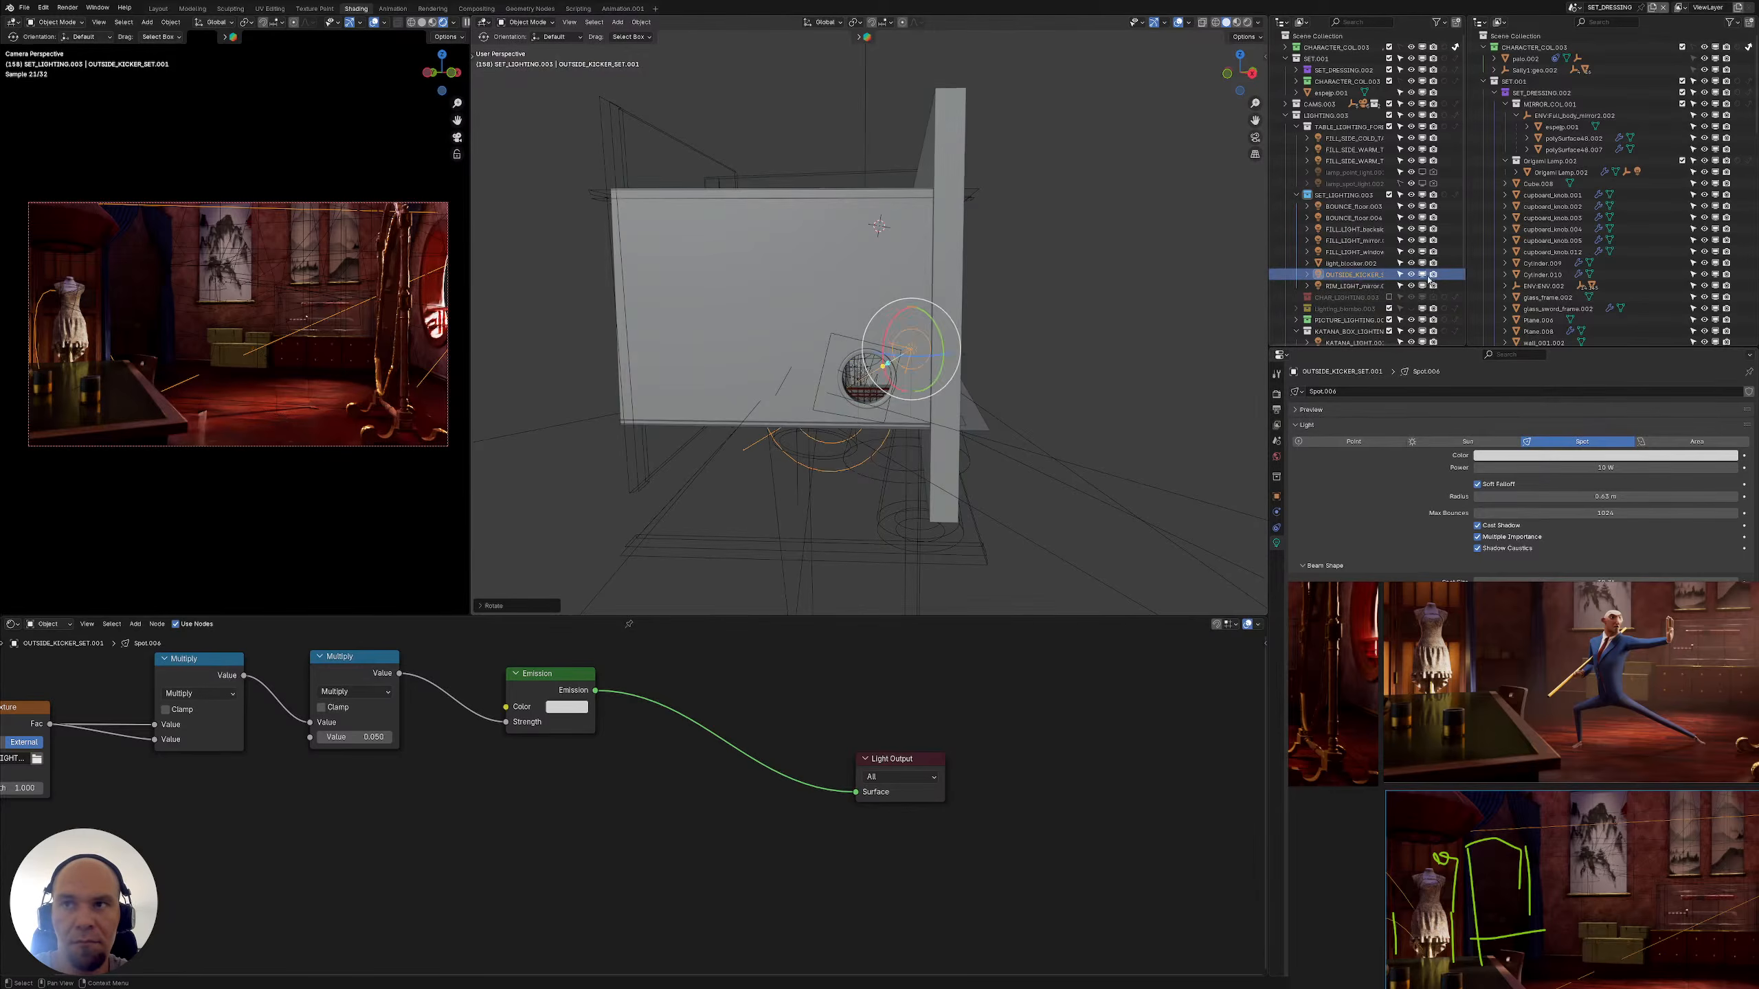
left_click(1423, 275)
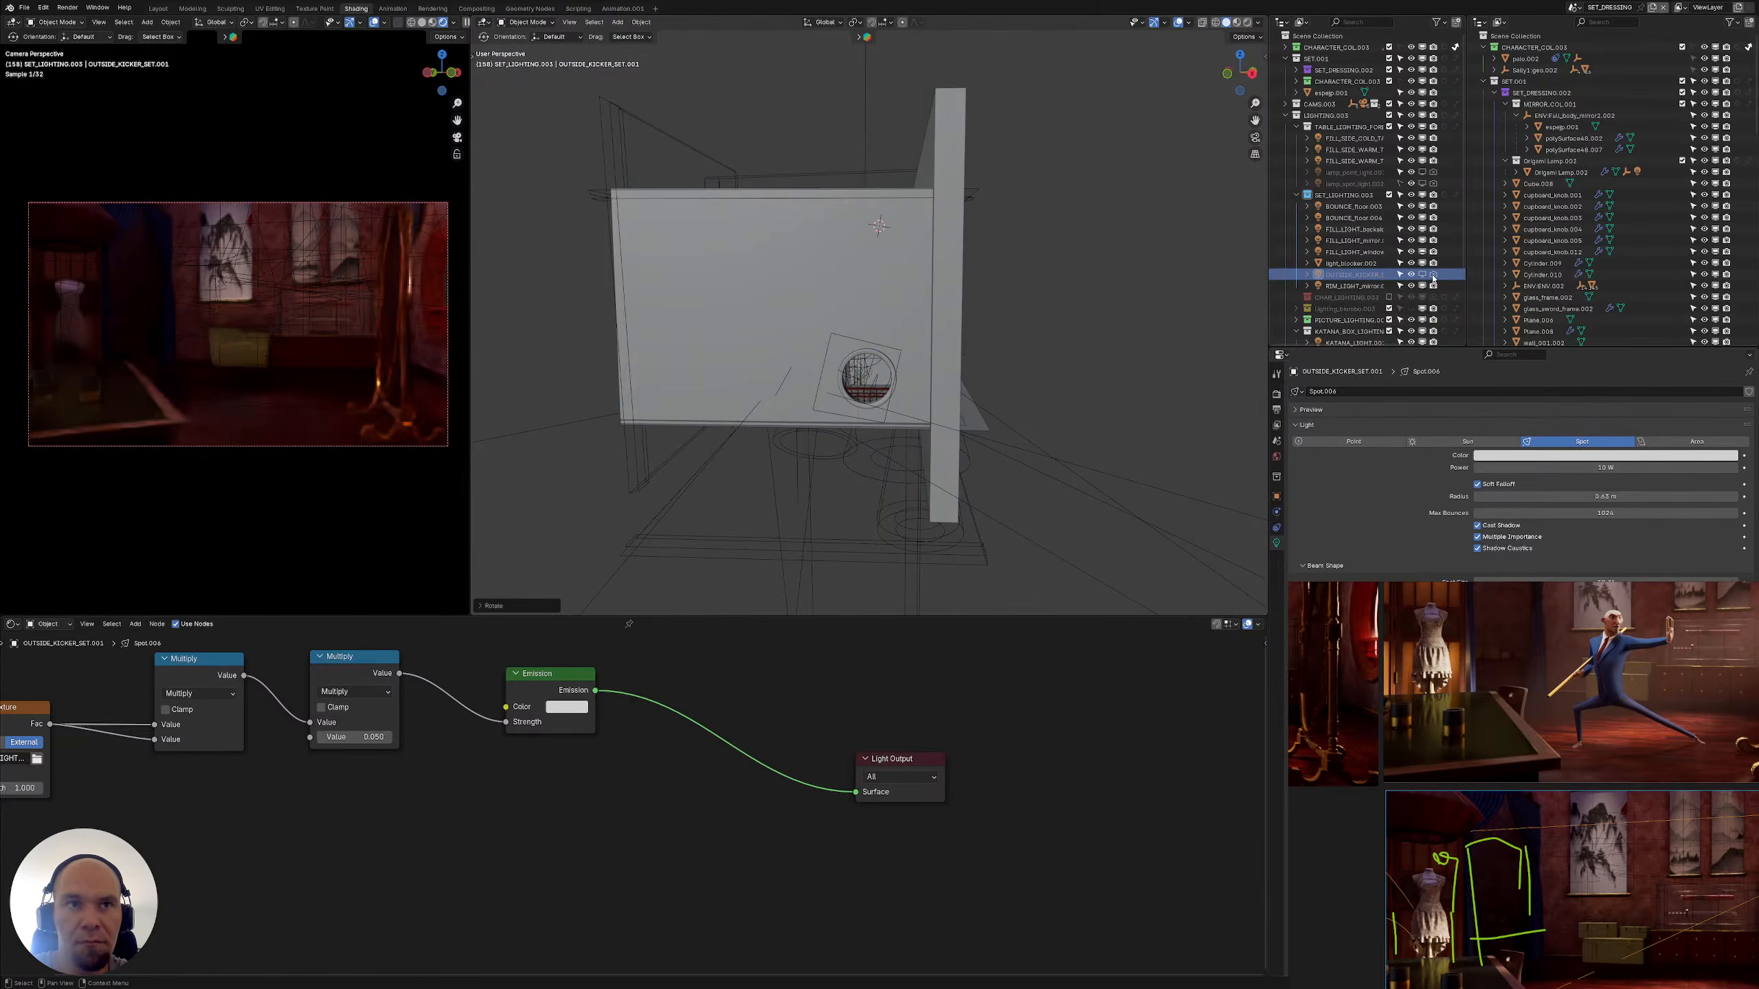
left_click(1422, 274)
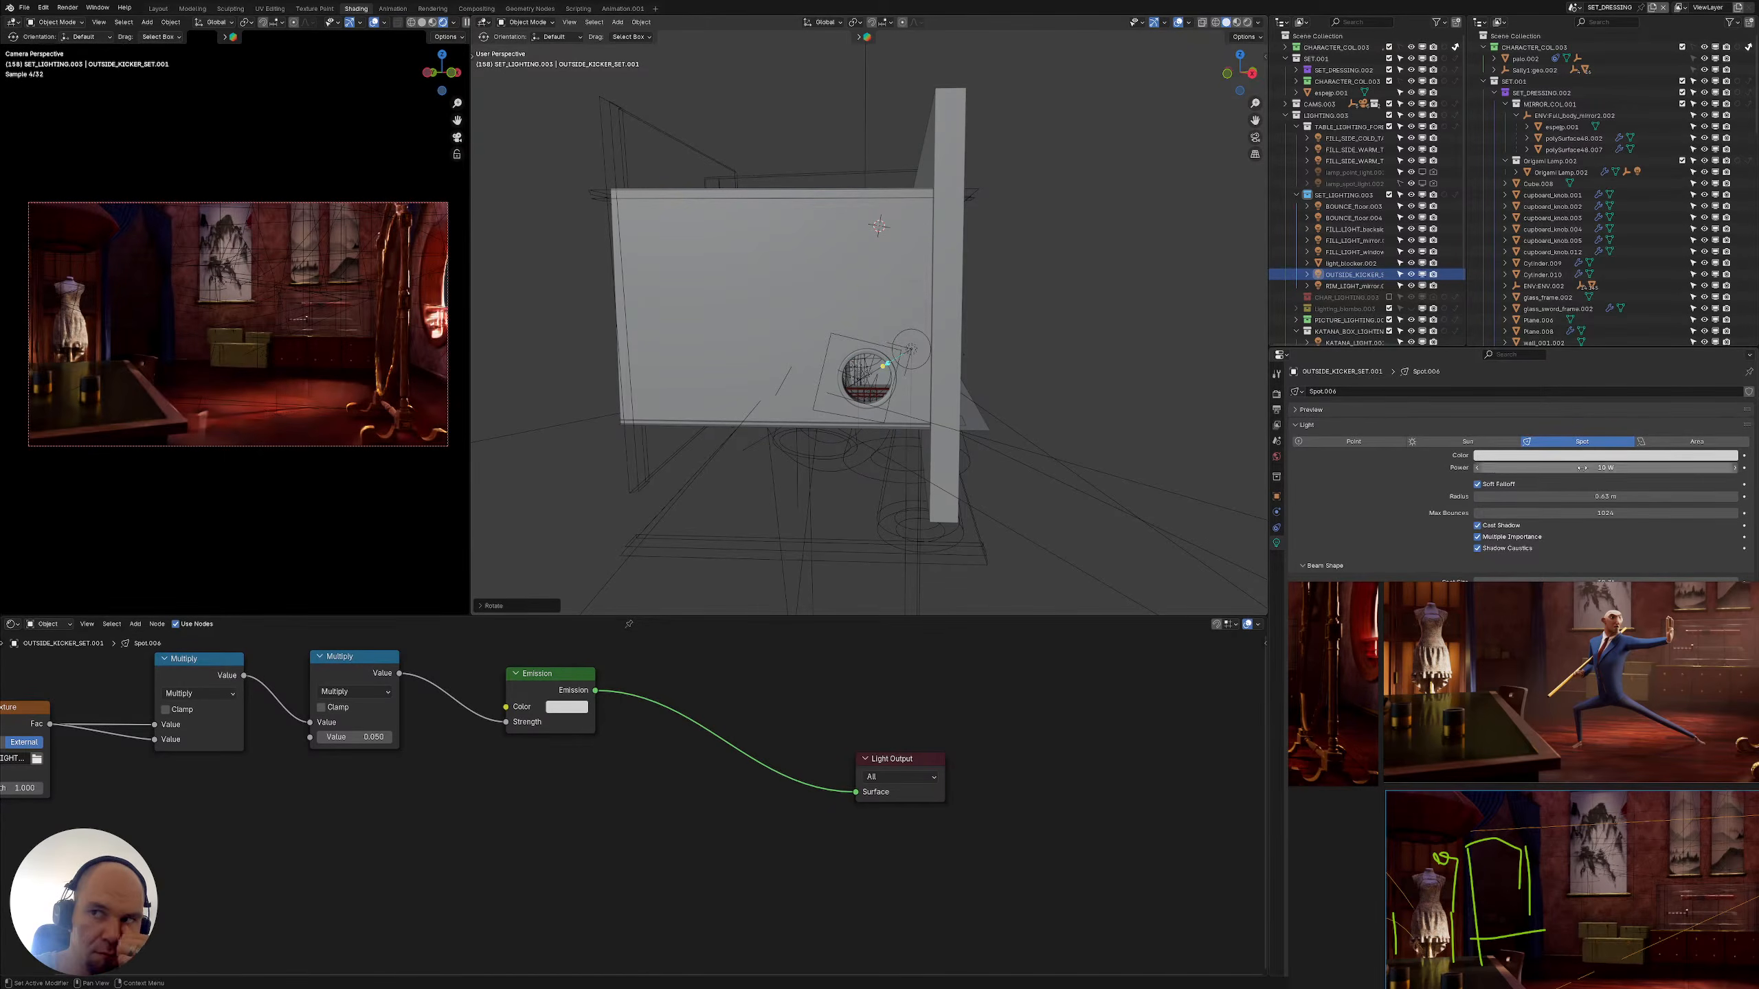
Try a power of 20 W and a different radius on the outside kicker, and undo these changes
left_click(1581, 468)
type("20")
key("Return")
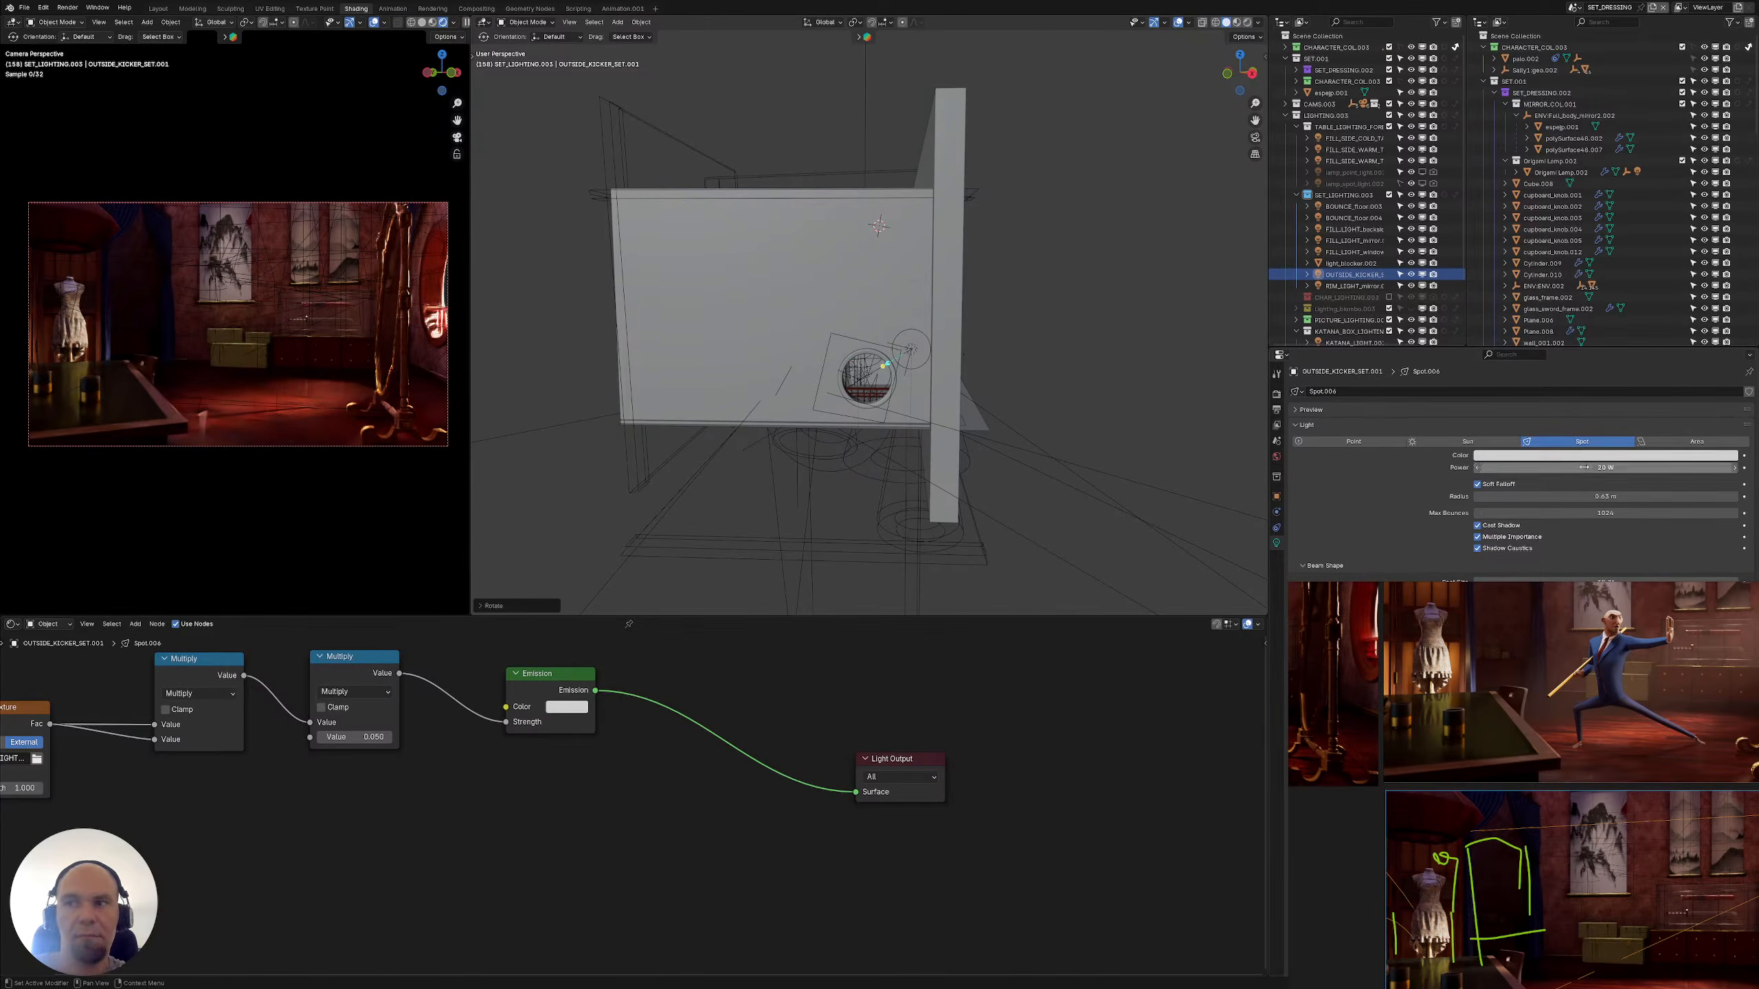
left_click_drag(1586, 496, 1623, 496)
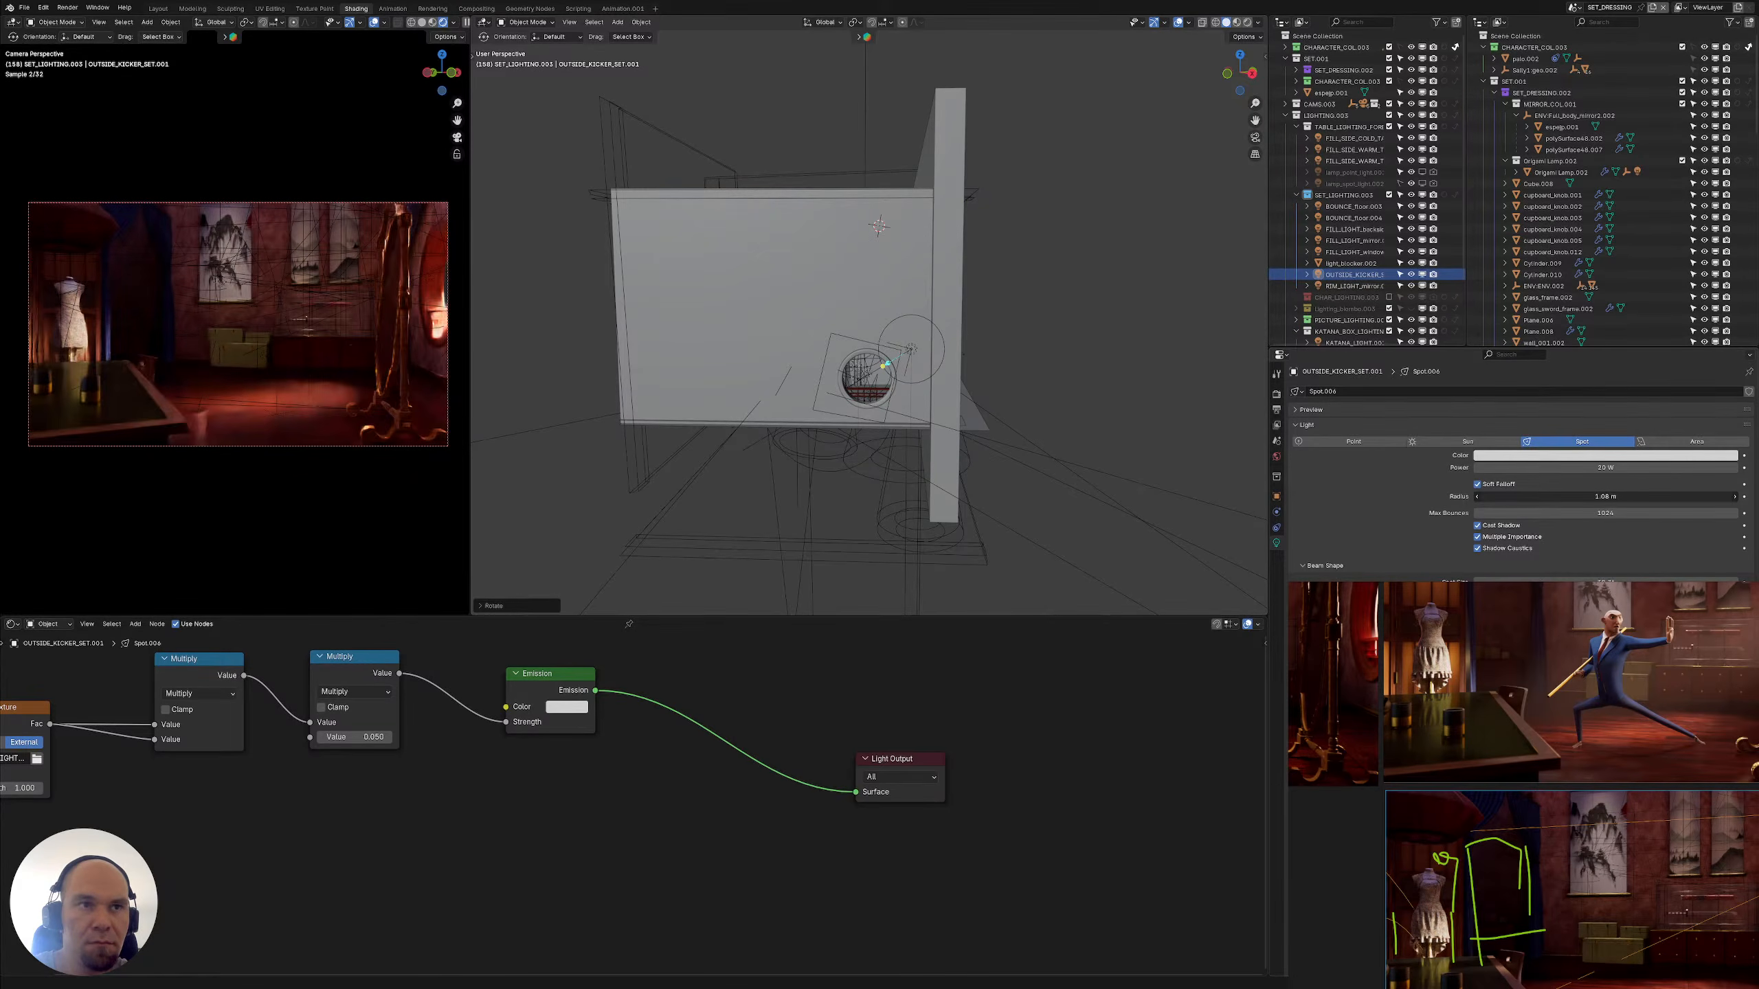
left_click_drag(1592, 496, 1552, 493)
key("ctrl+z")
key("ctrl+z")
key("ctrl+z")
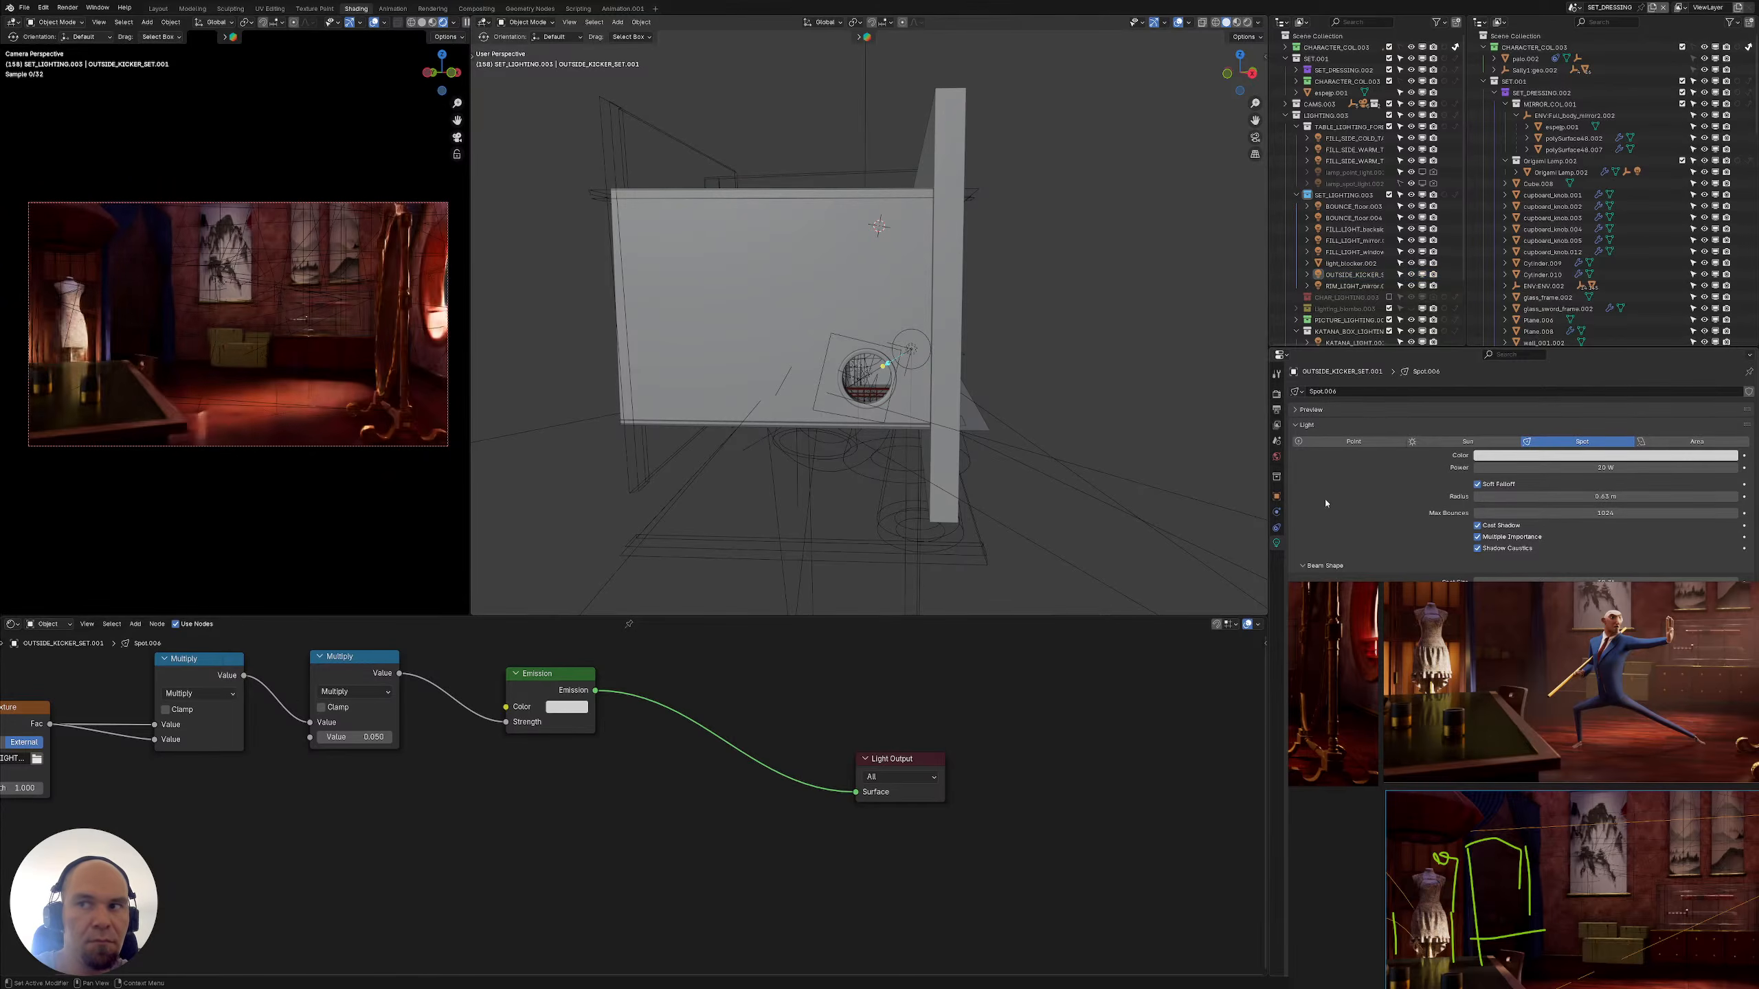
Set the outside kicker's power to 18 W
middle_click_drag(1025, 443, 977, 439)
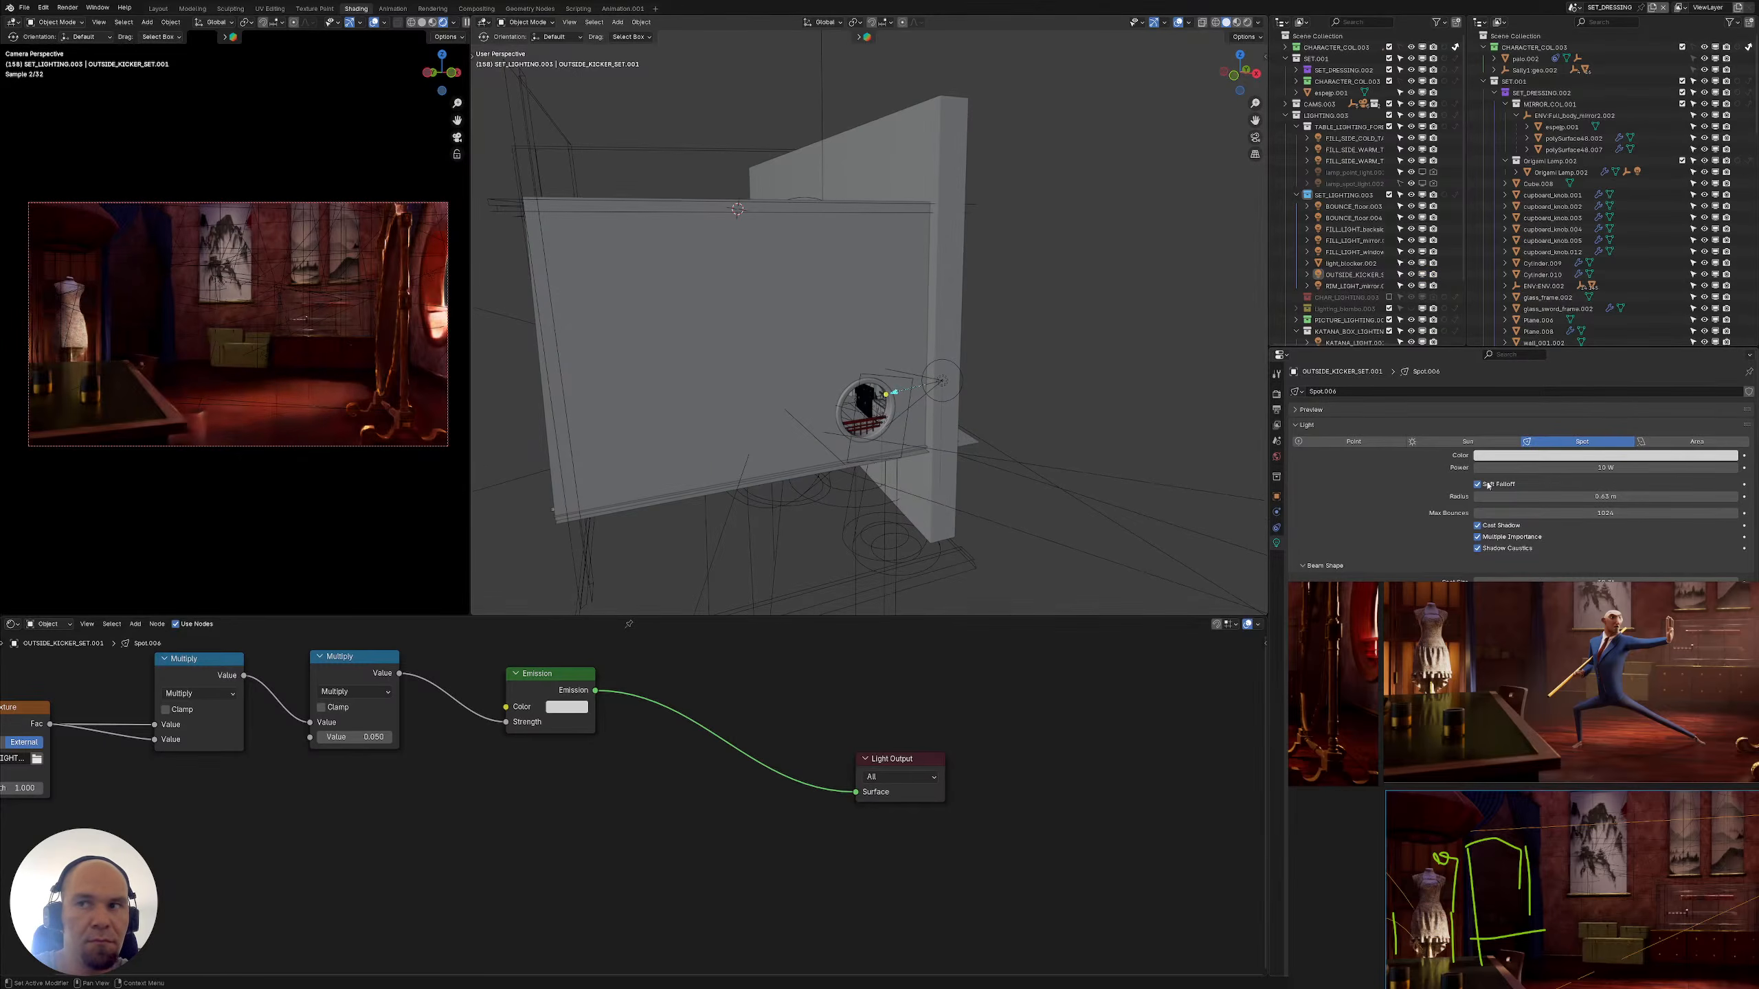
left_click(1542, 466)
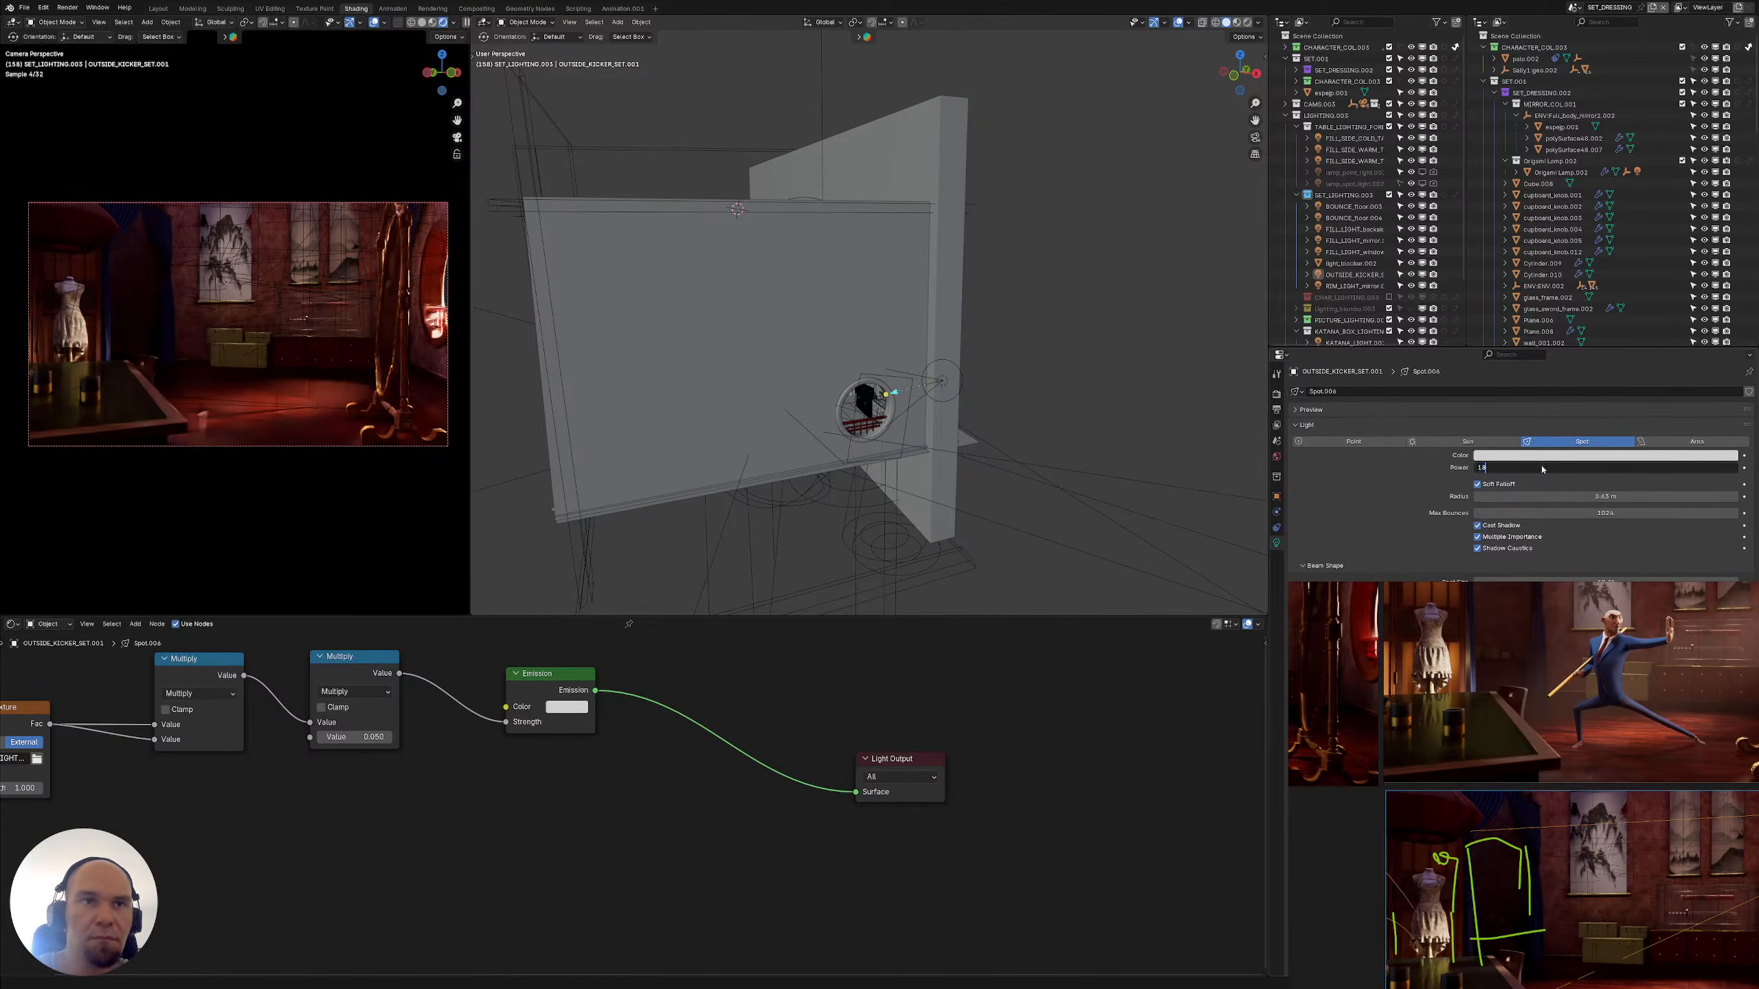
type("18")
key("Return")
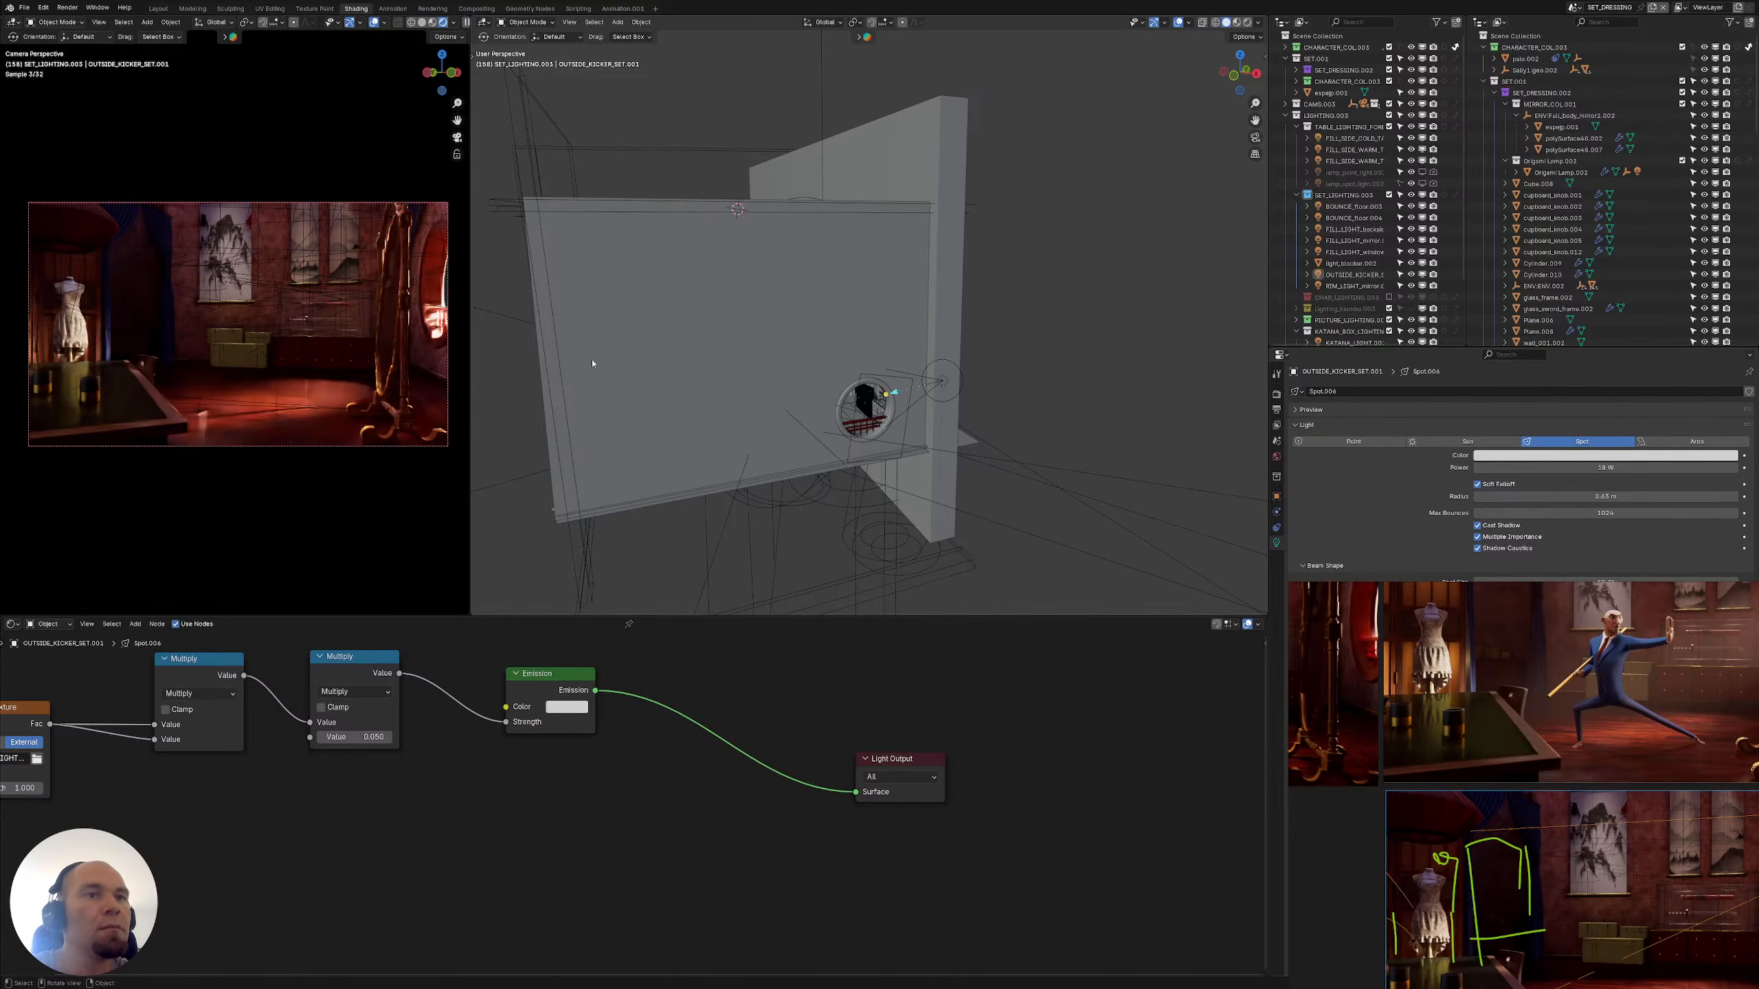
Duplicate the light blocker and move the copy along the X axis to outside the wall with the round window
middle_click_drag(754, 366, 803, 372)
scroll(881, 382, "up", 4)
scroll(880, 382, "down", 3)
middle_click_drag(811, 298, 705, 375)
left_click(705, 375)
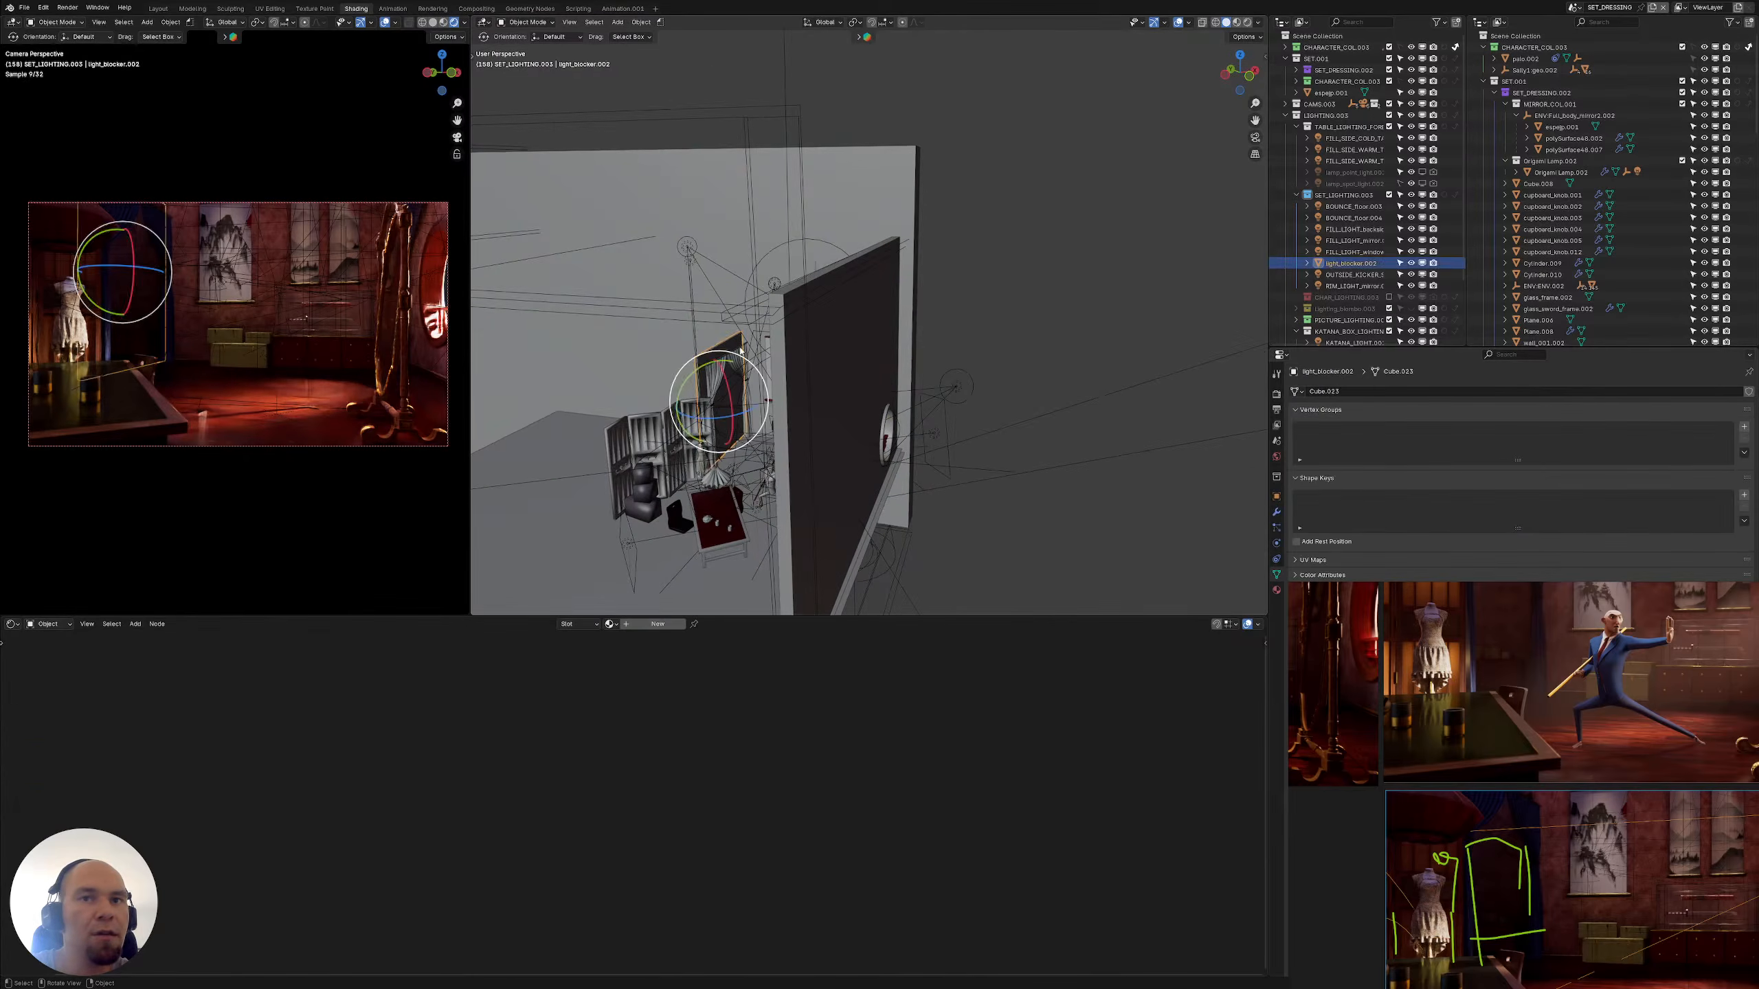
key("shift+d")
key("x")
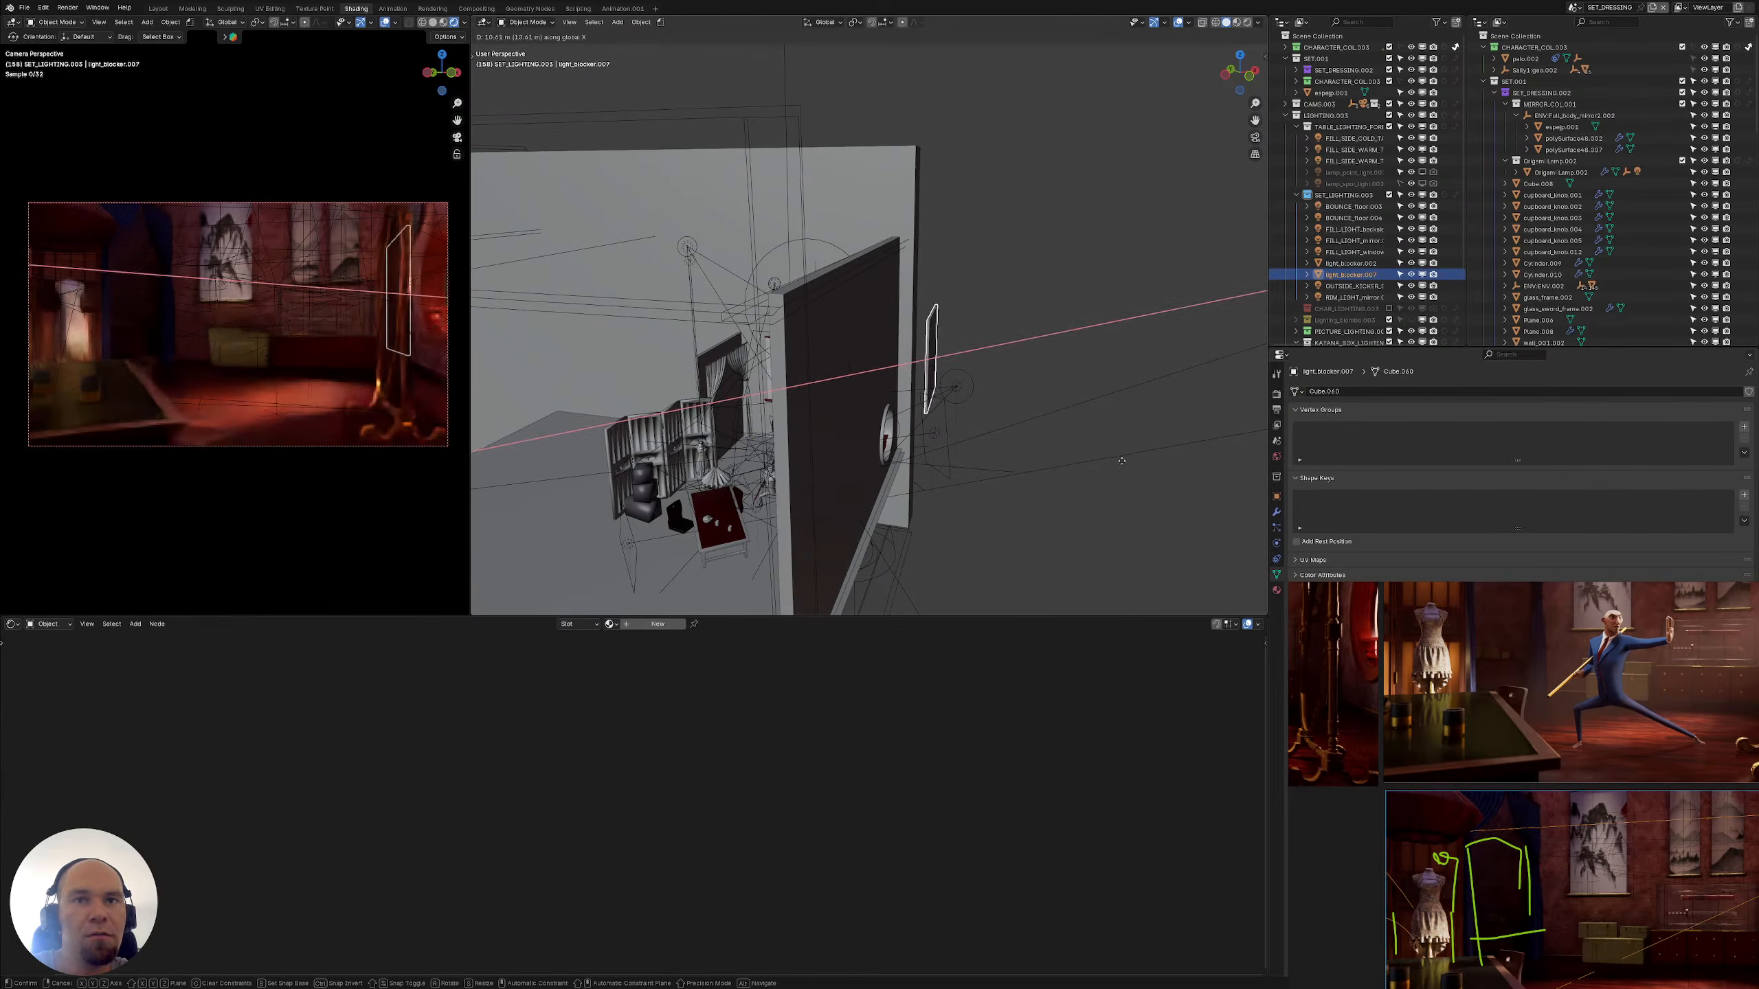
left_click(1051, 421)
Try placing the duplicated blocker in front of the round window, between it and the outside kicker light
key("KP_Decimal")
scroll(946, 397, "down", 3)
middle_click_drag(1054, 418, 1075, 470, "shift")
key("g")
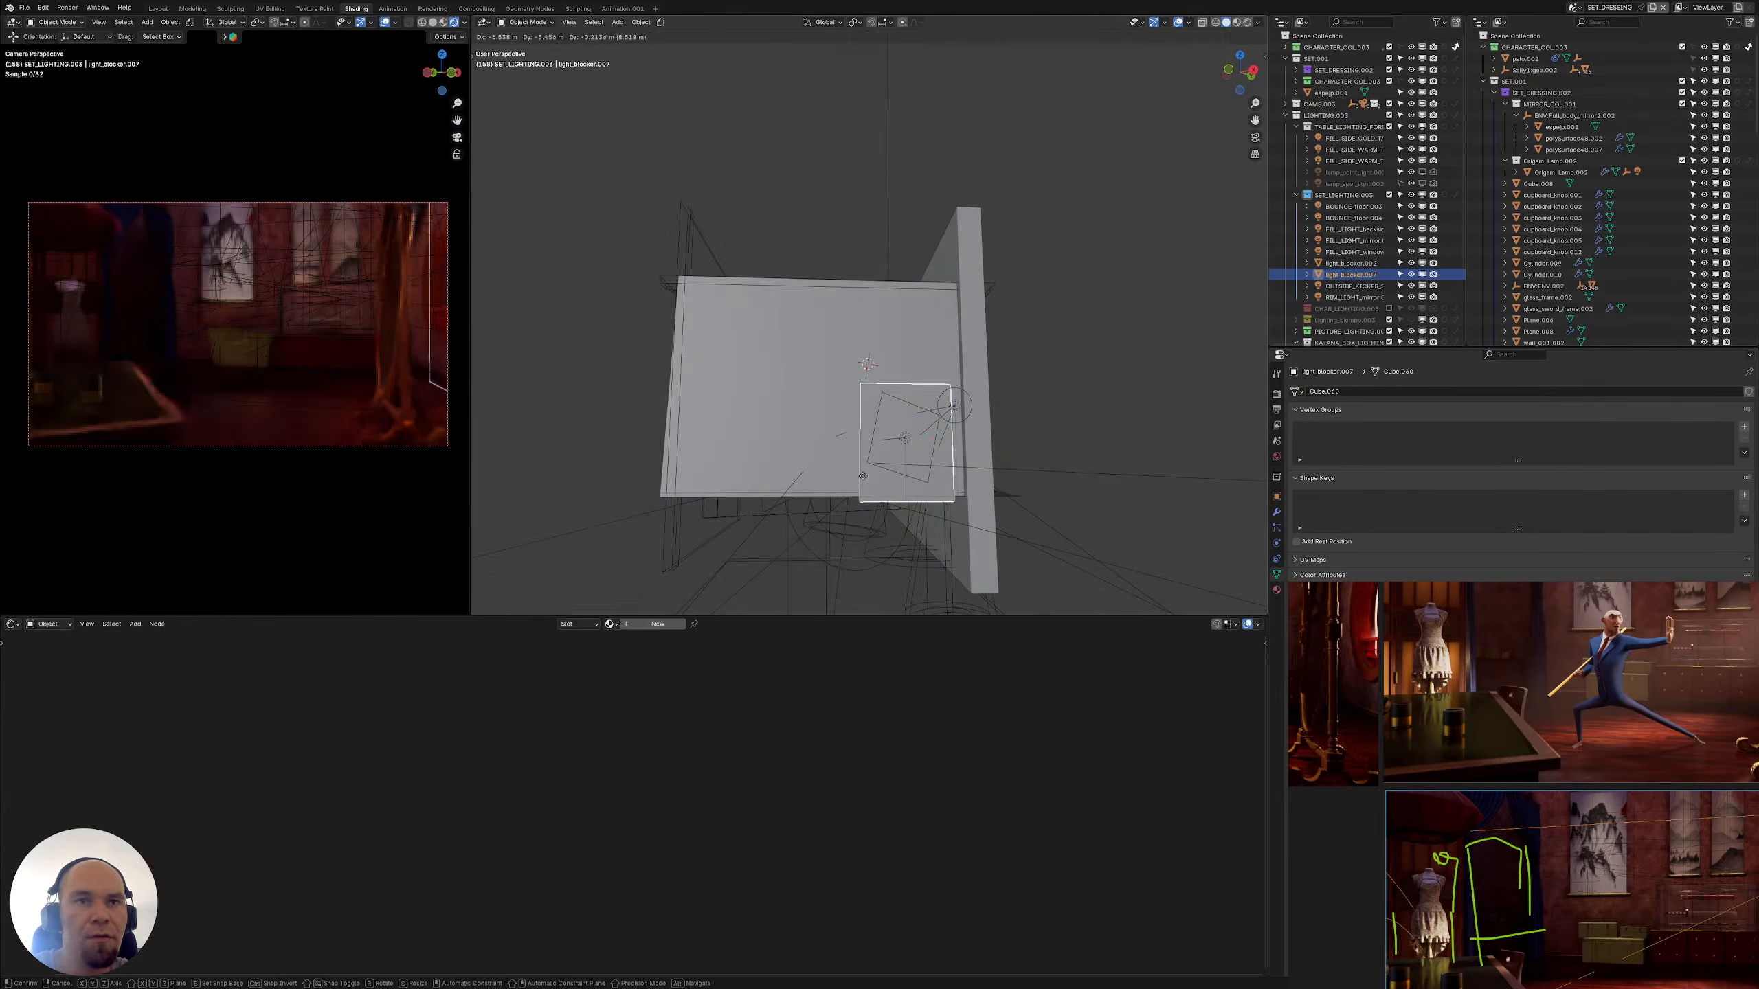
left_click(864, 480)
middle_click_drag(864, 480, 859, 387)
Undo the duplicated blocker's last move and delete the duplicate
key("ctrl+z")
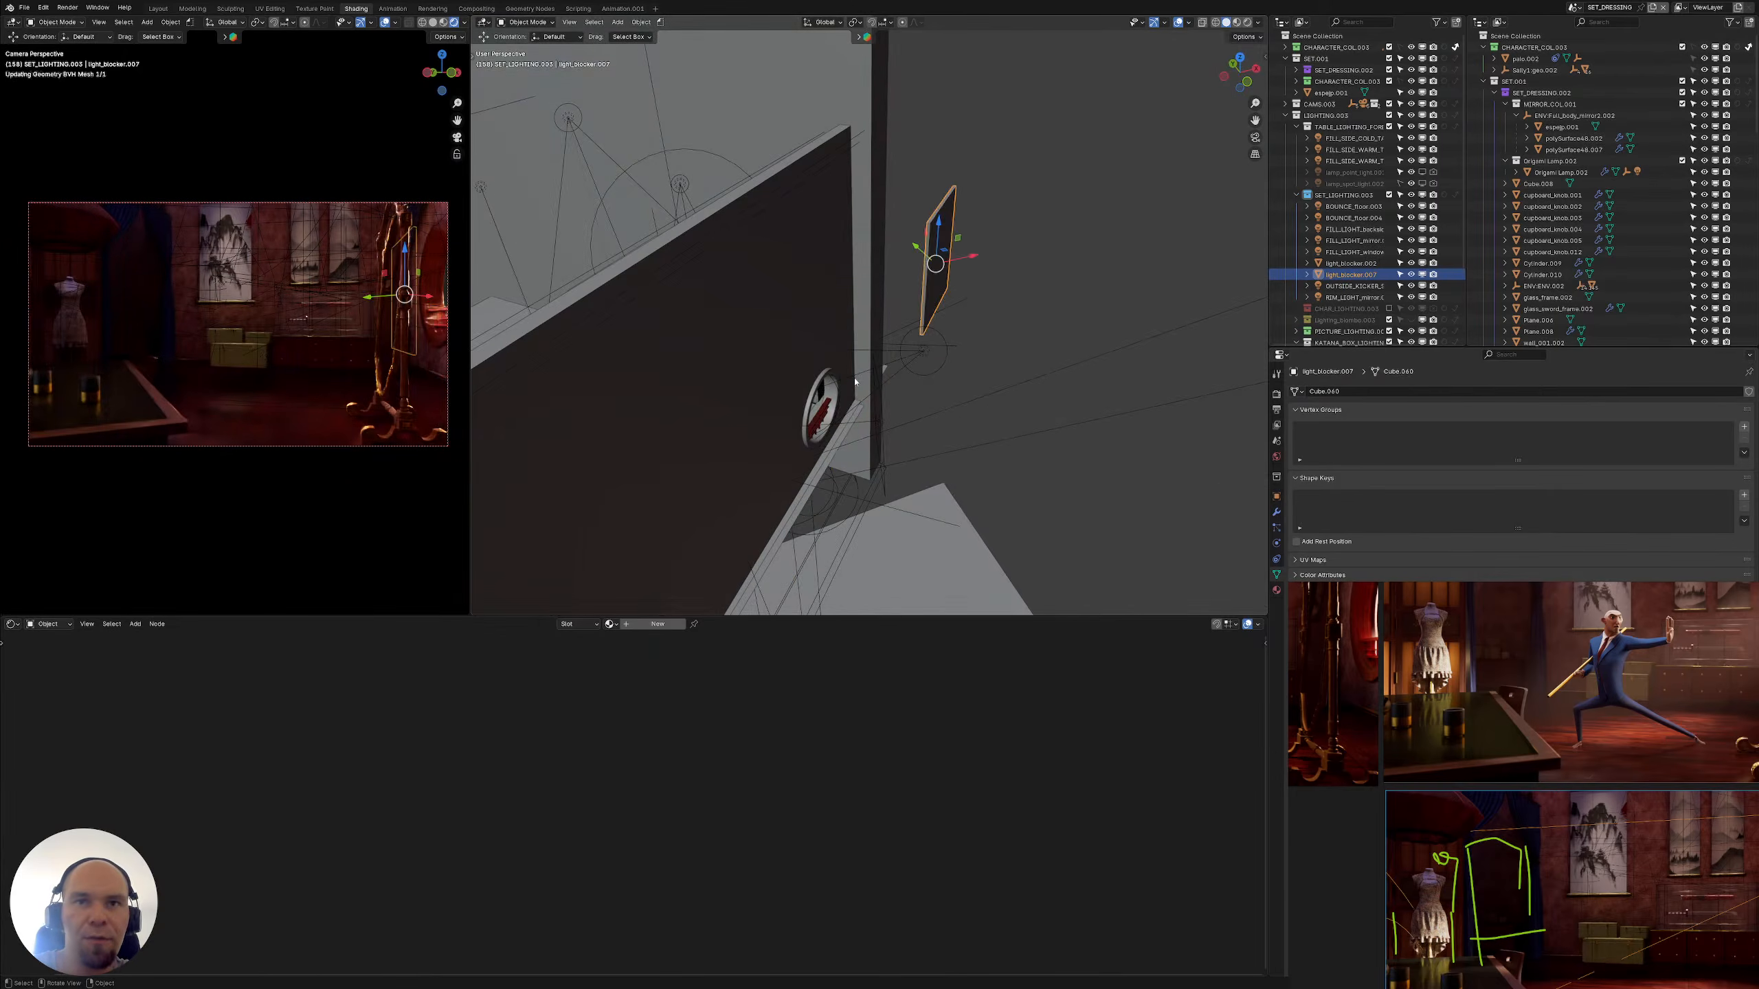
key("x")
left_click(855, 380)
scroll(814, 399, "up", 3)
middle_click_drag(814, 398, 838, 325)
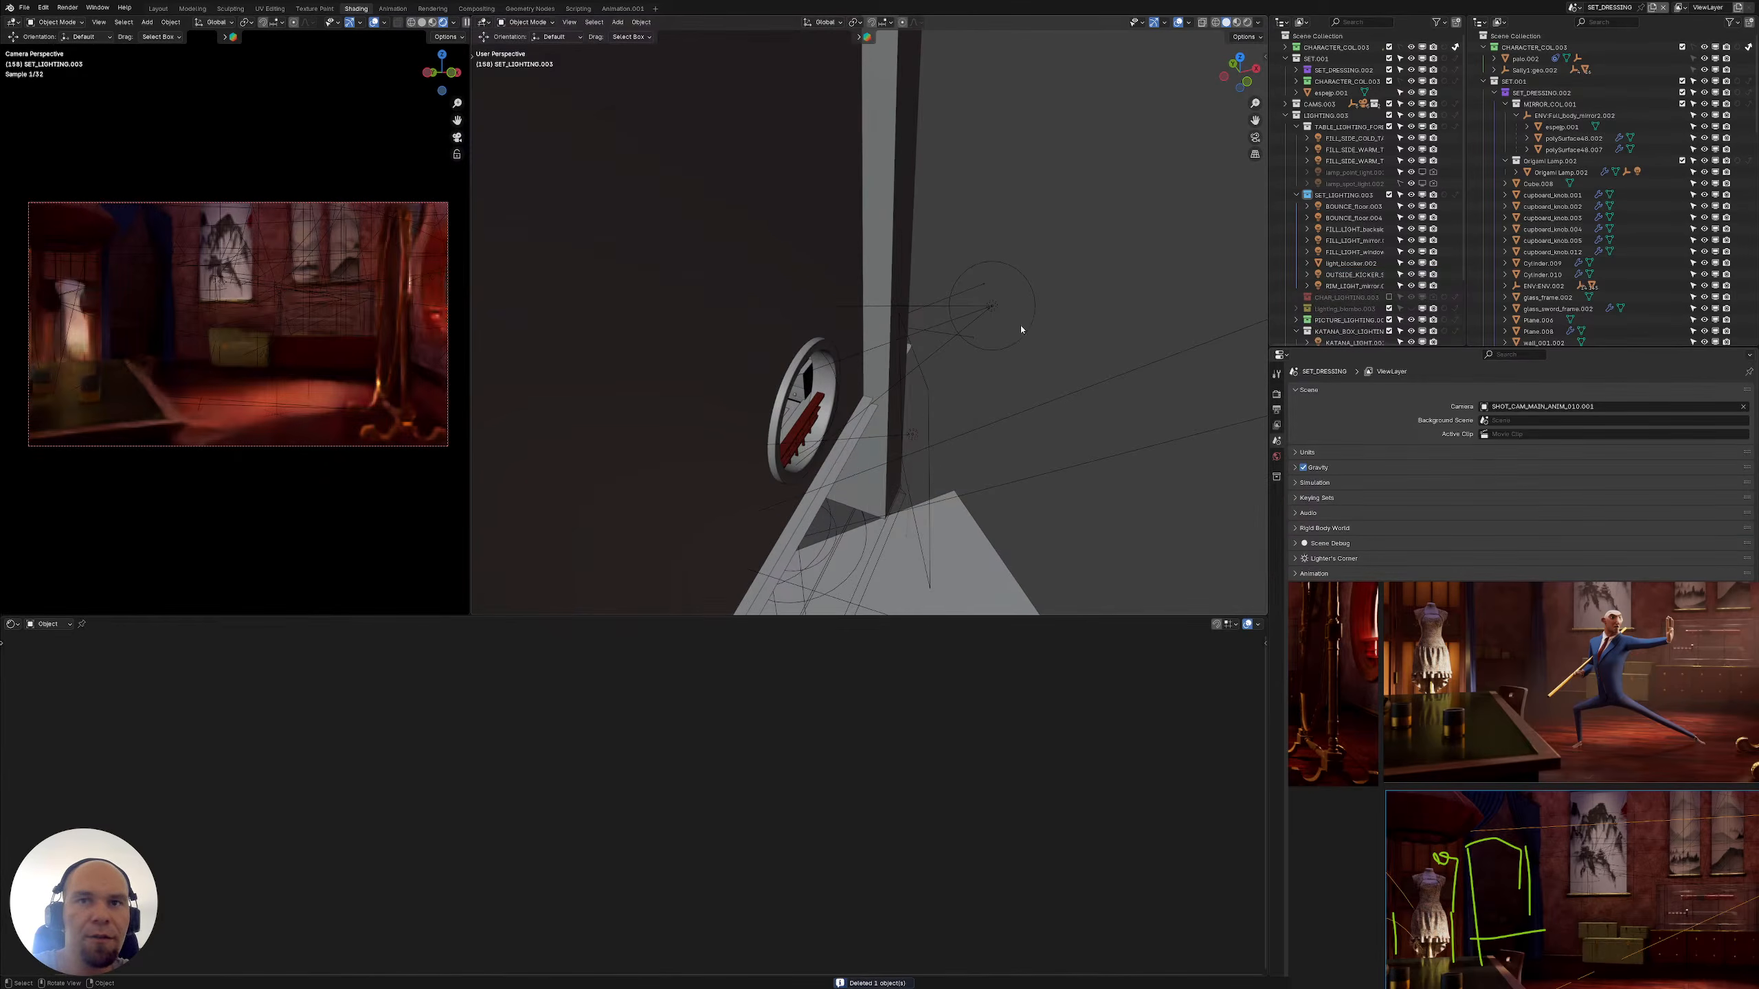
Examine the outside kicker's object properties and the round window's frame and red lattice in front of the light
left_click(991, 306)
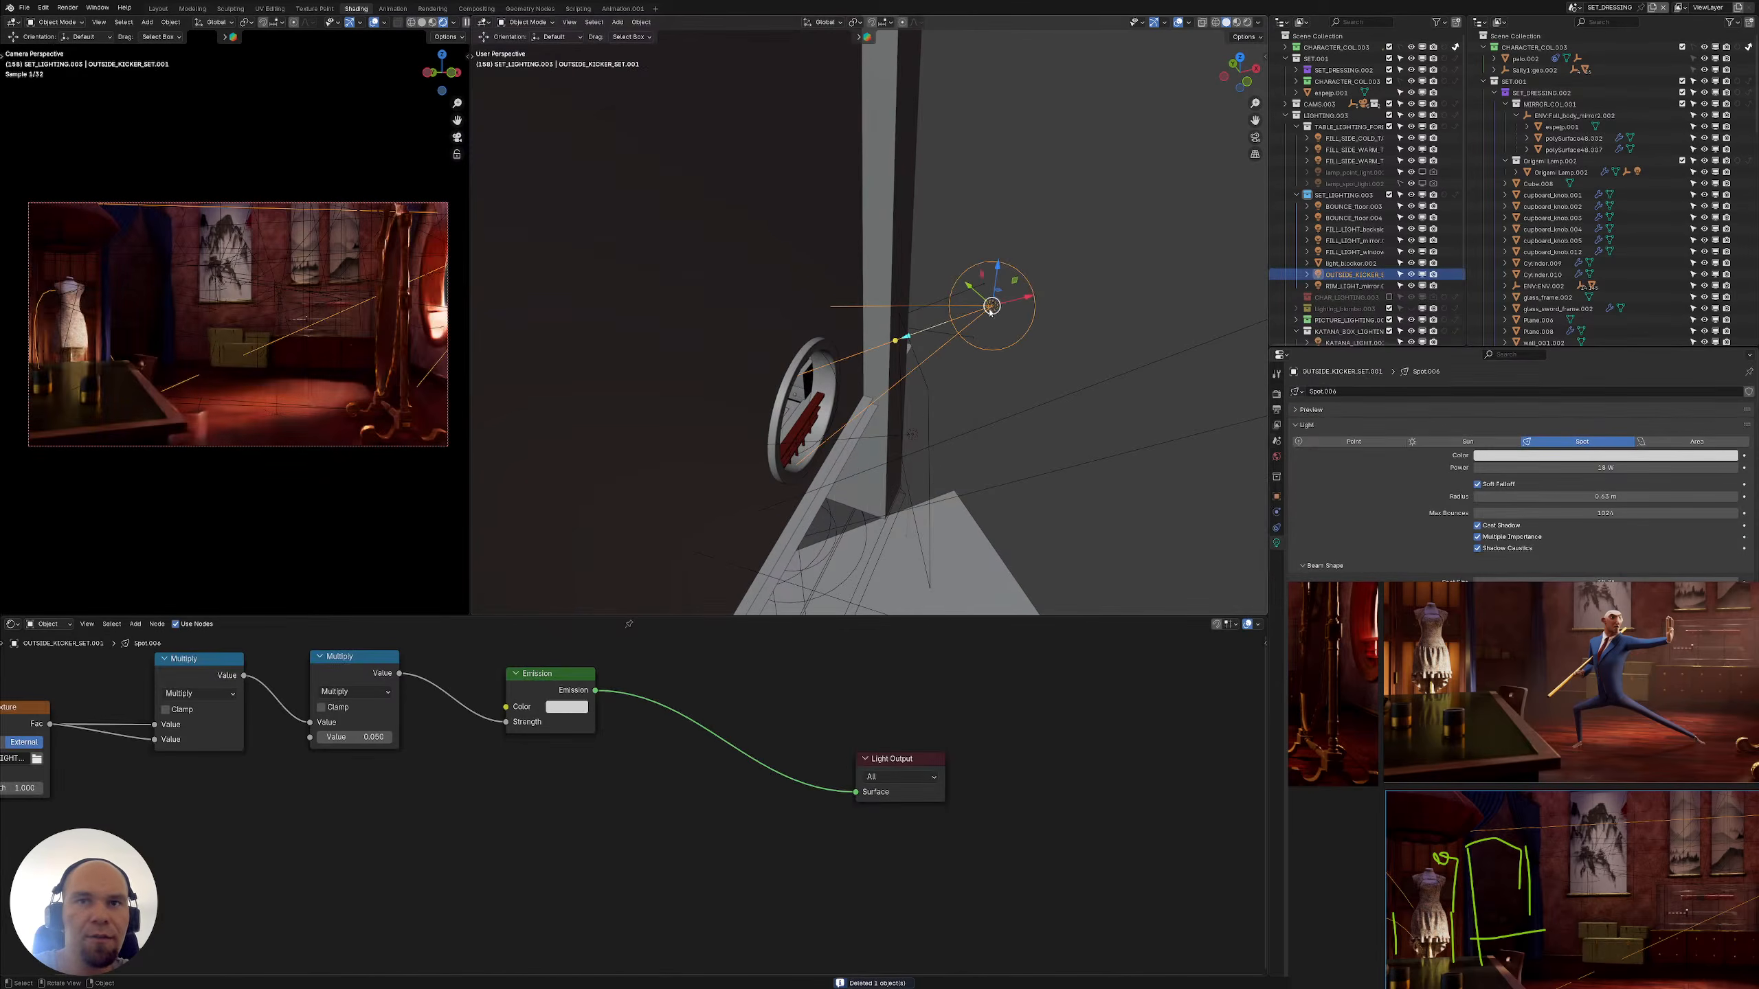
left_click(1277, 496)
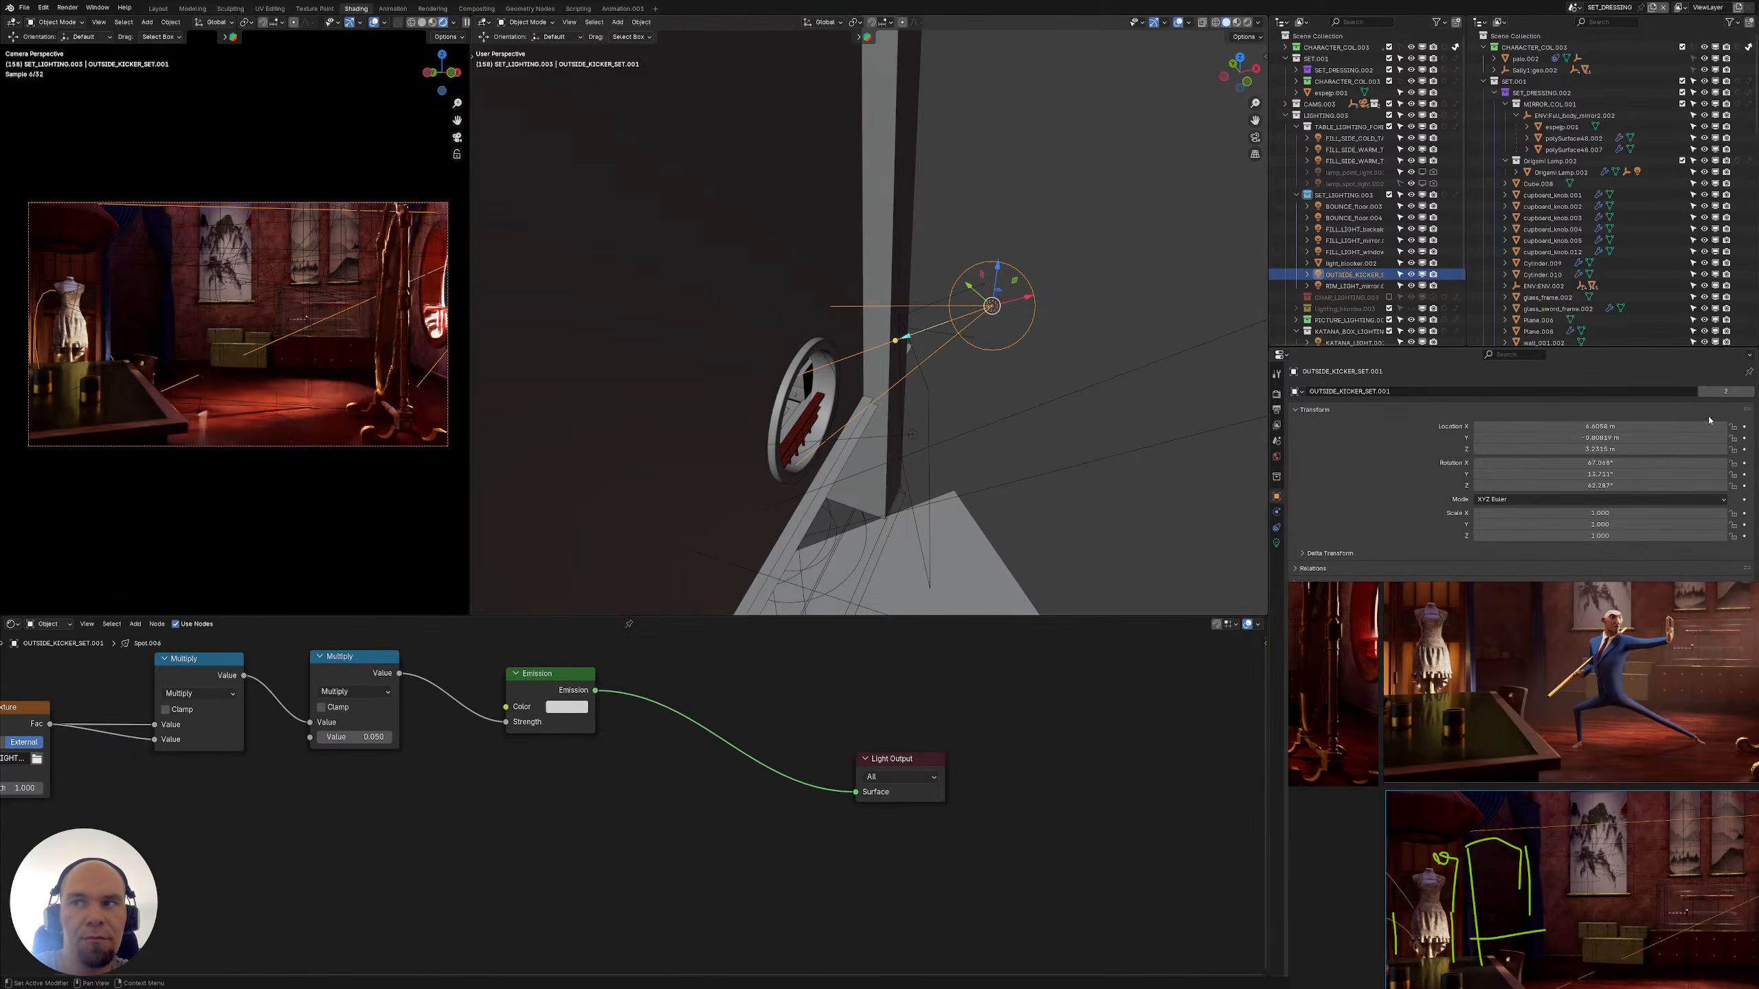
left_click(801, 434)
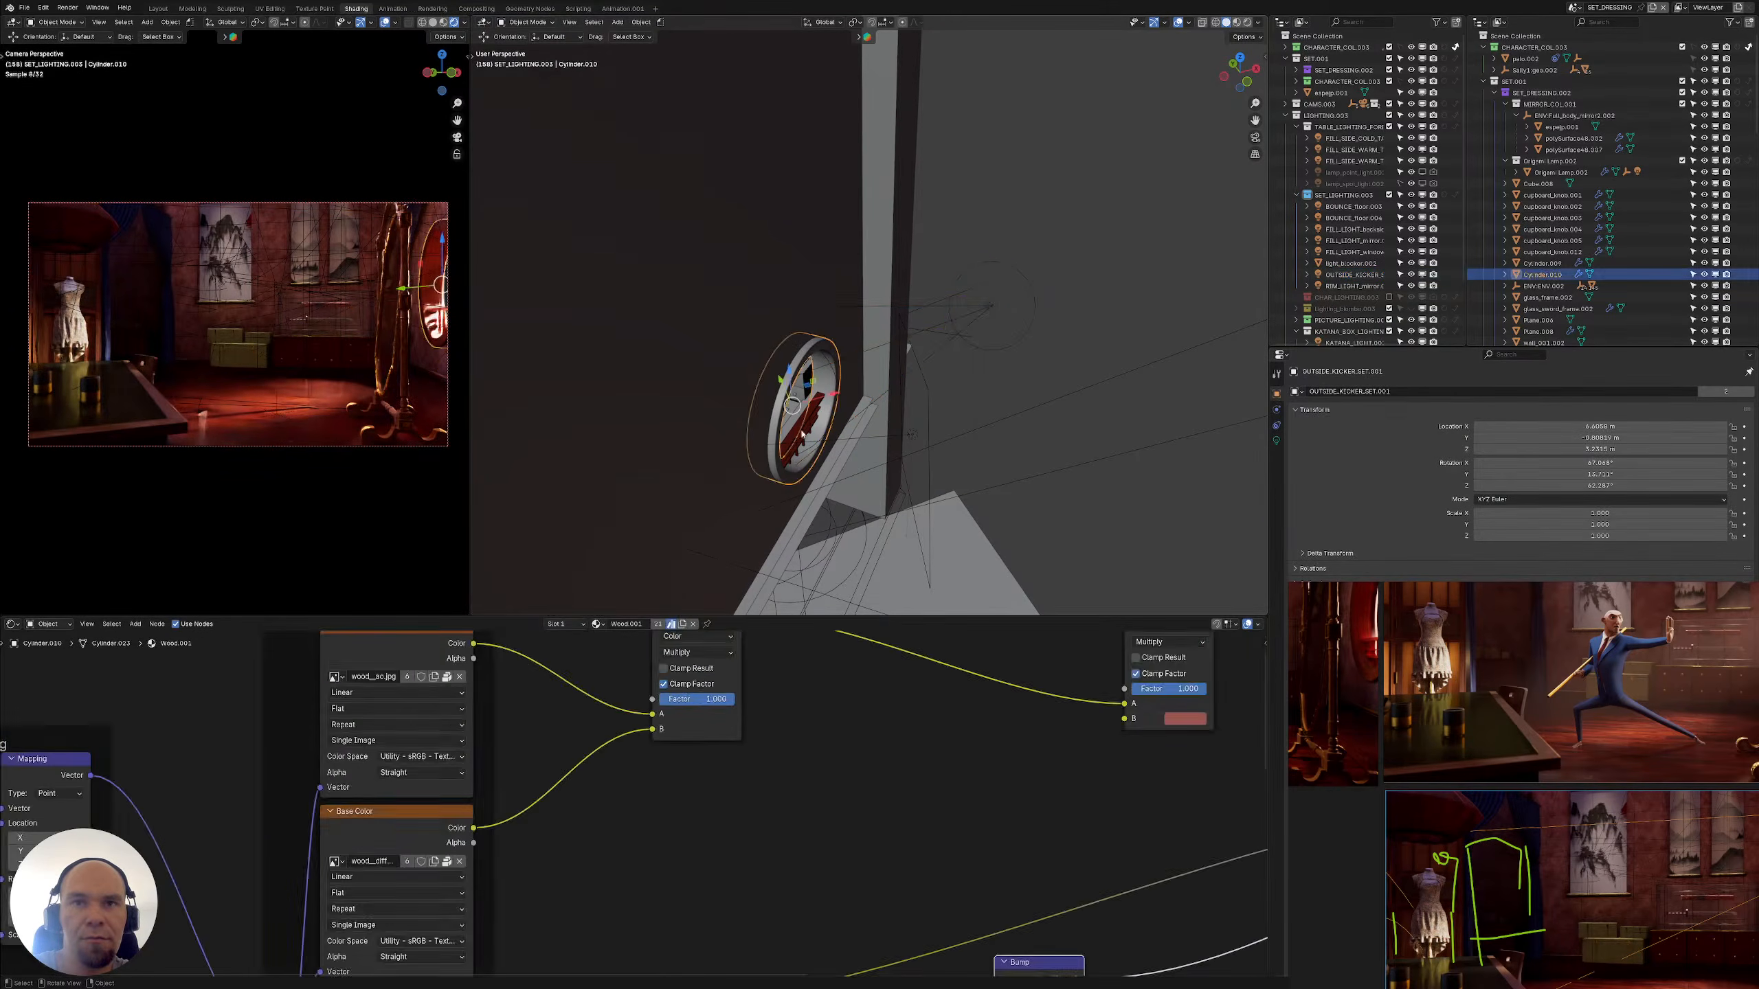
scroll(803, 430, "up", 3)
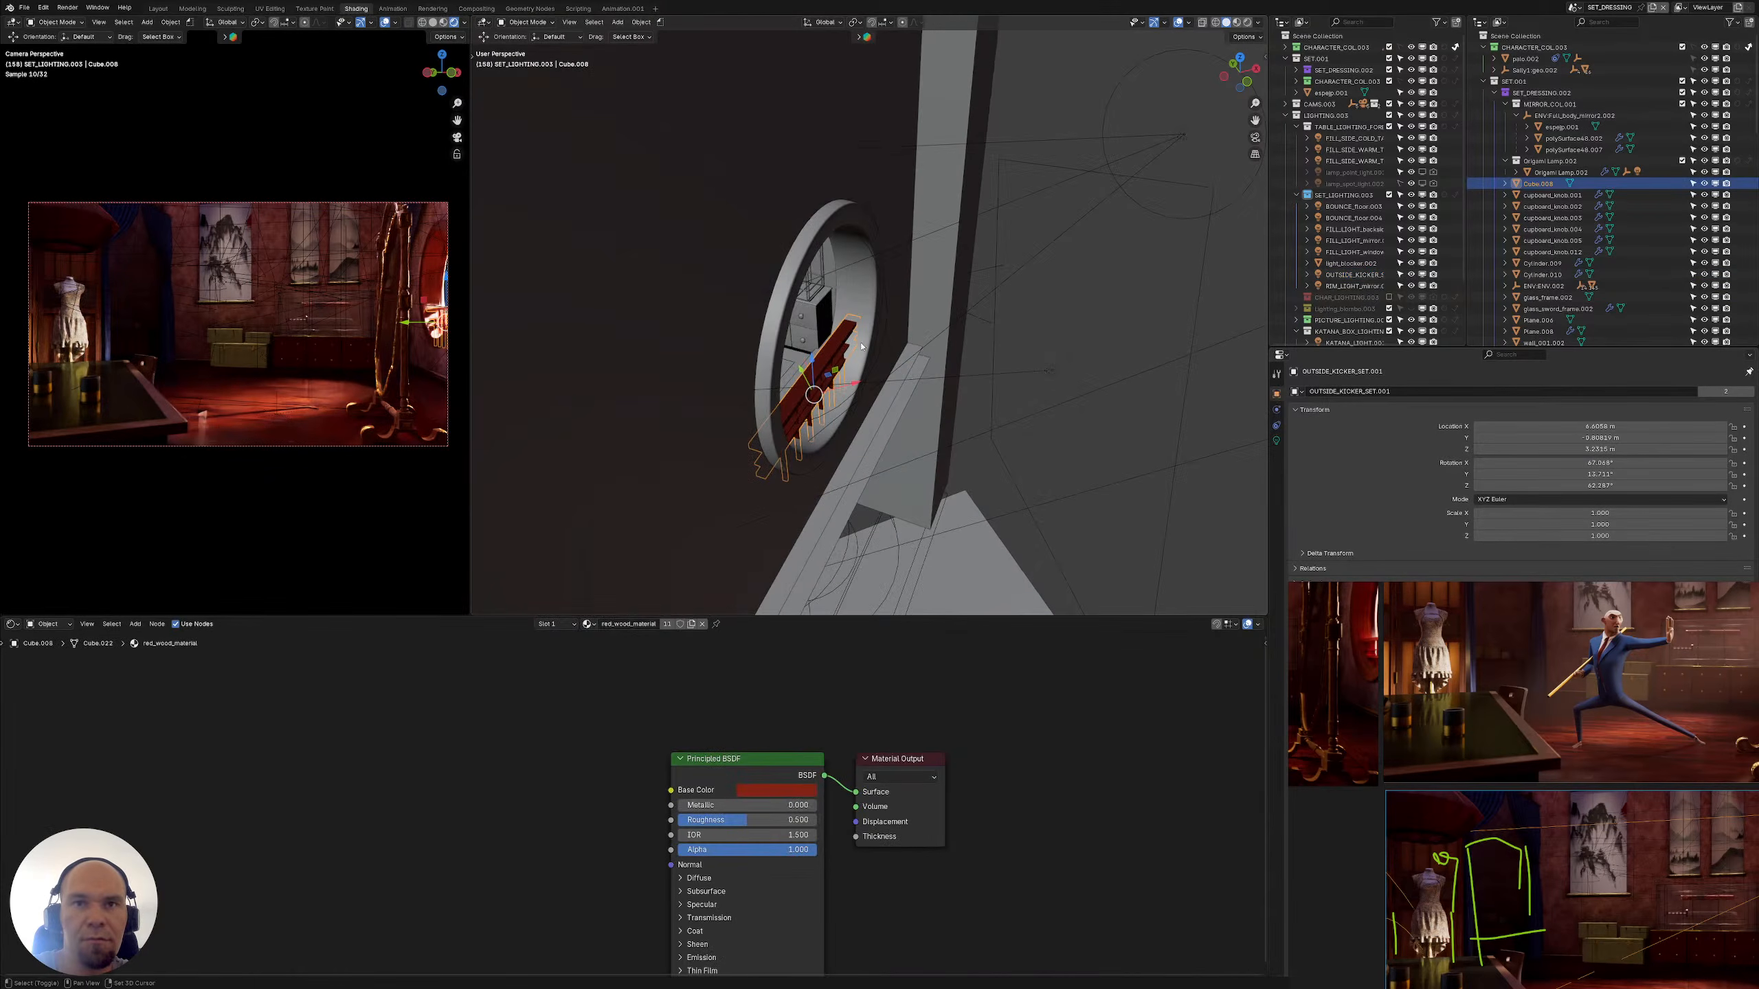
middle_click_drag(861, 347, 1014, 404)
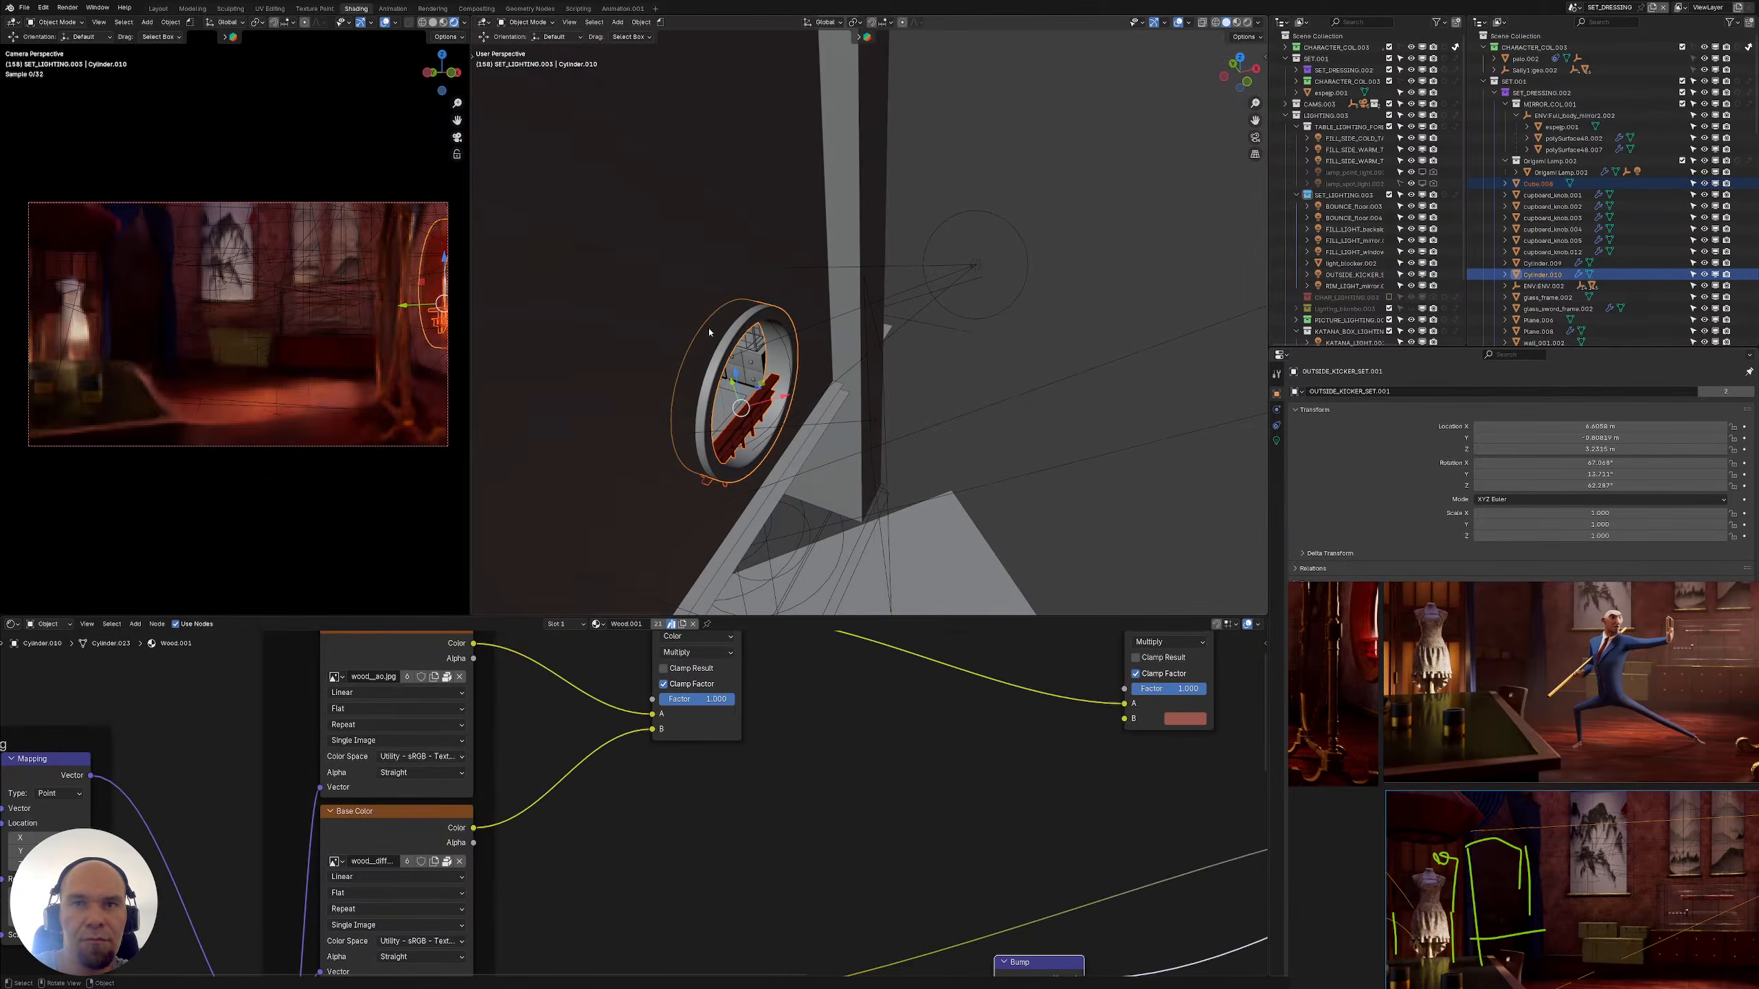
mouse_move(726, 339)
left_mouse_down()
mouse_move(995, 448)
mouse_move(872, 423)
mouse_move(737, 340)
left_mouse_up()
left_click(729, 376)
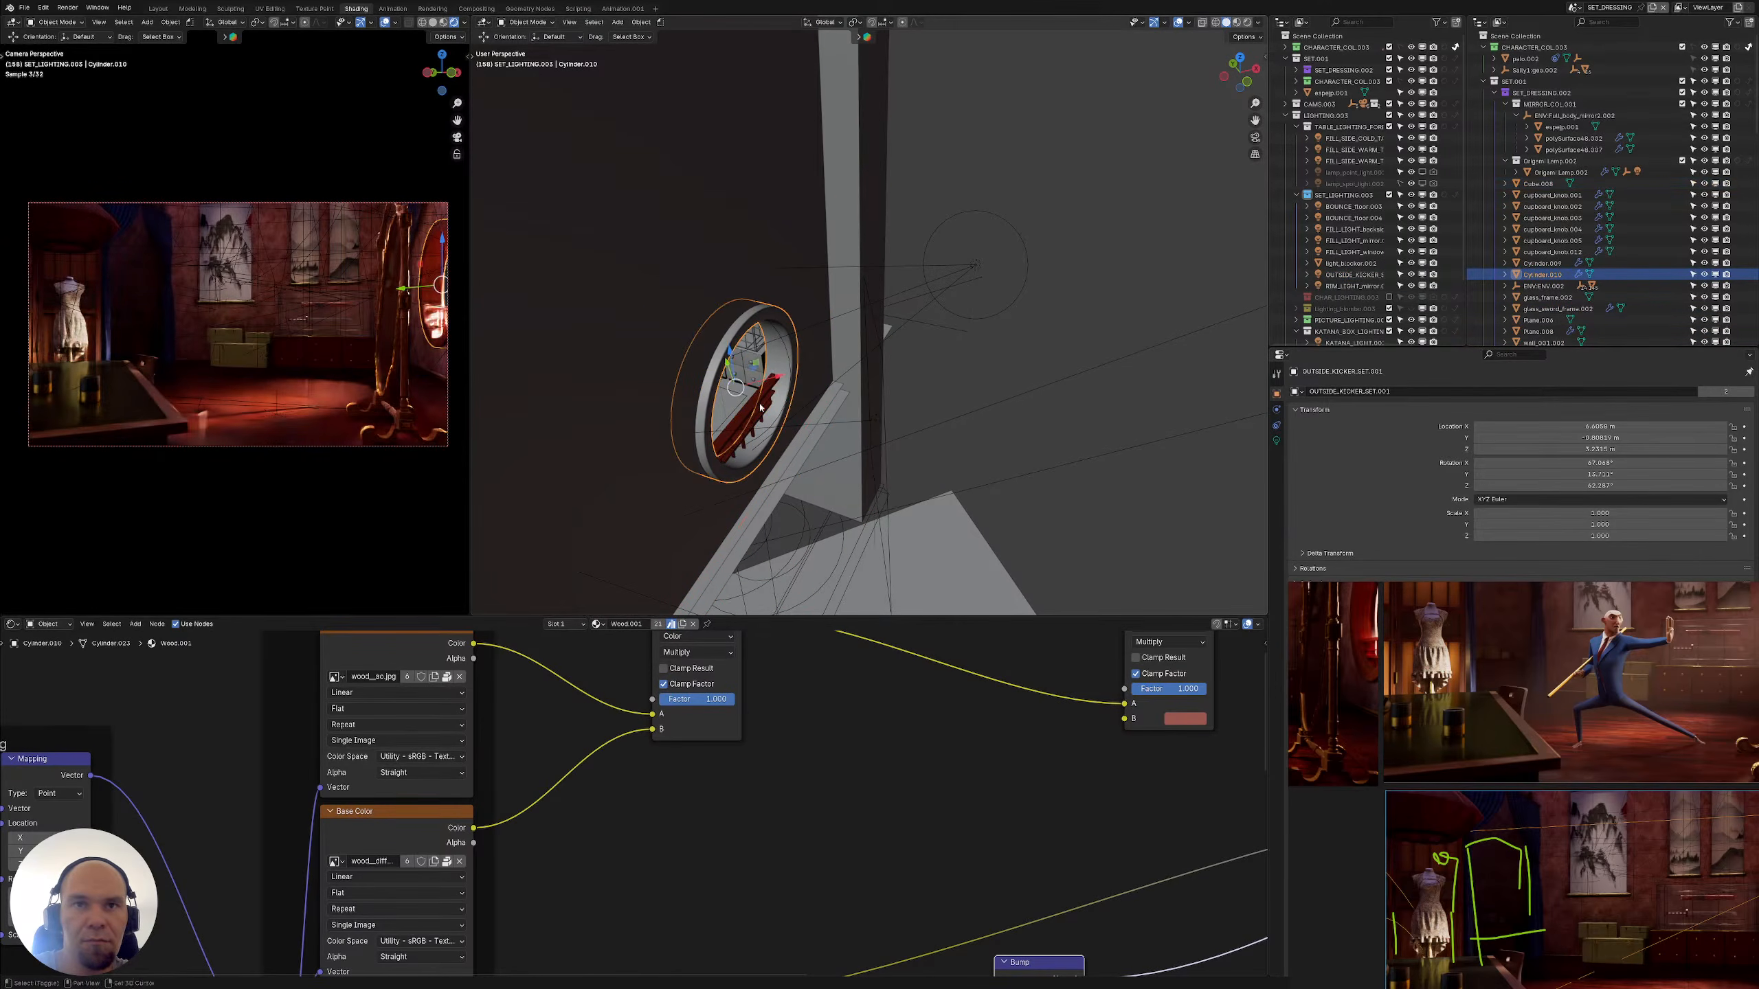
left_click_drag(724, 368, 873, 456)
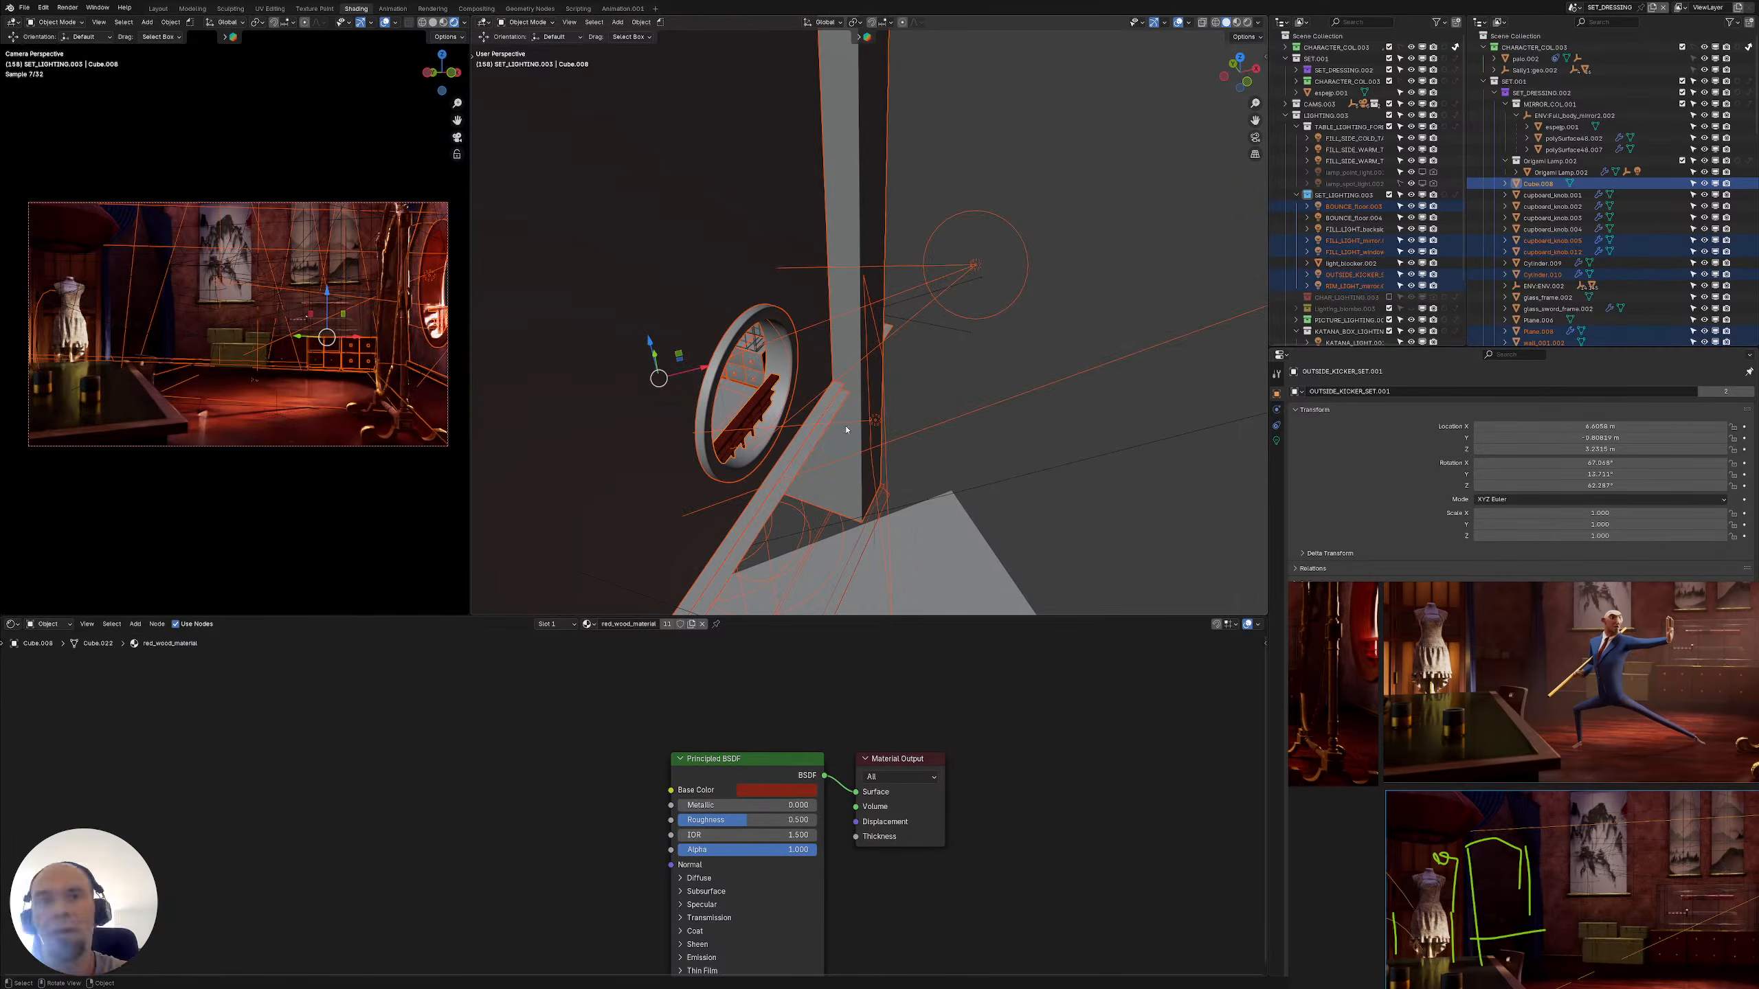
left_click(718, 355)
left_click(717, 354)
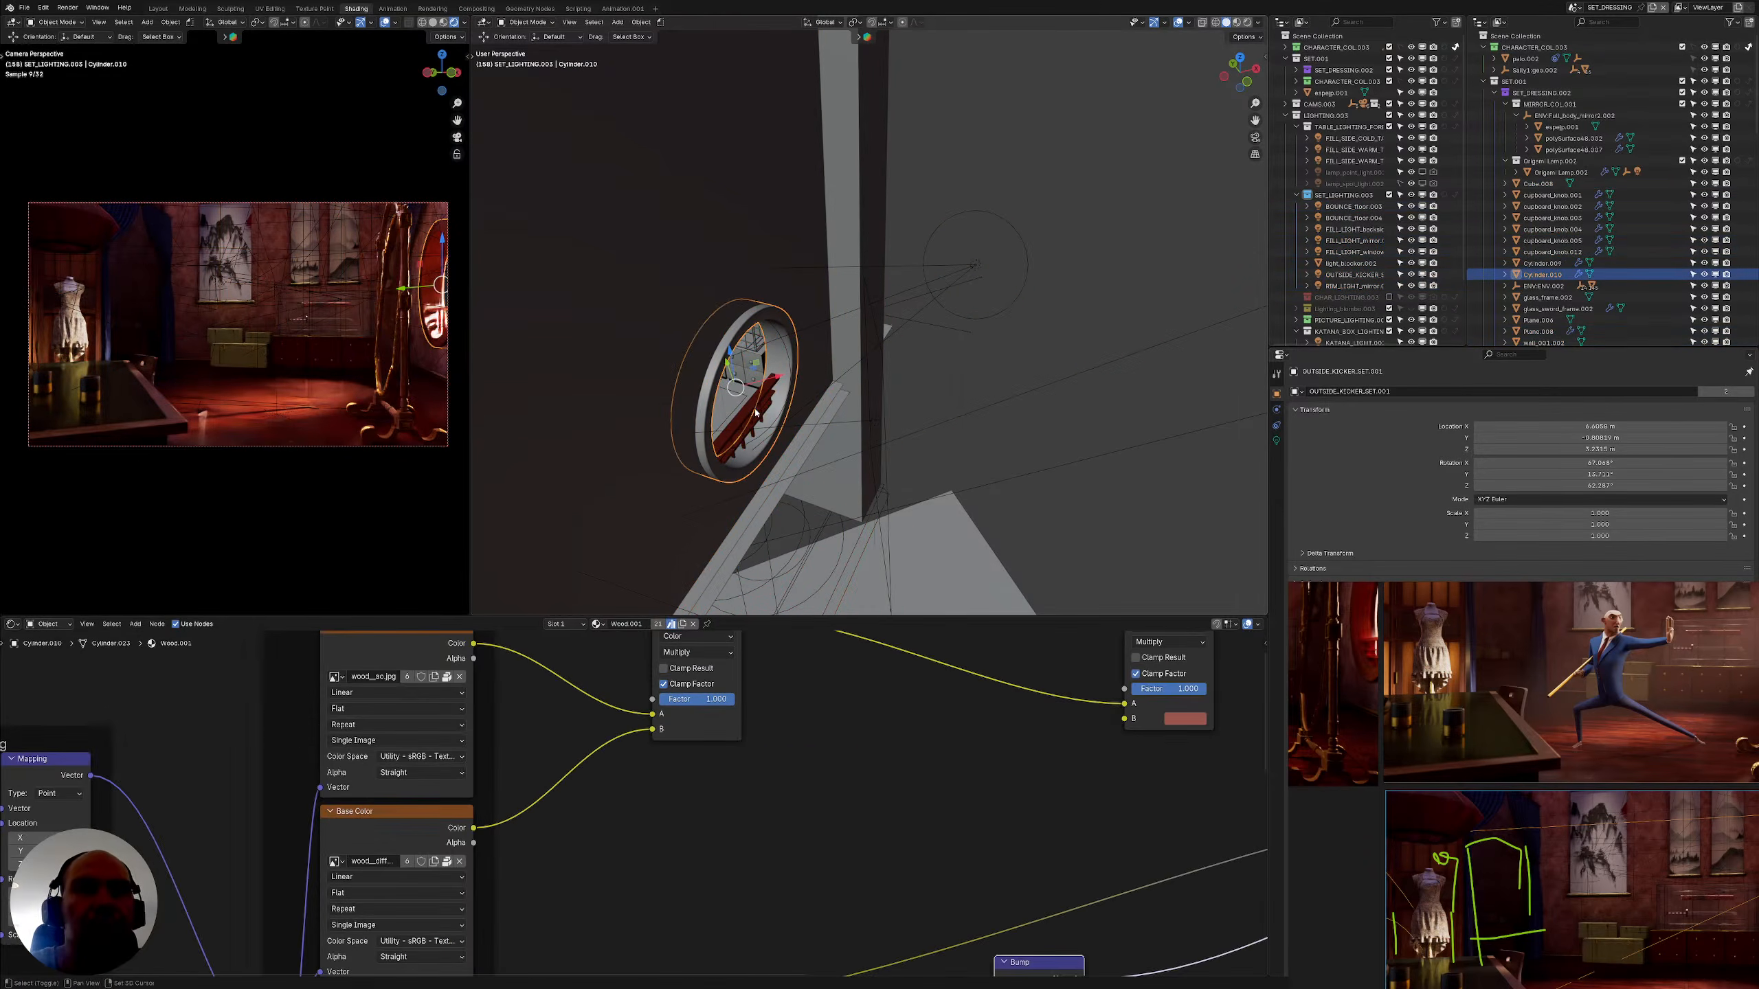
left_click(745, 411, "shift")
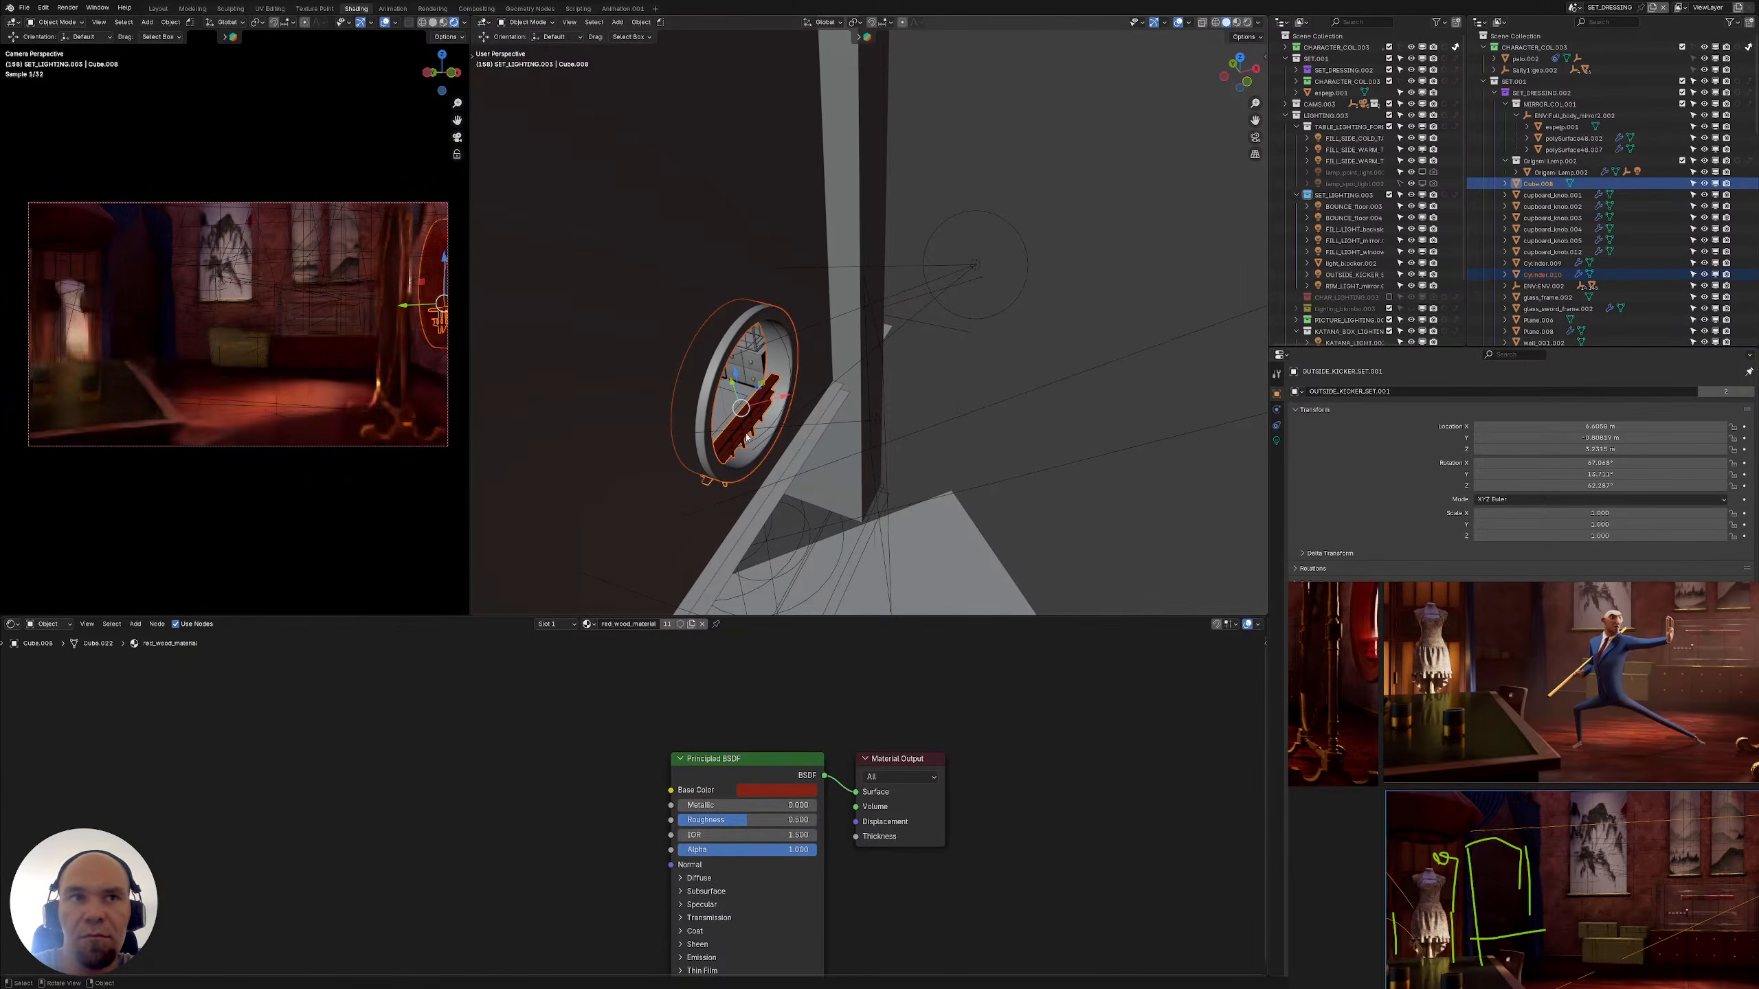
left_click(1031, 346)
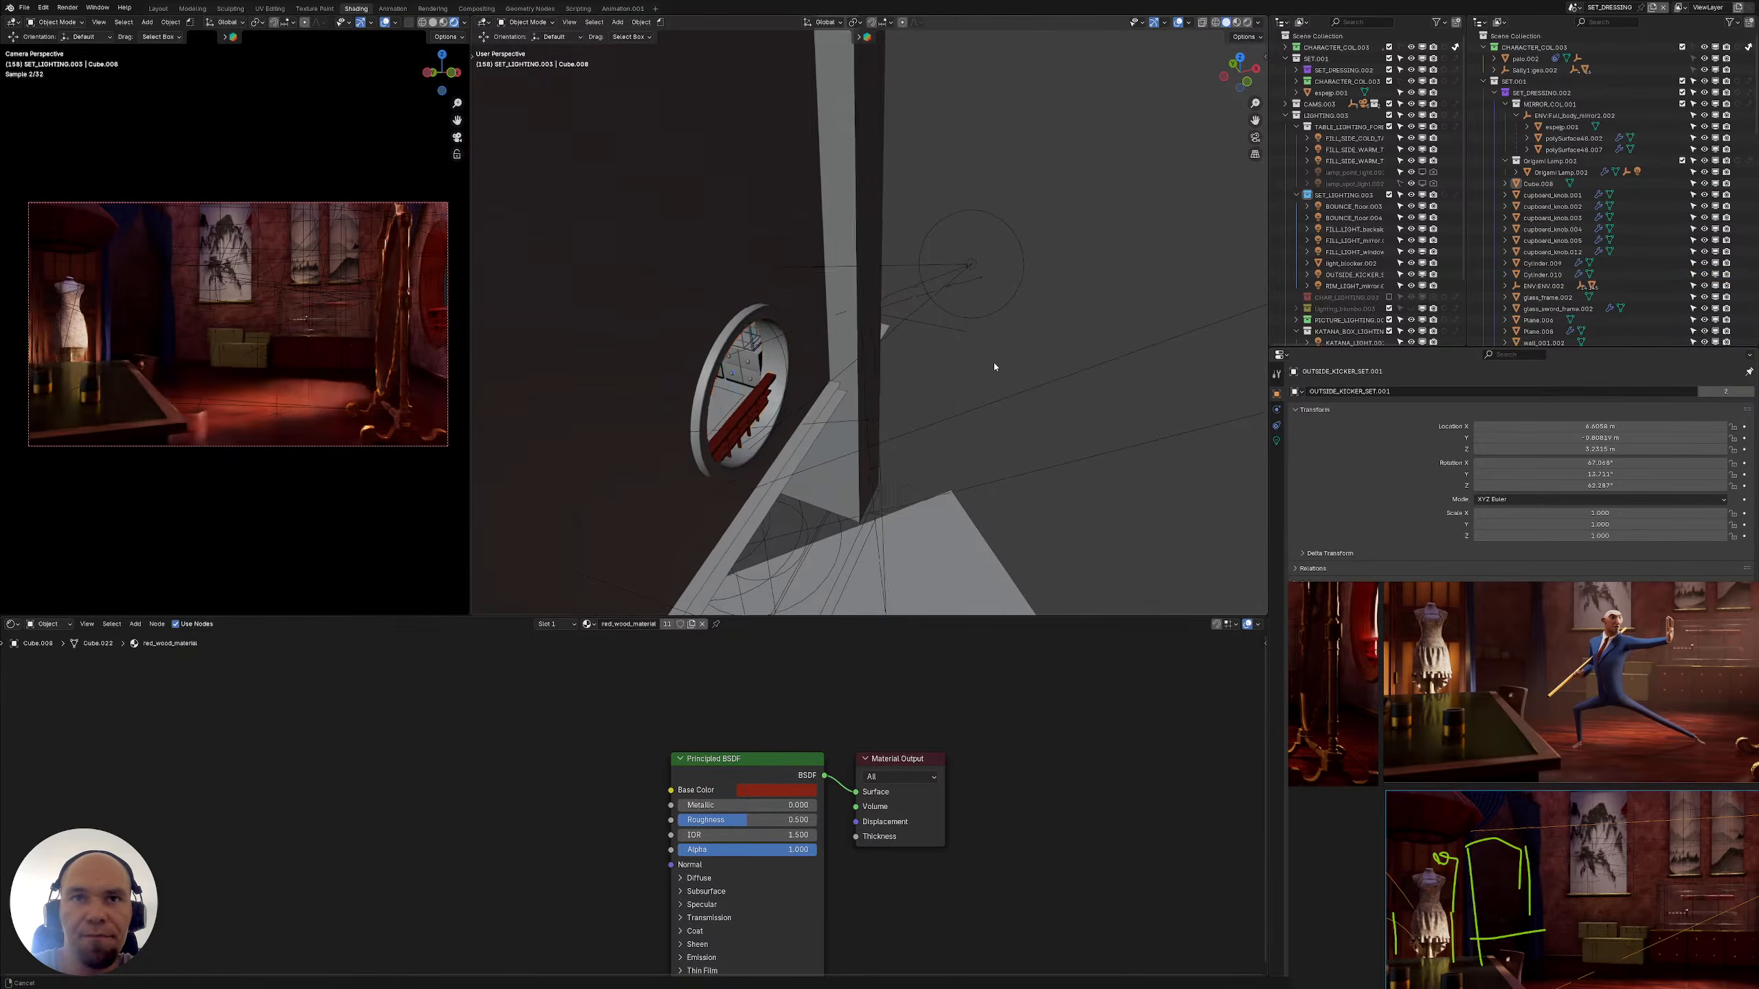
Try moving the outside kicker light farther out from the round window
middle_click_drag(984, 338, 954, 359)
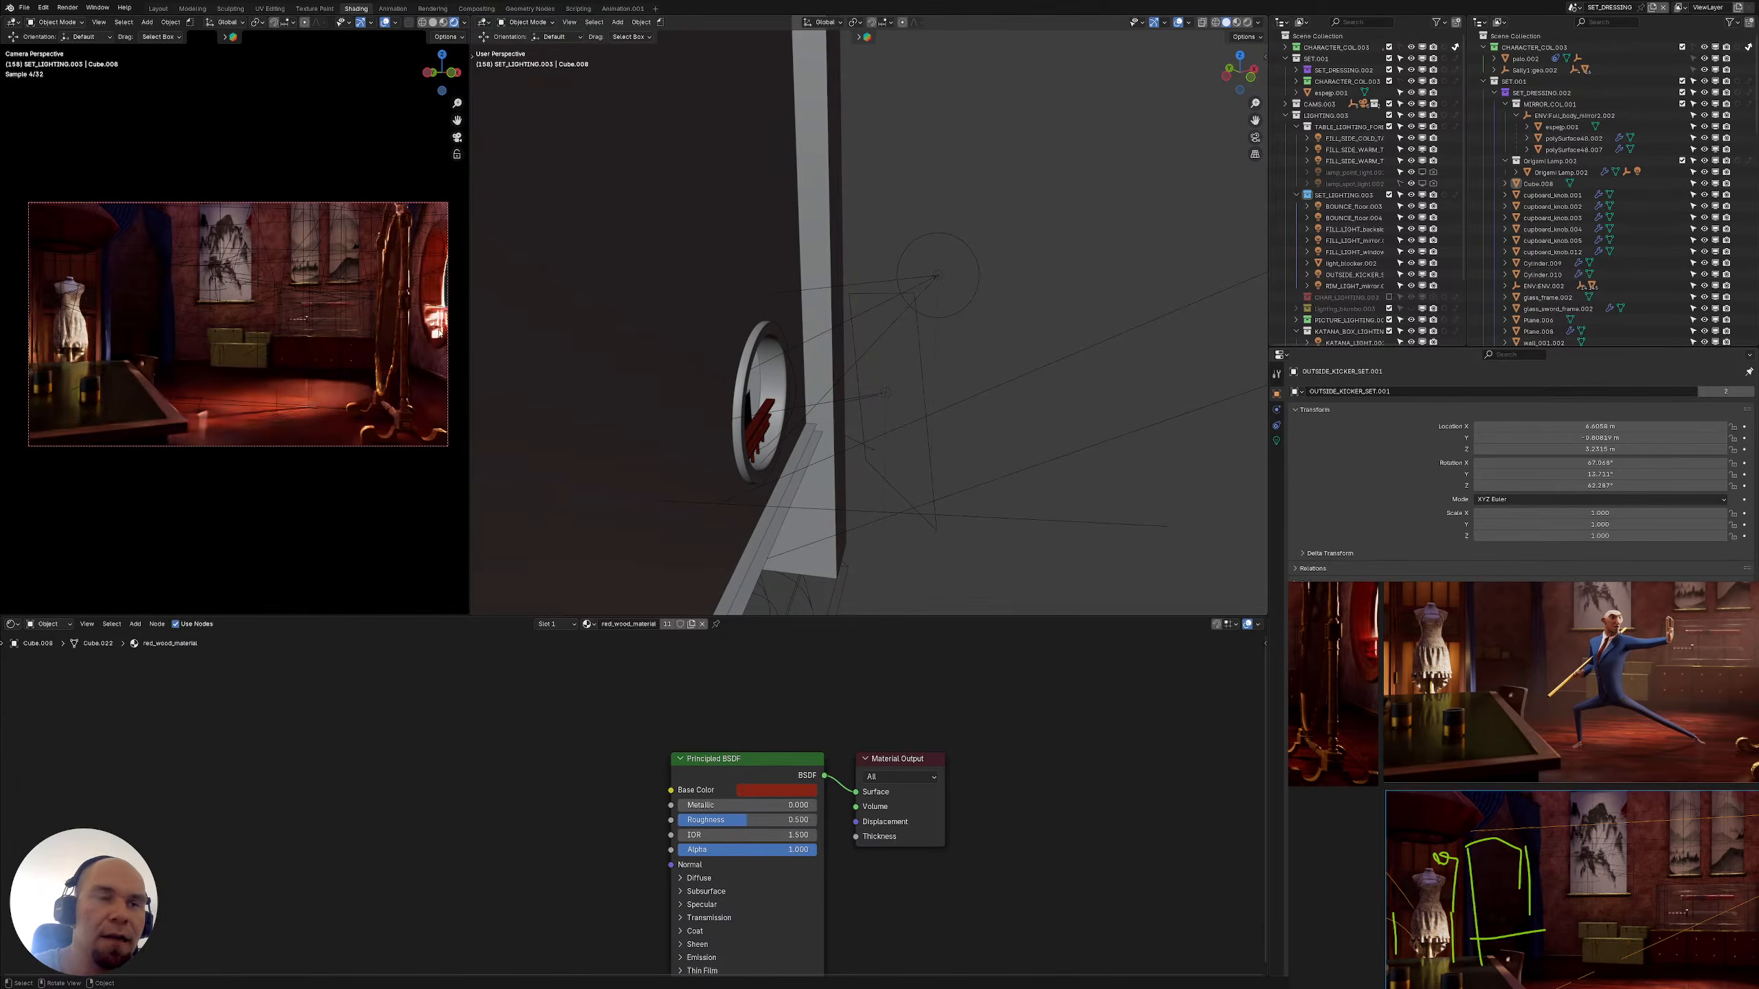
middle_click_drag(914, 334, 856, 307)
left_click(858, 311)
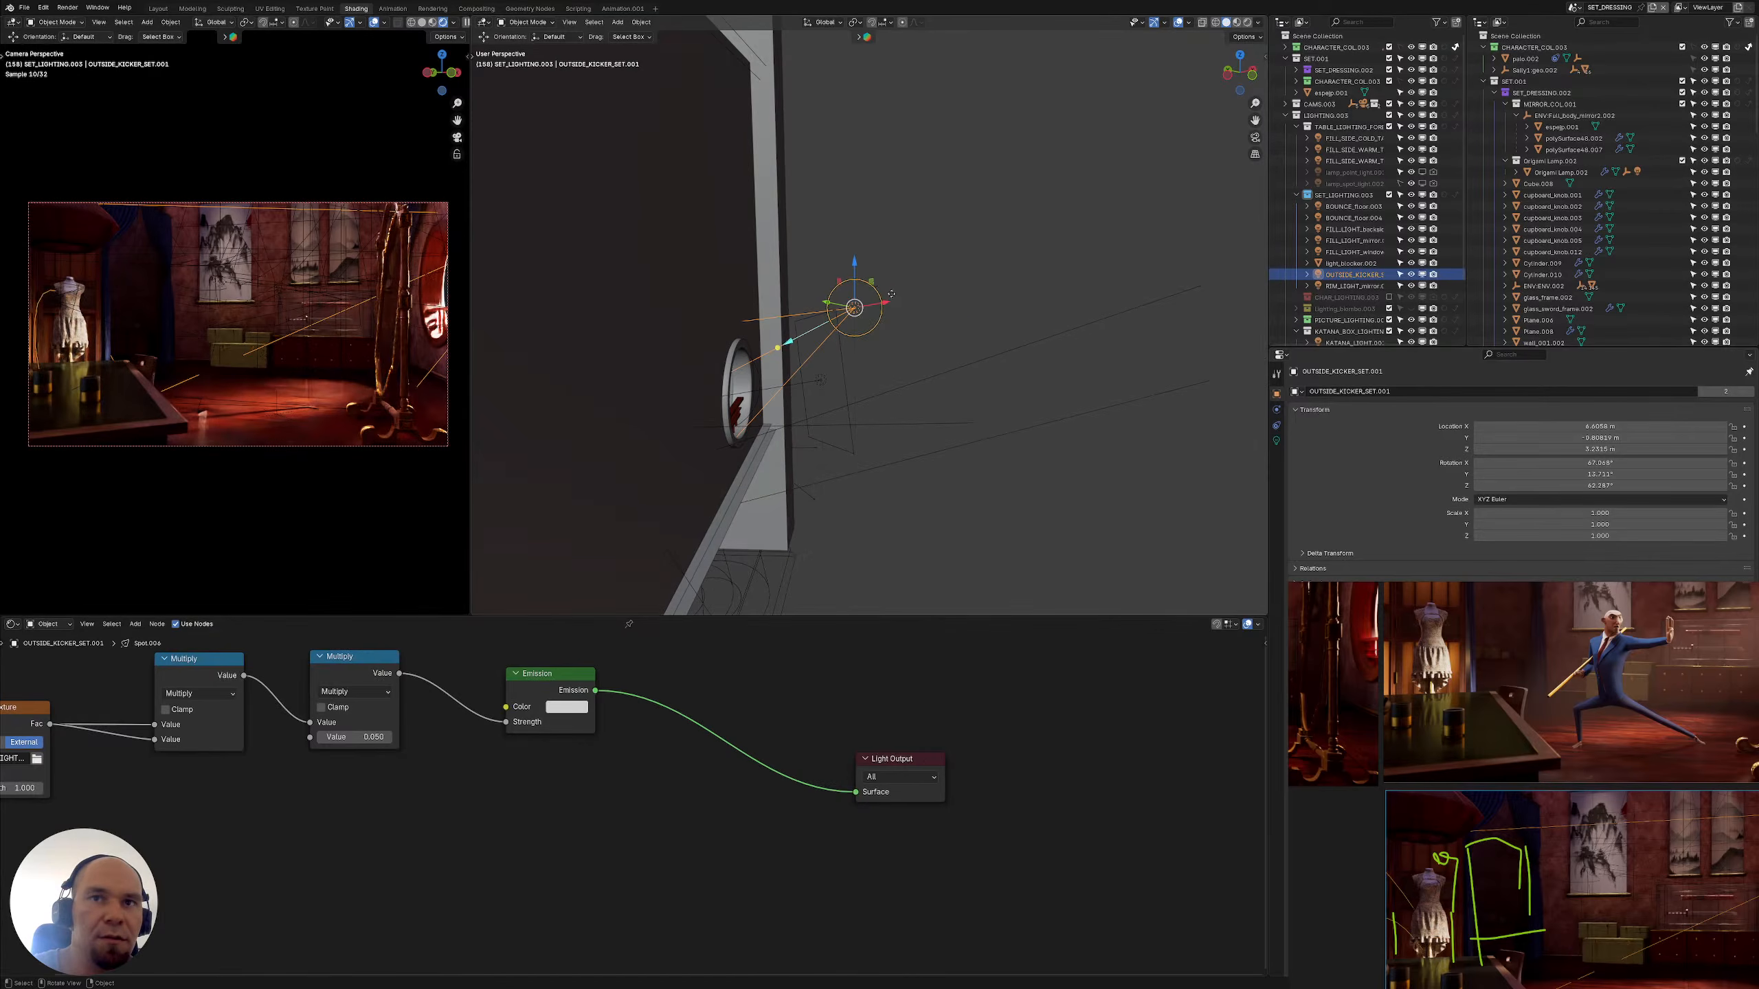
key("g")
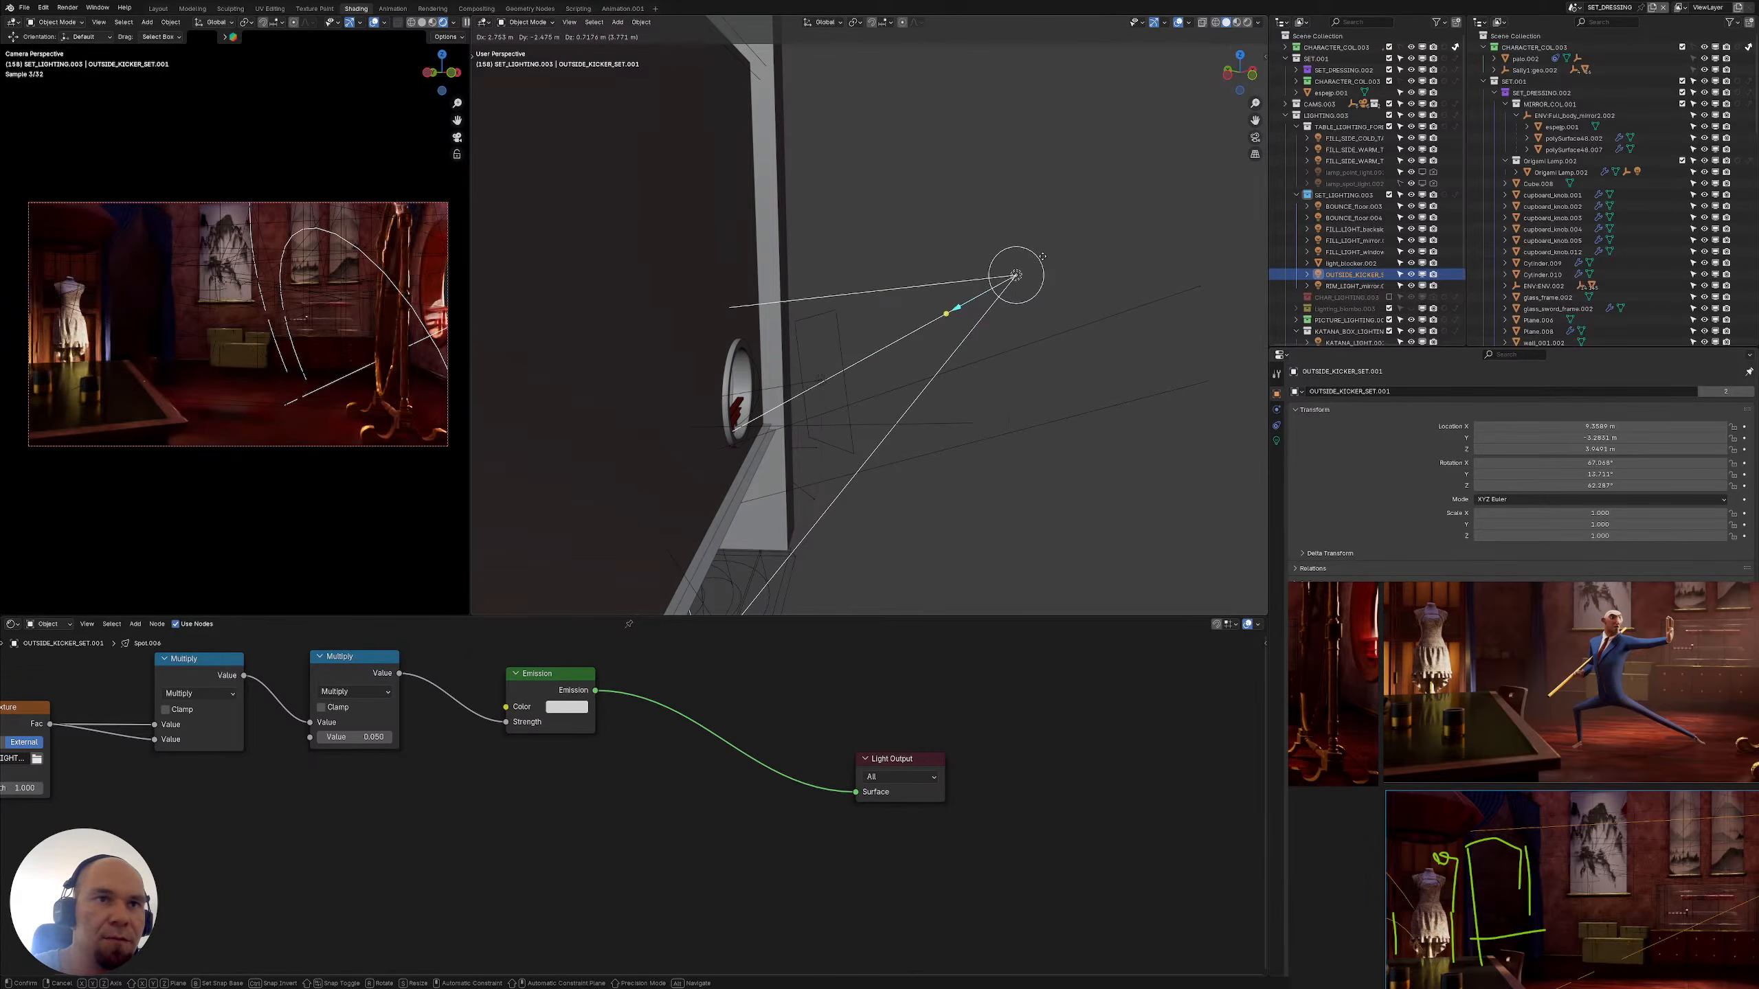
key("Escape")
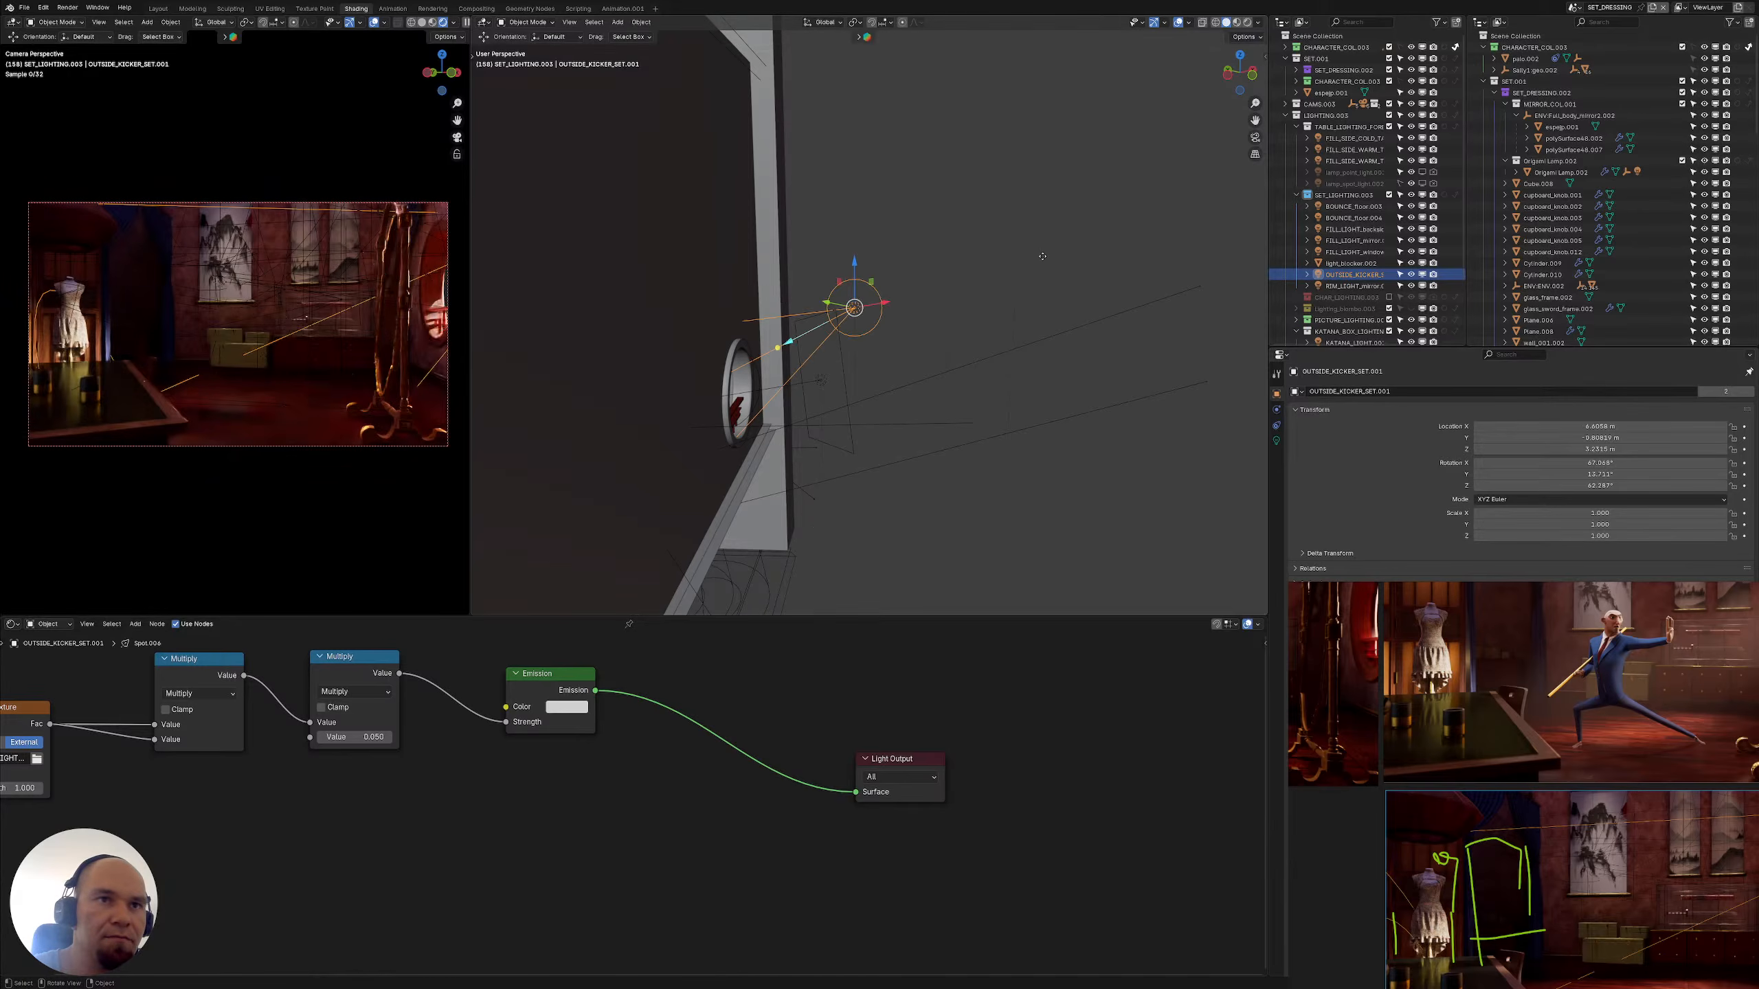
Save the project file and pause the camera viewport's render
middle_click_drag(886, 278, 825, 331)
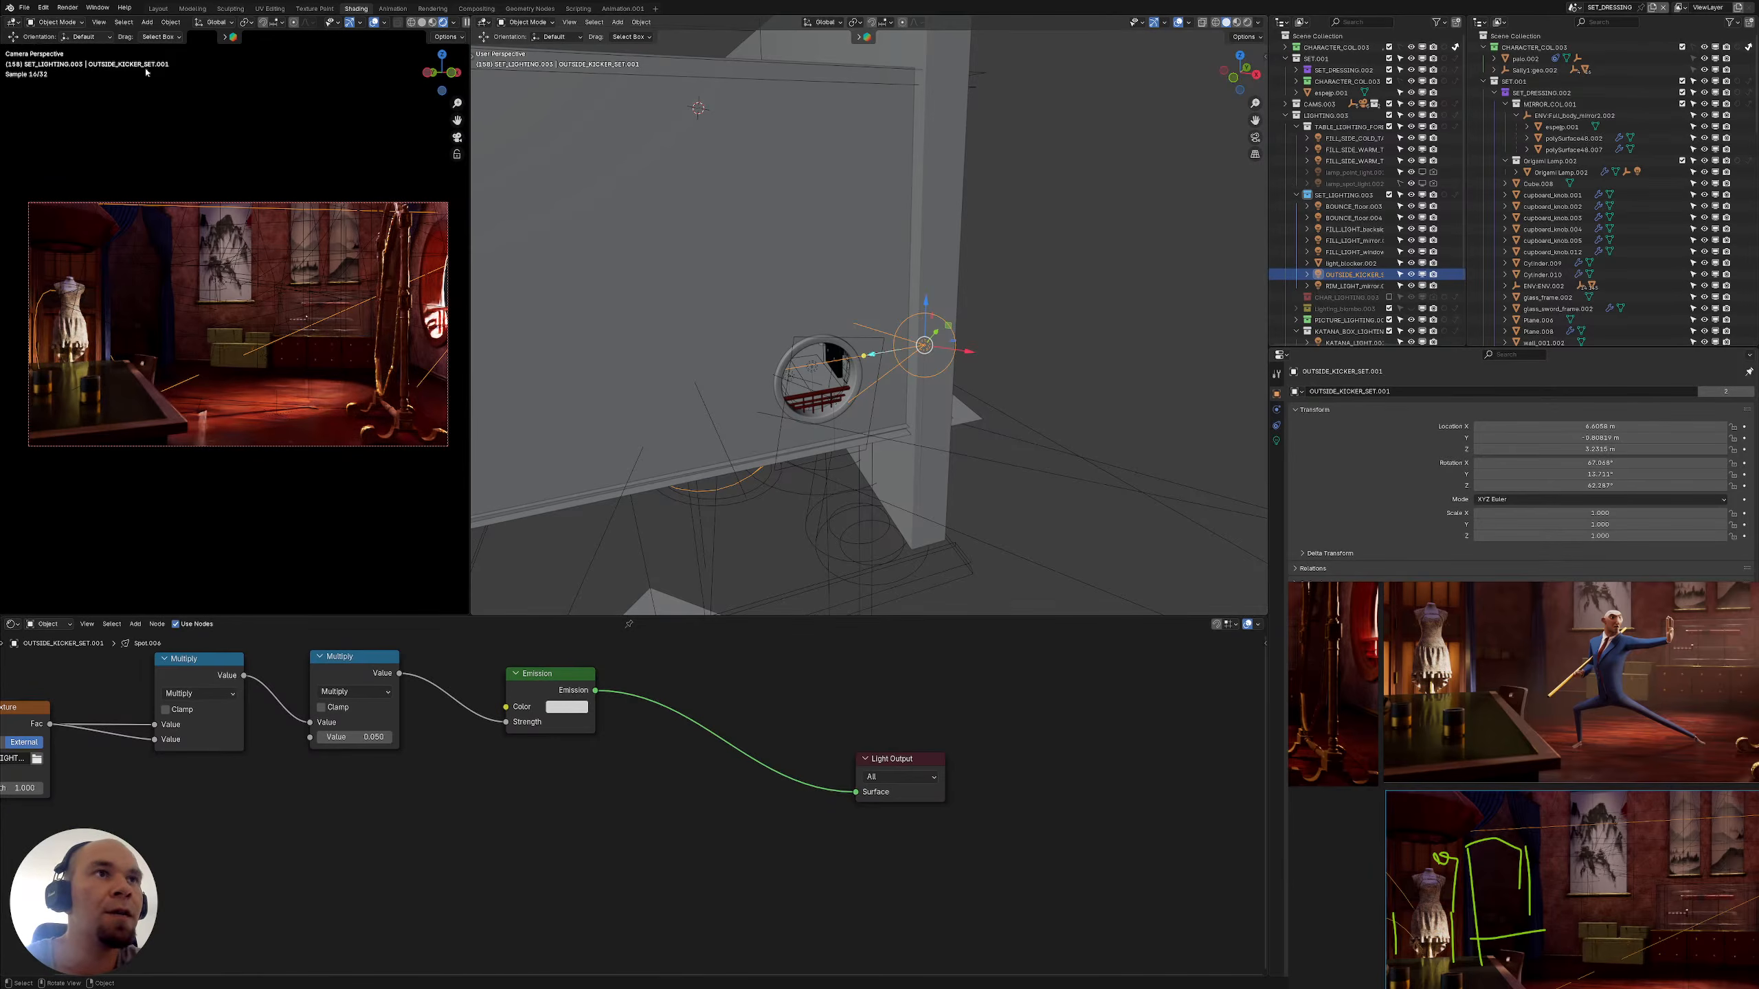
left_click(24, 7)
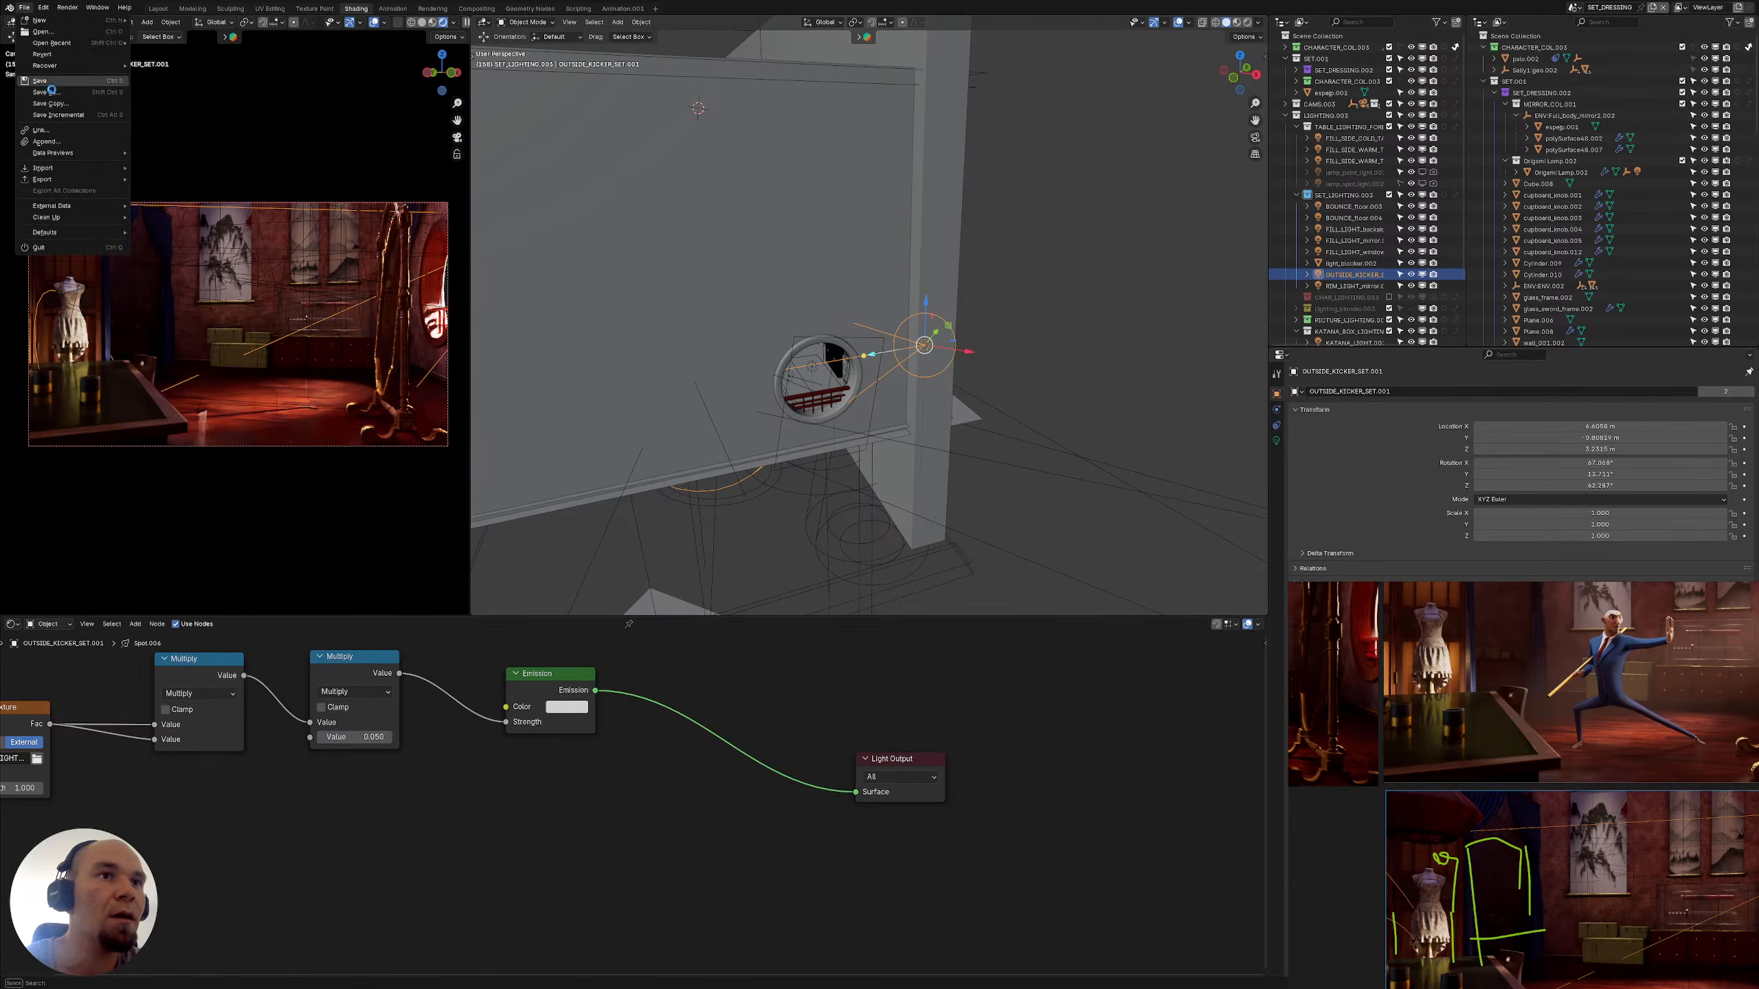
left_click(40, 80)
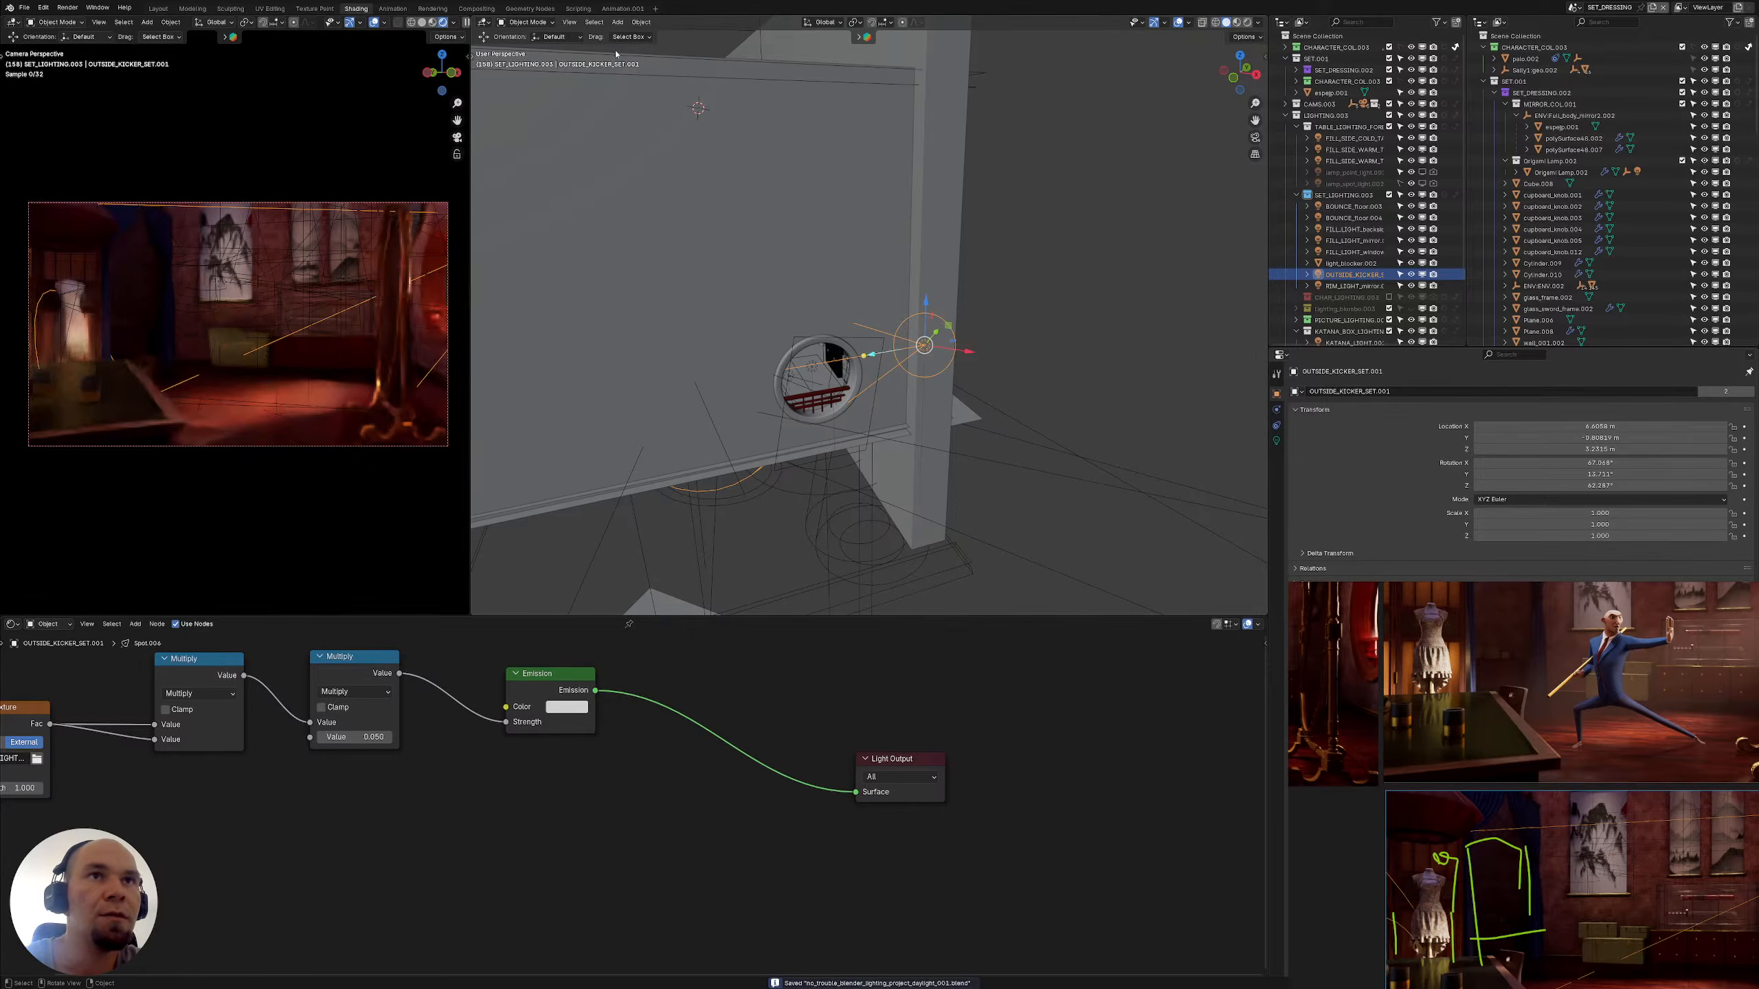
left_click(465, 22)
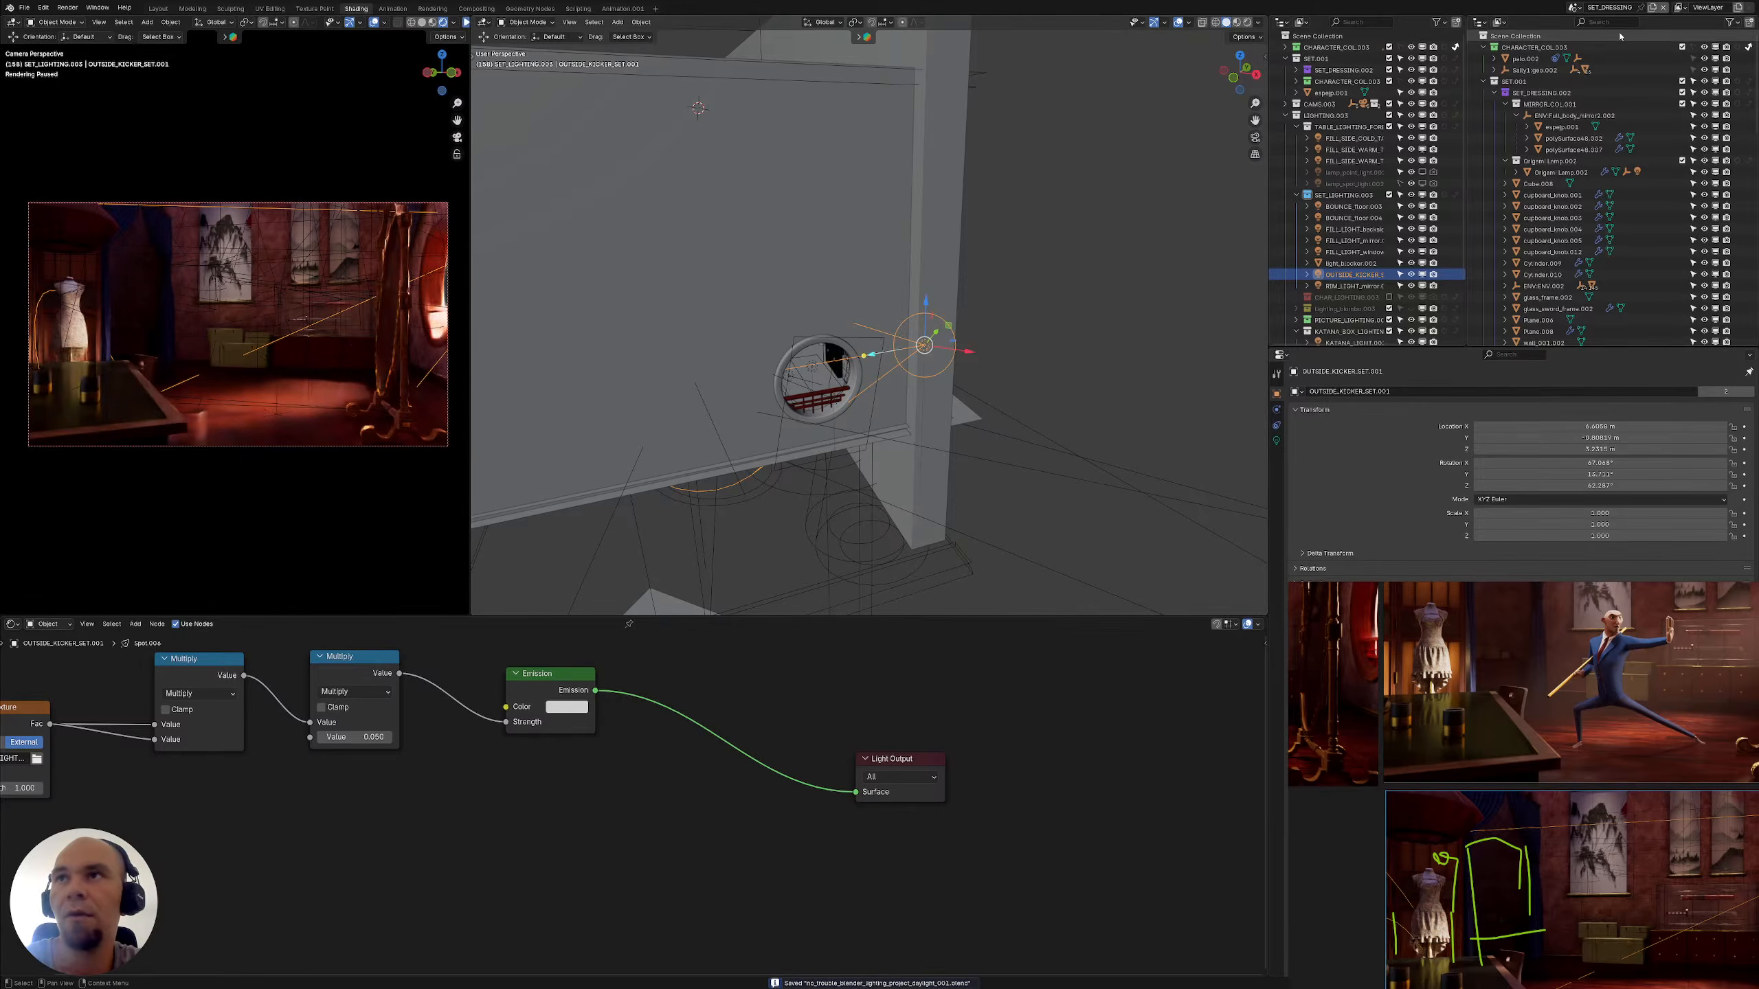
left_click(1574, 6)
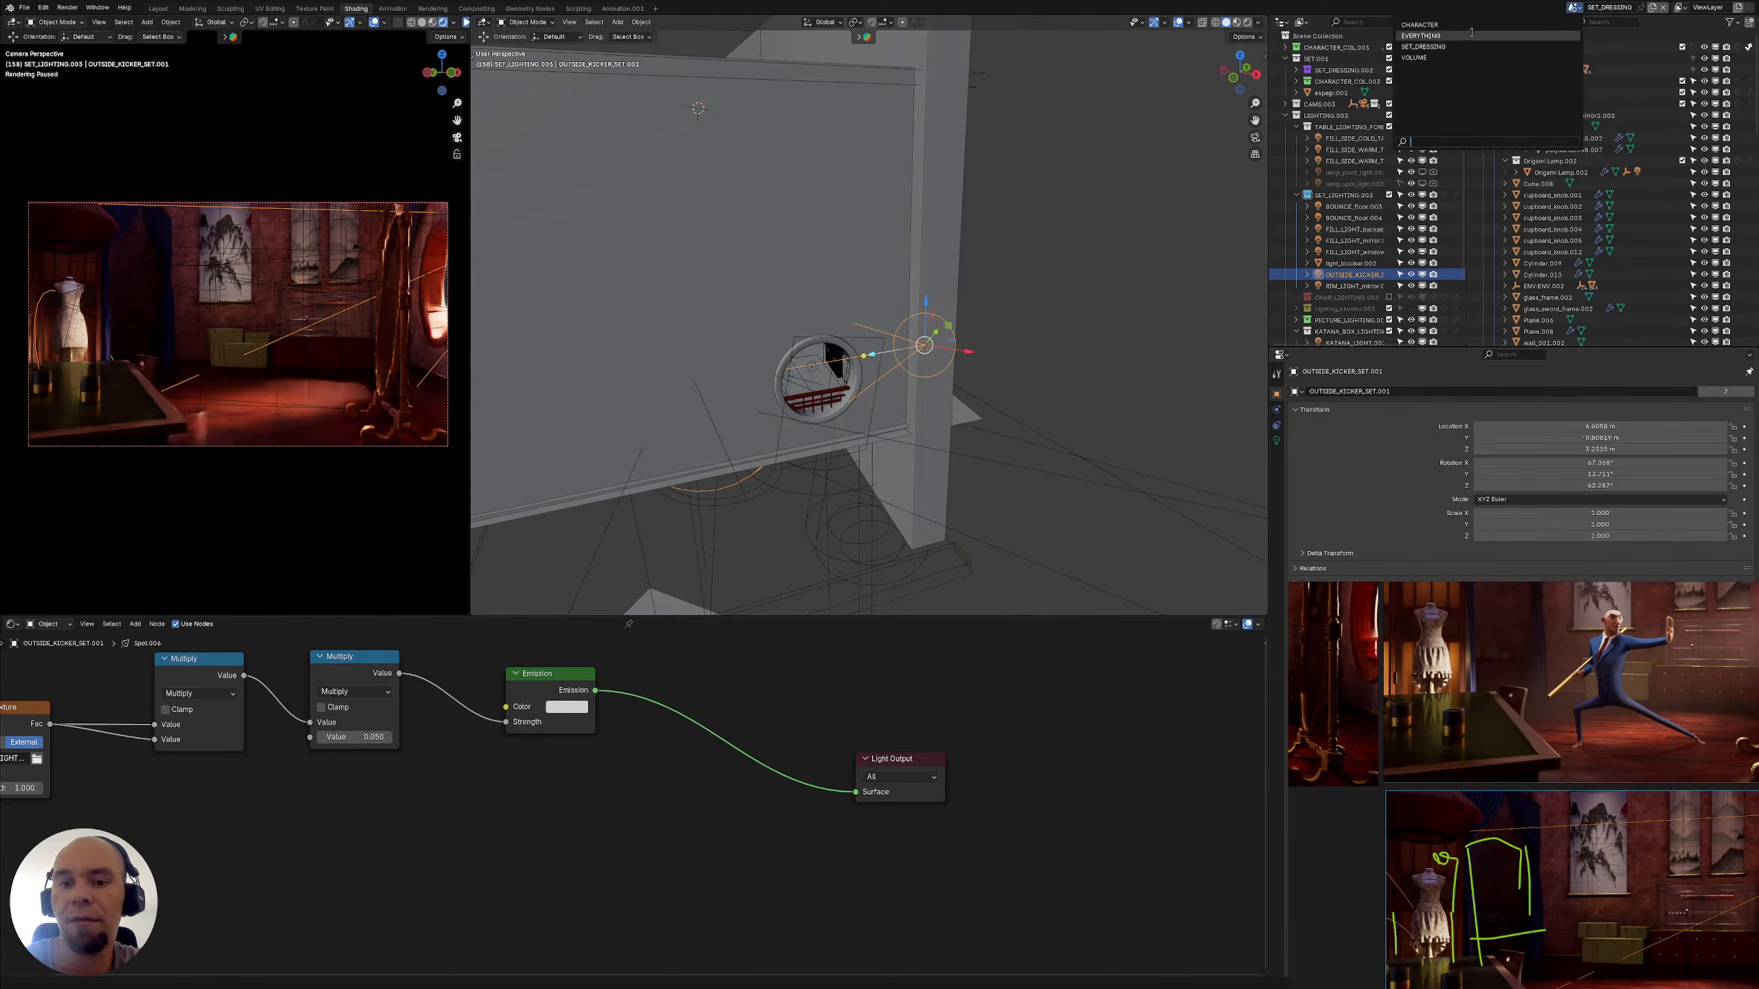
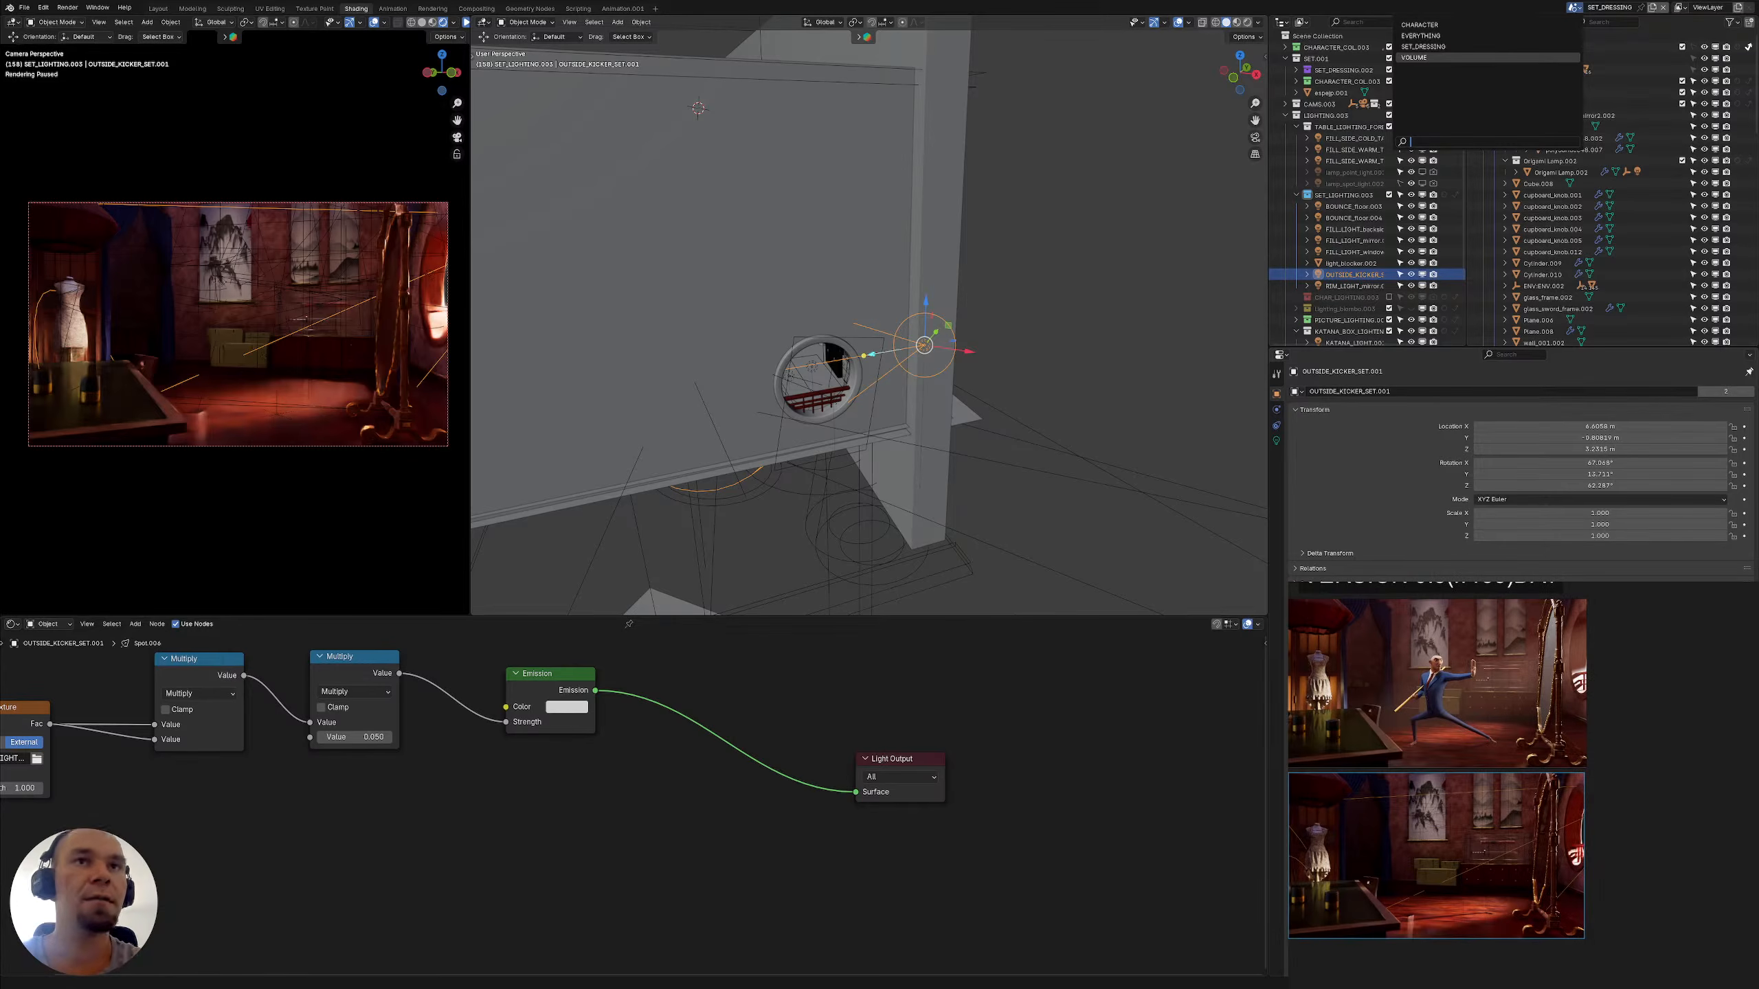
Switch the transform orientation to Local and move the BOUNCE_floor.004 light along its local X axis toward the round window
middle_click_drag(831, 332, 930, 452)
left_click(968, 514)
left_click(824, 22)
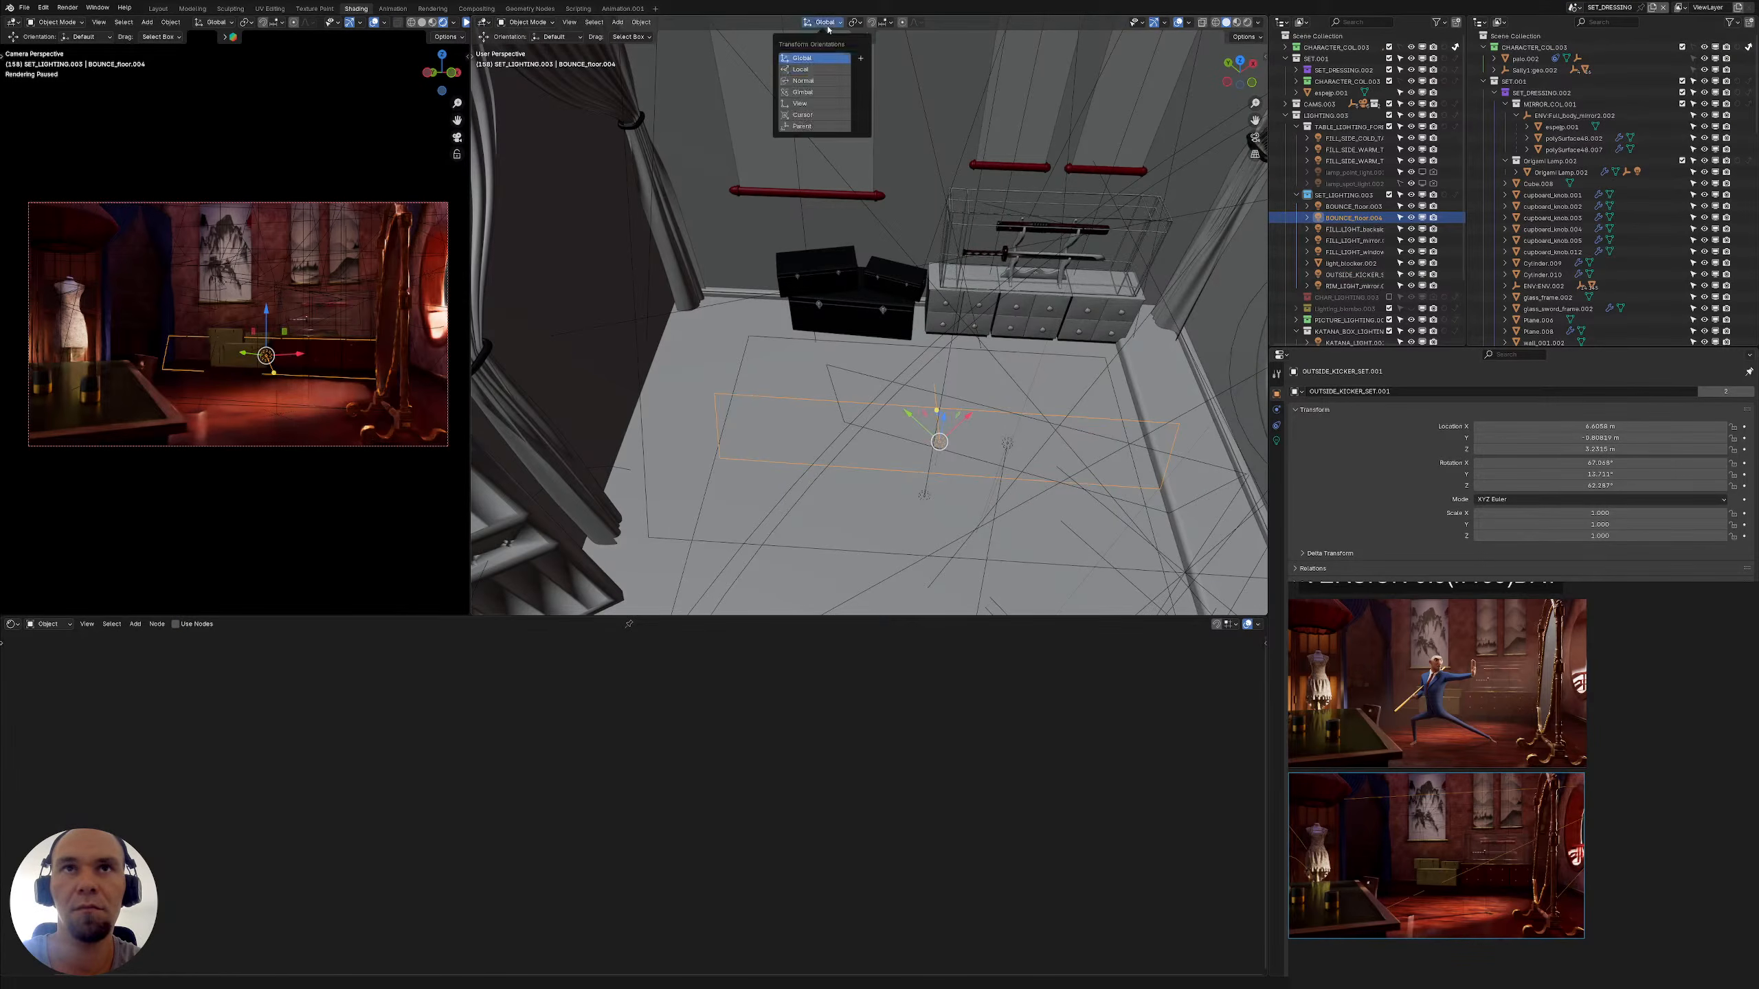
left_click(803, 70)
middle_click_drag(969, 333, 1093, 447)
left_click_drag(1092, 447, 1022, 444)
key("g")
key("y")
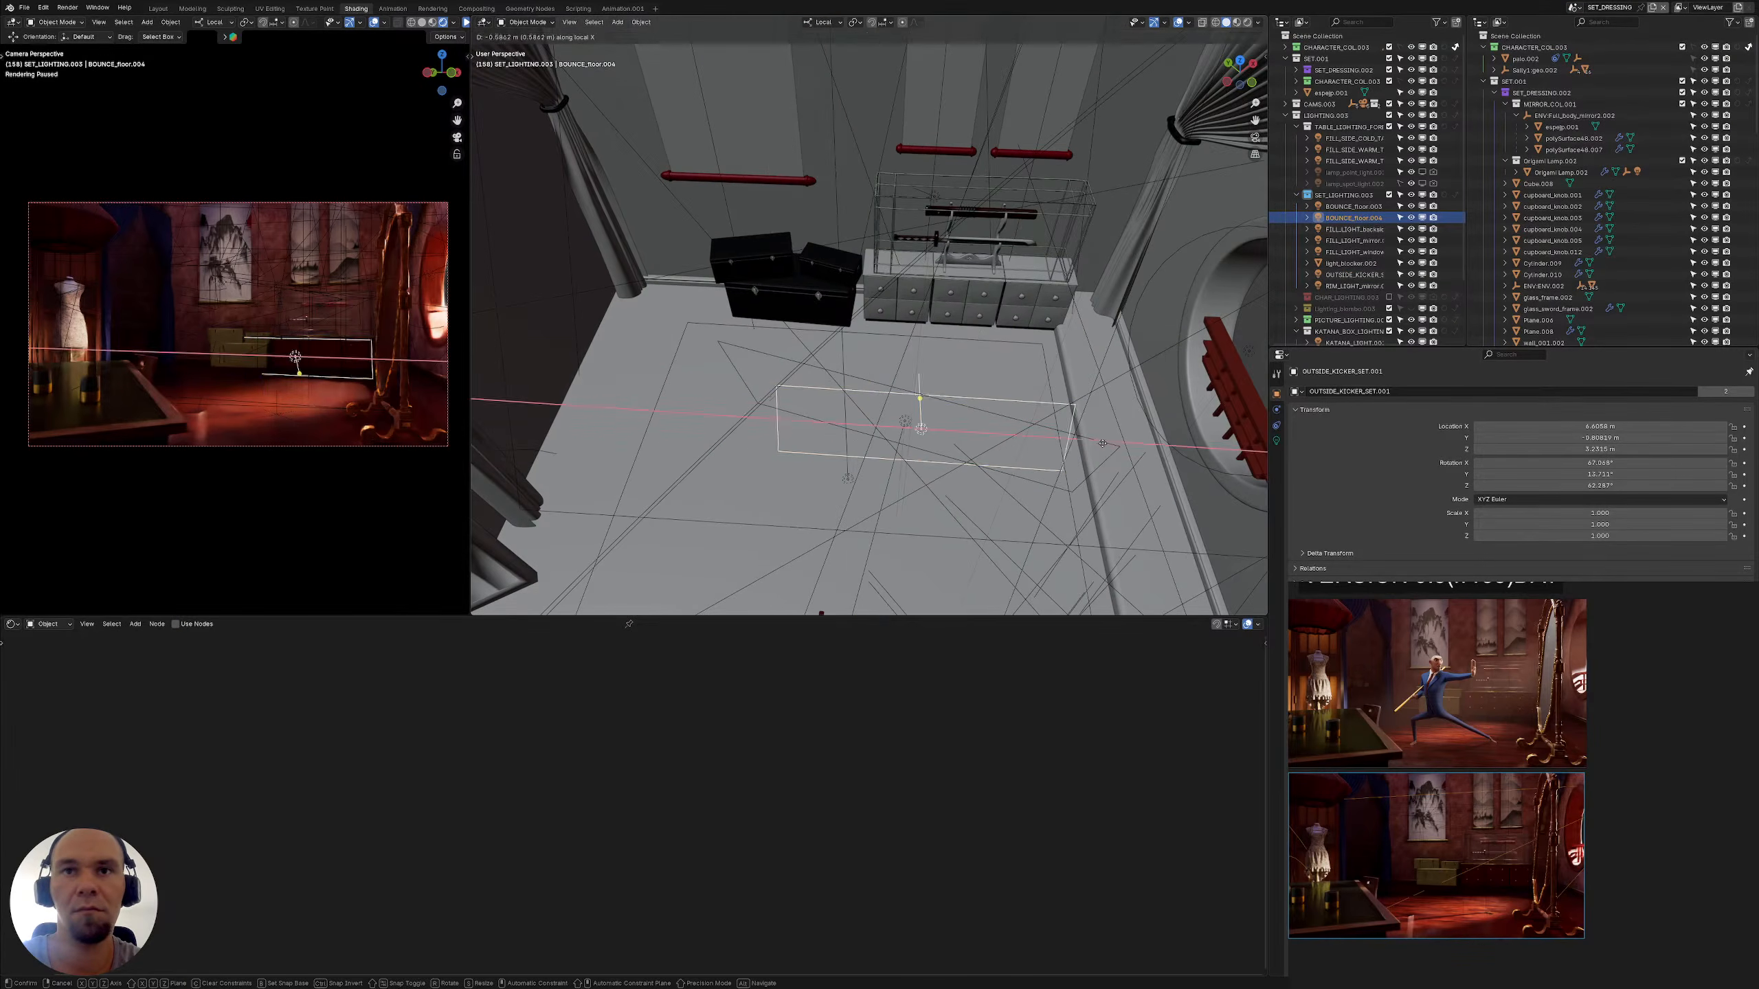
left_click(1112, 447)
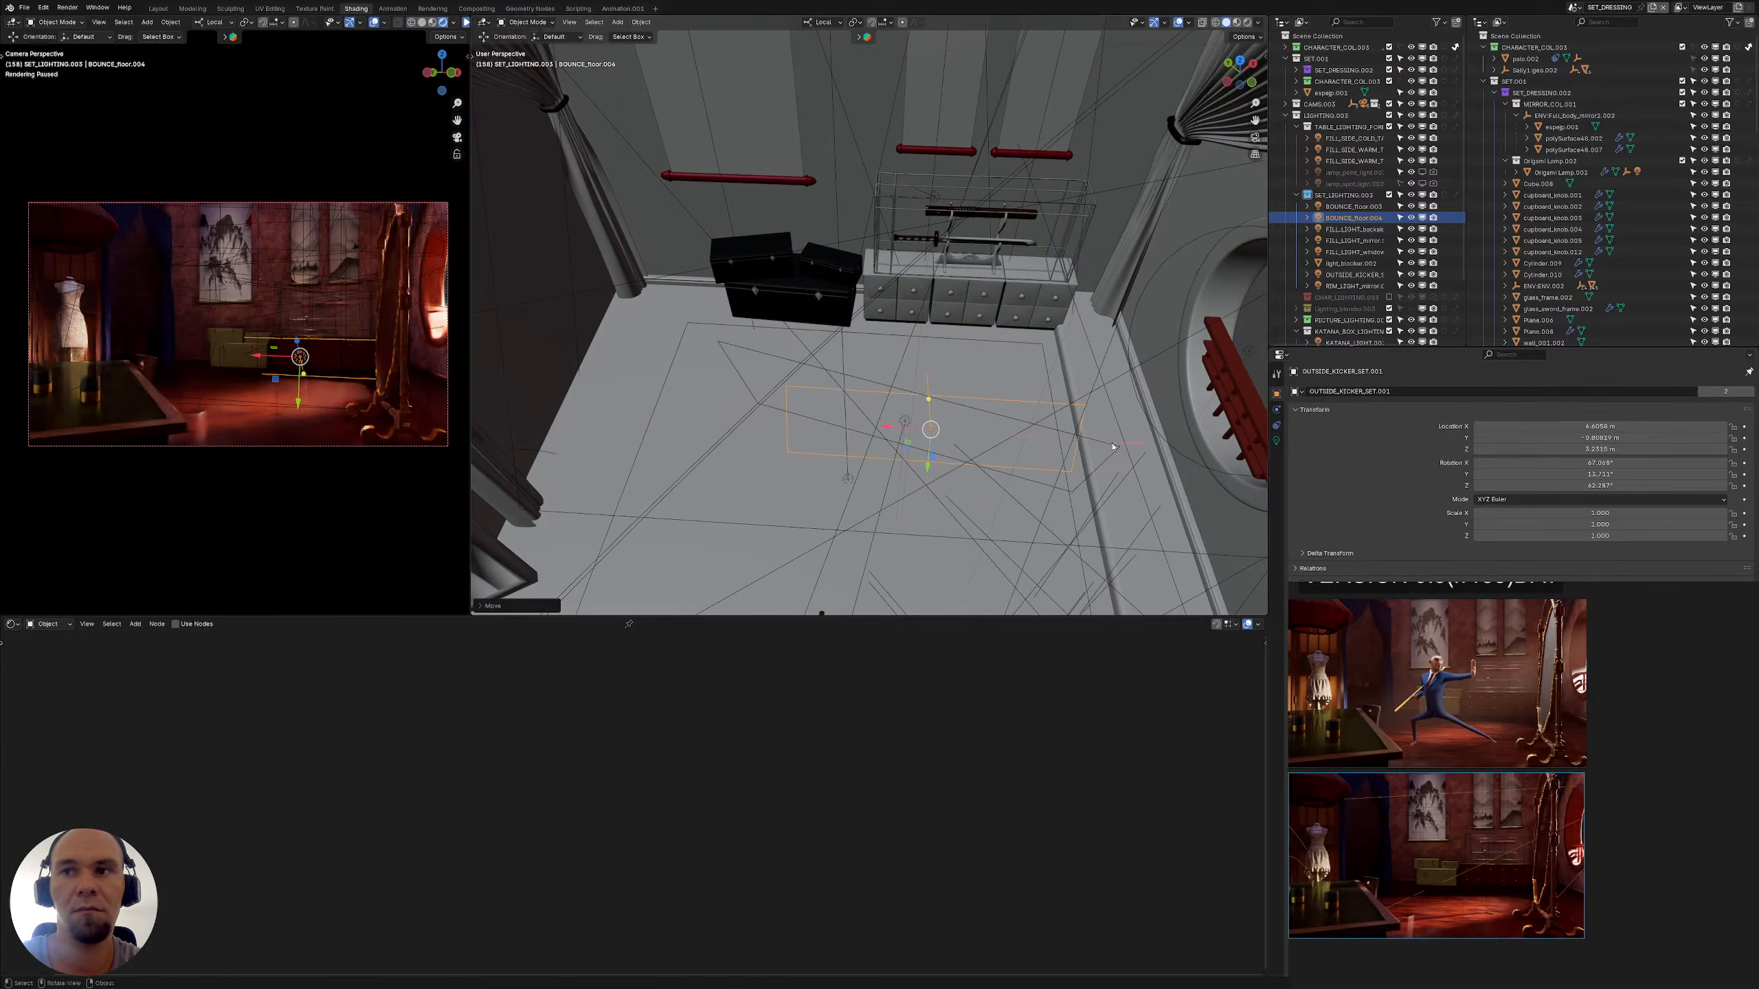
Resume the camera viewport's render and set the outside kicker's power to 5 W
left_click(1277, 439)
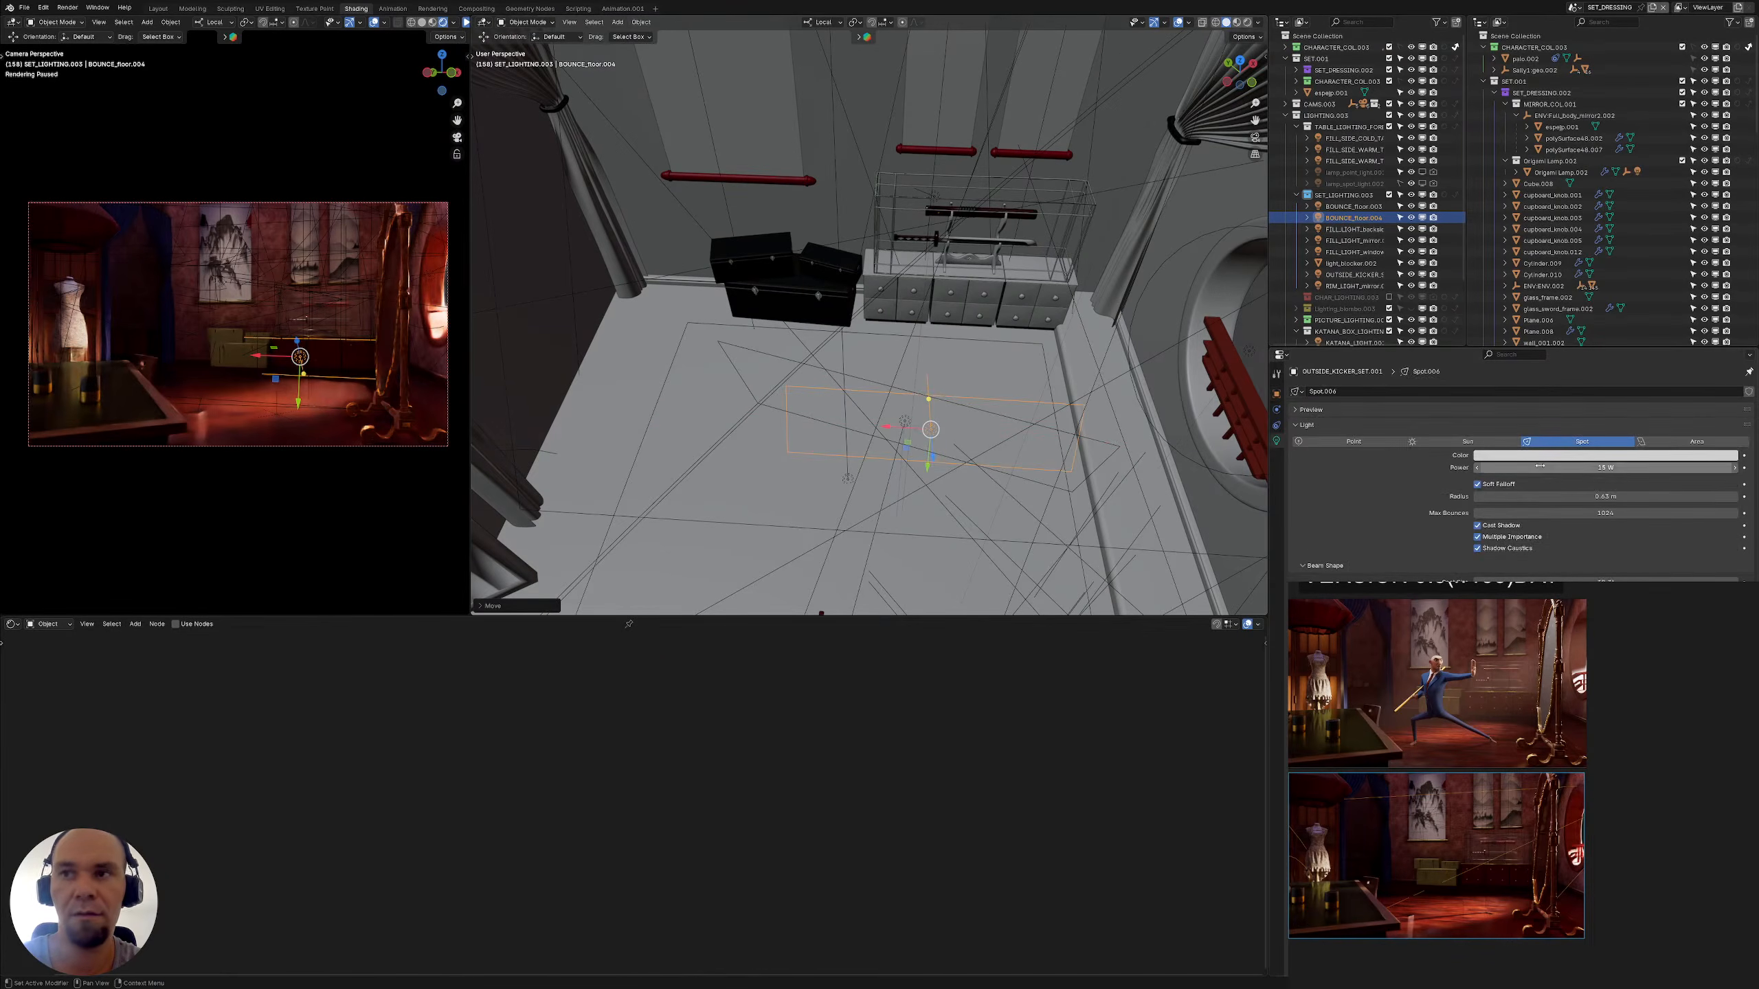
left_click(465, 23)
middle_click_drag(699, 443, 1151, 456)
left_click(668, 416)
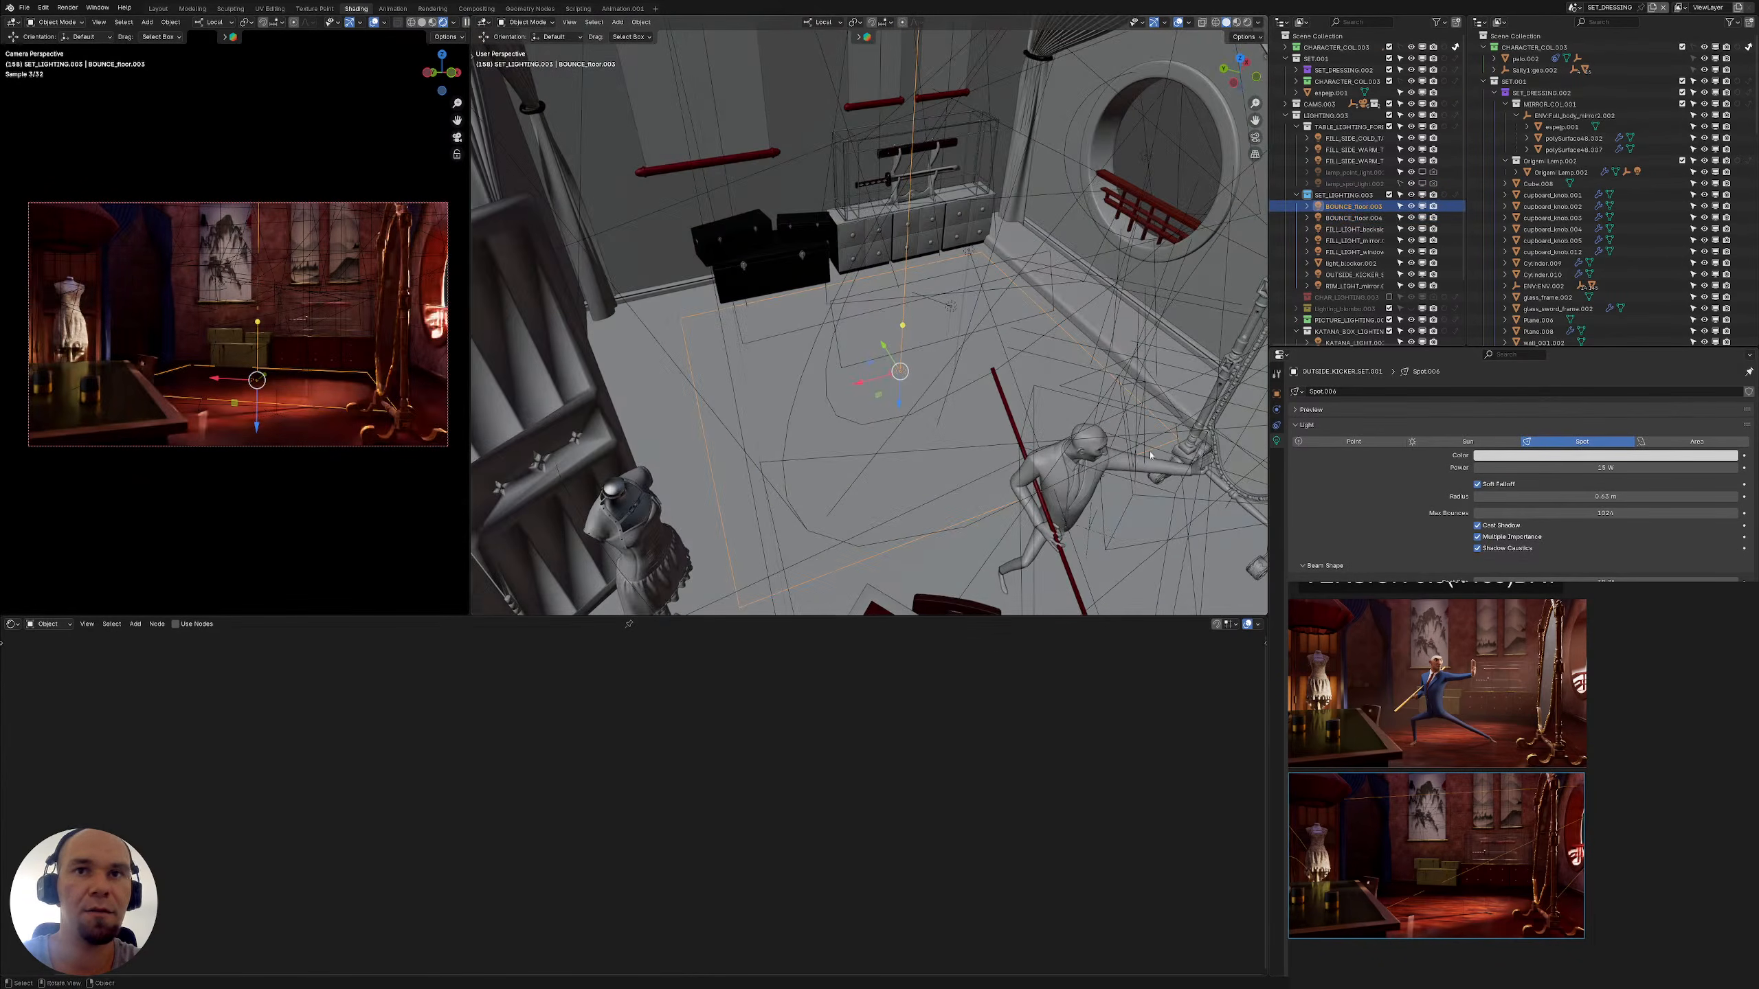
left_click(1605, 467)
type("5")
key("Return")
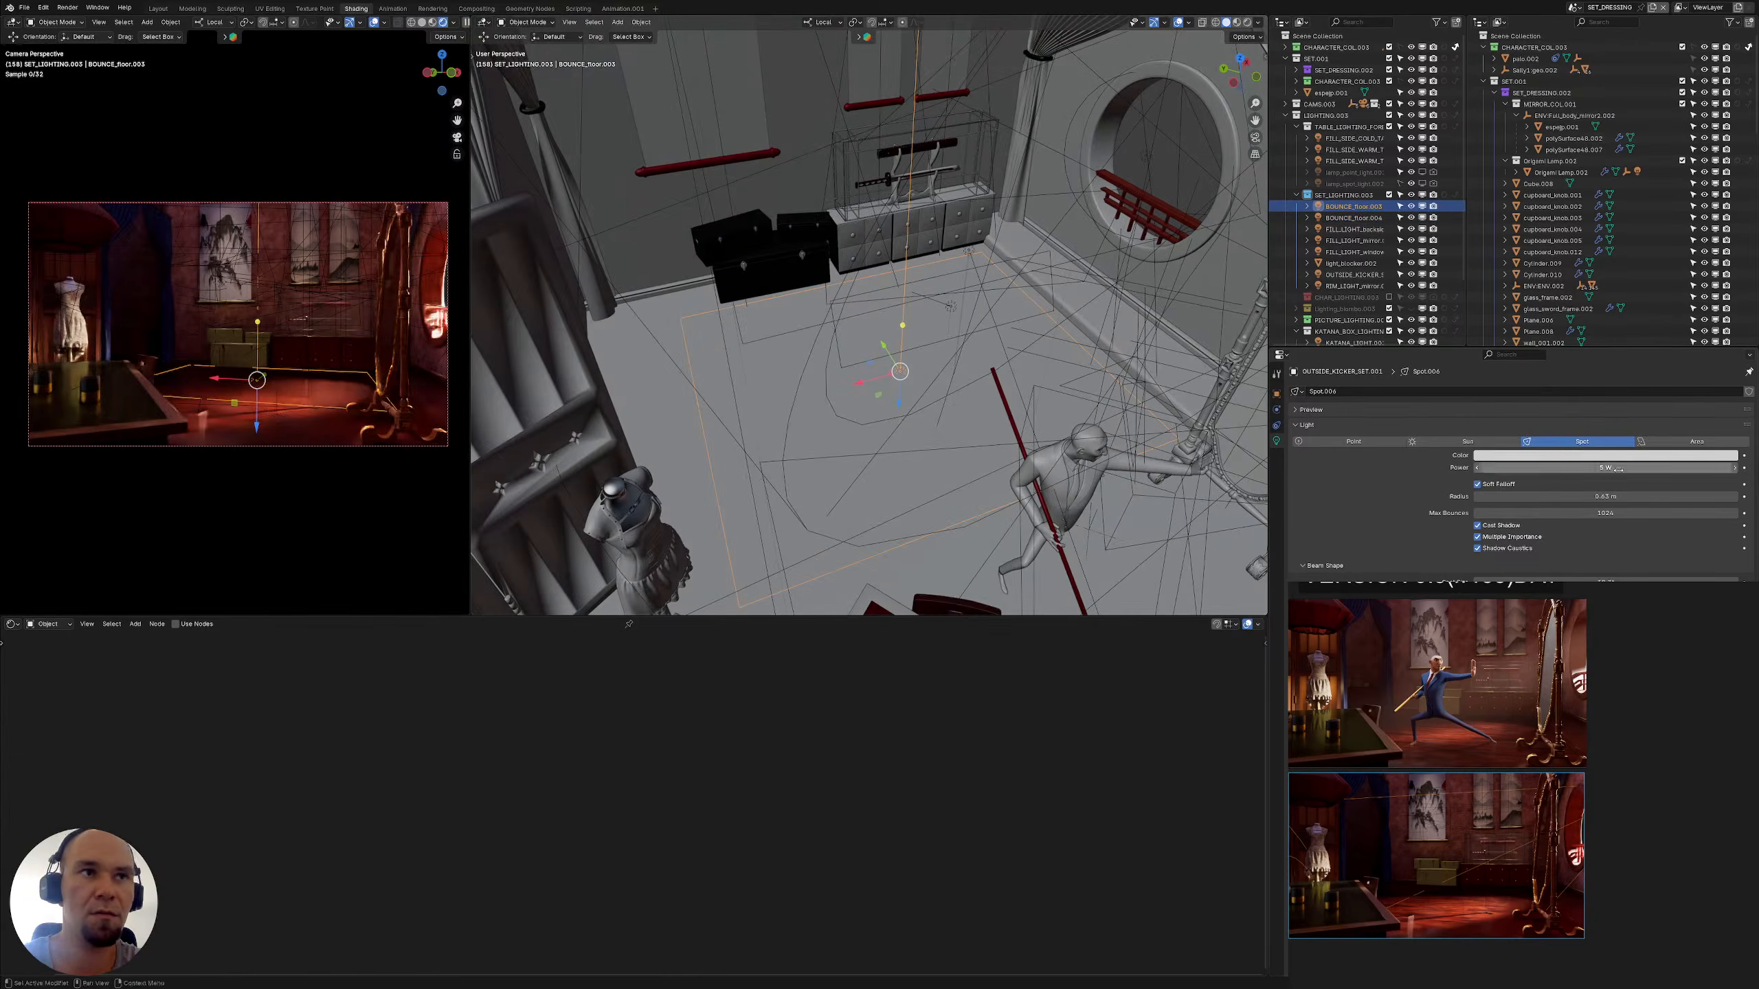
middle_click_drag(801, 381, 838, 356)
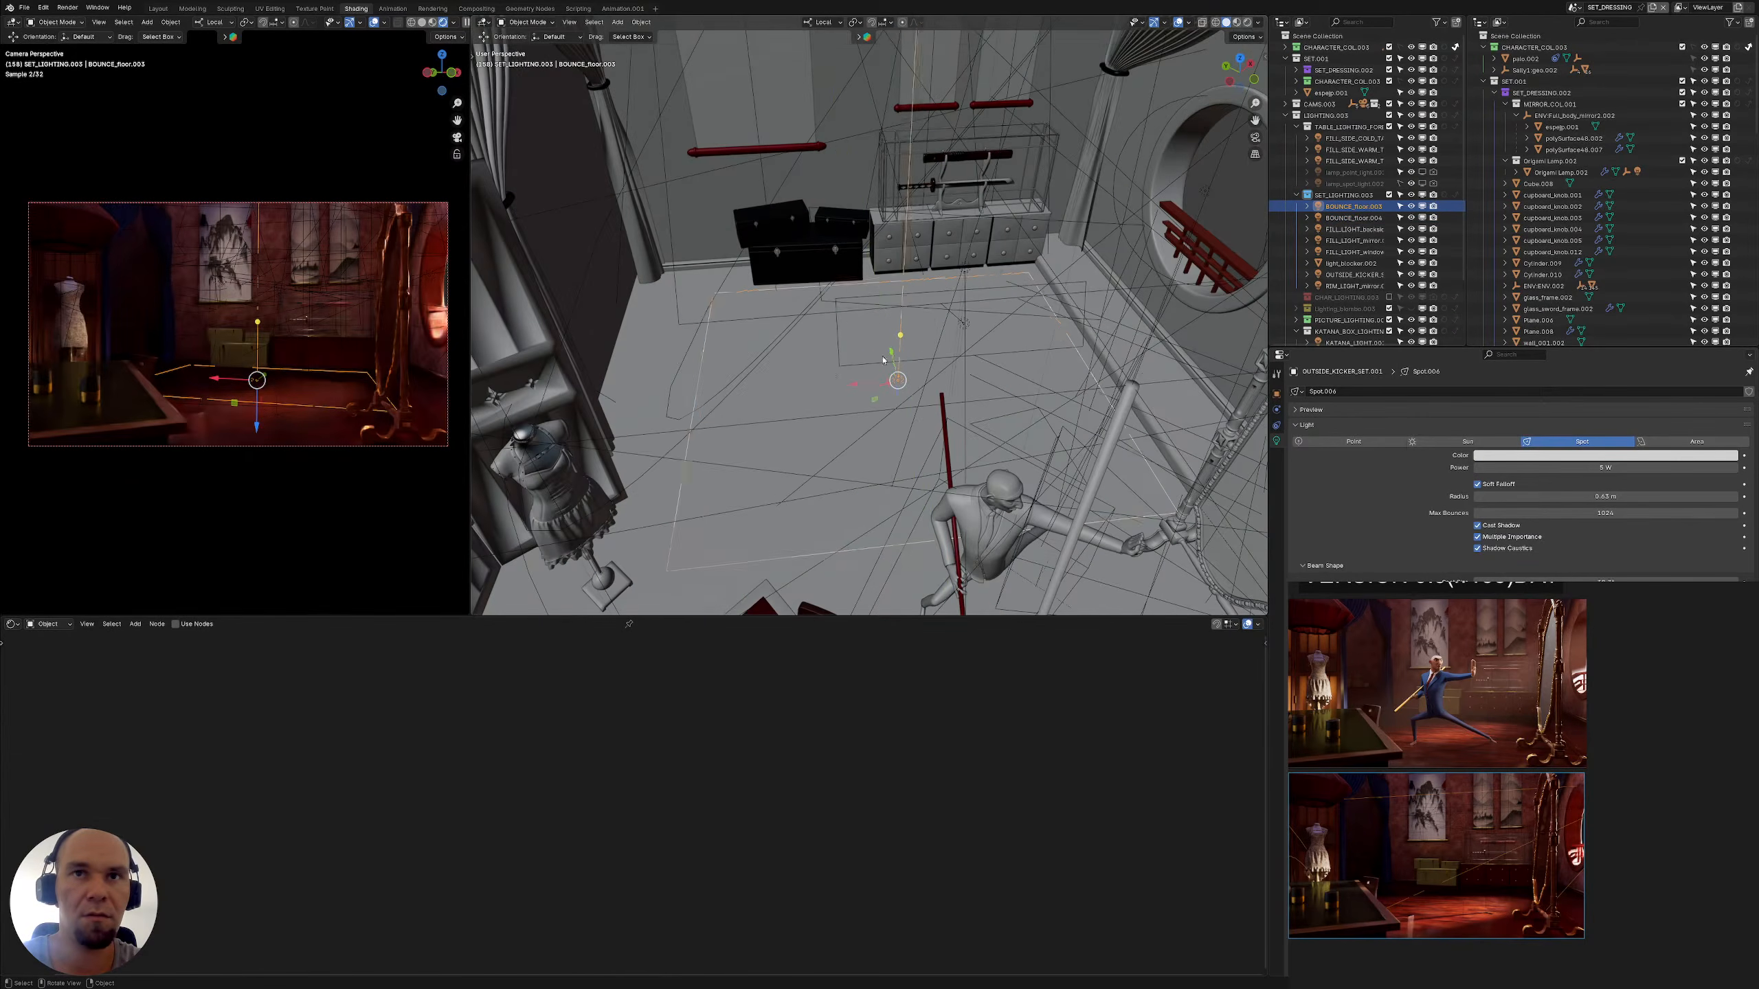
key("g")
key("y")
key("y")
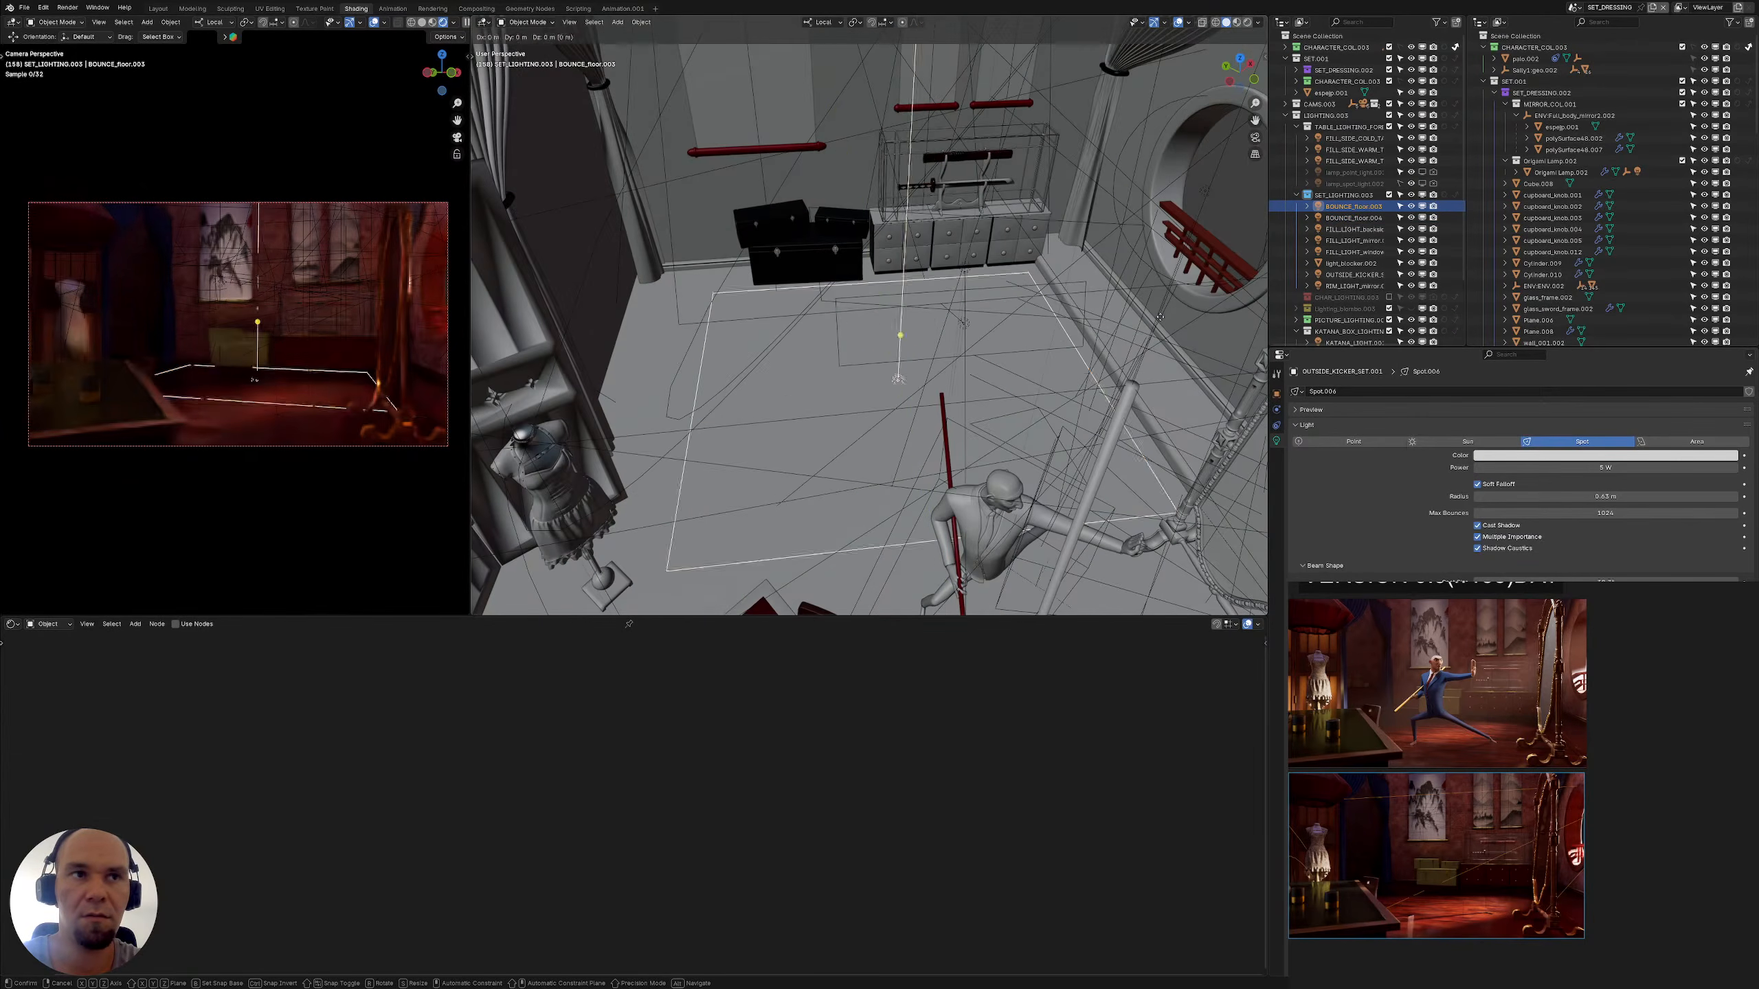
key("Escape")
Shrink the BOUNCE_floor.003 light along its local Y axis and fine-tune its size in the floor plane
key("s")
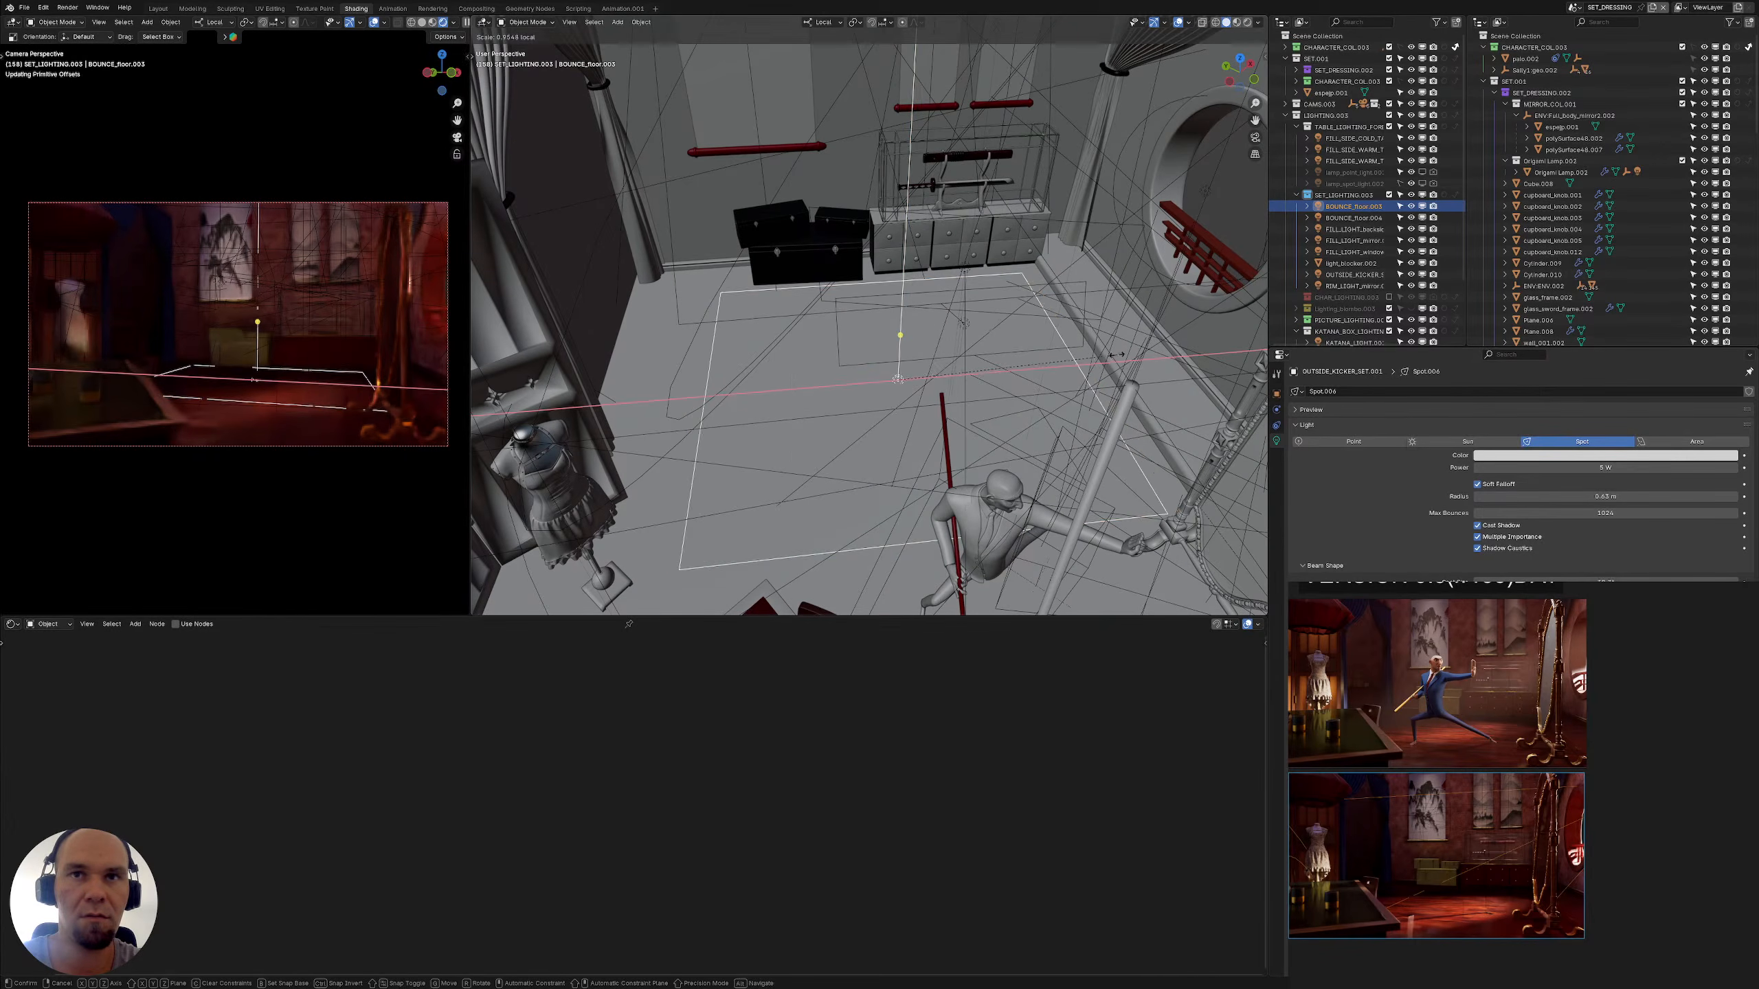
left_click(1049, 350)
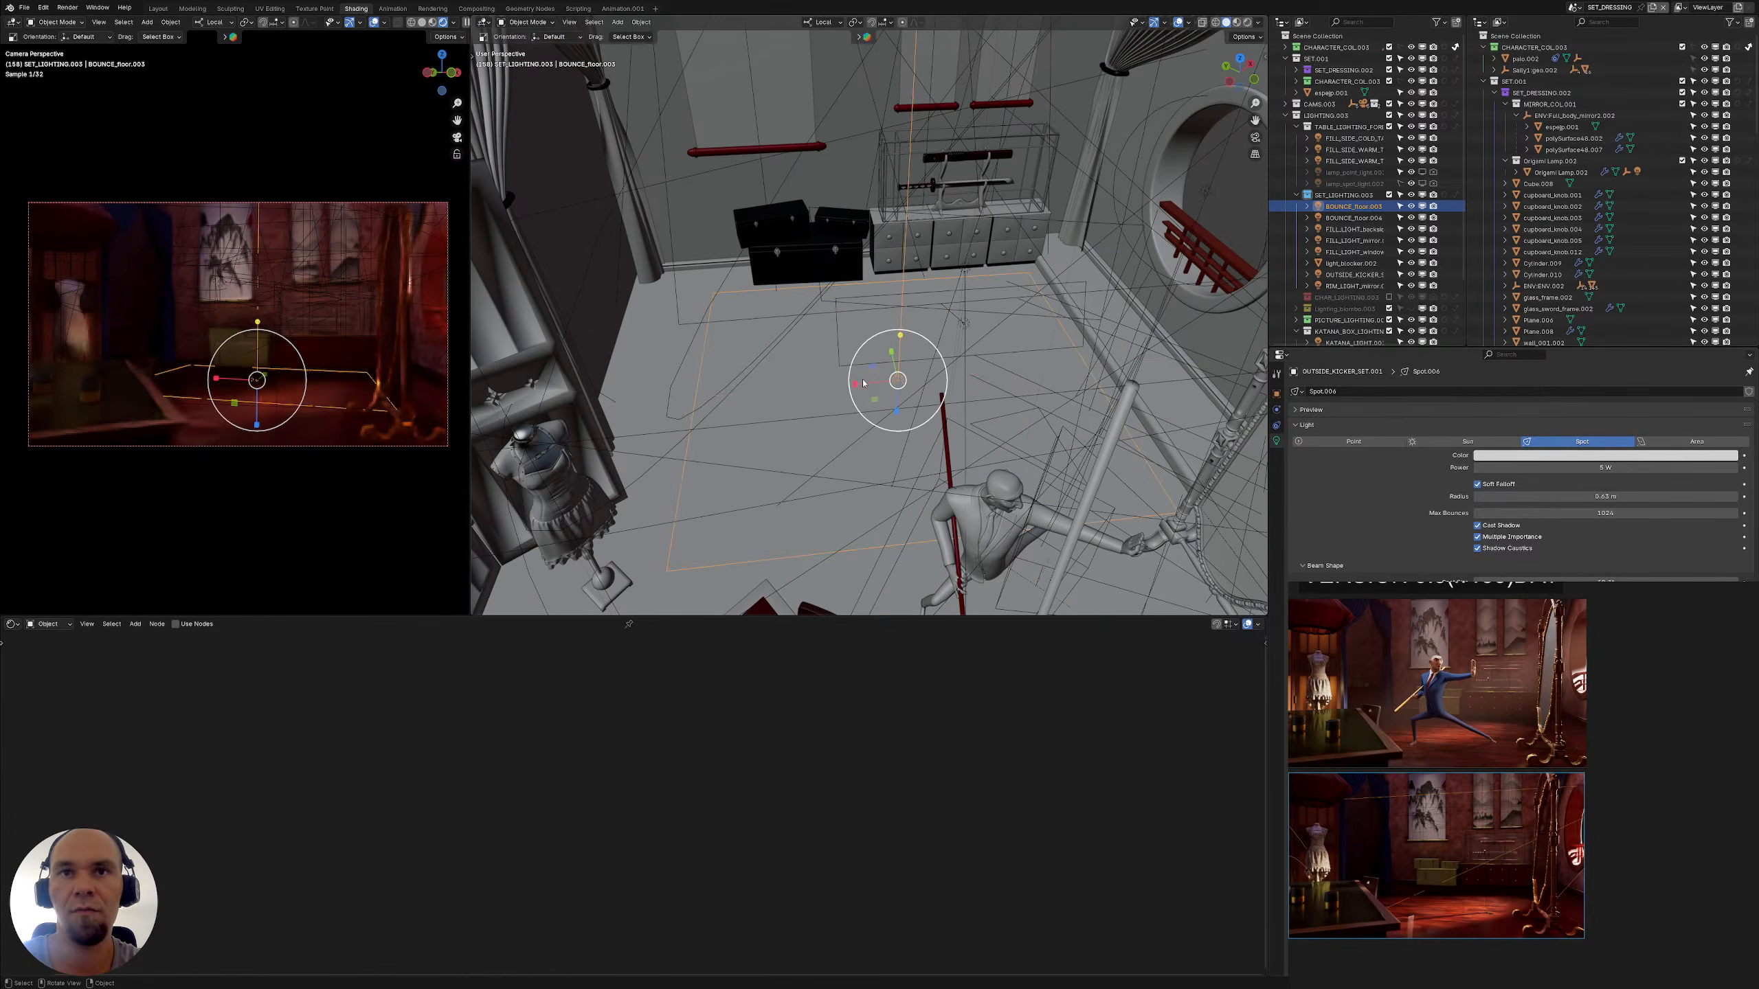
key("s")
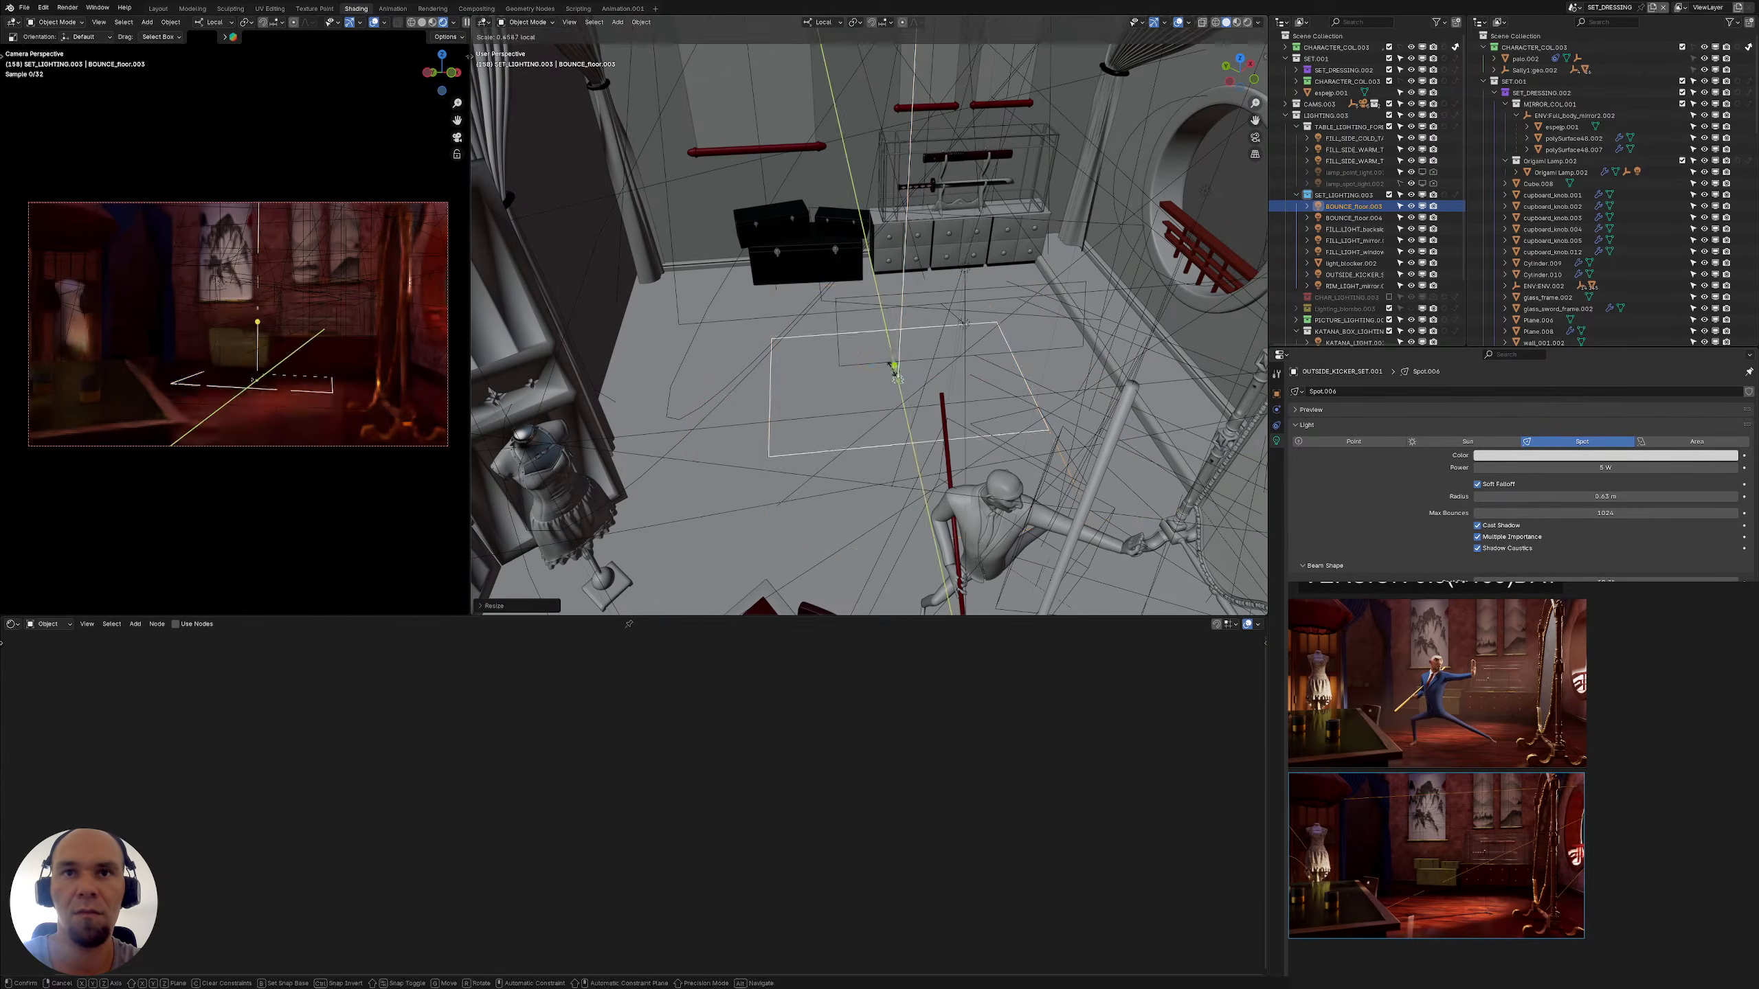
left_click(830, 347)
middle_click_drag(830, 347, 859, 375)
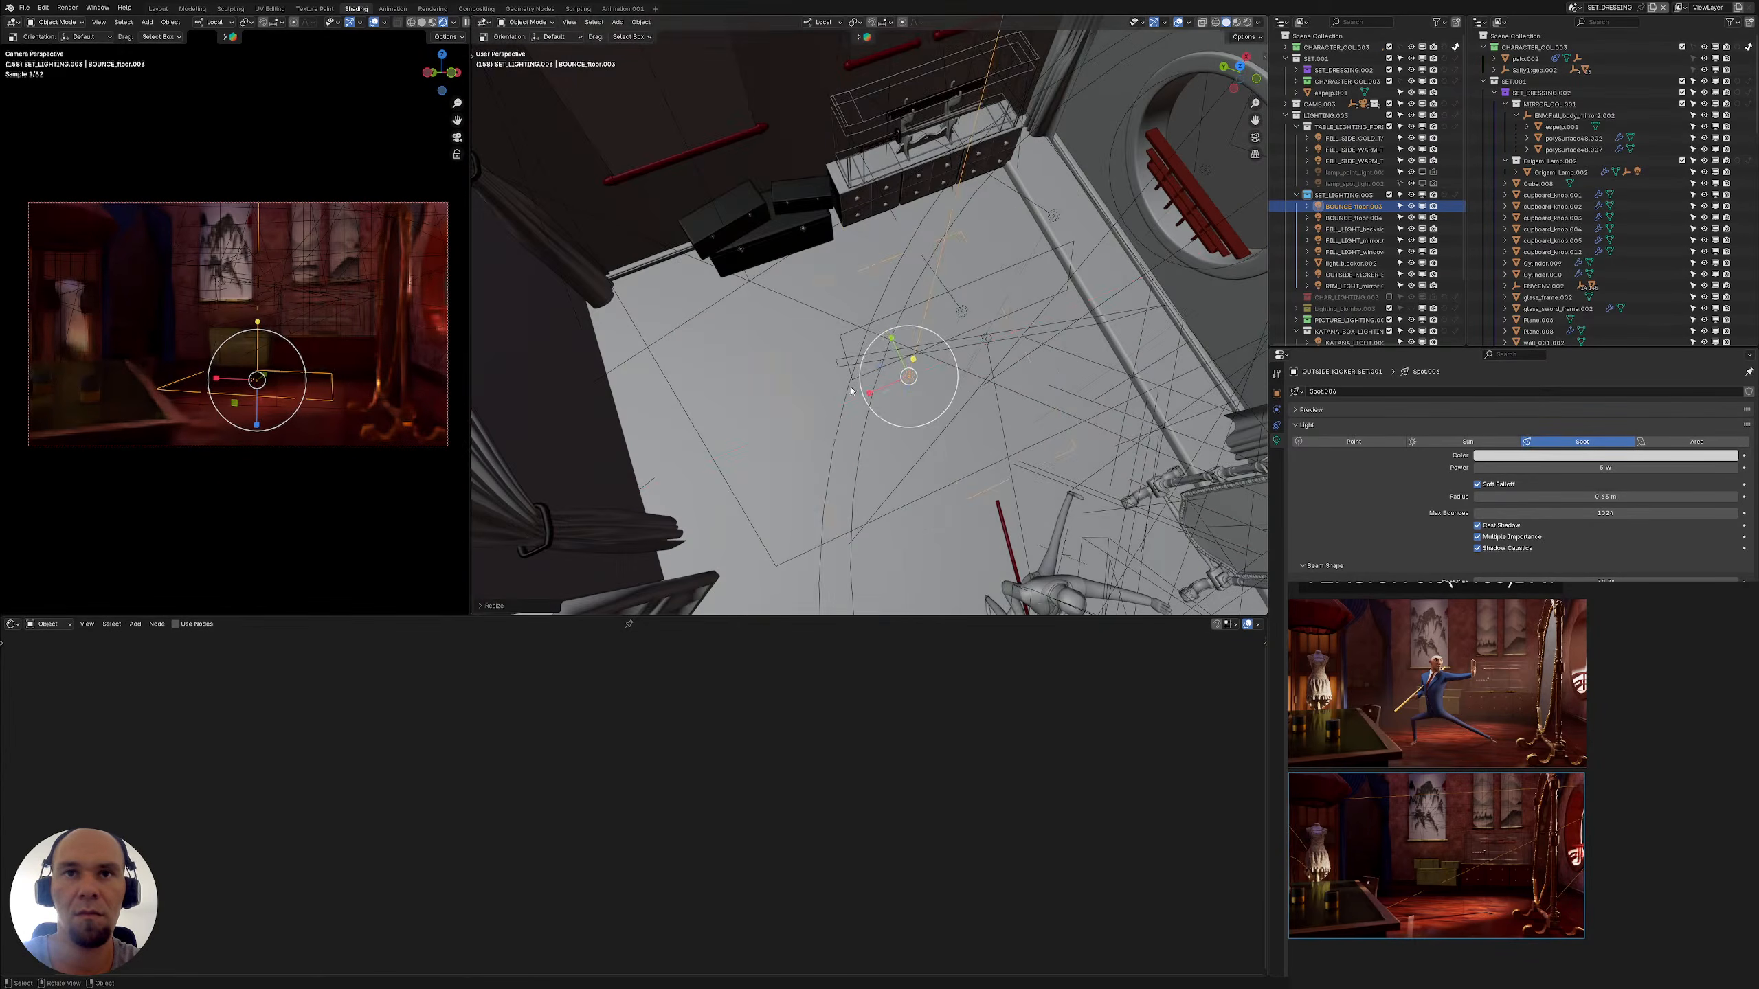
key("s")
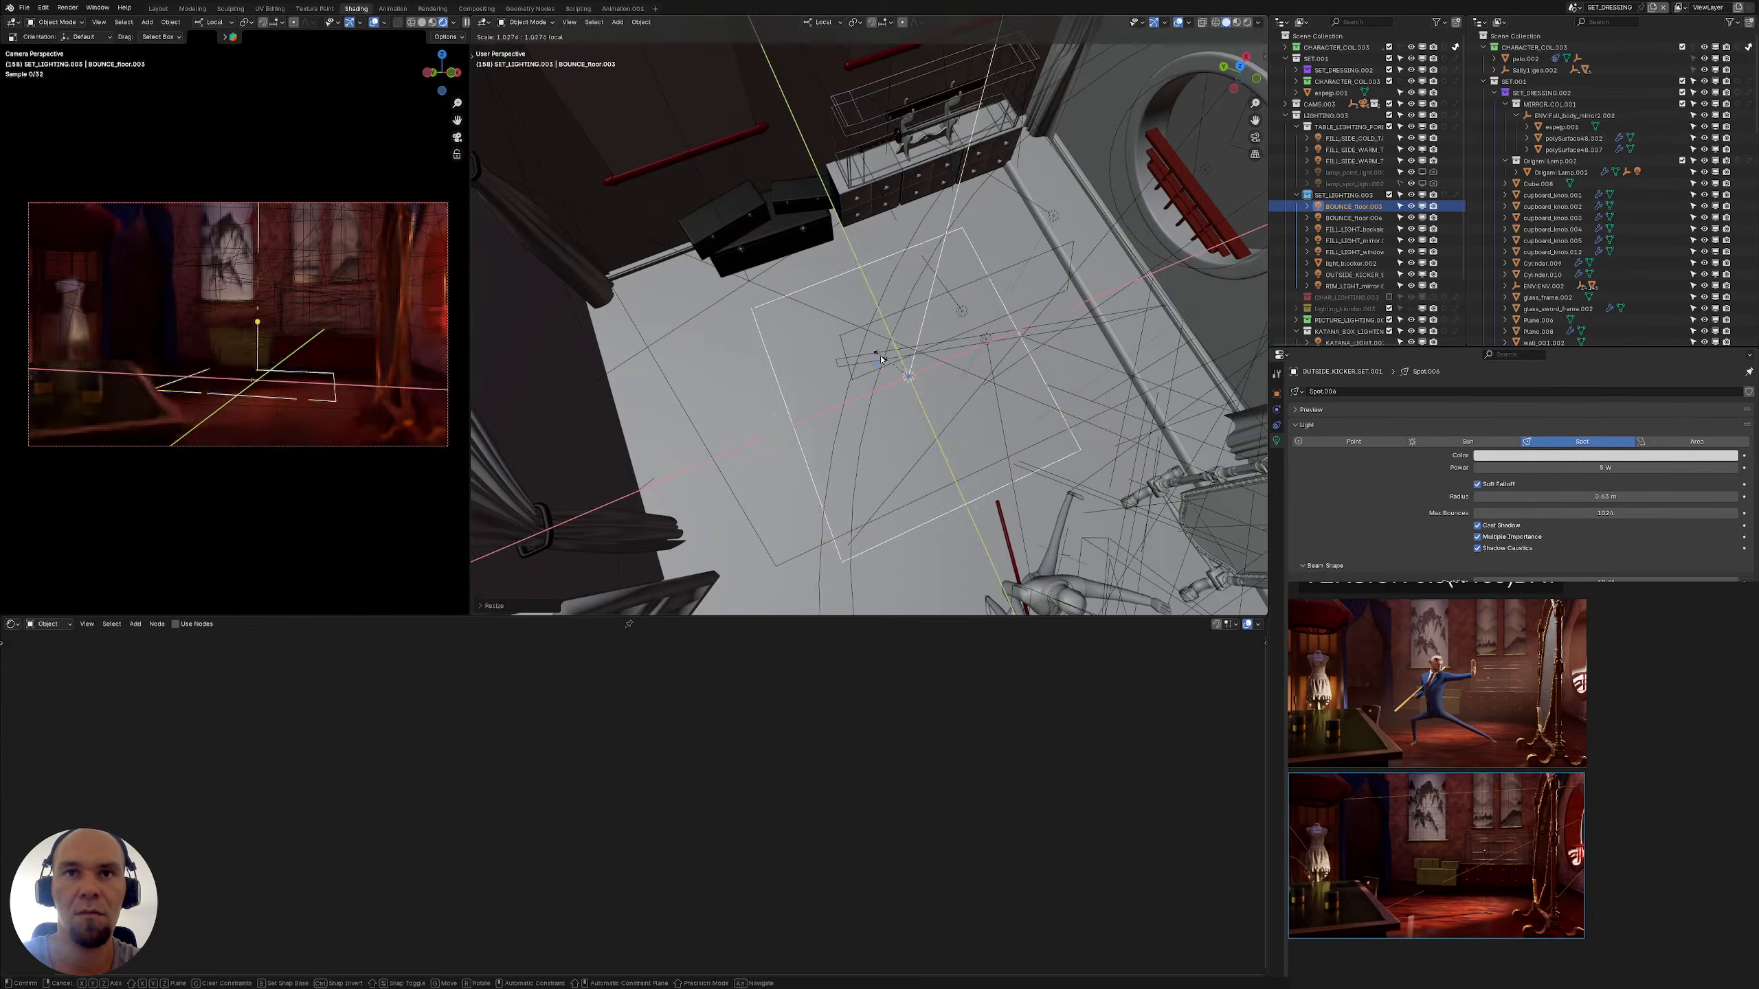
left_click(913, 371)
Move the BOUNCE_floor.003 light across the floor toward the drawer cabinet and the round window
key("g")
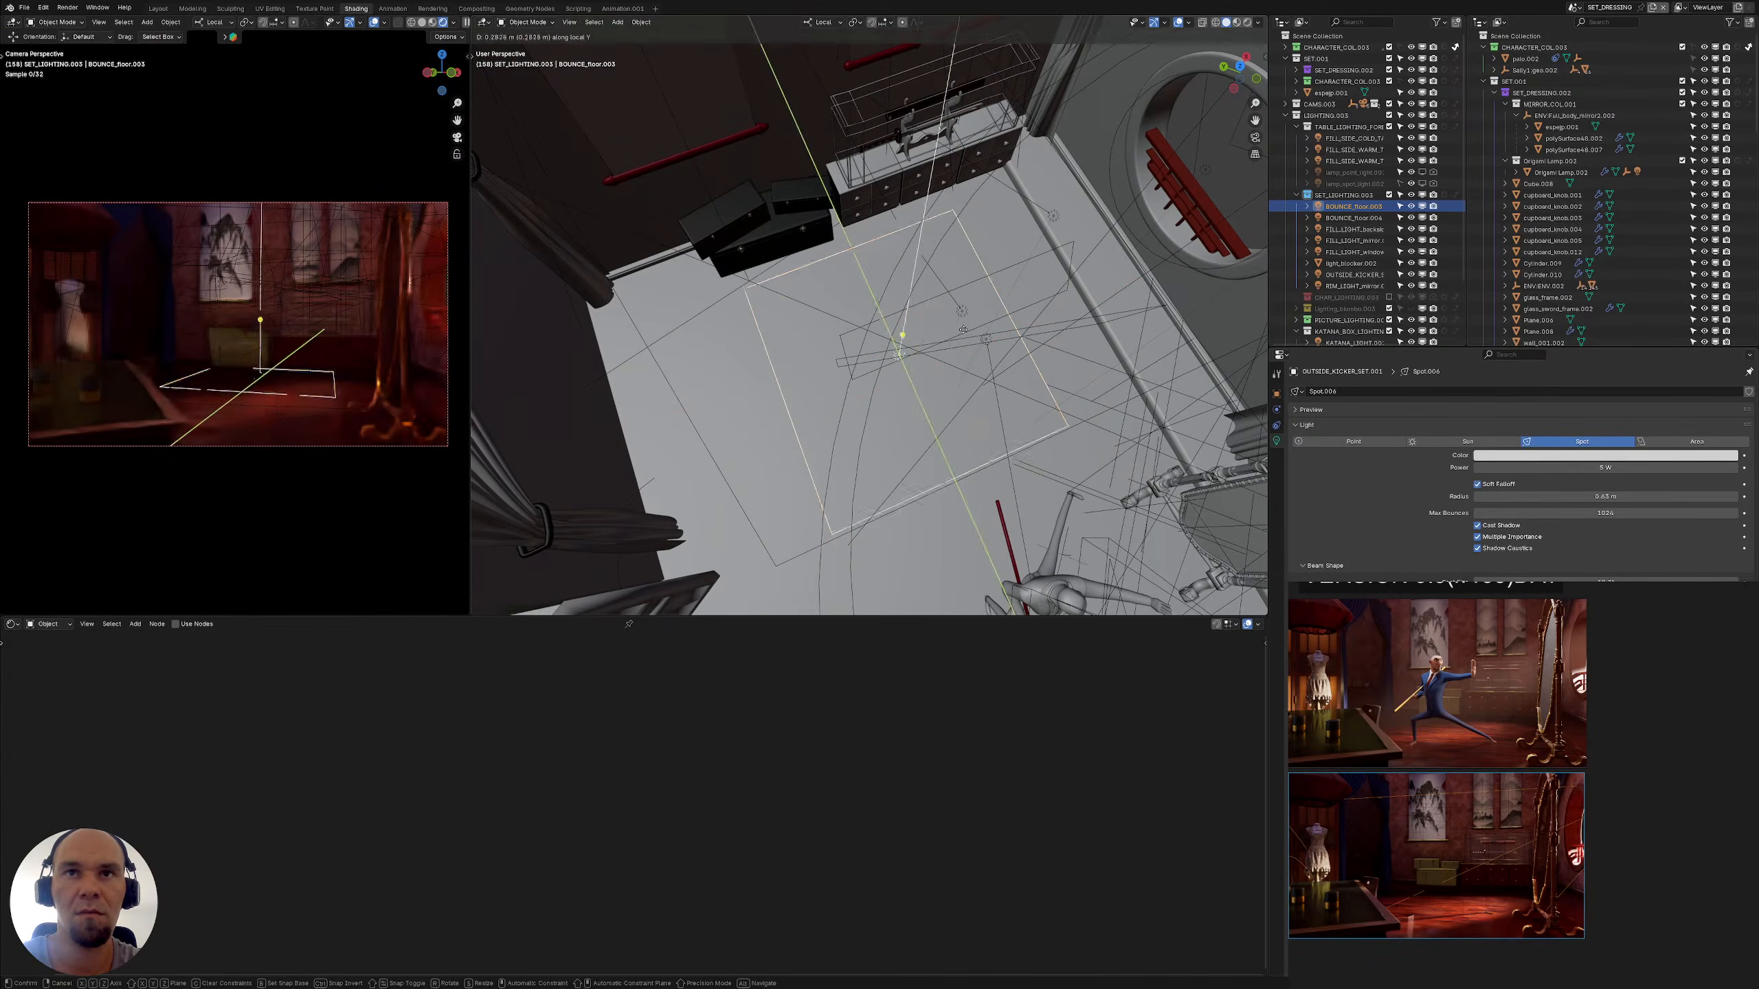
left_click(937, 313)
key("g")
key("y")
key("y")
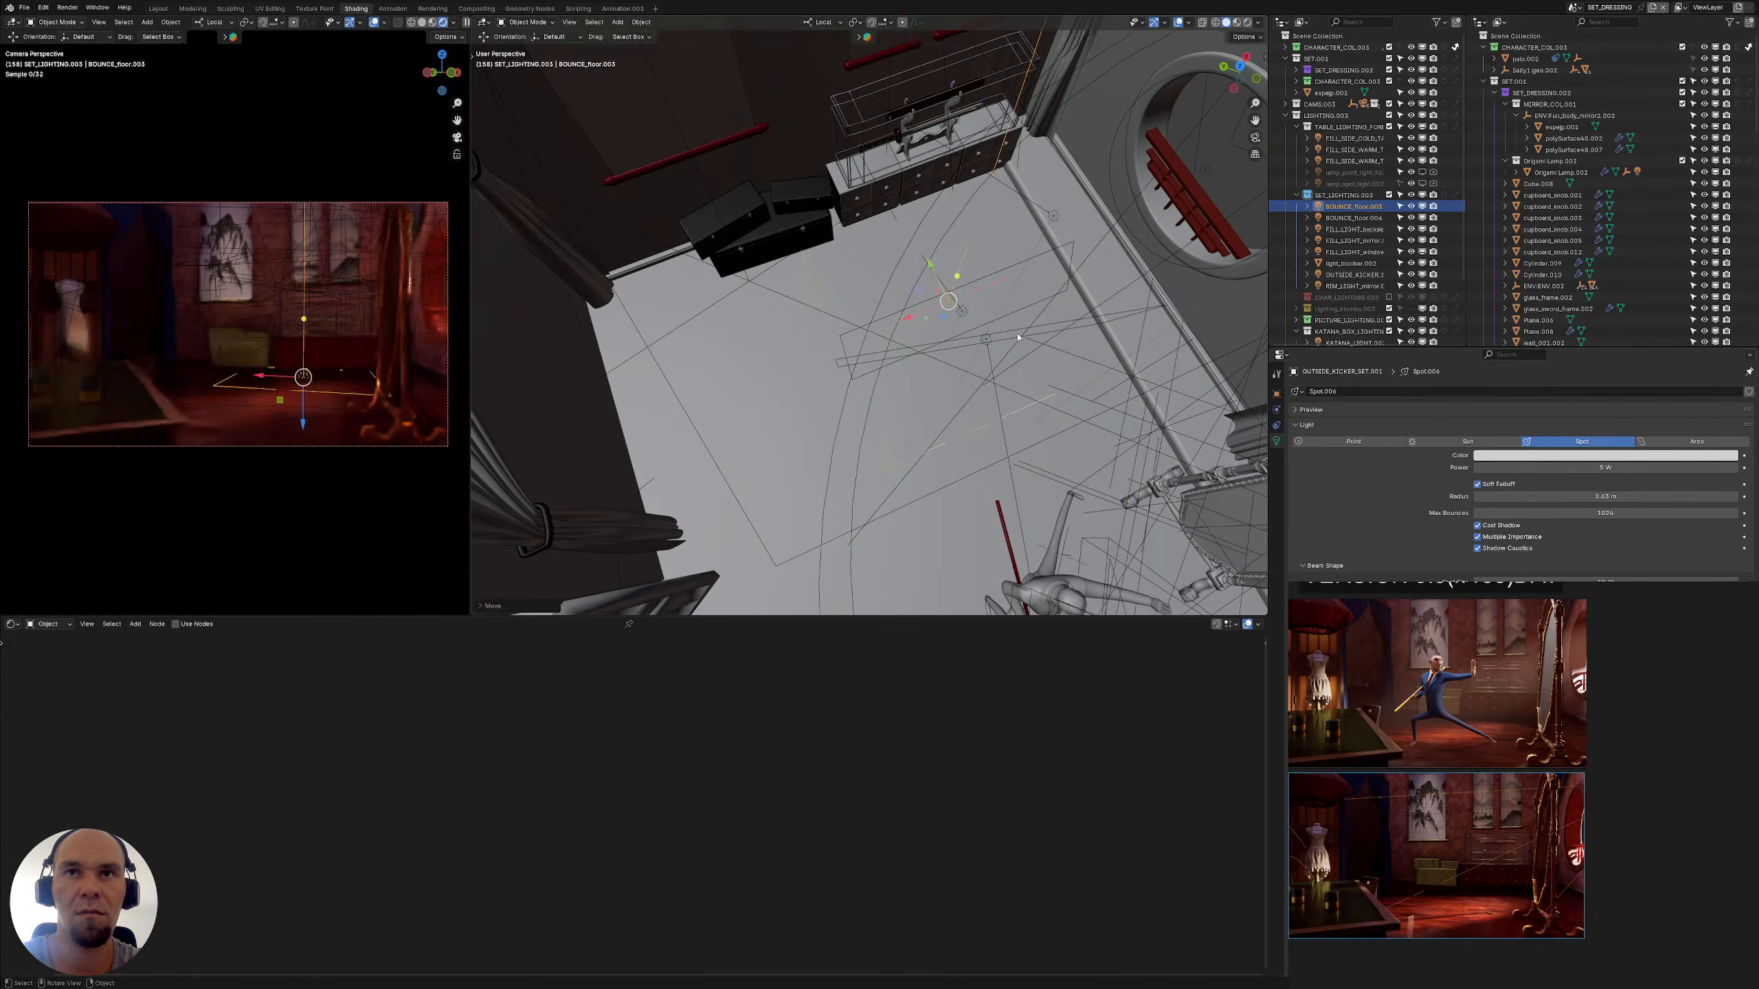
Place and resize the BOUNCE_floor.003 light, nudging it along its local Y axis toward the drawer cabinet
left_click(1032, 360)
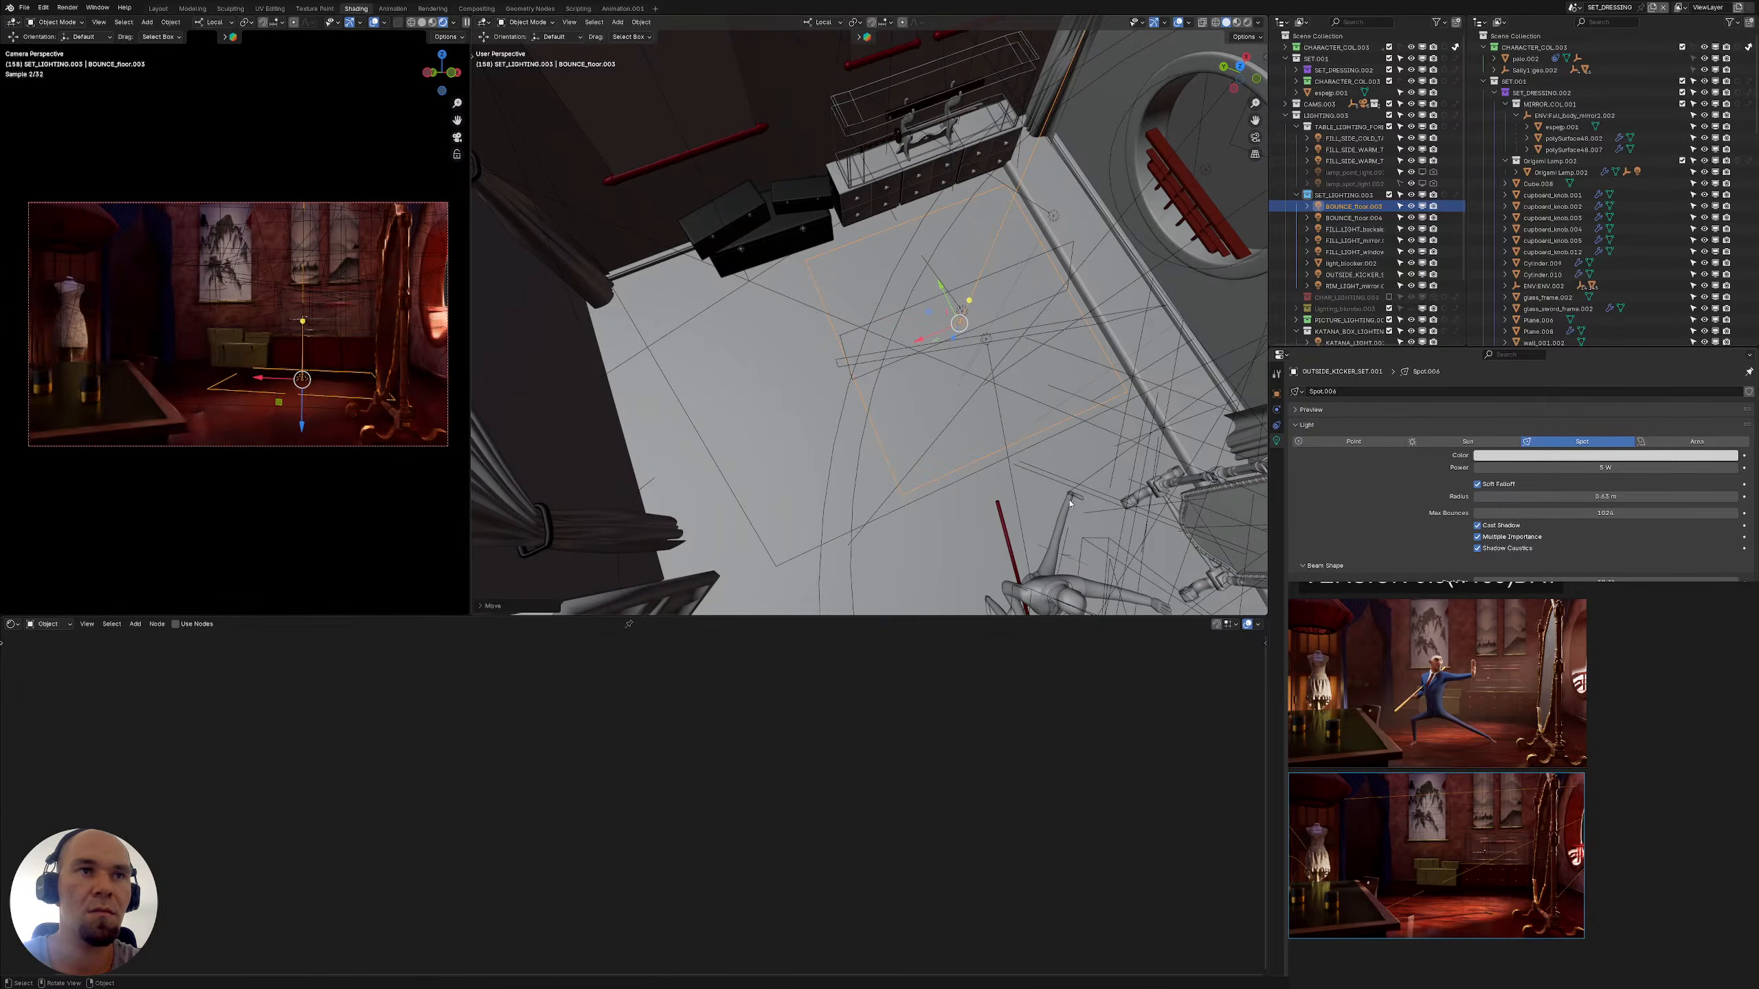
key("s")
left_click(1034, 429)
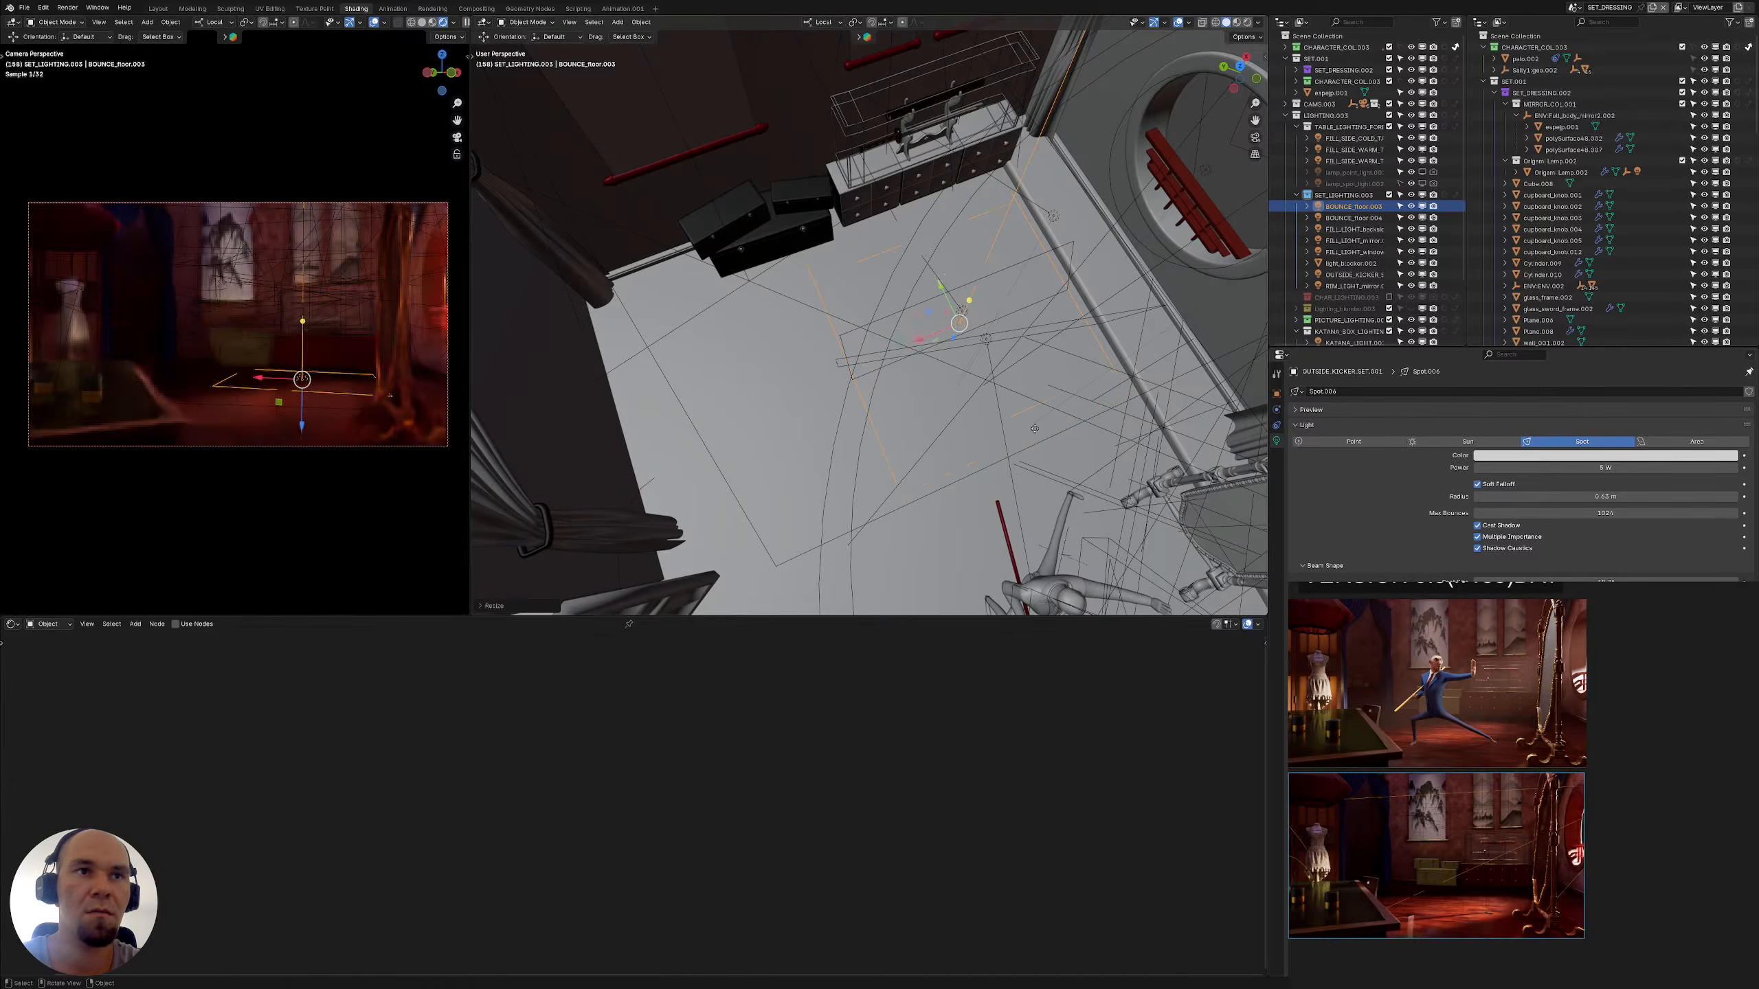
key("g")
key("y")
left_click(1017, 410)
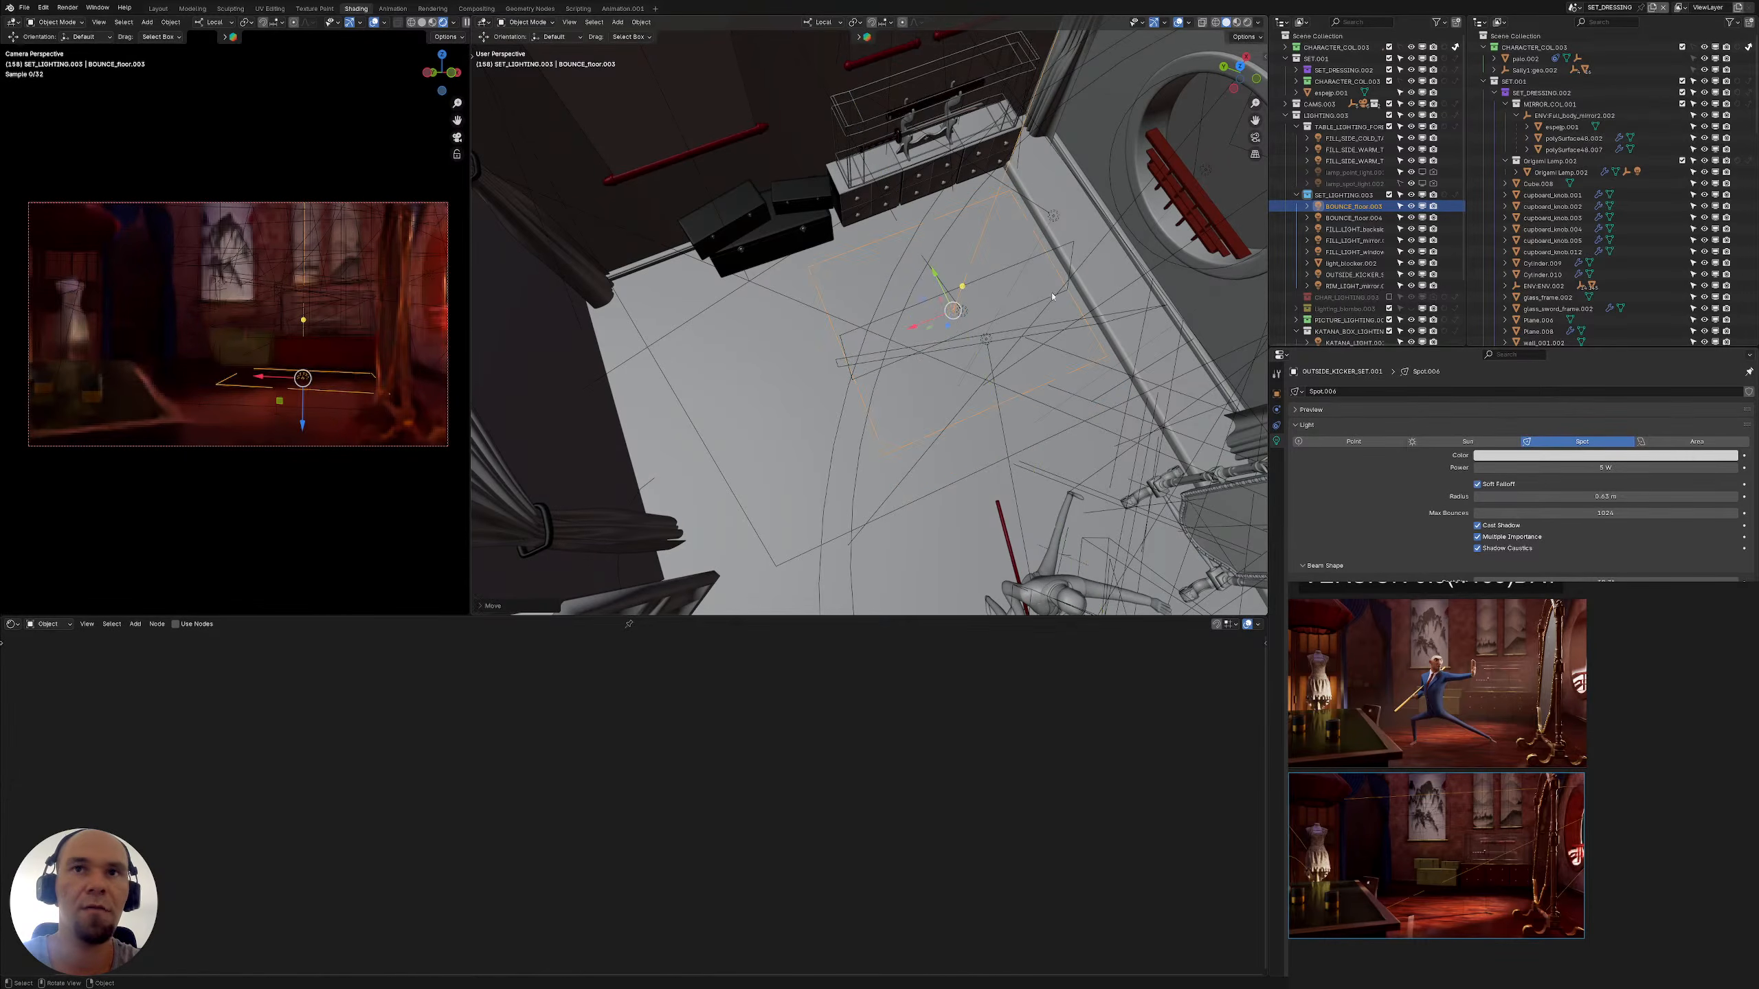
middle_click_drag(738, 337, 878, 217)
left_click(865, 181)
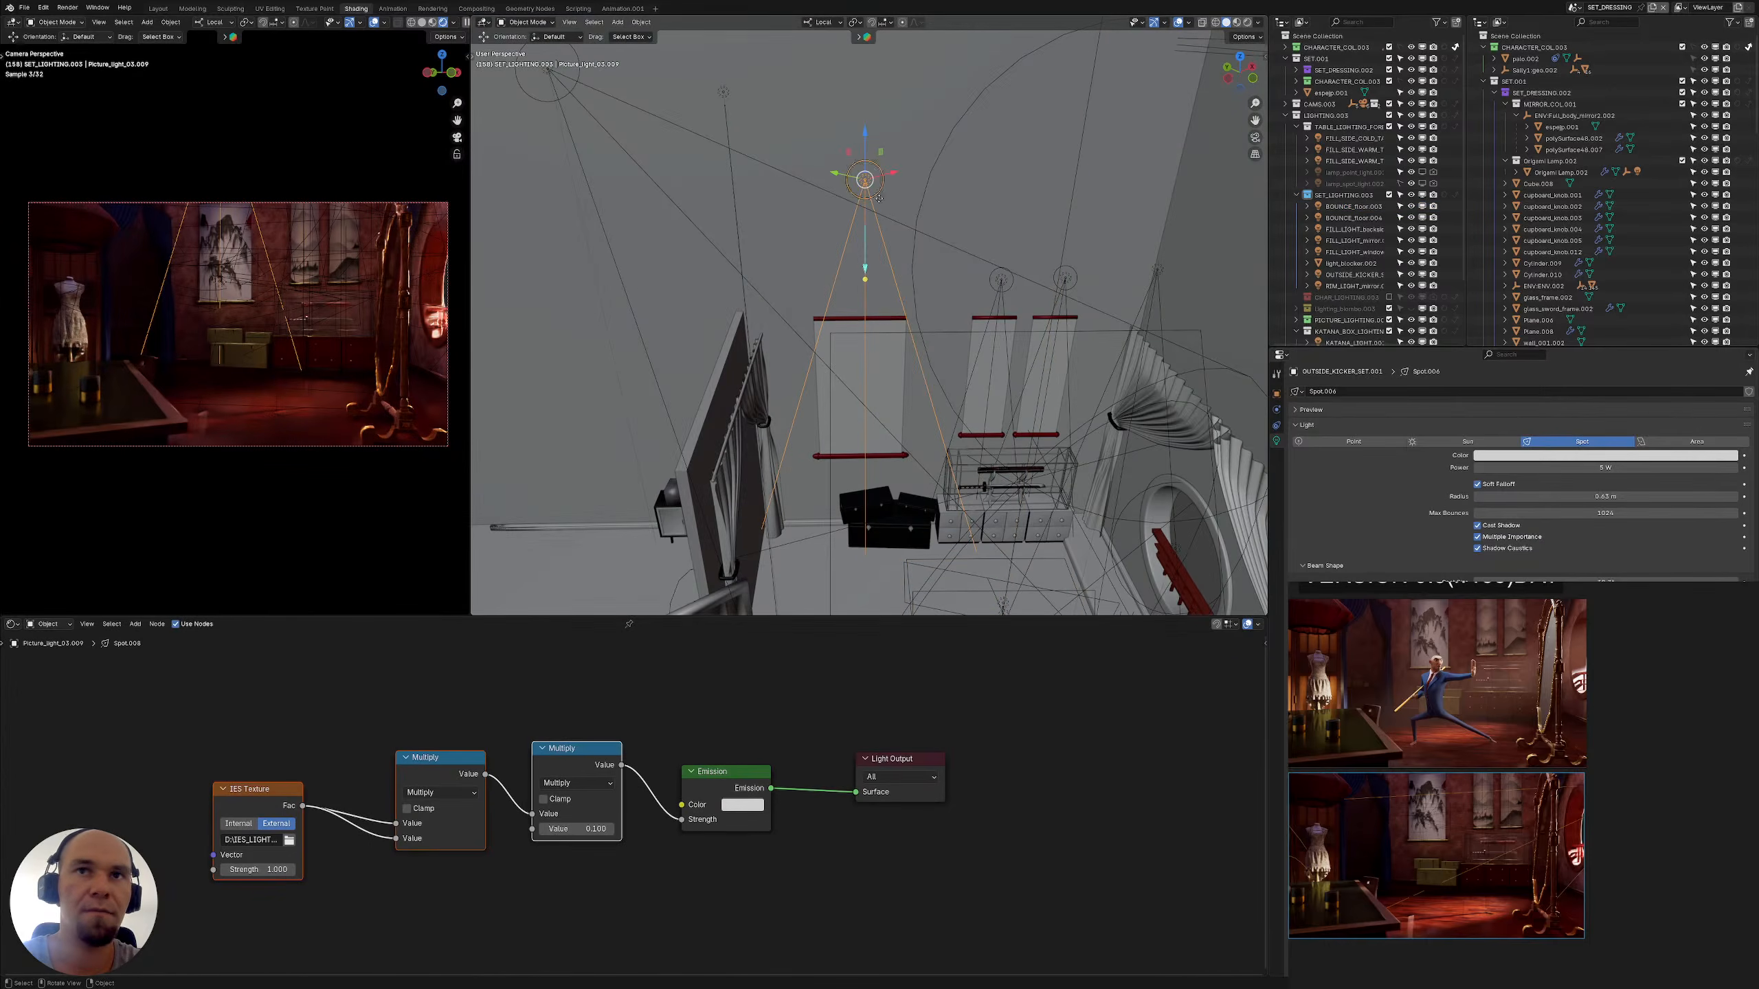
key("g")
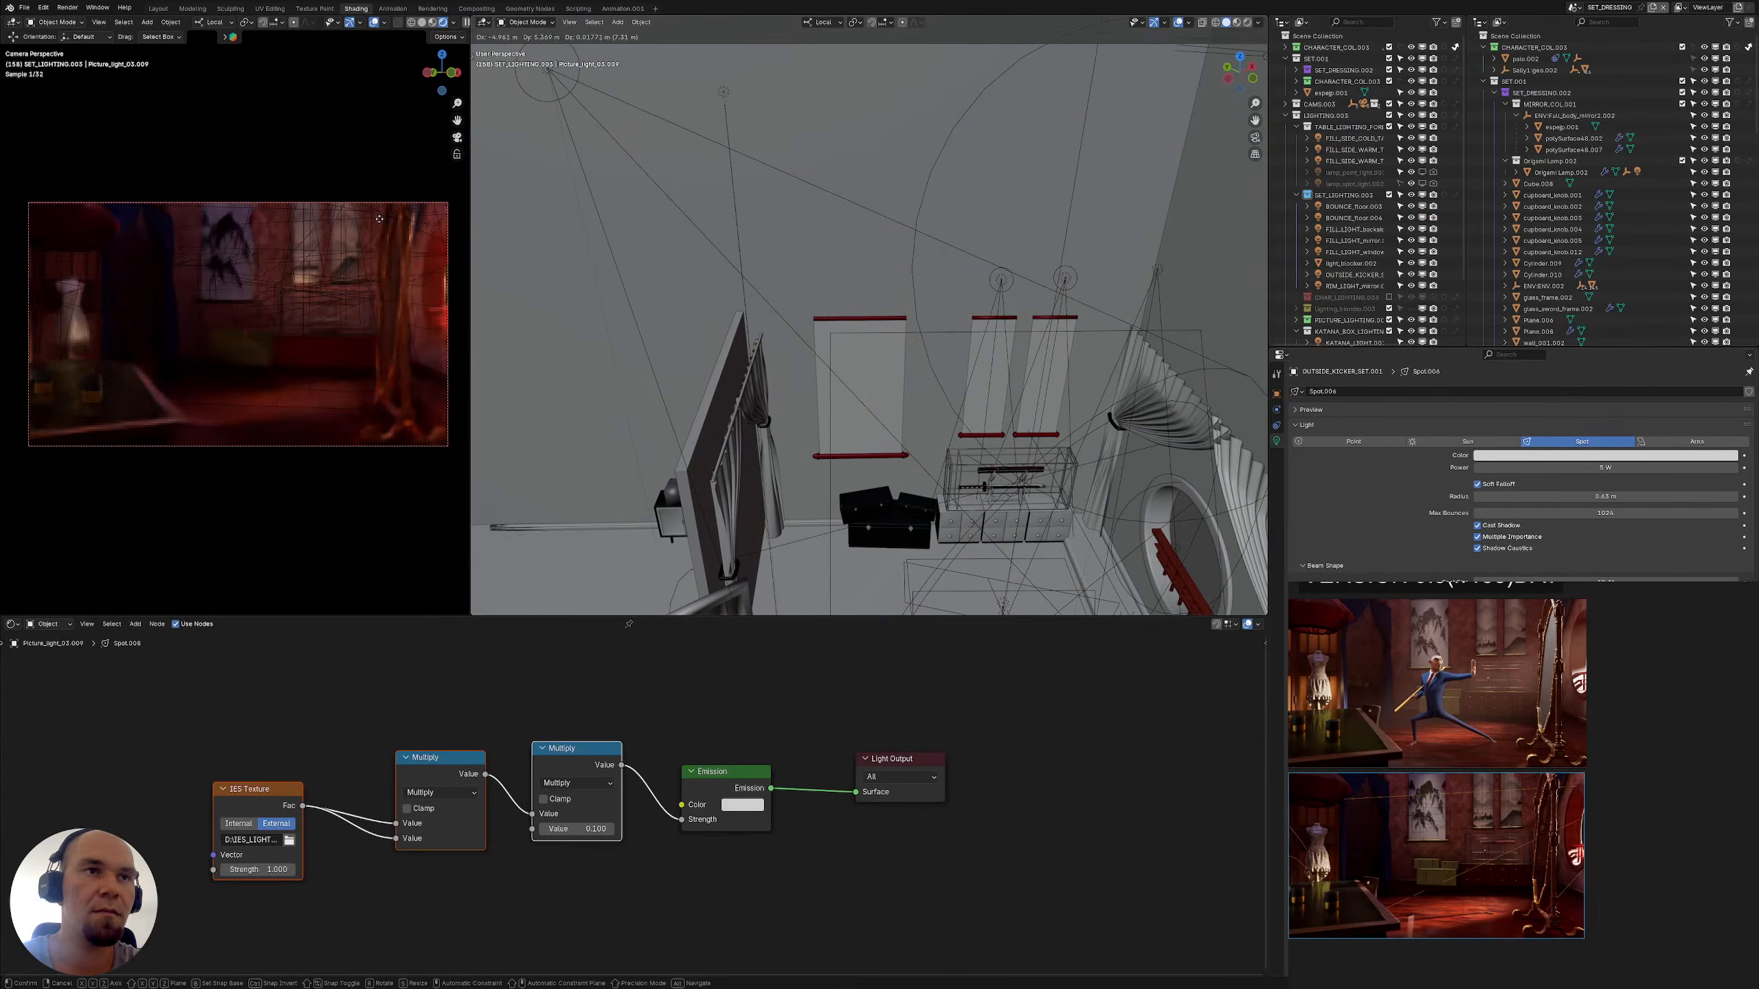
key("Escape")
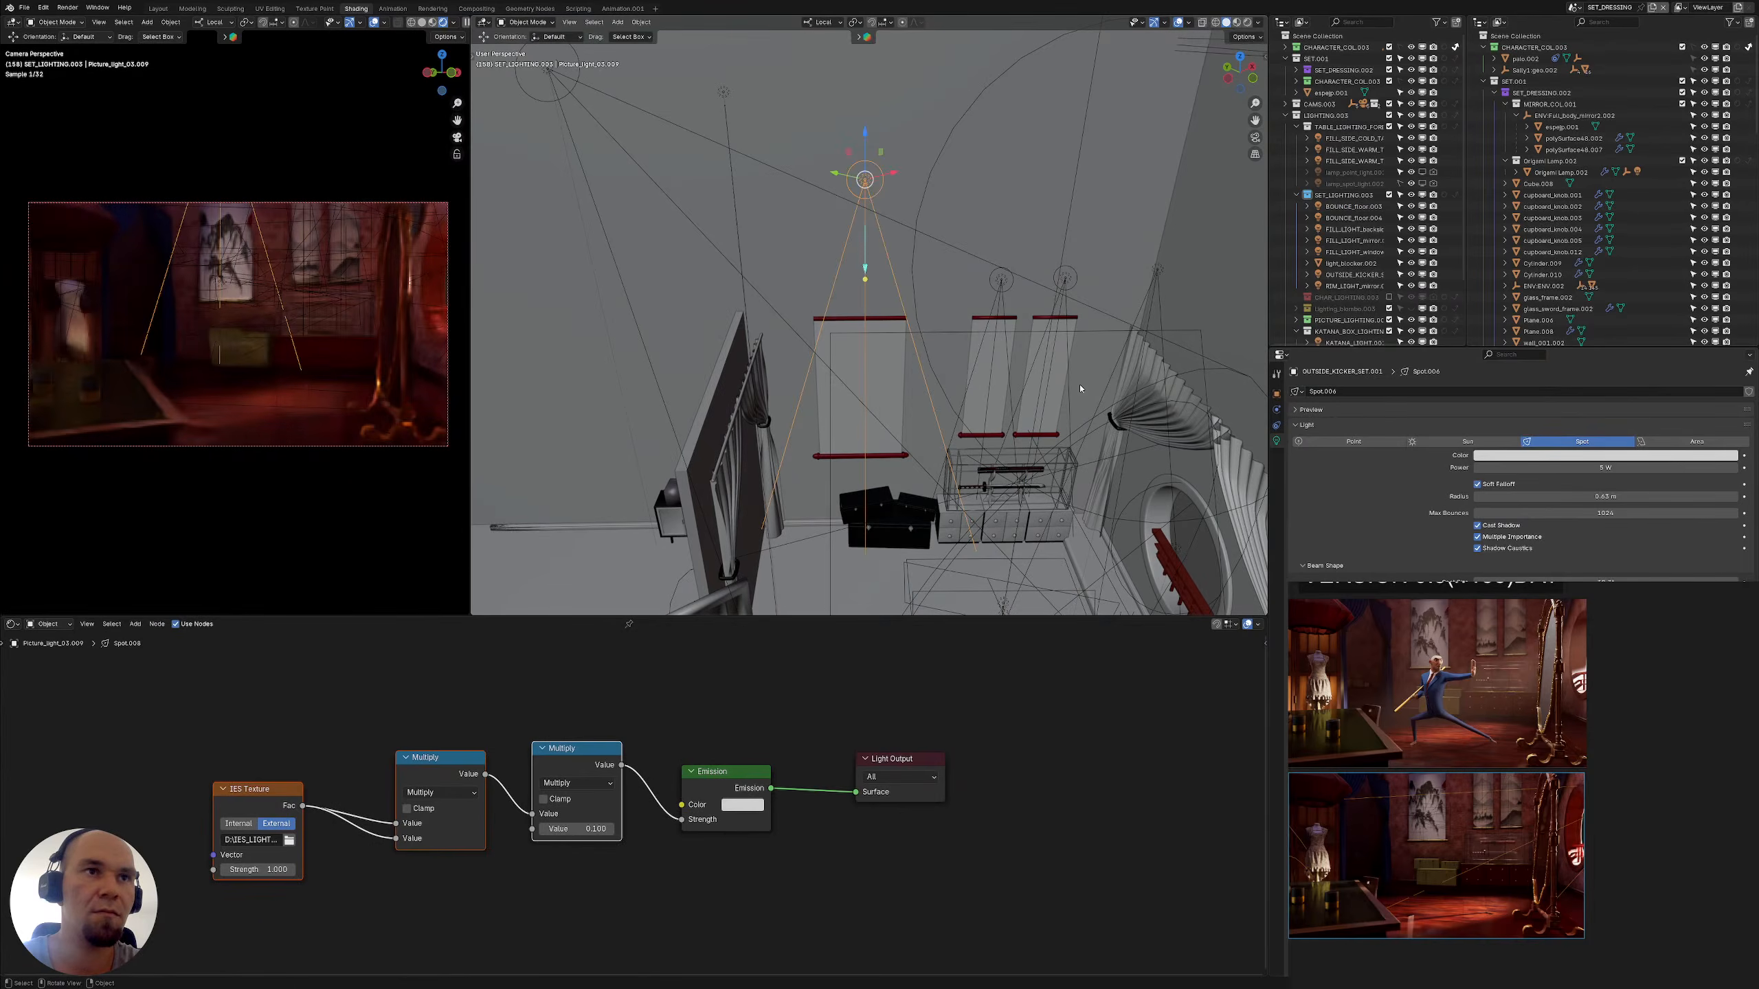
Lower the outside kicker's power to 2 W, then 0.1 W and finally 0 W
left_click(1591, 469)
type("2")
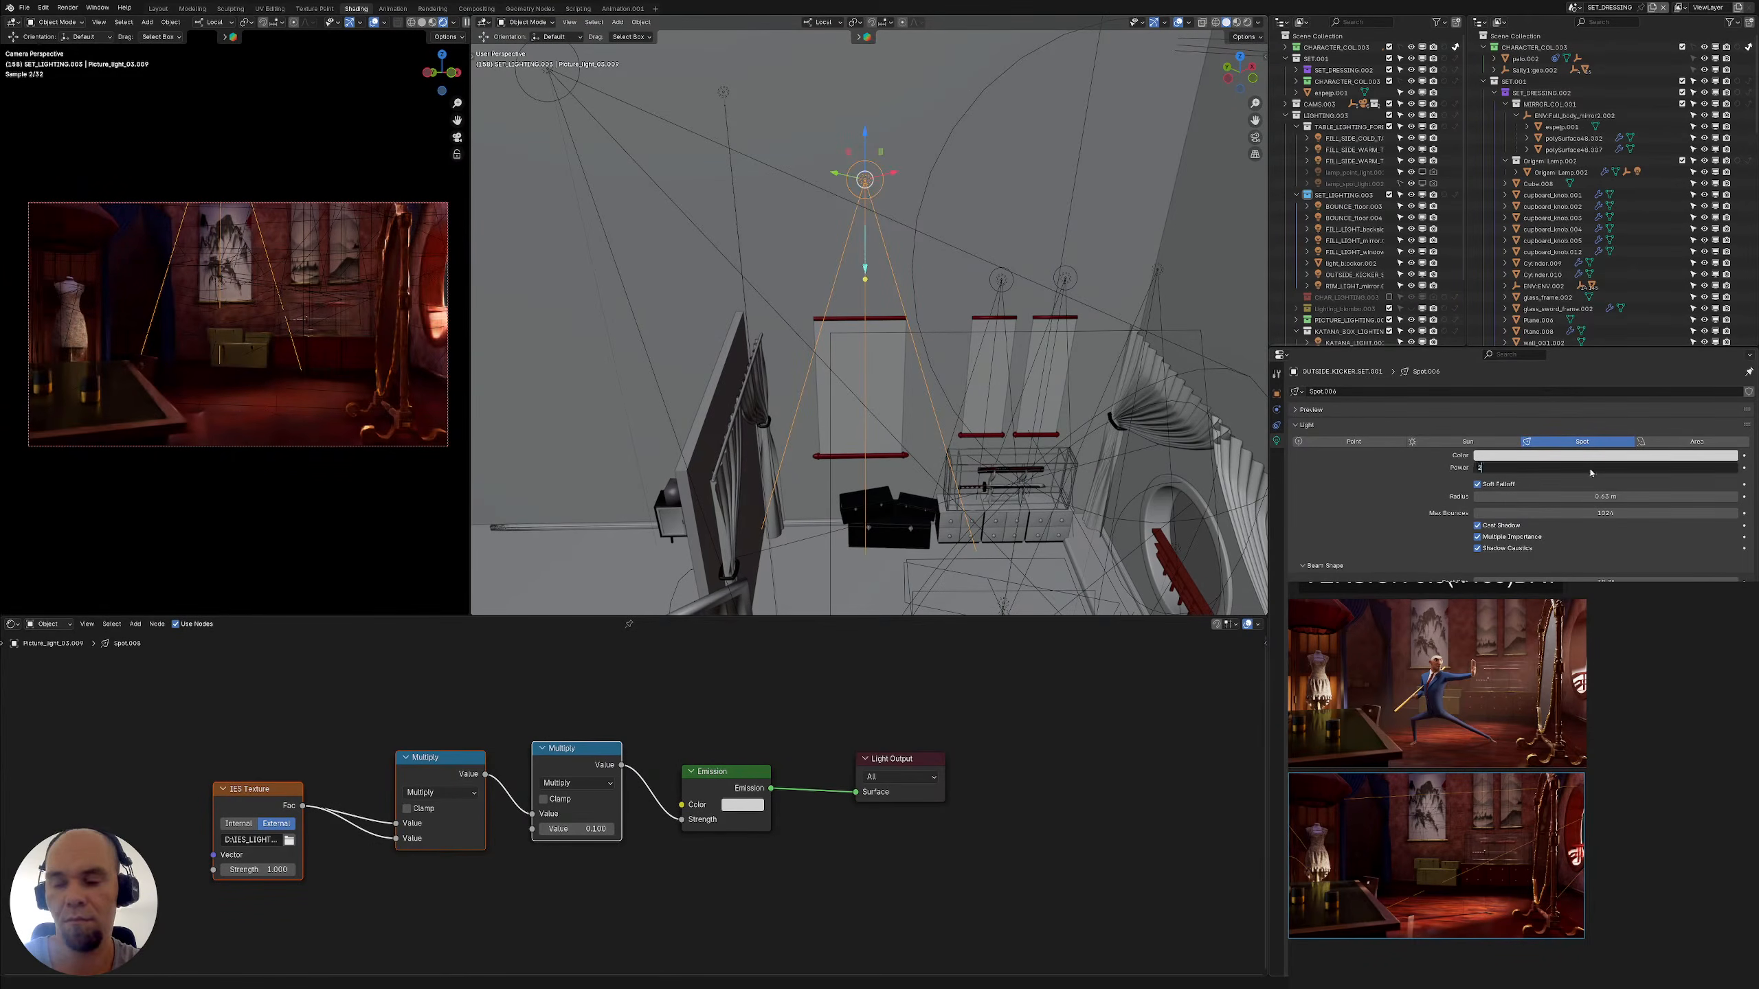
key("Return")
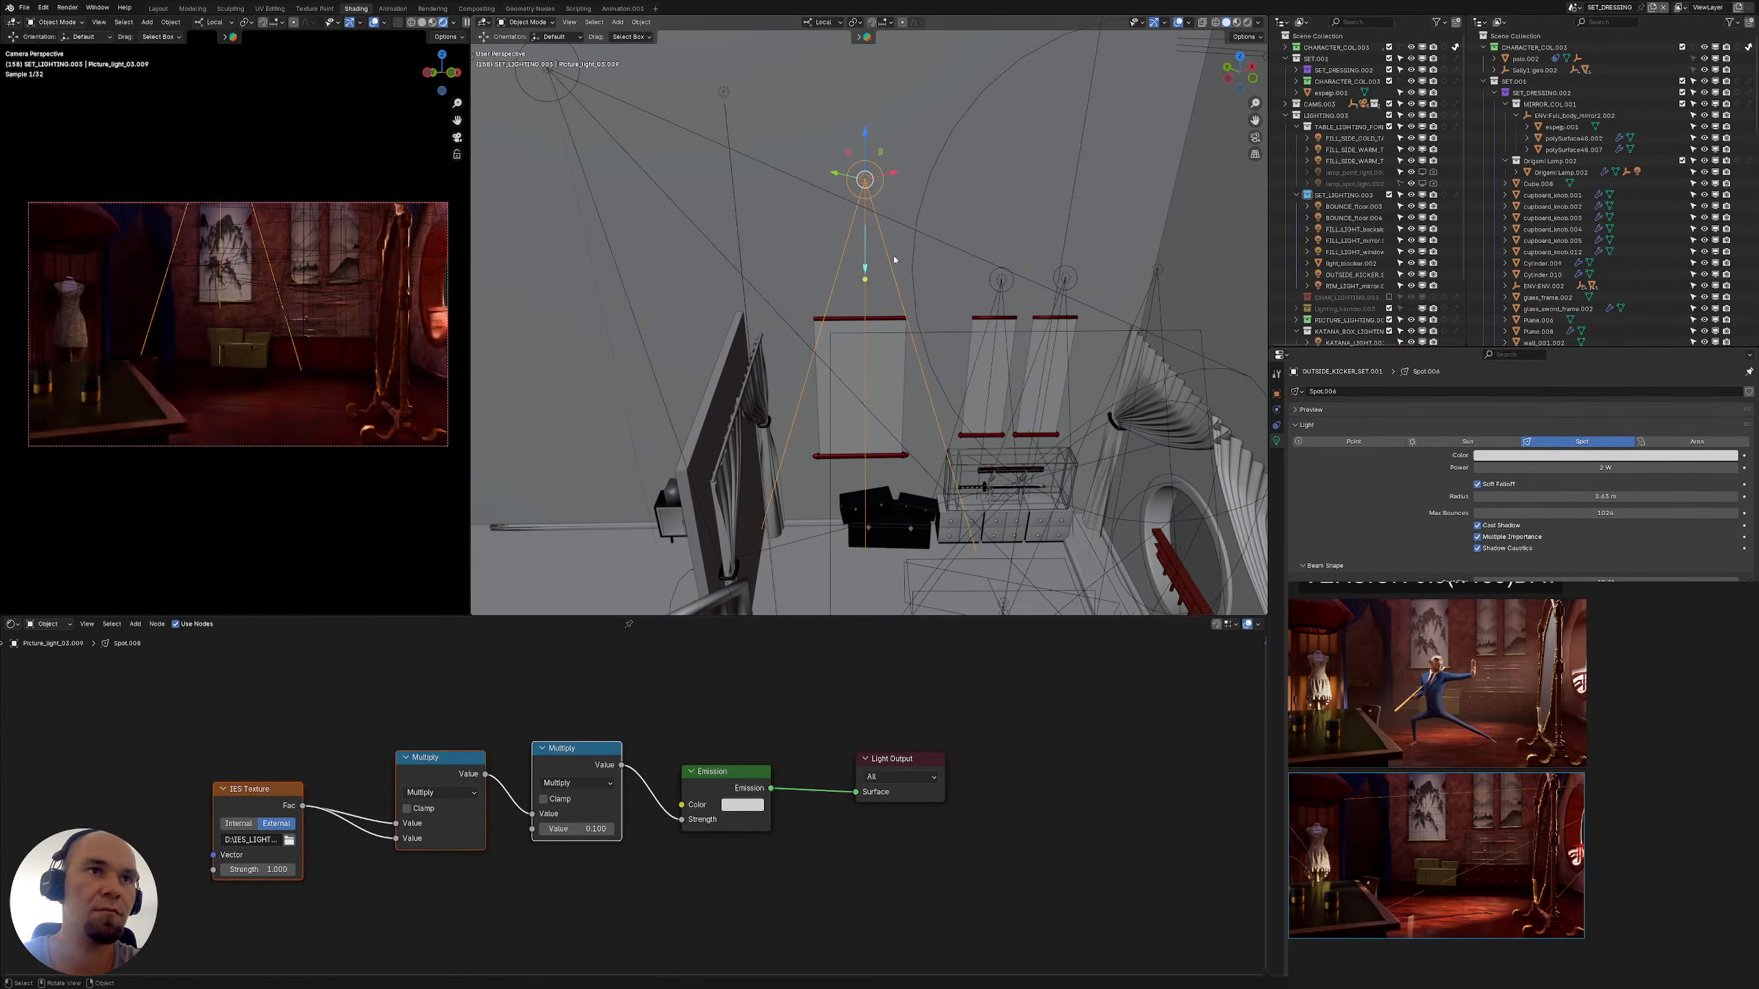
left_click(1631, 468)
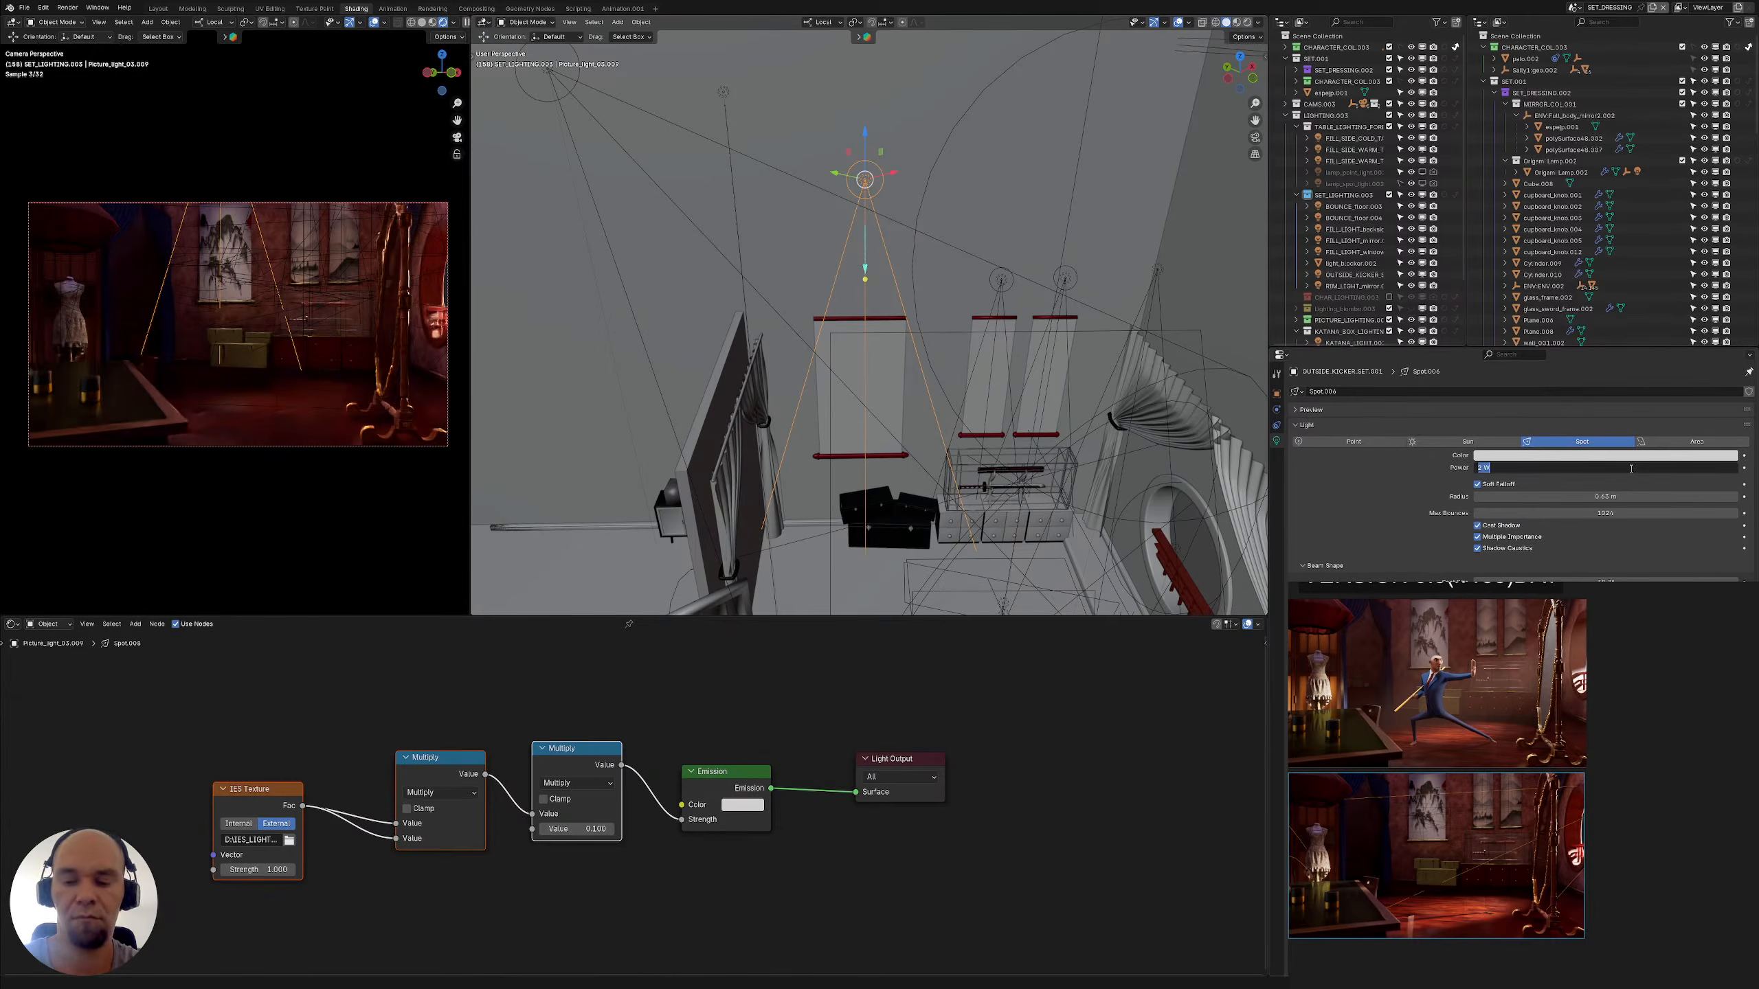
type("0.1")
key("Return")
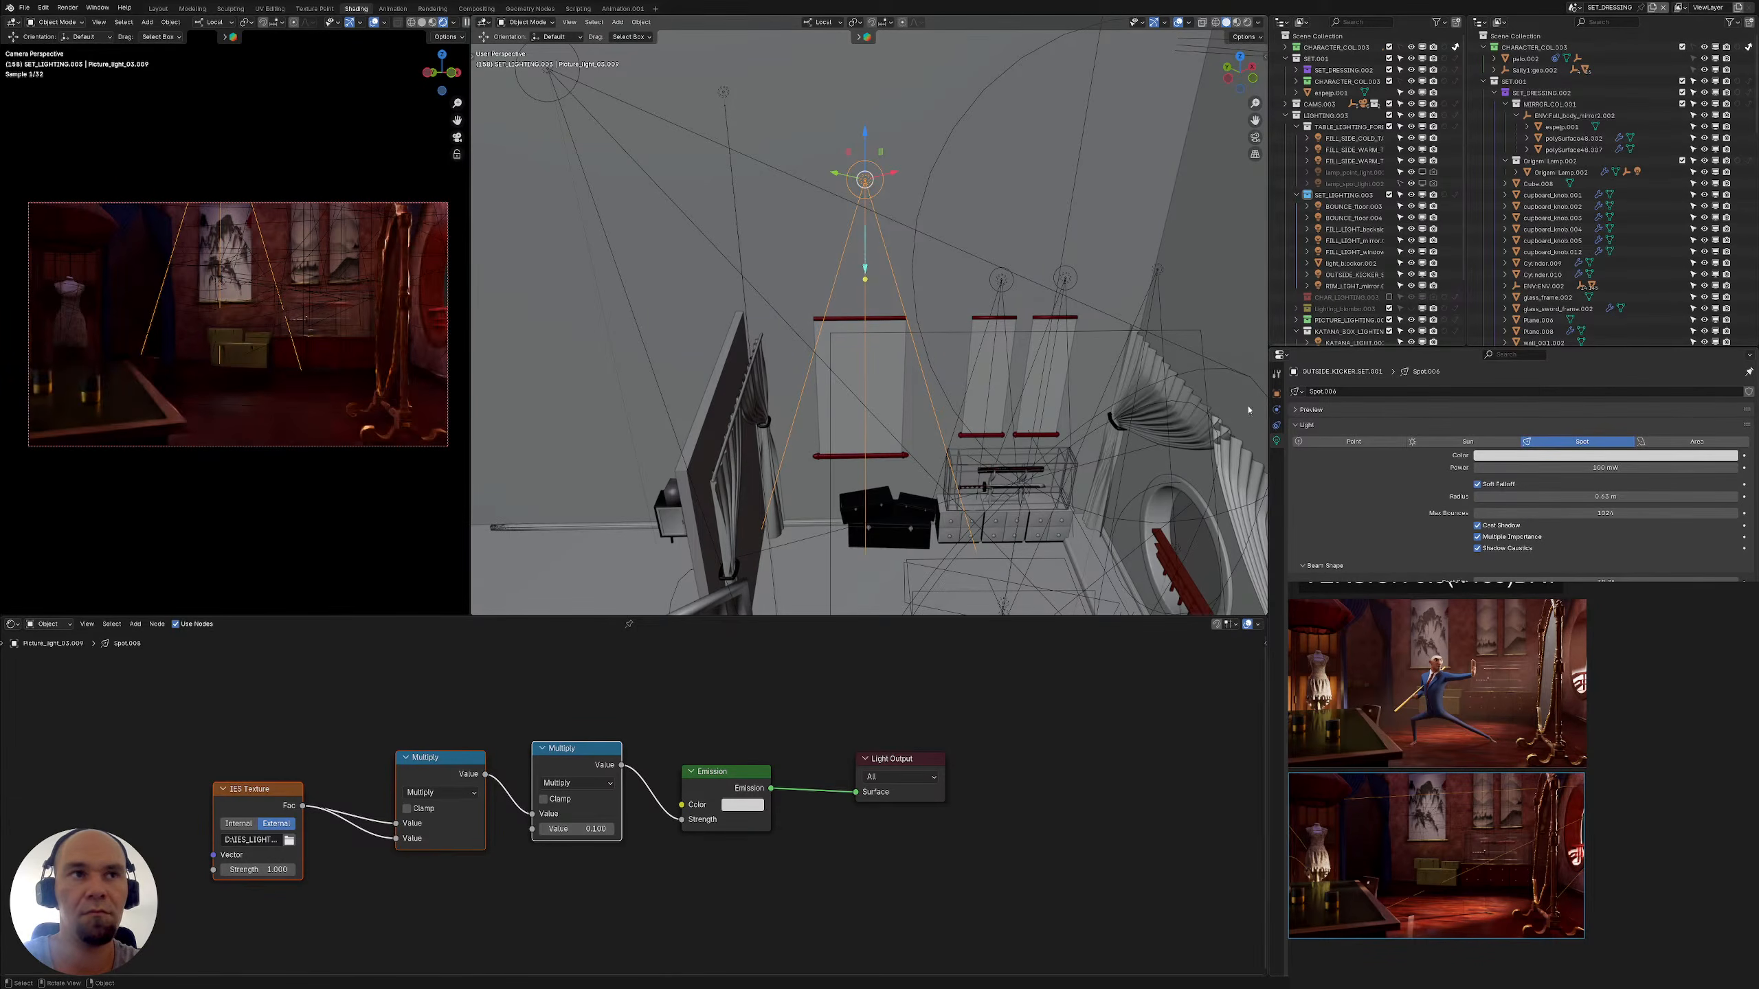
left_click(1628, 469)
type("0")
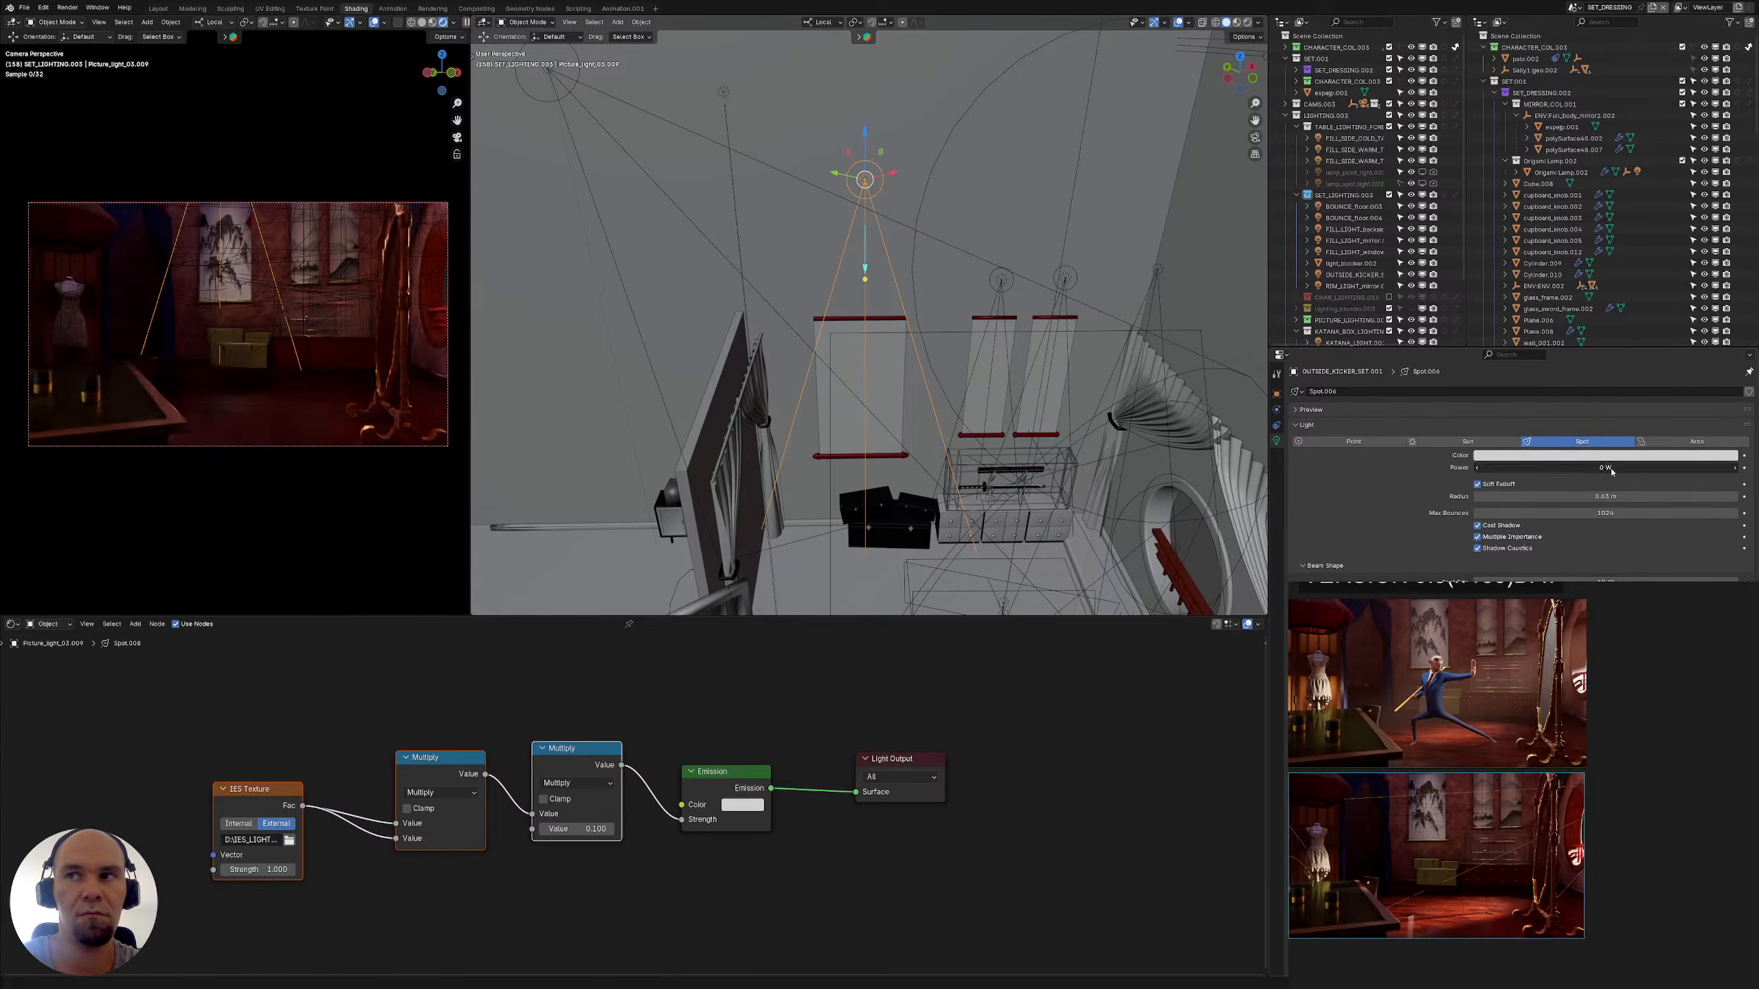
key("Return")
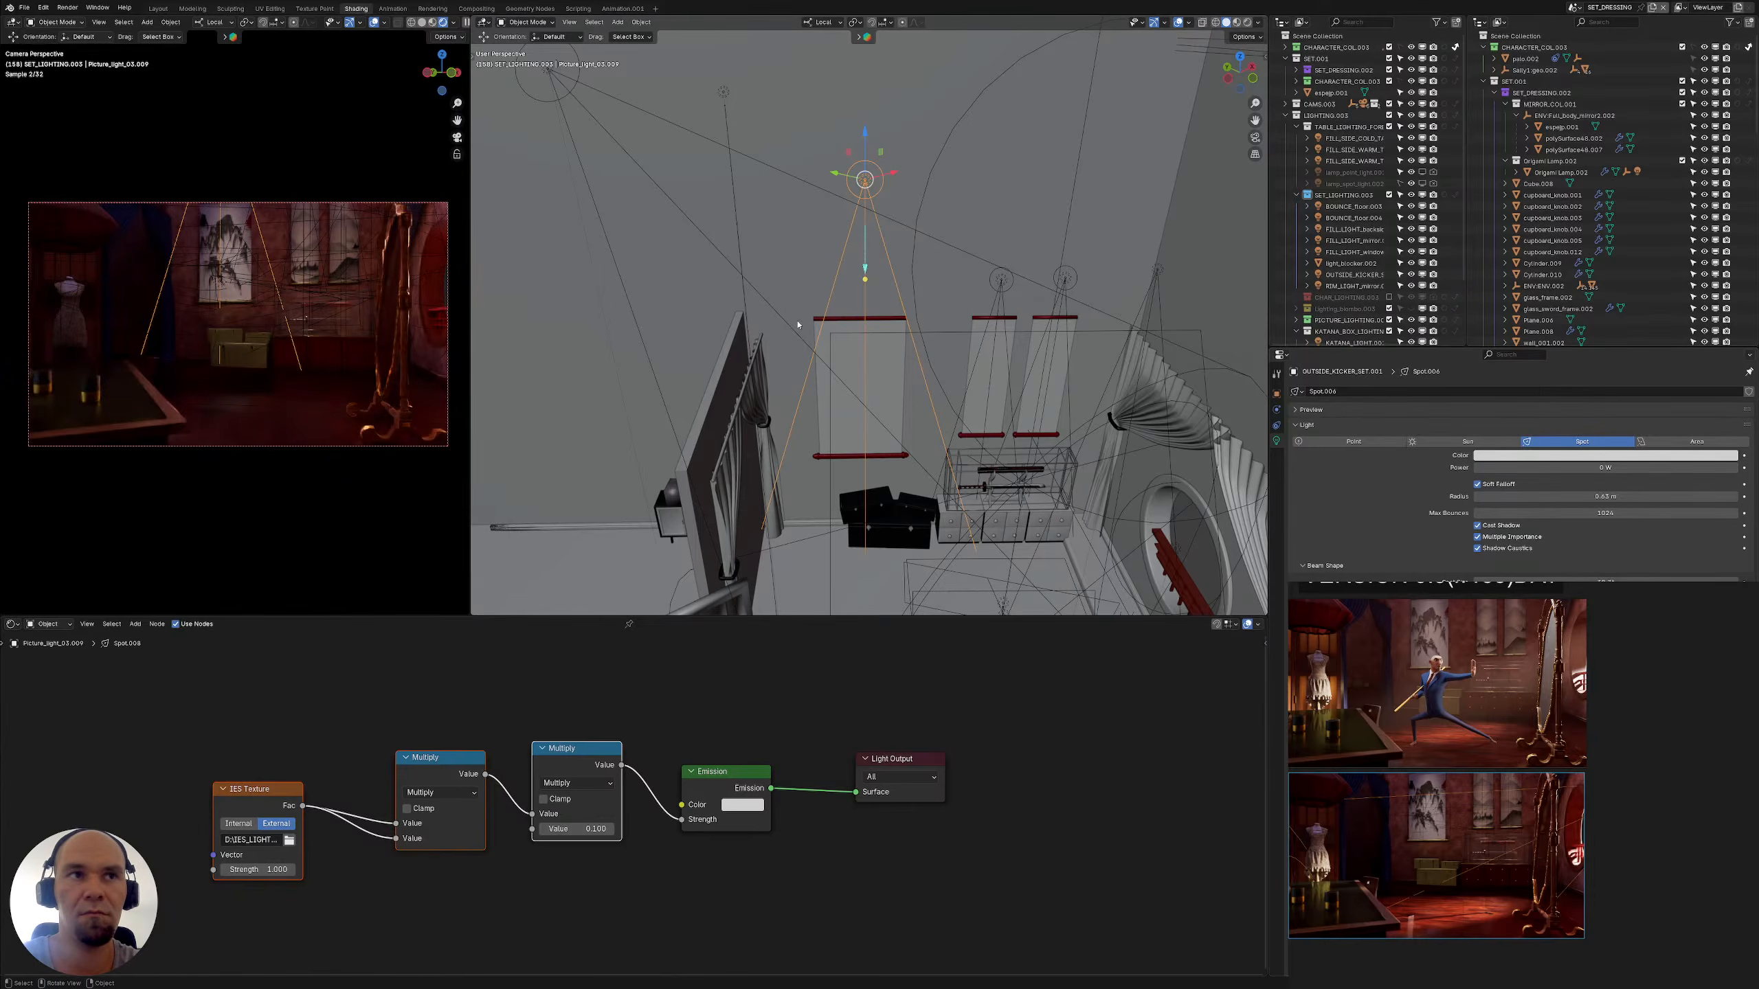
Undo the outside kicker's 0 W and 0.1 W power settings
scroll(995, 279, "down", 3)
key("w")
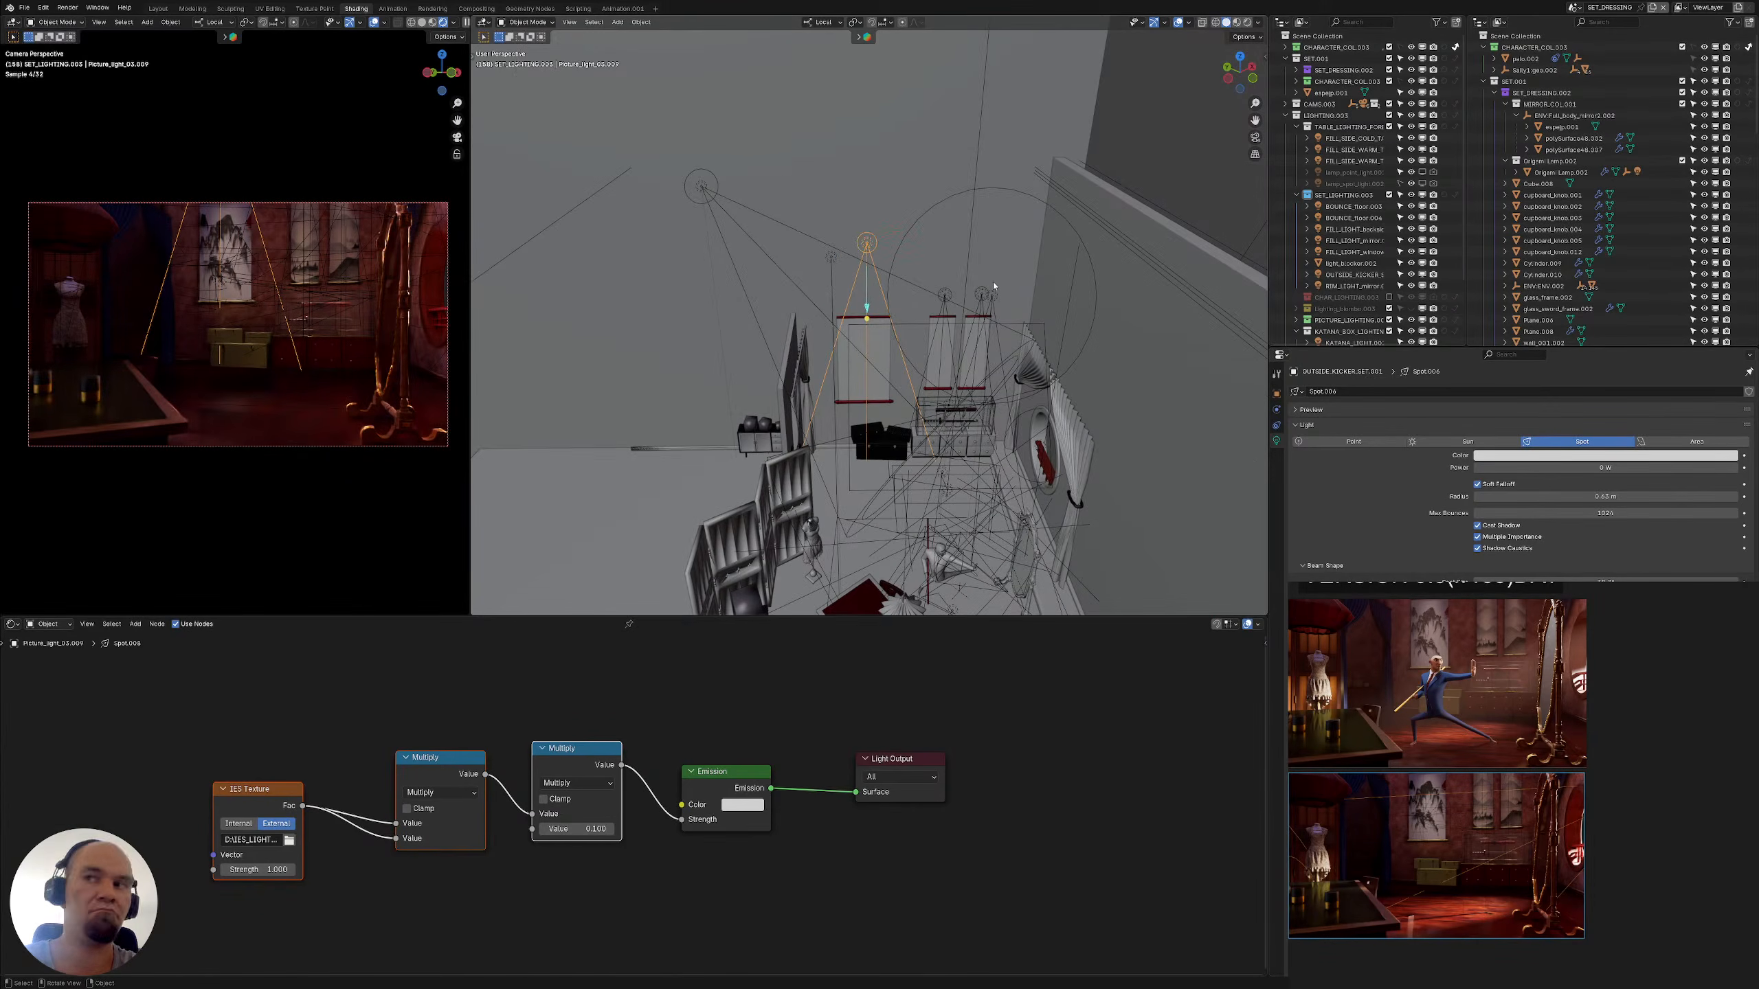
key("ctrl+z")
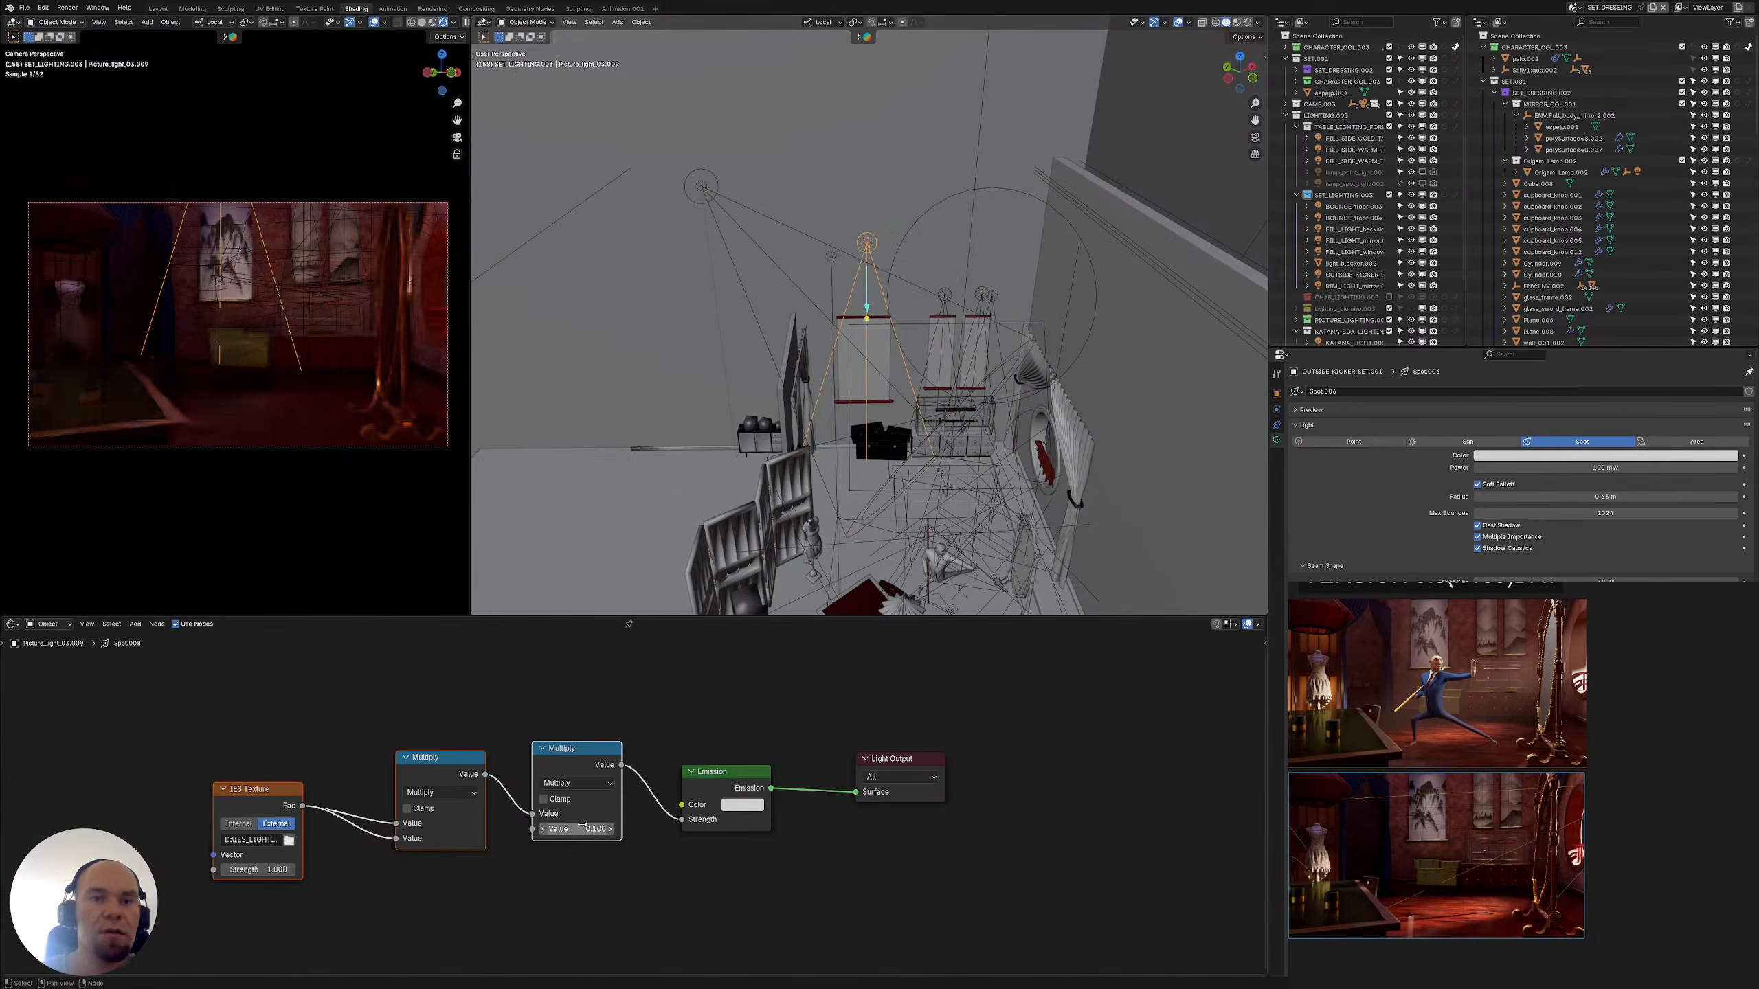
key("ctrl+z")
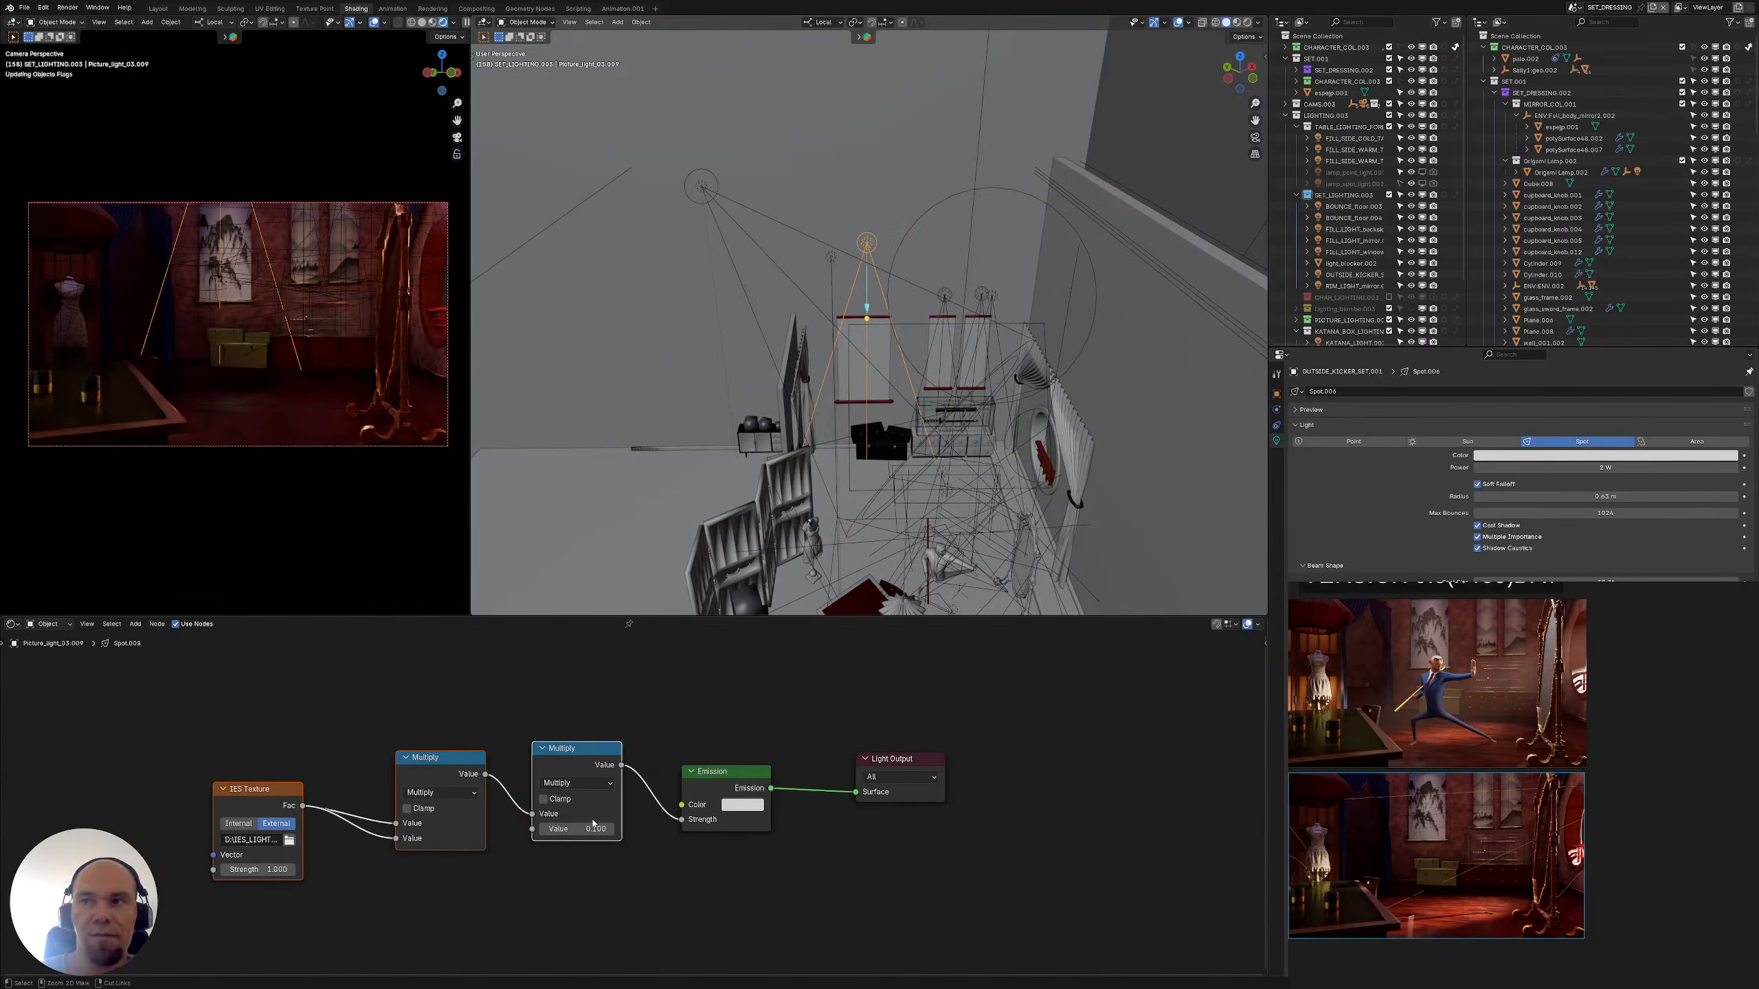
key("ctrl+z")
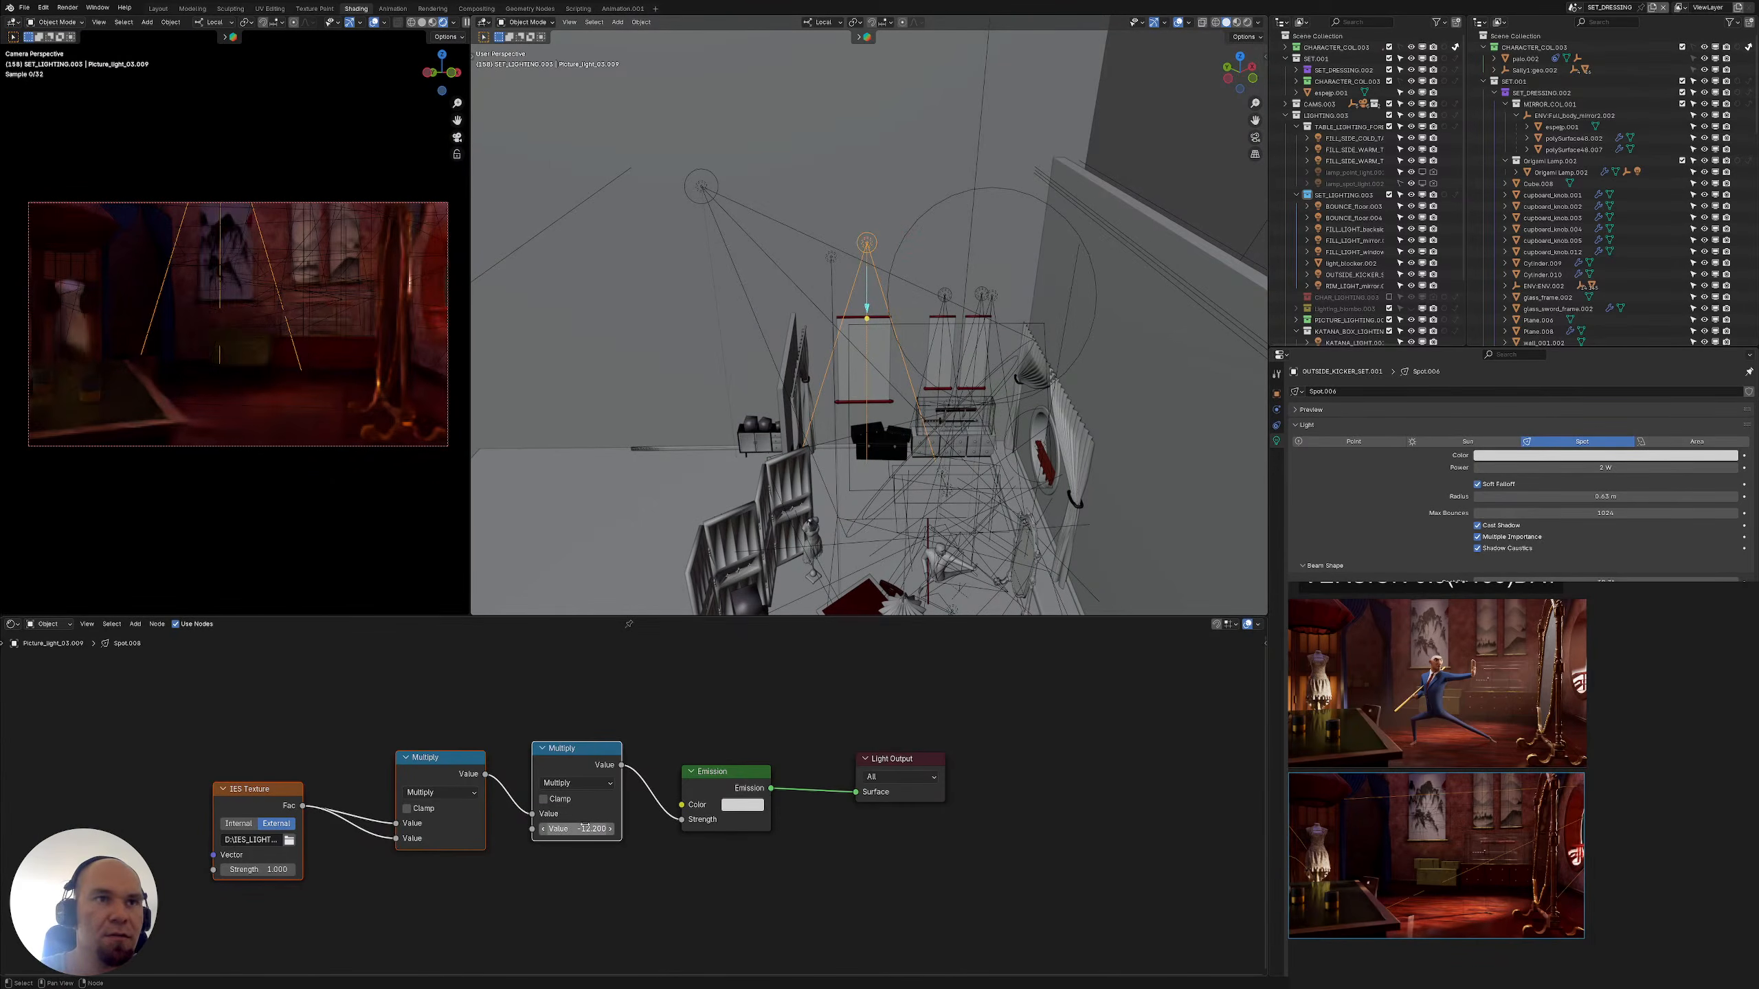
key("ctrl+z")
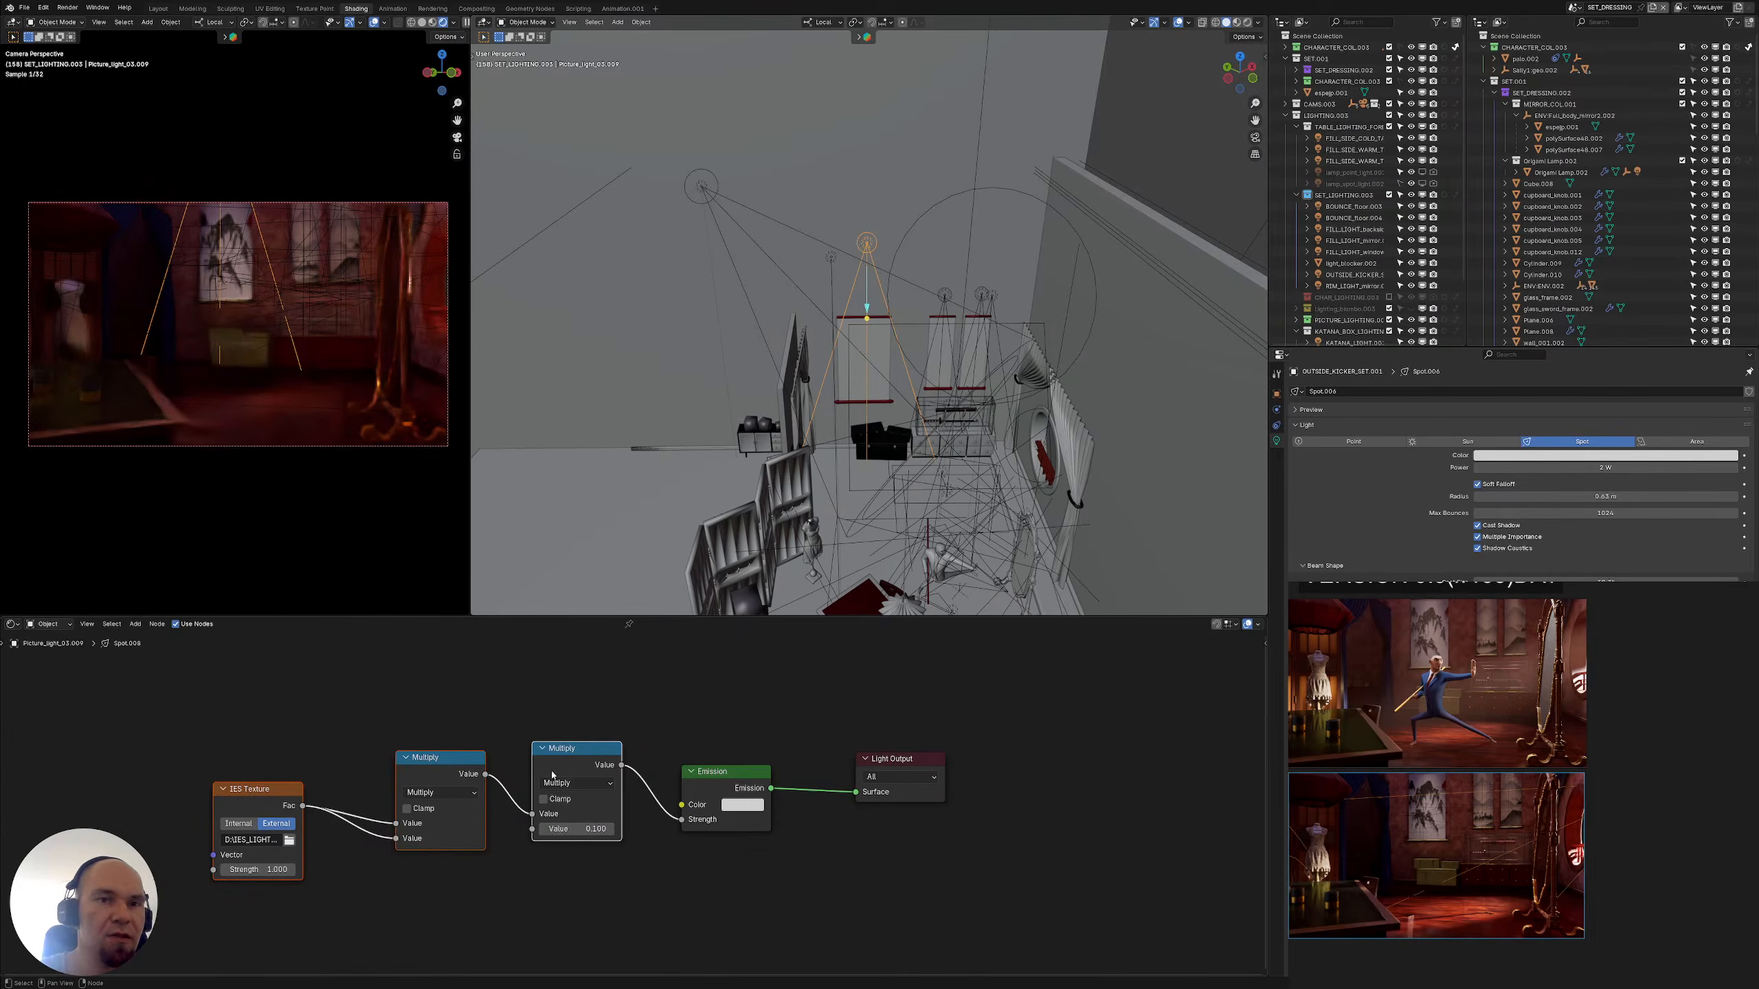
Select the outside kicker light behind the round window to check its shader nodes
scroll(586, 826, "up", 1)
middle_click_drag(526, 821, 434, 812)
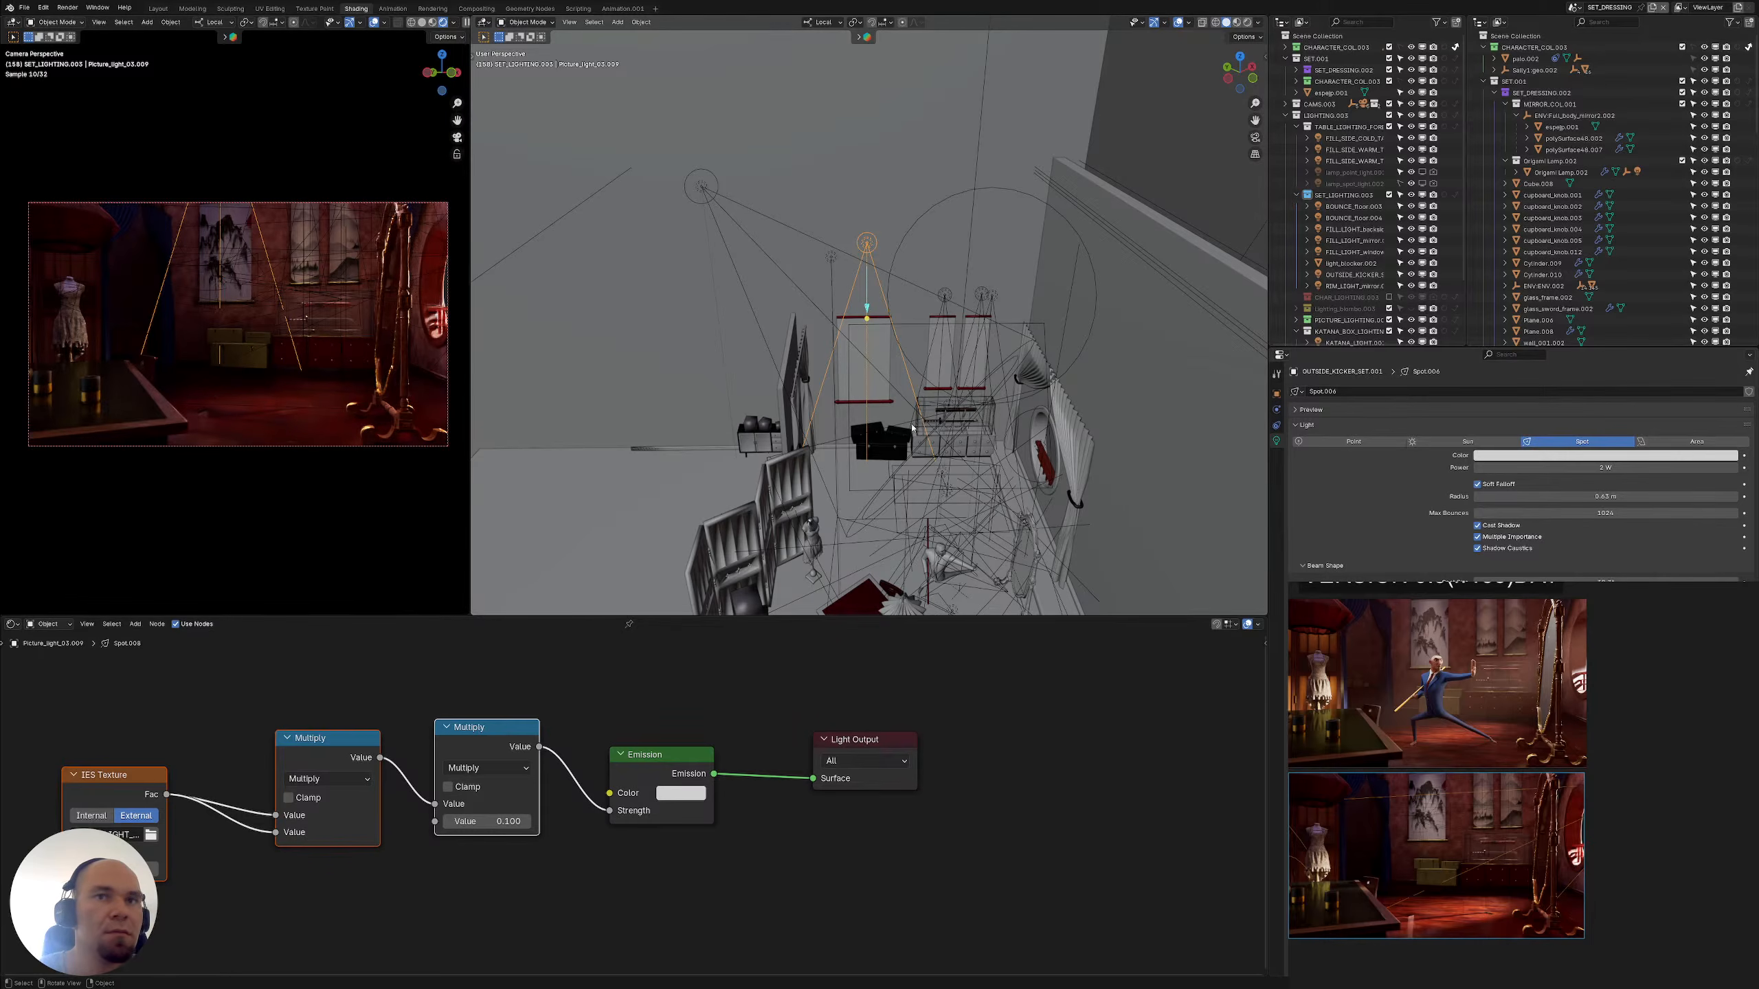
middle_click_drag(983, 498, 997, 369, "shift")
scroll(900, 402, "down", 5)
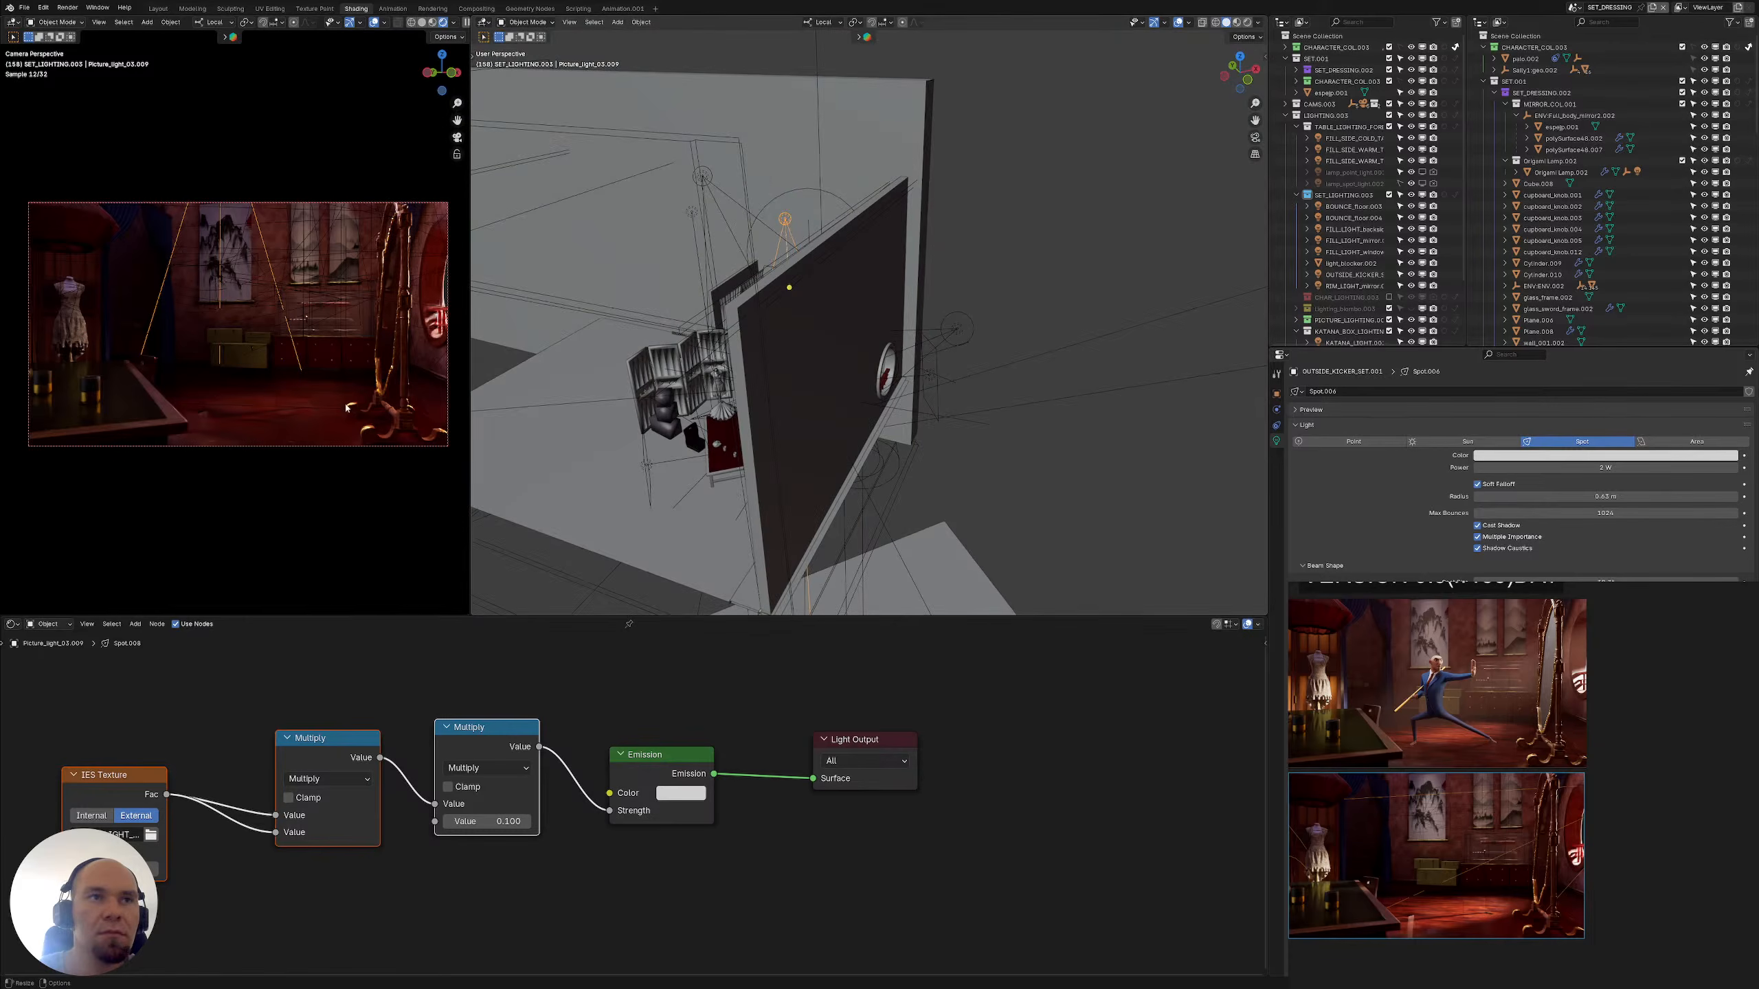
left_click(957, 329)
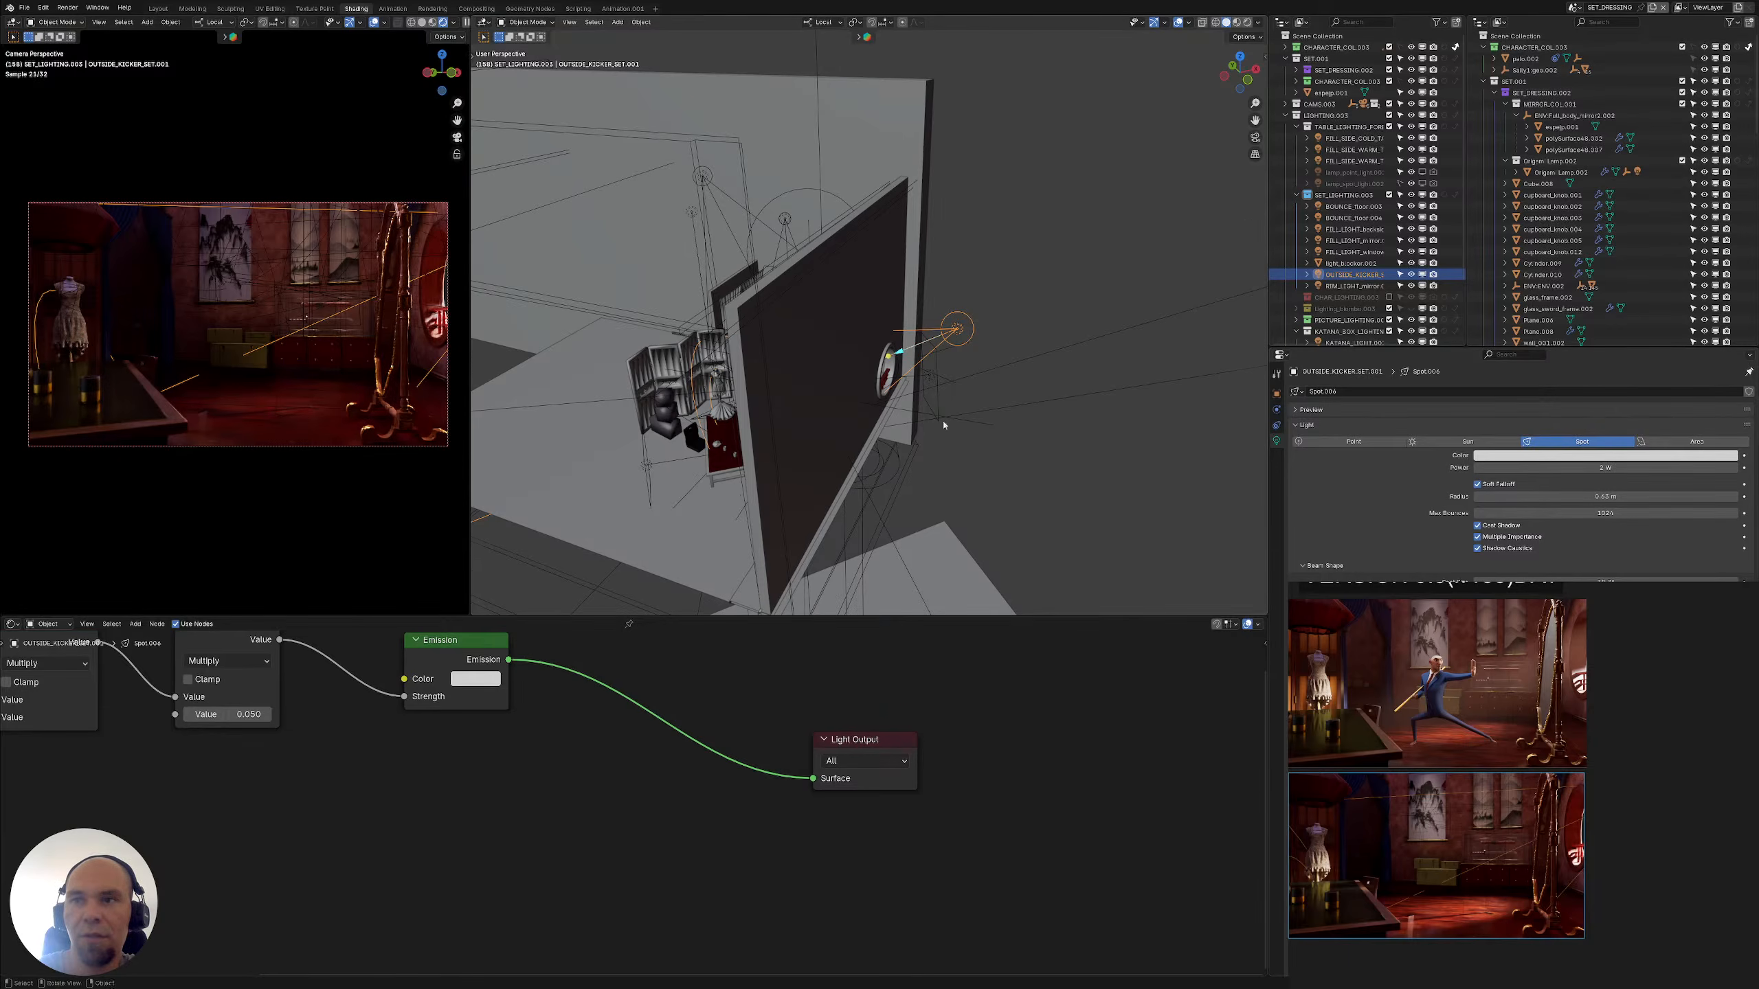
middle_click_drag(914, 415, 880, 411)
left_click(880, 411)
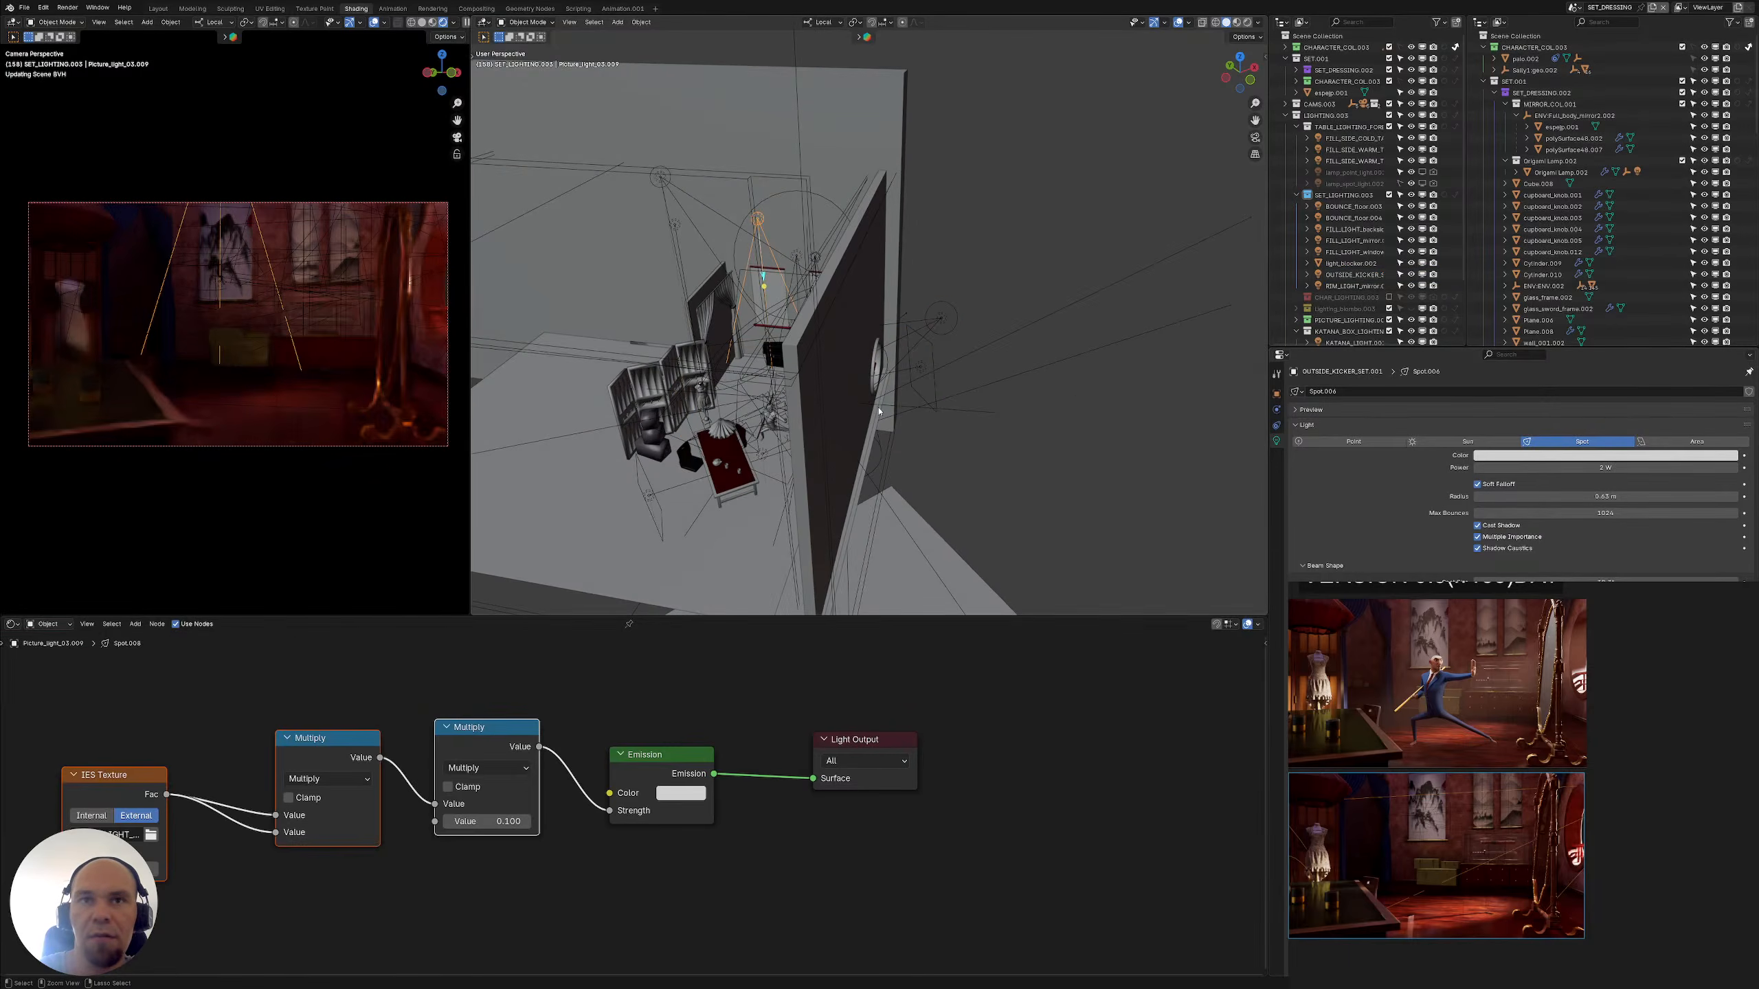
Undo the recent moves and size changes of the BOUNCE_floor.003 light
key("ctrl+z")
key("ctrl+z")
key("ctrl+z")
key("ctrl+z")
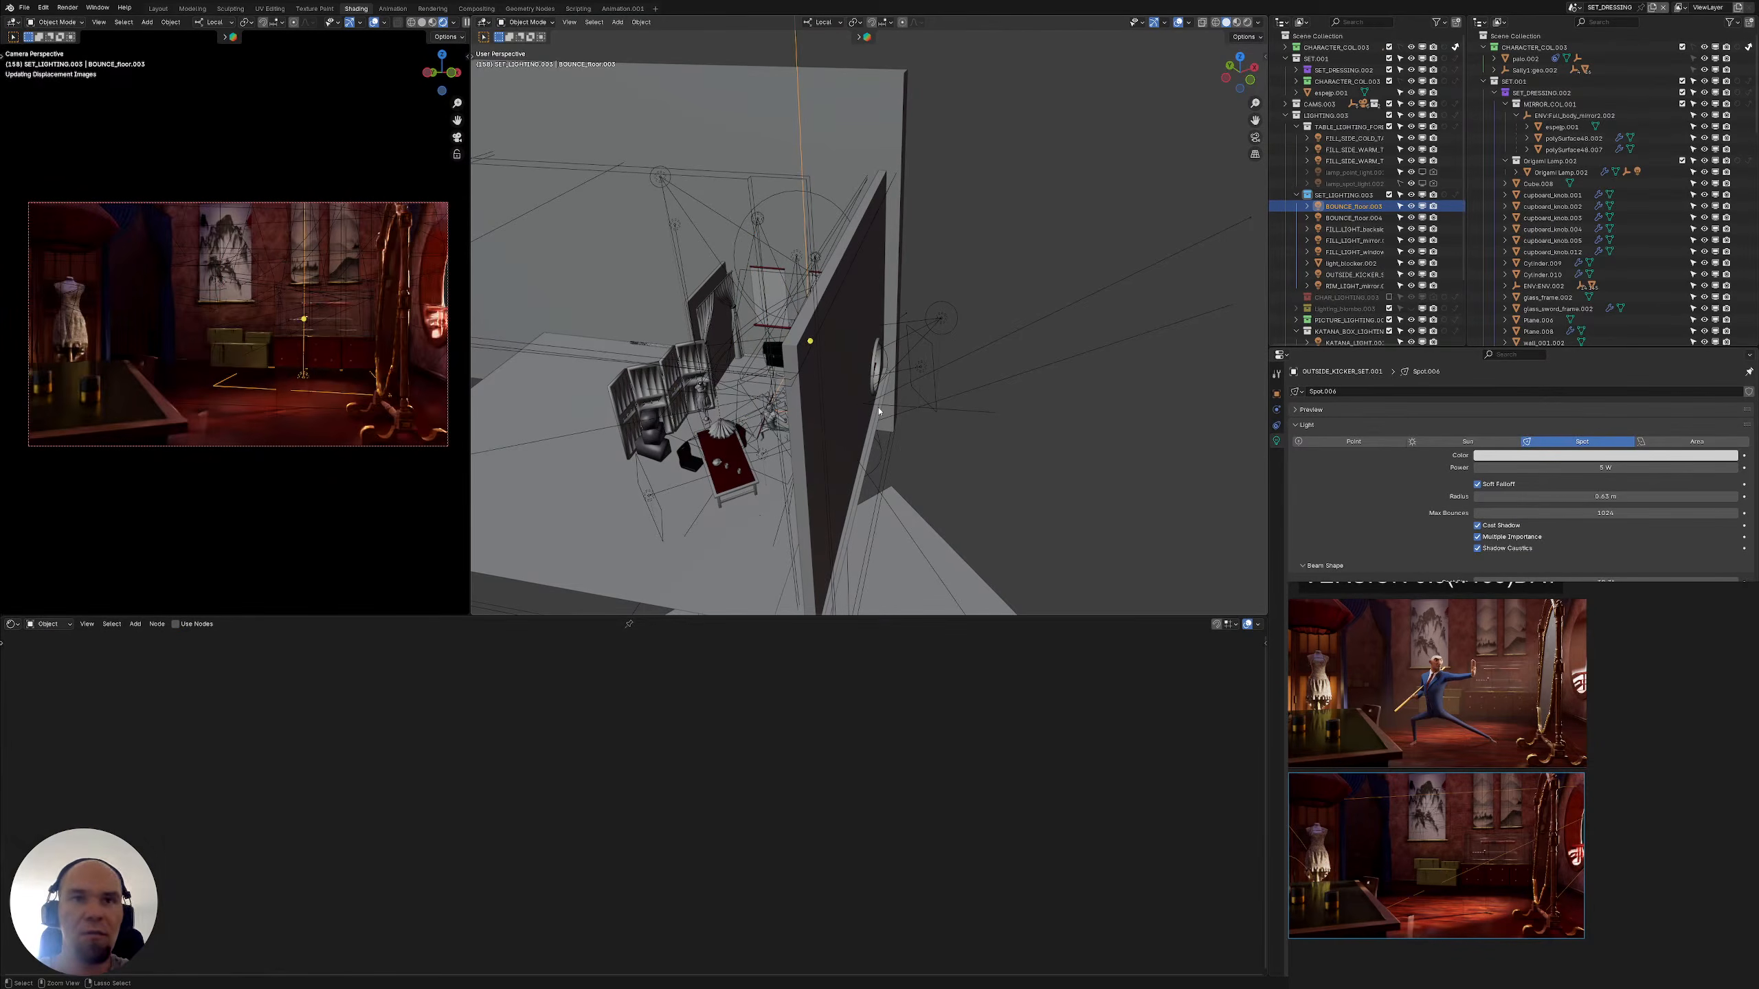
key("ctrl+z")
key("ctrl+z")
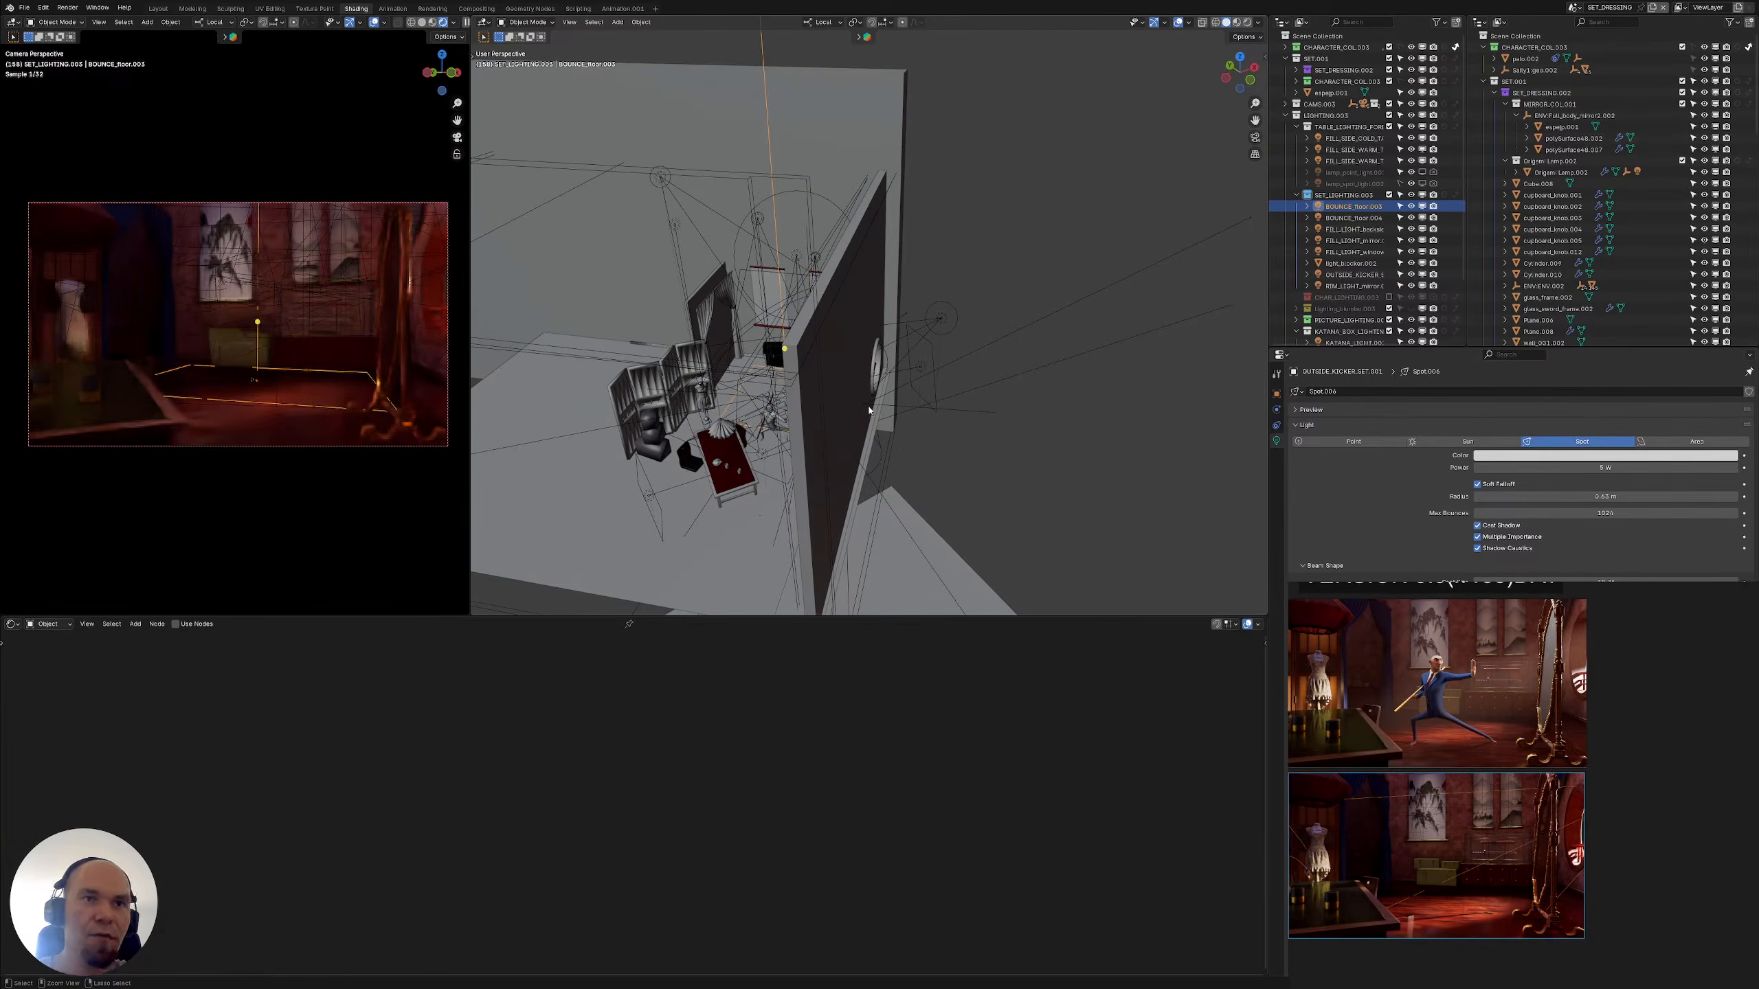
Undo the earlier outside kicker power and BOUNCE_floor.004 light edits, back to the Global transform orientation
key("ctrl+z")
key("ctrl+z")
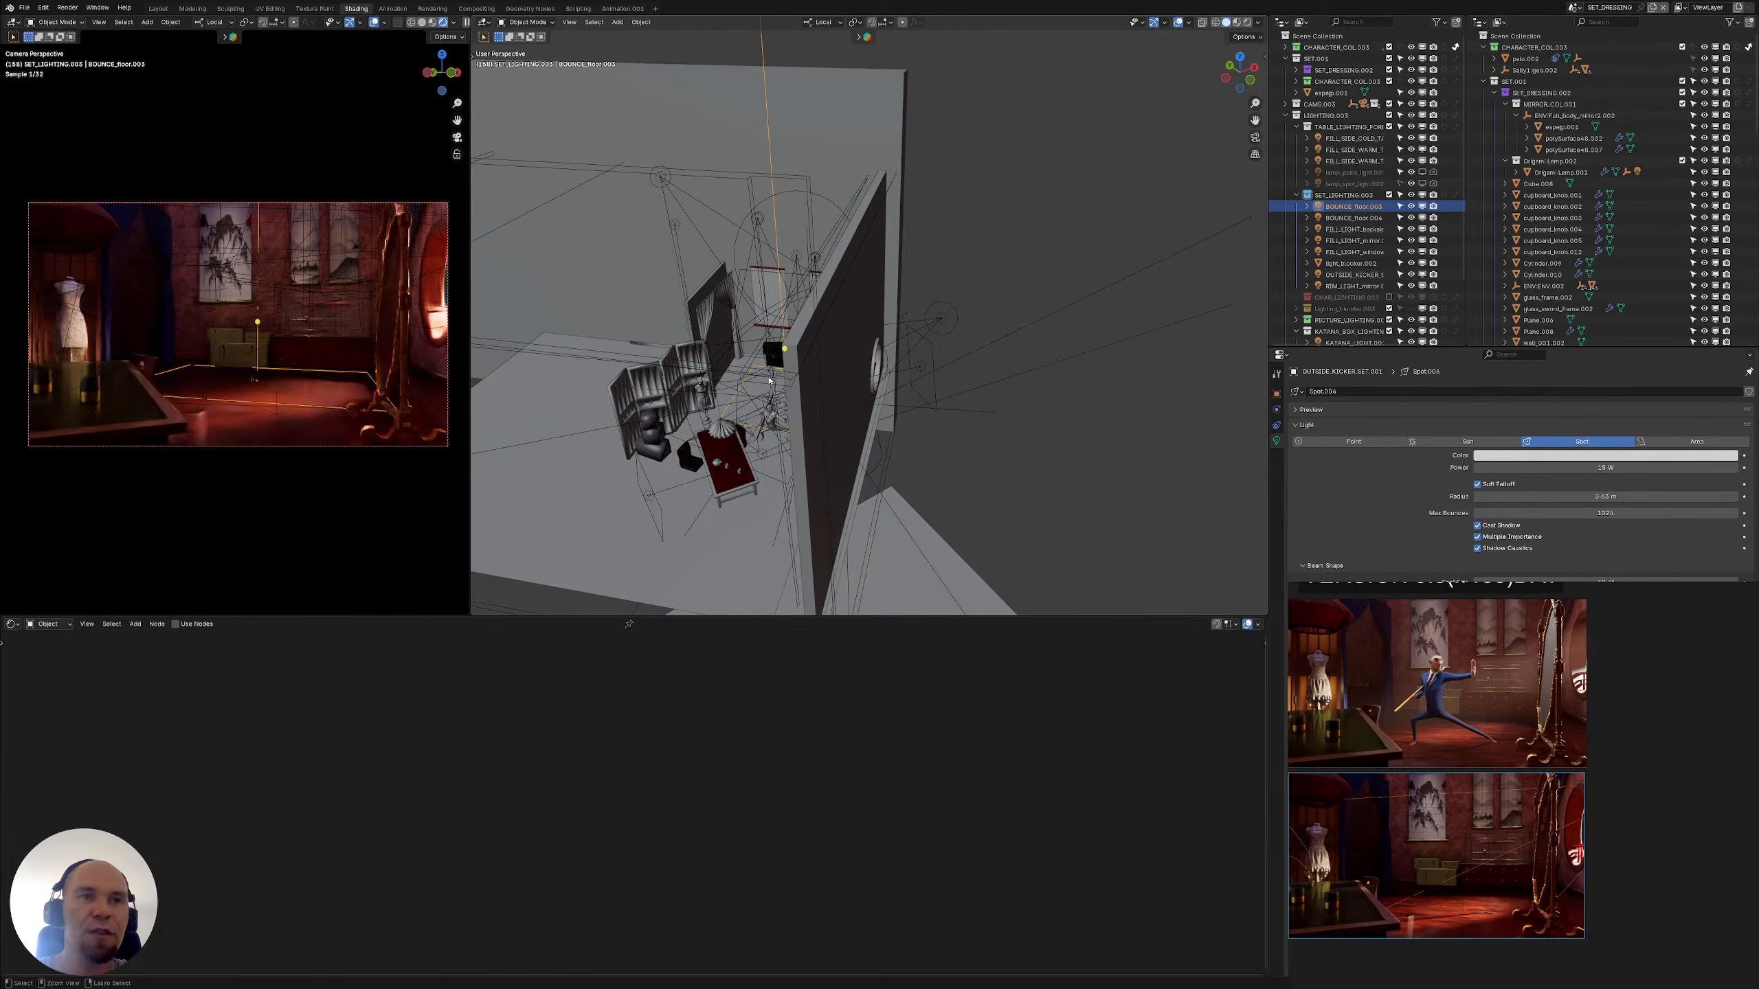
key("ctrl+z")
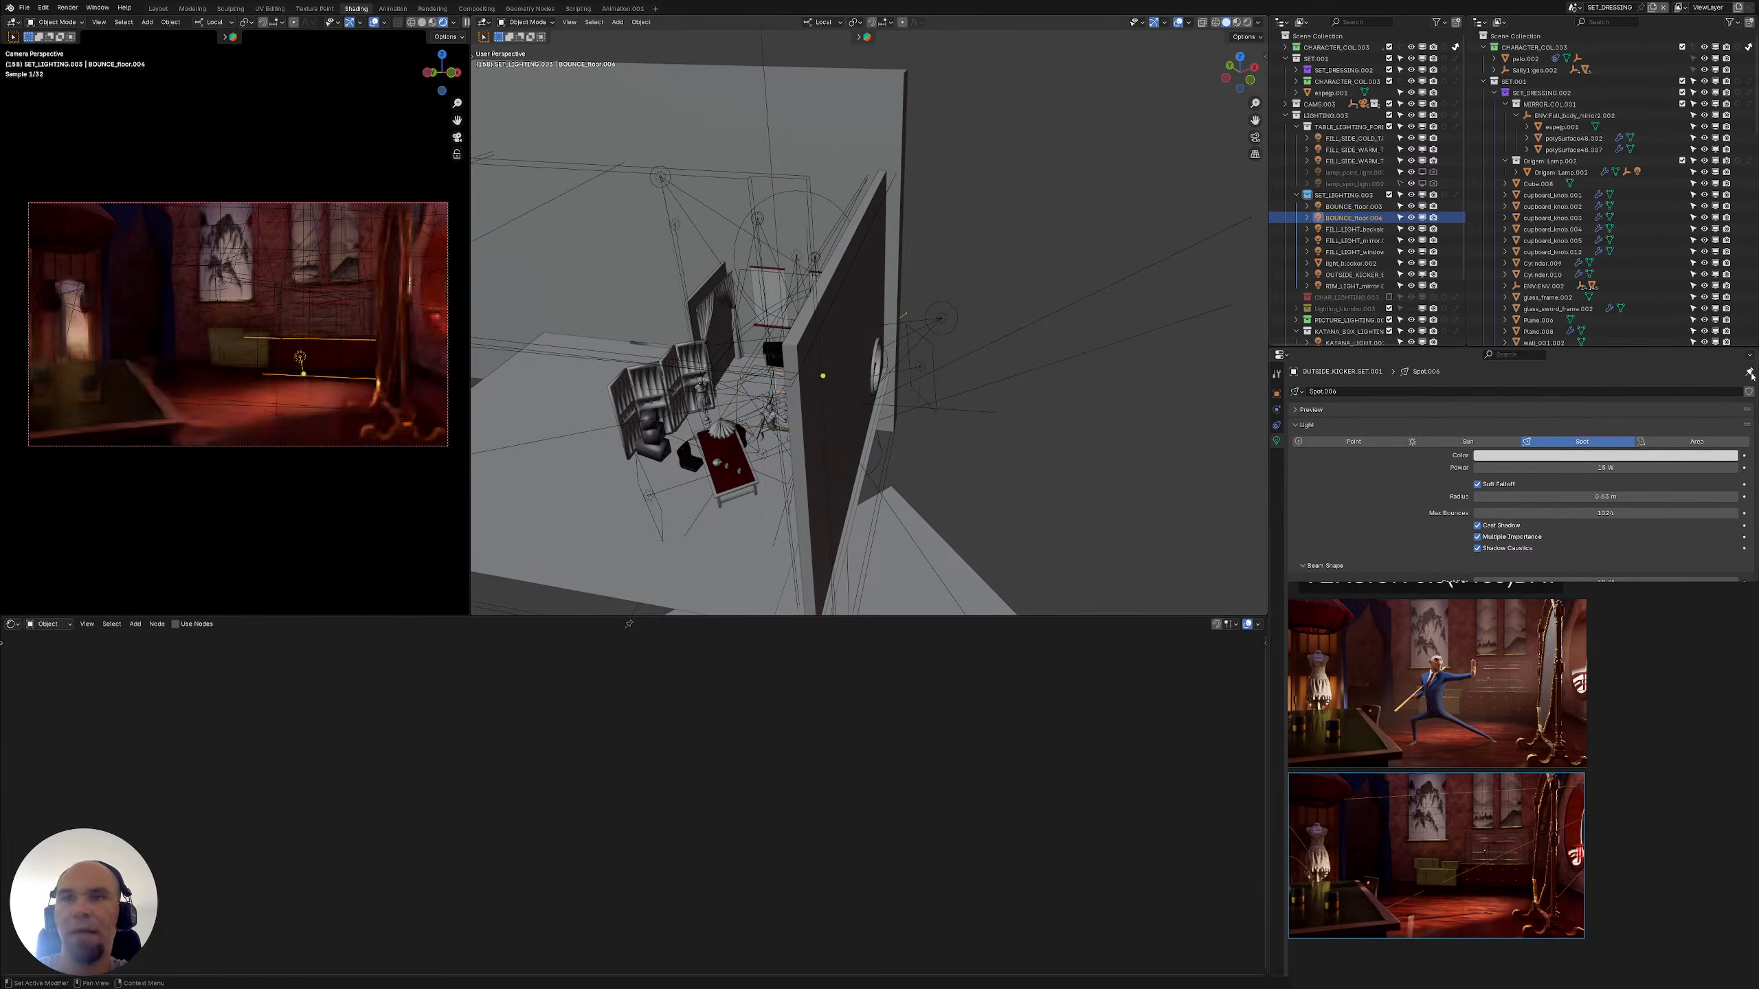
middle_click_drag(781, 348, 822, 367)
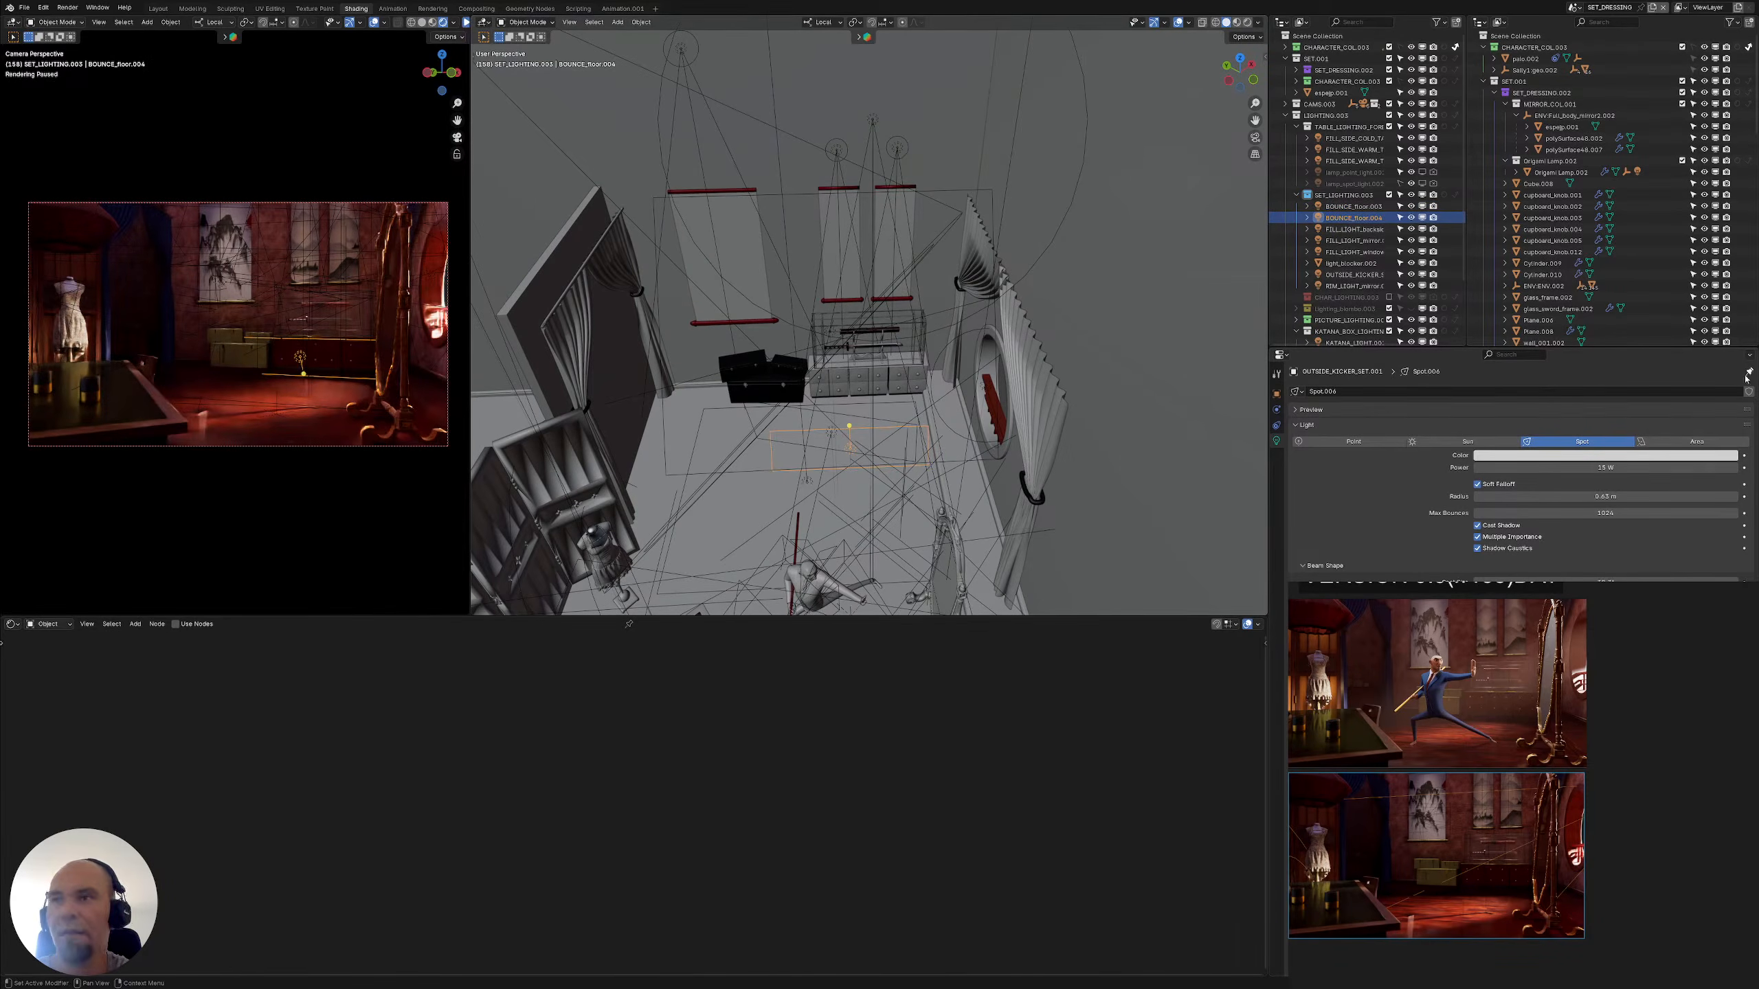
key("ctrl+z")
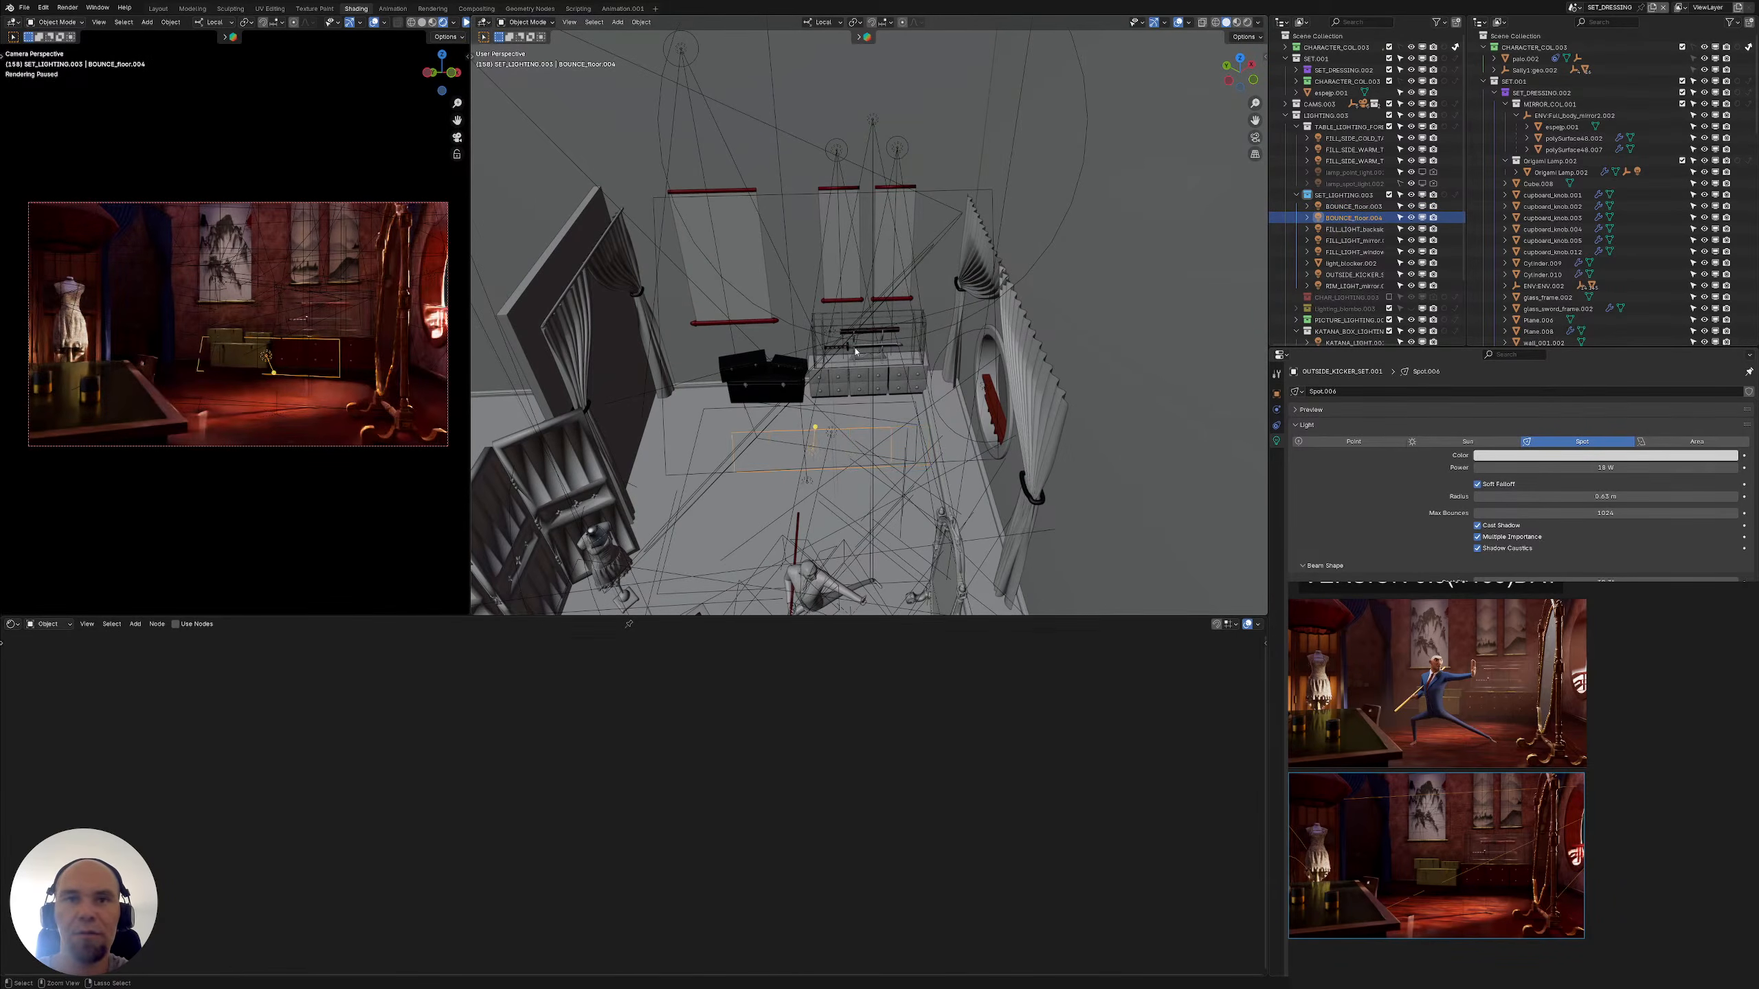
key("ctrl+z")
Unpin the outside kicker's properties and select the BOUNCE_floor.004 light in front of the trunks and drawer cabinet
middle_click_drag(857, 351, 934, 373)
left_click(934, 373)
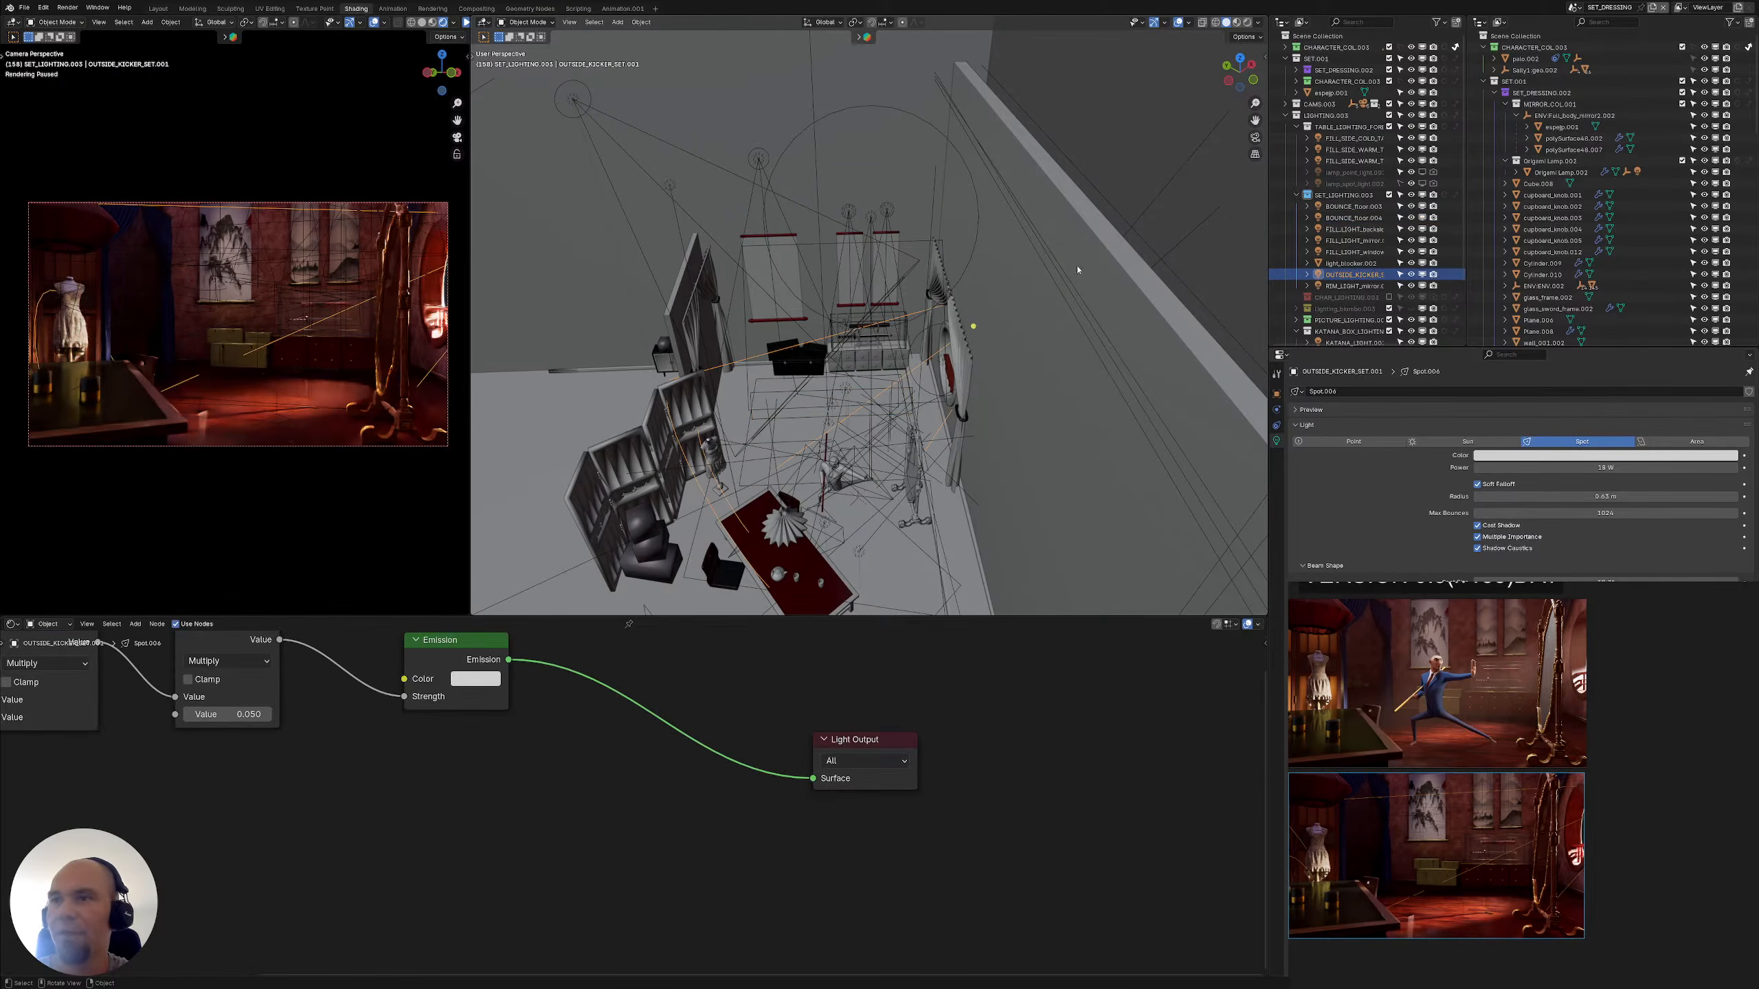
middle_click_drag(1157, 319, 986, 310)
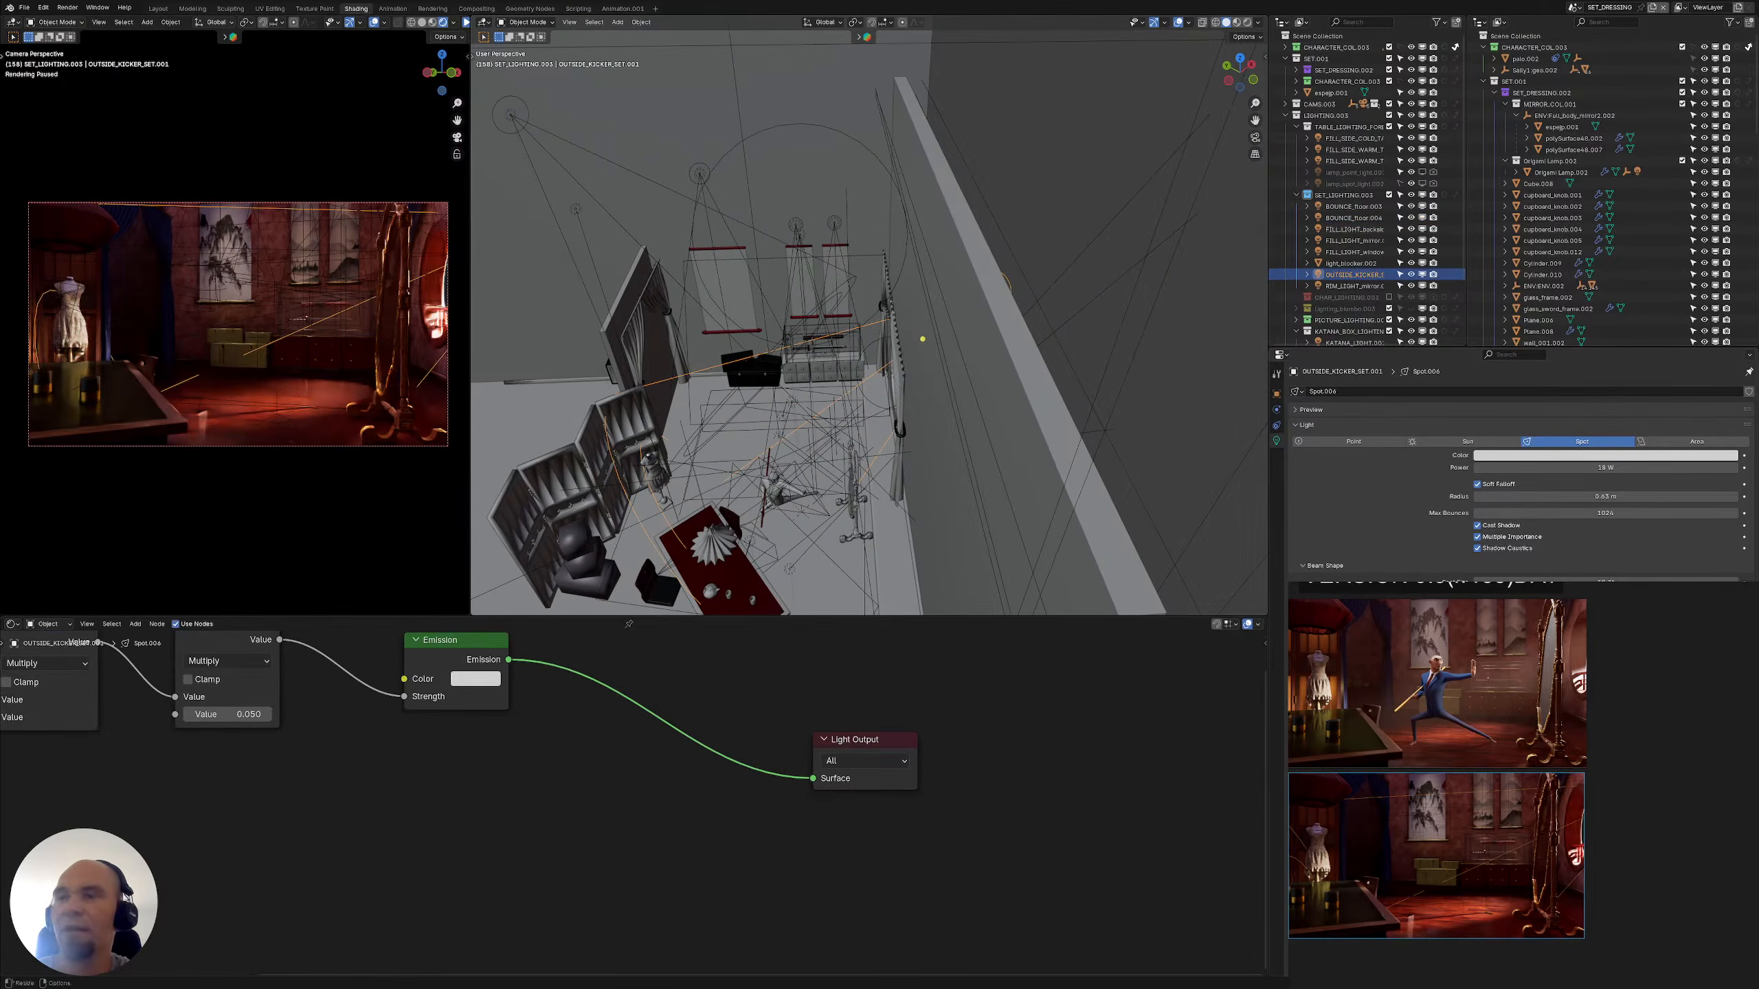
left_click(1750, 372)
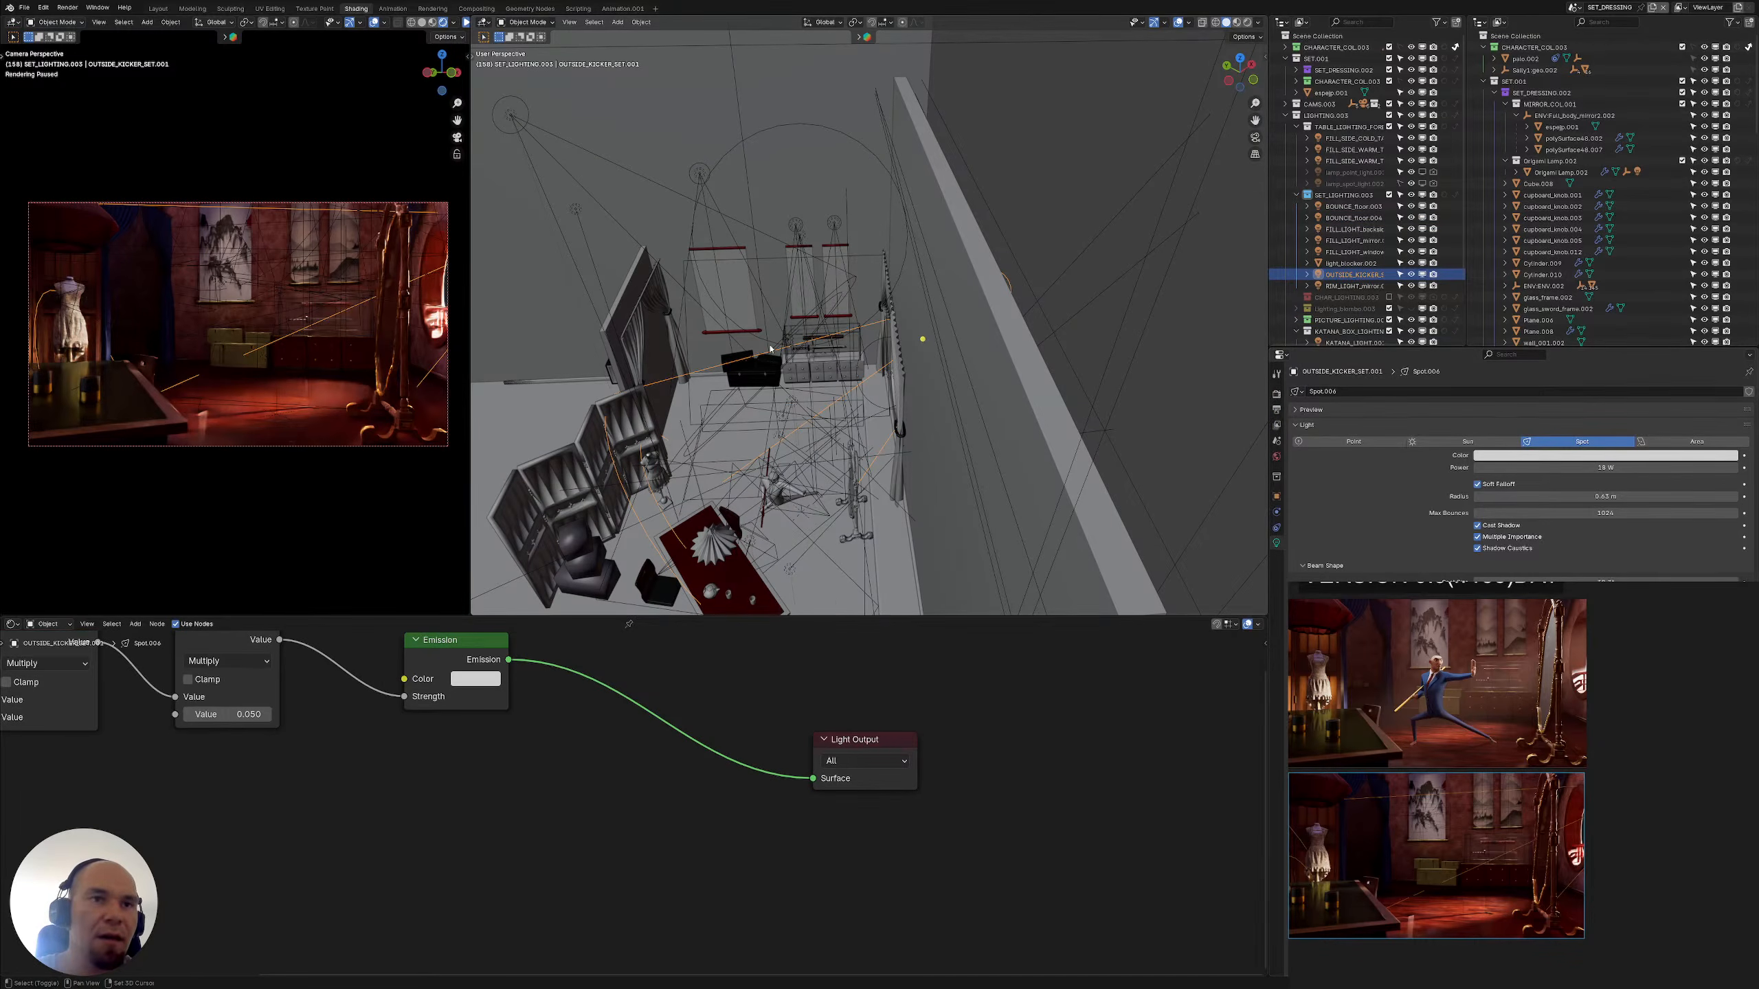
middle_click_drag(770, 349, 968, 402)
left_click(881, 459)
left_click(881, 459)
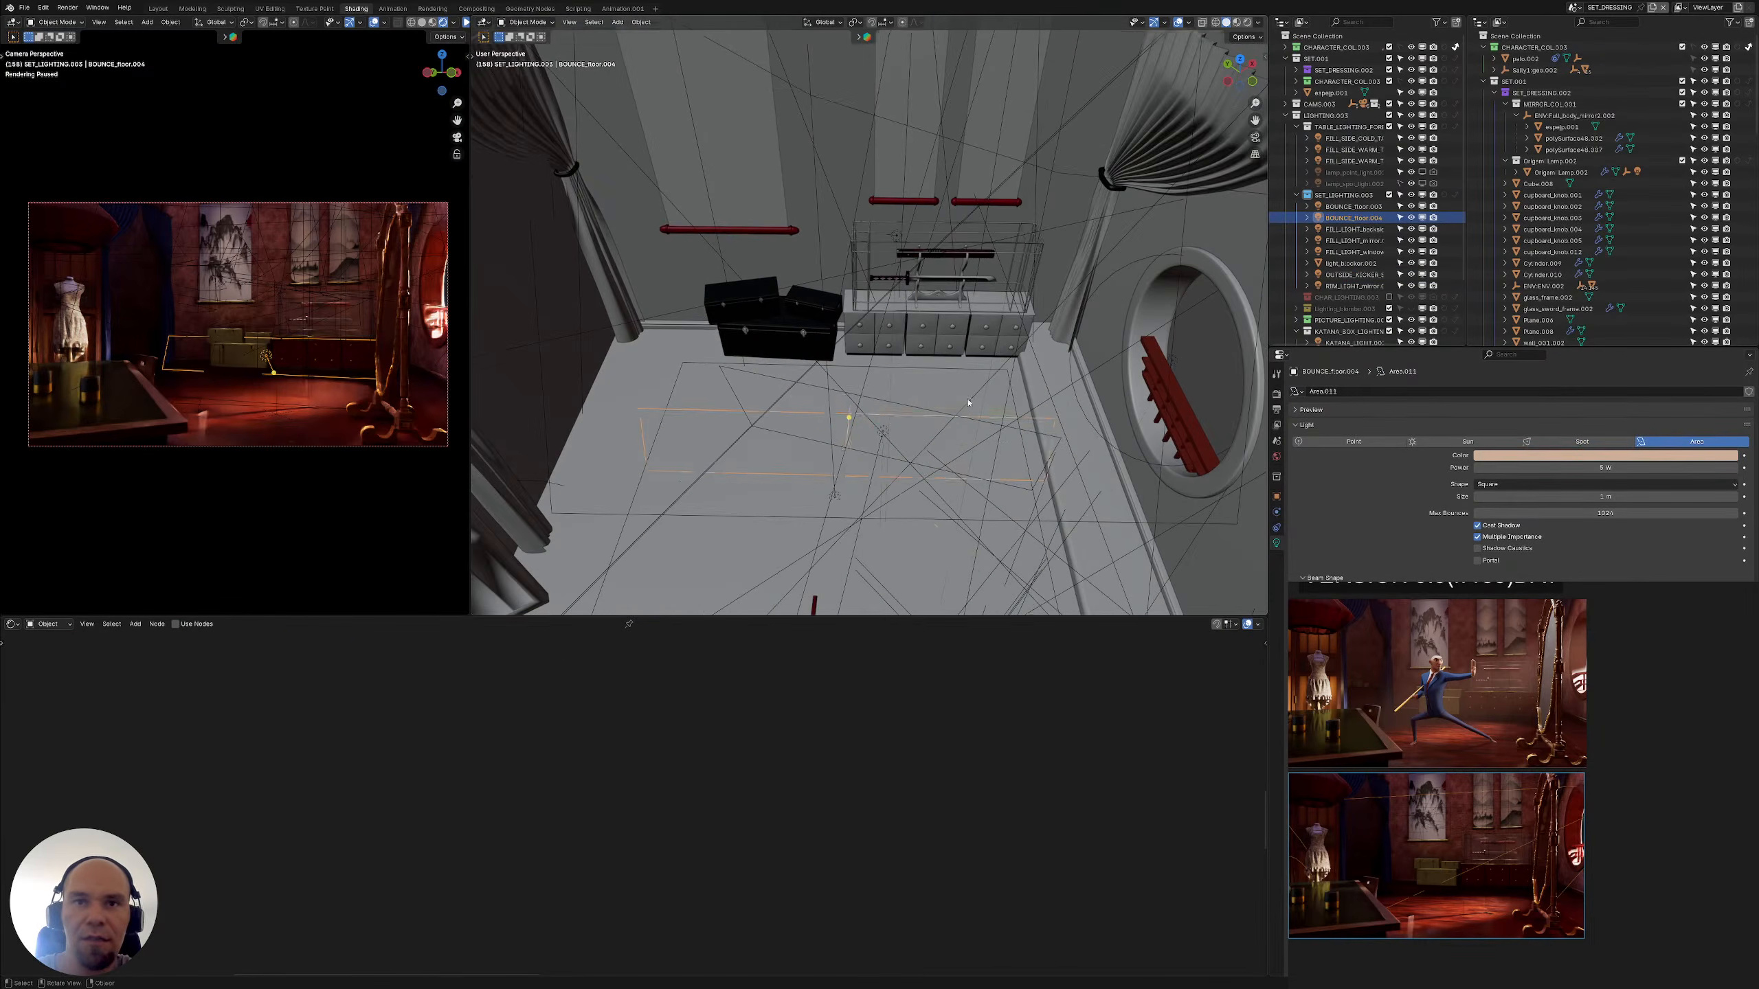
In Local orientation, shorten the BOUNCE_floor.004 light and move it along its local X axis toward the round window
key("shift+space")
key("t")
left_click(823, 22)
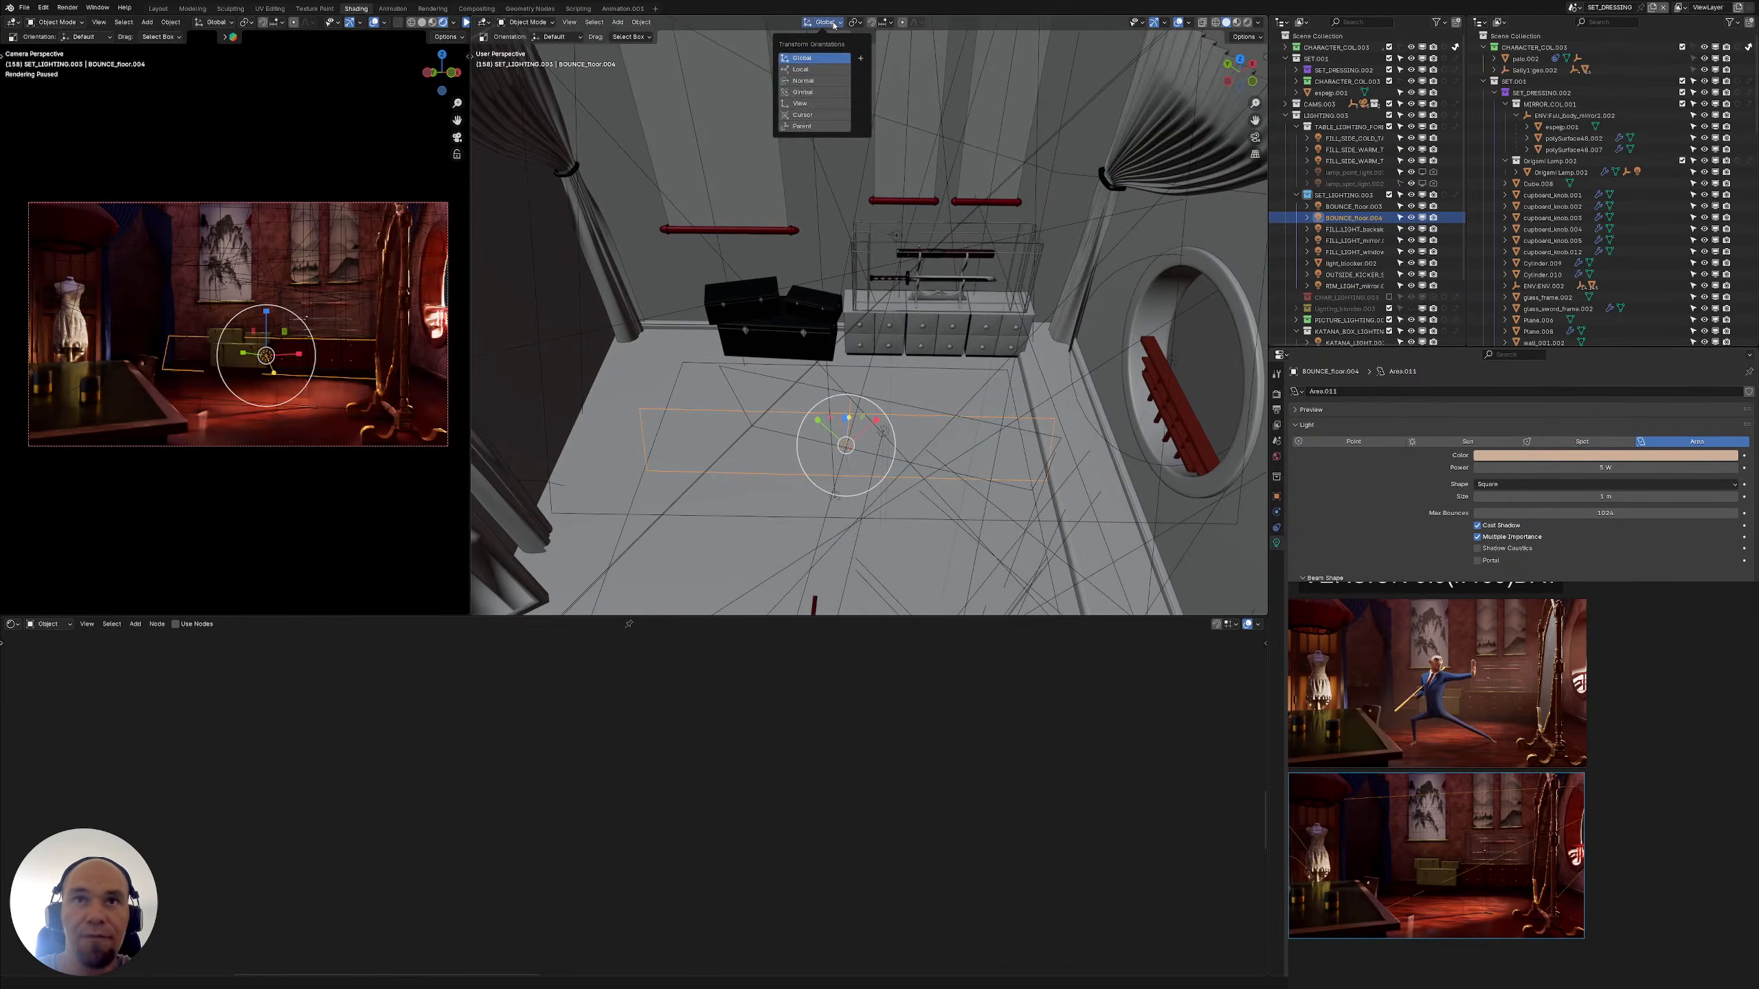
left_click(798, 70)
middle_click_drag(845, 346, 803, 360)
left_click_drag(810, 437, 967, 437)
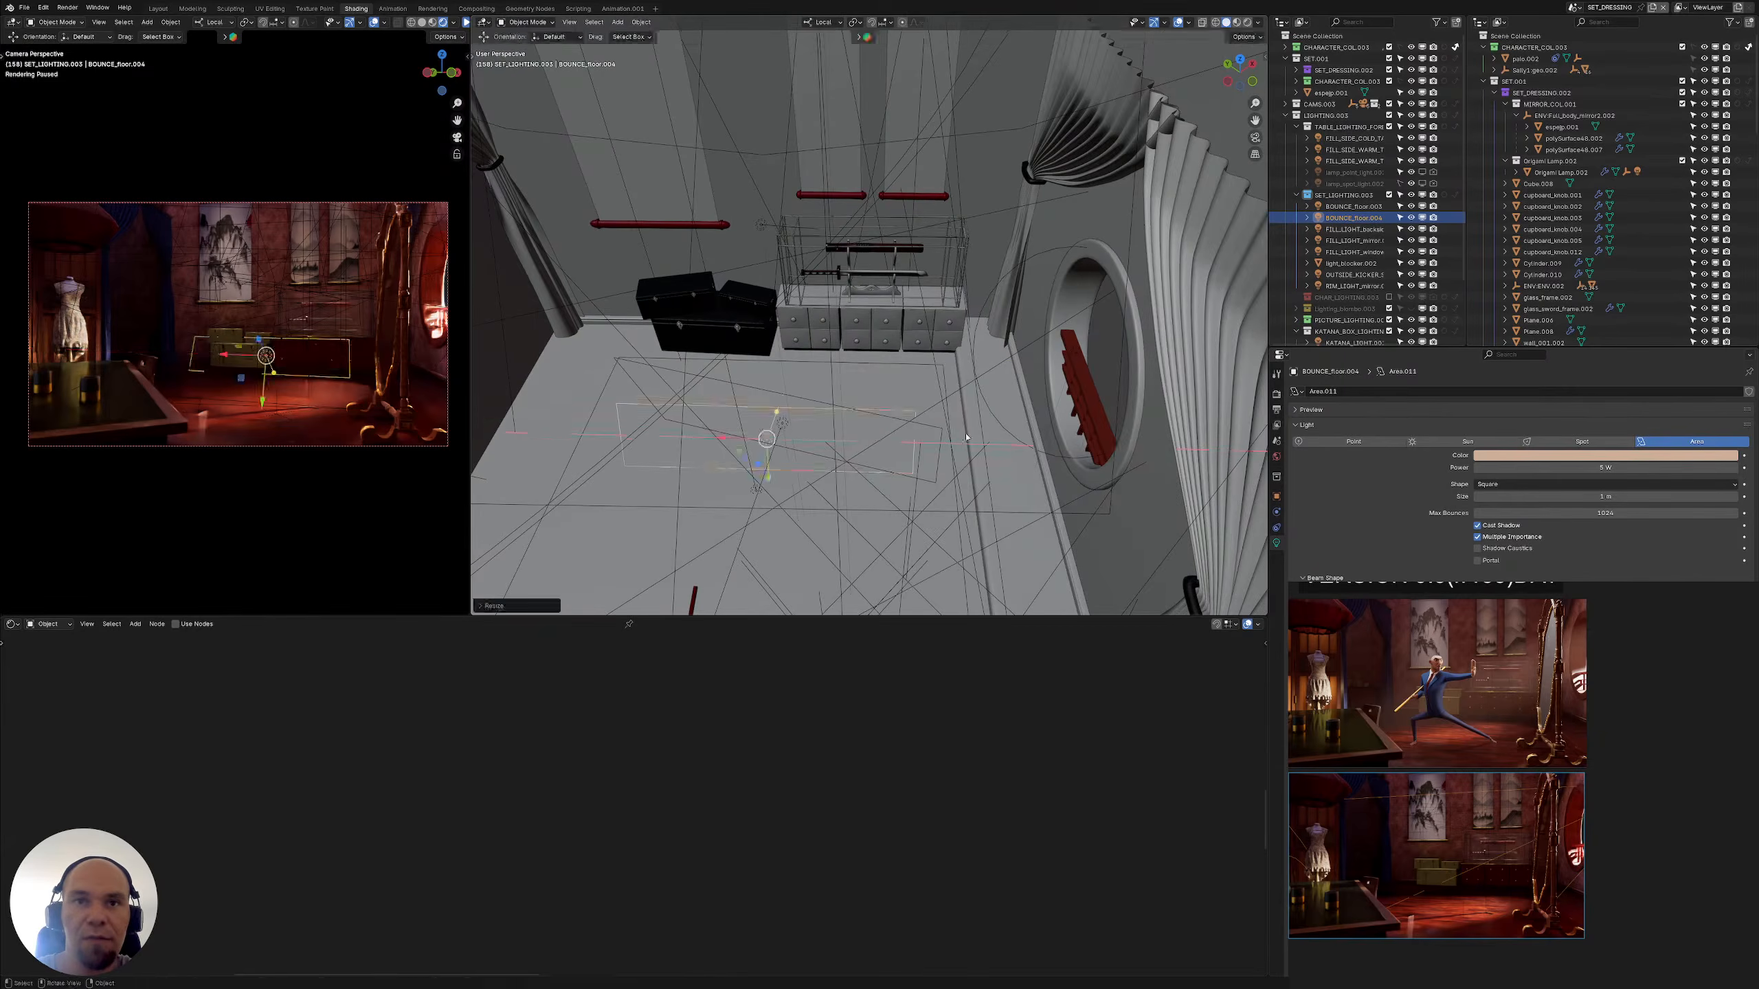
key("x")
left_click(1037, 441)
Scale the BOUNCE_floor.004 light narrower and shift it farther along its local X axis, in front of the drawer cabinet
key("s")
key("y")
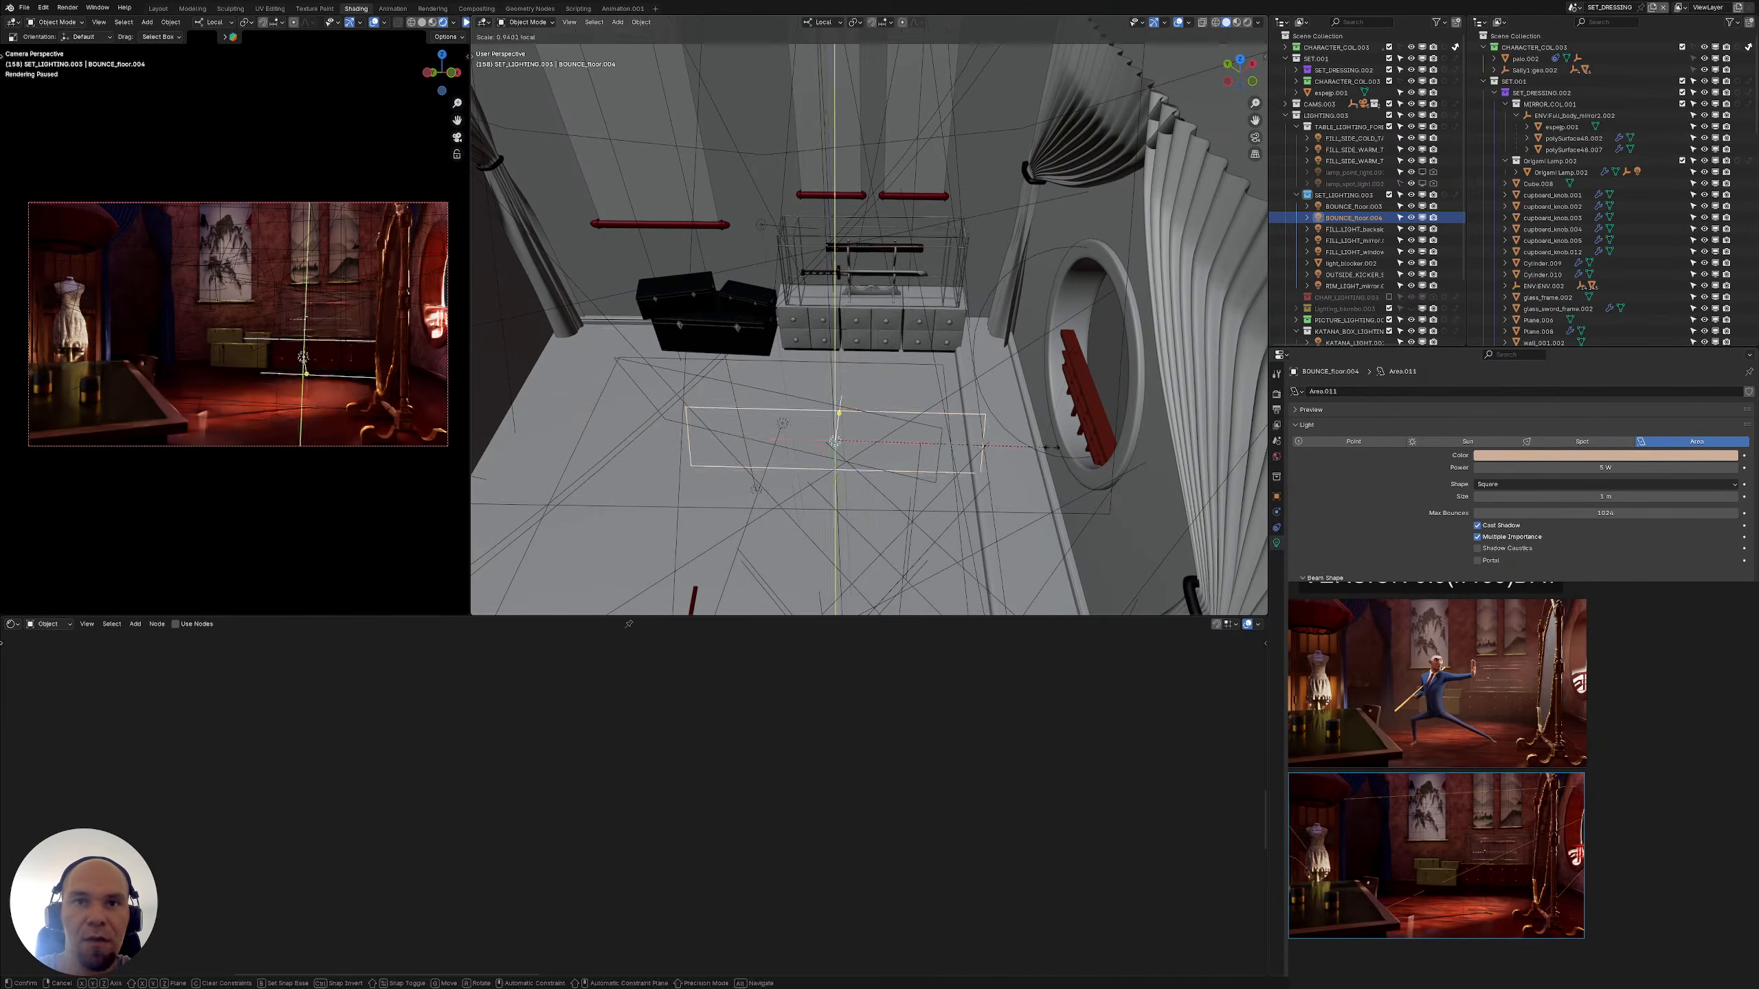
left_click(1045, 444)
key("g")
key("x")
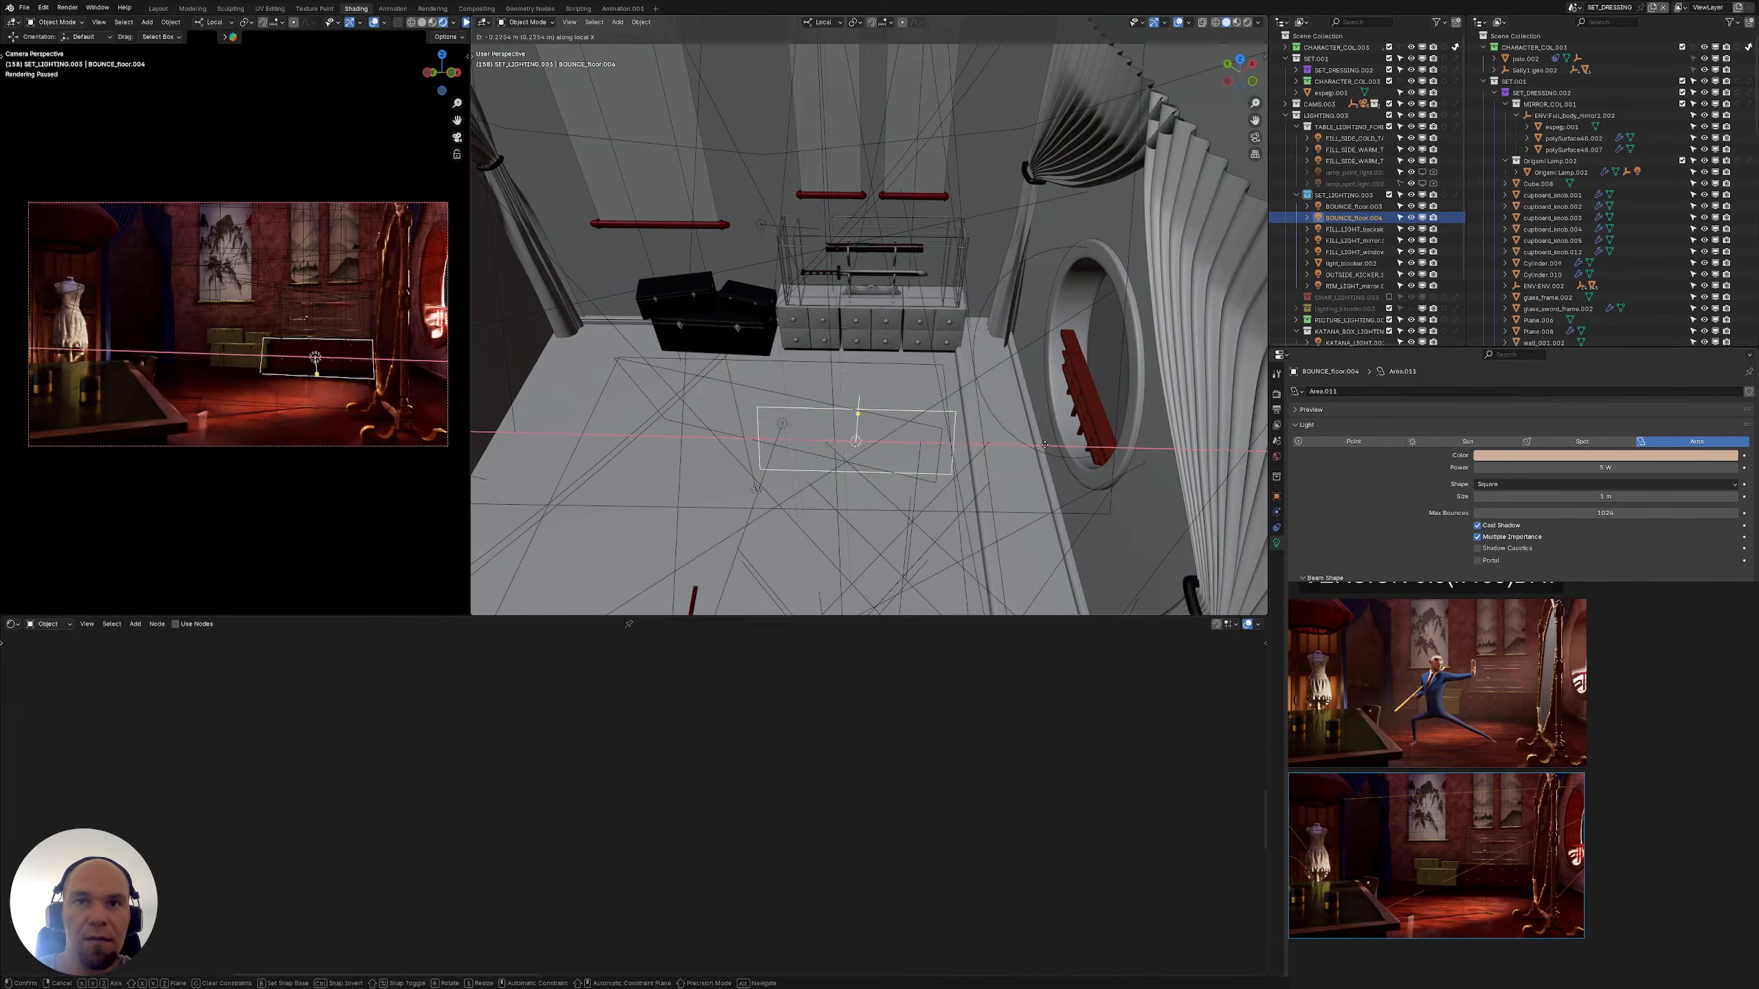
left_click(1044, 445)
Select the BOUNCE_floor.003 light, shrink it along its local Y axis and move it closer to the trunks and drawer cabinet
middle_click_drag(997, 422, 1038, 457)
left_click(888, 435)
middle_click_drag(887, 435, 969, 455, "shift")
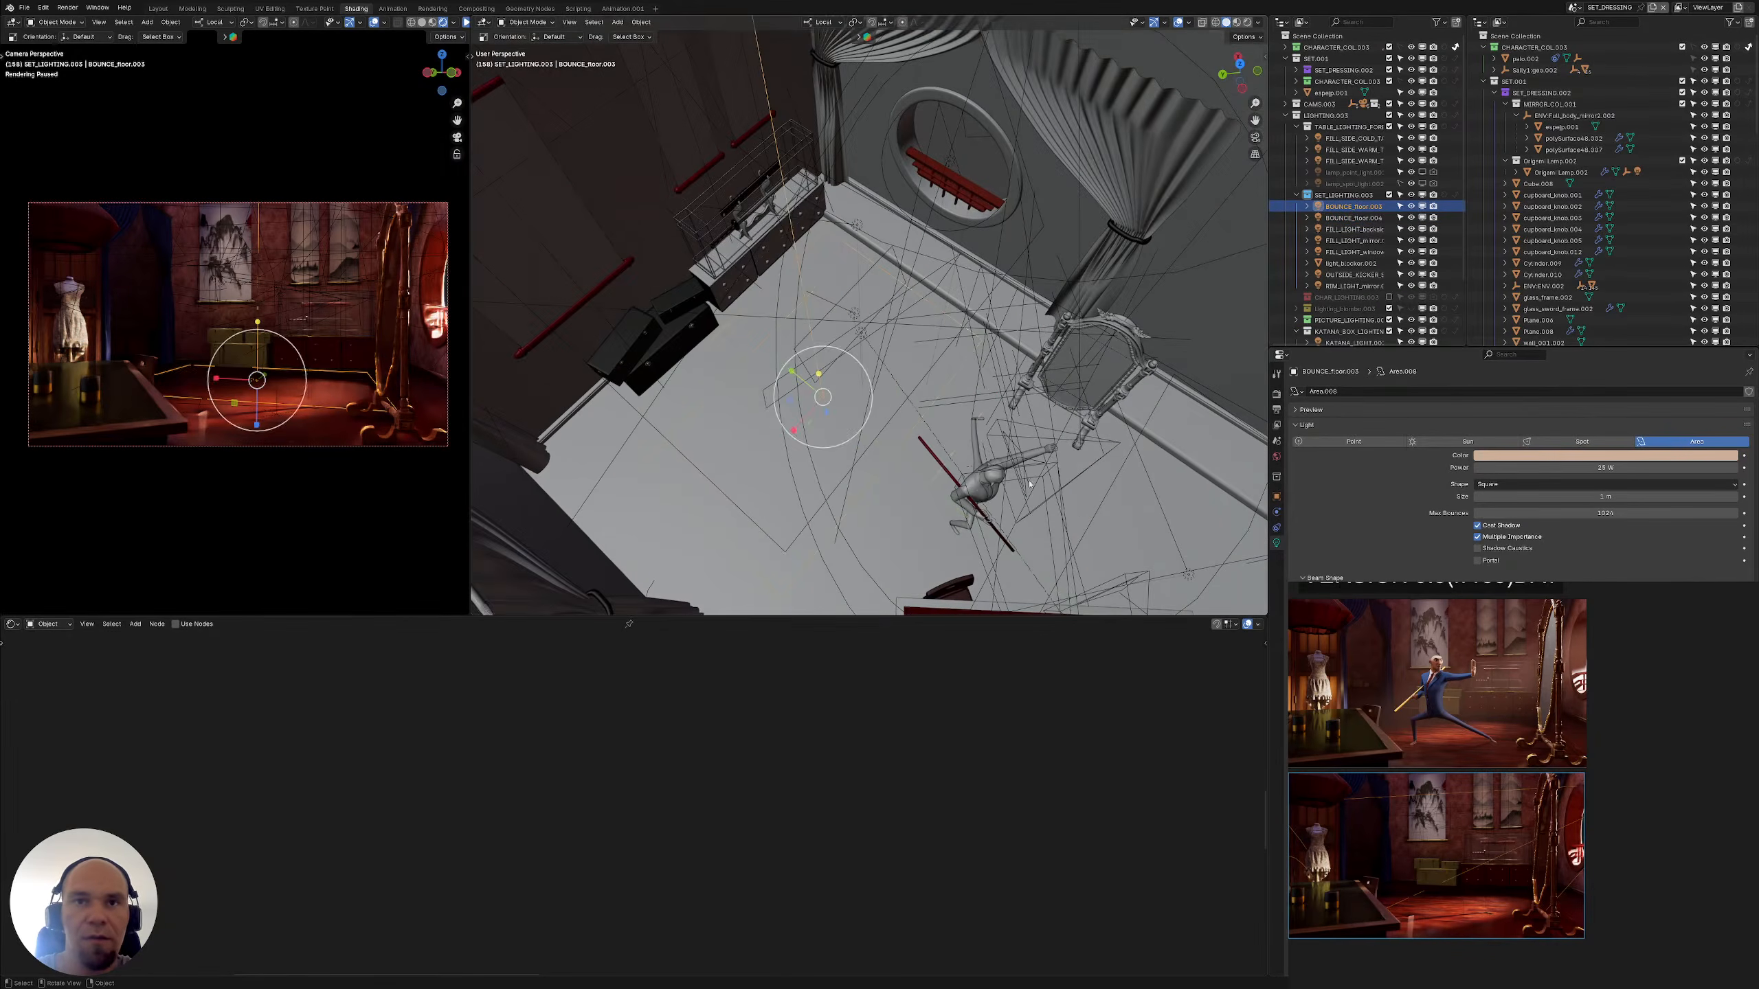
key("s")
left_click(963, 456)
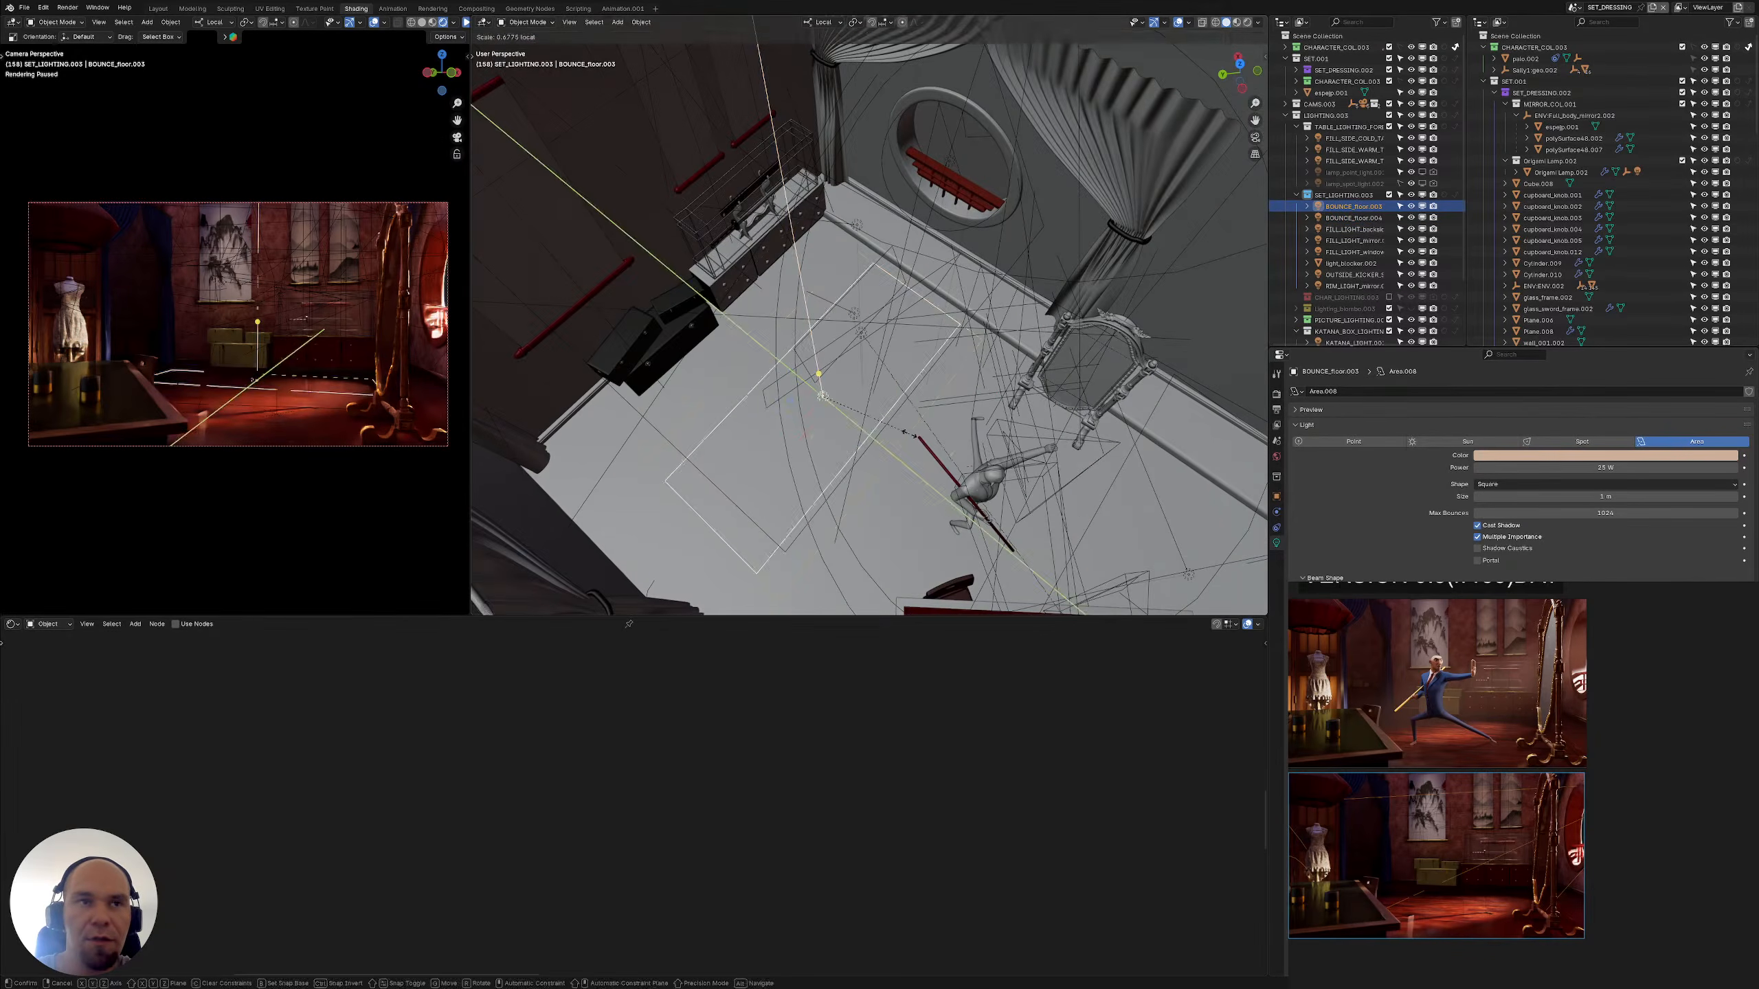
mouse_move(852, 443)
middle_mouse_down()
mouse_move(819, 429)
mouse_move(865, 454)
middle_mouse_up()
key("g")
key("y")
key("y")
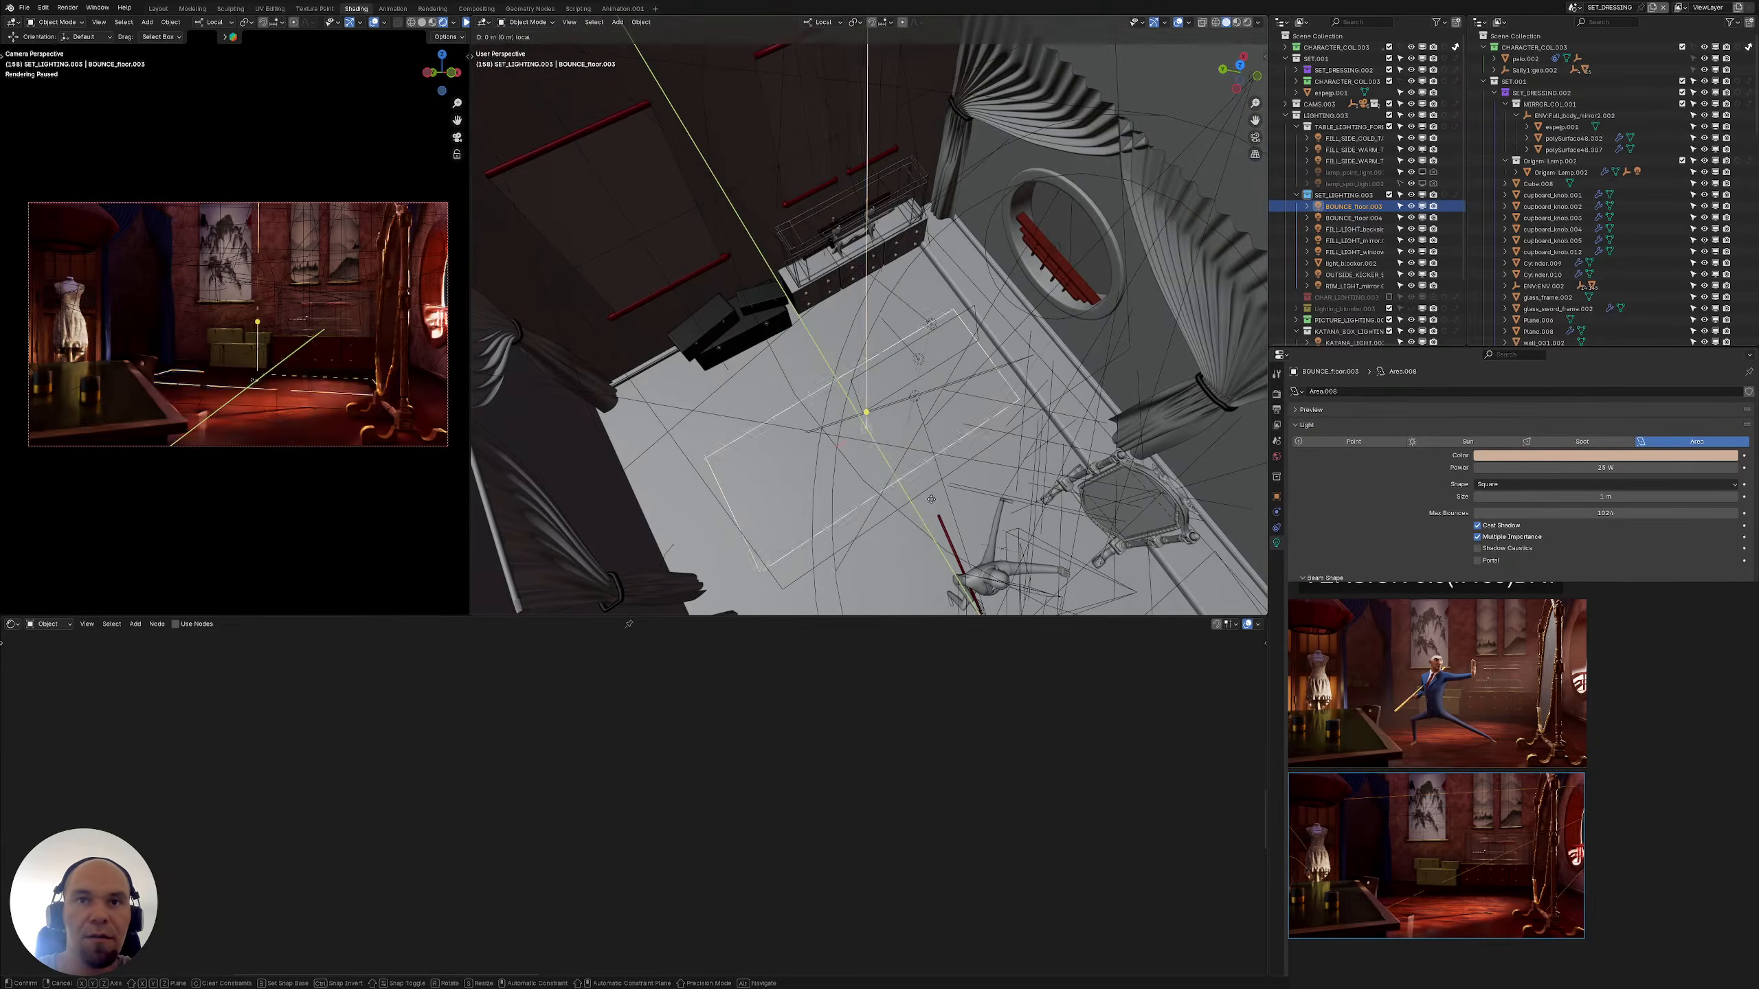
key("x")
key("x")
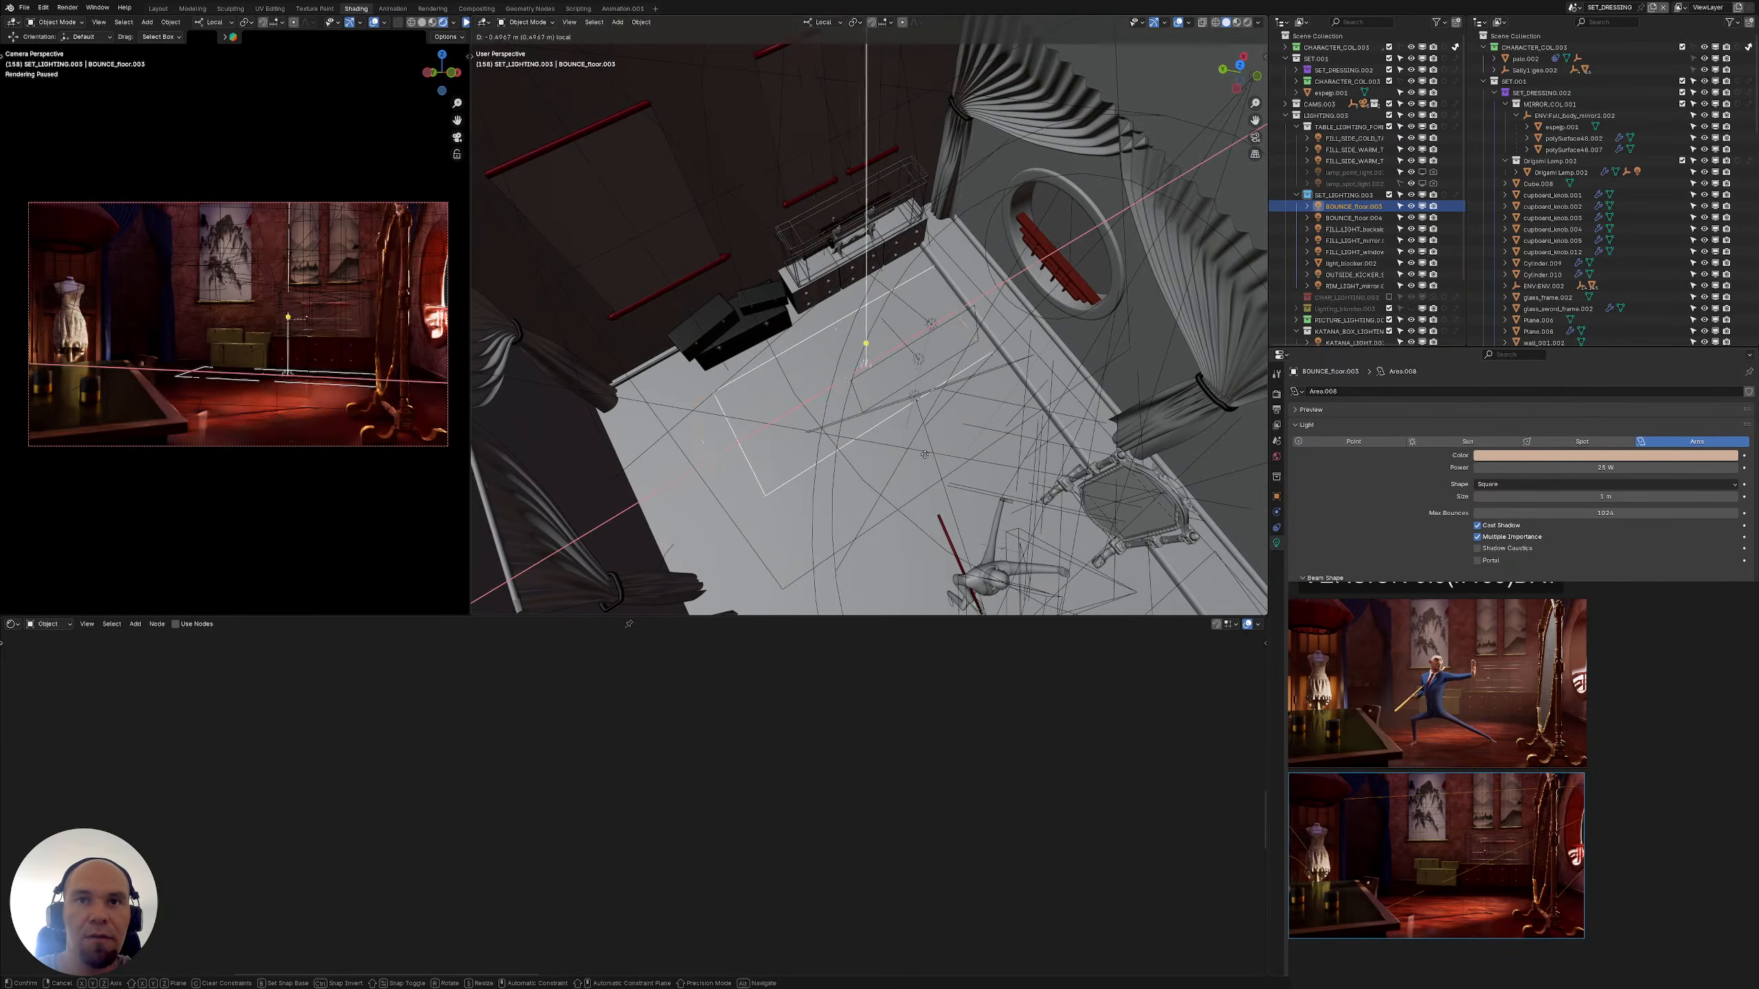
left_click(895, 460)
Shorten the BOUNCE_floor.003 light along its local X axis and slide it along X toward the round window
middle_click_drag(895, 459, 838, 402)
key("s")
middle_click(994, 428)
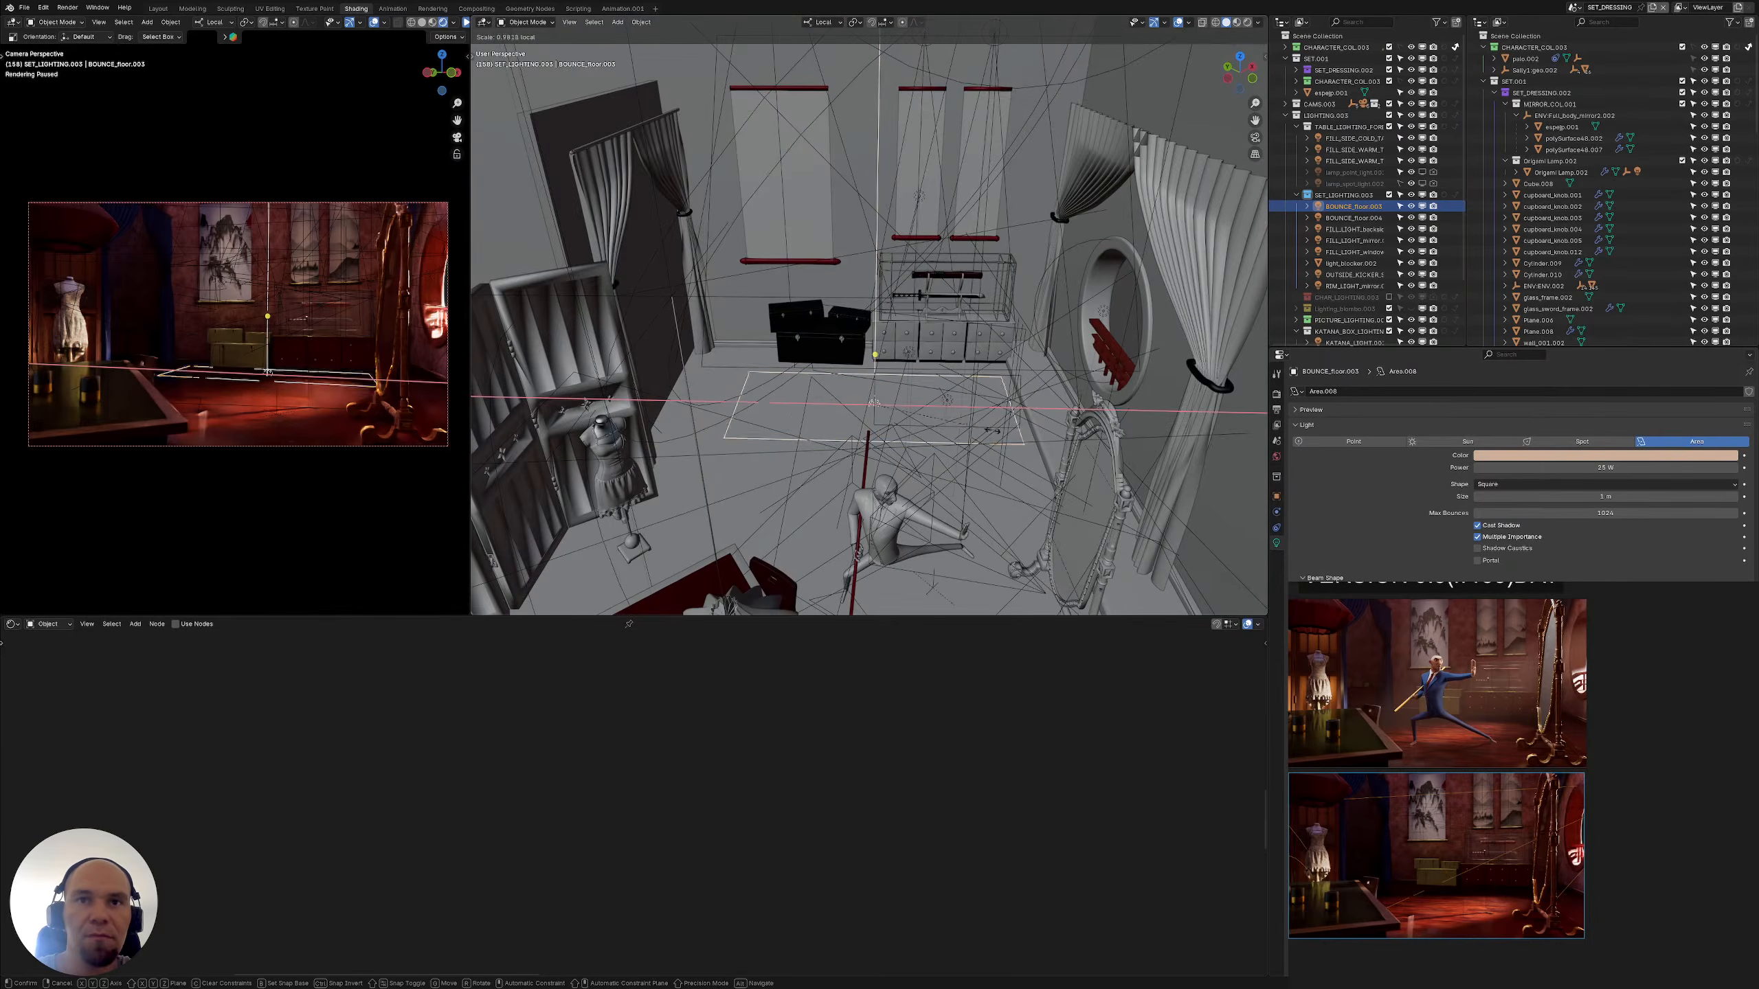
left_click(947, 421)
key("g")
middle_click(950, 421)
left_click(1000, 424)
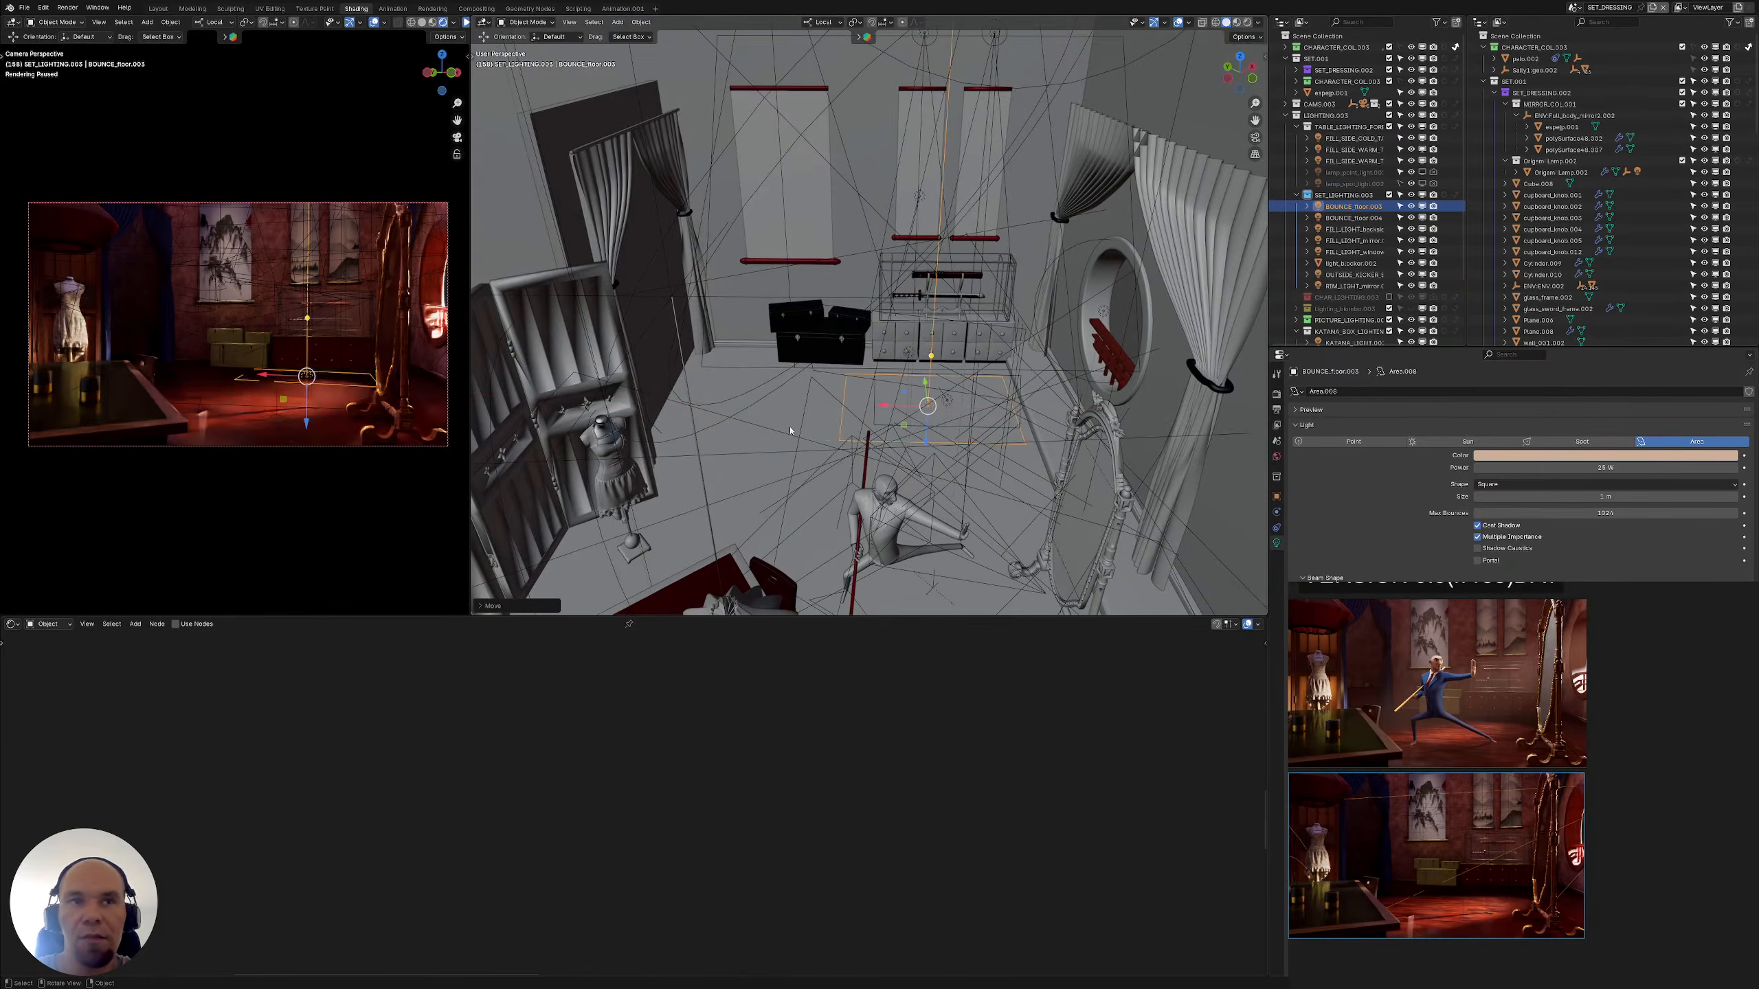
Set the power of the picture spot light above the large wall scroll to 150 W and resume the camera preview render
middle_click_drag(818, 426, 831, 76)
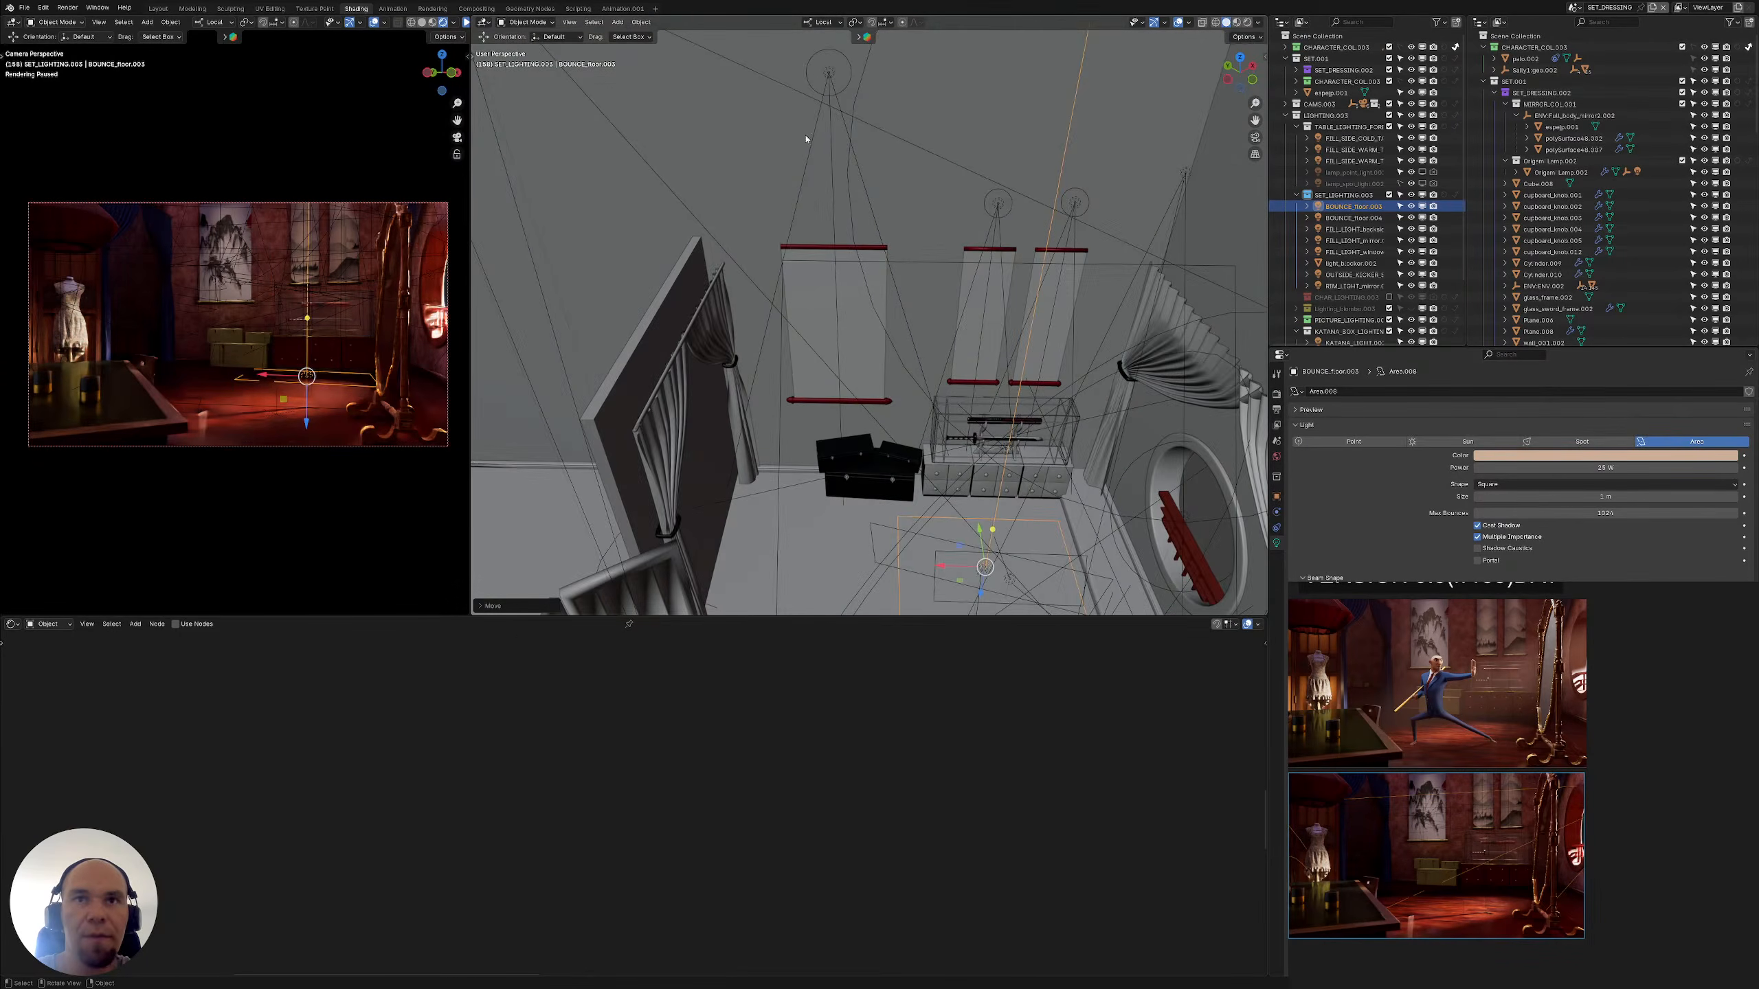
left_click(830, 74)
left_click(830, 73)
left_click(1530, 467)
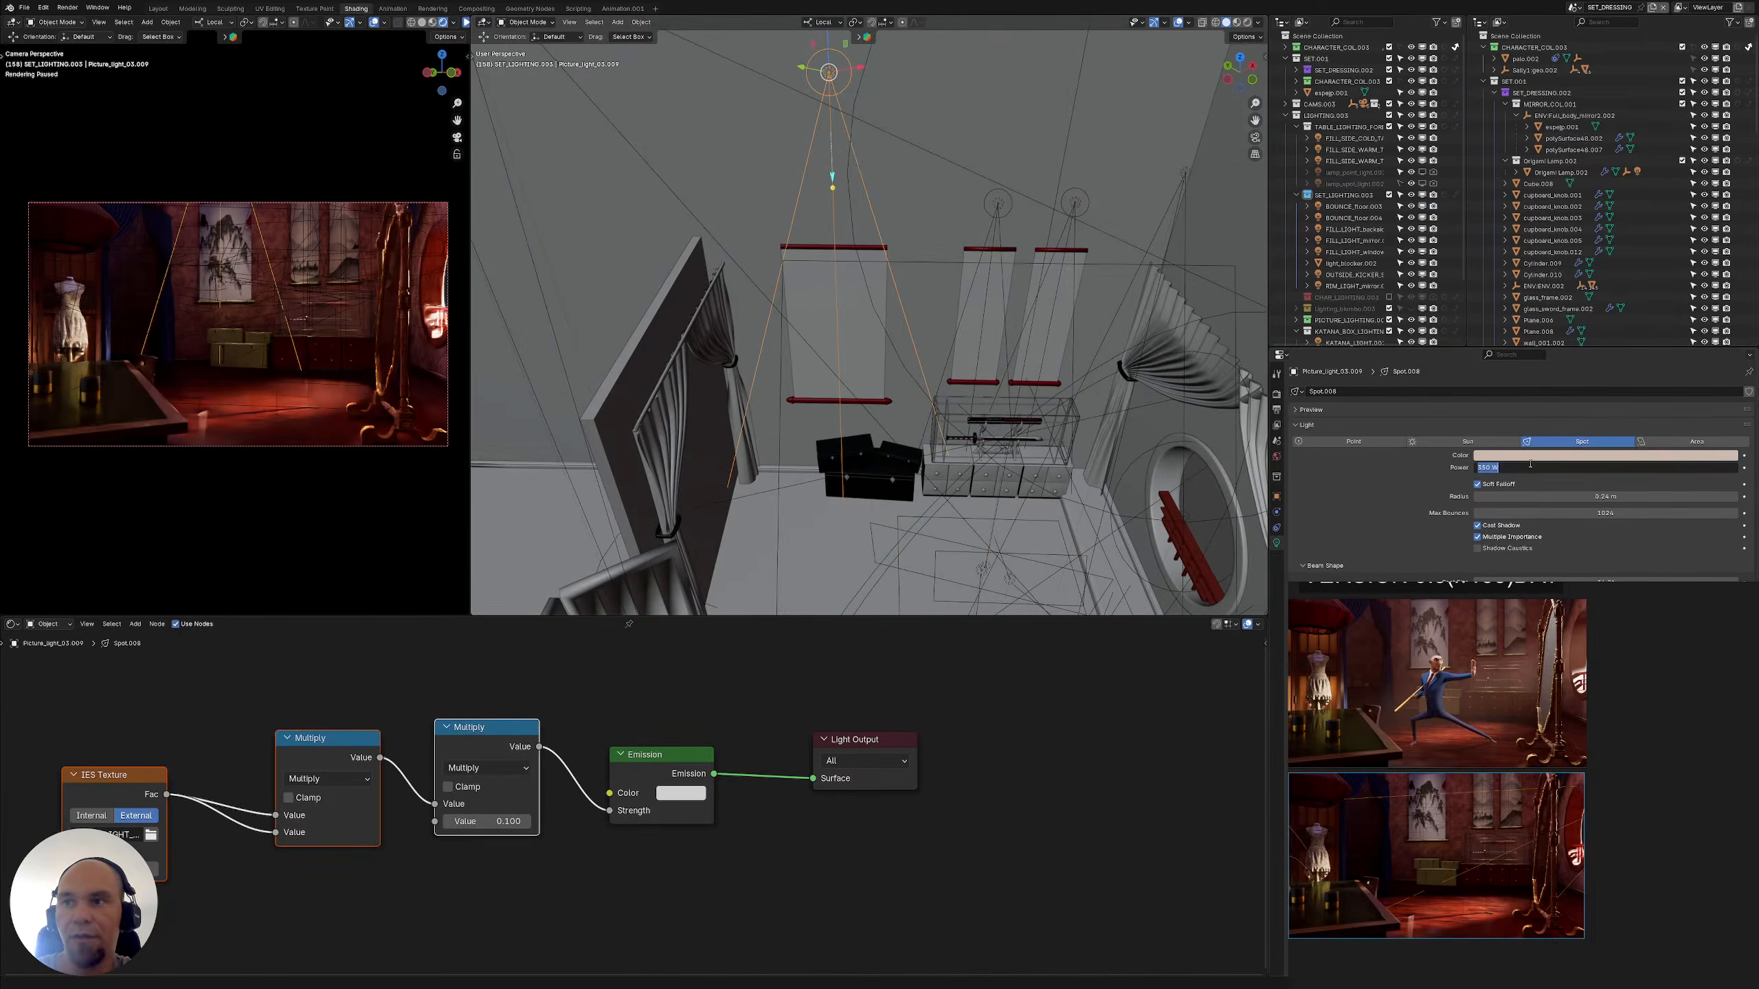
type("150")
key("Return")
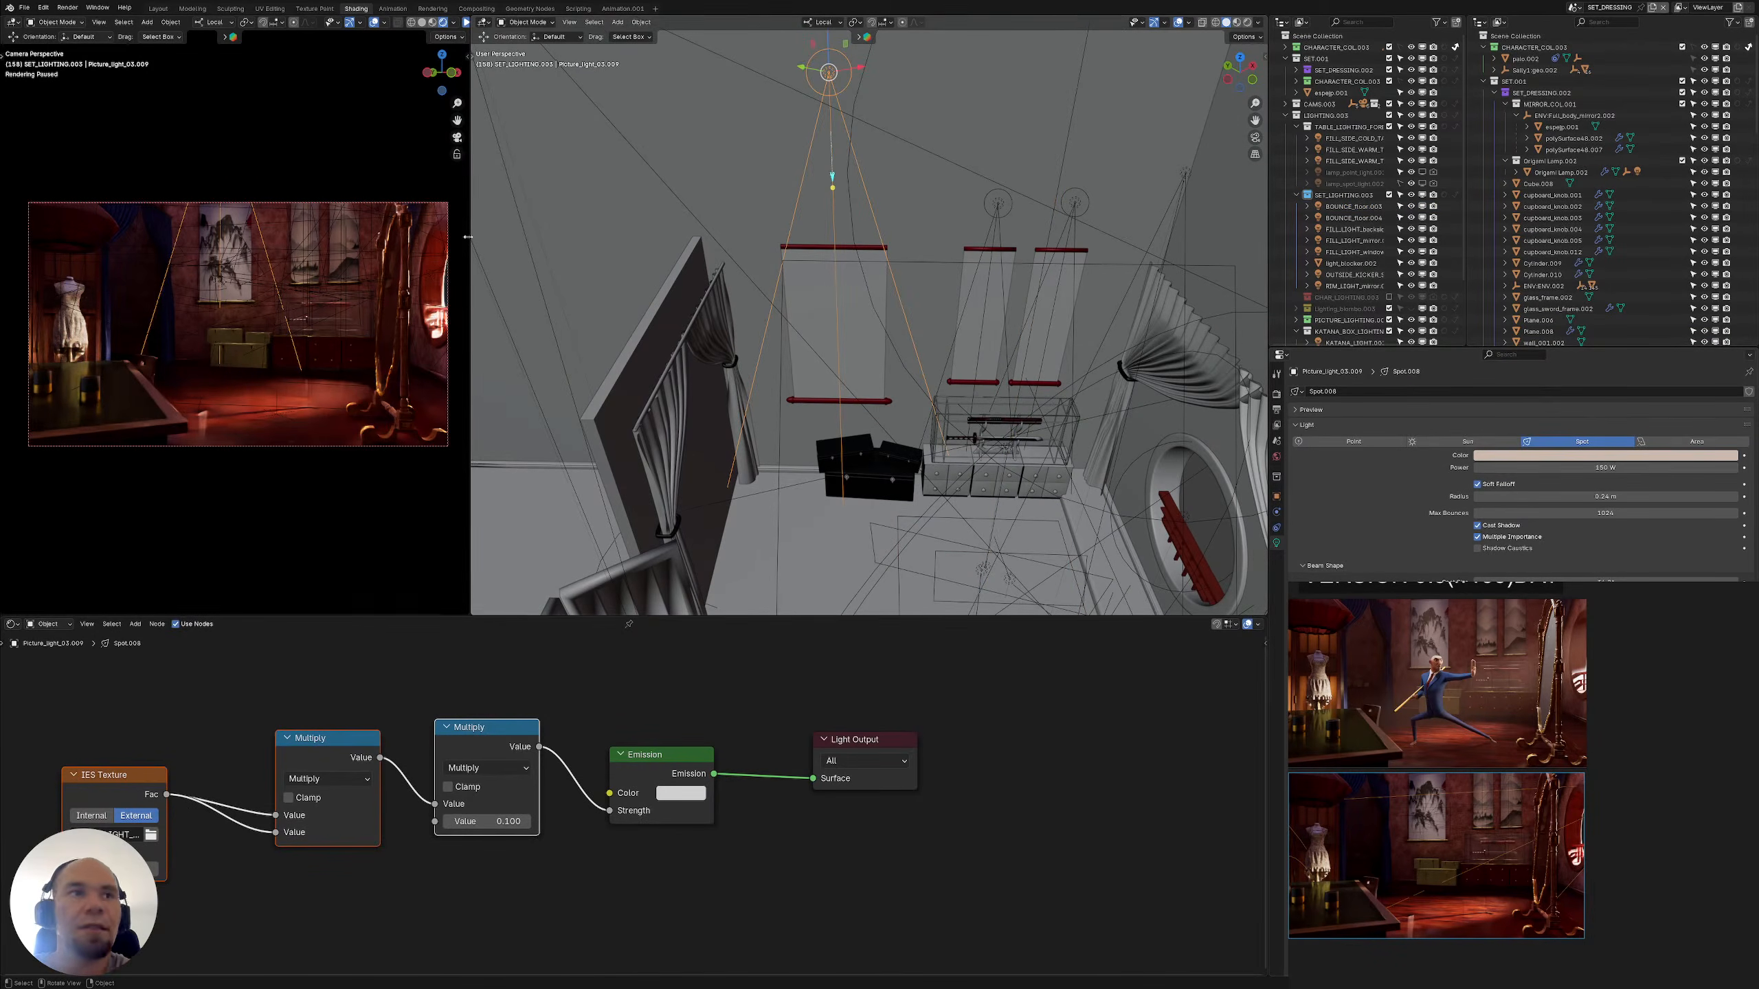
left_click(465, 21)
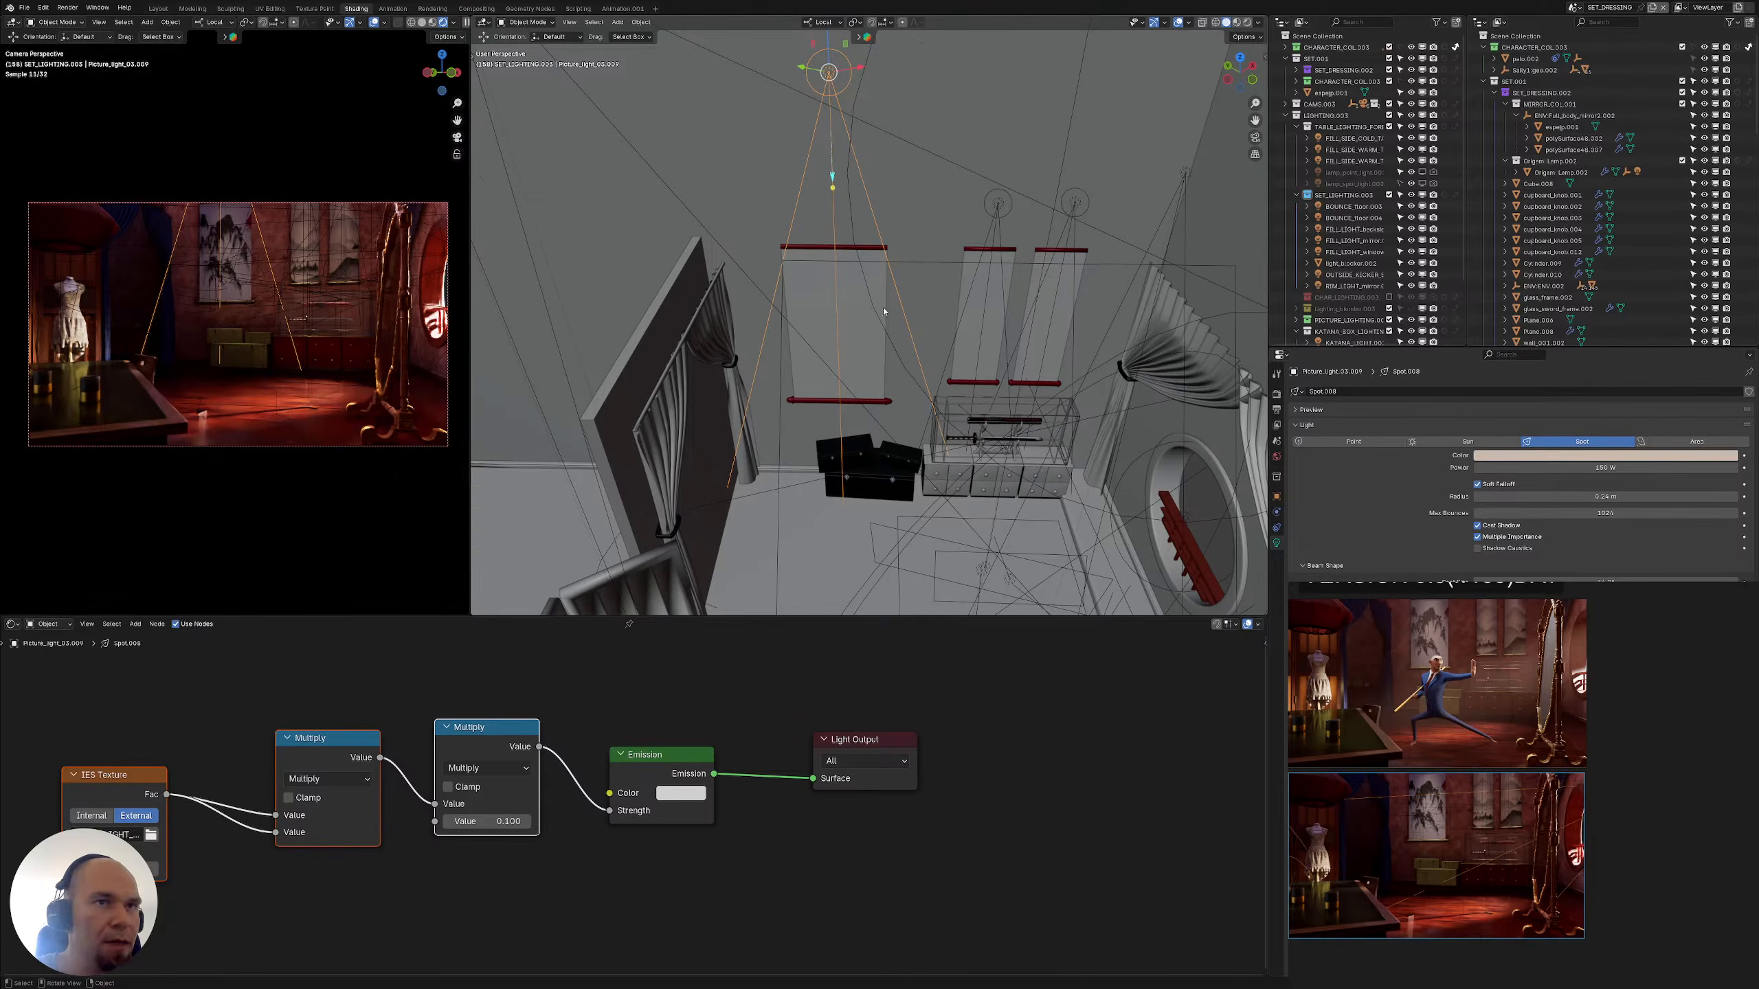
Set the power of the linked picture spot lights above the two narrow wall scrolls to 70 W
middle_click_drag(884, 312, 929, 298)
left_click(946, 292)
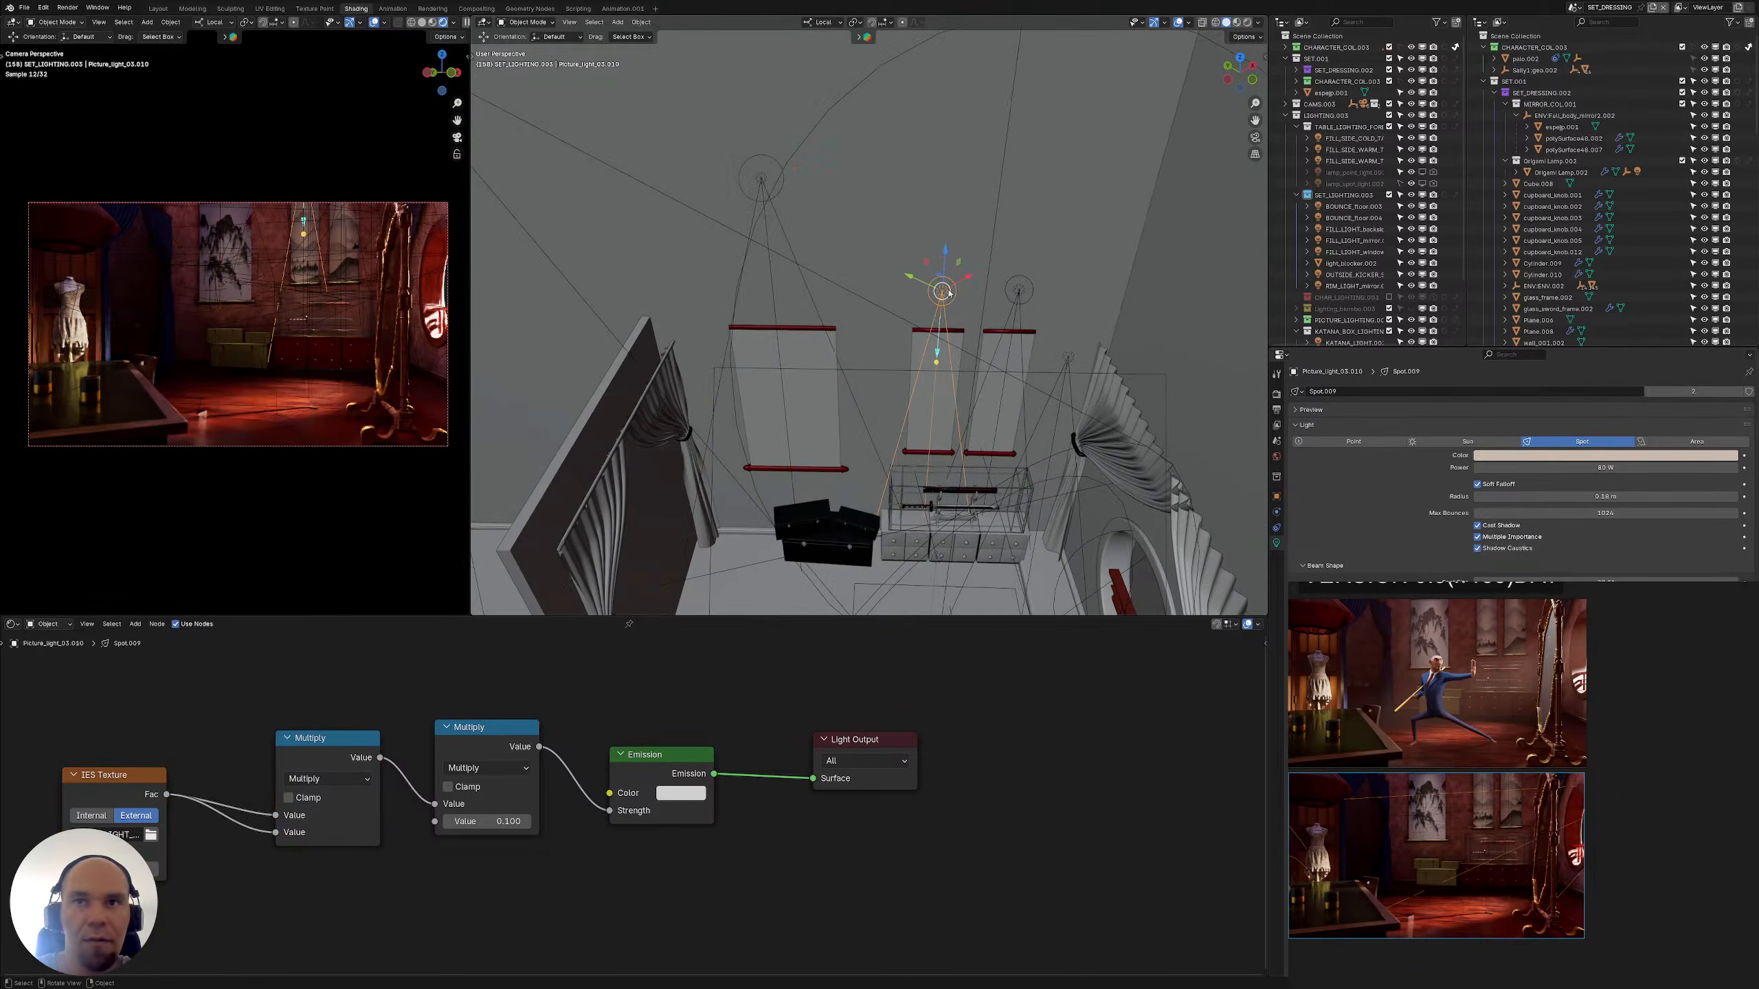
left_click(1565, 469)
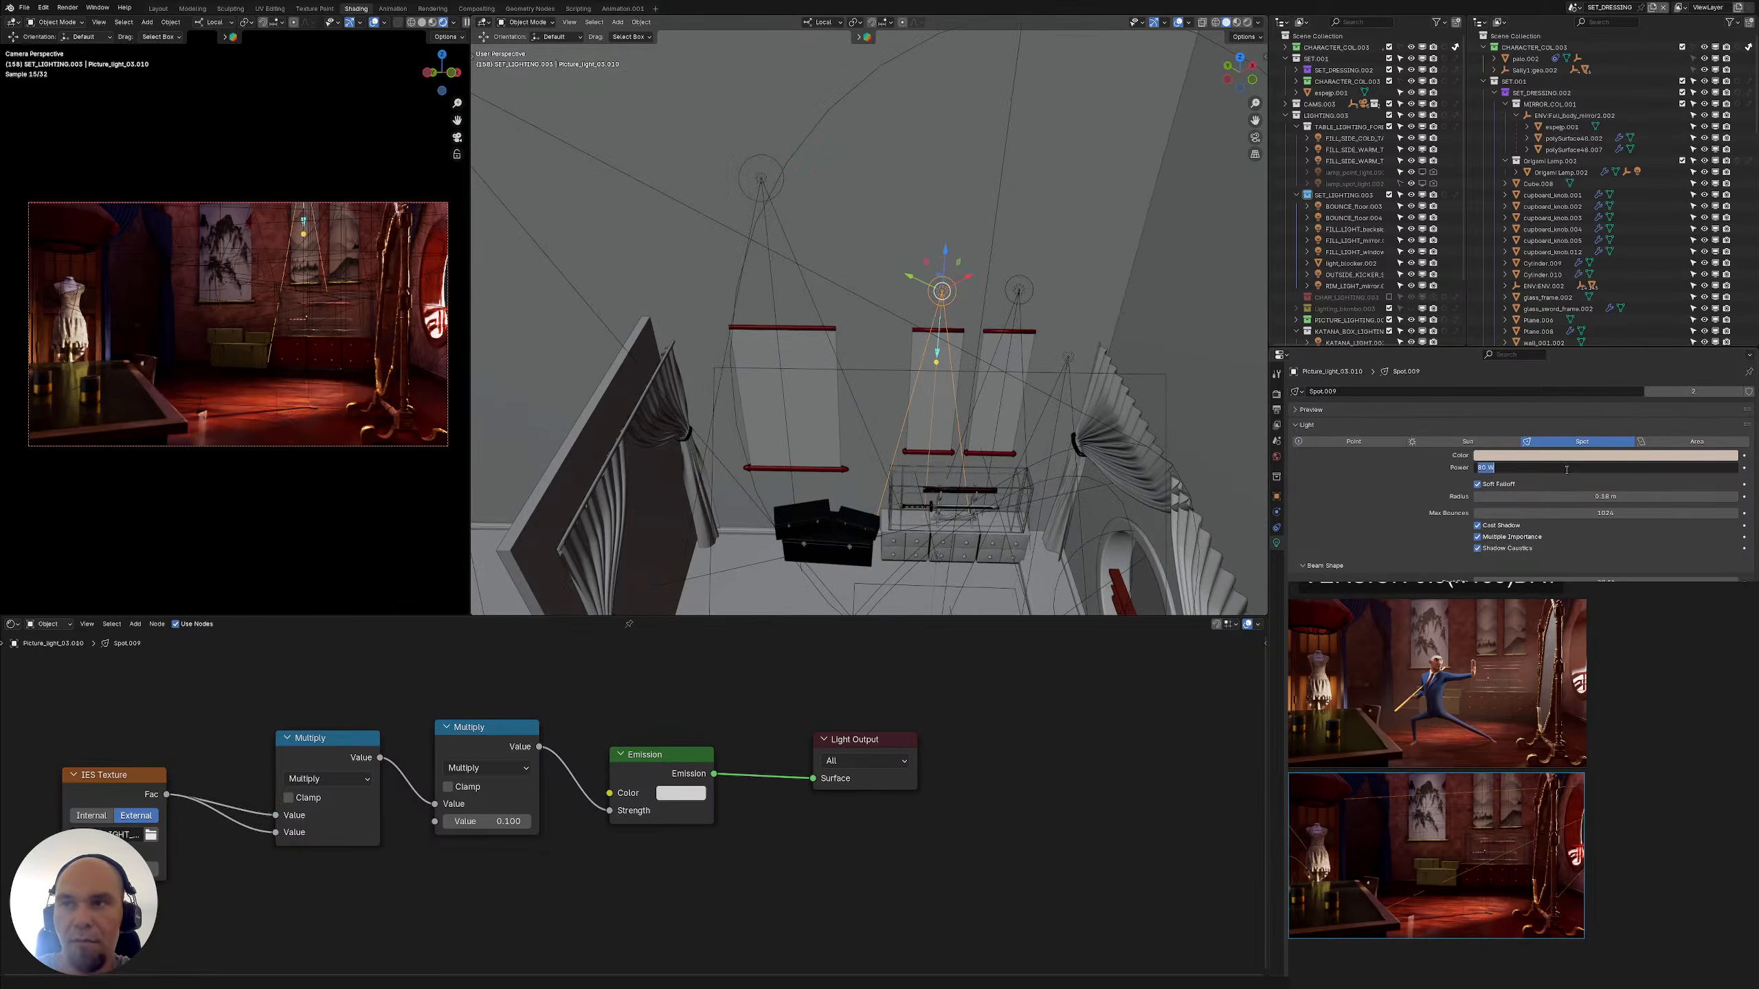
type("70")
key("Return")
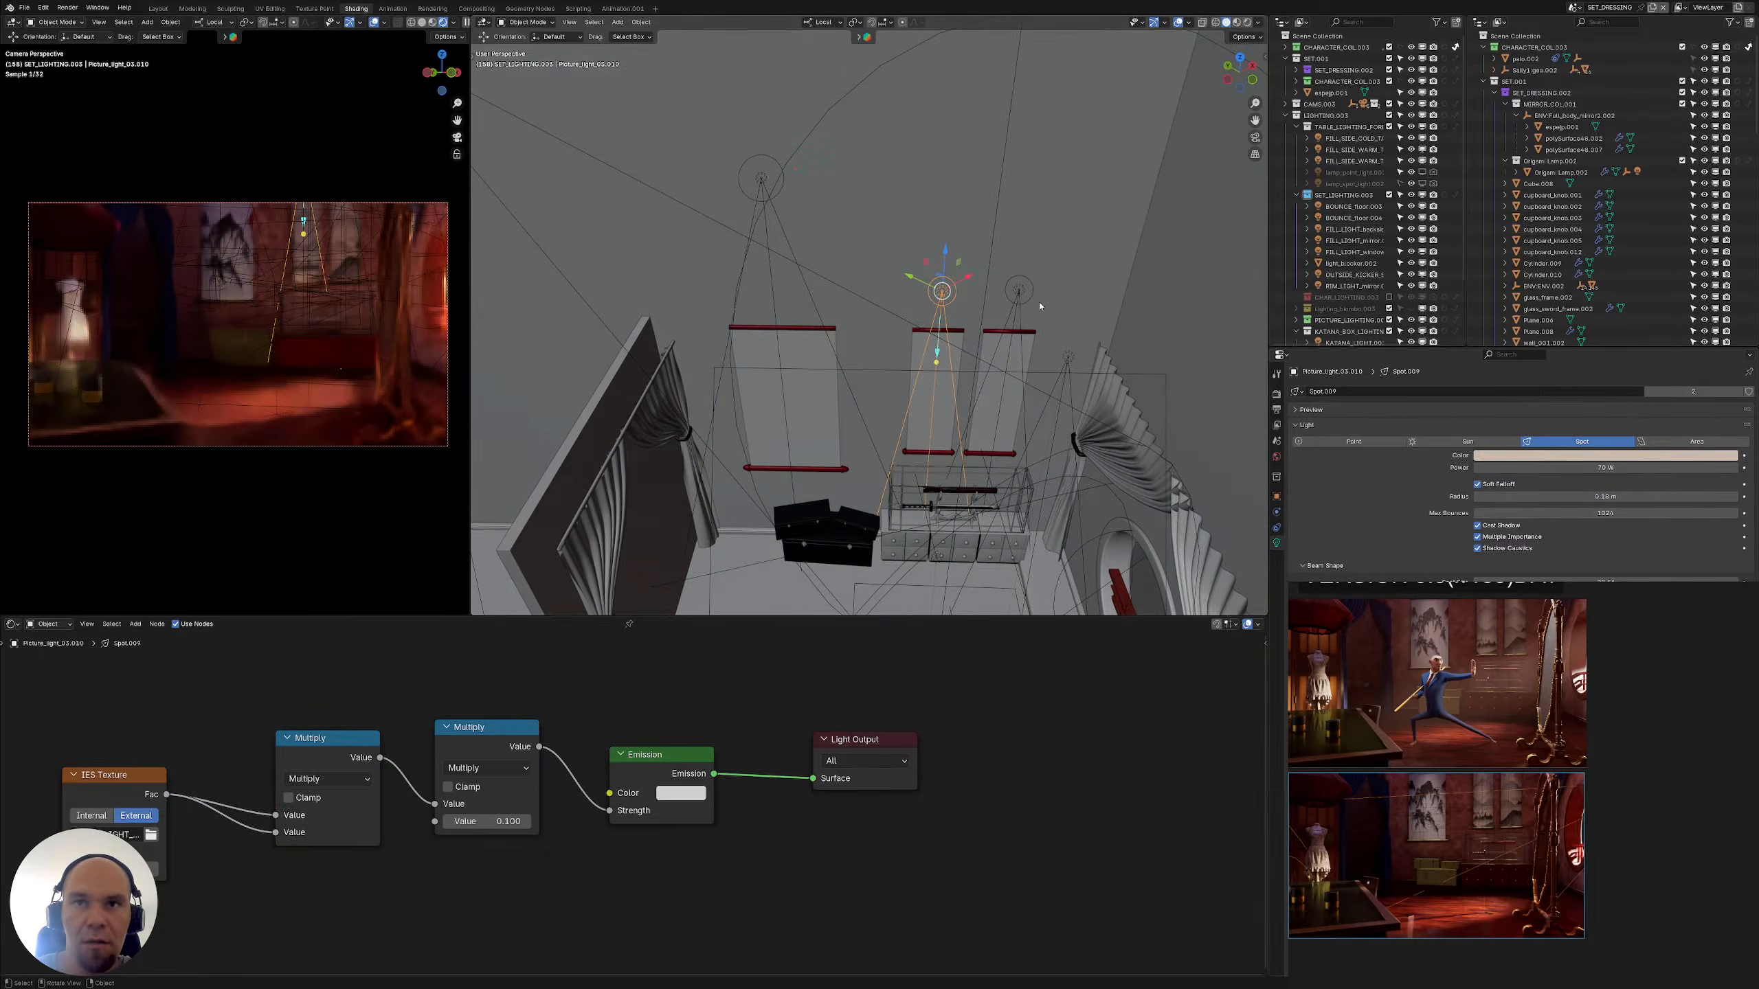
left_click(1021, 294)
left_click(1570, 468)
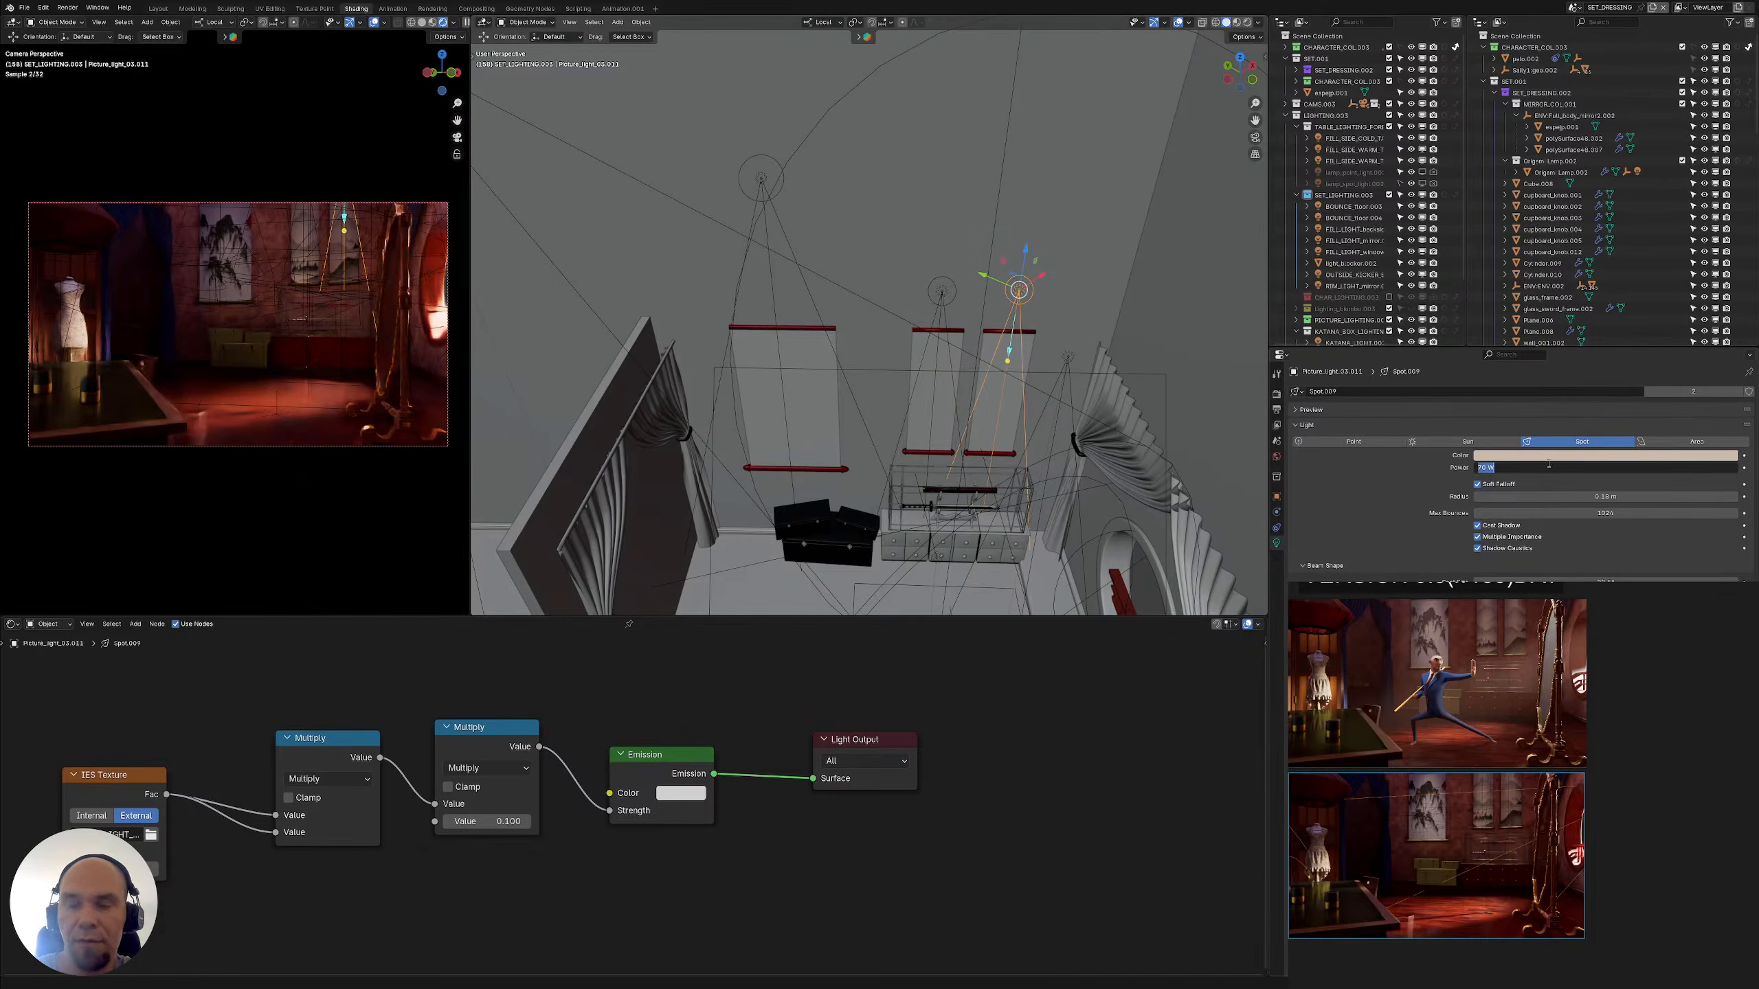
key("Return")
Save the project file and switch to the CHARACTER scene
middle_click_drag(997, 326, 822, 338)
left_click(24, 6)
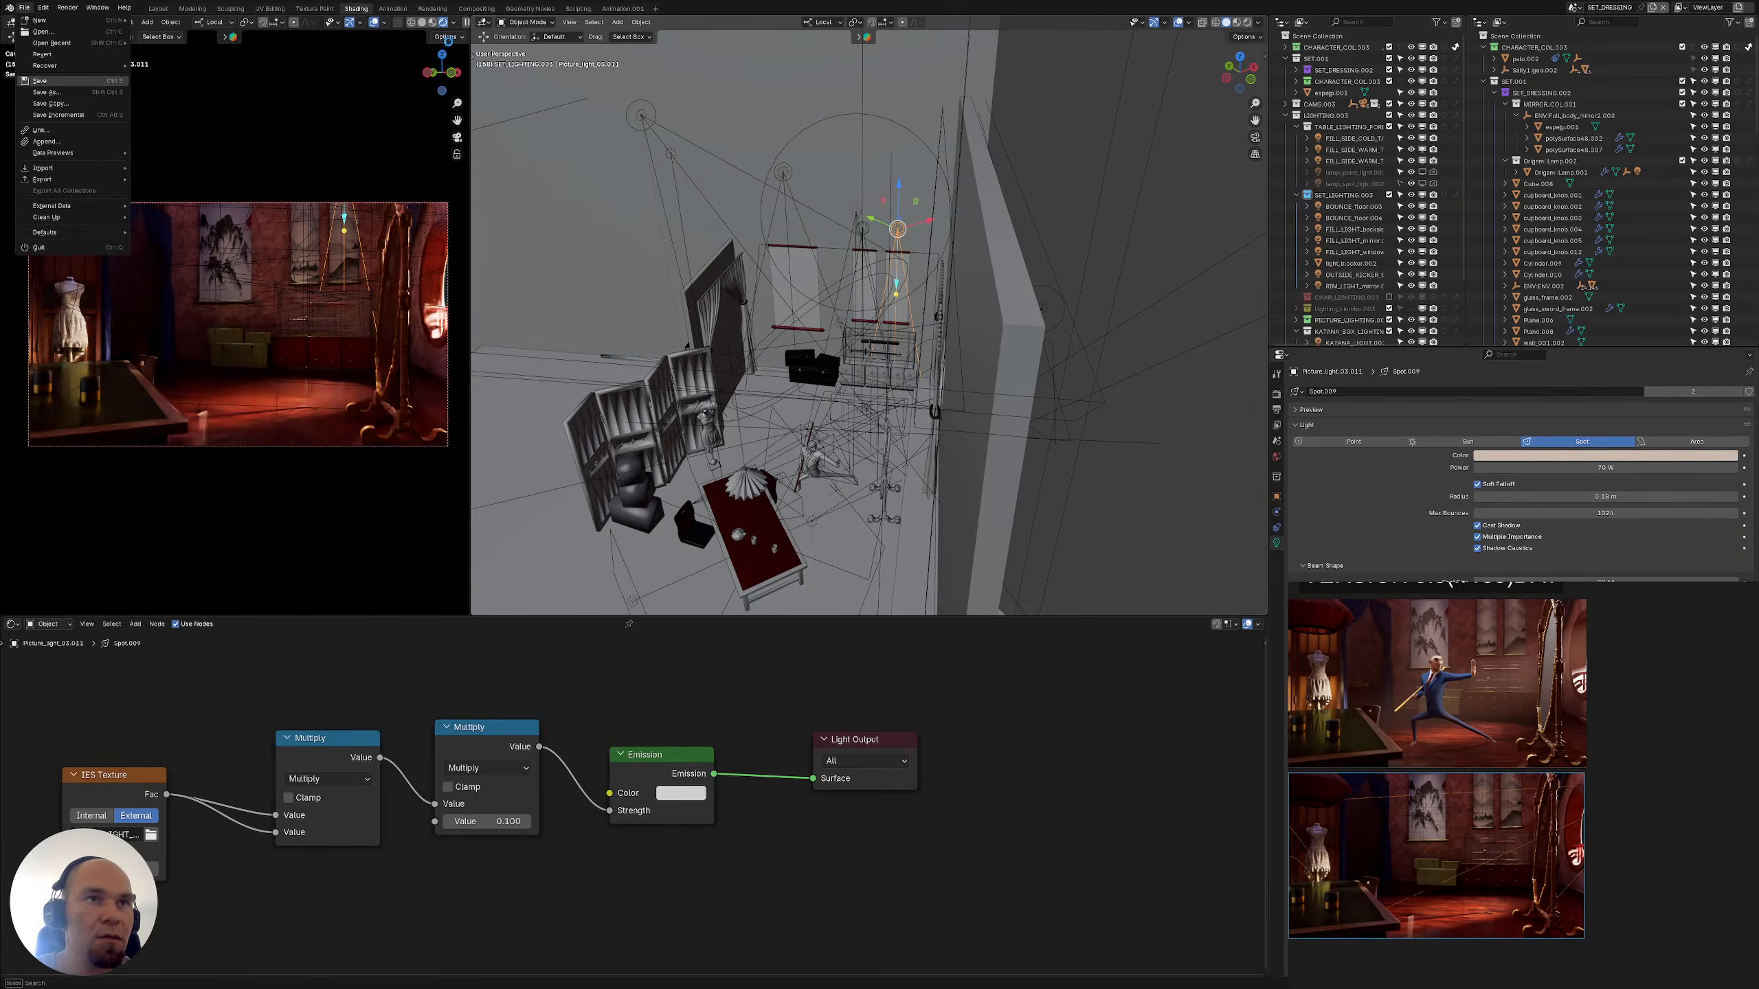
key("ctrl+s")
middle_click_drag(817, 263, 786, 261)
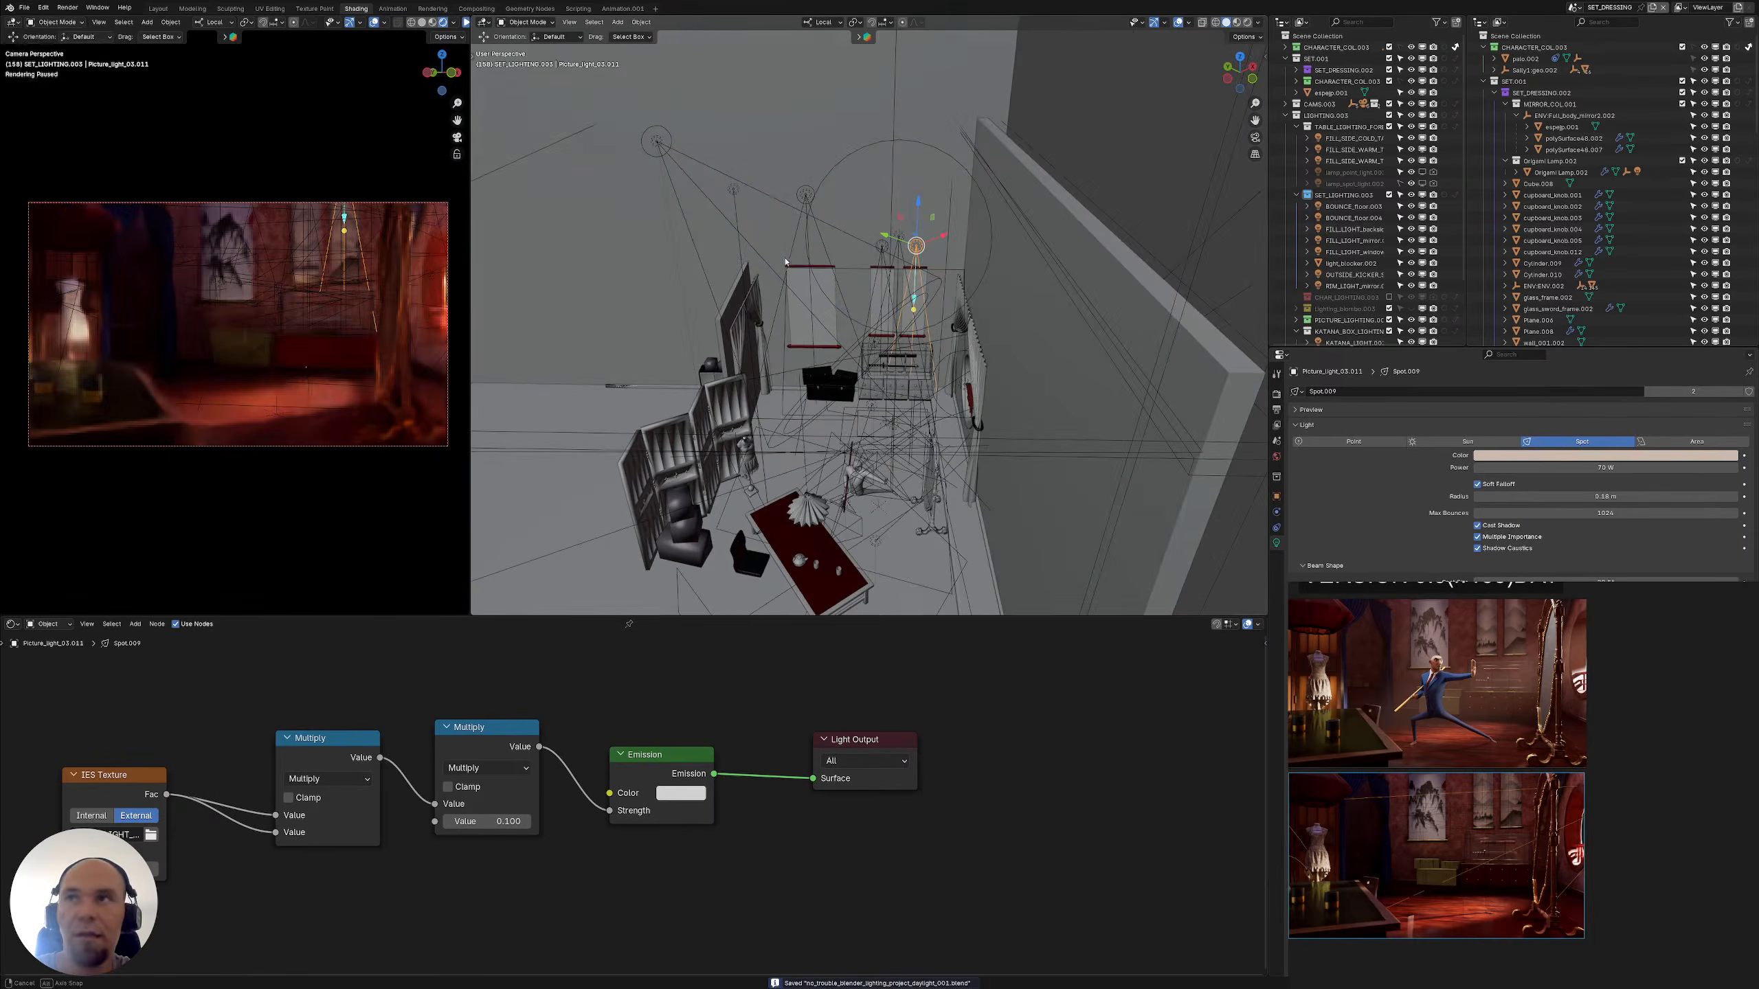
left_click(1576, 7)
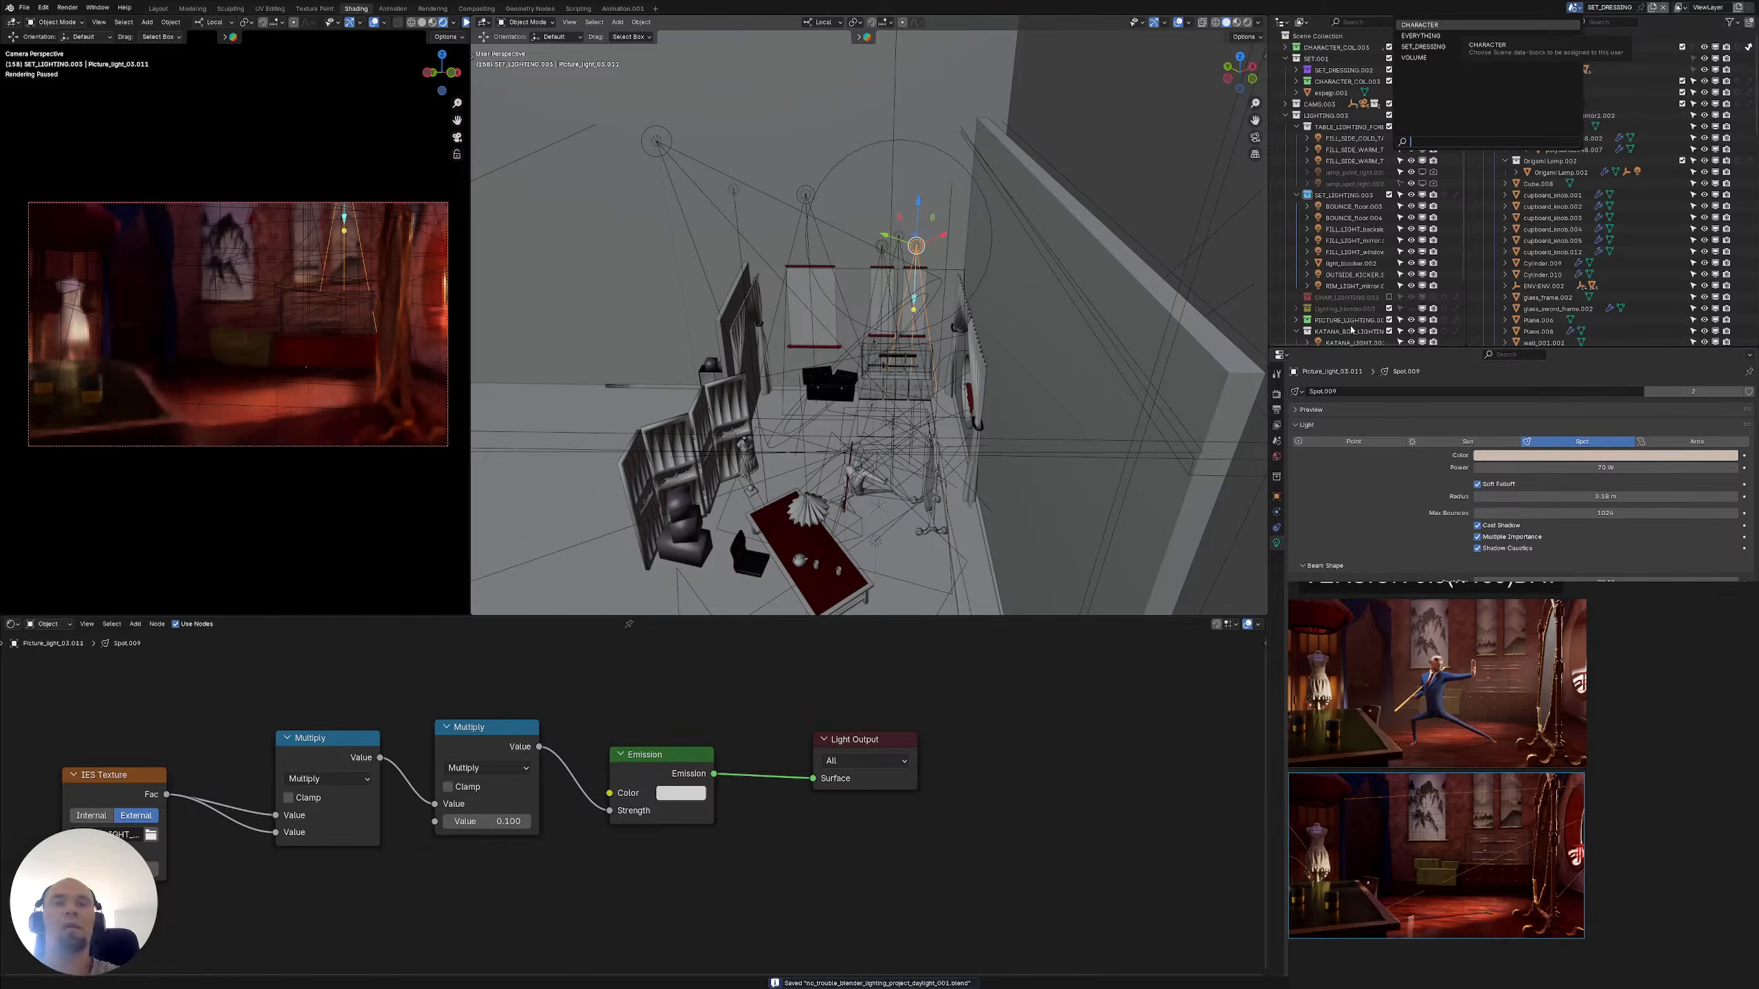
left_click(1419, 24)
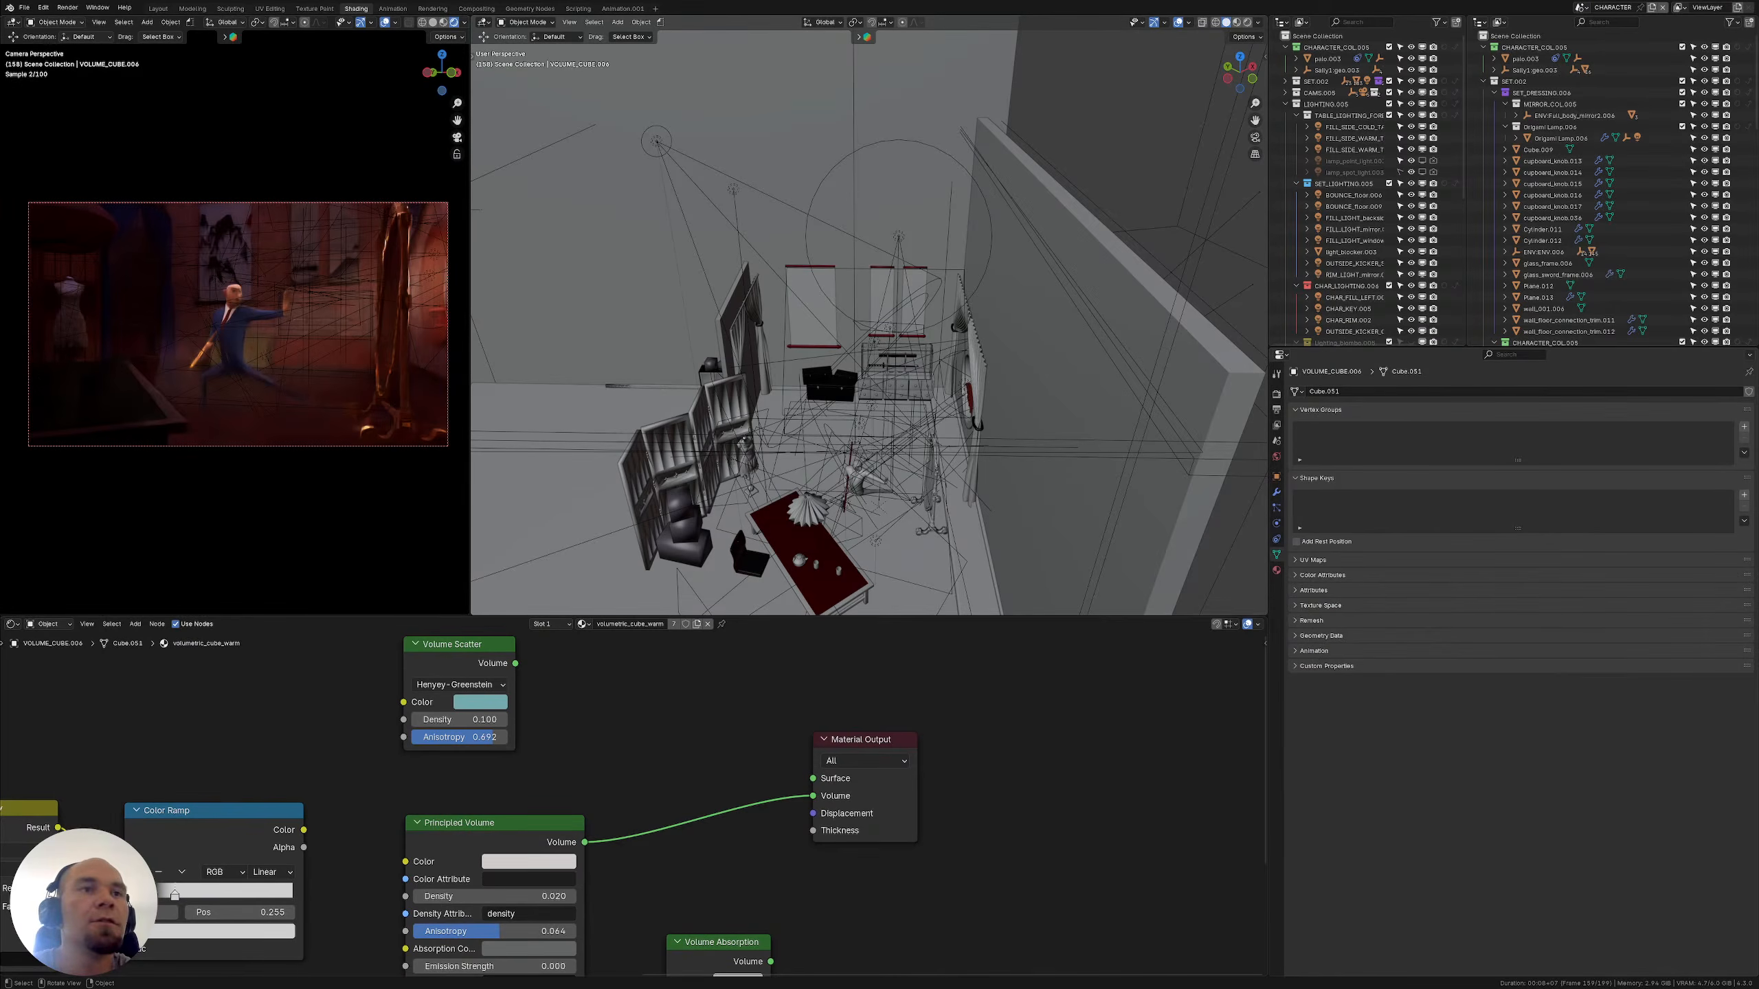
Join the two outliners into one wide outliner and collapse the TABLE_LIGHTING_FOREGROUND collection
middle_click_drag(858, 388, 889, 290)
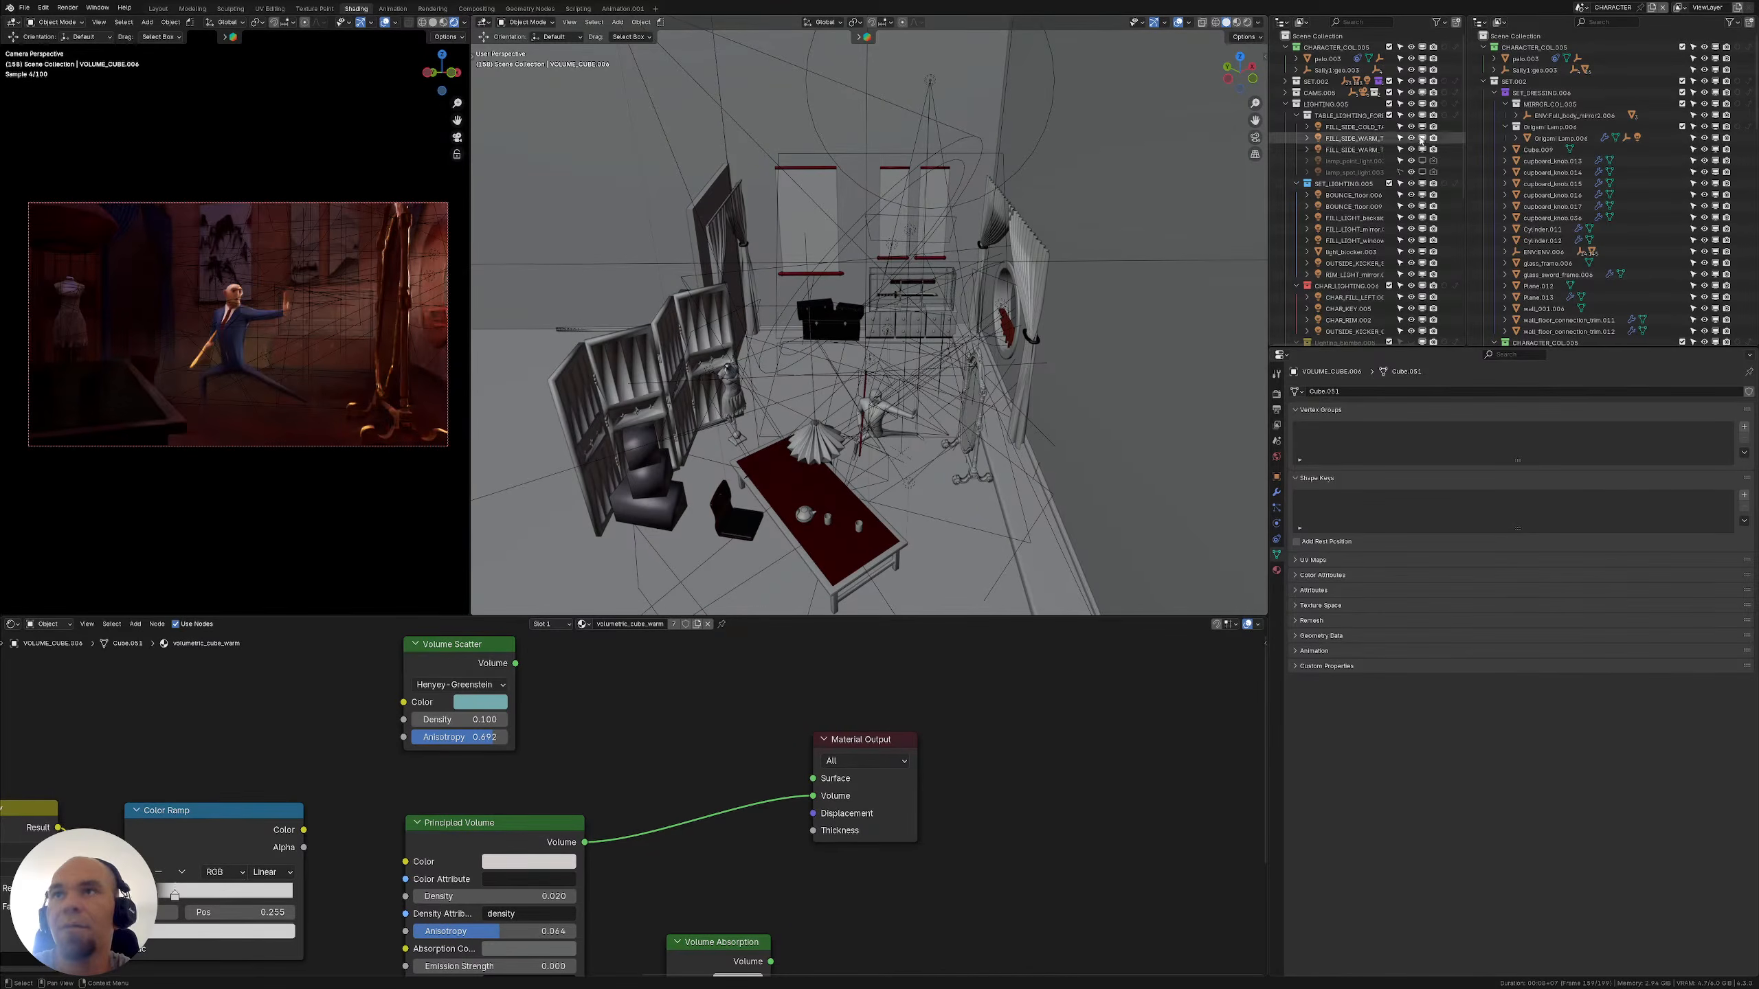
left_click_drag(1464, 16, 1599, 146)
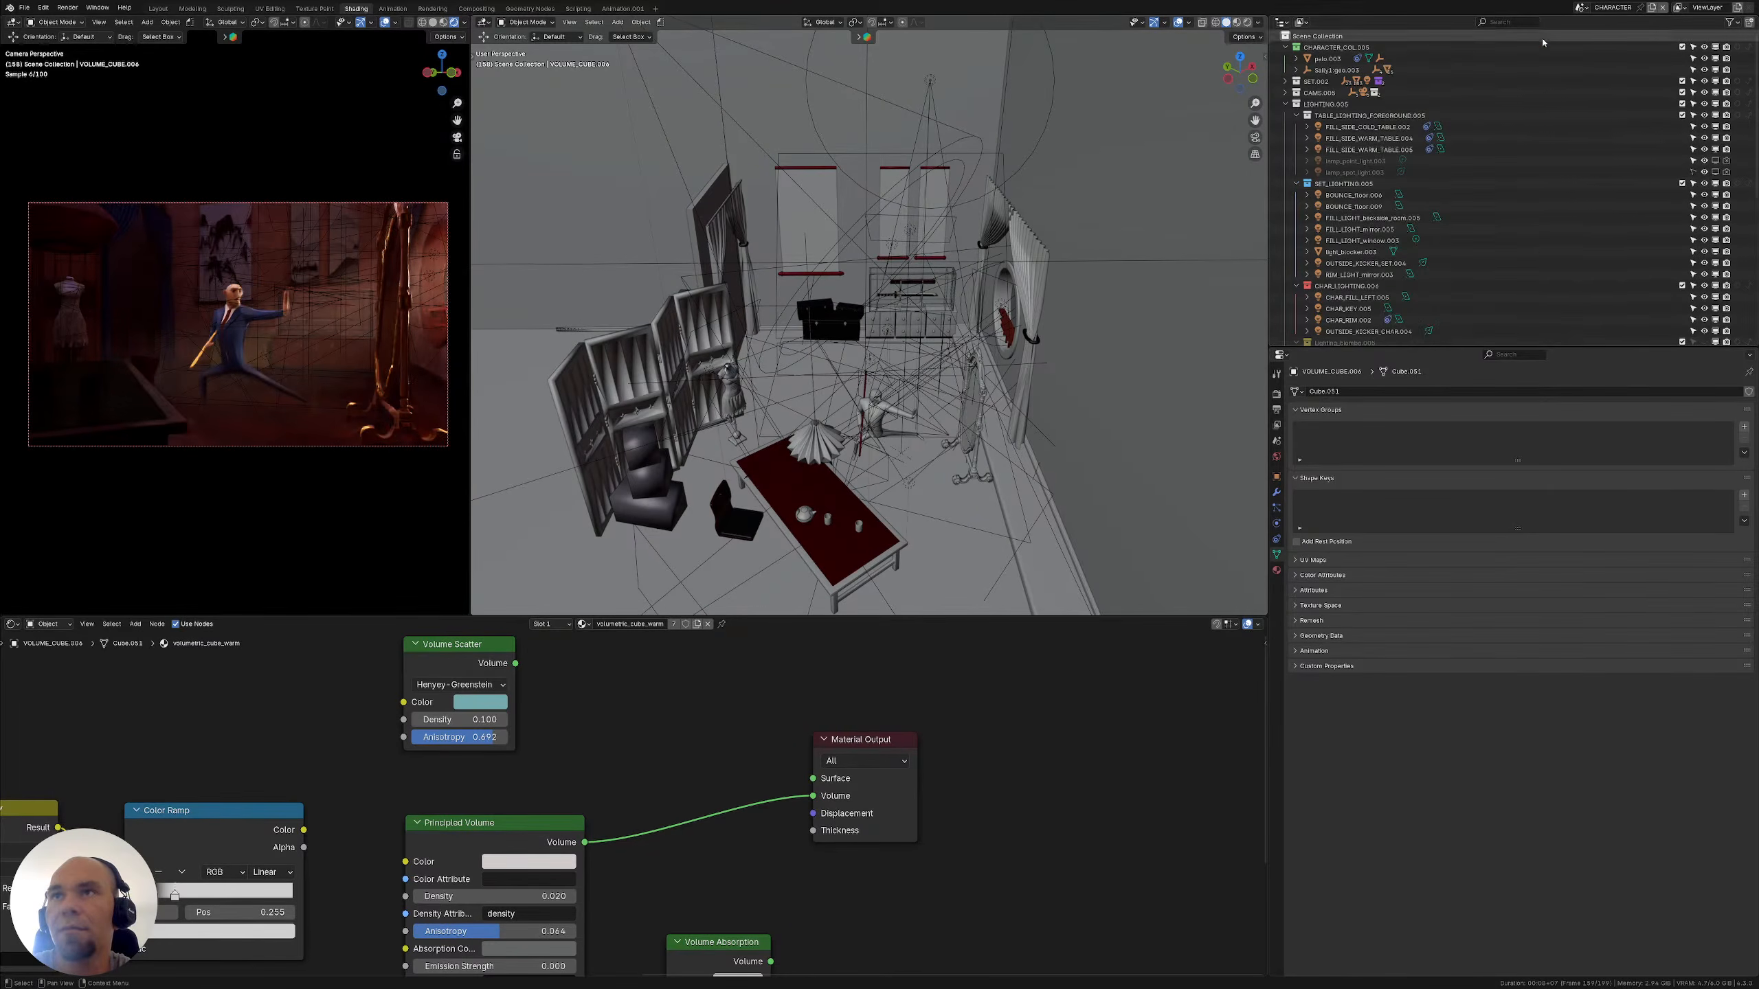
left_click(1296, 116)
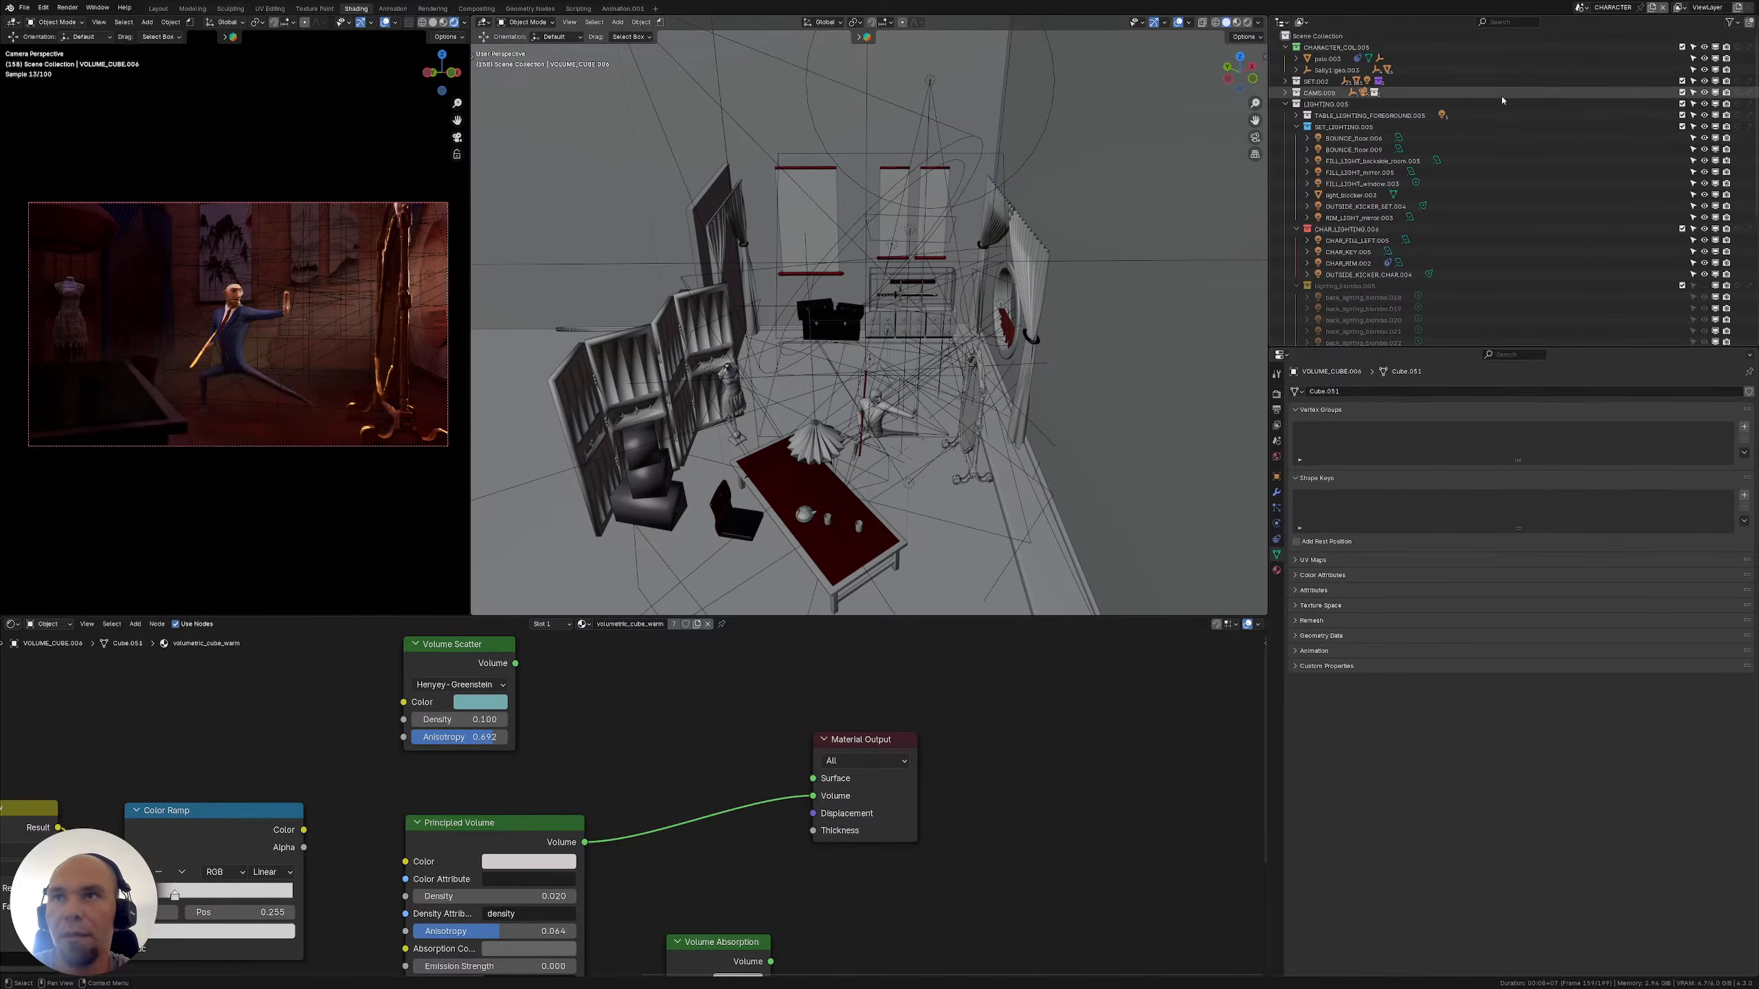
Try hiding the SET.002 collection from the viewports
left_click(1682, 81)
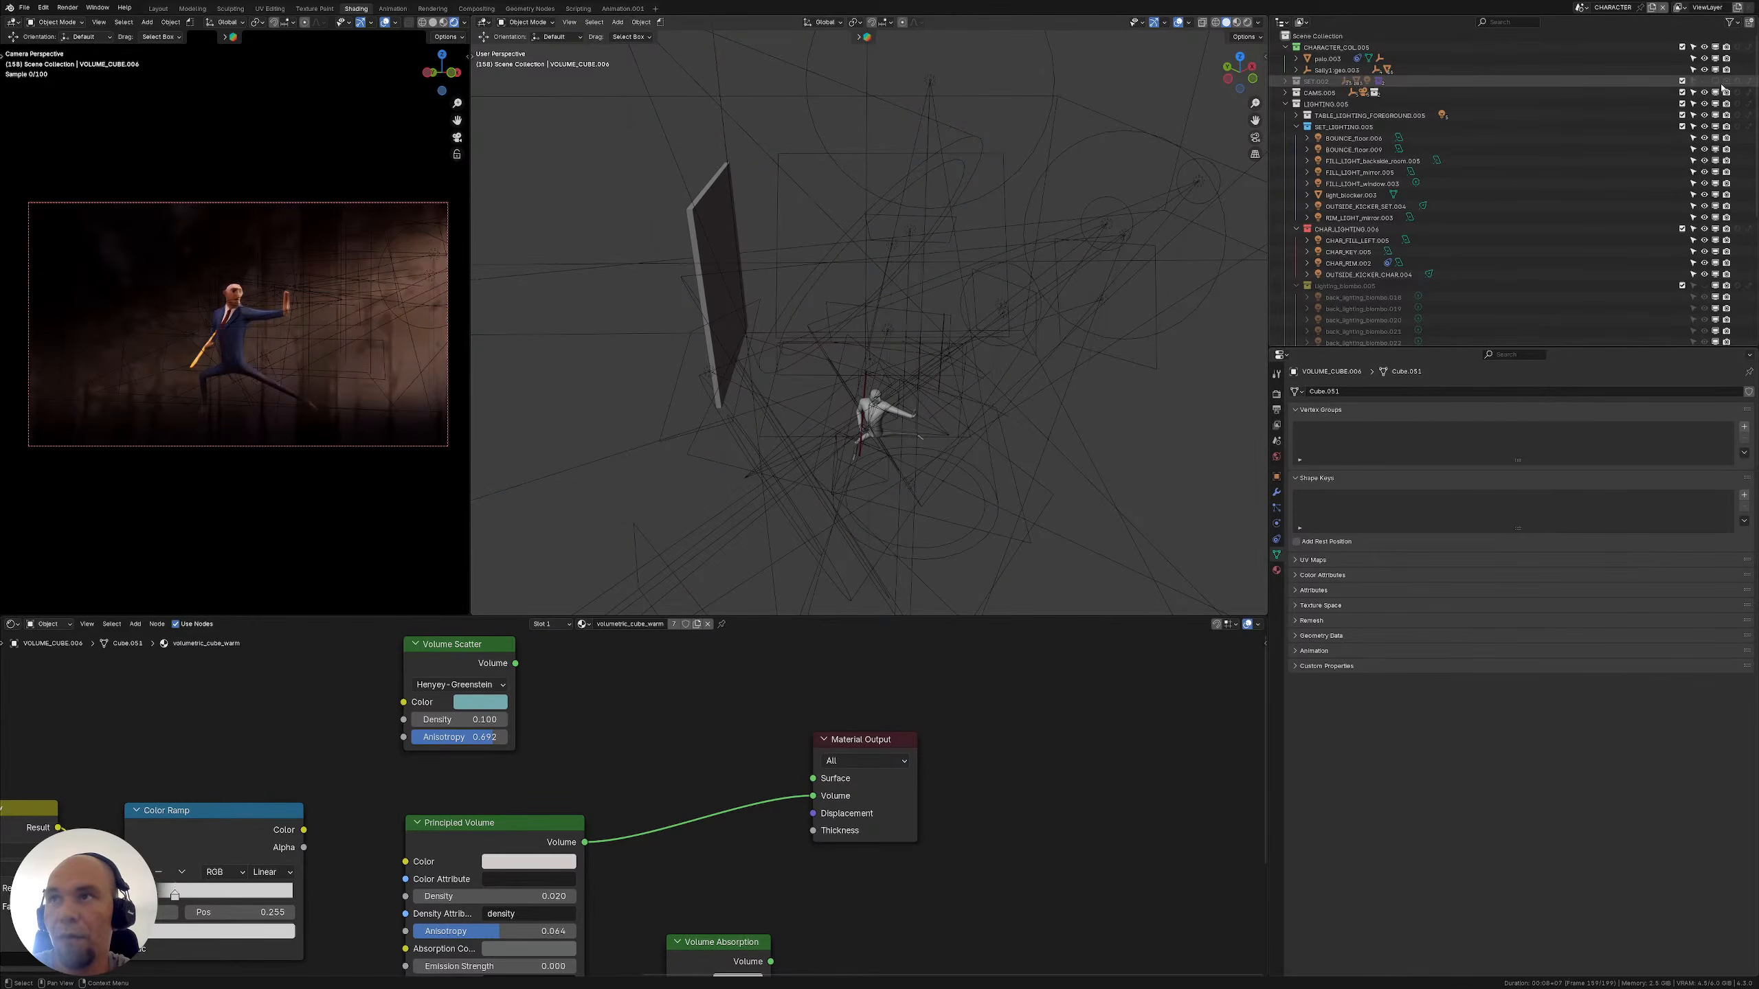
left_click(1682, 81)
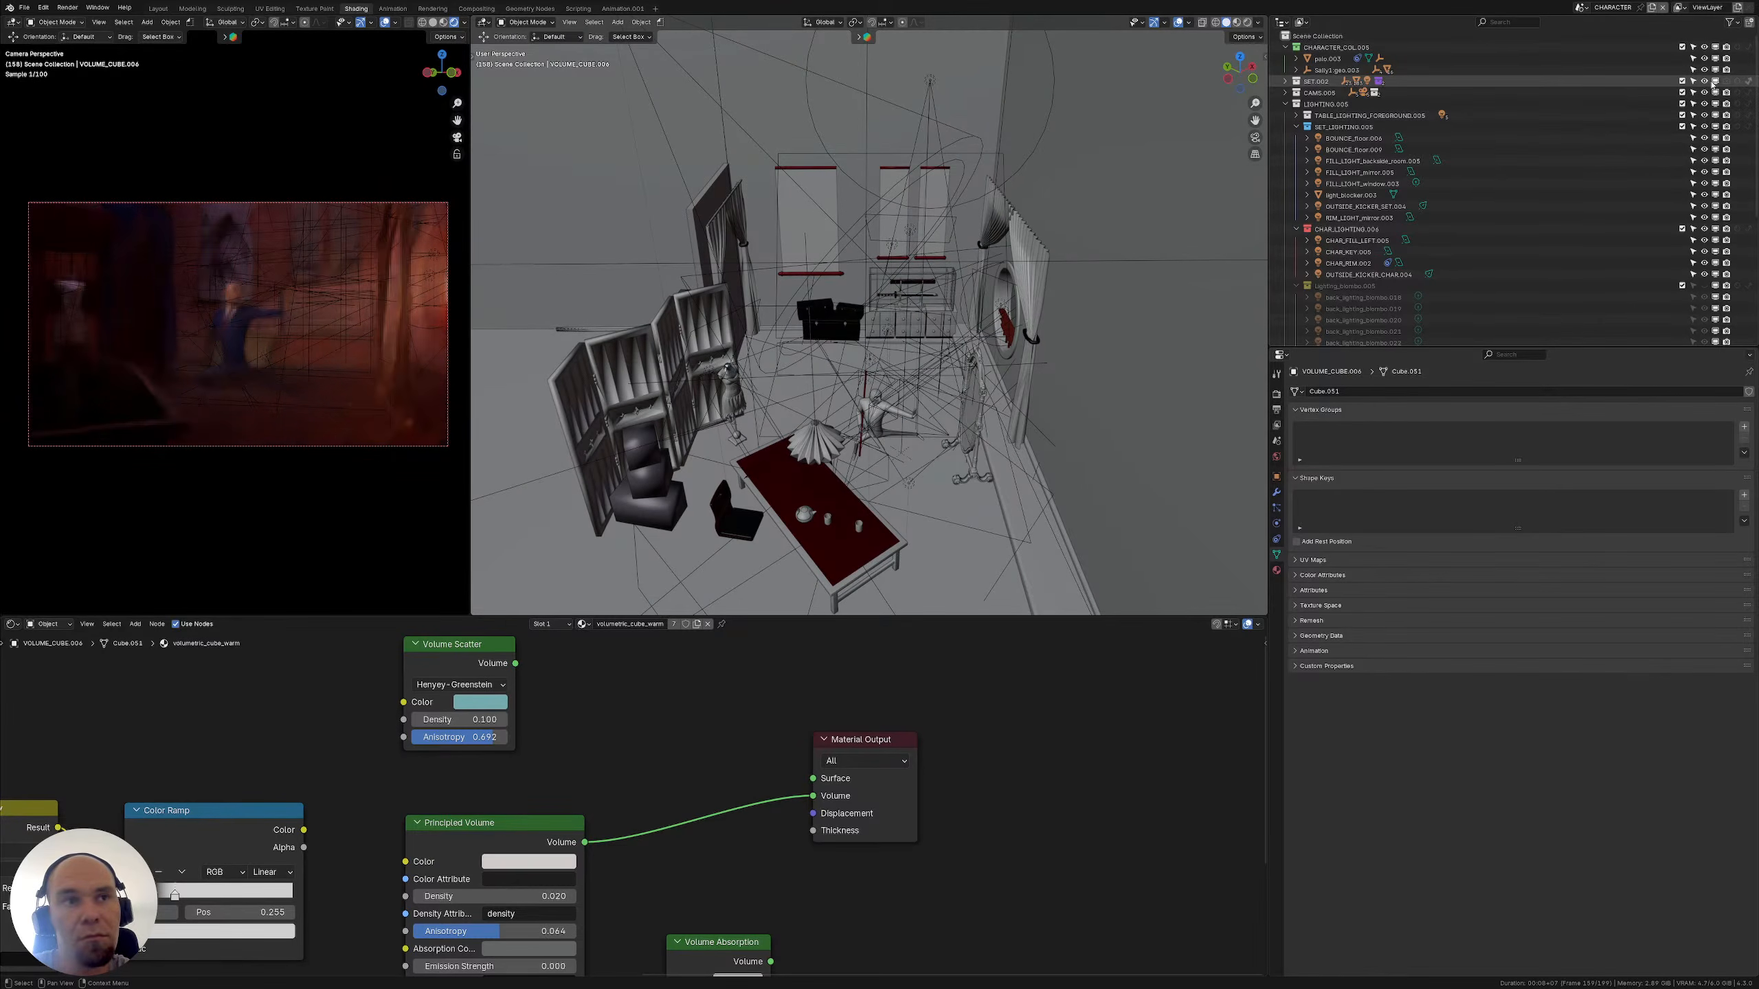
left_click(1714, 81)
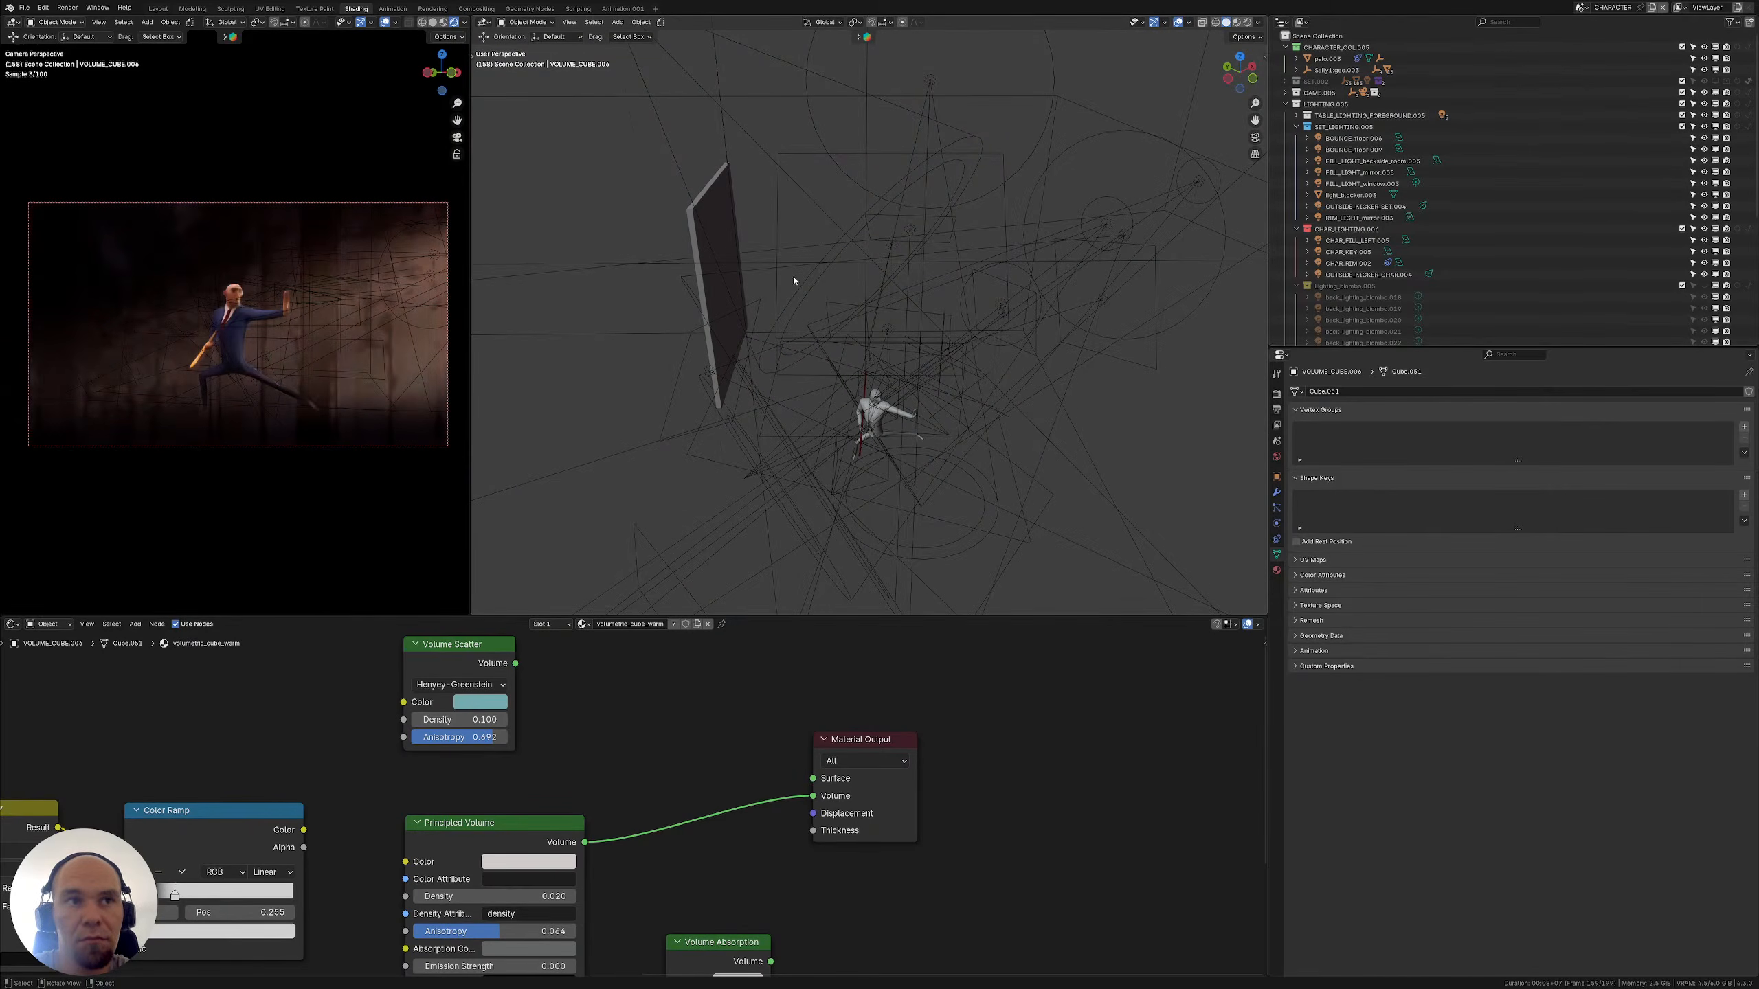
Make the SET.002 collection a holdout and turn its viewport visibility back on
left_click(1739, 86)
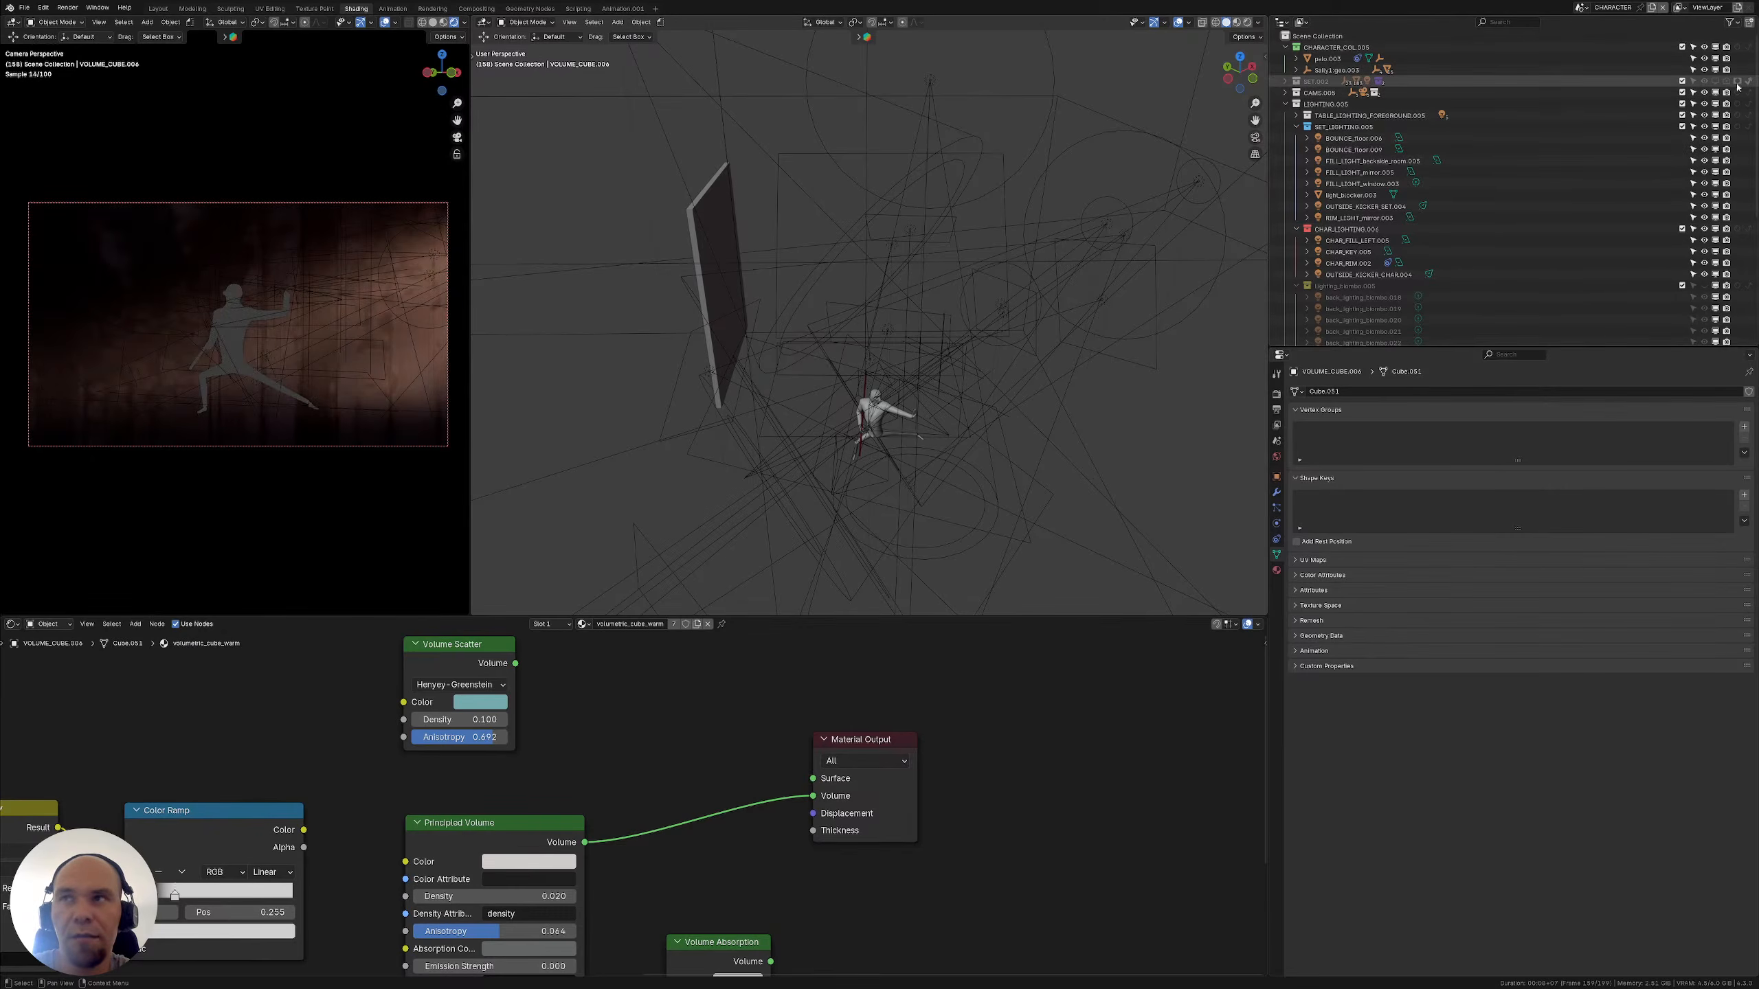
left_click(1284, 81)
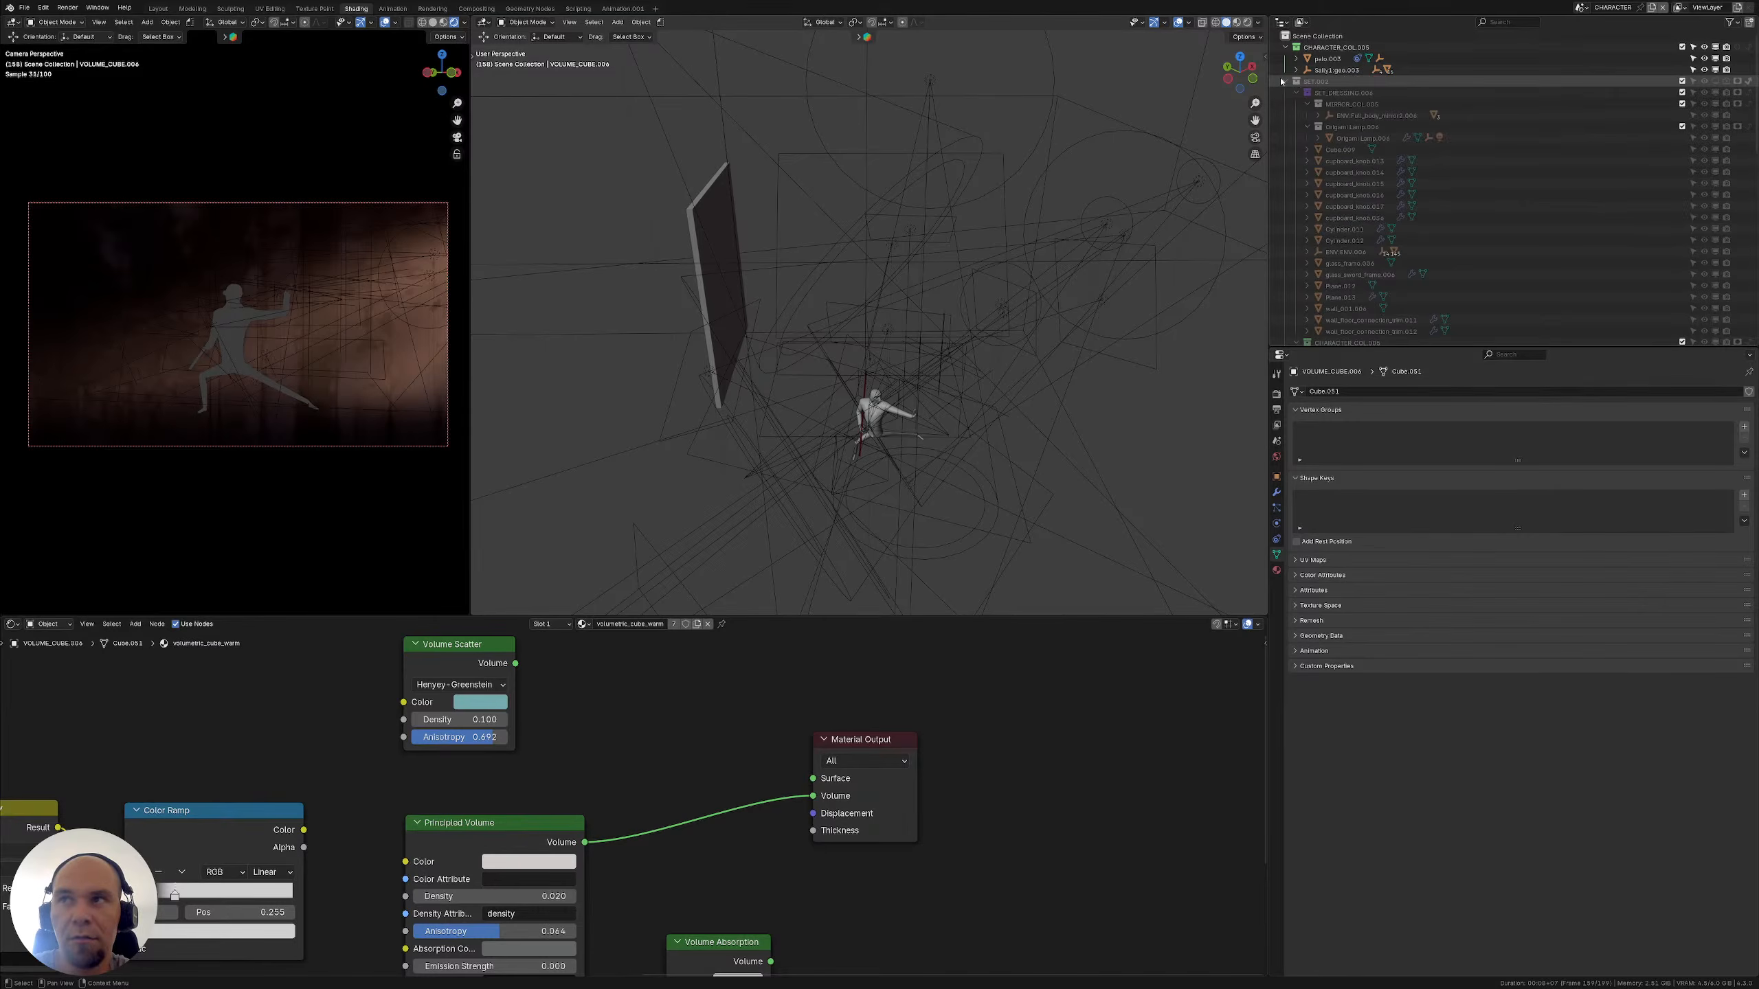
left_click(1308, 127)
left_click(1308, 104)
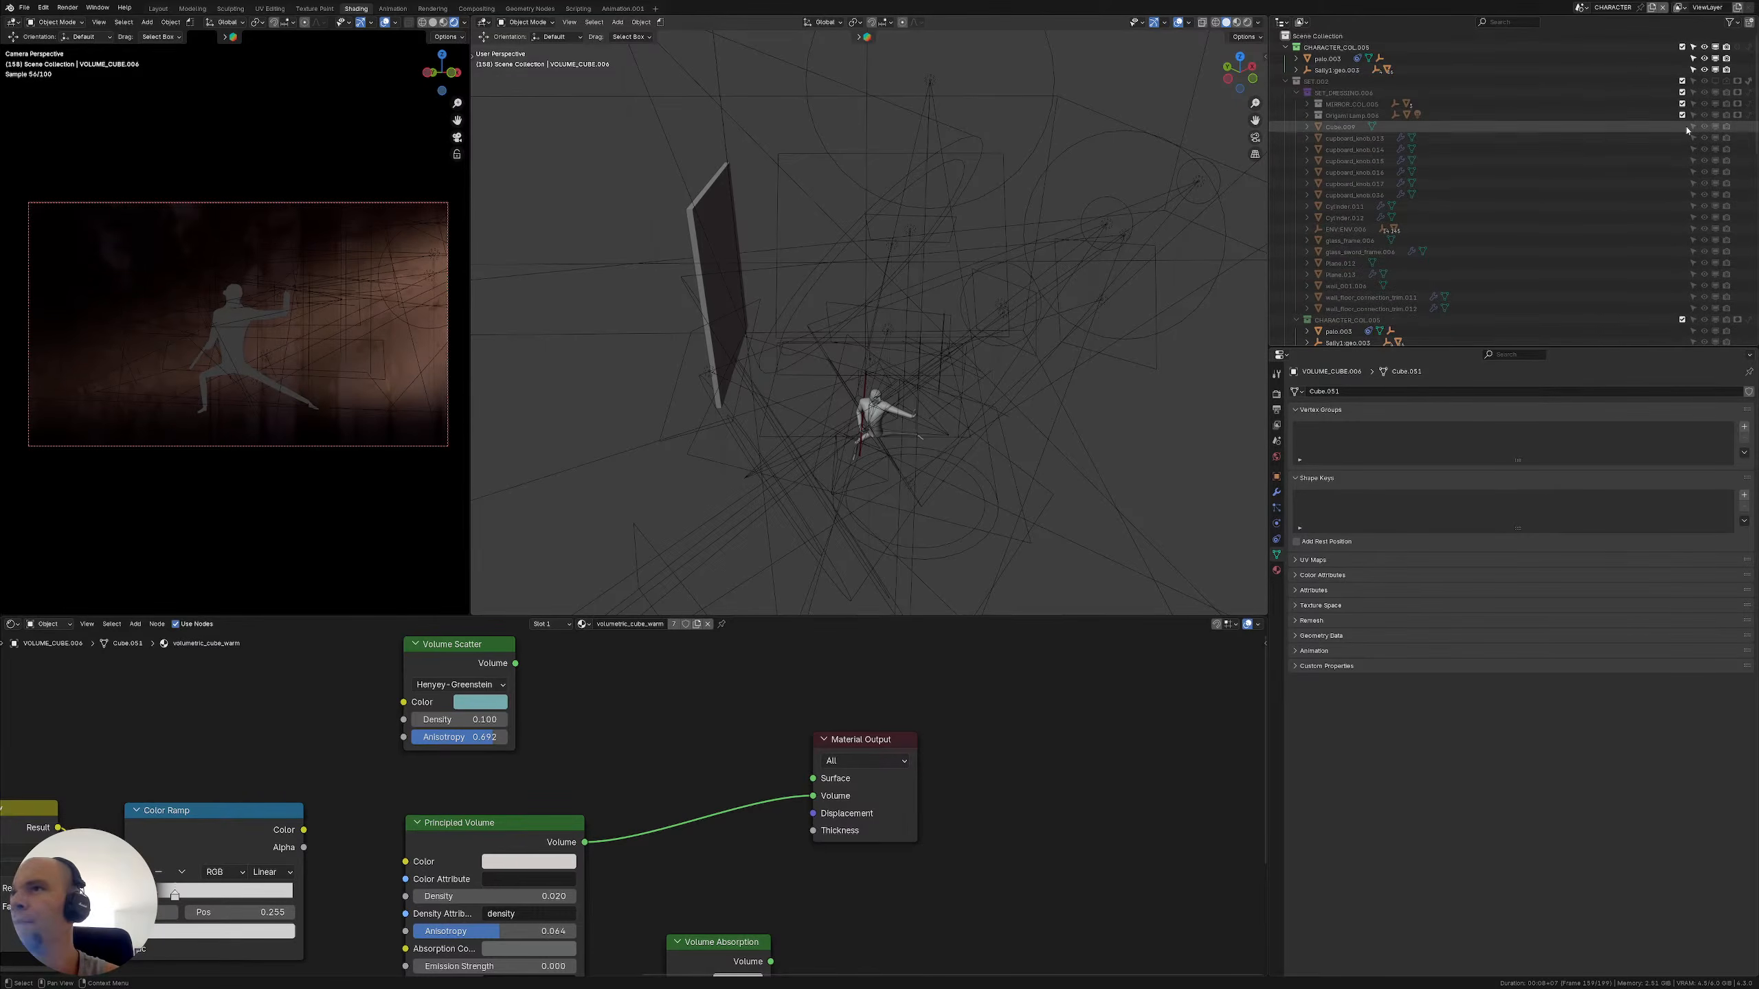
left_click(1714, 83)
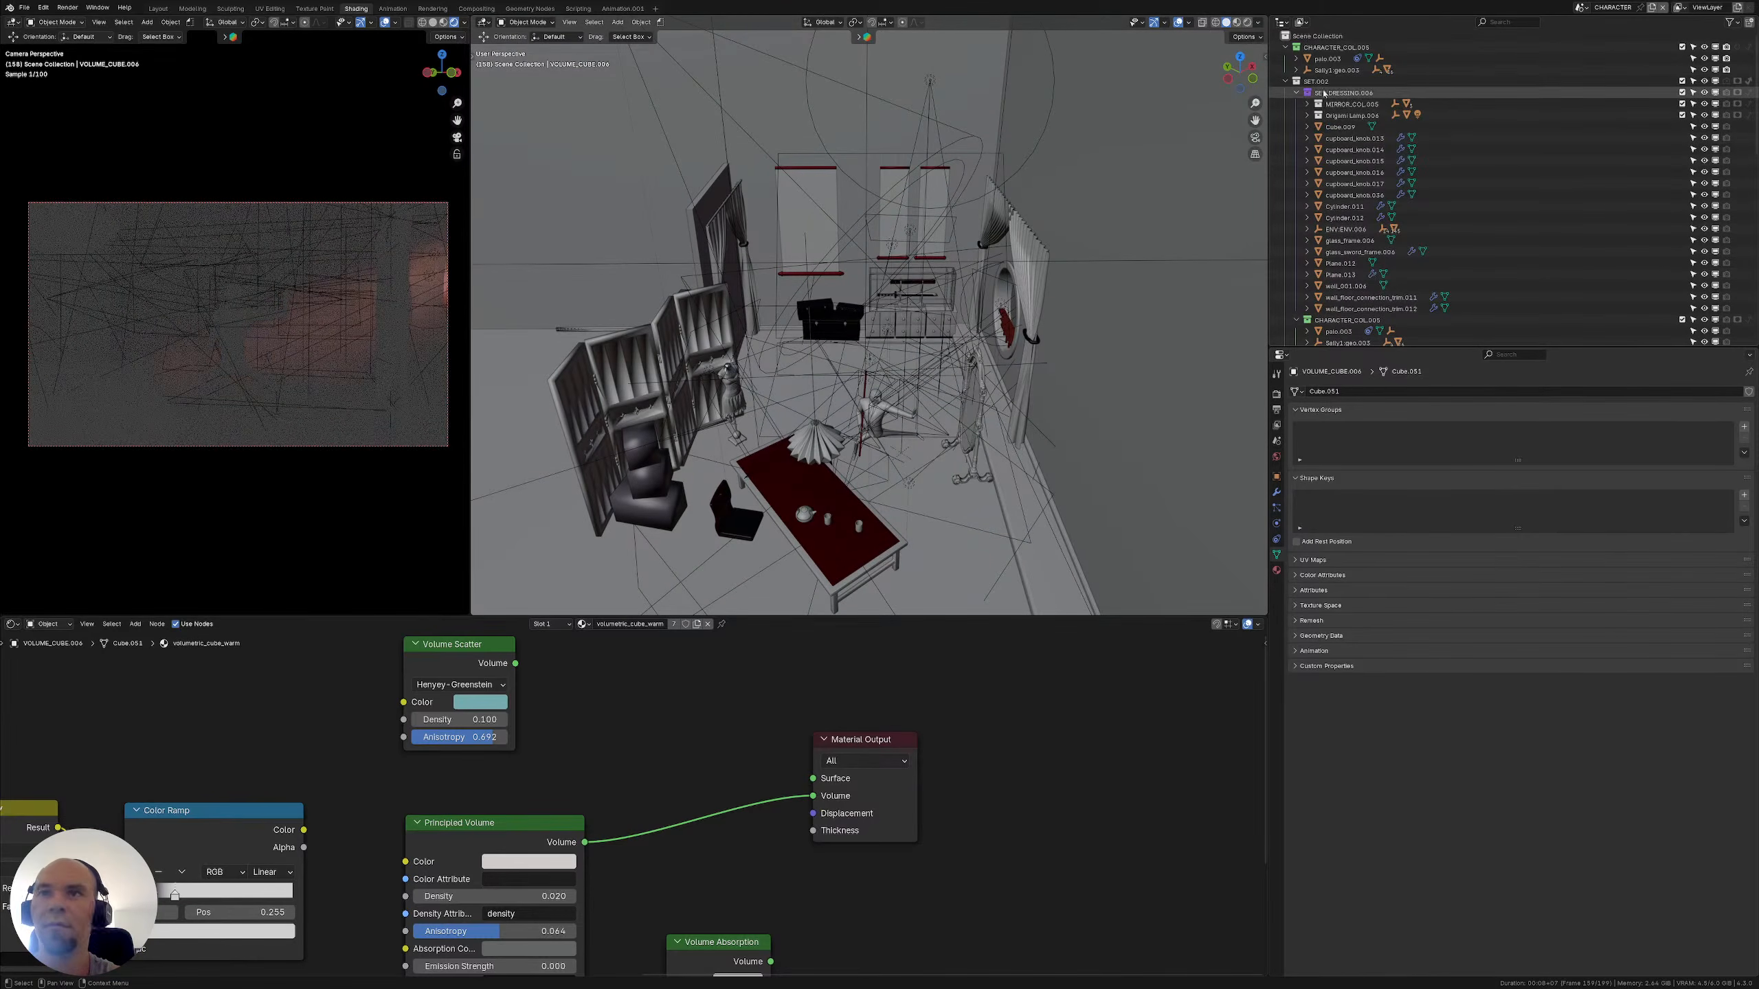
Collapse the SET_DRESSING collection and exempt the CHARACTER_COL collection nested in SET.002 from the holdout
left_click(1296, 92)
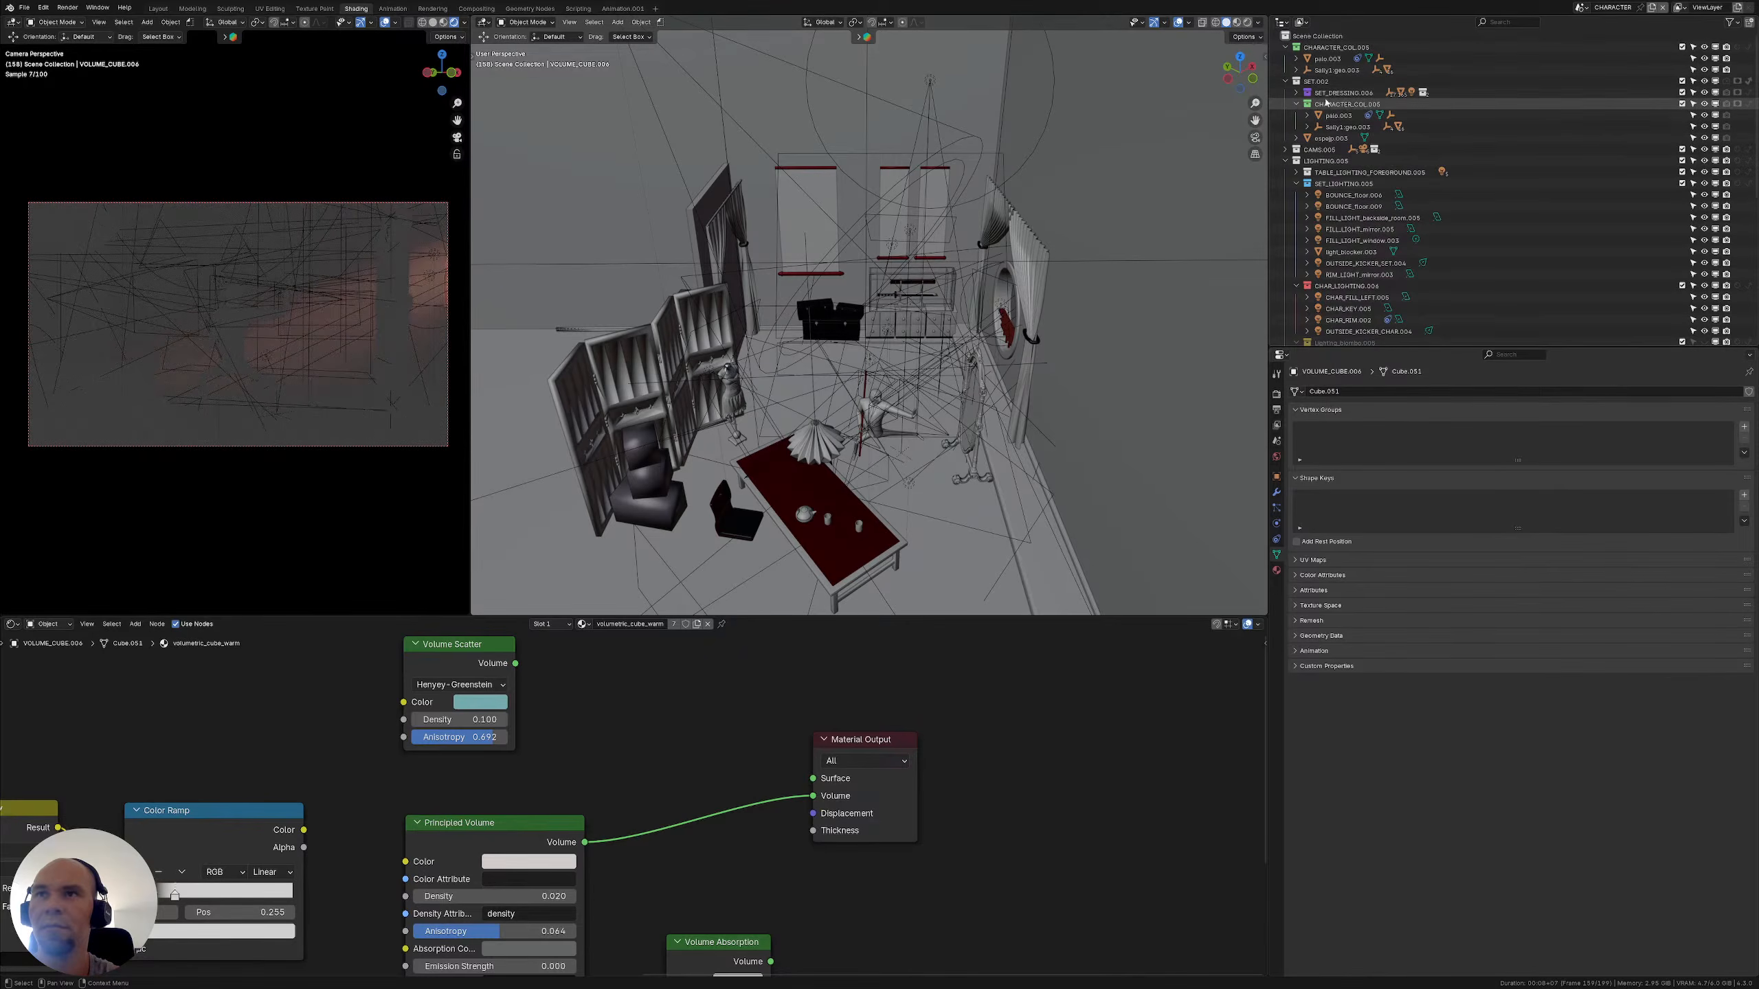
left_click(1364, 105)
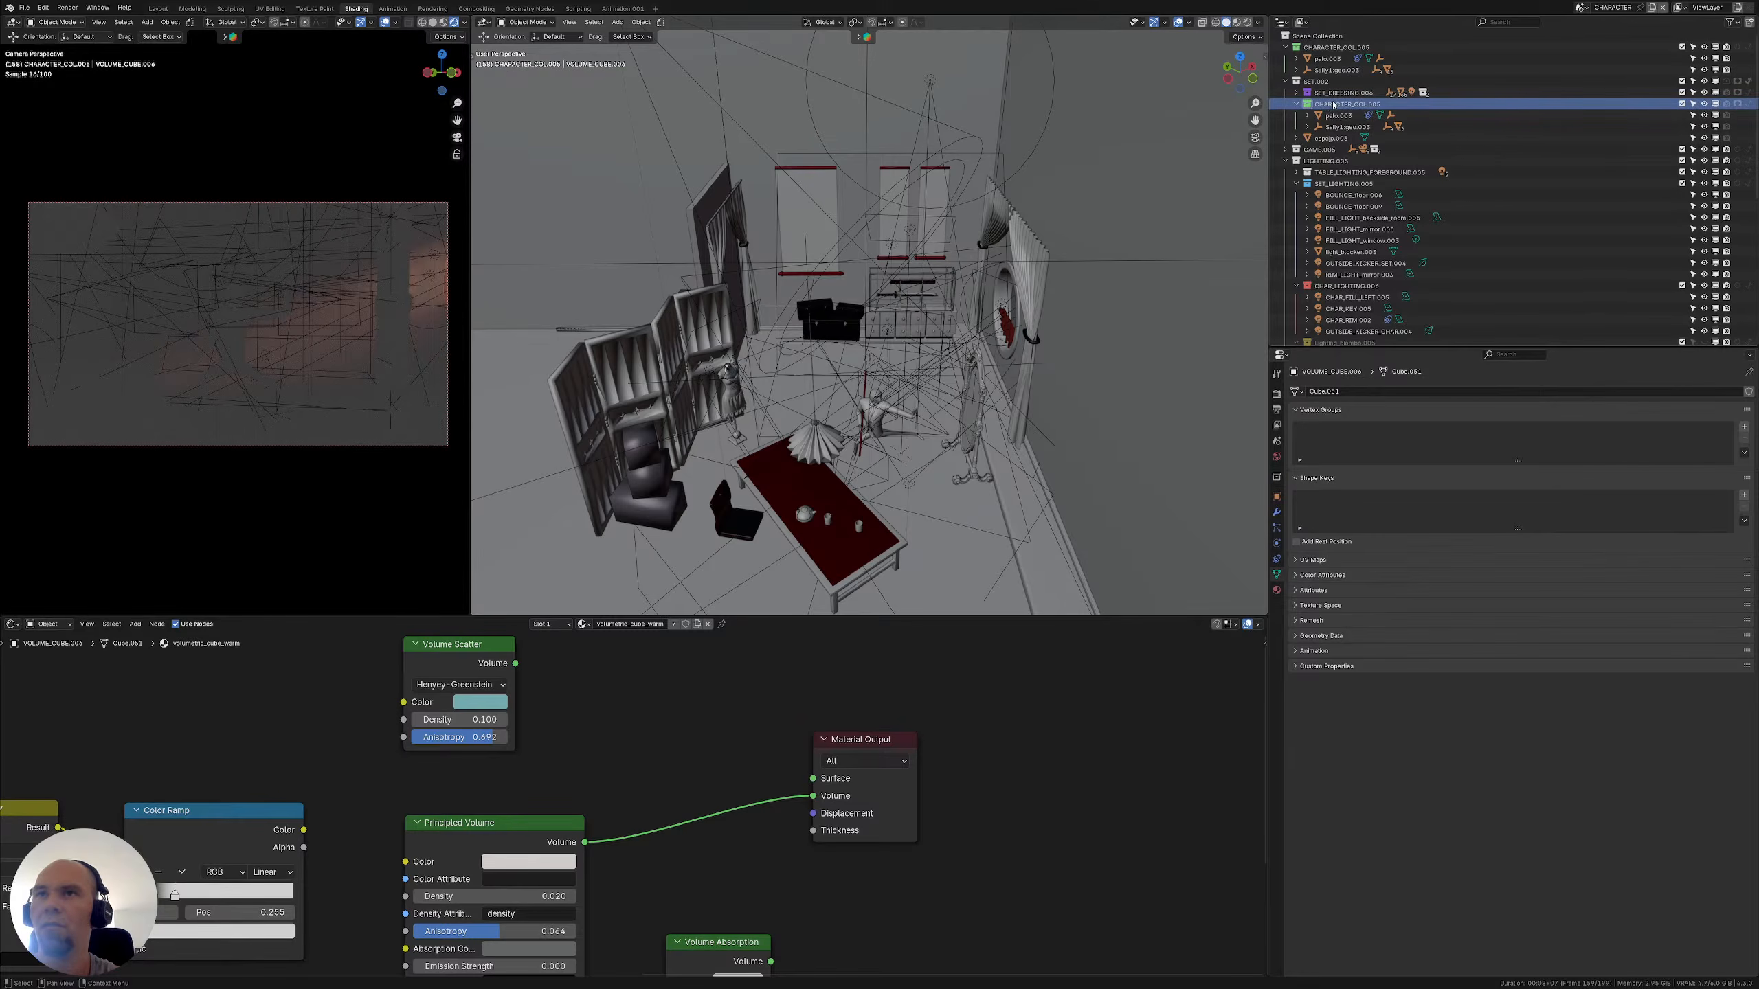
mouse_move(1326, 105)
left_mouse_down()
mouse_move(1331, 82)
mouse_move(1348, 108)
left_mouse_up()
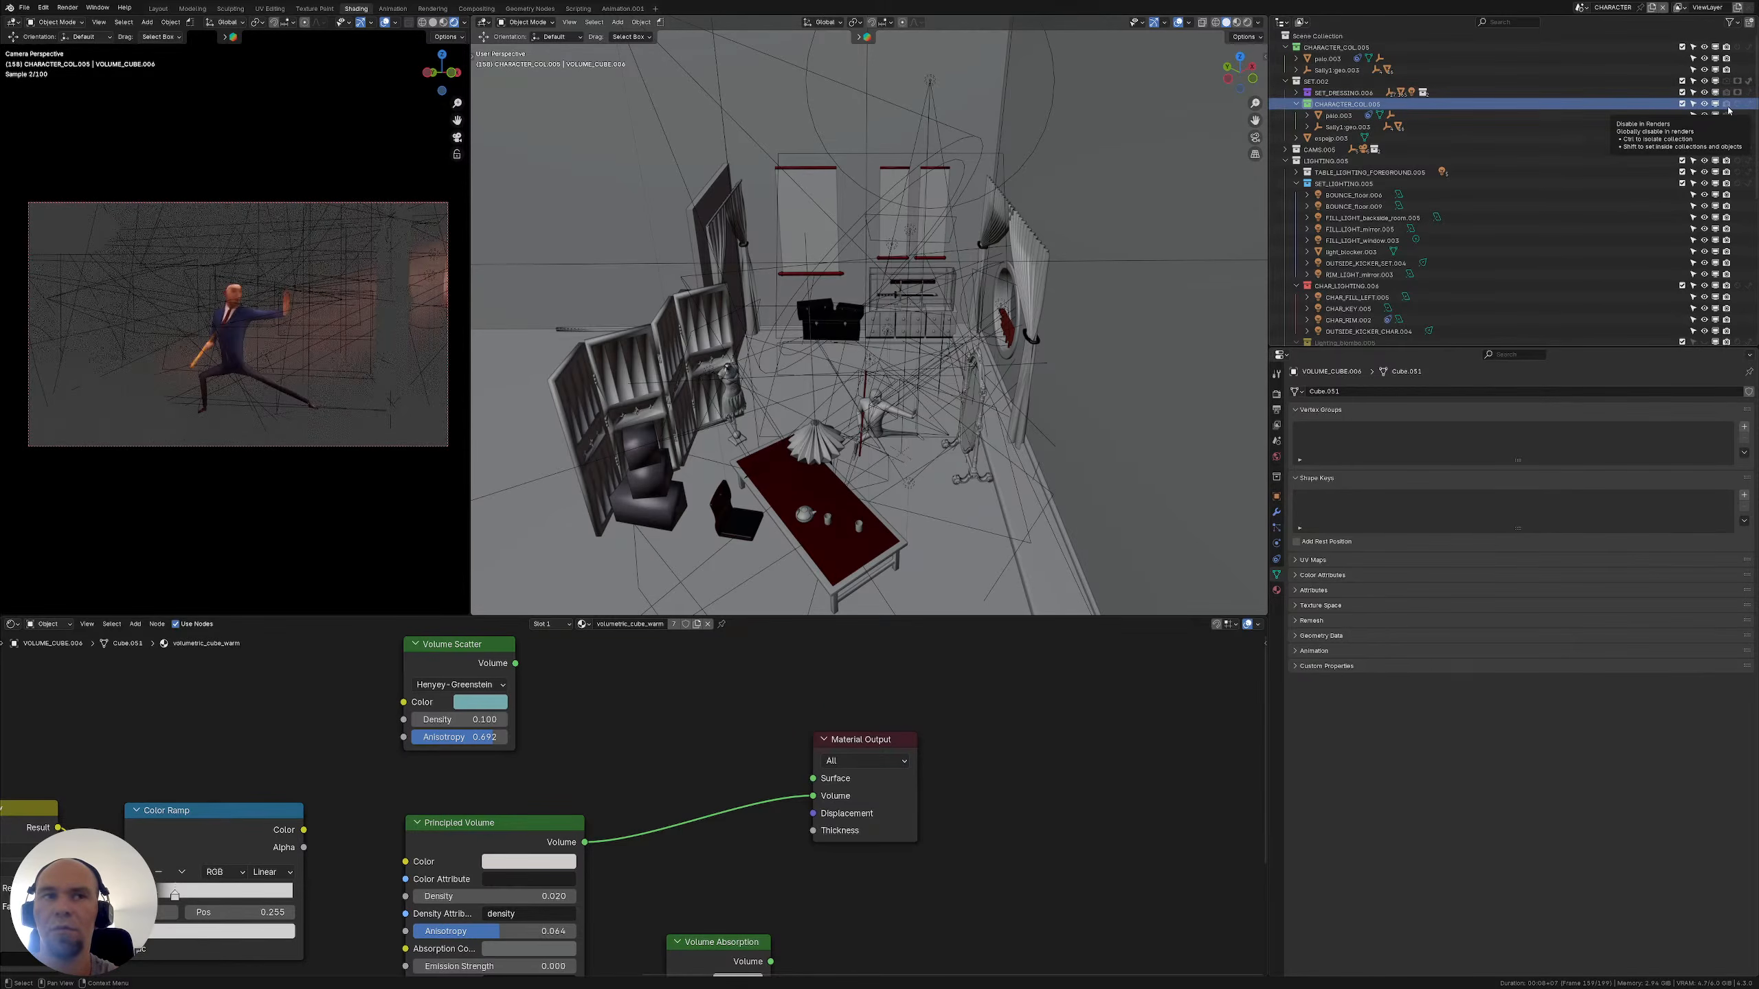
Exclude the VOLUMES collection from the CHARACTER scene's view layer
scroll(1374, 257, "down", 8)
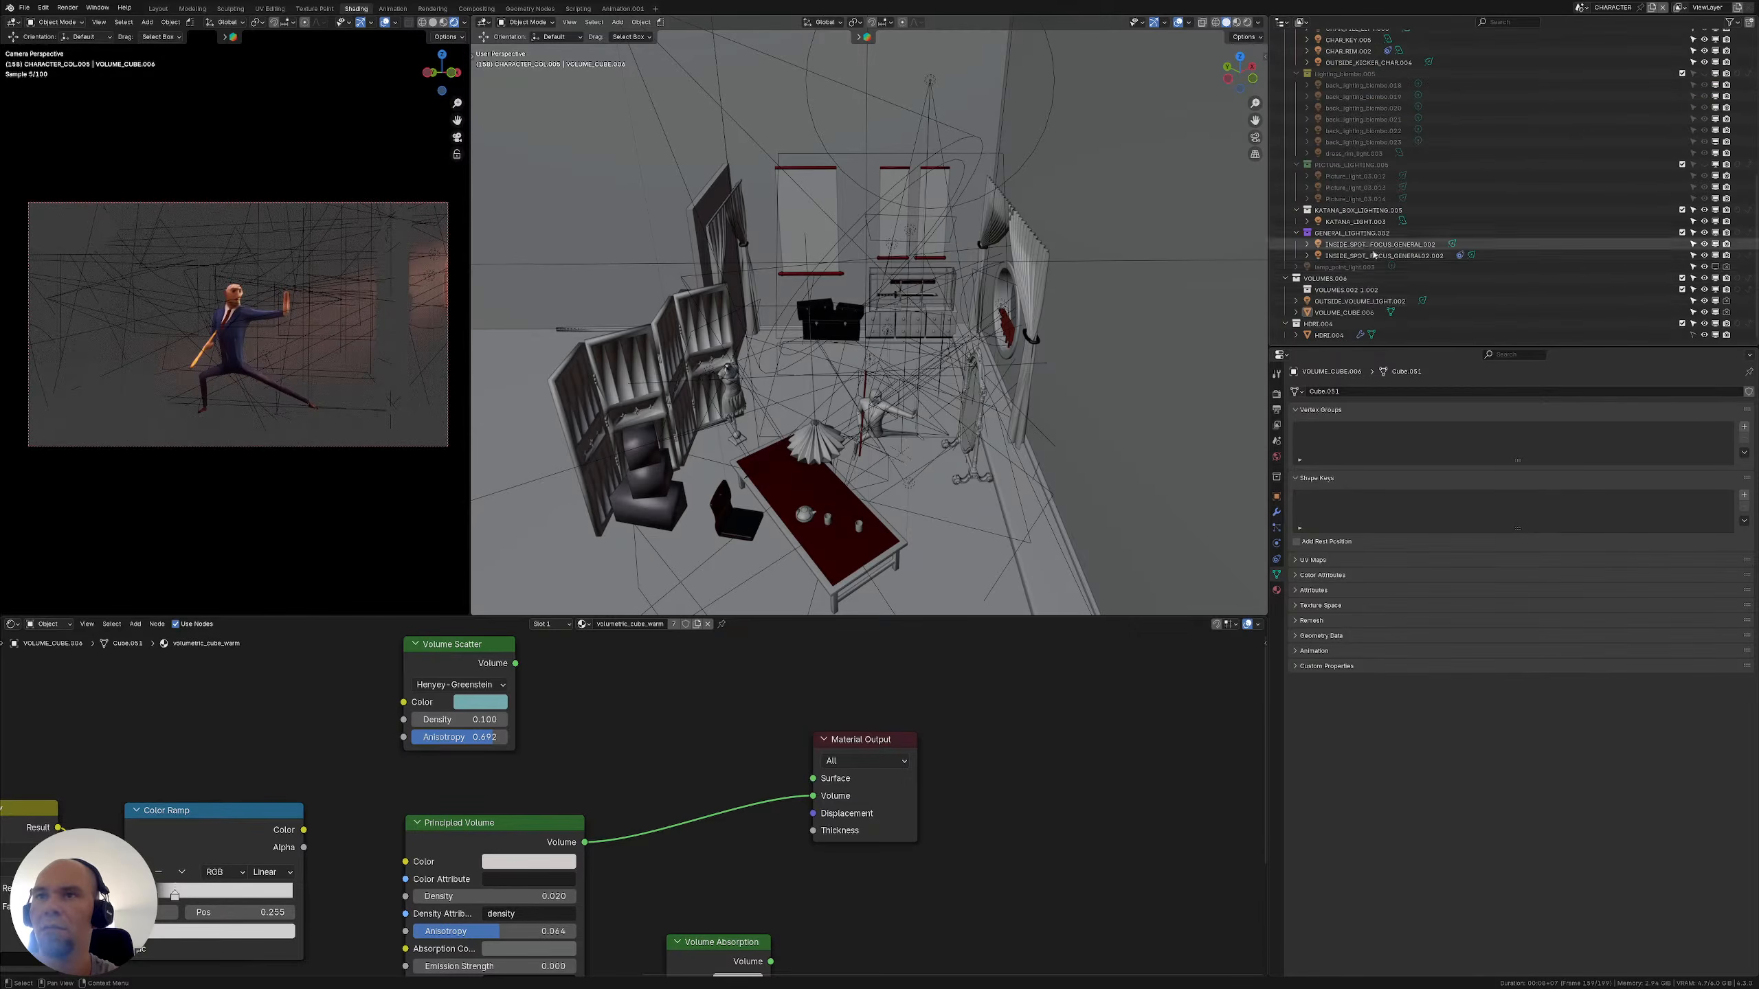
left_click(1682, 278)
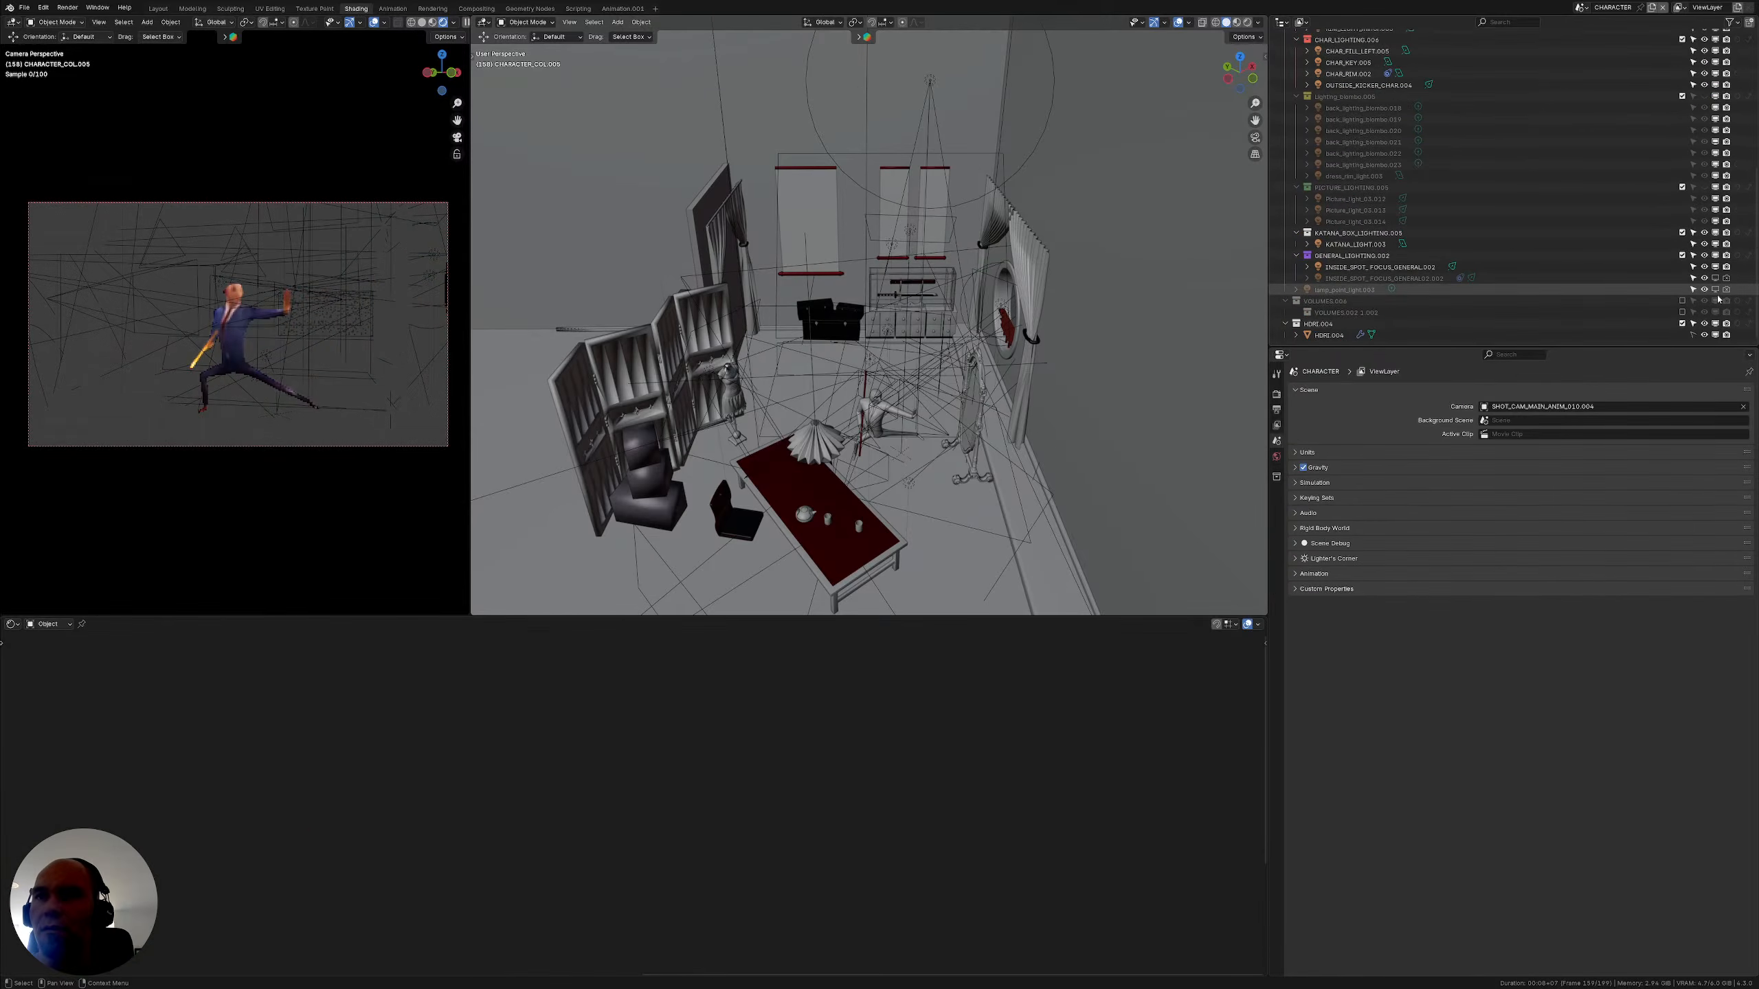
Undo the last view layer exclusions, collapse the VOLUMES collection and exclude it from the CHARACTER scene's view layer
key("ctrl+z")
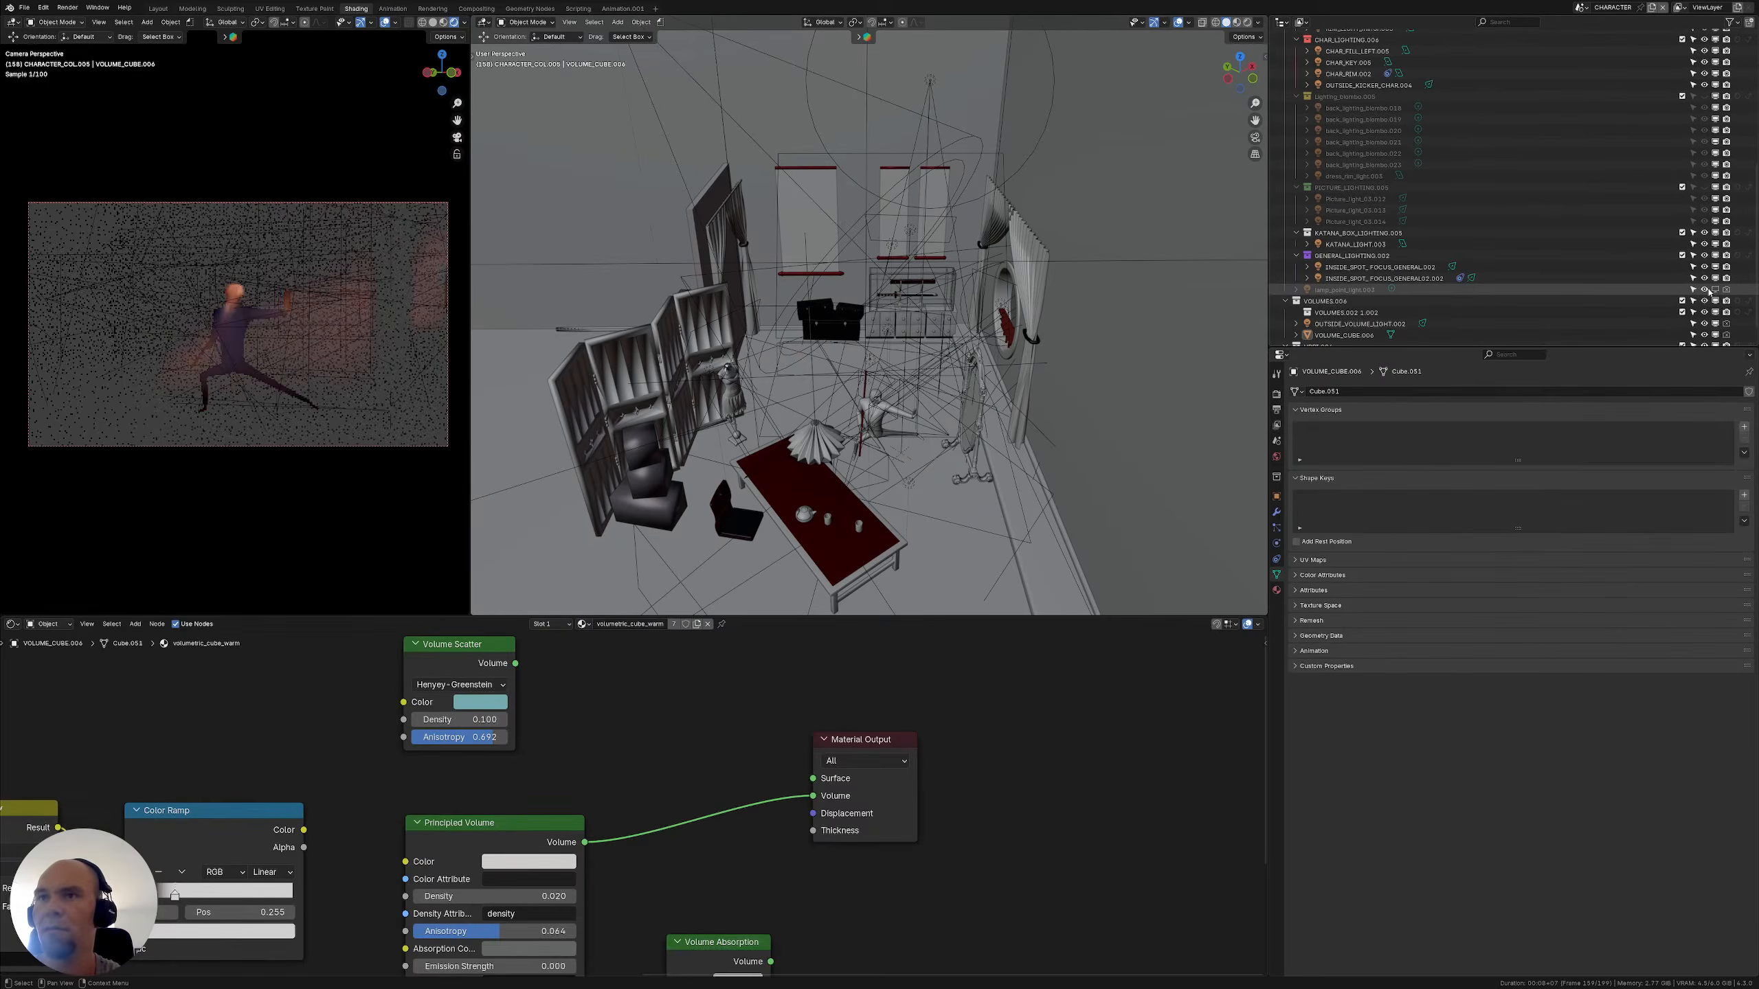
left_click(1286, 301)
left_click(1682, 313)
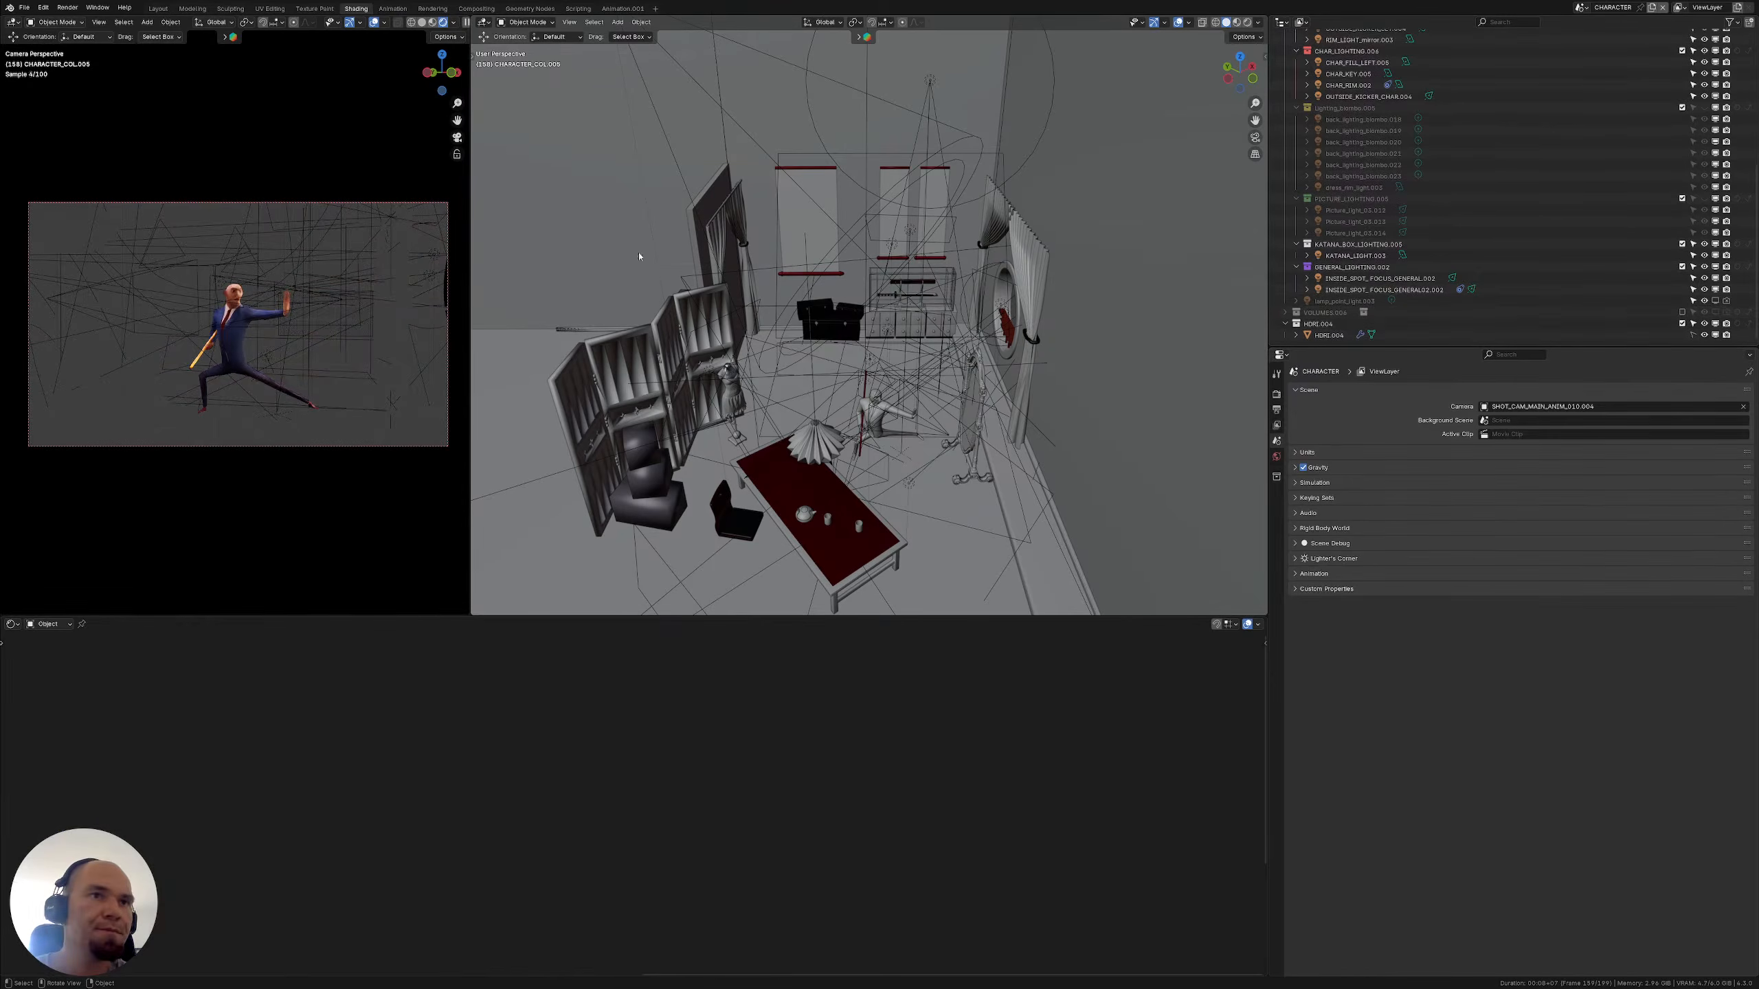
Collapse the lighting blocker and SET_LIGHTING collections in the outliner
scroll(1377, 210, "up", 2)
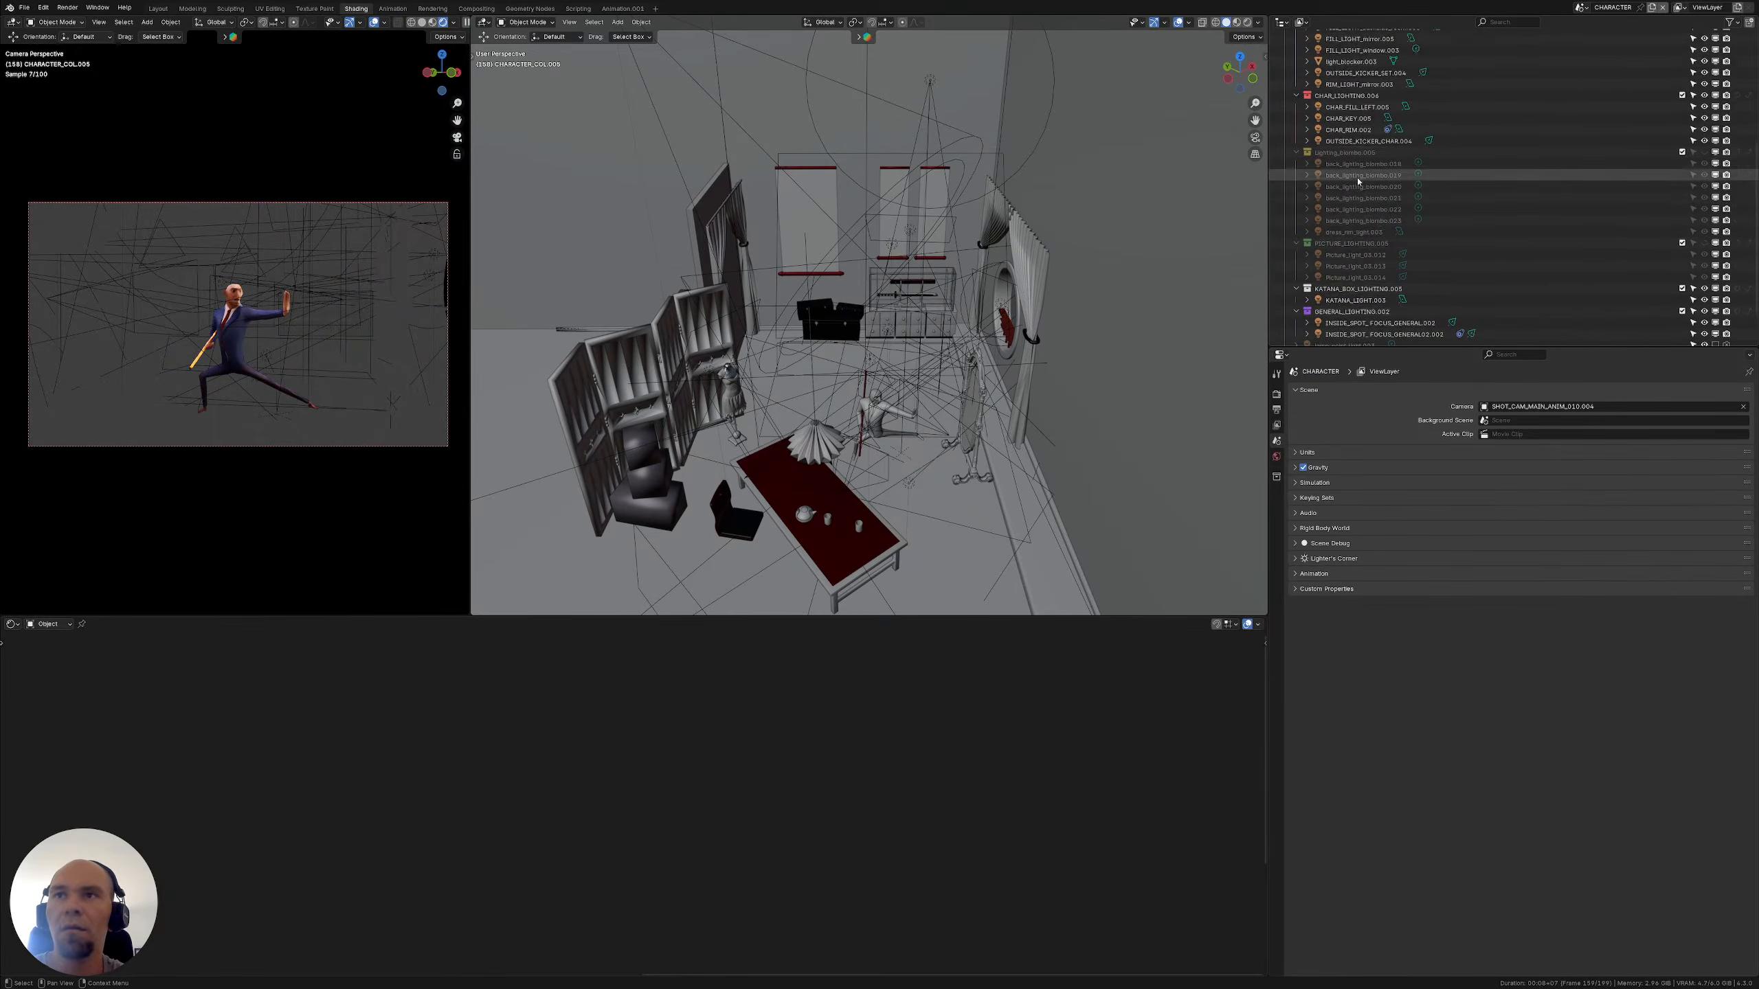
left_click(1297, 153)
scroll(1364, 135, "up", 4)
left_click(1296, 116)
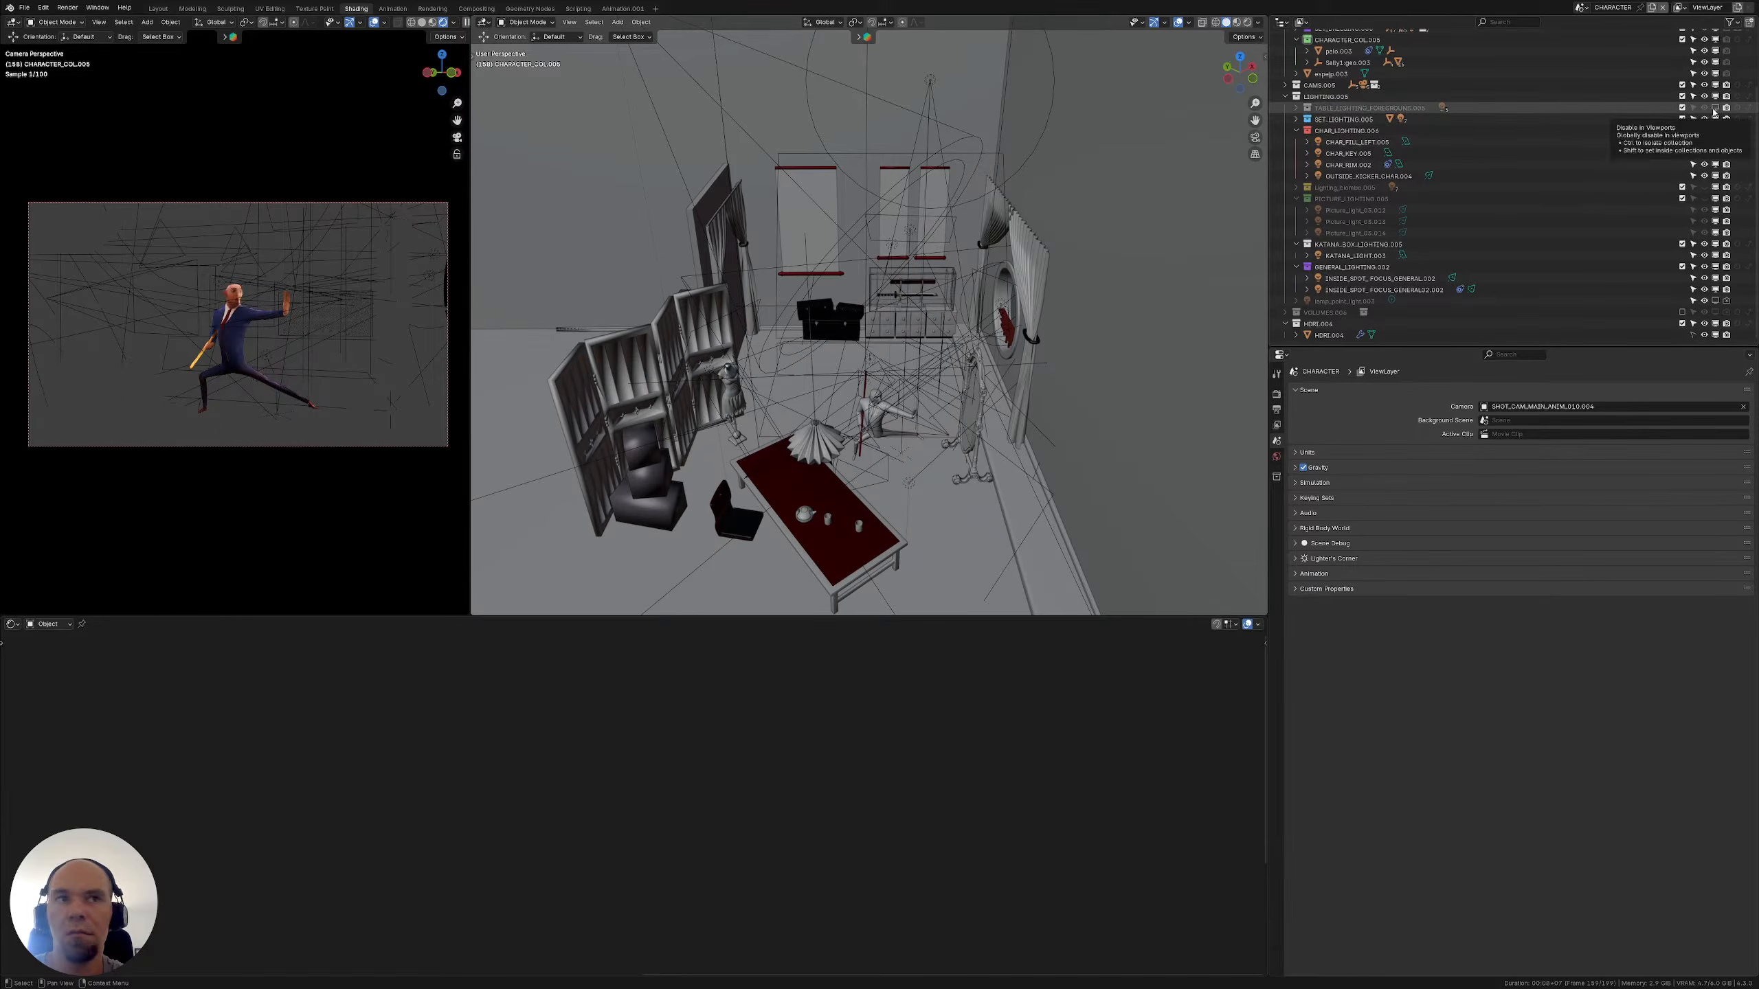
Try disabling the foreground table lighting and SET_LIGHTING collections in viewports, and turn SET_LIGHTING back on
left_click(1716, 109)
left_click(1716, 119)
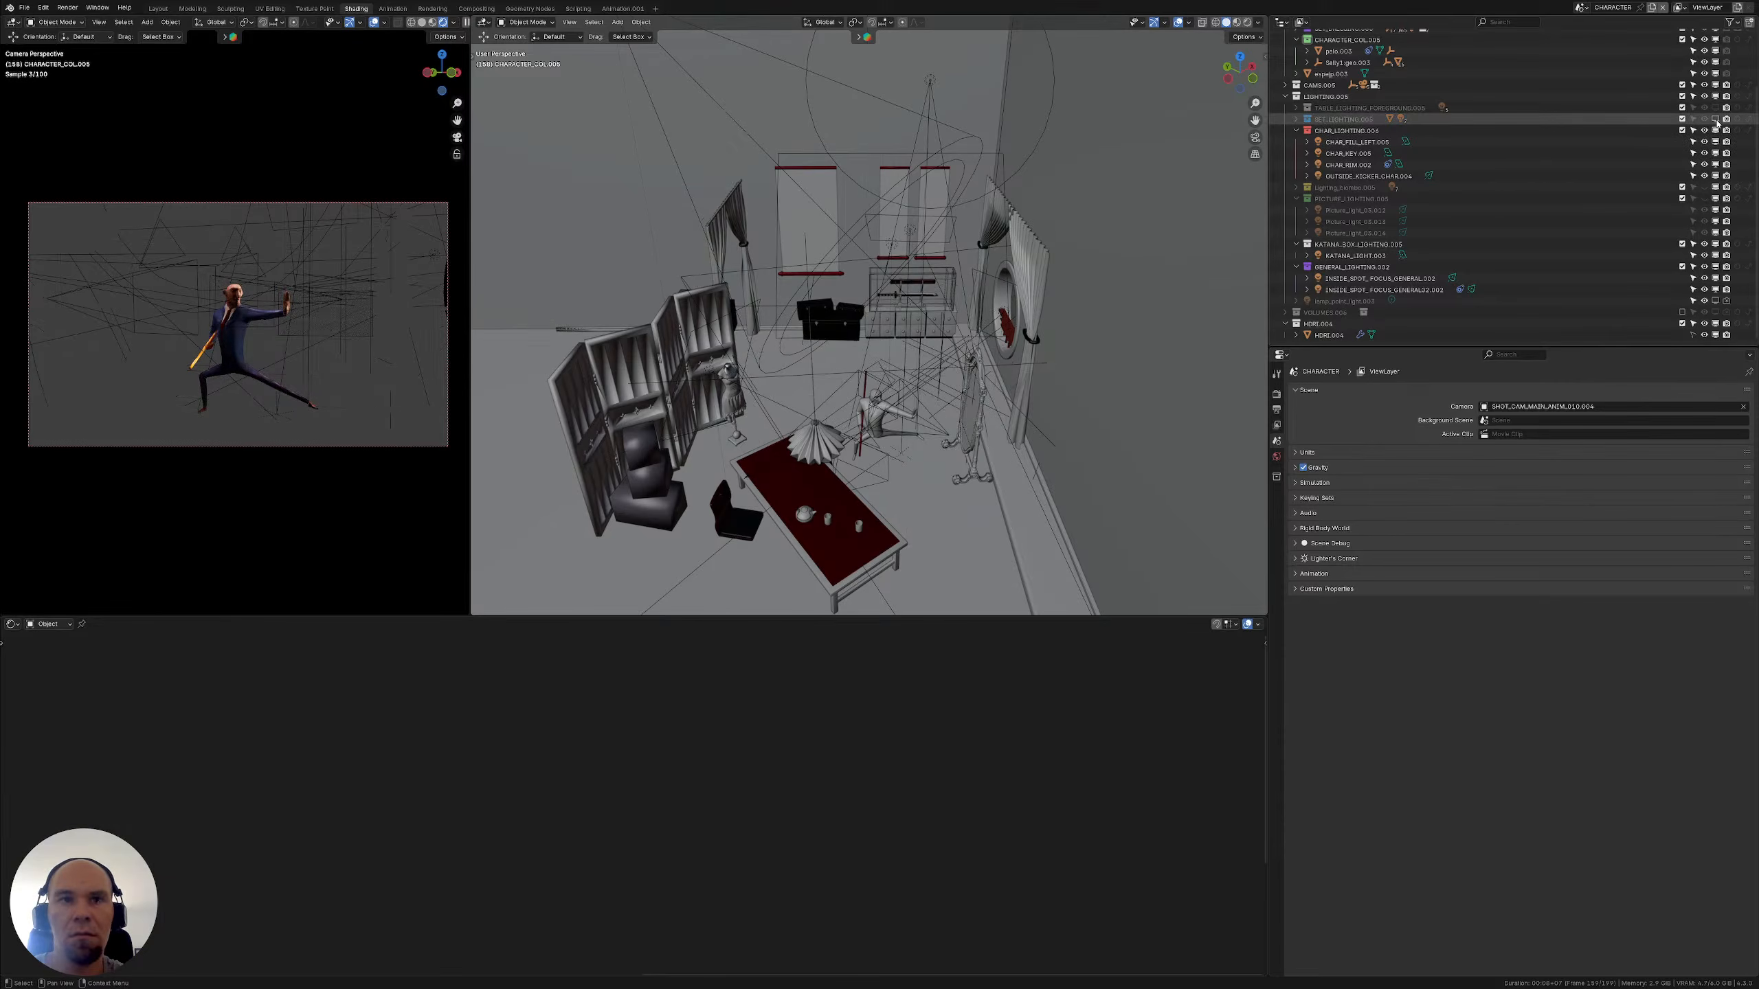
left_click(1716, 118)
Examine the light and shadow linking of the two INSIDE_SPOT_FOCUS_GENERAL lights in the object properties
scroll(977, 284, "down", 3)
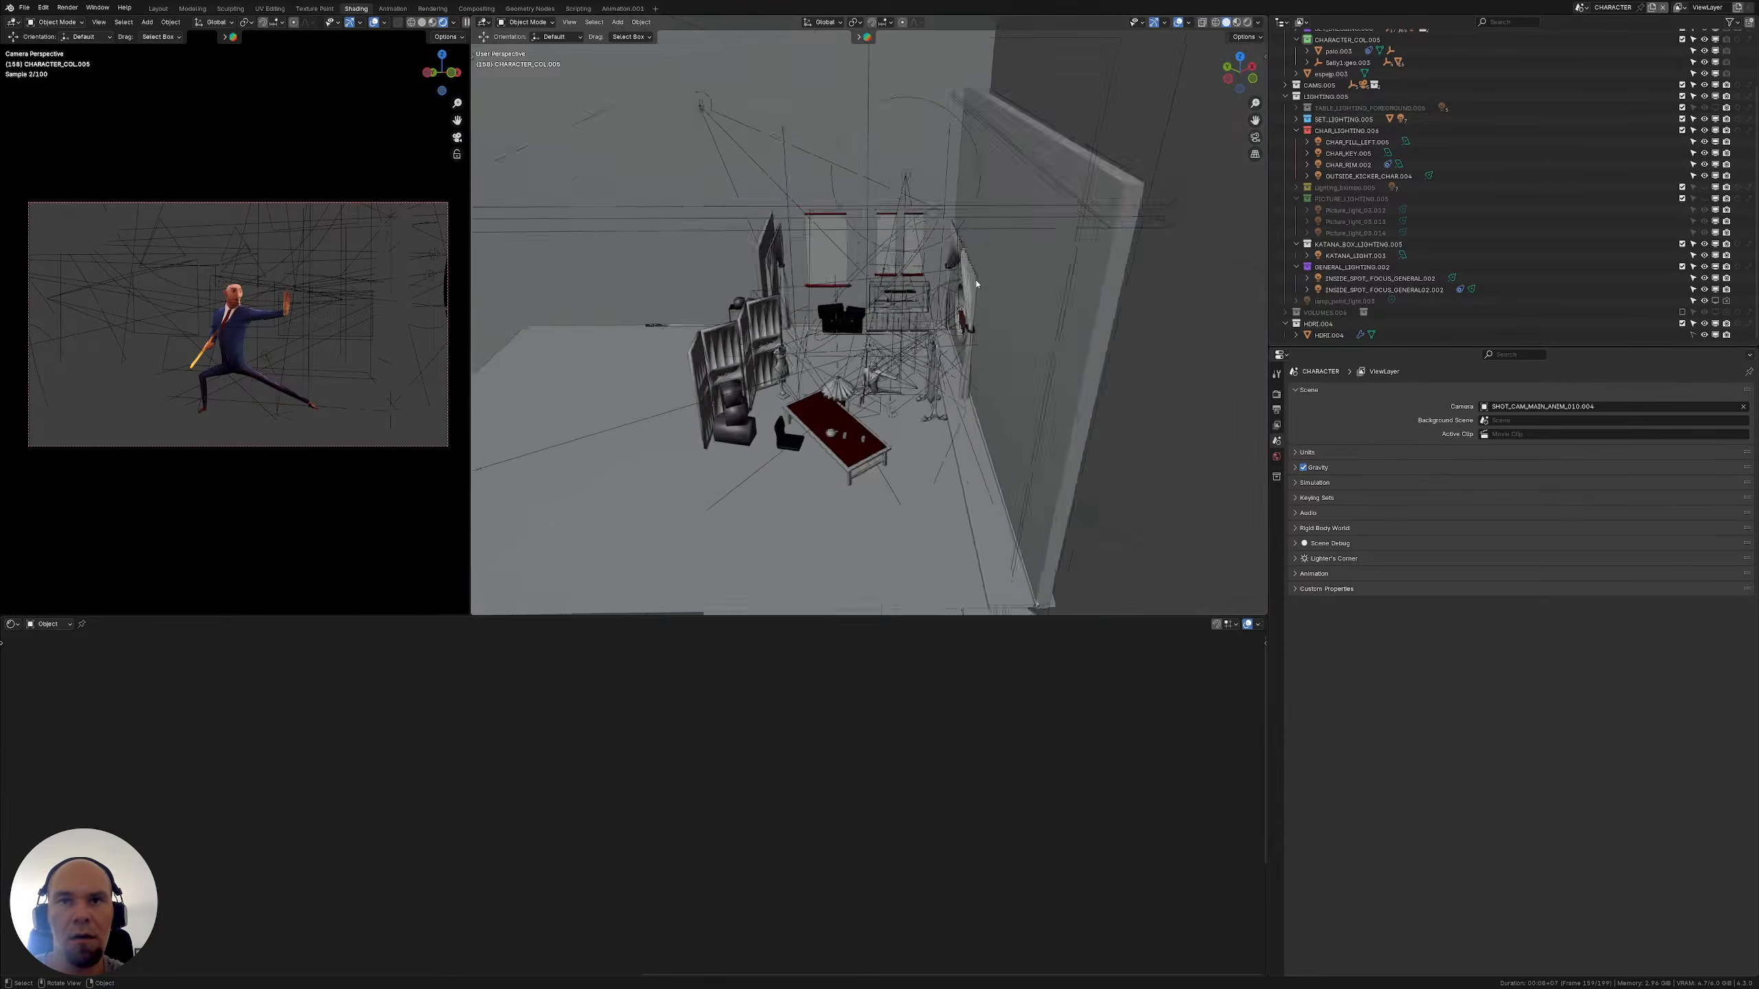
middle_click_drag(976, 283, 772, 258)
scroll(834, 254, "up", 6)
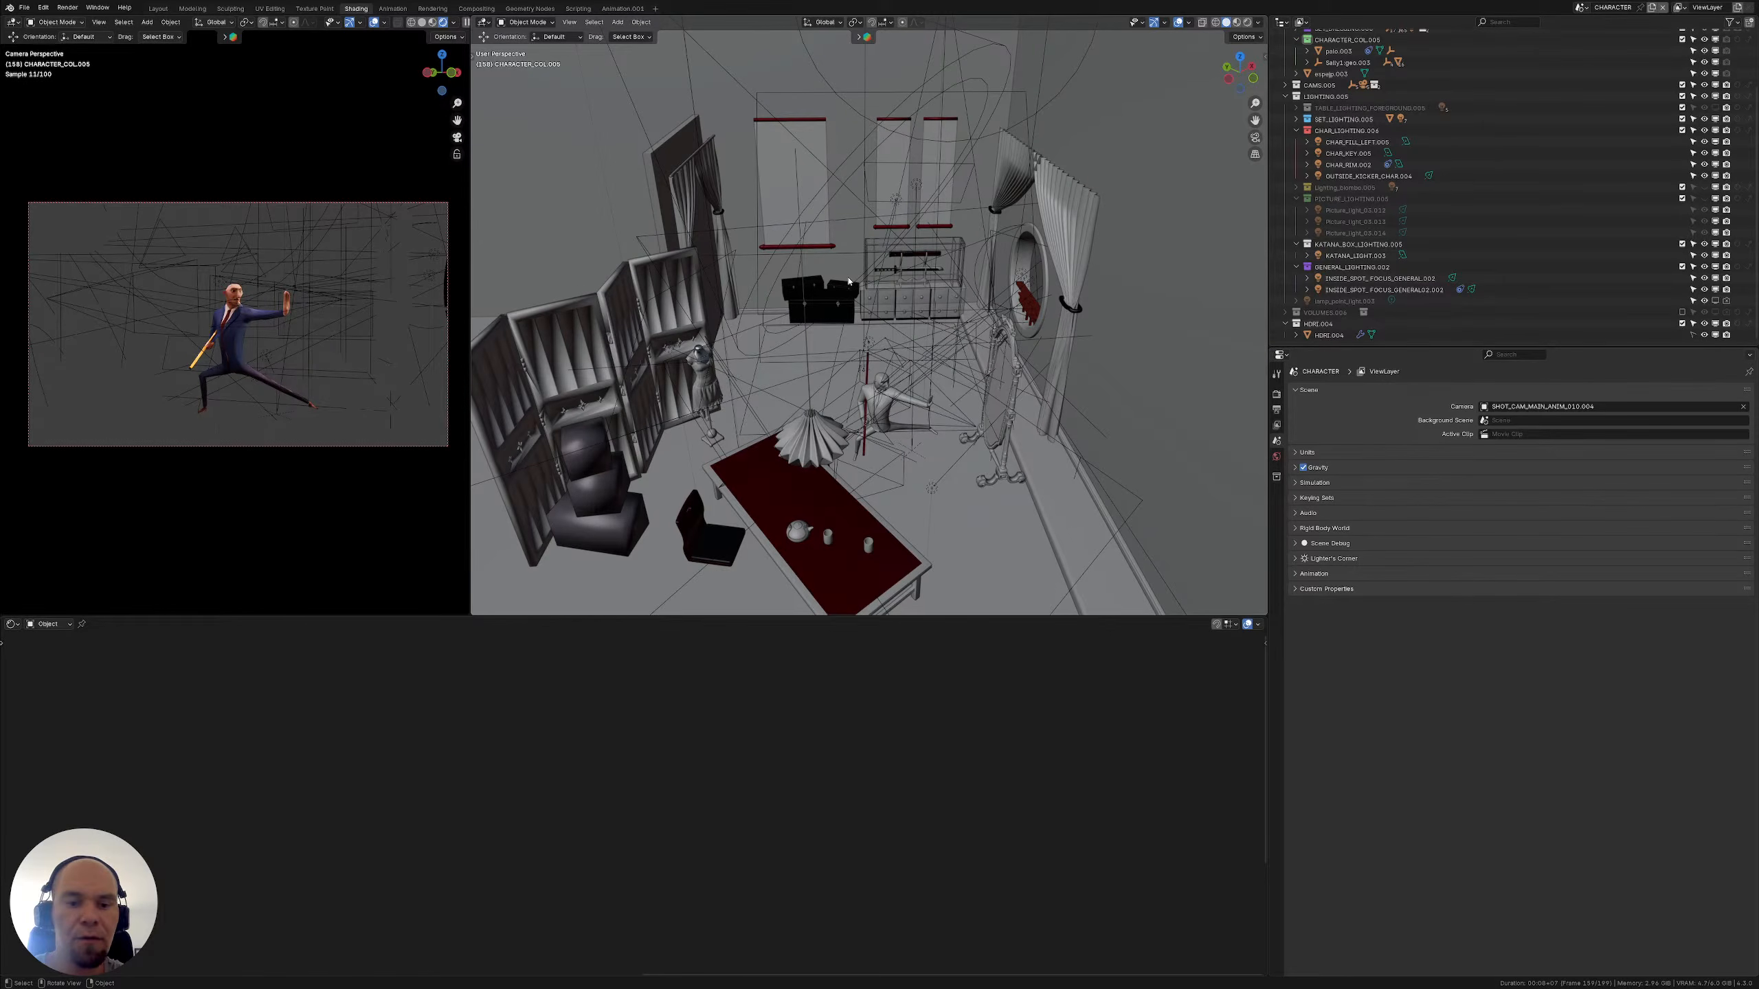
scroll(849, 280, "up", 2)
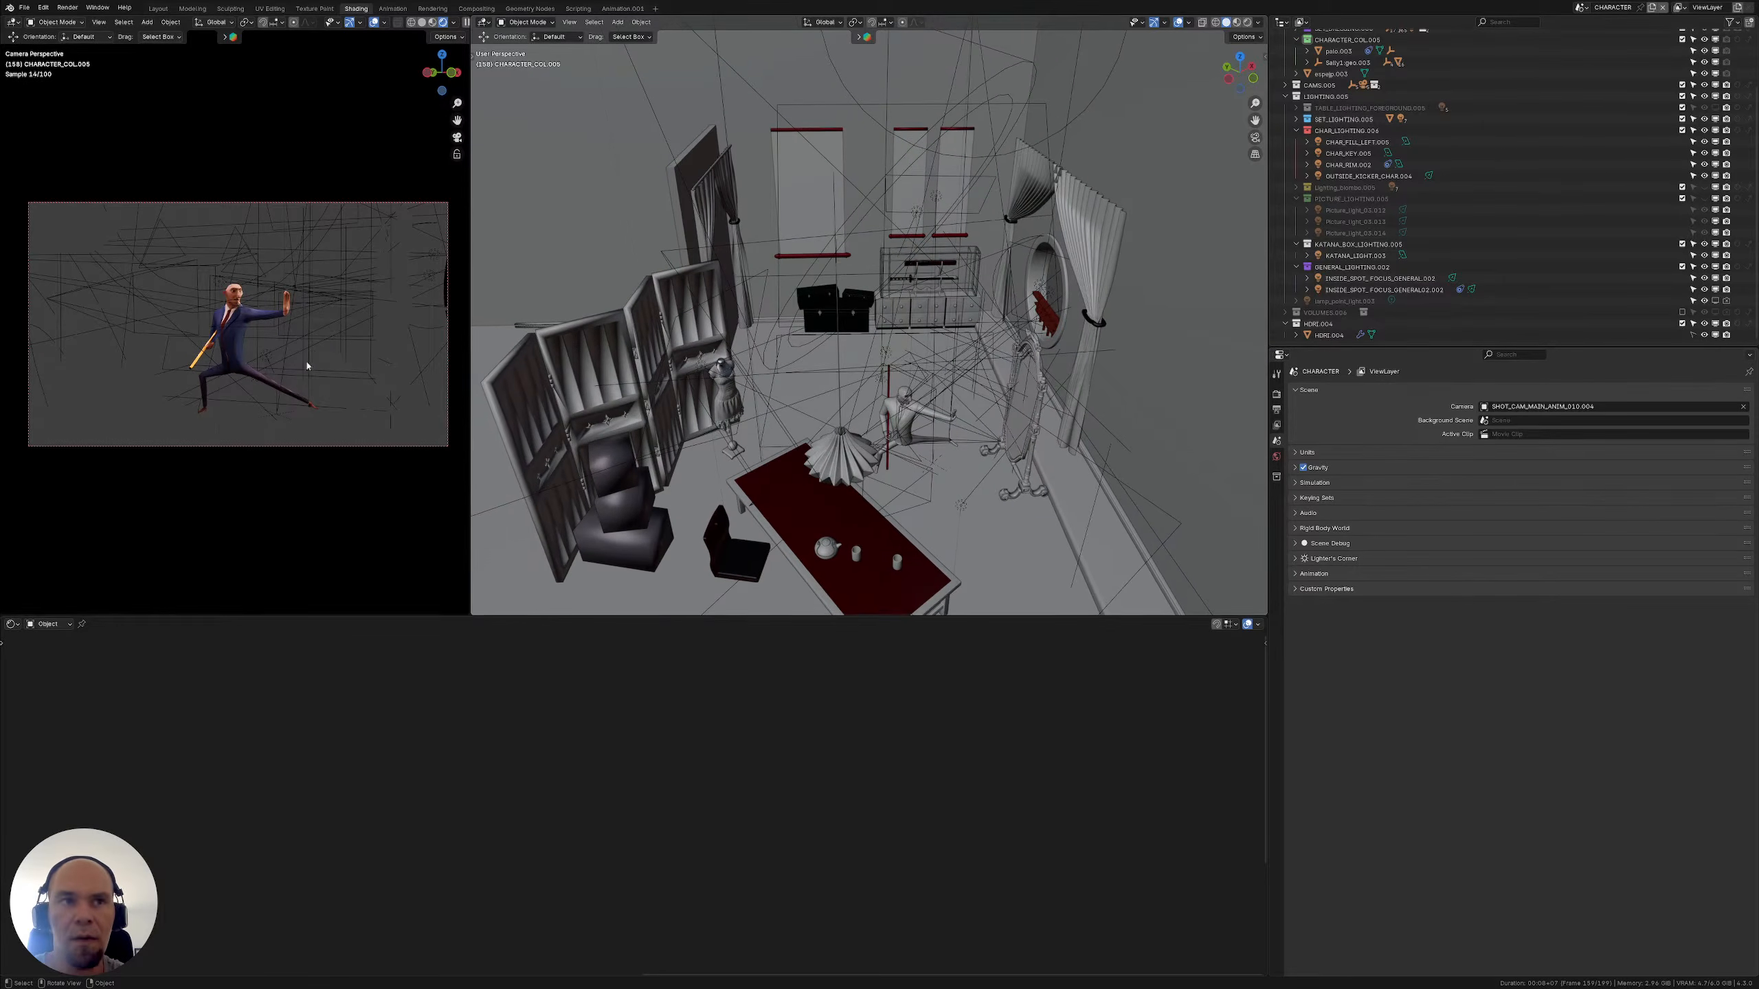
left_click(1453, 277)
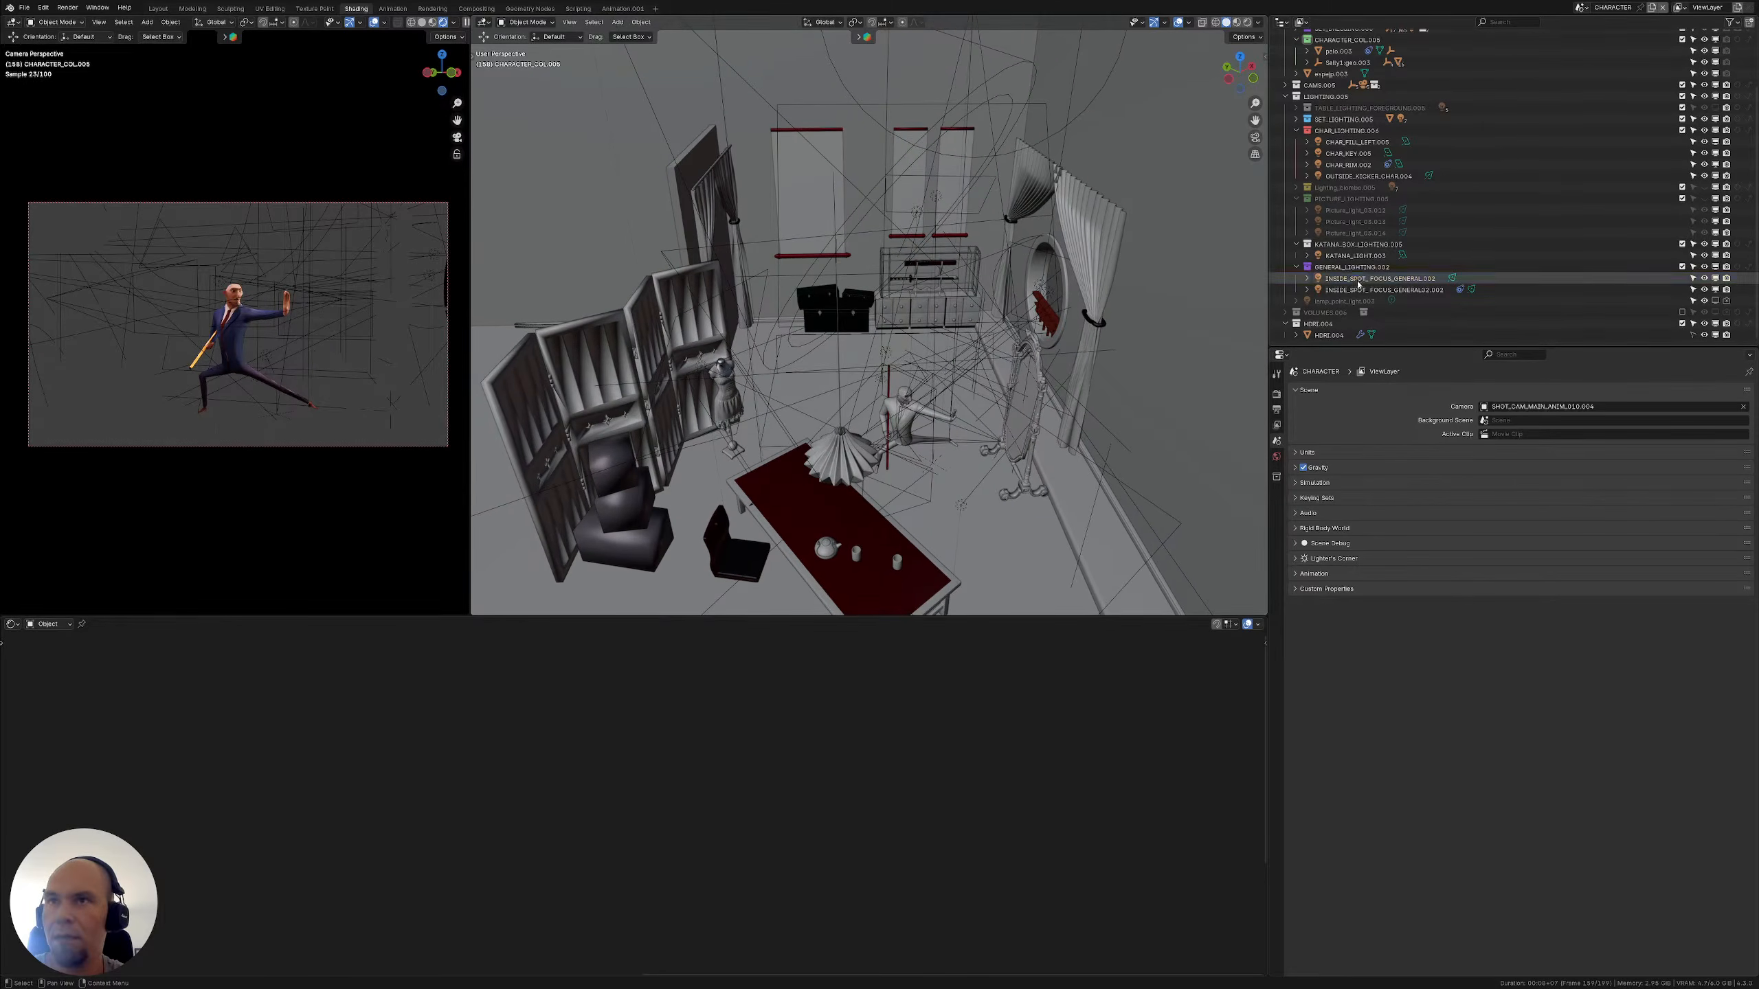
left_click(1276, 496)
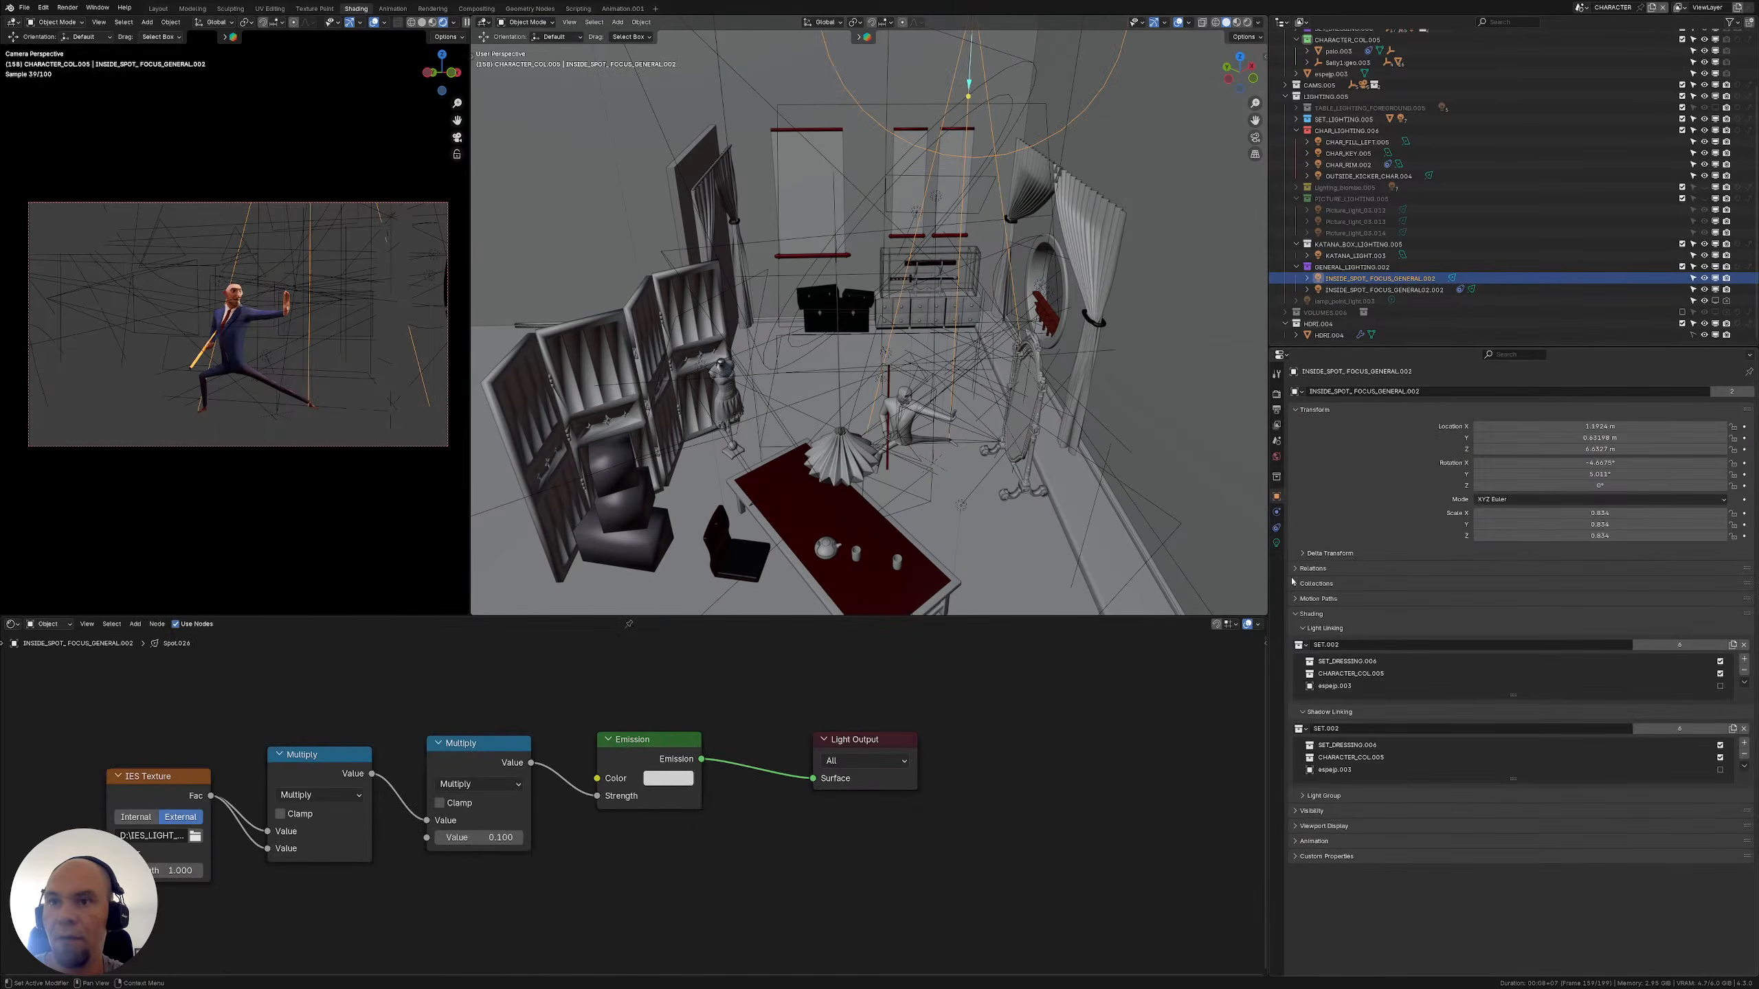
middle_click_drag(1025, 485, 1077, 511)
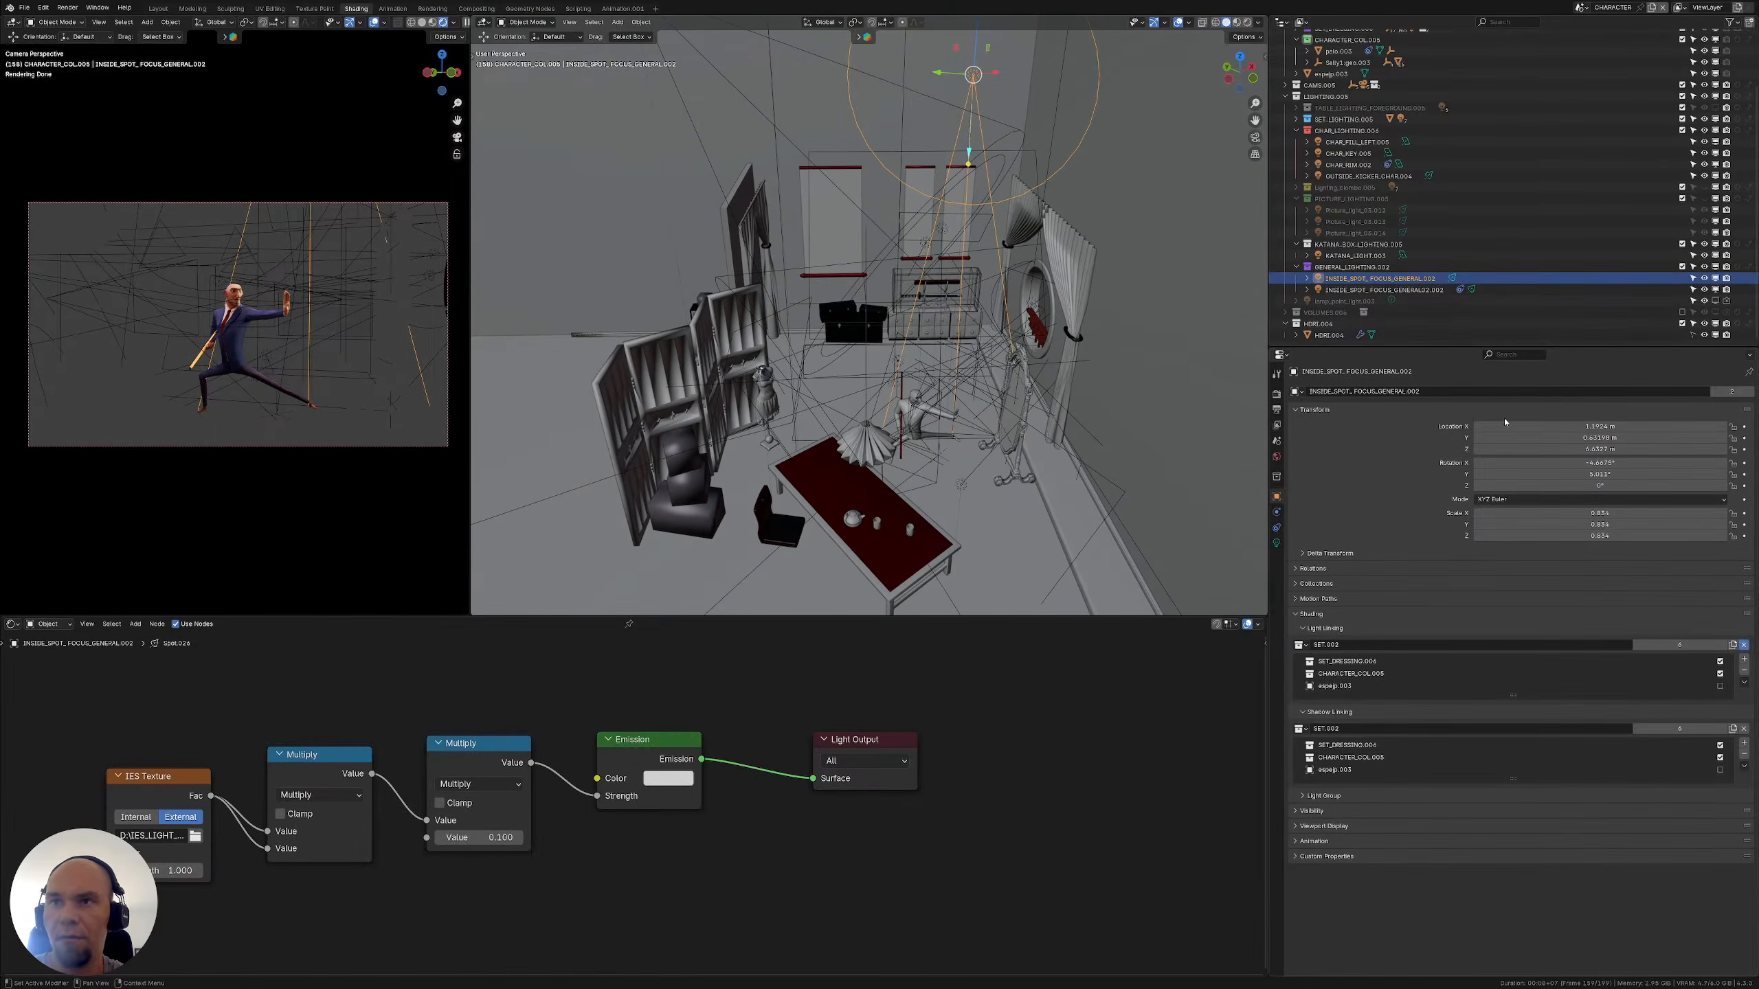
left_click(1383, 290)
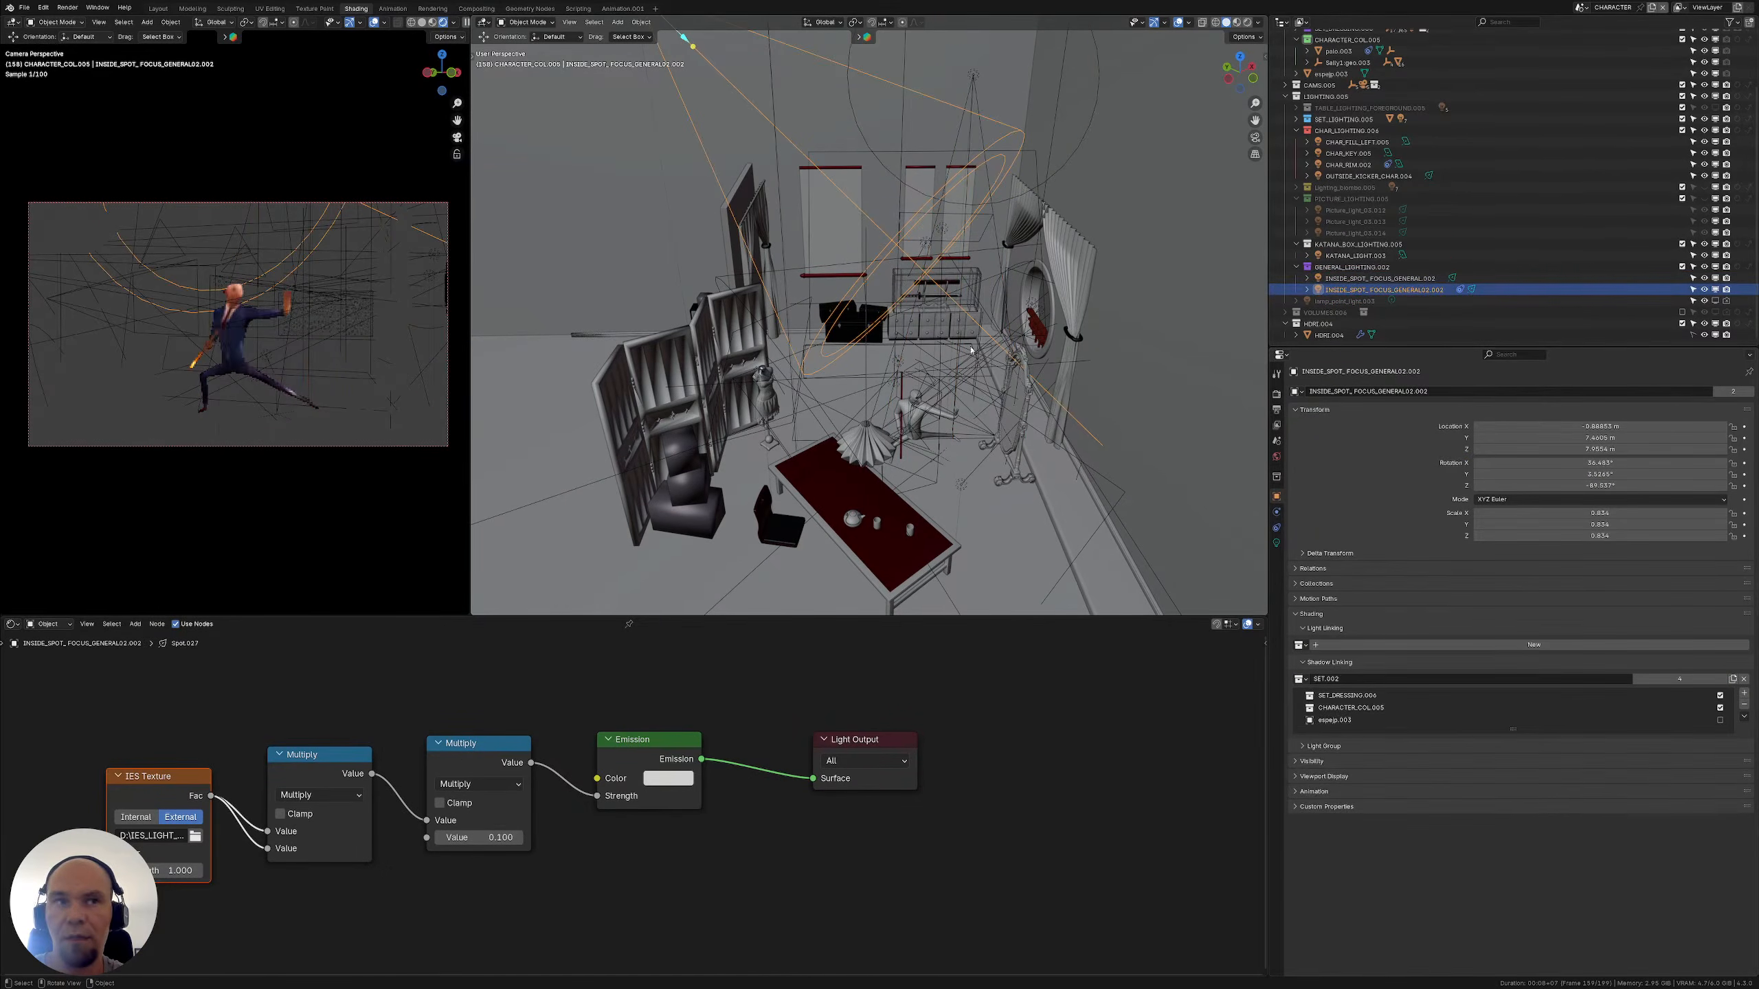
Remove the shadow linking collection from the OUTSIDE_KICKER_CHAR light and both the light and shadow linking collections from CHAR_RIM
left_click(1361, 176)
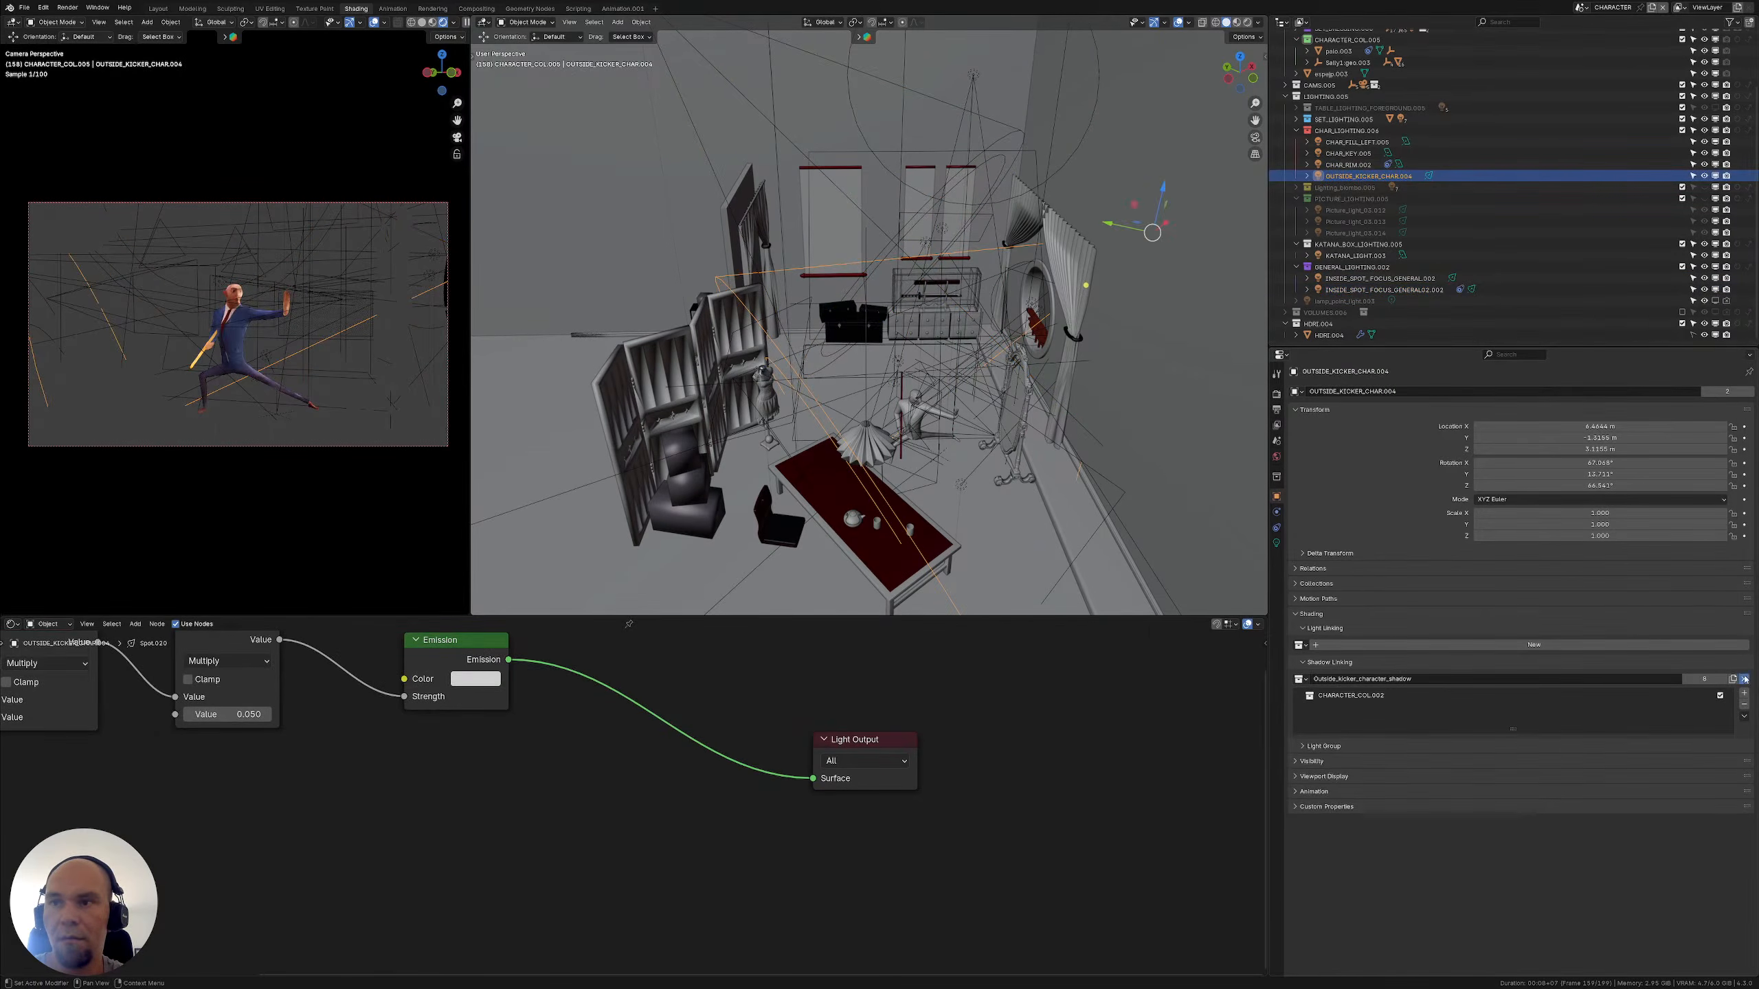
left_click(1744, 678)
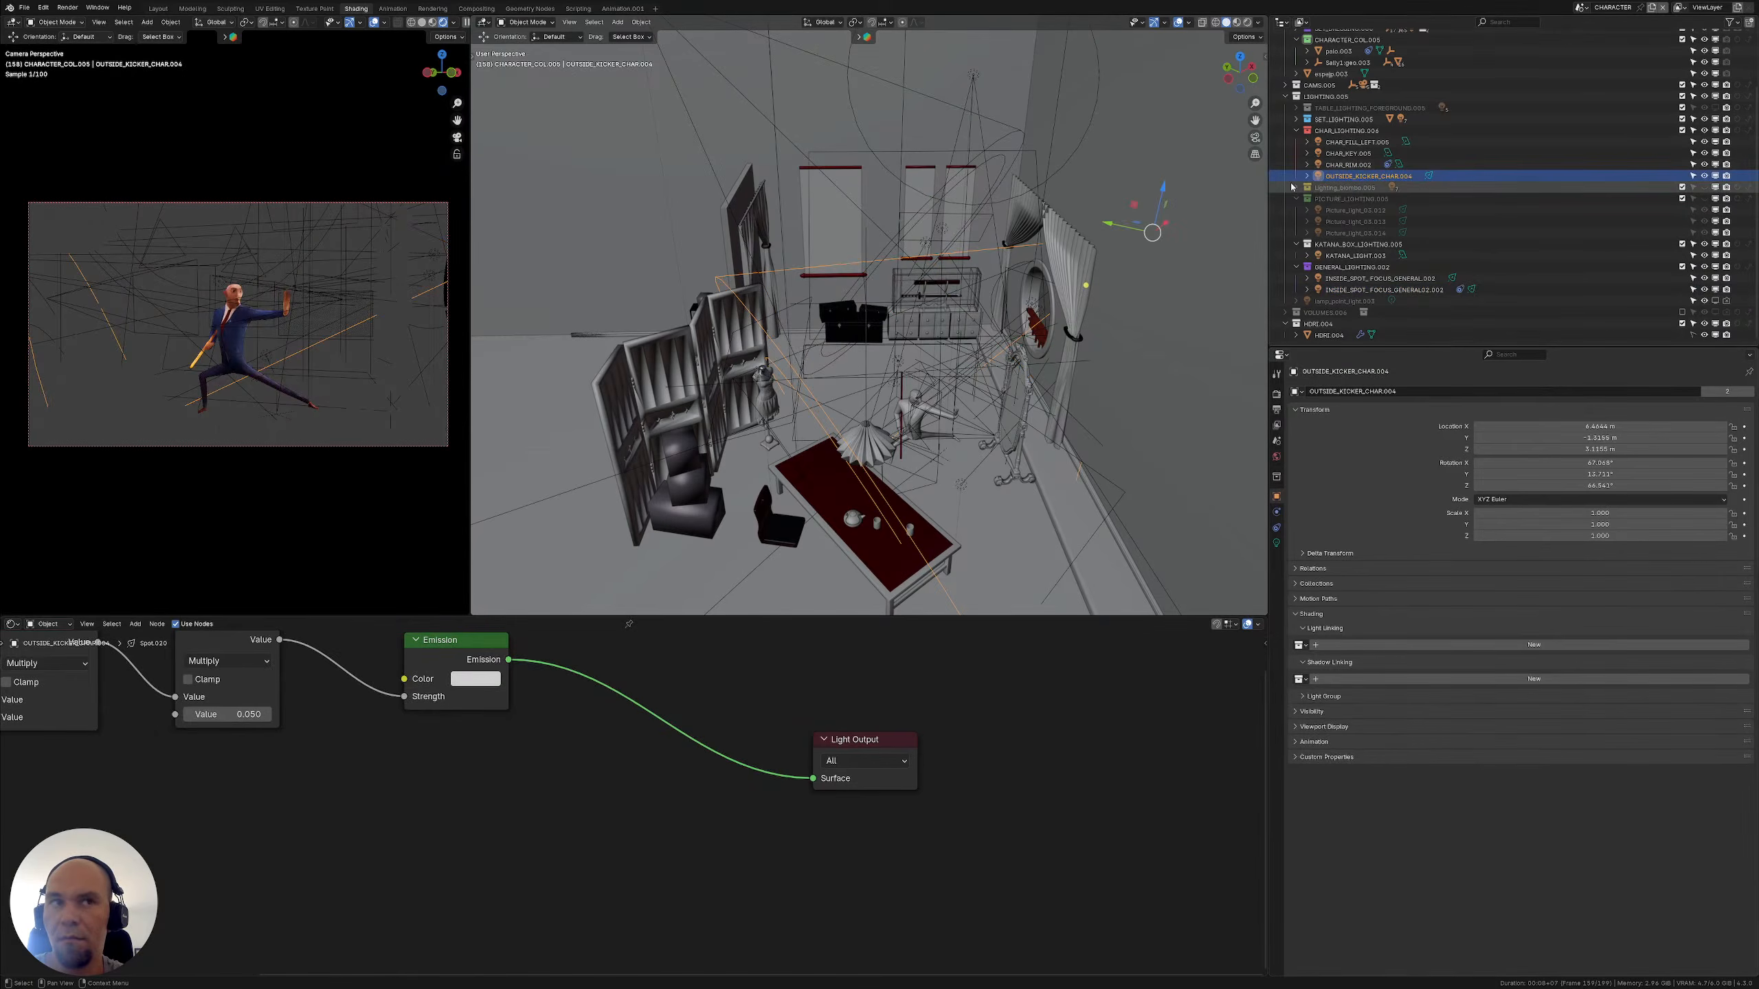
left_click(1361, 165)
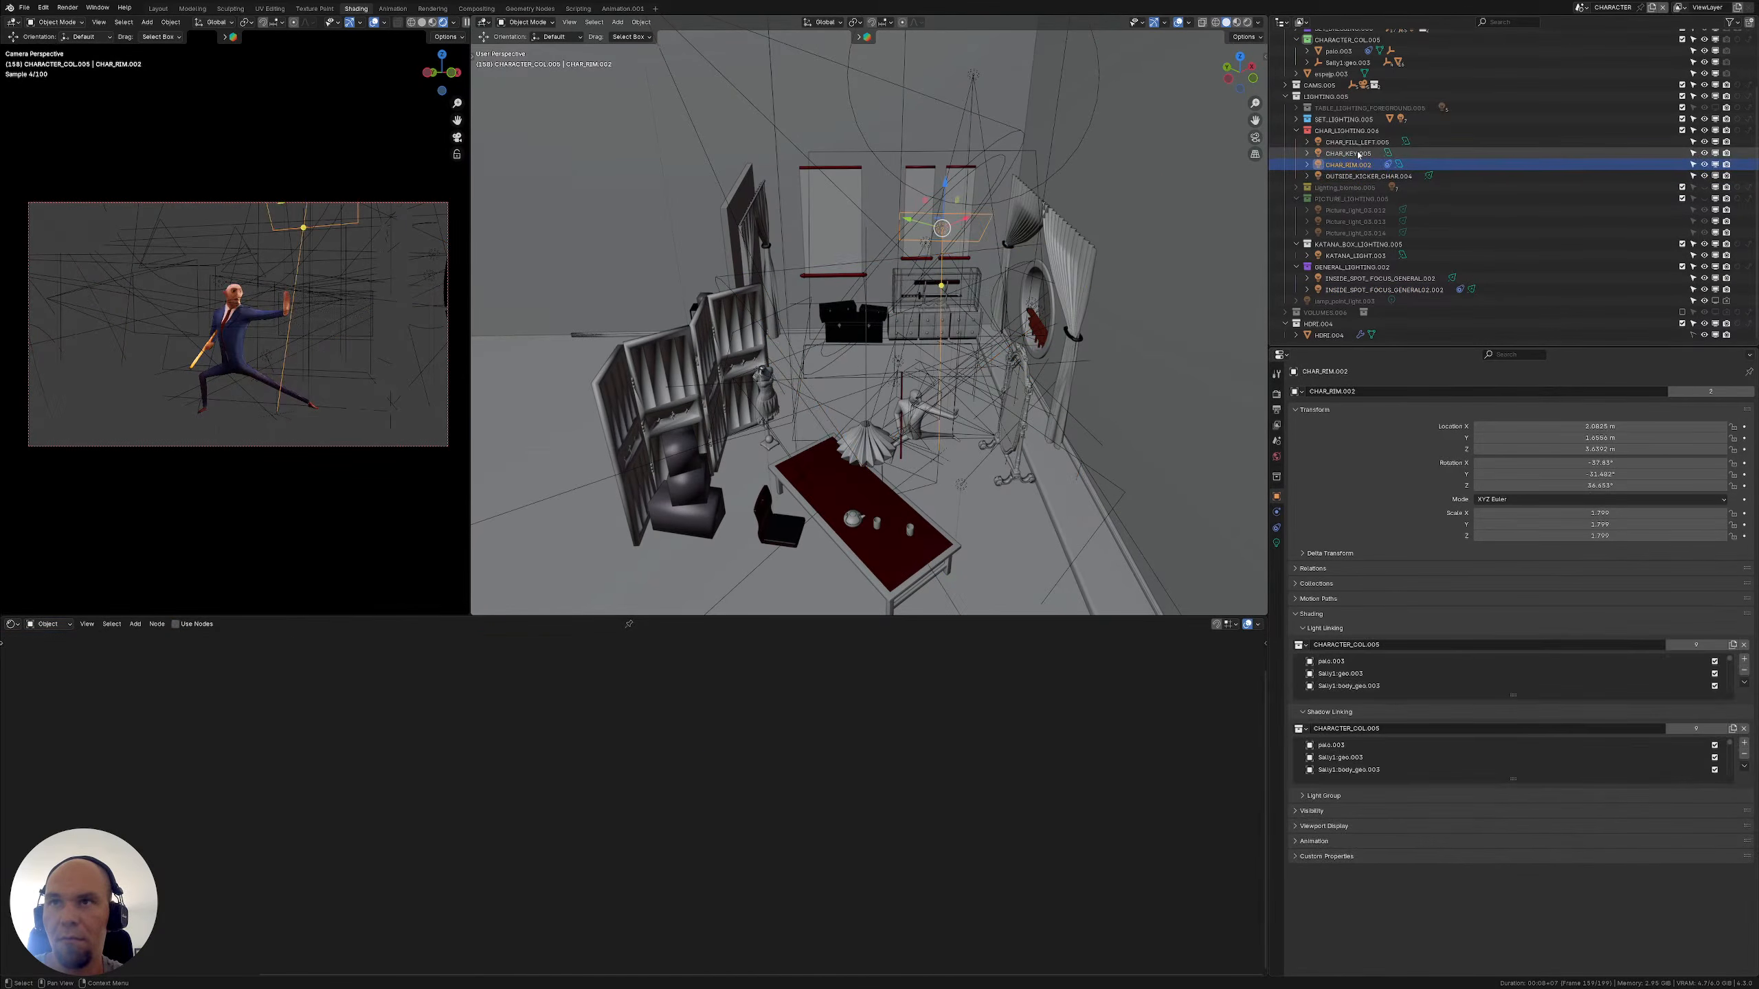
left_click(1744, 645)
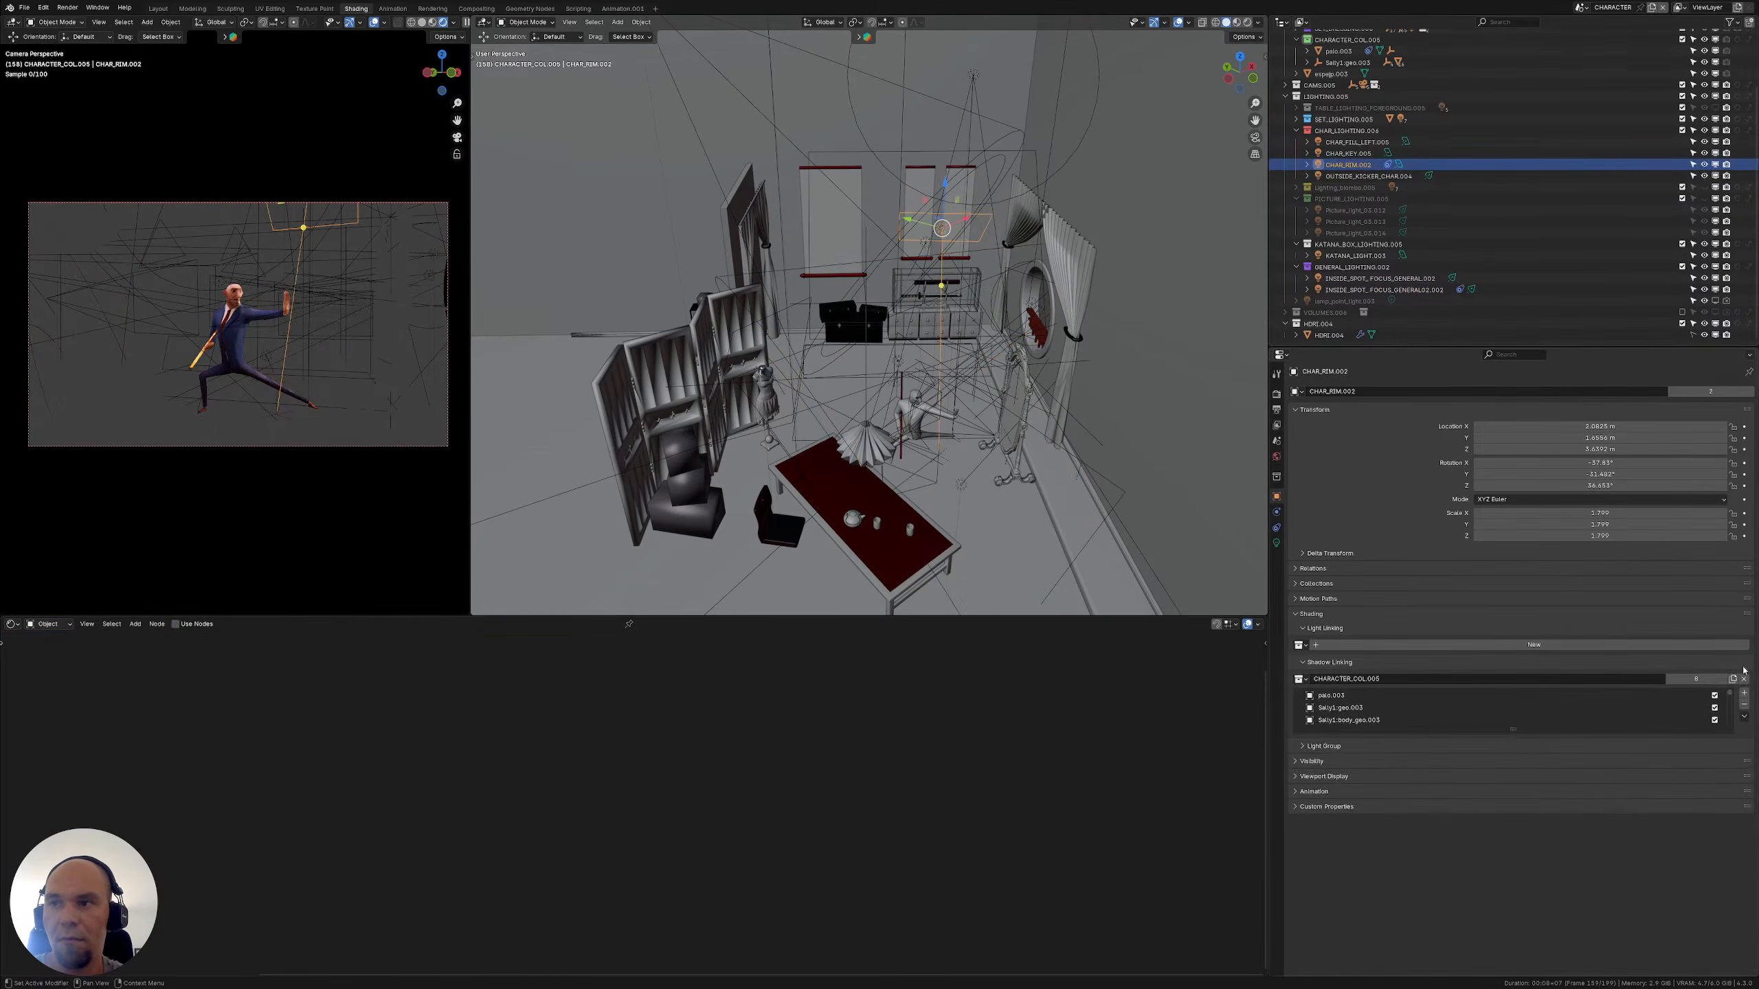
left_click(1743, 679)
Remove the light and shadow linking collections from the CHAR_KEY and CHAR_FILL_LEFT lights
left_click(1351, 155)
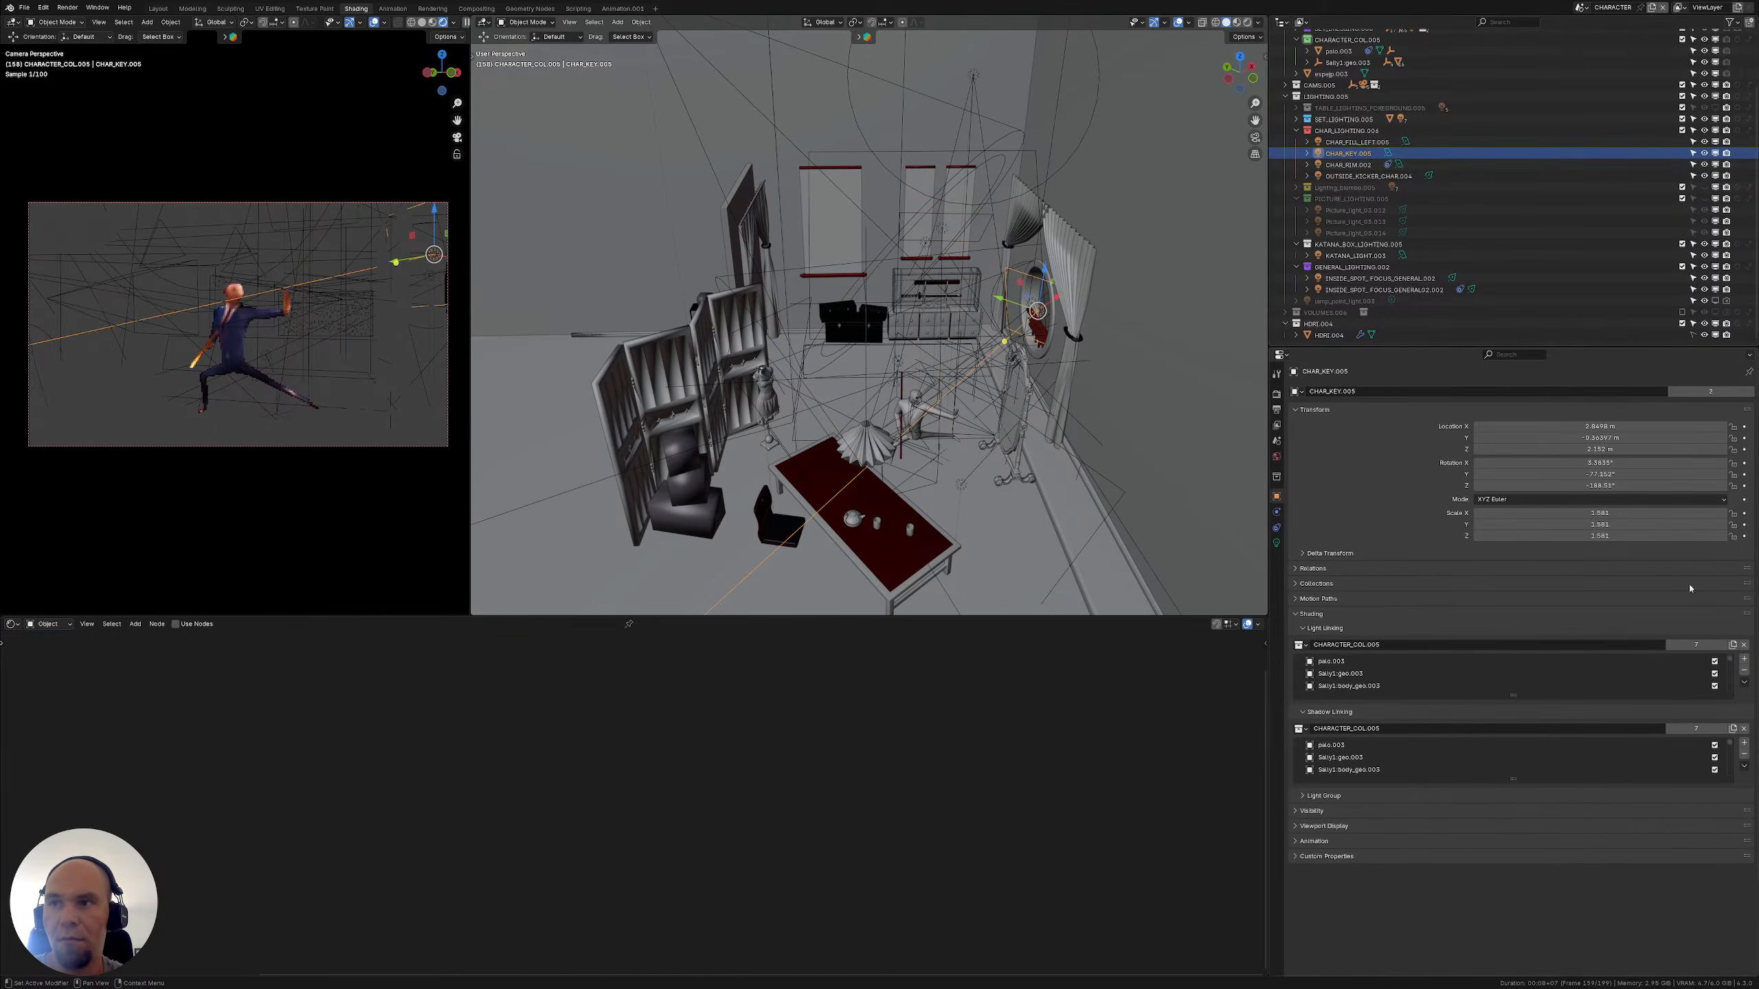
left_click(1743, 645)
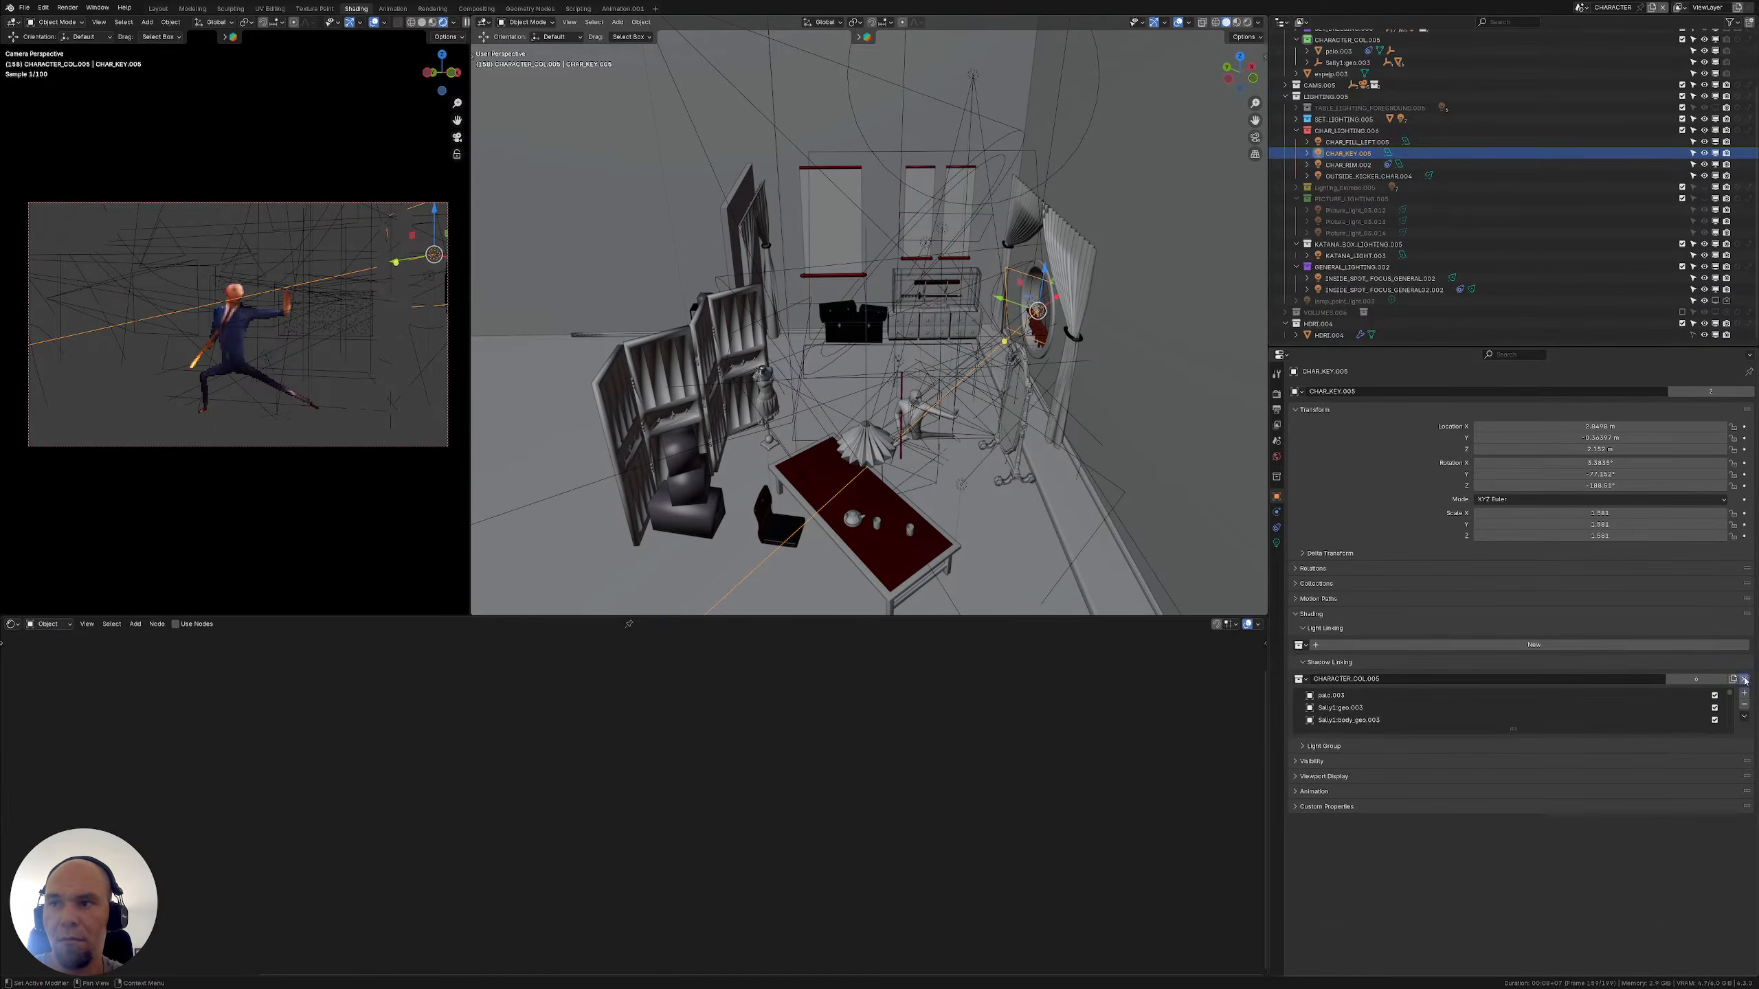
left_click(1744, 678)
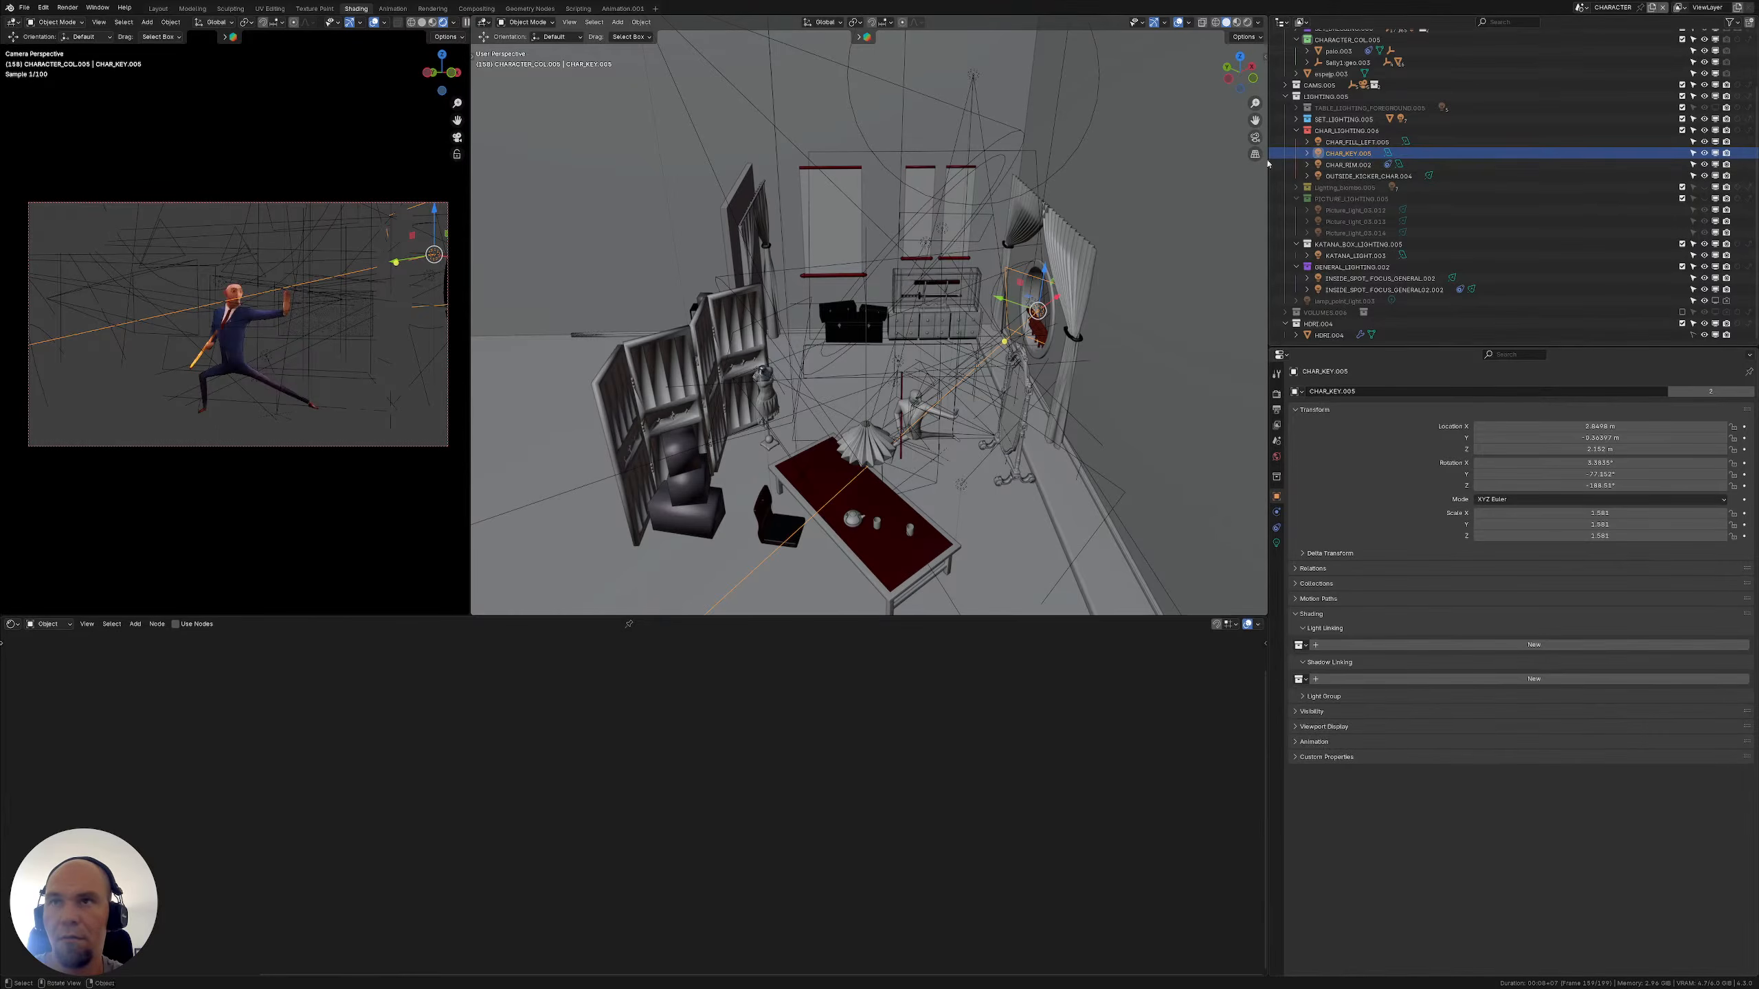
left_click(1357, 142)
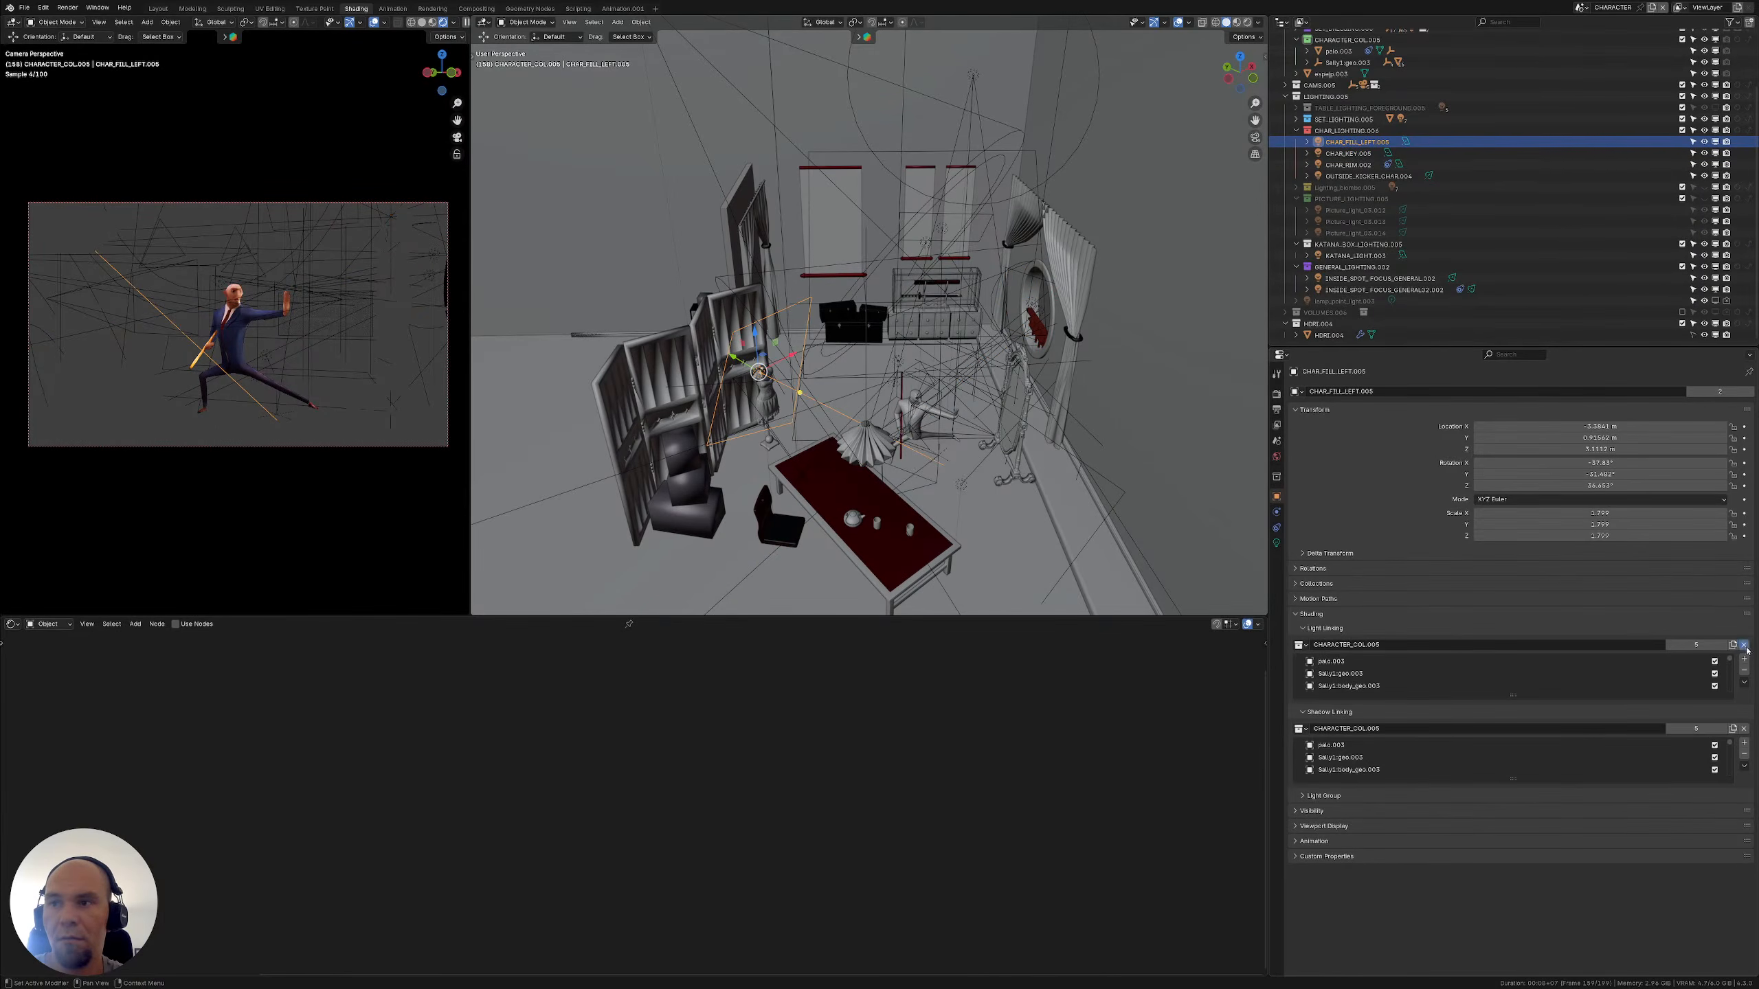
left_click(1743, 645)
left_click(1744, 679)
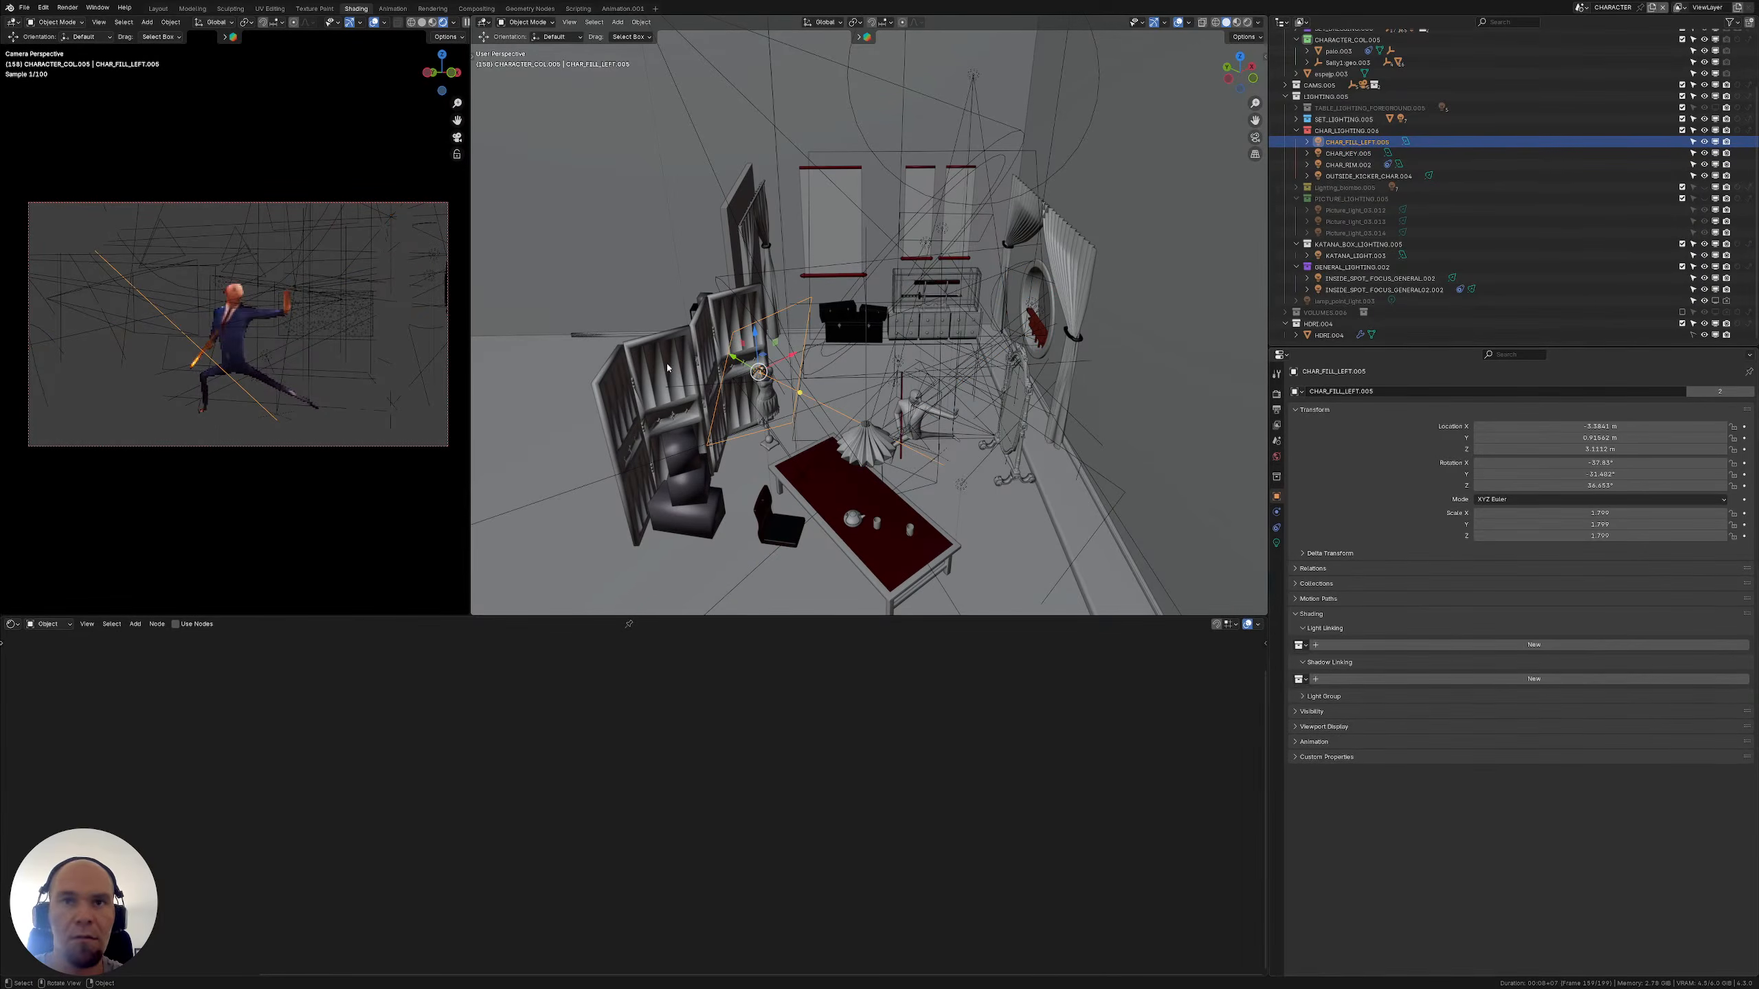
Enlarge the rendered camera view by closing the second 3D viewport, and frame the character closely
middle_click_drag(668, 368, 393, 345)
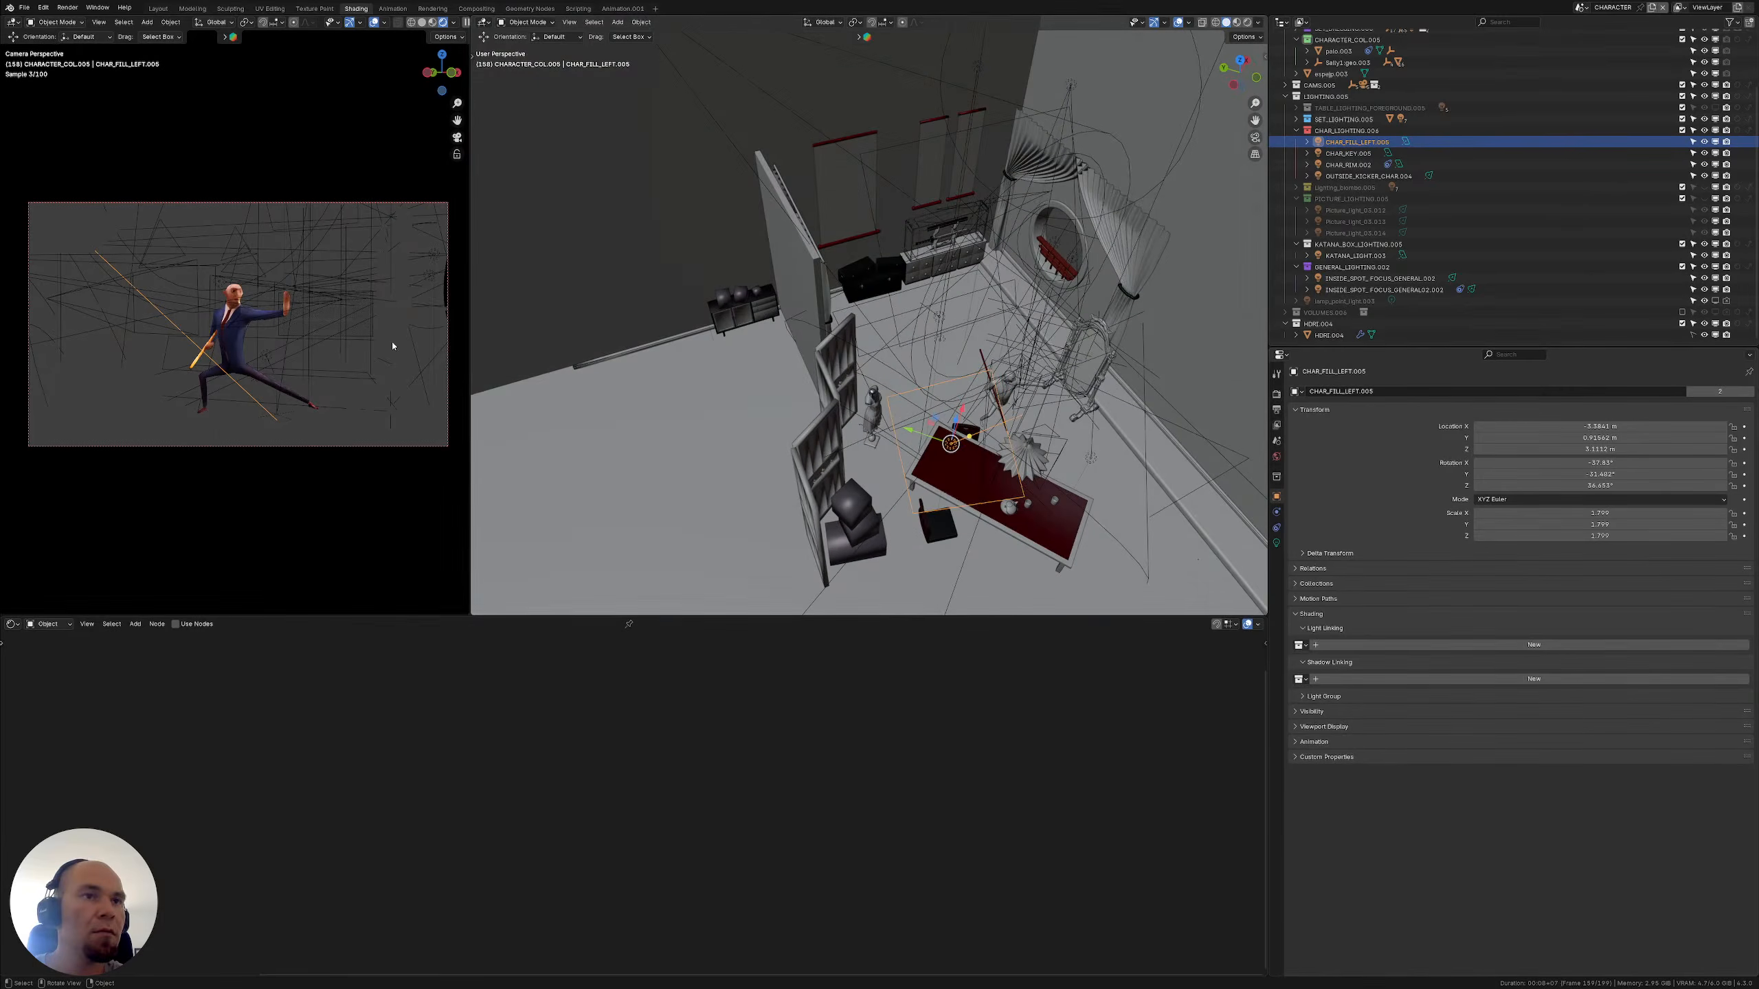
middle_click_drag(533, 295, 574, 261)
middle_click_drag(549, 248, 624, 266)
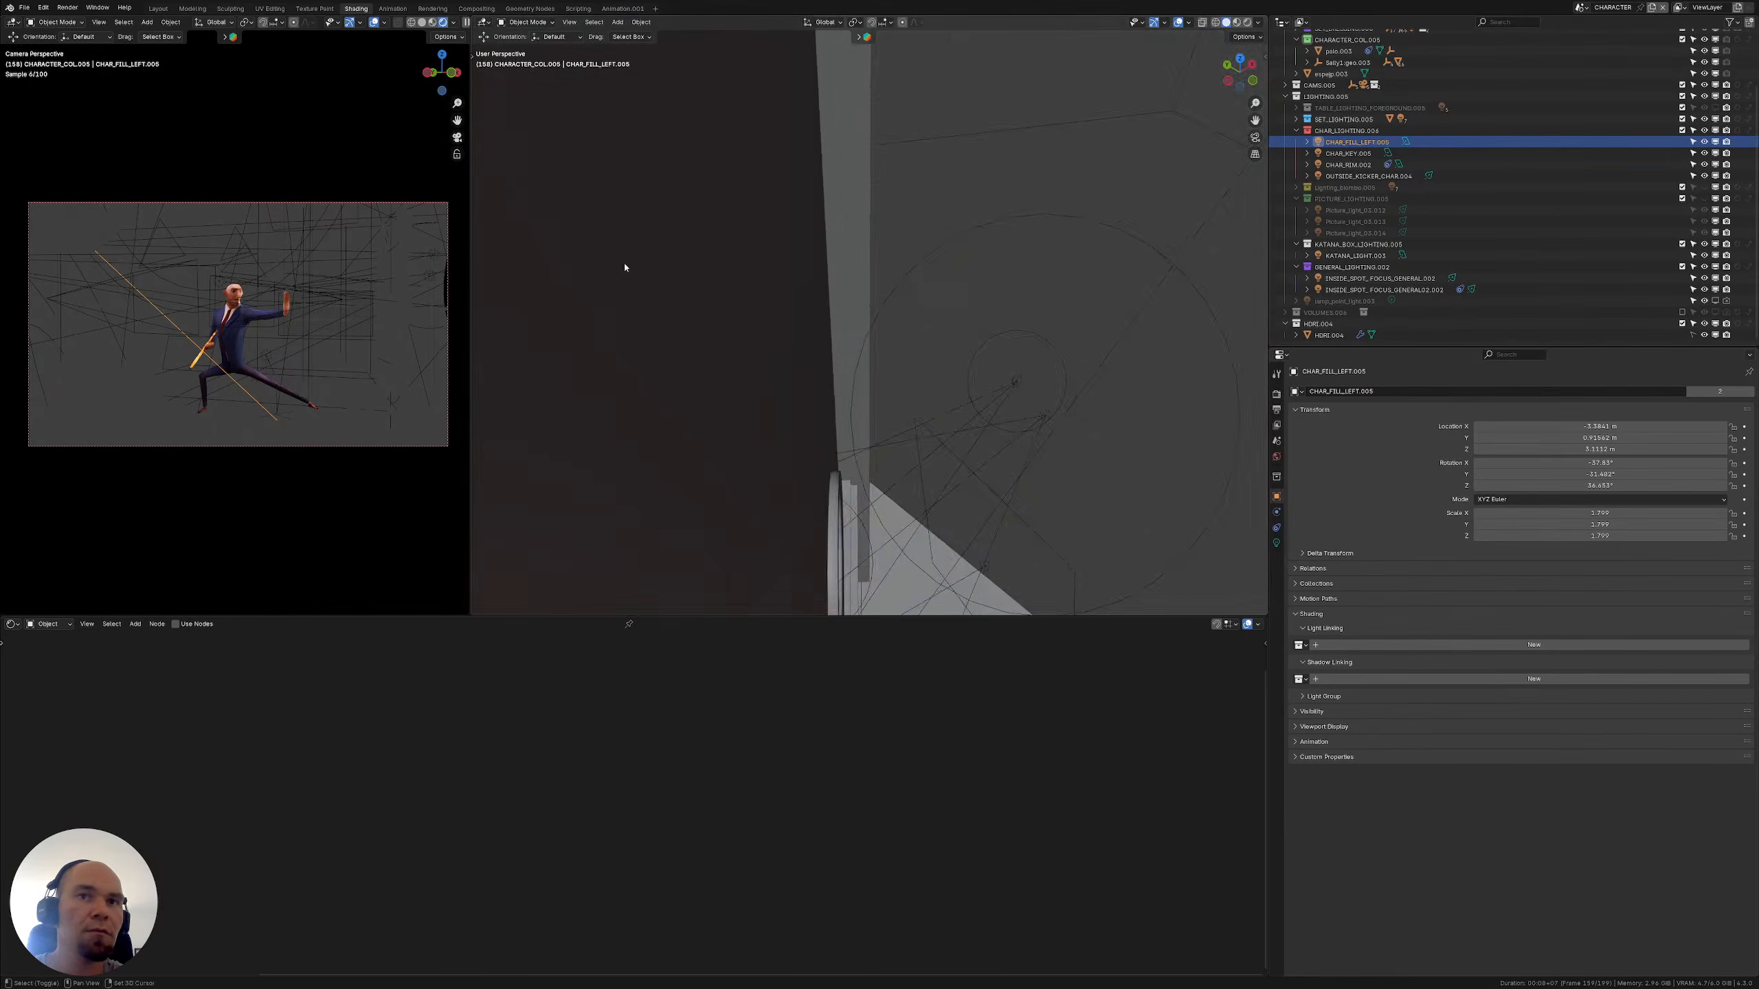
scroll(624, 267, "down", 3)
left_click_drag(472, 328, 898, 374)
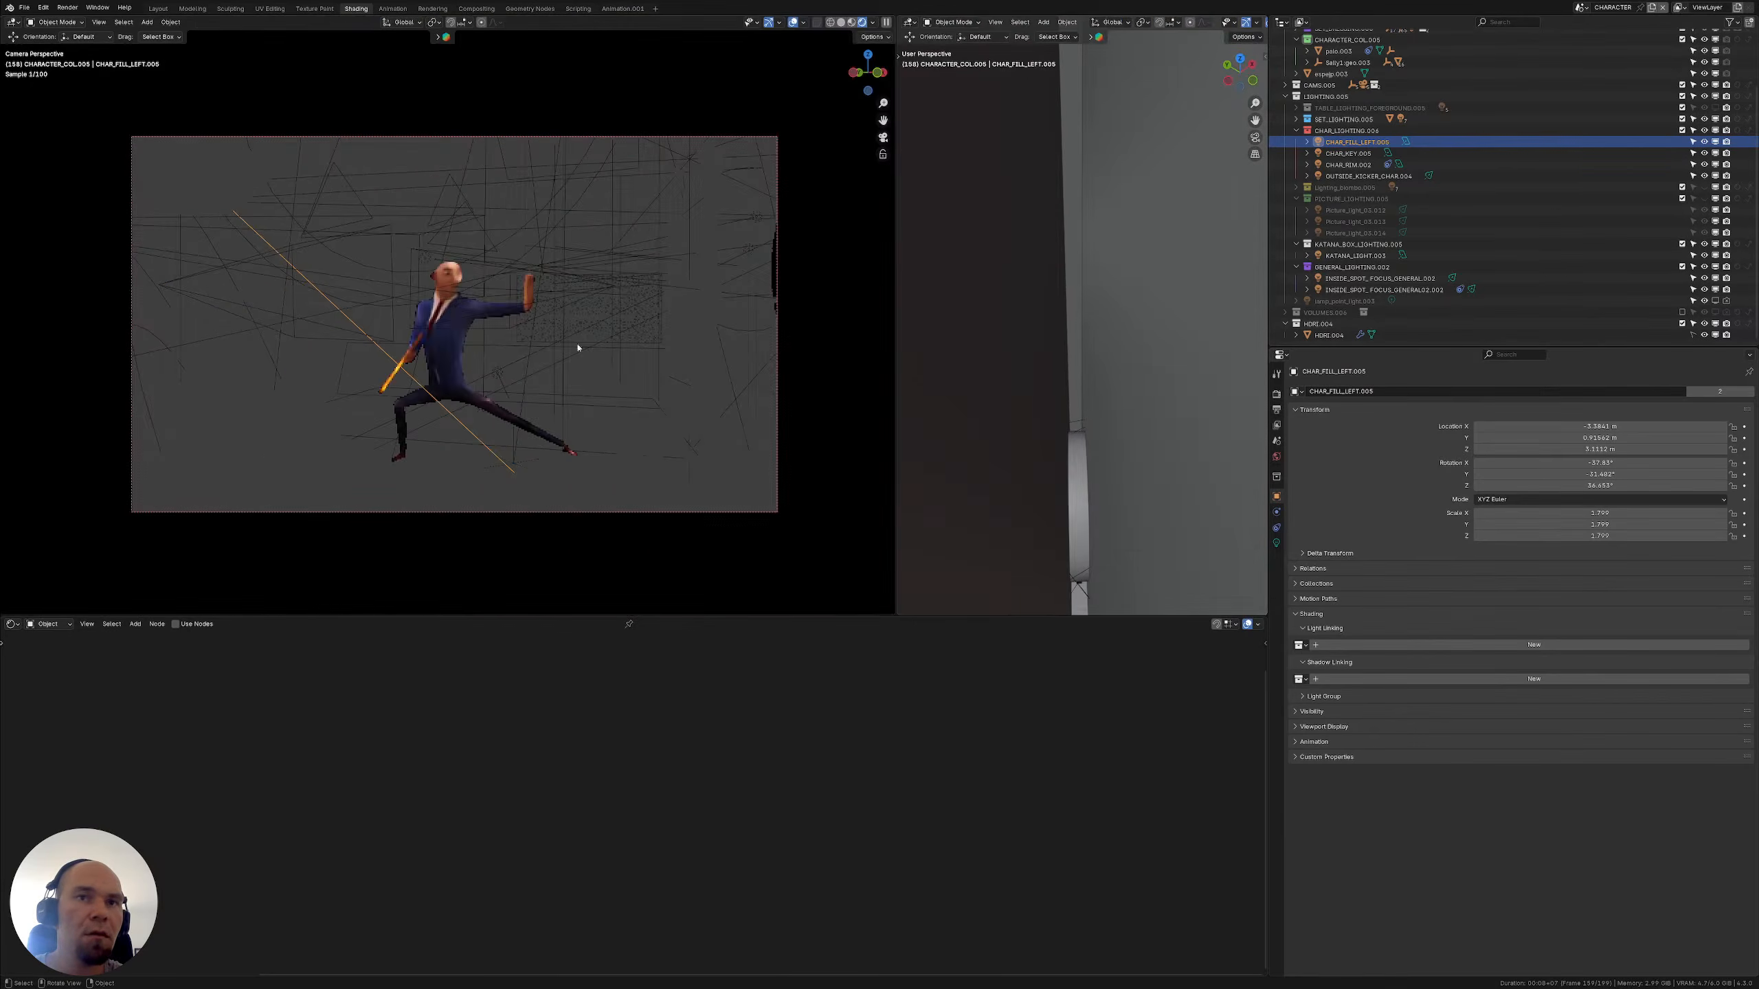
middle_click_drag(577, 345, 736, 359, "shift")
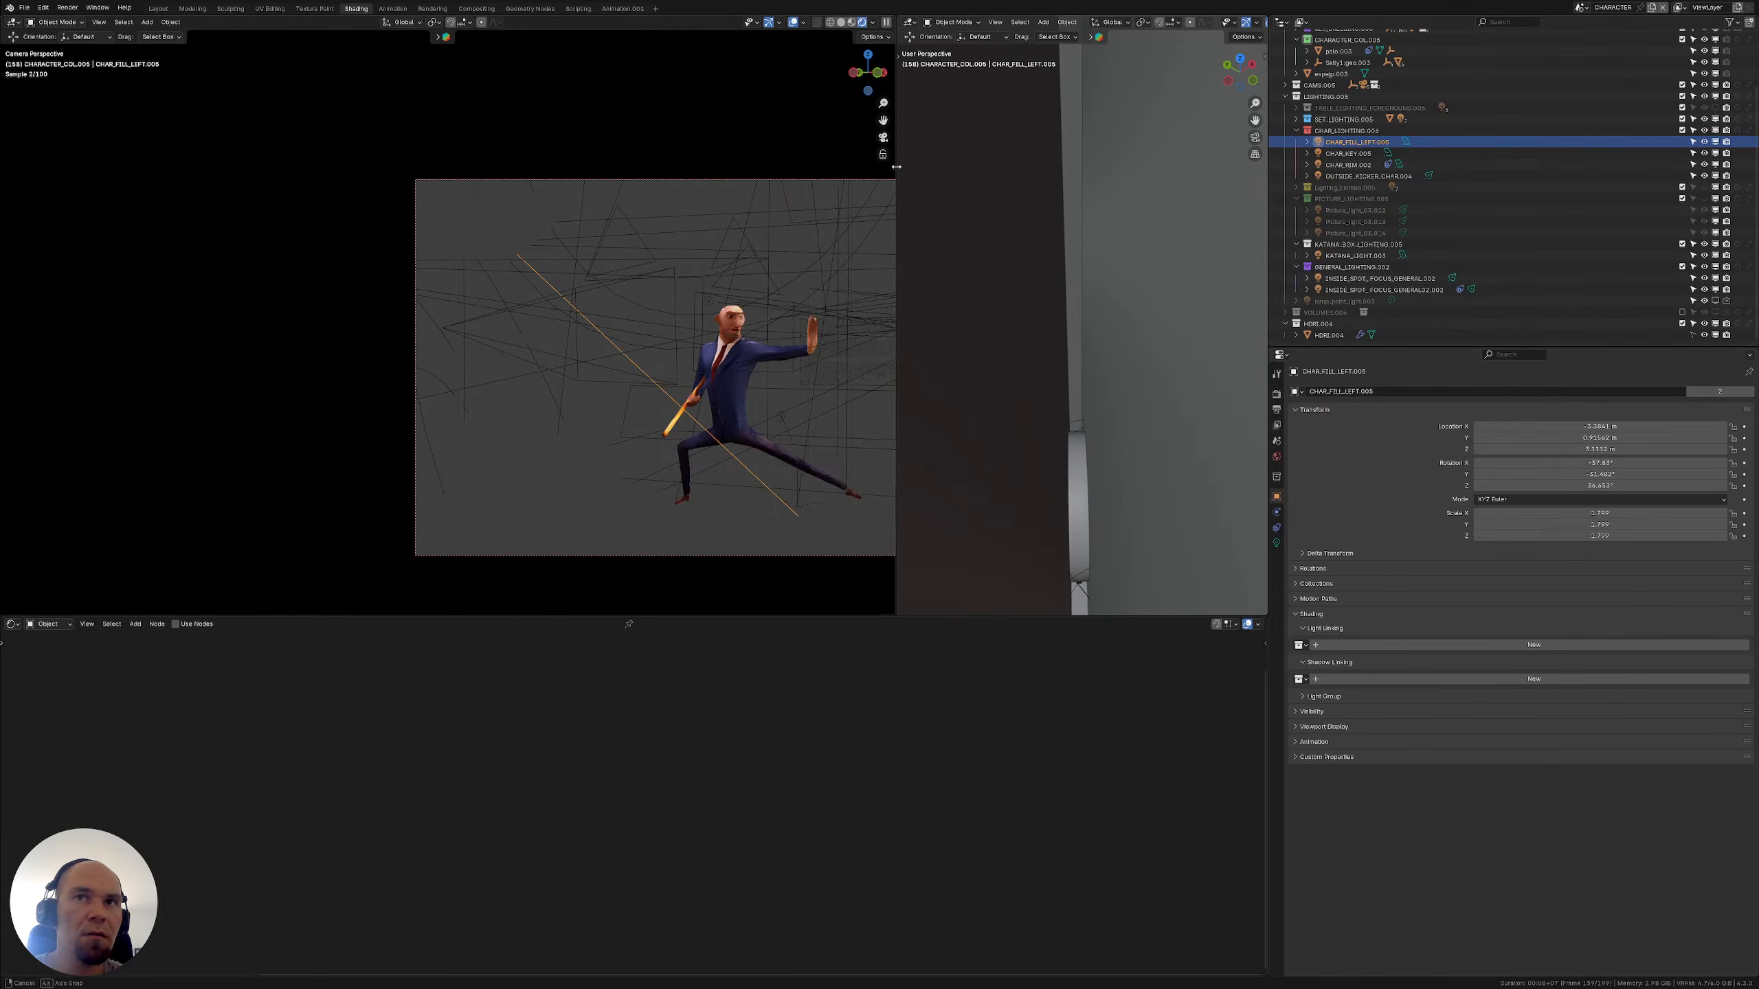
middle_click_drag(904, 174, 927, 177)
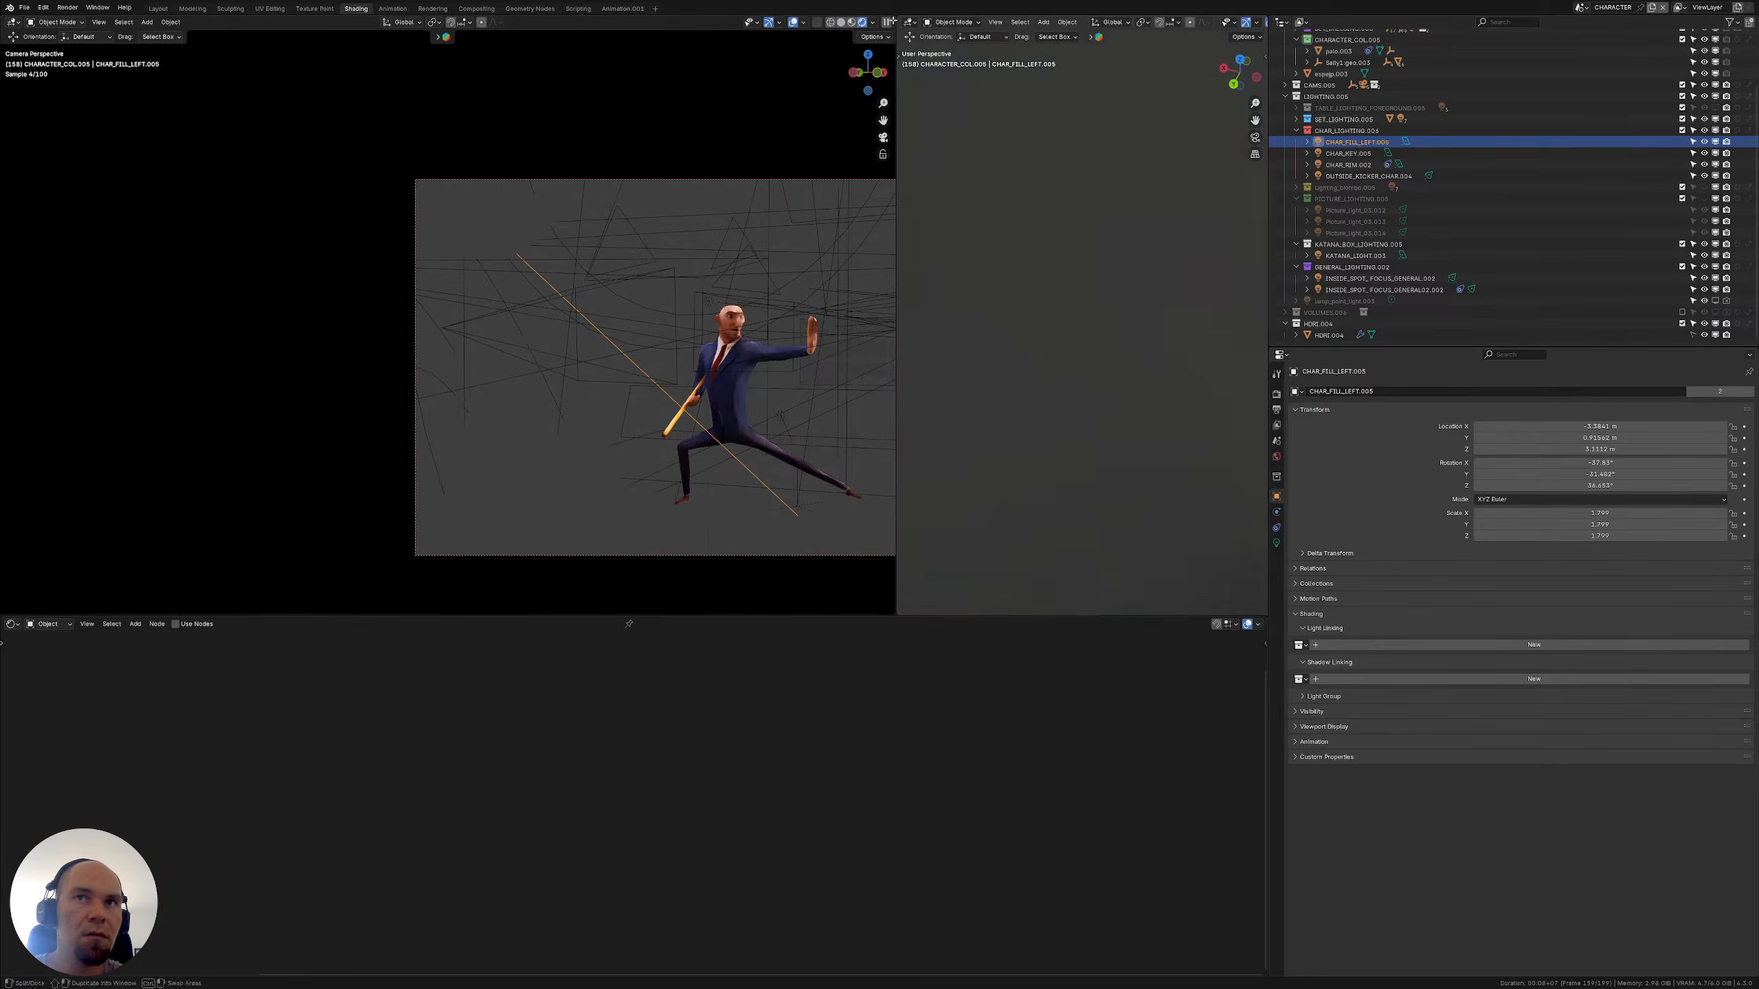
left_click_drag(894, 21, 918, 27)
middle_click_drag(770, 341, 455, 299, "shift")
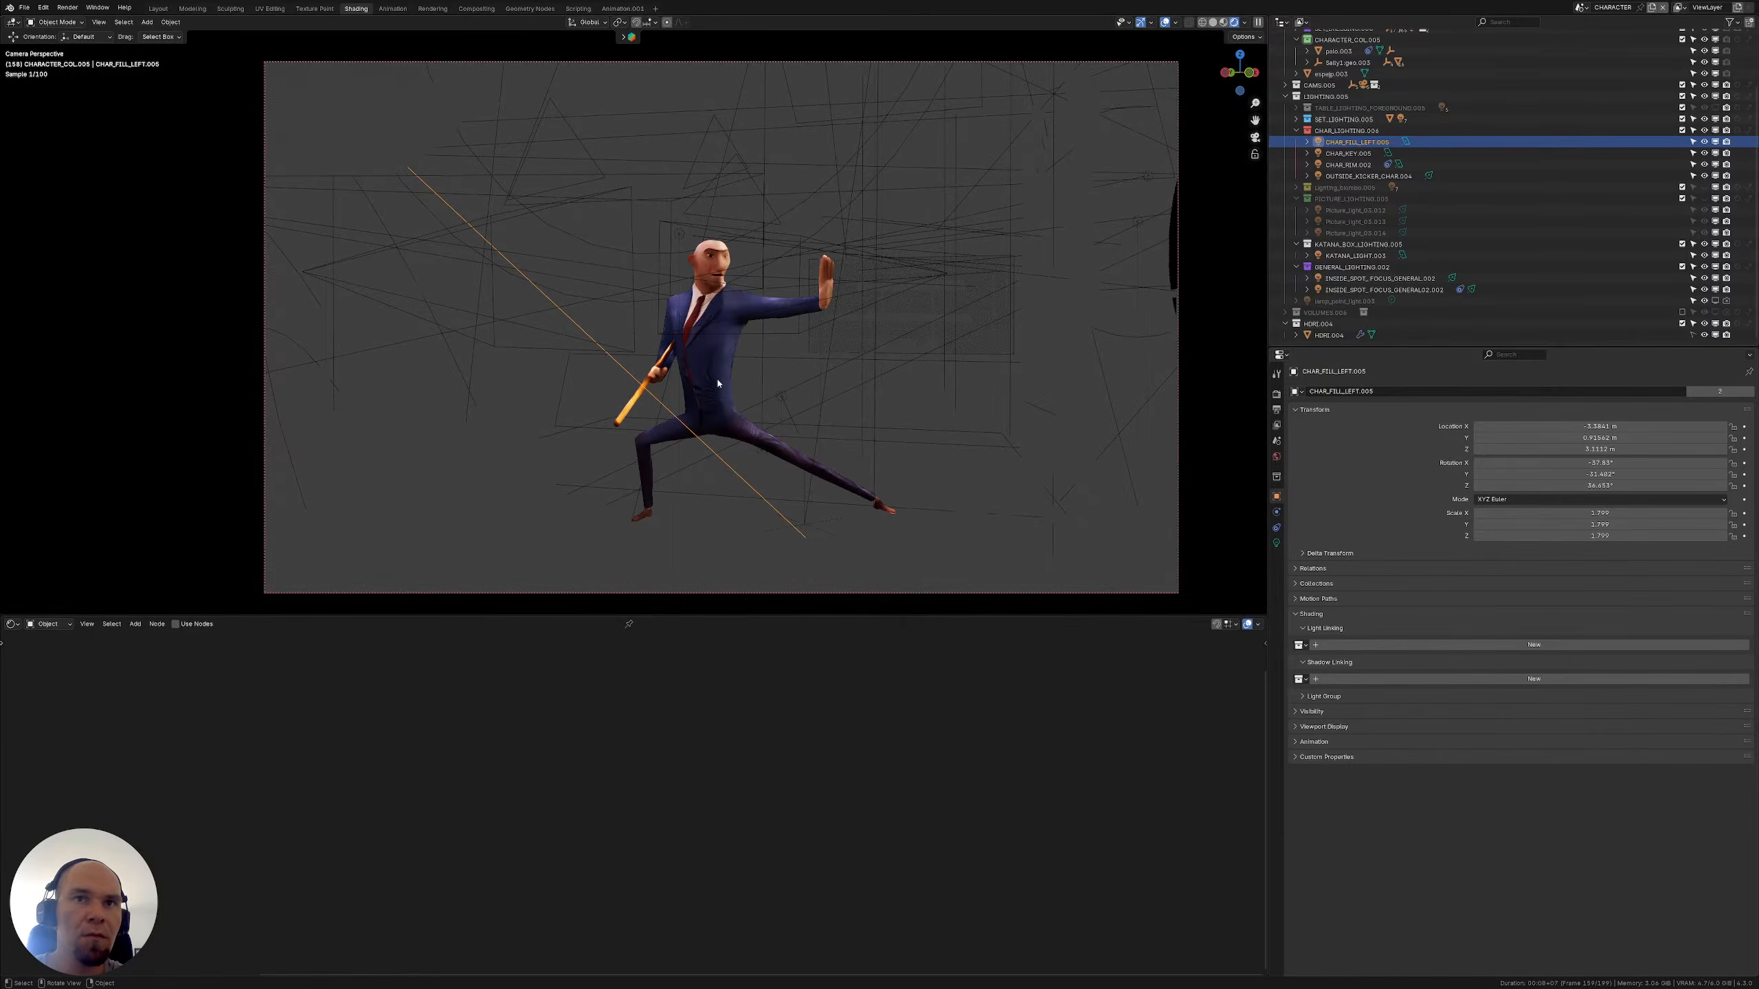
scroll(718, 383, "up", 2)
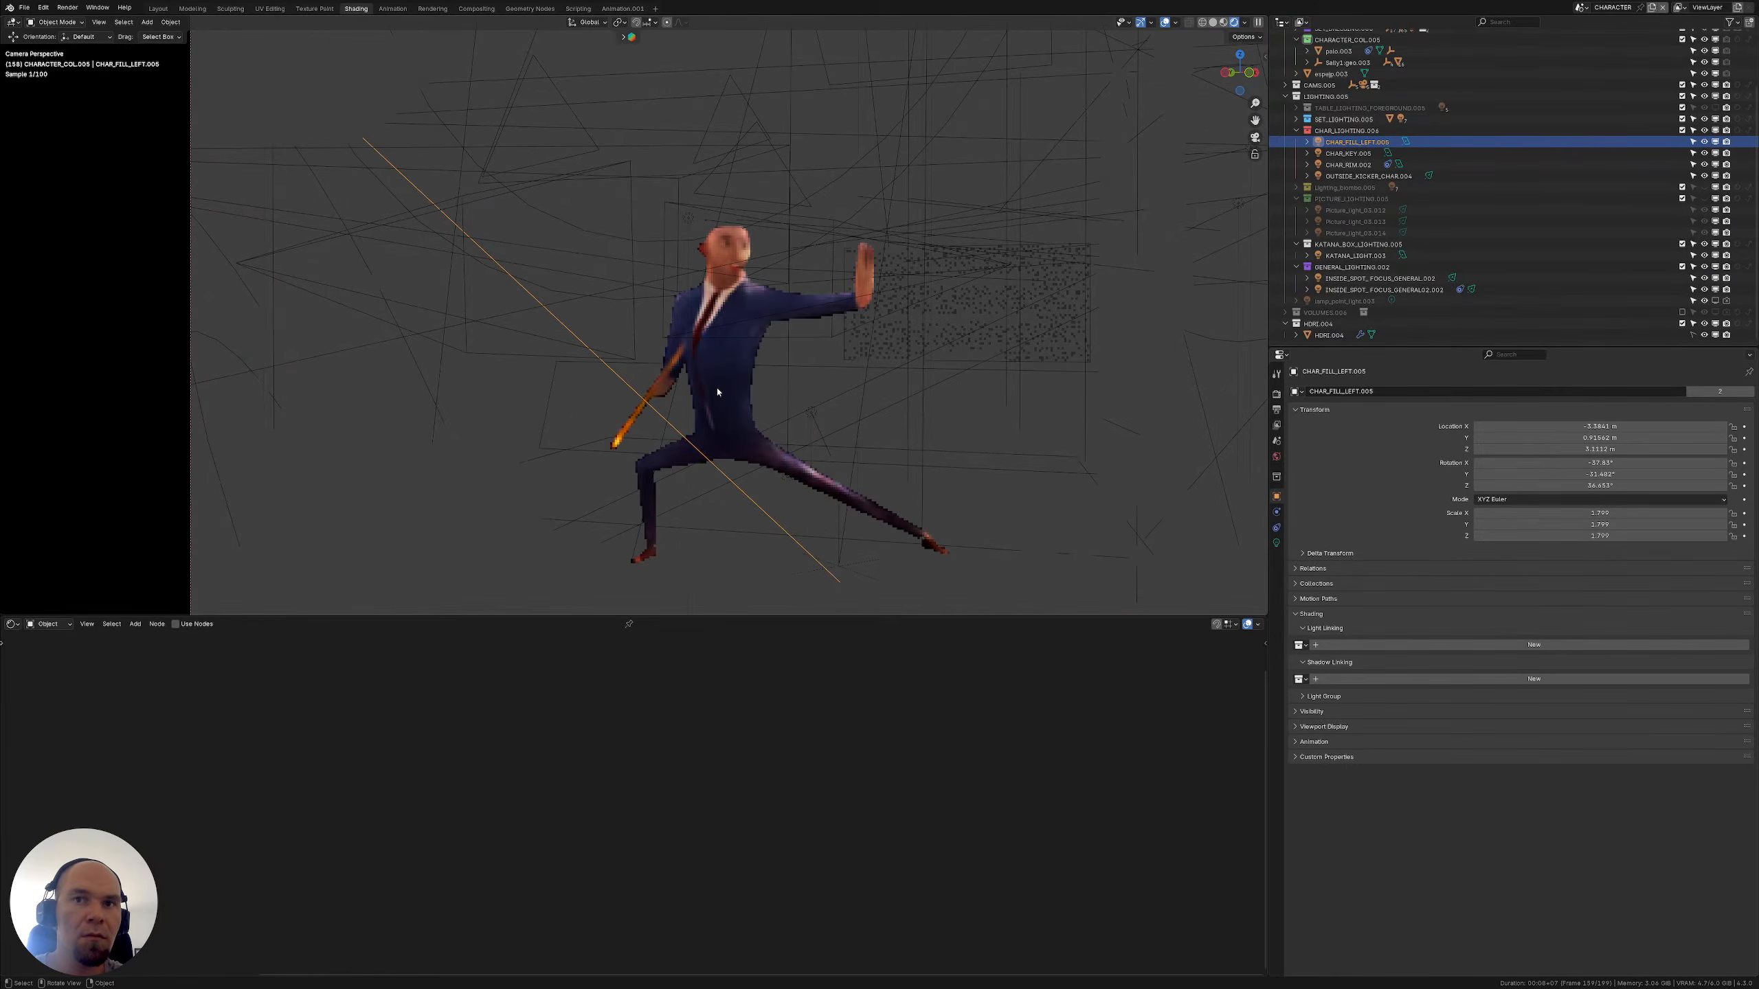
scroll(713, 354, "up", 1)
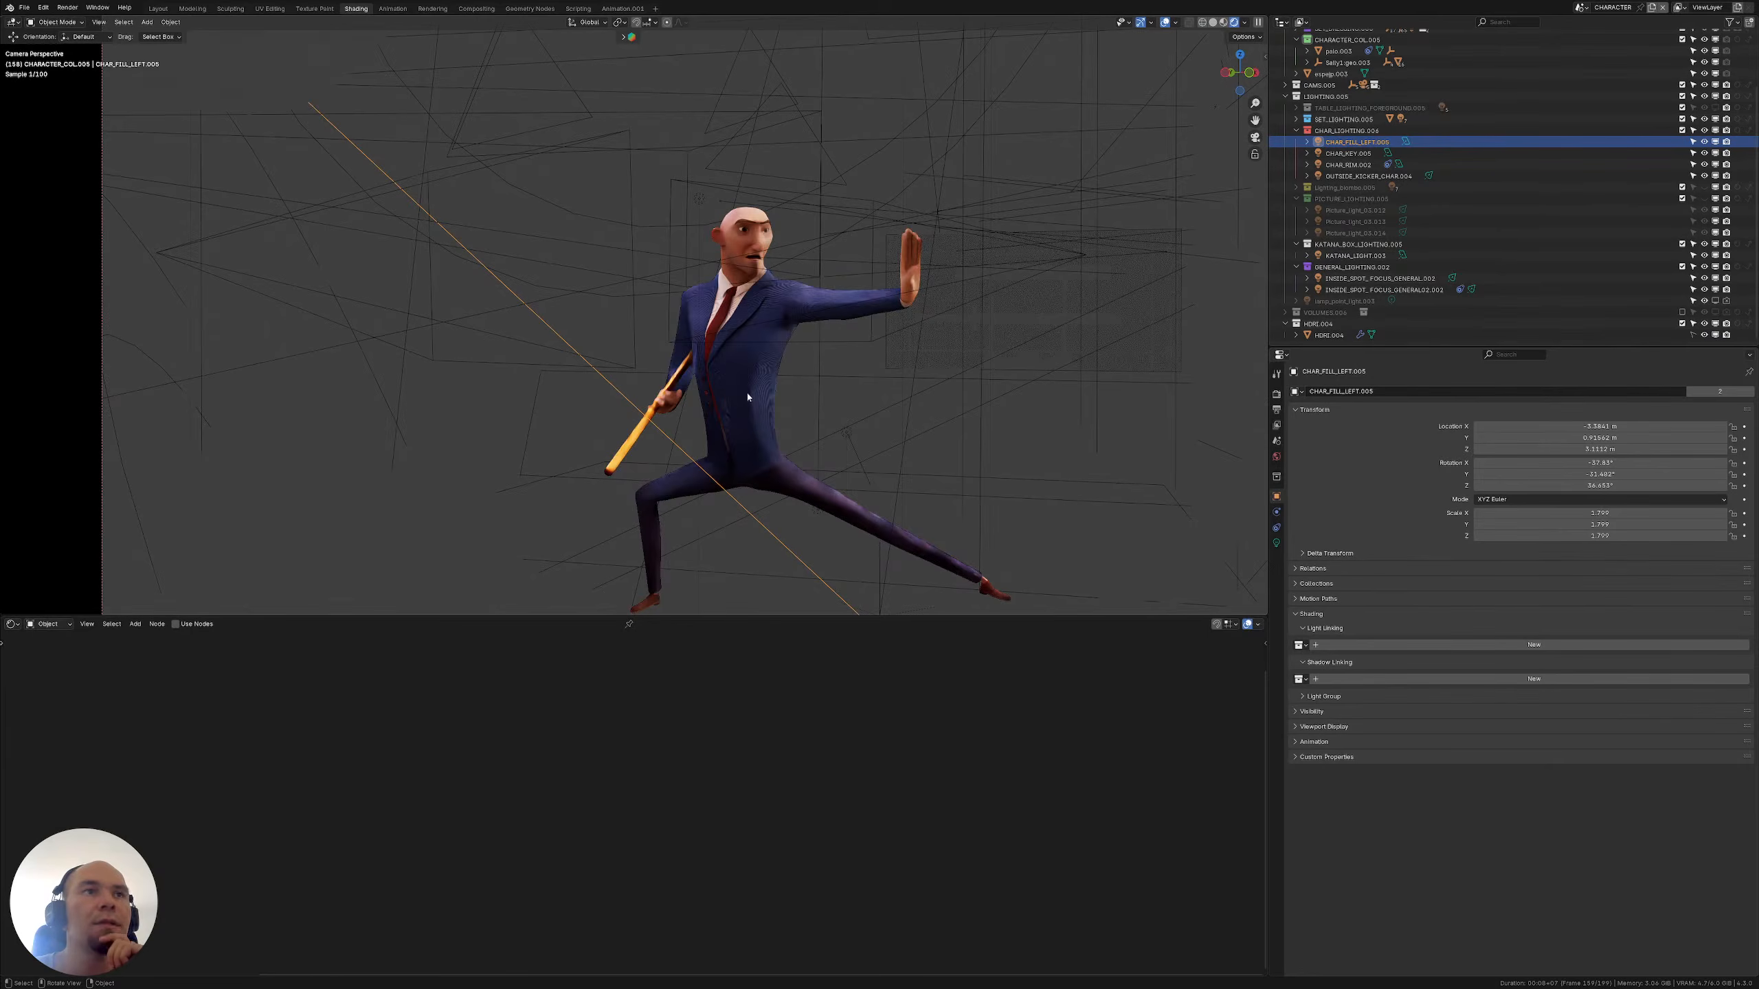
Set the viewport sampling to 32 max samples and raise its noise threshold in the CHARACTER scene's render settings
left_click(1276, 393)
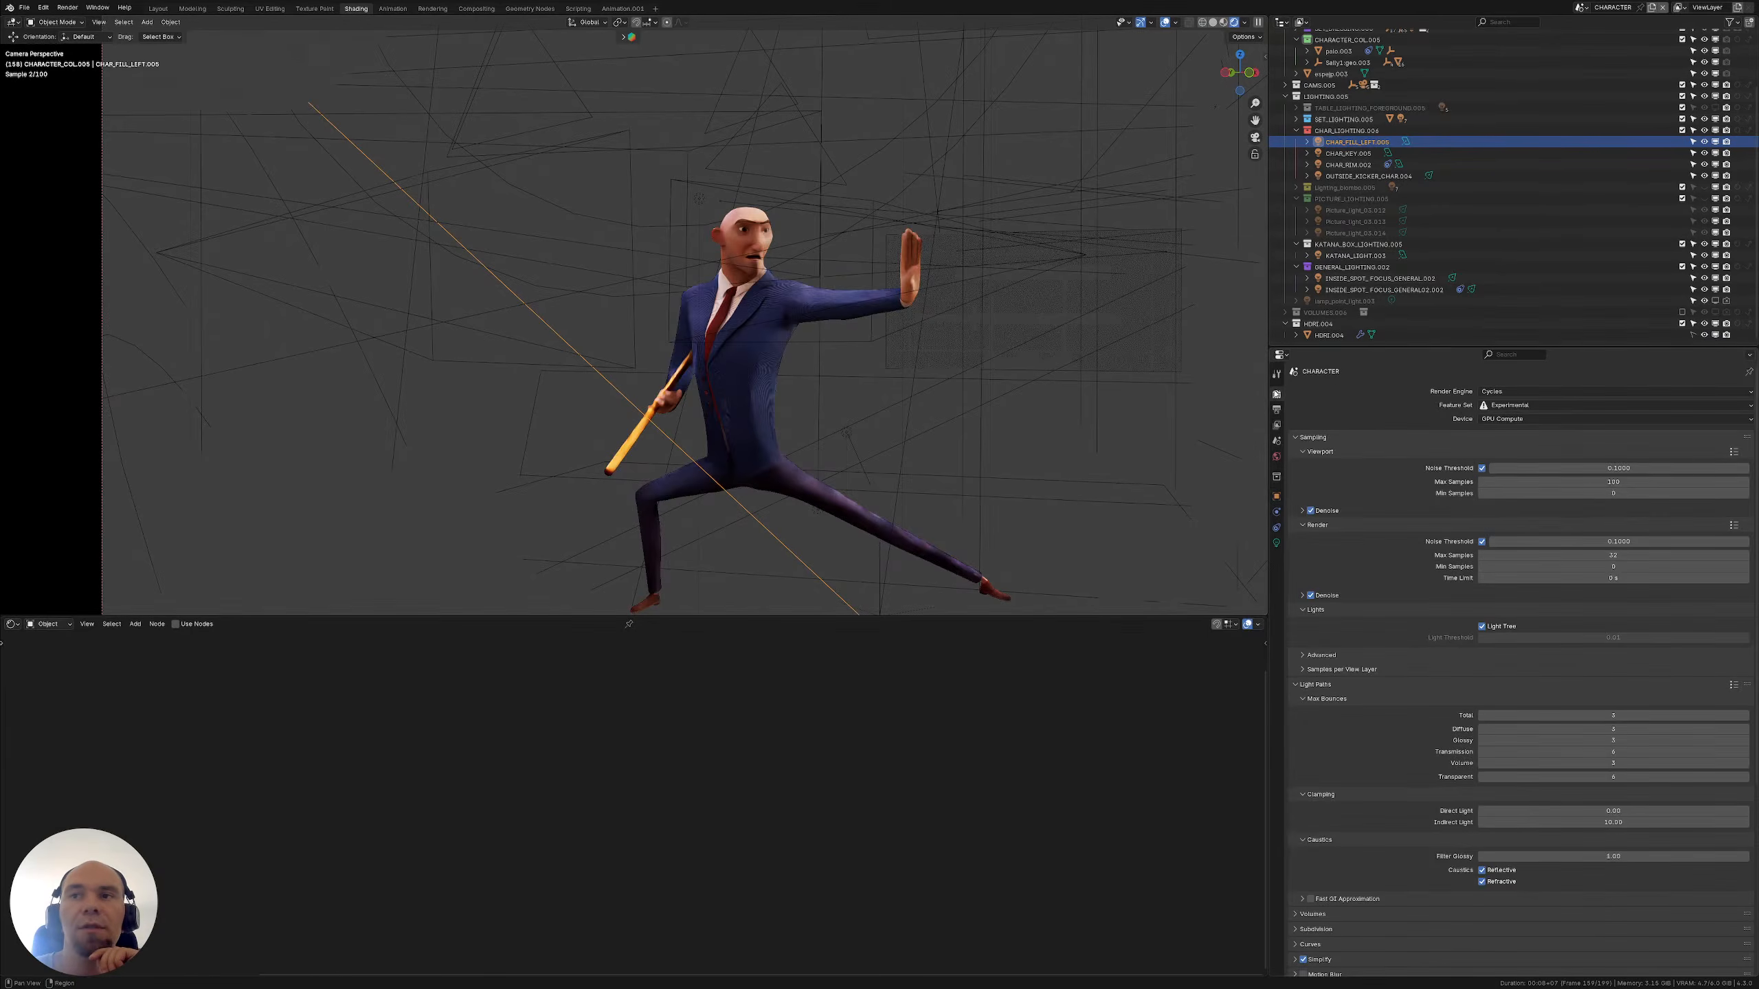
left_click(1584, 483)
type("32")
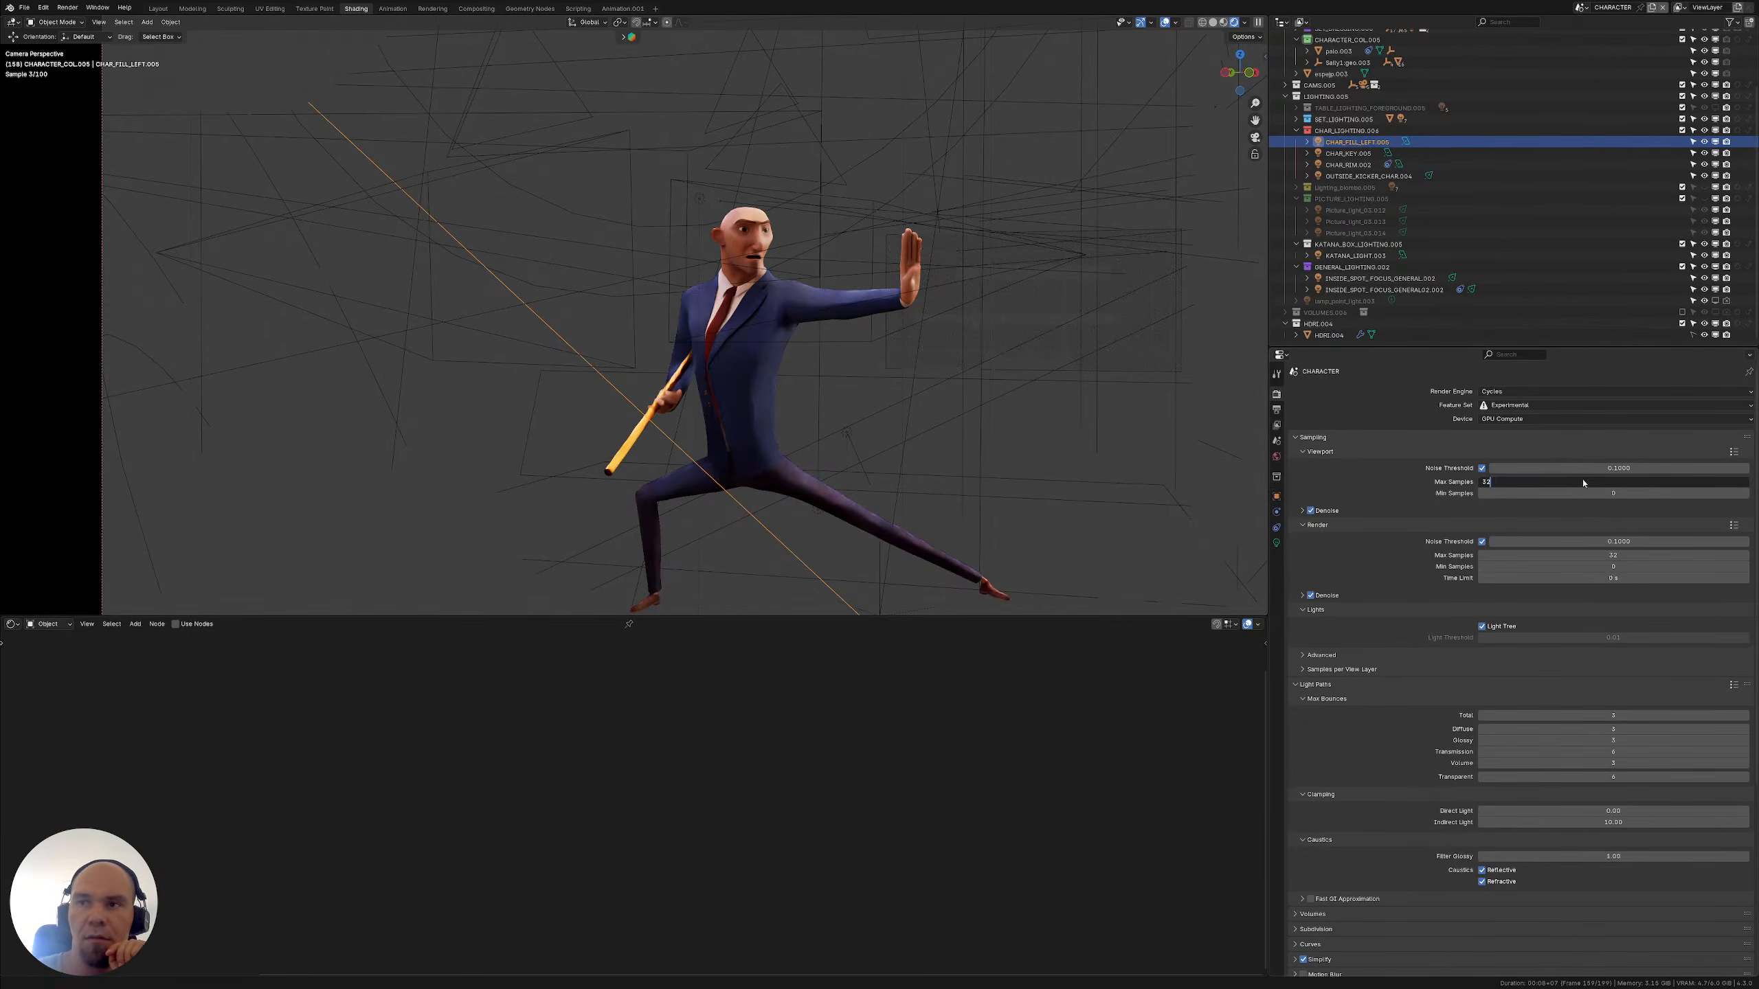
key("Return")
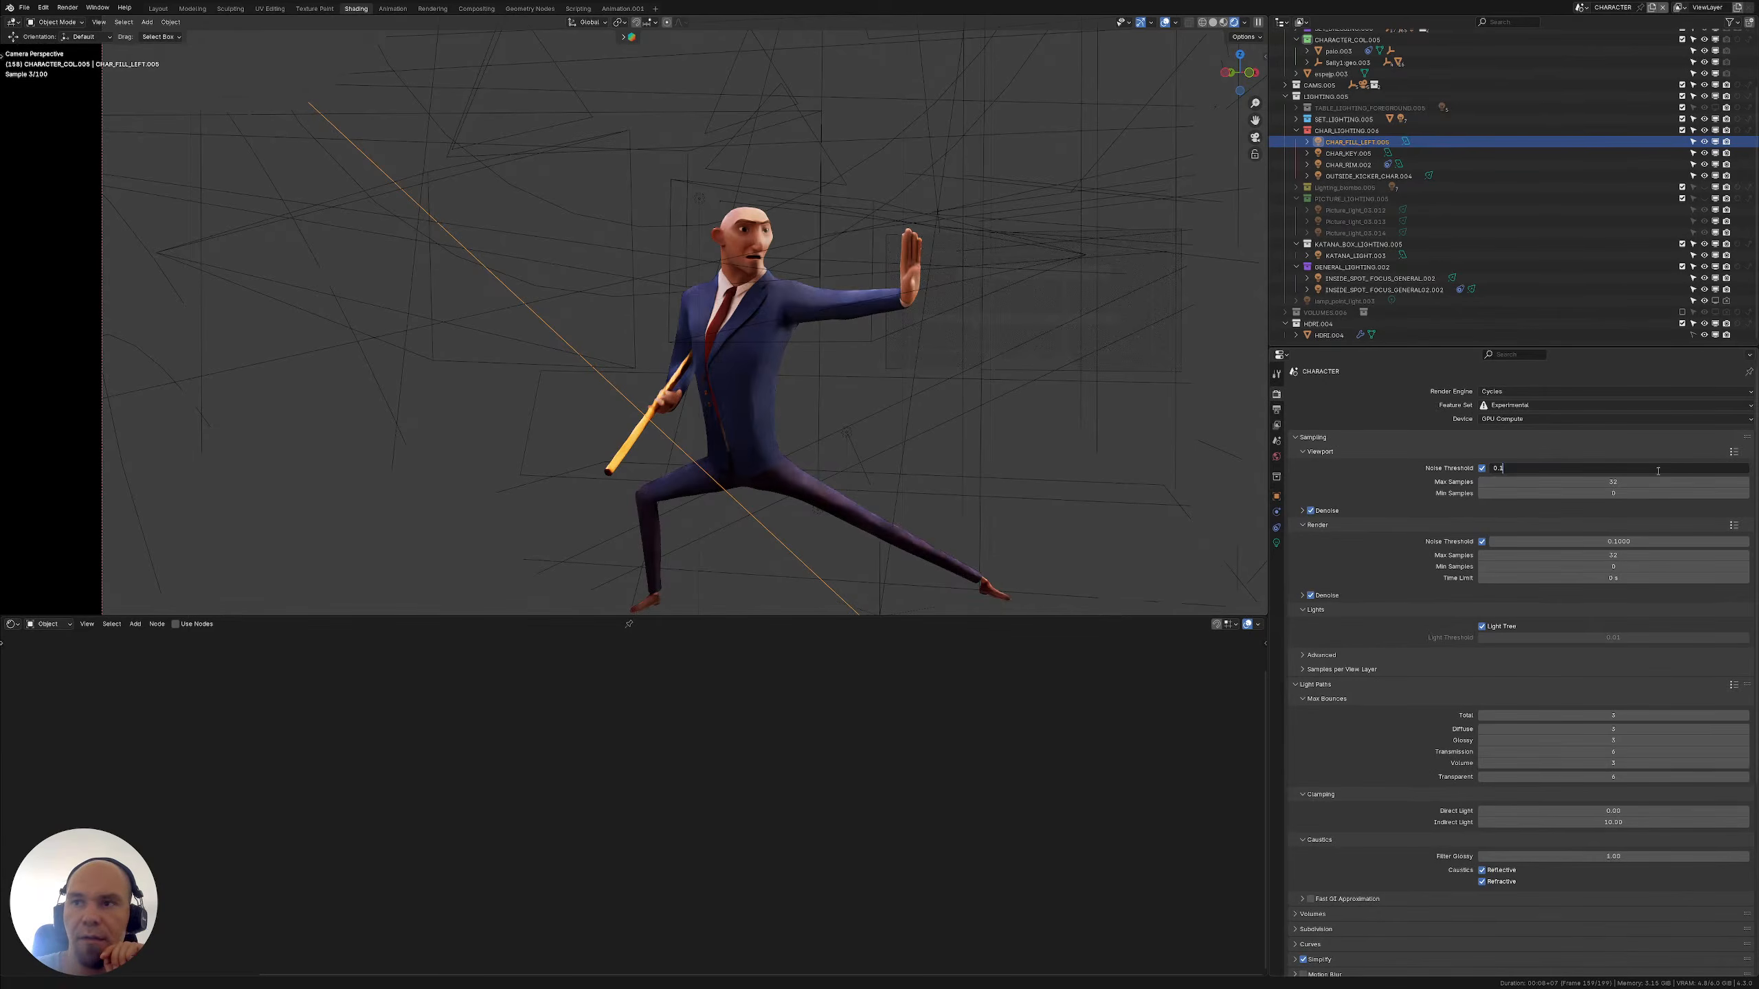
left_click_drag(1558, 472, 1565, 472)
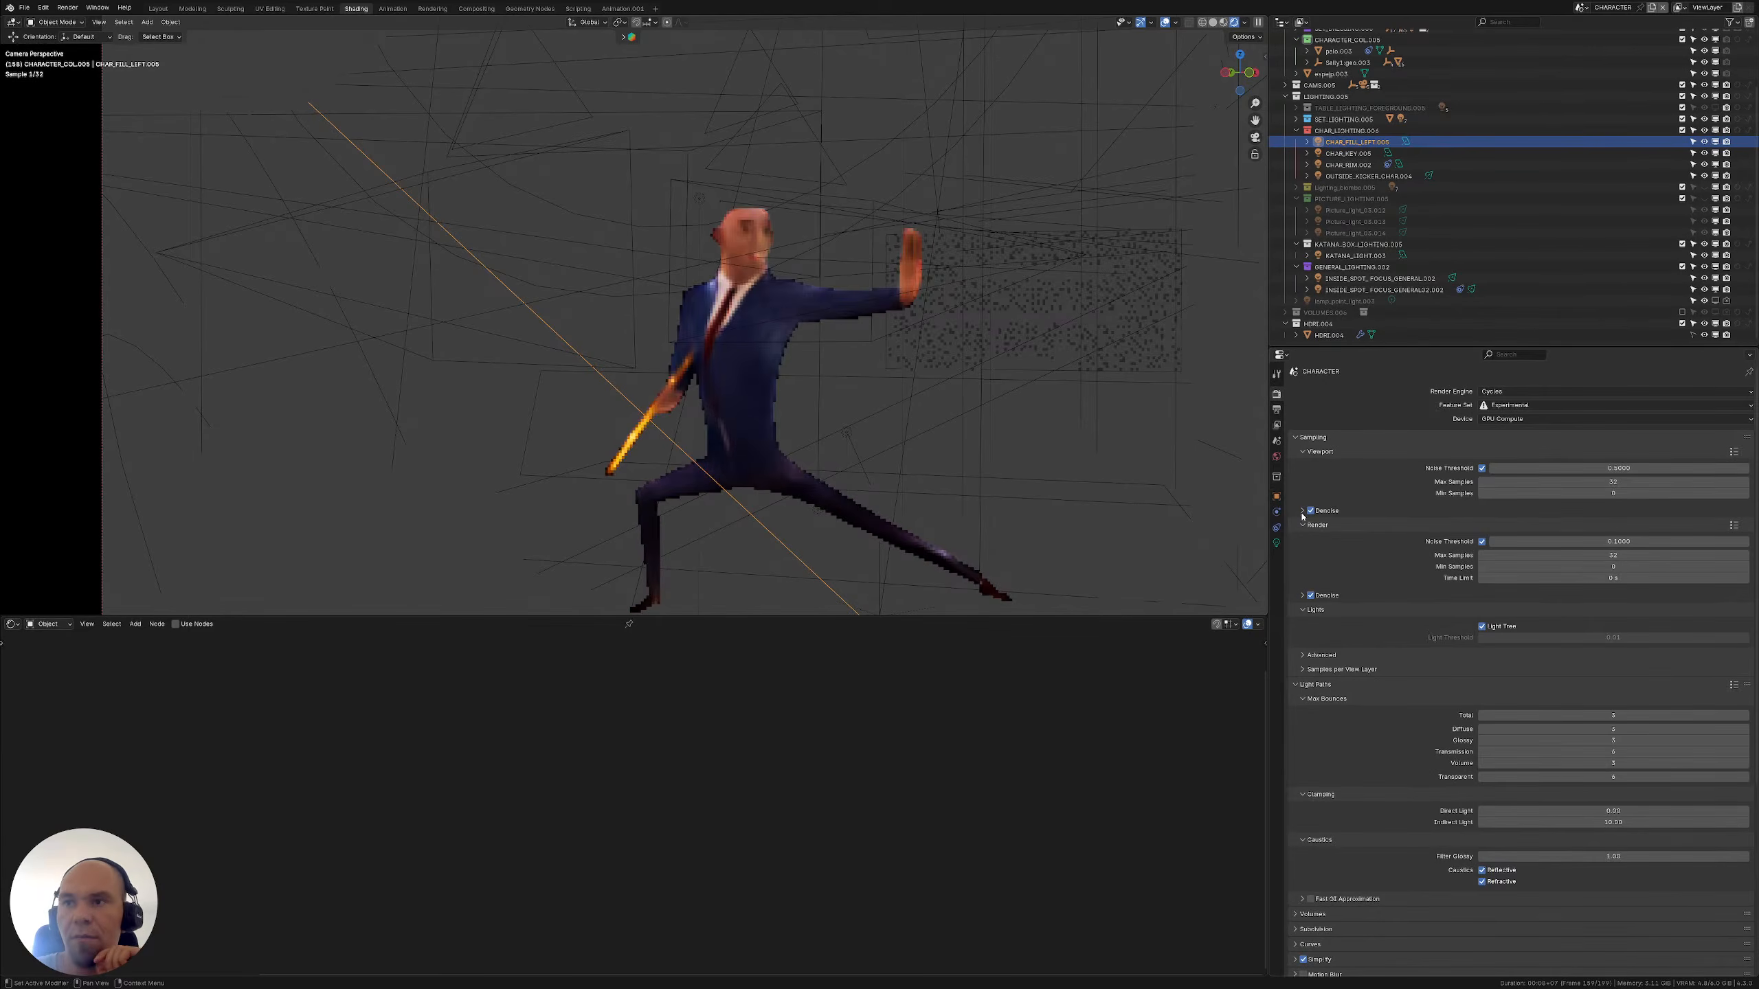
Set the viewport denoising passes to Albedo and Normal and collapse the Denoise settings
left_click(1302, 512)
left_click(1501, 539)
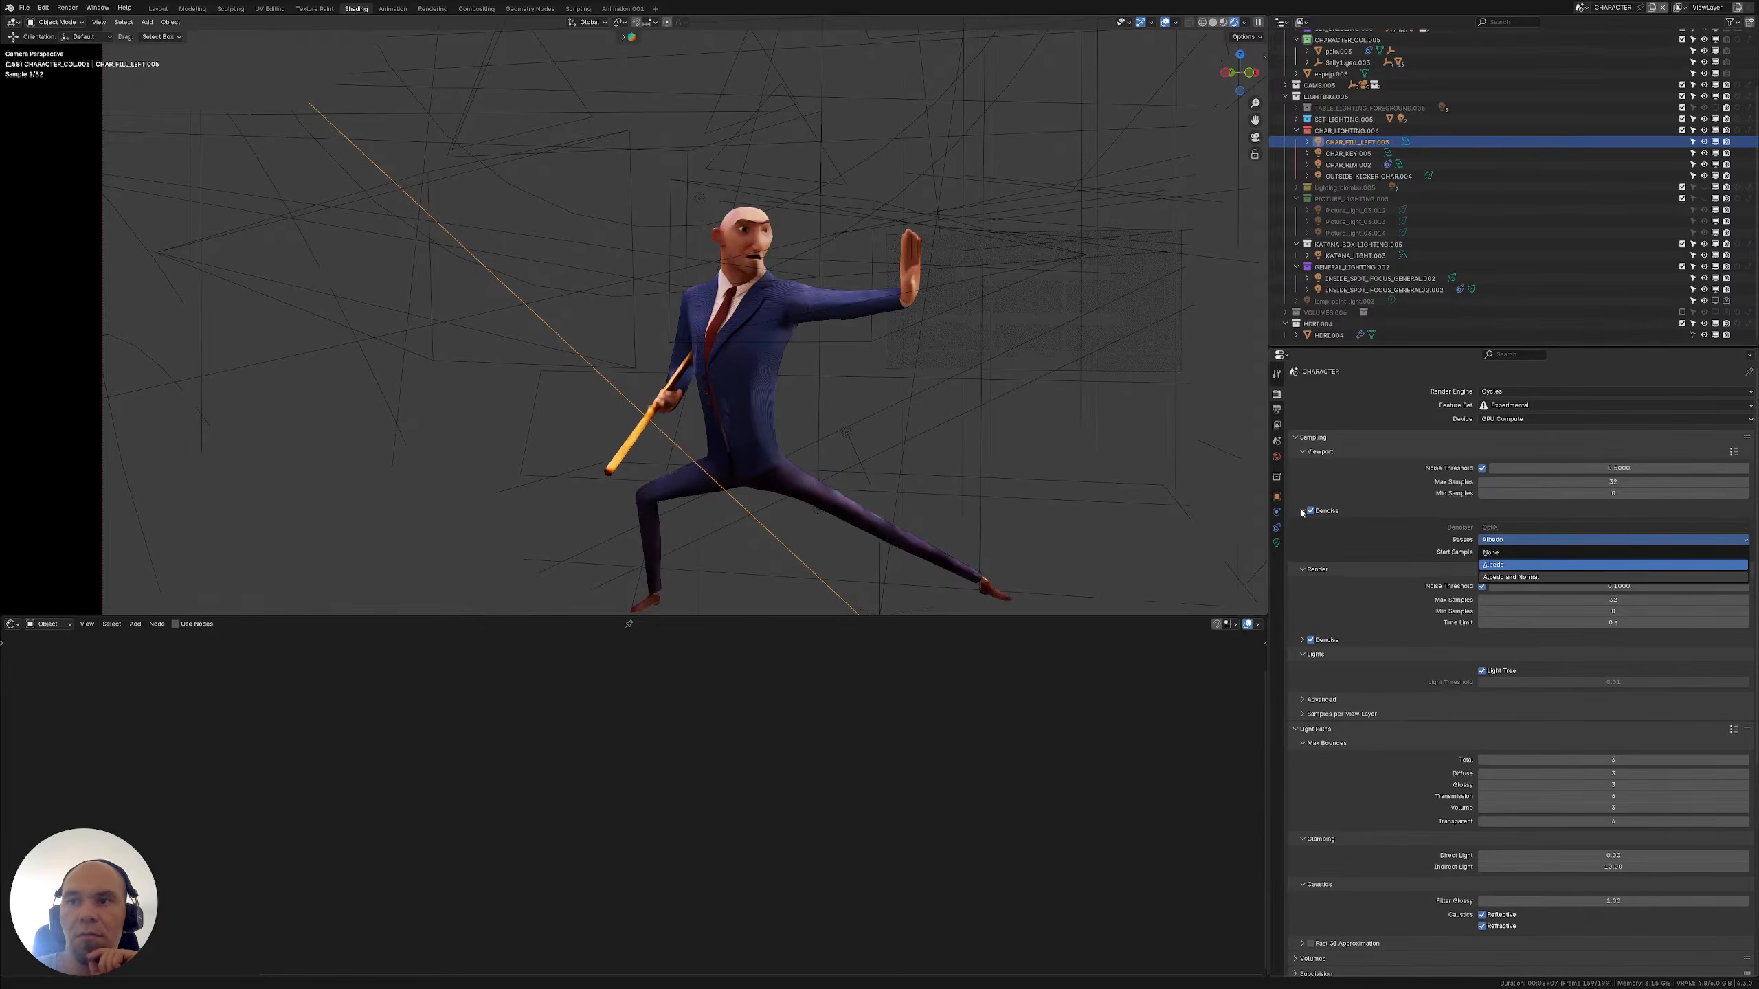
left_click(1501, 576)
left_click(1428, 511)
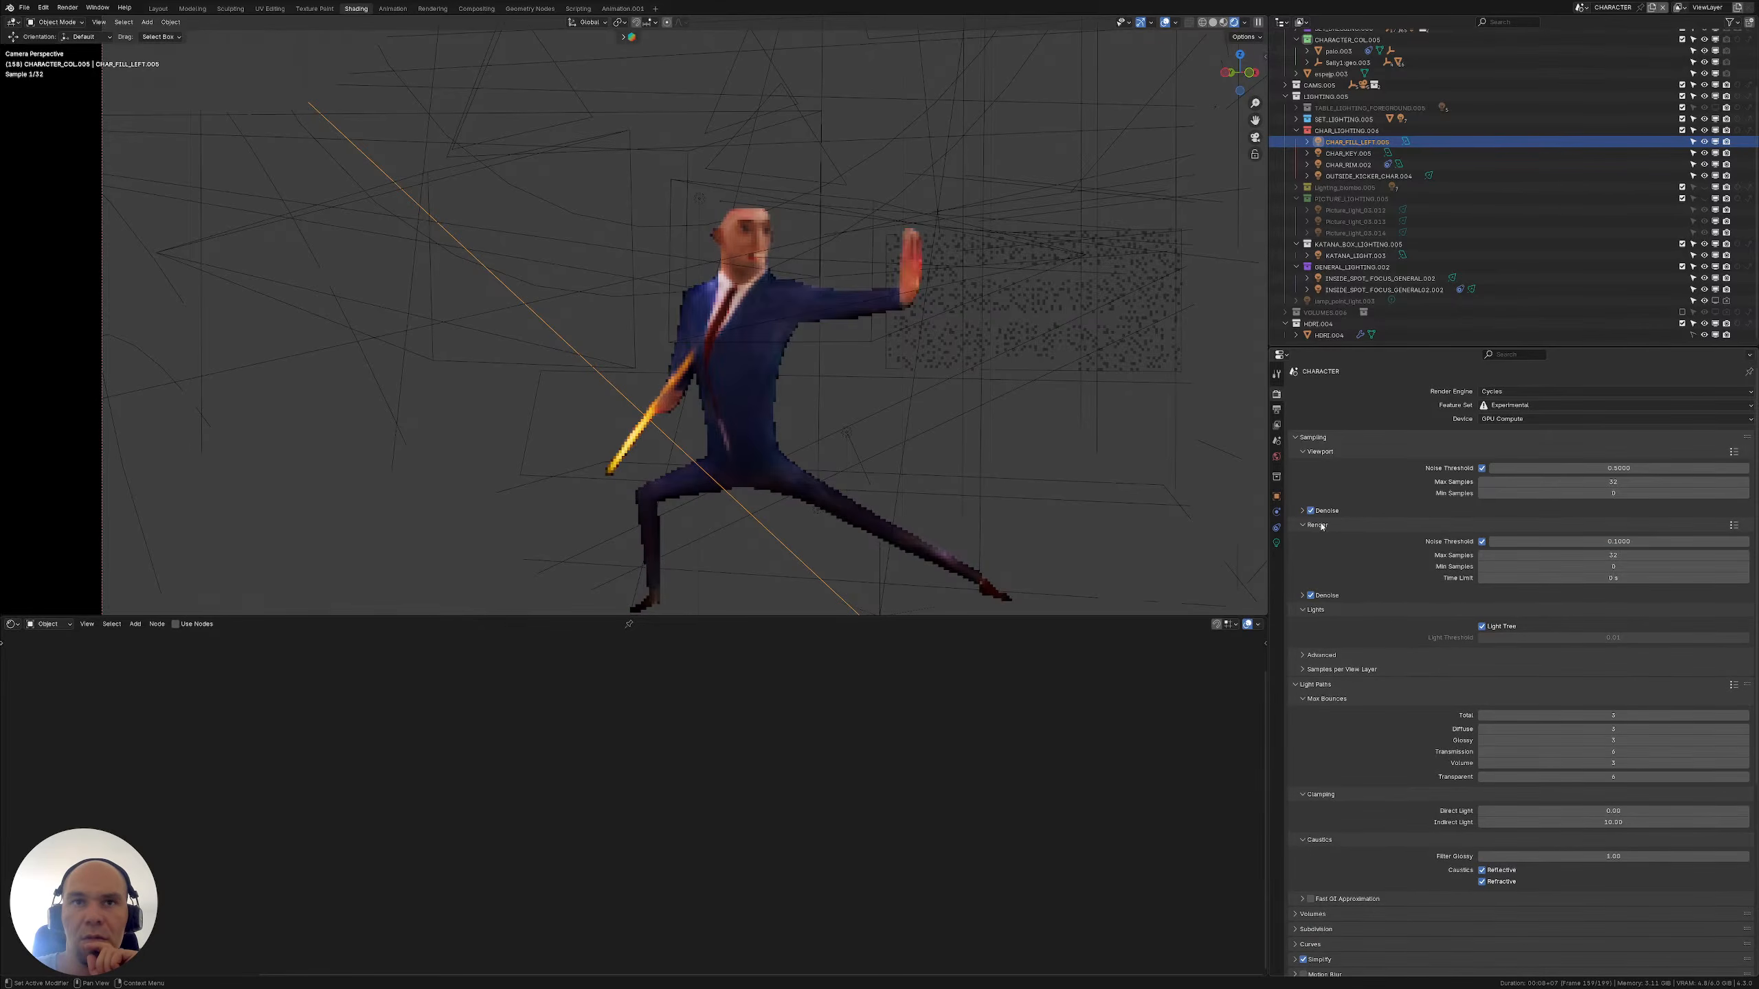
Select the character's suit jacket and locate the sally_blue_Normal.1012.tif texture node feeding the Bump node in its material
scroll(1613, 665, "down", 2)
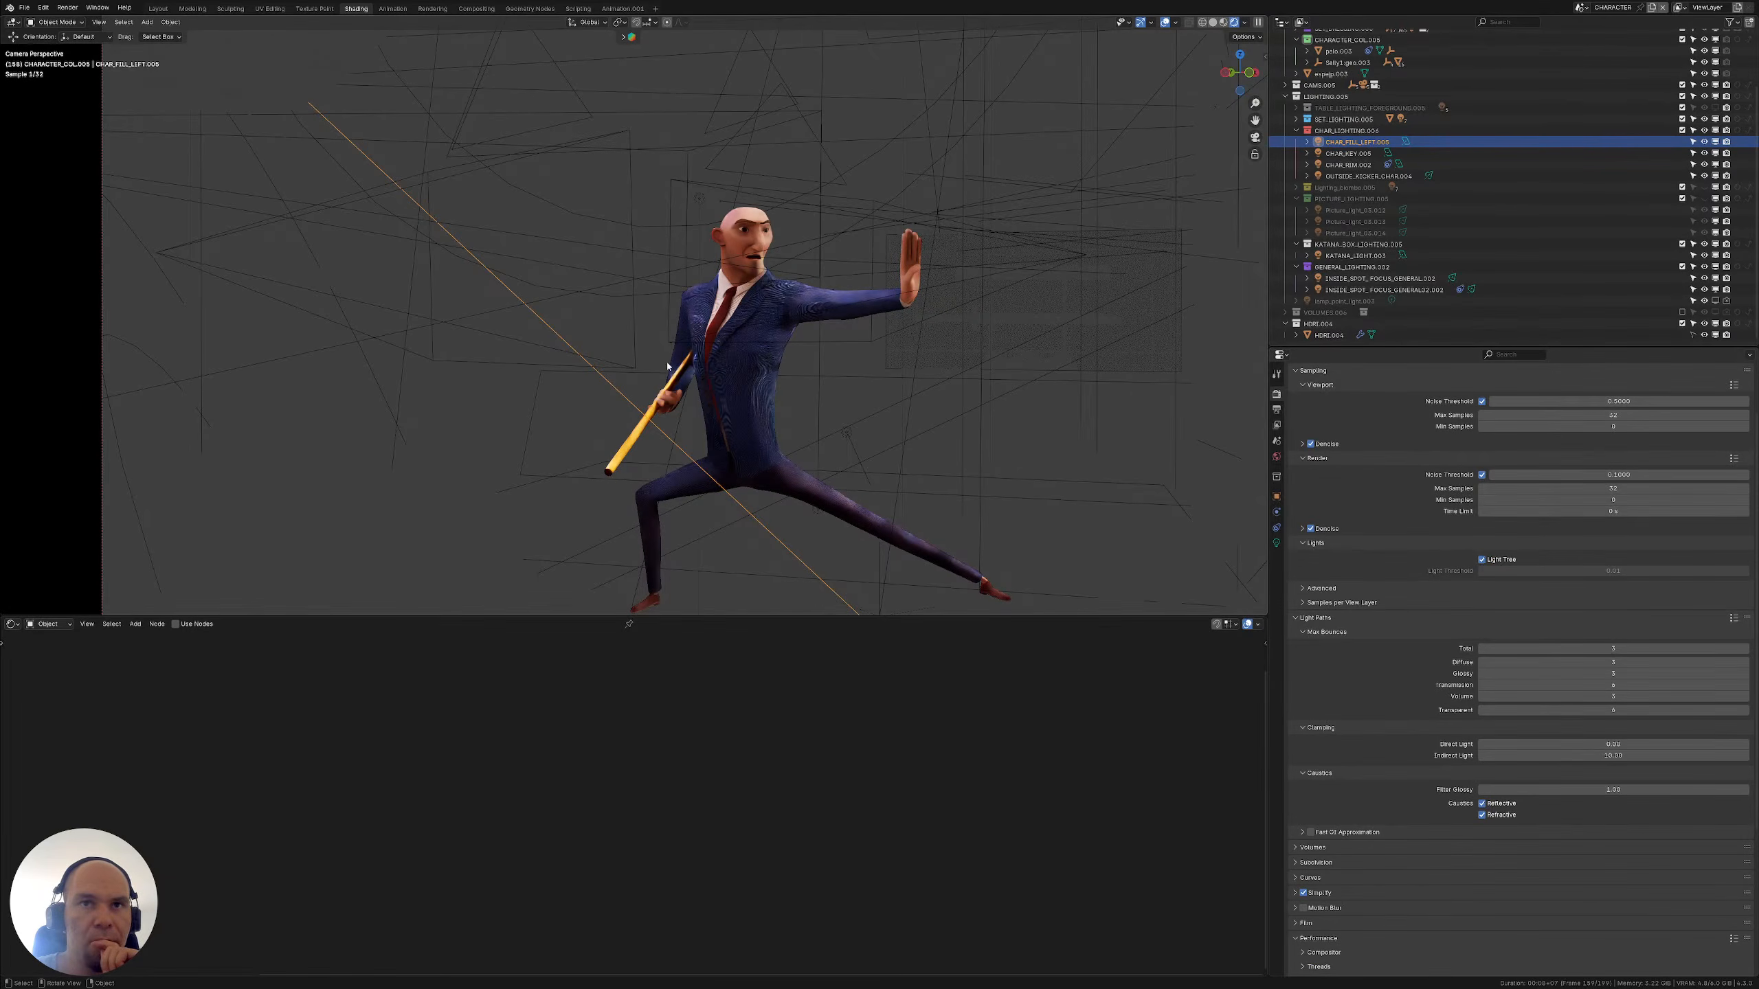
left_click(753, 338)
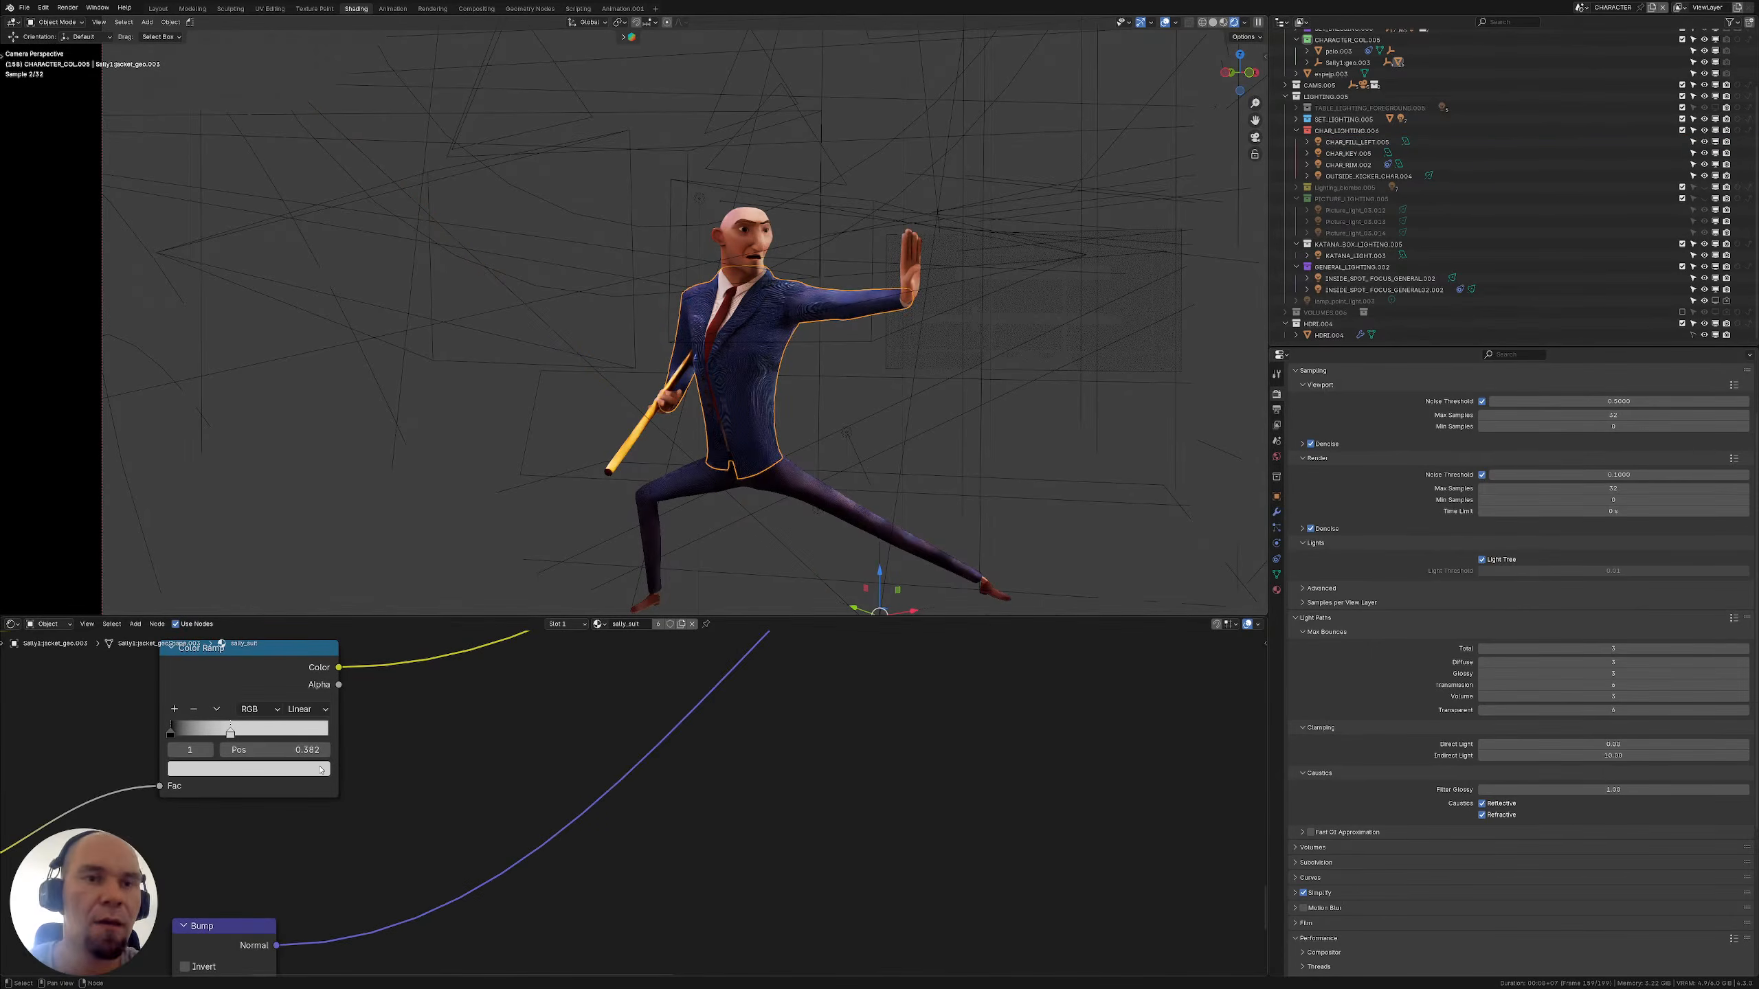
scroll(320, 770, "down", 5)
middle_click_drag(251, 822, 463, 799)
middle_click_drag(338, 829, 458, 711)
scroll(439, 746, "up", 3)
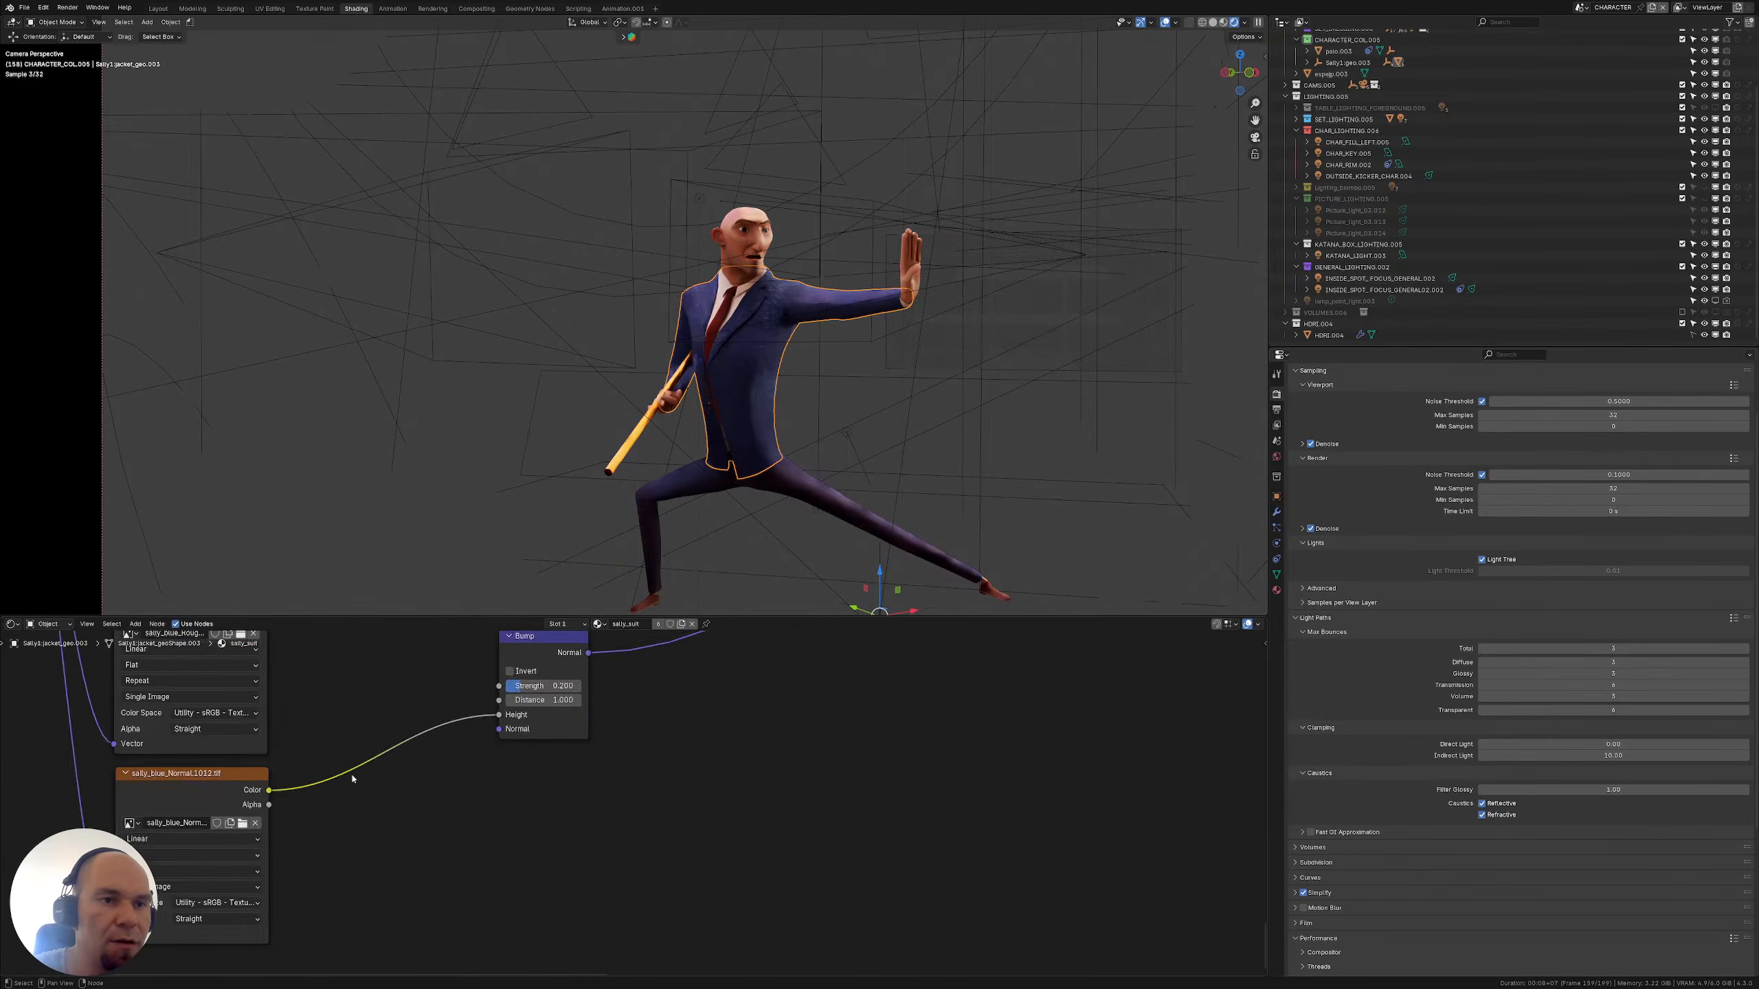
scroll(352, 778, "up", 2)
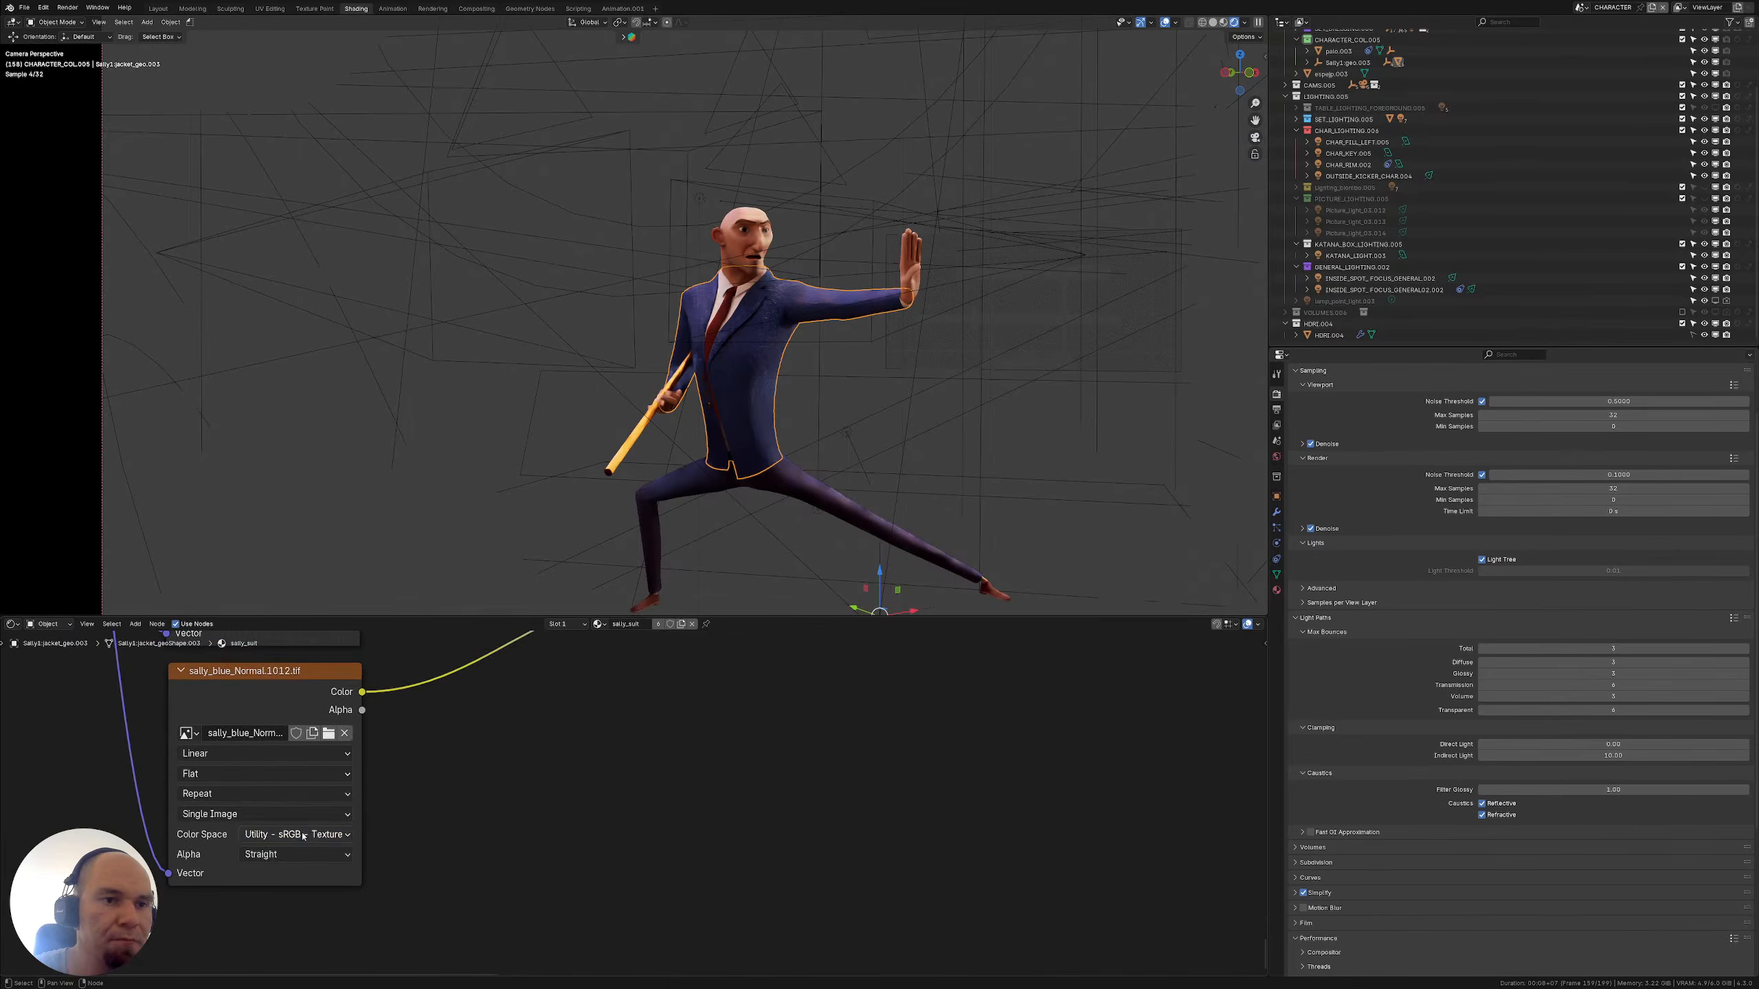
Examine the colour space and alpha options of the jacket's normal texture node without changing them
left_click(305, 835)
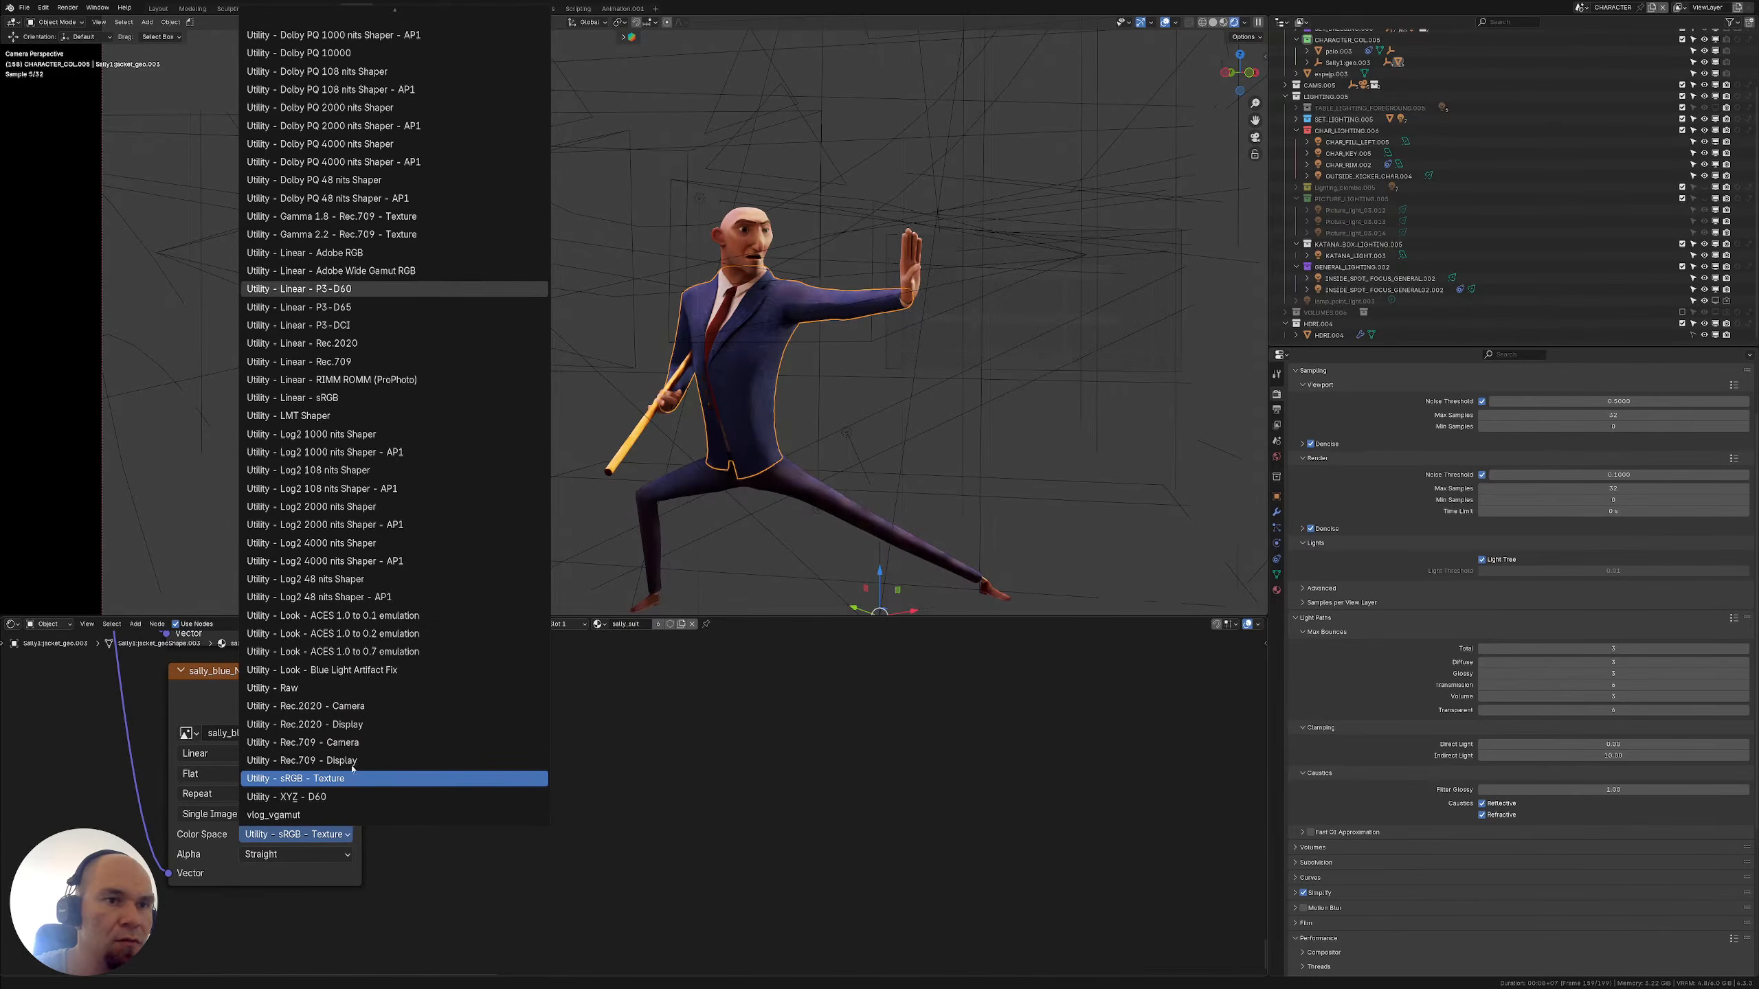
scroll(409, 805, "down", 2)
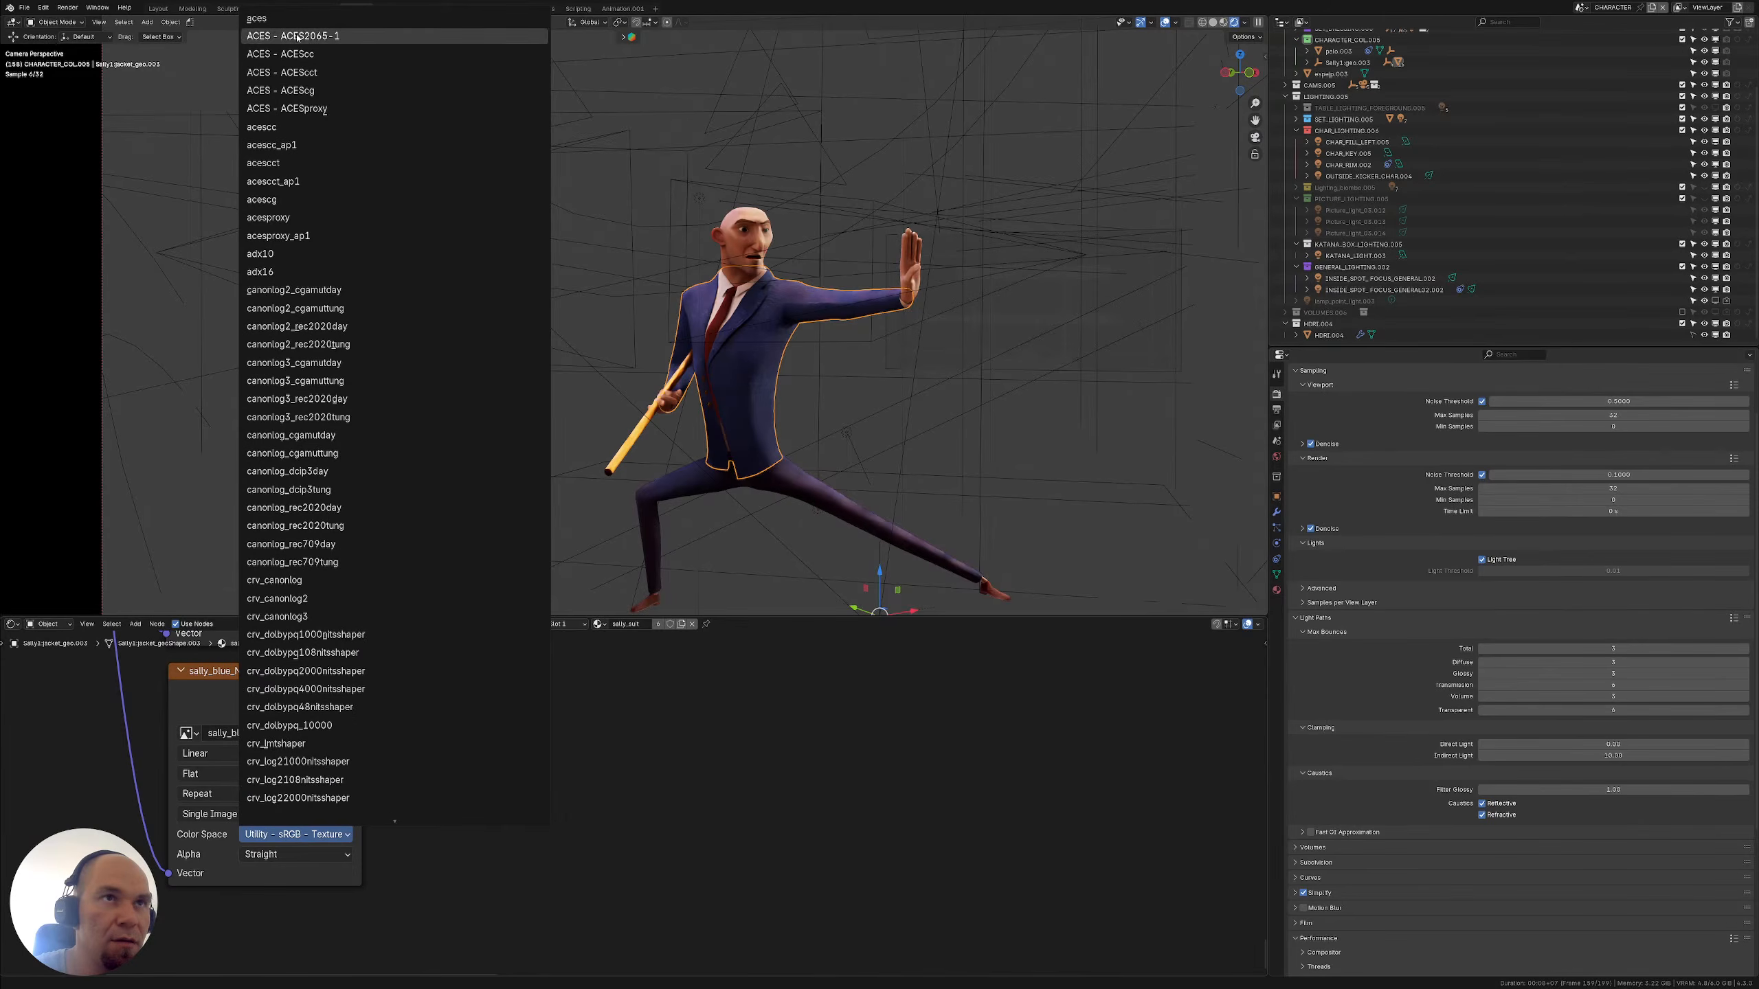
scroll(314, 389, "up", 10)
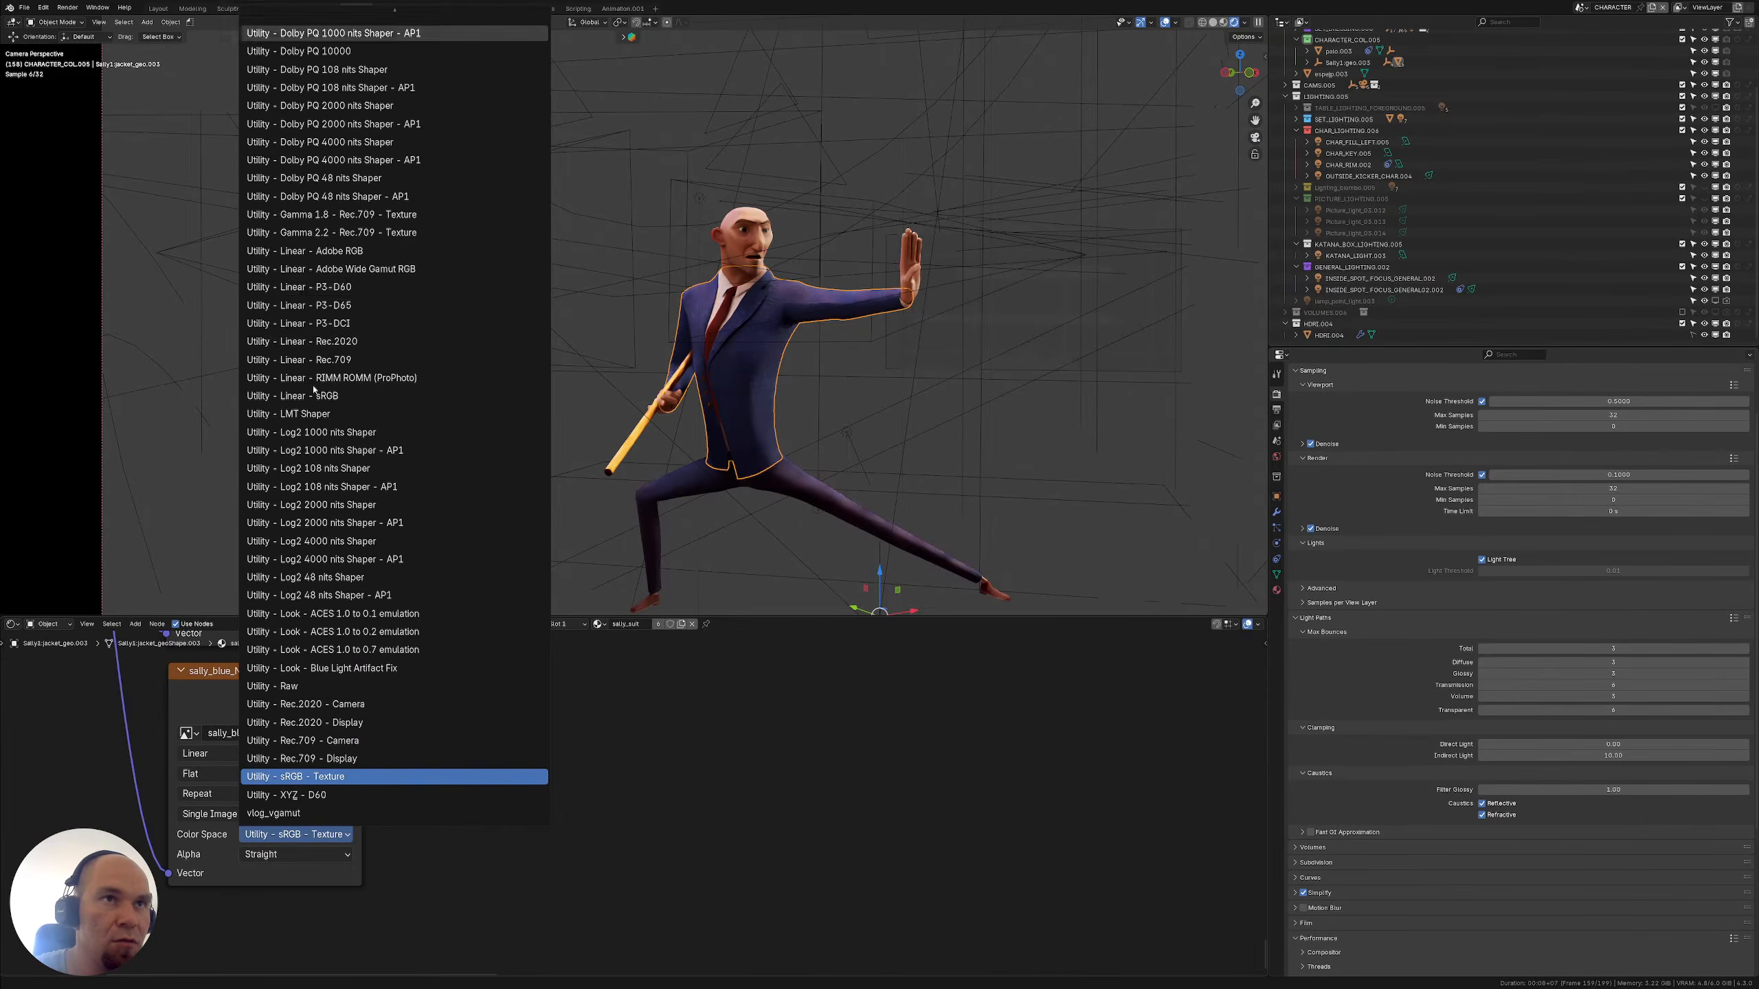
scroll(314, 389, "up", 2)
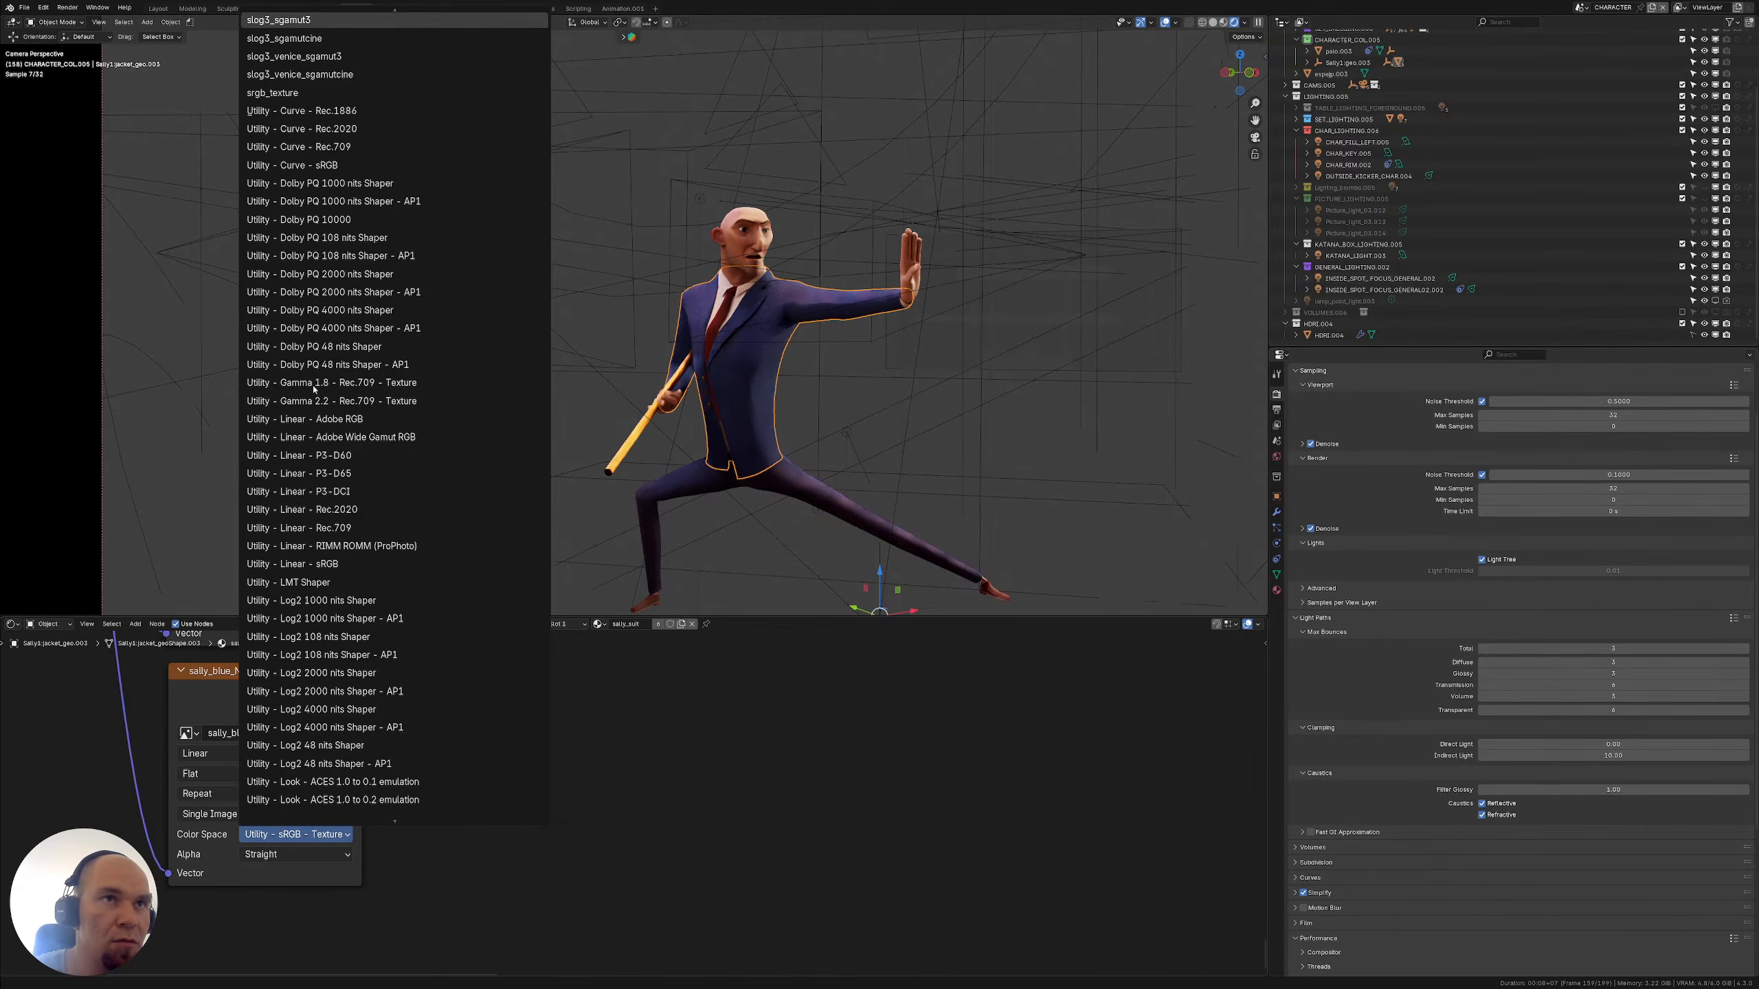
scroll(314, 389, "down", 15)
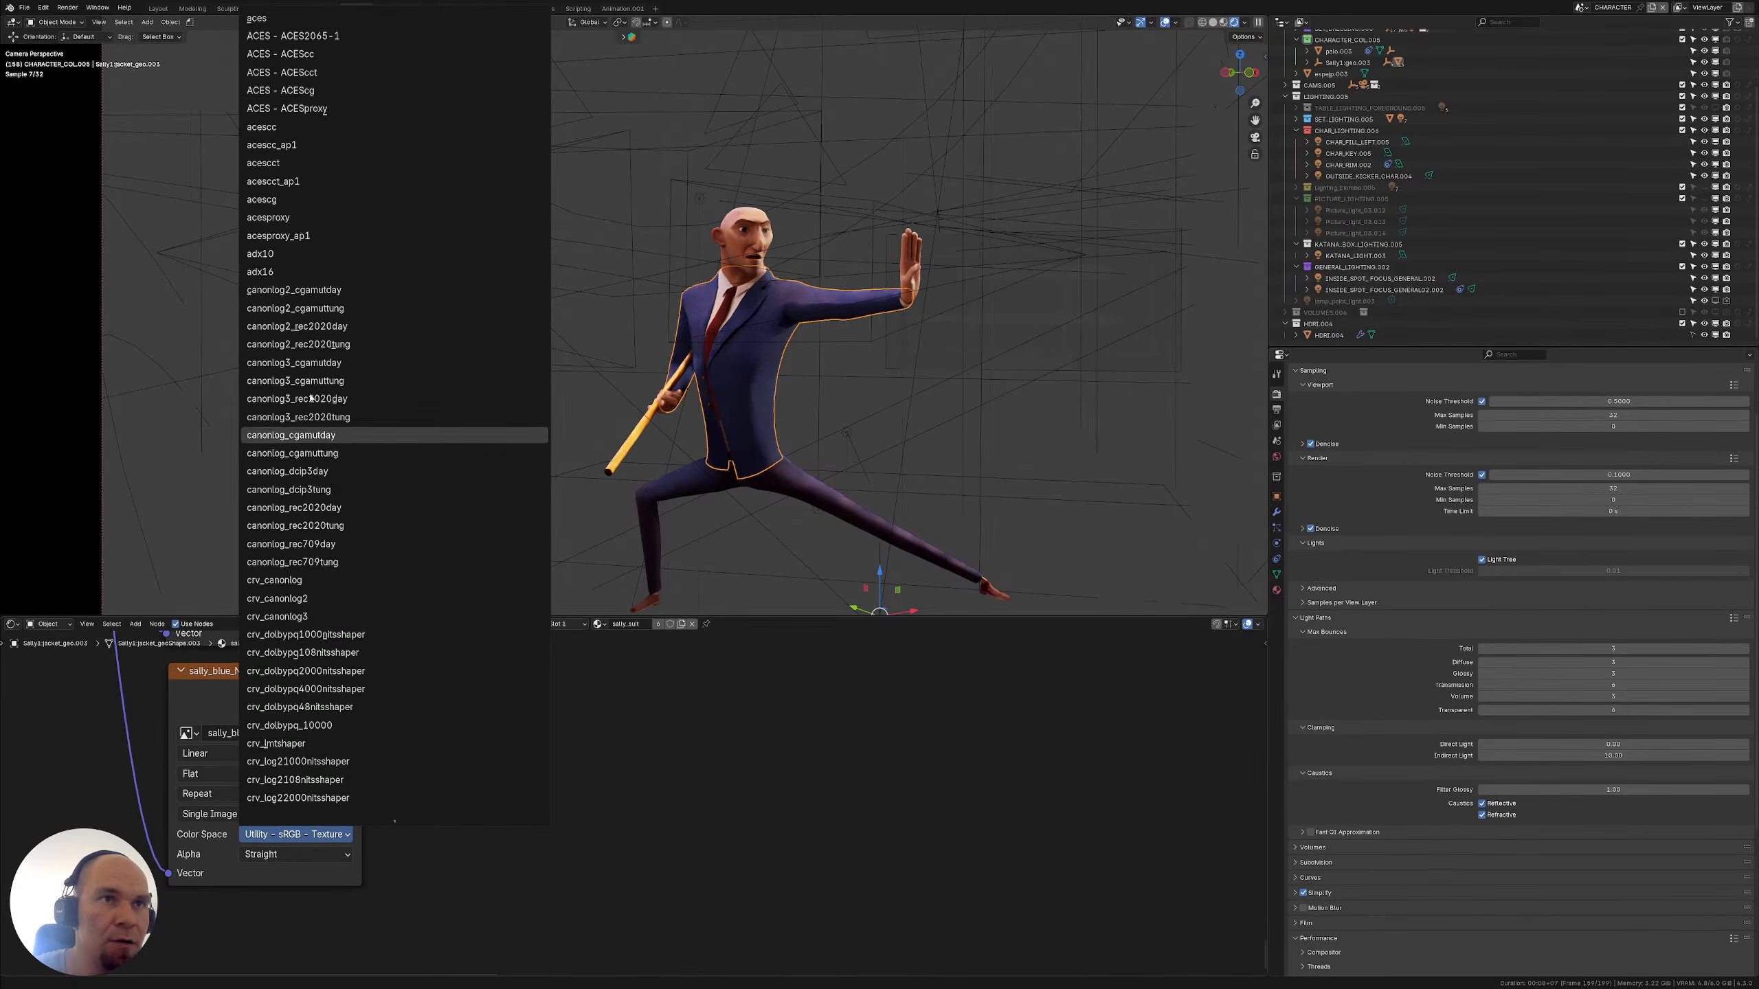
key("Escape")
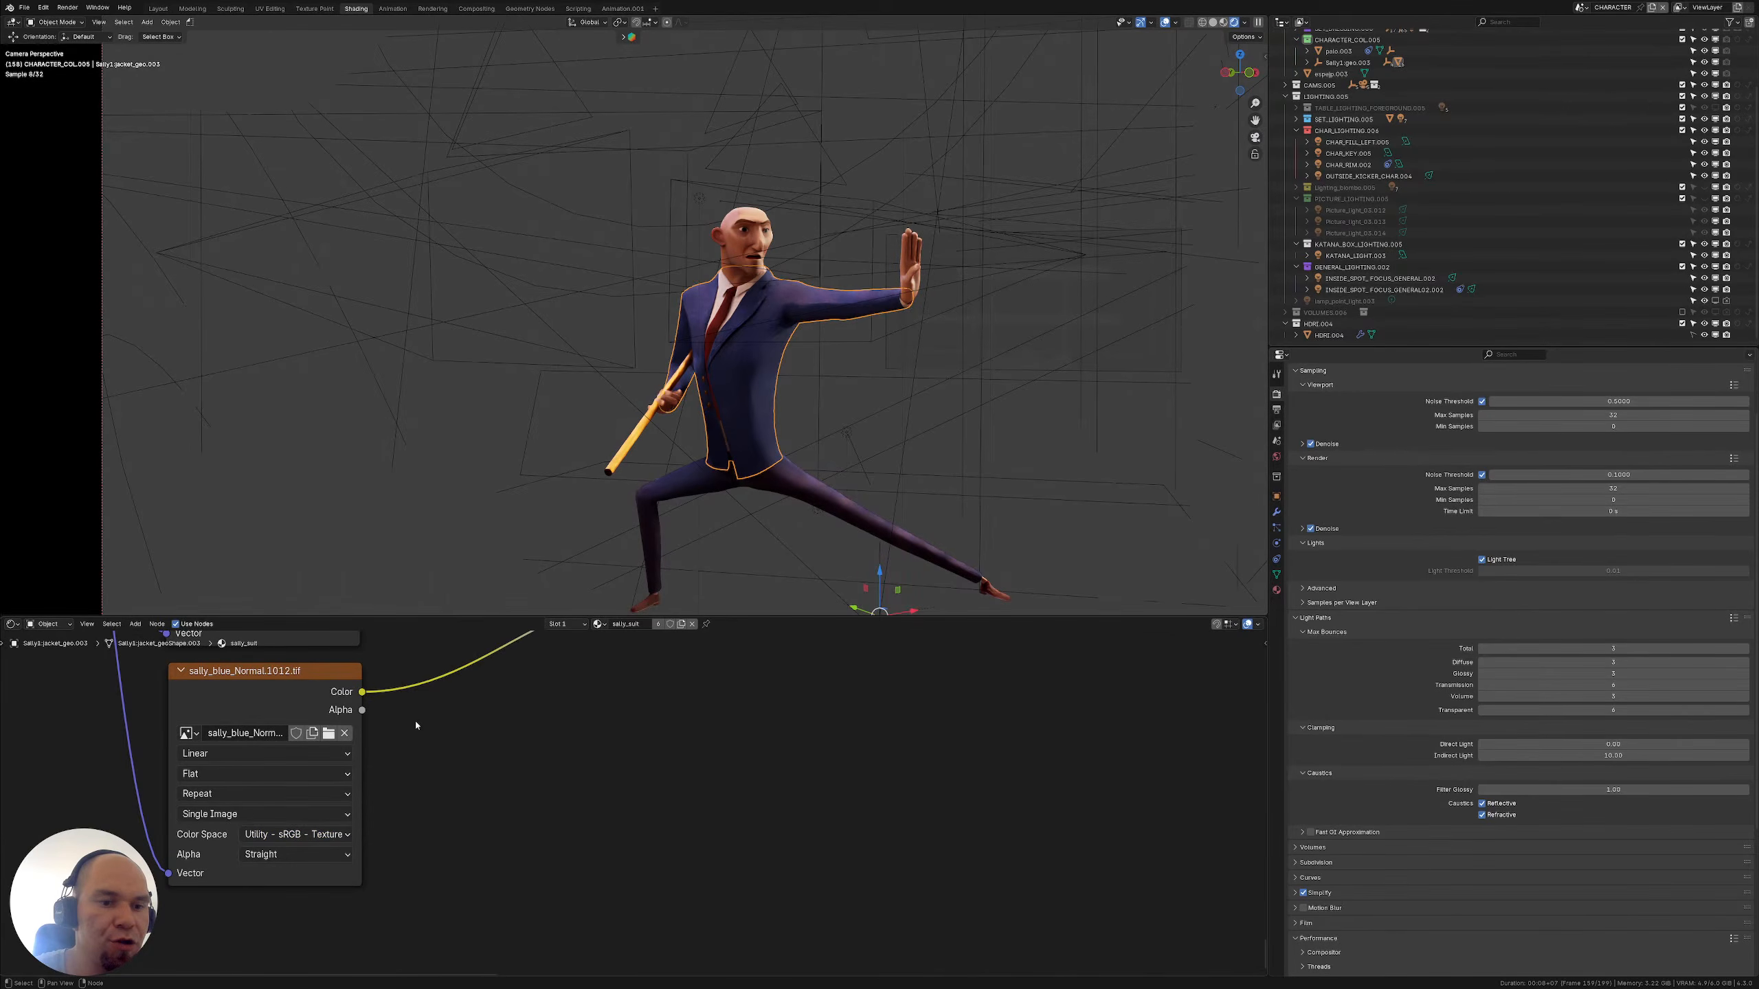
left_click(311, 856)
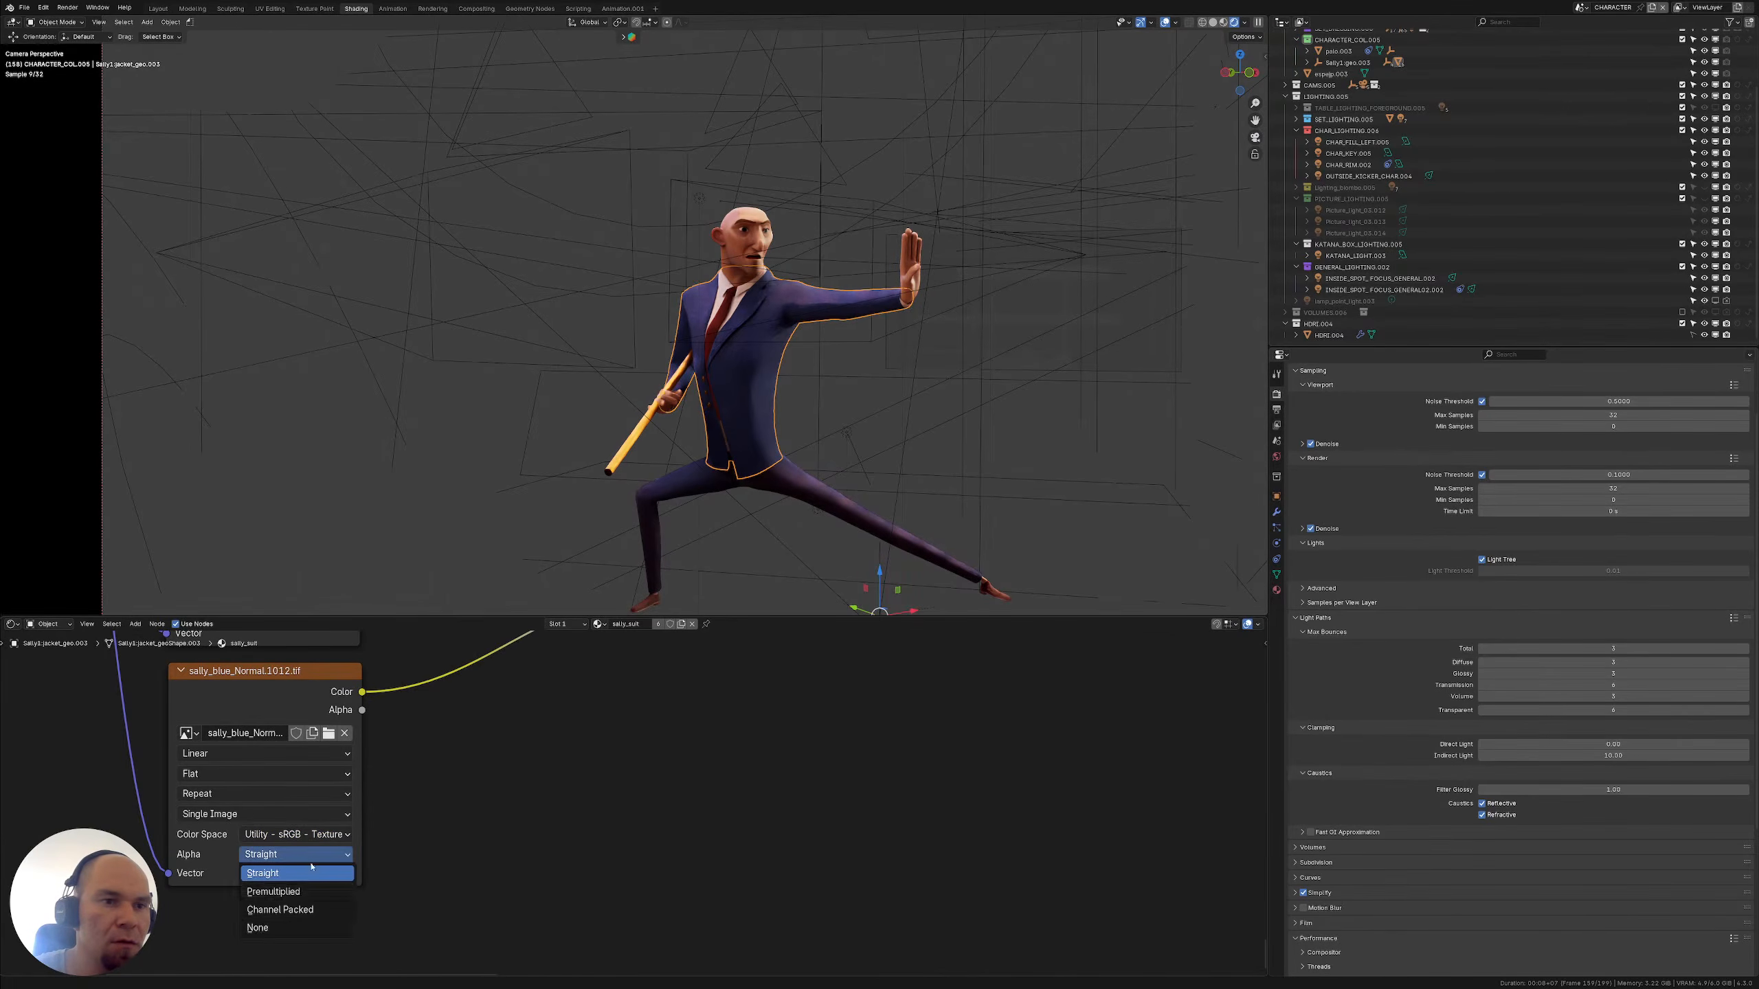
left_click(295, 860)
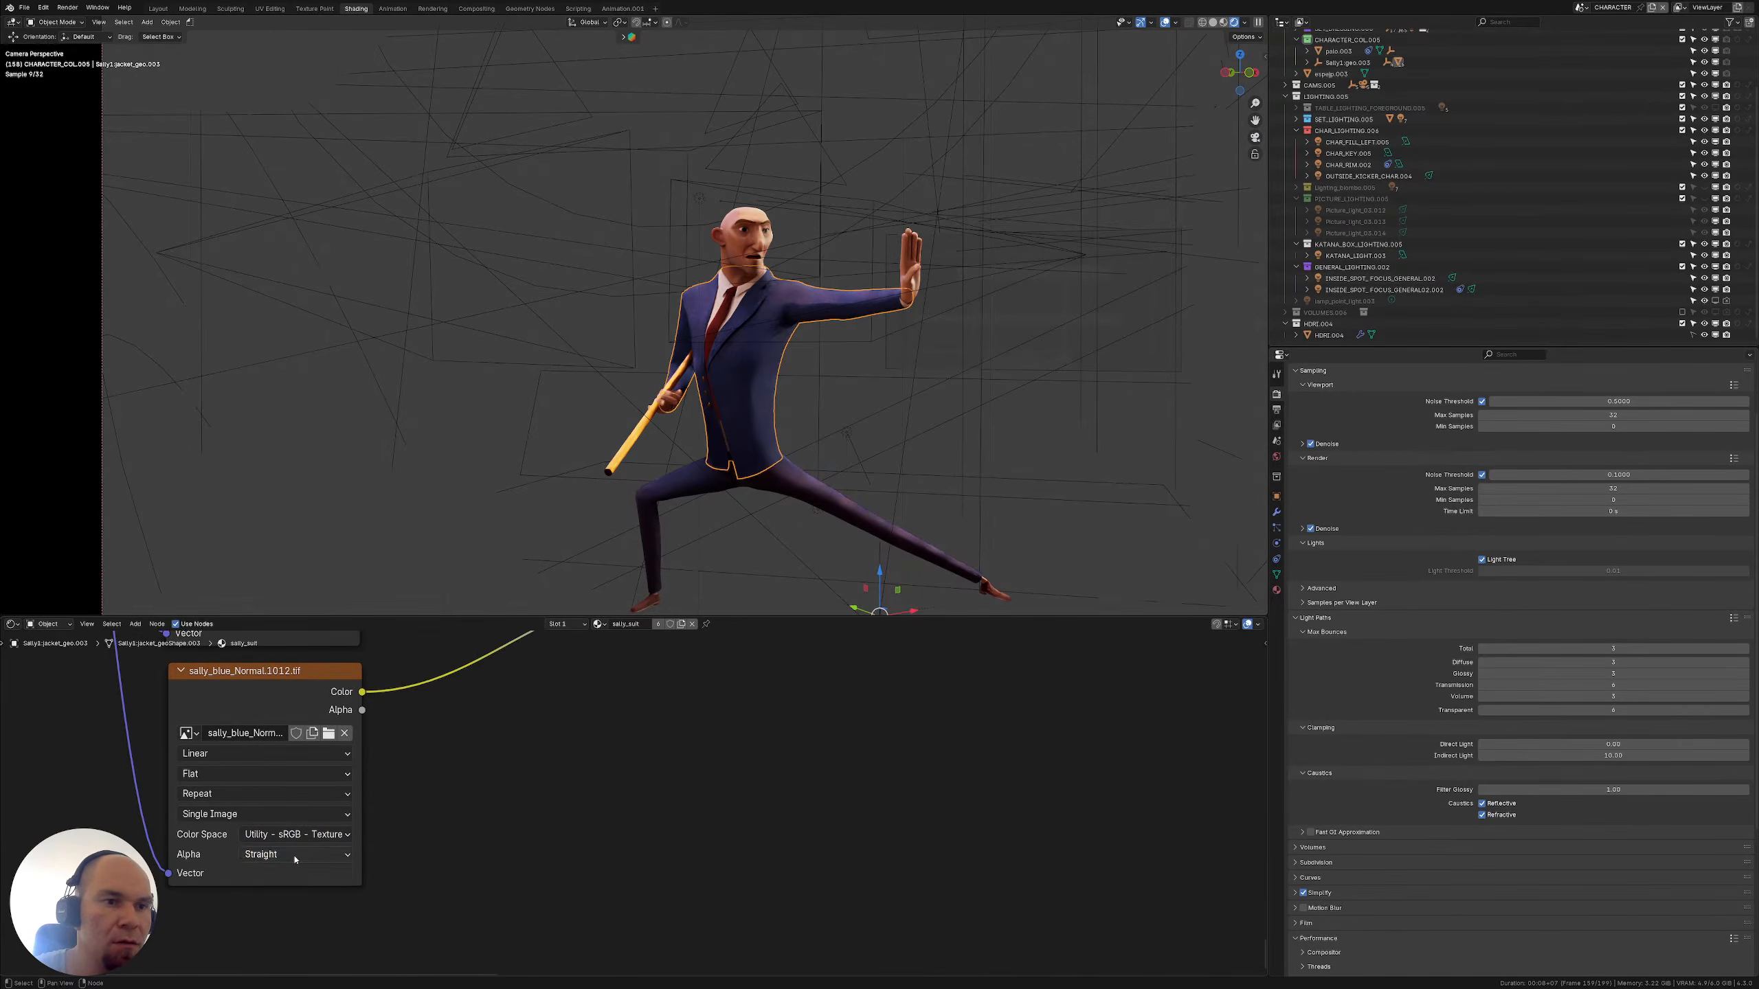
Preview the sally_blue_Normal.1012.tif texture directly on the jacket through the material output
scroll(385, 752, "down", 1)
middle_click_drag(386, 747, 177, 838)
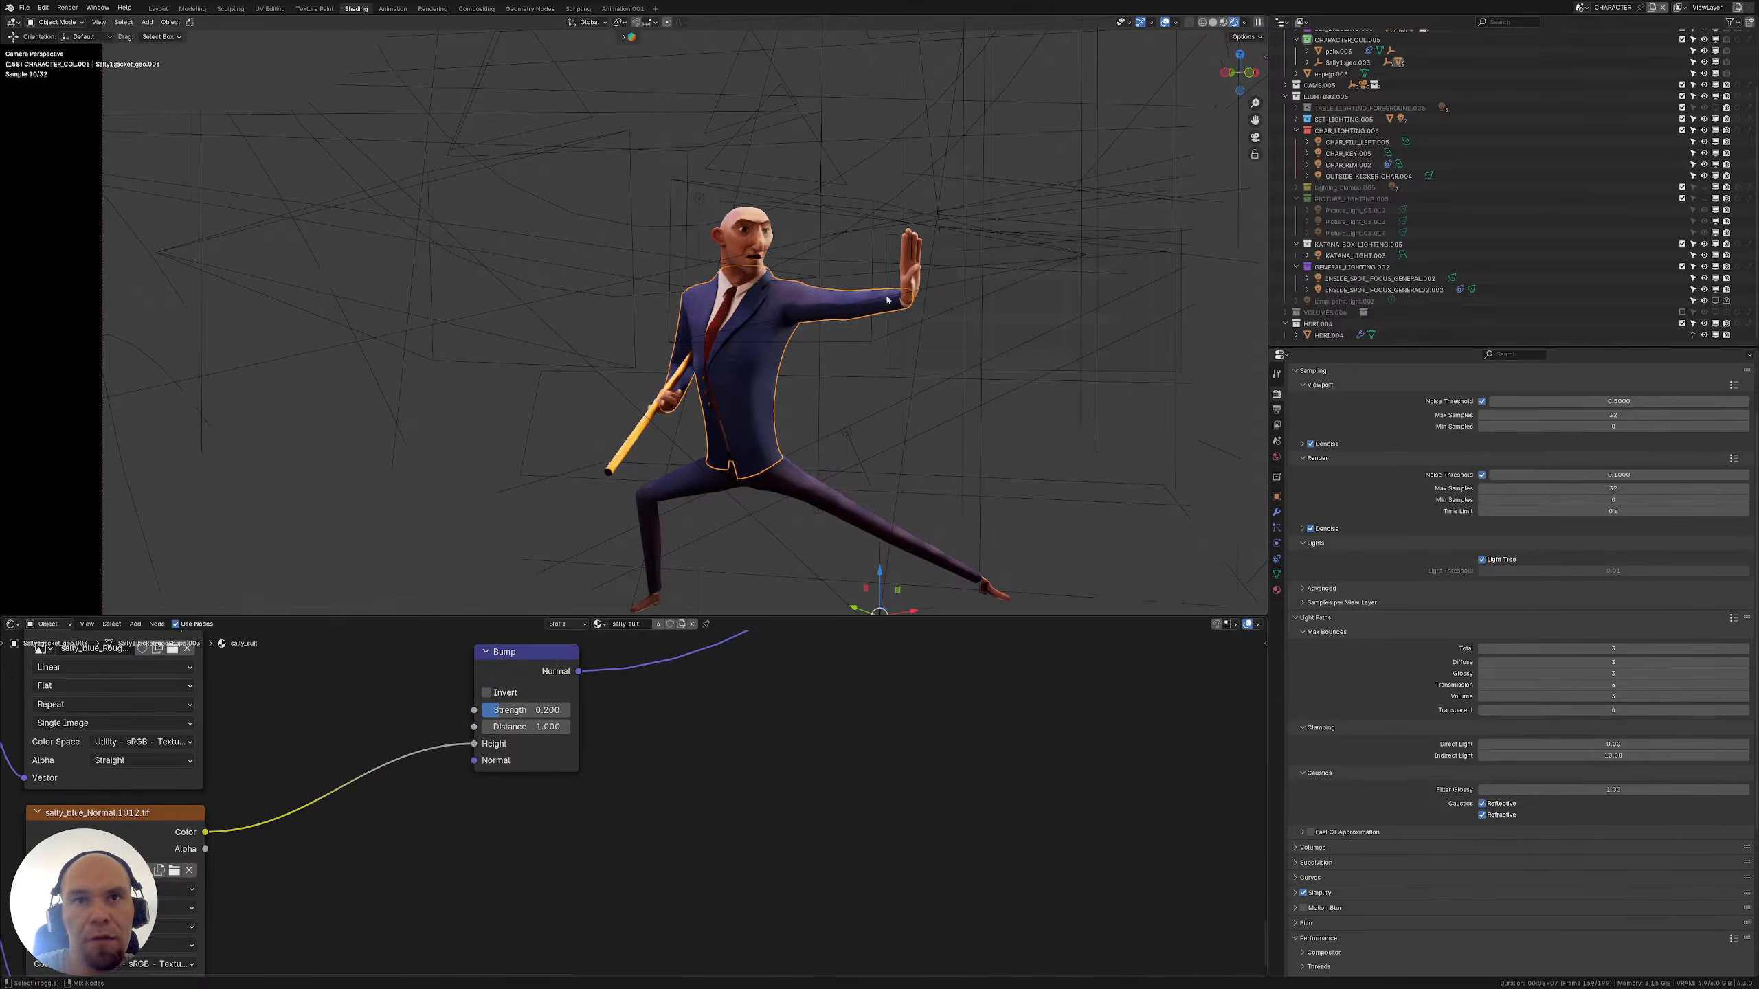
left_click(132, 814, "ctrl+shift")
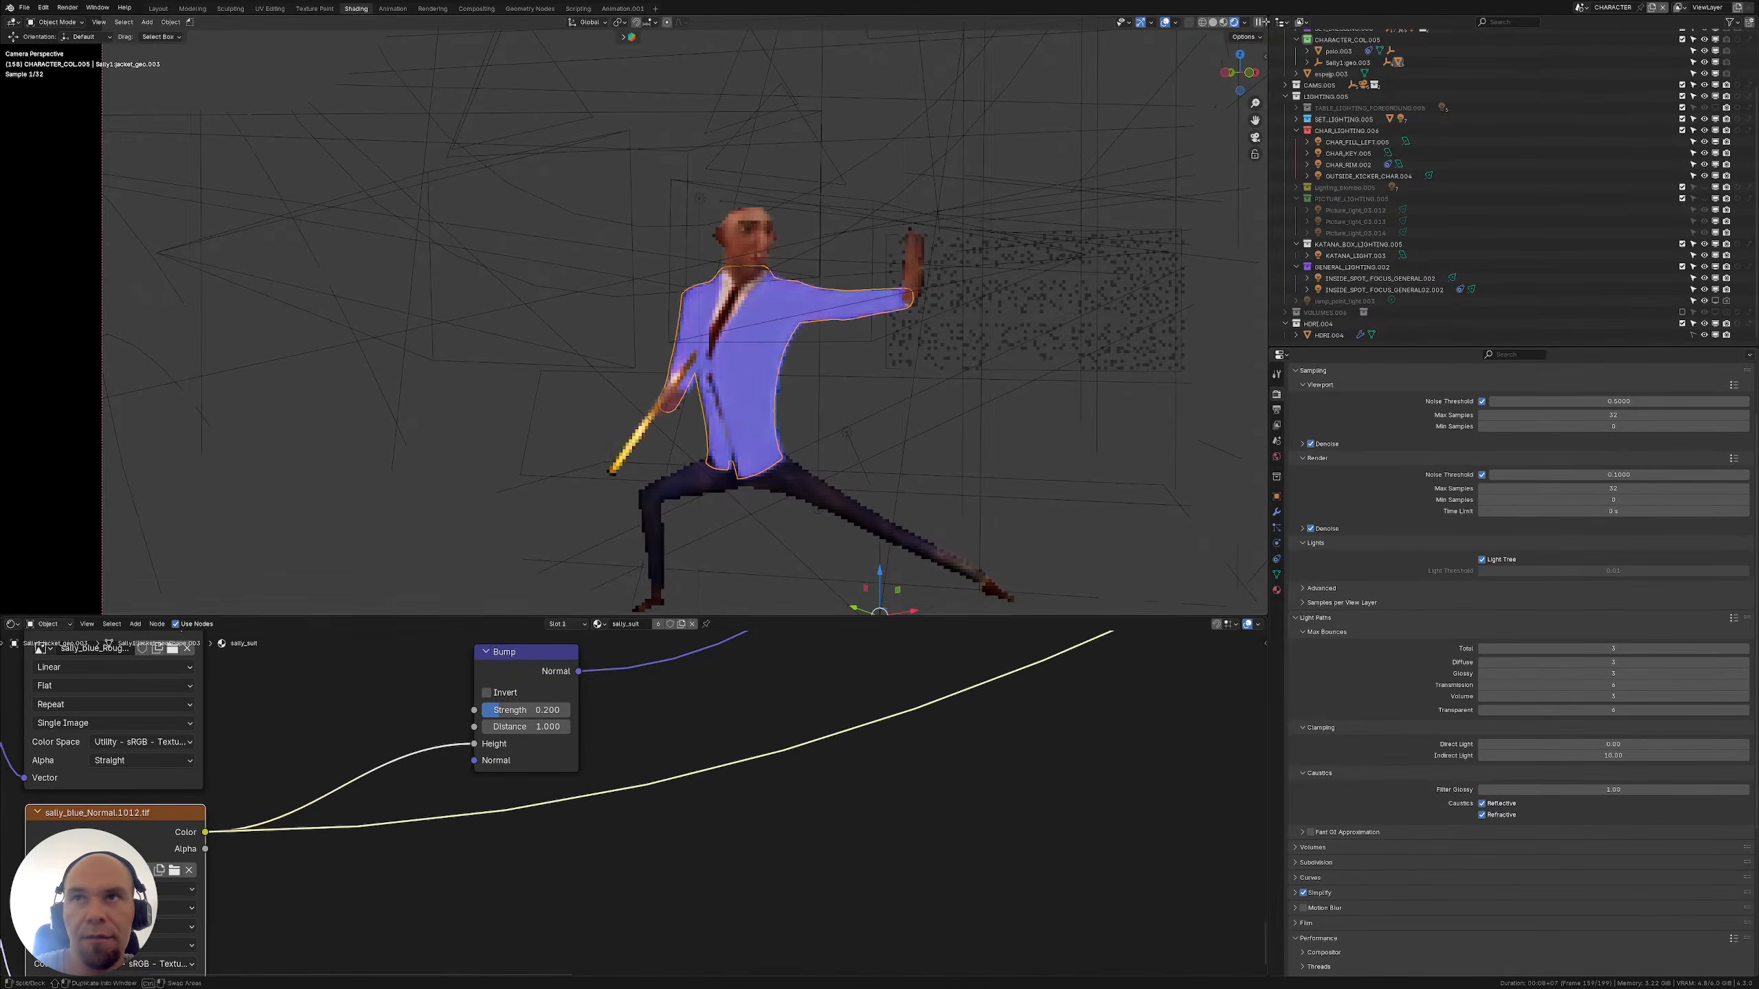
Split off a second 3D viewport for a solid view of the set and frame the jacket up close in the rendered viewport
left_click_drag(1262, 19, 512, 28)
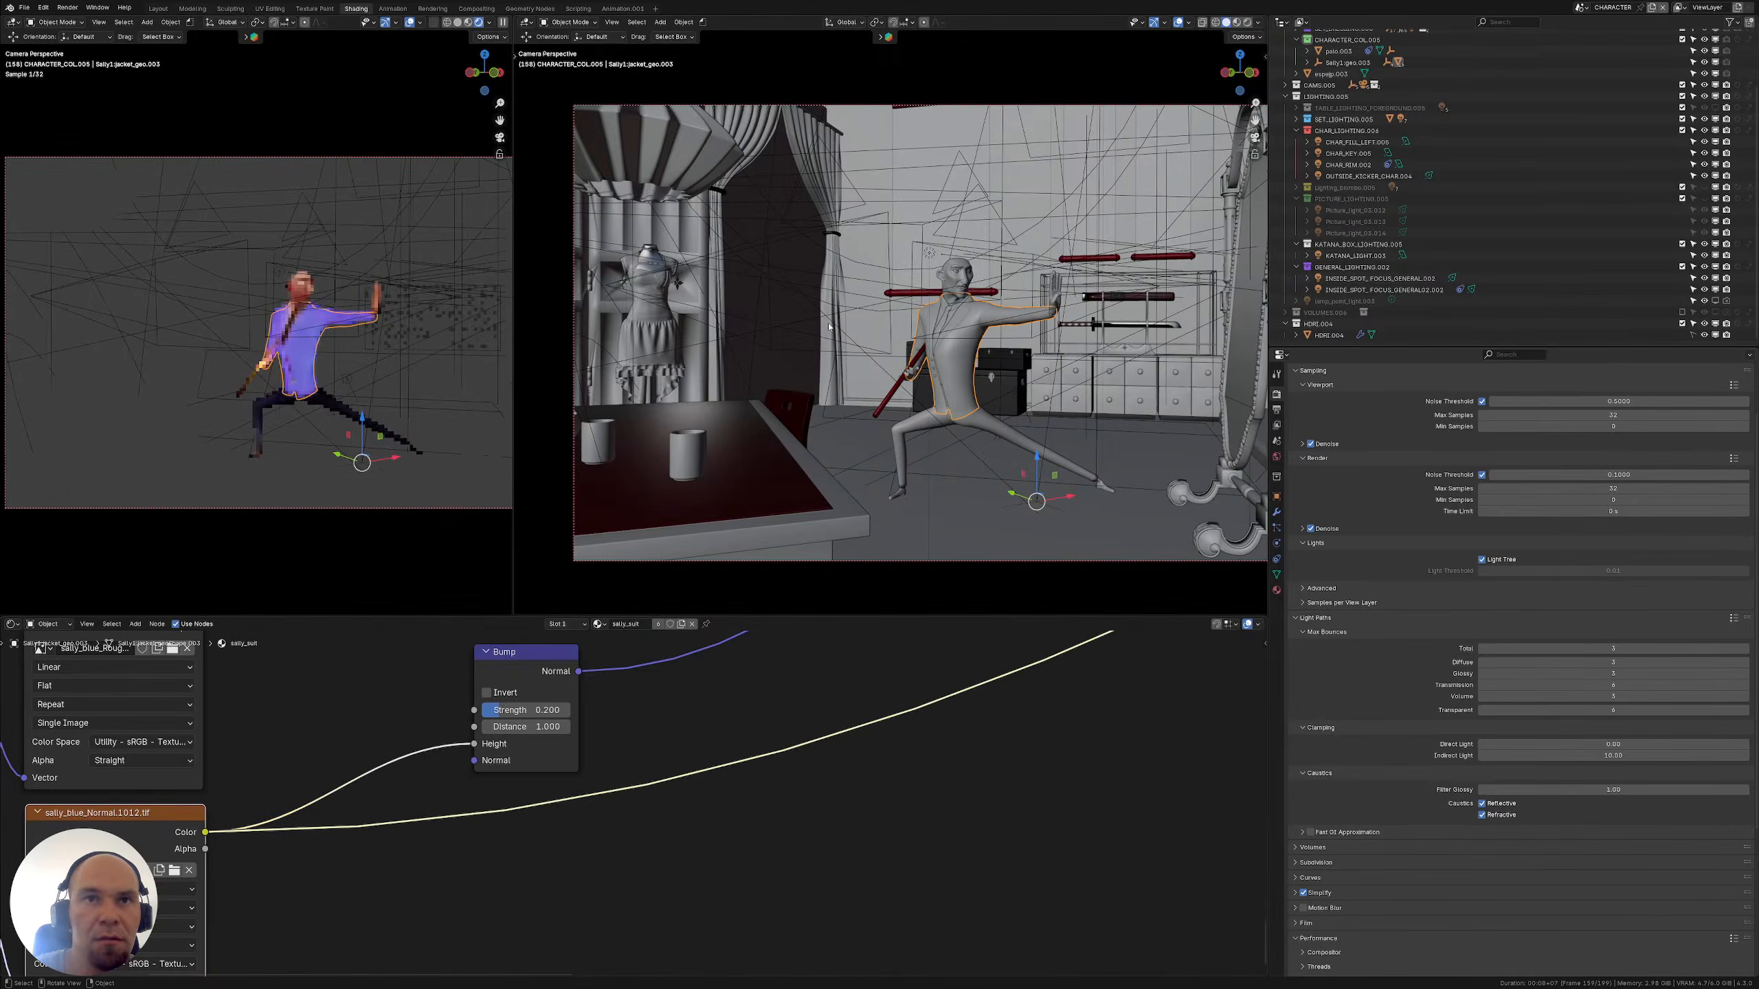
key("KP_0")
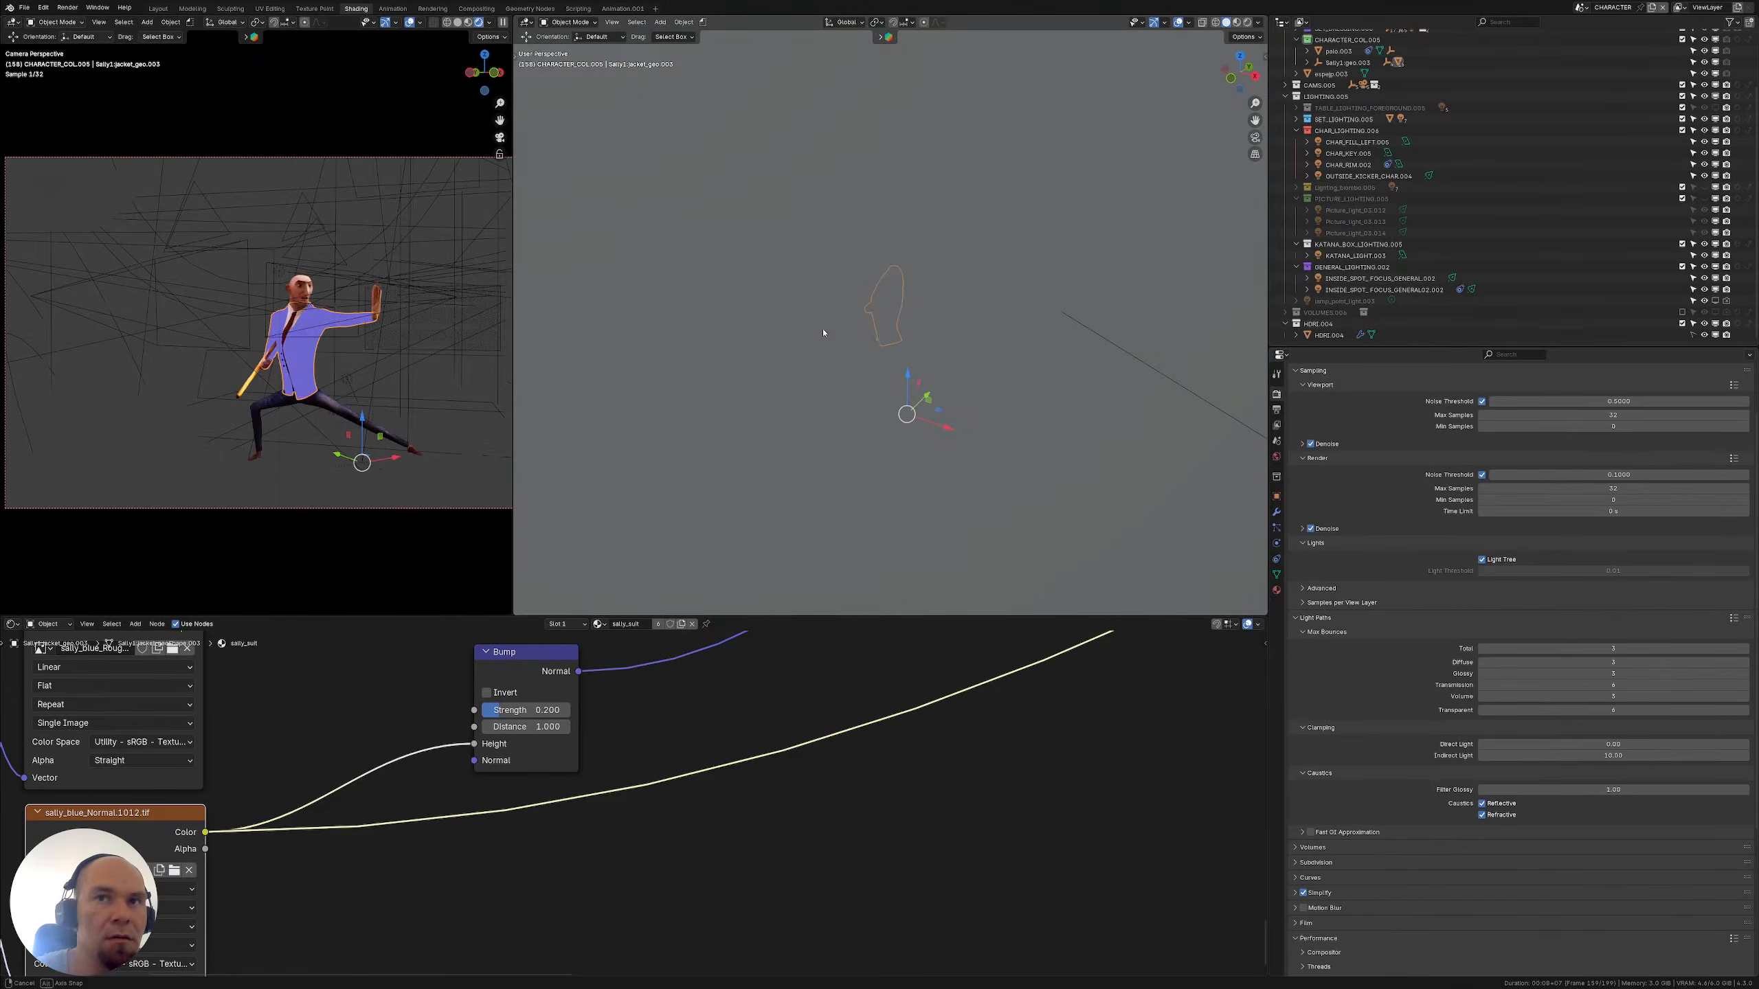
middle_click_drag(817, 330, 324, 344)
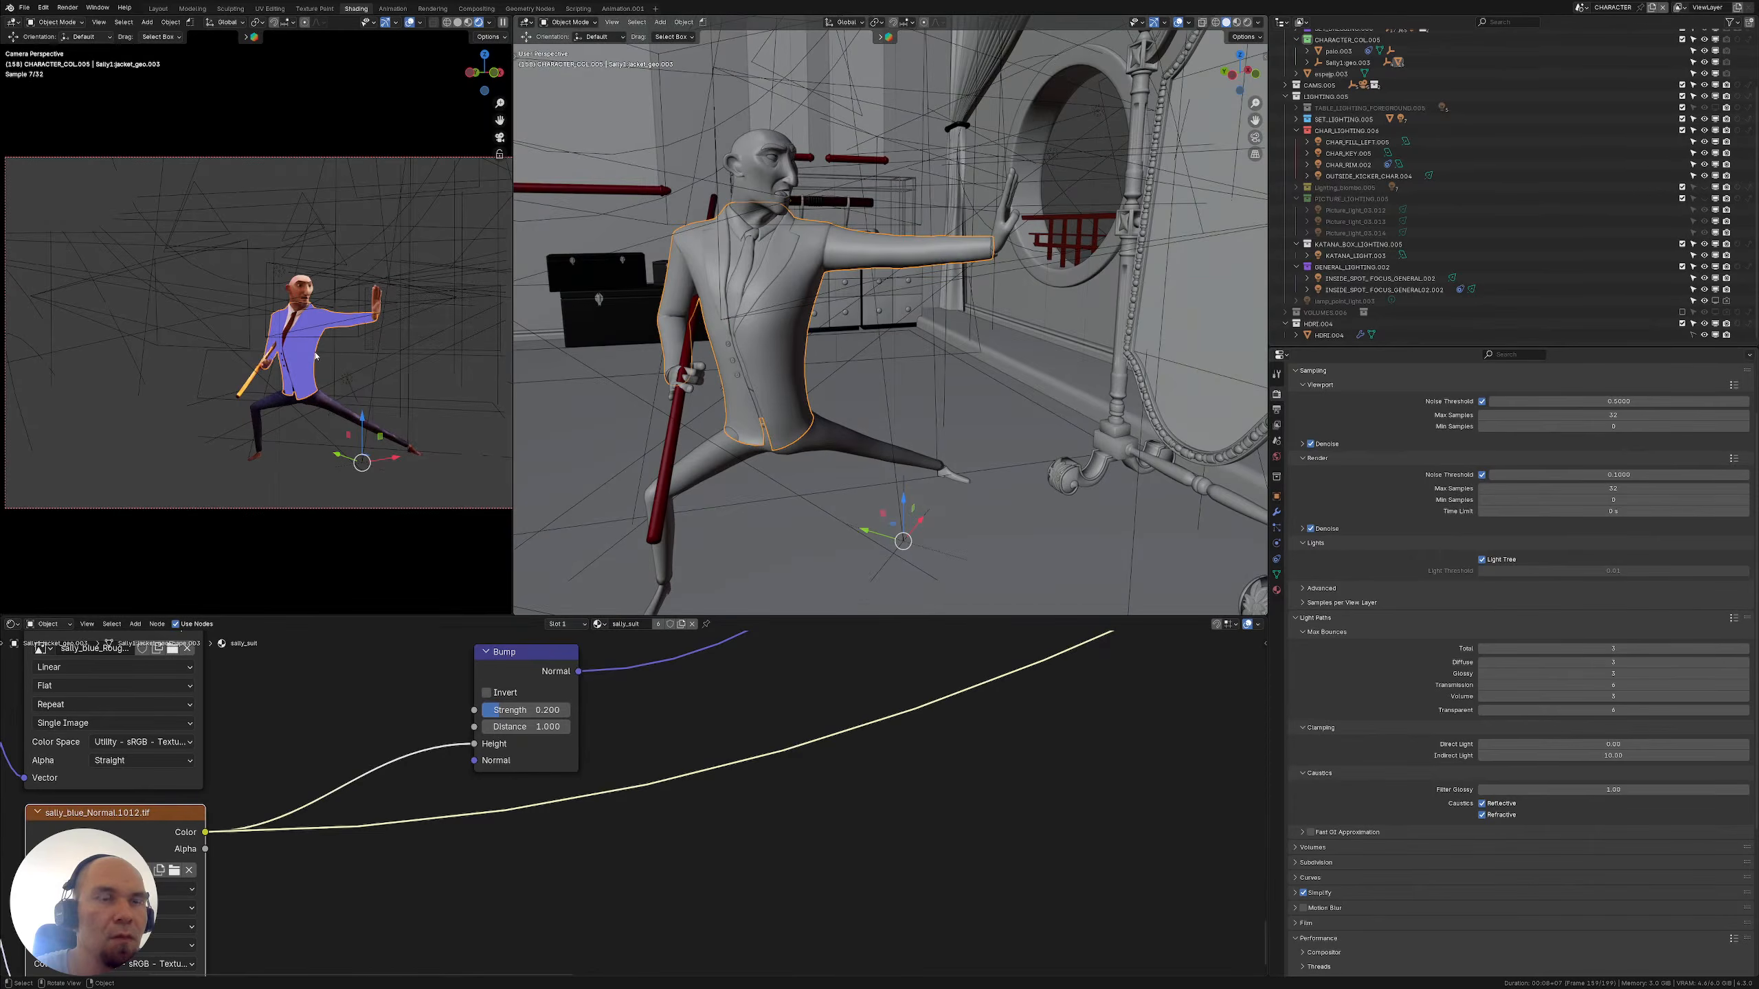
key("KP_0")
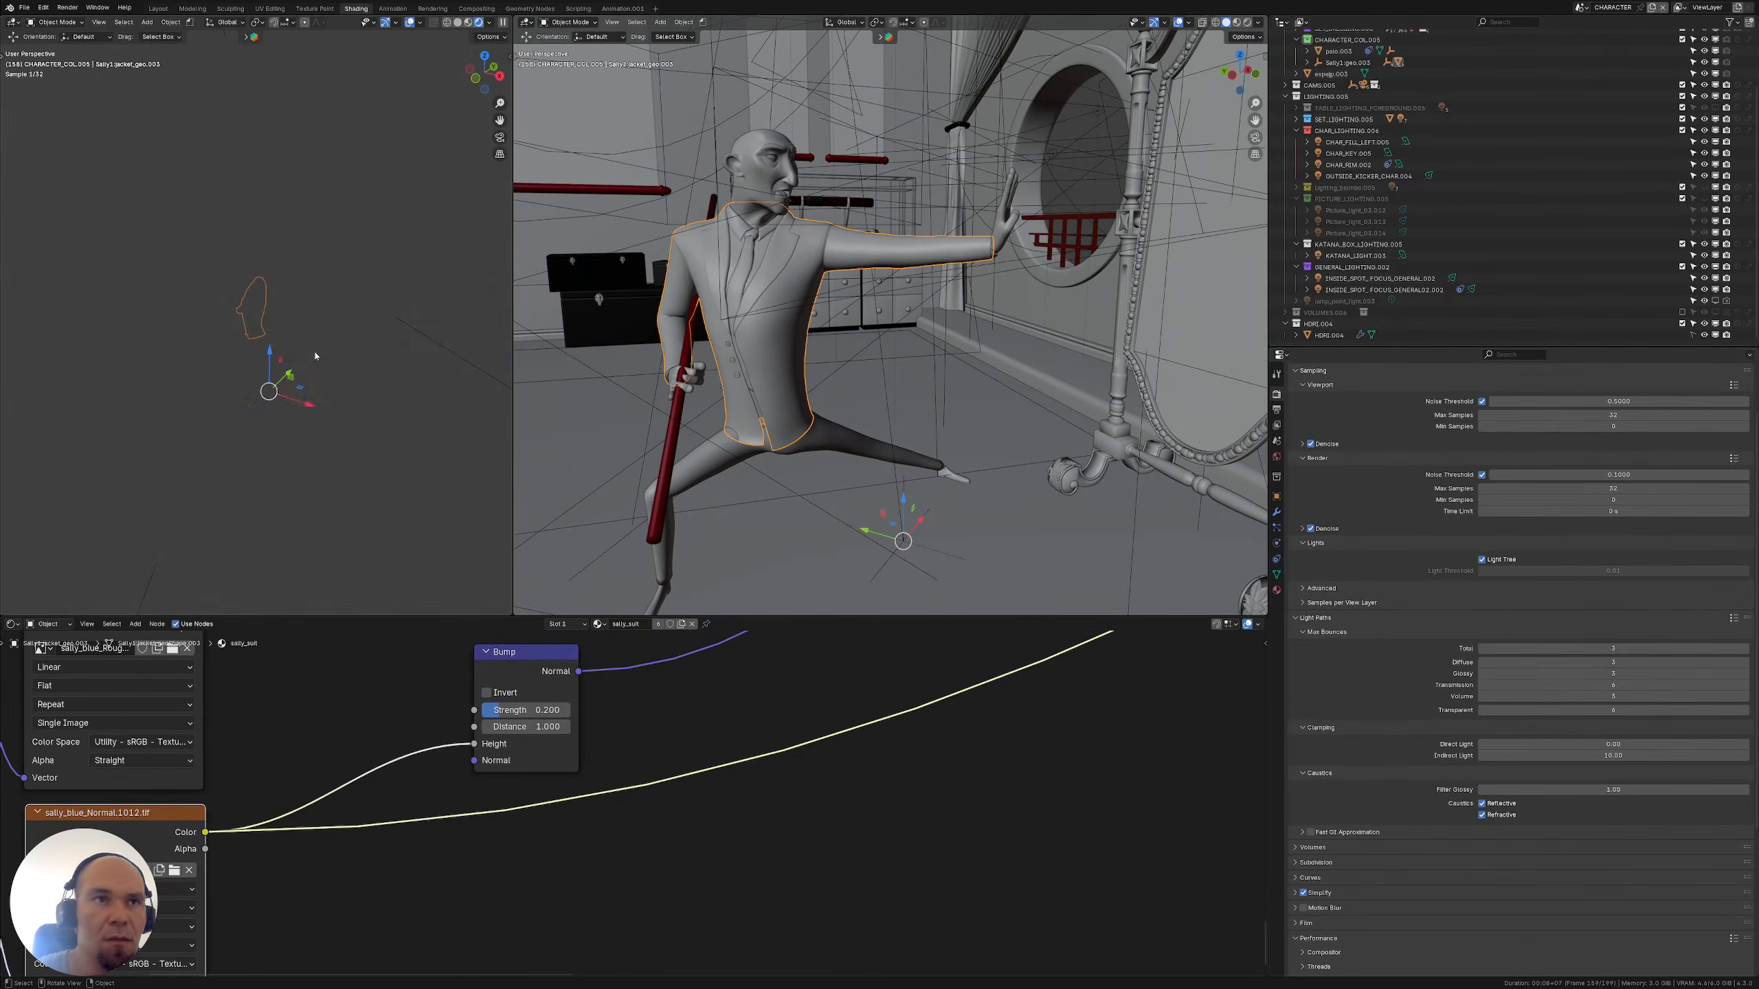
key("KP_Decimal")
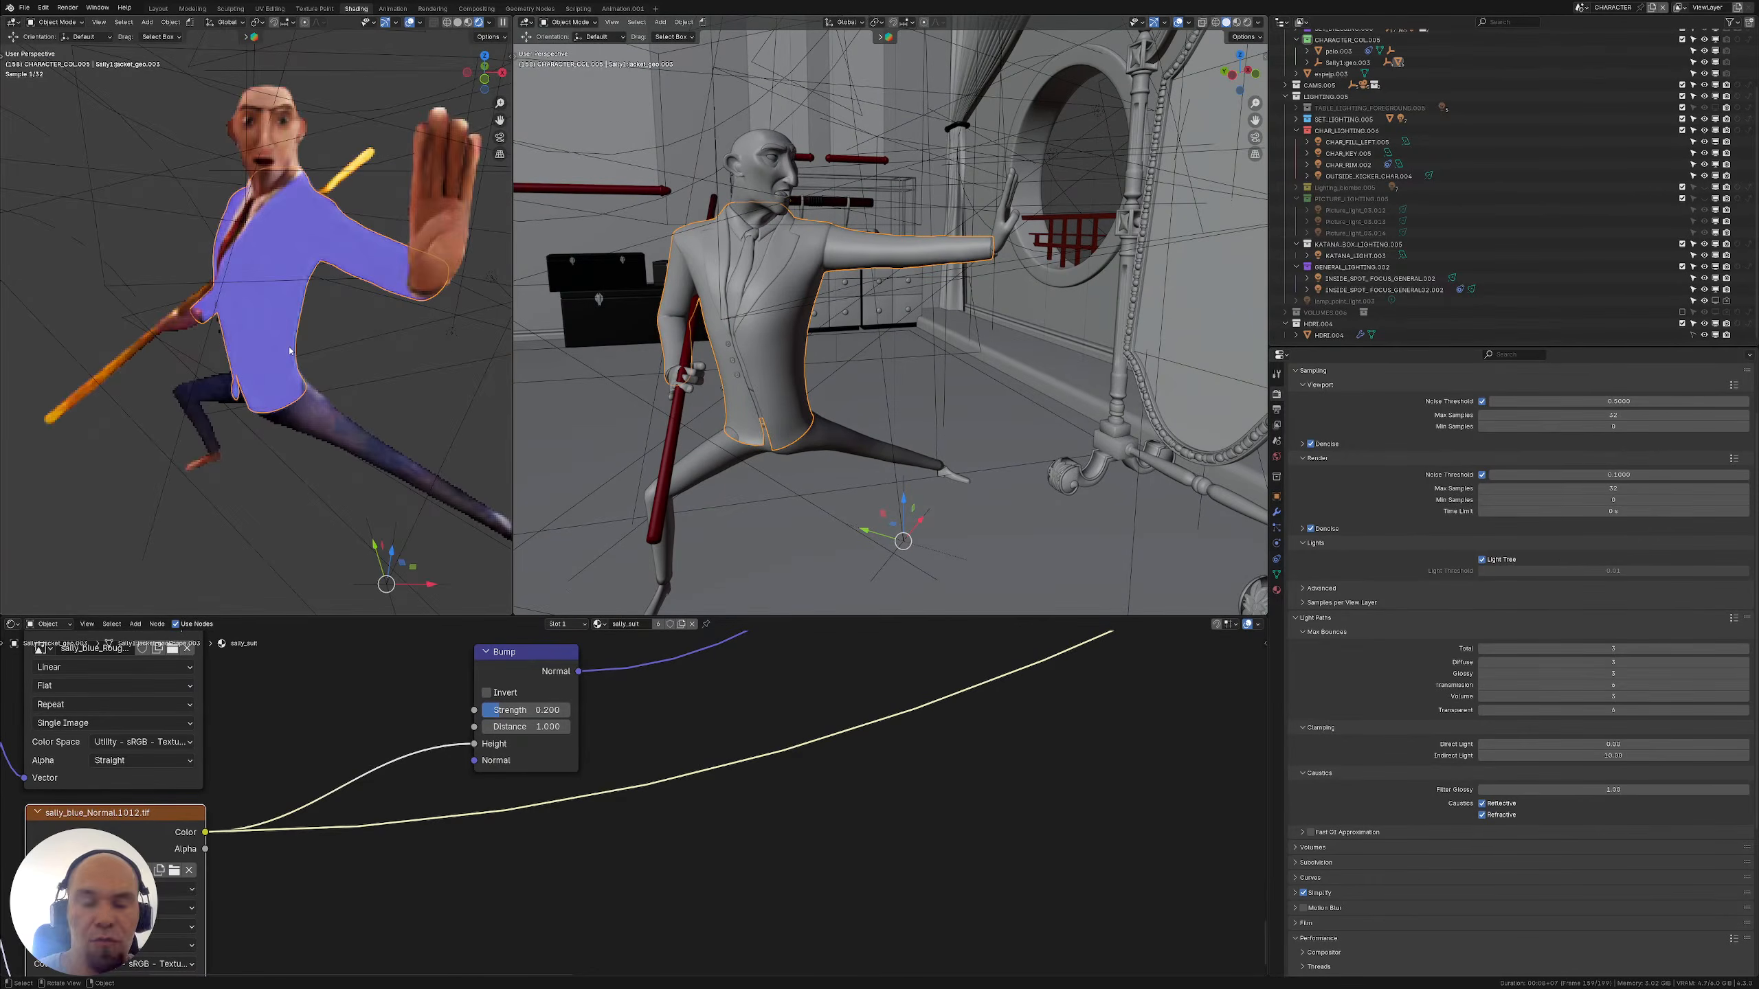
mouse_move(289, 351)
middle_mouse_down()
mouse_move(294, 322)
mouse_move(288, 360)
middle_mouse_up()
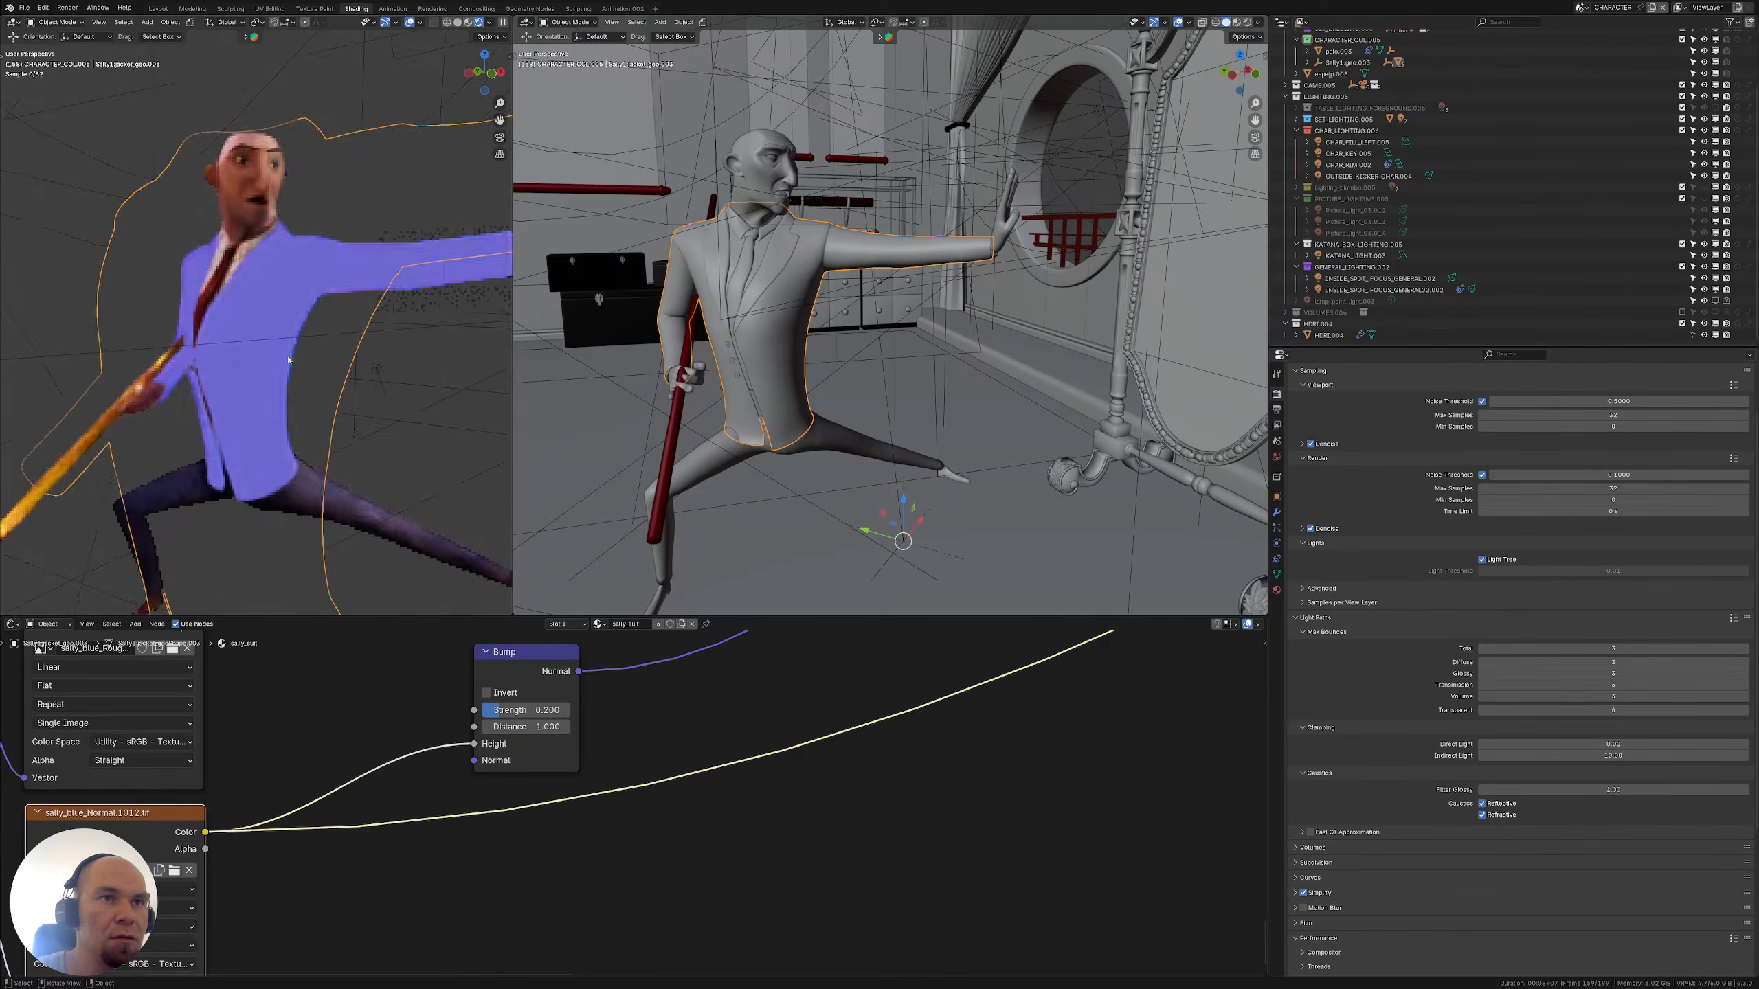
scroll(289, 359, "up", 6)
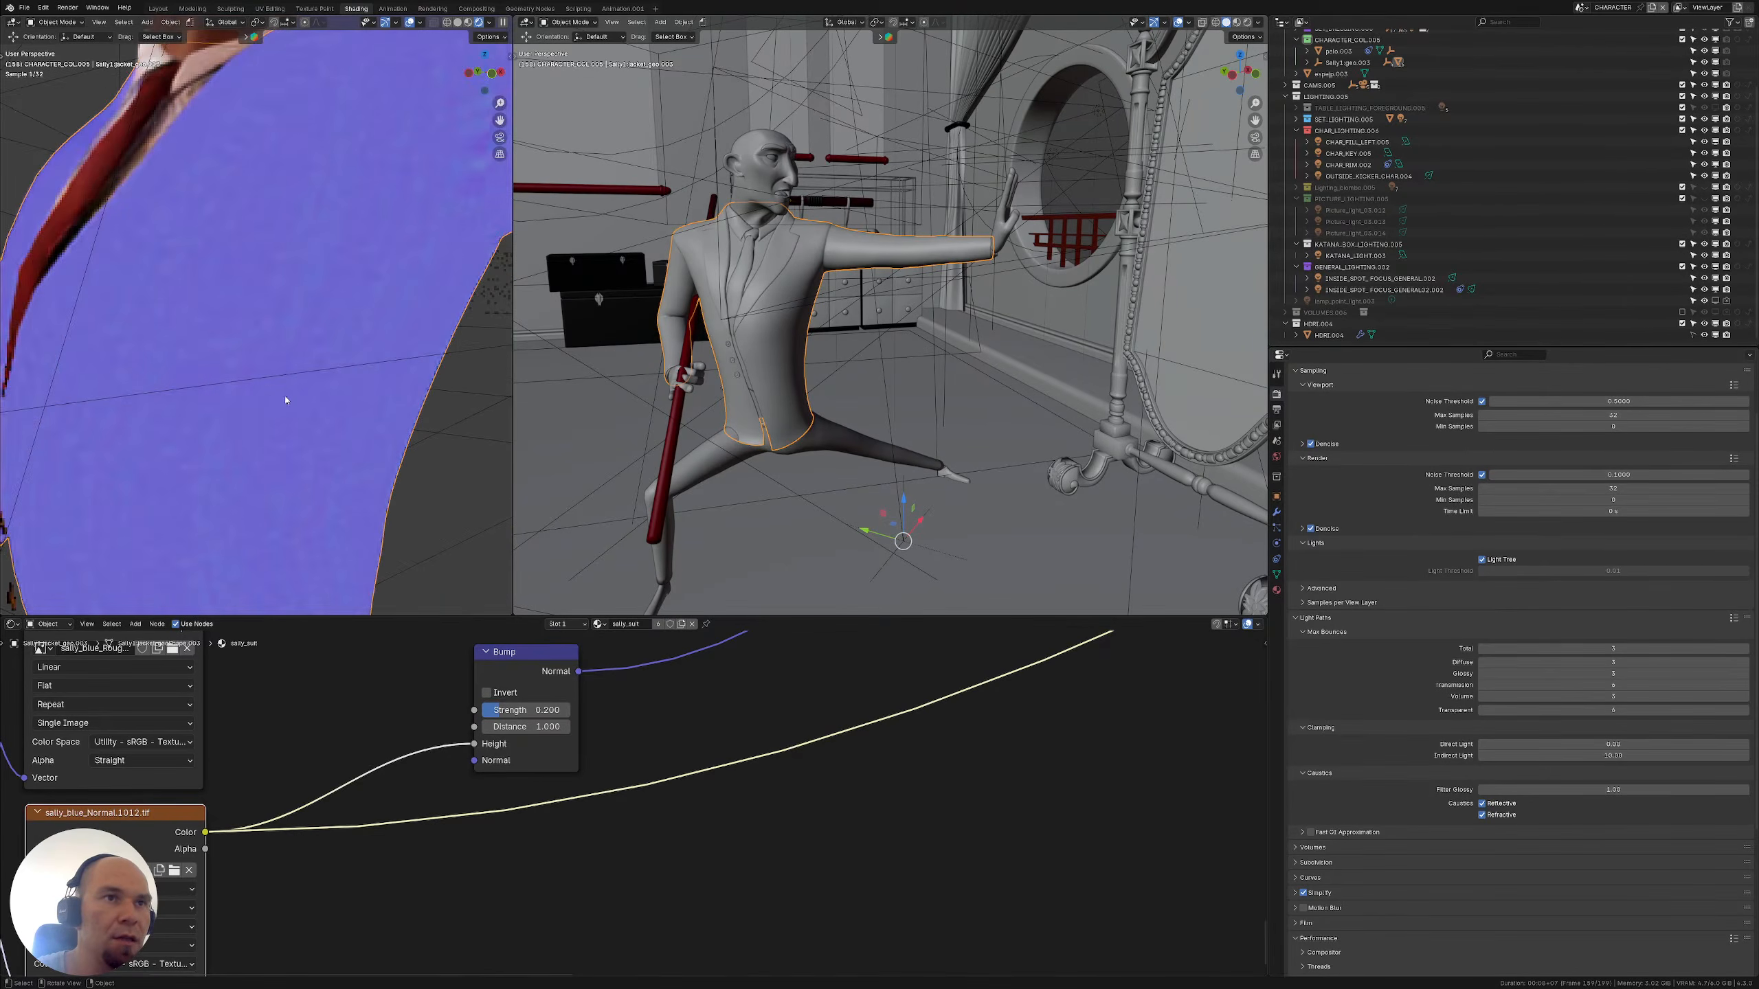
Restore the full suit shading by connecting the Mix Shader to the Material Output again
scroll(325, 820, "down", 3)
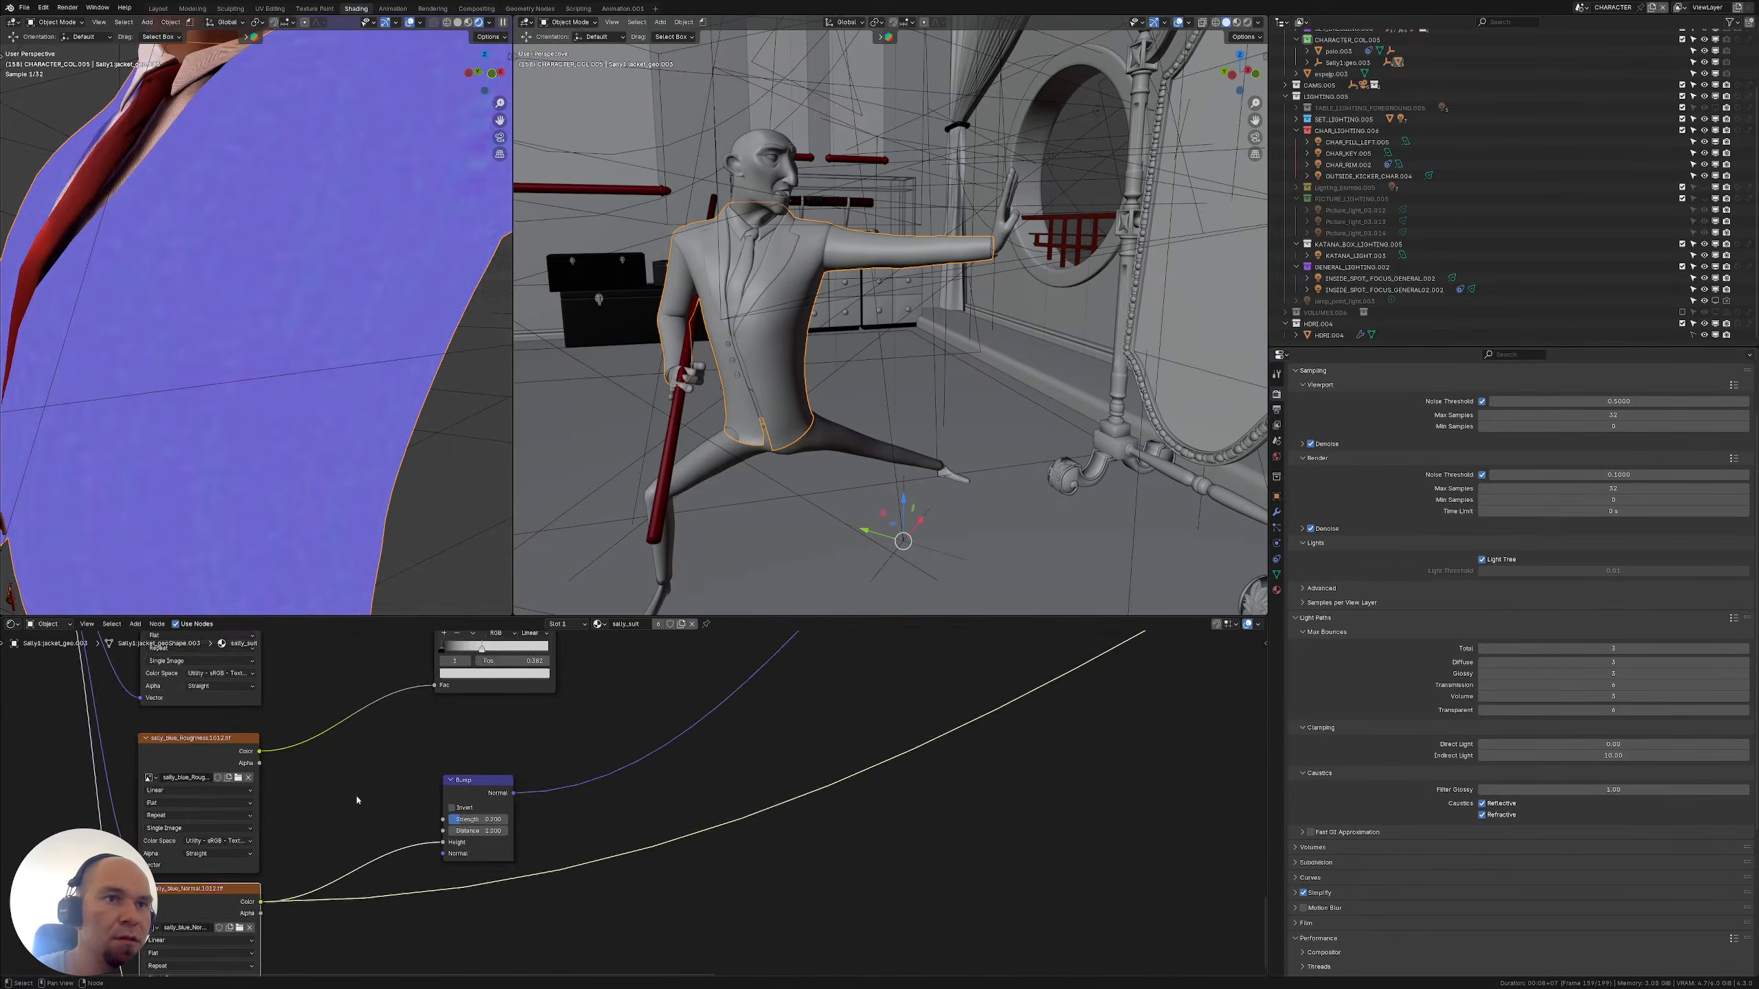
scroll(610, 795, "down", 5)
middle_click_drag(754, 695, 447, 864)
scroll(650, 761, "up", 1)
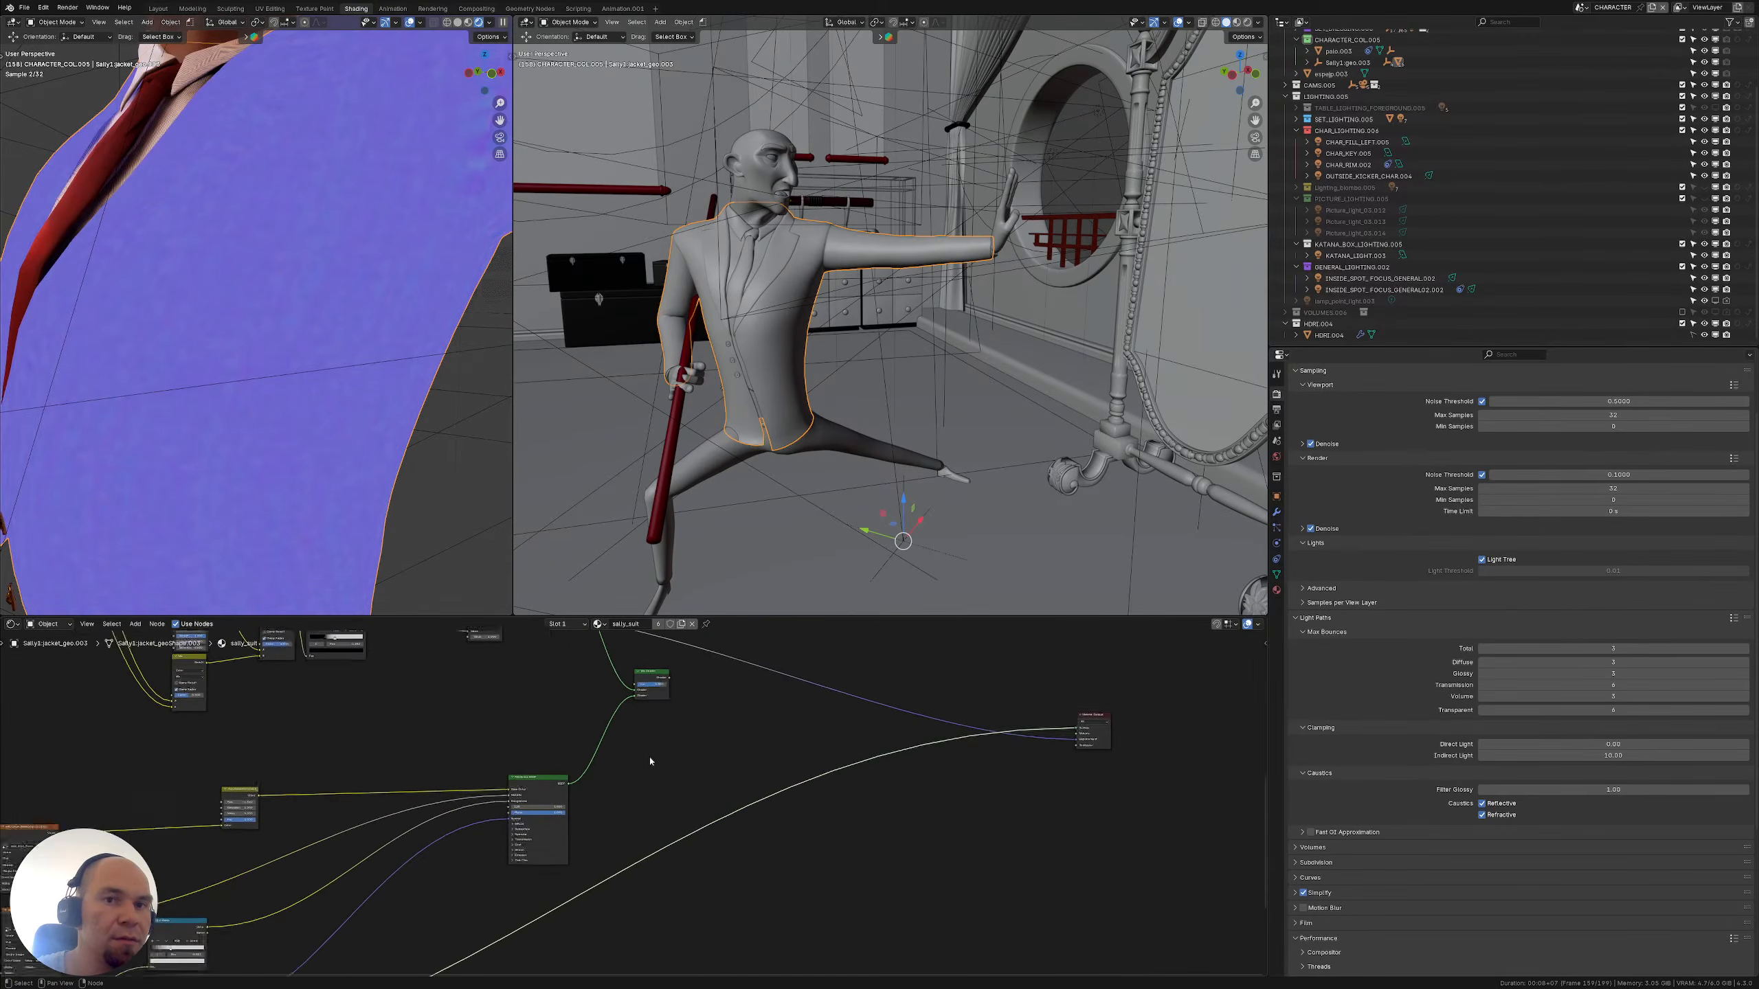
middle_click_drag(649, 761, 597, 796)
scroll(630, 762, "up", 2)
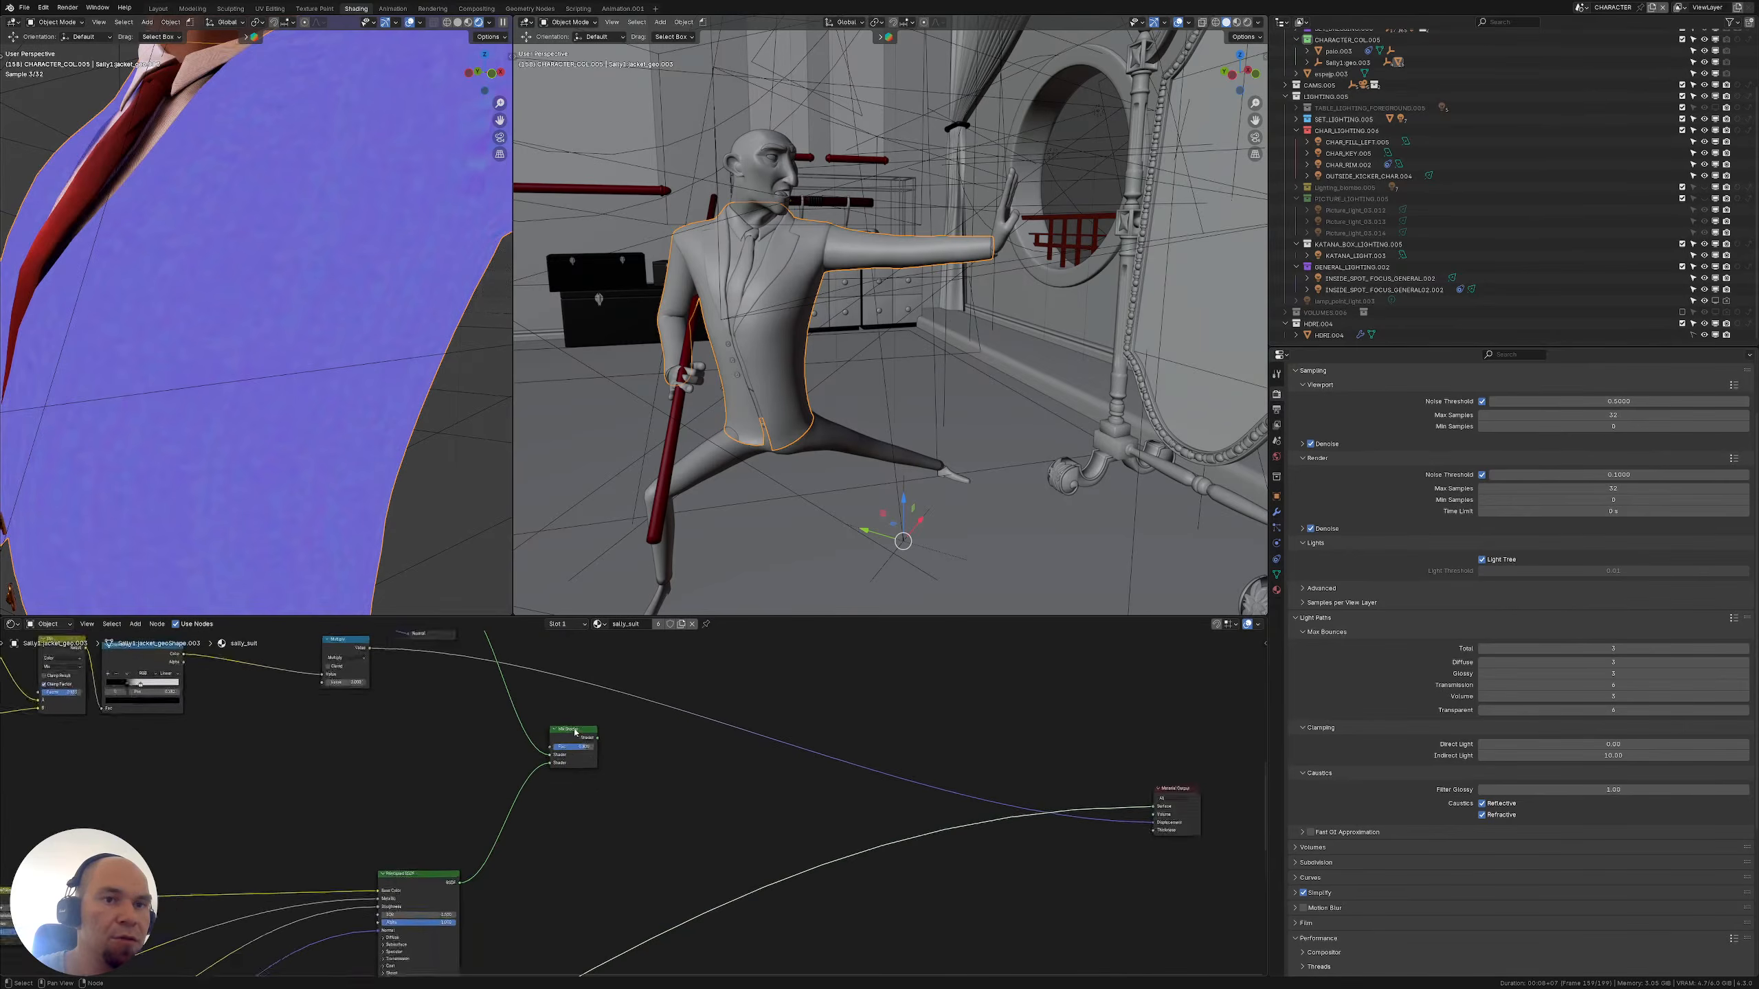
scroll(575, 732, "up", 1)
middle_click_drag(575, 732, 603, 785)
left_click(603, 786, "ctrl+shift")
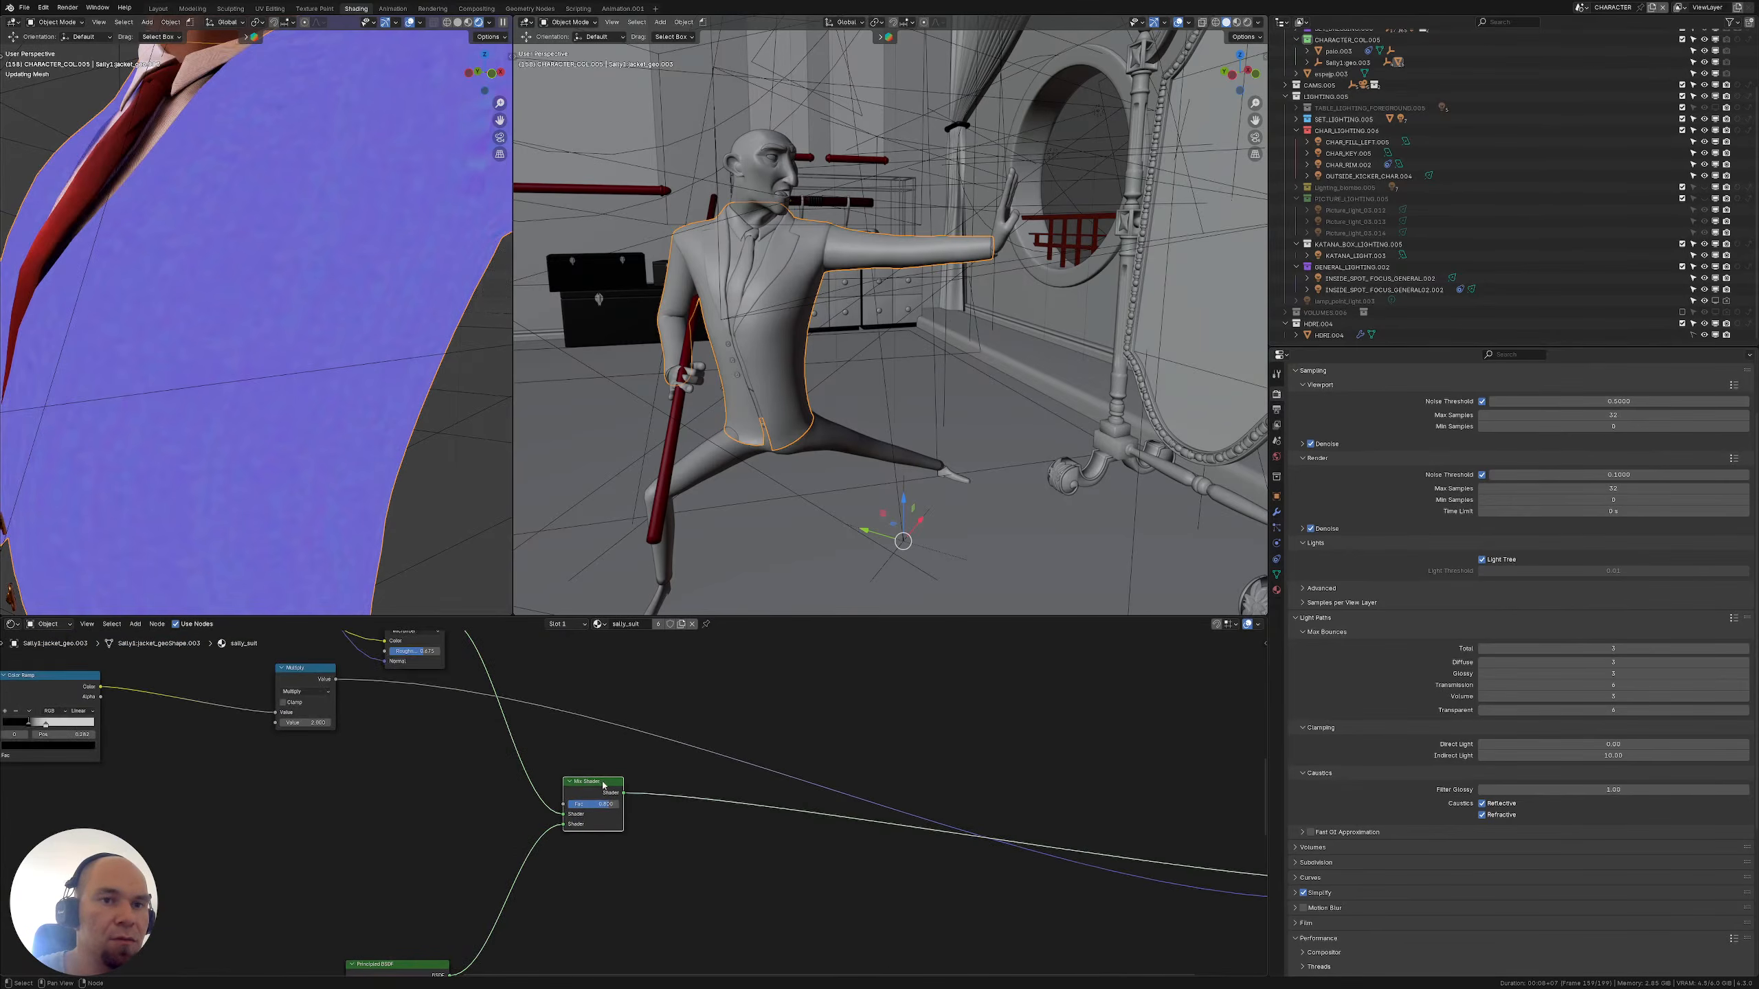
Examine the upstream texture, color ramp and bump nodes of the suit material
middle_click_drag(449, 748, 631, 835)
scroll(443, 759, "down", 3)
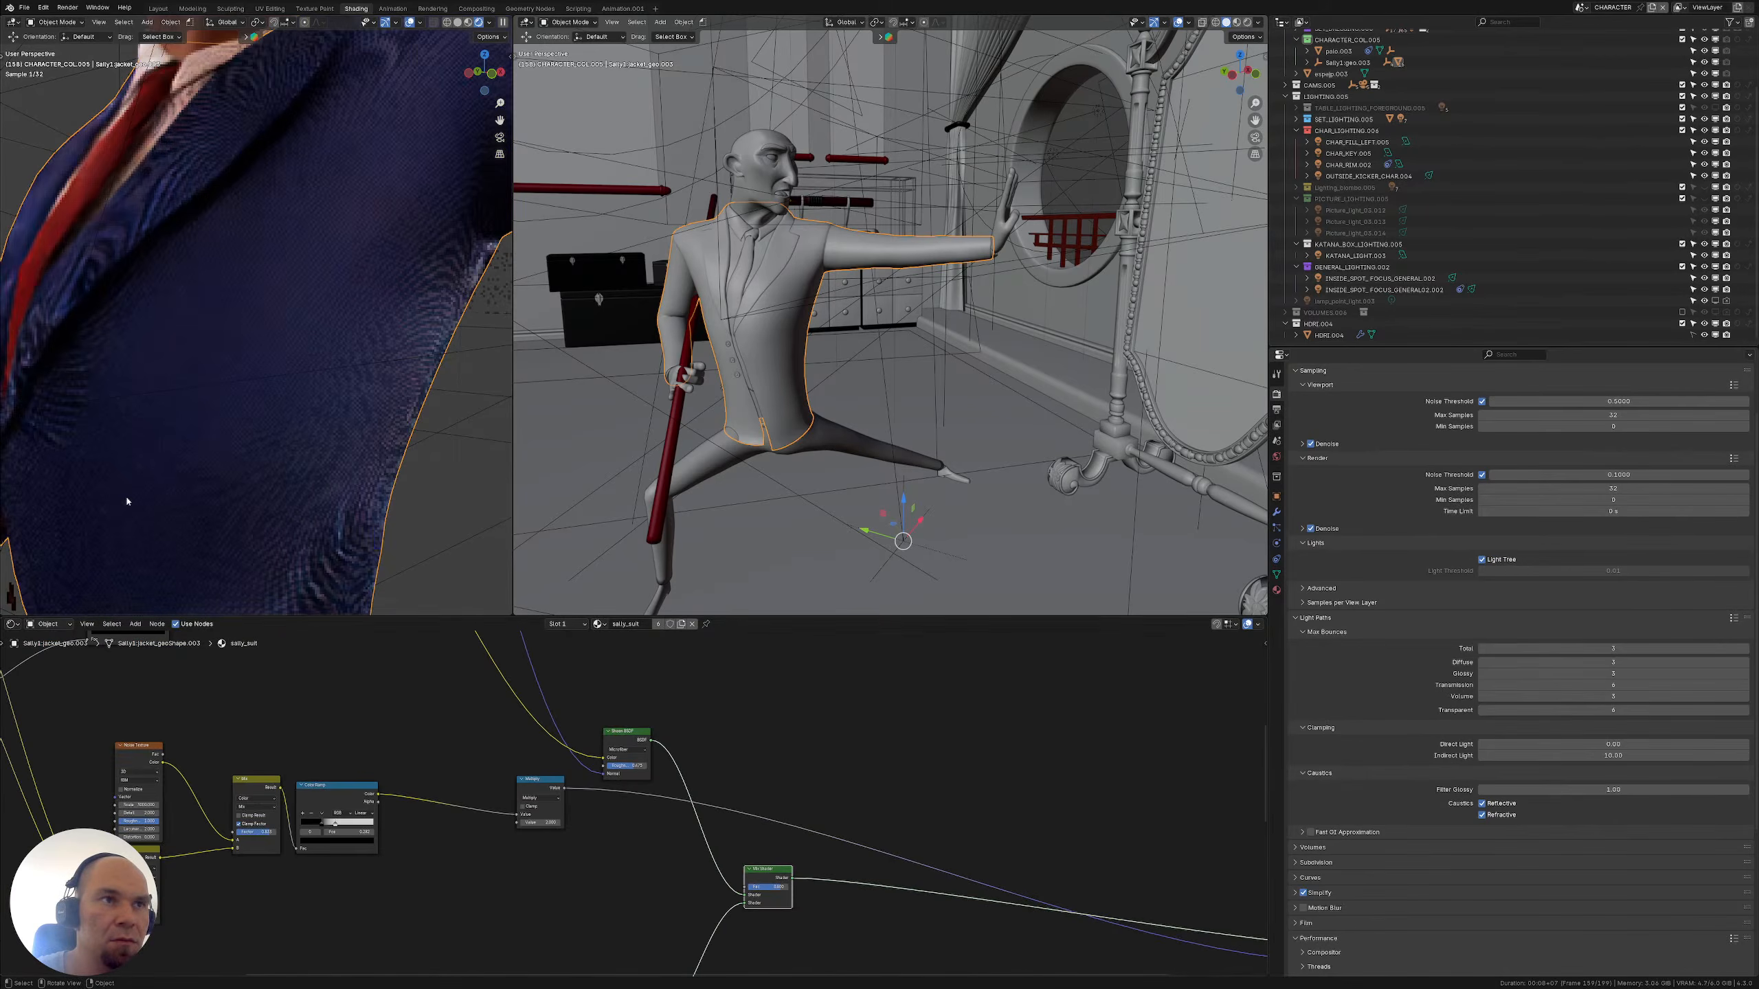
middle_click_drag(417, 714, 553, 881)
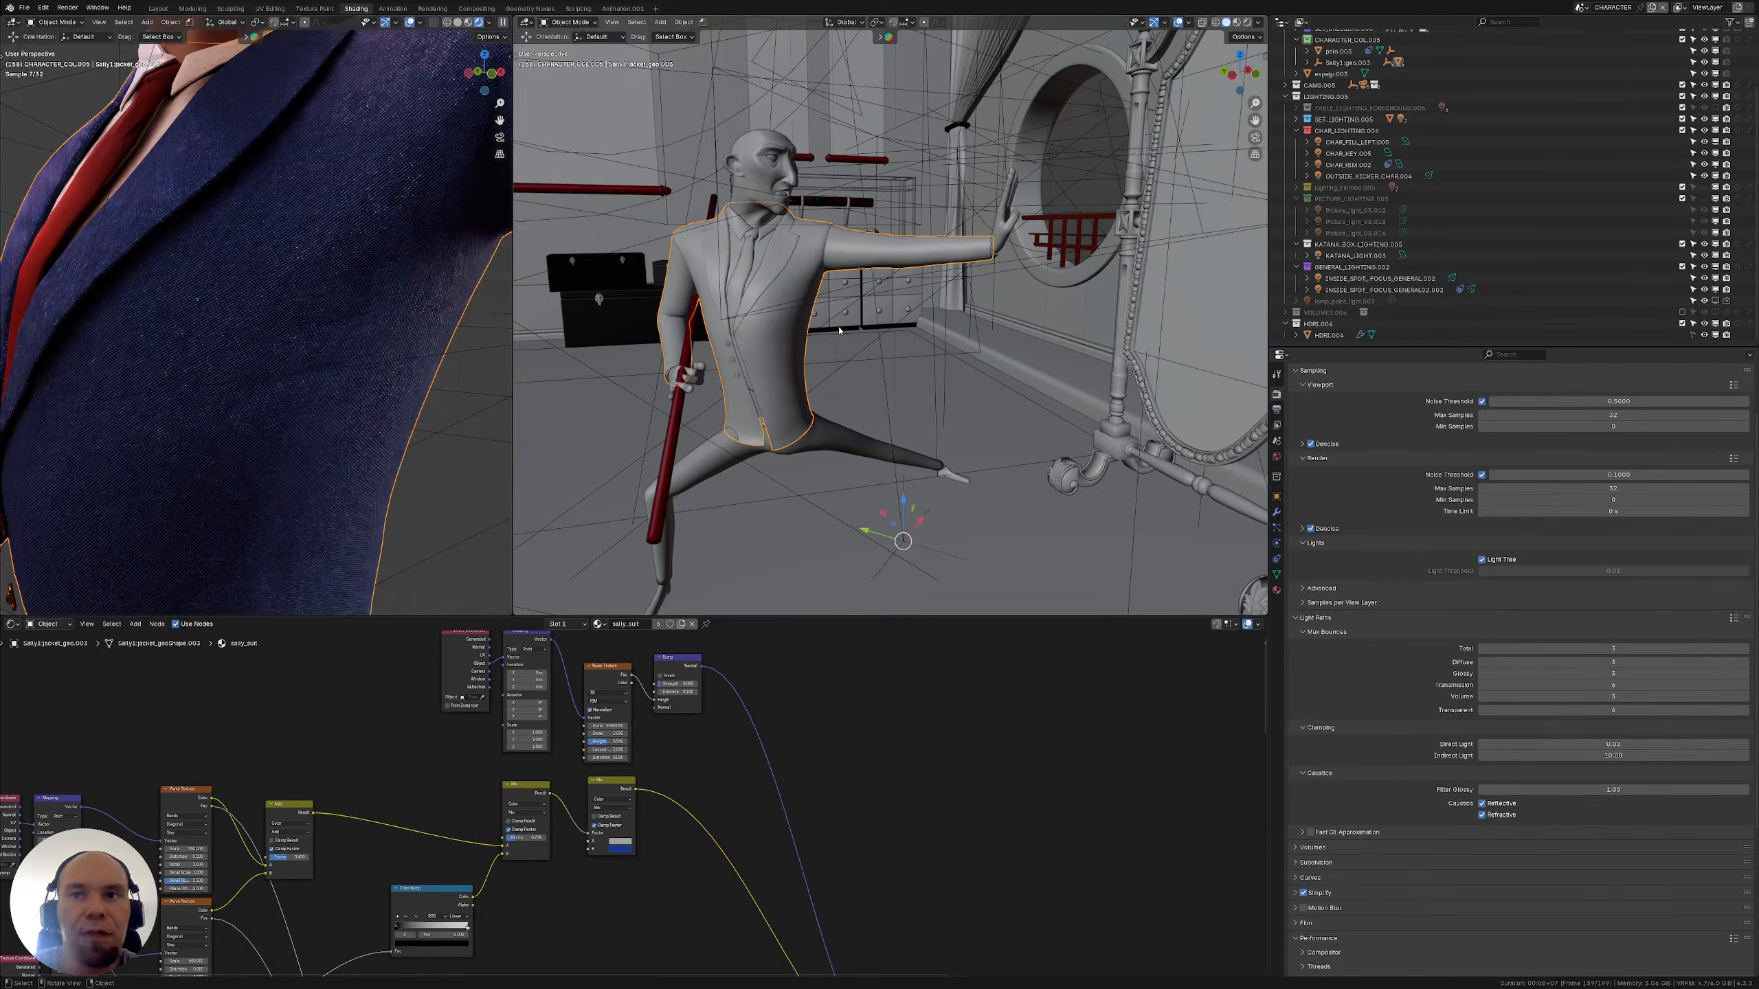
Widen the rendered viewport next to the solid one and frame the character's face up close
scroll(821, 338, "down", 3)
middle_click_drag(915, 350, 515, 334, "shift")
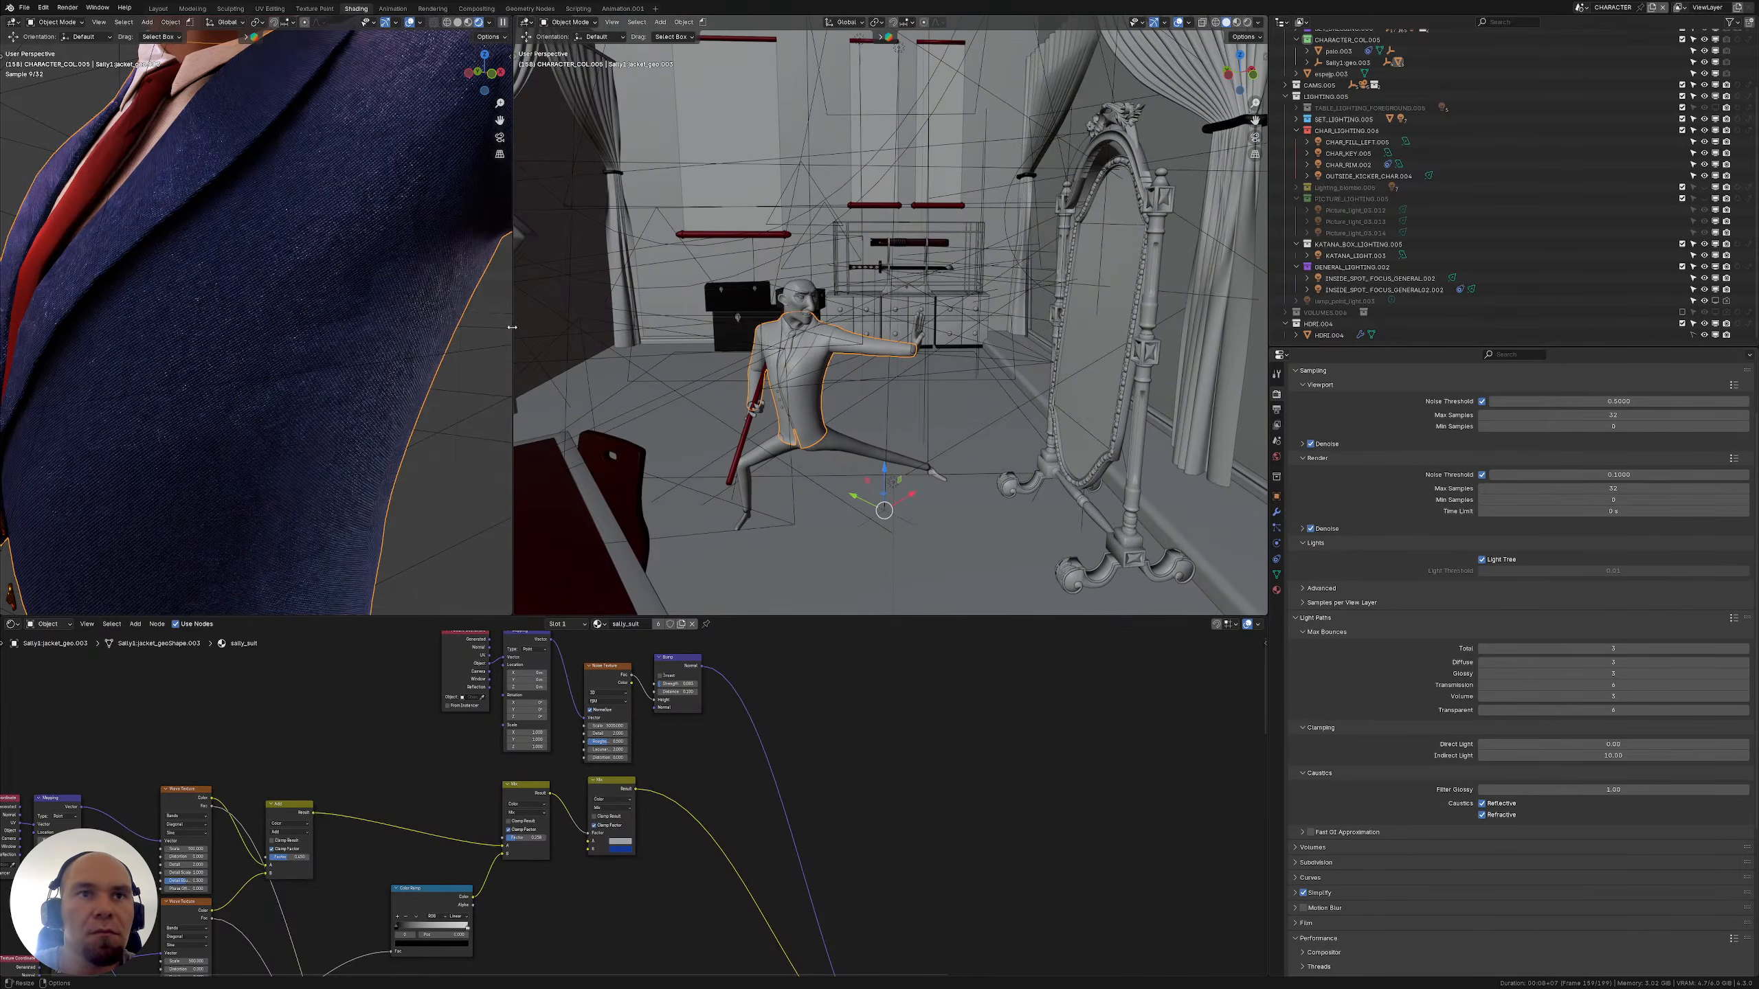
left_click_drag(514, 334, 883, 348)
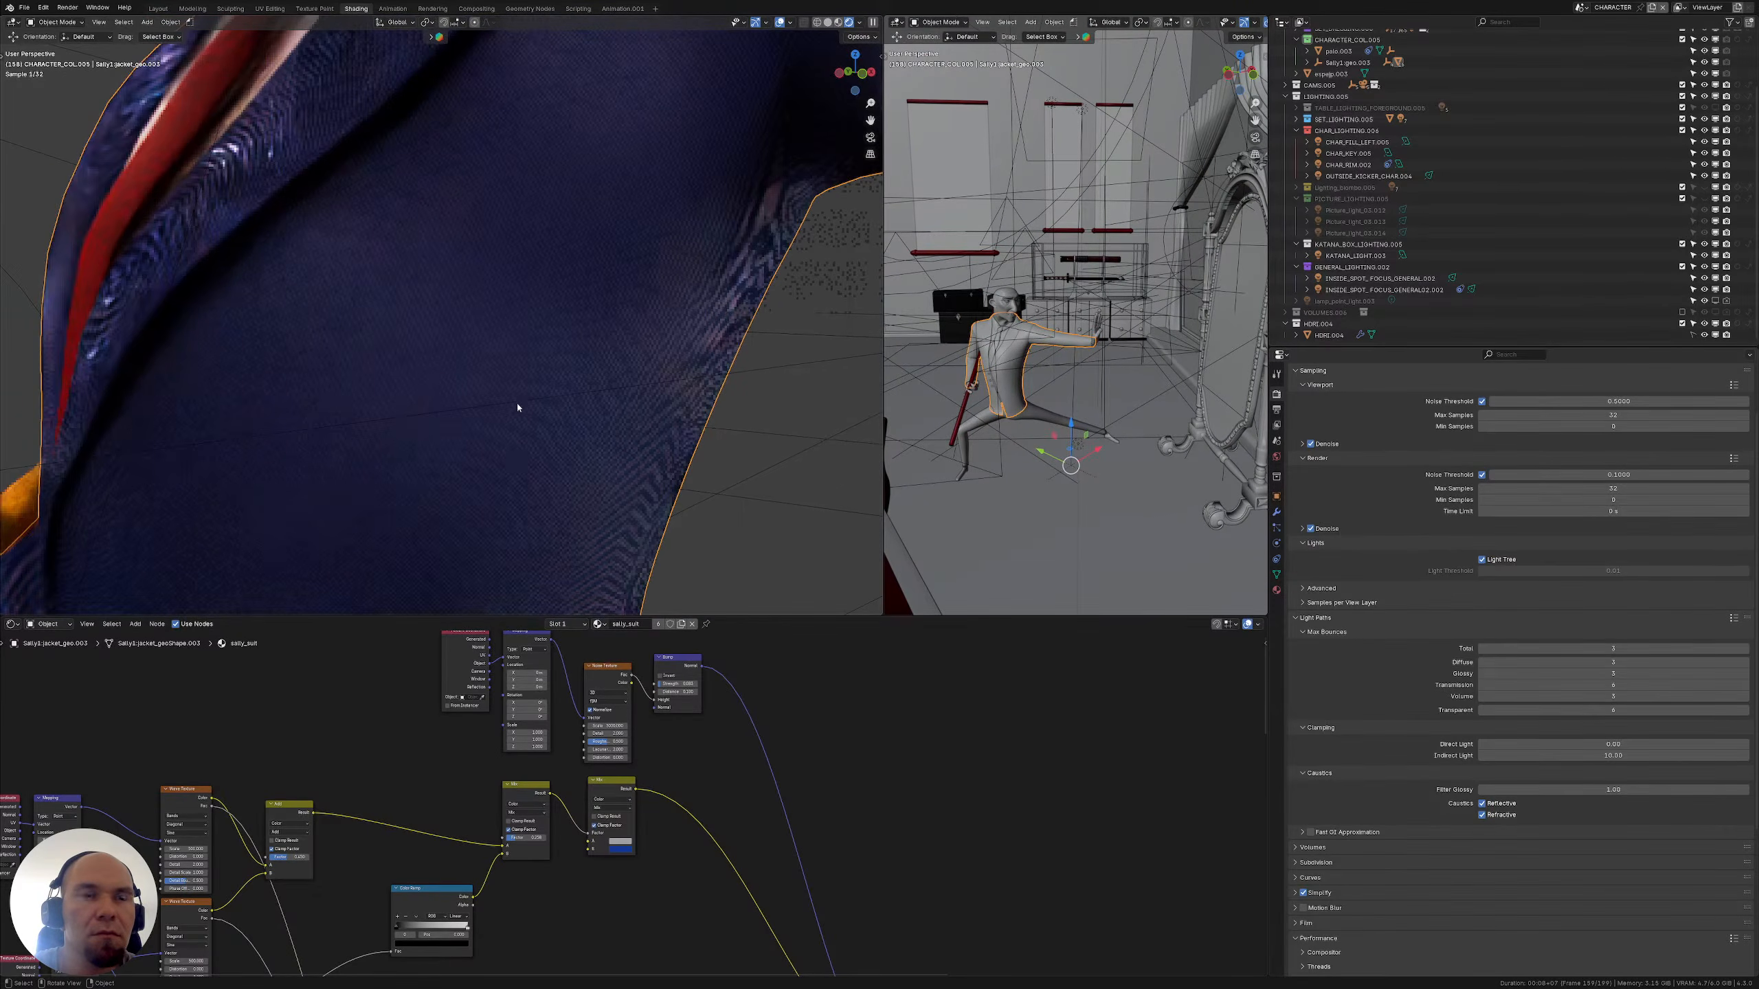
scroll(517, 403, "down", 3)
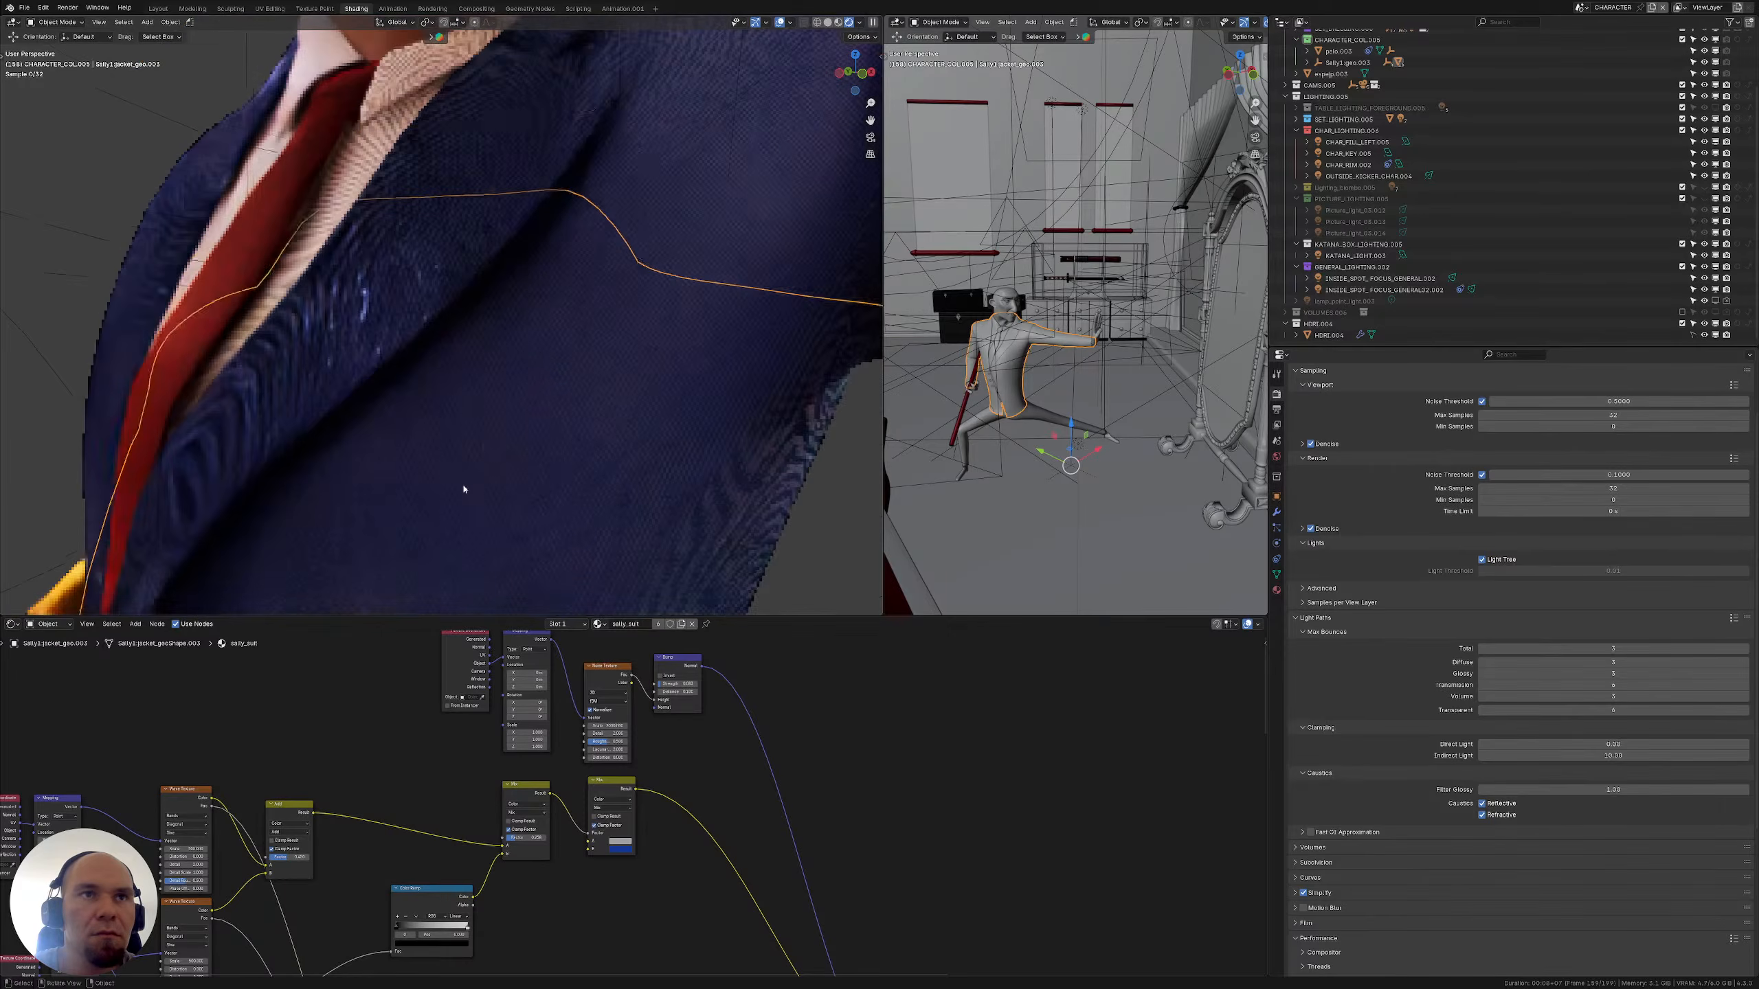
scroll(463, 489, "down", 2)
scroll(450, 243, "up", 5)
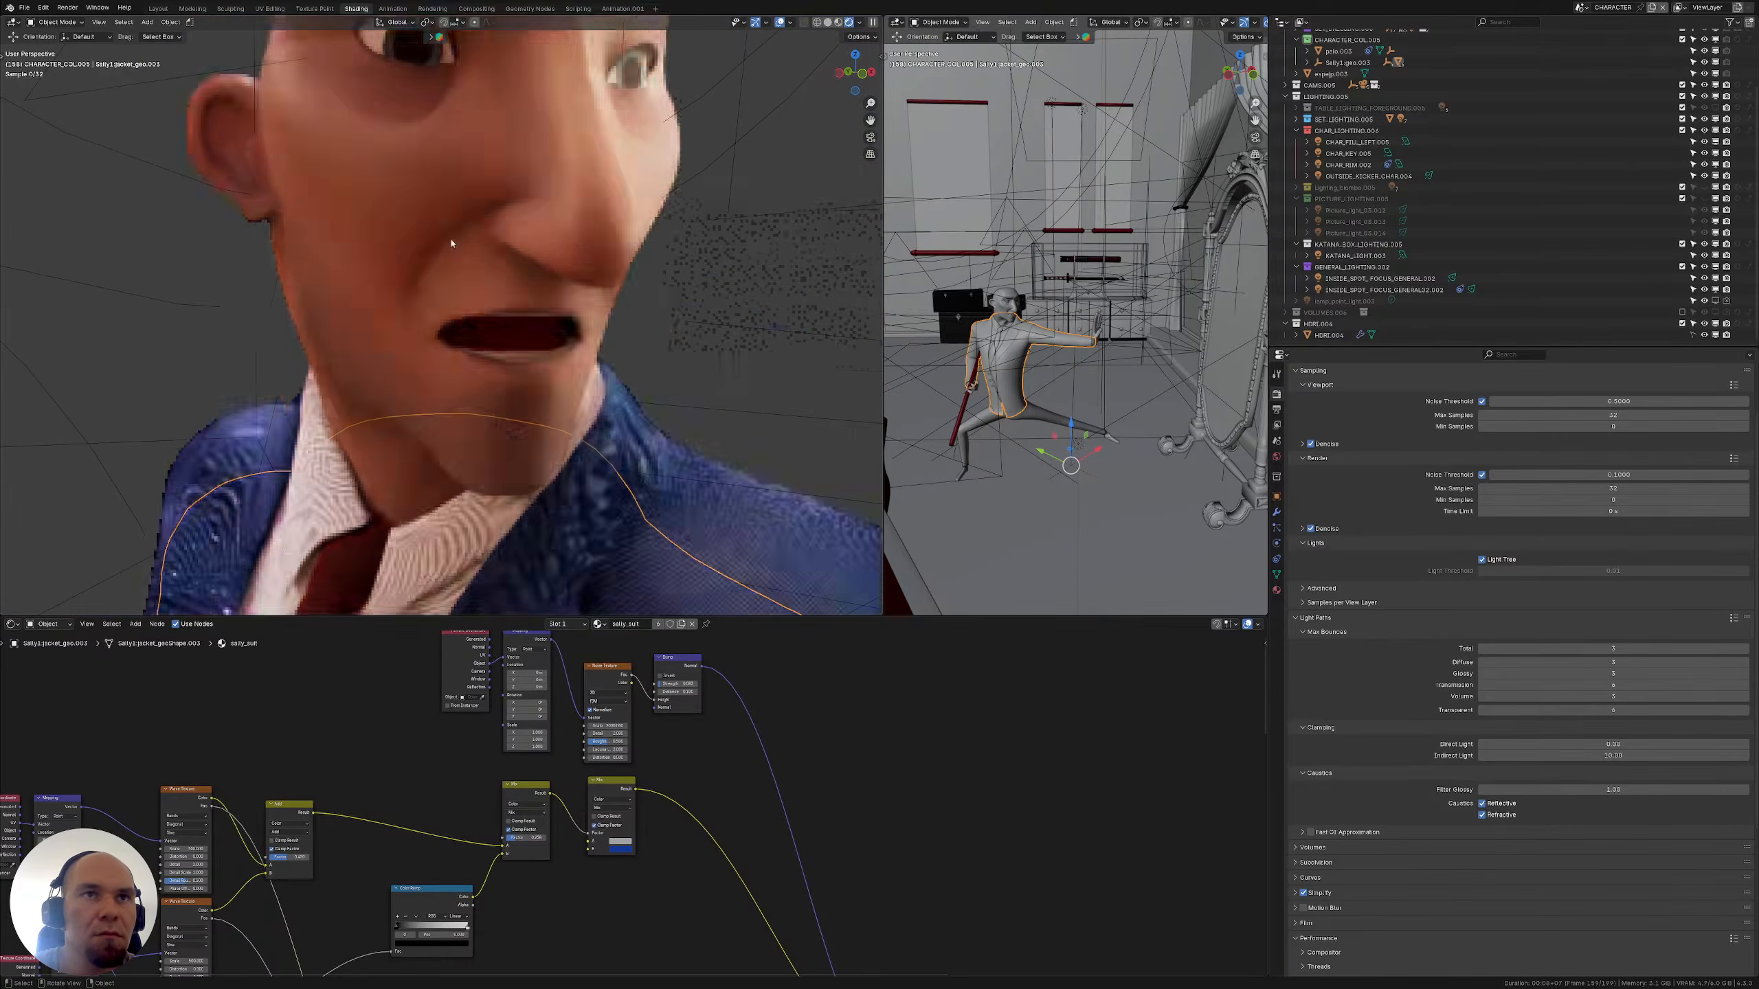
middle_click_drag(451, 243, 444, 223)
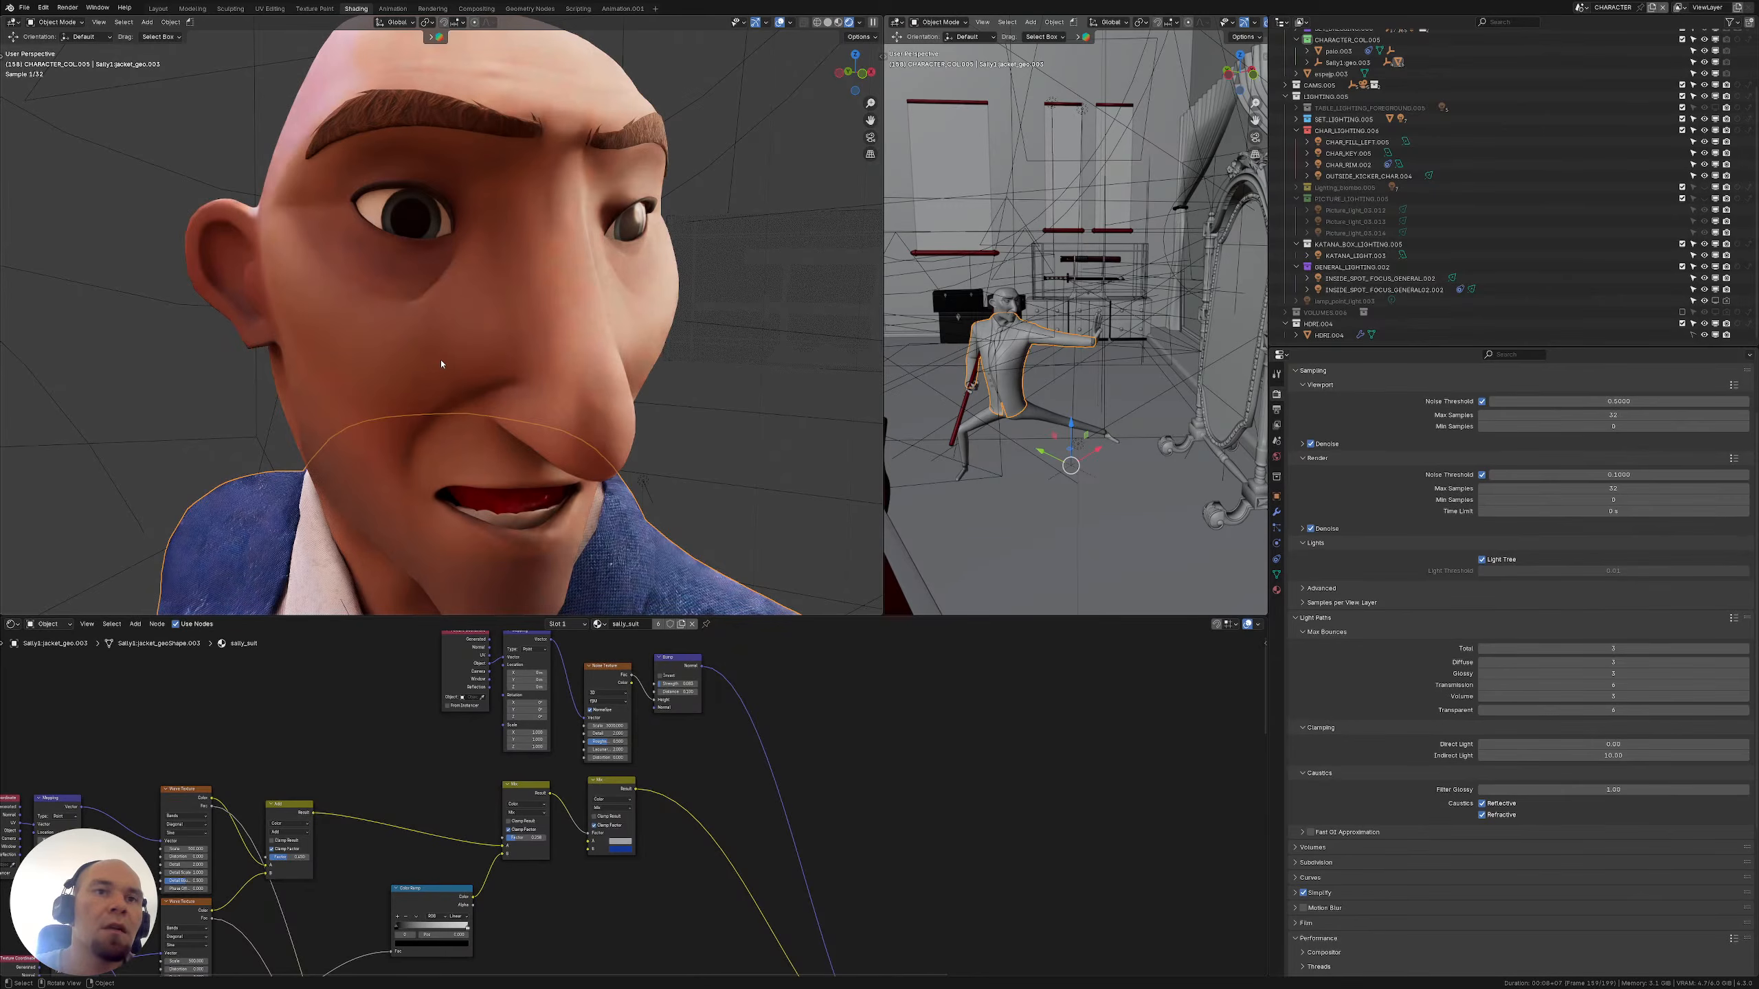
Select the character's body and bring its entire skin material node tree into view
left_click(334, 331)
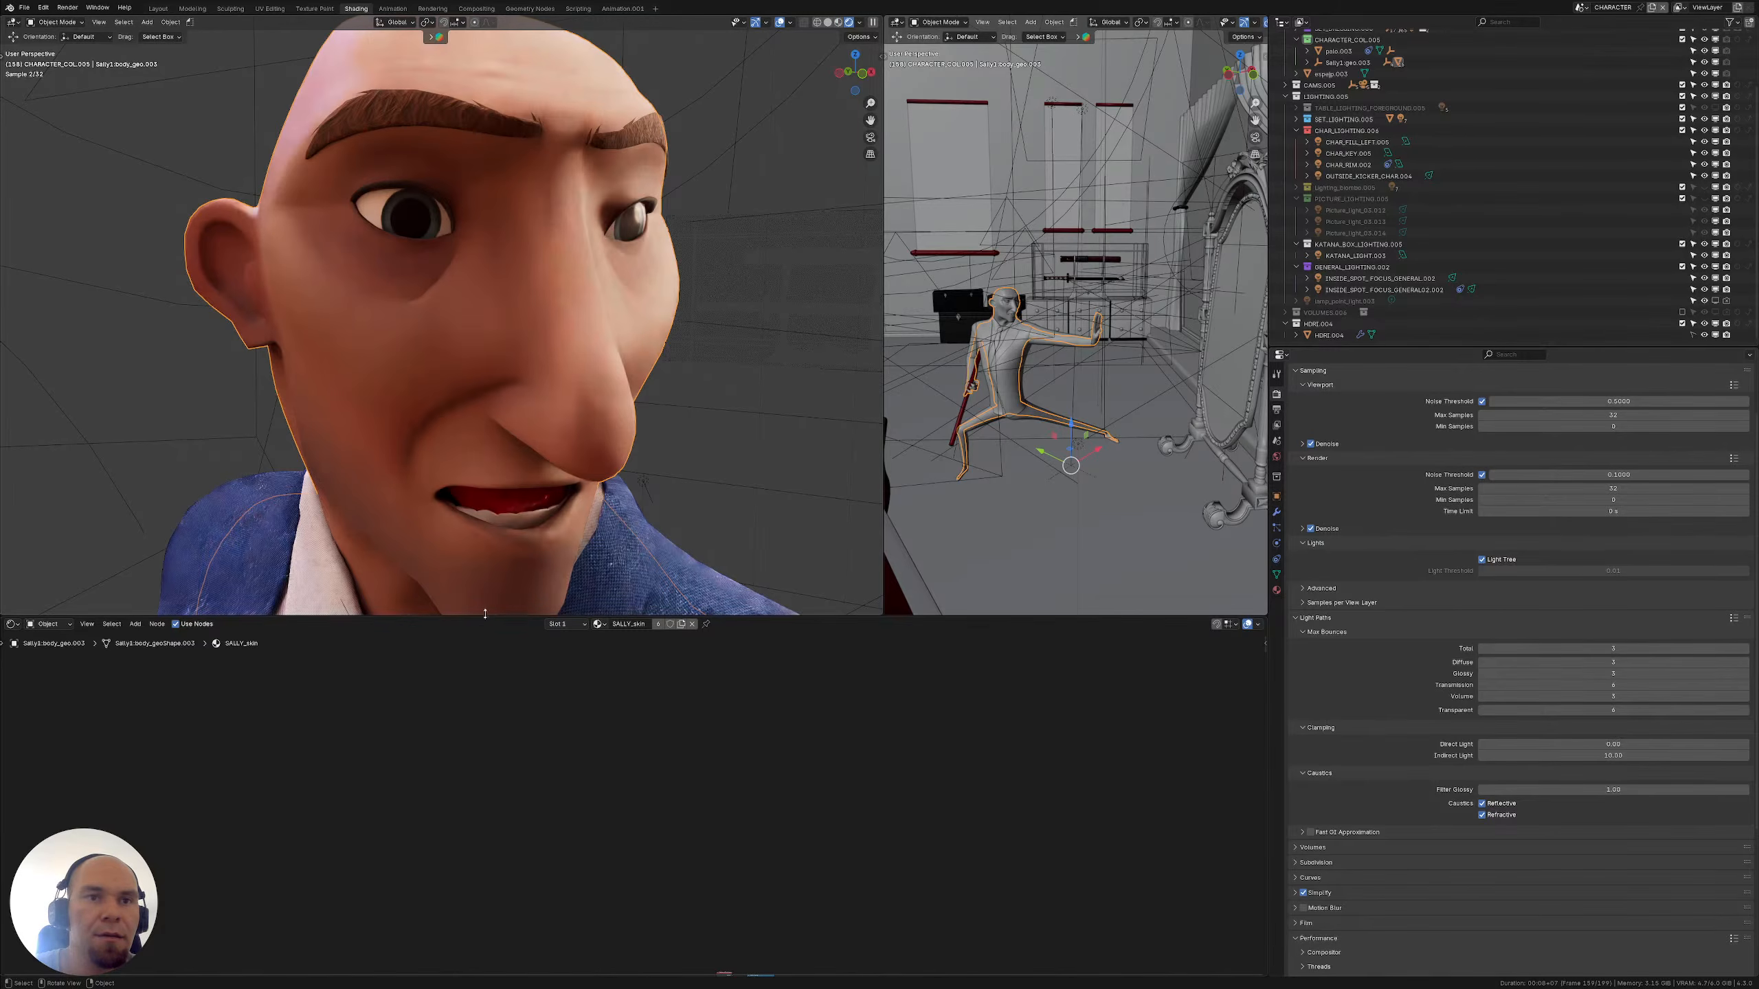
key("Home")
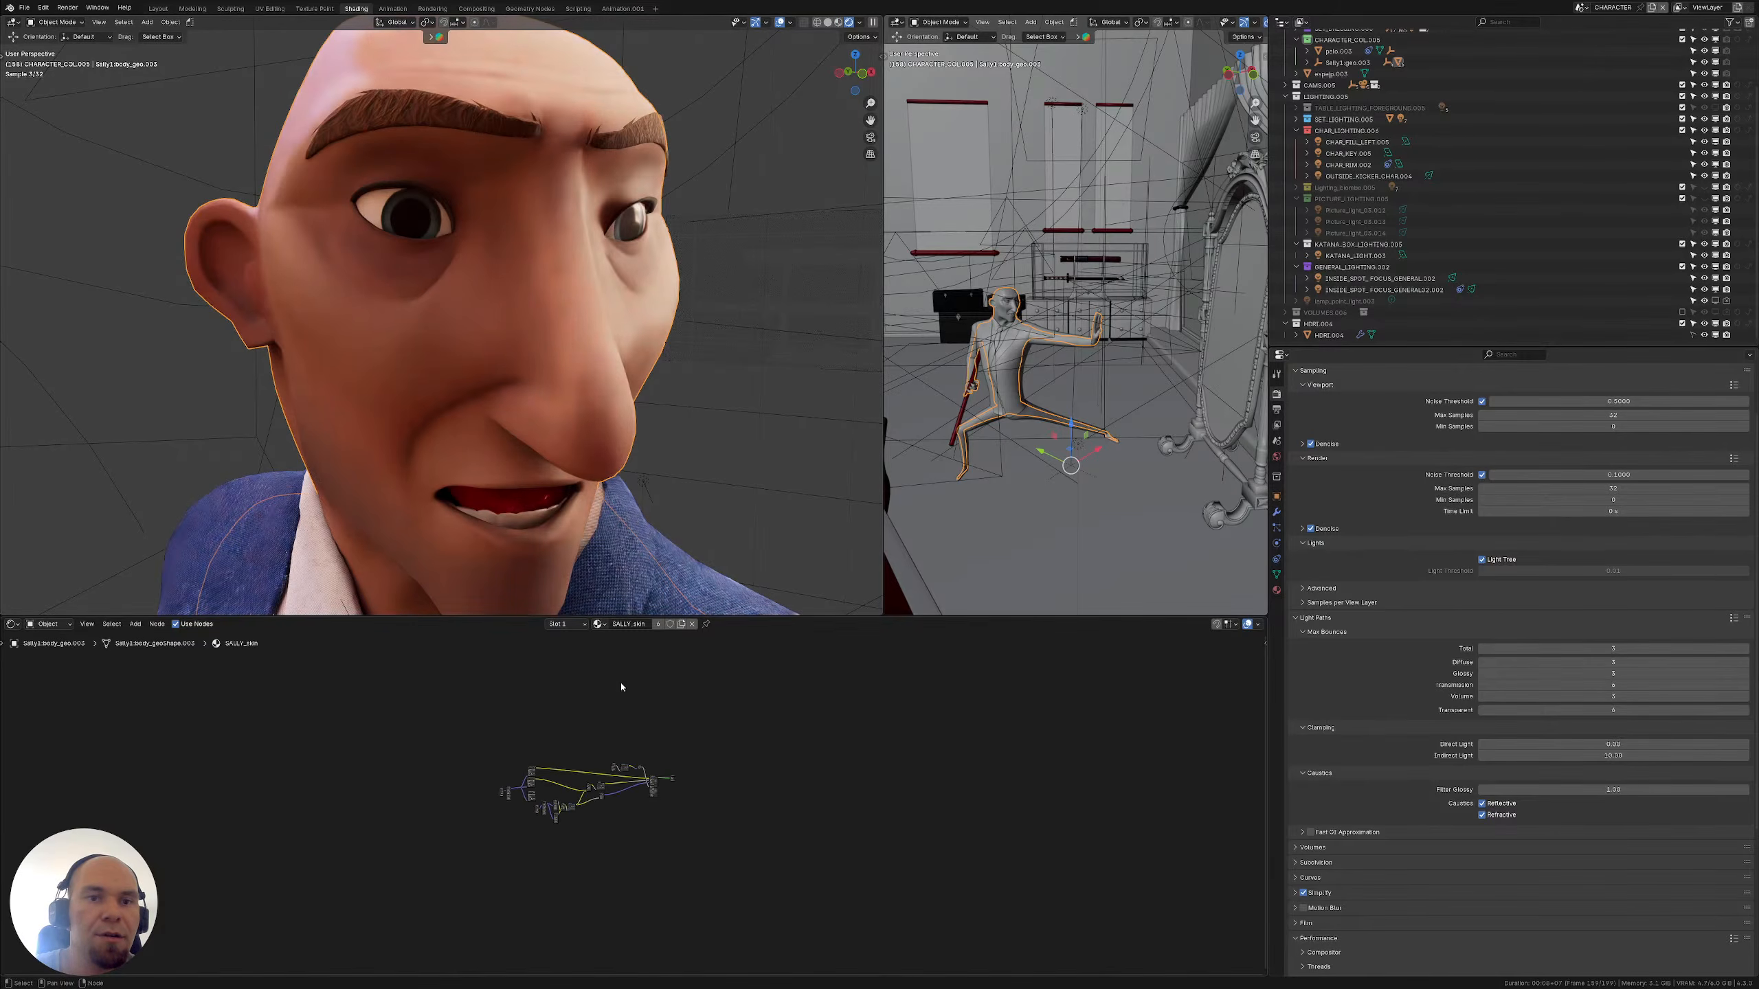
scroll(621, 687, "up", 5)
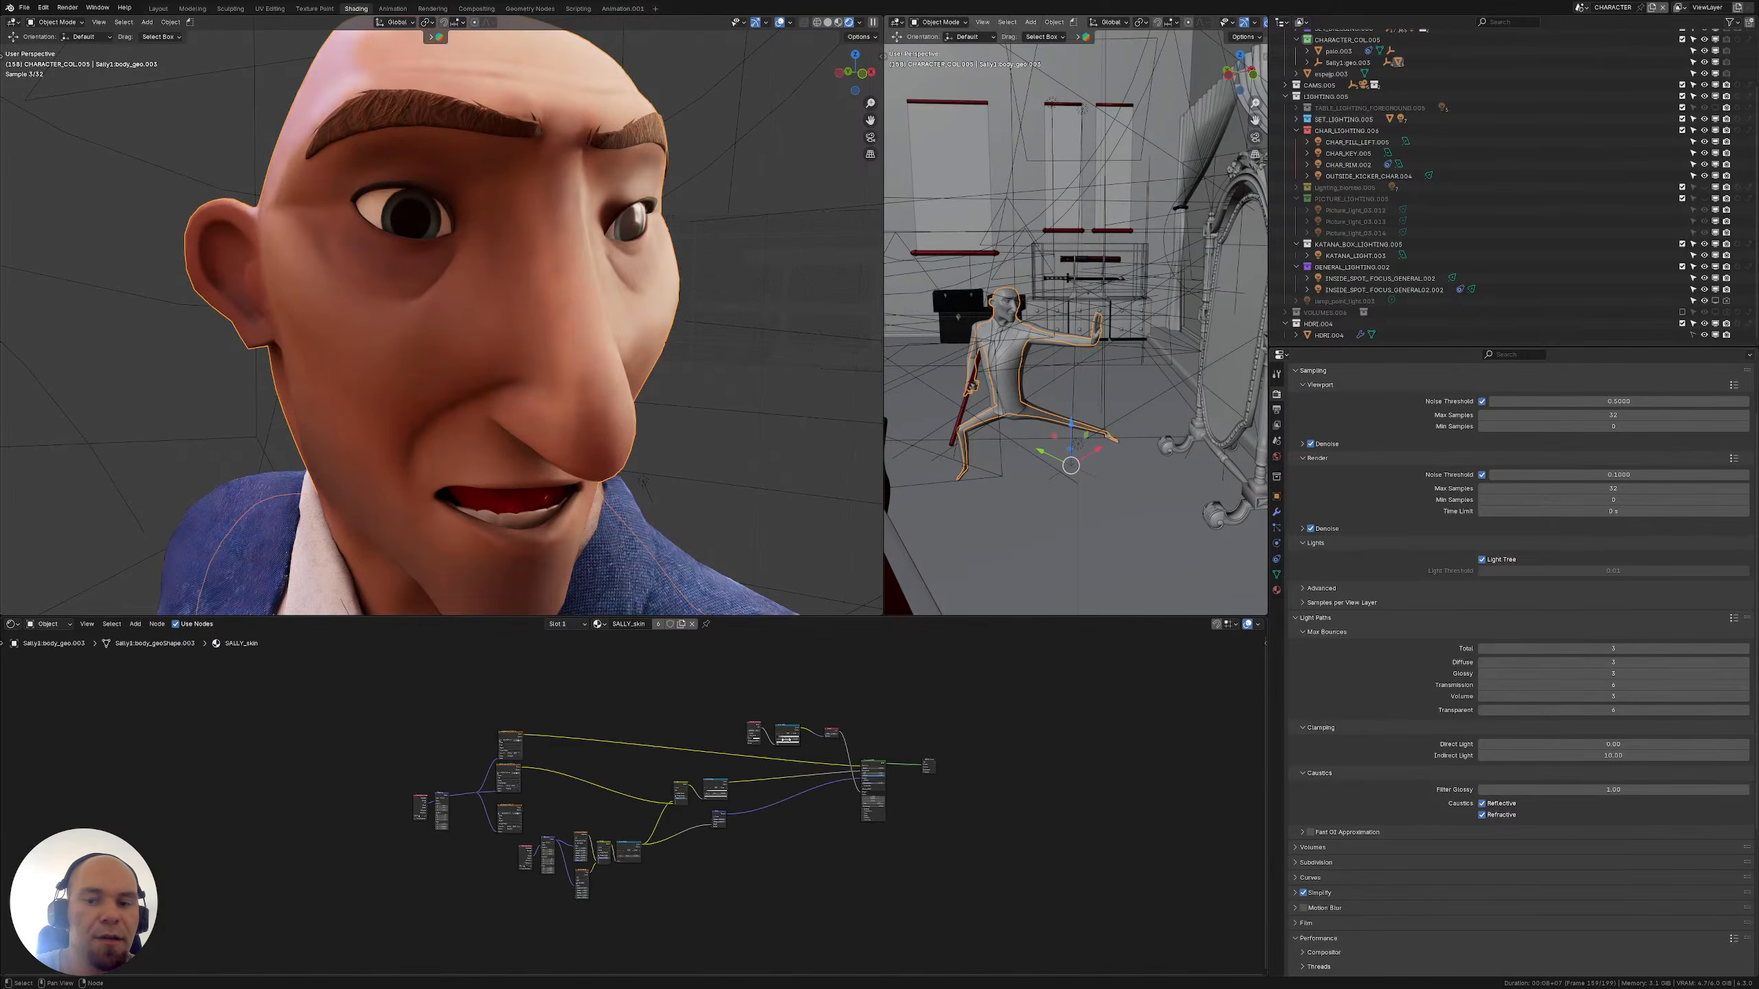
Examine the skin material's Ambient Occlusion, Color Ramp, Fresnel, Principled BSDF and Bump nodes up close
scroll(677, 745, "up", 4)
middle_click_drag(786, 739, 691, 782)
scroll(654, 776, "up", 4)
scroll(569, 826, "up", 2)
scroll(595, 810, "up", 1)
middle_click_drag(516, 867, 621, 769)
middle_click_drag(781, 644, 701, 749)
scroll(727, 713, "up", 4)
scroll(790, 678, "up", 1)
middle_click_drag(791, 679, 774, 728)
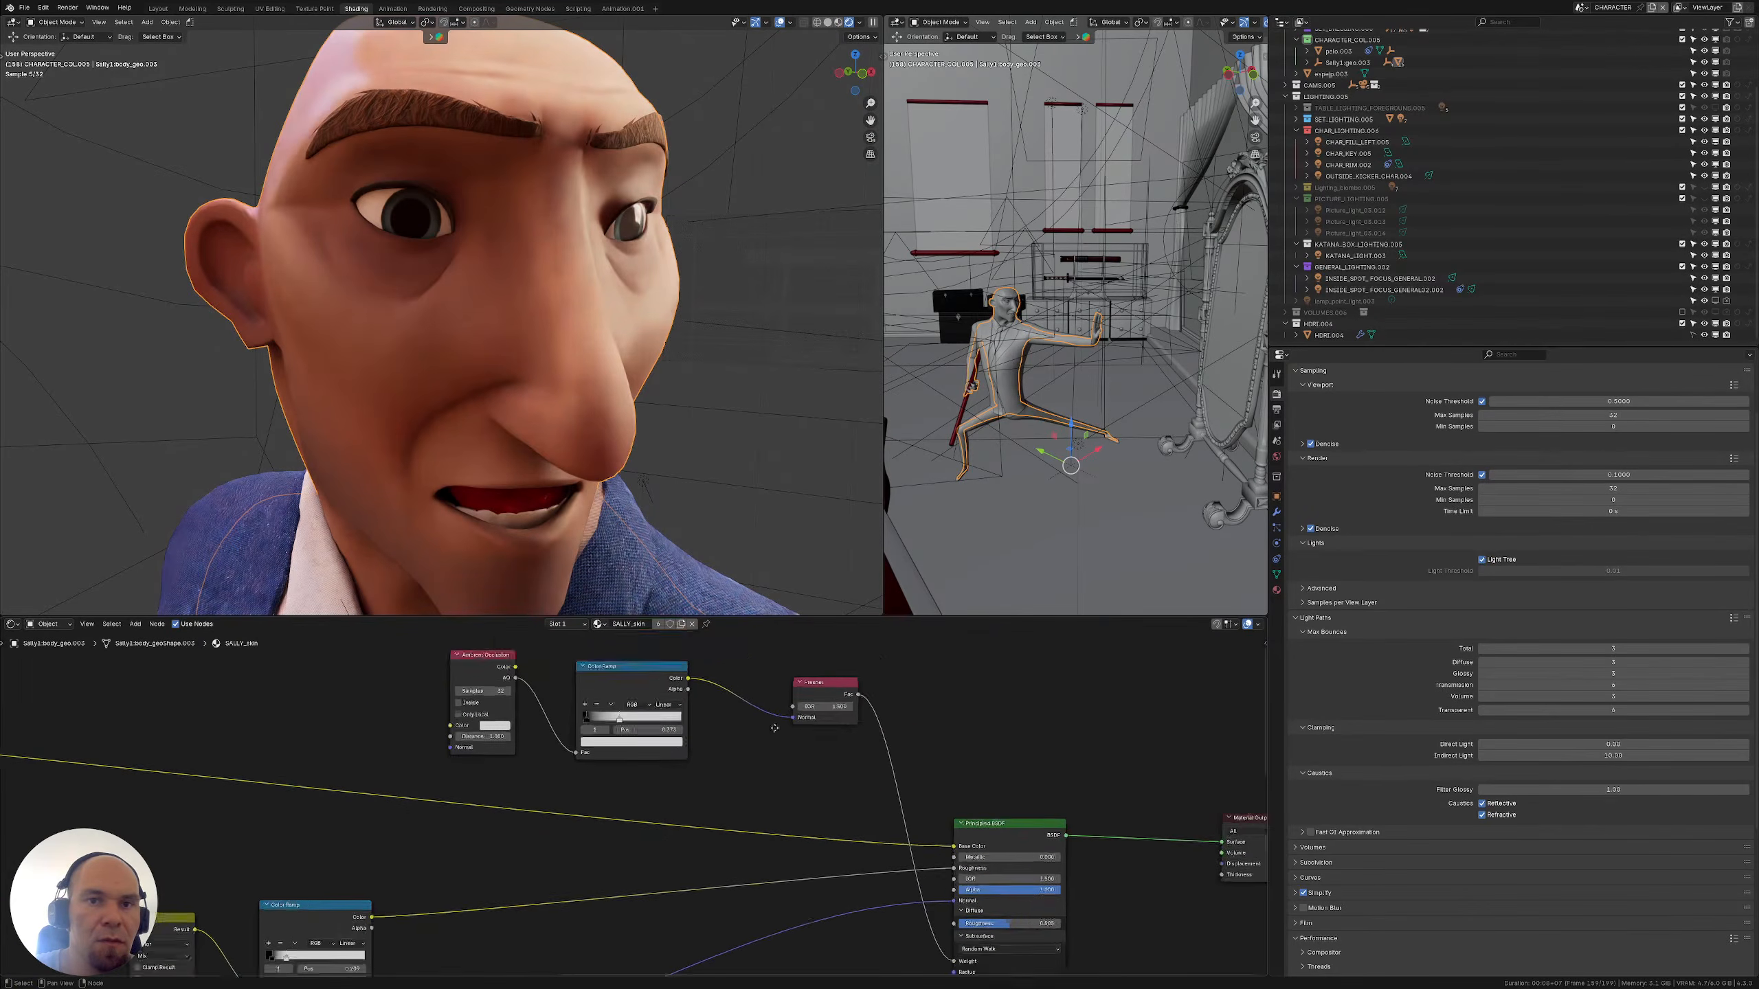
scroll(693, 735, "up", 4)
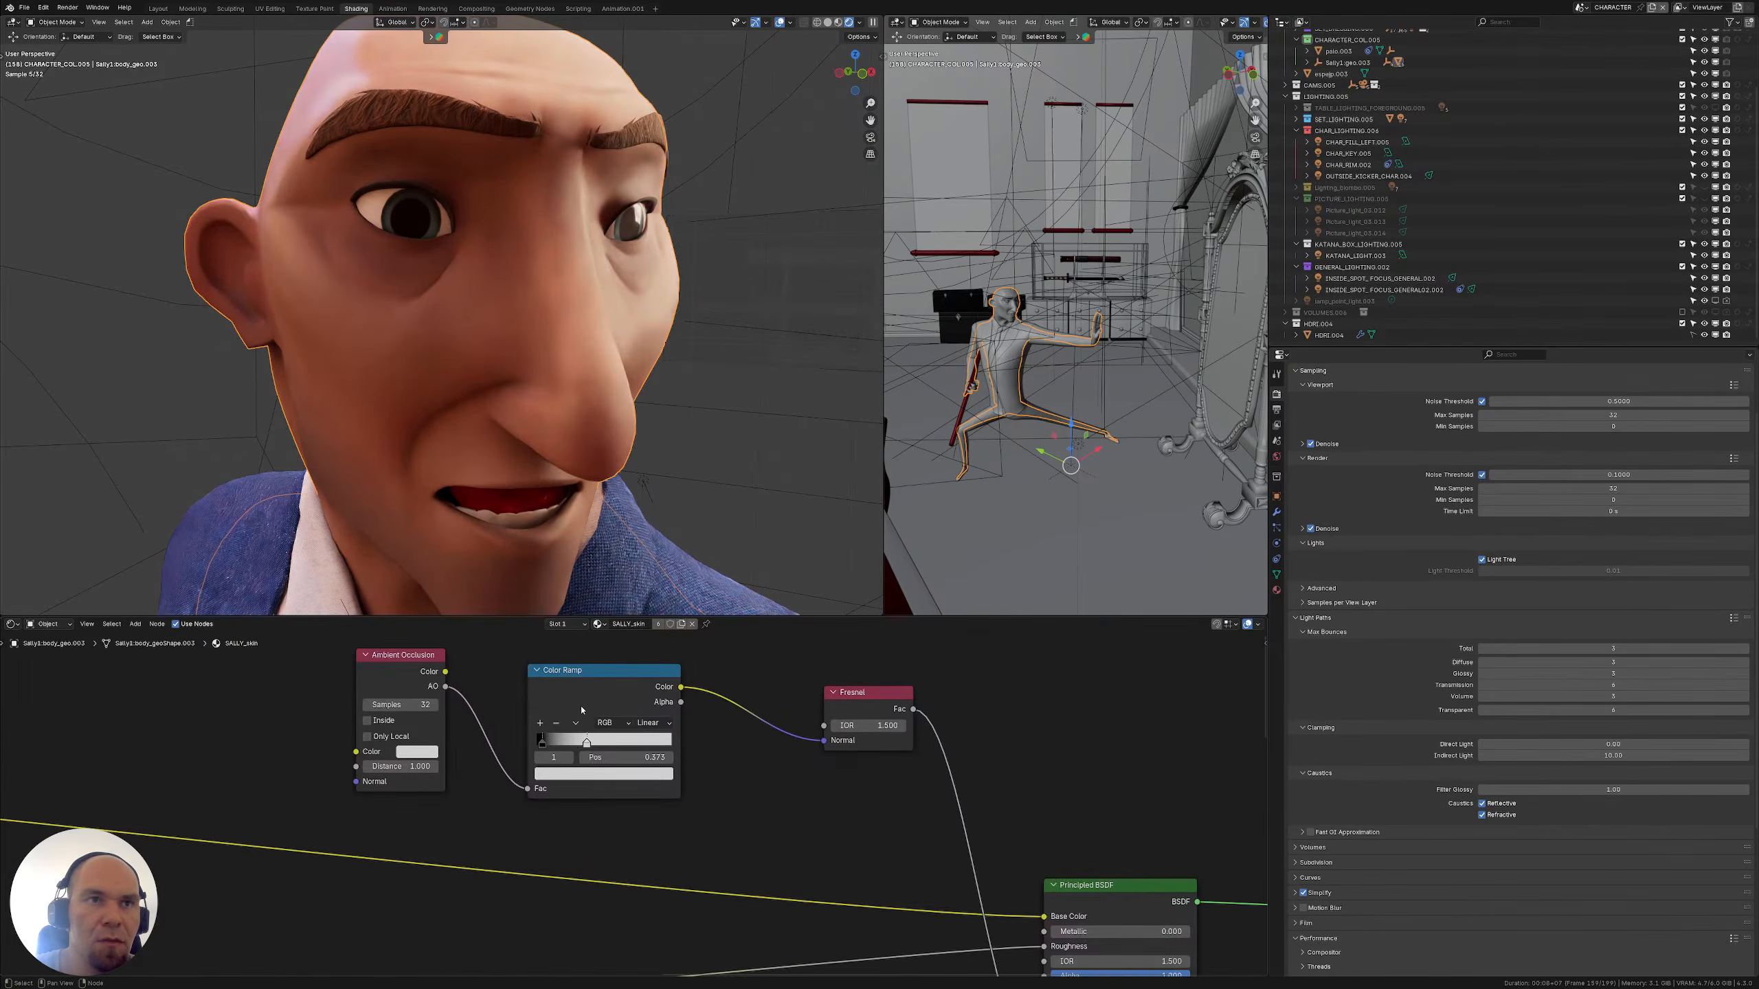
middle_click_drag(582, 709, 535, 780)
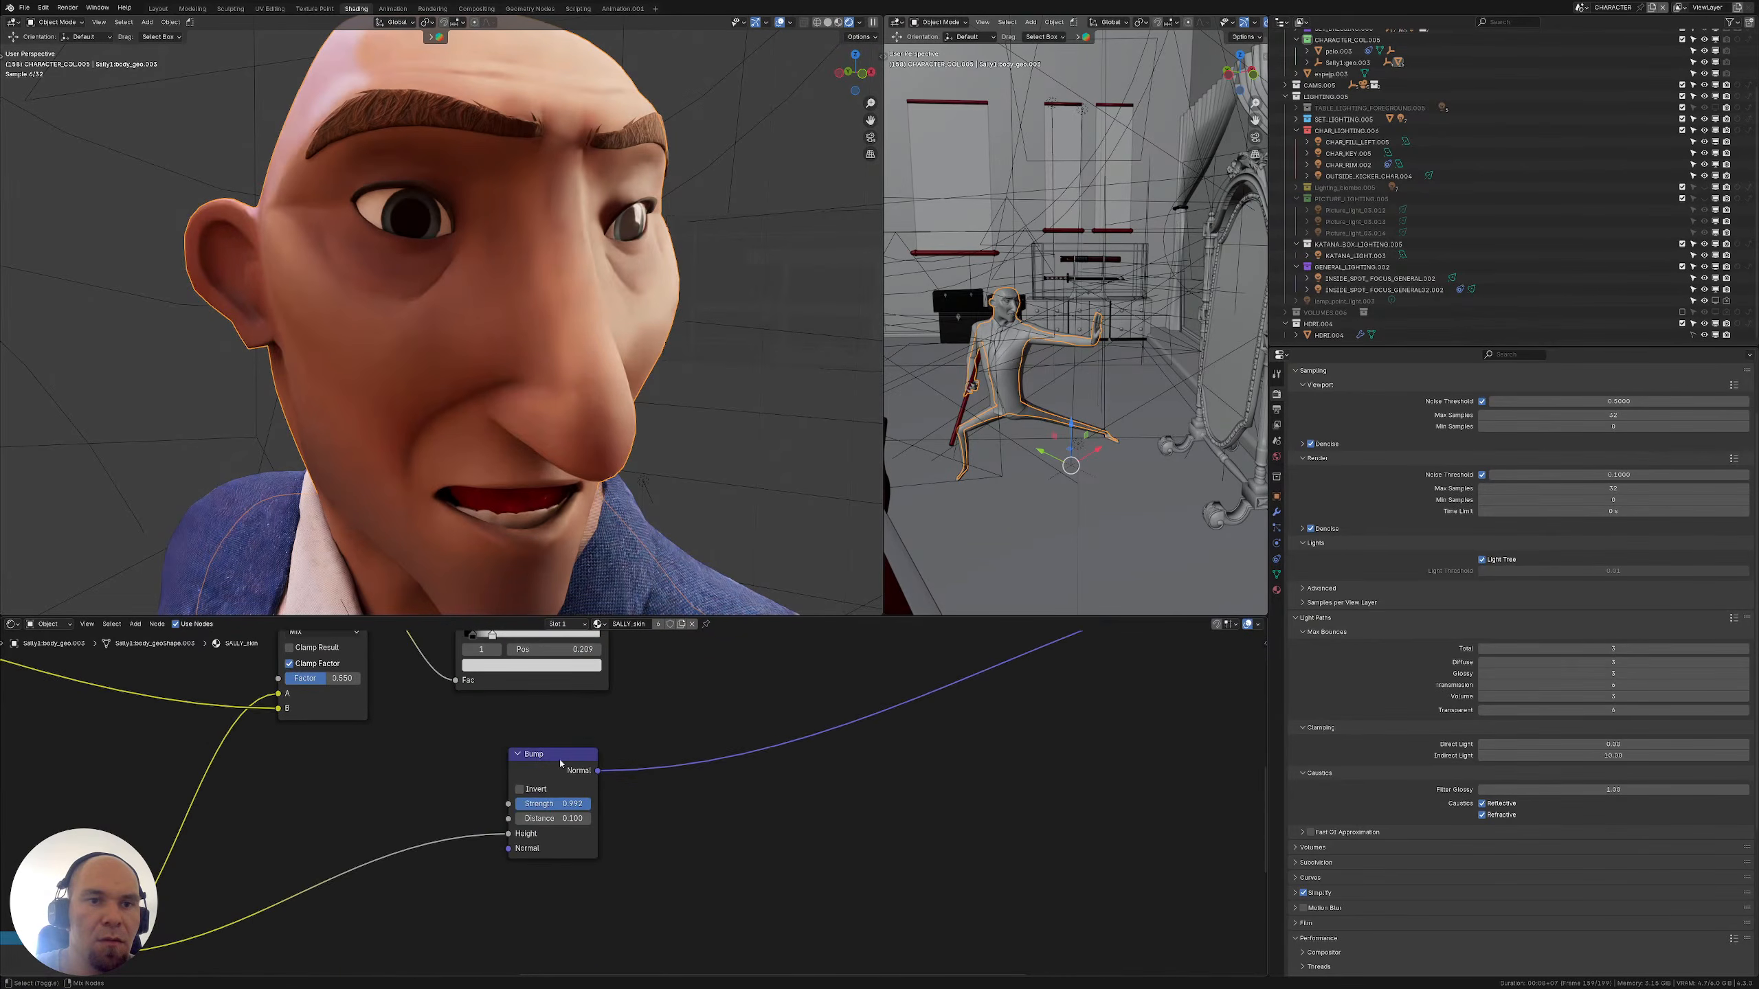
Preview the skin's Bump node output directly on the face and restore the Principled BSDF connection to the Material Output
left_click(568, 761, "ctrl+shift")
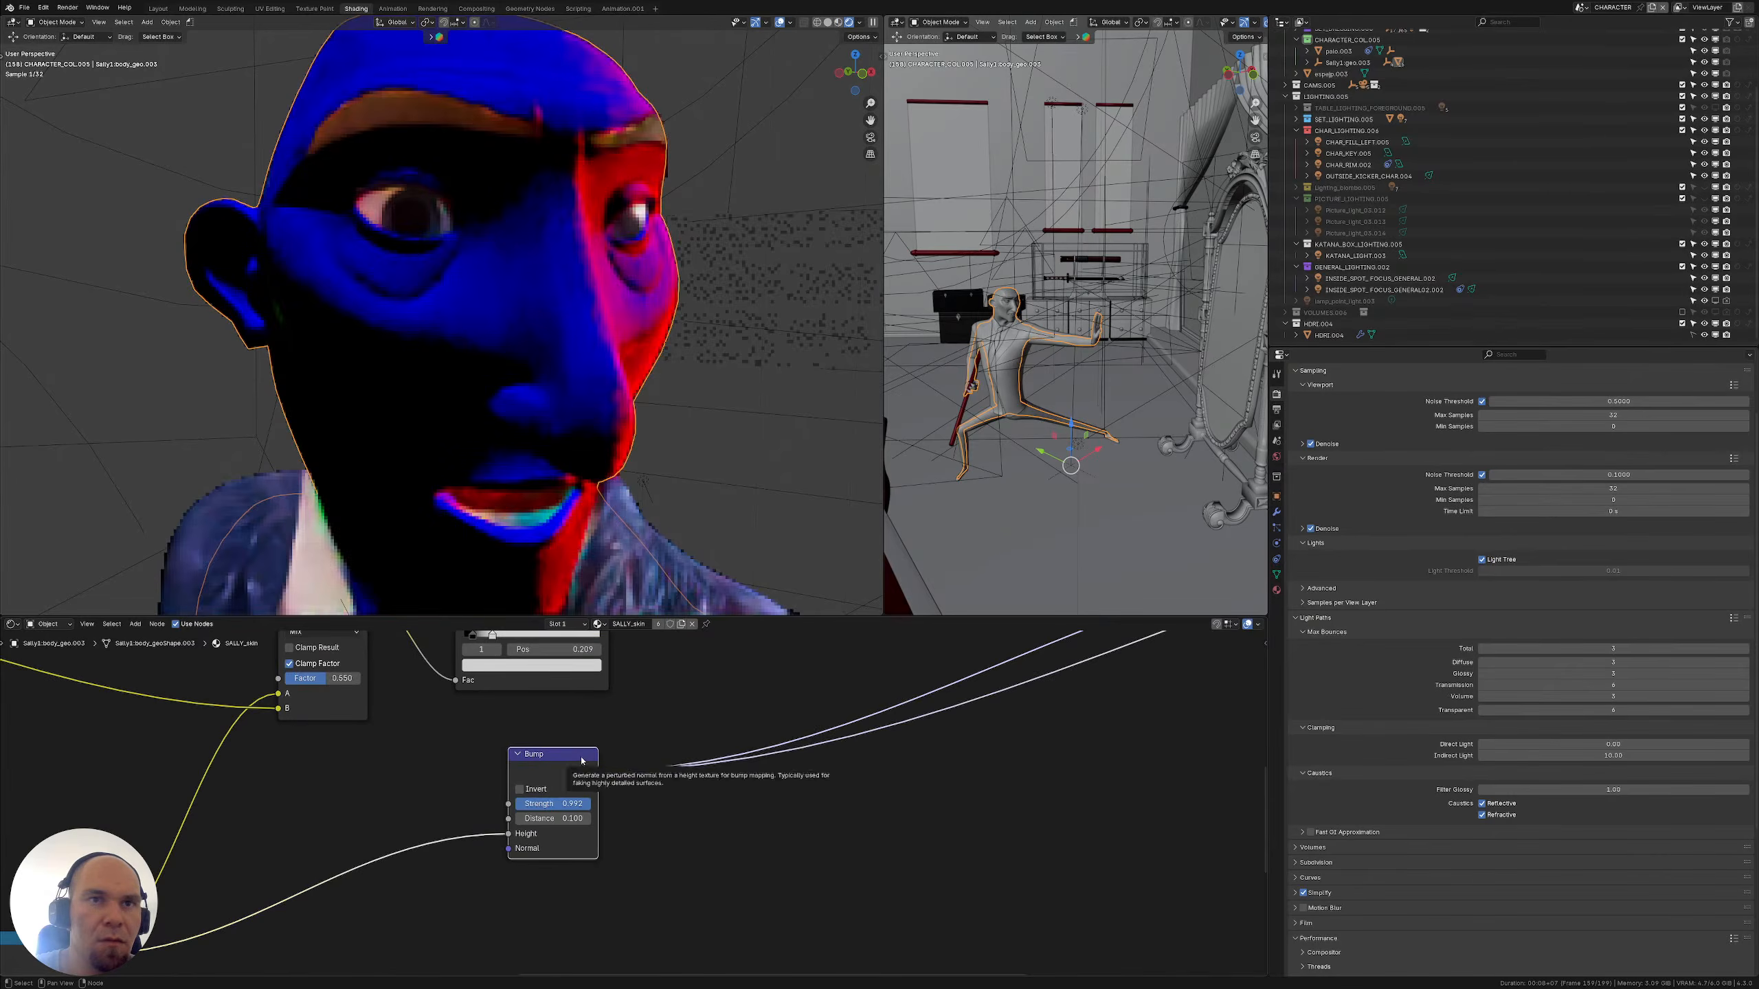
scroll(609, 786, "down", 2)
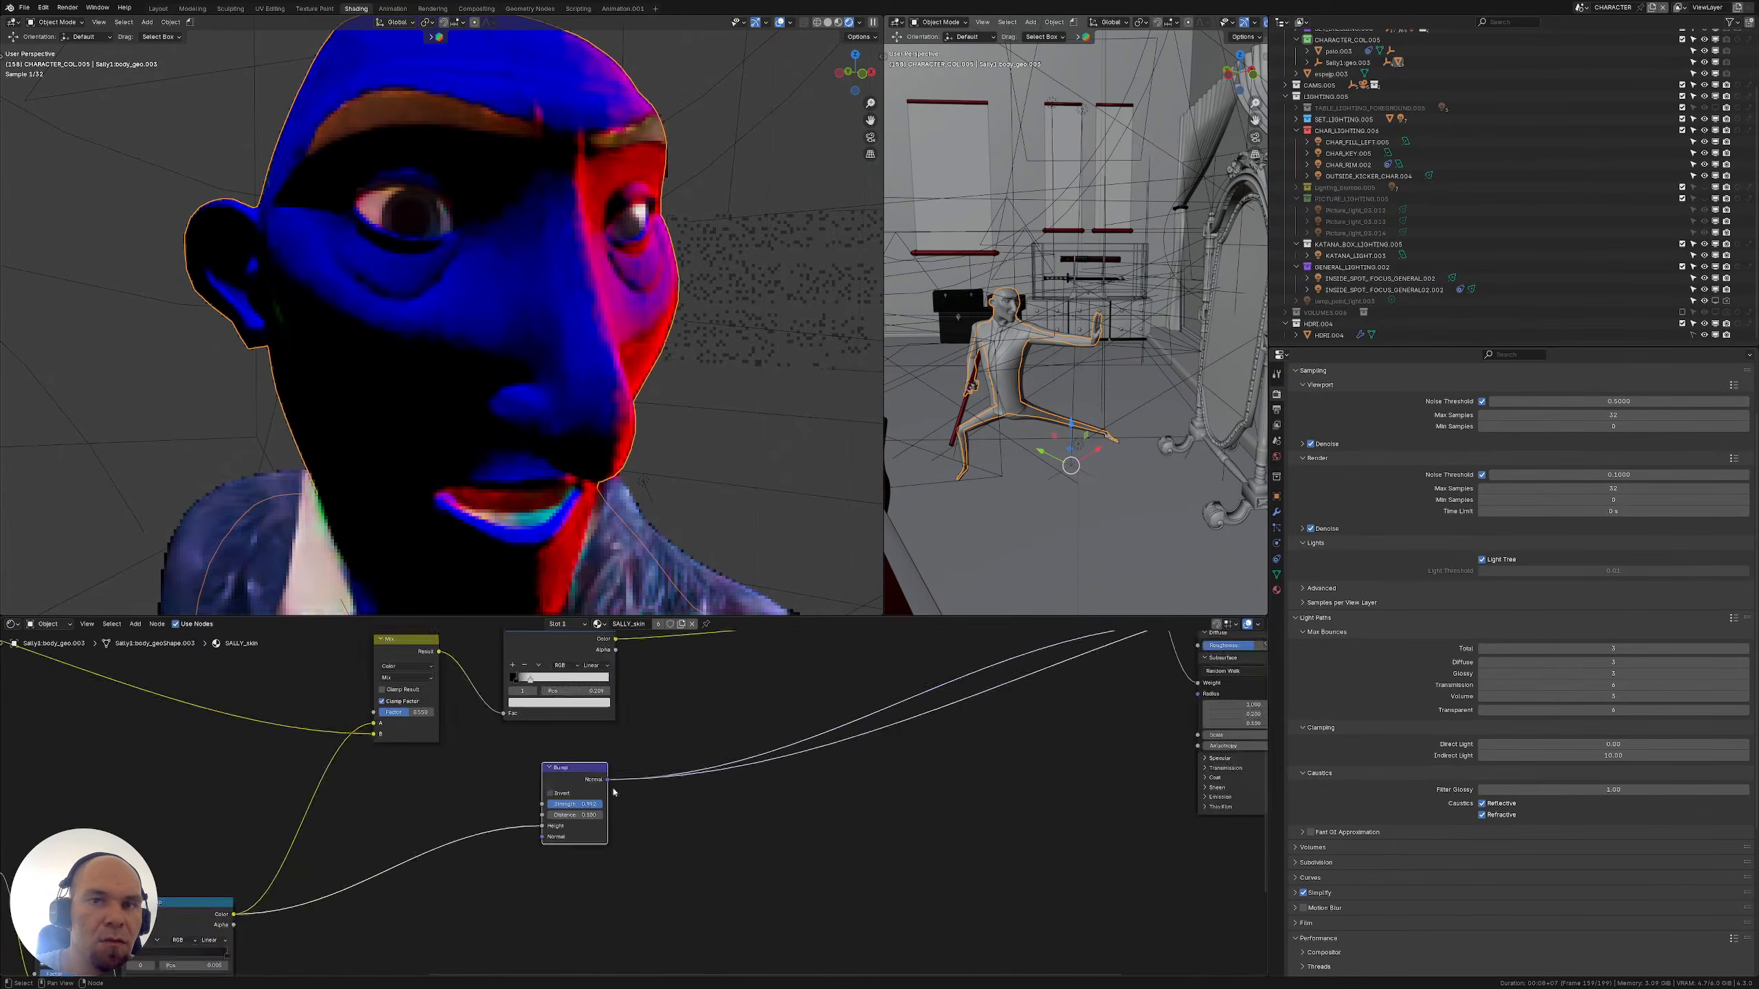
middle_click_drag(614, 792, 497, 841)
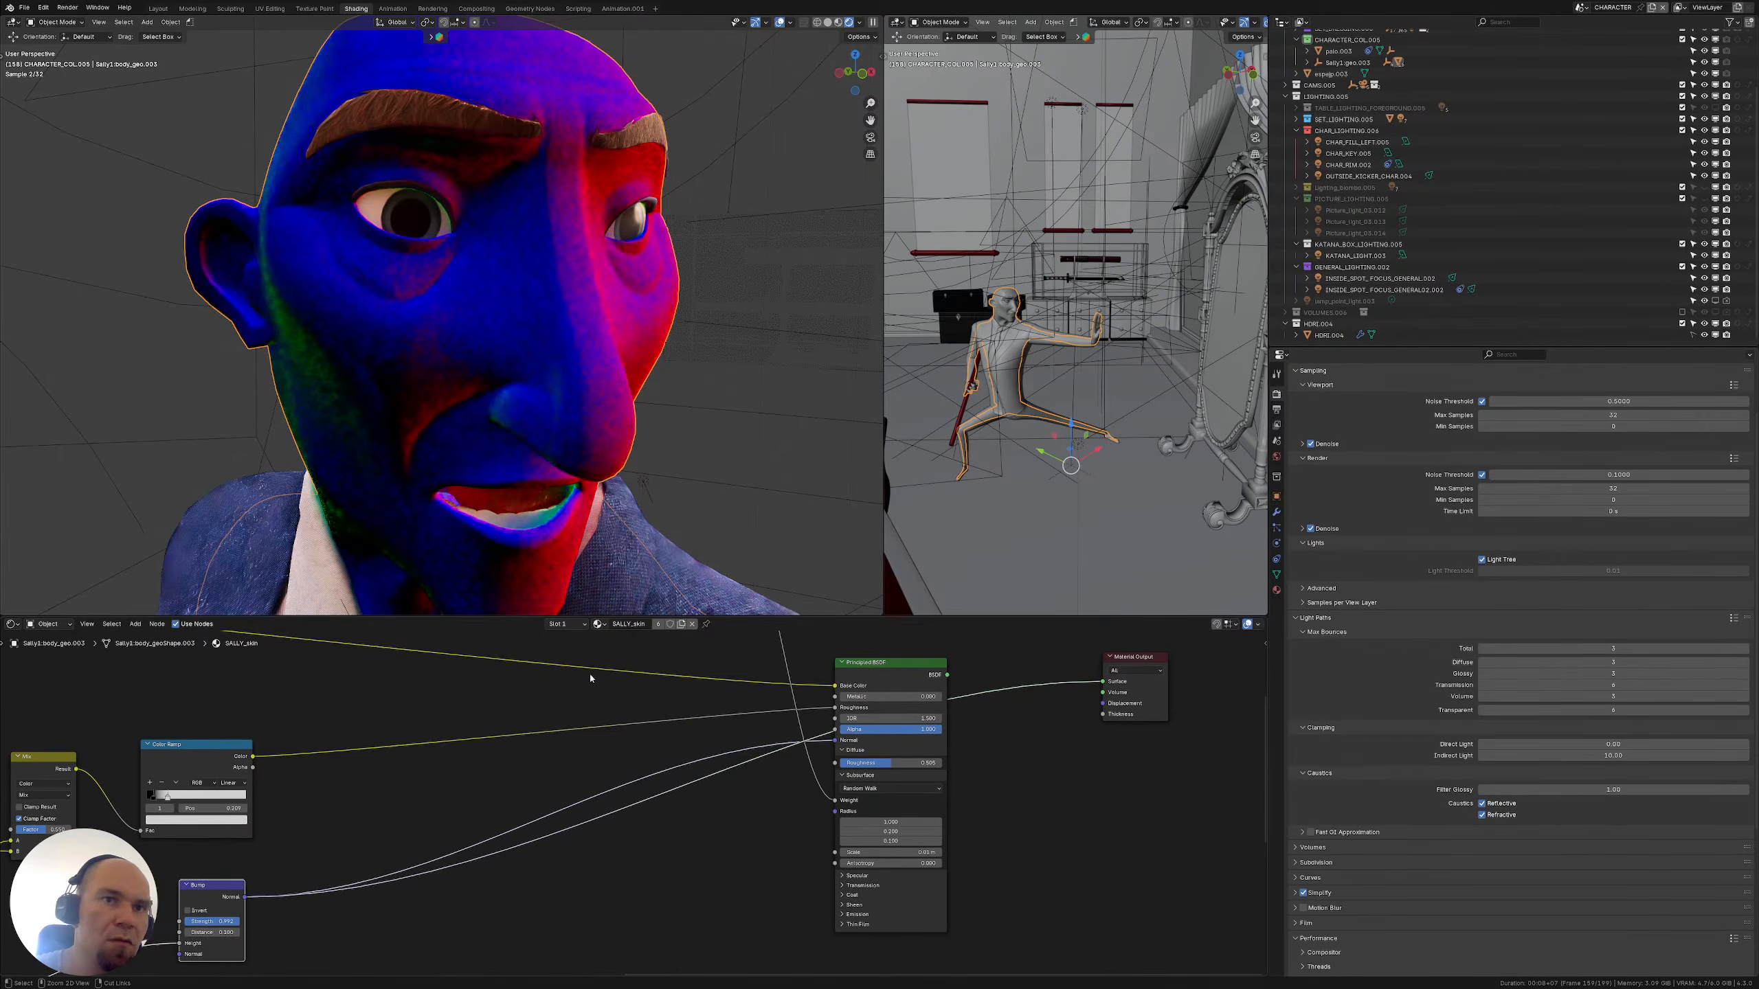
right_click_drag(421, 805, 457, 870, "ctrl")
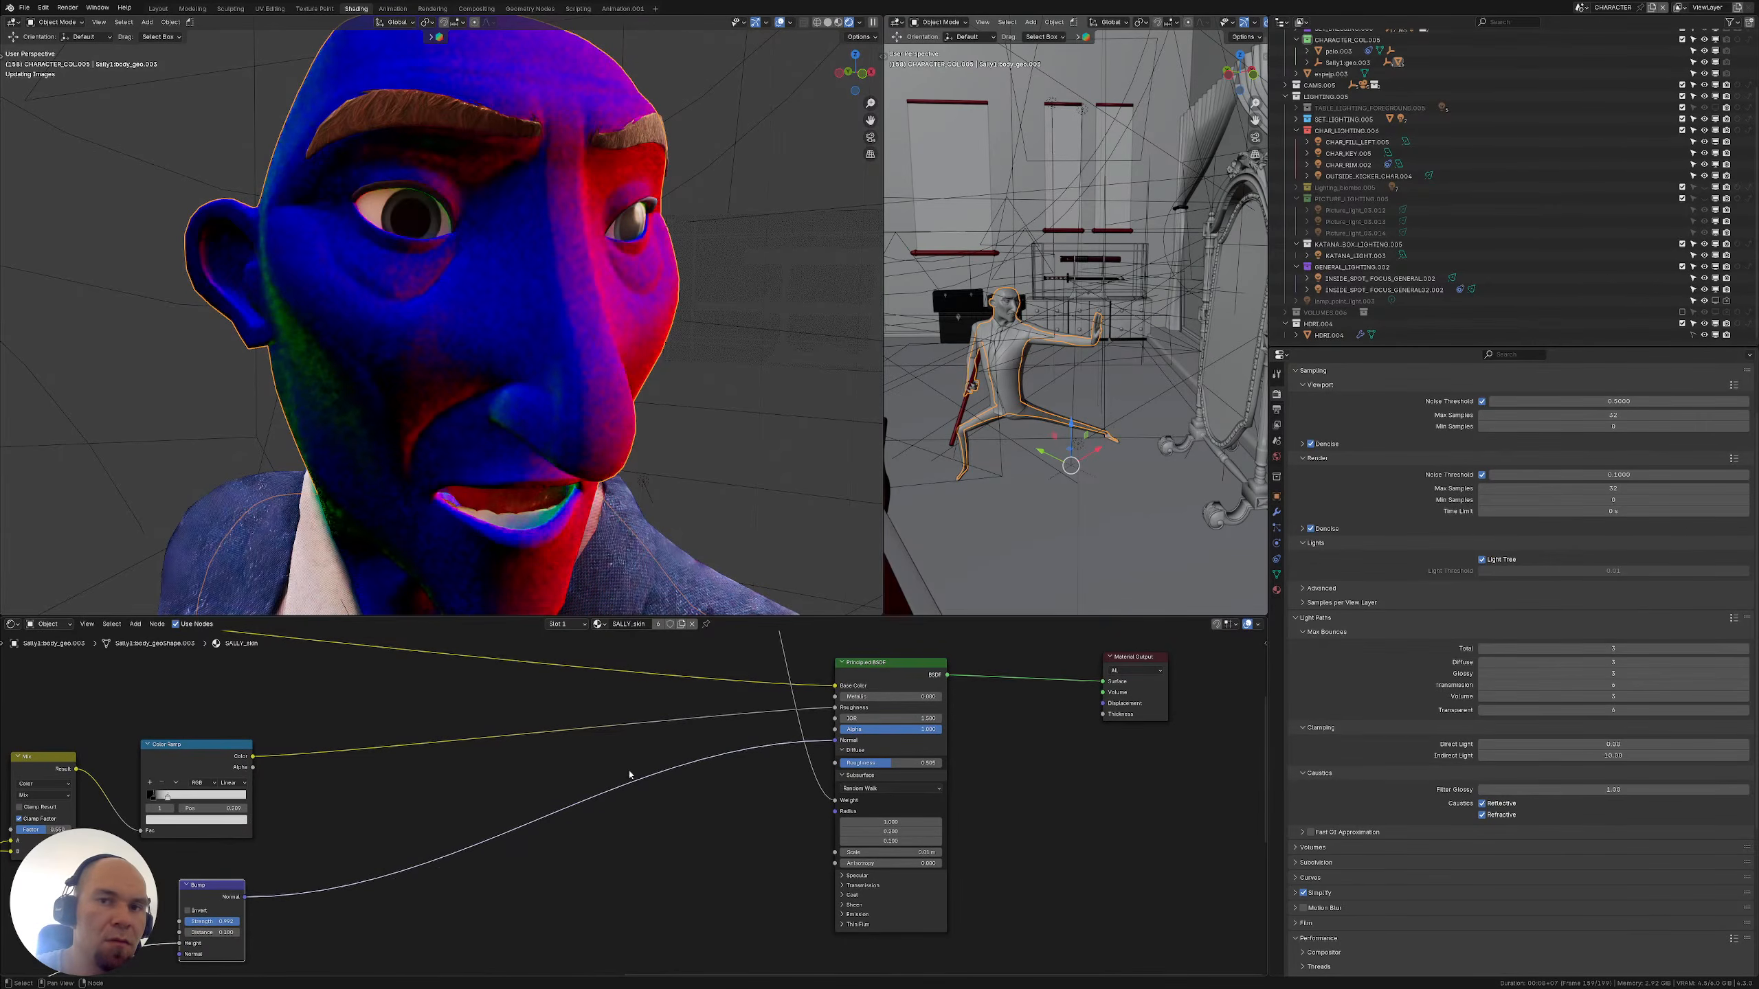
middle_click_drag(301, 880, 600, 781)
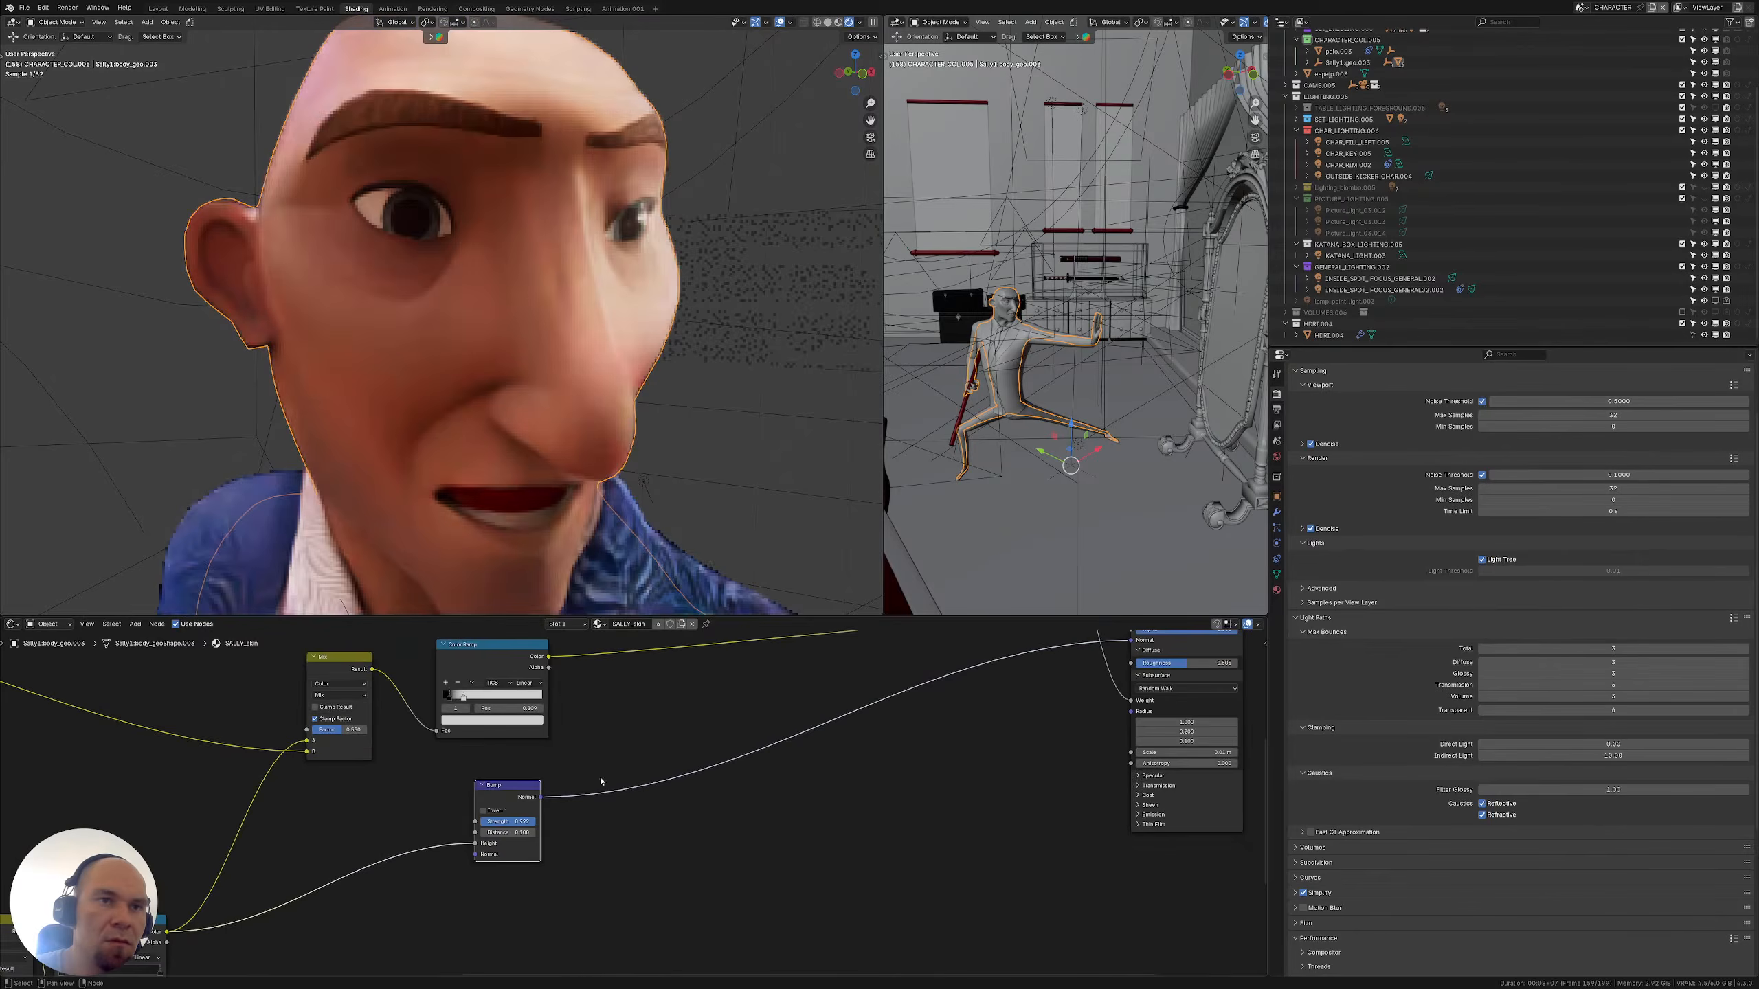
Shift the Texture Coordinate and Mapping nodes down and away from the textures, and tuck the Noise Texture closer beneath the Voronoi Texture
mouse_move(467, 819)
middle_mouse_down()
mouse_move(604, 768)
mouse_move(625, 730)
middle_mouse_up()
scroll(624, 729, "down", 1)
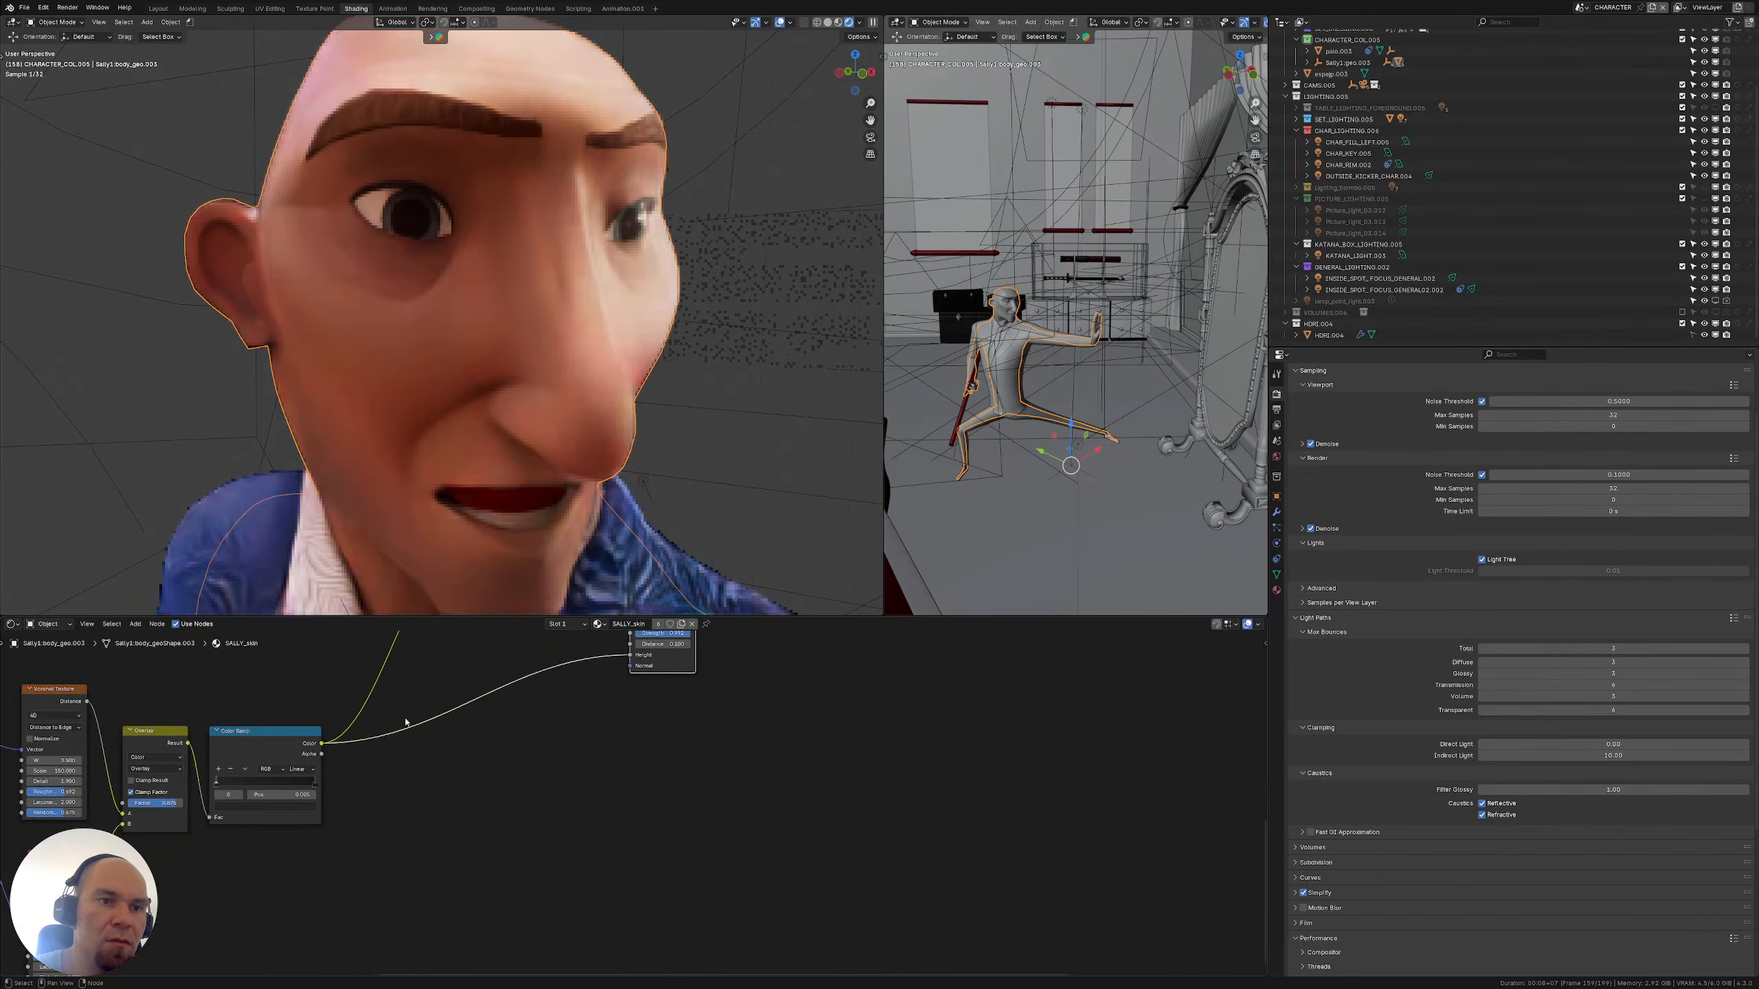
middle_click_drag(423, 755, 616, 751)
middle_click_drag(481, 748, 617, 753)
middle_click_drag(284, 717, 217, 663)
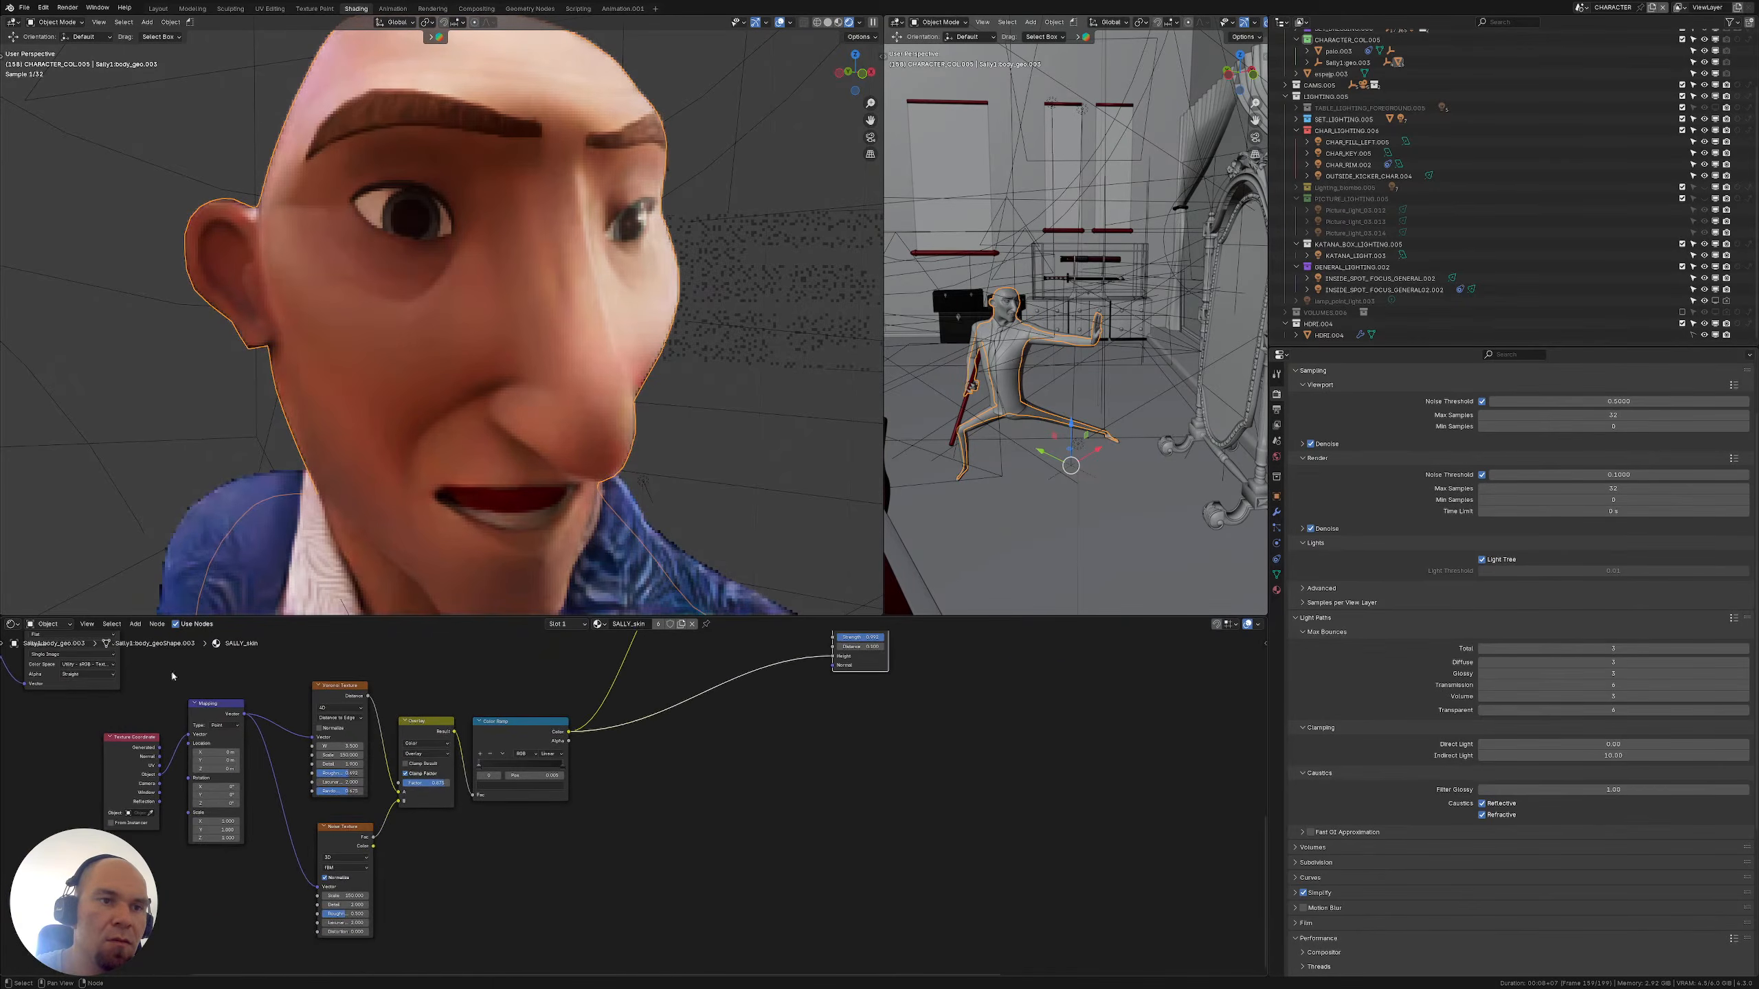
left_click_drag(154, 670, 237, 841)
key("g")
left_click(194, 859)
middle_click_drag(426, 821, 351, 815)
left_click_drag(262, 821, 255, 812)
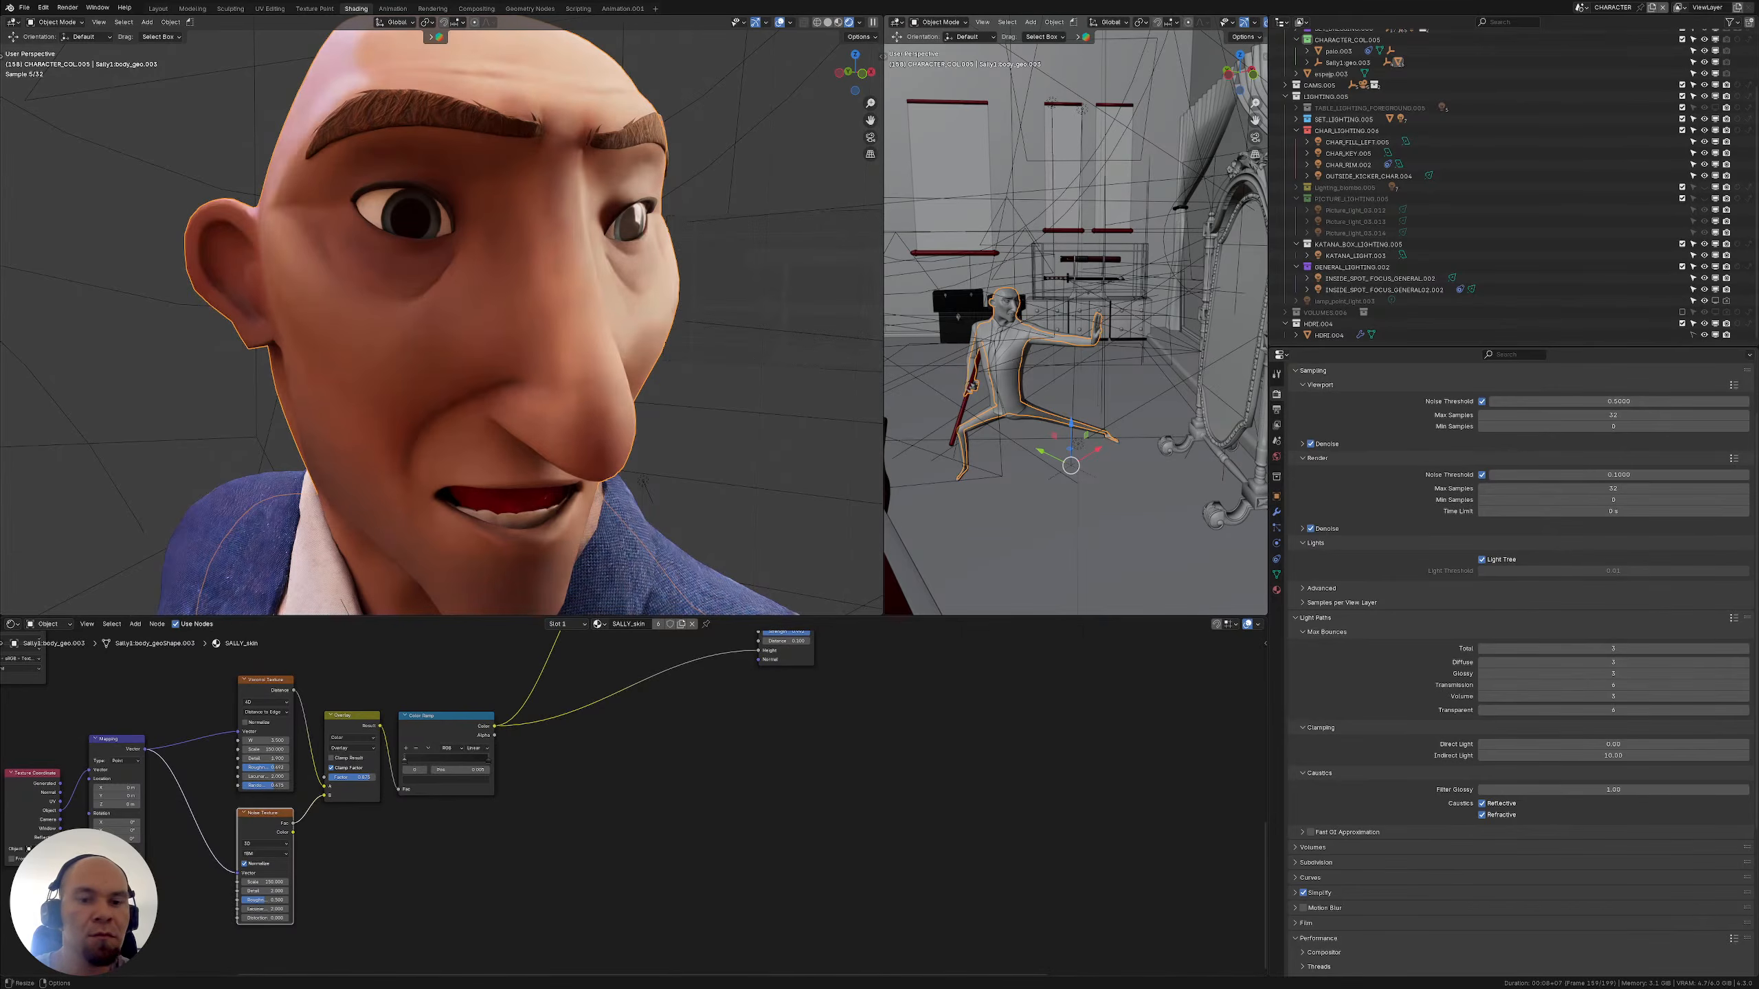
Add a Displacement node to the skin material, placed between and below the Bump and Principled BSDF nodes
middle_click_drag(654, 718, 600, 852)
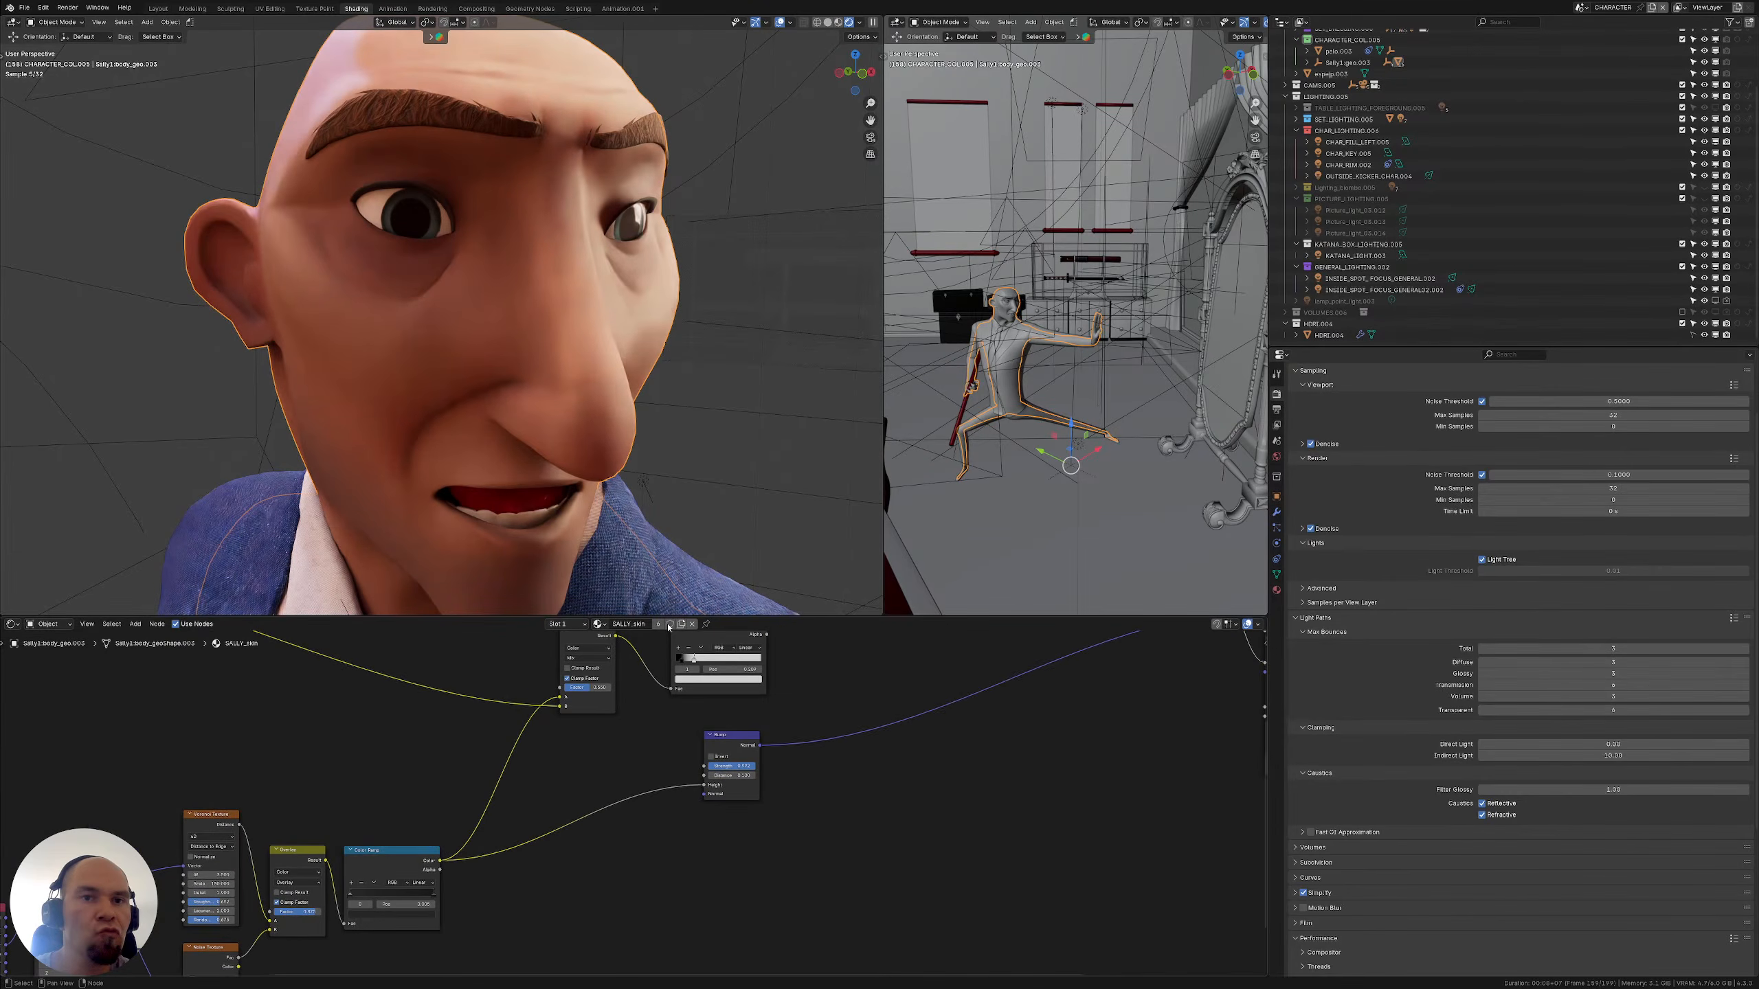
scroll(703, 684, "up", 2)
middle_click_drag(703, 684, 561, 740)
scroll(537, 807, "down", 2)
scroll(559, 743, "down", 2)
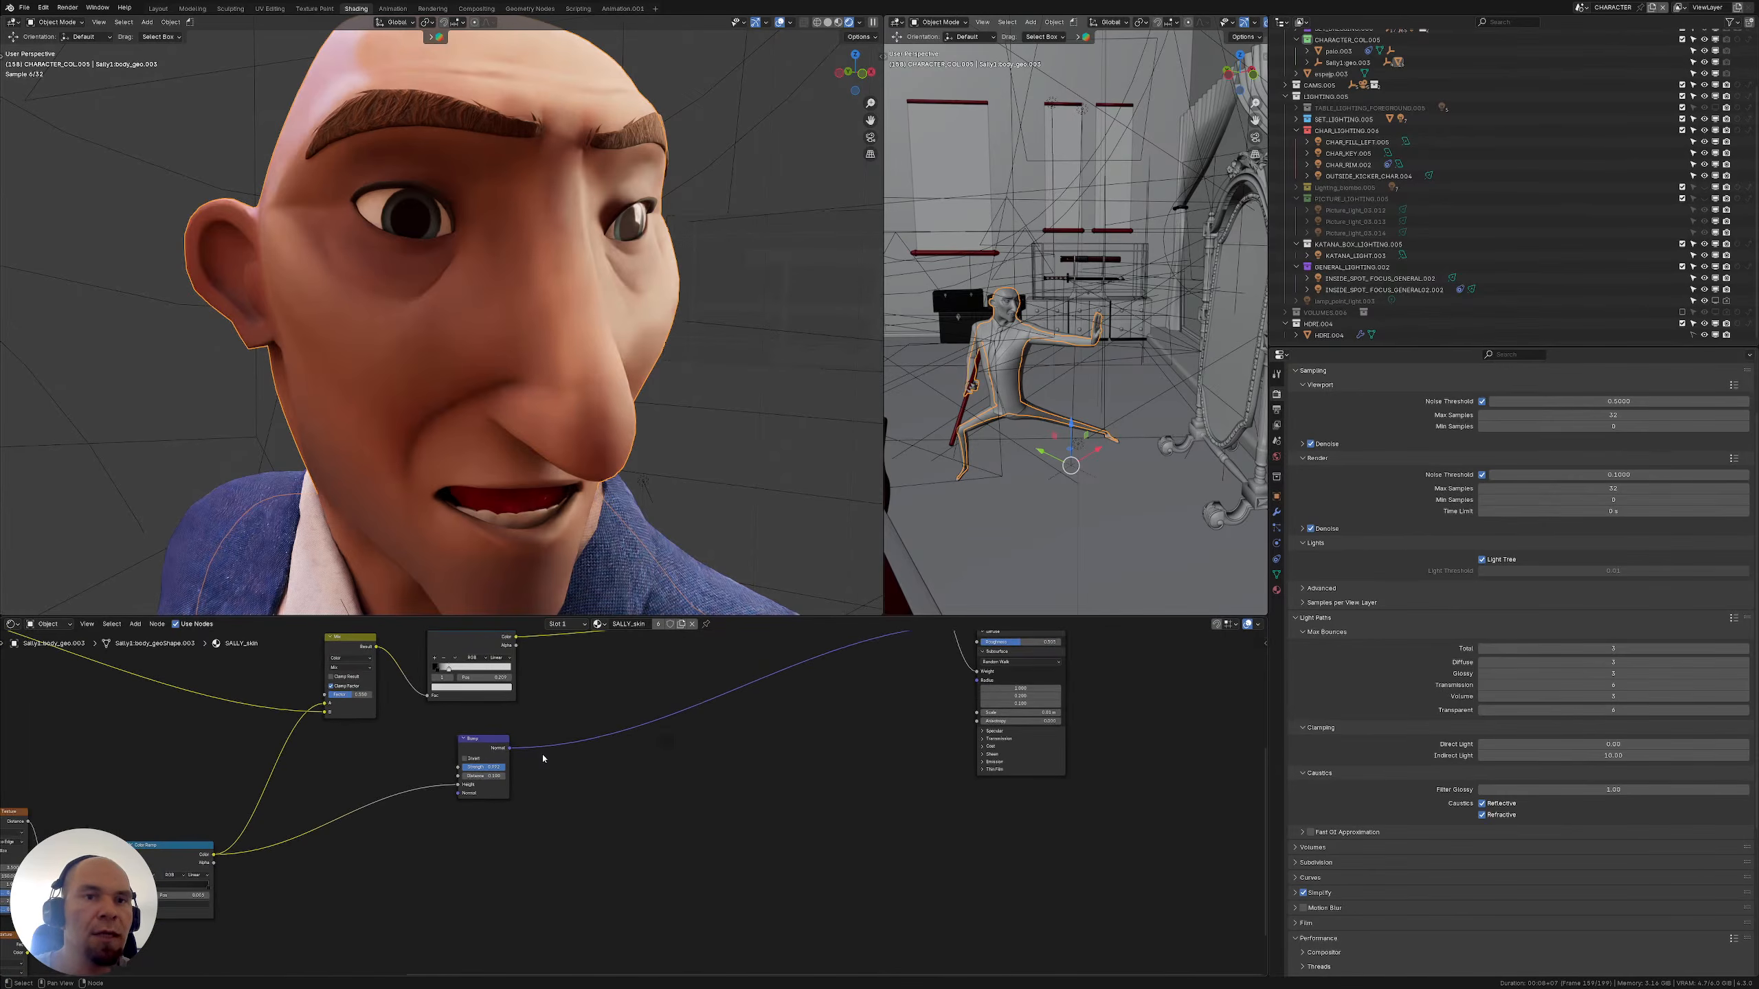
key("shift+a")
left_click(656, 759)
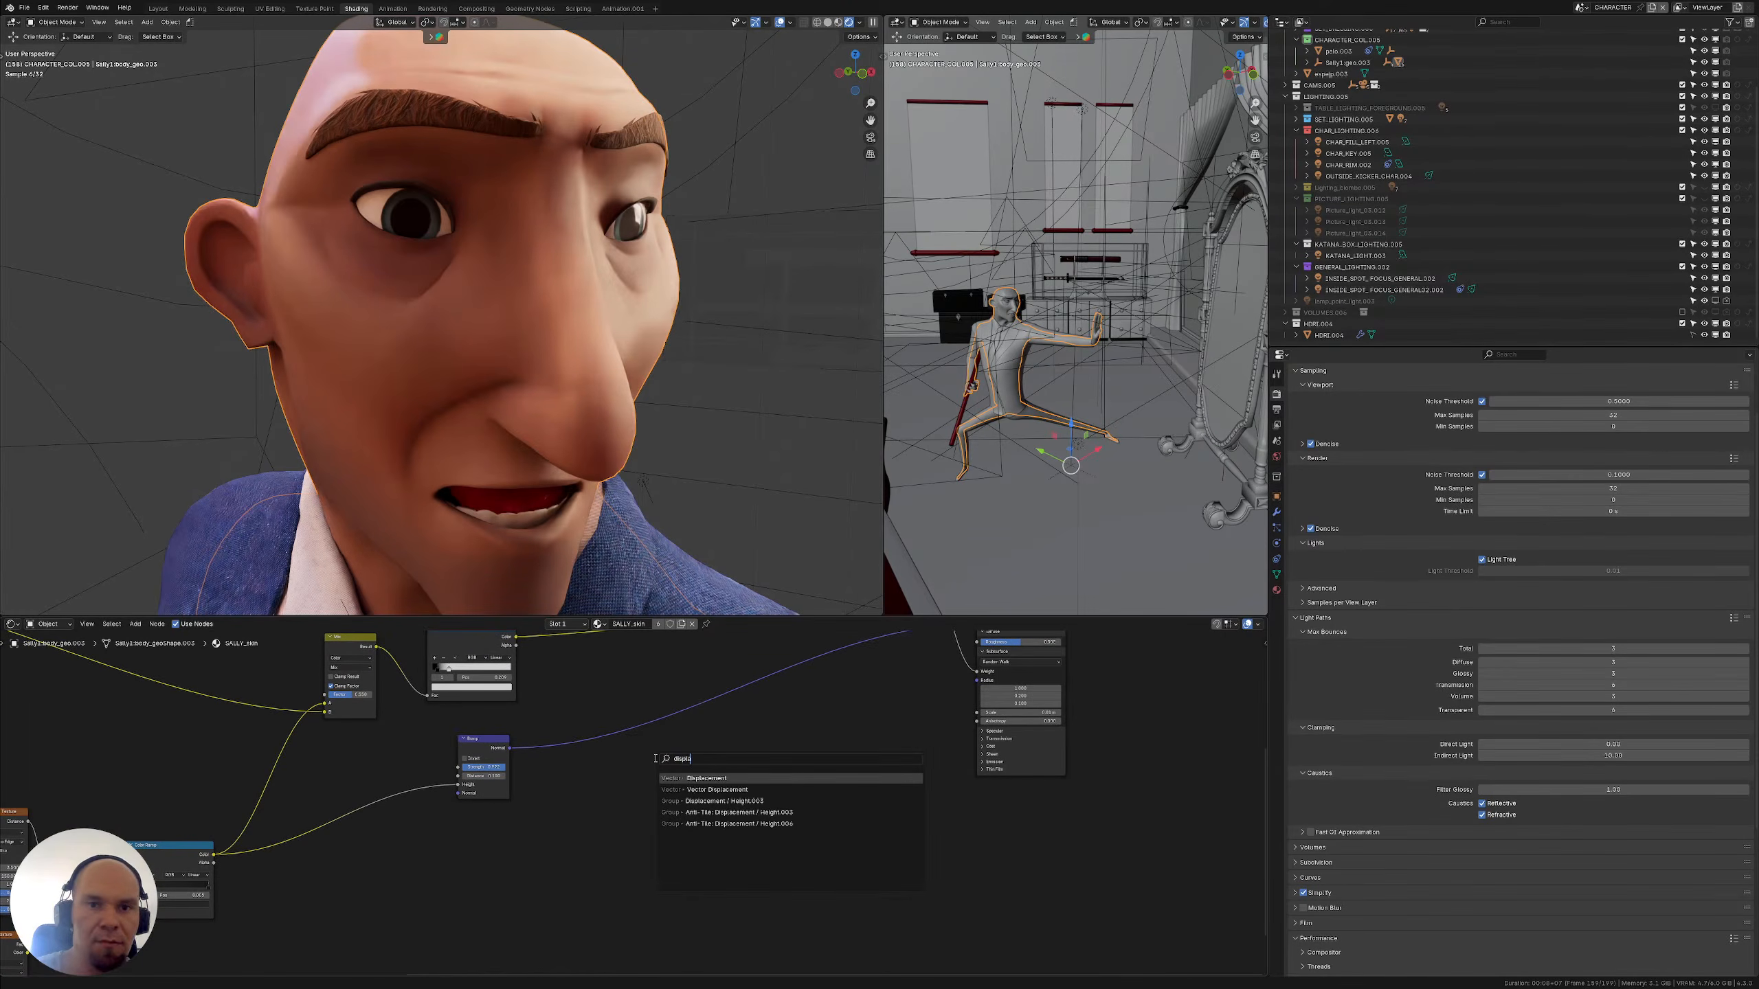
left_click(707, 834)
left_click(700, 781)
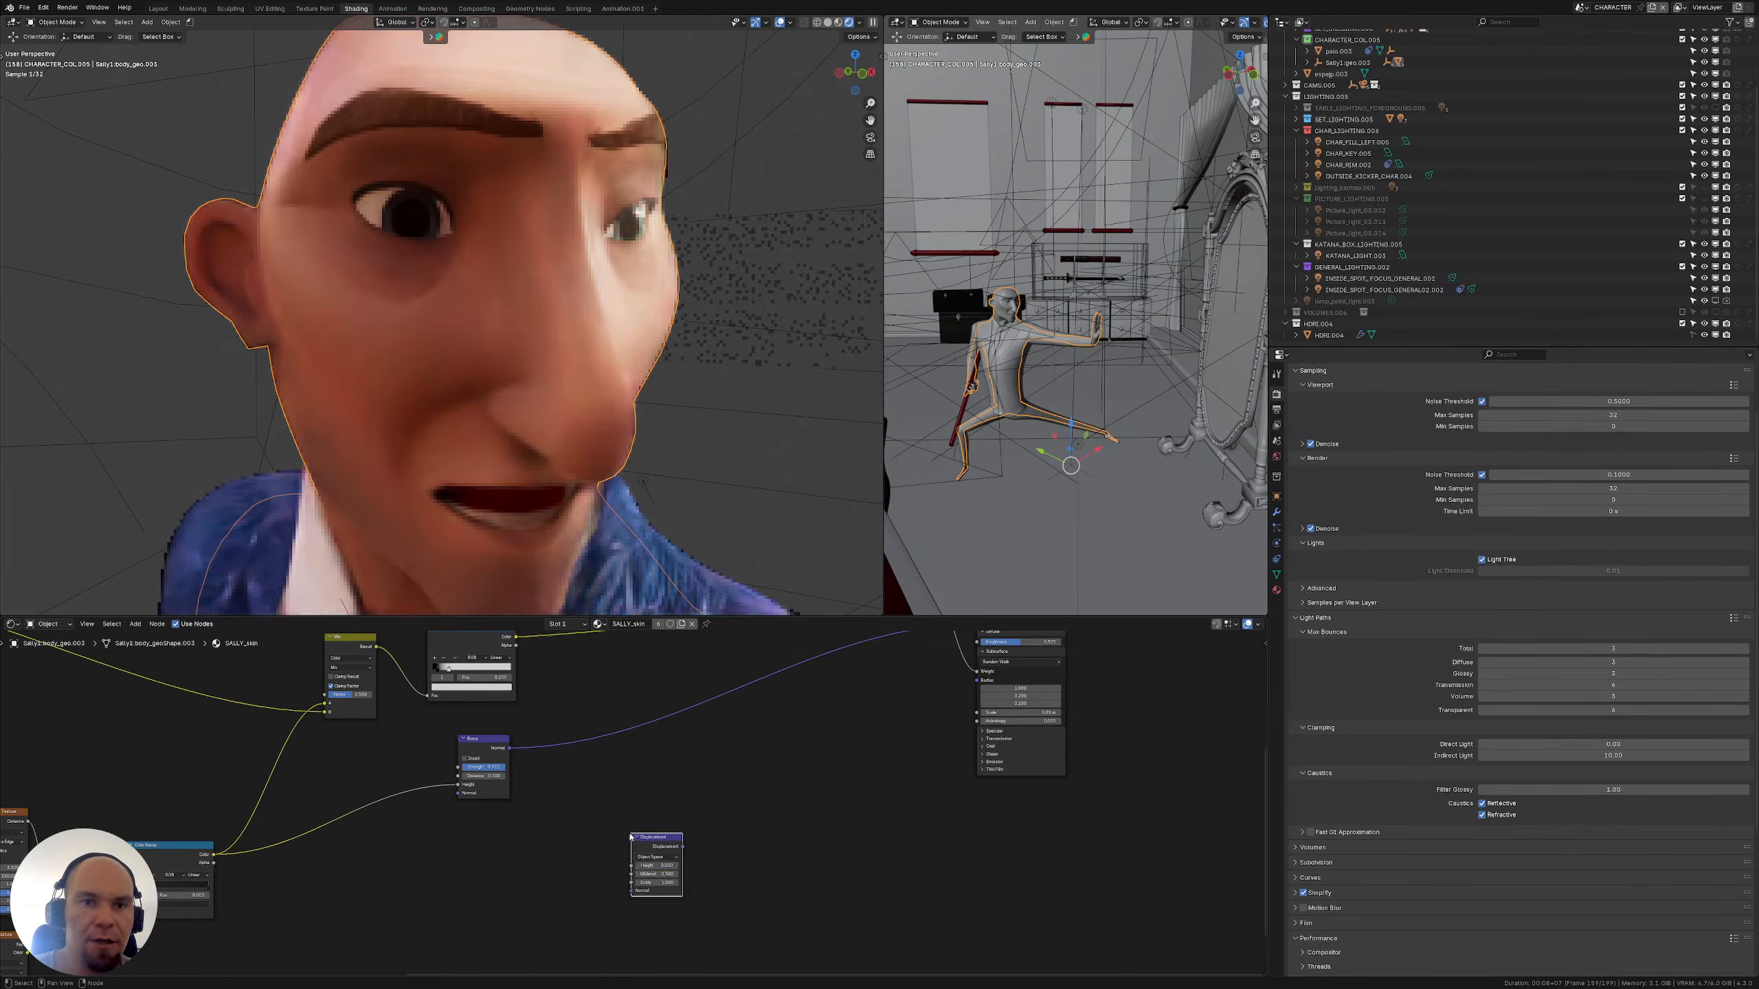
scroll(693, 791, "down", 2)
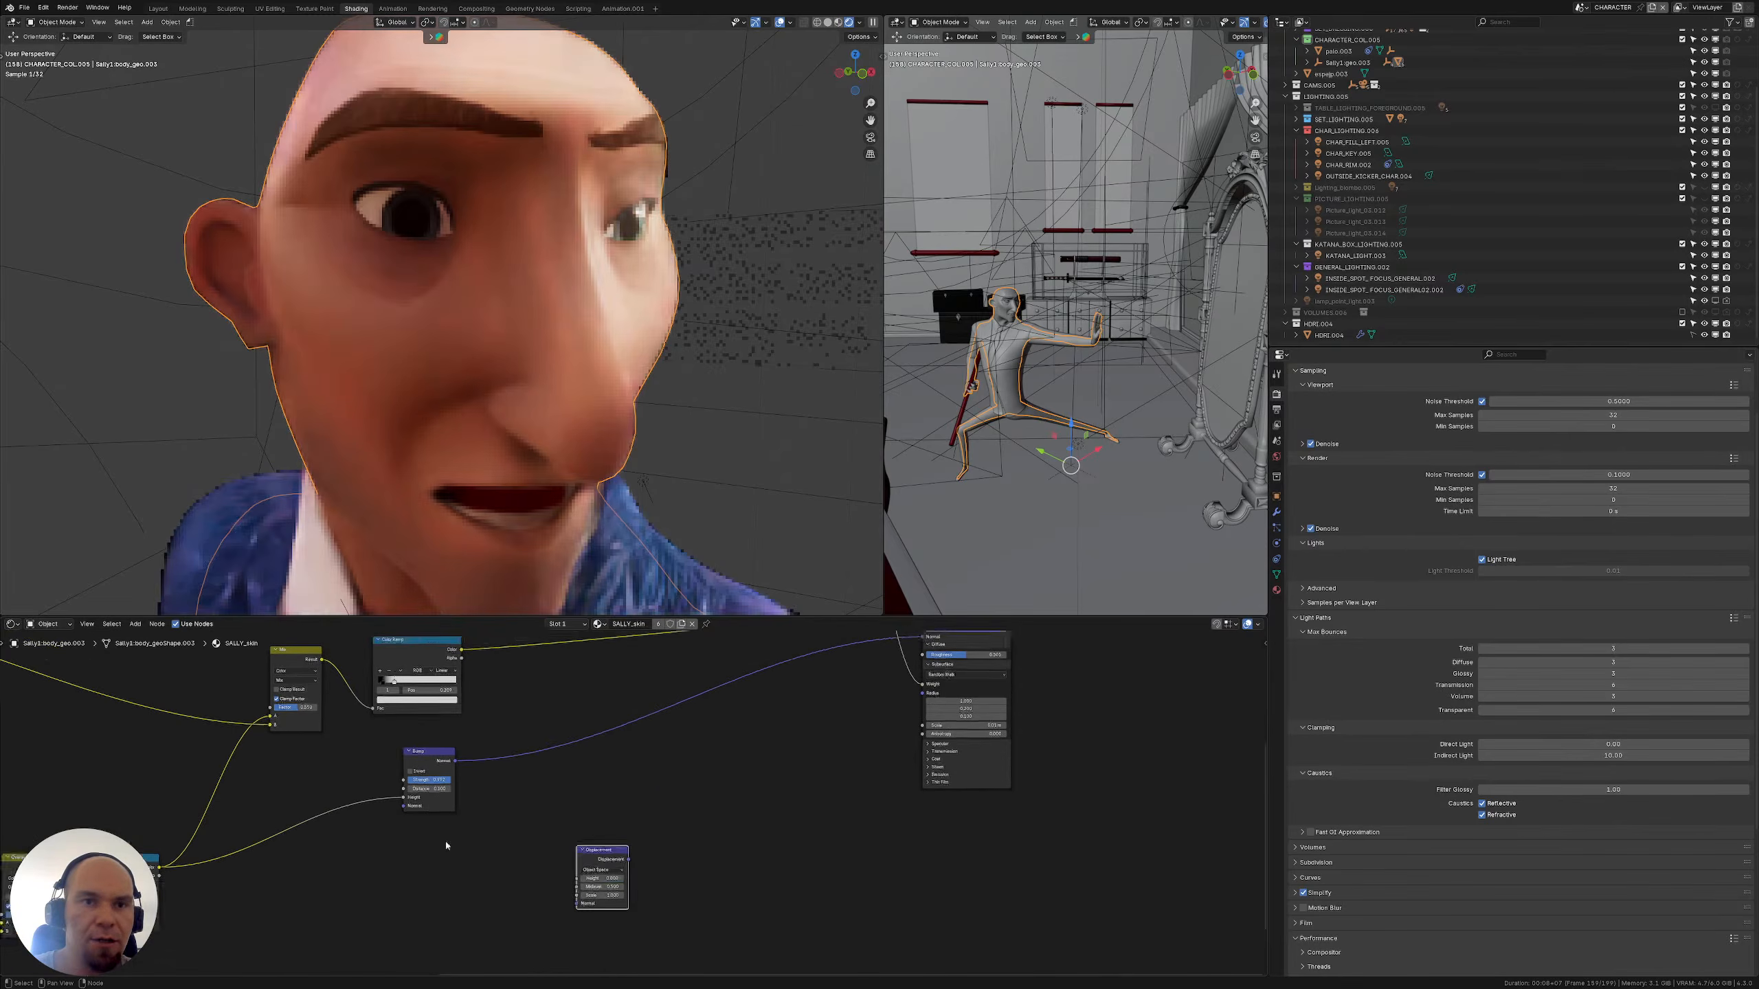
Switch the rendered viewport's render pass from Combined to Normal
left_click(860, 22)
left_click(859, 157)
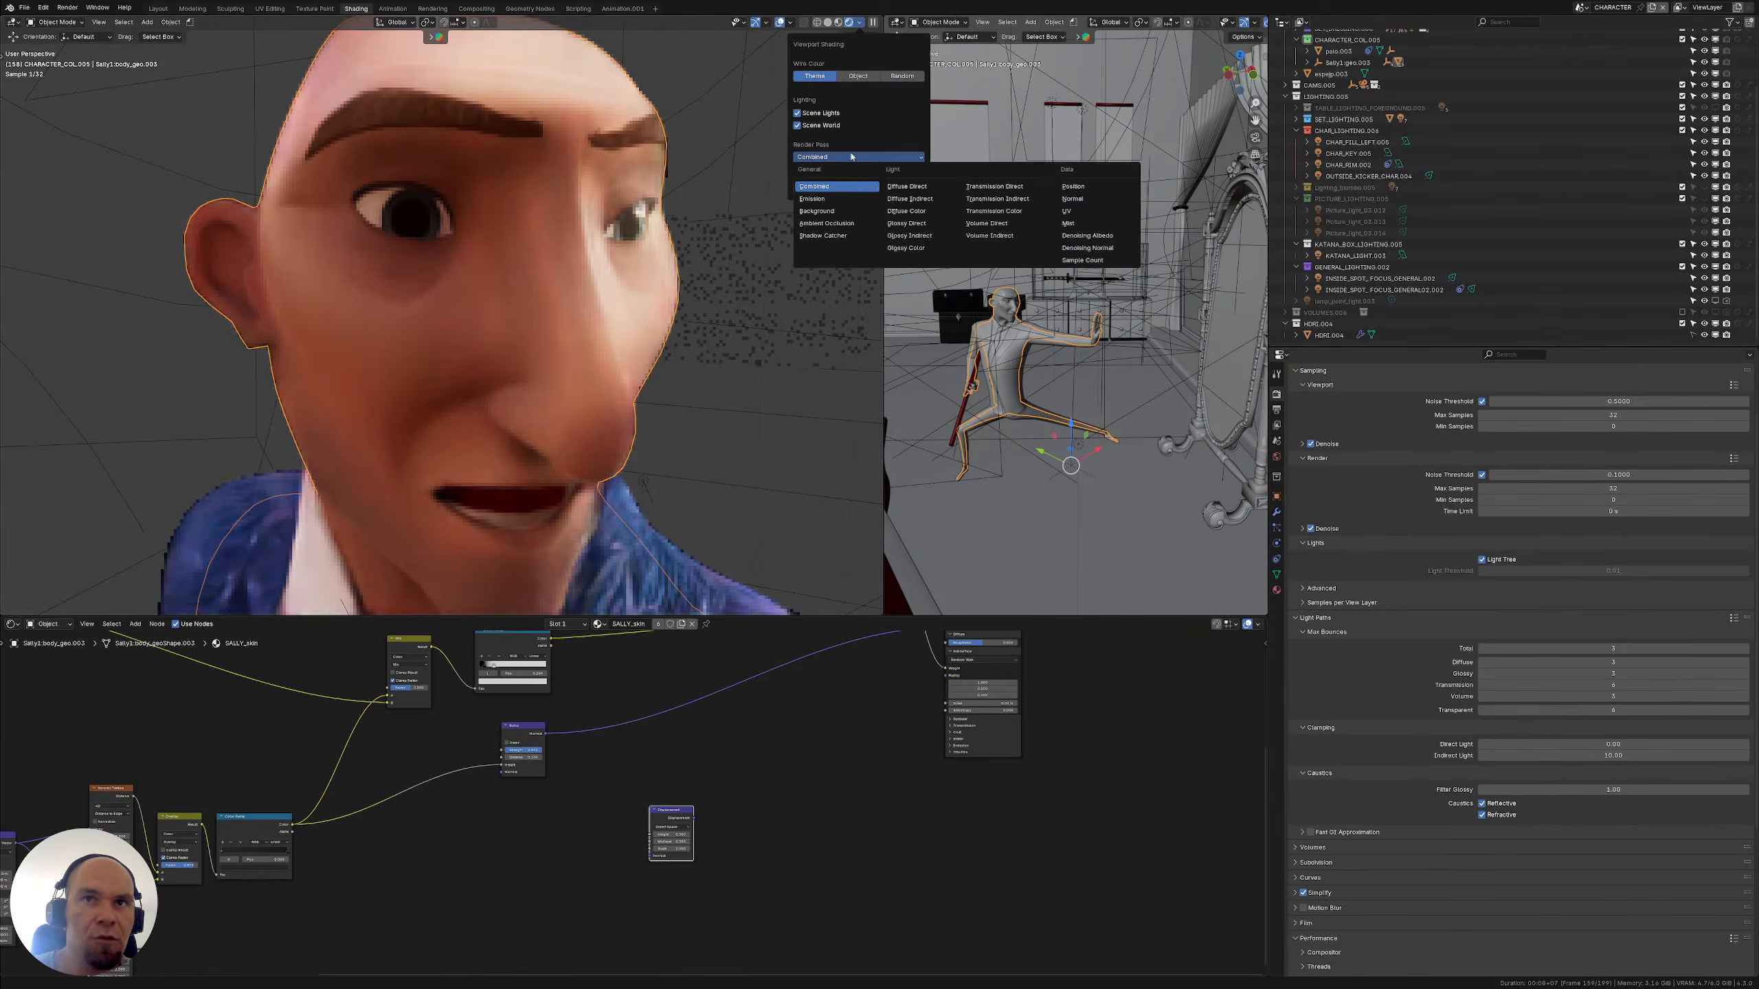
left_click(1081, 203)
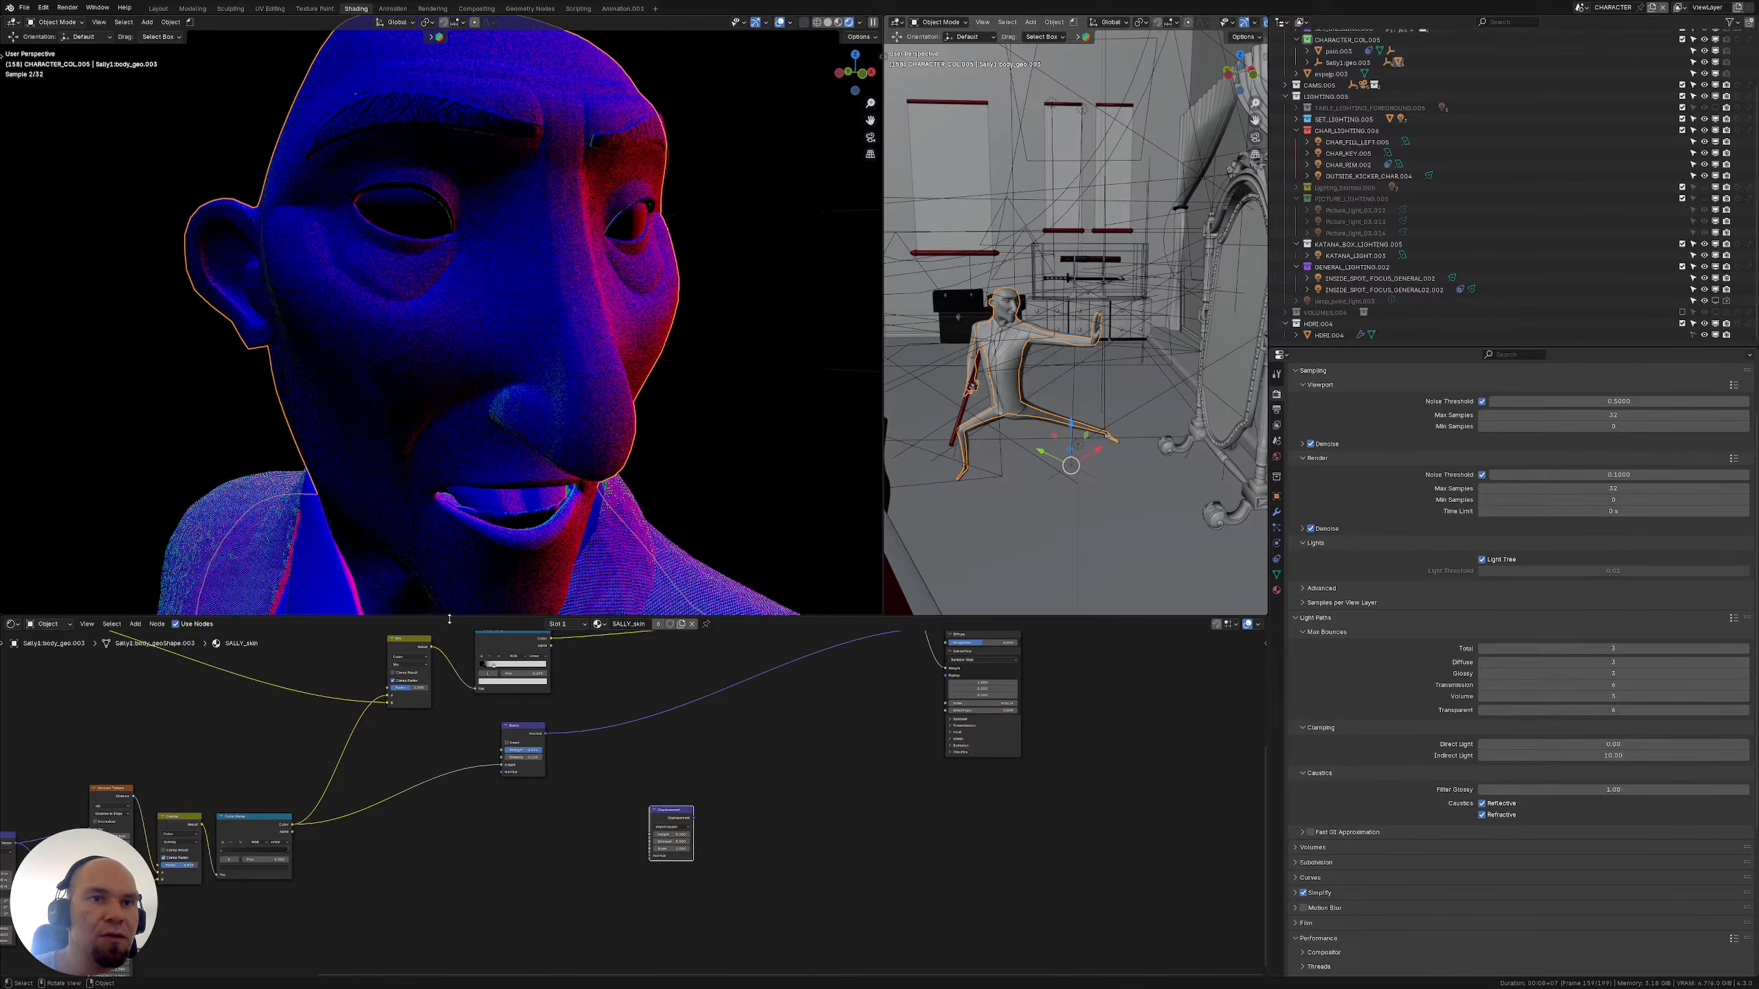
Set the skin's Mapping node type to Normal and feed its Vector input from the Texture Coordinate's Normal output
middle_click_drag(167, 828, 471, 762)
scroll(333, 782, "up", 8)
middle_click_drag(317, 788, 408, 727)
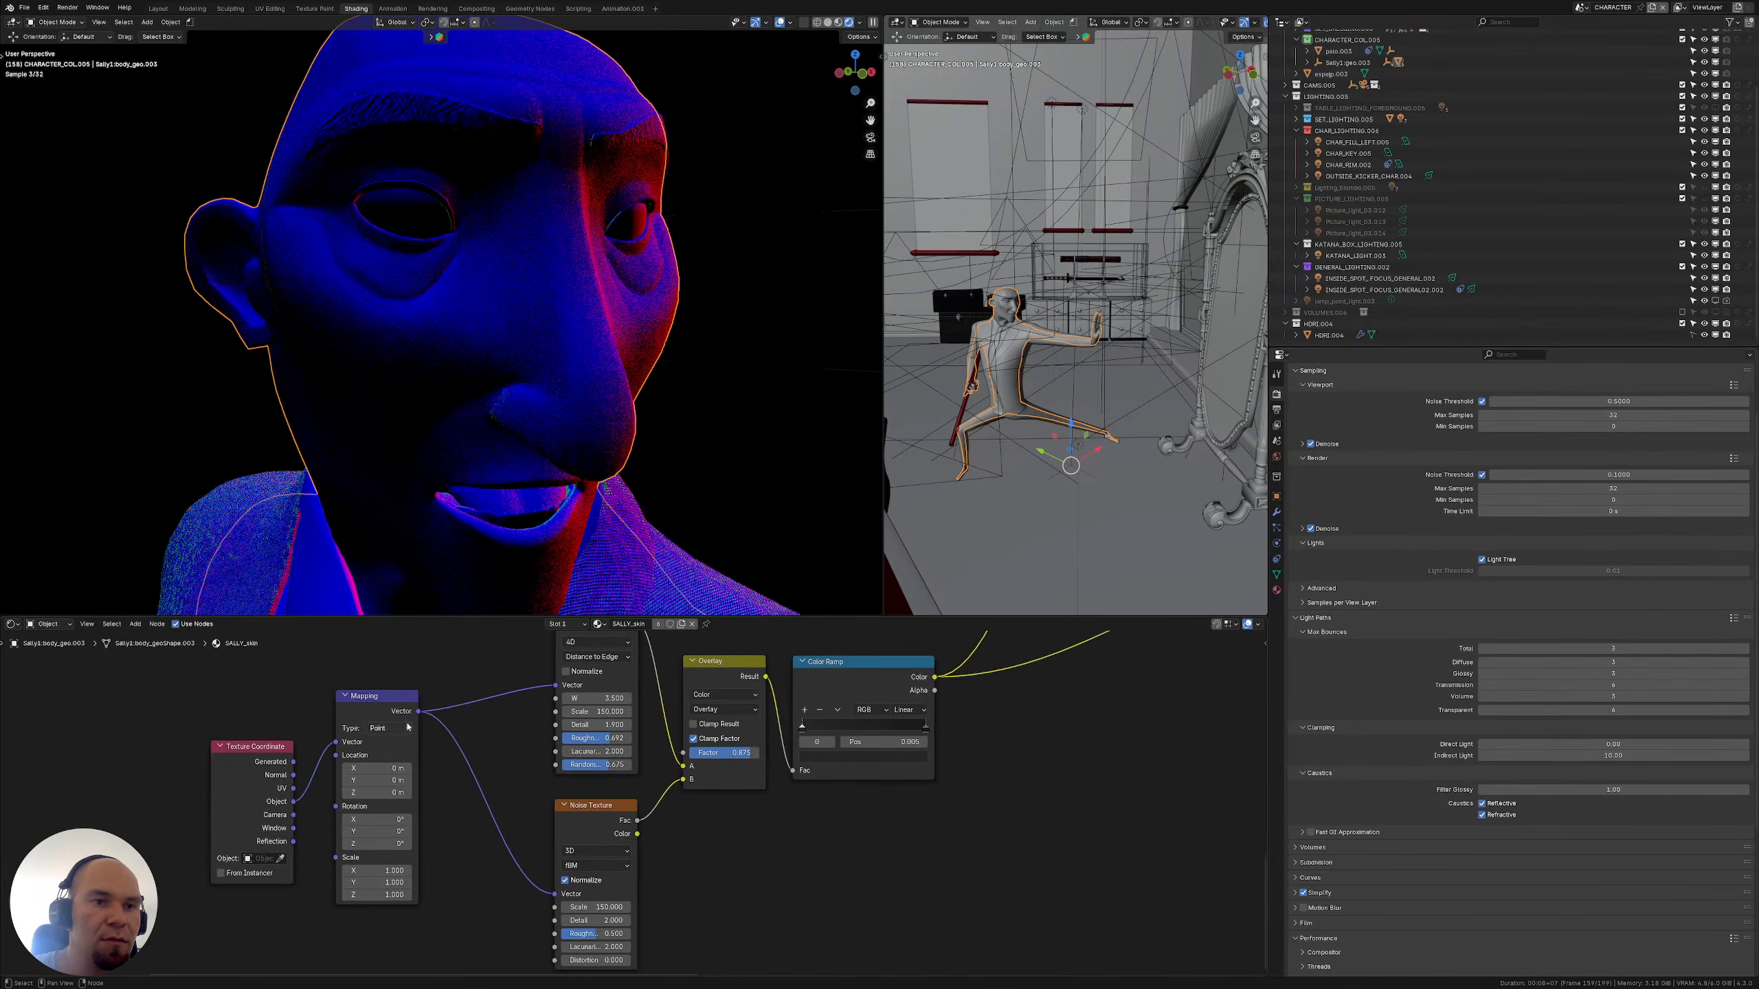
left_click(408, 728)
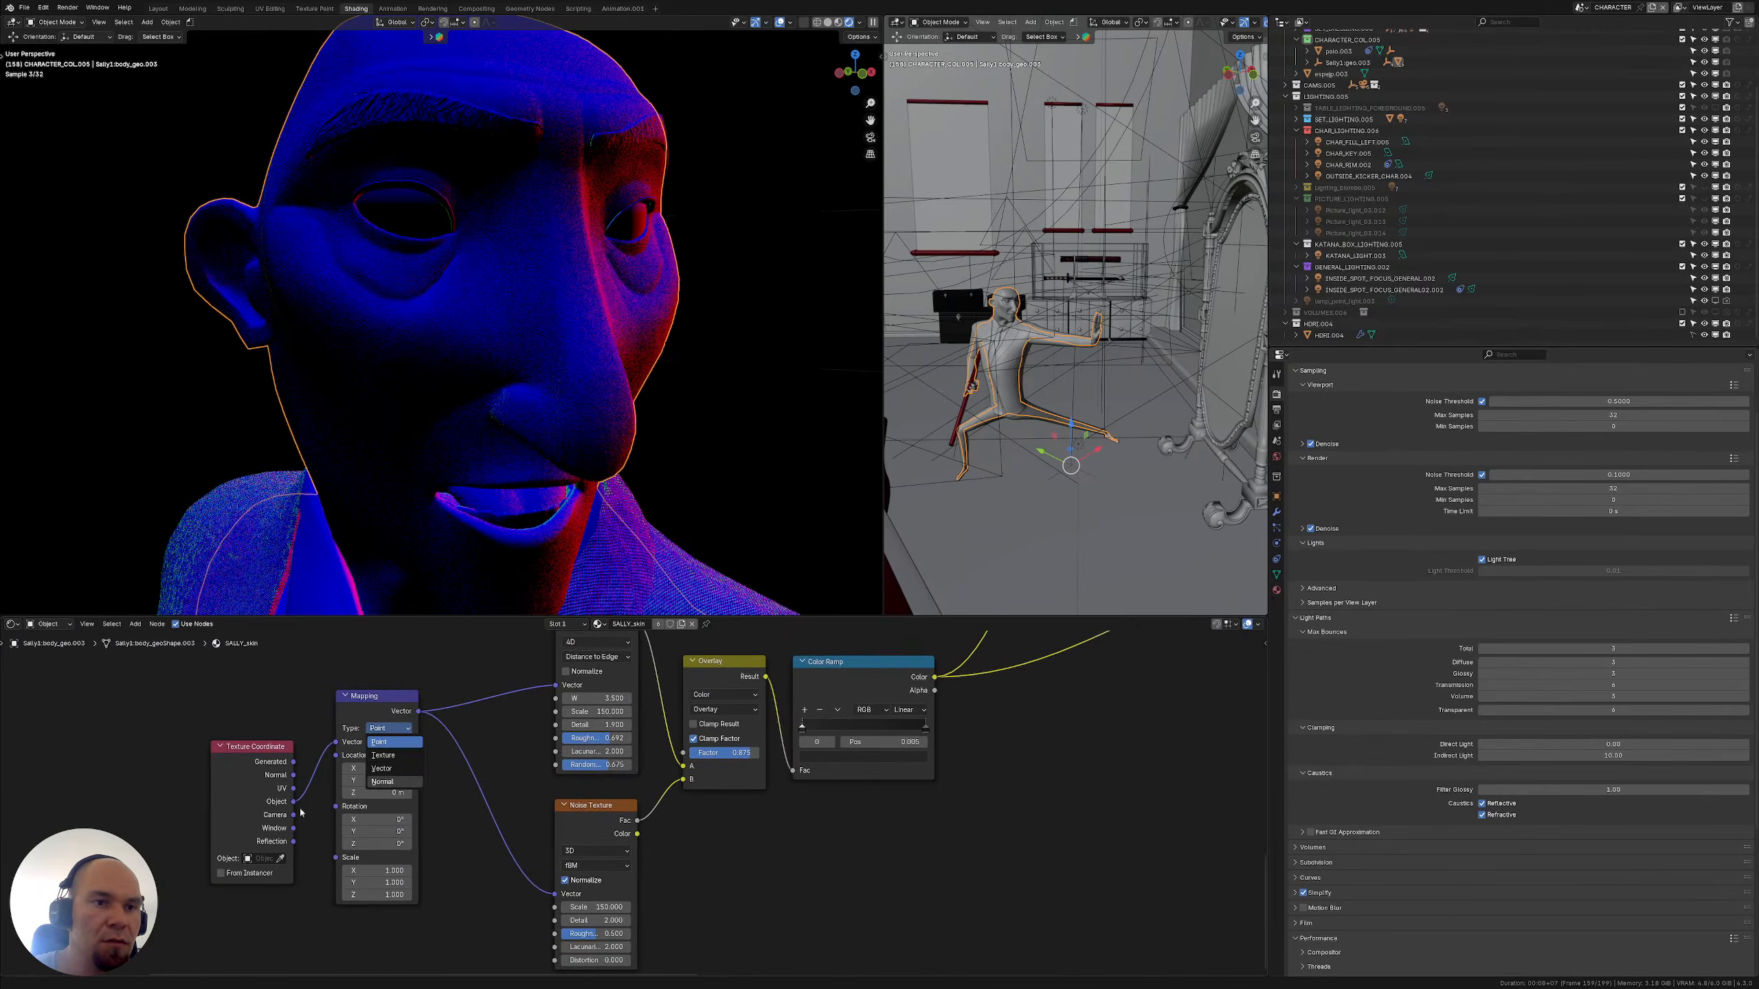
left_click(385, 781)
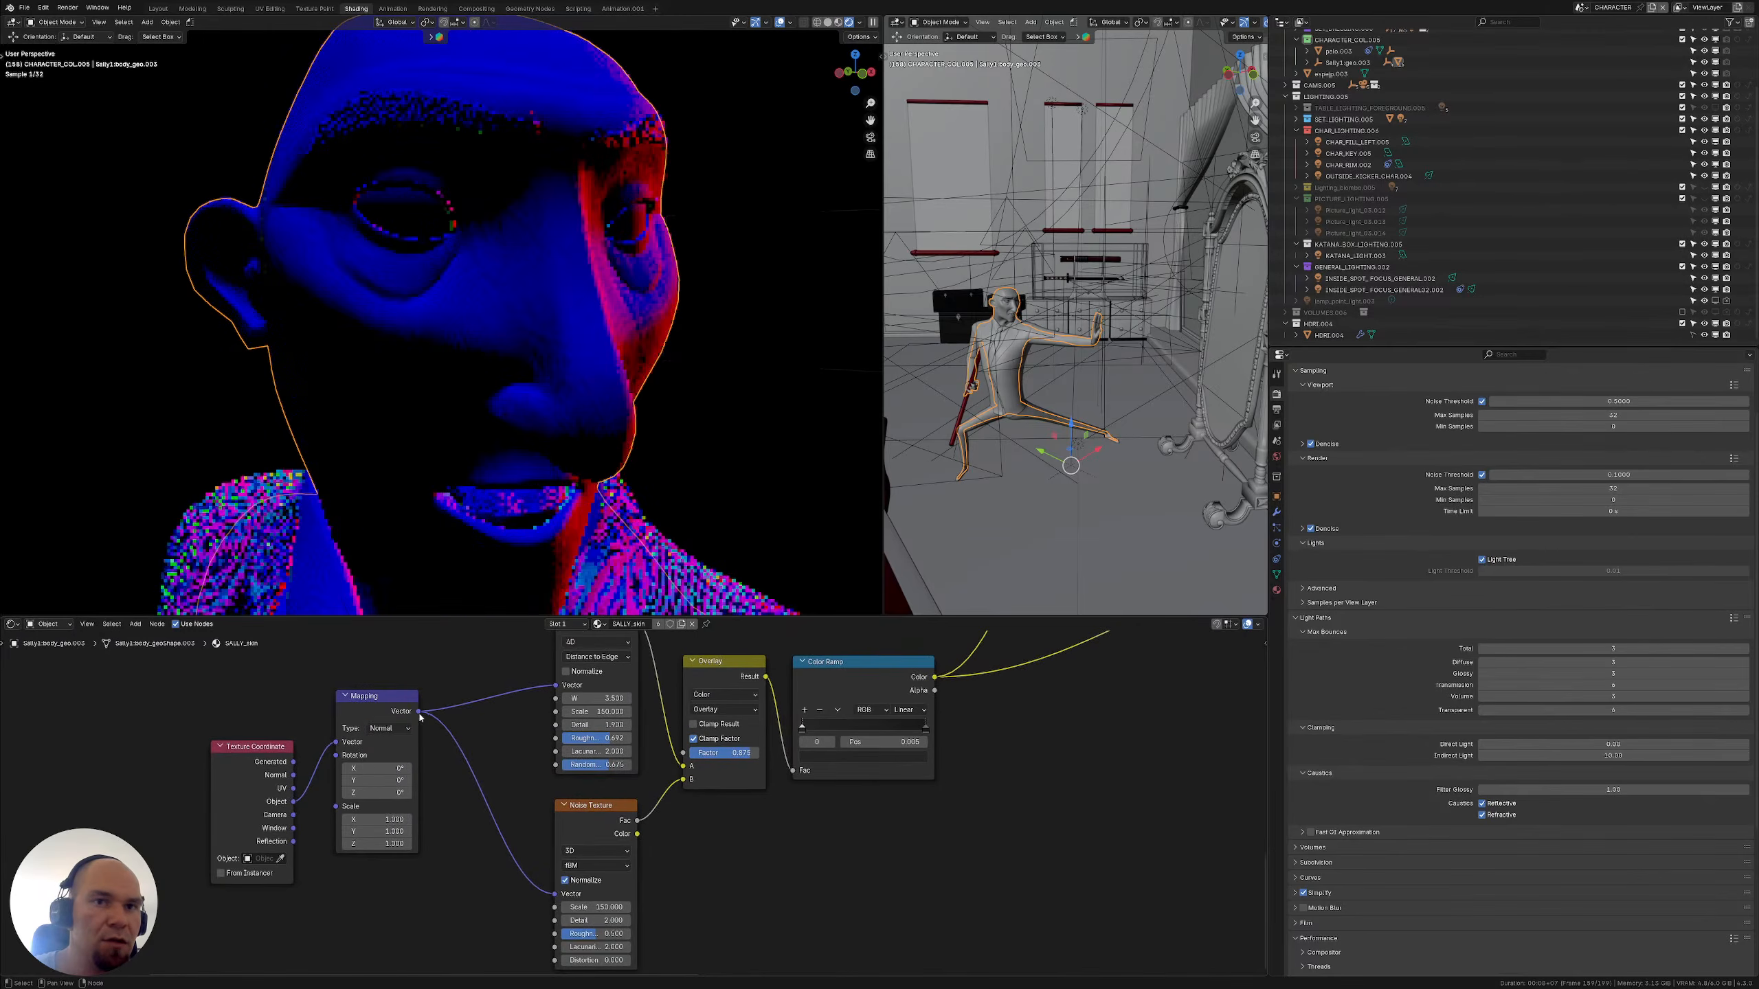
middle_click_drag(473, 710, 477, 779)
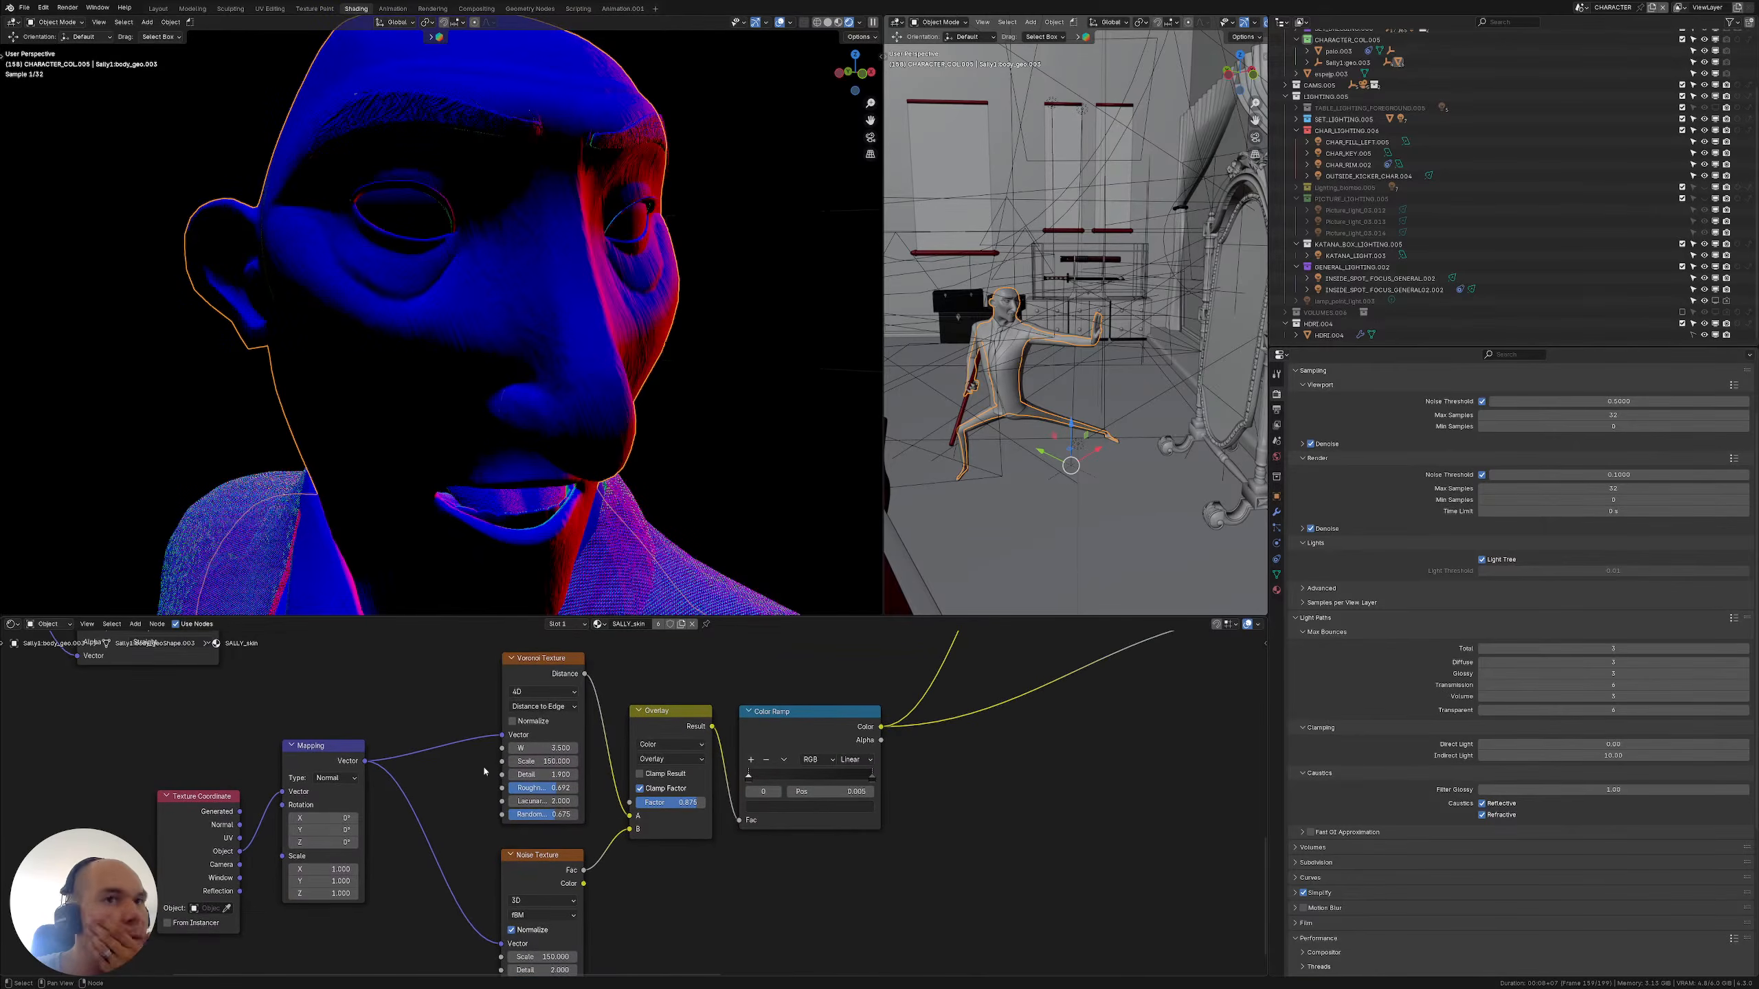
middle_click_drag(485, 770, 471, 728)
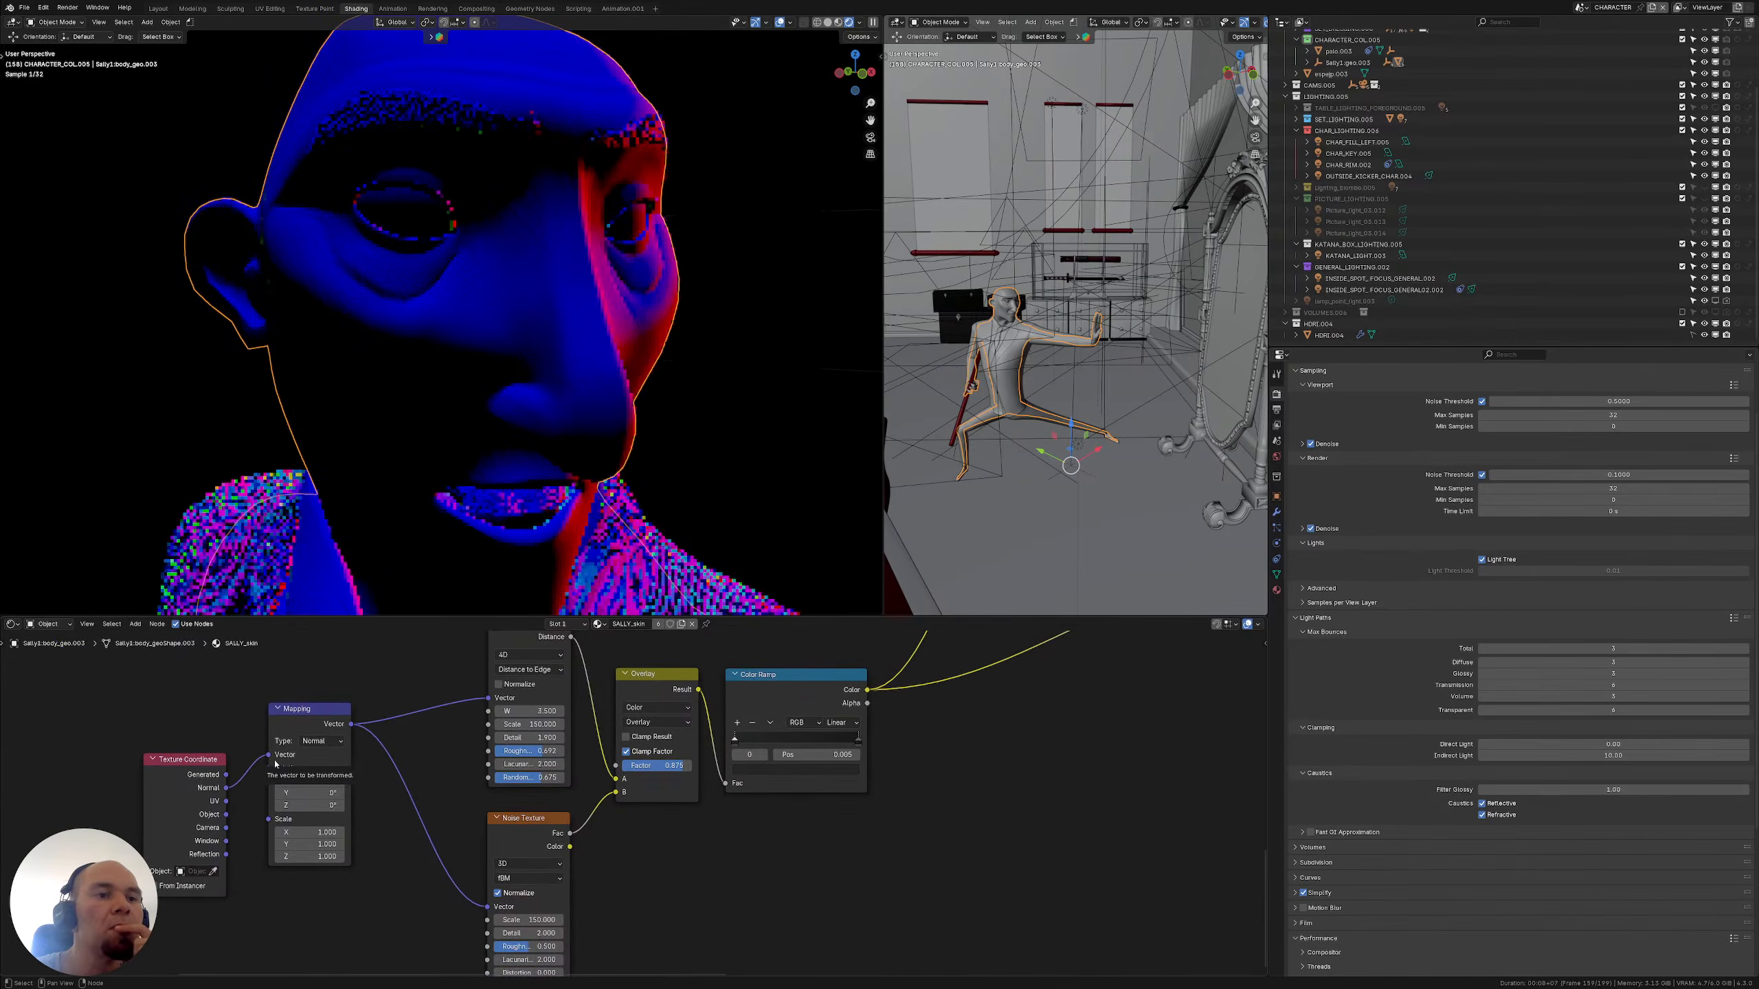
Reroute the Color Ramp's output from the Bump node's Height input to its Normal input and shift the Bump node slightly
scroll(842, 738, "down", 2)
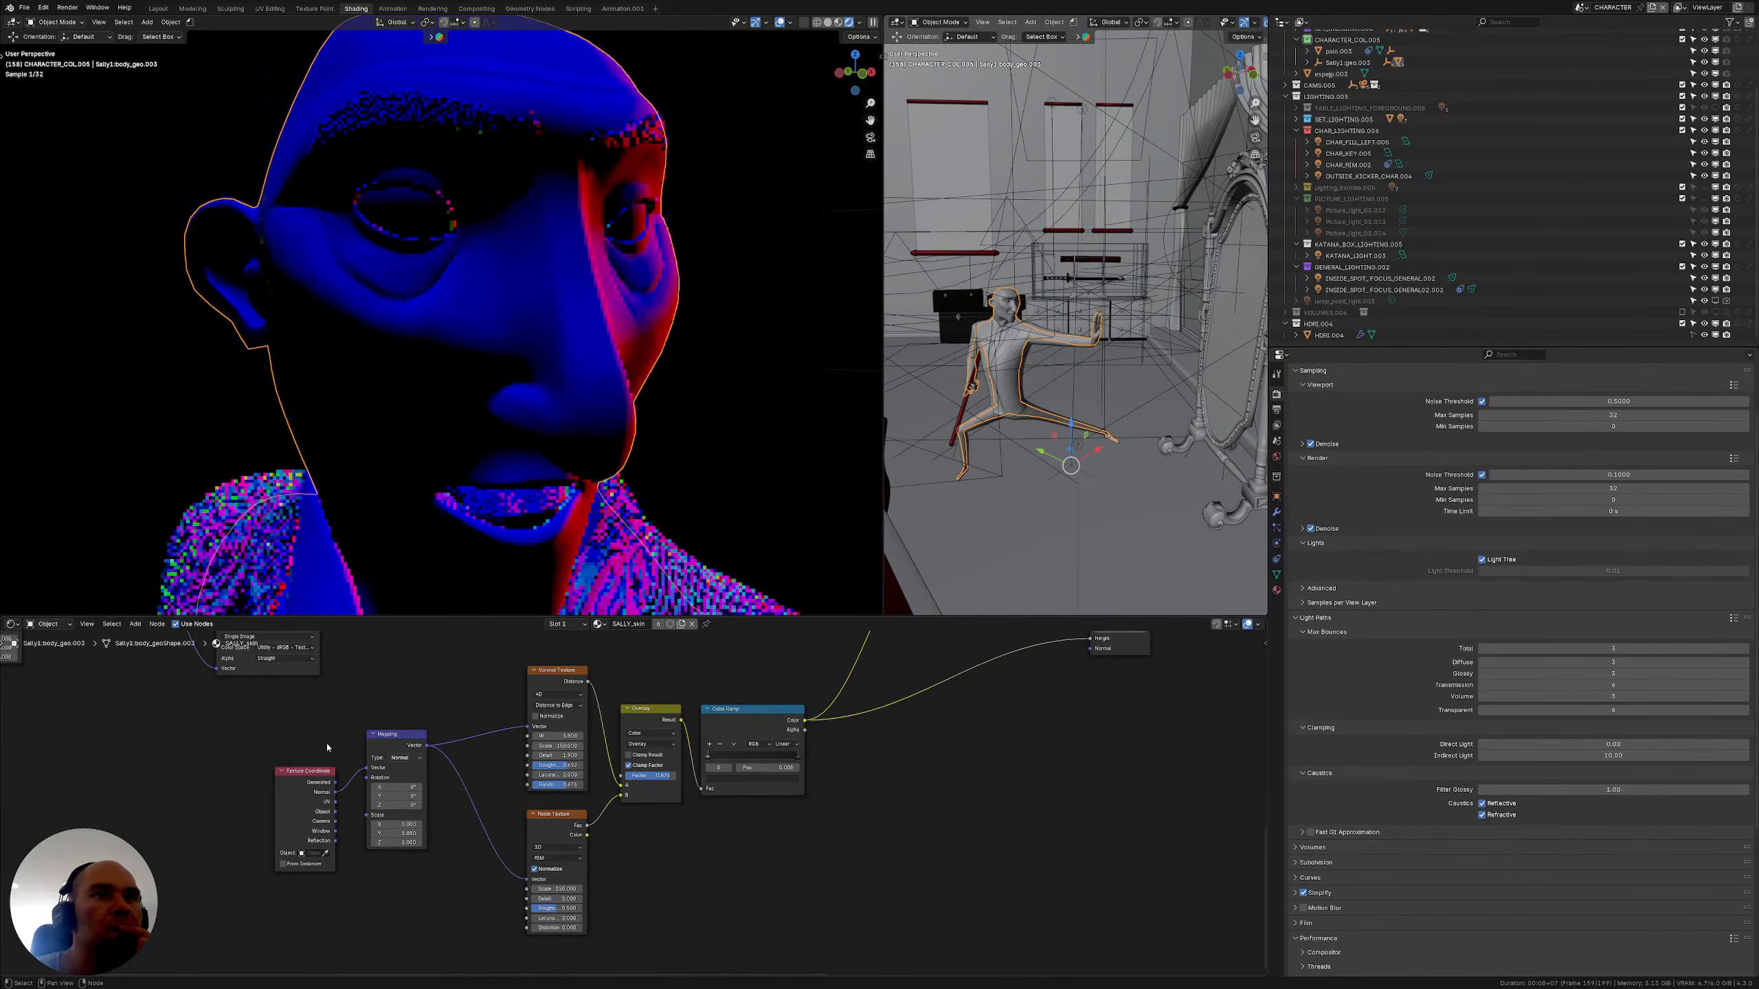
middle_click_drag(841, 737, 494, 810)
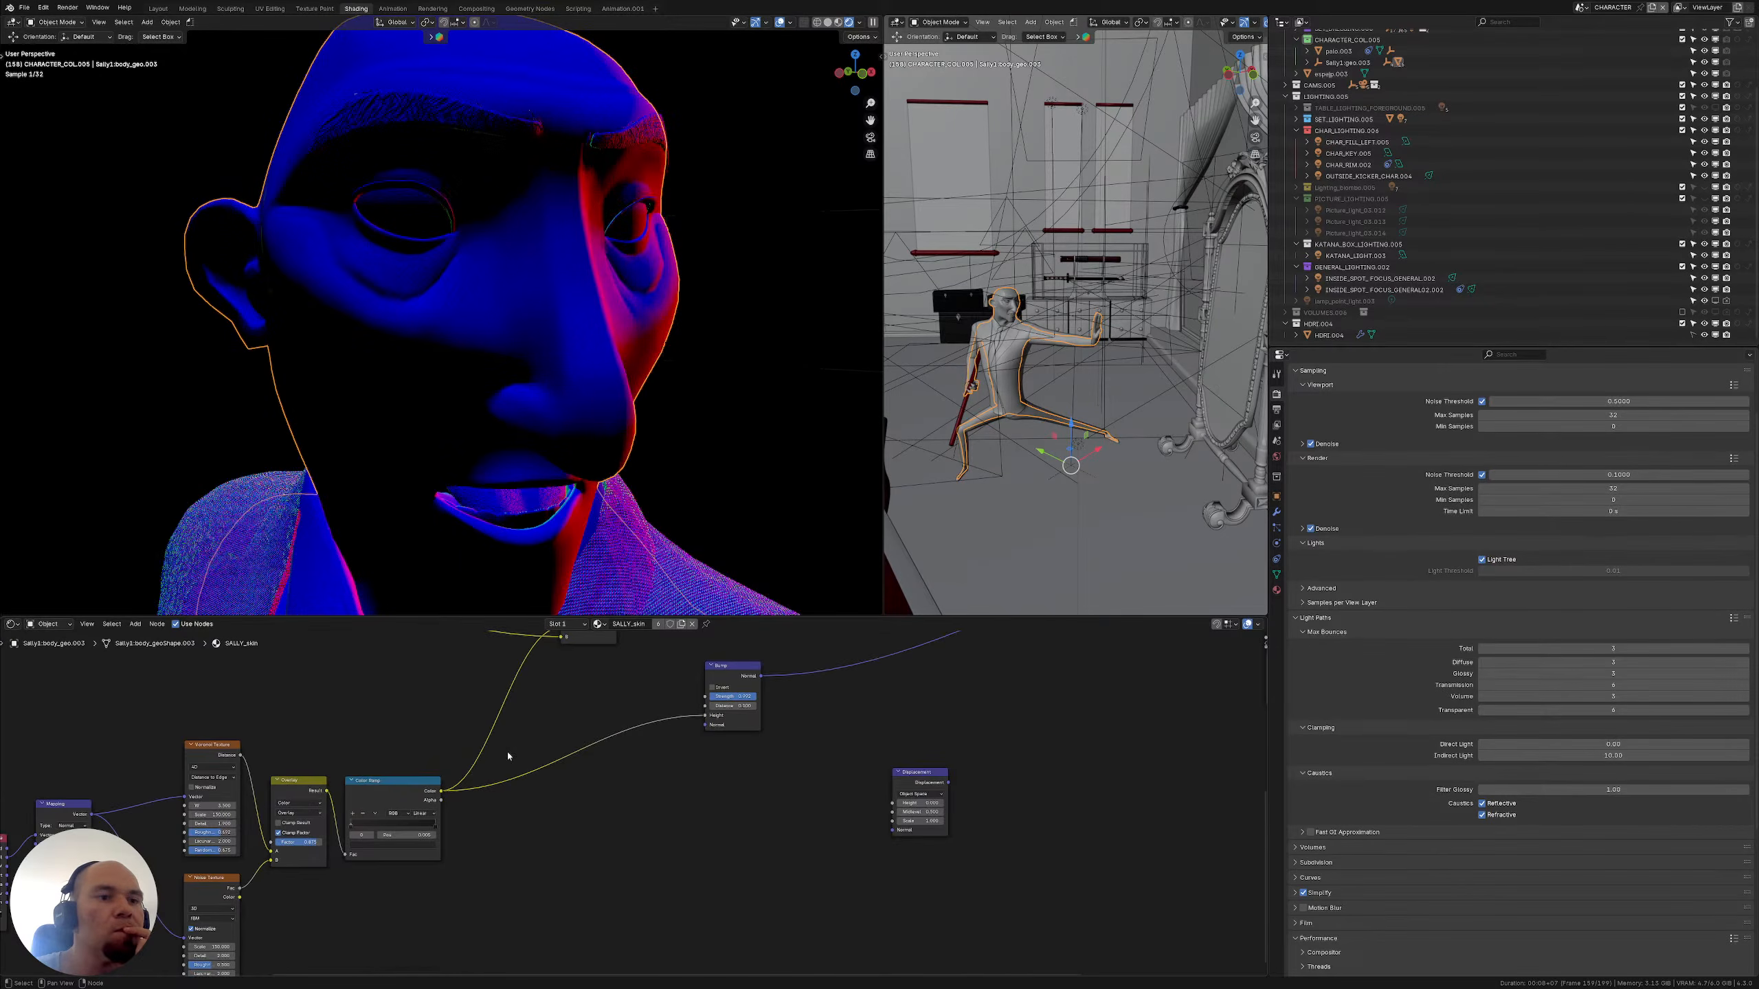
middle_click_drag(159, 712, 233, 748)
middle_click_drag(559, 755, 431, 791)
scroll(531, 771, "up", 2)
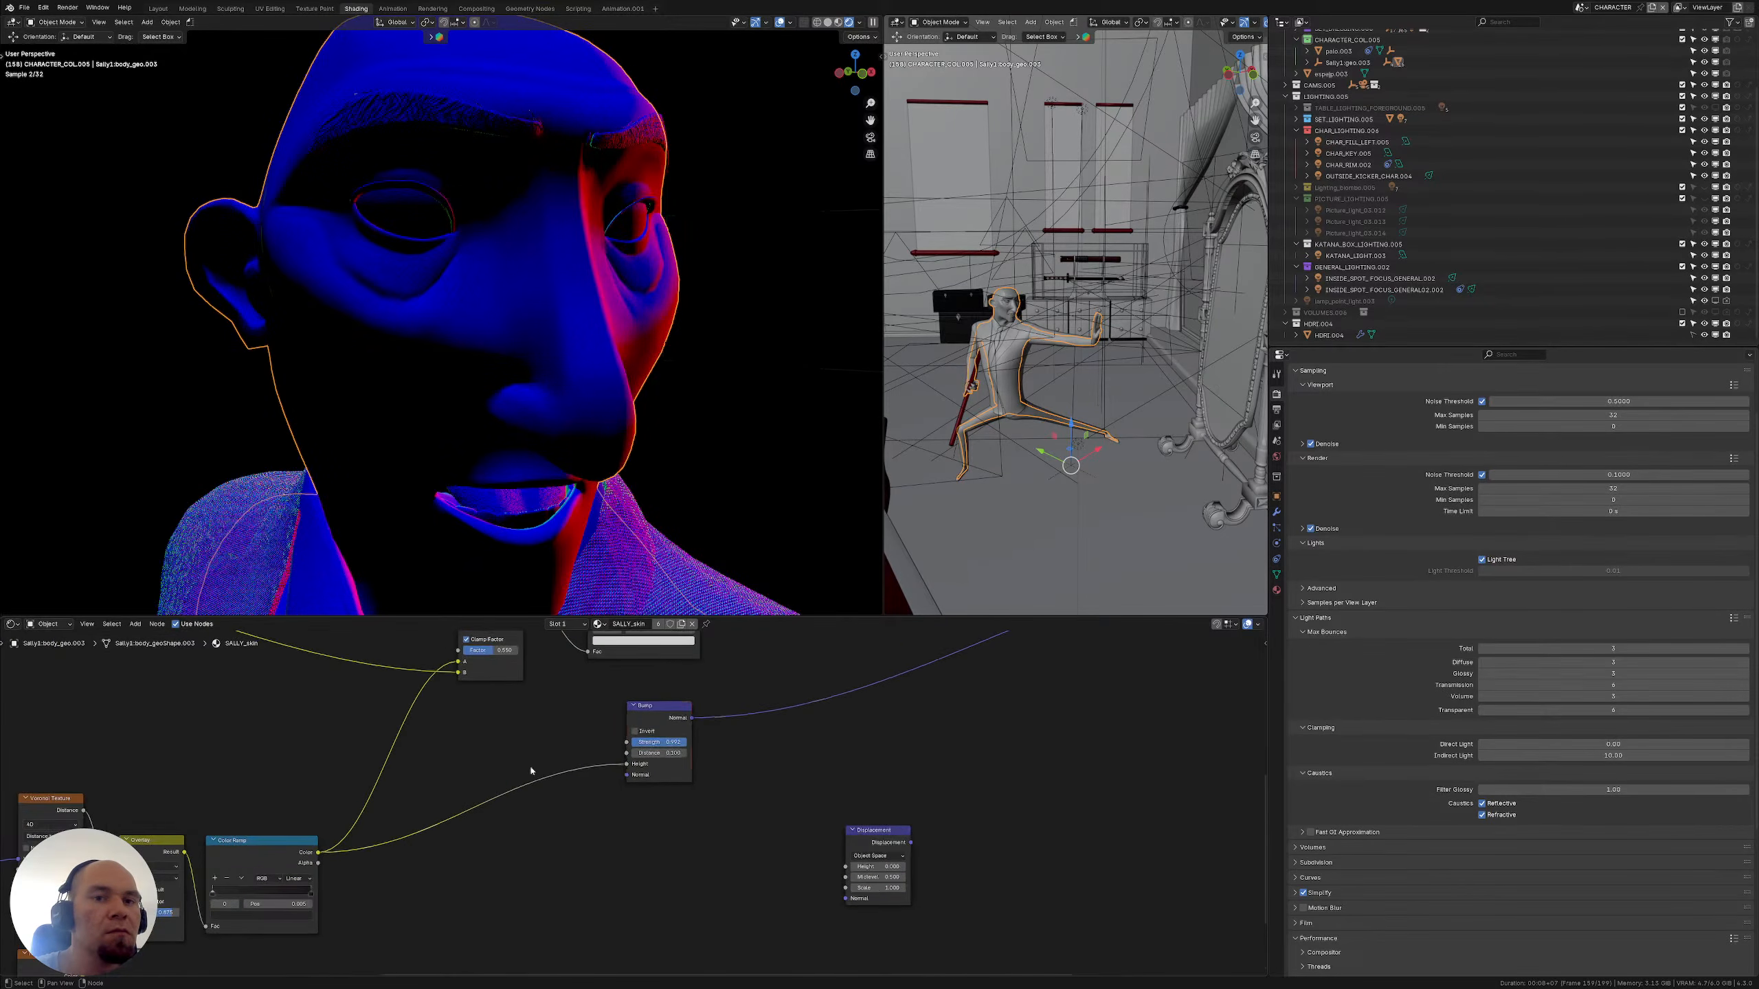
left_click_drag(531, 771, 665, 785)
key("g")
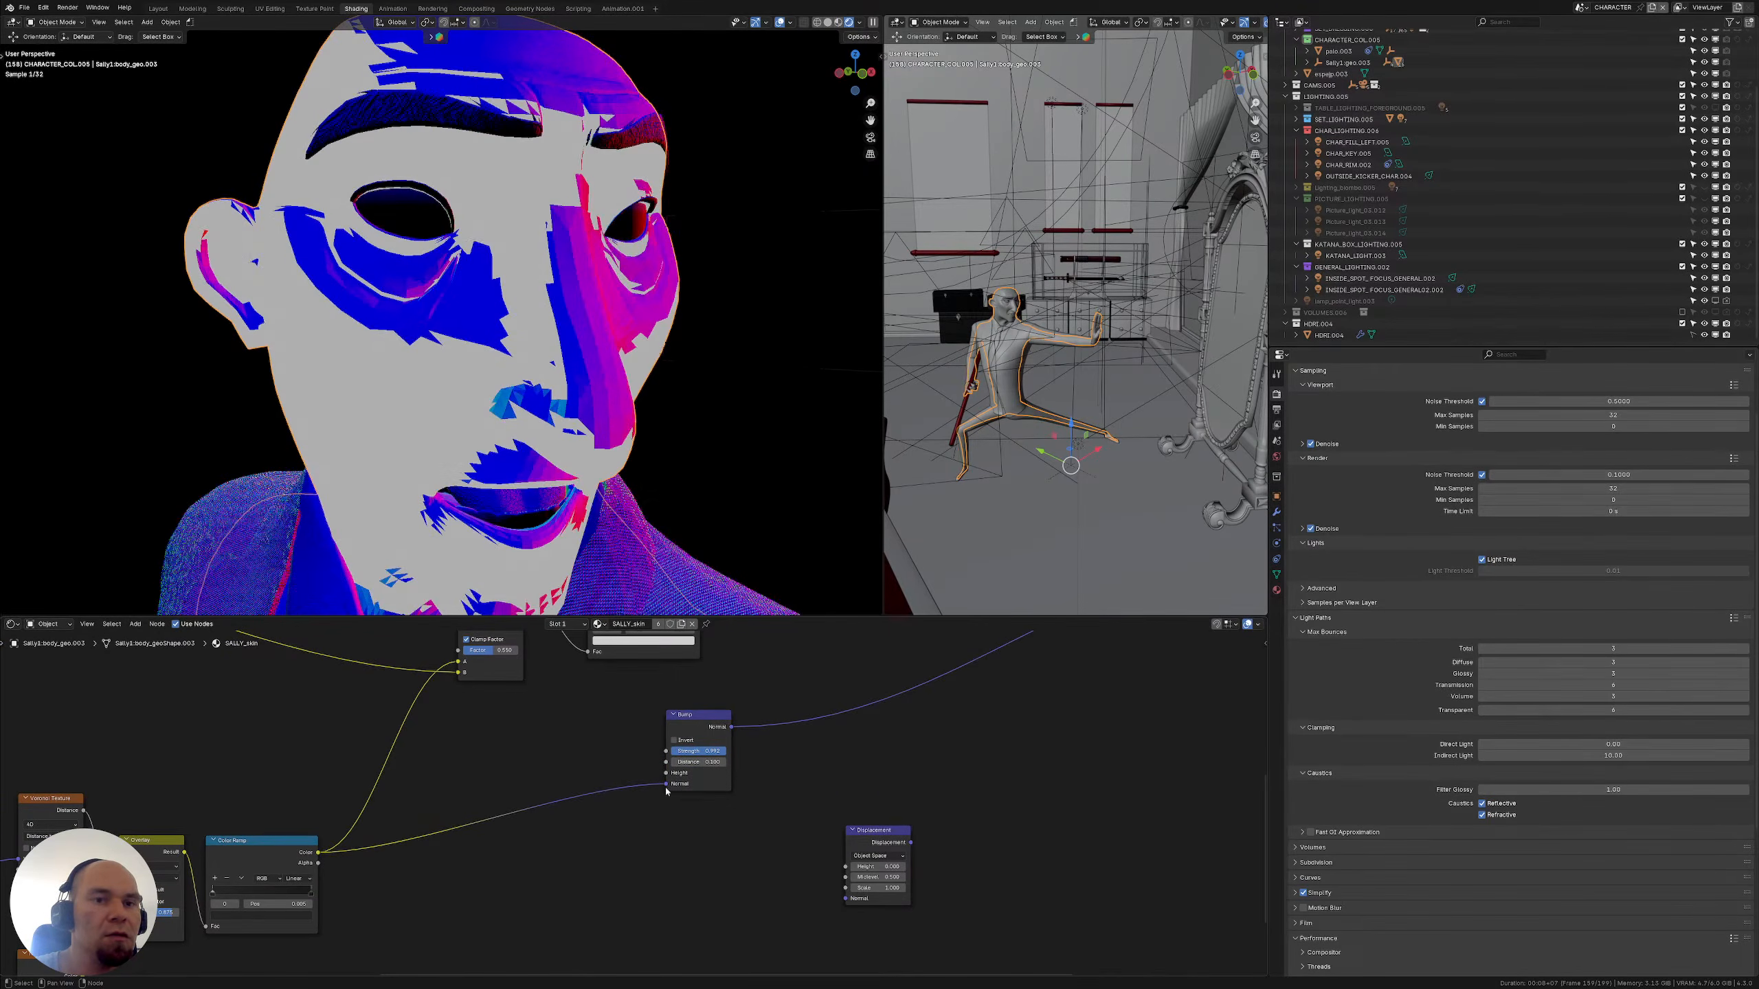
Add a Normal Map node and place it below the link between the Color Ramp and the Bump node
key("shift+a")
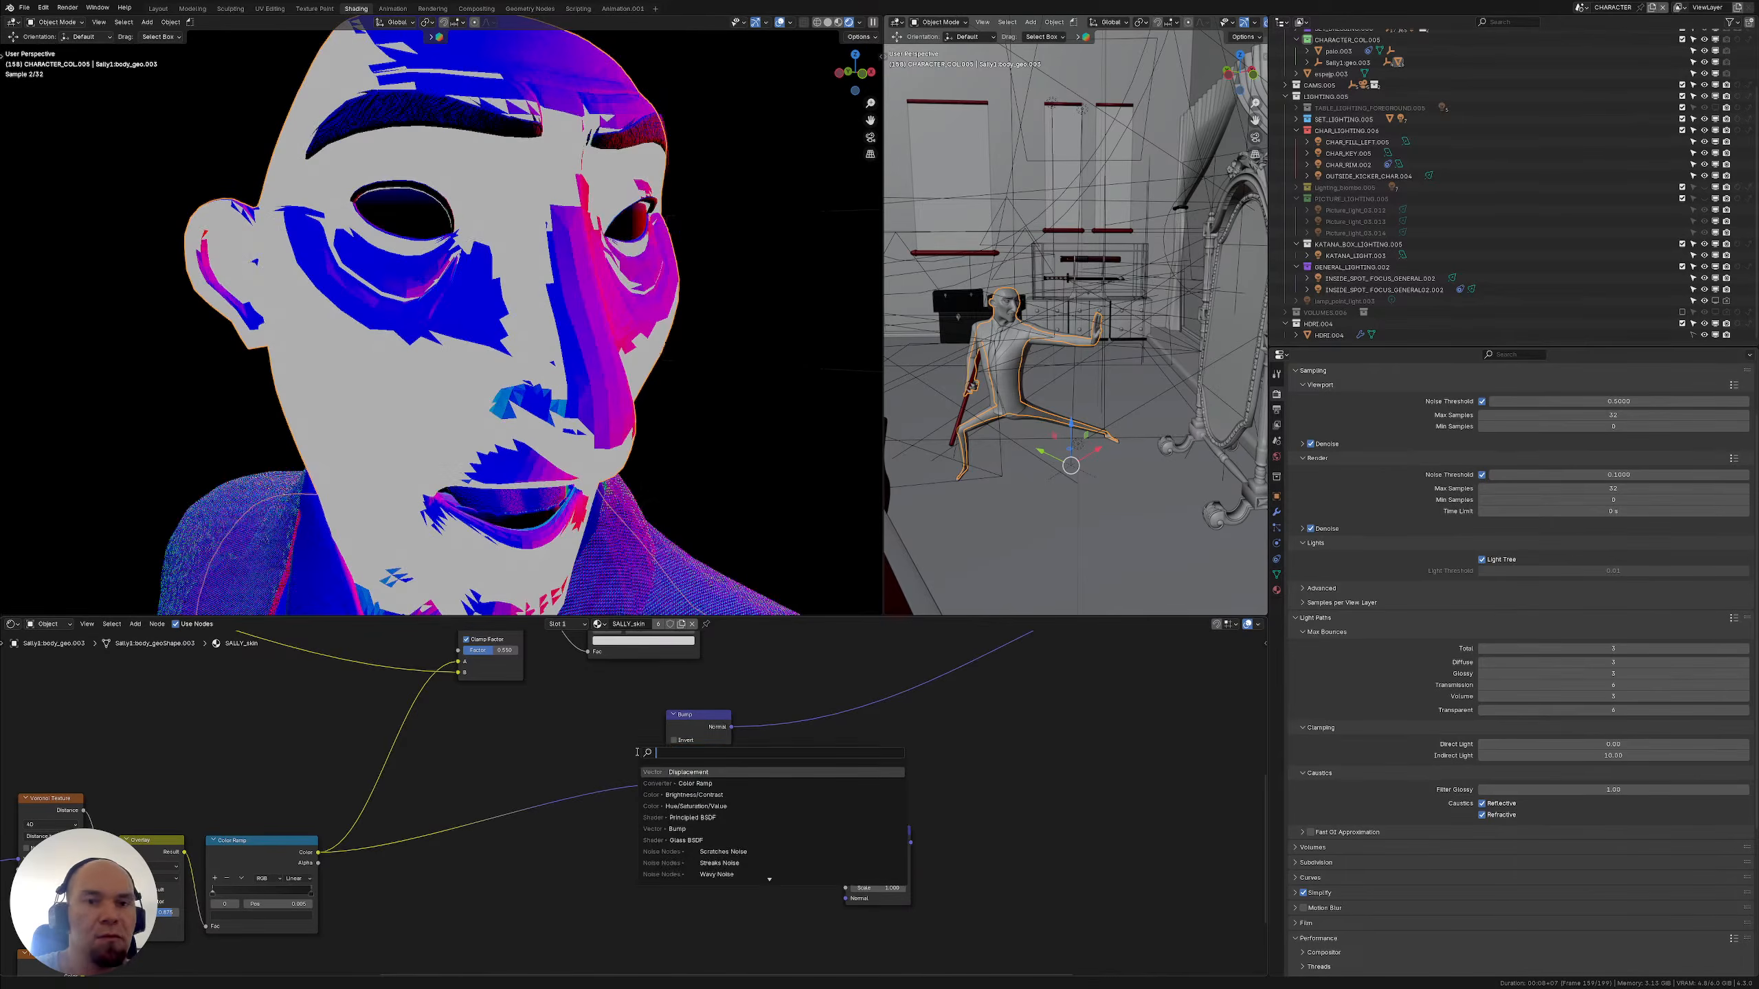
type("norma")
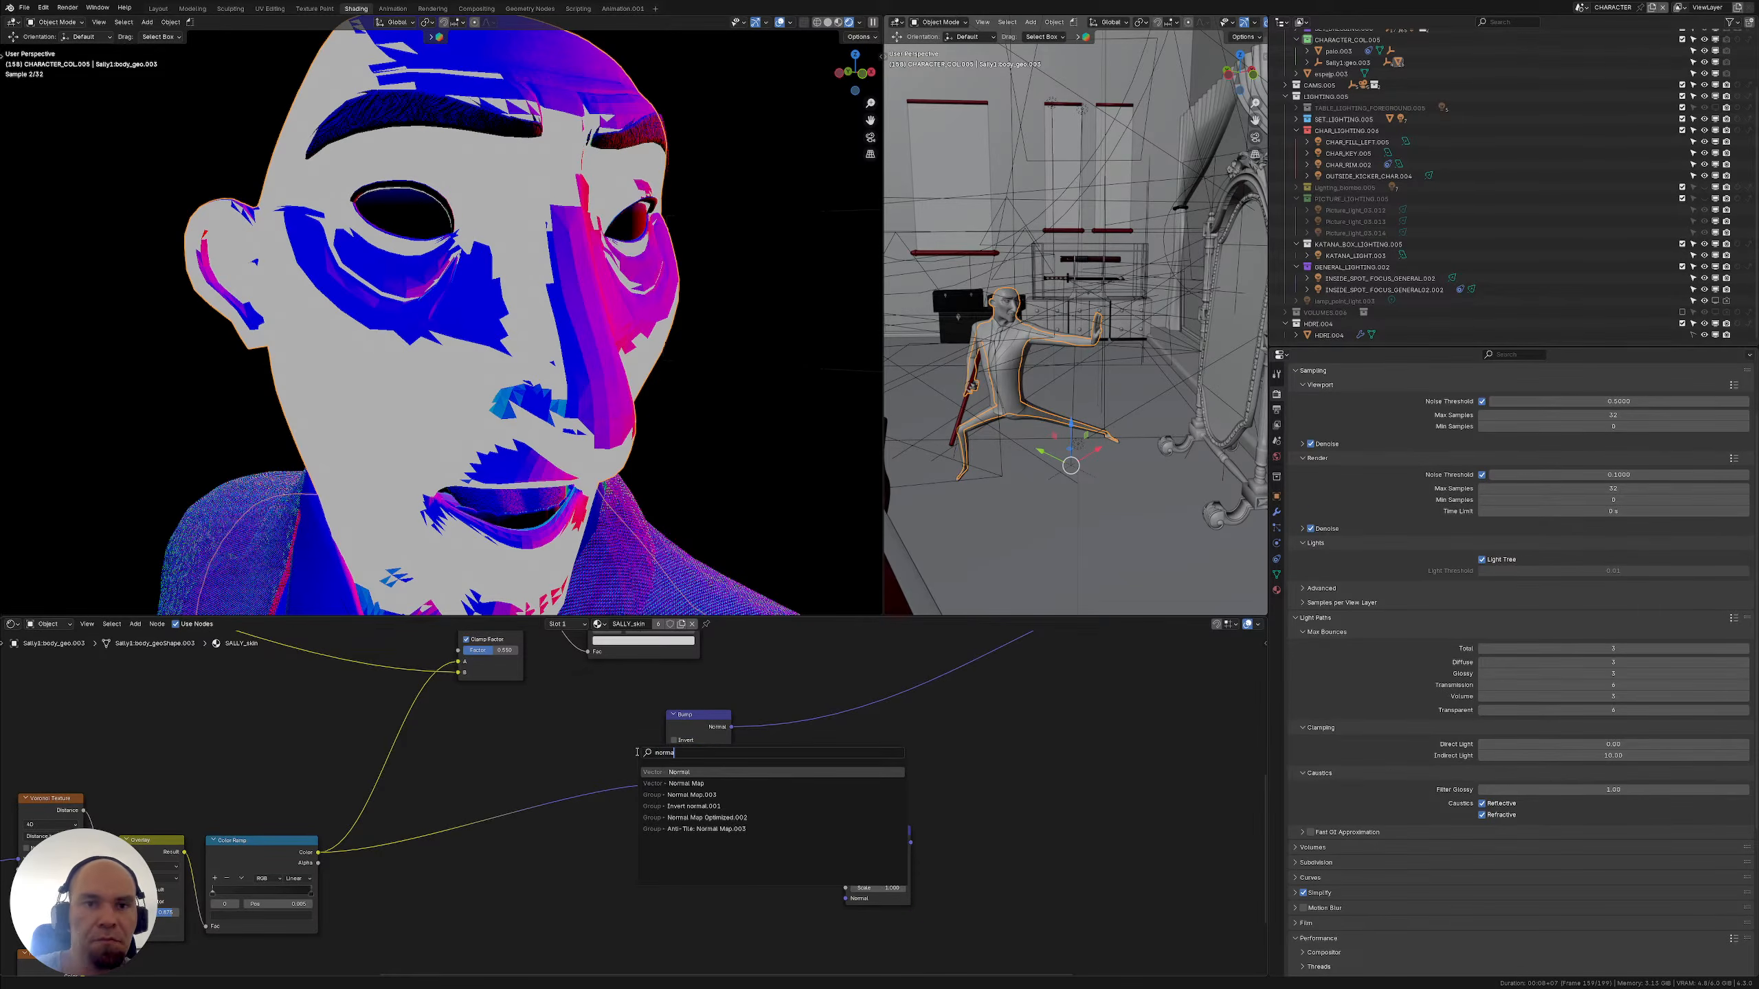
key("Down")
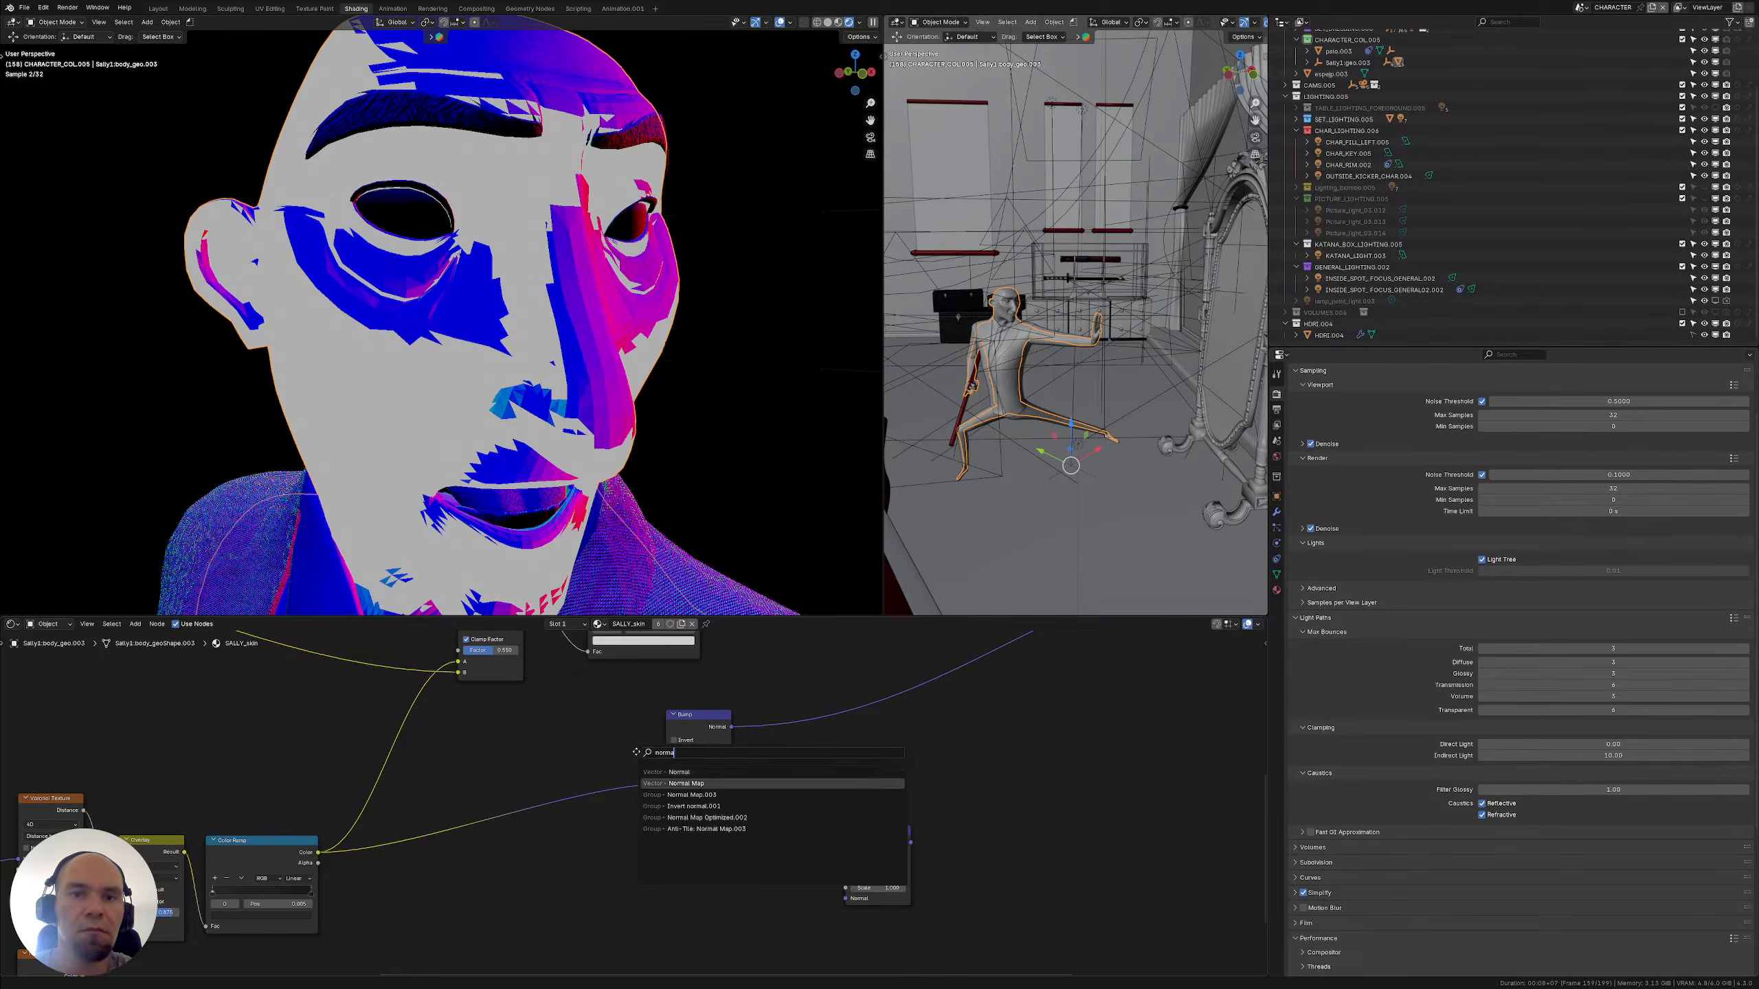
key("Return")
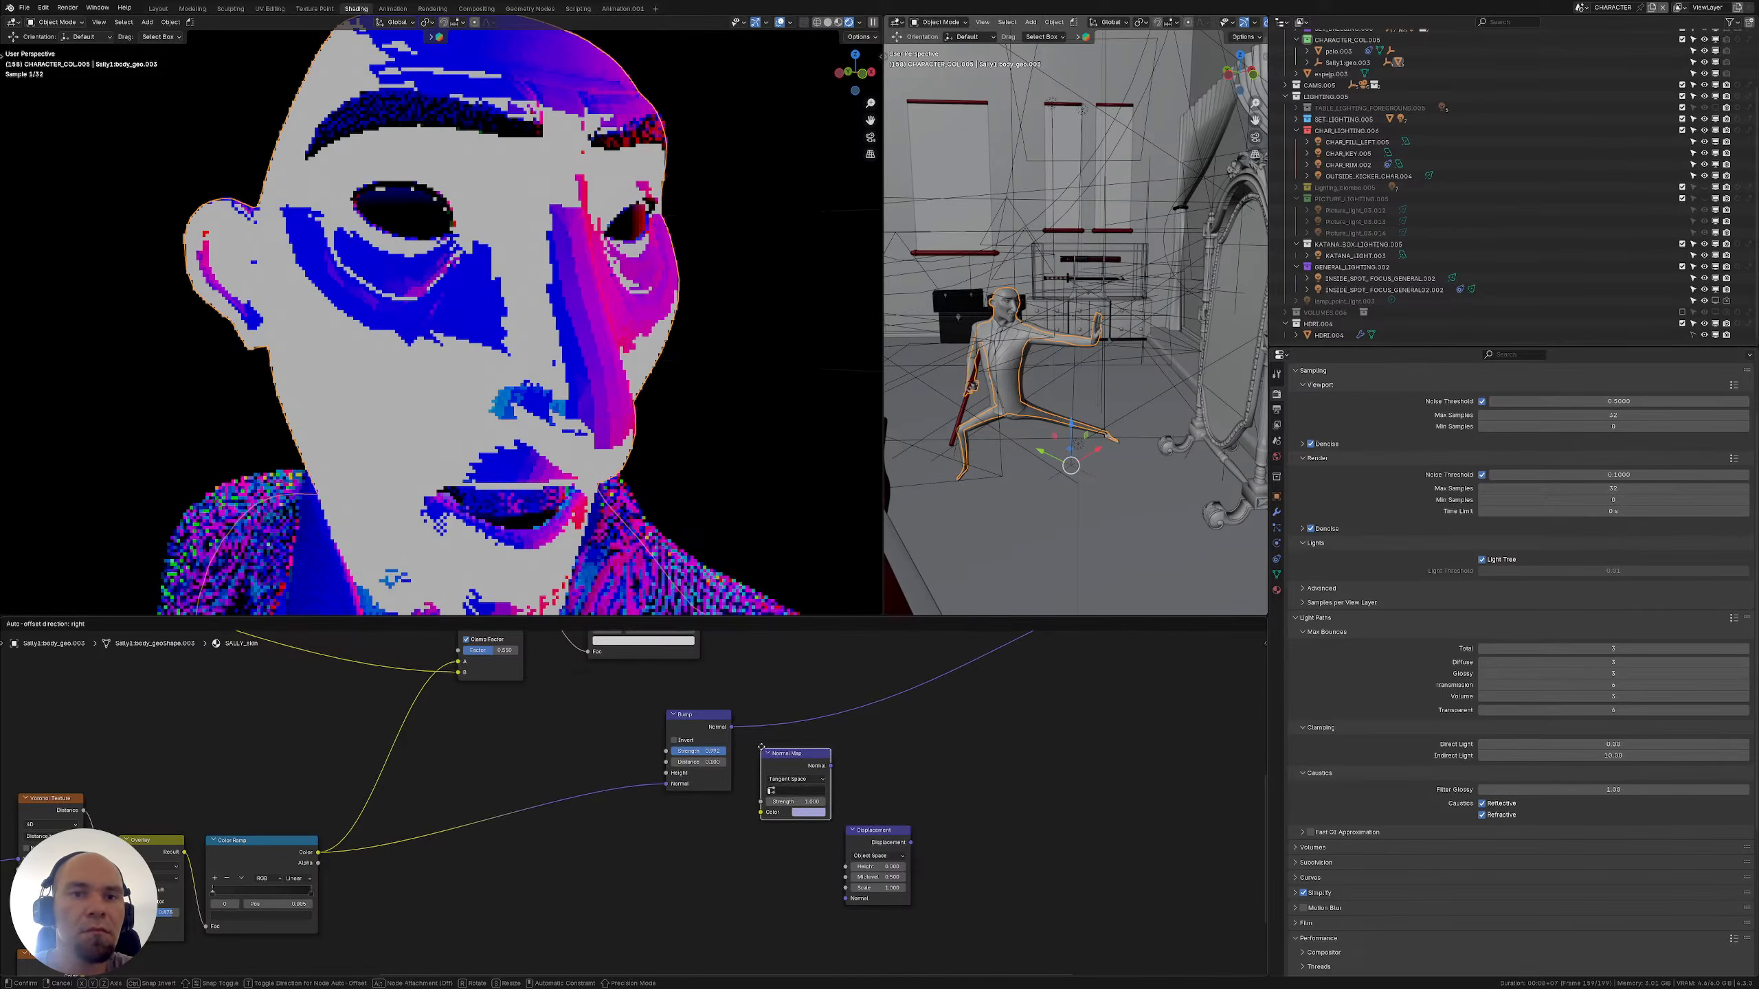
left_click(524, 844)
middle_click_drag(335, 853, 206, 895)
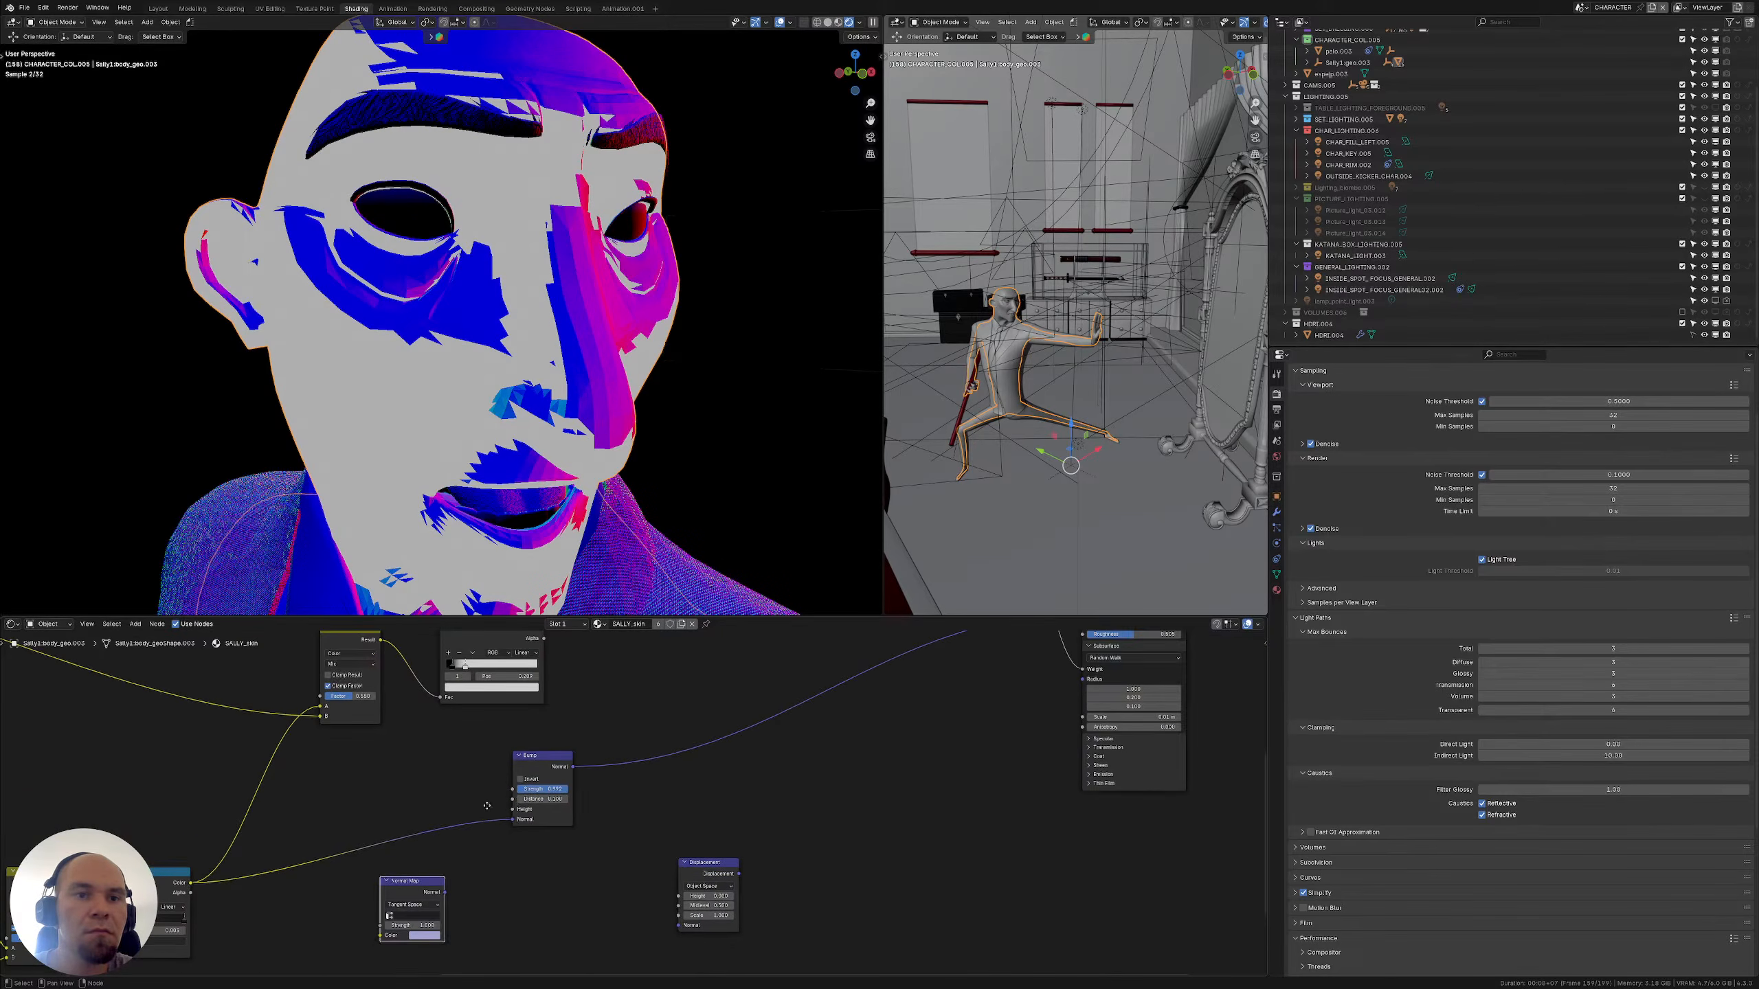
Move the Color Ramp's link from the Bump node's Normal input to Height, and also connect its Color output to the Displacement node's Height
left_click_drag(513, 820, 549, 799)
left_click_drag(186, 884, 185, 885)
middle_click_drag(185, 884, 124, 850)
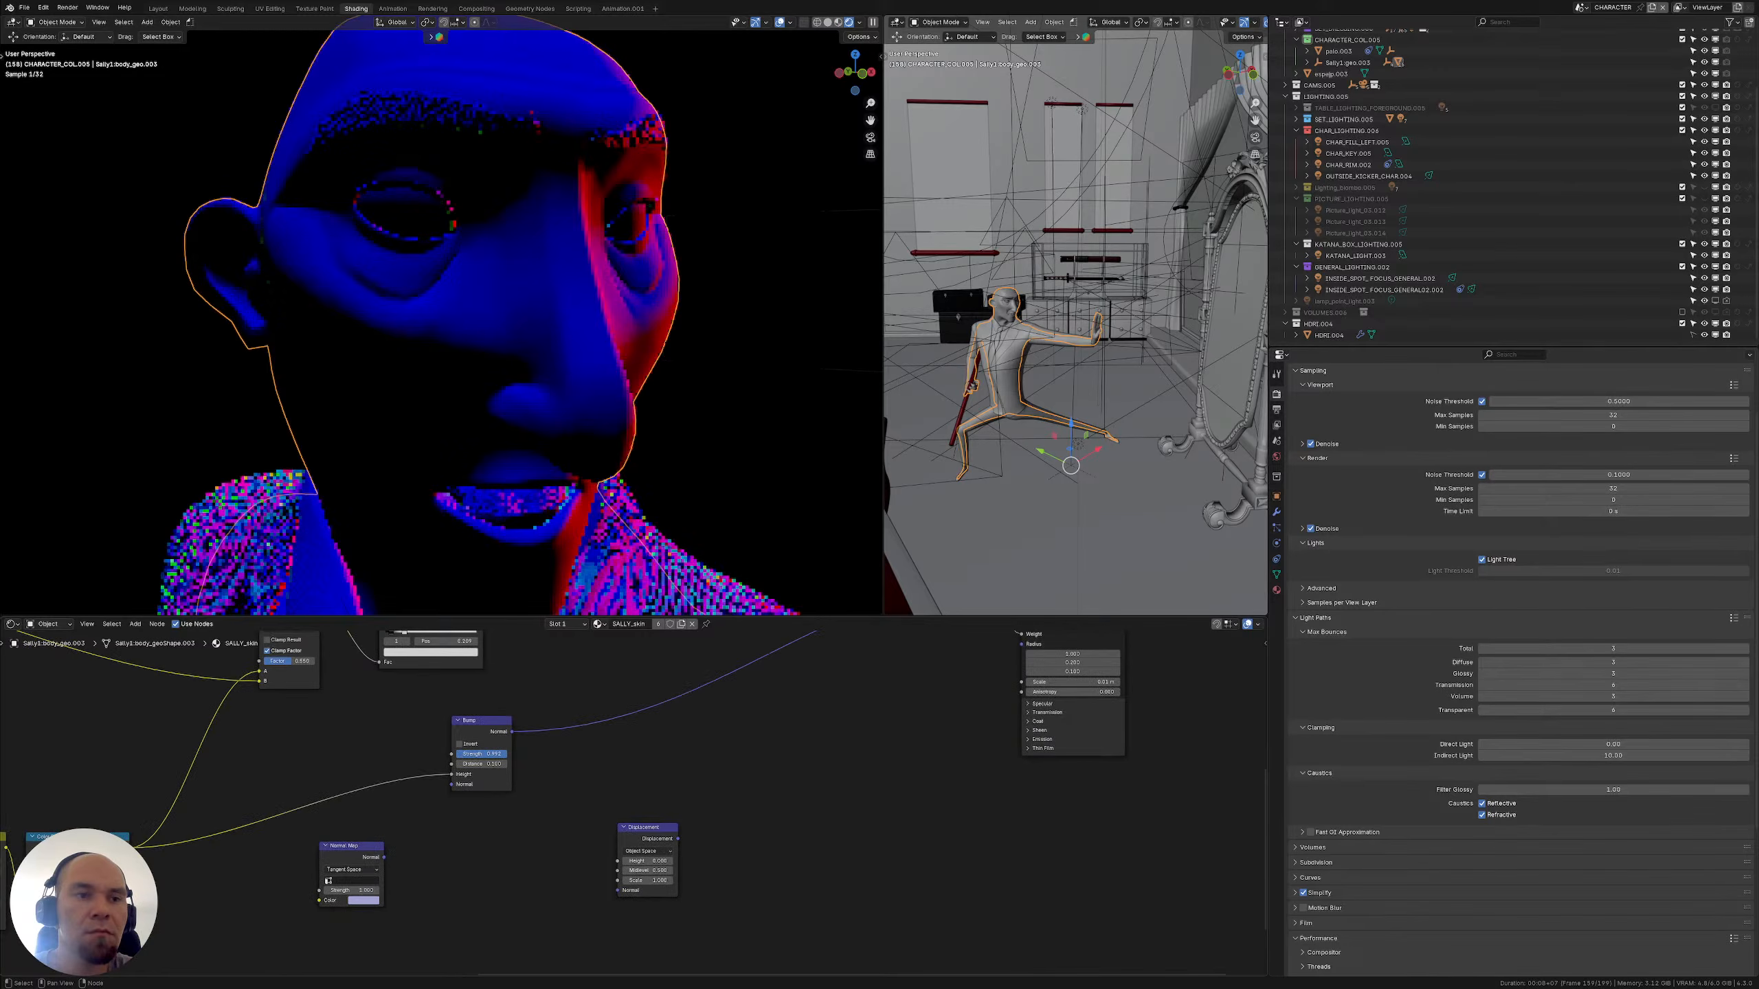
left_click_drag(133, 846, 617, 860)
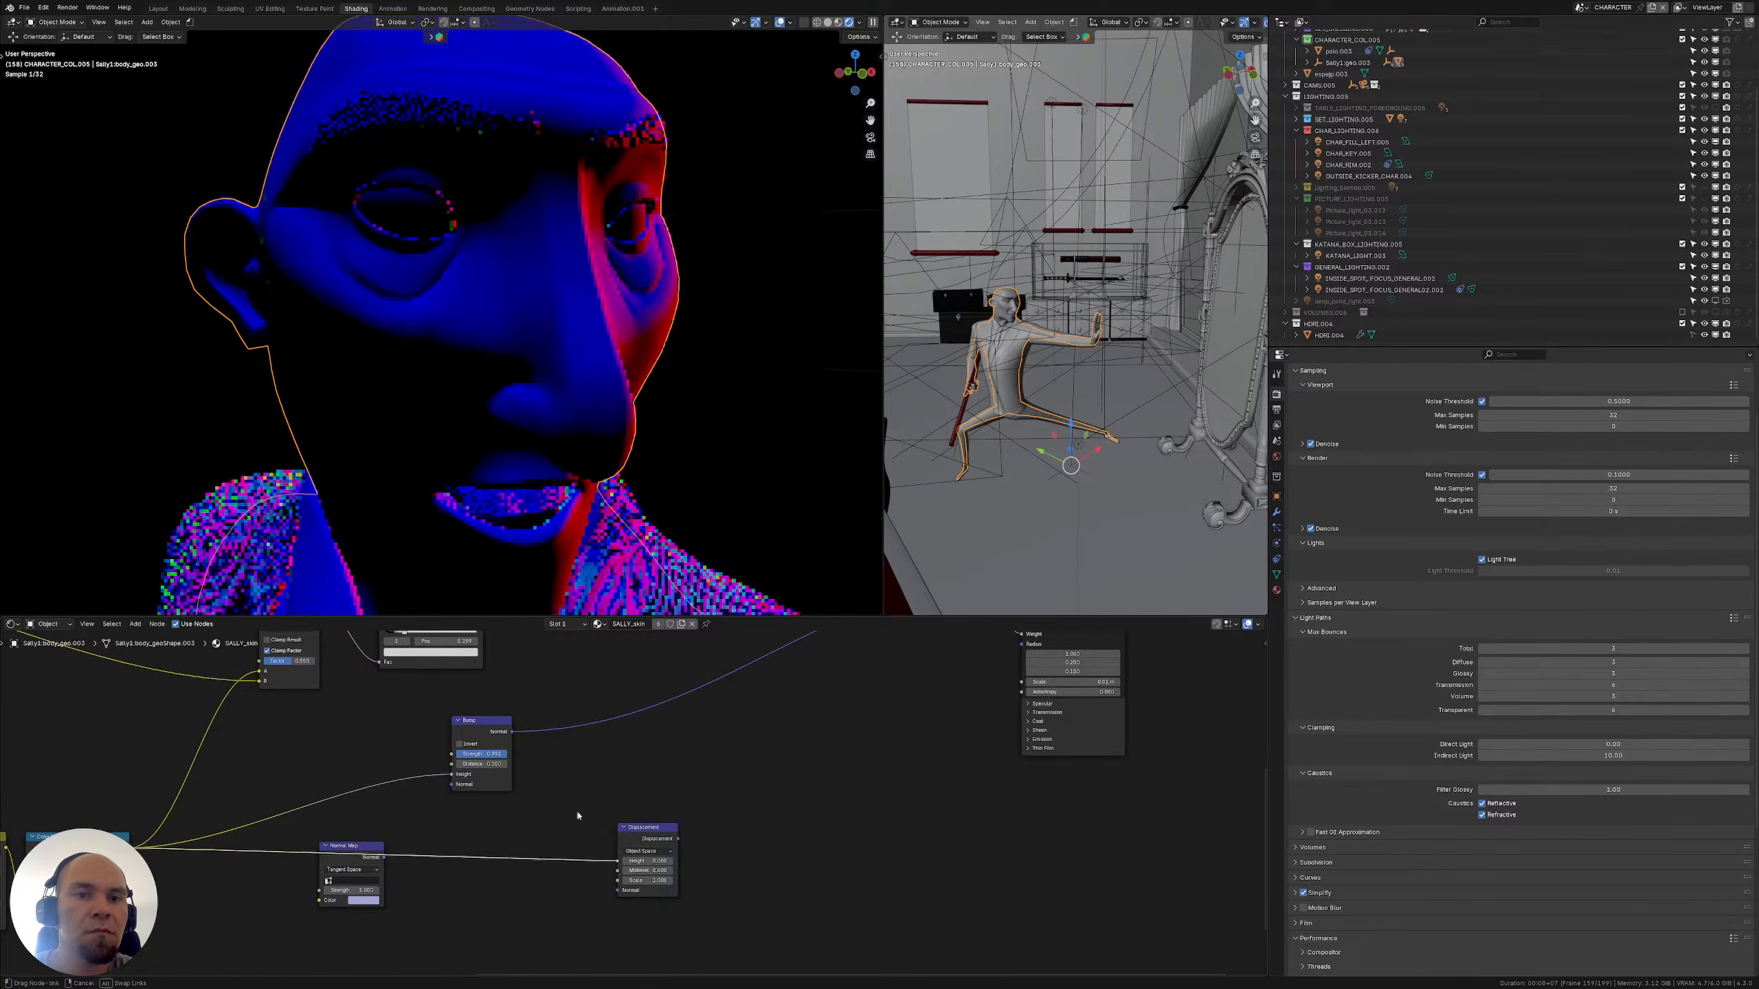
Try Generated coordinates on the Mapping node, and settle on the Texture Coordinate node's Object output for its Vector input
scroll(577, 816, "down", 1)
middle_click_drag(459, 825, 805, 798)
middle_click_drag(593, 795, 712, 779)
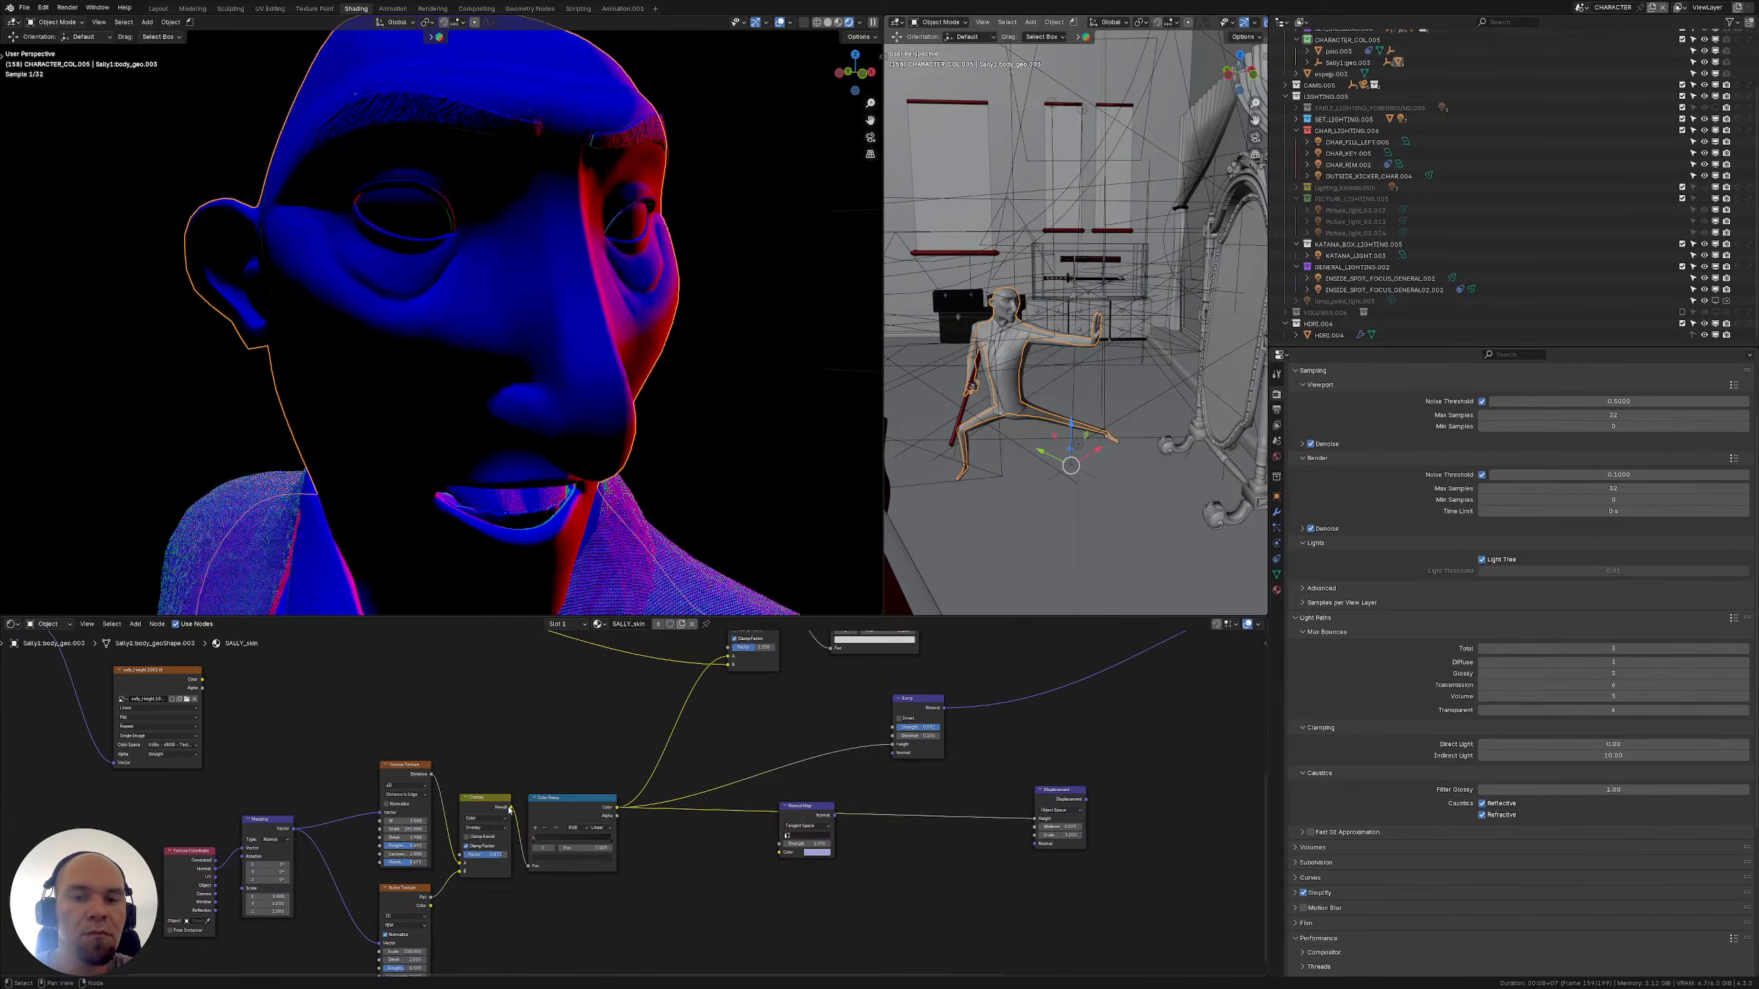
middle_click_drag(474, 778, 504, 735)
scroll(504, 734, "up", 2)
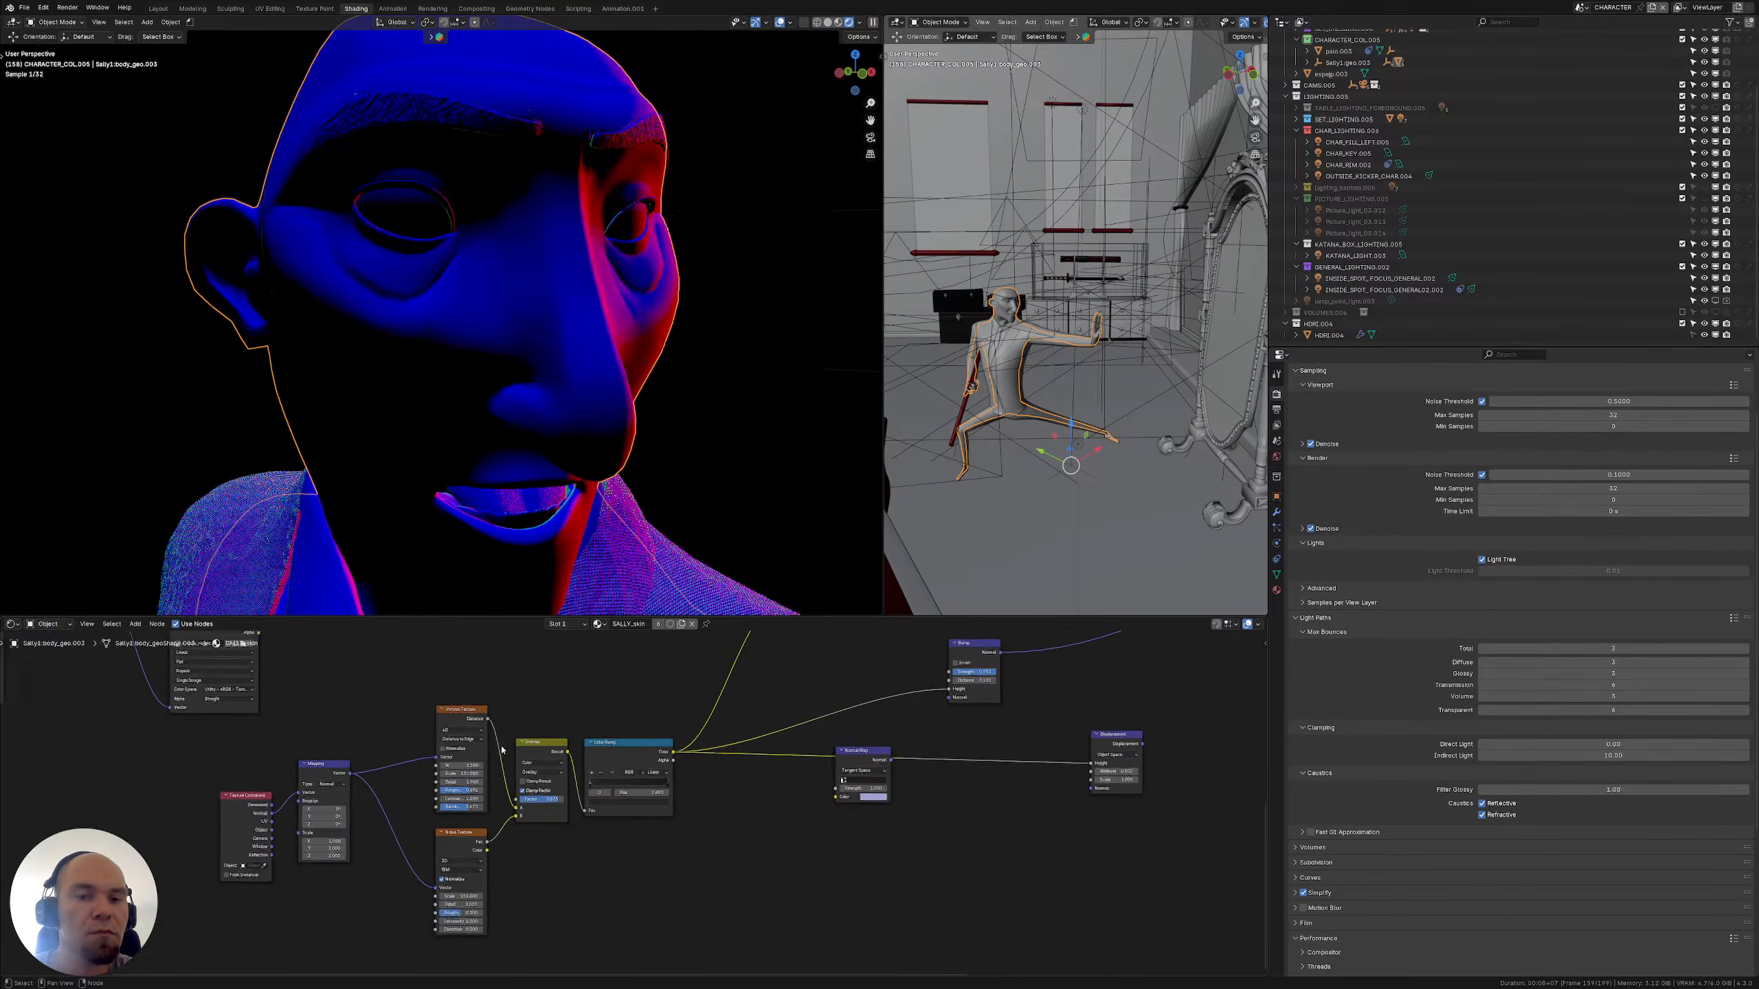
left_click(248, 779)
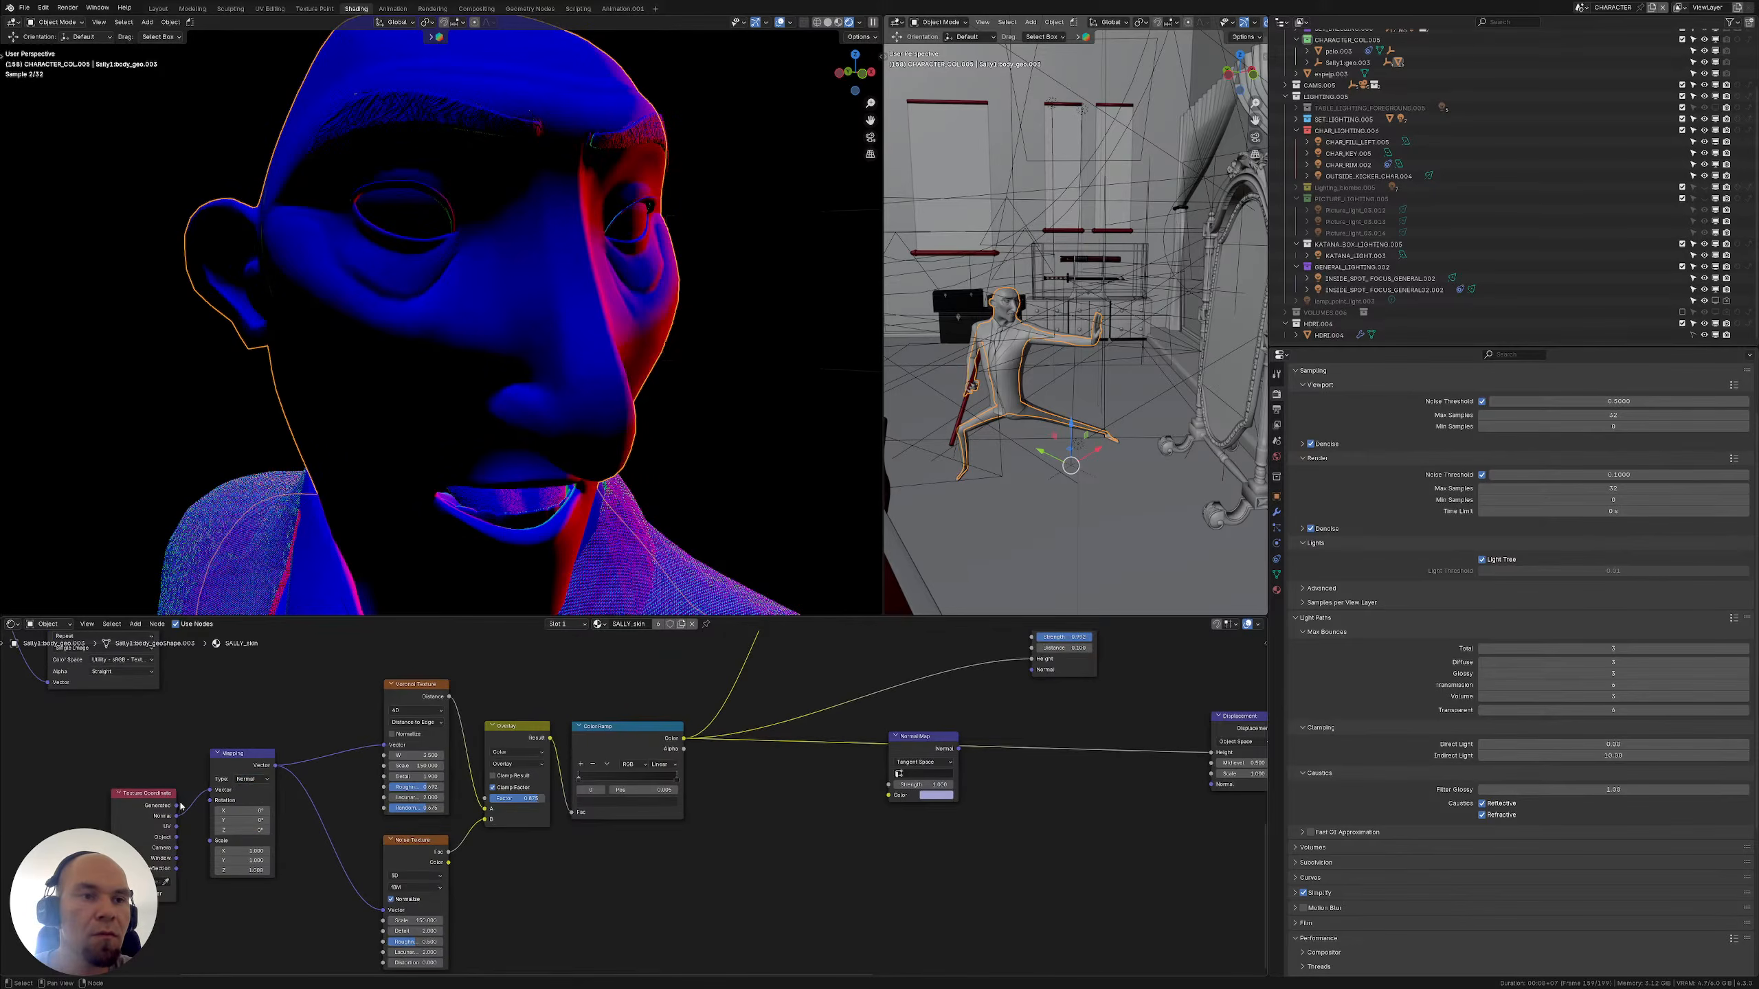
left_click_drag(182, 806, 211, 791)
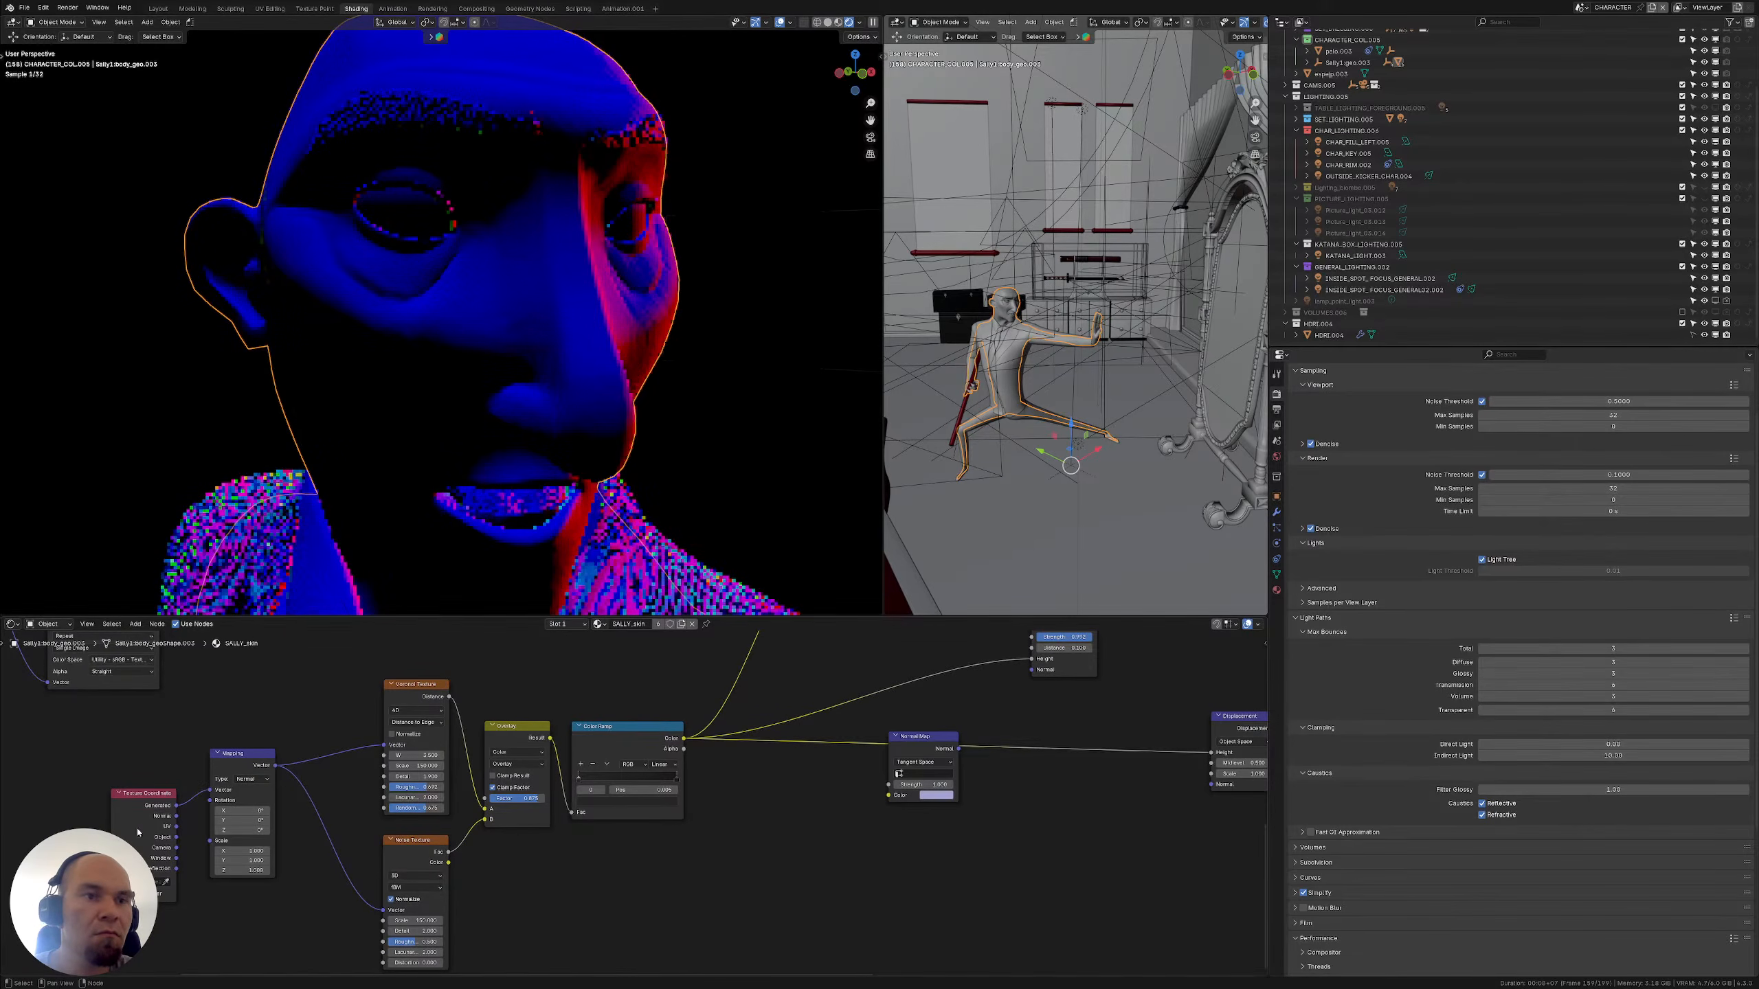
left_click_drag(177, 838, 209, 790)
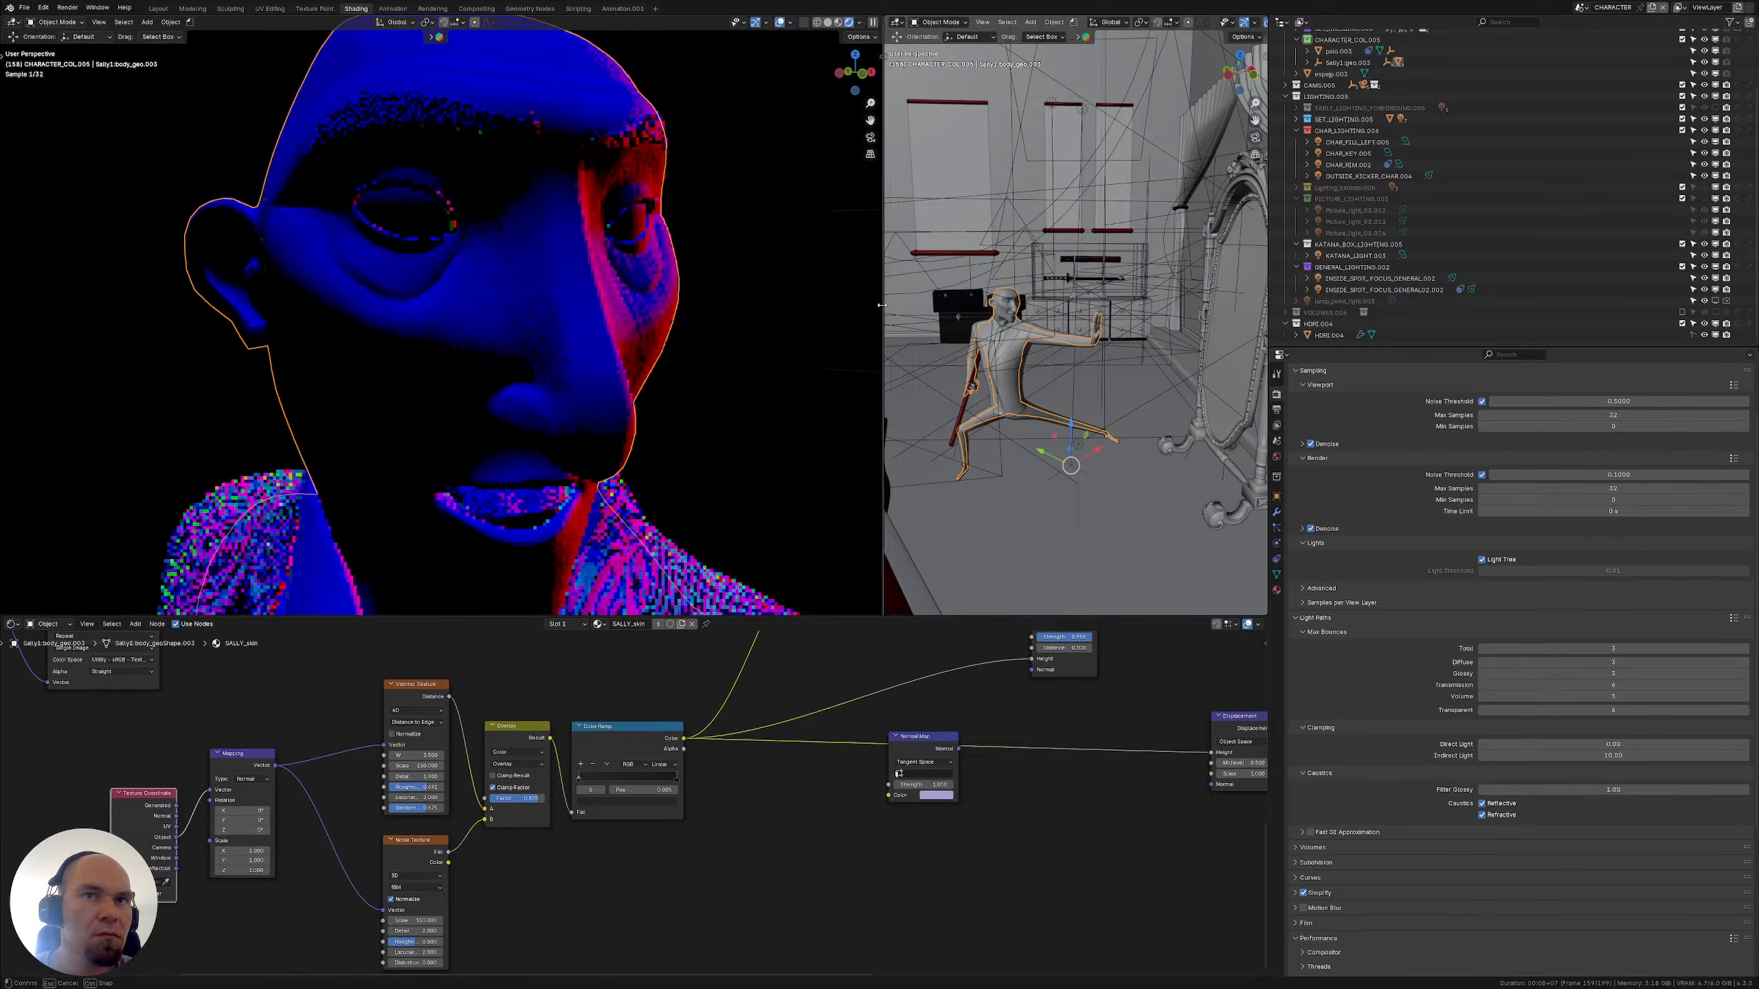
Narrow the rendered viewport, set the viewport Pixel Size to 2x in the render performance settings, and expand the acceleration structure options
left_click_drag(883, 312, 727, 317)
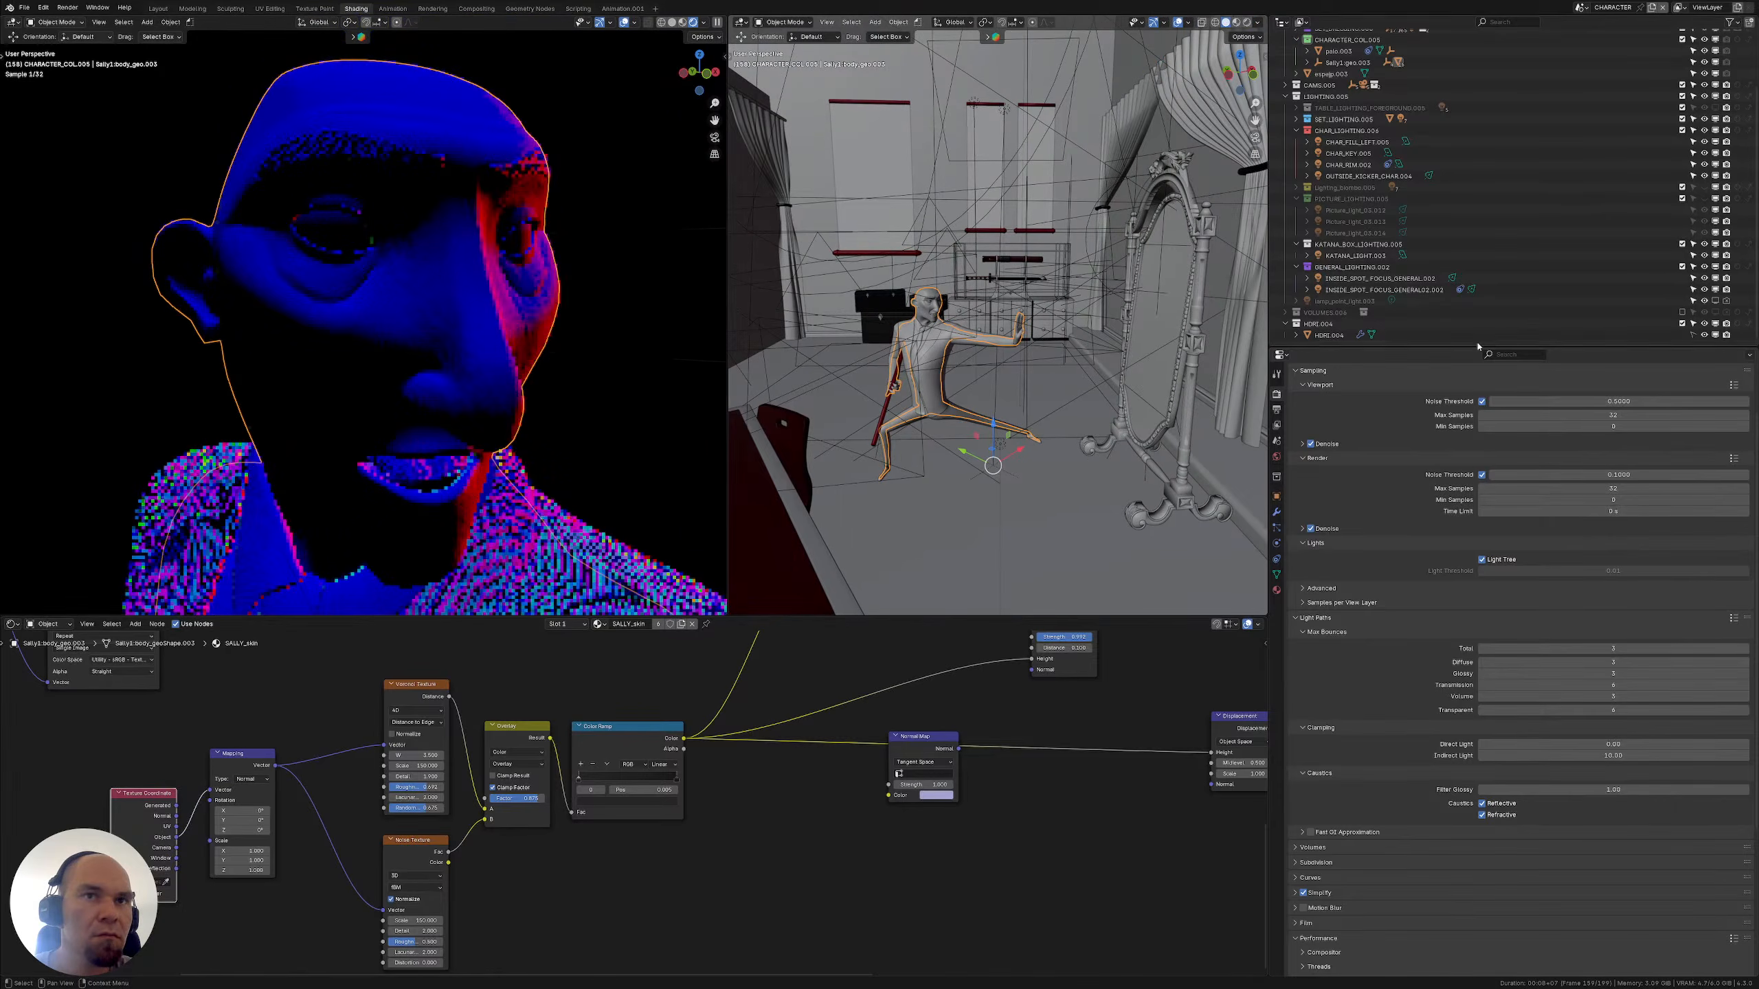
scroll(1378, 661, "down", 6)
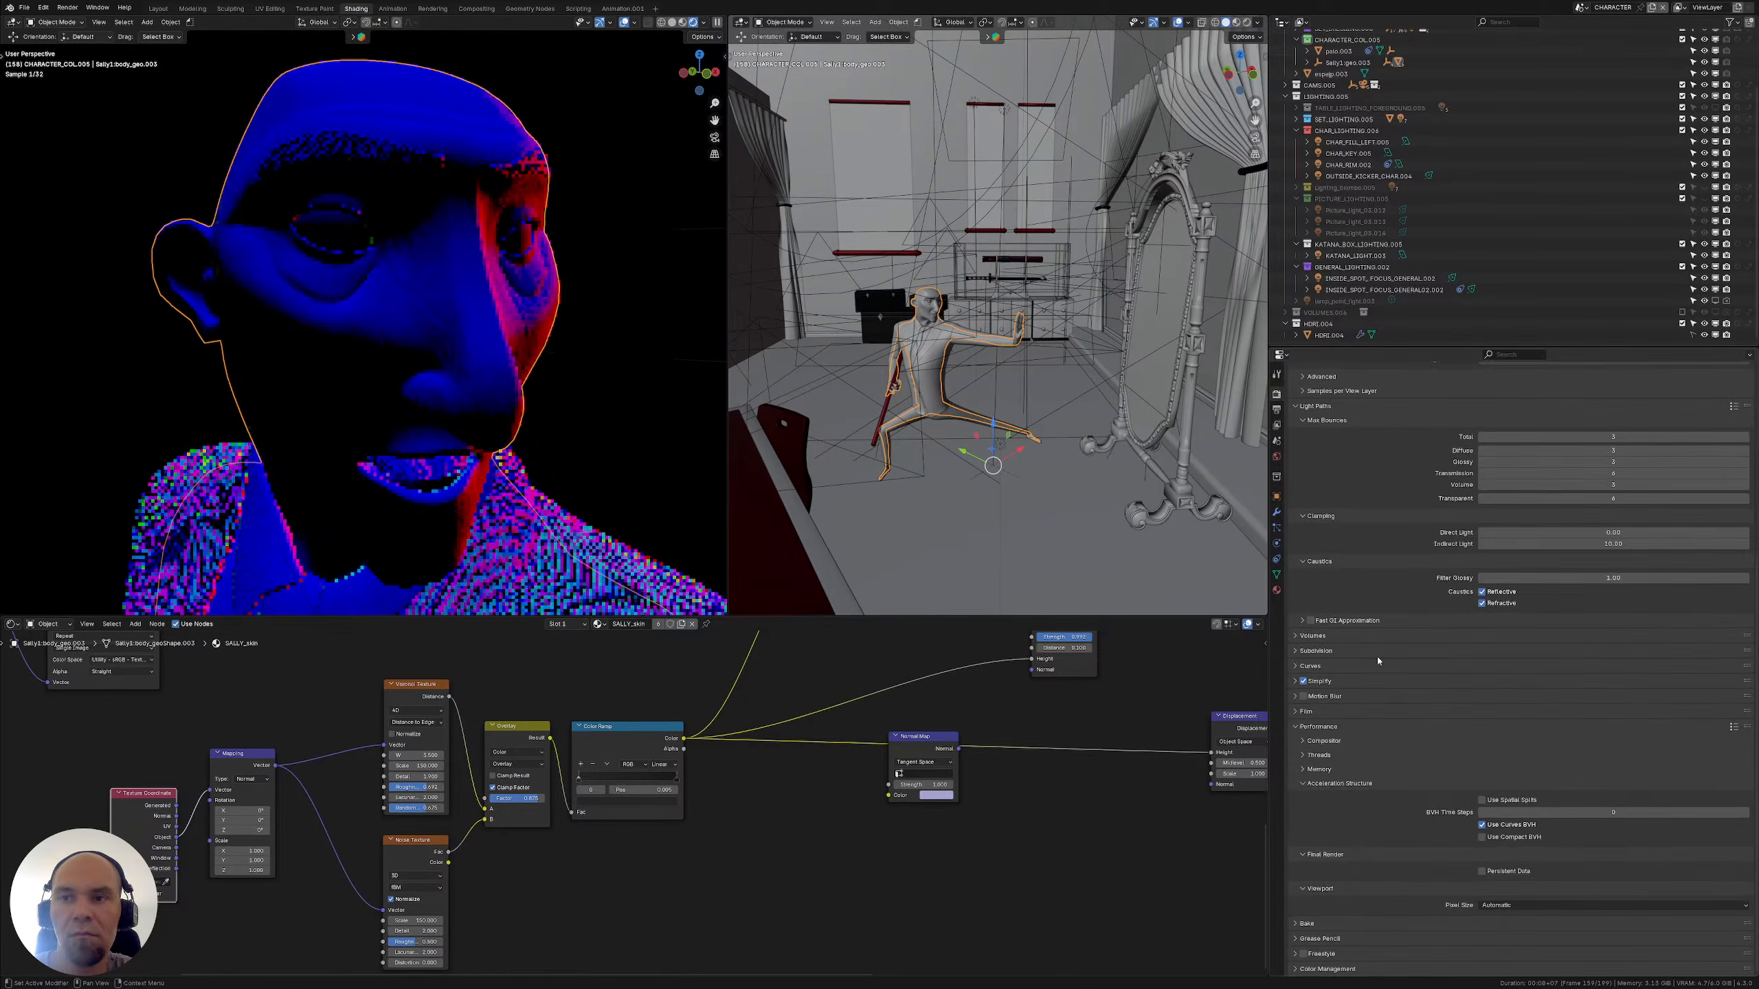
left_click(1301, 782)
left_click(1297, 781)
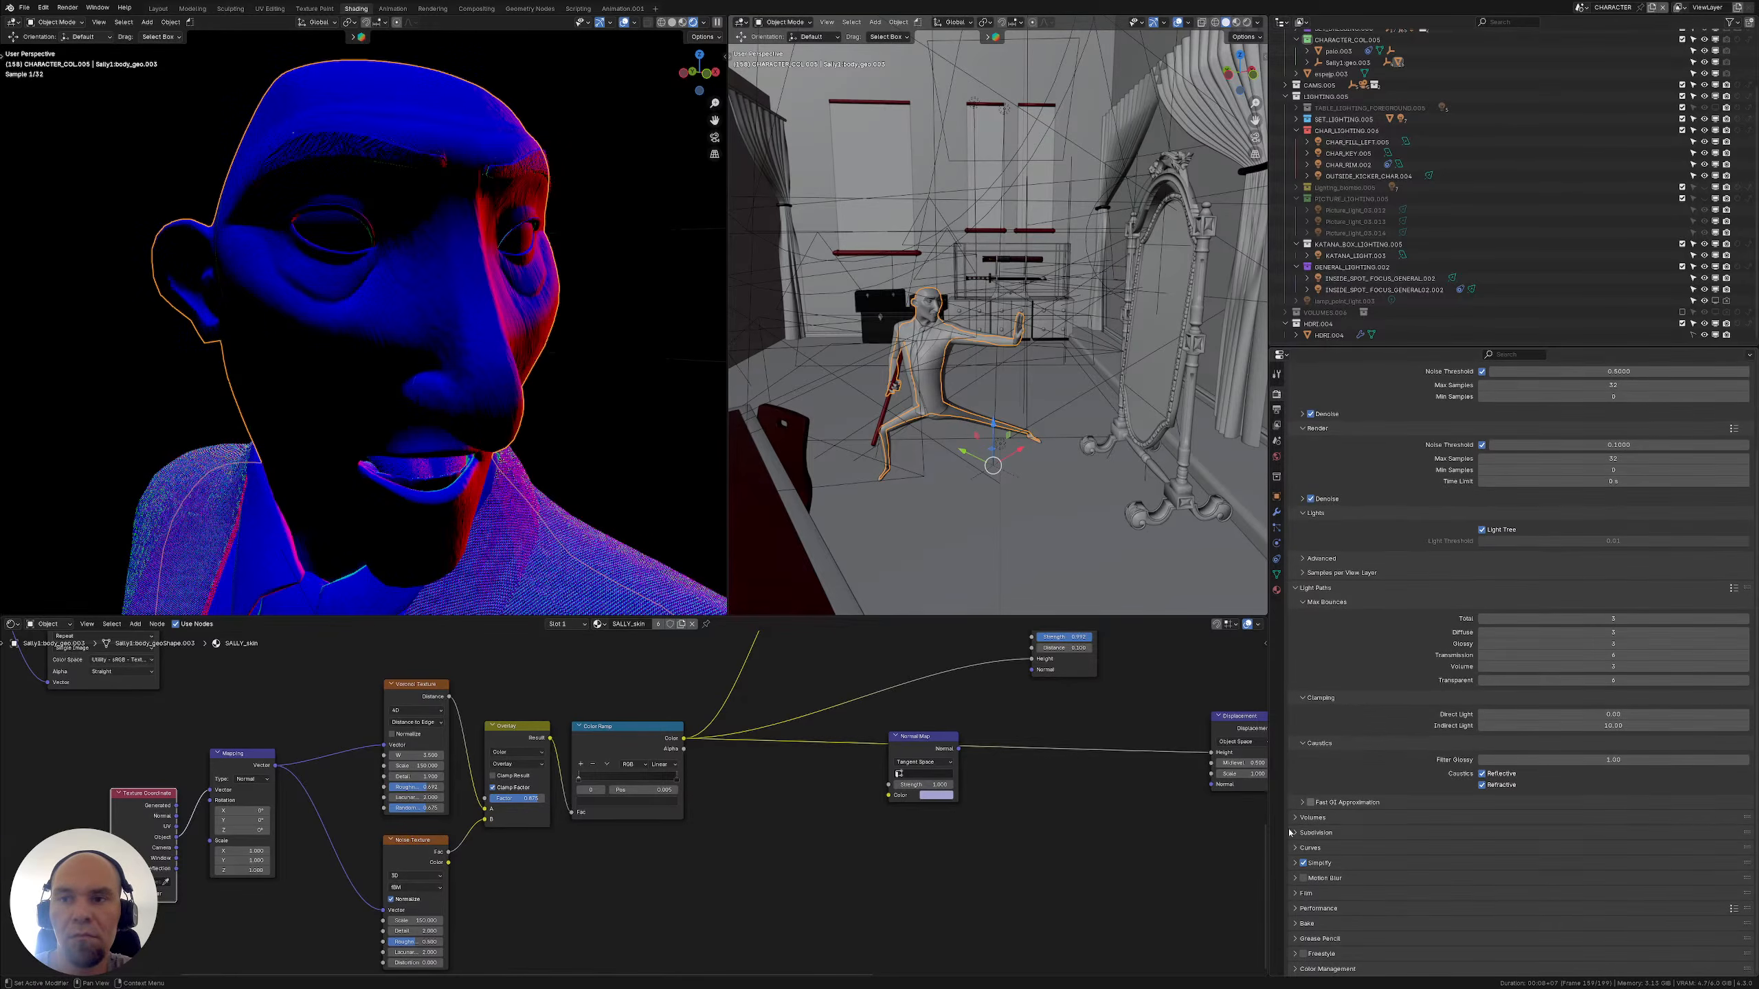
left_click(1304, 863)
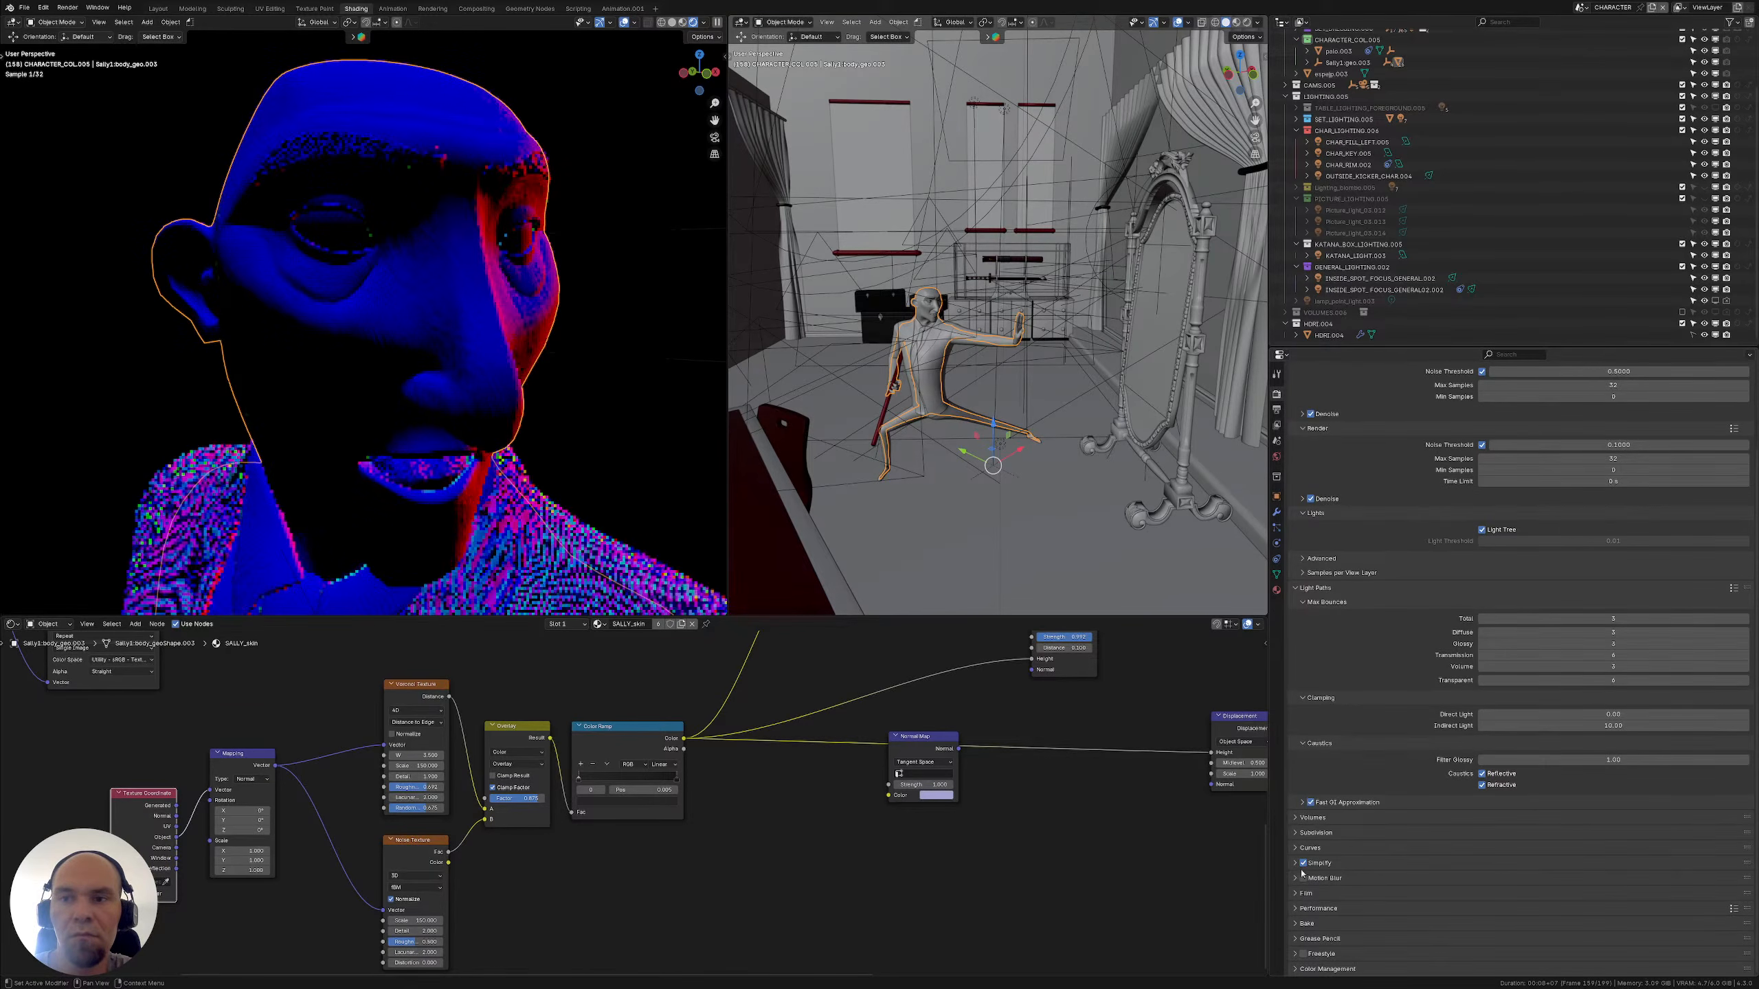
left_click(1305, 893)
scroll(1336, 859, "down", 4)
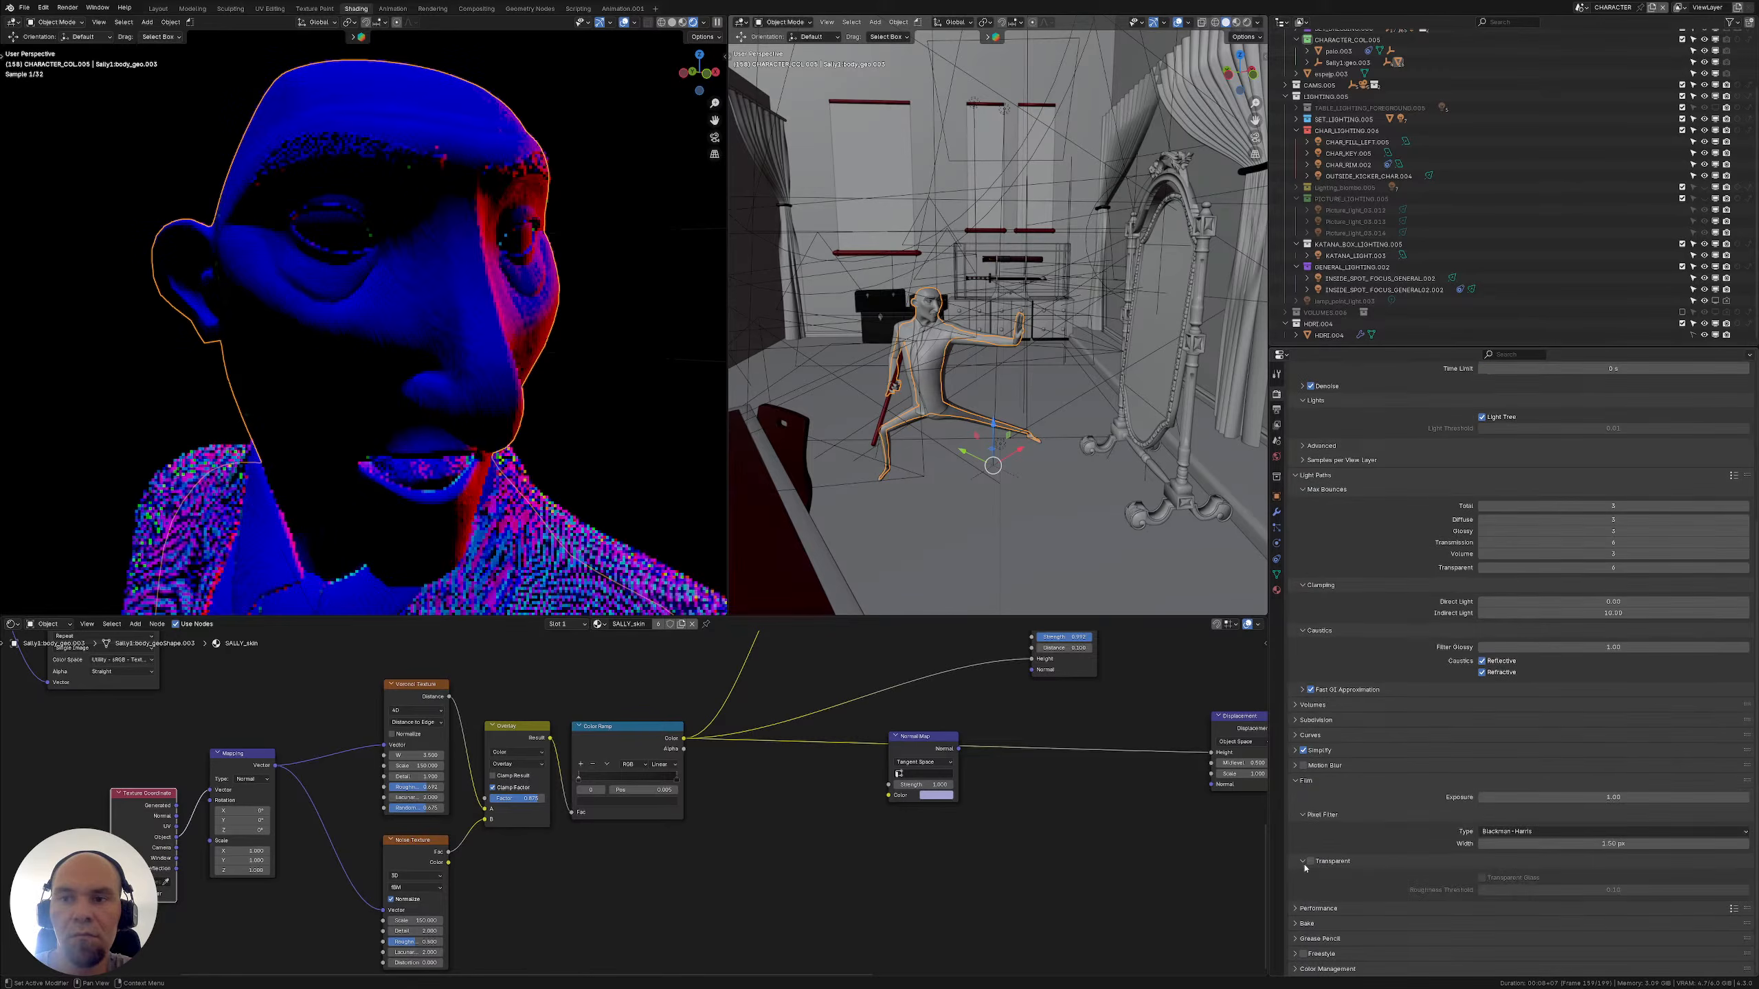
left_click(1440, 938)
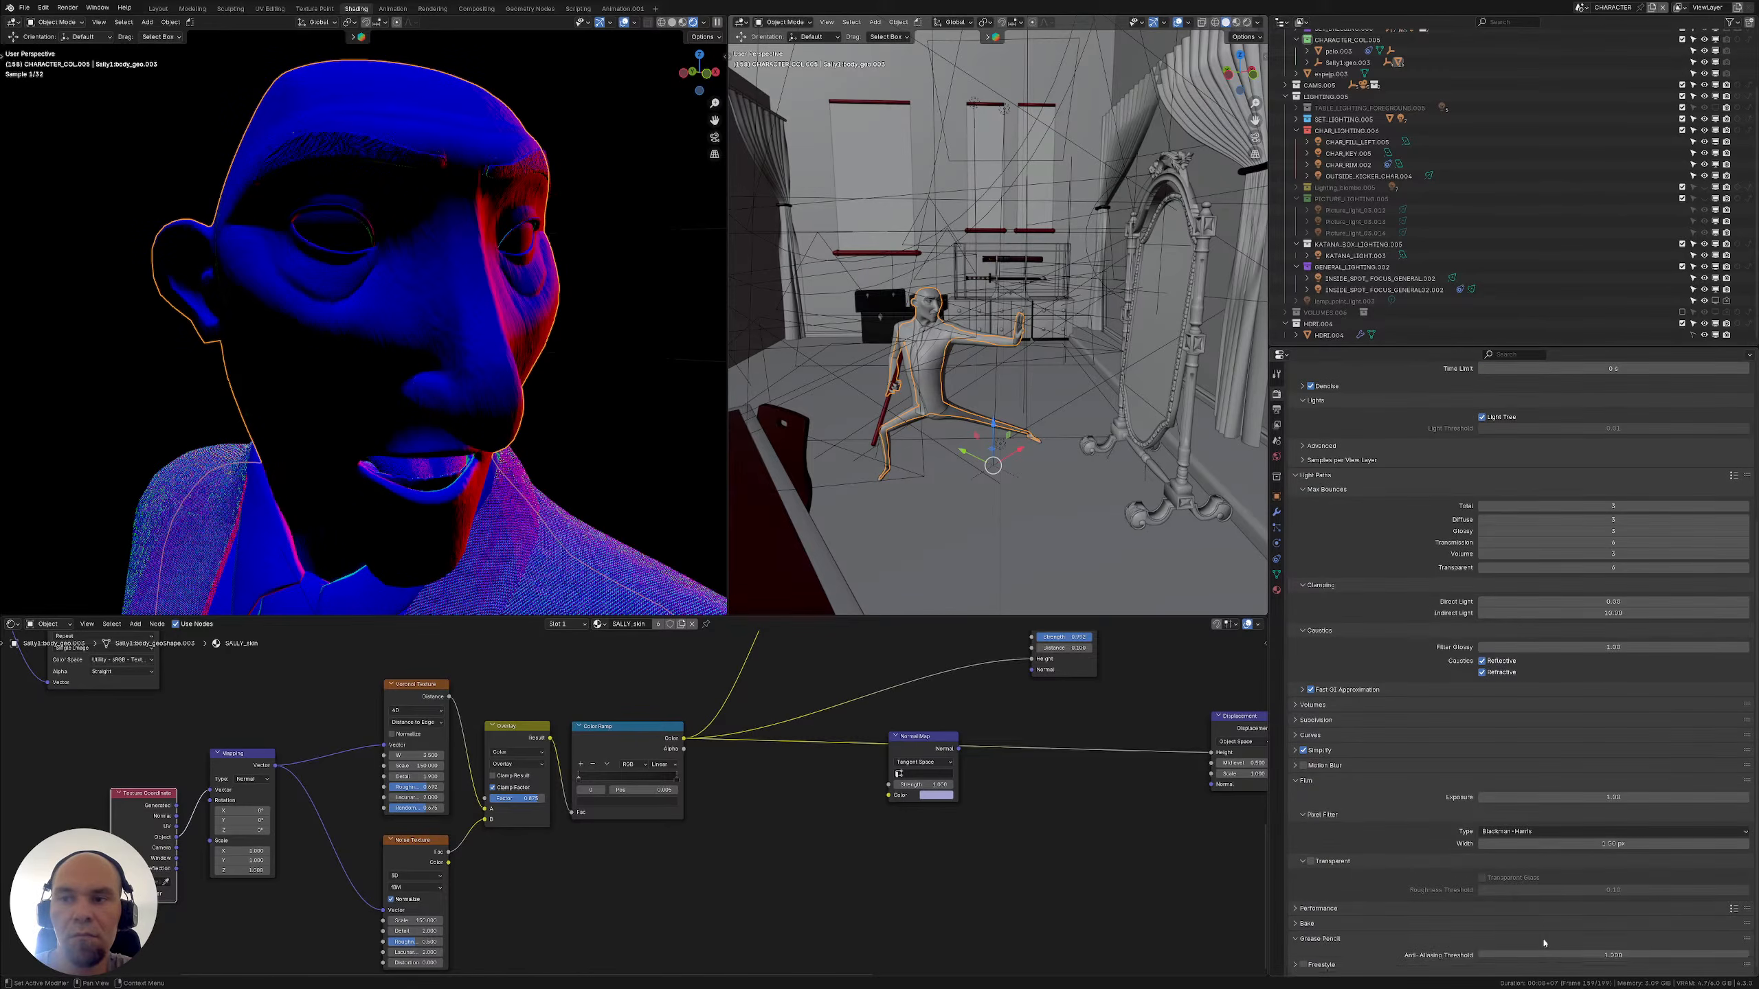
scroll(1492, 935, "down", 1)
left_click(1494, 954)
scroll(1496, 932, "down", 1)
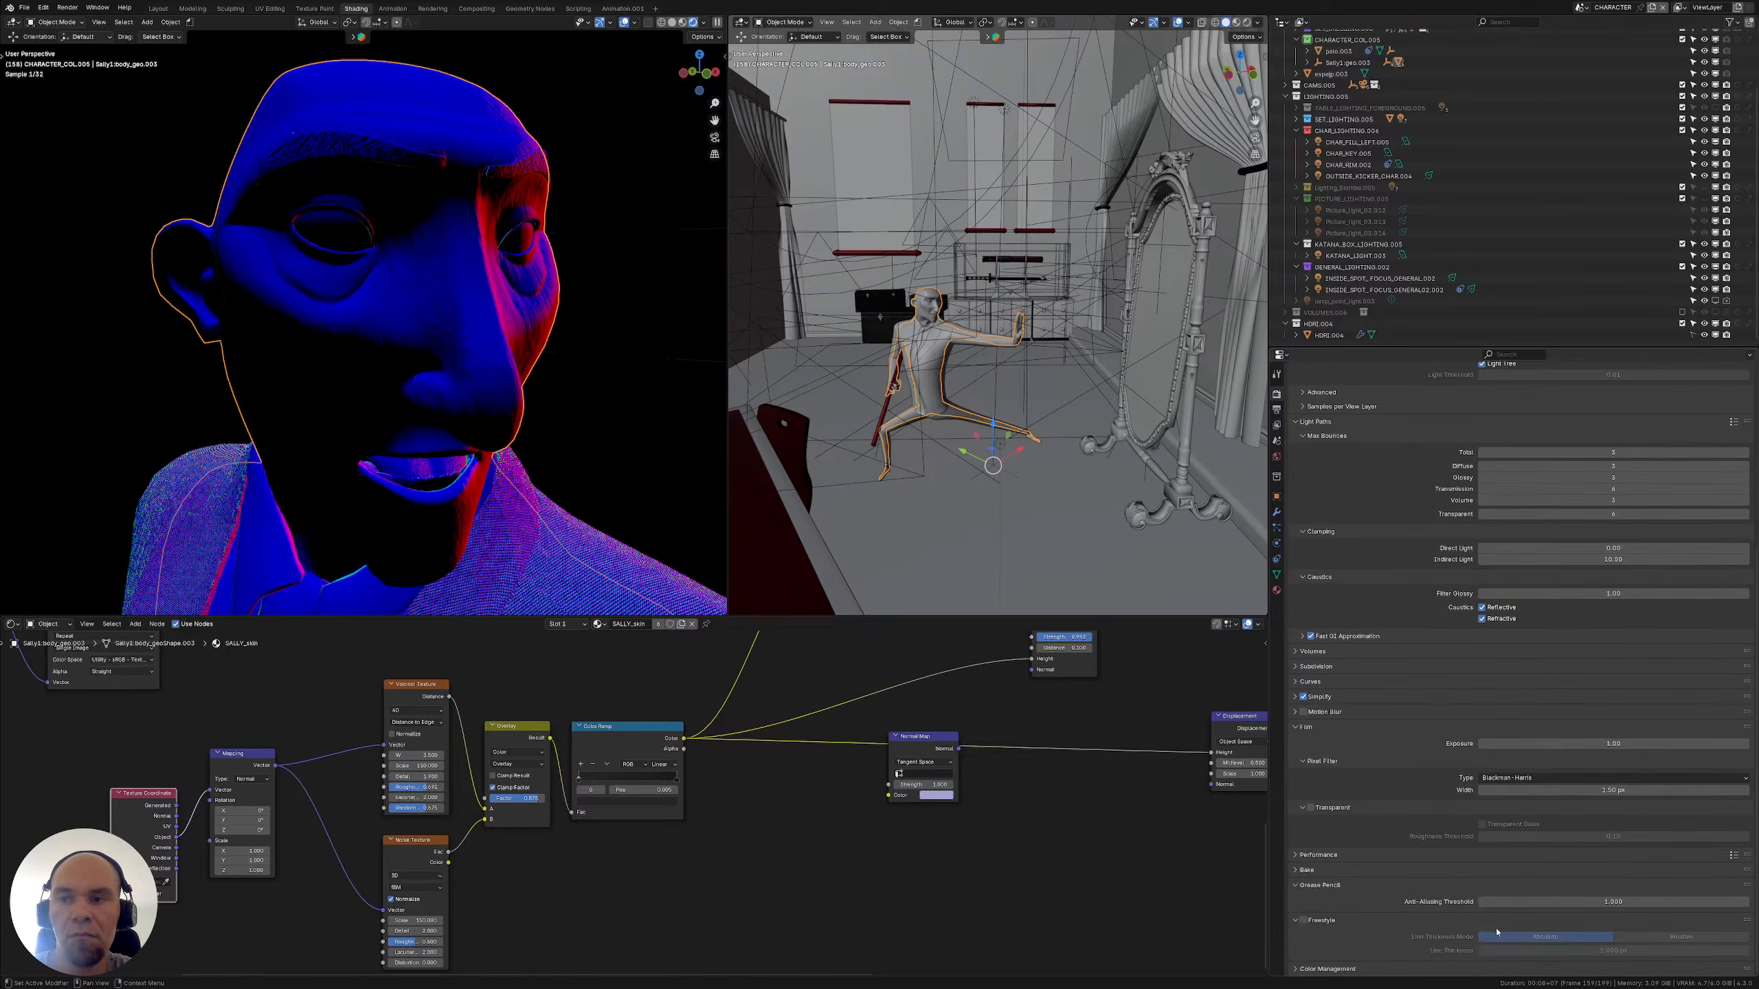
left_click(1495, 855)
scroll(1492, 854, "down", 4)
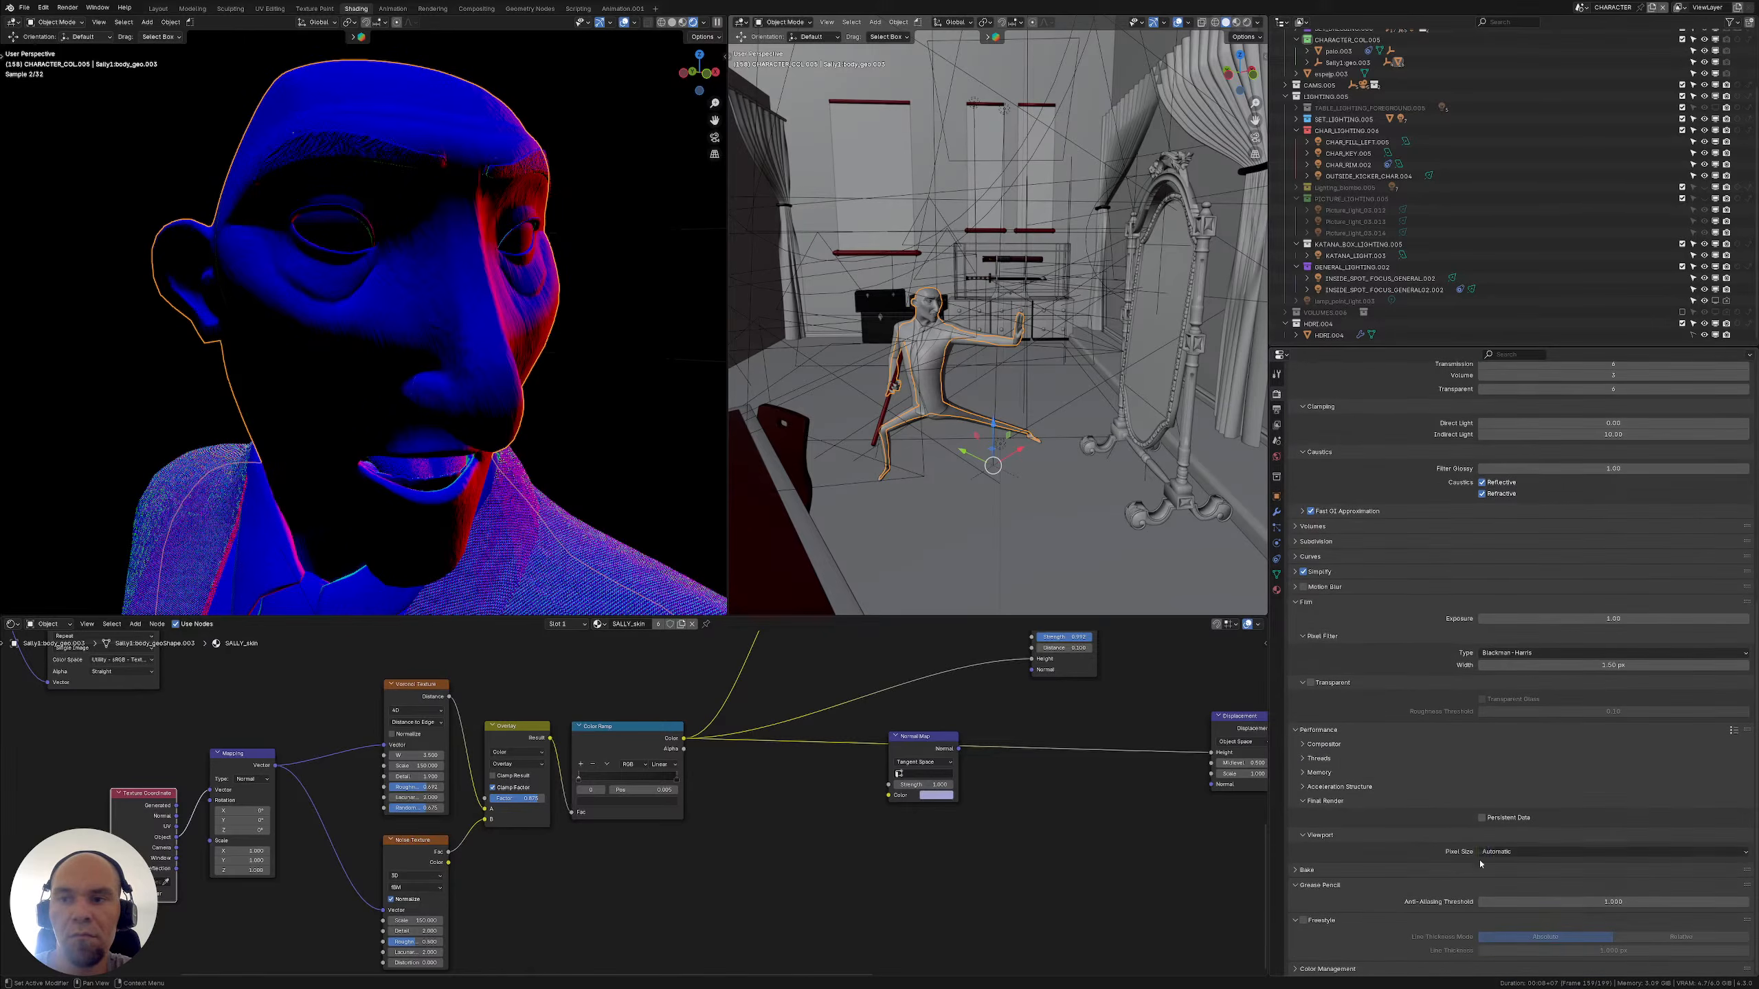
left_click(1491, 851)
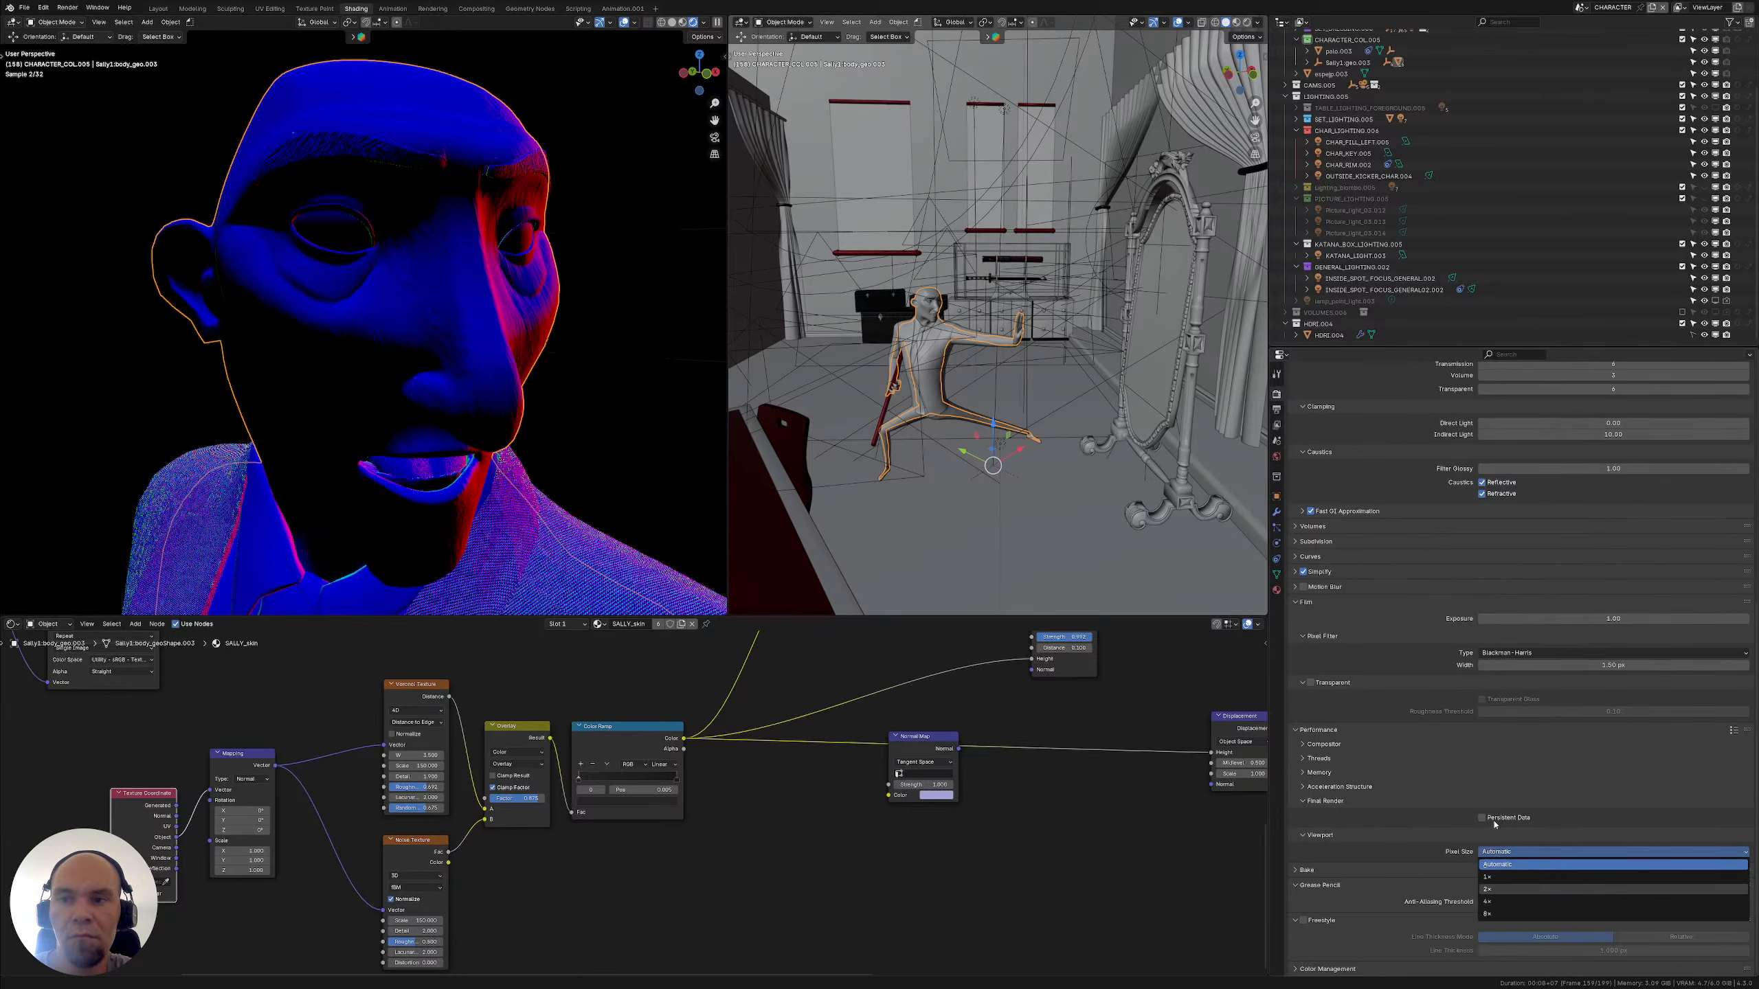
left_click(1305, 787)
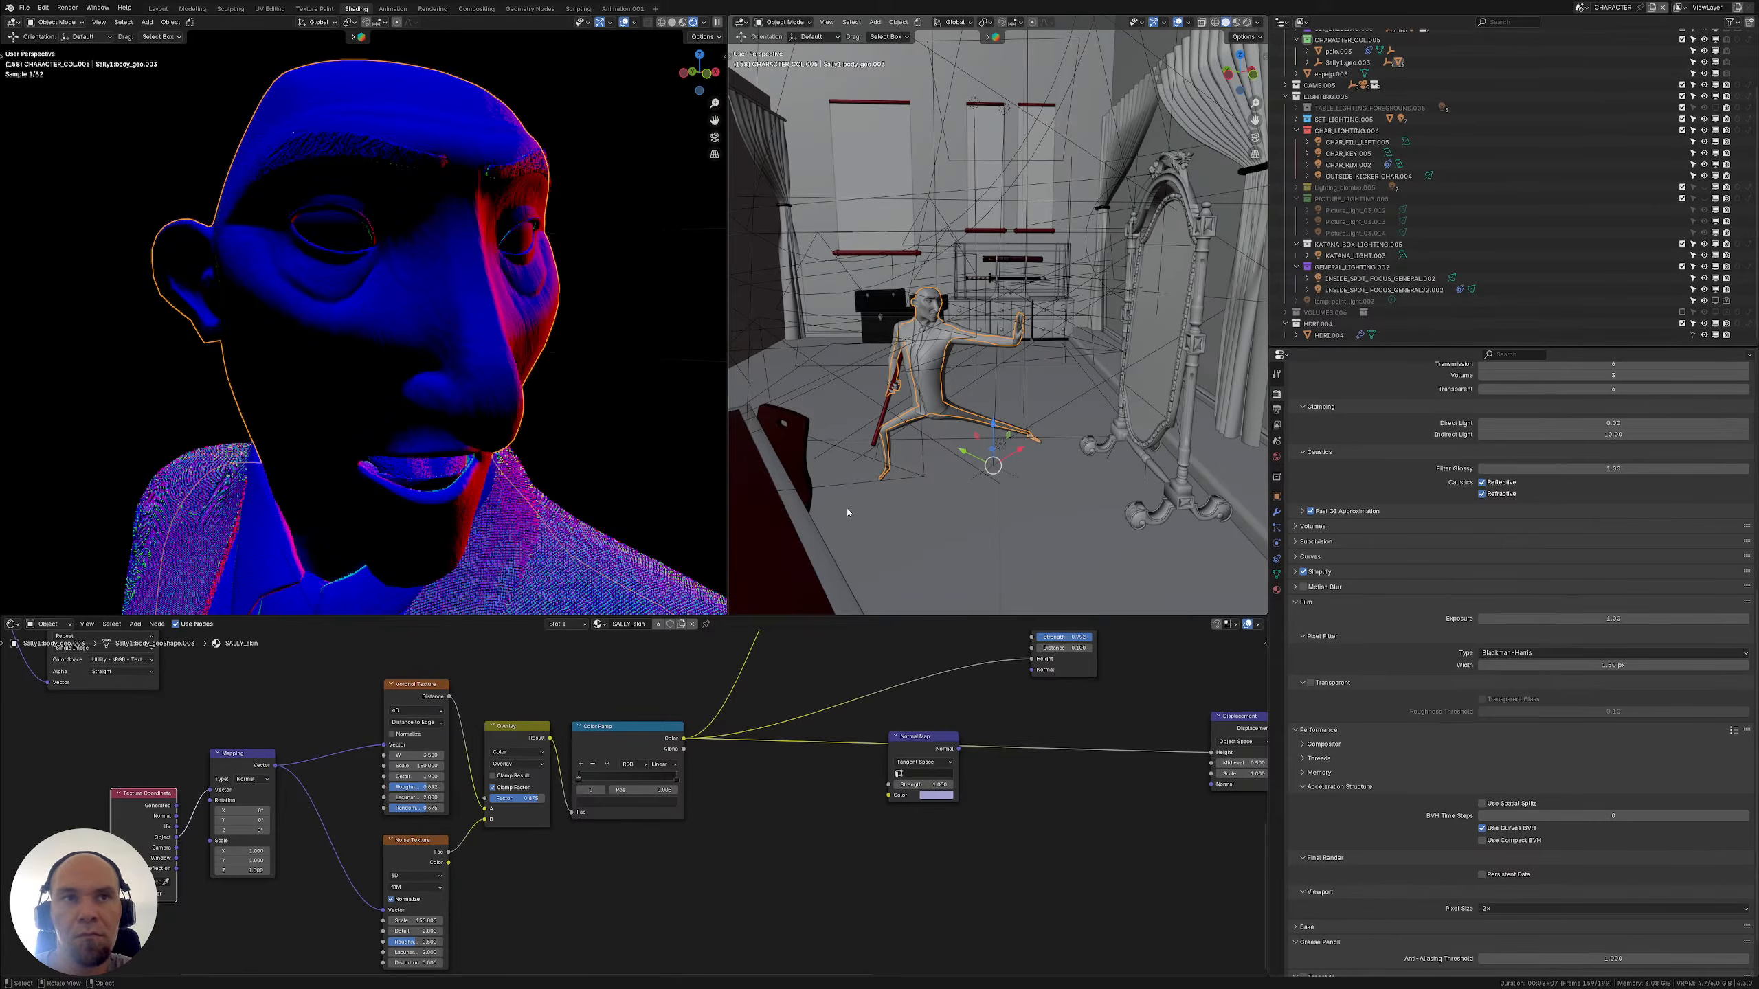
Move the Displacement node so that it sits beneath the Principled BSDF node
scroll(500, 340, "down", 3)
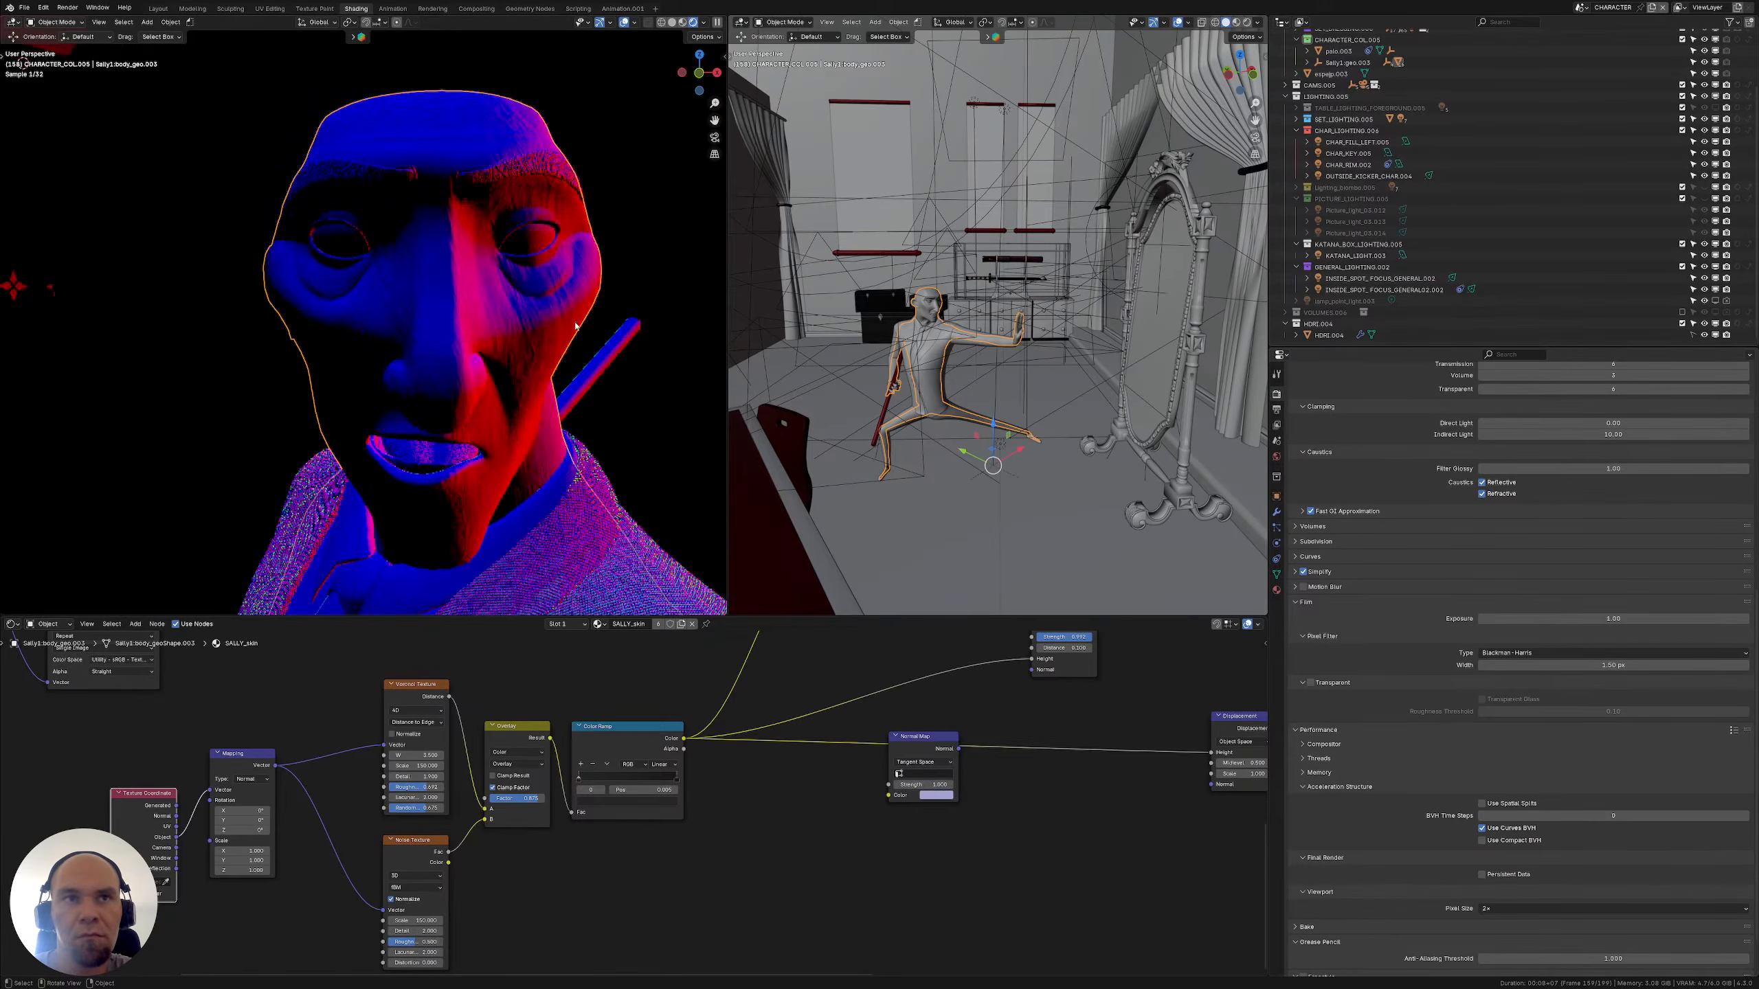
scroll(471, 367, "up", 3)
middle_click_drag(463, 377, 407, 324)
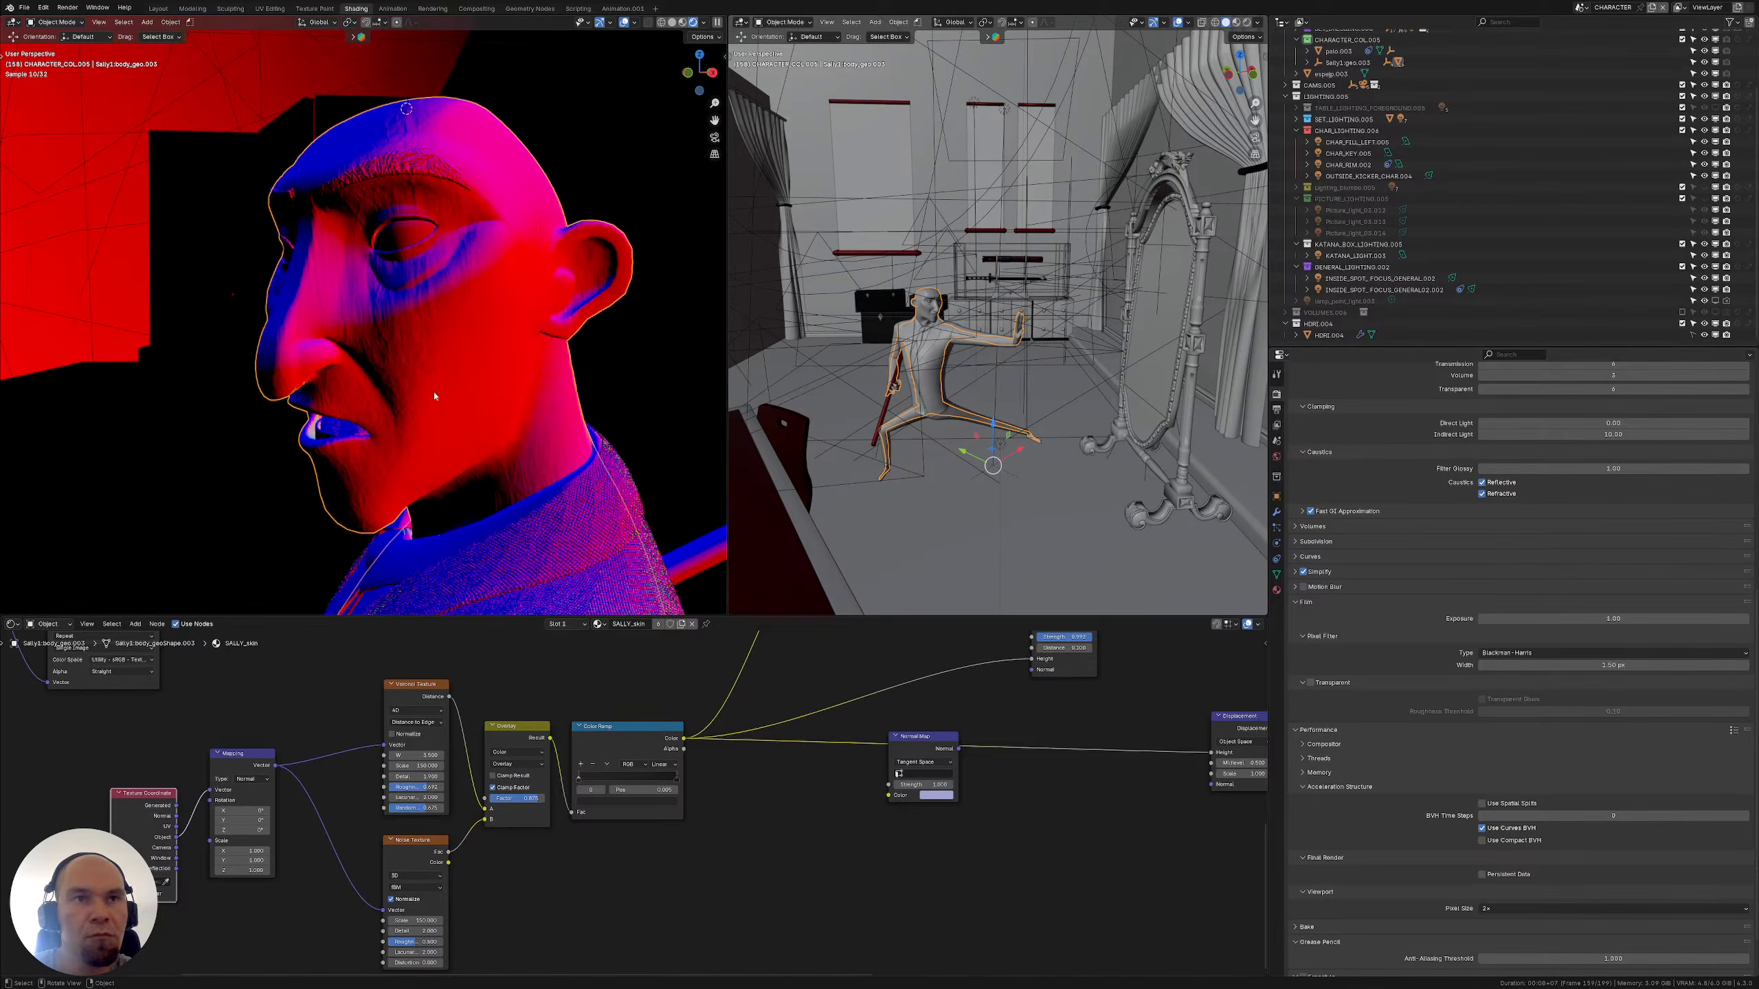
middle_click_drag(636, 740, 505, 774)
scroll(851, 661, "up", 1)
scroll(859, 665, "down", 3)
middle_click_drag(881, 675, 436, 873)
middle_click_drag(665, 752, 424, 716)
scroll(512, 733, "down", 1)
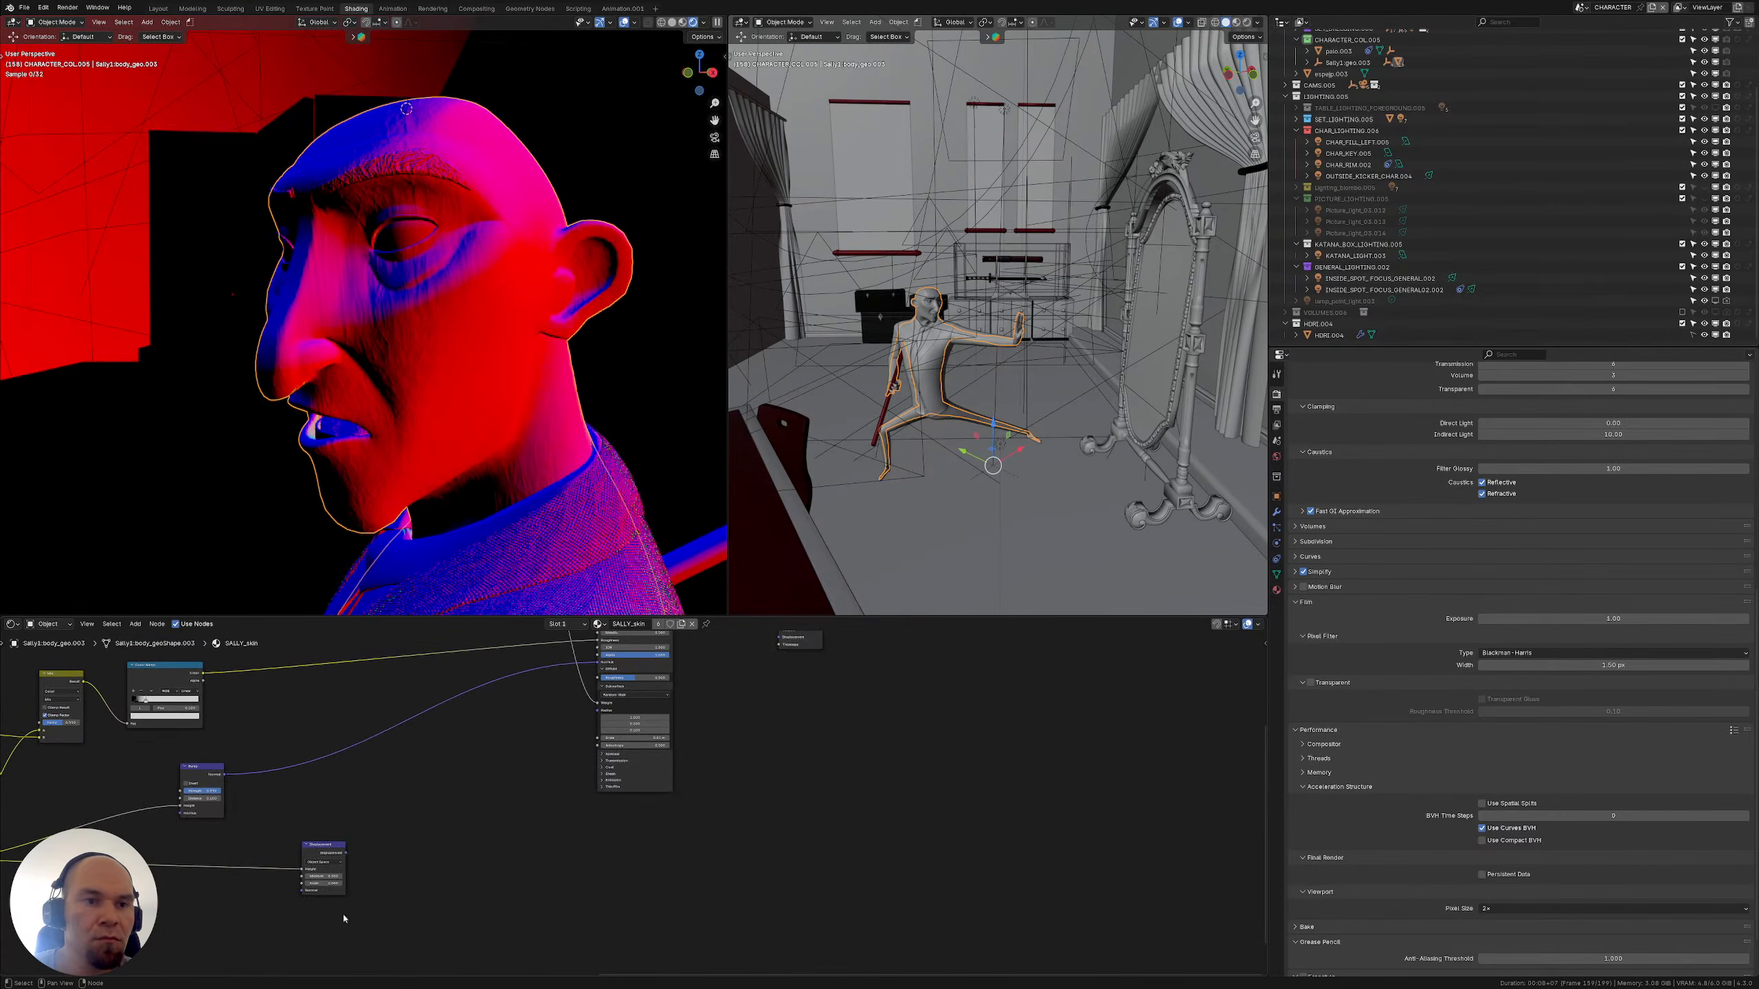
left_click_drag(398, 911, 282, 833)
key("g")
left_click(588, 885)
Connect the Displacement node's output to the Displacement input of the Material Output node
middle_click_drag(769, 778, 656, 840)
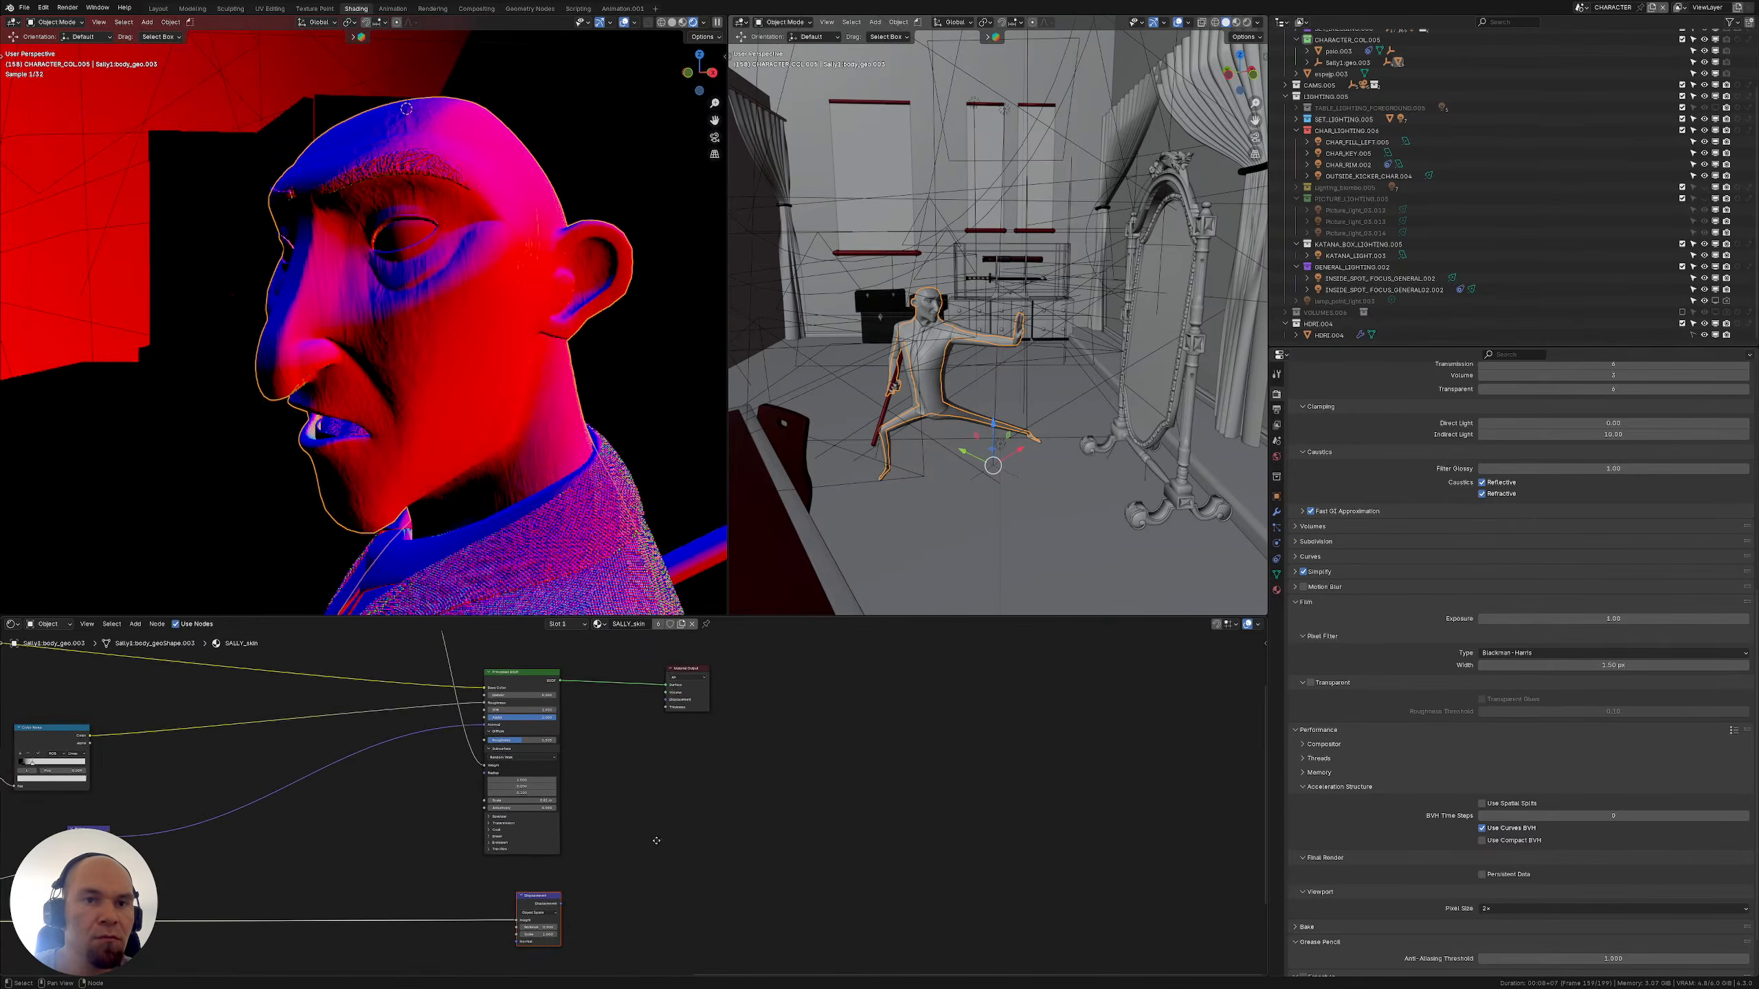
middle_click_drag(642, 660, 762, 821)
middle_click_drag(717, 875, 491, 747)
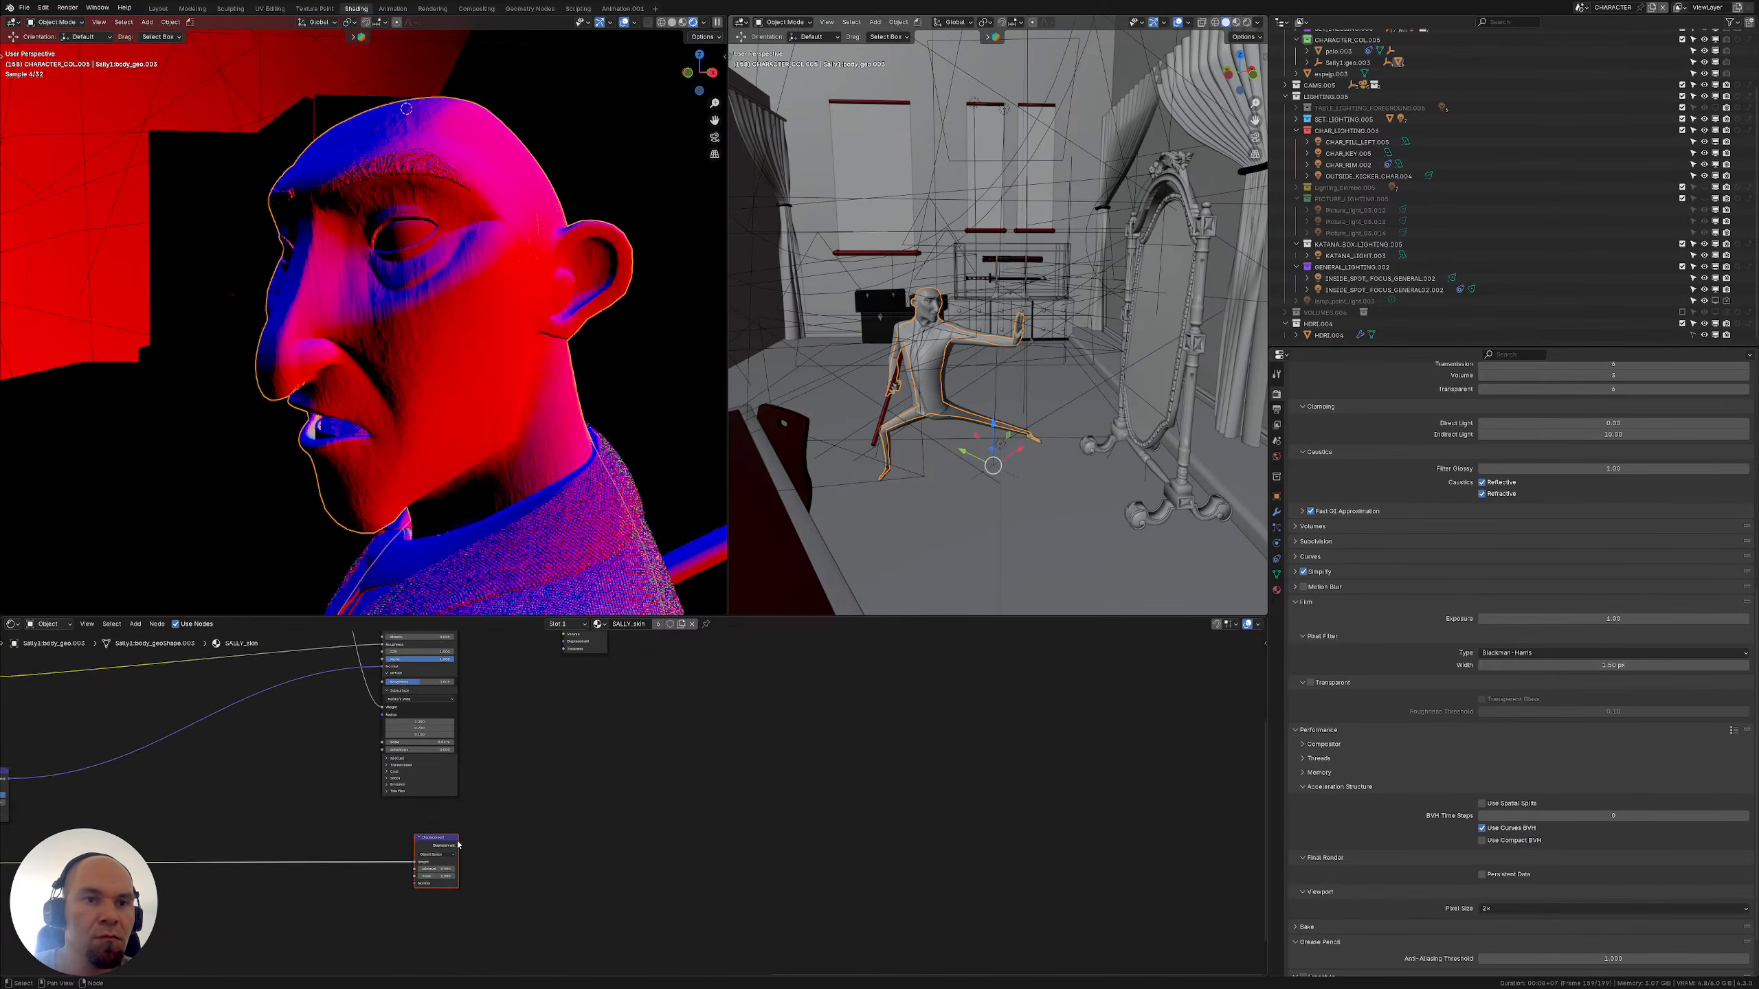
left_click_drag(458, 844, 563, 651)
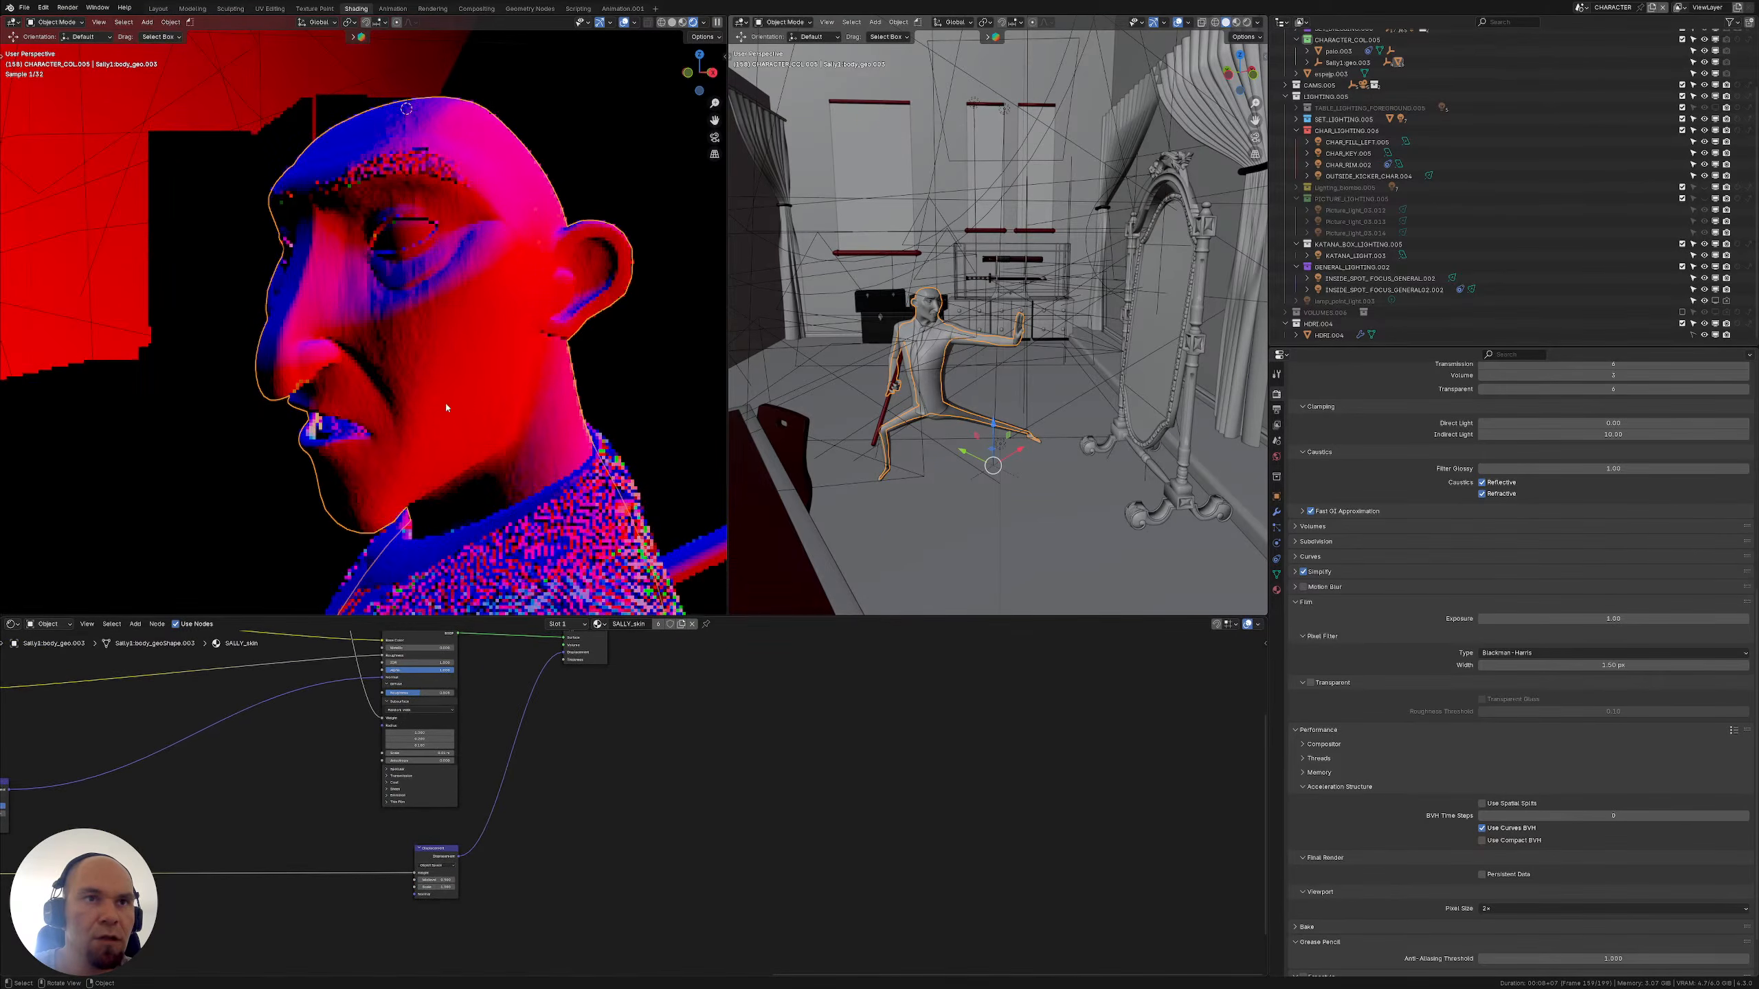
Set the Displacement node's Scale to 0.01
scroll(476, 757, "up", 6)
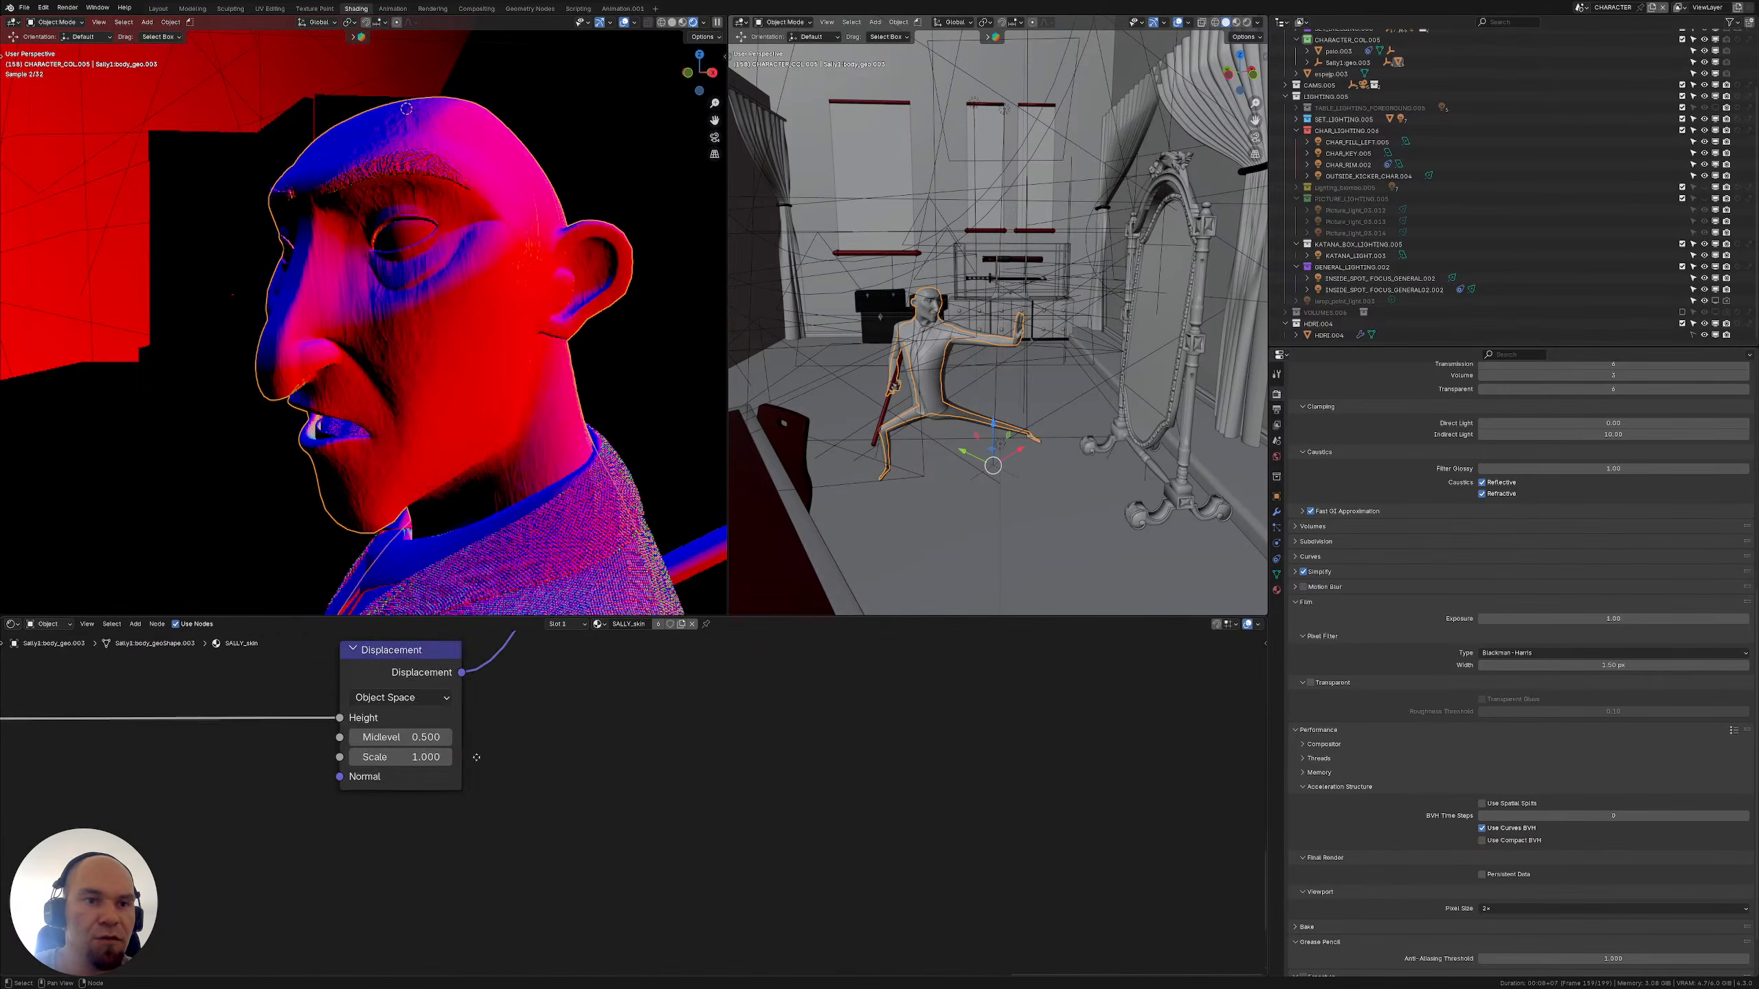
middle_click_drag(476, 757, 527, 765)
left_click(448, 762)
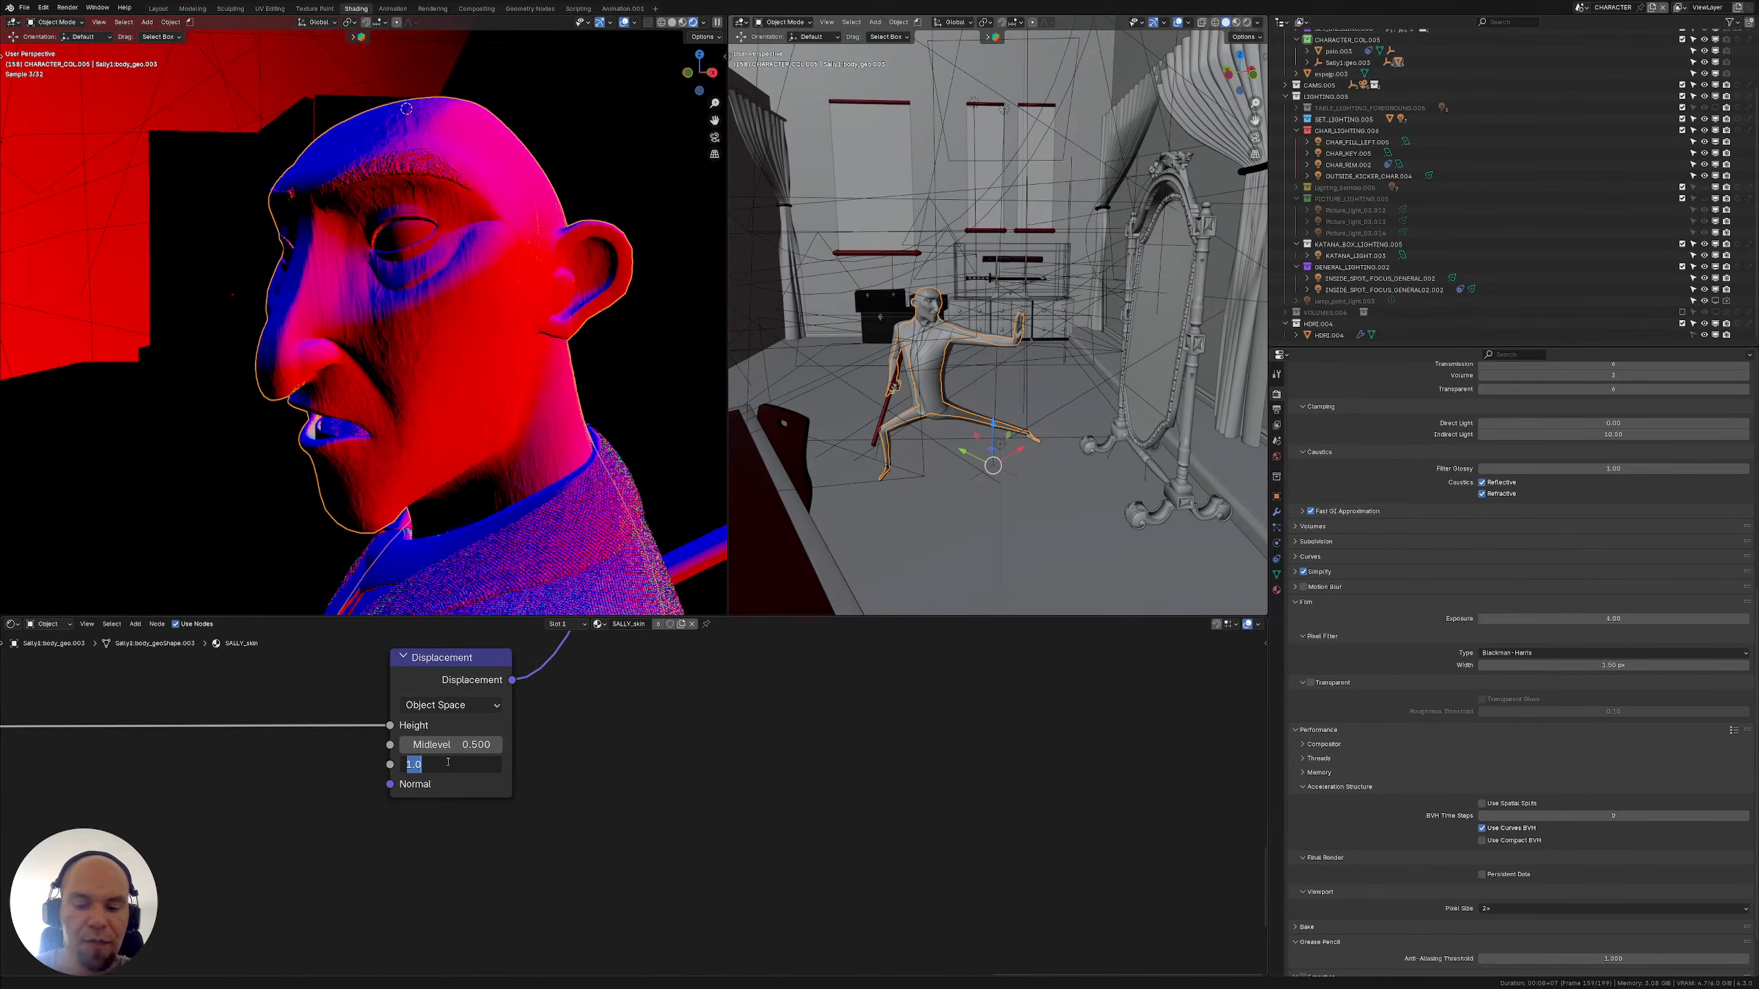
type("0")
type("0")
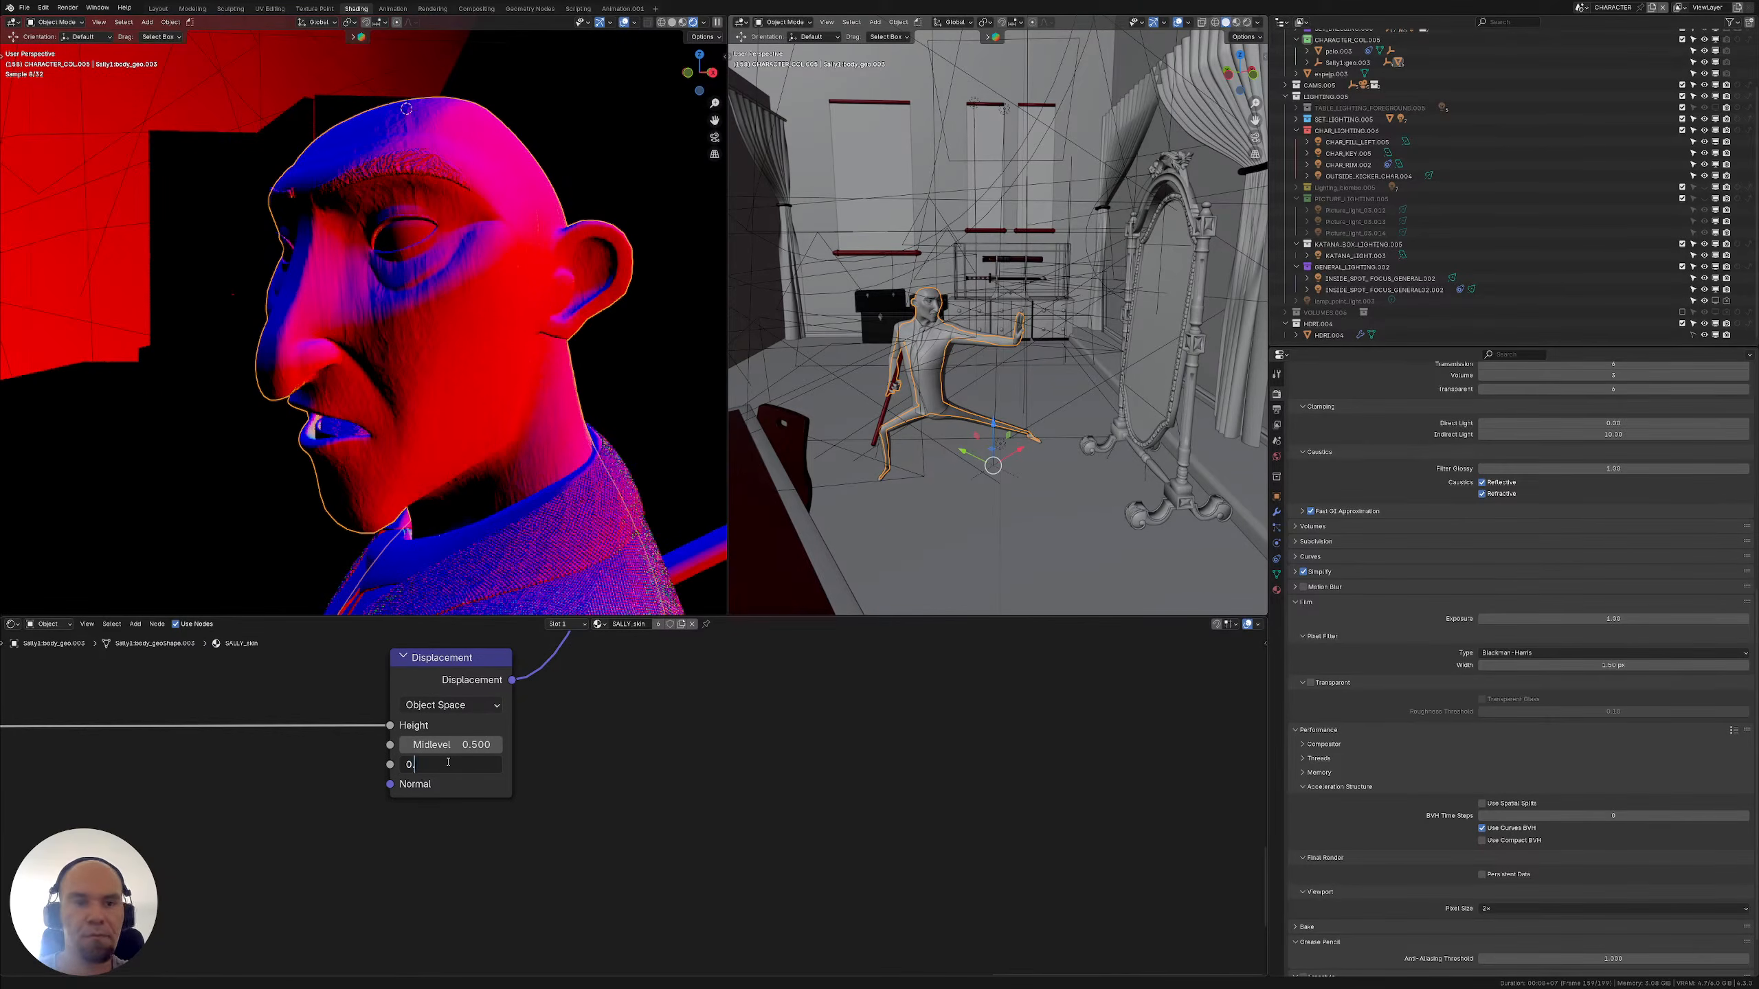
type(".01")
key("Return")
Change the Displacement node's Scale to 0.1
left_click(449, 762)
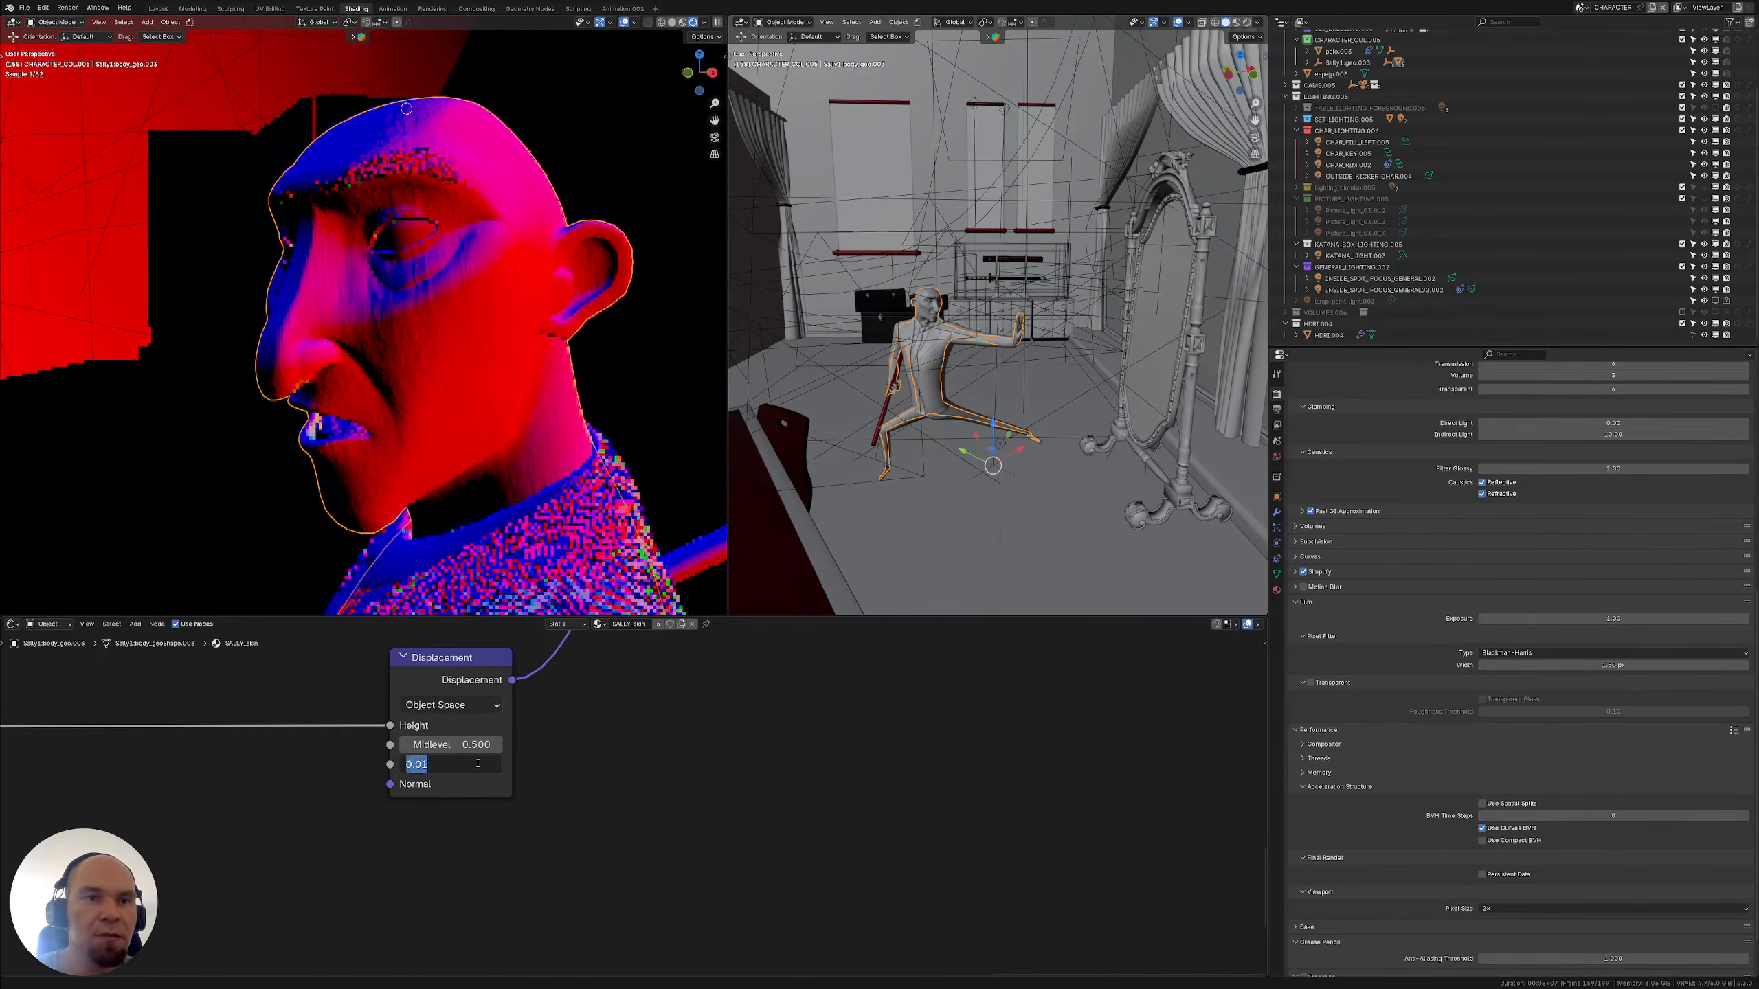
left_click(478, 762)
key("BackSpace")
key("BackSpace")
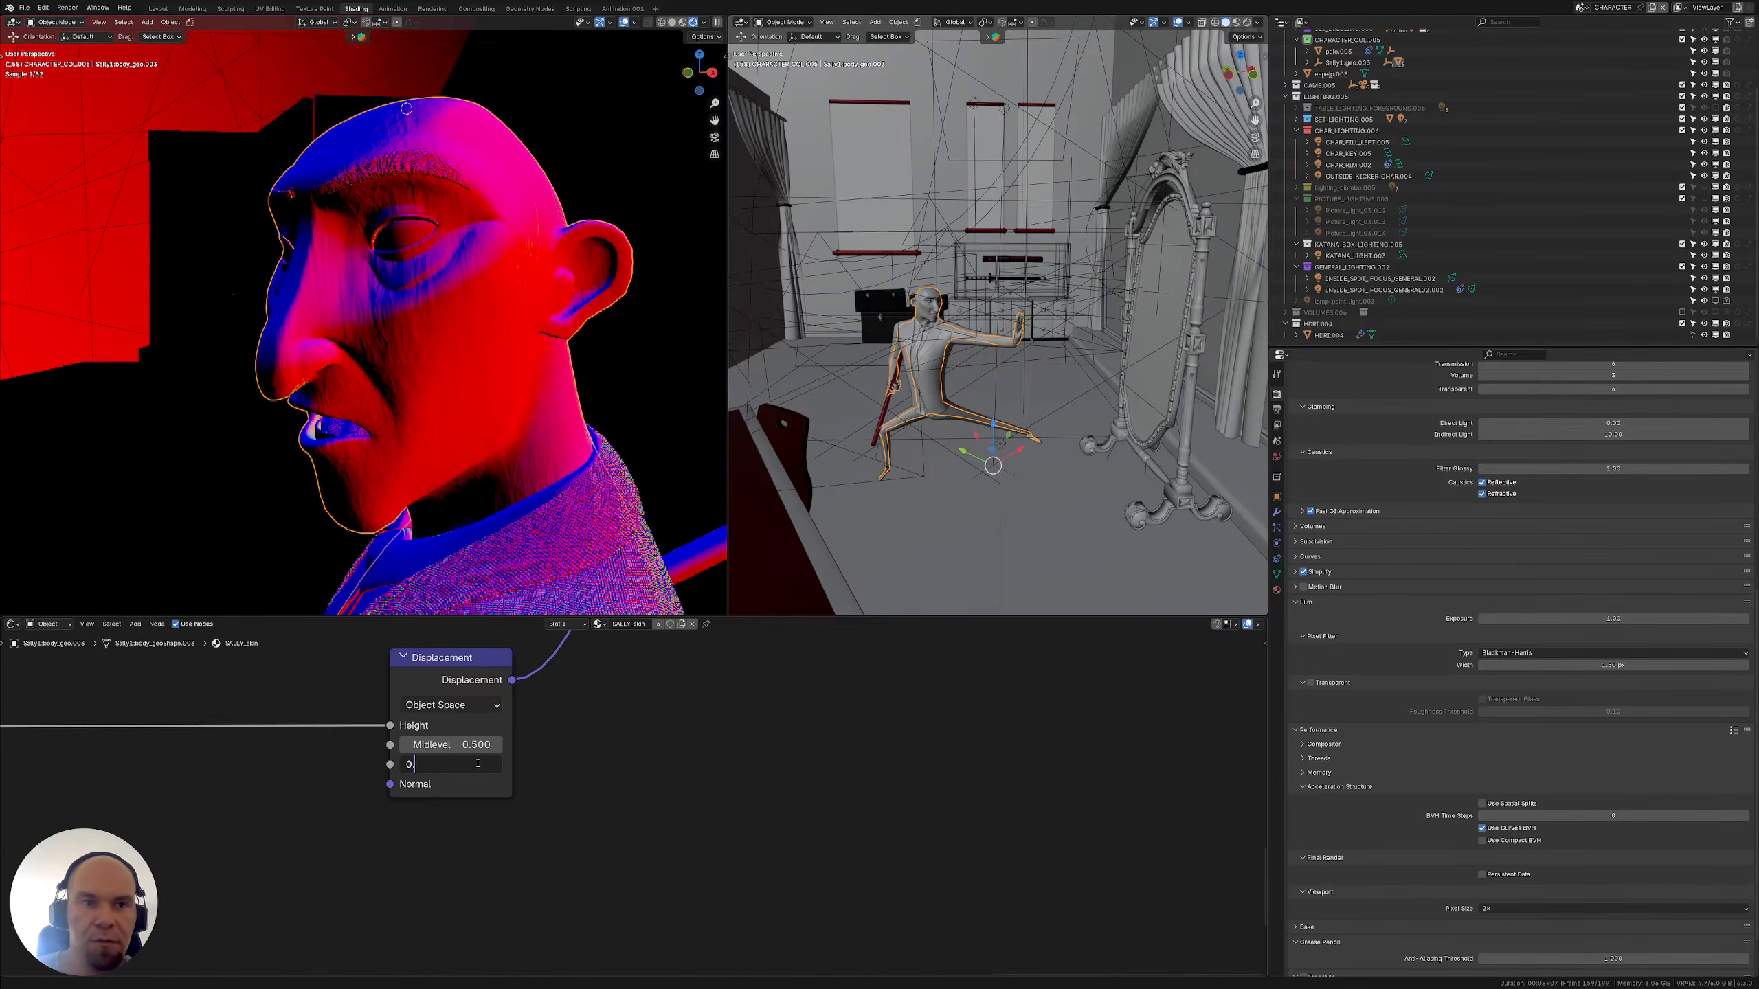
type("1")
key("Return")
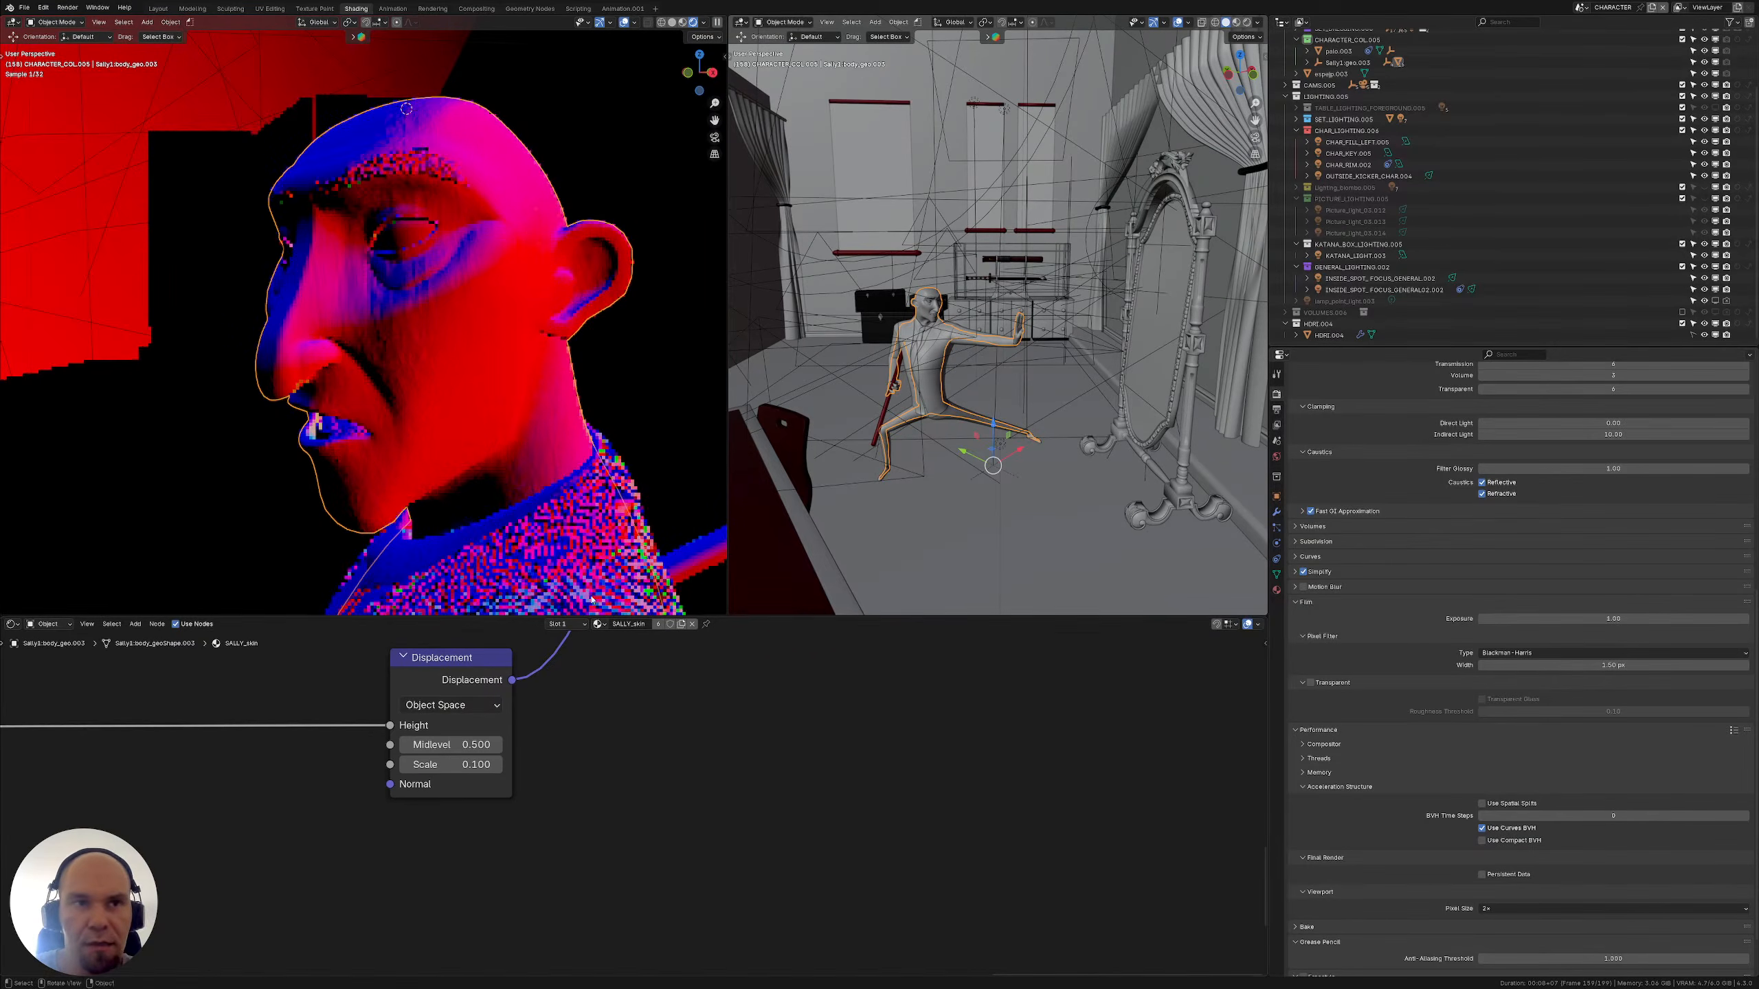
Set the surface displacement method of the character's body material to Displacement and Bump
left_click(1277, 588)
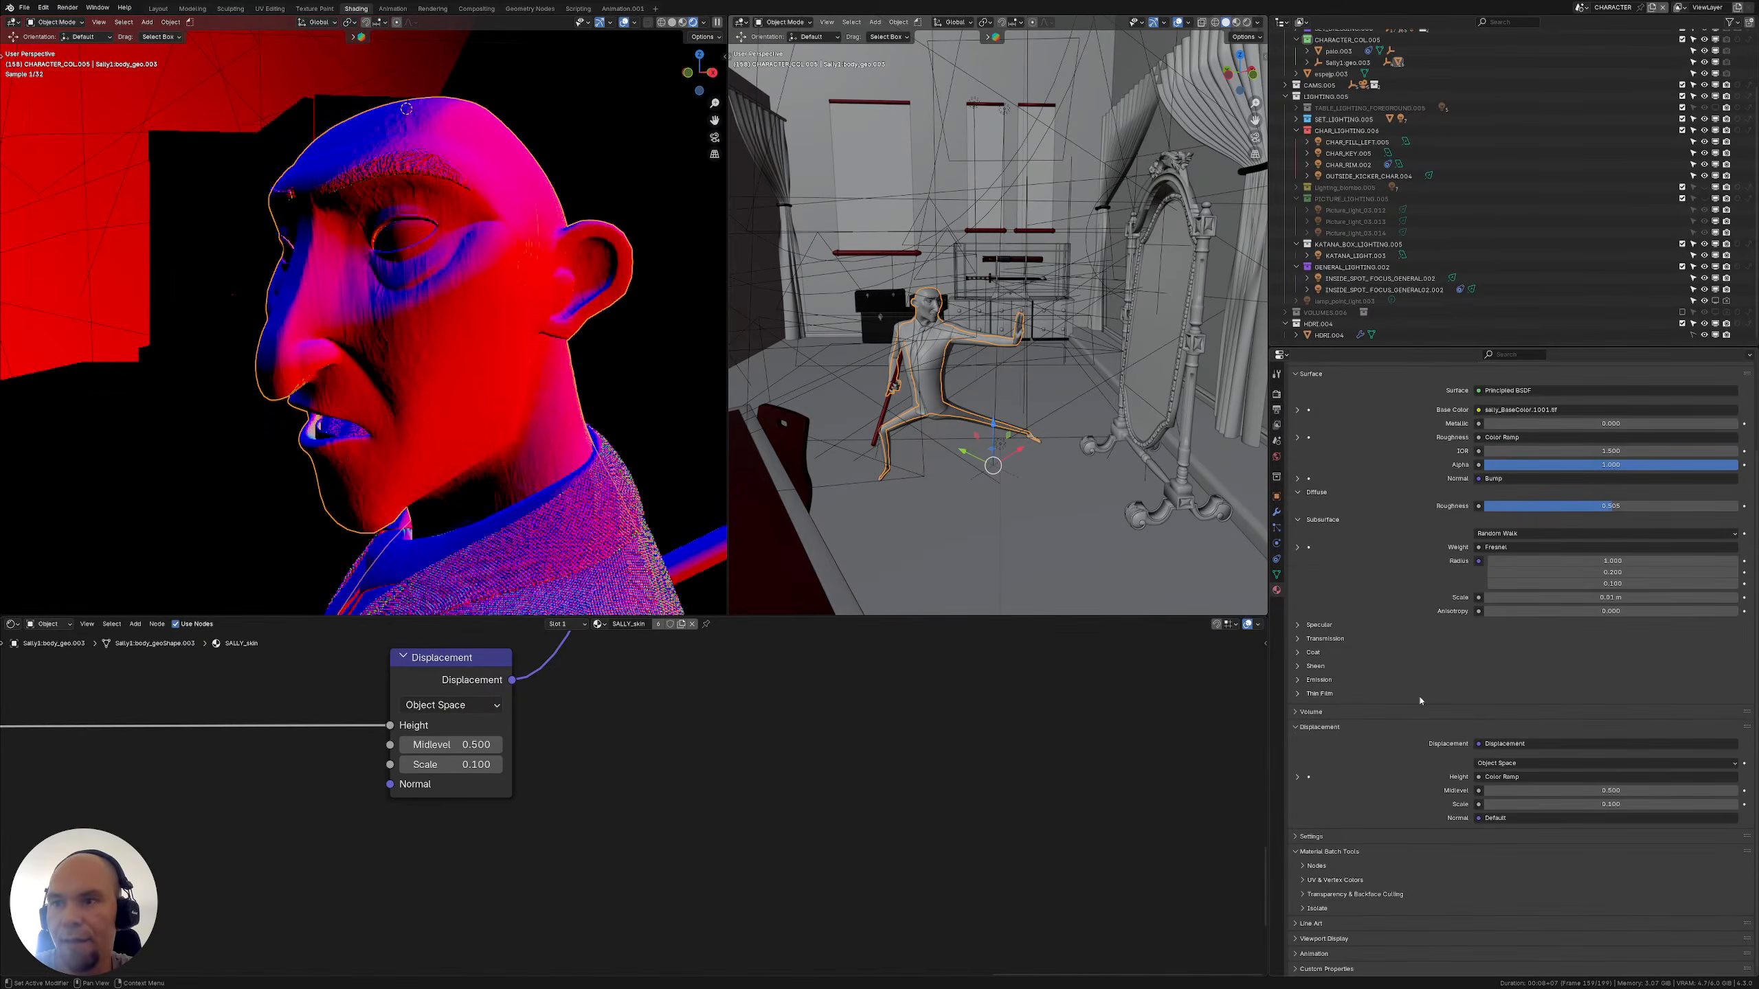
left_click(1317, 728)
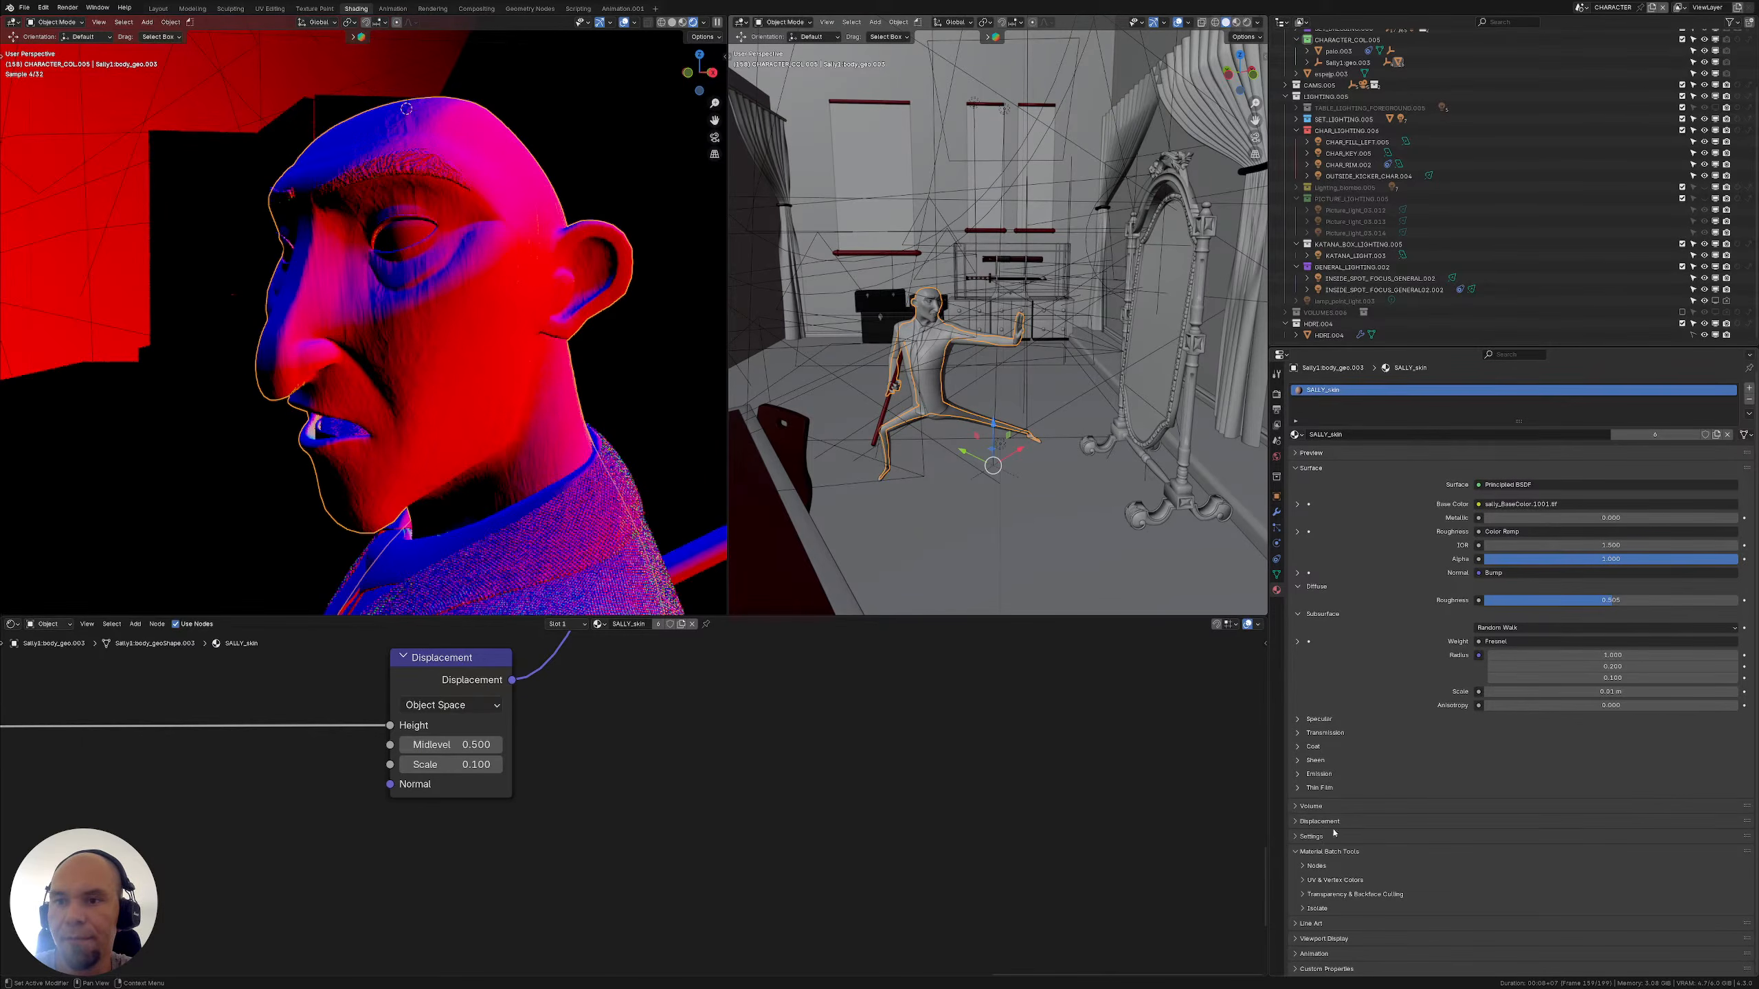
left_click(1311, 836)
scroll(1334, 832, "down", 3)
left_click(1512, 798)
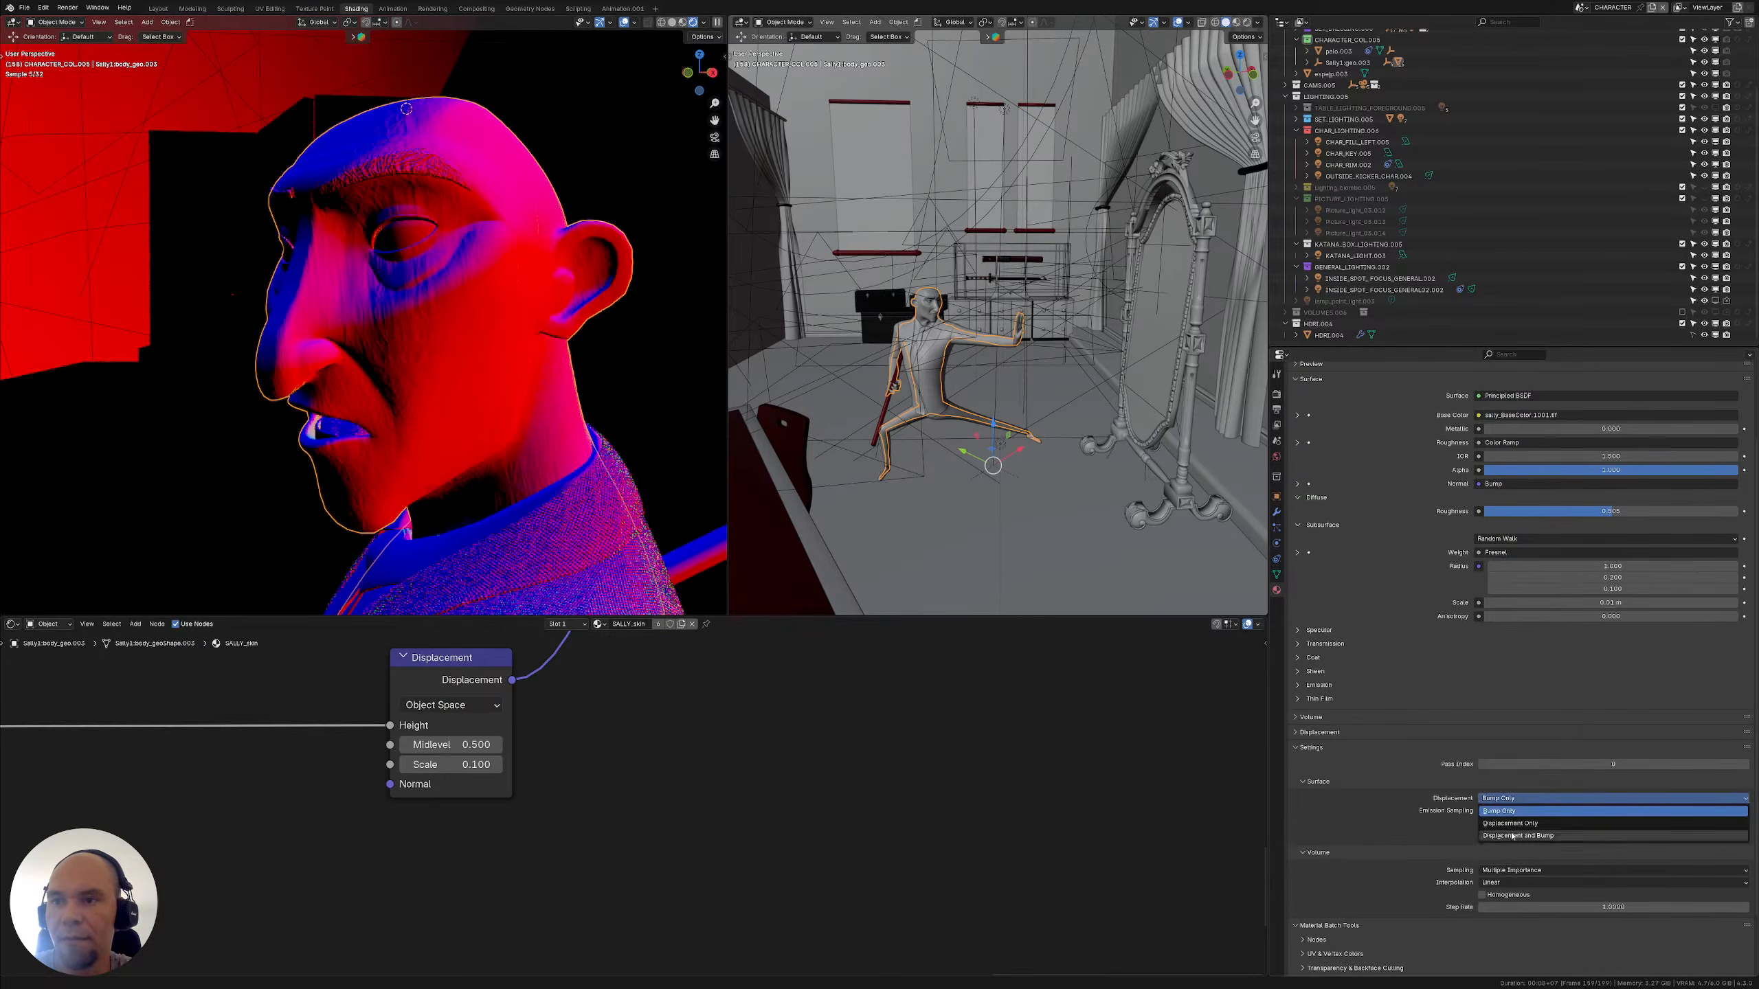
left_click(1513, 835)
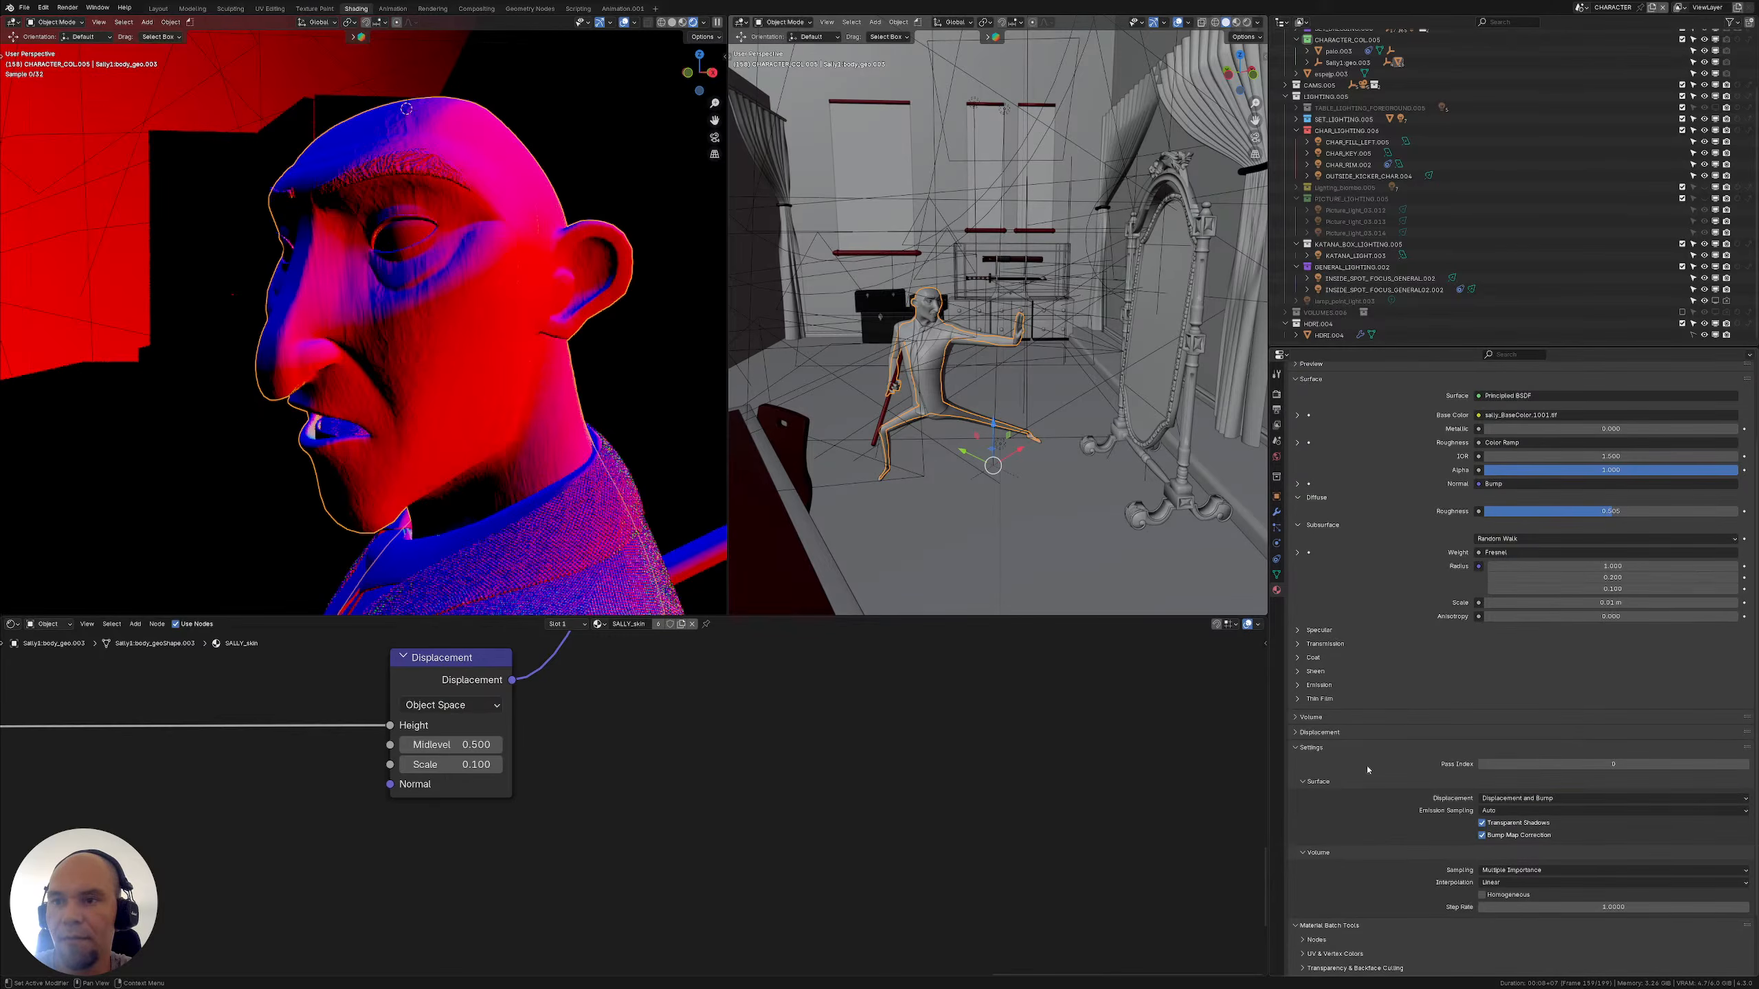
Set the surface displacement method of the character's jacket material to Displacement and Bump
left_click(918, 447)
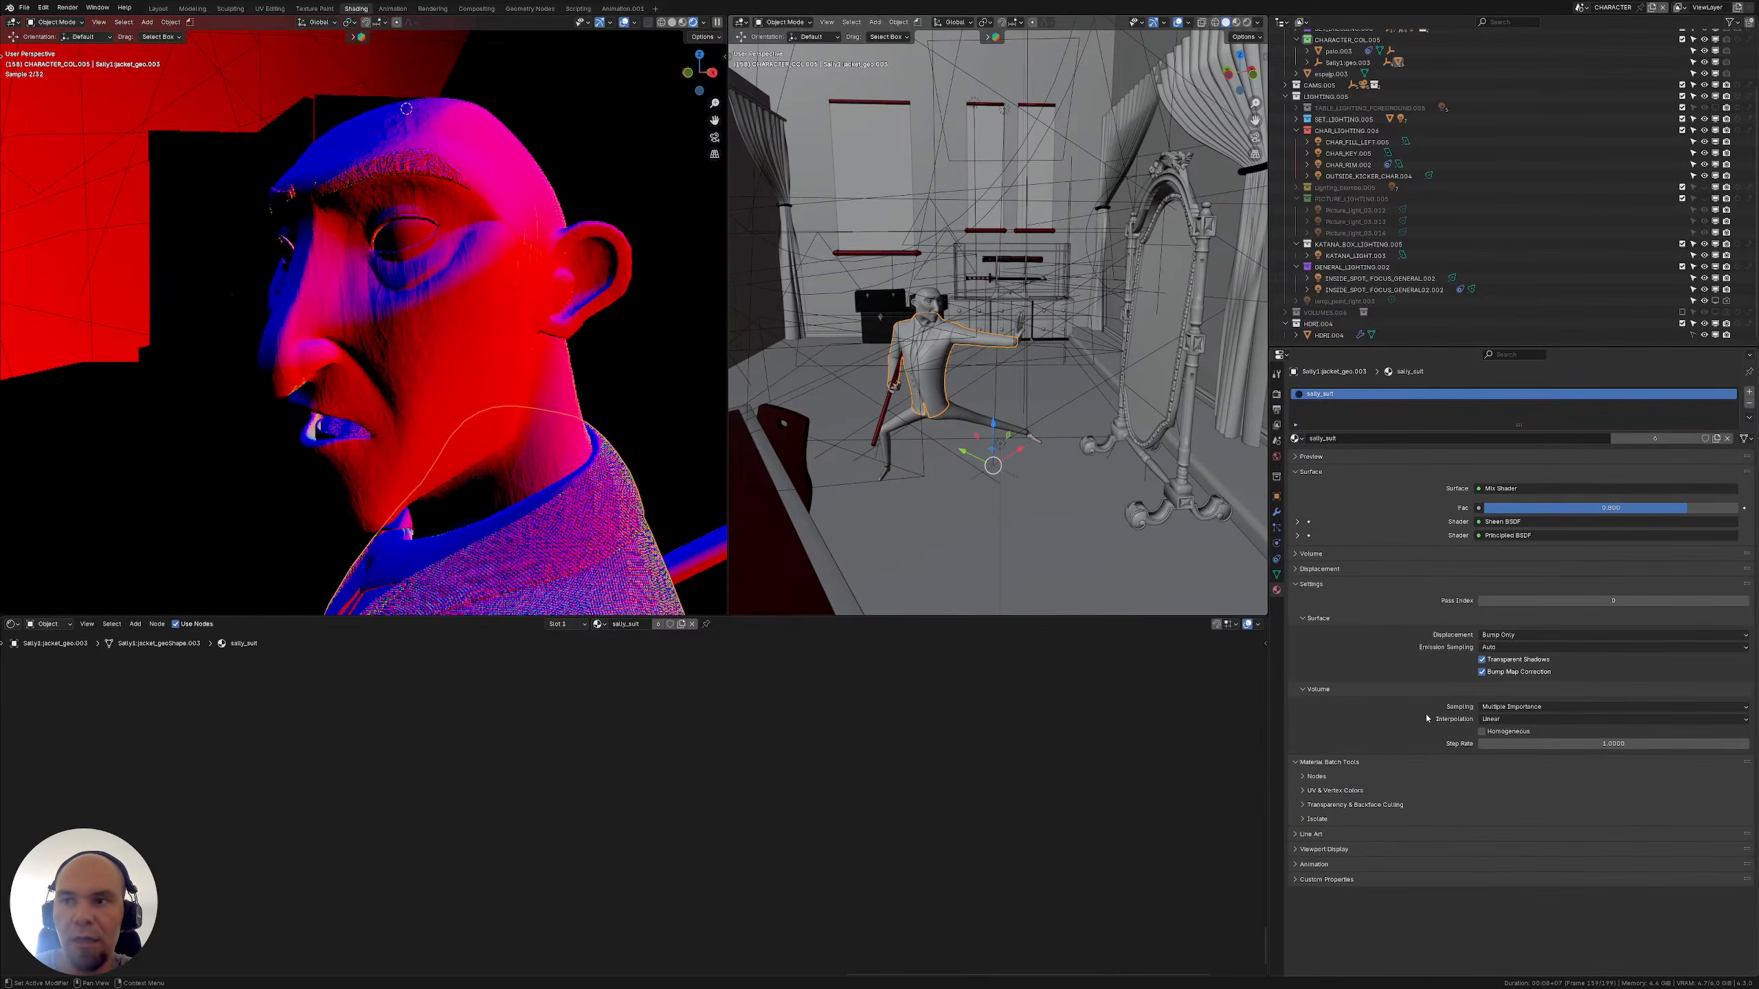
left_click(1499, 635)
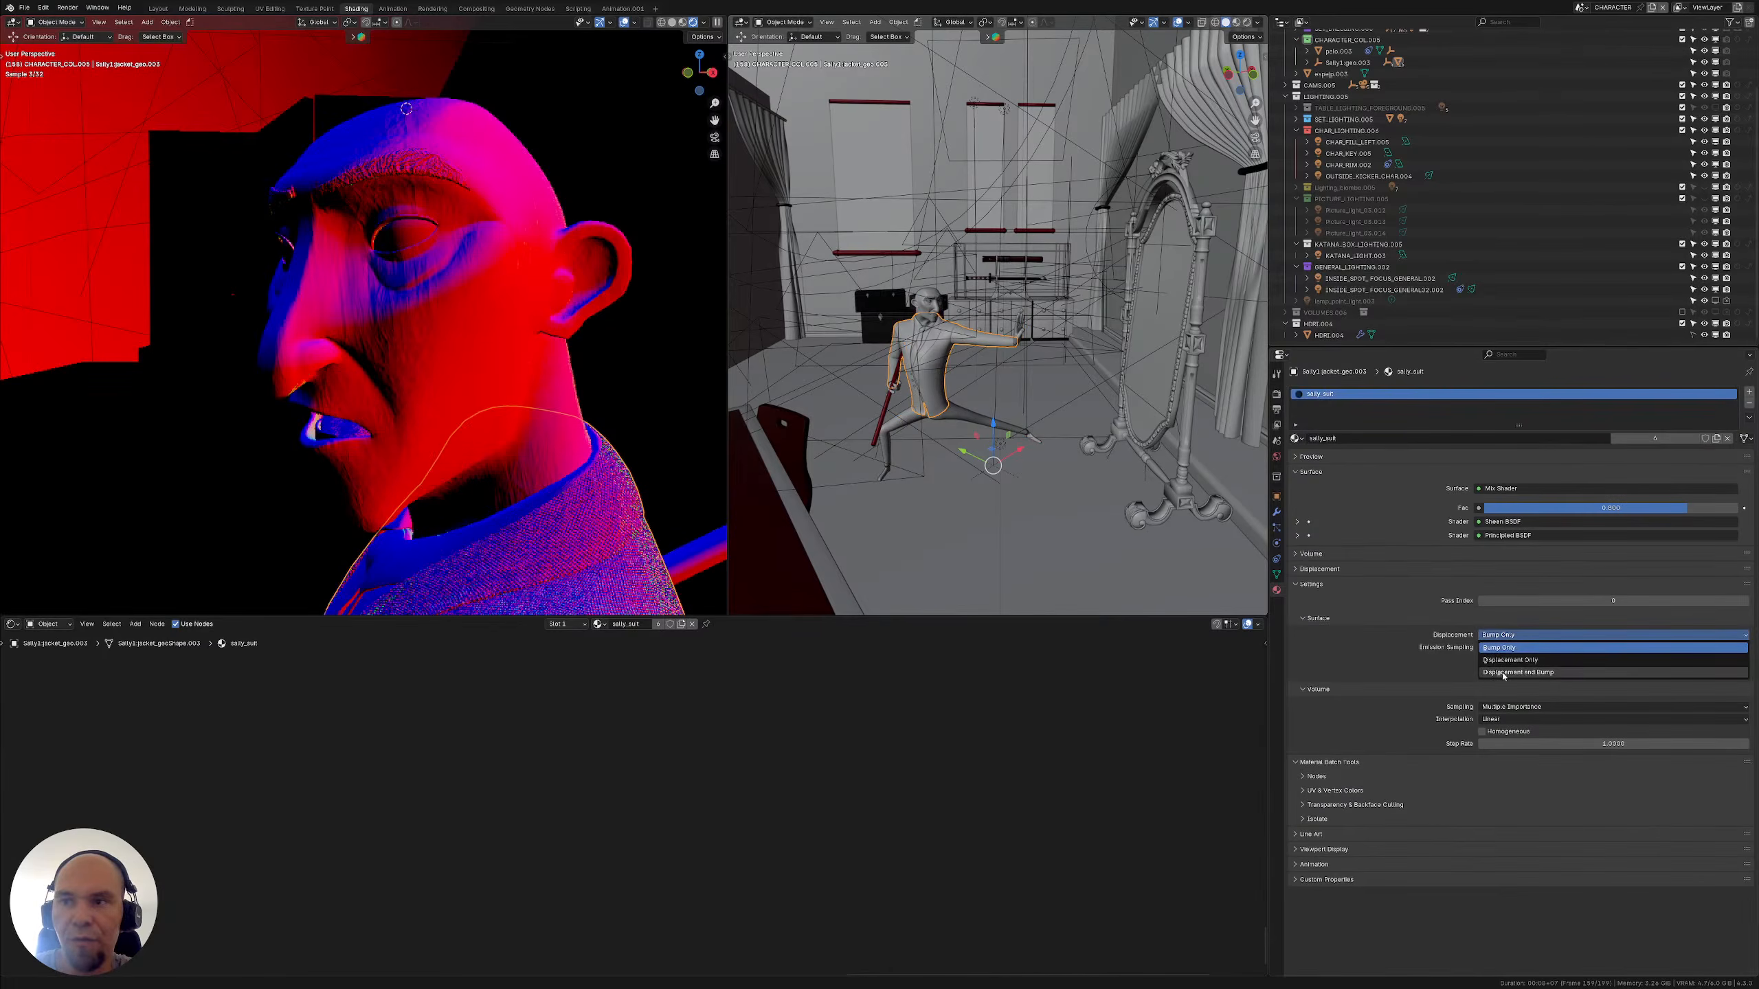
left_click(1503, 672)
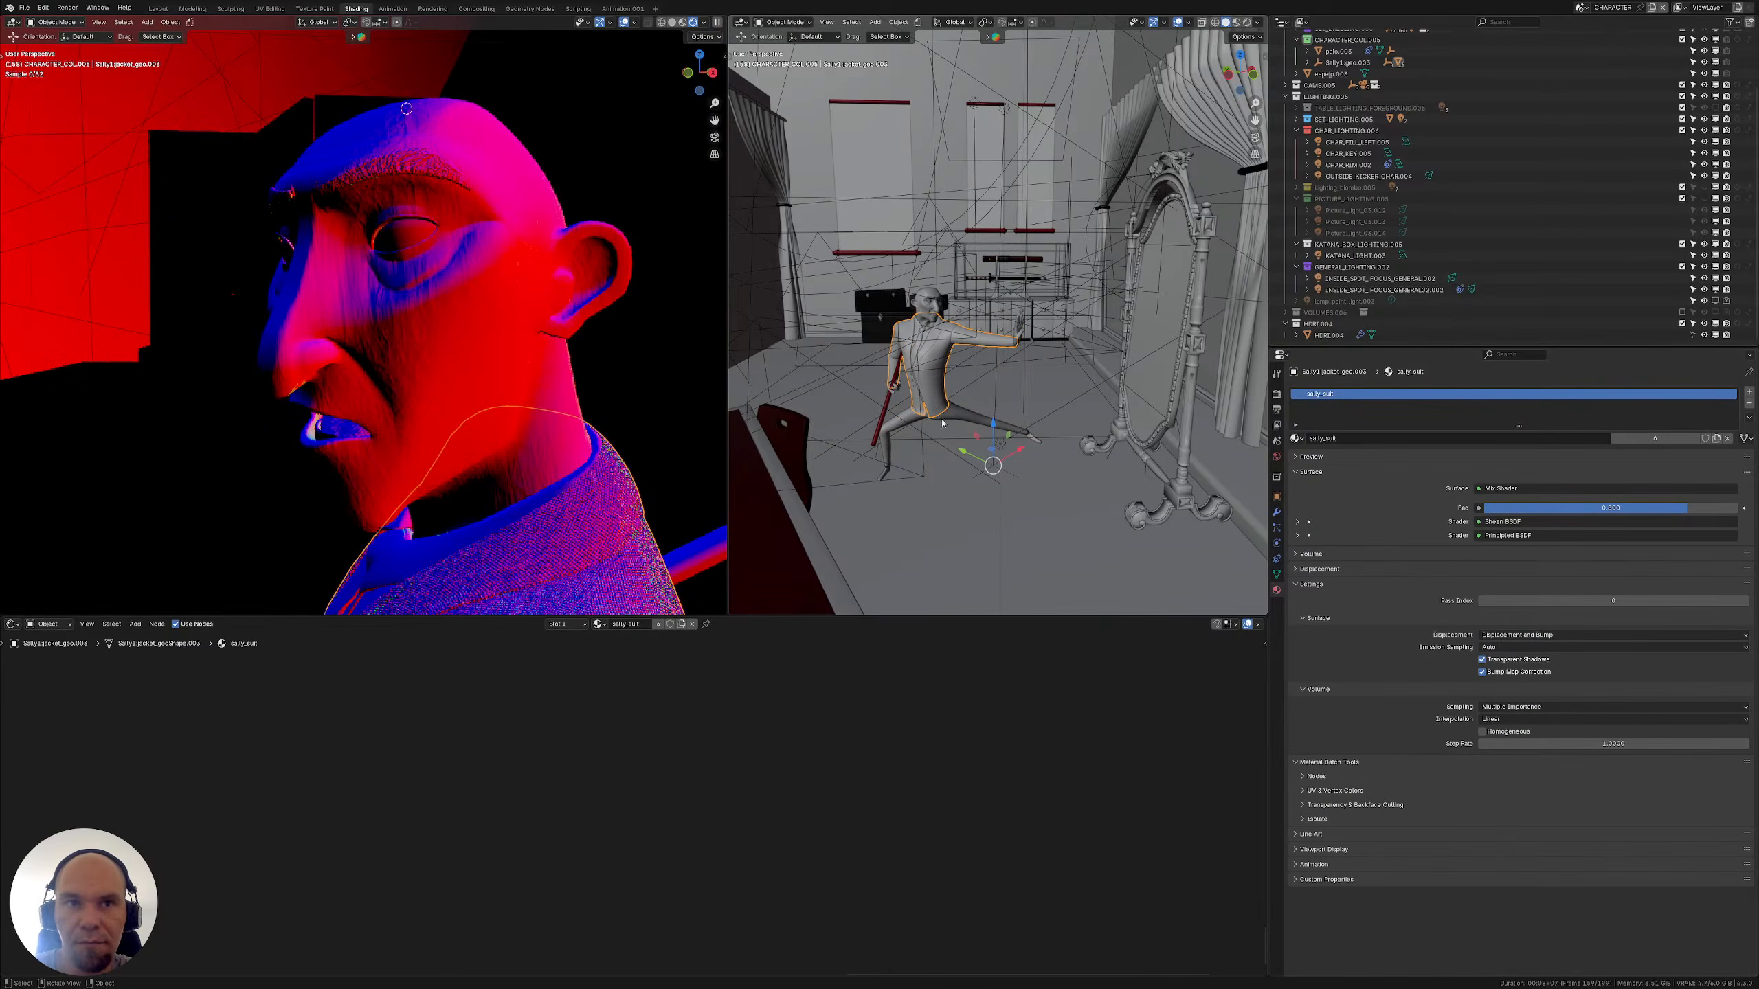
Set the surface displacement method of the pants material to Displacement and Bump
scroll(942, 423, "up", 6)
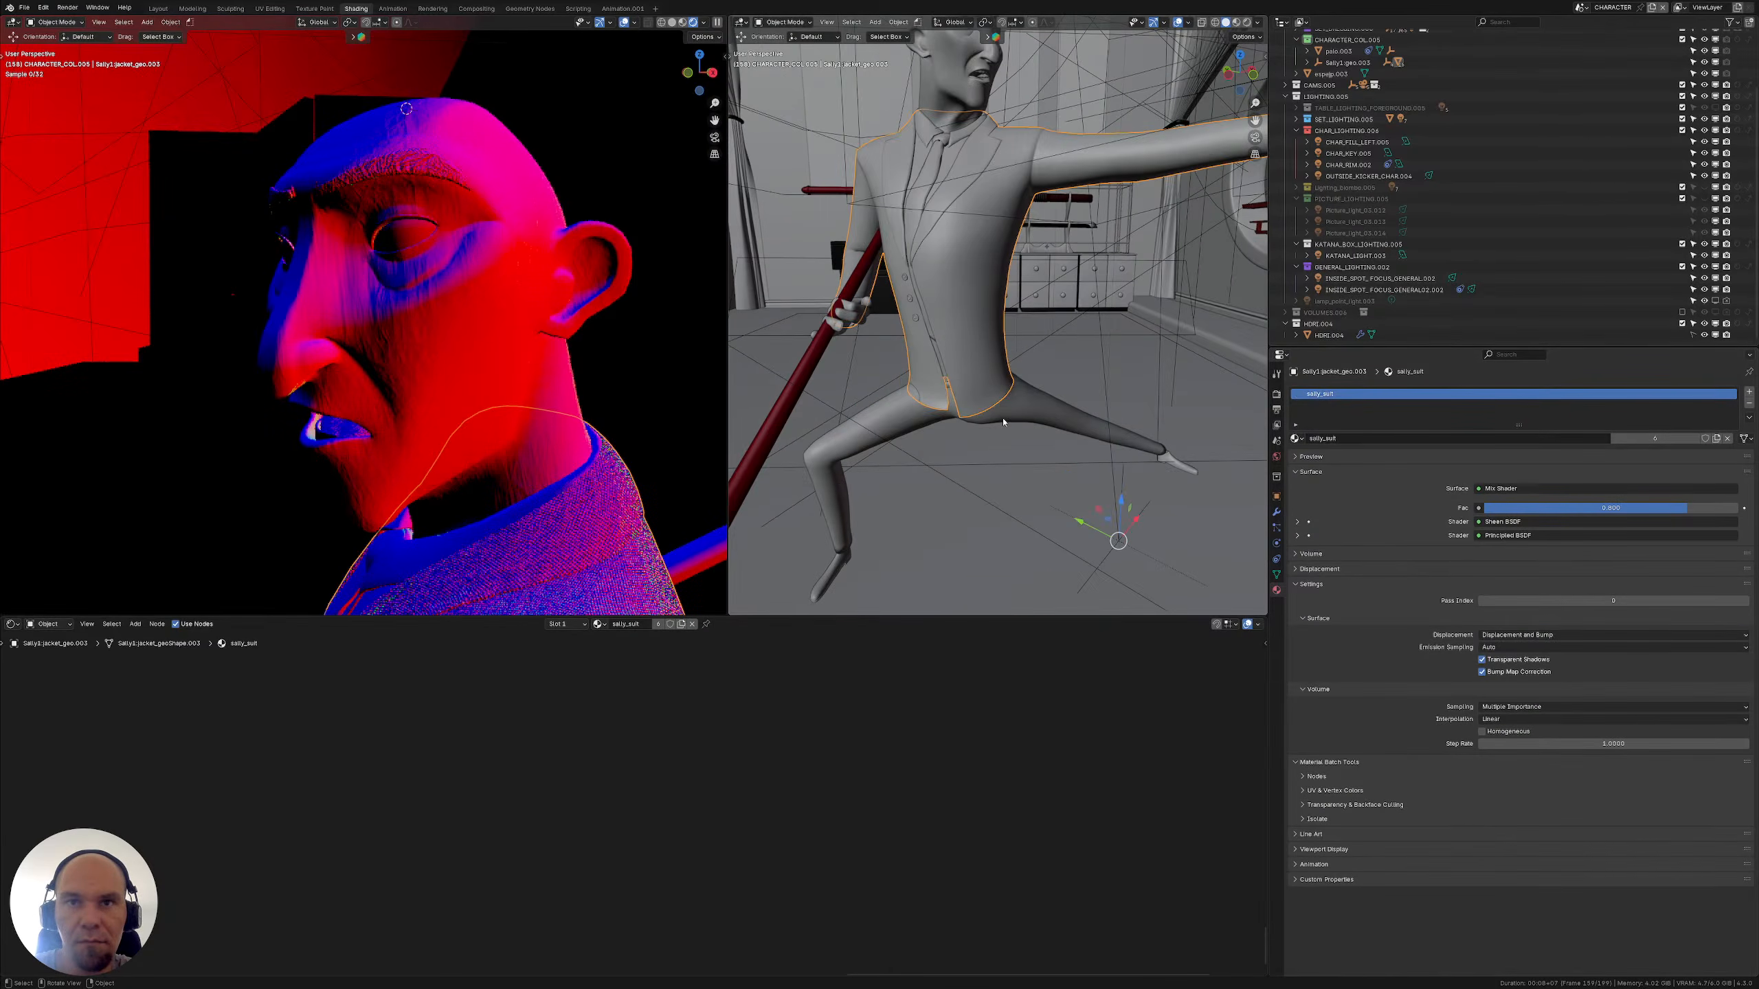
left_click(1003, 422)
left_click(1499, 635)
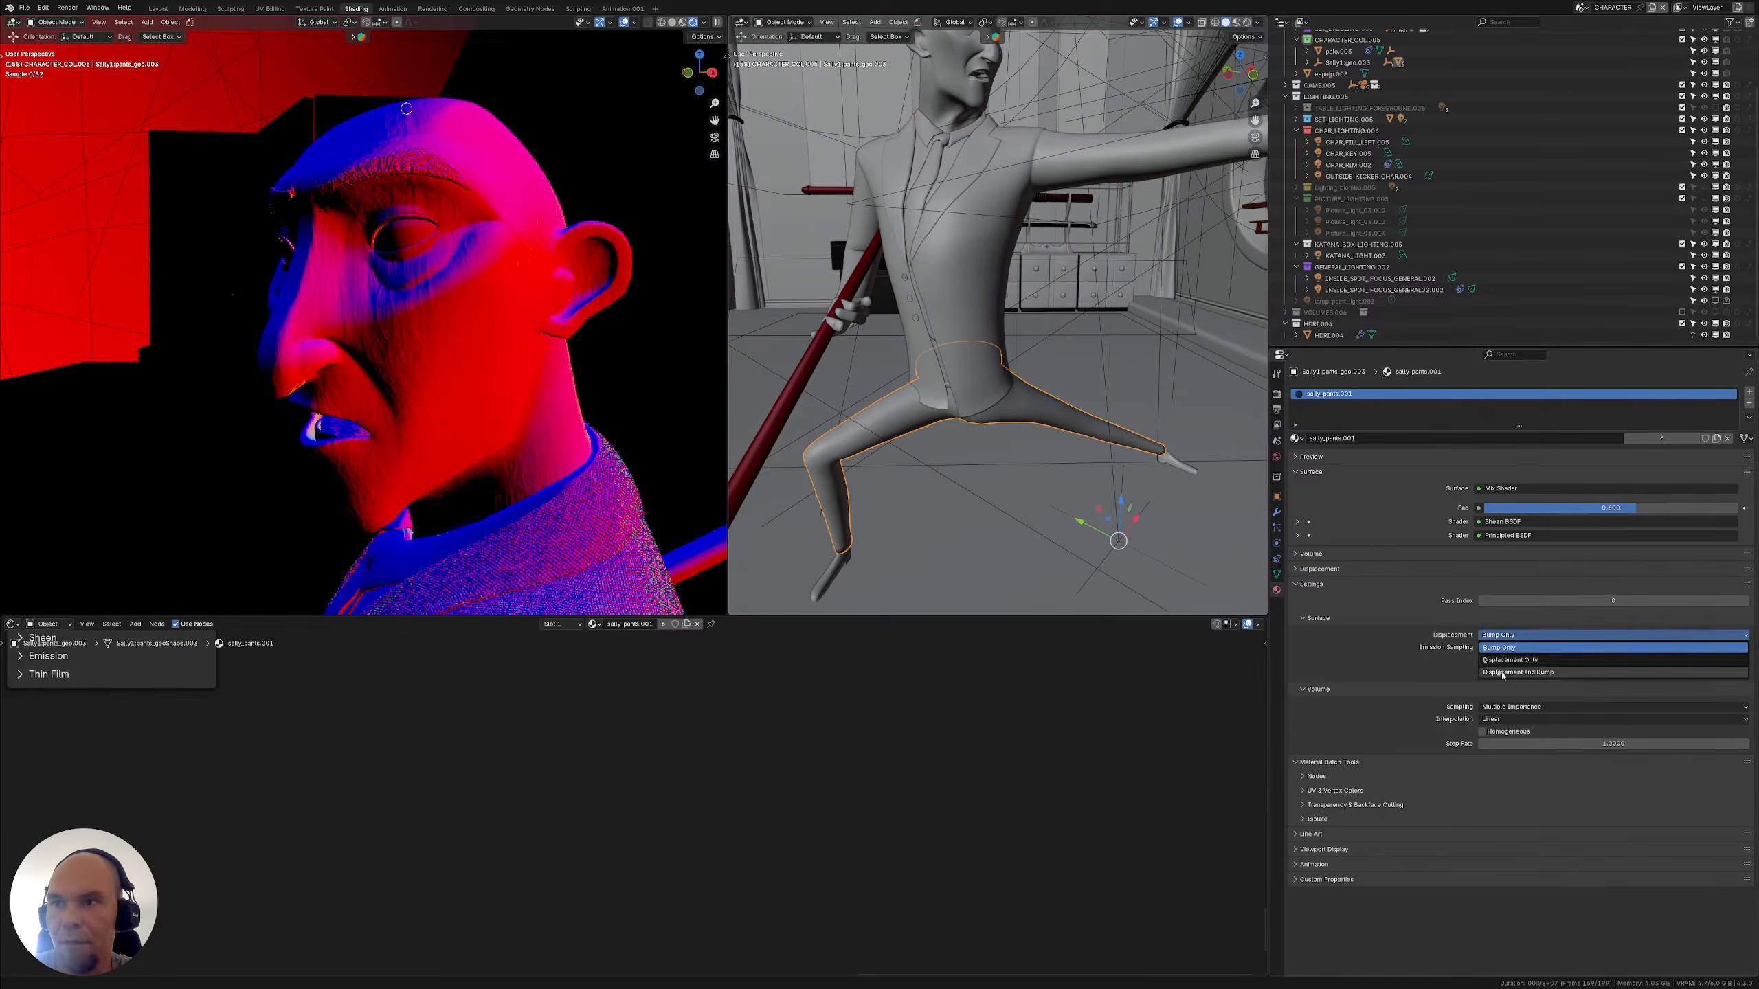
left_click(1503, 675)
Set the surface displacement method of the character's tie material to Displacement and Bump
middle_click_drag(990, 139, 1026, 375, "shift")
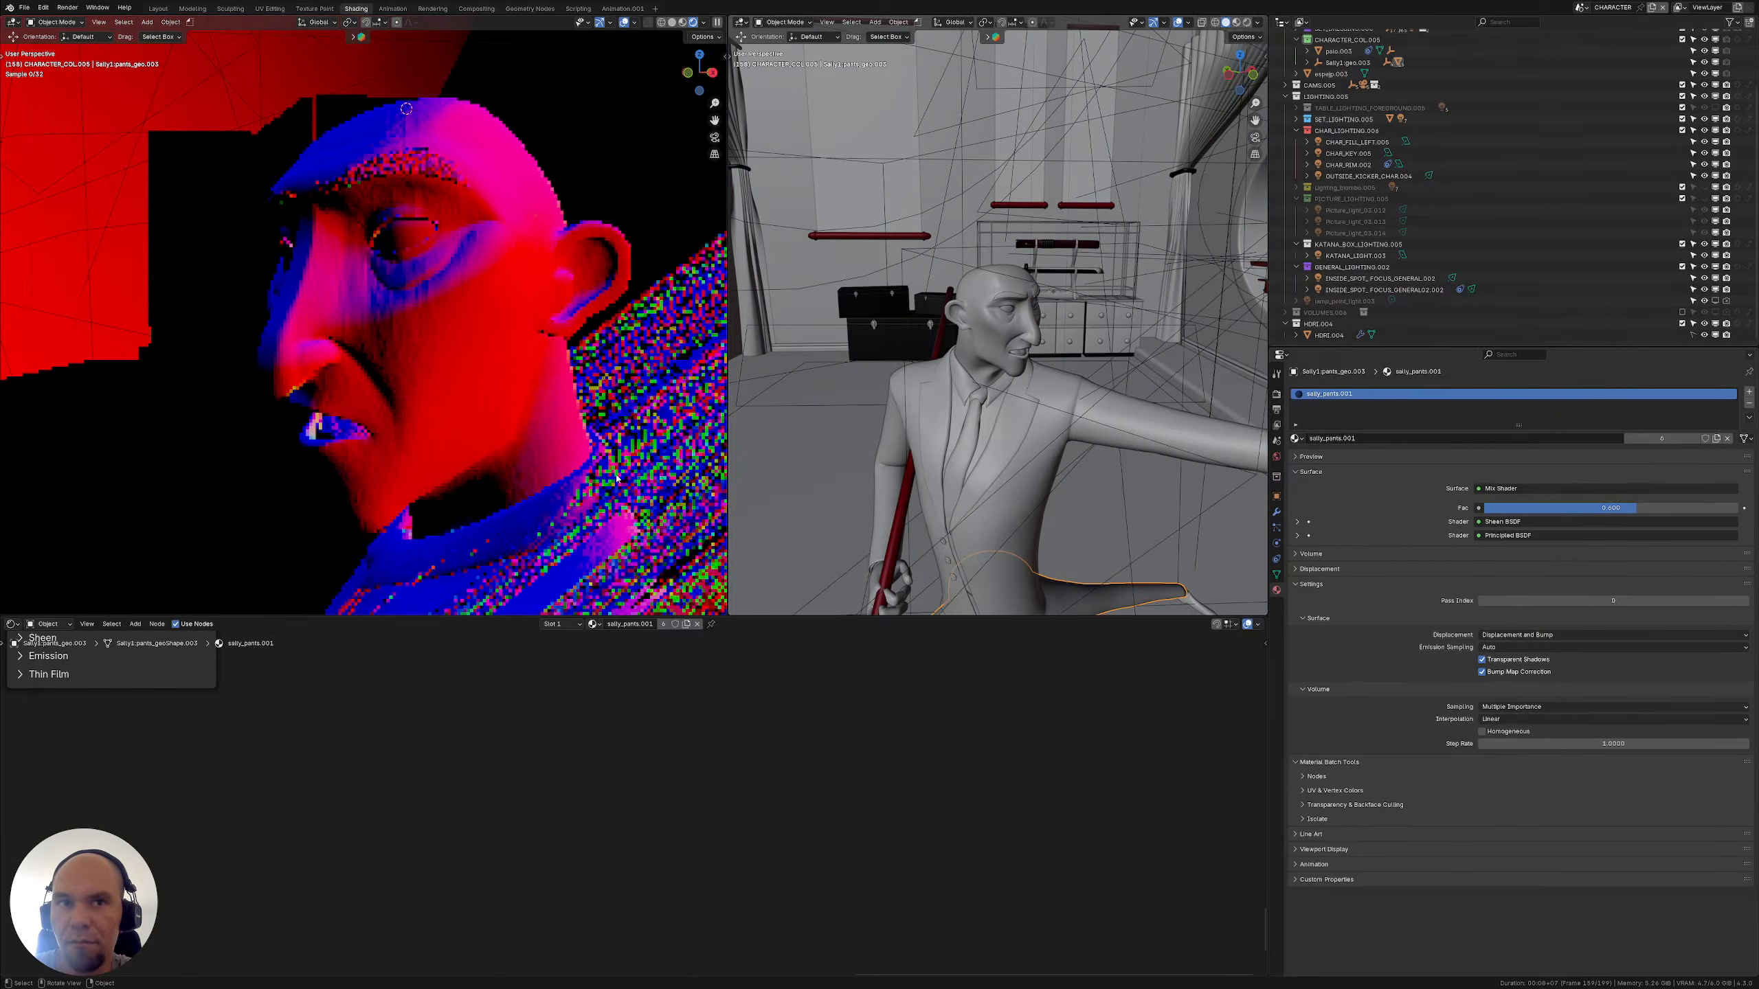
middle_click_drag(989, 479, 993, 367, "shift")
left_click(972, 346)
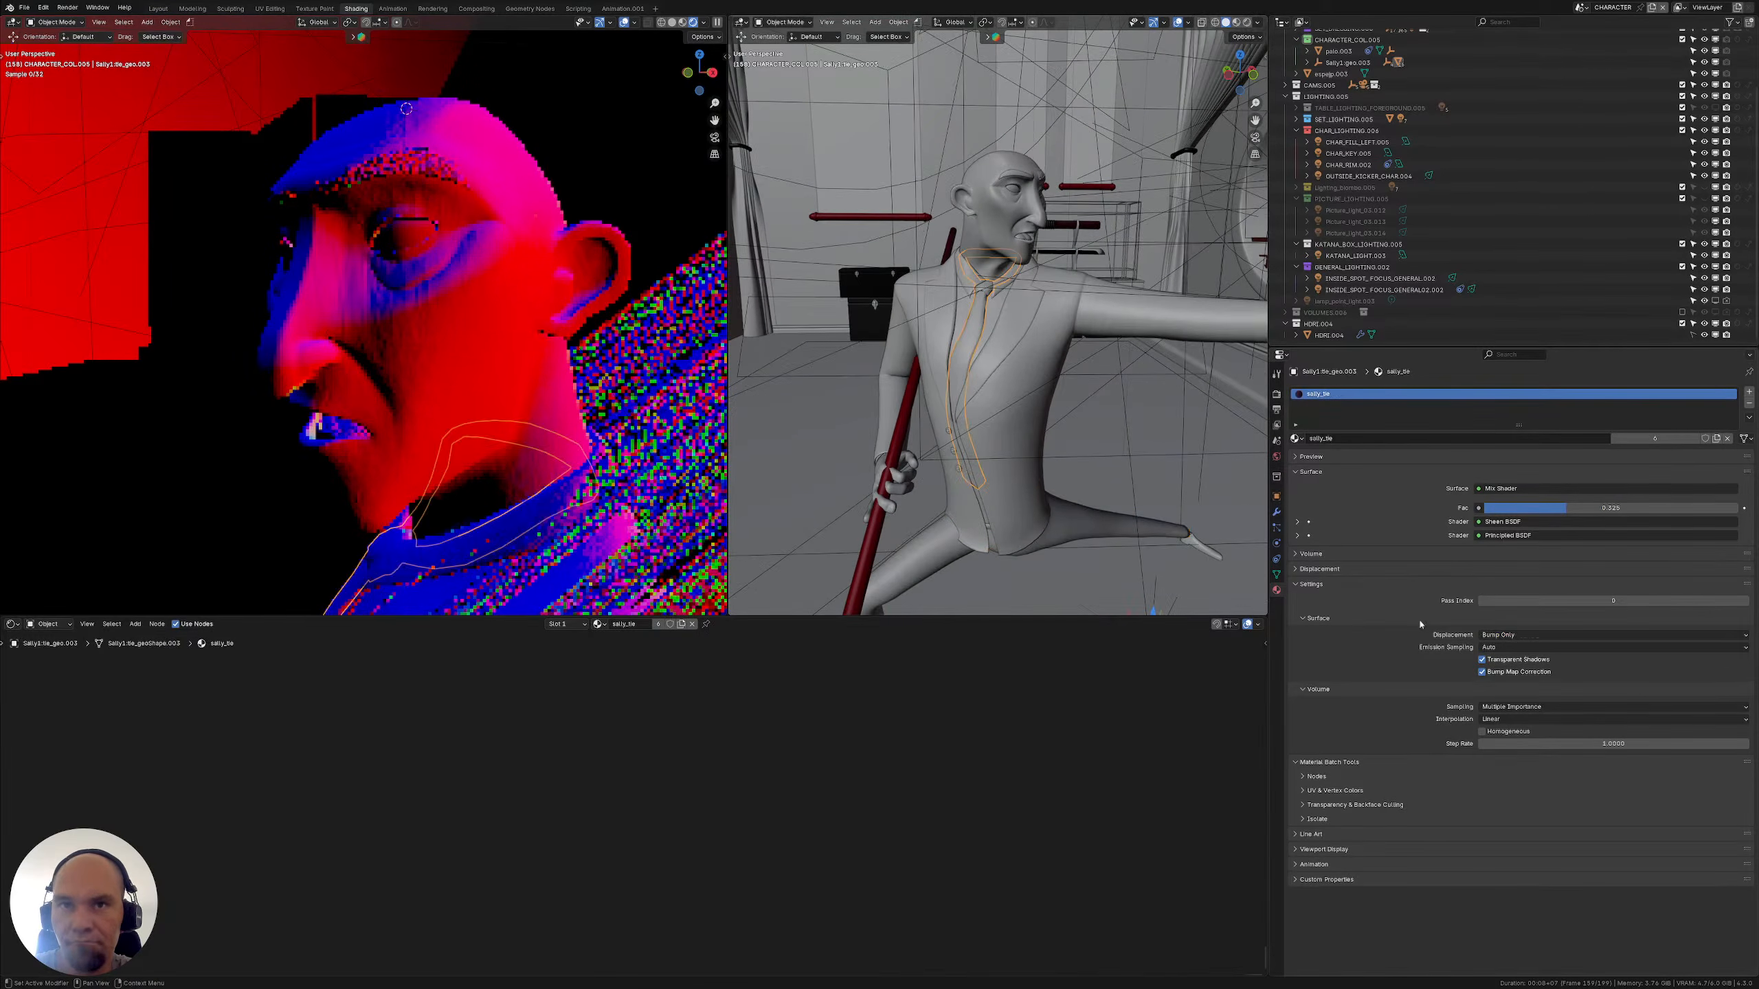
left_click(1592, 635)
left_click(1558, 670)
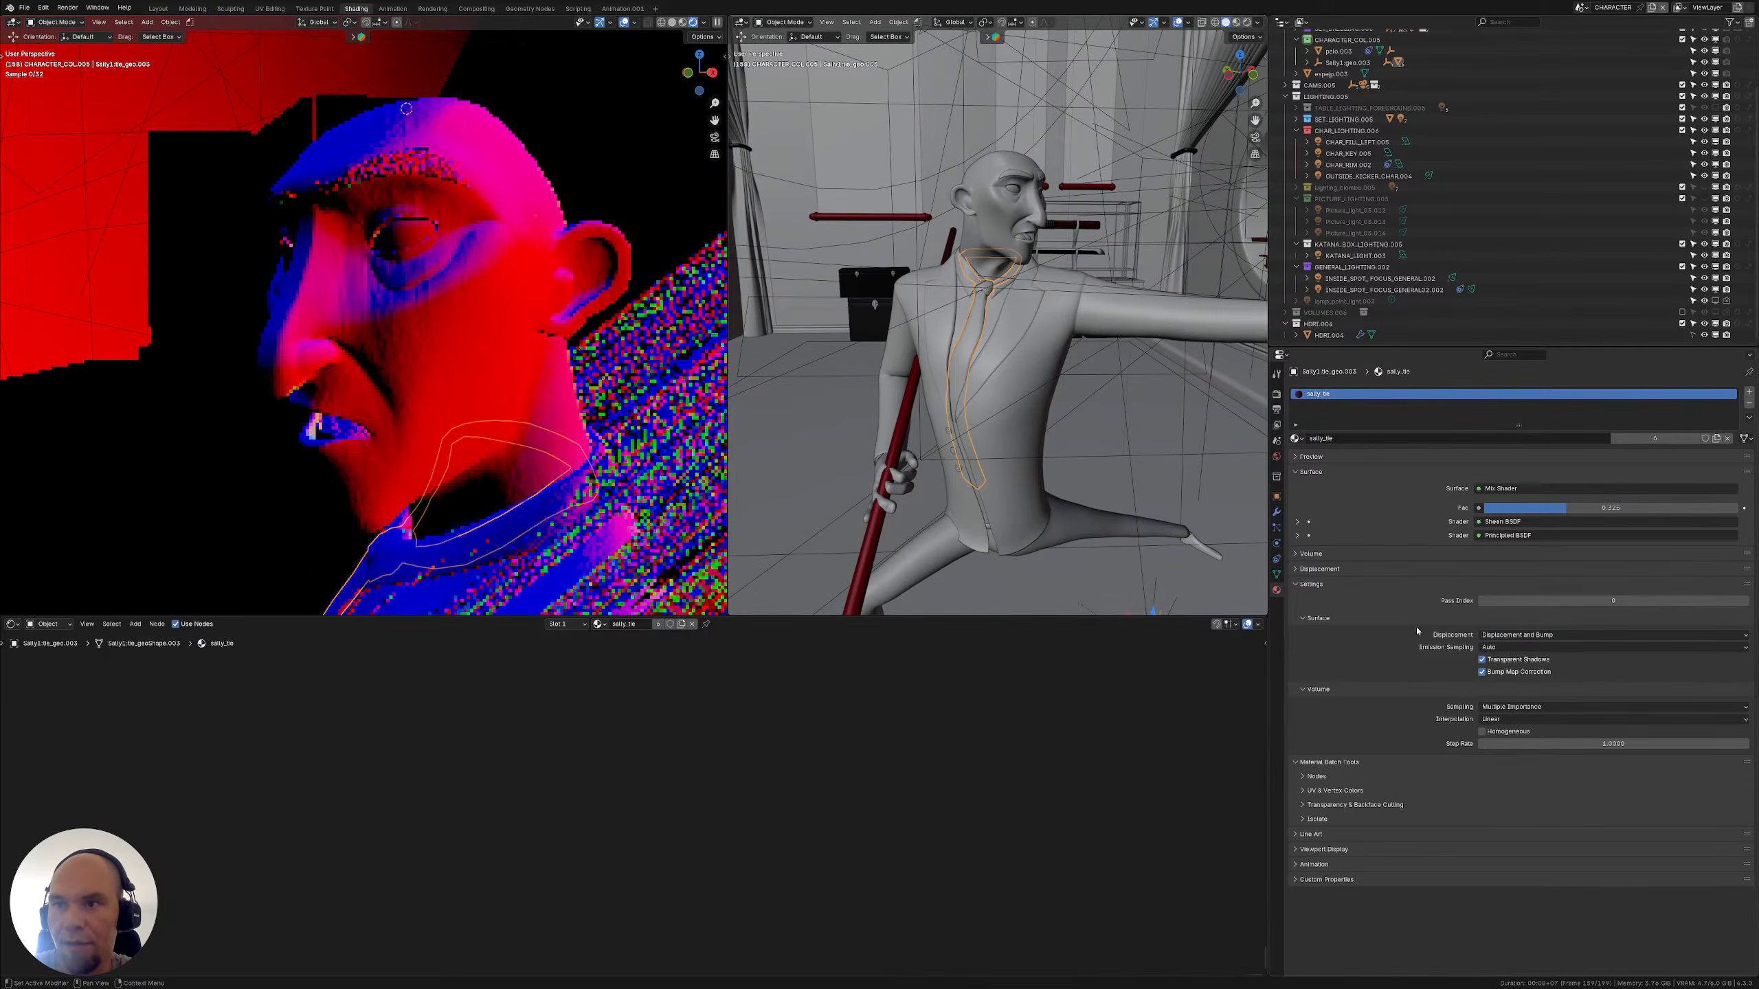
Set the surface displacement method of the character's shirt material to Displacement and Bump
left_click(965, 323)
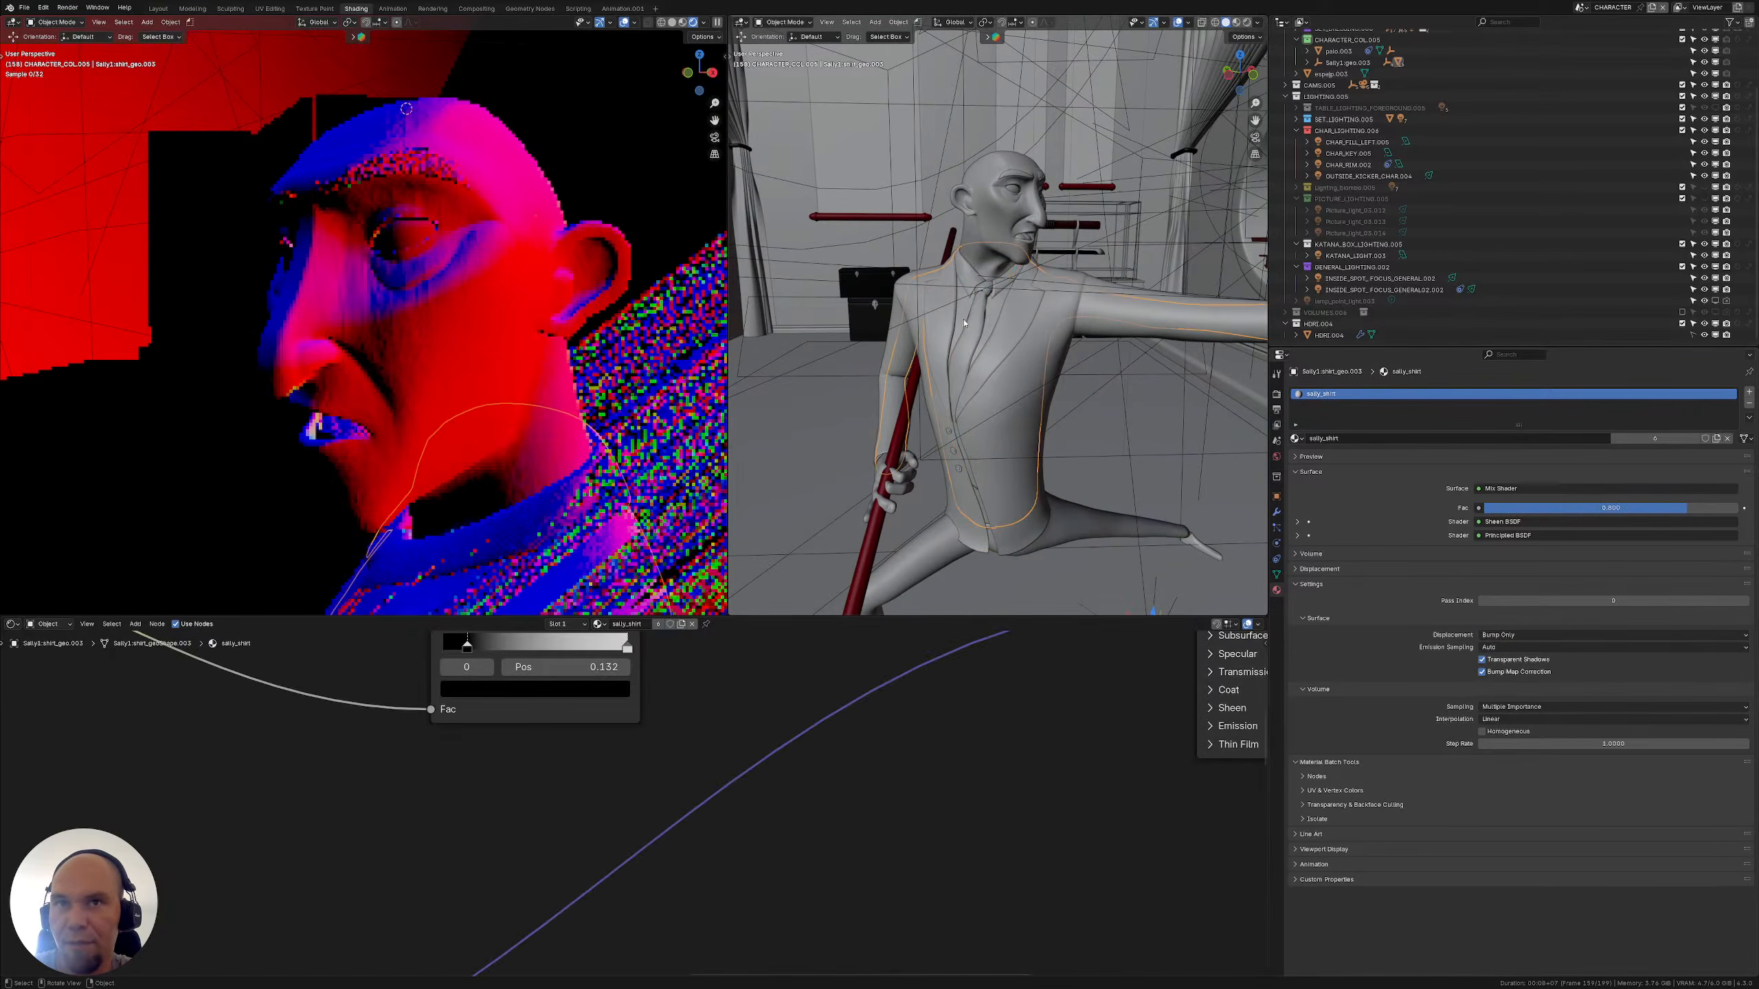
left_click(1558, 635)
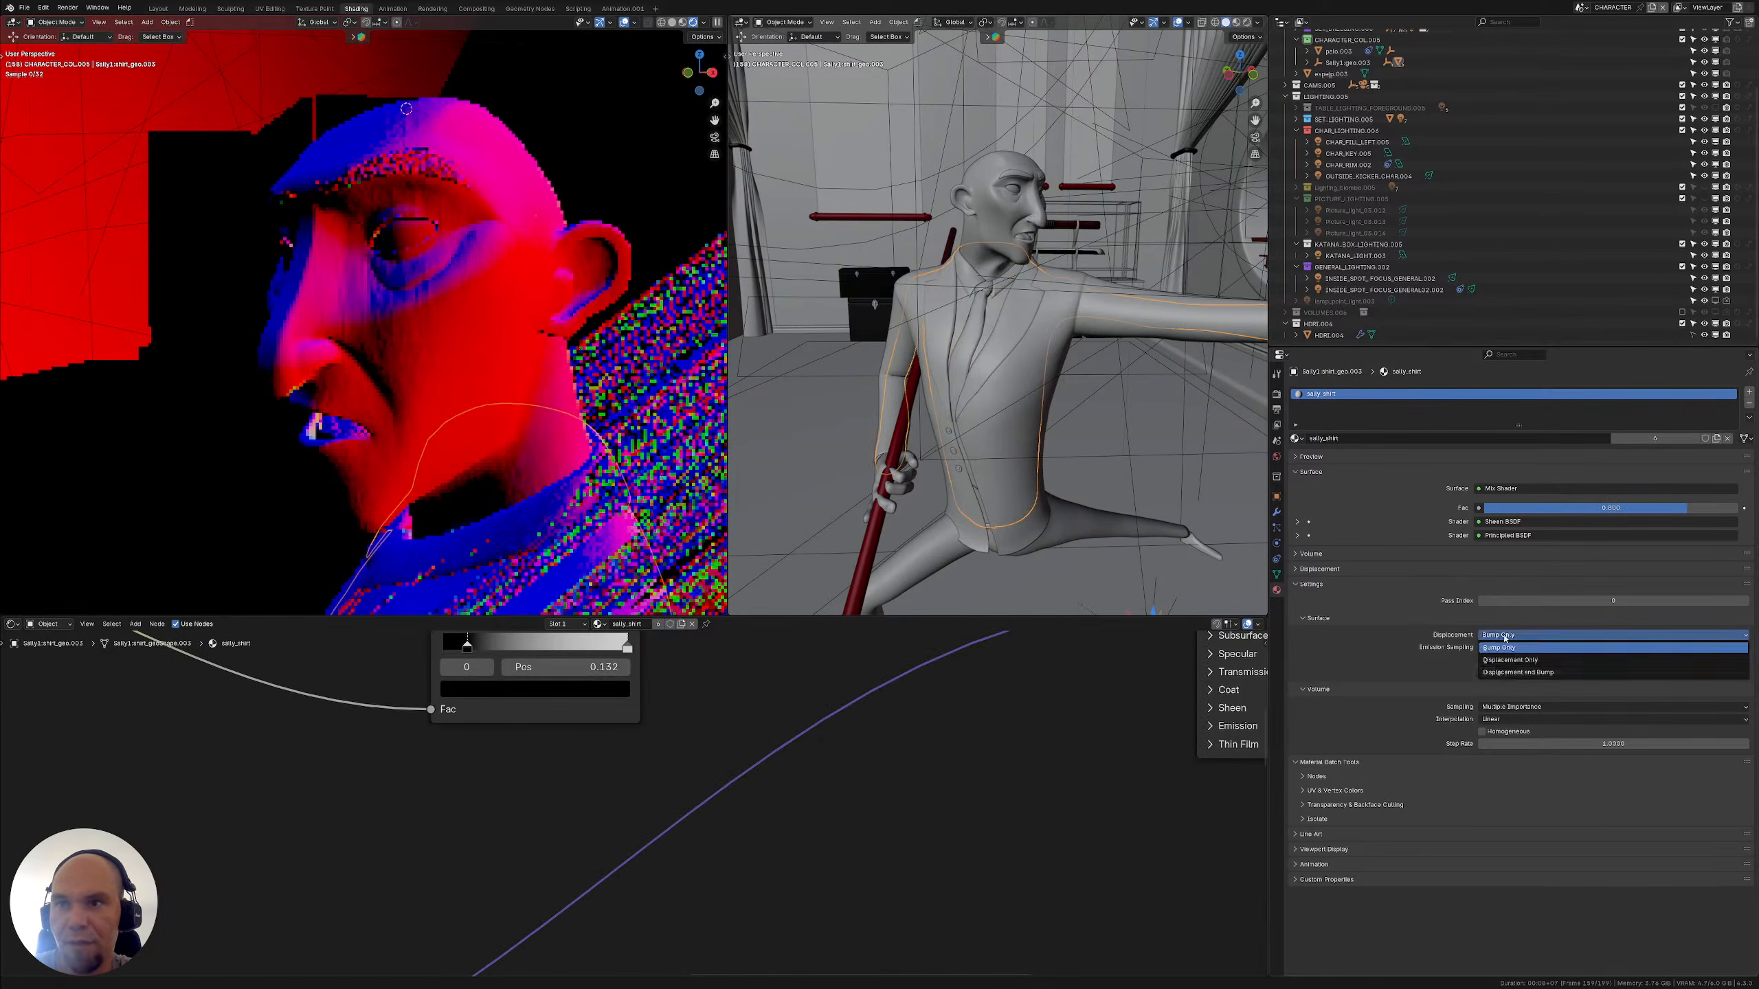
left_click(1503, 672)
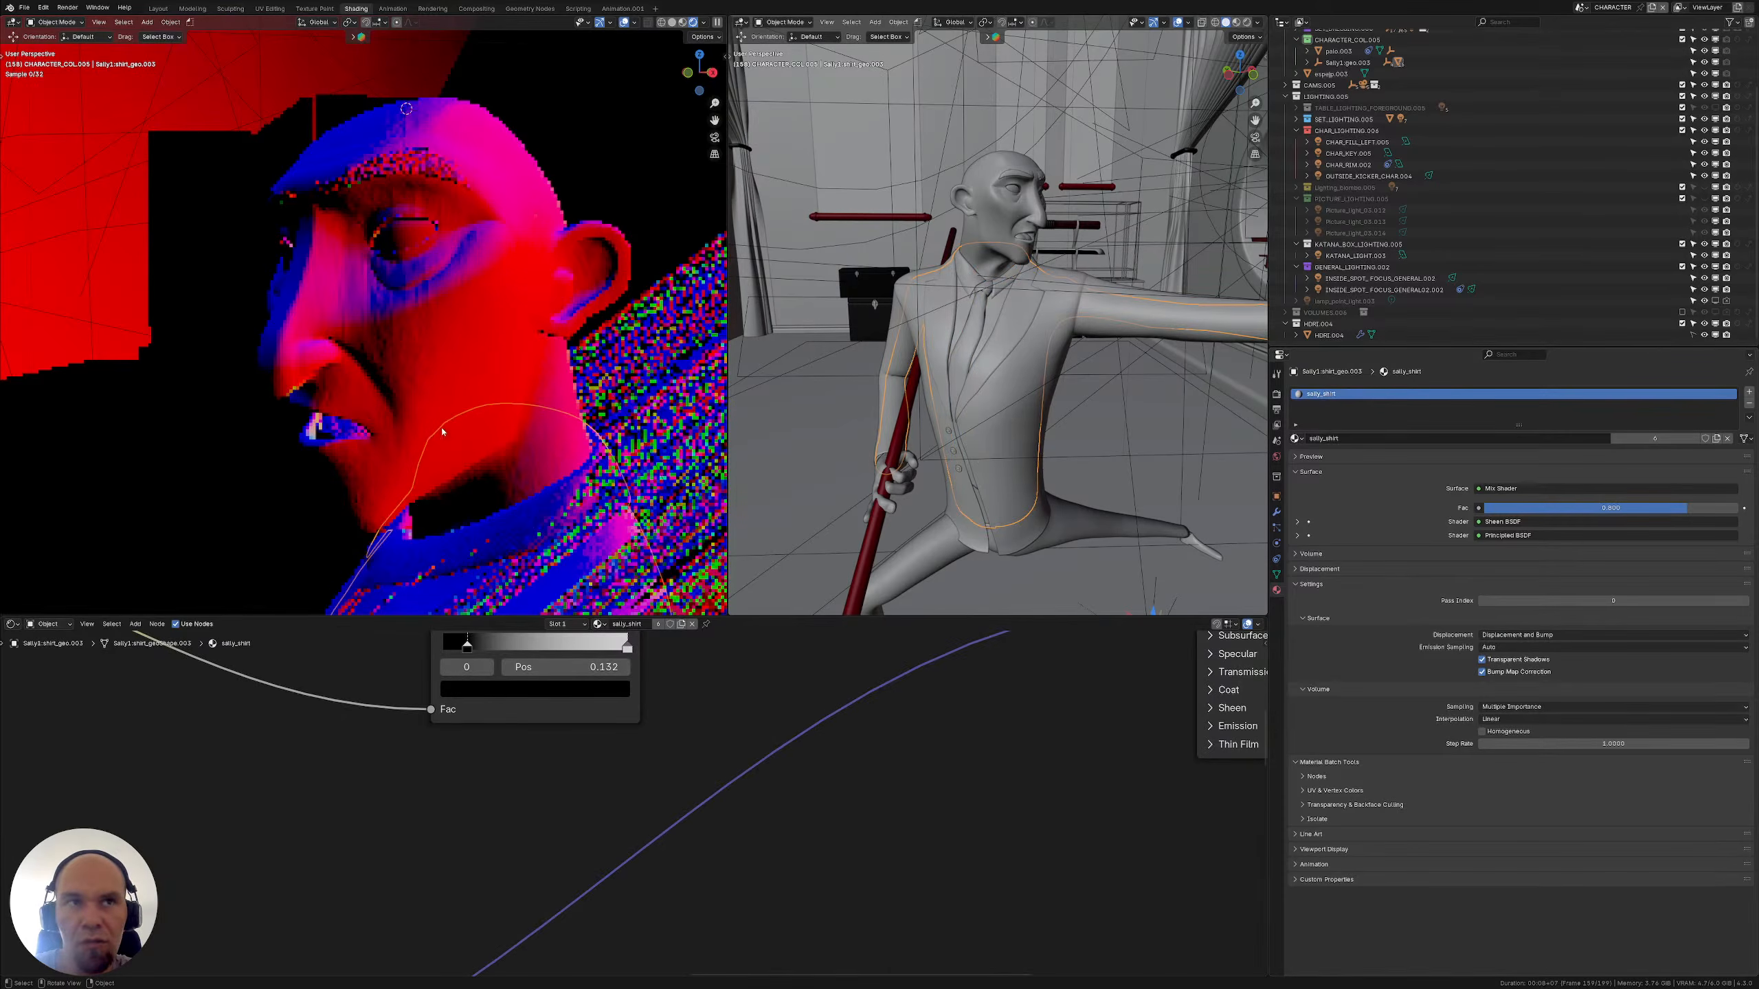
Check the displacement method of the dark wooden floor material, and set the table's glass material to Displacement and Bump
left_click(806, 456)
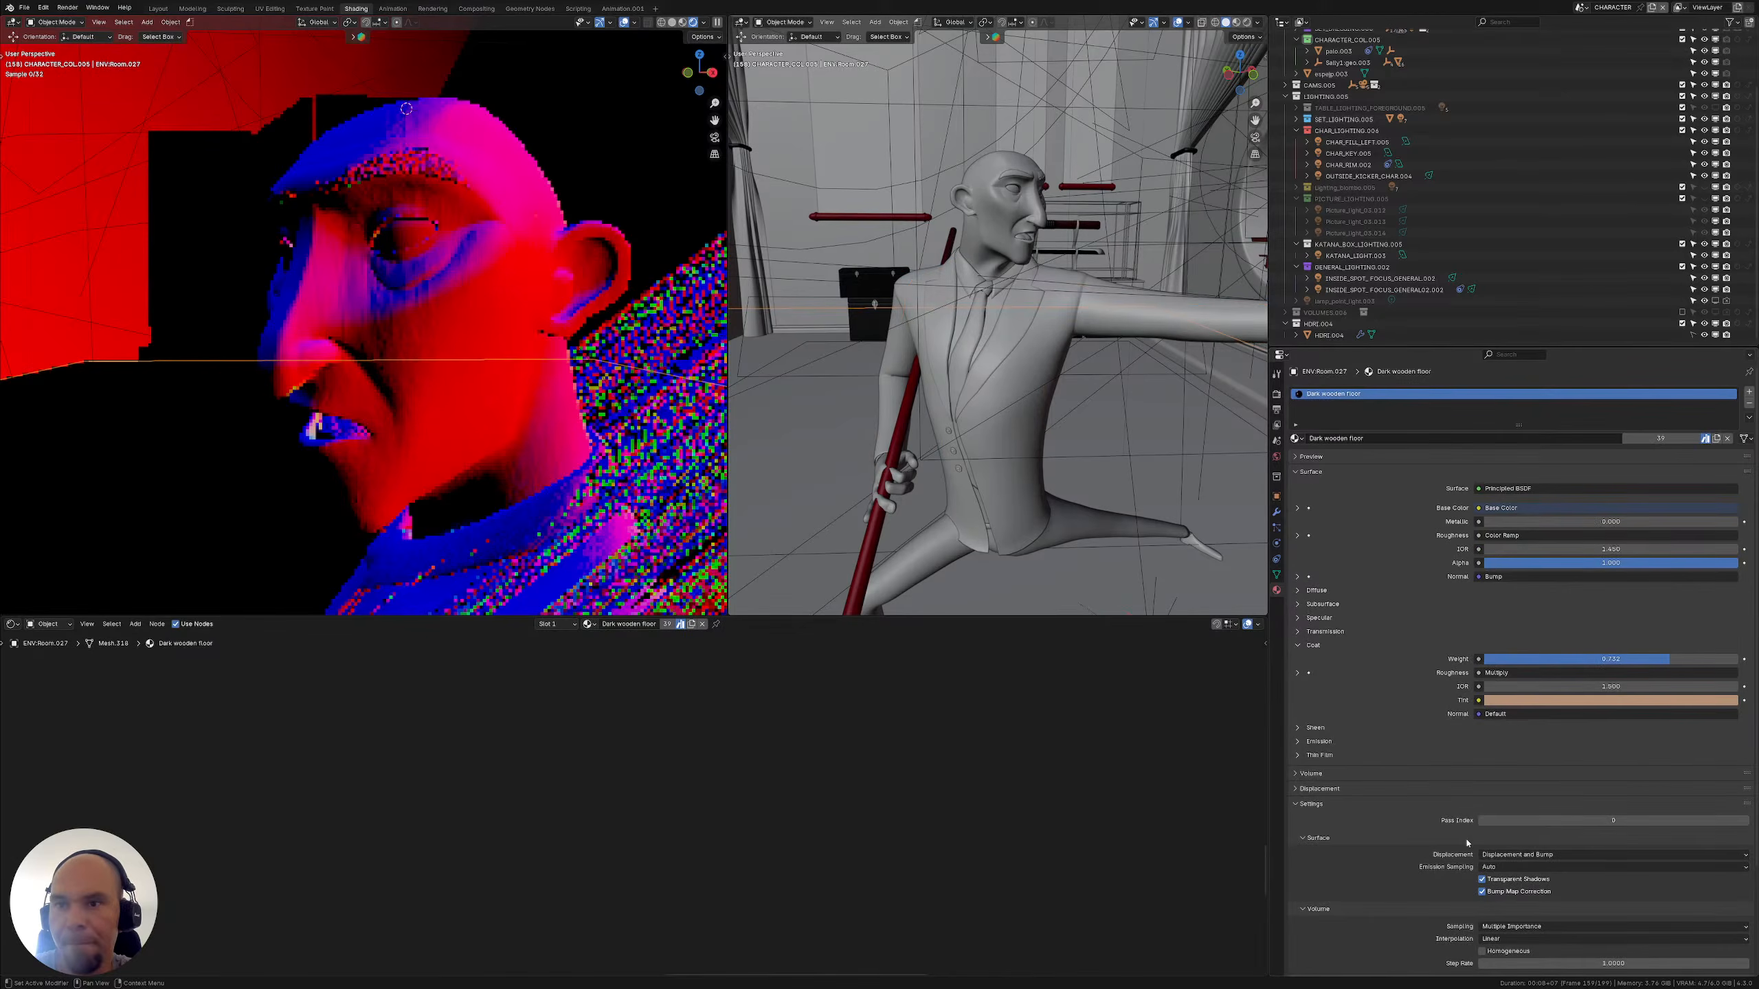
scroll(966, 379, "down", 1)
scroll(966, 379, "down", 8)
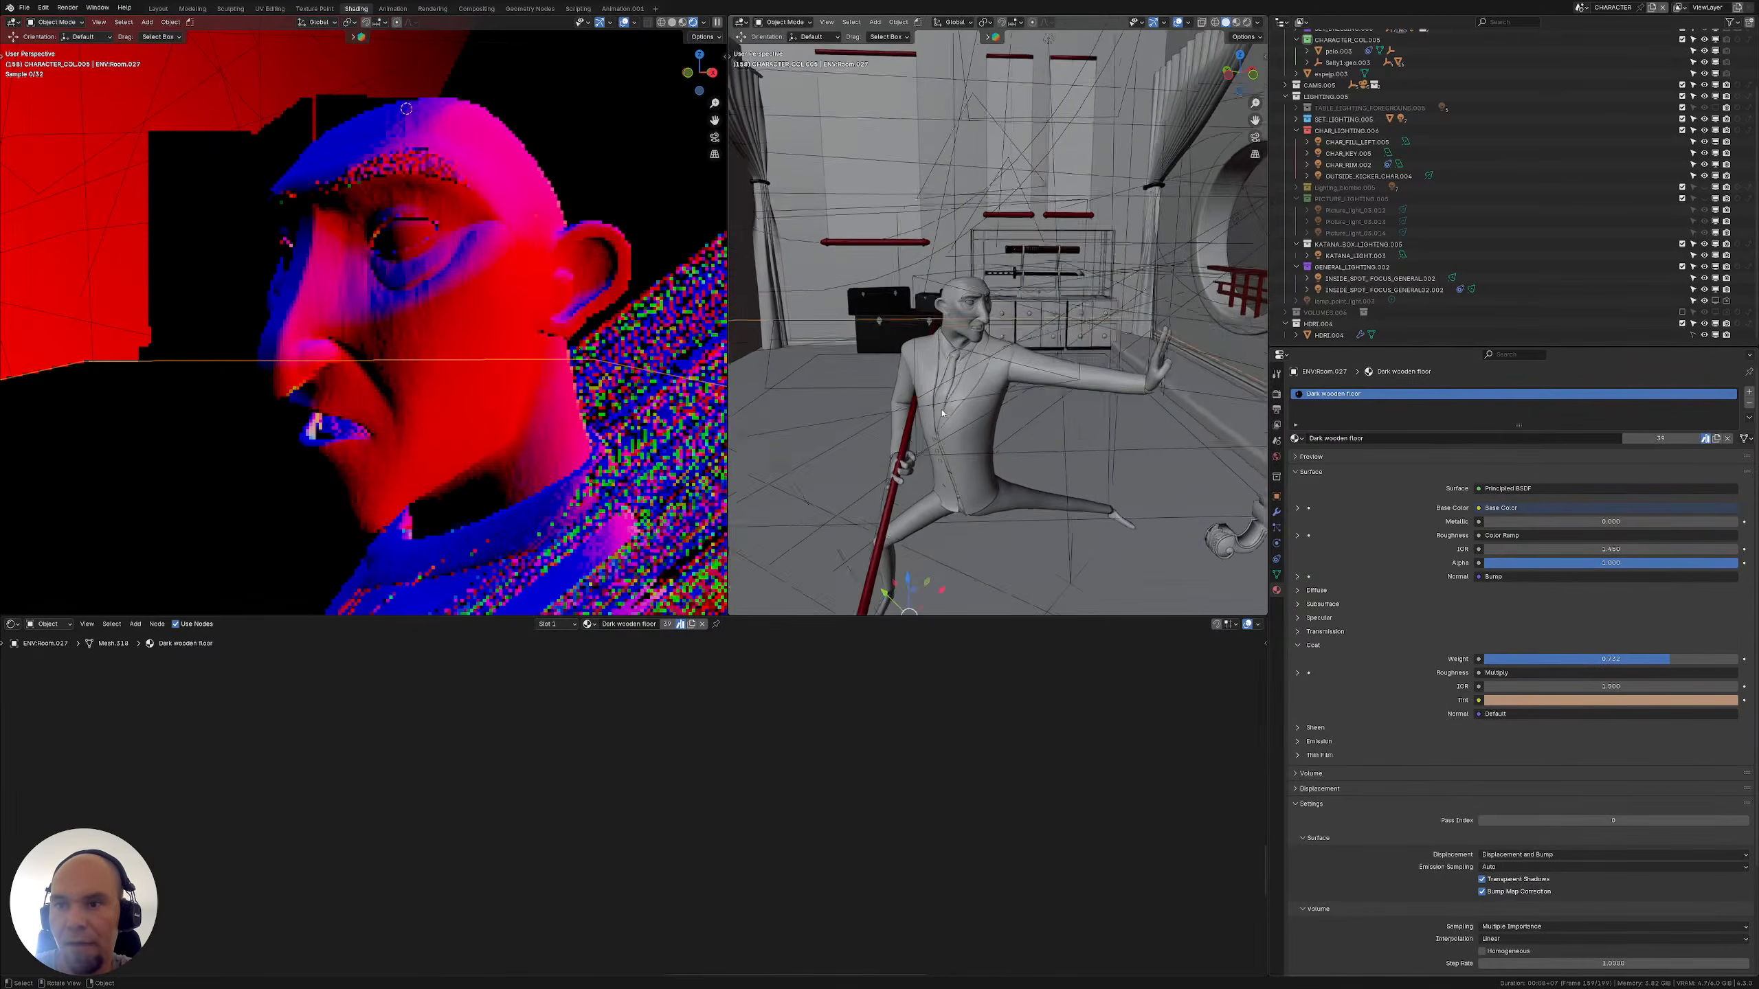
middle_click_drag(936, 404, 975, 391)
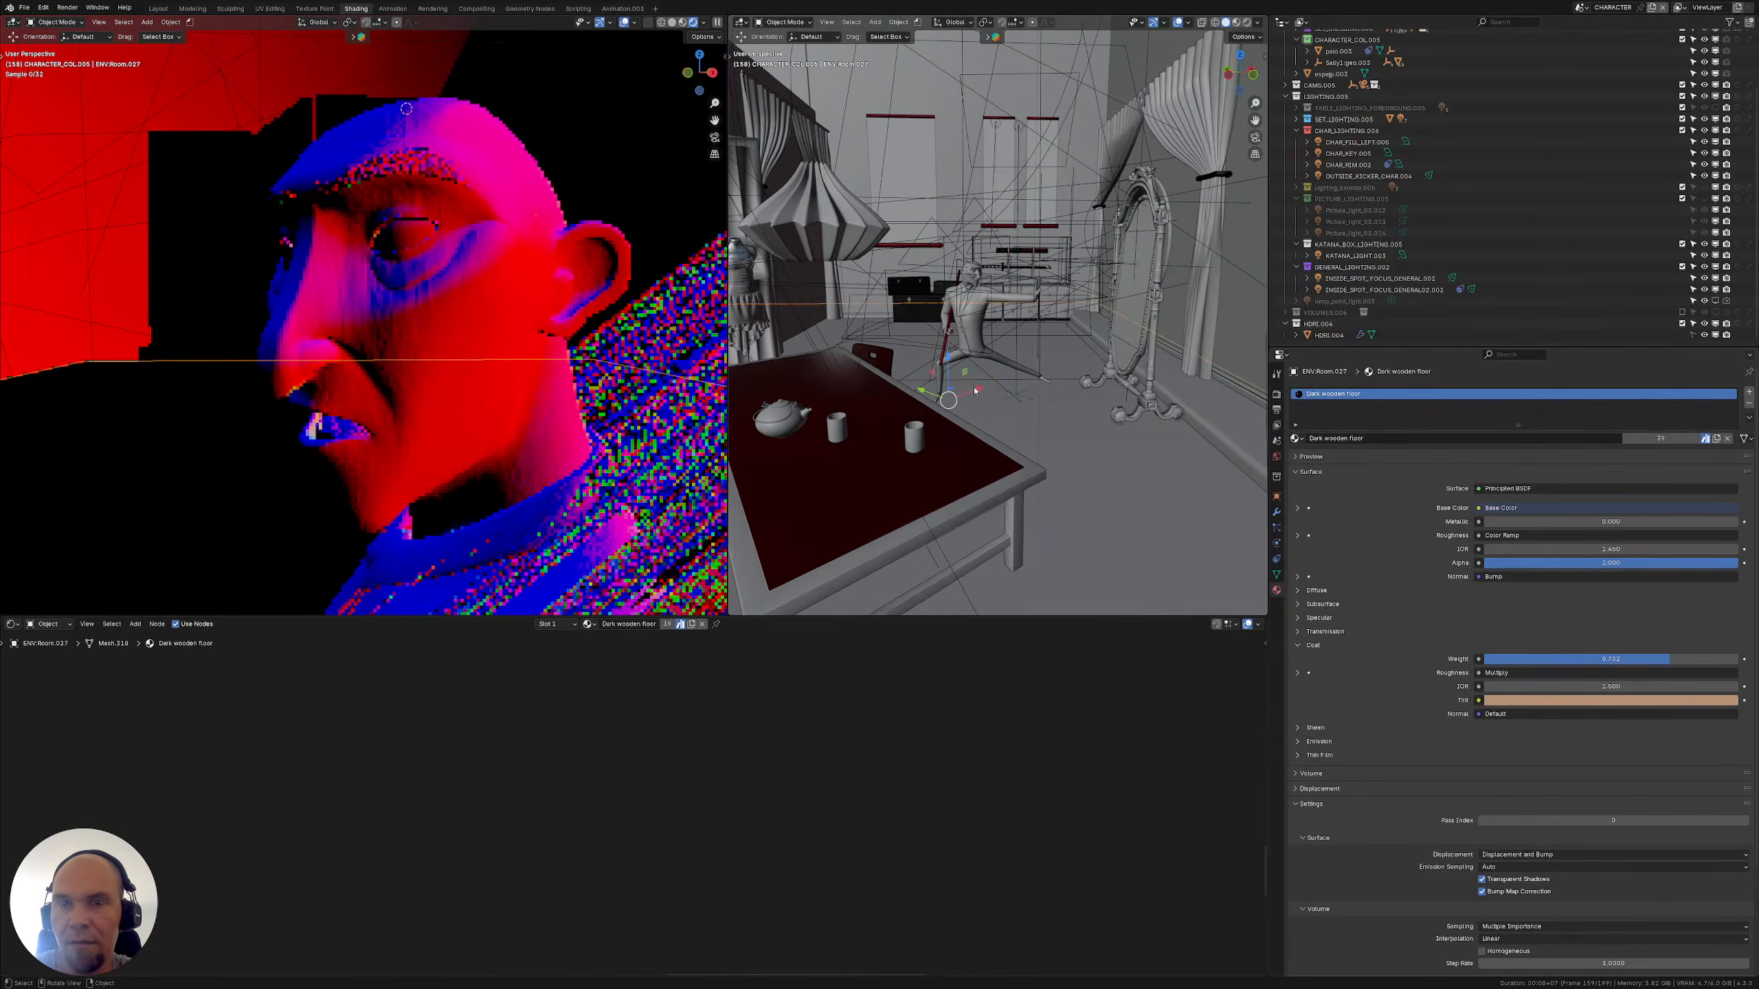
left_click(980, 466)
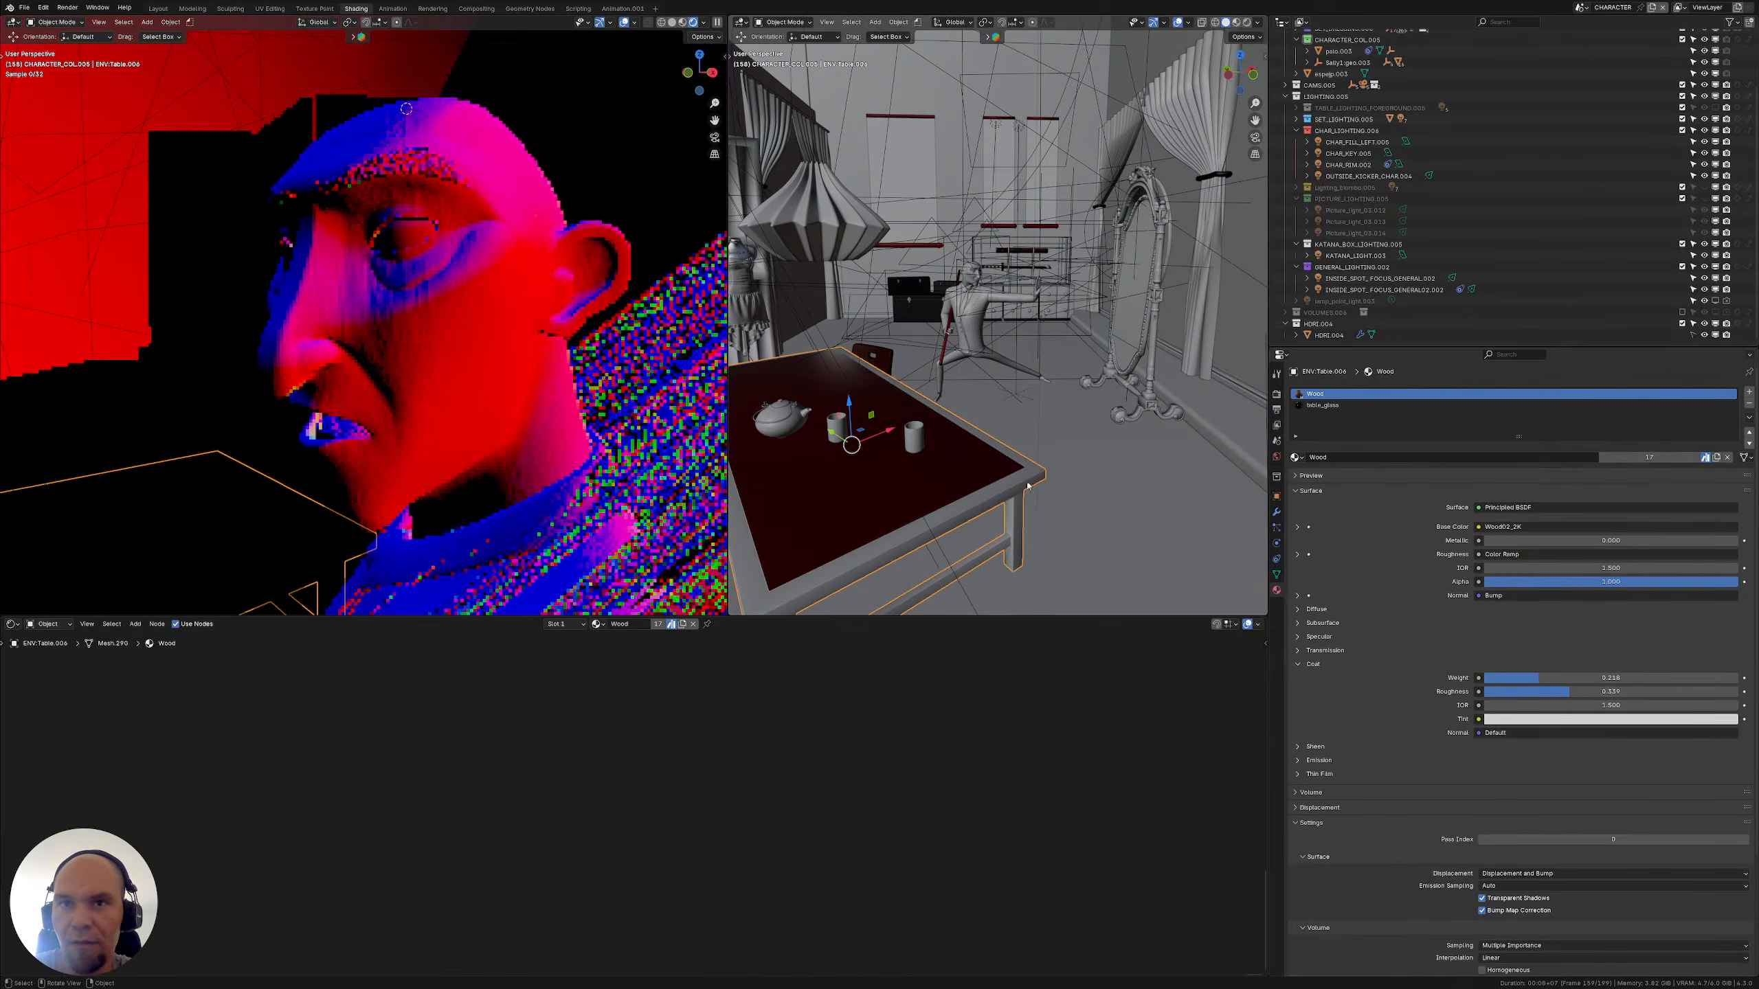
left_click(1332, 409)
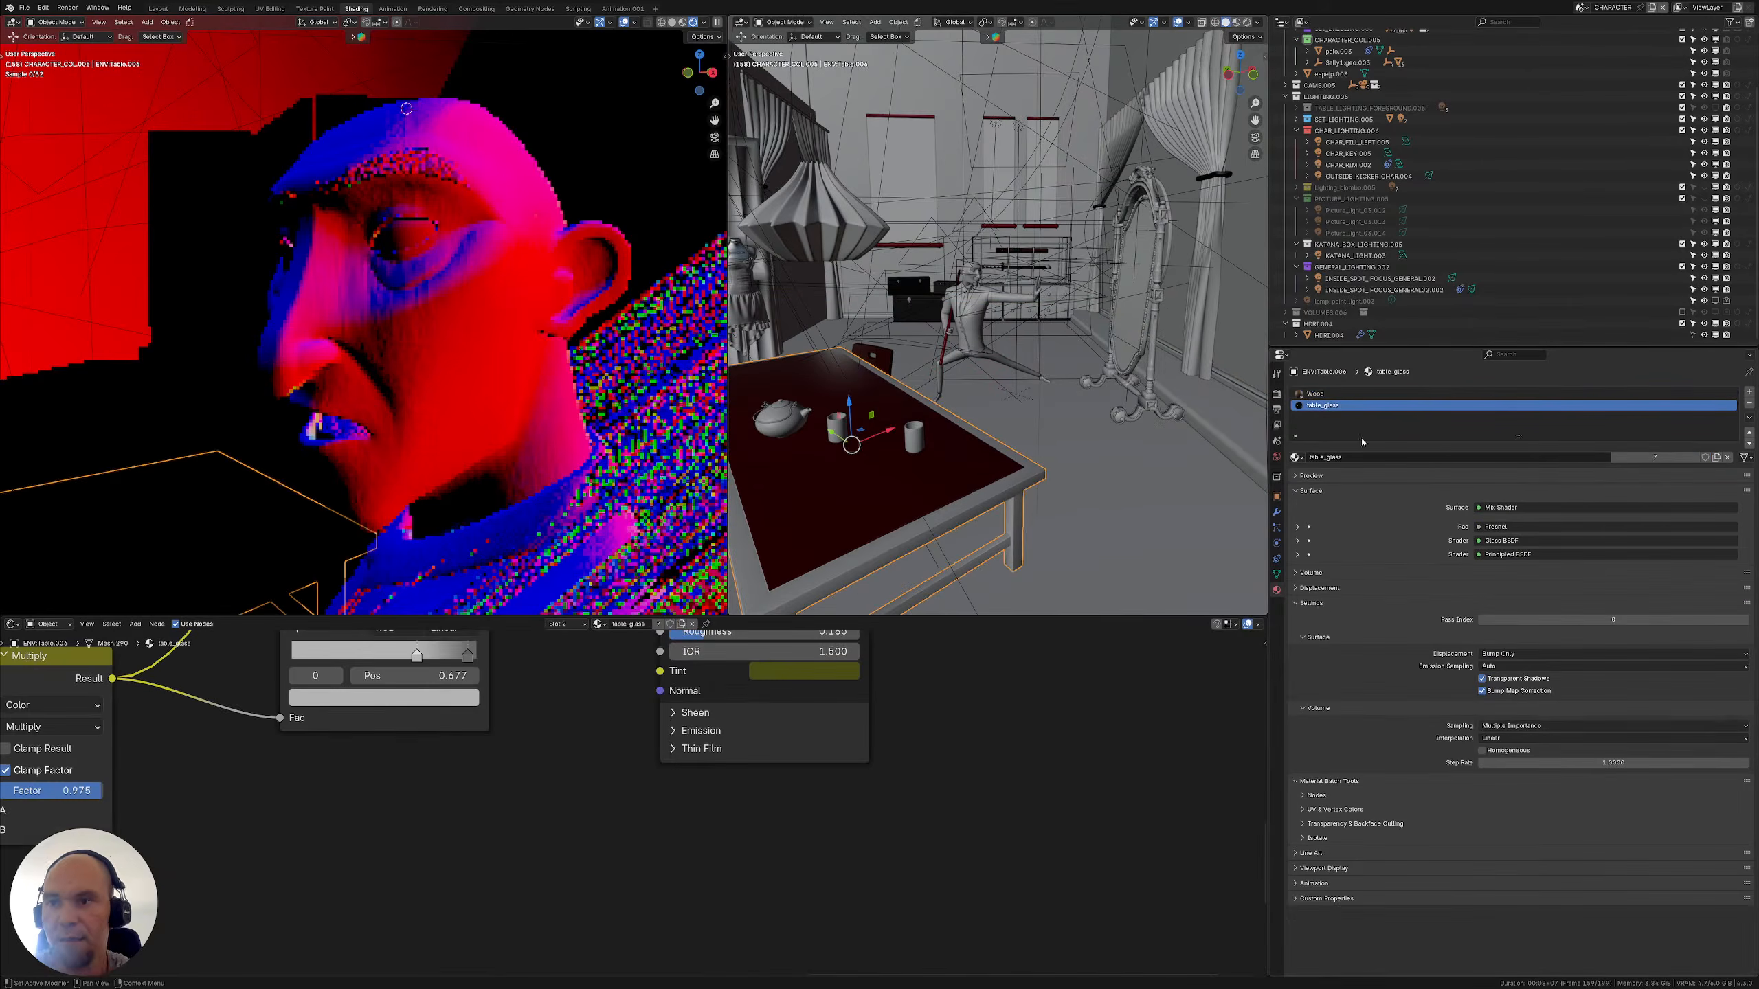
left_click(1582, 654)
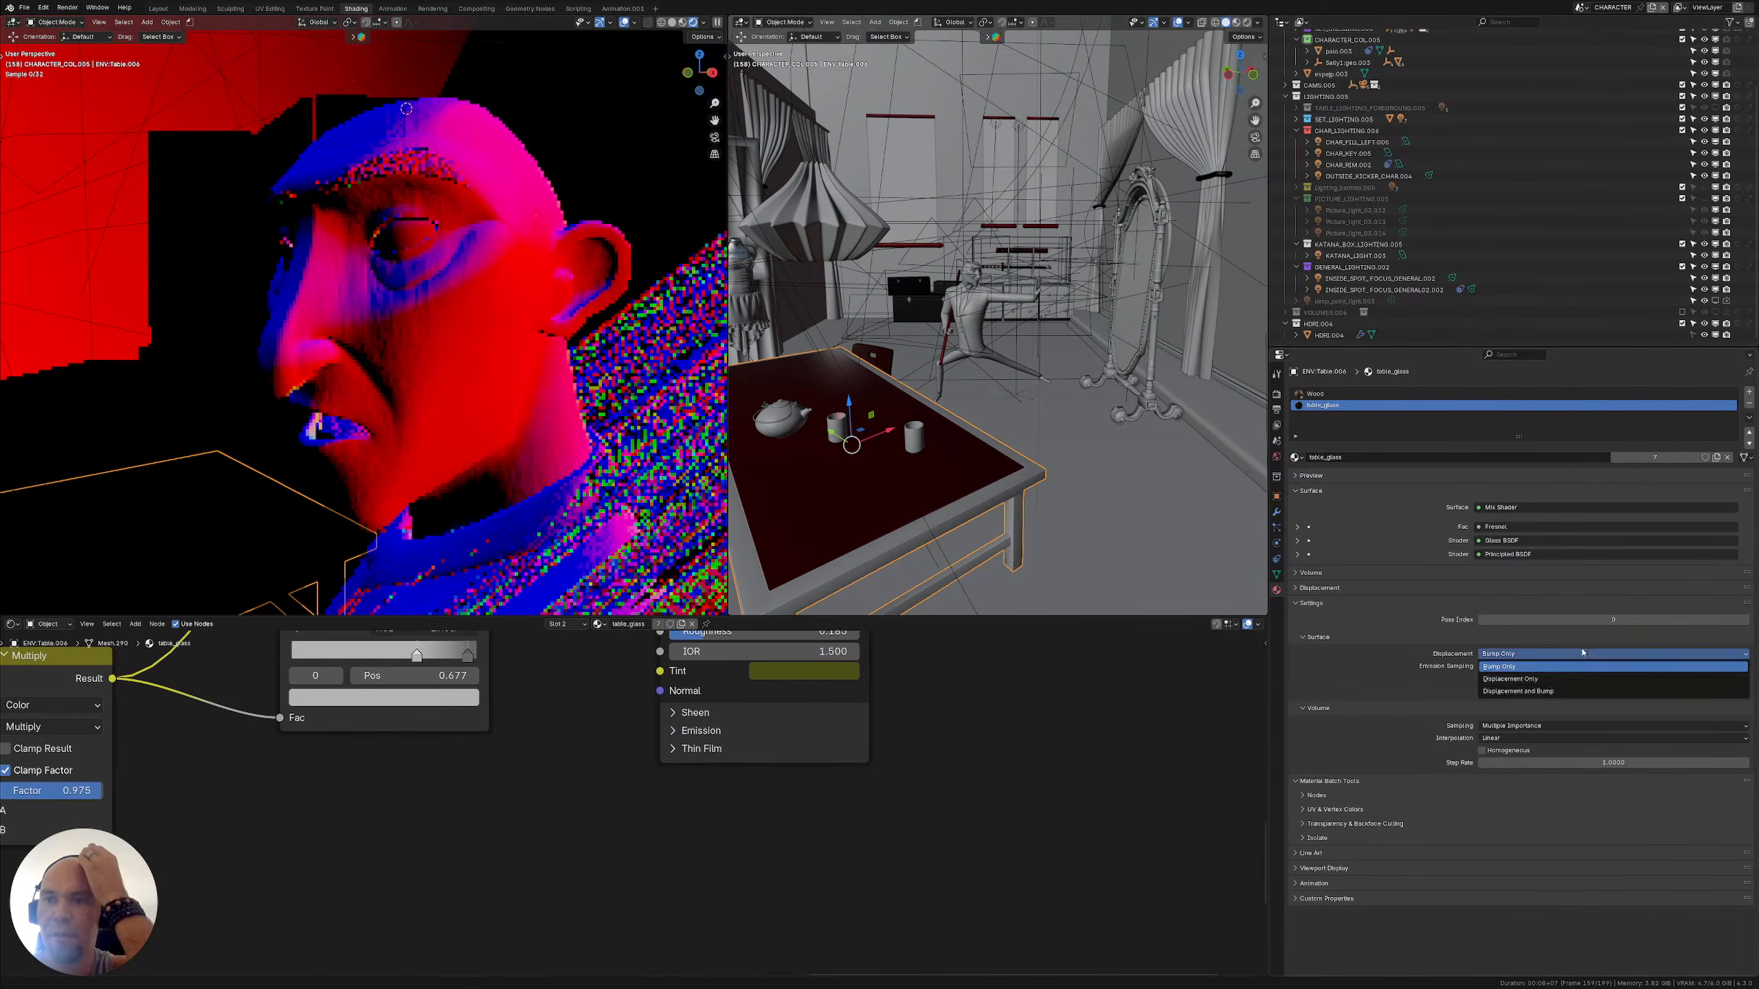
left_click(1536, 692)
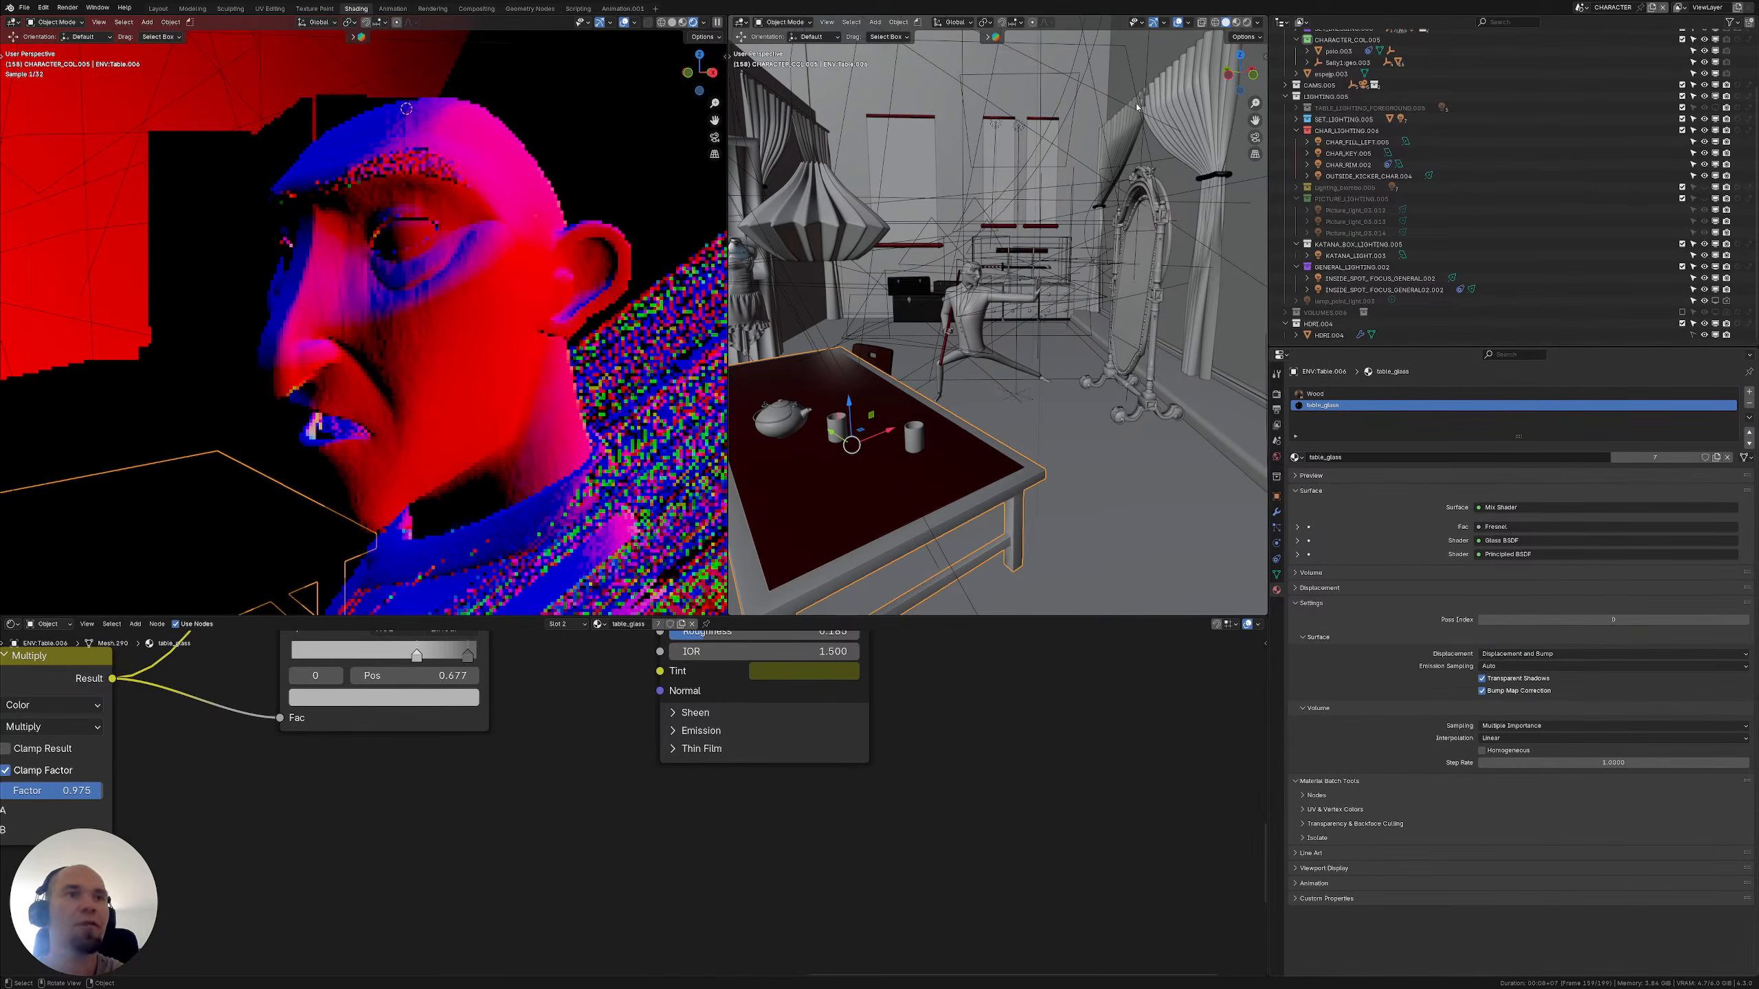
left_click(1582, 7)
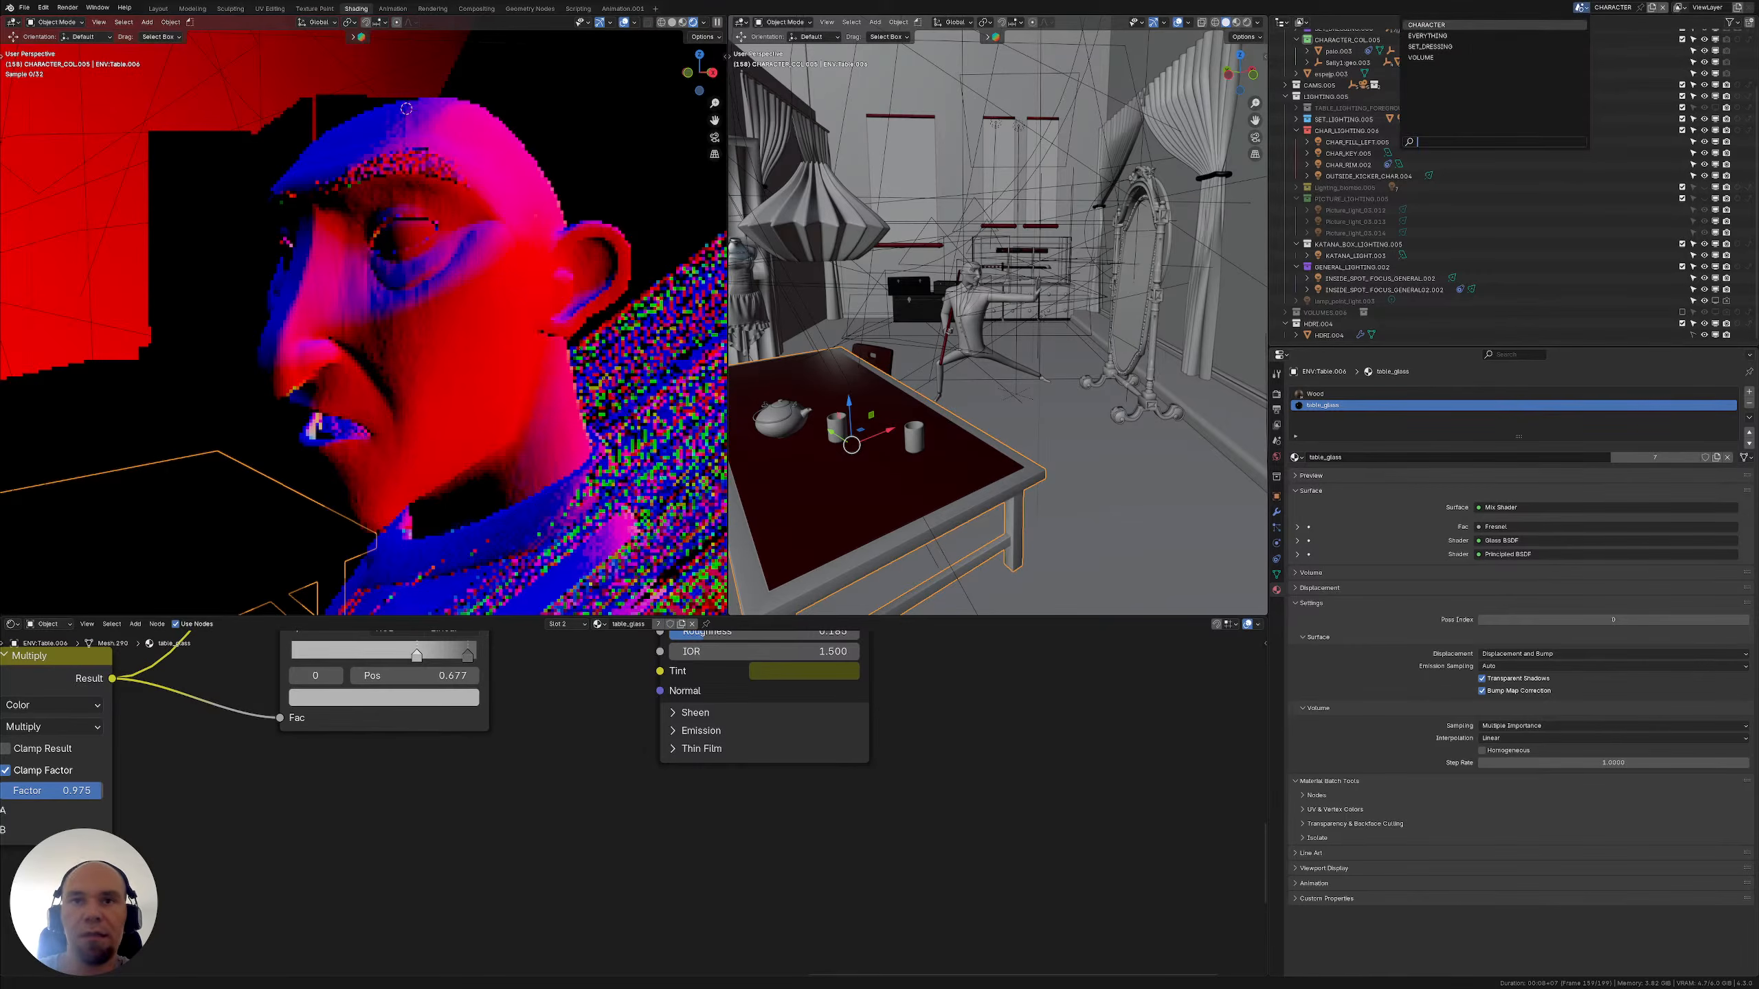
scroll(986, 358, "up", 8)
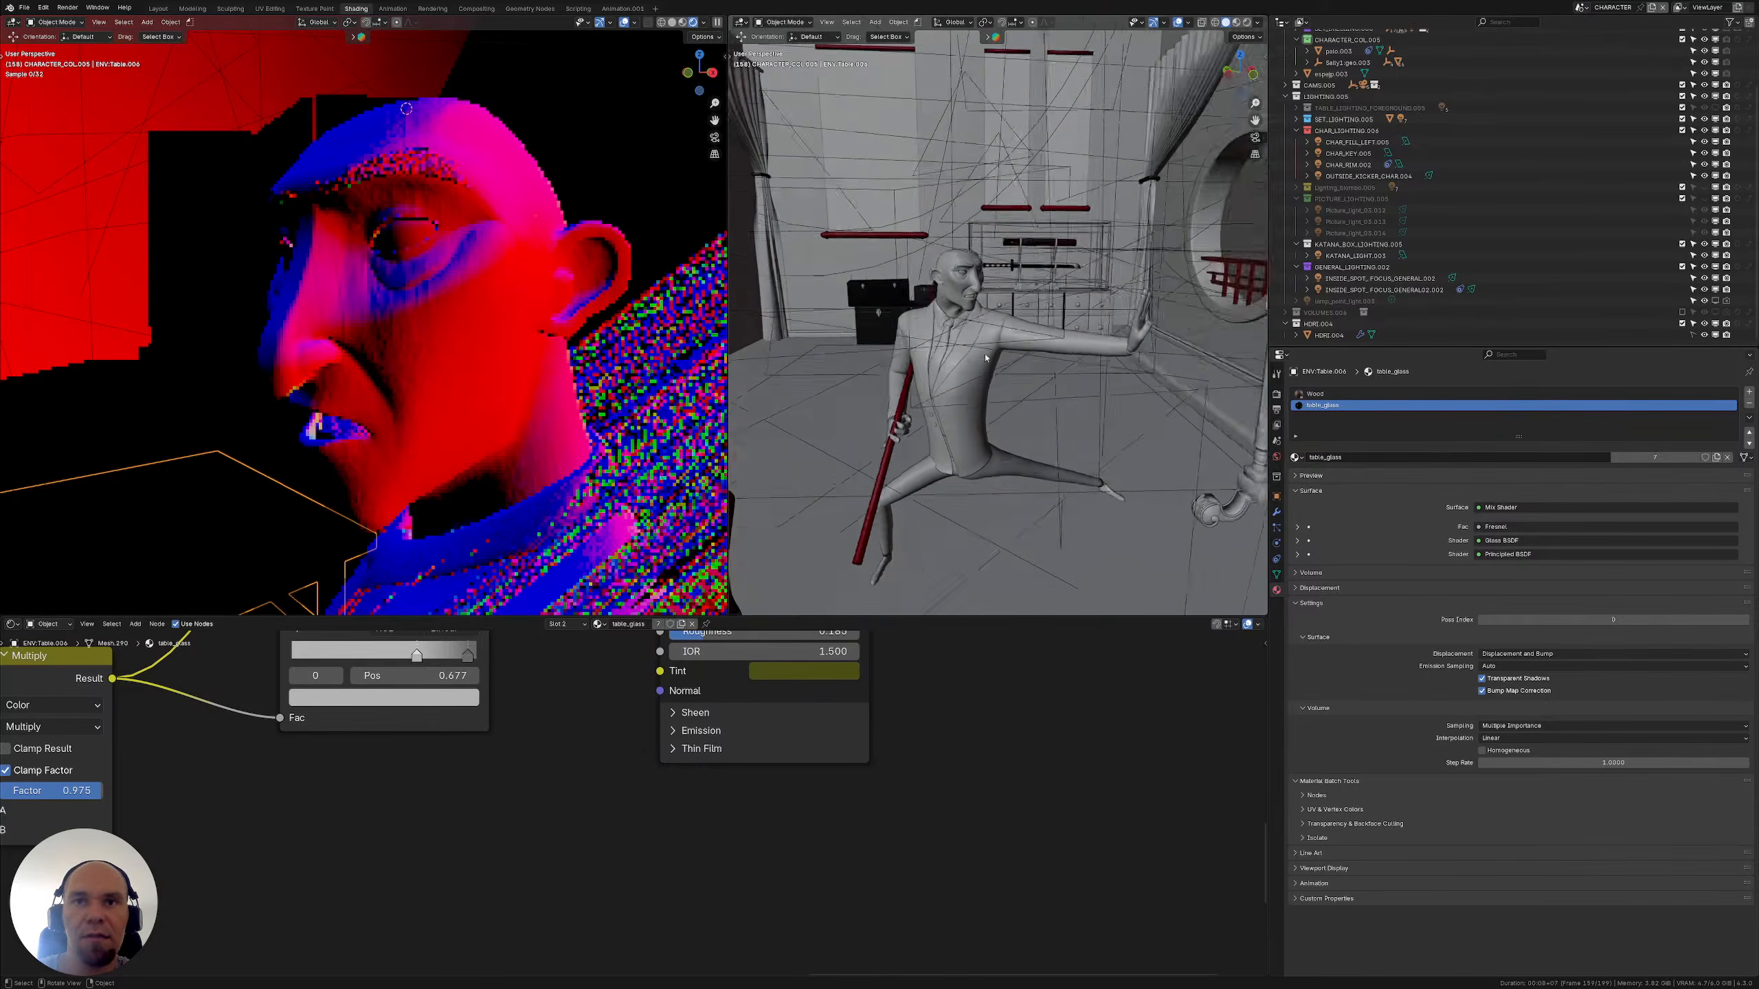
scroll(986, 358, "down", 3)
left_click(983, 360)
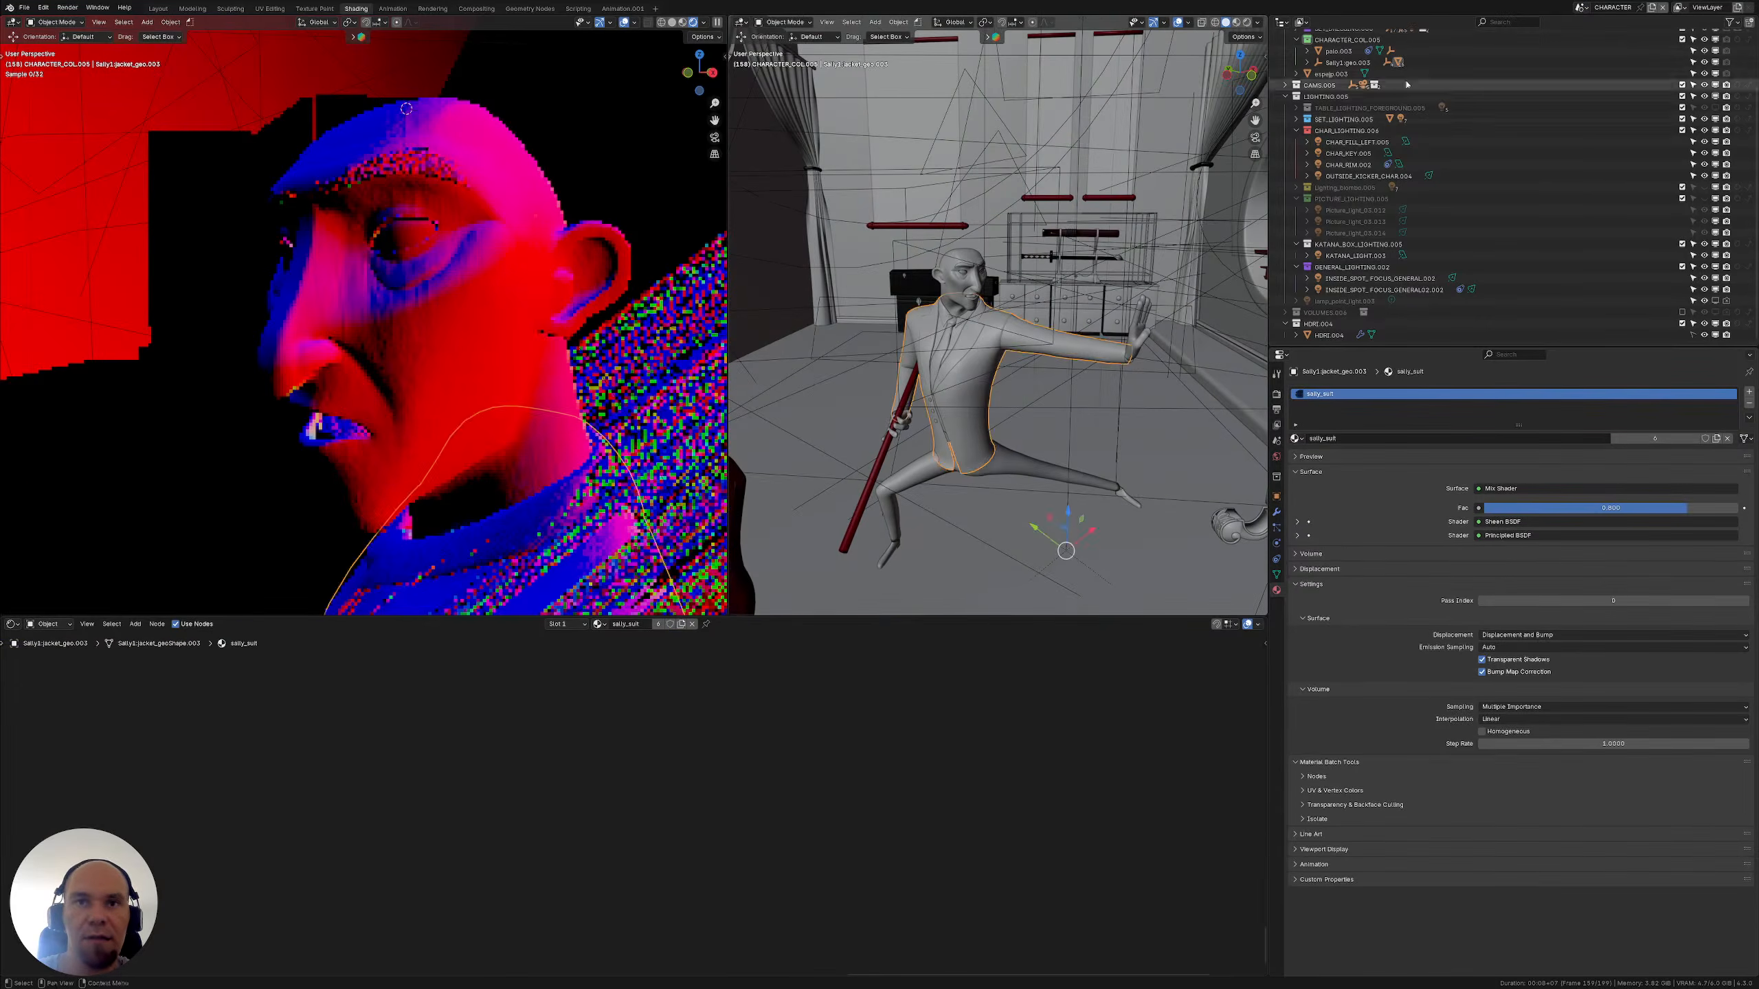
Collapse the LIGHTING and SET collections in the outliner and hide the SET collection in the viewport
left_click(1279, 99)
scroll(1279, 99, "up", 2)
left_click(1285, 118)
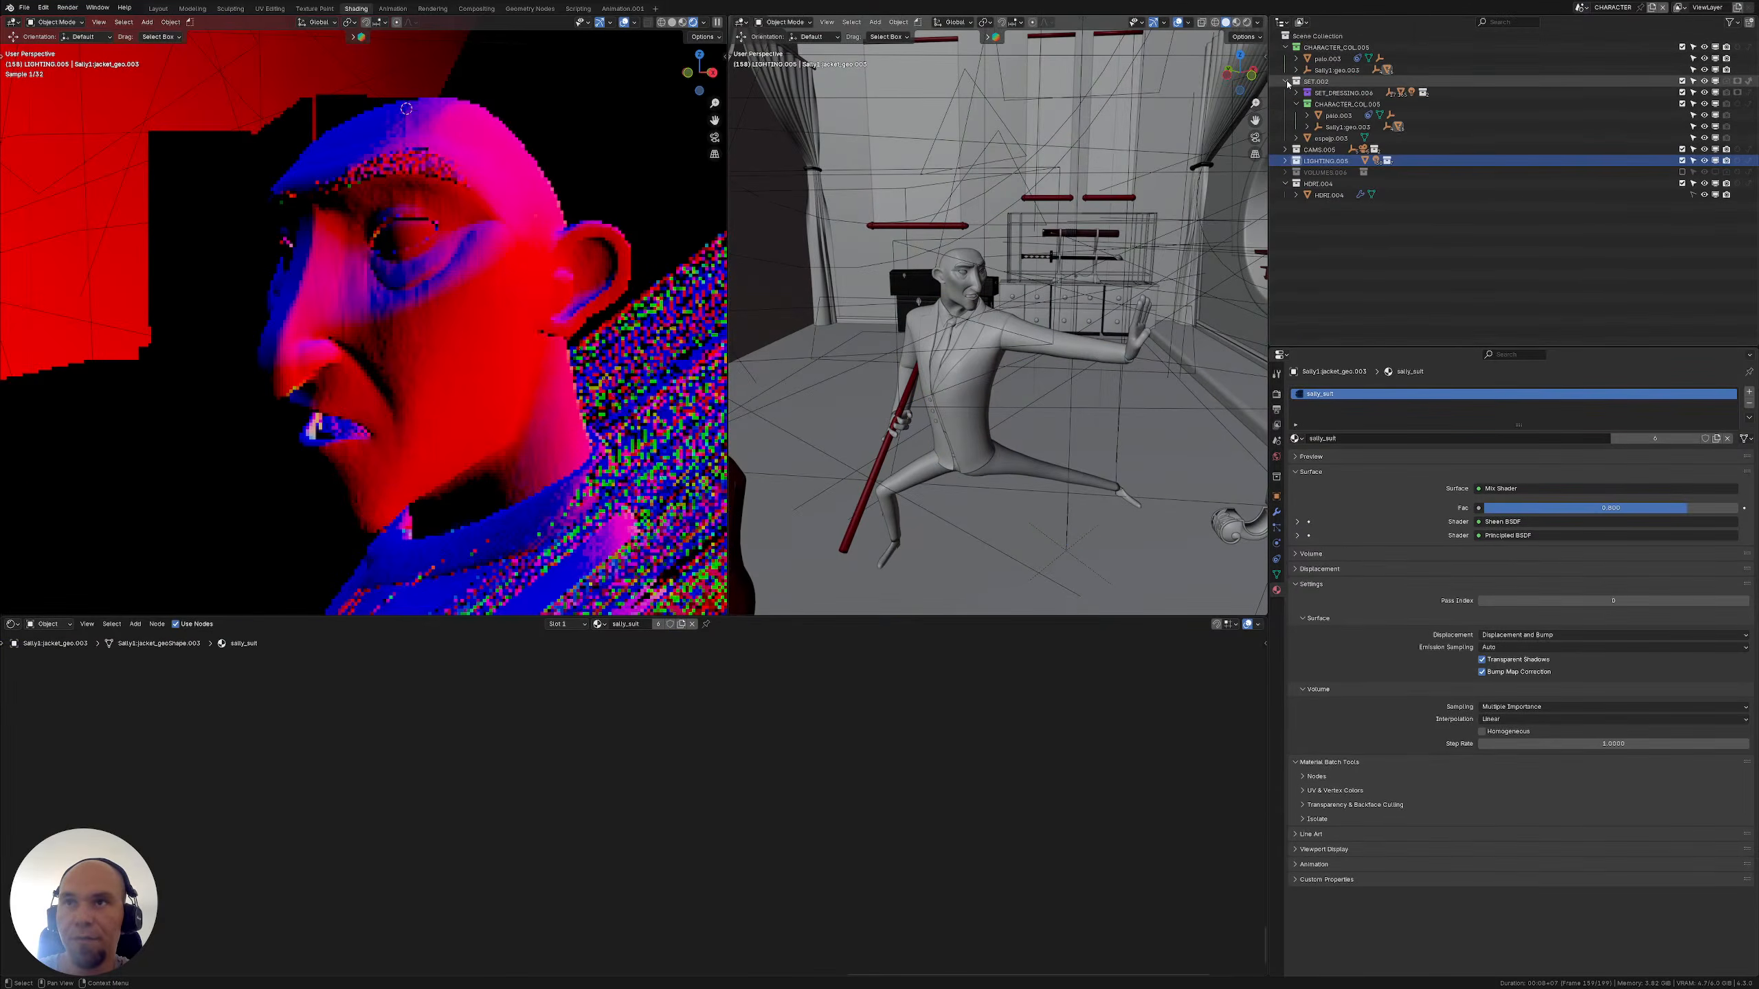
left_click(1285, 81)
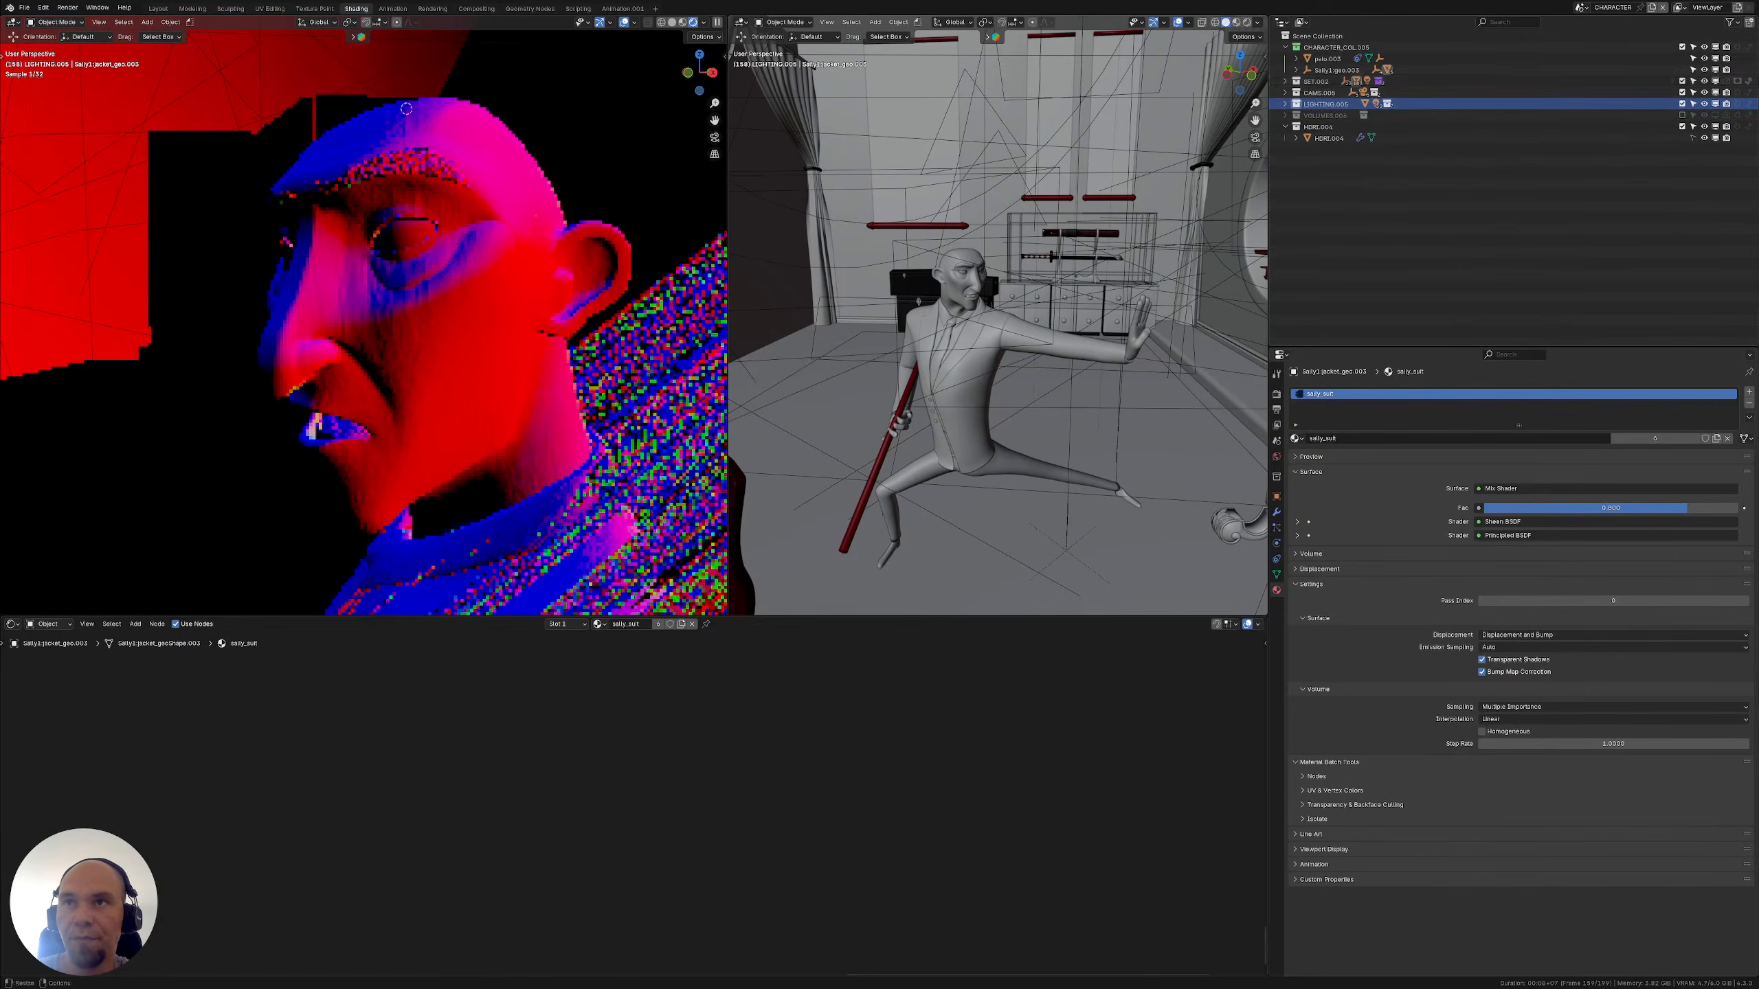
left_click(1704, 81)
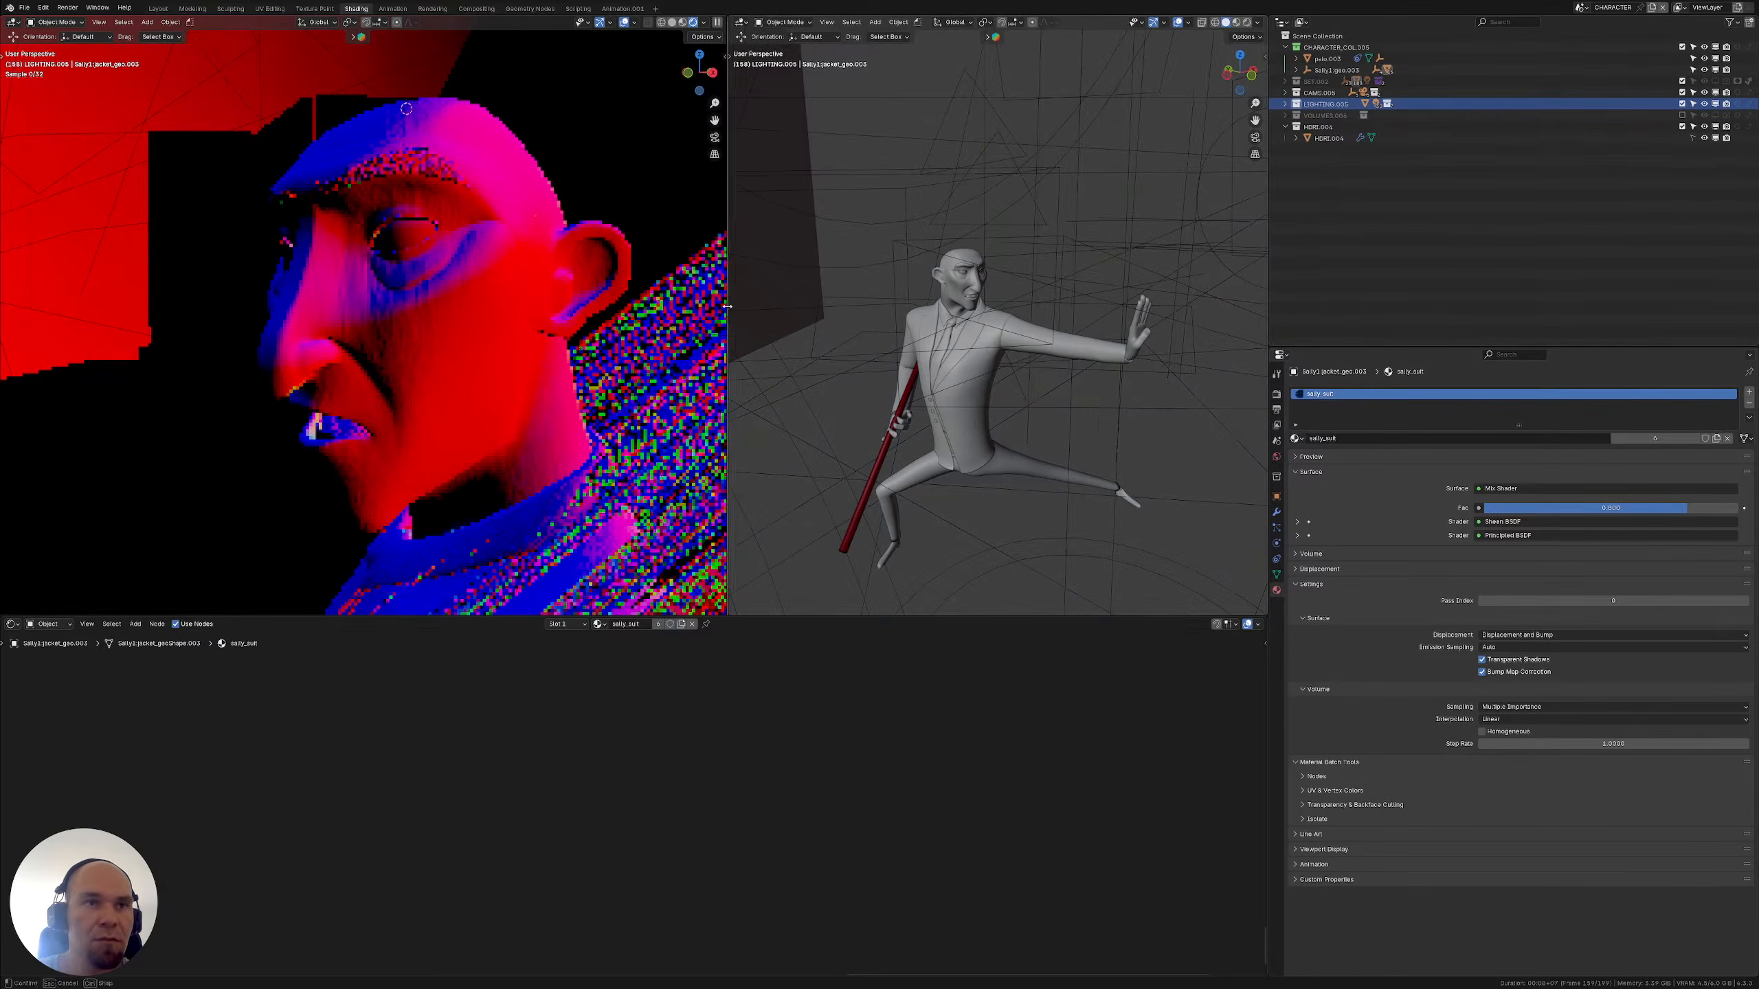
Try excluding the character collection nested inside the SET collection from the view layer
left_click_drag(728, 309, 740, 309)
left_click(433, 384)
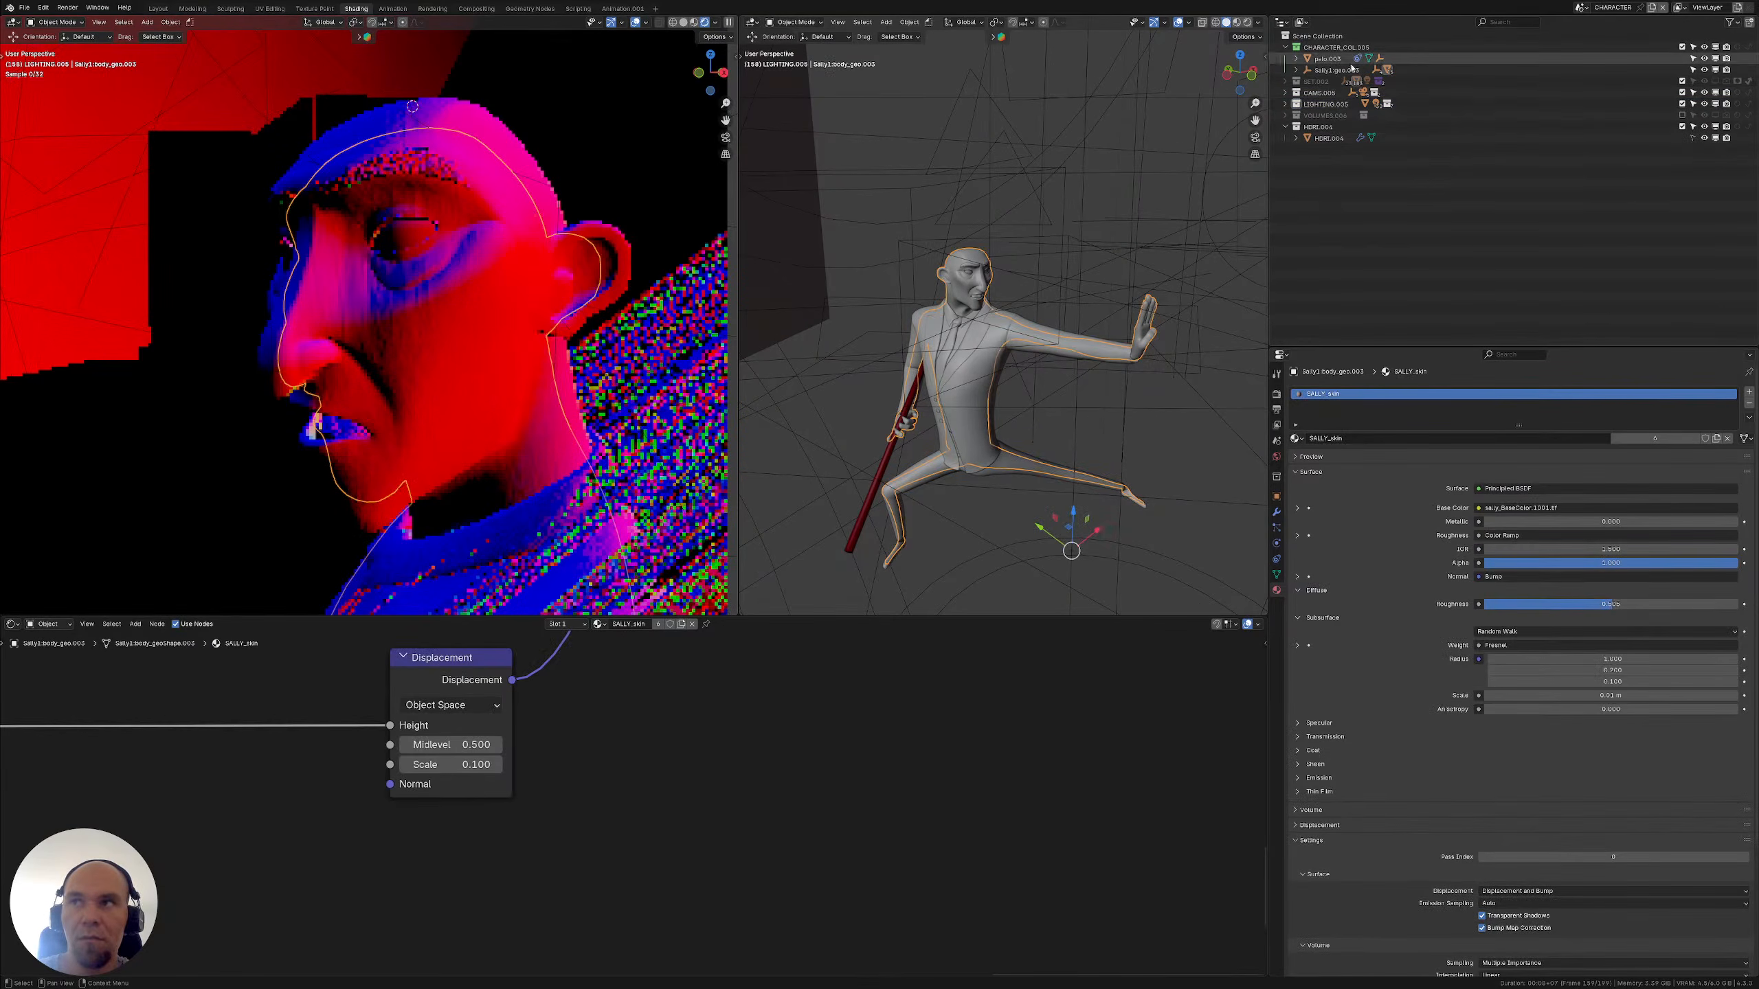
left_click(1285, 81)
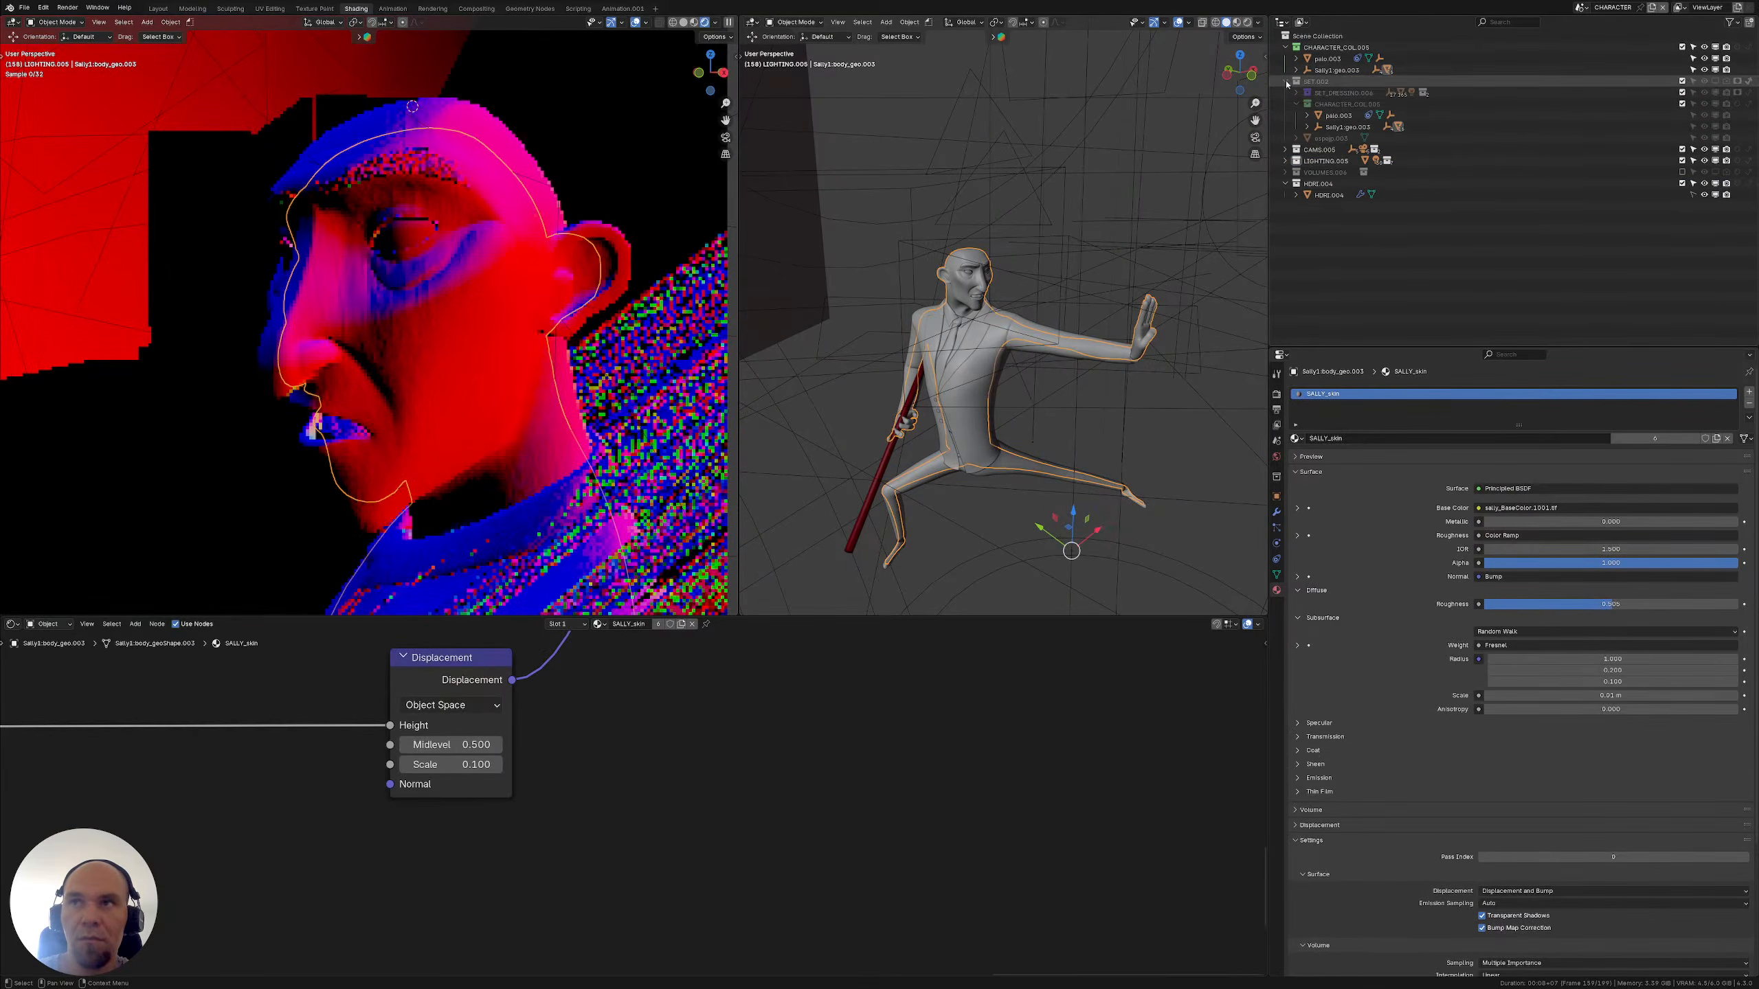
left_click(1334, 104)
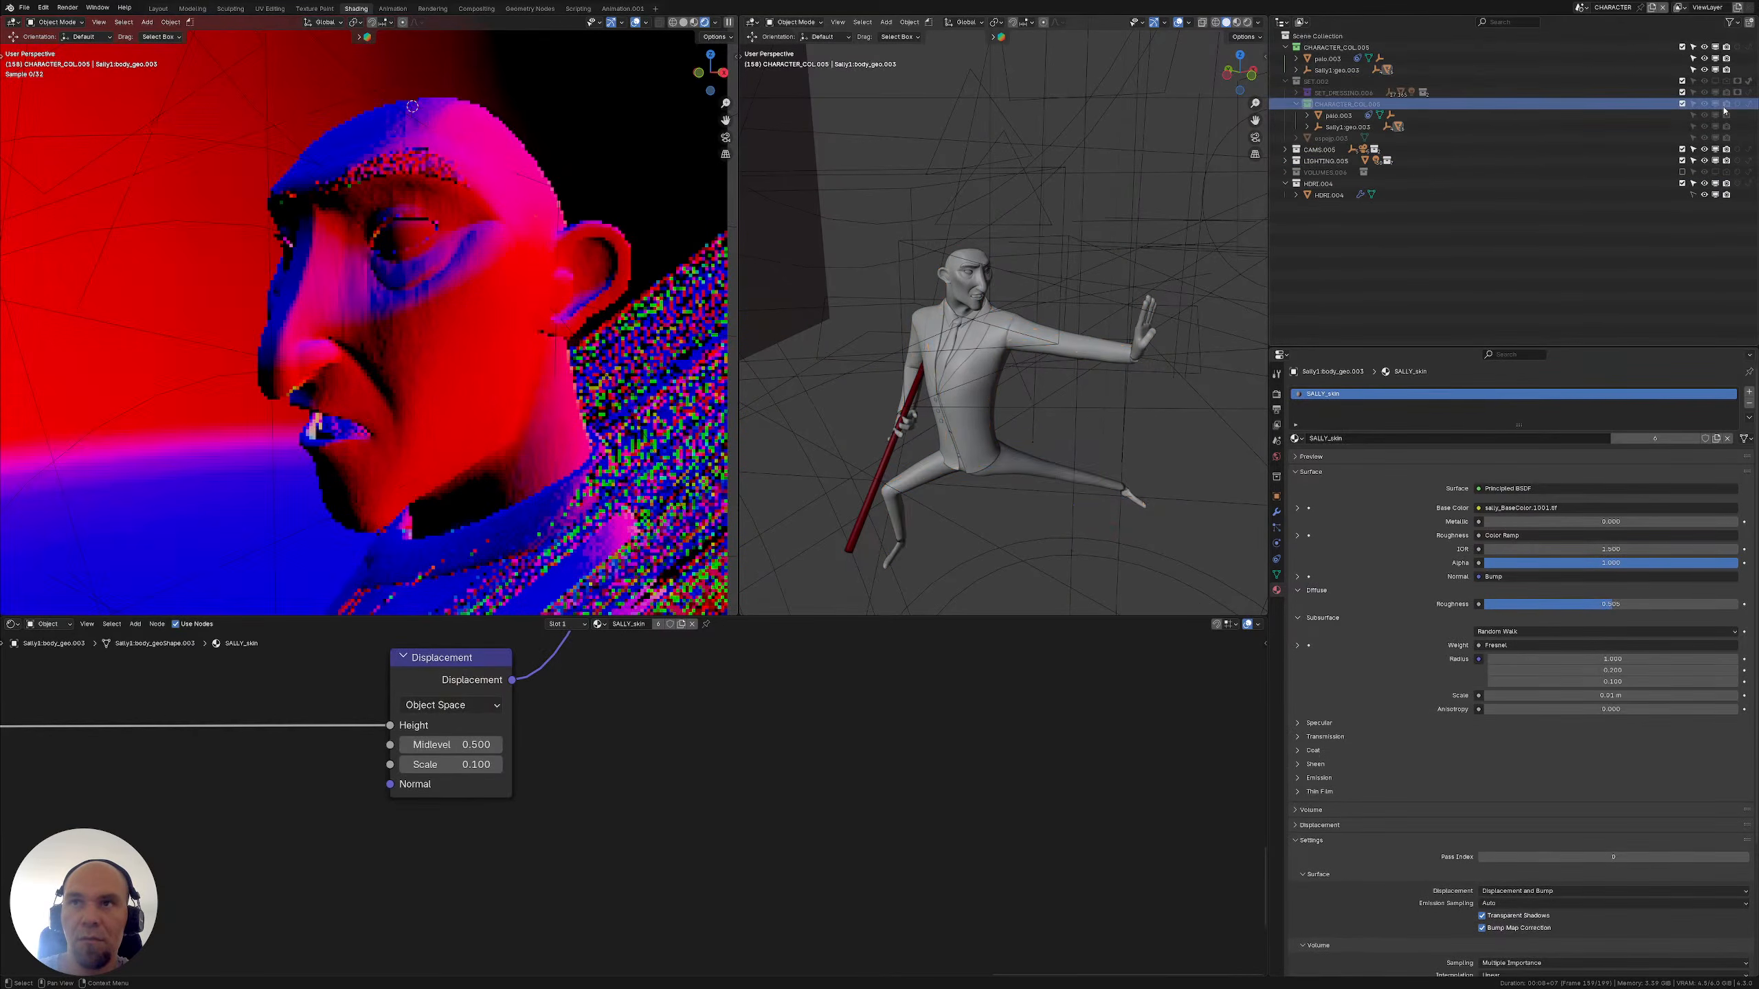
left_click_drag(1727, 104, 1696, 104)
left_click(1684, 104)
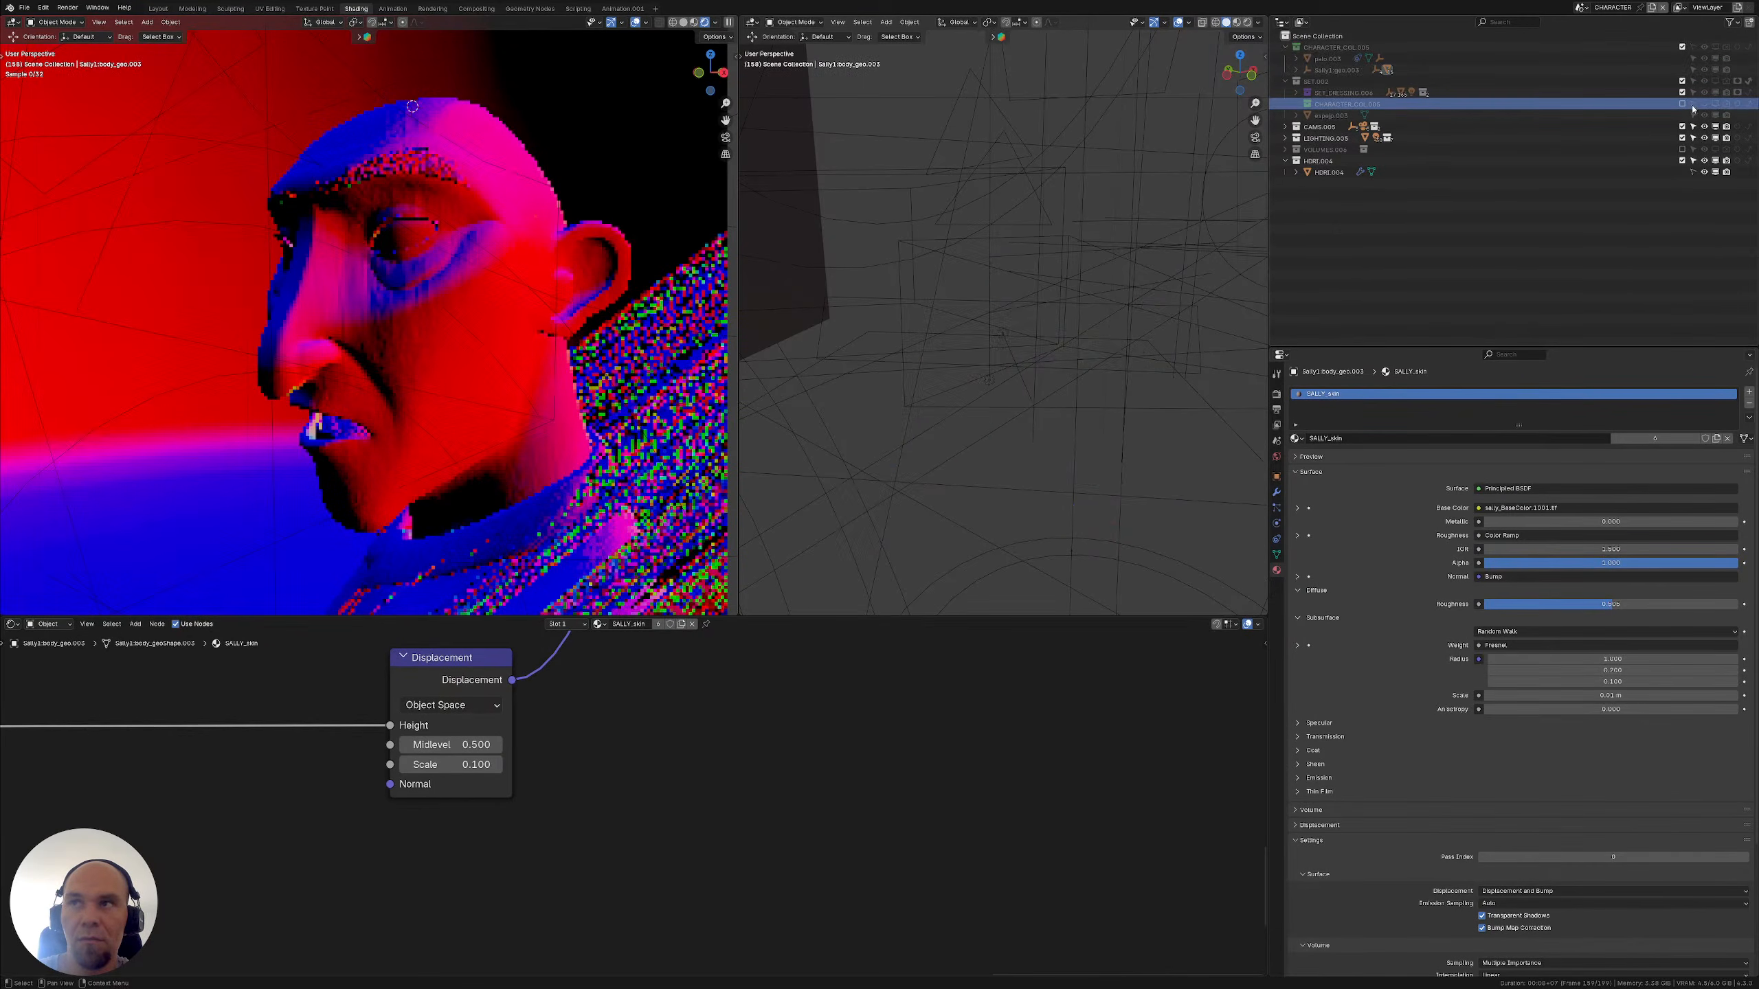
left_click(1711, 105)
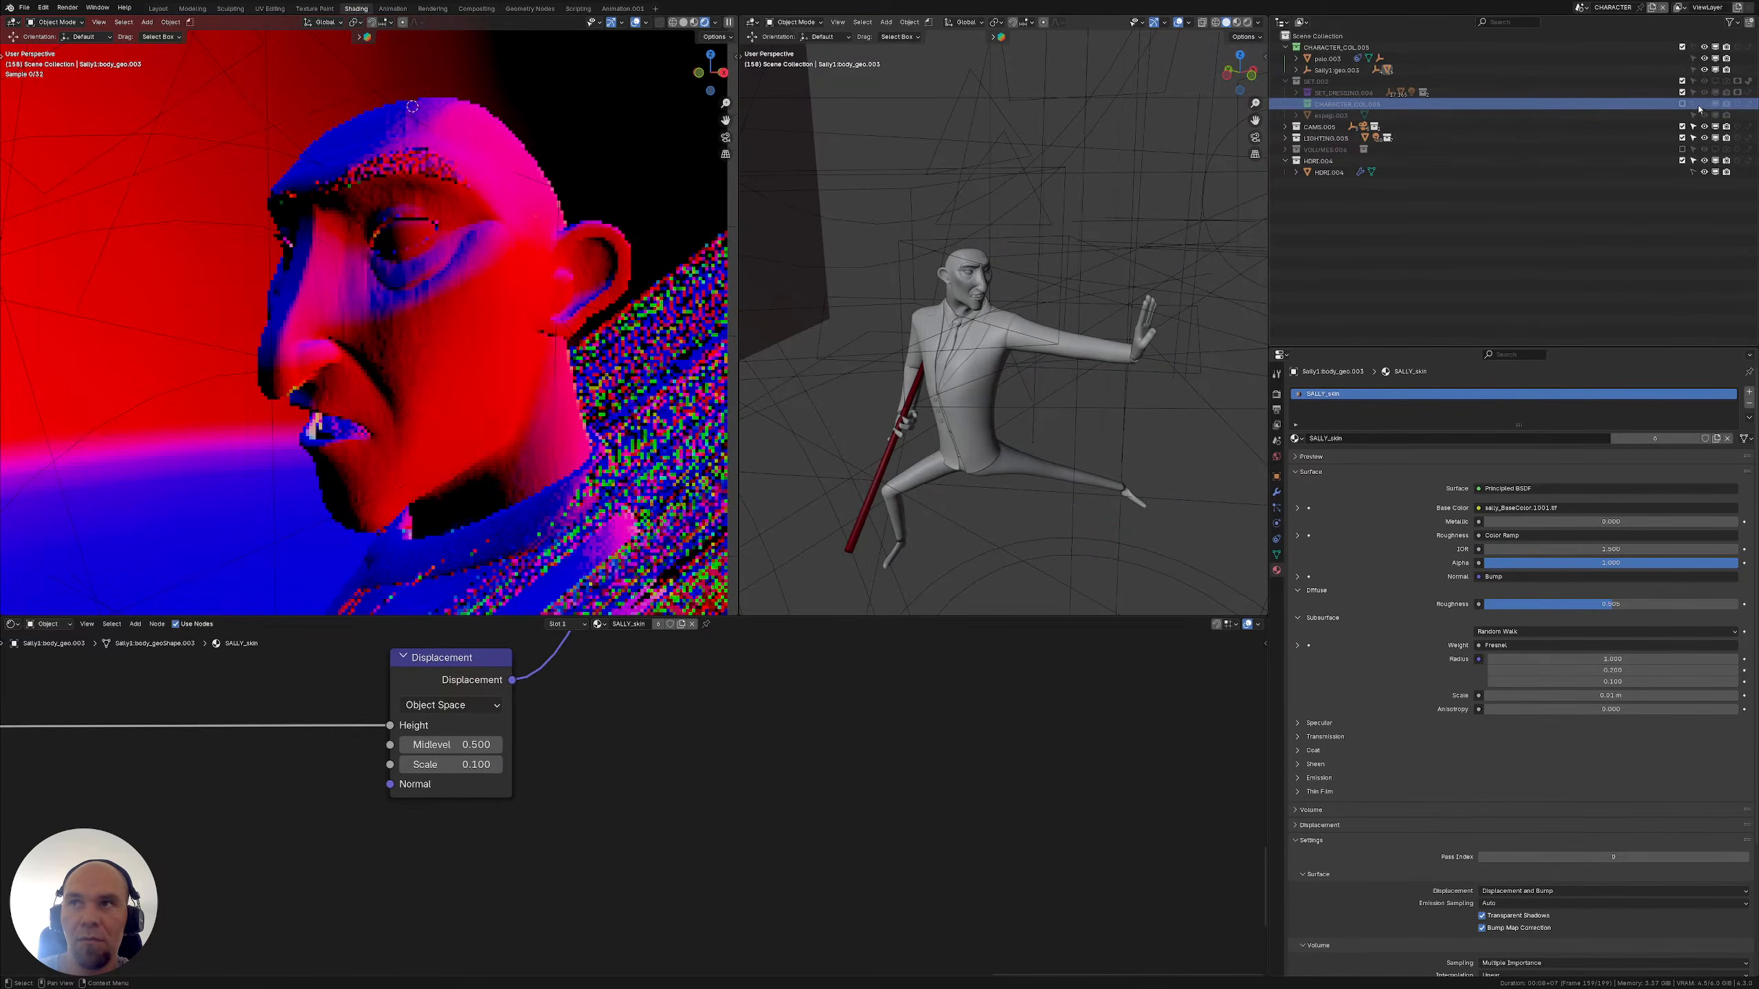
left_click(1682, 104)
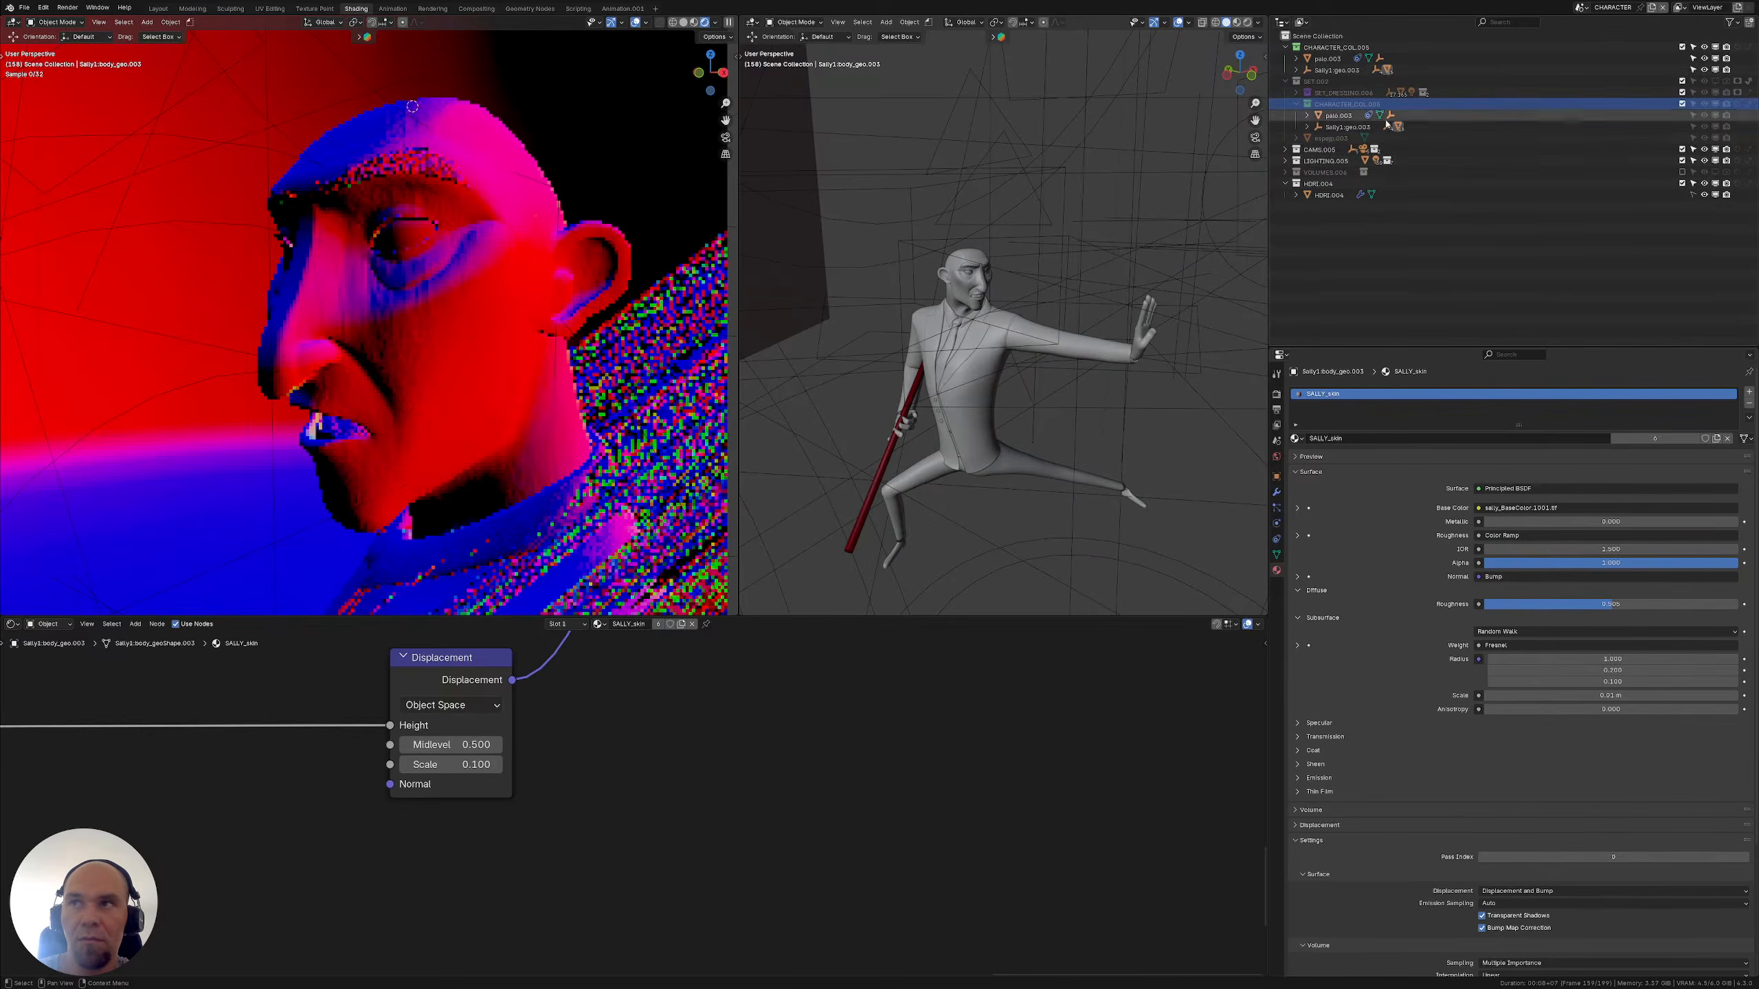
Narrow the rendered viewport and enlarge the shader editor below it
middle_click_drag(443, 416, 395, 416)
left_click_drag(735, 56, 492, 56)
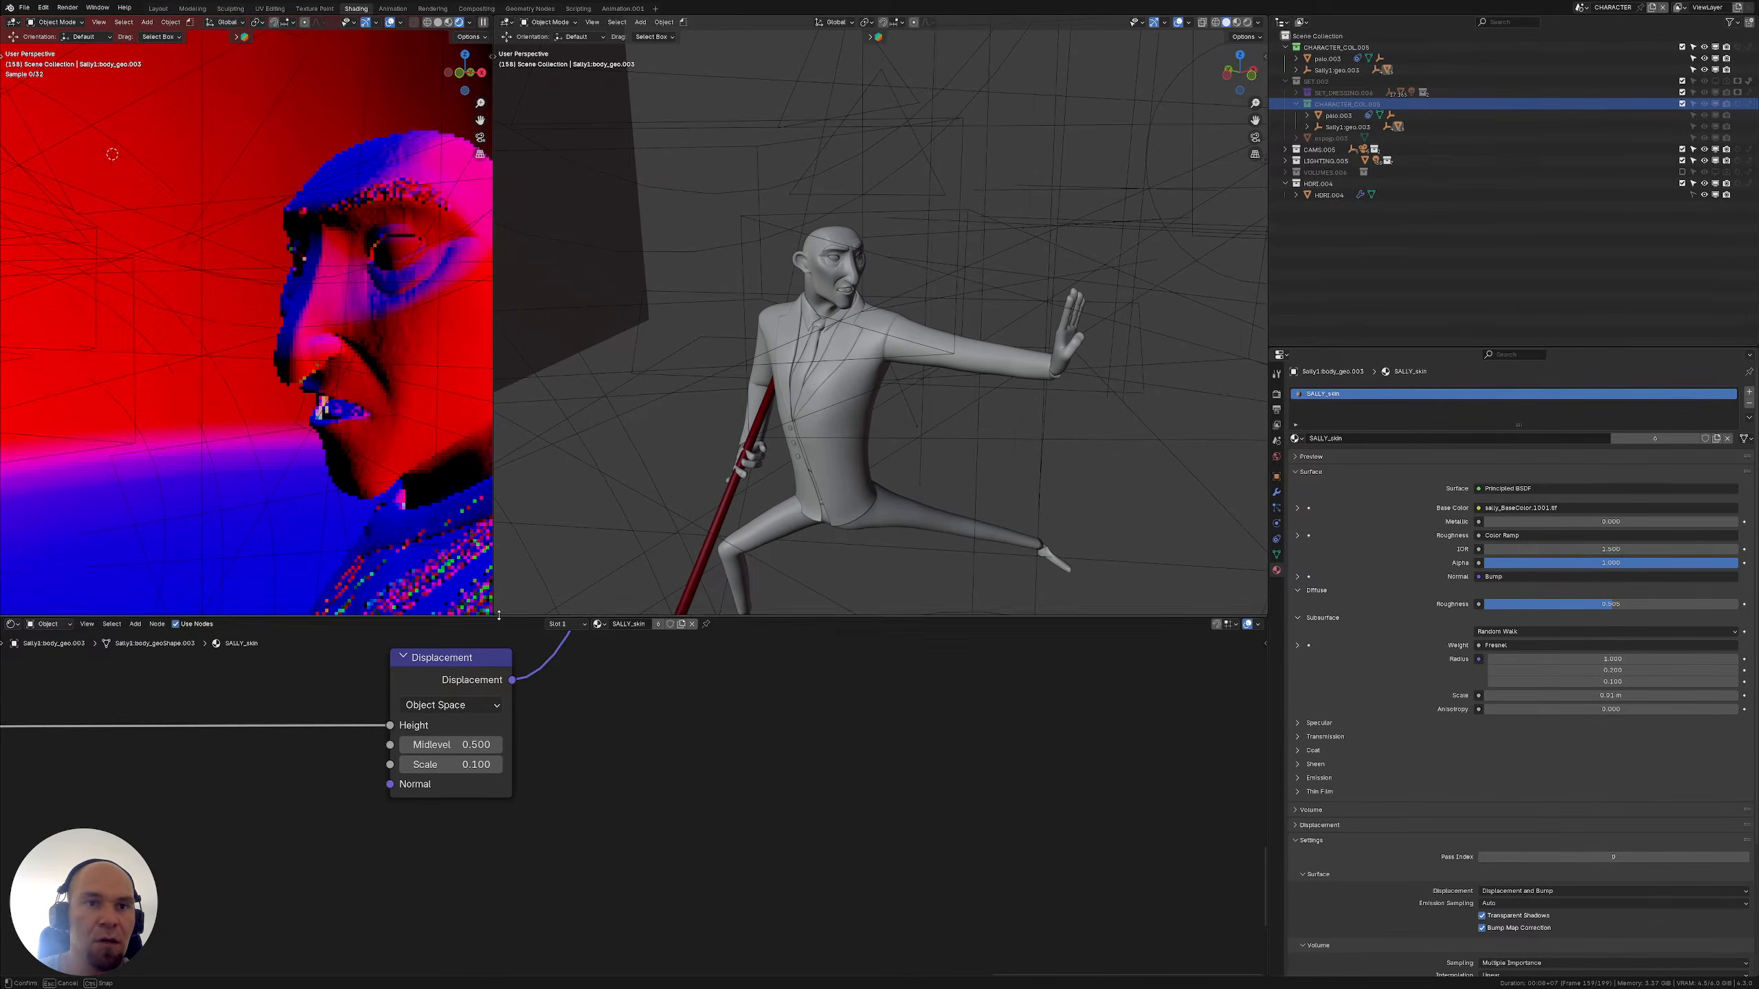
left_click_drag(502, 619, 346, 535)
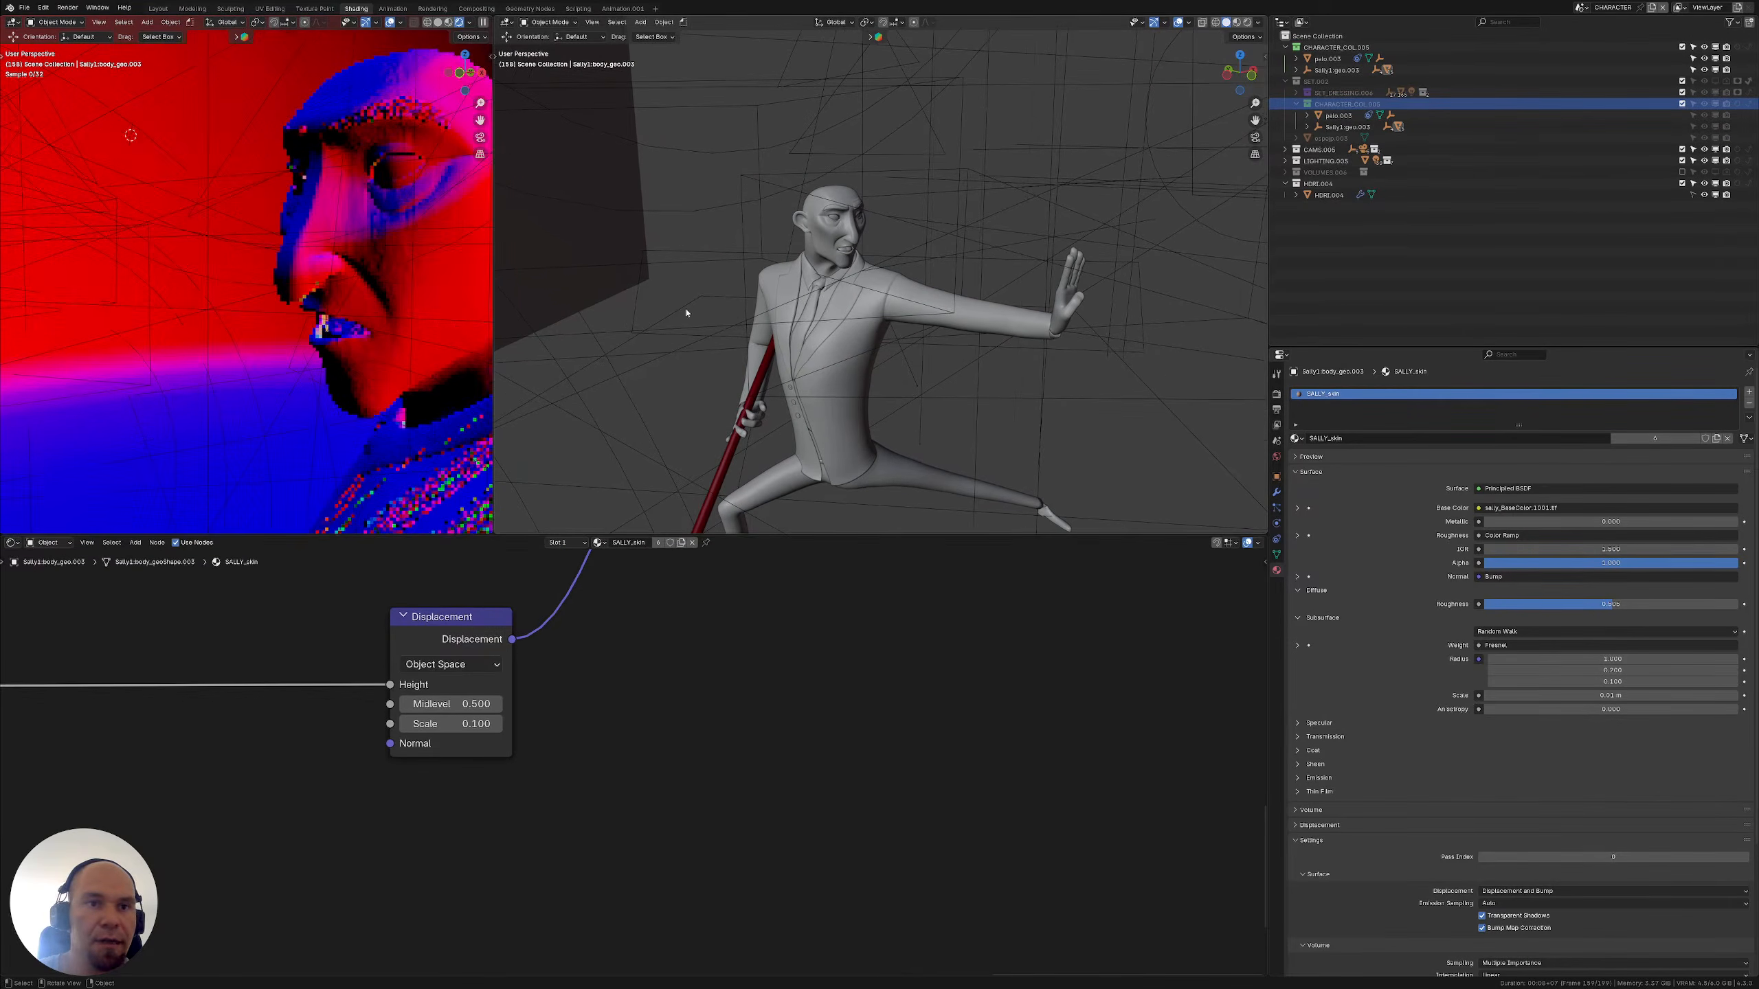
Select the character's jacket and examine its displaced surface in the rendered viewport
scroll(712, 335, "down", 6)
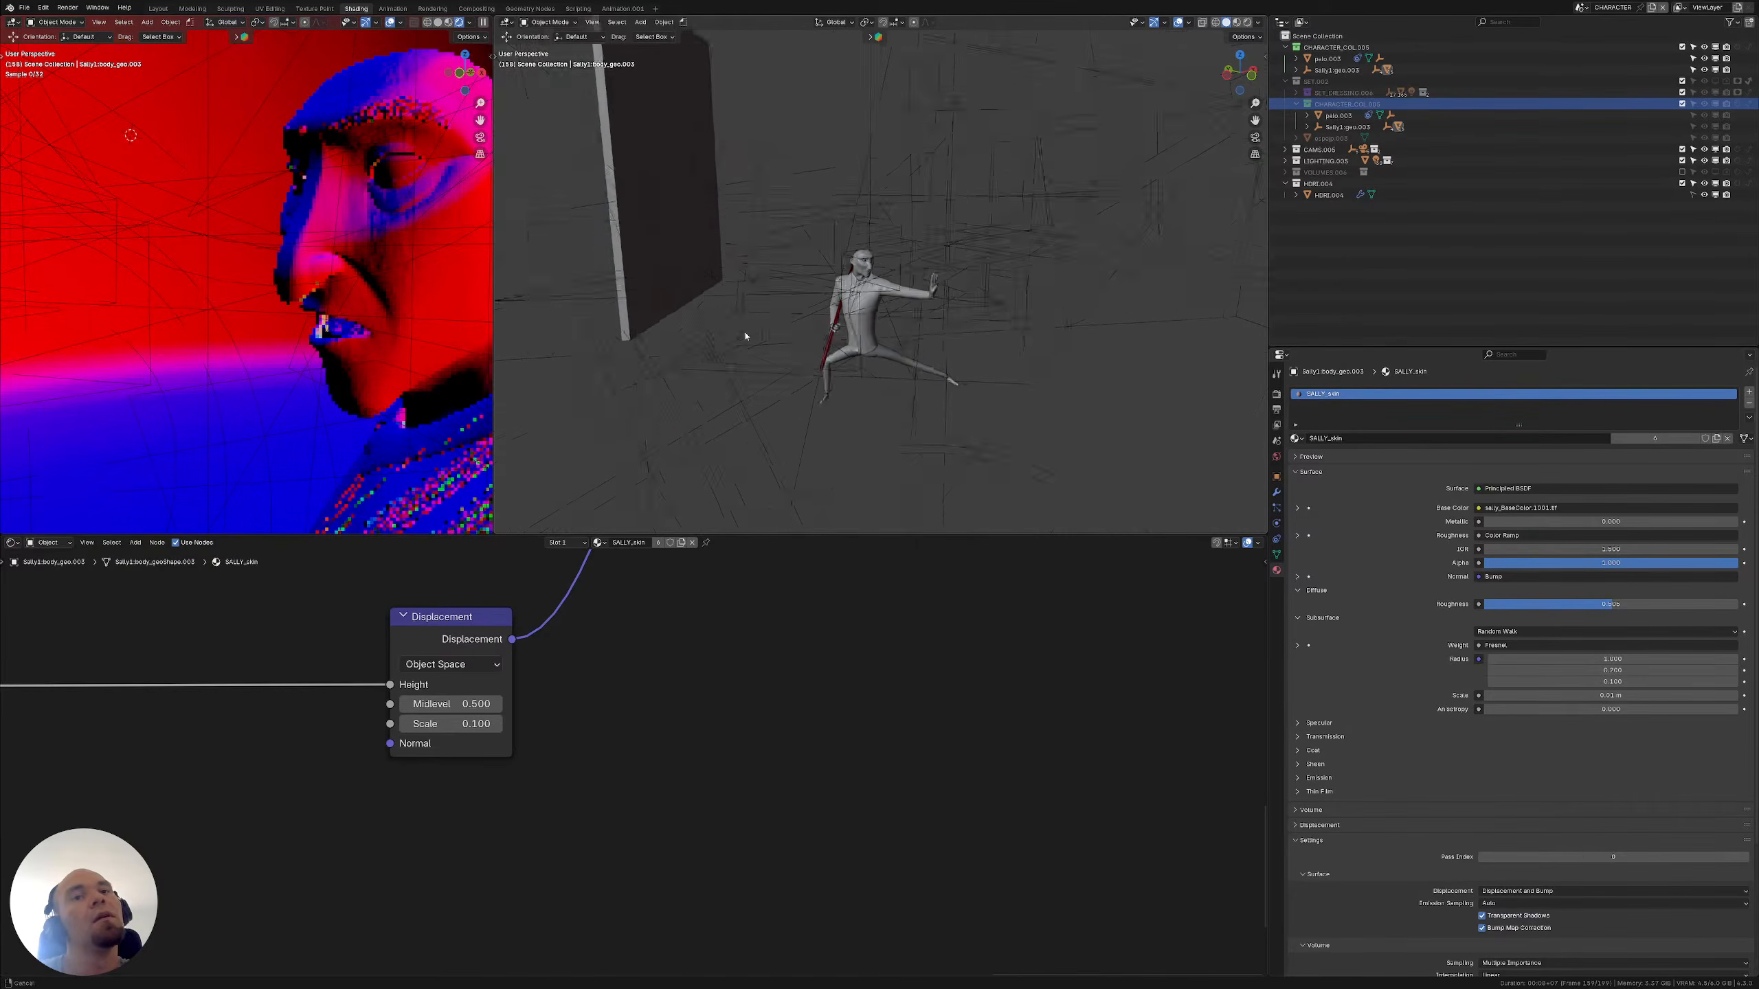
scroll(745, 336, "up", 6)
left_click(464, 363)
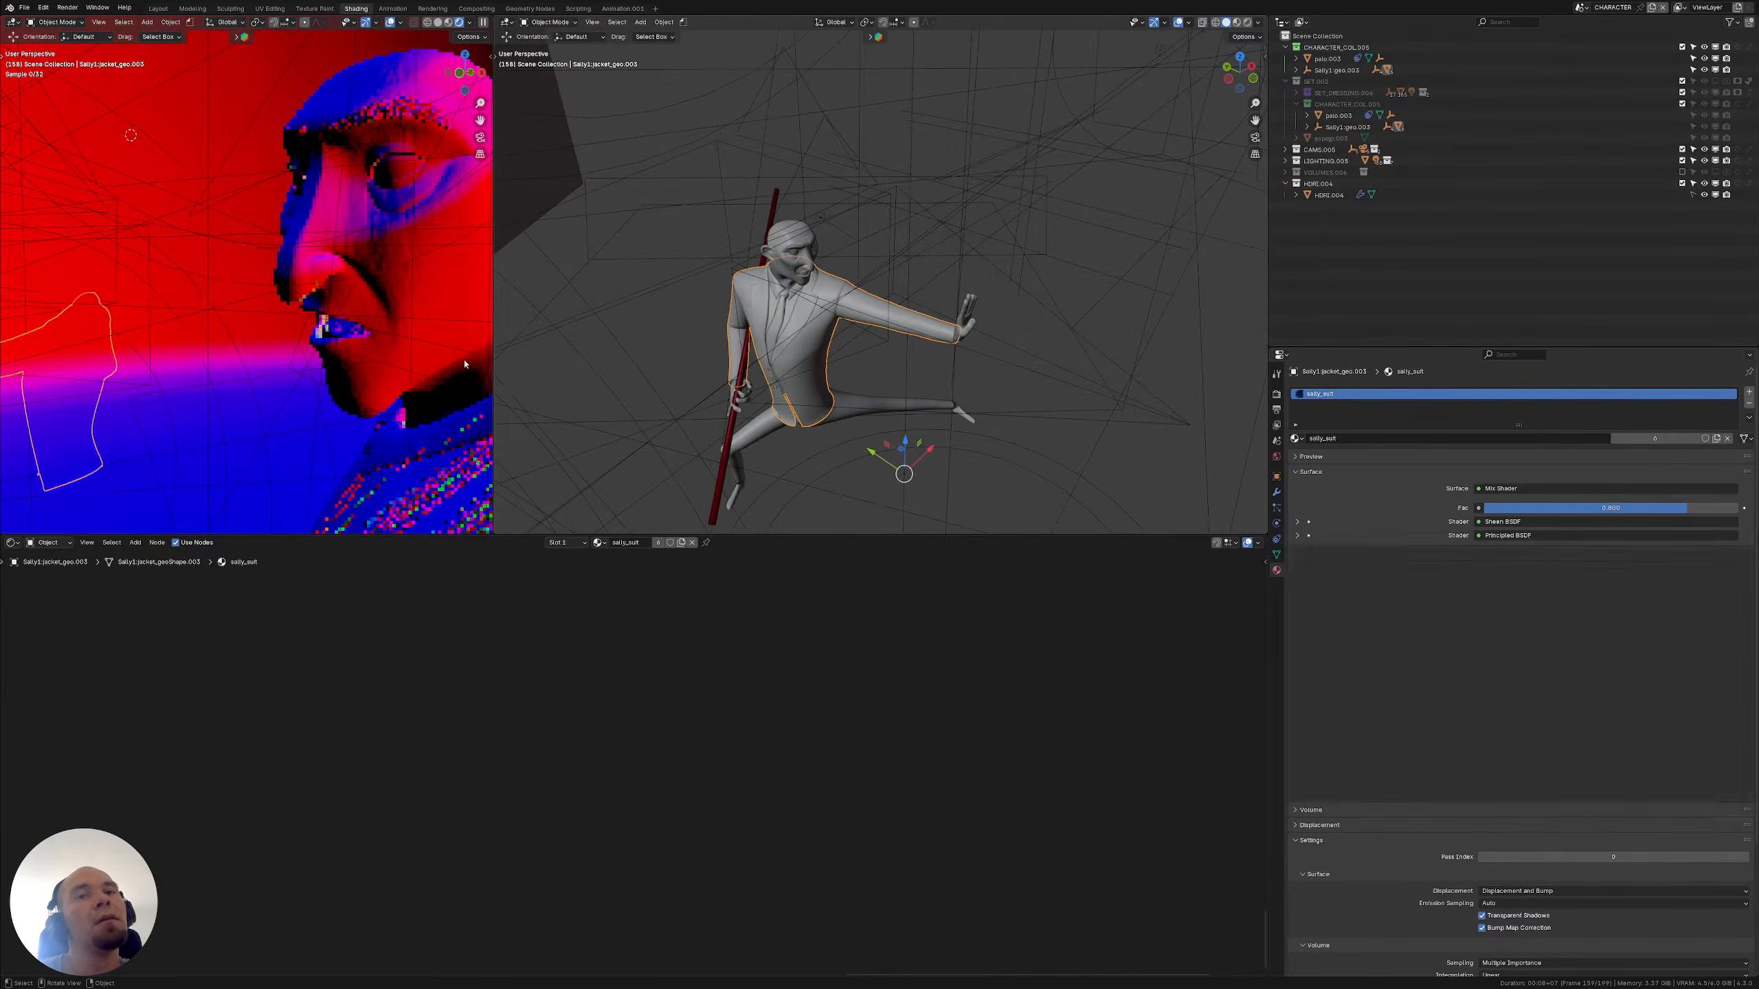
middle_click_drag(251, 441, 222, 520)
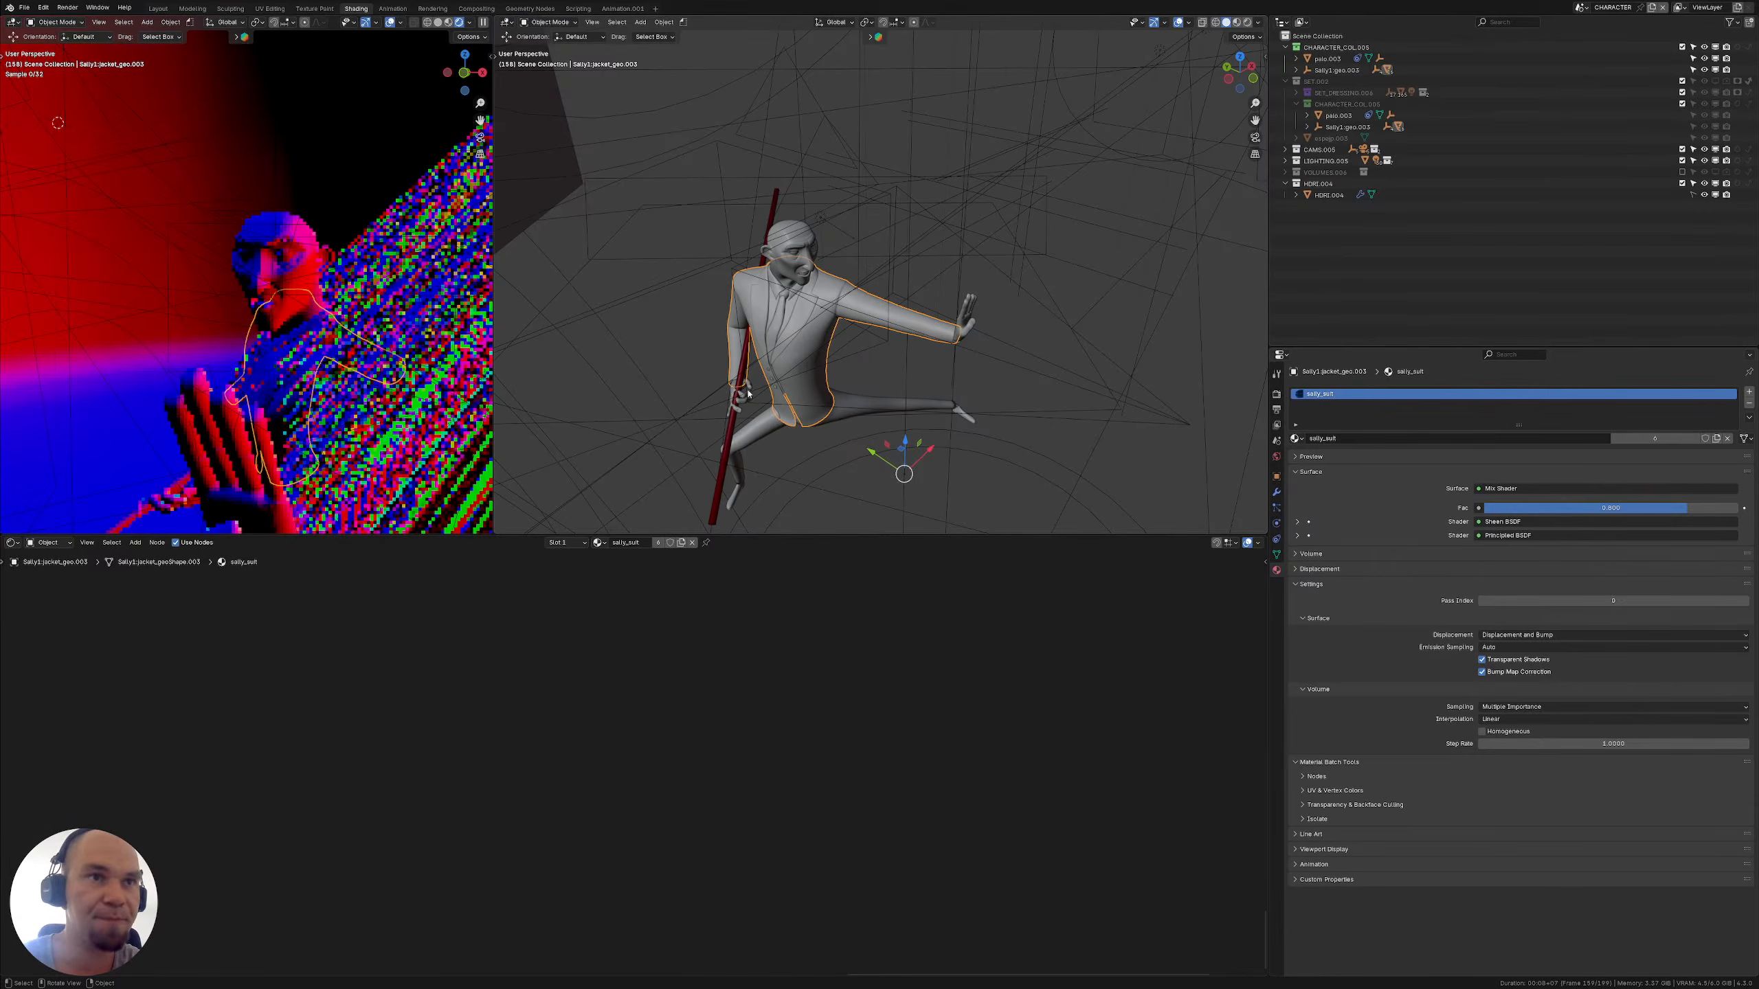
Set the Multiply node's second value to 0.01 in the jacket material's displacement branch
scroll(628, 665, "down", 6)
middle_click_drag(540, 669, 283, 878)
scroll(585, 758, "up", 2)
middle_click_drag(647, 733, 567, 939)
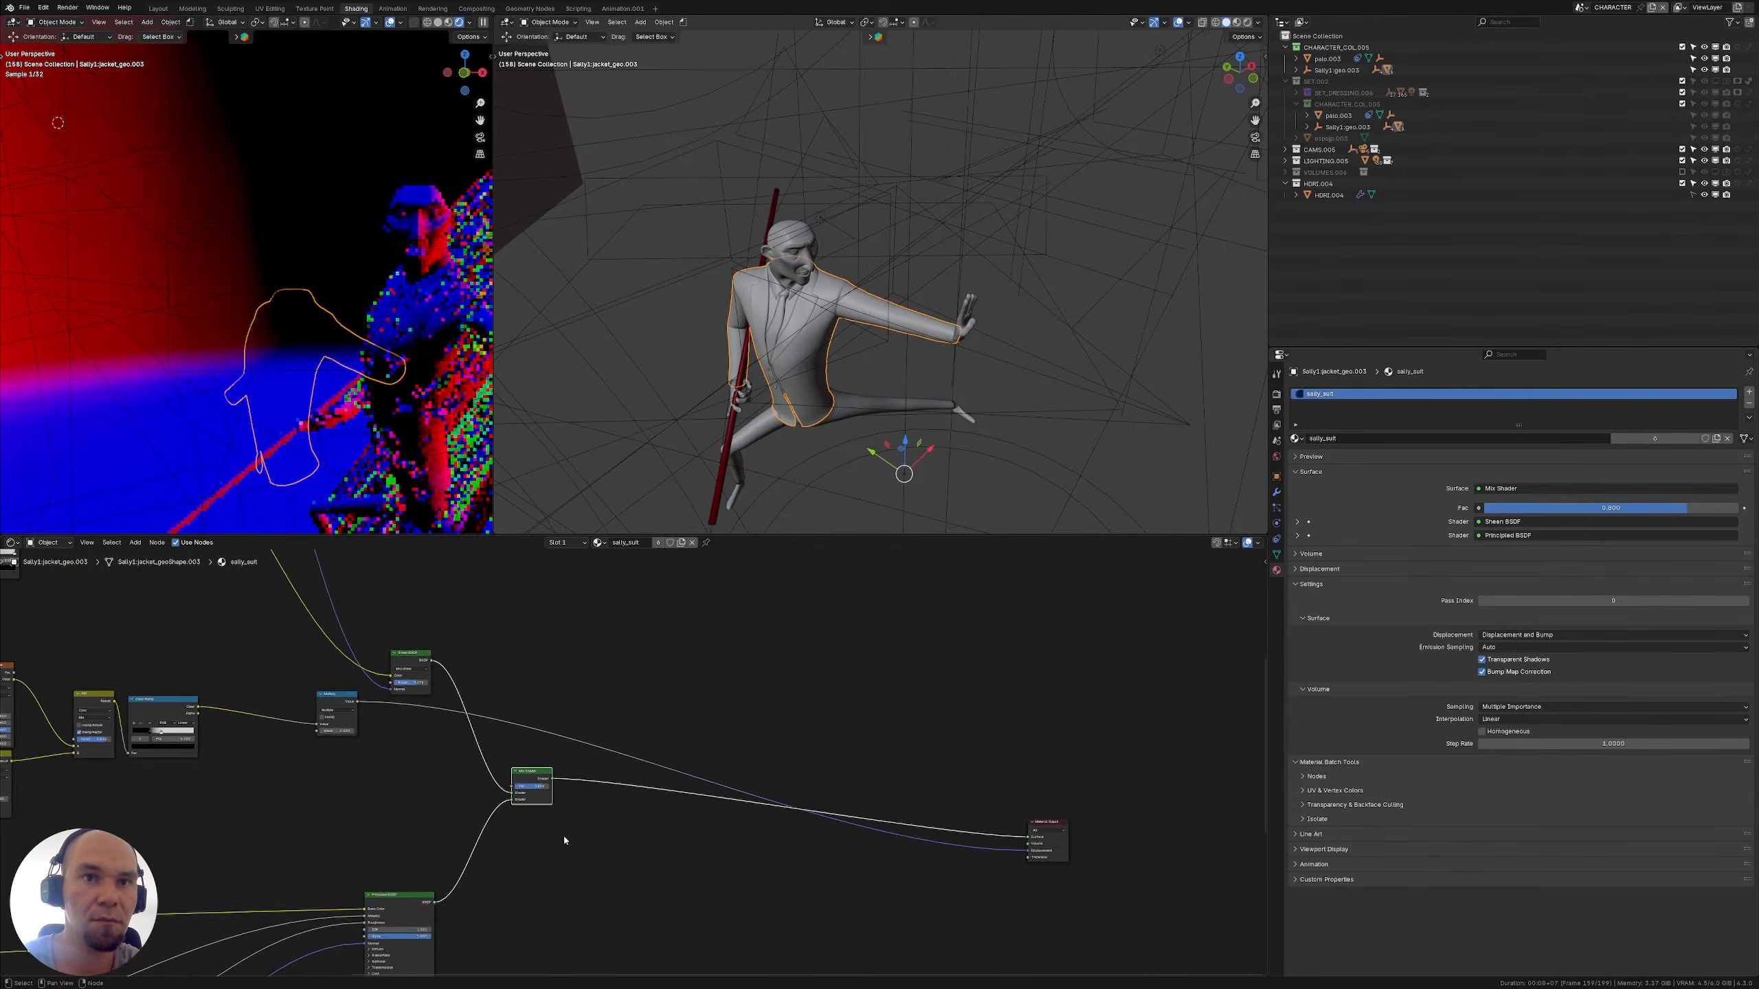
middle_click_drag(564, 840, 607, 911)
middle_click_drag(612, 686, 939, 794)
middle_click_drag(638, 588, 537, 674)
scroll(616, 689, "up", 5)
scroll(587, 668, "down", 5)
middle_click_drag(728, 829, 503, 628)
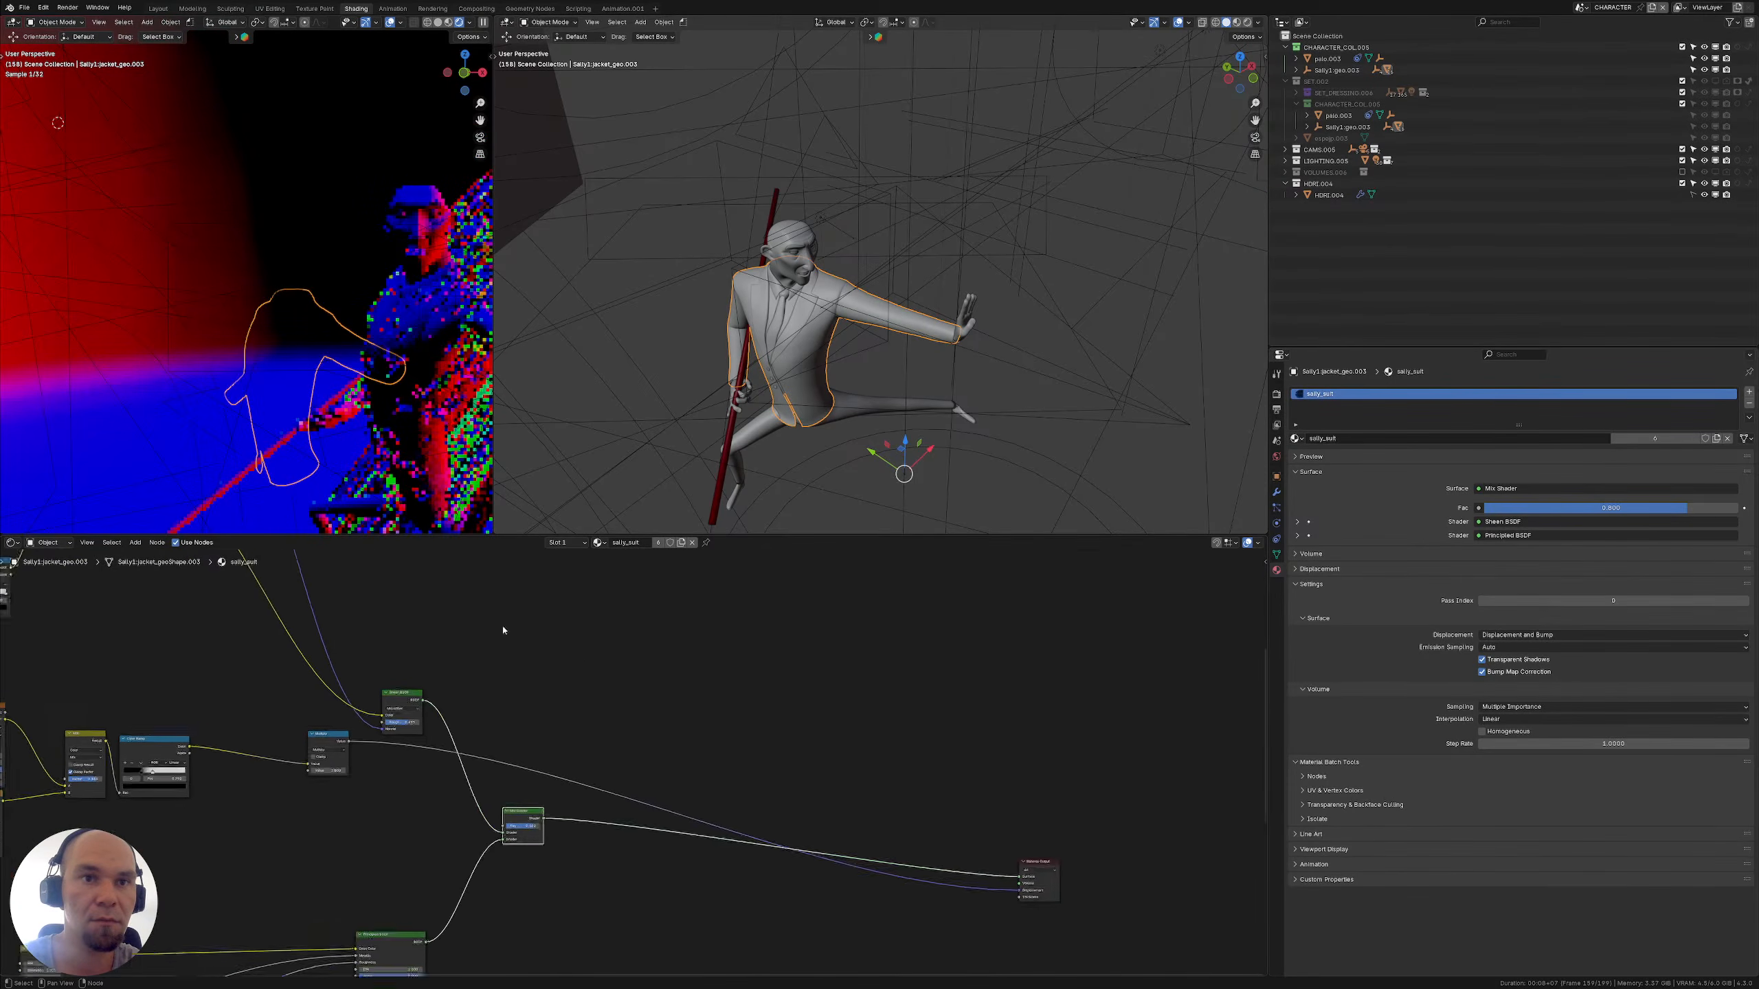
middle_click_drag(601, 671, 605, 654)
scroll(370, 747, "up", 6)
middle_click_drag(370, 748, 617, 760)
scroll(358, 751, "up", 6)
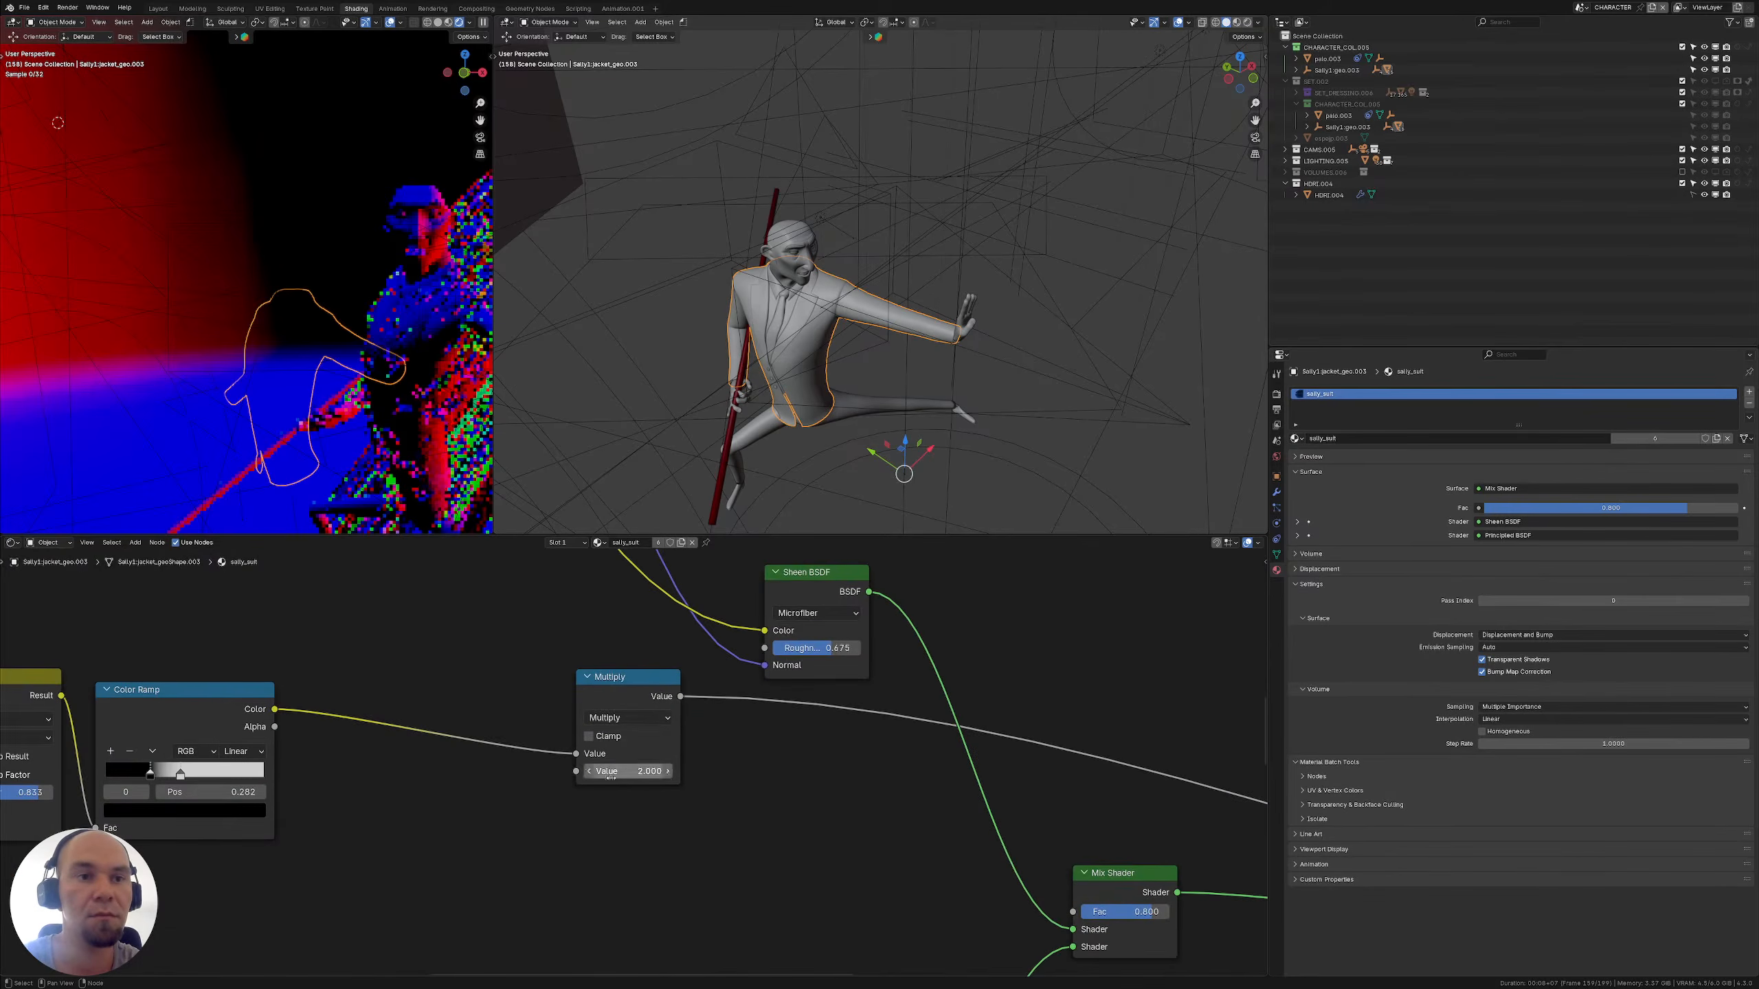
left_click(611, 777)
type(".01")
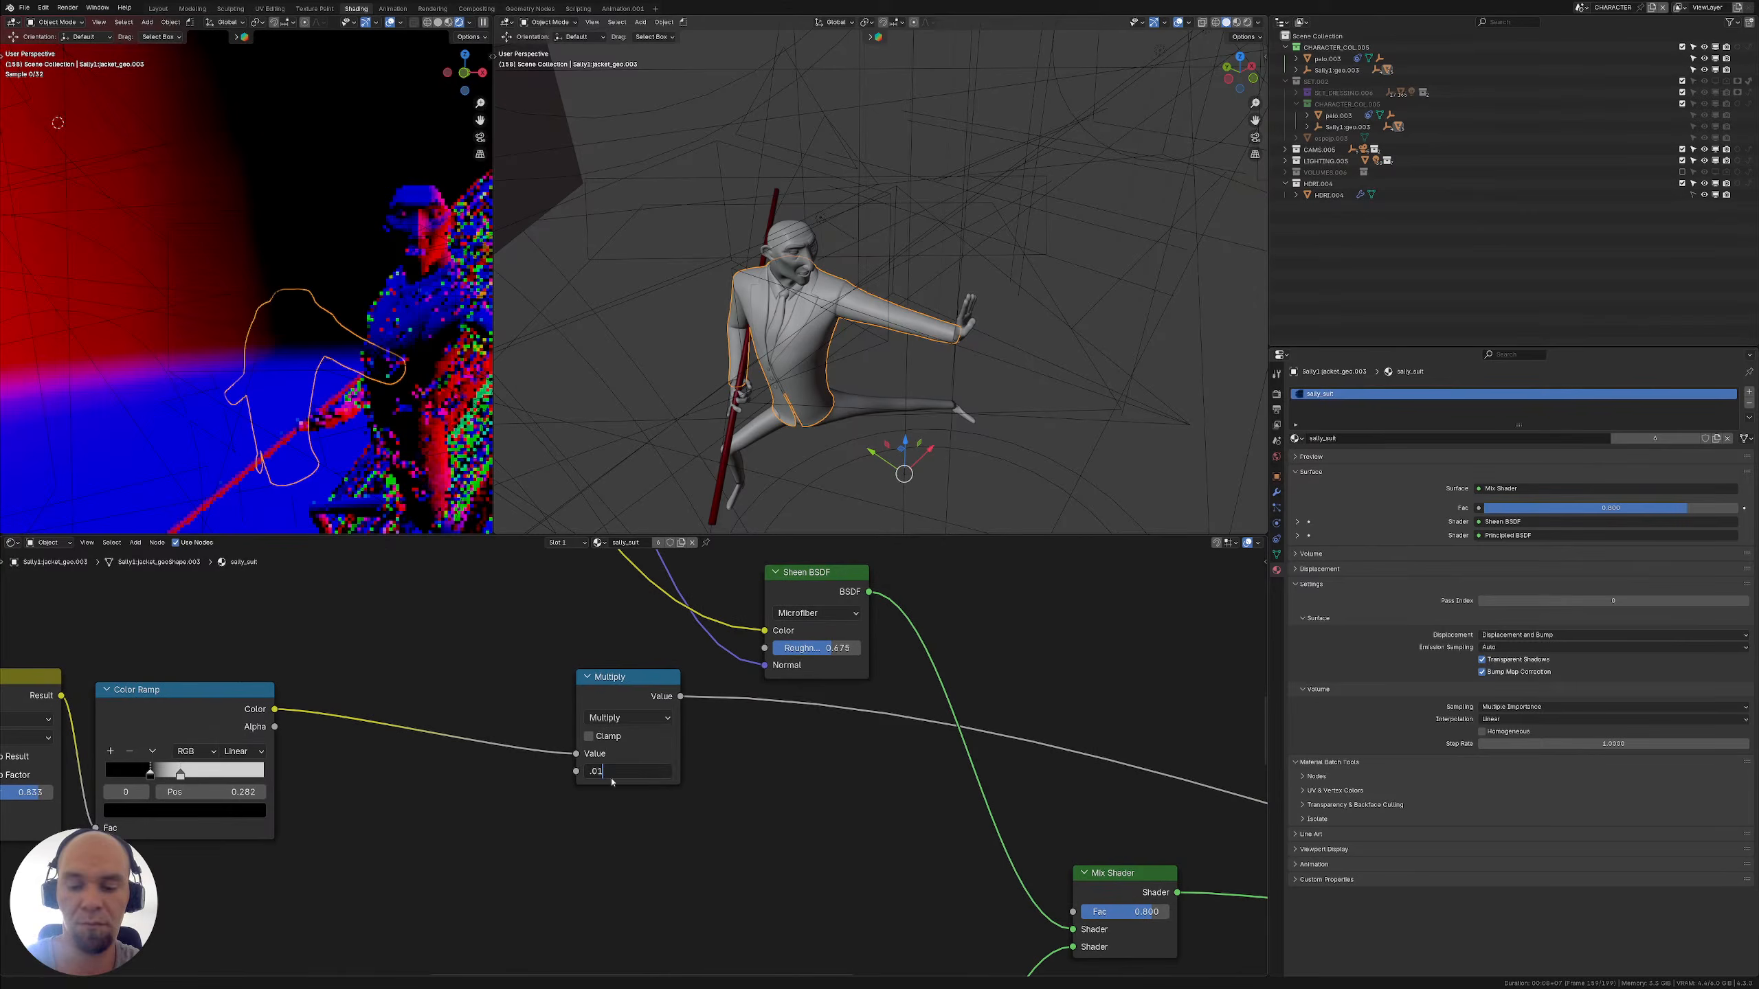
key("Return")
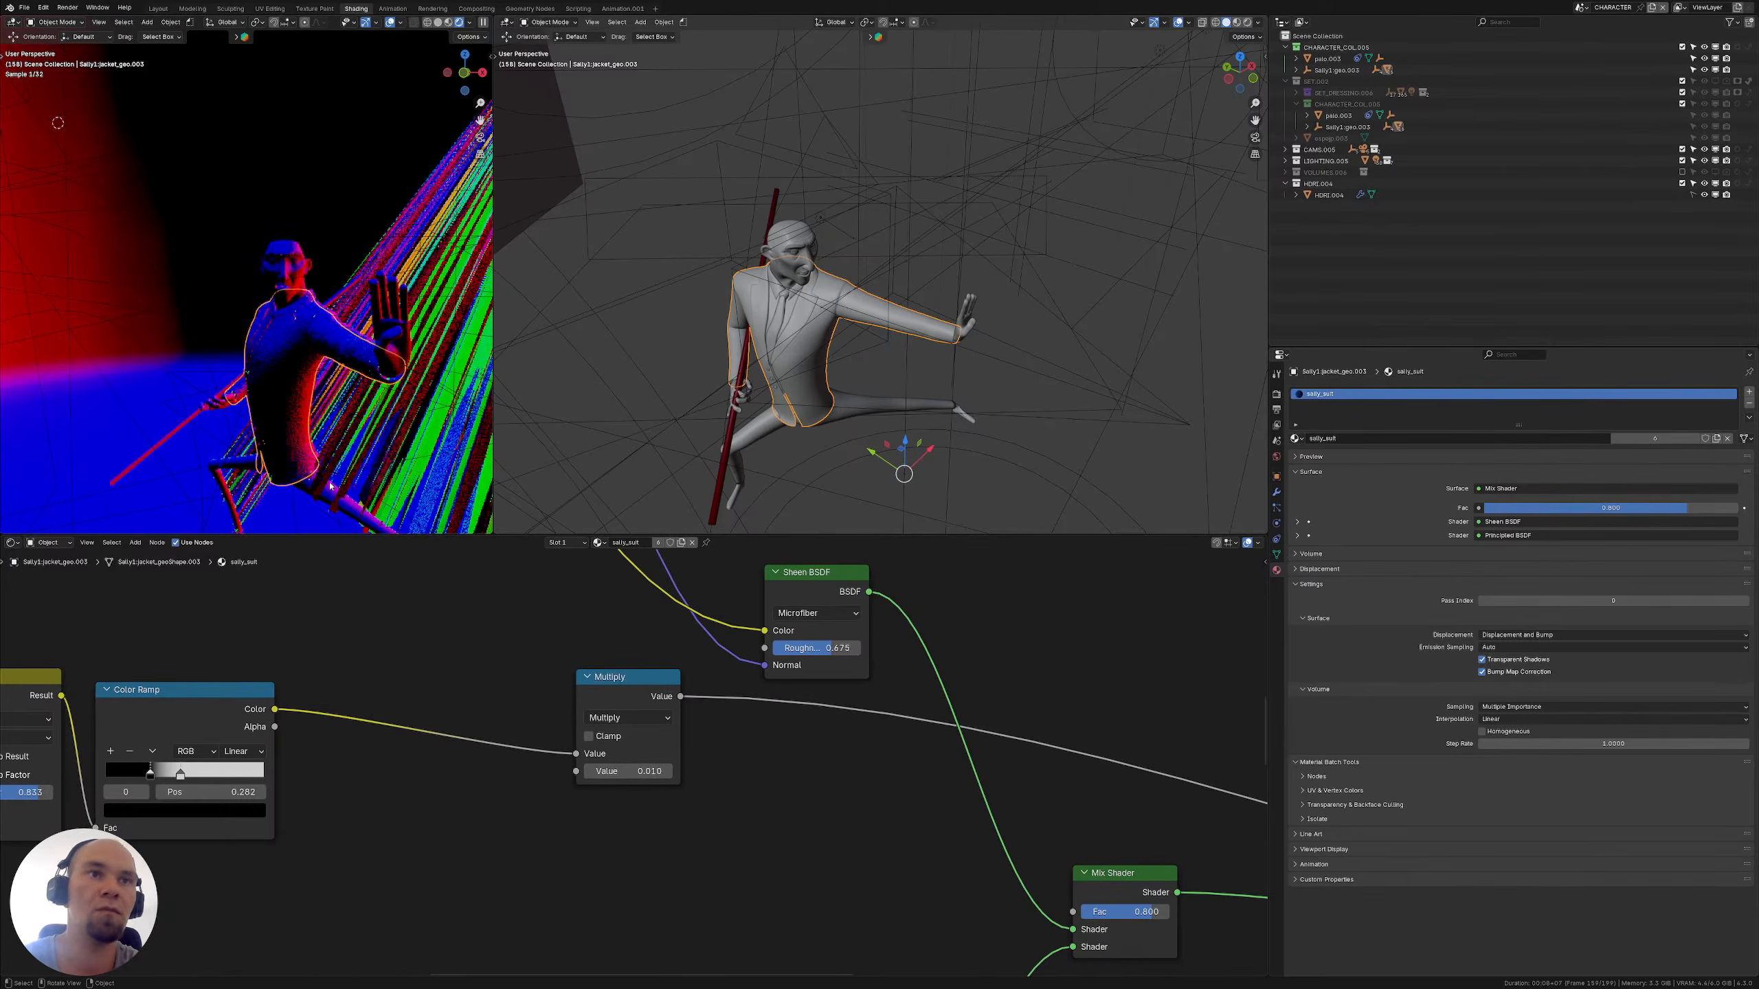
Switch the rendered viewport's render pass from Normal to Combined for a closer look at the jacket
middle_click_drag(331, 487, 332, 416)
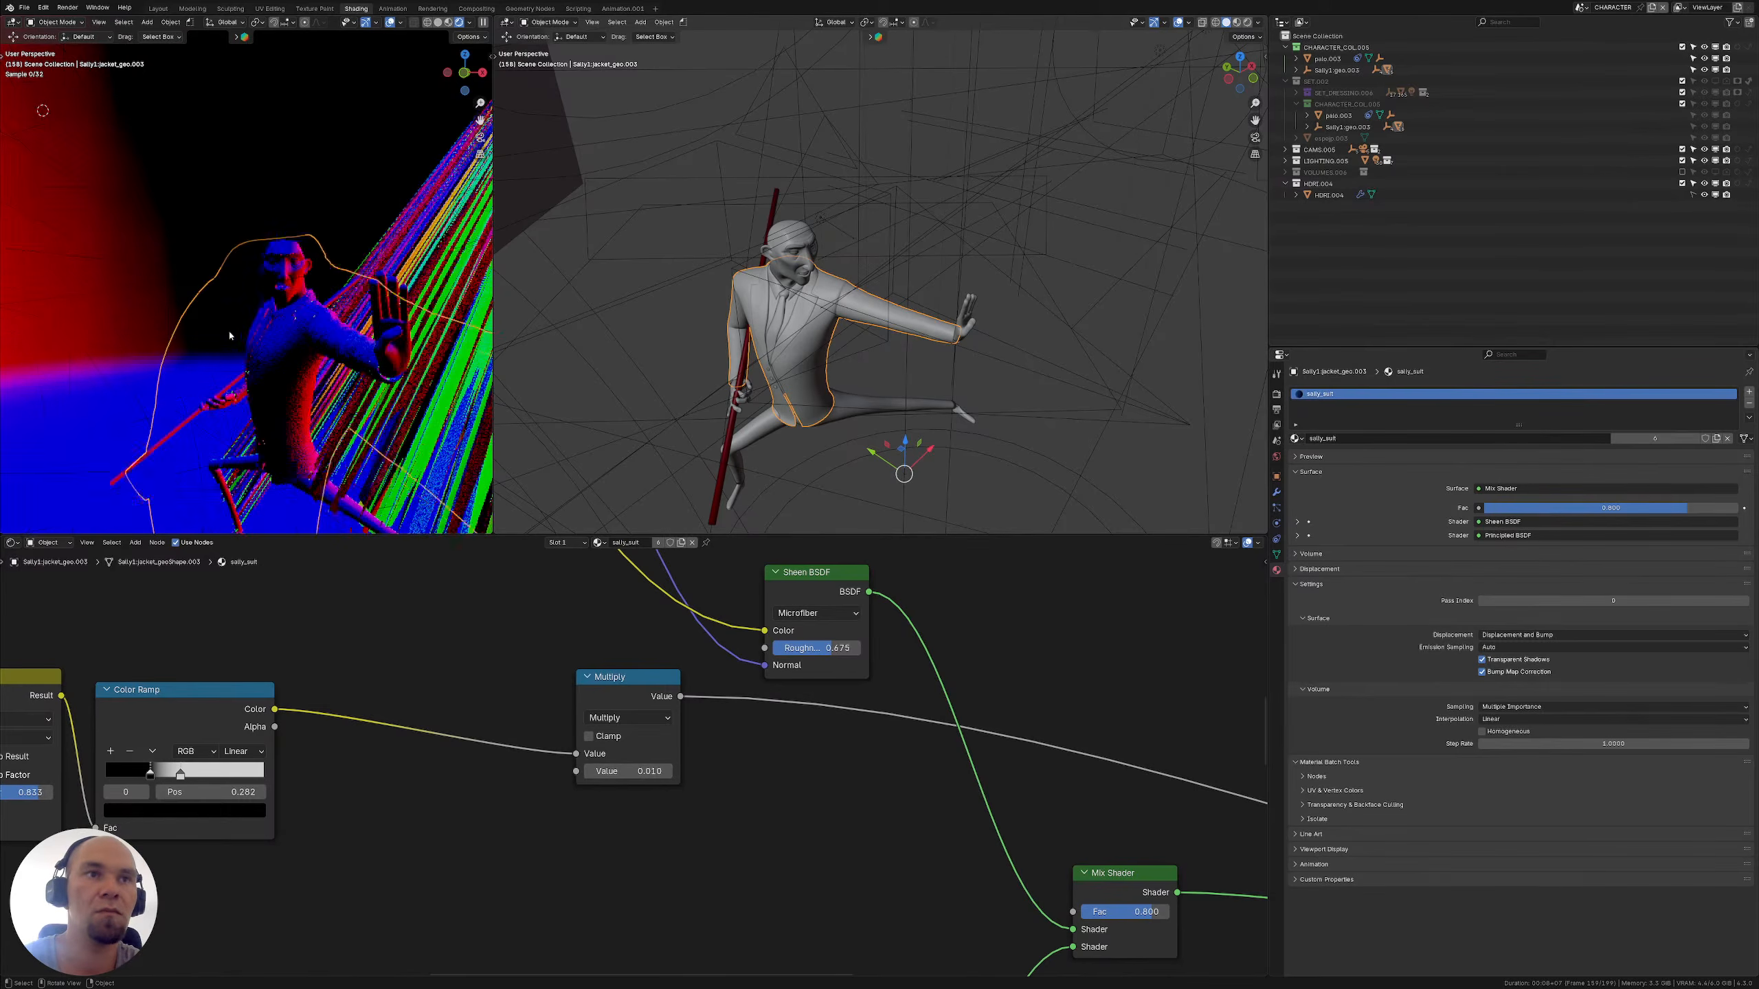
scroll(242, 338, "up", 3)
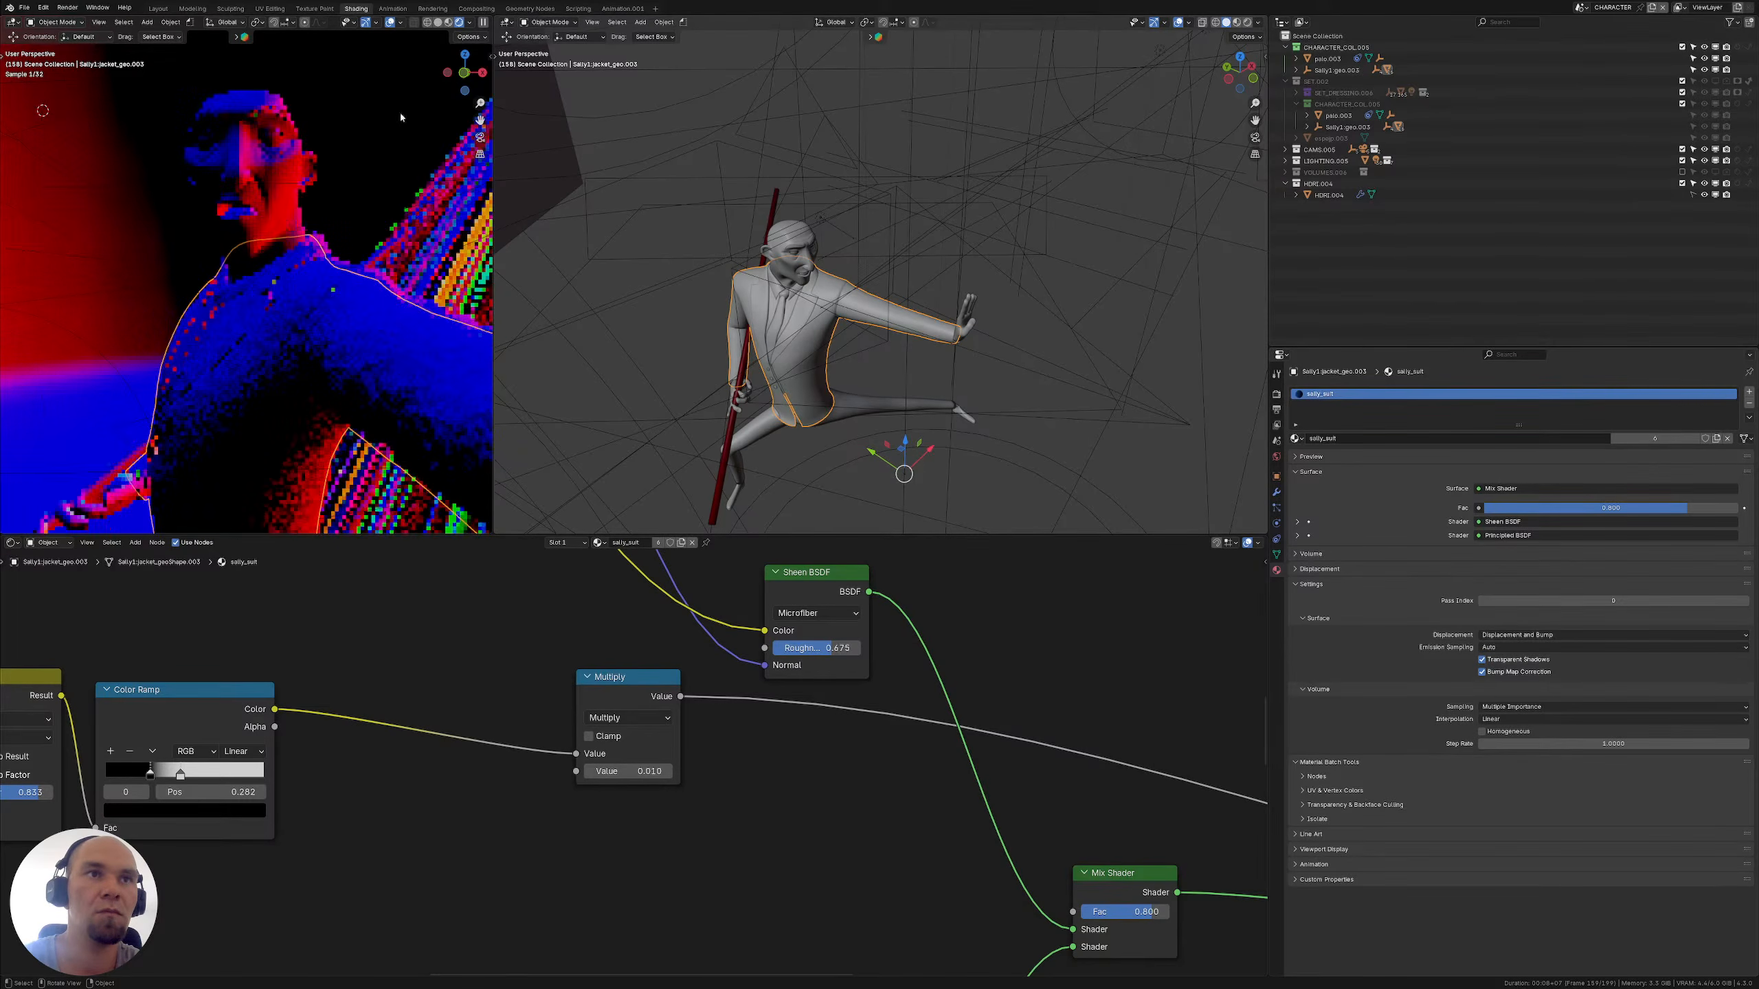
left_click(469, 37)
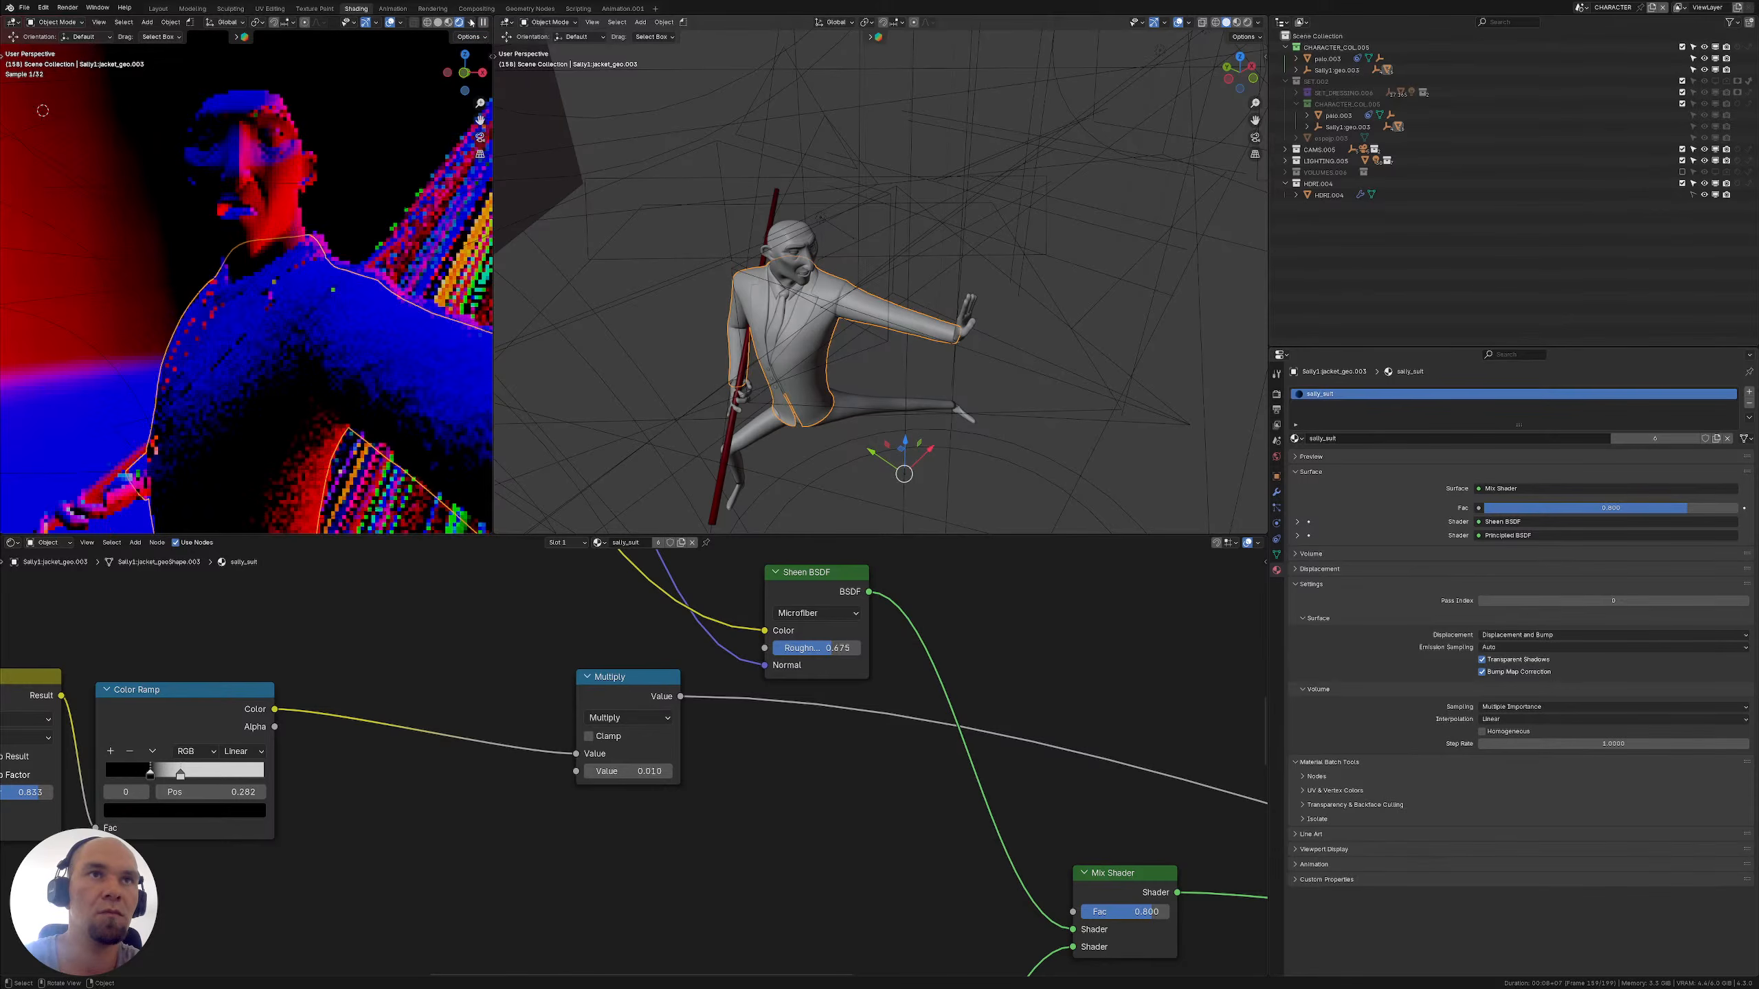
left_click(470, 22)
left_click(416, 158)
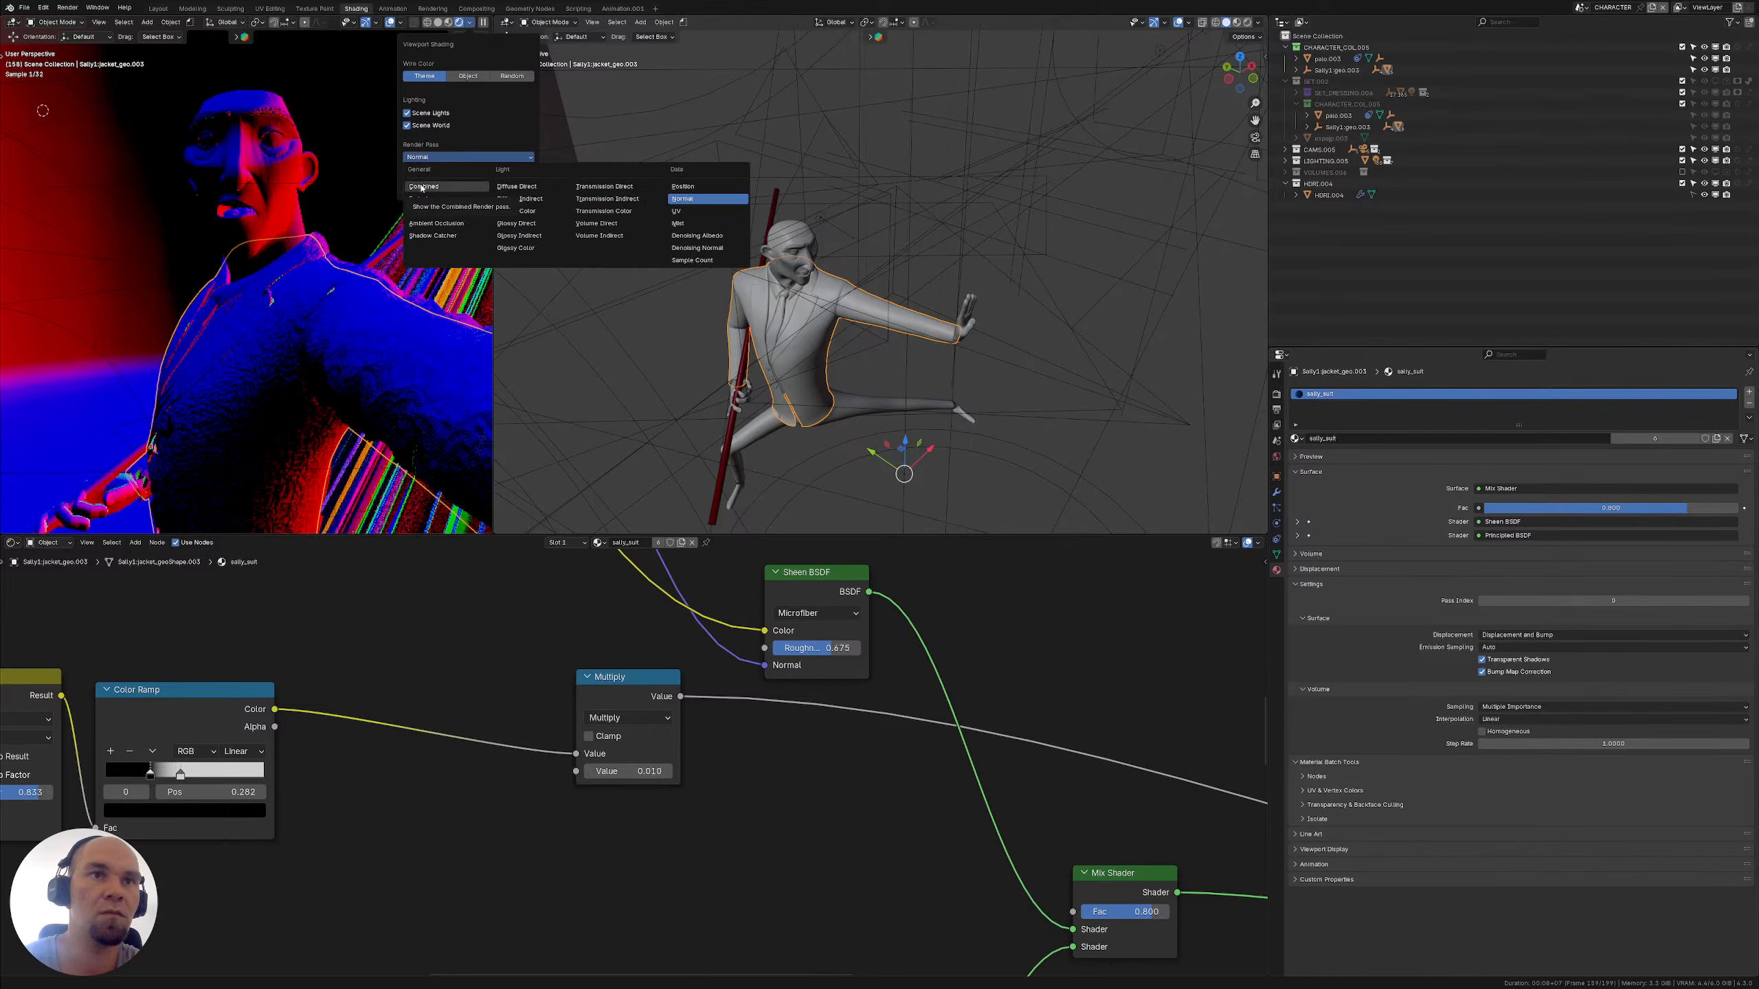
left_click(422, 186)
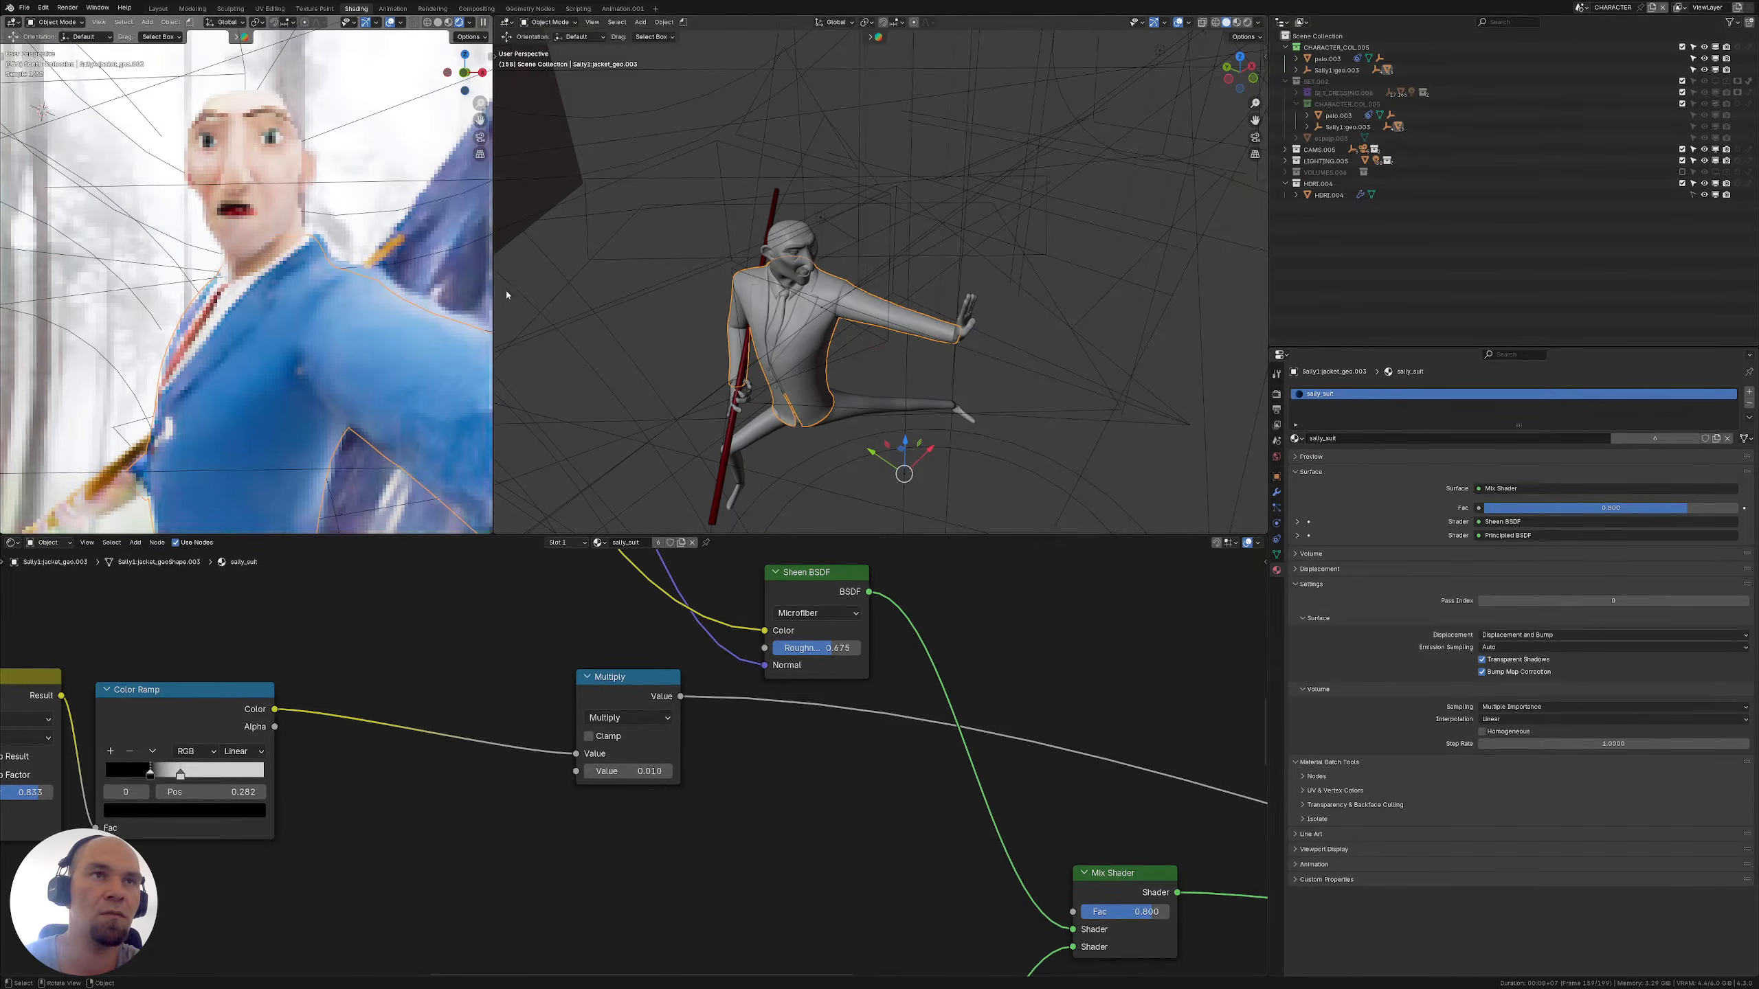
Collapse the last collection in the outliner and disable it in the viewports
left_click(1286, 183)
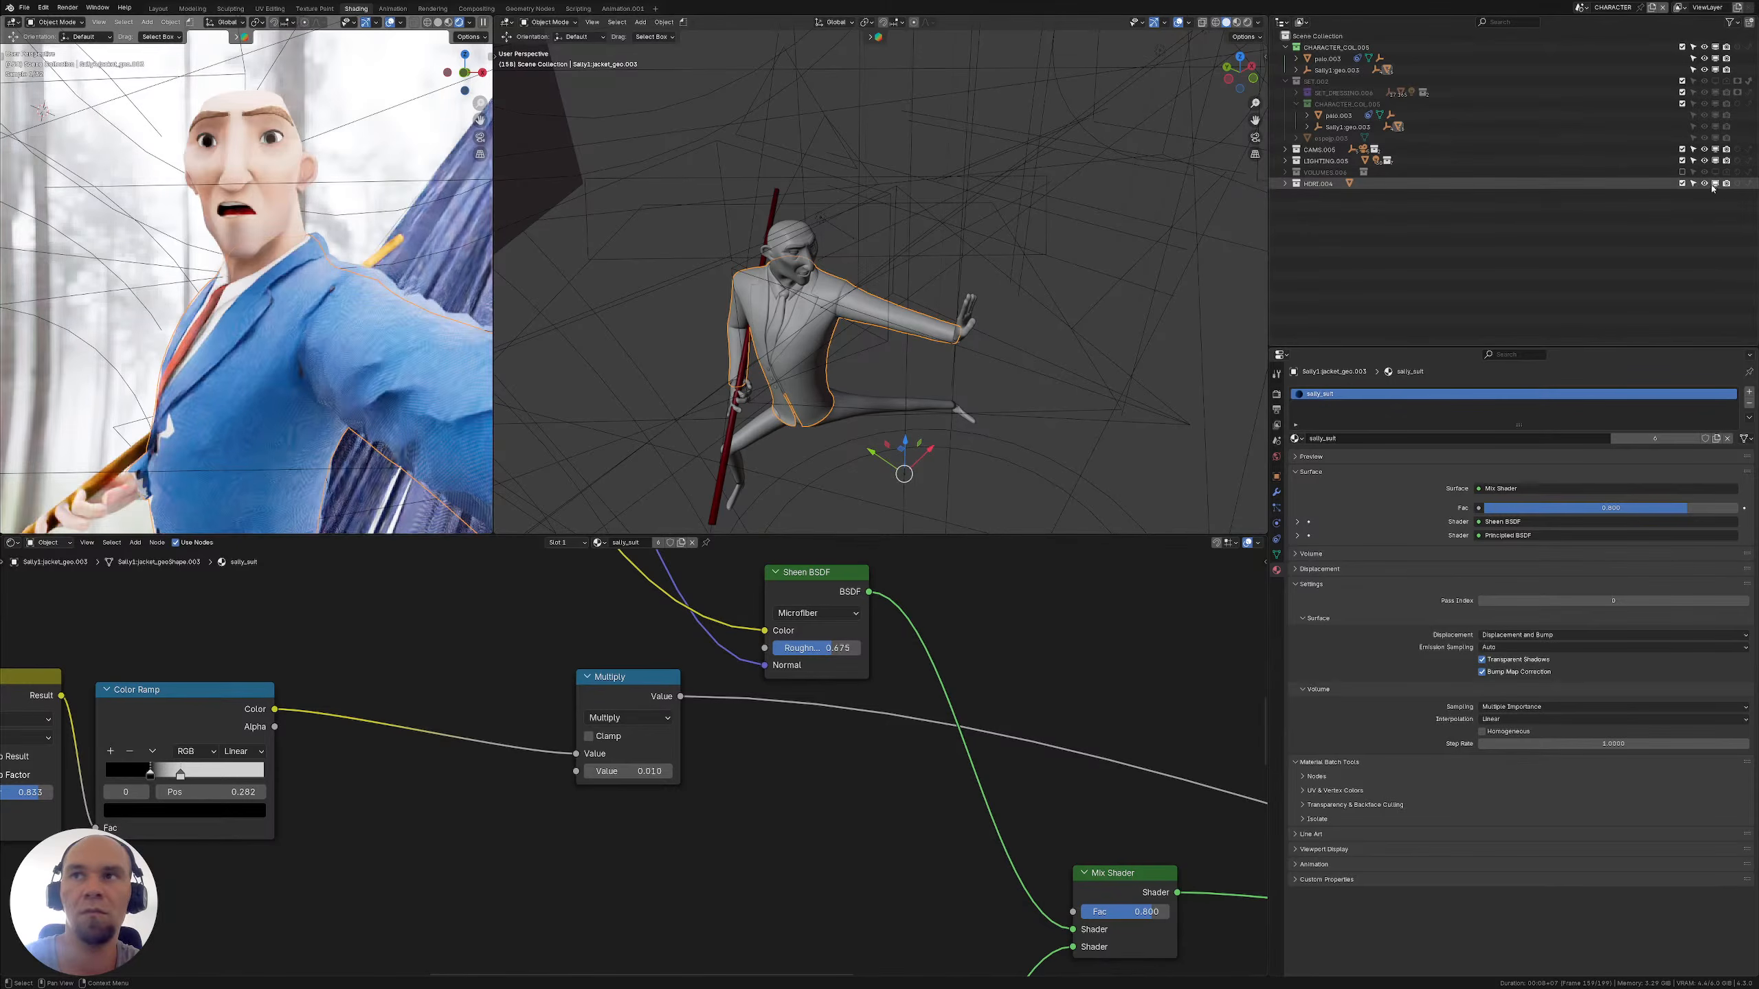
left_click(1714, 183)
left_click(1726, 183)
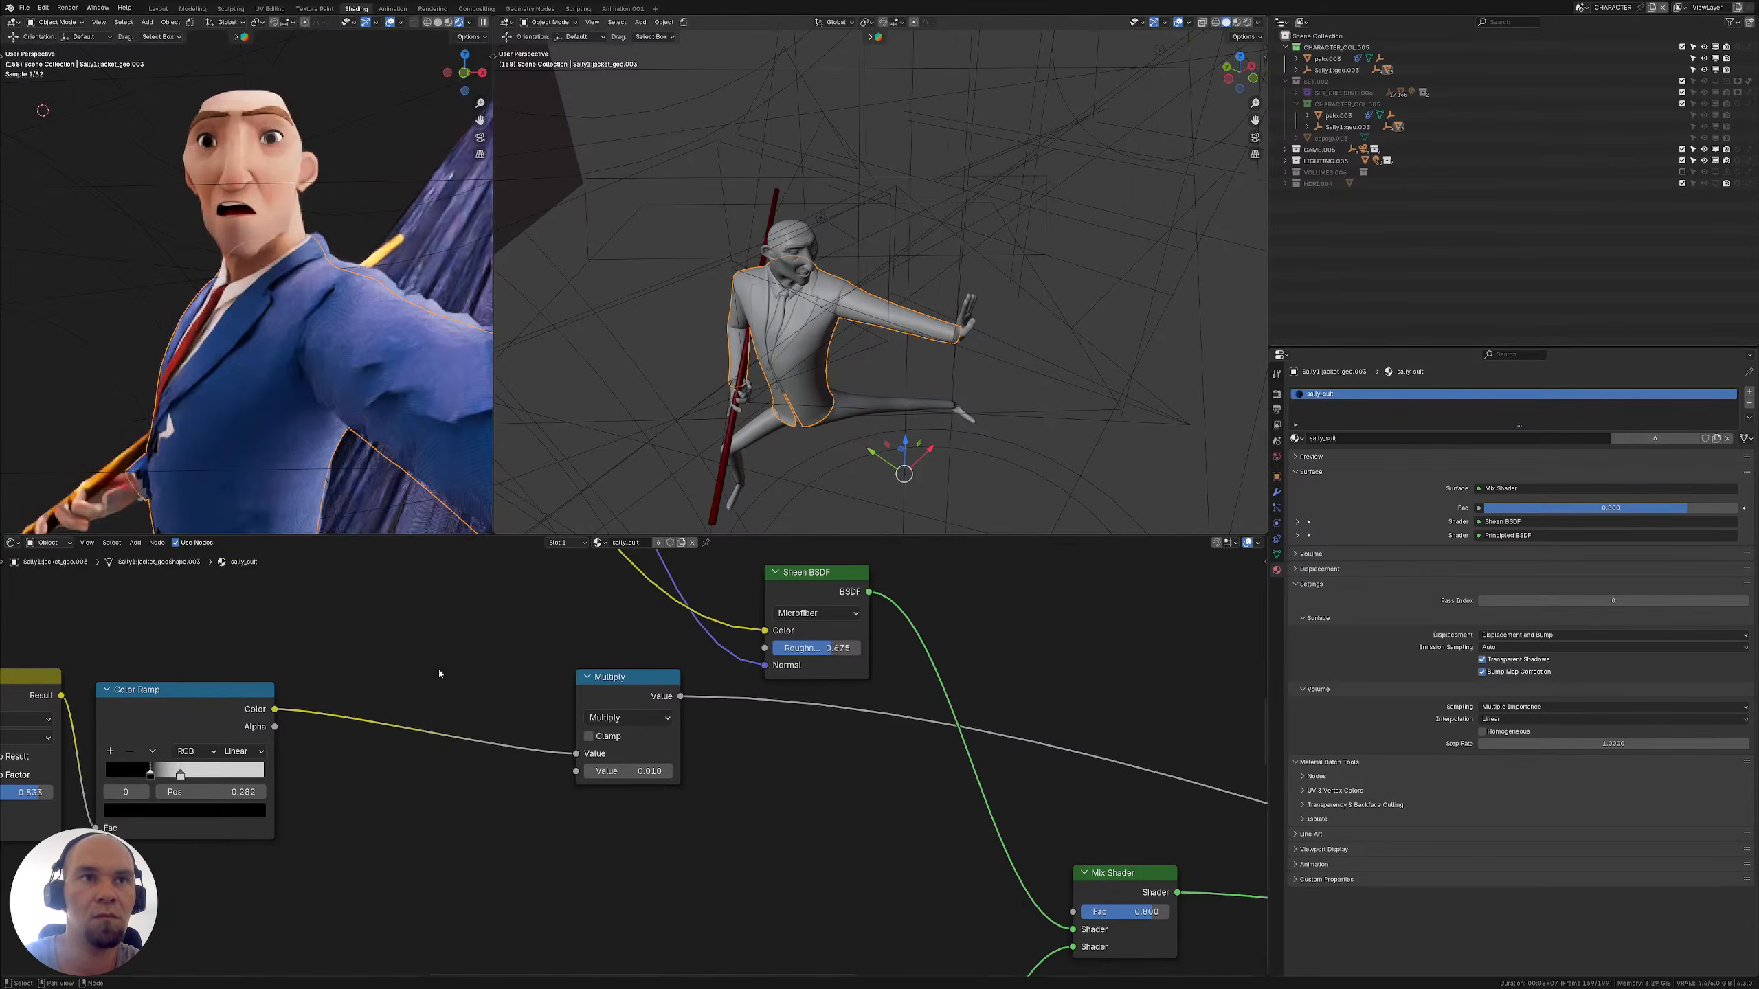
Set the jacket material's Displacement method to Bump Only and its Multiply node's value to 2
middle_click_drag(735, 788, 445, 760)
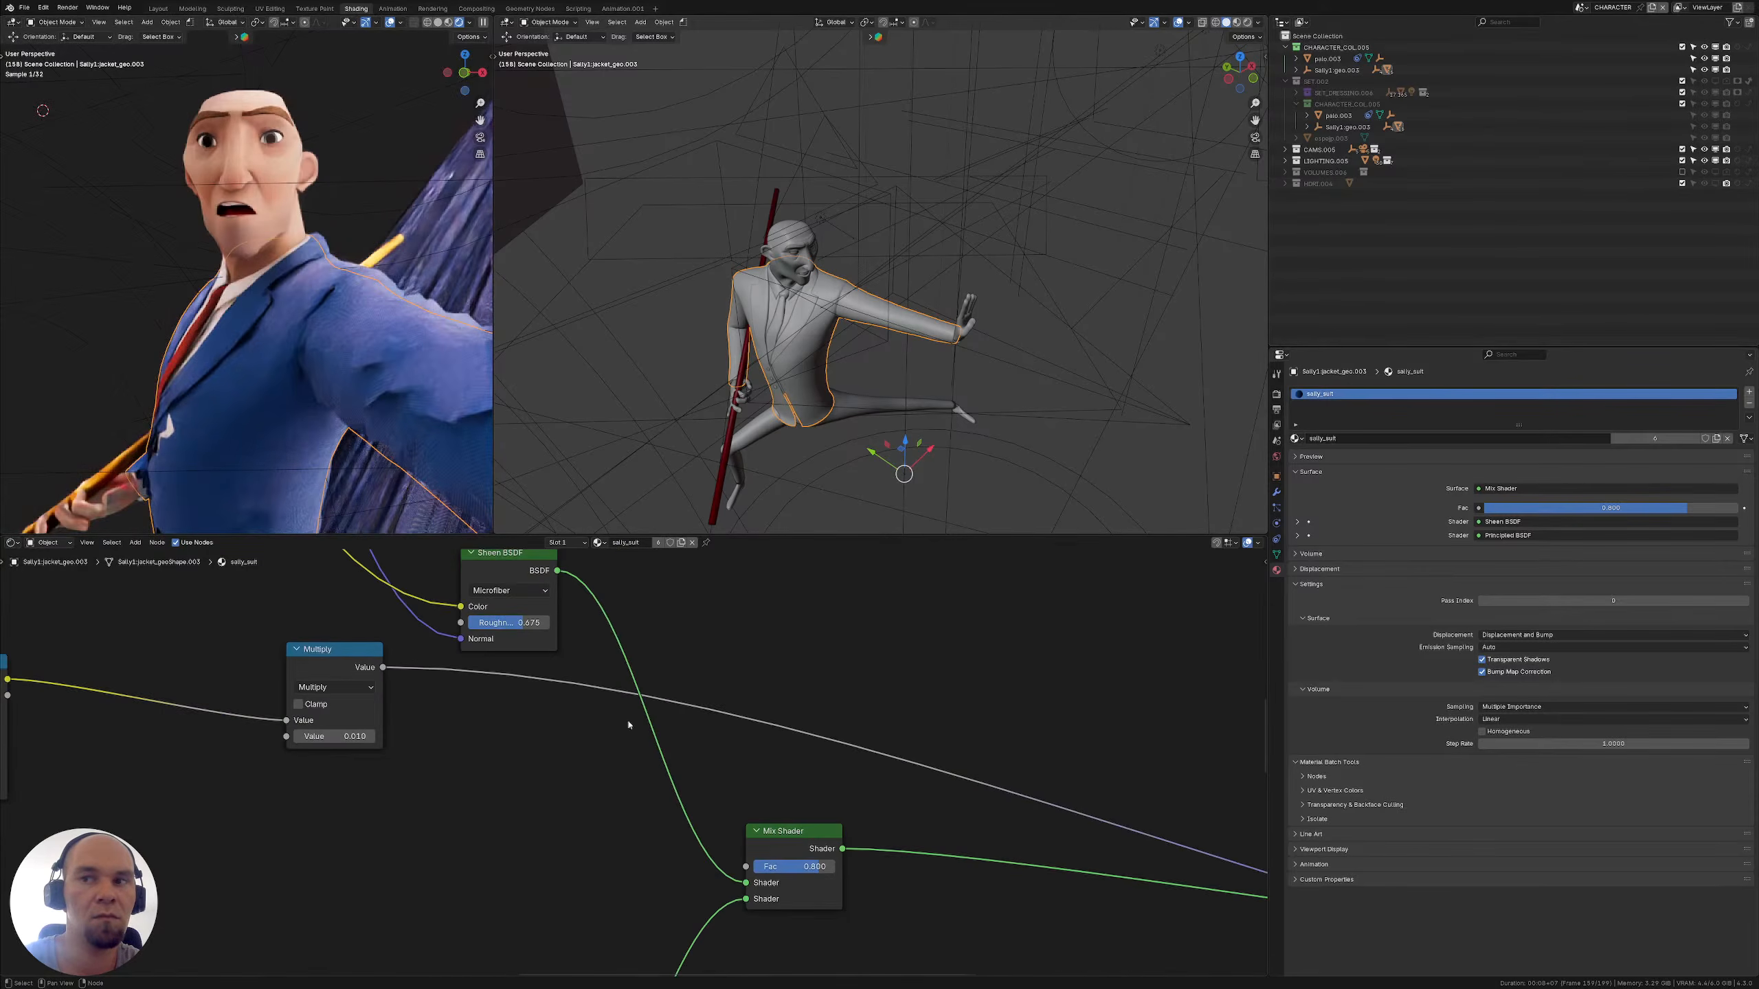
left_click(1512, 636)
left_click(1512, 647)
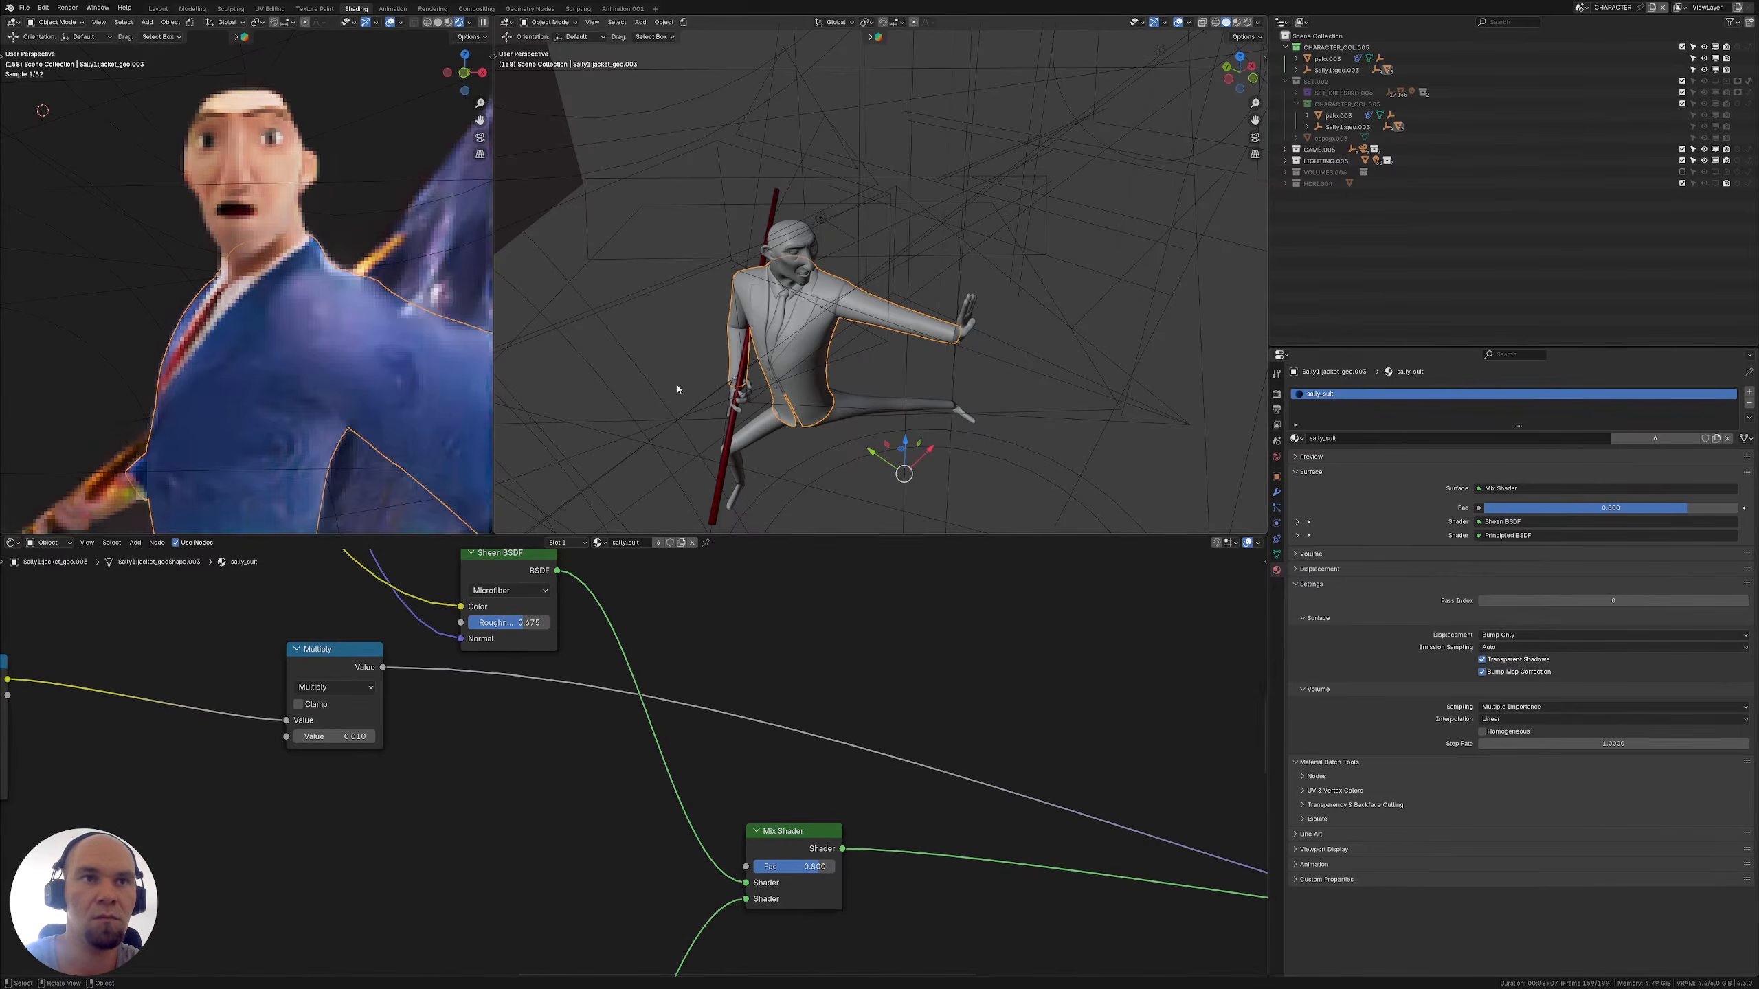
left_click(346, 736)
type("2")
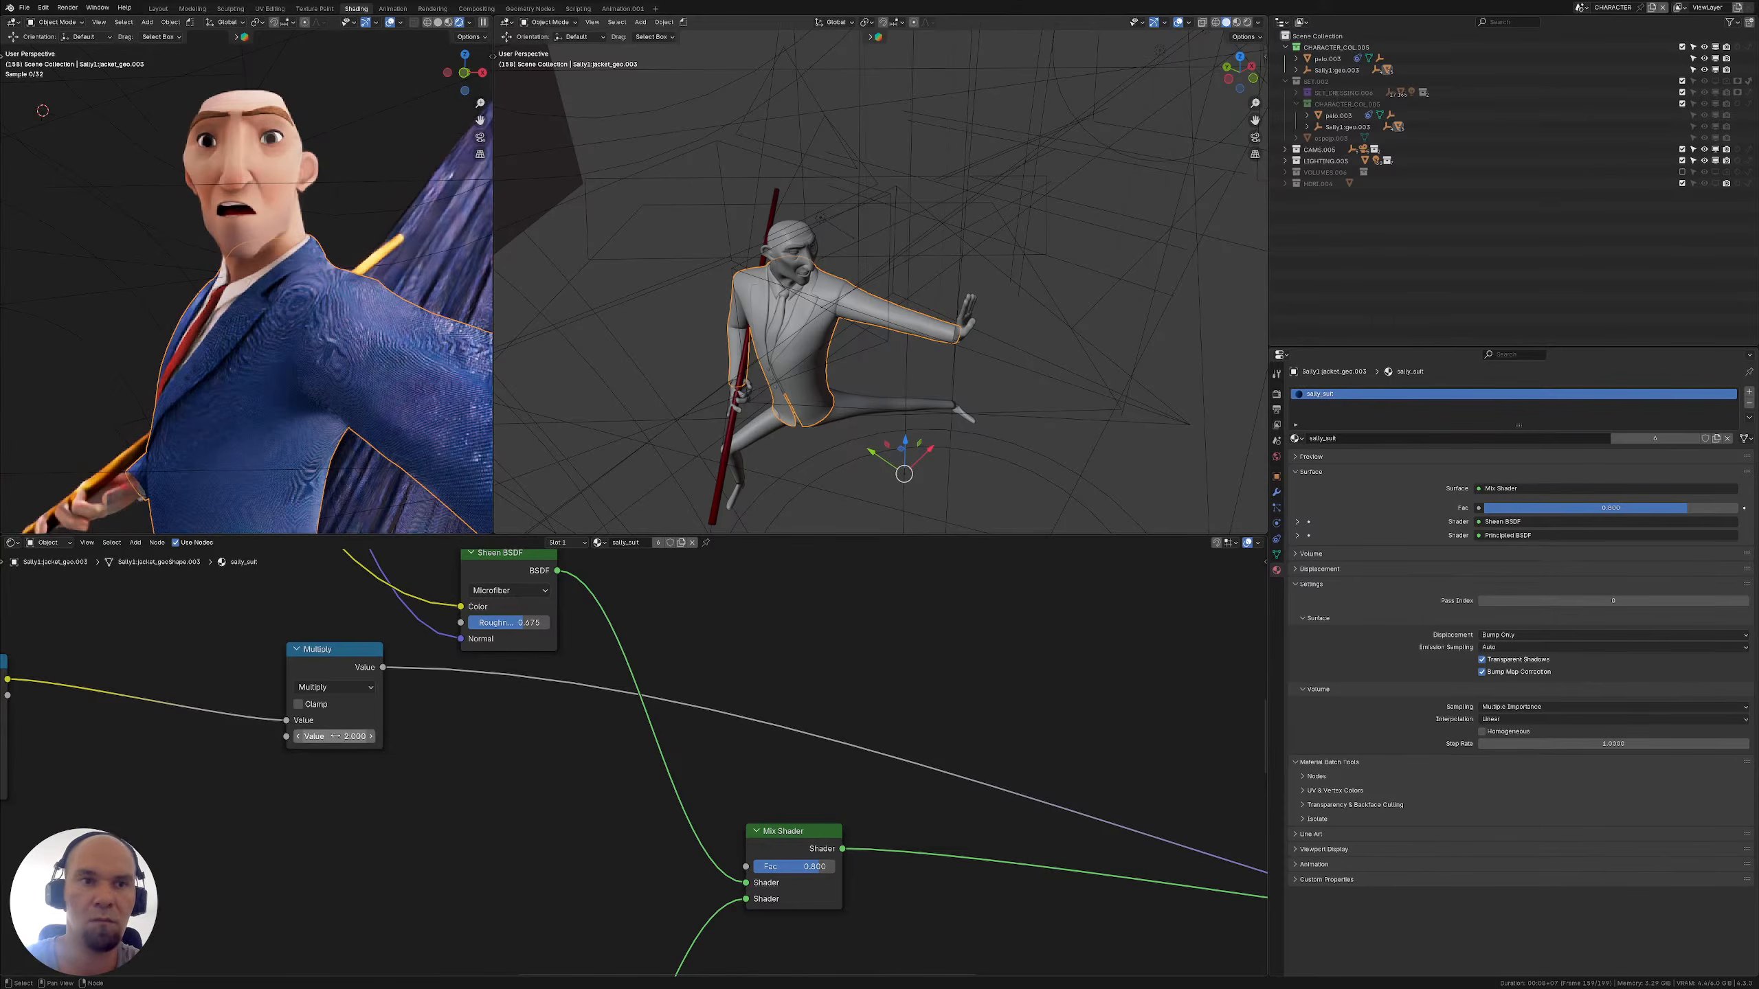
key("Return")
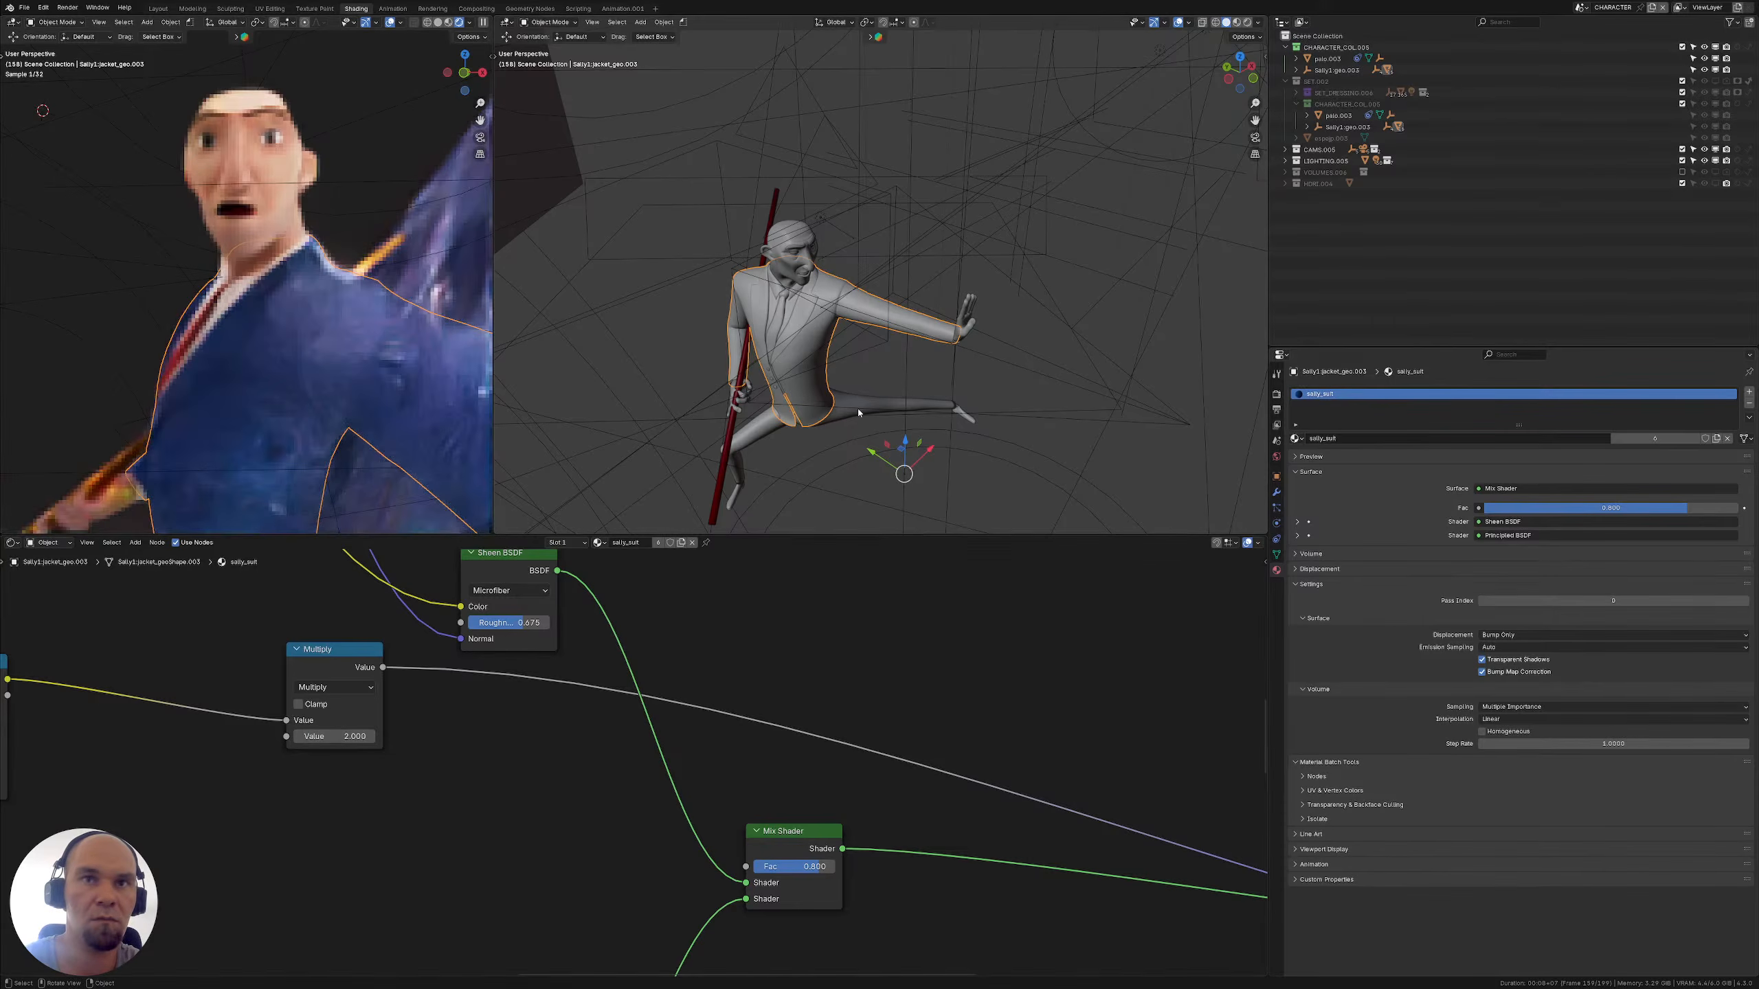
Select the character's pants and set their material's Displacement method to Bump Only
left_click(857, 409)
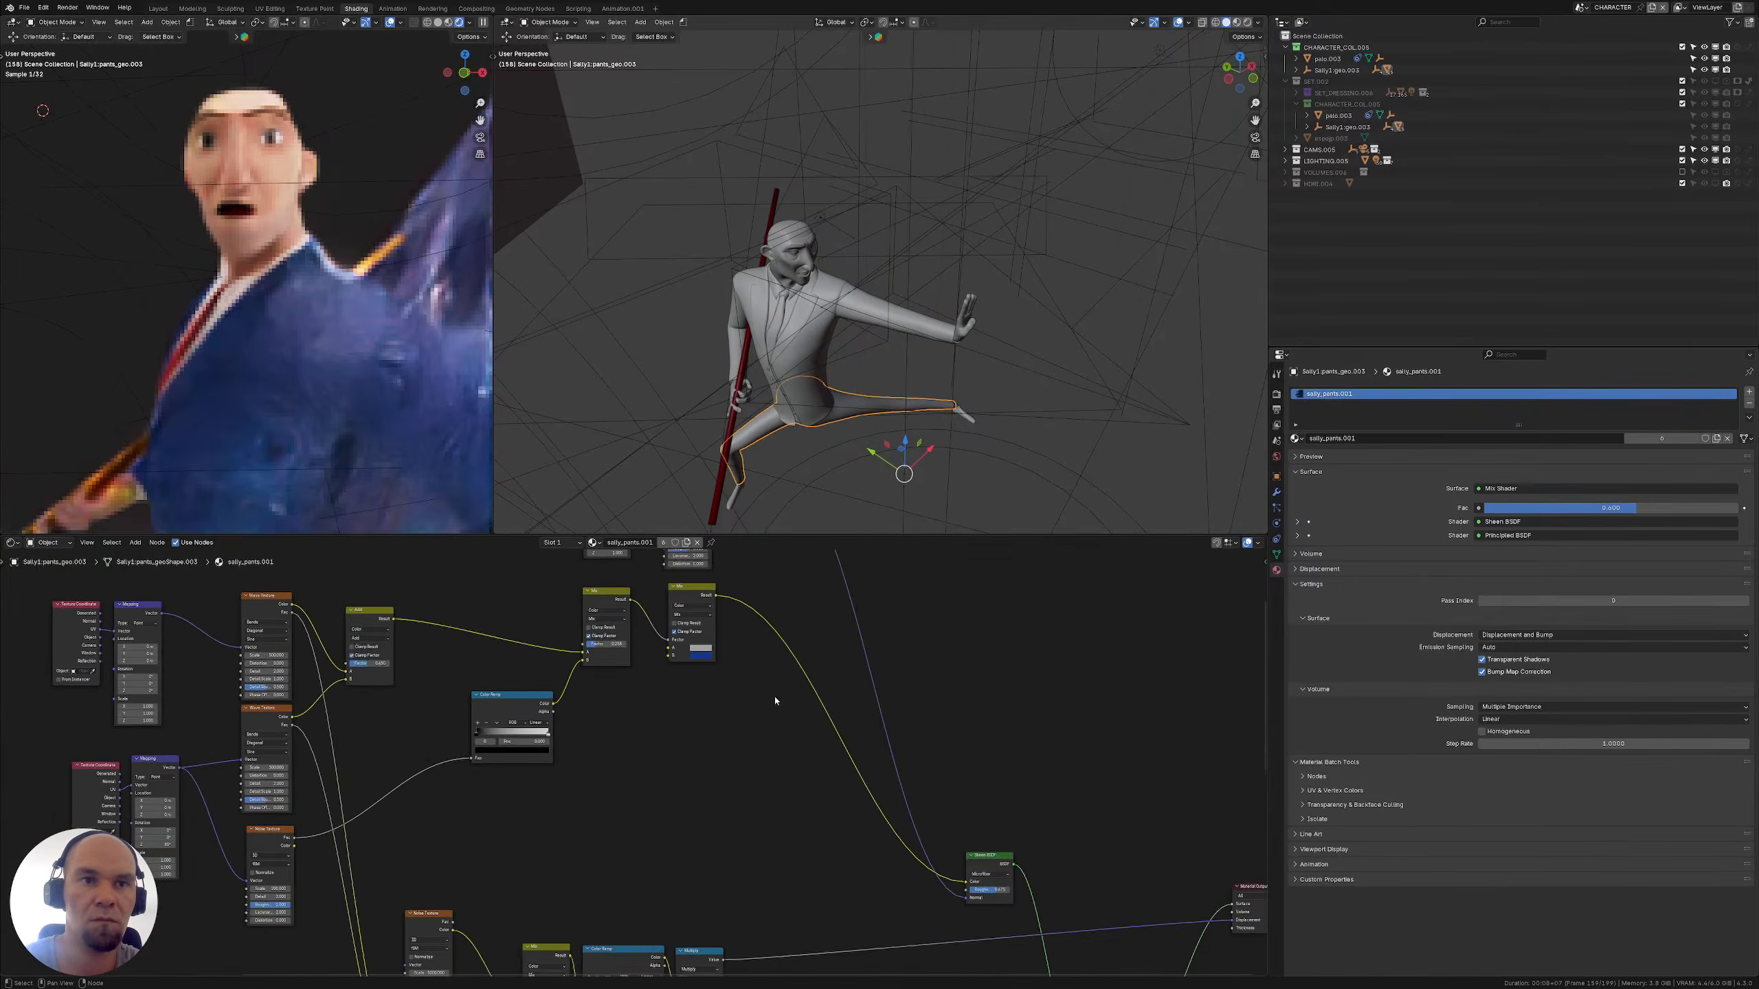
scroll(775, 701, "down", 3)
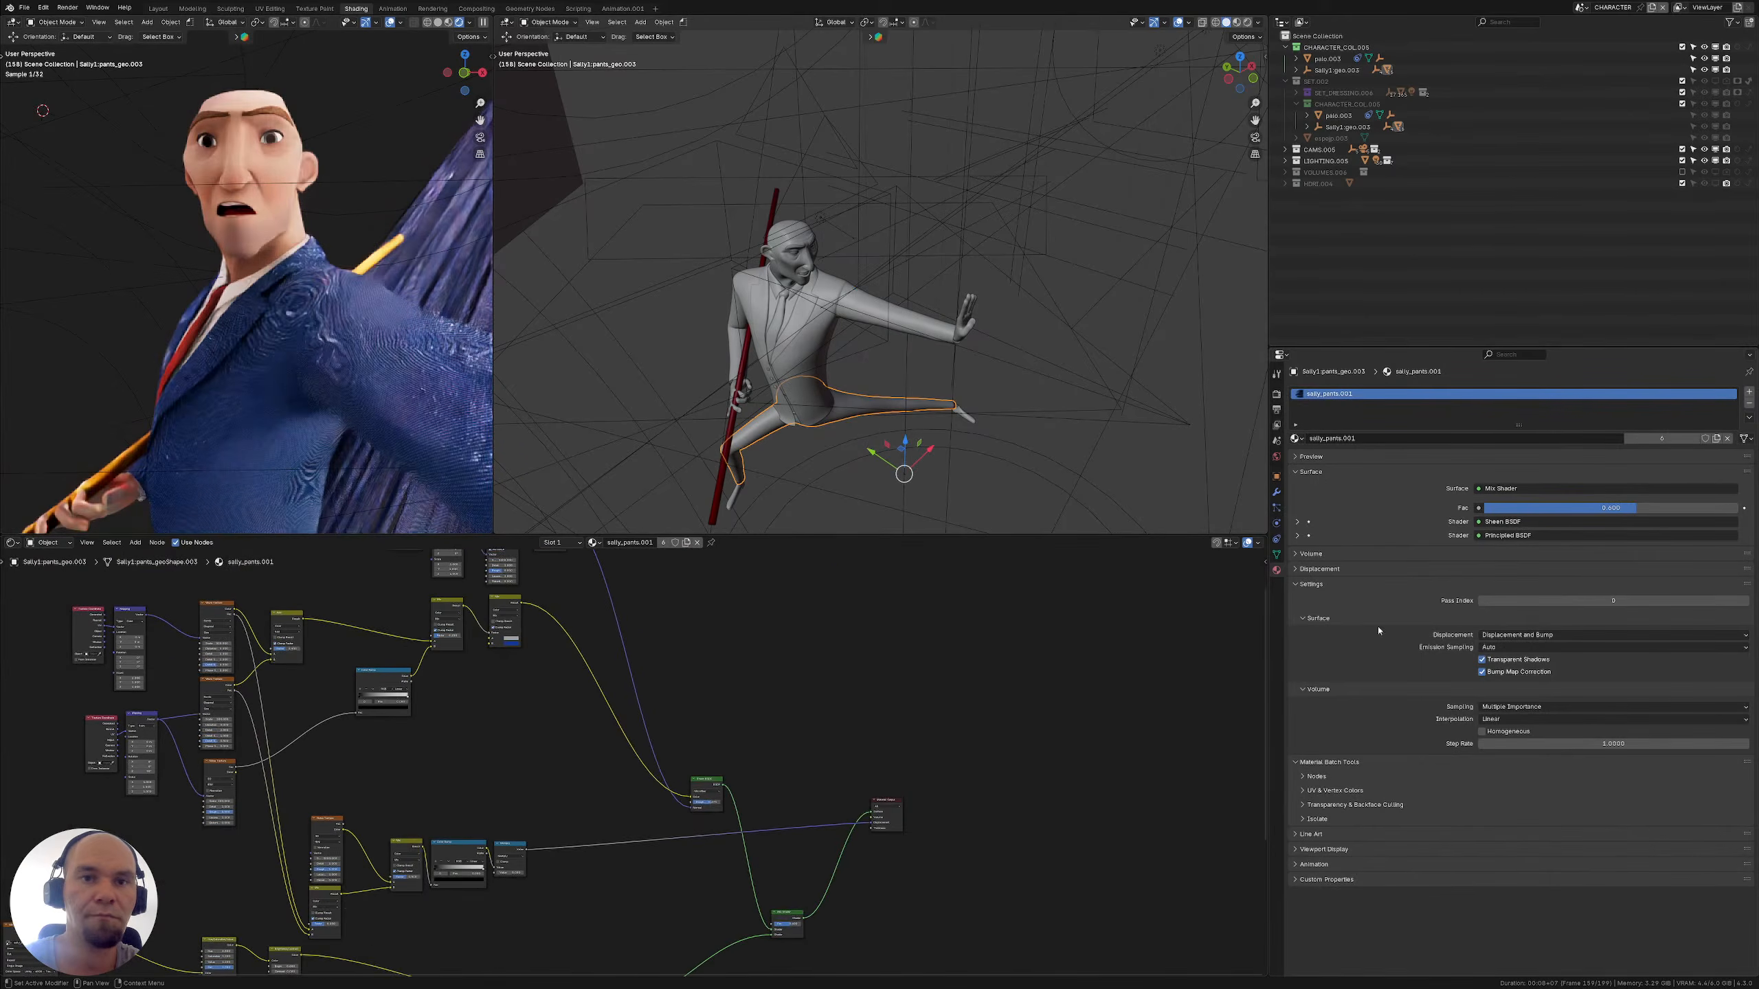
left_click(1516, 635)
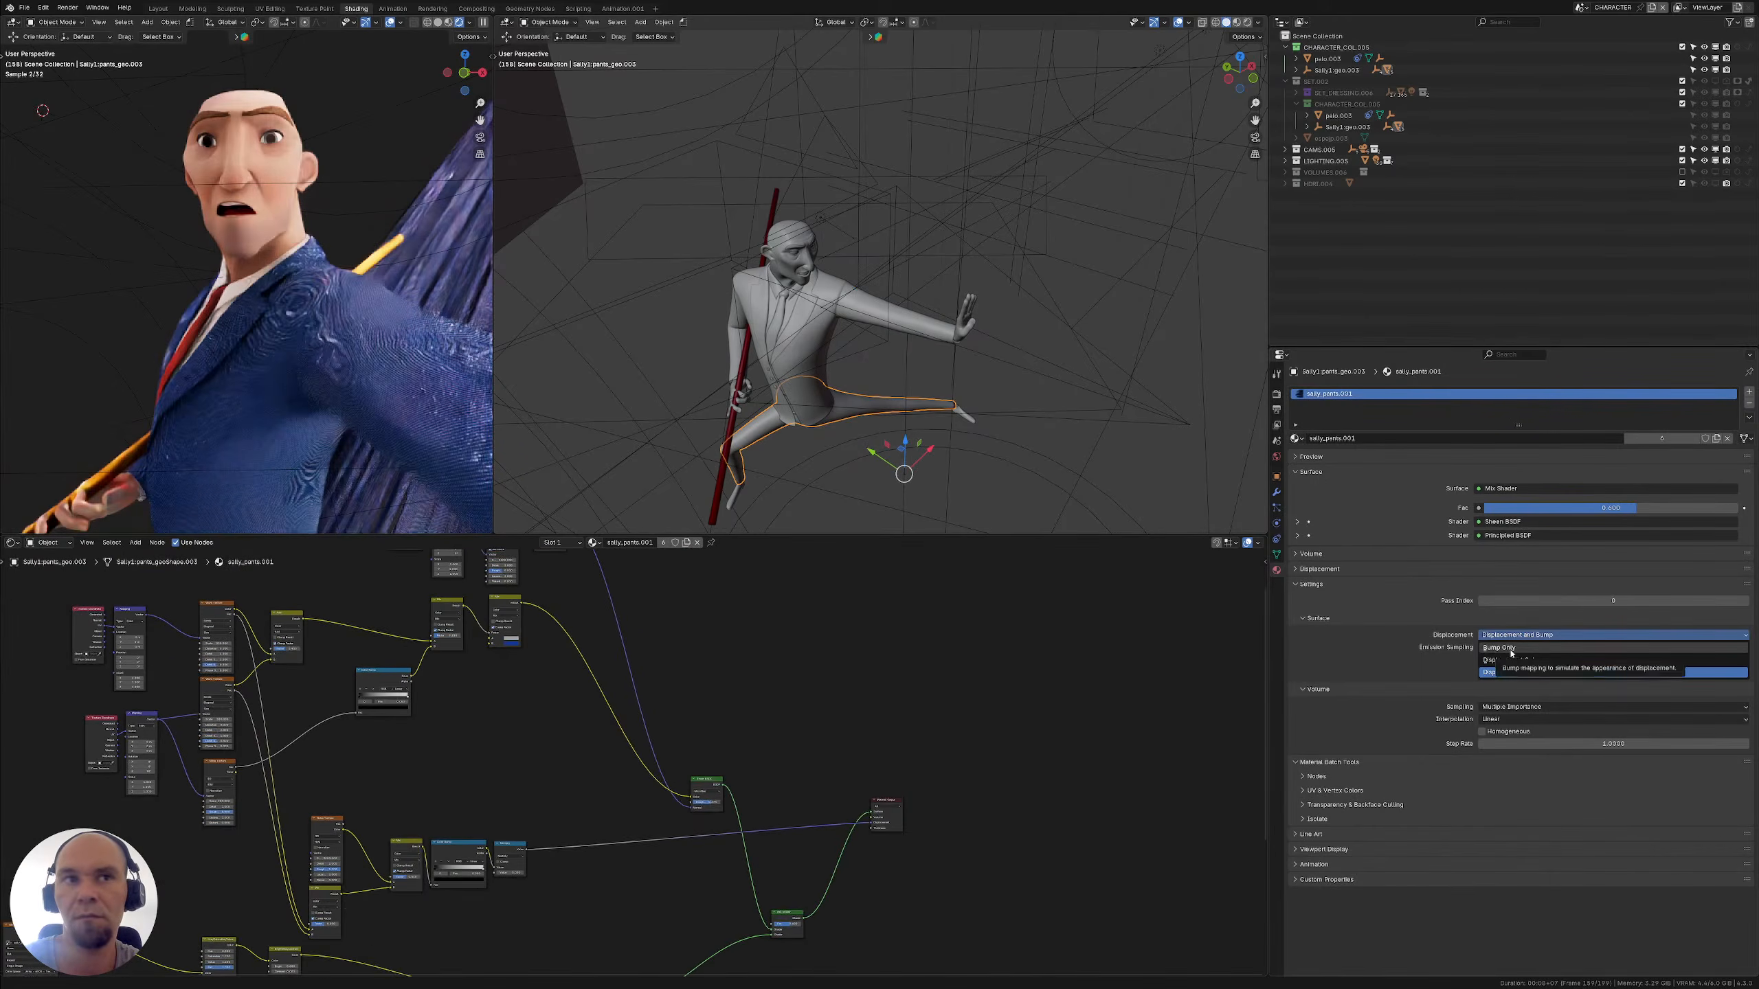
left_click(1511, 650)
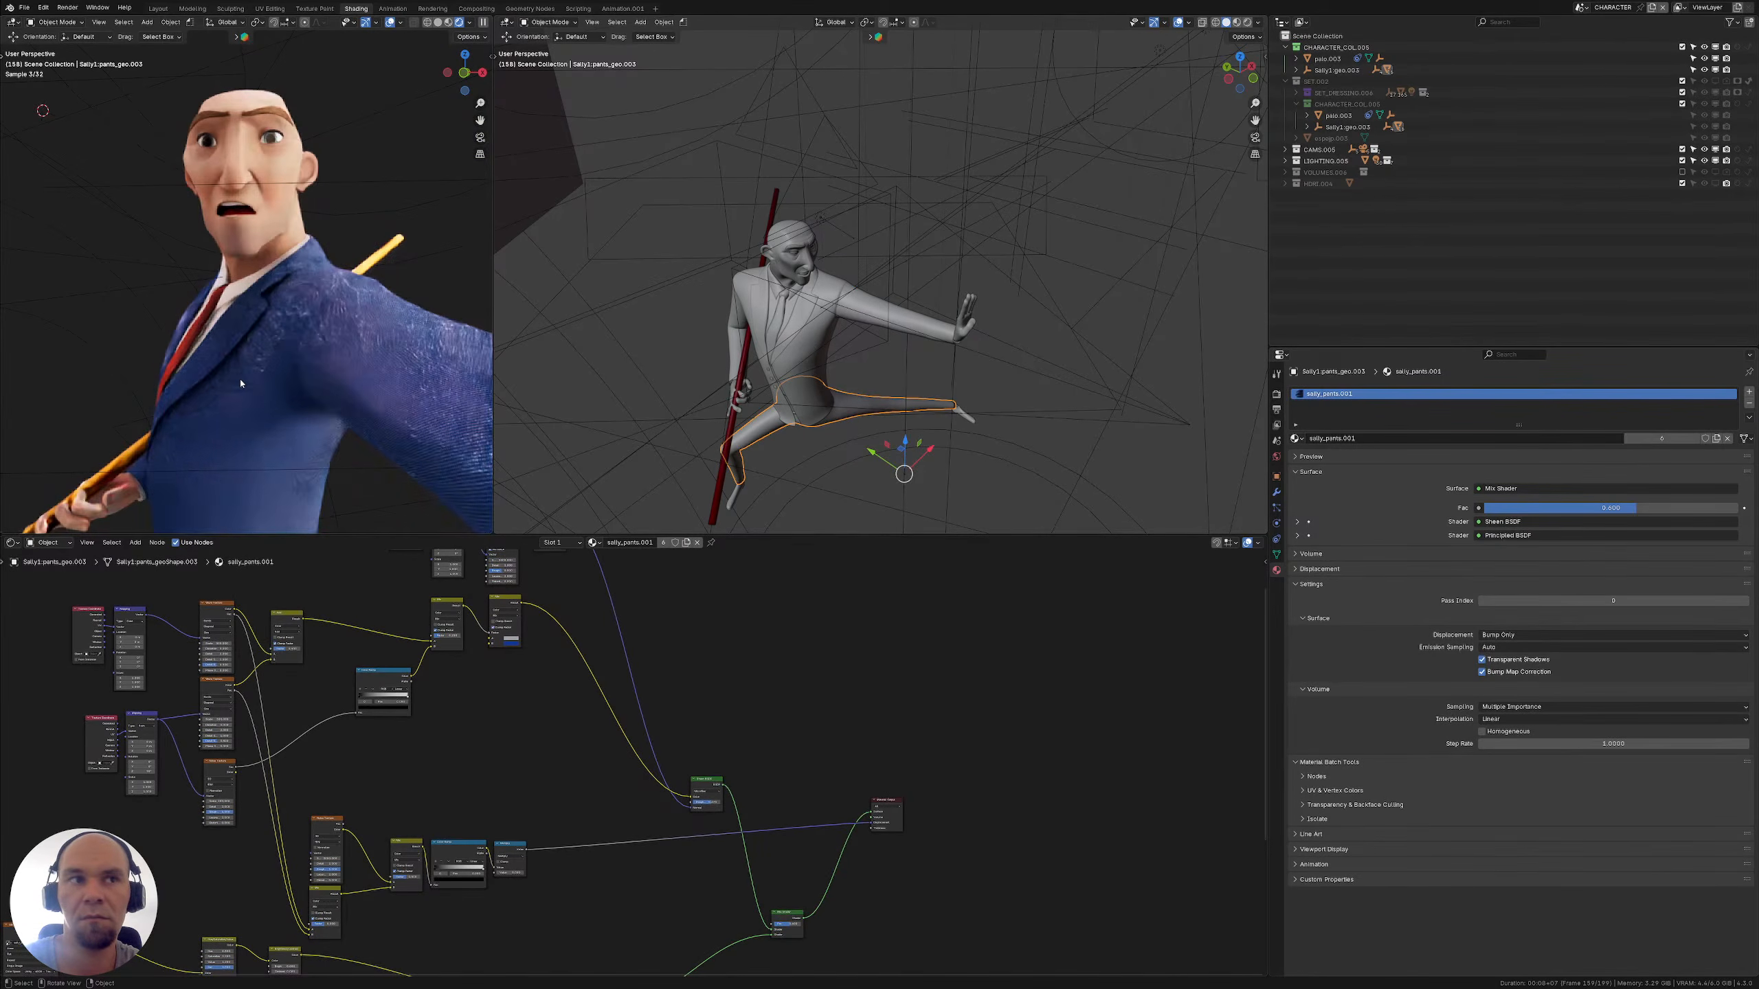
Select the character's shoes and examine the extended foot's surface up close in the rendered viewport
scroll(241, 382, "down", 3)
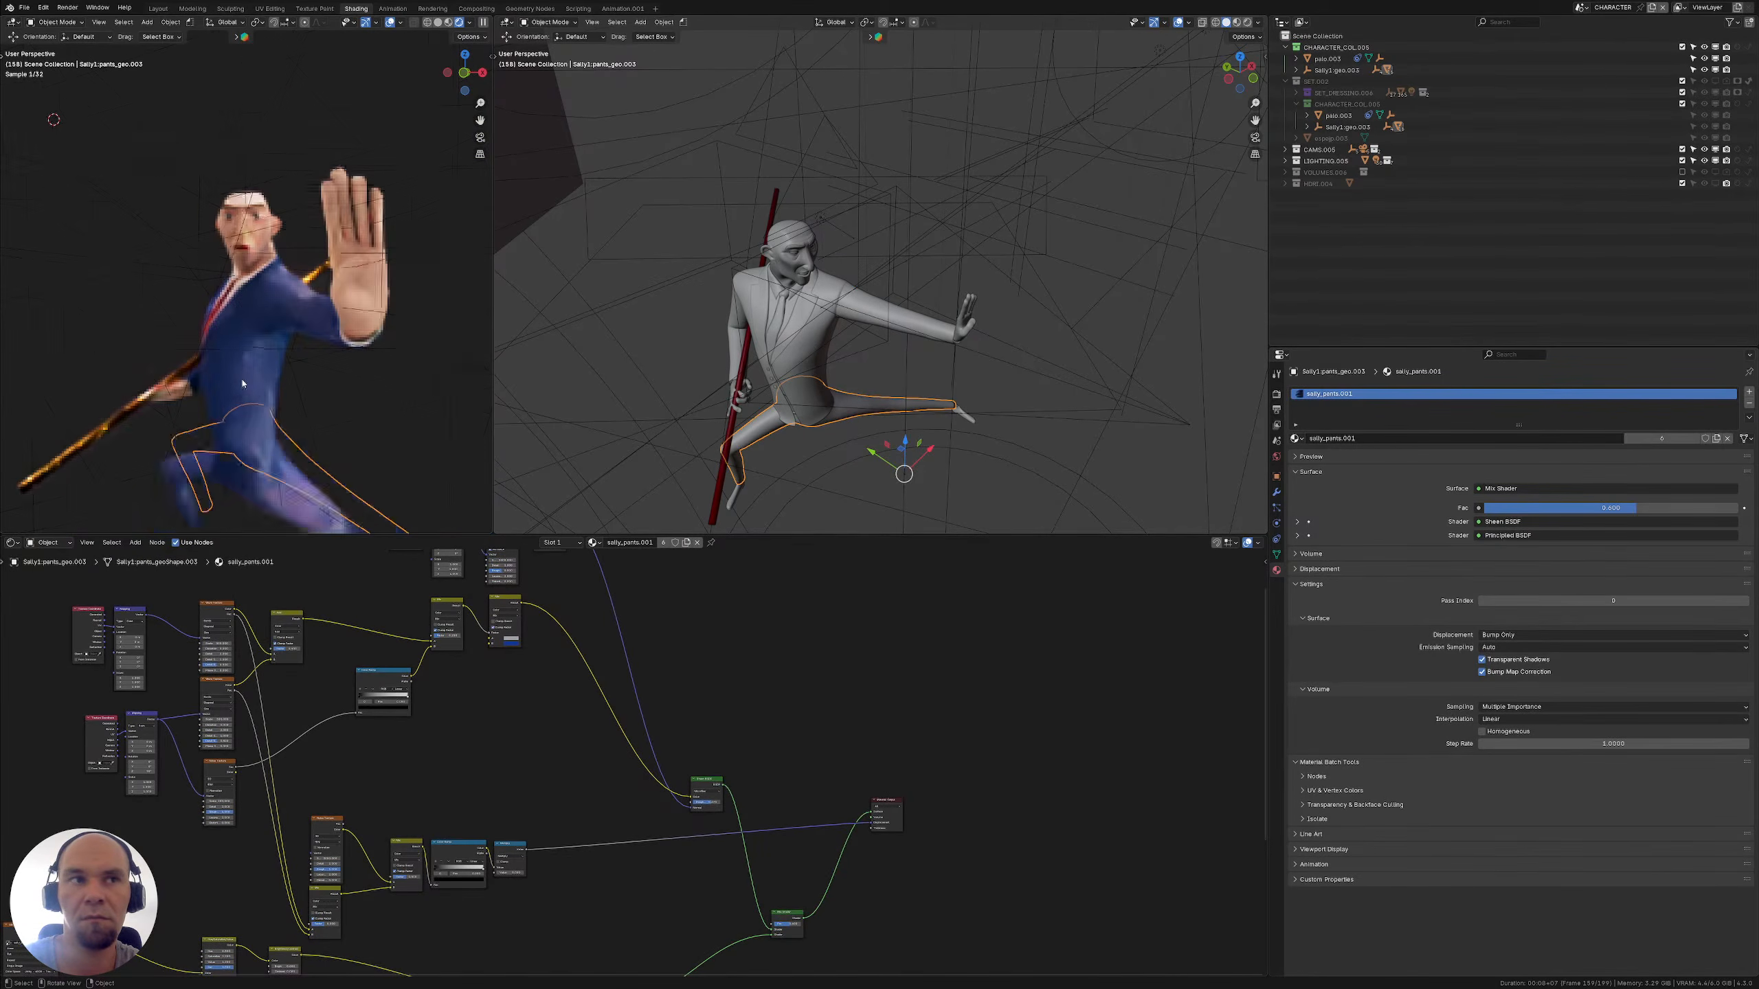
scroll(258, 376, "down", 2)
scroll(264, 382, "down", 1)
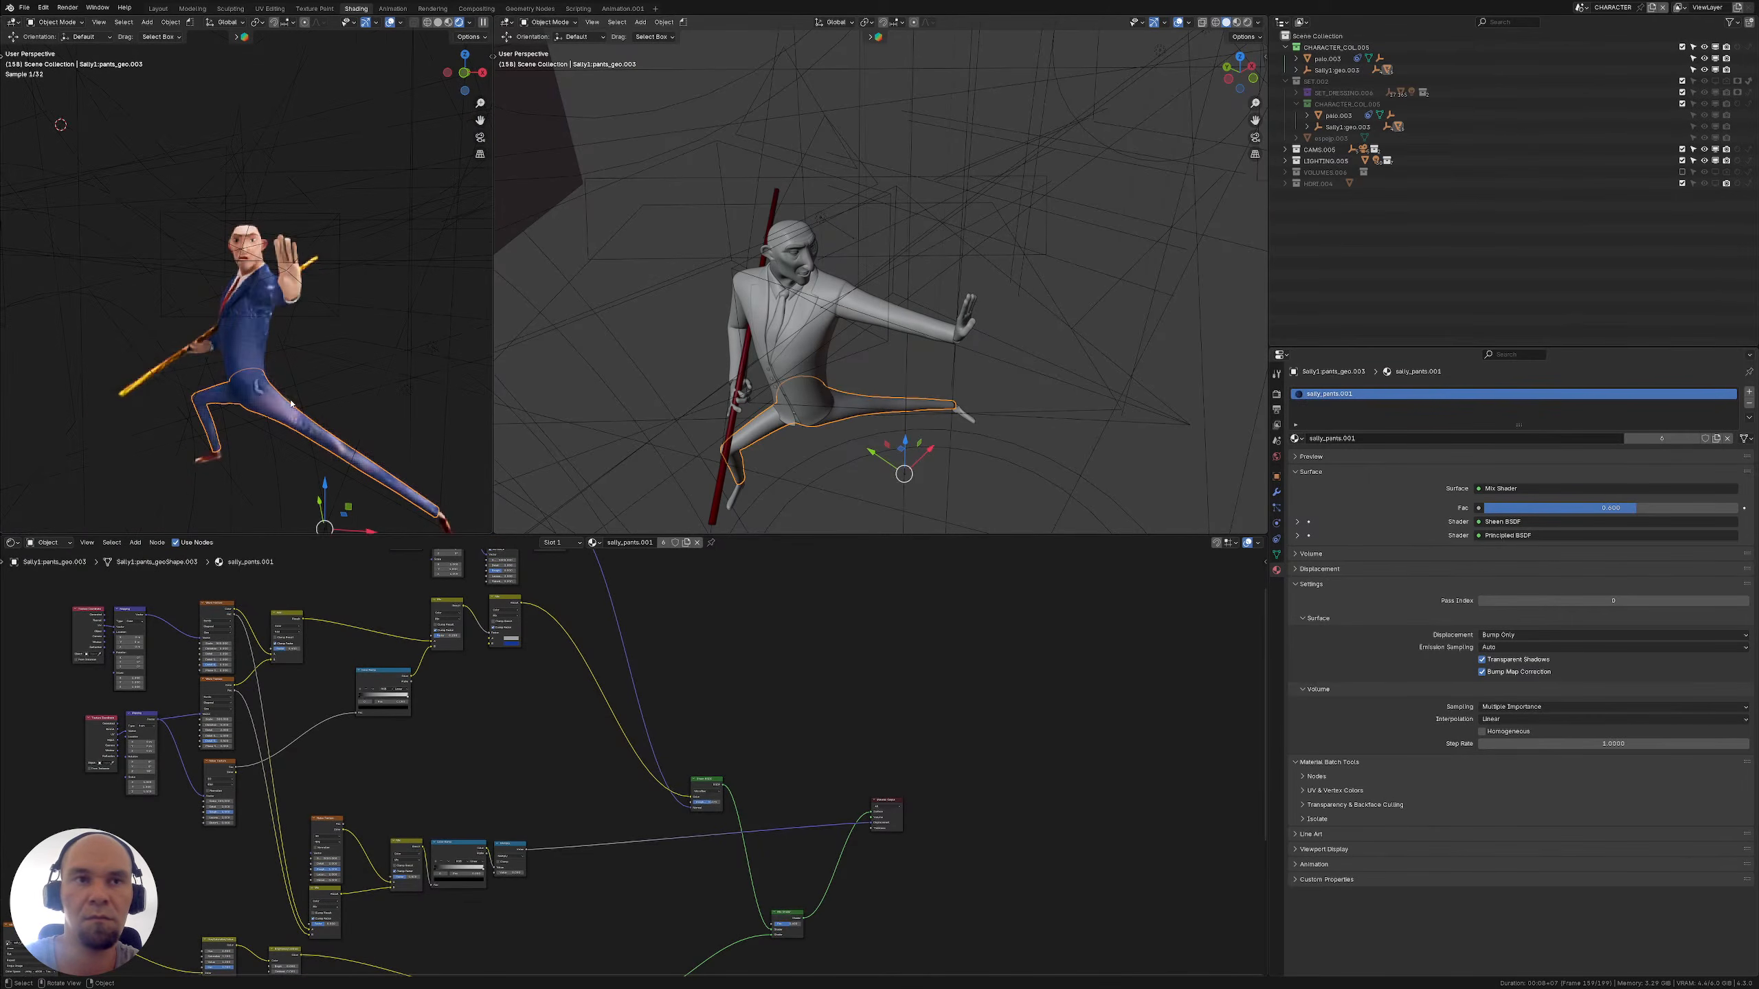
middle_click_drag(444, 528, 270, 343)
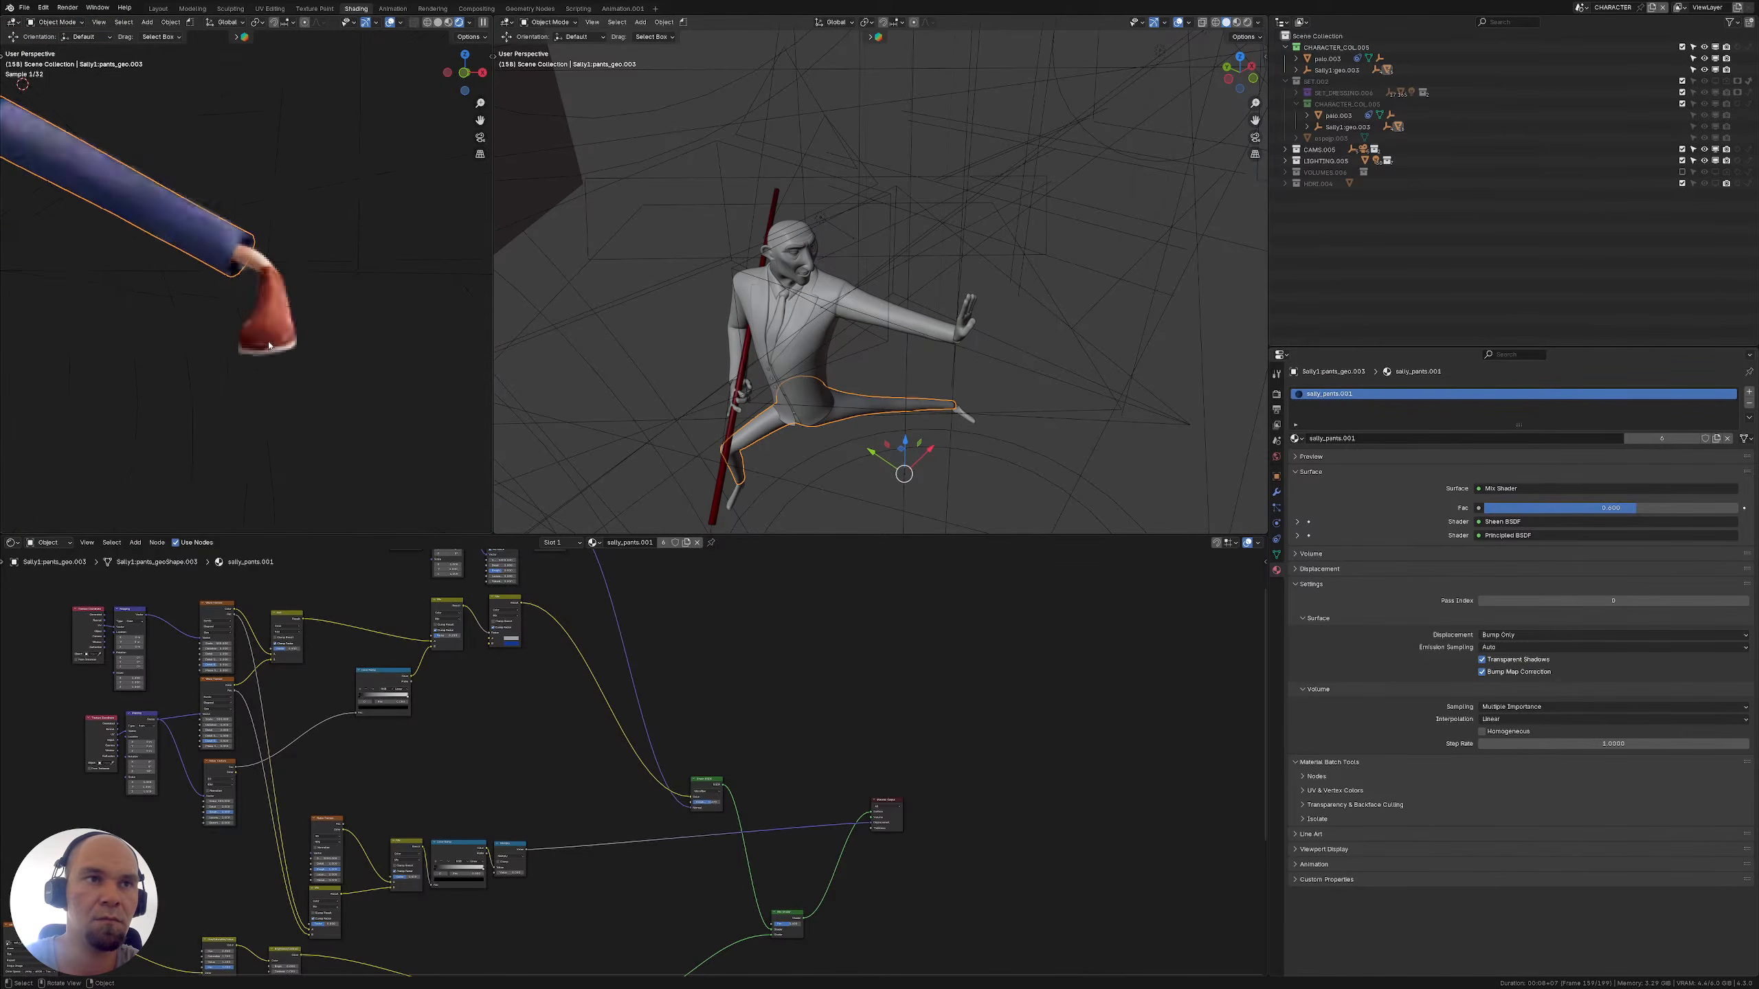
left_click(270, 344)
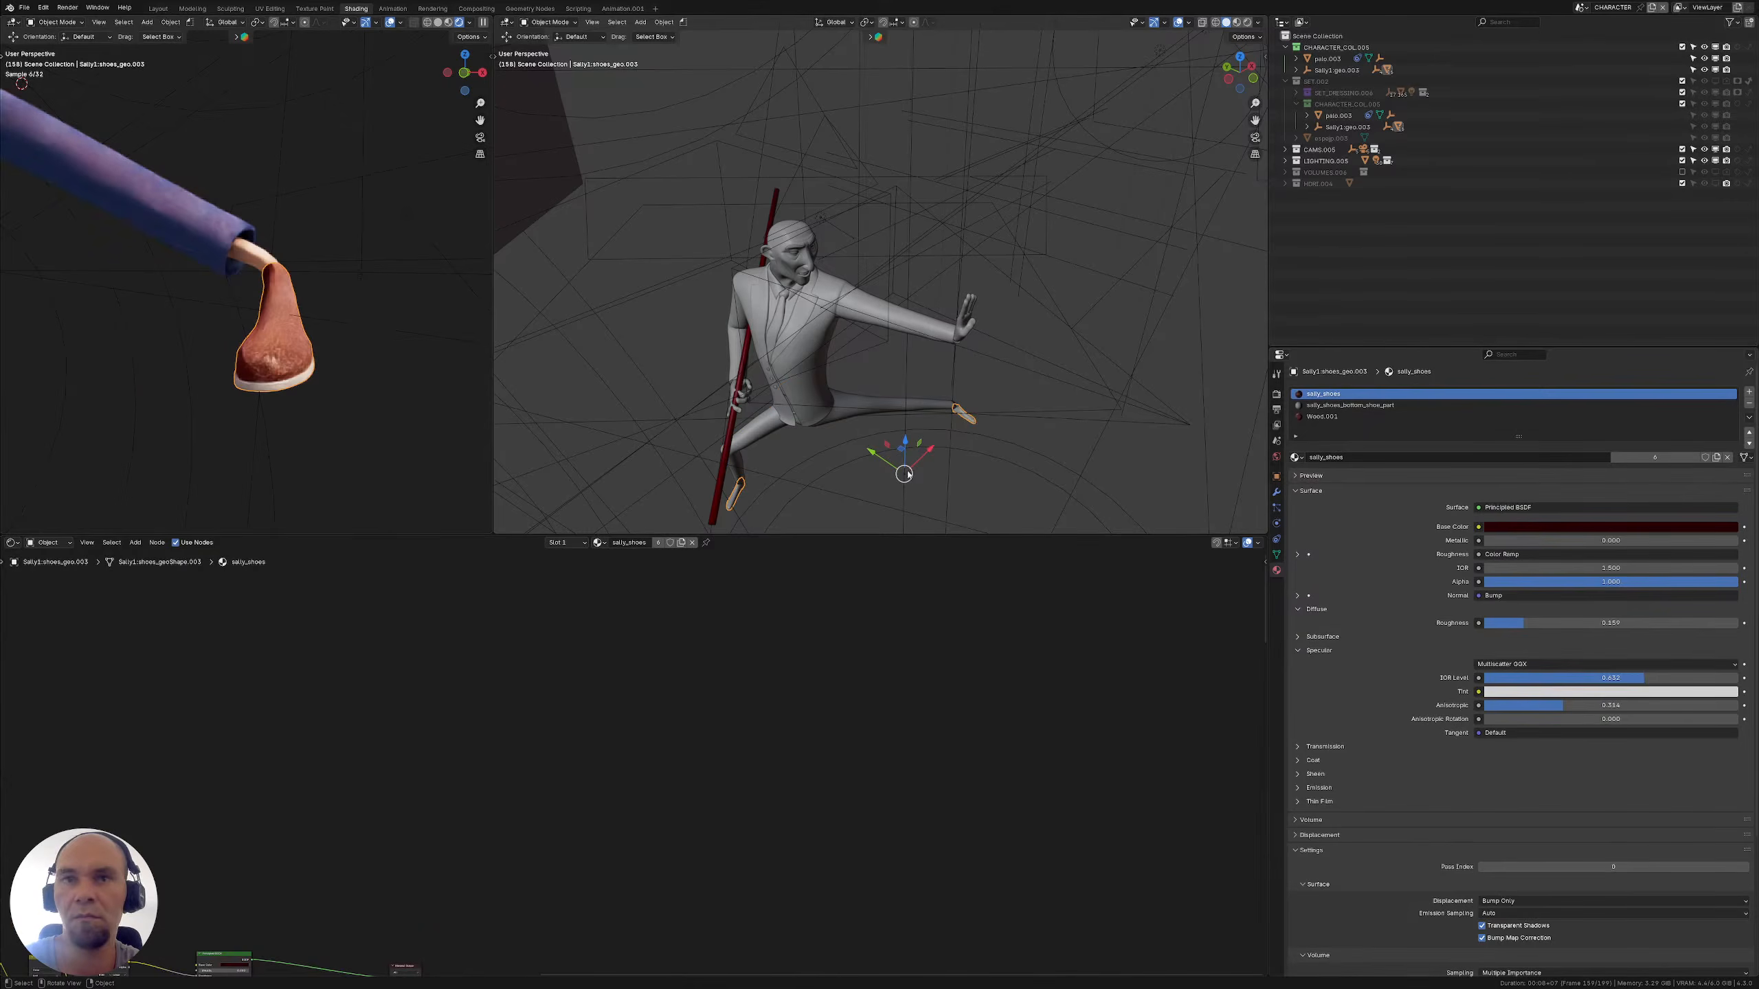
middle_click_drag(303, 351, 225, 339)
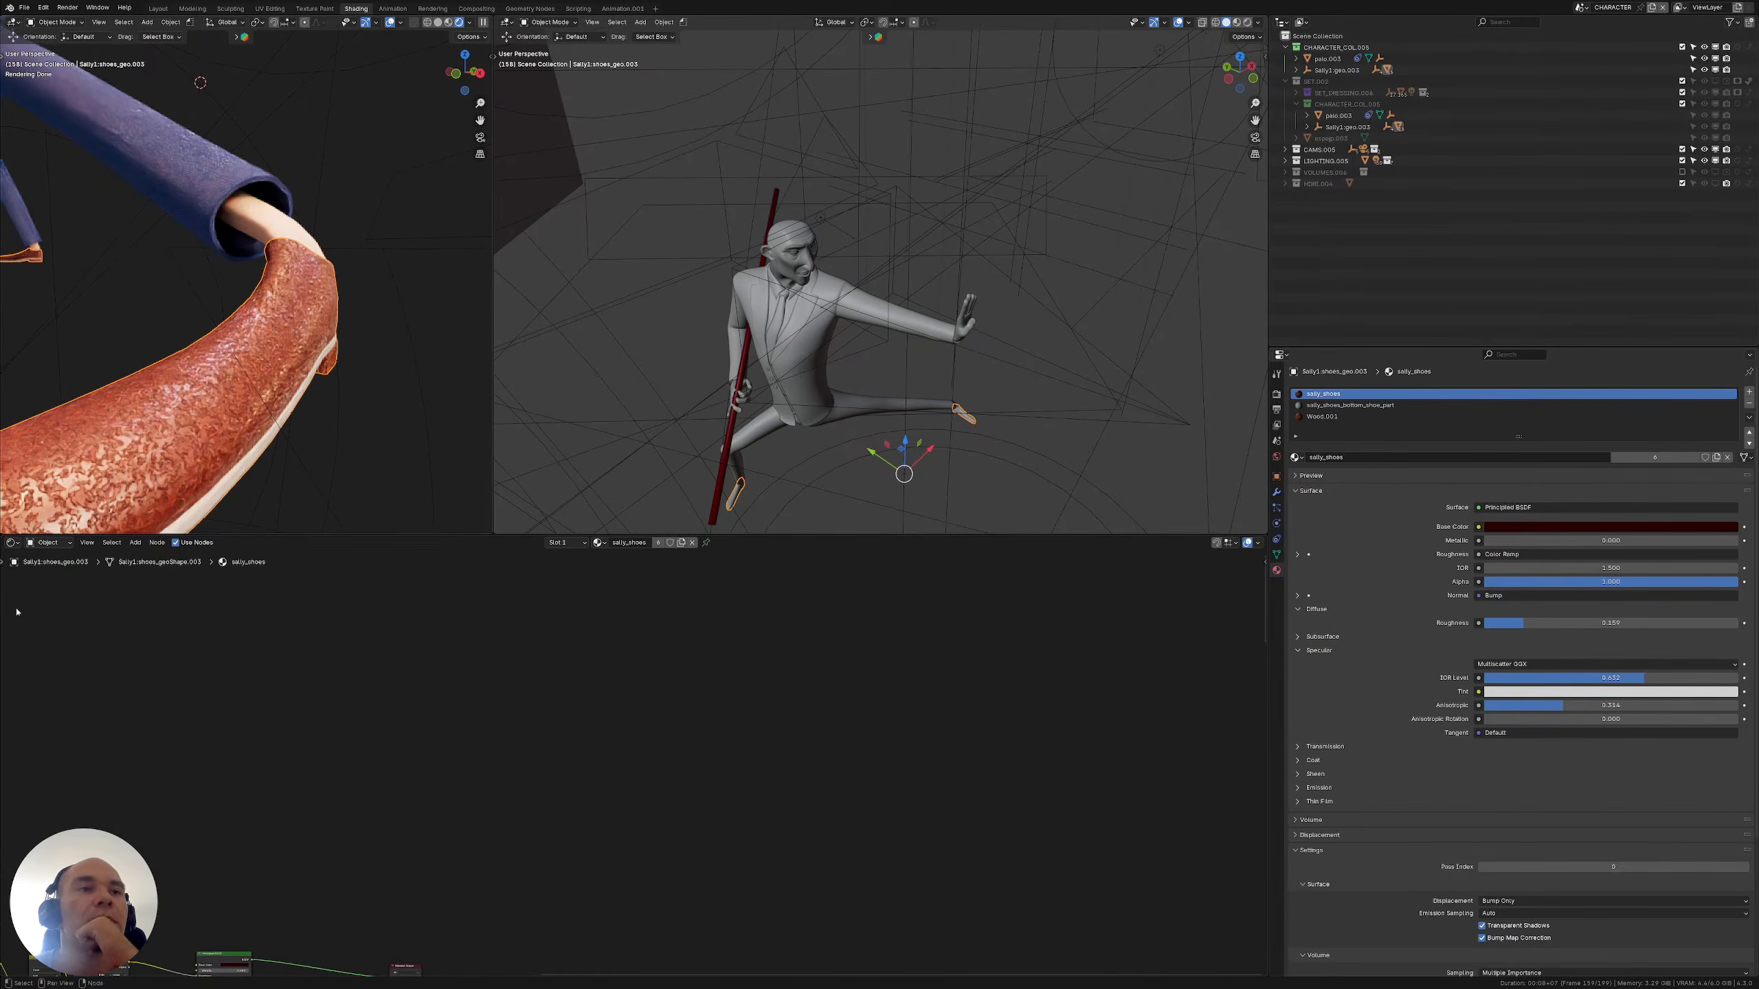
Try a nearly neutral dark grey as the Base Color of the shoe material's Principled BSDF
scroll(550, 632, "down", 4)
middle_click_drag(543, 656, 764, 555)
middle_click_drag(566, 739, 629, 618)
scroll(620, 643, "up", 8)
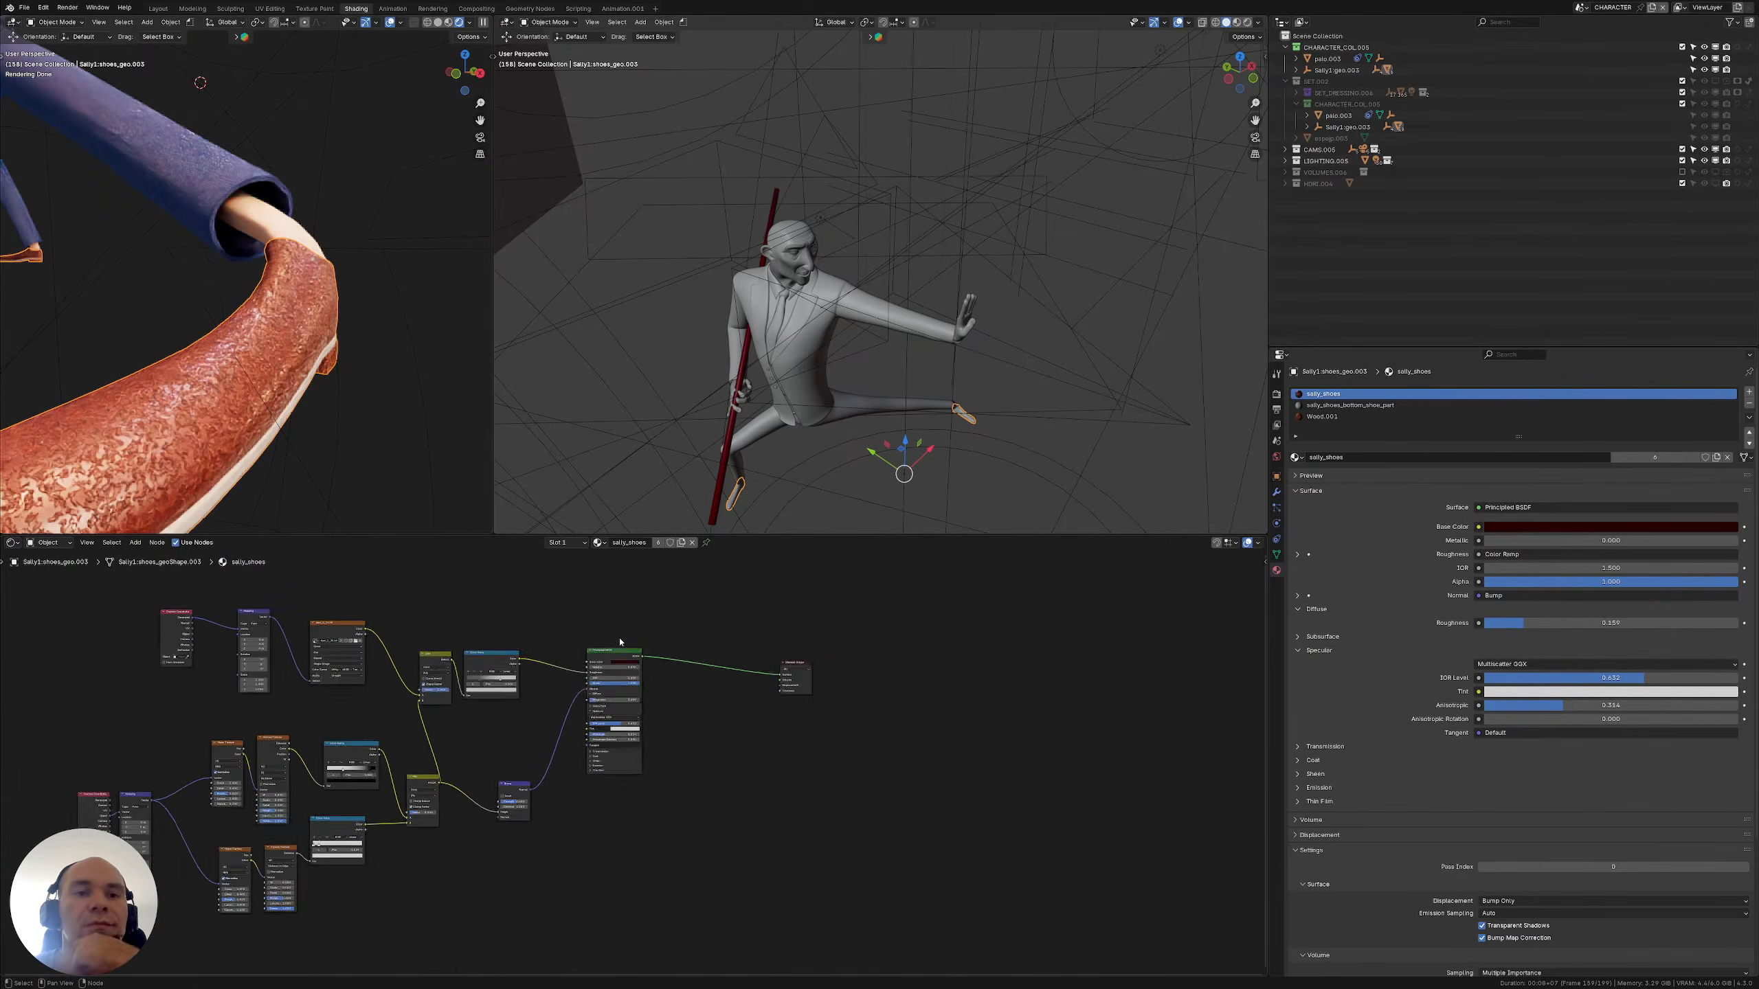
middle_click_drag(425, 668, 620, 691)
scroll(710, 653, "up", 4)
middle_click_drag(716, 644, 540, 738)
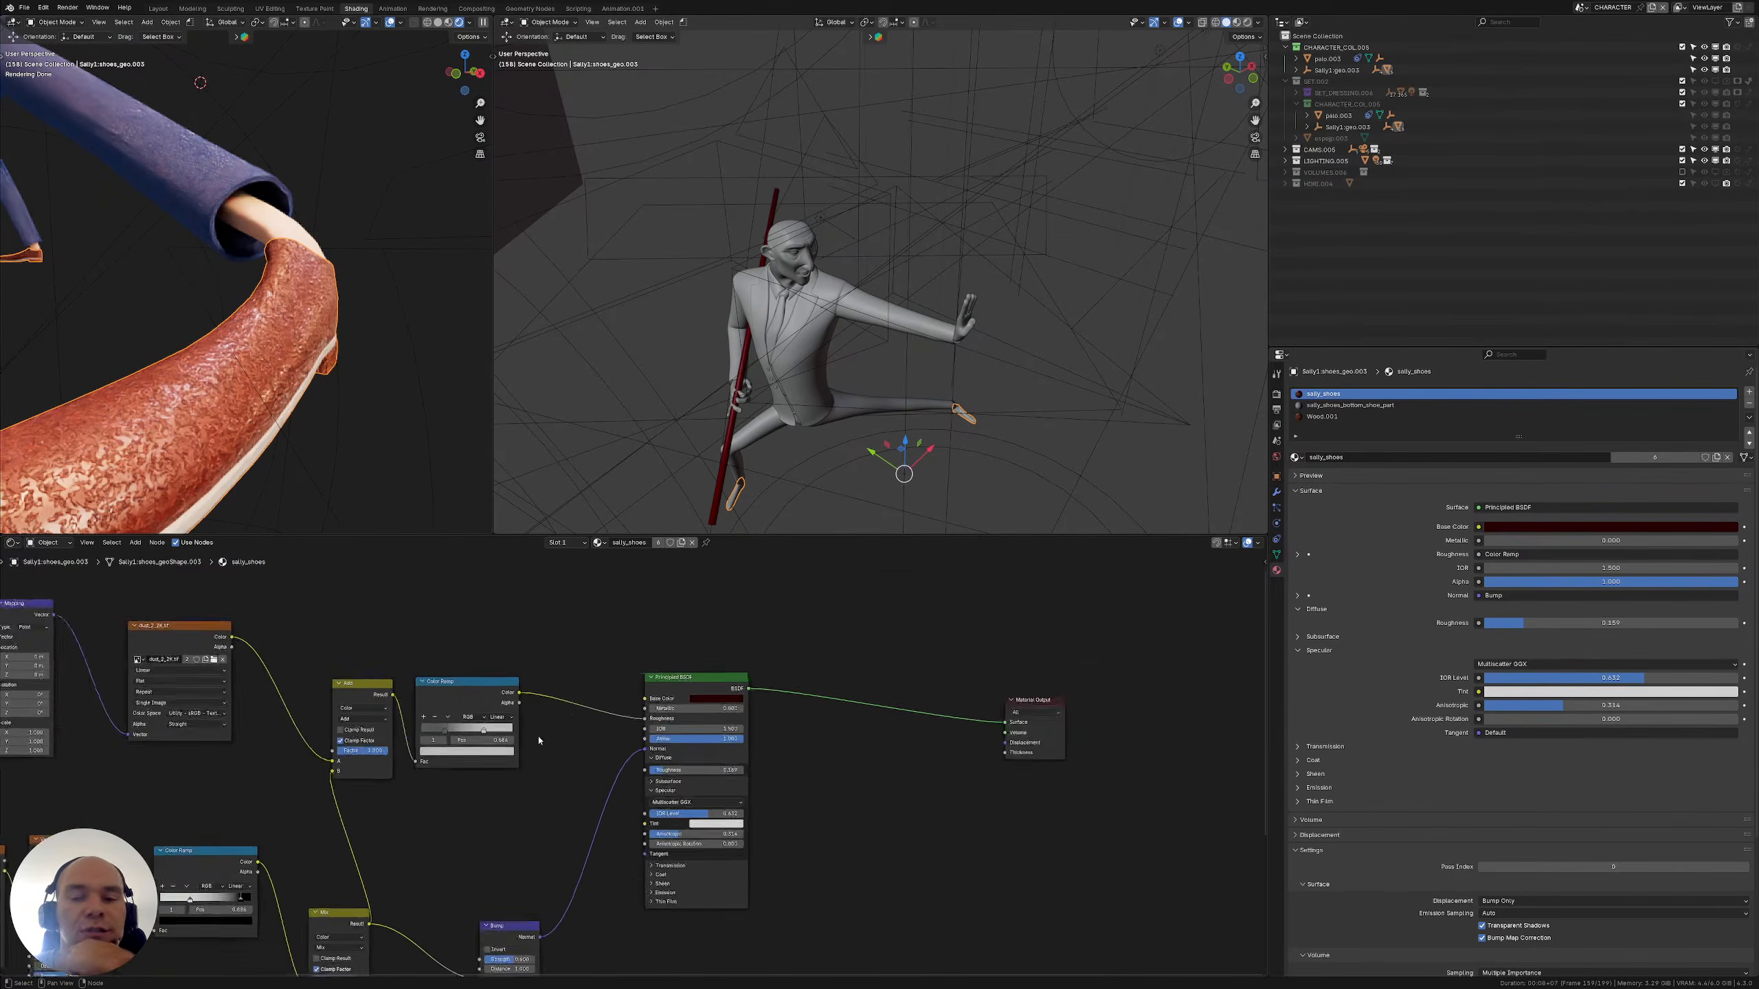
scroll(546, 733, "up", 4)
scroll(644, 680, "up", 2)
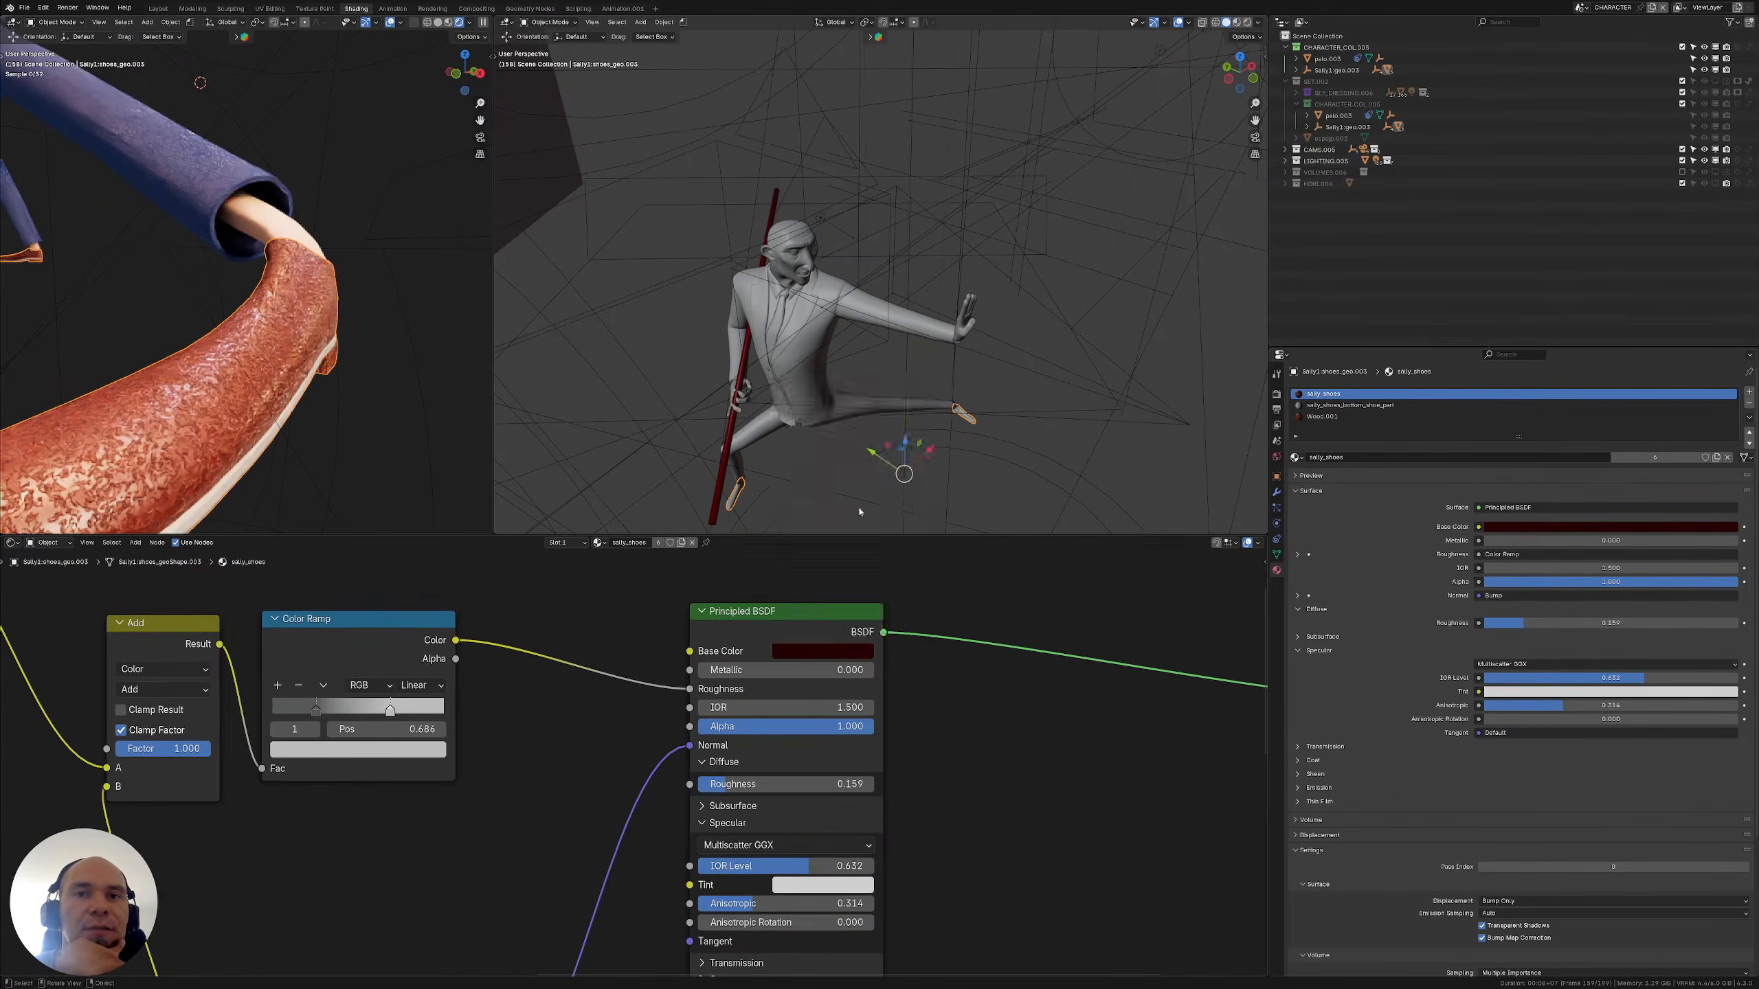
left_click(801, 650)
left_click(821, 468)
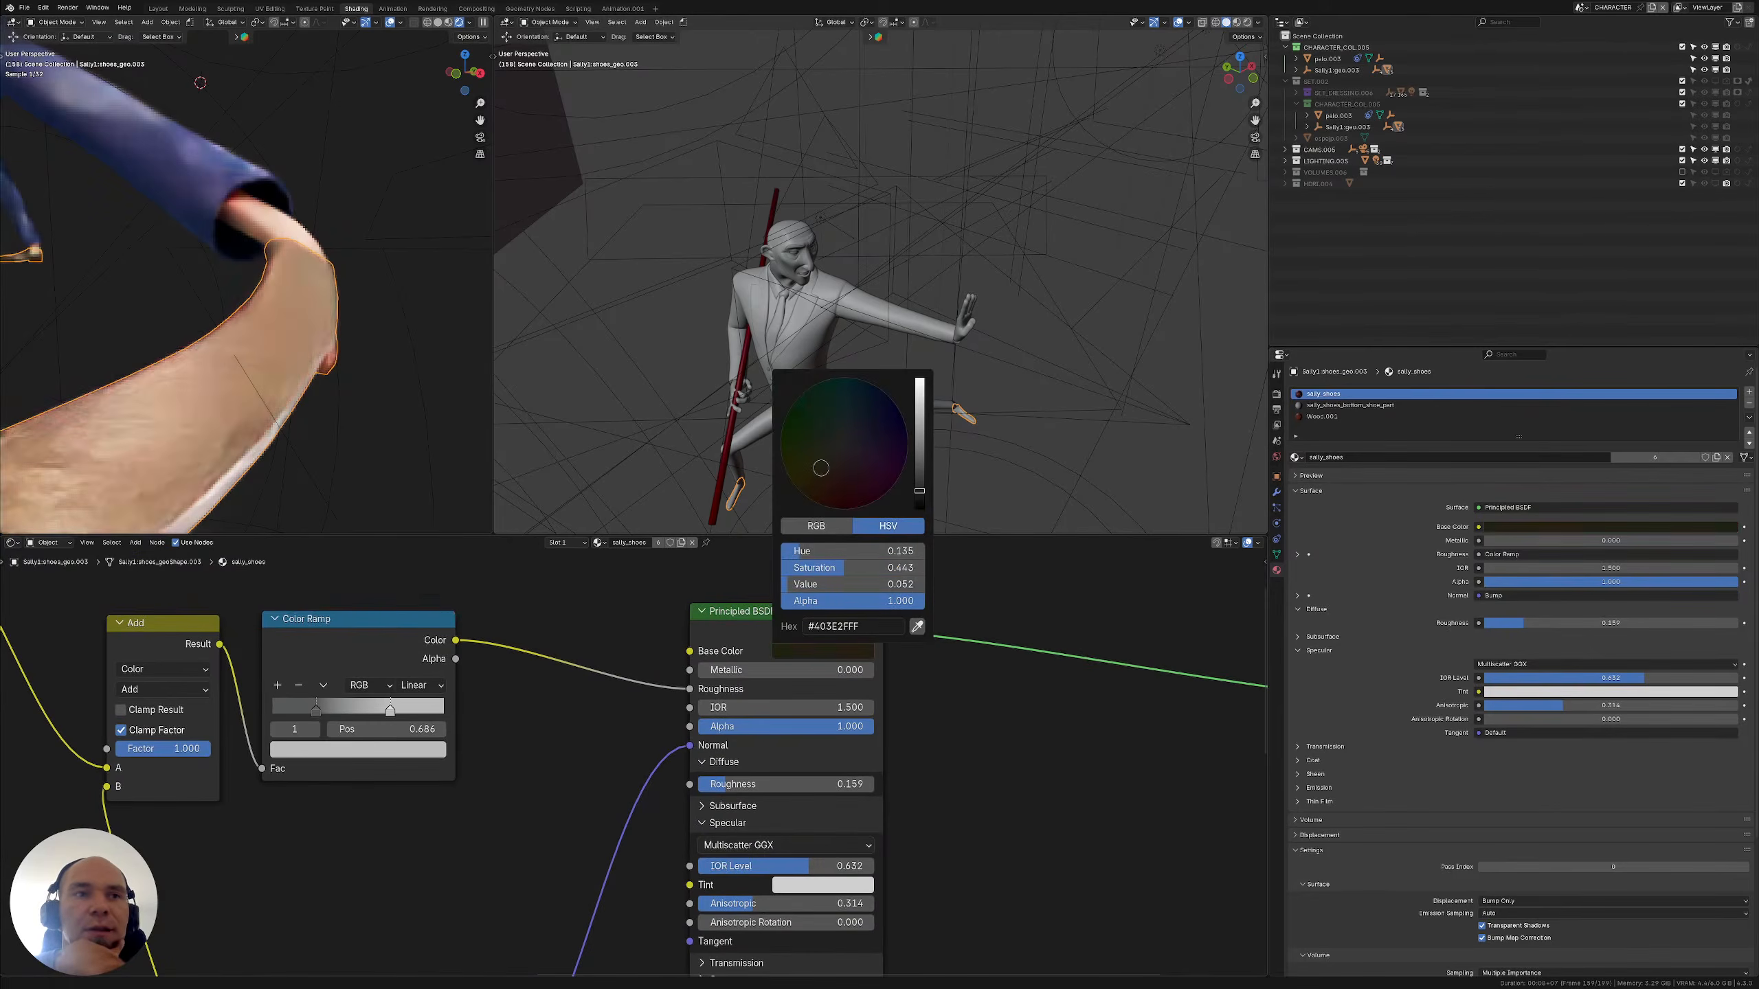
left_click_drag(820, 468, 844, 440)
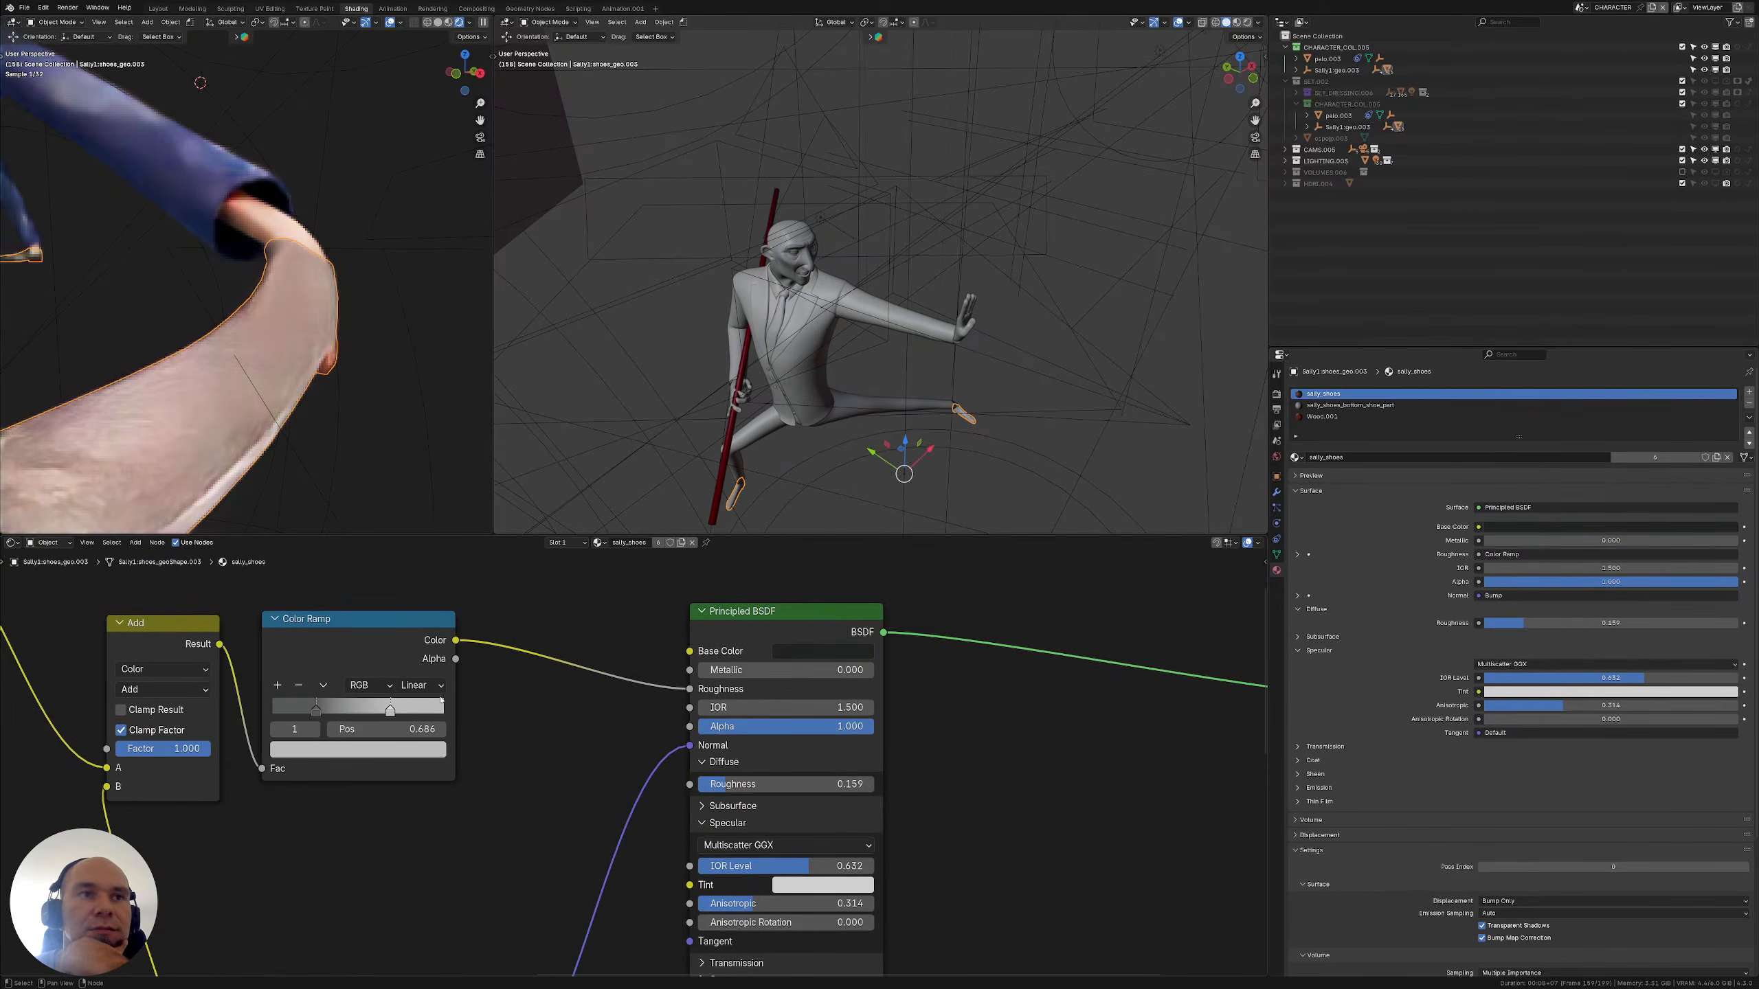
Set the shoe material's Base Color to a dark green, hex 36422B
left_click(821, 651)
middle_click_drag(600, 639, 646, 641)
left_click(866, 652)
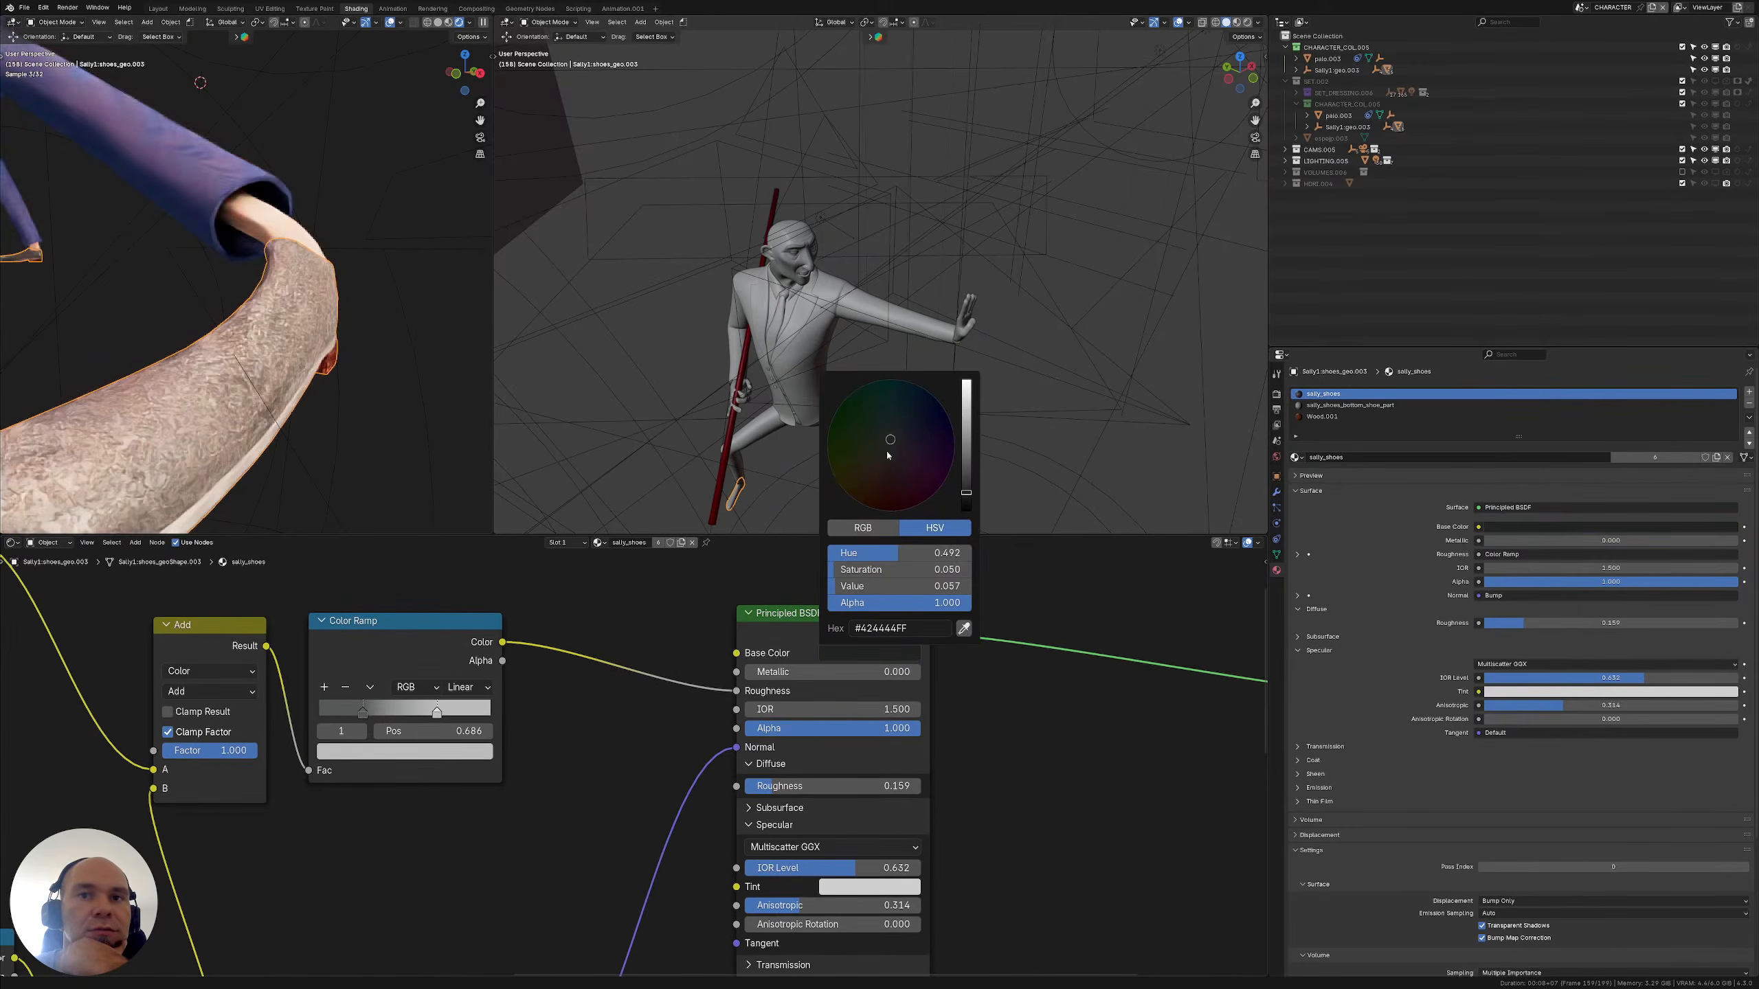
left_click_drag(850, 417, 852, 430)
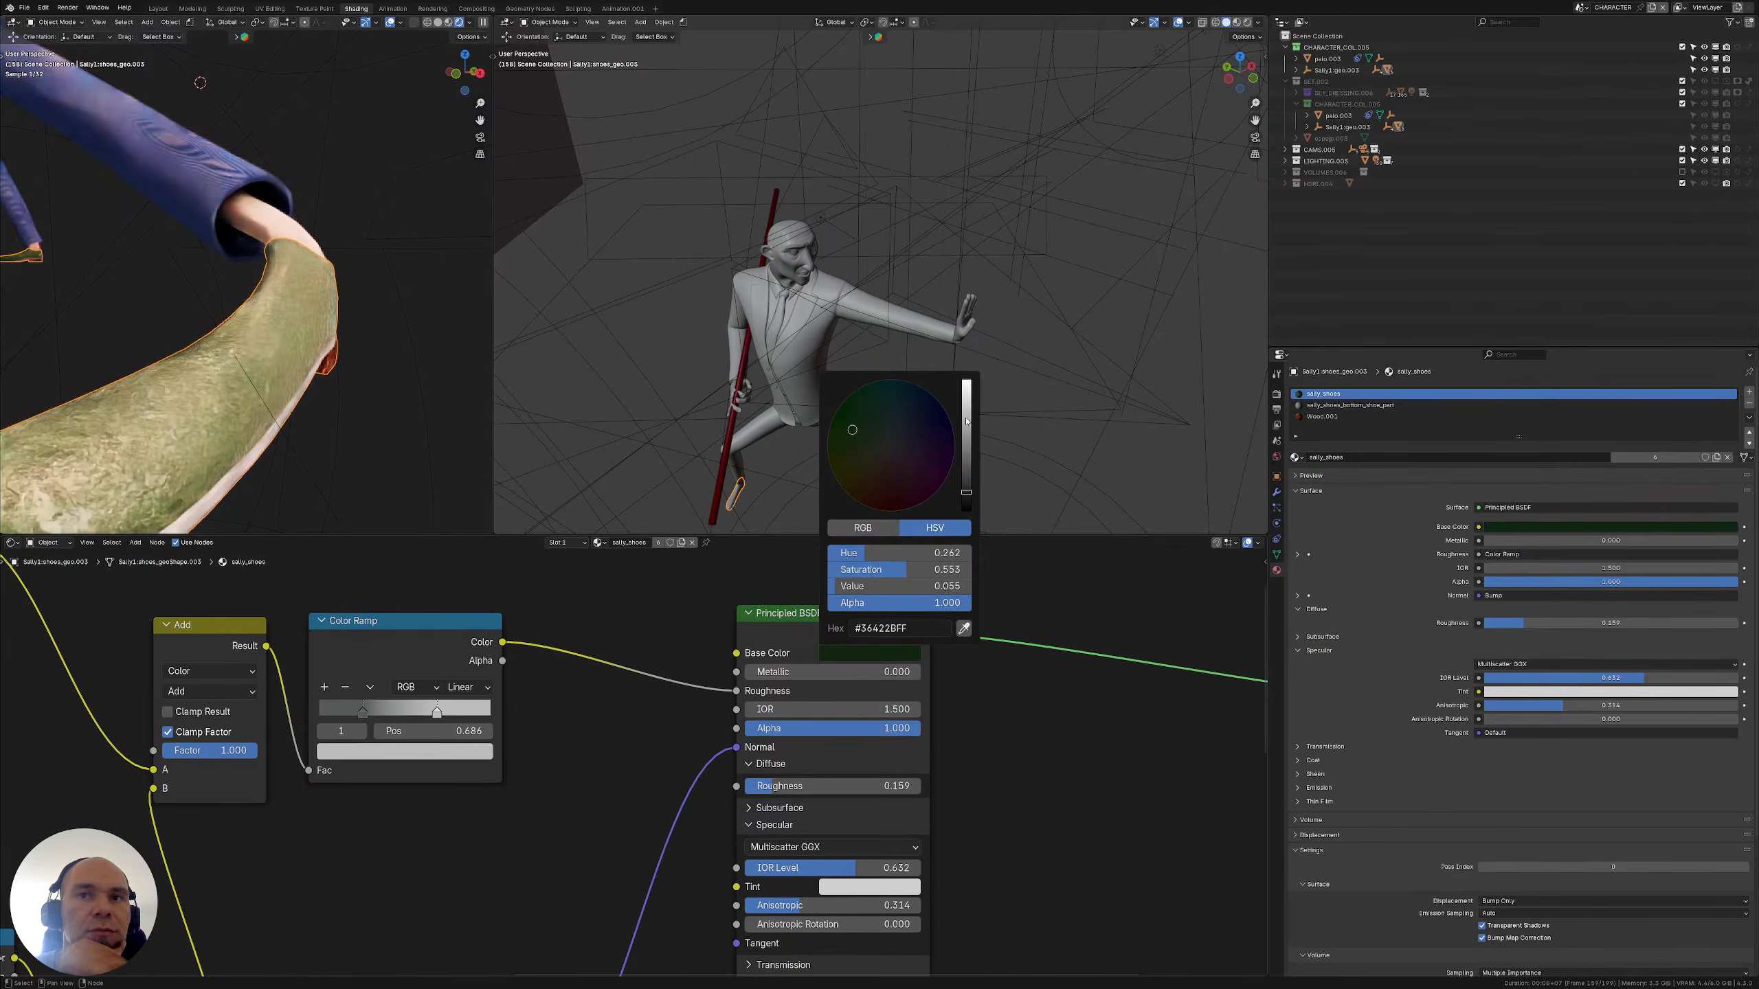
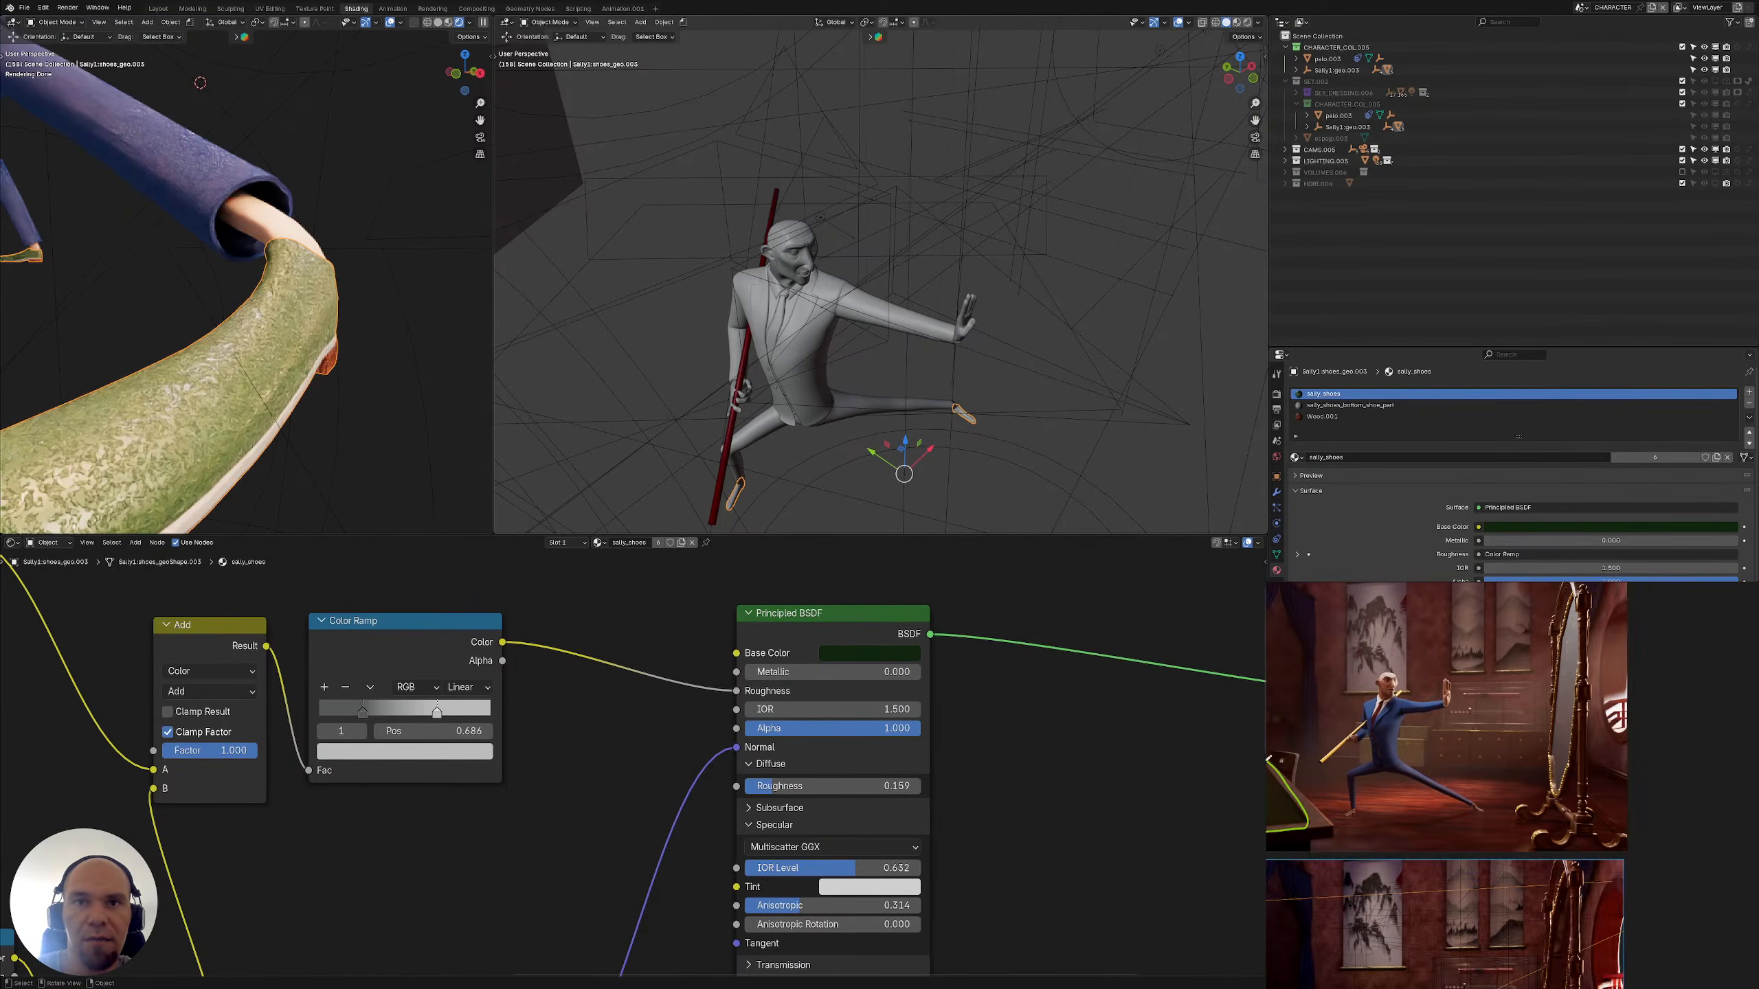
Circle the character's extended foot in the reference render image, and undo the drawn marks
mouse_move(1430, 724)
left_mouse_down()
mouse_move(1431, 768)
mouse_move(1413, 737)
left_mouse_up()
scroll(1475, 809, "up", 8)
mouse_move(1410, 758)
left_mouse_down()
mouse_move(1471, 782)
mouse_move(1410, 728)
left_mouse_up()
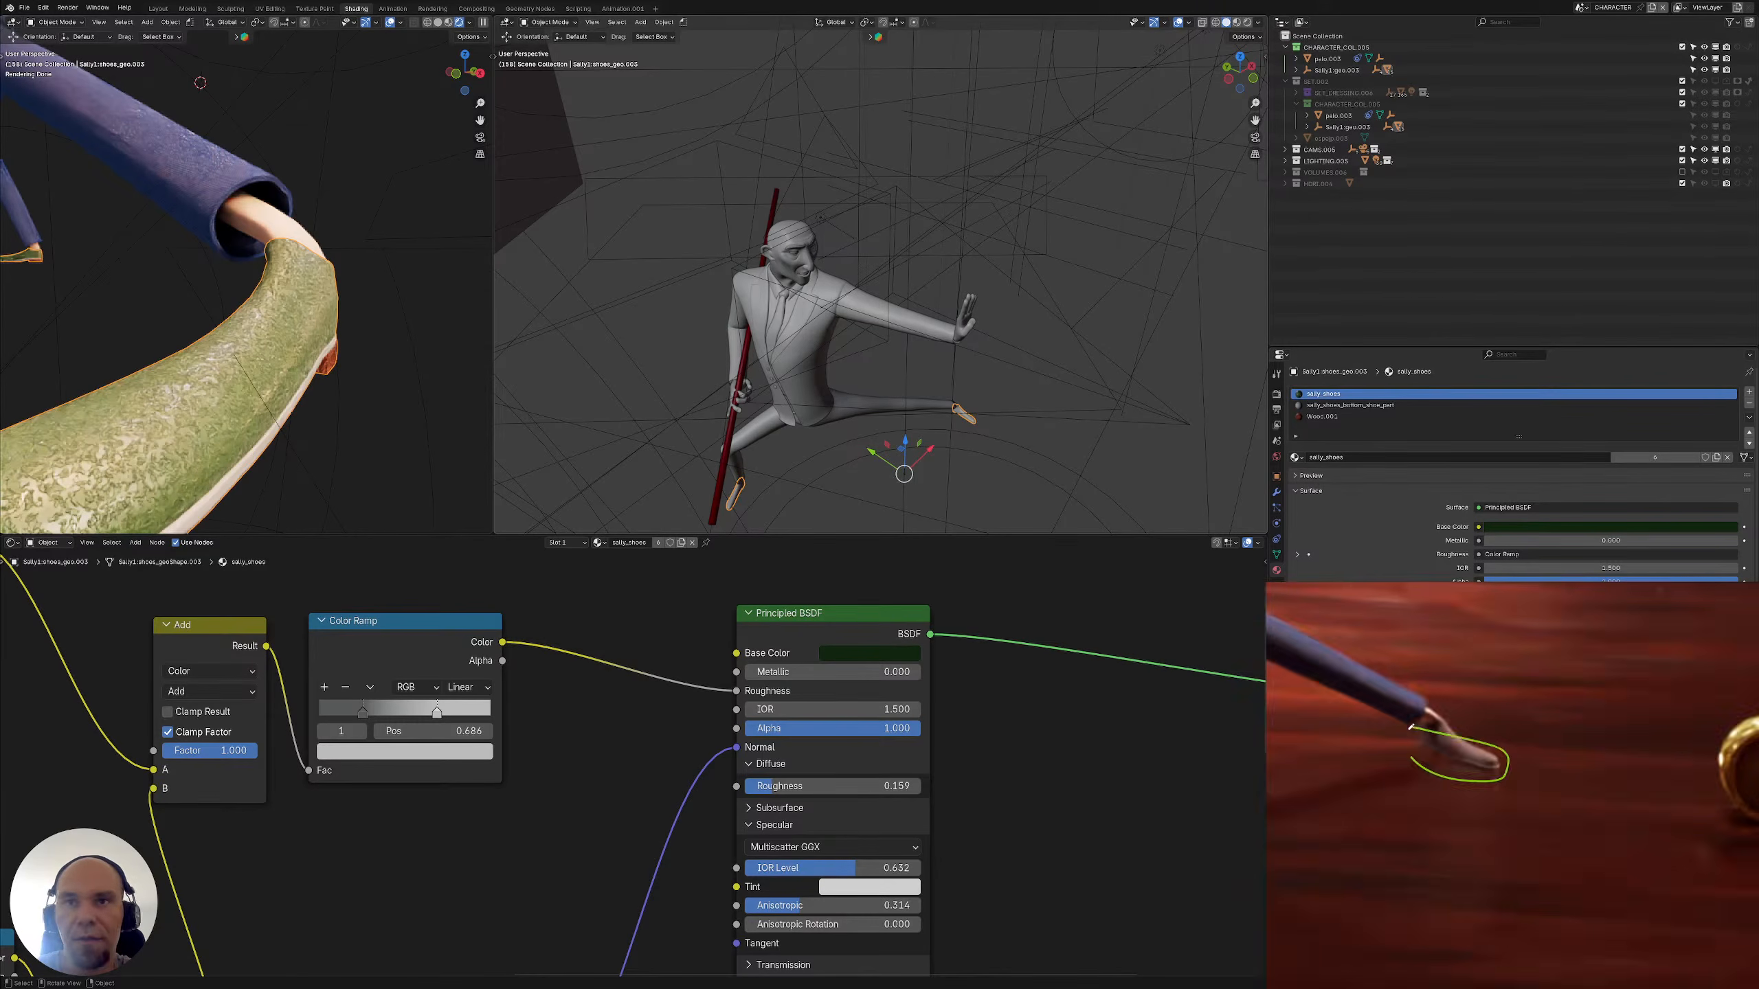
scroll(1554, 808, "down", 5)
scroll(1554, 808, "down", 4)
key("ctrl+z")
key("ctrl+z")
key("ctrl+z")
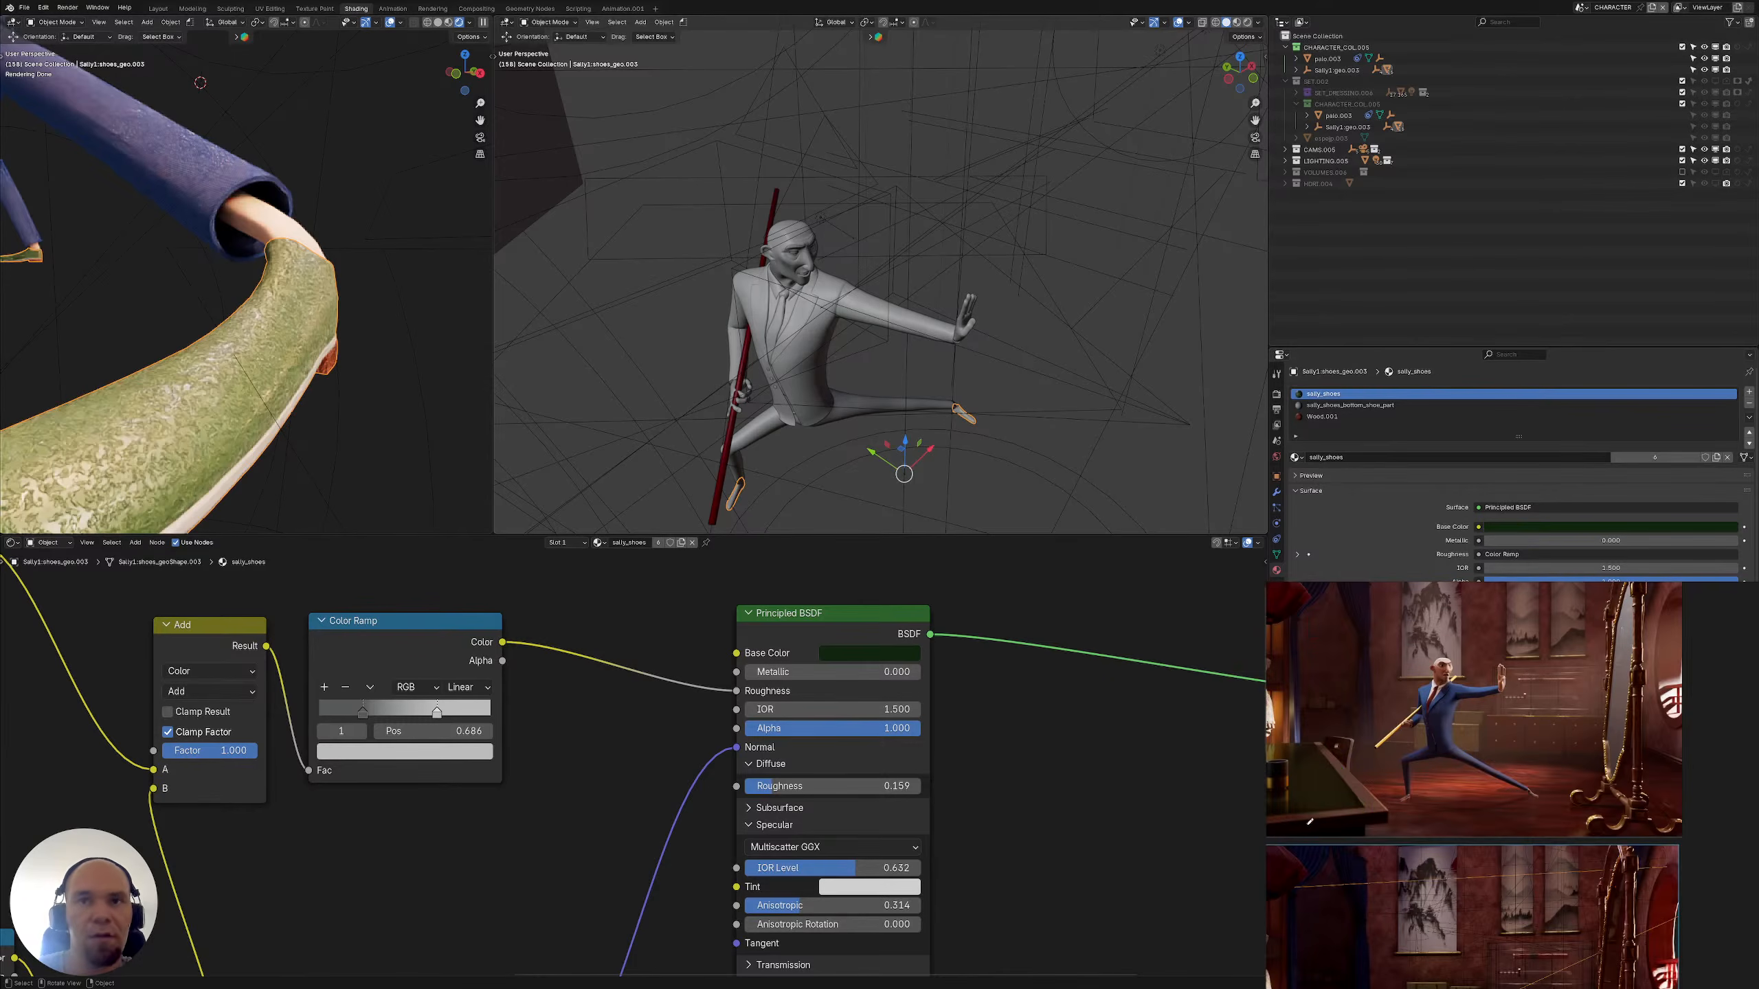
Expand the set dressing collection and make the SET collection's objects visible in the viewports
middle_click_drag(530, 673, 372, 684)
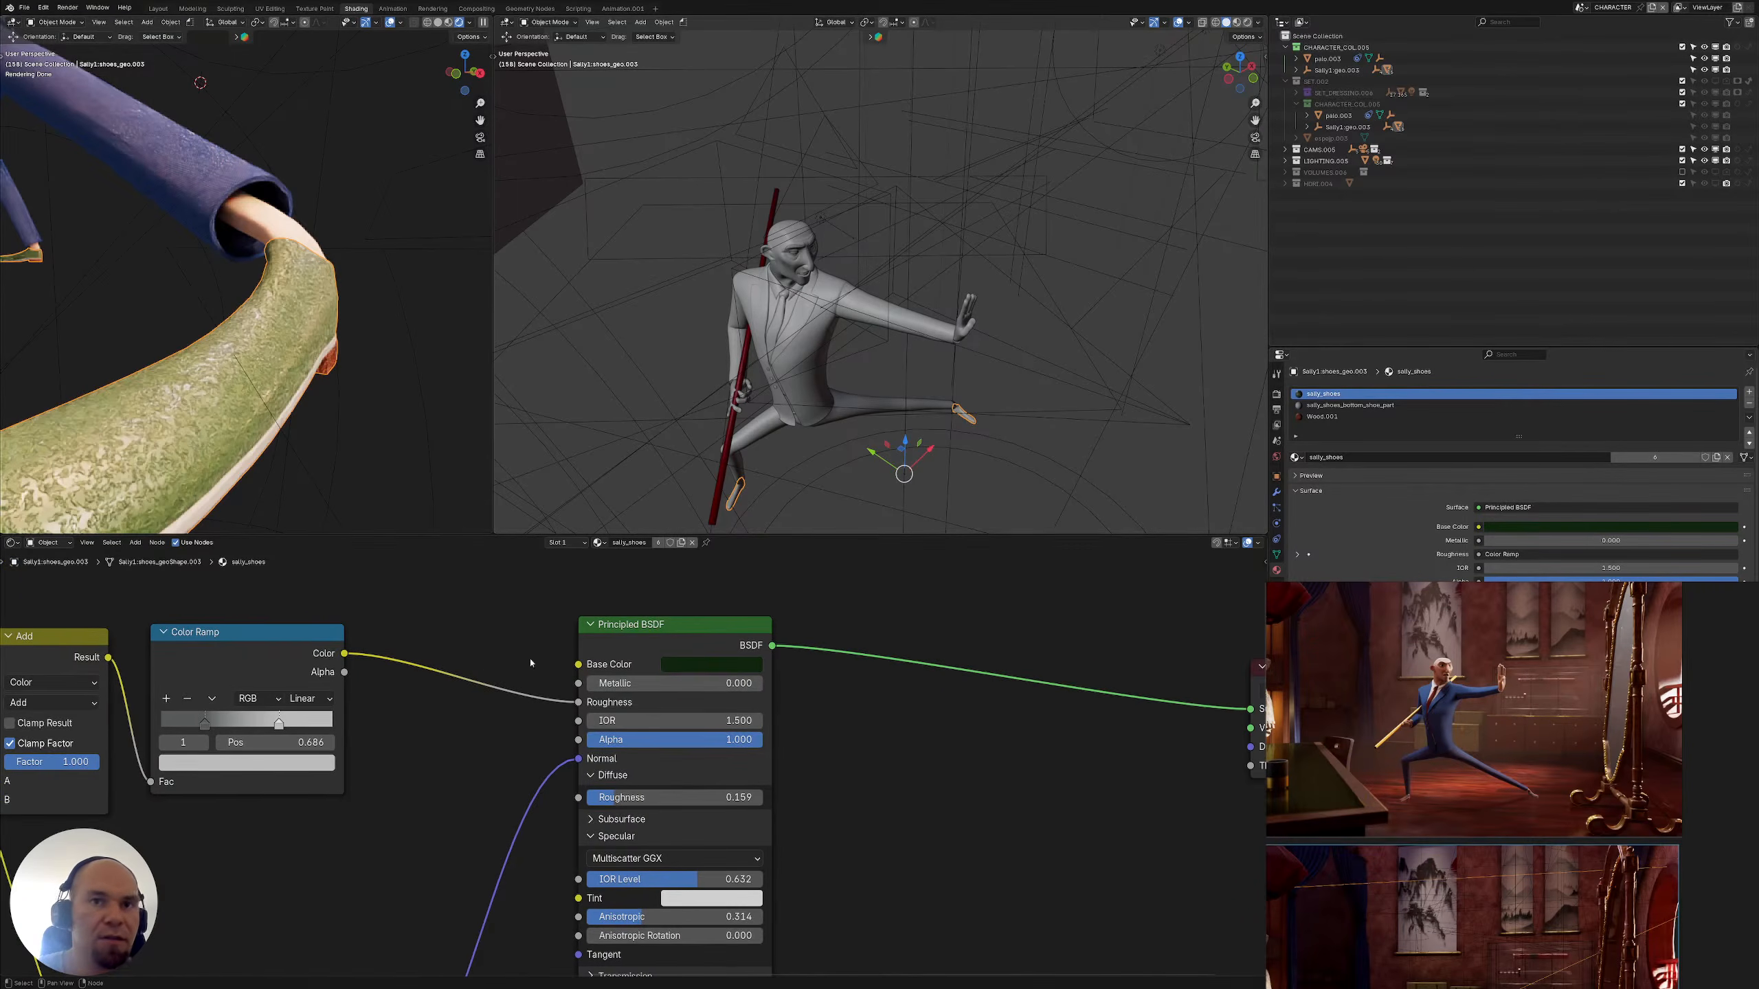
left_click_drag(1254, 103, 1254, 165)
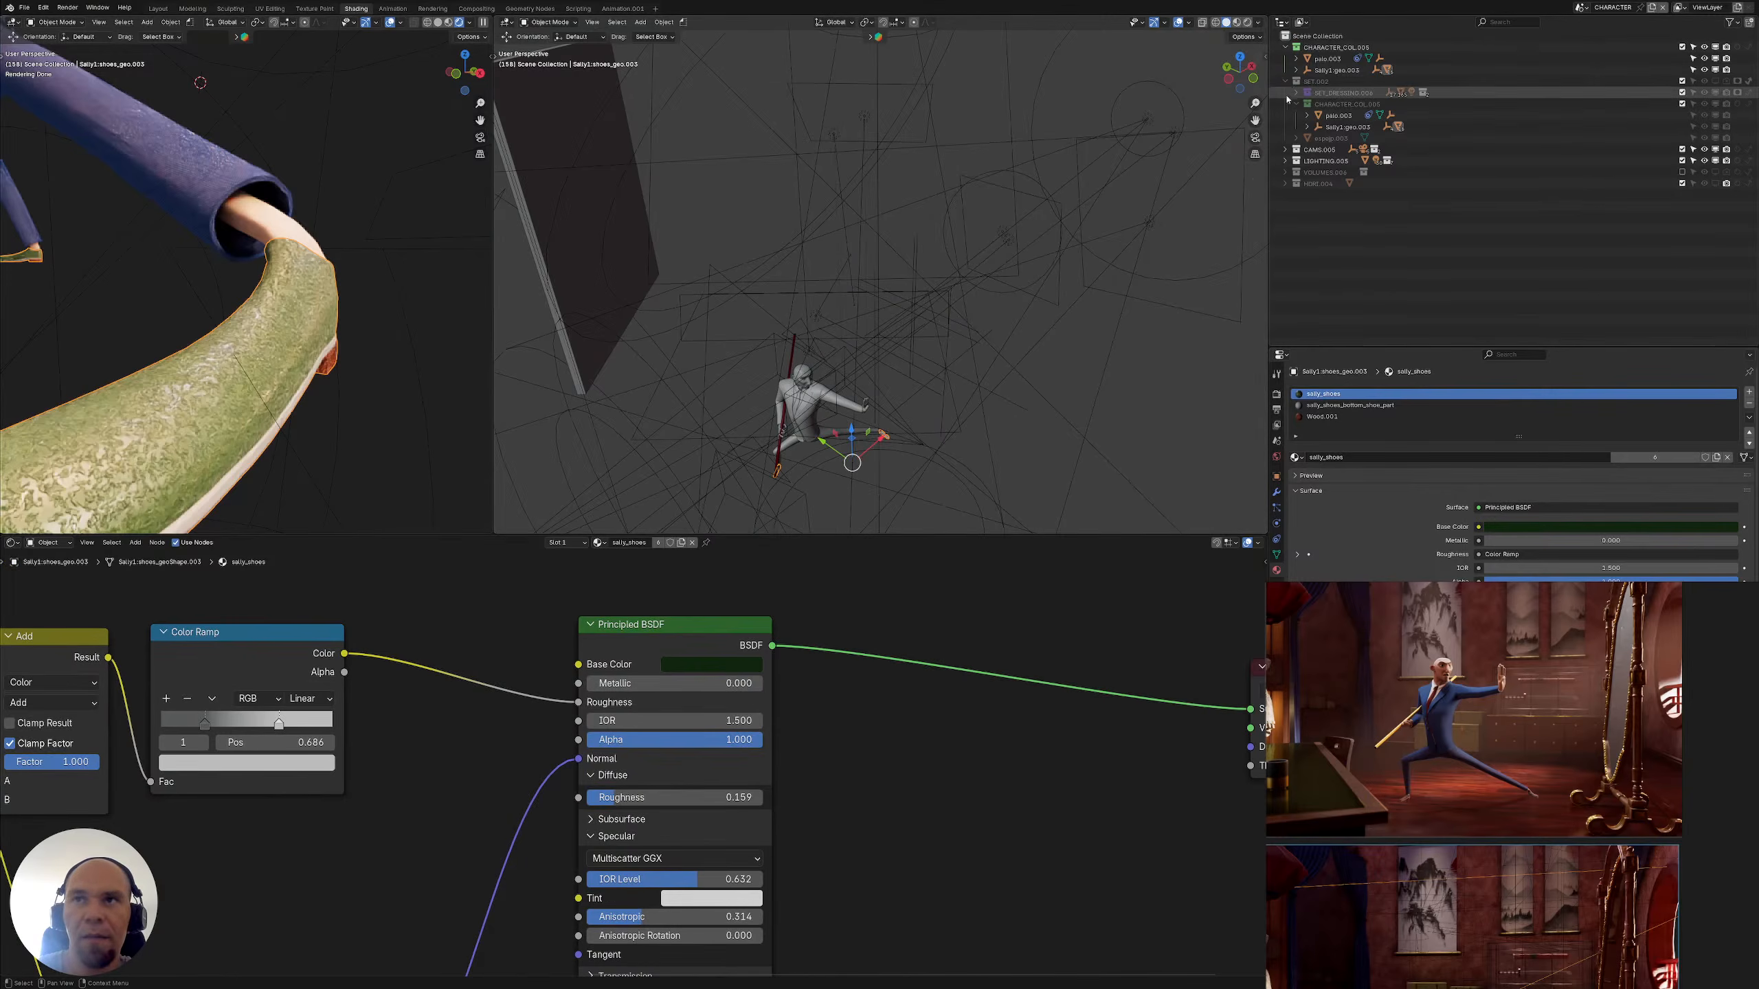
left_click(1319, 92)
left_click(1297, 93)
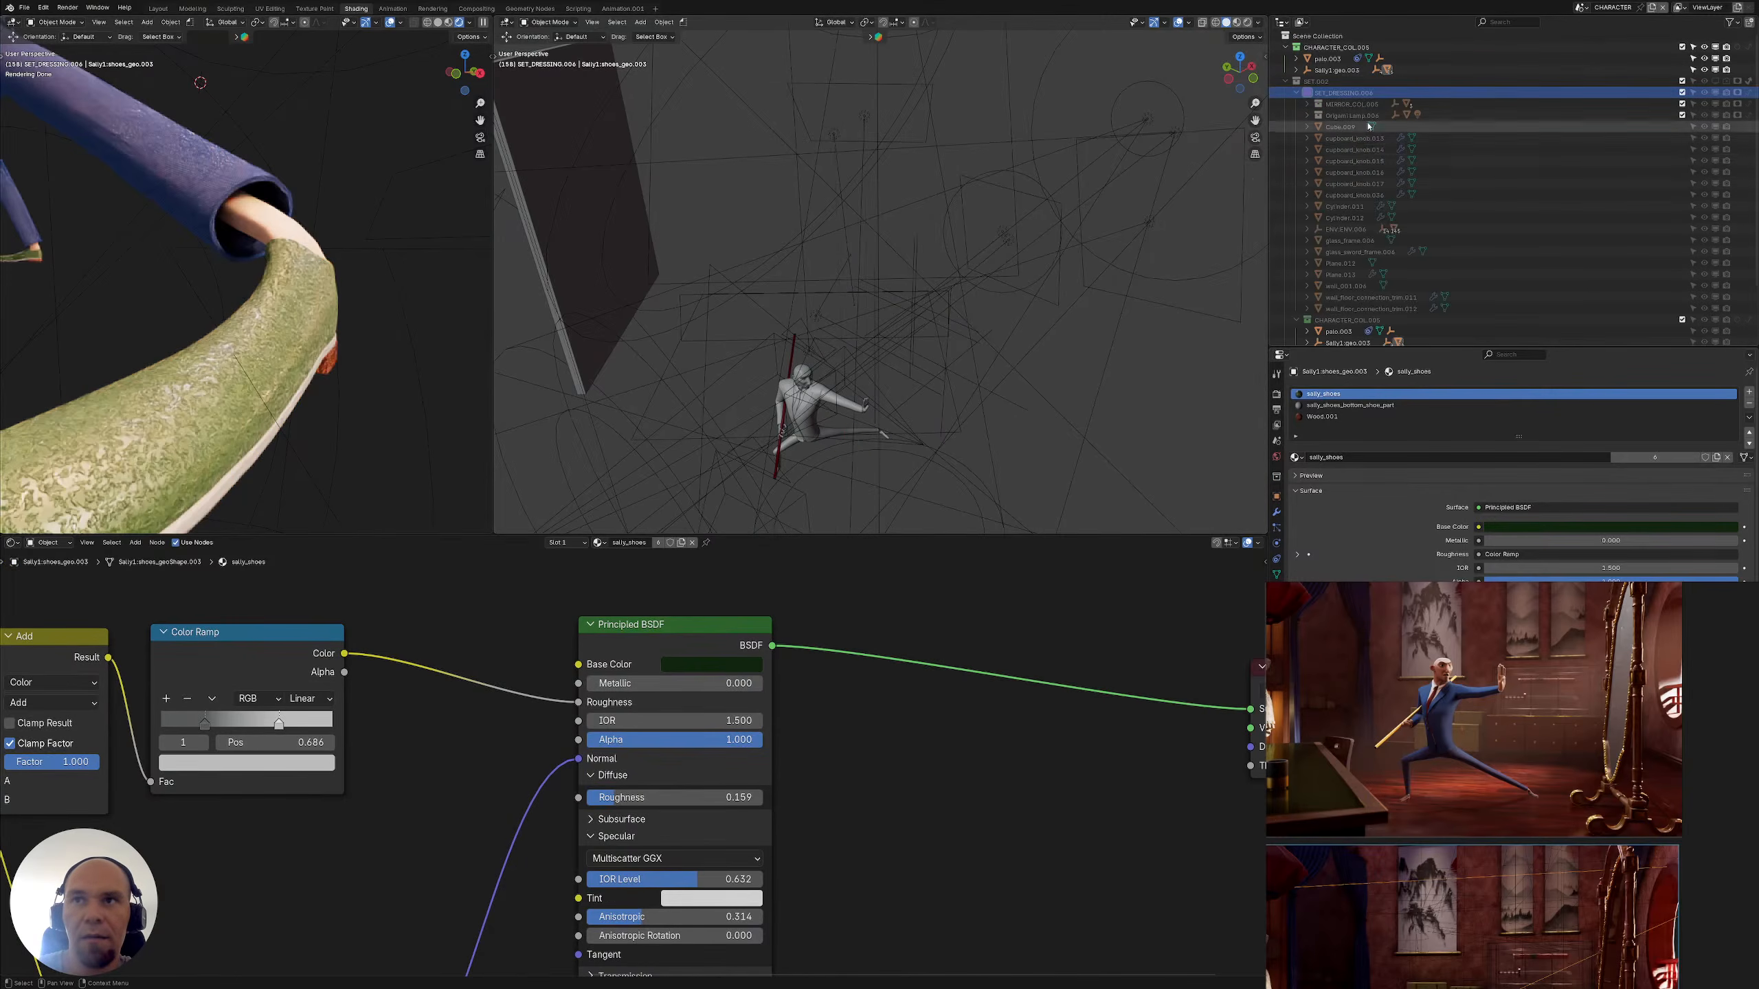
left_click(1716, 82)
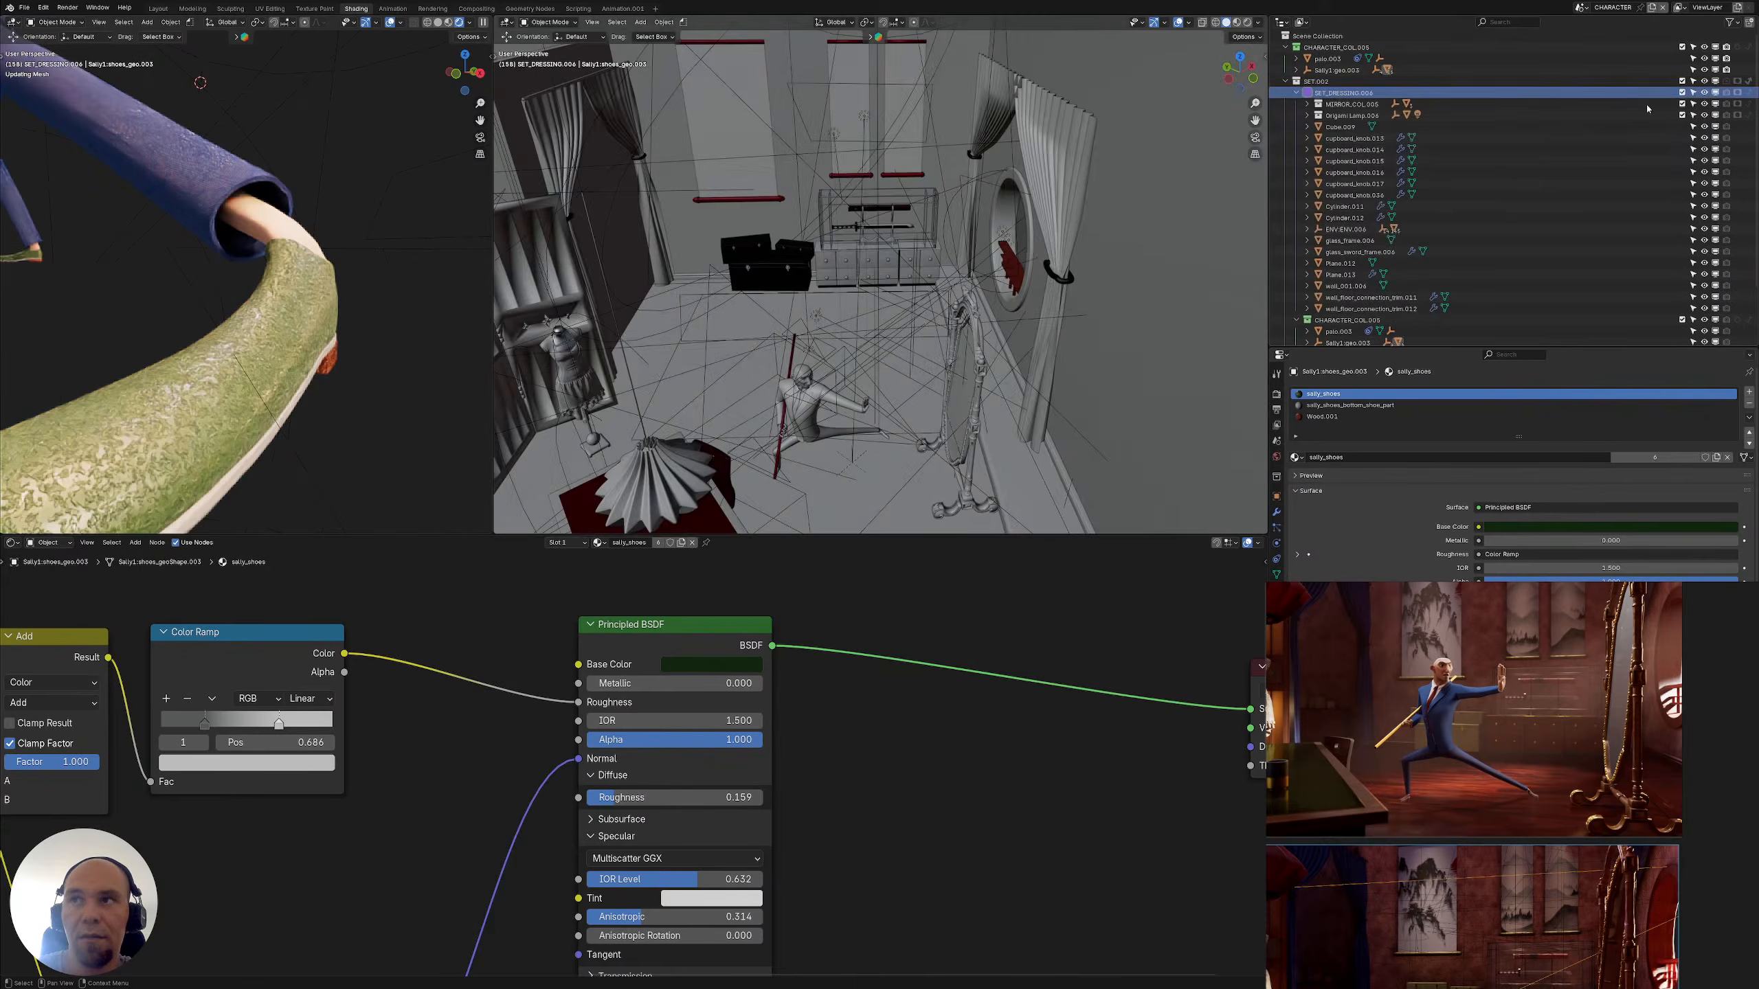
Select the leather container box and copy the hex colour 686B3A from the first stop of its material's olive Color Ramp
left_click(774, 277)
left_click(823, 283)
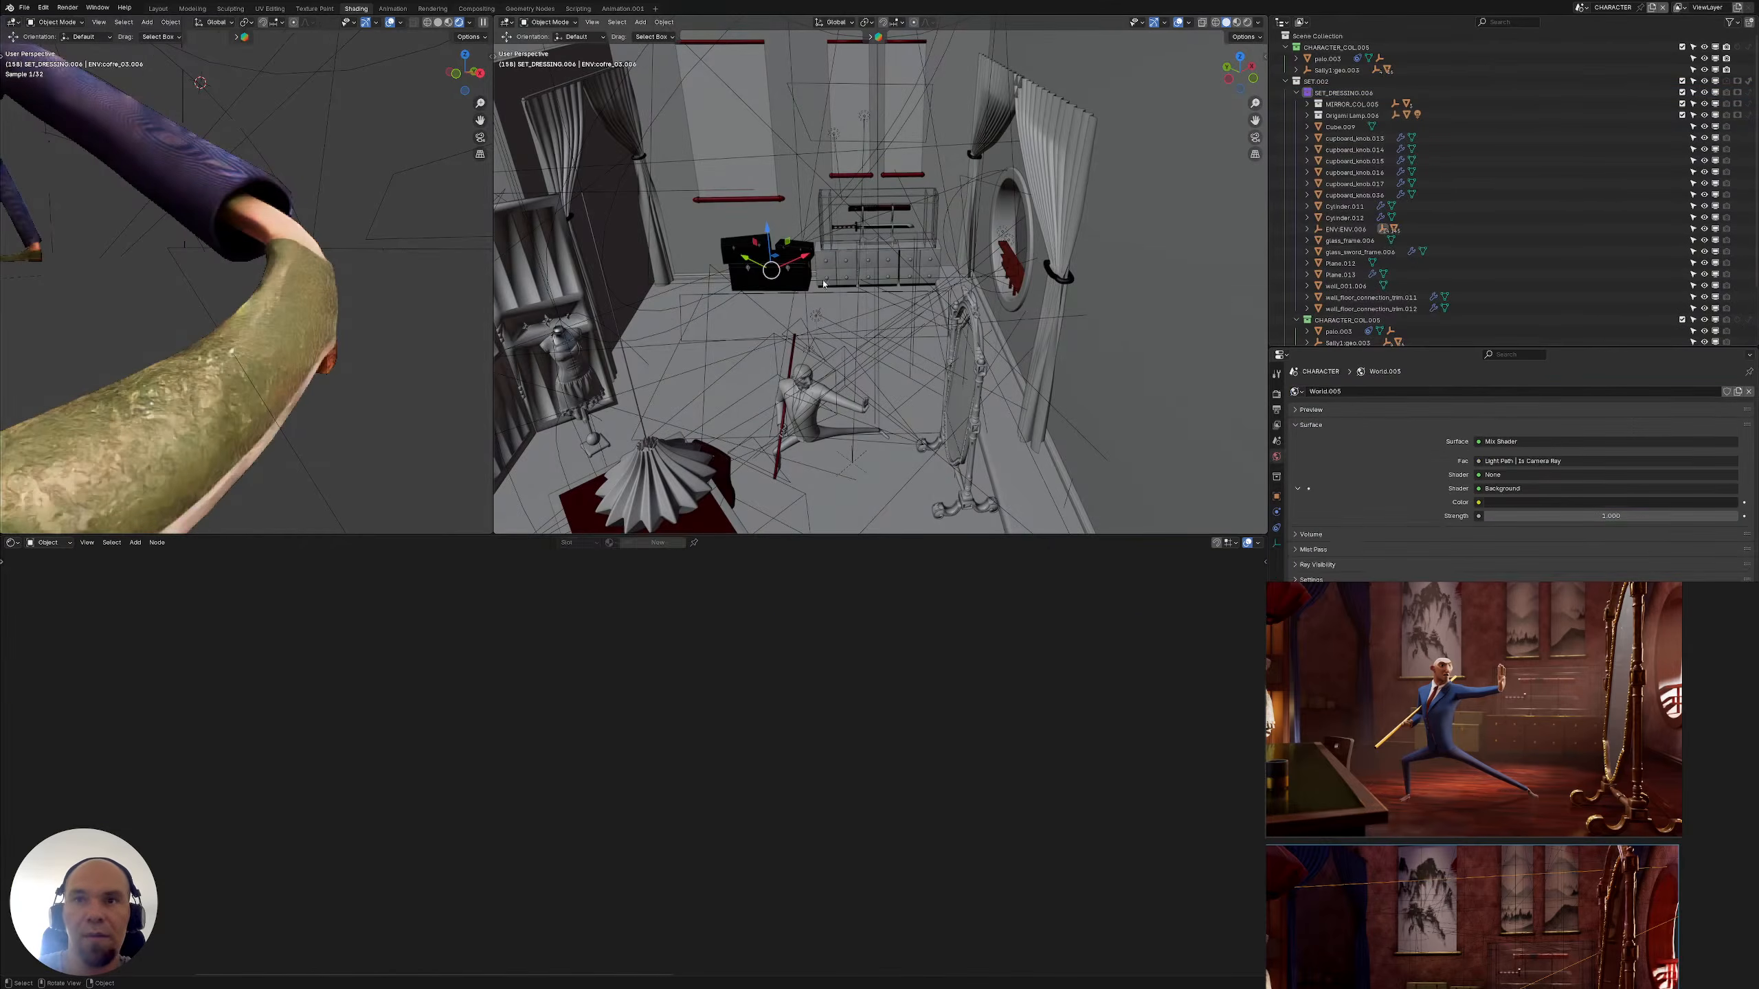
left_click(794, 287)
scroll(997, 637, "down", 8)
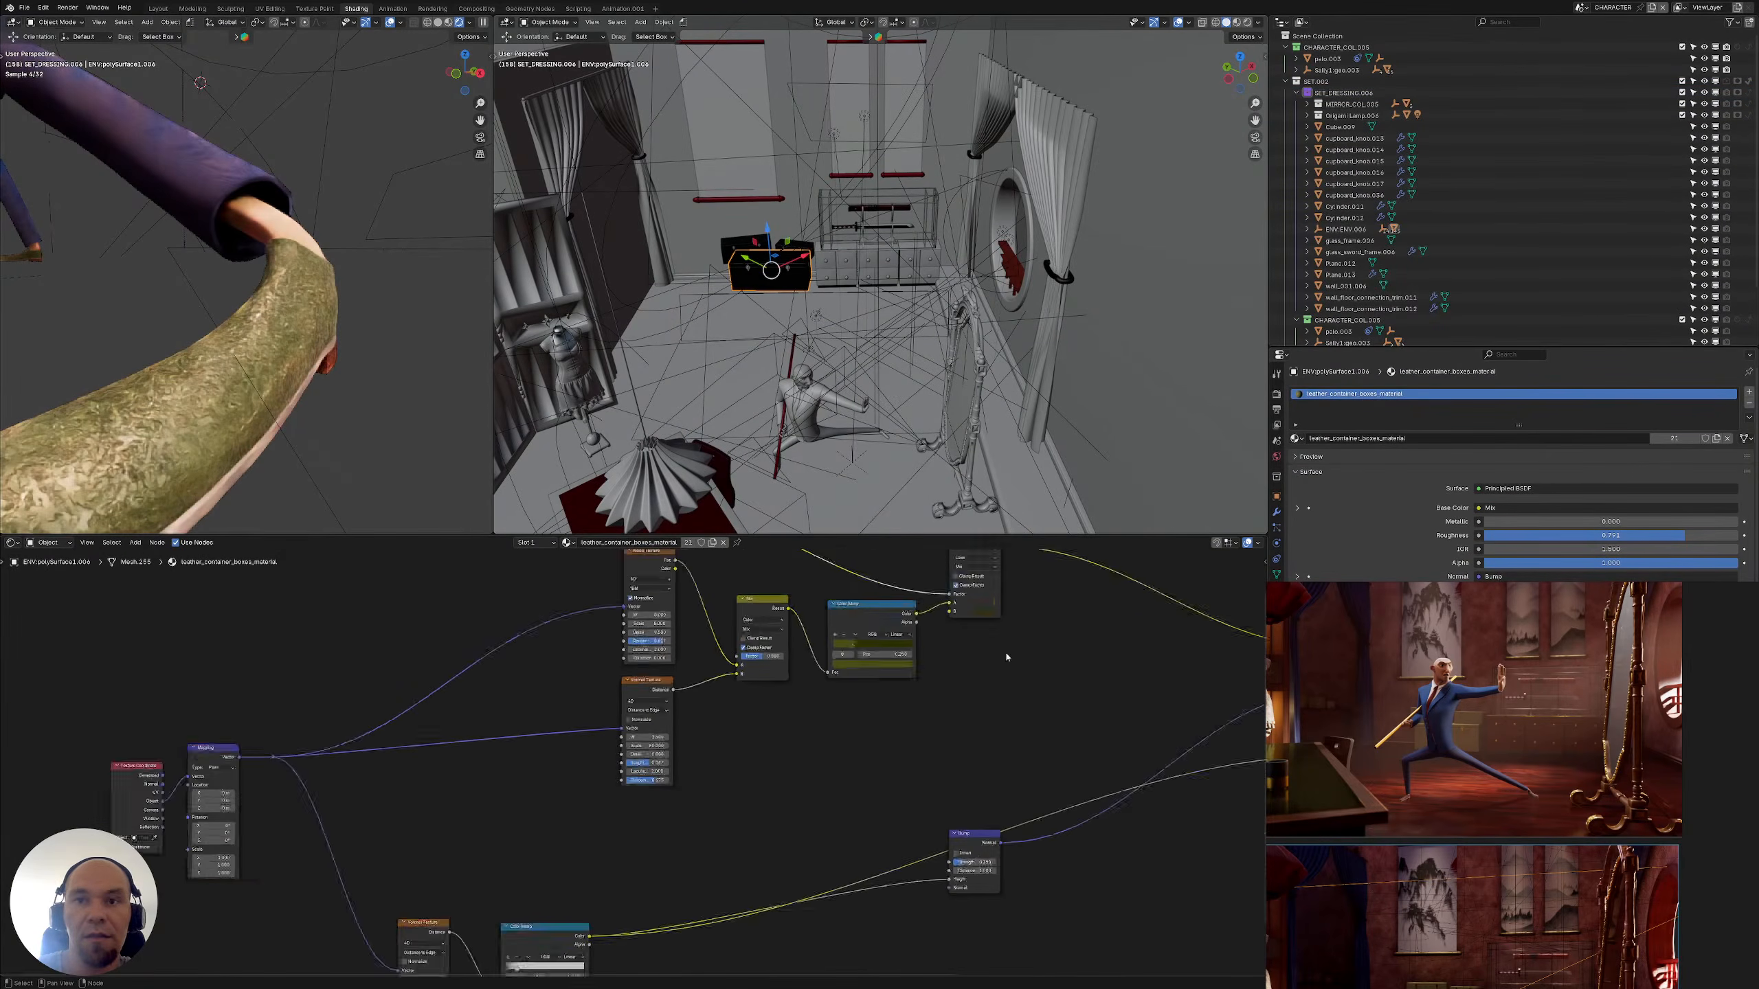
scroll(785, 687, "up", 4)
middle_click_drag(1004, 656, 678, 749)
scroll(679, 748, "up", 4)
scroll(679, 748, "up", 2)
left_click(666, 751)
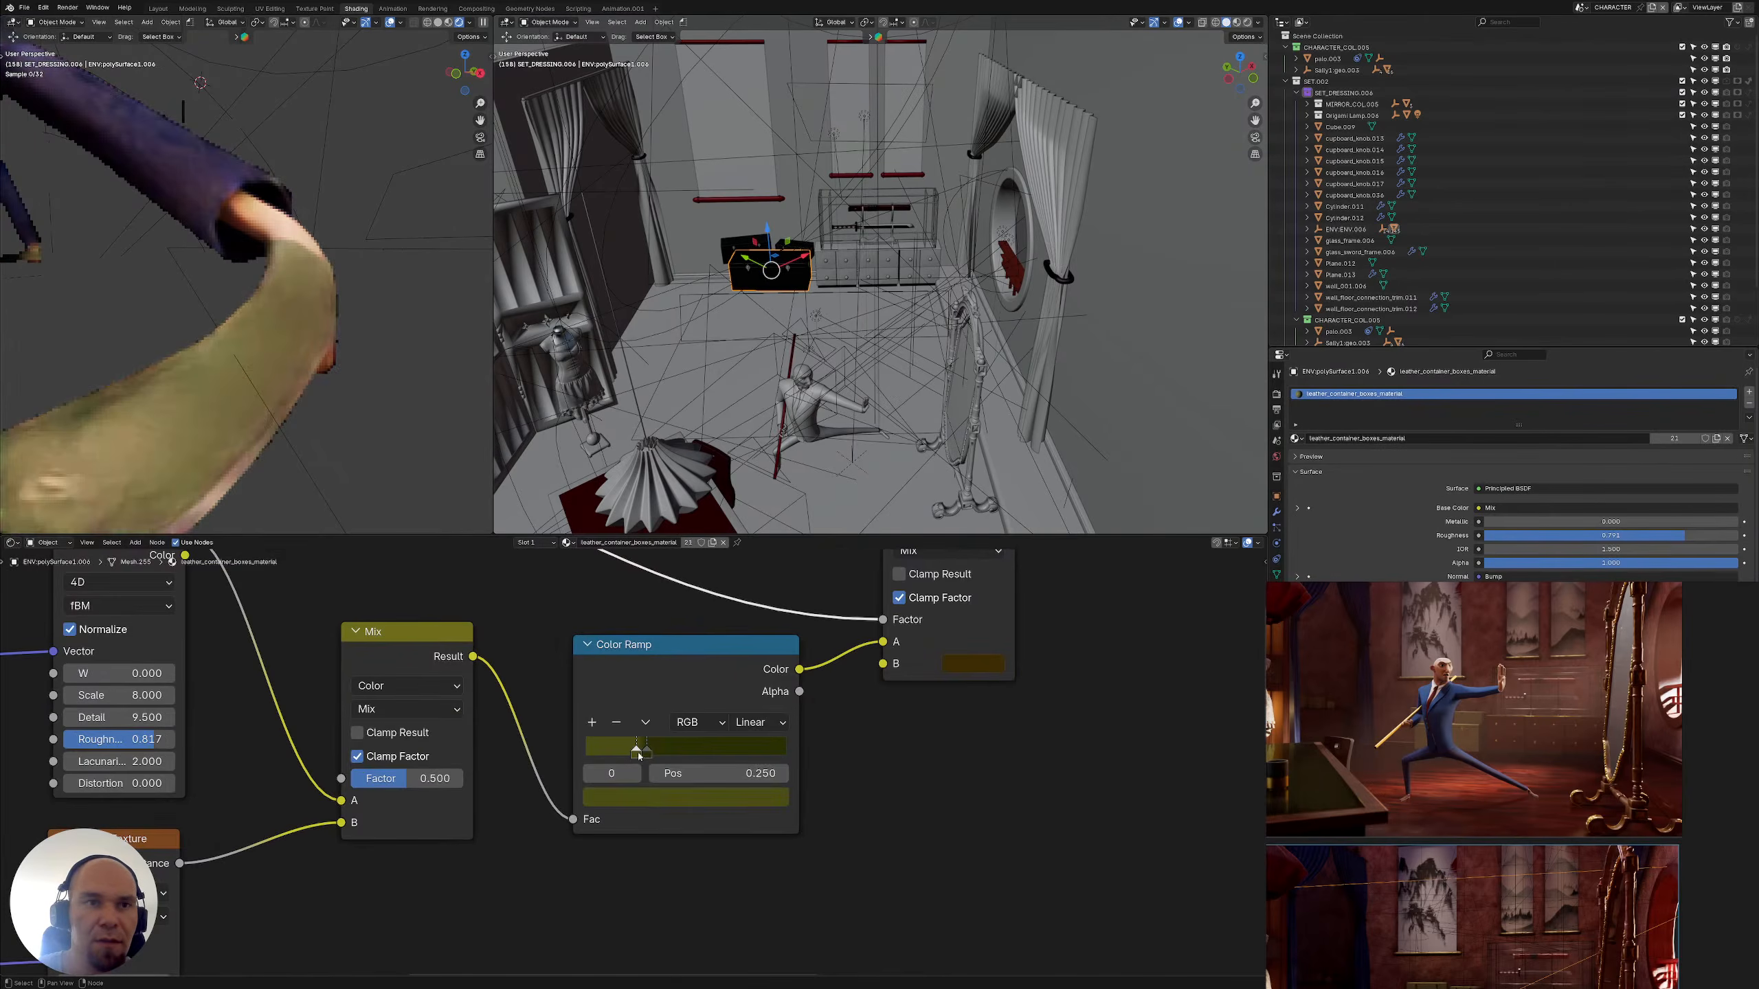
left_click(686, 797)
left_click(699, 769)
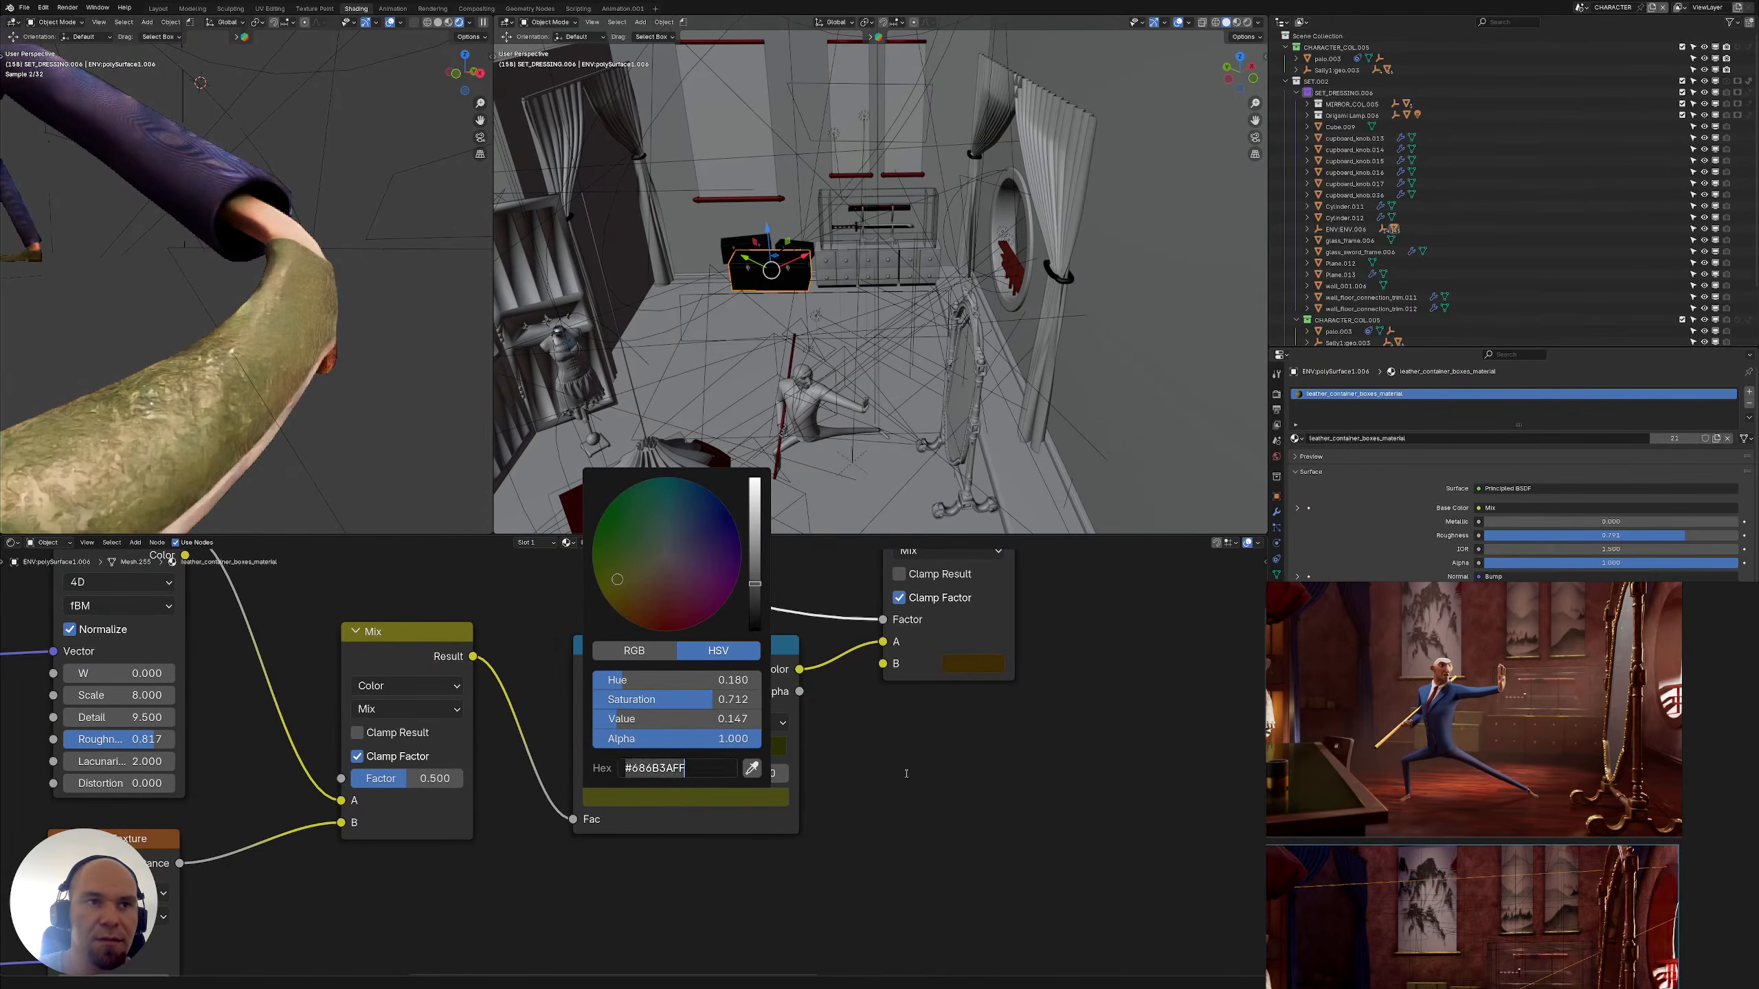
Select the character's shoes and paste the copied hex 686B3A as the shoe material's Base Color
left_click(243, 332)
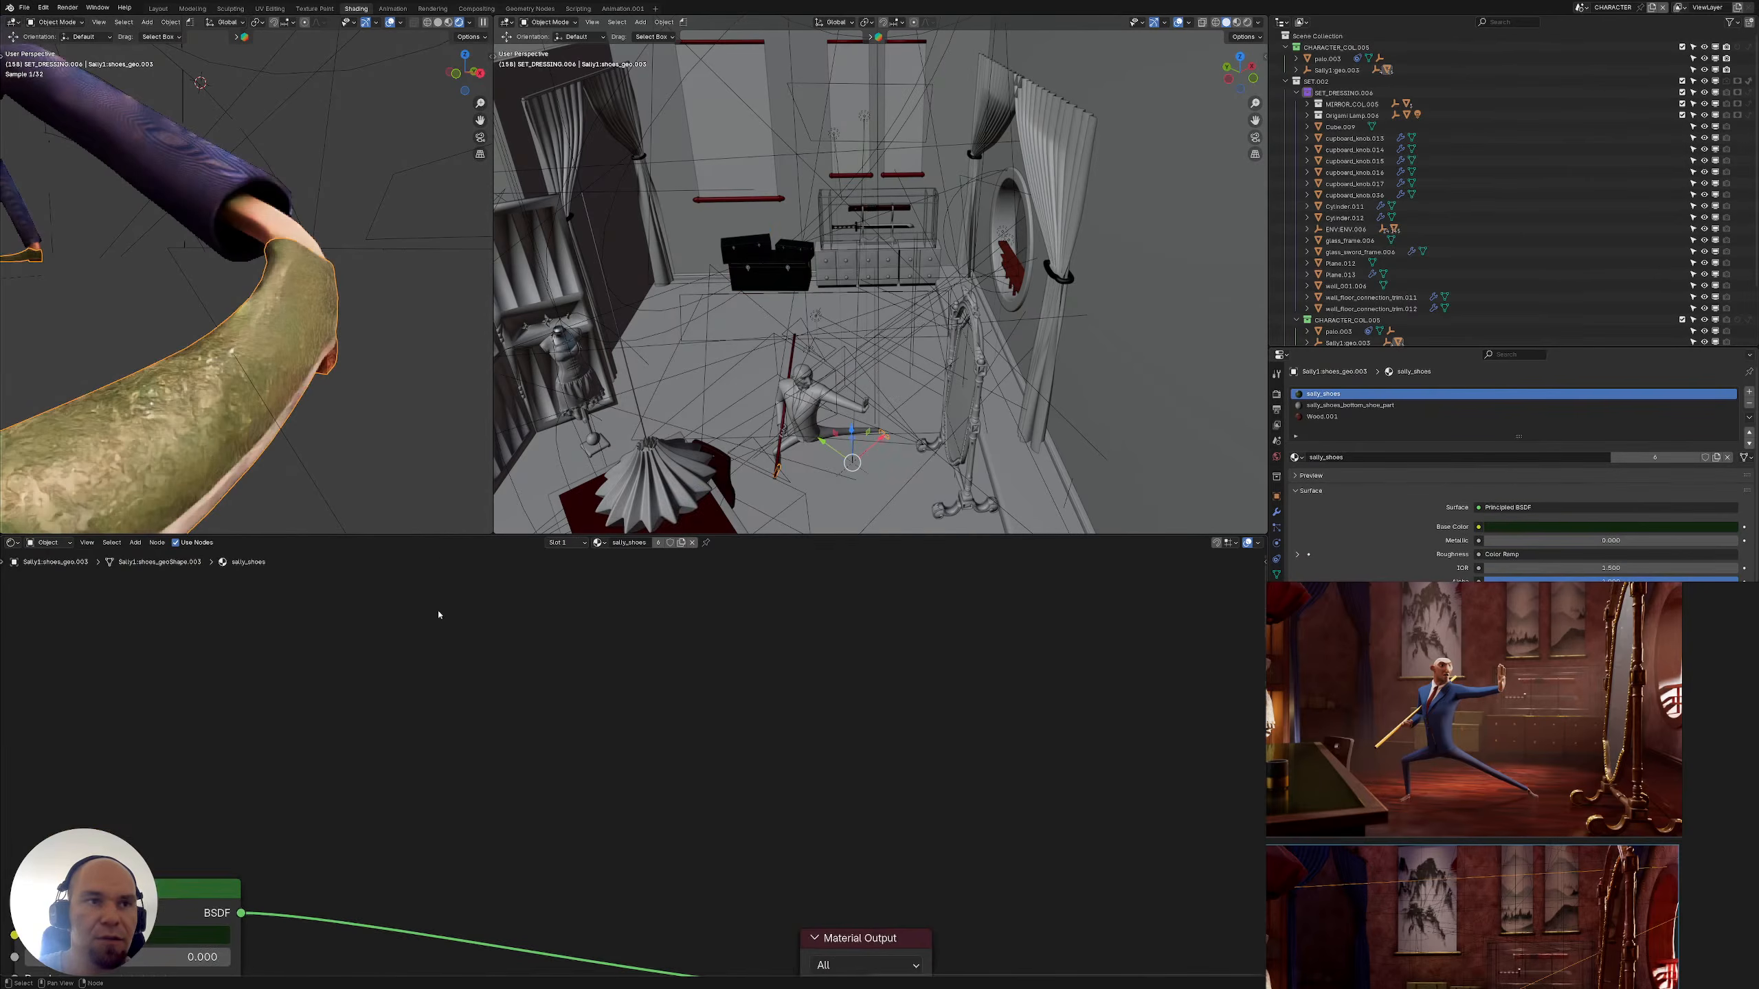
middle_click_drag(426, 556, 466, 616)
scroll(466, 616, "up", 3)
left_click(662, 707)
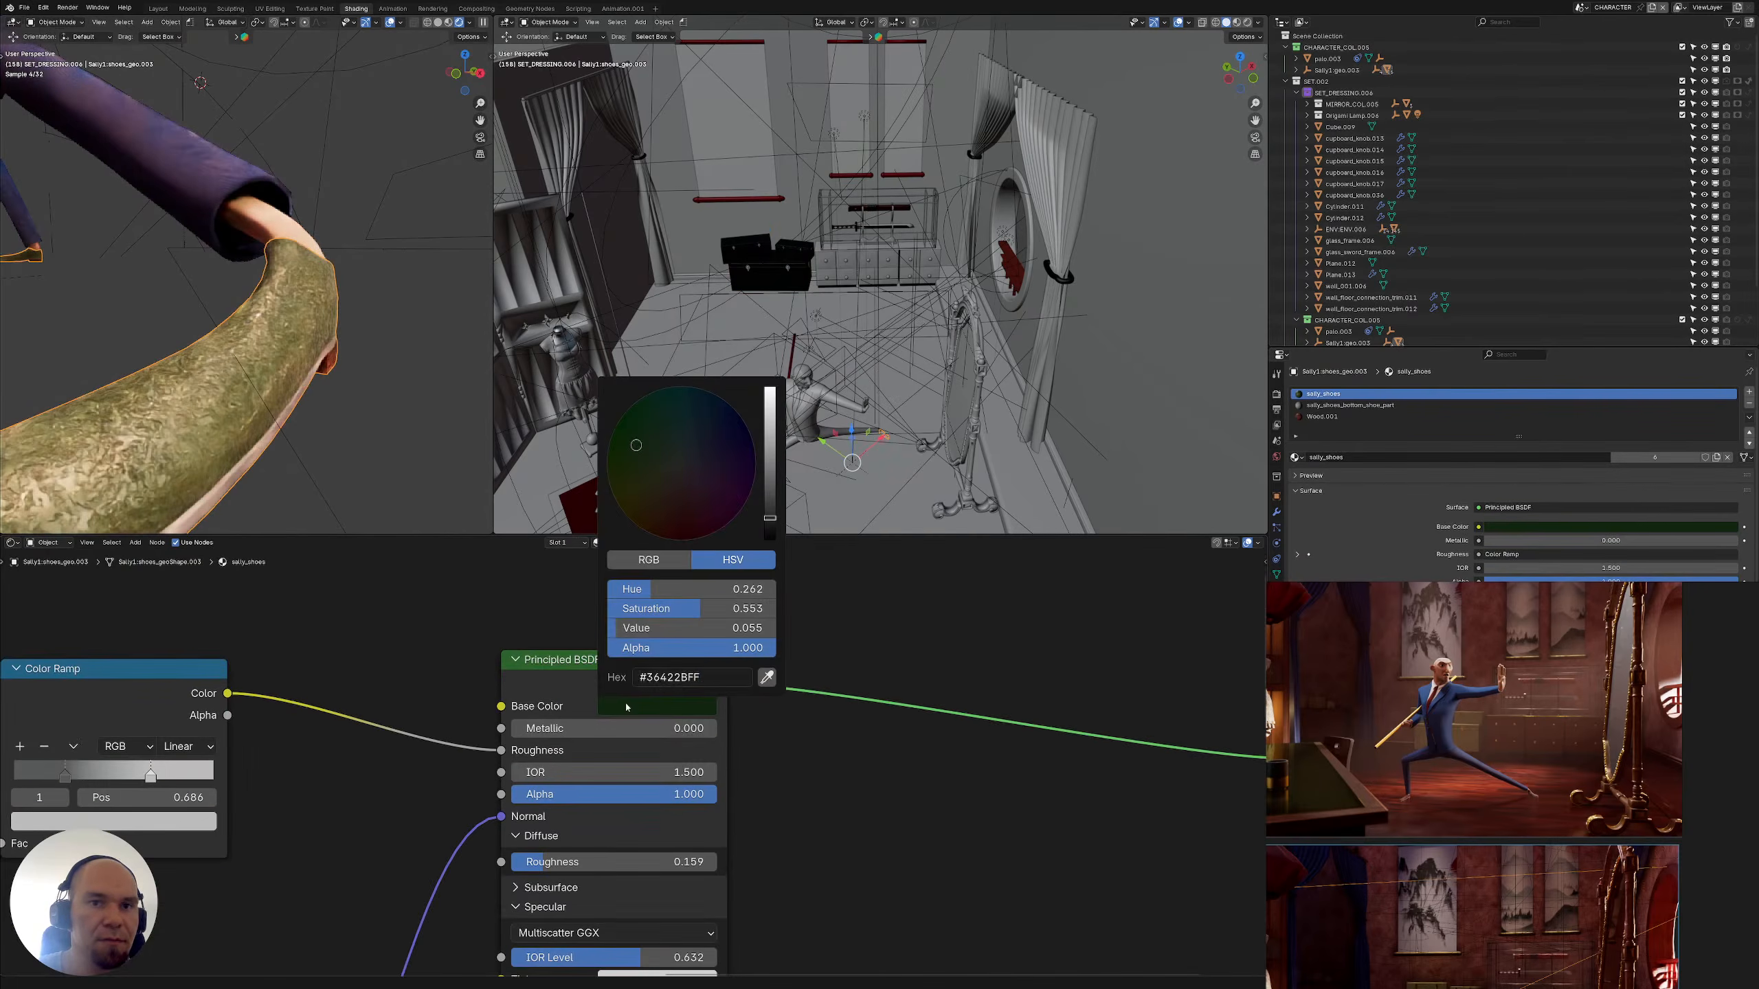
left_click(707, 677)
key("ctrl+v")
key("Return")
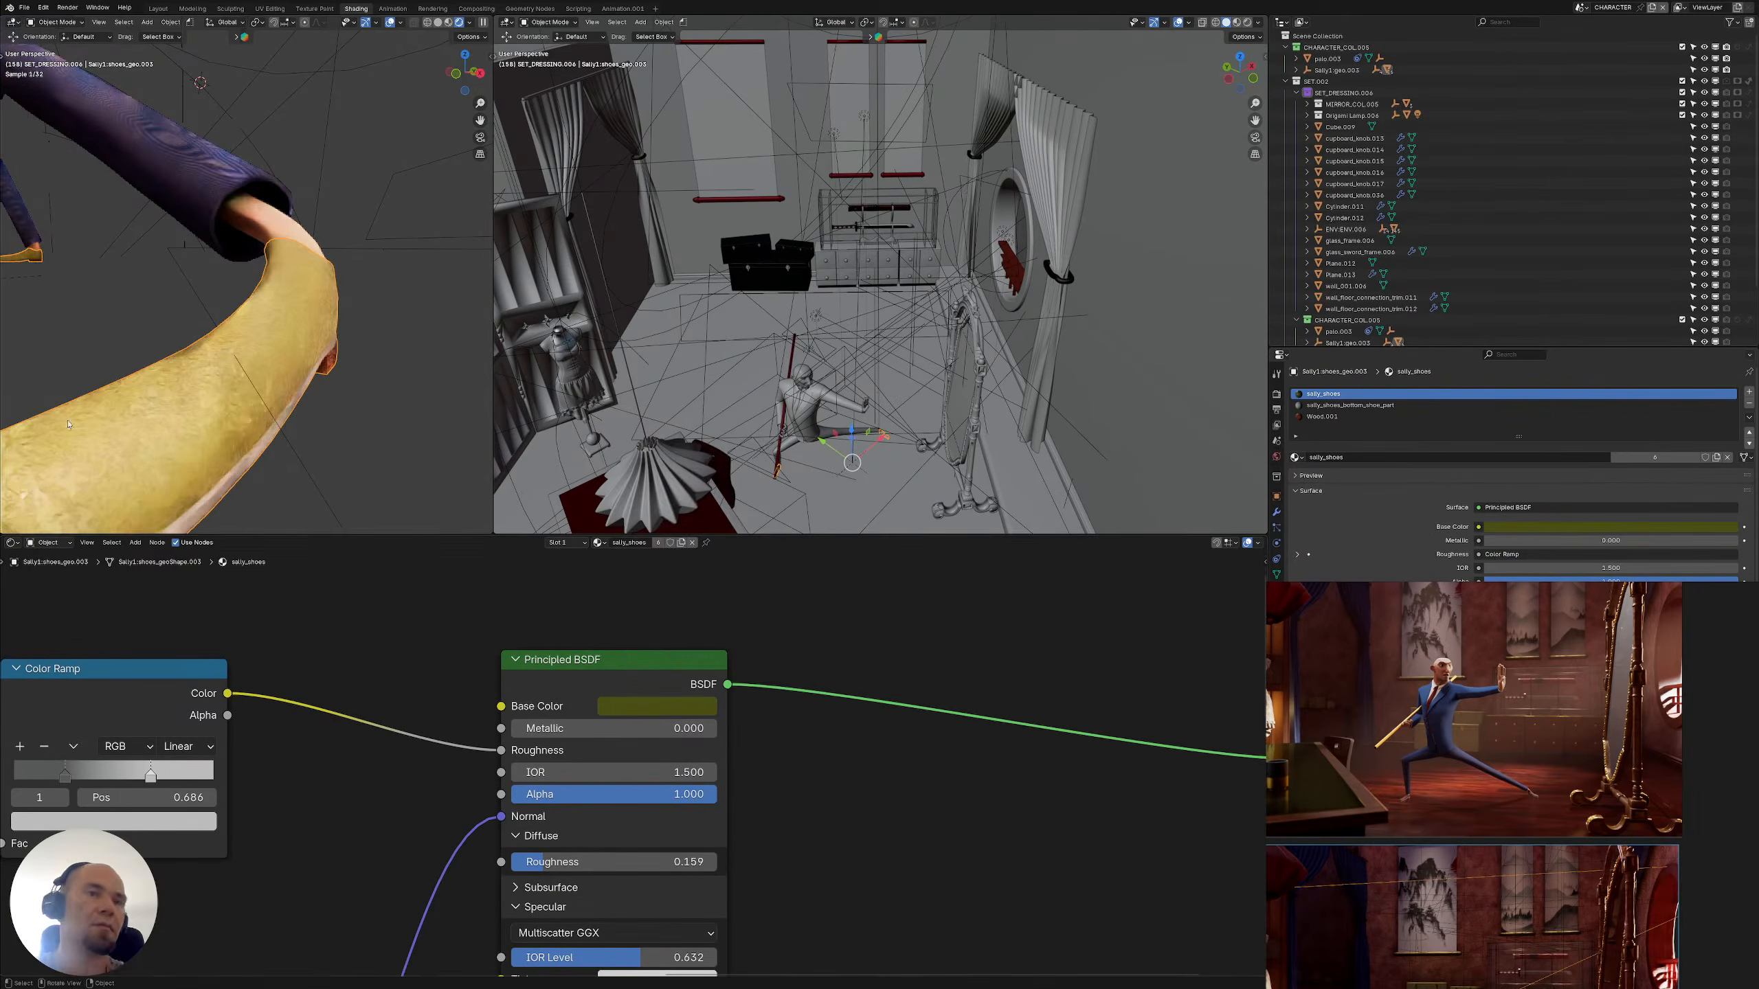
Darken the shoe material's olive Base Color to hex 4F512E
middle_click_drag(278, 611, 618, 616)
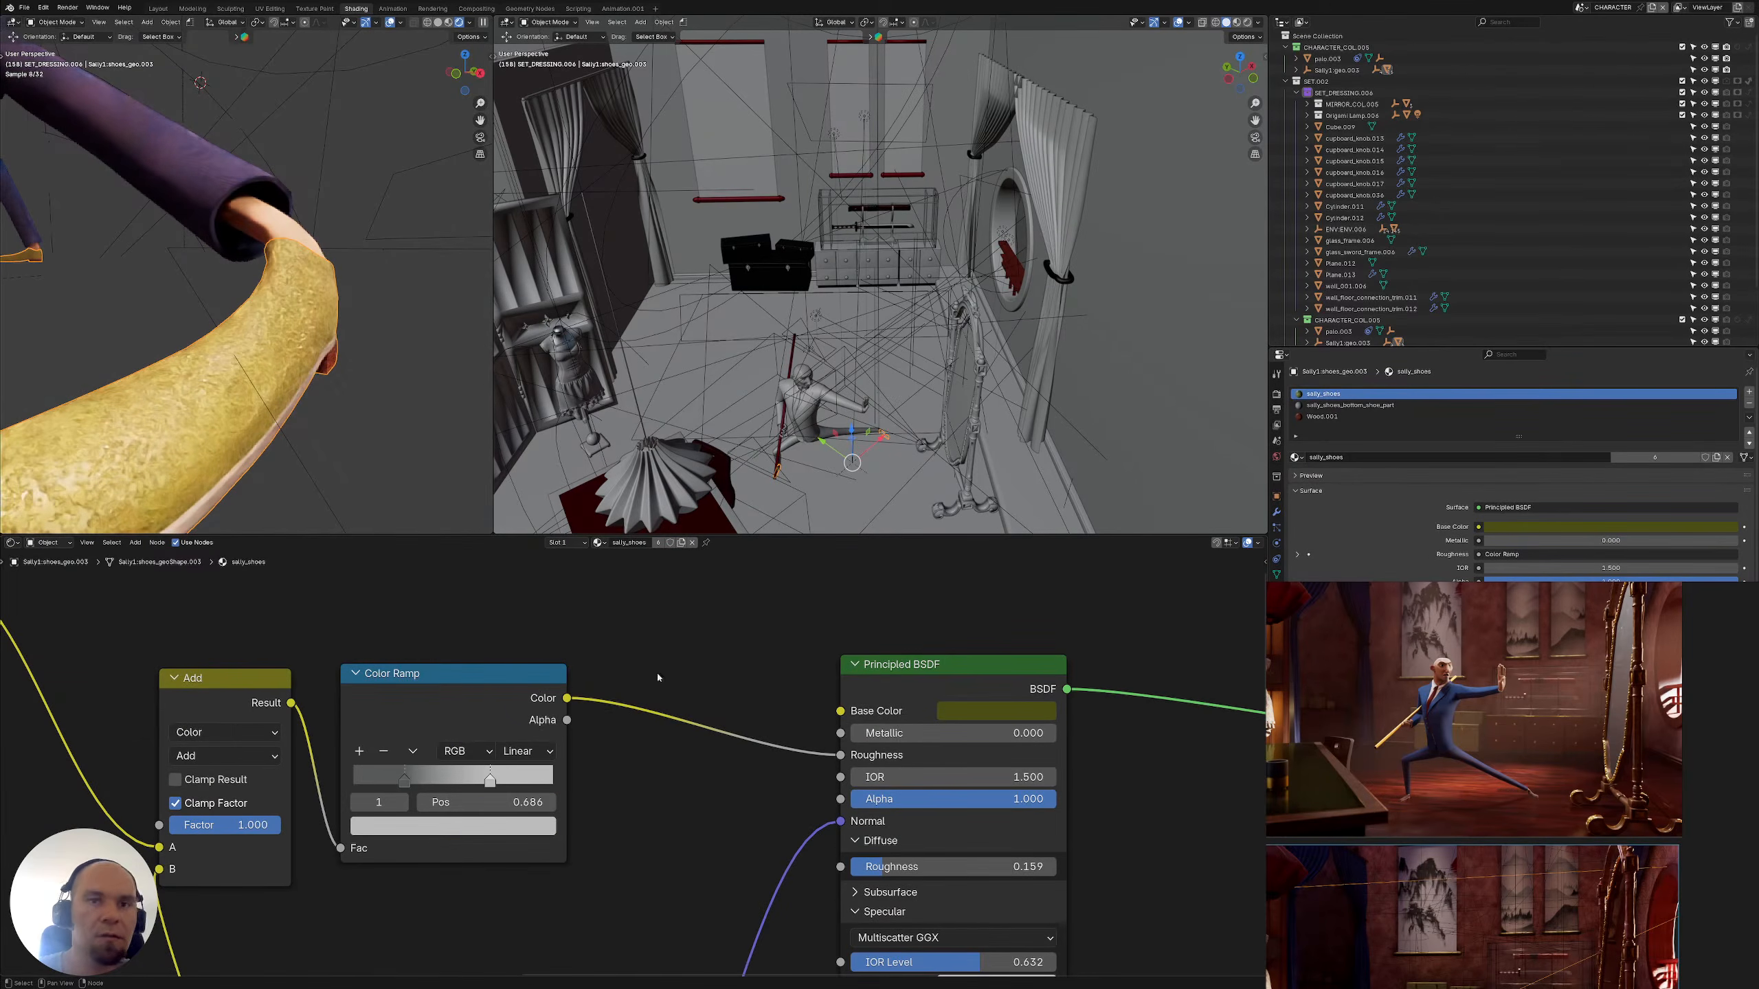
middle_click_drag(417, 612, 584, 614)
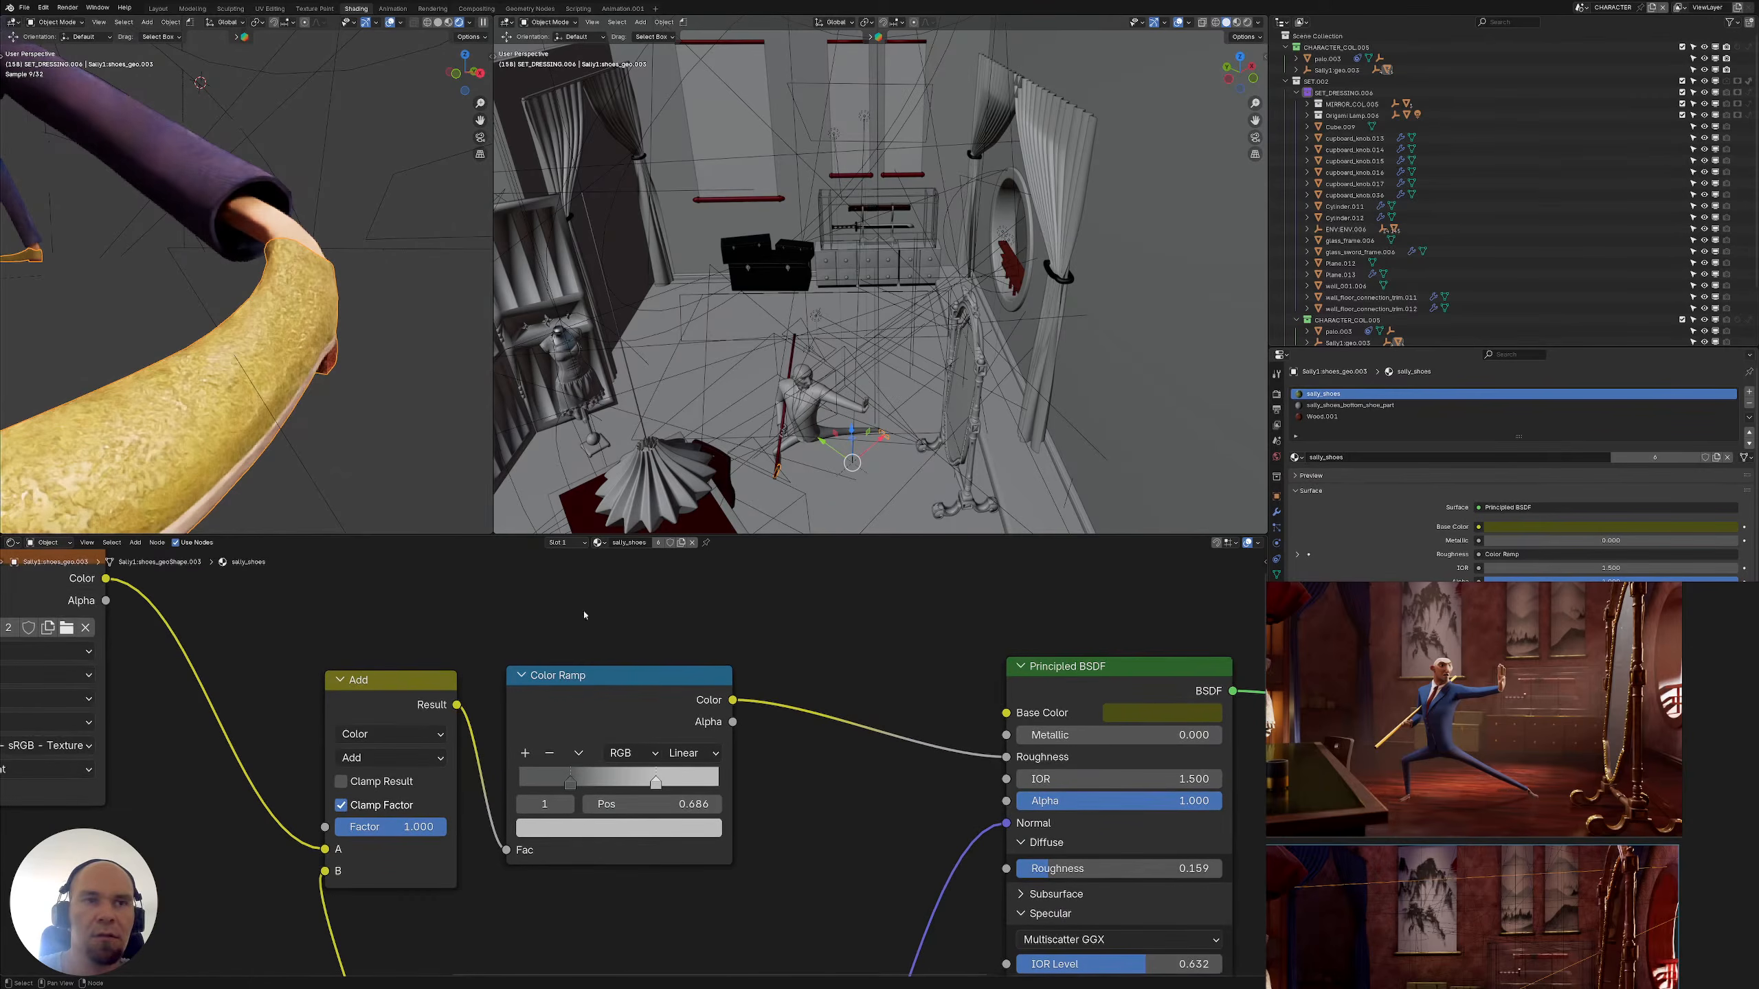
left_click(1176, 712)
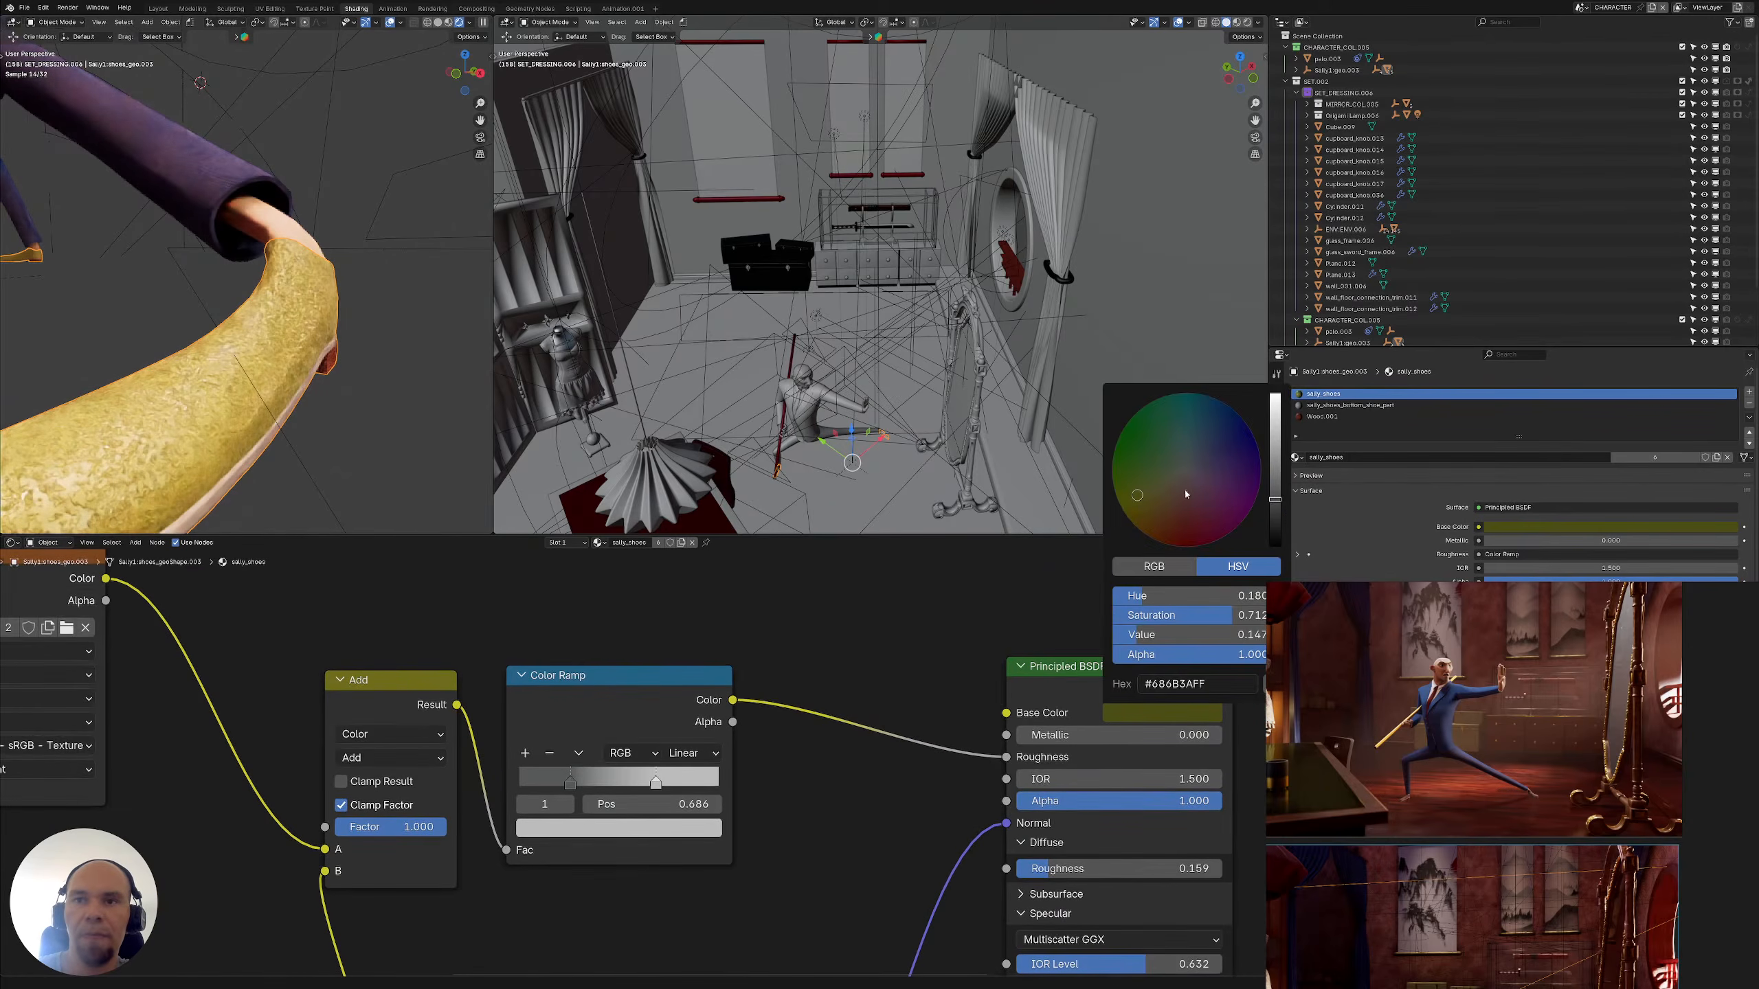
left_click_drag(1274, 499, 1276, 517)
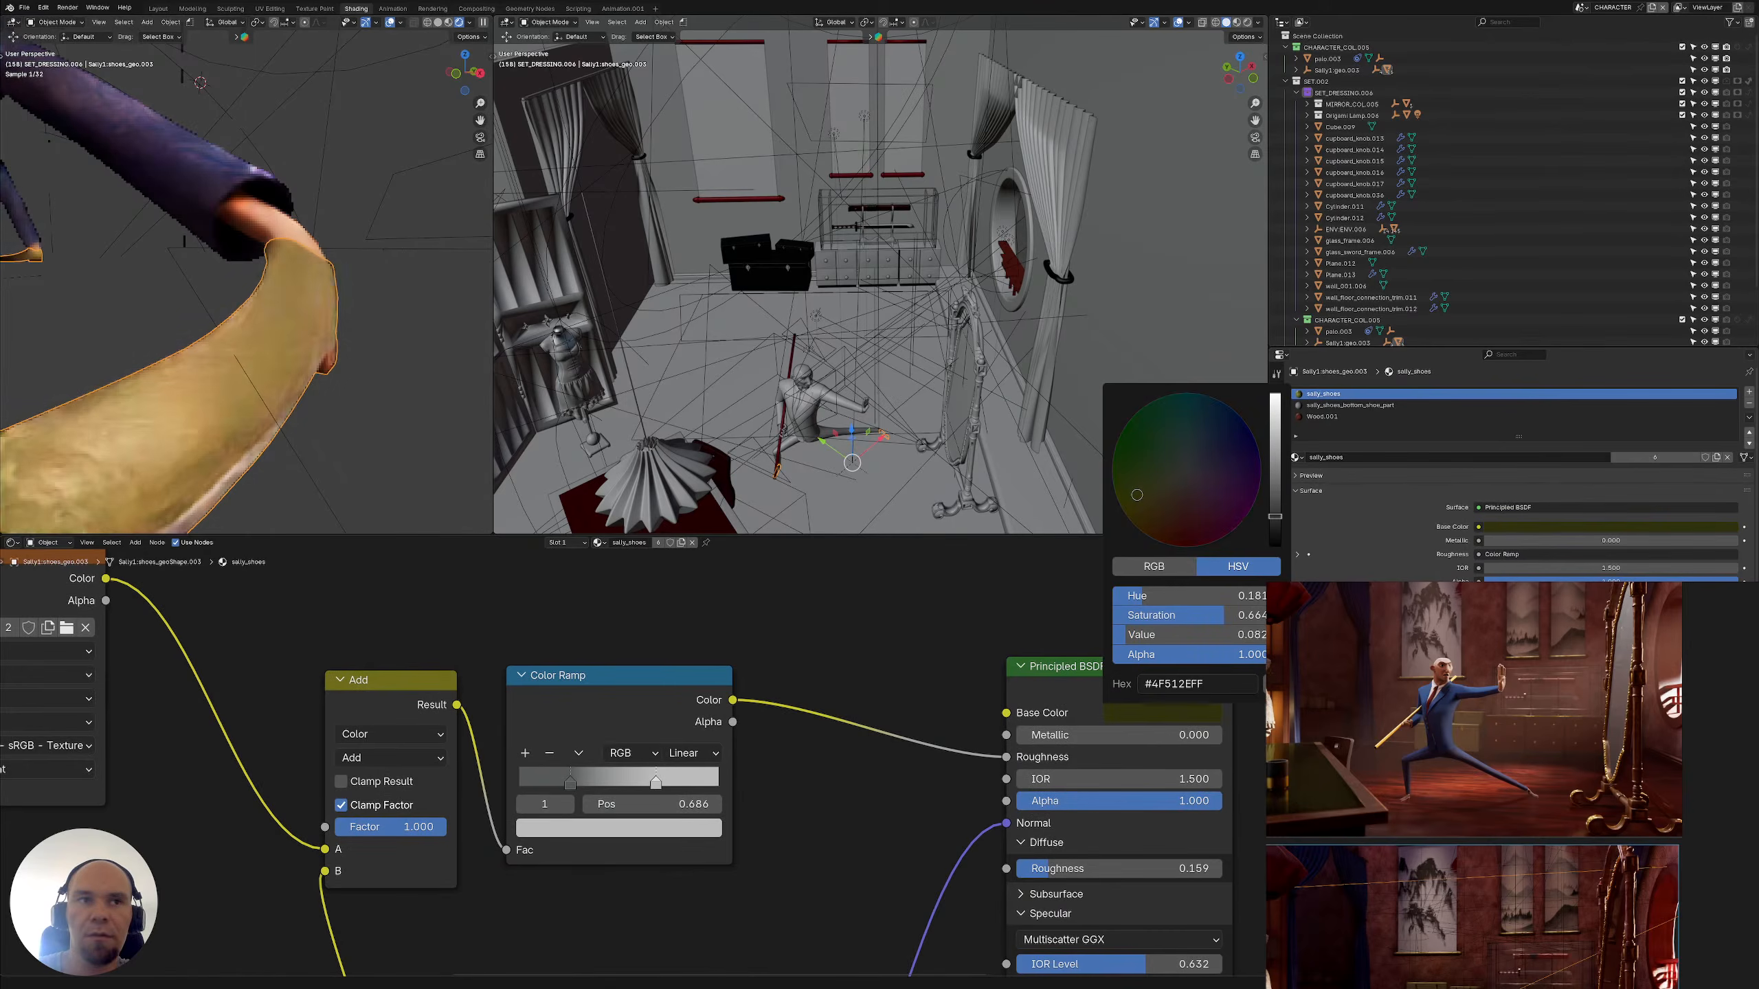
Move the roughness Color Ramp's dark stop to 0.506 and light stop to 0.843, and set the Add node's factor to 0.755
middle_click_drag(812, 710, 916, 641)
scroll(649, 701, "up", 1)
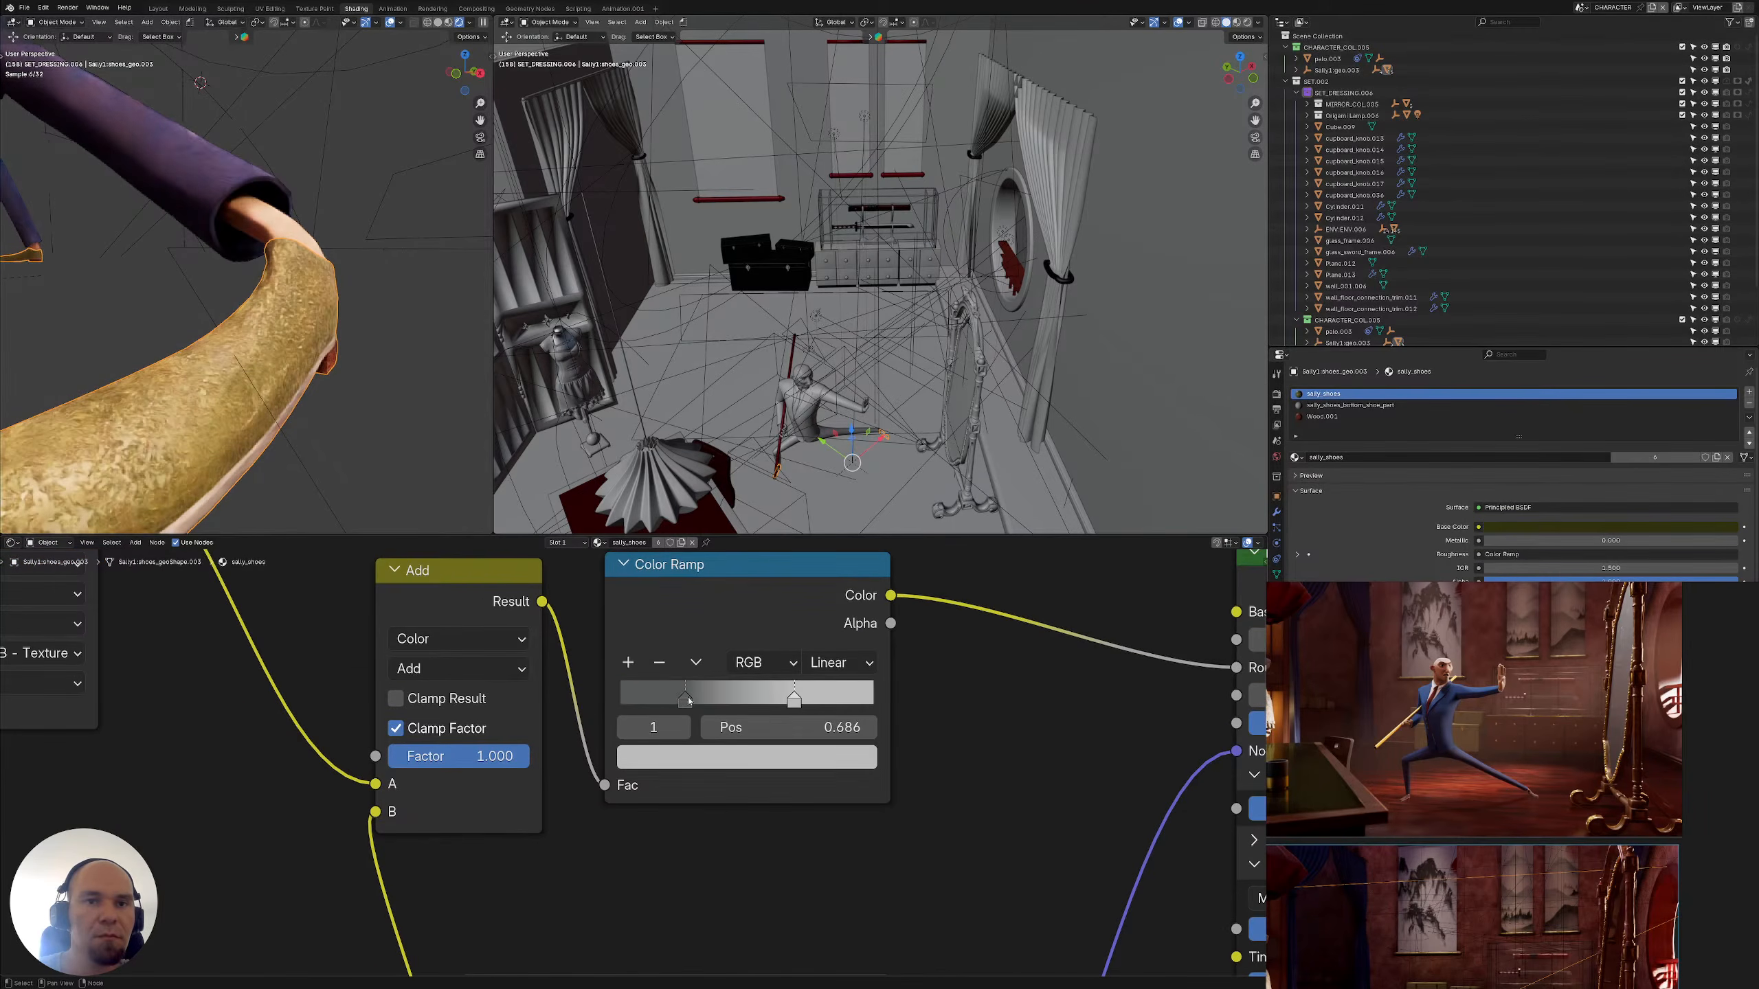
left_click_drag(687, 700, 760, 703)
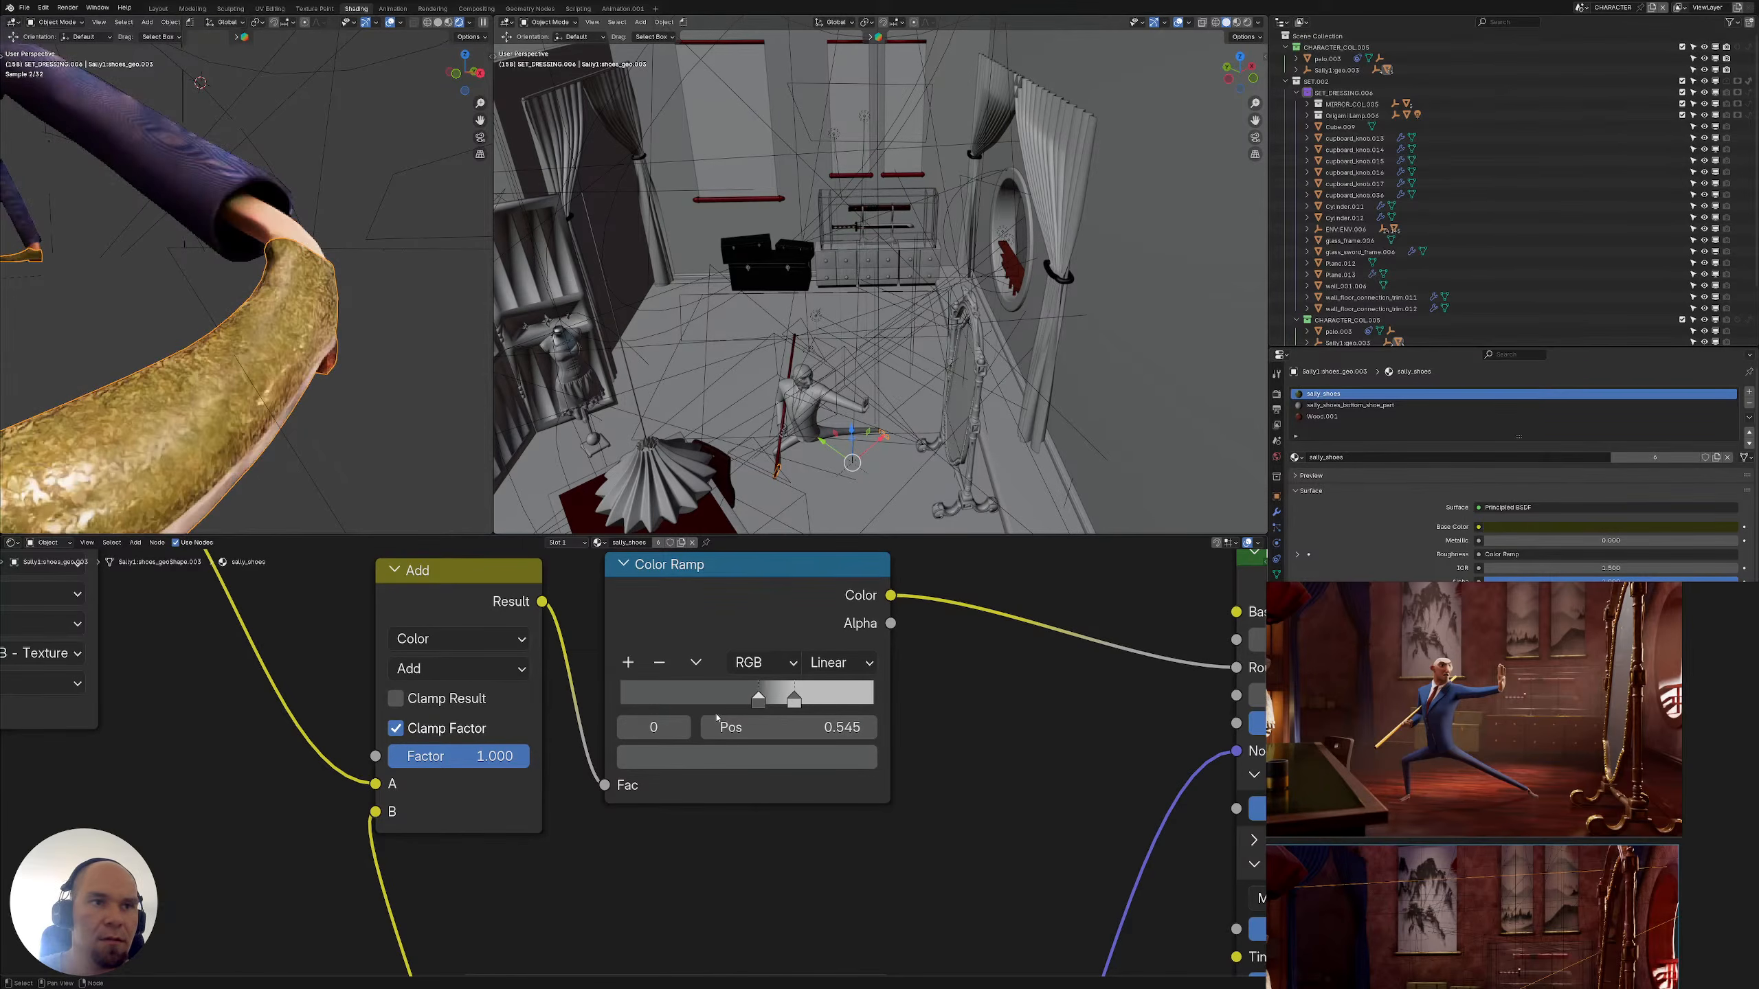
left_click_drag(758, 702, 833, 704)
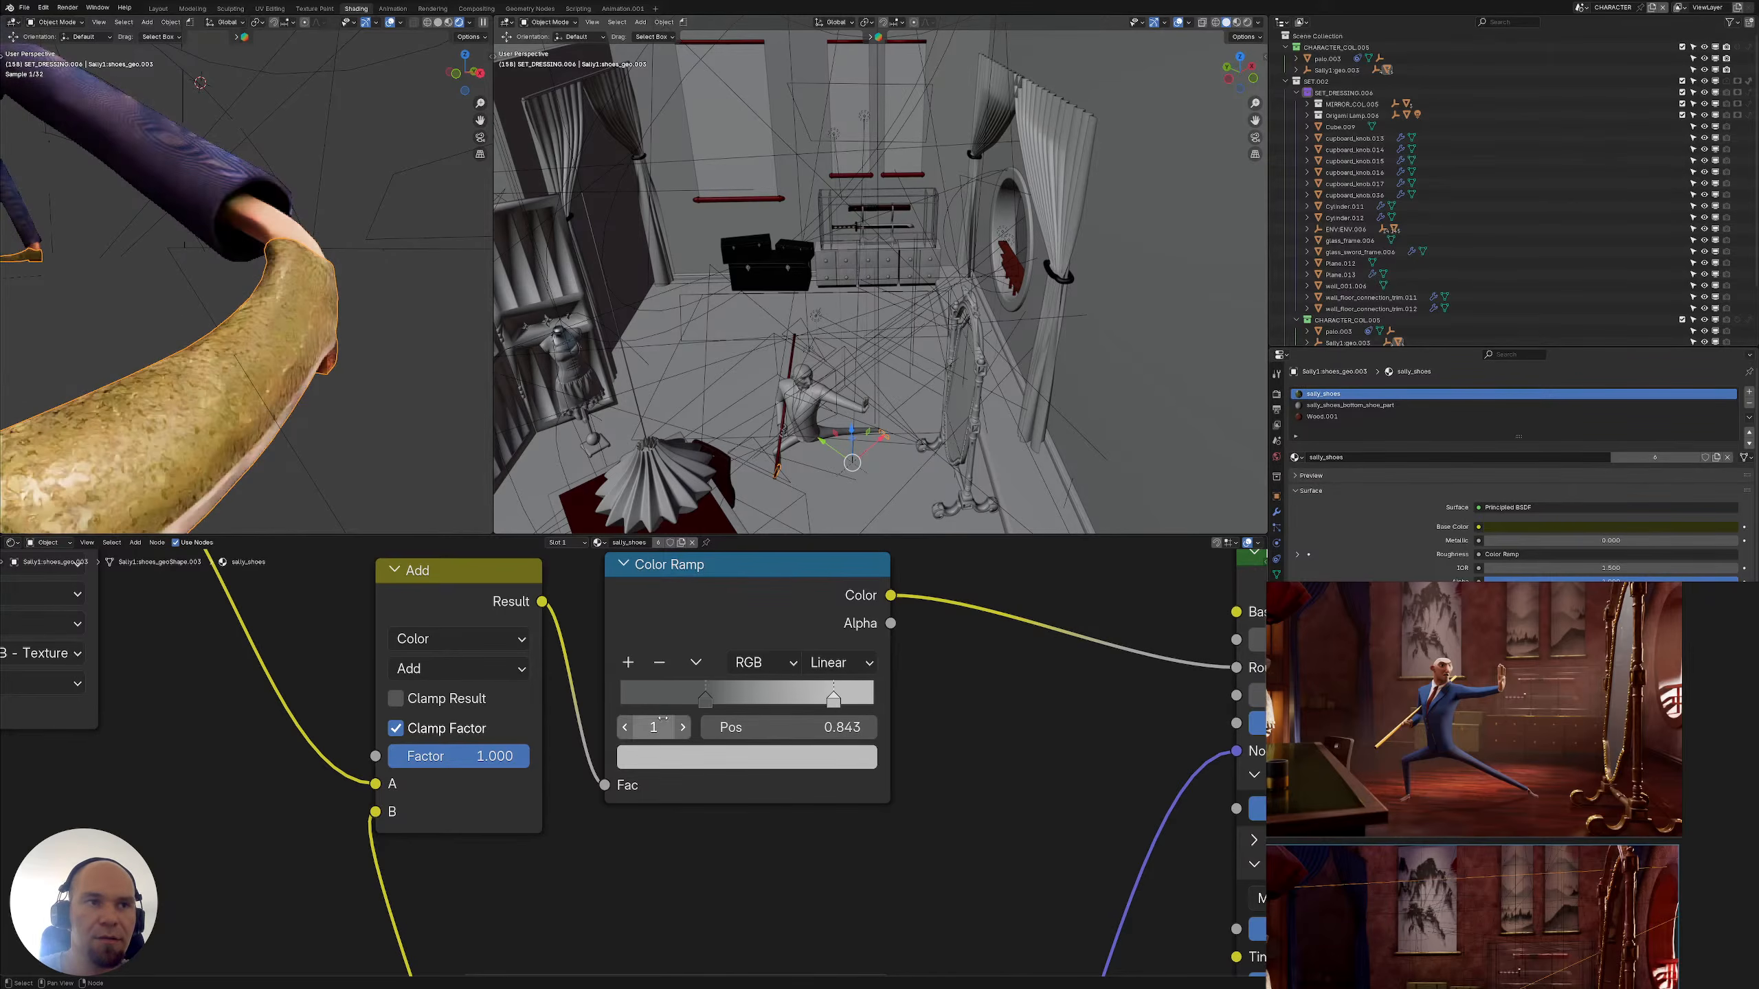
left_click_drag(705, 701, 749, 701)
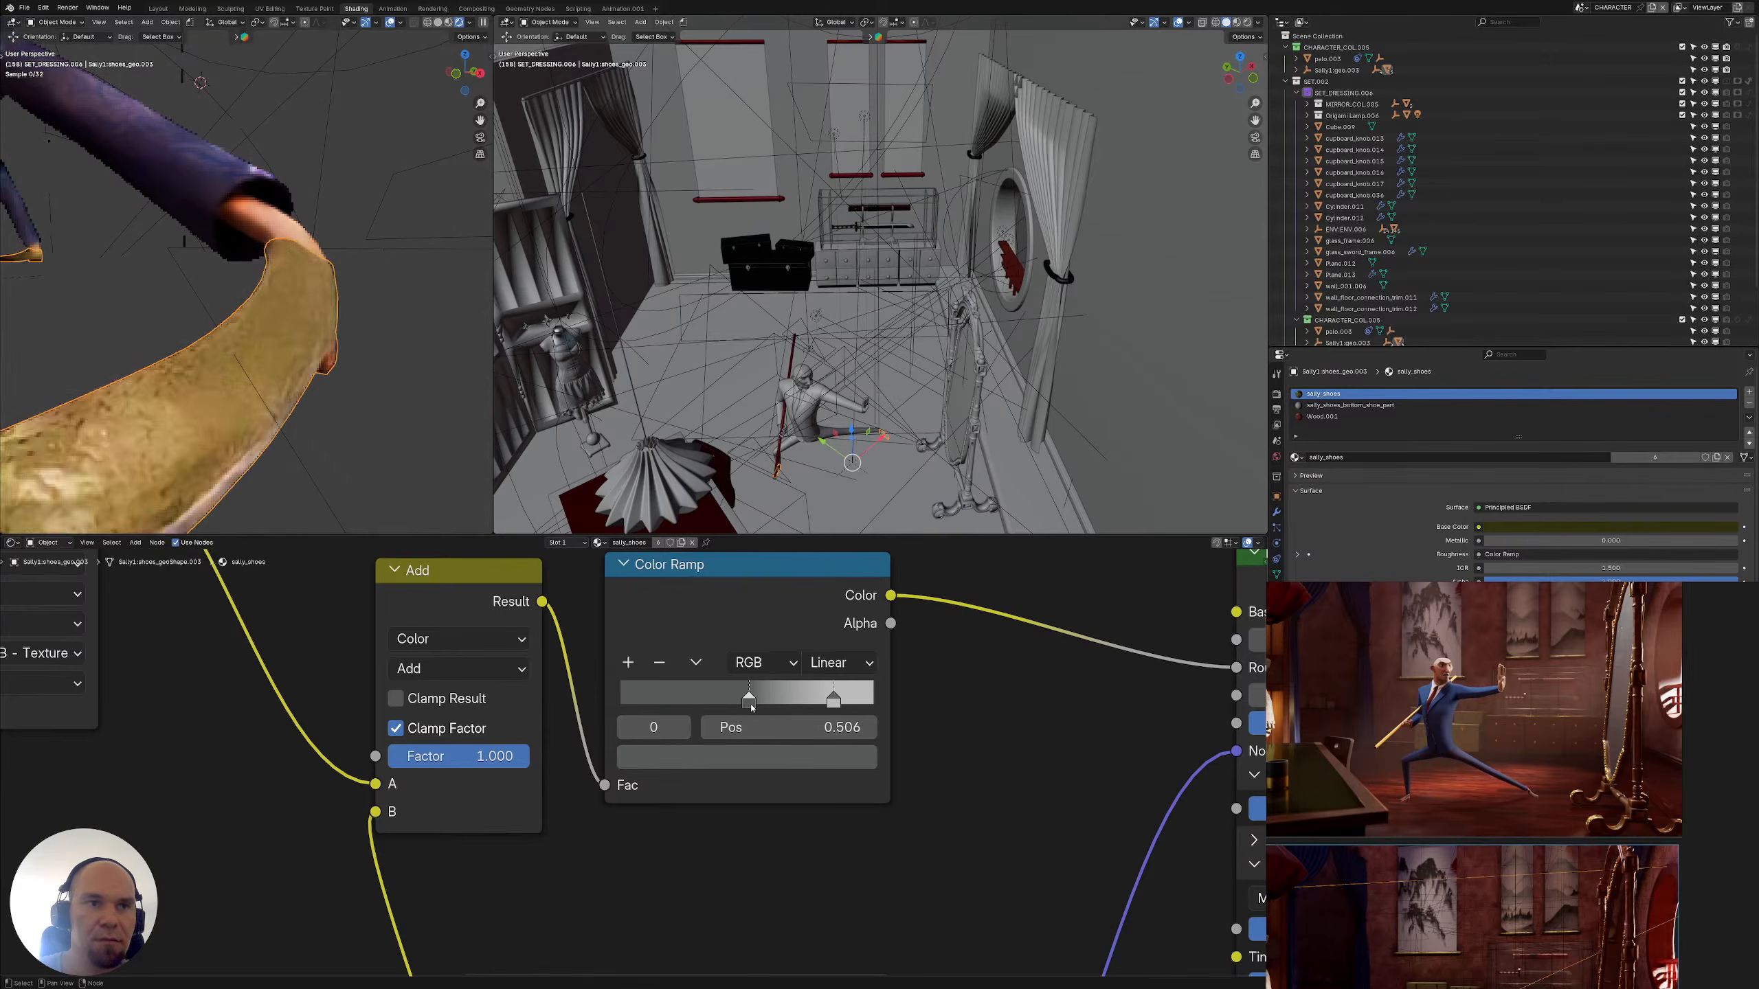
left_click_drag(529, 757, 497, 760)
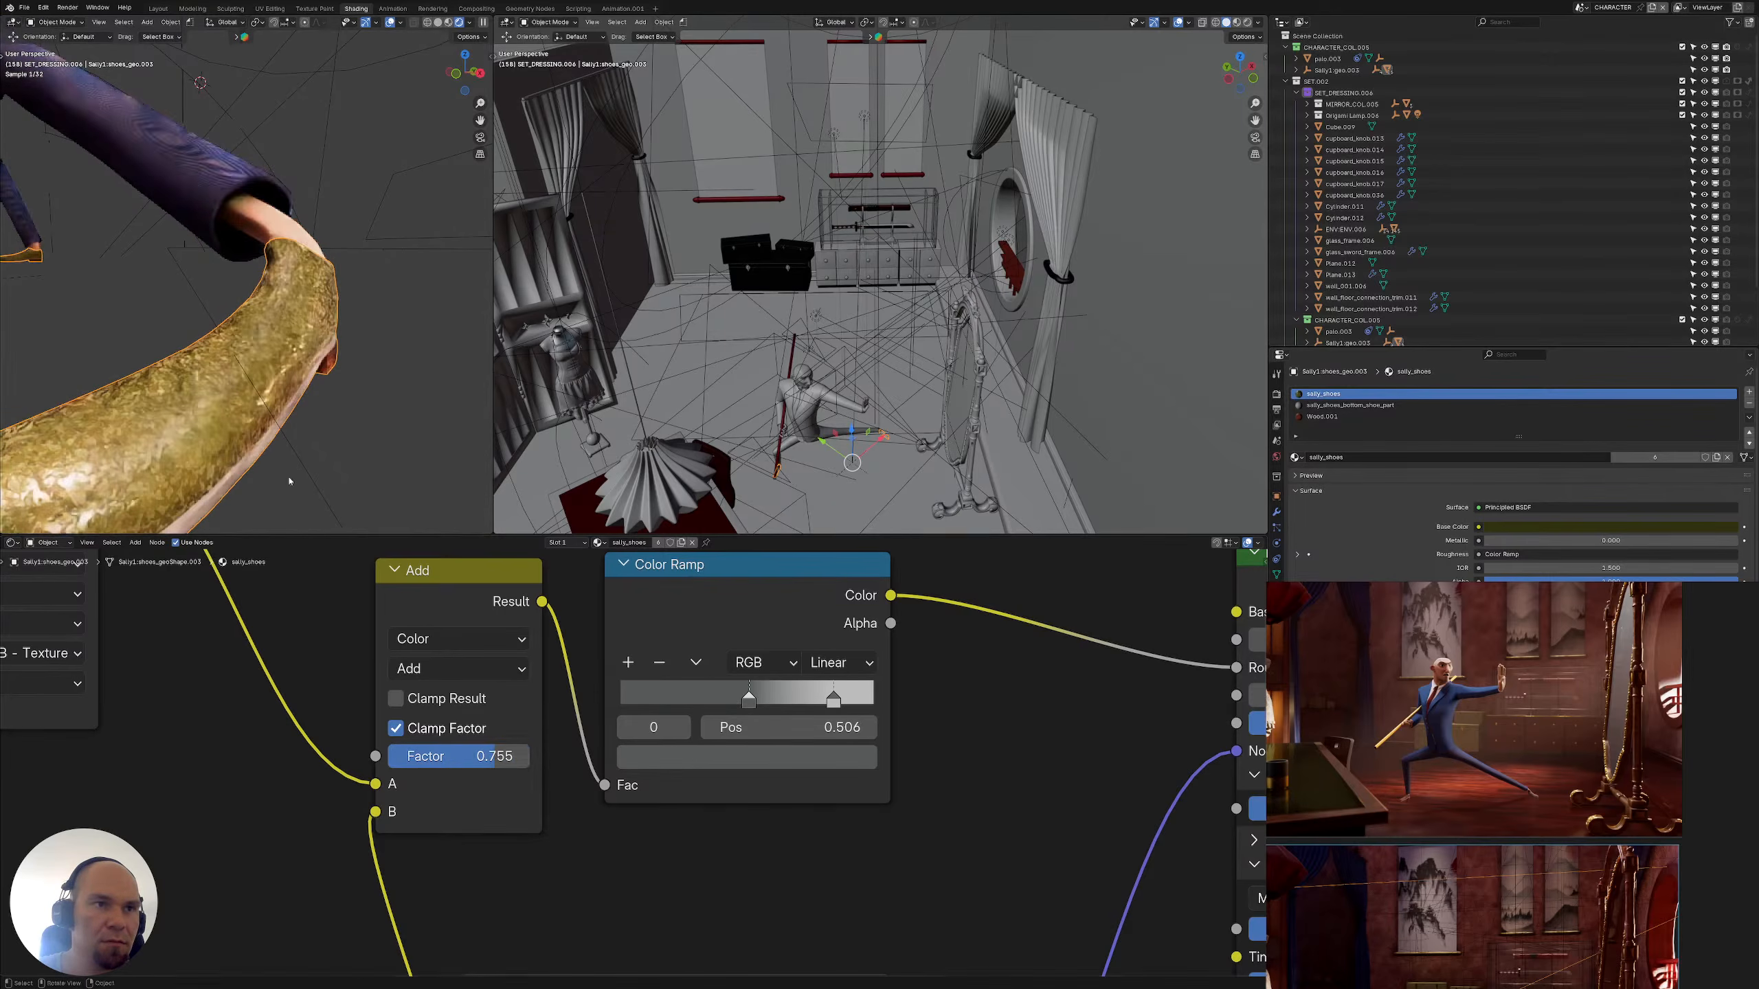
Set the Strength of the shoe material's Bump node to 1
scroll(497, 760, "down", 5)
middle_click_drag(497, 760, 660, 571)
scroll(663, 682, "up", 3)
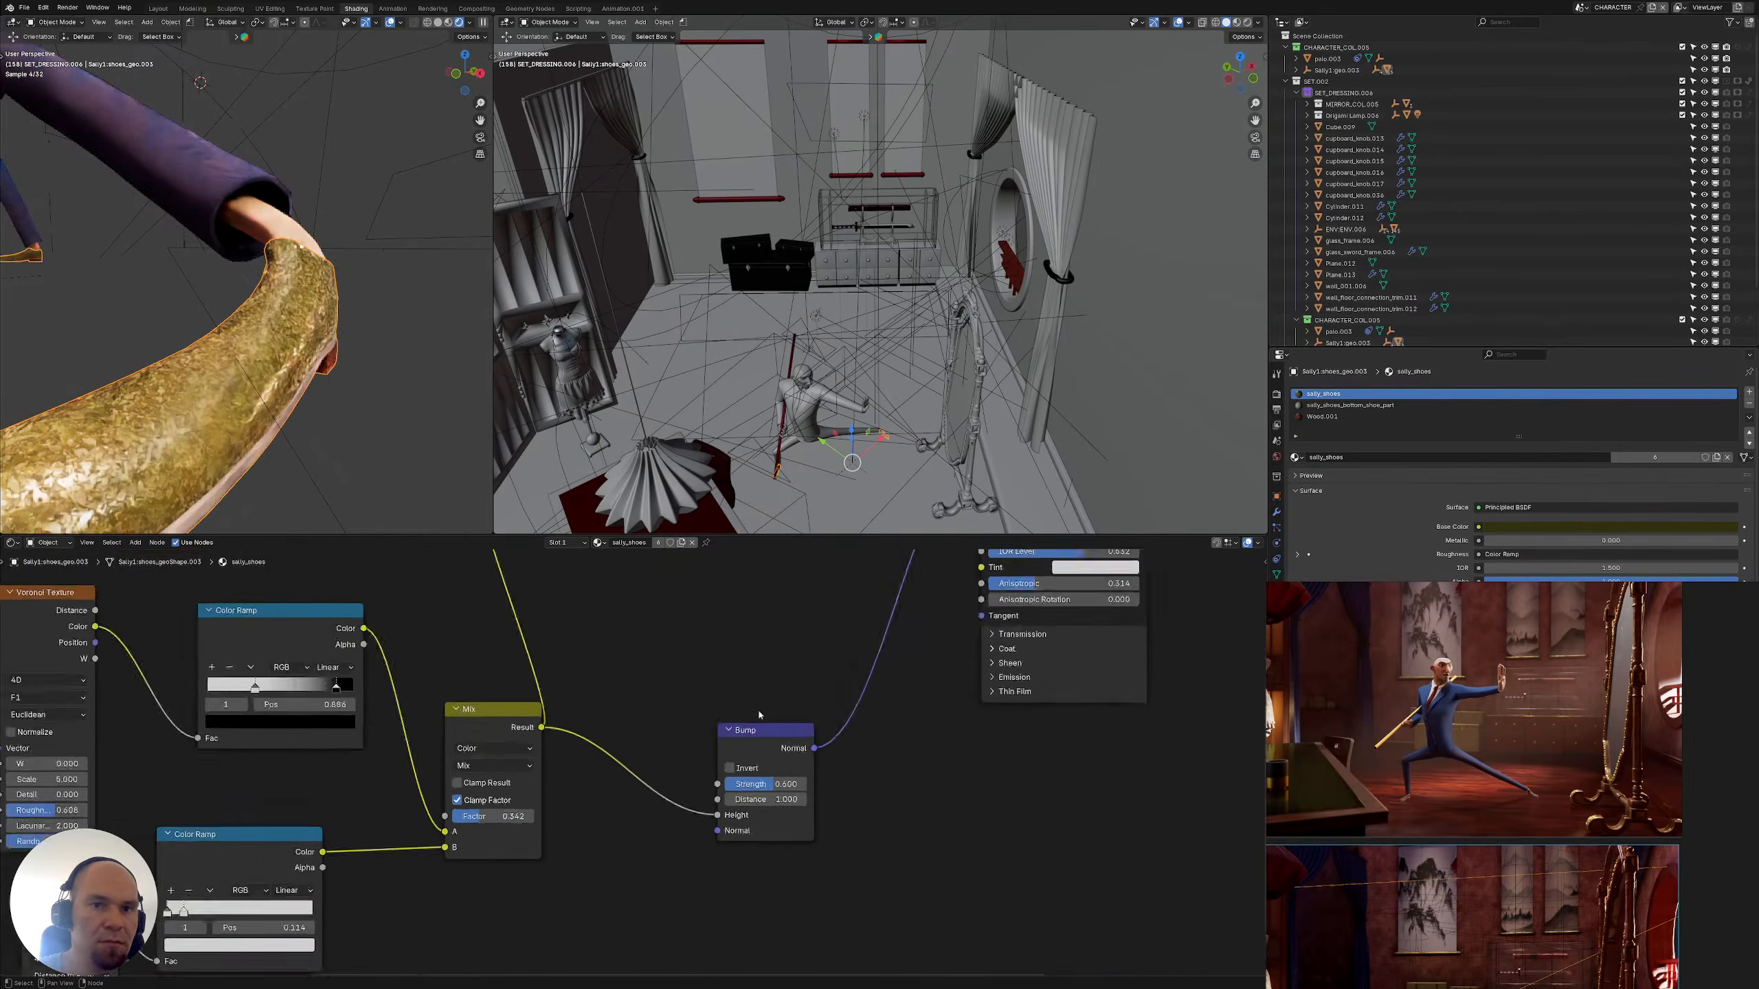
scroll(651, 762, "up", 1)
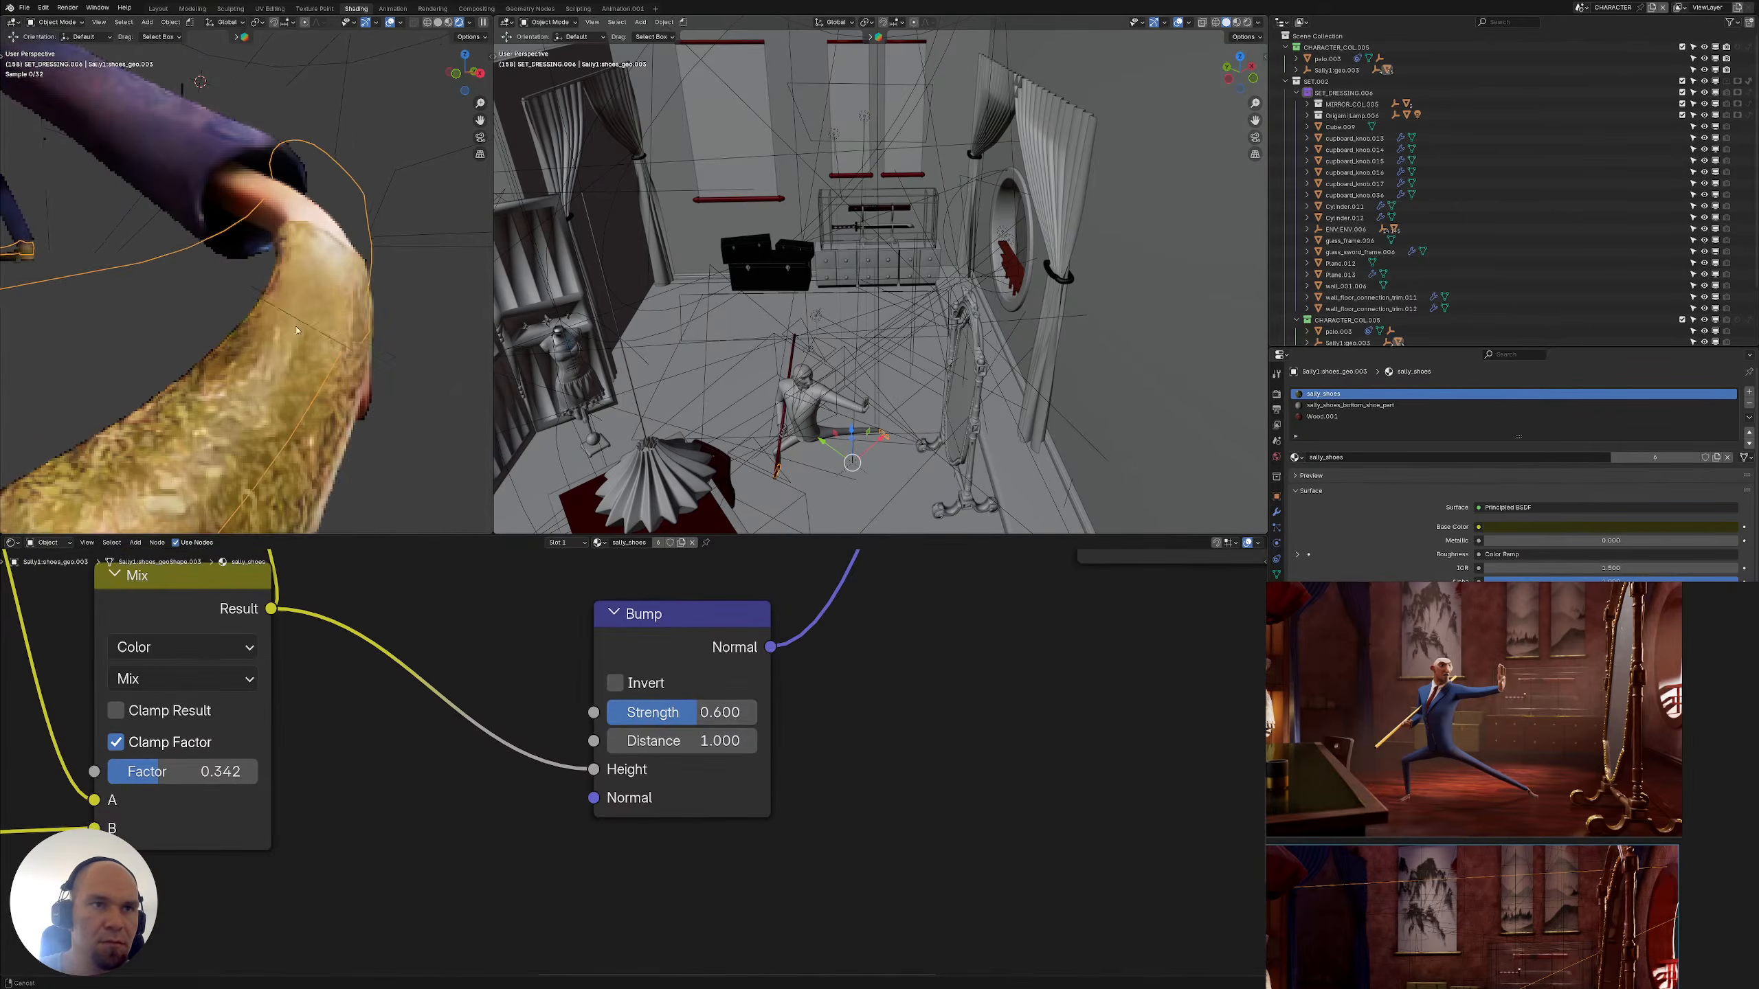
scroll(297, 395, "up", 5)
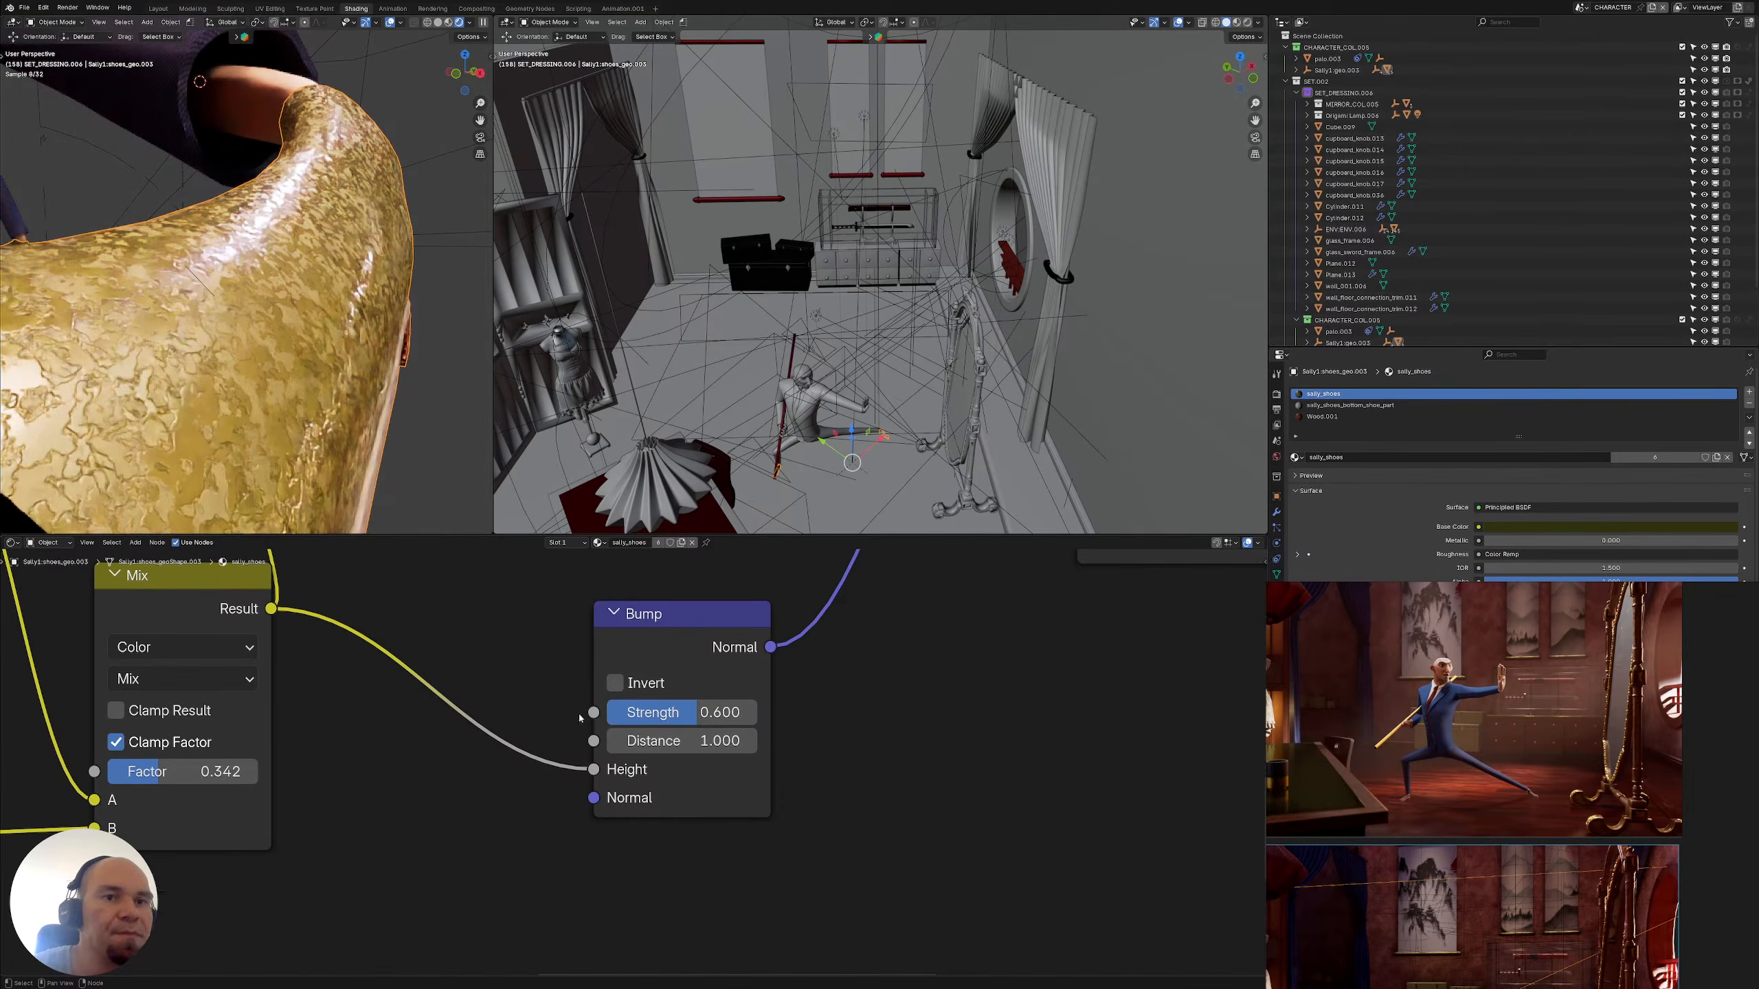
middle_click_drag(580, 718, 488, 759)
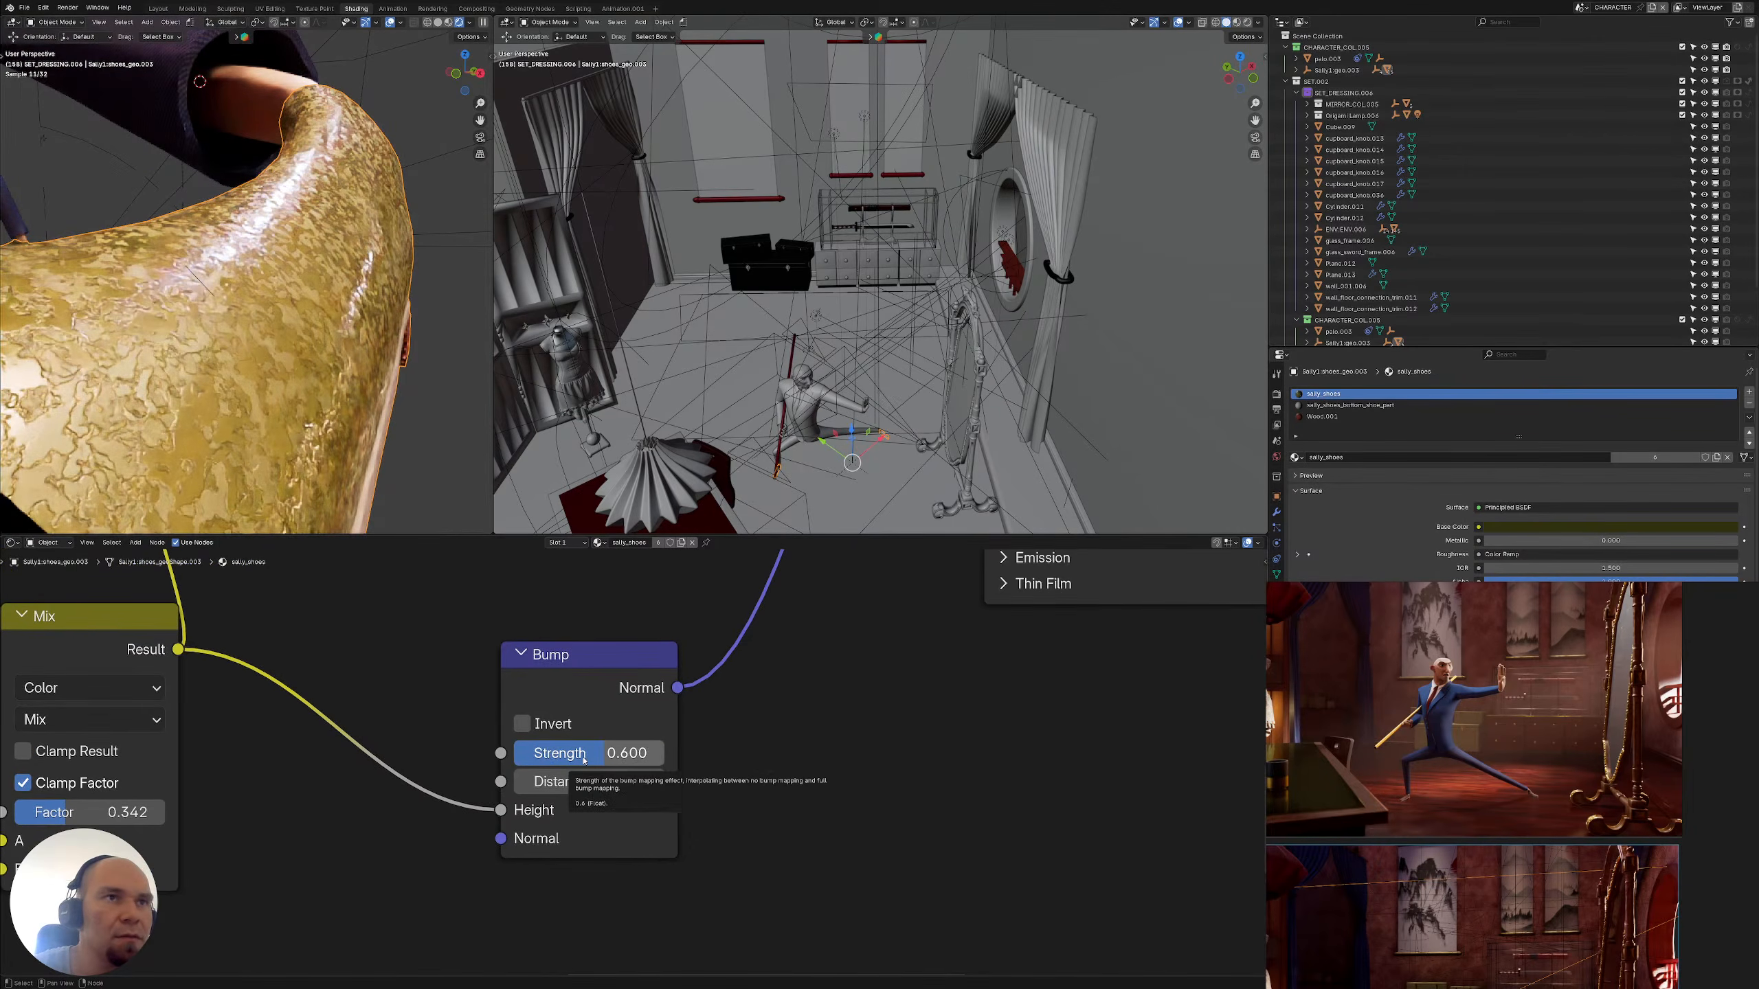
left_click(584, 759)
left_click(584, 756)
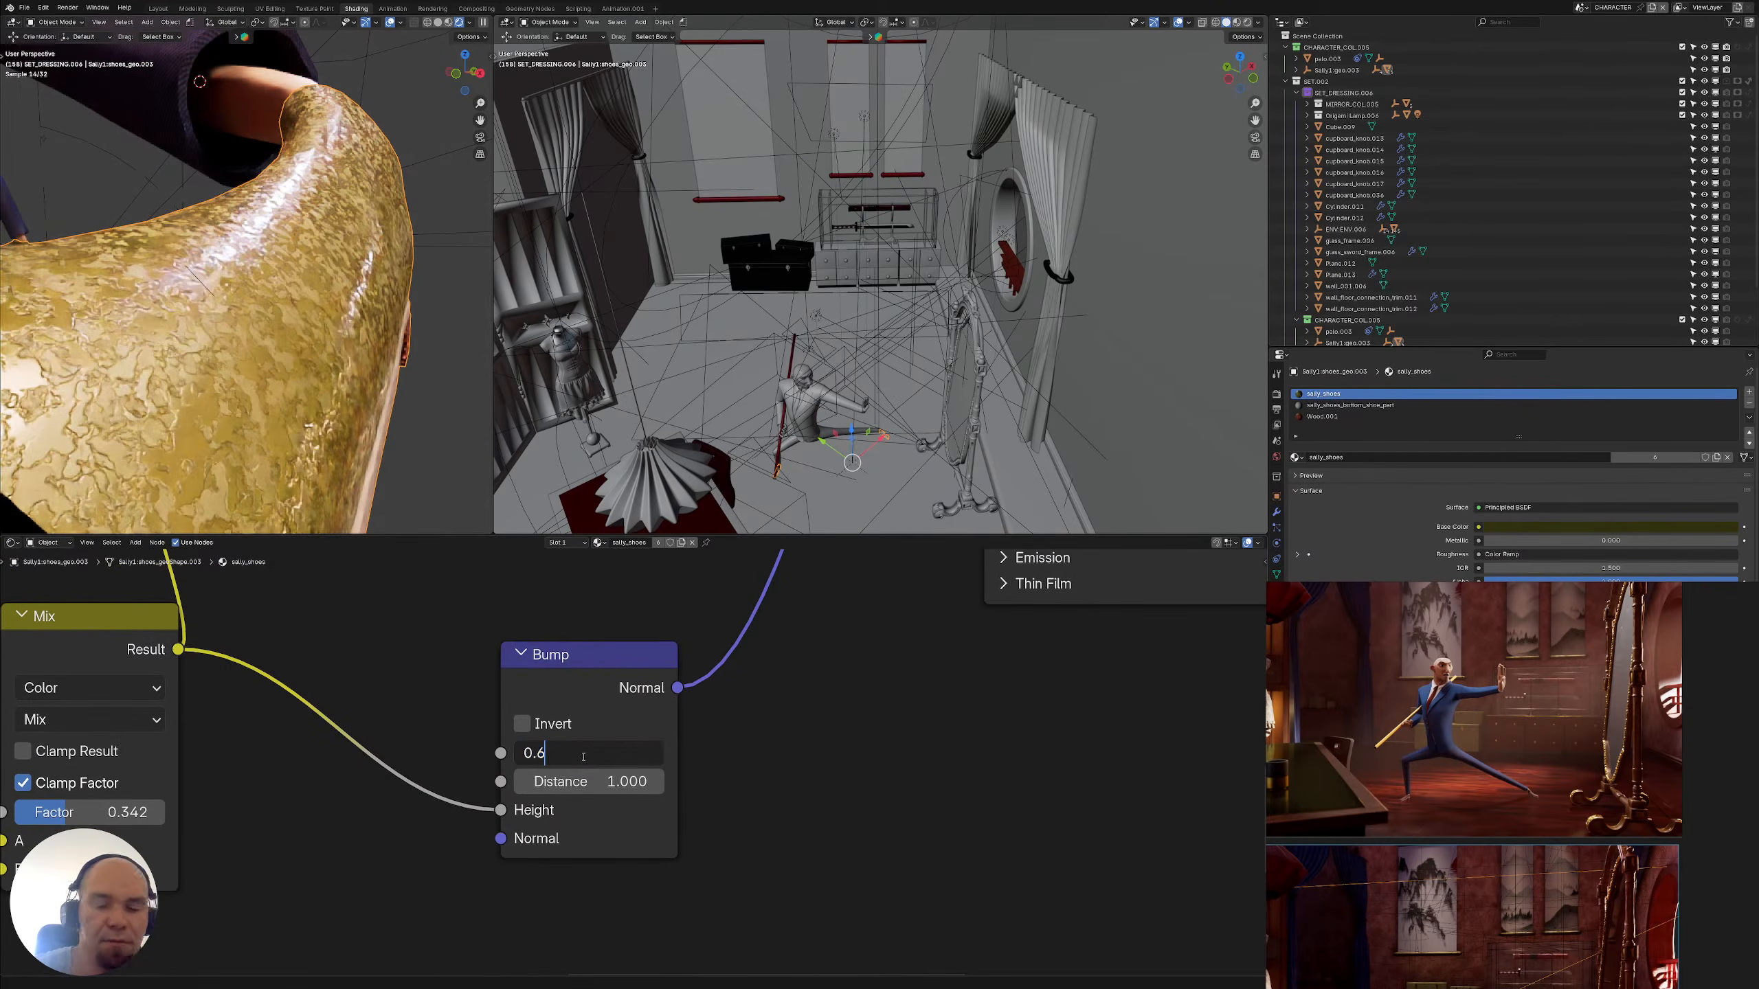
key("BackSpace")
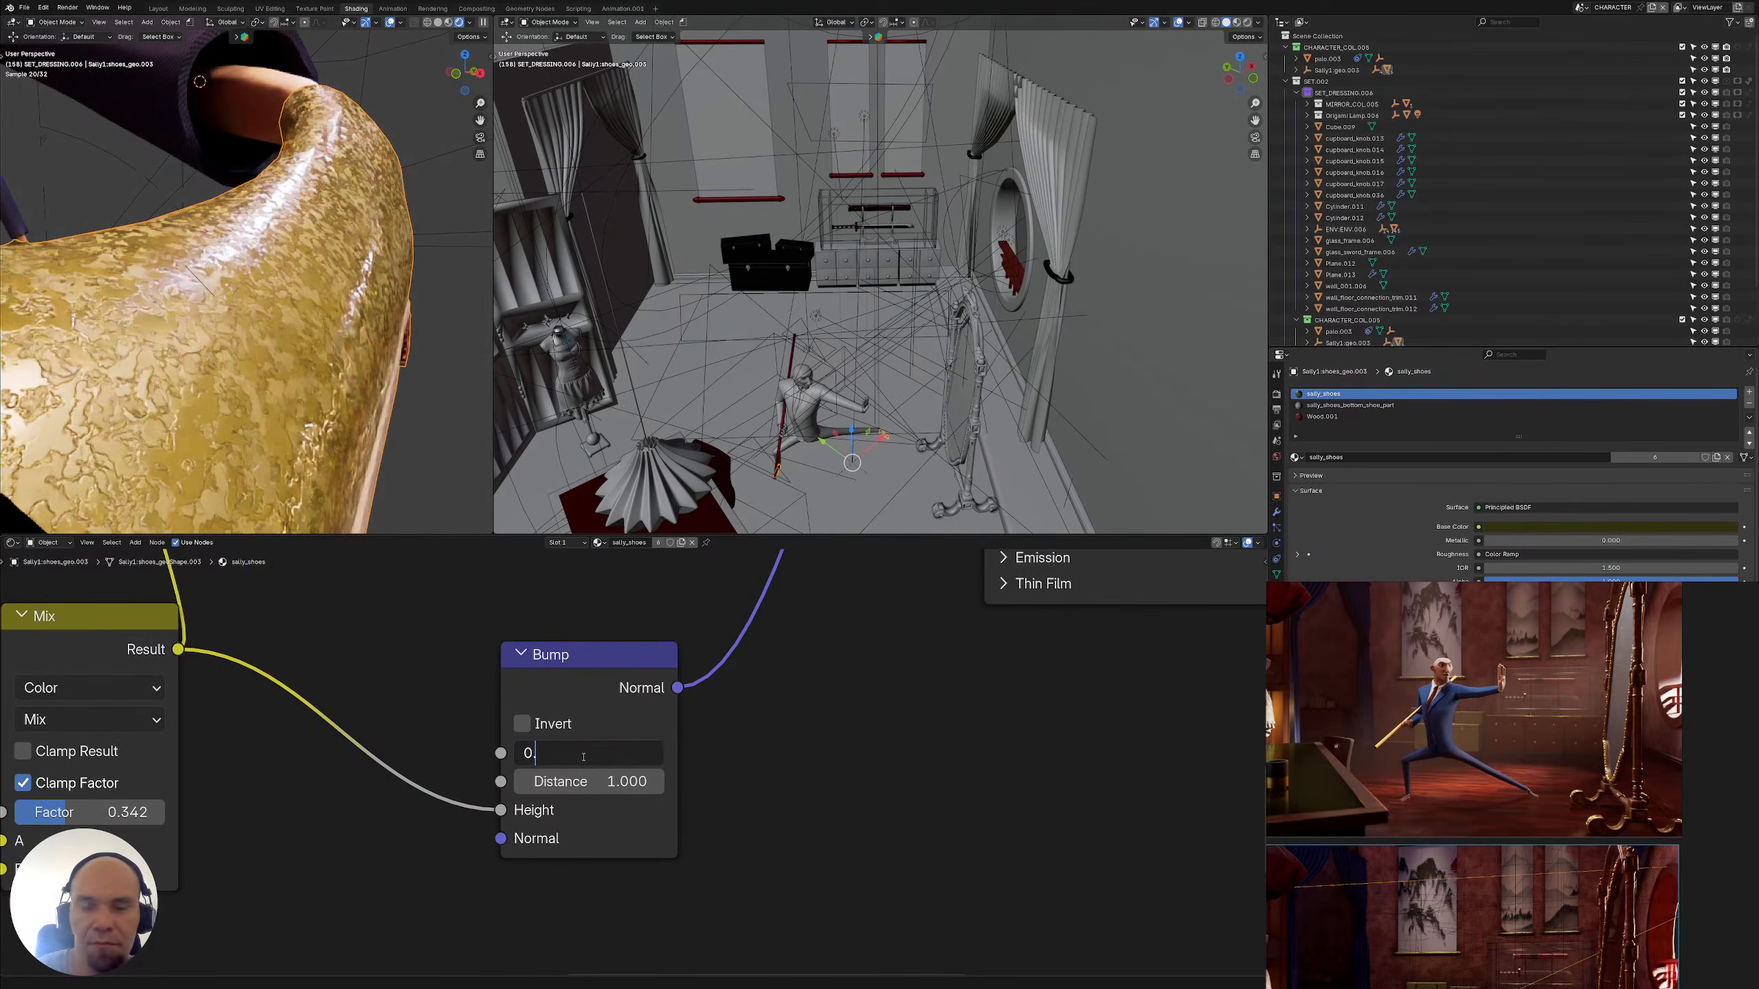
type("1")
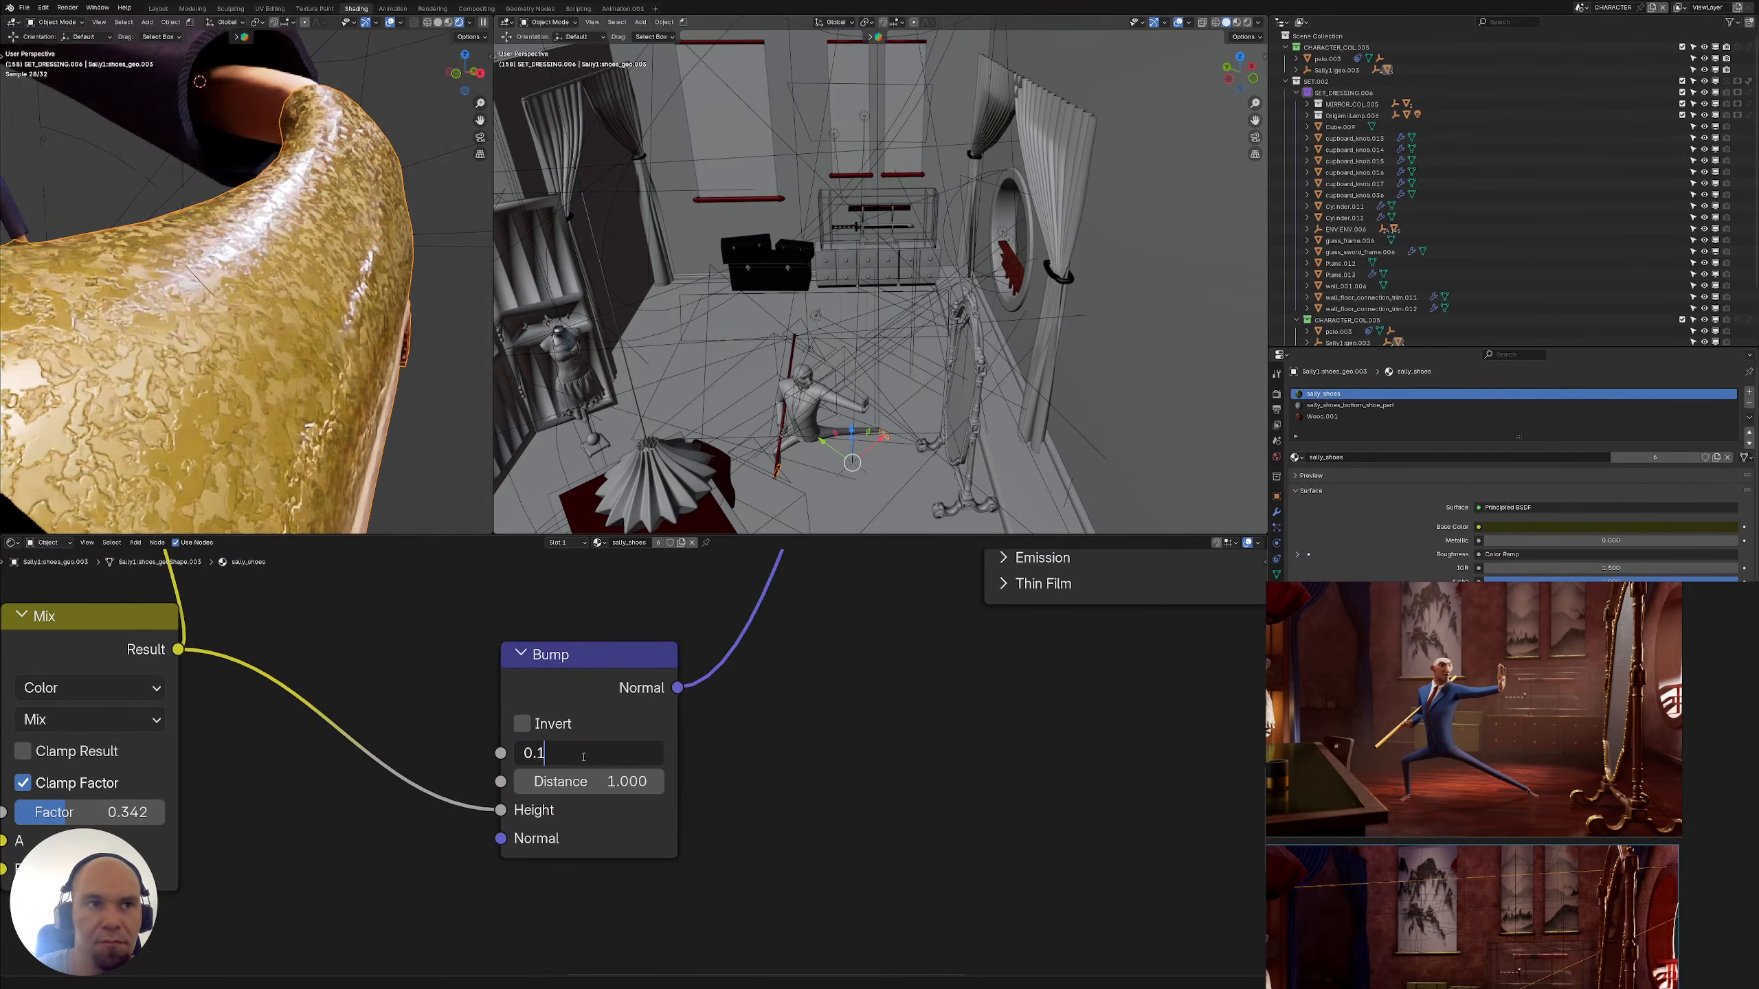
key("BackSpace")
type("25")
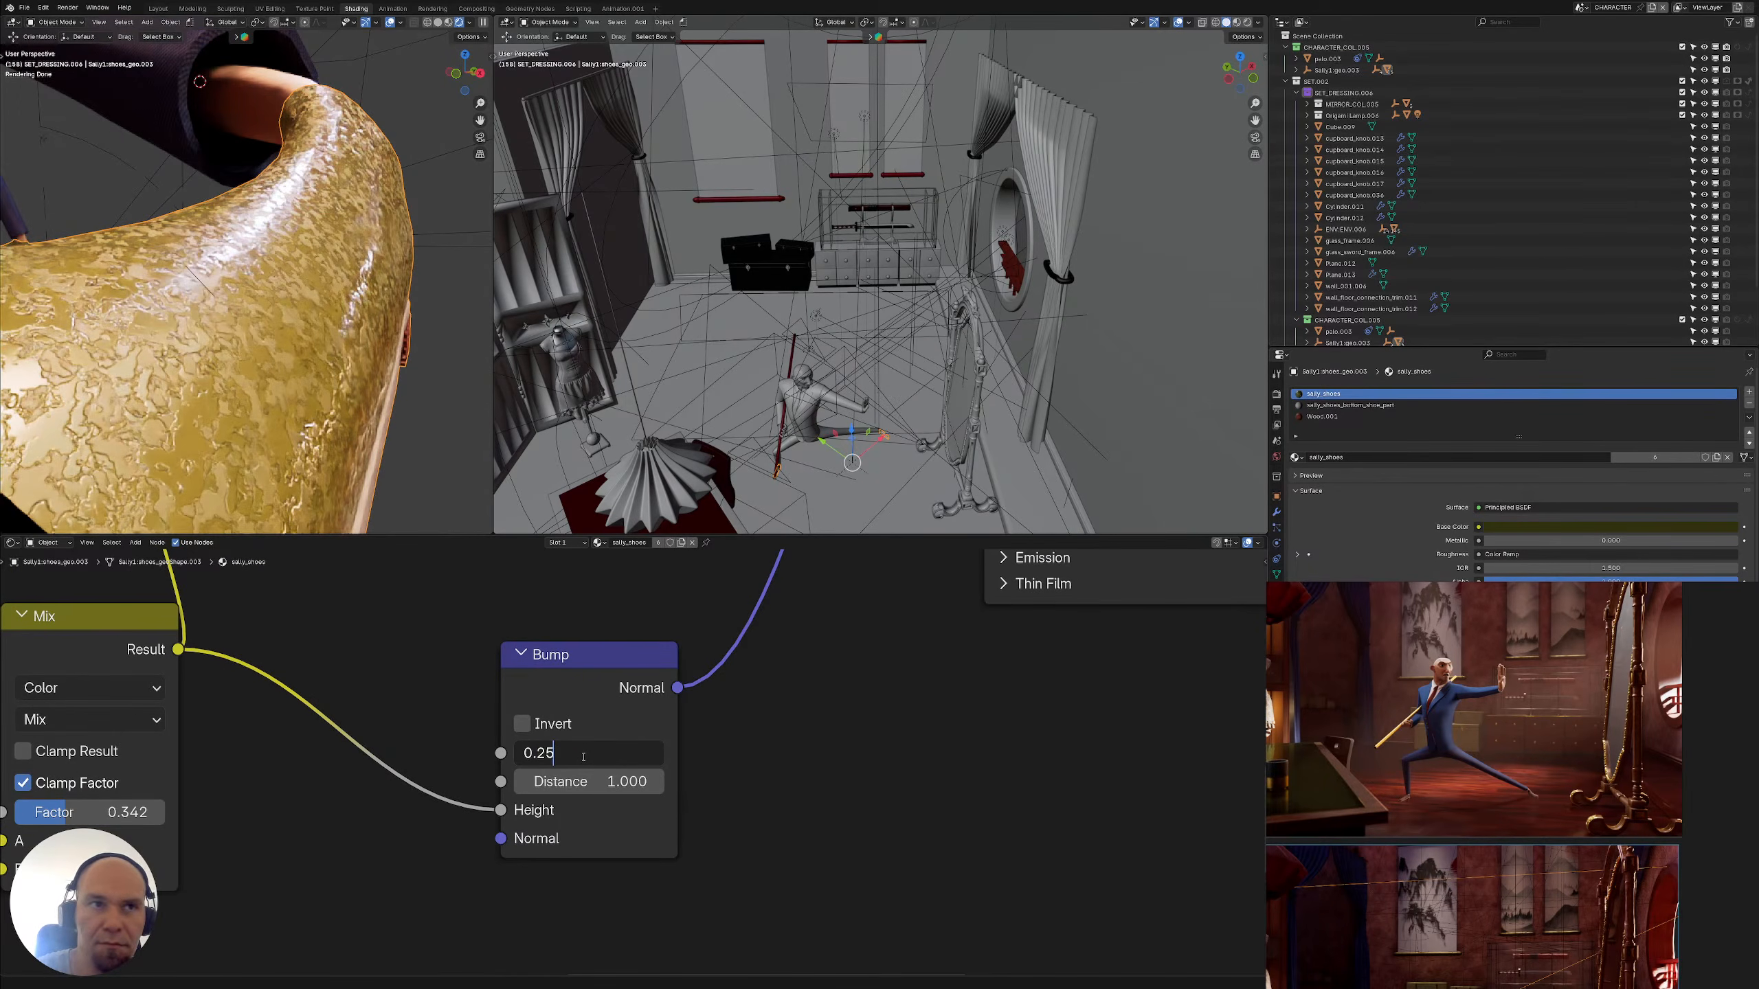
key("BackSpace")
key("BackSpace")
key("BackSpace")
key("BackSpace")
type("1")
key("Return")
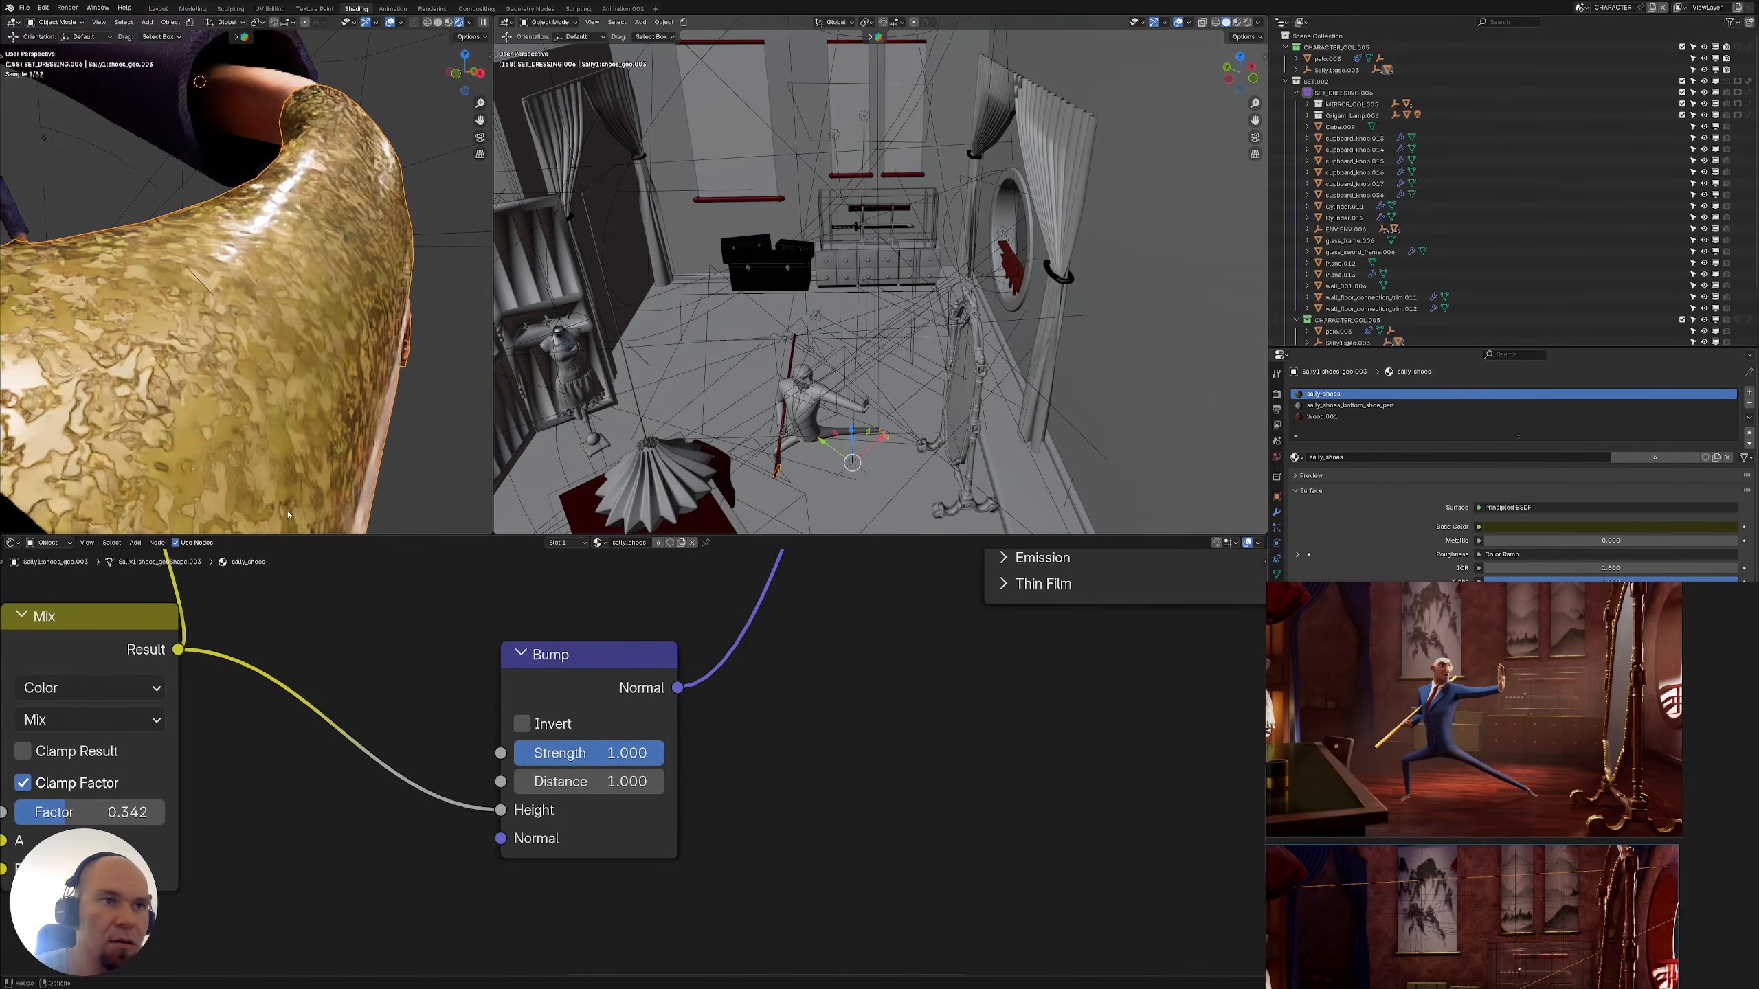
Raise the factor of the Mix node feeding the Bump height to about 0.8
scroll(392, 731, "down", 5)
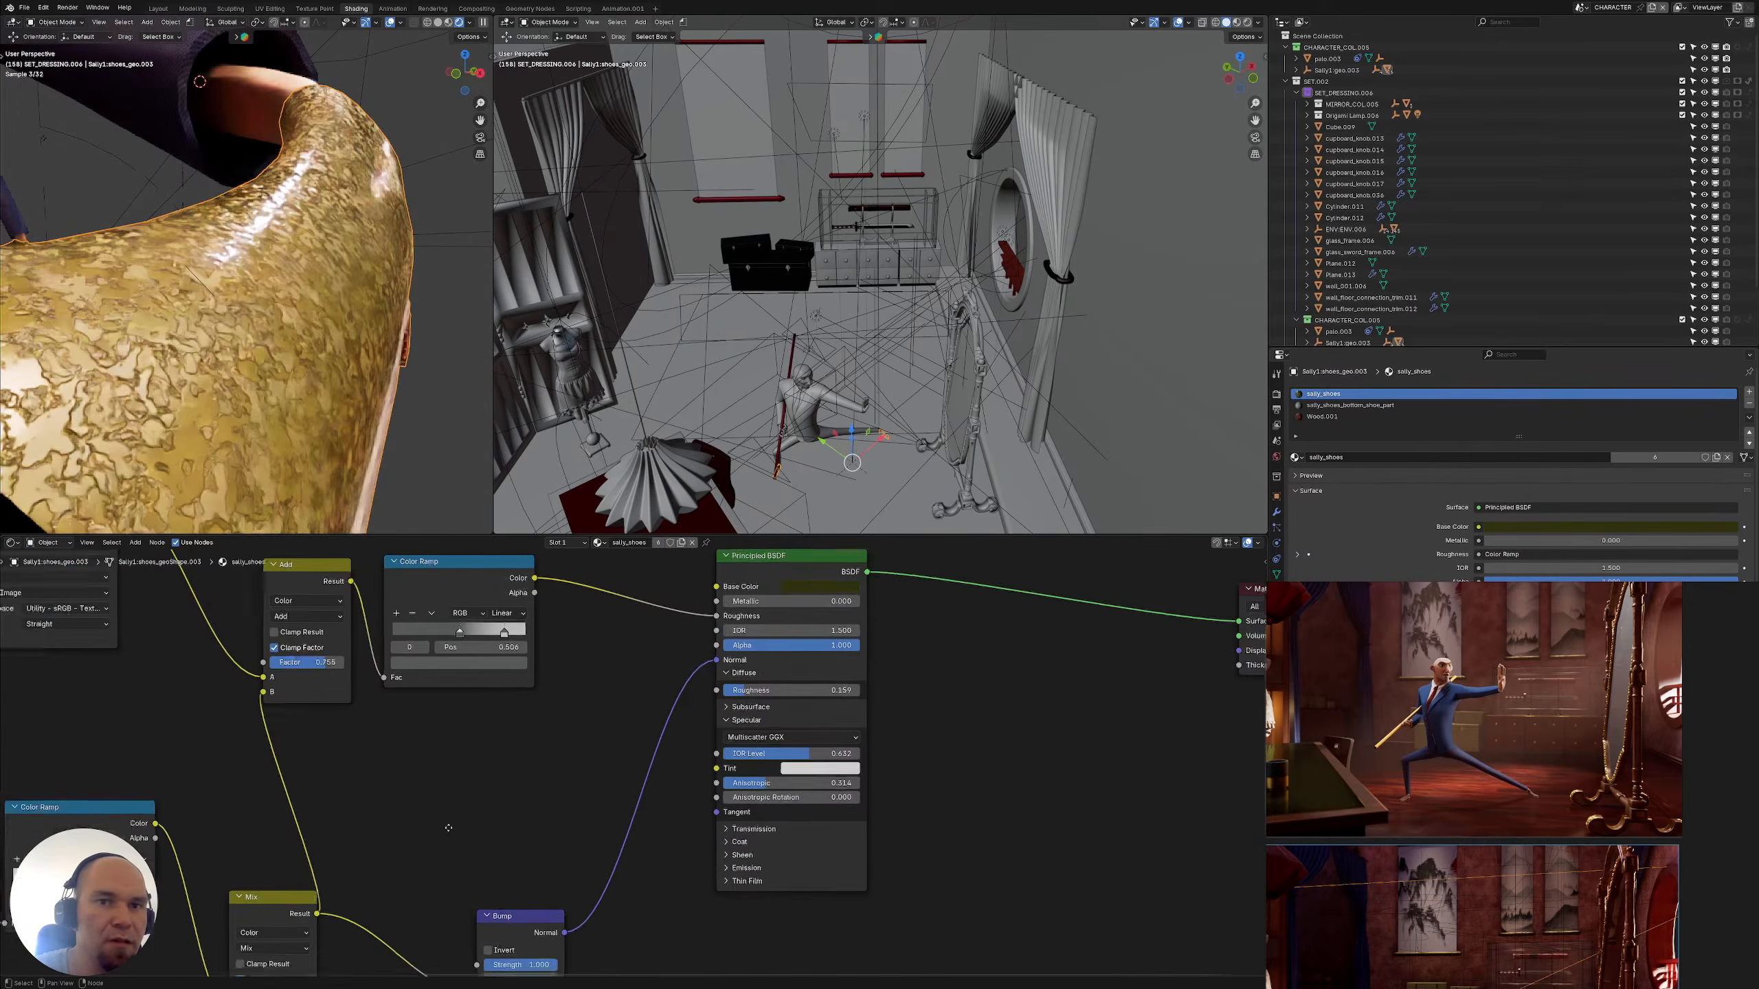
middle_click_drag(573, 727, 608, 729)
scroll(470, 797, "down", 2)
middle_click_drag(465, 804, 450, 695)
middle_click_drag(282, 857, 517, 782)
left_click_drag(531, 804, 573, 795)
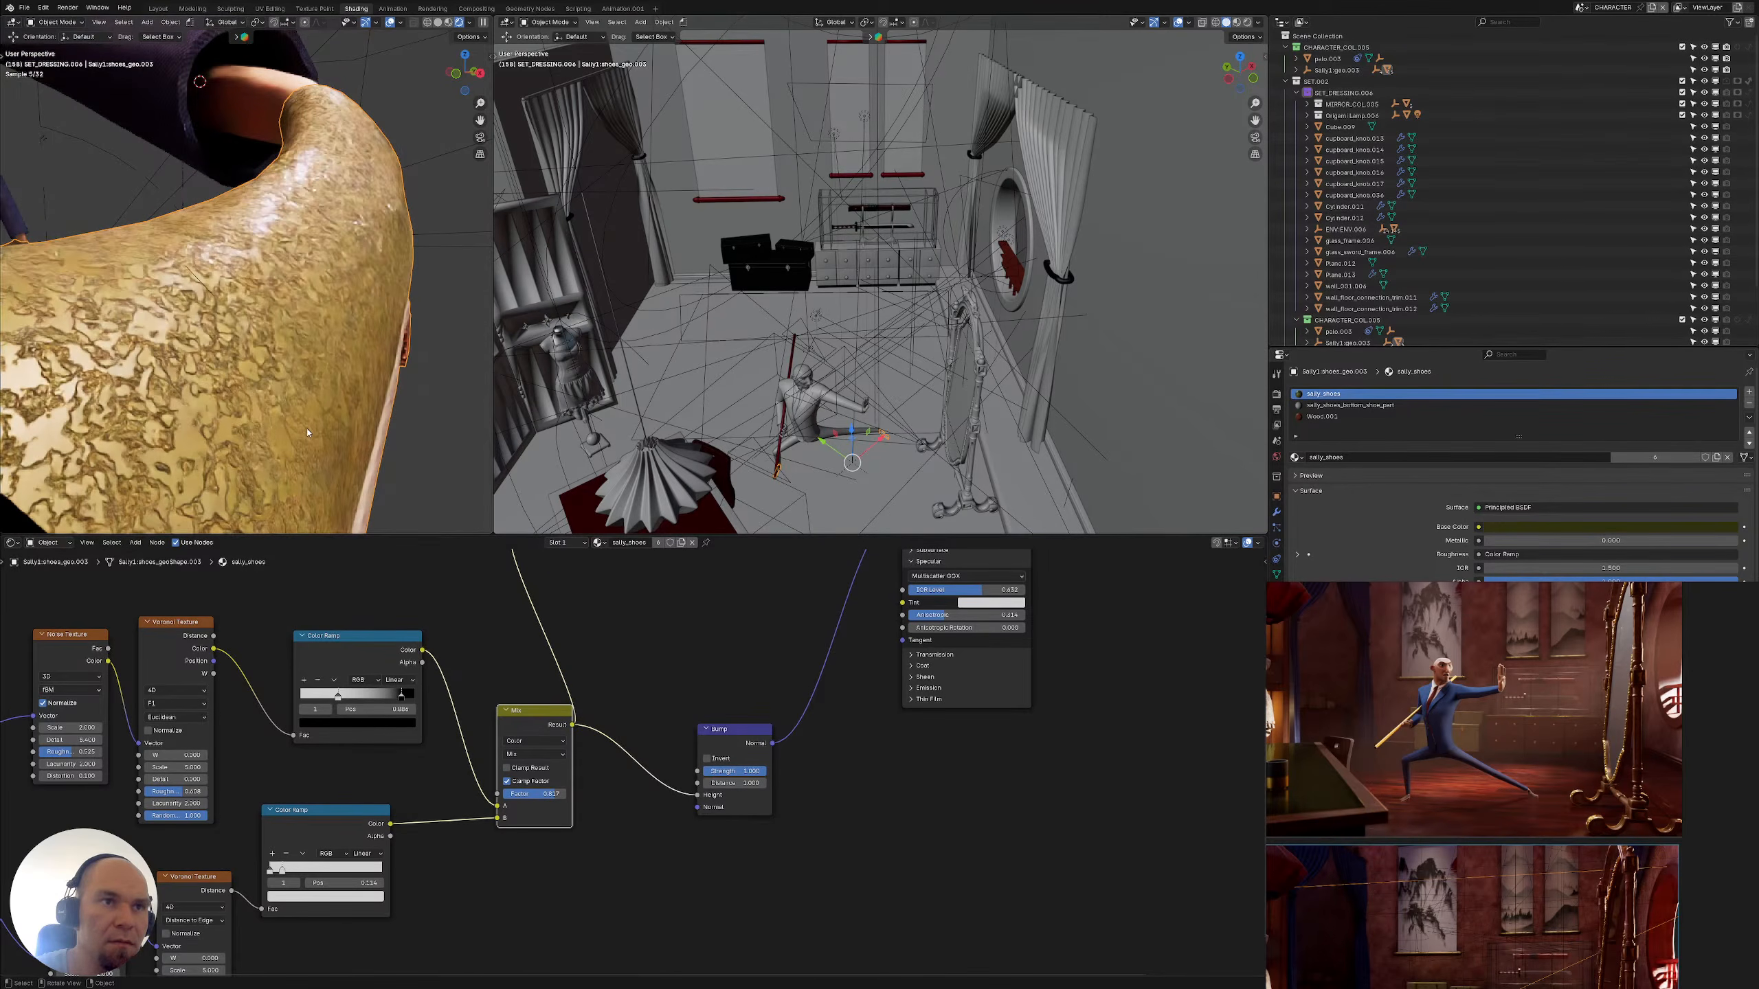
Connect the Mapping vector directly to the Distance to Edge Voronoi Texture and delete the Noise Texture that distorted it
middle_click_drag(260, 817, 358, 762)
scroll(423, 720, "up", 2)
scroll(417, 755, "down", 2)
left_click_drag(196, 740, 328, 824)
mouse_move(253, 796)
left_mouse_down()
mouse_move(191, 813)
mouse_move(229, 824)
mouse_move(206, 831)
mouse_move(269, 815)
left_mouse_up()
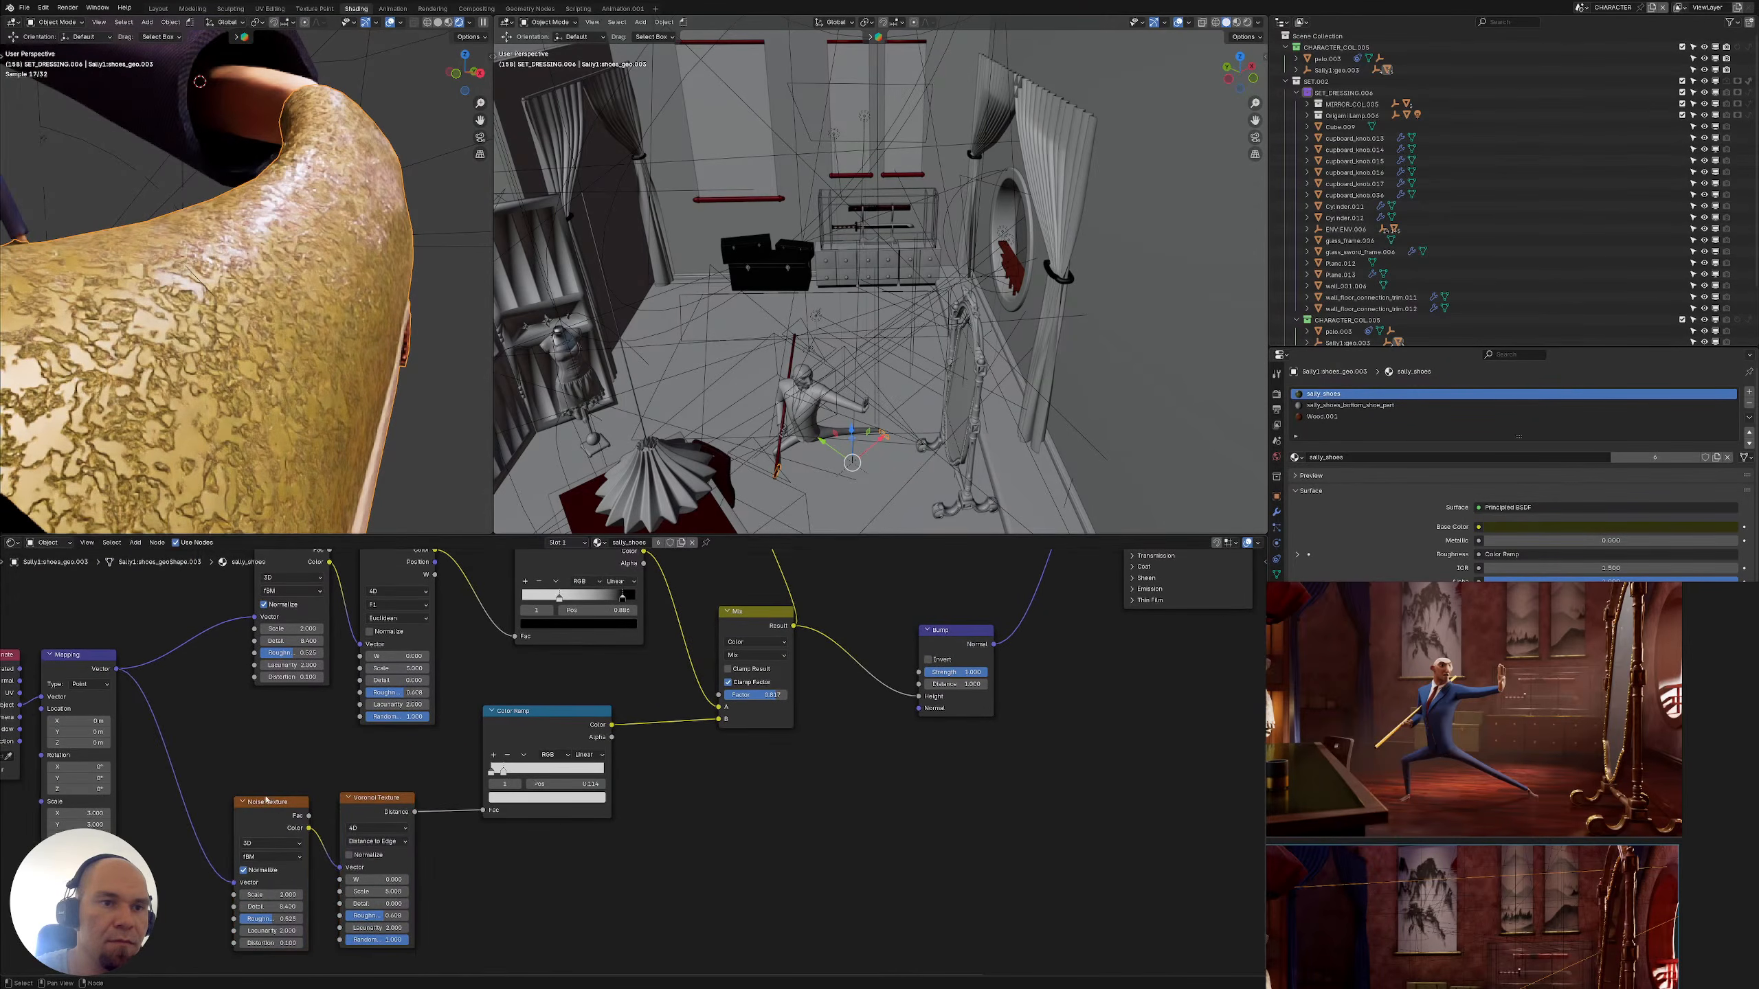
left_click_drag(117, 670, 339, 867)
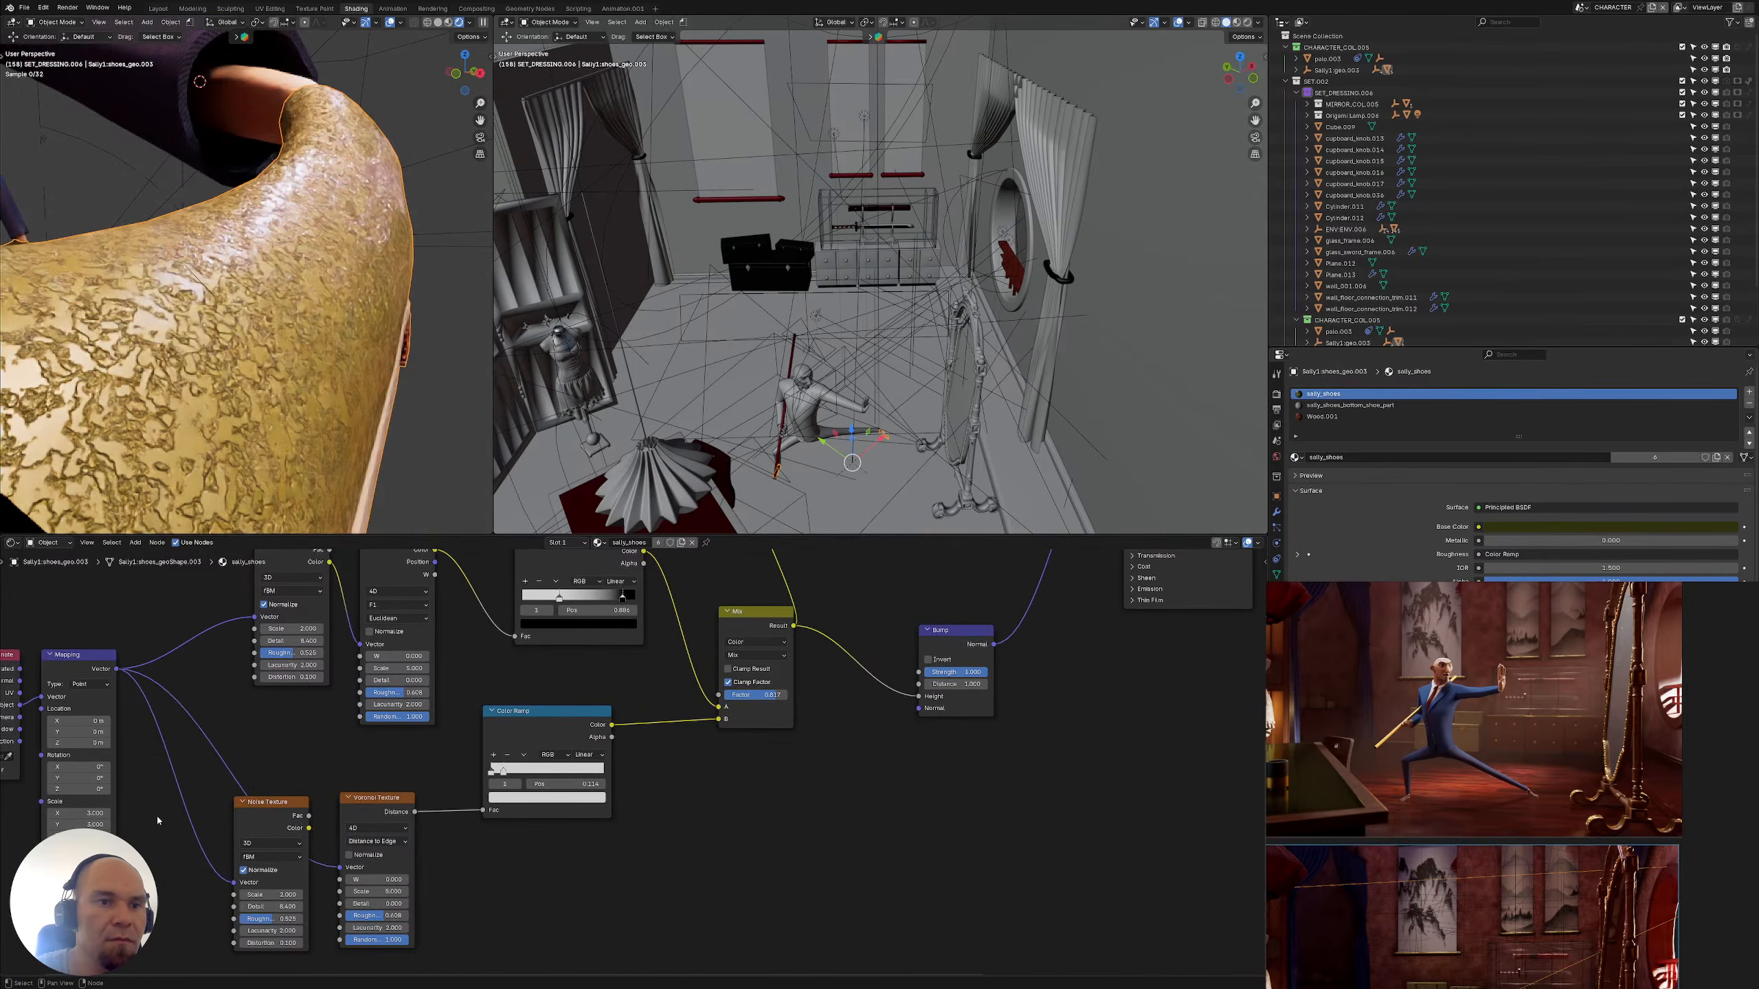
left_click(244, 802)
key("x")
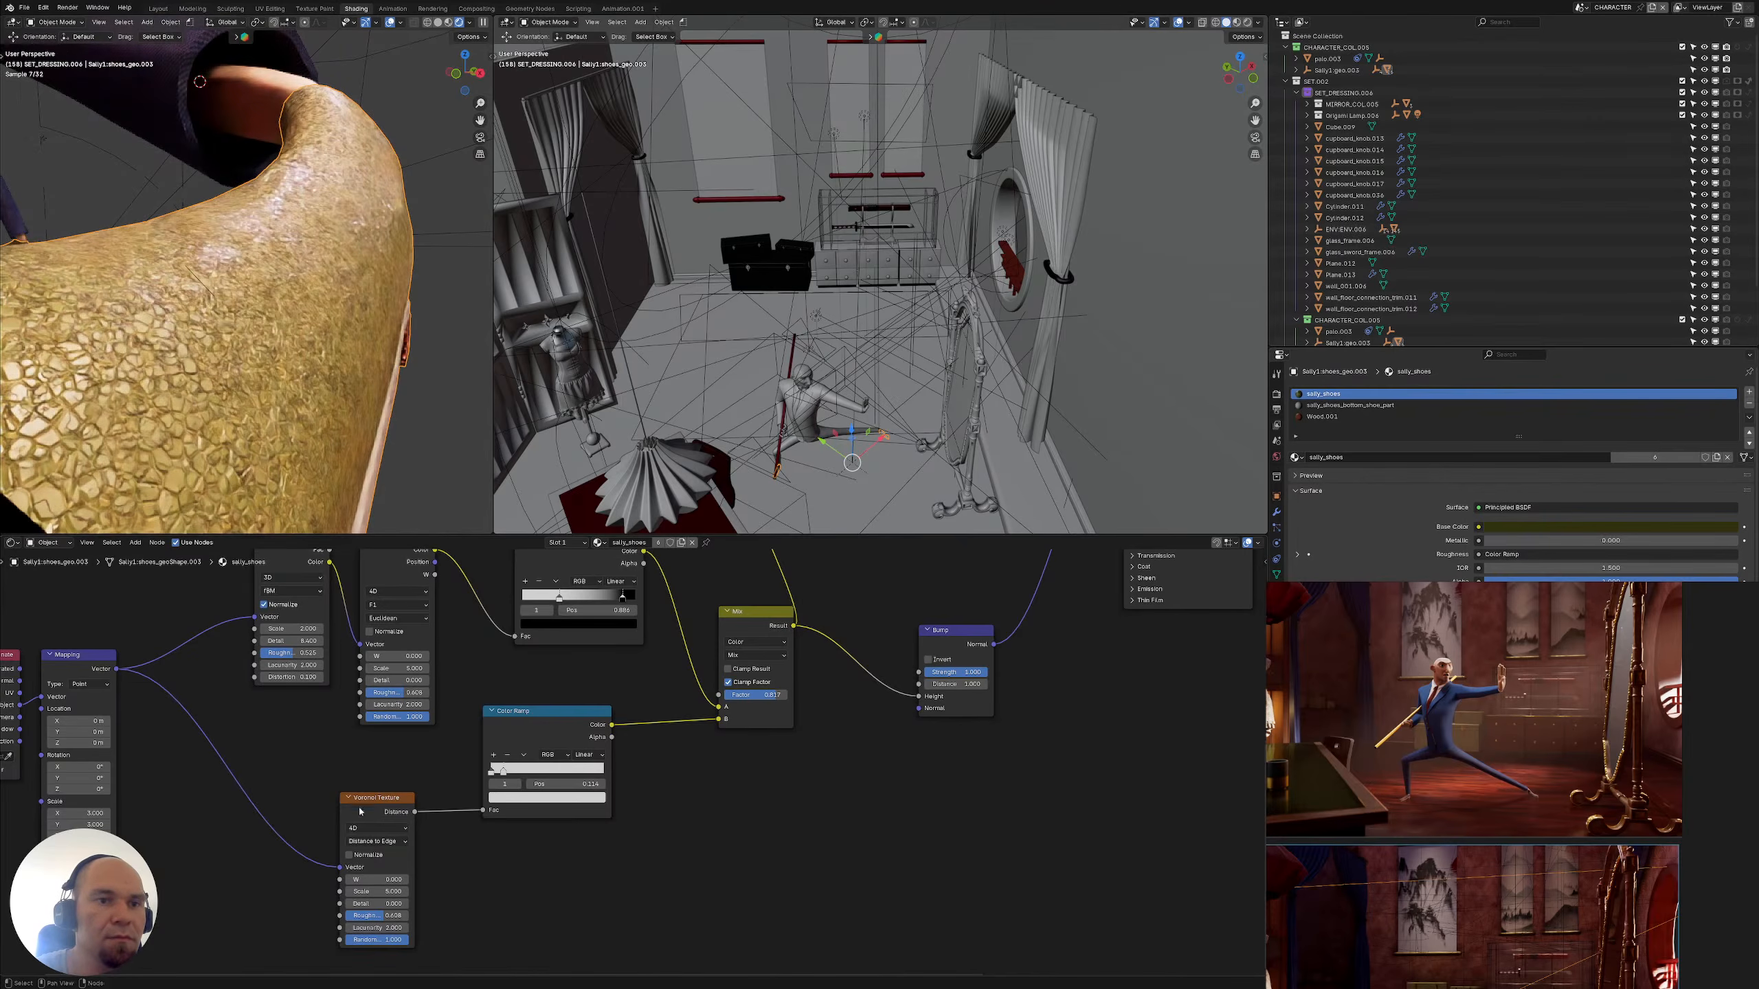
Move the light stop of the Color Ramp after the Distance to Edge Voronoi Texture to about 0.75
scroll(443, 771, "up", 1)
left_click_drag(481, 774, 567, 776)
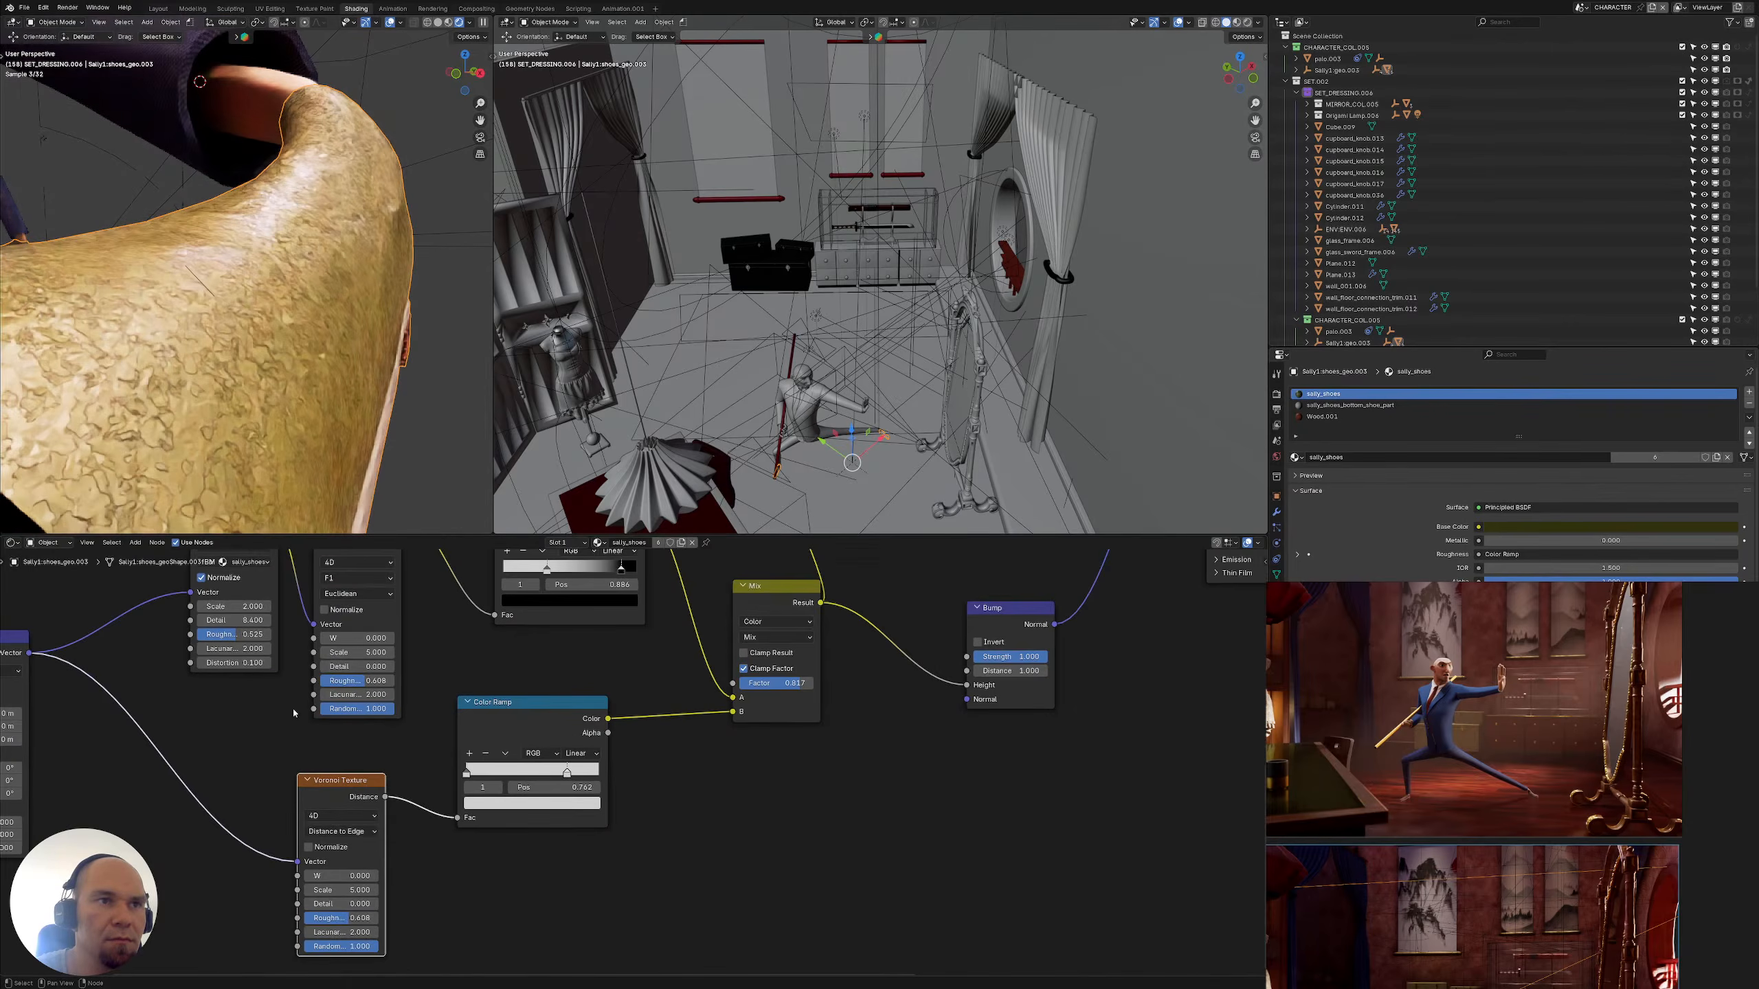
Undo the last Color Ramp stop move and reset the Scale of the bump textures' Mapping node to 1 on all axes
key("ctrl+z")
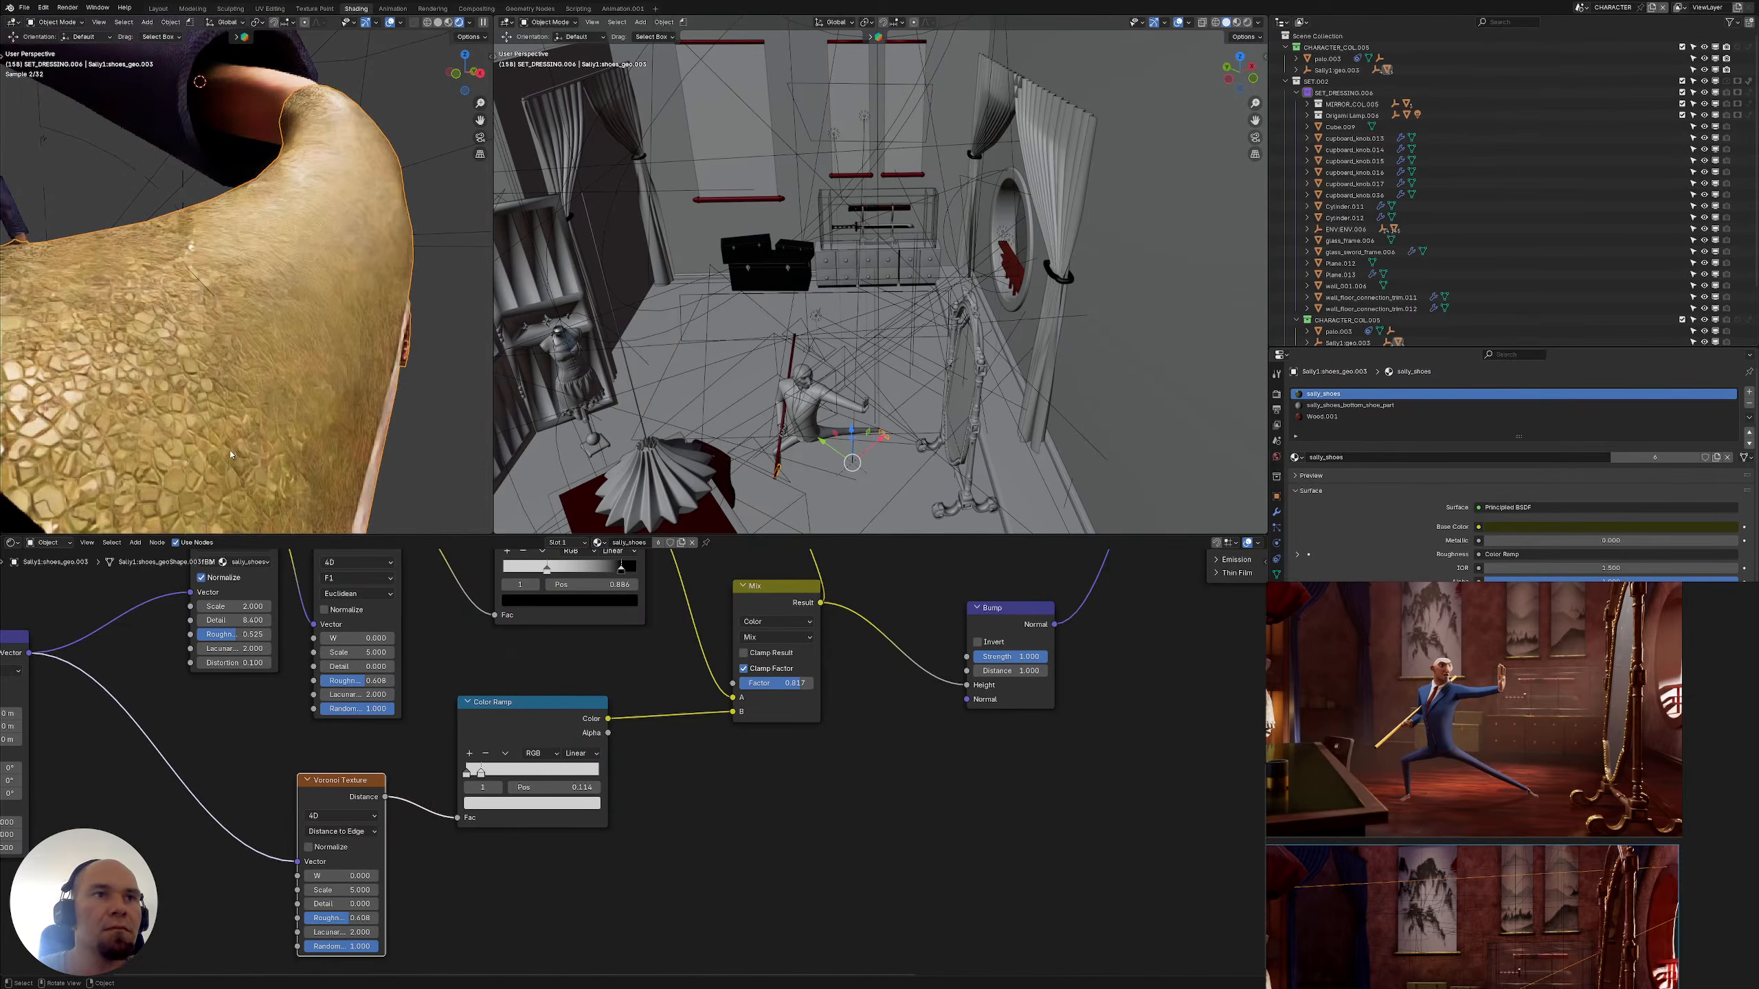
middle_click_drag(343, 855, 301, 909)
middle_click_drag(594, 685, 896, 681)
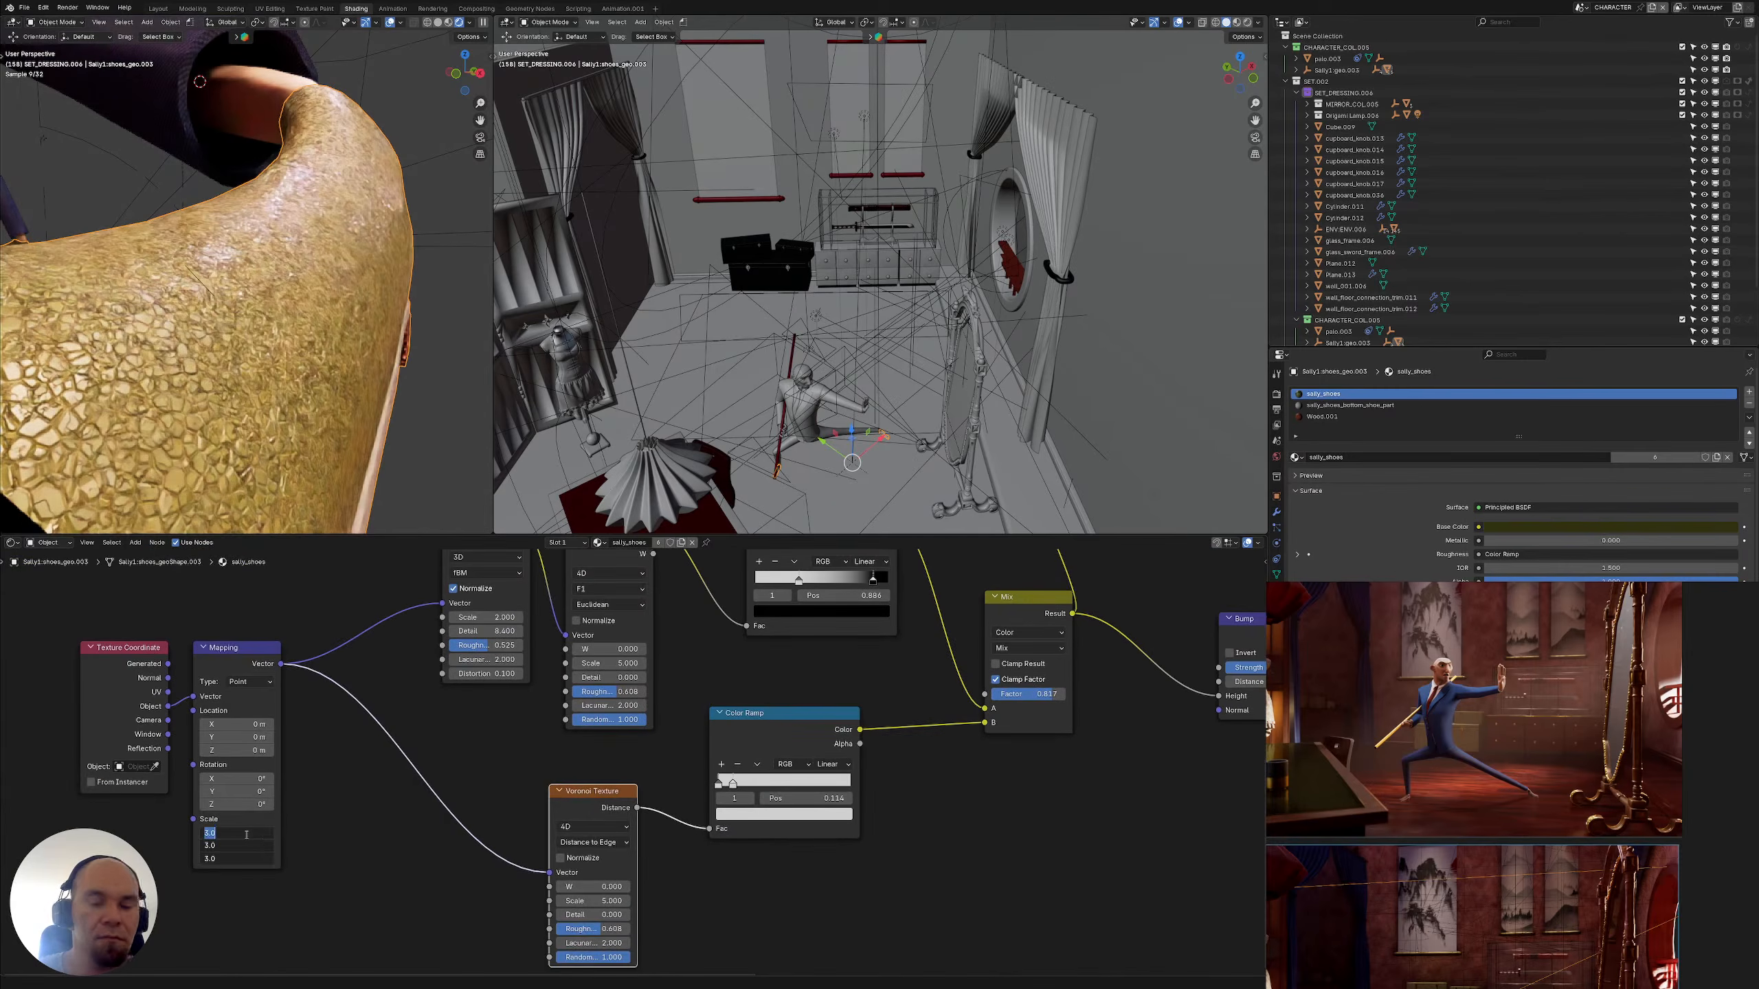
key("BackSpace")
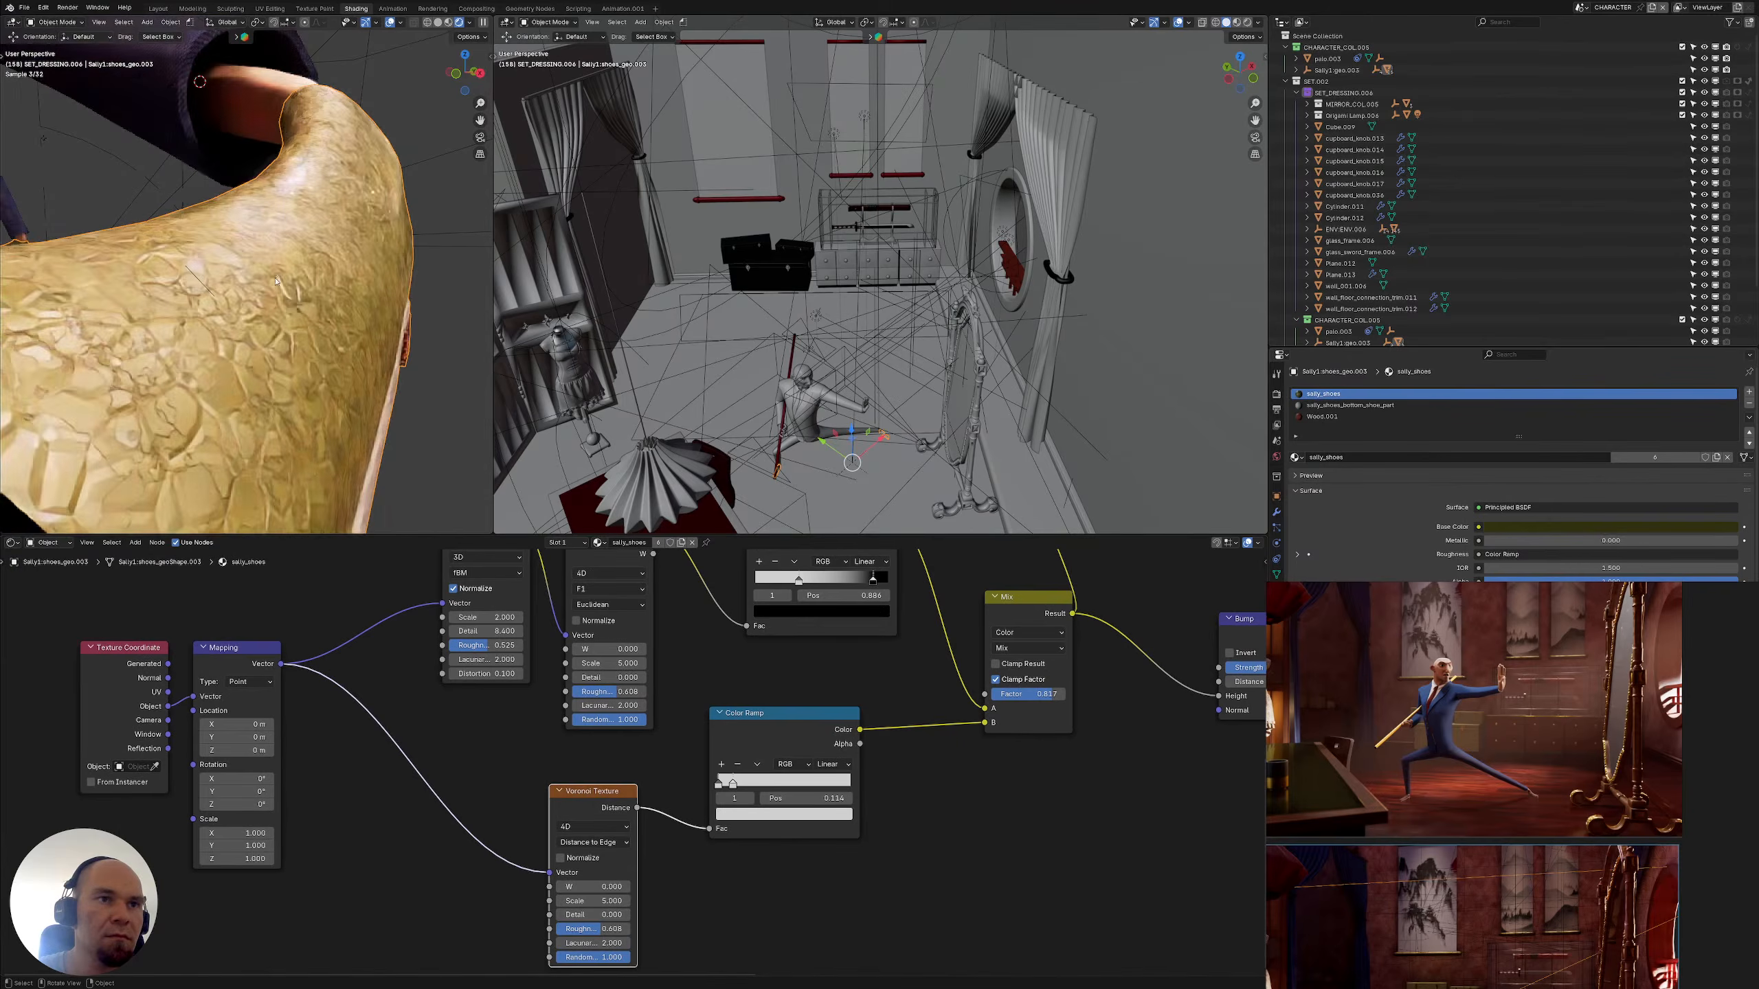
Return the rendered viewport to the scene camera view and reselect the character's shoes in the solid viewport
scroll(322, 336, "down", 3)
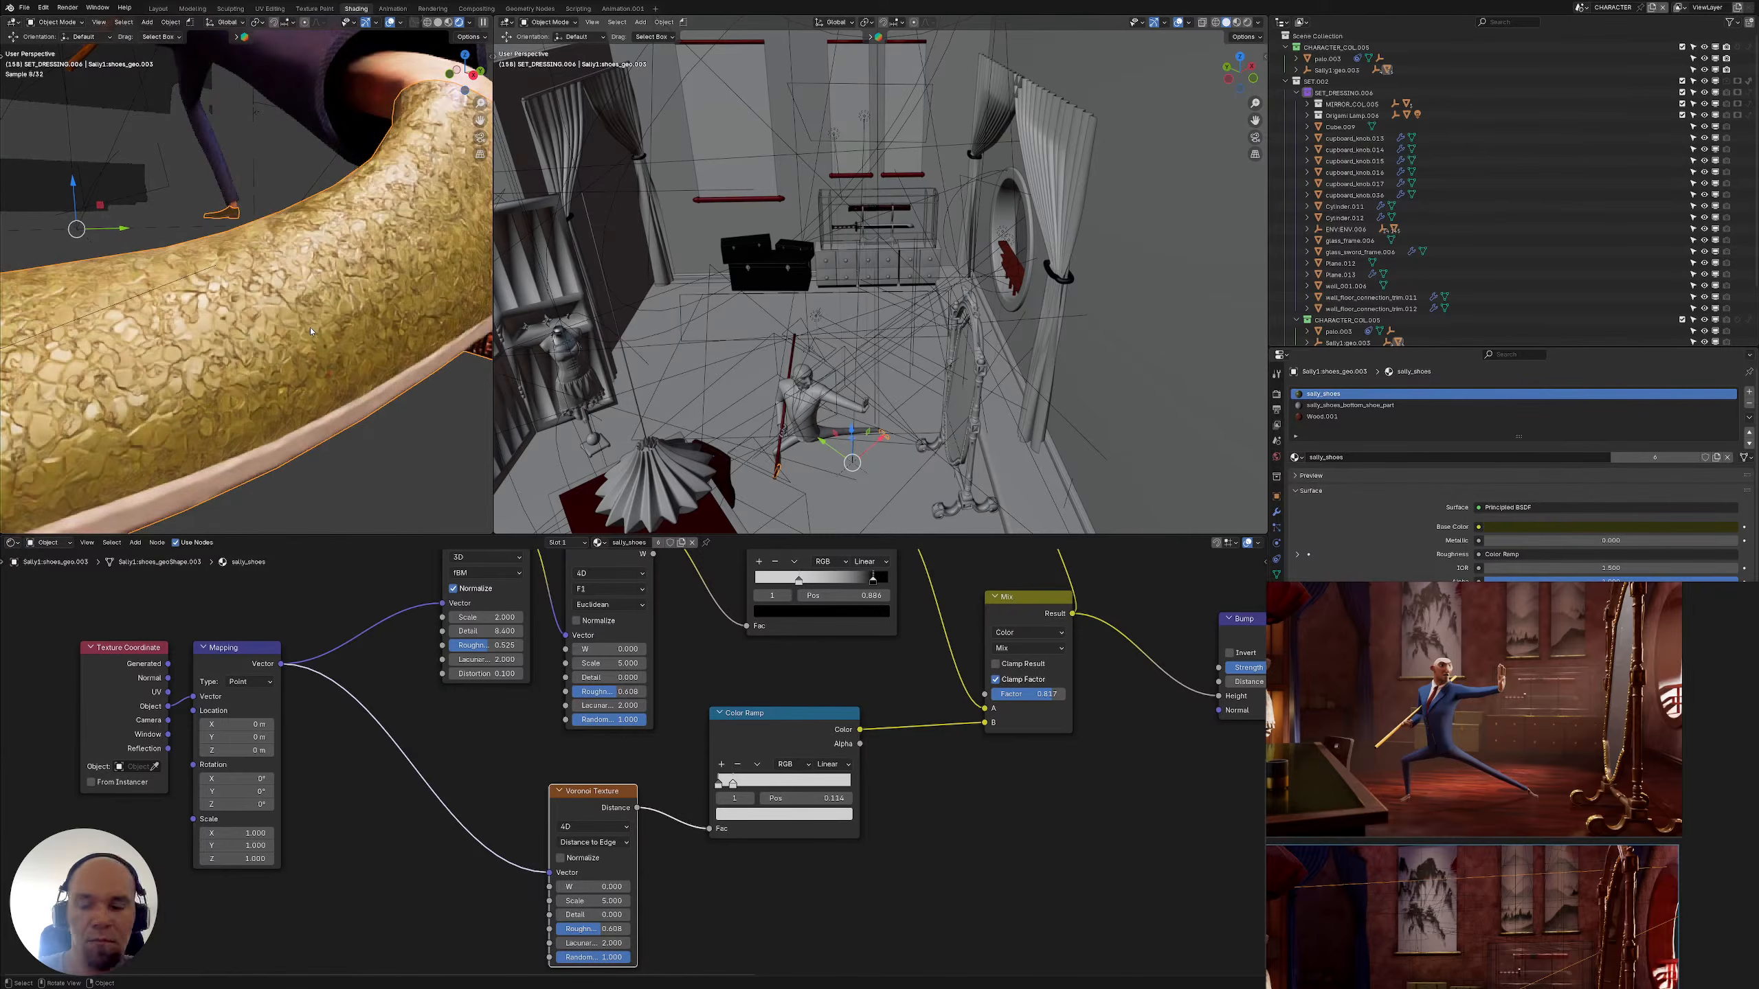
key("KP_0")
left_click(421, 425)
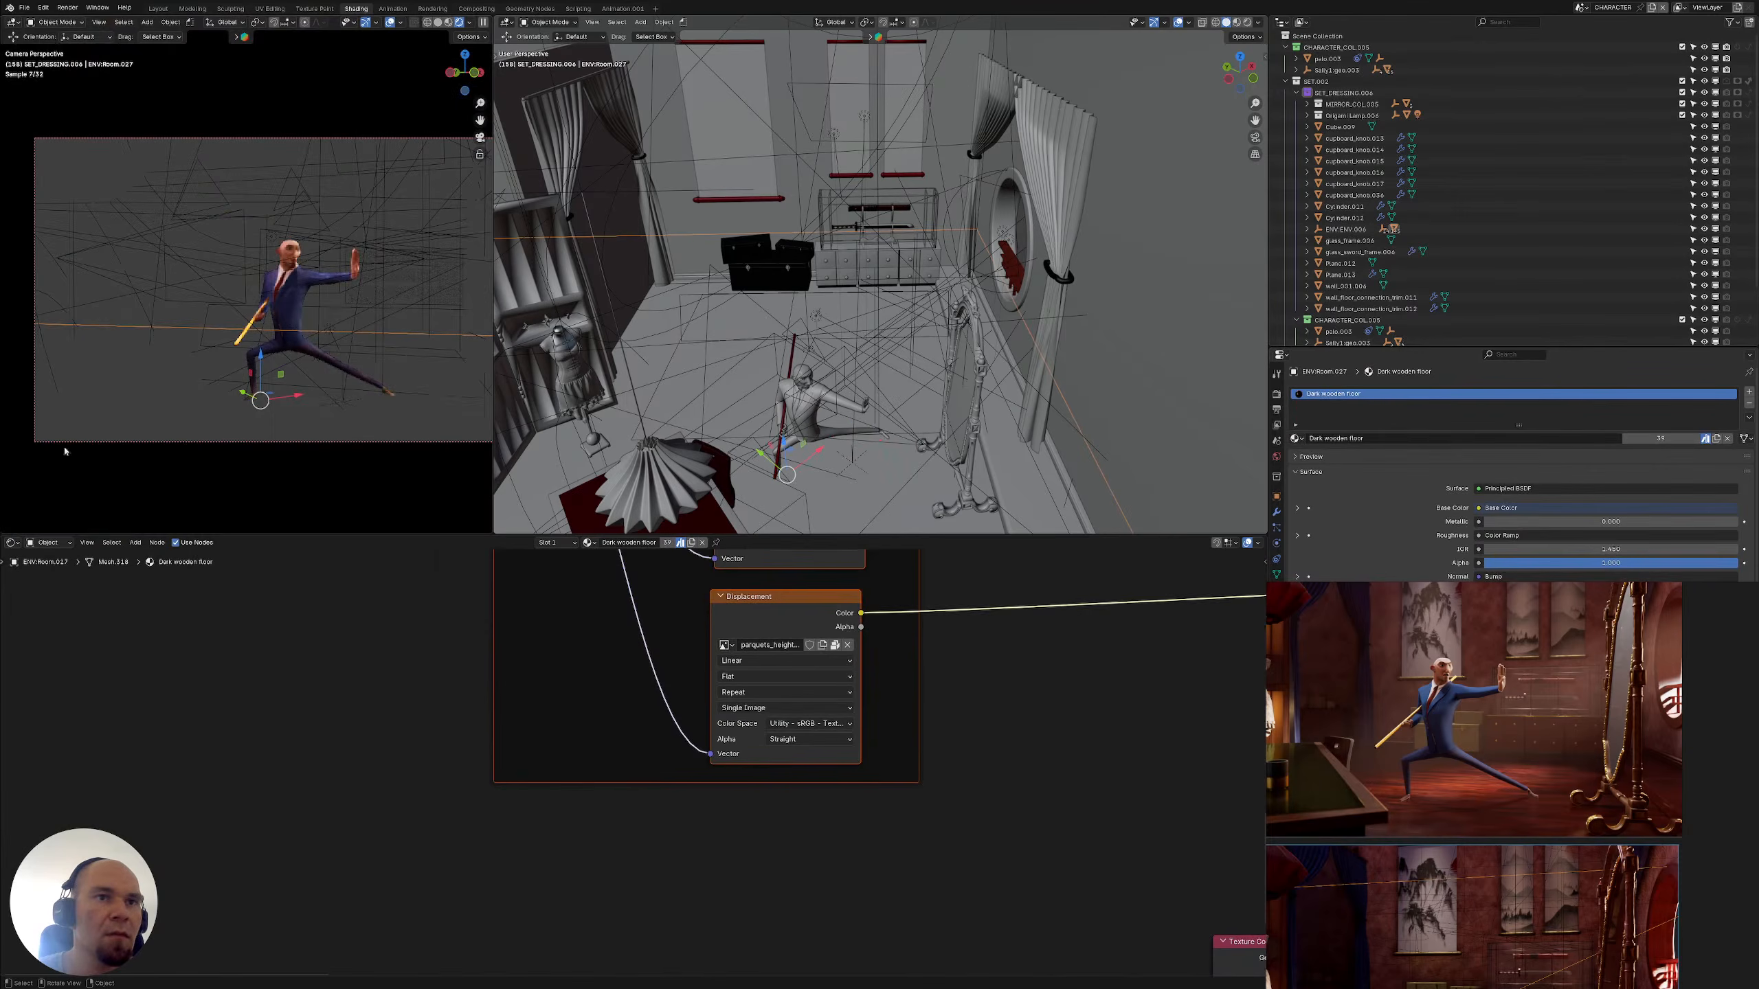
left_click(347, 430)
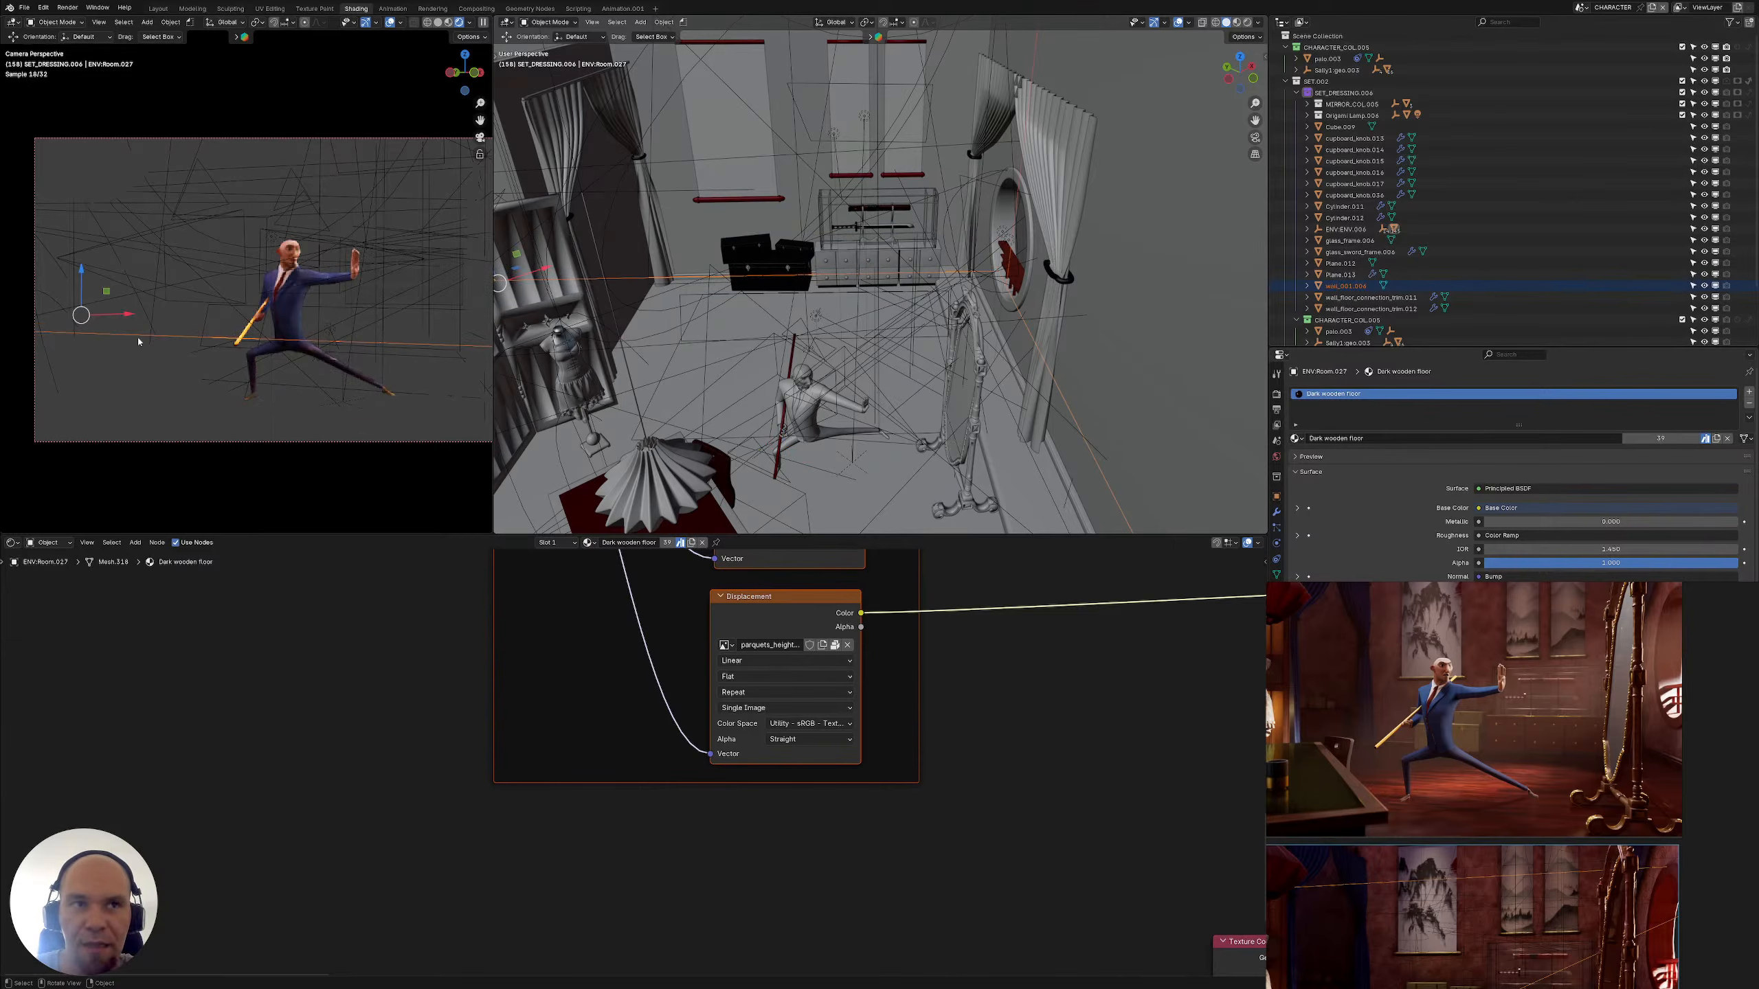
scroll(699, 739, "down", 3)
scroll(887, 261, "up", 8)
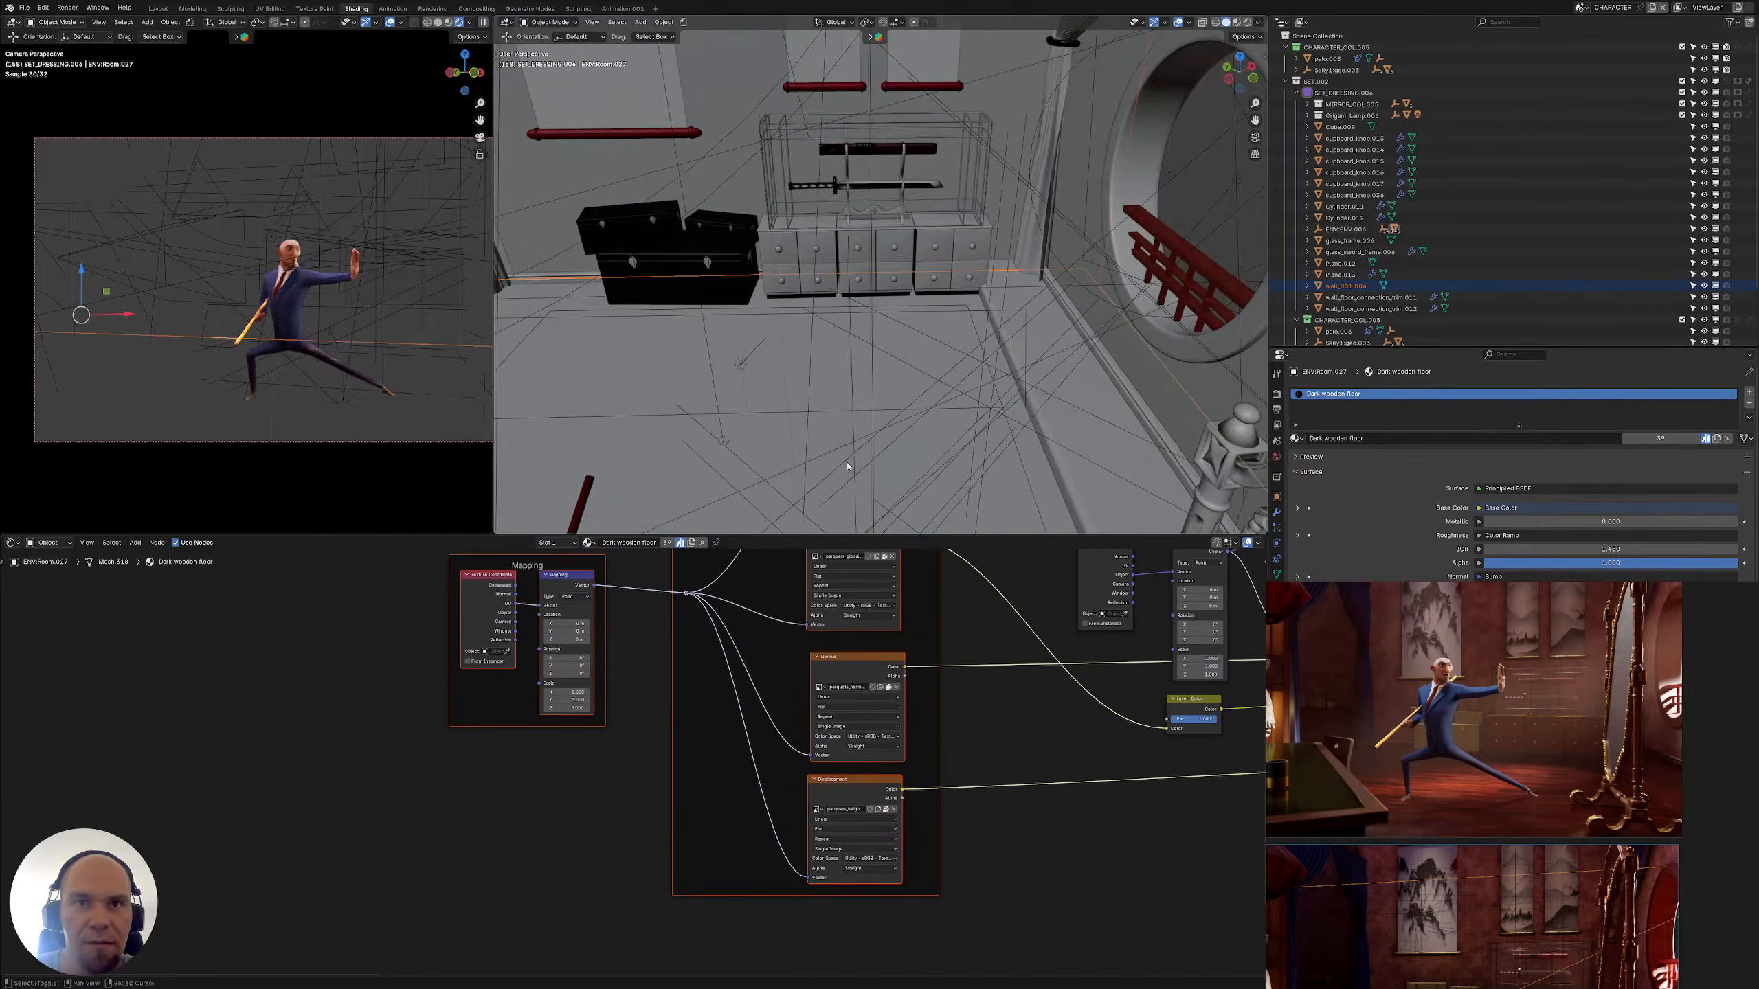
left_click(961, 307)
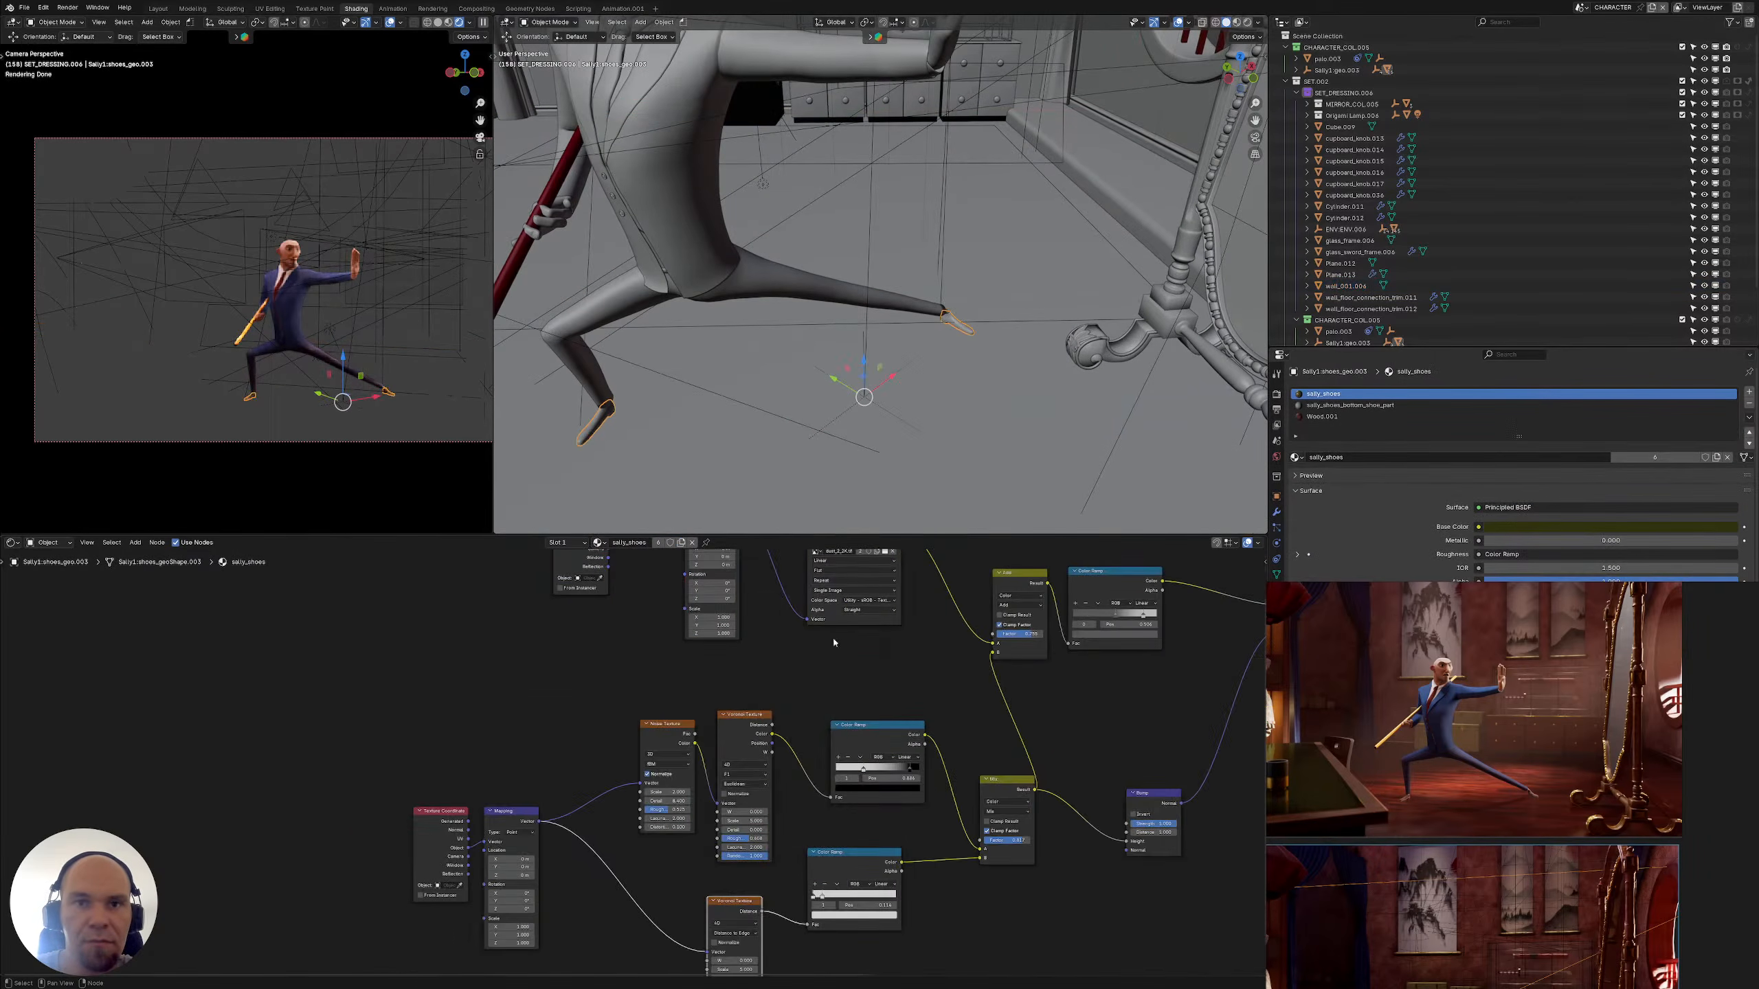
Bring the whole shoe node tree into view and save the project file
middle_click_drag(746, 699, 424, 689)
left_click(558, 615)
left_click(24, 7)
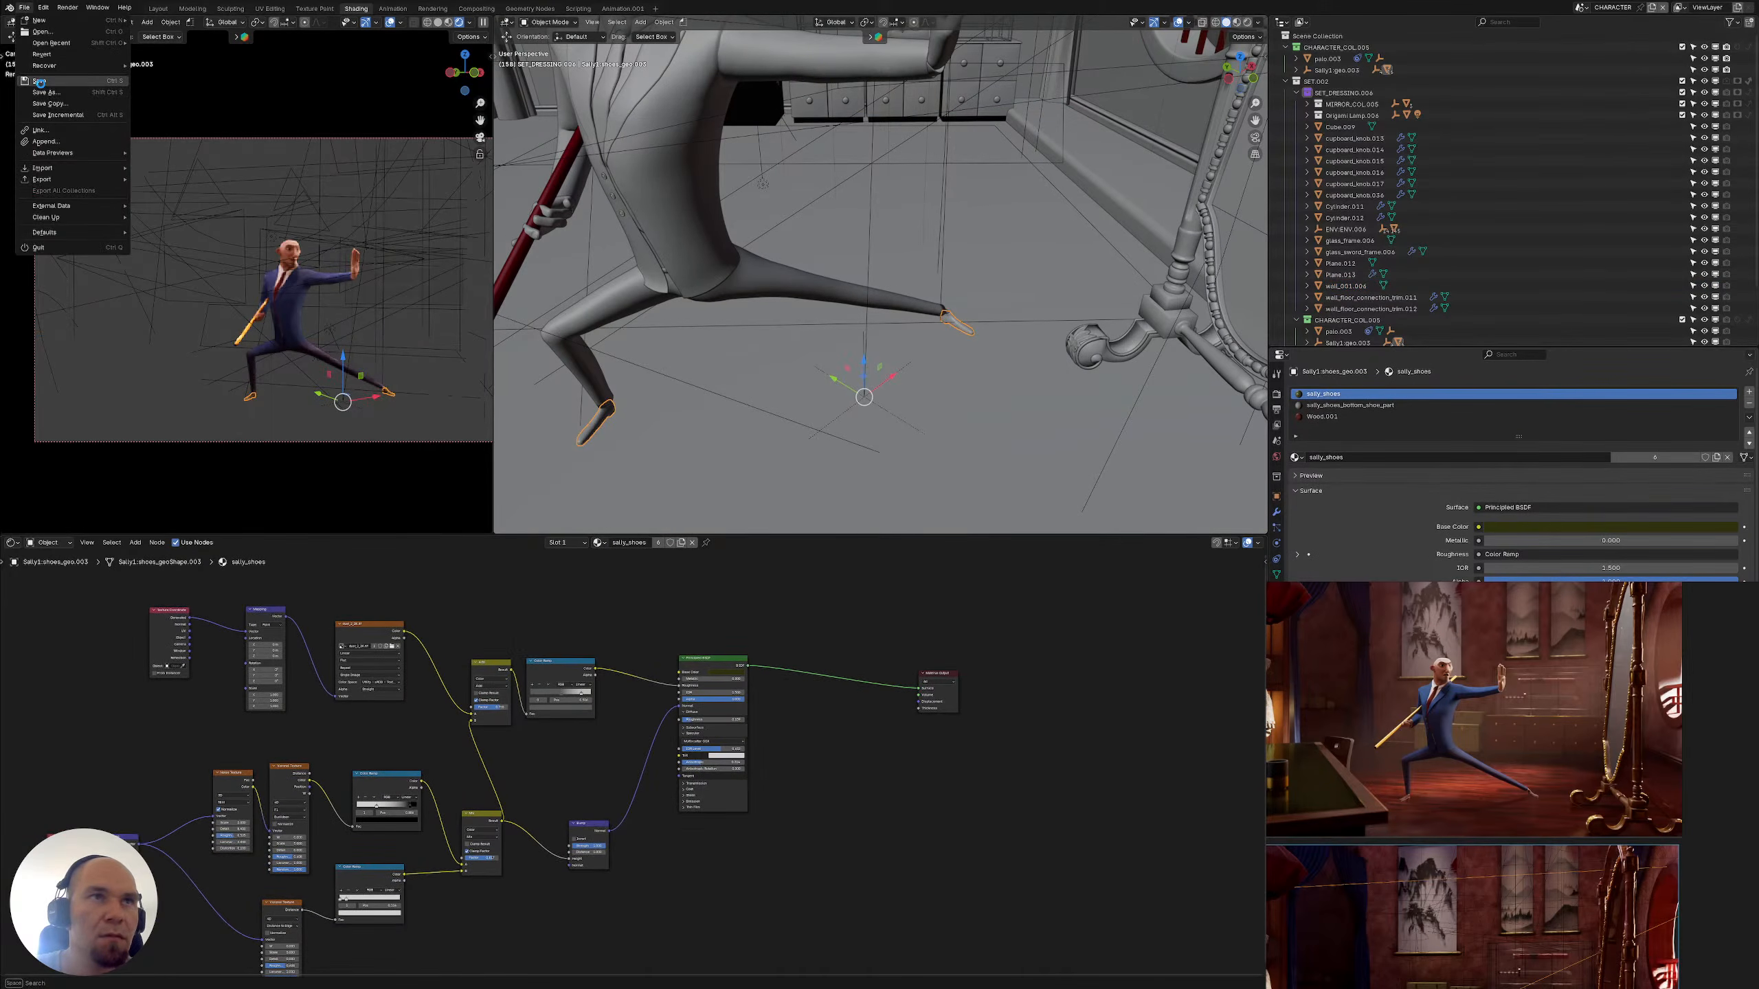
left_click(40, 81)
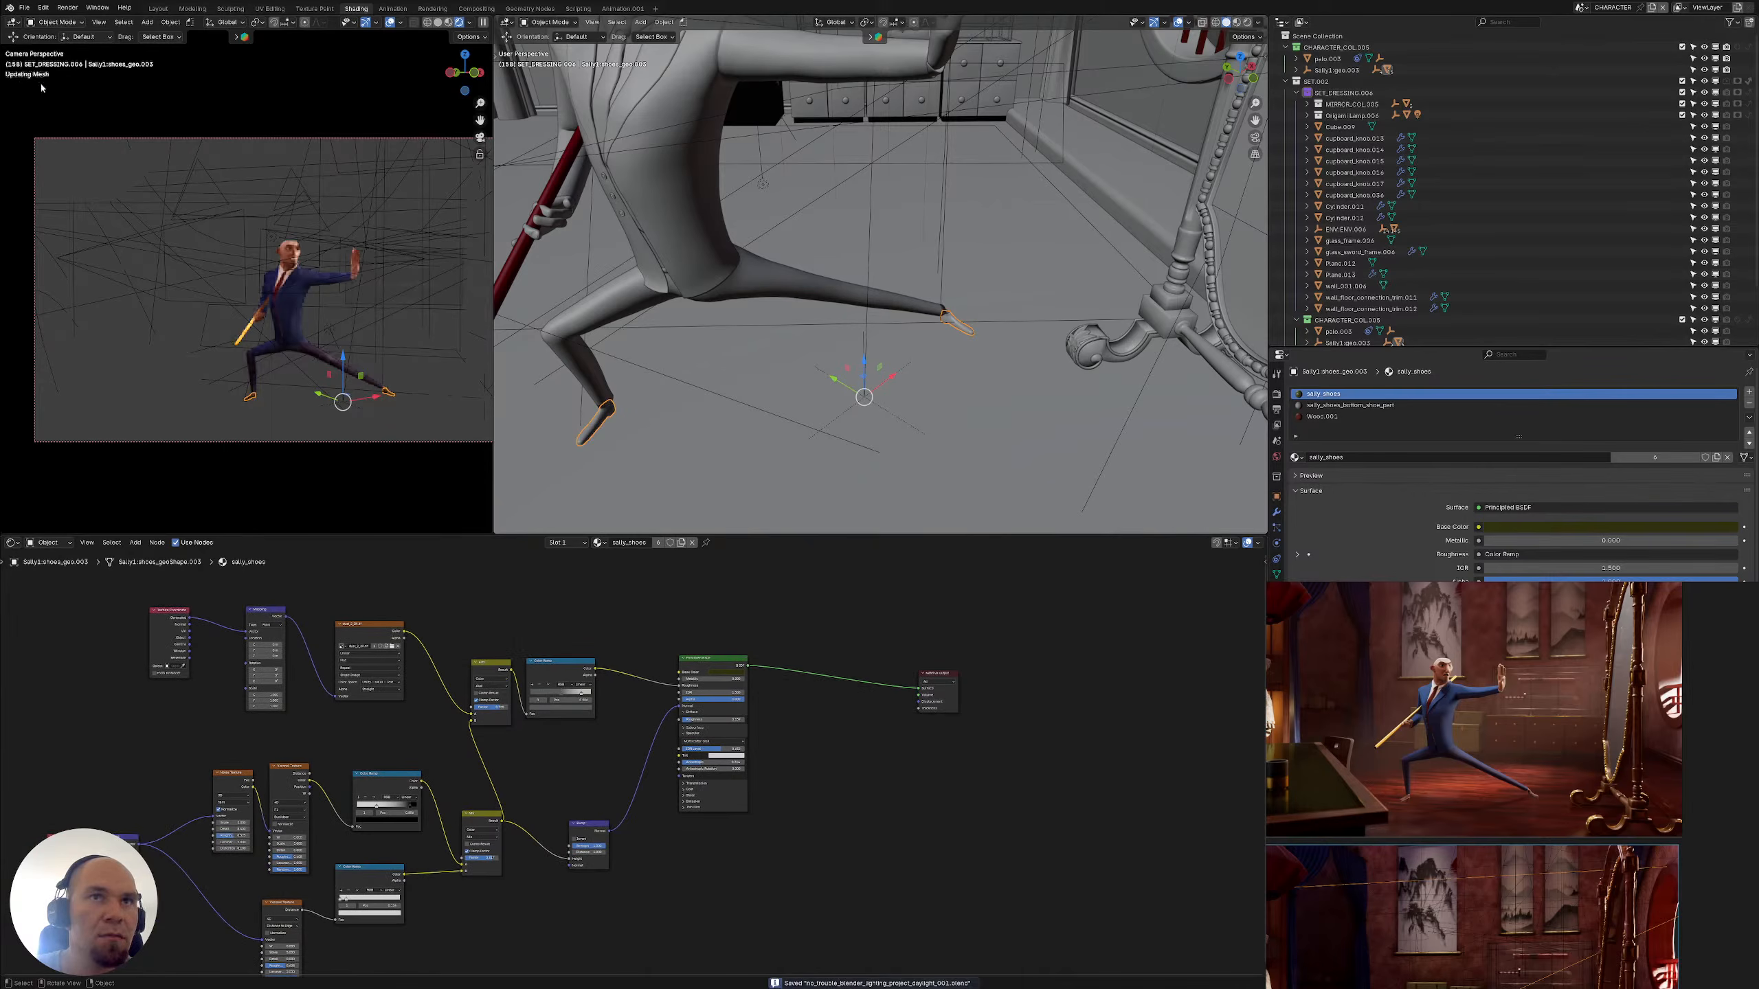
Display the render settings of the CHARACTER scene in the properties editor
left_click(1582, 8)
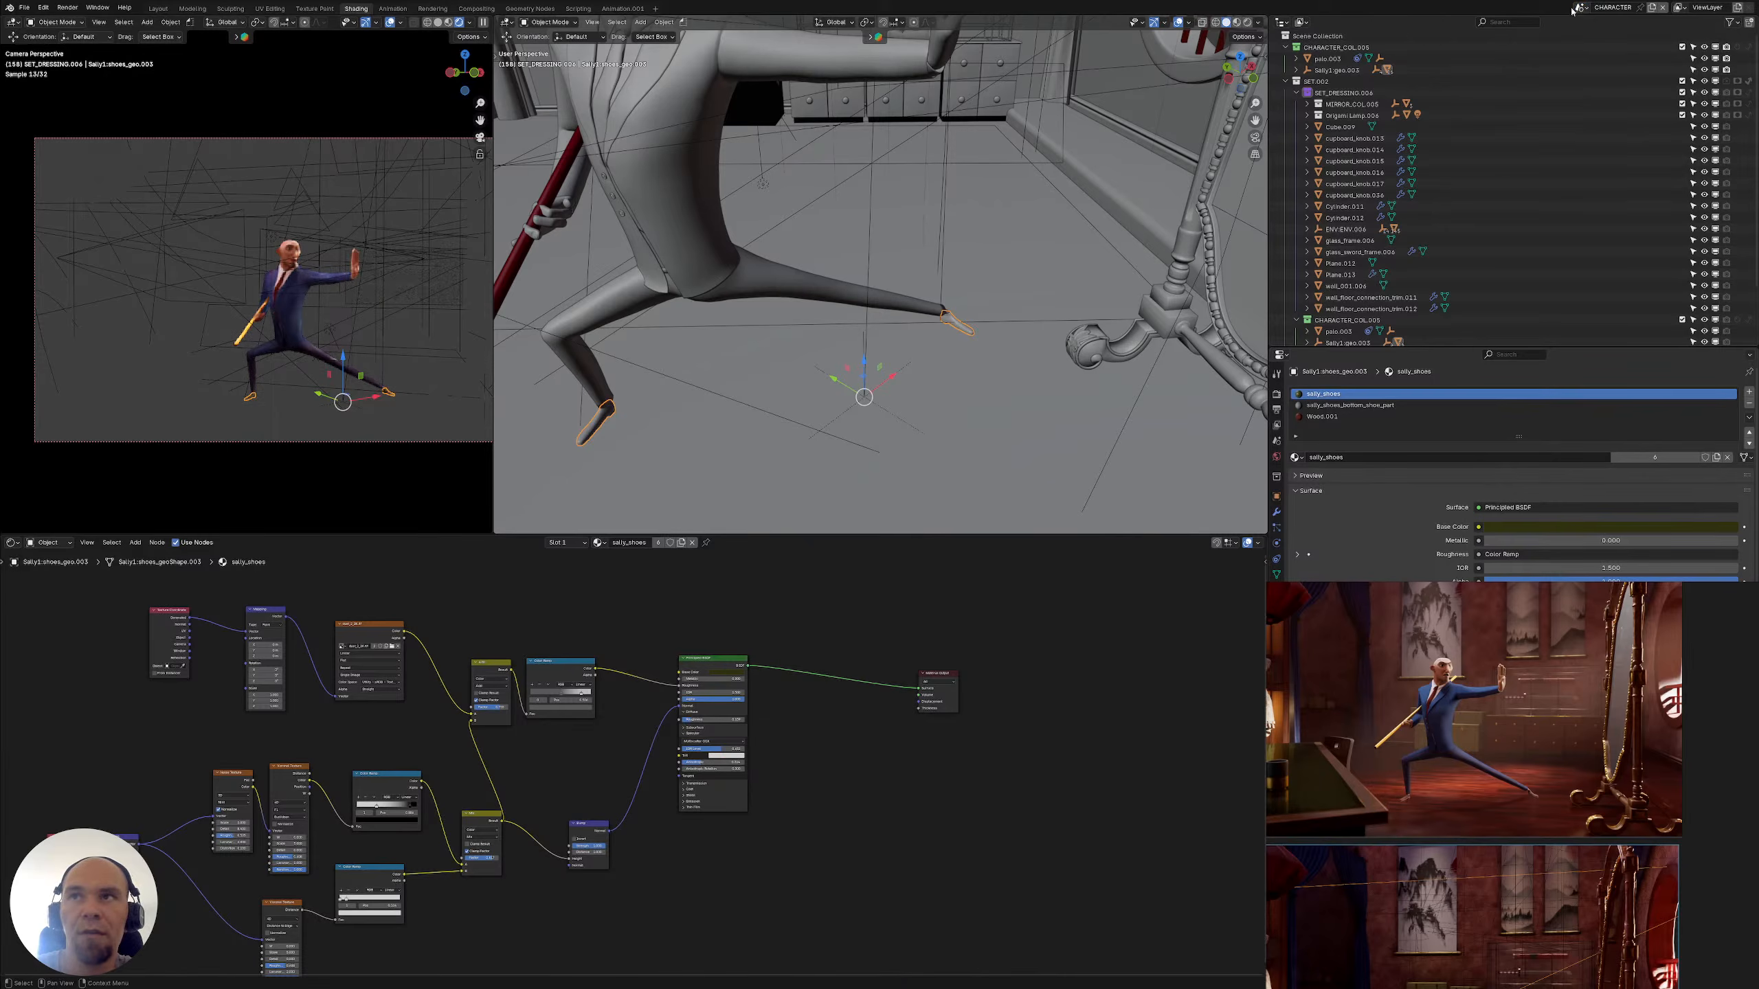
left_click(11, 543)
left_click(11, 545)
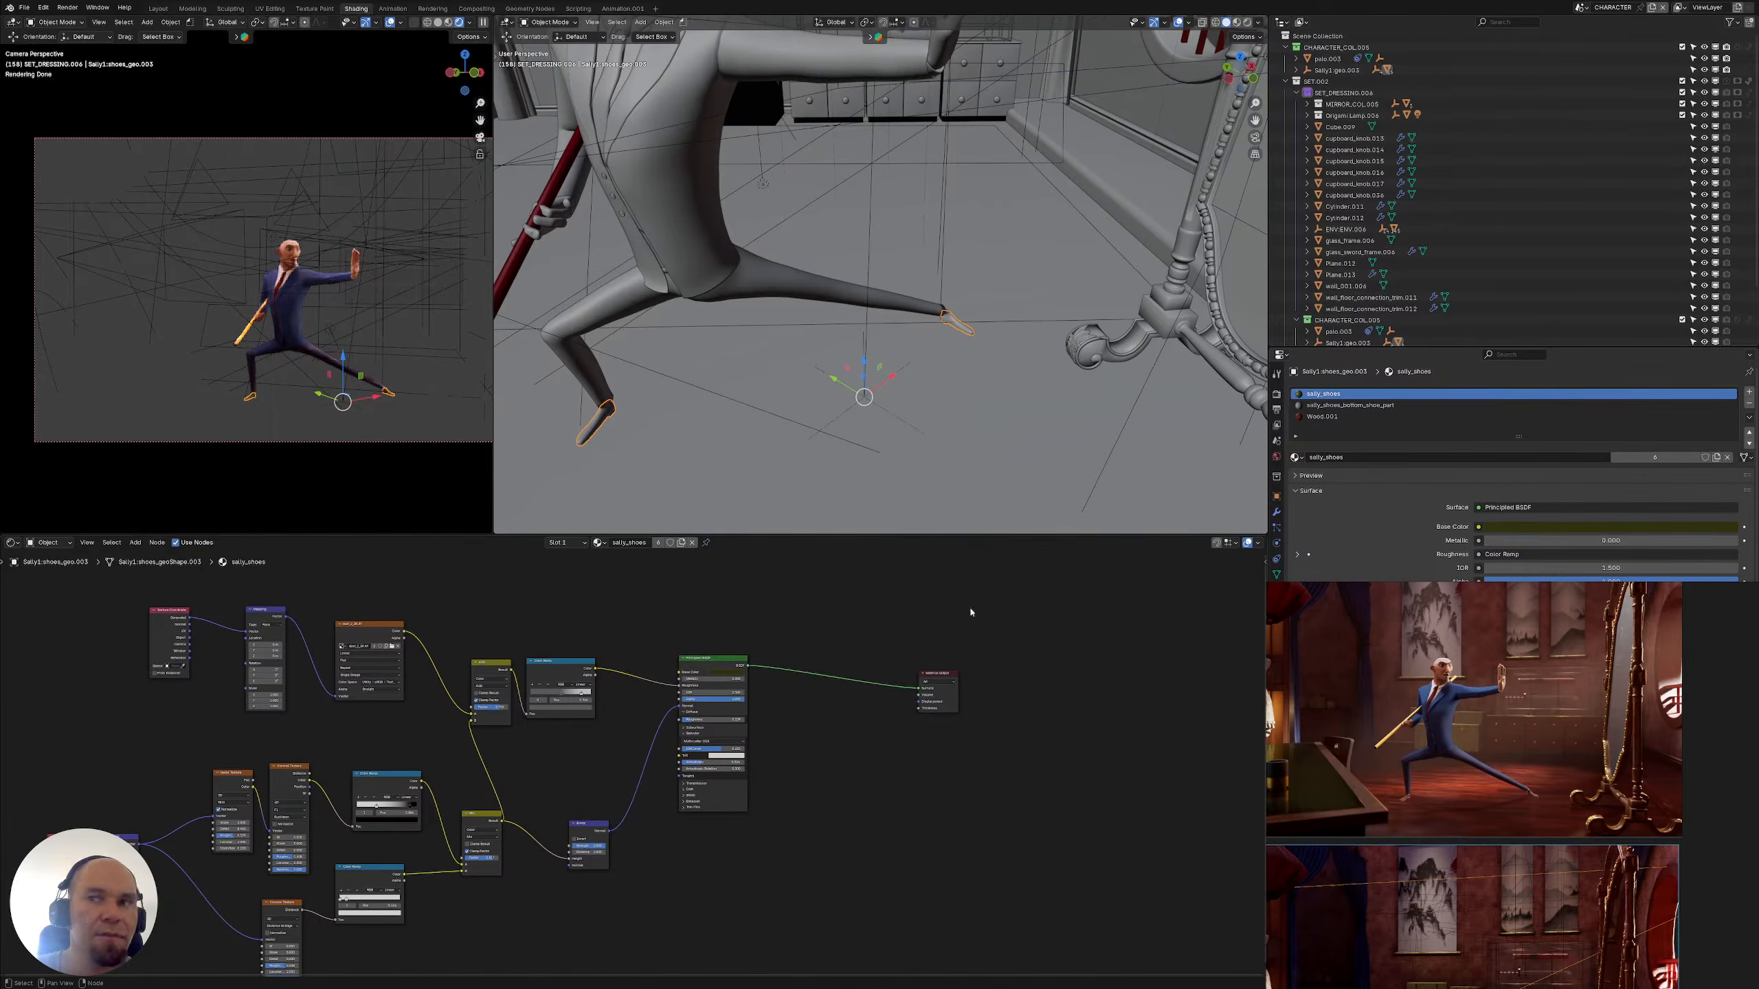
left_click(1276, 512)
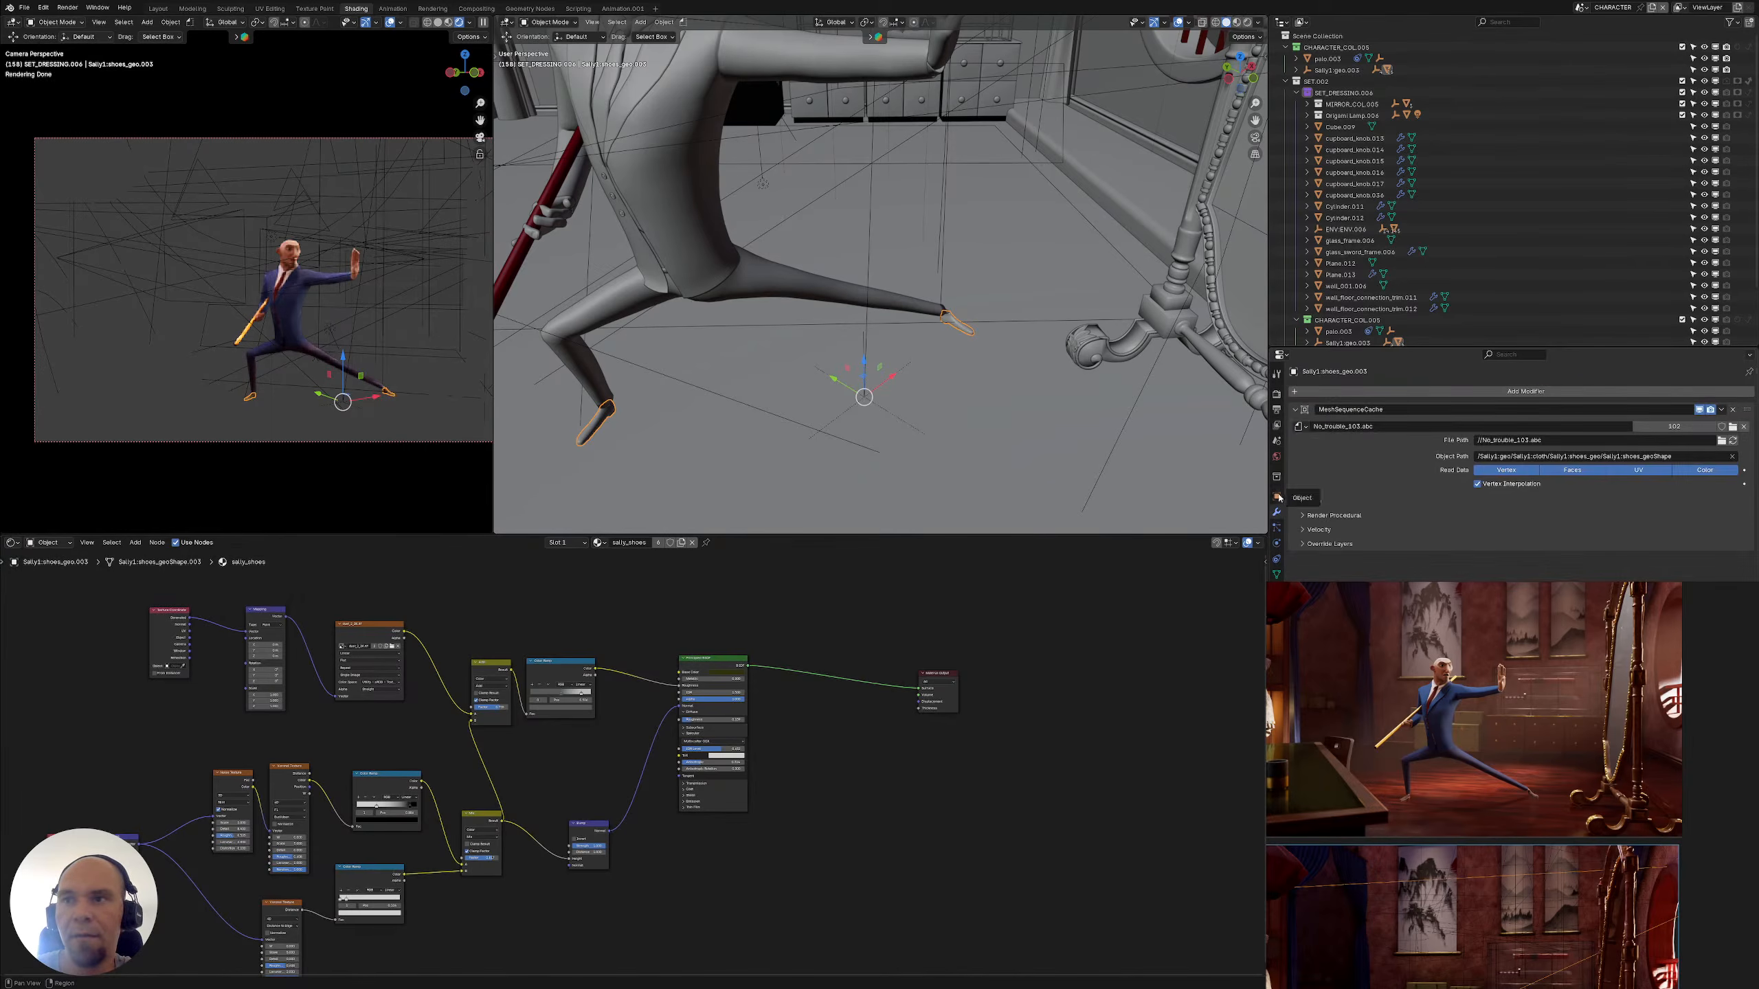
left_click(1276, 410)
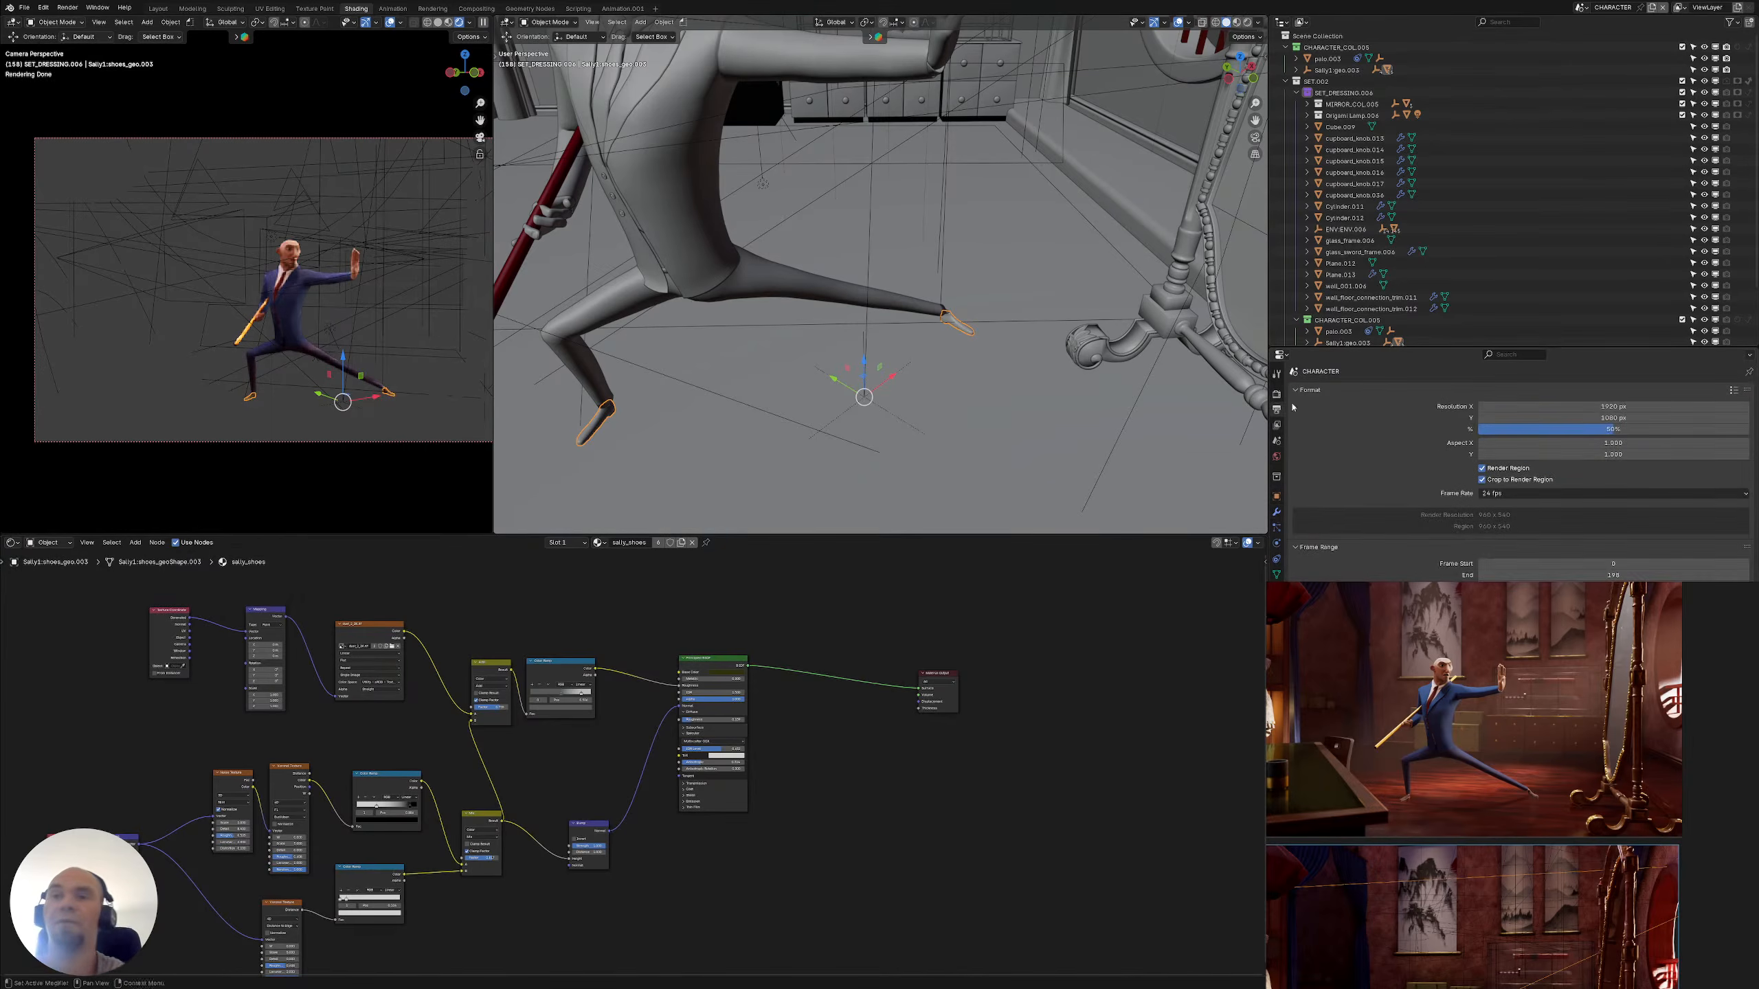
left_click(1277, 394)
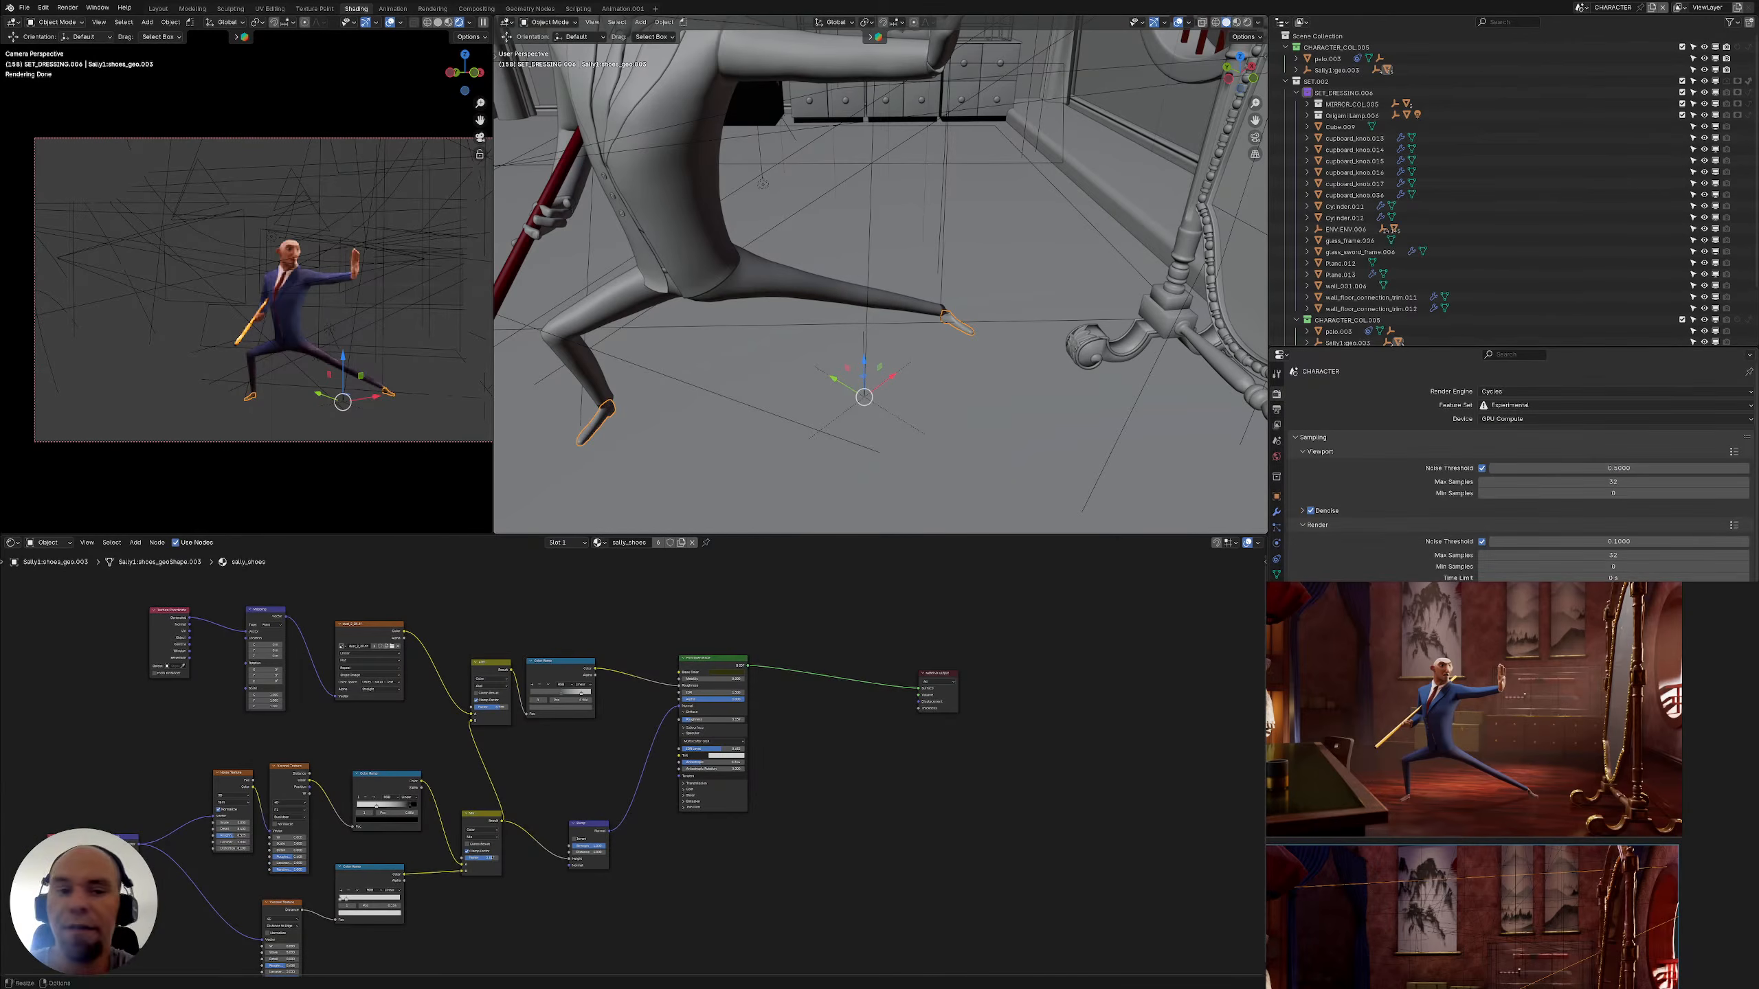
Enlarge the node editor area and switch it to the Compositor to show the scene's compositing nodes
left_click_drag(207, 533, 207, 449)
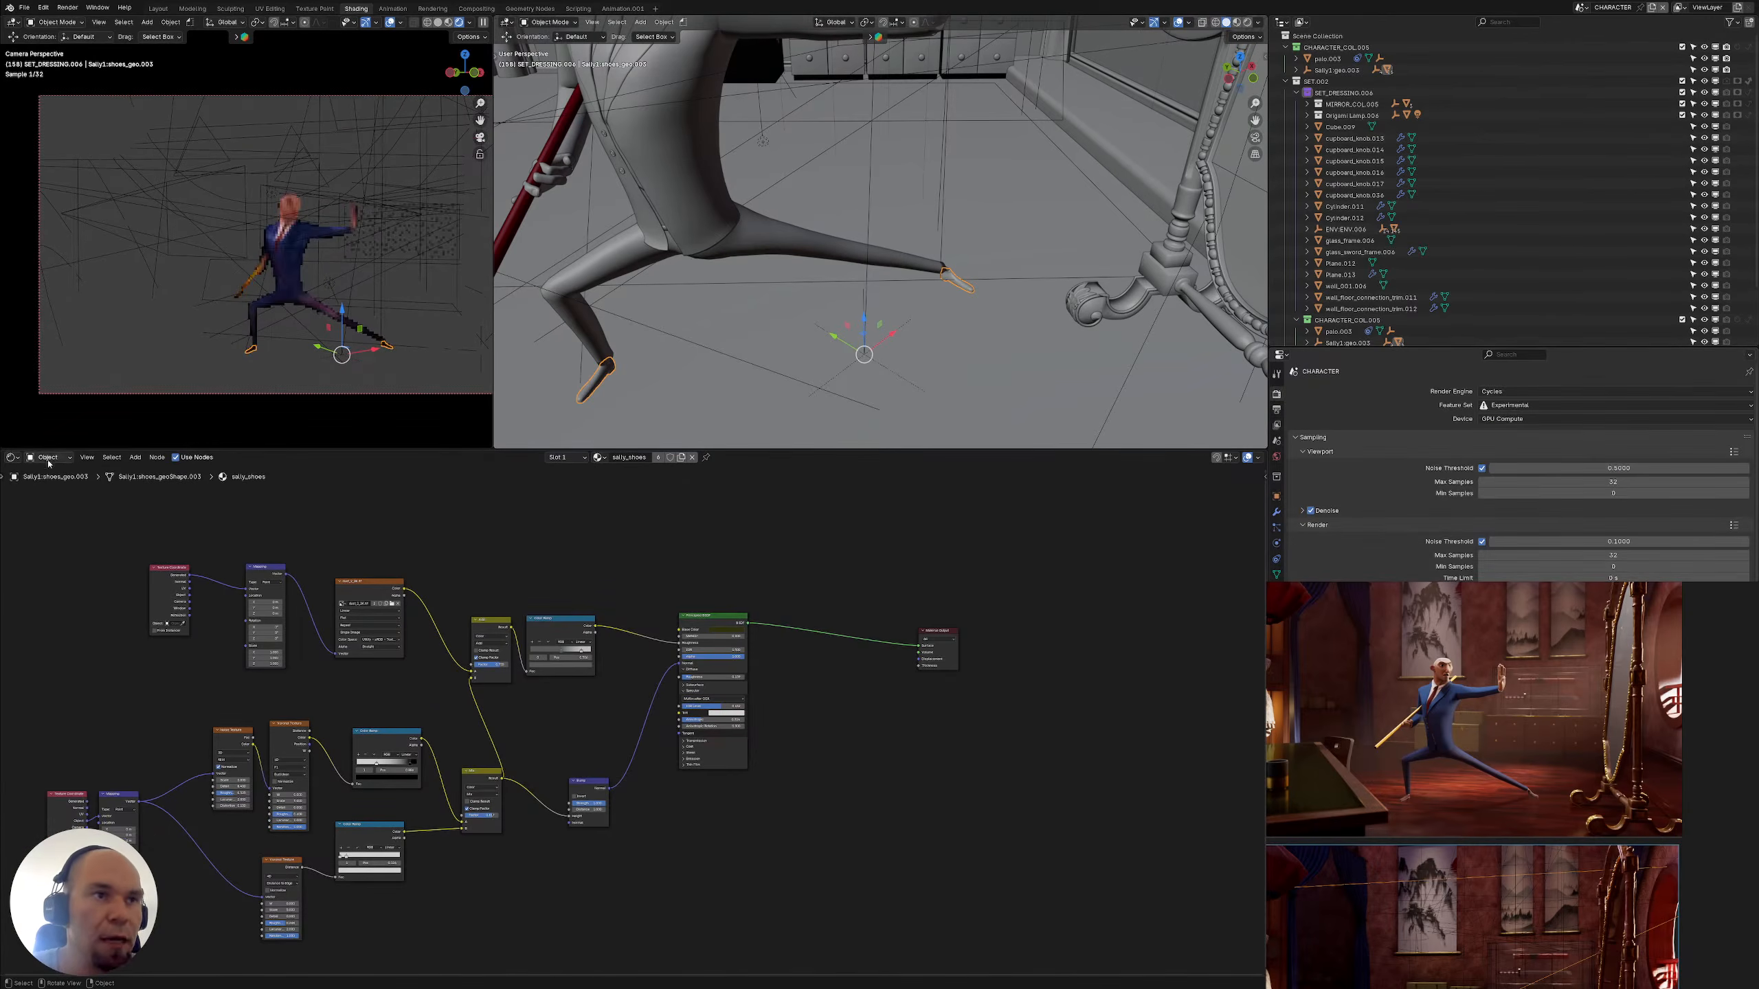
left_click(11, 458)
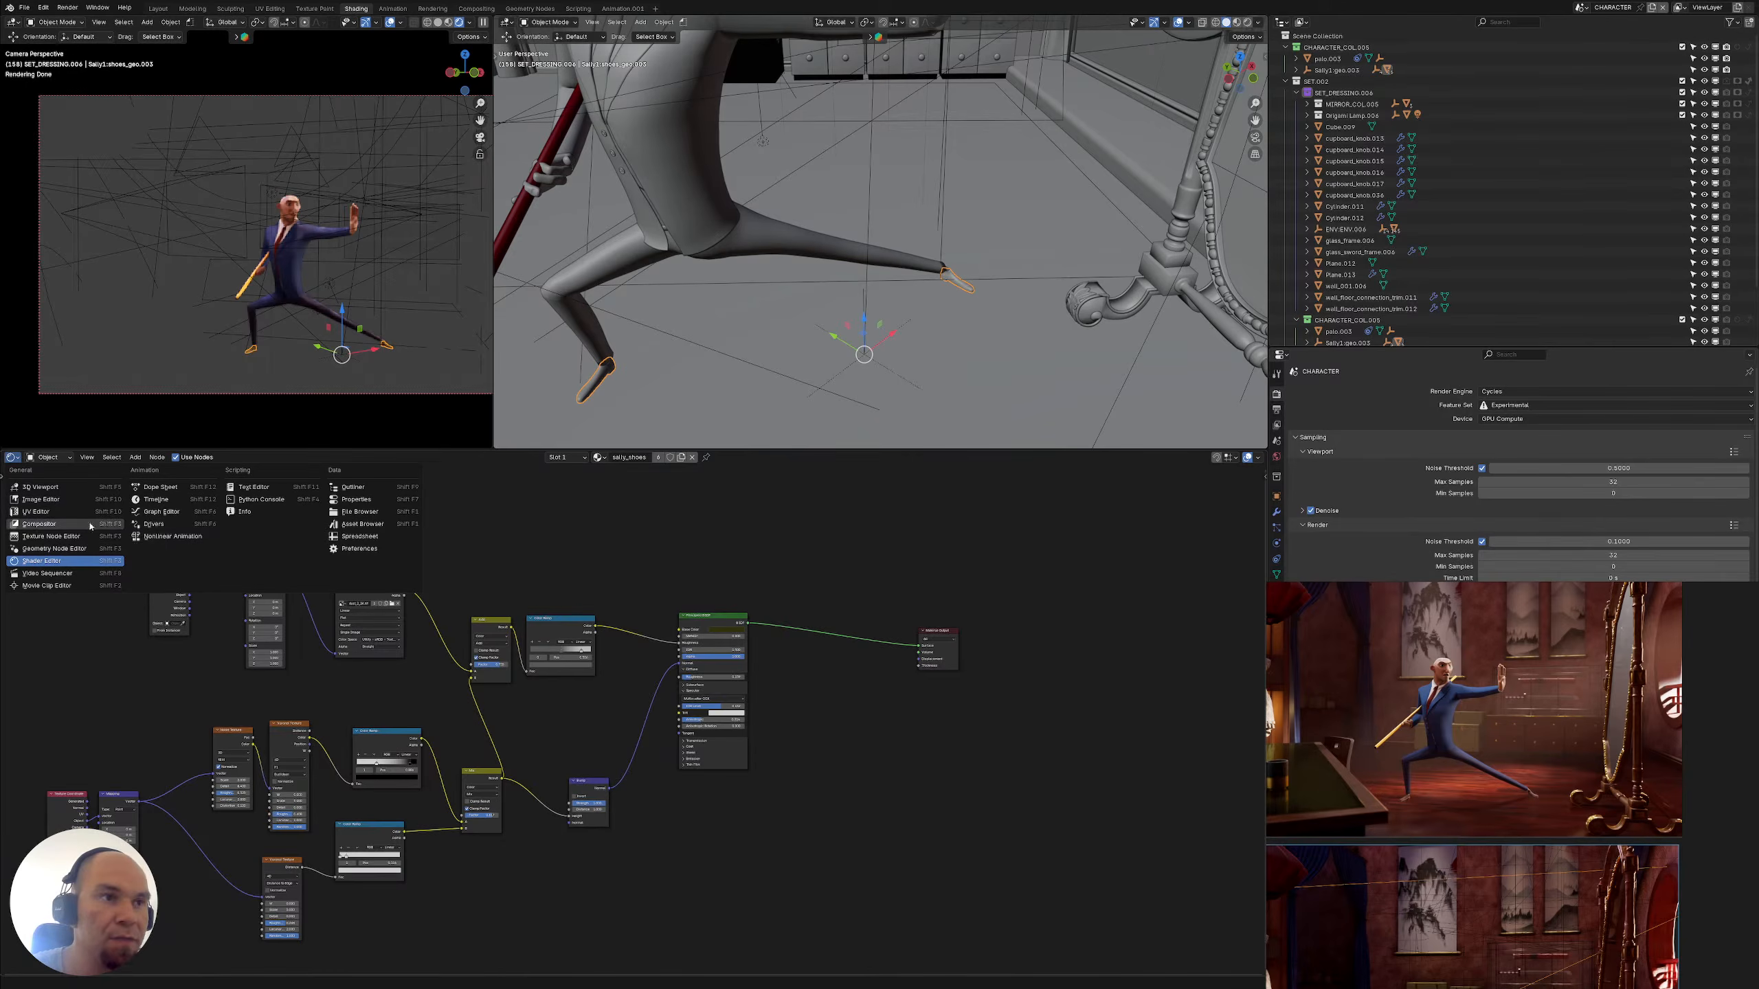
left_click(94, 525)
middle_click_drag(873, 548, 809, 568)
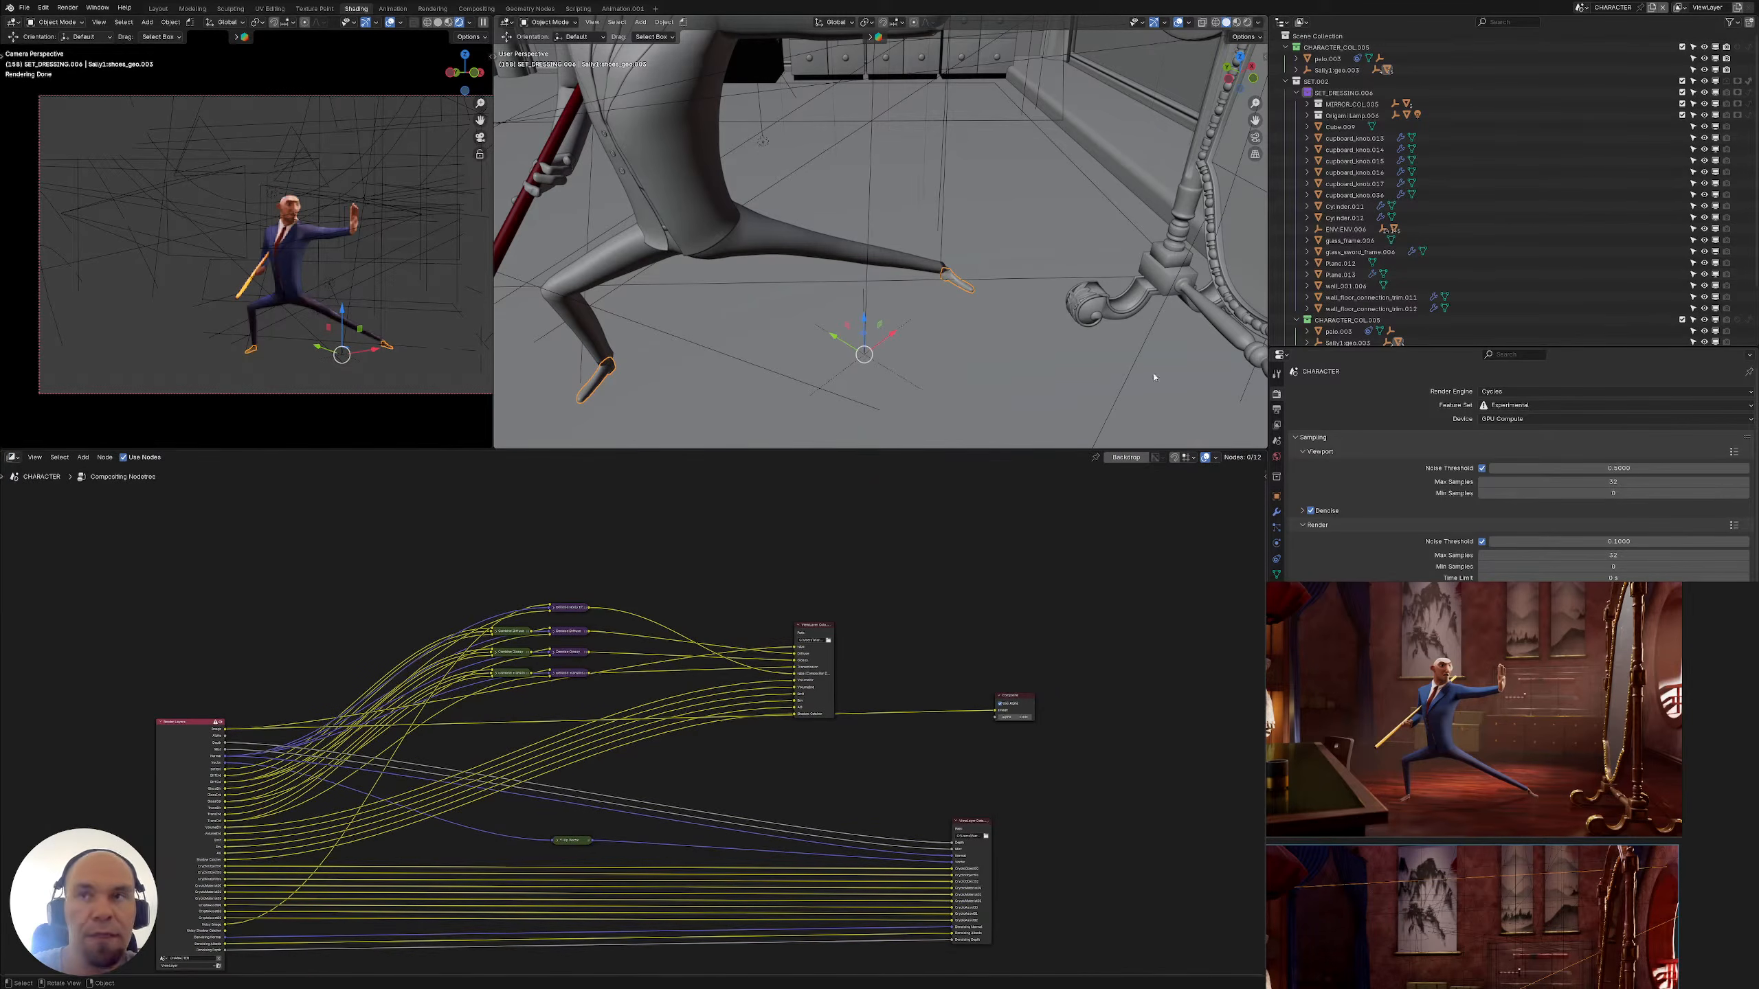
Show the Light Editor in the solid viewport's sidebar and enlarge the sidebar and viewport to fit its full list
key("n")
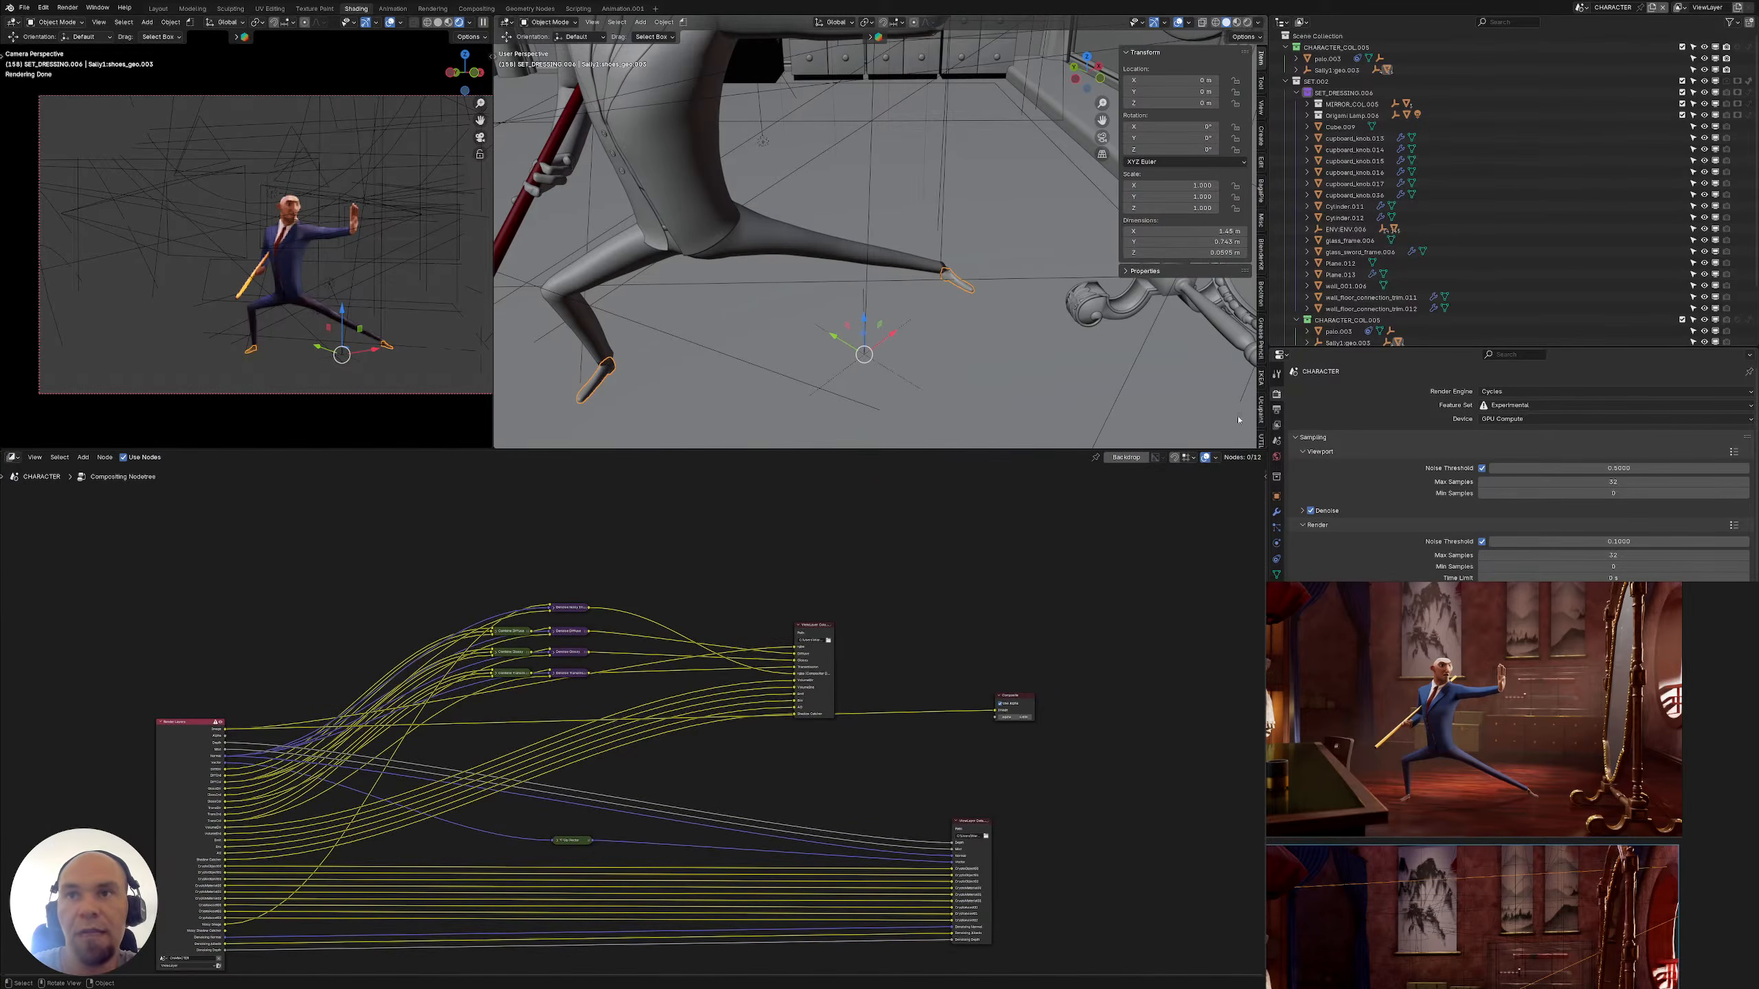
left_click_drag(1236, 448, 1236, 537)
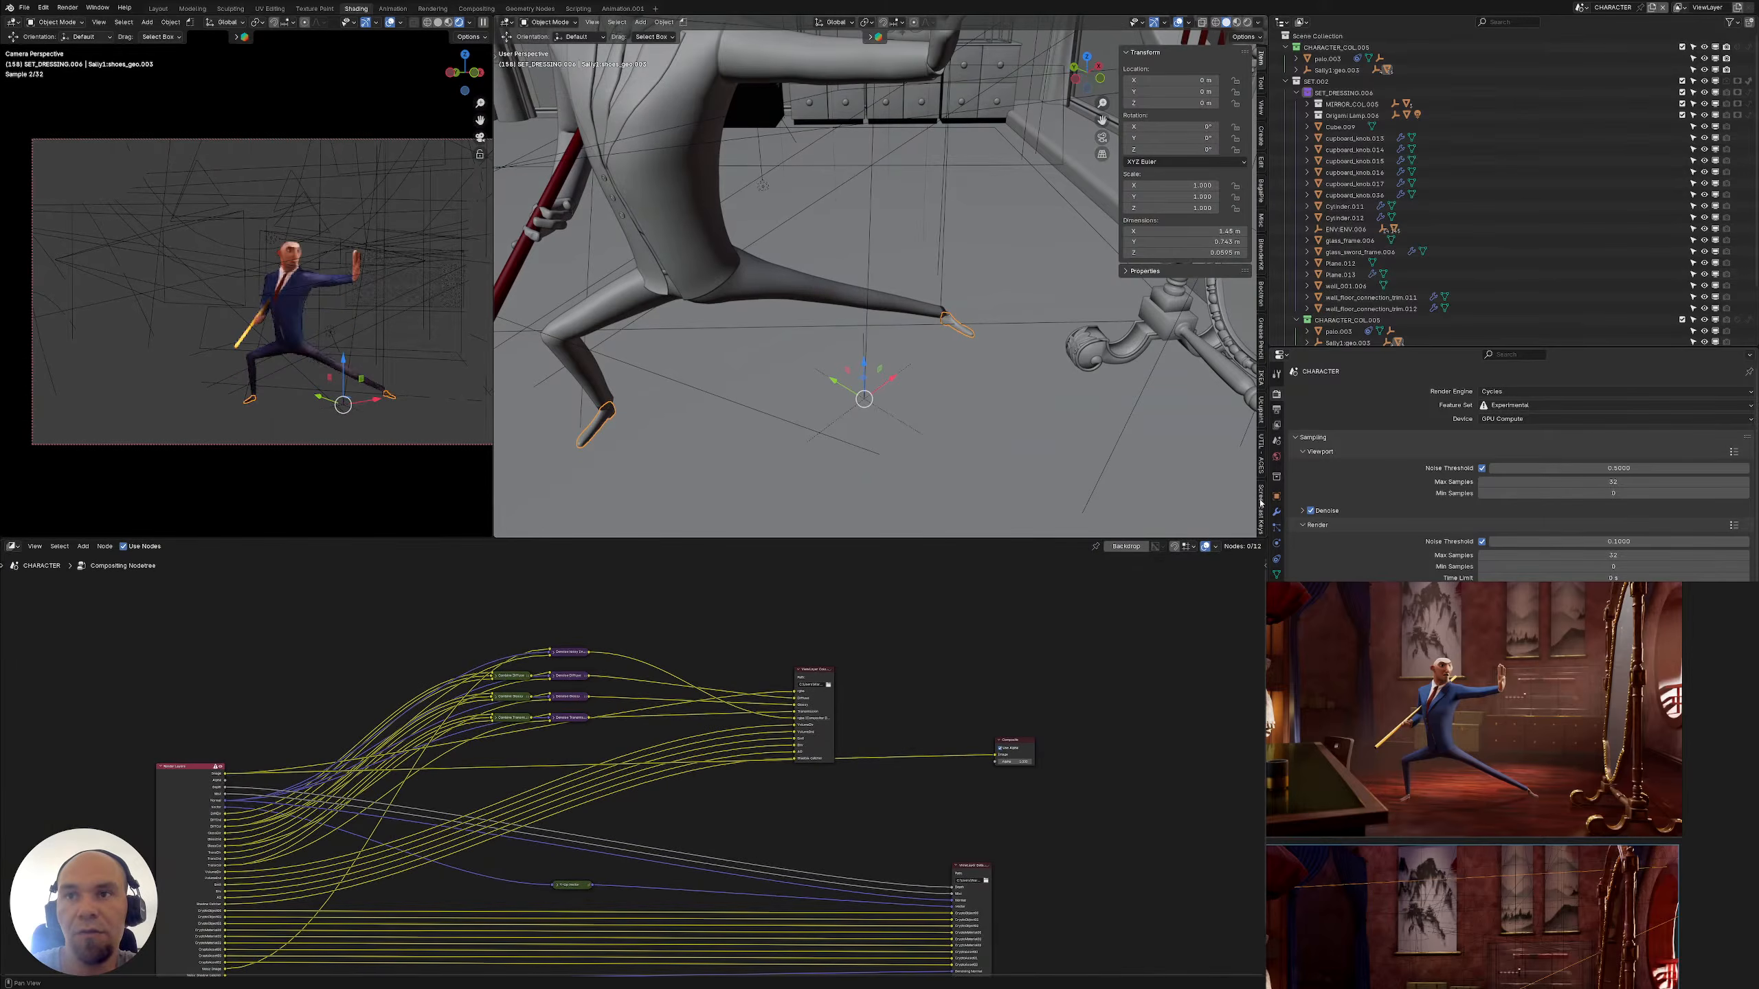
scroll(1260, 504, "down", 2)
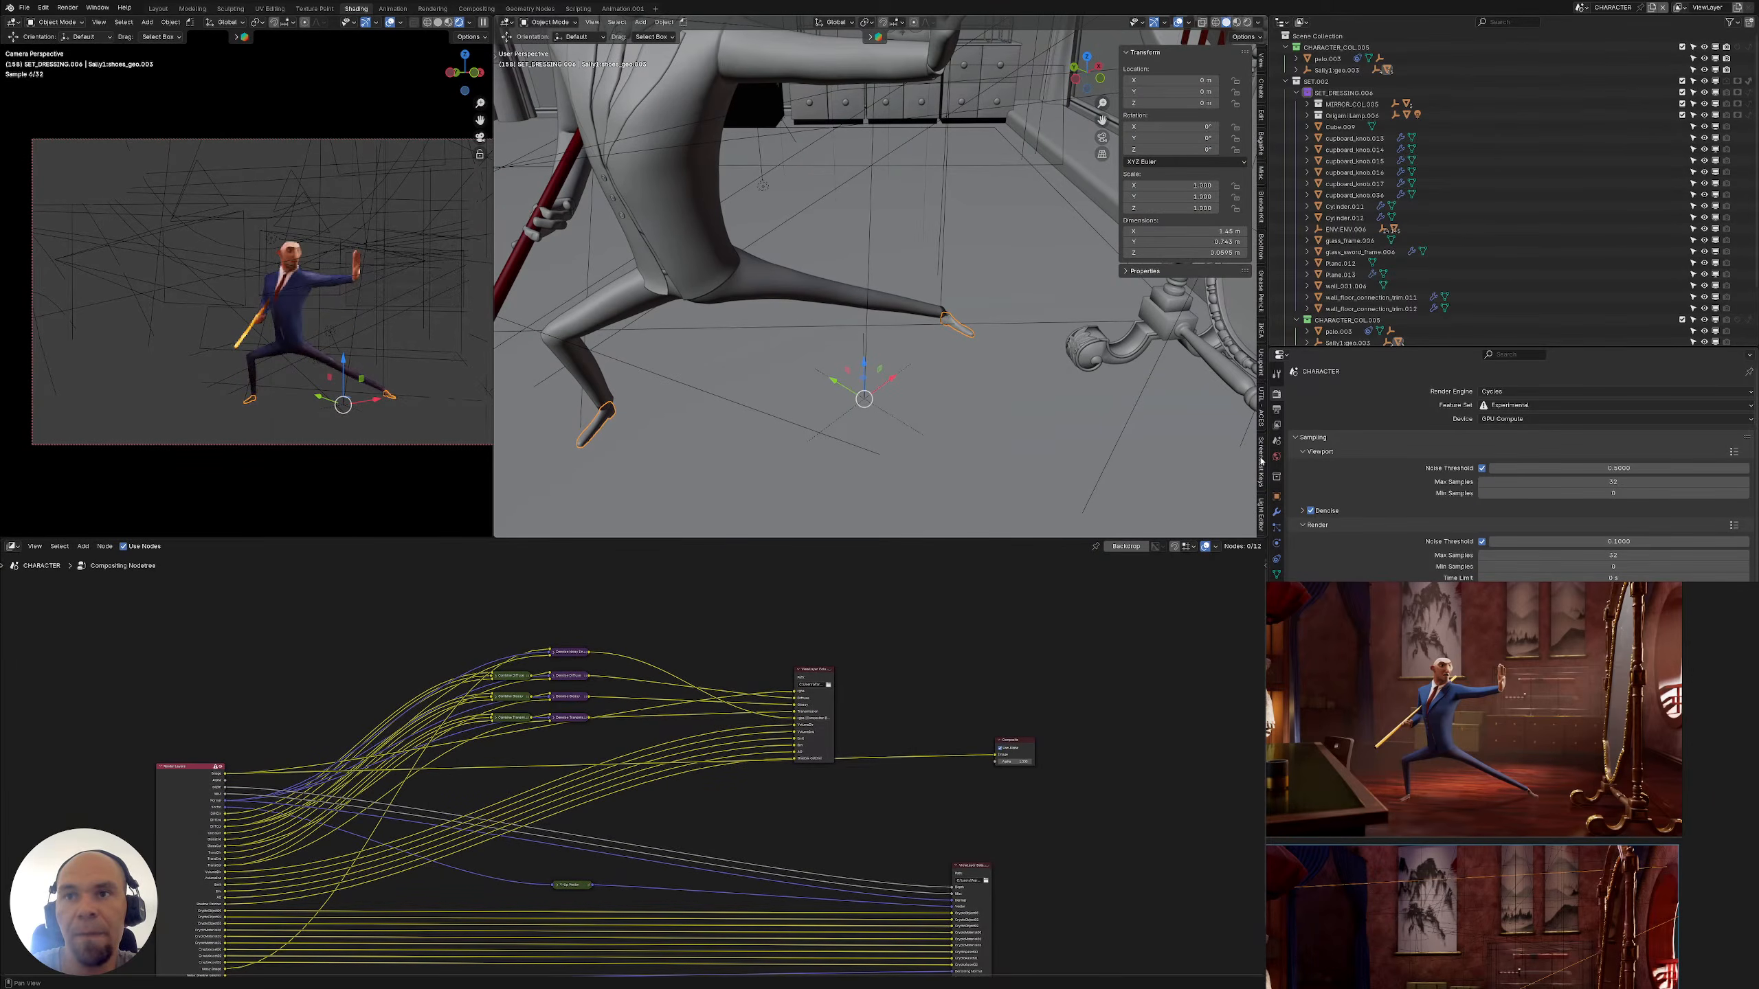
left_click(1261, 517)
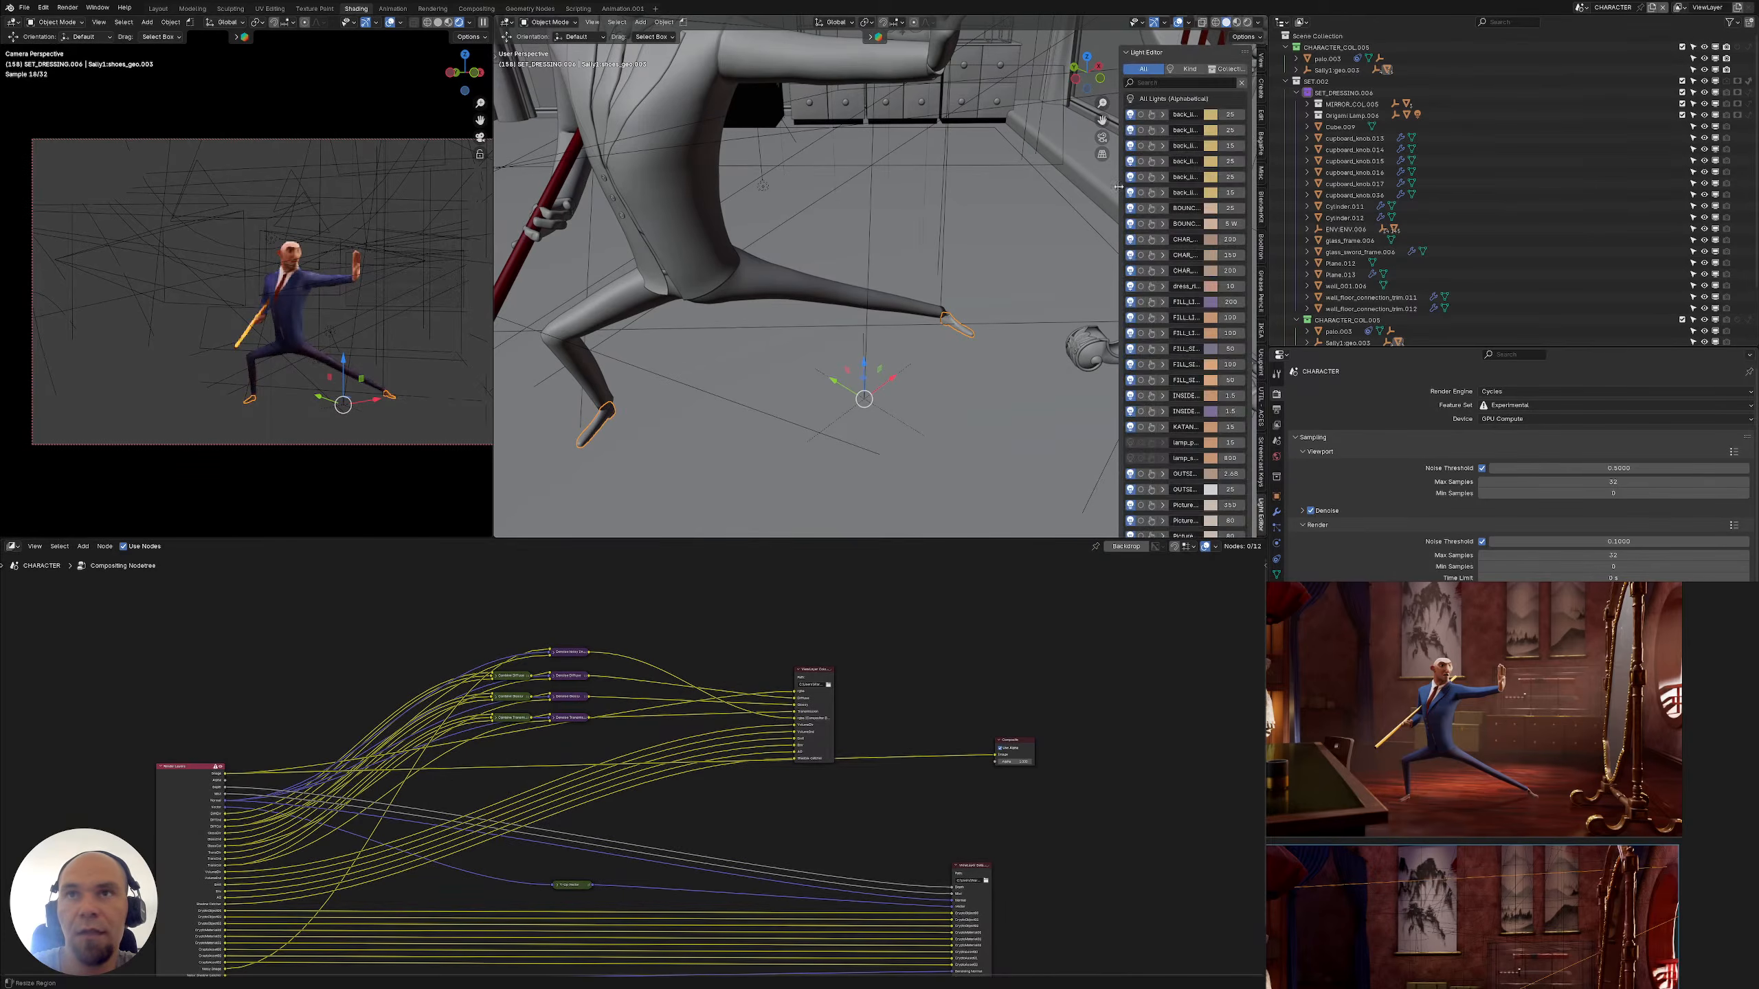
left_click_drag(1118, 187, 900, 191)
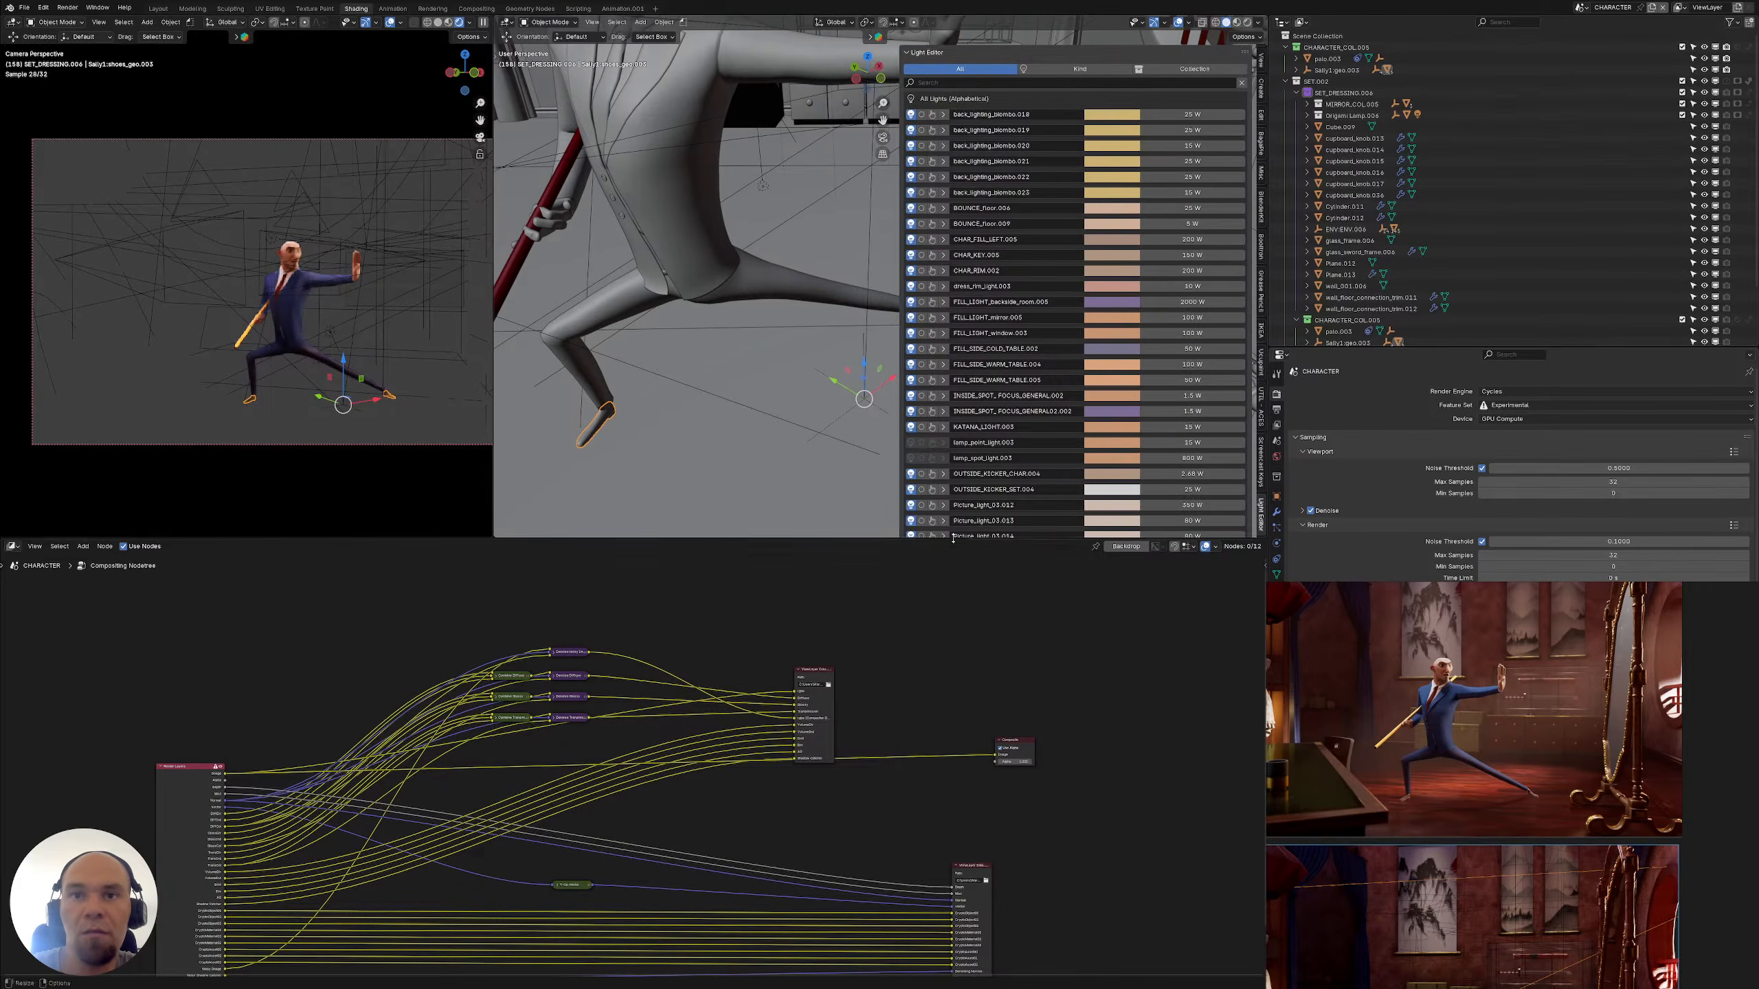
left_click_drag(953, 539, 952, 635)
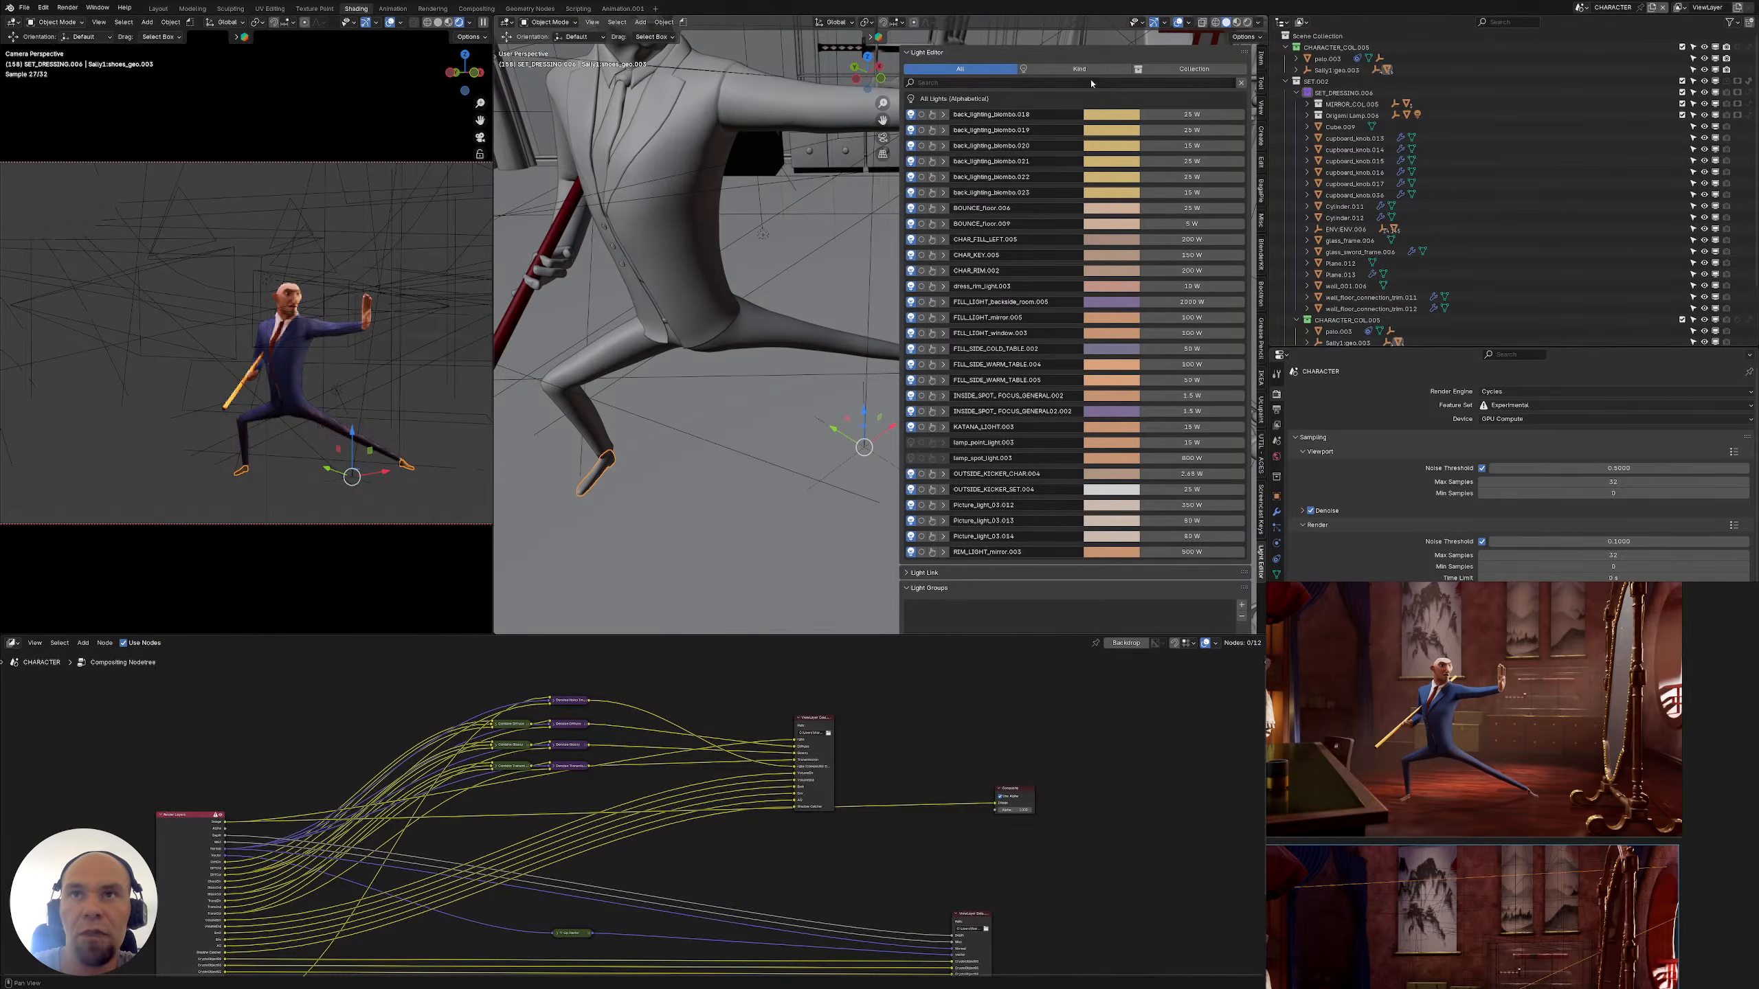
Compare the Light Editor's All and Kind listings, leaving the lights grouped by Kind
left_click(1102, 69)
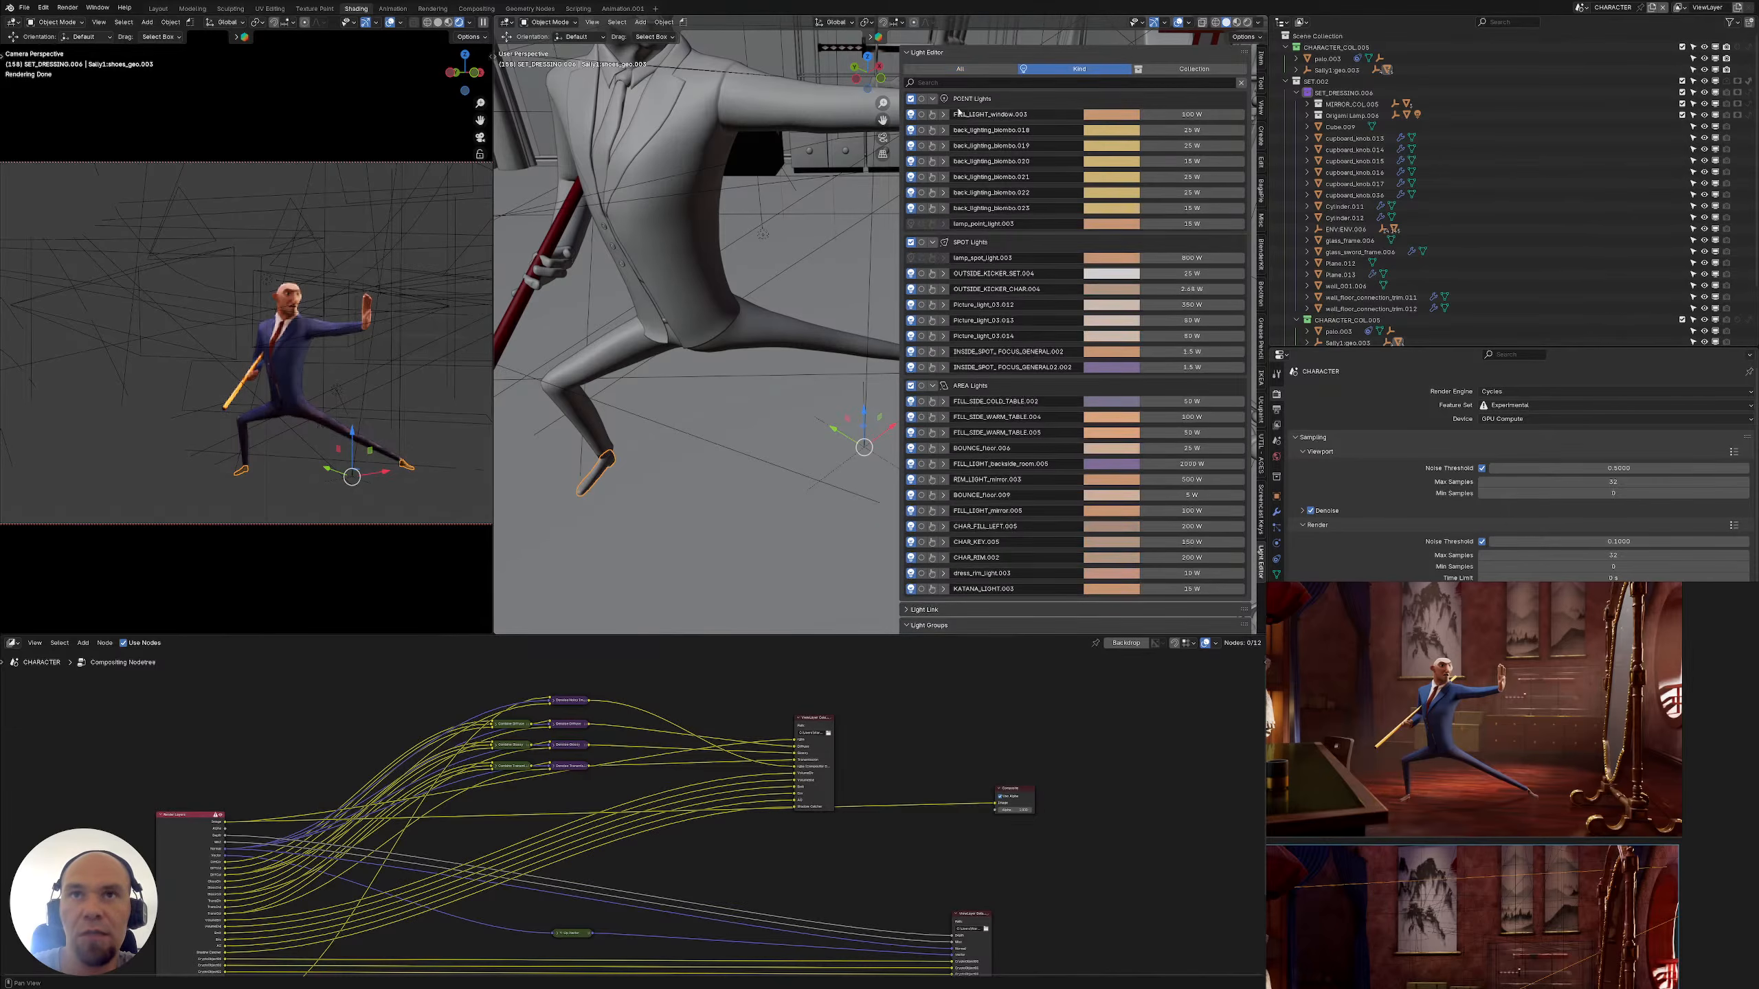
left_click(960, 69)
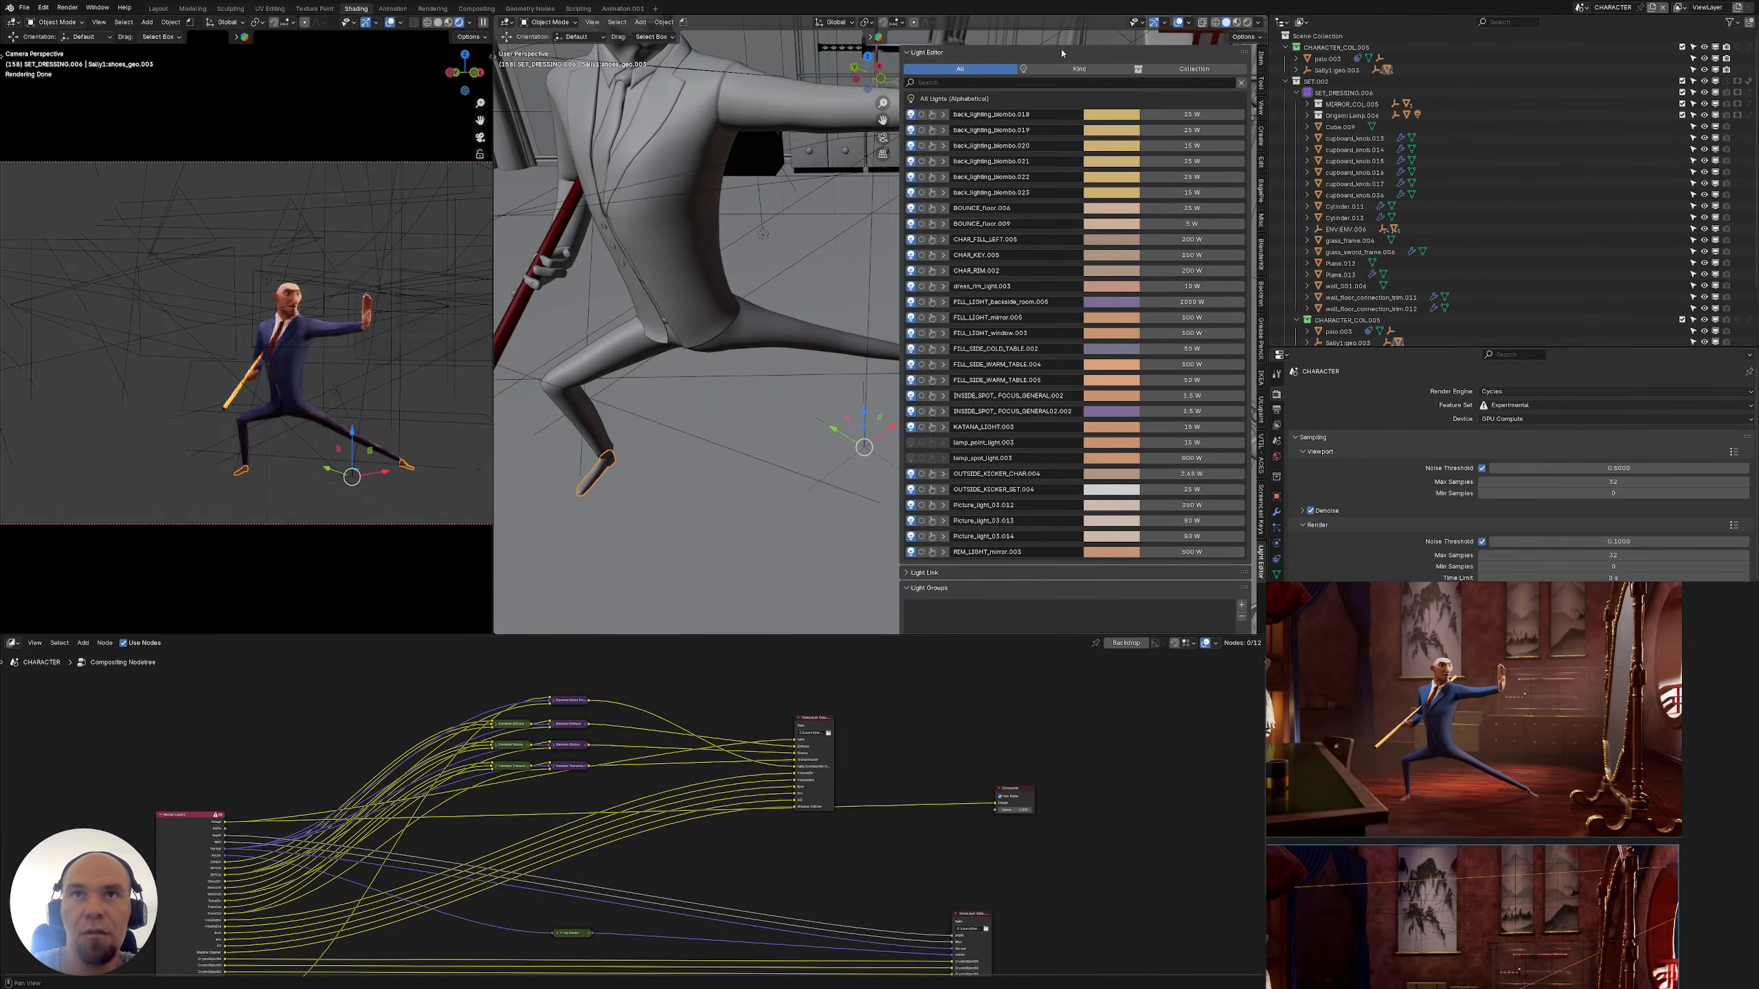
left_click(1070, 68)
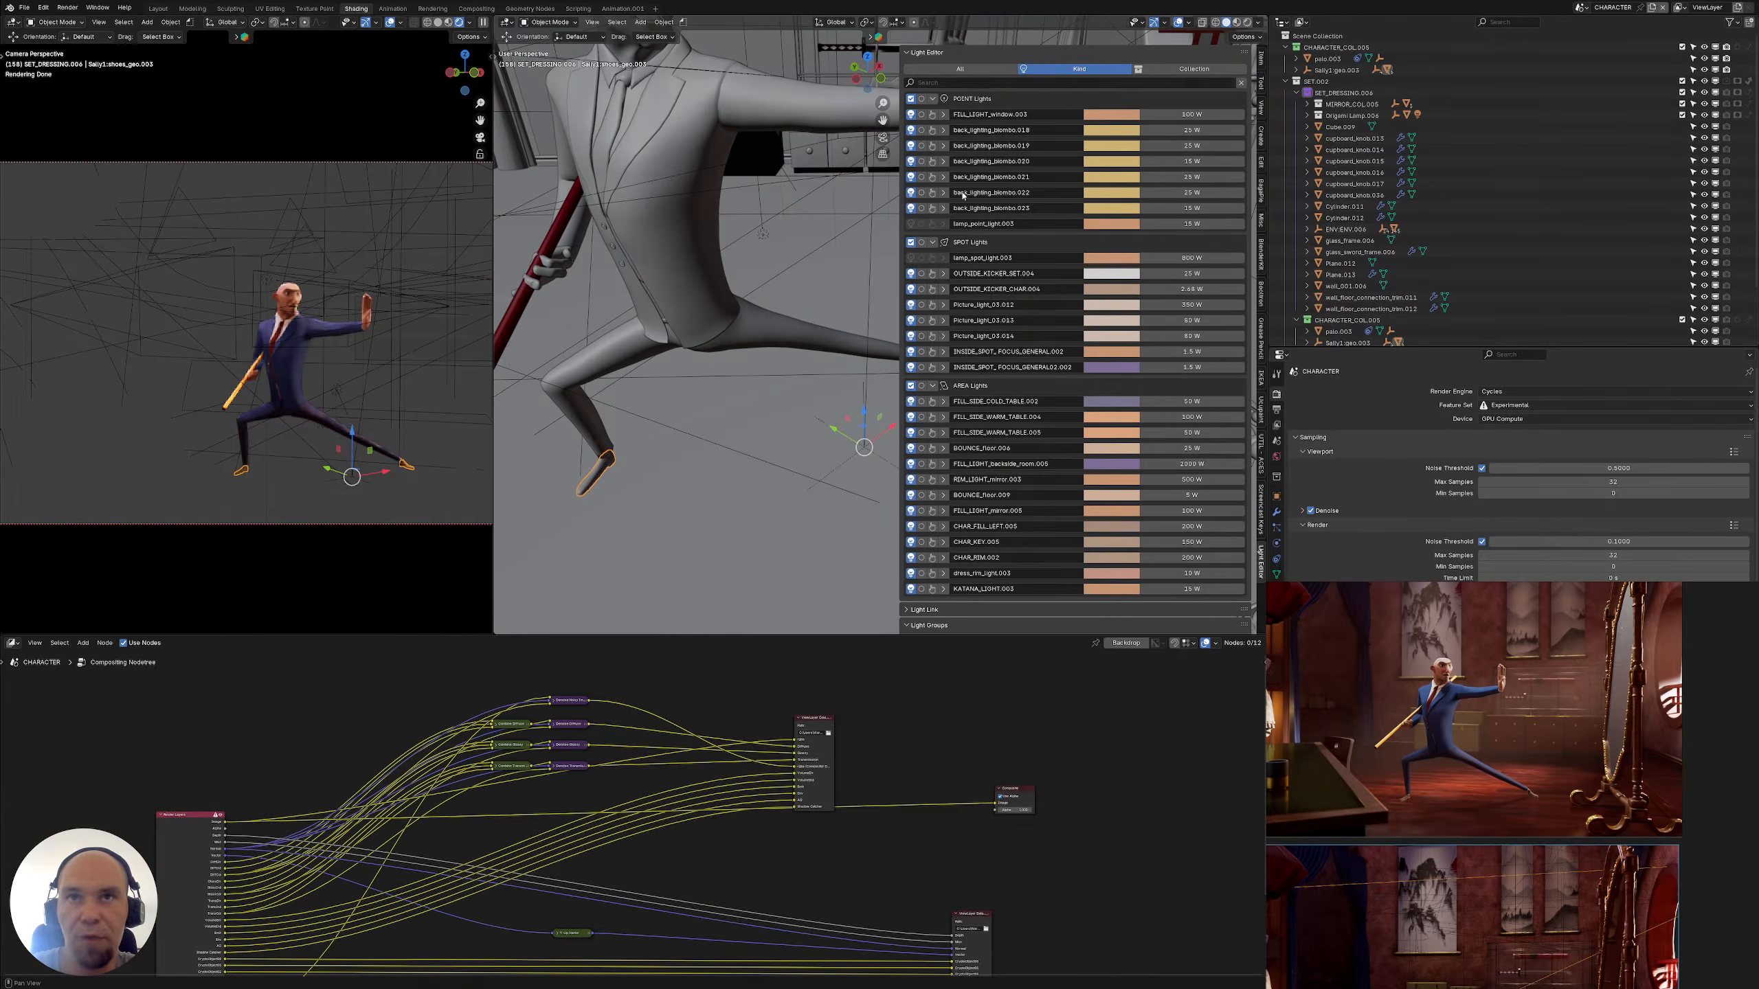
Review the unassigned lights in the Light Groups section and mark dress_rim_light.003 as selected
scroll(970, 277, "down", 8)
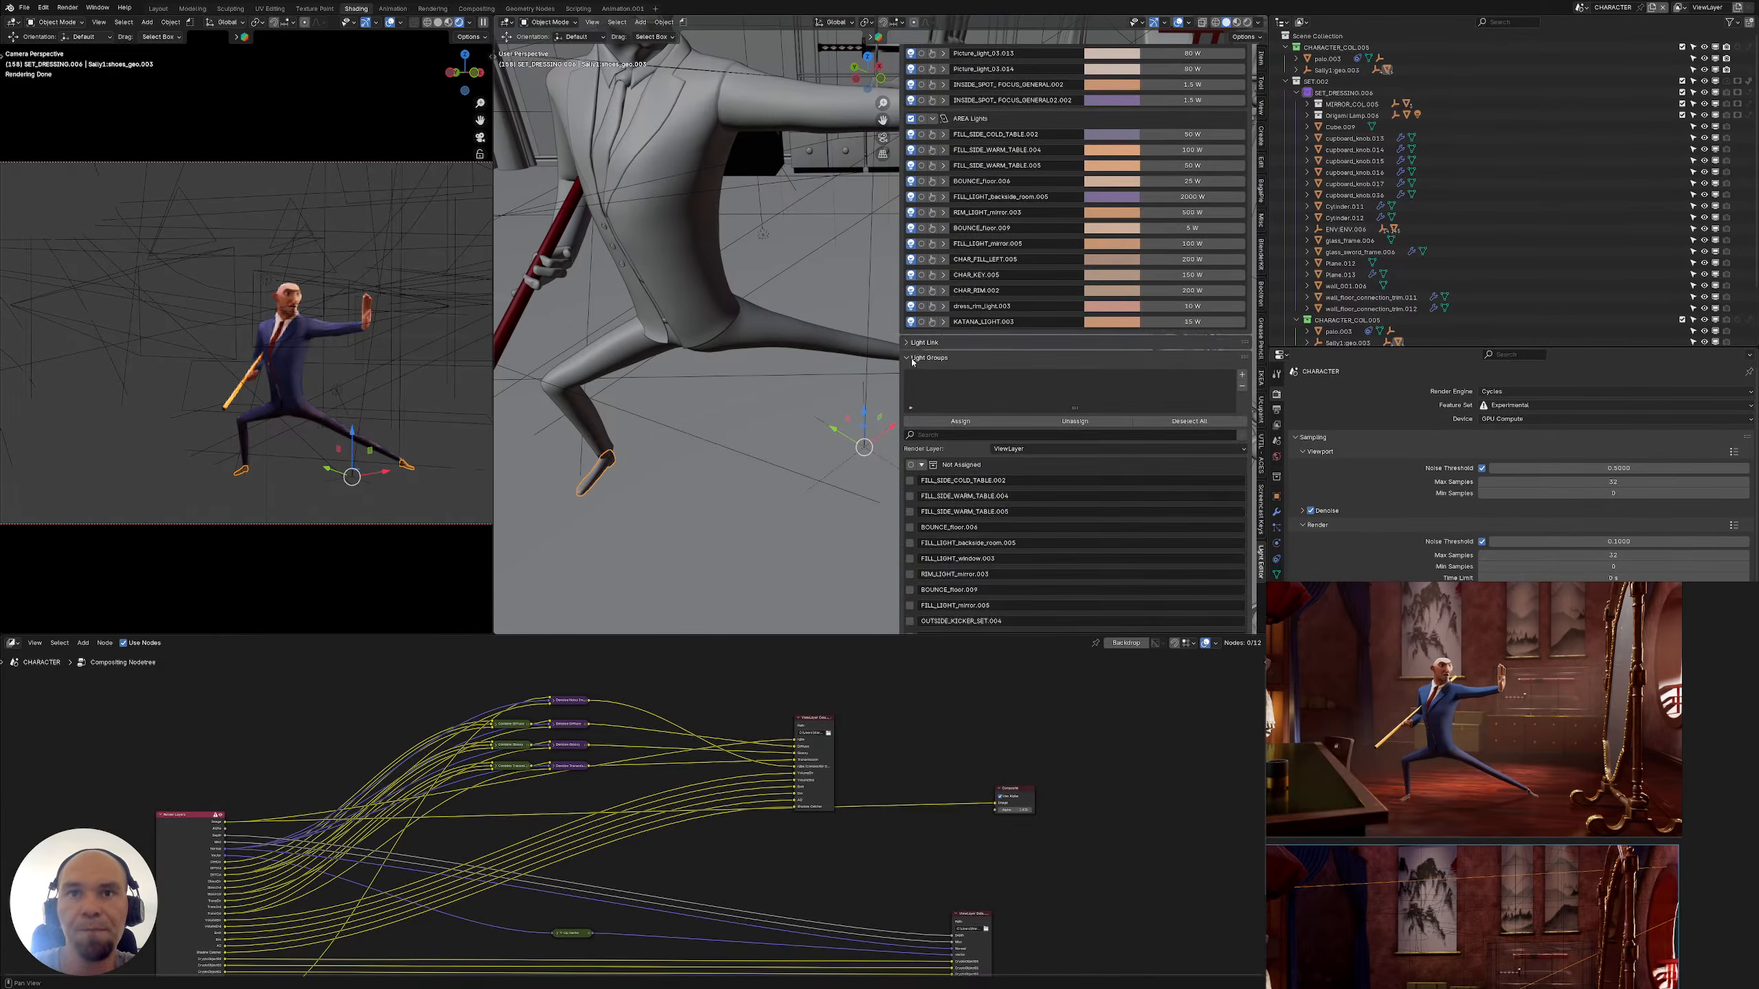
scroll(960, 474, "down", 8)
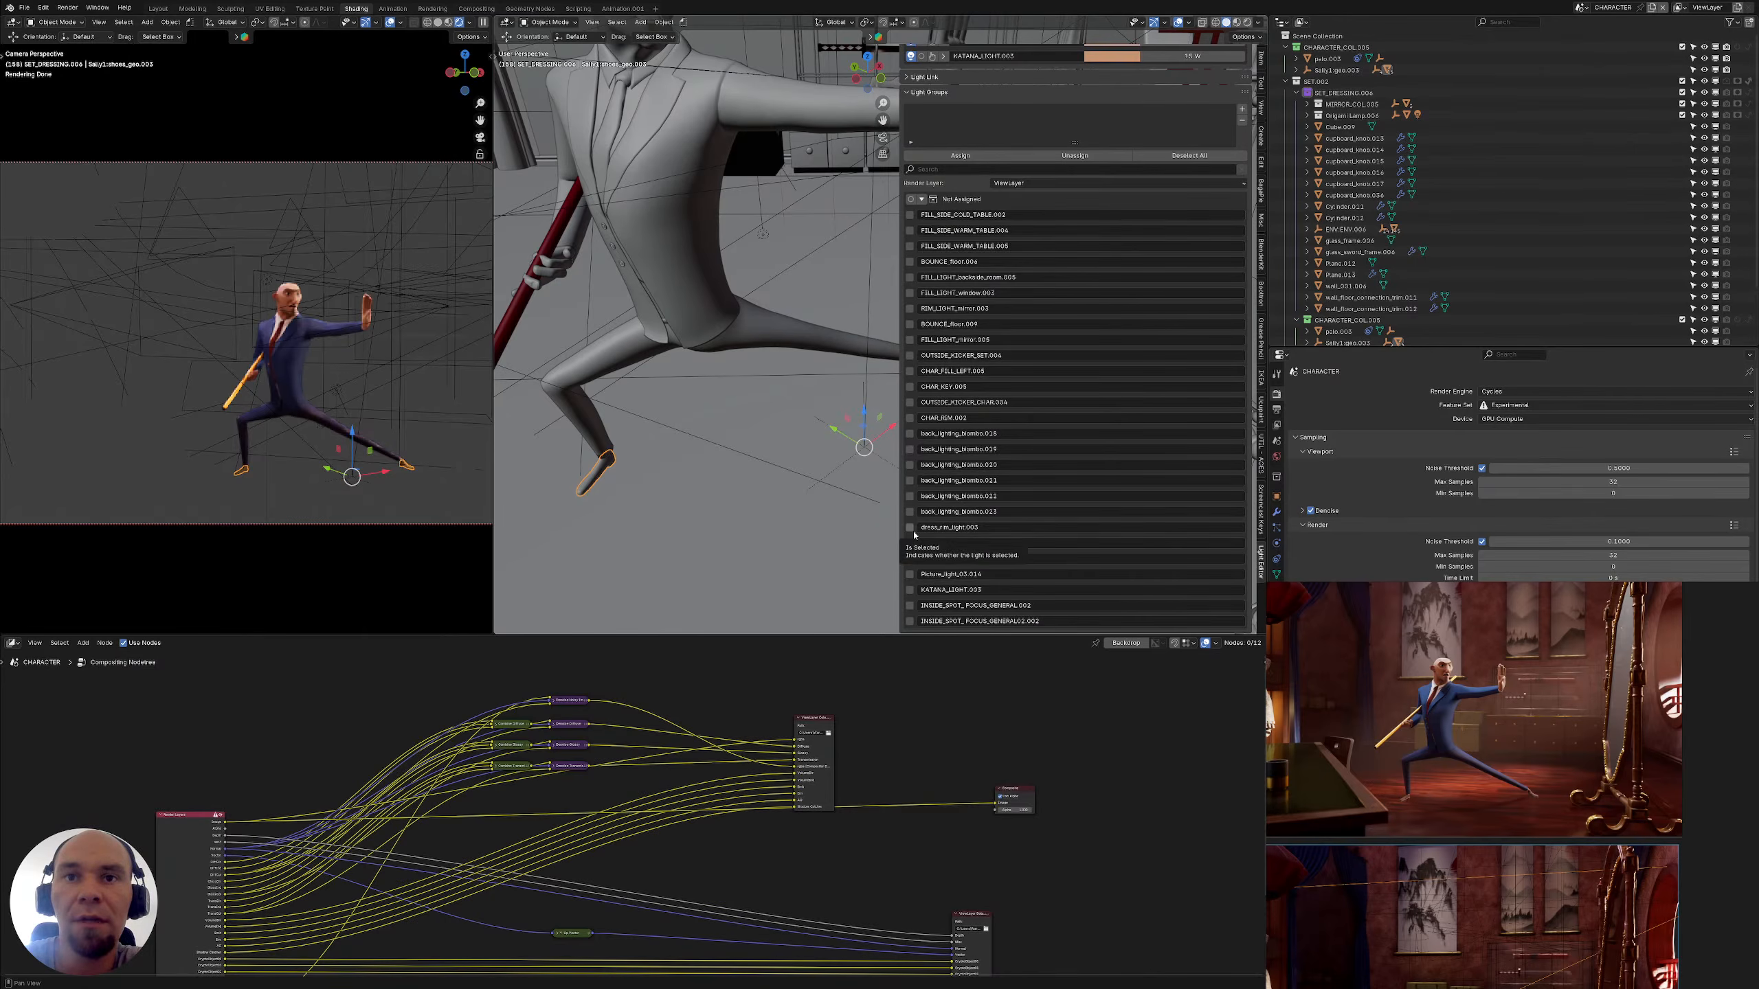
left_click(910, 528)
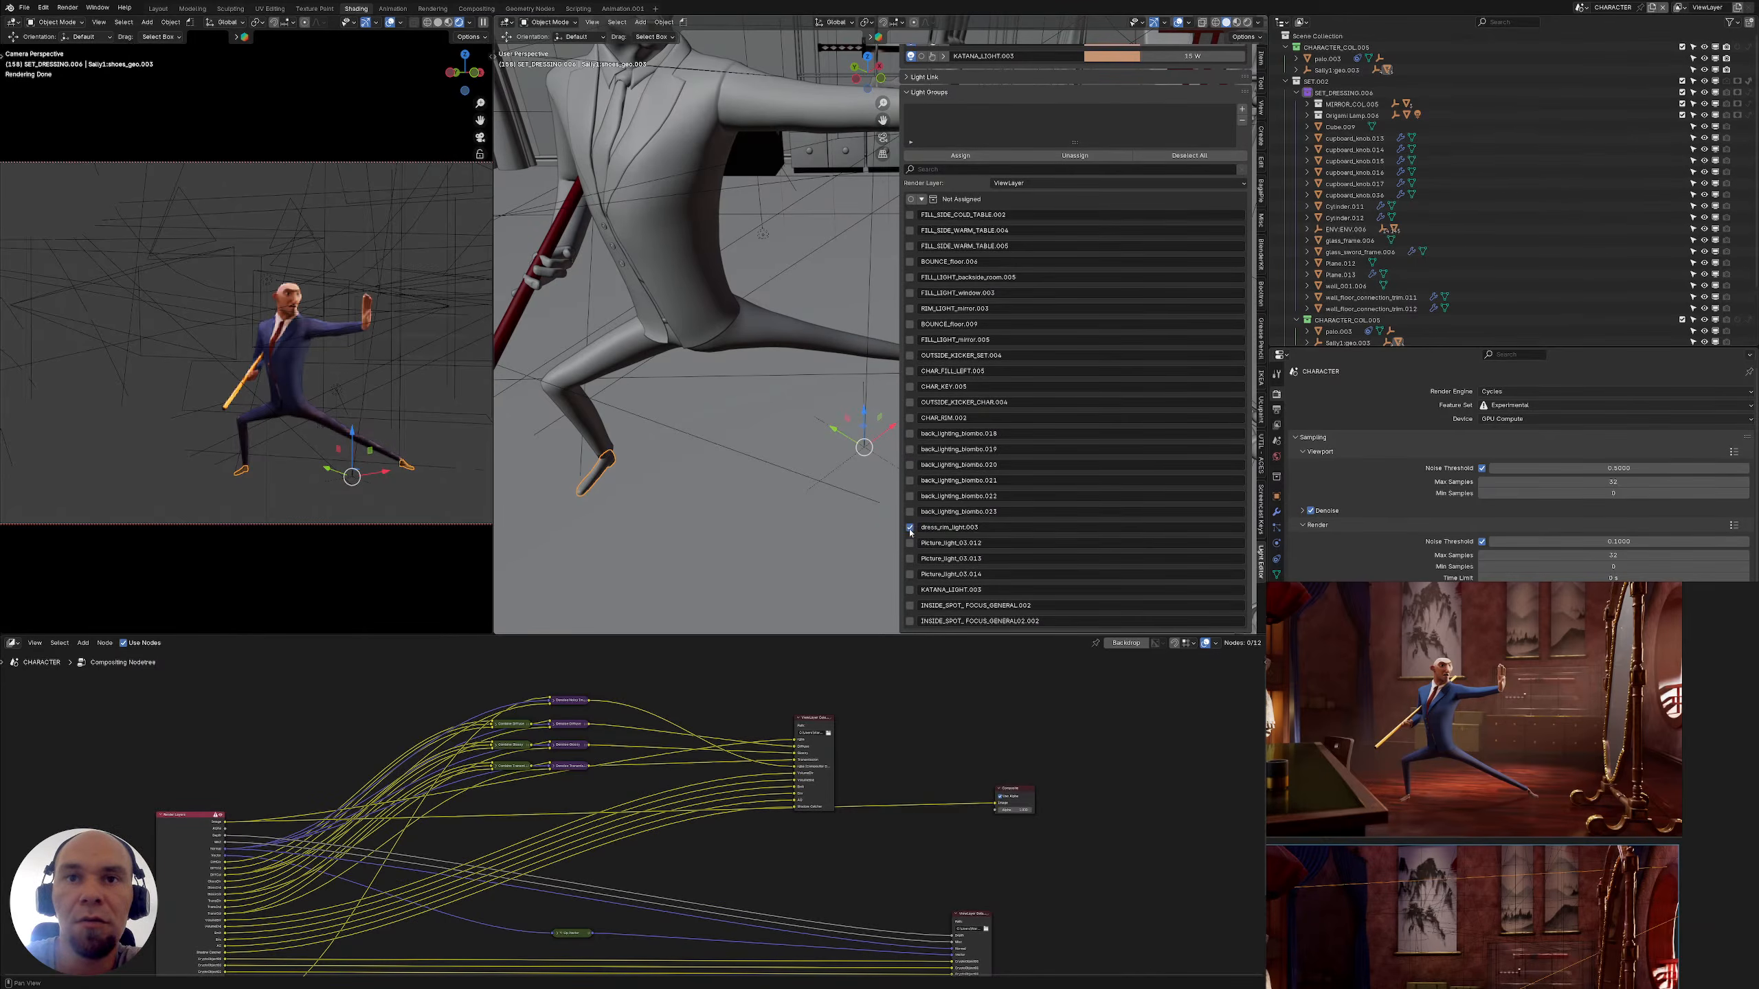
scroll(956, 519, "up", 12)
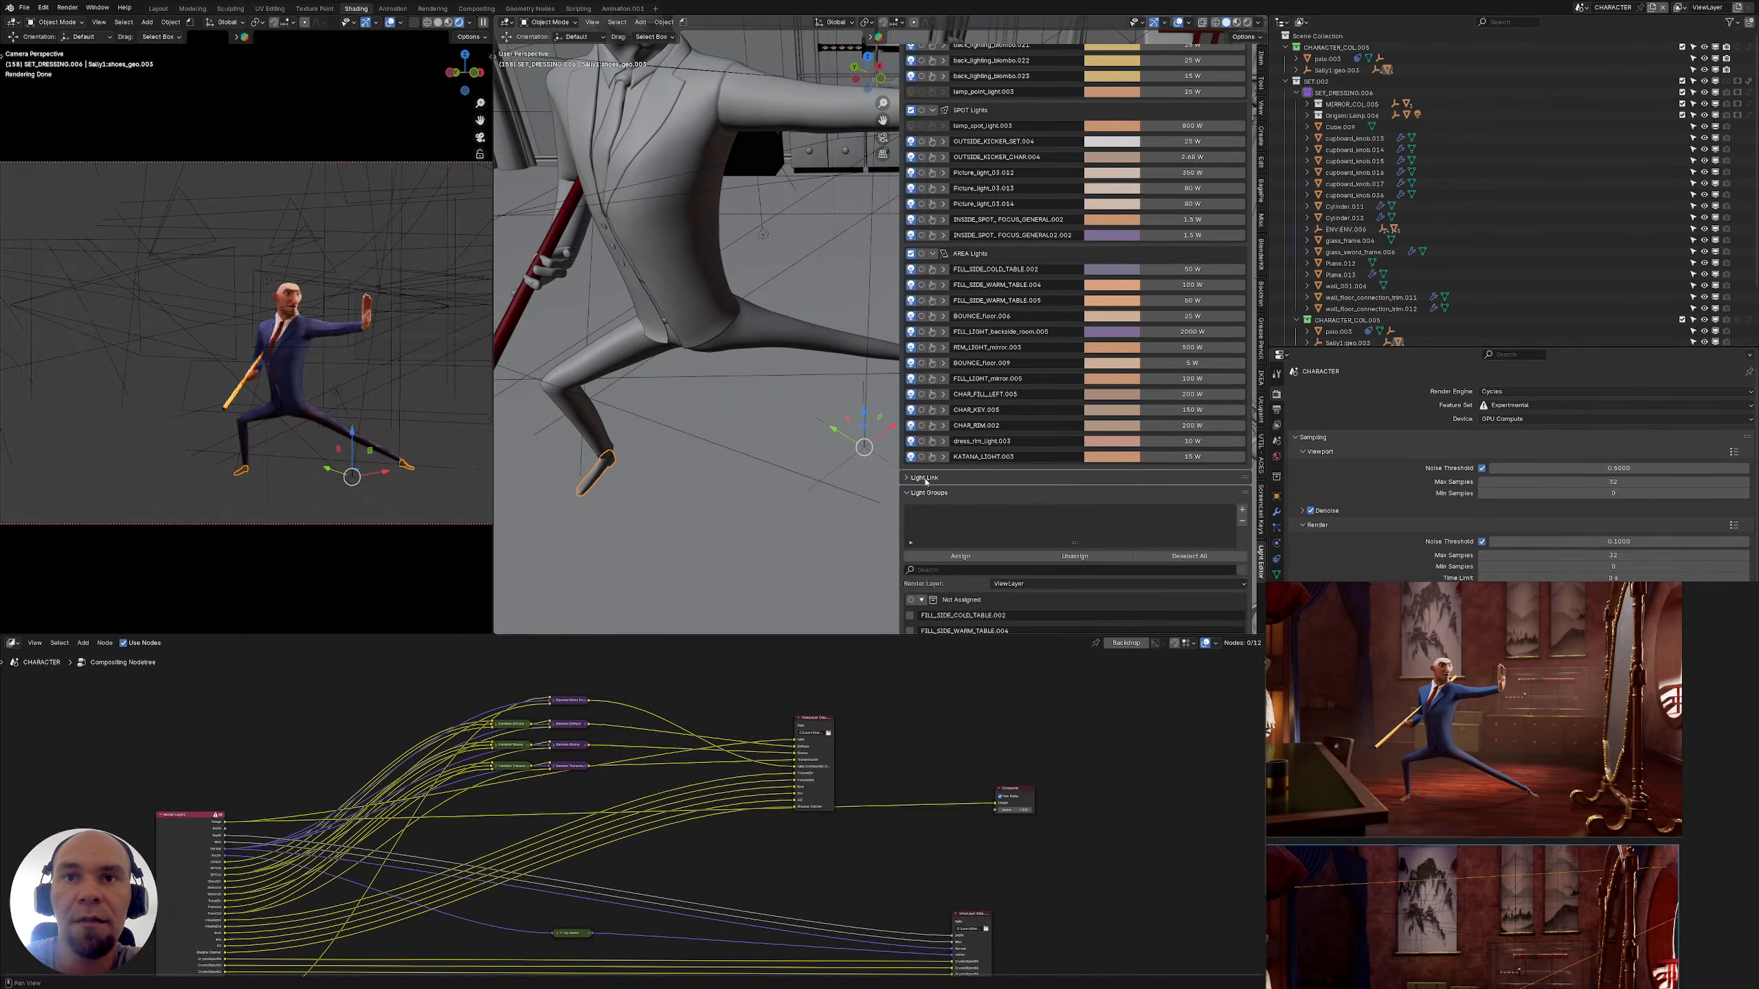
Expand the Light Link section and look through its lights, meshes and collections lists and linking options
left_click(925, 478)
scroll(970, 506, "down", 2)
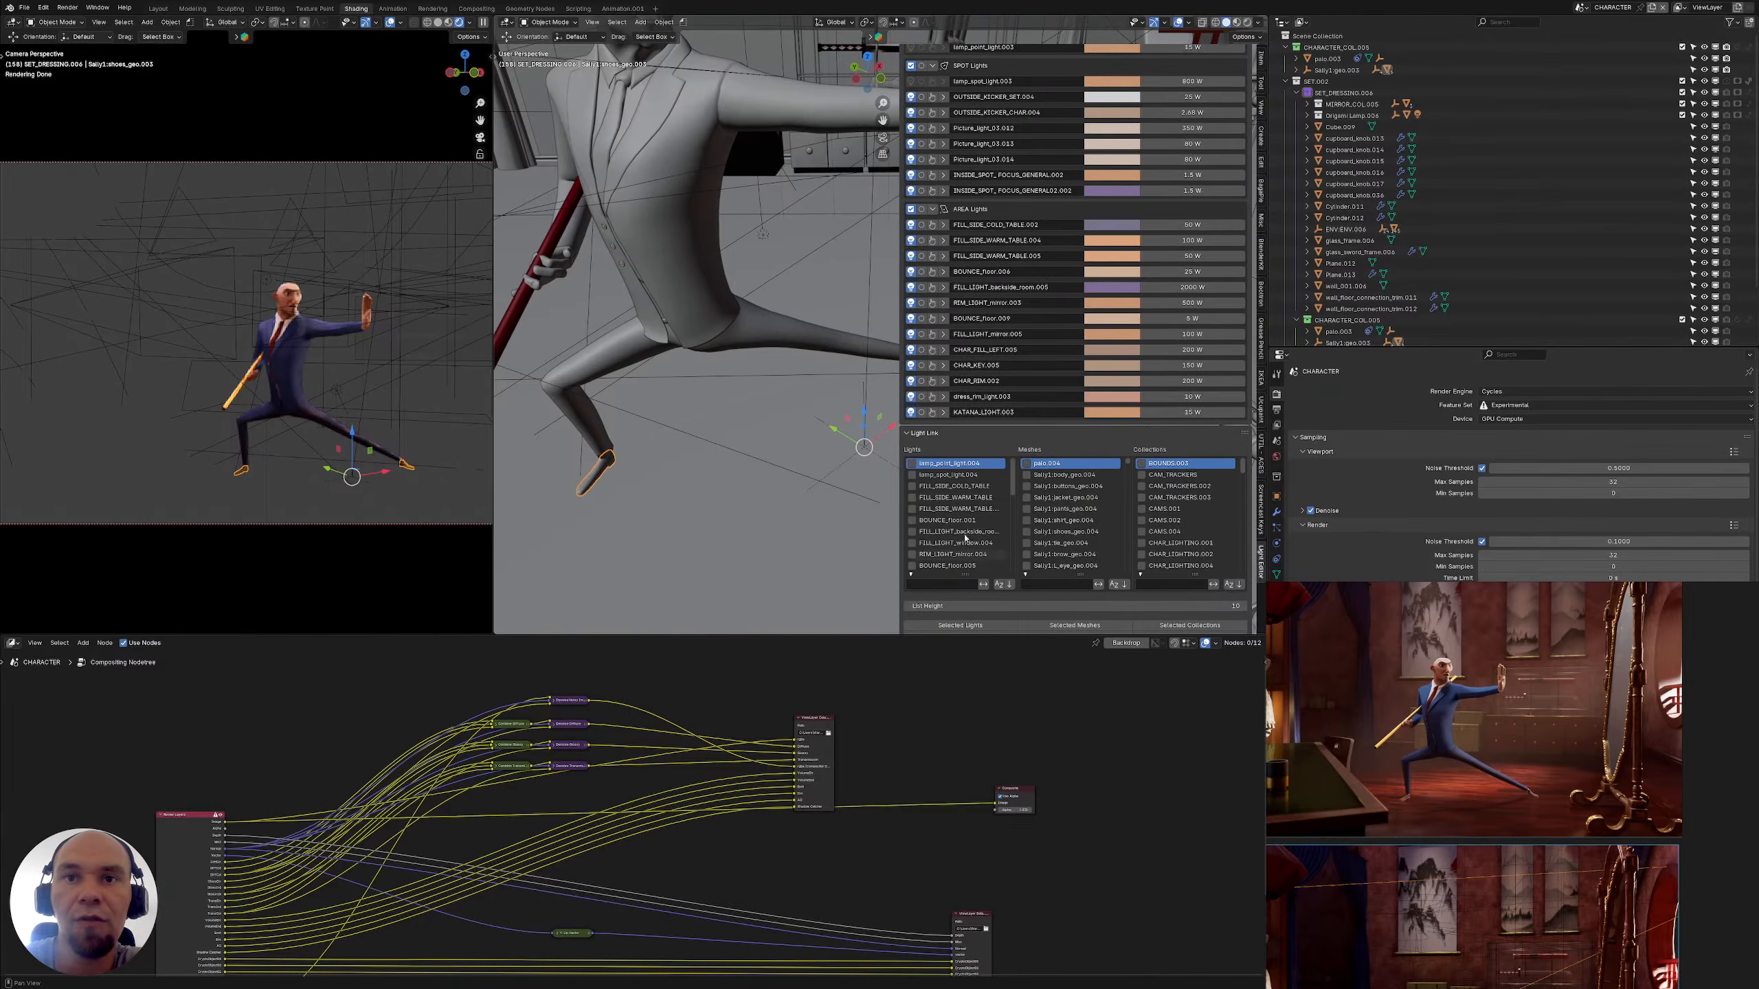
scroll(983, 538, "down", 1)
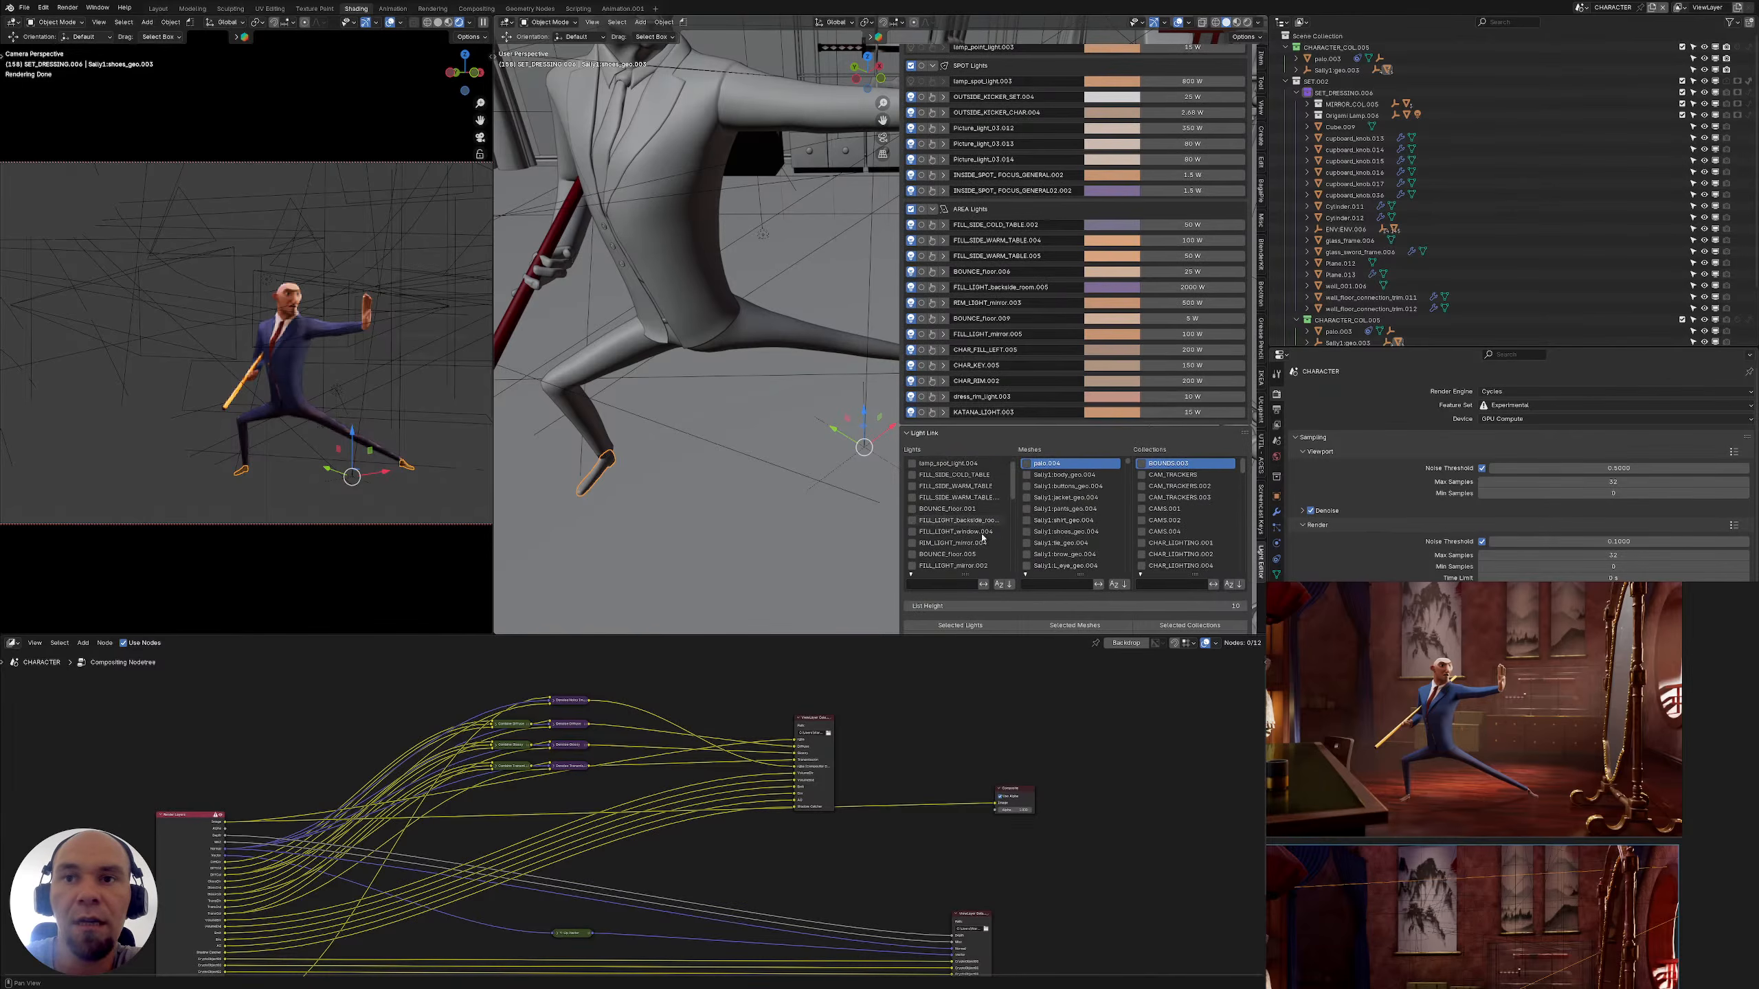
scroll(1004, 521, "down", 3)
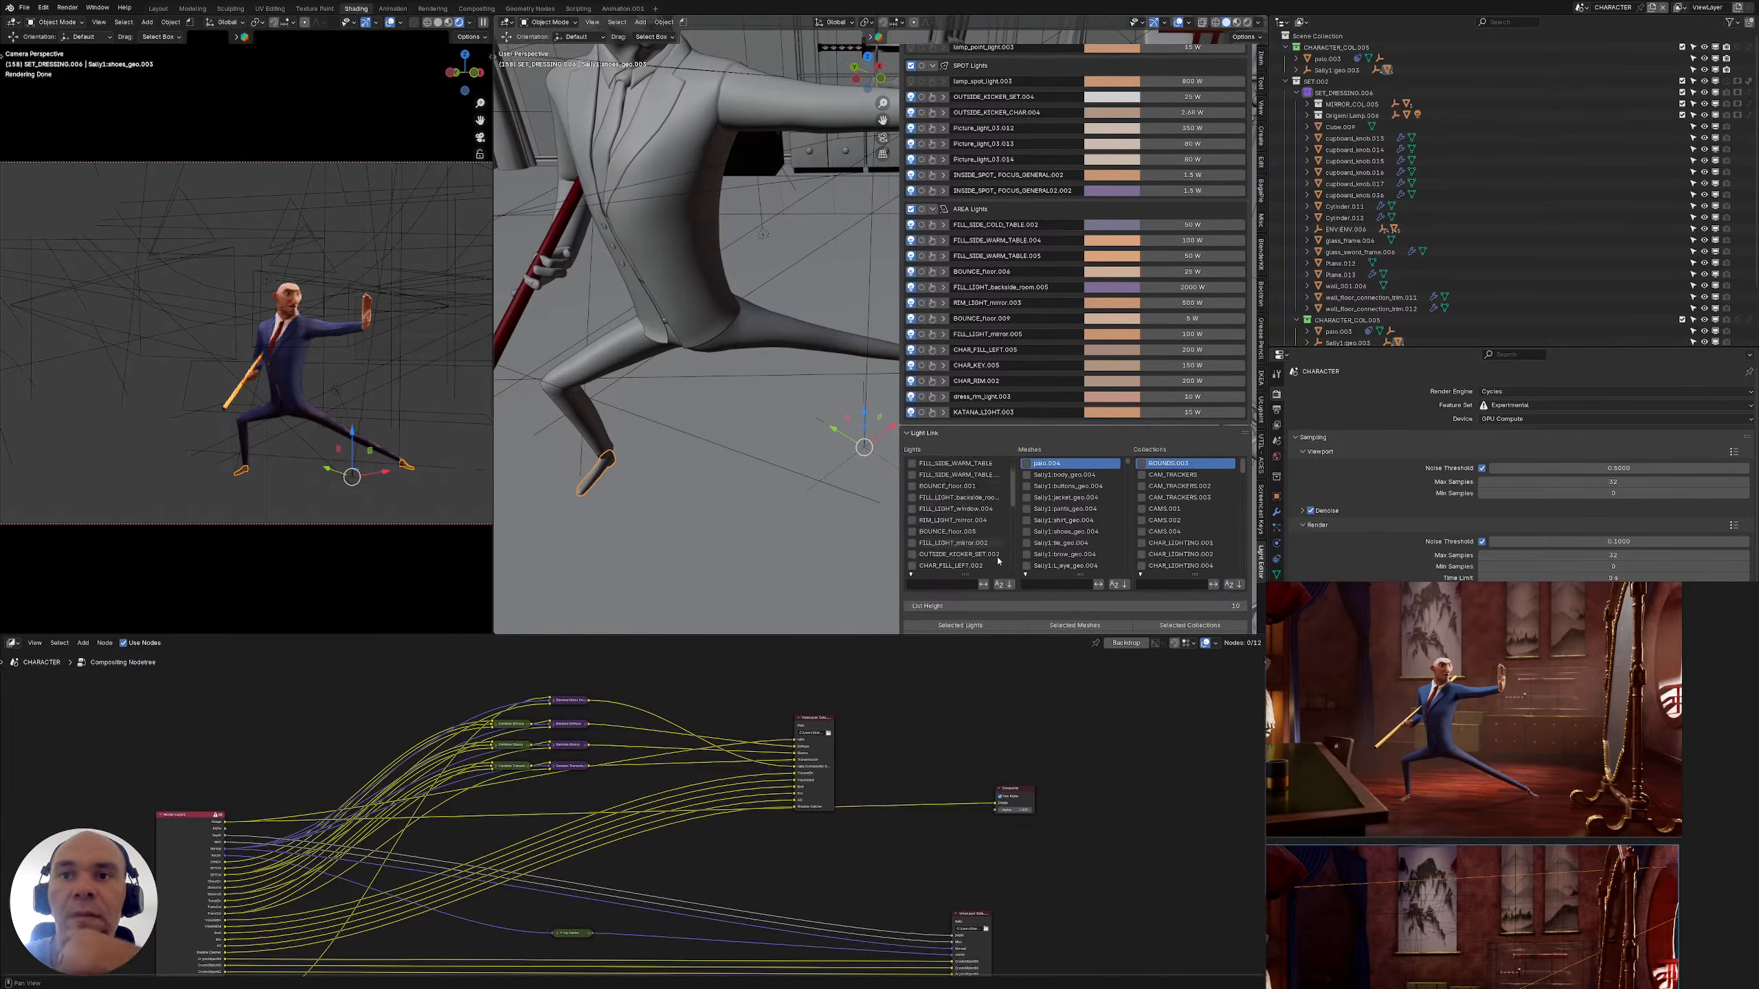
scroll(1015, 555, "down", 3)
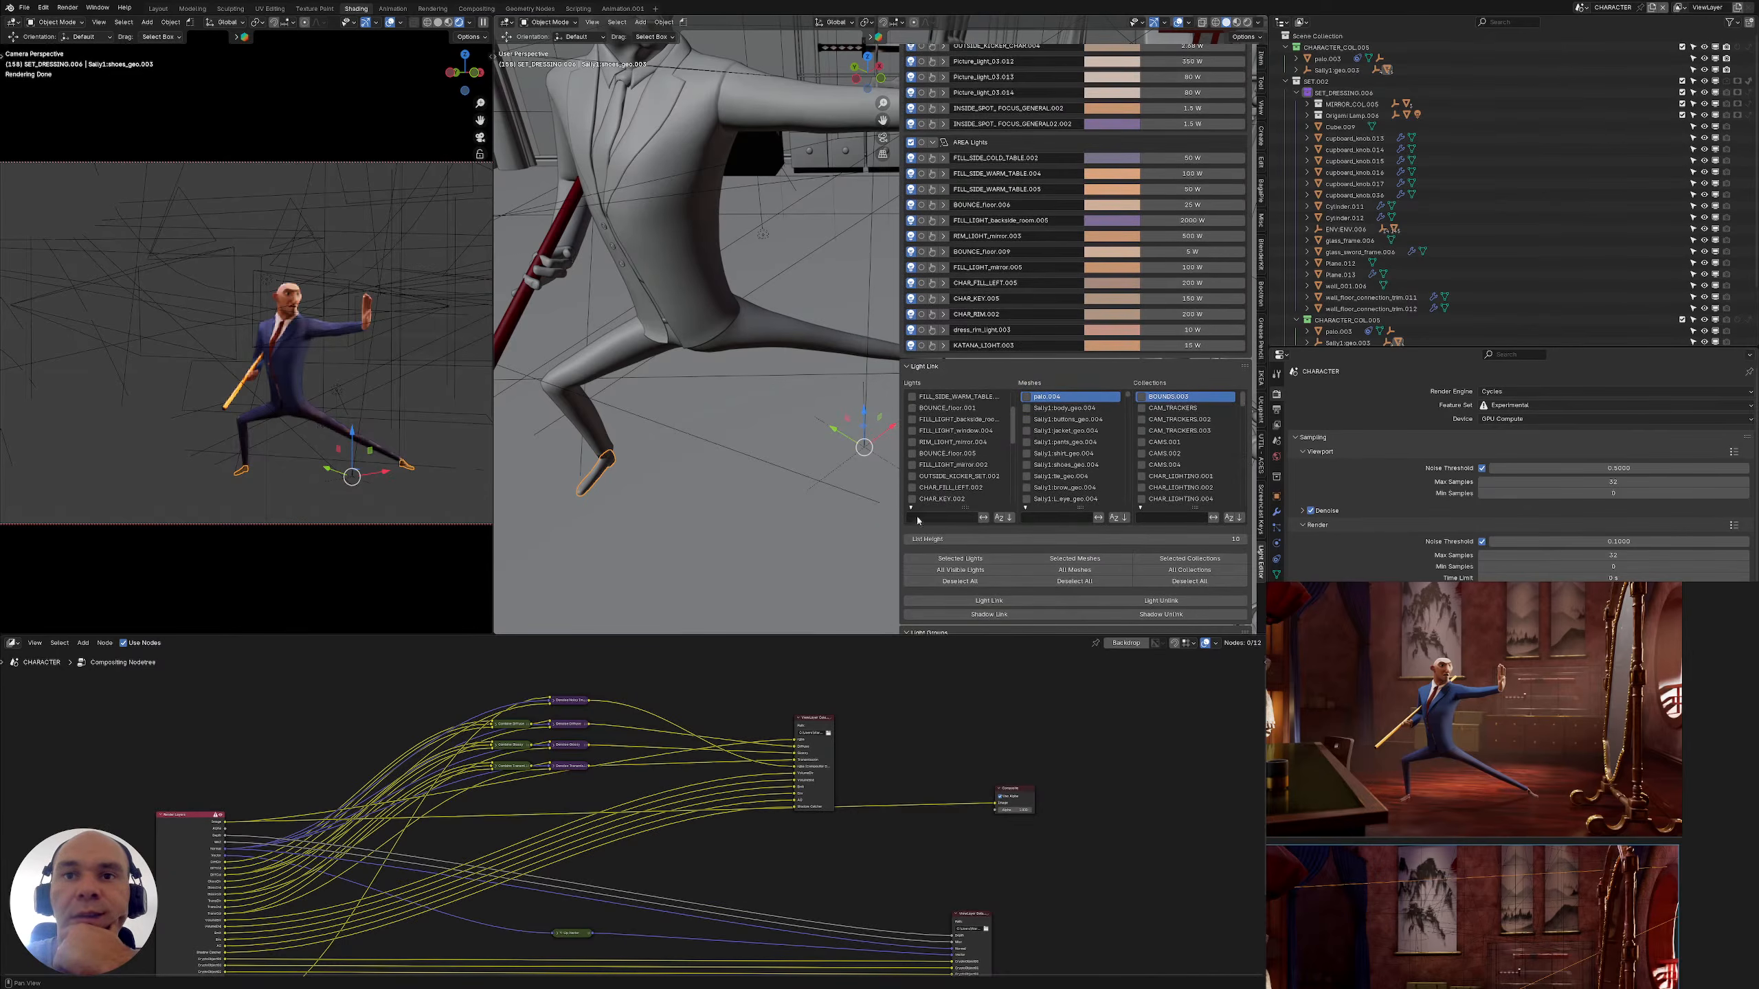
Collapse the SET.002 collection and exclude it from the view layer
scroll(943, 442, "up", 4)
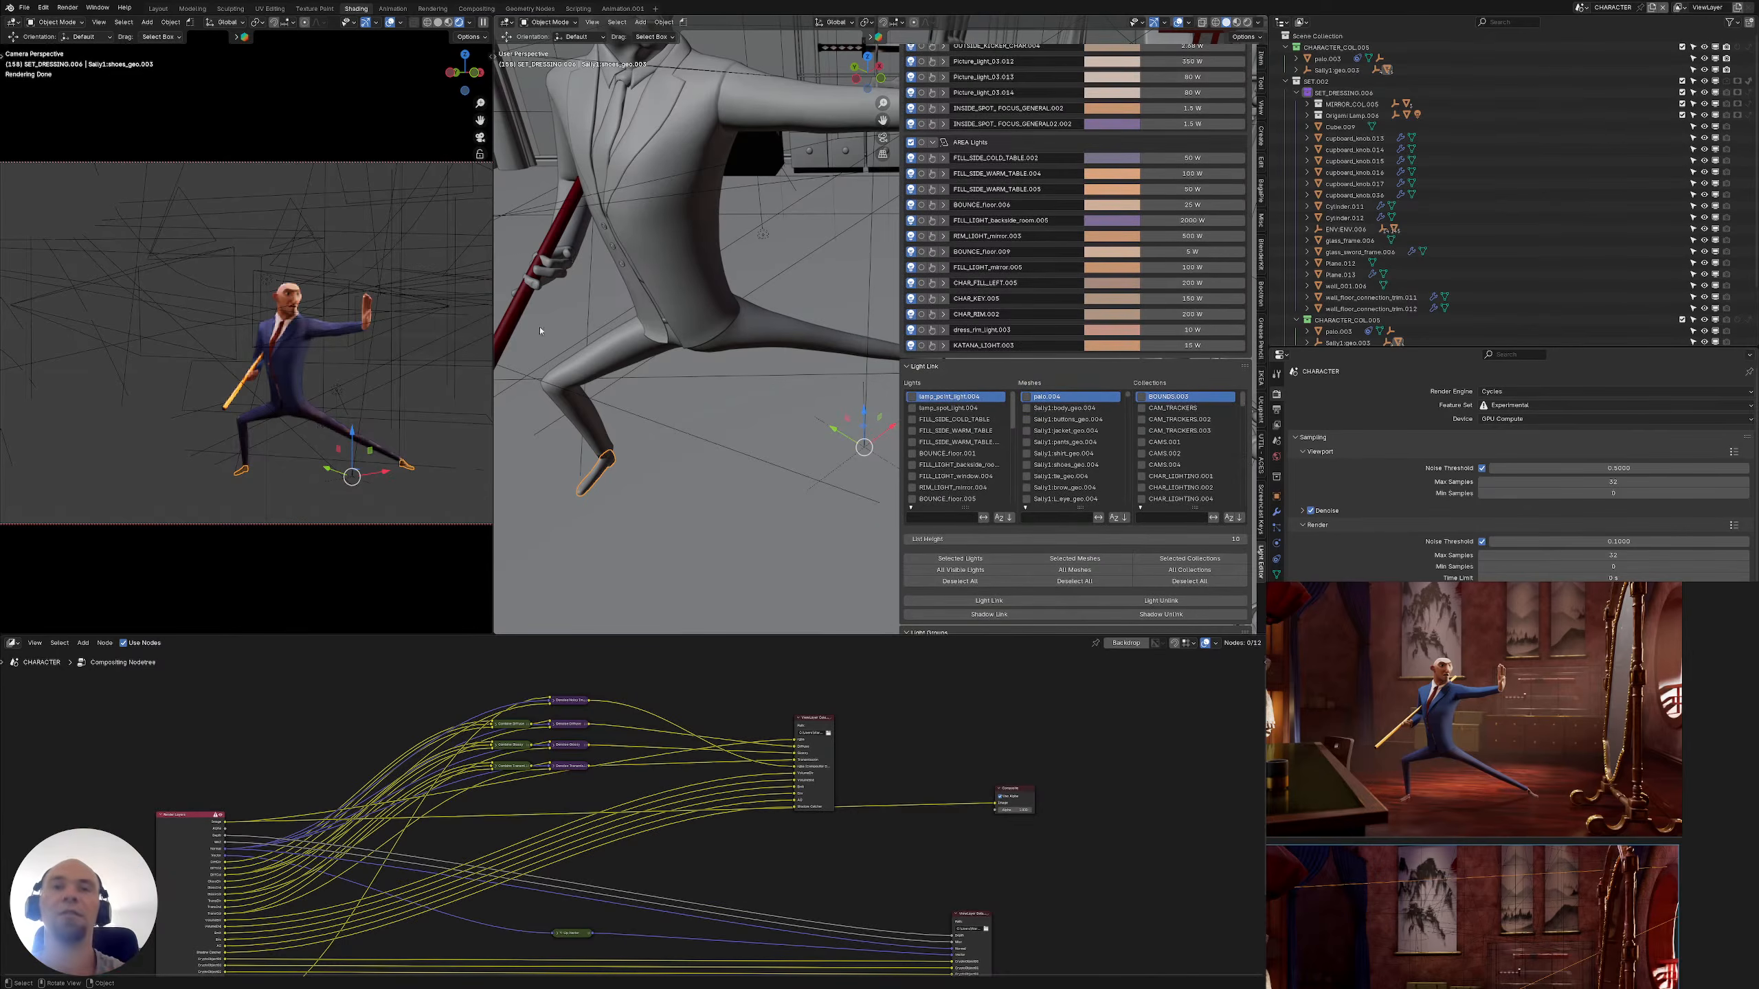
scroll(540, 331, "down", 6)
middle_click_drag(595, 332, 536, 367)
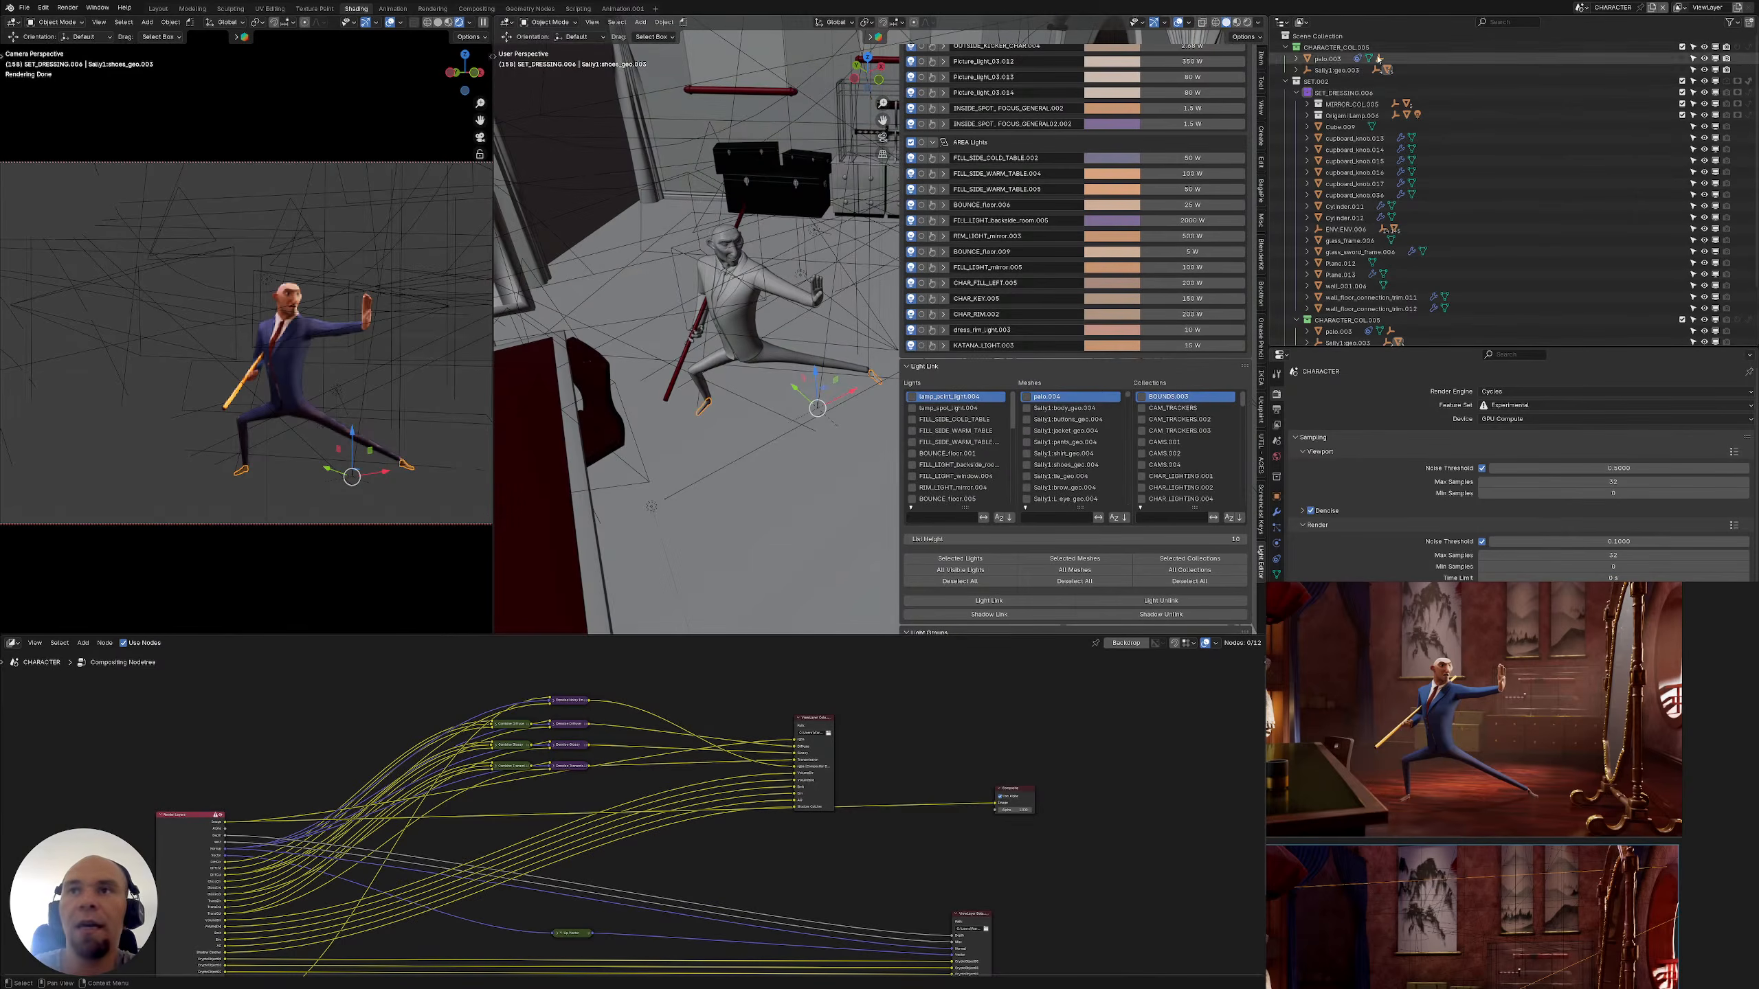
left_click(1288, 81)
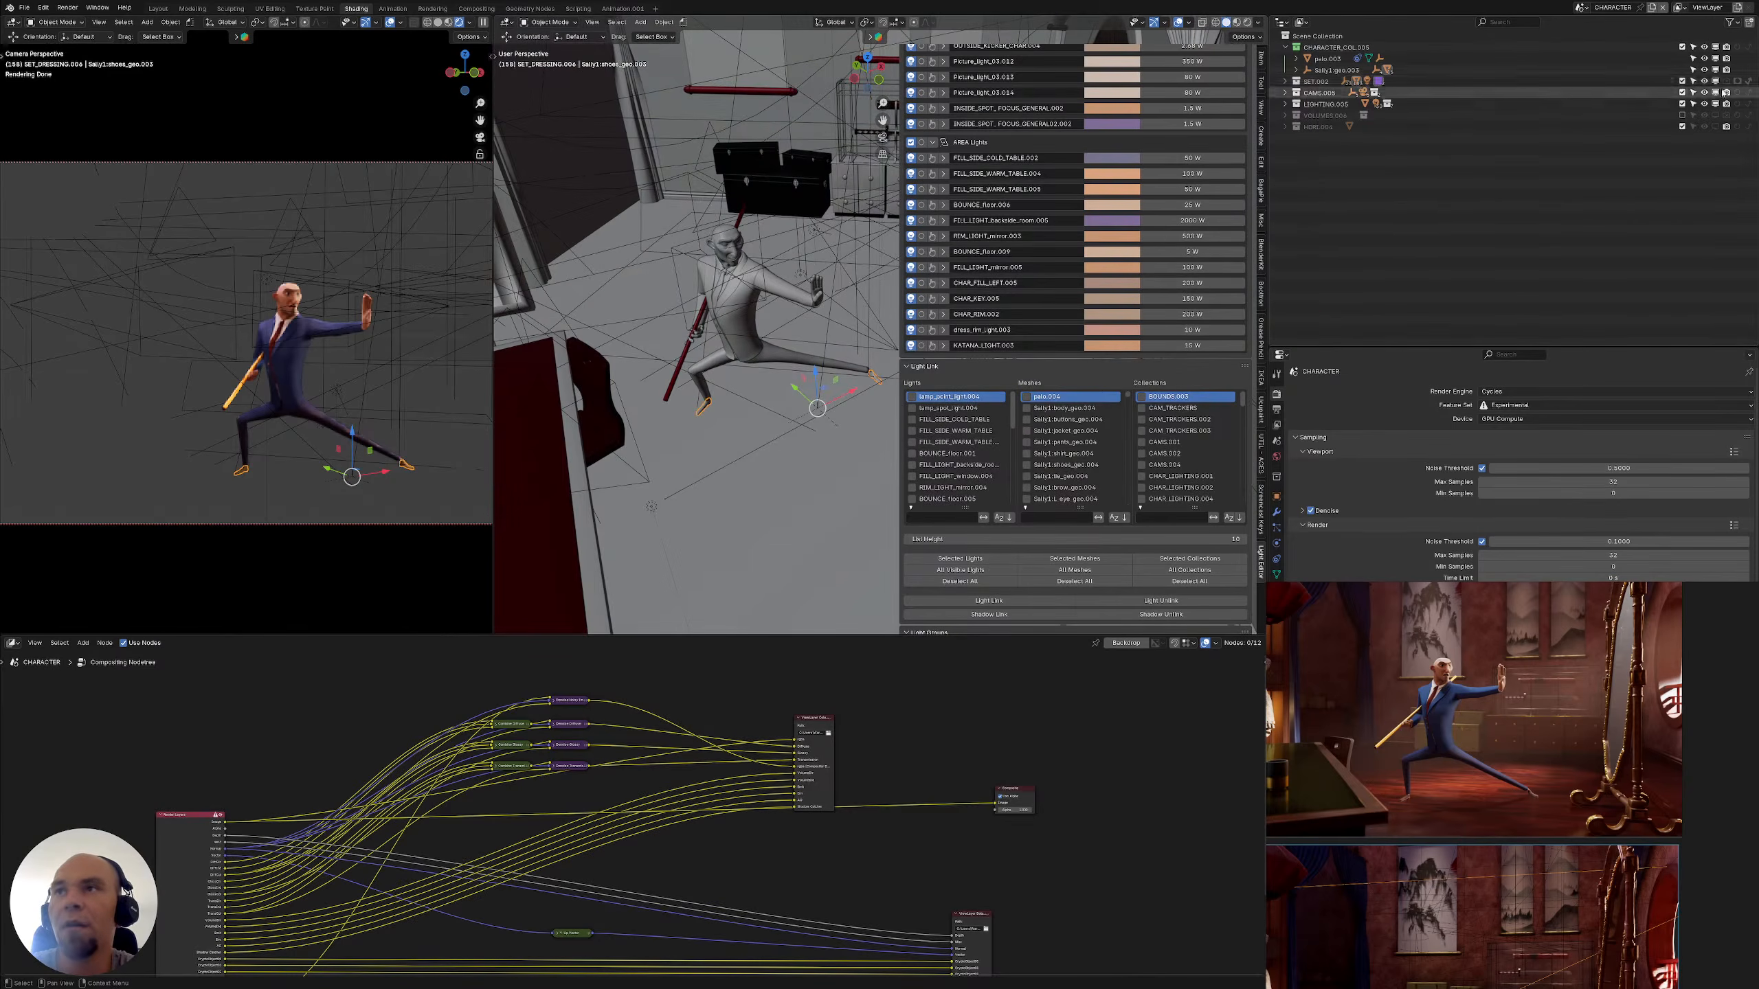
key("e")
scroll(780, 247, "down", 4)
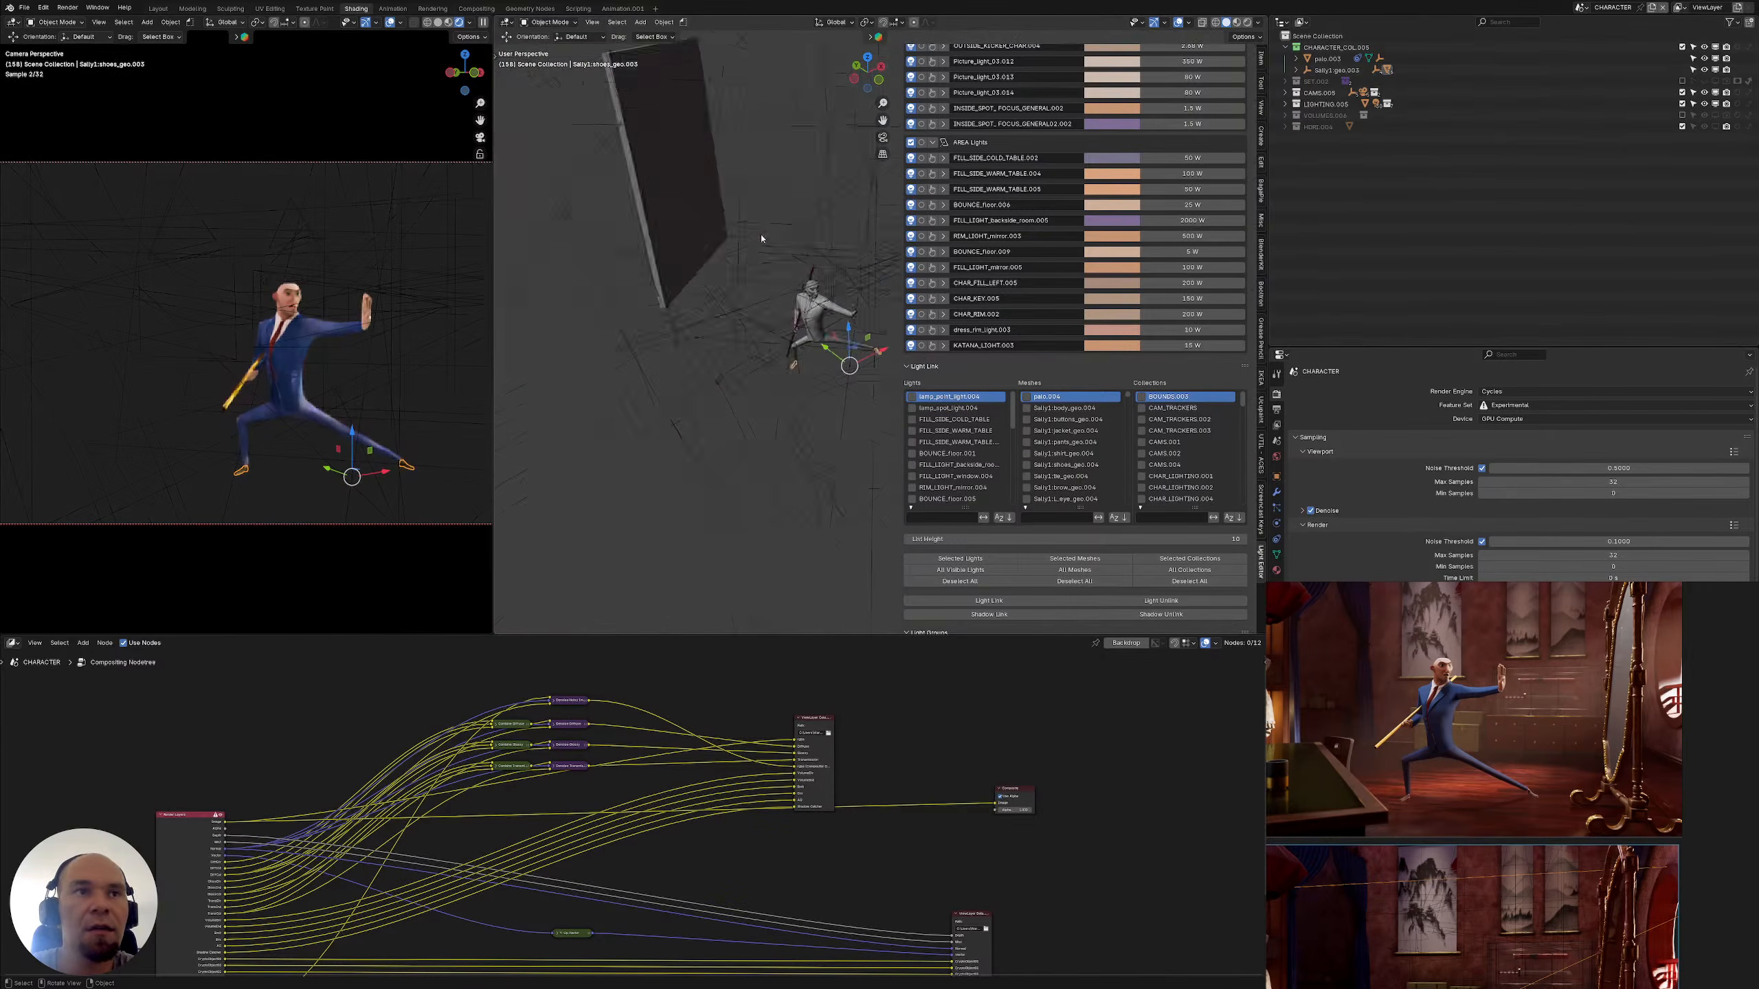
middle_click_drag(780, 247, 623, 345, "shift")
scroll(706, 306, "down", 3)
Select the OUTSIDE_KICKER_CHAR.004 light inside the LIGHTING.005 collection and show its object properties
left_click(1286, 104)
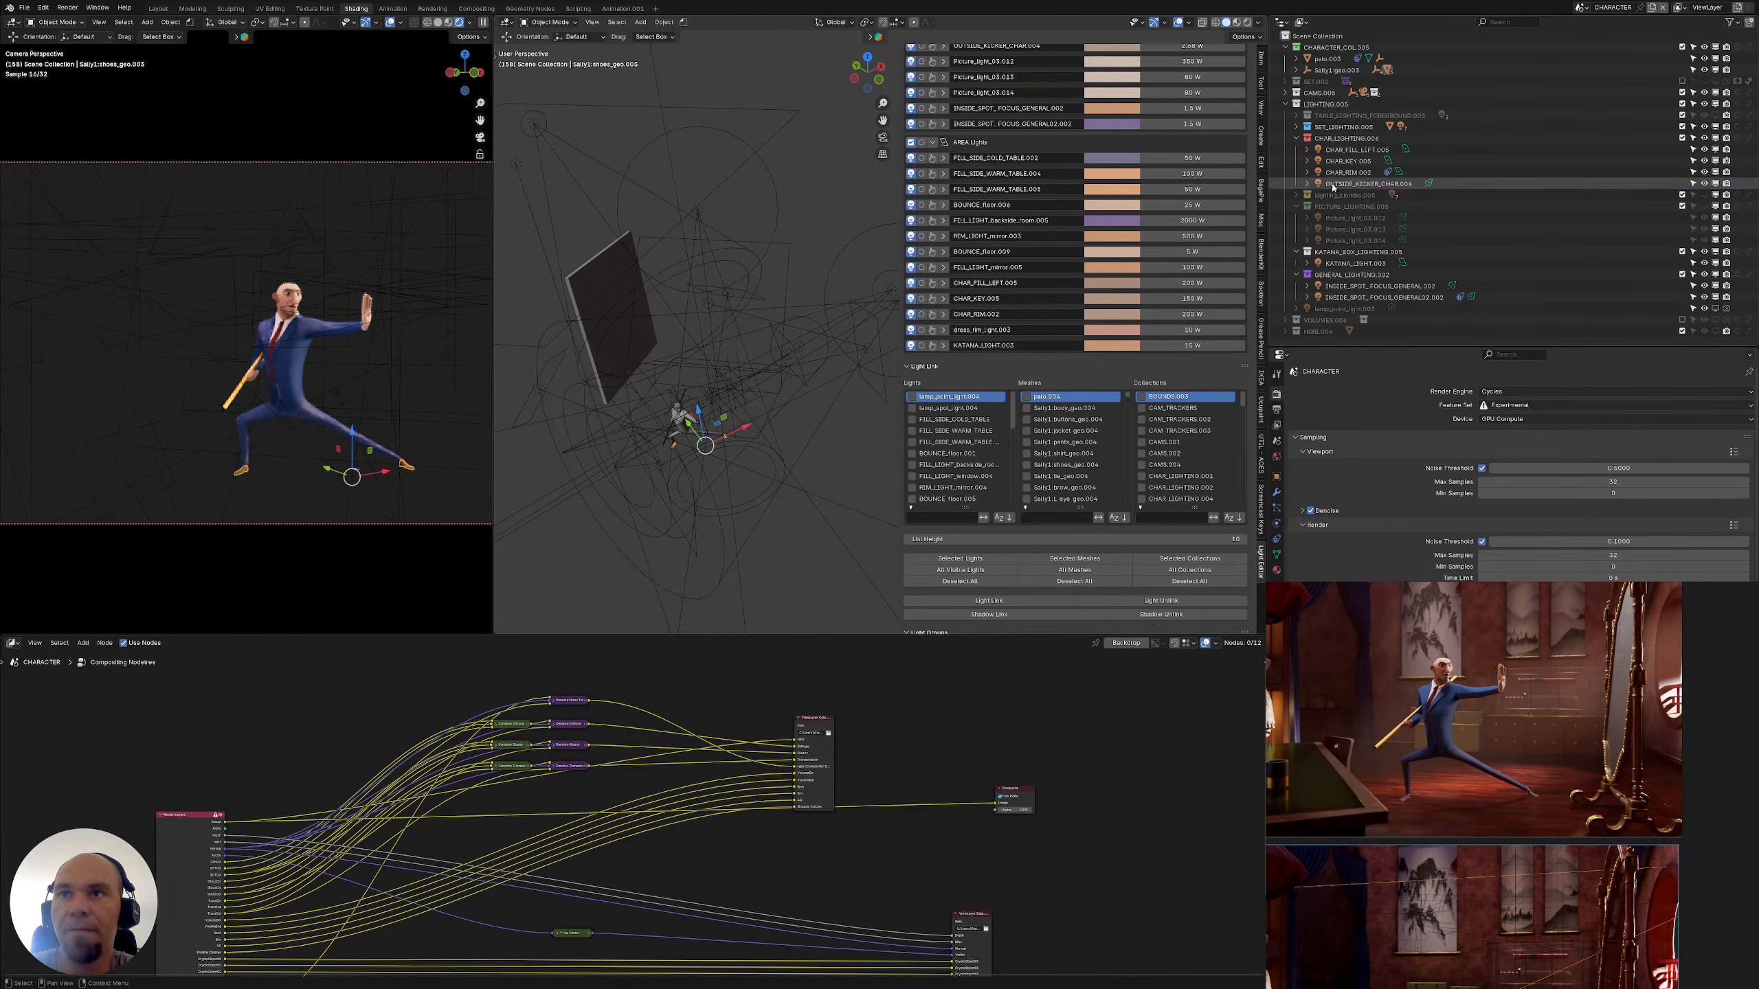
left_click(1346, 183)
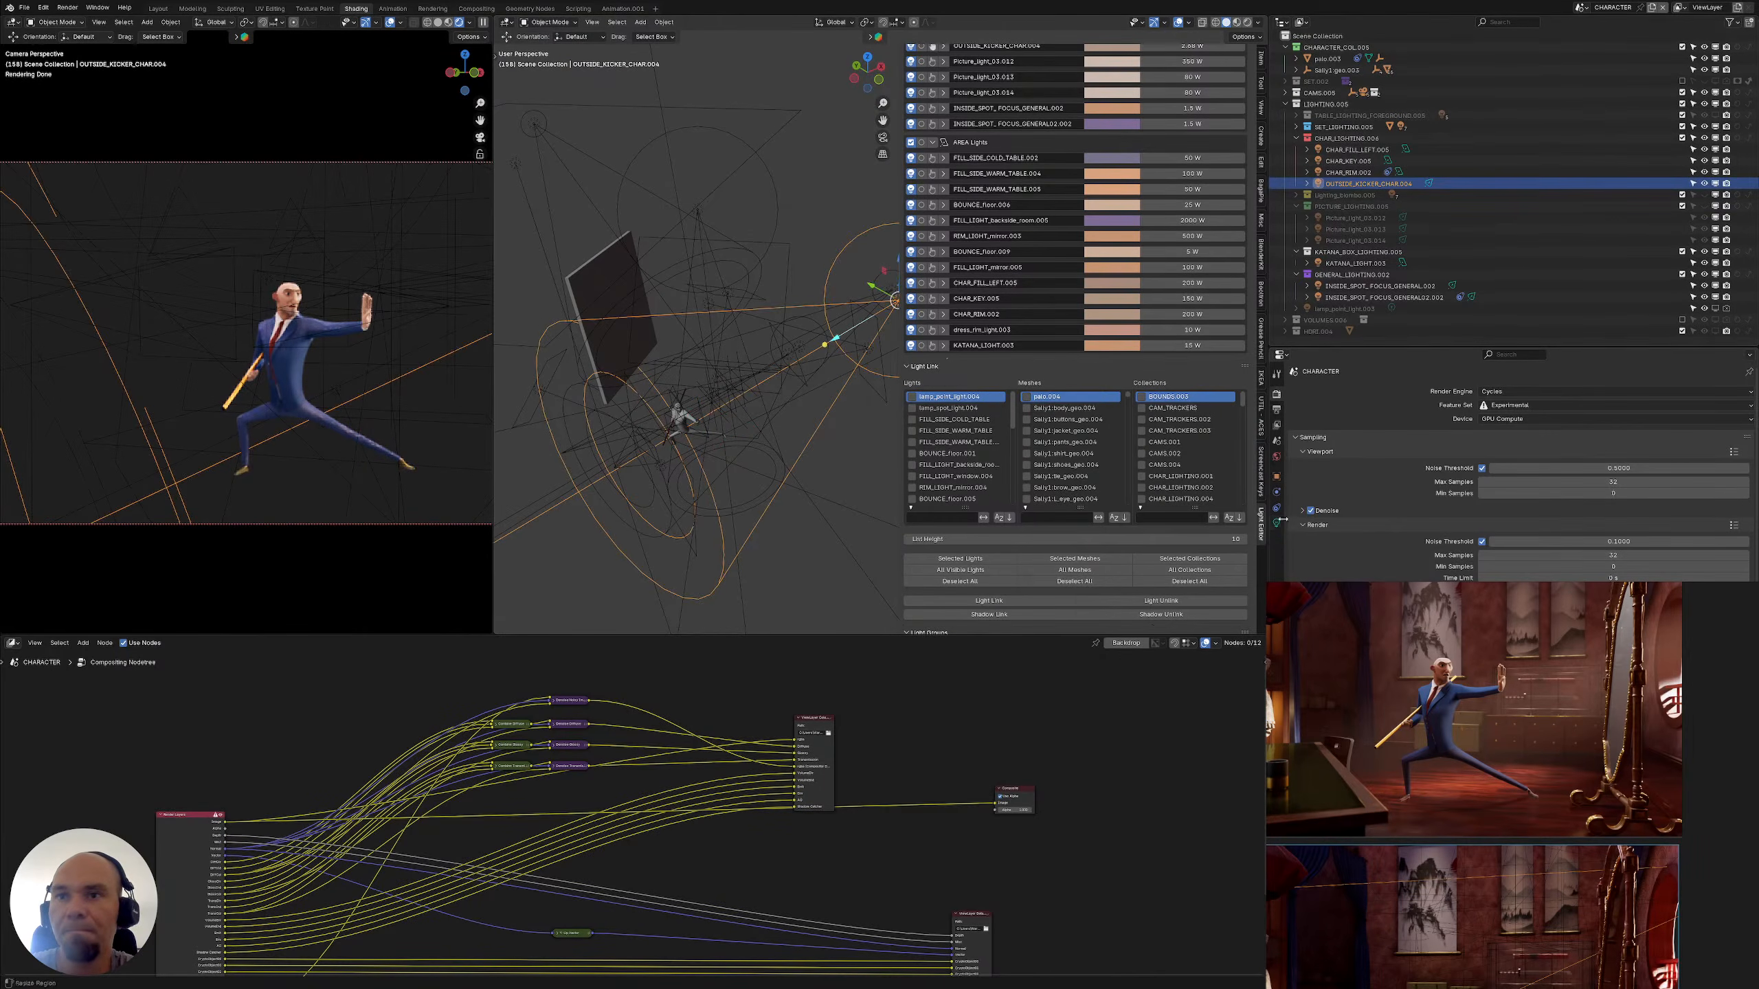
left_click(1278, 524)
left_click(1277, 477)
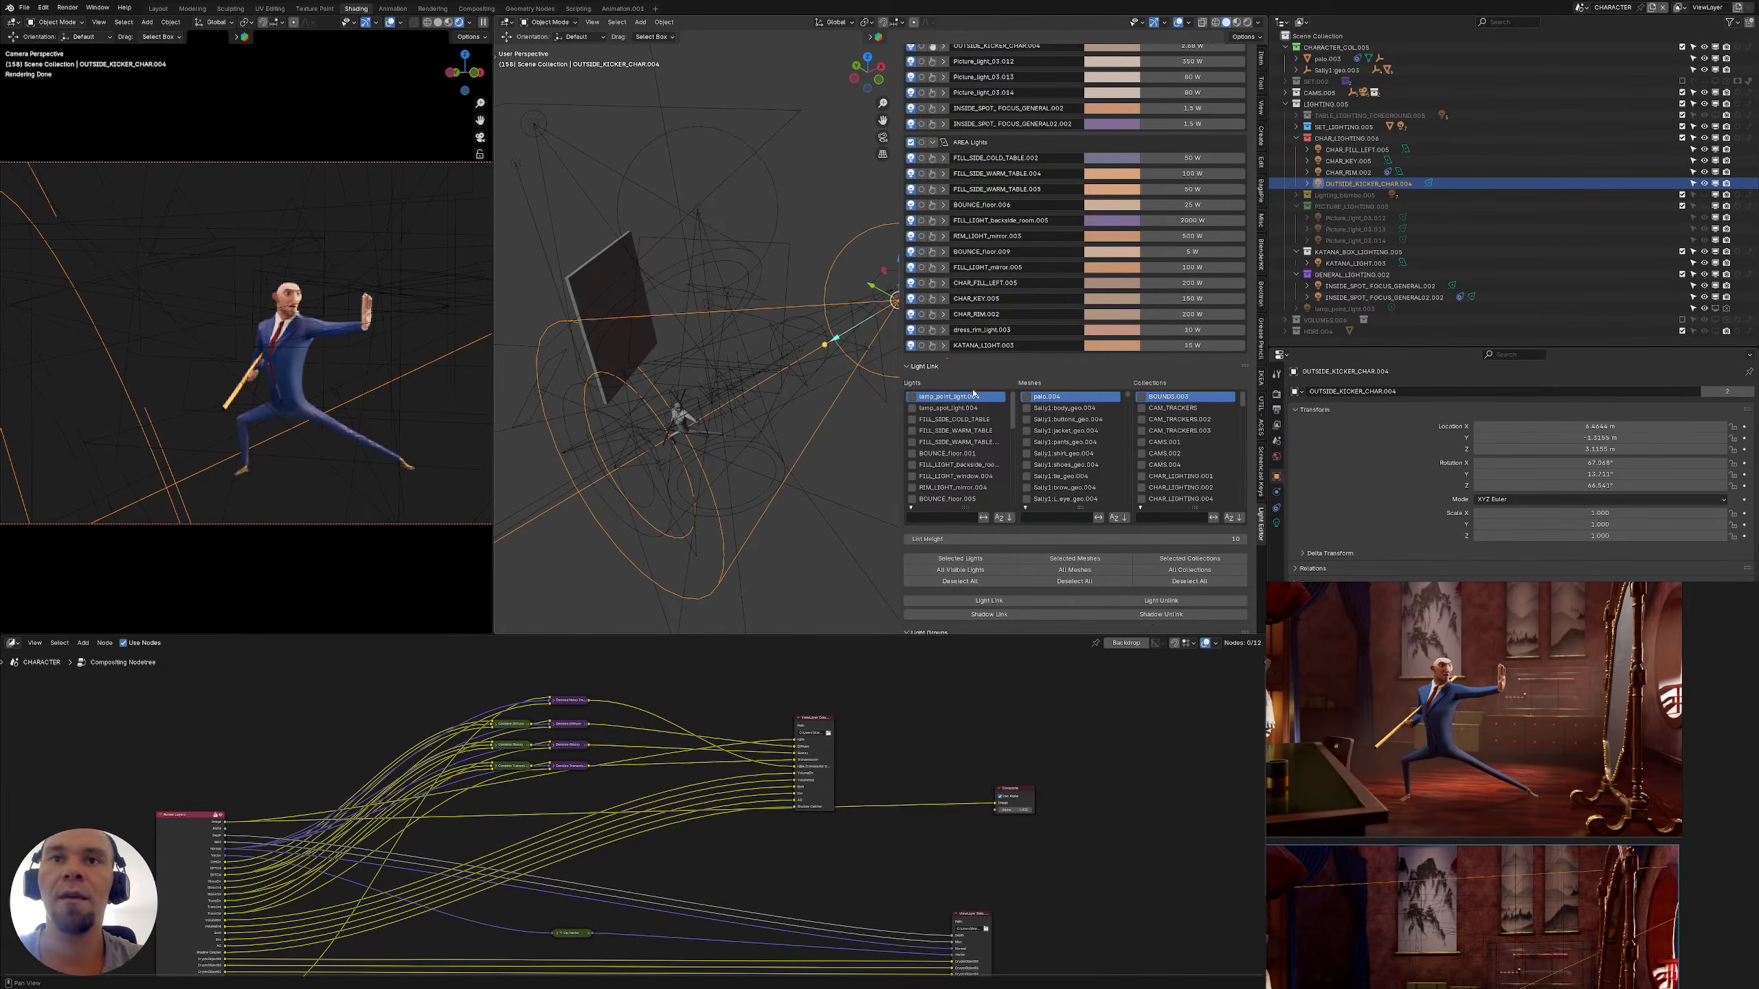
Filter the Light Link lights by "outs" and mark the OUTSIDE_KICKER_CHAR light
left_click(950, 516)
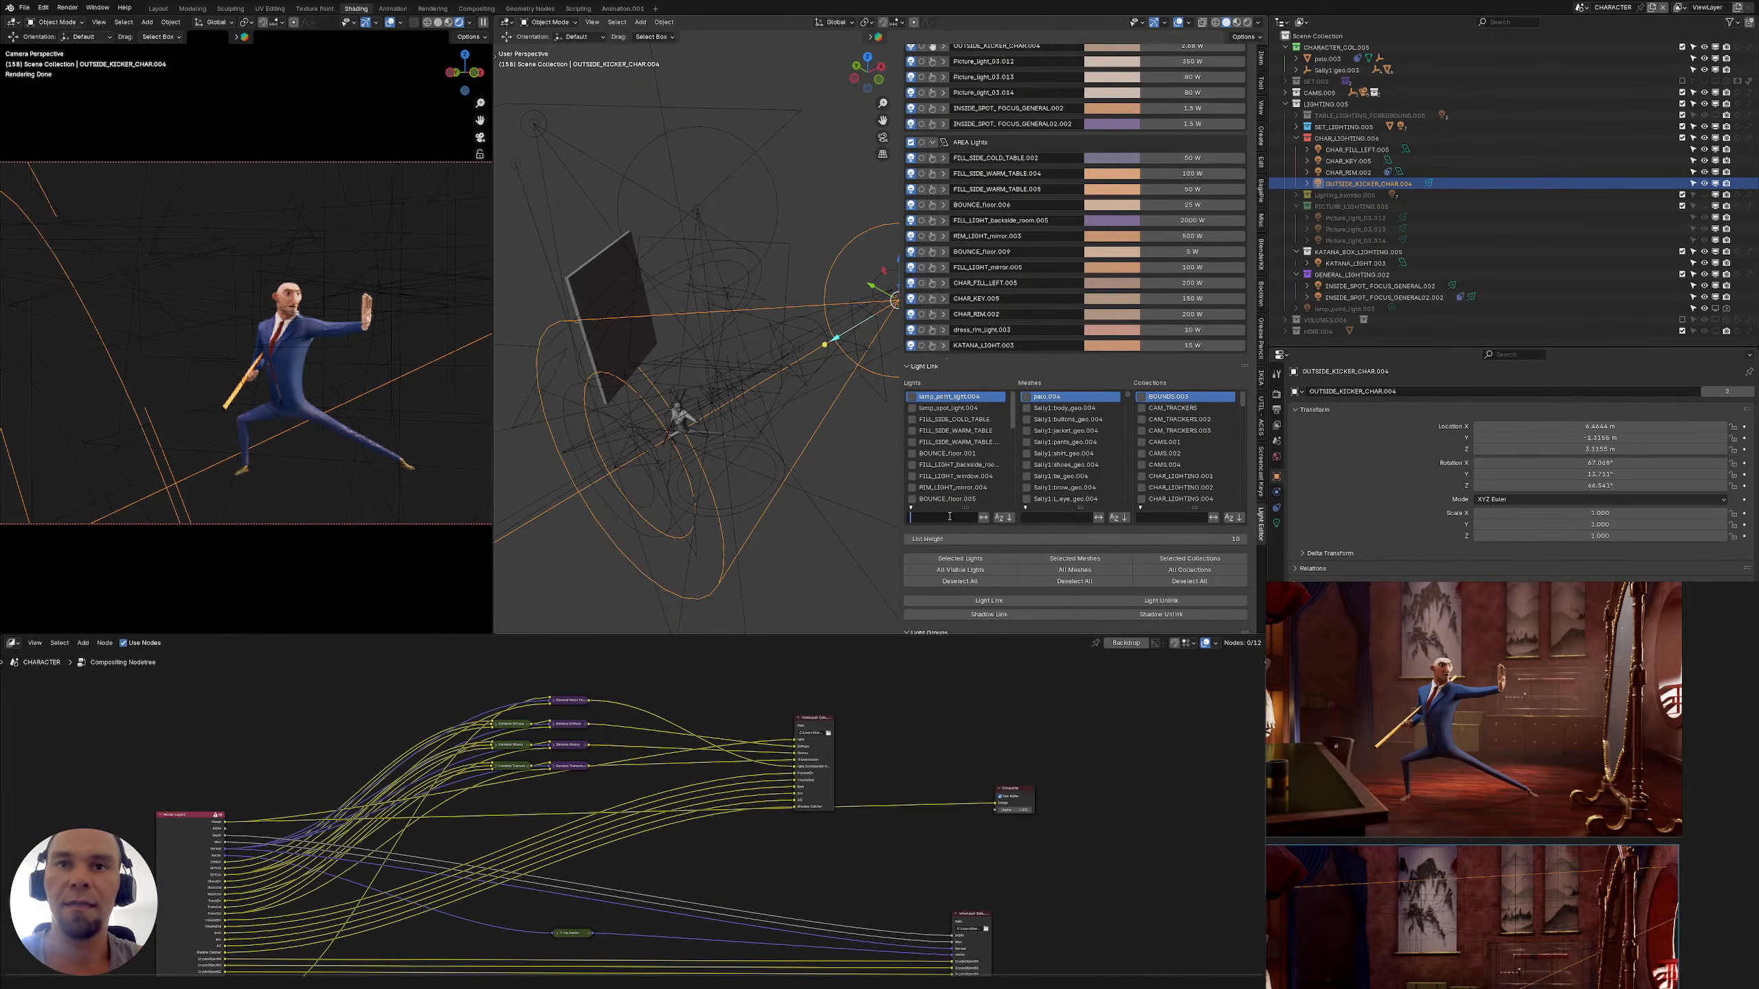
type("outs")
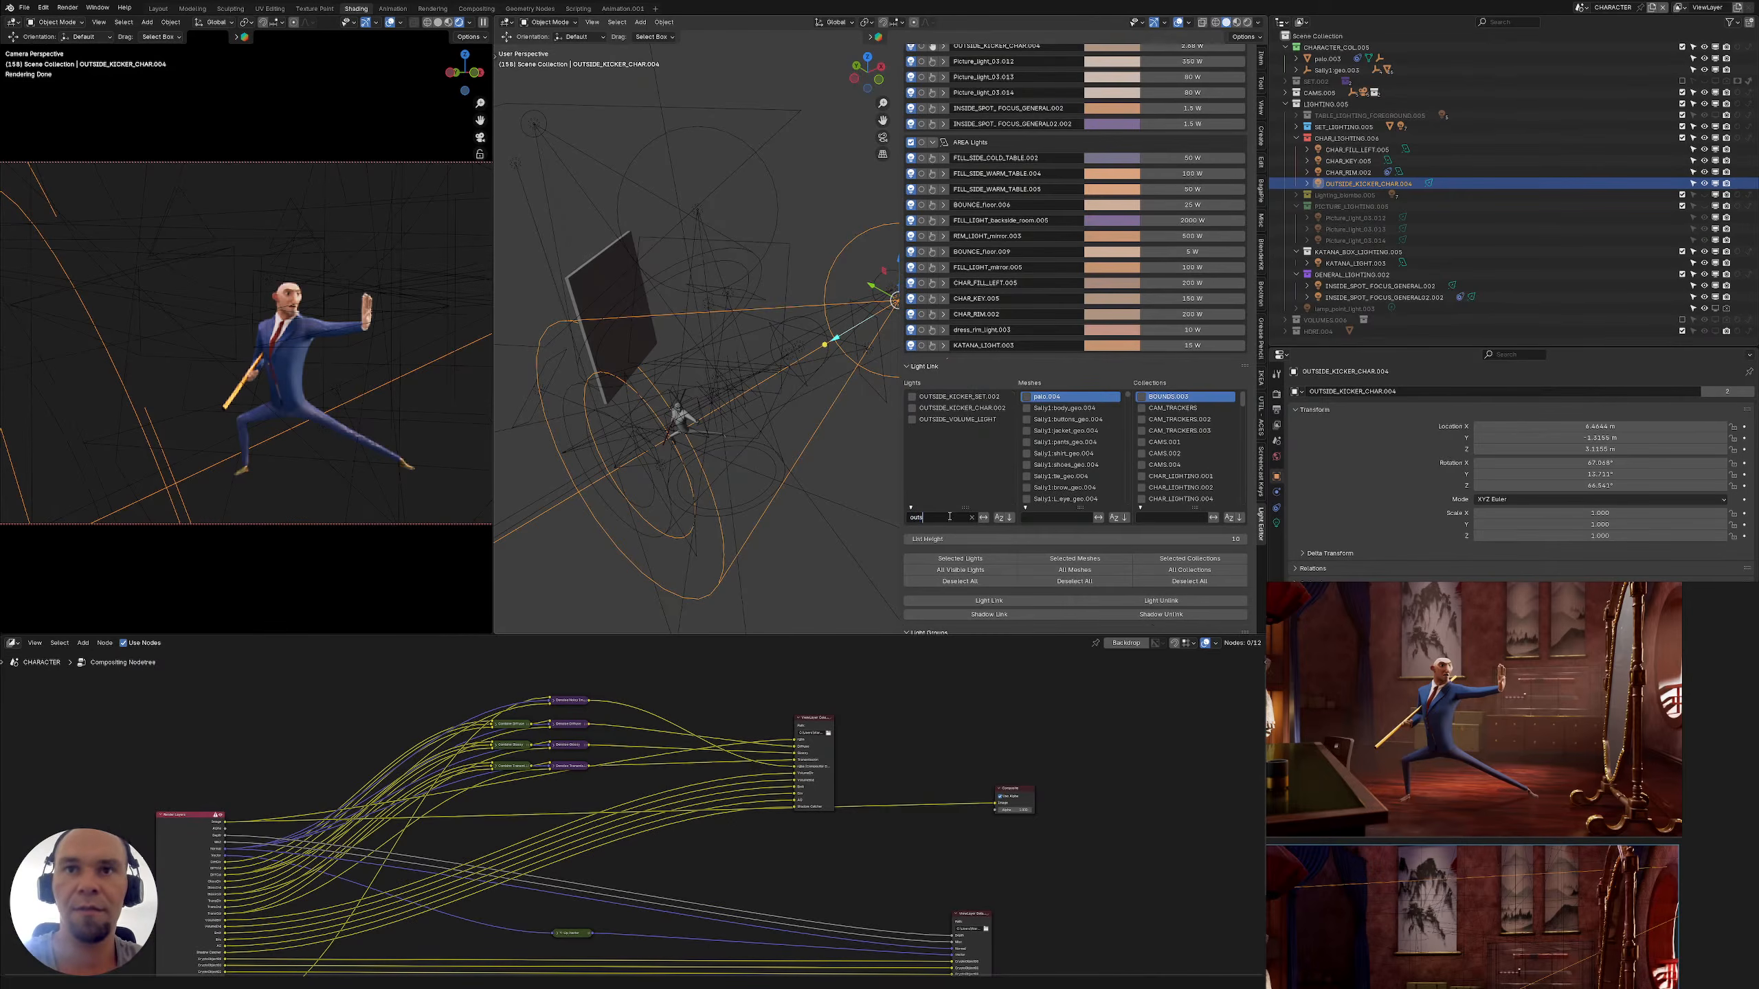
left_click(983, 408)
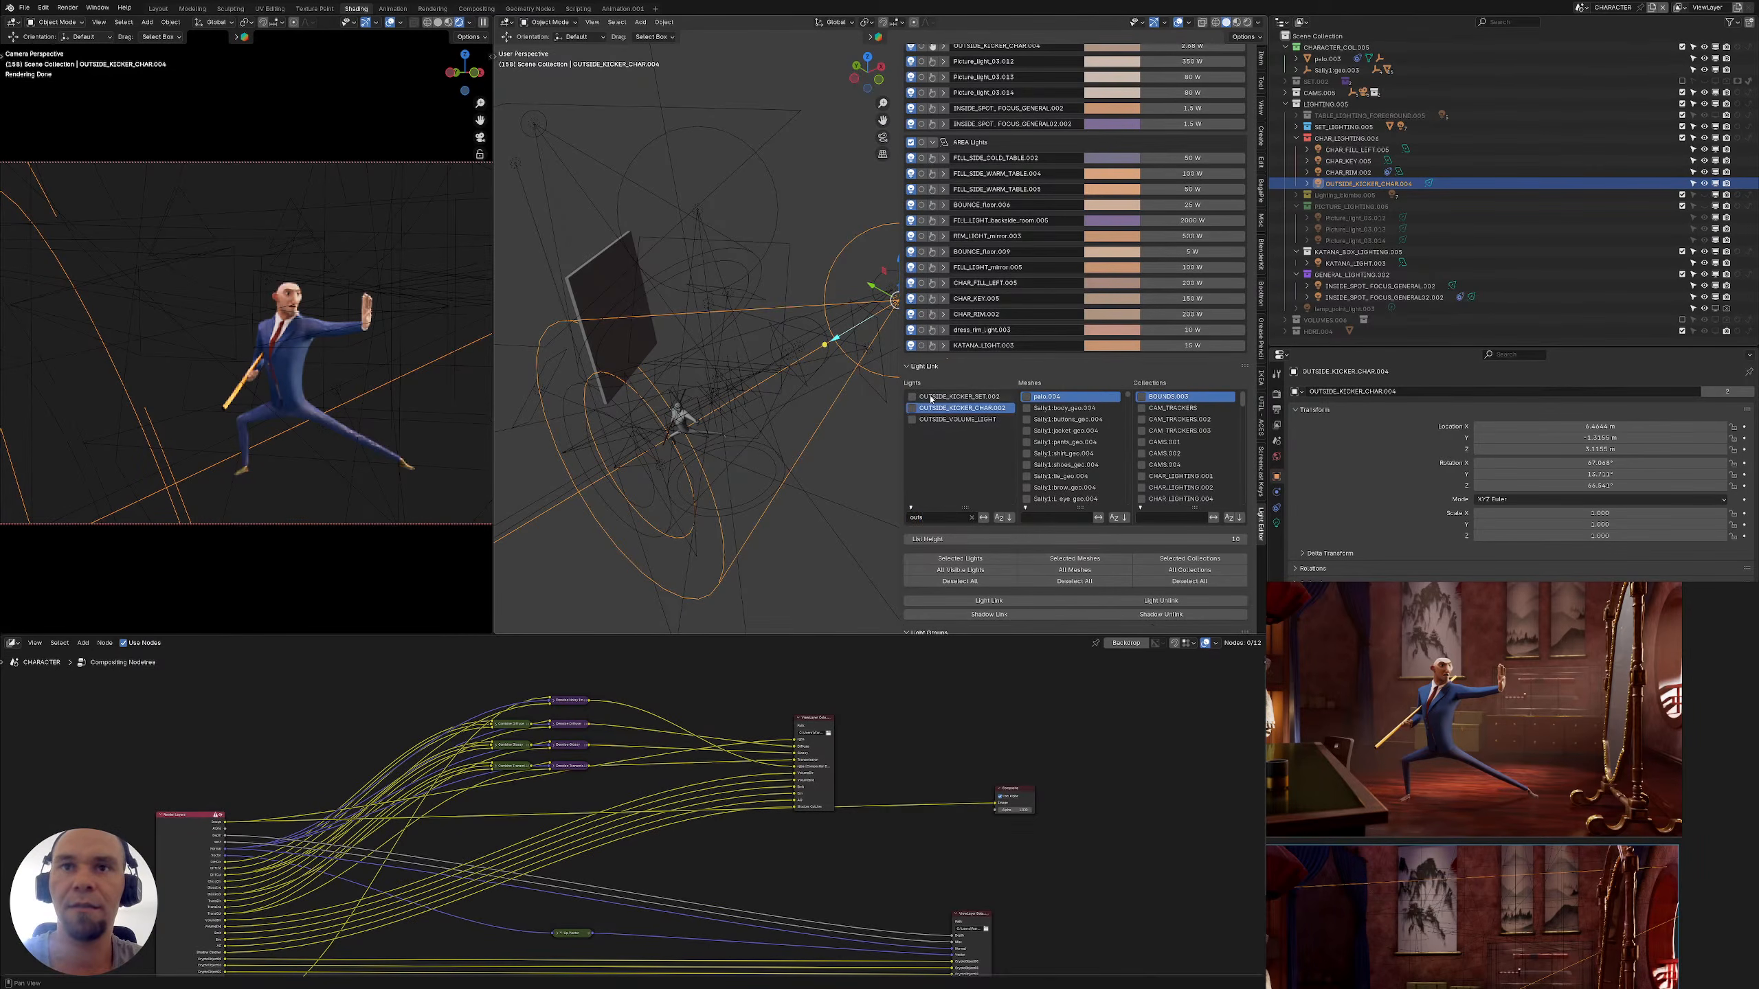
left_click(912, 408)
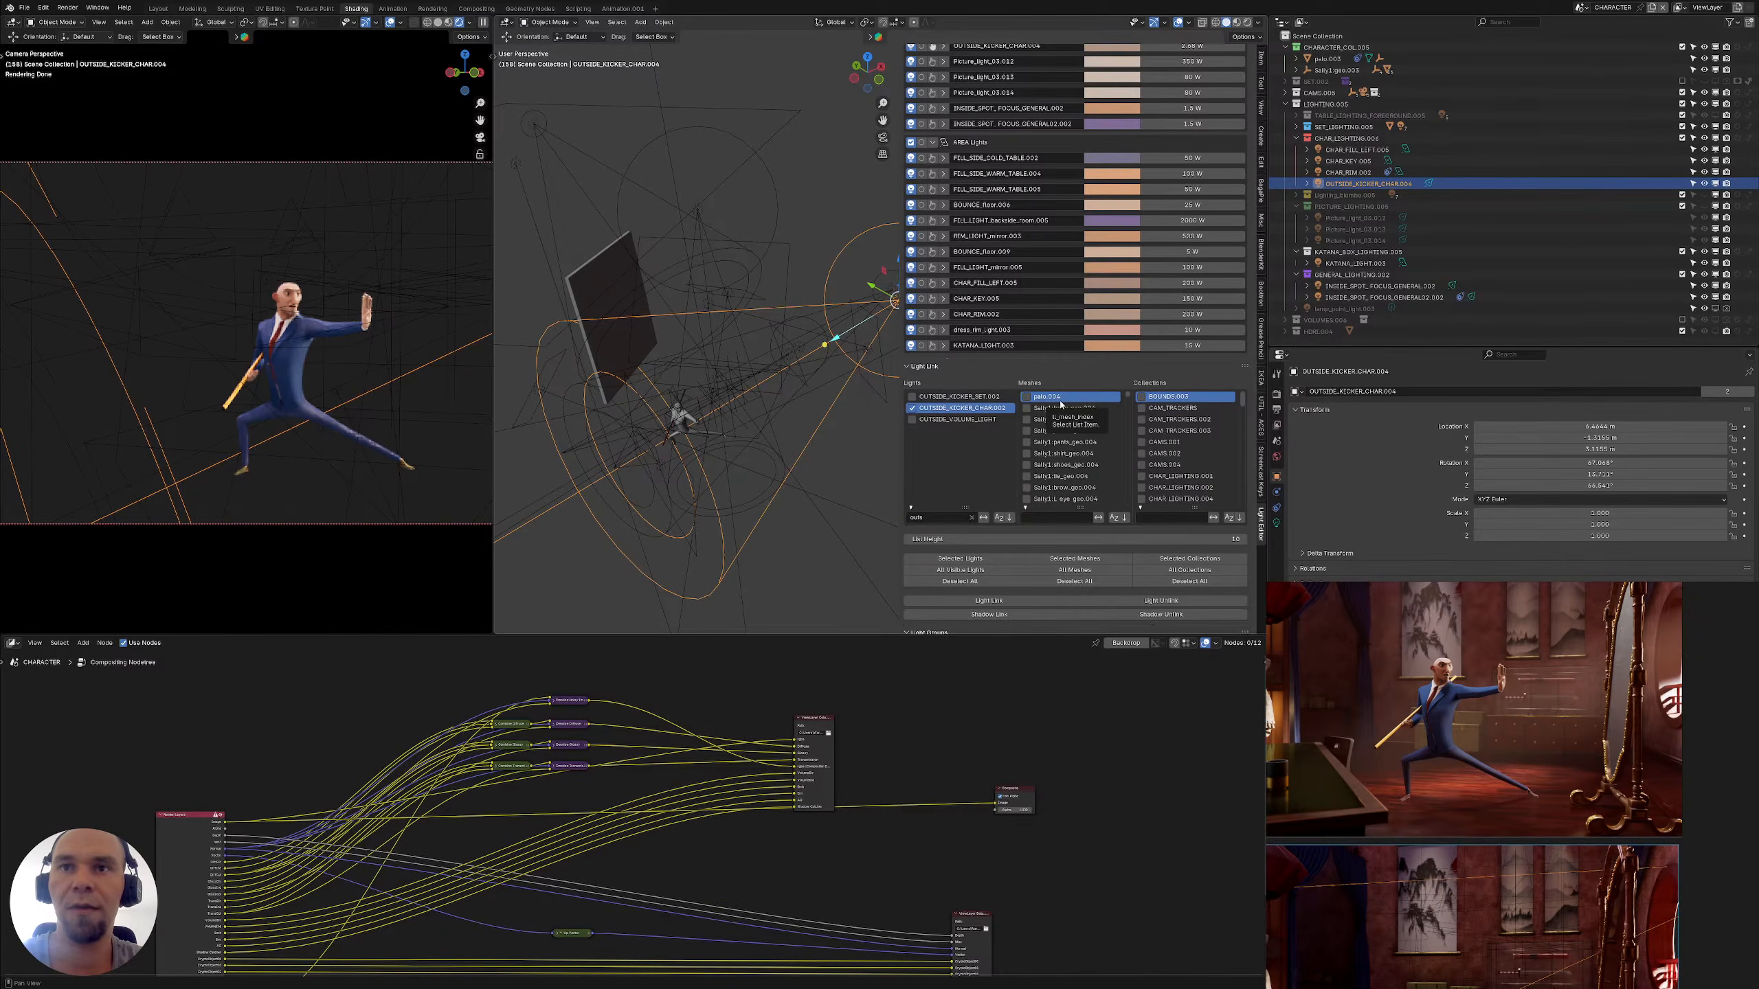
Look through the Light Link mesh list and examine which entries belong to the character
scroll(1060, 404, "down", 3)
scroll(1136, 432, "down", 5)
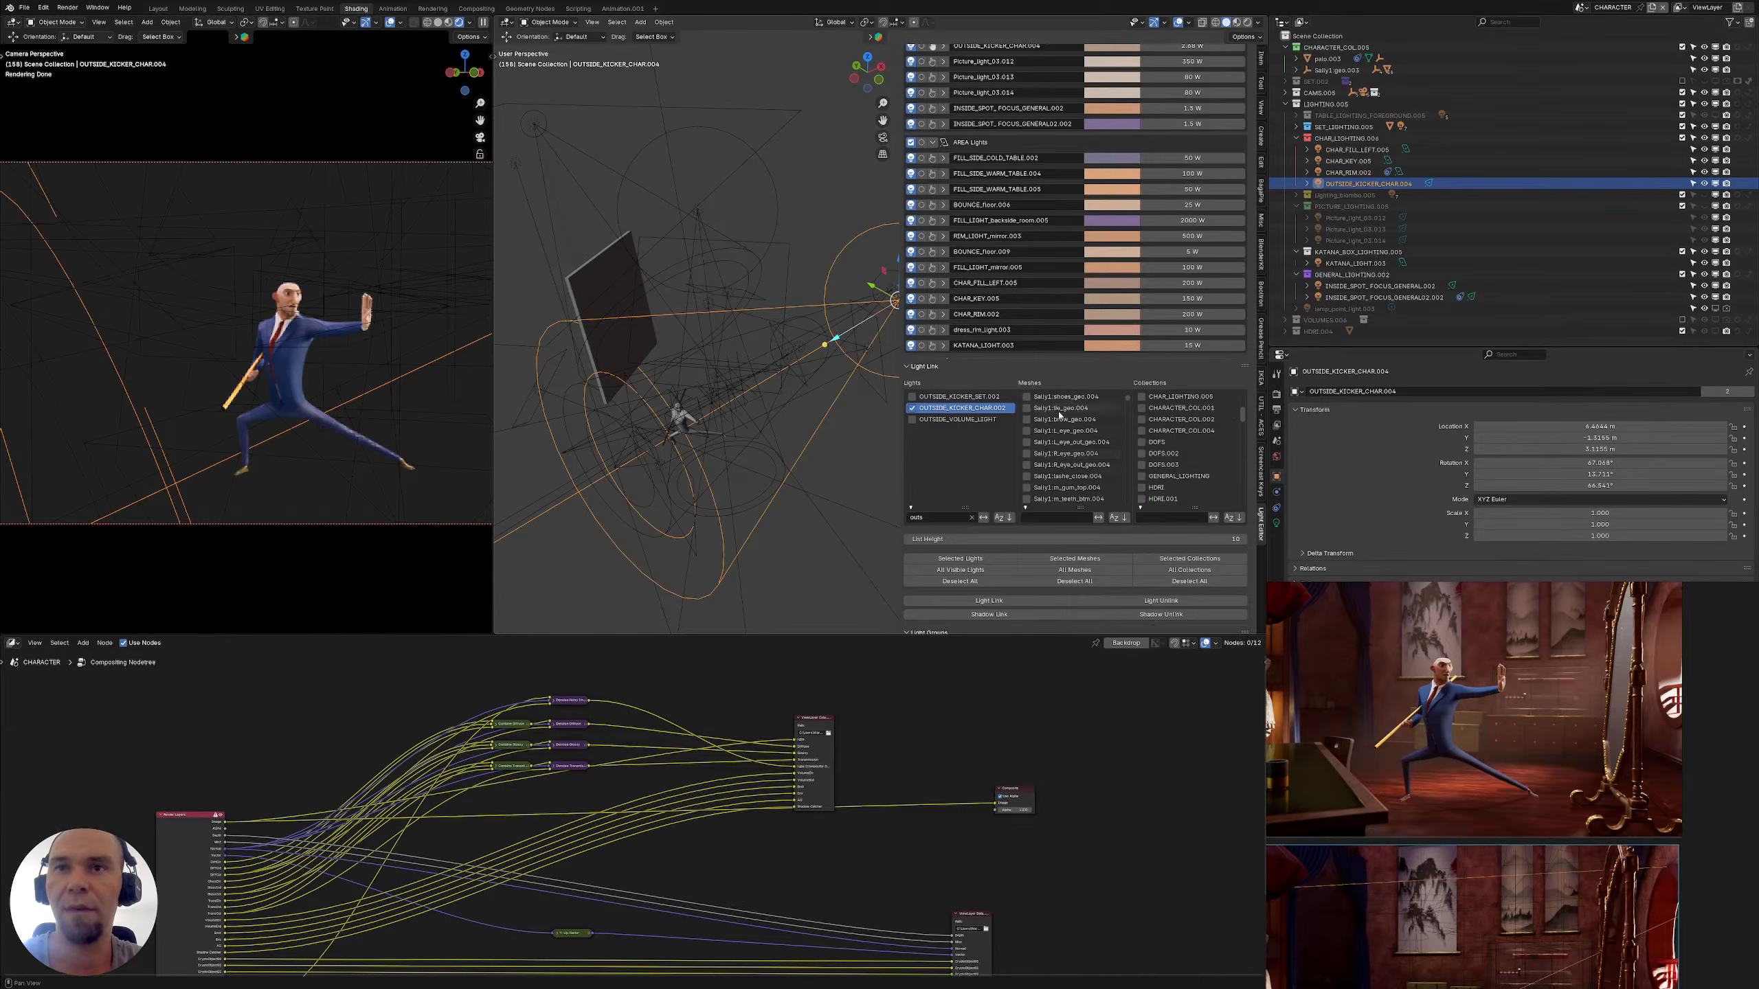
scroll(1056, 447, "down", 5)
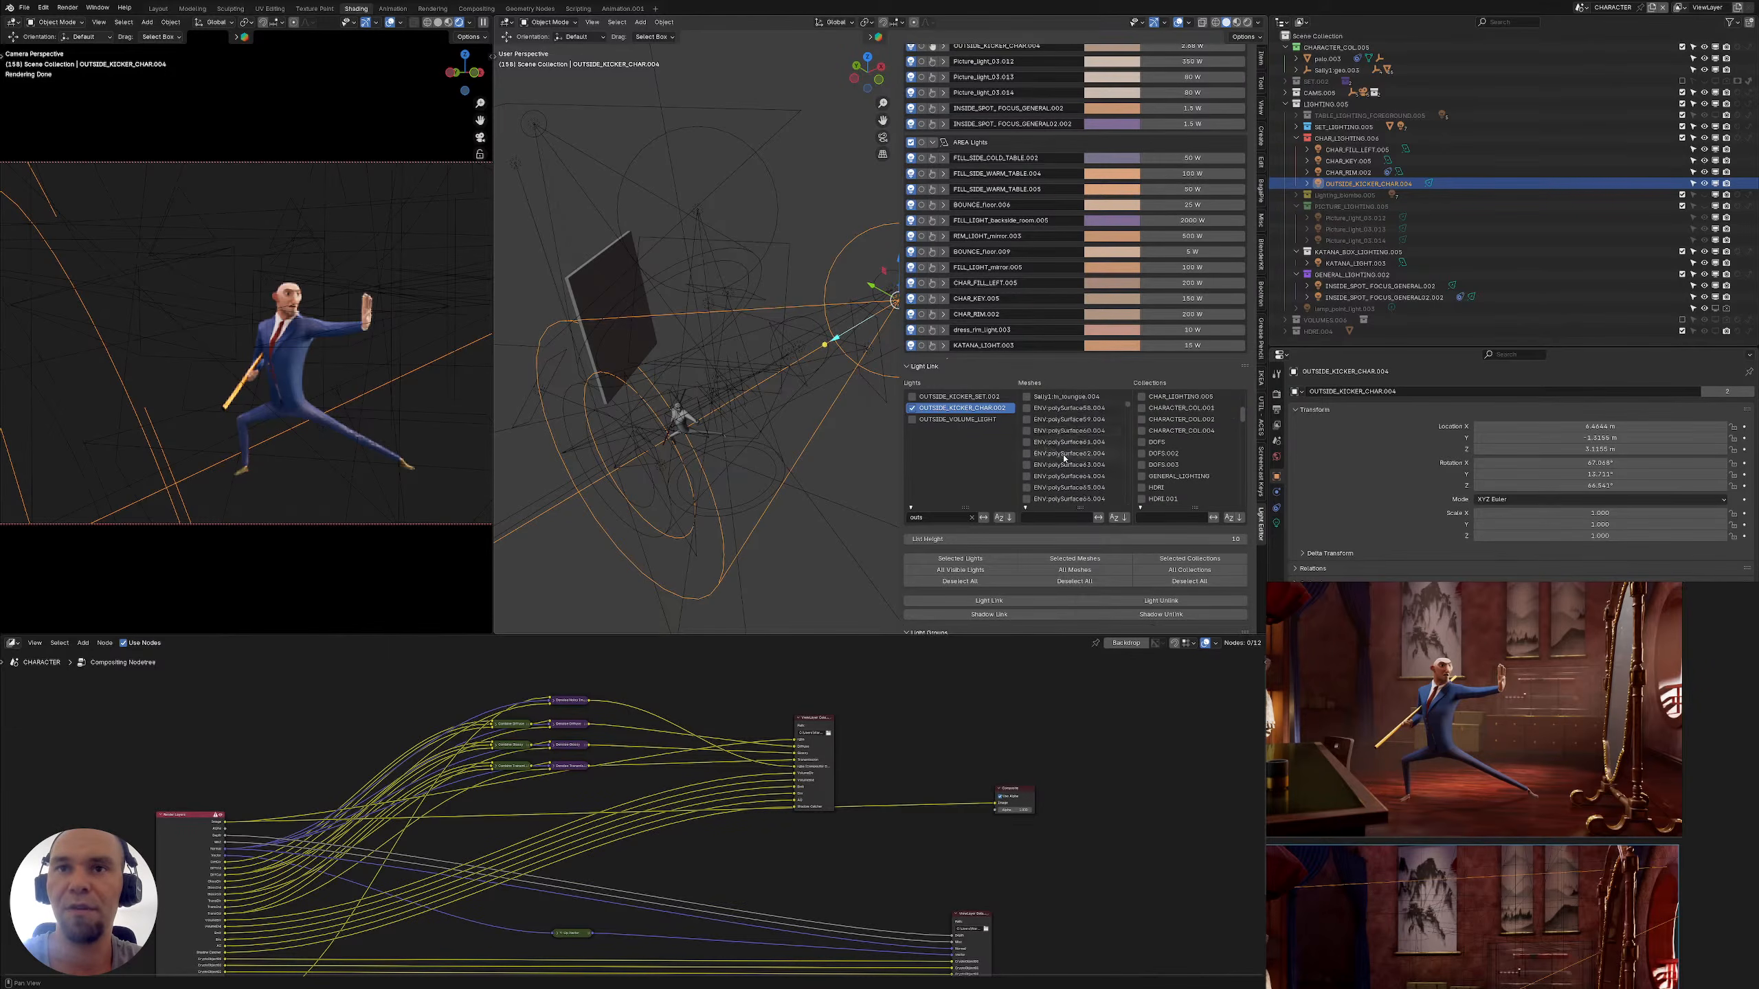
scroll(1064, 458, "up", 5)
left_click(1063, 453)
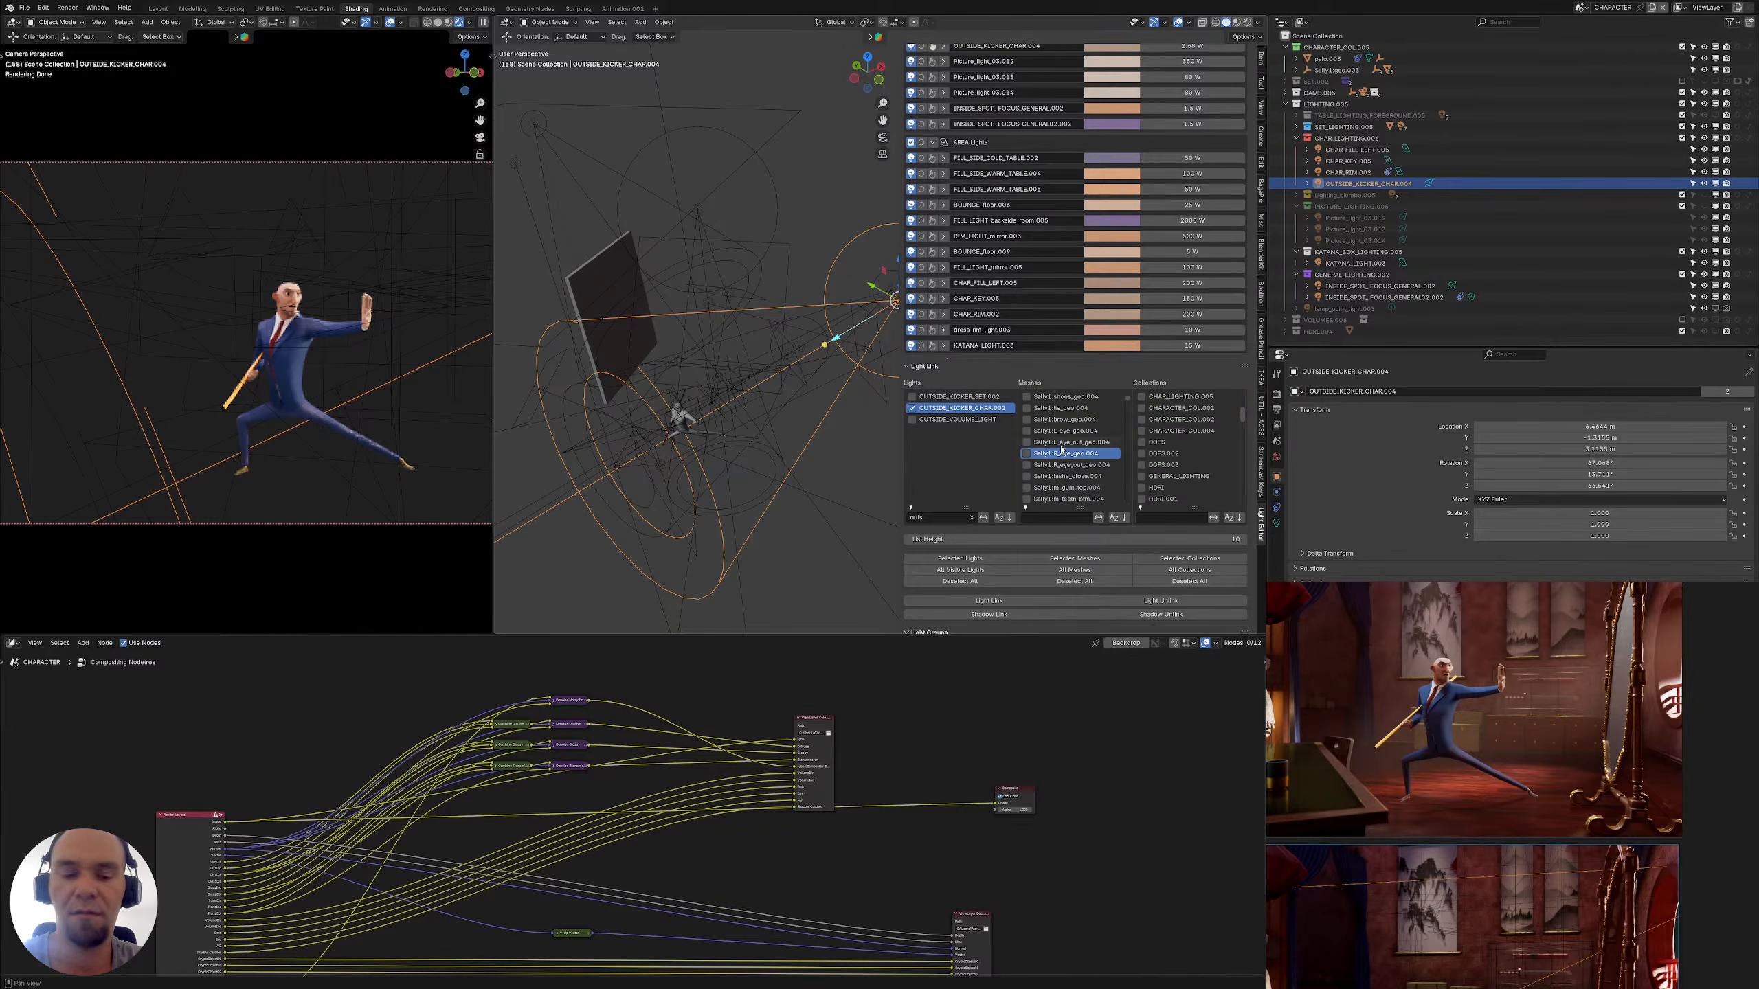
scroll(1063, 458, "up", 2)
left_click(1063, 487)
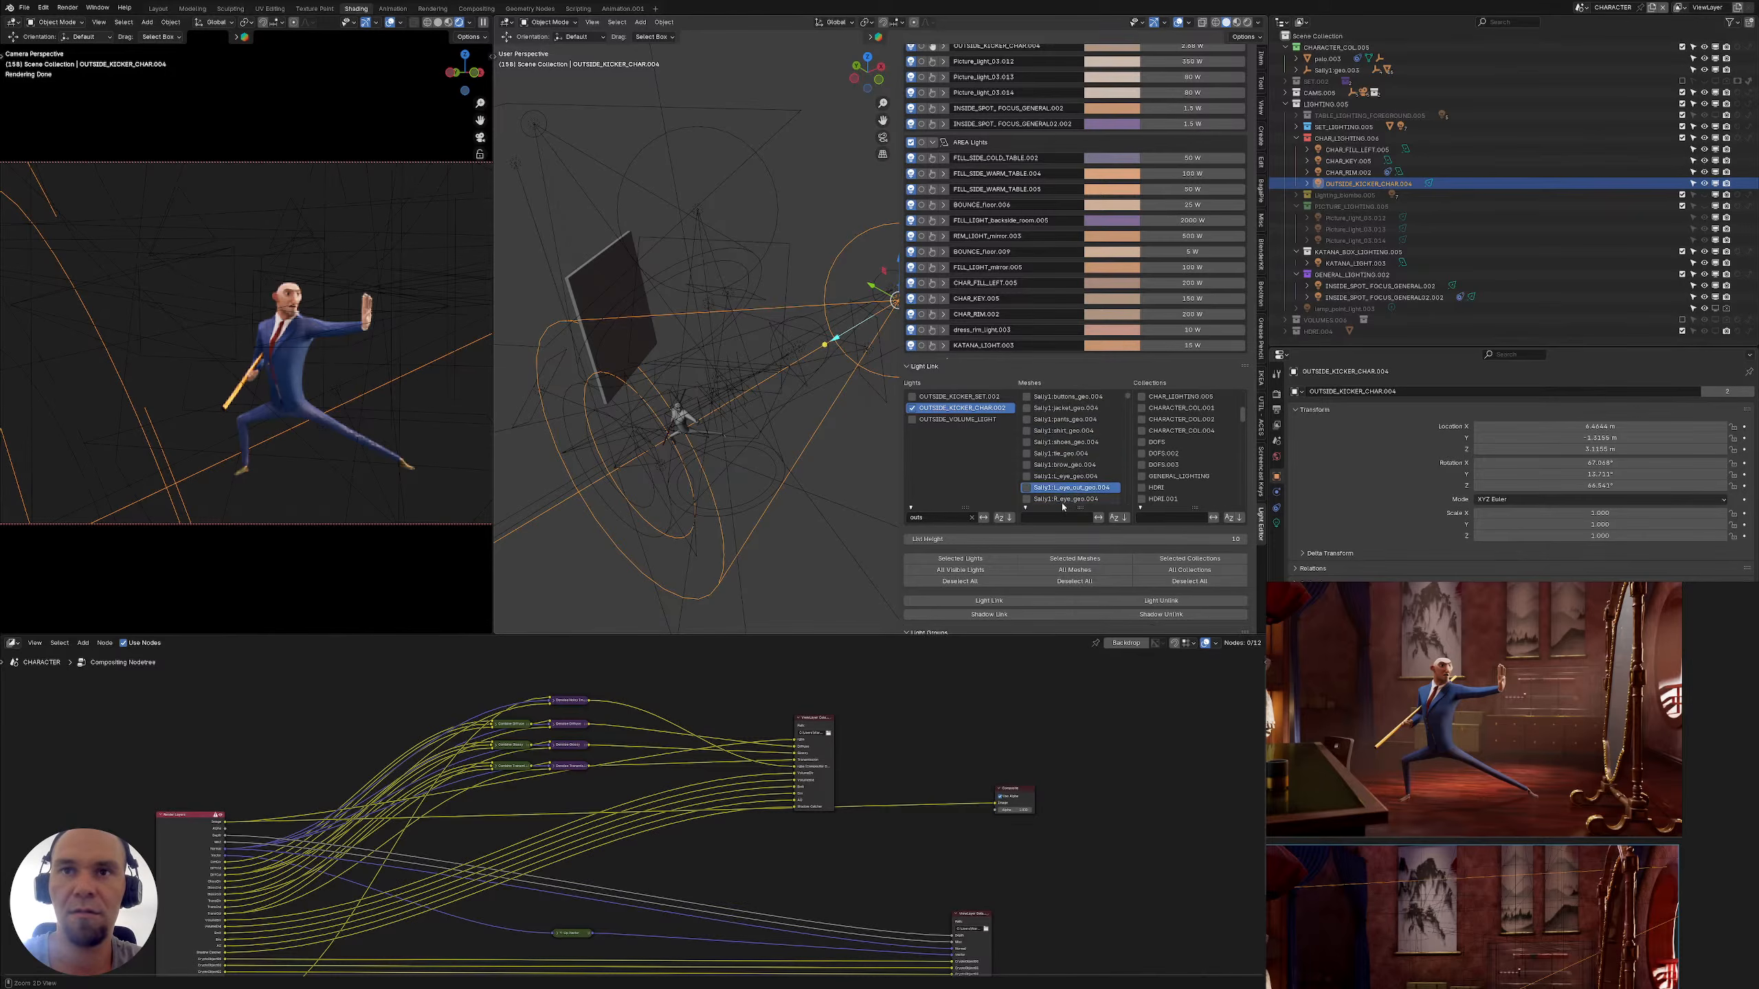
left_click(1064, 466)
left_click(1060, 488)
left_click(1060, 466)
left_click(1058, 430)
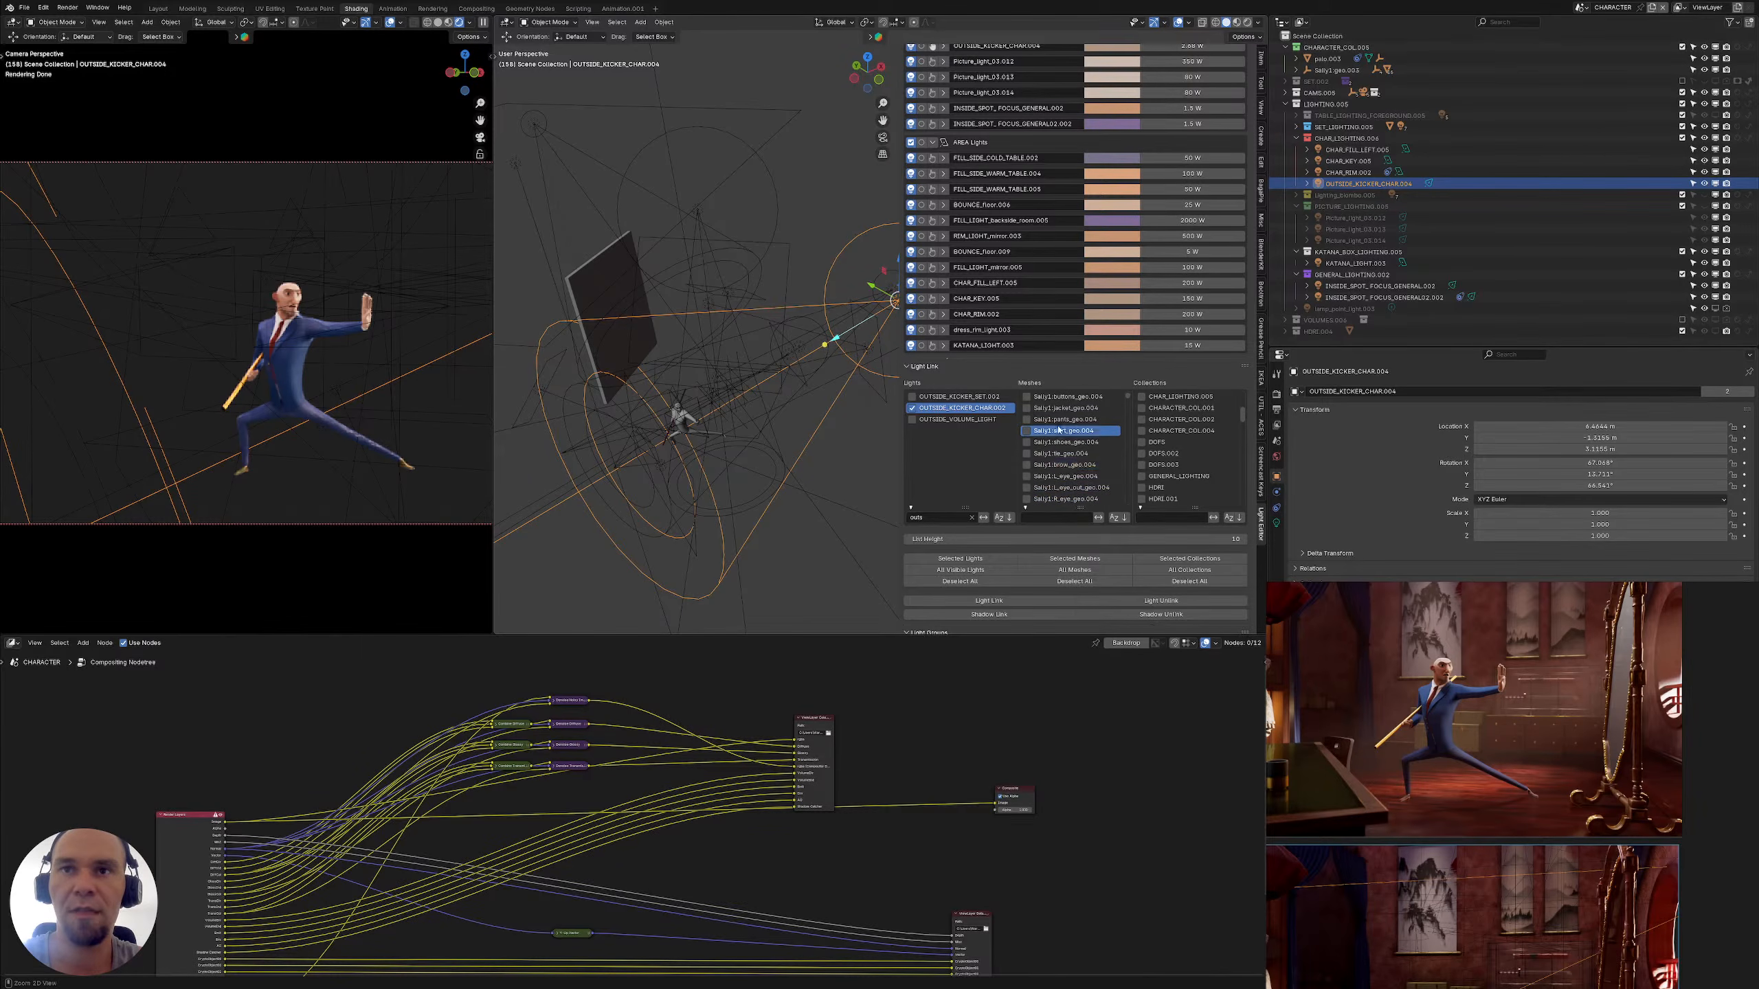
left_click(1058, 465)
left_click(1051, 443)
left_click(1050, 453)
left_click(1051, 443)
left_click(1053, 419)
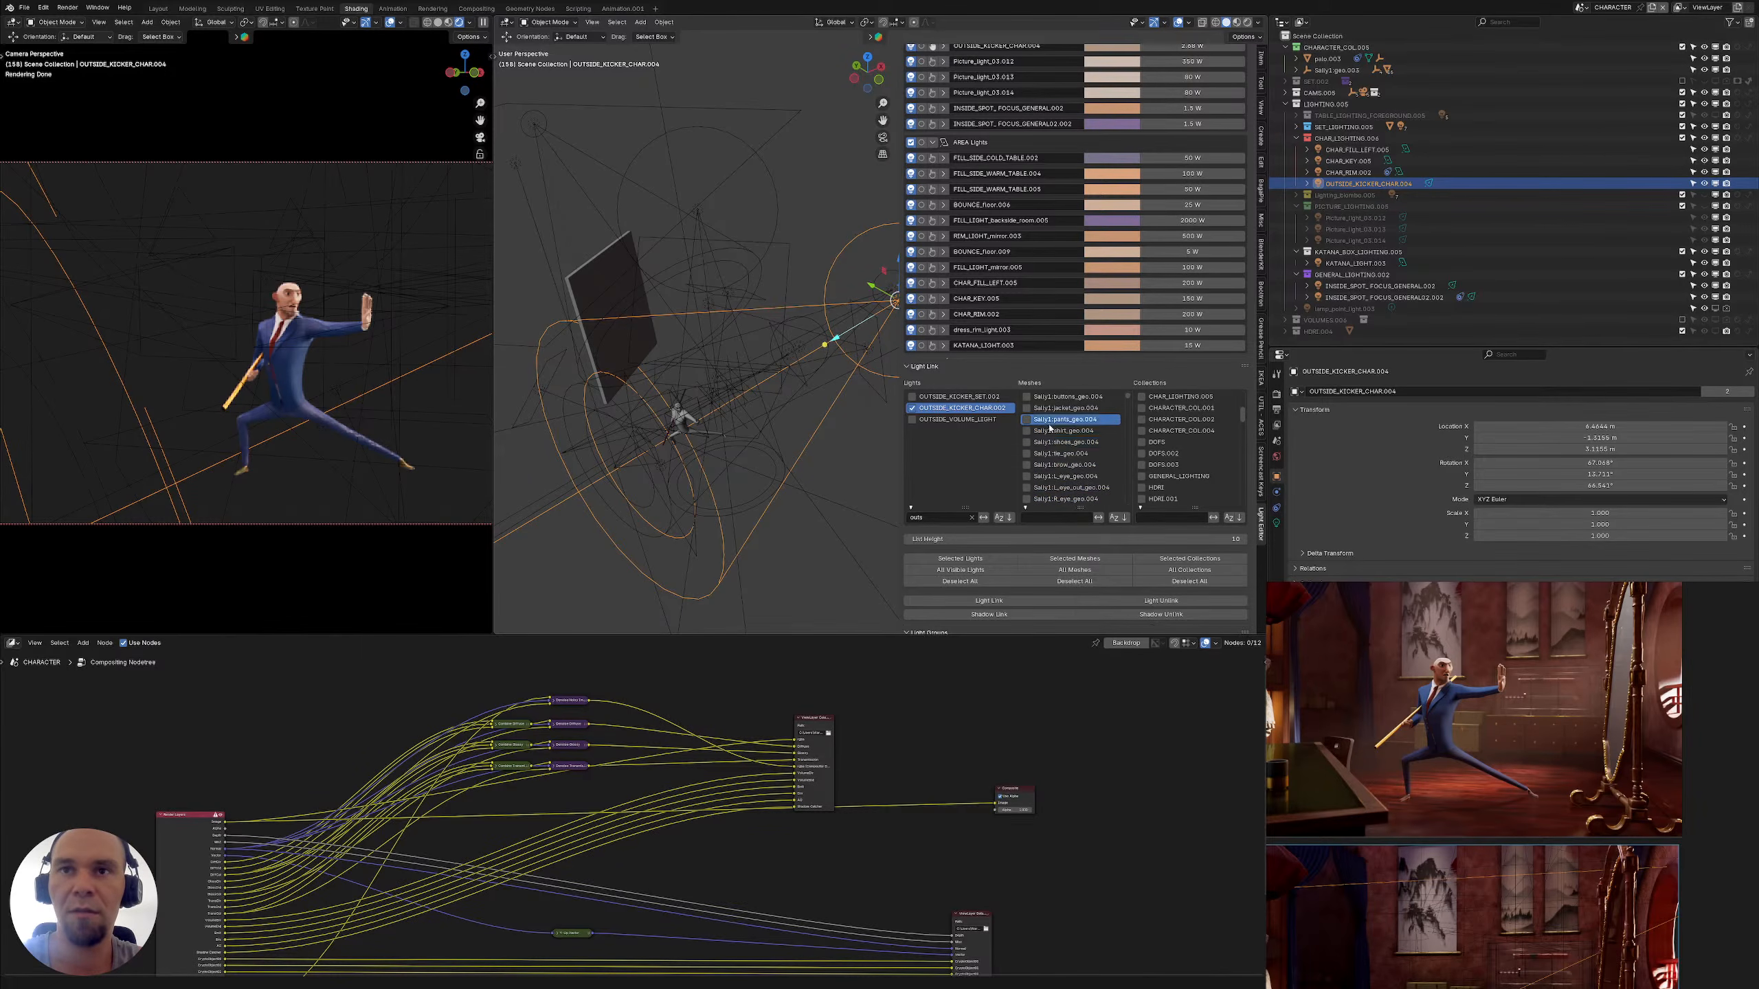
scroll(1053, 423, "up", 2)
left_click(1054, 408)
left_click(1054, 453)
left_click(1054, 465)
left_click(1055, 499)
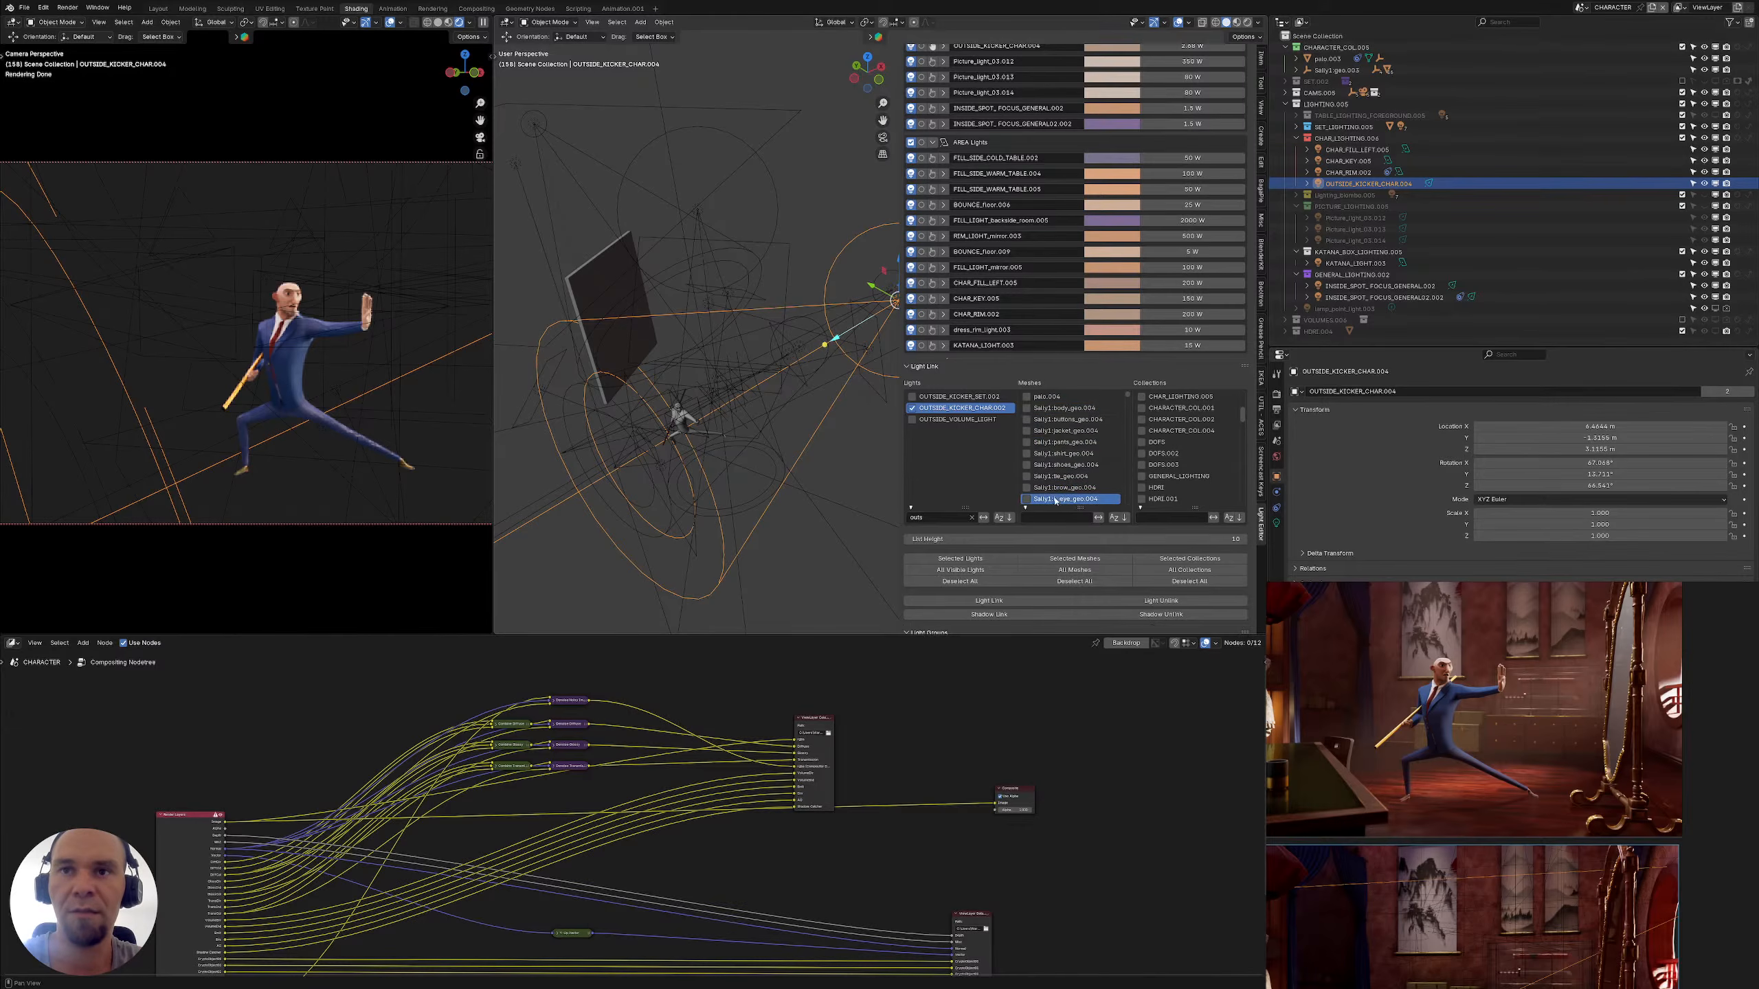
Filter the Light Link collections by "char", mark CHAR_LIGHTING.005 and try to light-link it with the marked light
scroll(1174, 425, "up", 8)
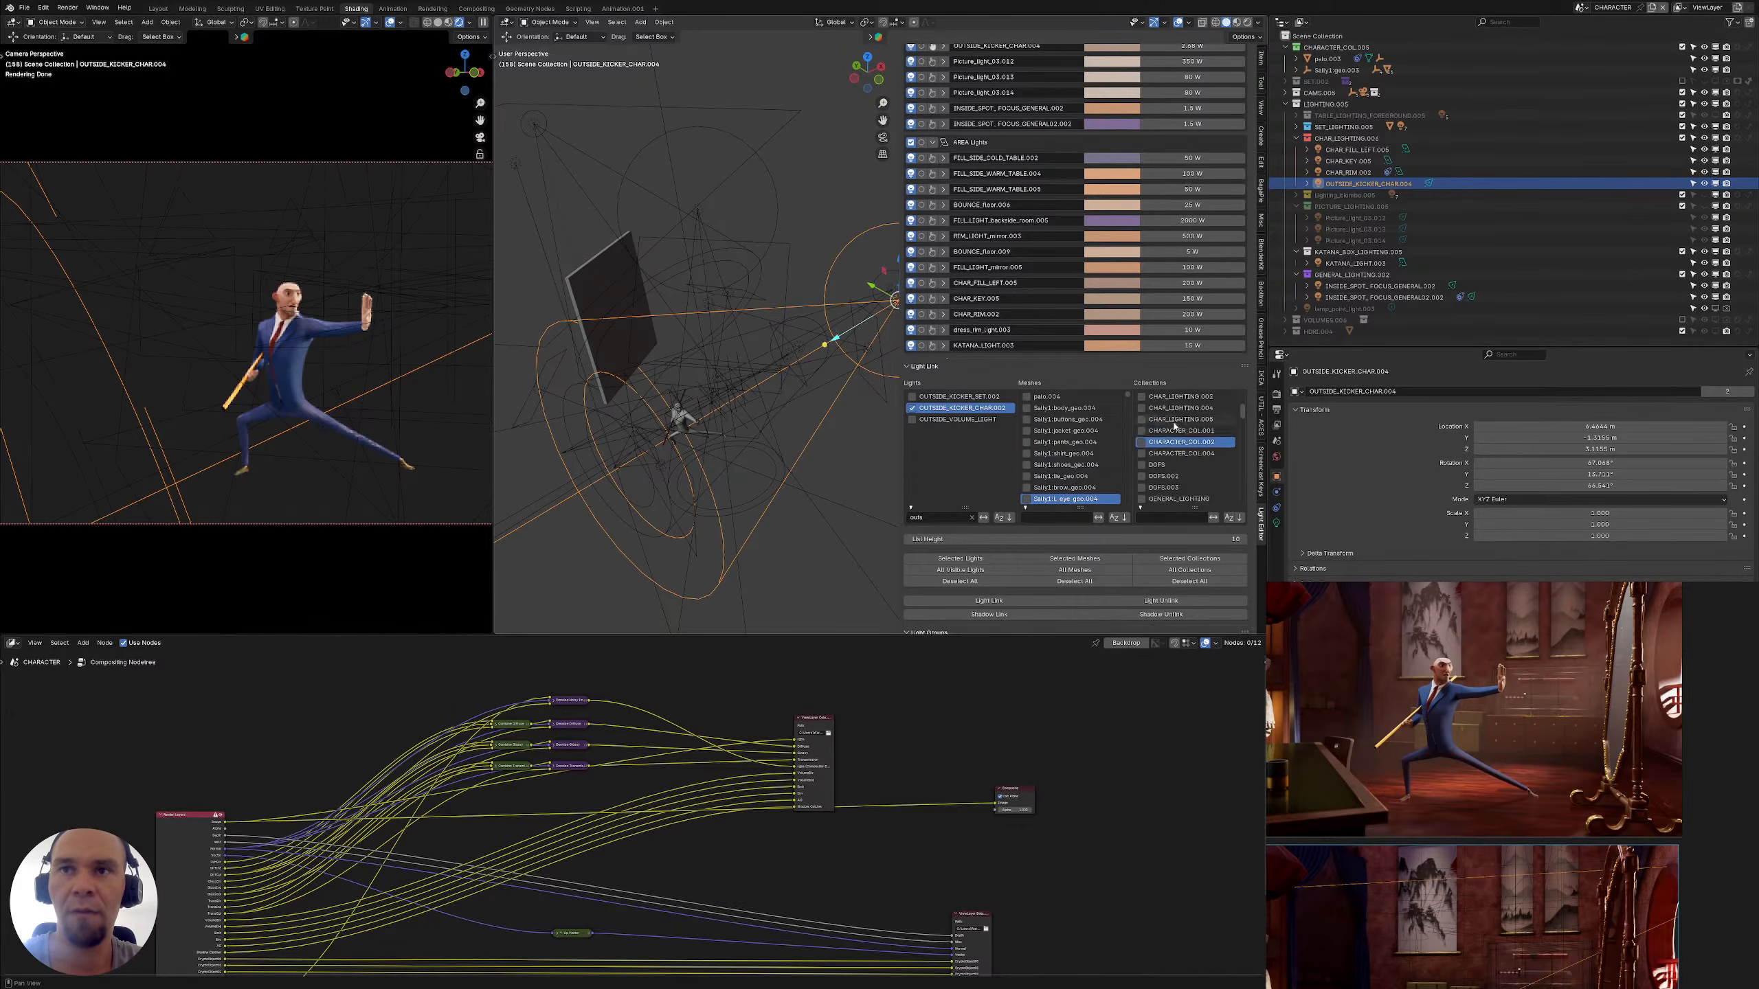
scroll(1170, 419, "down", 12)
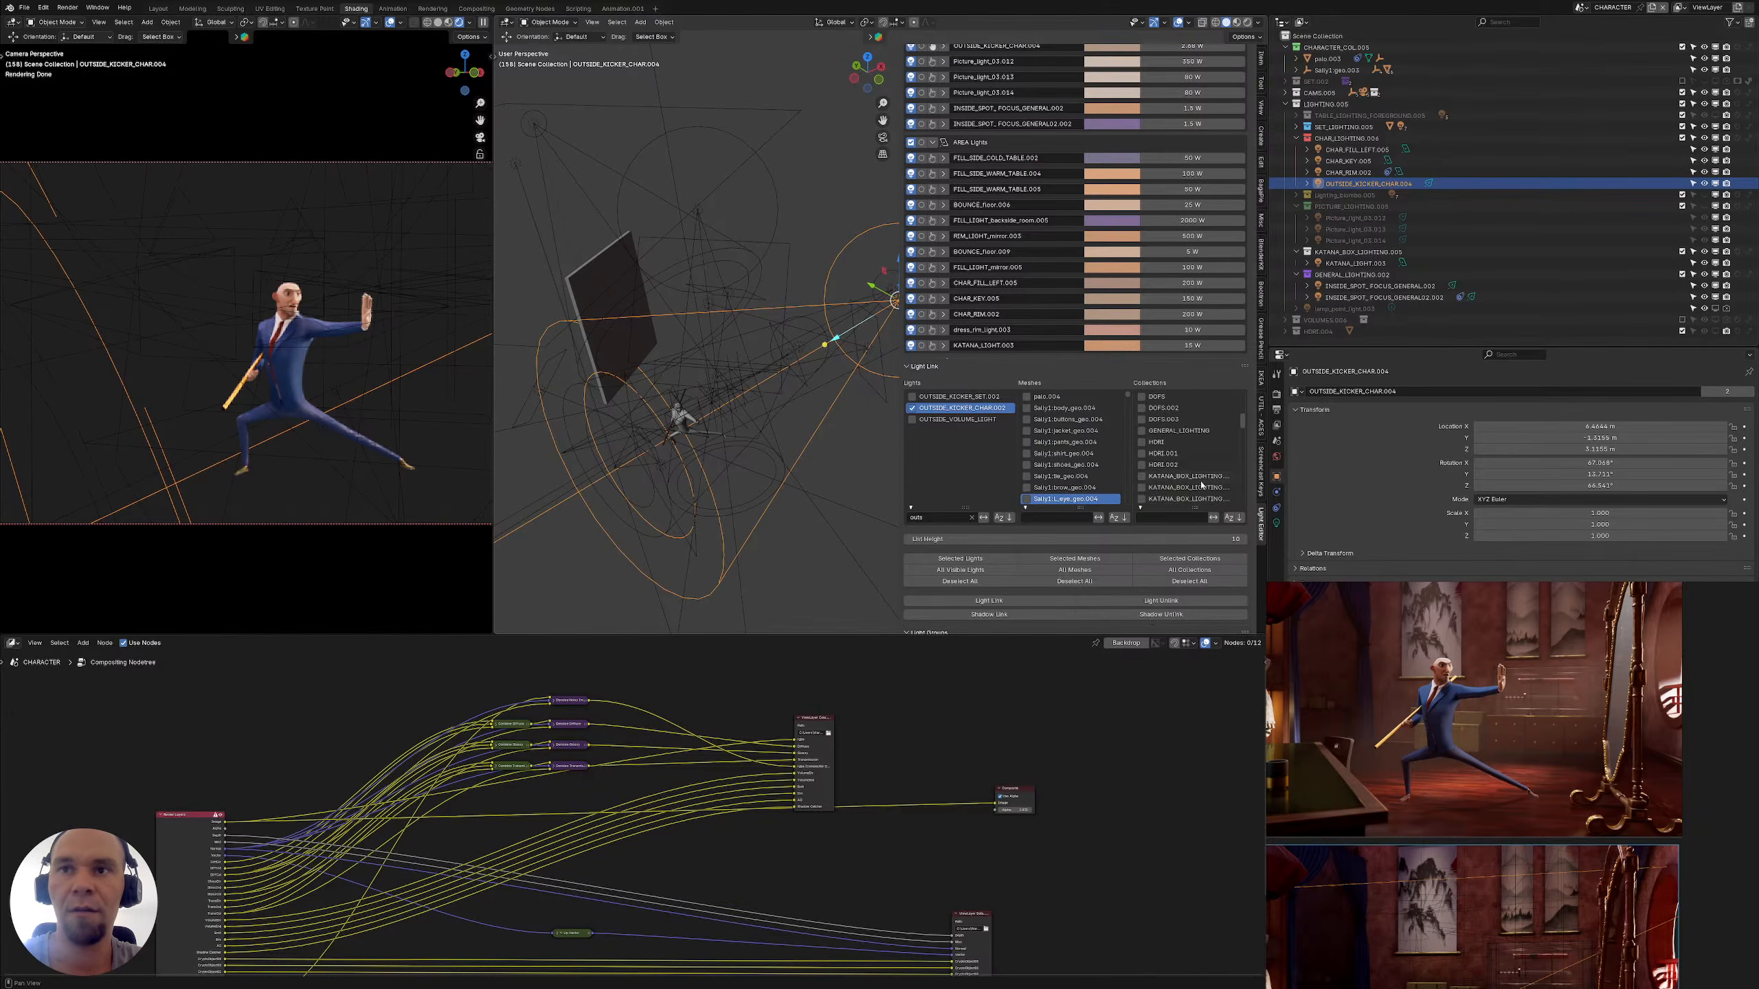
left_click(1177, 517)
type("char")
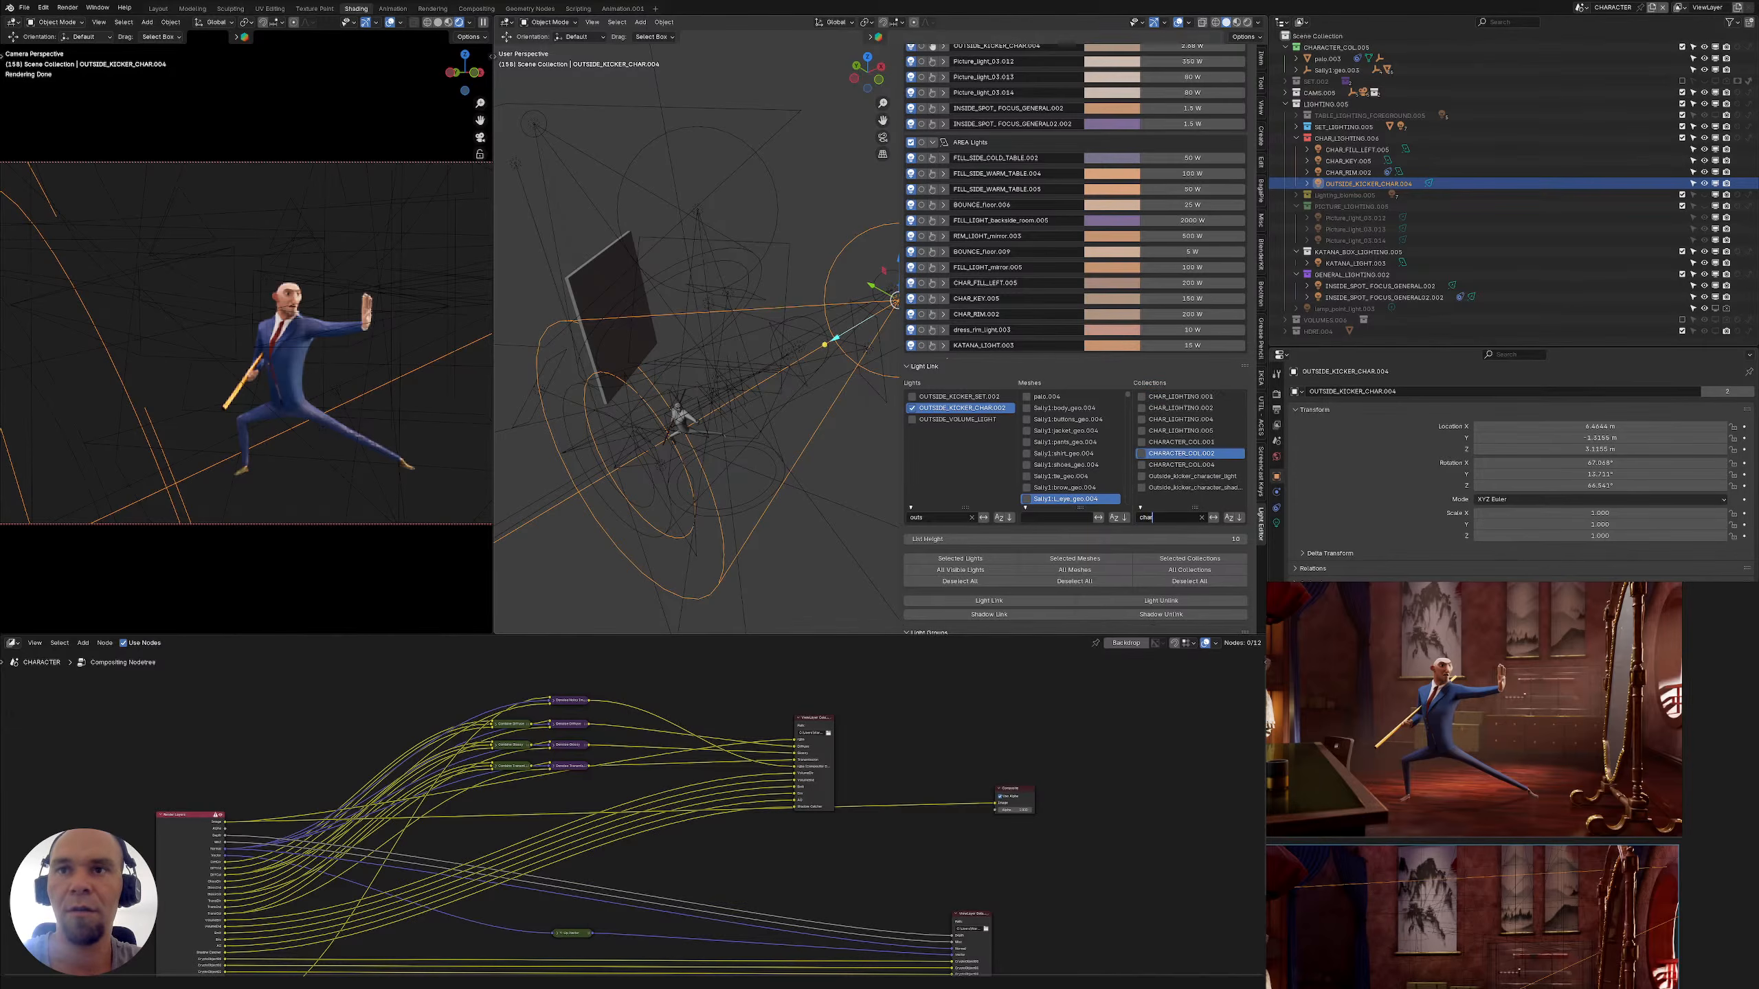
left_click(1215, 433)
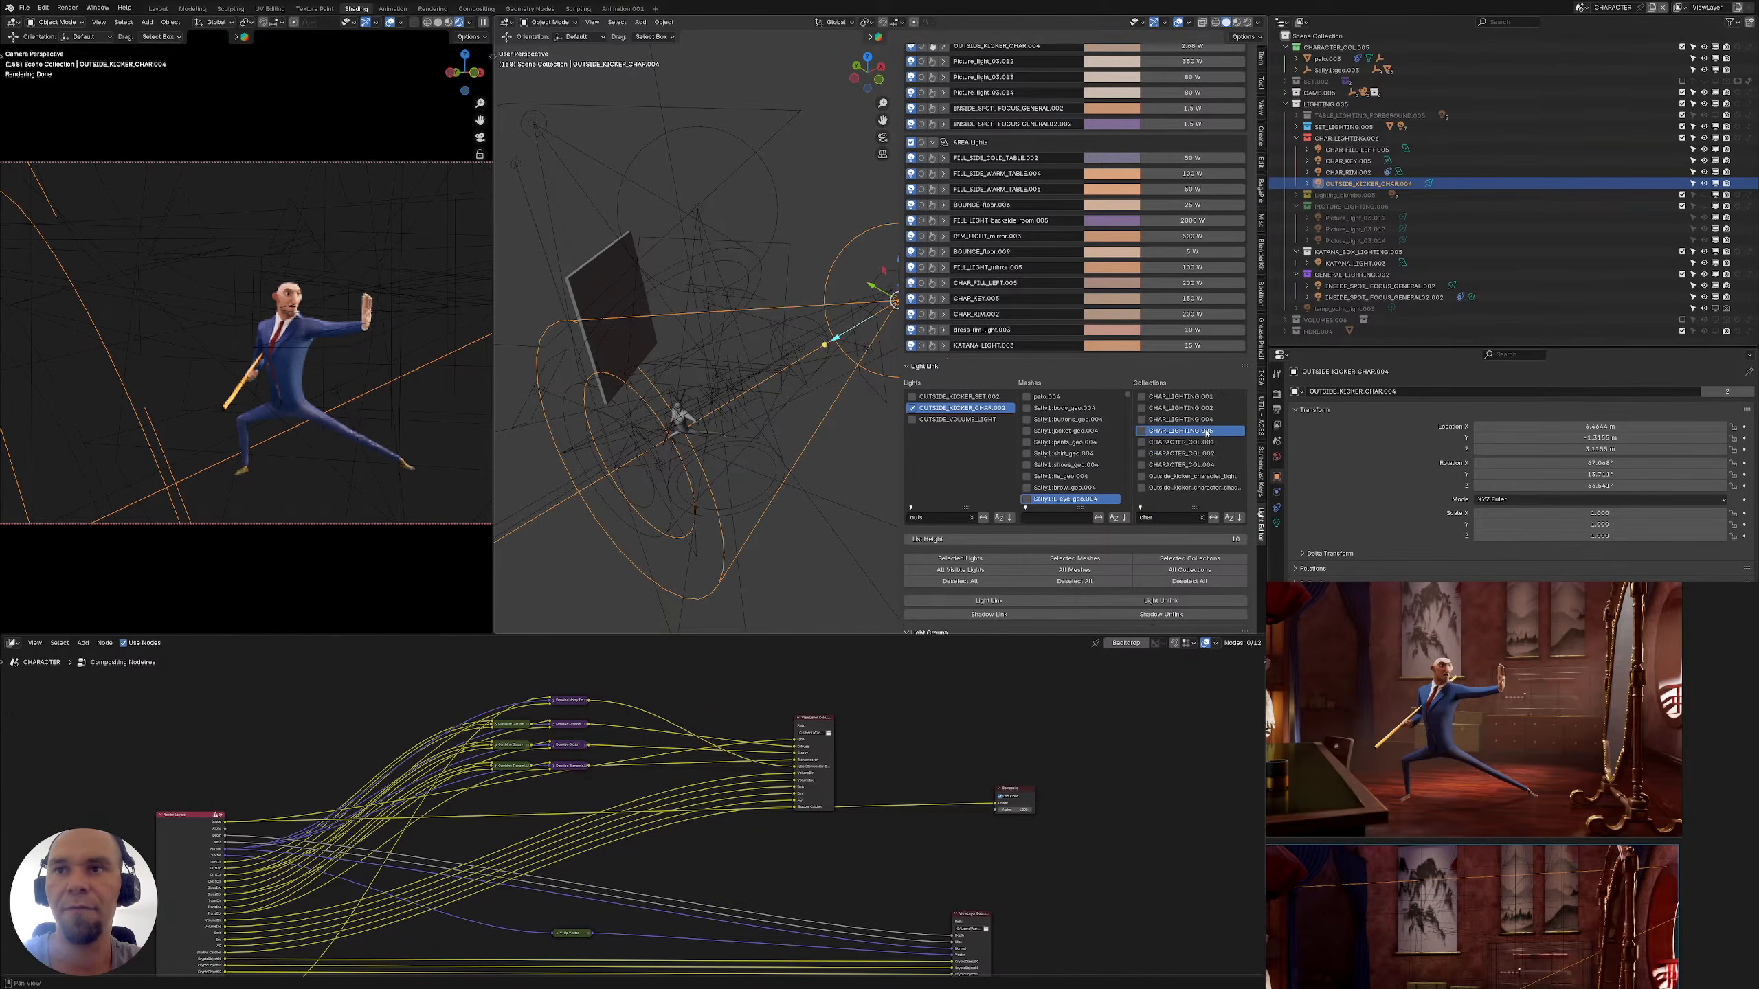
left_click(1140, 430)
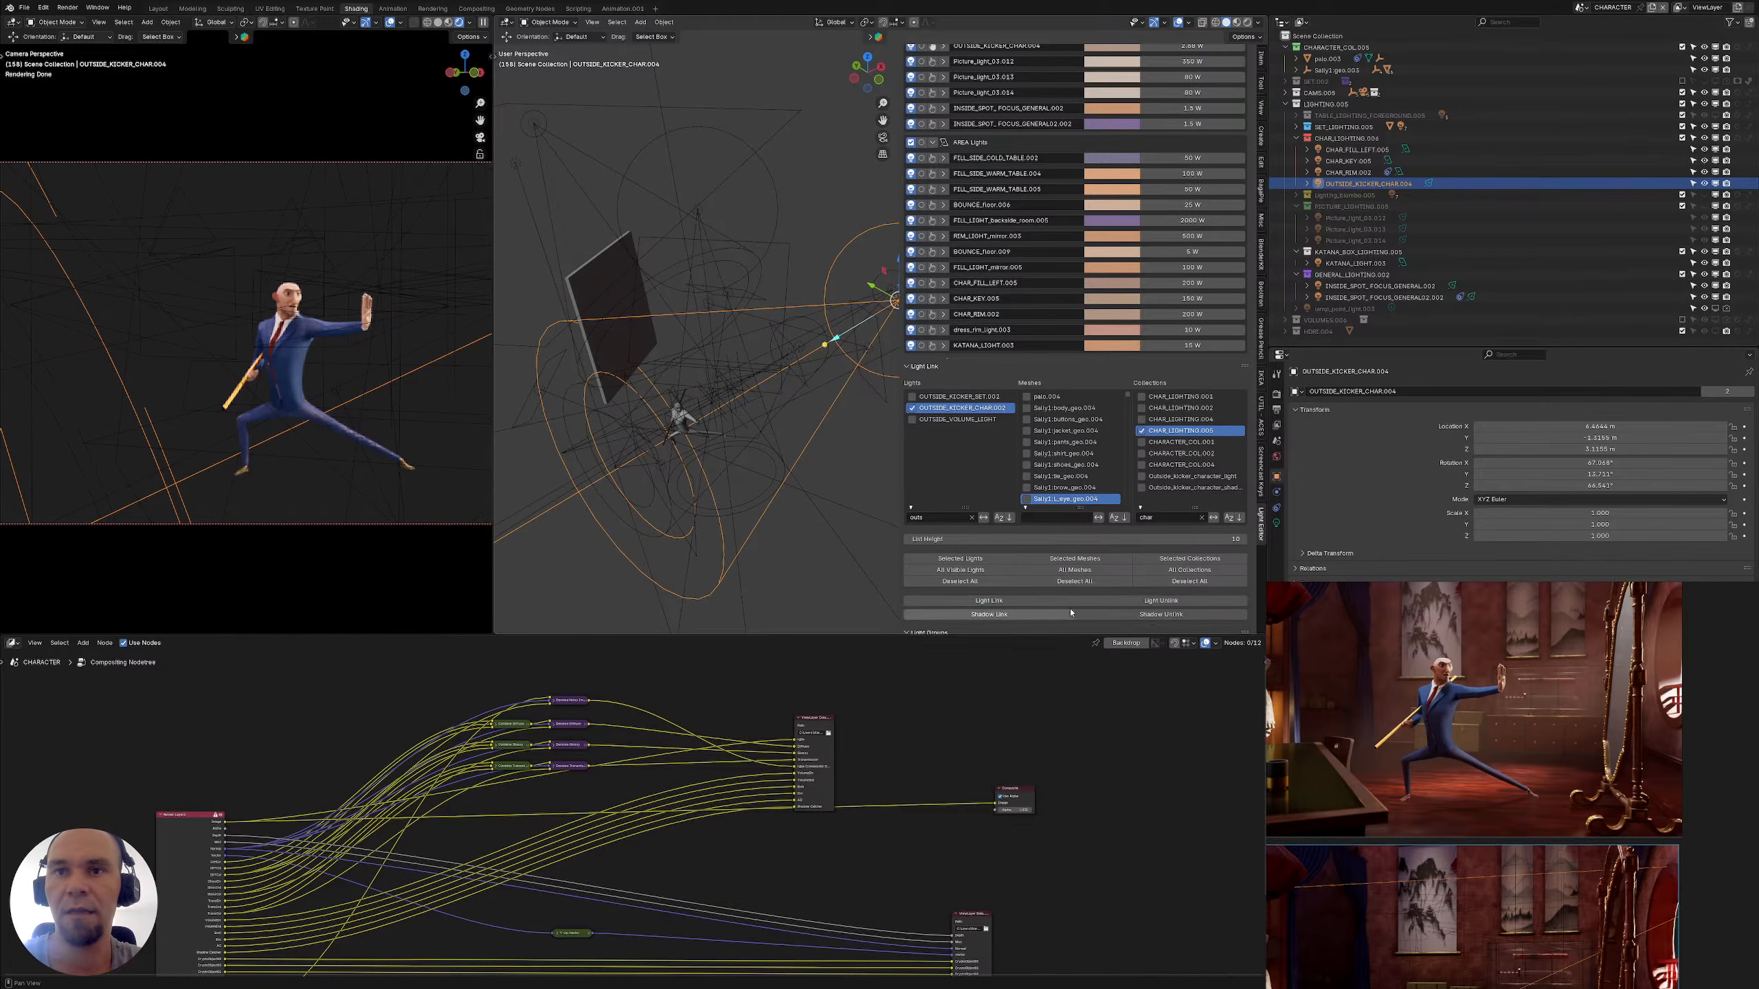
left_click(1031, 601)
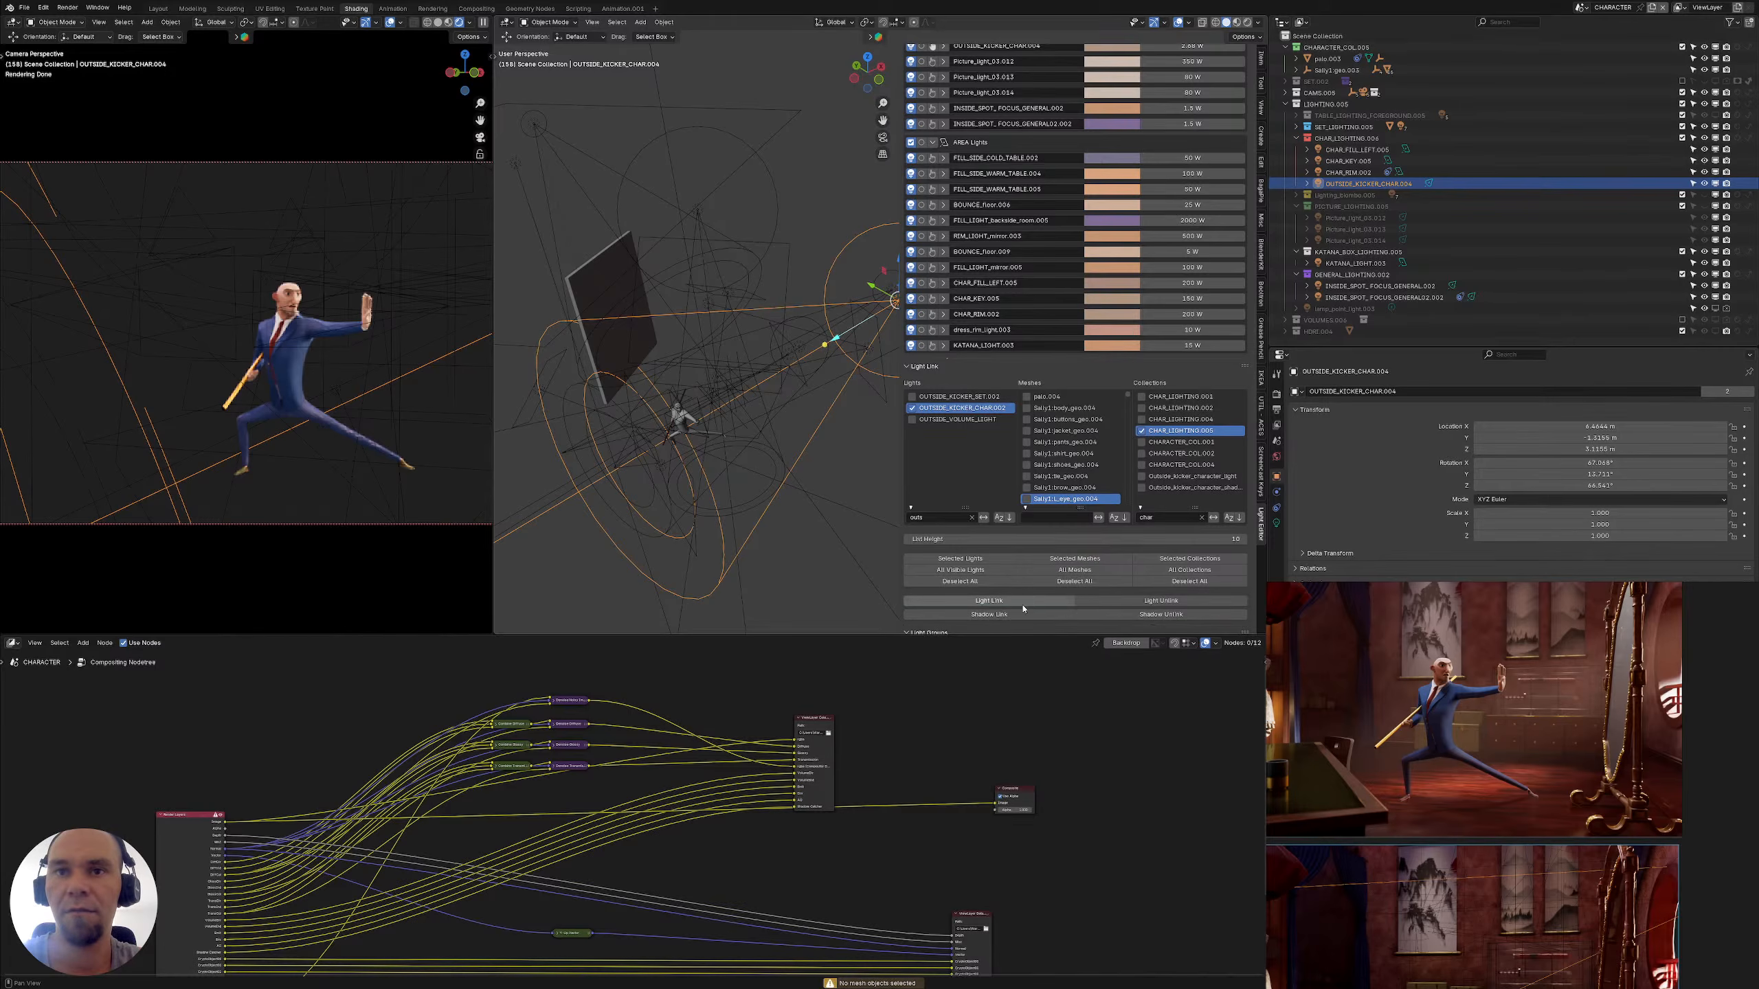
Restrict the collections list to the selected collections and try to restrict the mesh list to selected meshes
scroll(1108, 467, "down", 2)
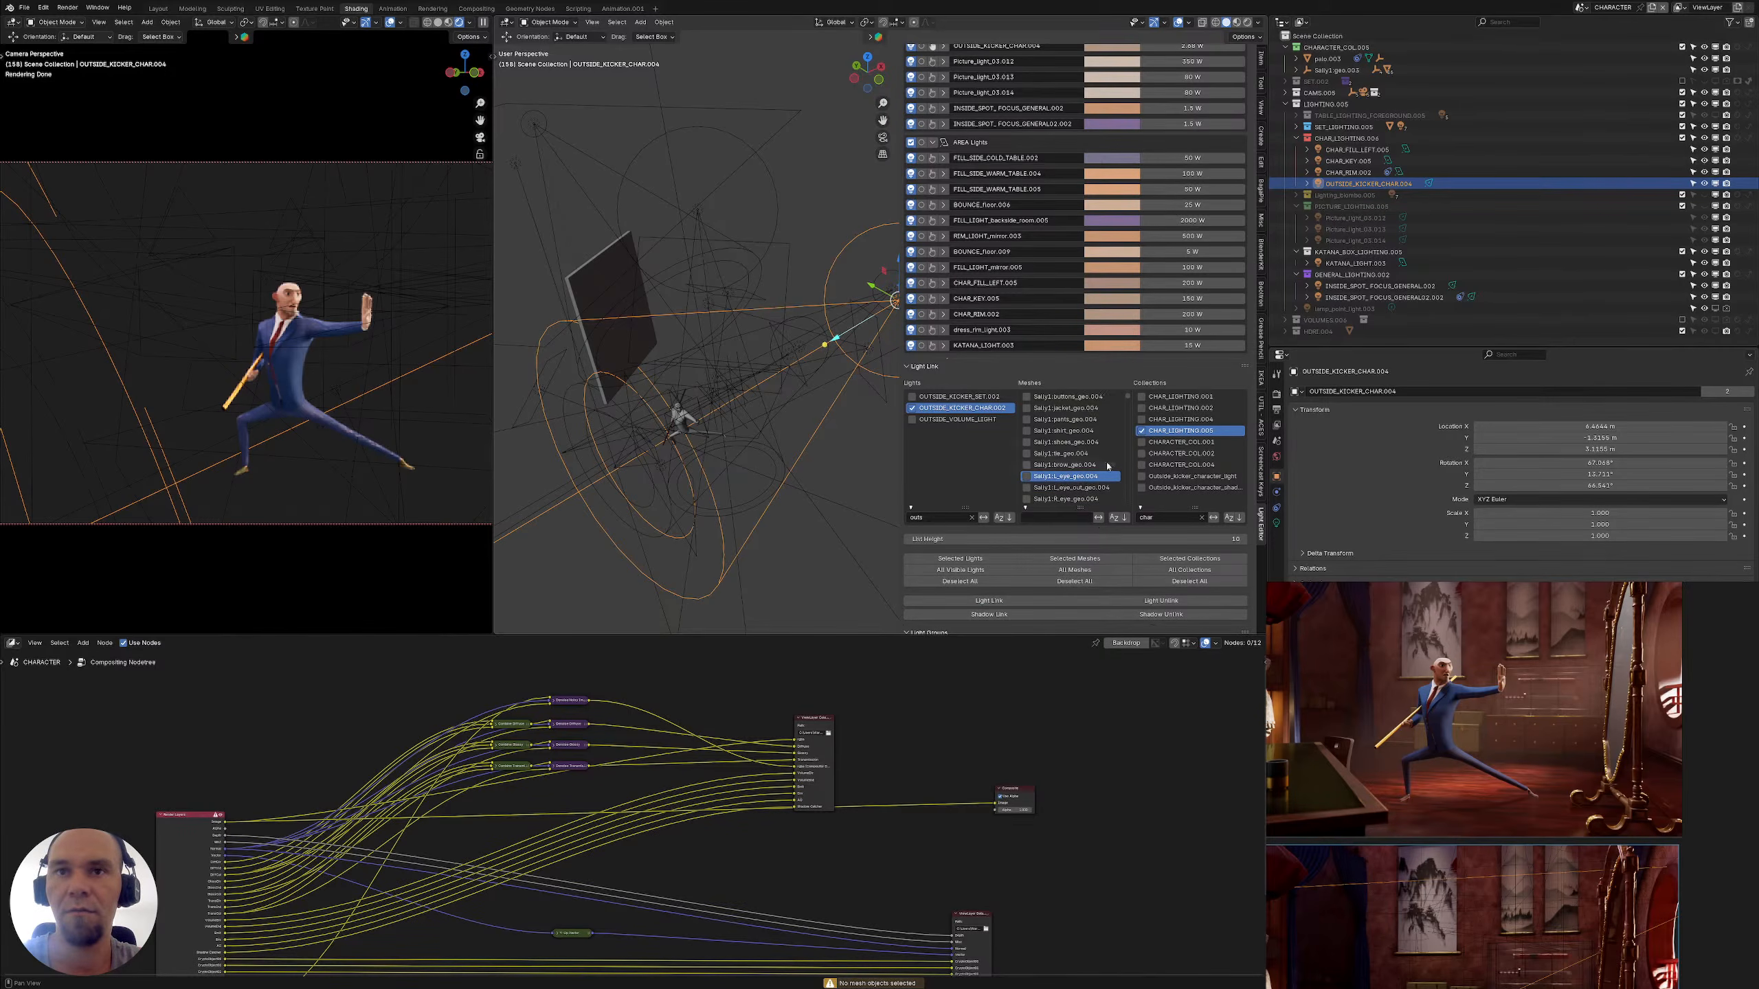
left_click(1172, 560)
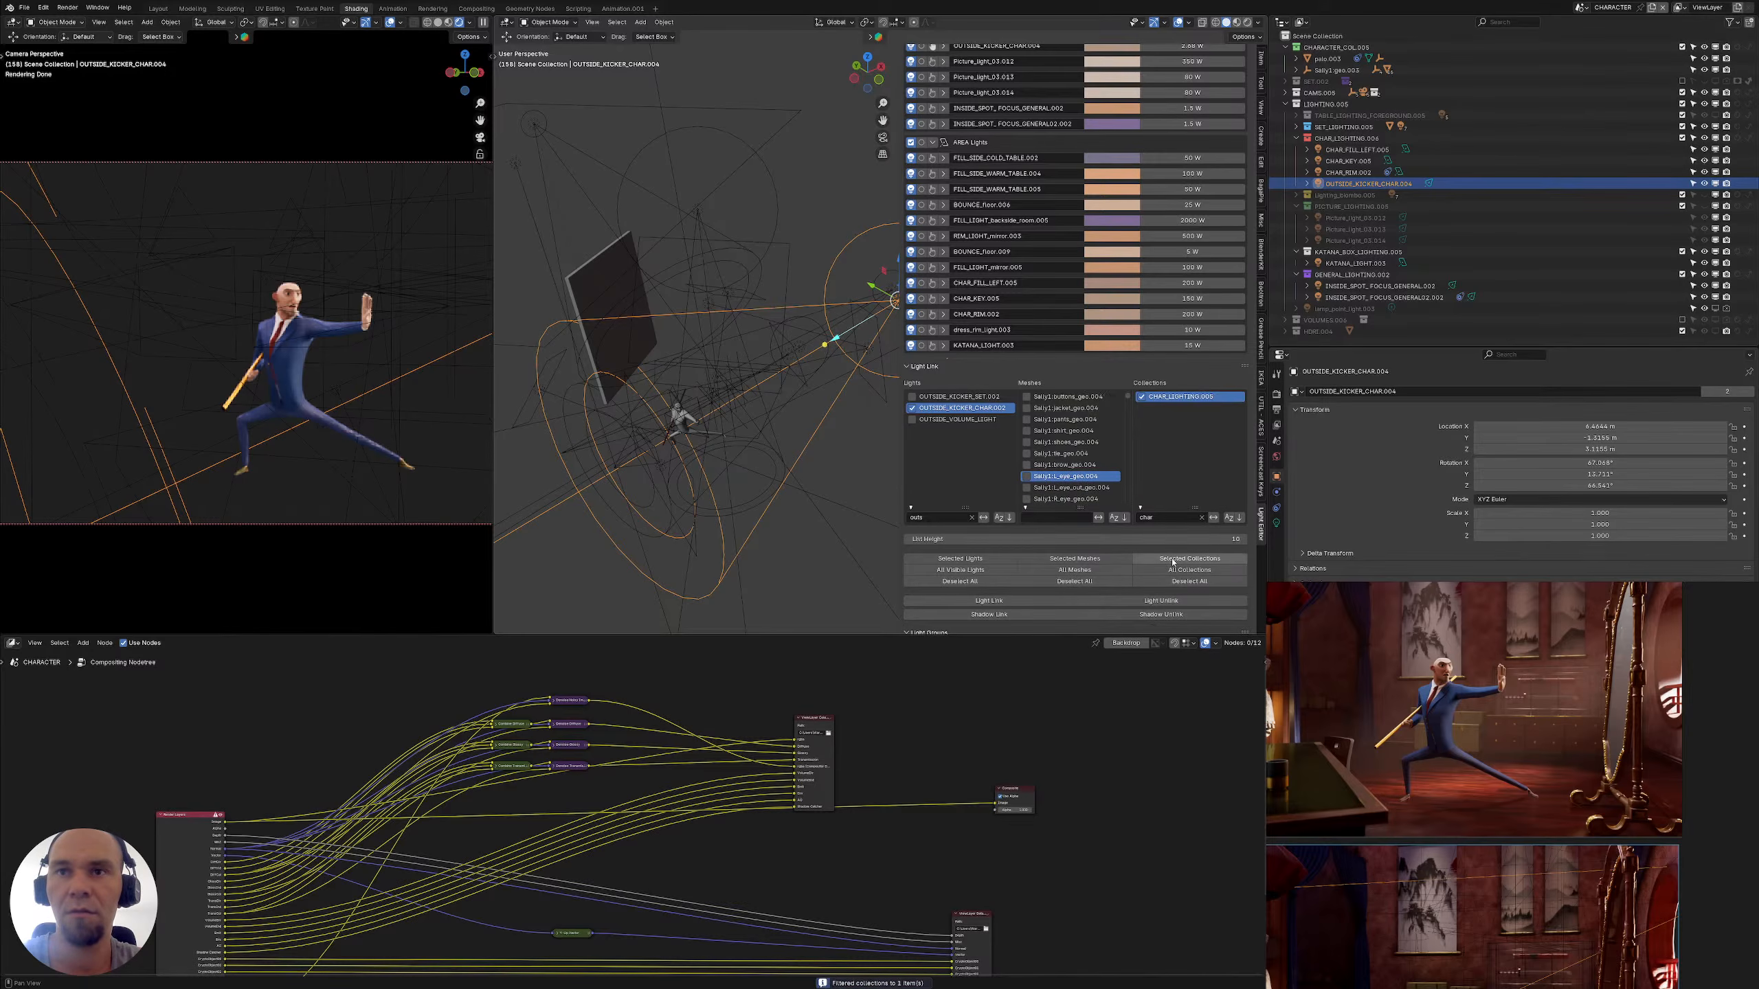
left_click(1044, 563)
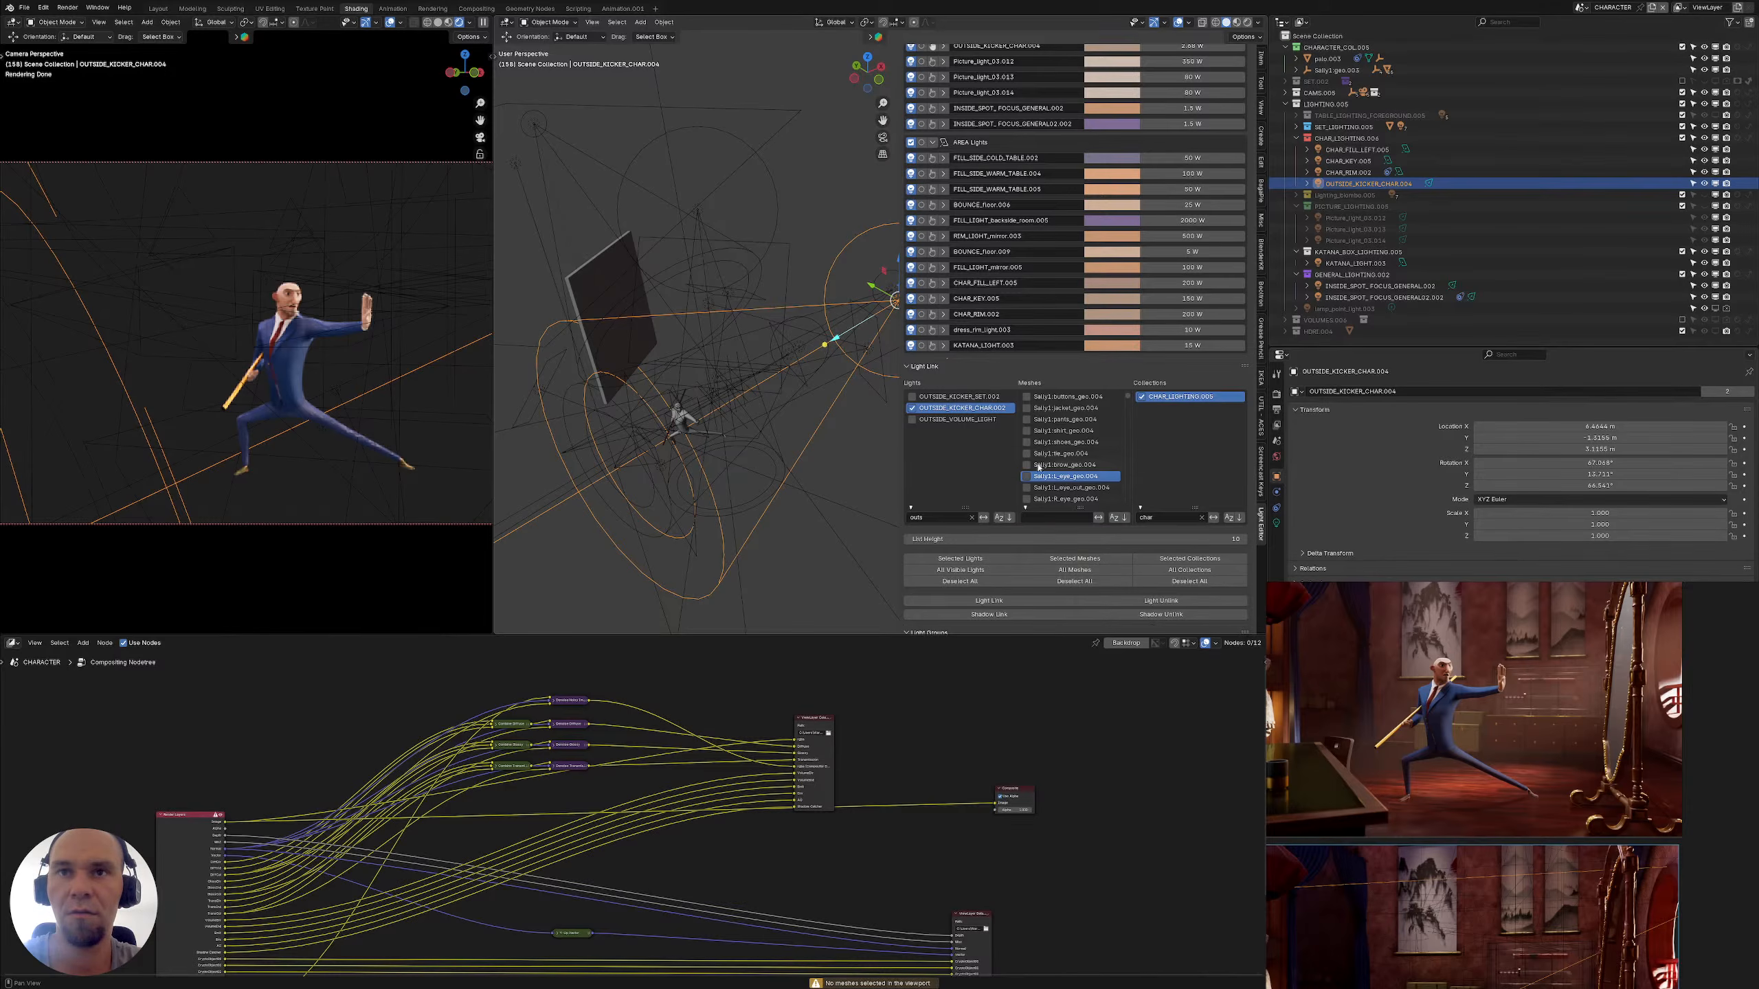
Mark pelo.004 and the character's .004 body, buttons, jacket and pants meshes in the Light Link list
scroll(1028, 500, "up", 2)
left_click(1026, 397)
left_click(1026, 409)
left_click(1026, 421)
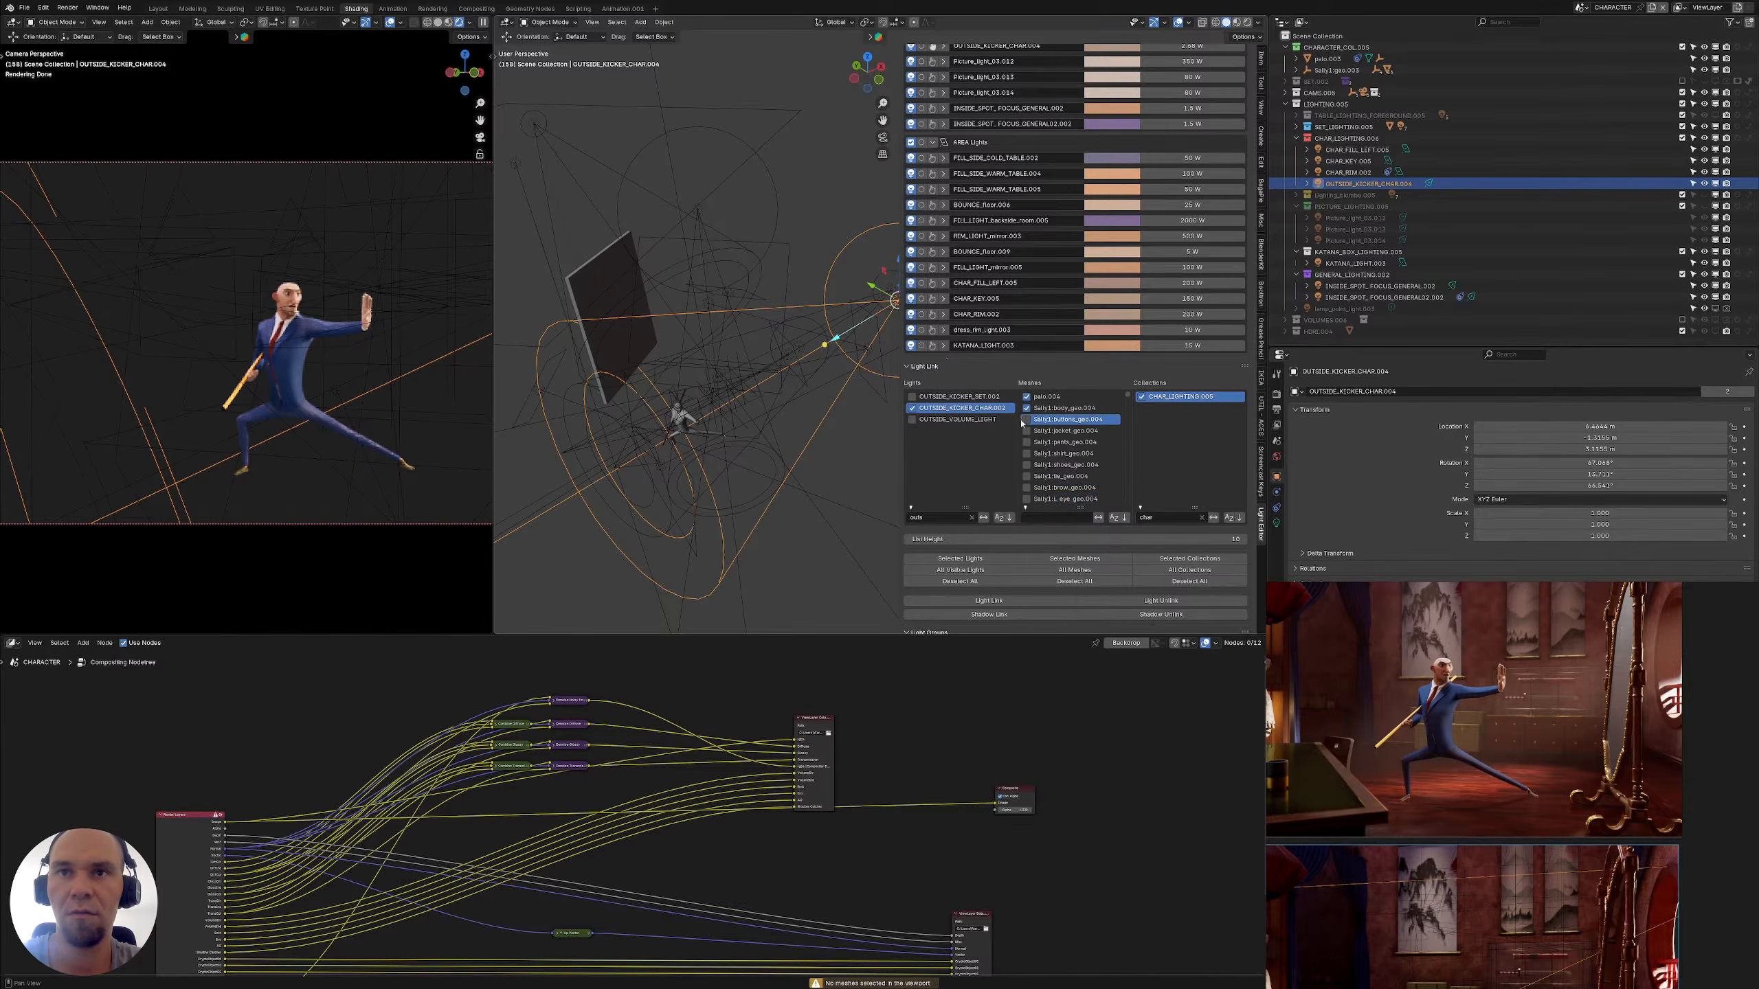
left_click(1026, 431)
left_click(1027, 441)
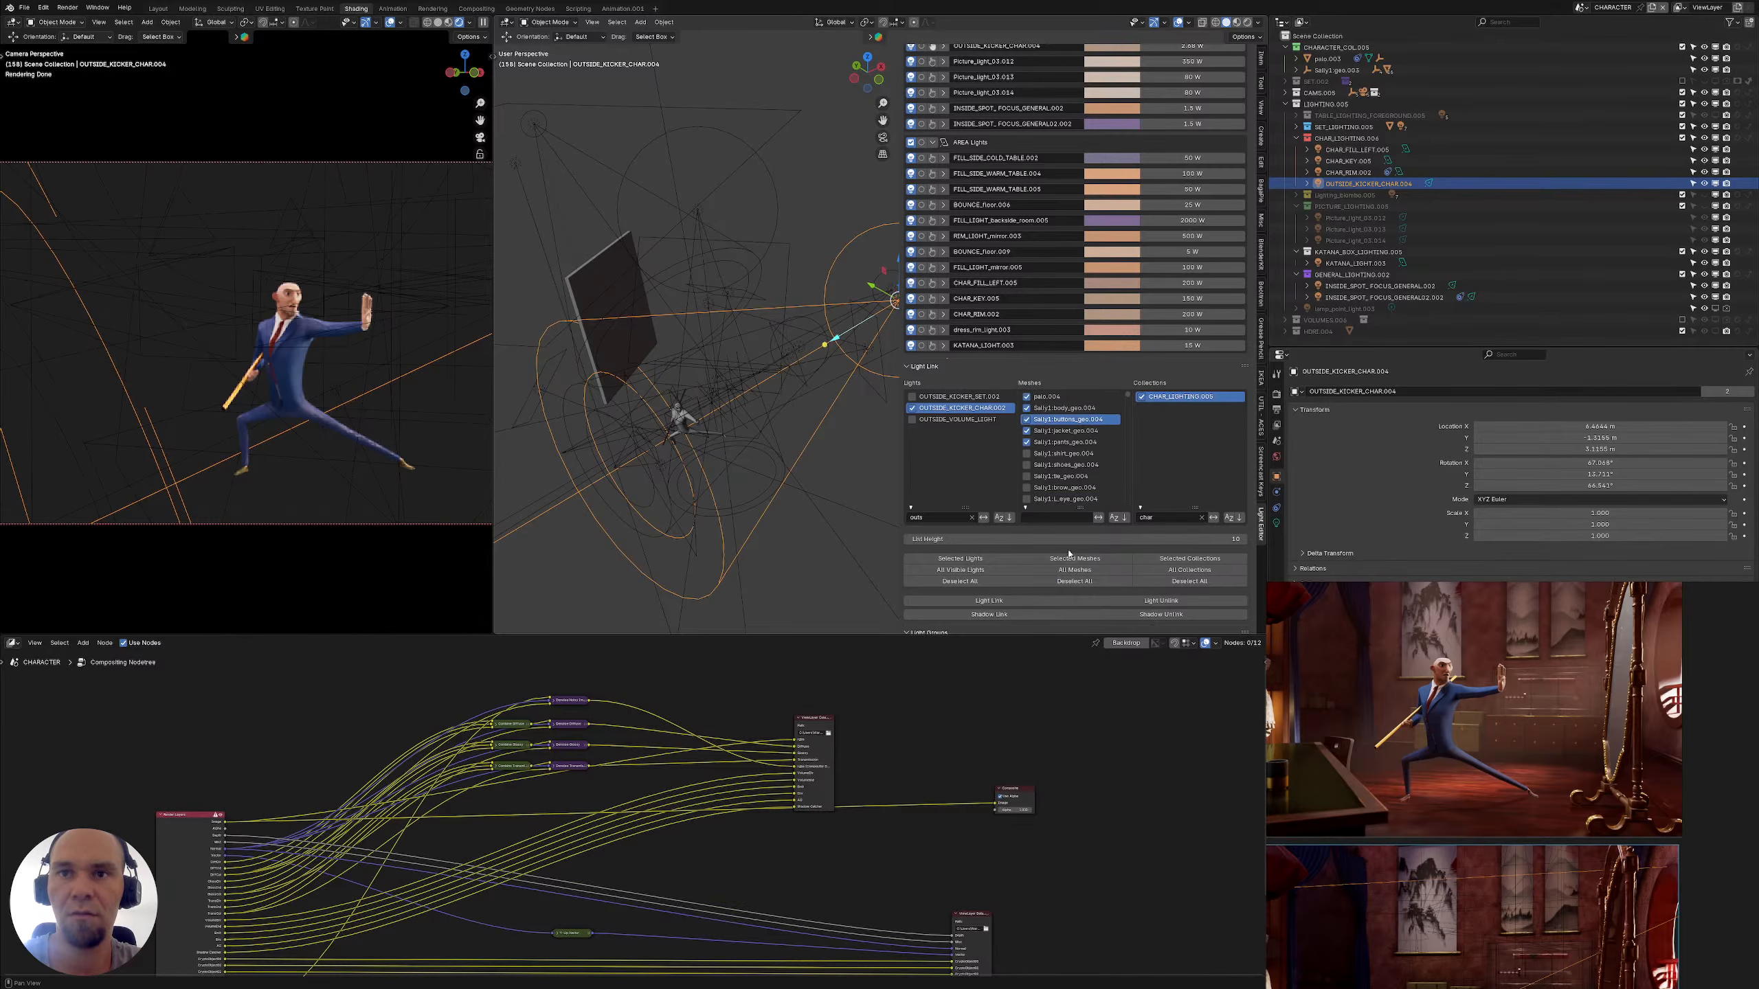
List all meshes and mark pelo.003 plus the character's .003 body, buttons, jacket, pants, shirt, shoes, tie and brow meshes
left_click(1060, 569)
left_click(1027, 397)
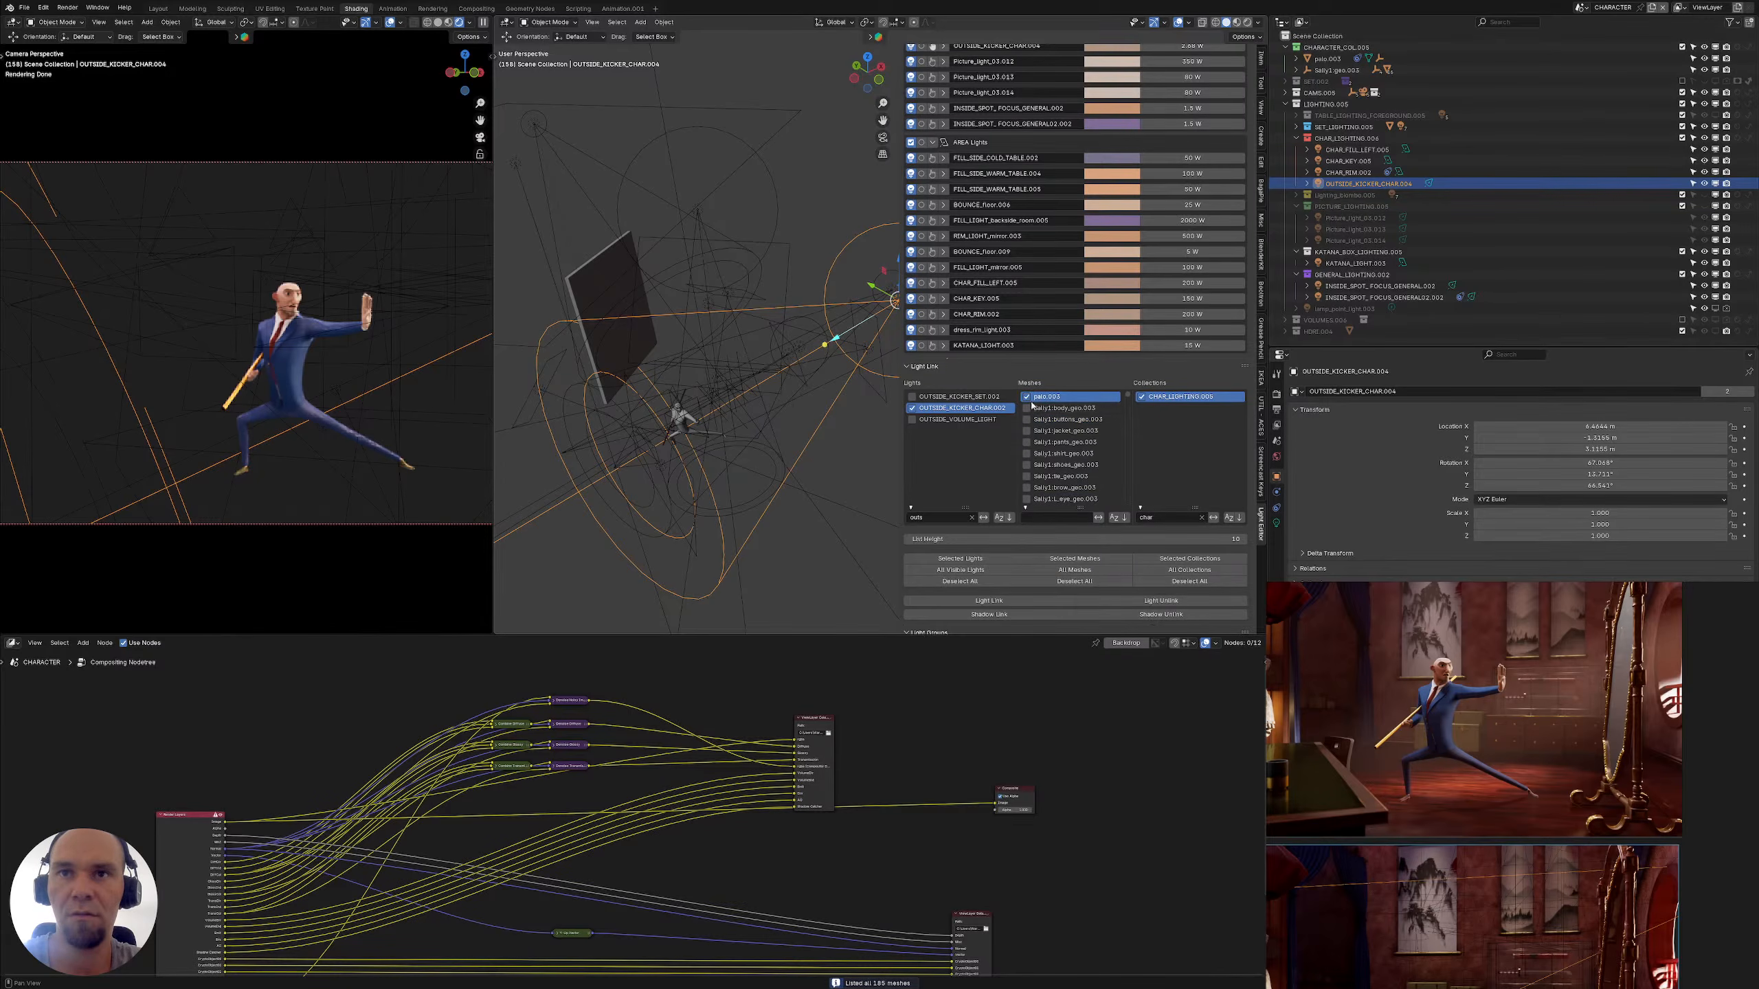
left_click(1027, 408)
left_click(1027, 431)
left_click(1026, 419)
left_click(1026, 442)
left_click(1027, 453)
left_click(1027, 465)
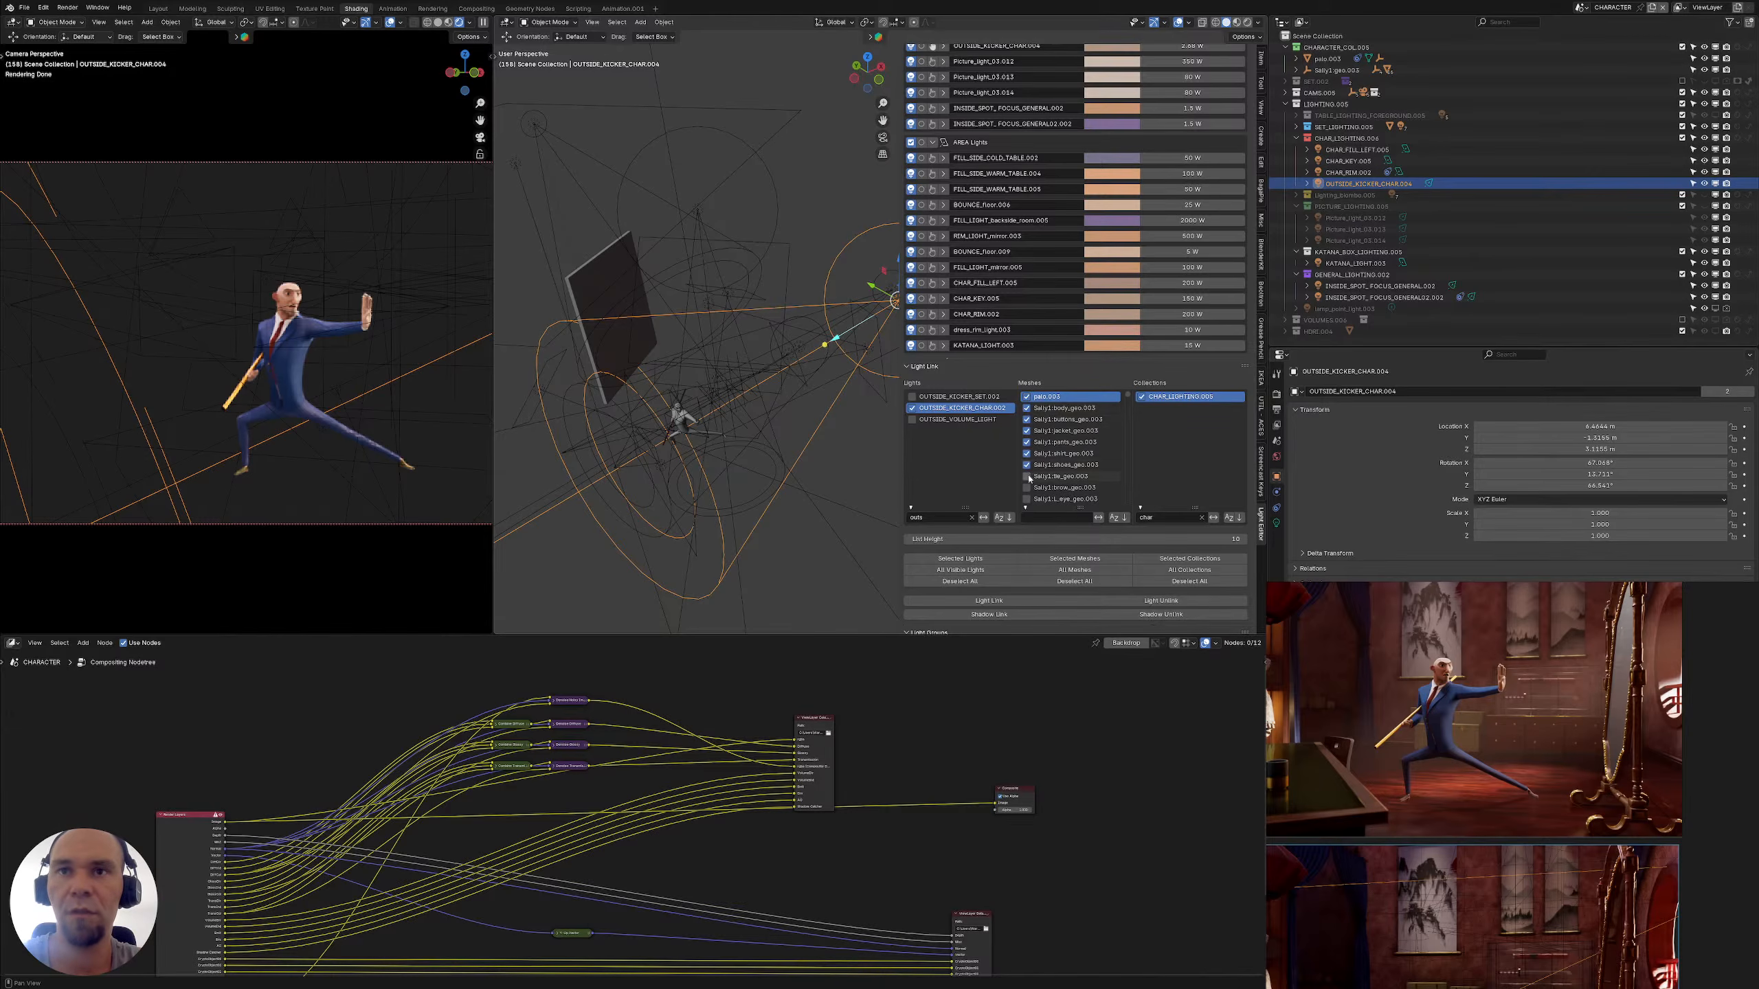
left_click(1026, 476)
left_click(1026, 487)
Mark the character's .003 left and right eye and outer eye meshes in the Light Link list
scroll(1032, 478, "down", 3)
left_click(1026, 465)
left_click(1026, 476)
left_click(1026, 487)
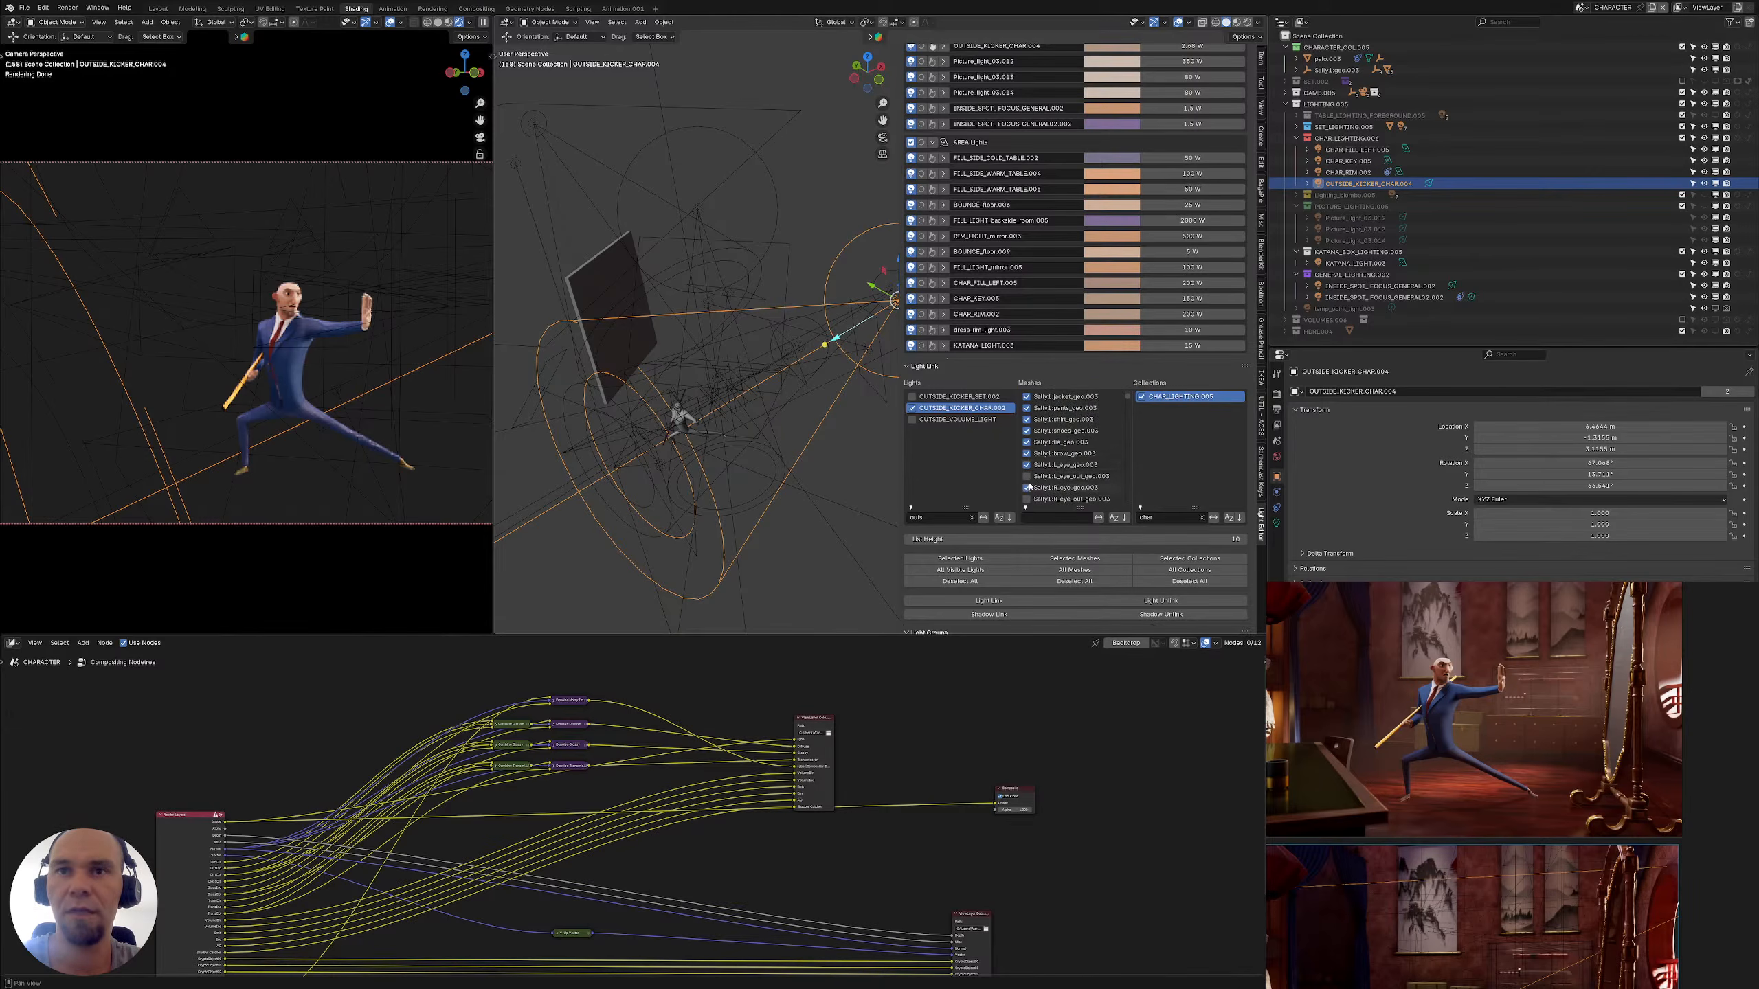
left_click(1027, 499)
Mark the remaining .003 character meshes, including gum, teeth and tongue, and restrict the lights list to the selected light
scroll(1039, 478, "down", 3)
scroll(1042, 477, "down", 4)
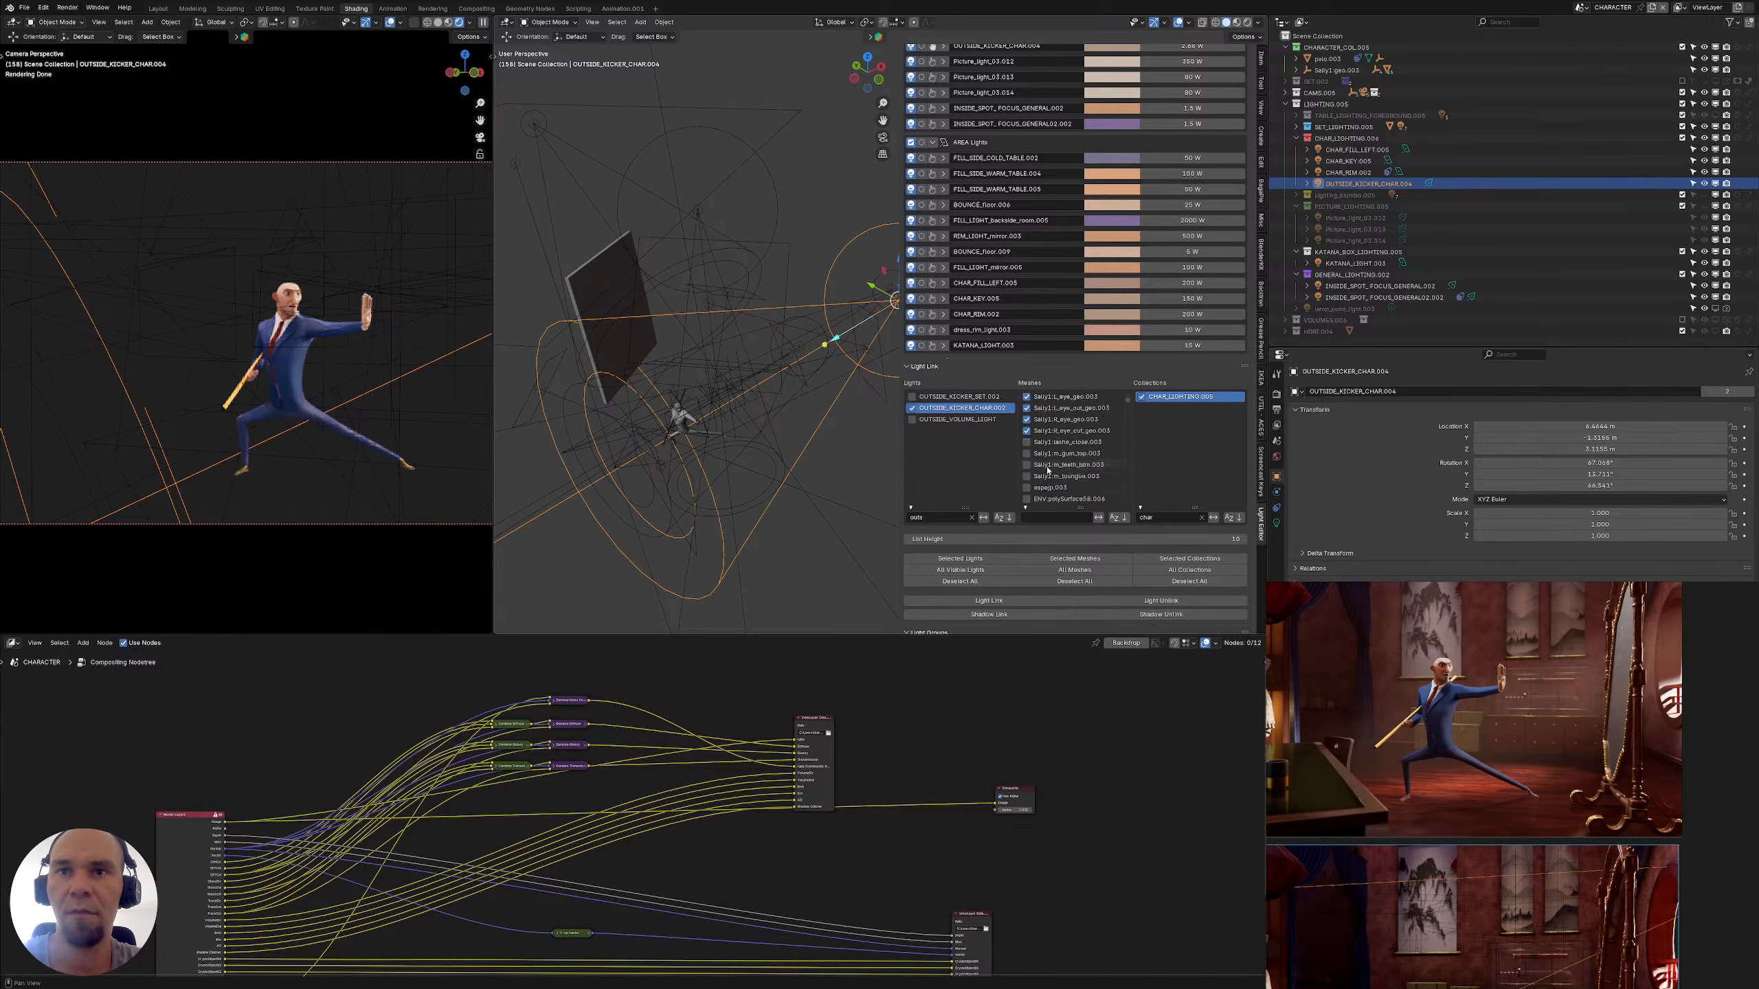
left_click(1027, 465)
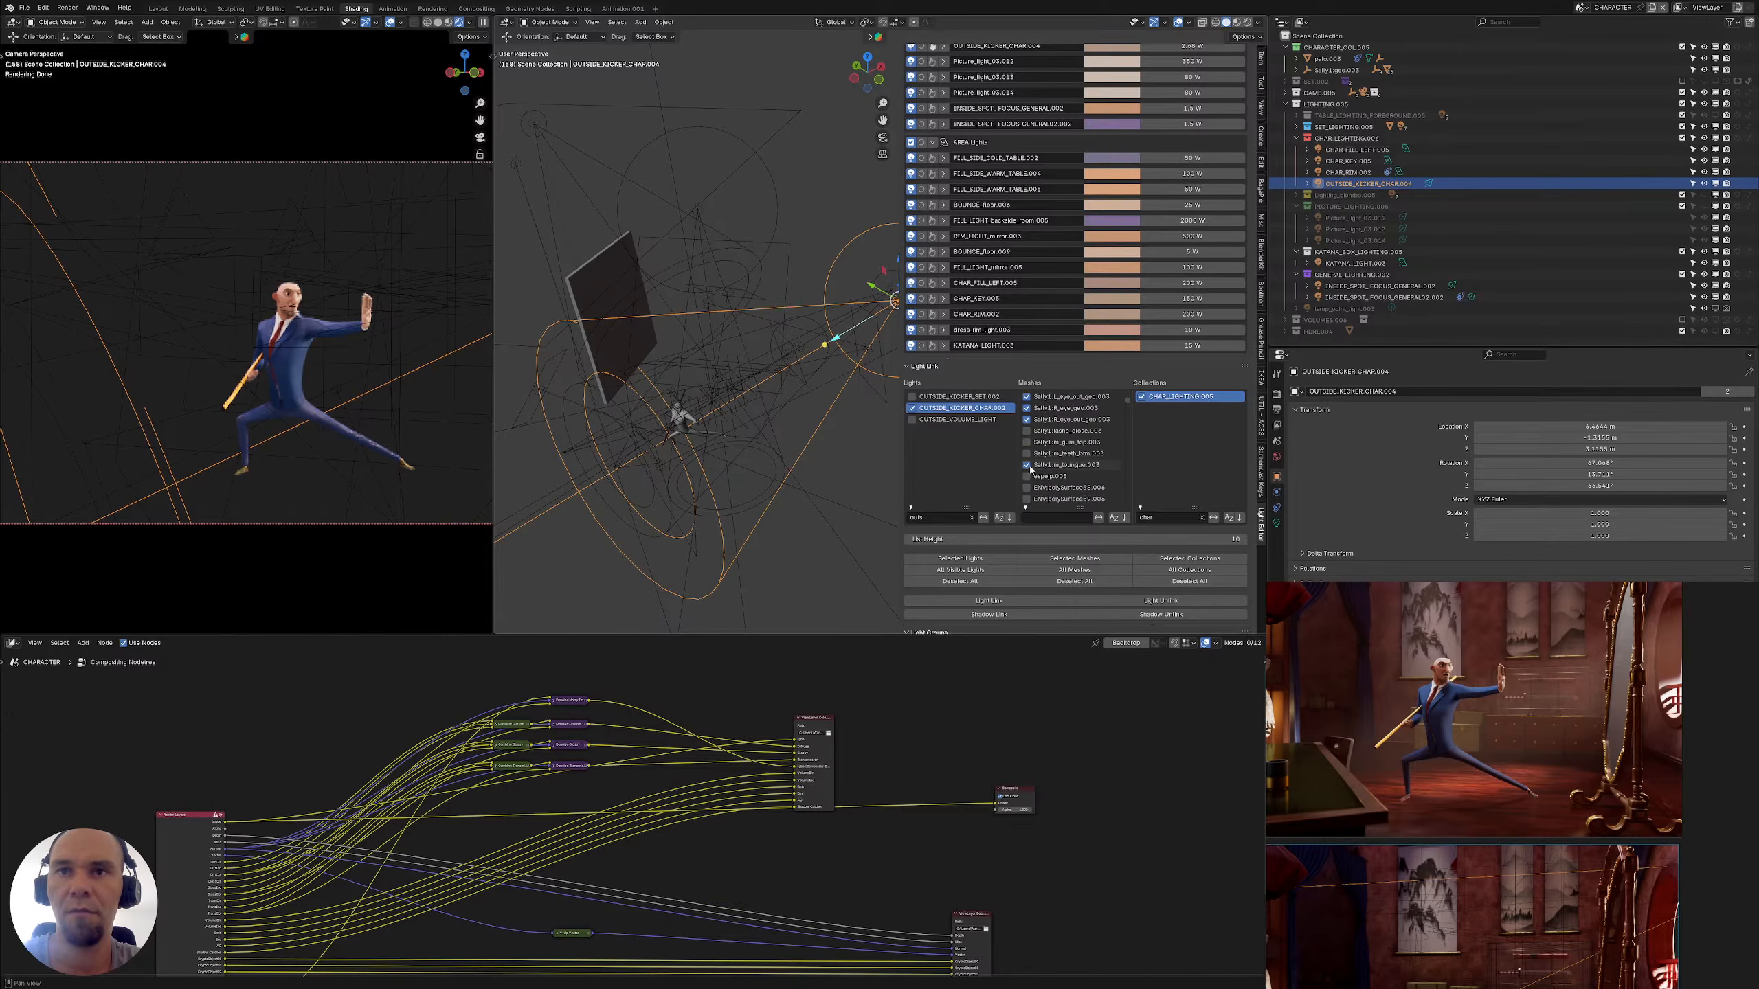
left_click(1026, 430)
left_click(1026, 442)
left_click(1027, 453)
left_click(960, 559)
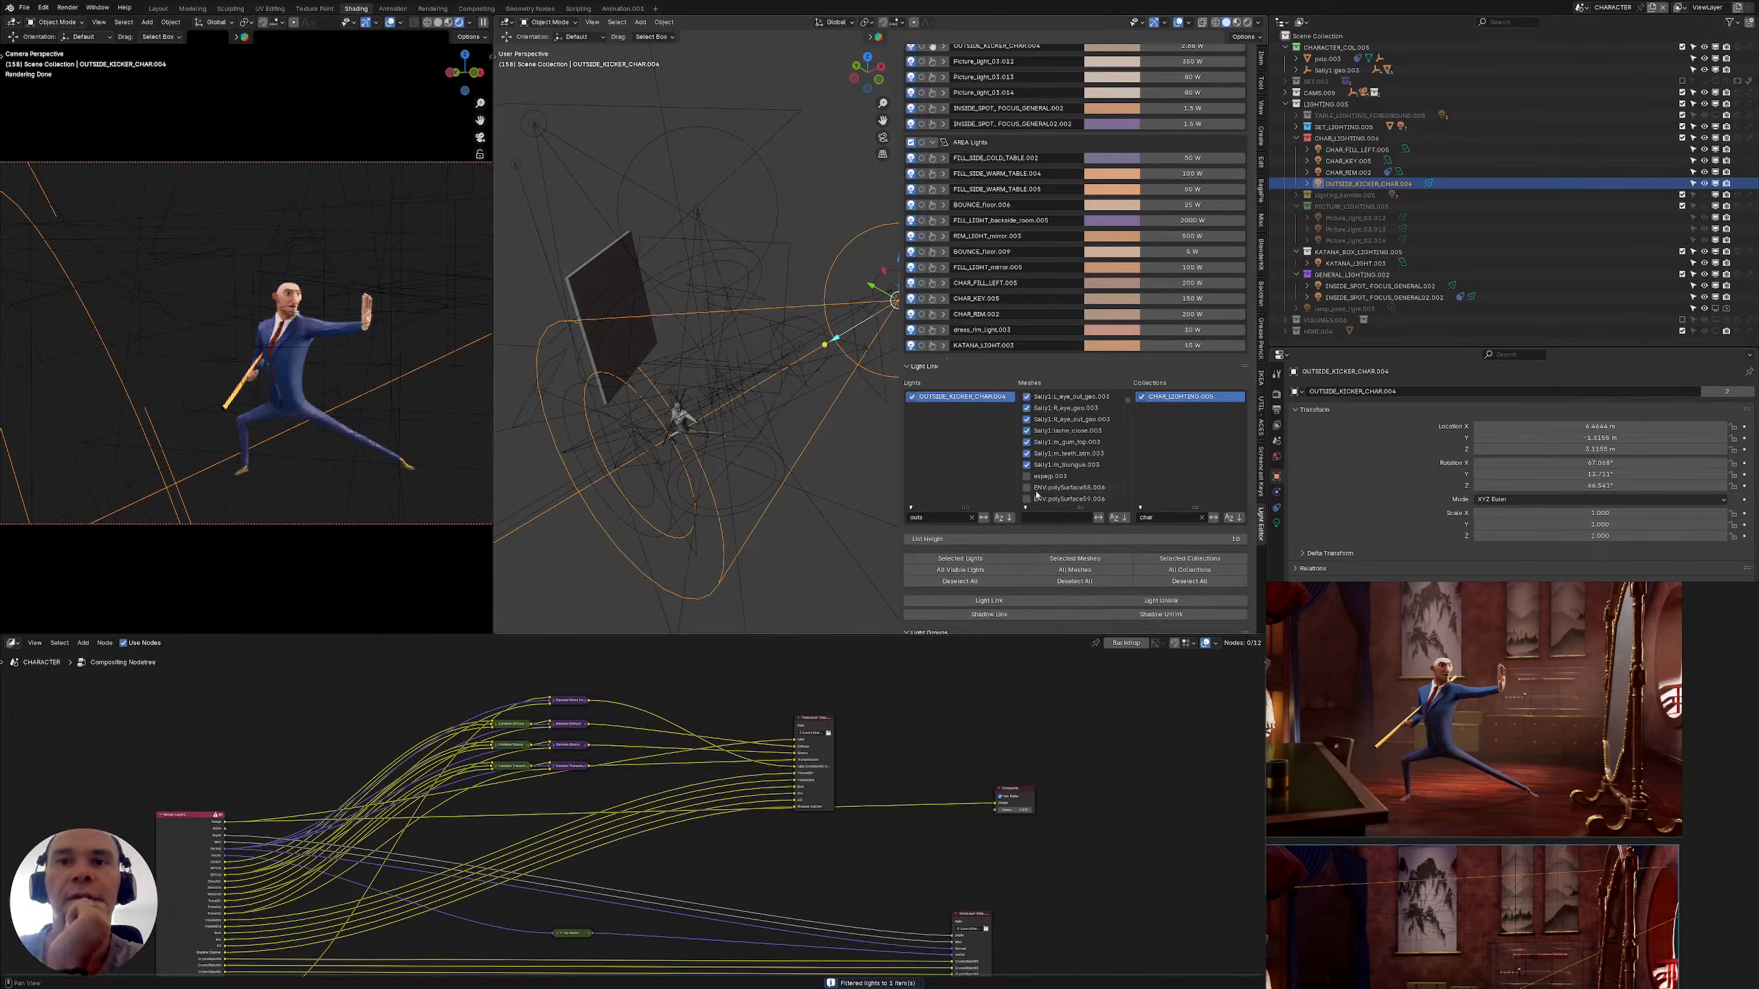
Light-link and shadow-link OUTSIDE_KICKER_CHAR.004 to the marked character meshes, with the collections list restricted to the selected collection
scroll(1047, 466, "up", 1)
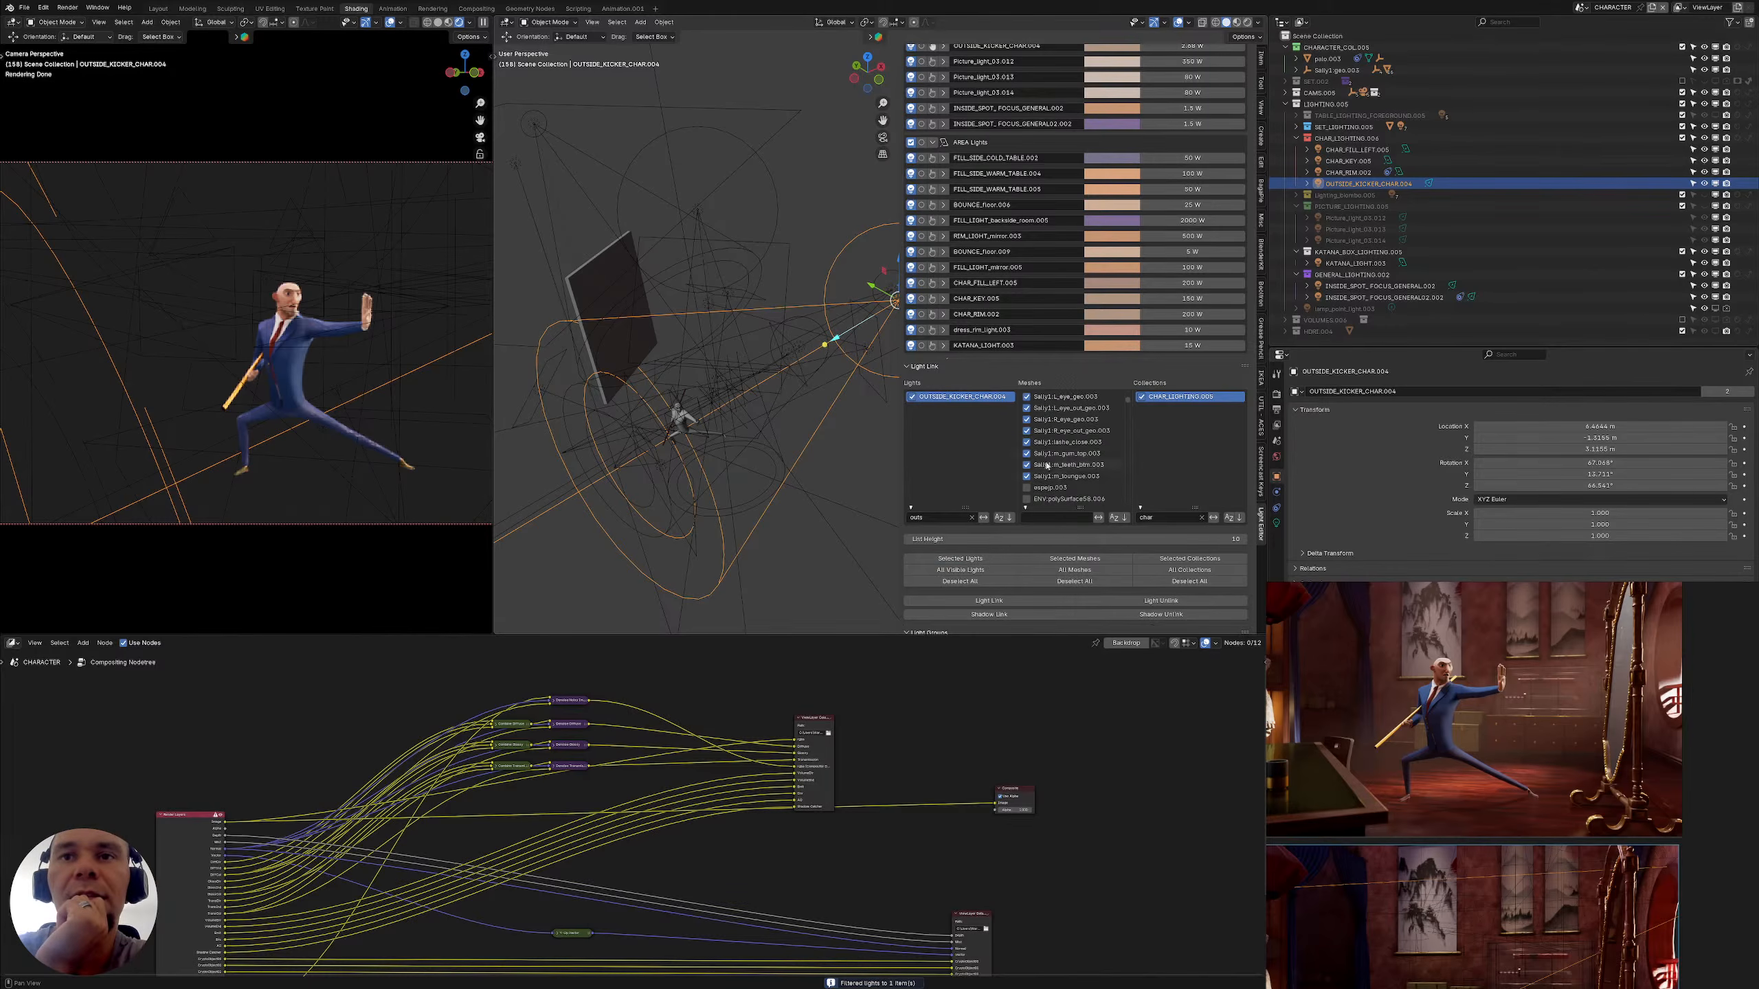
left_click(1089, 560)
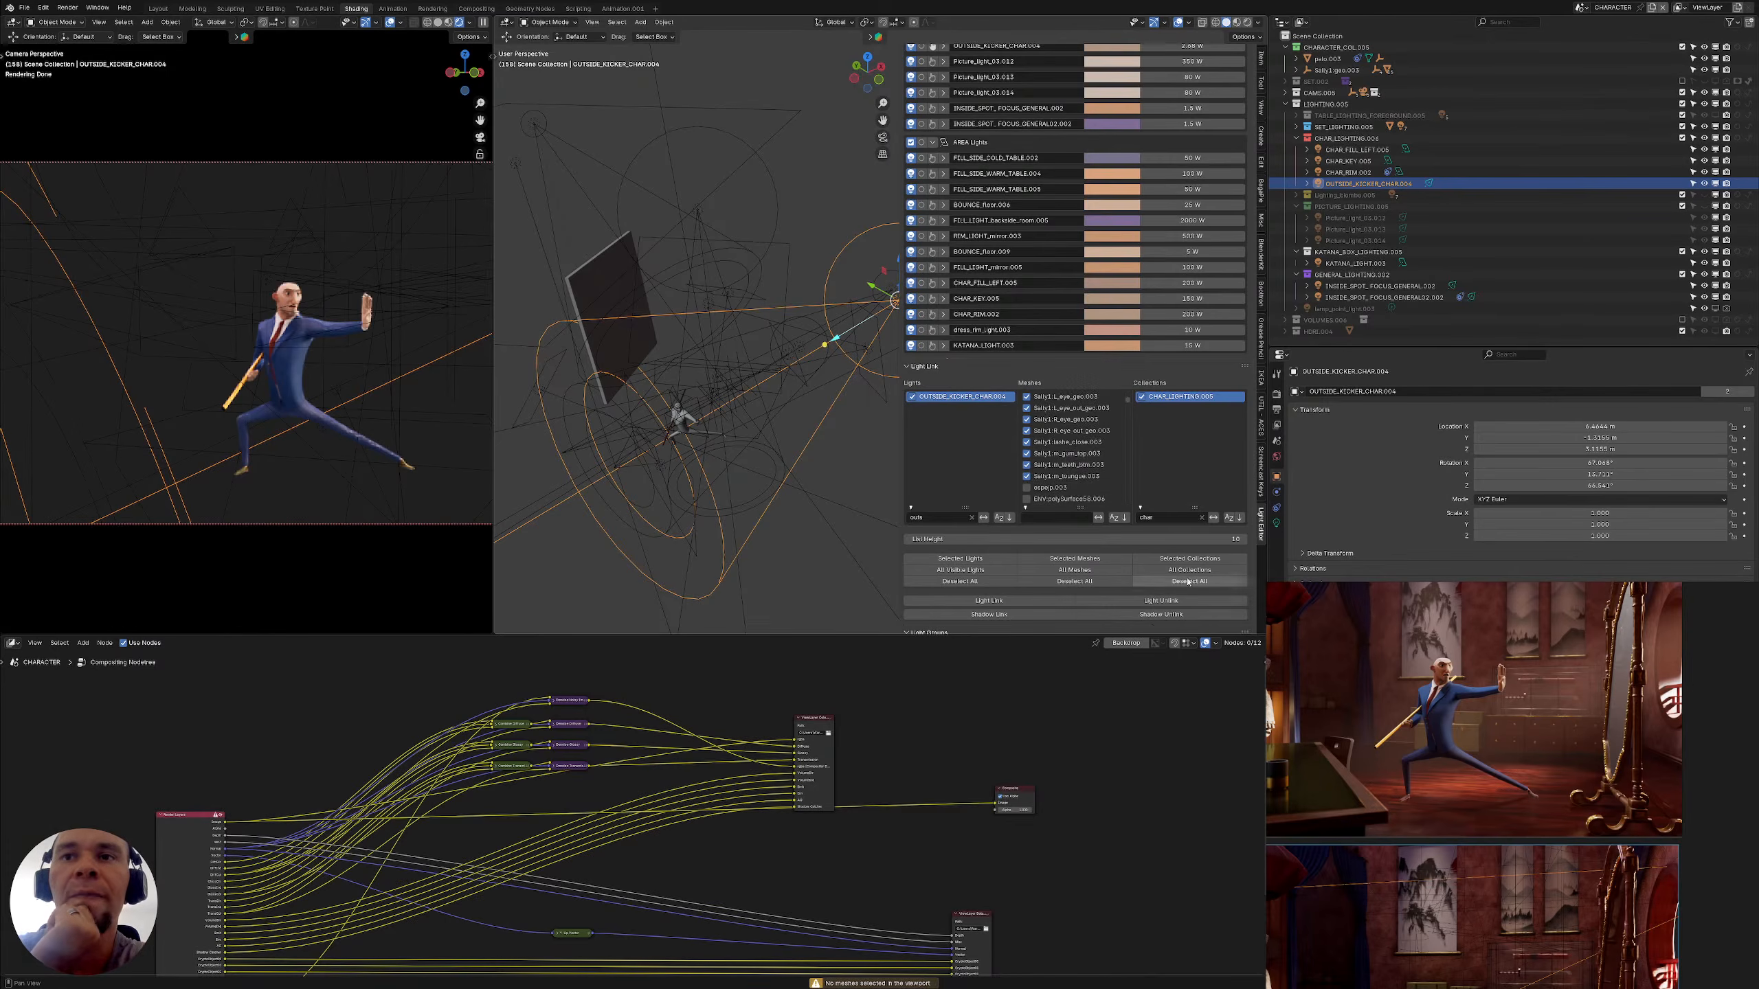
left_click(1169, 560)
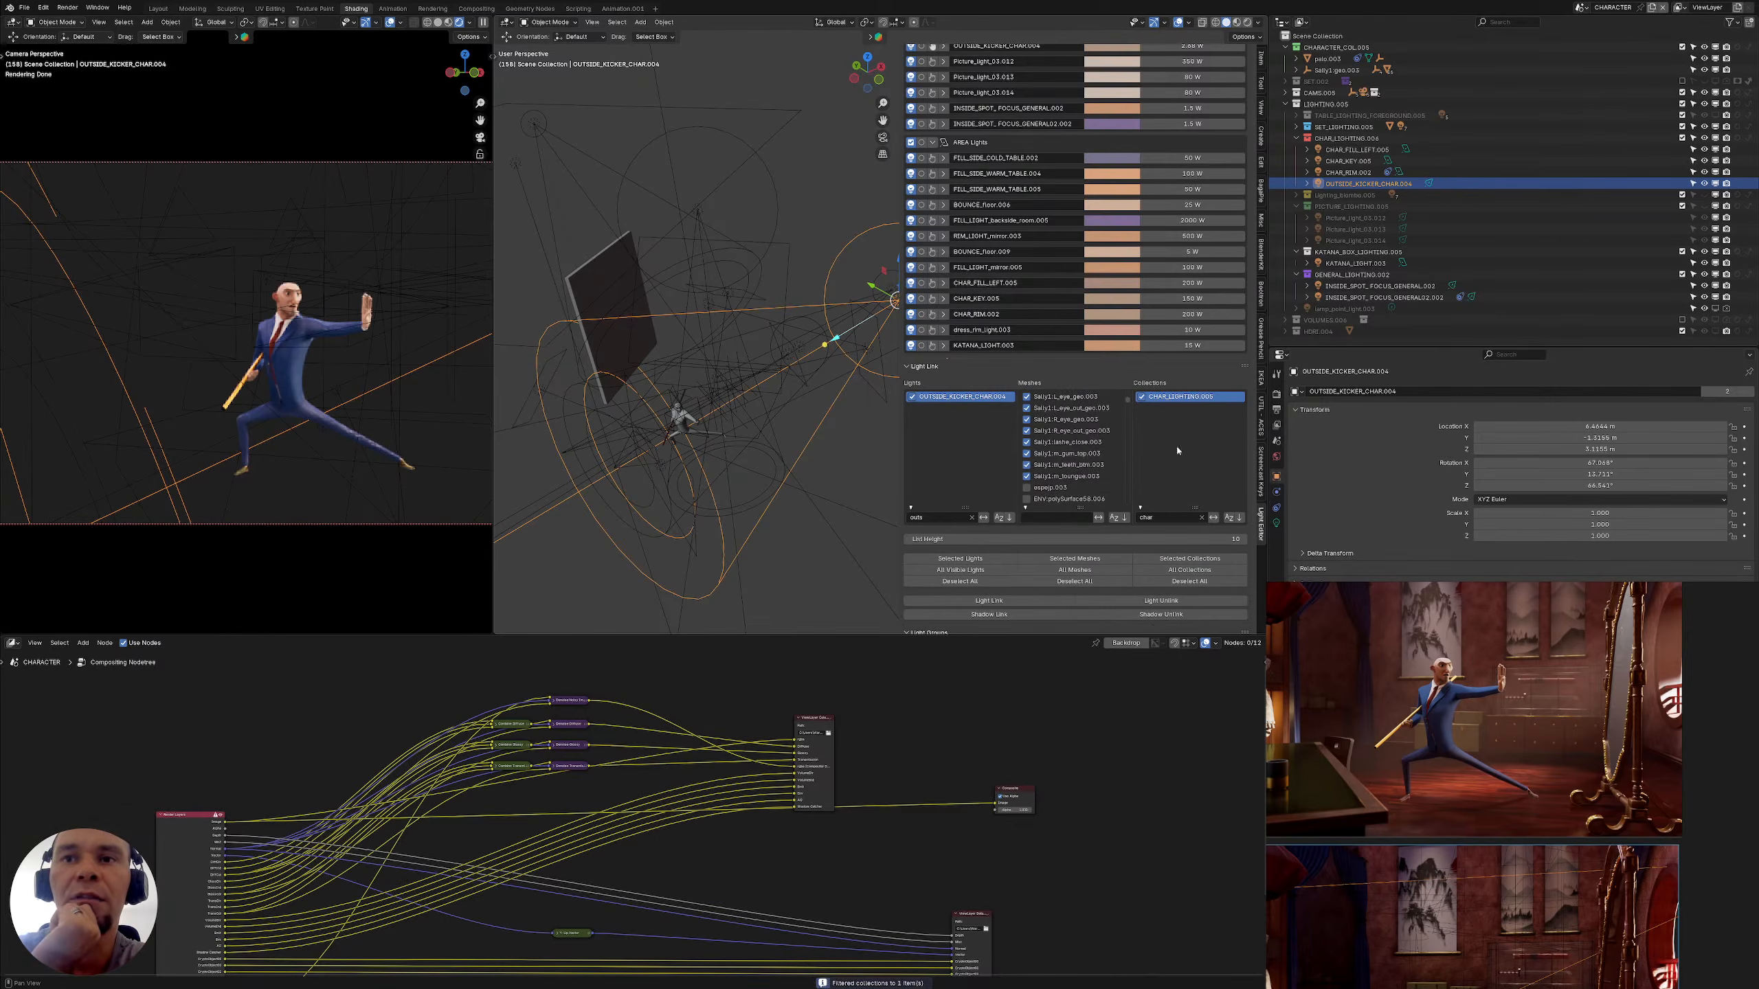
left_click(1020, 604)
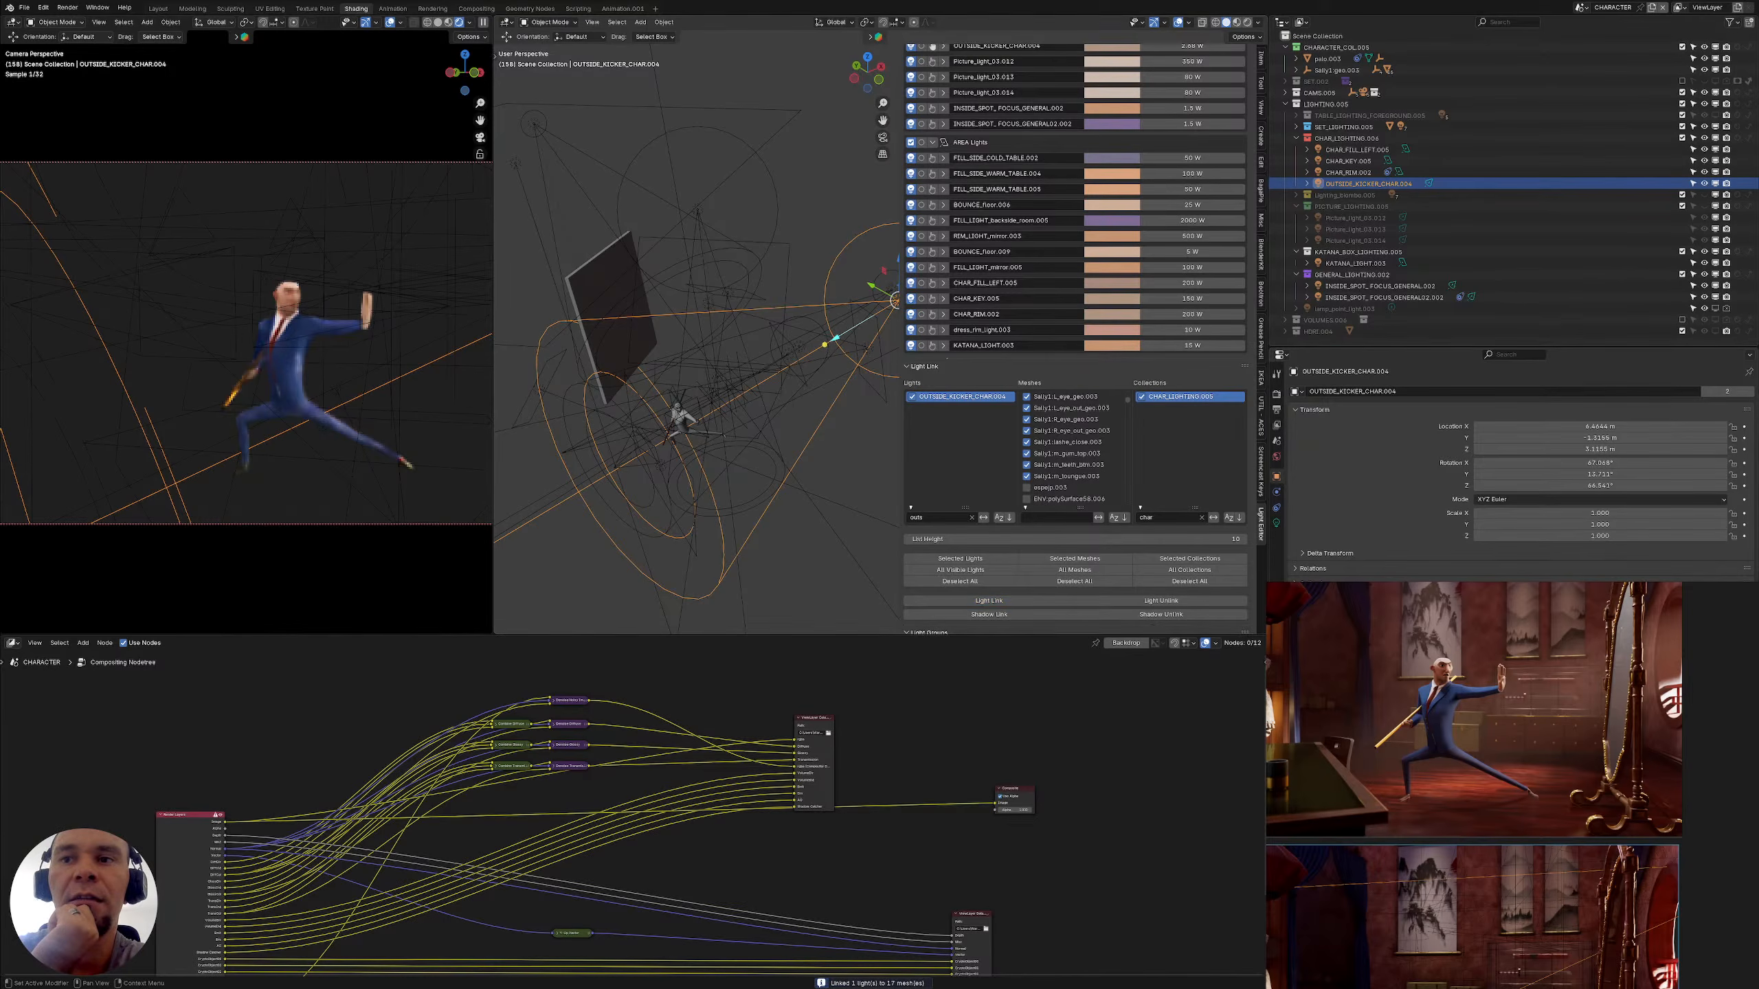
left_click(1147, 613)
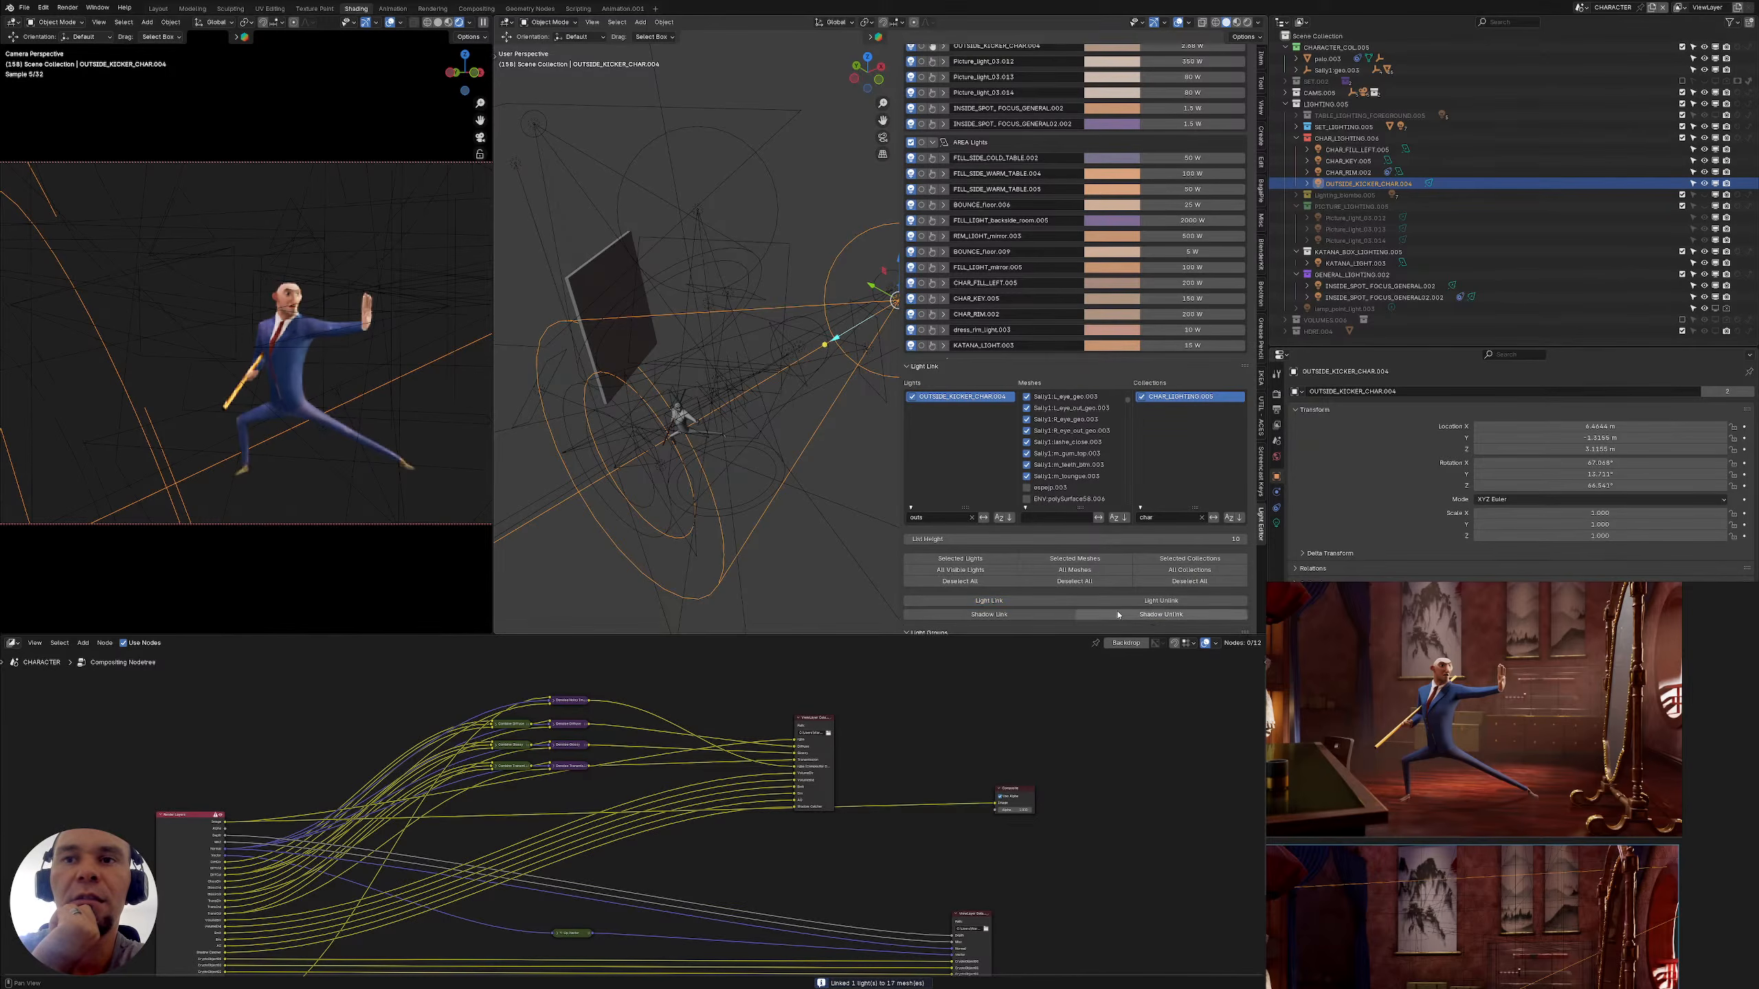
left_click(1004, 615)
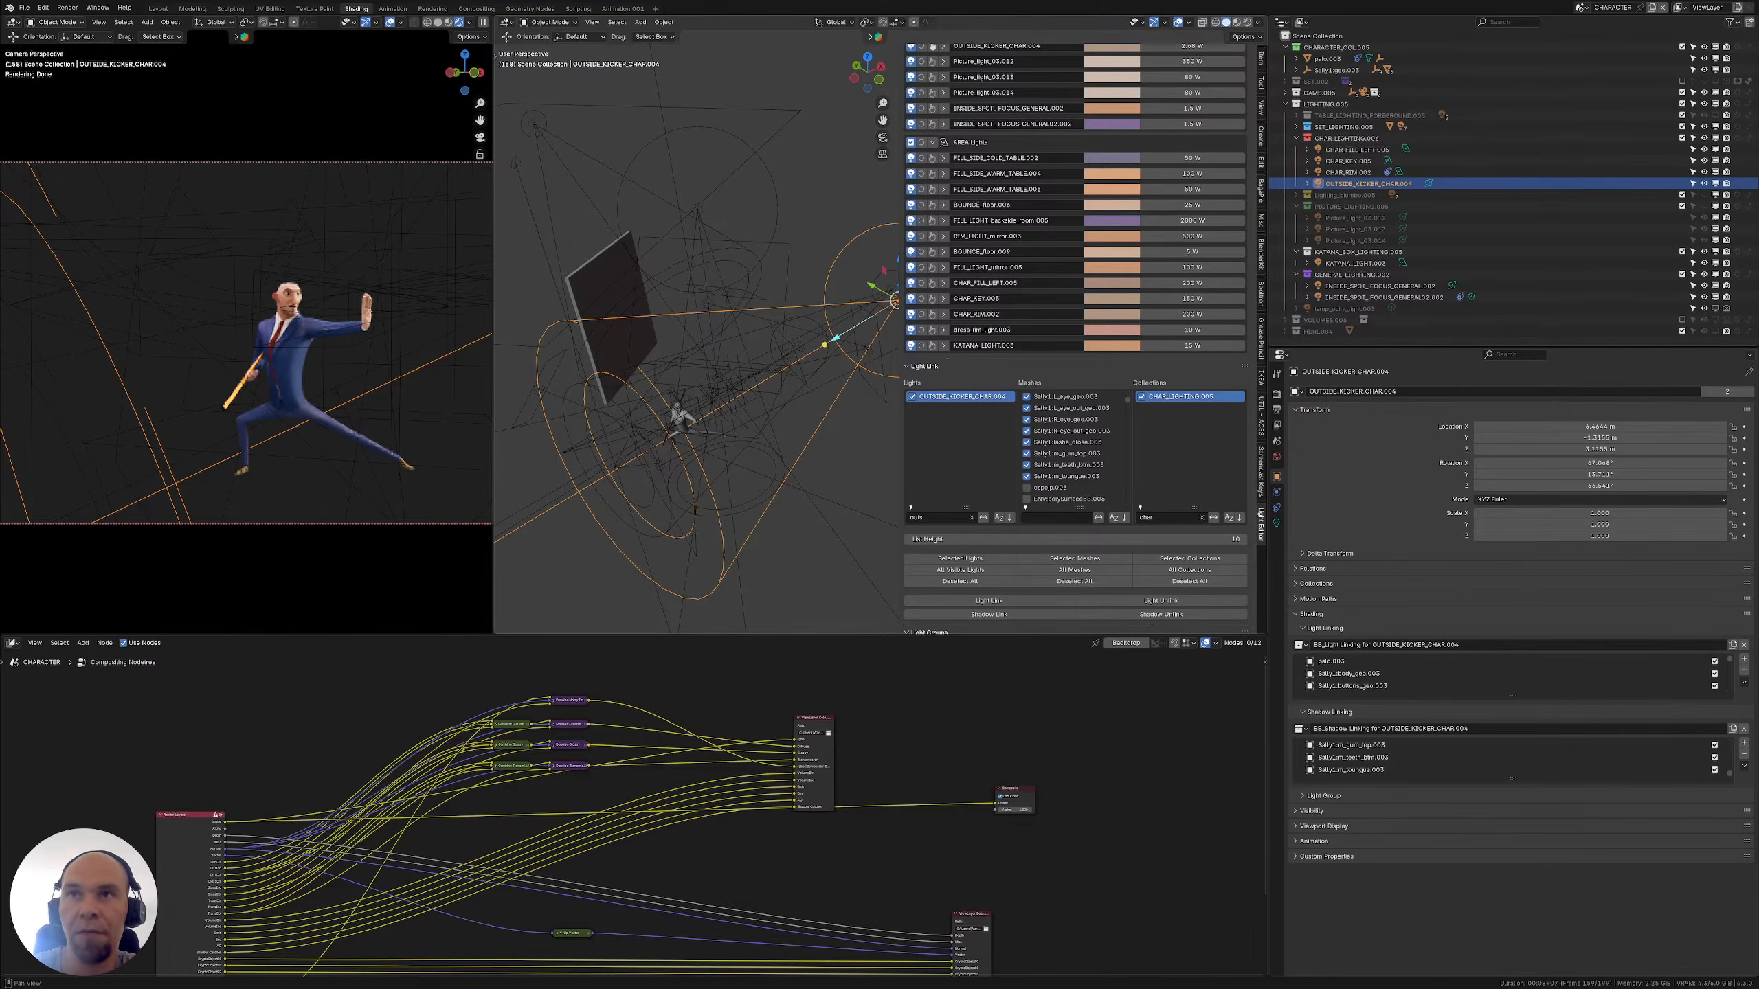
Try isolating the .003 back-lighting point light and turning the other point lights back on alongside it
scroll(933, 289, "up", 8)
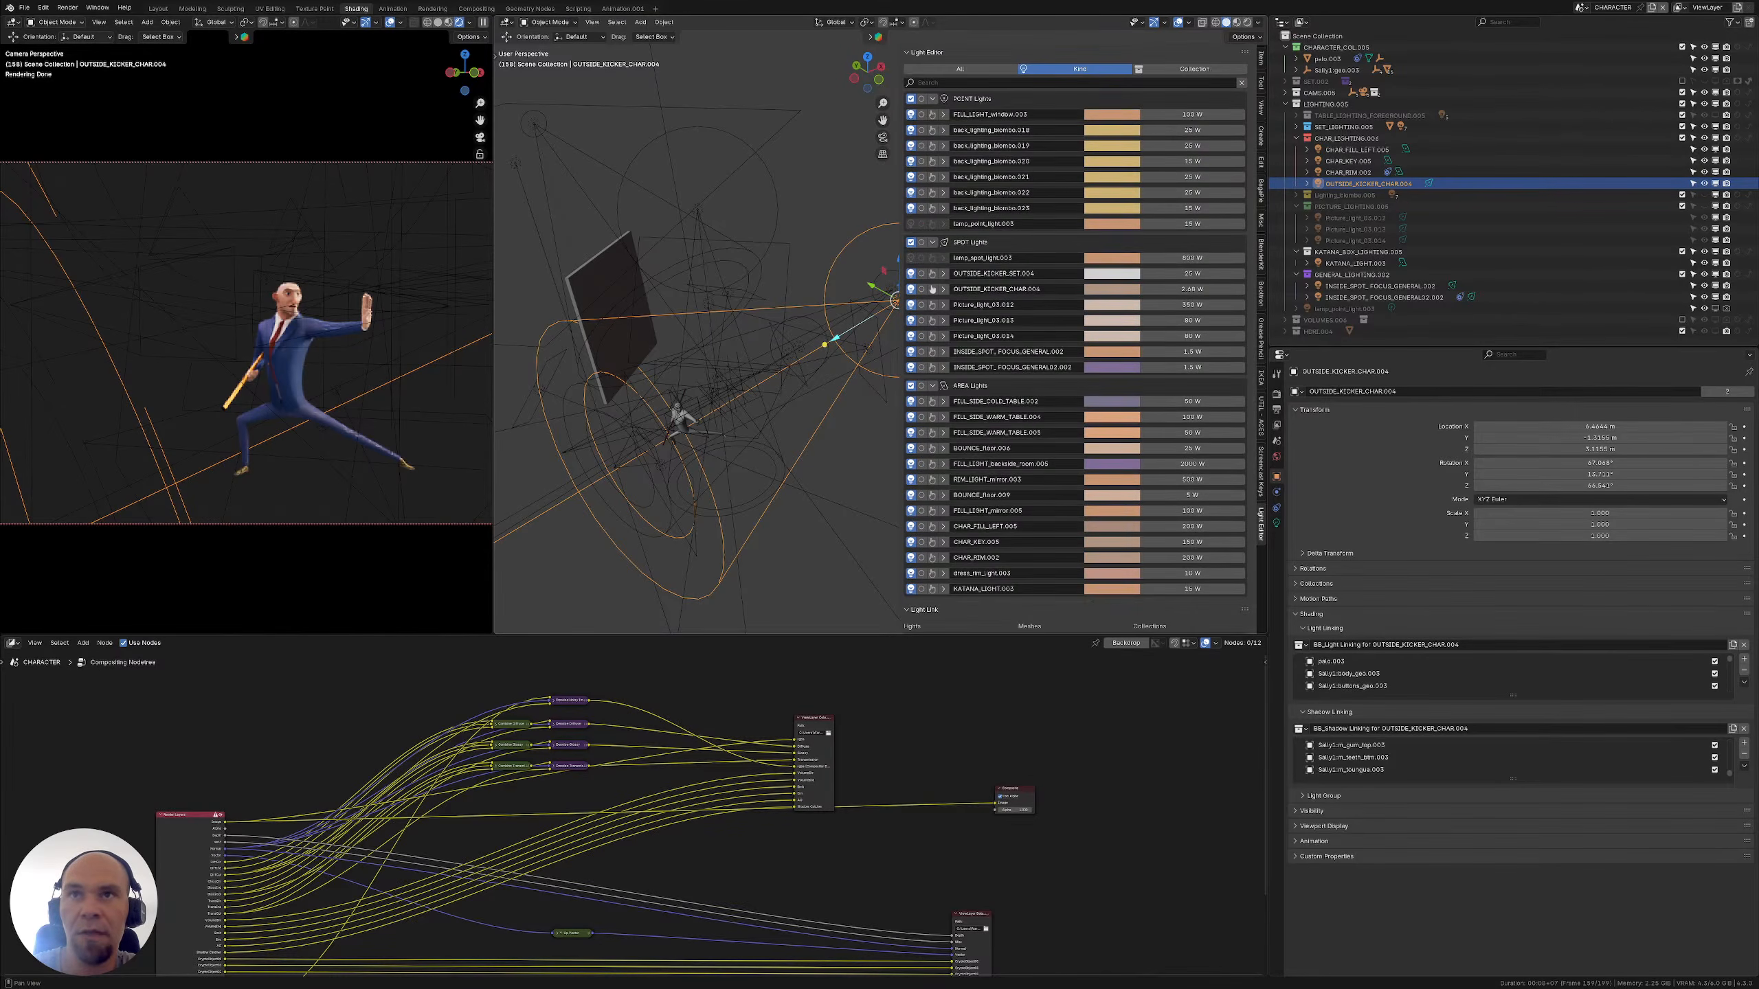
left_click(1107, 130)
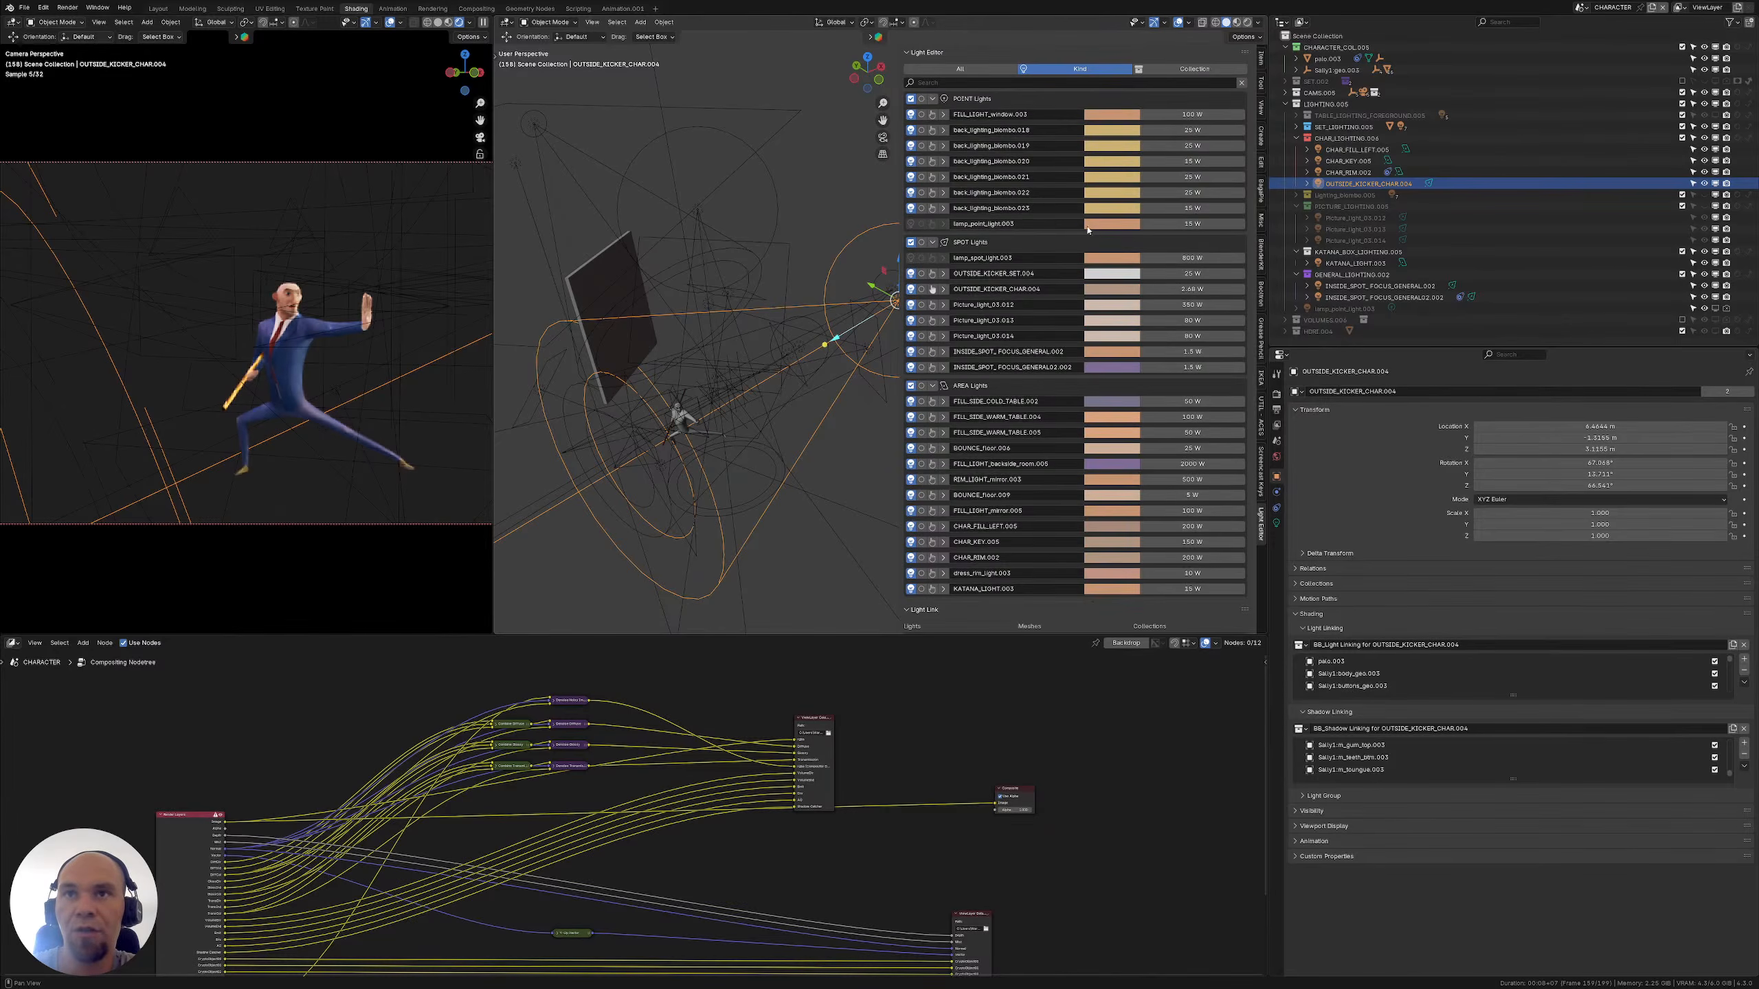
left_click(1111, 208)
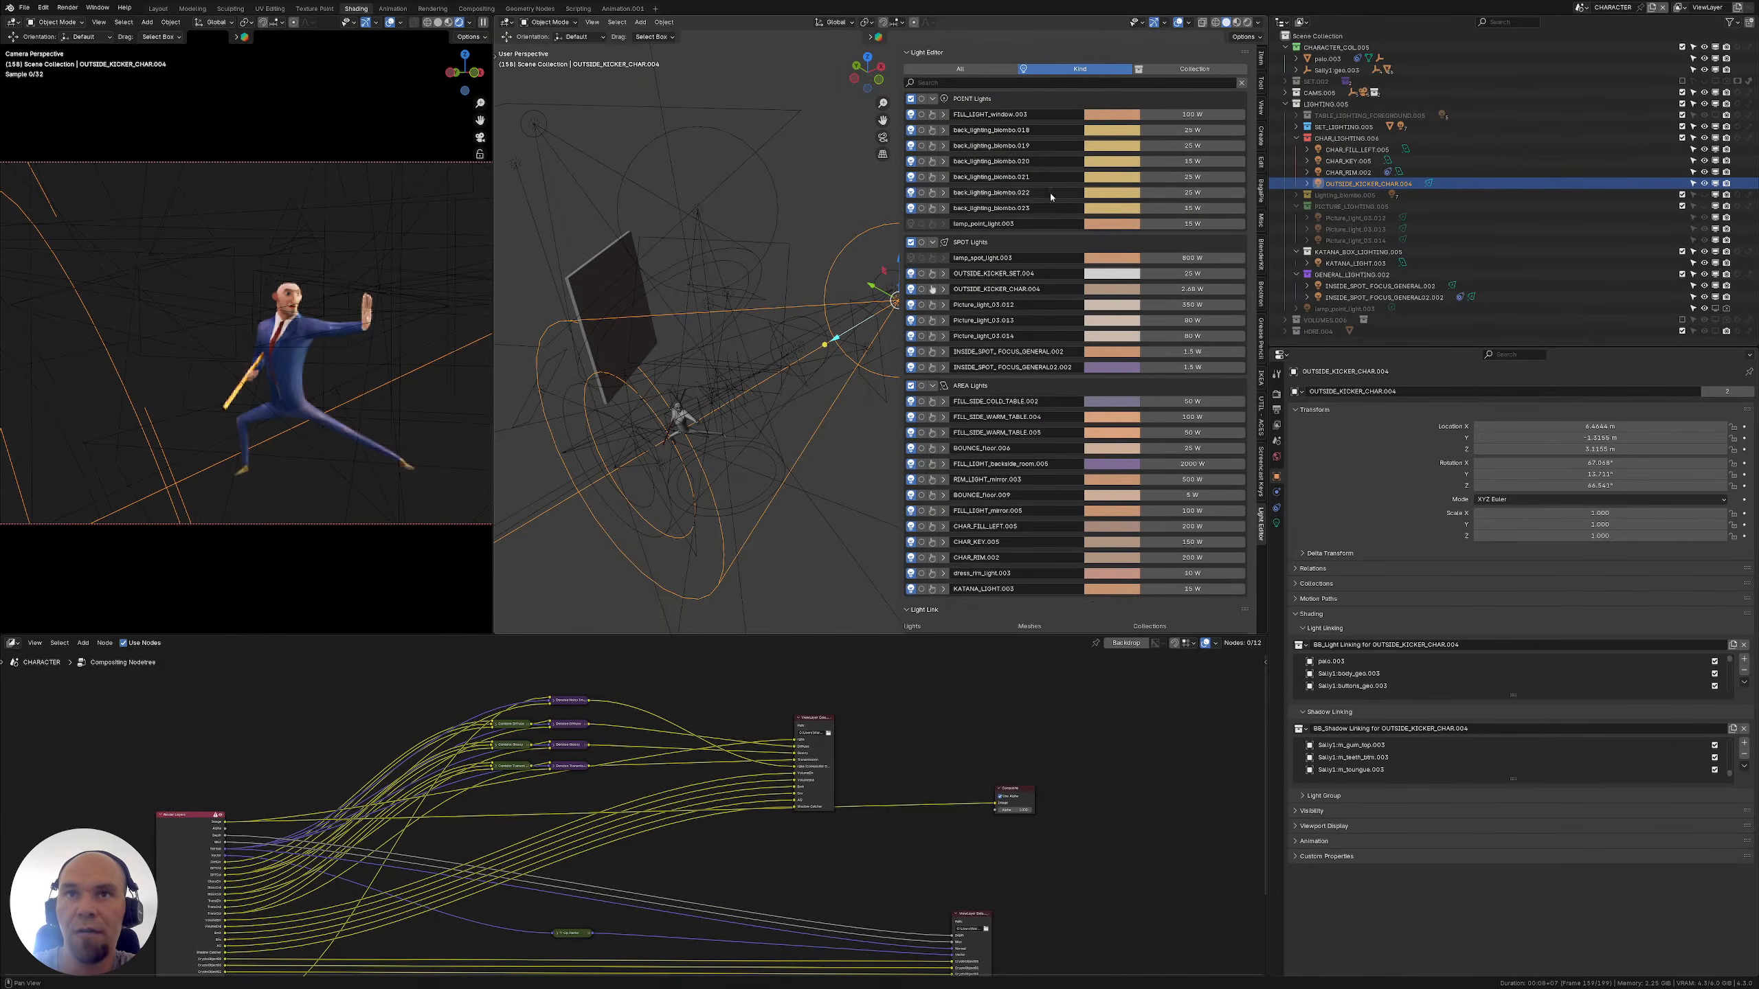
left_click(922, 208)
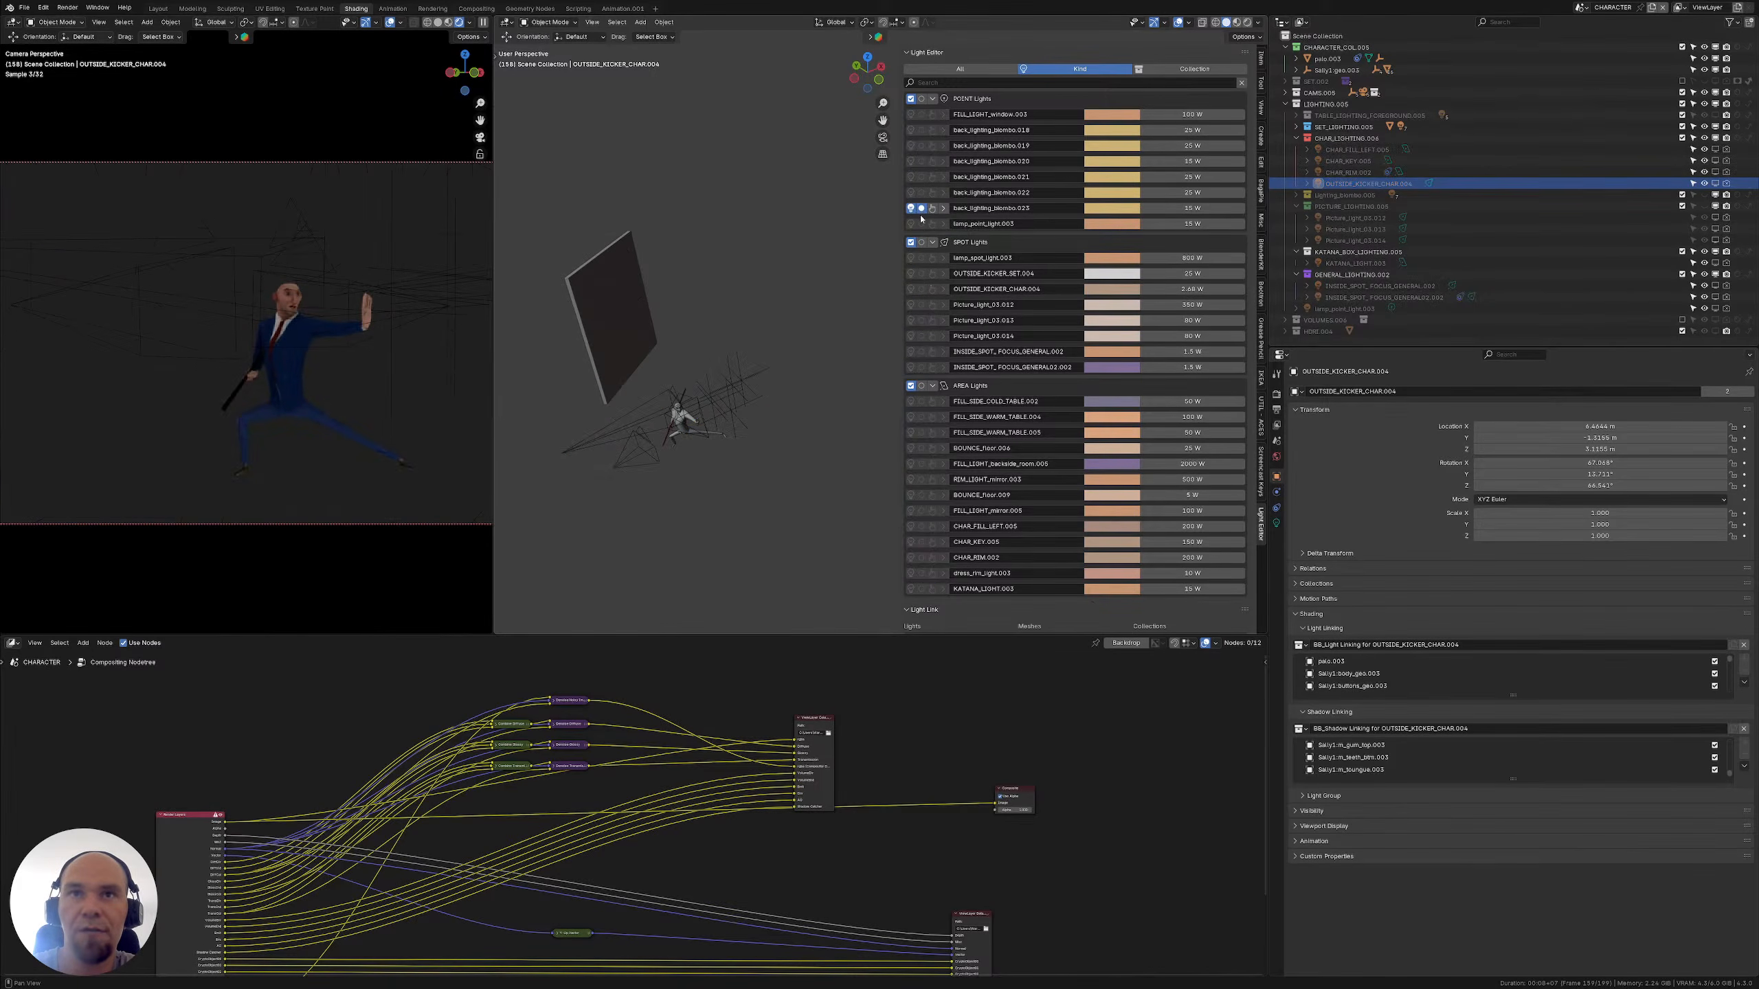
left_click(911, 114)
left_click_drag(911, 145, 911, 212)
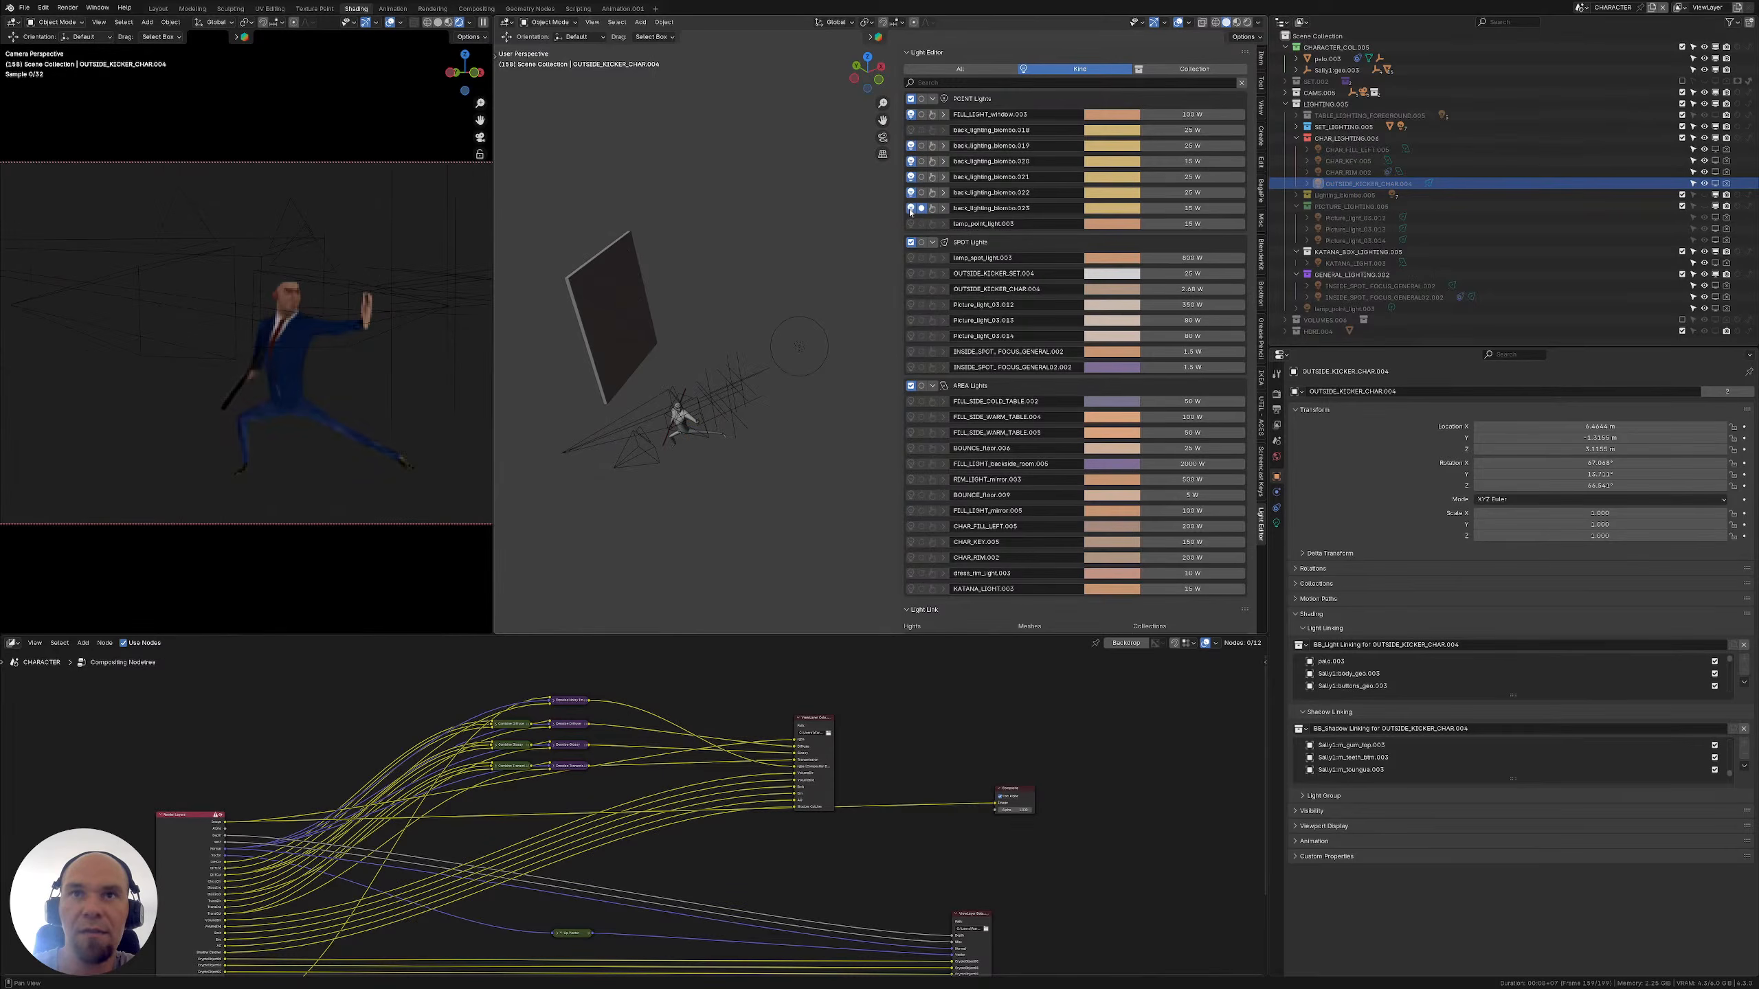
left_click(911, 130)
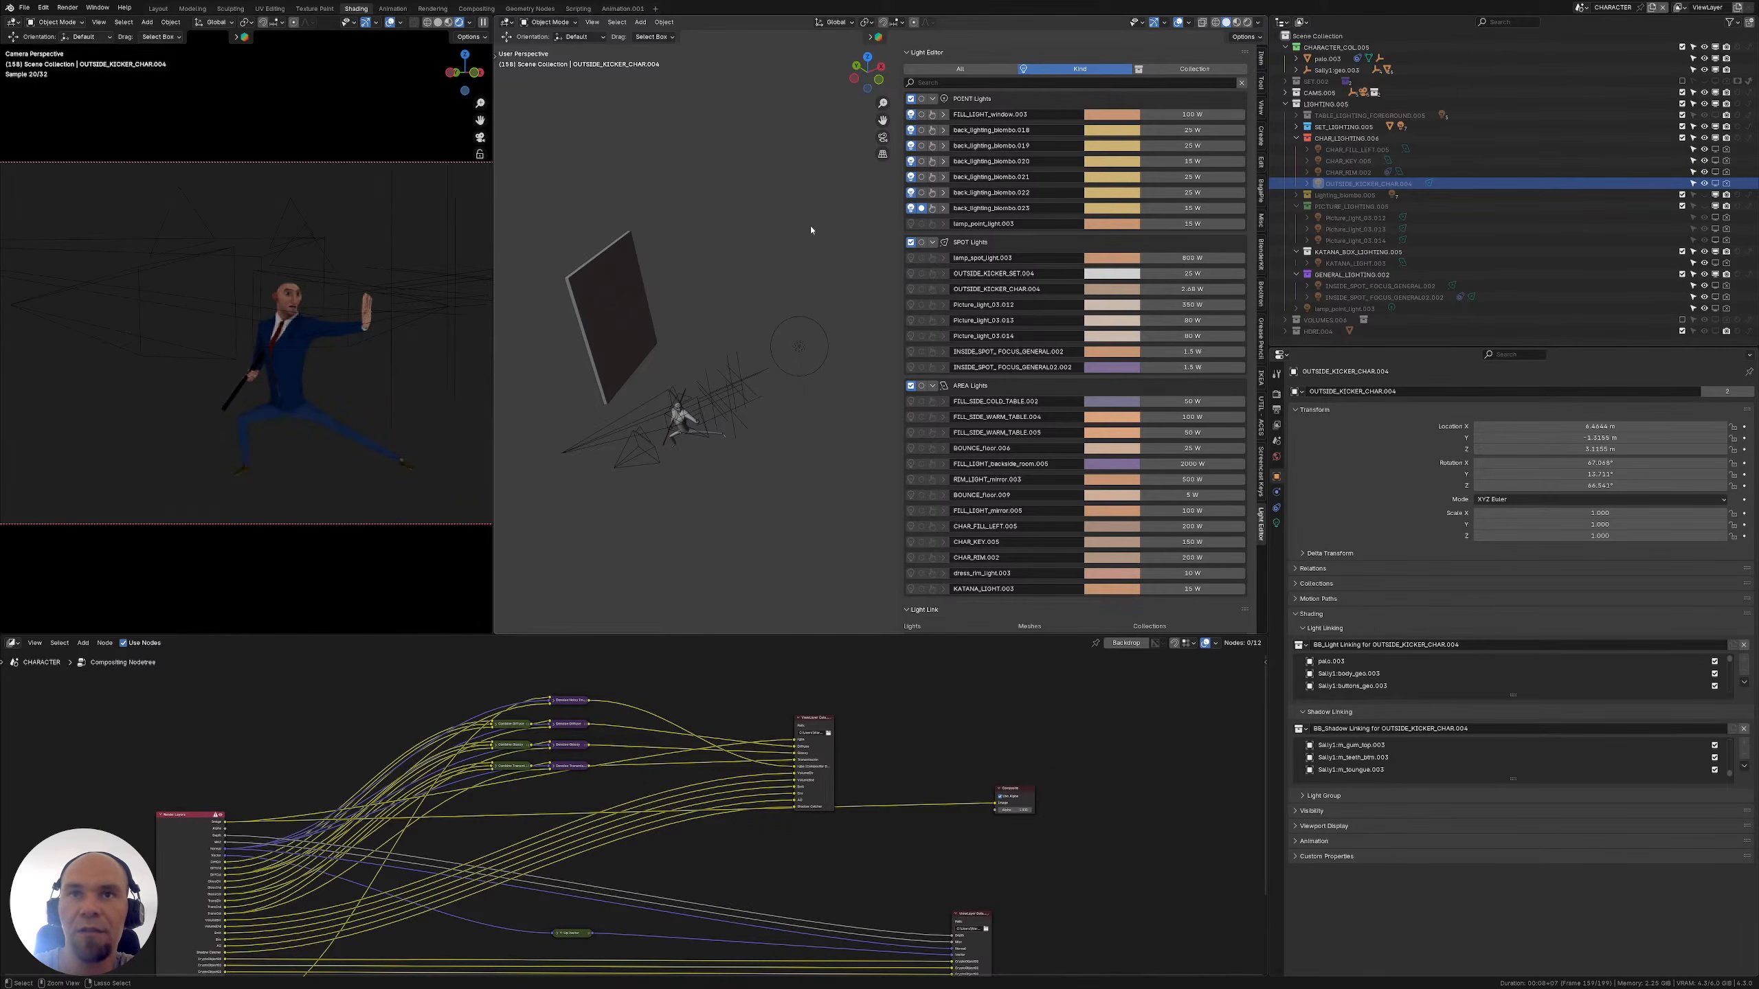
left_click(910, 130)
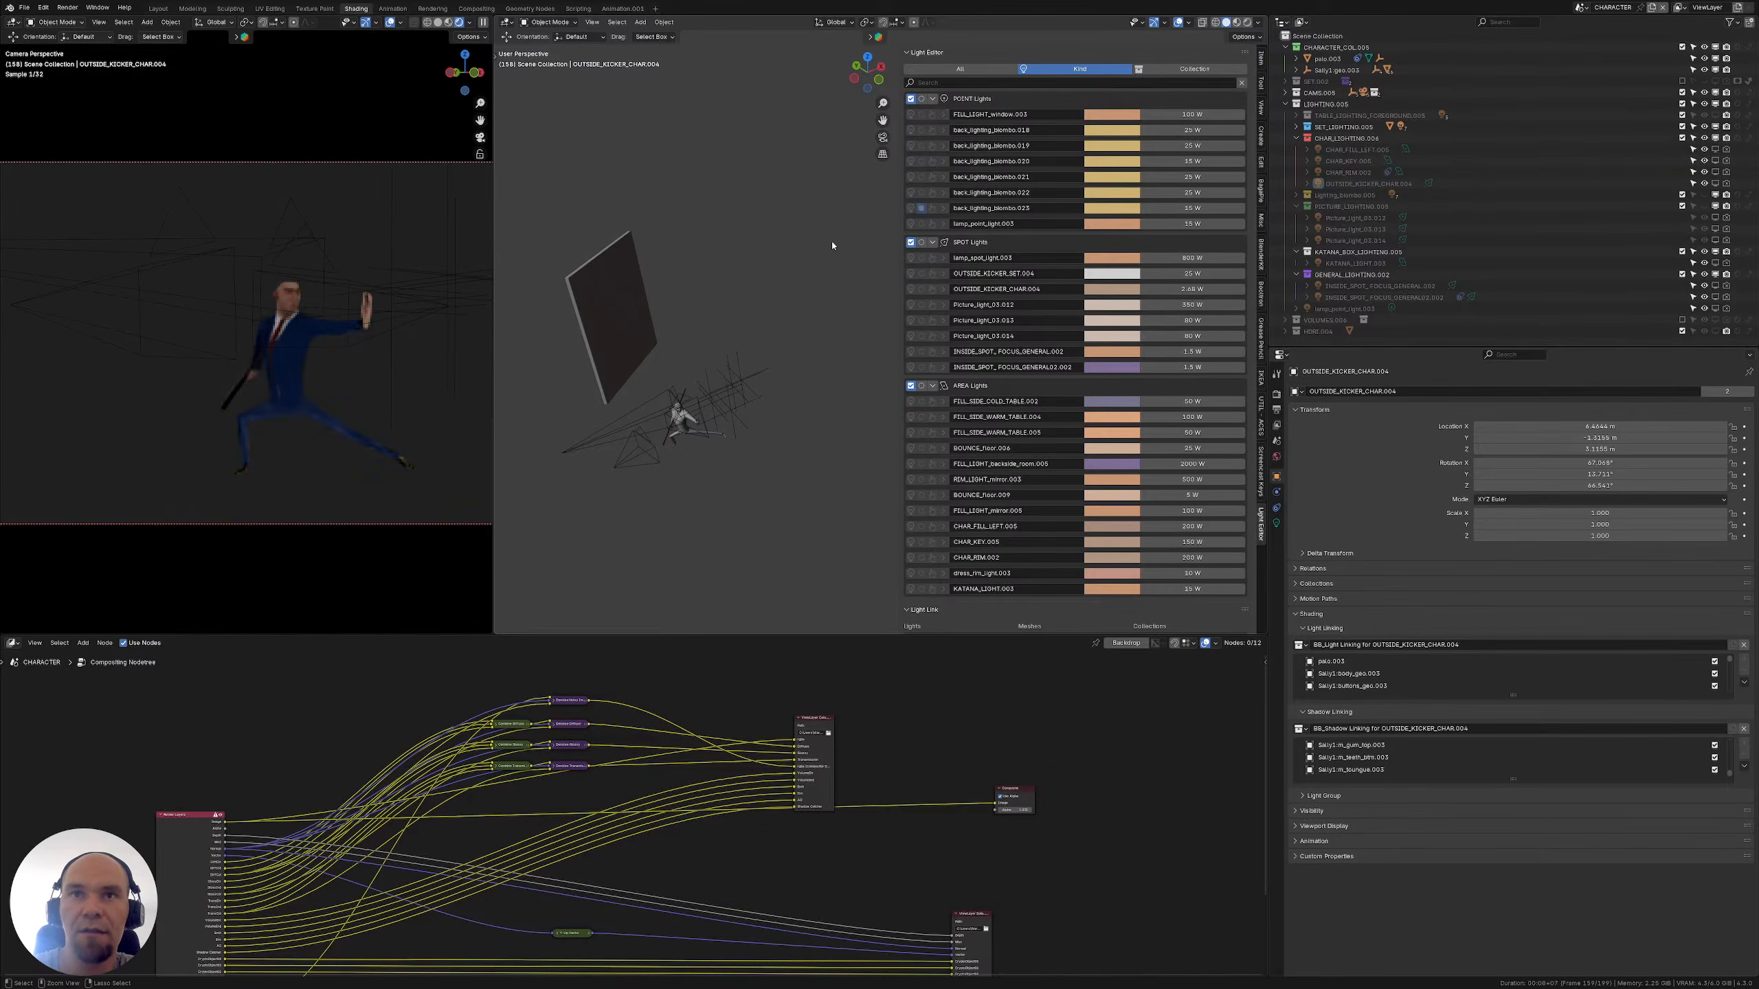
key("ctrl+z")
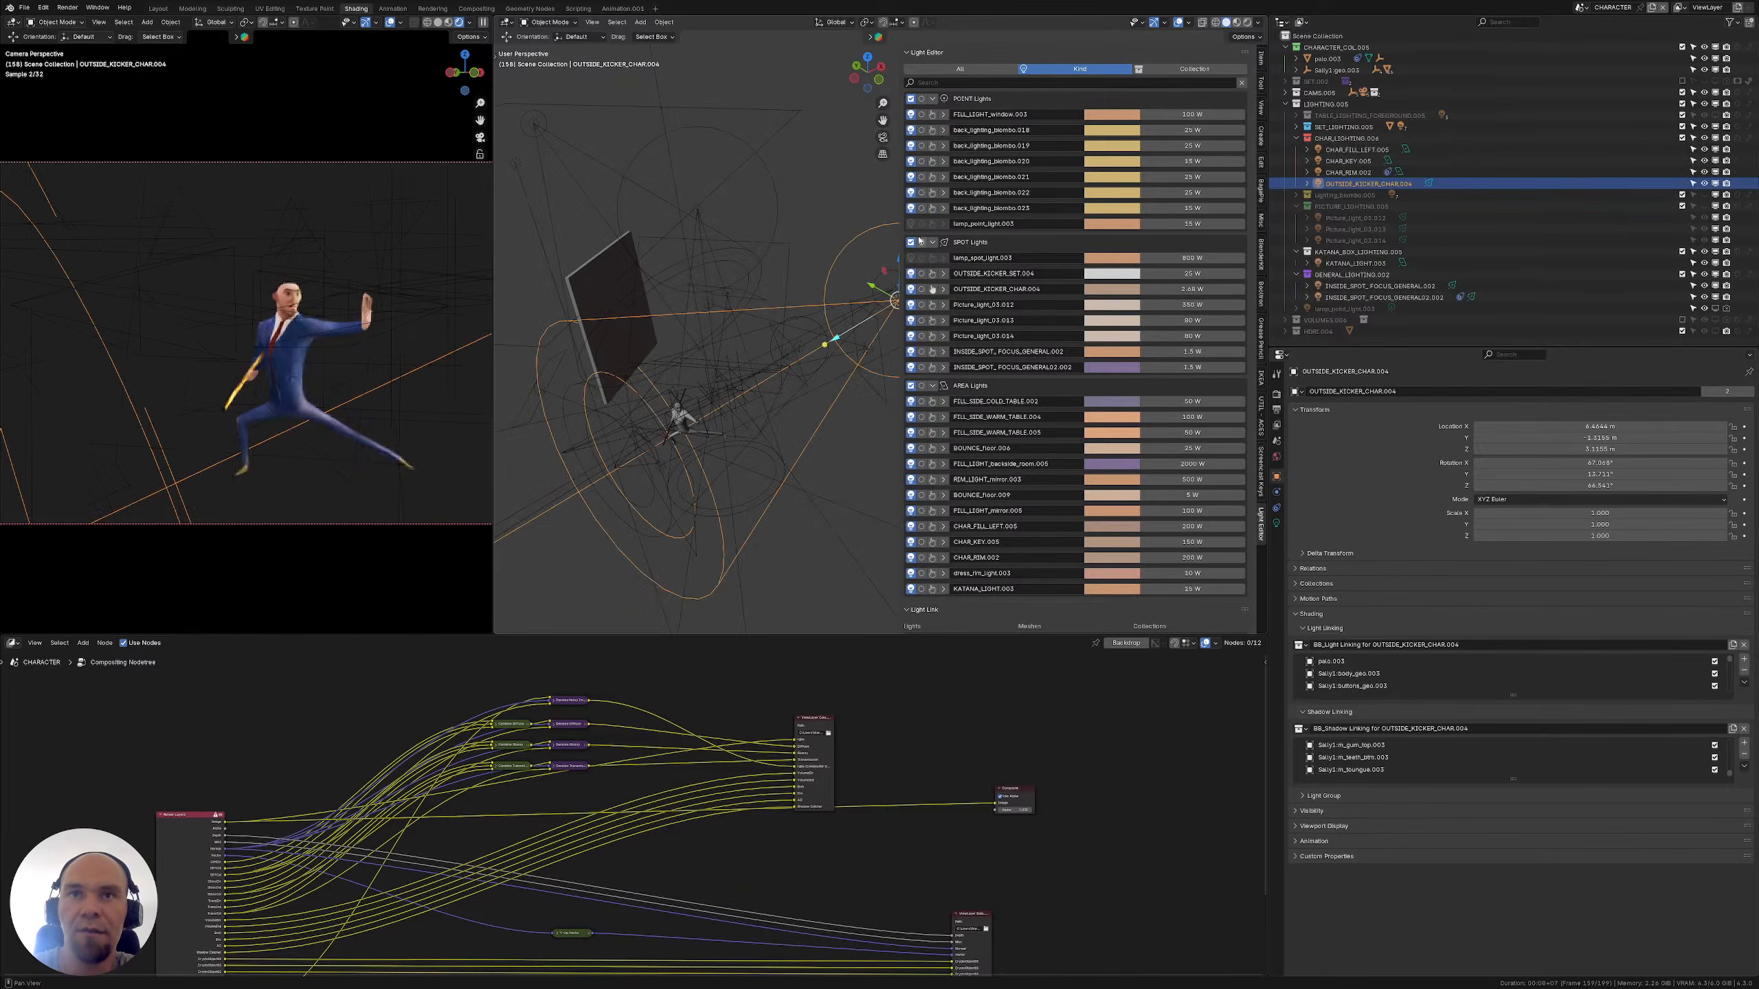
Collapse the Light Link and Light Groups sections of the Light Editor, keeping the spot lights list expanded
left_click(933, 243)
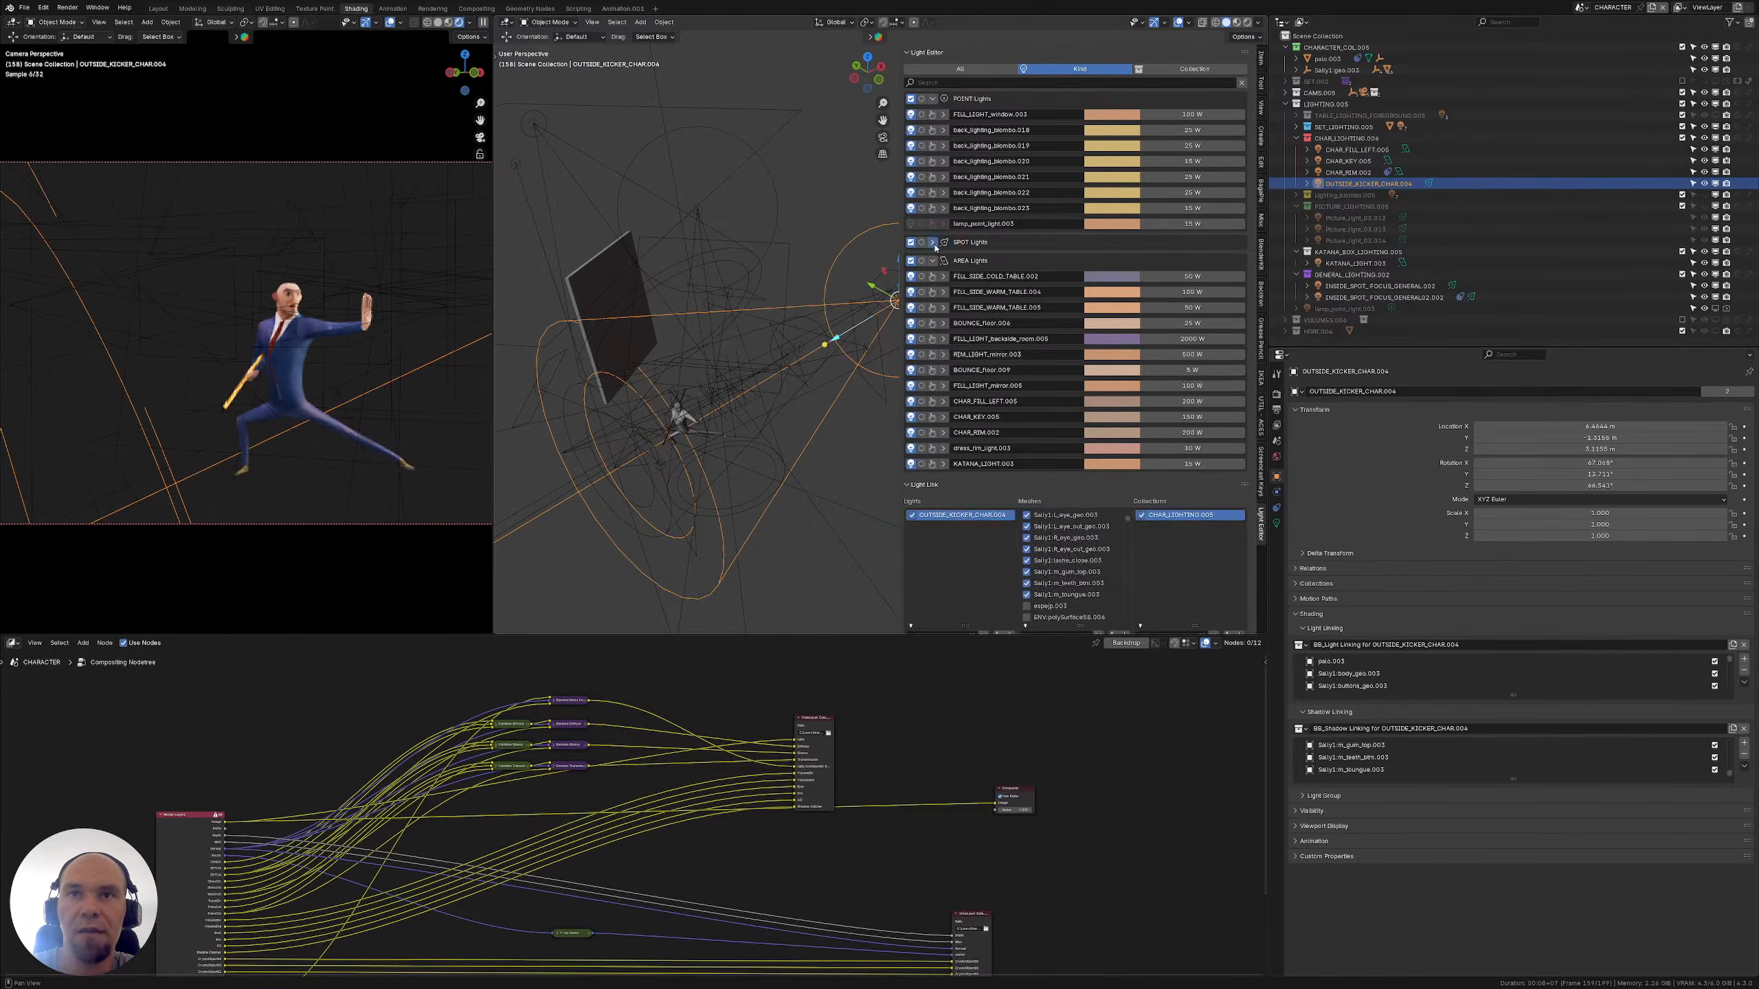
left_click(933, 242)
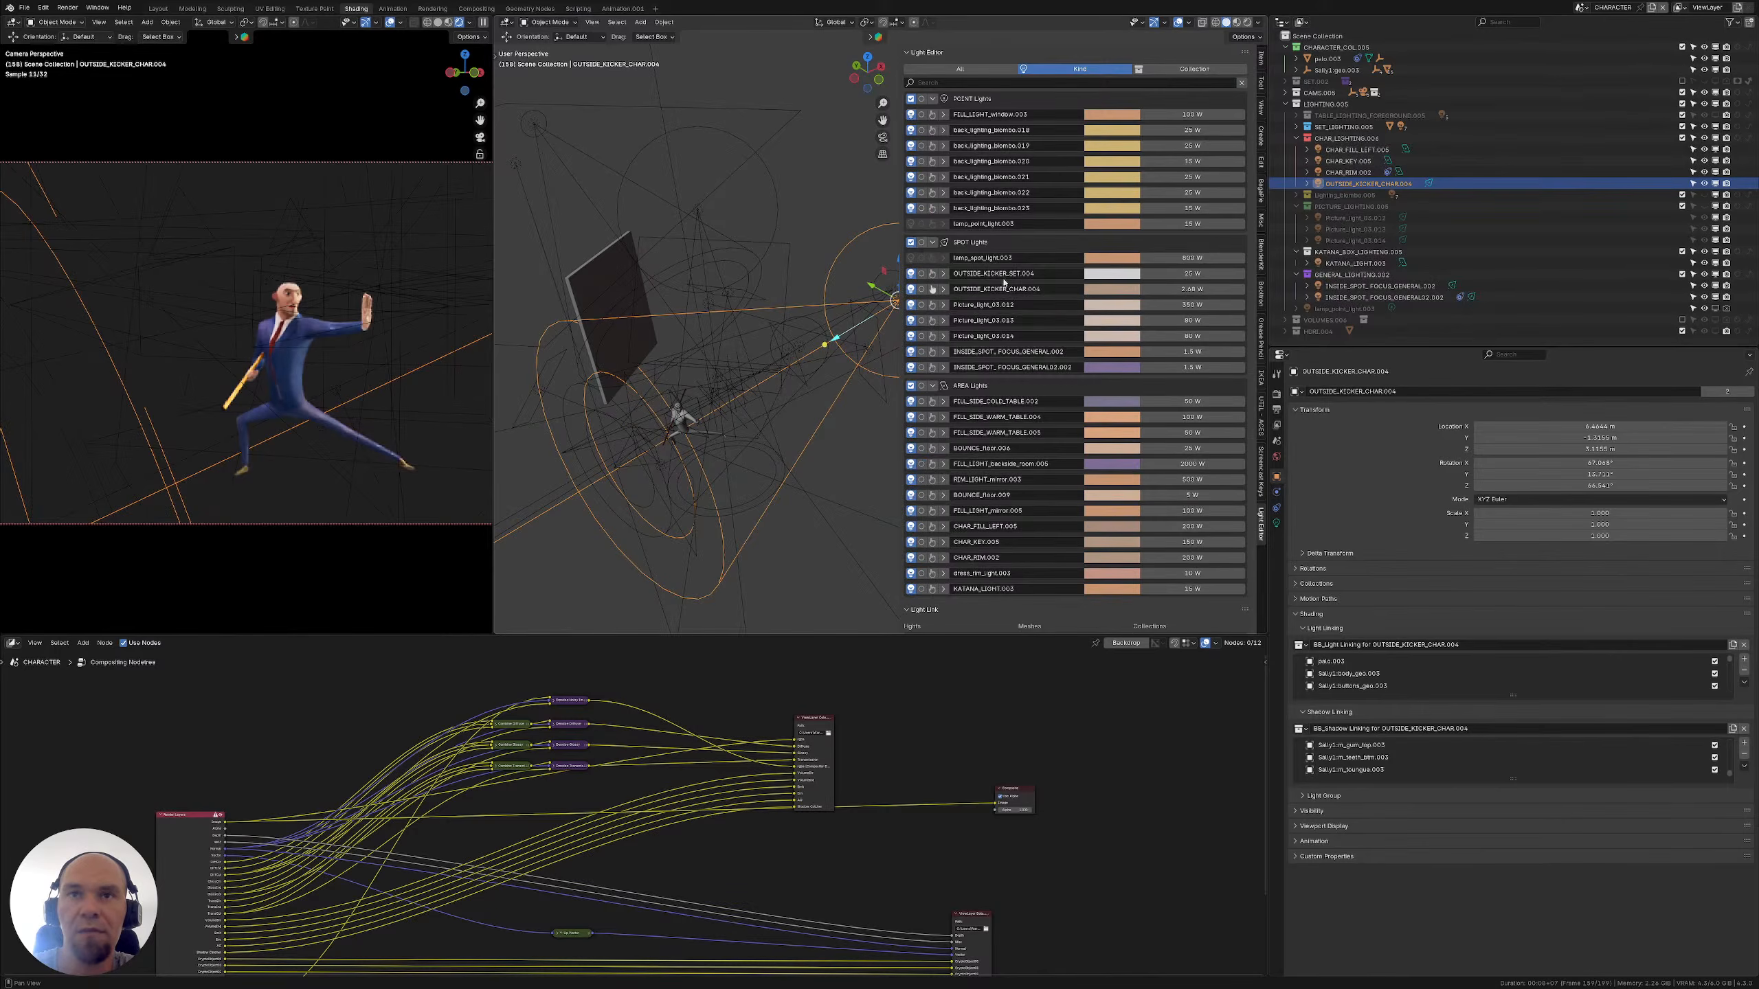
scroll(914, 332, "down", 6)
left_click(914, 431)
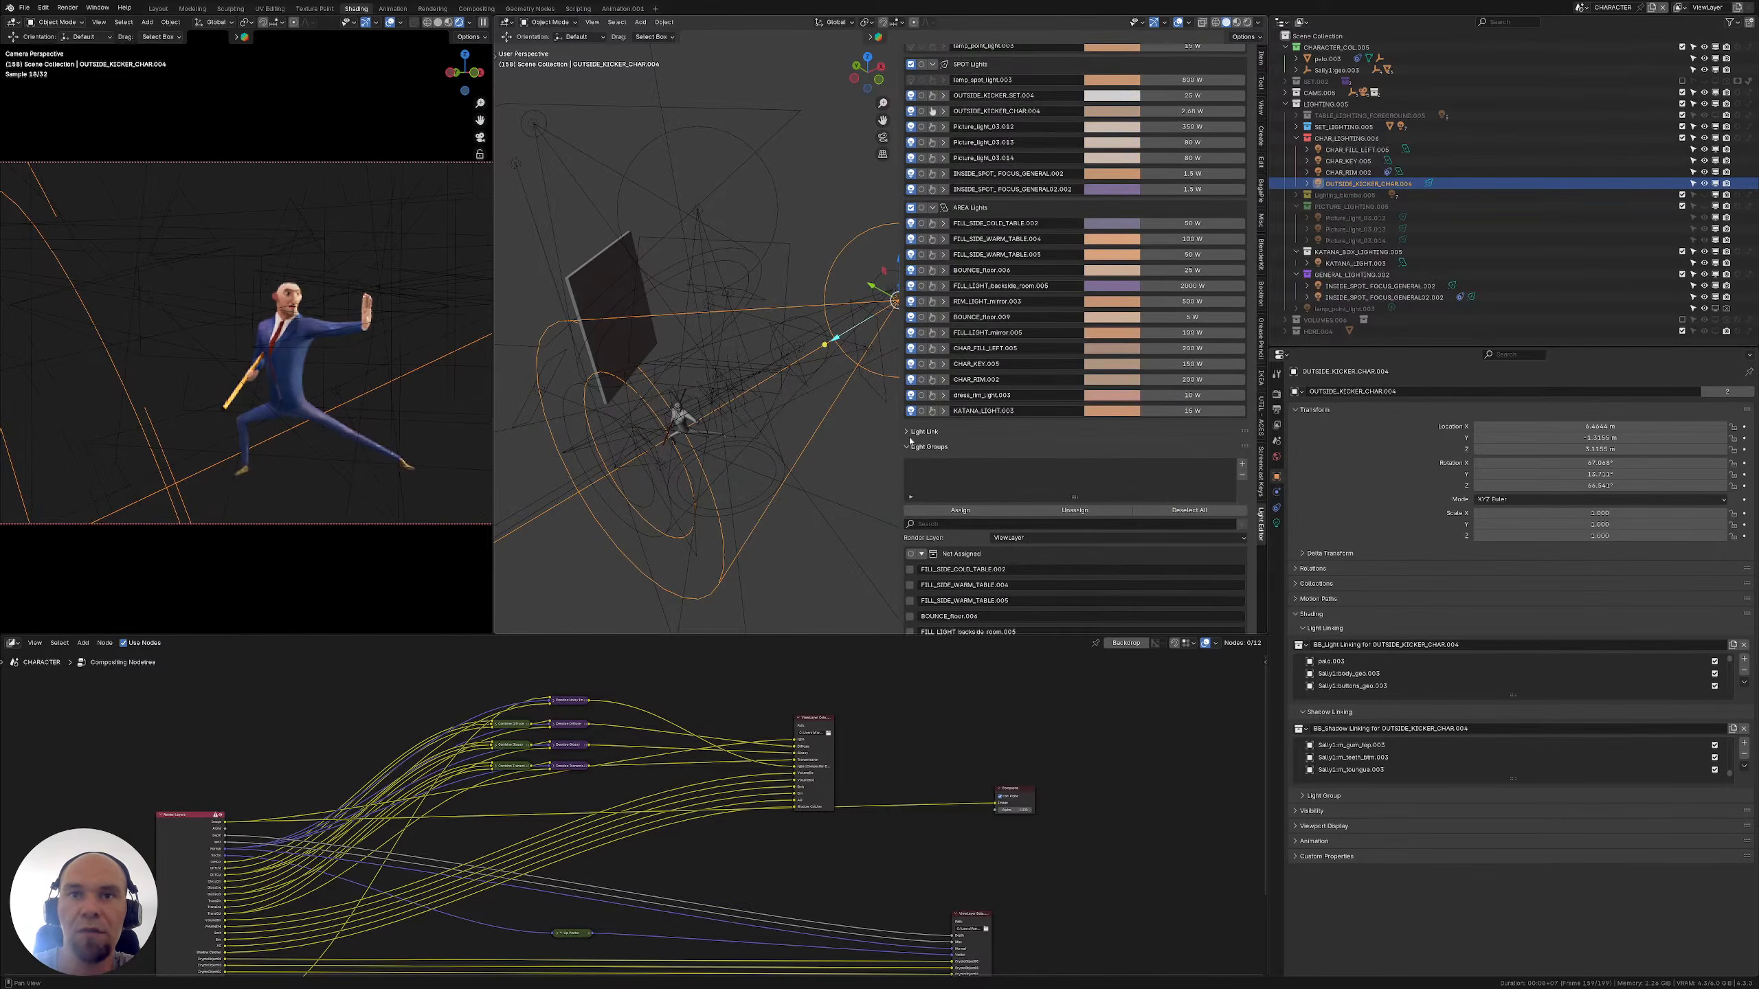
left_click(932, 447)
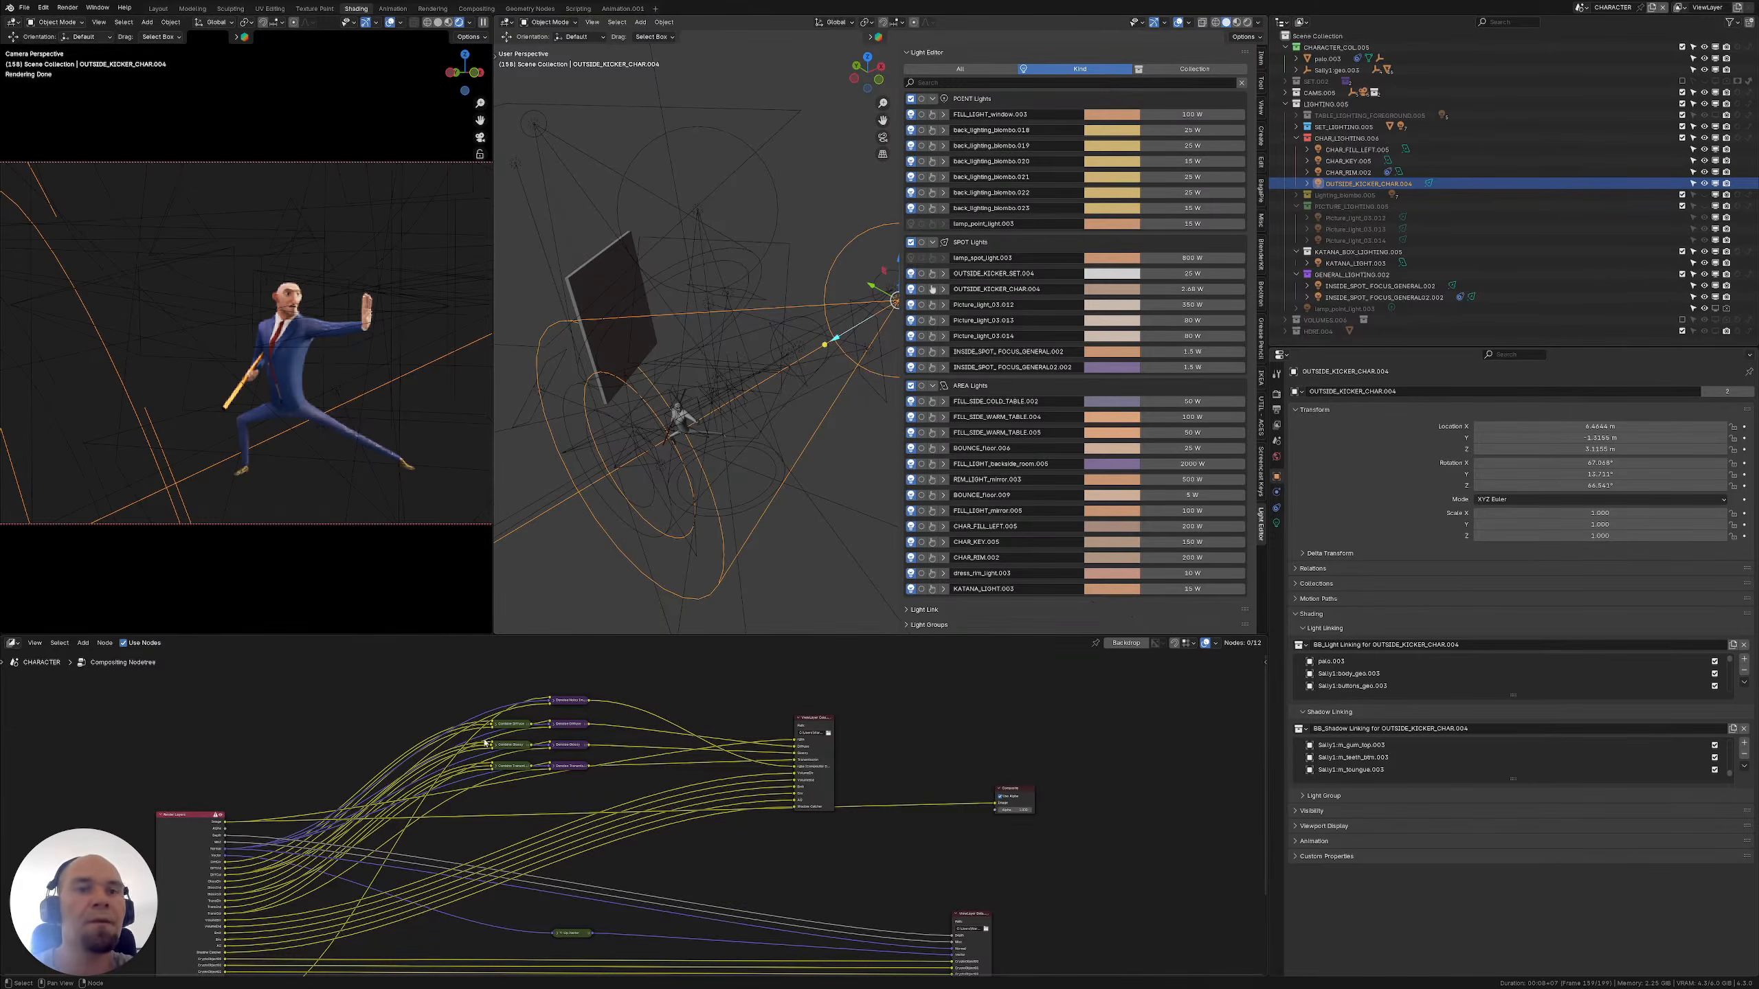
Enlarge the compositing node editor and select the nodes between Render Layers and Composite, including both file output nodes
left_click_drag(674, 636, 674, 488)
middle_click_drag(591, 749, 579, 646)
scroll(679, 631, "up", 2)
scroll(582, 671, "down", 1)
scroll(623, 693, "down", 3)
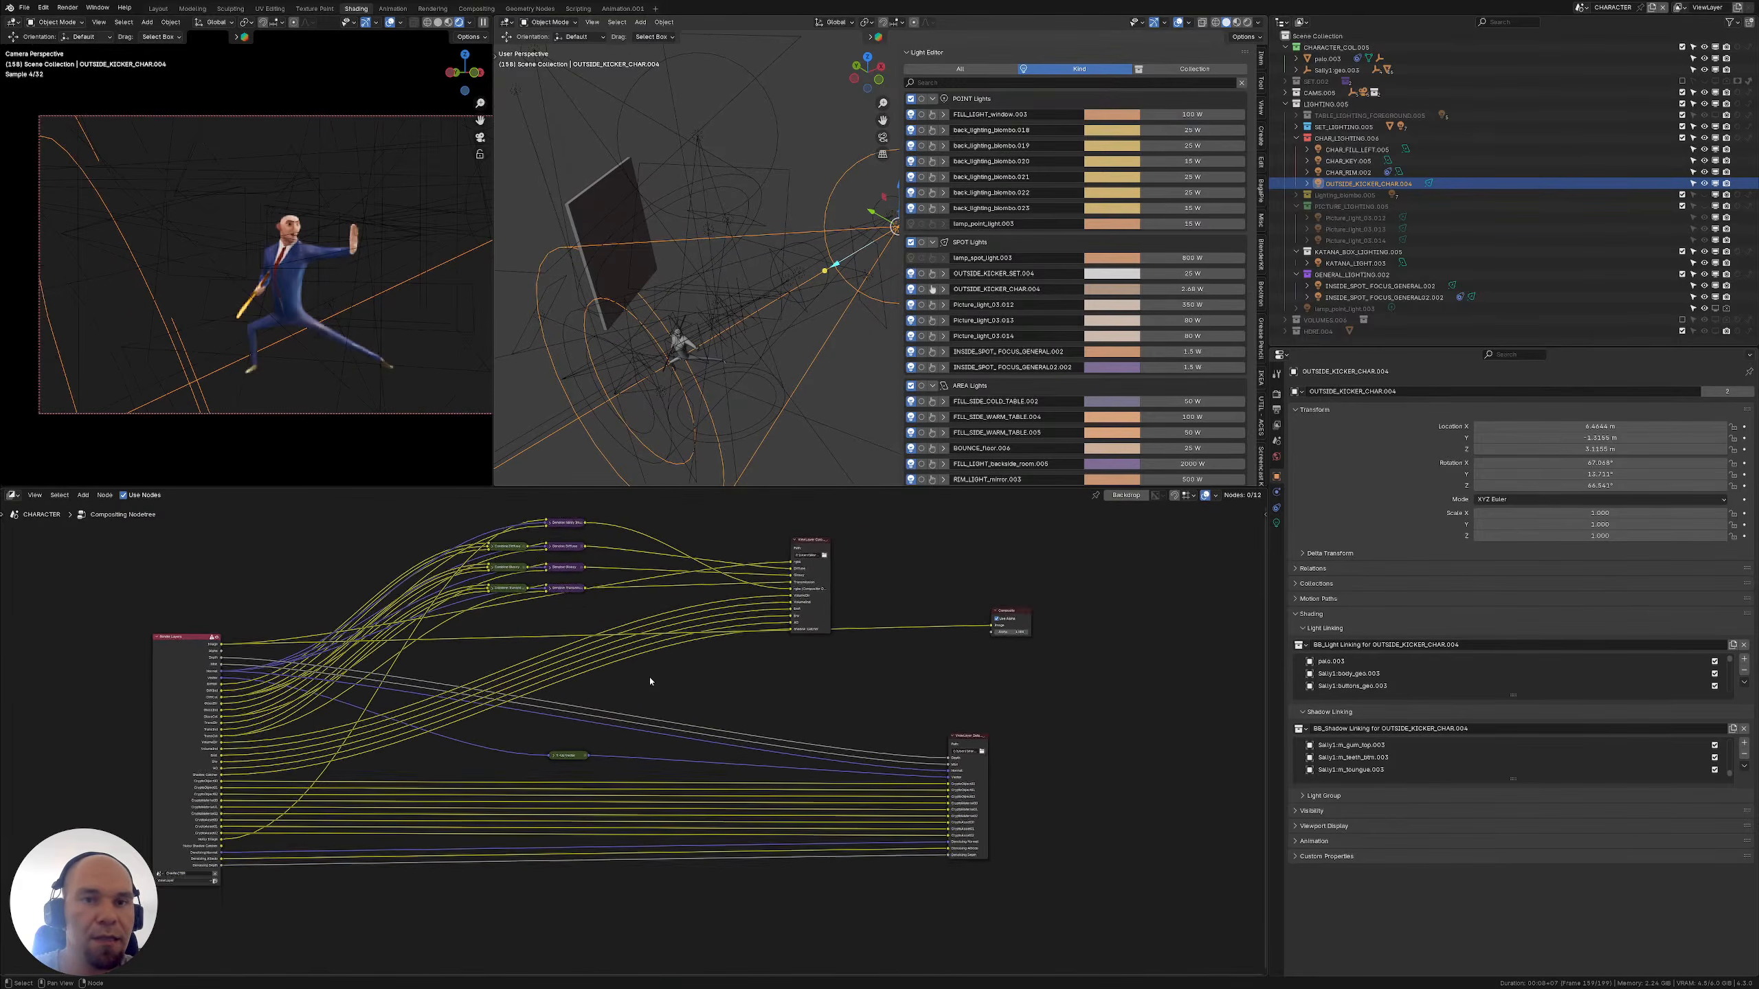
left_click_drag(483, 534, 866, 837)
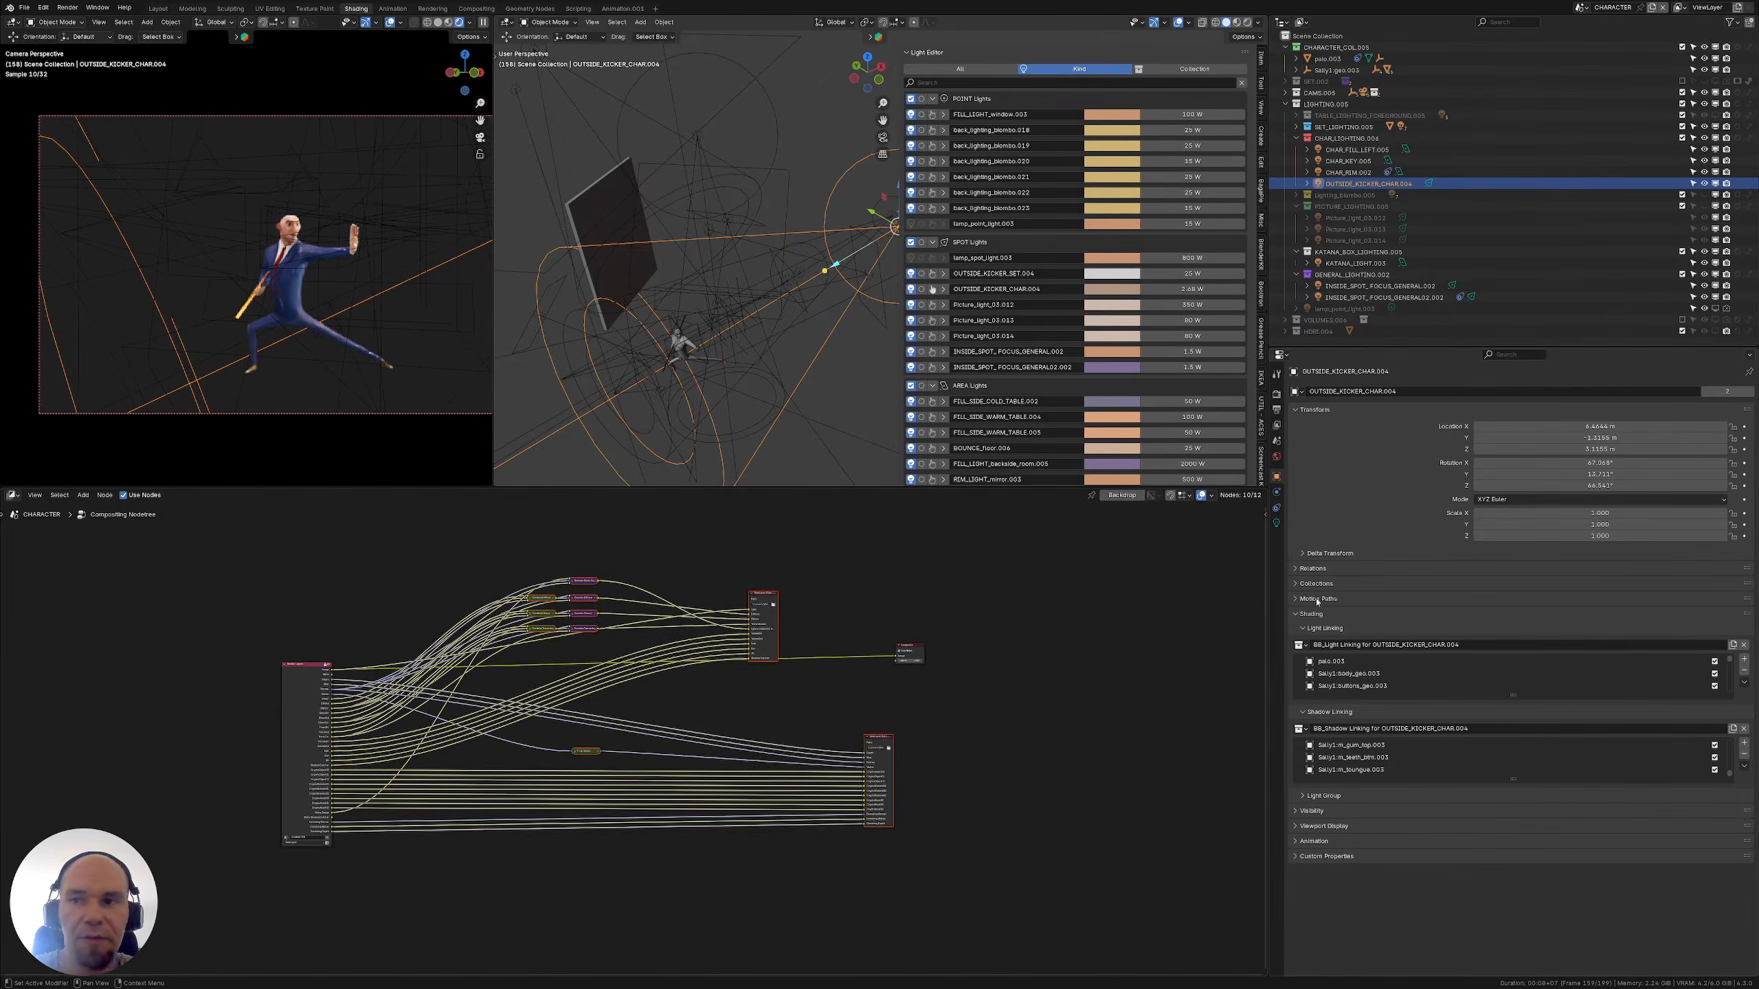
Show the view layer properties and expand the Render Manager settings, leaving the Industrial AOV Connector section collapsed
left_click(1276, 395)
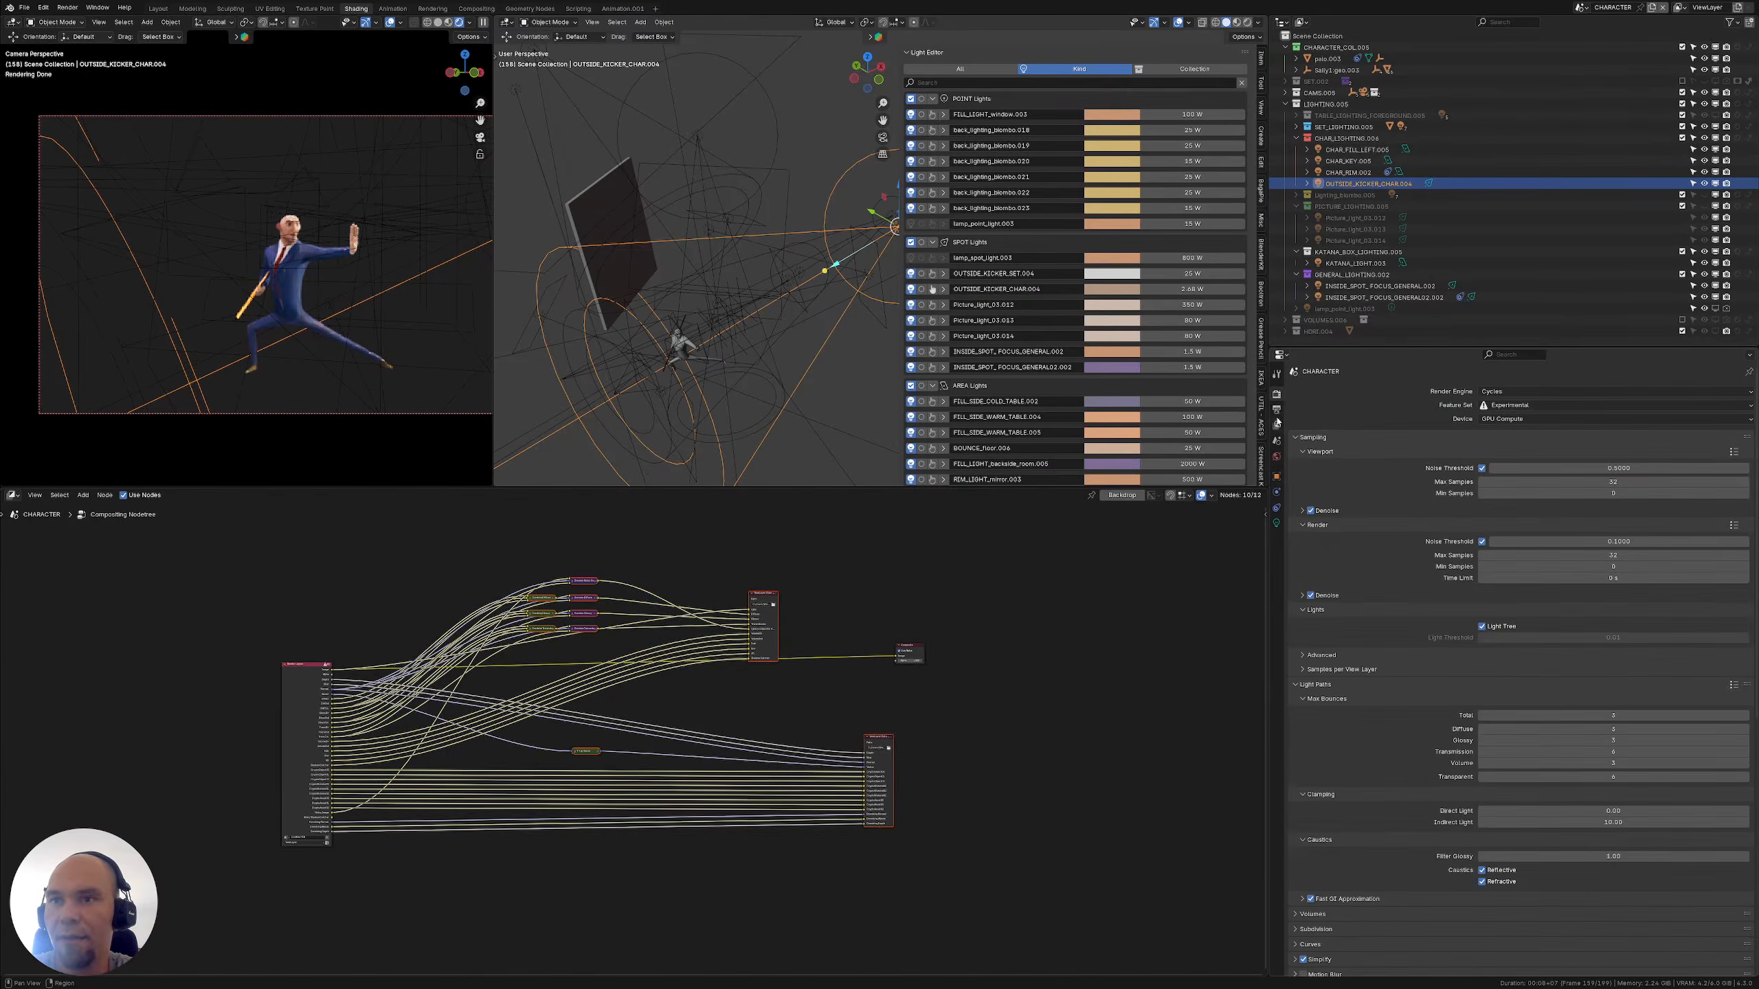
left_click(1277, 409)
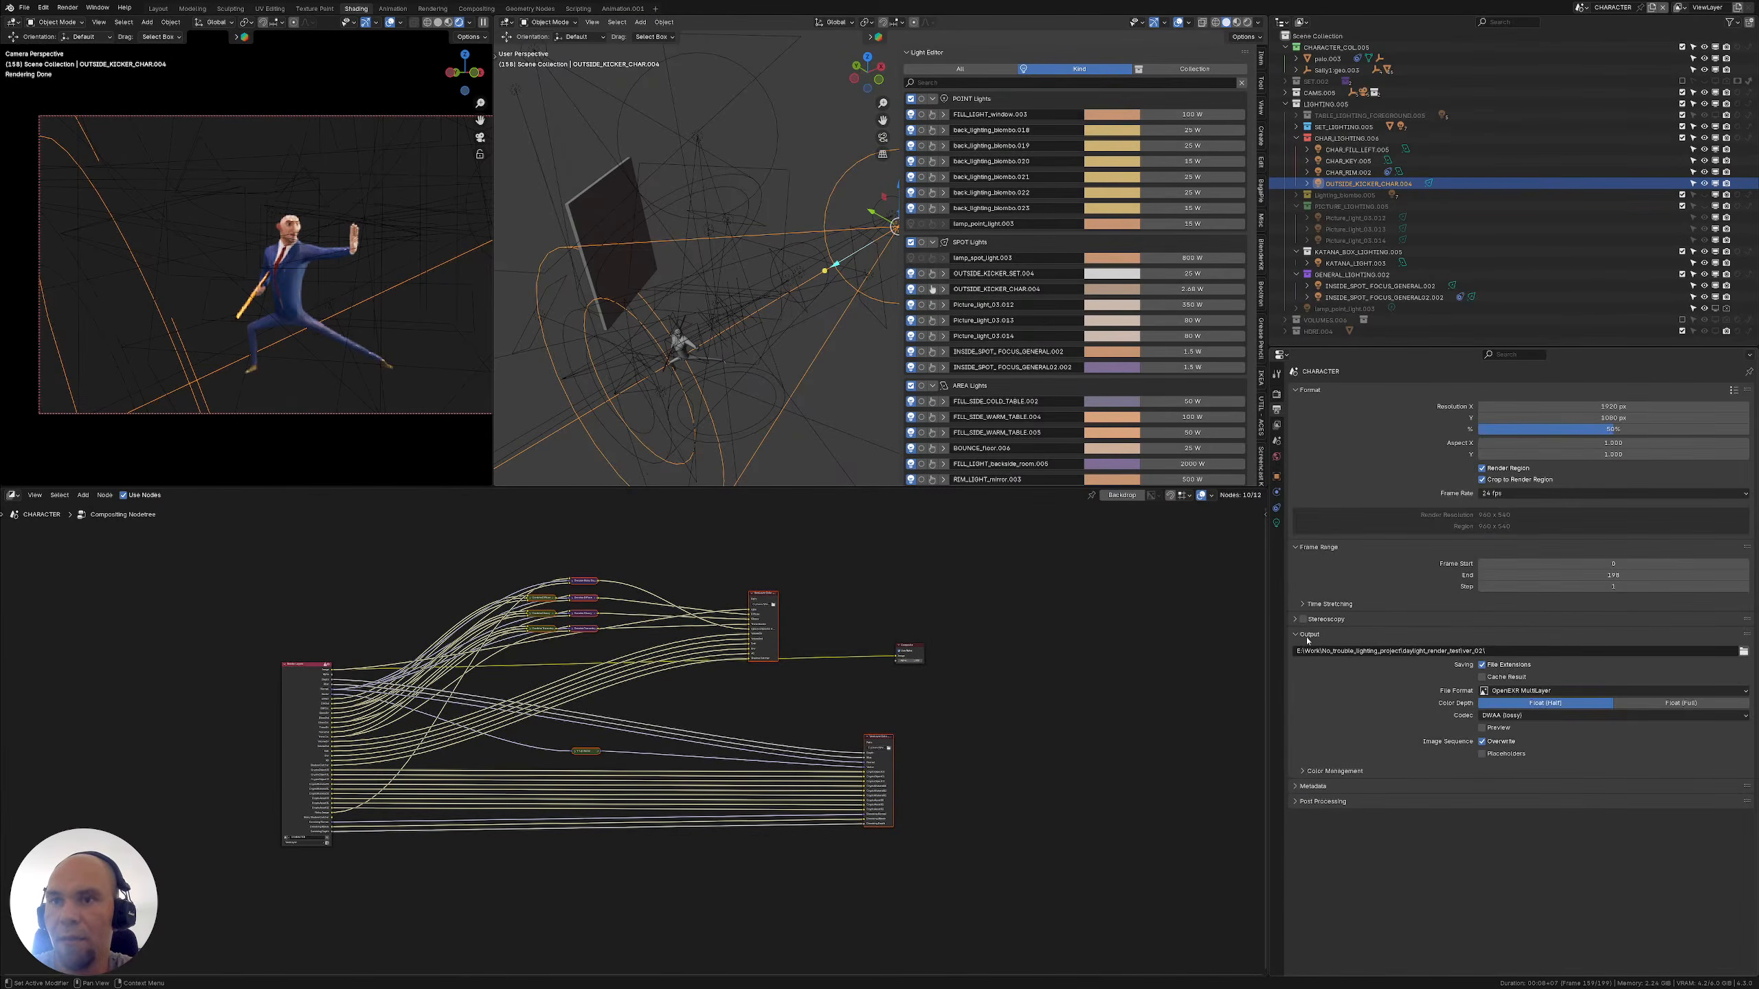
left_click(1276, 424)
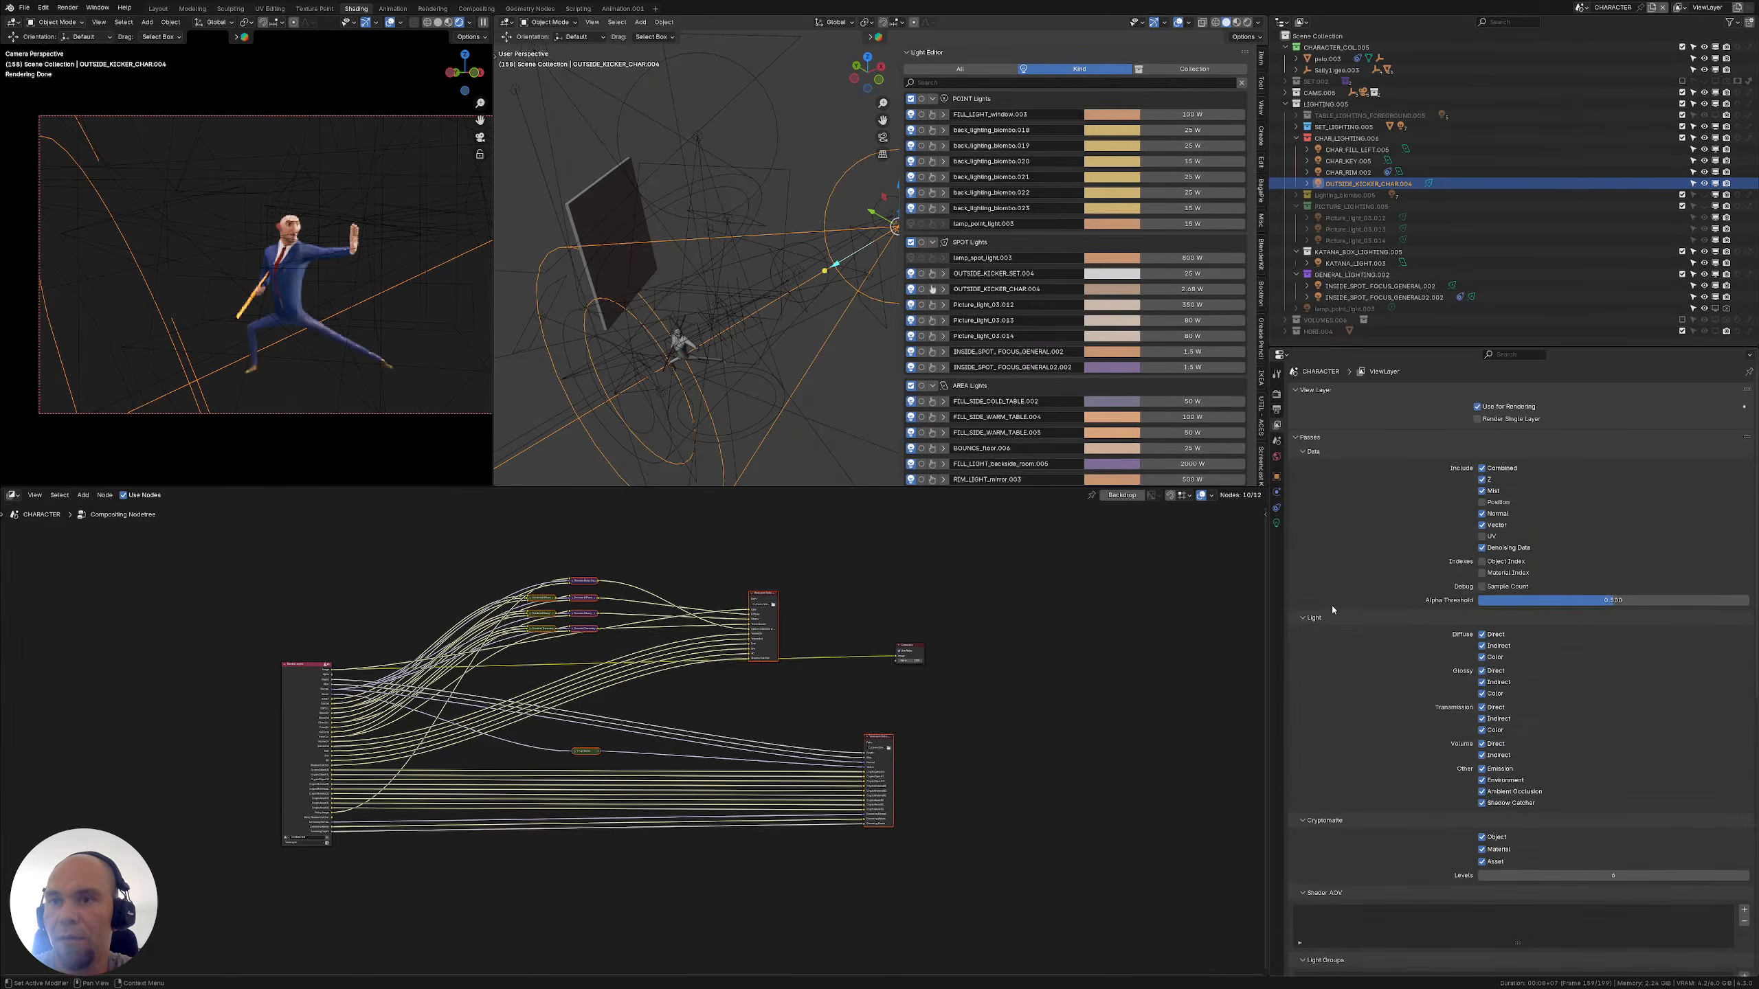
scroll(1333, 610, "down", 5)
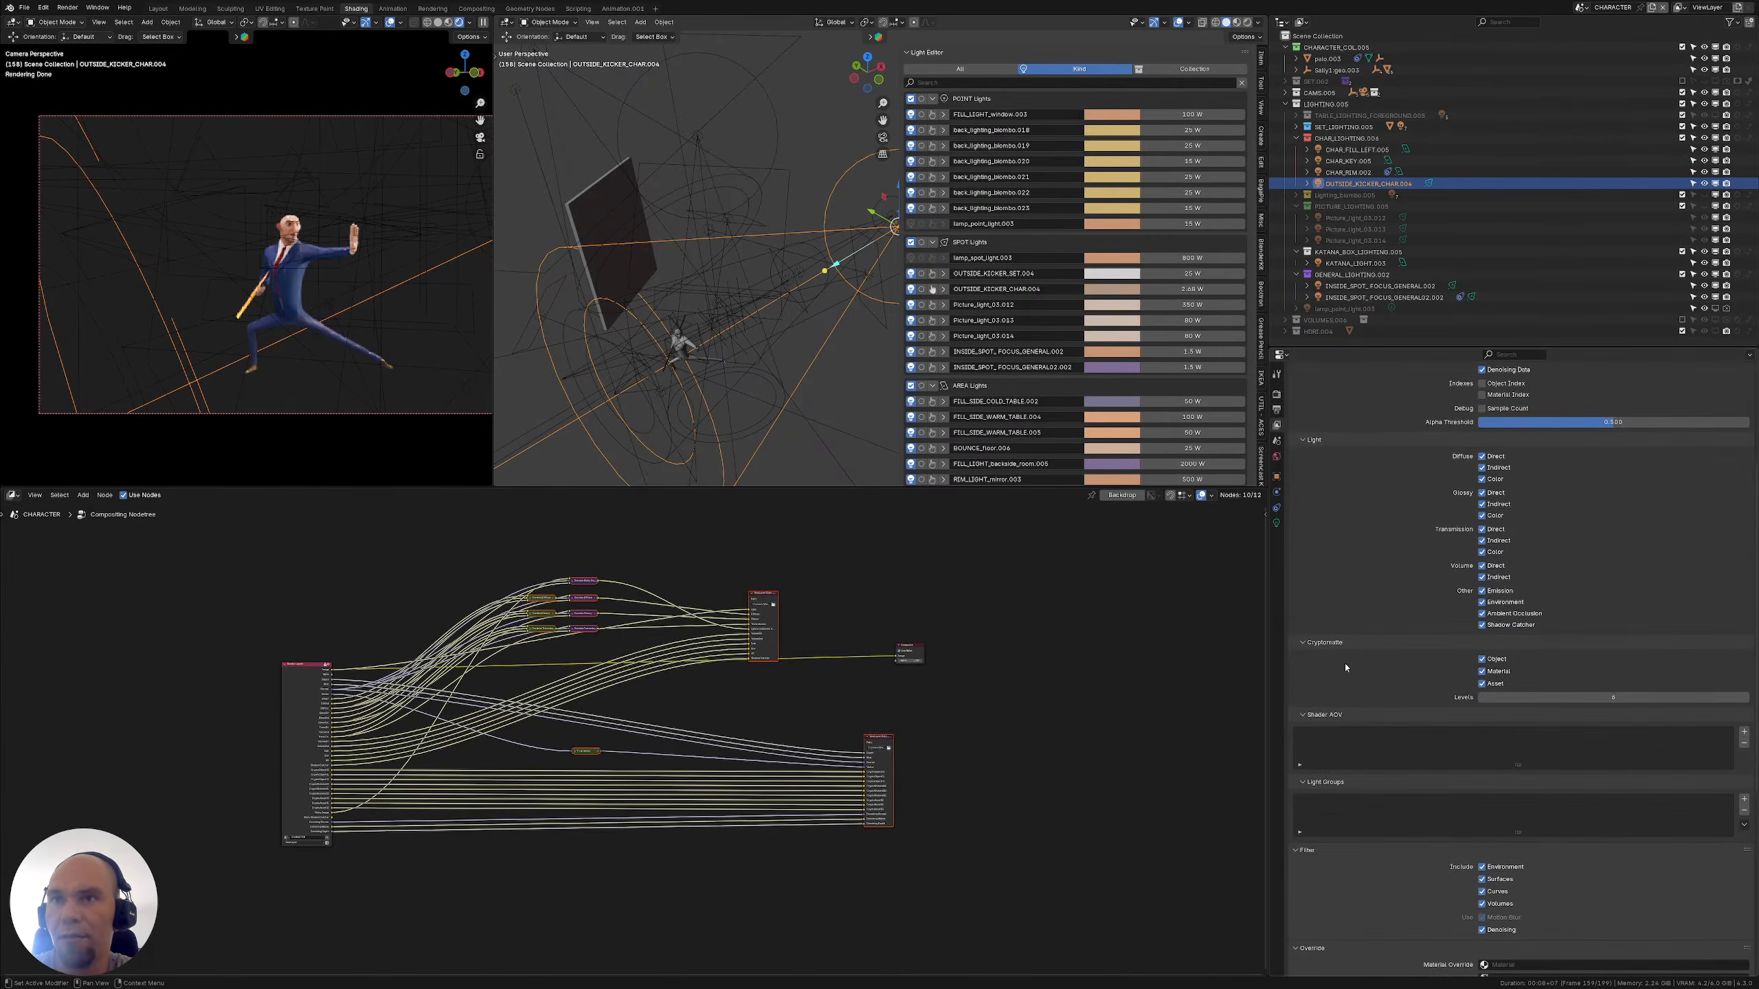
scroll(1346, 667, "down", 3)
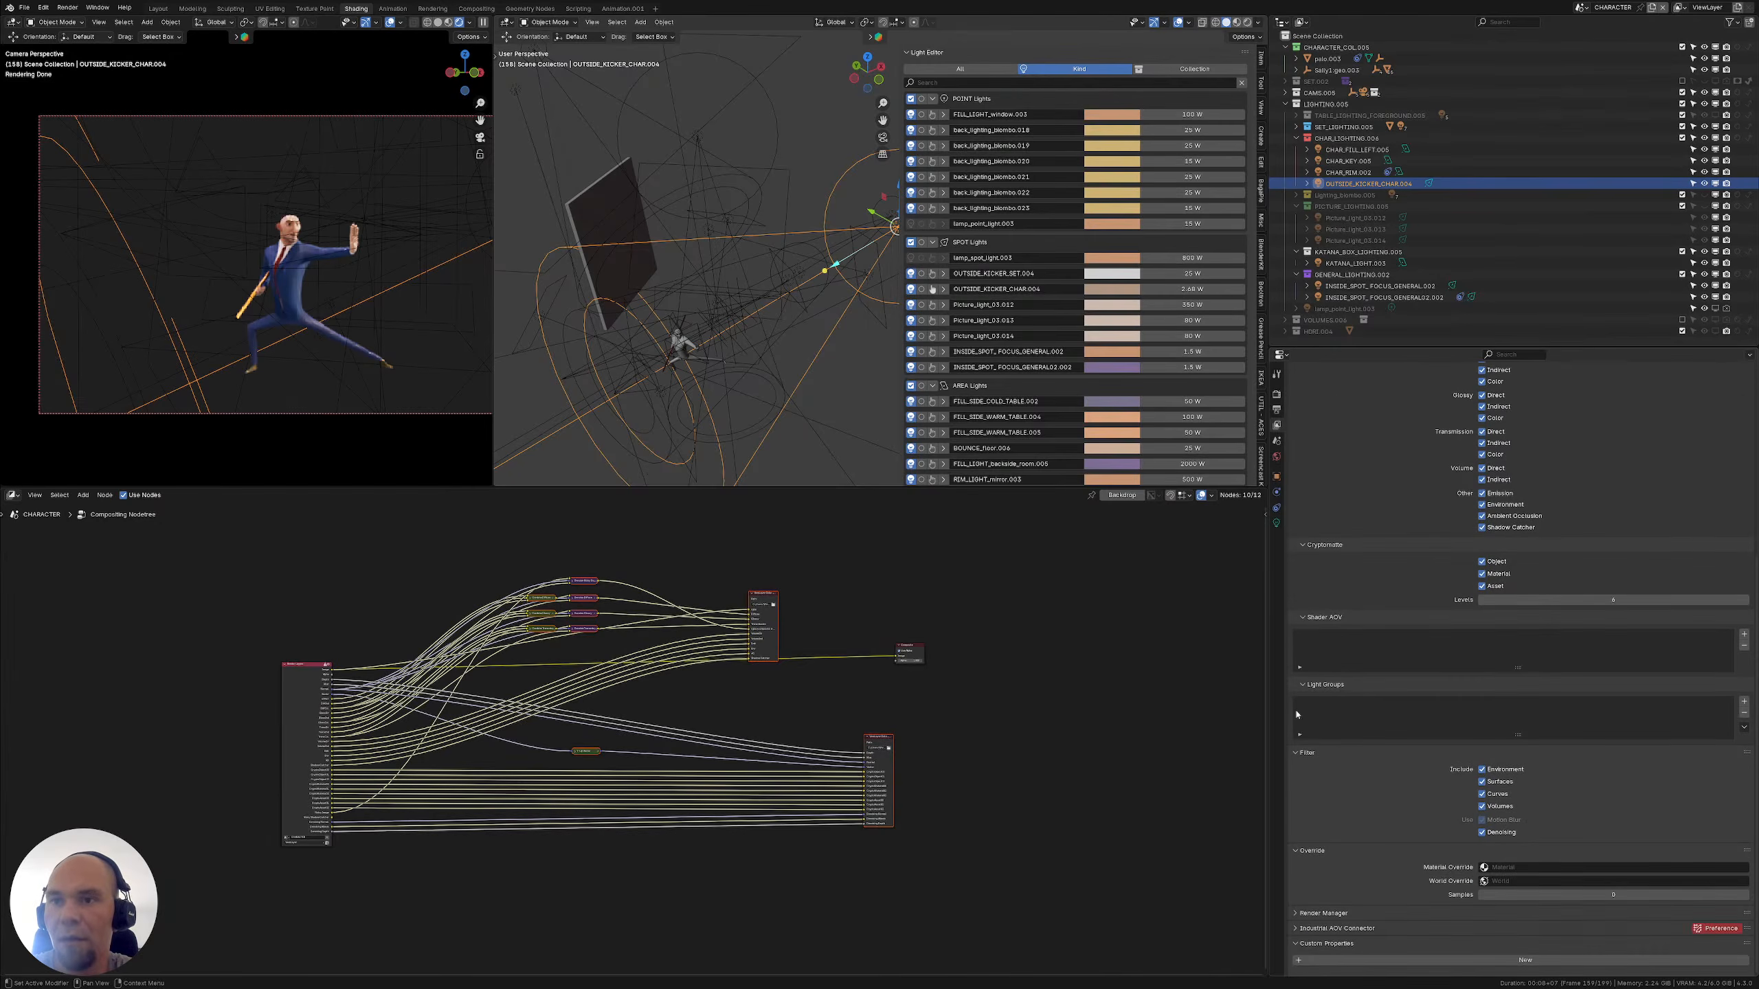
left_click(1438, 928)
left_click(1436, 913)
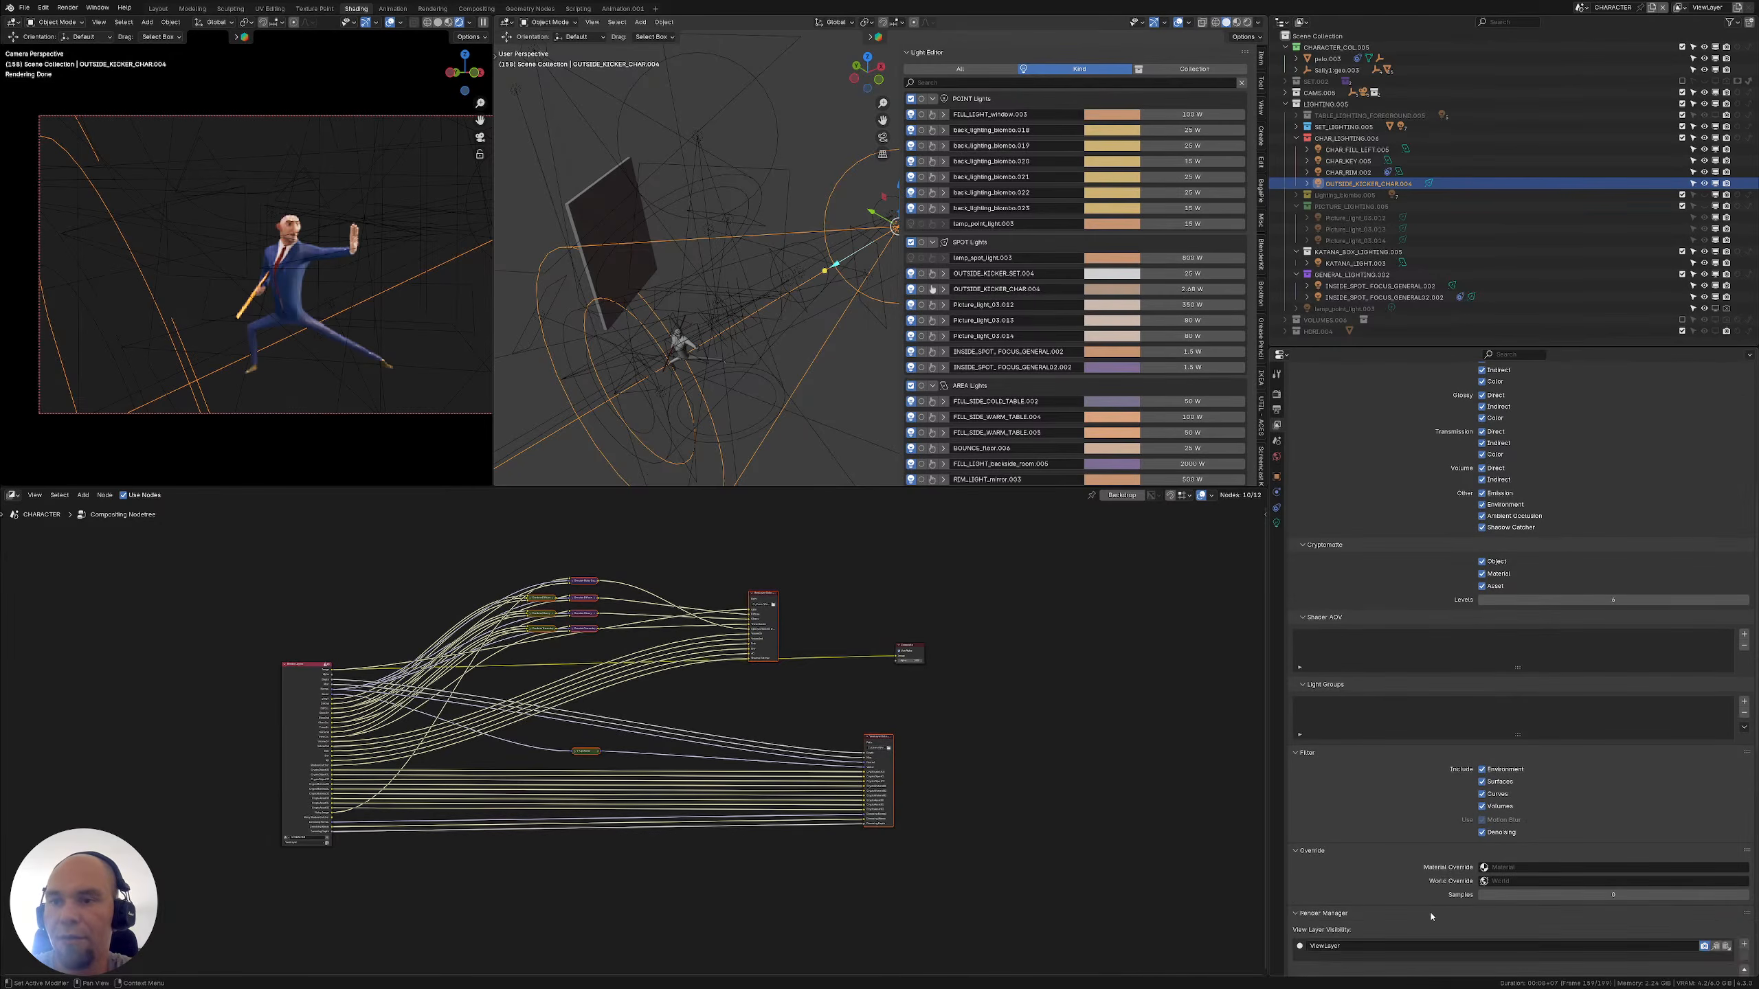
scroll(1412, 866, "down", 12)
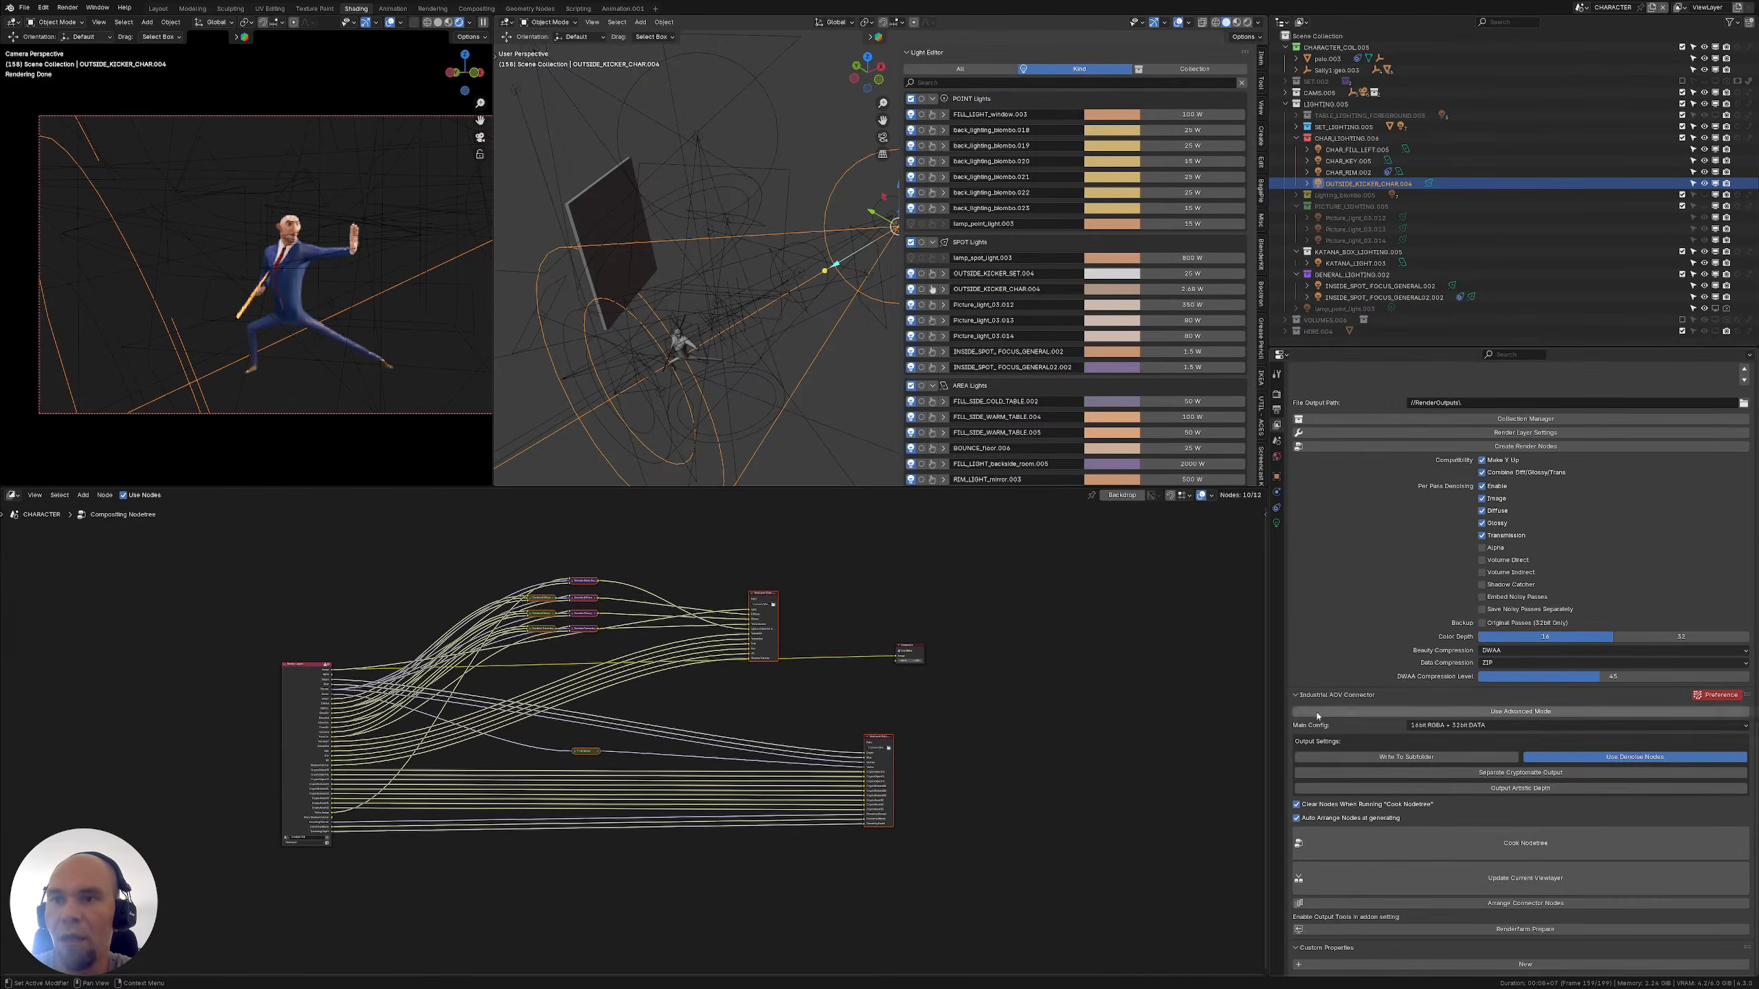
left_click(1312, 716)
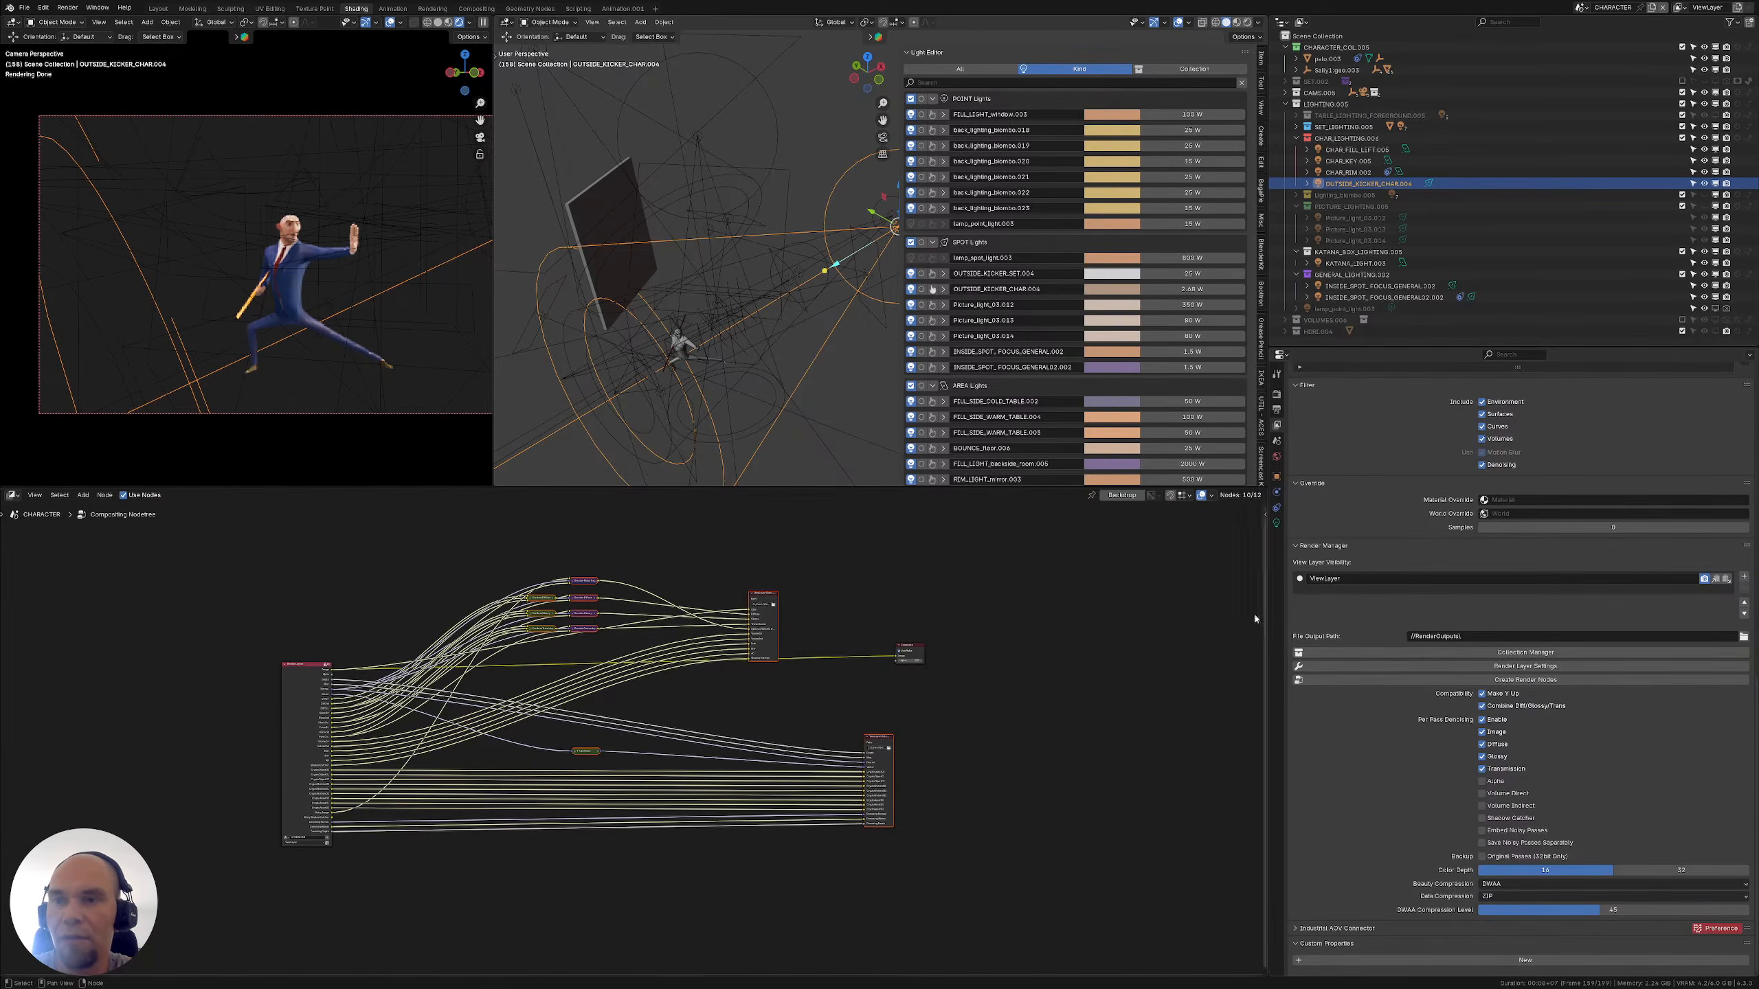
Delete all intermediate and file output nodes from the compositing tree, keeping only Render Layers and Composite
middle_click_drag(723, 686, 708, 685)
left_click_drag(452, 558, 875, 856)
key("x")
key("x")
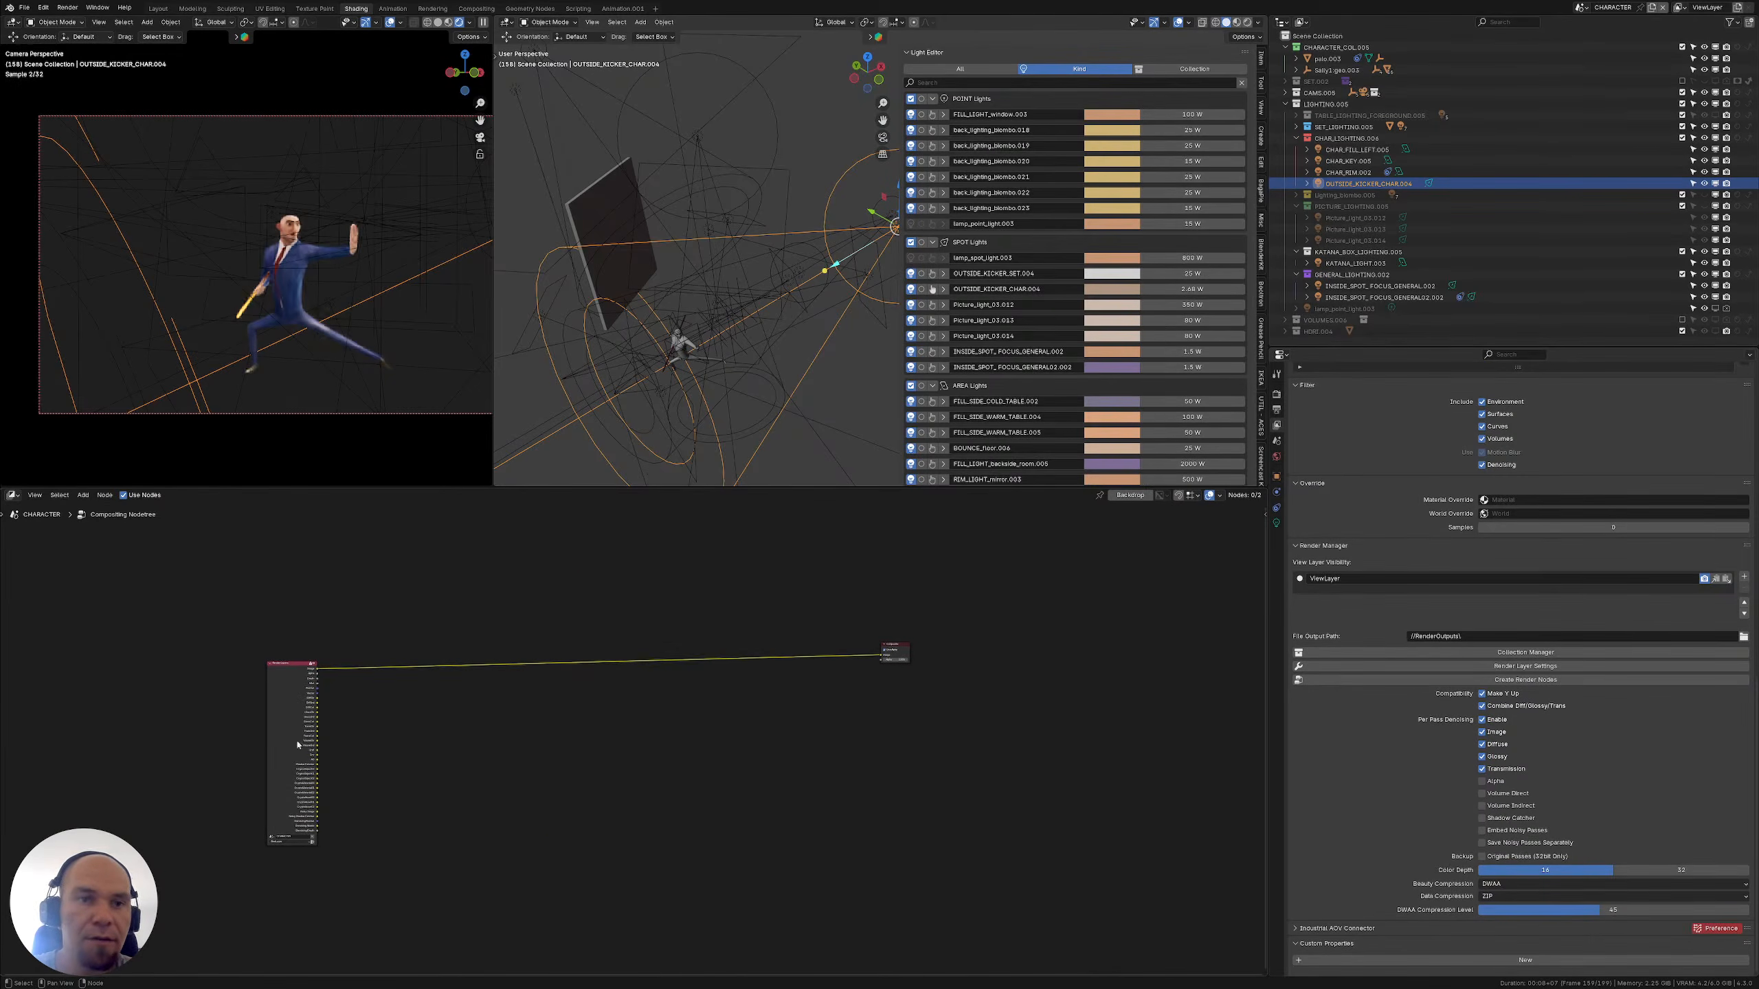
Move the Composite node closer to the Render Layers node in the compositing tree
scroll(522, 762, "up", 4)
middle_click_drag(420, 746, 264, 702)
scroll(264, 702, "down", 2)
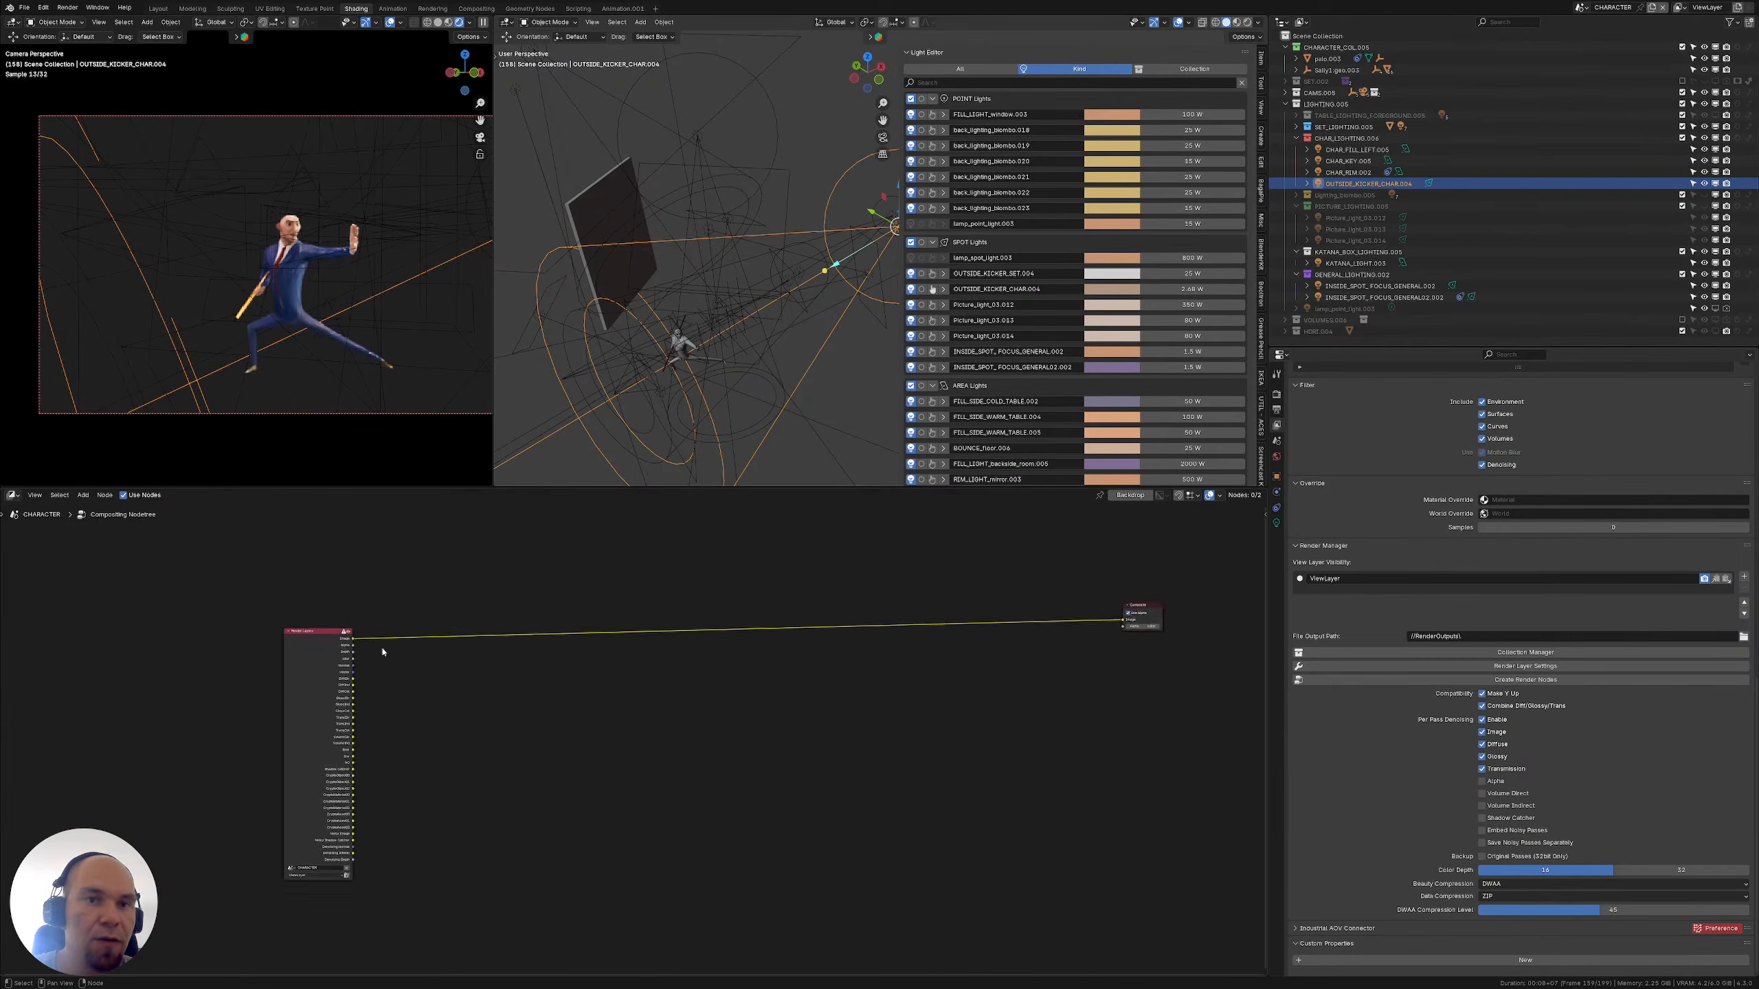
left_click_drag(579, 553, 1088, 809)
key("g")
left_click(664, 801)
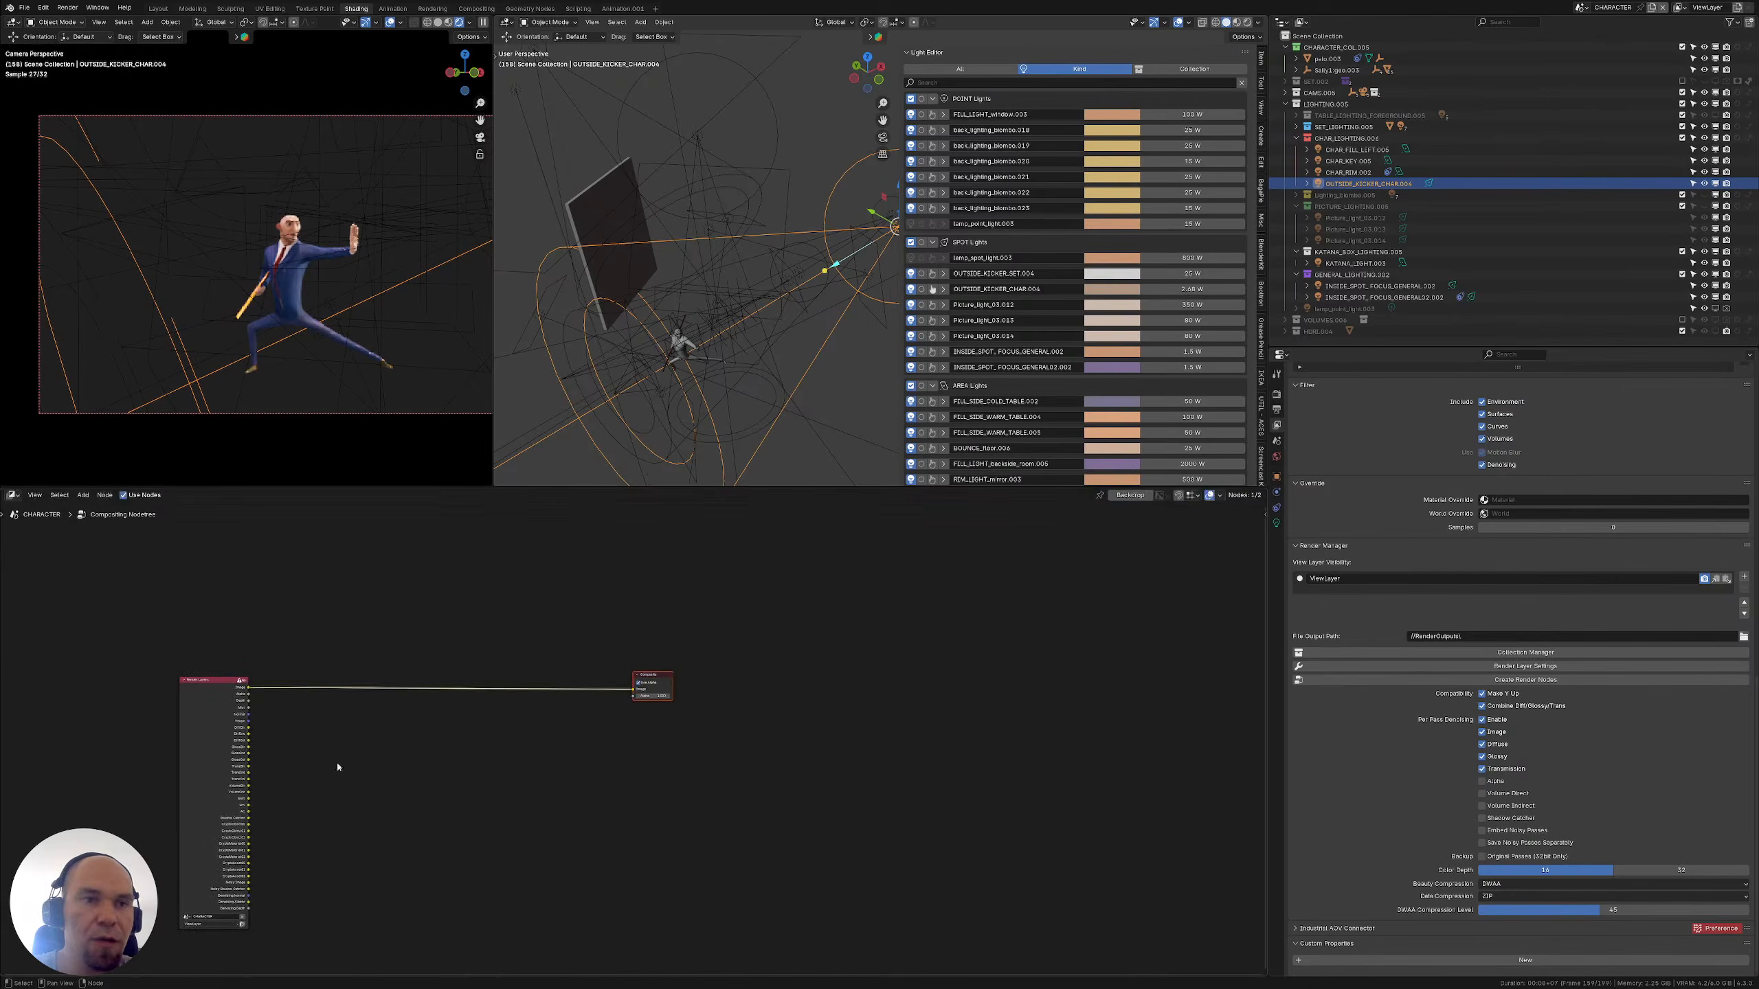
Move the Render Layers node up and away from the Composite node to leave a wider gap between them
left_click(232, 777)
key("g")
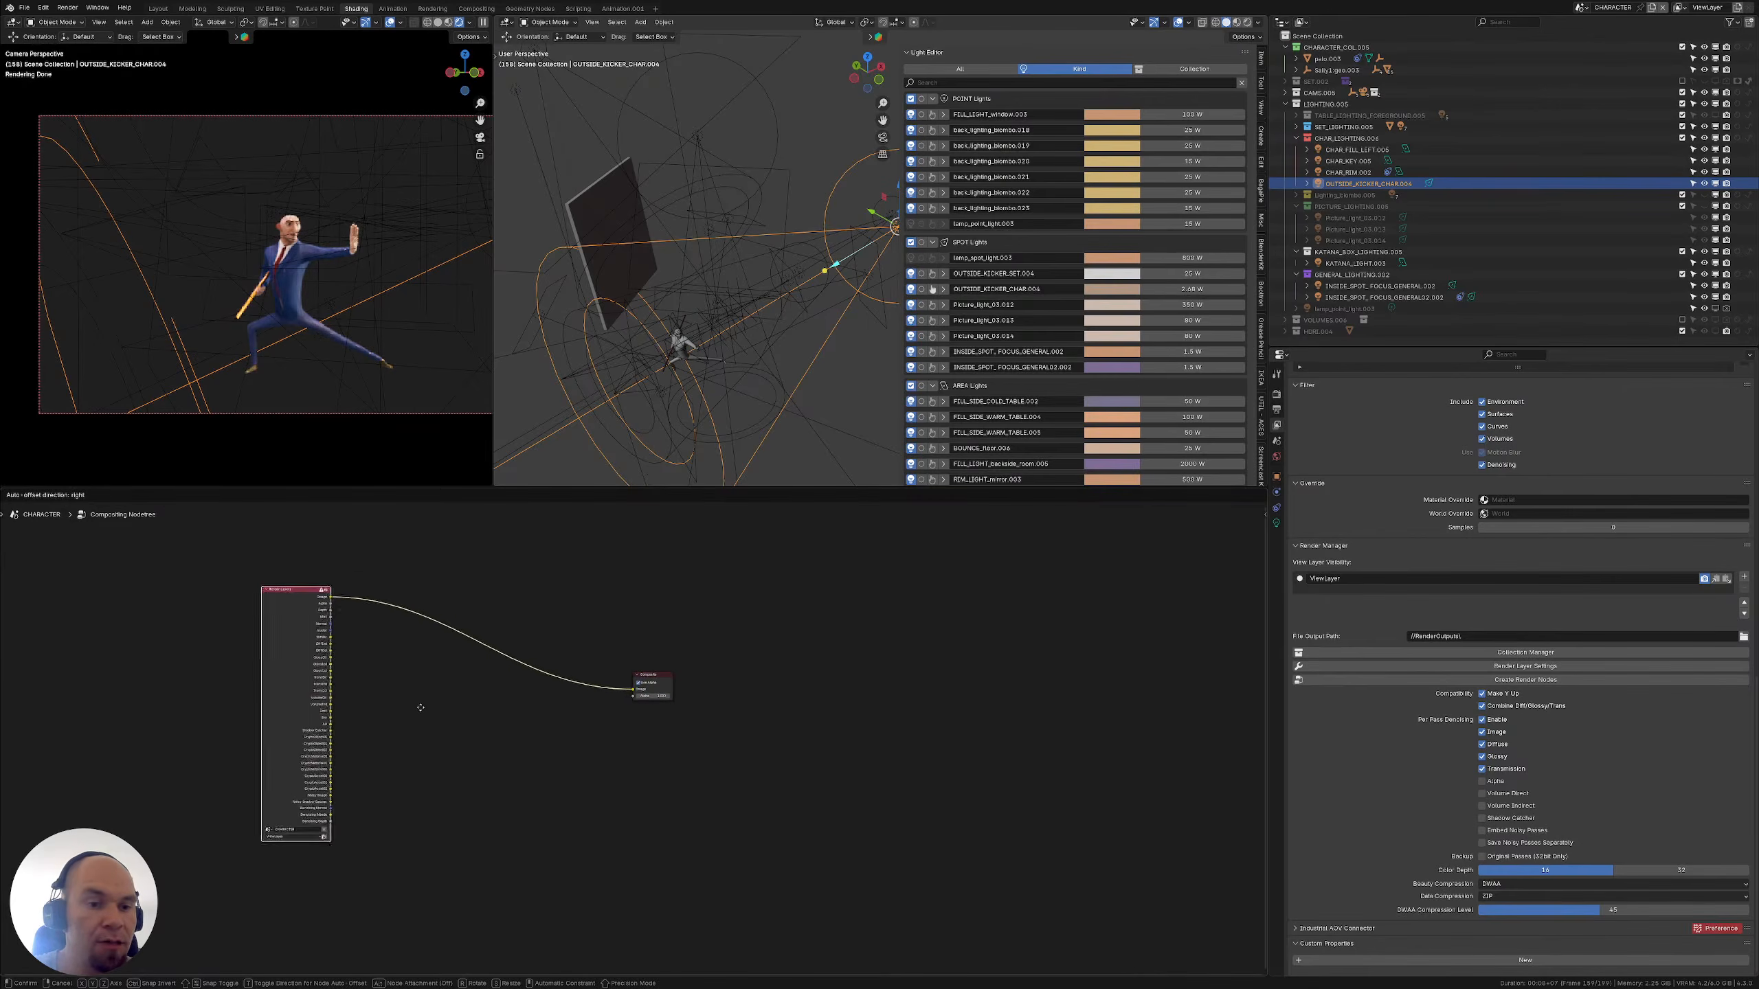
left_click(365, 691)
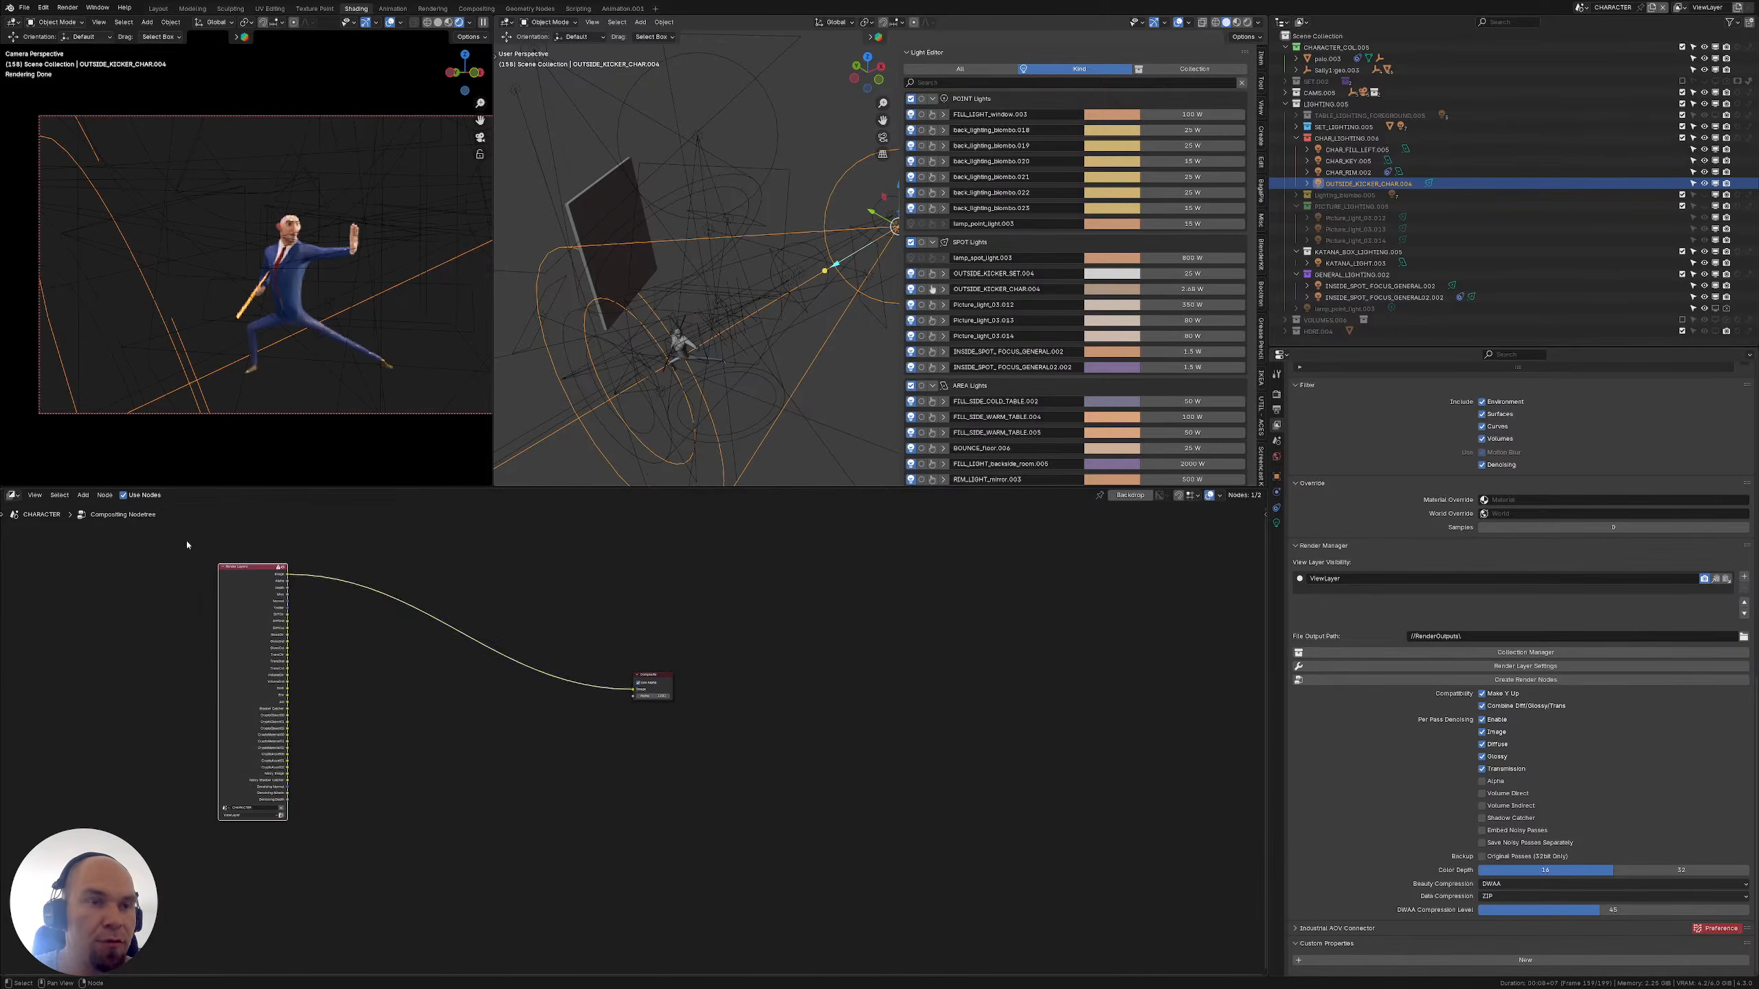
key("g")
left_click(302, 764)
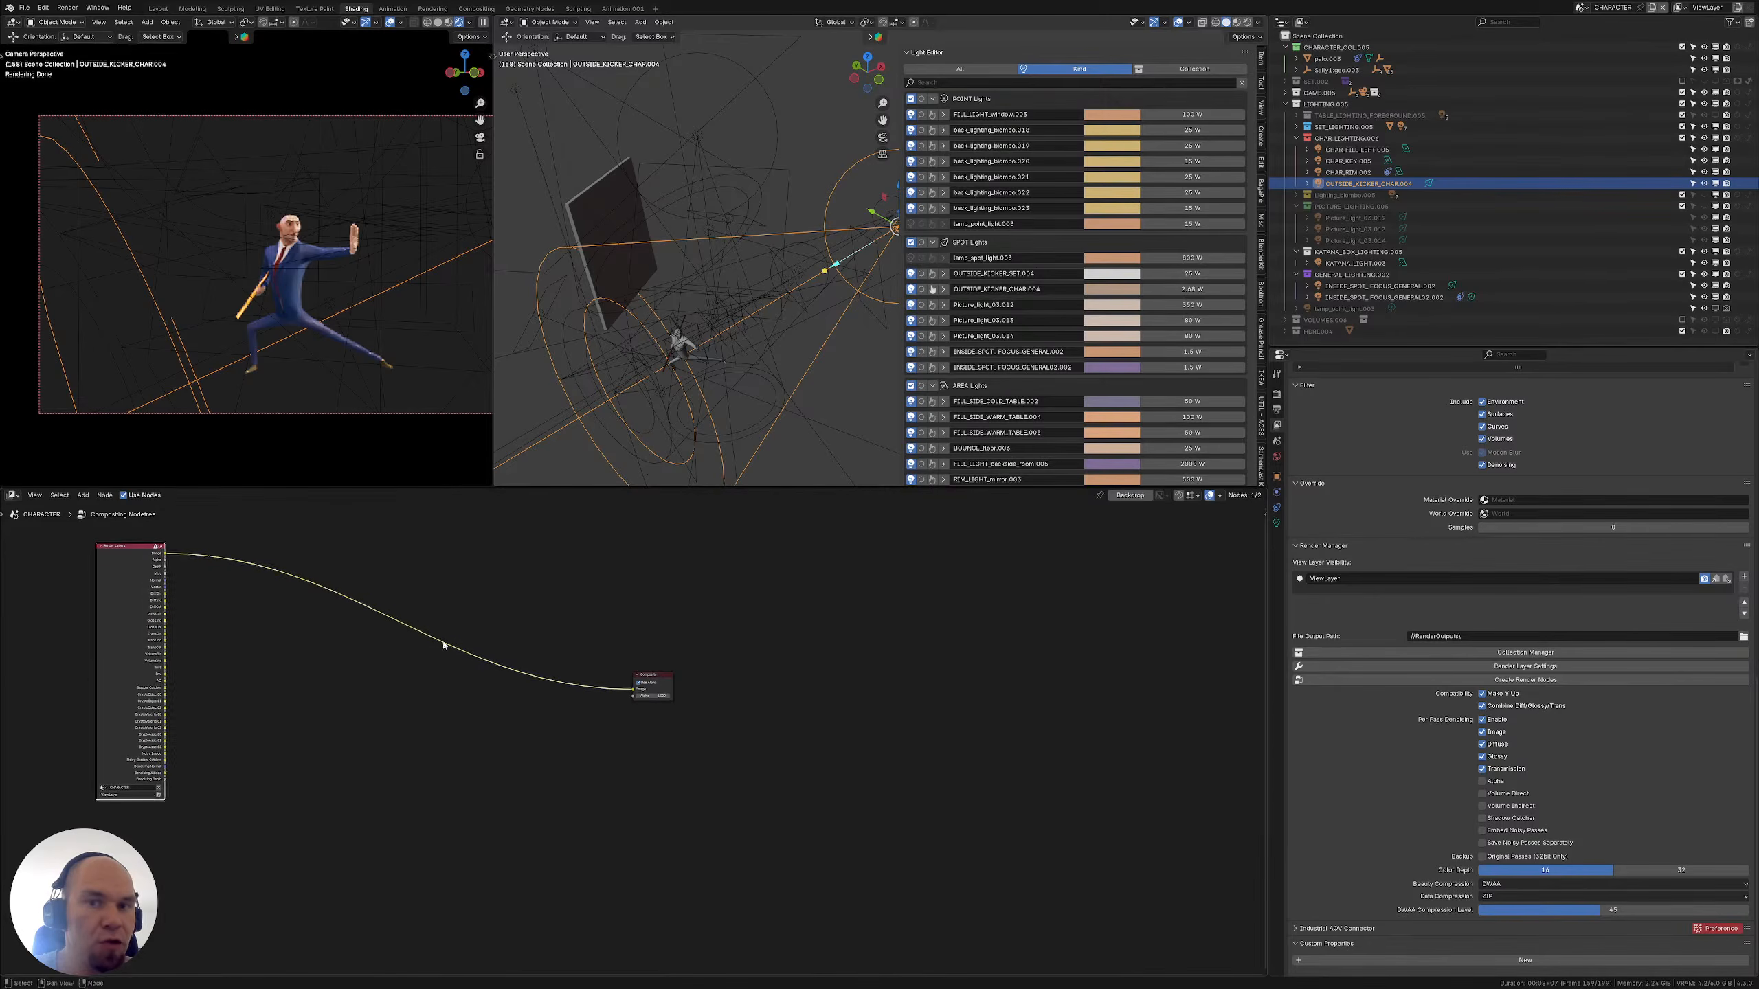
Move the Composite node up to sit roughly level with the top of the Render Layers node
left_click_drag(461, 577, 766, 765)
key("g")
left_click(636, 593)
middle_click_drag(270, 560, 363, 610)
scroll(387, 604, "up", 1)
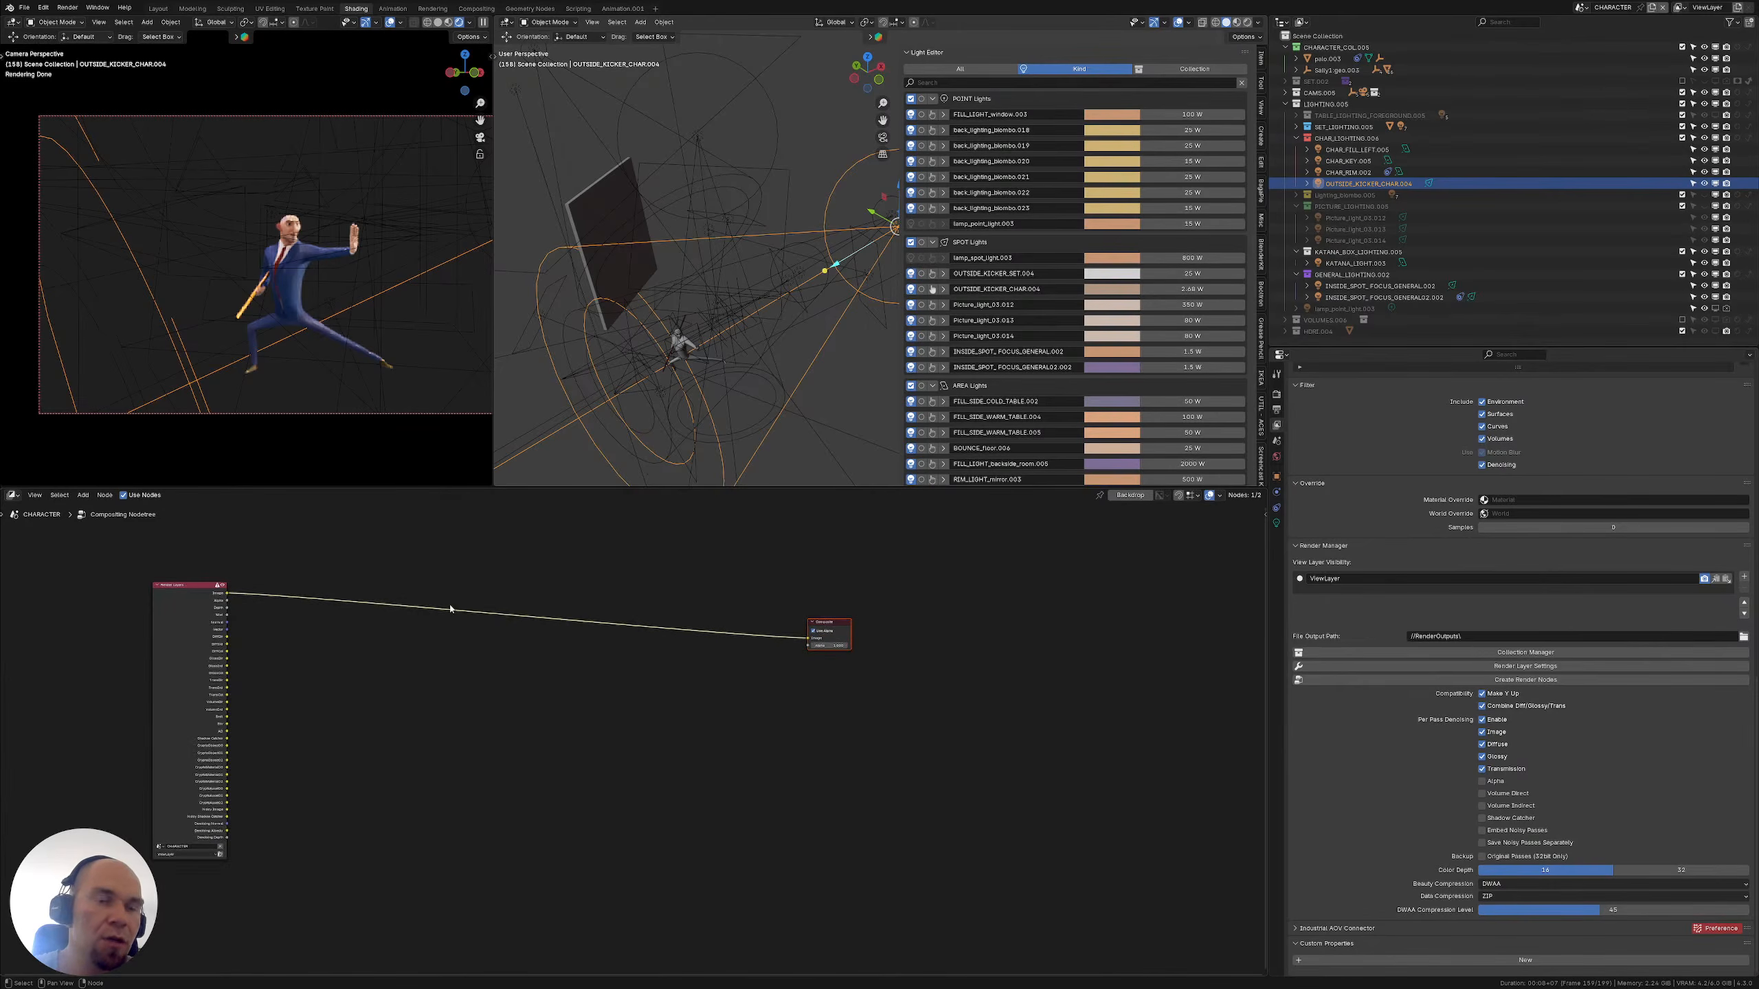
Add a Viewer node below Composite and feed it the Render Layers image through a reroute on the existing link
key("shift+a")
left_click(482, 567)
type("viewer")
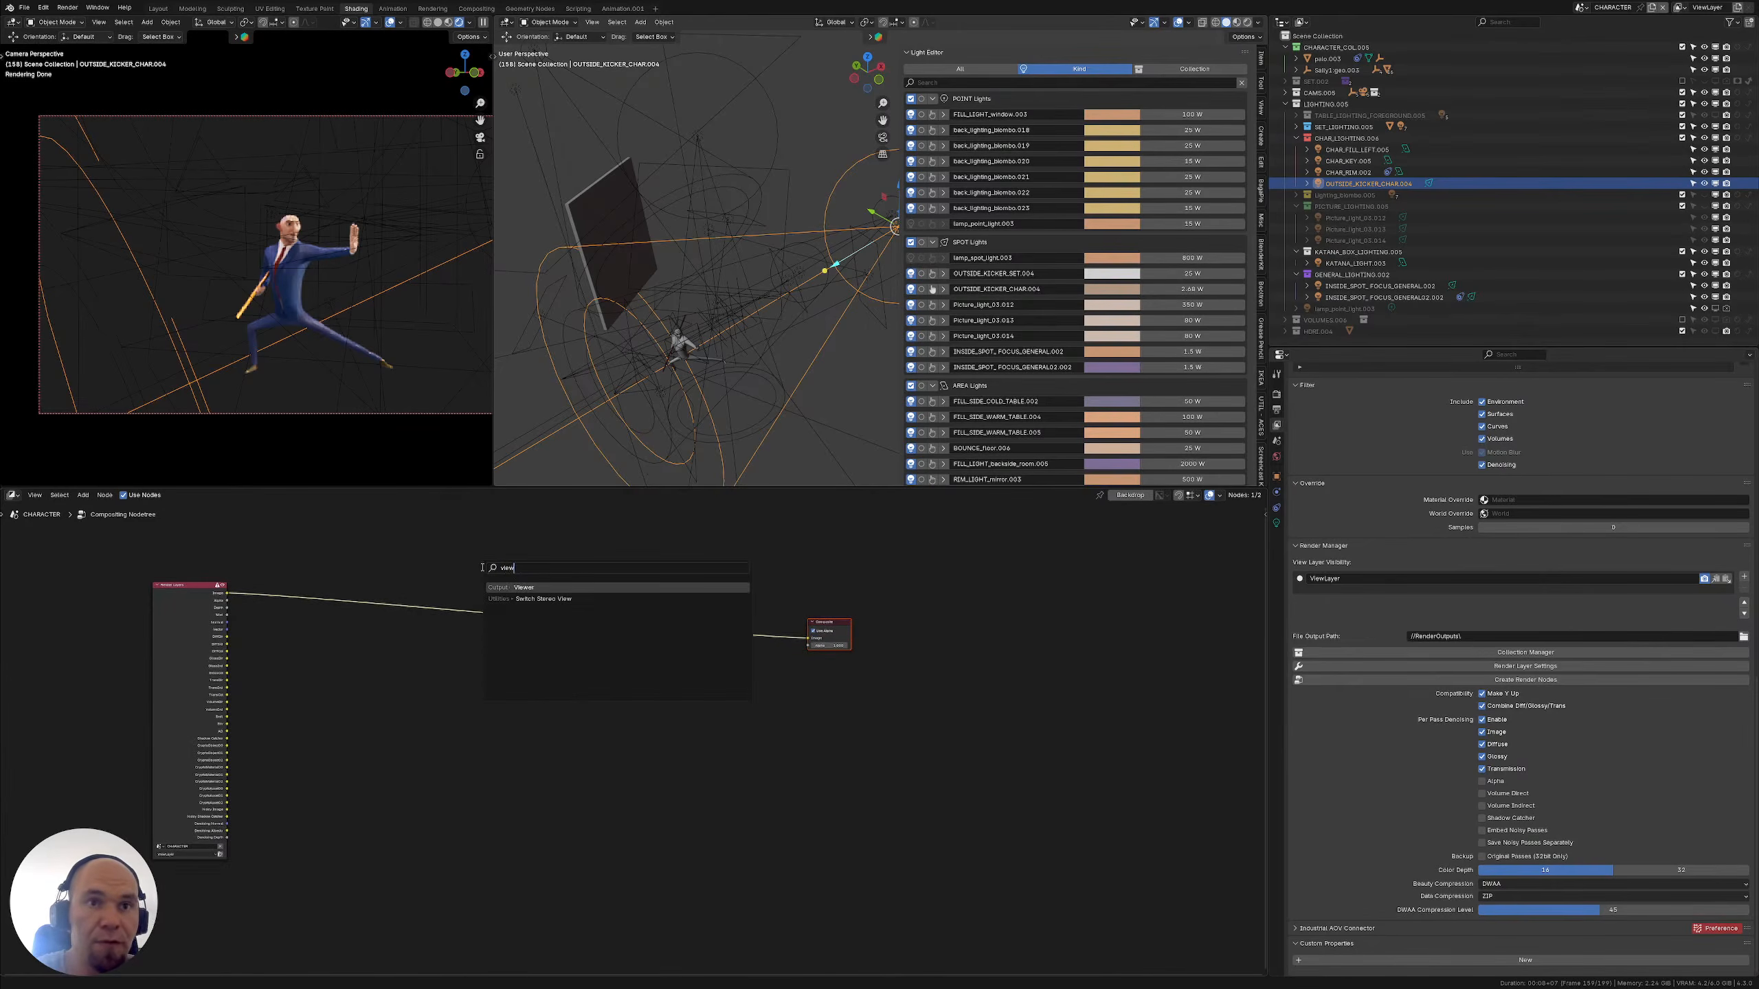
key("Return")
left_click(788, 698)
right_click_drag(450, 580, 478, 704, "shift")
middle_click_drag(455, 611, 579, 637)
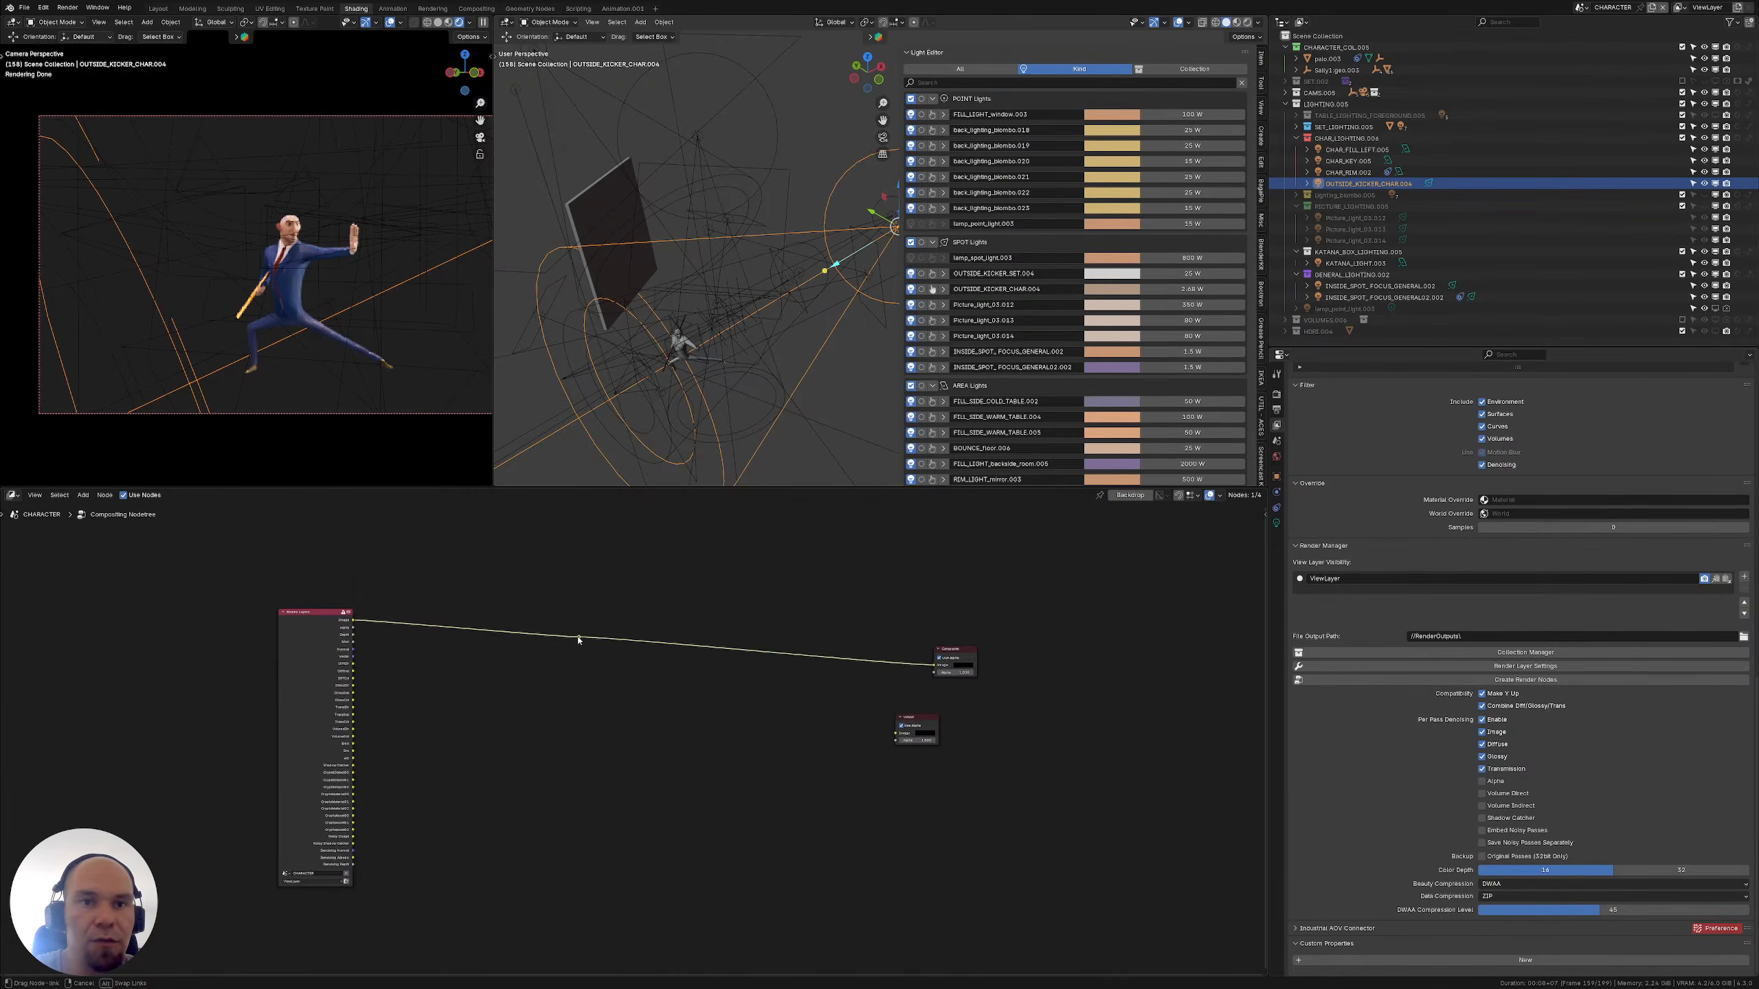
left_click_drag(579, 637, 962, 714, "ctrl")
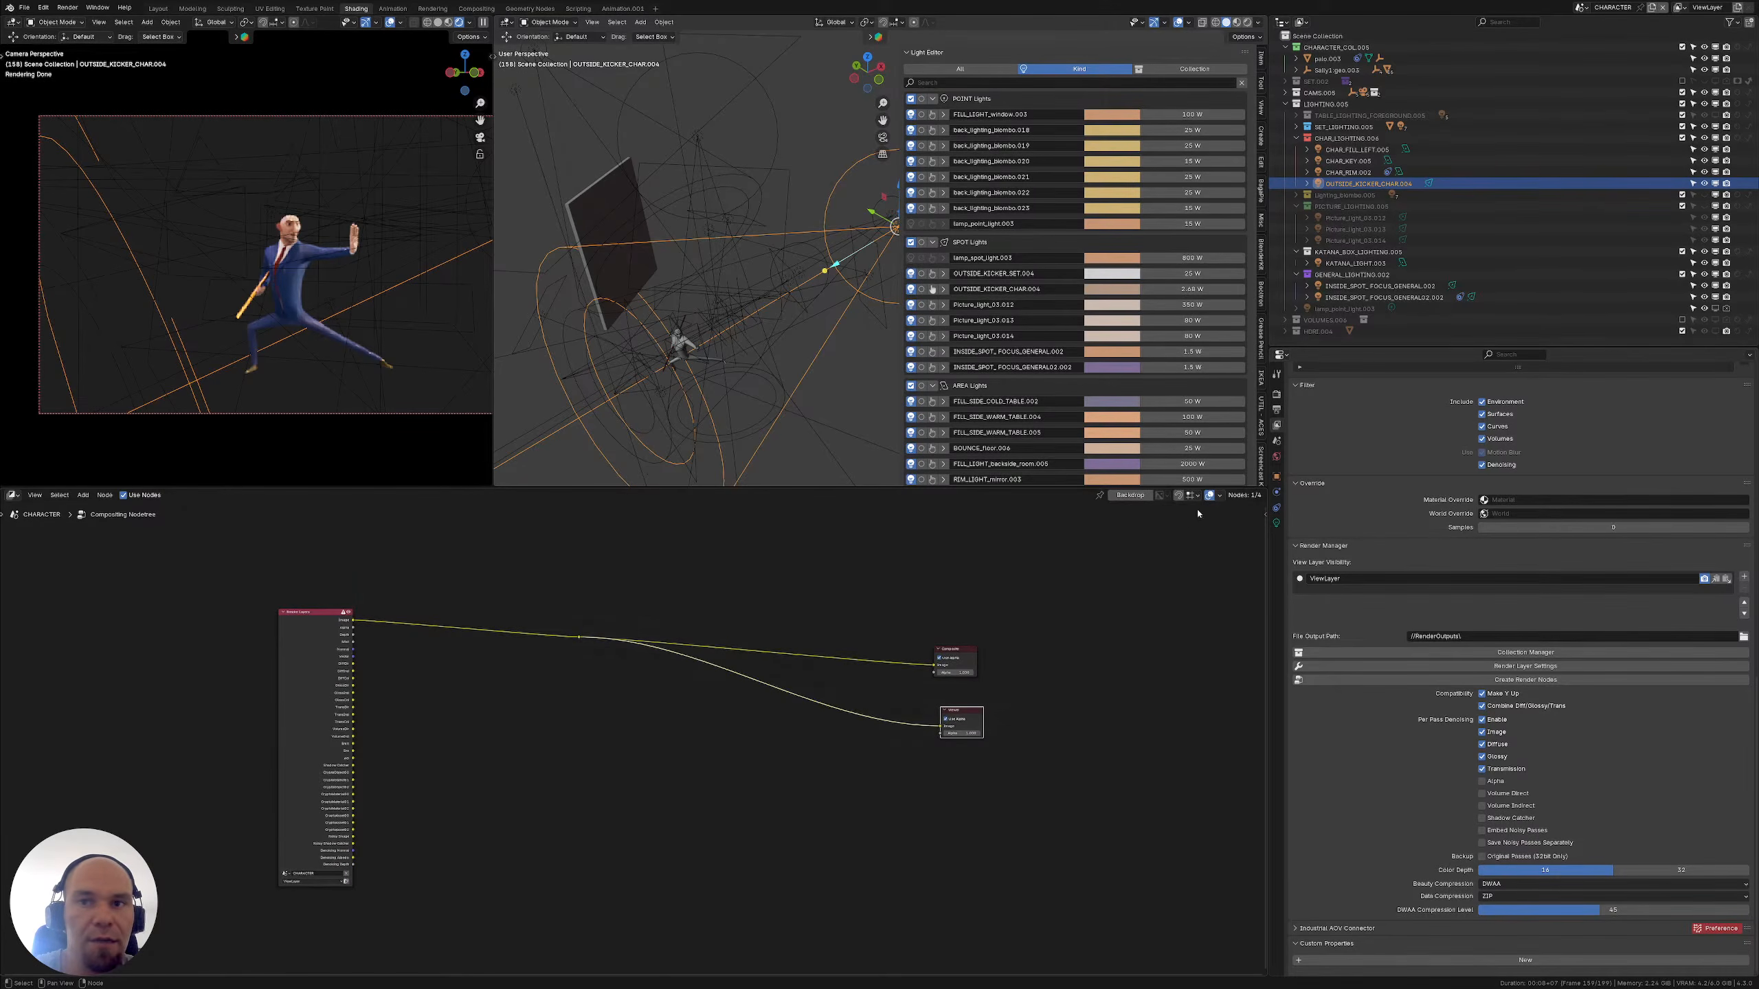
Turn on the compositor backdrop and choose ViewLayer again as the Render Layers node's view layer
left_click(1130, 494)
scroll(452, 693, "up", 2)
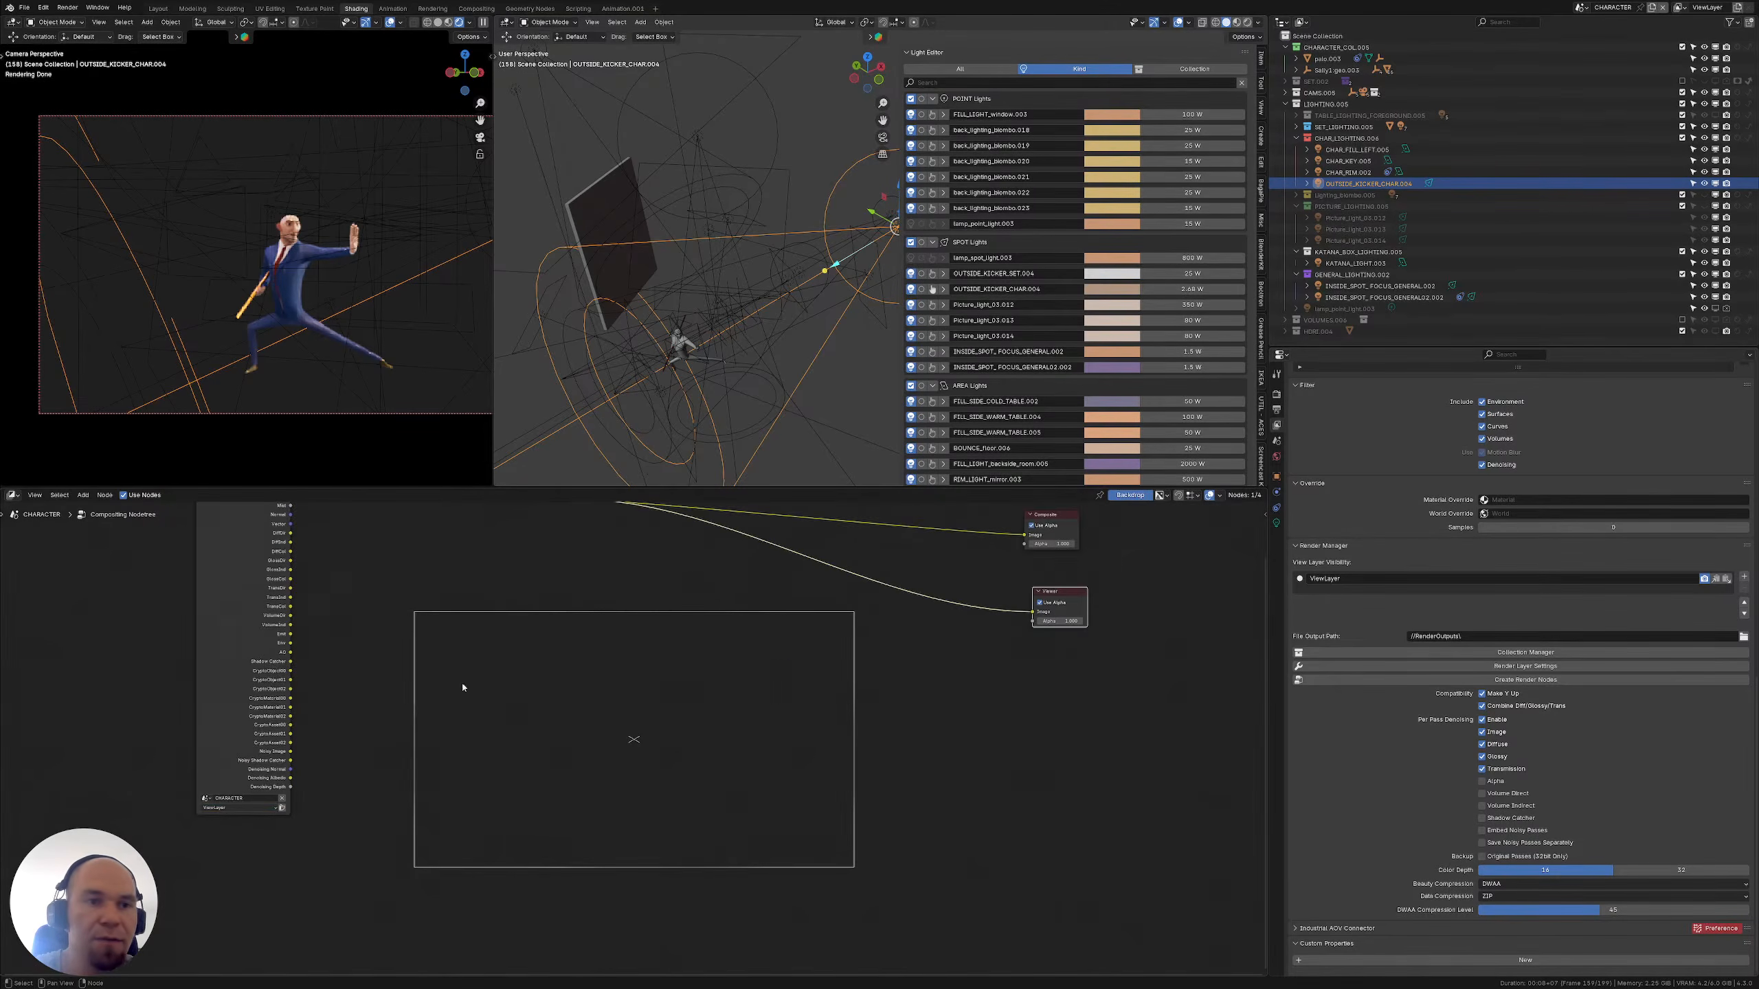
left_click(238, 807)
left_click(238, 827)
key("Home")
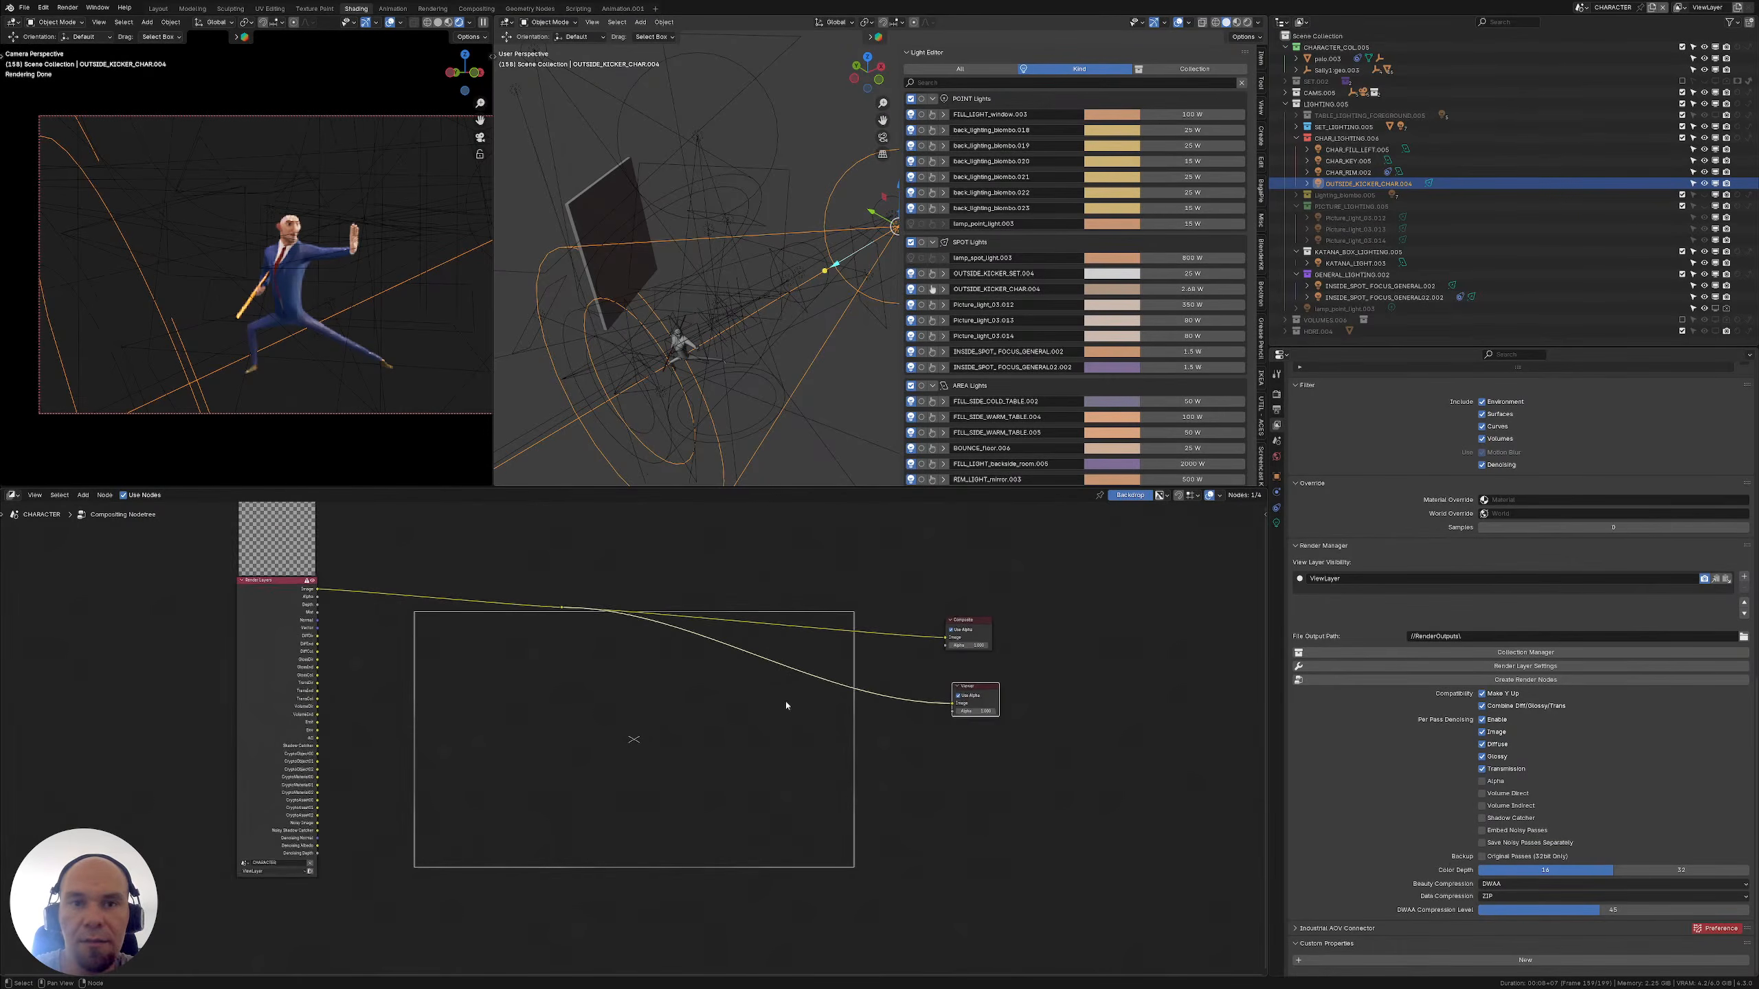
scroll(786, 705, "down", 1)
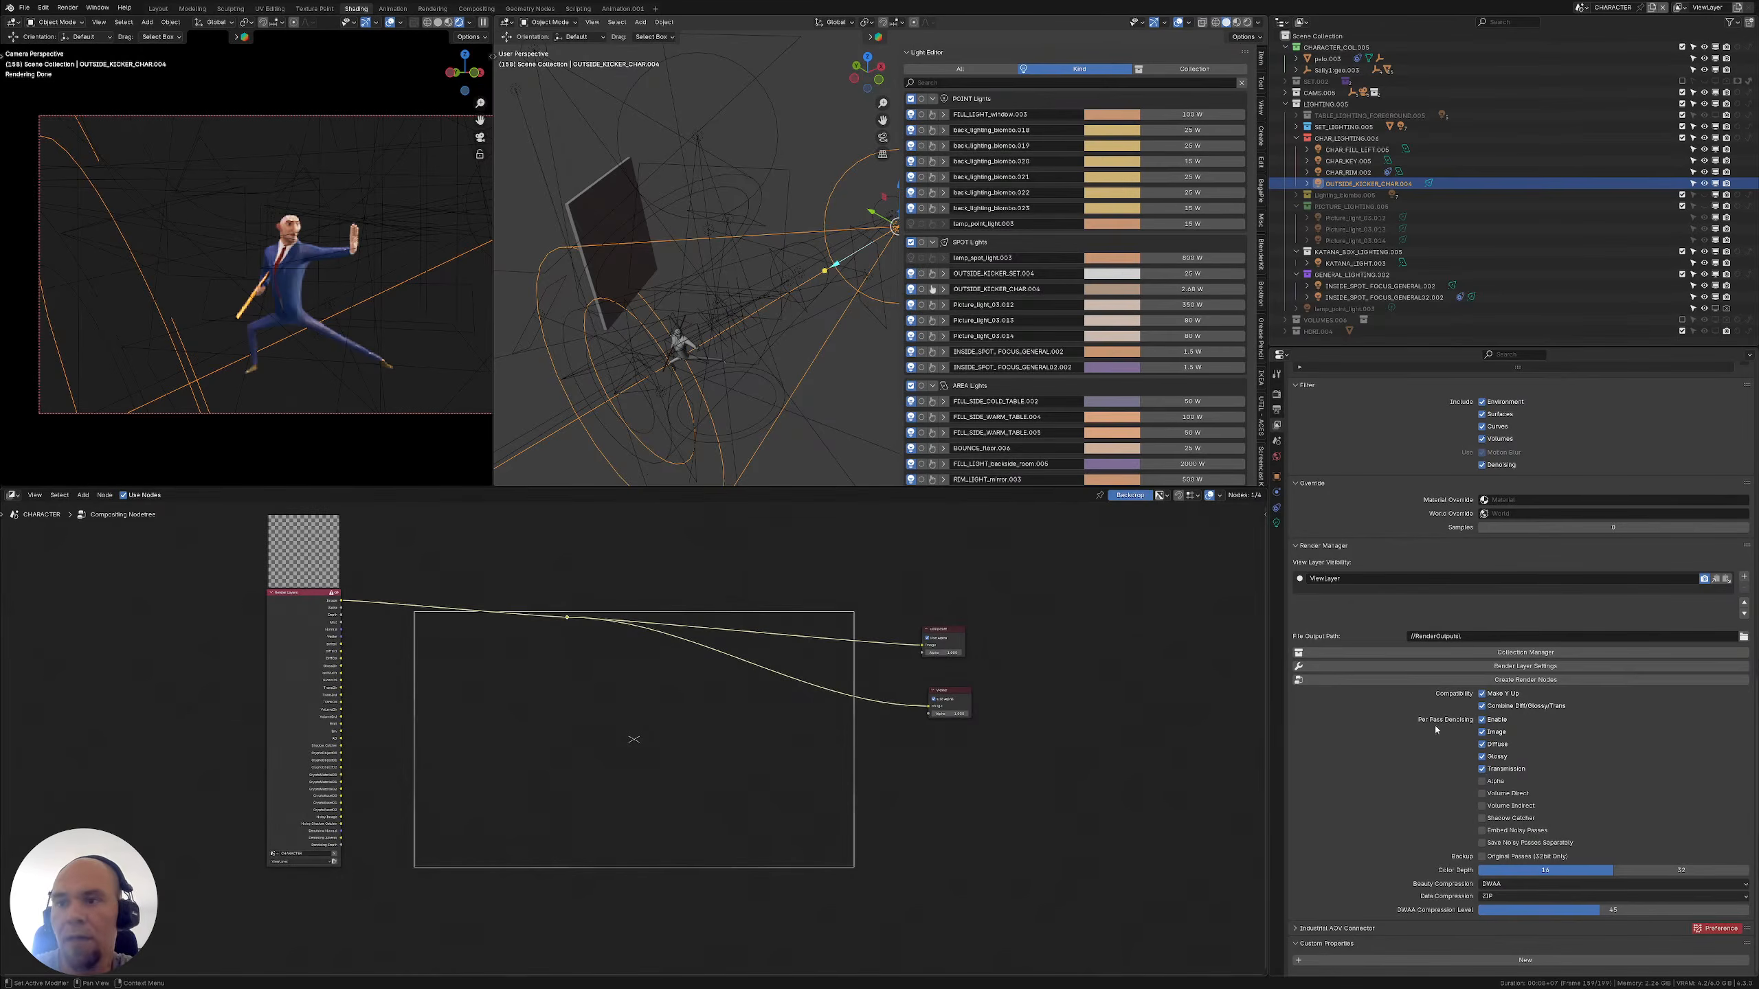
In the Collection Manager, turn off holdout for SET.002 and include that collection in ViewLayer
left_click(1542, 656)
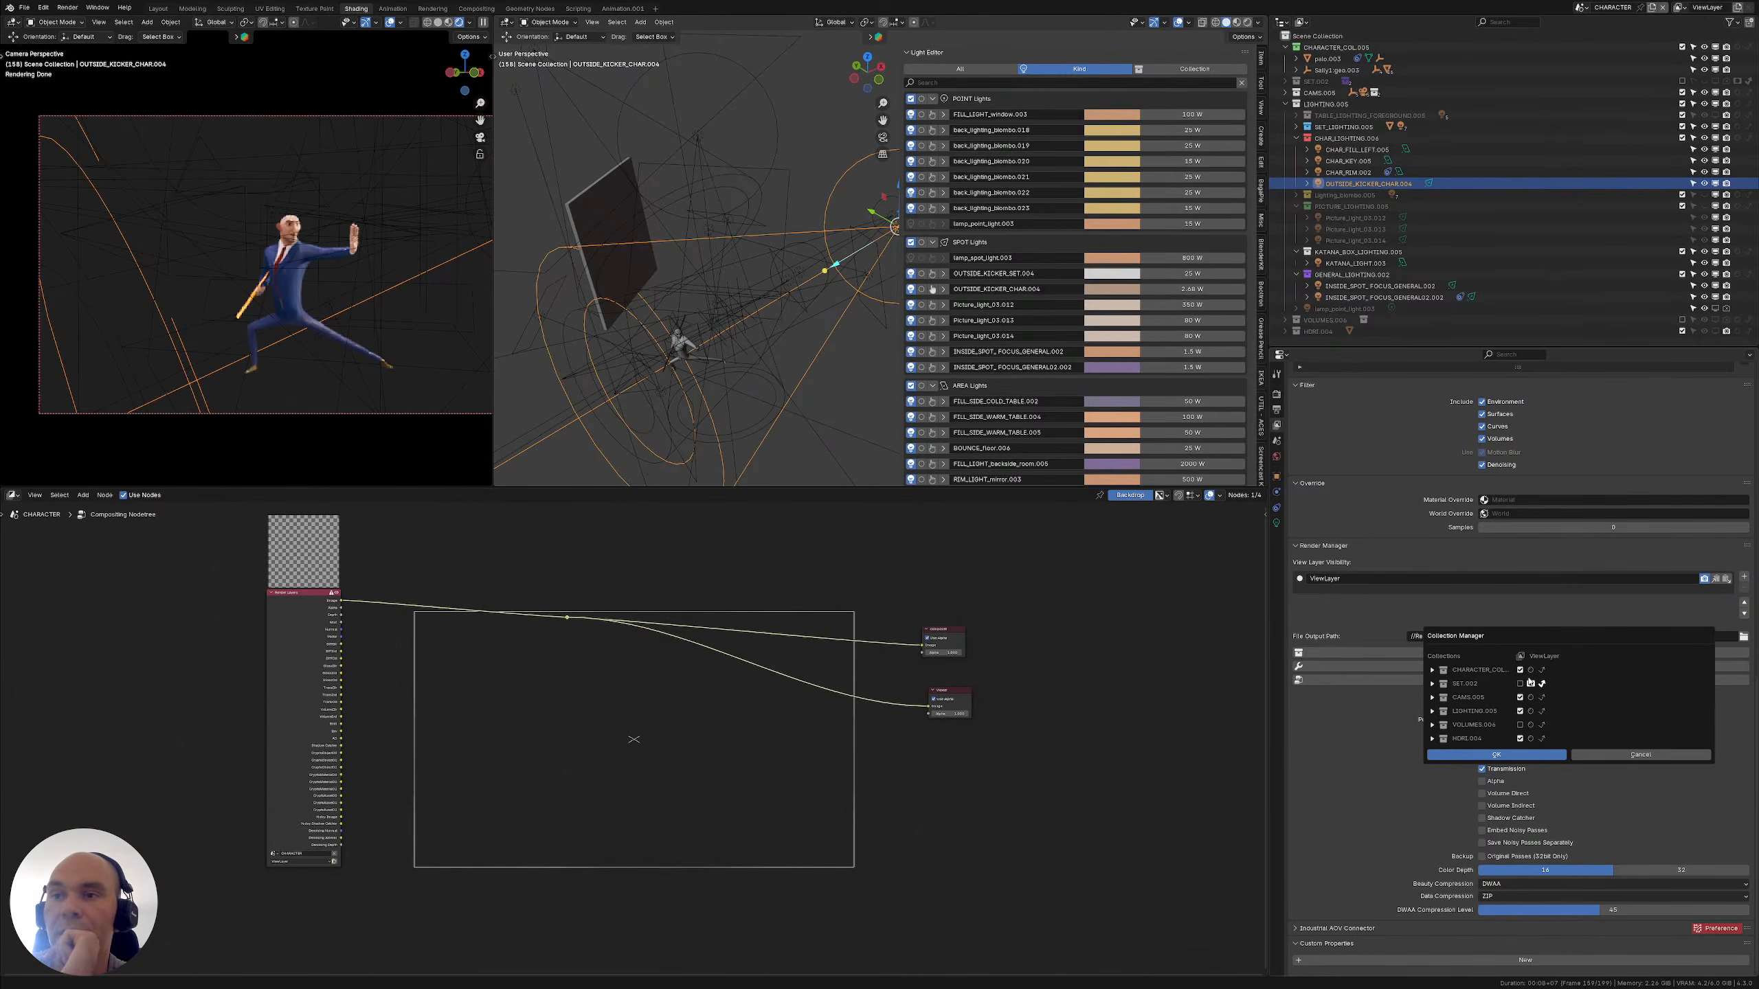
left_click(1519, 725)
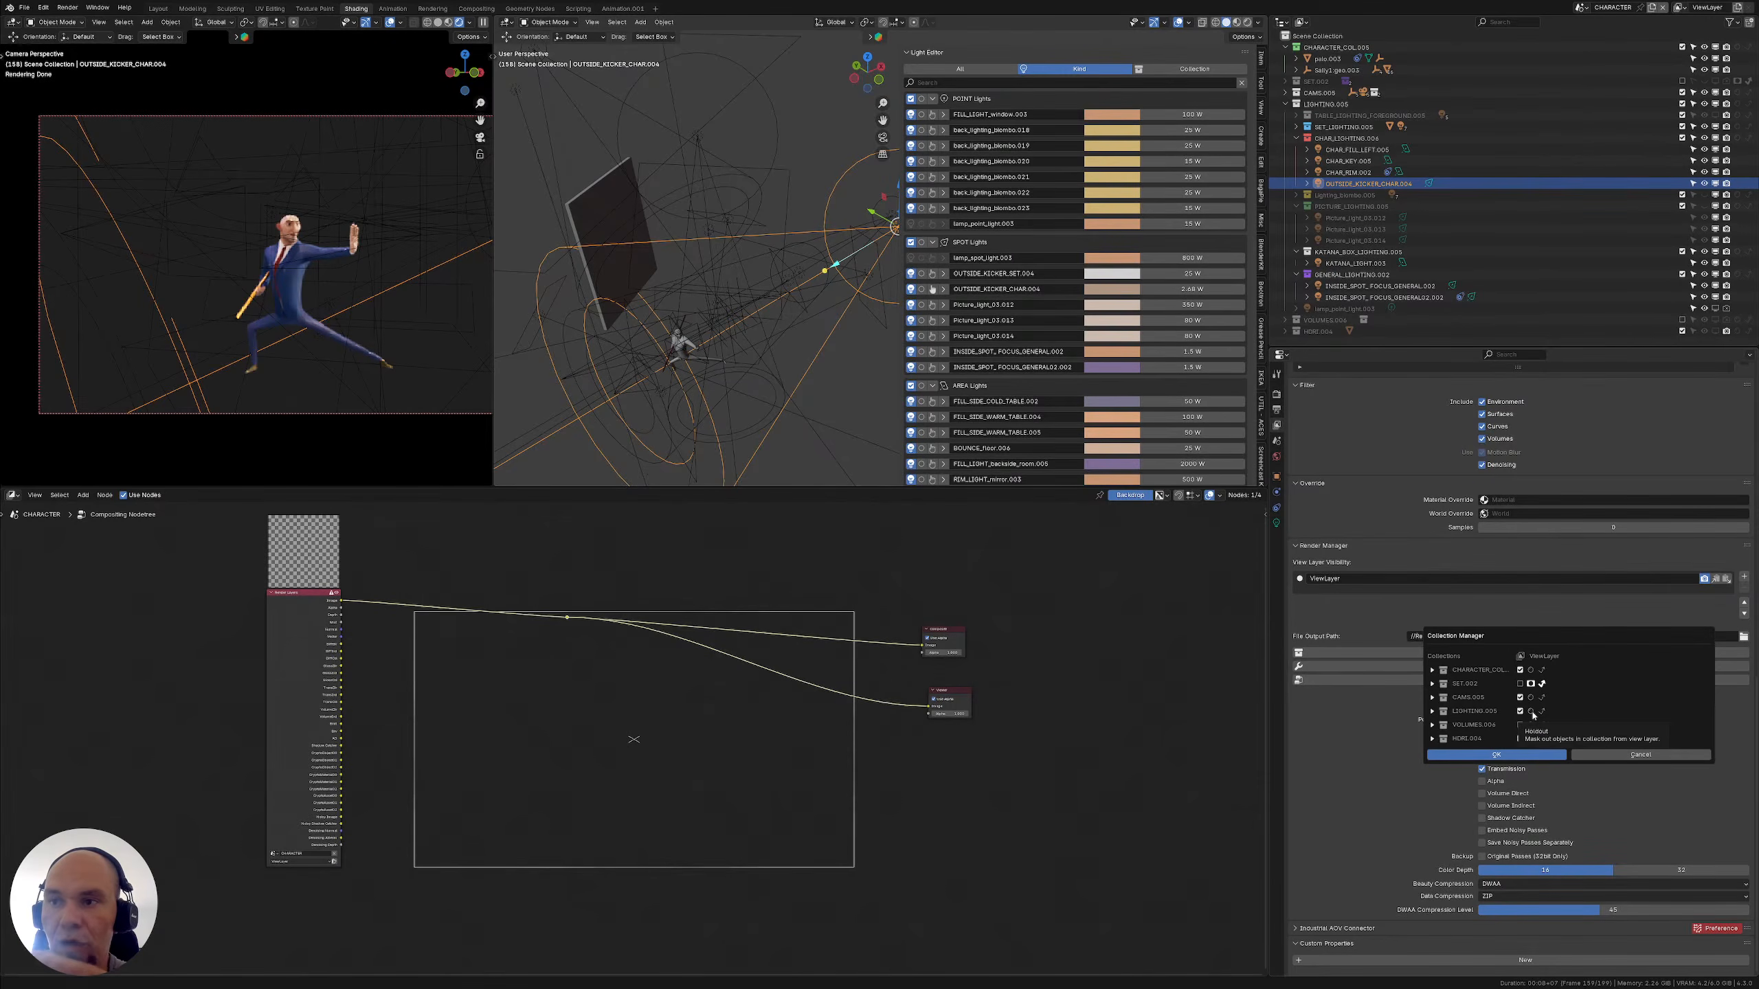
left_click(1532, 713)
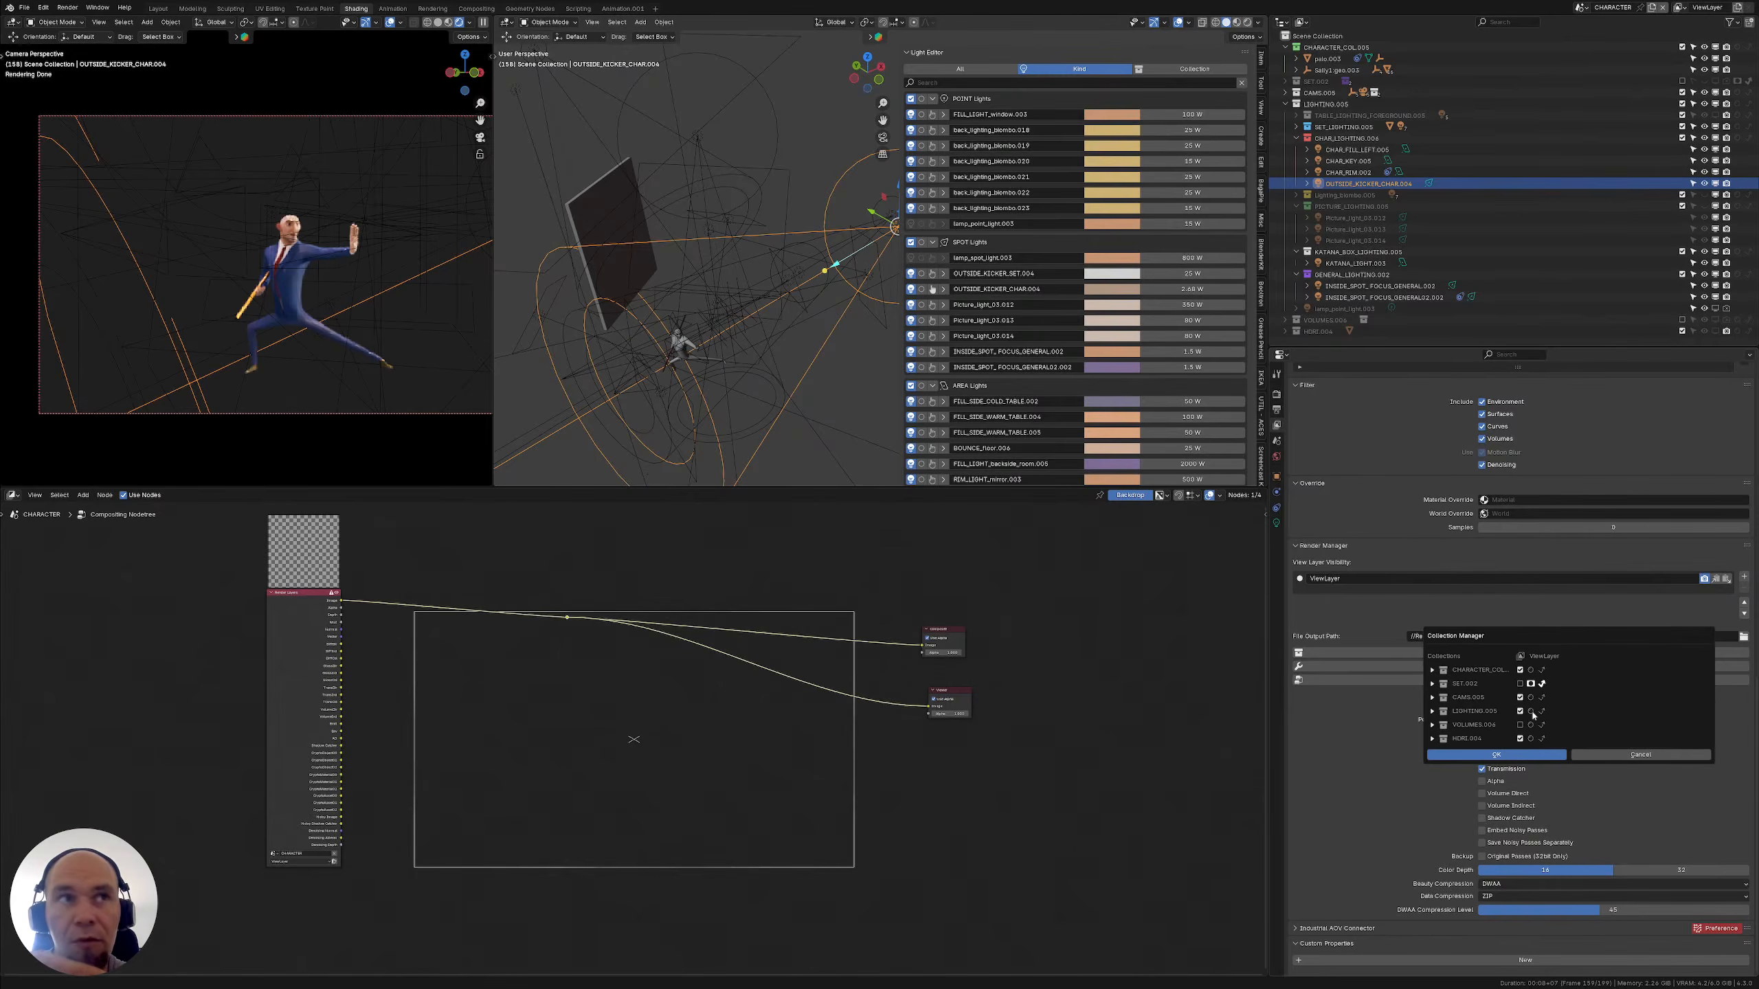
left_click(1531, 685)
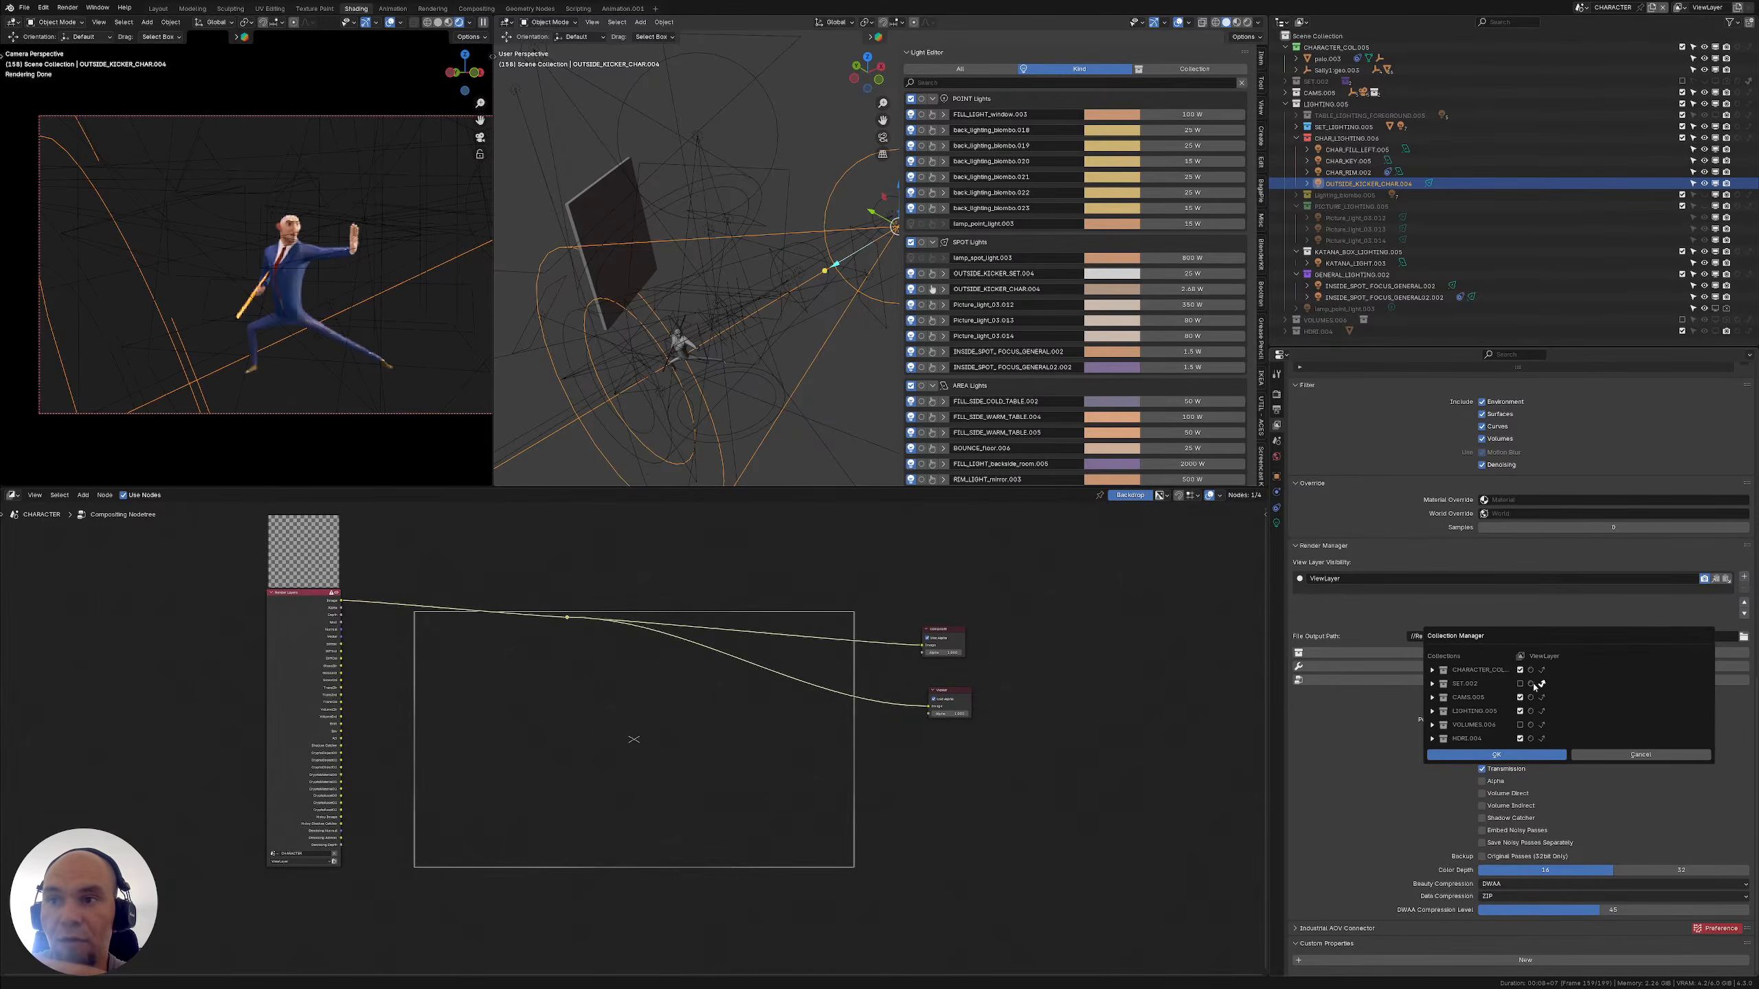
left_click(1519, 684)
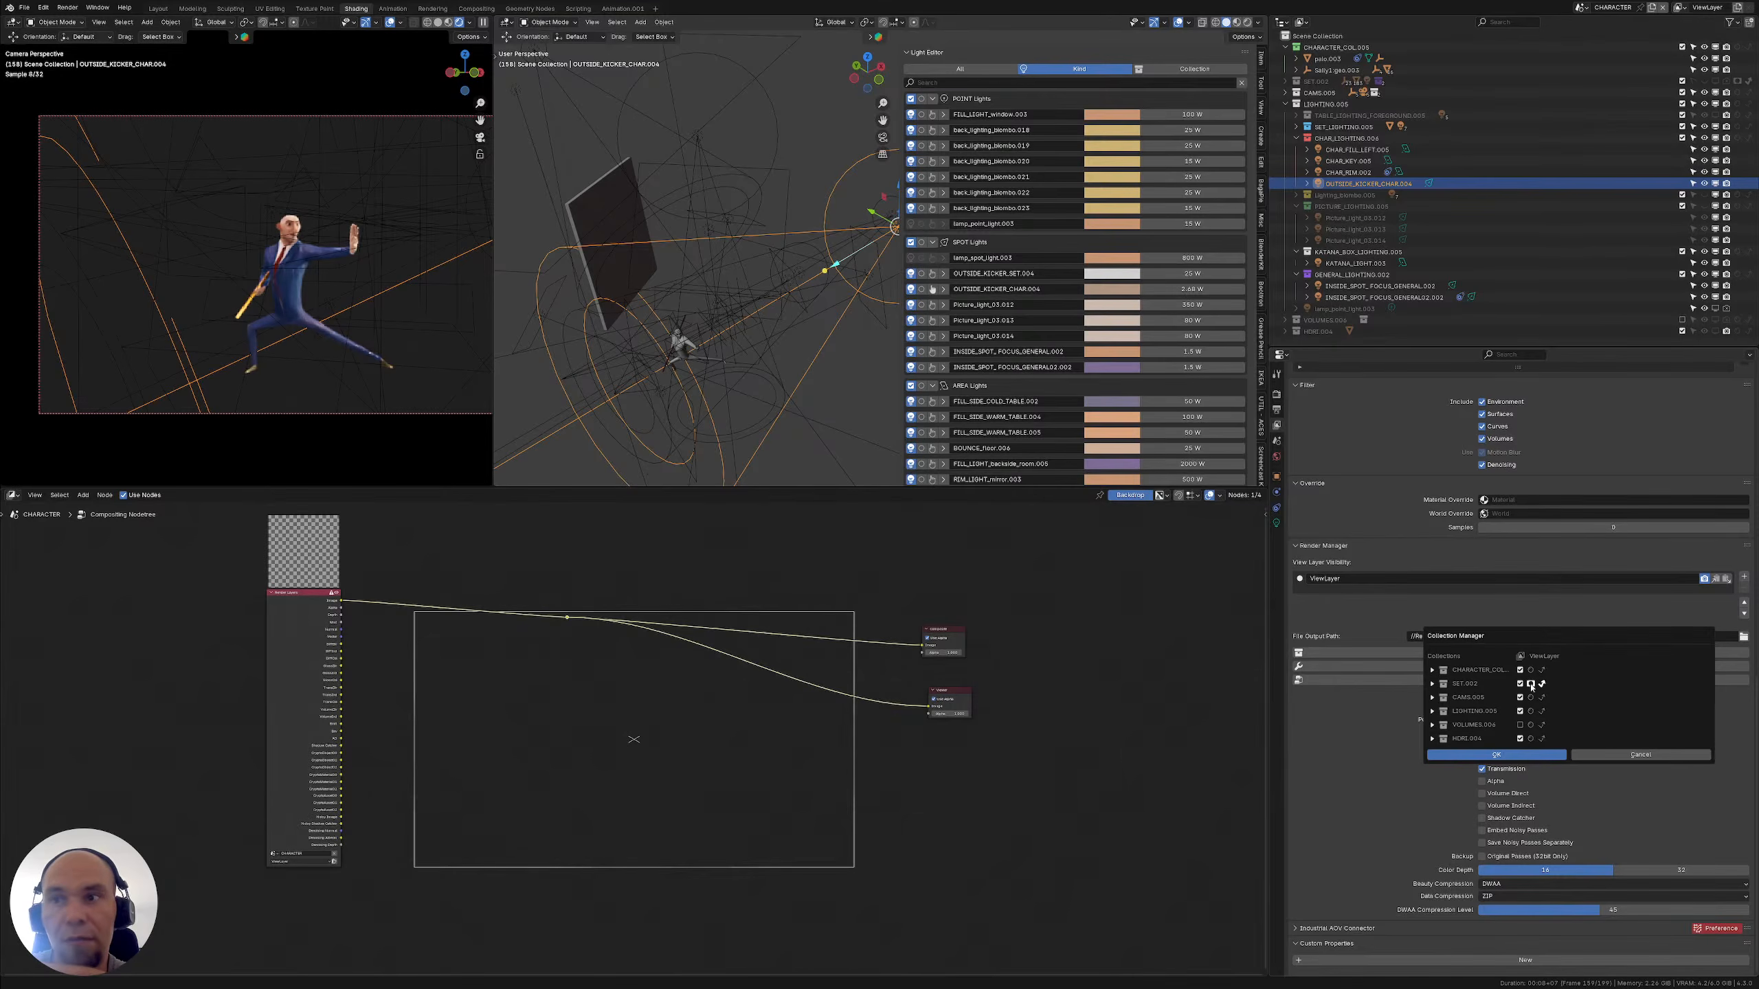
Review the sub-collections inside SET.002 and accept the Collection Manager settings
left_click(1432, 685)
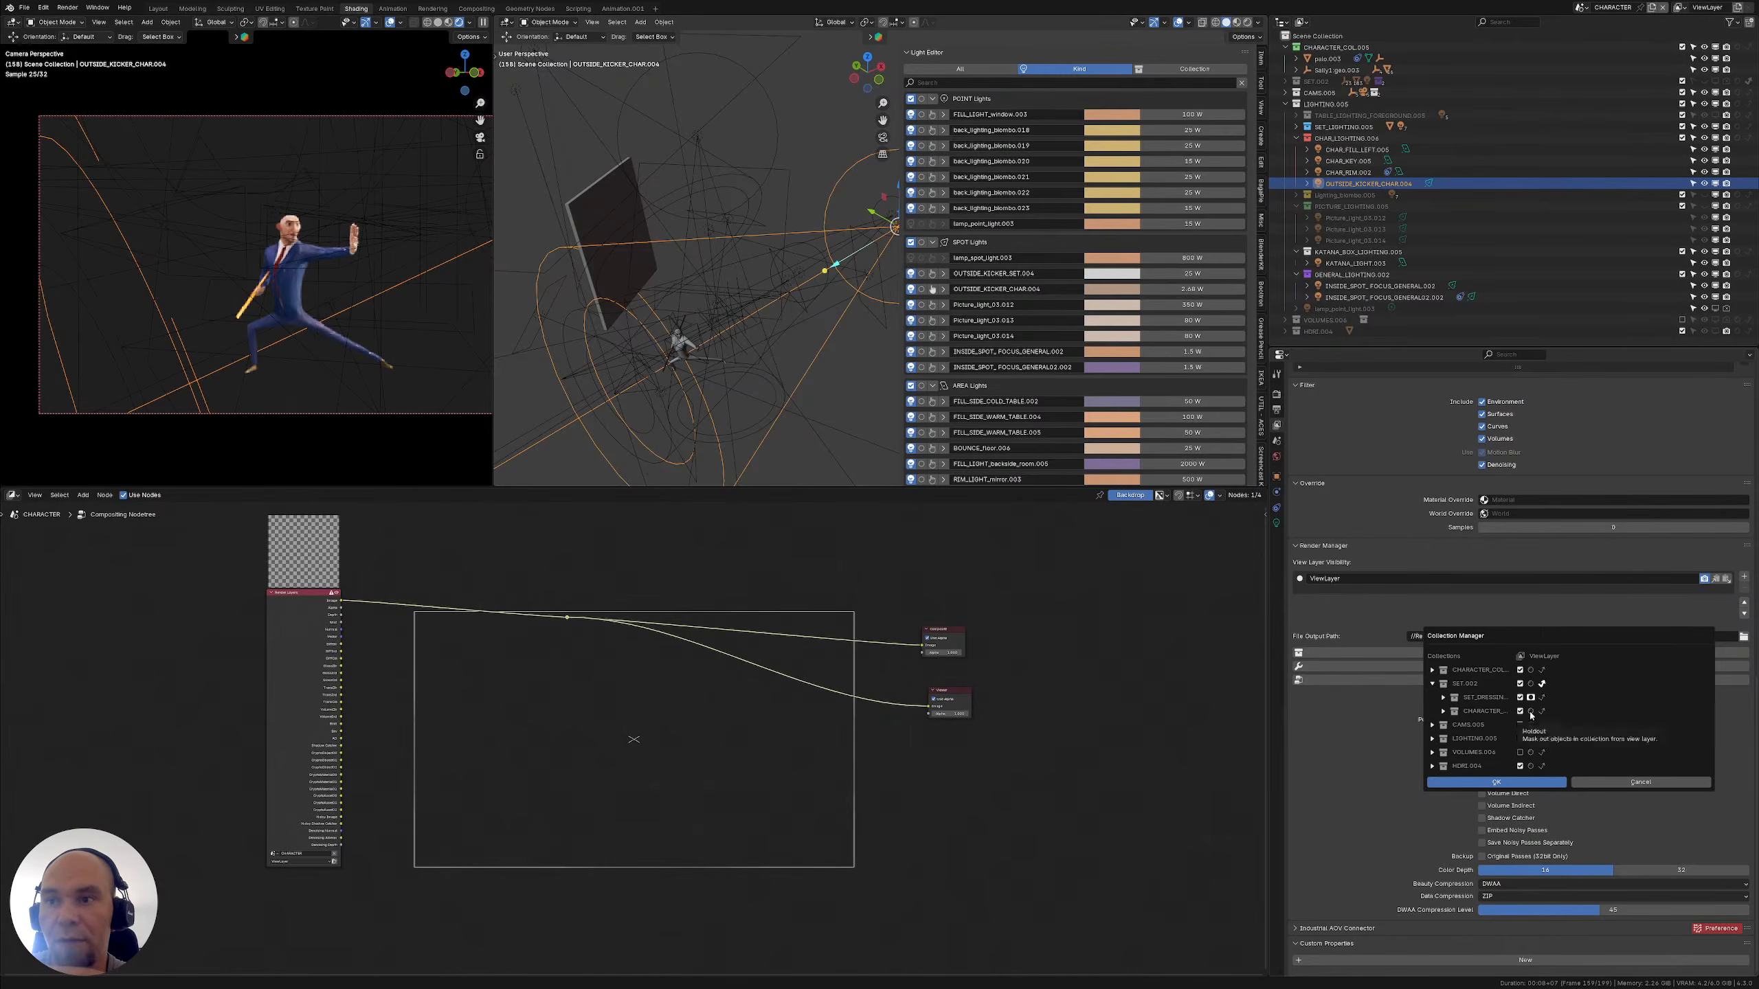
left_click(1444, 698)
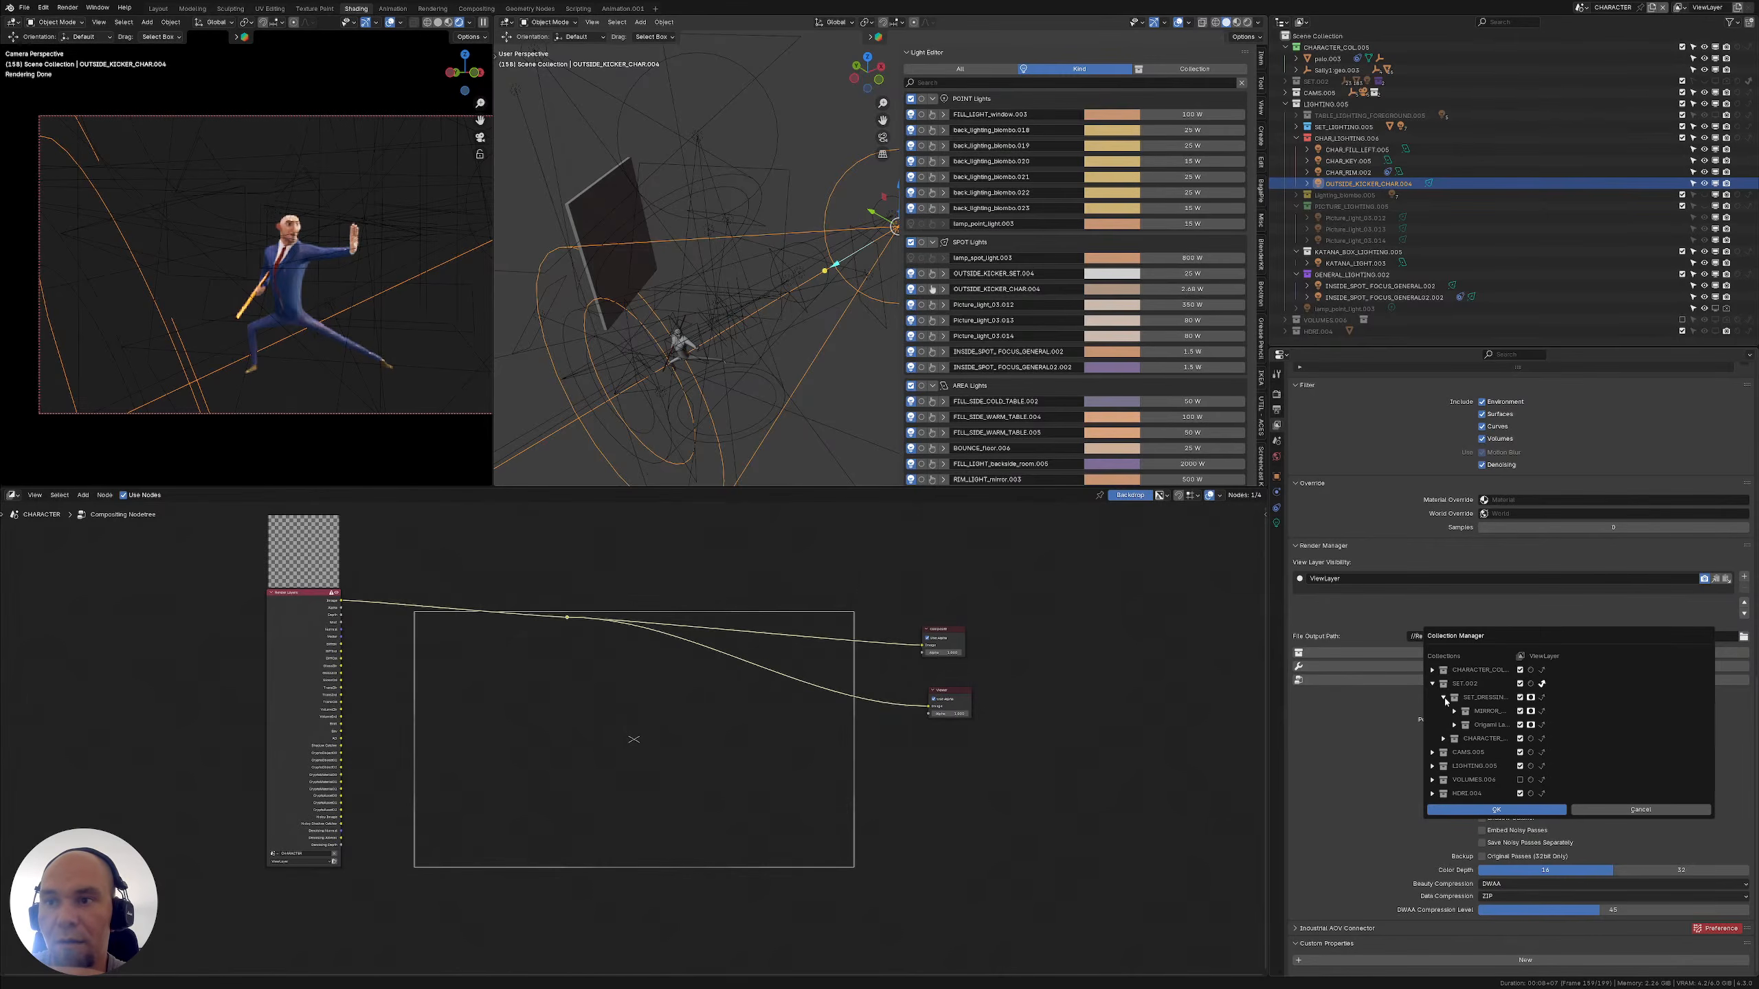
left_click(1443, 698)
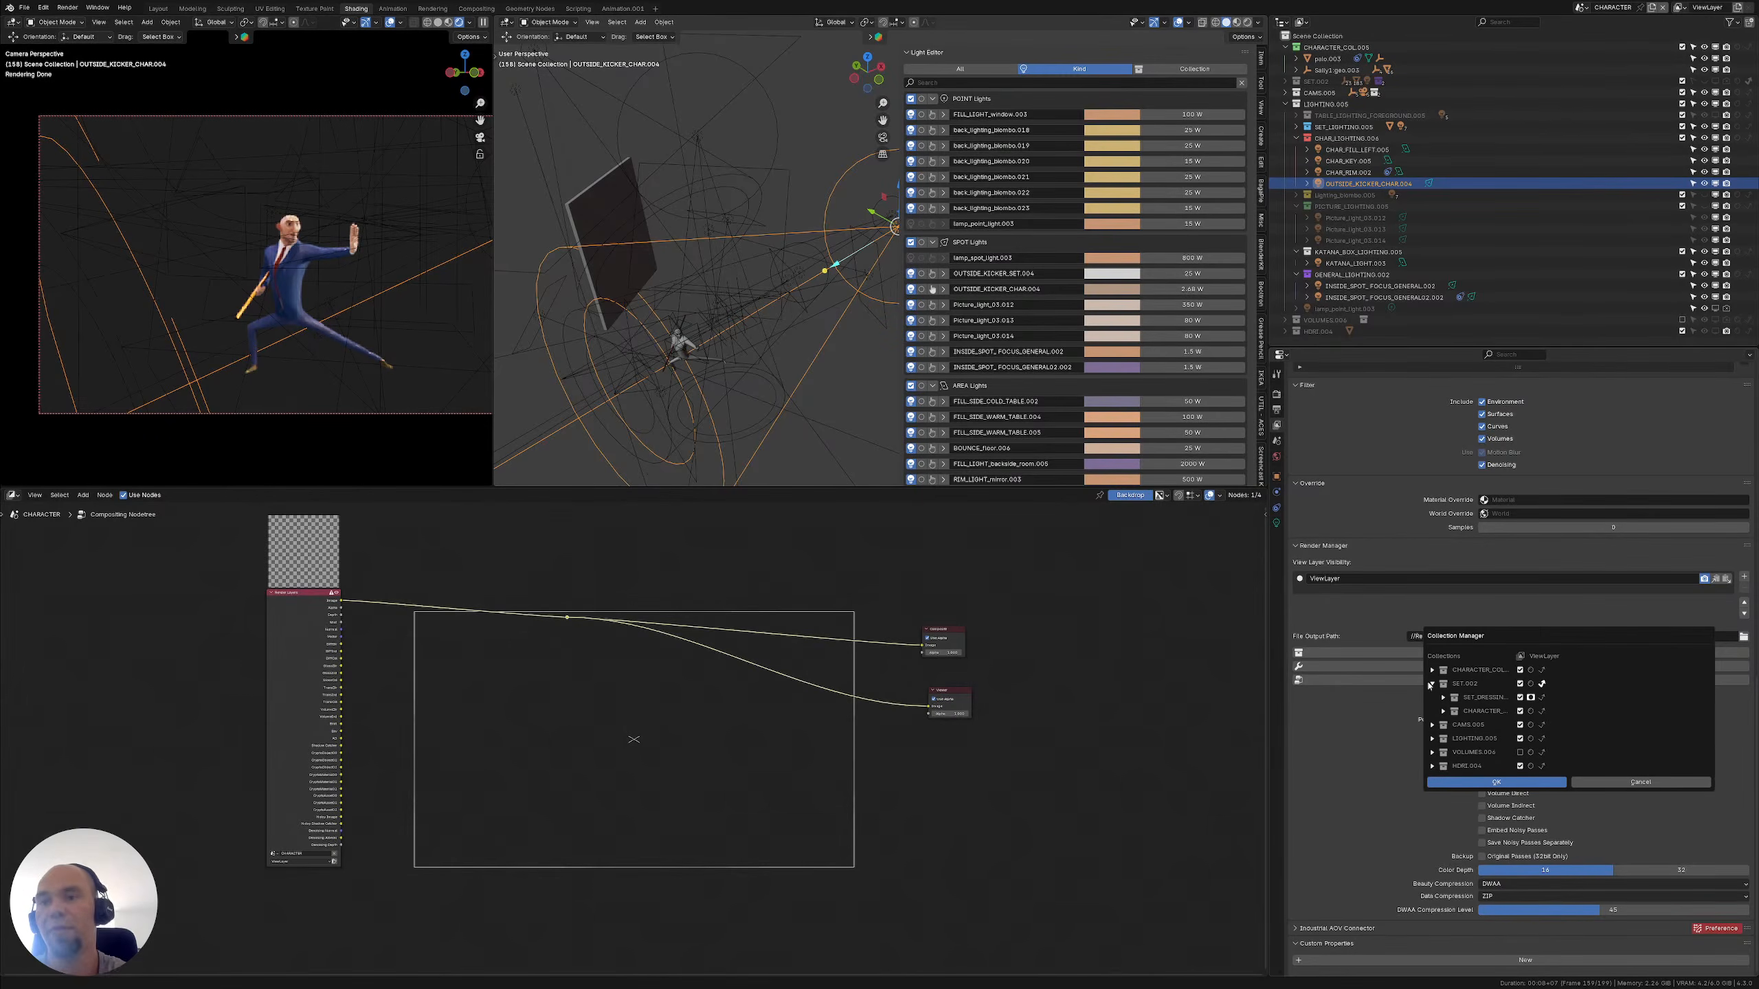
left_click(1432, 684)
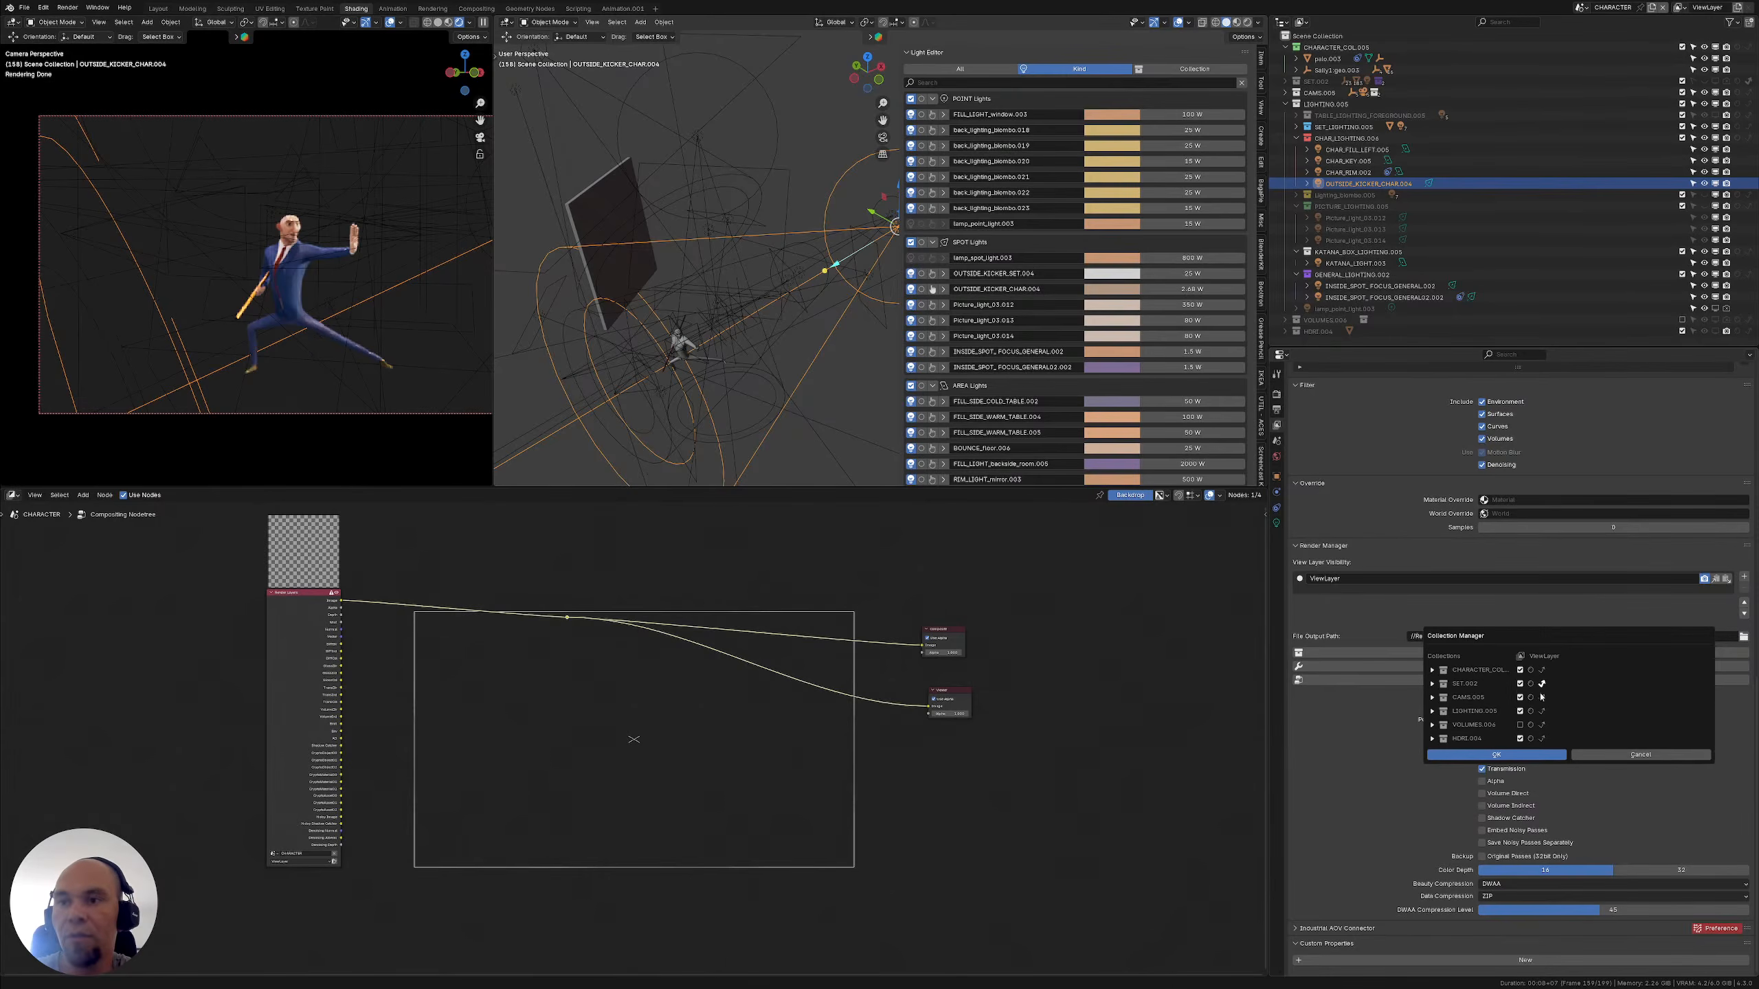
left_click(1496, 754)
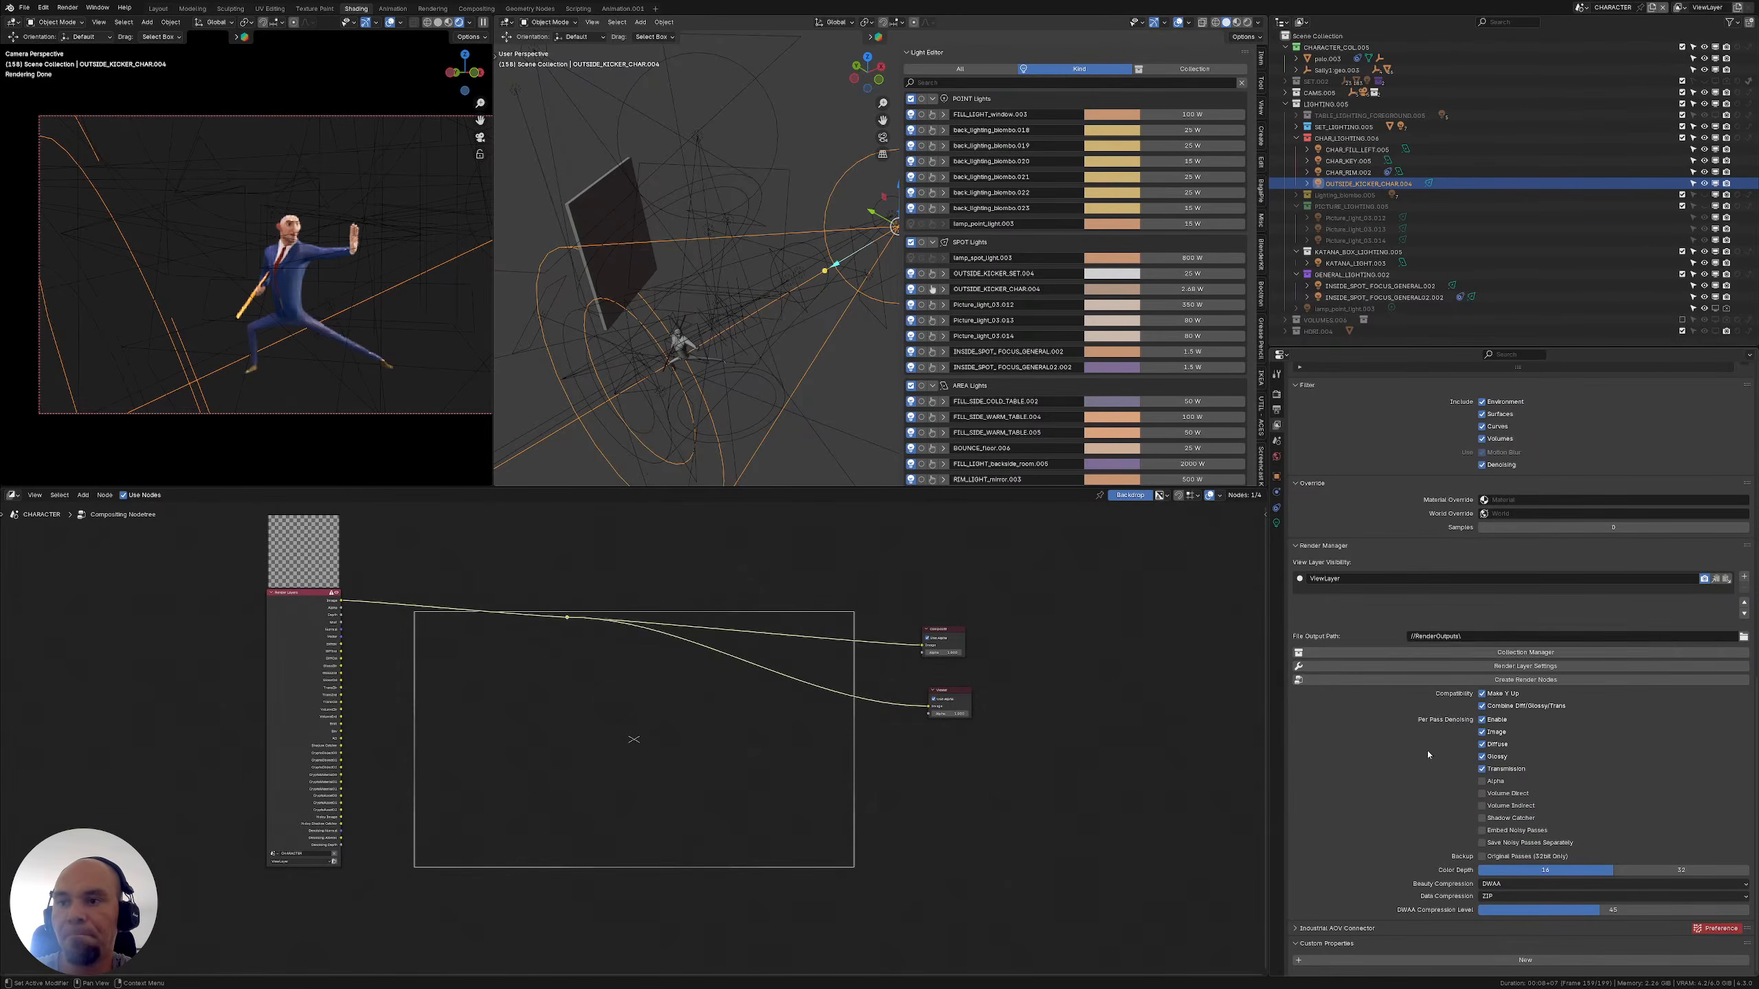
Review and accept ViewLayer's passes in the Render Layer Settings, and create the Render Manager's render nodes
left_click(1511, 667)
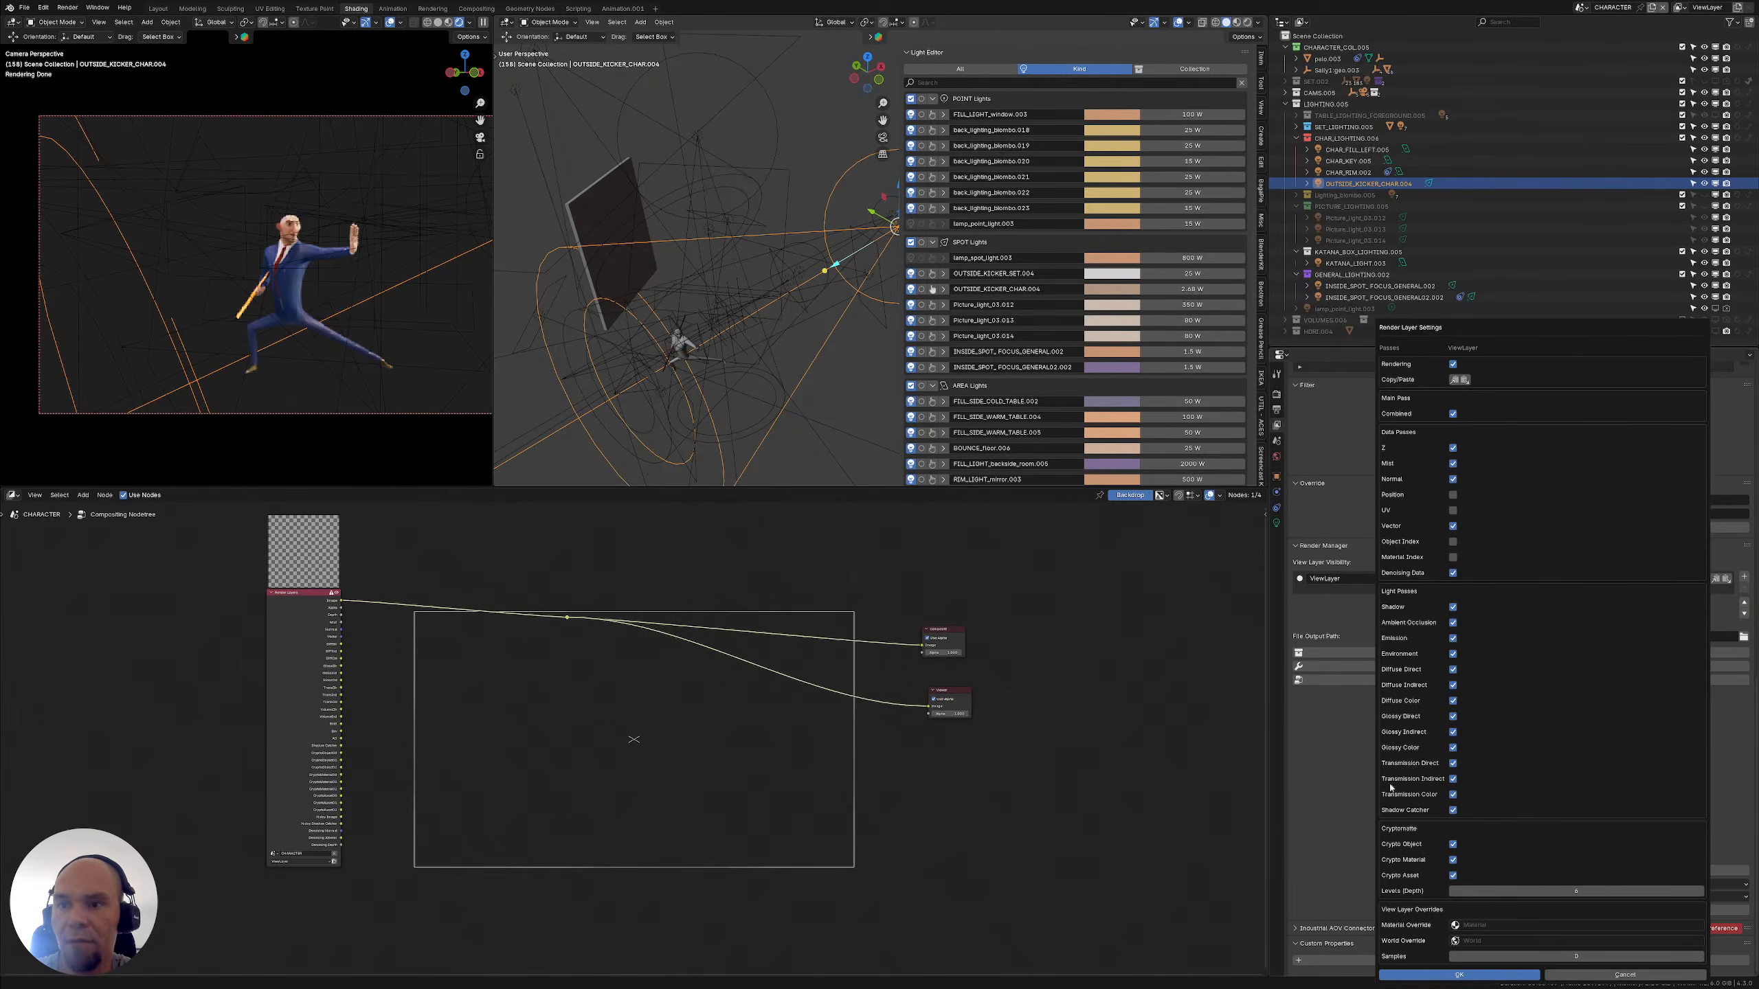
left_click(1472, 979)
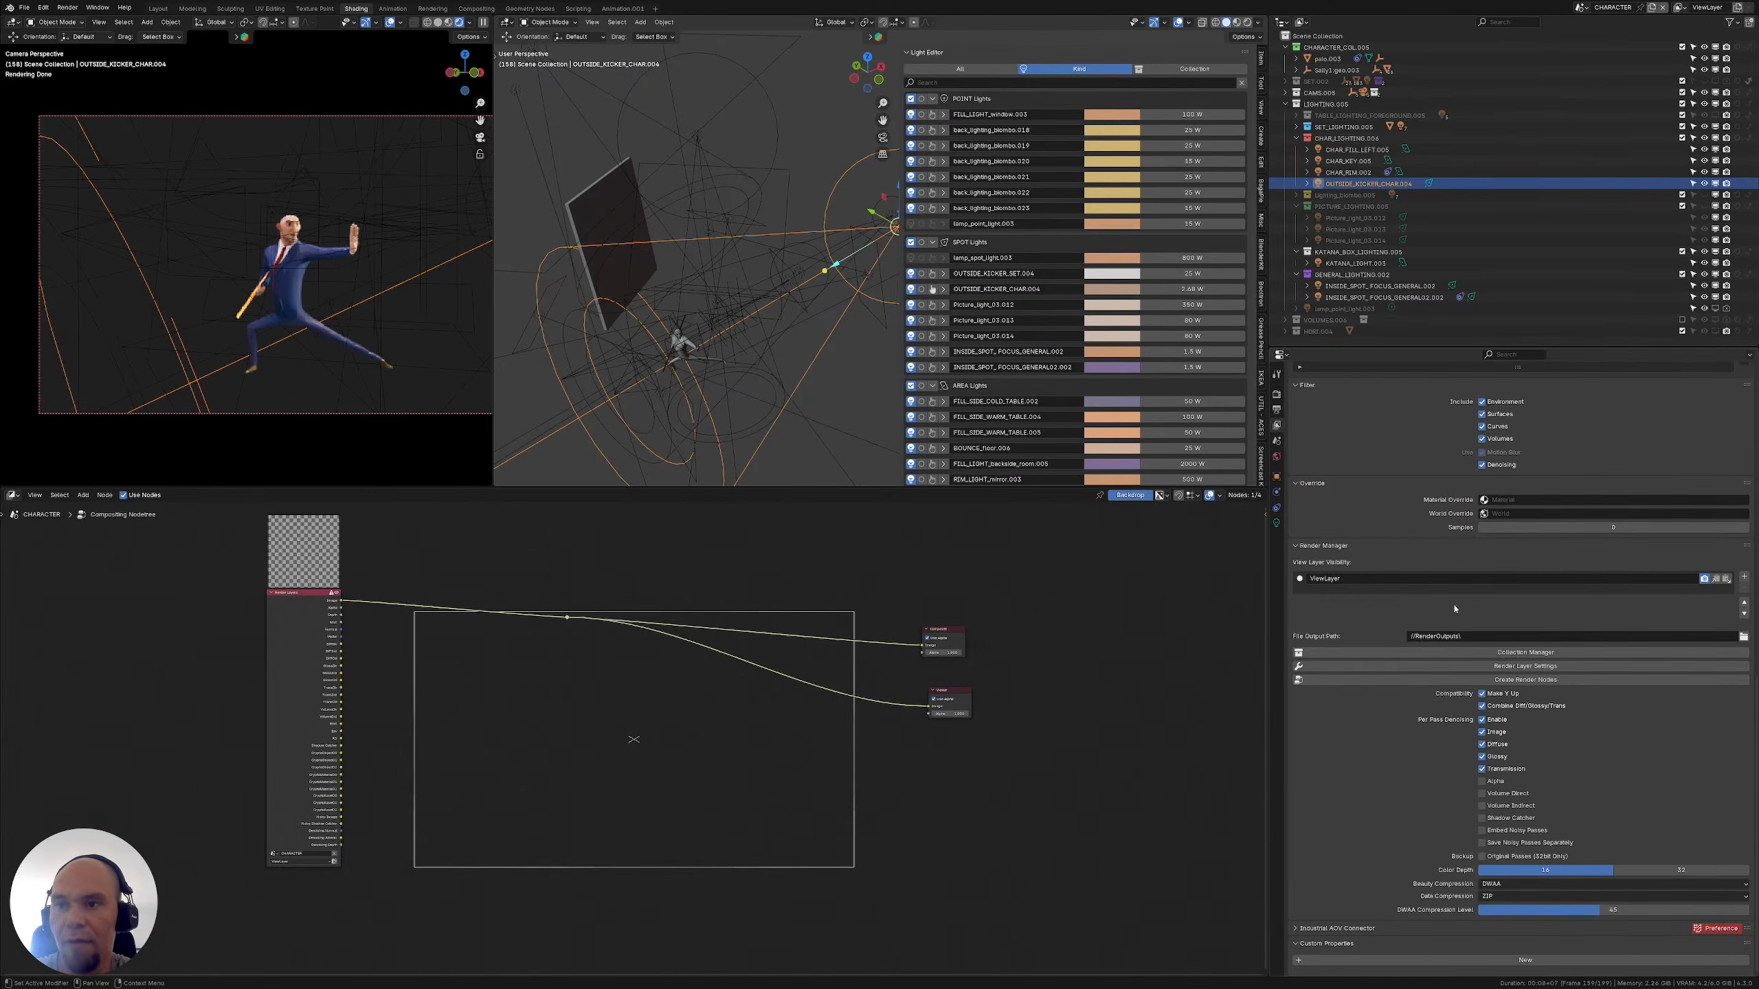
left_click(1494, 679)
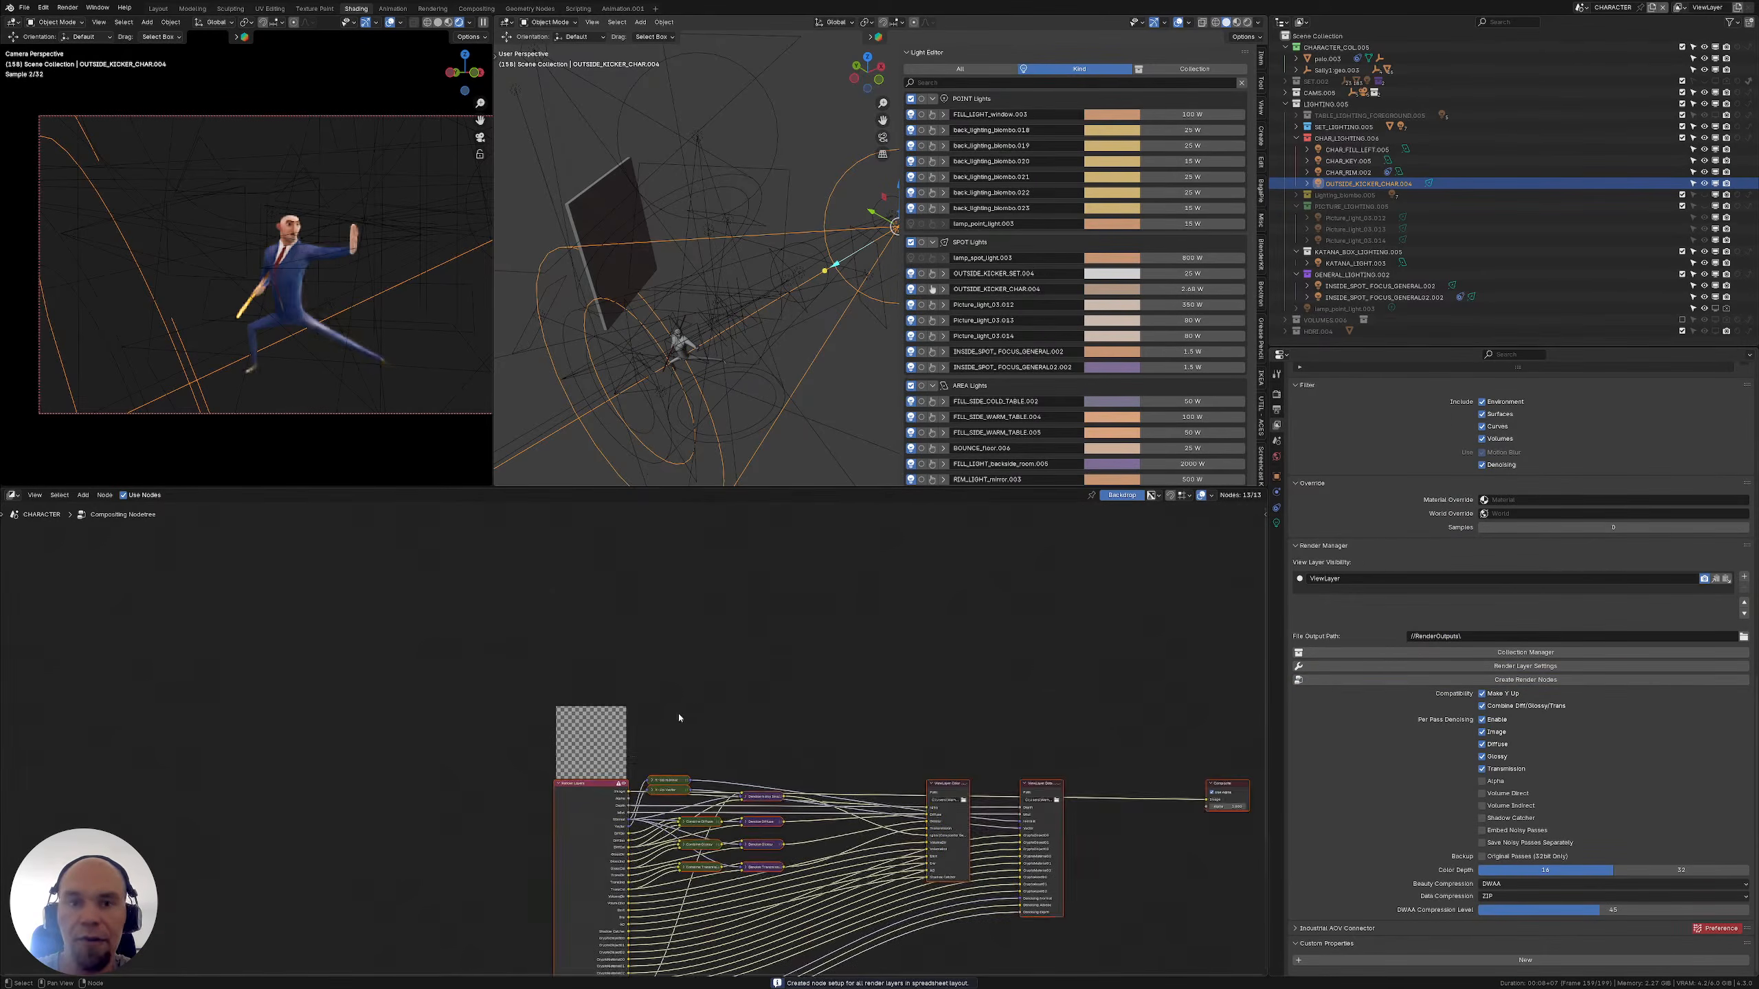
key("Home")
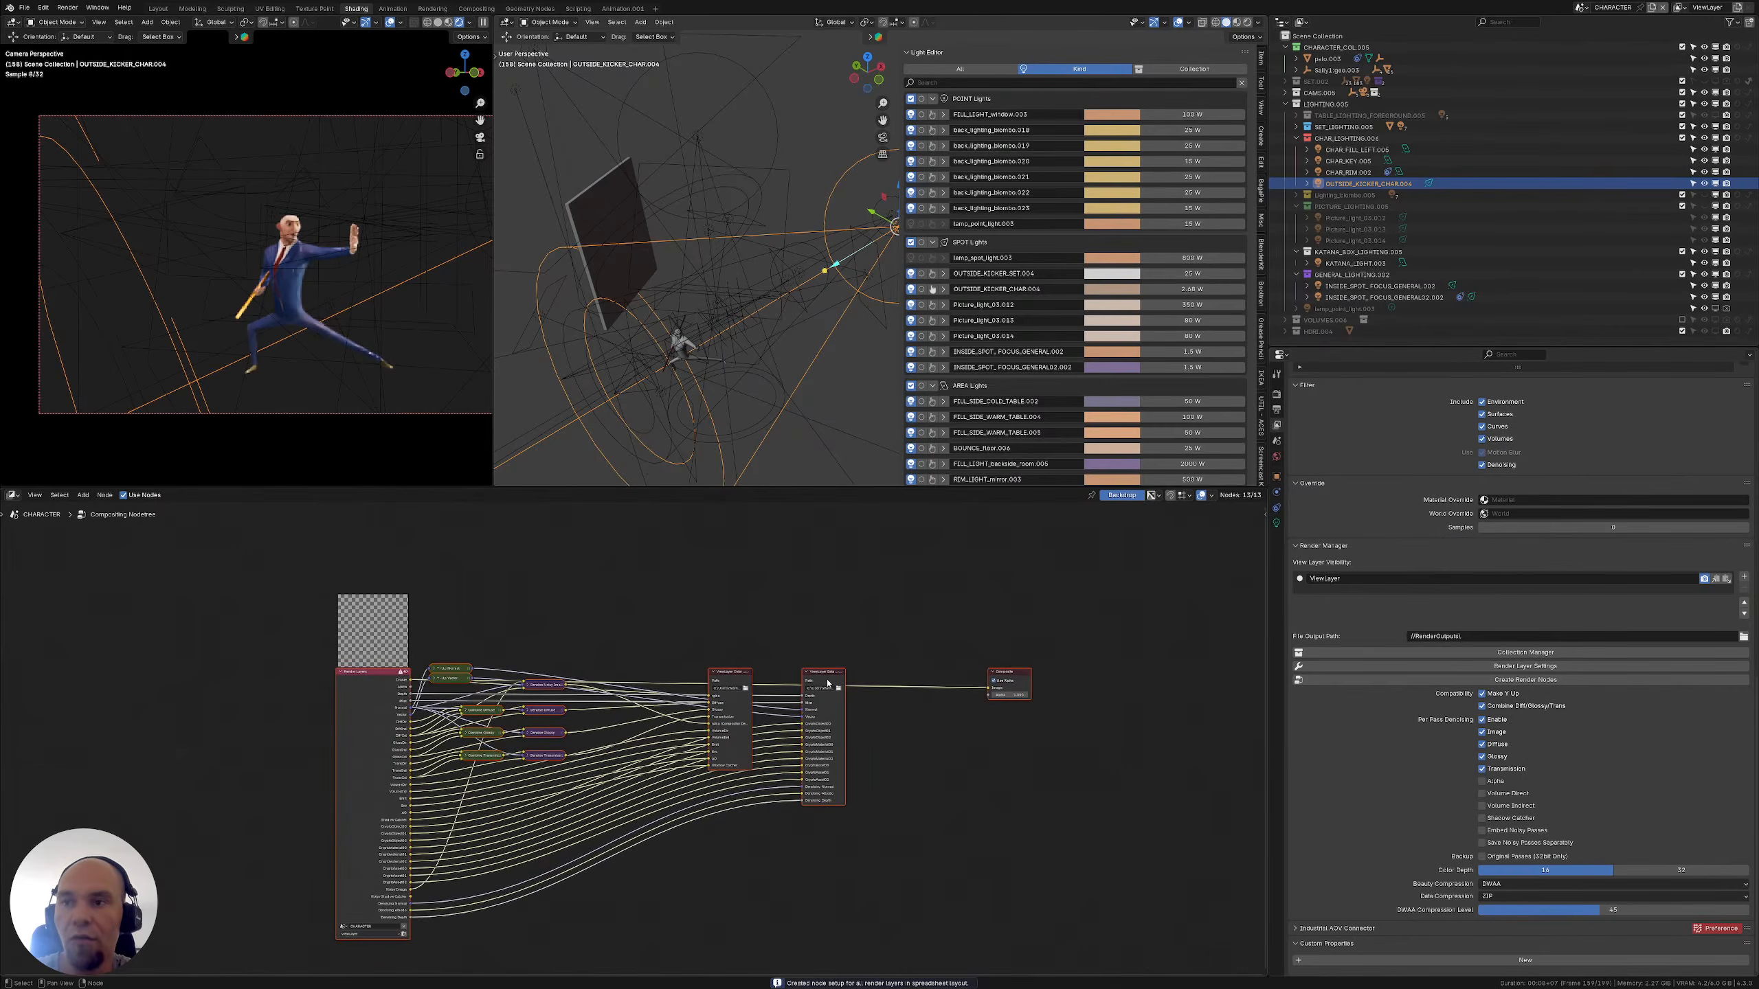
Move the data file output node below the Composite node and the other file output node above it
left_click_drag(825, 683, 947, 756)
left_click(793, 597)
left_click_drag(701, 672, 843, 569)
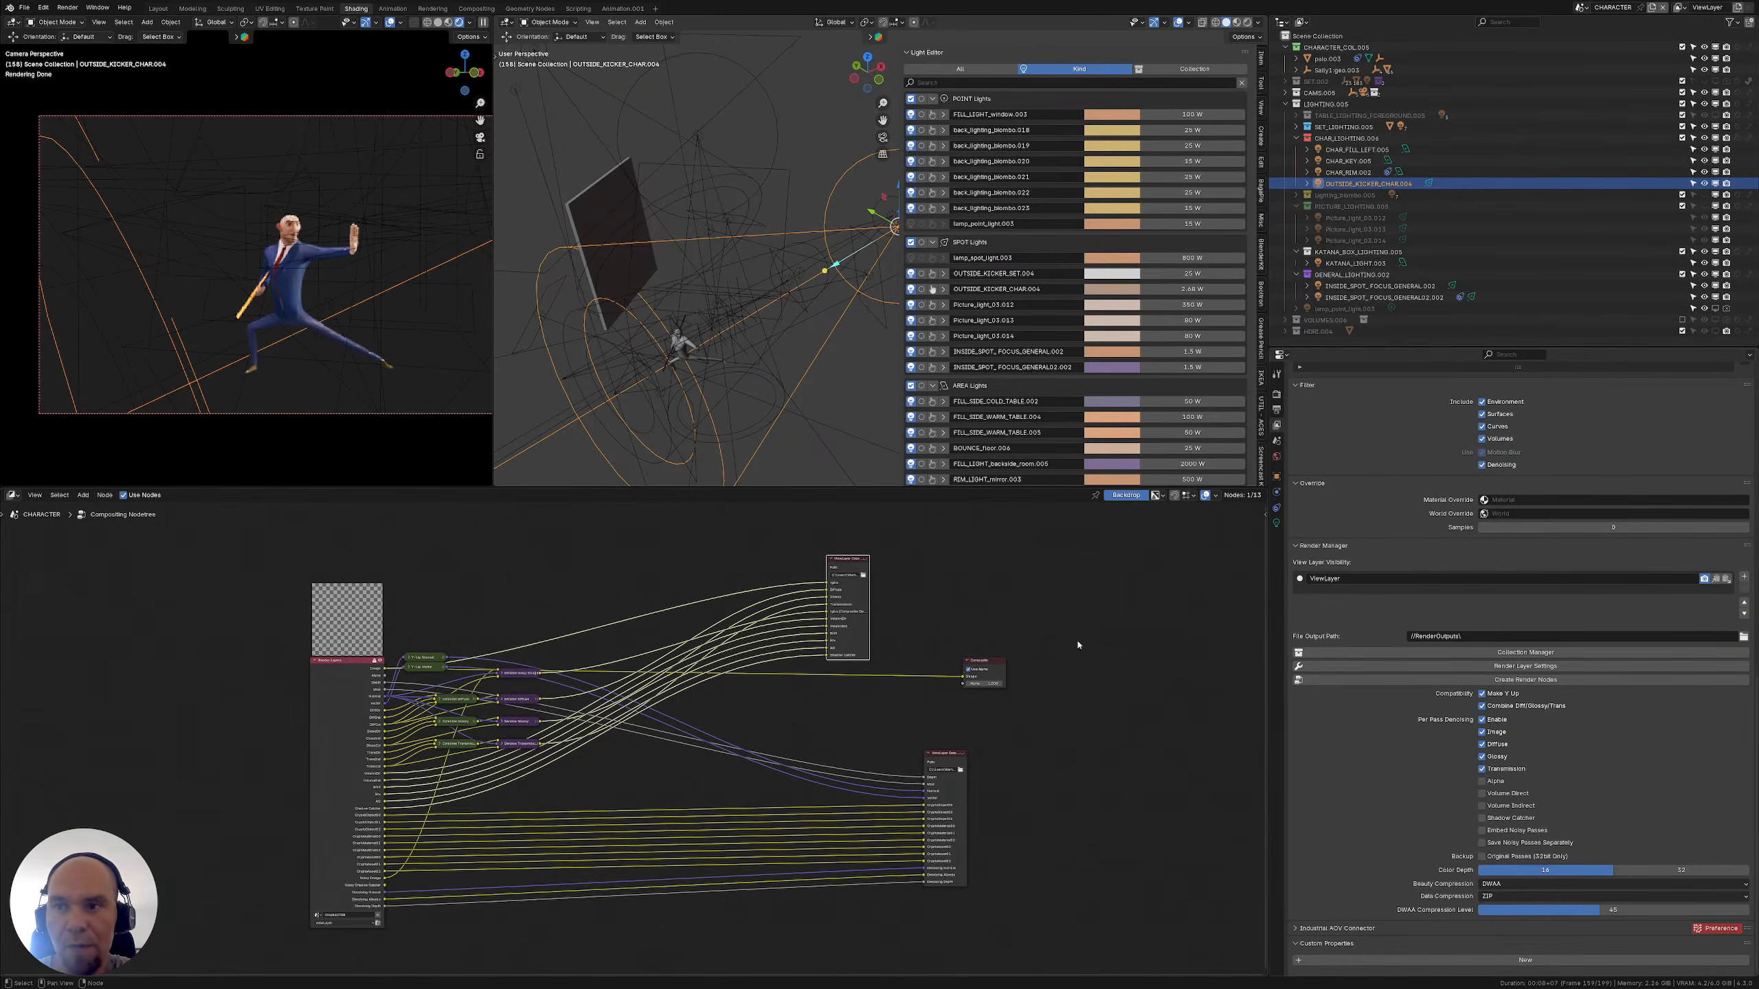
Move the Y-Up Normal and Y-Up Vector nodes up, separating them above the denoise nodes
scroll(897, 638, "up", 1)
scroll(816, 711, "up", 1)
left_click_drag(431, 623, 506, 546)
left_click_drag(448, 636, 522, 604)
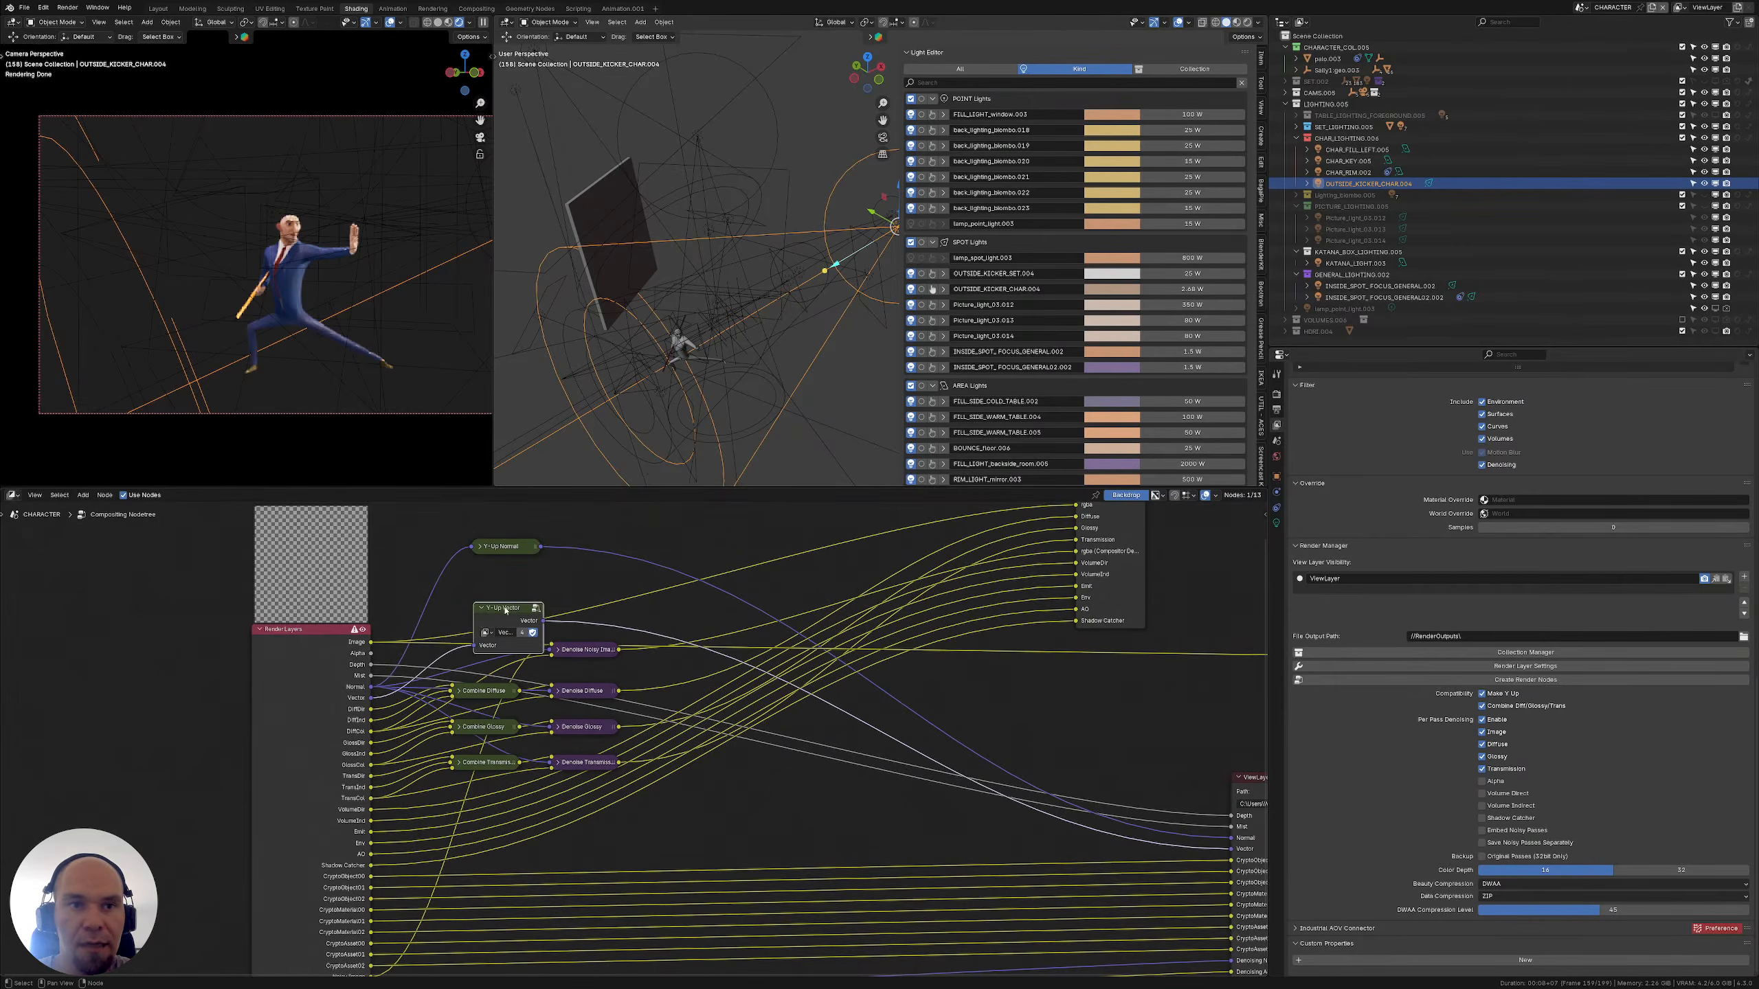
Inspect the nodes inside the Y-Up Vector group and return to the main compositing tree
key("Tab")
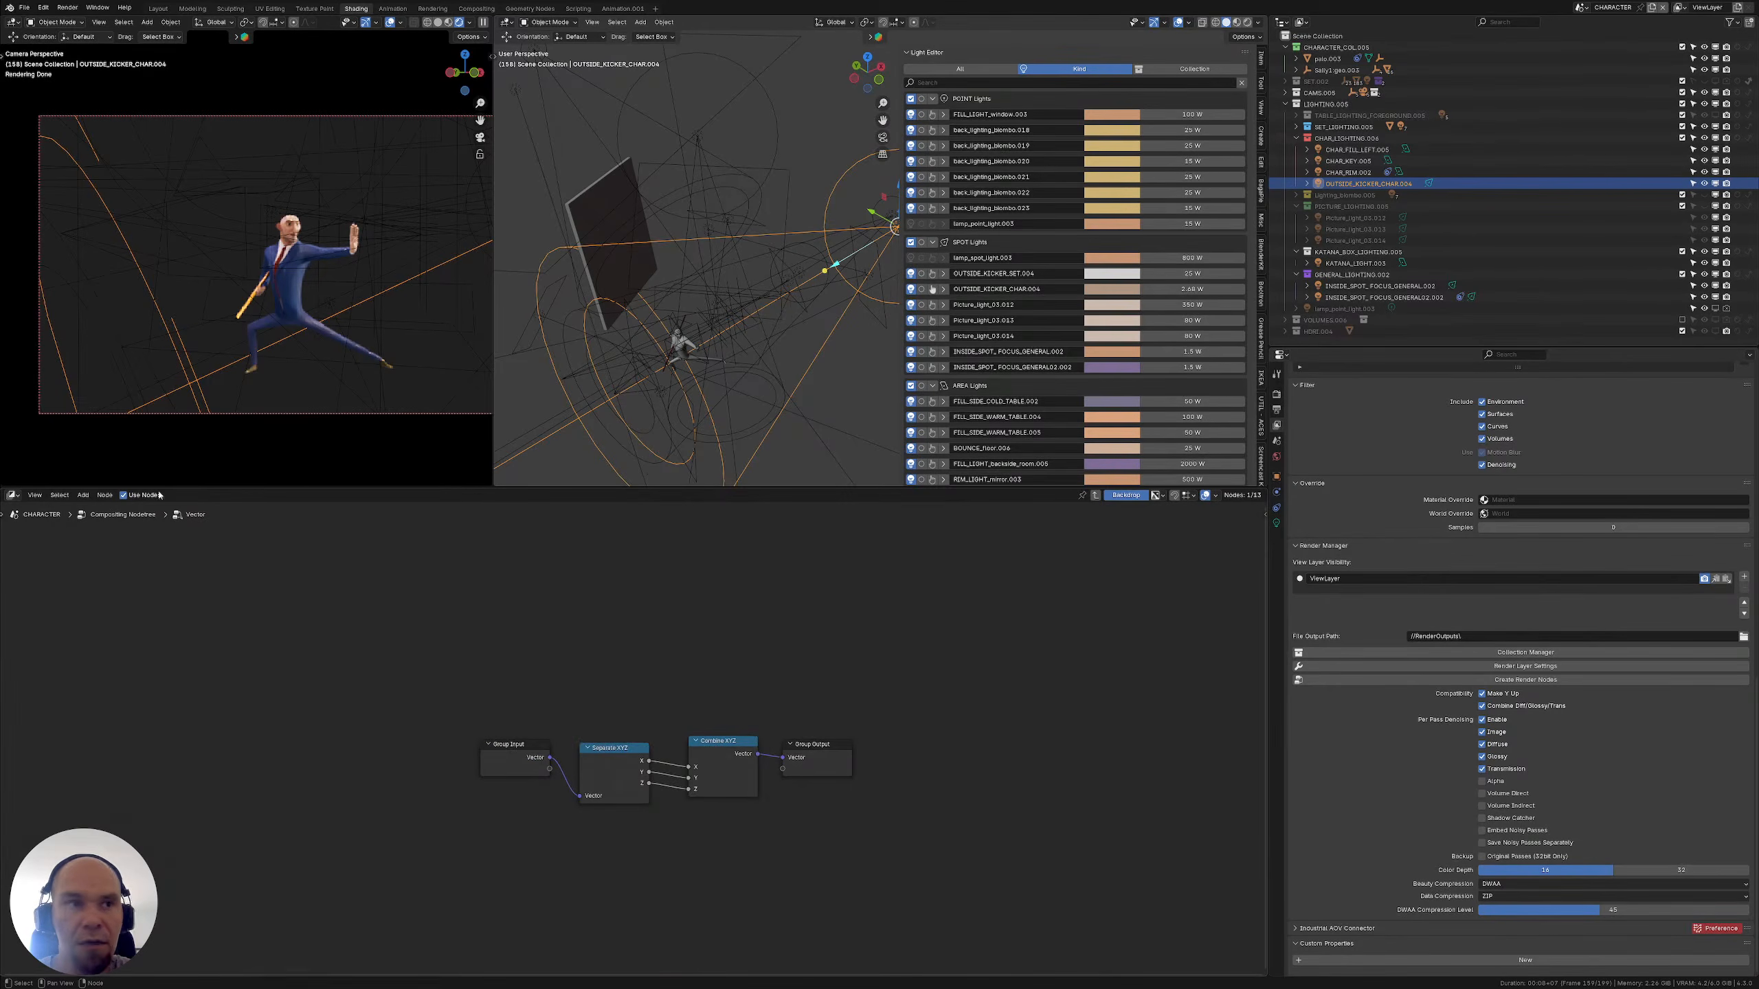
key("Tab")
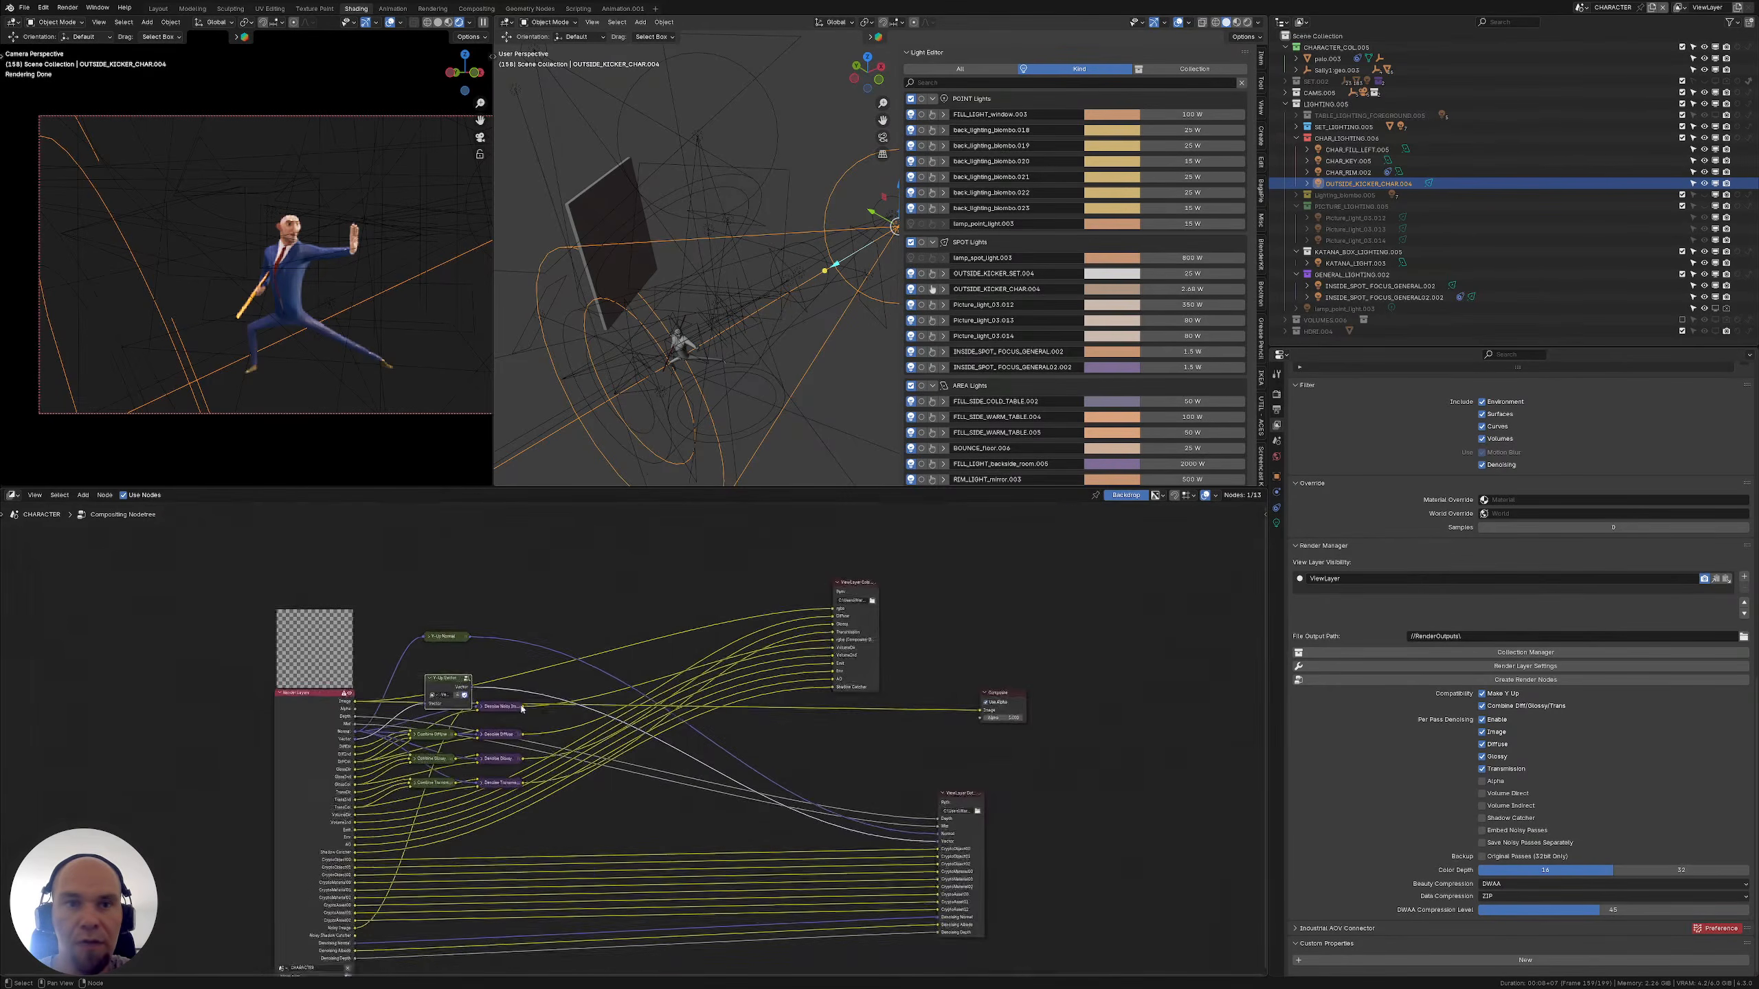
key("Tab")
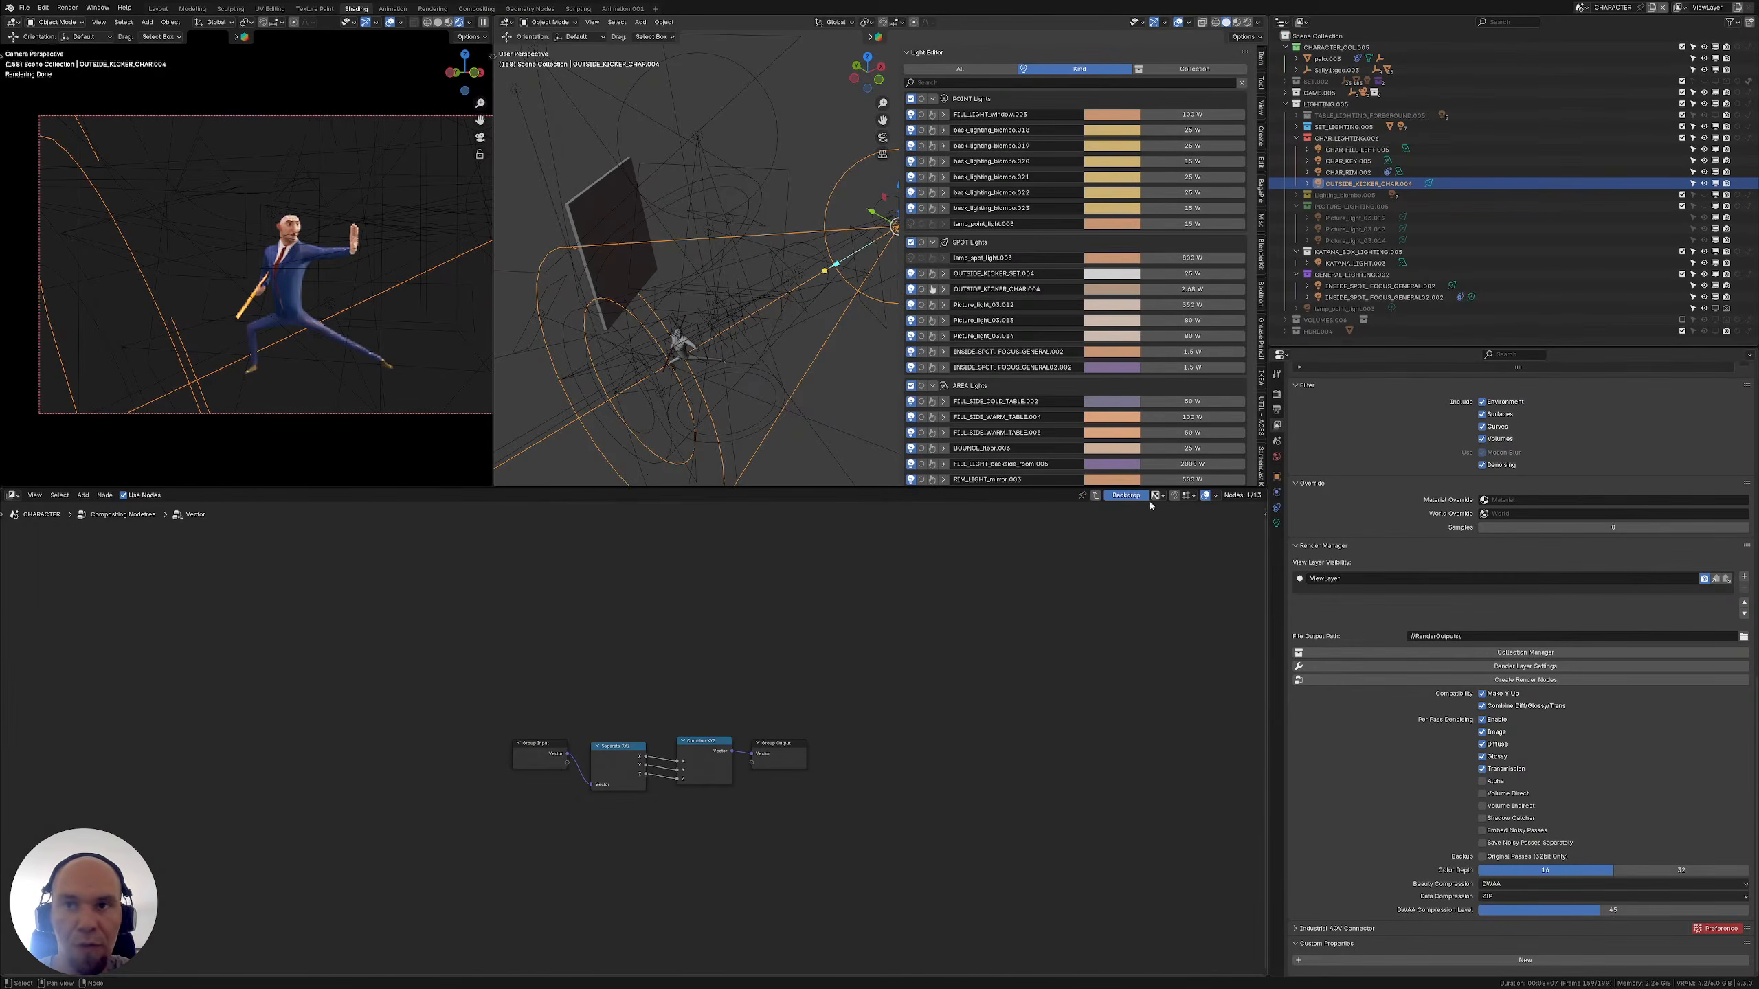
key("Tab")
Place the Y-Up Vector node just below Y-Up Normal and collapse it
left_click_drag(409, 672, 409, 656)
left_click(403, 669)
key("h")
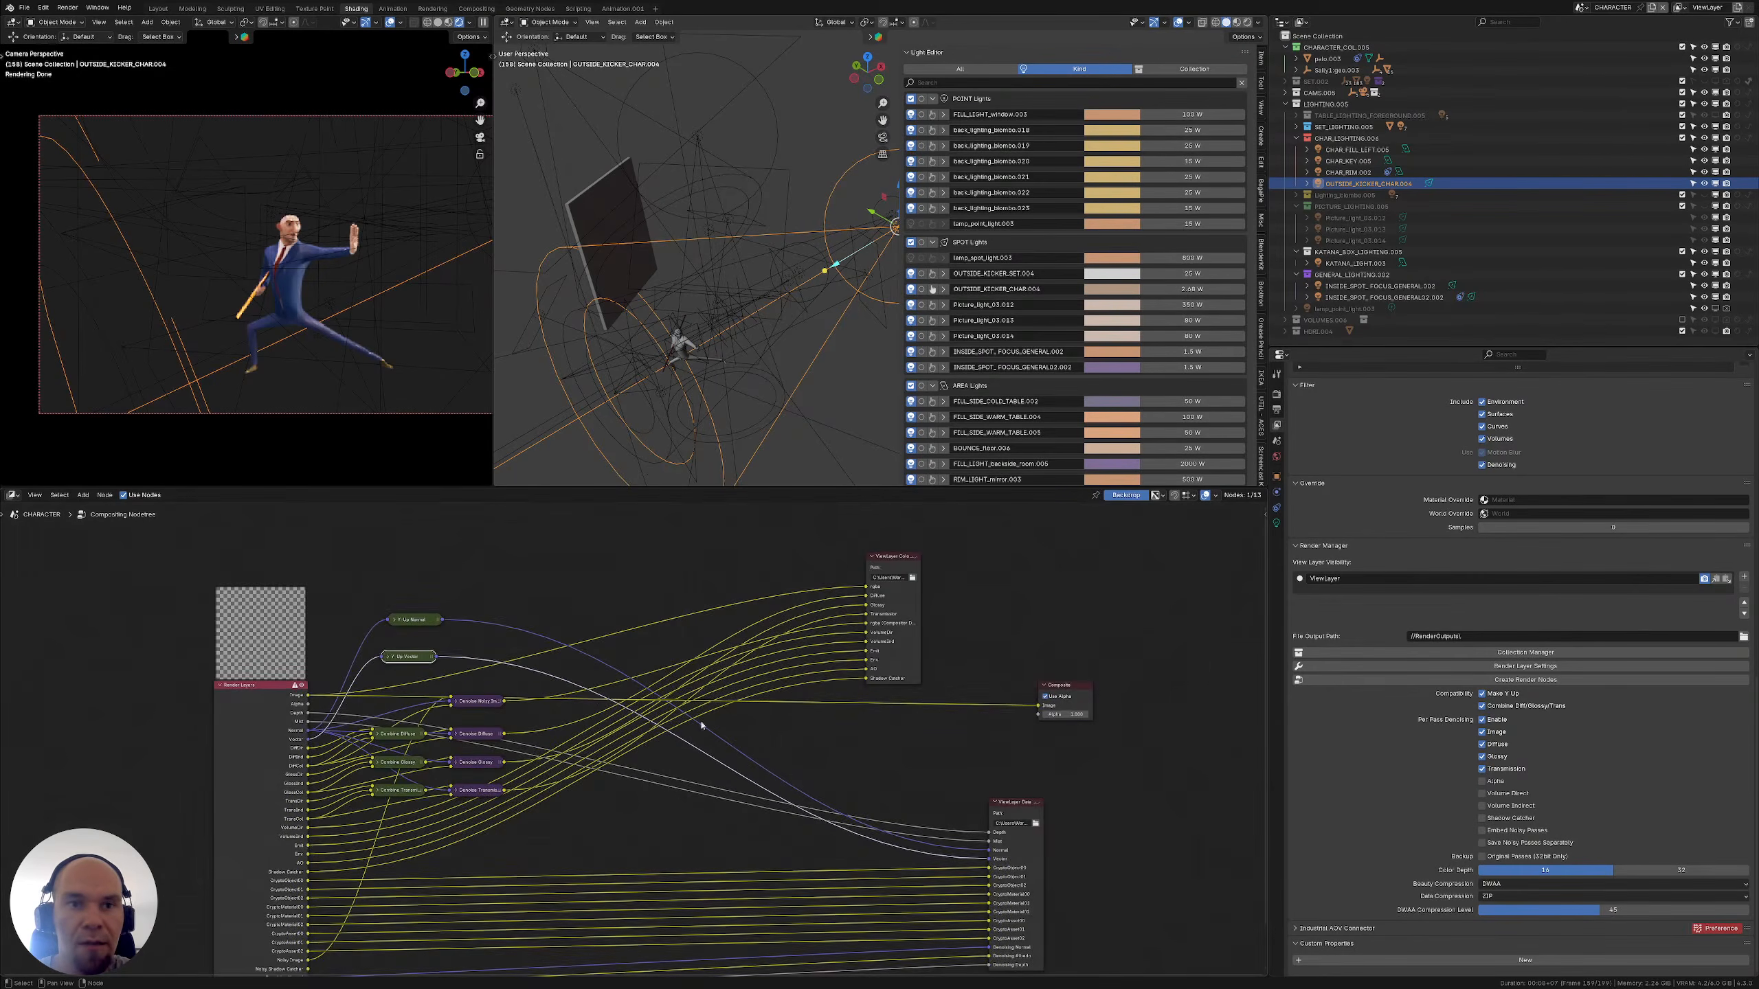
Move the data file output node slightly farther from the Render Layers node
middle_click_drag(701, 725, 411, 688)
left_click_drag(667, 715, 772, 882)
key("g")
left_click(846, 851)
Choose the CHARACTER scene as the source of the Render Layers node
middle_click_drag(263, 893, 620, 738)
scroll(447, 755, "up", 4)
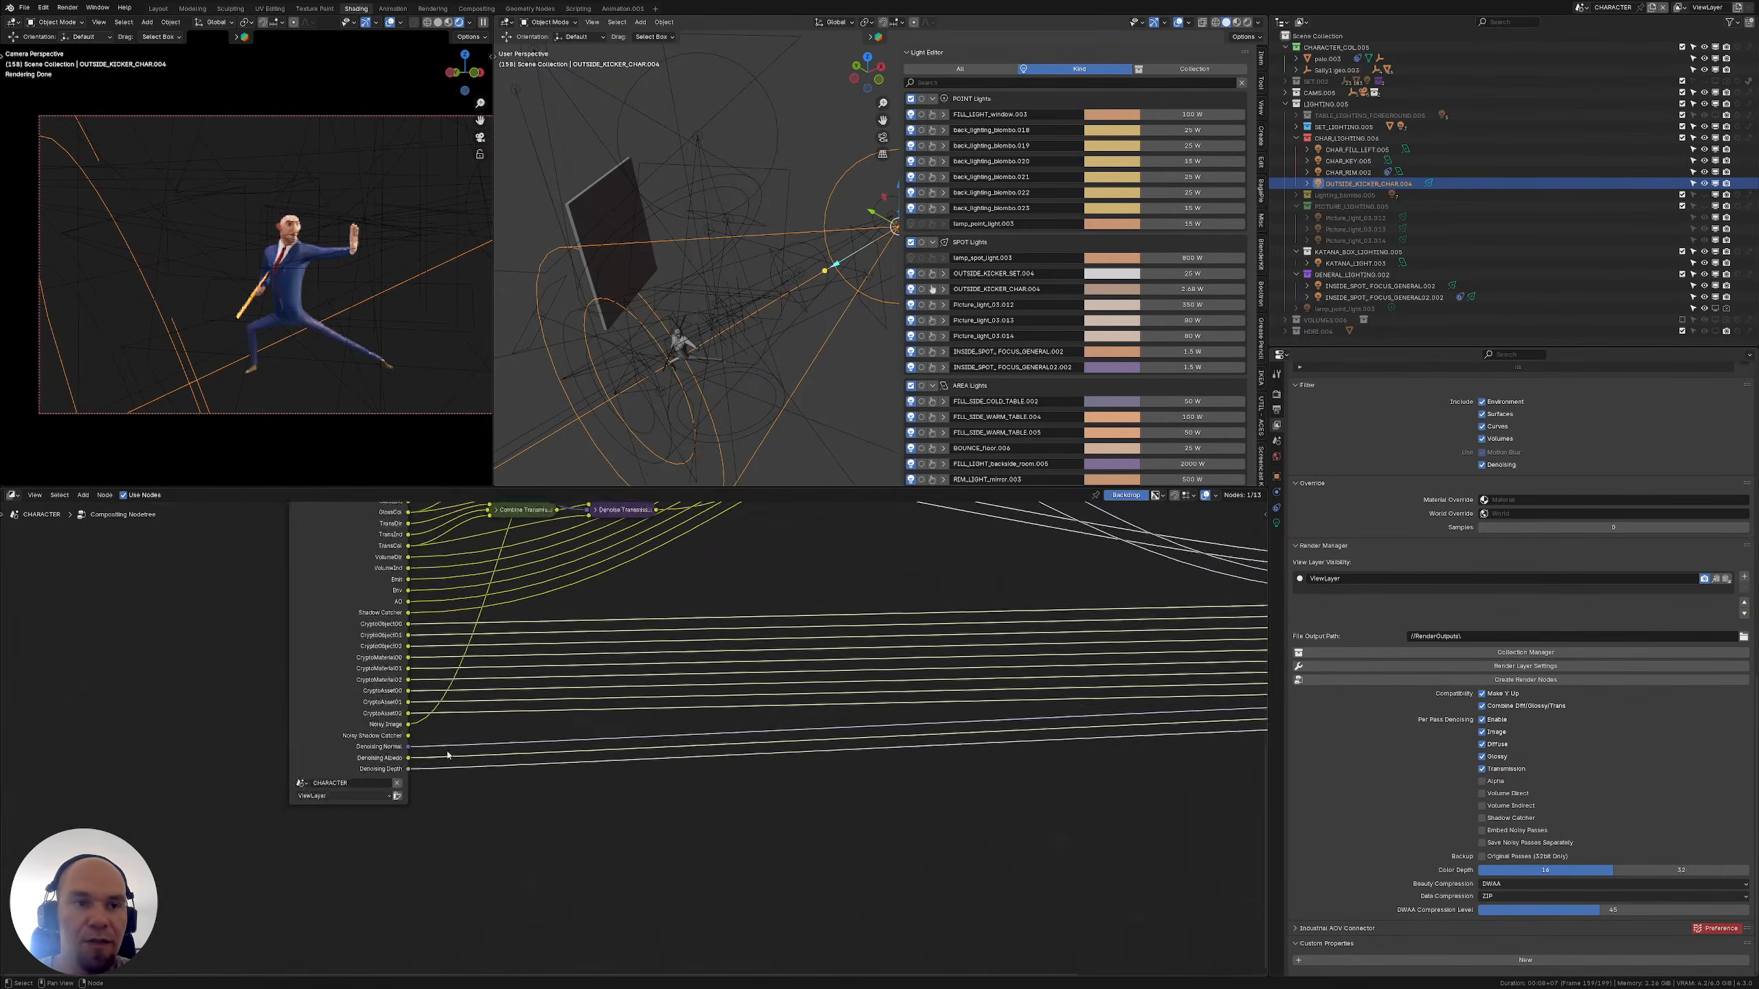
scroll(447, 755, "up", 2)
left_click(178, 799)
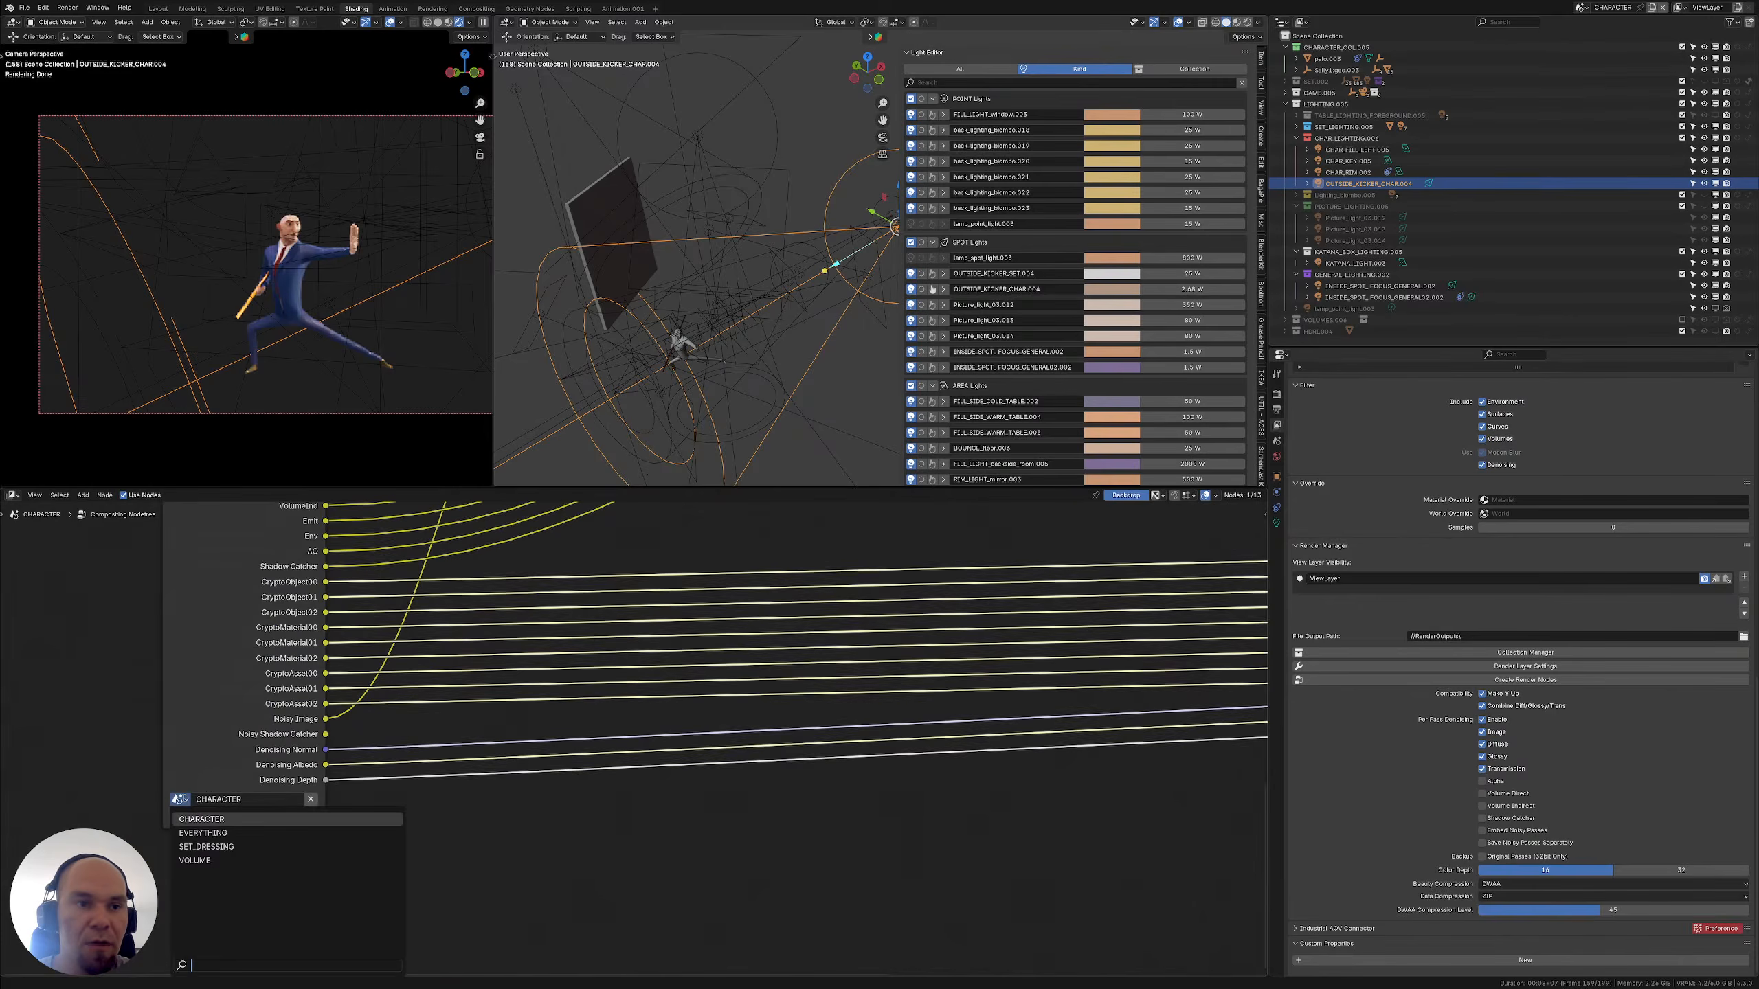
left_click(311, 820)
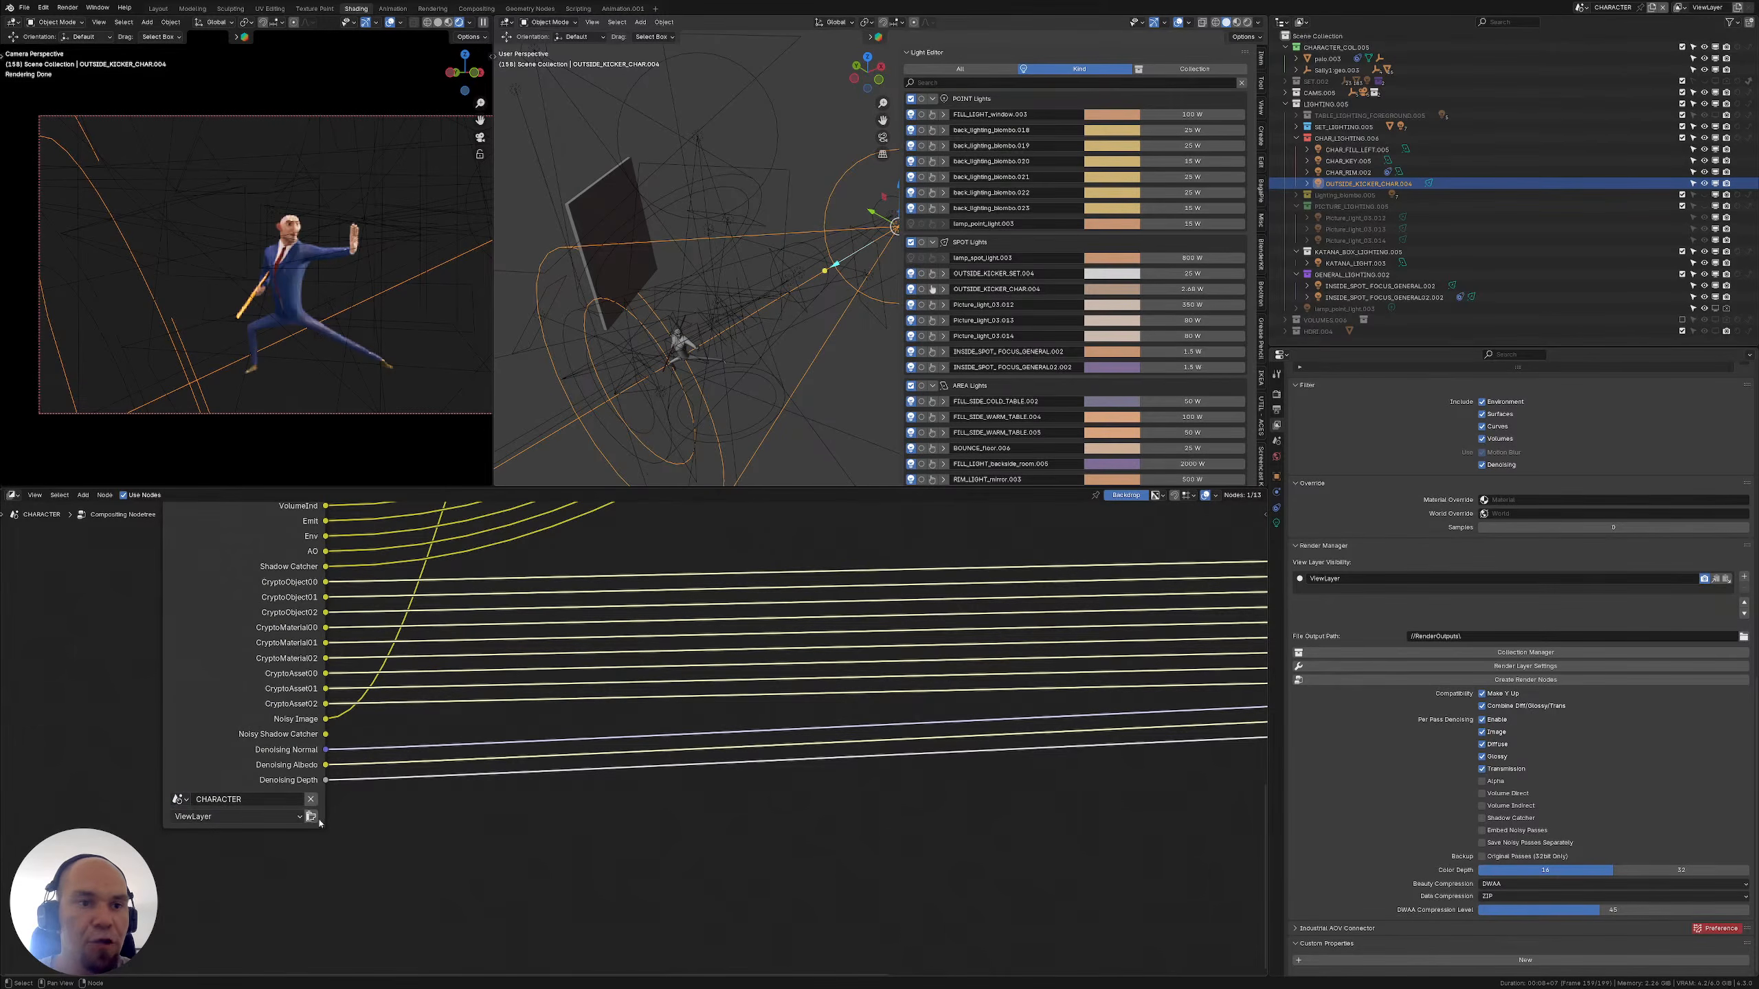
Examine how the Render Layers passes connect through the combine and denoise nodes to the two file output nodes
scroll(309, 814, "down", 6)
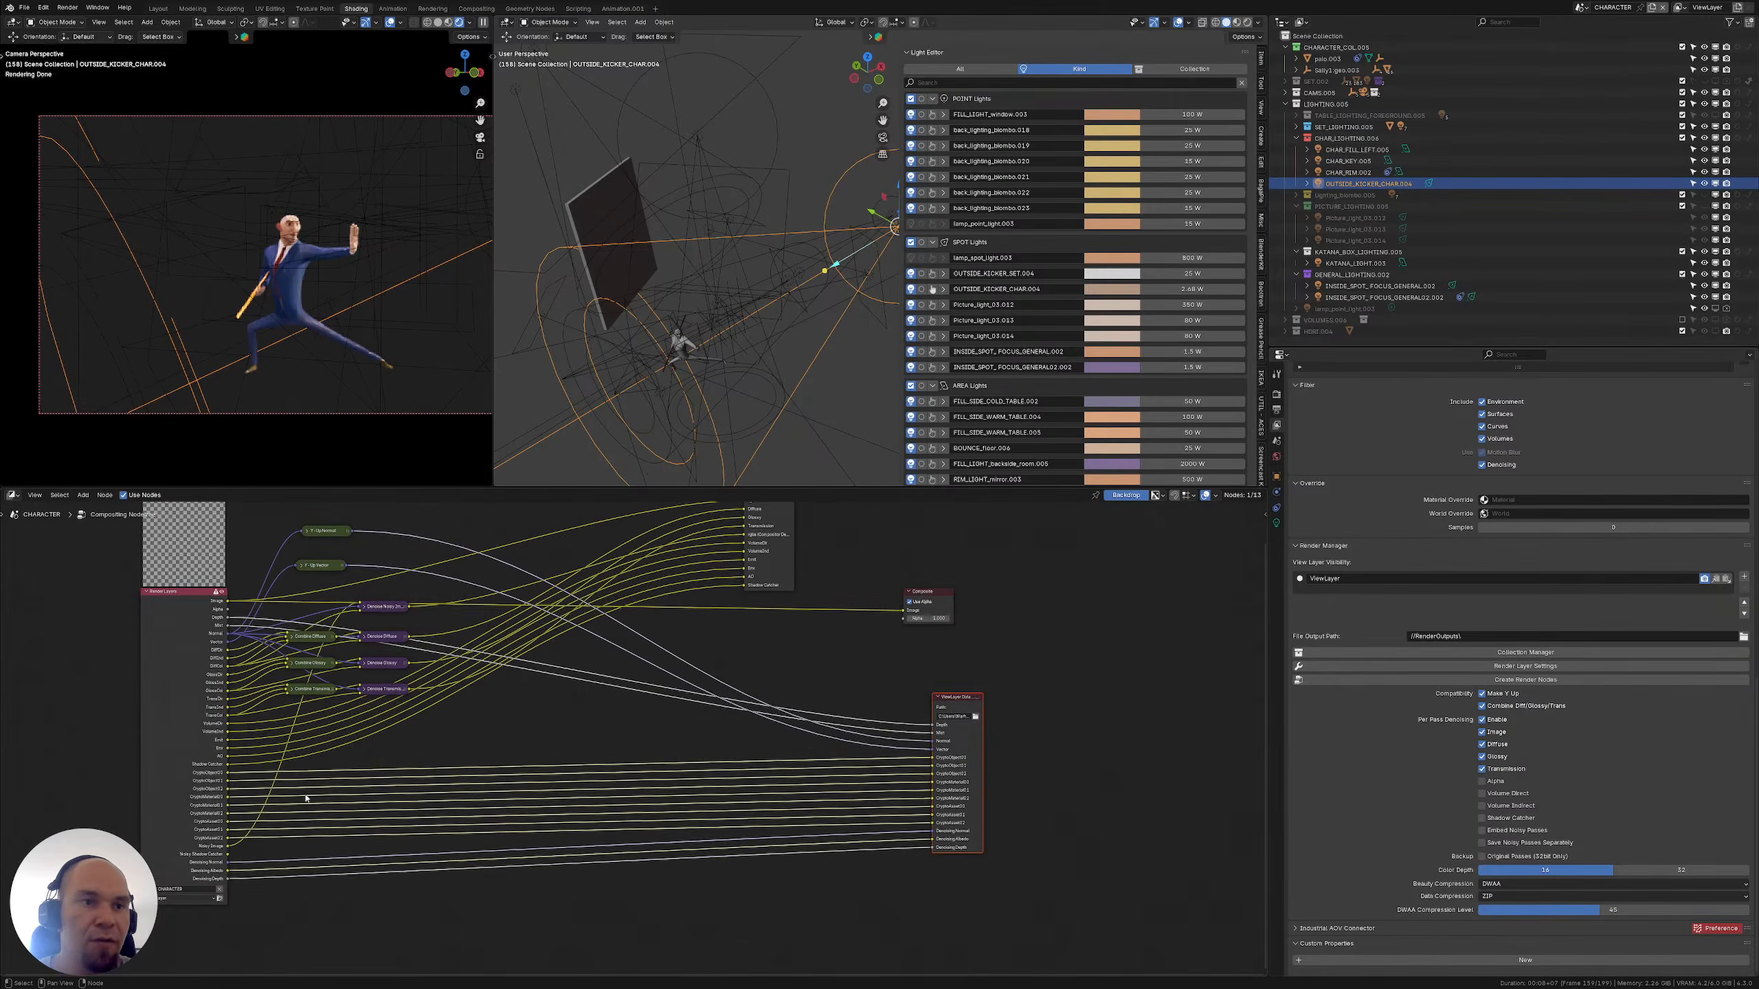
scroll(230, 736, "up", 2)
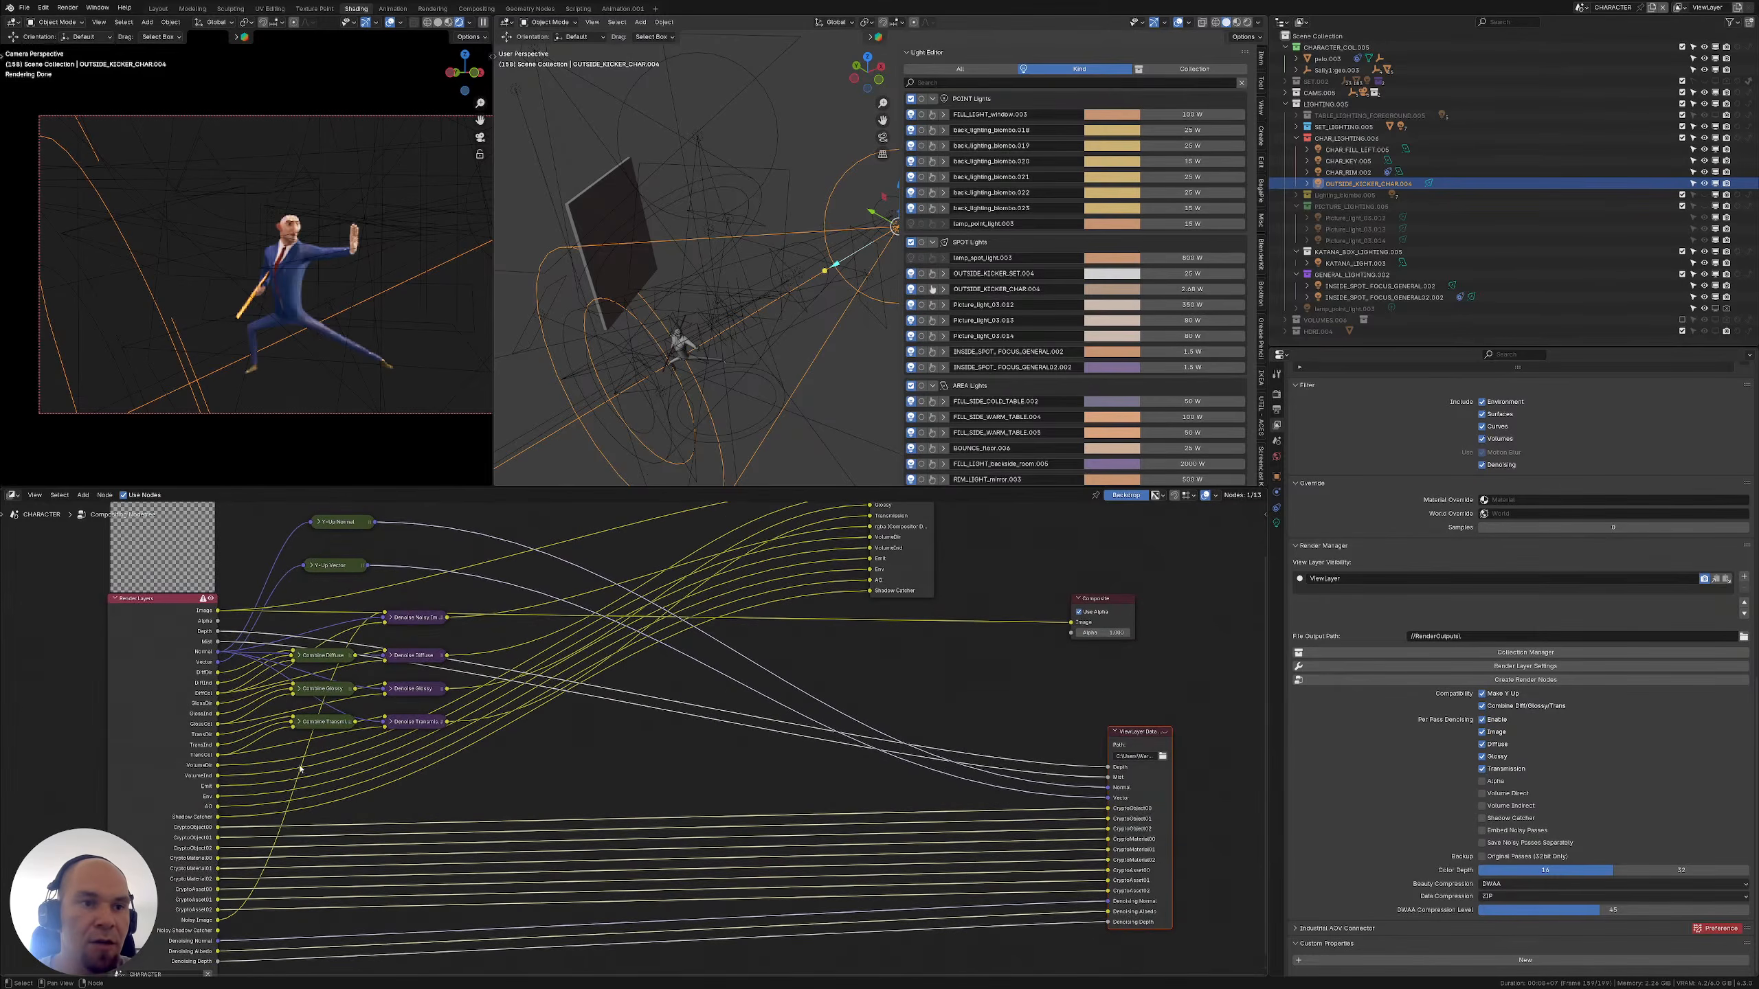
middle_click_drag(574, 727, 519, 793)
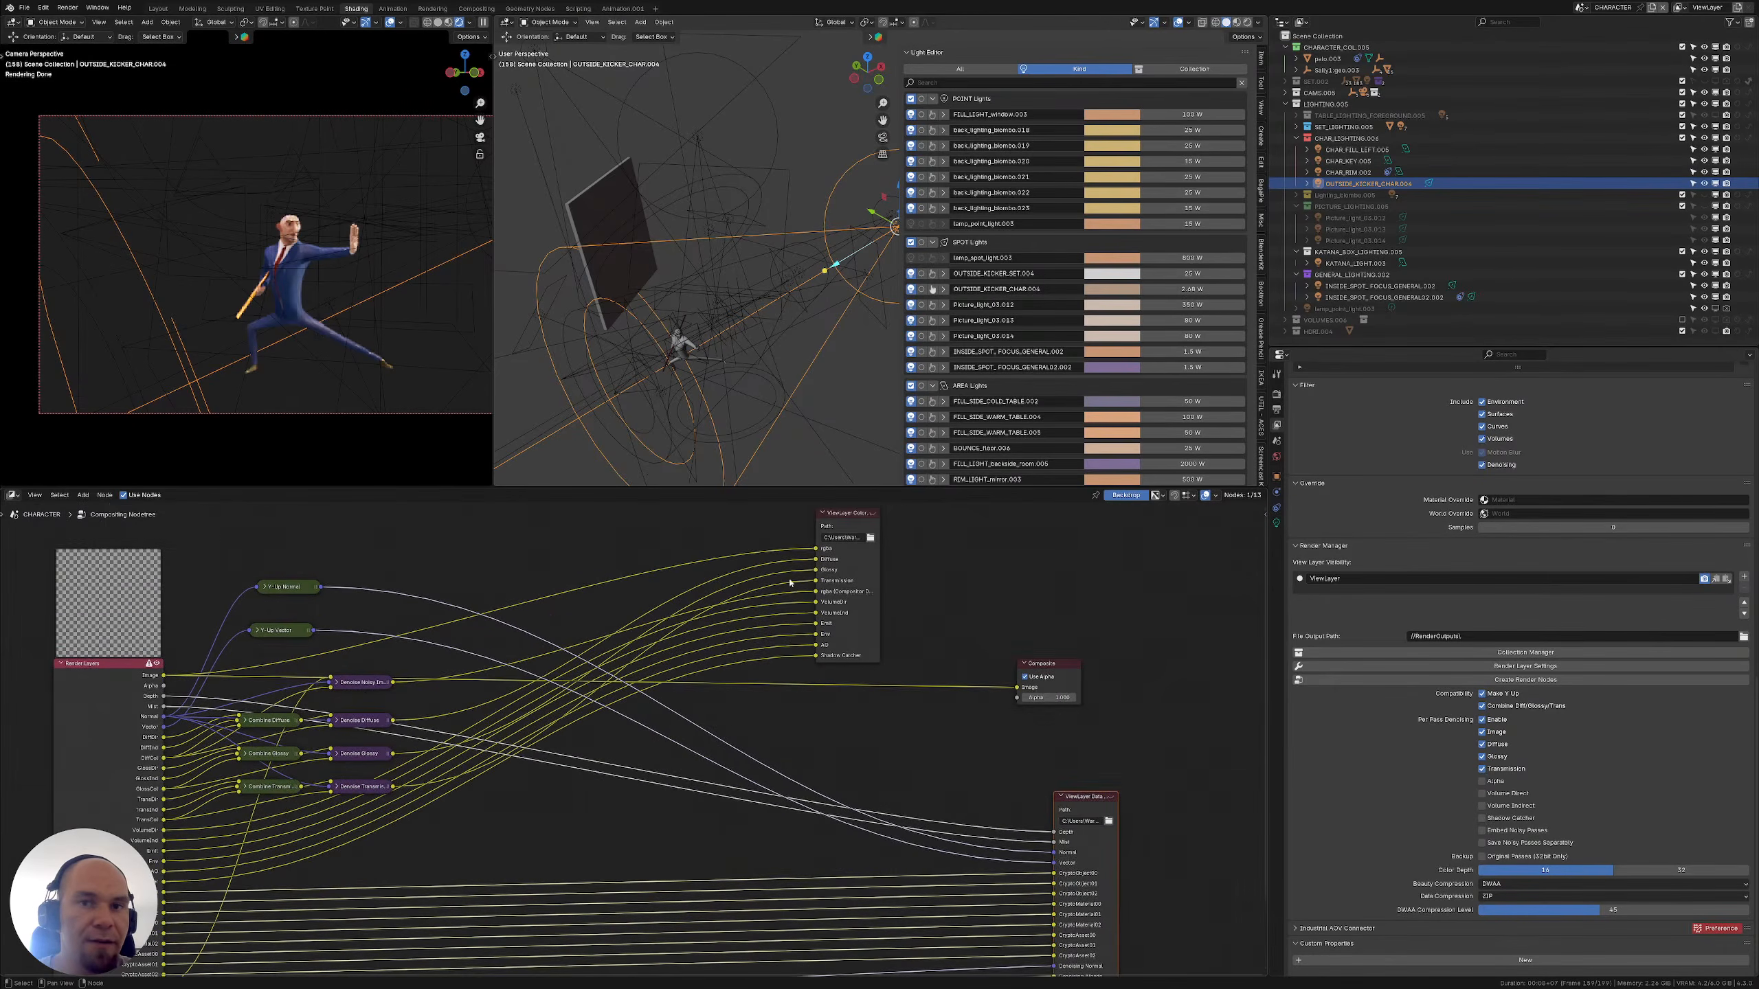
scroll(867, 597, "up", 1)
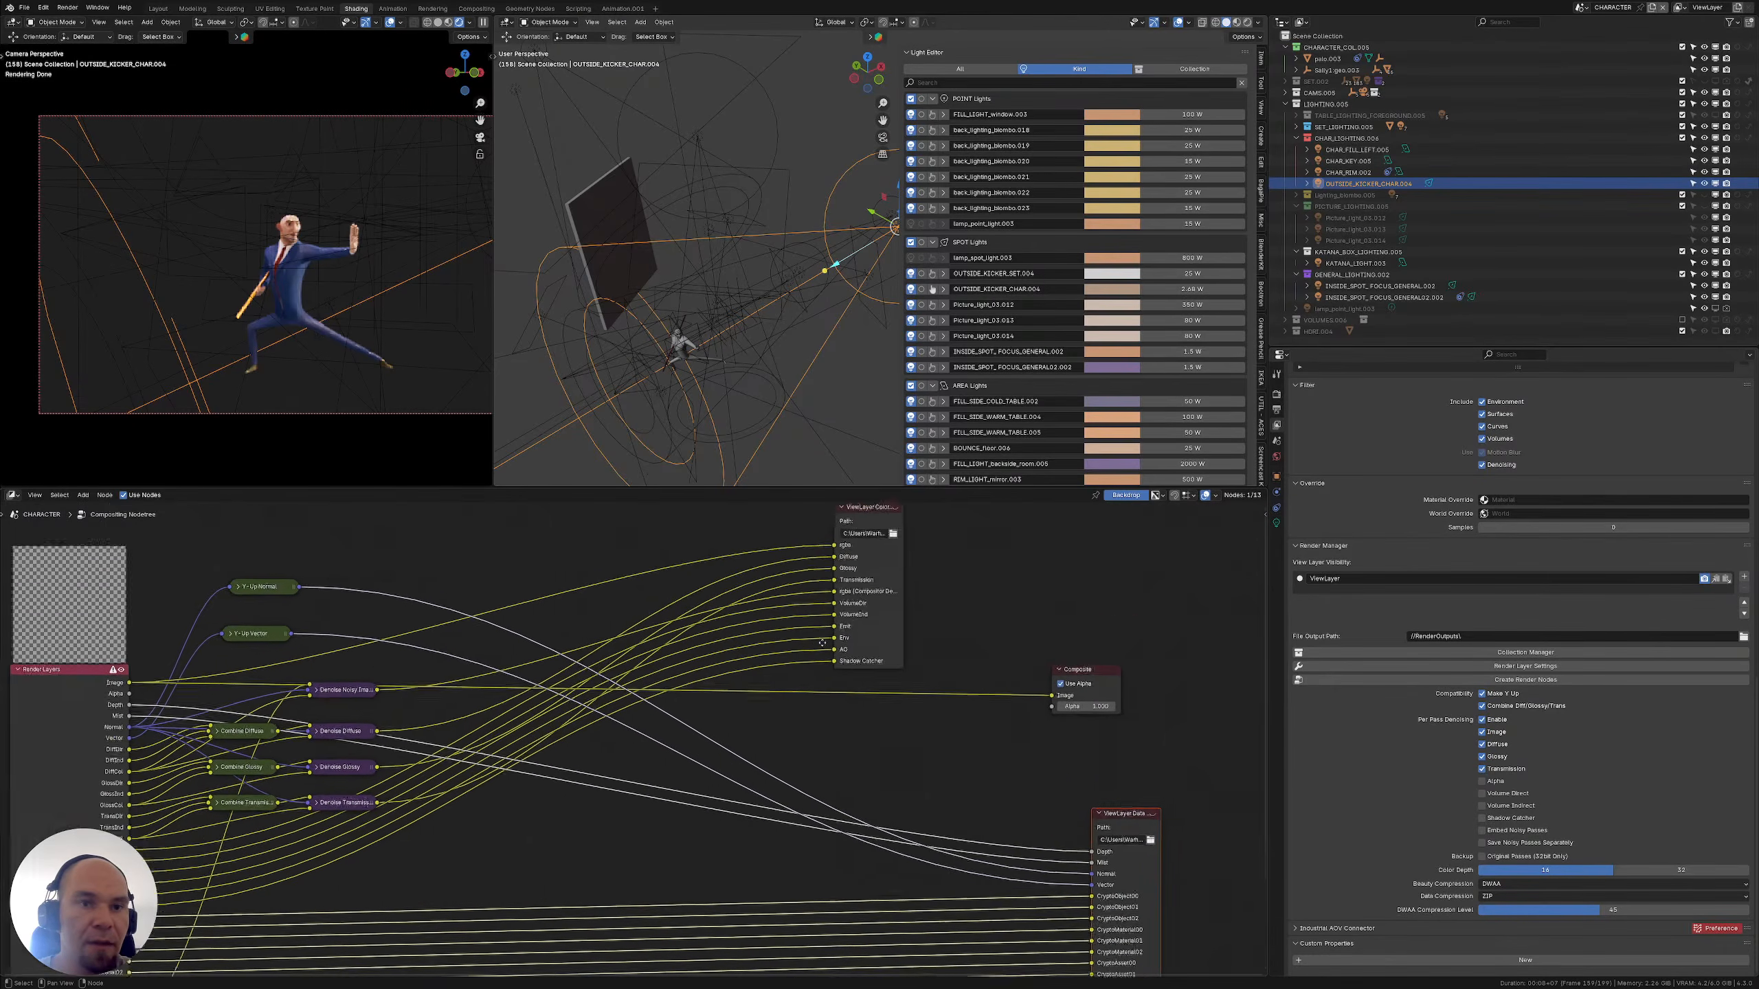
middle_click_drag(439, 744, 513, 677)
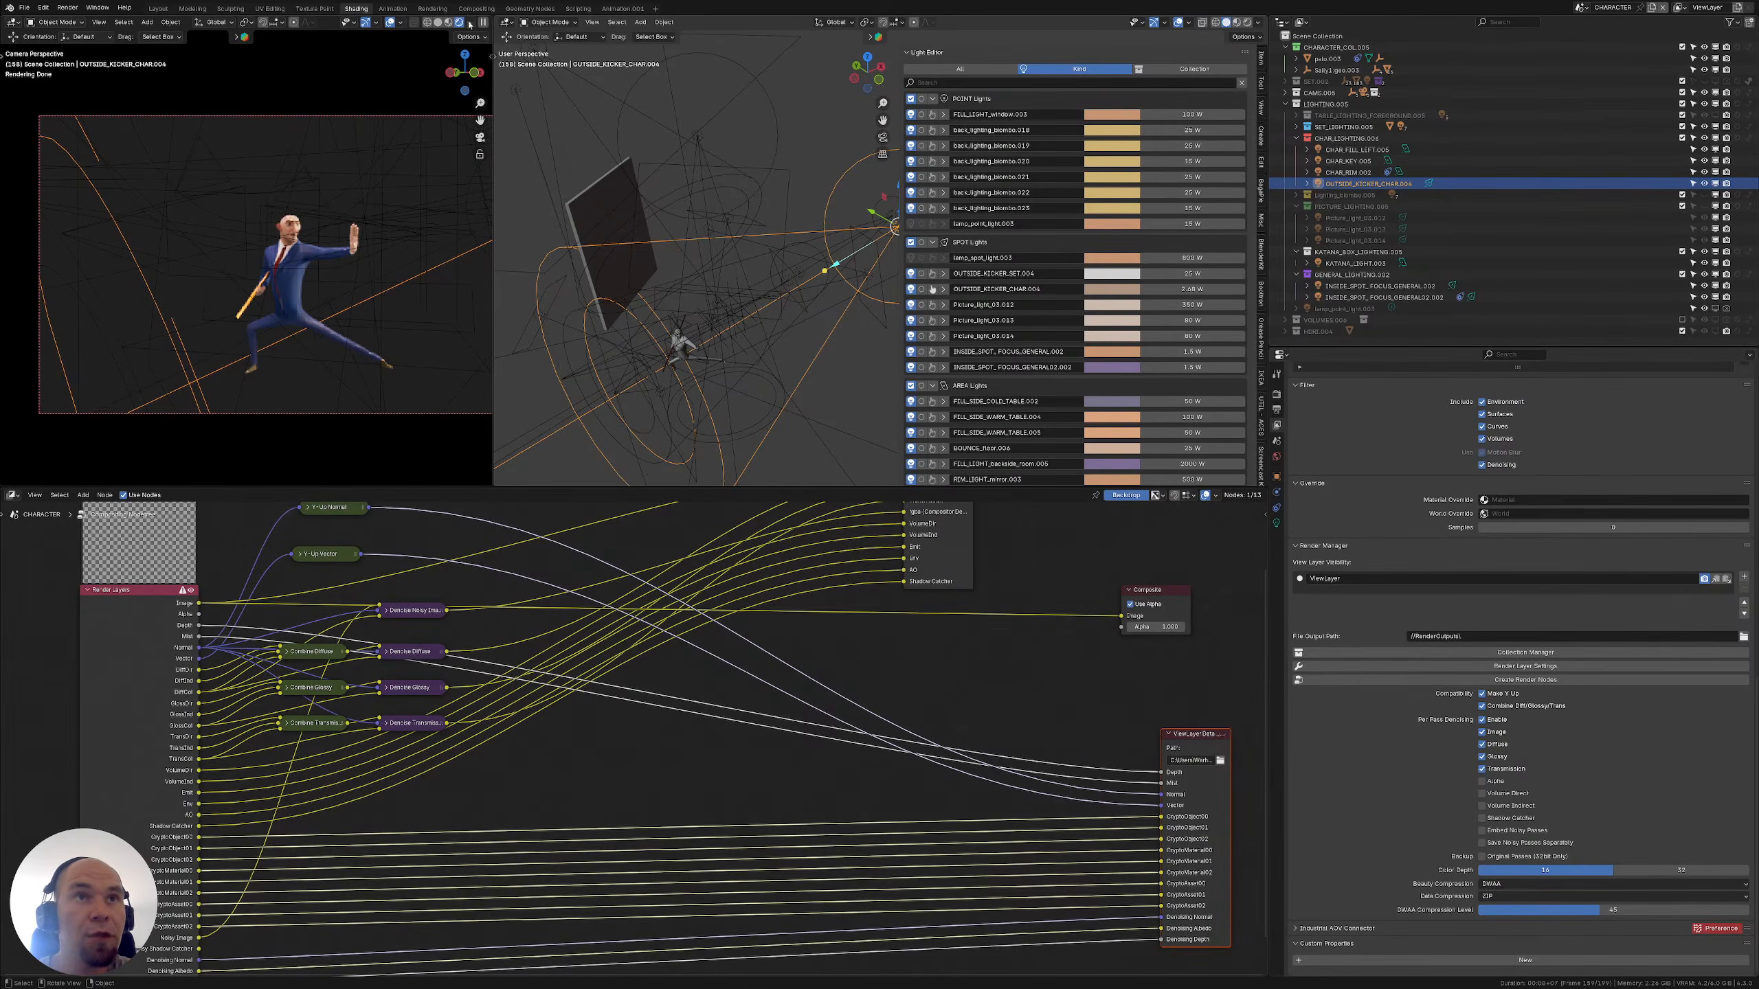
Save the project file and switch to the SET_DRESSING scene
left_click(24, 8)
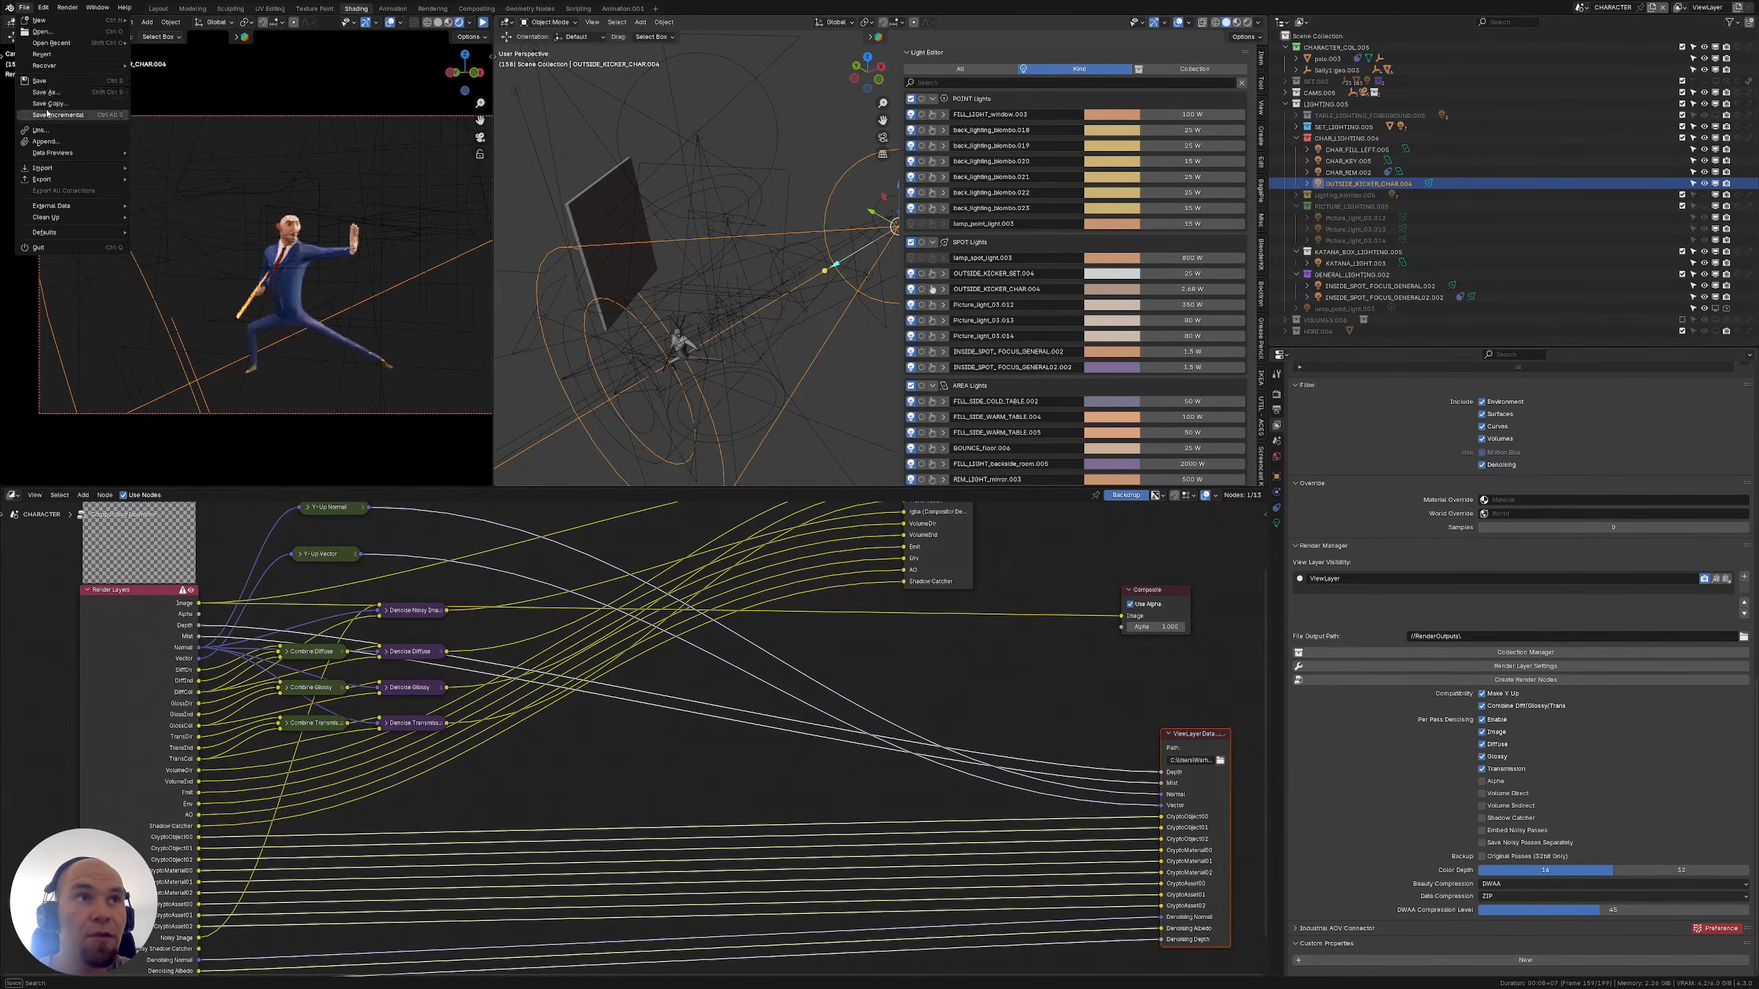
left_click(39, 80)
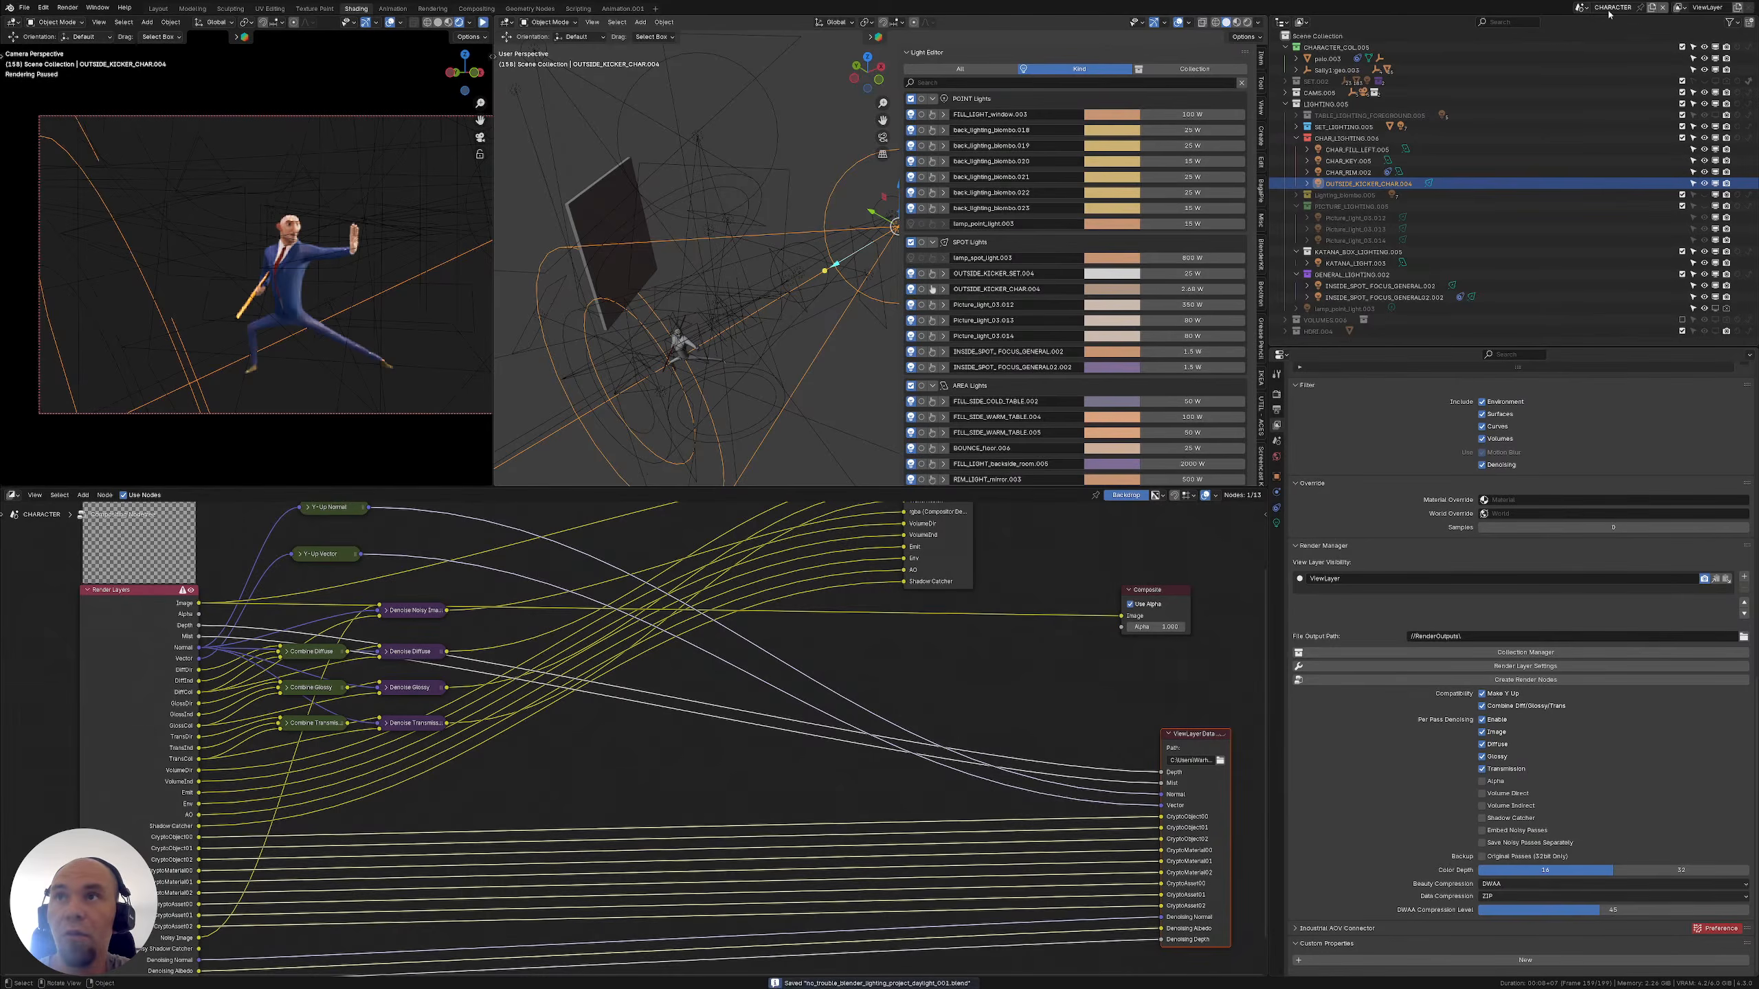
left_click(1581, 7)
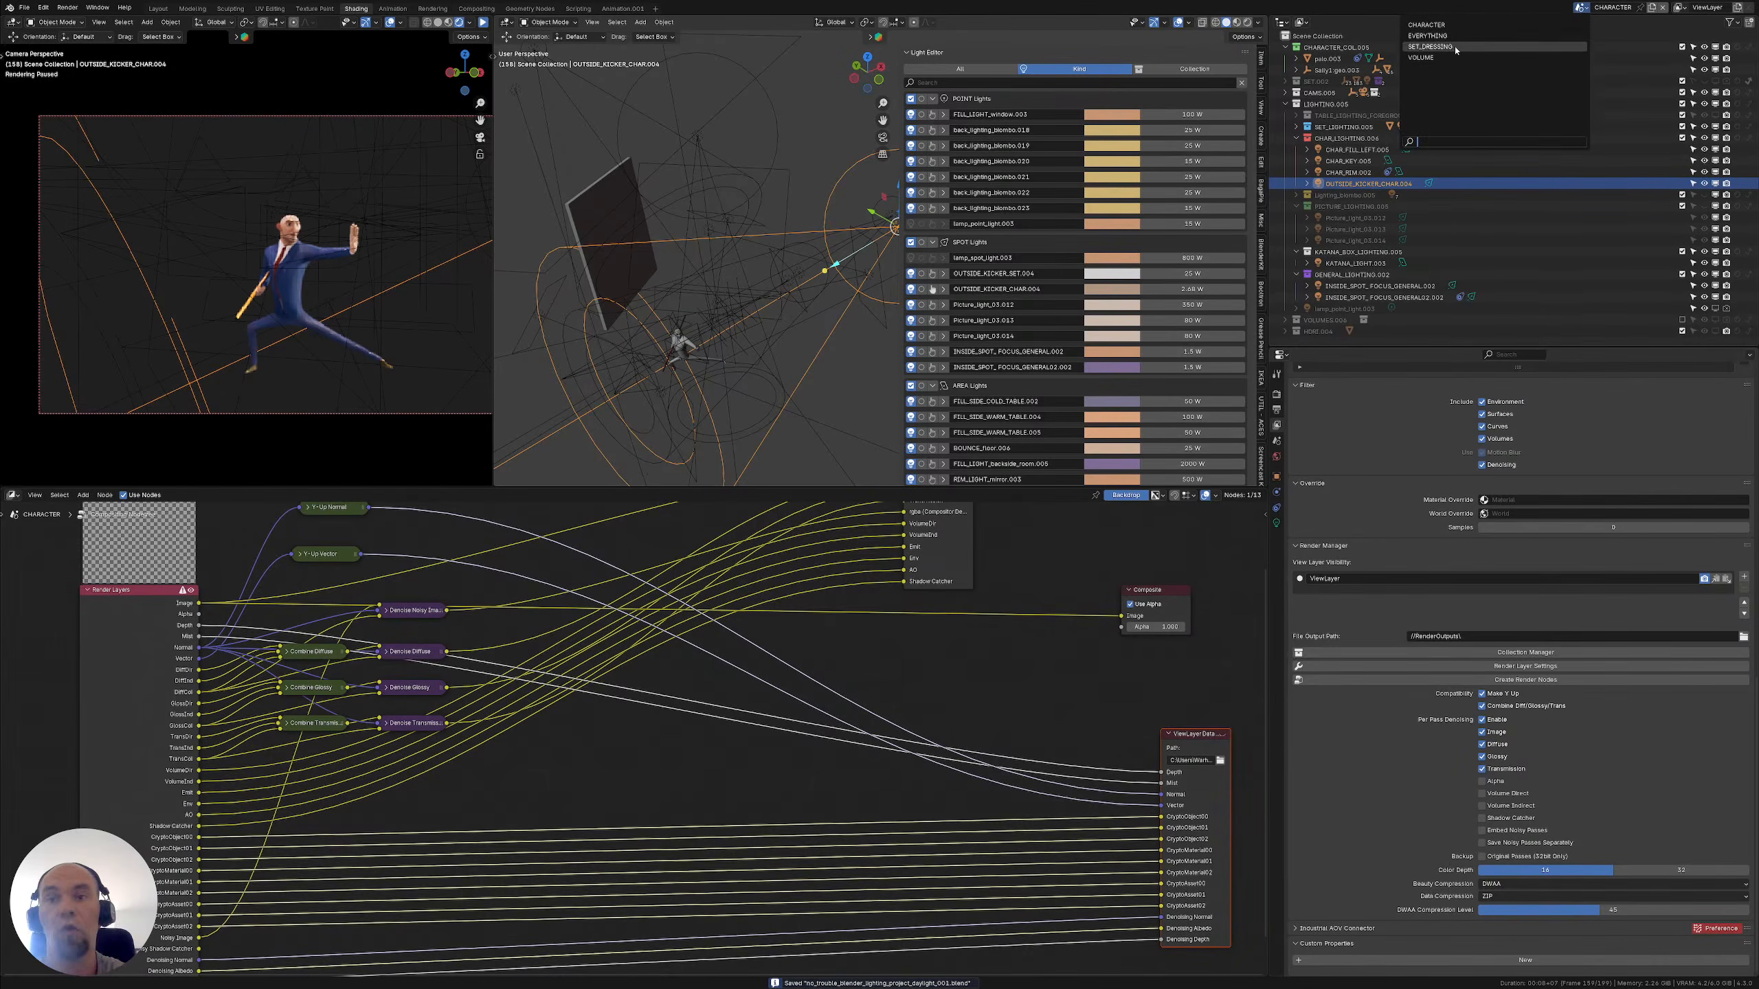
left_click(1430, 46)
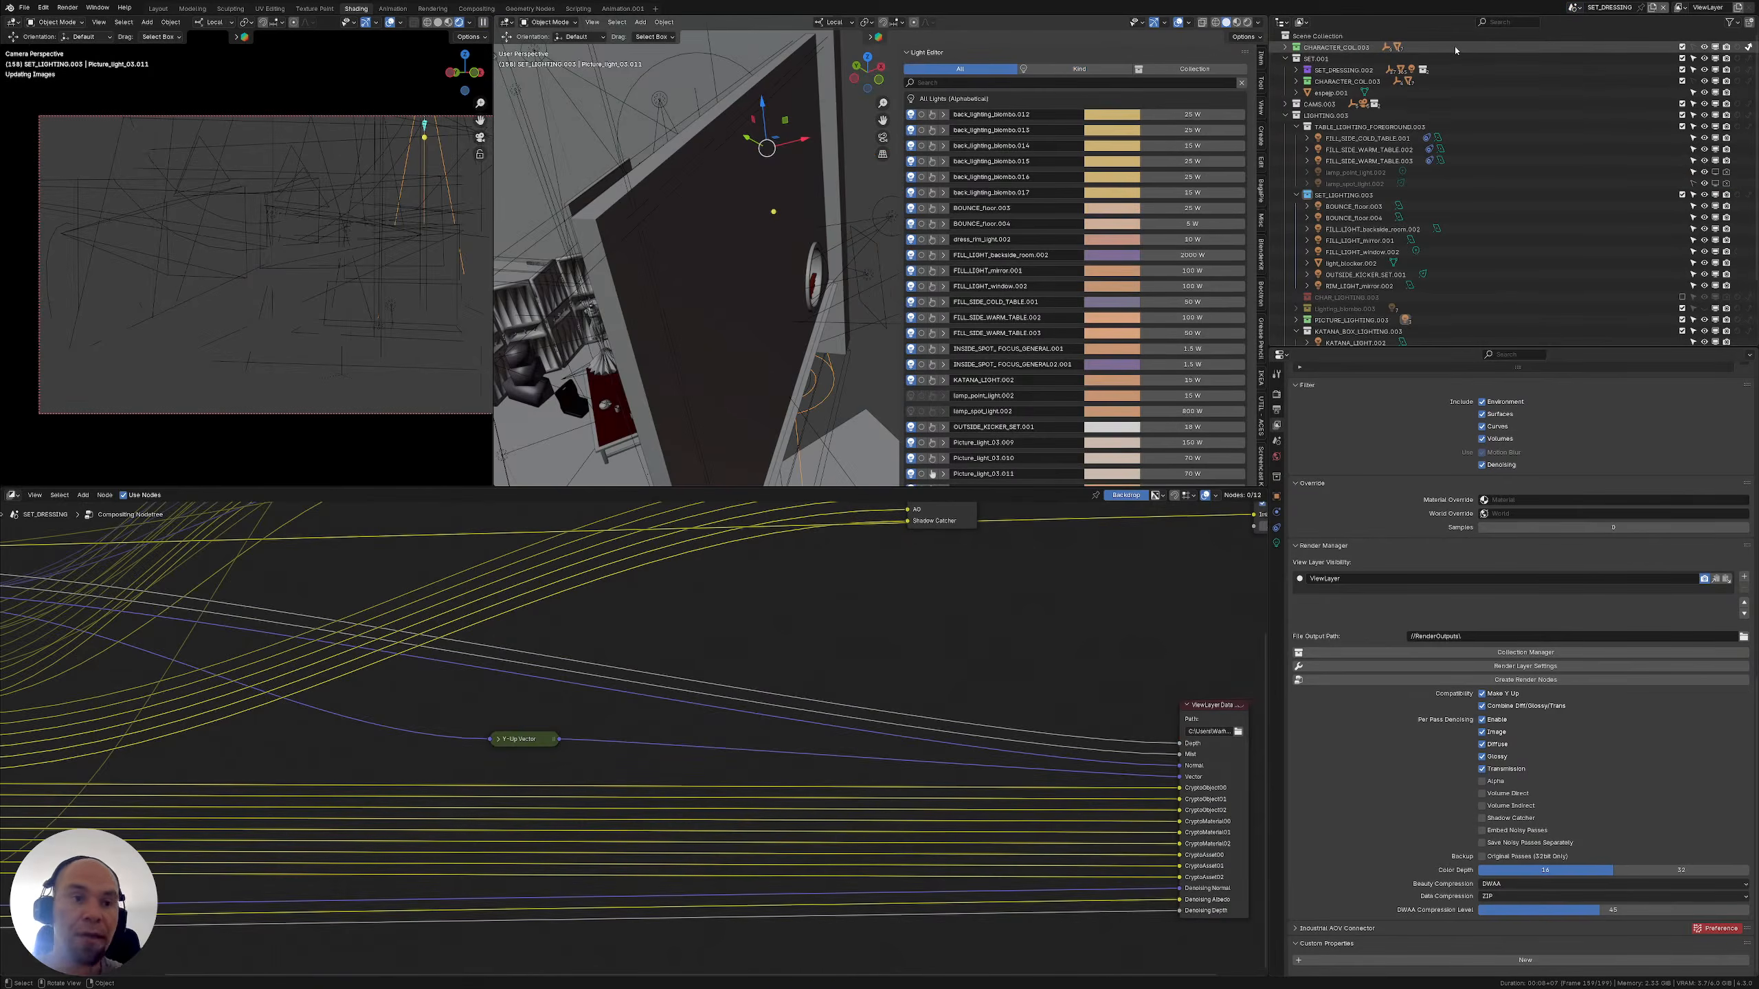
scroll(633, 702, "down", 8)
middle_click_drag(538, 636, 627, 692)
scroll(609, 651, "up", 3)
scroll(664, 728, "down", 1)
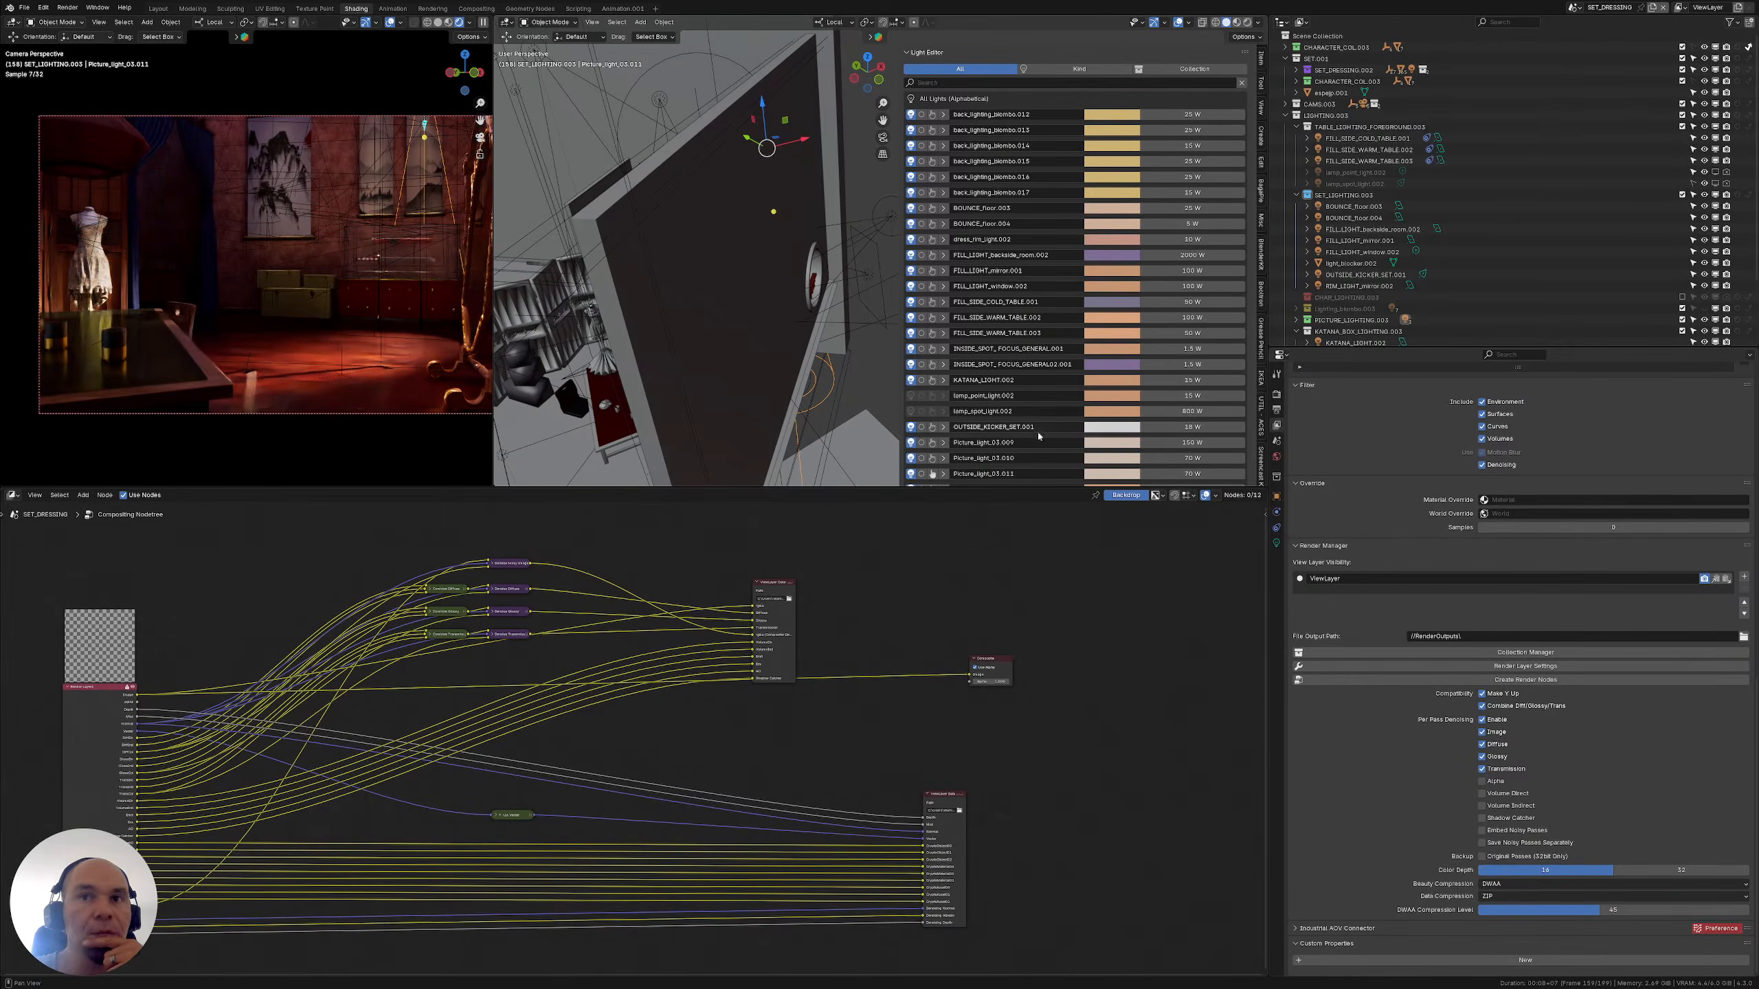
Expand the Light Link section, clear its lights filter and highlight the FILL_LIGHT_window light
scroll(984, 349, "down", 2)
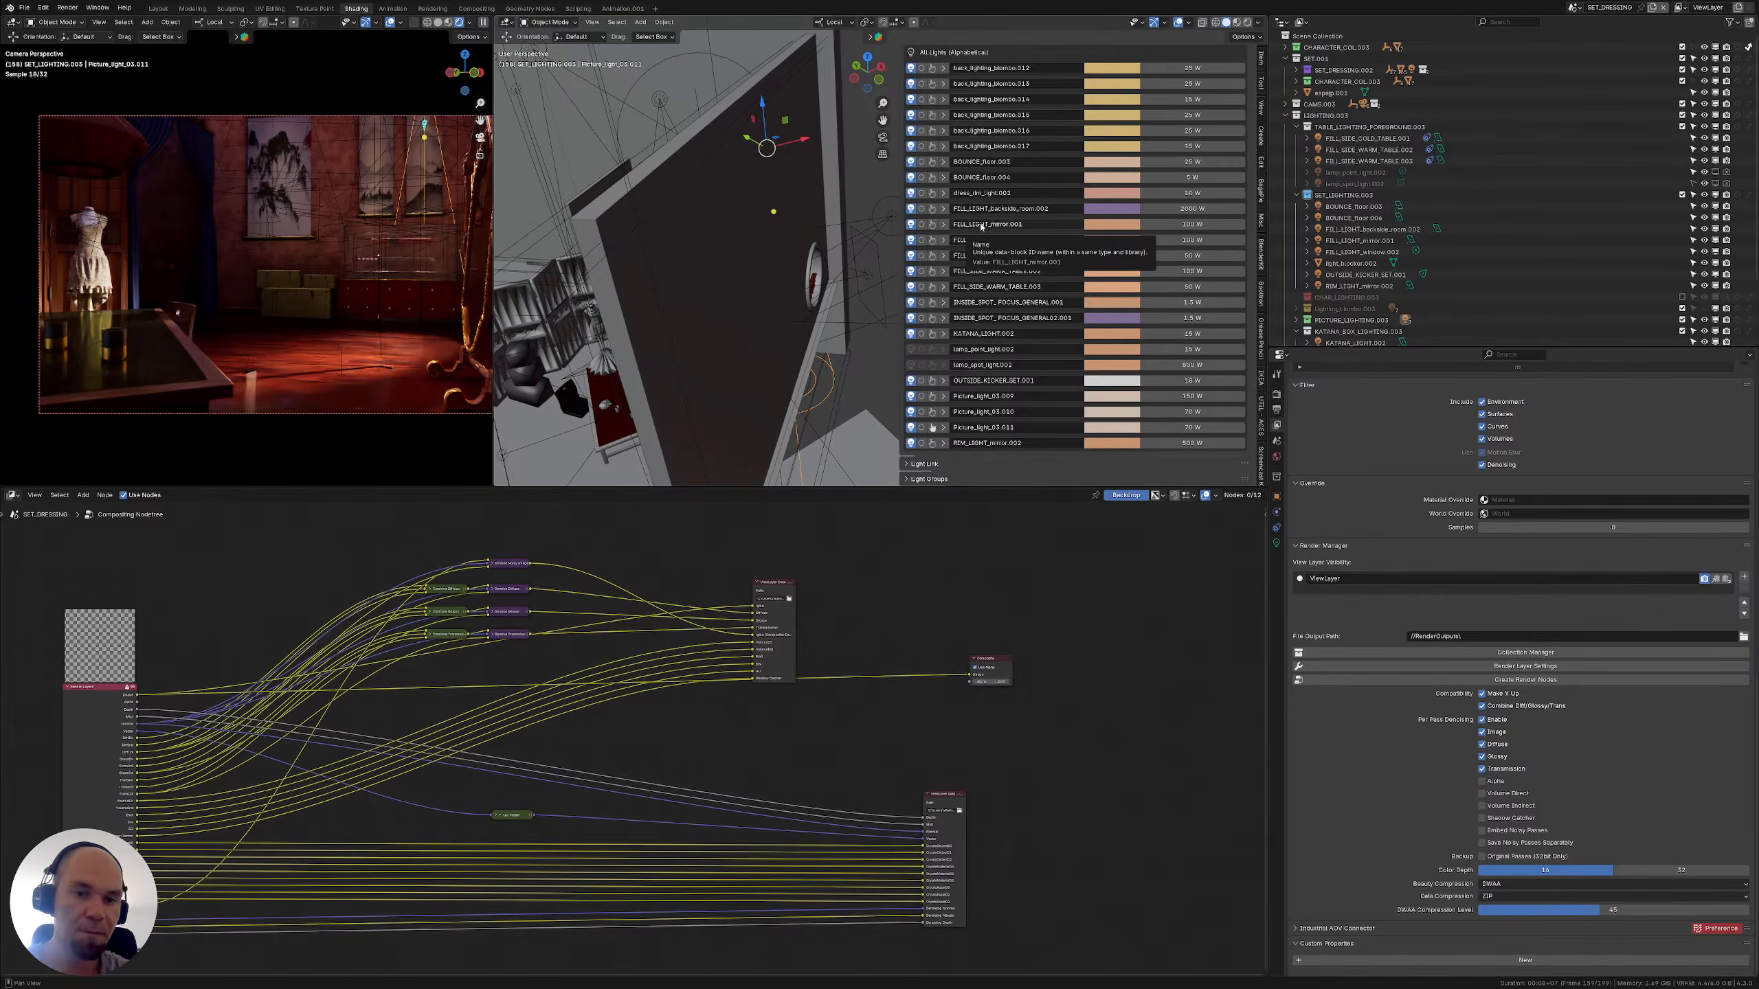
left_click(917, 464)
scroll(961, 416, "down", 8)
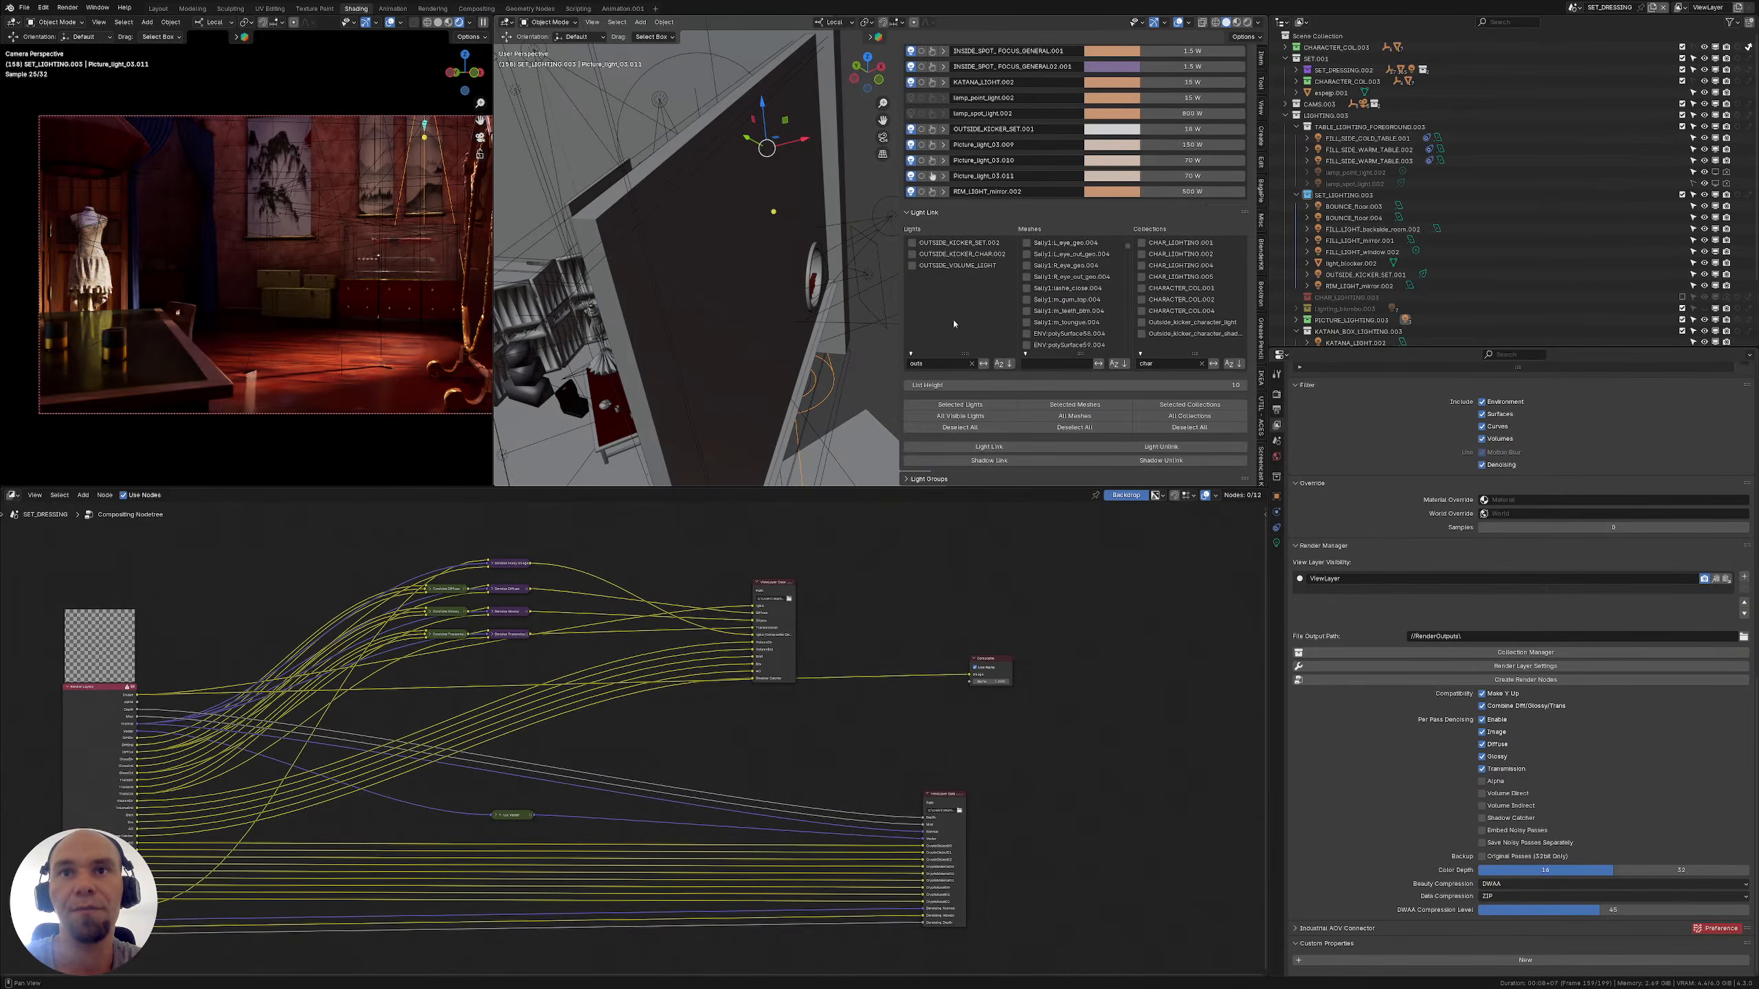
left_click(973, 364)
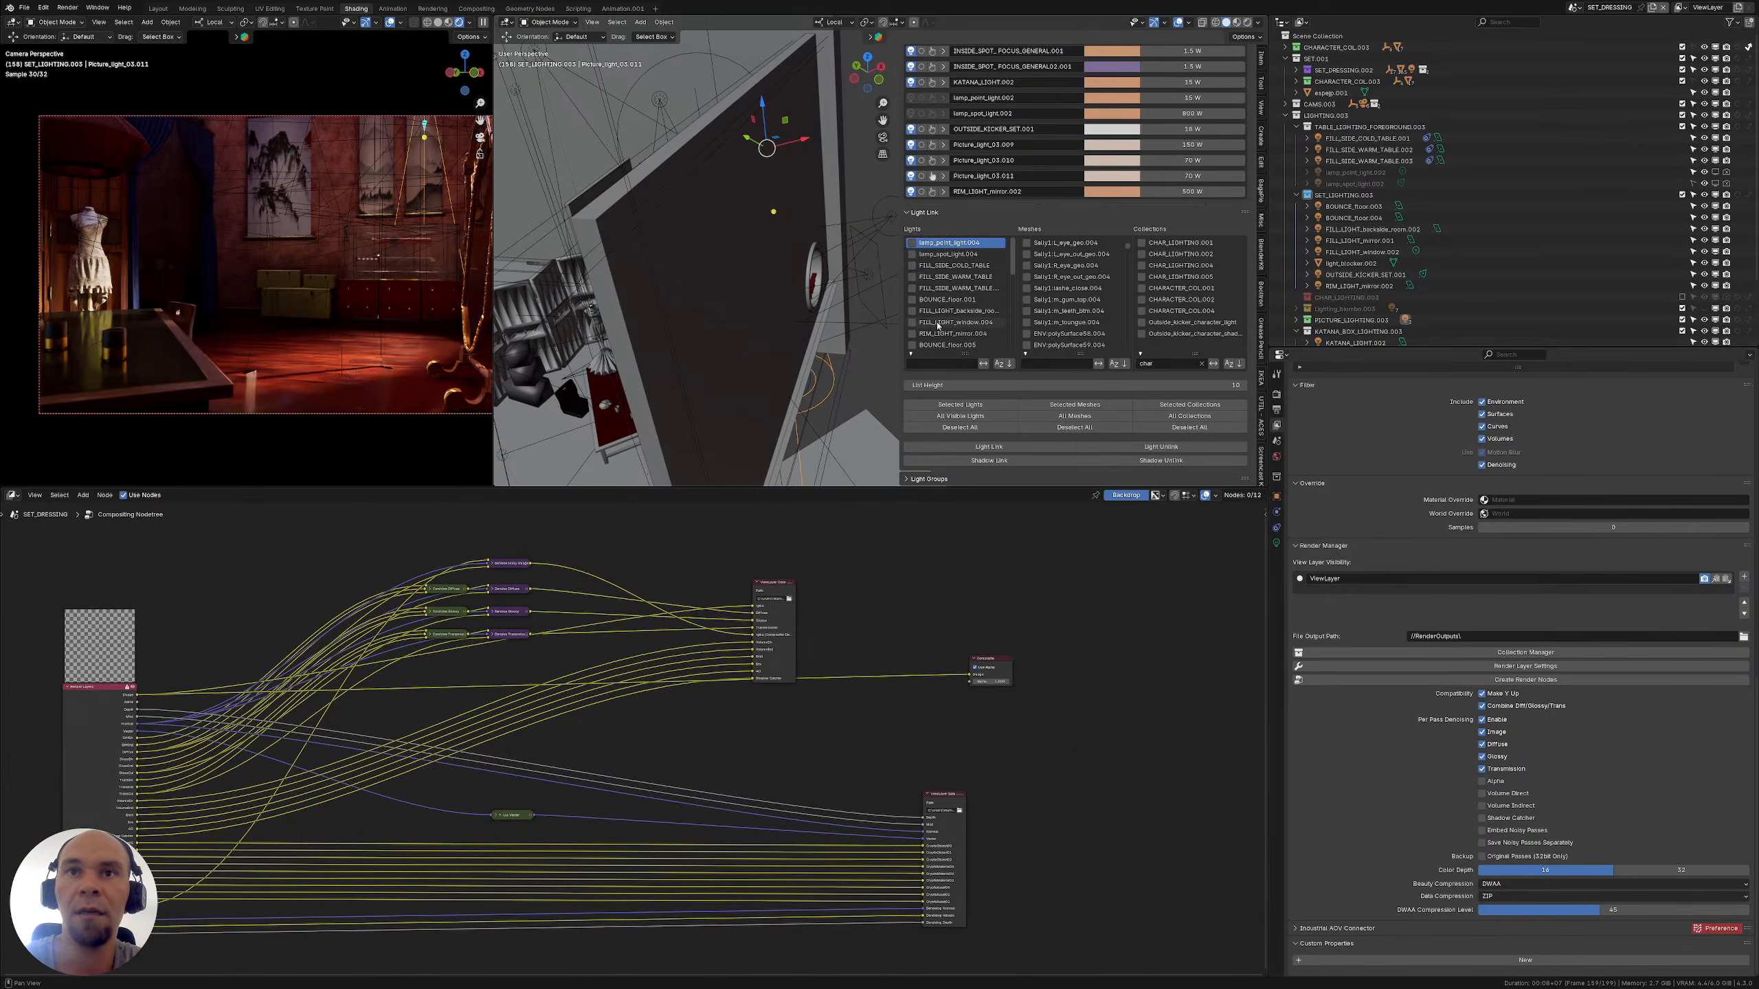
left_click(939, 323)
left_click(1296, 195)
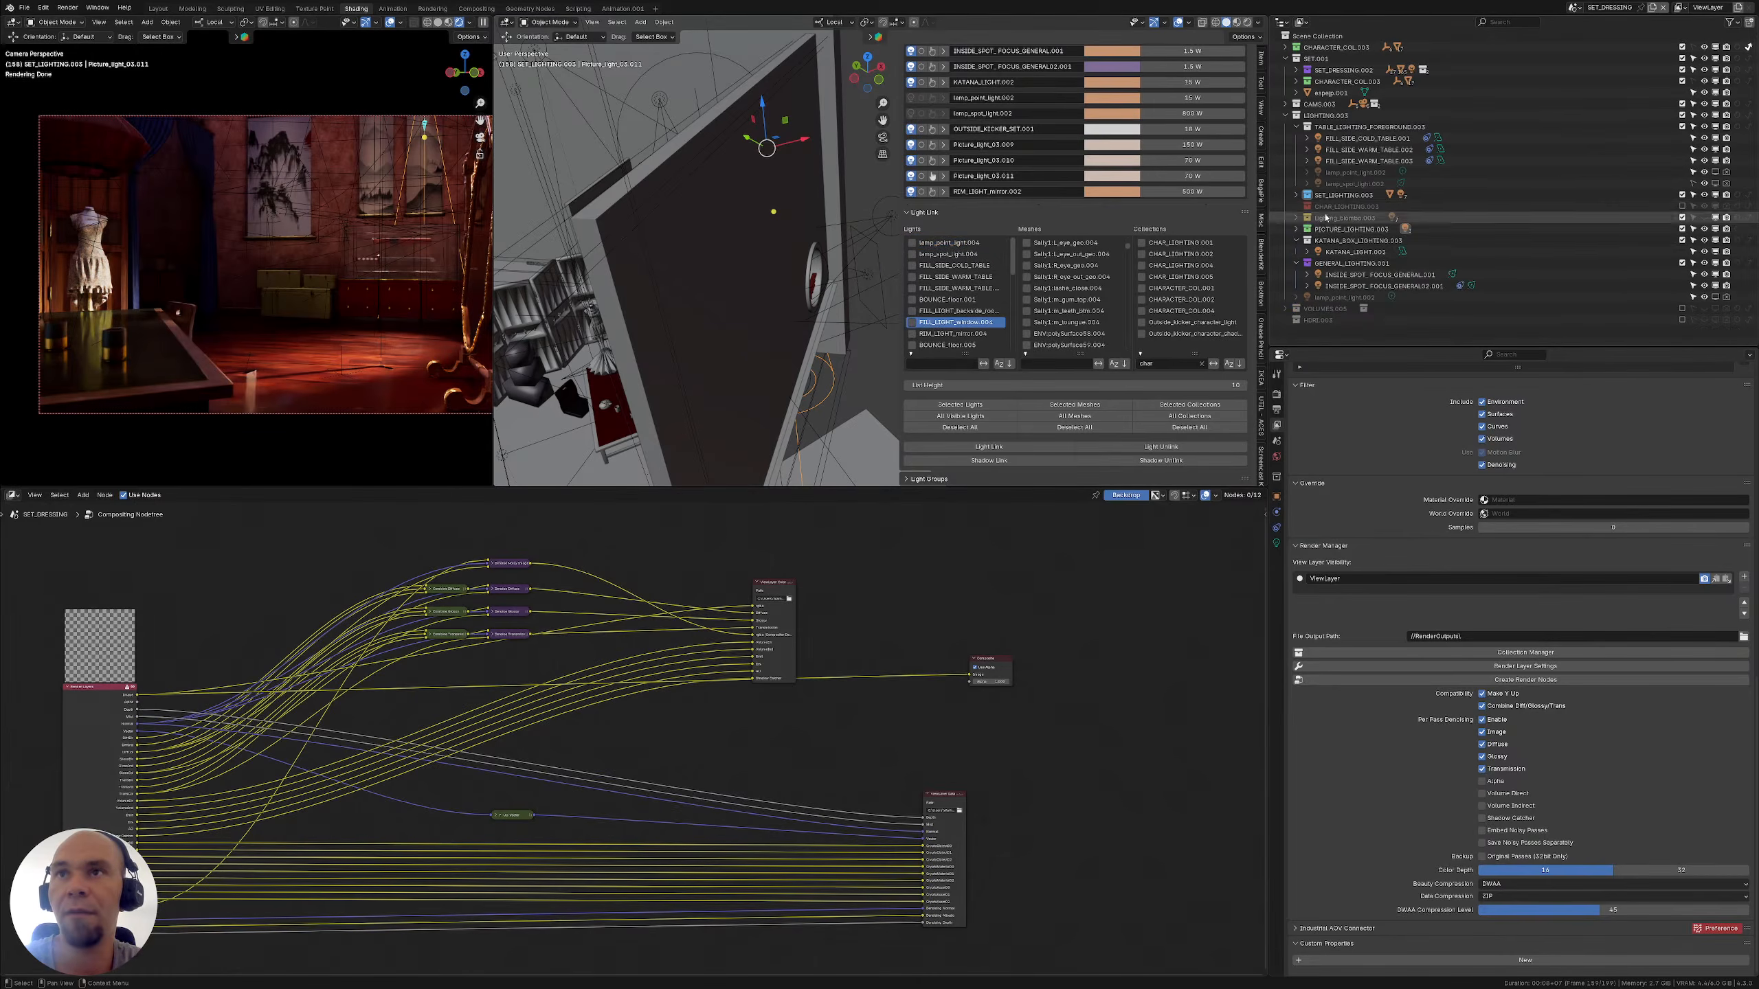
left_click(1295, 194)
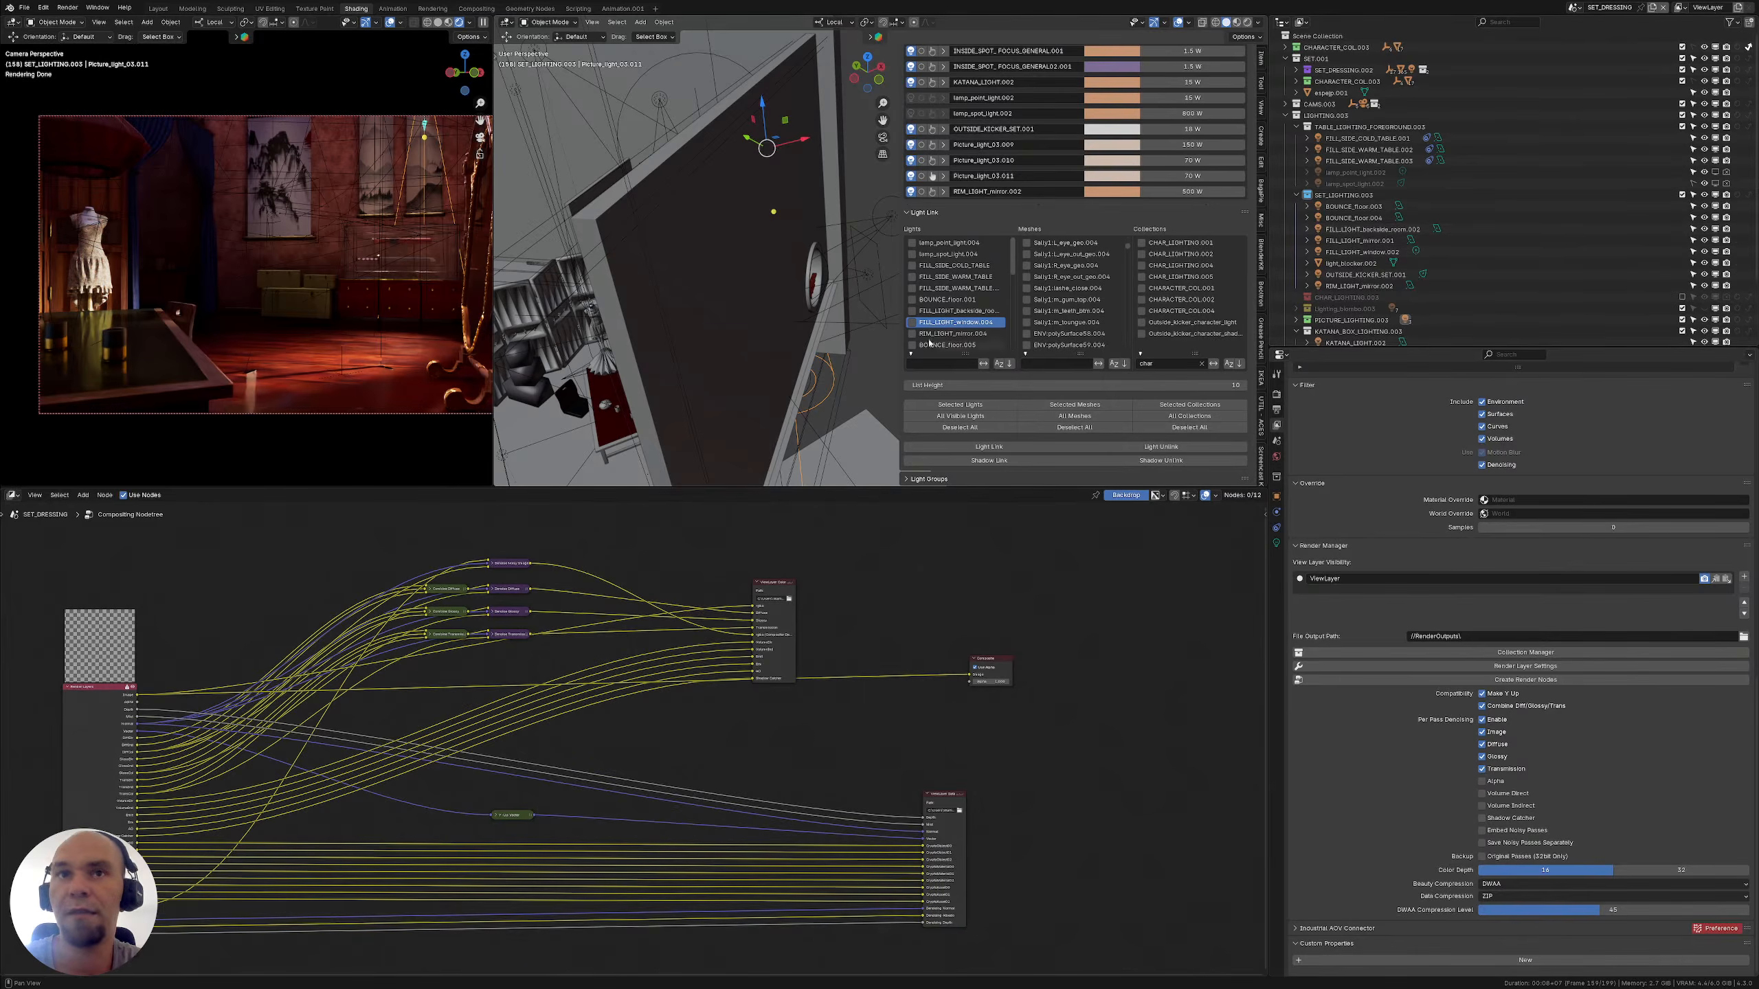
Filter the Light Link lights by "fill" and tick FILL_SIDE_COLD_TABLE and the two FILL_SIDE_WARM_TABLE lights
left_click(927, 362)
type("fill")
key("Return")
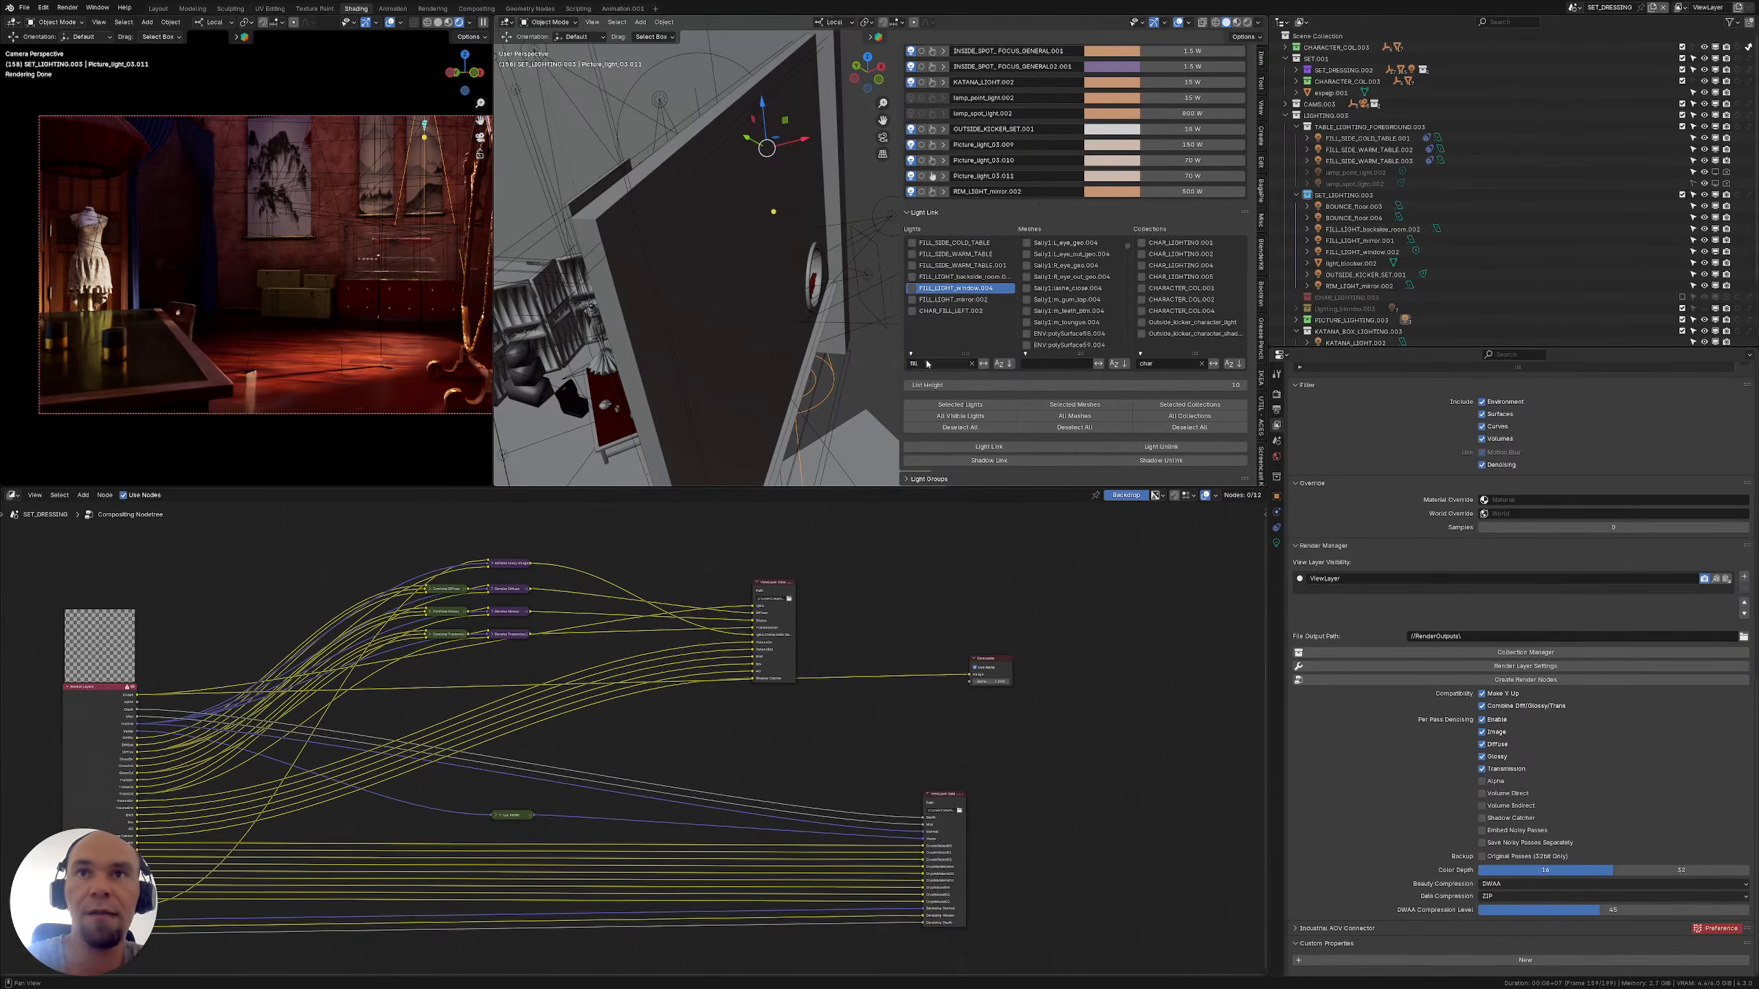
left_click(956, 266)
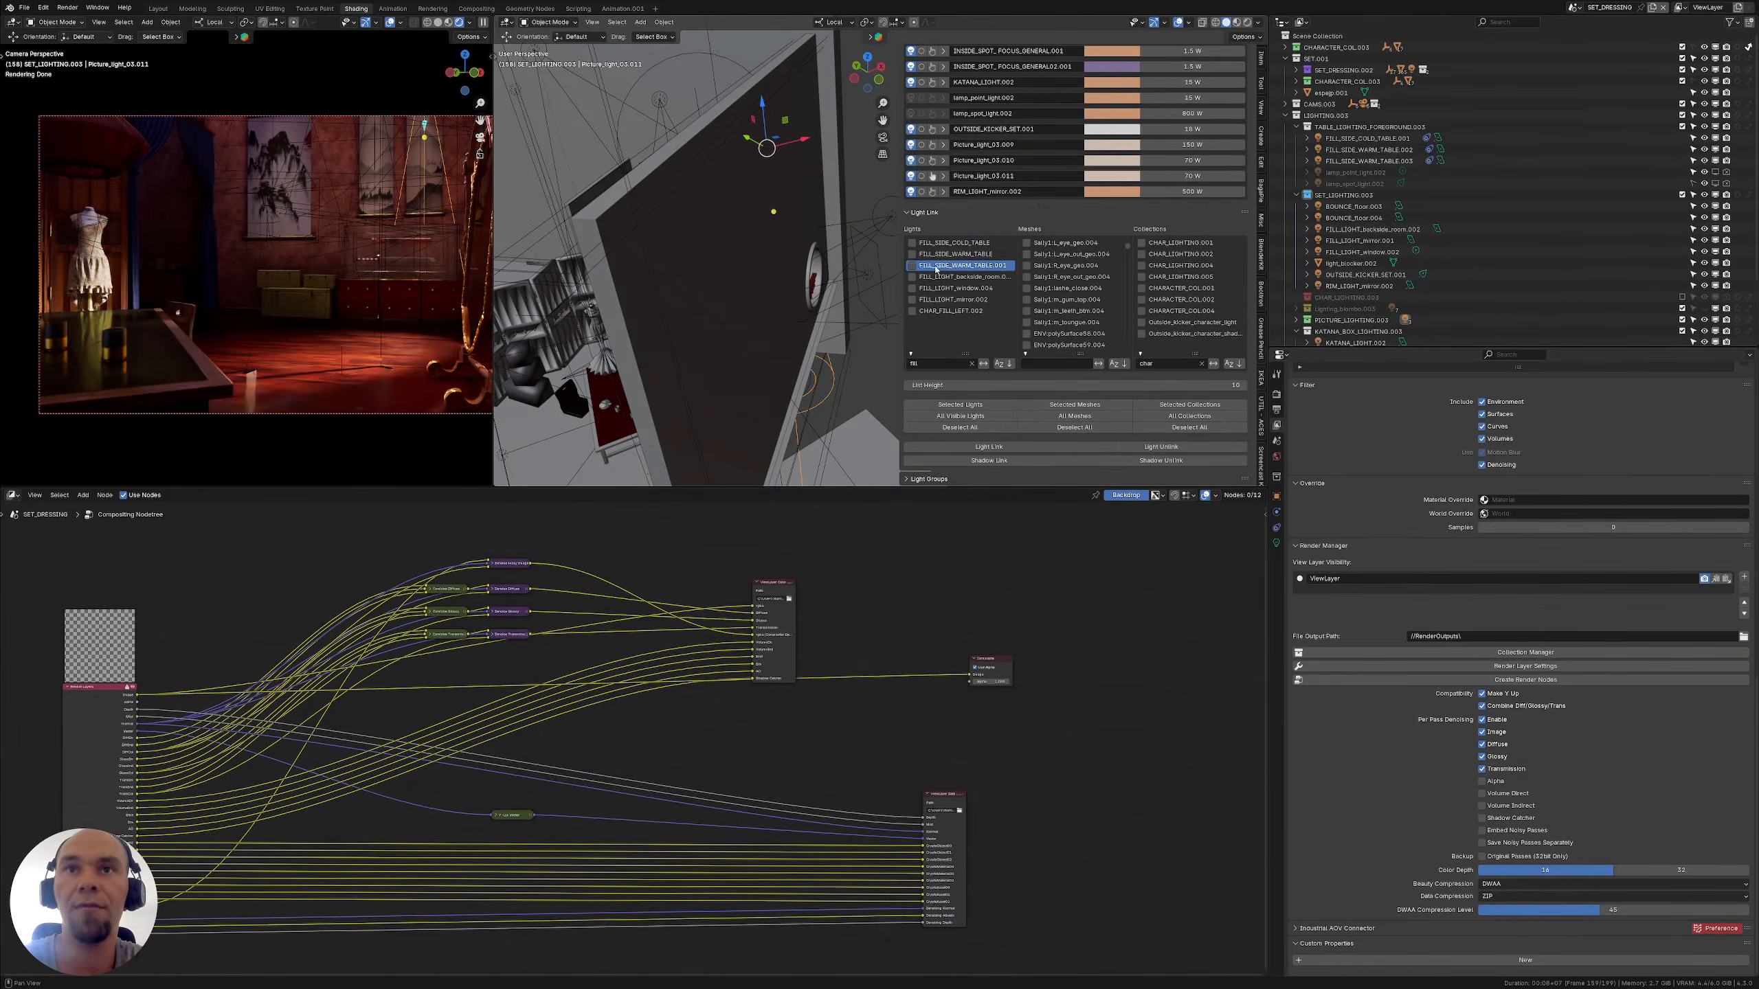
left_click_drag(912, 265, 913, 243)
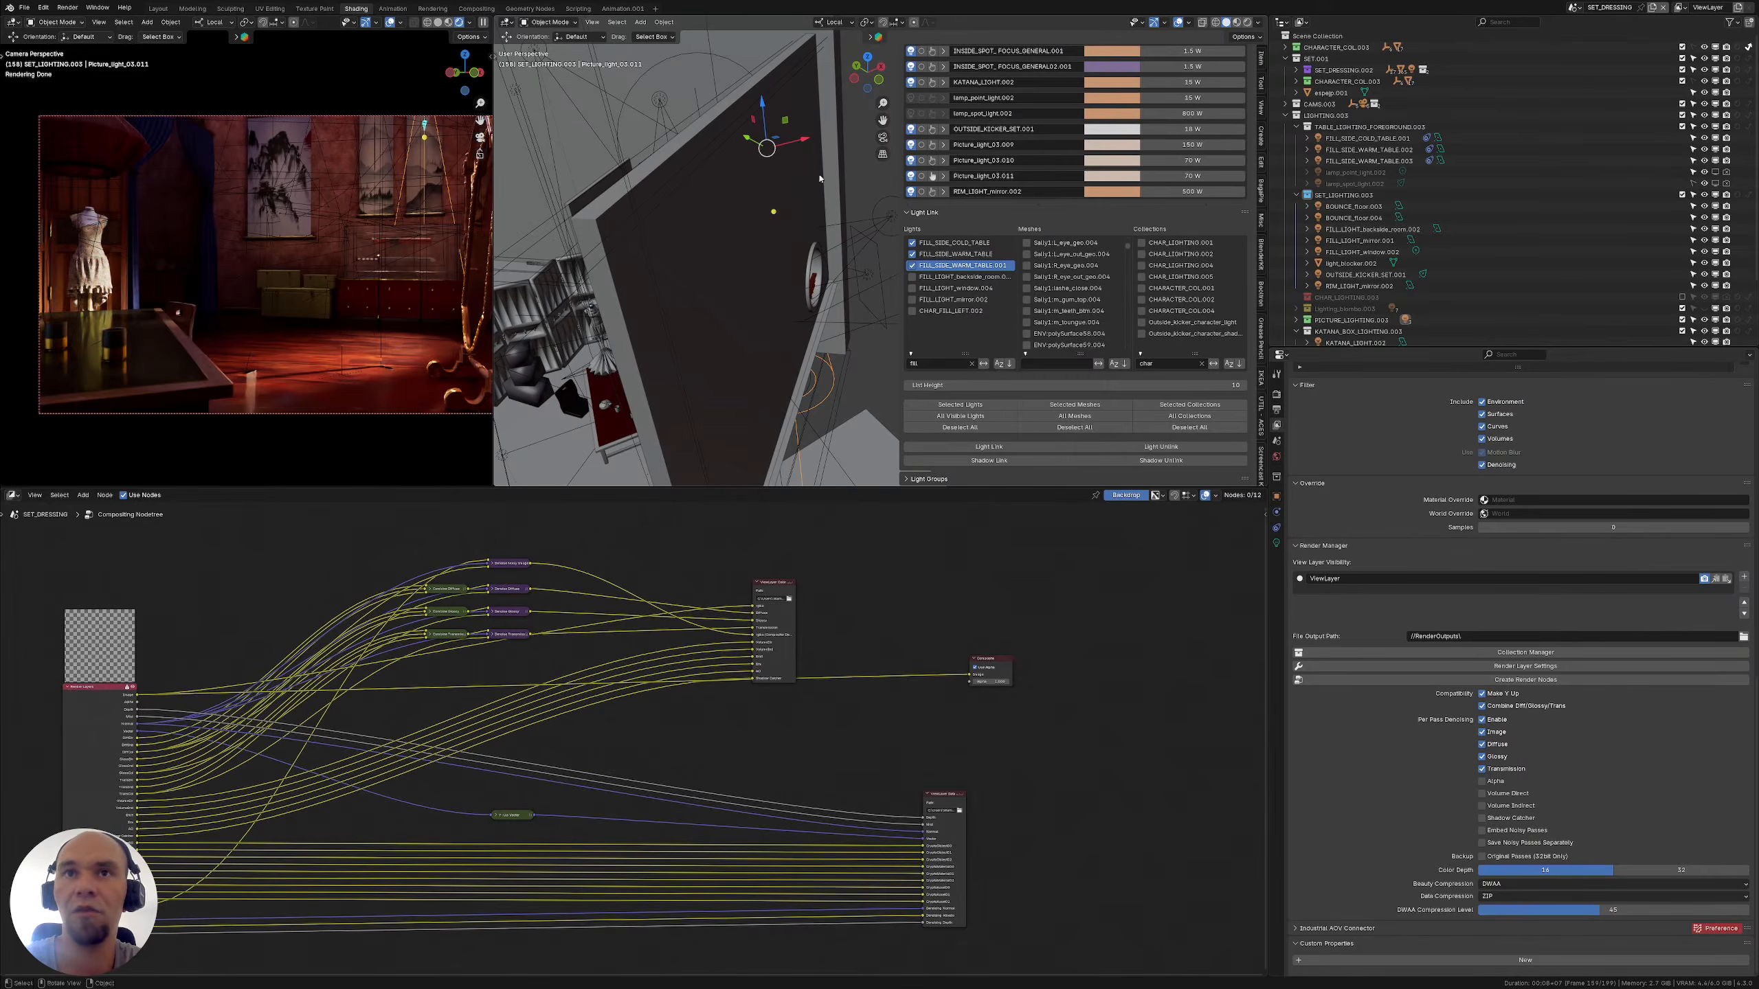
List the Light Editor's lights by collection and review the lights under each lighting collection
scroll(924, 225, "up", 10)
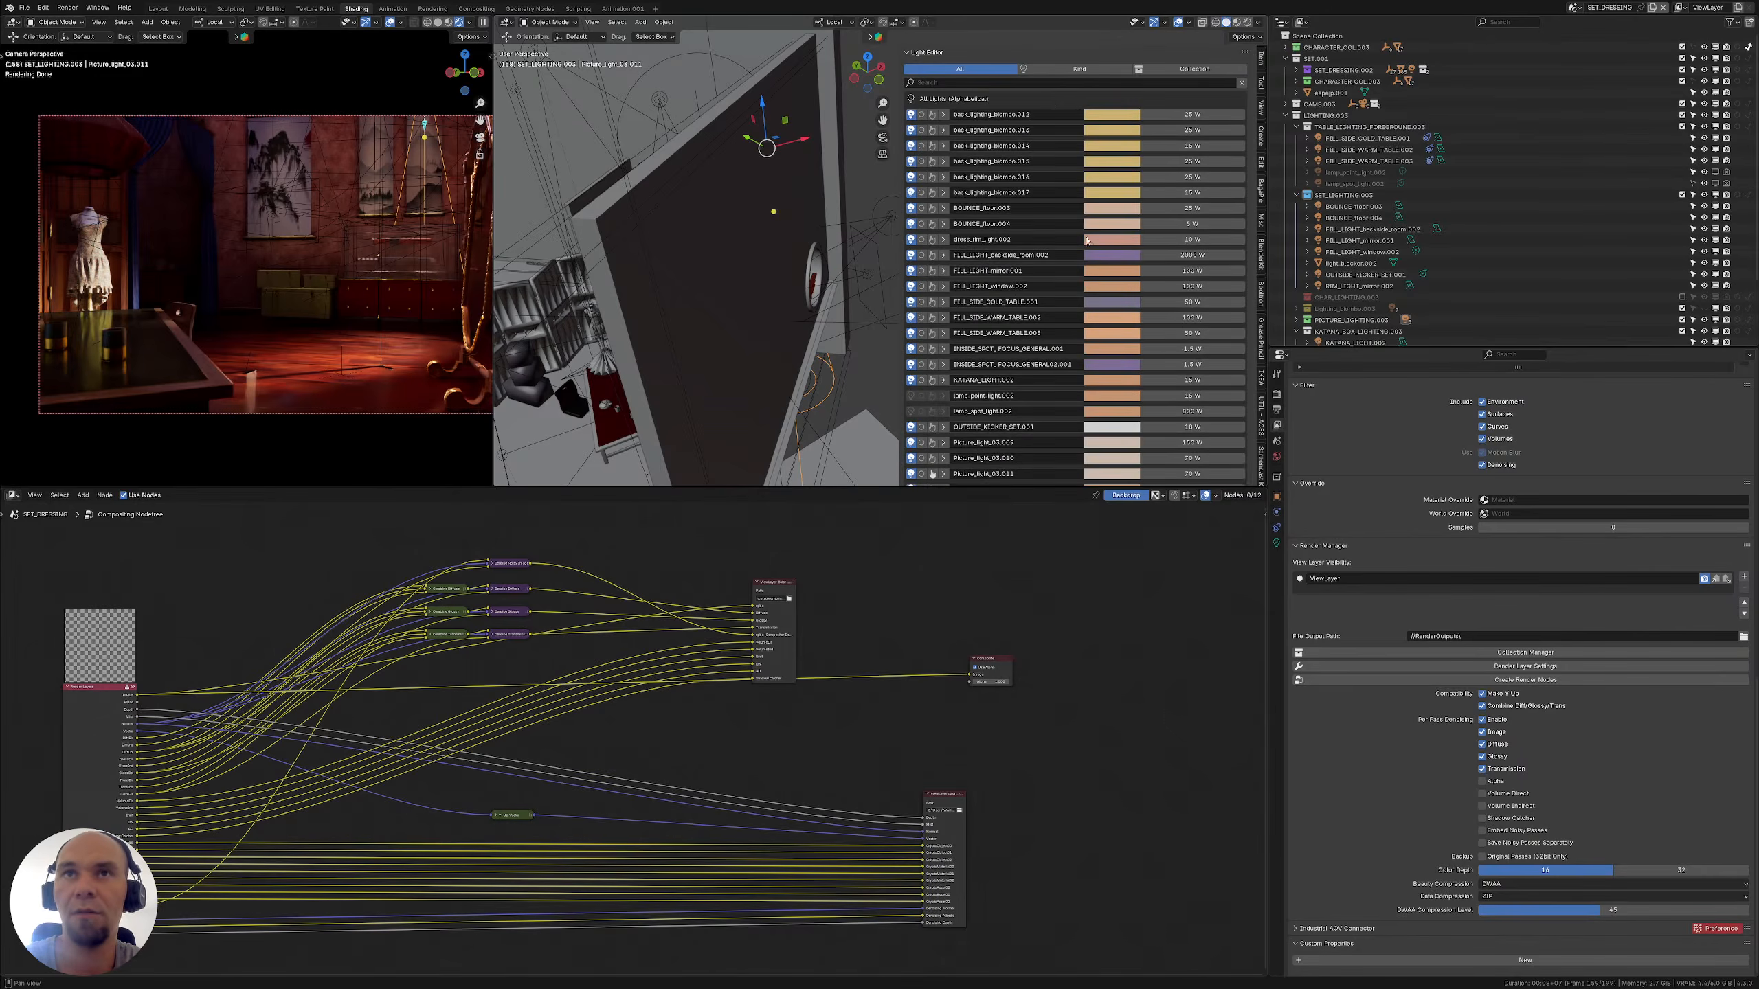
left_click(1168, 71)
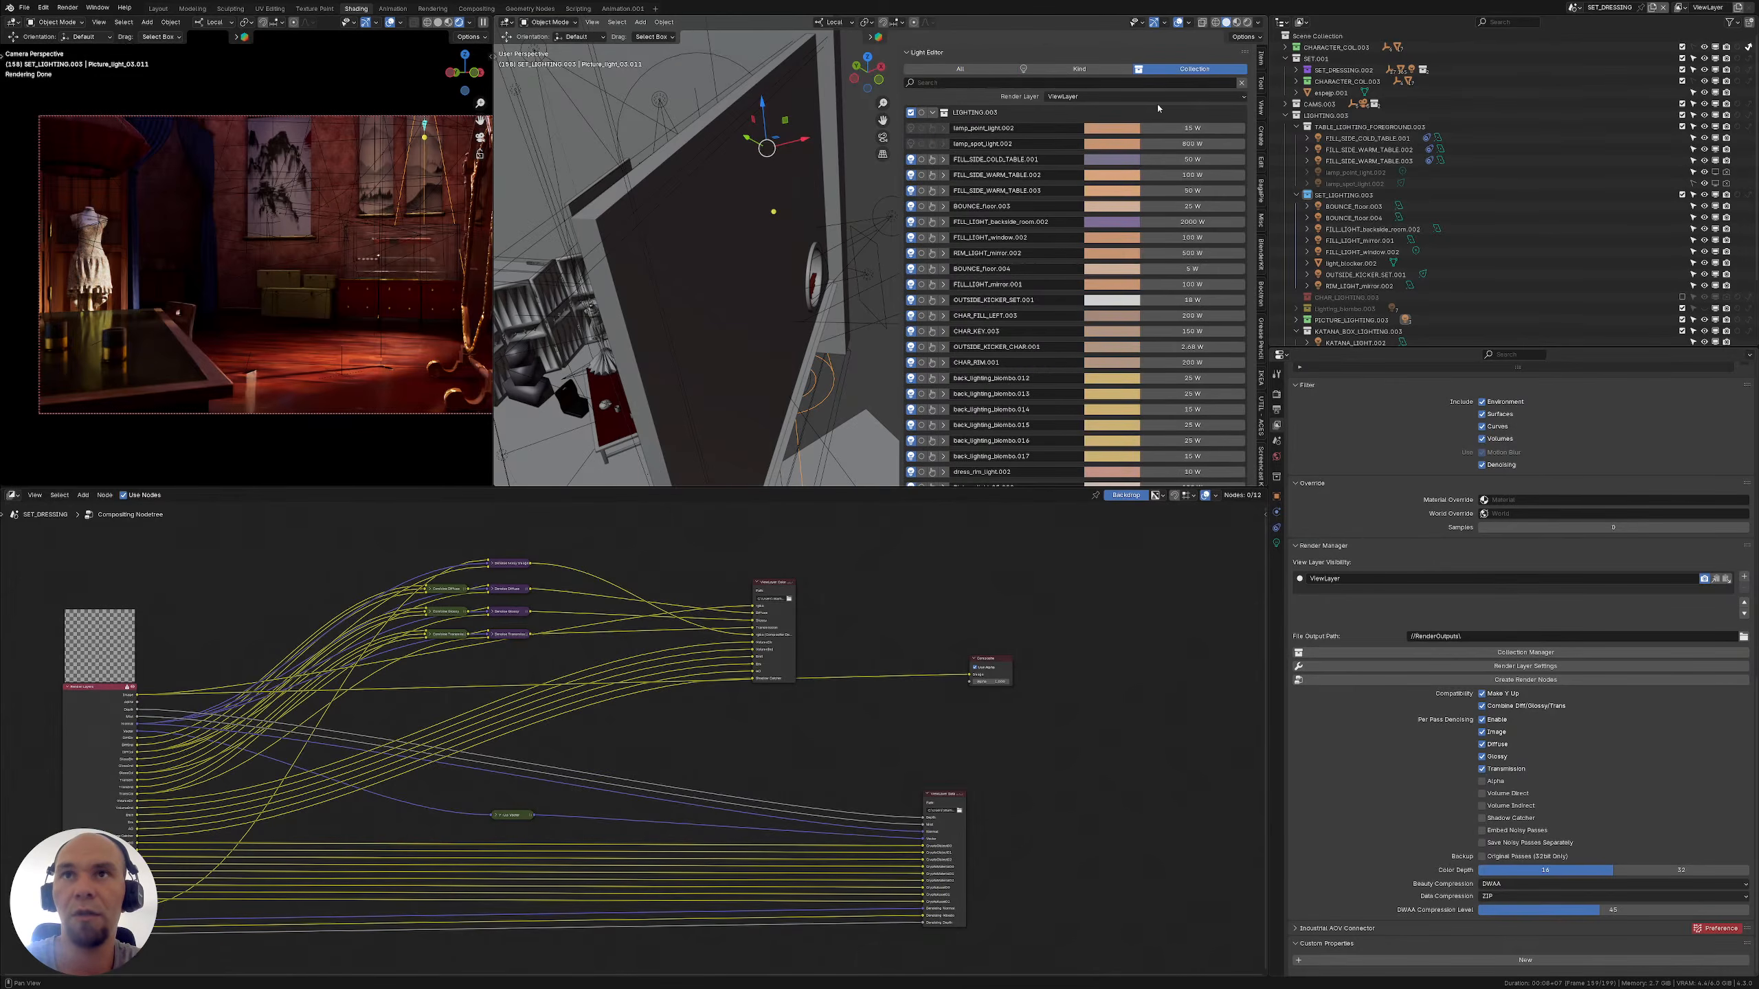
scroll(1108, 173, "down", 15)
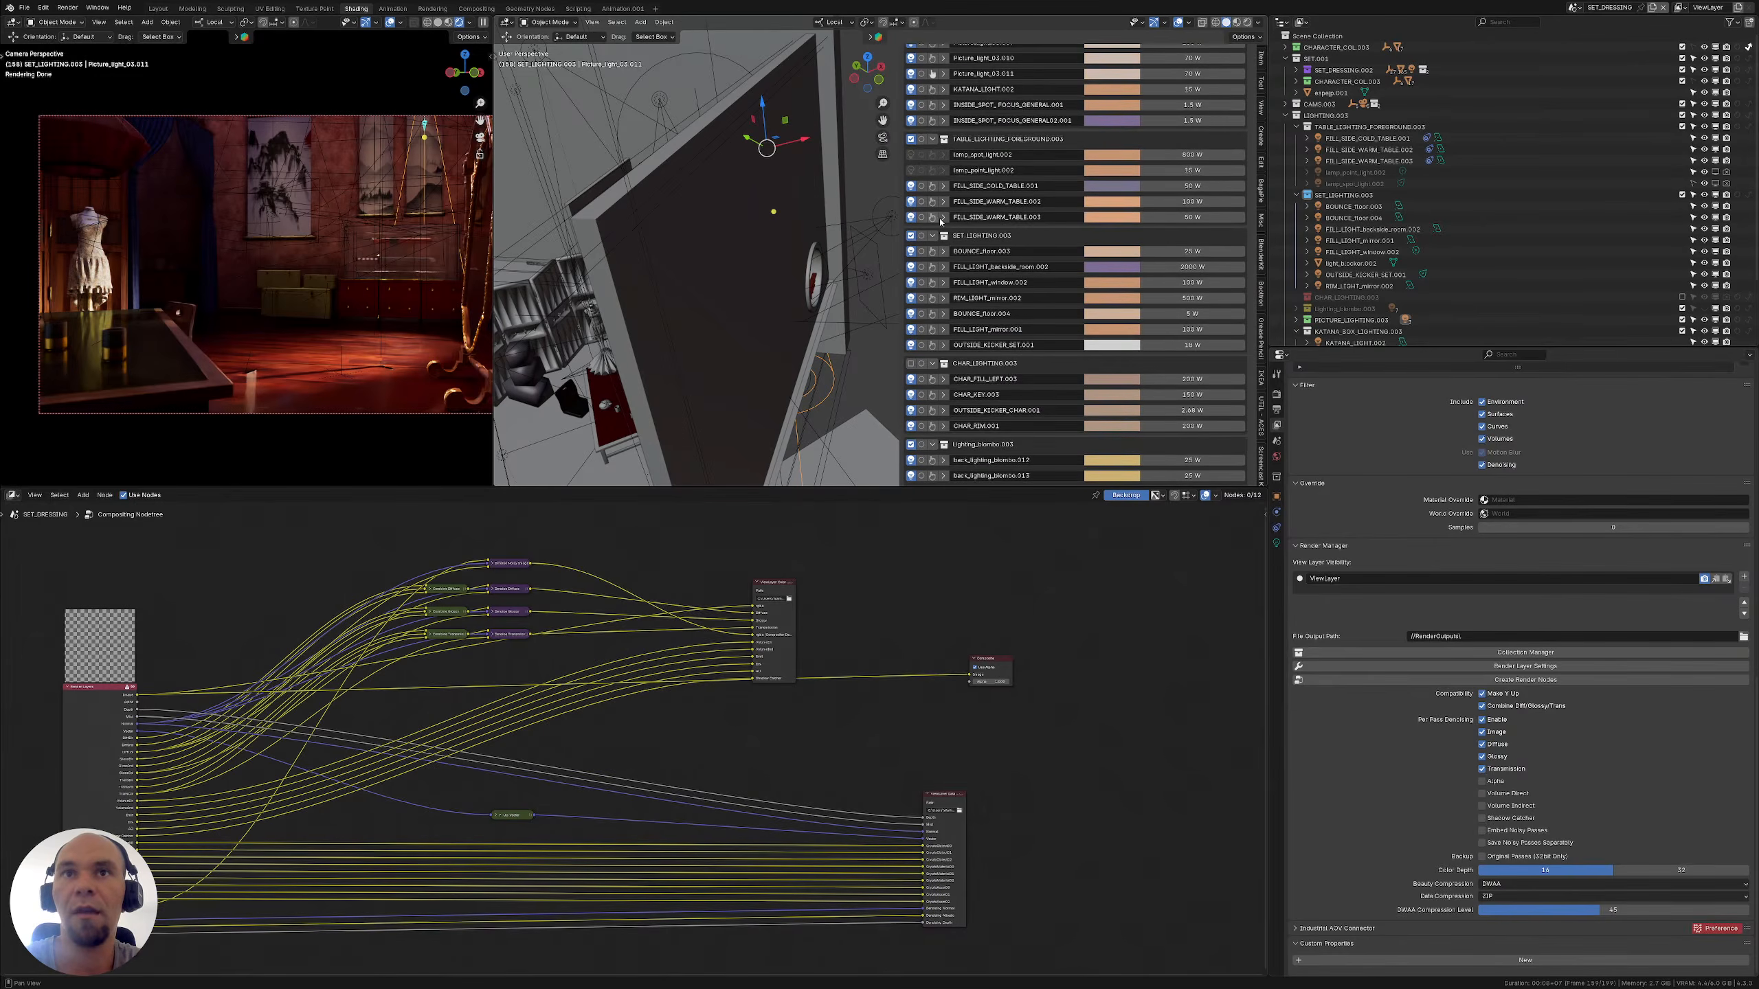
scroll(1135, 193, "up", 7)
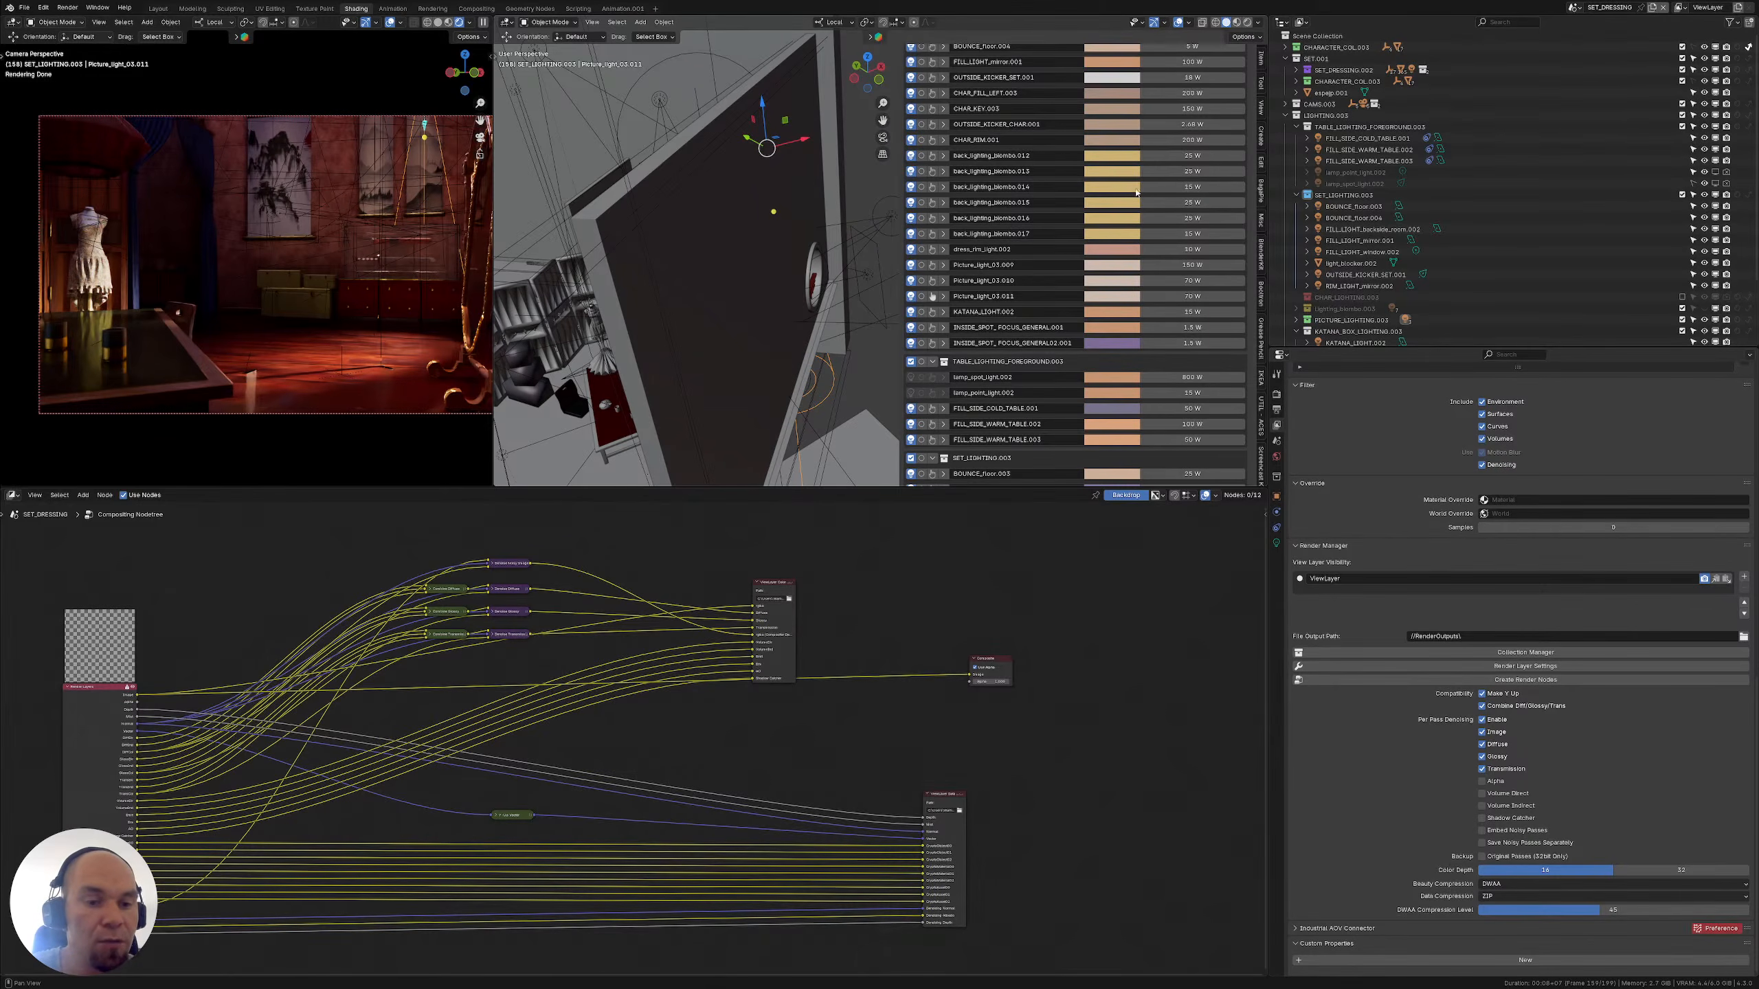
scroll(1058, 82, "up", 7)
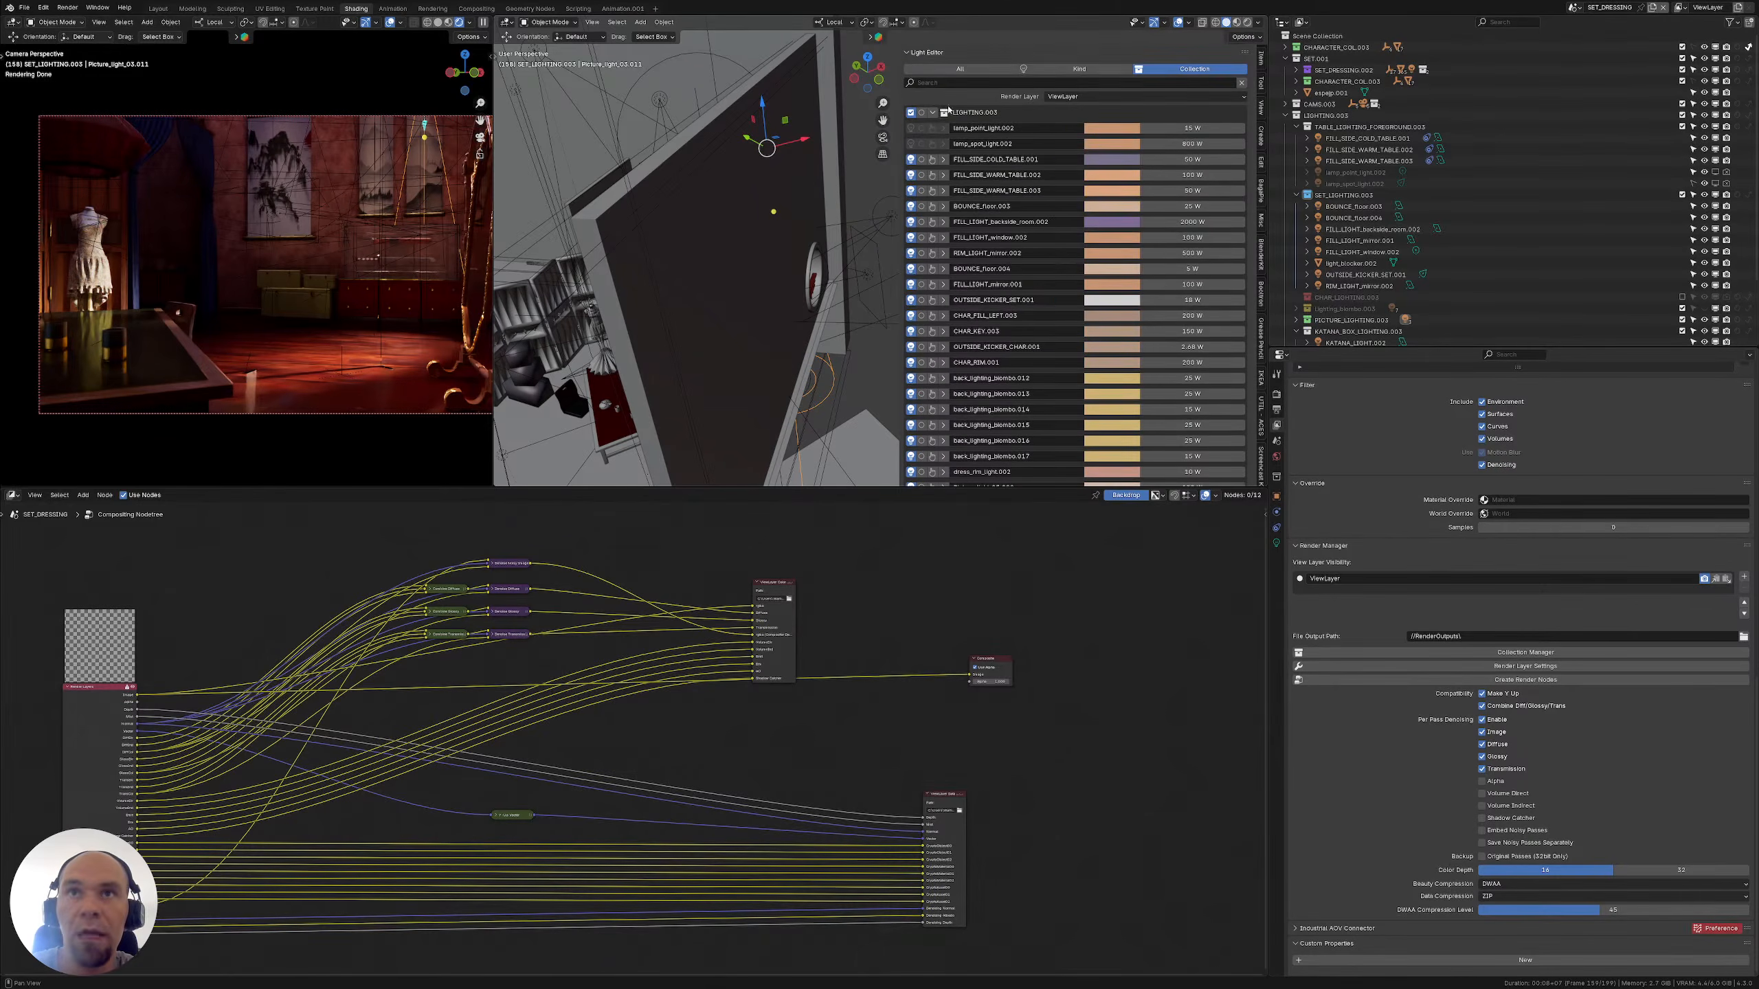
Collapse the Light Editor and Light Link sections and save the project file
left_click(908, 54)
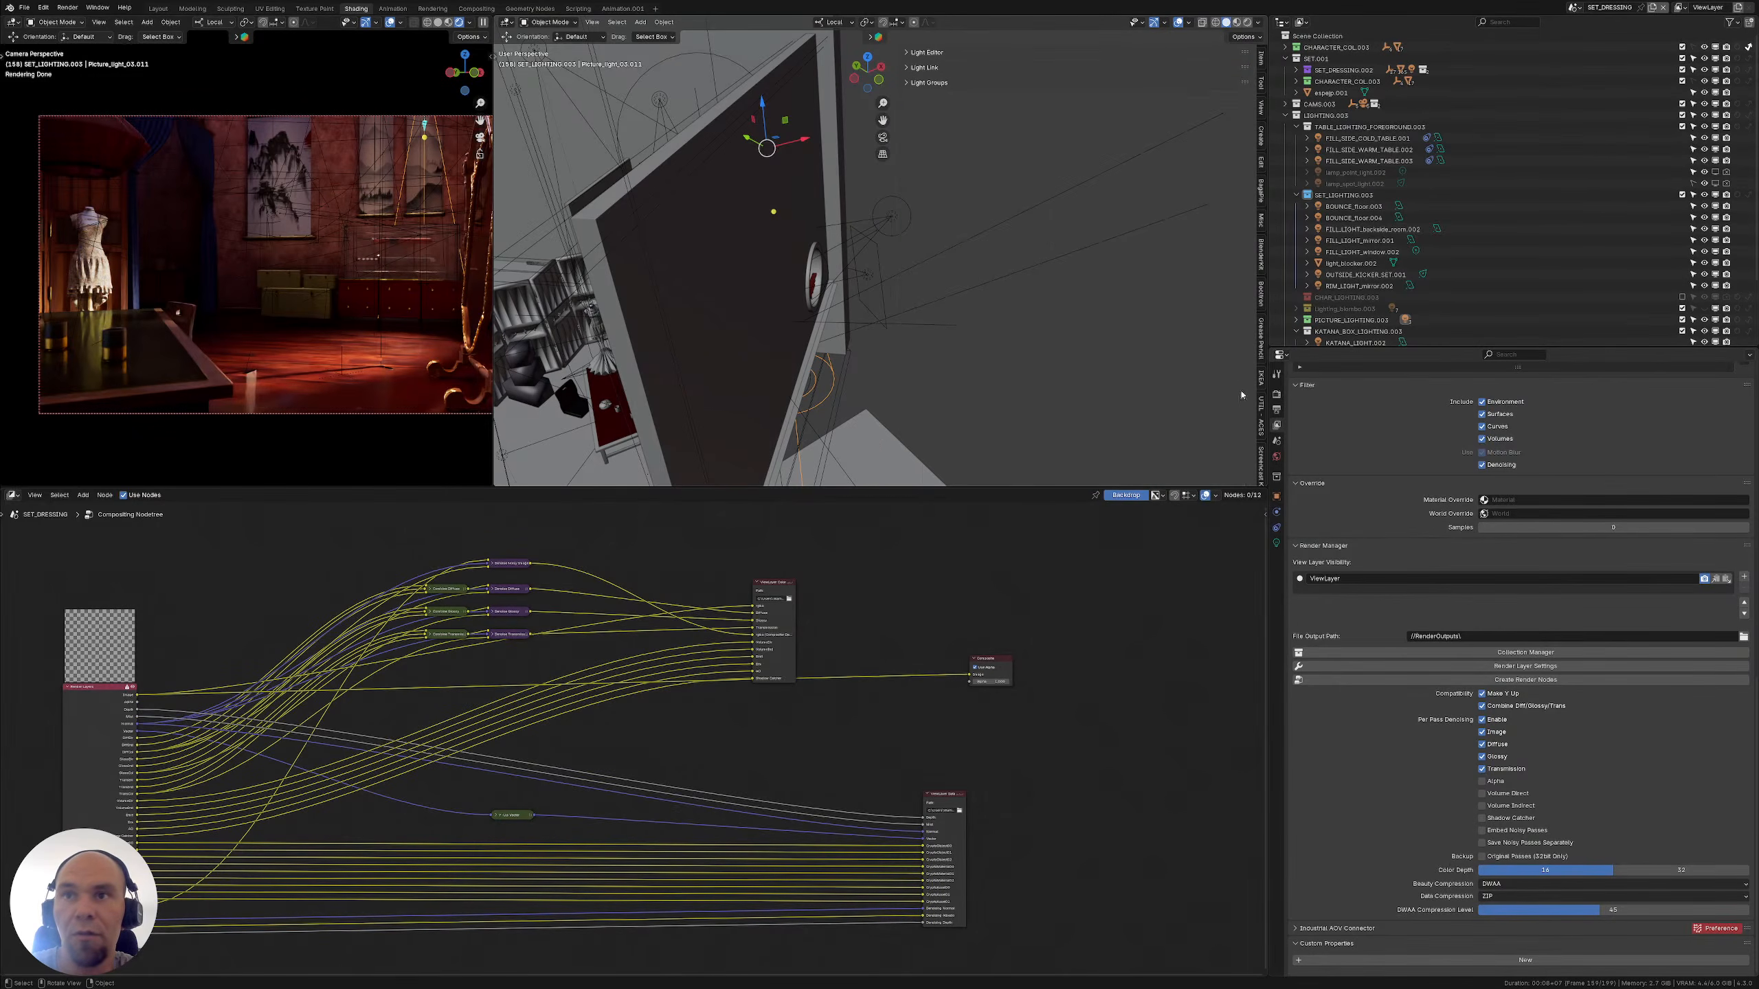
scroll(1261, 426, "down", 3)
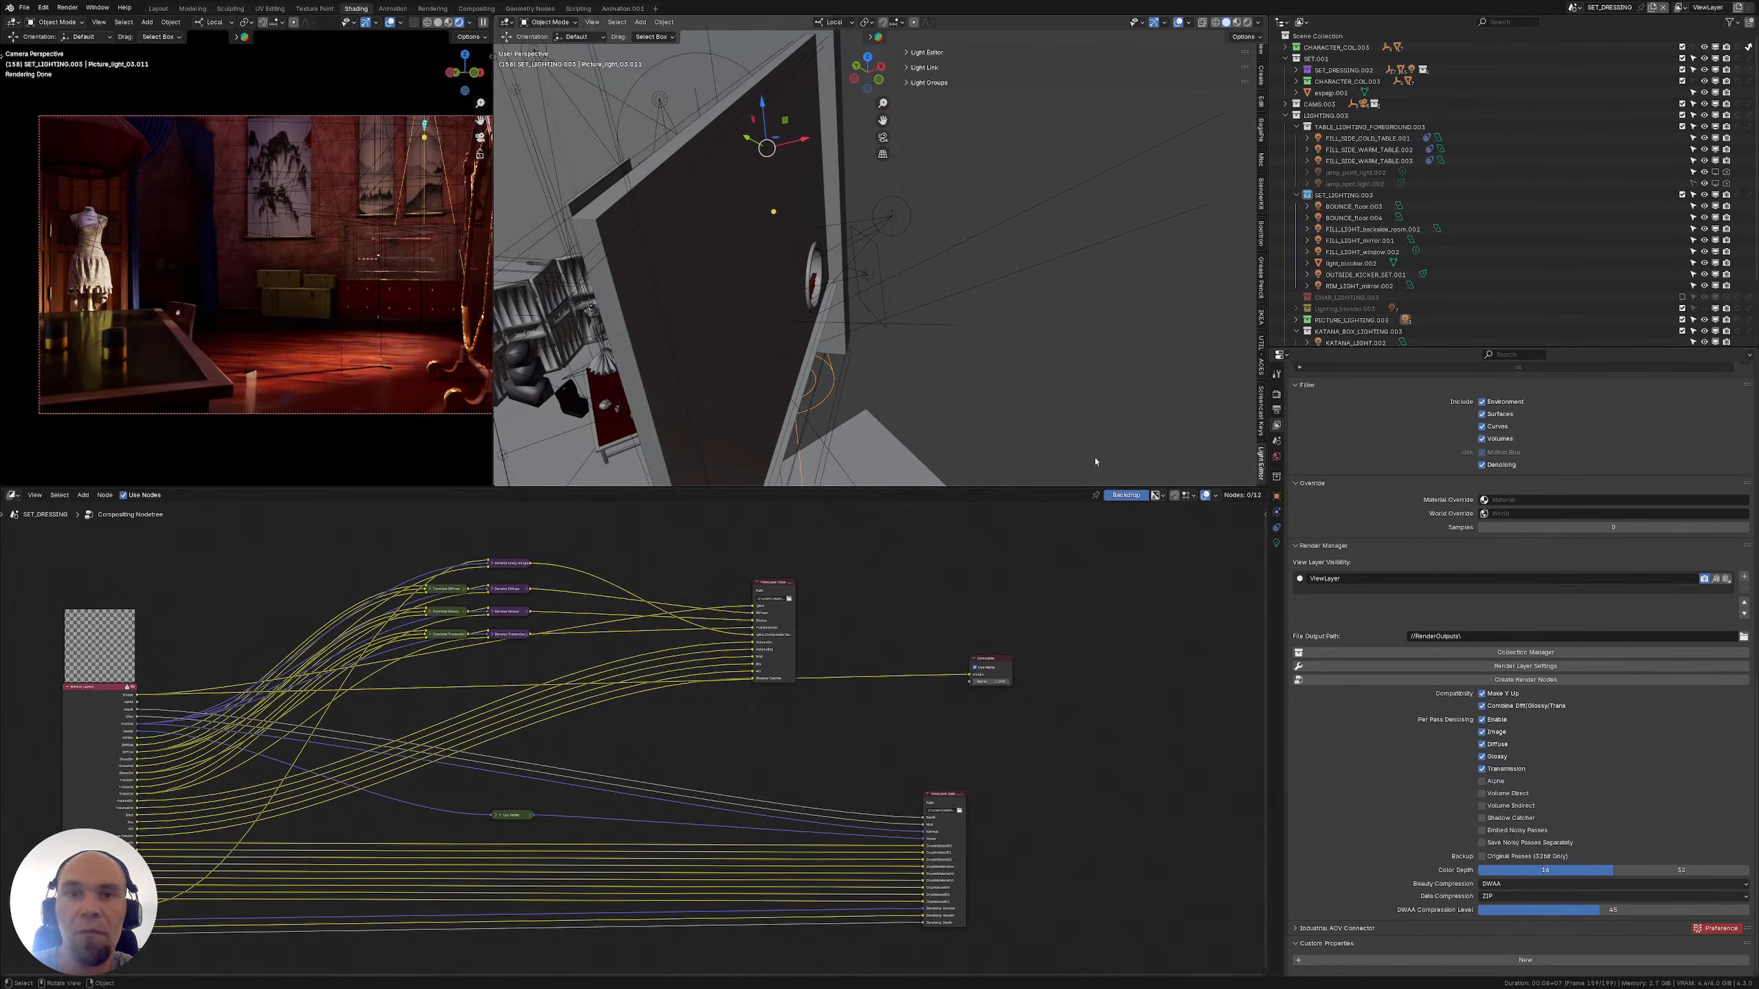
middle_click_drag(815, 520, 867, 551)
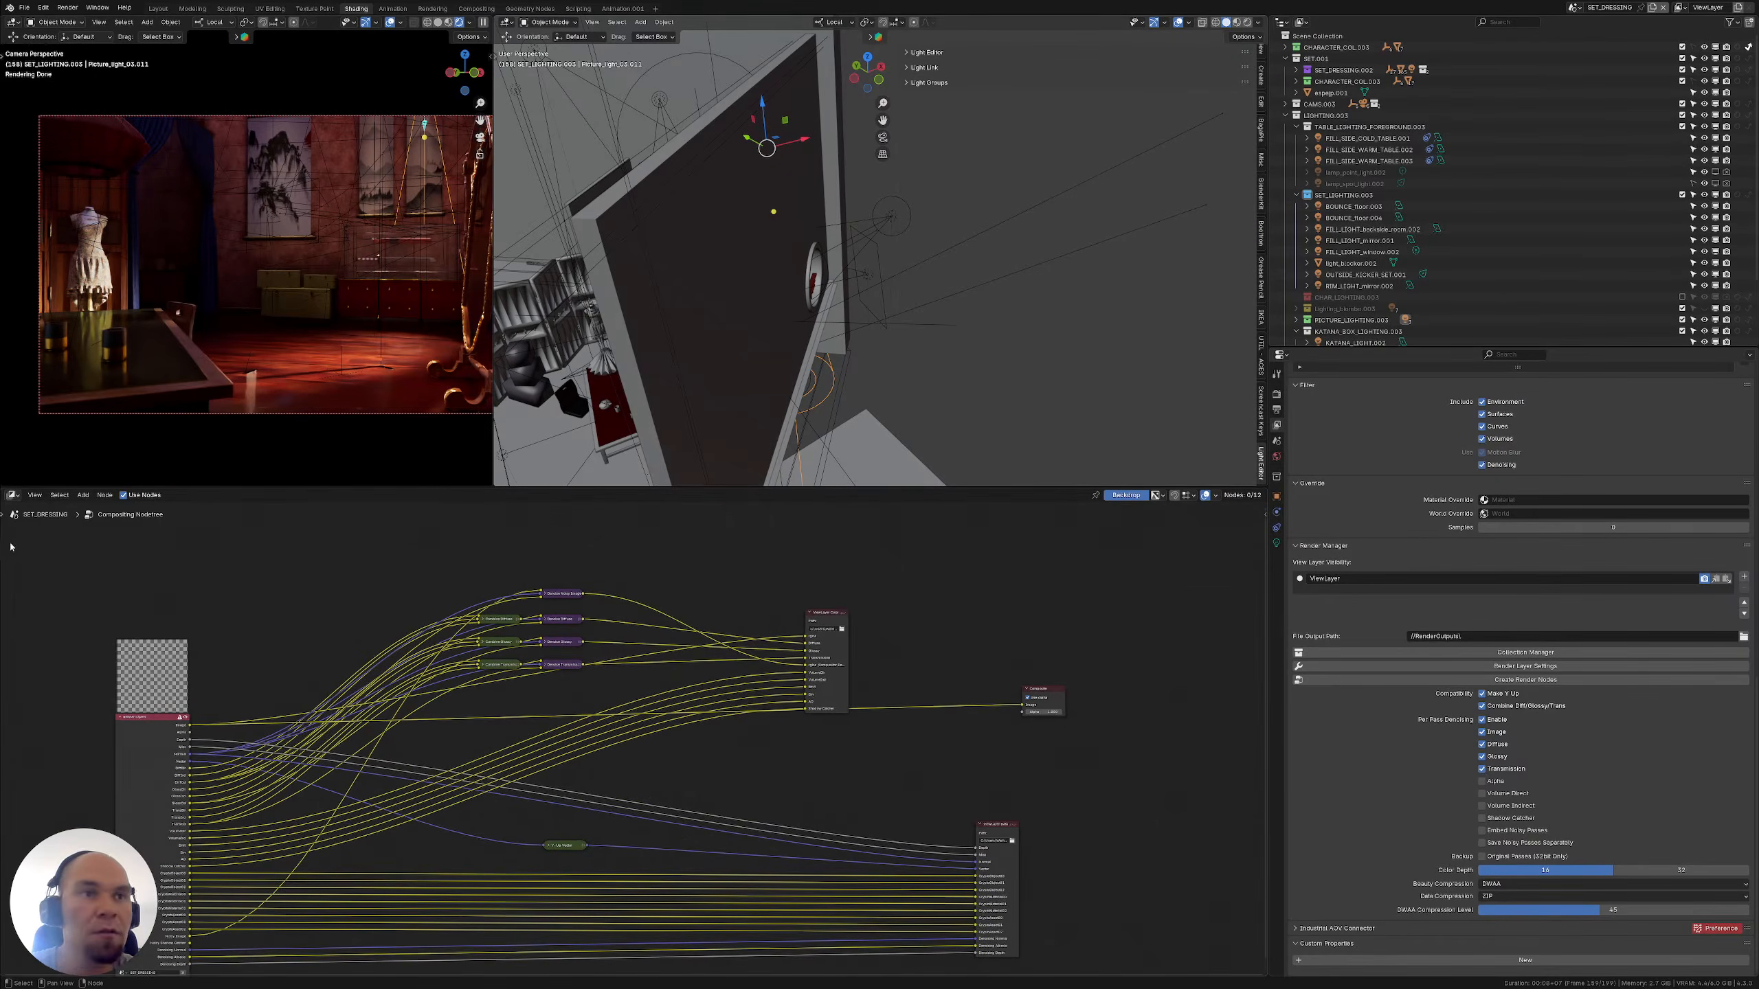
left_click(25, 8)
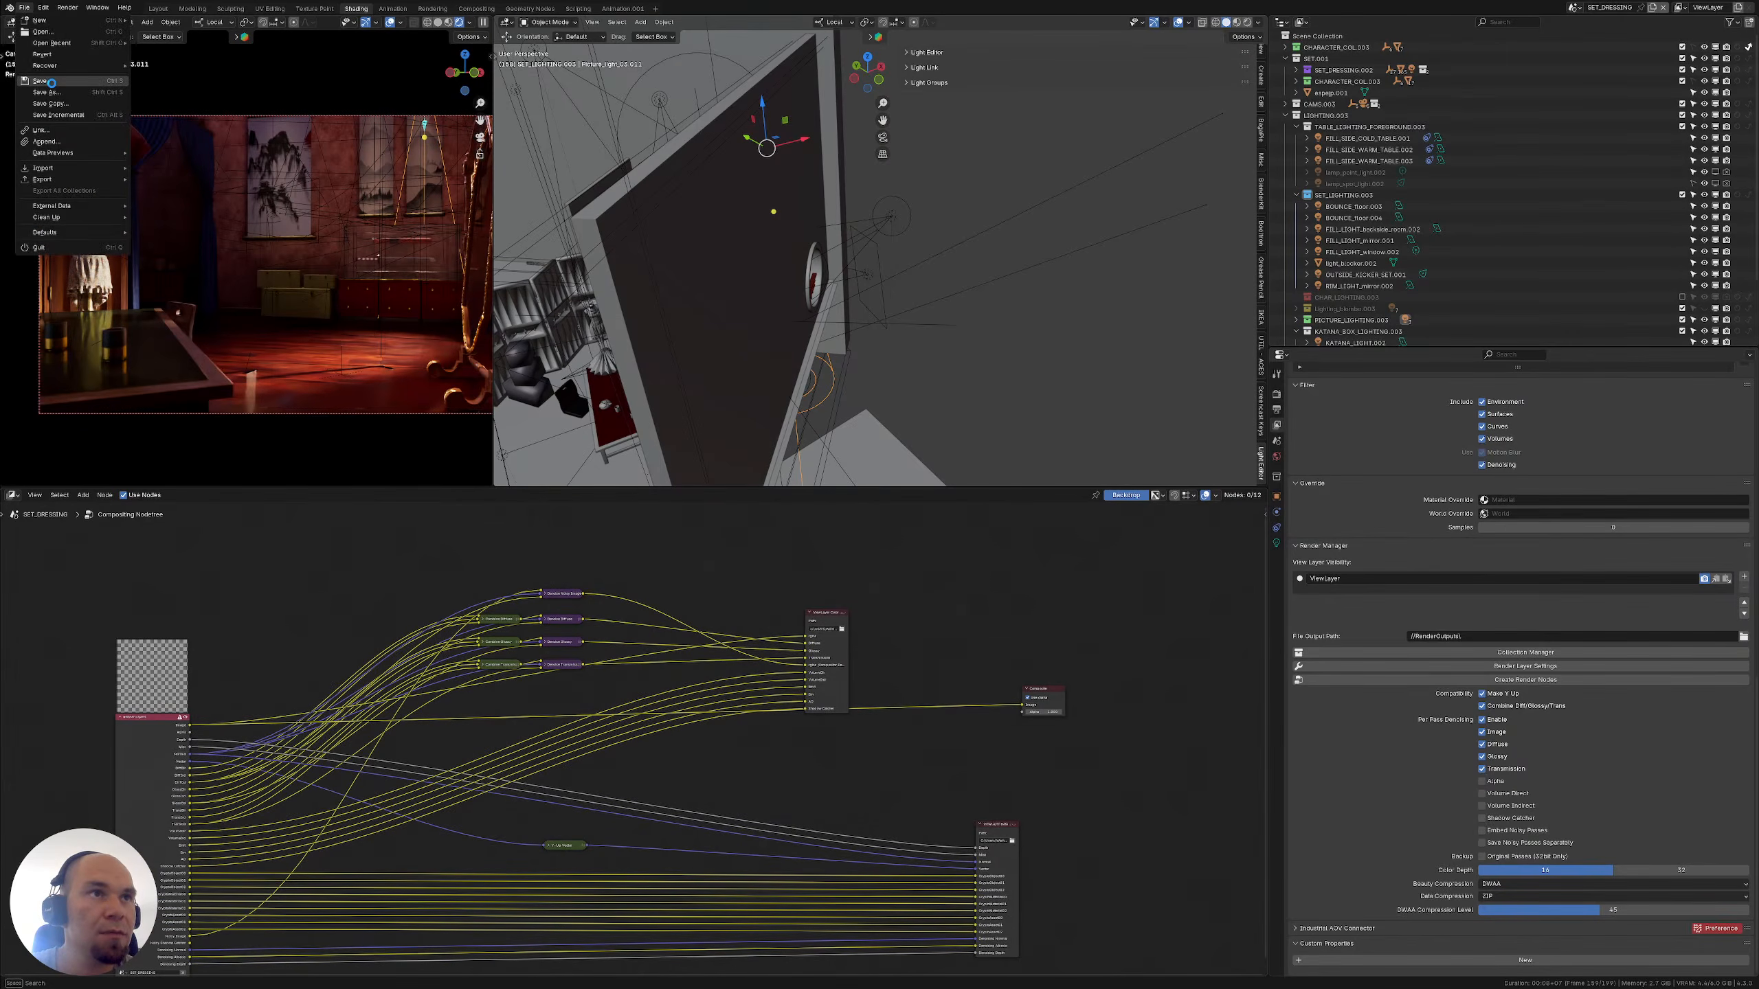
left_click(51, 81)
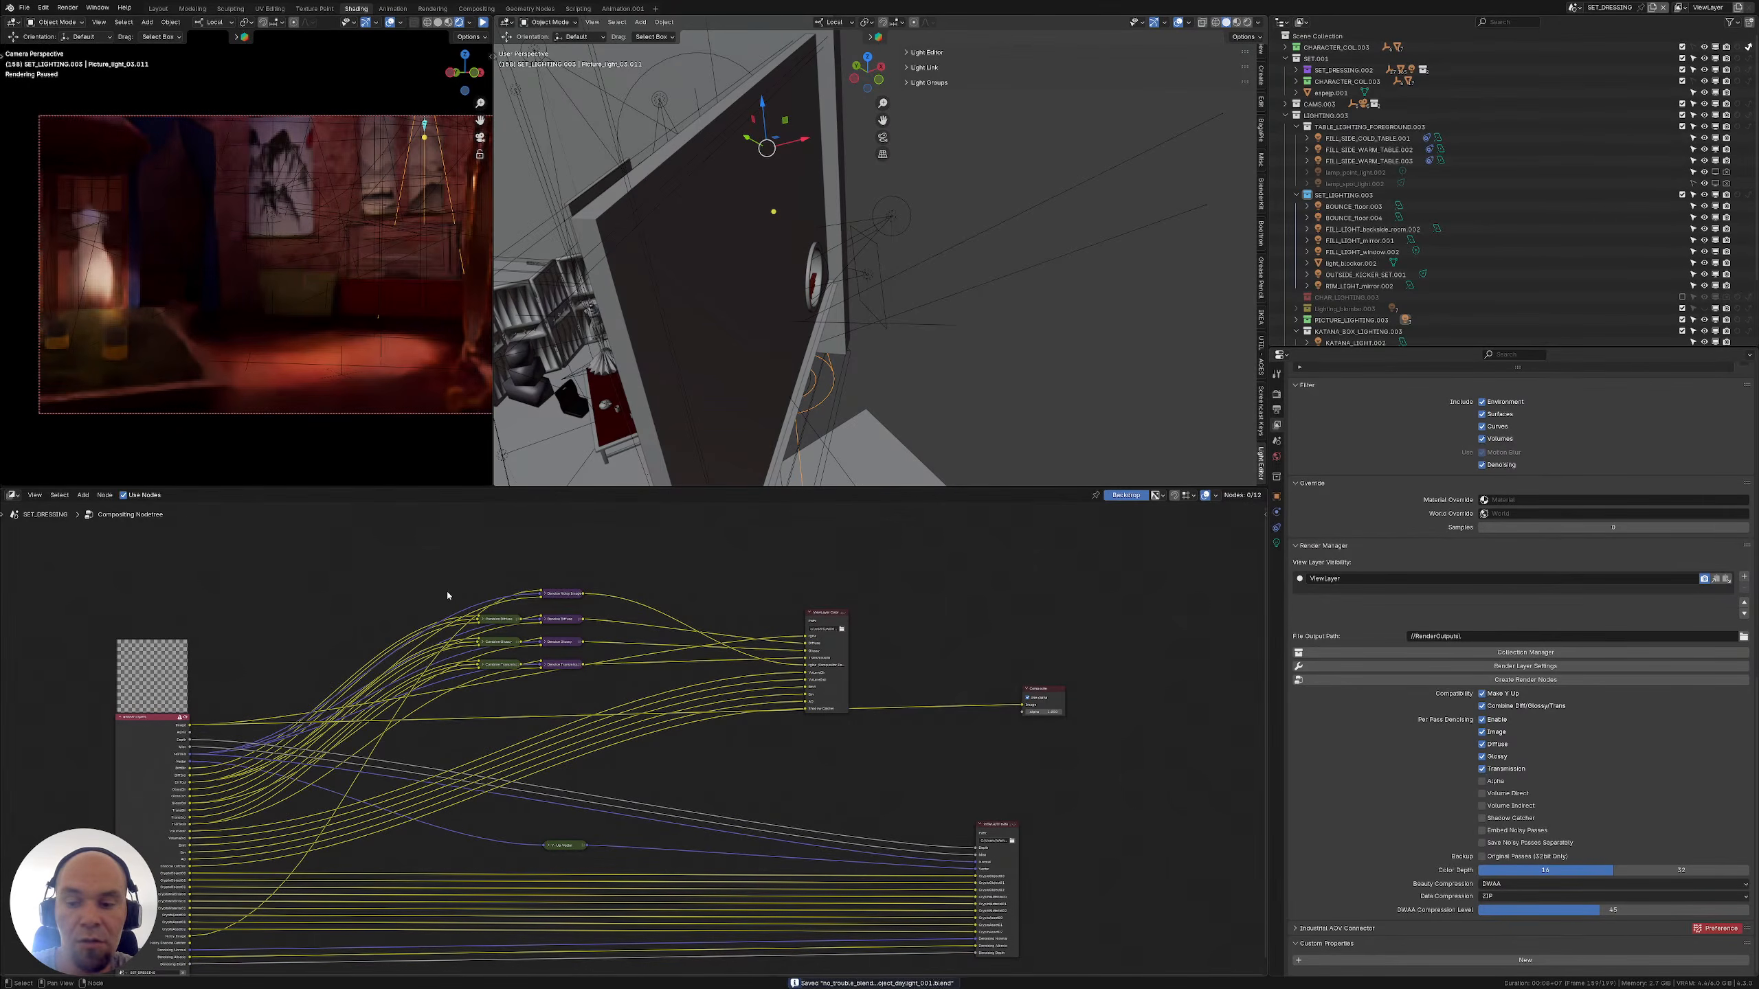
Widen the camera viewport slightly and save the project file again
left_click(24, 10)
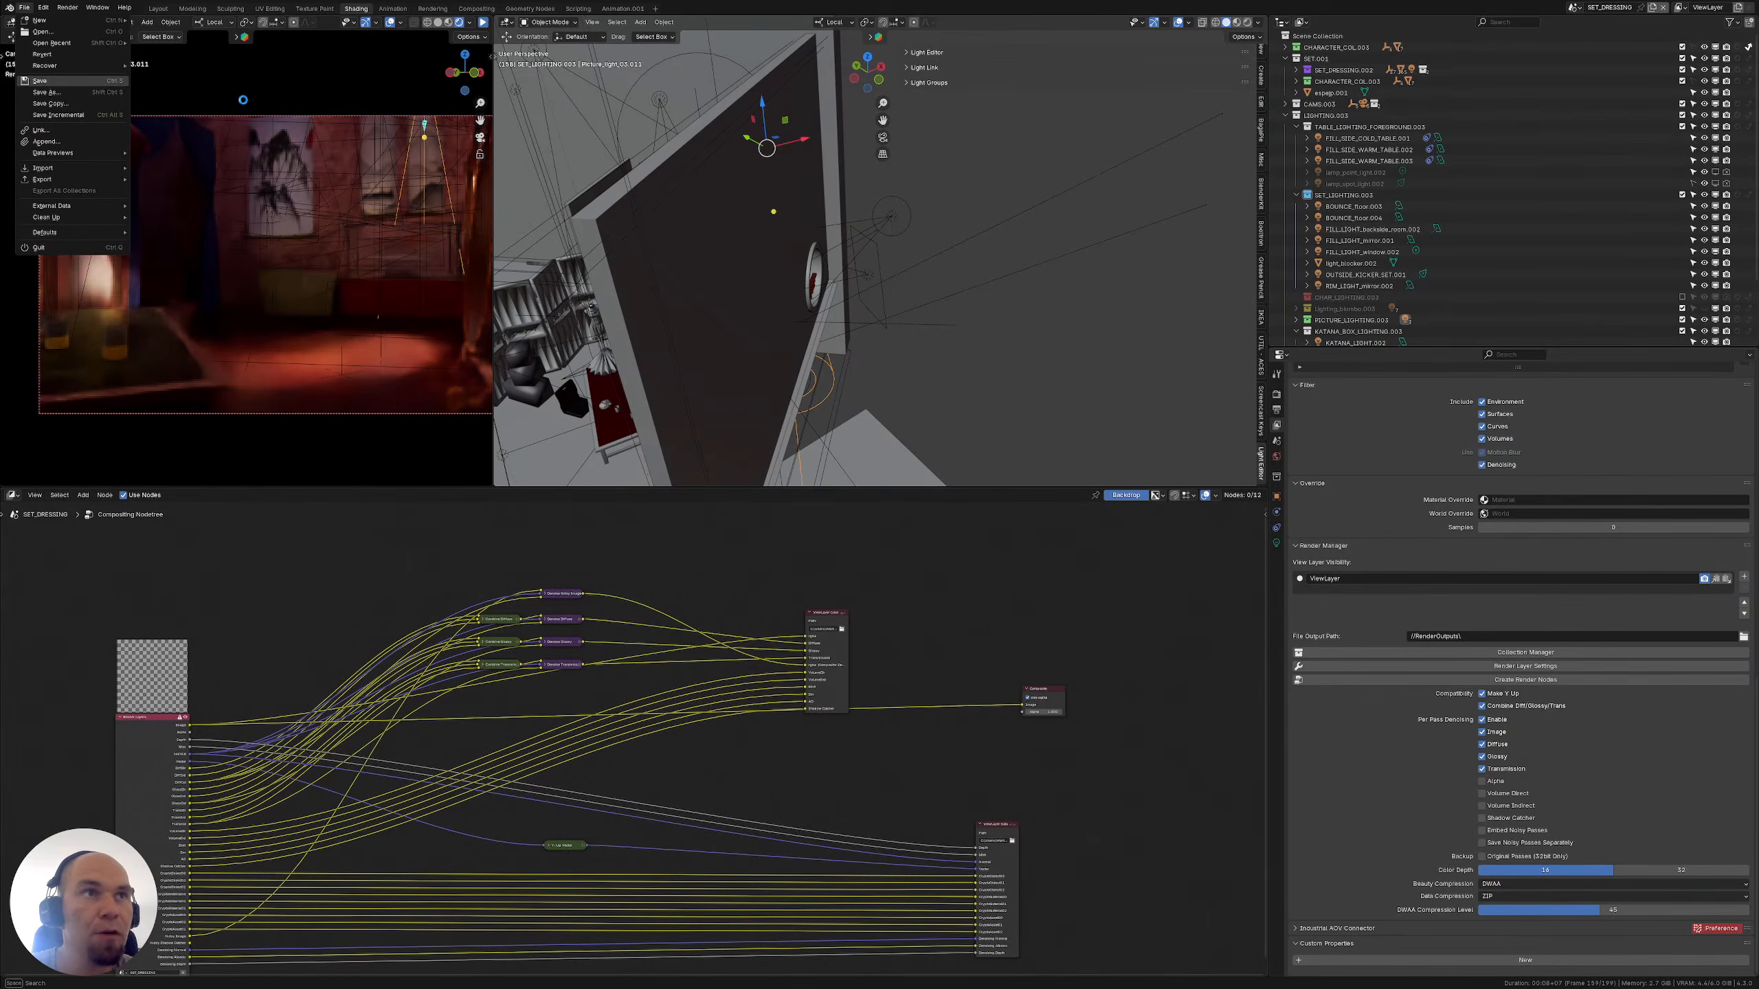
left_click(71, 82)
left_click_drag(492, 70, 532, 70)
left_click(24, 8)
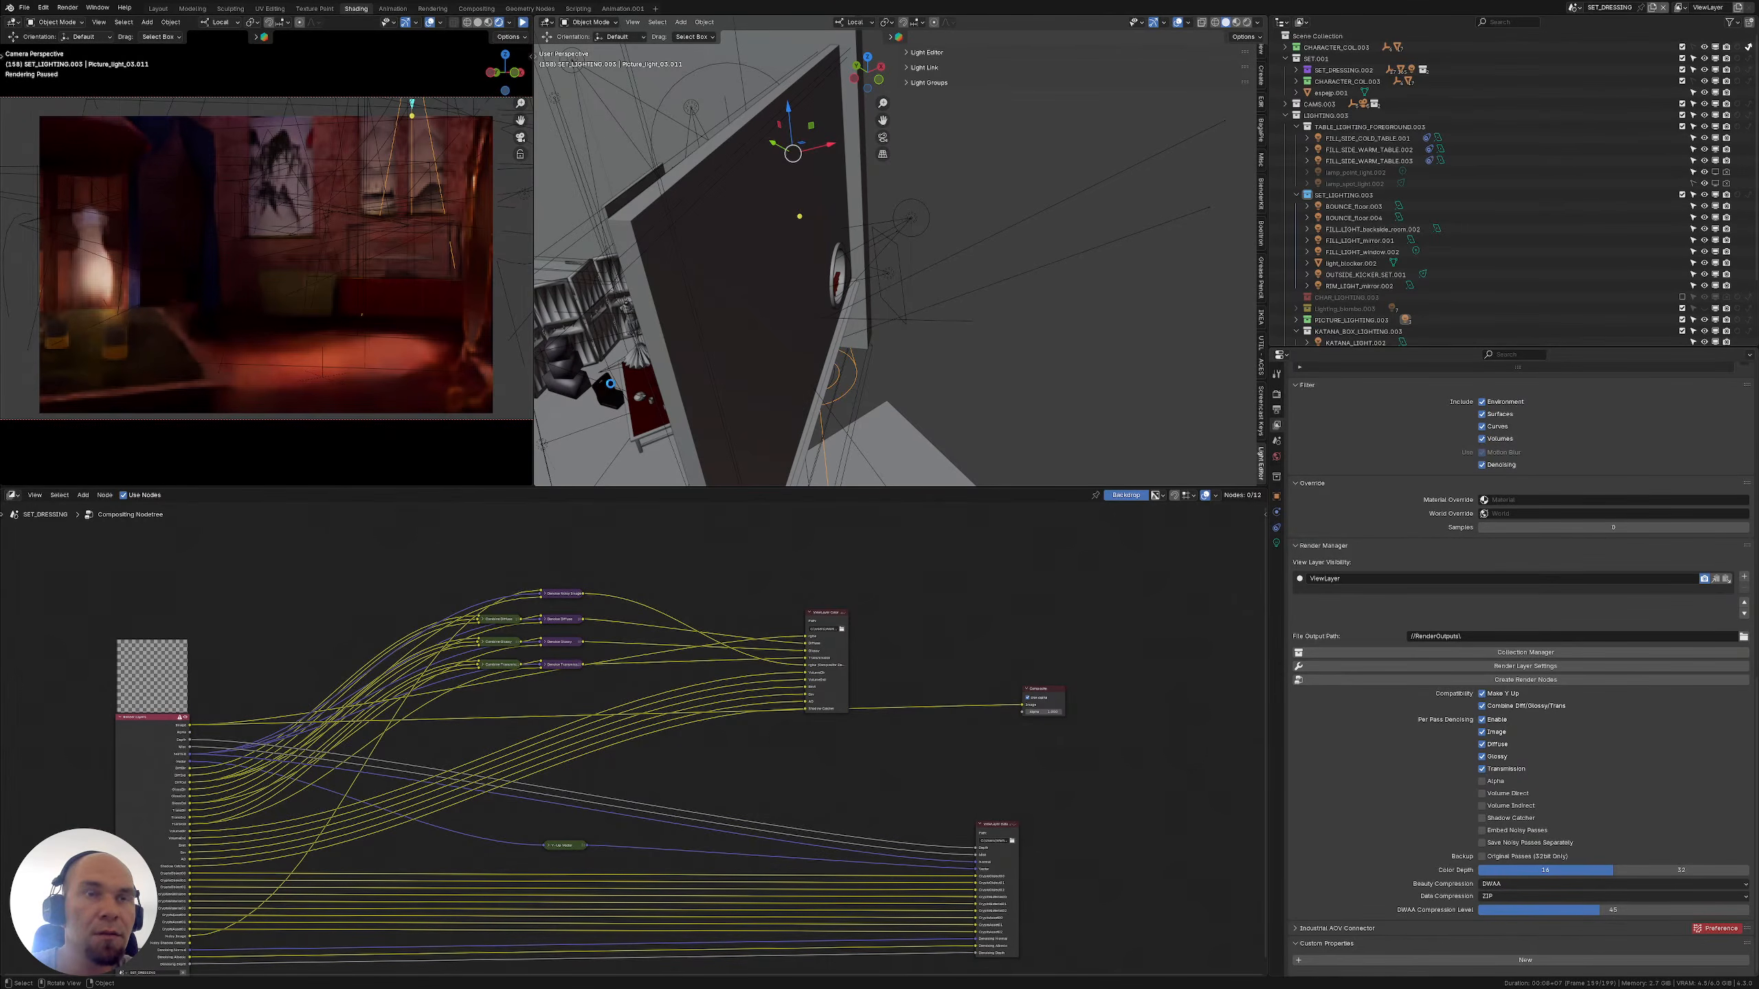
key("ctrl+s")
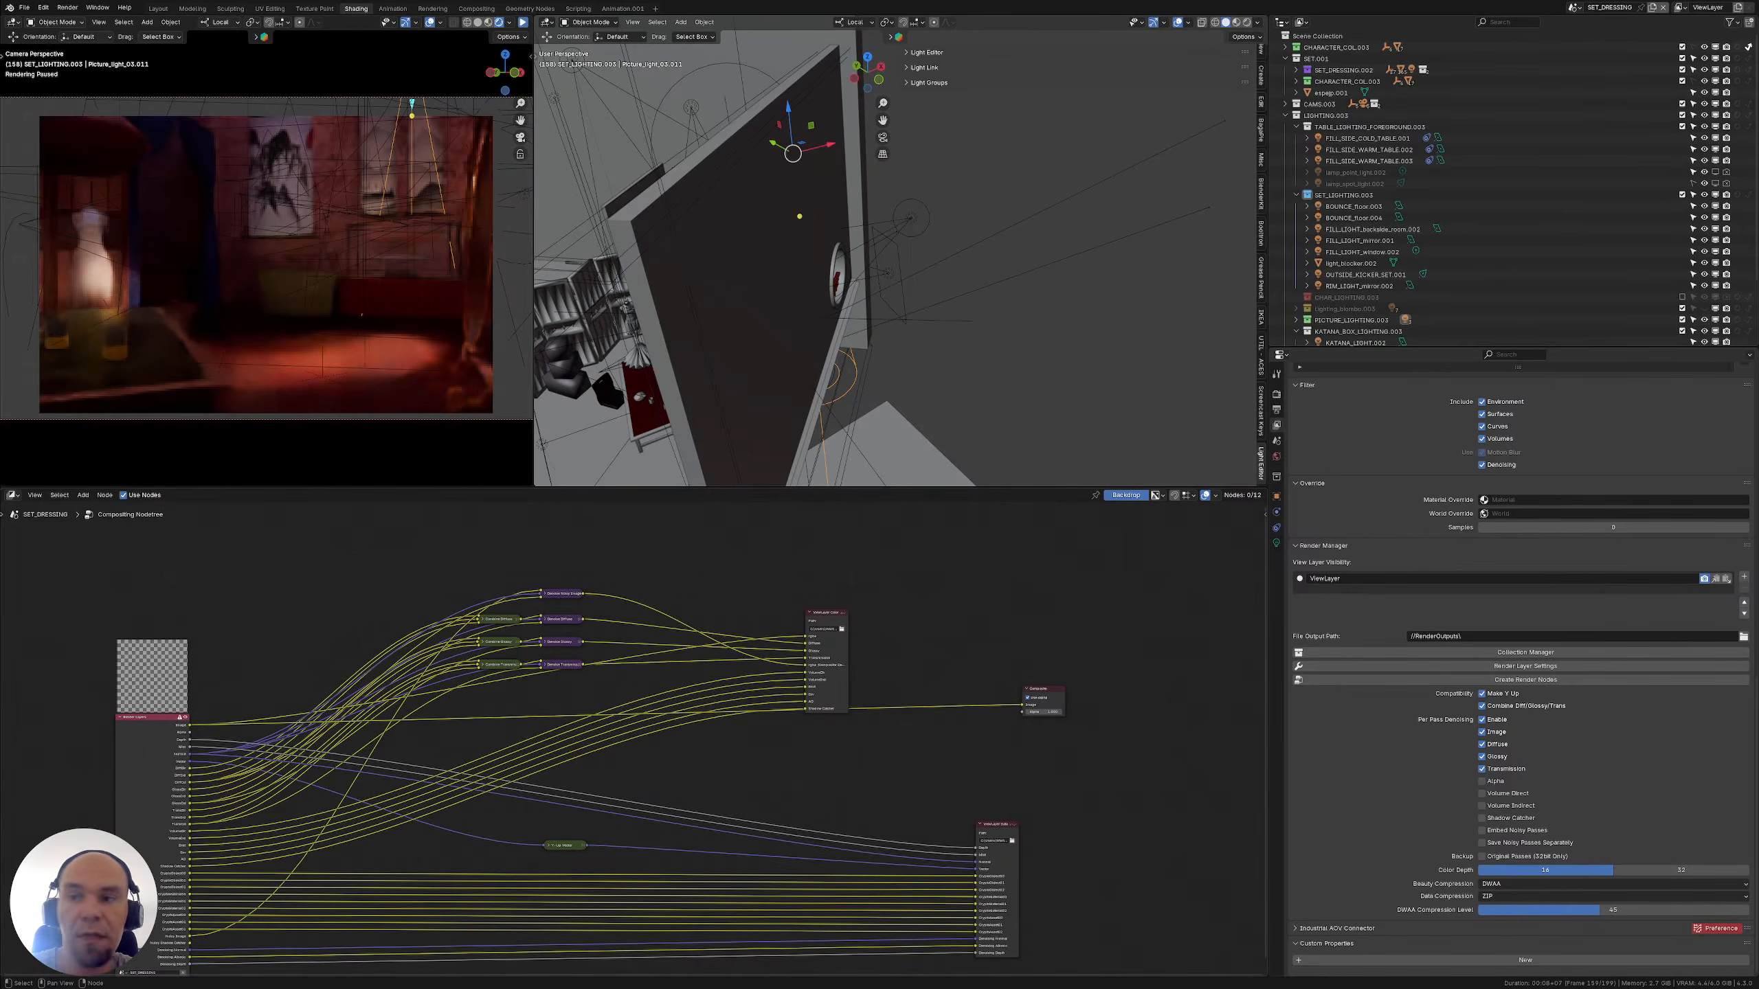
Collapse the SET and LIGHTING collections in the outliner
left_click(1286, 59)
left_click(1287, 81)
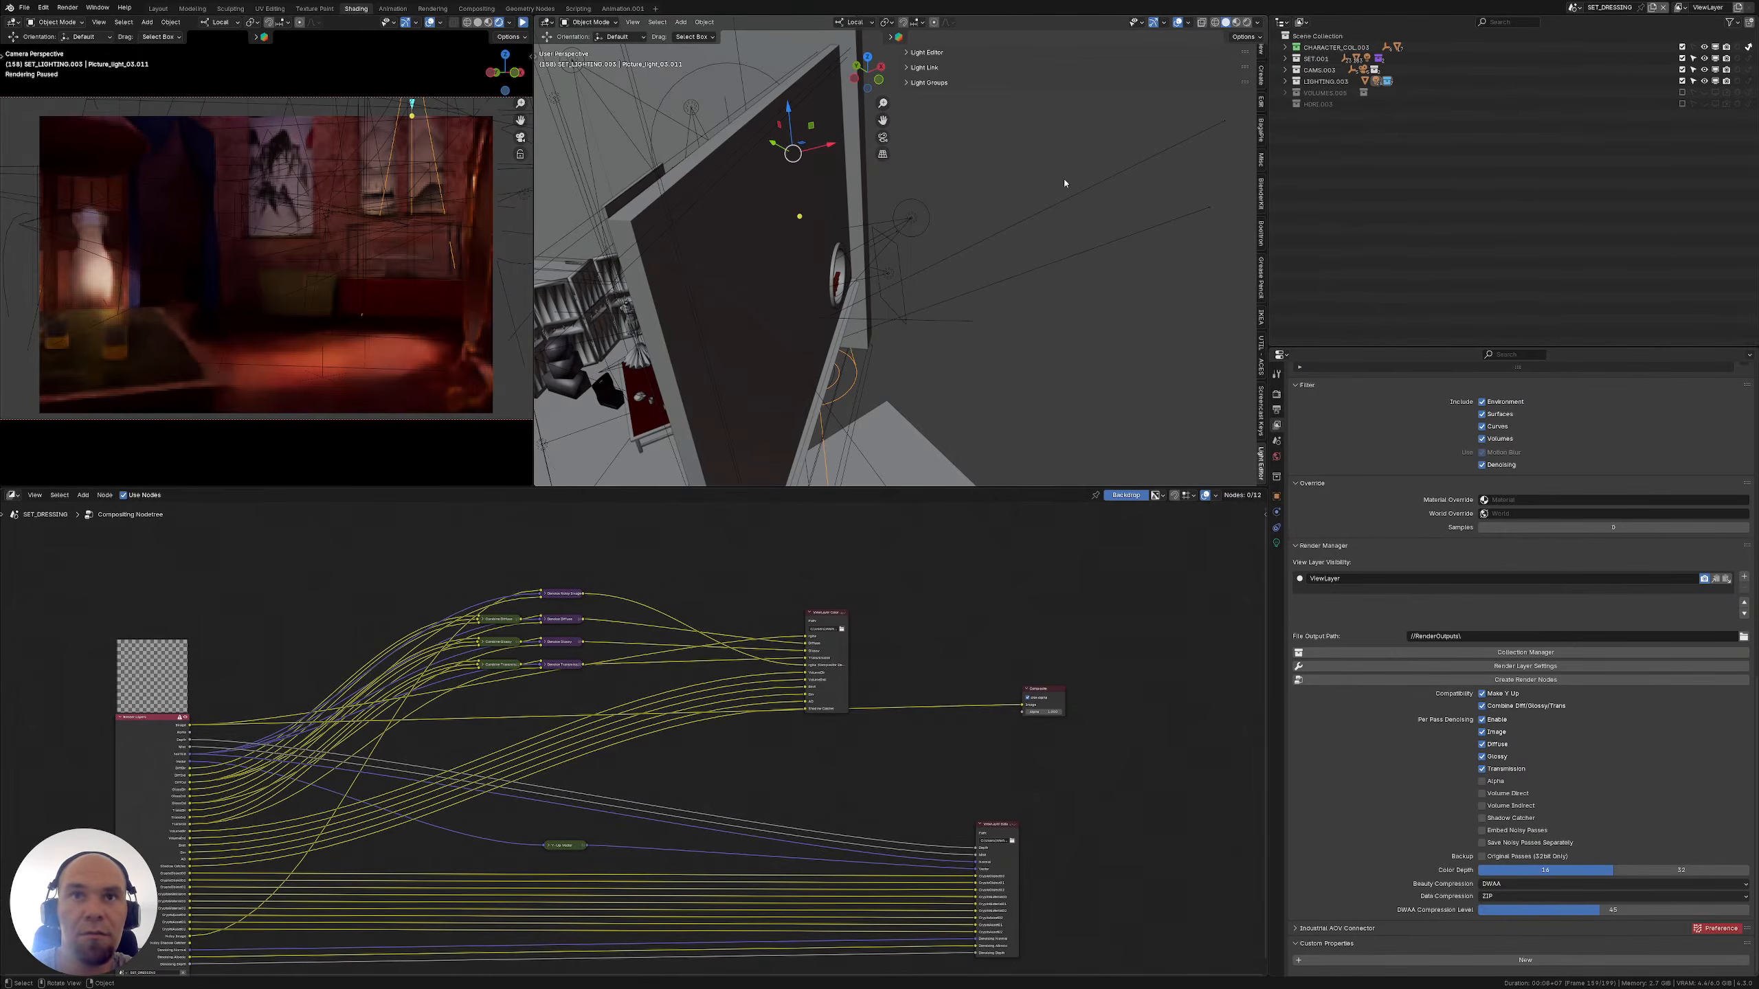
scroll(1065, 182, "down", 8)
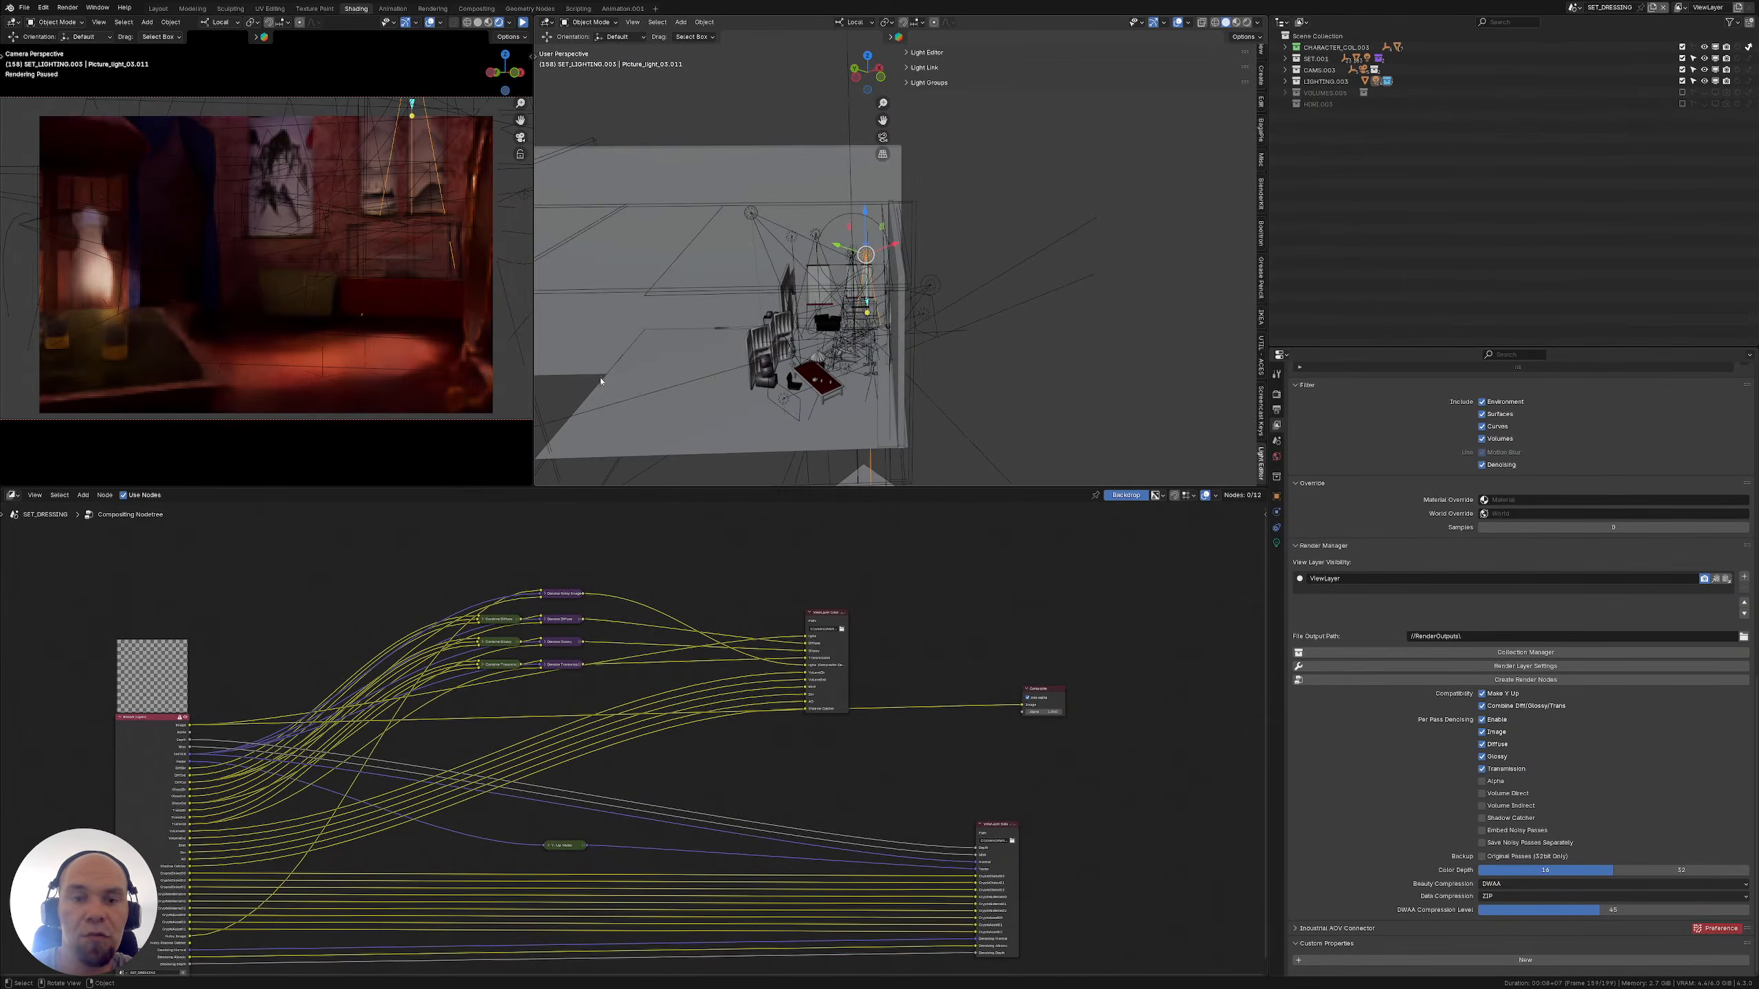
Resume the camera viewport's render preview and expand the Light Link and Light Editor sections
left_click(523, 22)
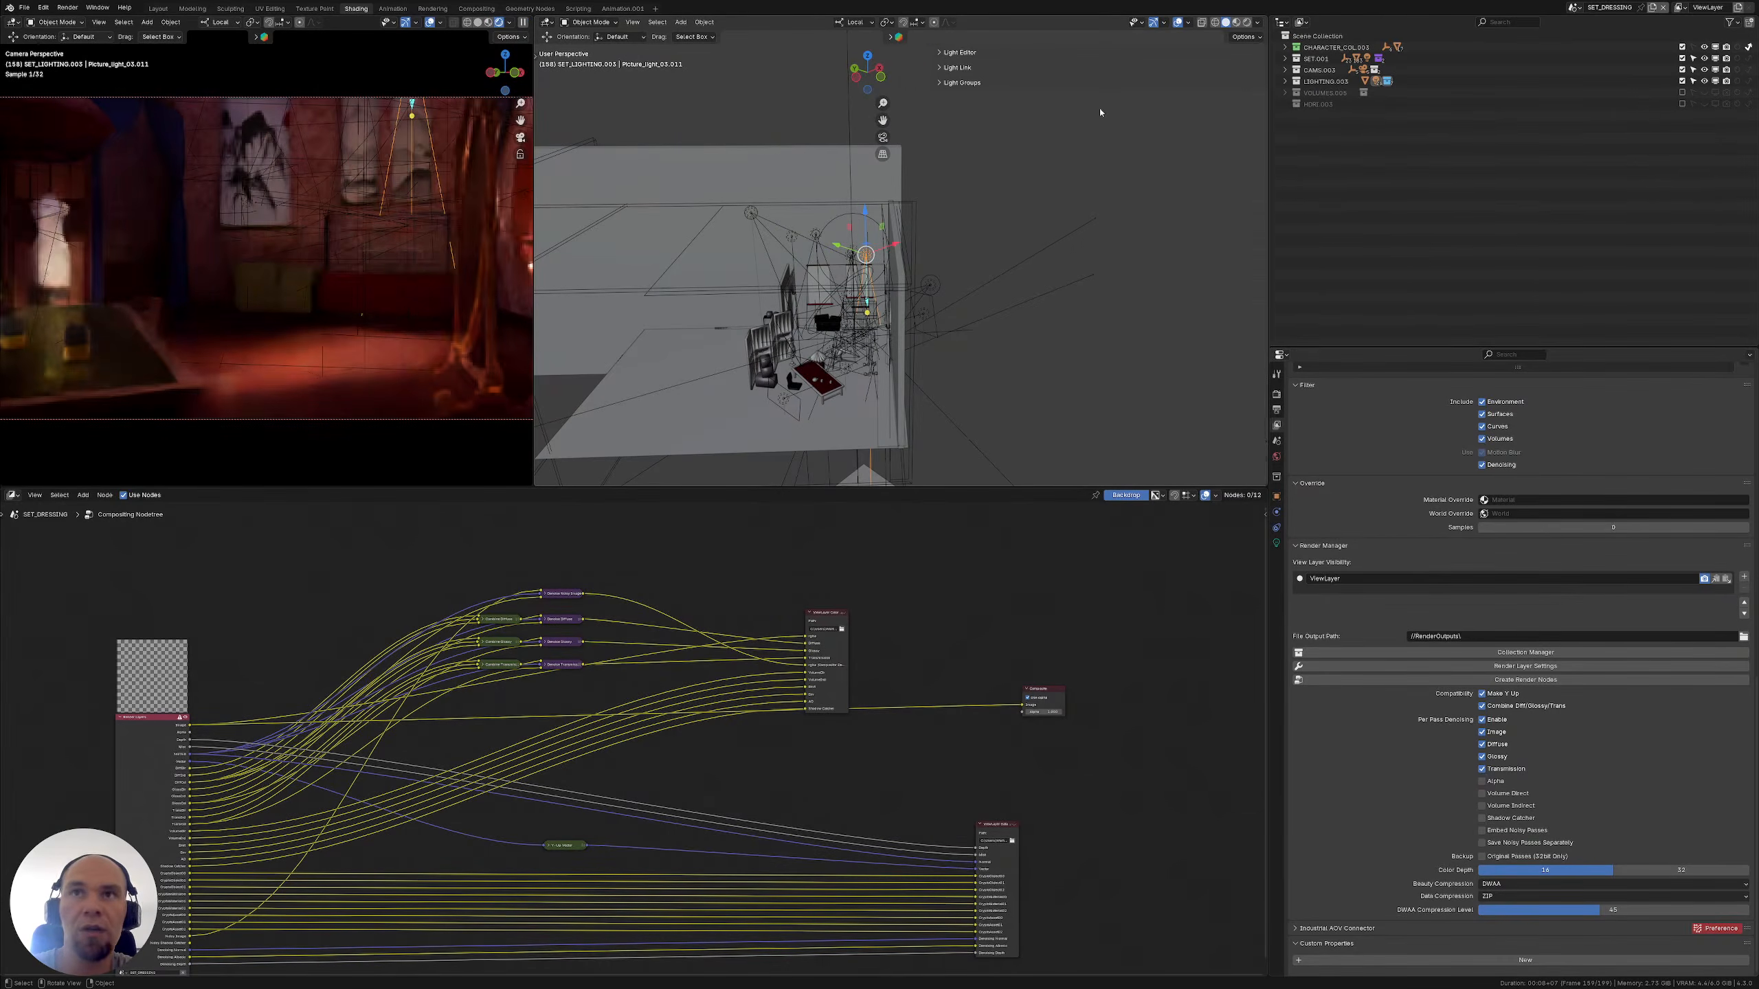
left_click(907, 68)
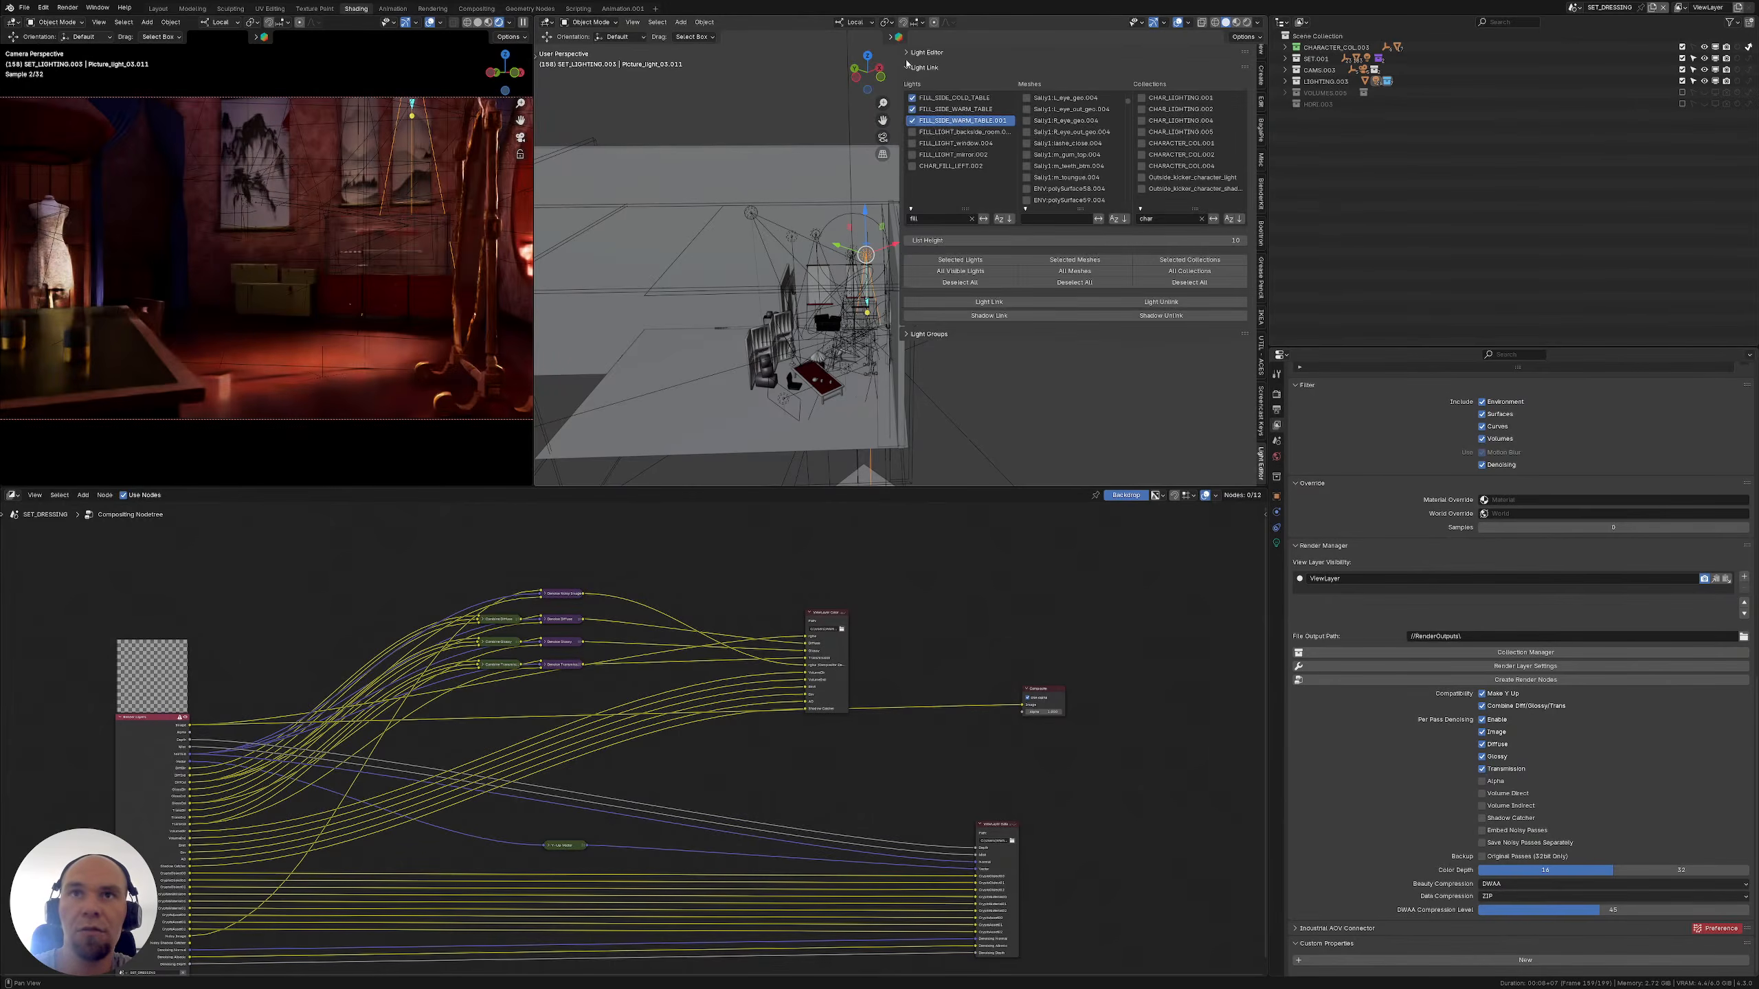
left_click(907, 57)
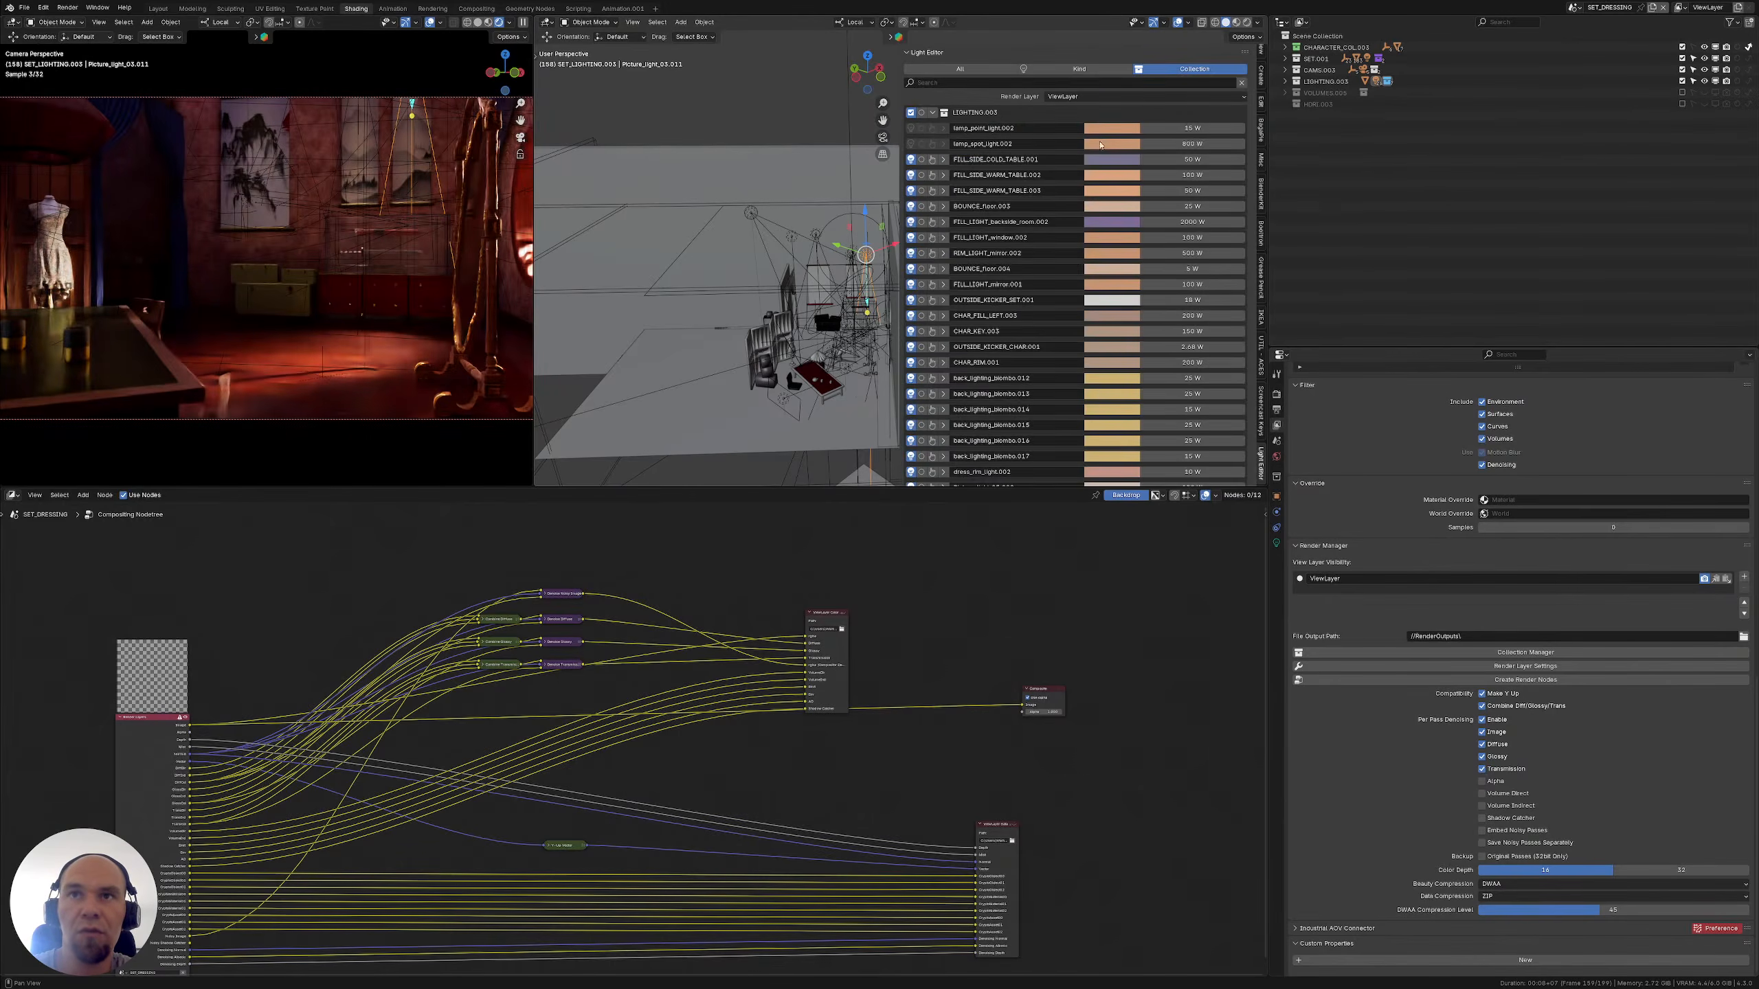
Try raising the power of several lights at once, starting from lamp_point_light.002 and FILL_SIDE_COLD_TABLE.001, and undo the change
left_click(1108, 130)
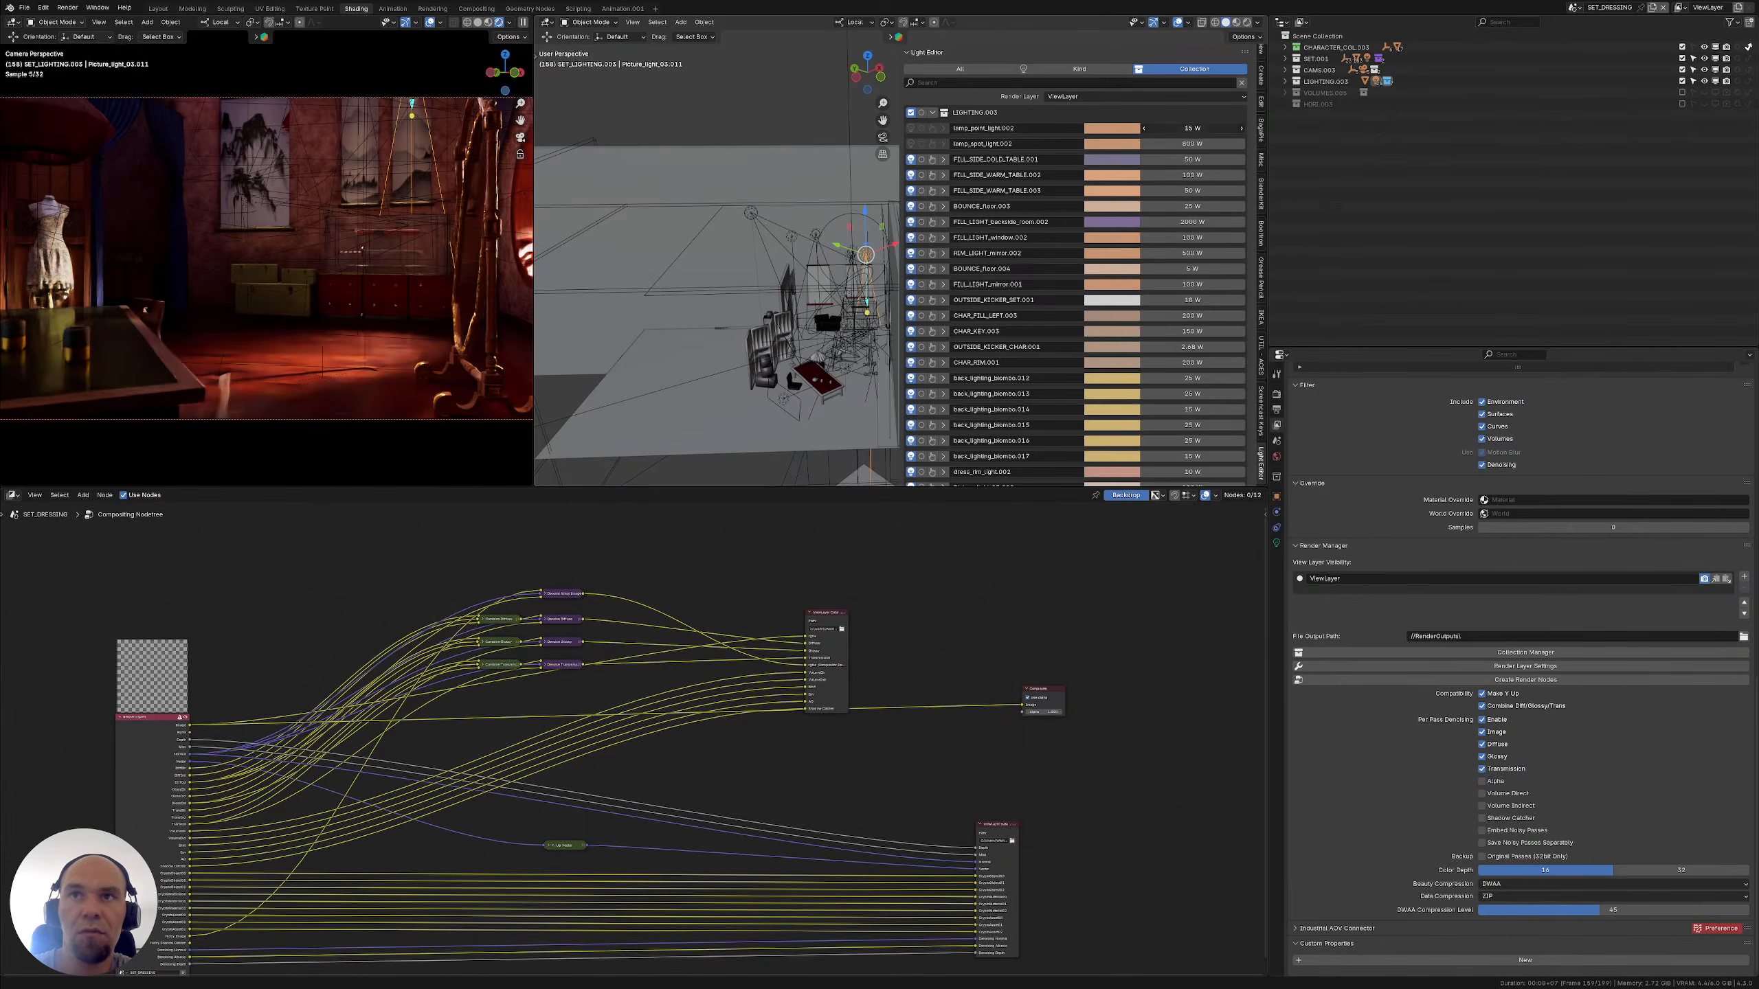
left_click_drag(1191, 129, 1201, 129, "alt")
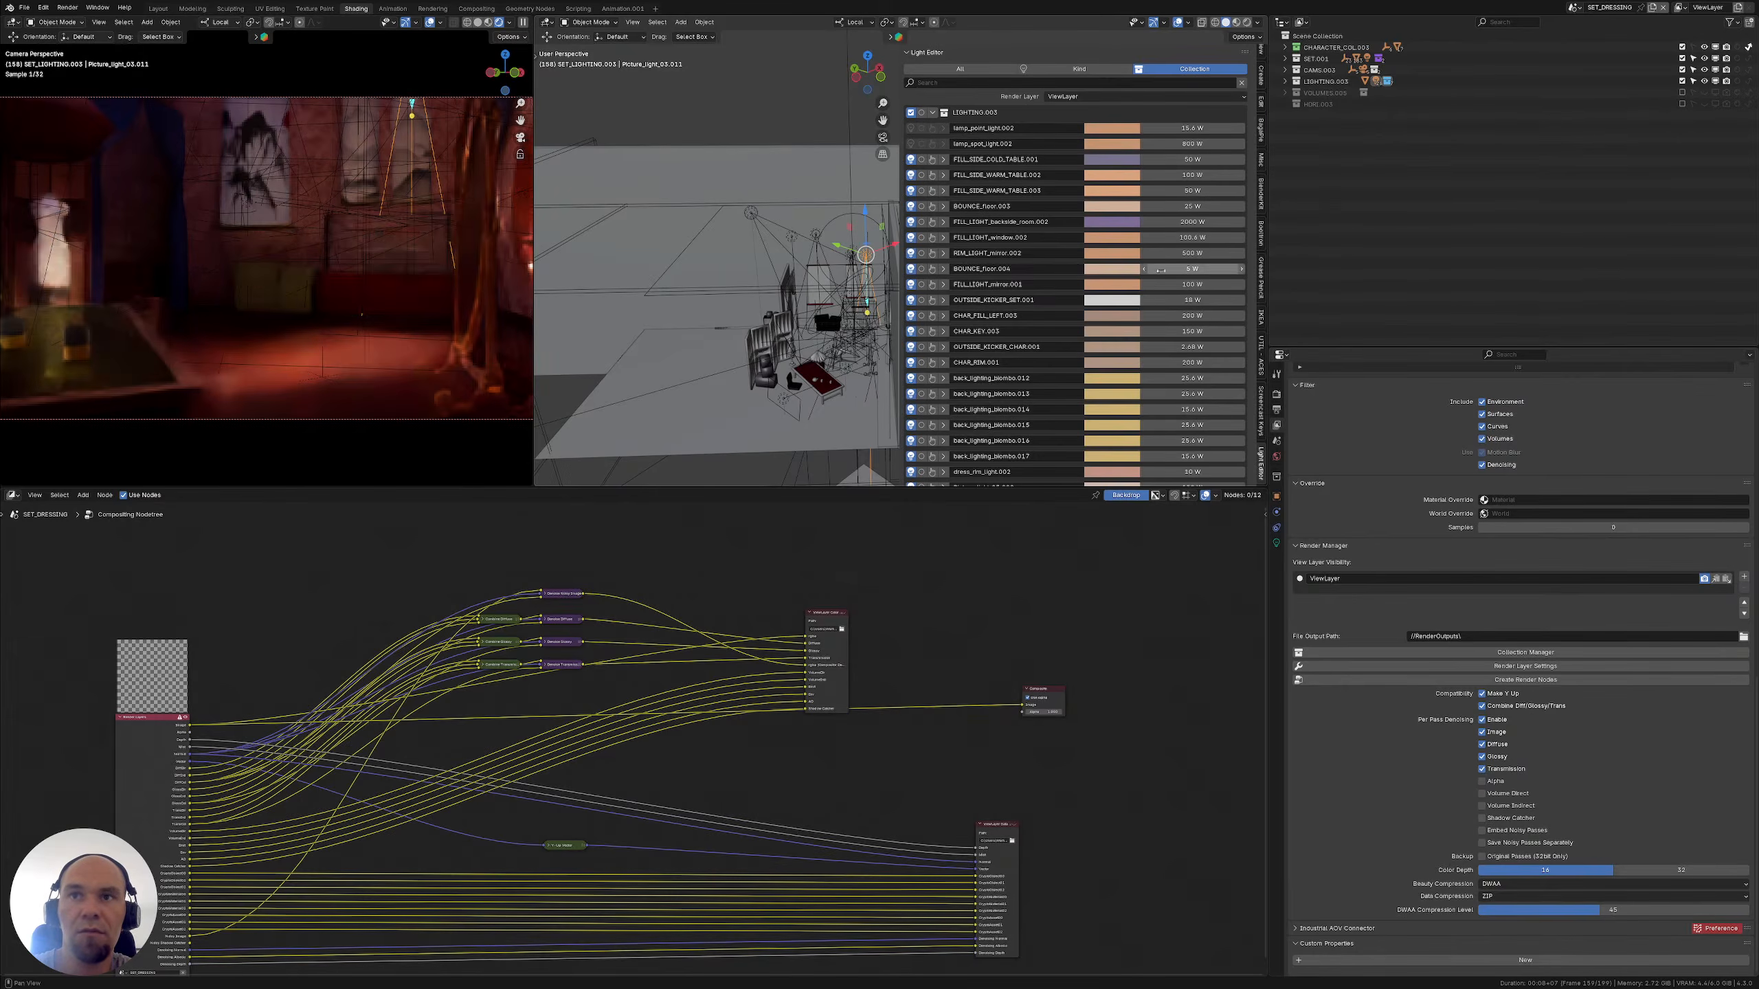
key("ctrl+z")
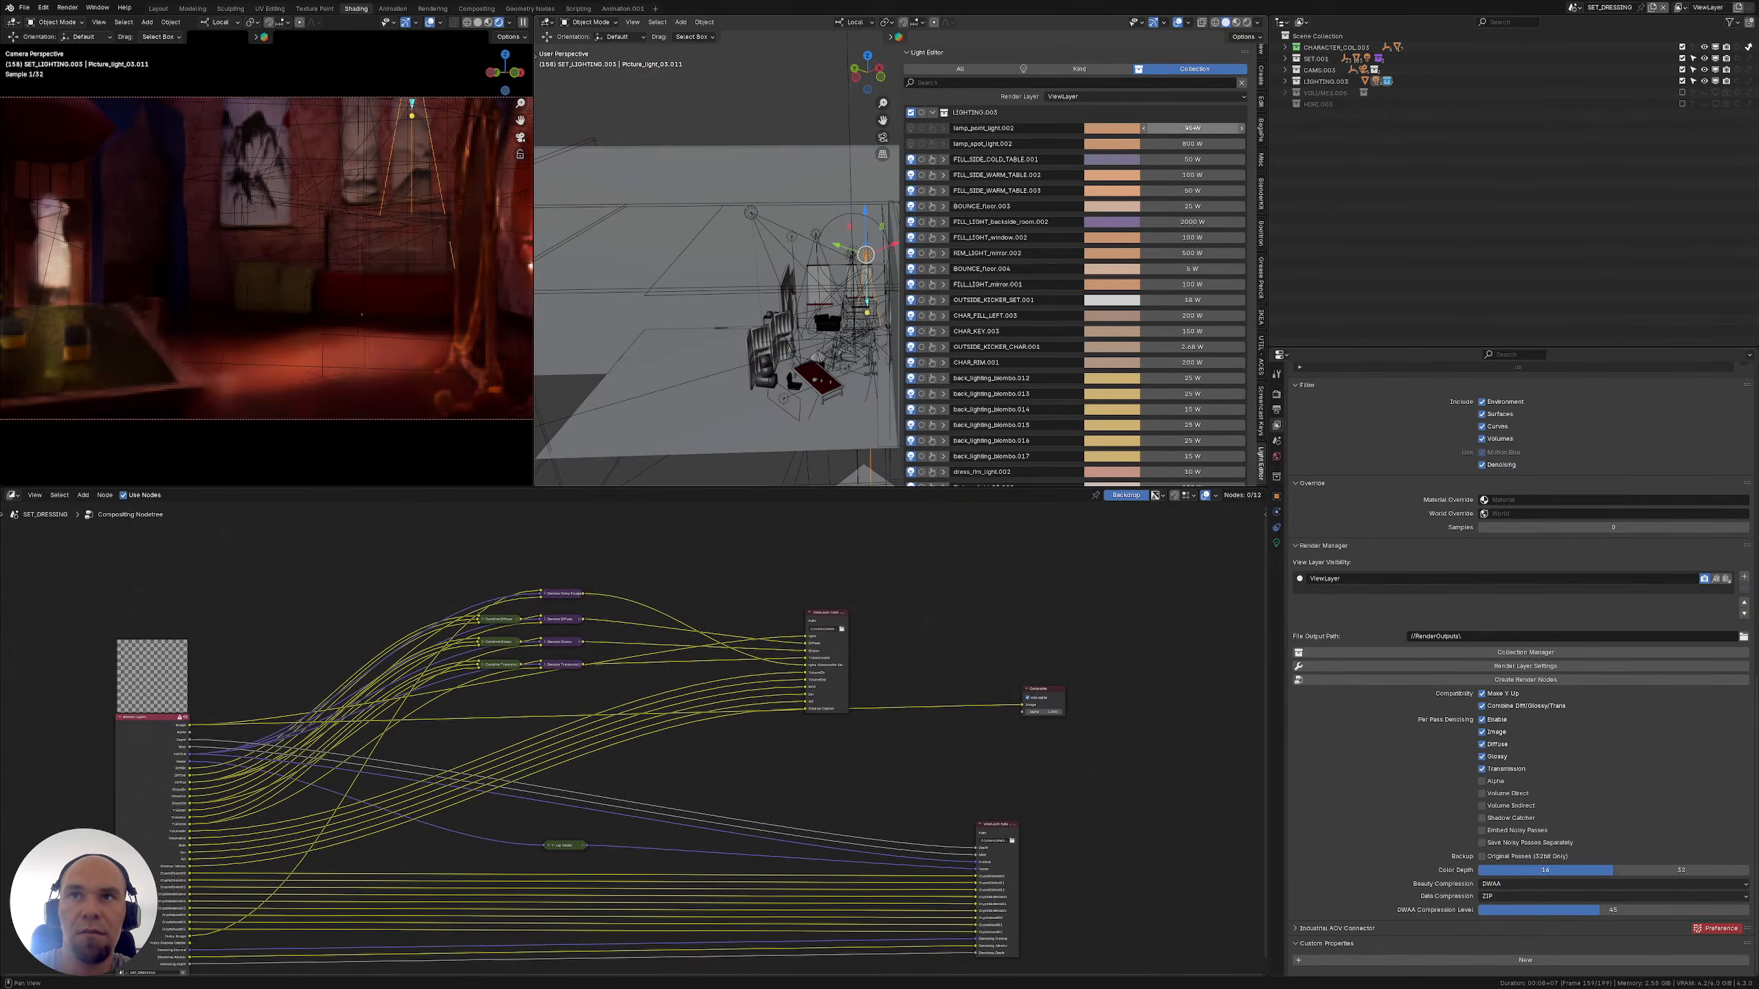
left_click_drag(1191, 159, 1205, 159, "alt")
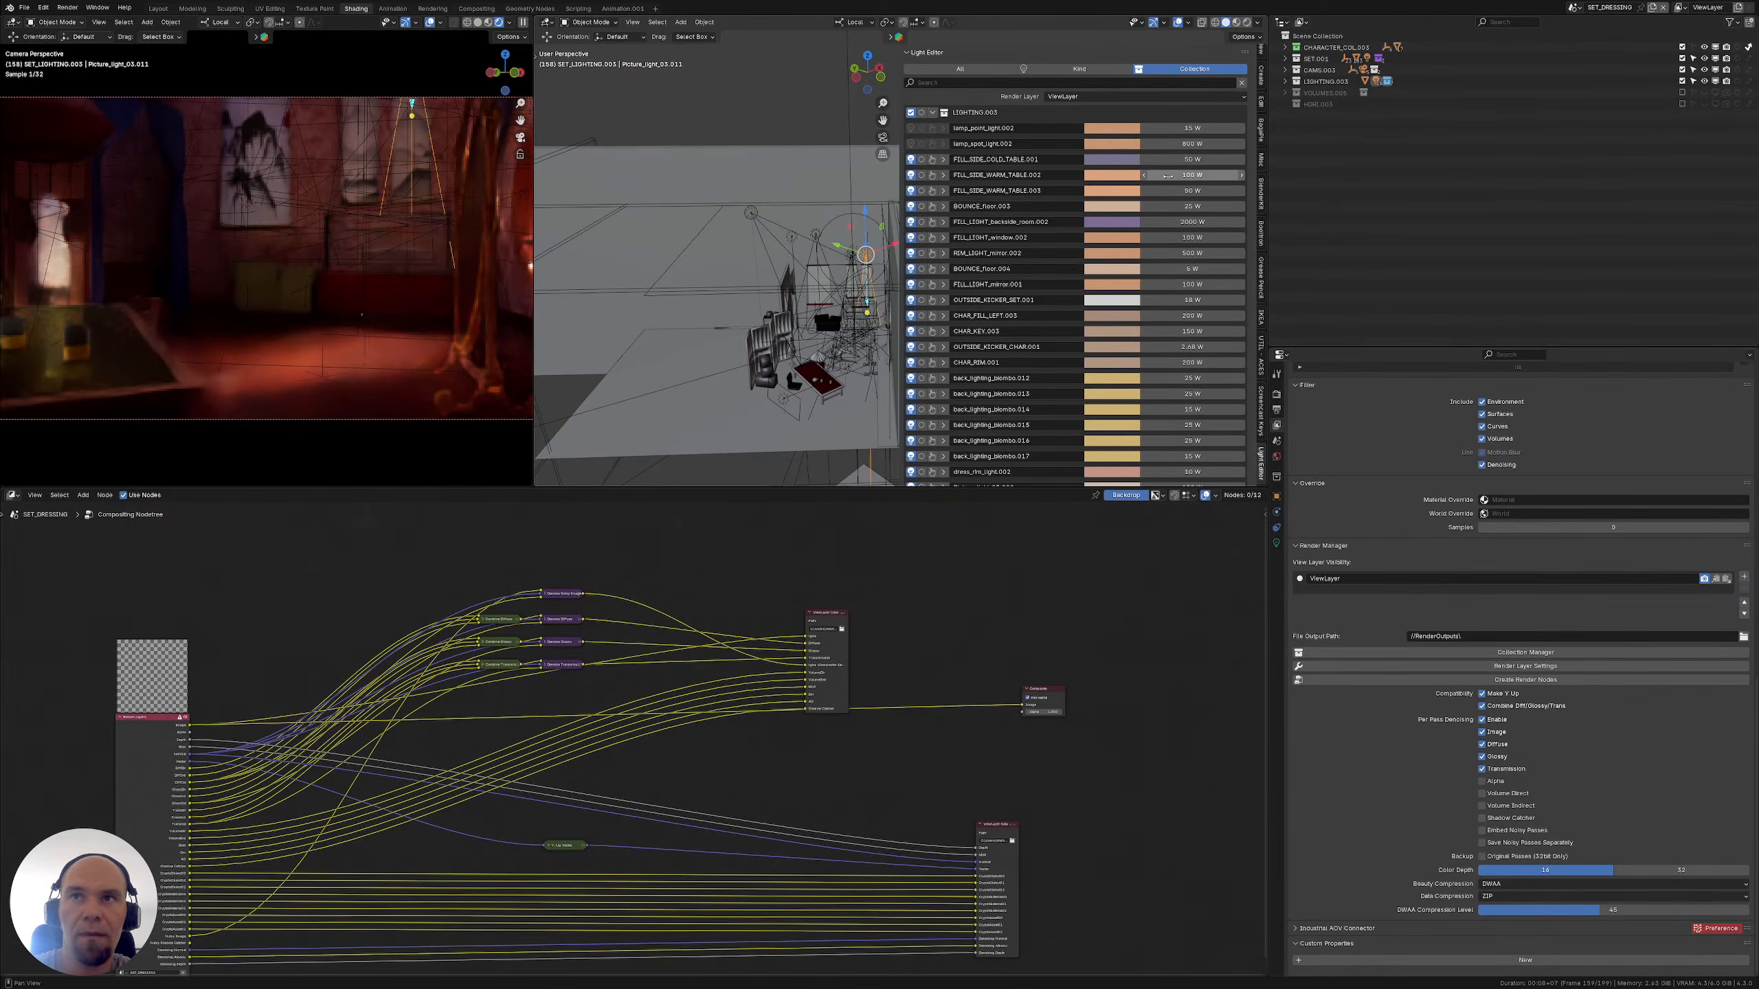
Undo the last light power change and switch the compositing node area to the Shader Editor
key("ctrl+z")
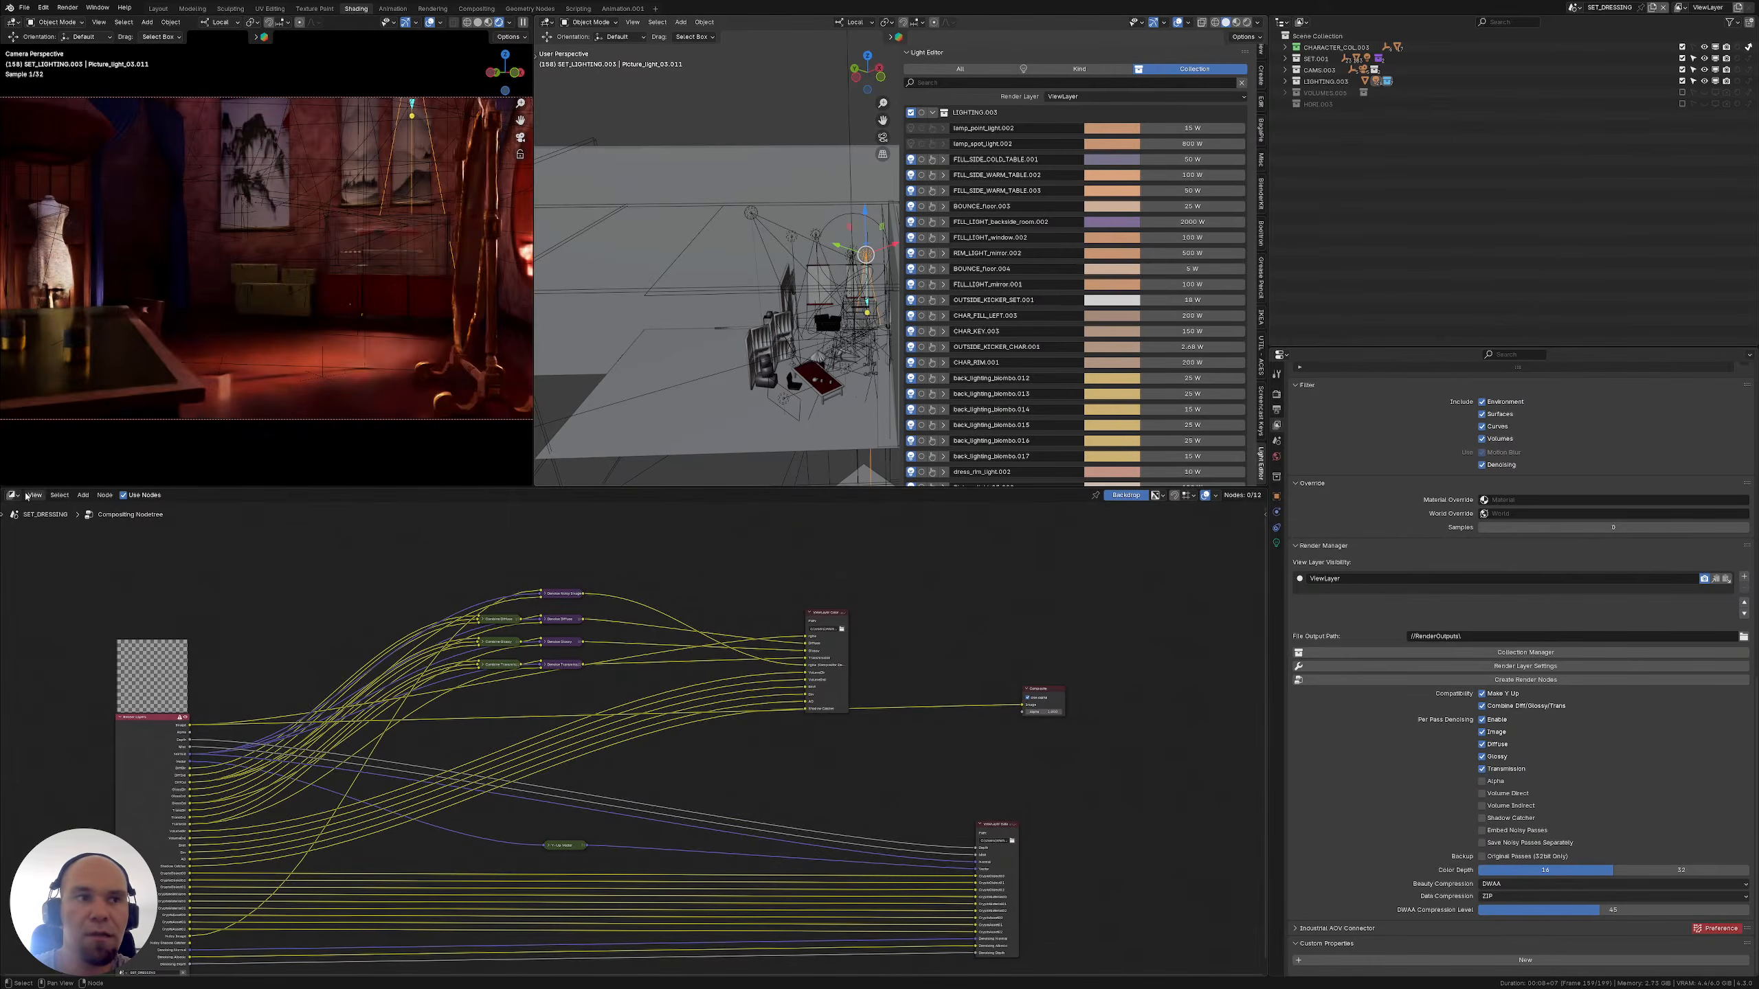
left_click(13, 495)
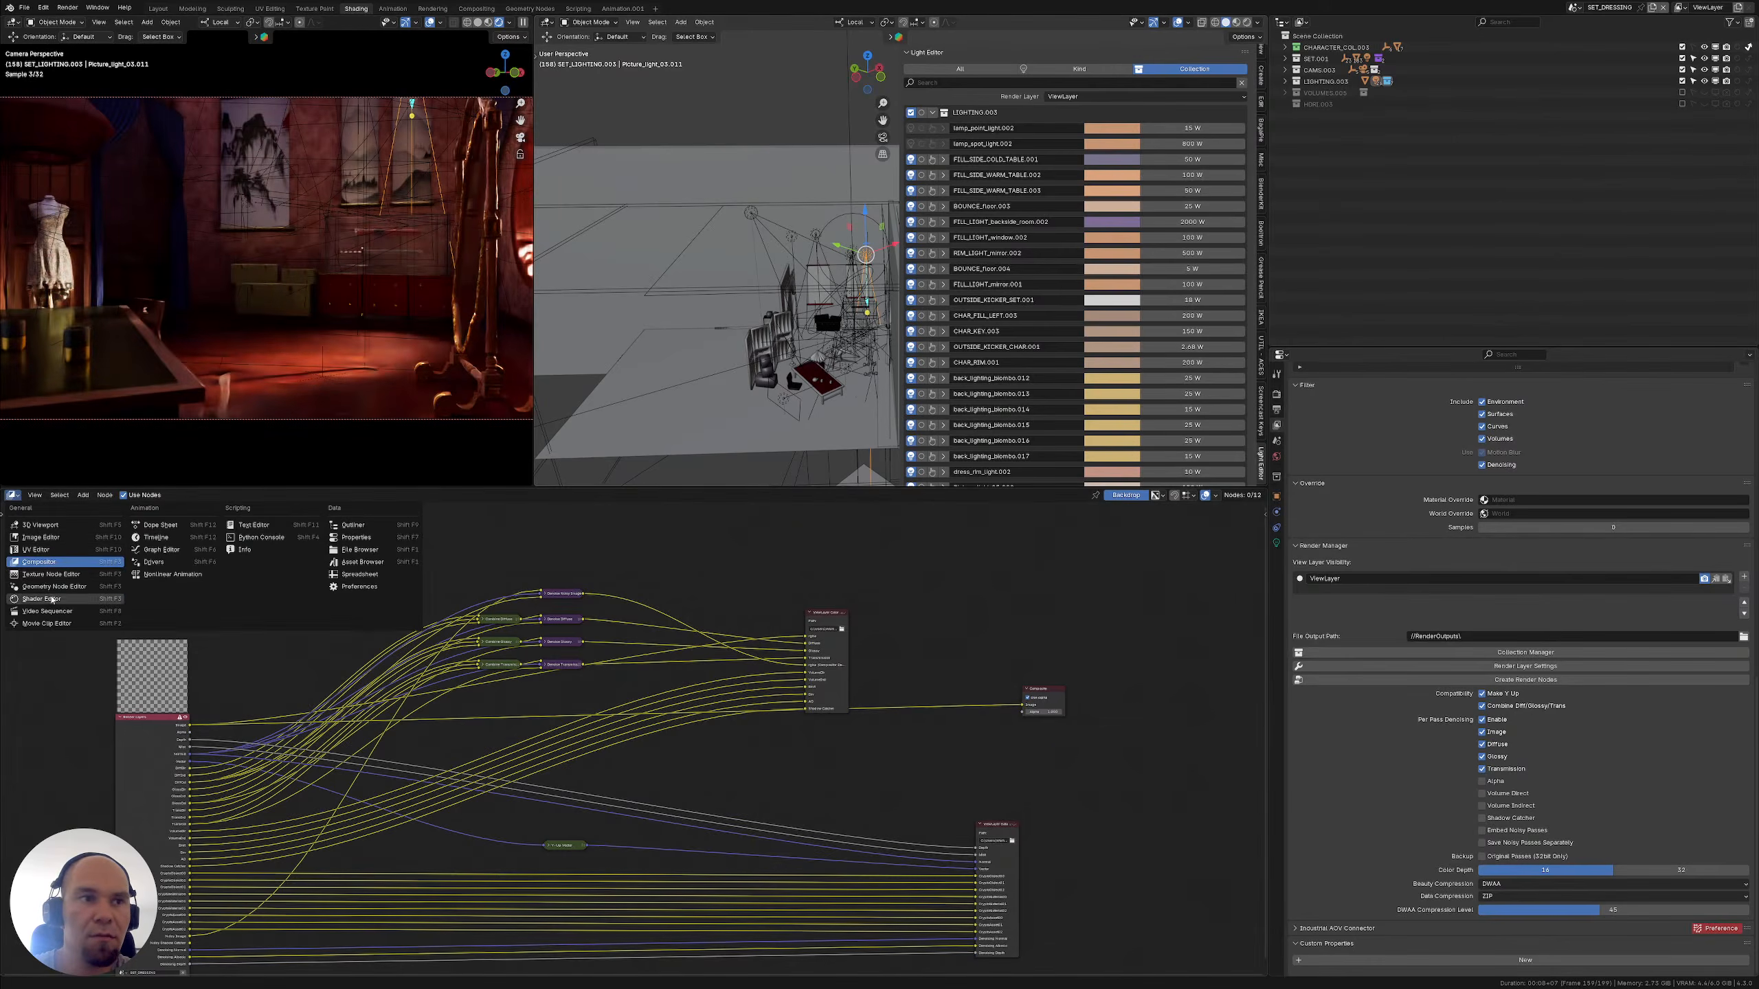
left_click(41, 598)
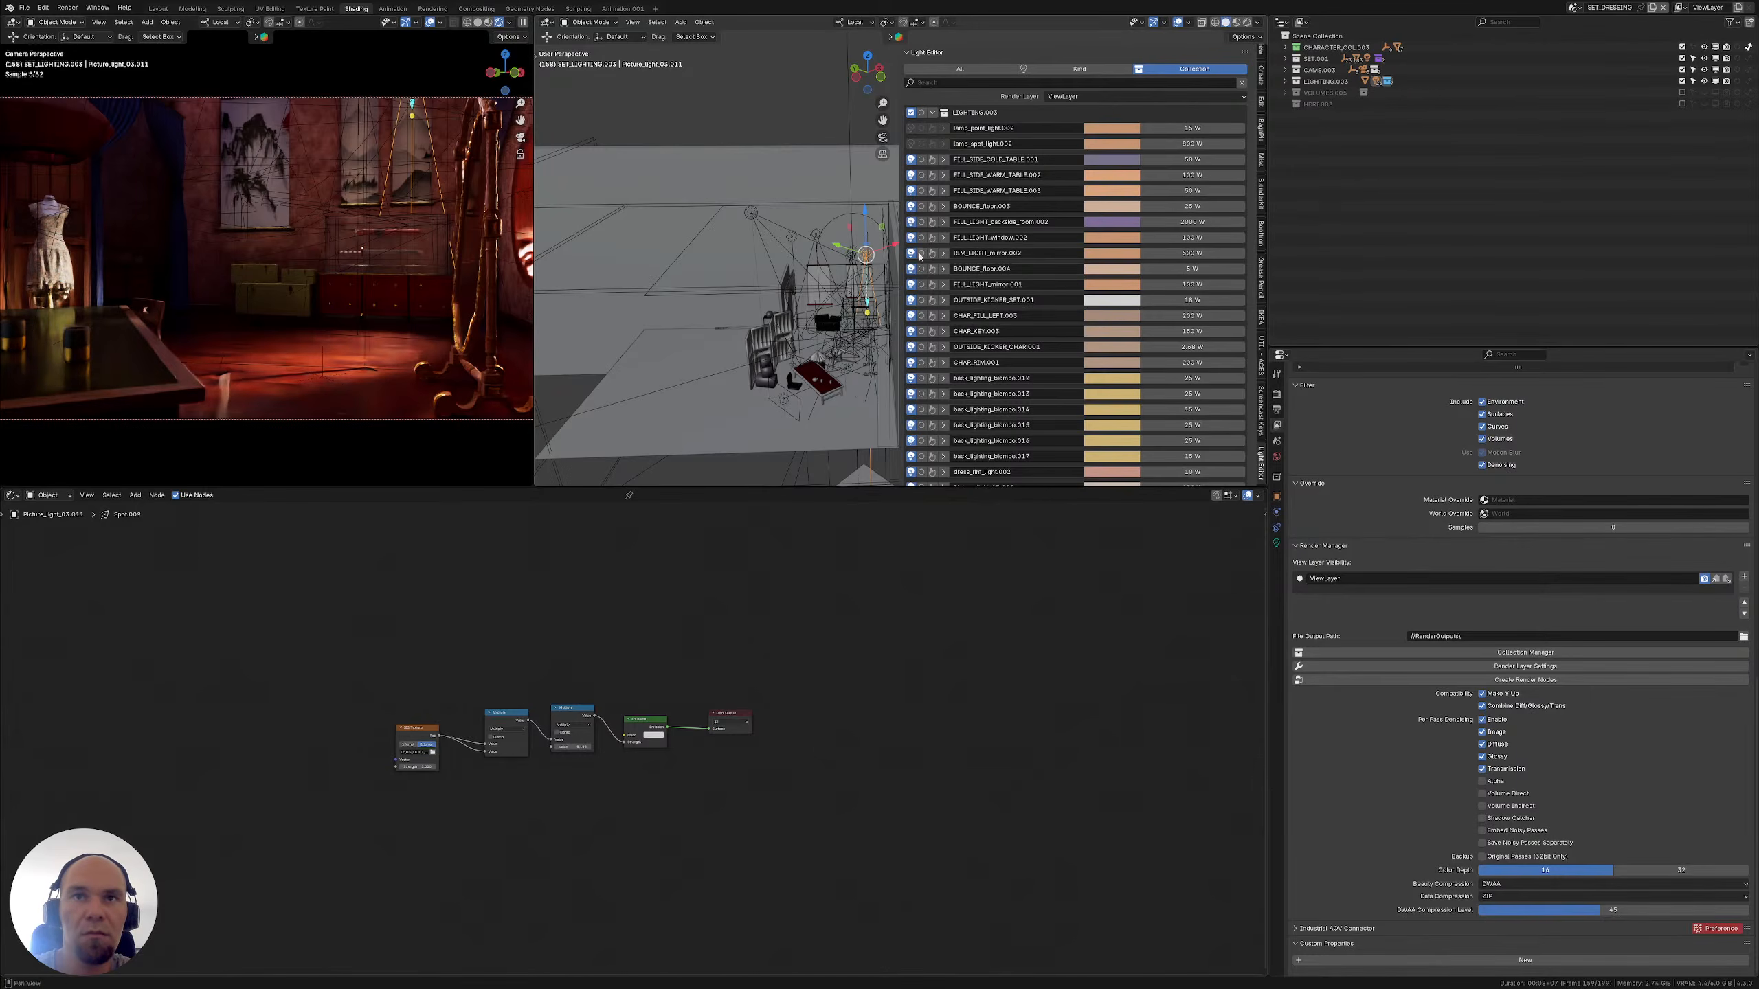
Narrow the Light Editor sidebar and widen the second 3D viewport toward the outliner
left_click_drag(898, 247, 972, 247)
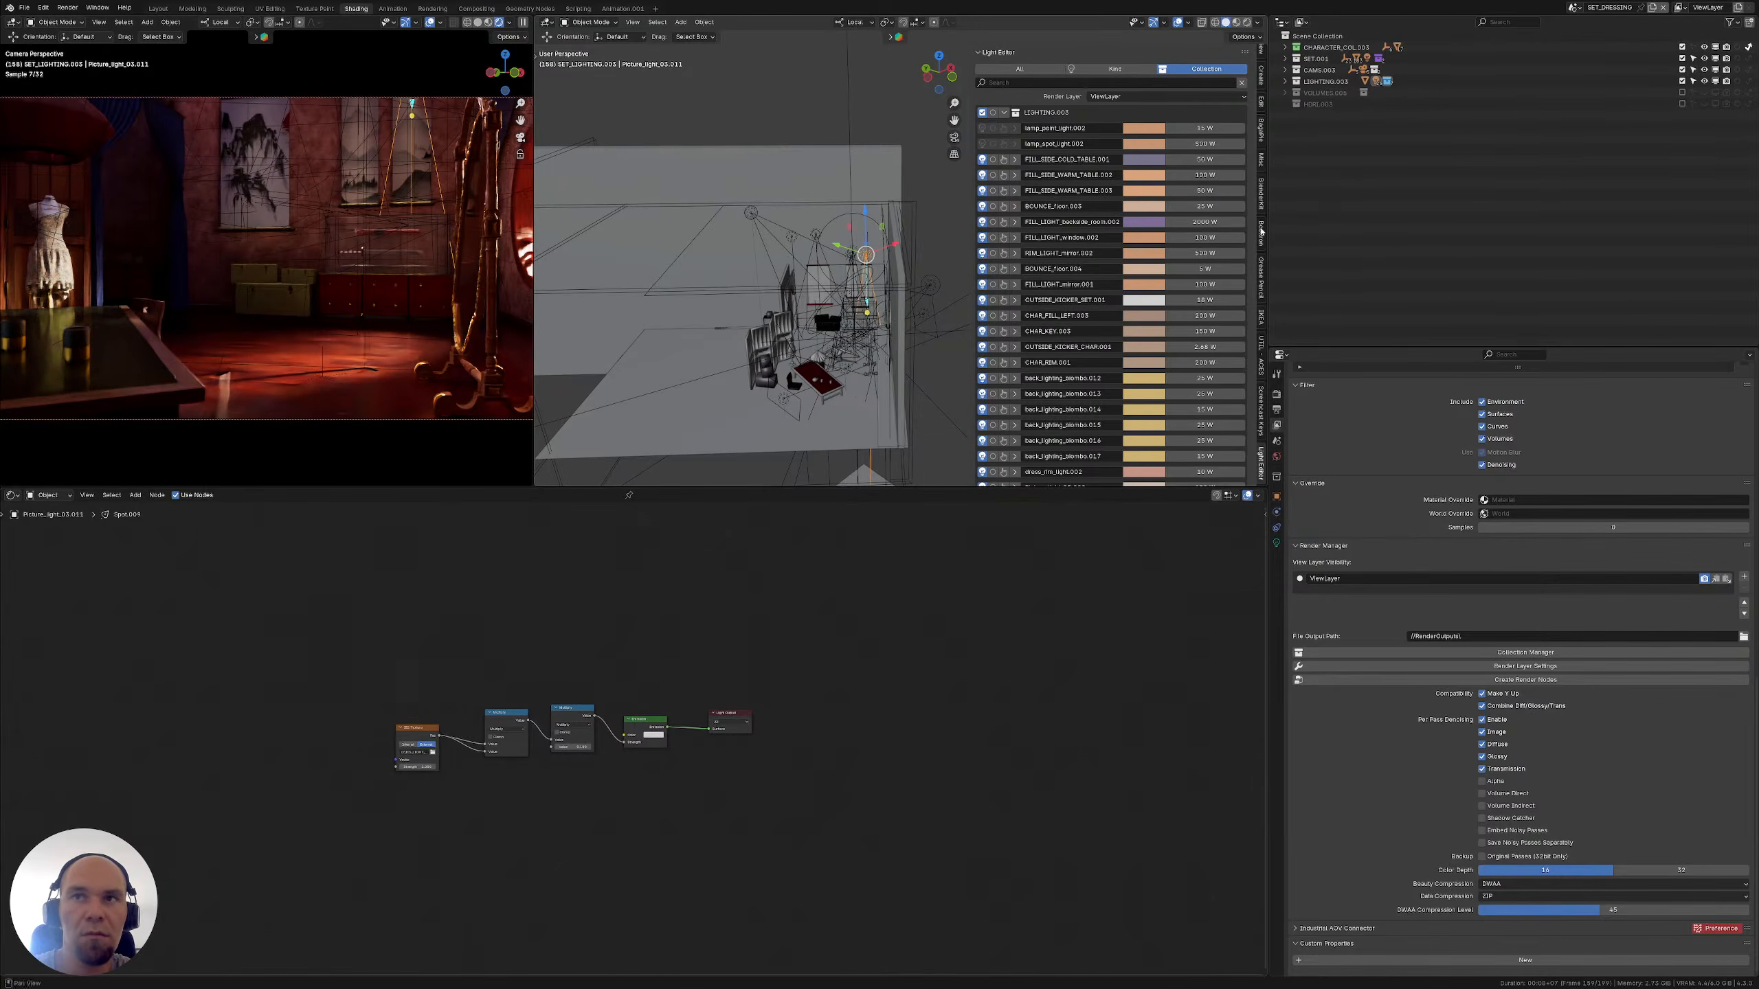
left_click_drag(1266, 226, 1315, 227)
middle_click_drag(775, 292, 873, 280)
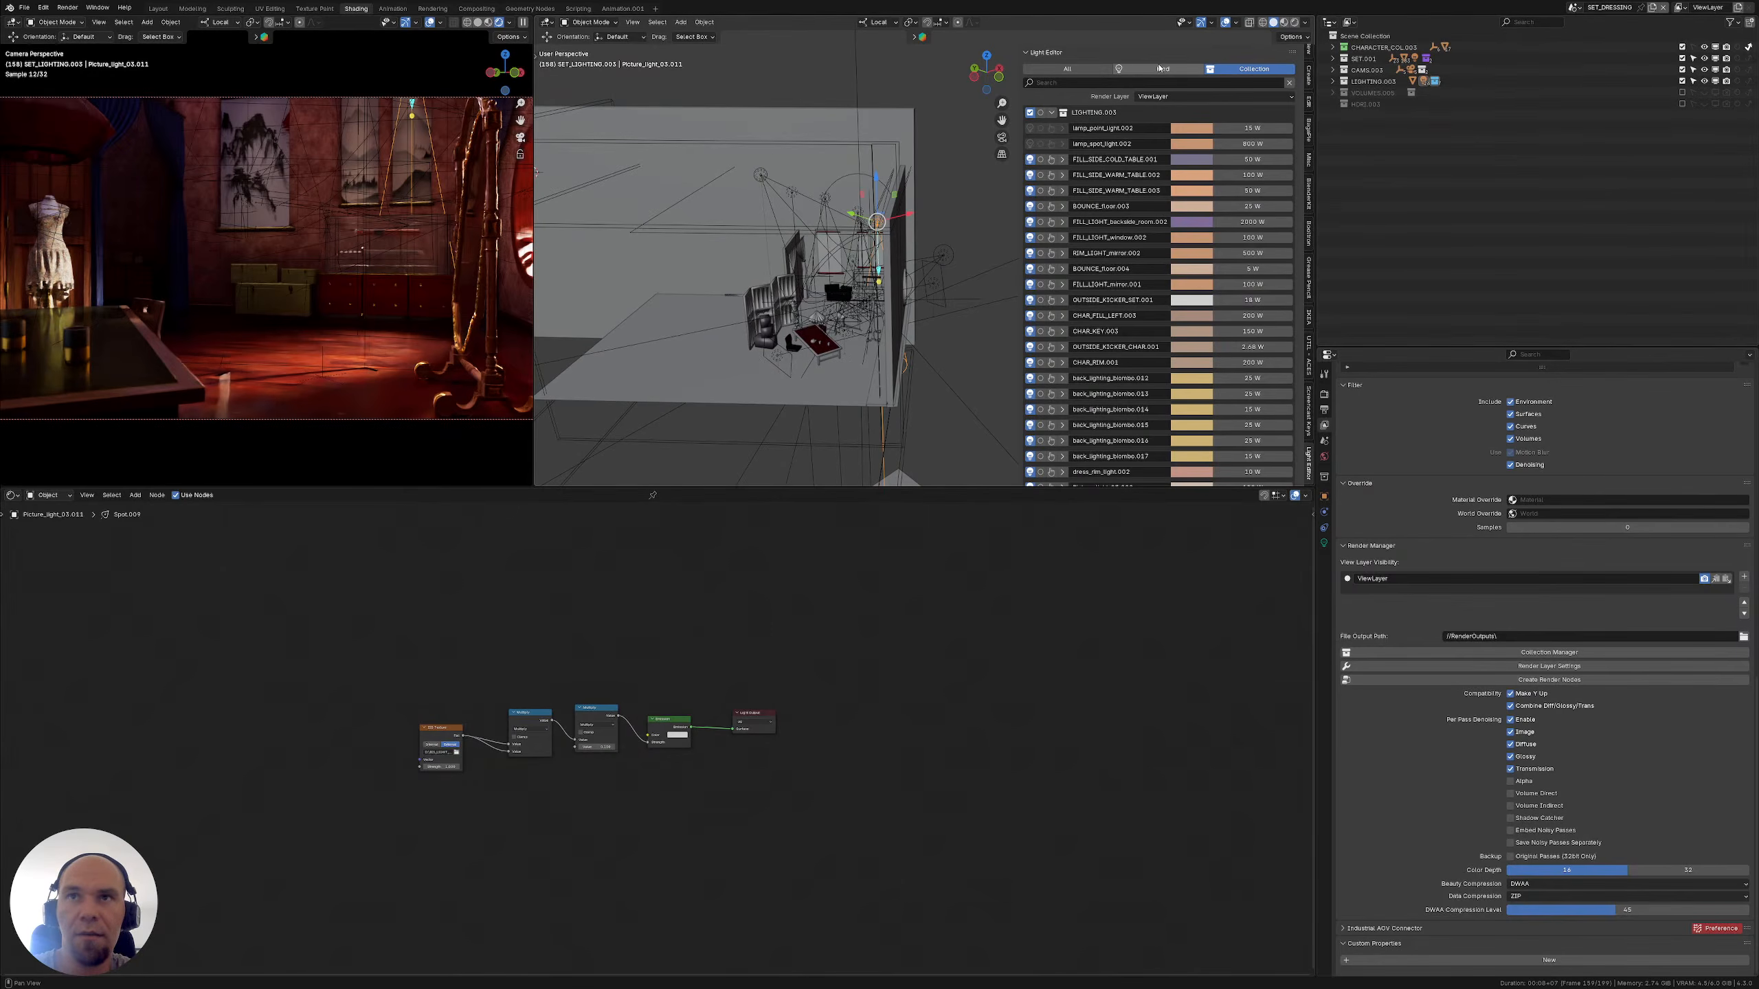
Review the Light Editor's collection groups, expand LIGHTING.003 in the outliner and enable the two lamp lights in TABLE_LIGHTING_FOREGROUND.003
scroll(1057, 115, "down", 8)
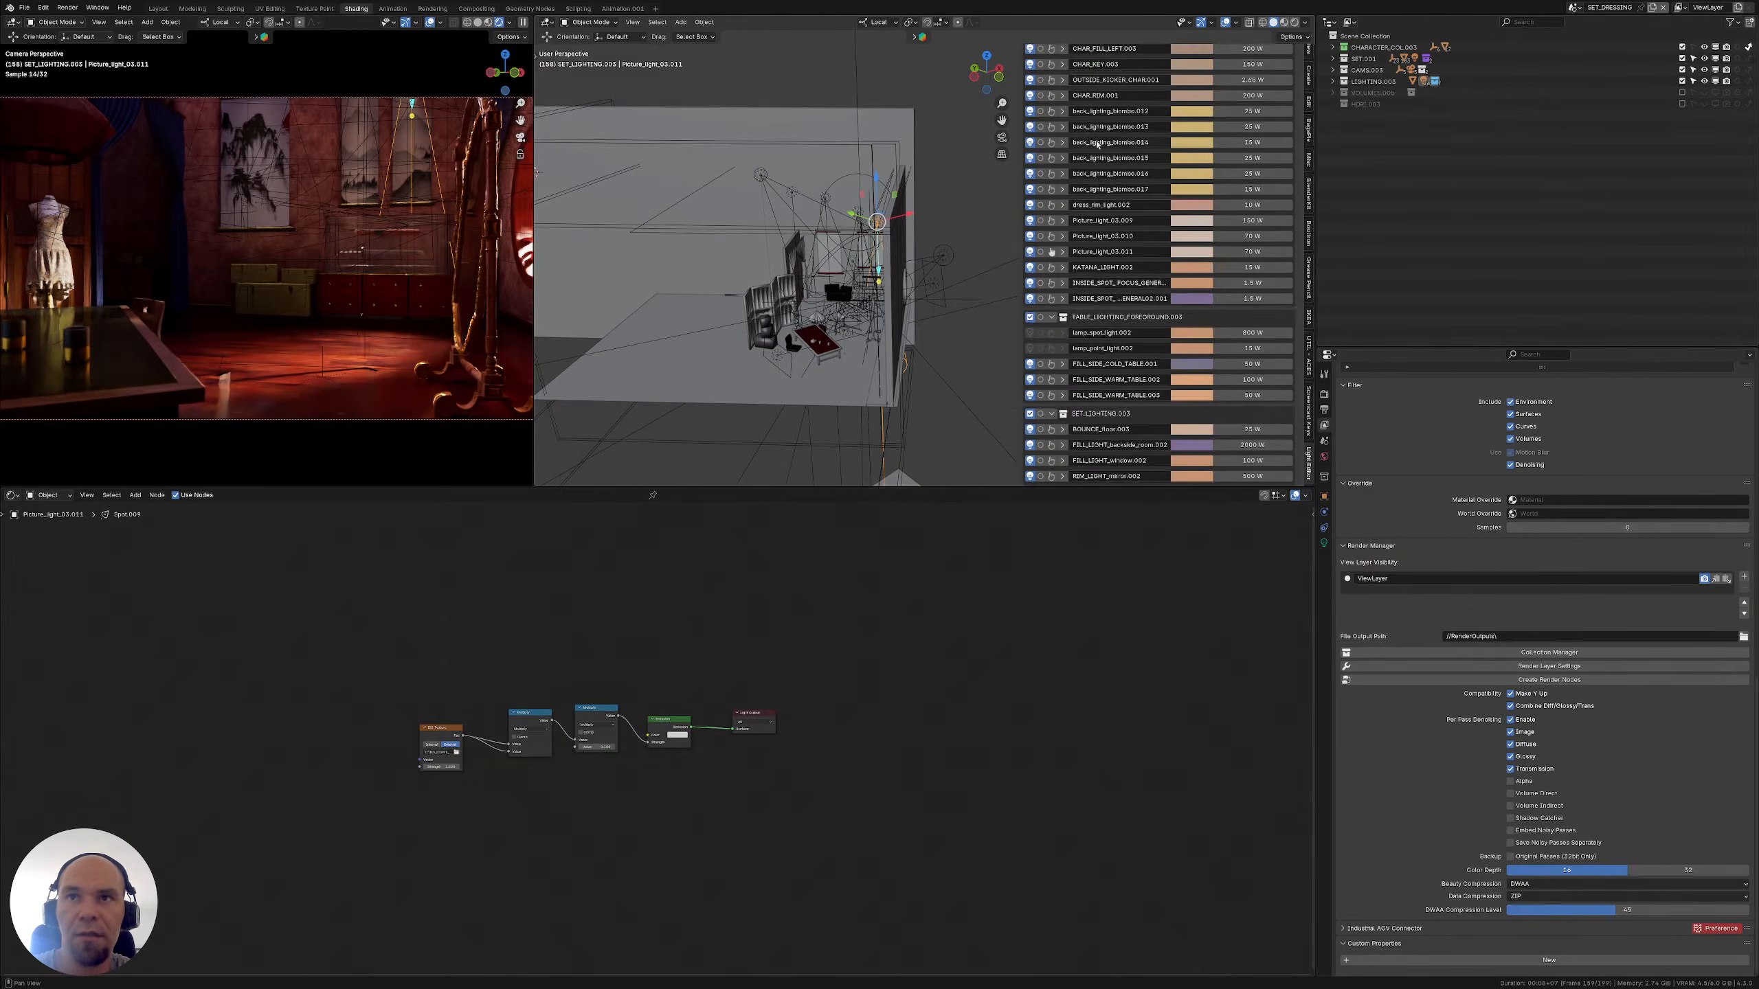
scroll(1088, 277, "down", 3)
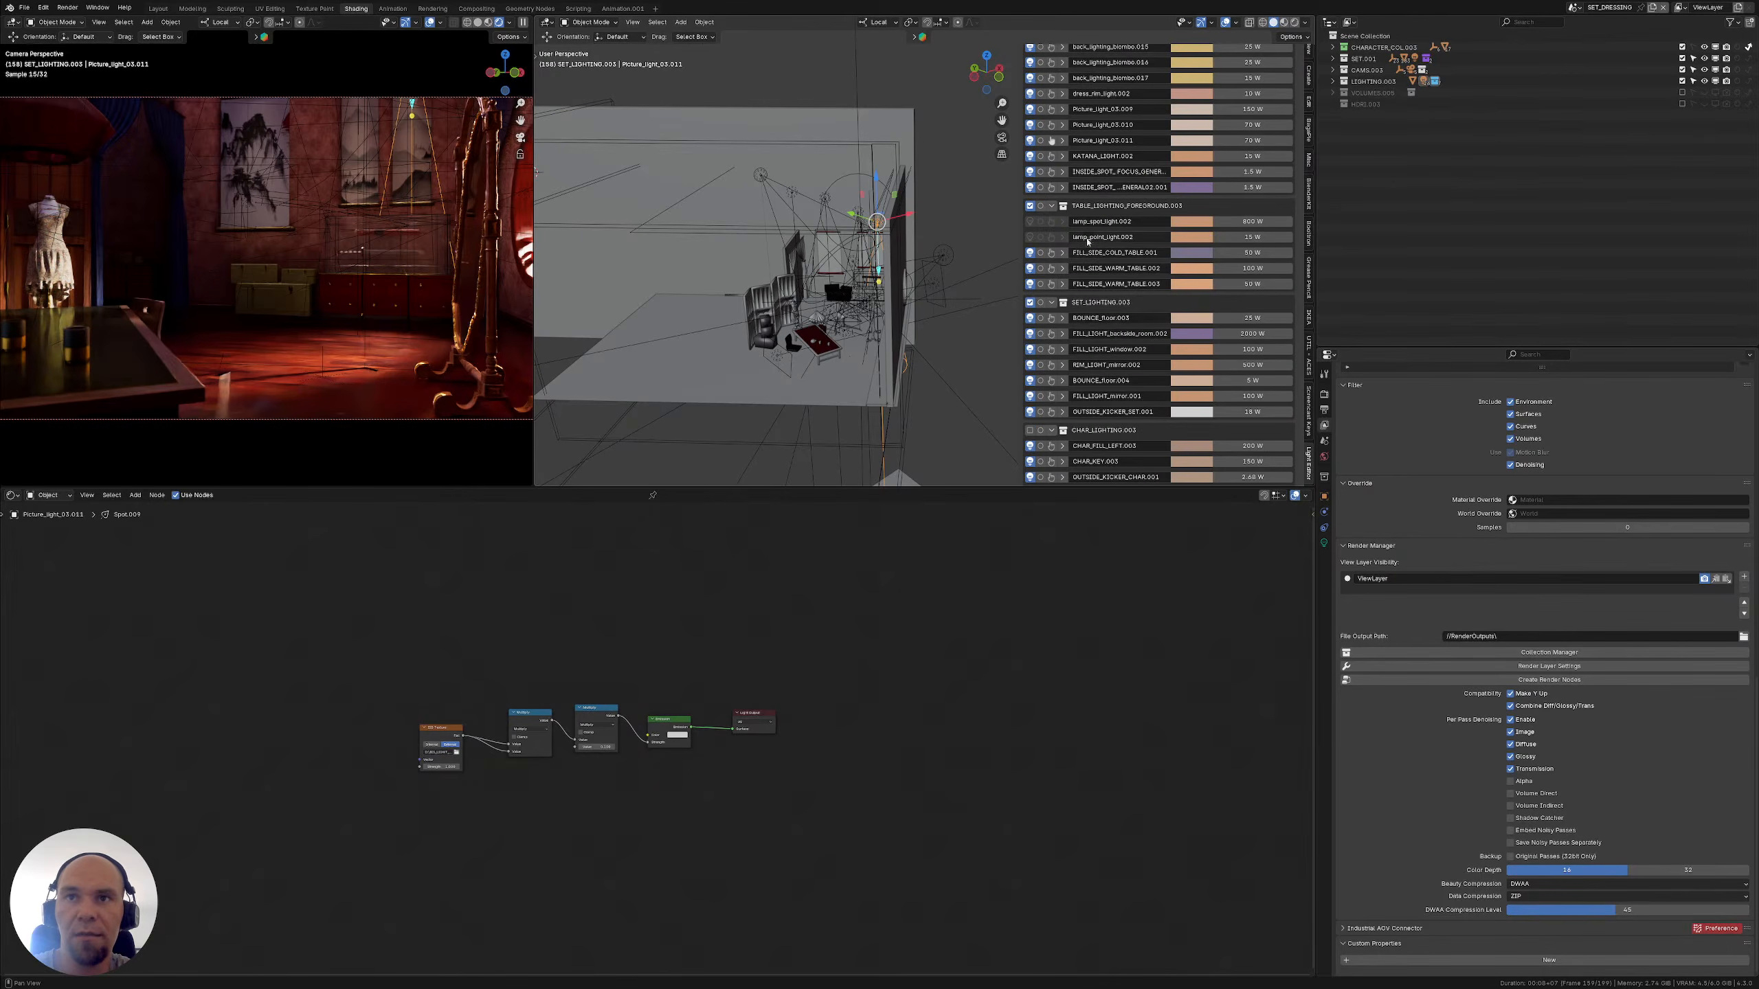
scroll(1124, 276, "down", 4)
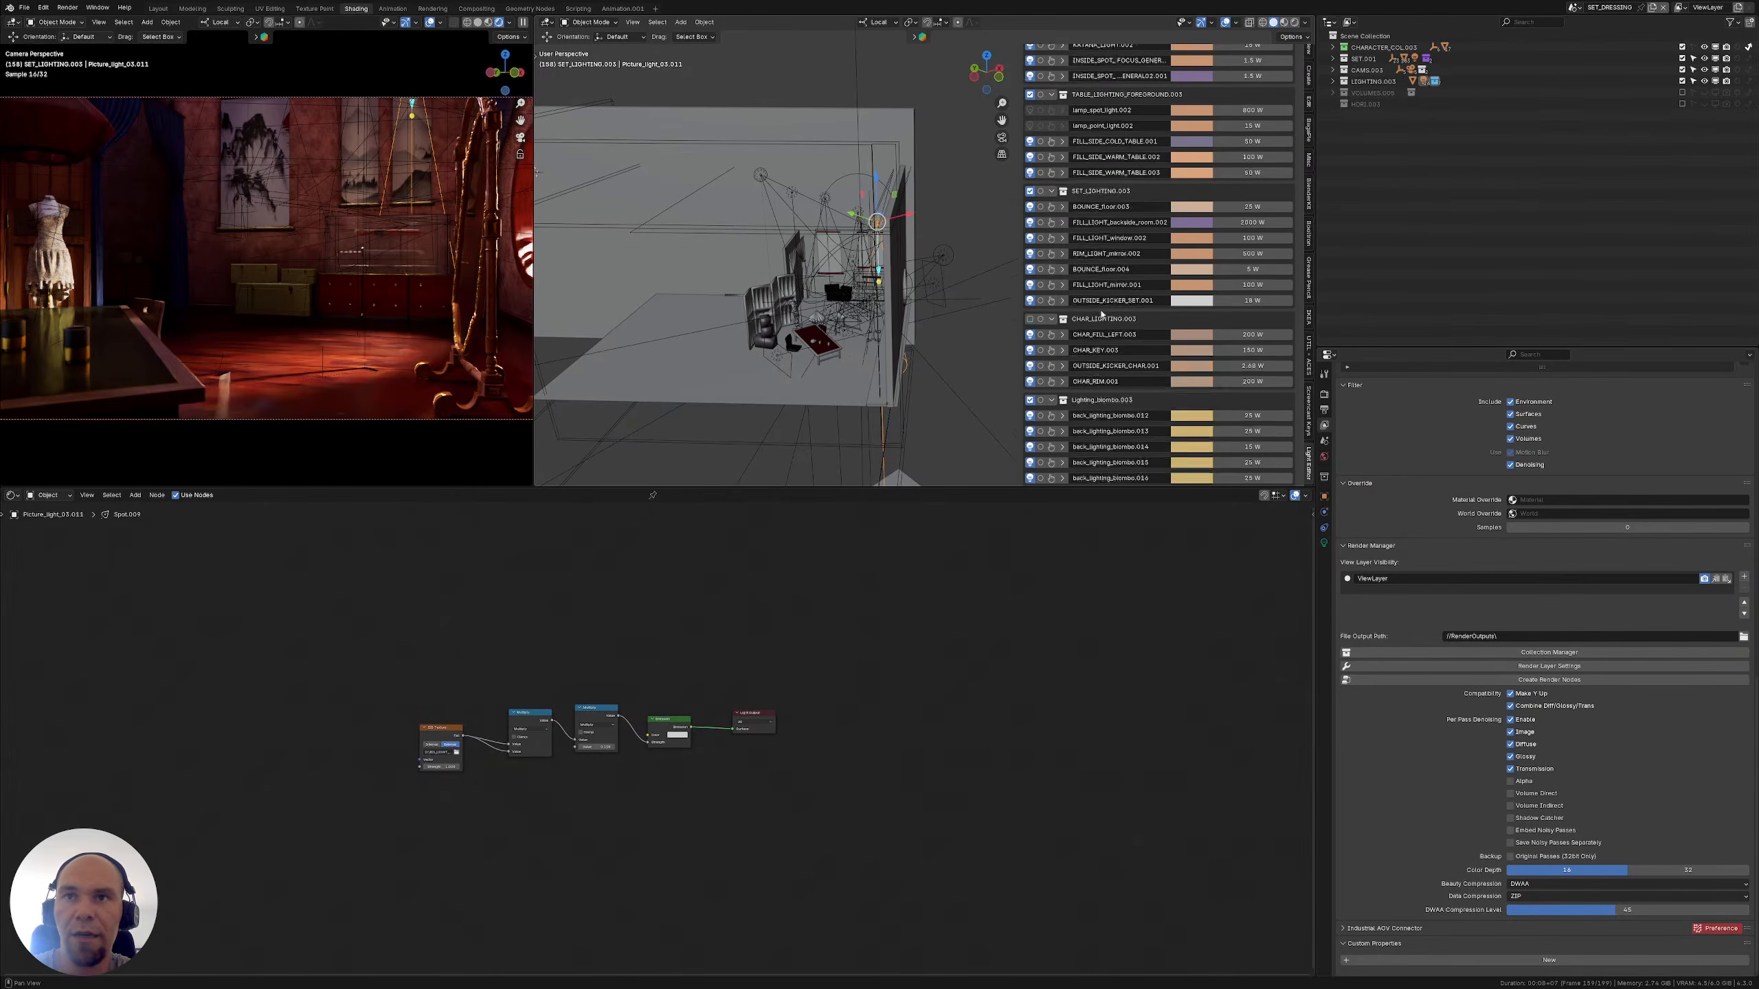
scroll(1136, 312, "down", 3)
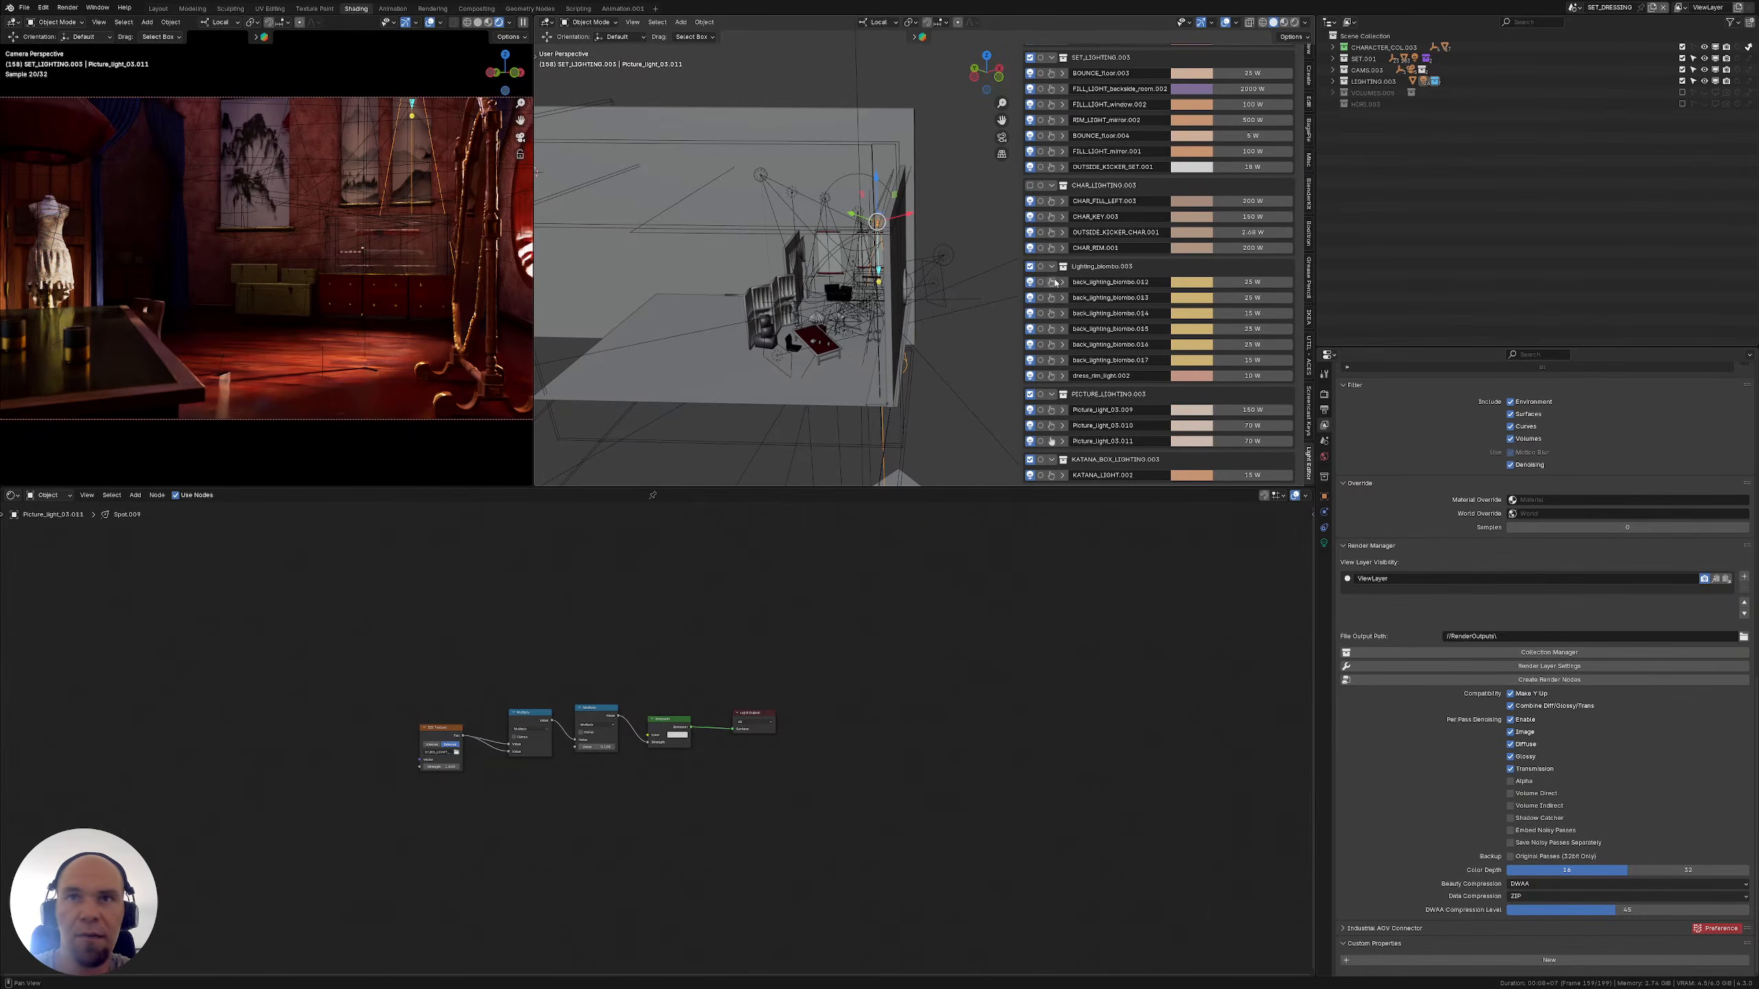
left_click(1333, 81)
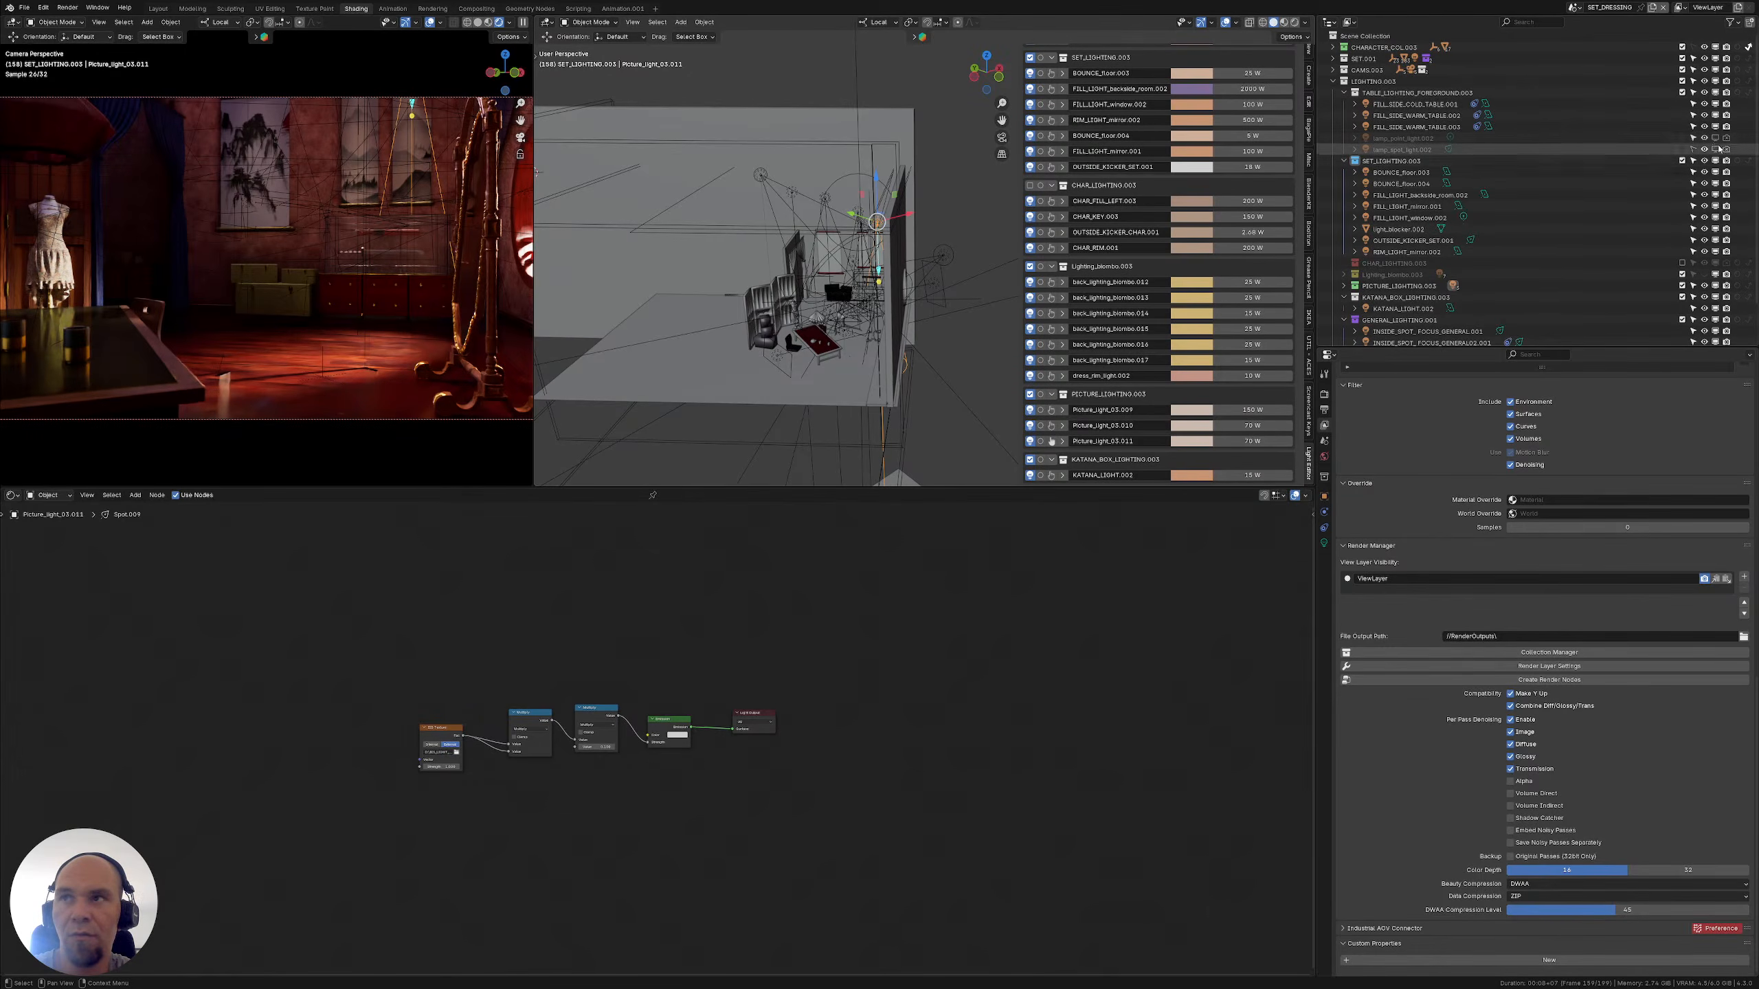
left_click_drag(1715, 149, 1726, 149)
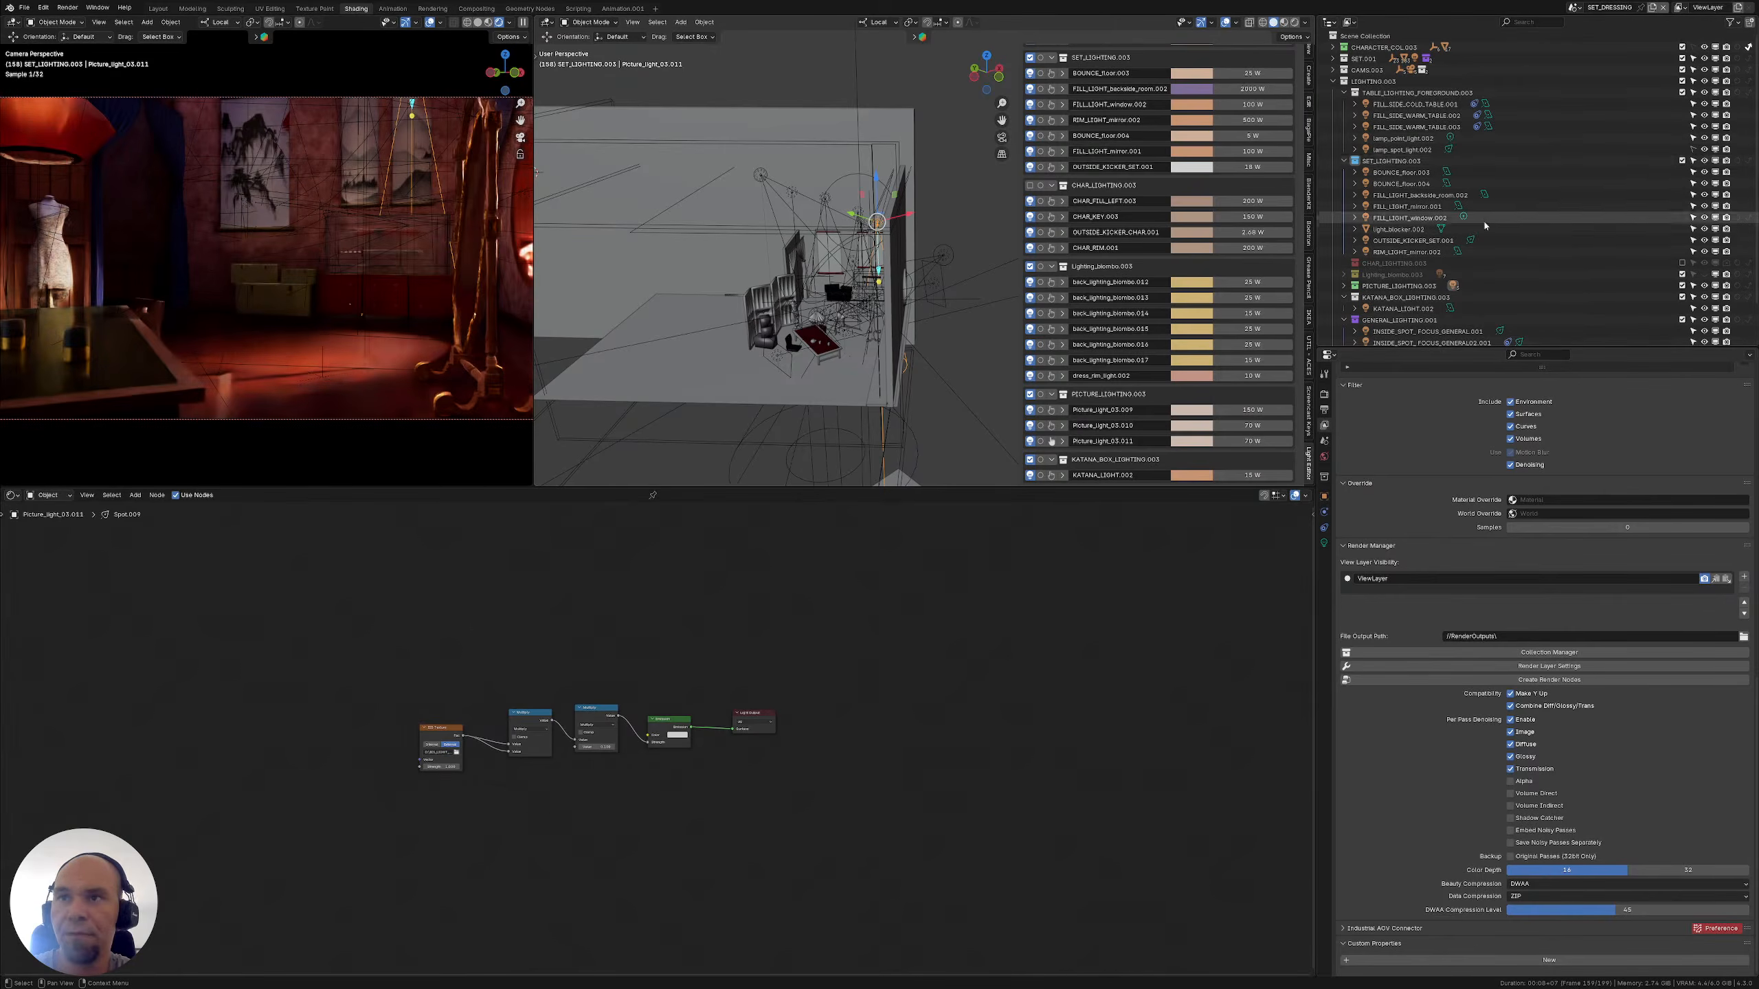
Select the CHAR_LIGHTING.003 collection in the outliner and include the Lighting_biombo.003 collection in the view layer
scroll(1426, 235, "down", 2)
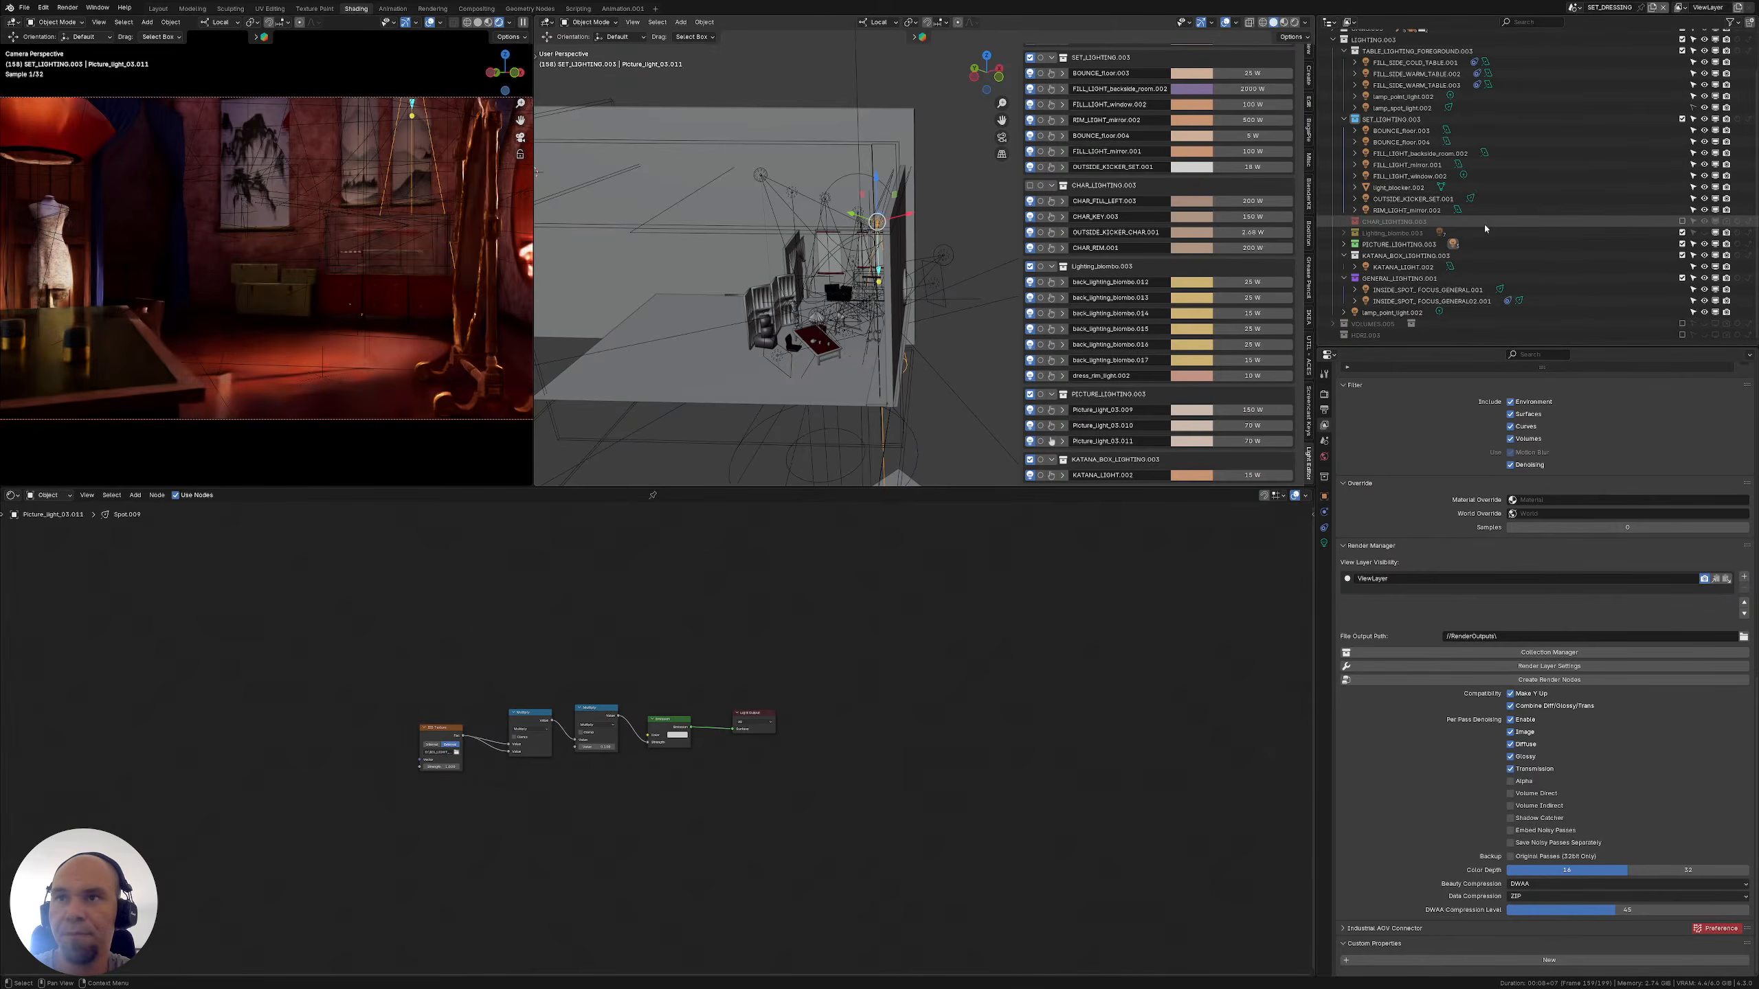
left_click(1413, 222)
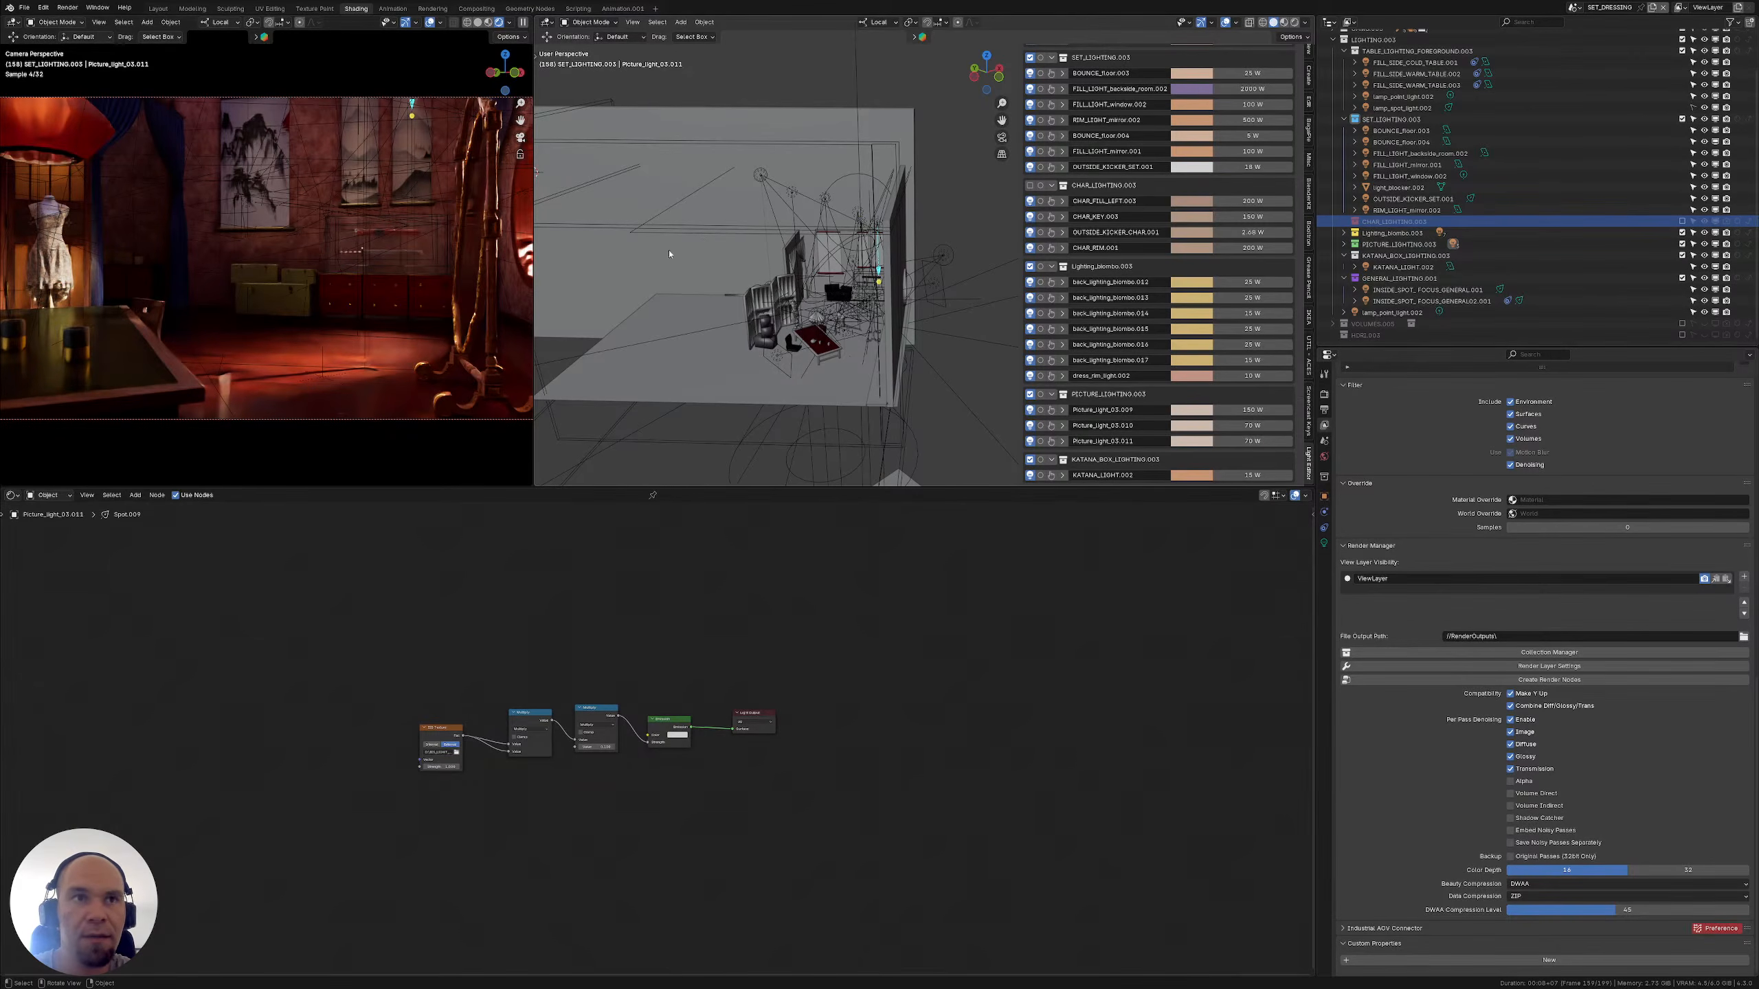
mouse_move(669, 254)
middle_mouse_down()
mouse_move(699, 305)
mouse_move(679, 265)
middle_mouse_up()
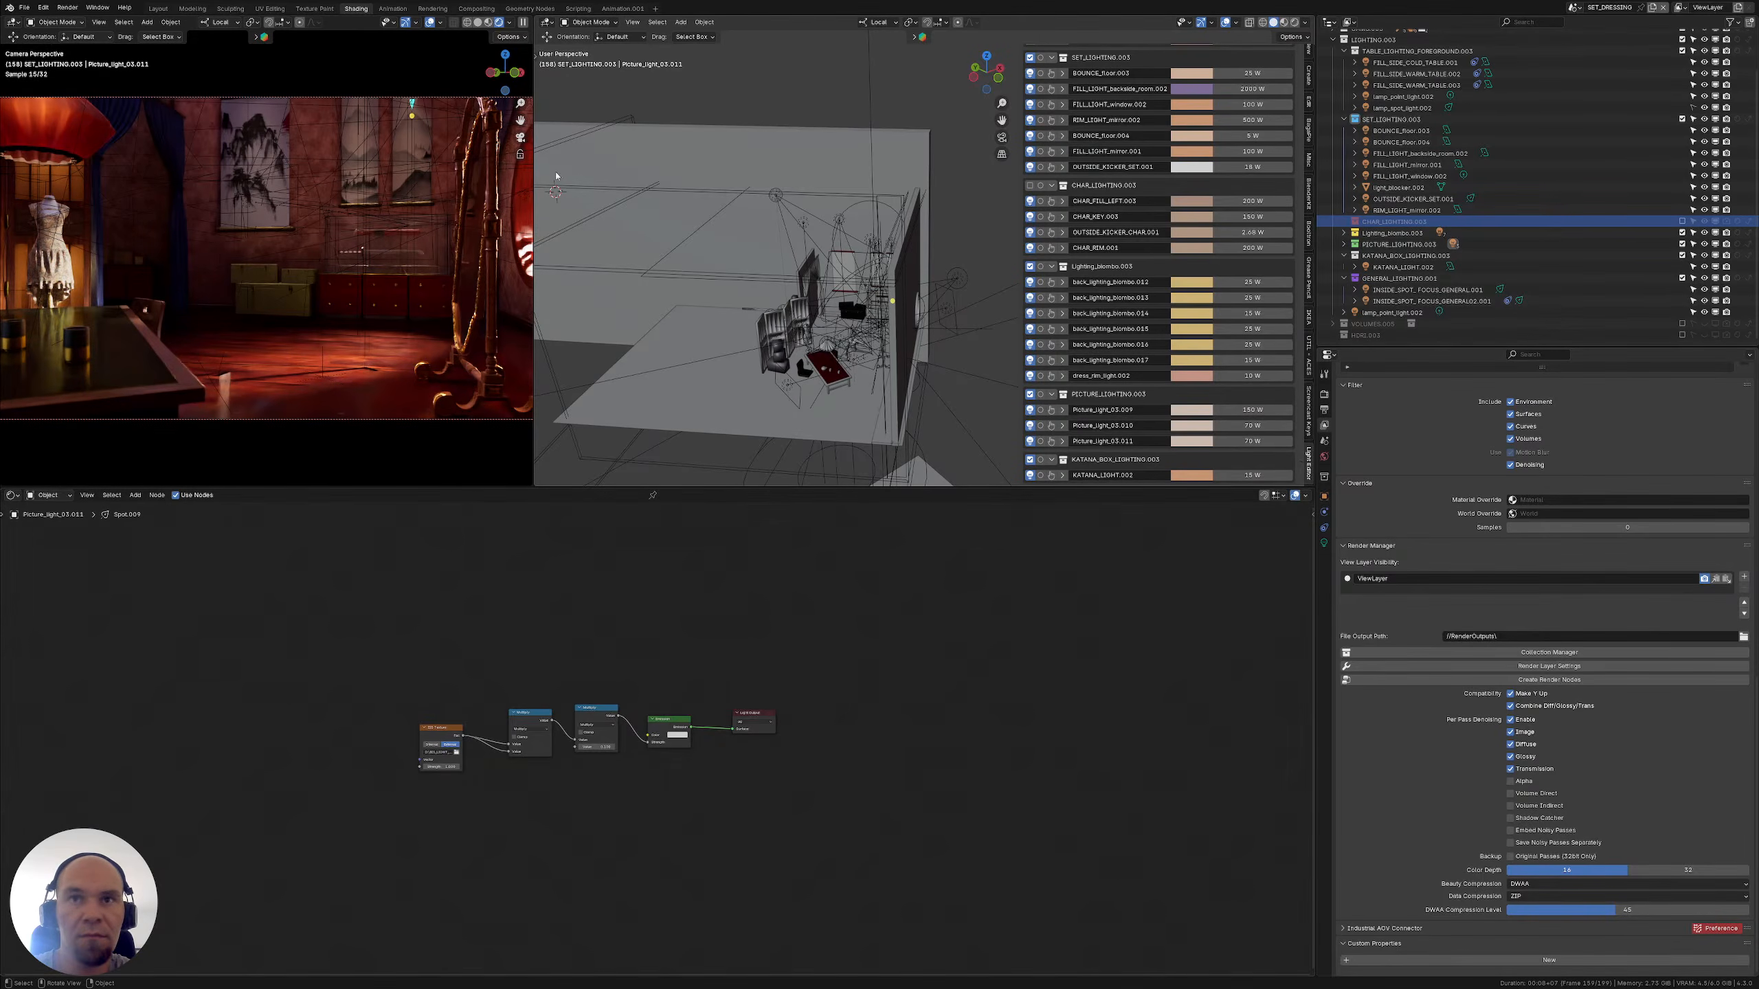
Collapse the PICTURE_LIGHTING, KATANA_BOX_LIGHTING and VOLUMES groups in the Light Editor, along with the Light Link section
scroll(1034, 377, "down", 3)
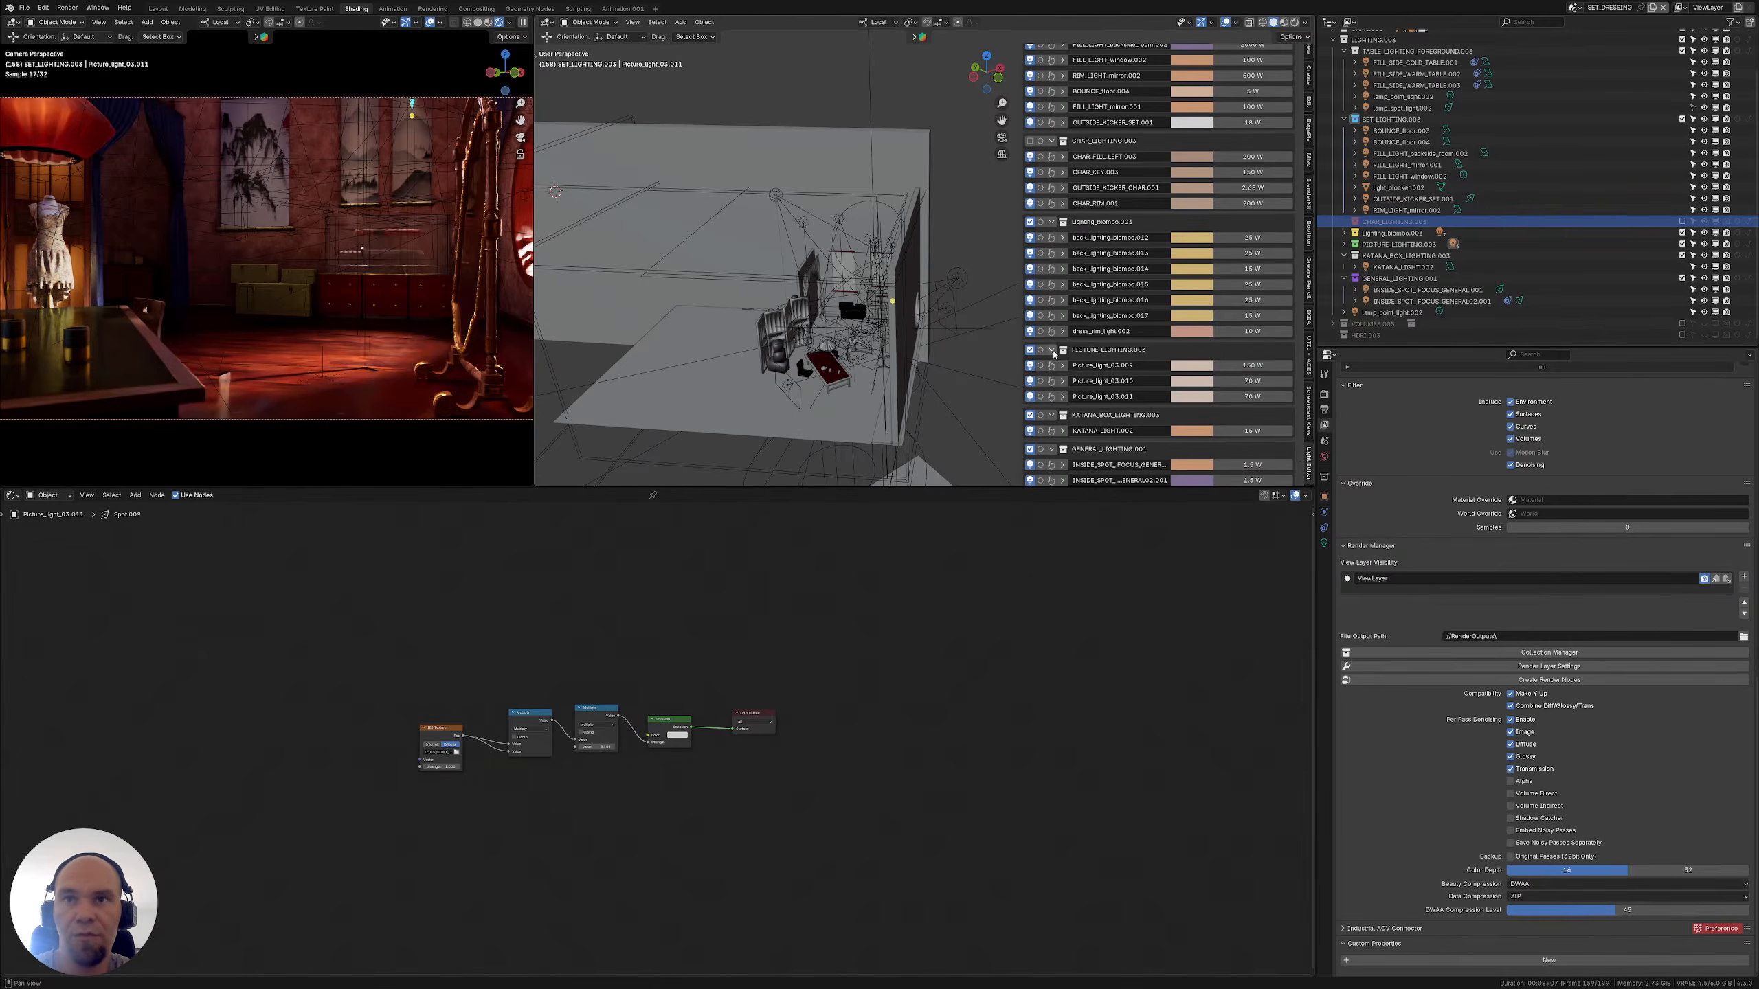
left_click(1052, 350)
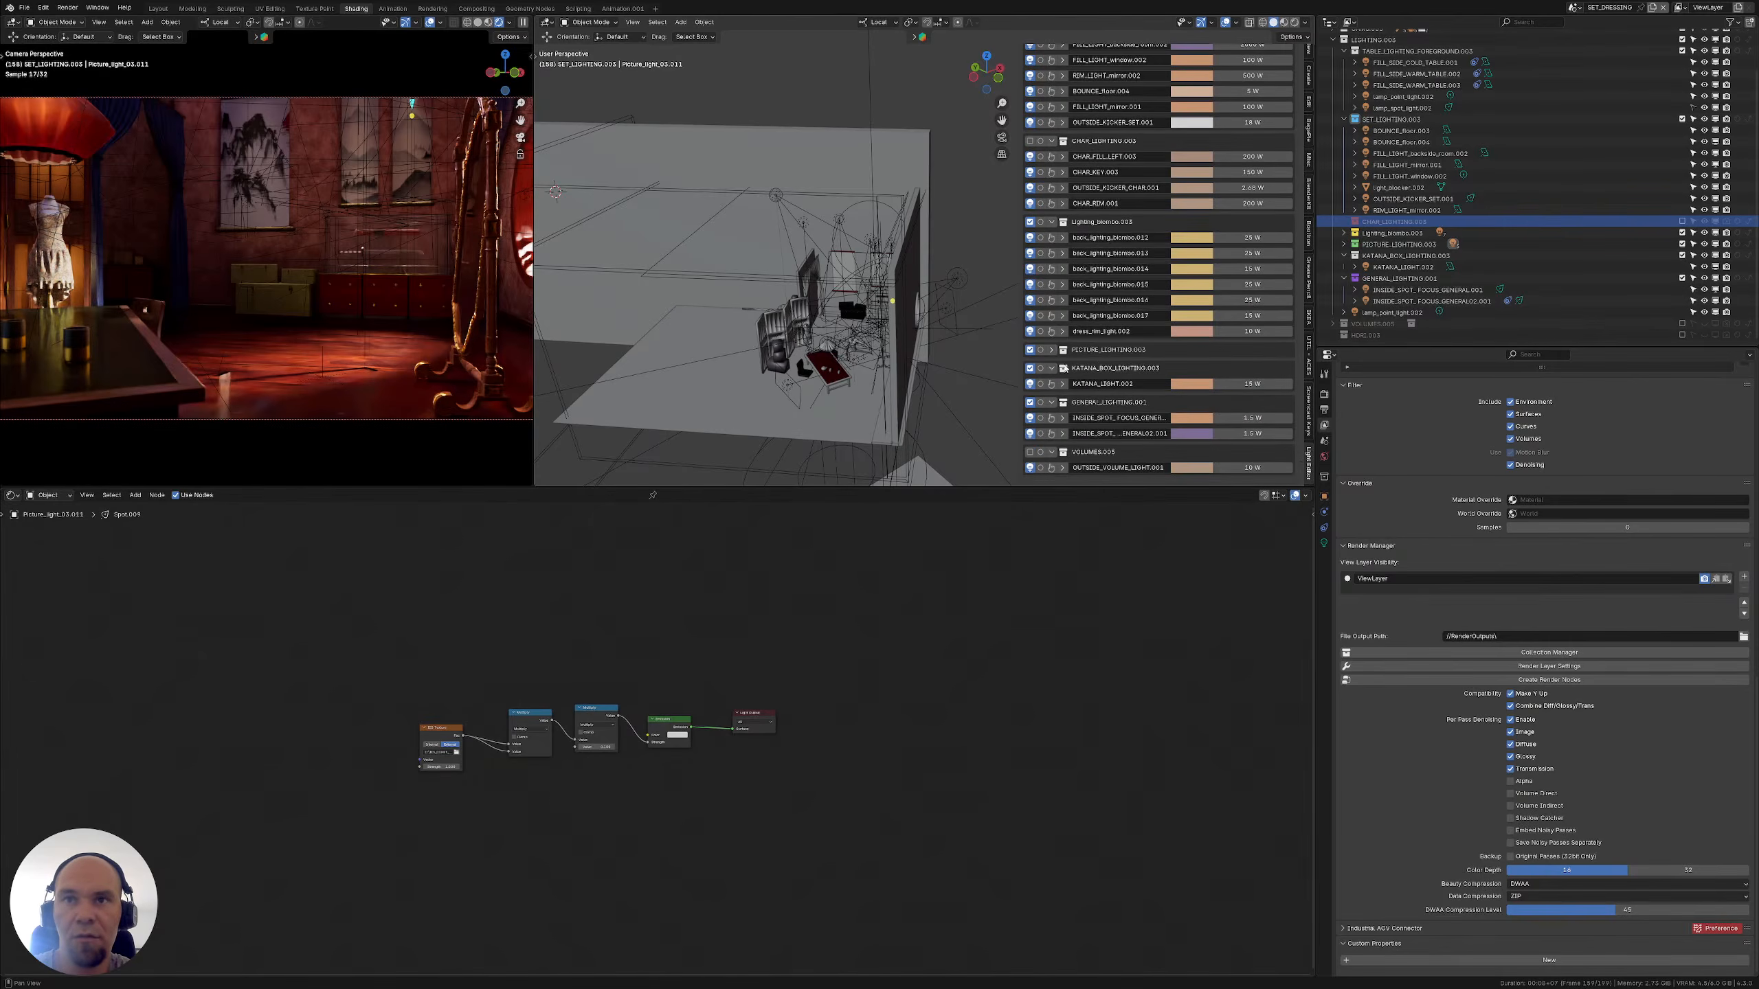
left_click(1051, 368)
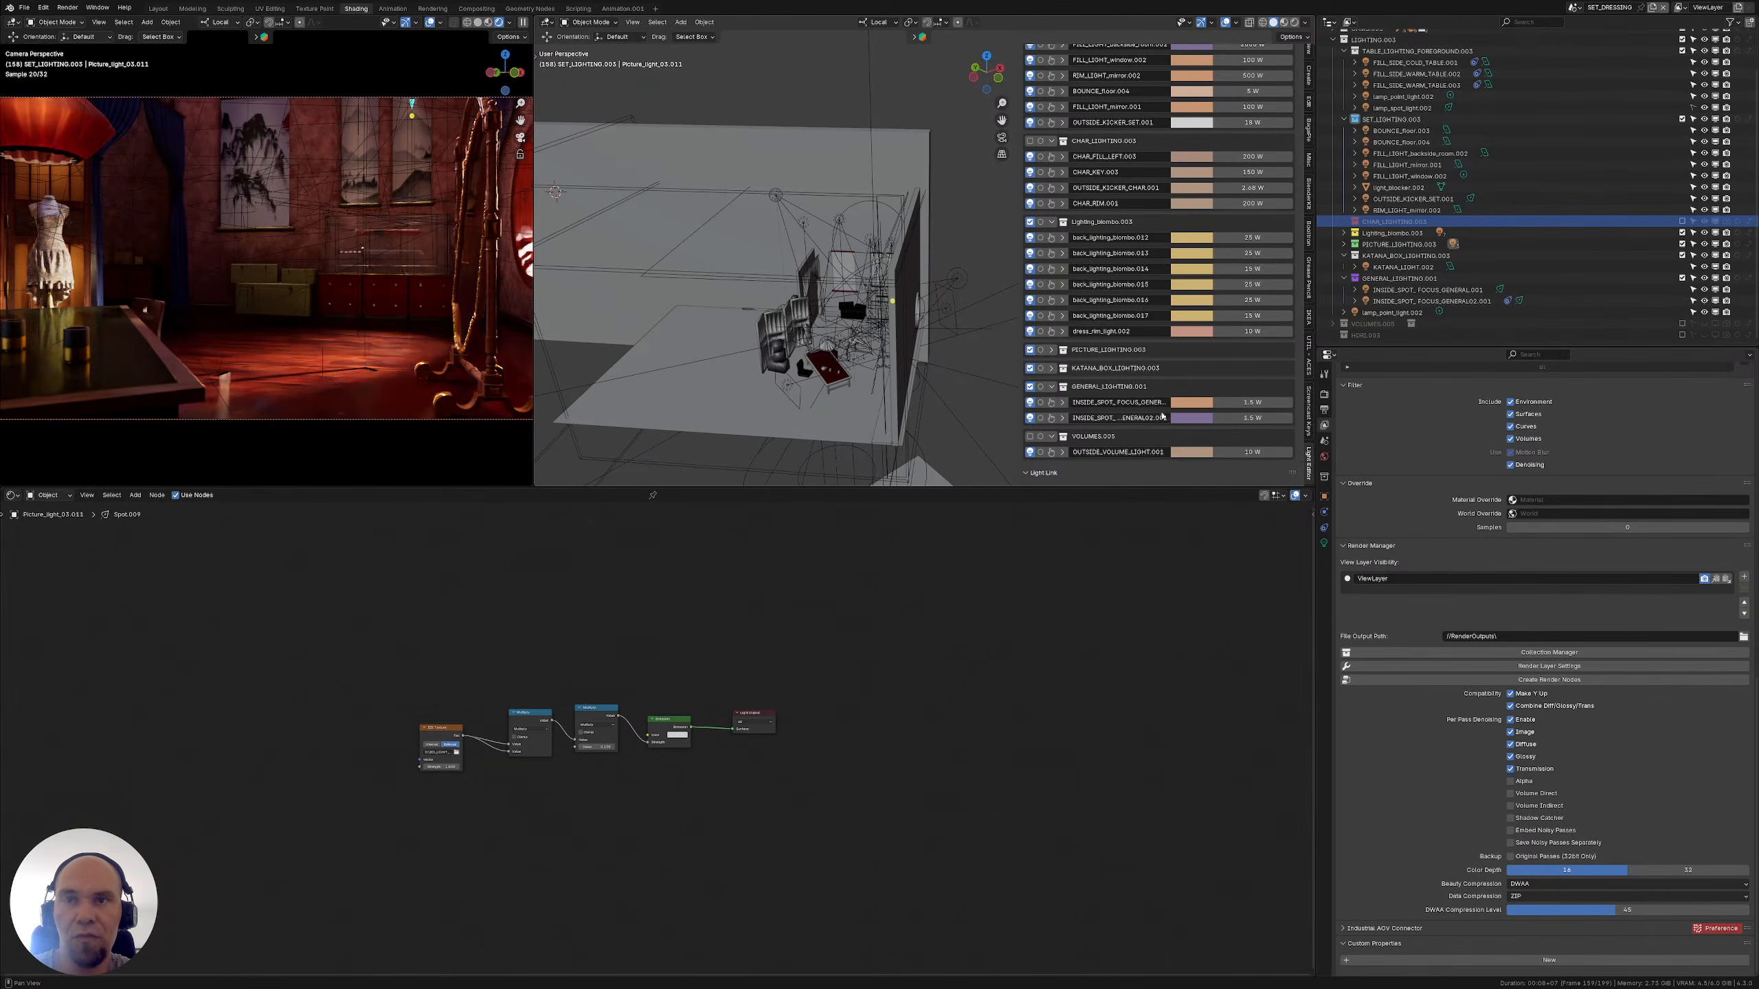
left_click(1052, 437)
scroll(1052, 424, "down", 2)
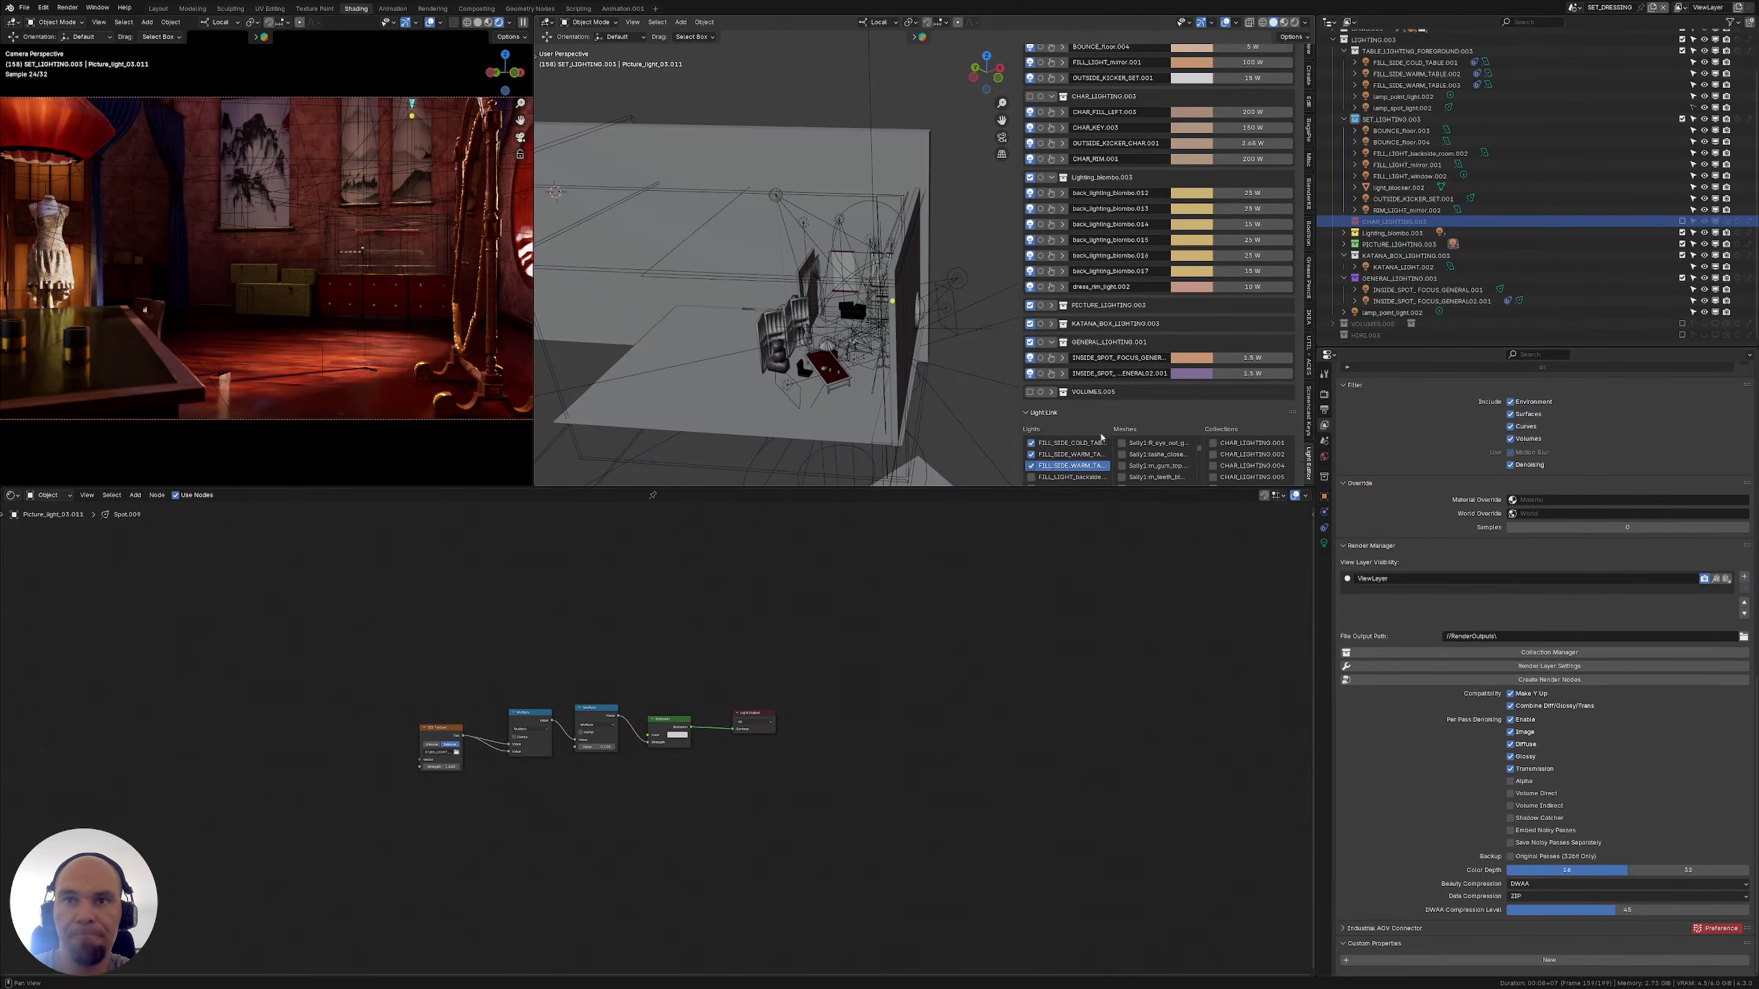
left_click(1052, 418)
scroll(1053, 457, "up", 3)
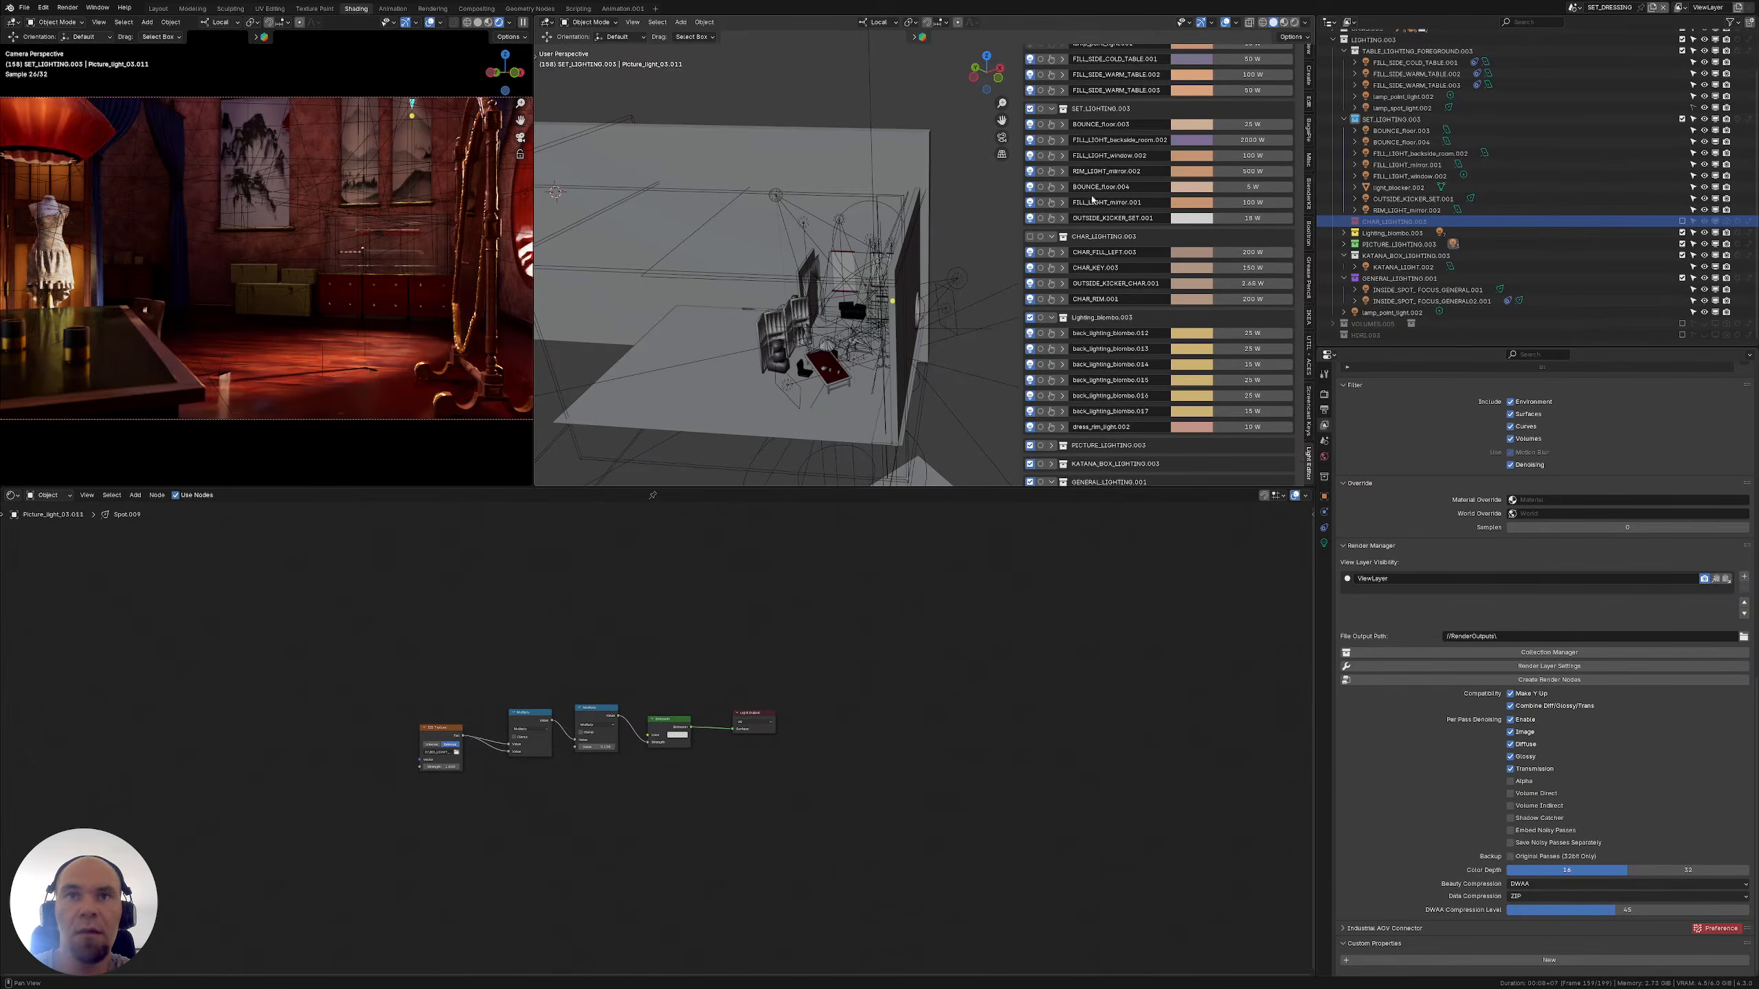
Select the OUTSIDE_KICKER_SET.001 spot light in the viewport and show its light data properties
middle_click_drag(761, 279, 795, 281)
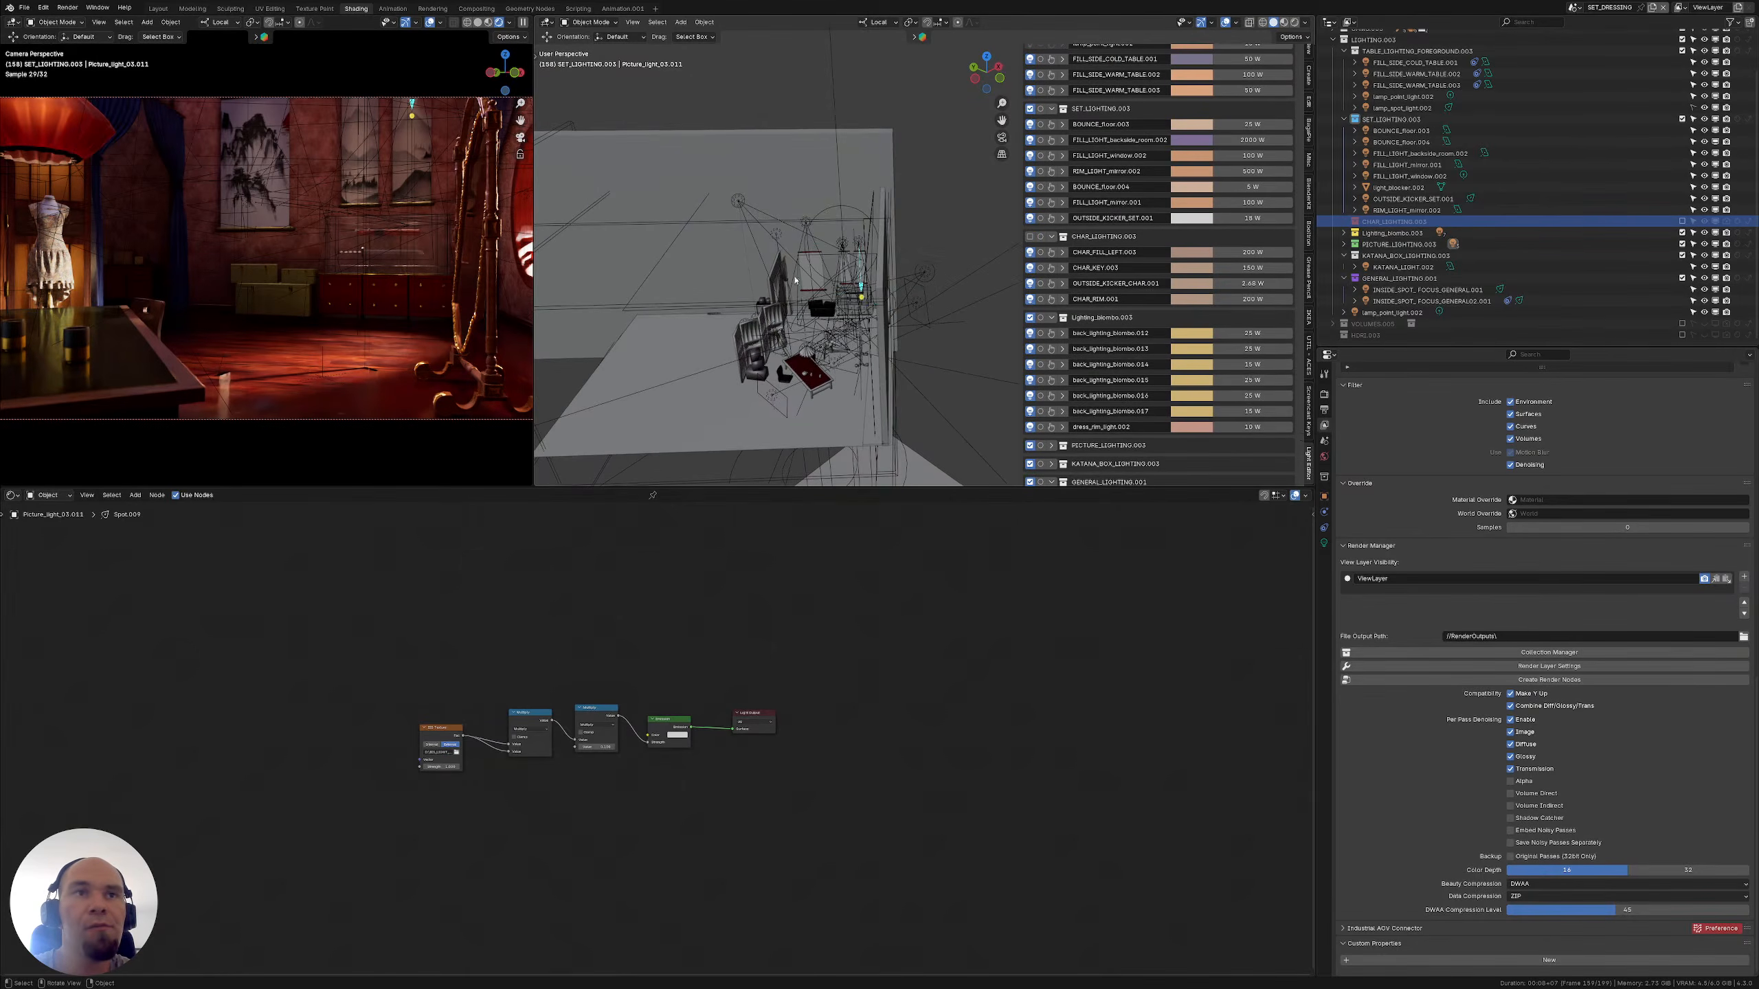
left_click(927, 270)
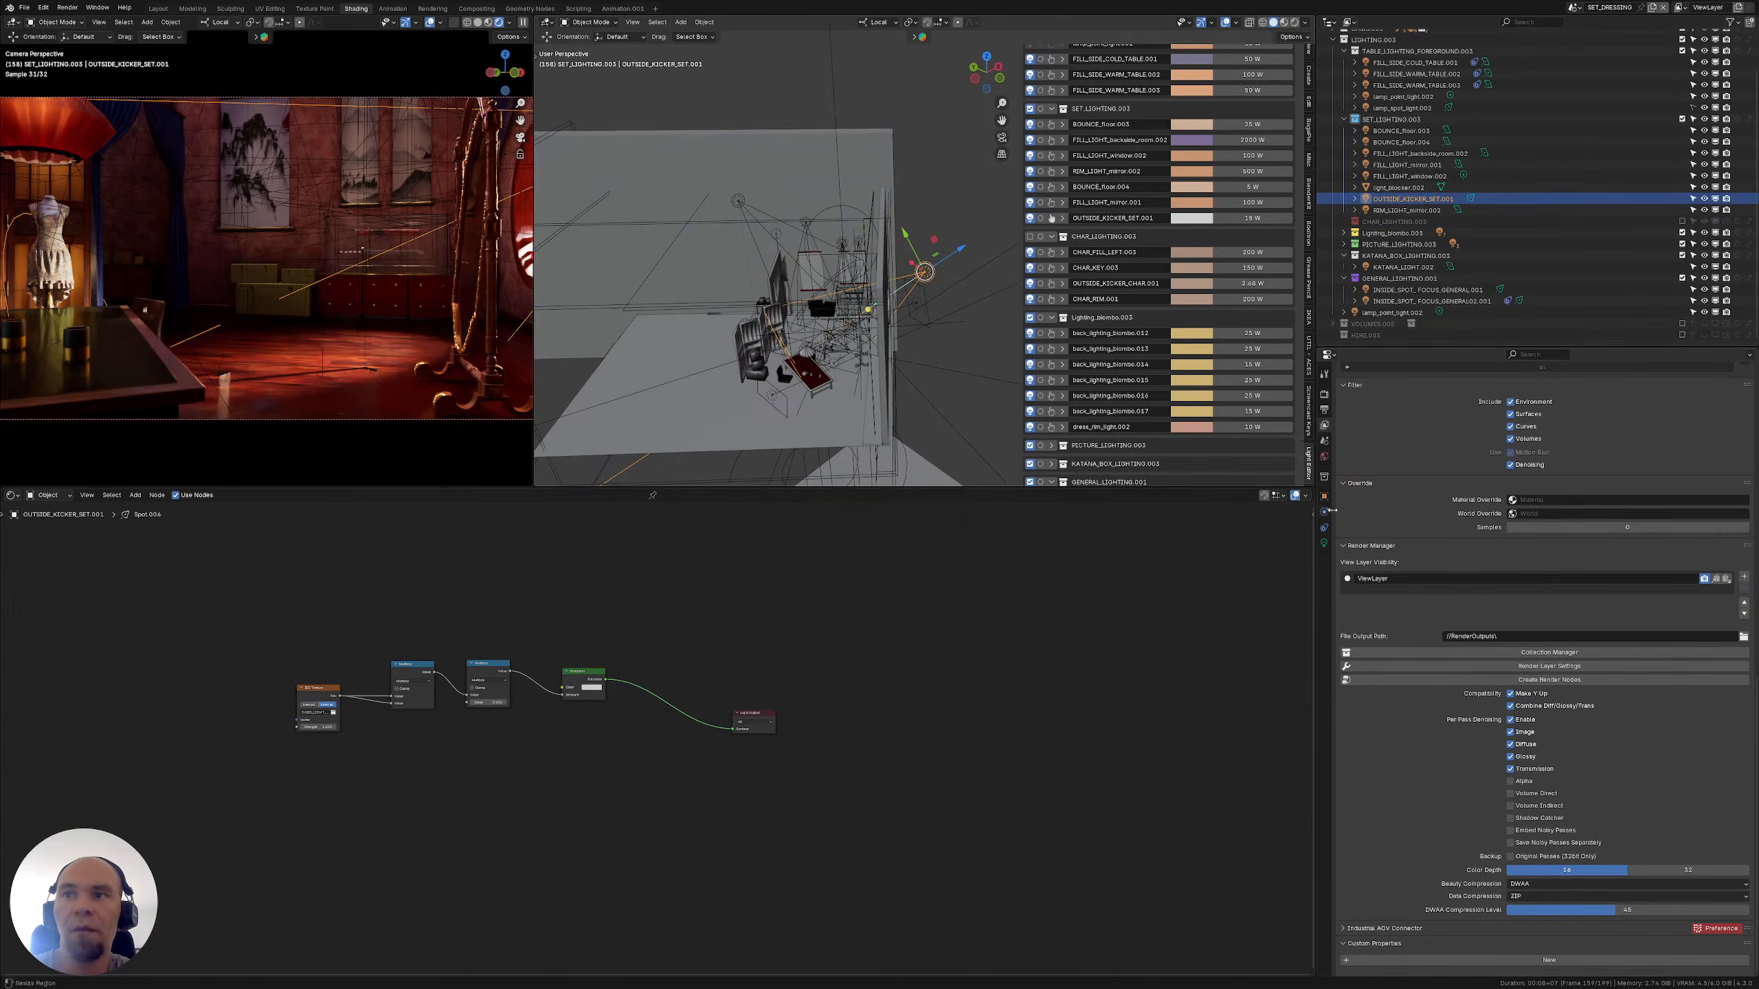
left_click(1324, 542)
Collapse the main LIGHTING.003 group in the Light Editor list
scroll(1145, 220, "up", 1)
scroll(1149, 228, "down", 5)
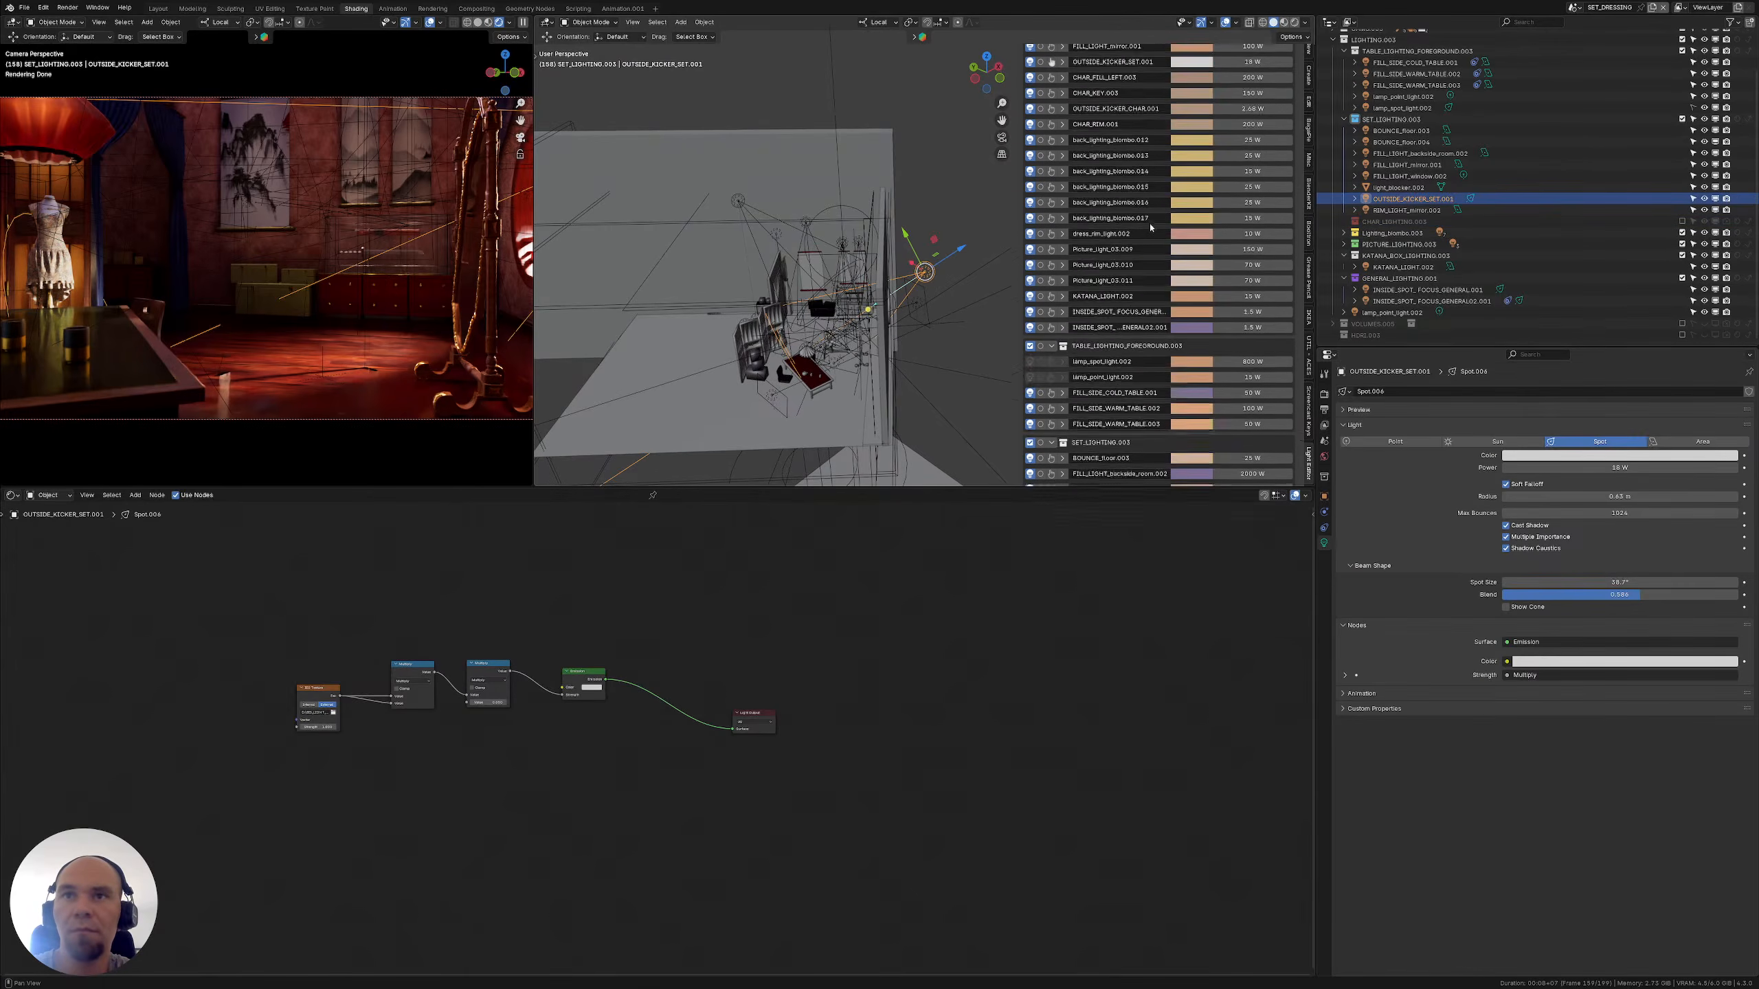
scroll(1163, 245, "up", 6)
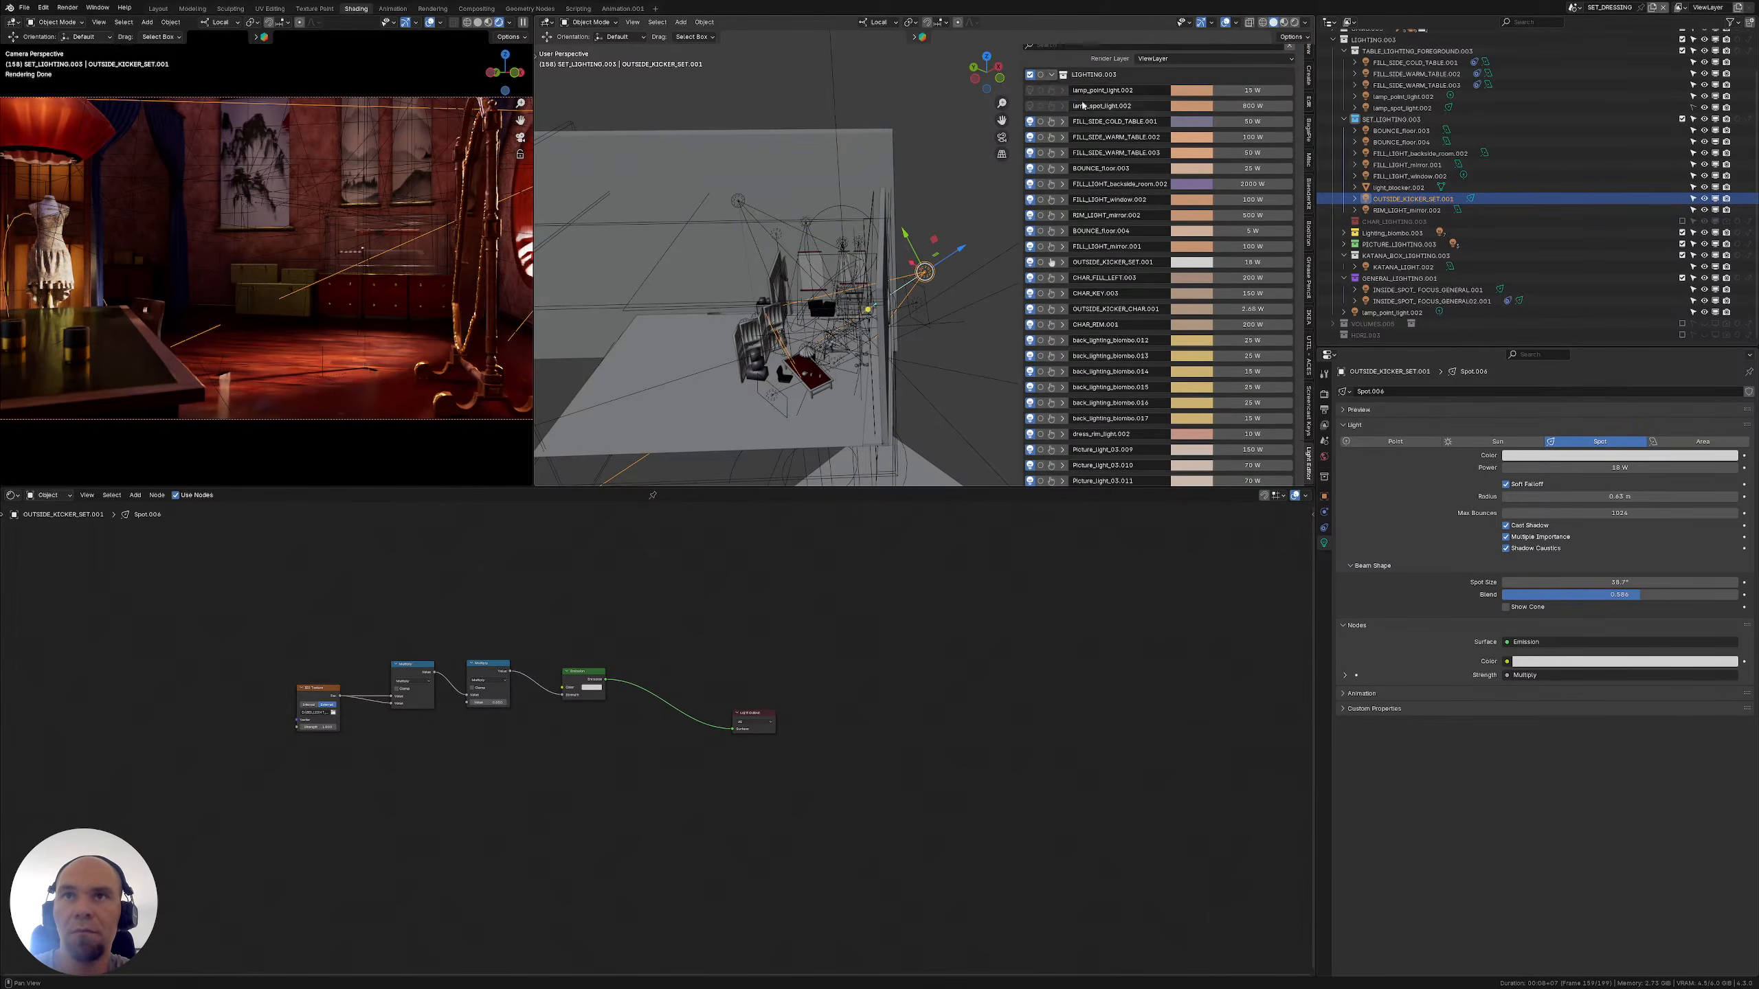
left_click(1051, 77)
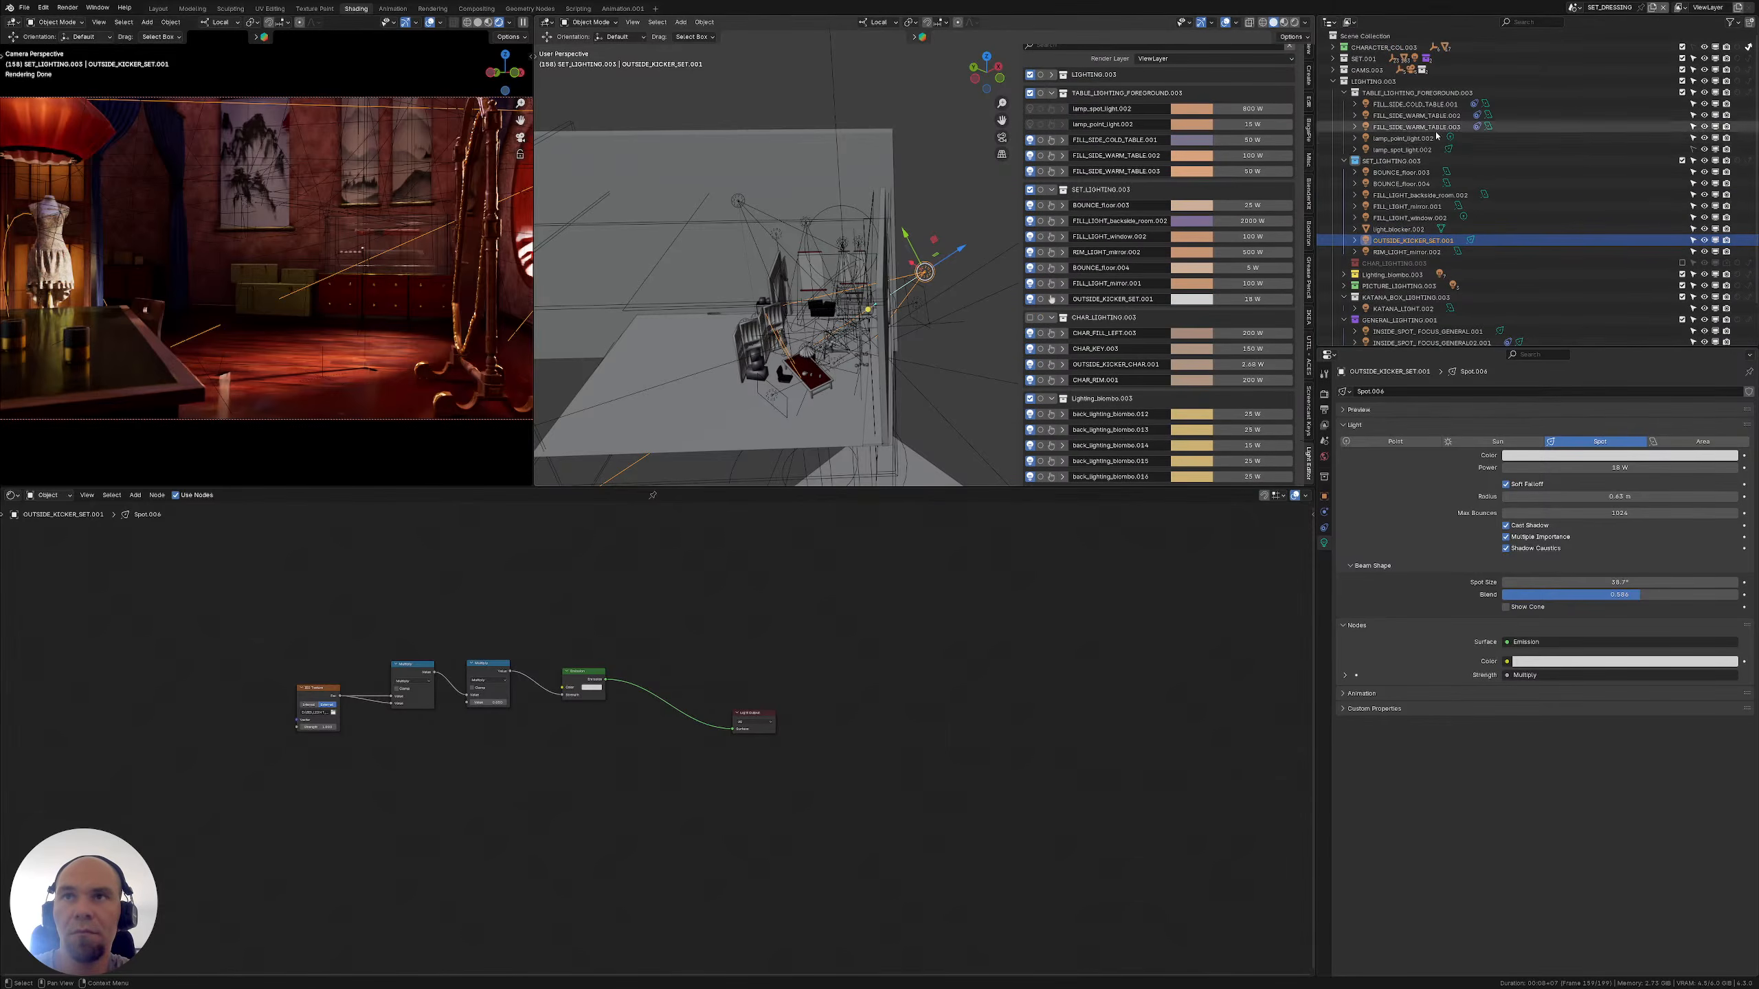
Try a blue color on the OUTSIDE_KICKER_SET.001 light and bring it back to near white
left_click(1568, 455)
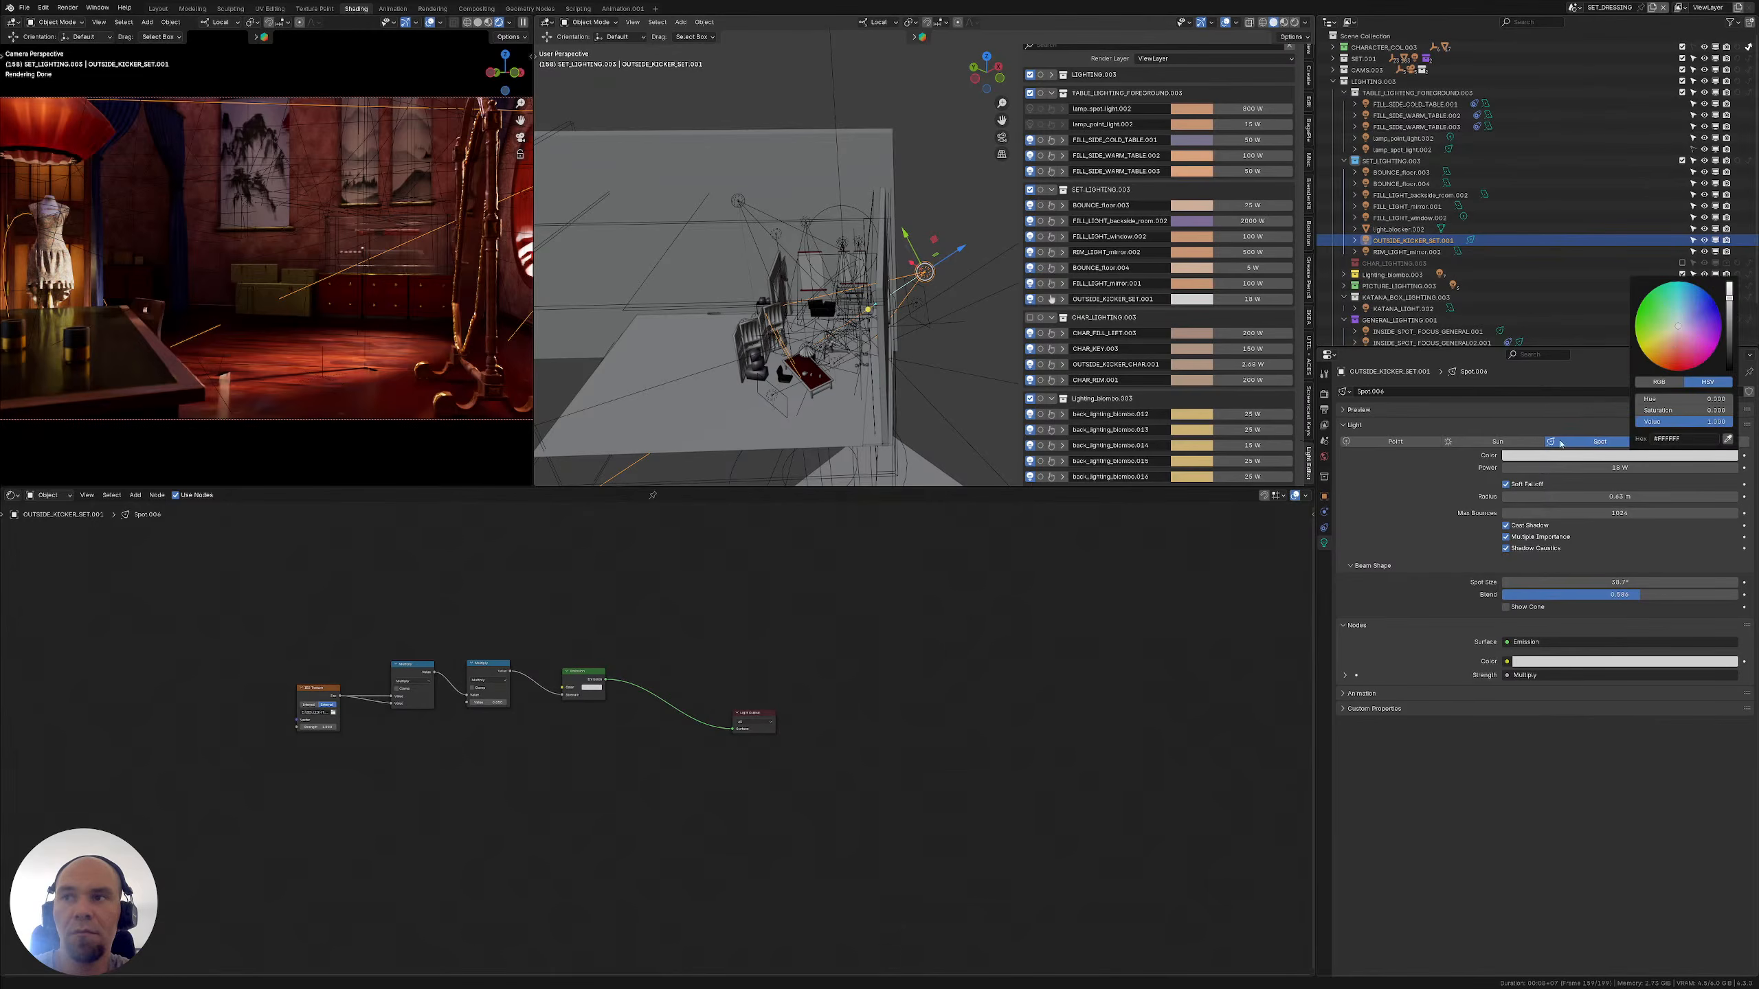
left_click_drag(1672, 341, 1687, 309)
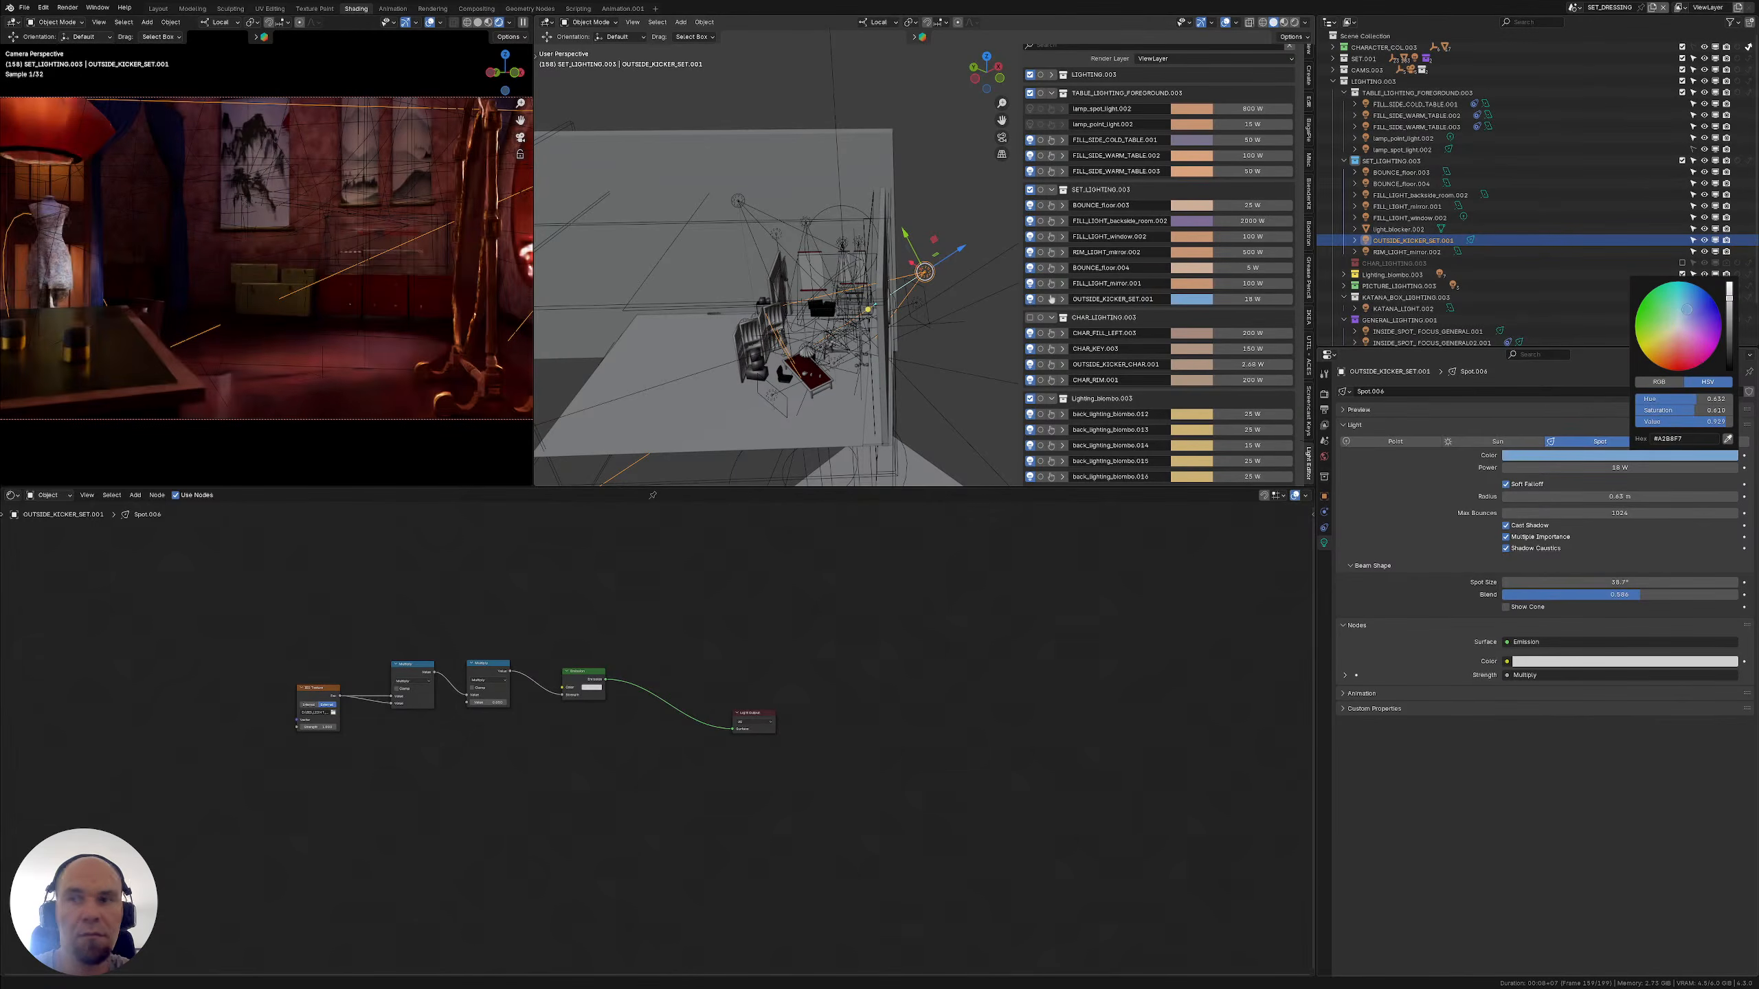
mouse_move(1687, 309)
left_mouse_down()
mouse_move(1668, 340)
mouse_move(1682, 322)
left_mouse_up()
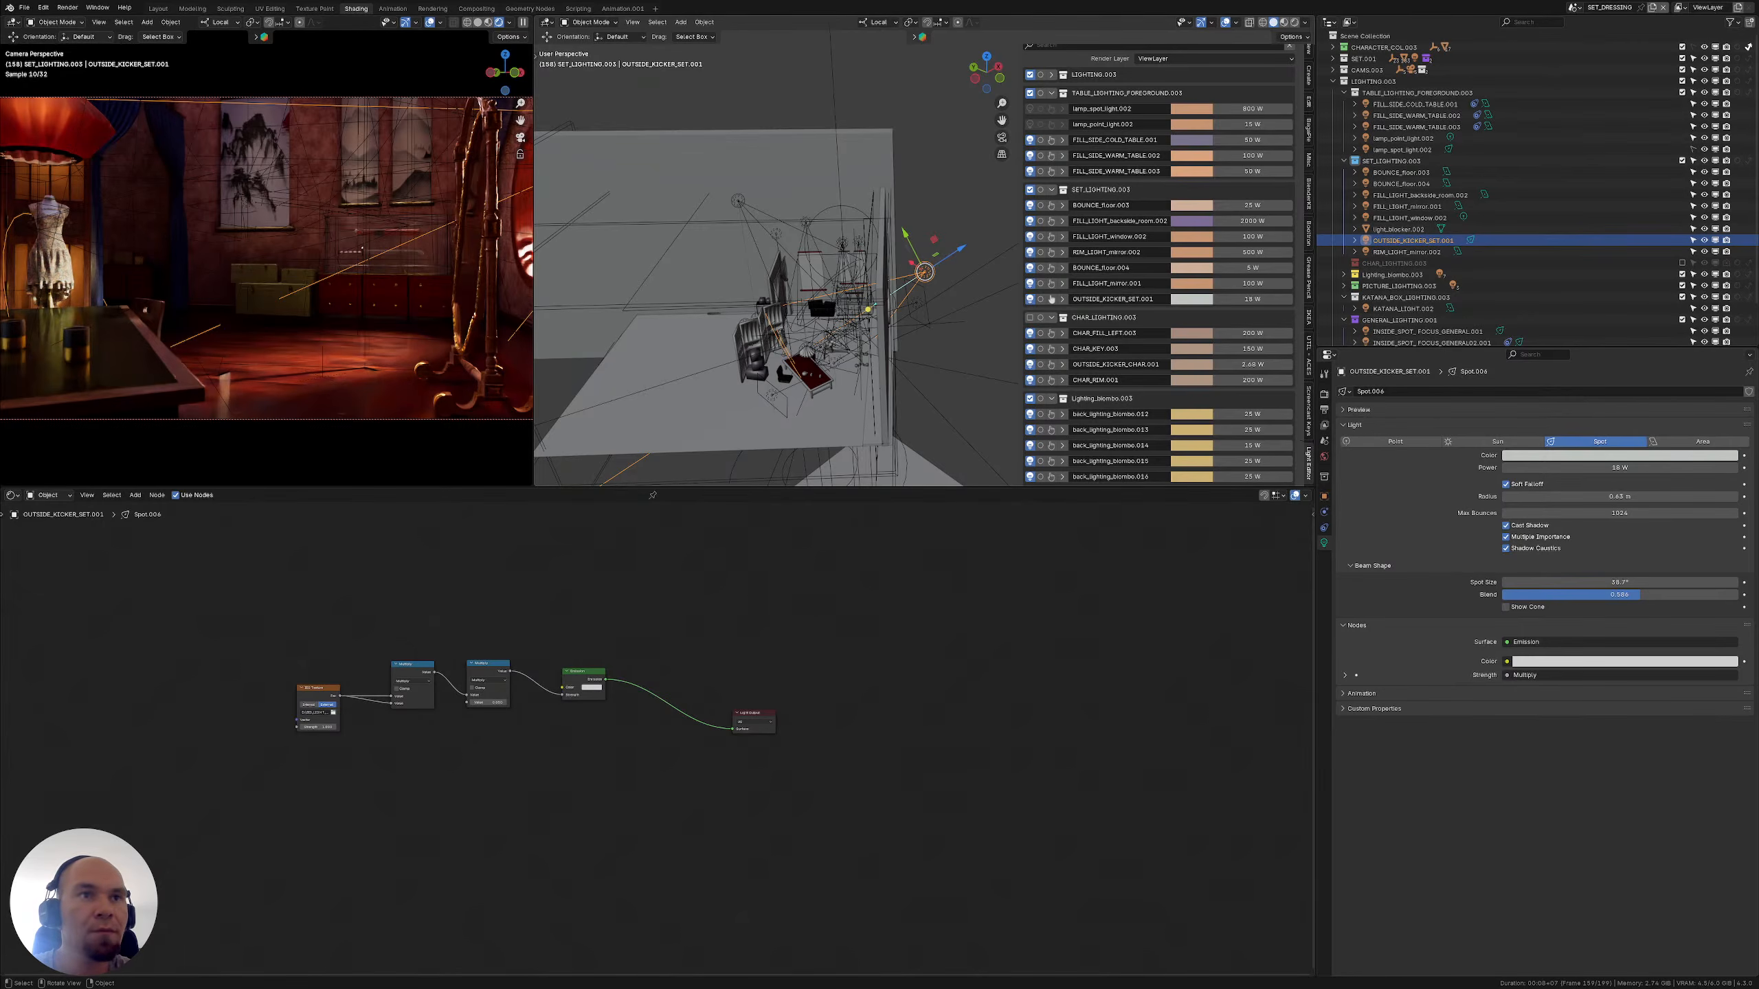
Select the mirror rim light in SET_LIGHTING.003 and disable that collection's lights in renders
middle_click_drag(866, 277, 913, 324, "shift")
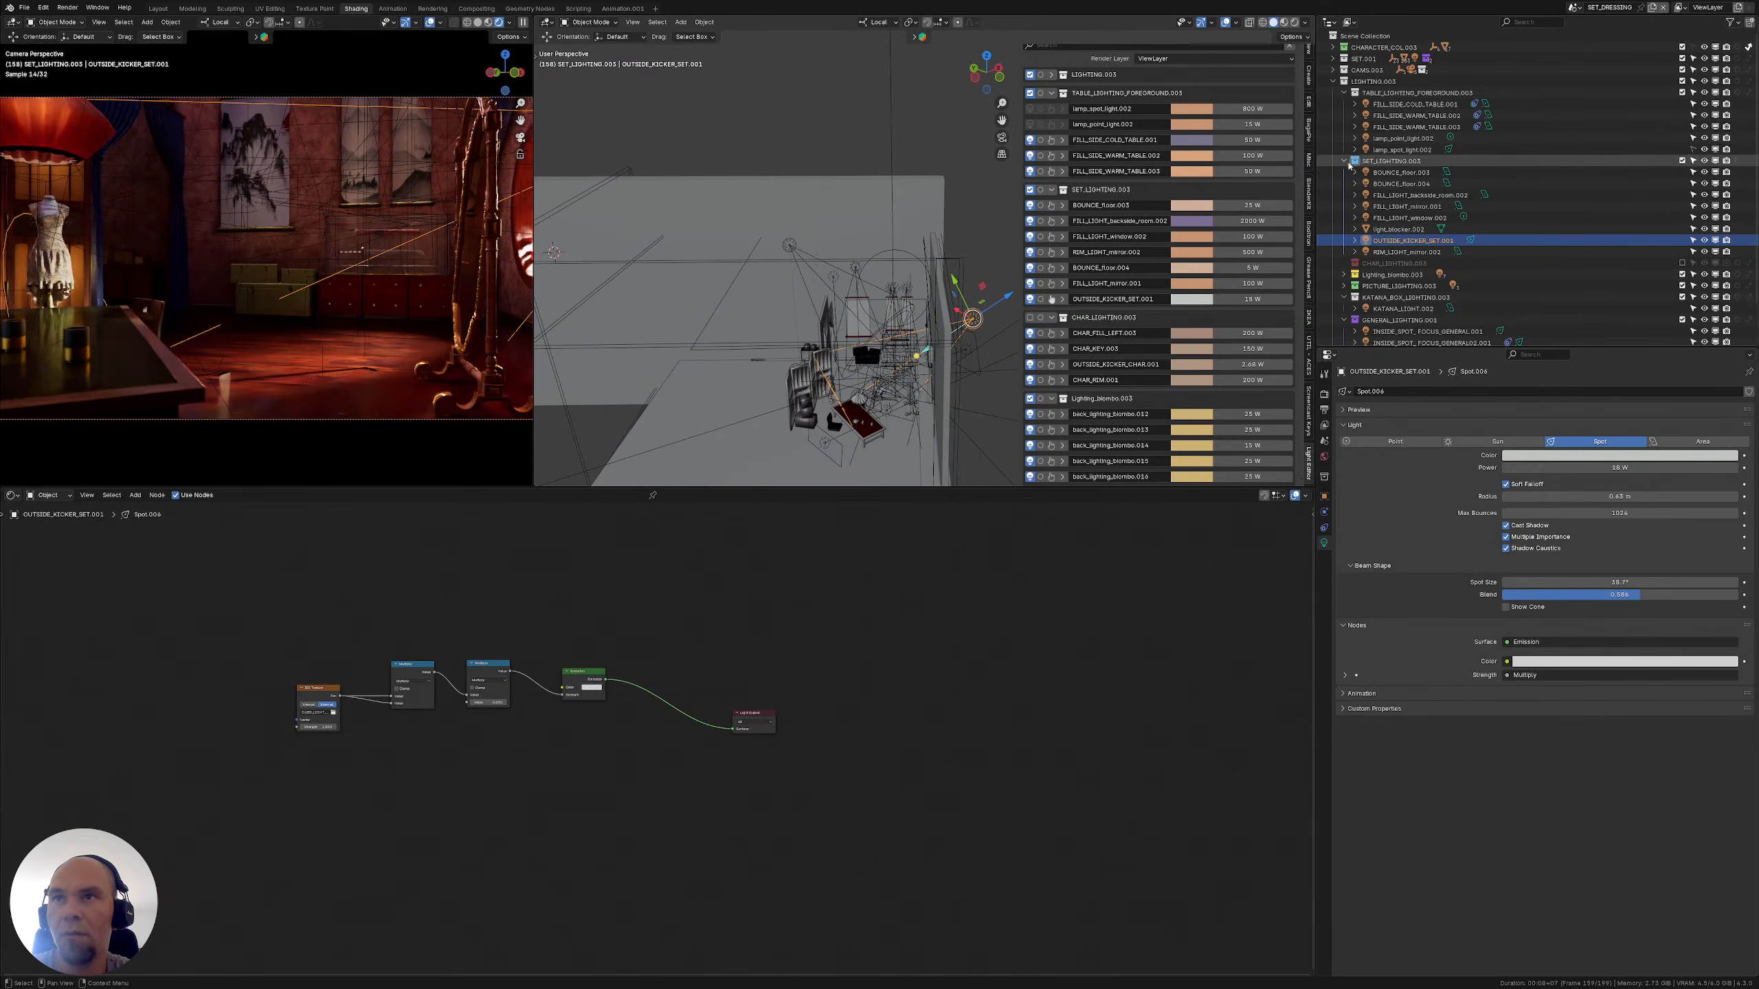
key("Down")
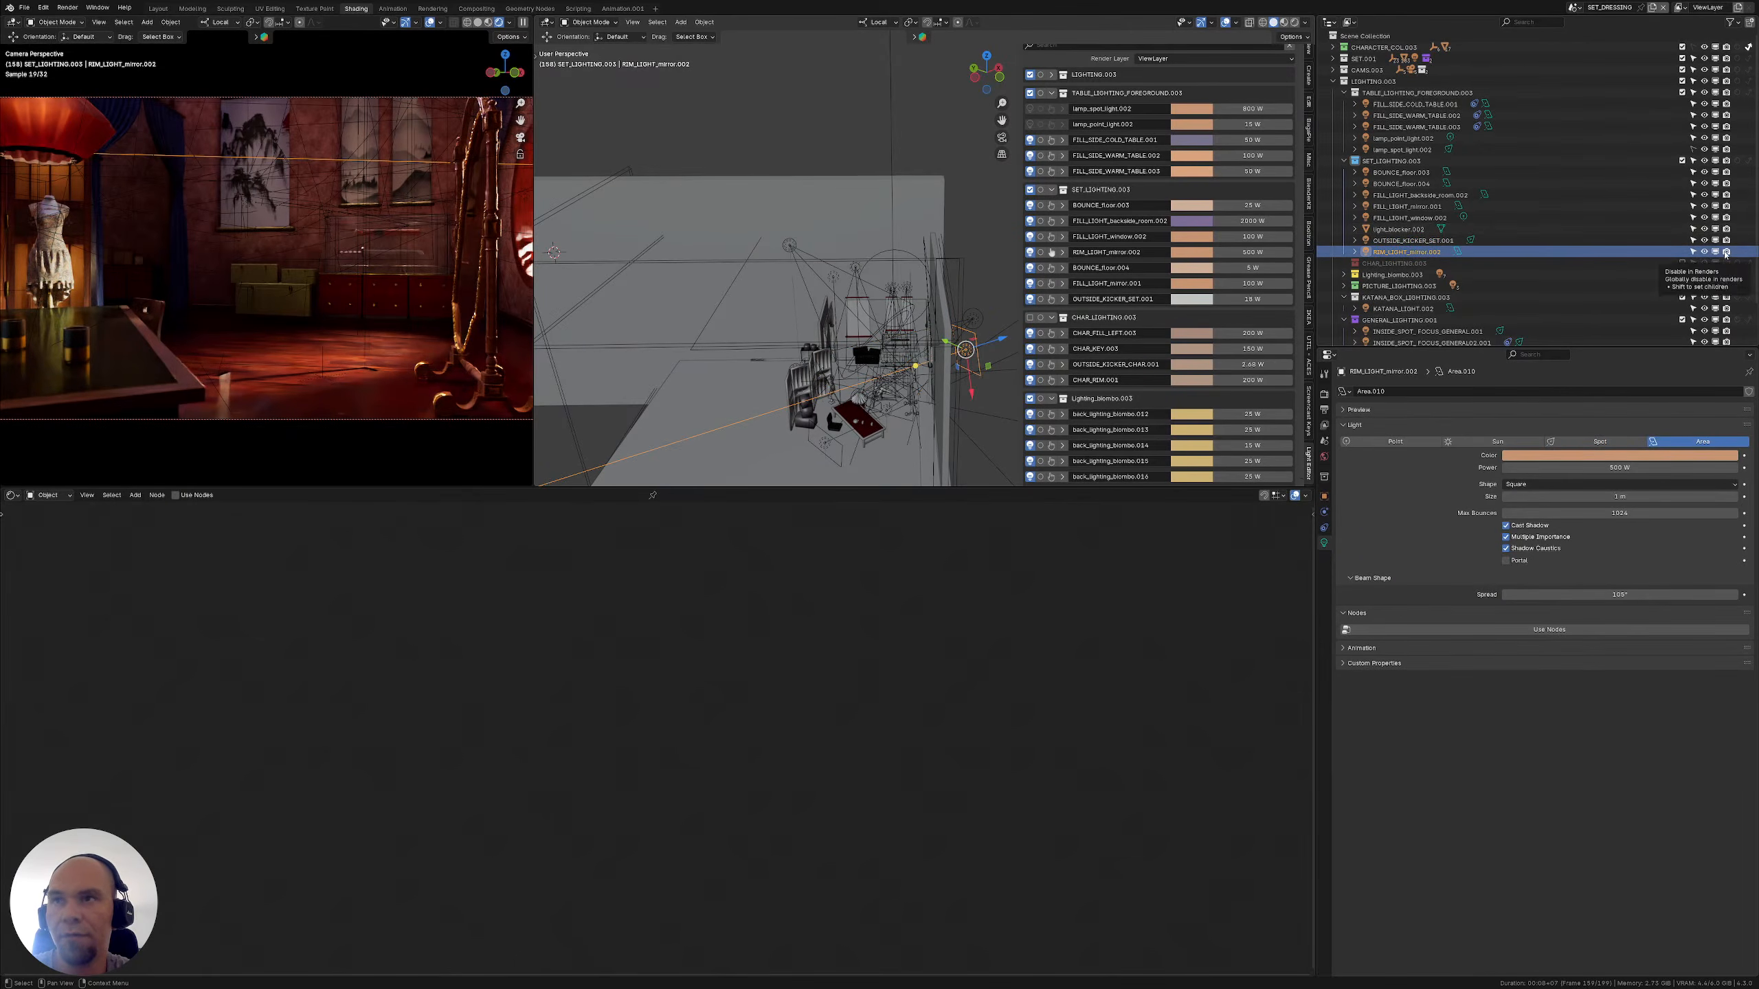
left_click_drag(1725, 253, 1727, 168)
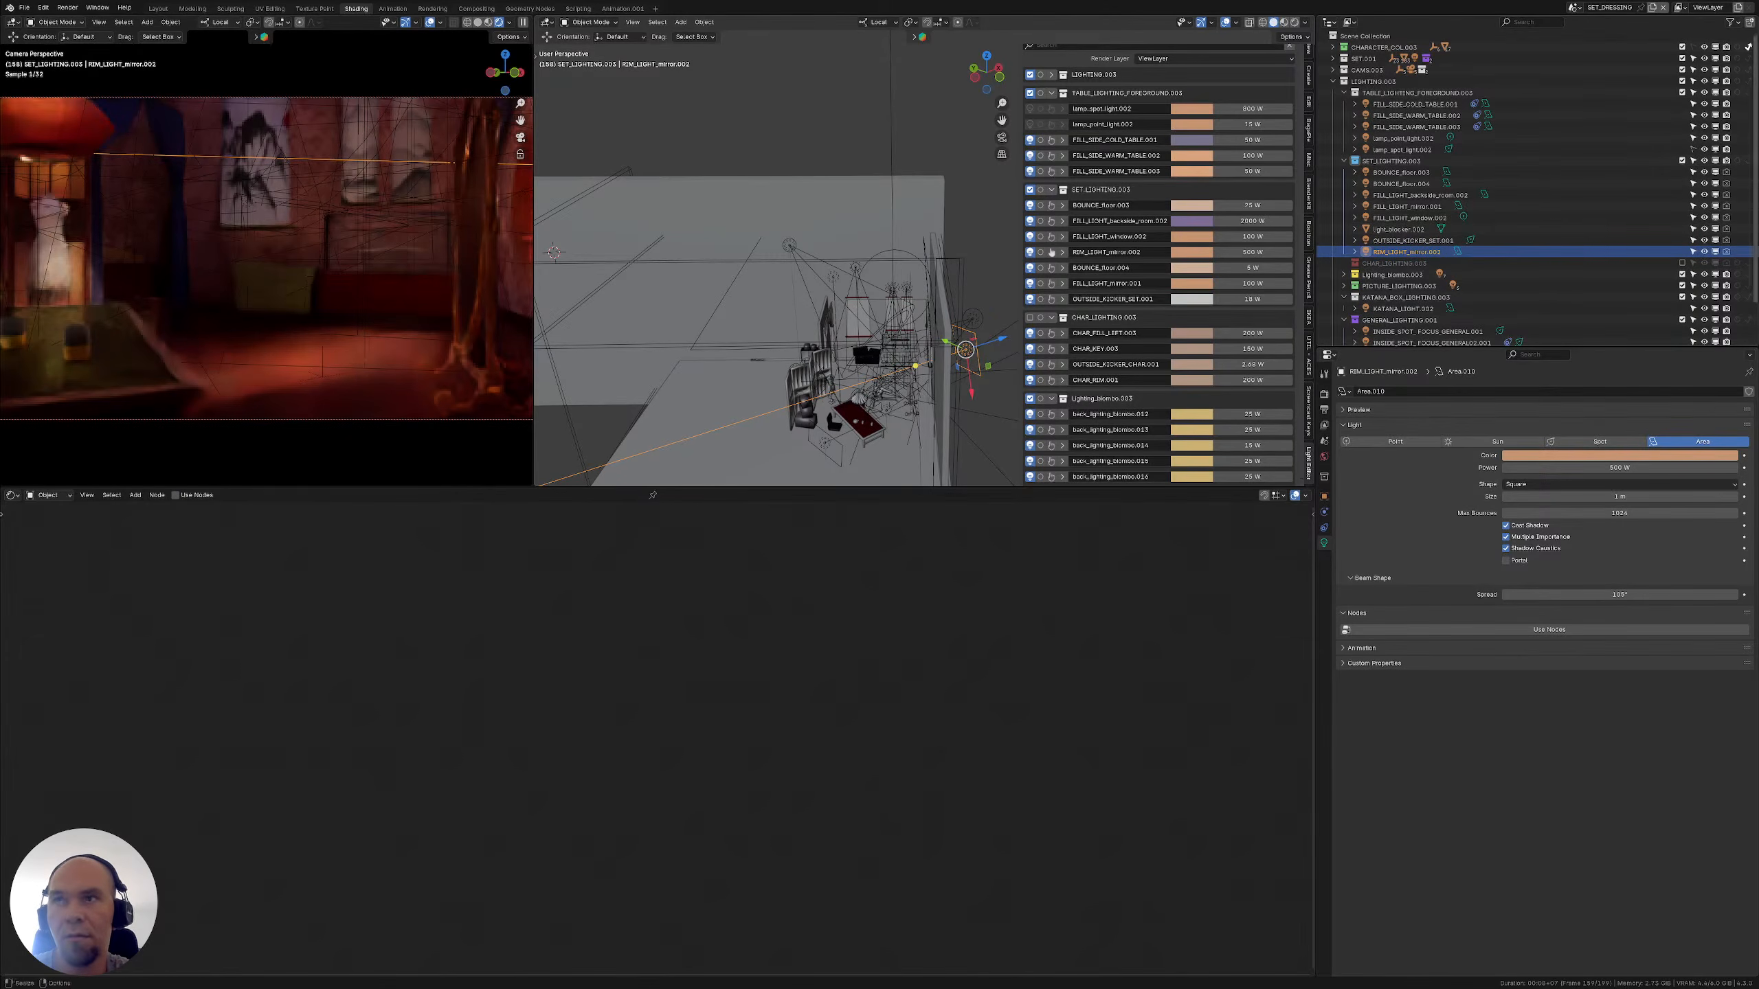
Collapse KATANA_BOX_LIGHTING and GENERAL_LIGHTING in the outliner and disable GENERAL_LIGHTING in viewports and renders
left_click(1343, 298)
left_click(1343, 309)
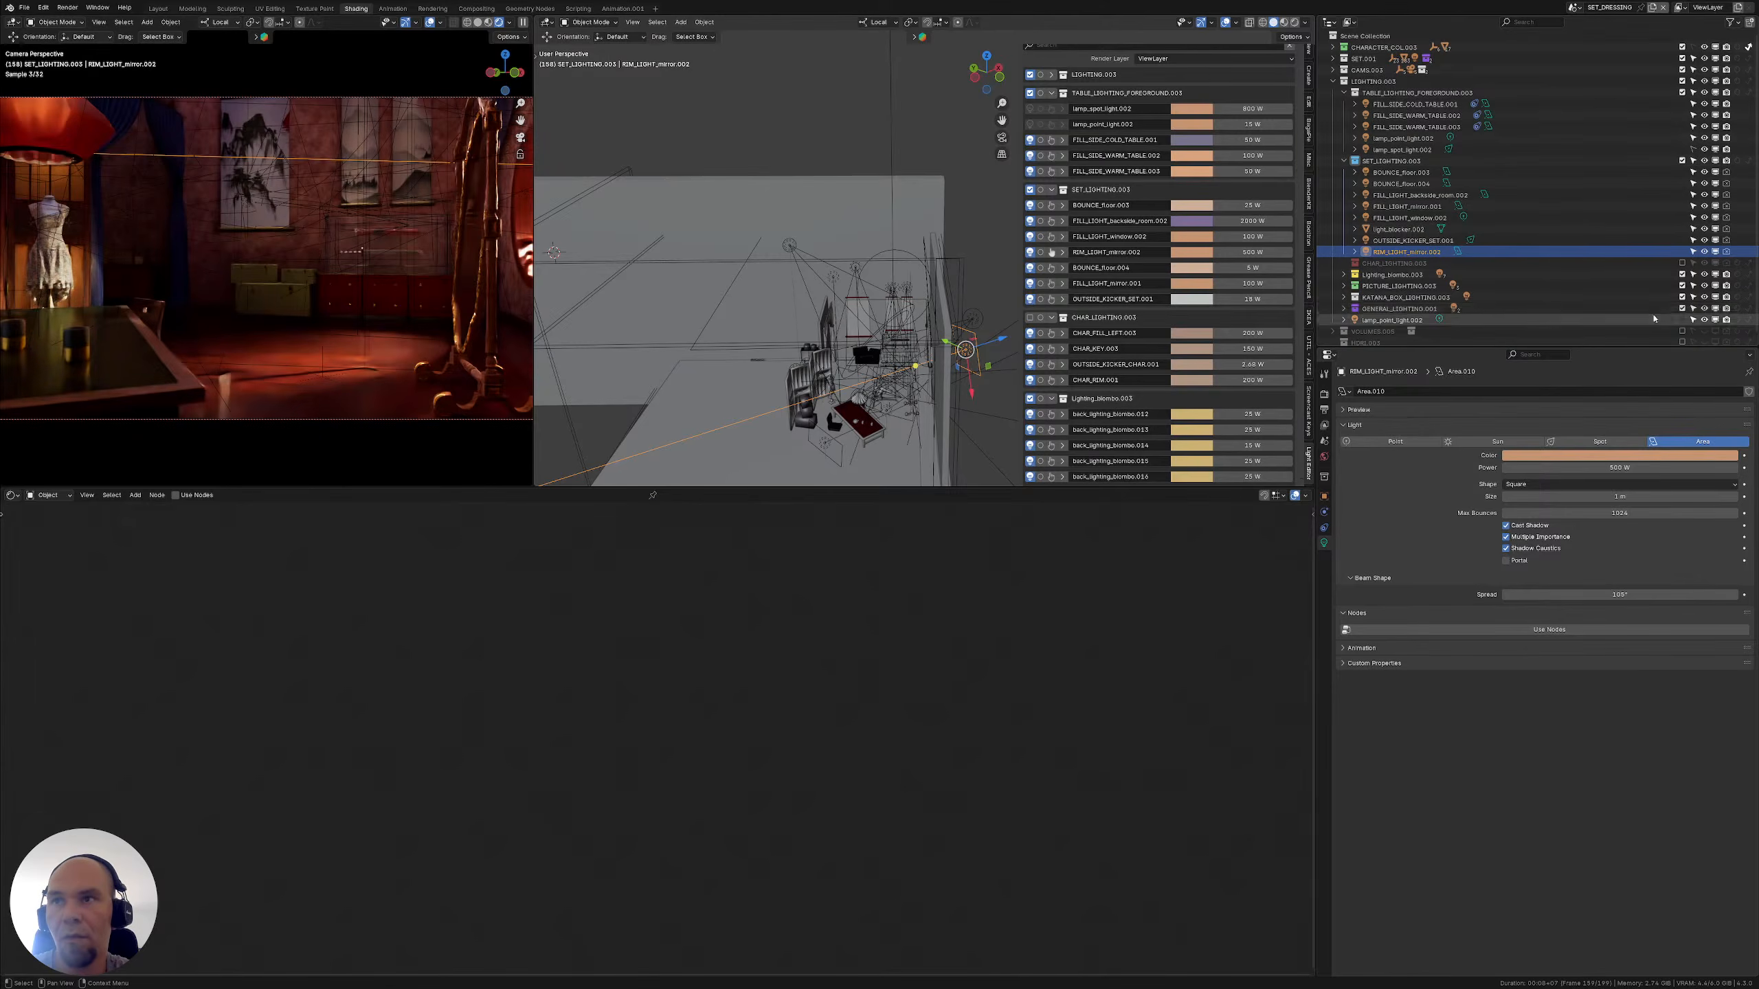
left_click(1682, 310)
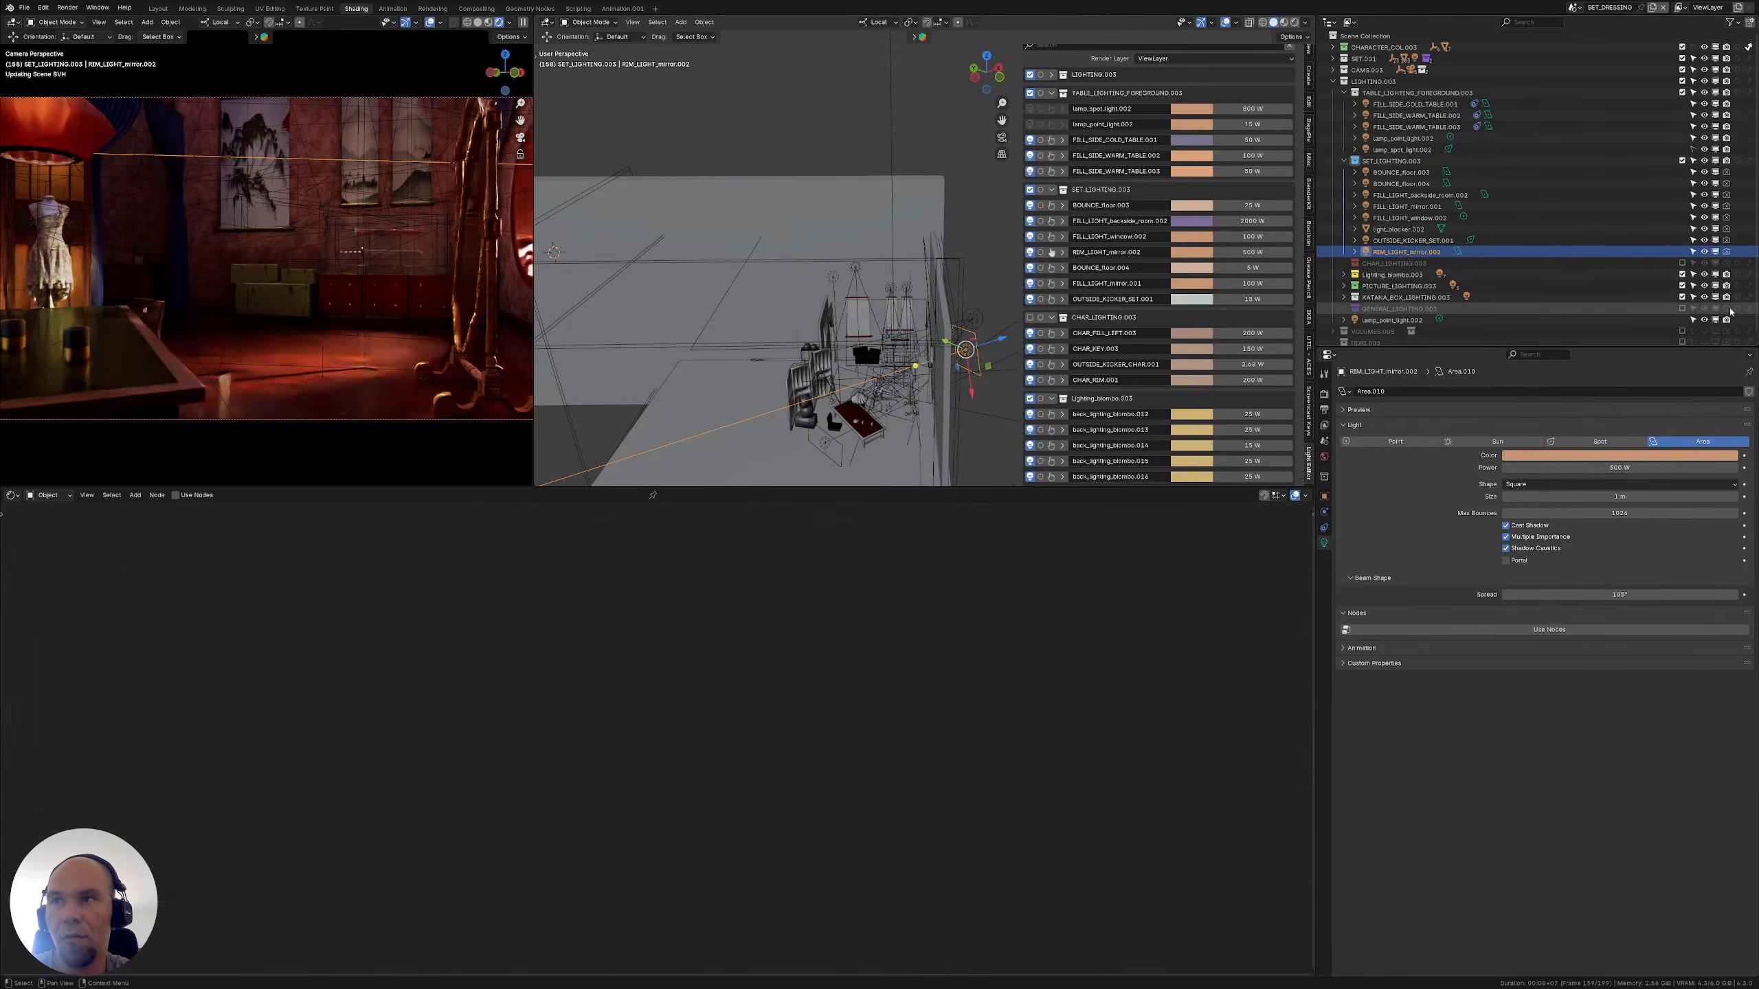
left_click(1682, 310)
left_click(1727, 310)
left_click(1715, 309)
Toggle the KATANA_BOX_LIGHTING collection off and on again in viewports, and select lamp_point_light.002
left_click(1716, 298)
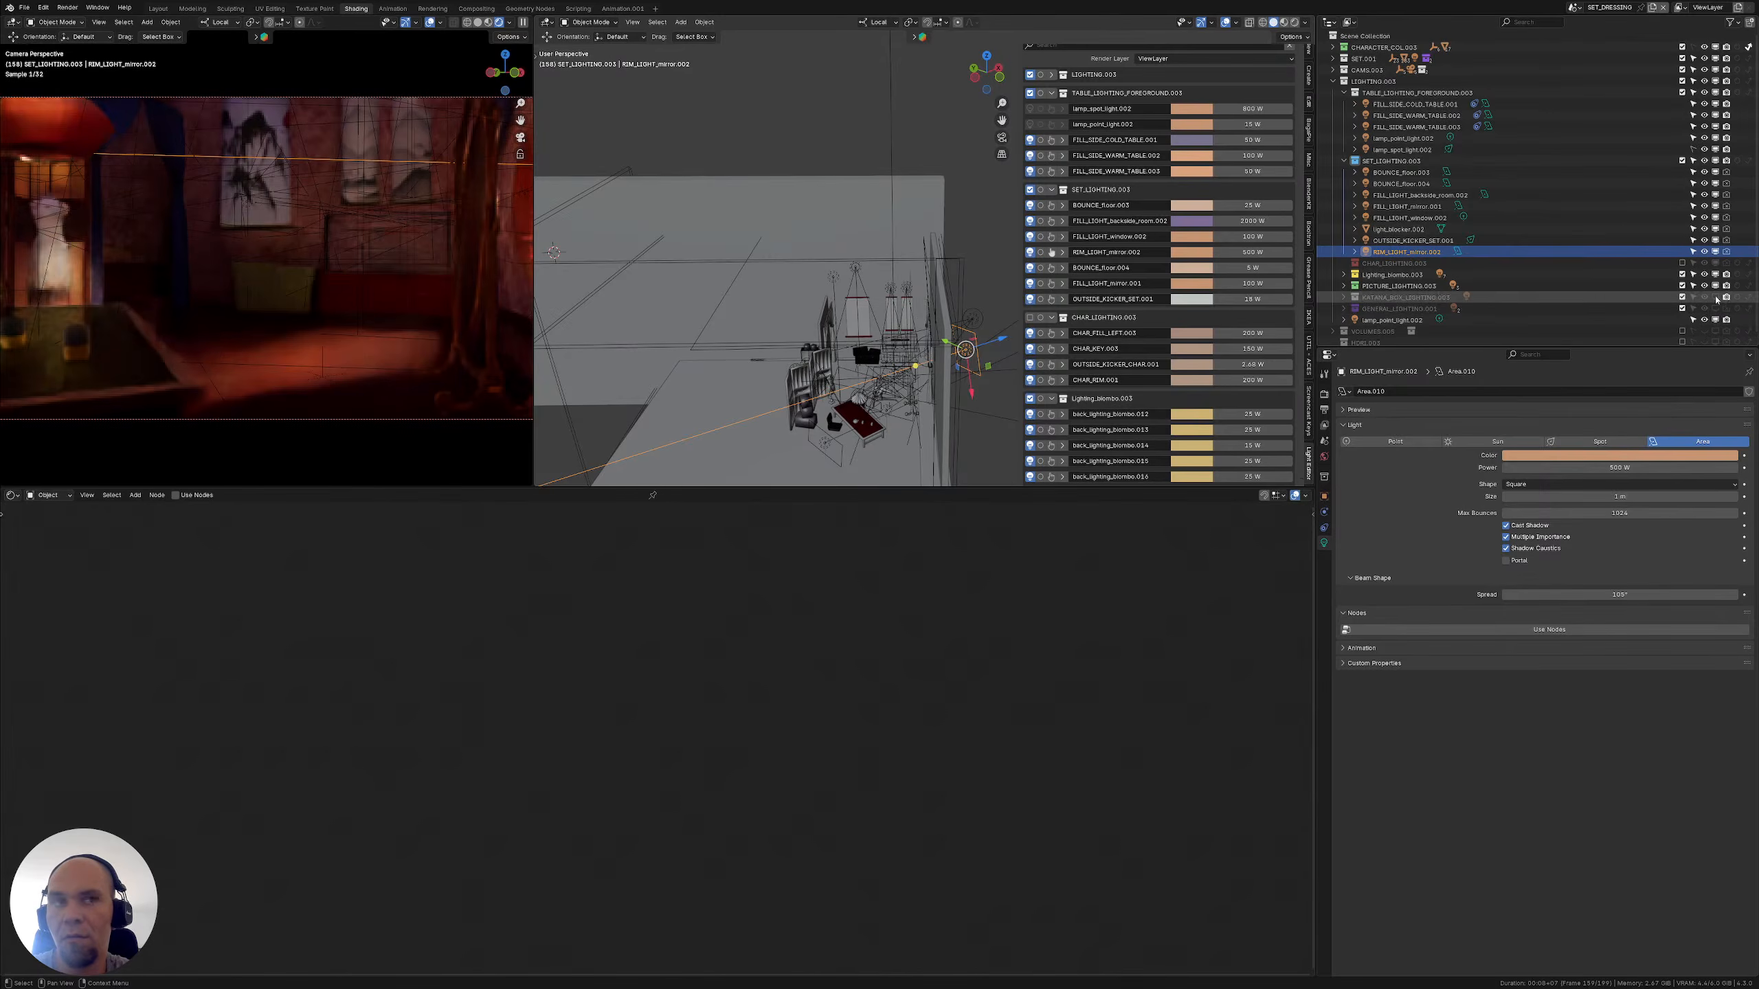
left_click(1716, 298)
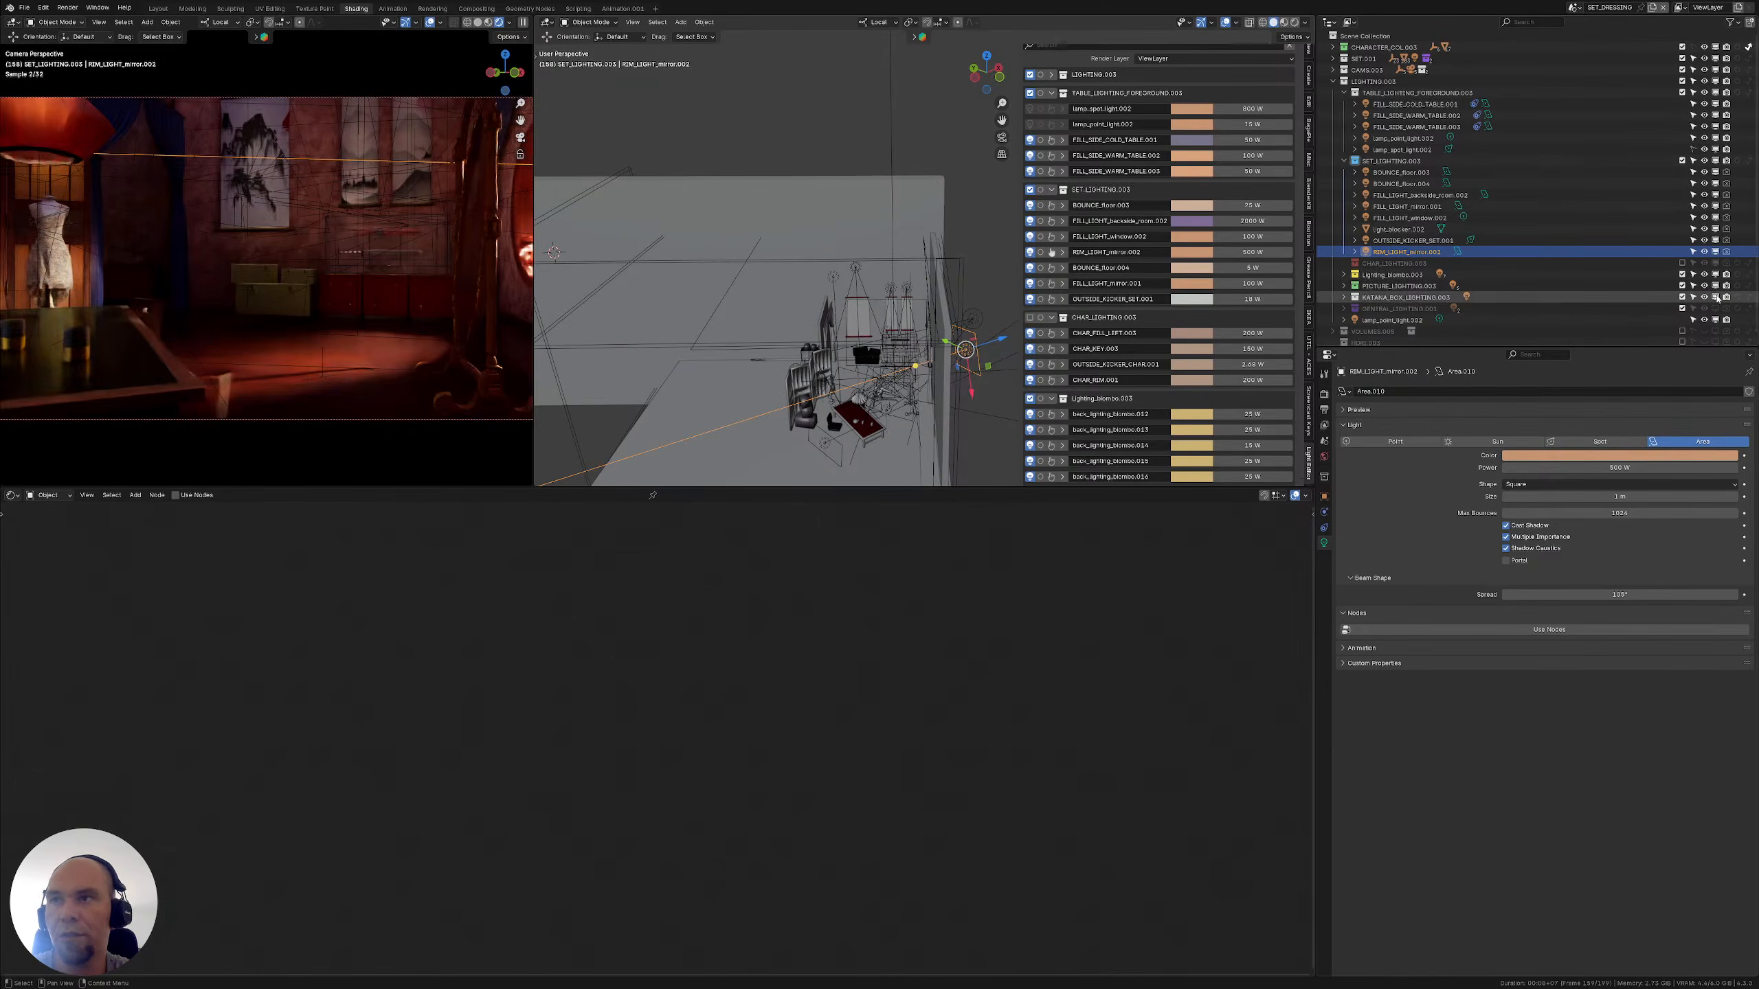
left_click(1367, 320)
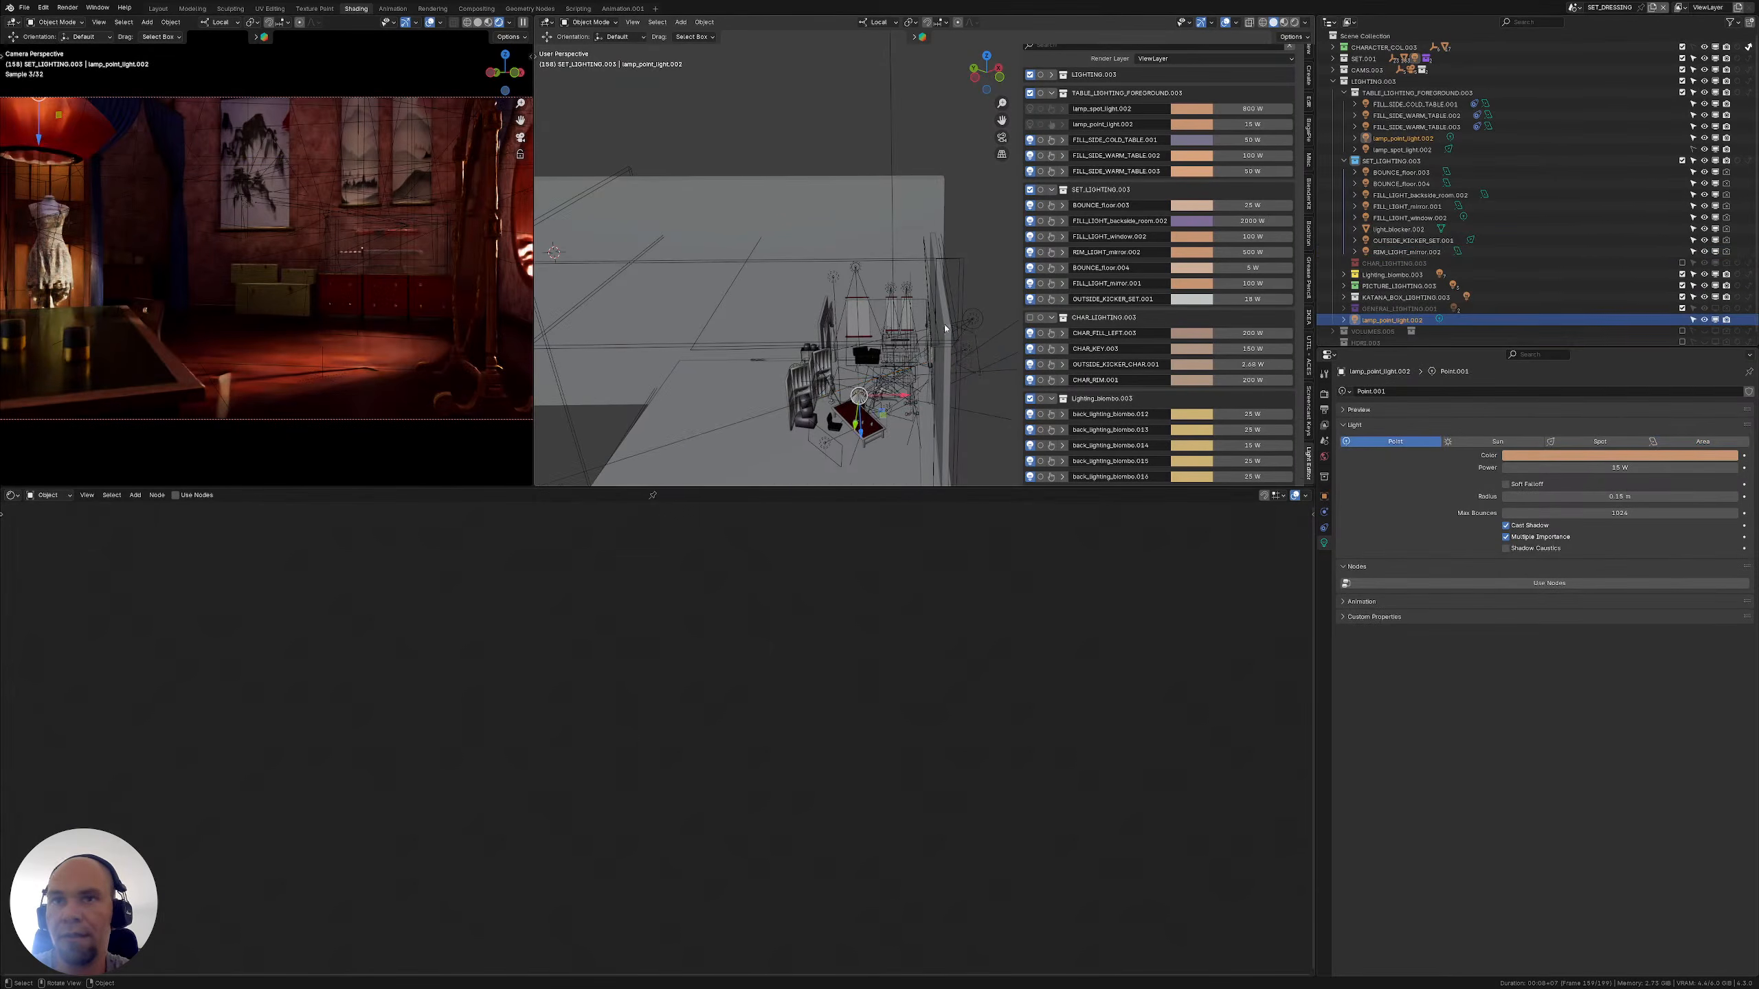
Narrow the Light Editor sidebar to give the wireframe 3D viewport more room
middle_click_drag(817, 256, 882, 279)
scroll(831, 279, "up", 1)
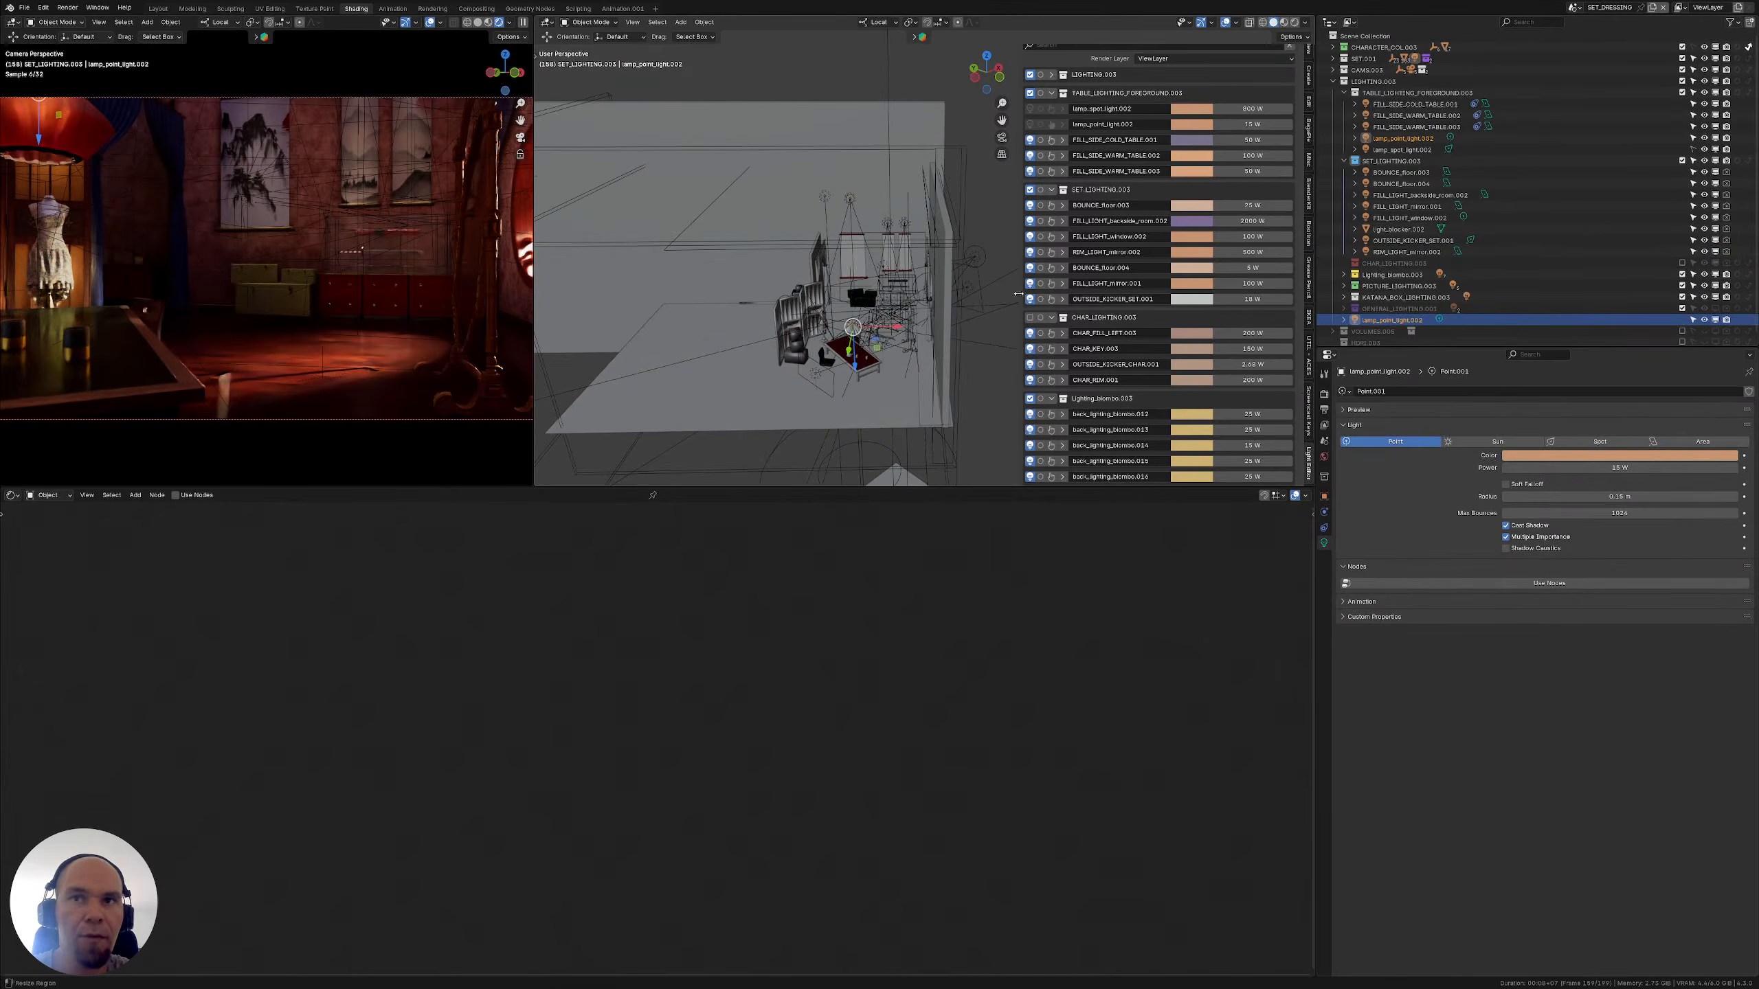
left_click_drag(1018, 294, 1079, 295)
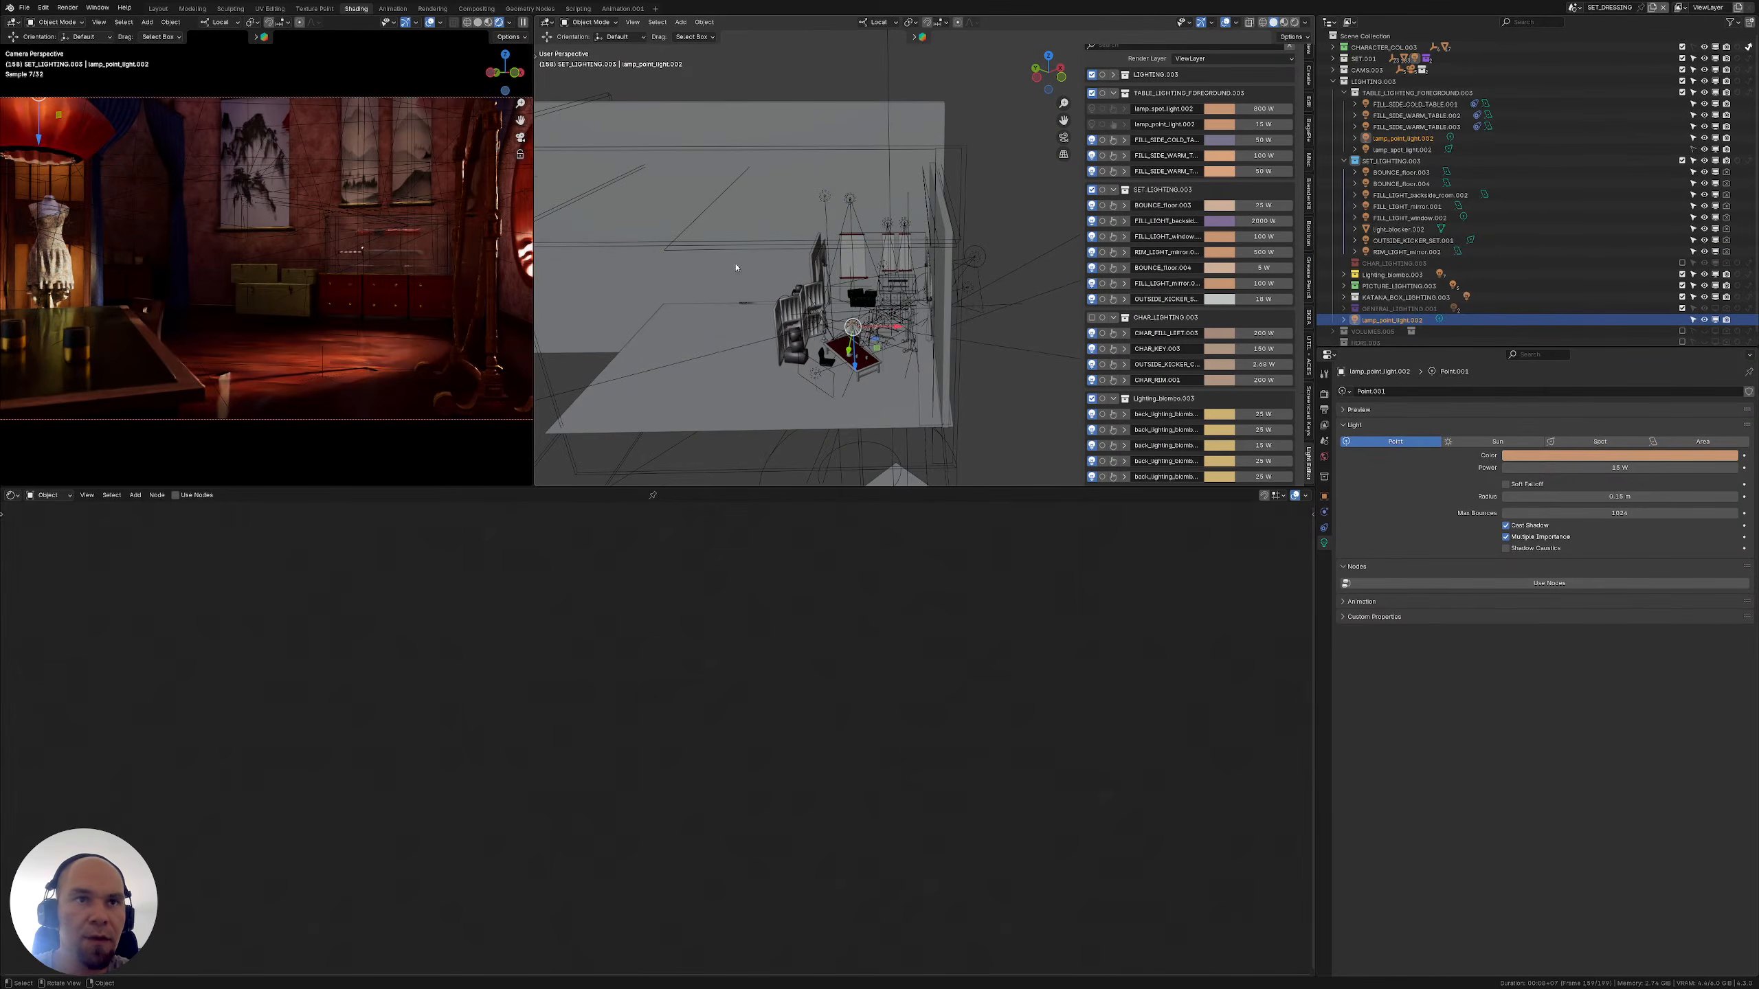
middle_click_drag(792, 248, 816, 259)
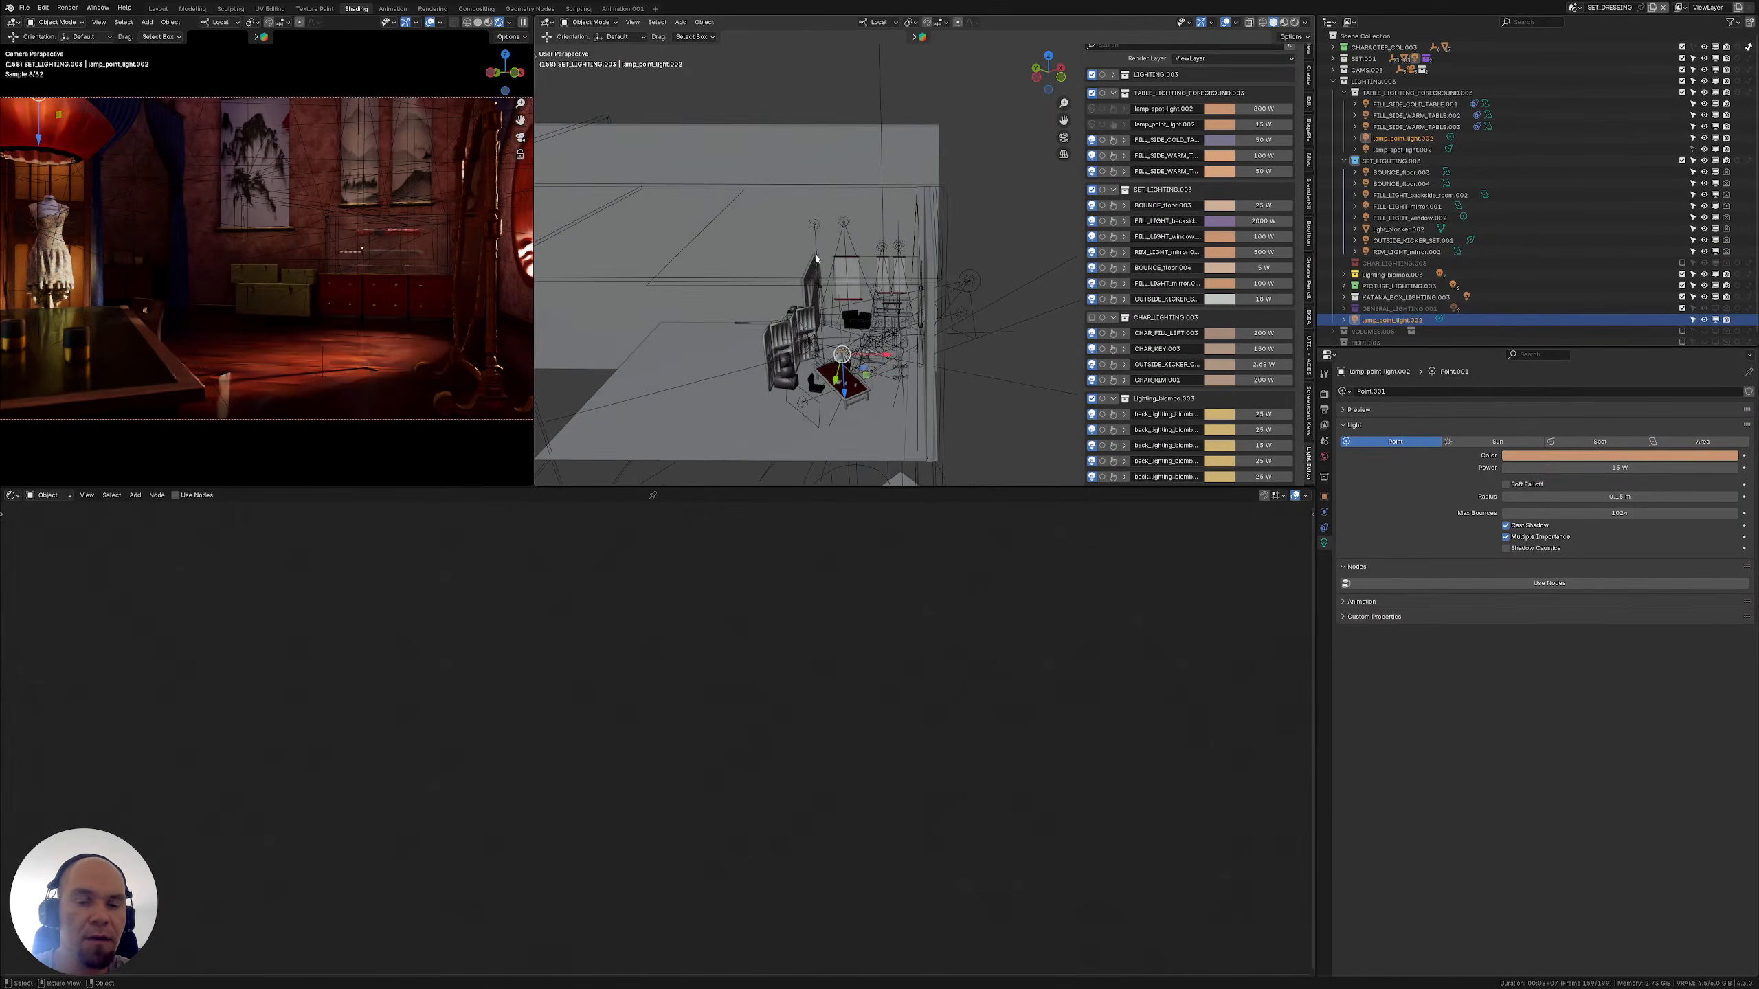
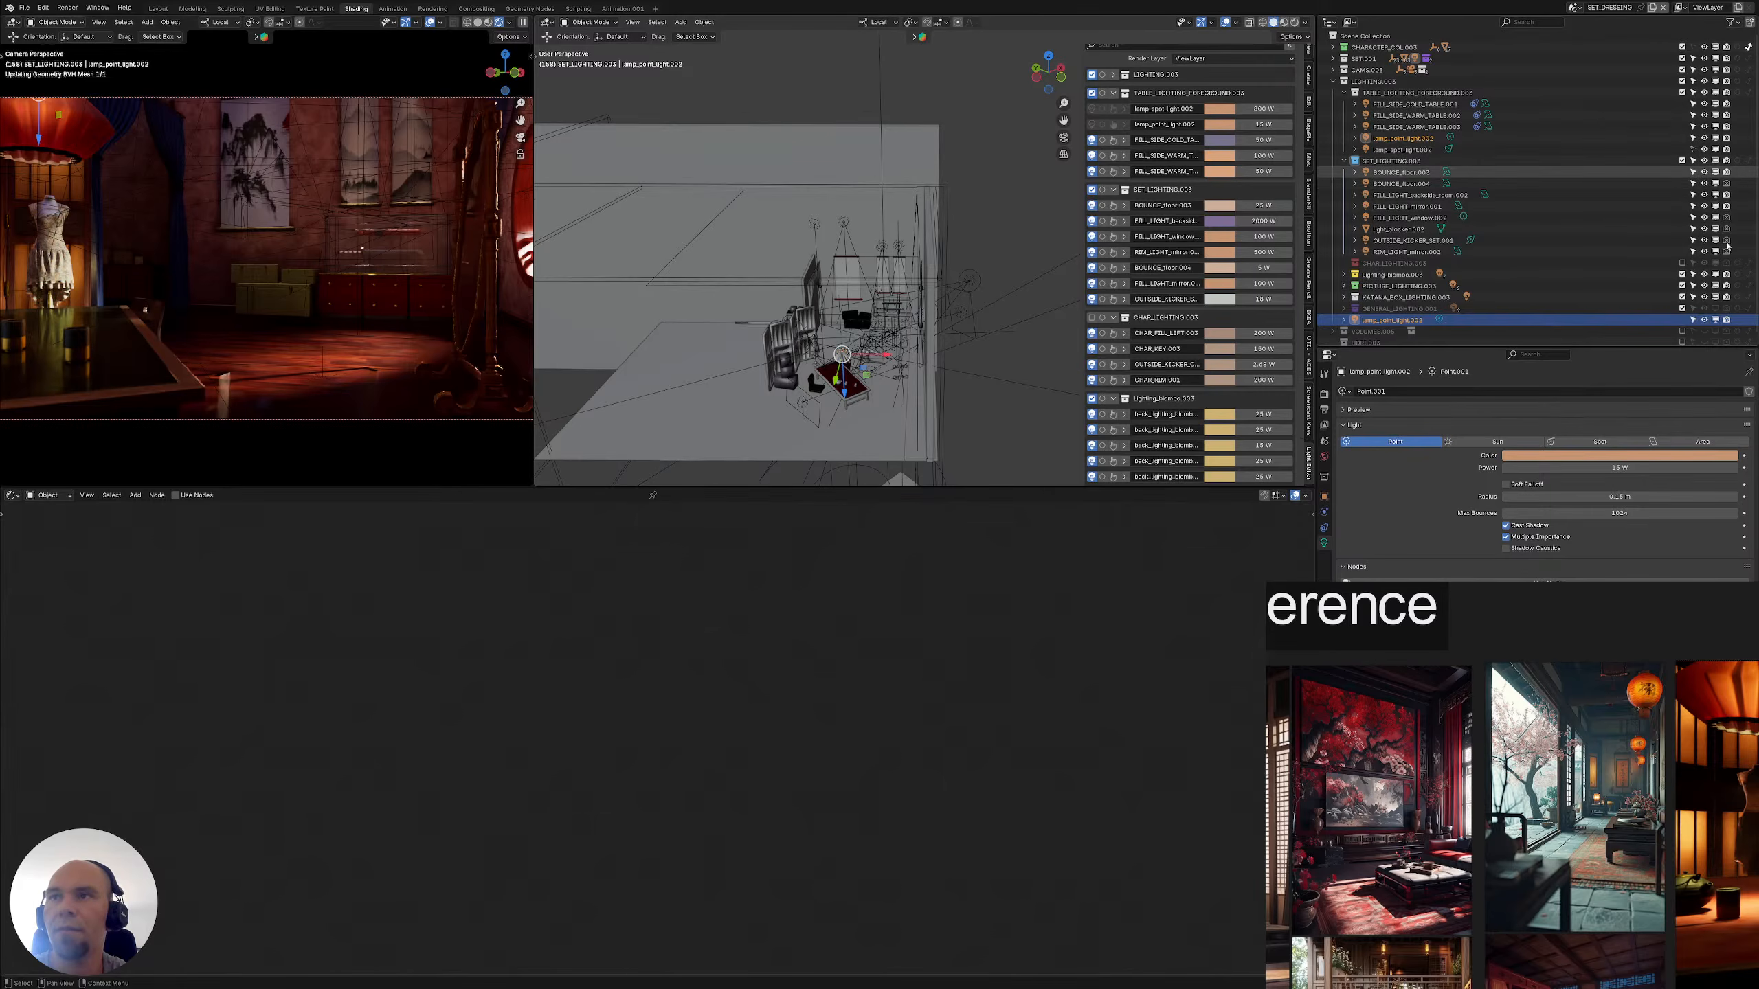
Re-enable the SET_LIGHTING.003 lights in renders and disable its bounce, fill and blocker lights in viewports
left_click(1726, 172)
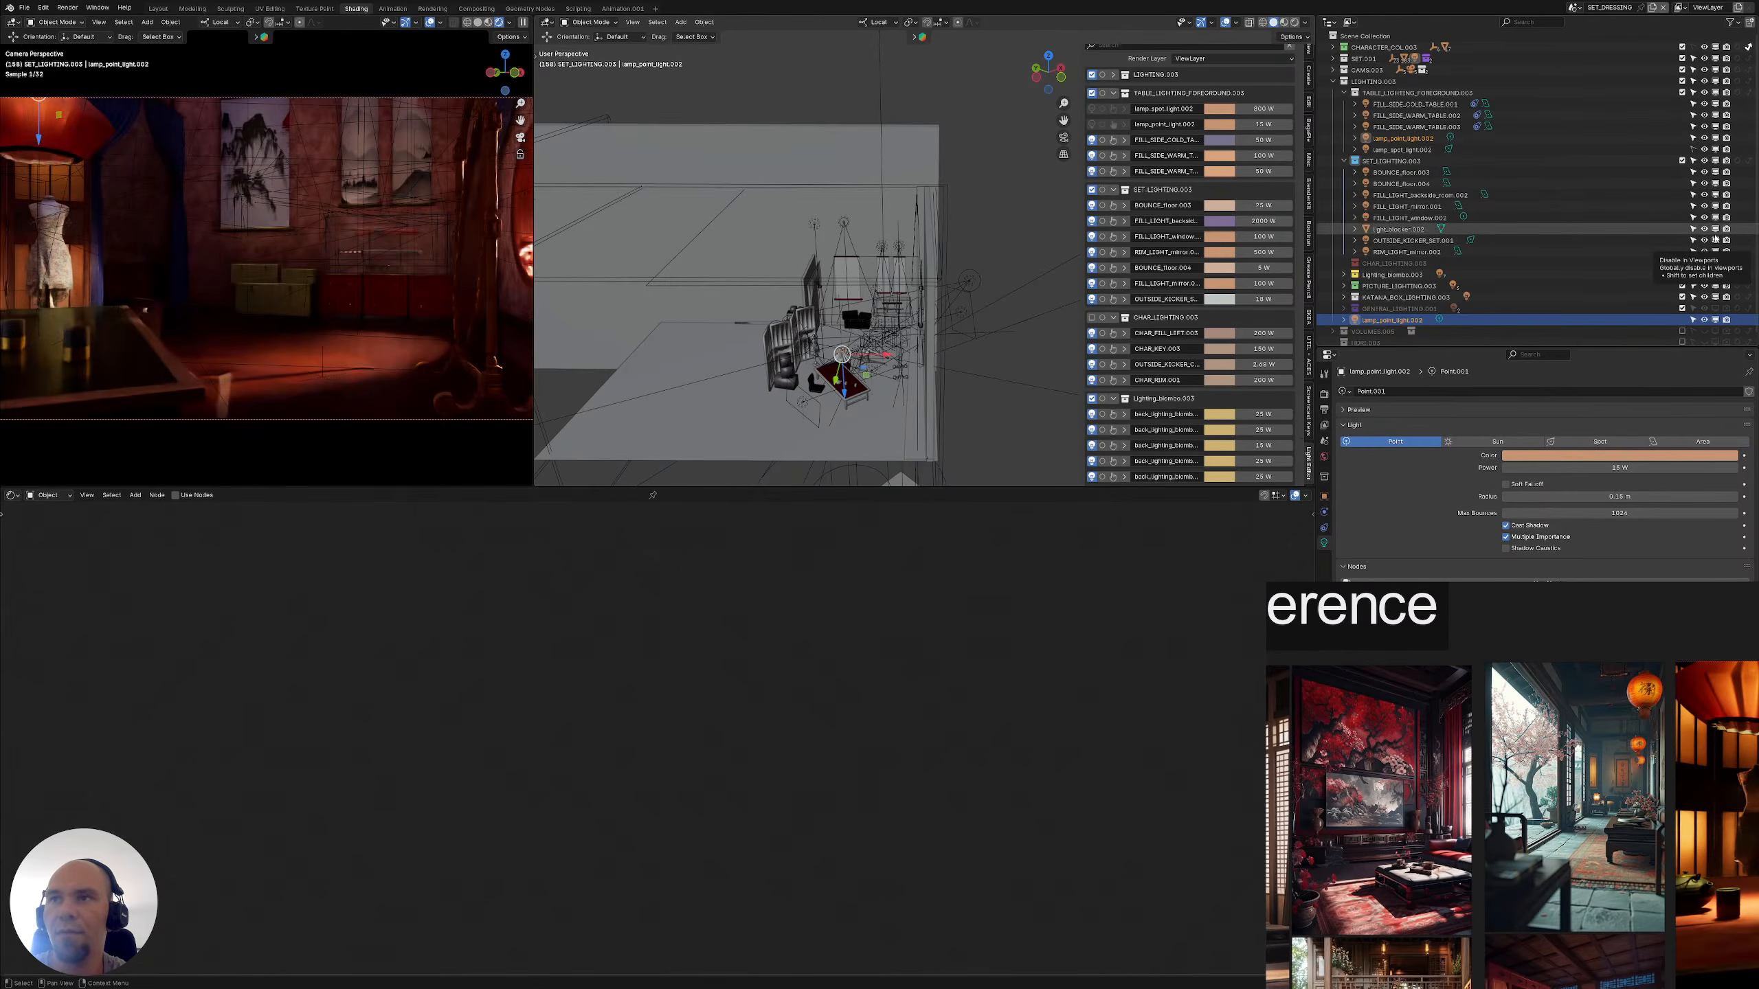
left_click(1715, 161)
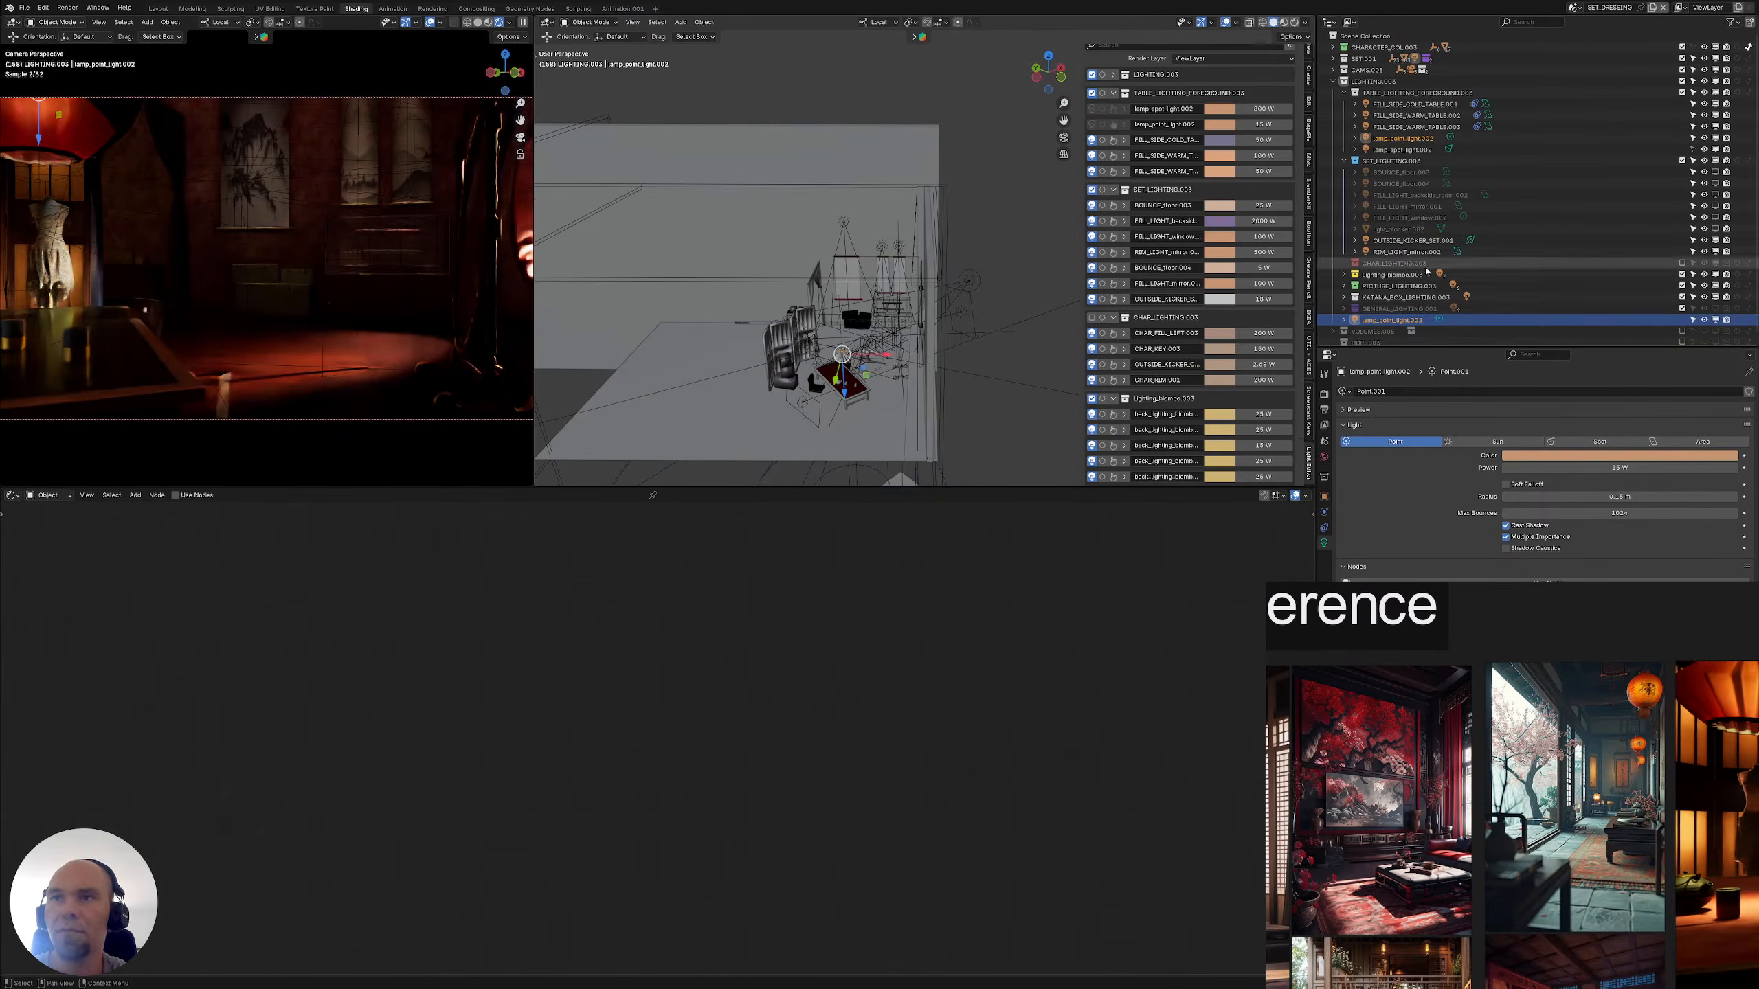
scroll(1417, 259, "down", 1)
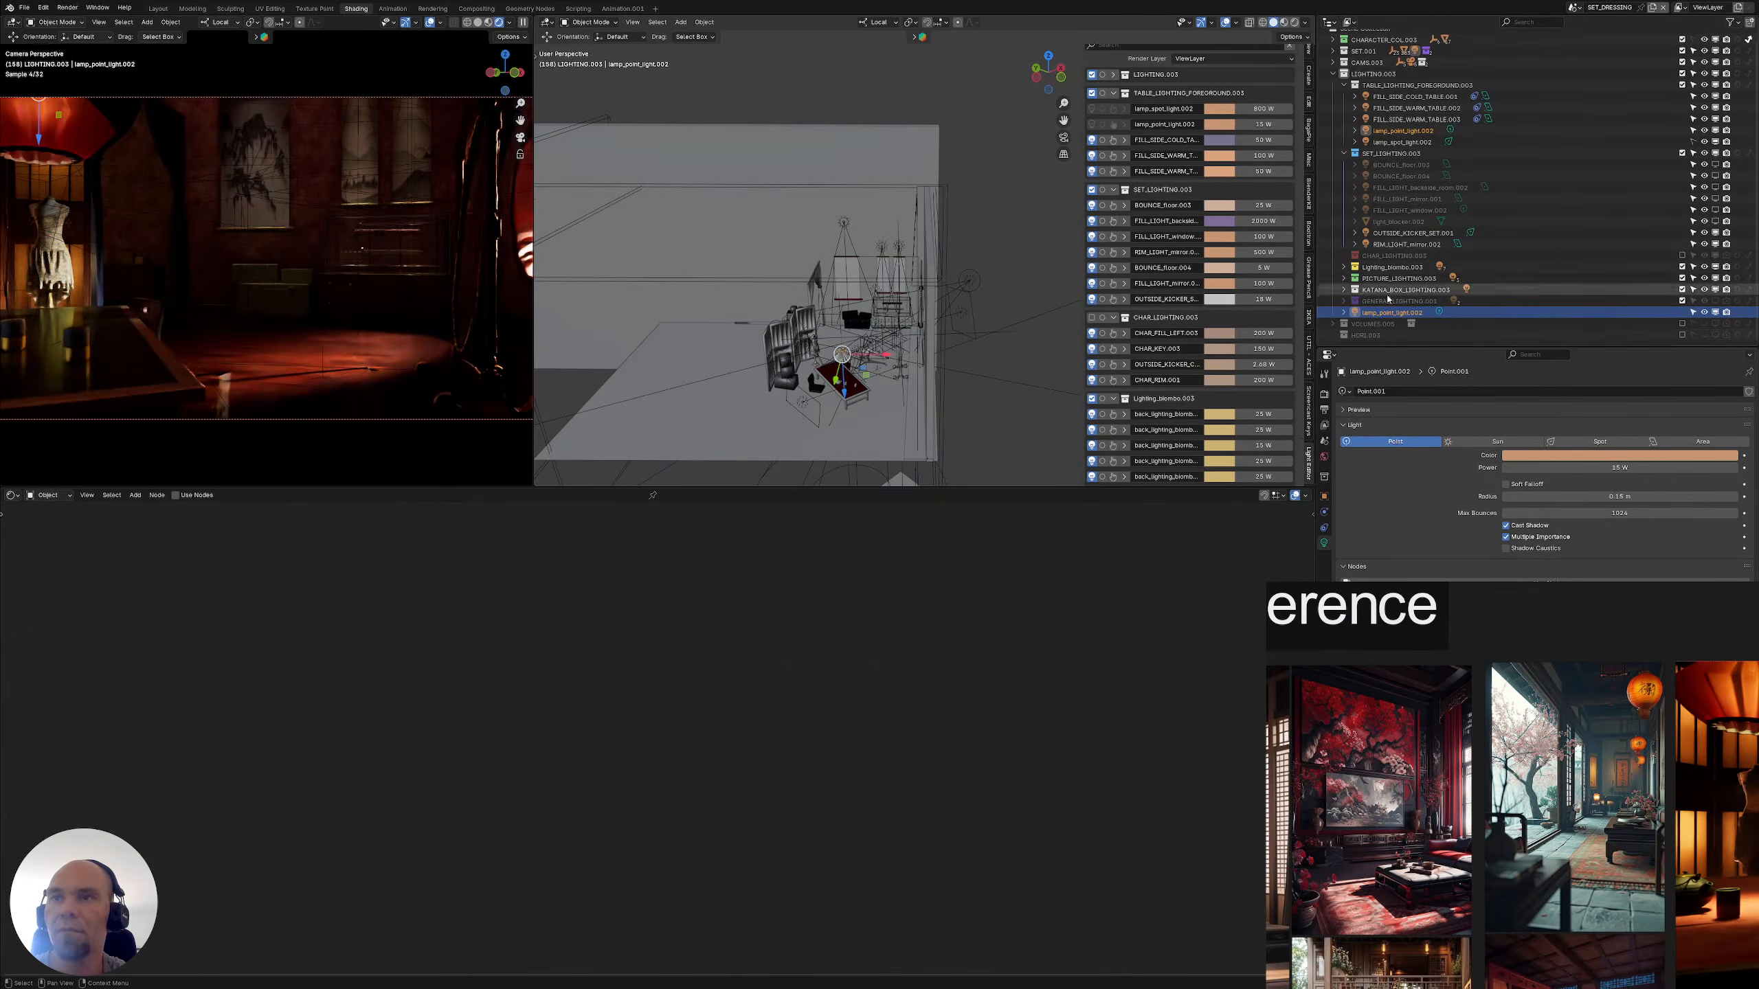
Select the FILL_LIGHT_backside_room.003 light in SET_LIGHTING.003 and frame it in the 3D viewport
middle_click_drag(852, 299, 889, 323, "shift")
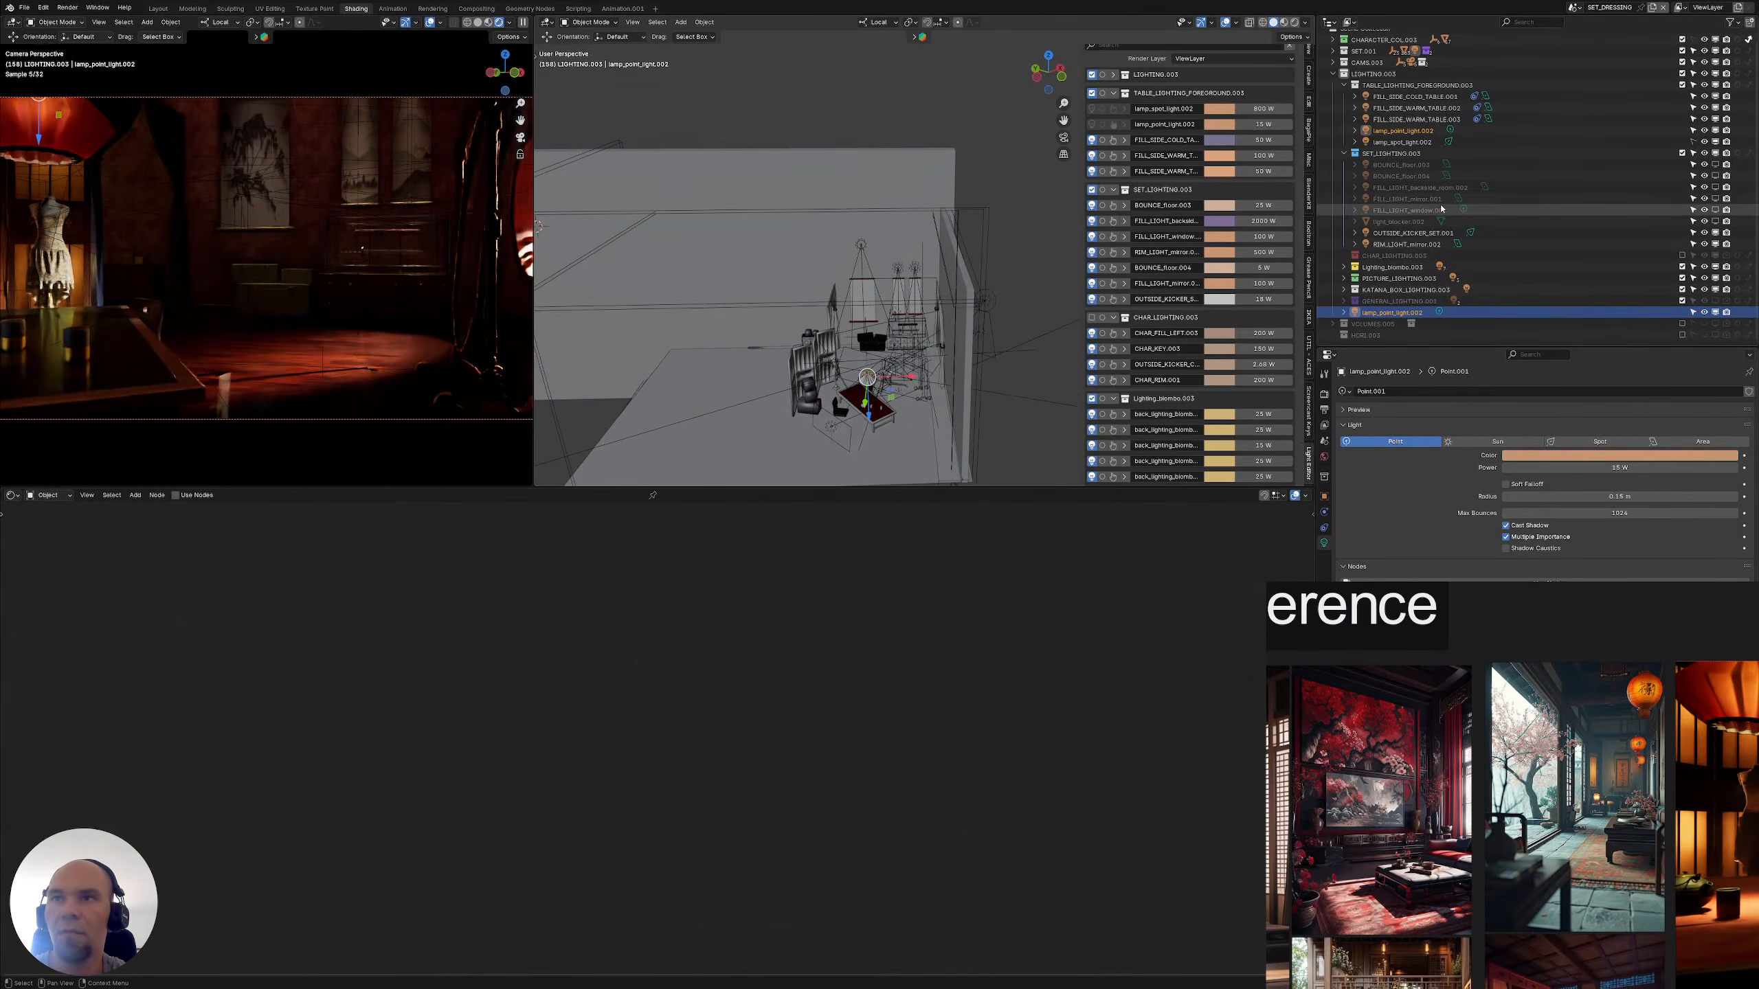
left_click(1419, 187)
key("KP_Decimal")
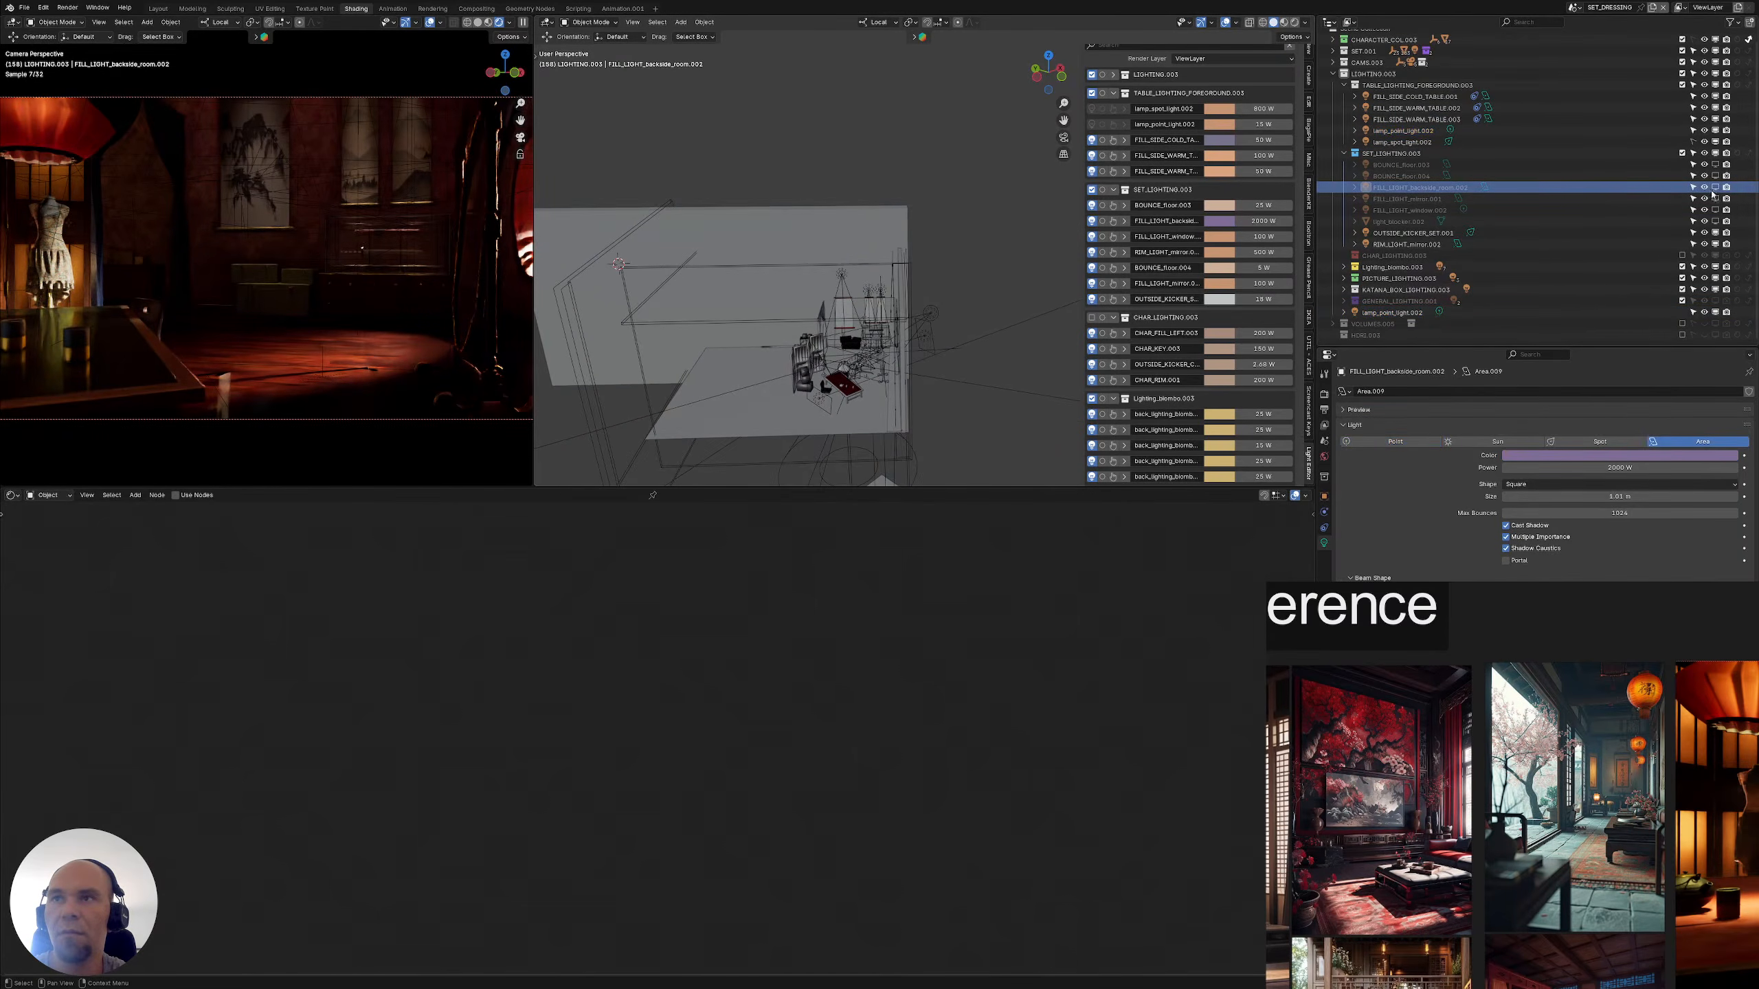
Select the OUTSIDE_KICKER_SET.001 spot light and change its color to light blue in the light properties
left_click(925, 335)
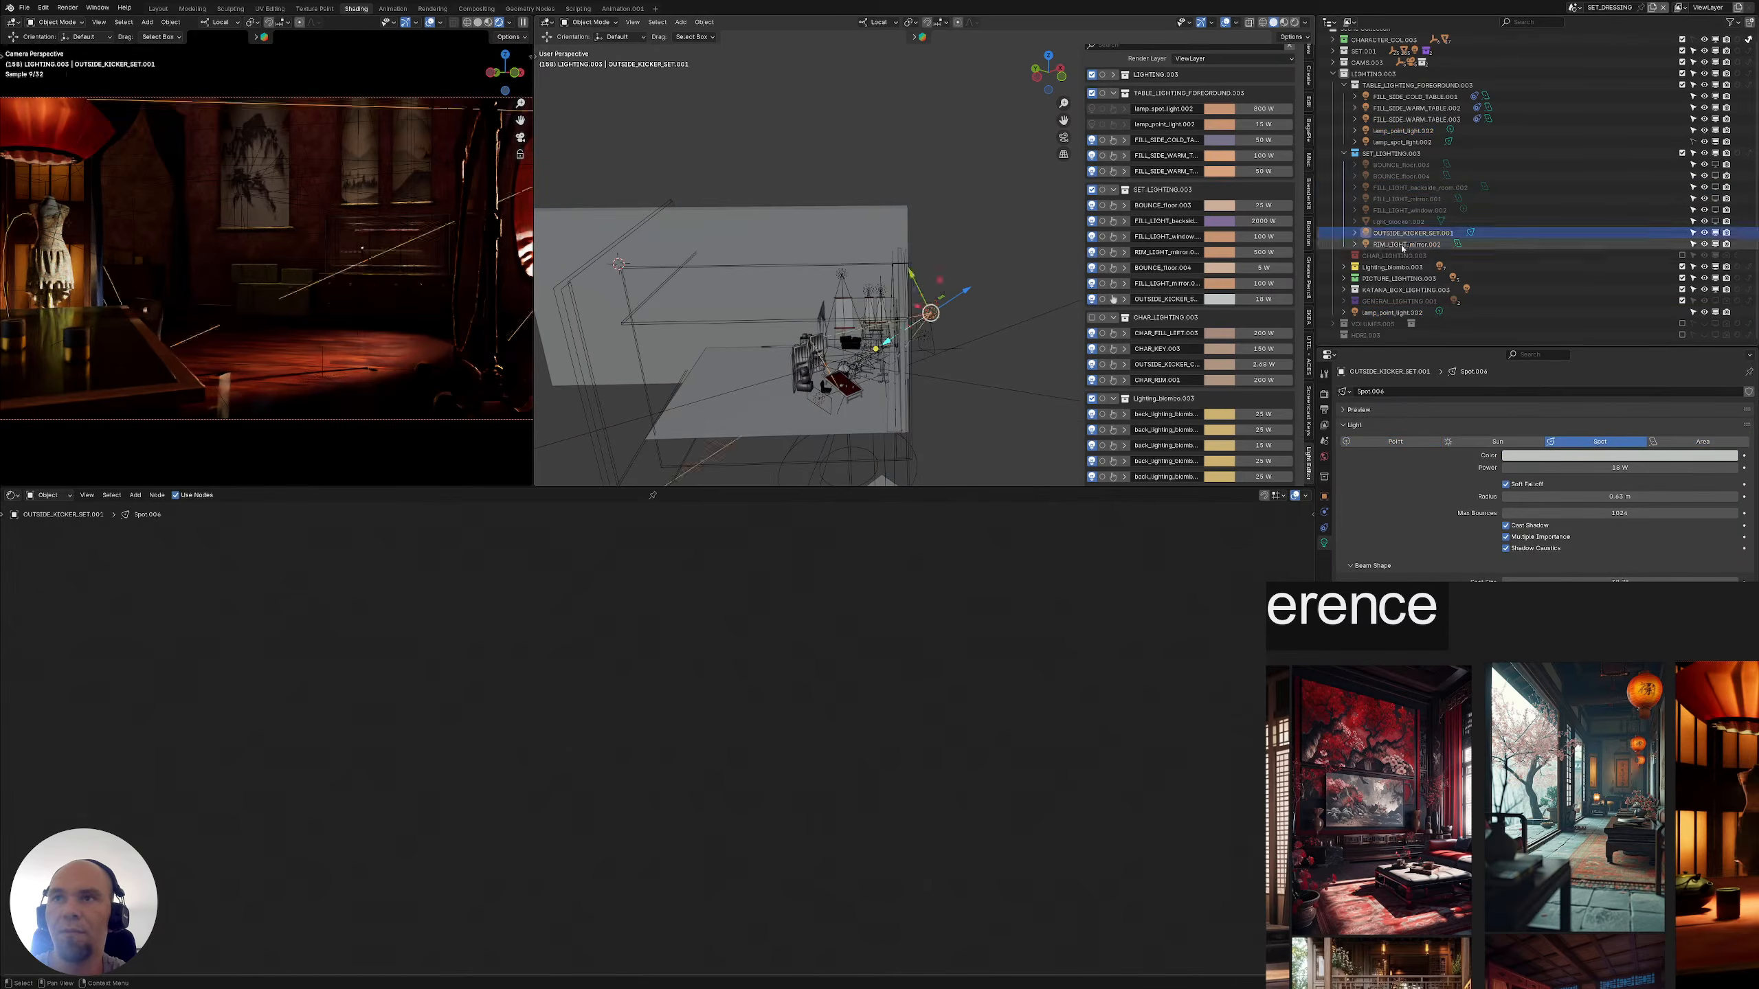
mouse_move(954, 344)
middle_mouse_down("shift")
mouse_move(920, 345)
mouse_move(984, 332)
middle_mouse_up("shift")
left_click(1438, 234)
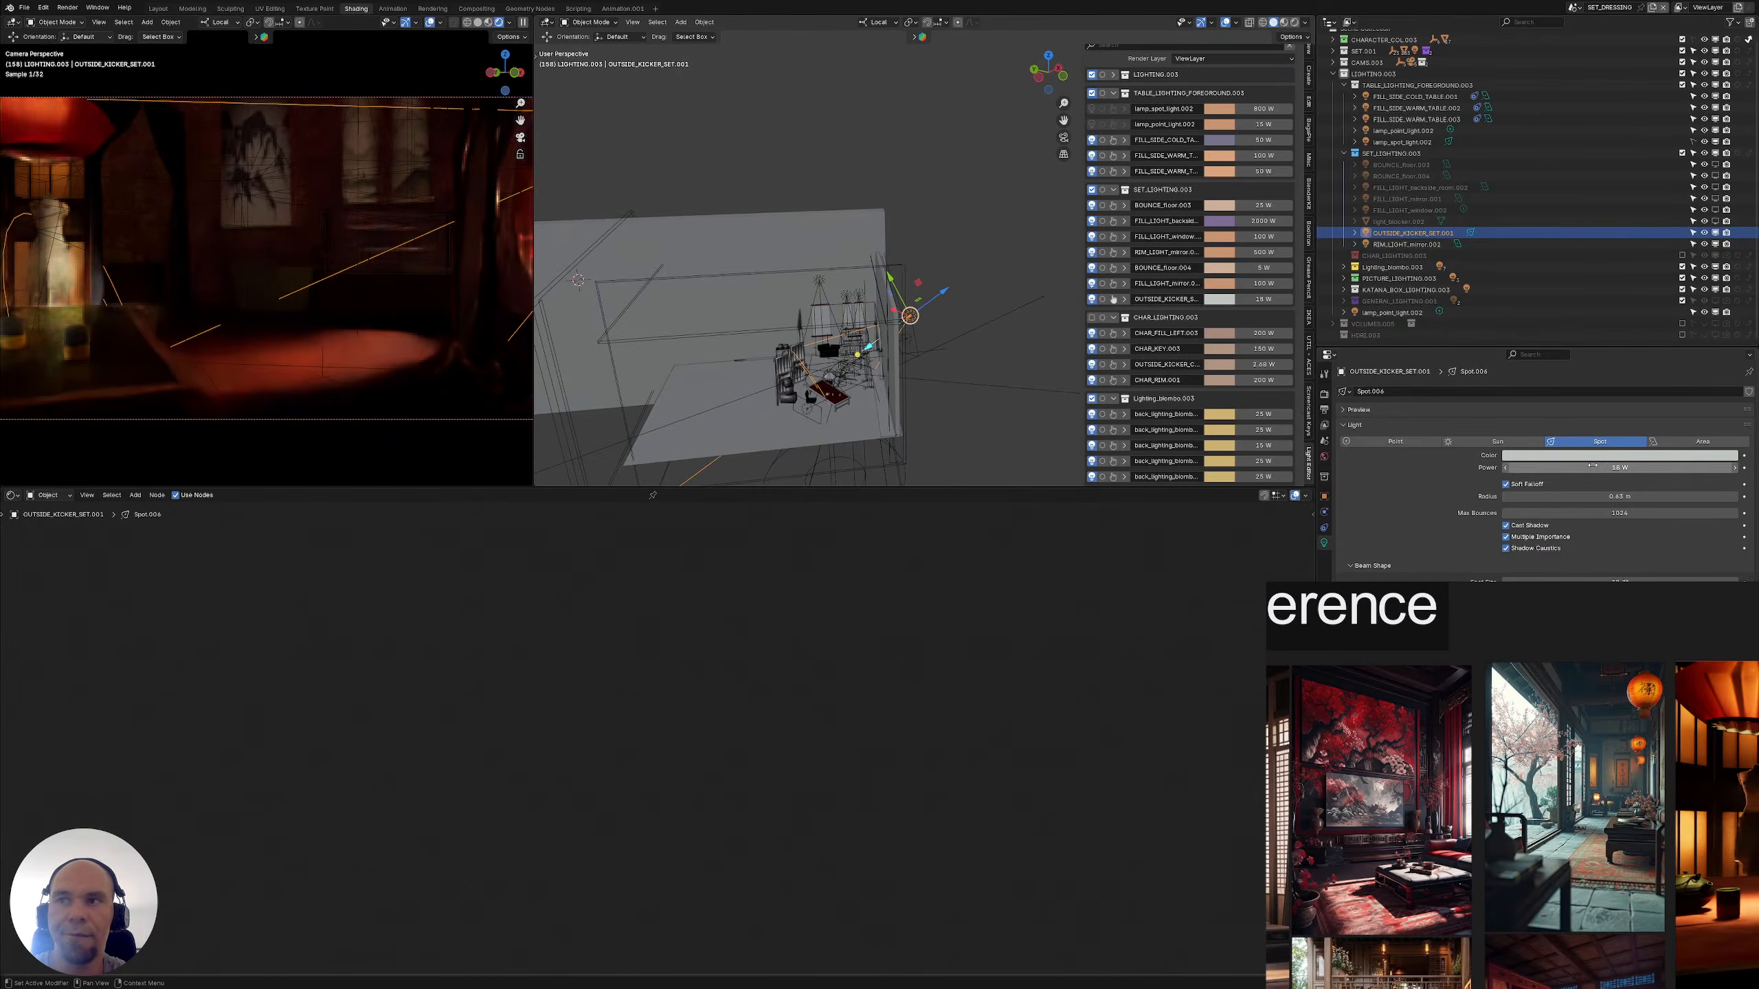
left_click(1609, 457)
left_click(1621, 458)
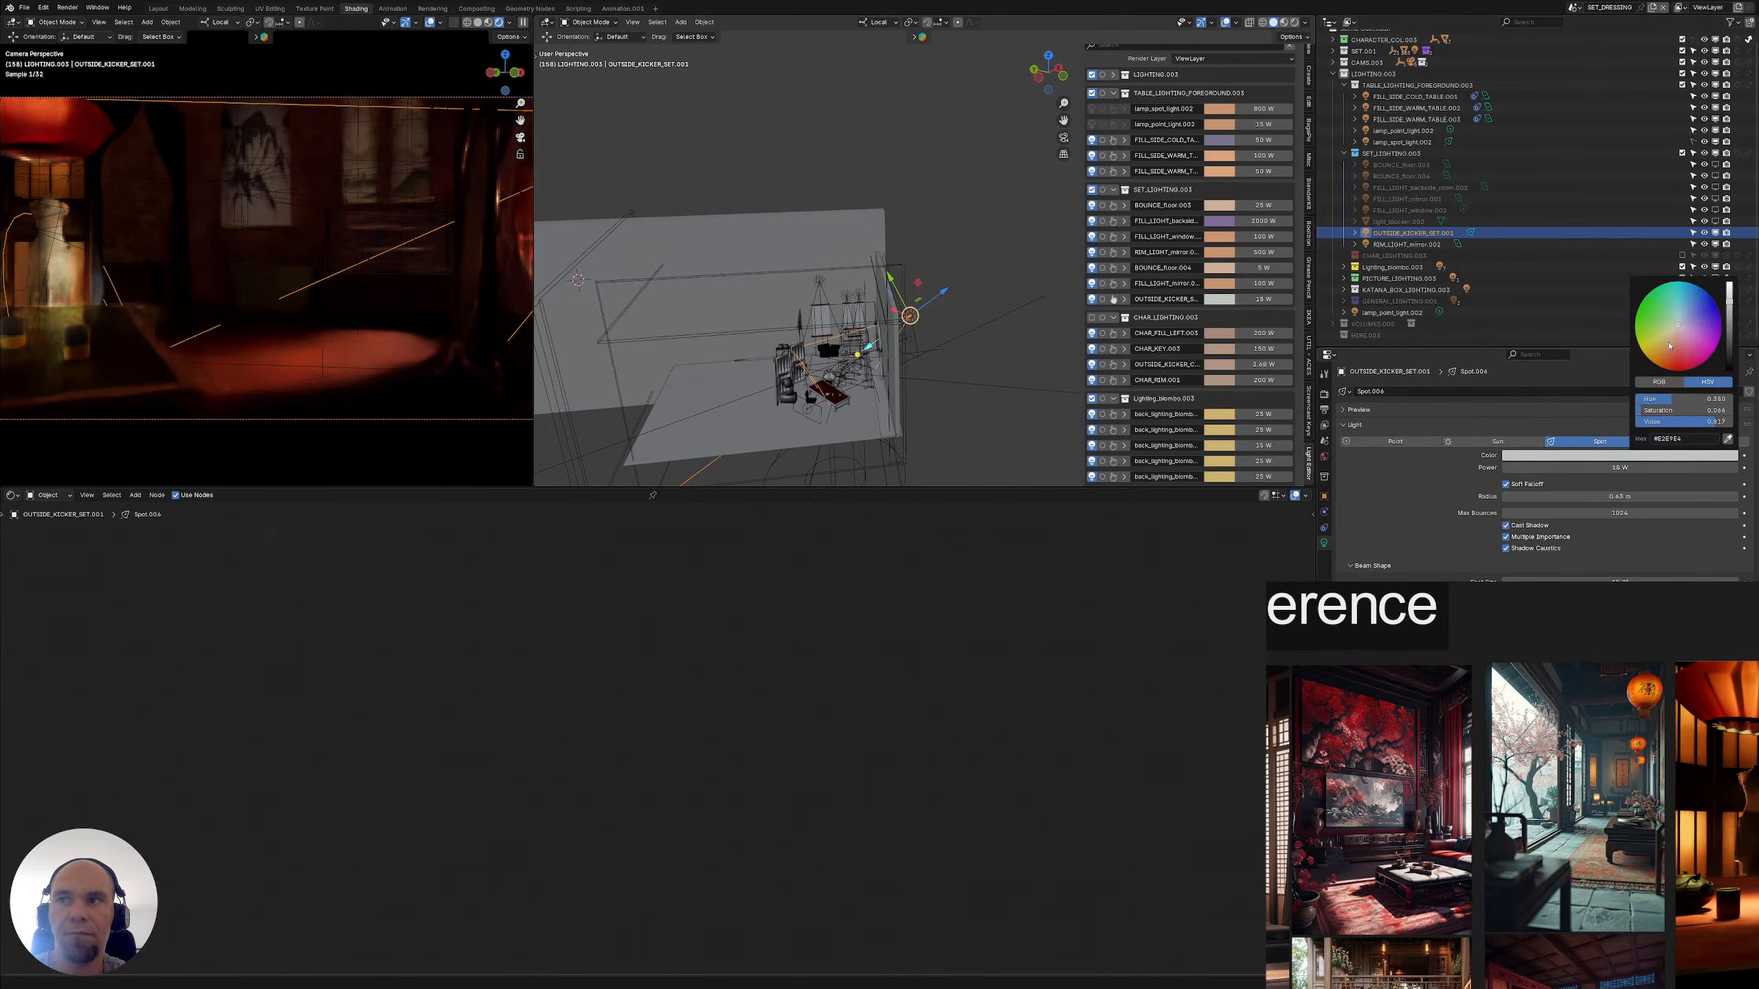
left_click_drag(1682, 323, 1687, 306)
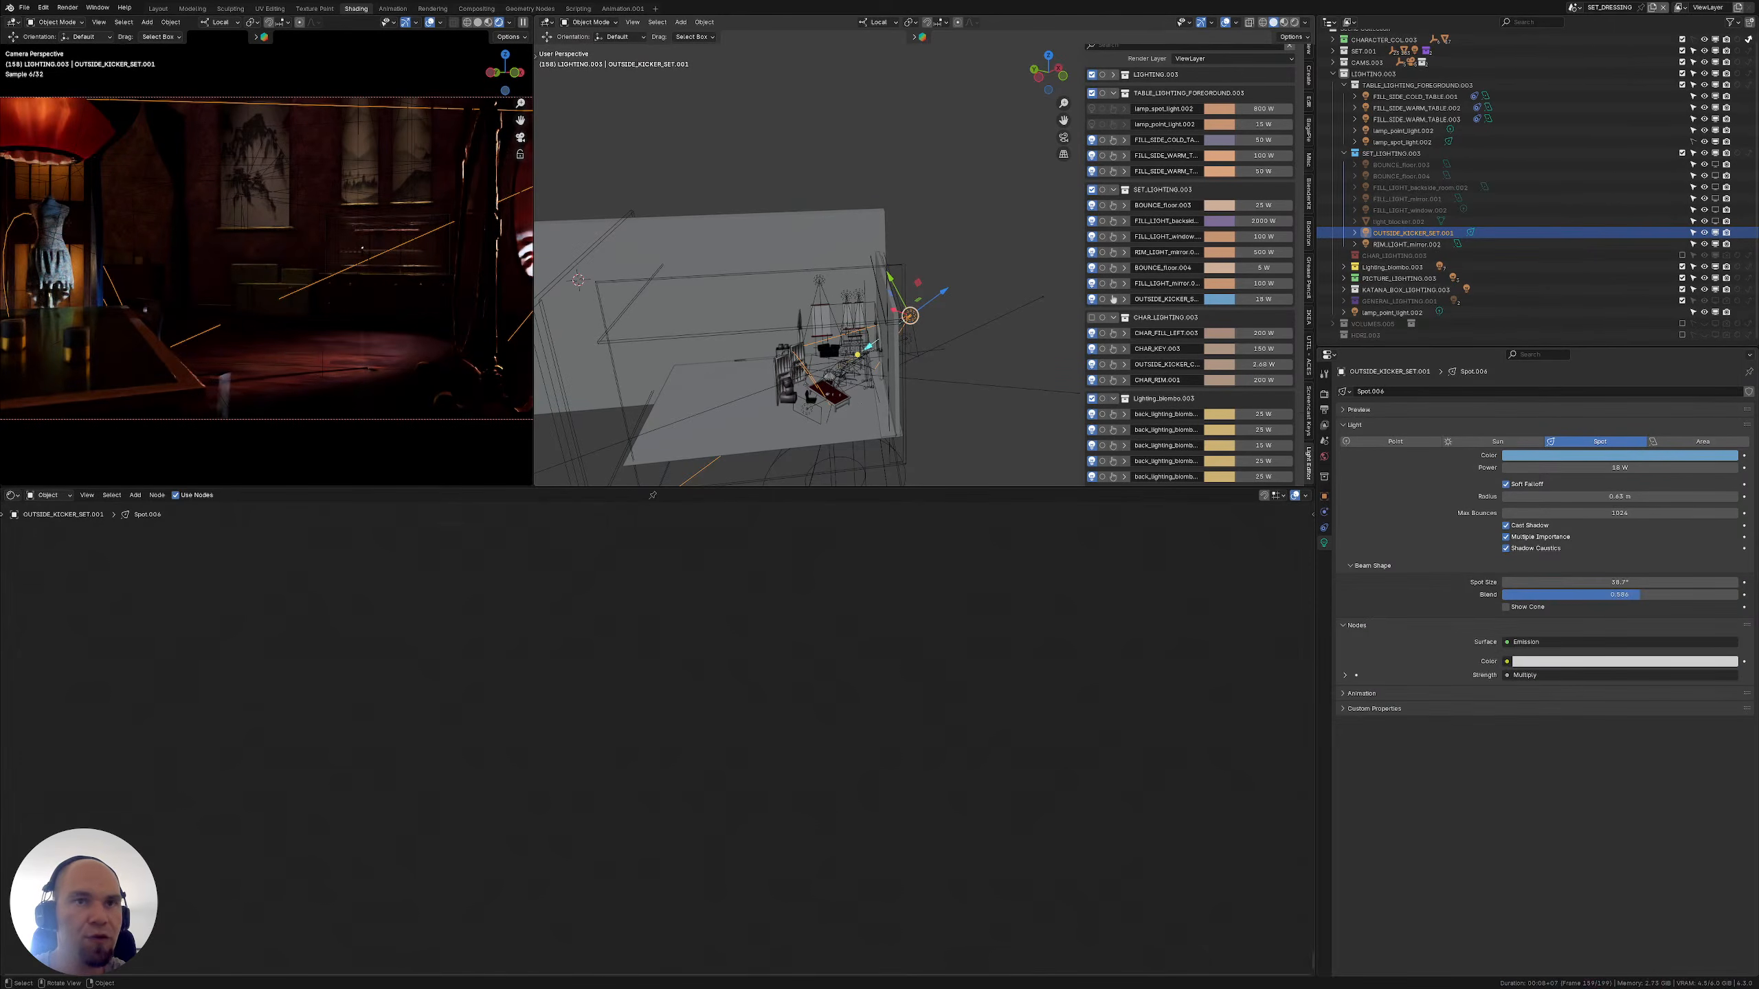
Enlarge the rendered camera view by widening it and making the upper viewports taller
left_click_drag(534, 415, 636, 416)
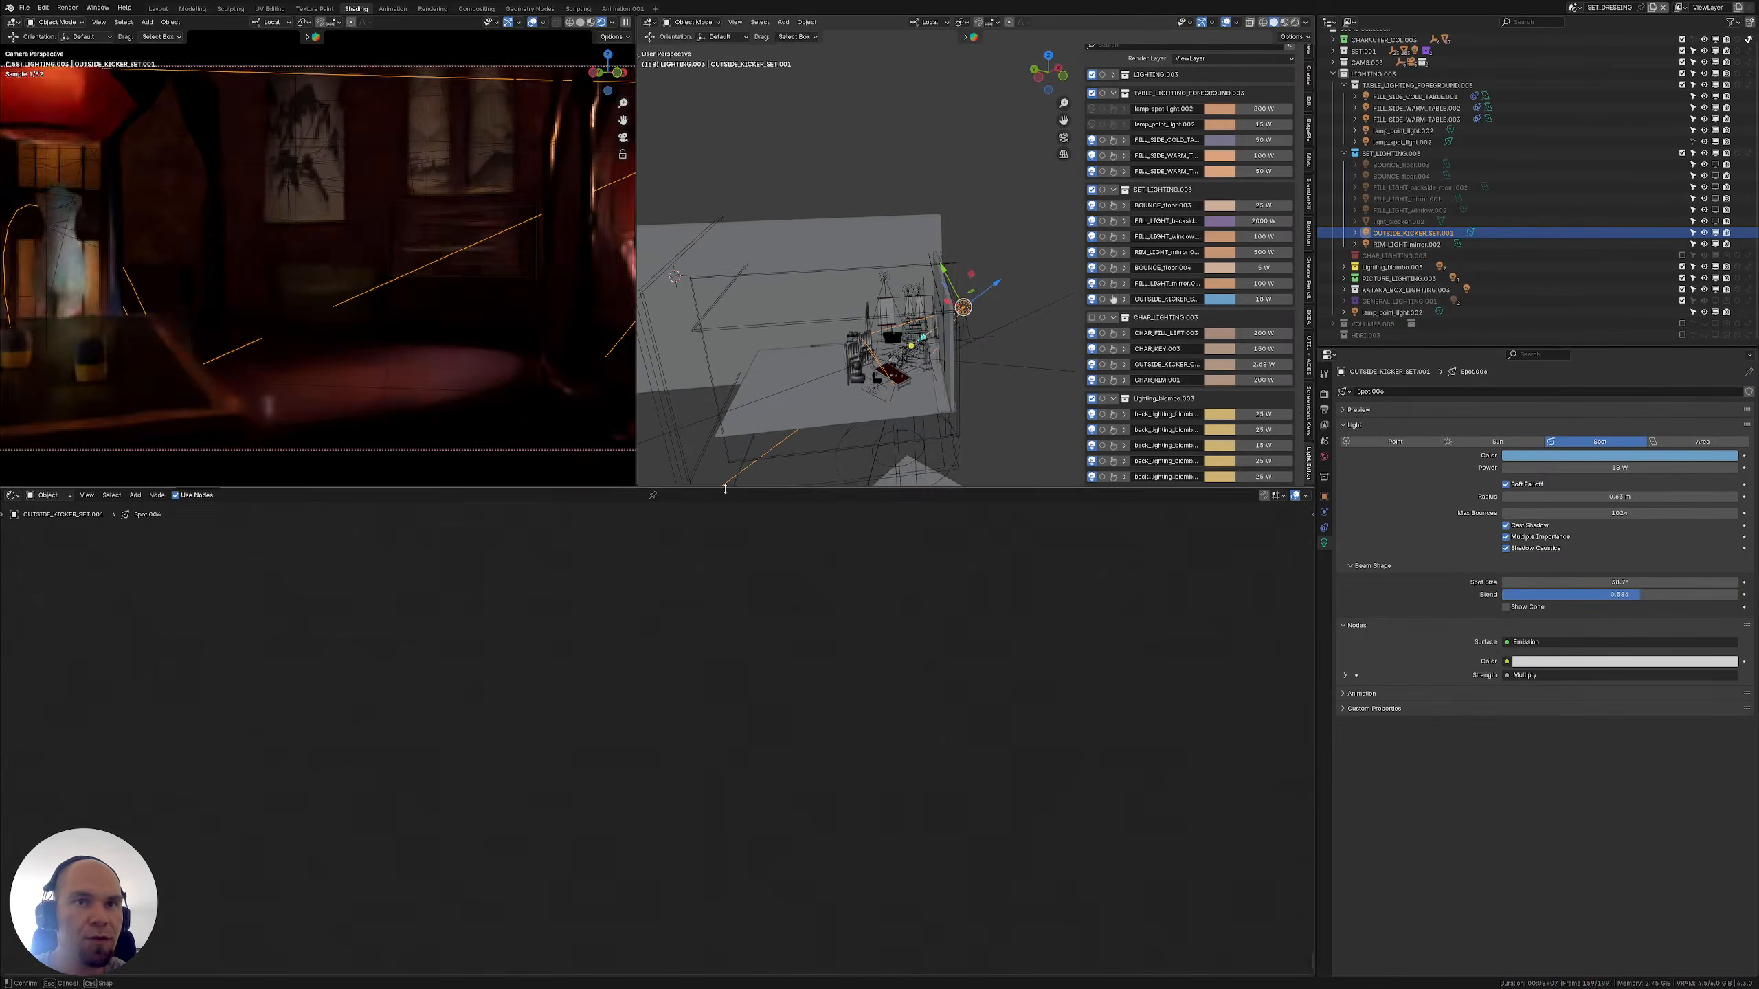
left_click_drag(550, 488, 550, 584)
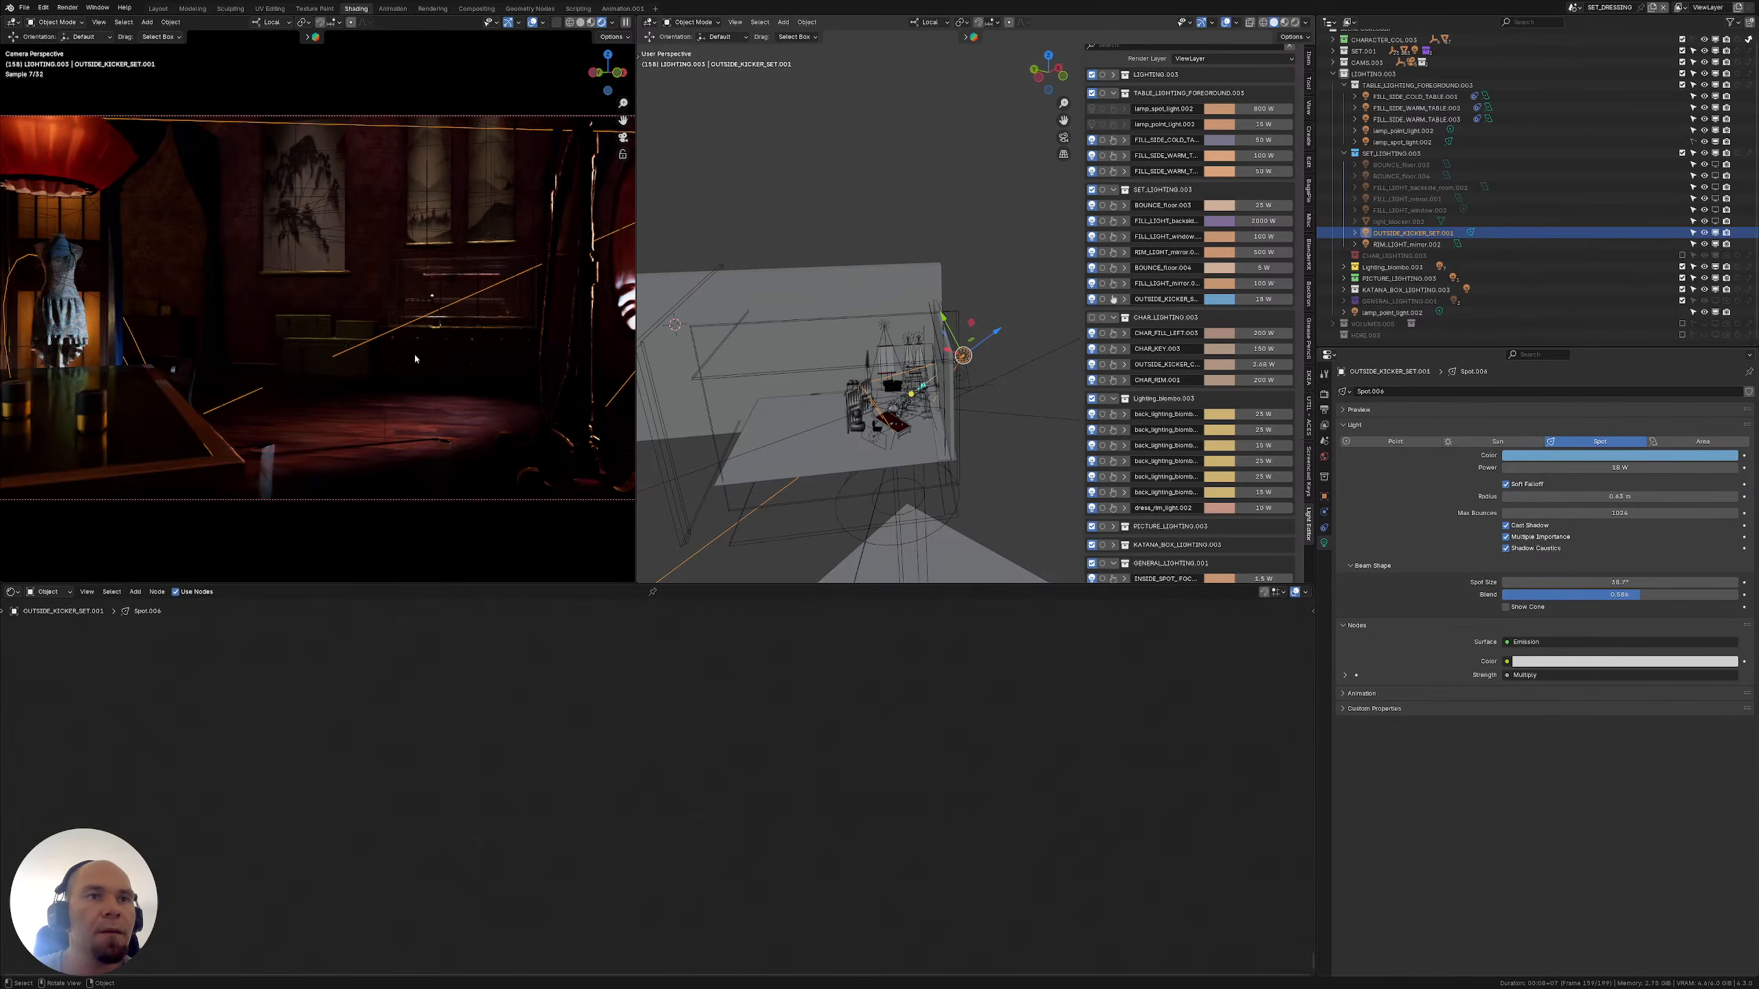
middle_click_drag(871, 181, 912, 318, "shift")
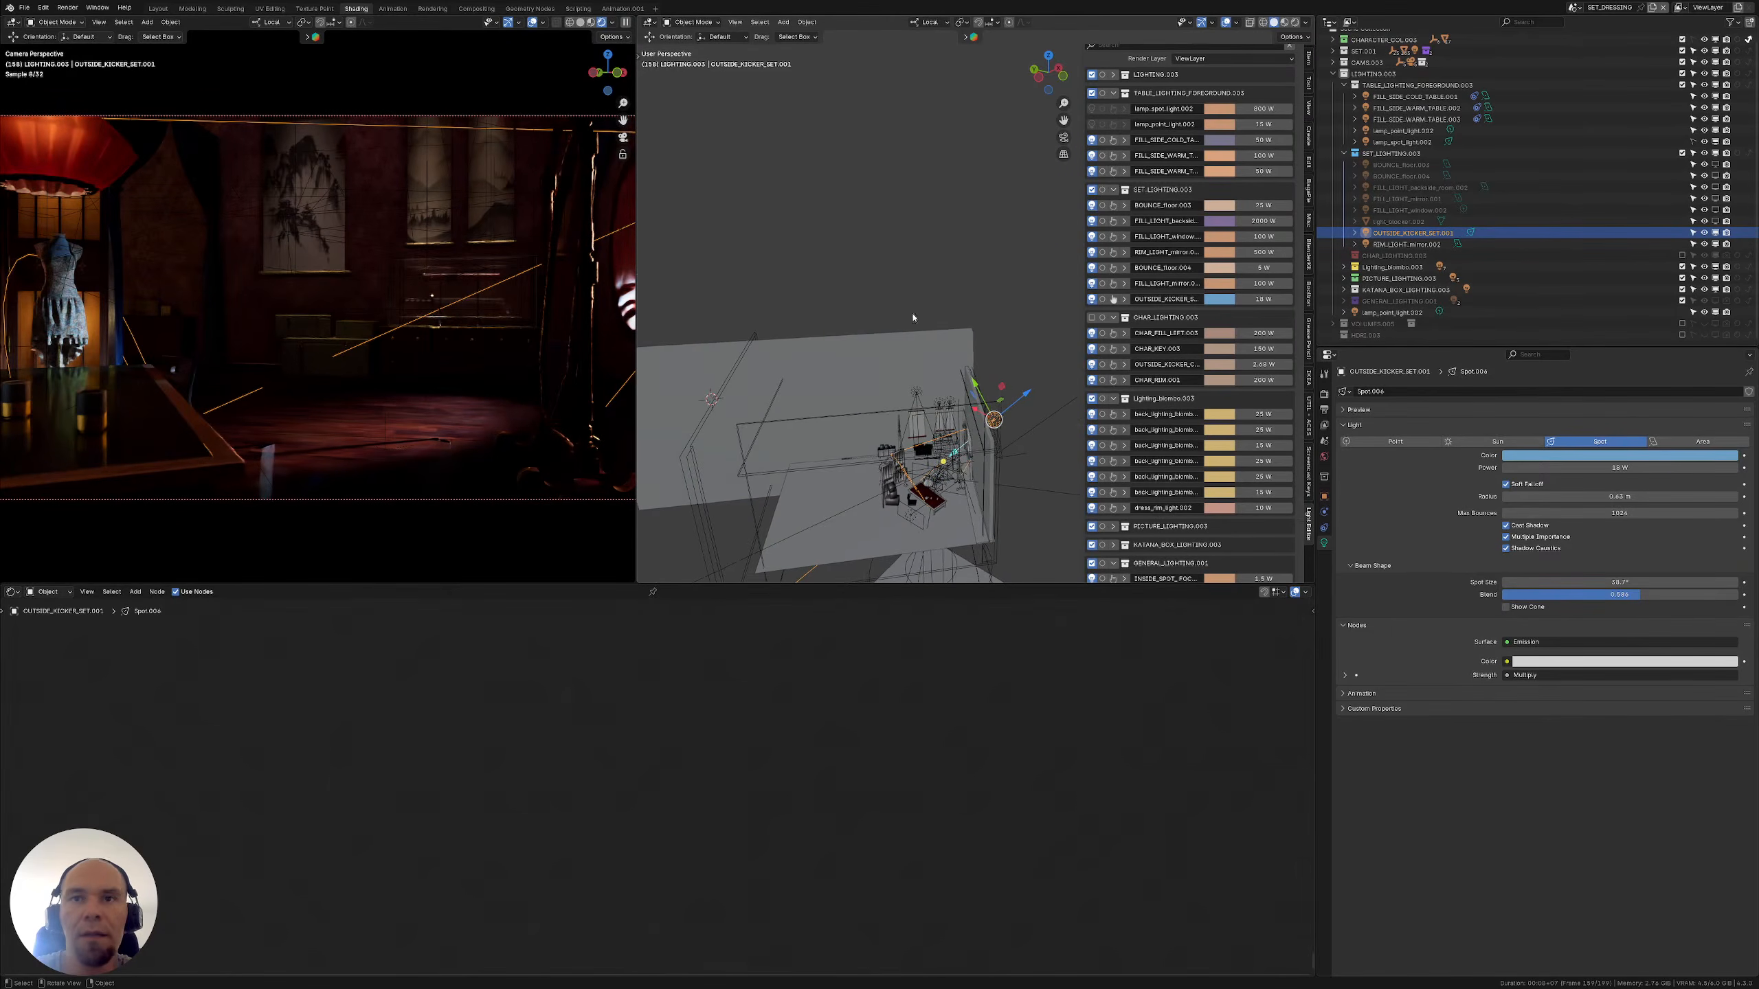
Select the Picture_light_03.009 spot light above the hanging picture and change its color to a saturated orange
left_click(916, 392)
middle_click_drag(919, 389, 931, 362, "shift")
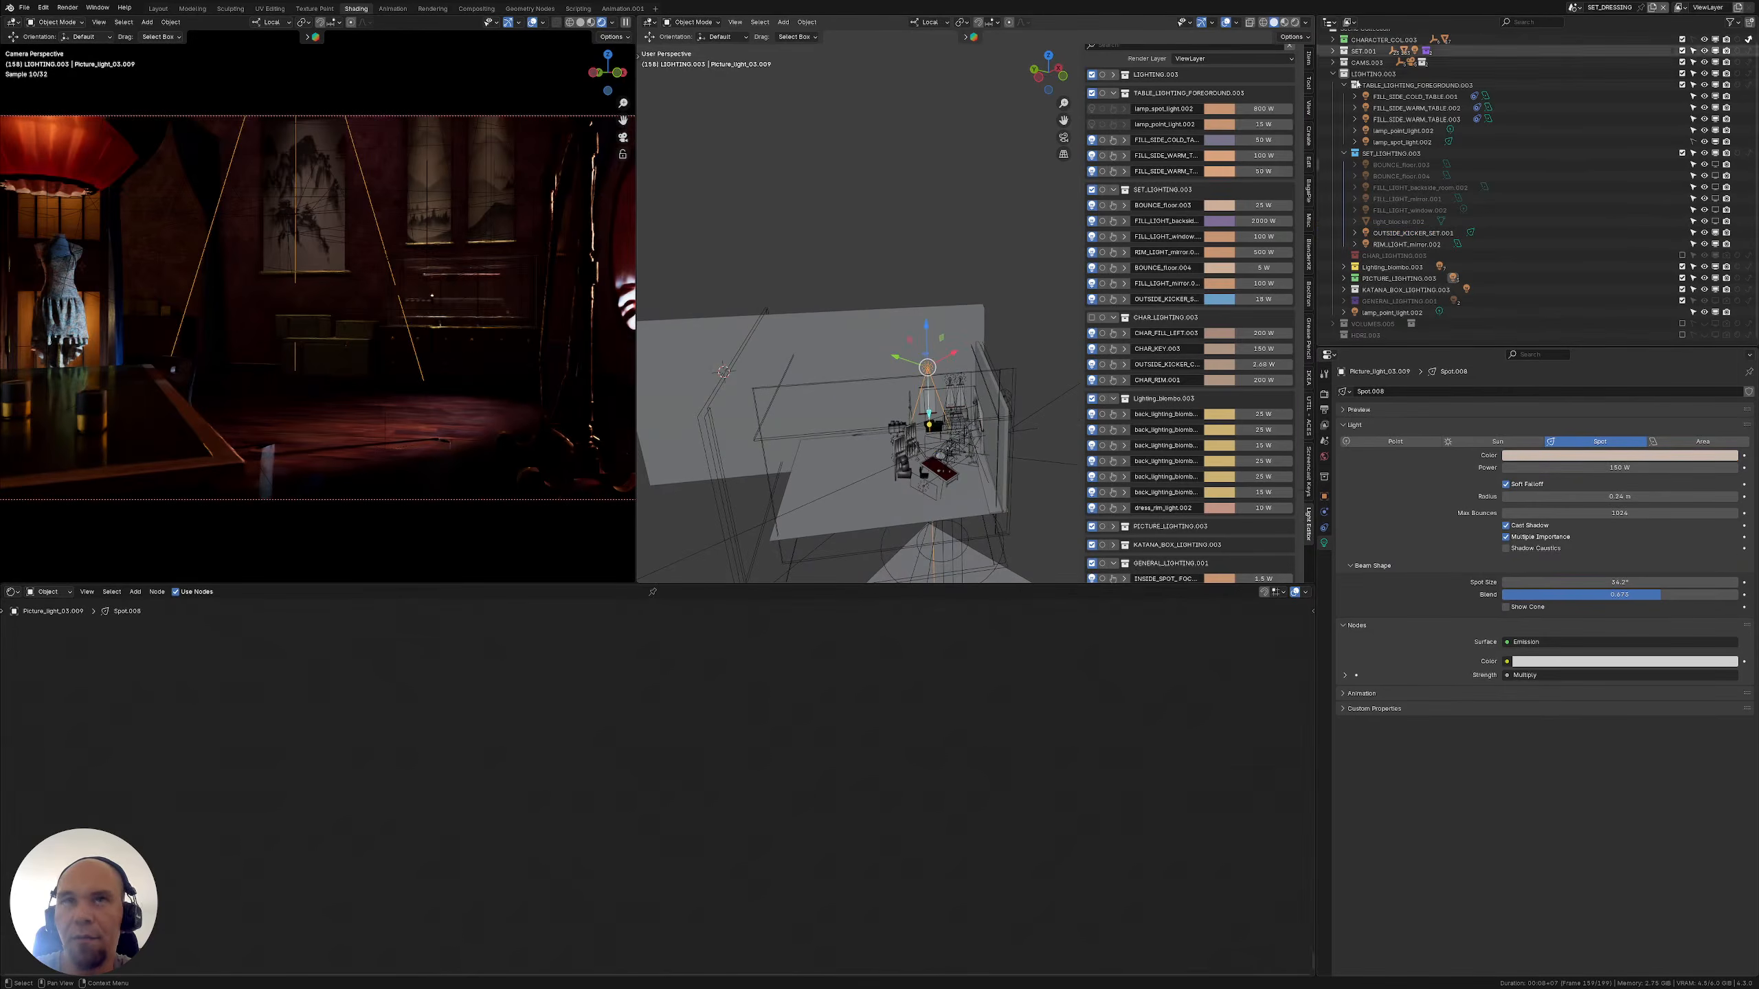
middle_click_drag(852, 224, 816, 195, "shift")
scroll(815, 194, "up", 4)
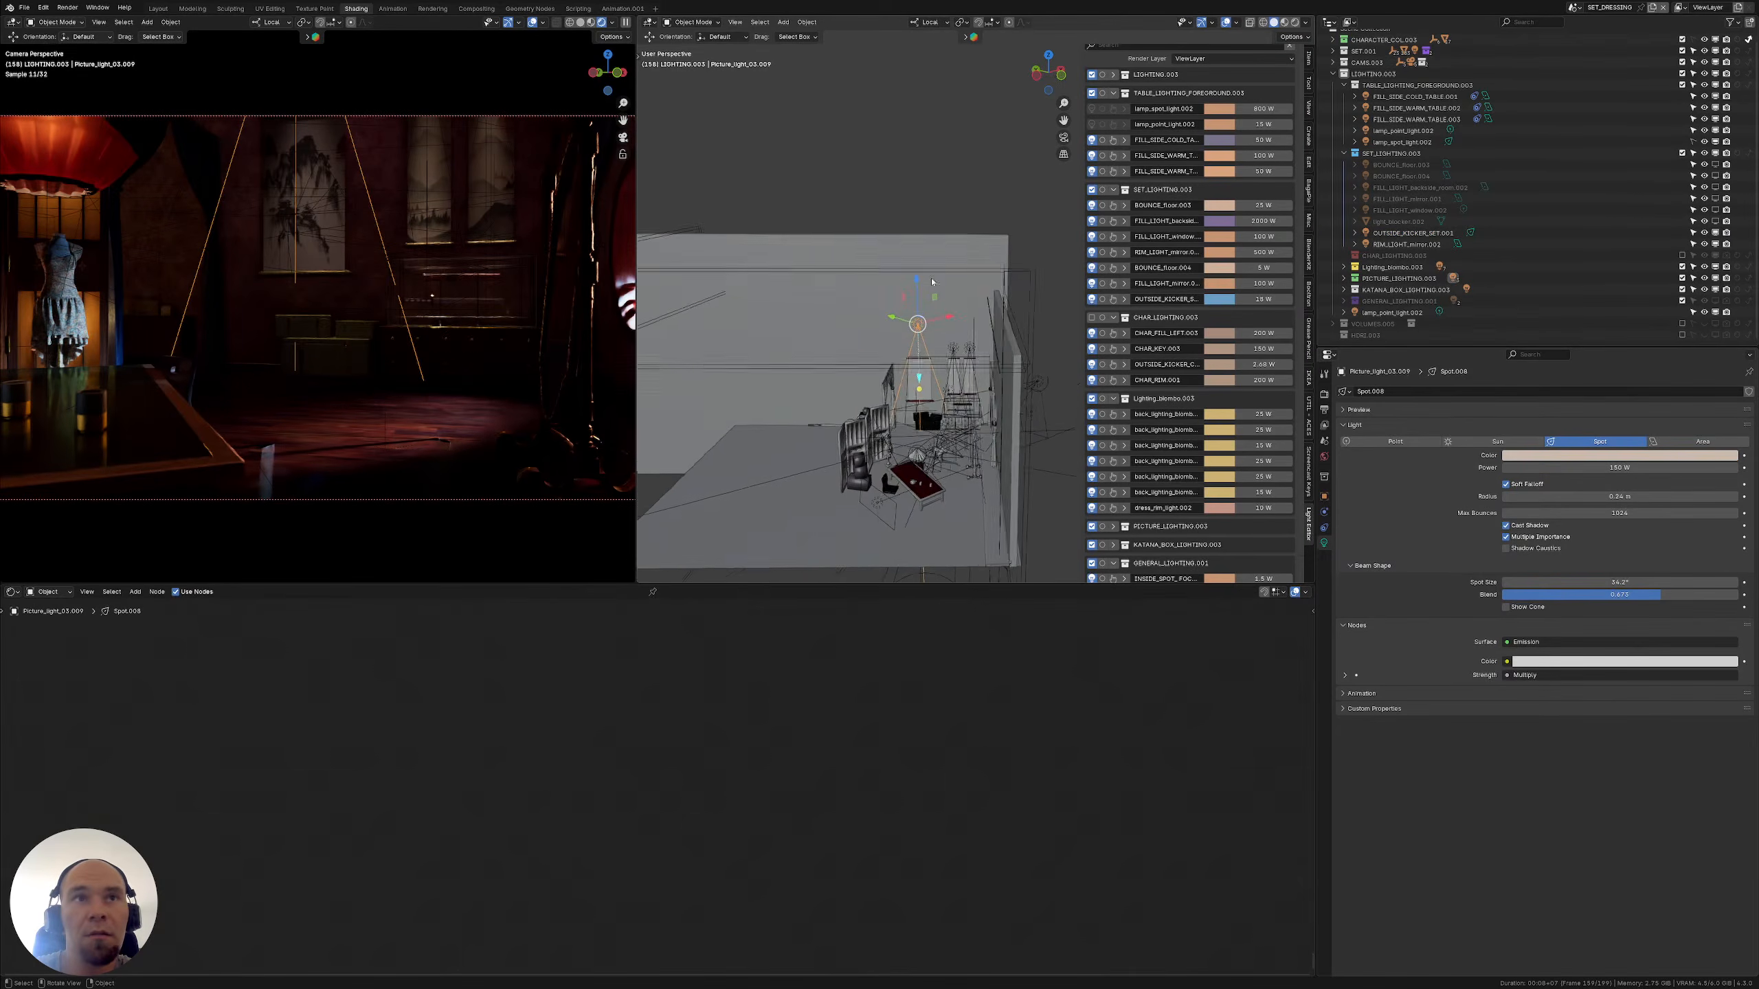
left_click(1613, 456)
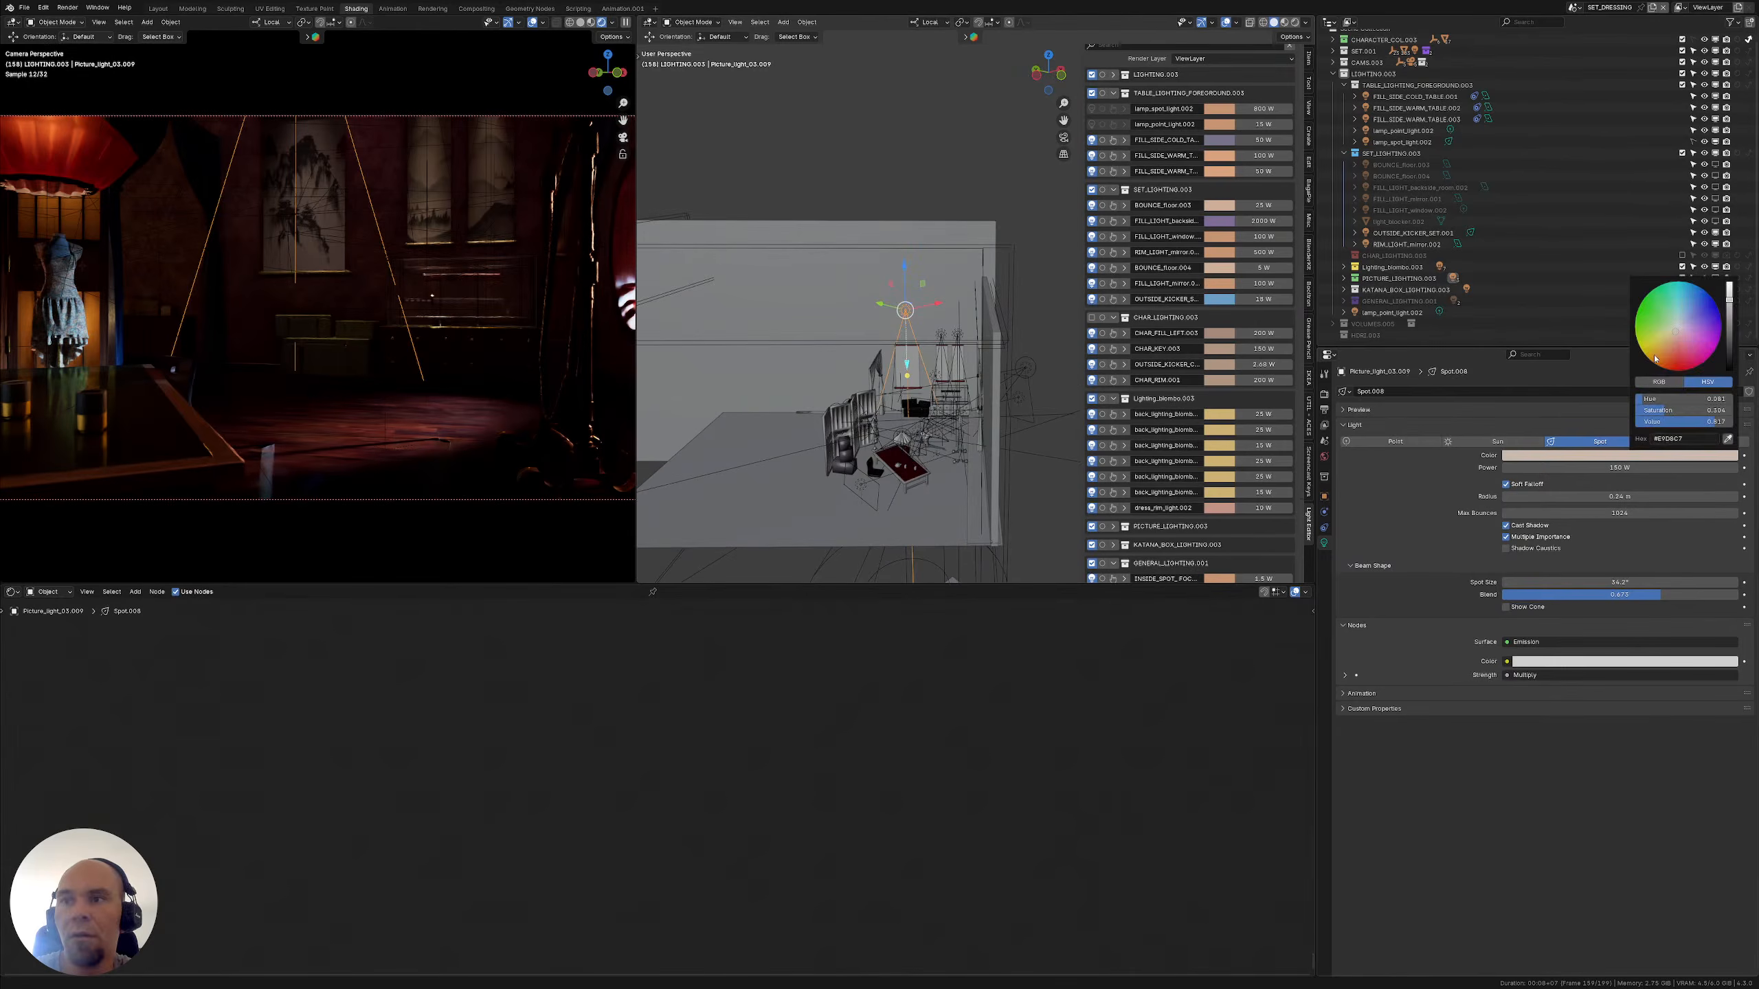
left_click(1610, 458)
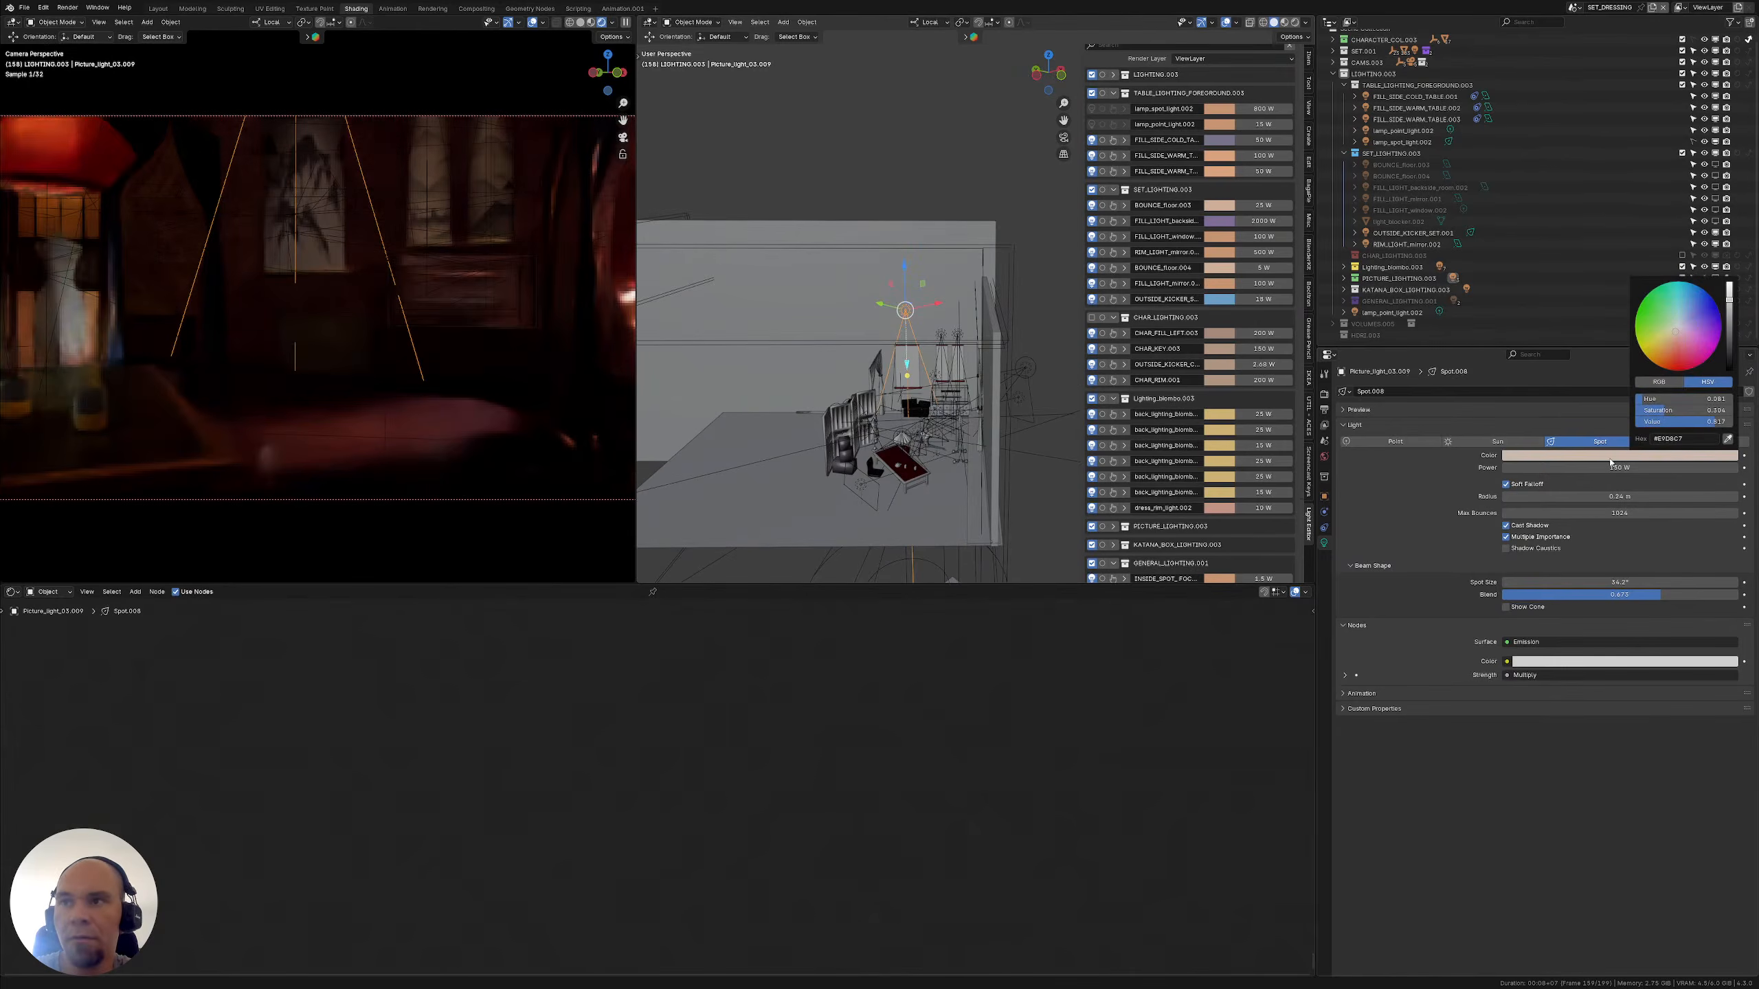
left_click_drag(1658, 356, 1656, 355)
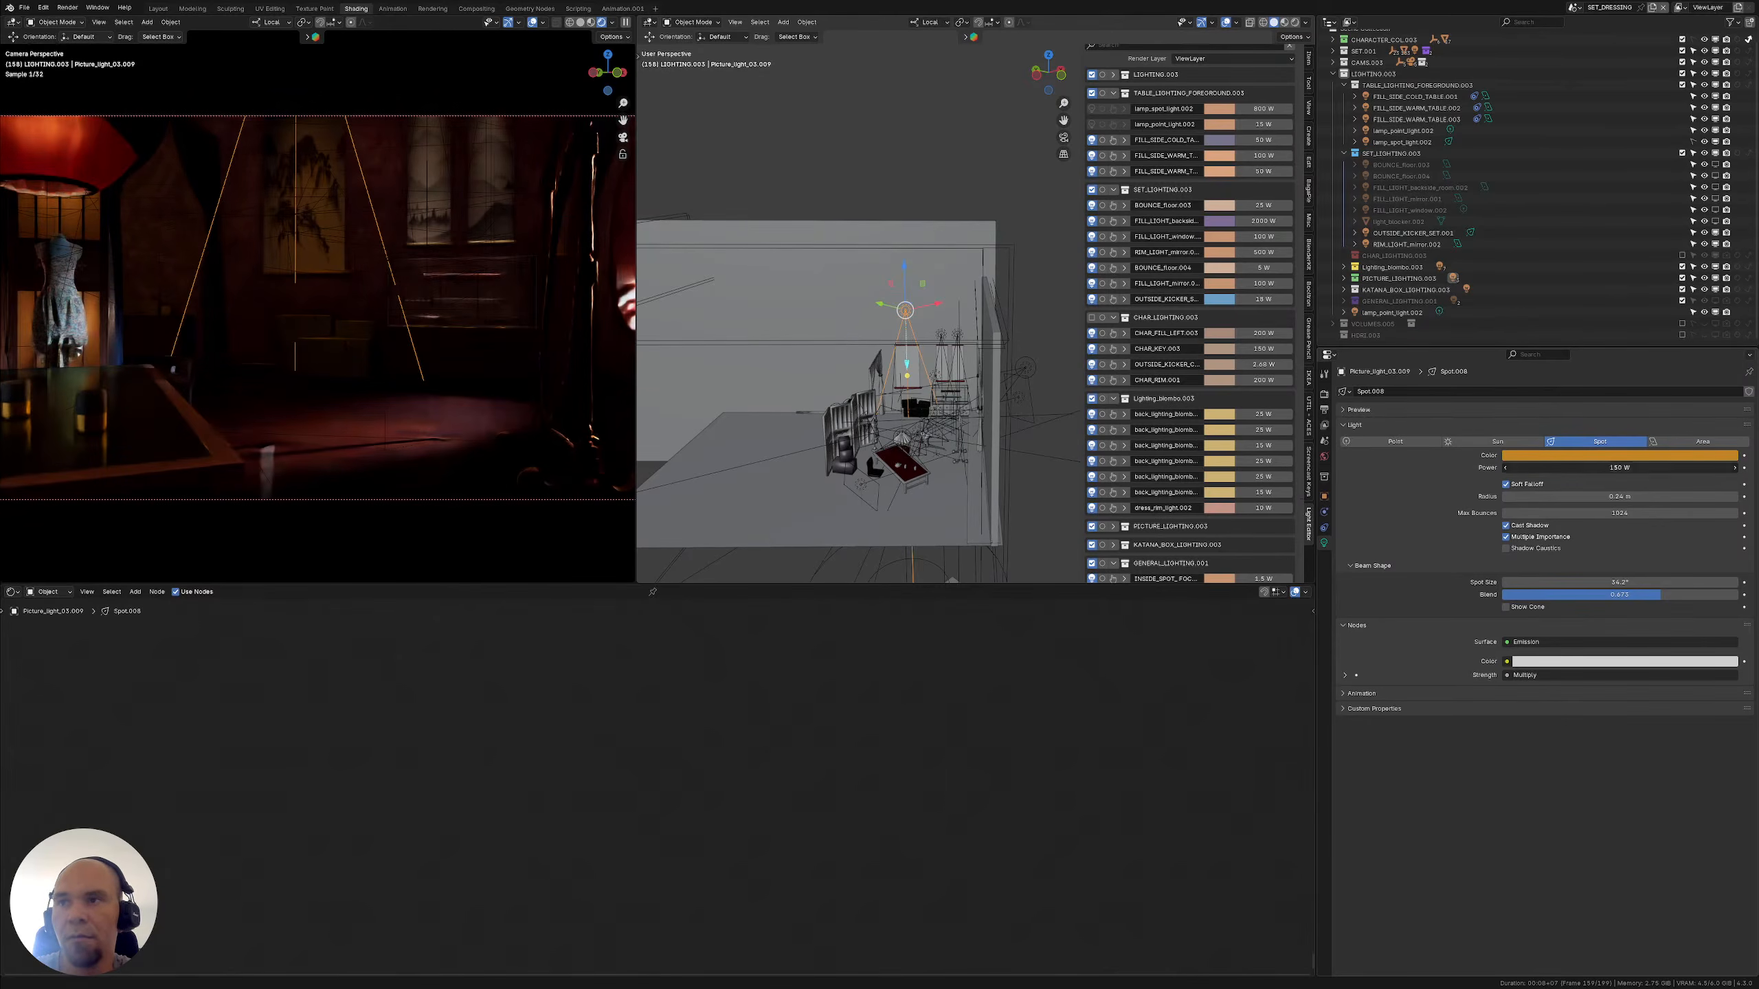
Raise the picture spot light's power to 1500 W and change its color to green
left_click(1605, 467)
key("Return")
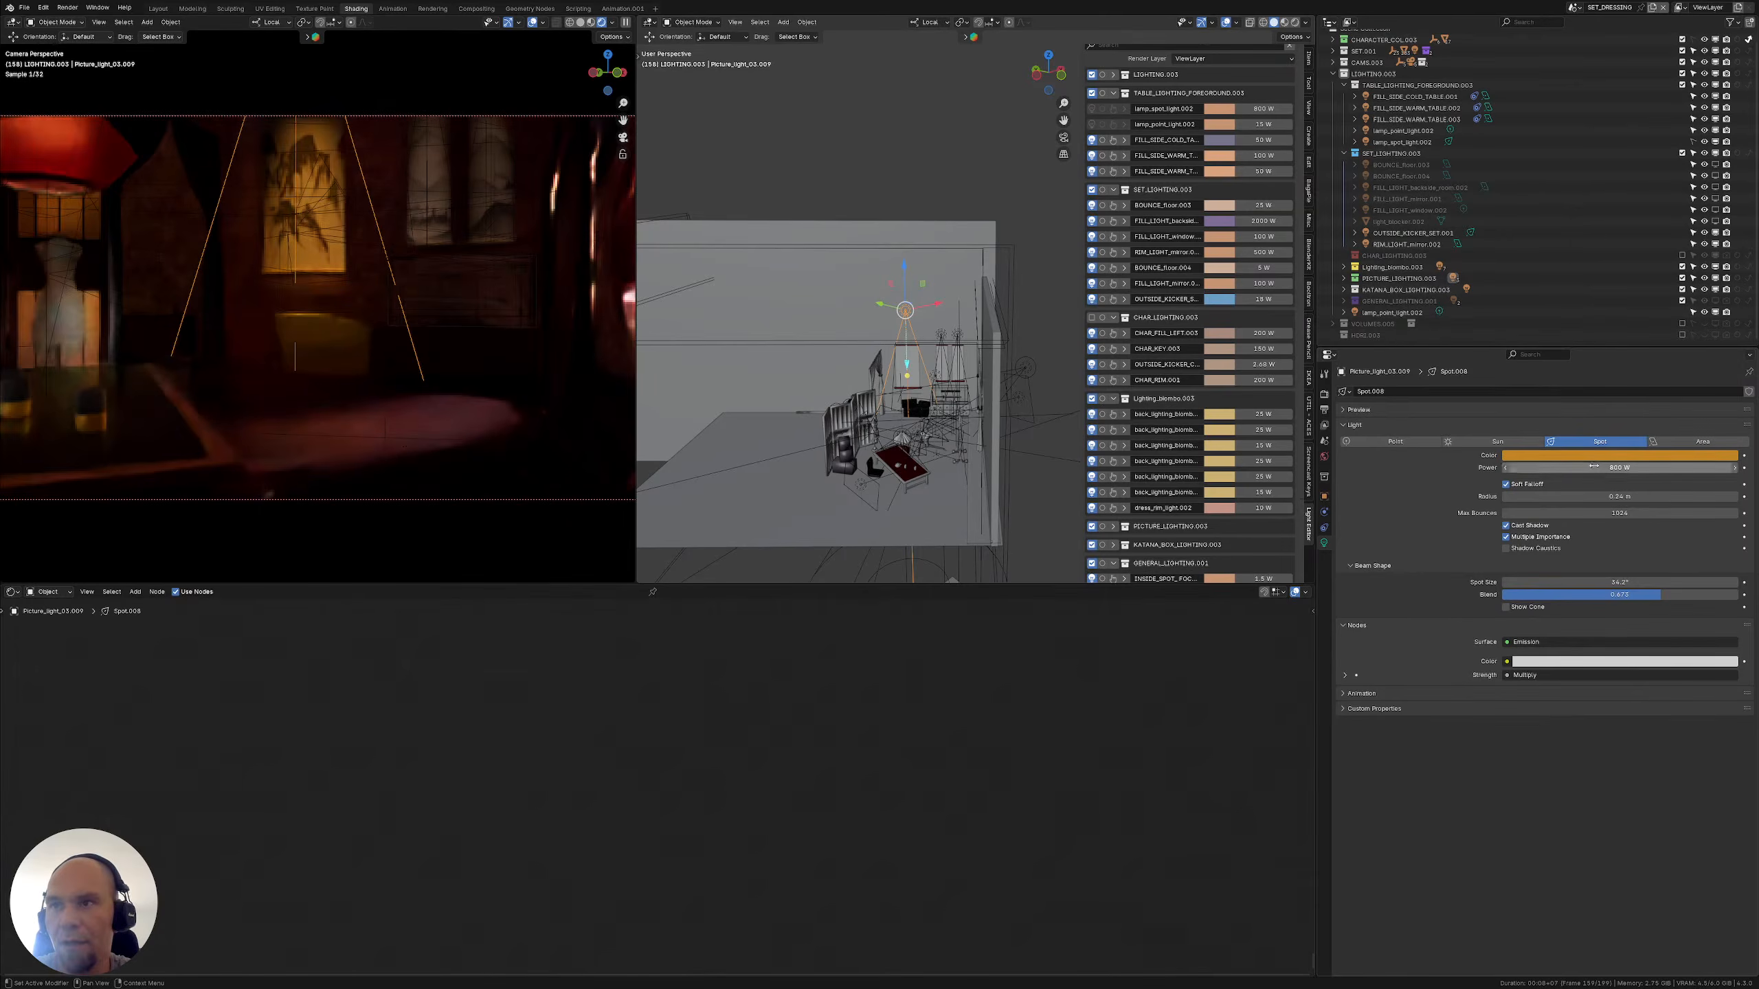
left_click(1589, 467)
type("9")
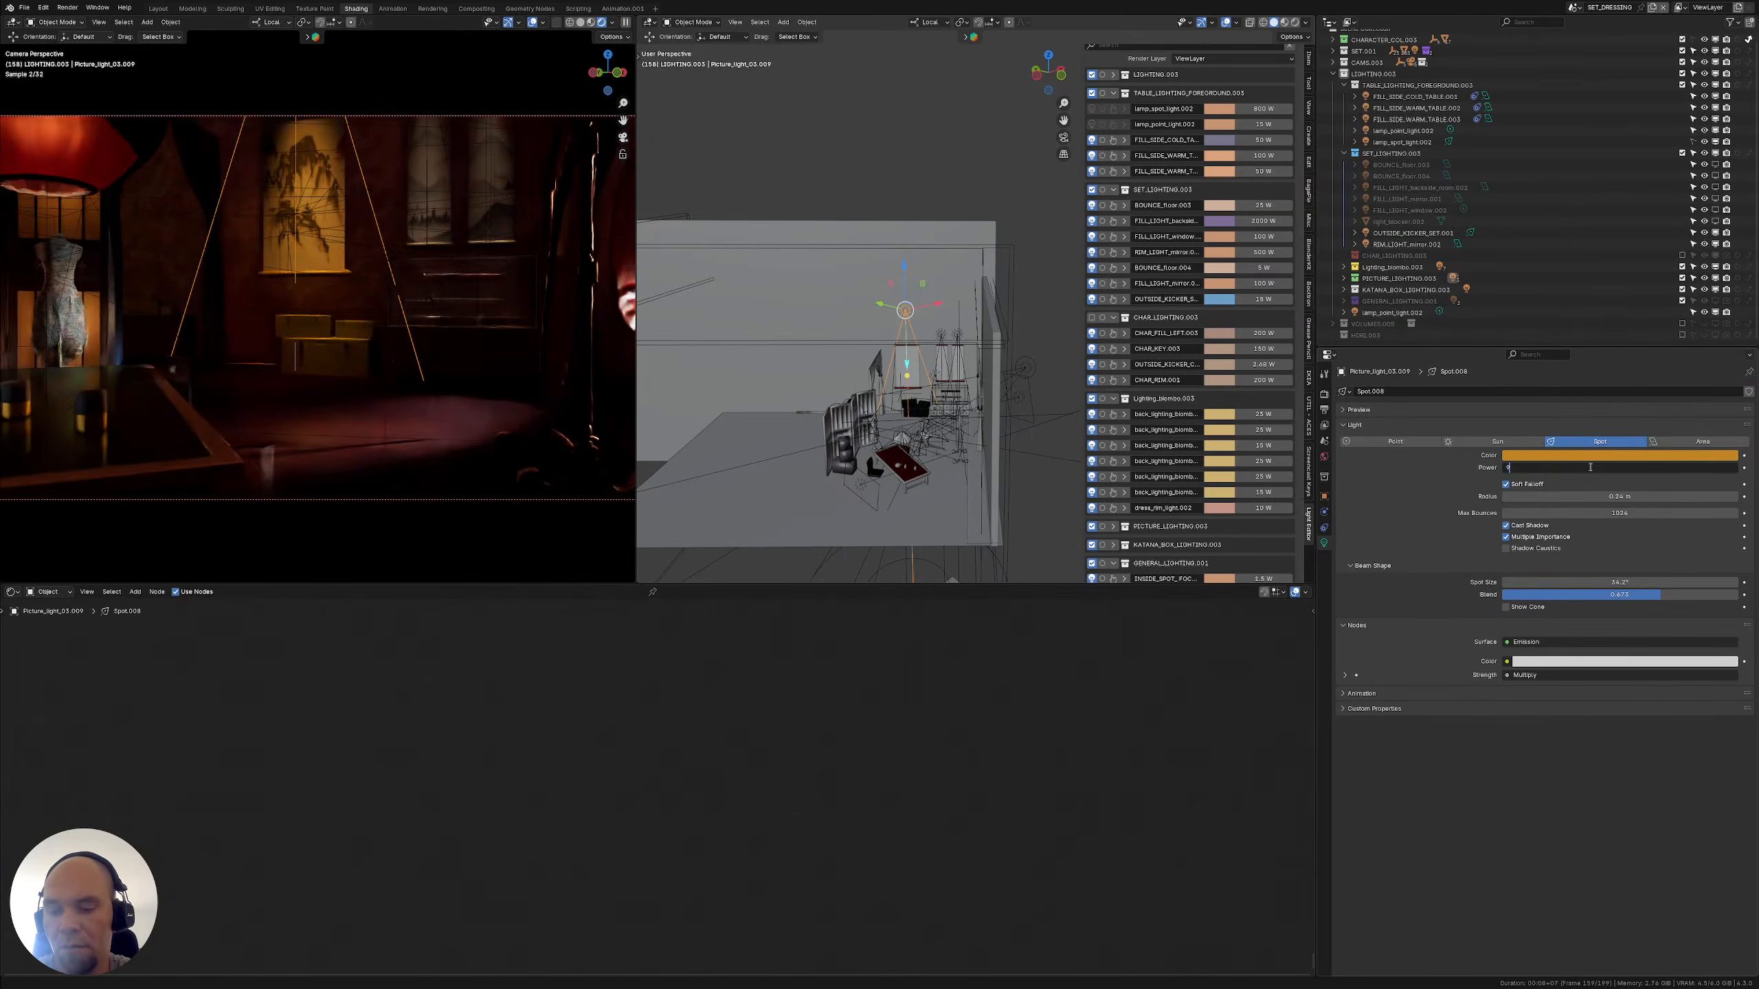
type("1500")
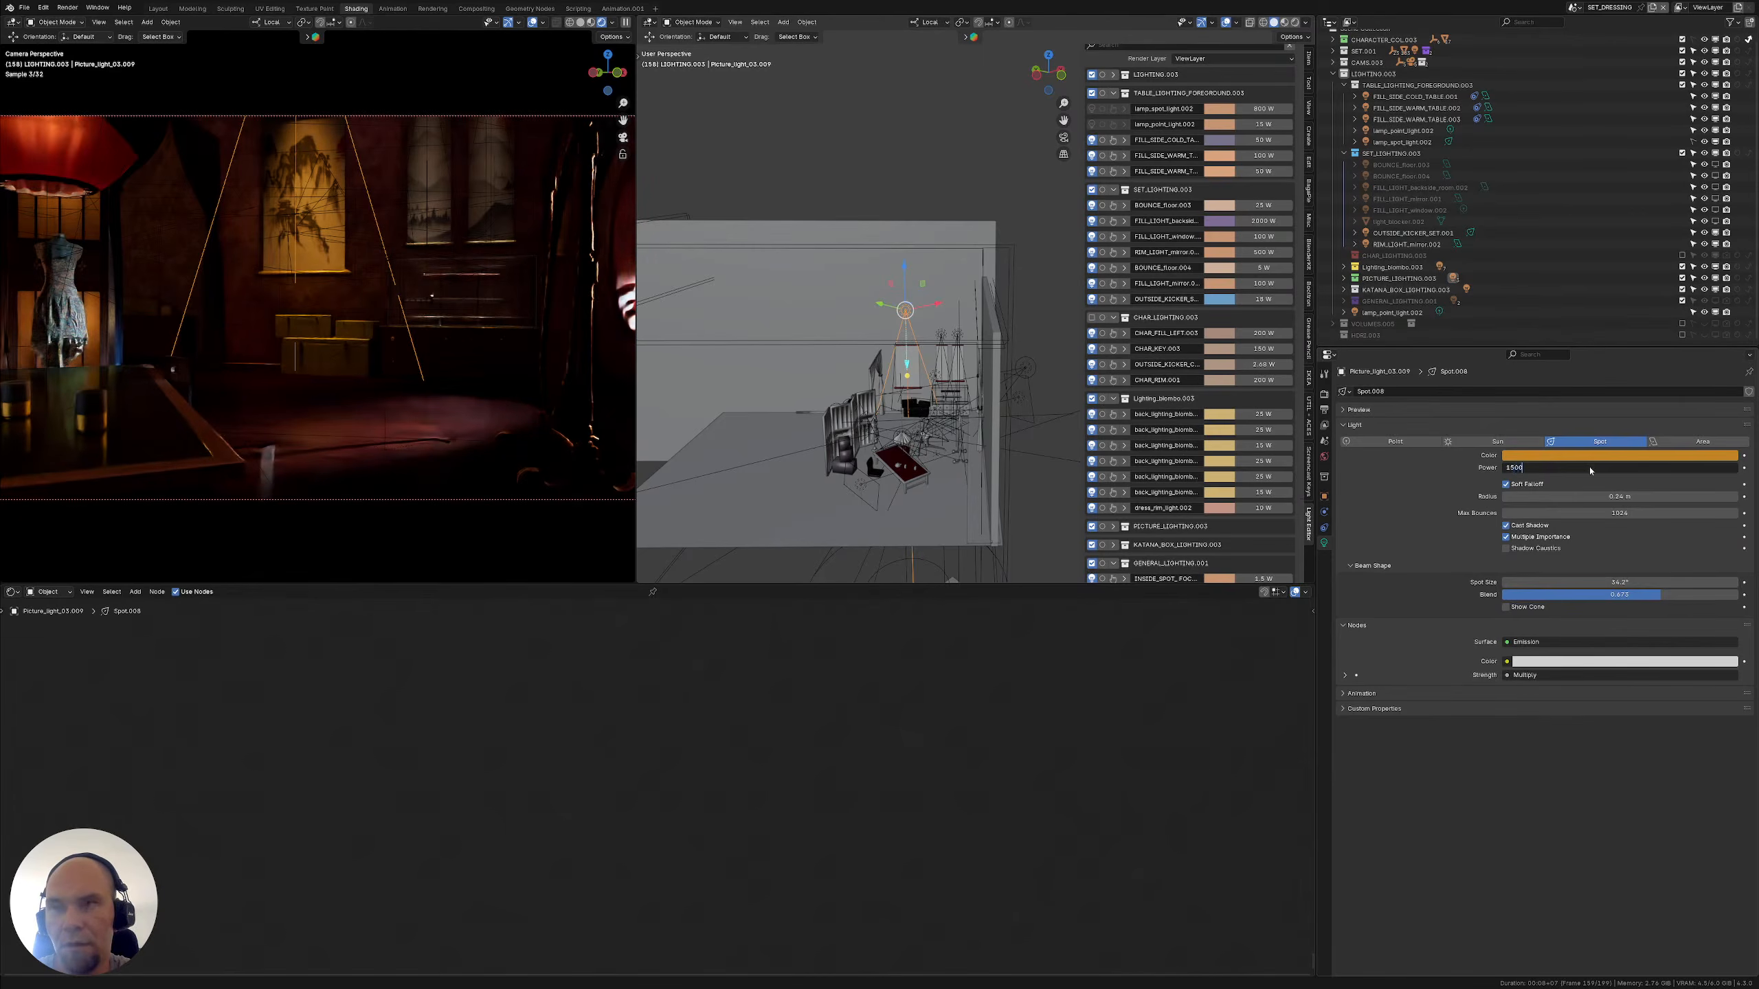
key("Return")
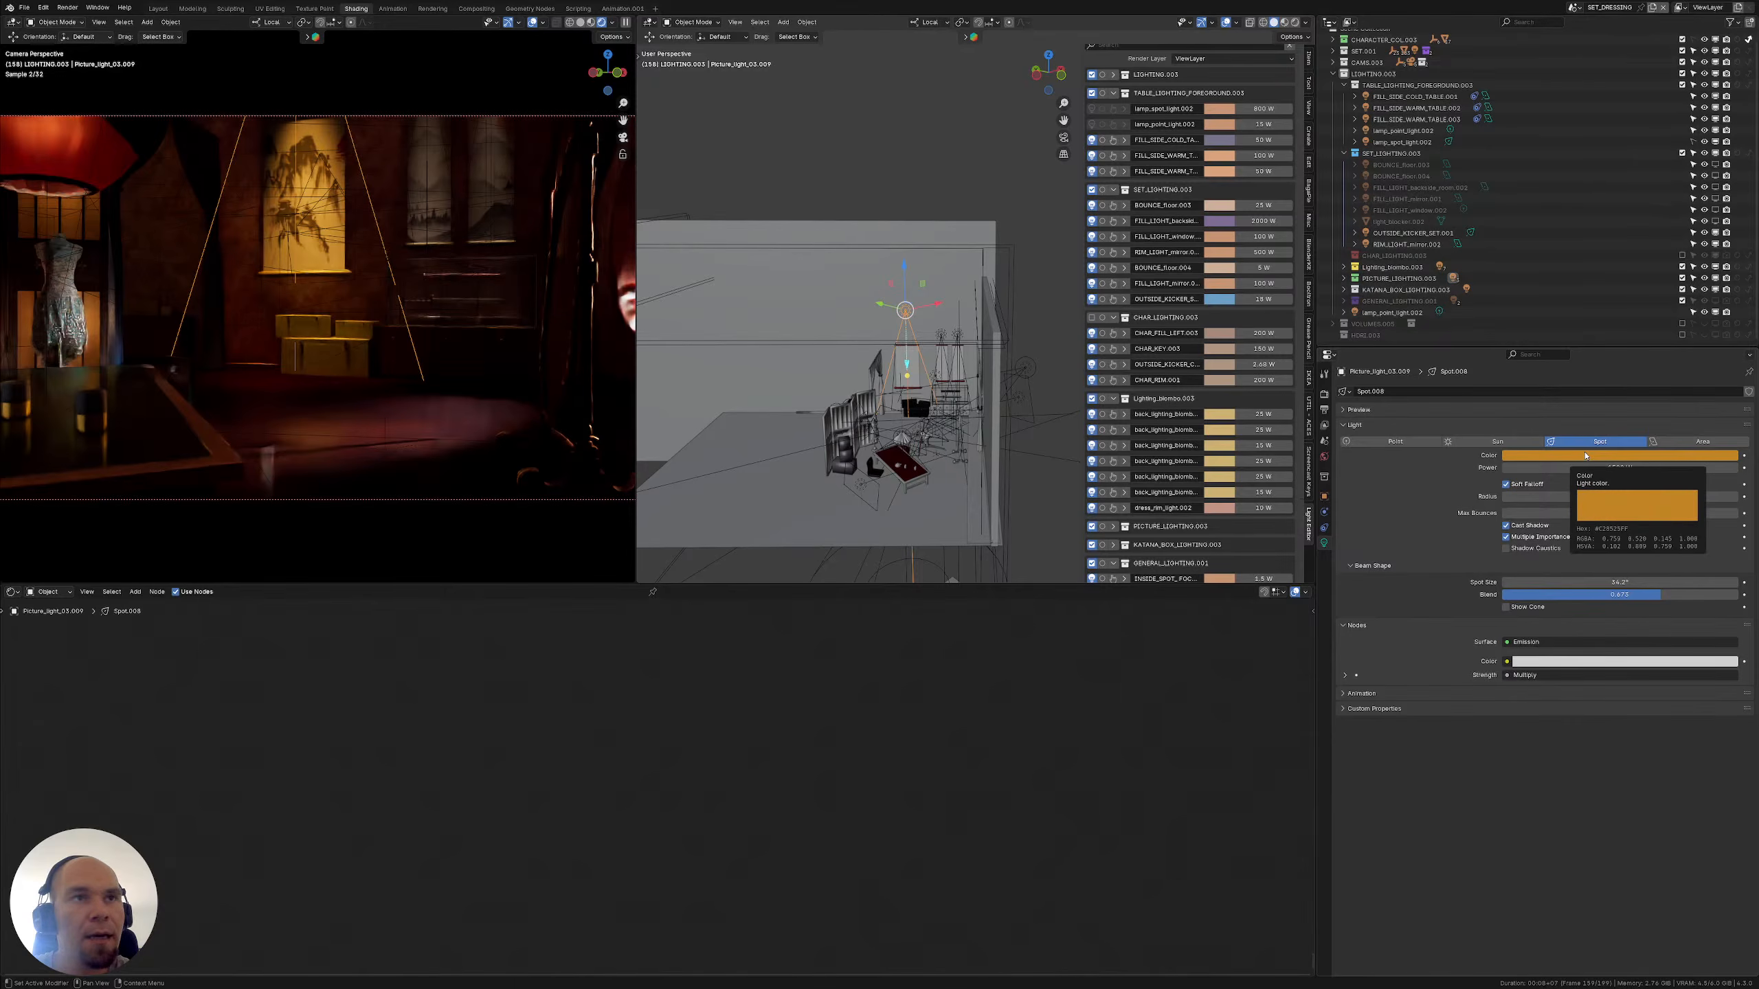
left_click(1571, 455)
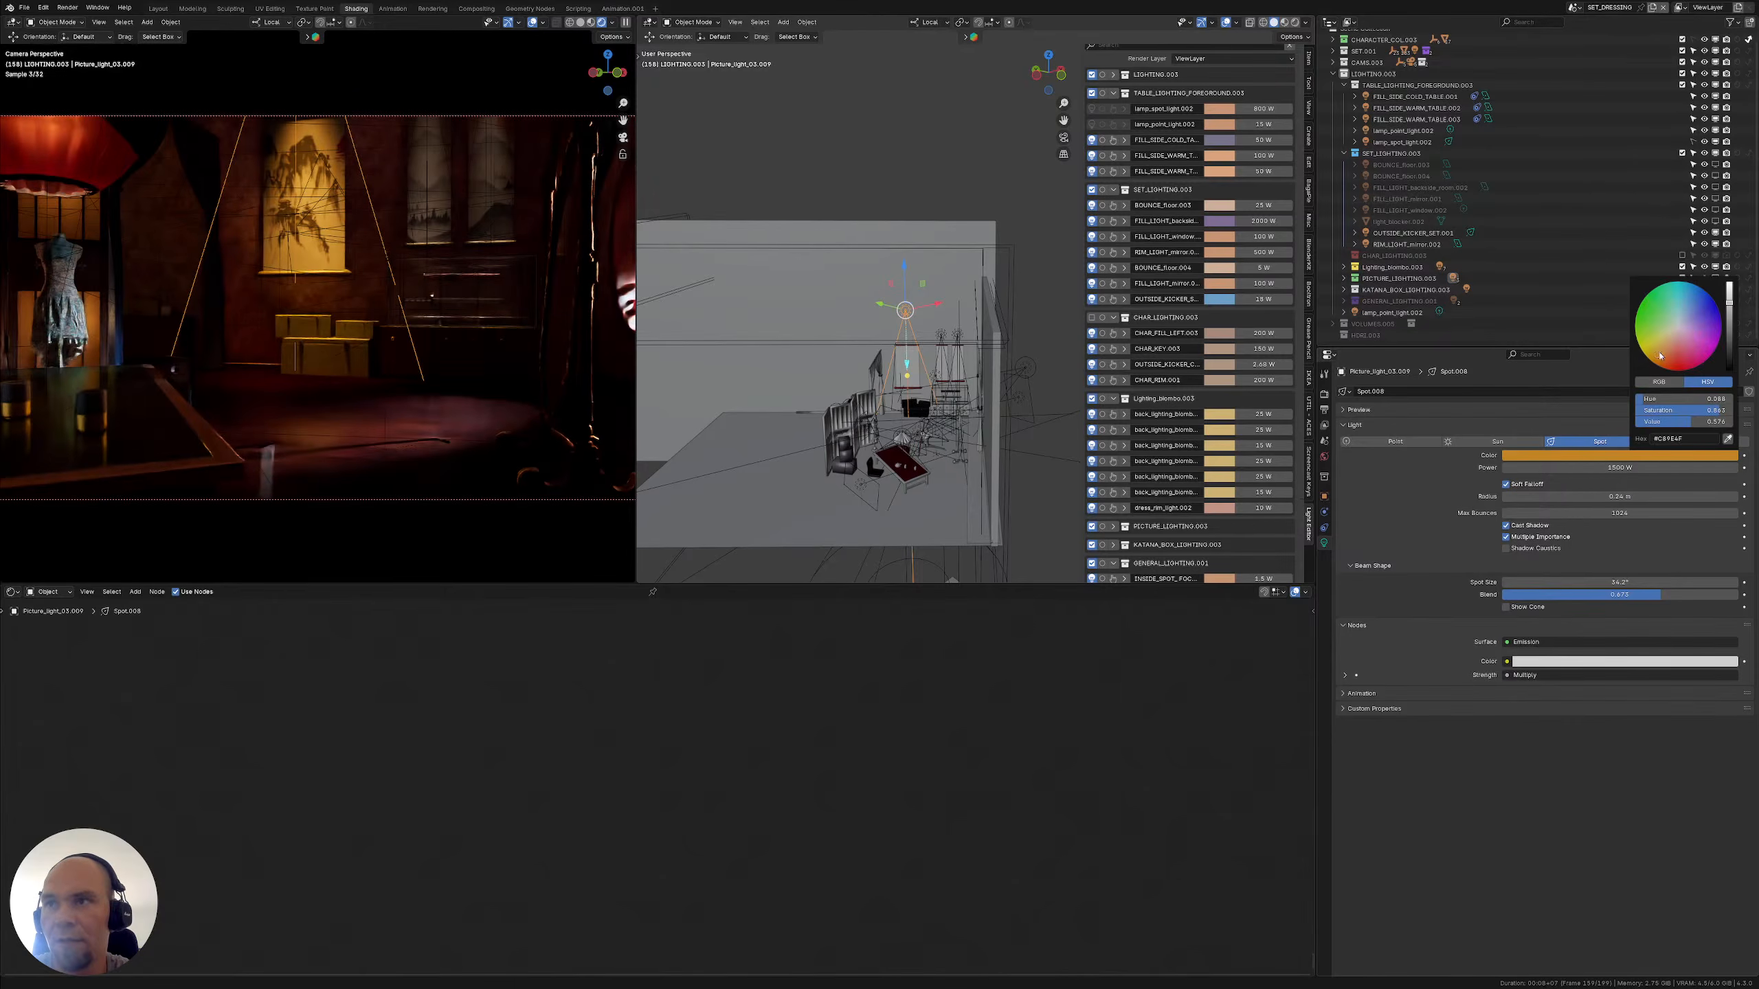
mouse_move(1659, 355)
left_mouse_down()
mouse_move(1679, 345)
mouse_move(1655, 311)
mouse_move(1707, 299)
mouse_move(1690, 356)
mouse_move(1645, 354)
mouse_move(1662, 323)
left_mouse_up()
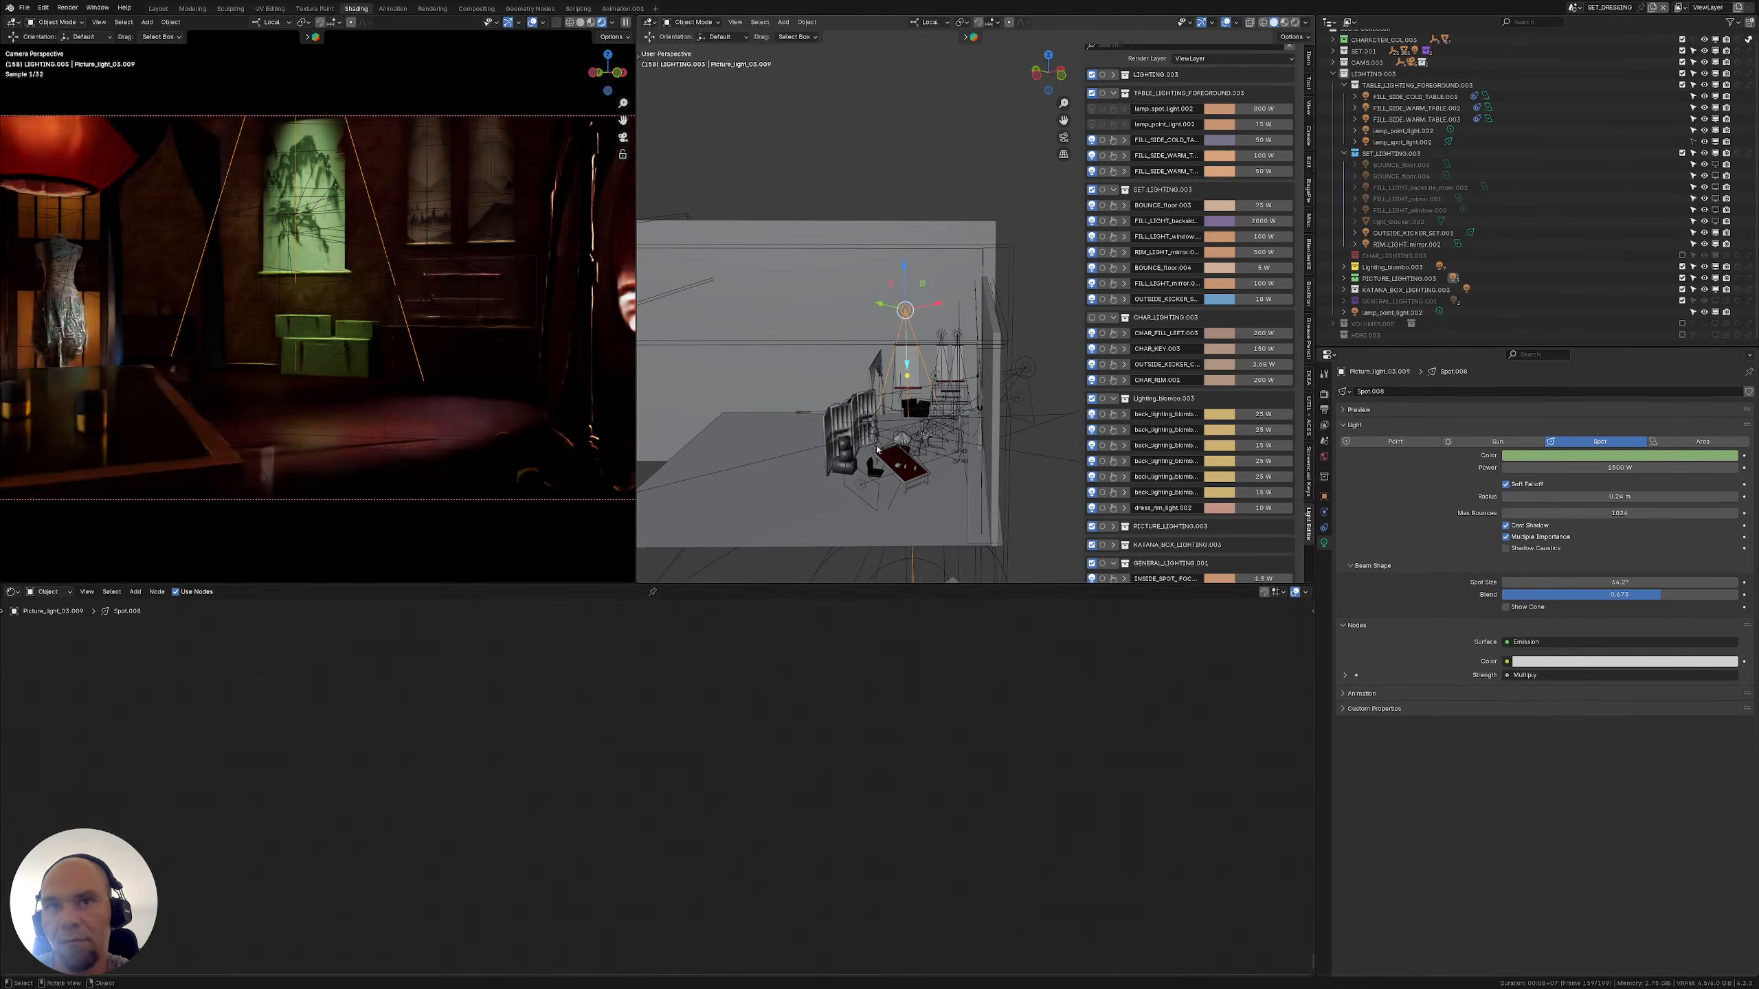
Select the OUTSIDE_KICKER_SET.001 spotlight and change its color to green
middle_click_drag(907, 375, 873, 367)
left_click(1113, 299)
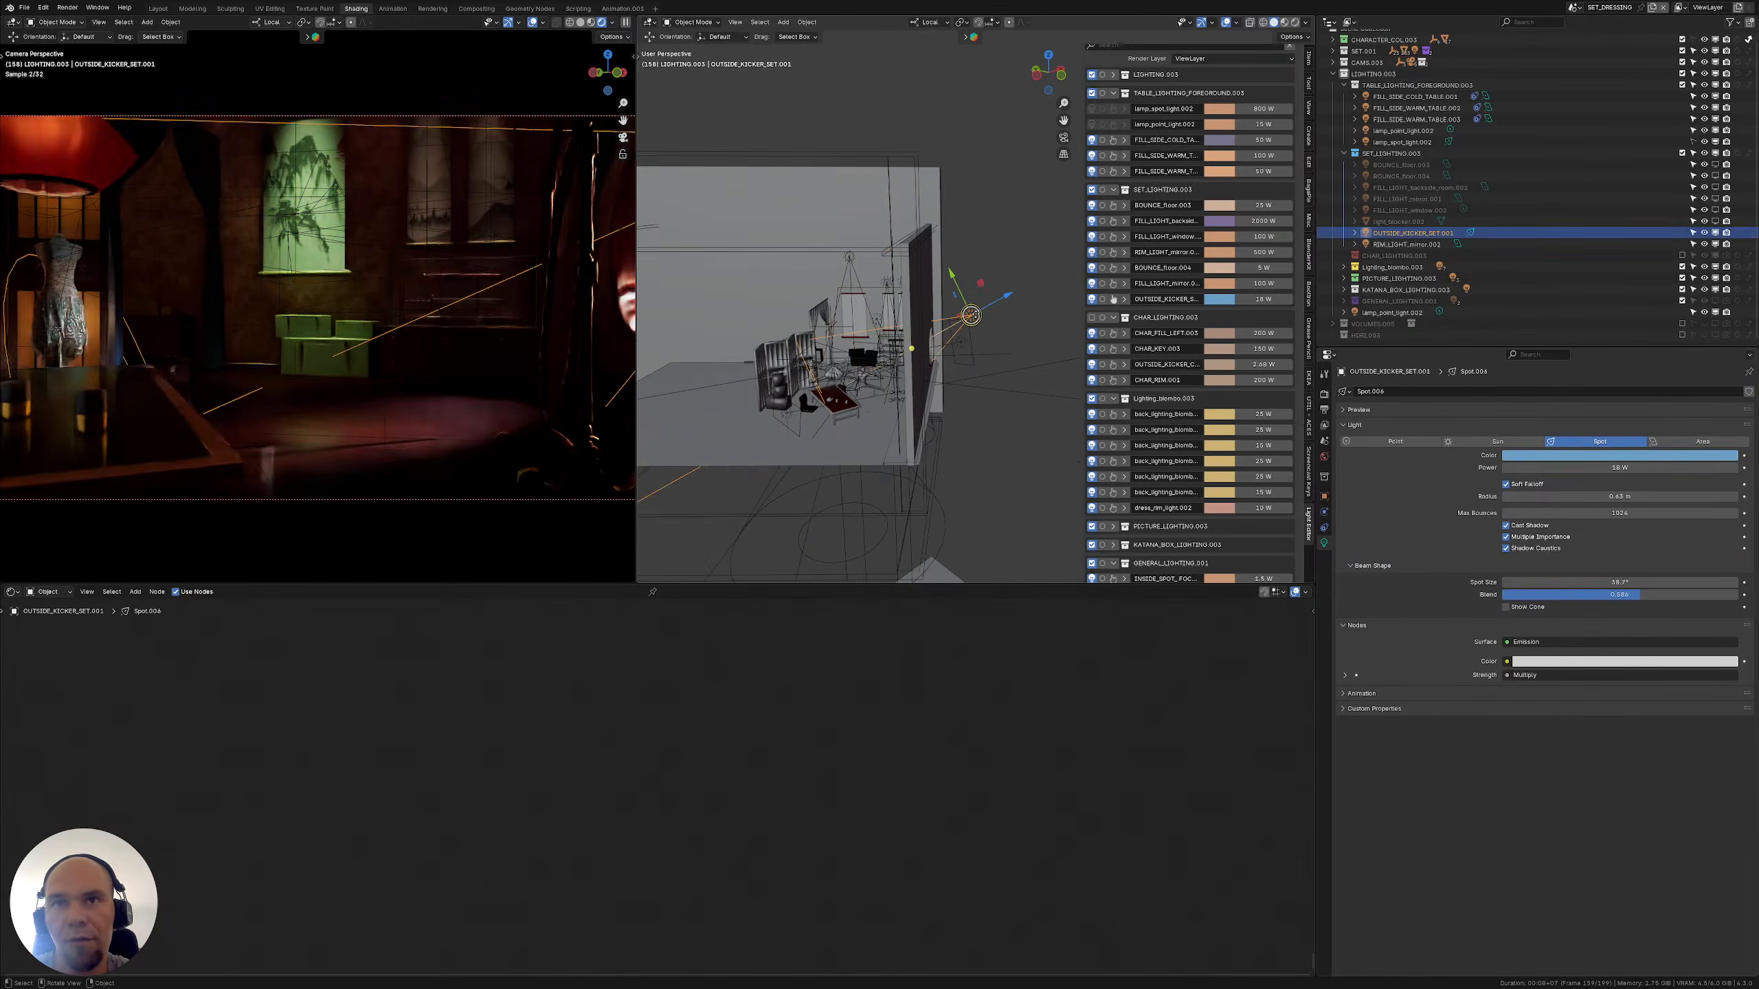
left_click(1599, 456)
left_click_drag(1663, 341, 1662, 331)
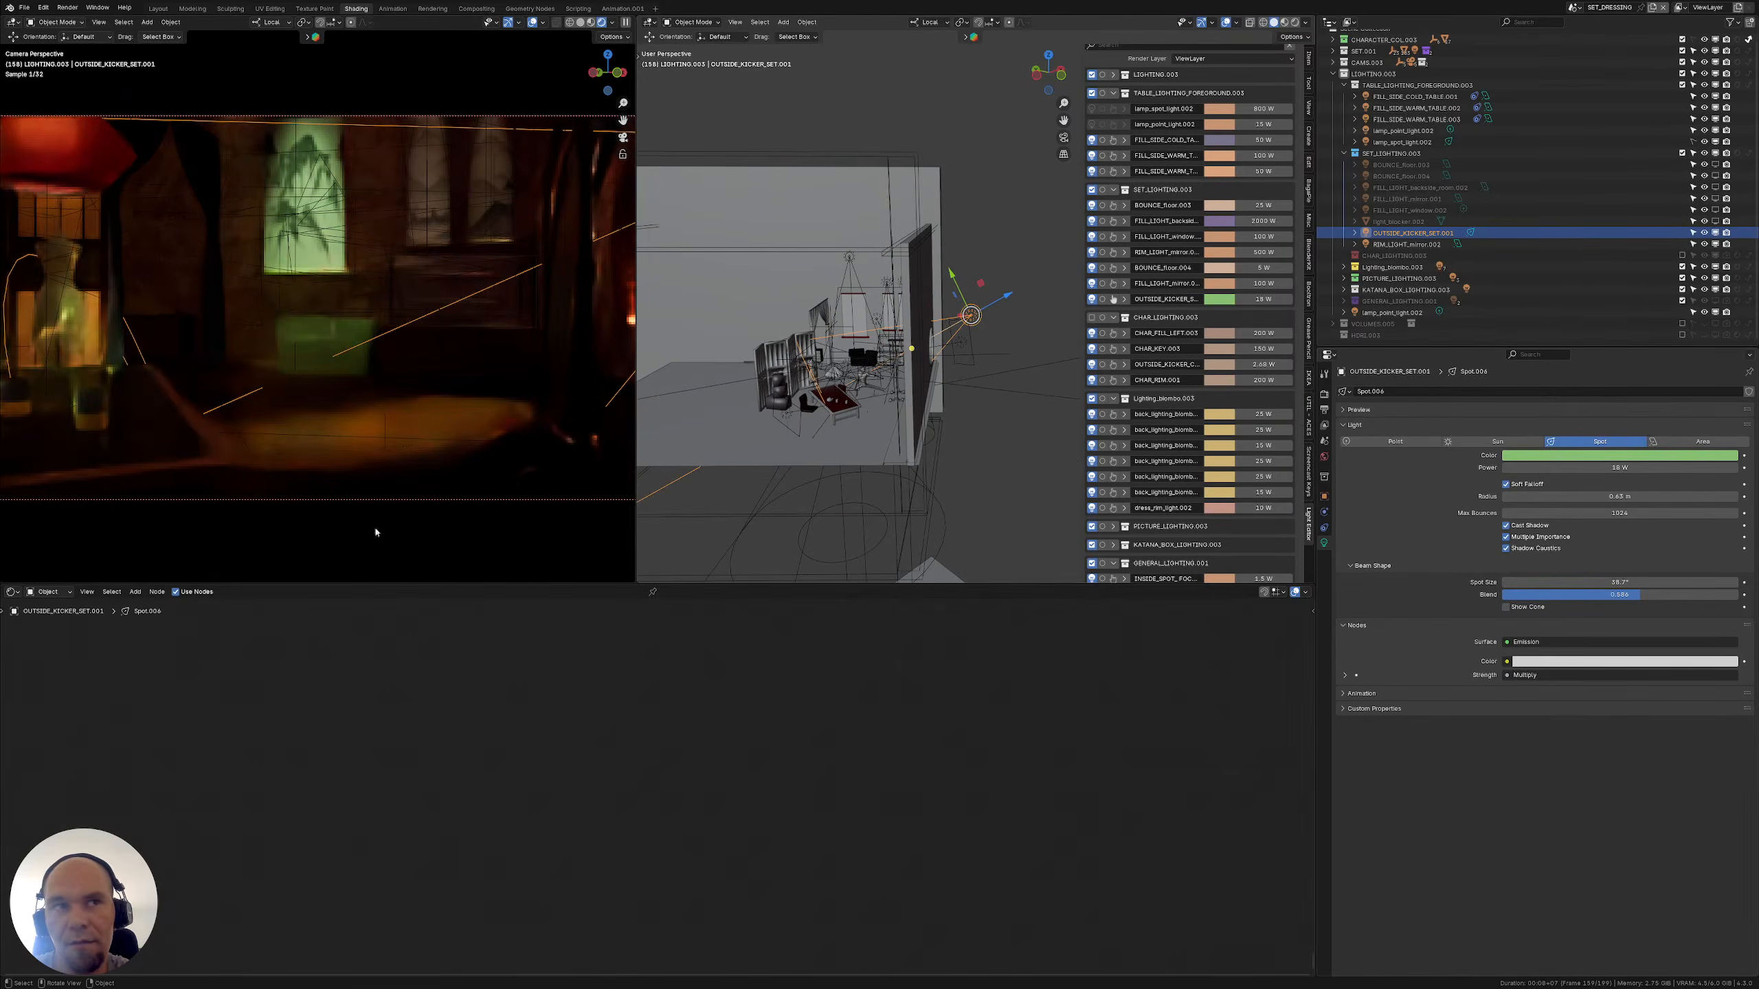
middle_click_drag(750, 367, 818, 398, "shift")
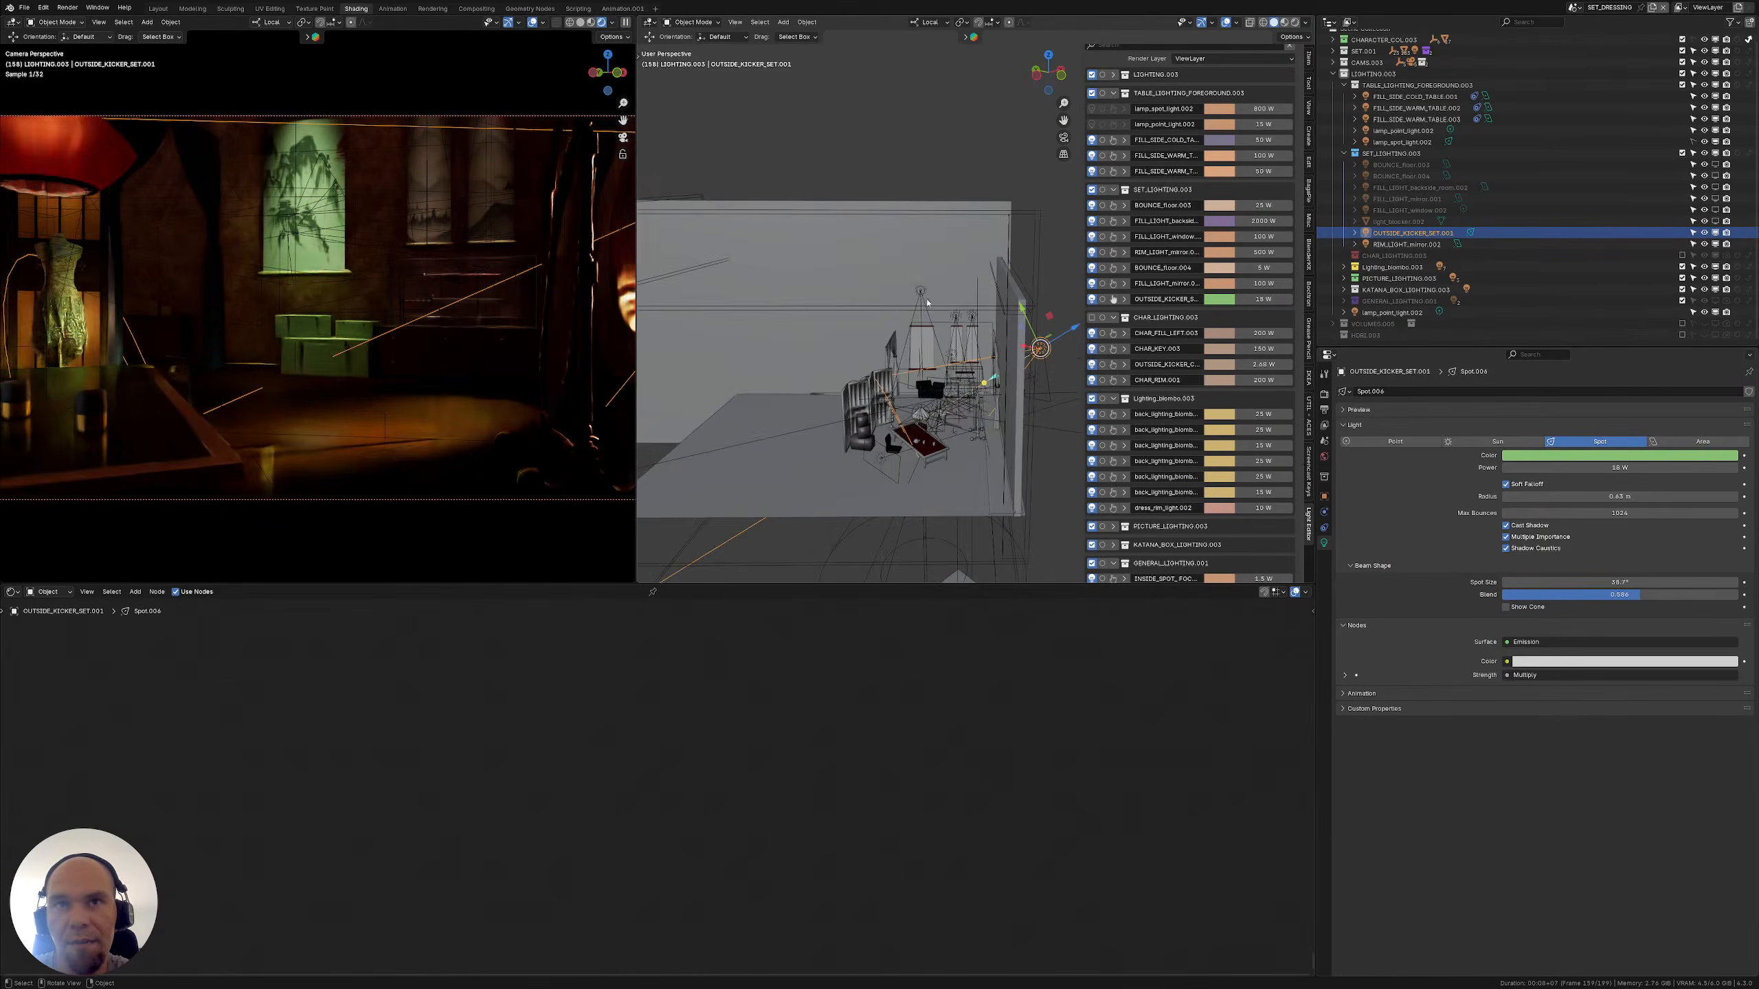
scroll(818, 398, "down", 3)
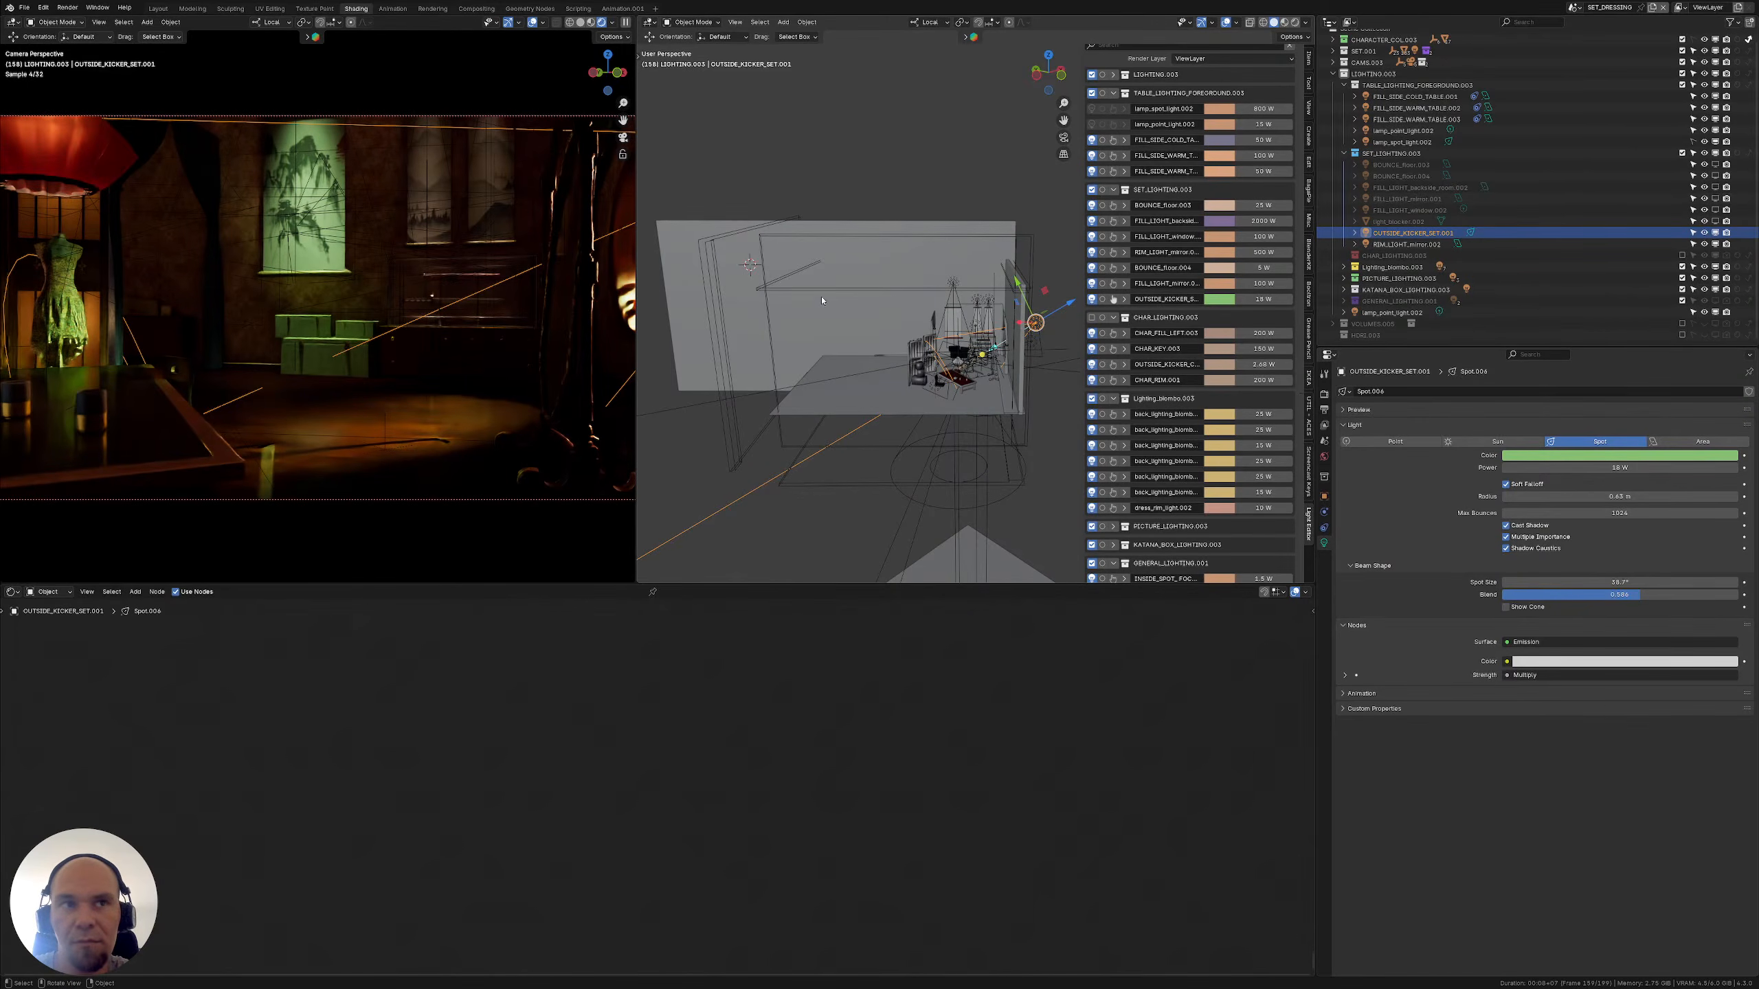
Enable the FILL_LIGHT_backside_room.002 area light in the viewports
left_click(1402, 187)
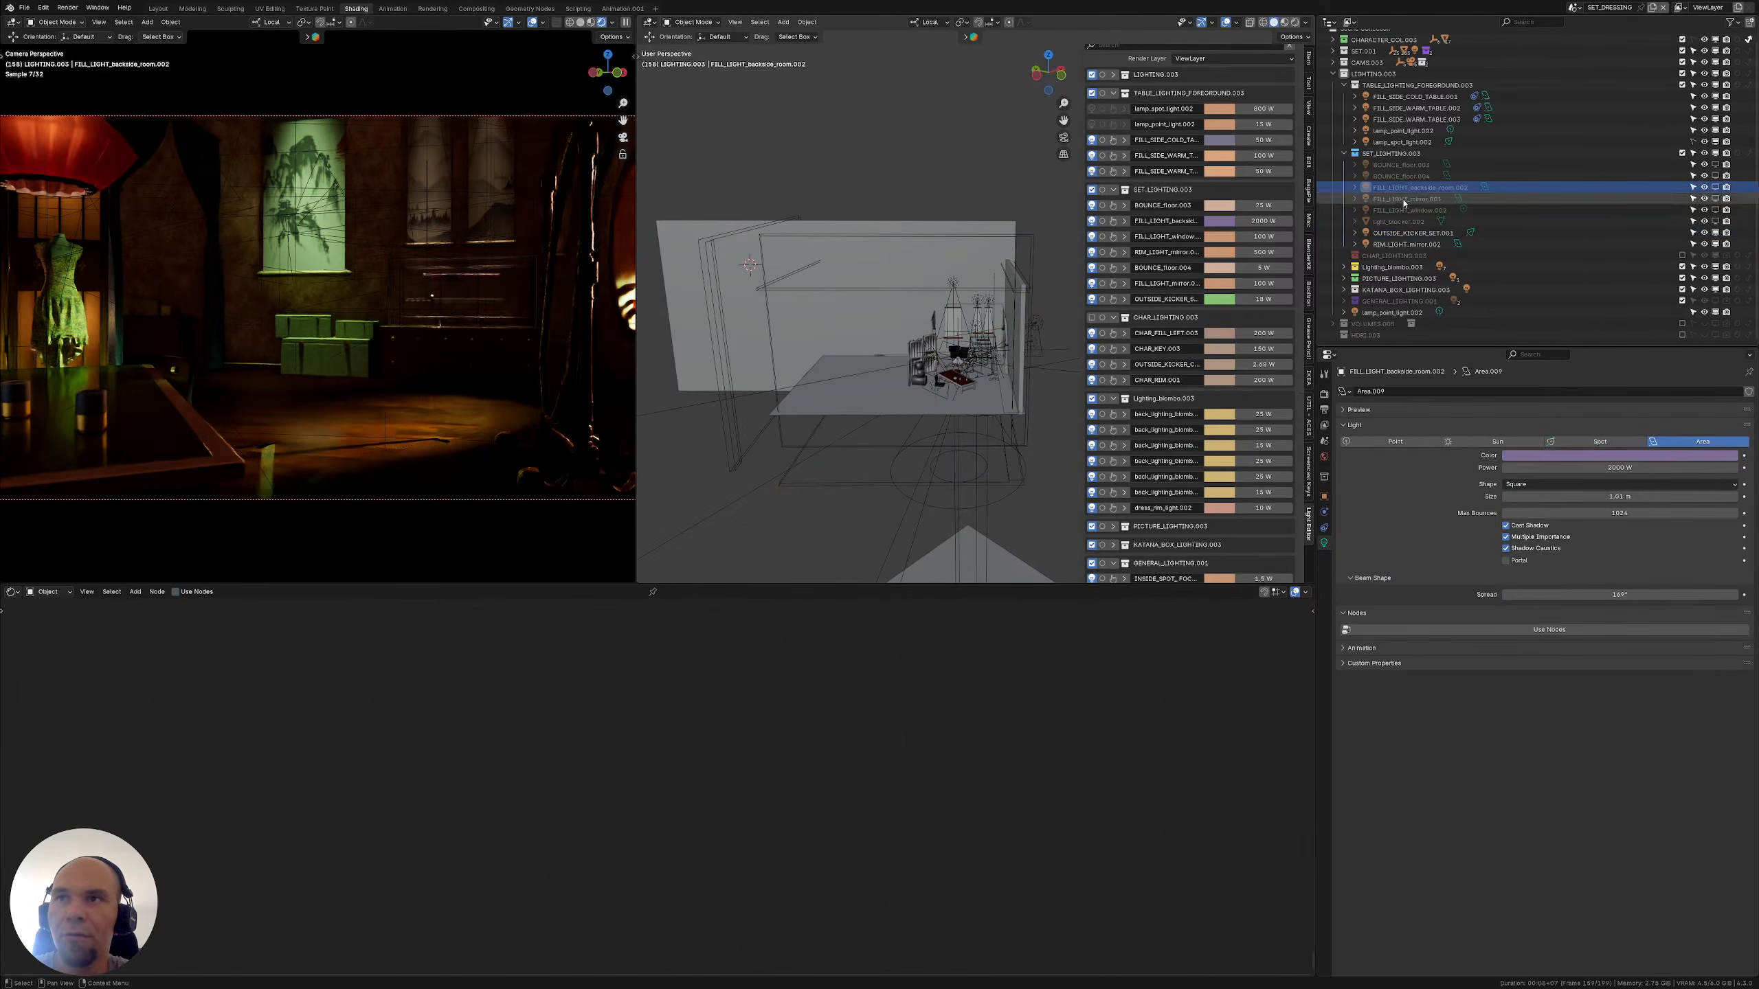
left_click(1716, 187)
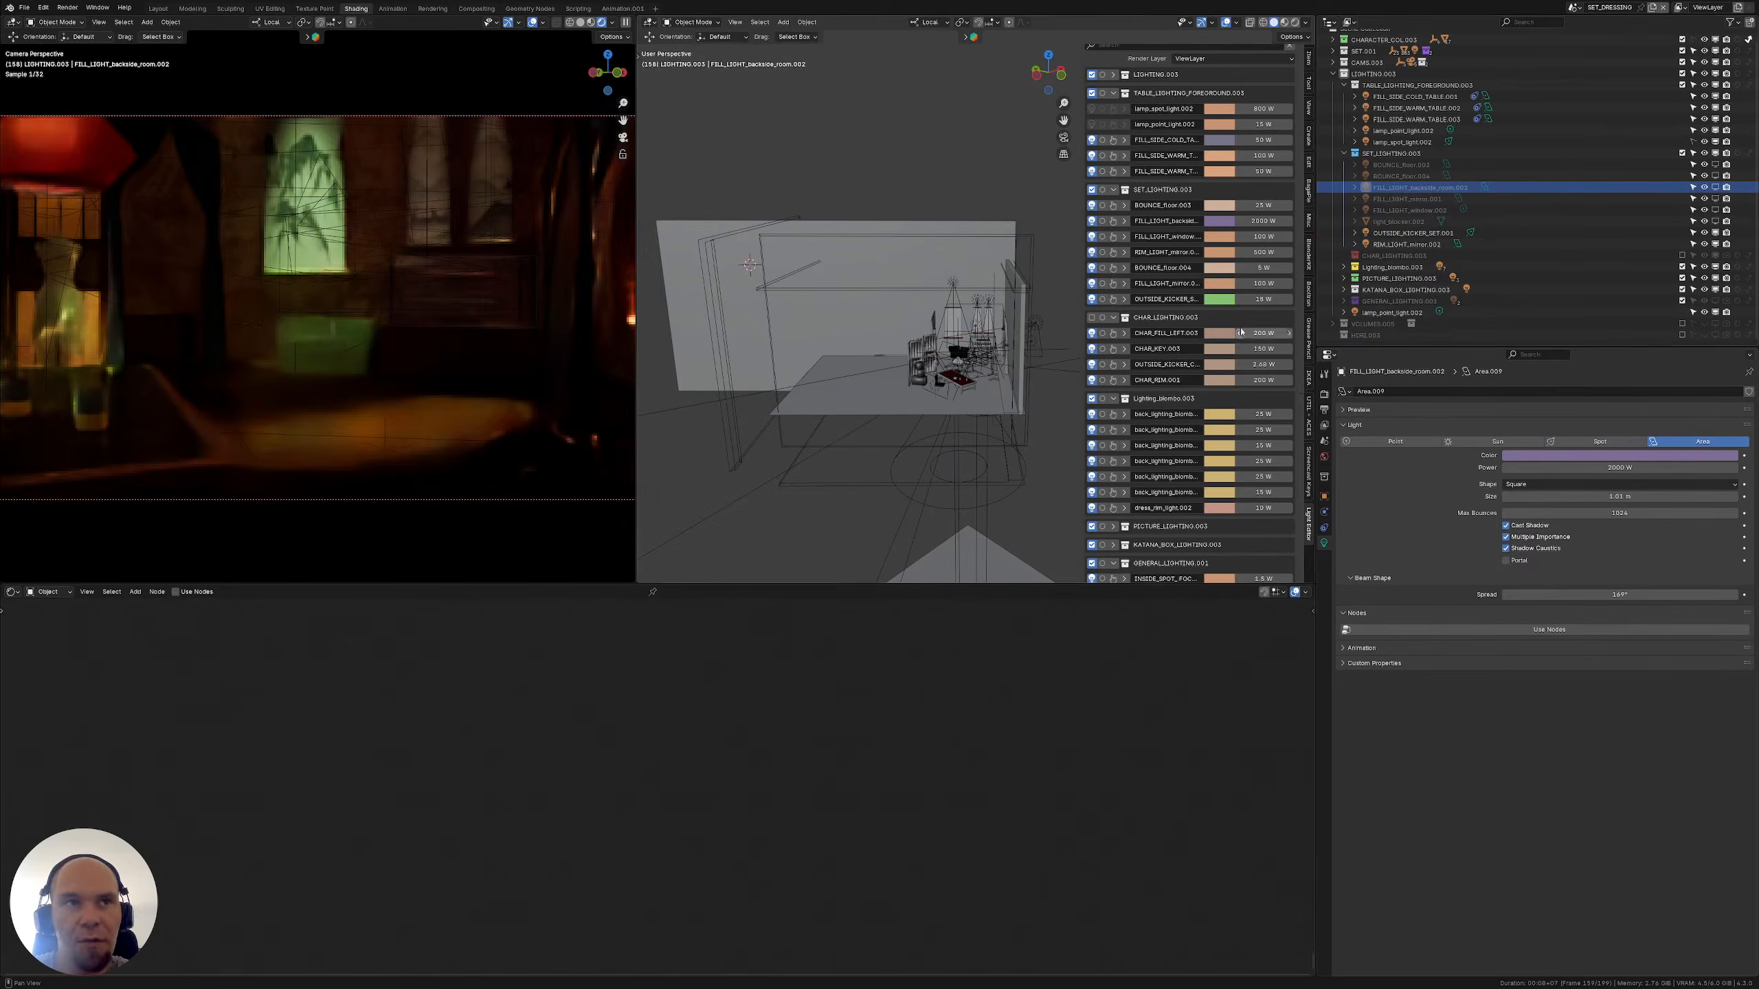
left_click(1715, 186)
middle_click_drag(1033, 279, 966, 341)
Rotate FILL_LIGHT_backside_room.002 about its local Y axis and scale it
key("r")
key("y")
key("y")
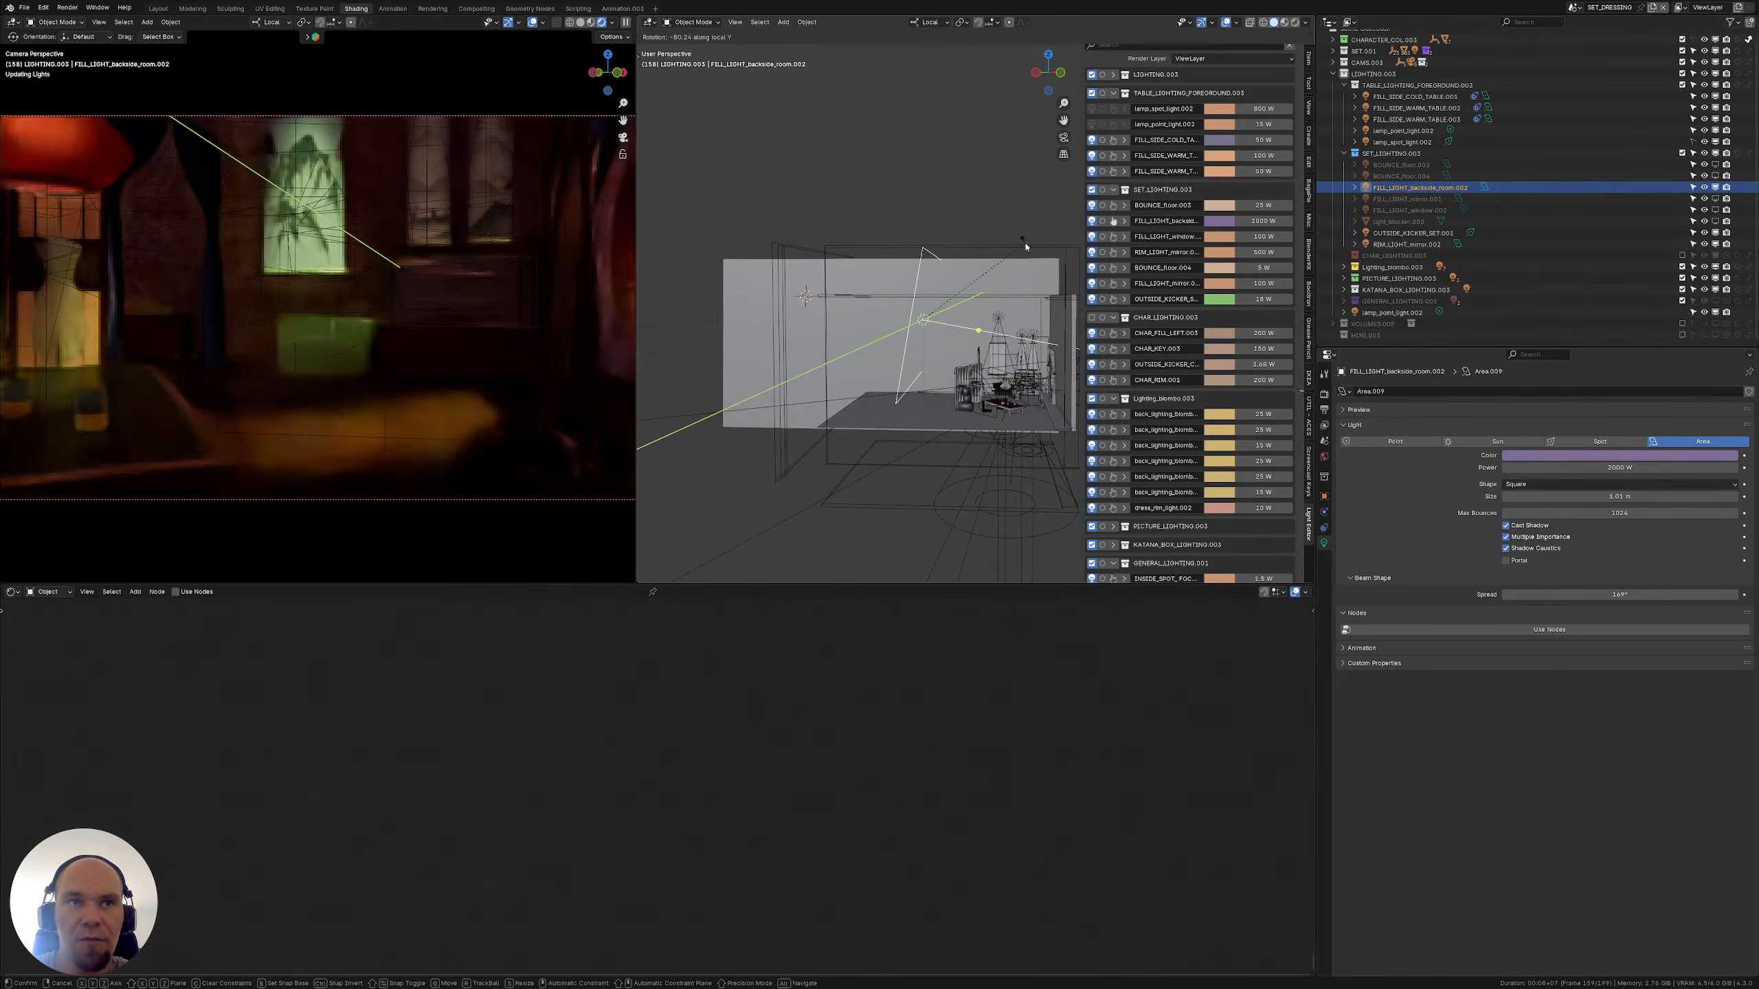
key("s")
left_click(970, 367)
Move FILL_LIGHT_backside_room.002 into position facing the furniture, constraining the final move to its local XY plane
mouse_move(969, 367)
middle_mouse_down()
mouse_move(1005, 369)
mouse_move(965, 403)
mouse_move(988, 374)
middle_mouse_up()
key("g")
left_click(907, 388)
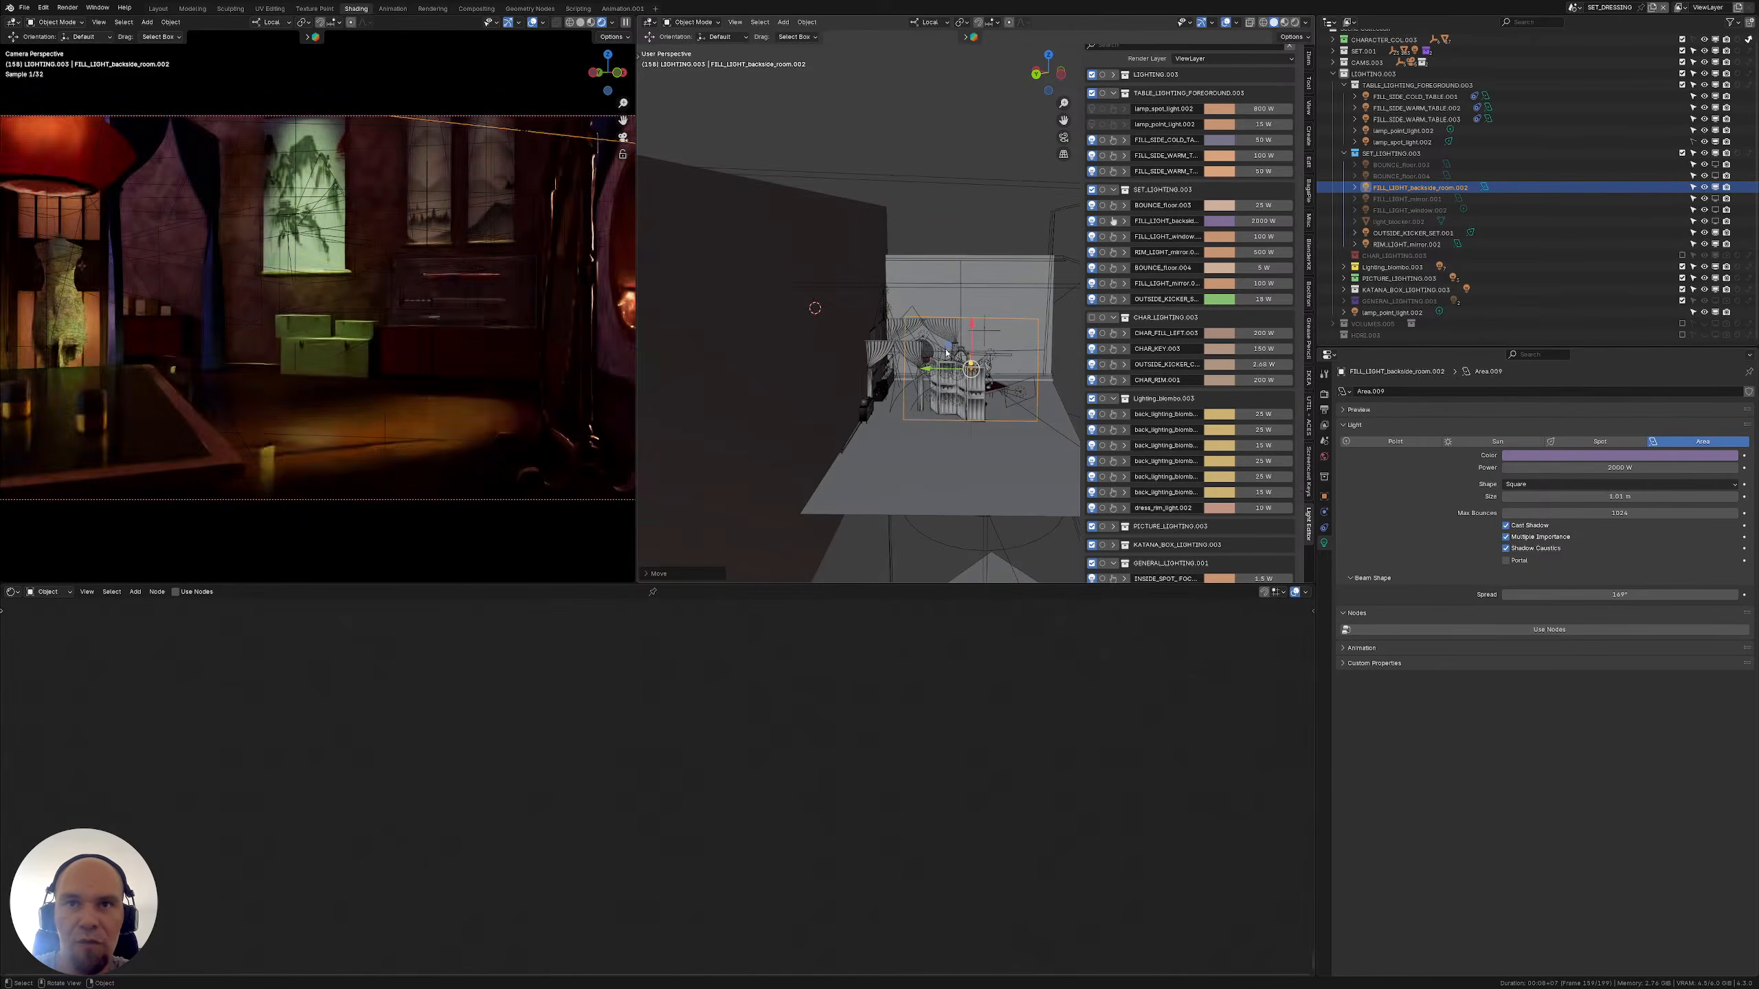
key("g")
key("shift+z")
key("shift+z")
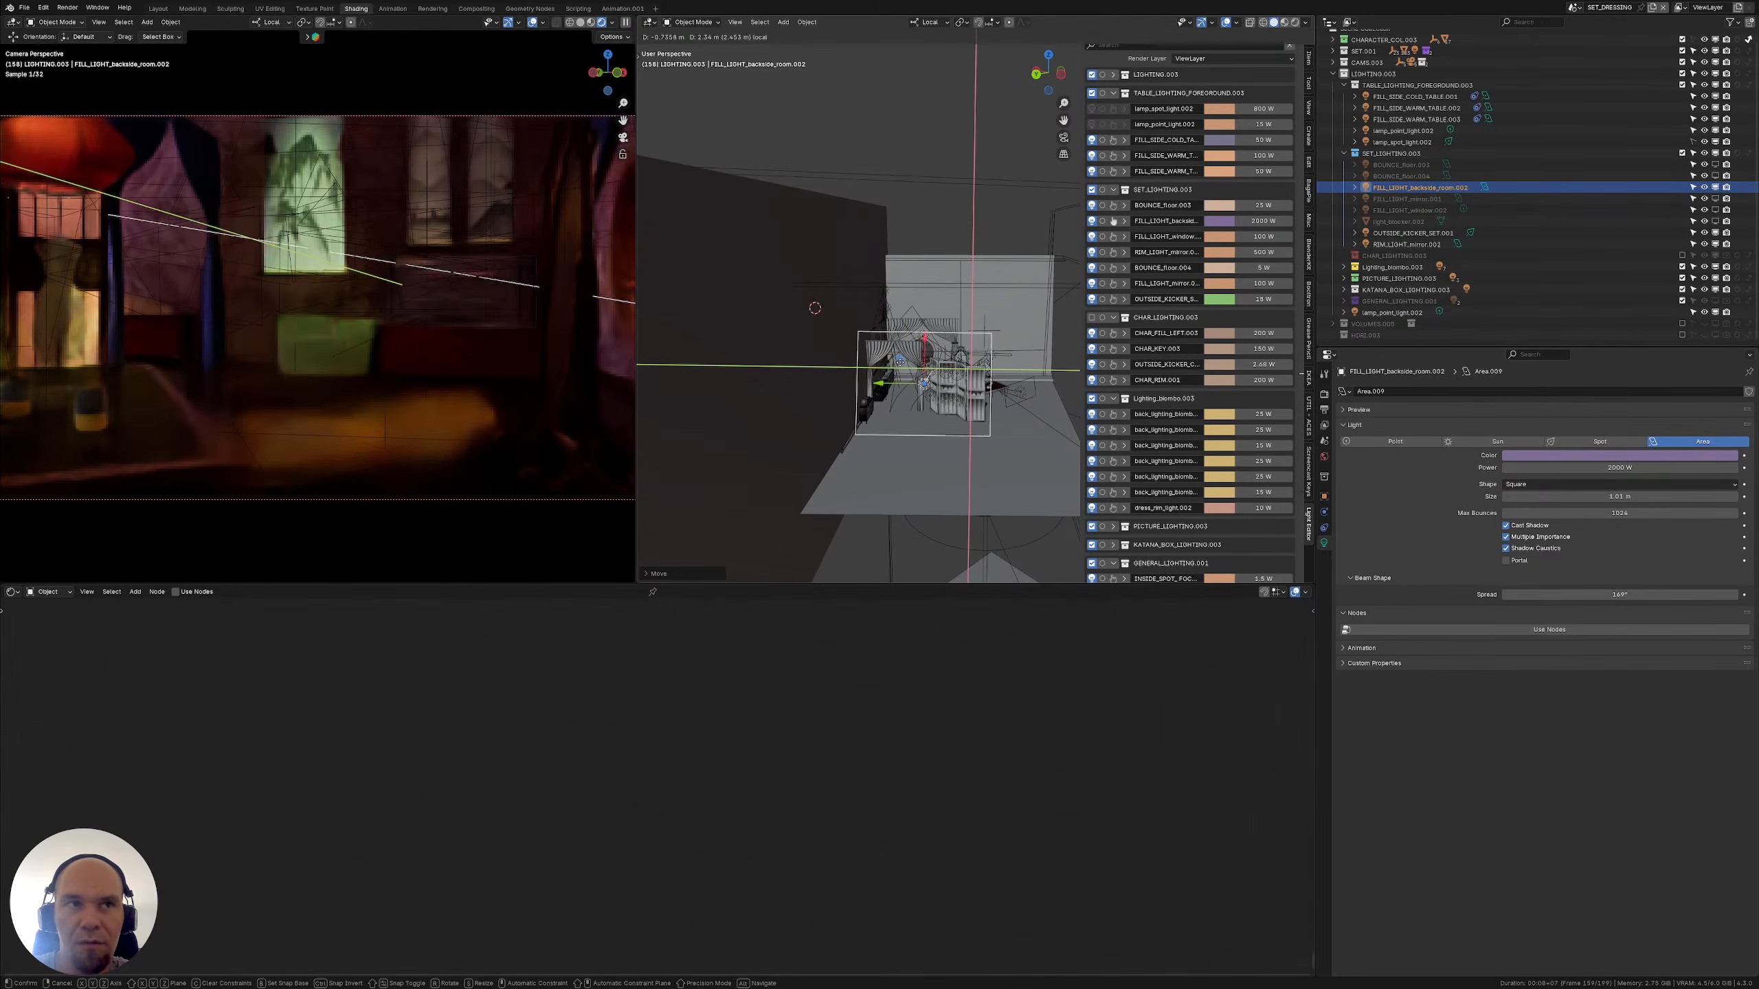
left_click(944, 407)
scroll(943, 407, "up", 4)
scroll(943, 408, "down", 4)
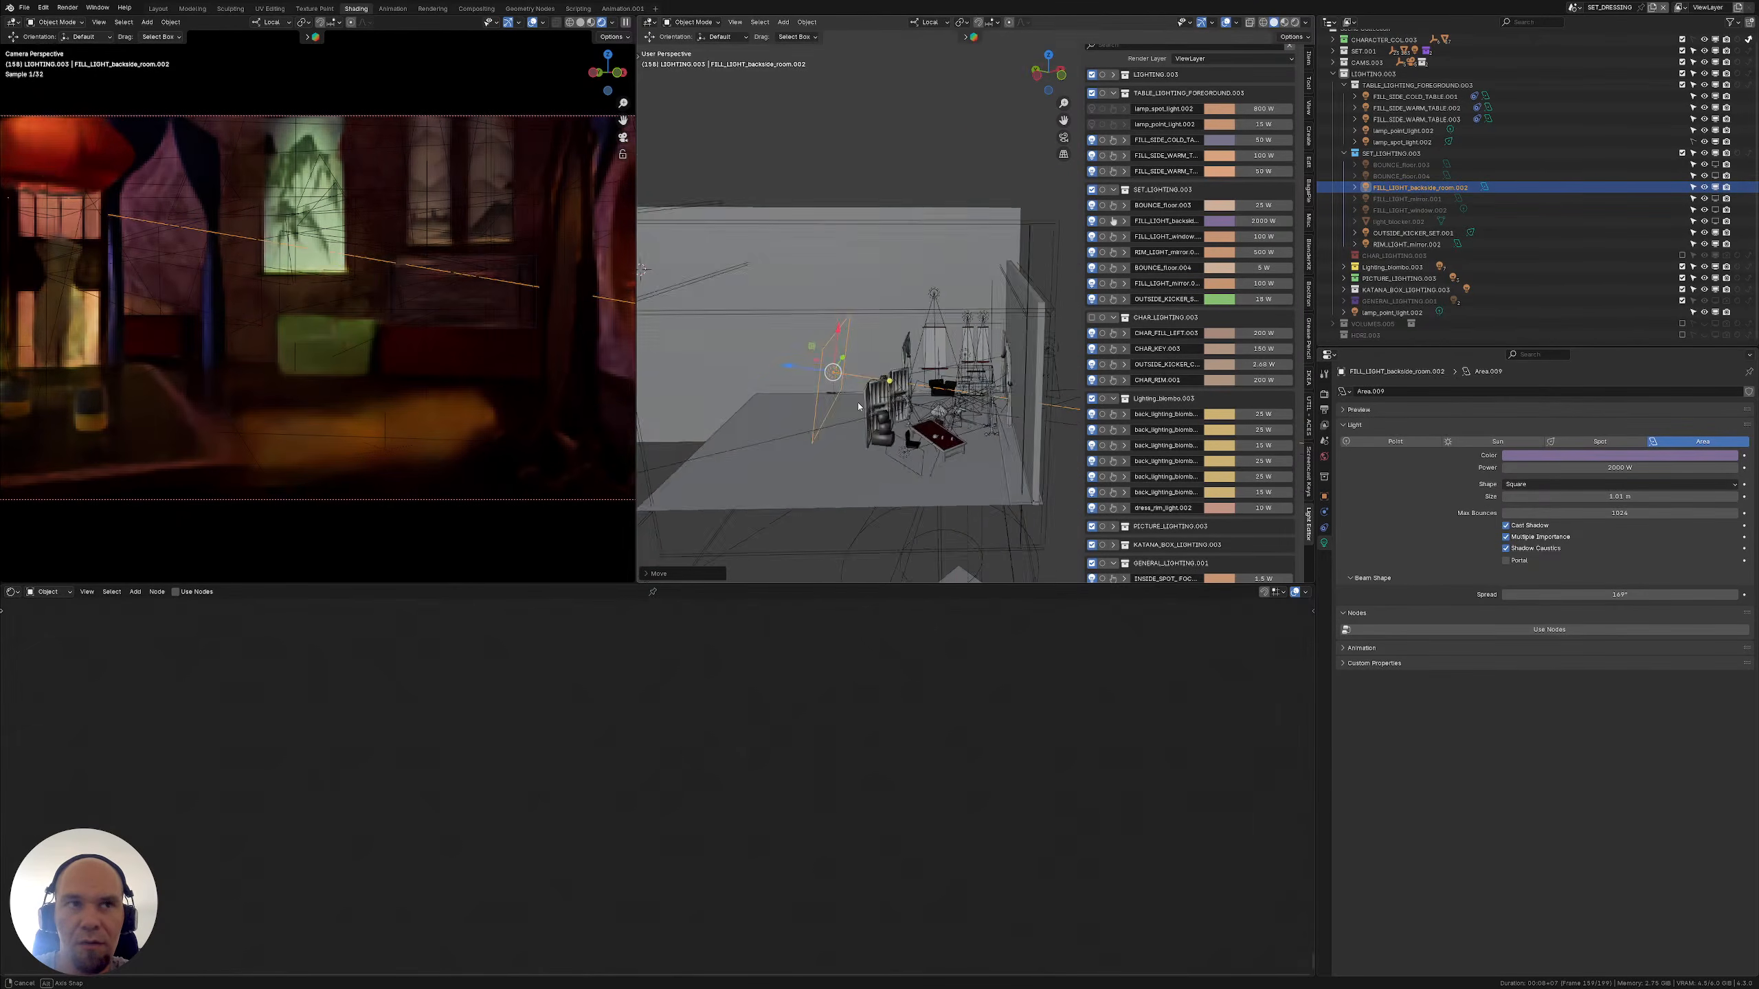
Select the Picture_light_03.009 spotlight and copy the yellow hex color of a back_lighting light in the Lighting_bombo collection
middle_click_drag(944, 408, 936, 296)
left_click(936, 296)
left_click(935, 297)
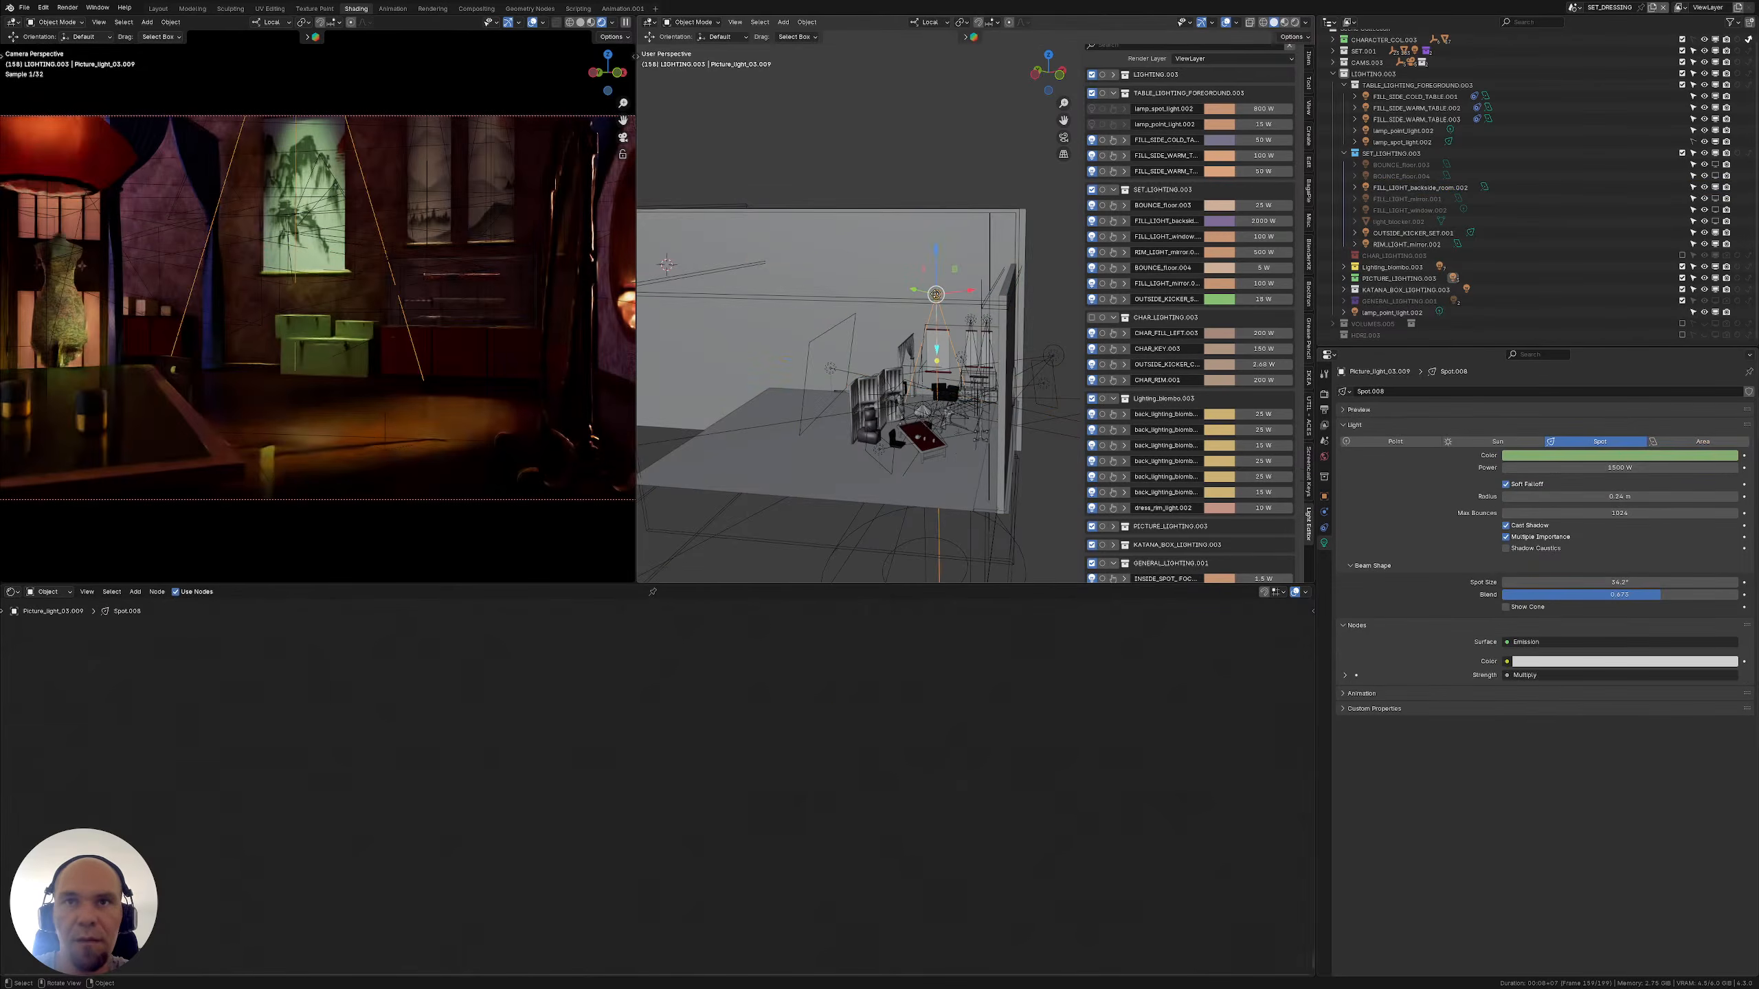
left_click(1683, 456)
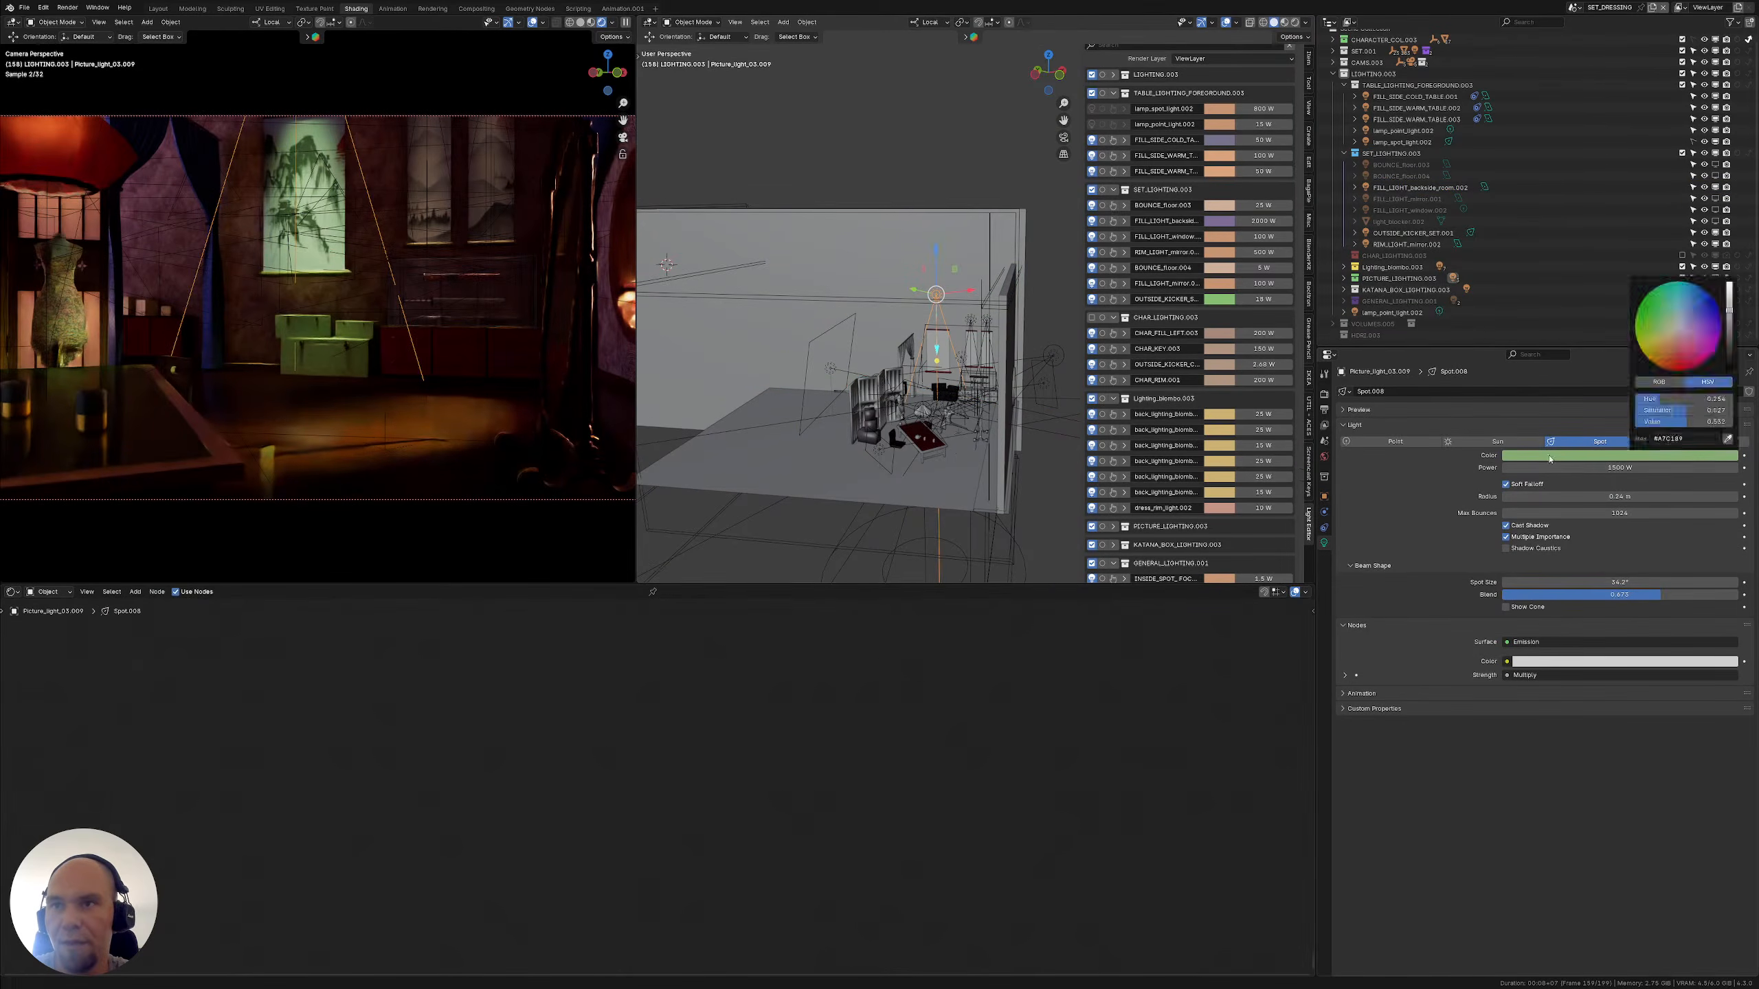
left_click(1229, 446)
left_click(1254, 428)
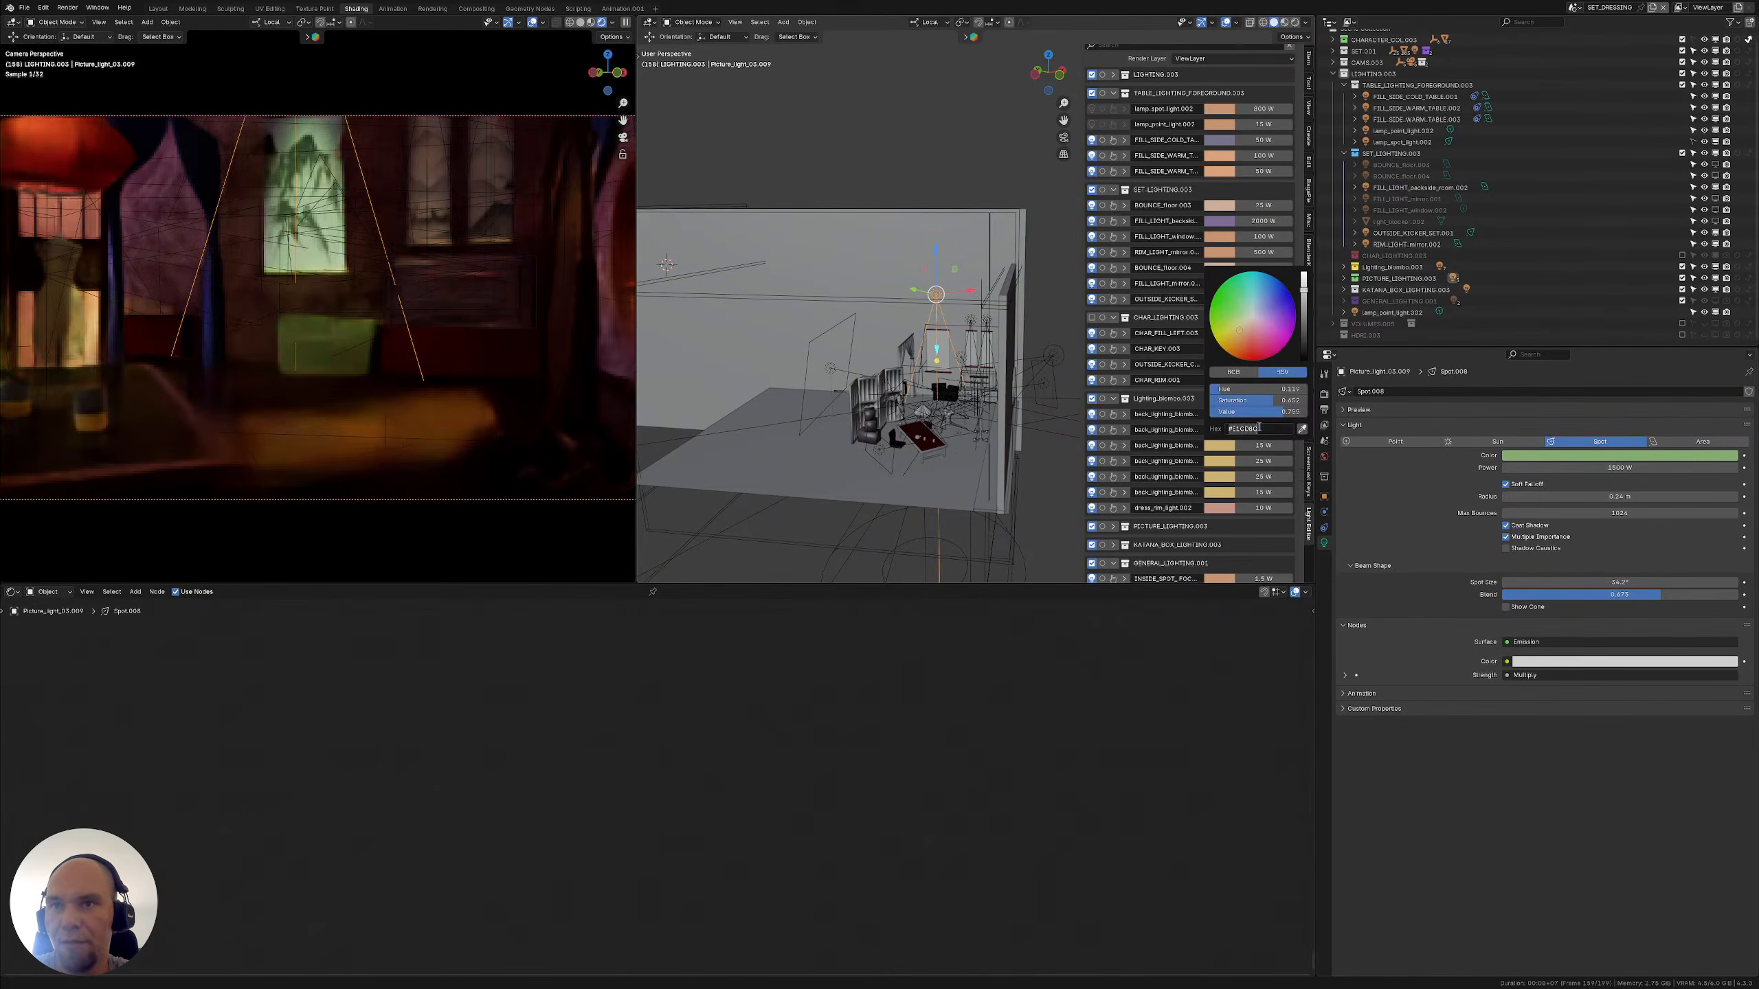
Set the color of Picture_light_03.009 to the copied yellow, #E1CD8C
left_click(1592, 467)
left_click(1583, 455)
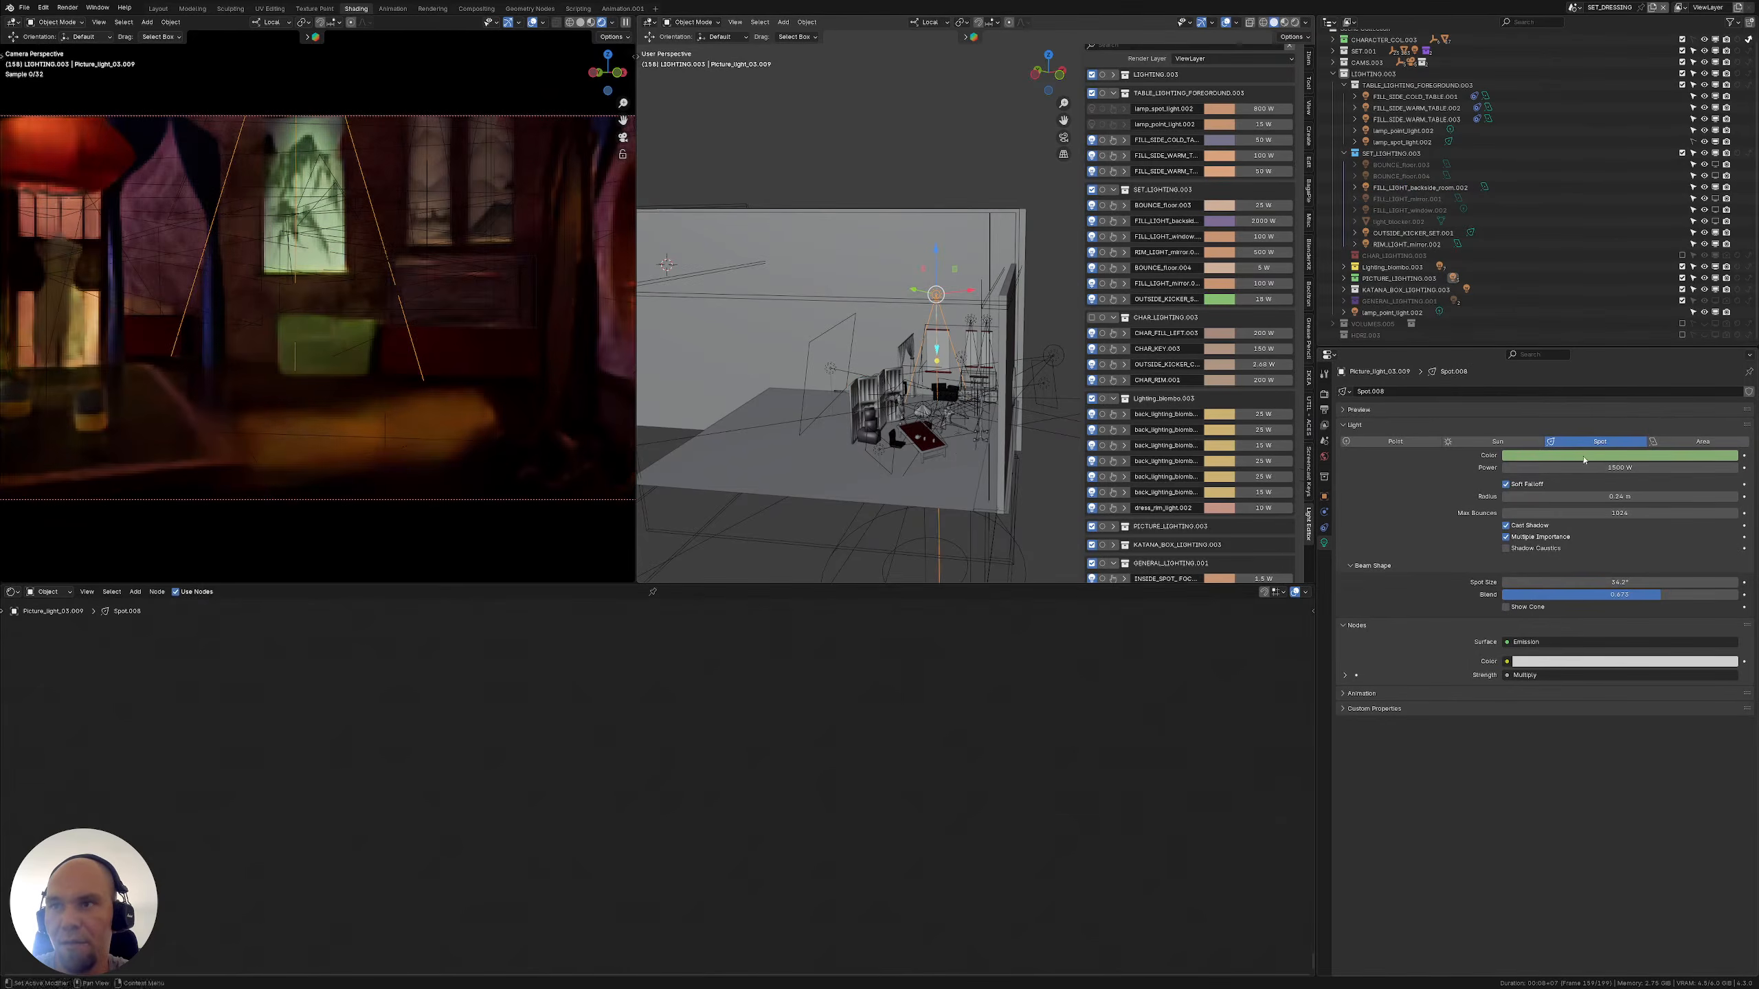
left_click(1583, 456)
left_click(1659, 439)
type("#E1CD8C")
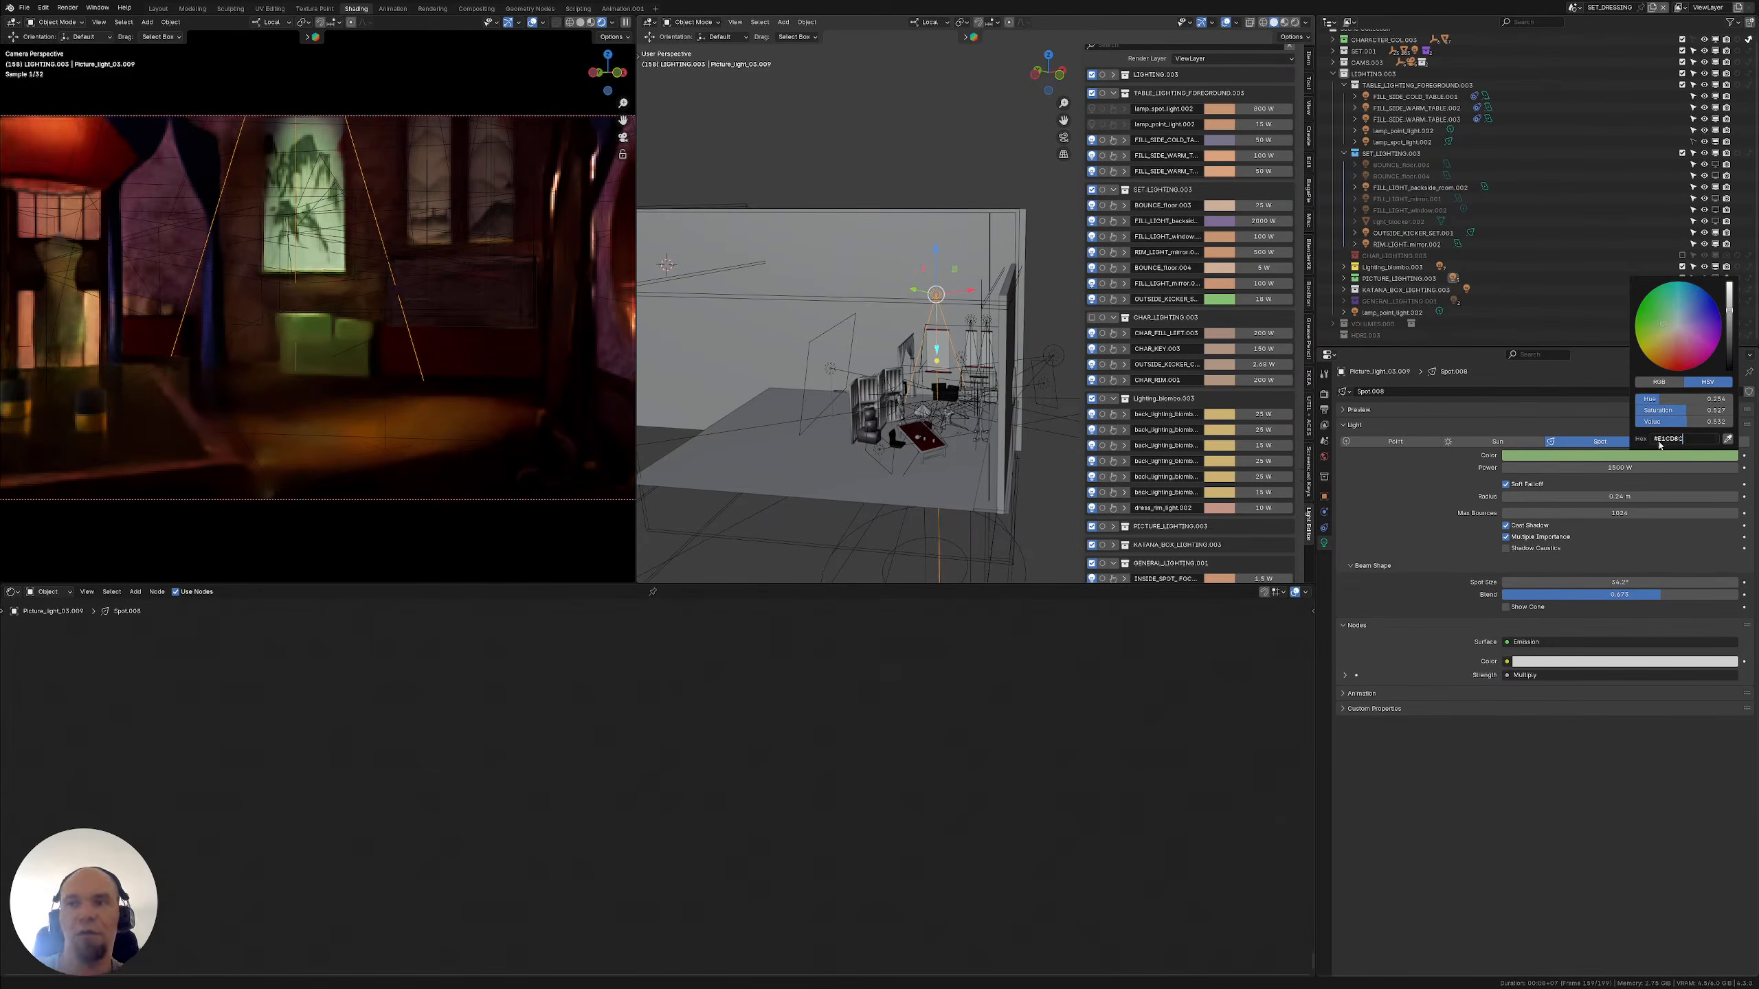
key("Return")
Apply the copied yellow to the Picture_light_03.010 spotlight and set its power to 500 W
scroll(788, 303, "up", 3)
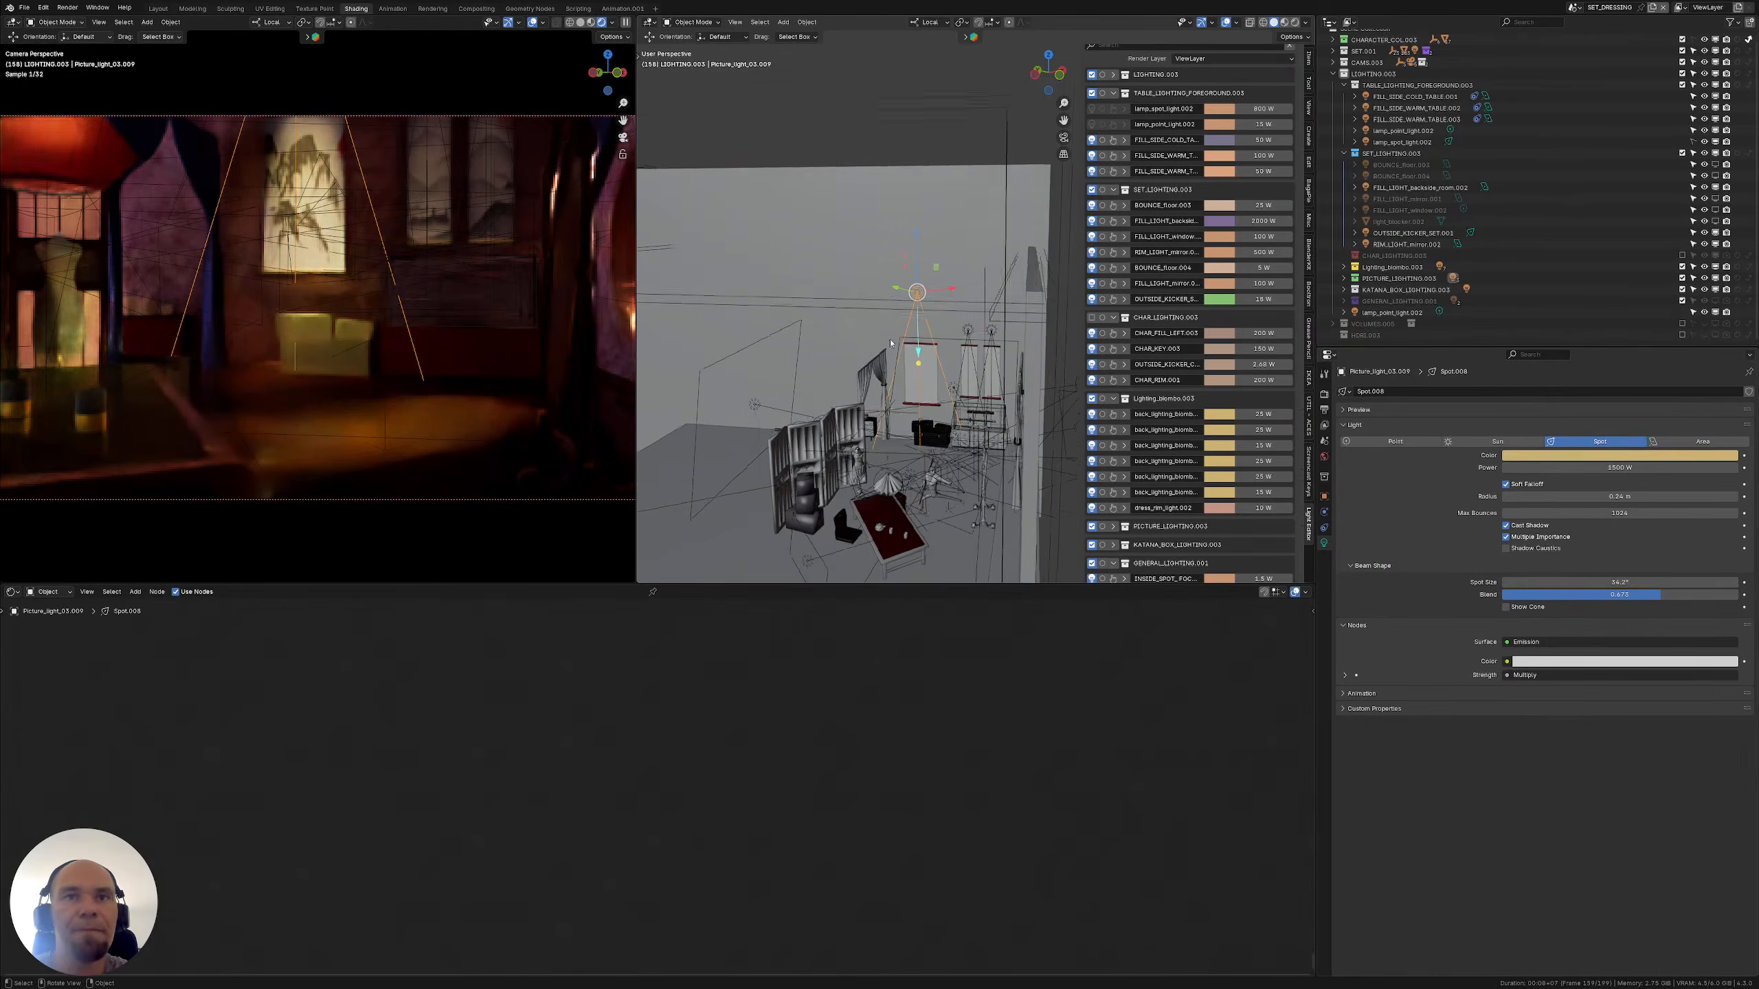
middle_click_drag(788, 304, 790, 294, "shift")
left_click(967, 317)
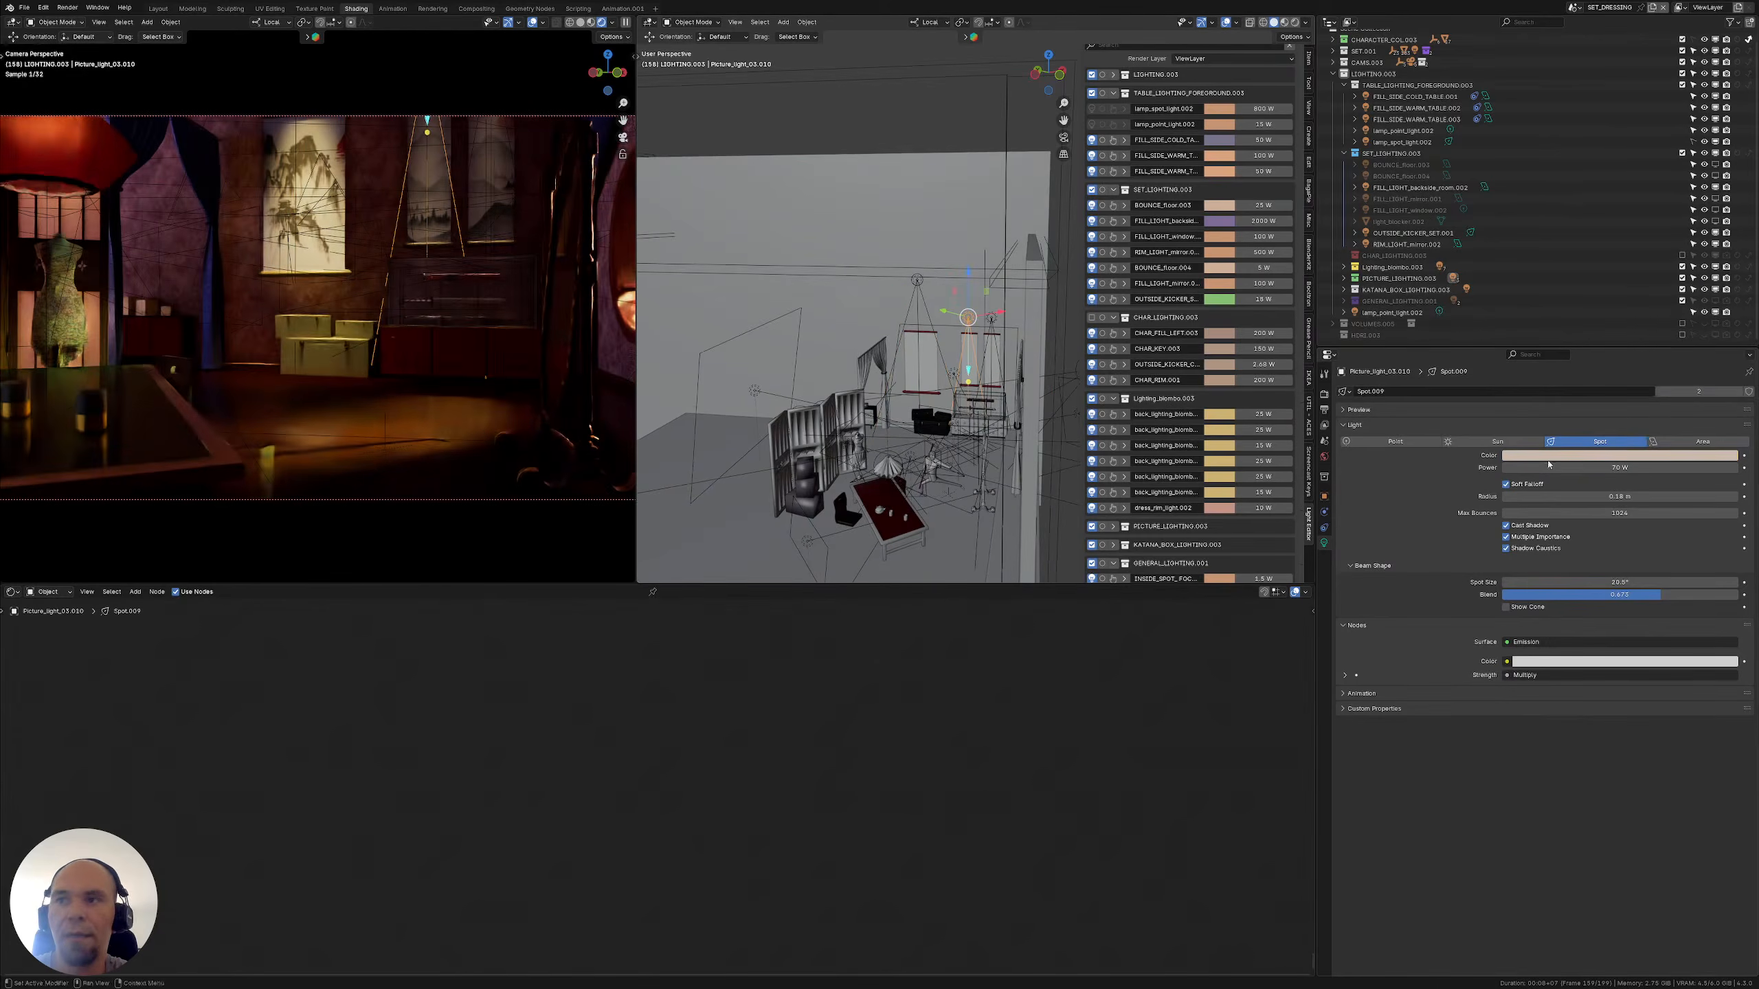
left_click(1592, 455)
left_click(1687, 439)
key("Return")
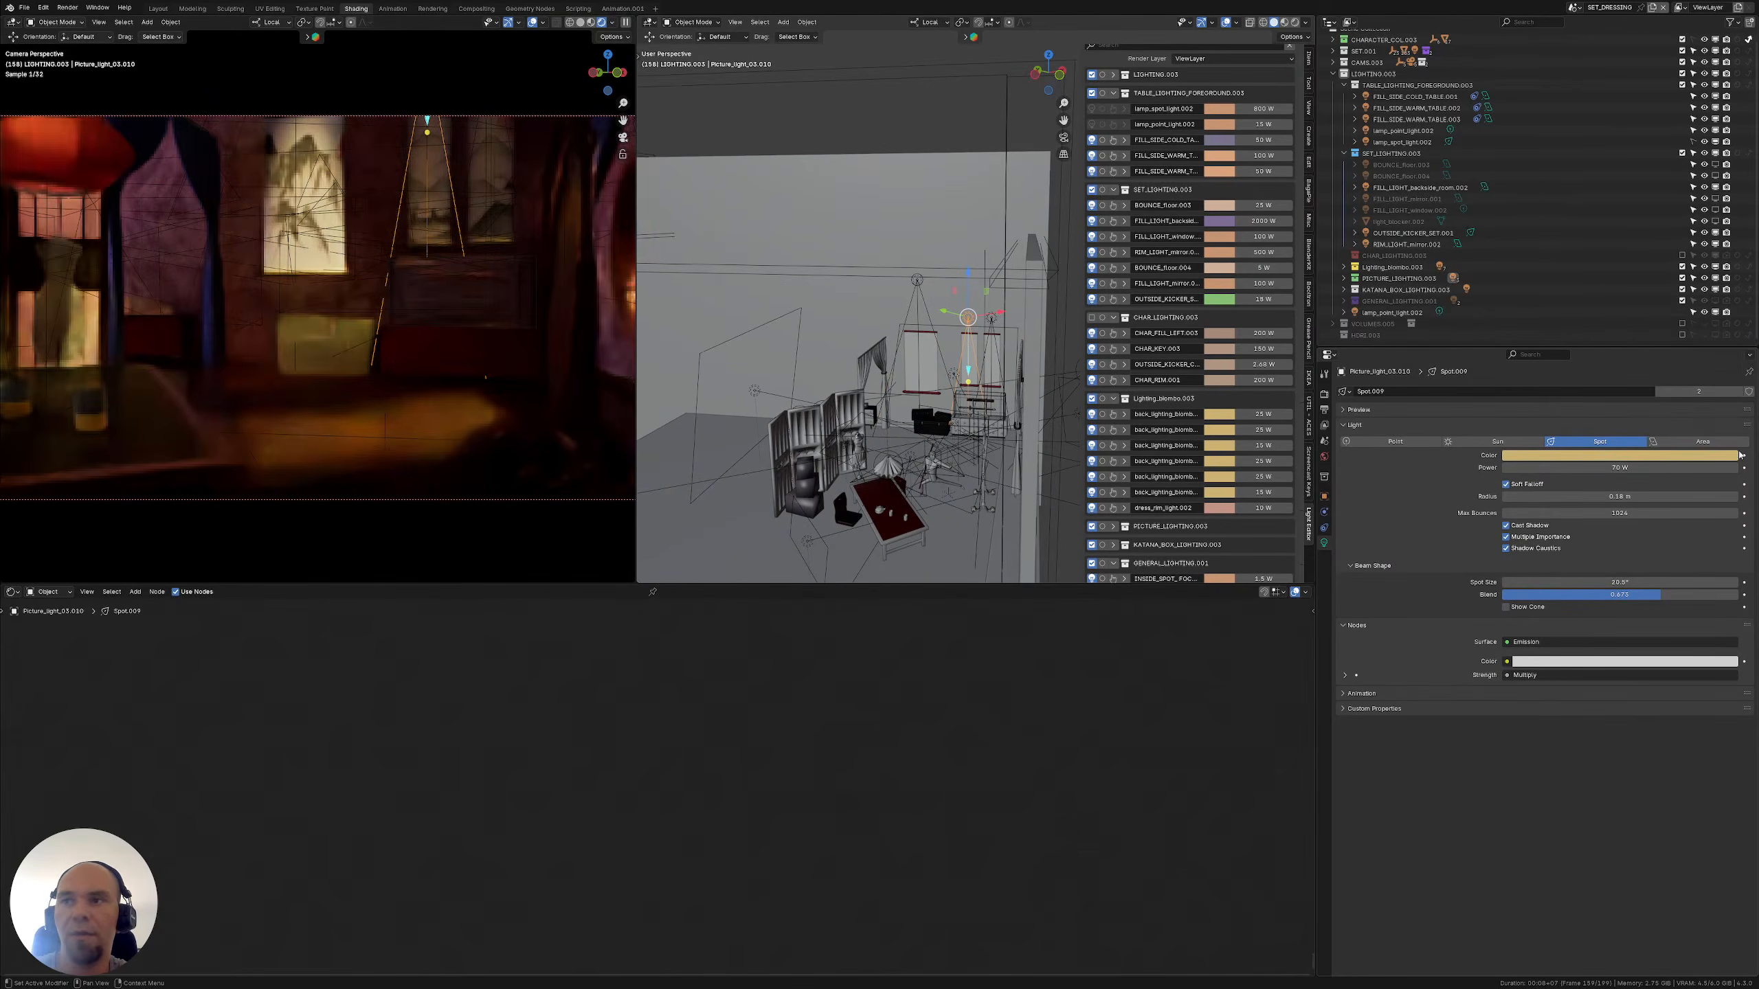
left_click(1617, 465)
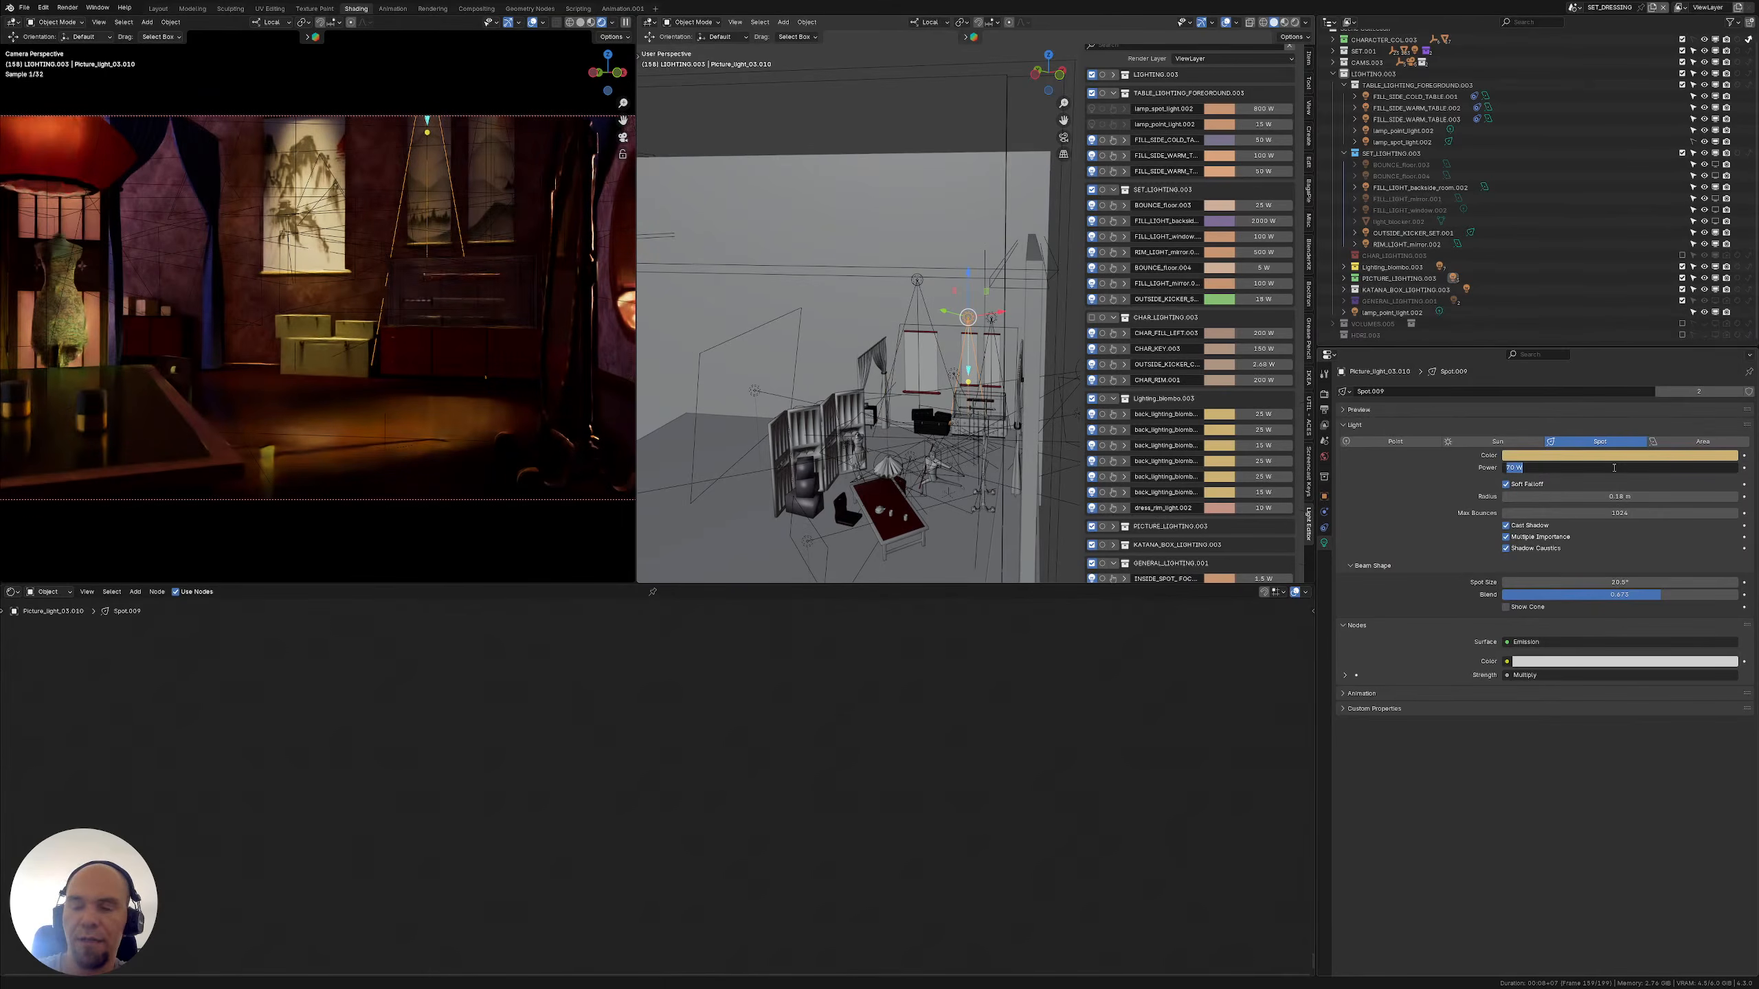
type("500")
key("Return")
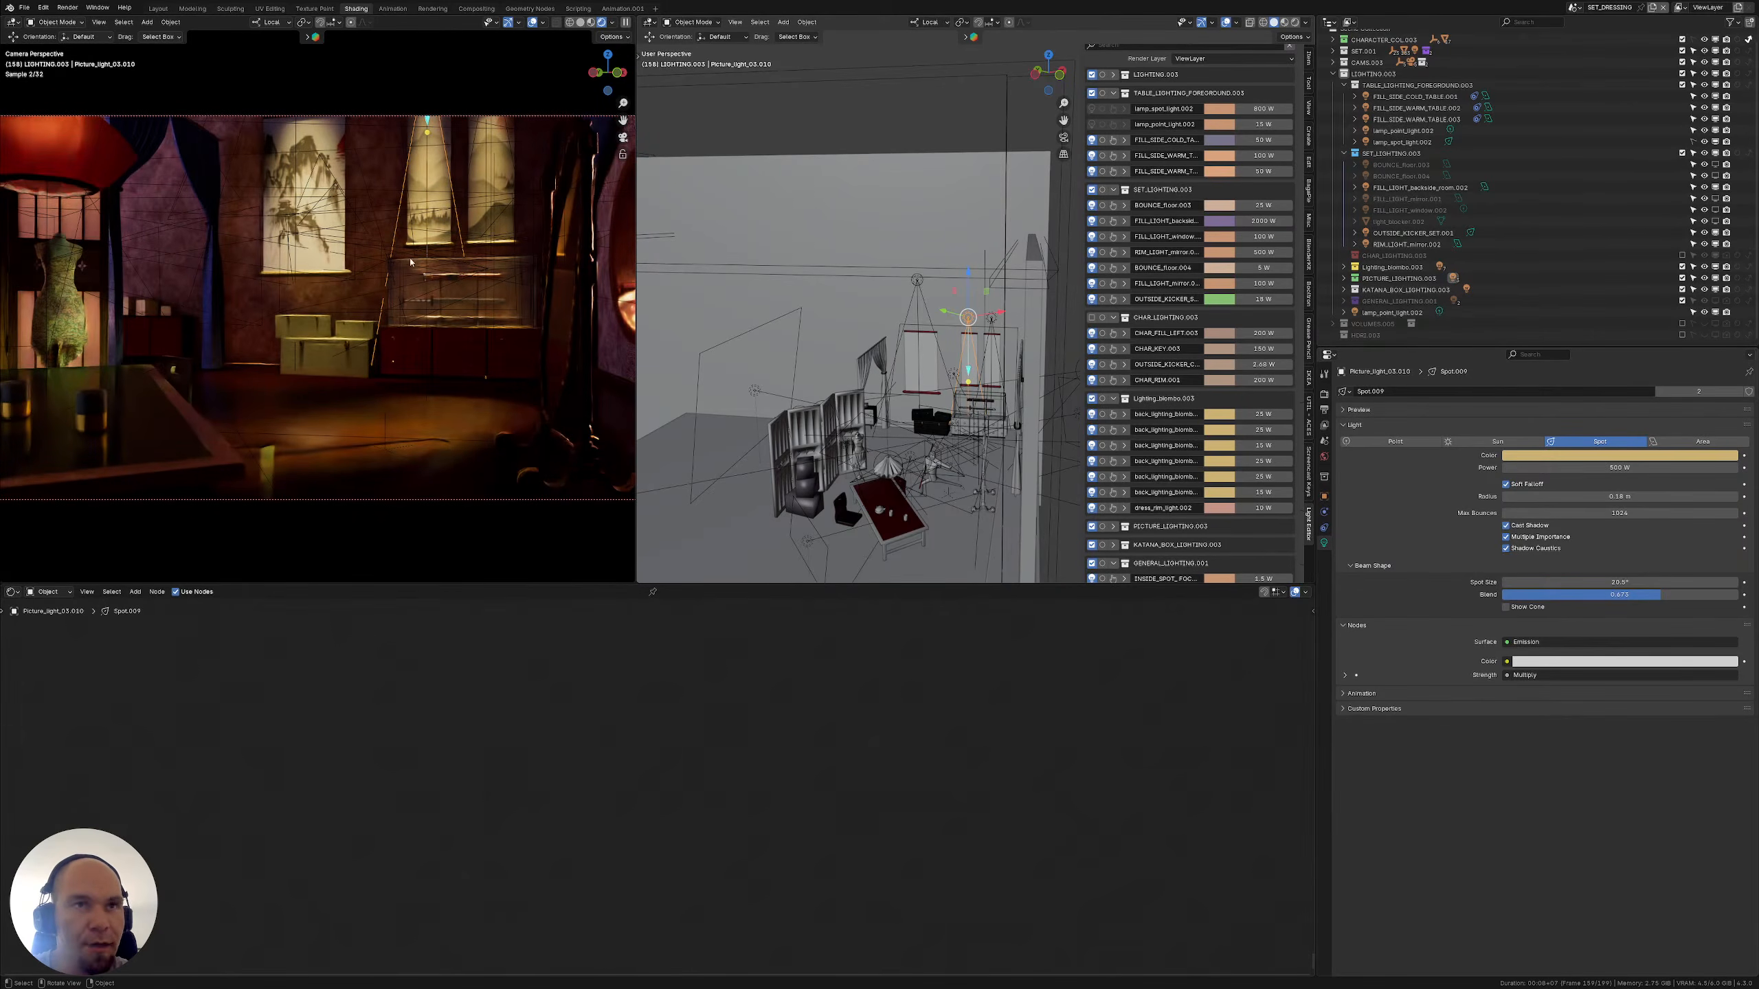
Select the KATANA_LIGHT.002 area light and apply the copied yellow as its color
middle_click_drag(886, 346, 916, 346)
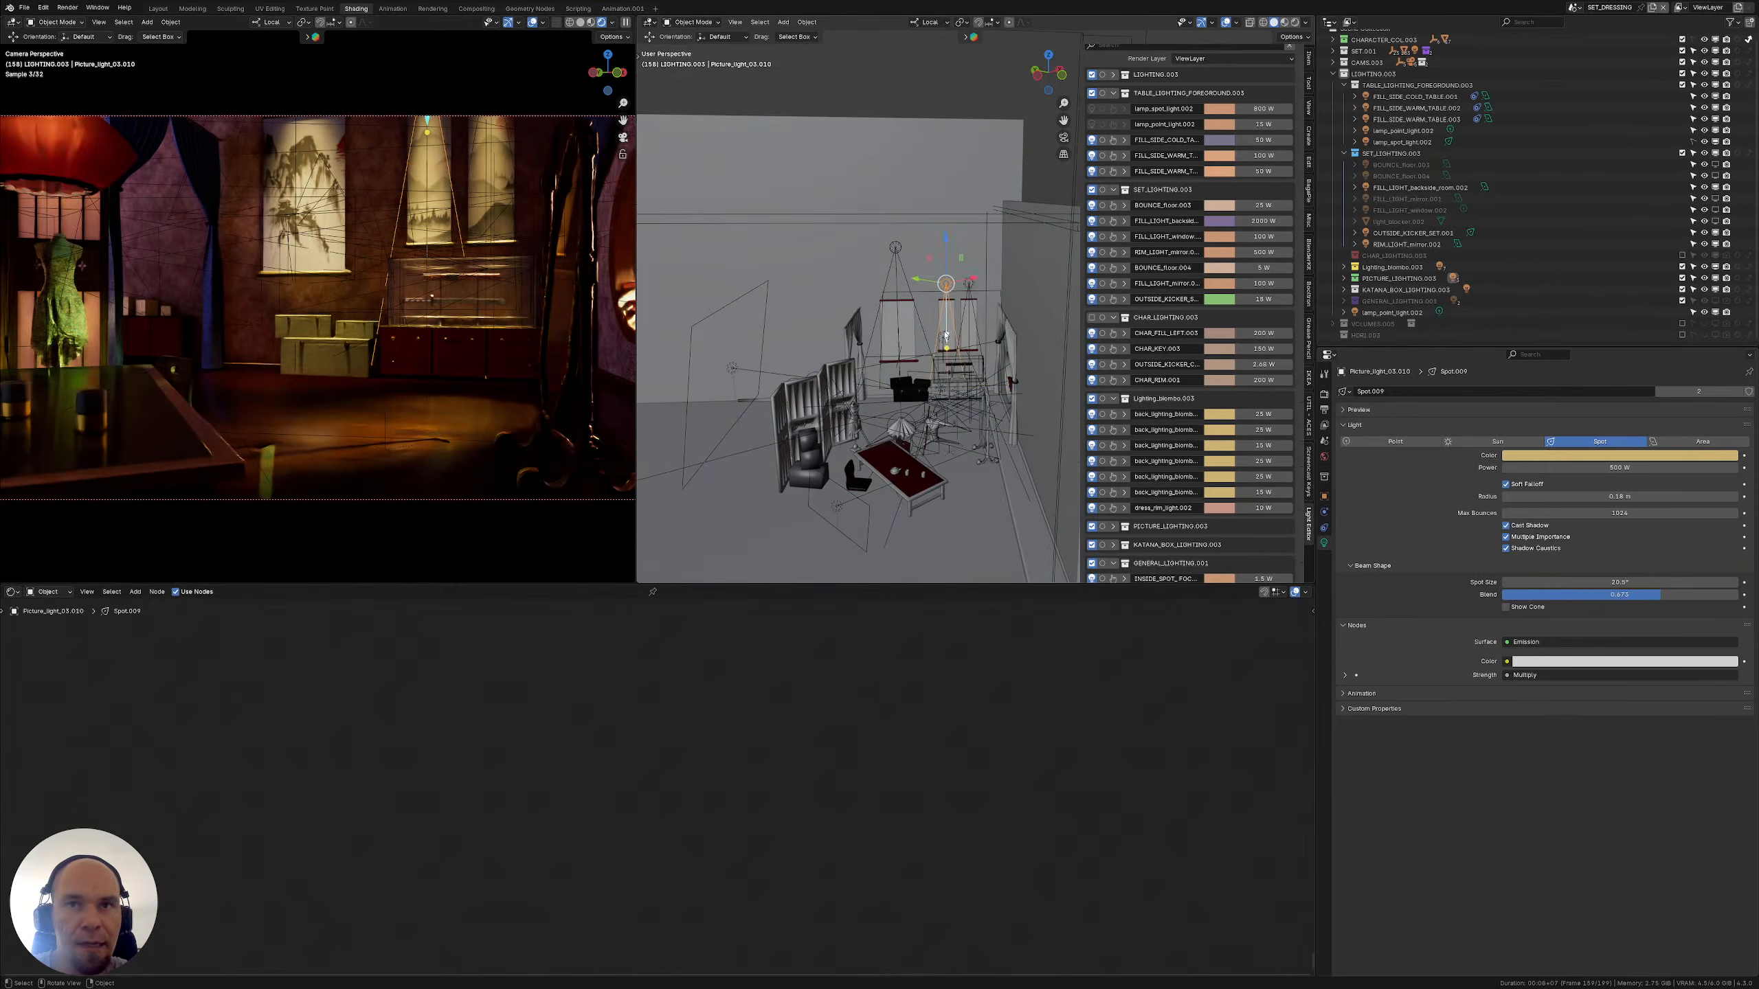
left_click(945, 334)
left_click(1611, 456)
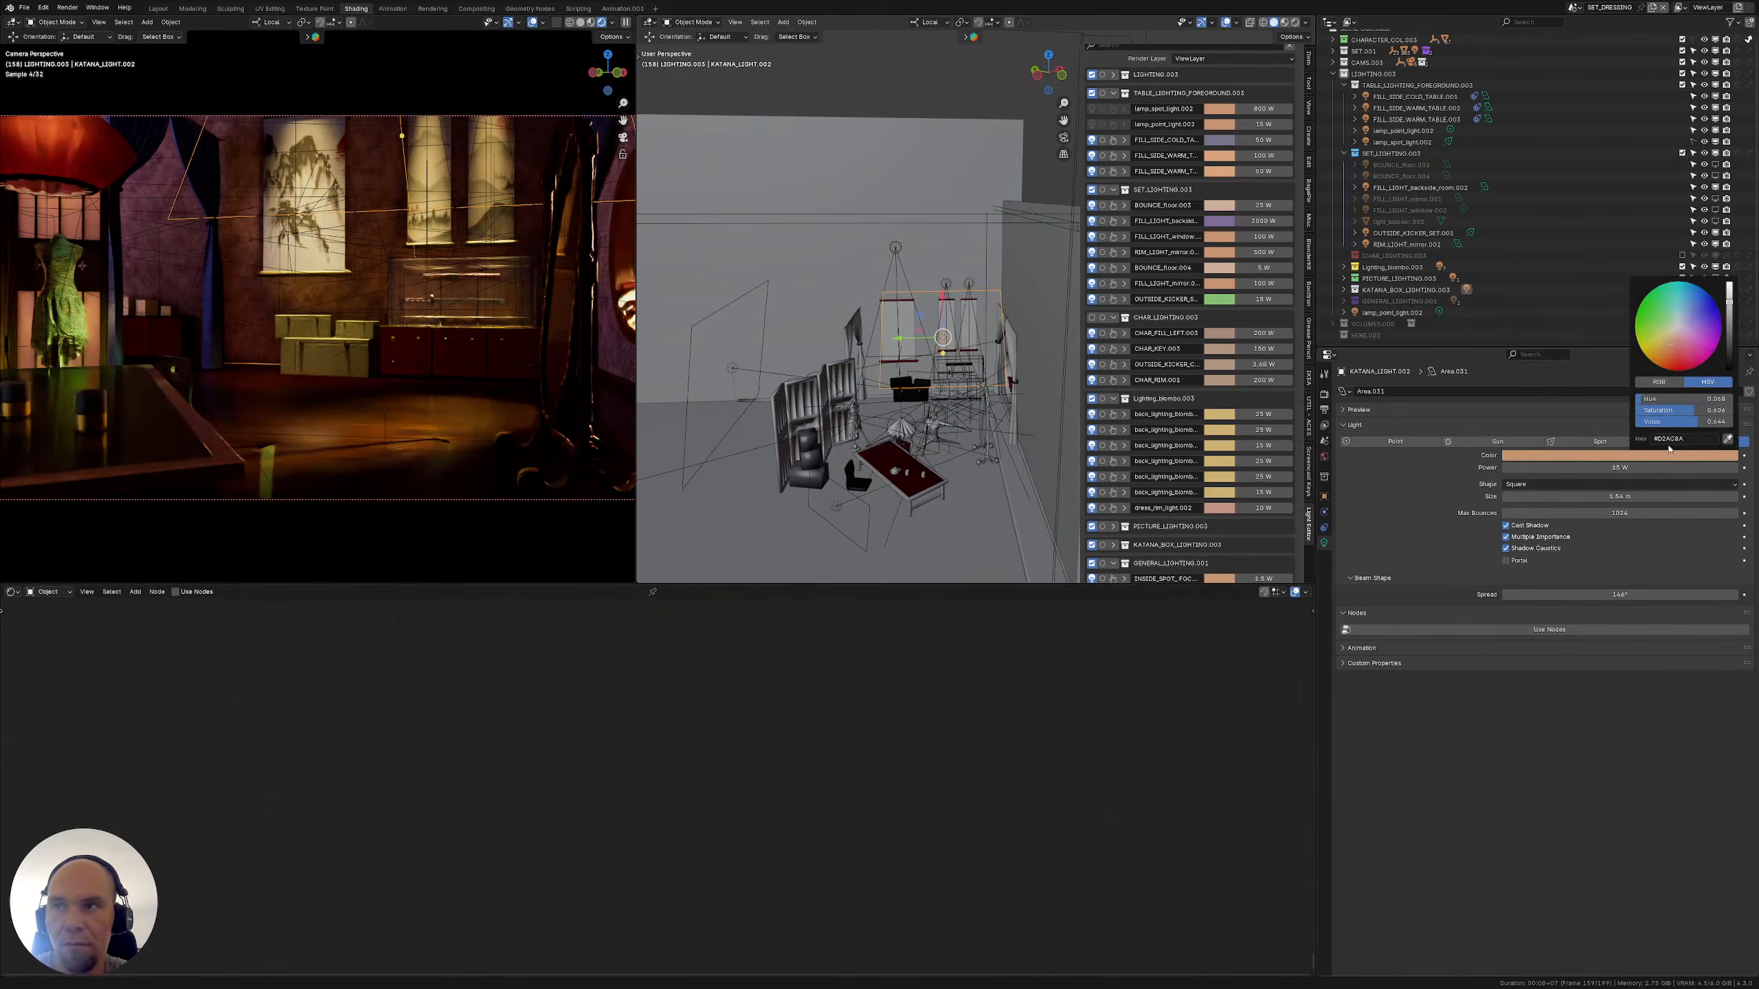
key("ctrl+v")
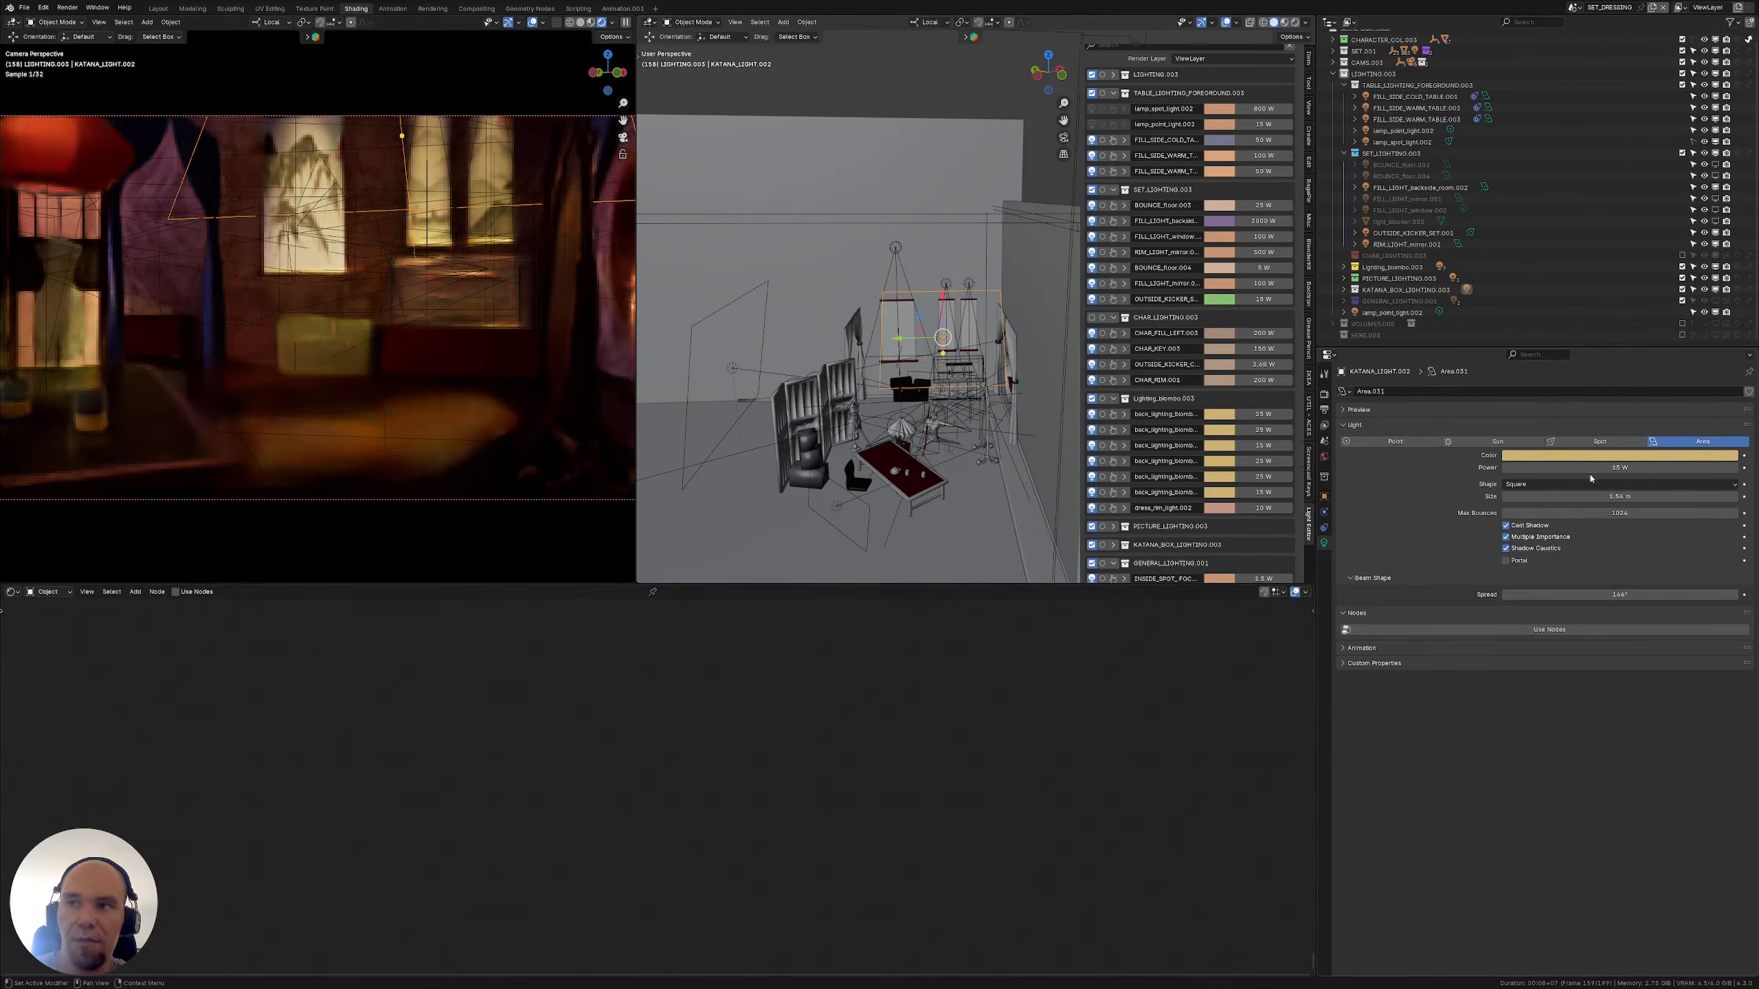
Try a power of 150 W on KATANA_LIGHT.002
left_click(1595, 469)
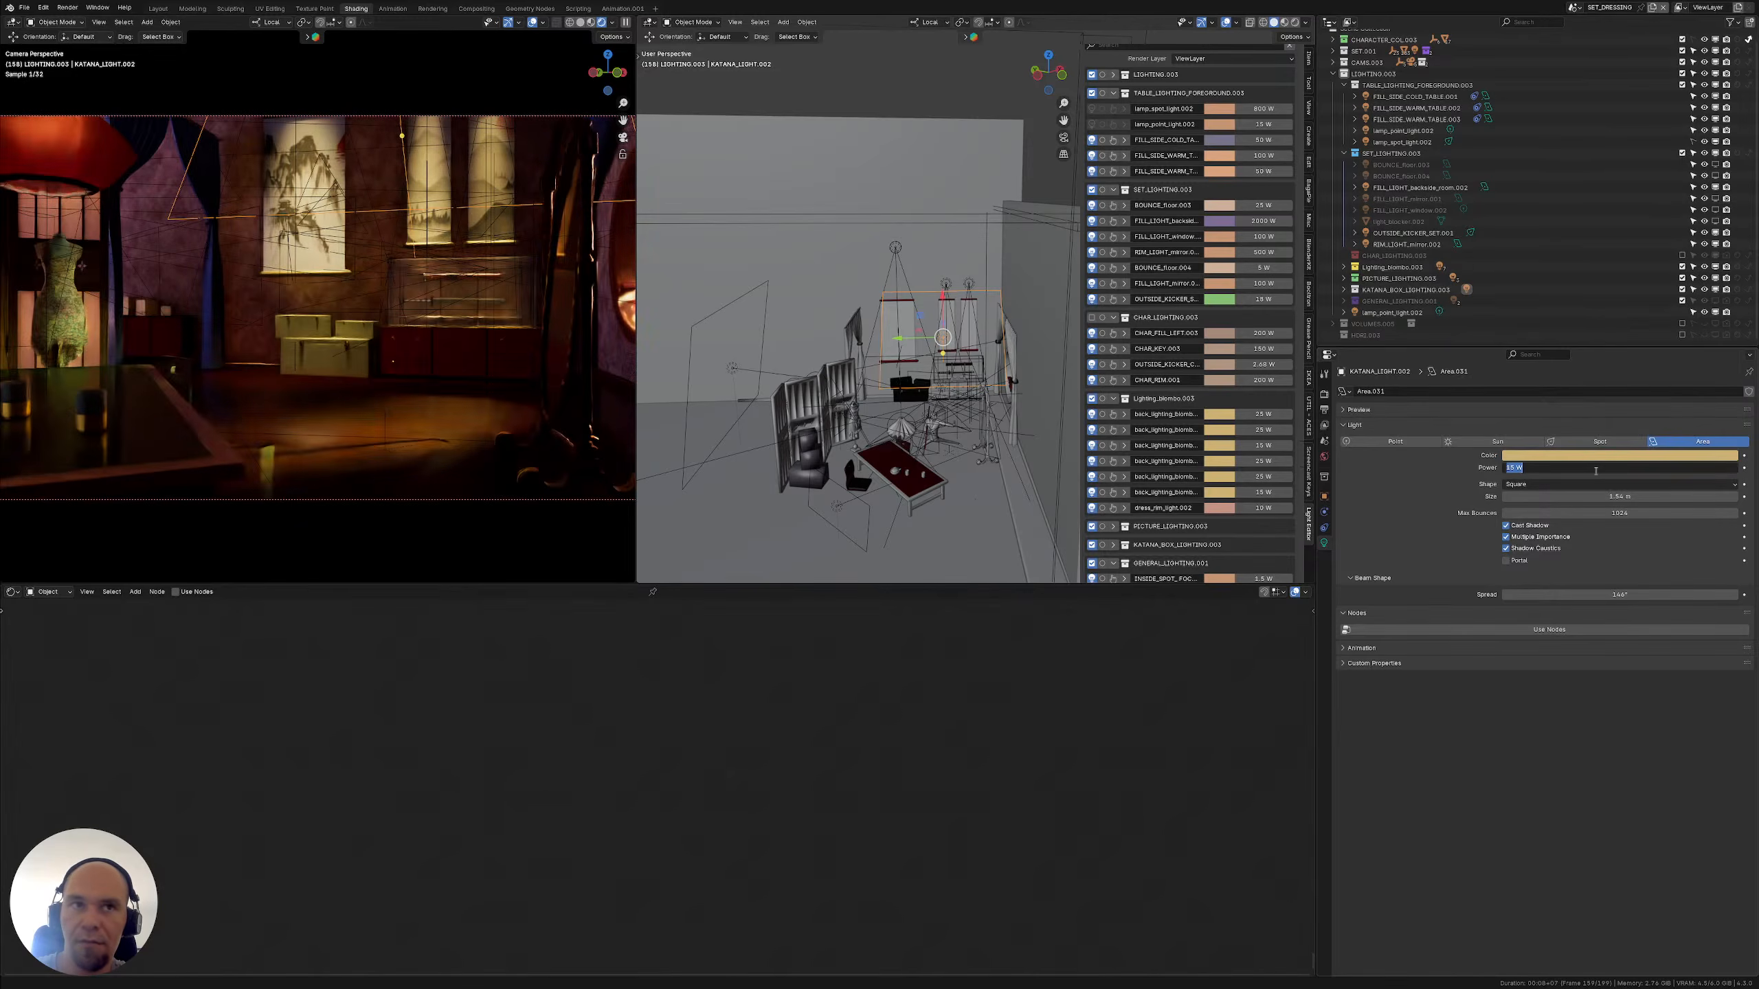
type("150")
key("Return")
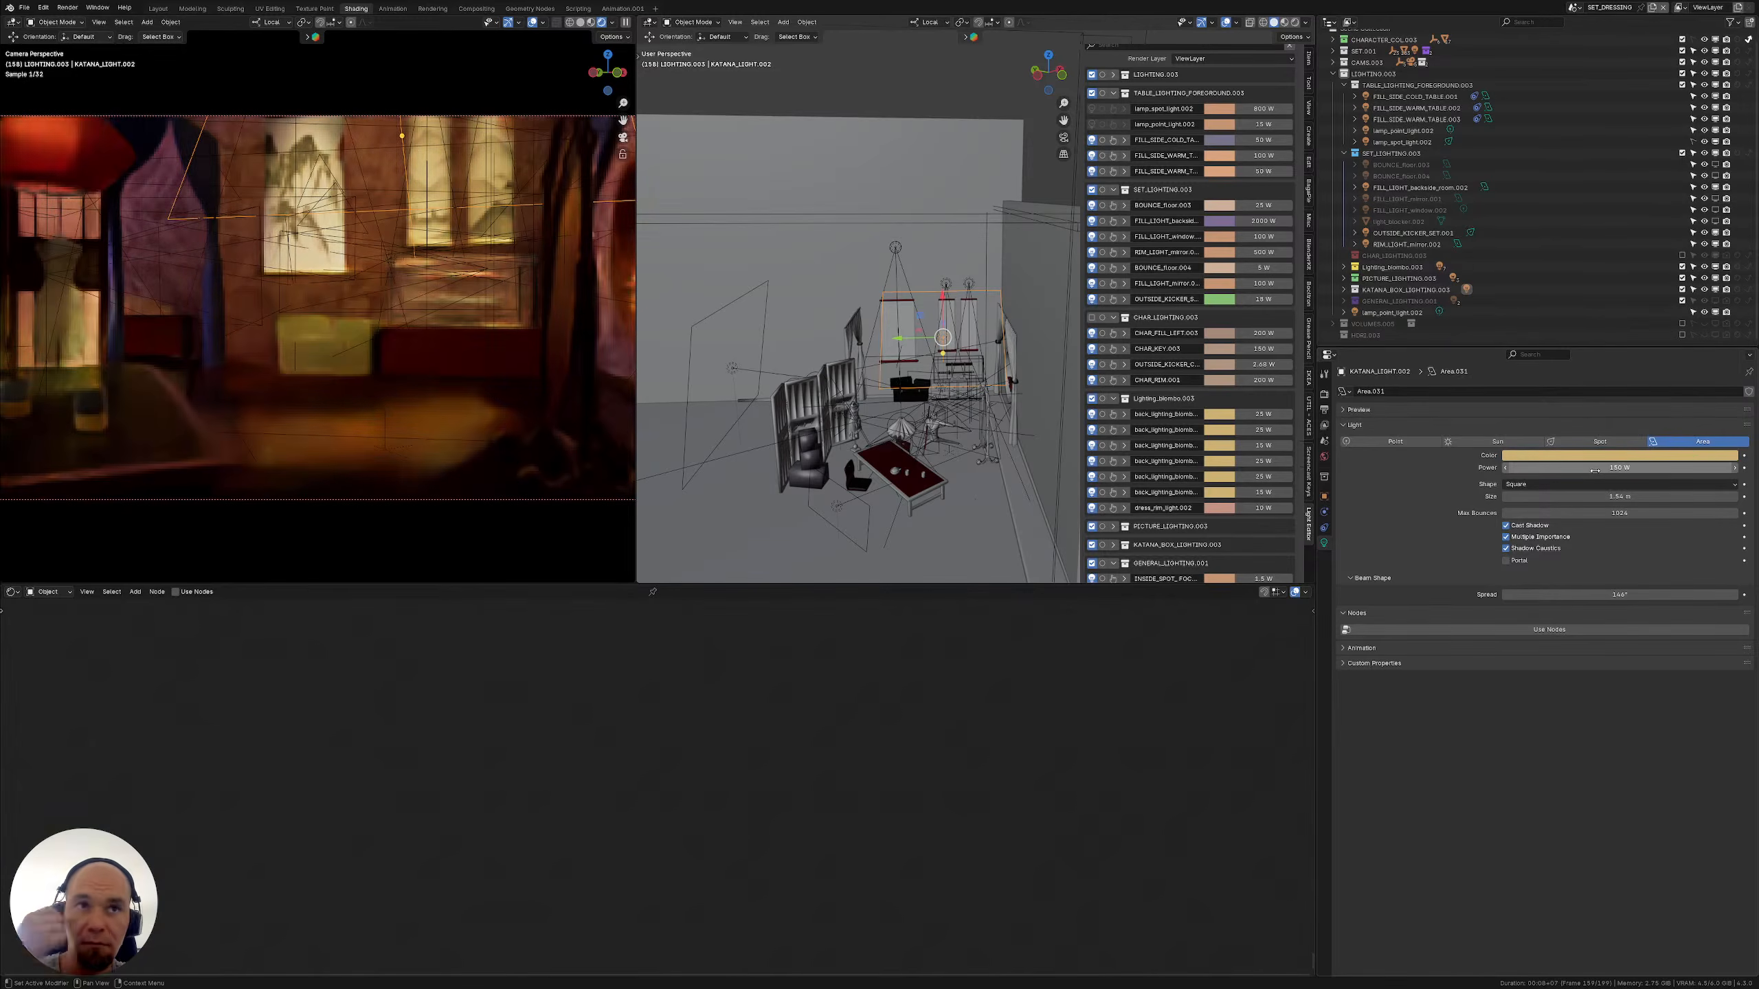
Set the power of KATANA_LIGHT.002 to 50 W
left_click(1599, 468)
type("50")
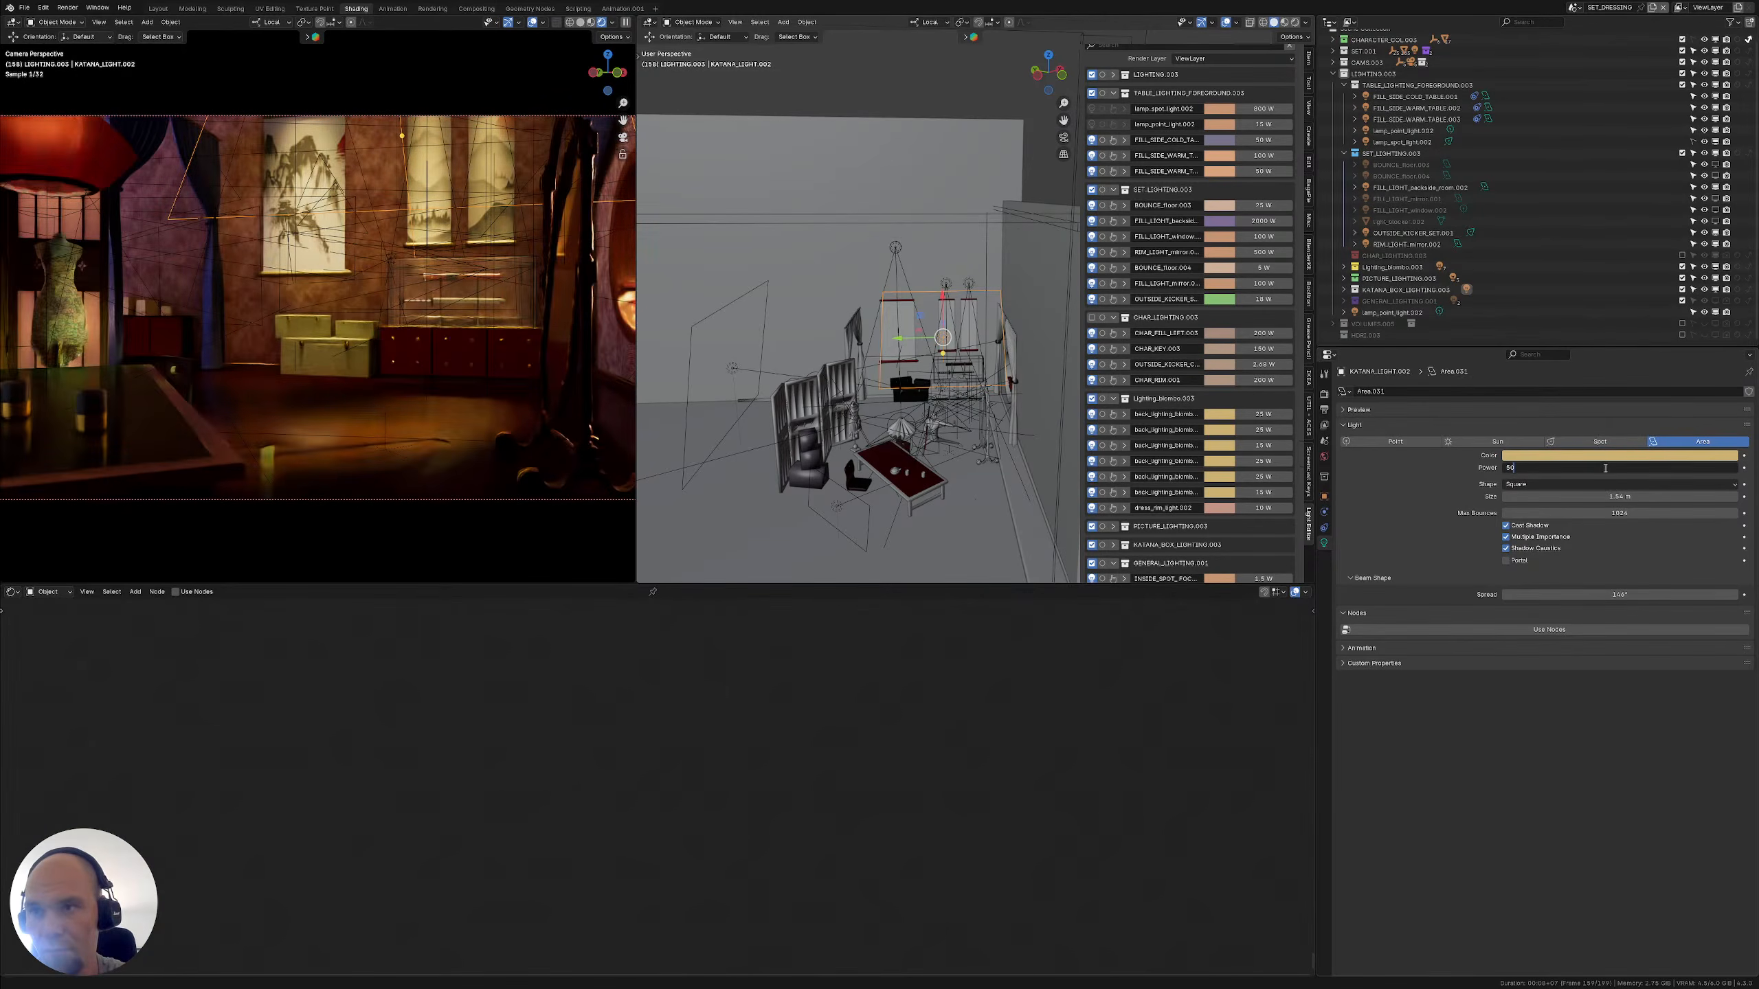
key("Return")
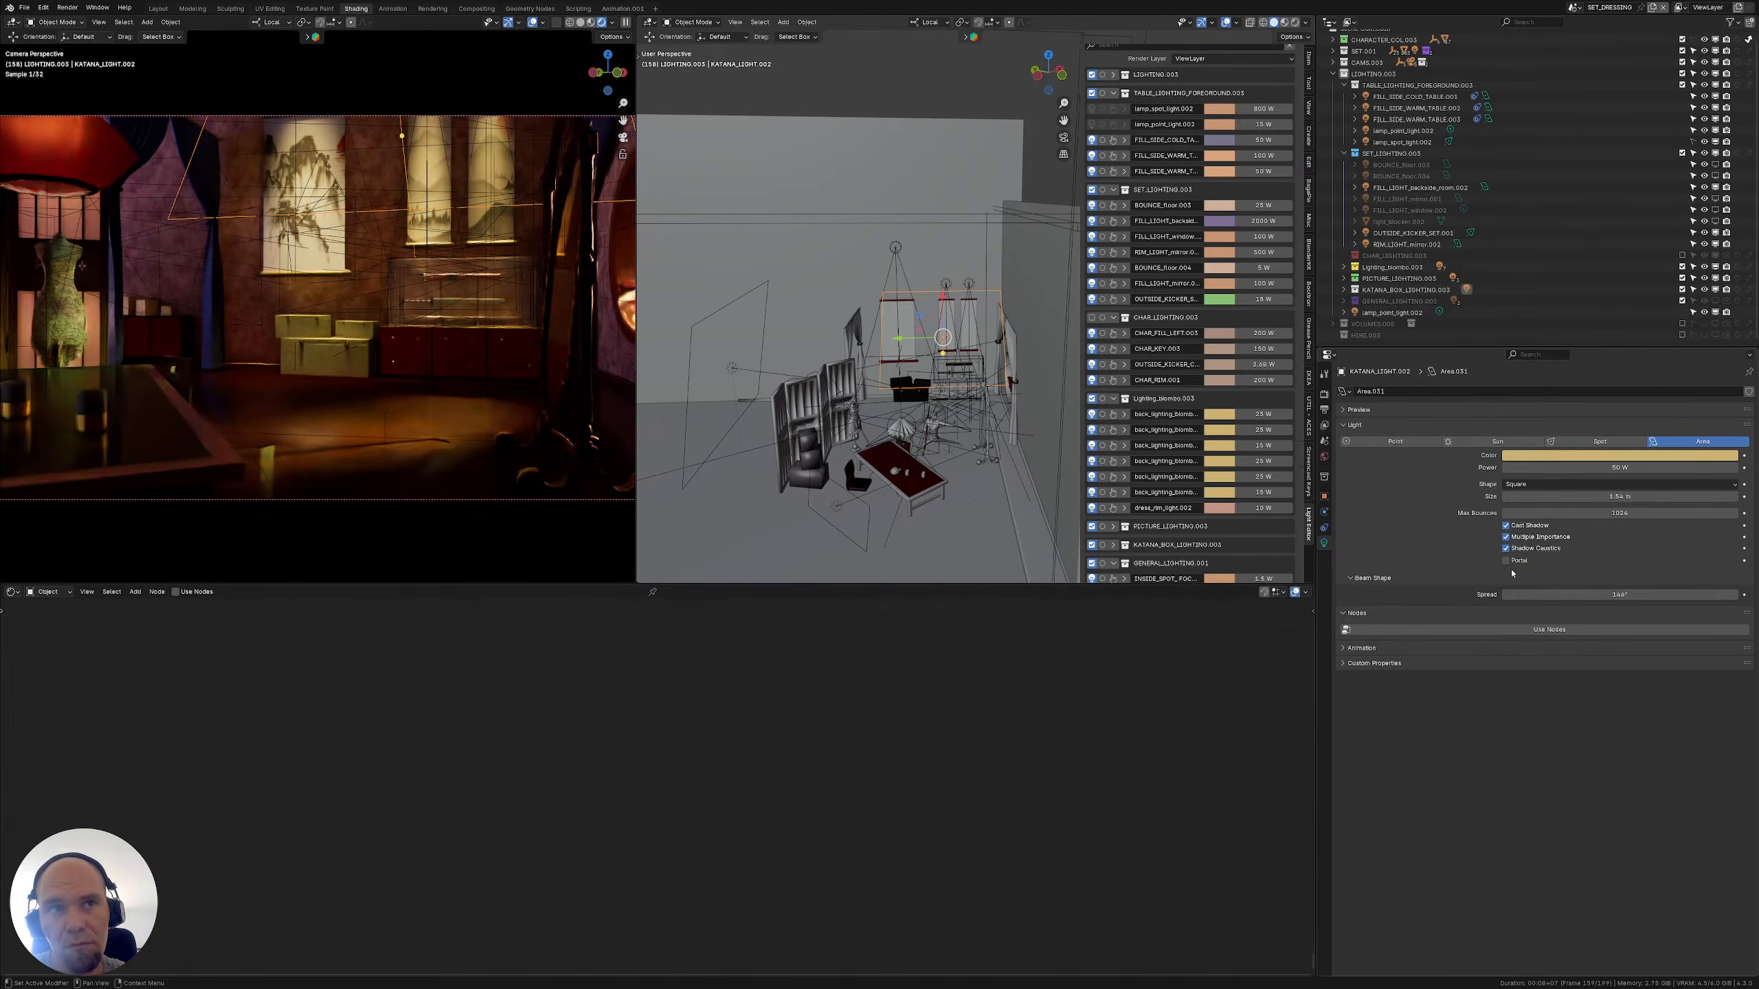
middle_click_drag(976, 322, 744, 370)
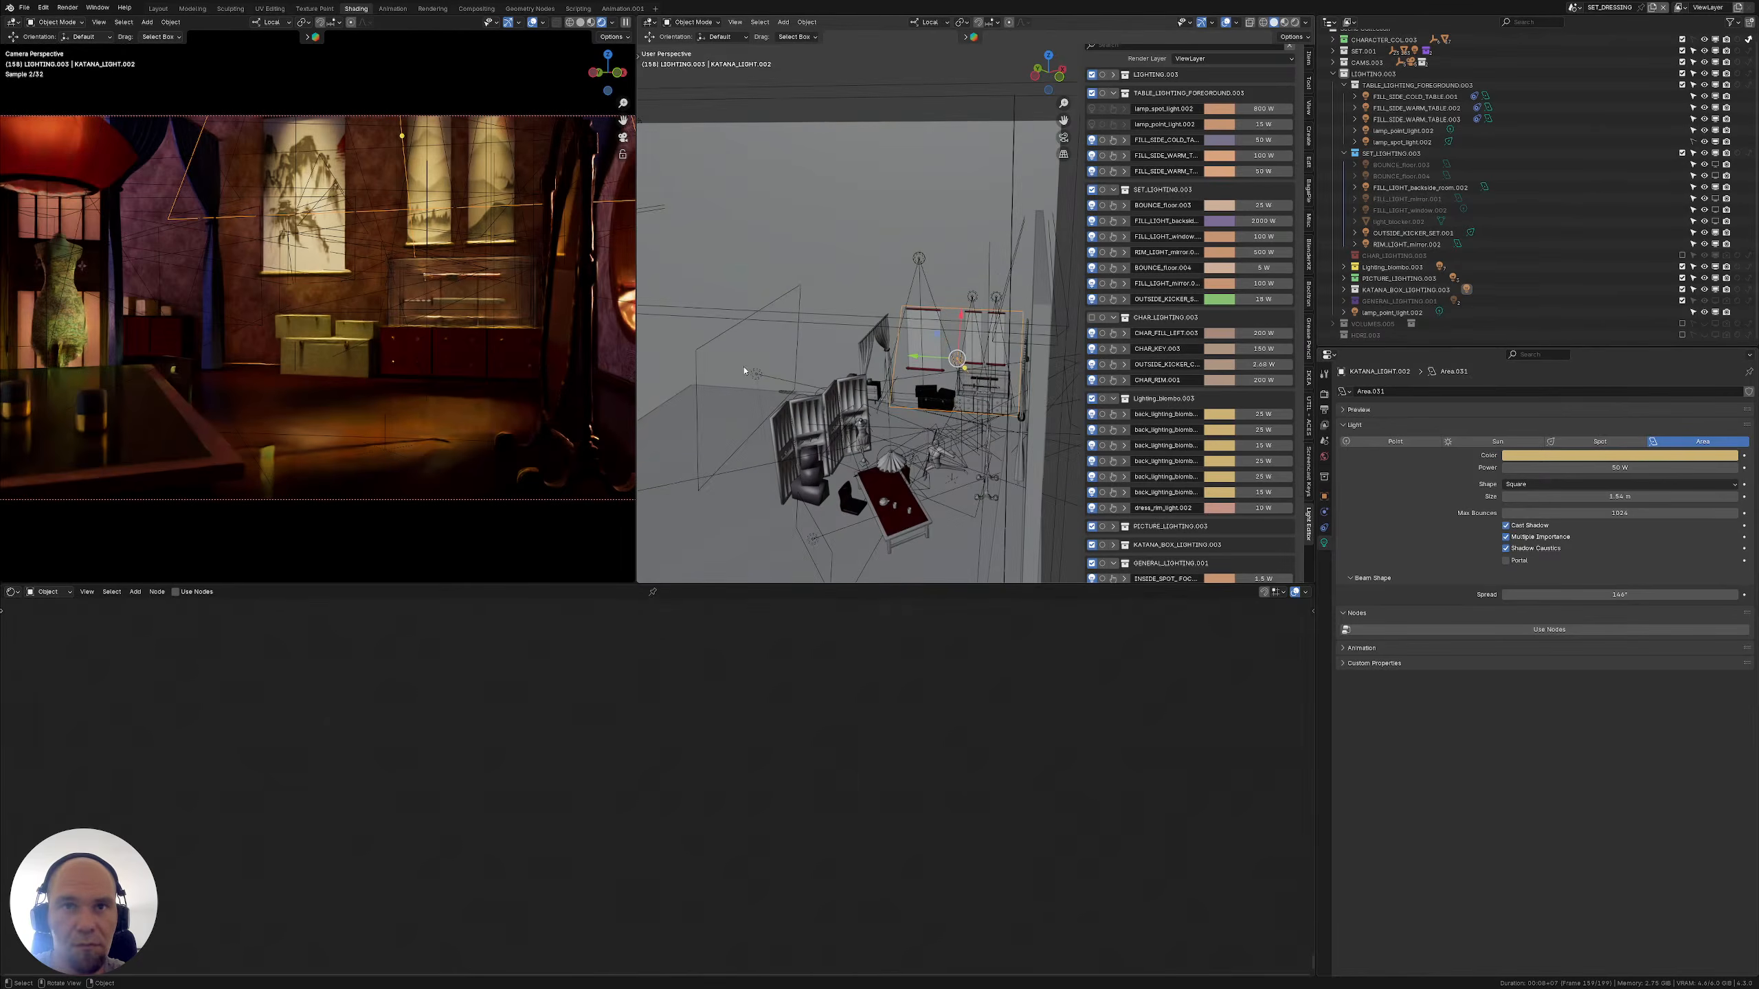
left_click(758, 375)
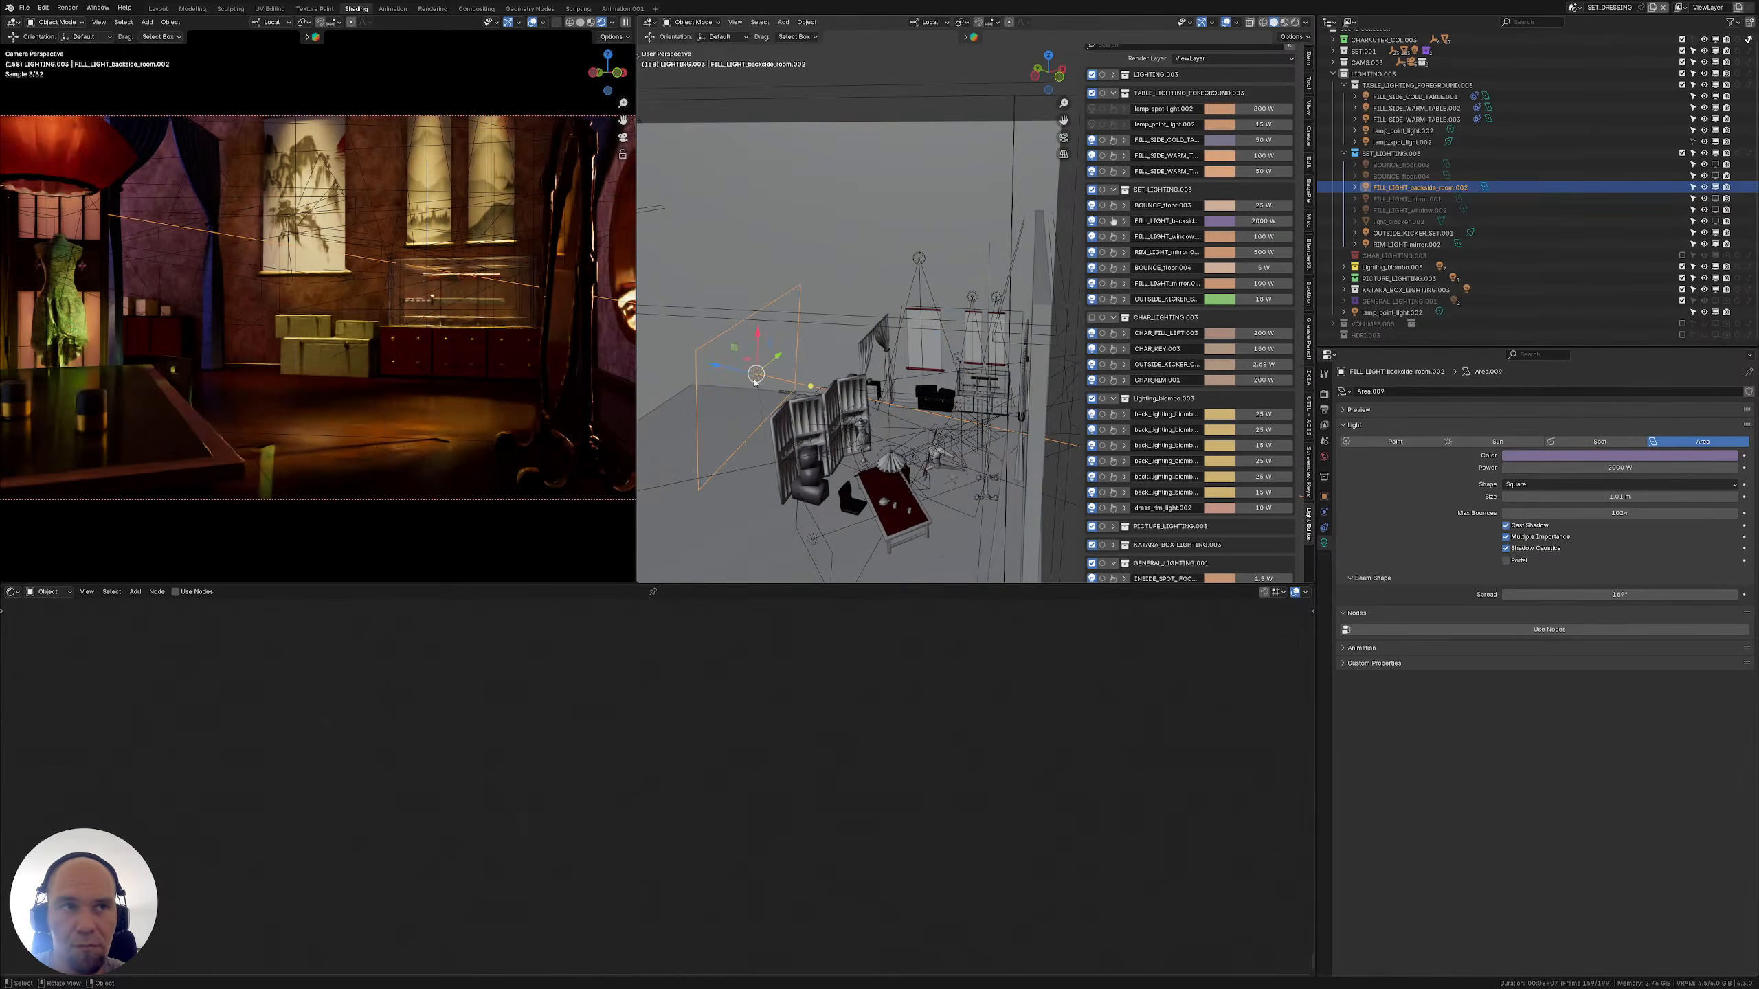
middle_click_drag(755, 376, 859, 355)
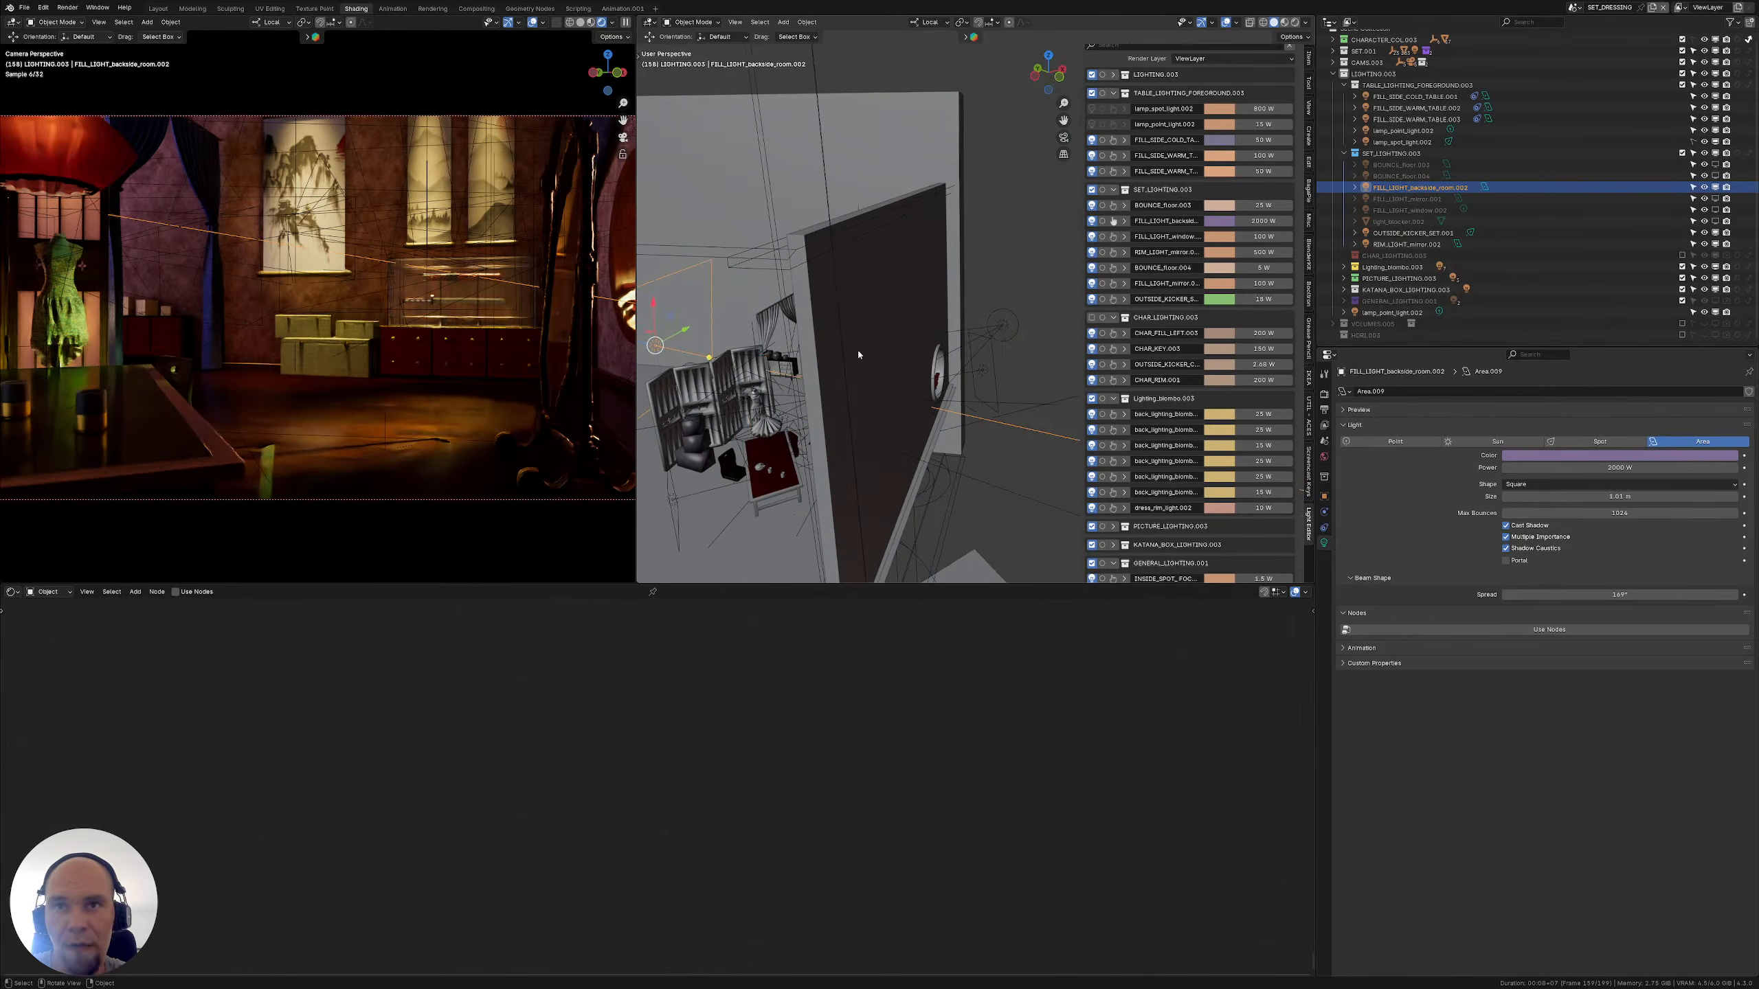
left_click(1001, 325)
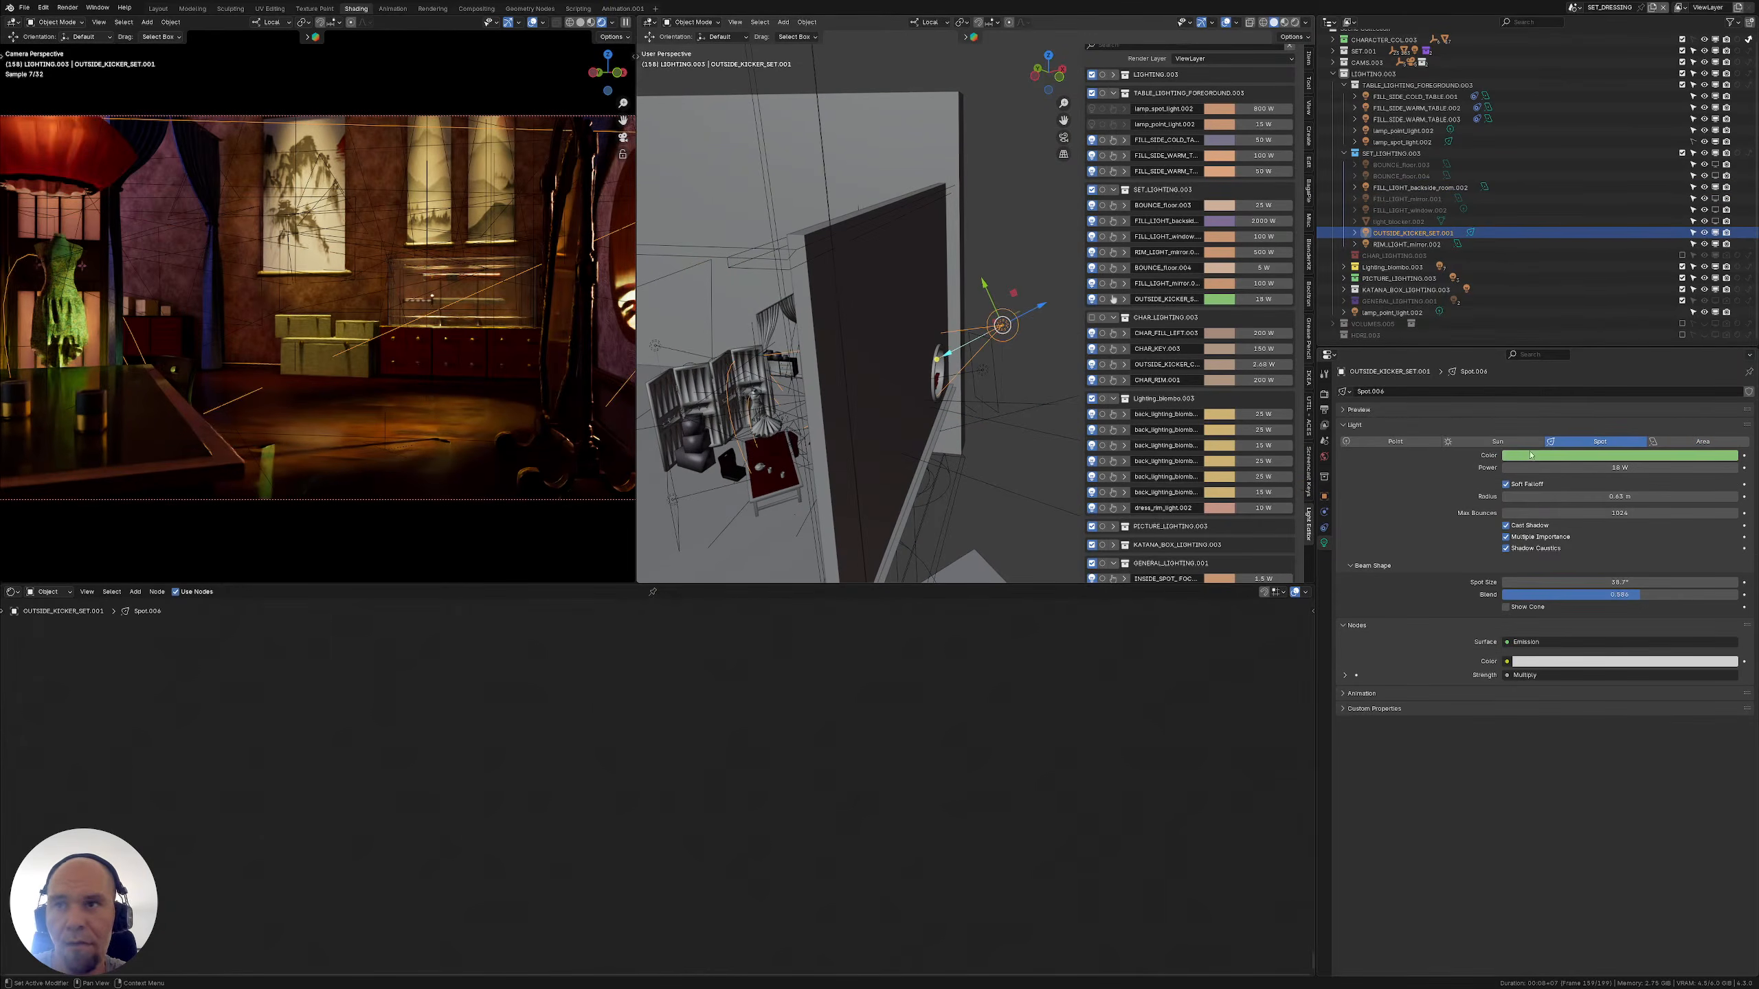
left_click(1530, 459)
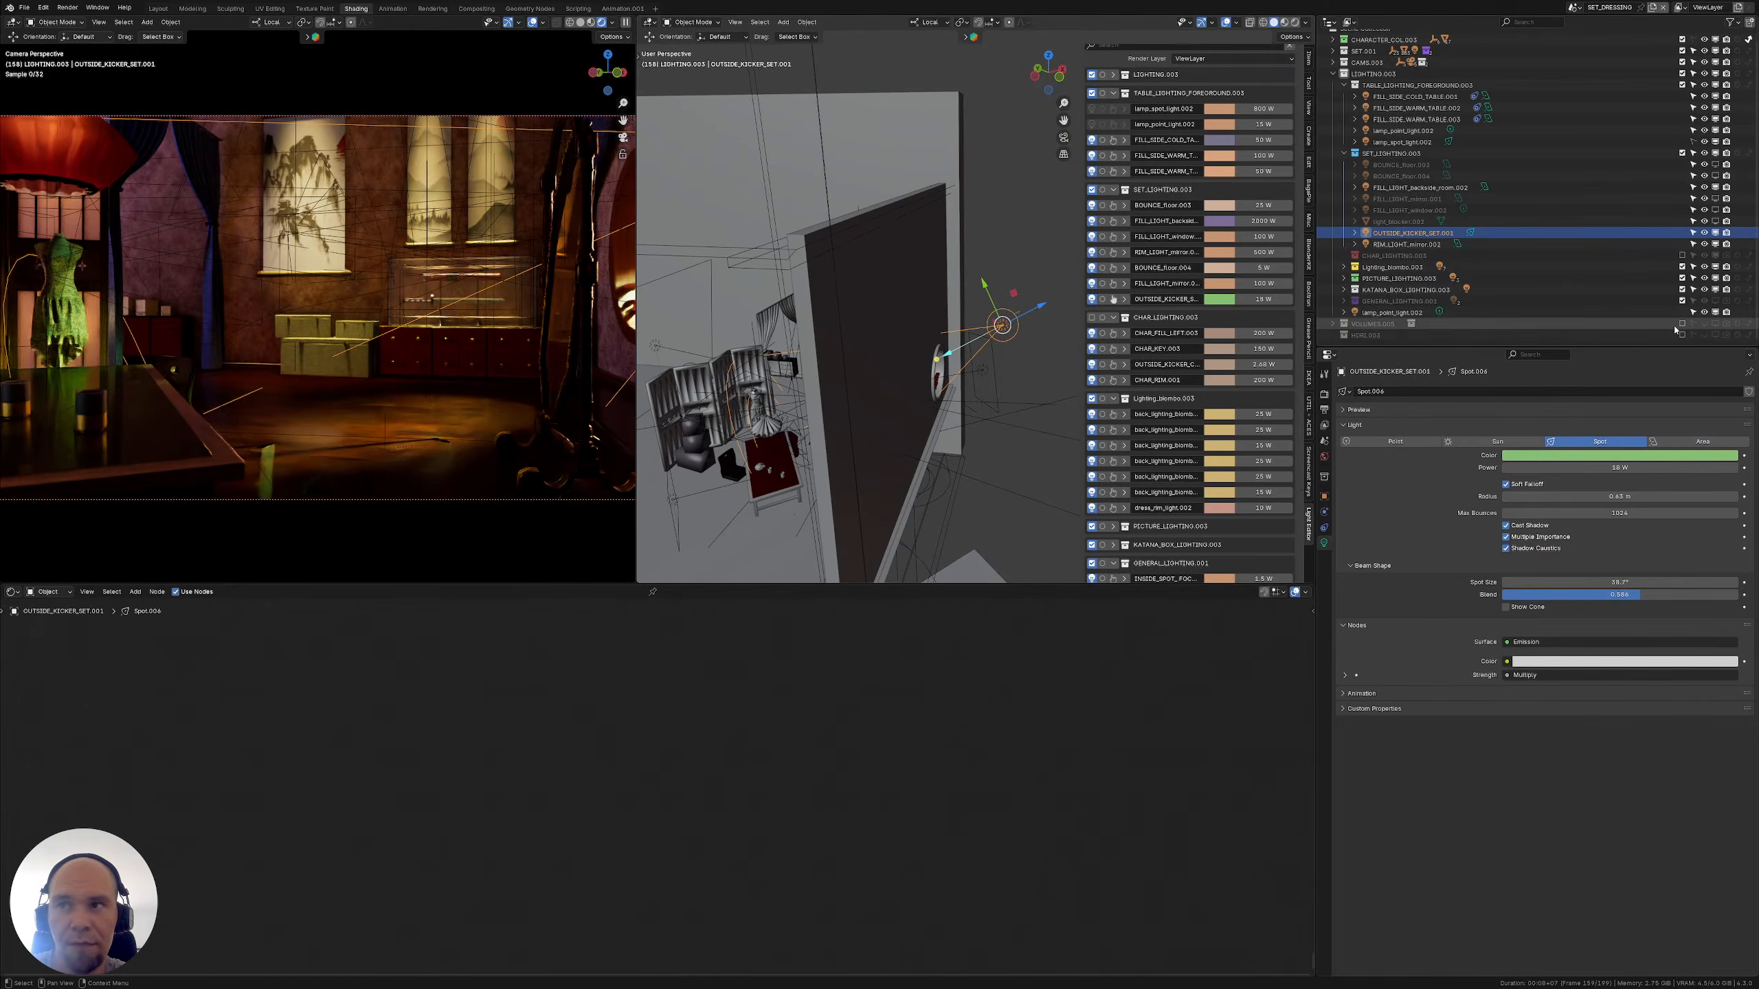
left_click(1592, 457)
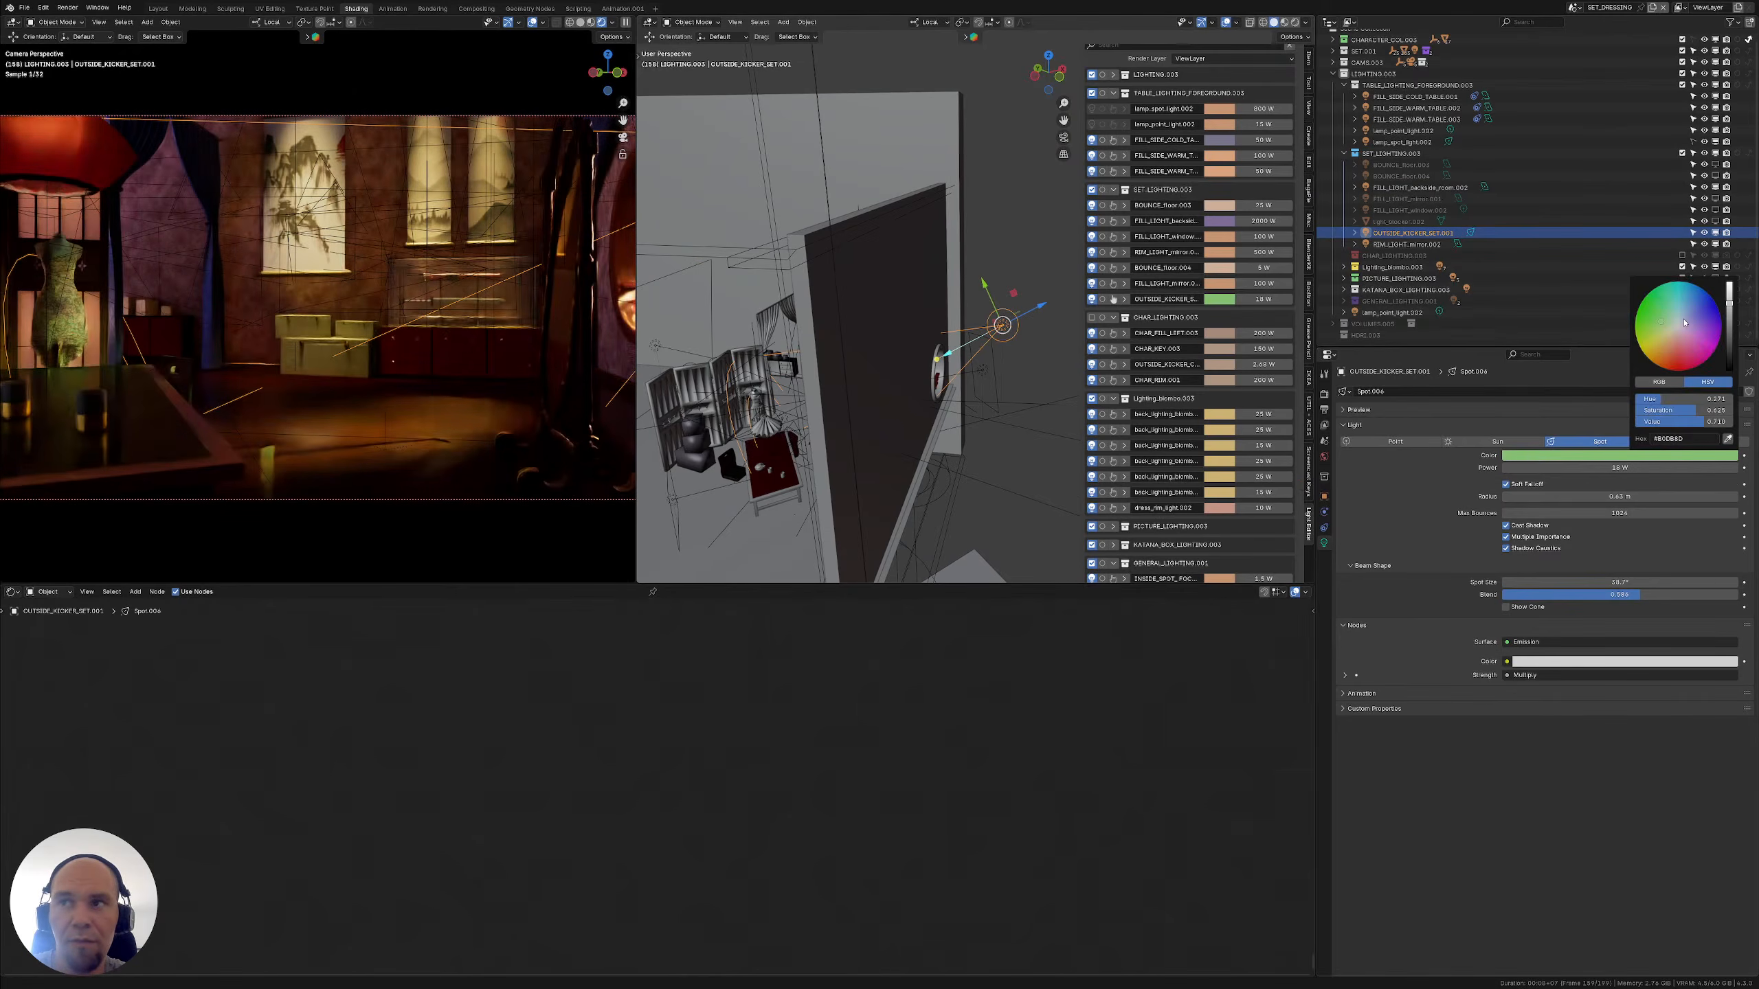
Disable the OUTSIDE_KICKER_SET.001 spotlight in the viewports
middle_click_drag(841, 416, 1239, 410)
middle_click_drag(996, 385, 791, 376, "shift")
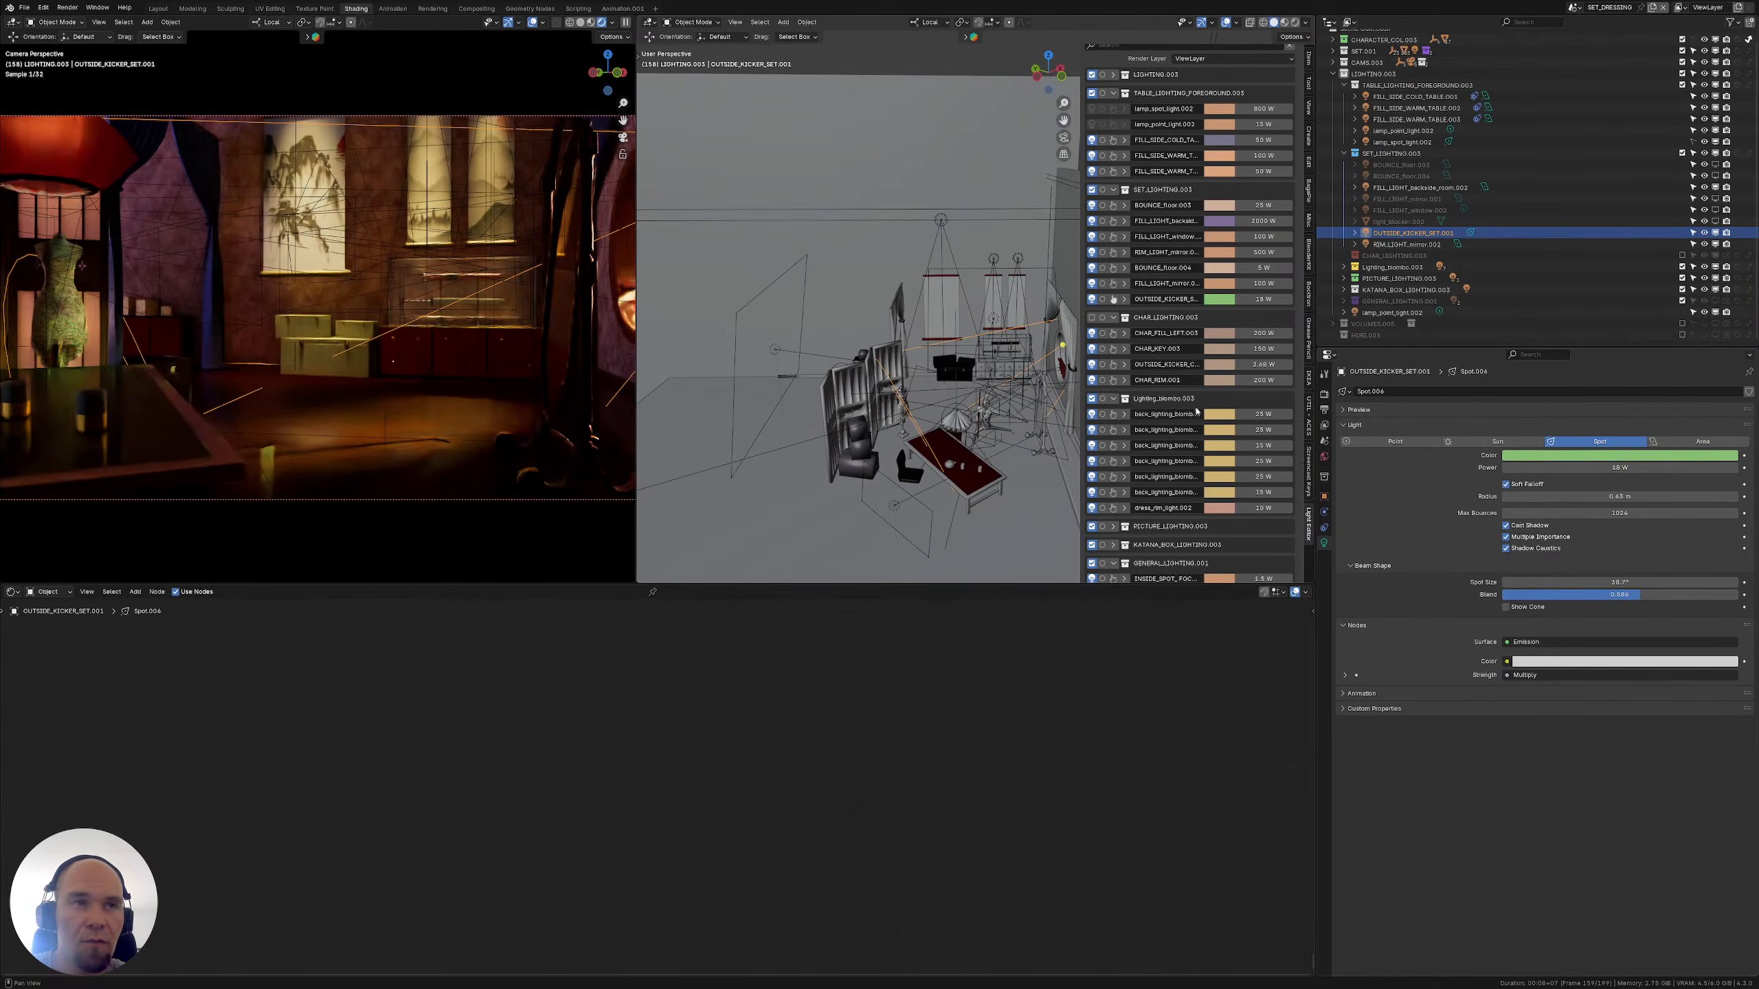
left_click(1727, 233)
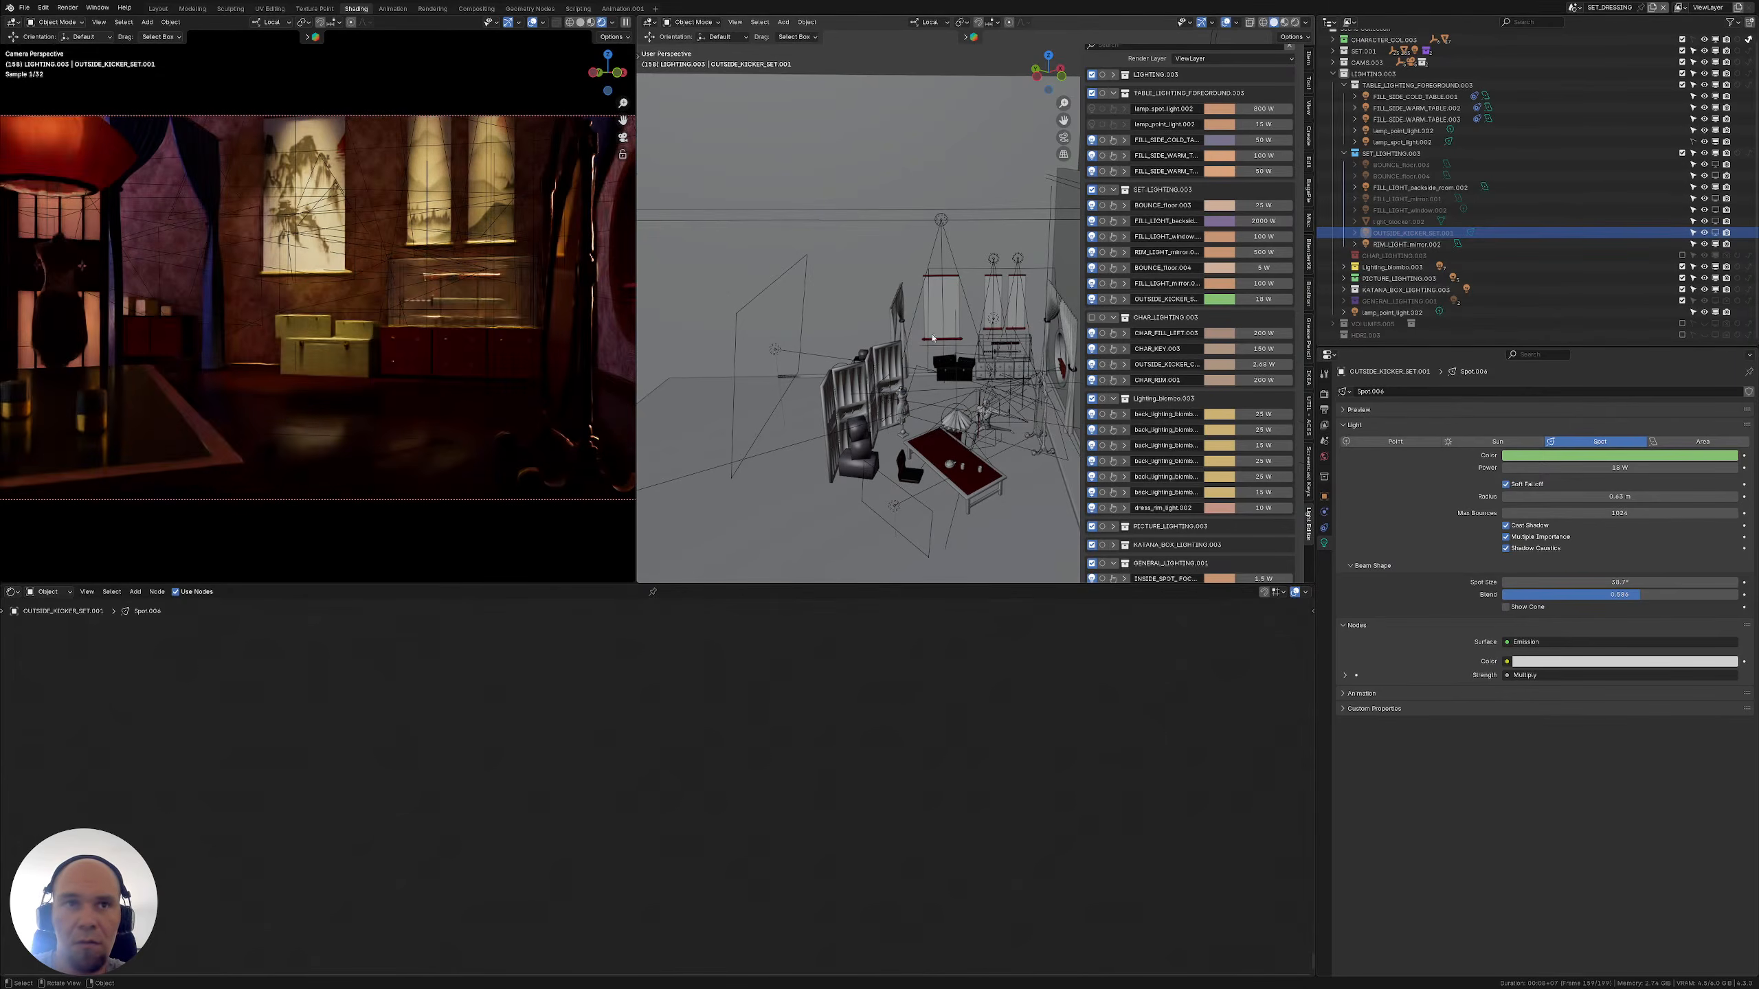
Select the FILL_LIGHT_backside_room.002 area light at the back of the set
middle_click_drag(970, 338, 936, 242)
left_click(935, 207)
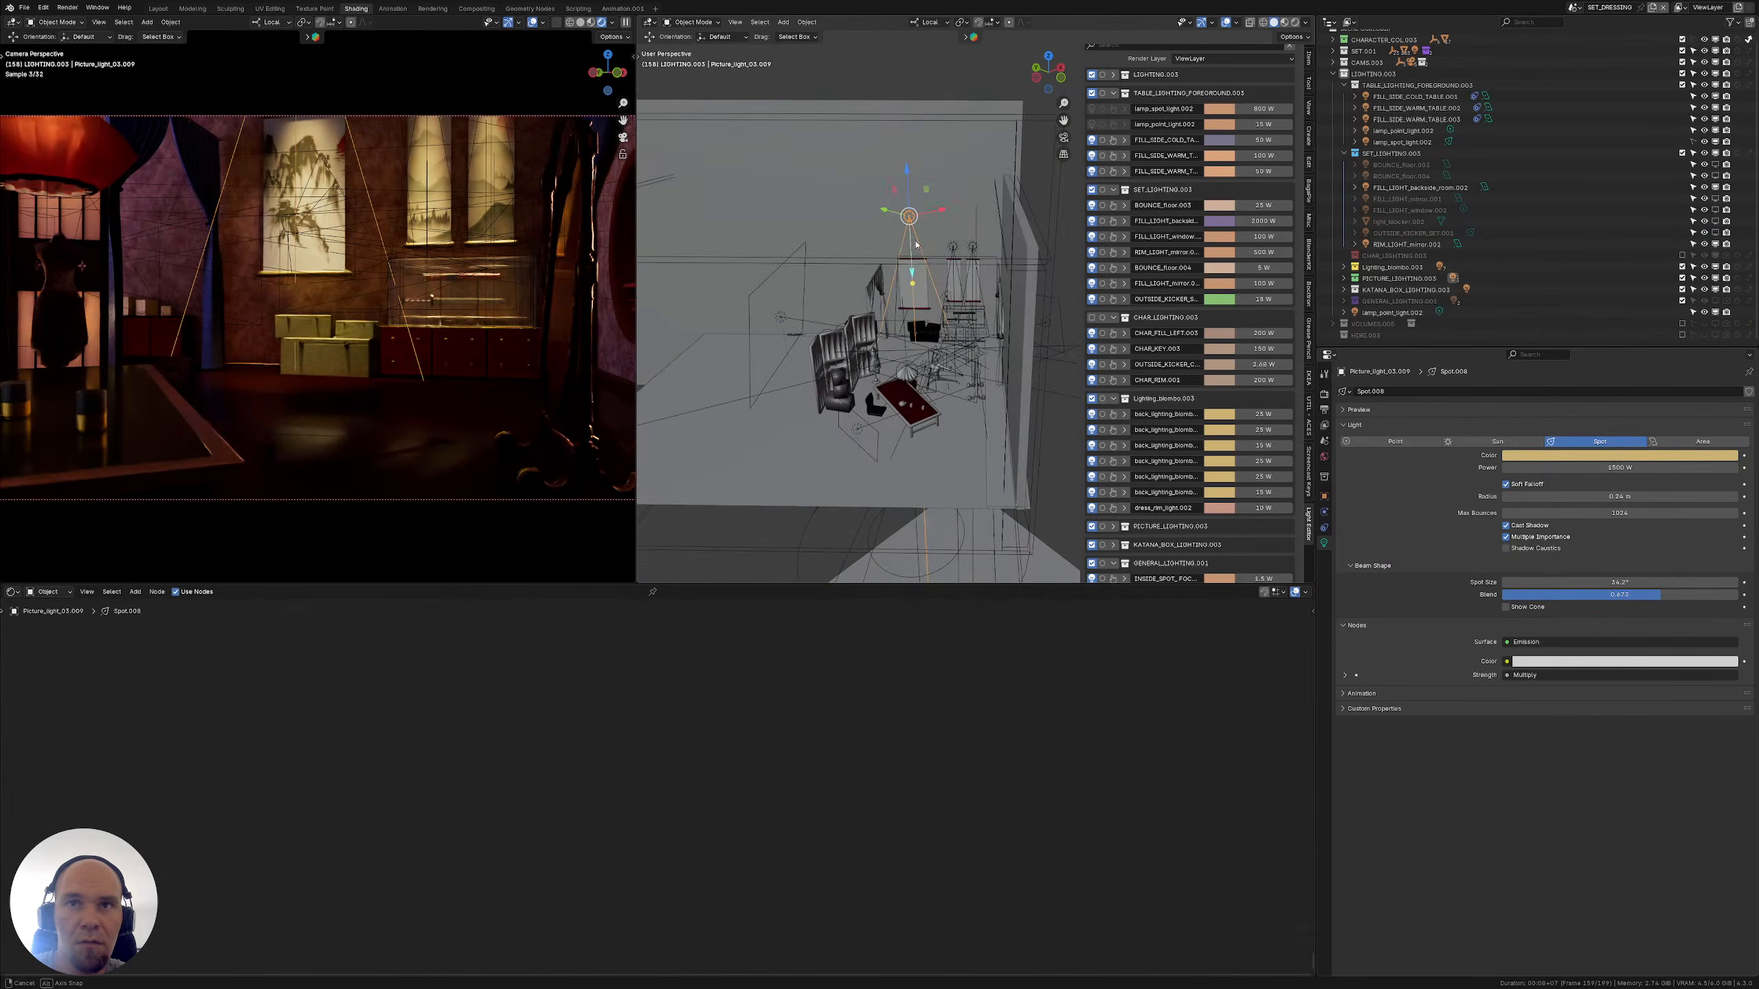
left_click(1398, 301)
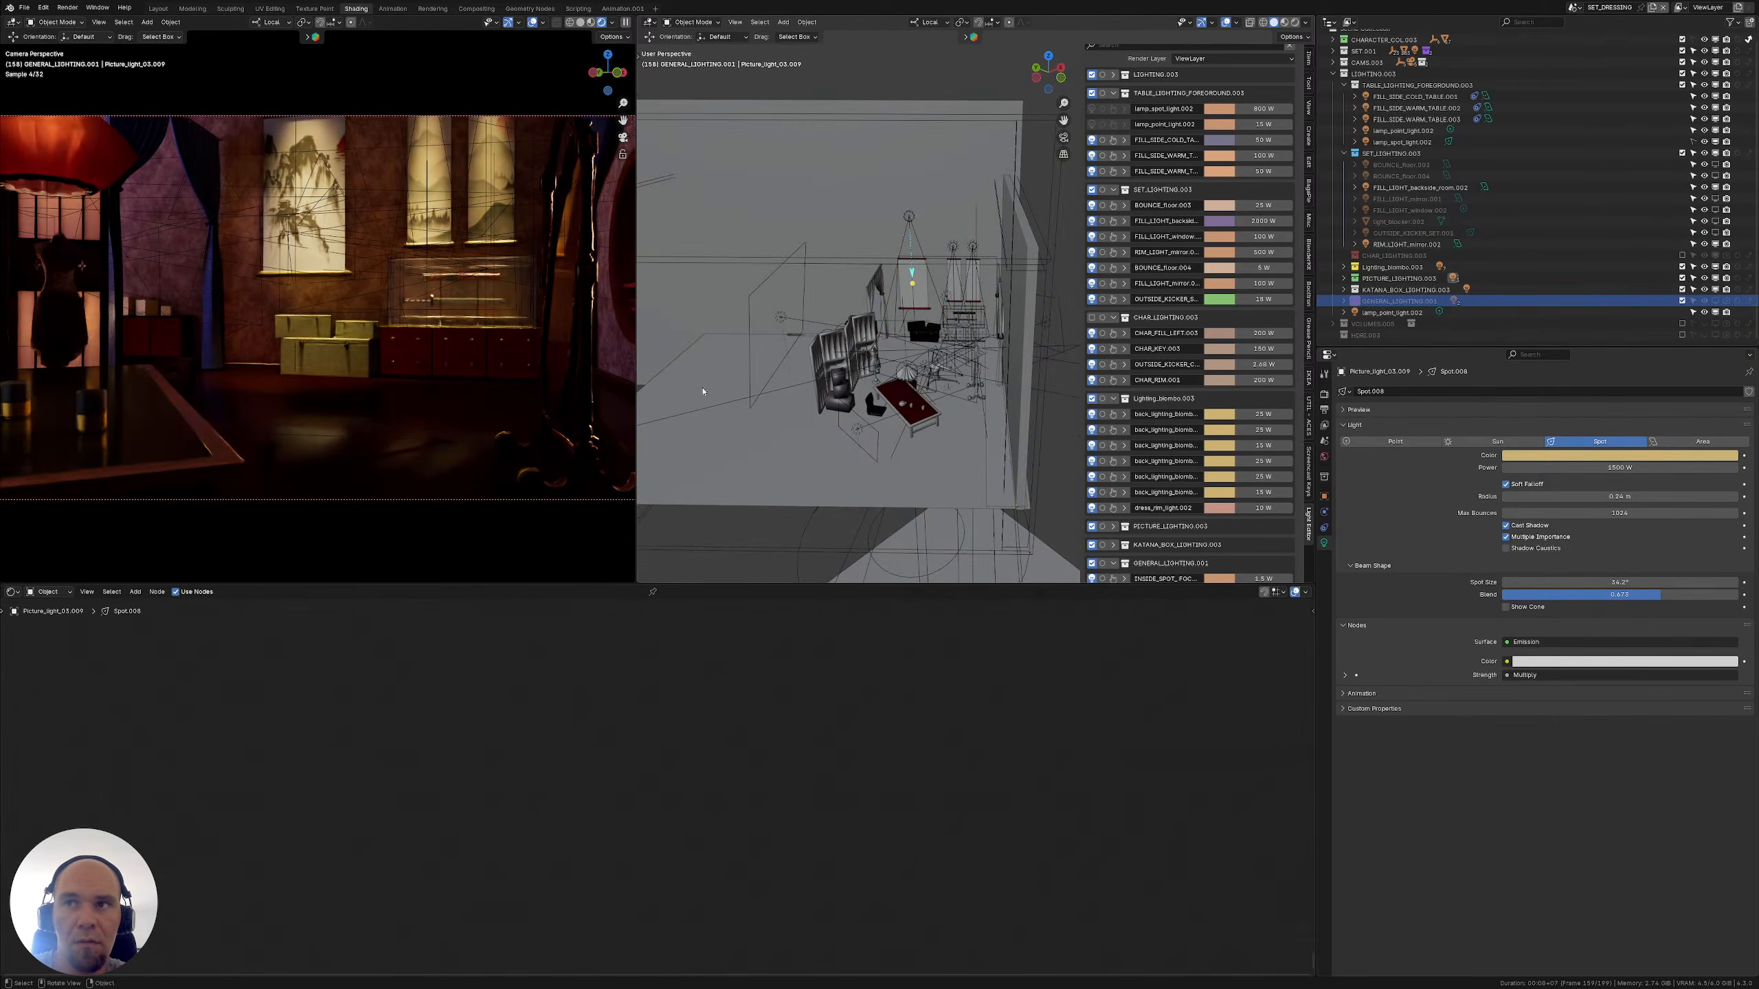
middle_click_drag(707, 393, 997, 377)
left_click(997, 376)
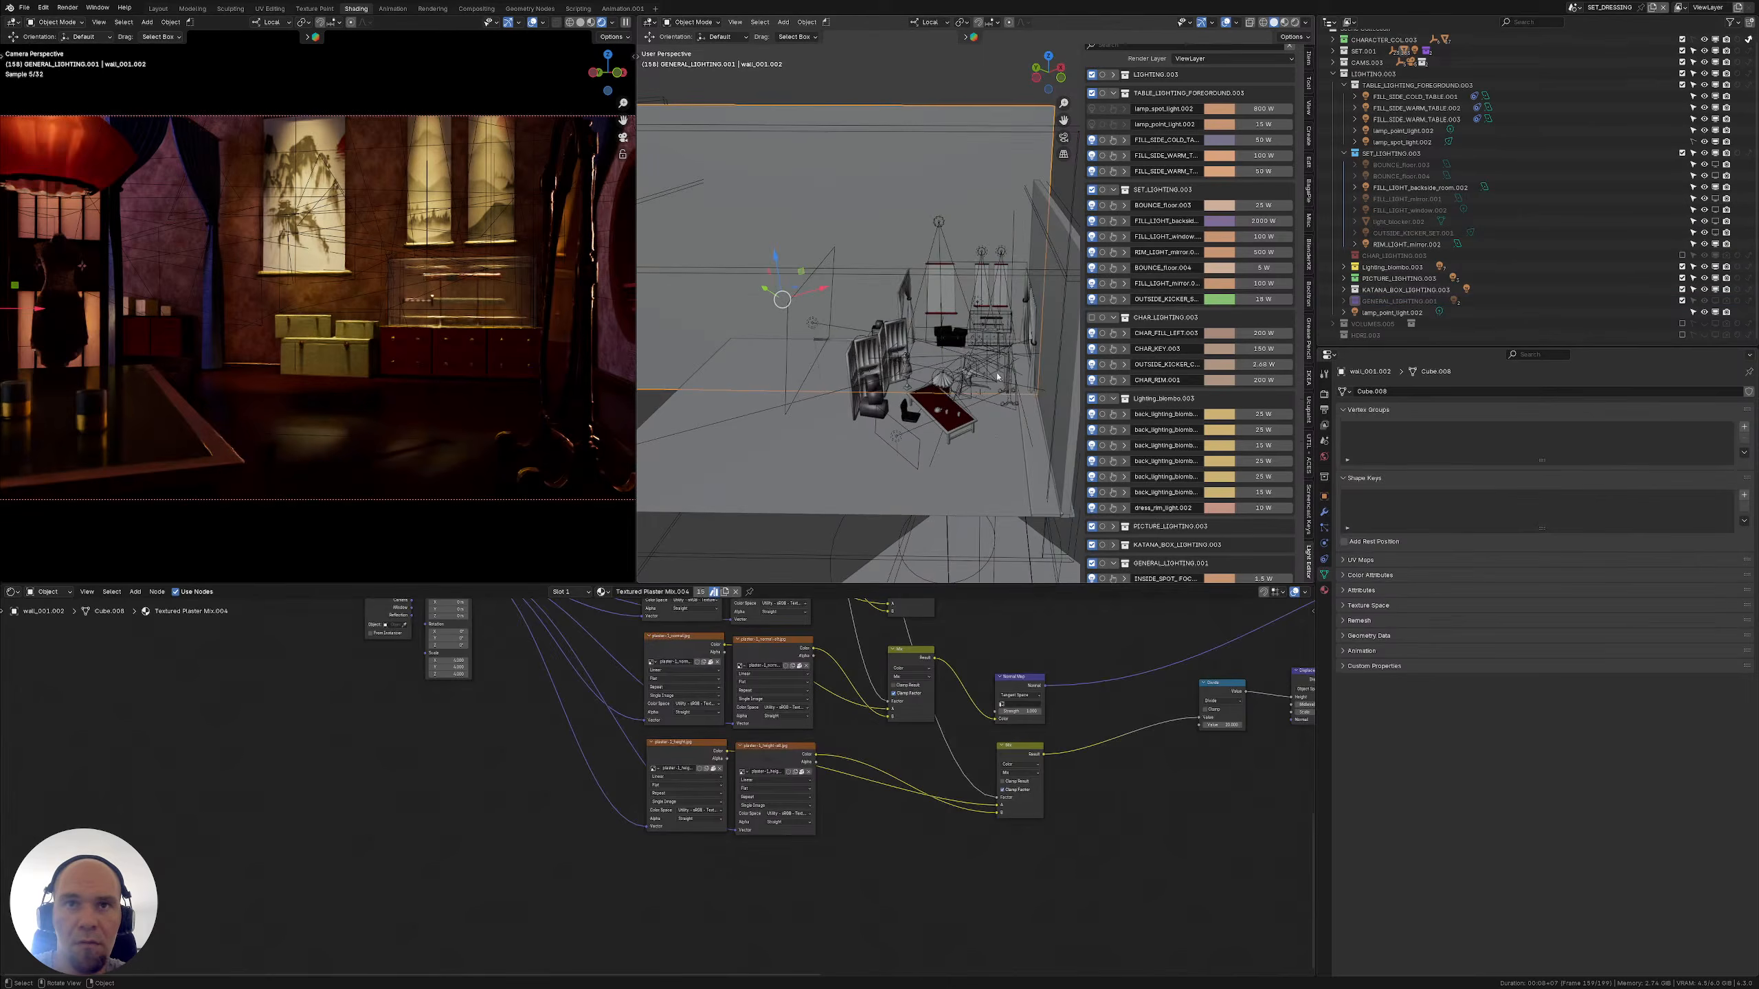
left_click(813, 326)
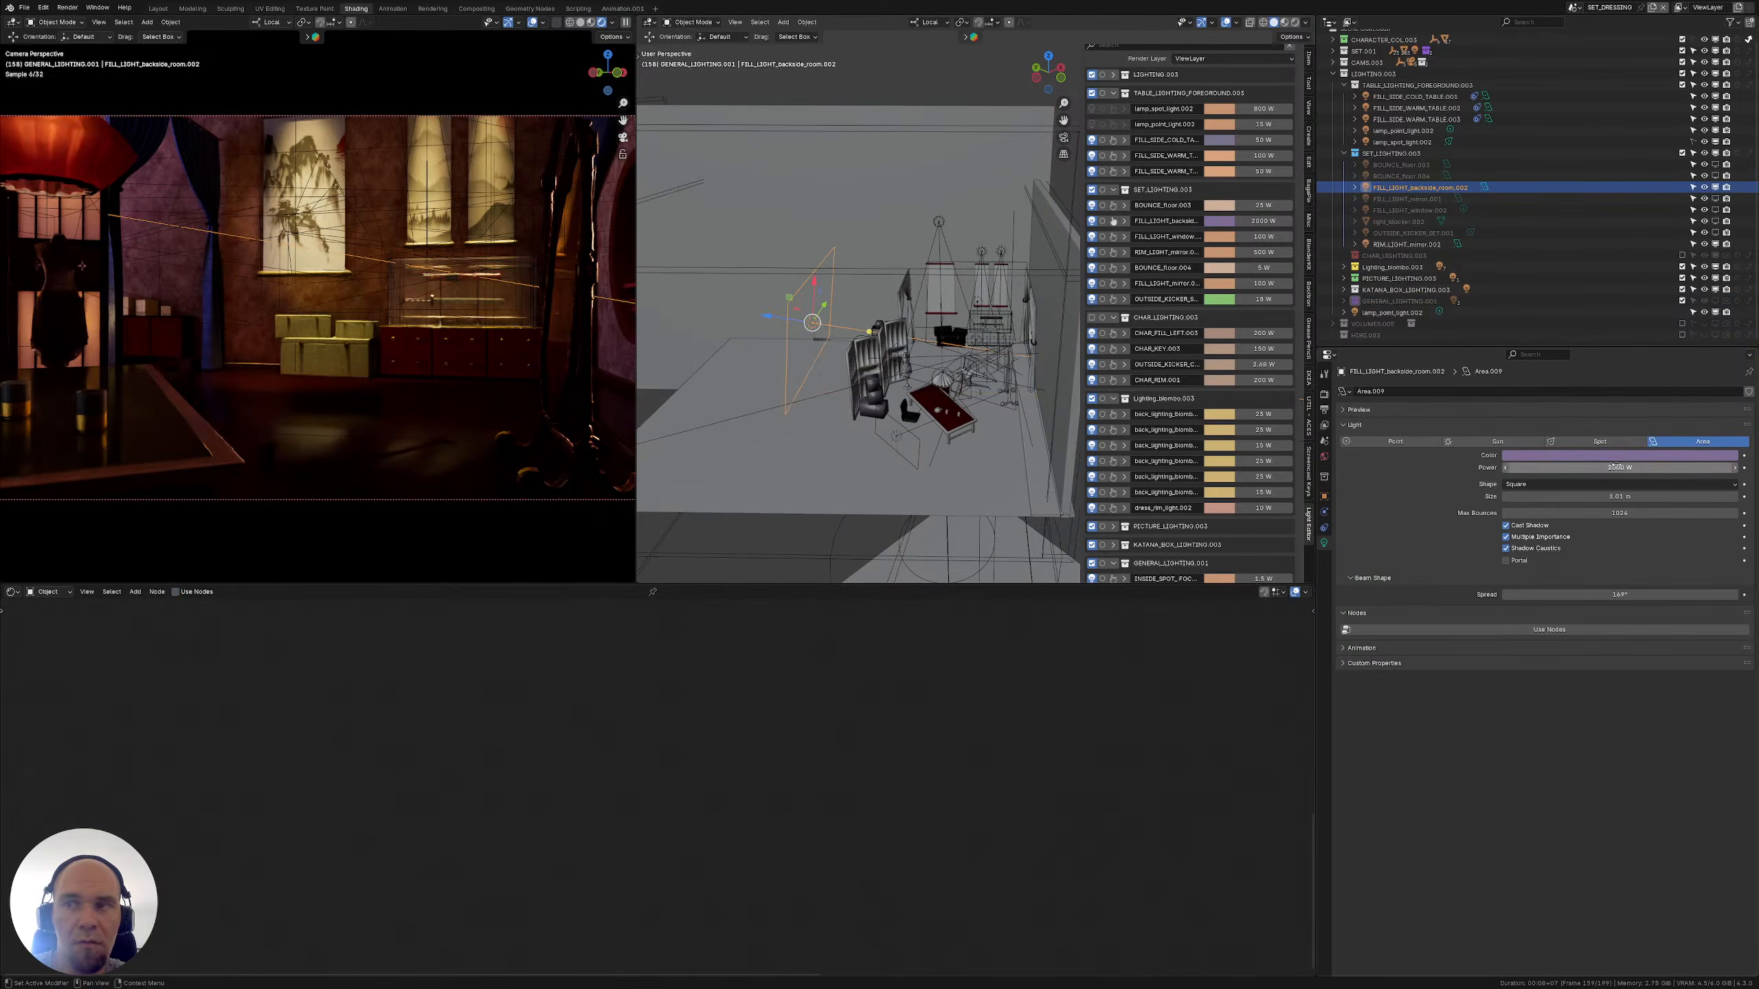
Change the color of FILL_LIGHT_backside_room.002 to a saturated dark amber orange
left_click(1665, 456)
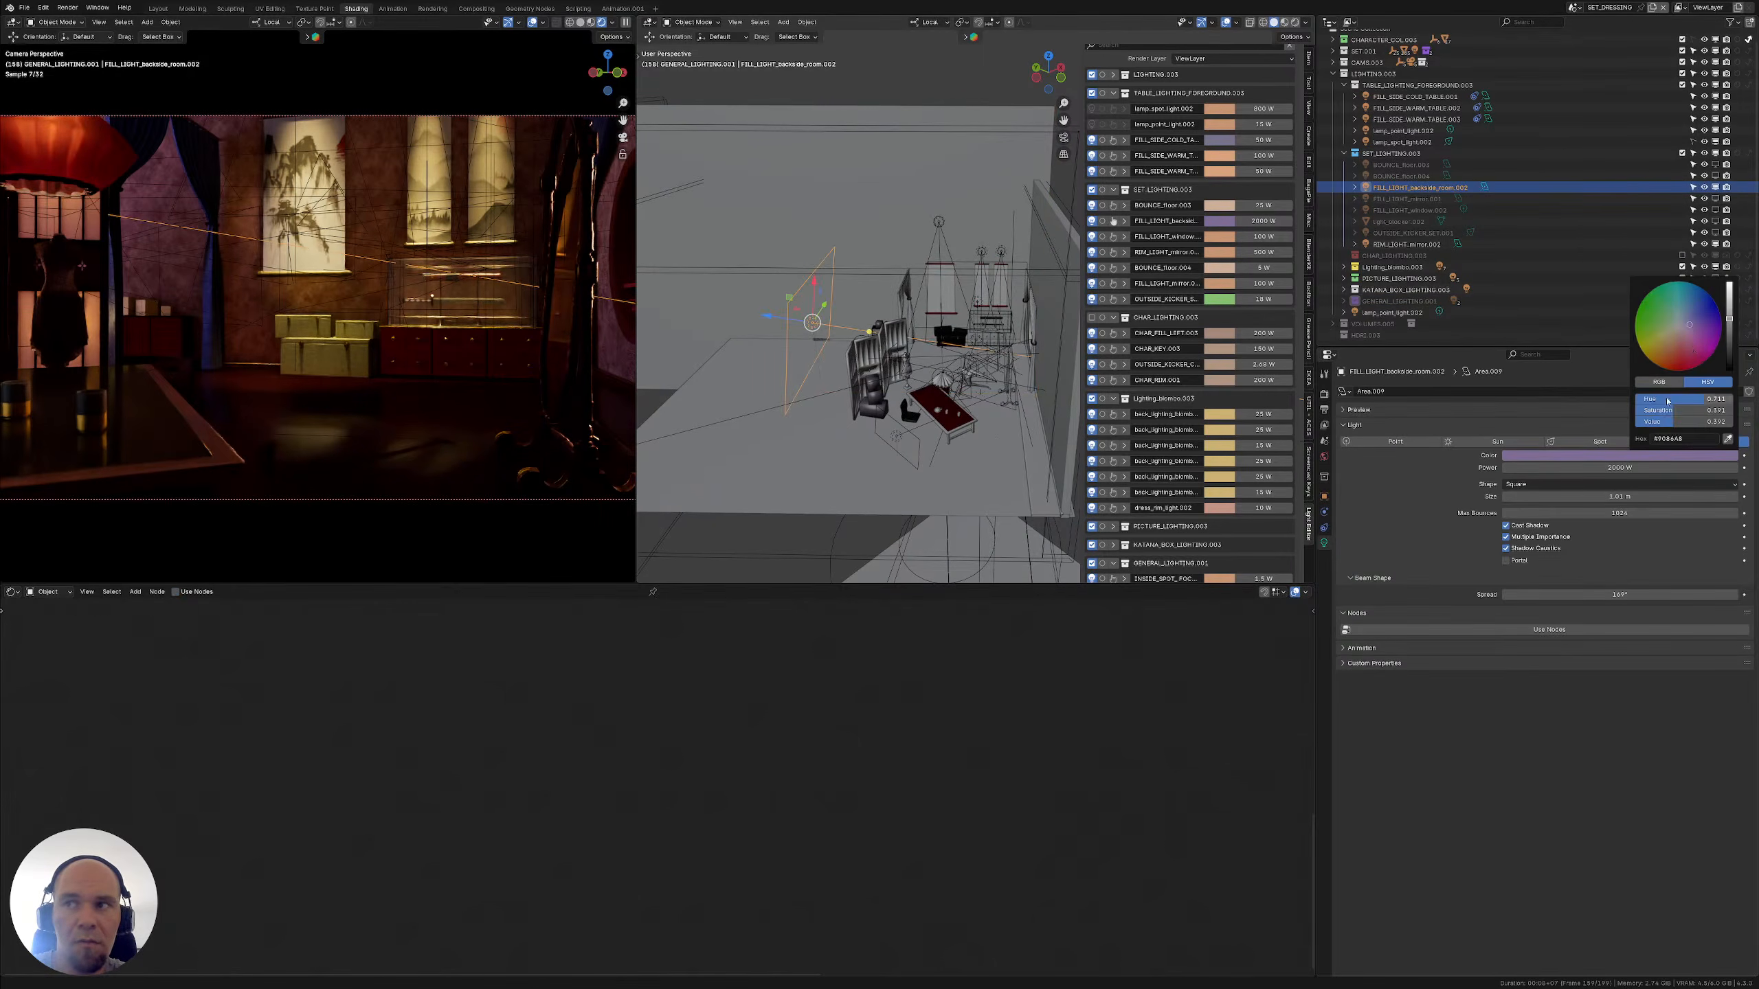
mouse_move(1689, 326)
left_mouse_down()
mouse_move(1683, 361)
mouse_move(1635, 327)
mouse_move(1687, 303)
left_mouse_up()
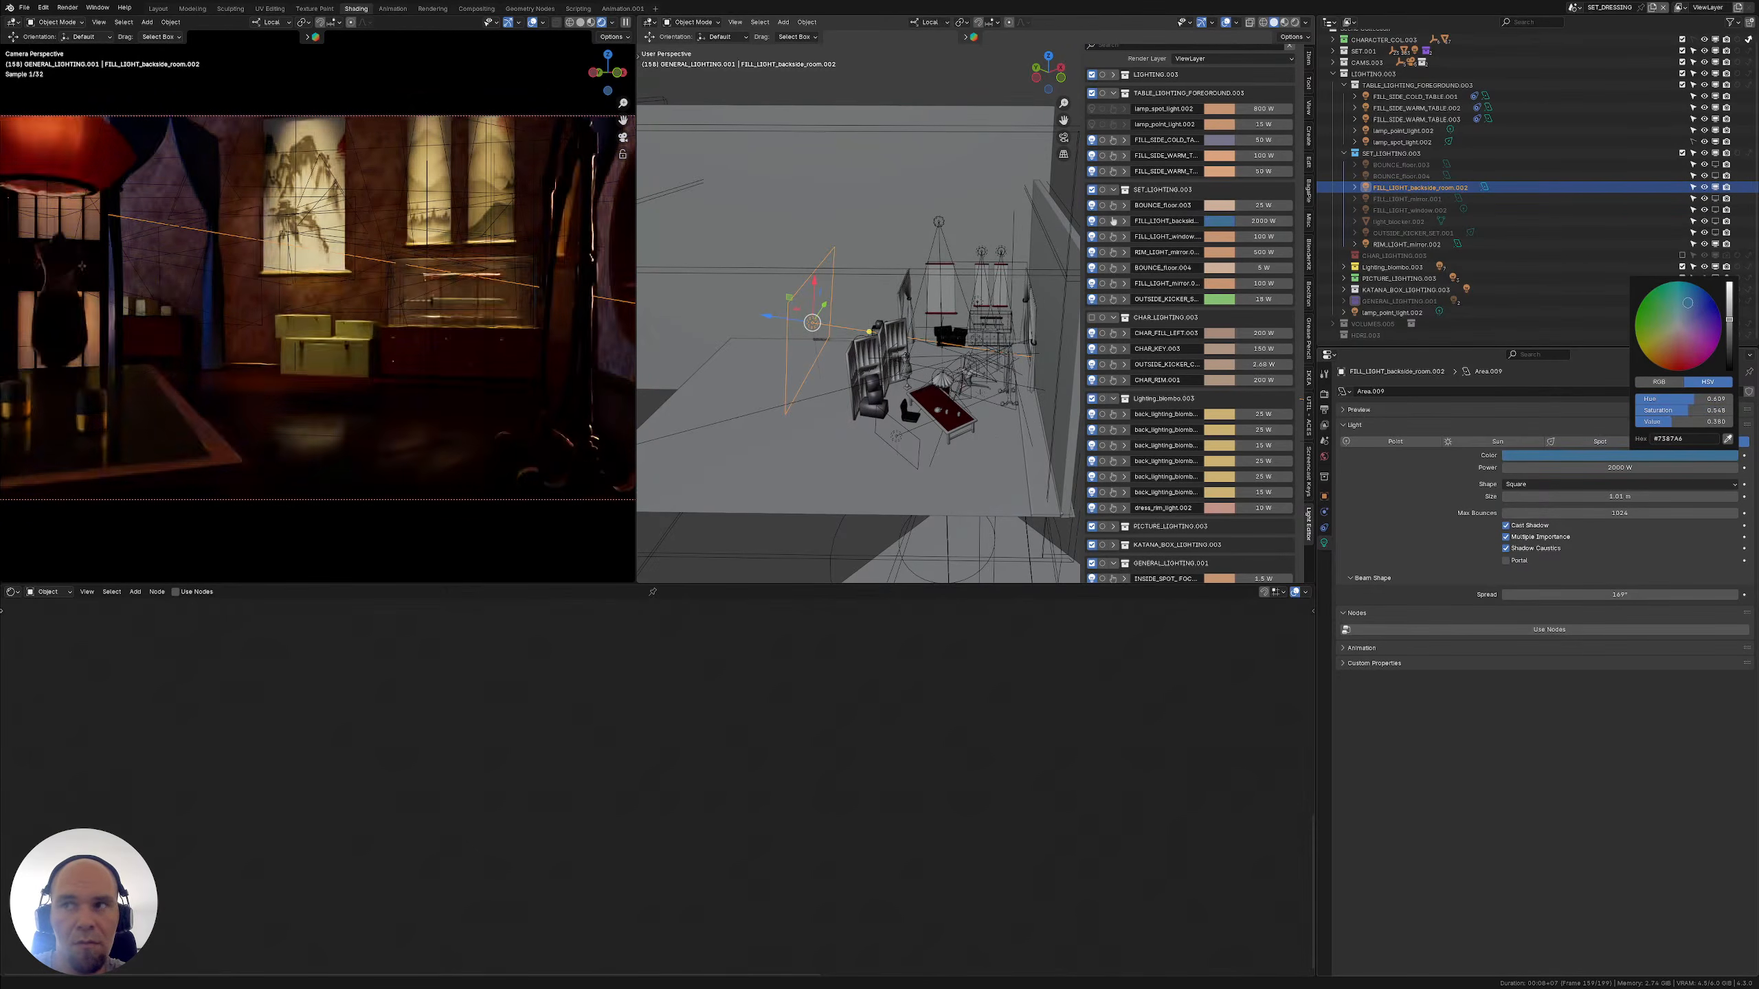
mouse_move(1688, 303)
left_mouse_down()
mouse_move(1639, 344)
mouse_move(1646, 358)
left_mouse_up()
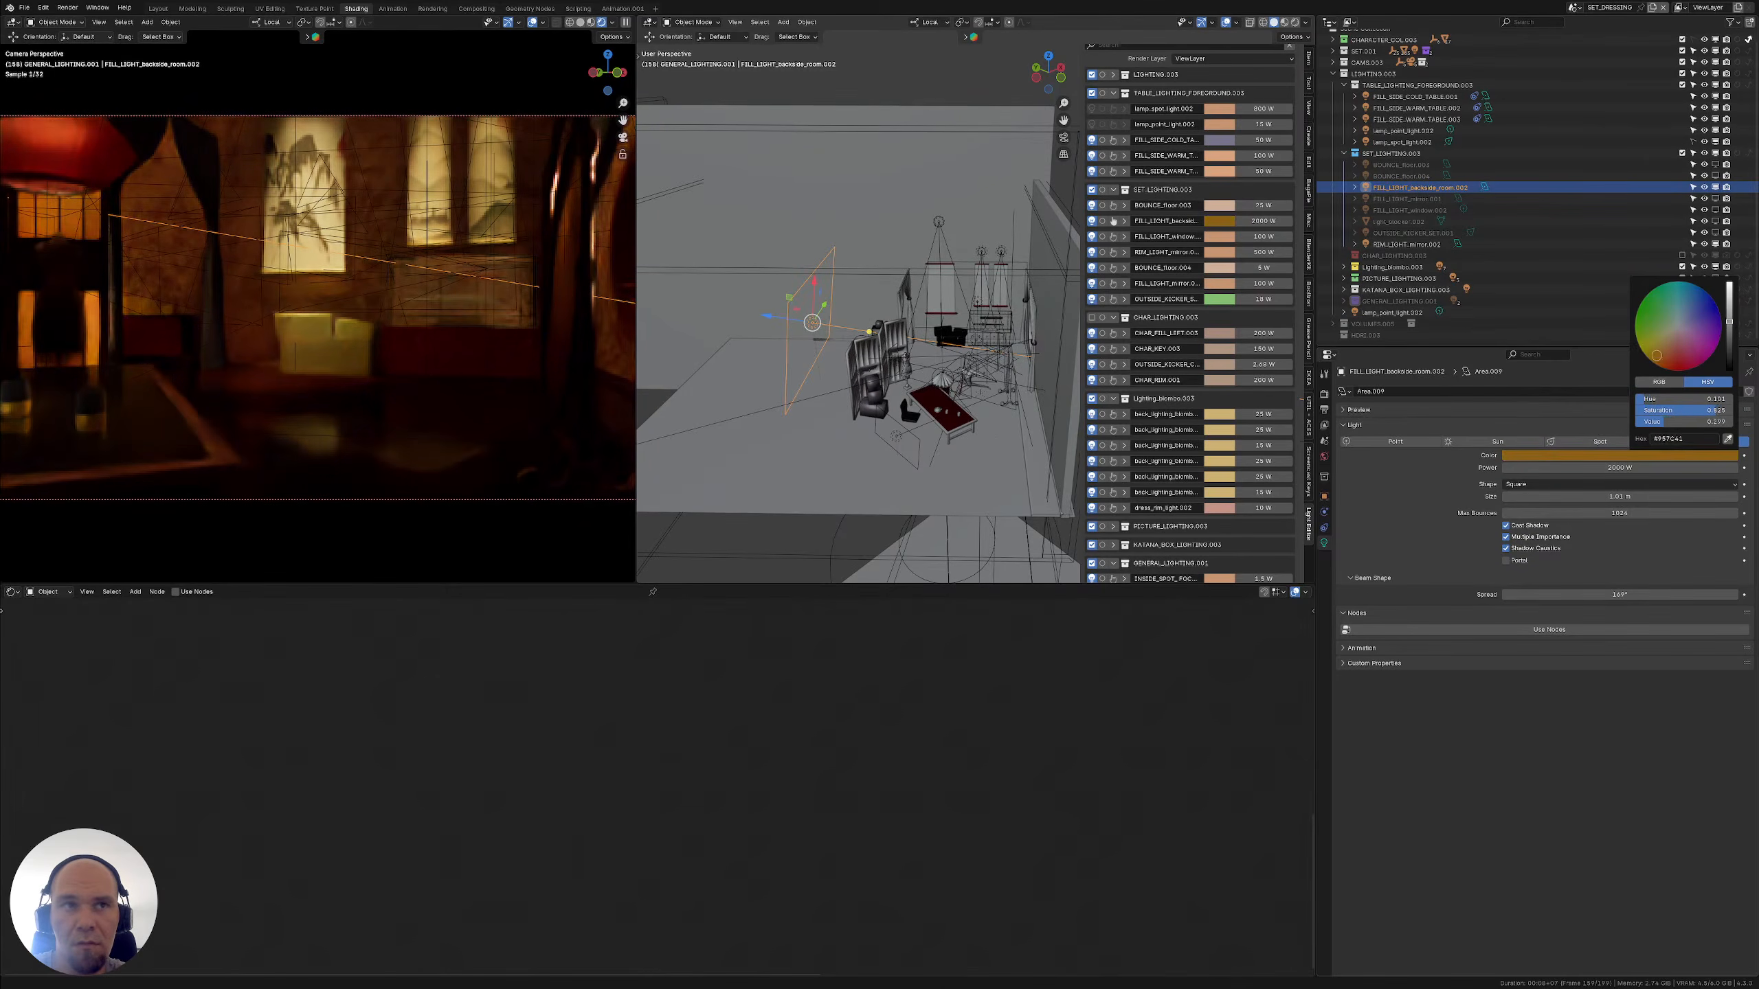
Try rotating the backside room fill light about its local X axis
middle_click_drag(896, 332, 984, 487)
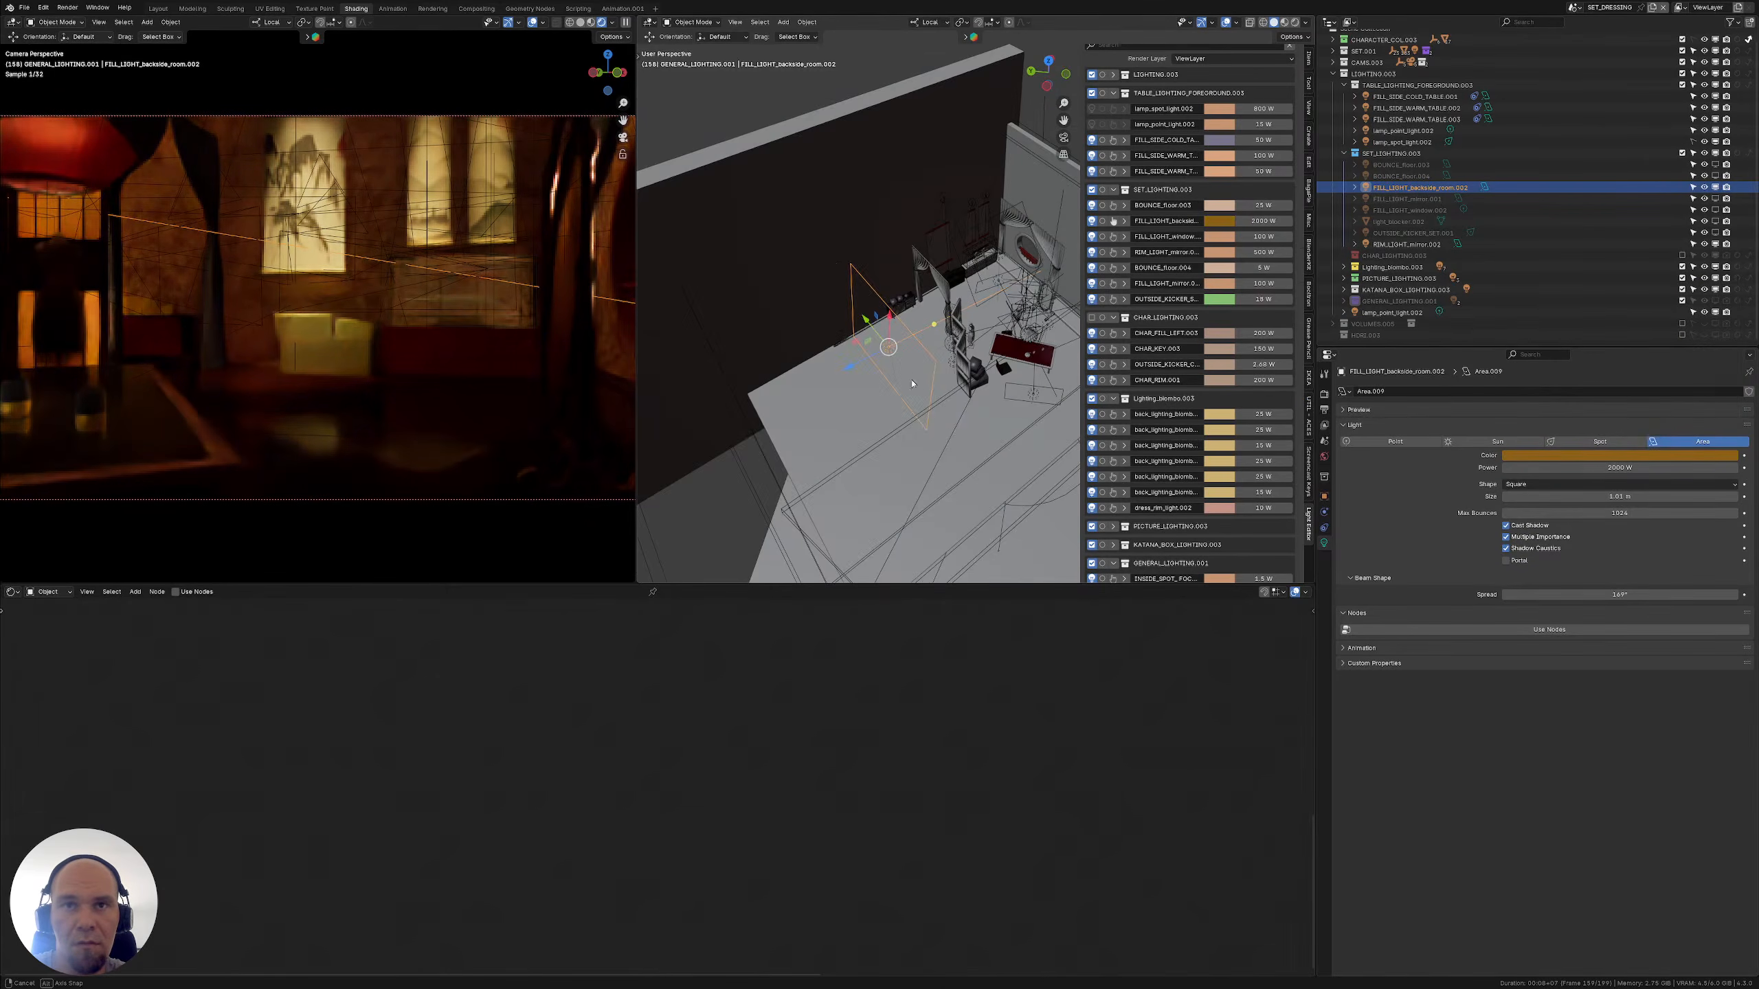
key("r")
key("x")
key("x")
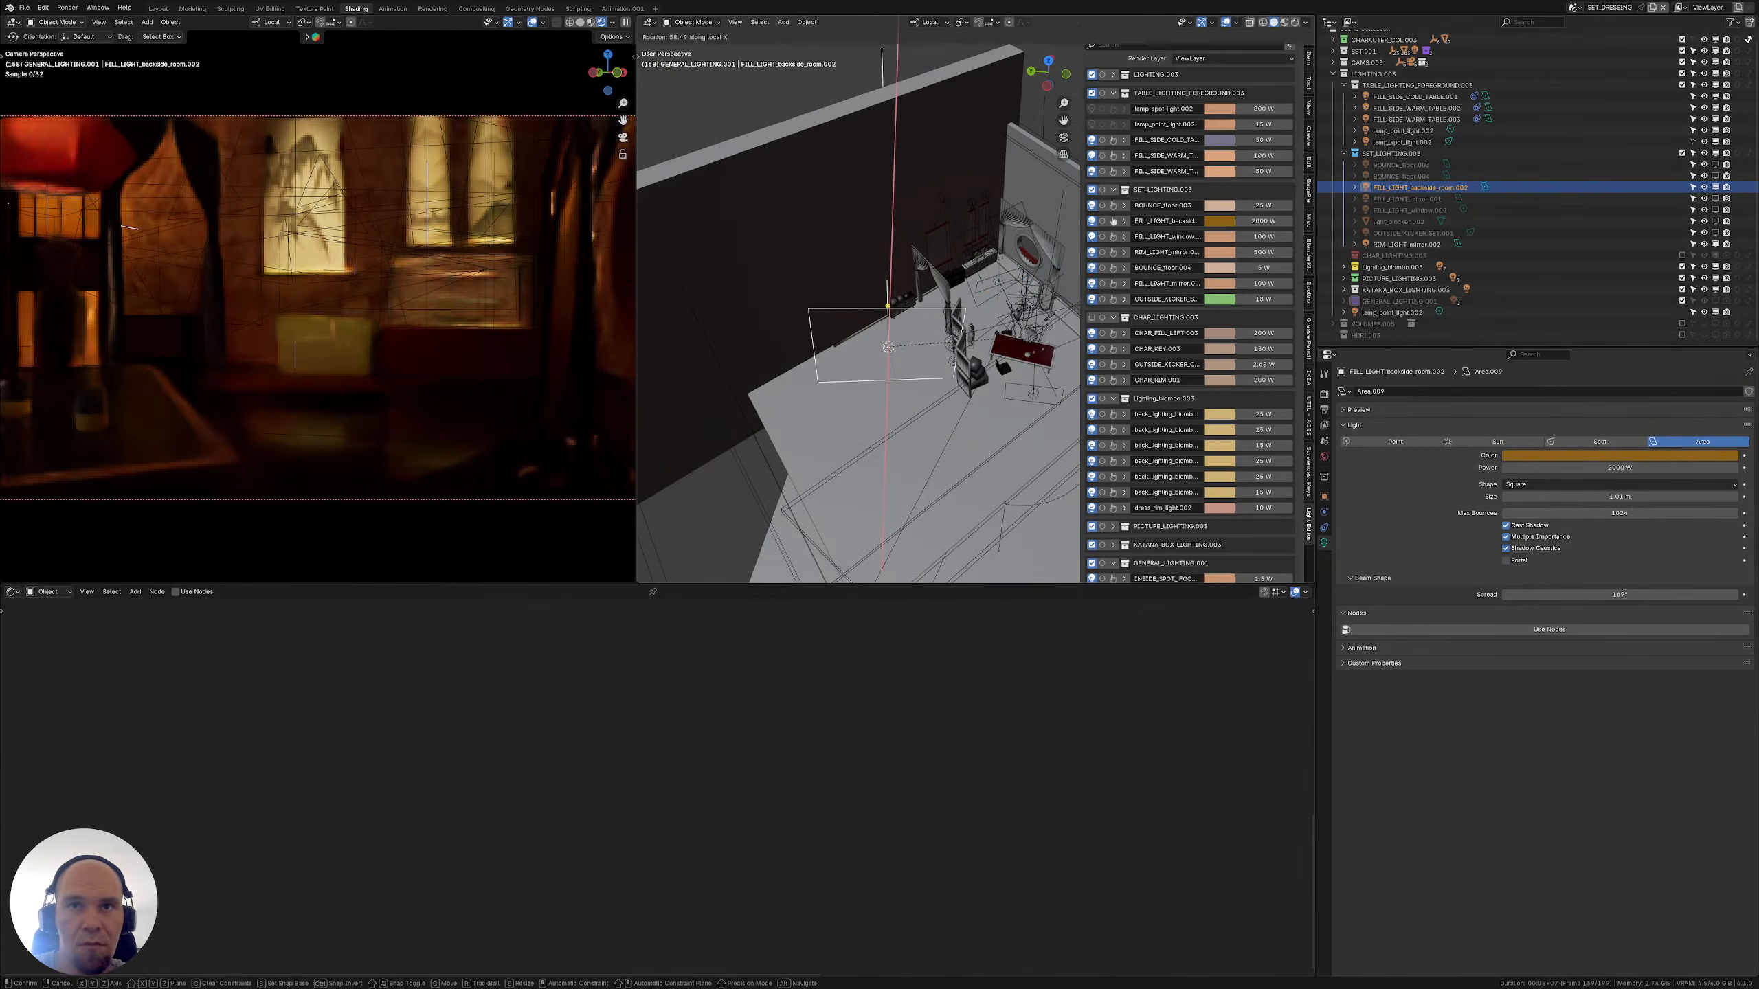
left_click(996, 323)
key("g")
key("y")
key("x")
right_click(883, 416)
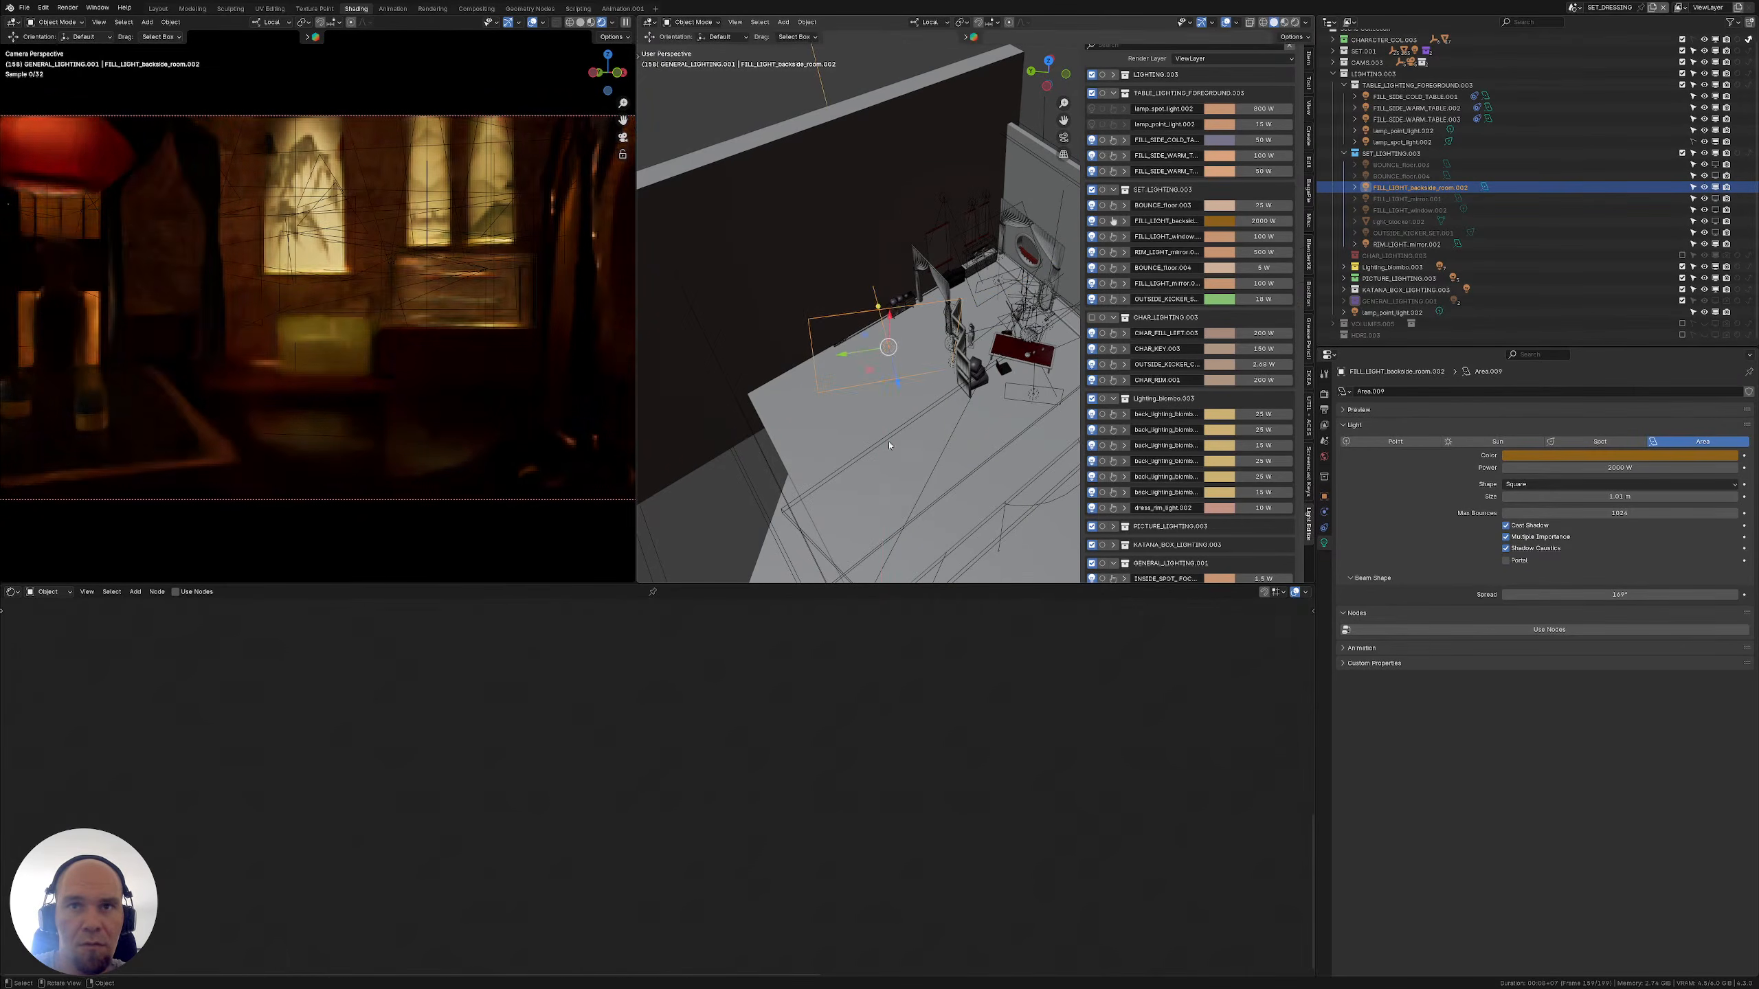
middle_click_drag(887, 435, 947, 391)
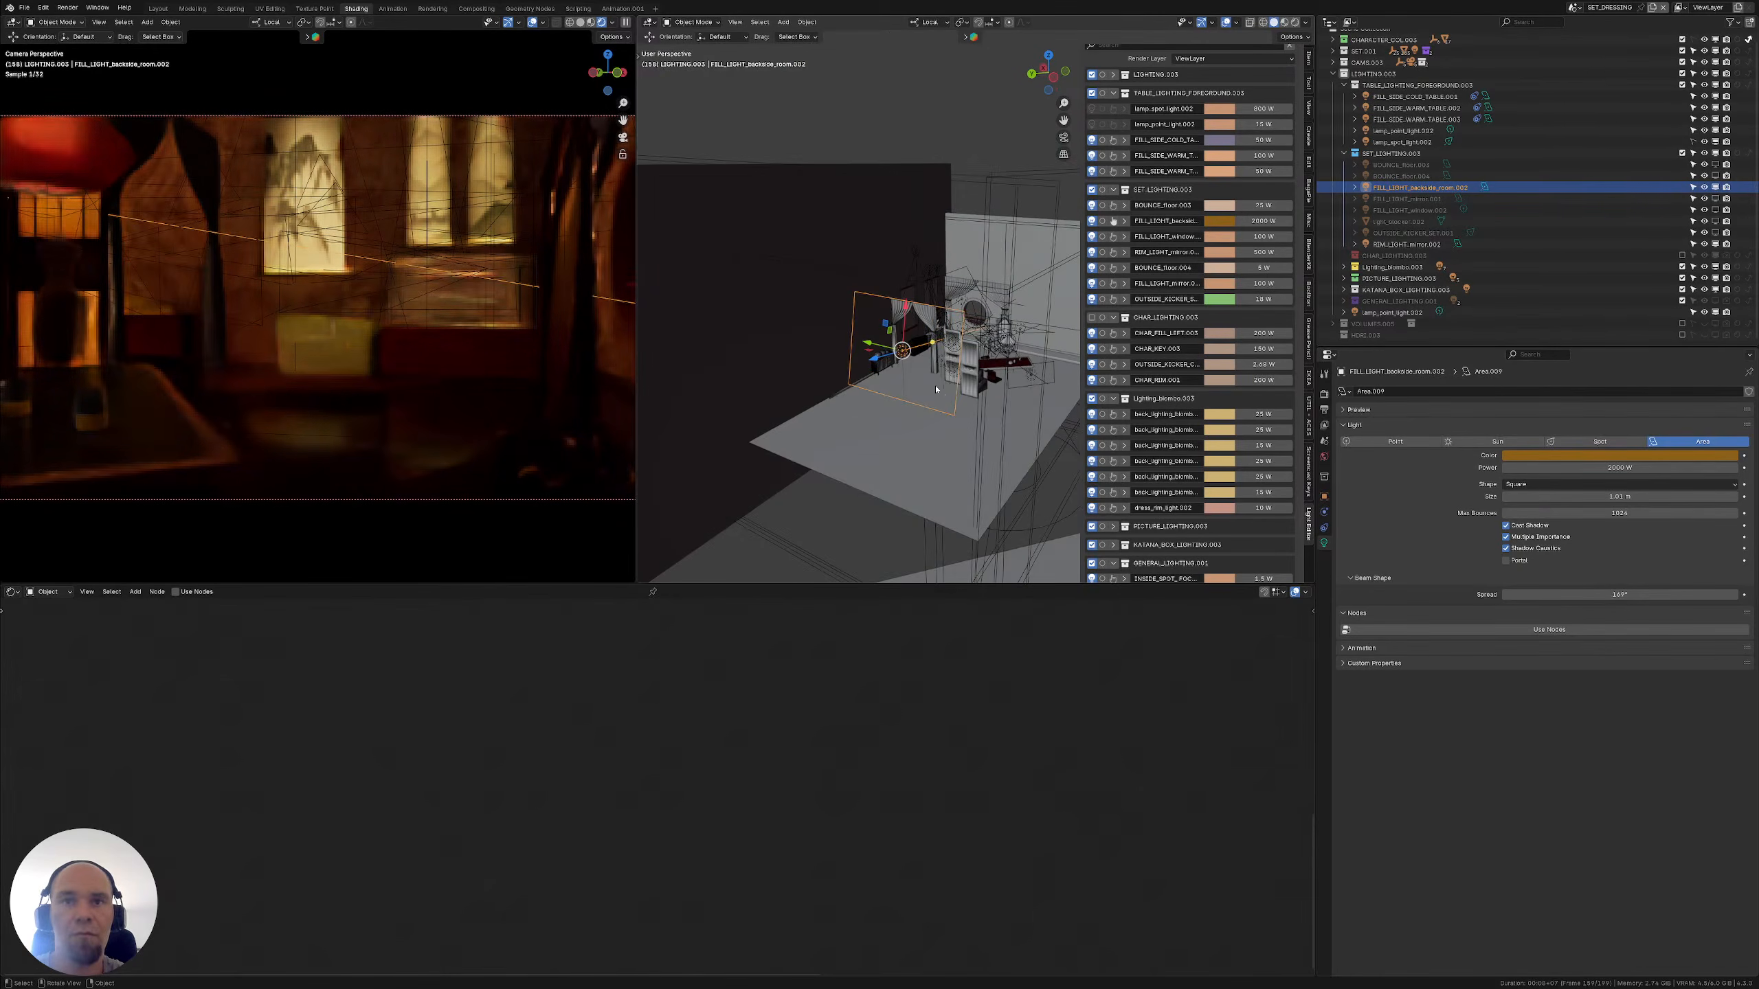
Switch the transform orientation to Global and rotate the backside room fill light about 48° around the Z axis
left_click(924, 21)
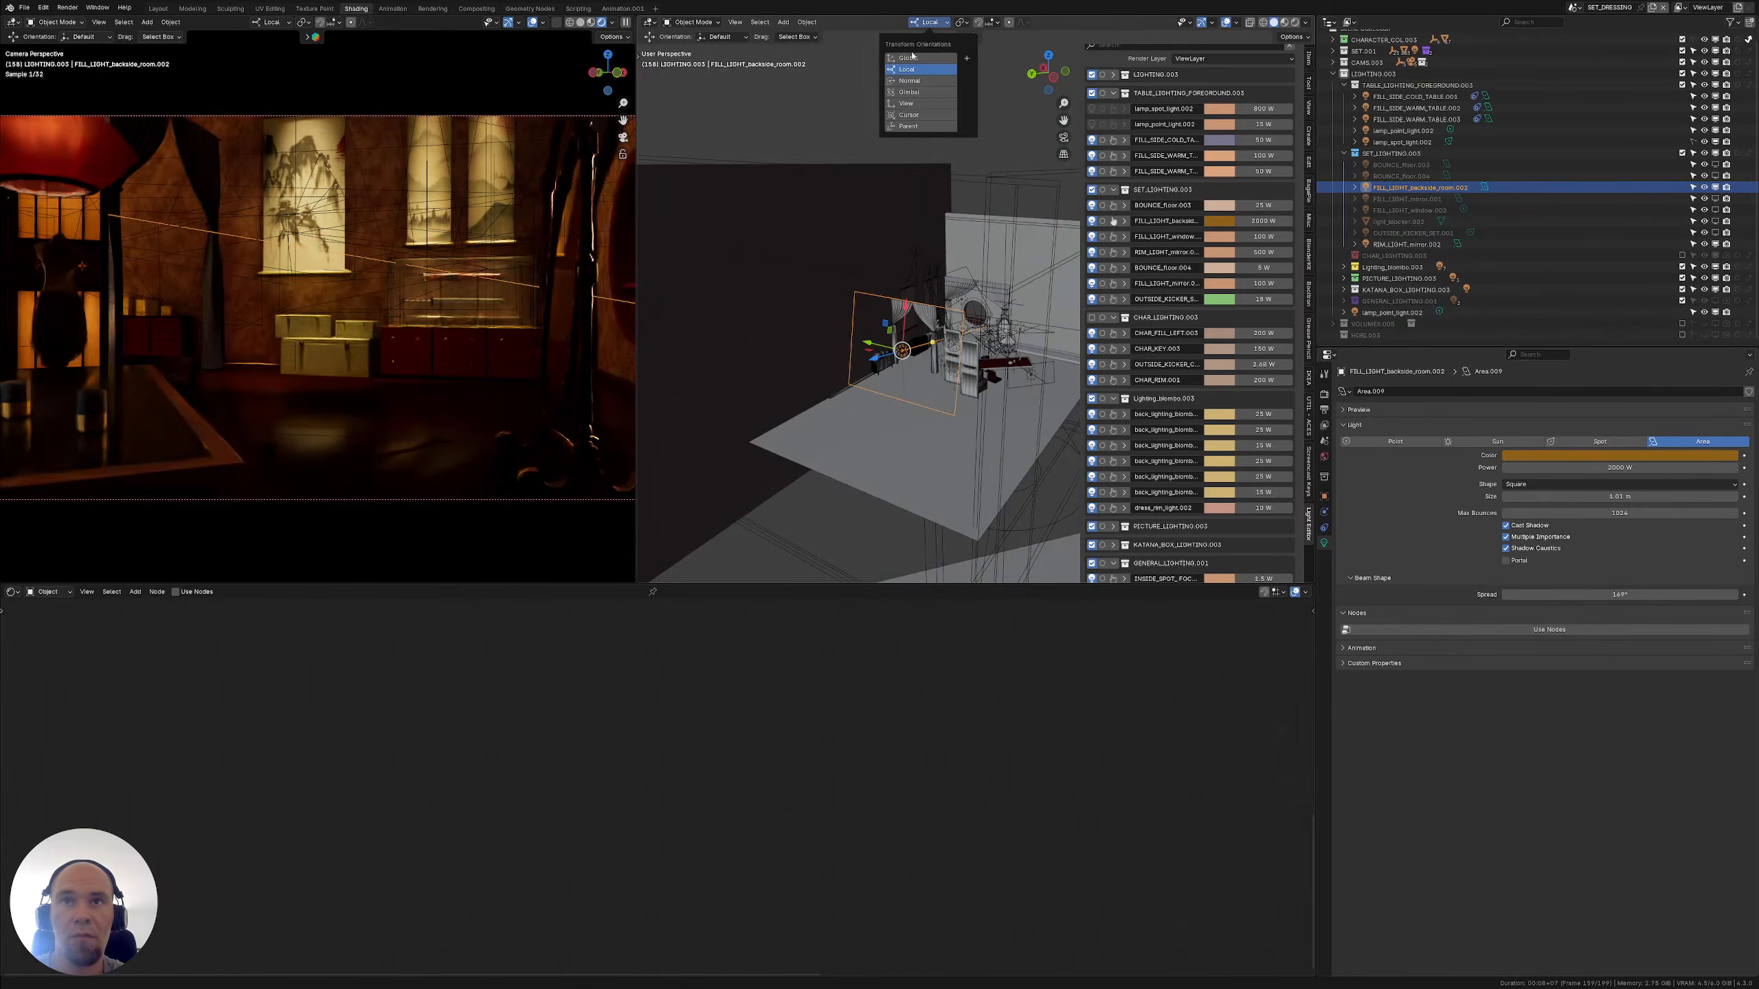
left_click(912, 58)
key("r")
key("z")
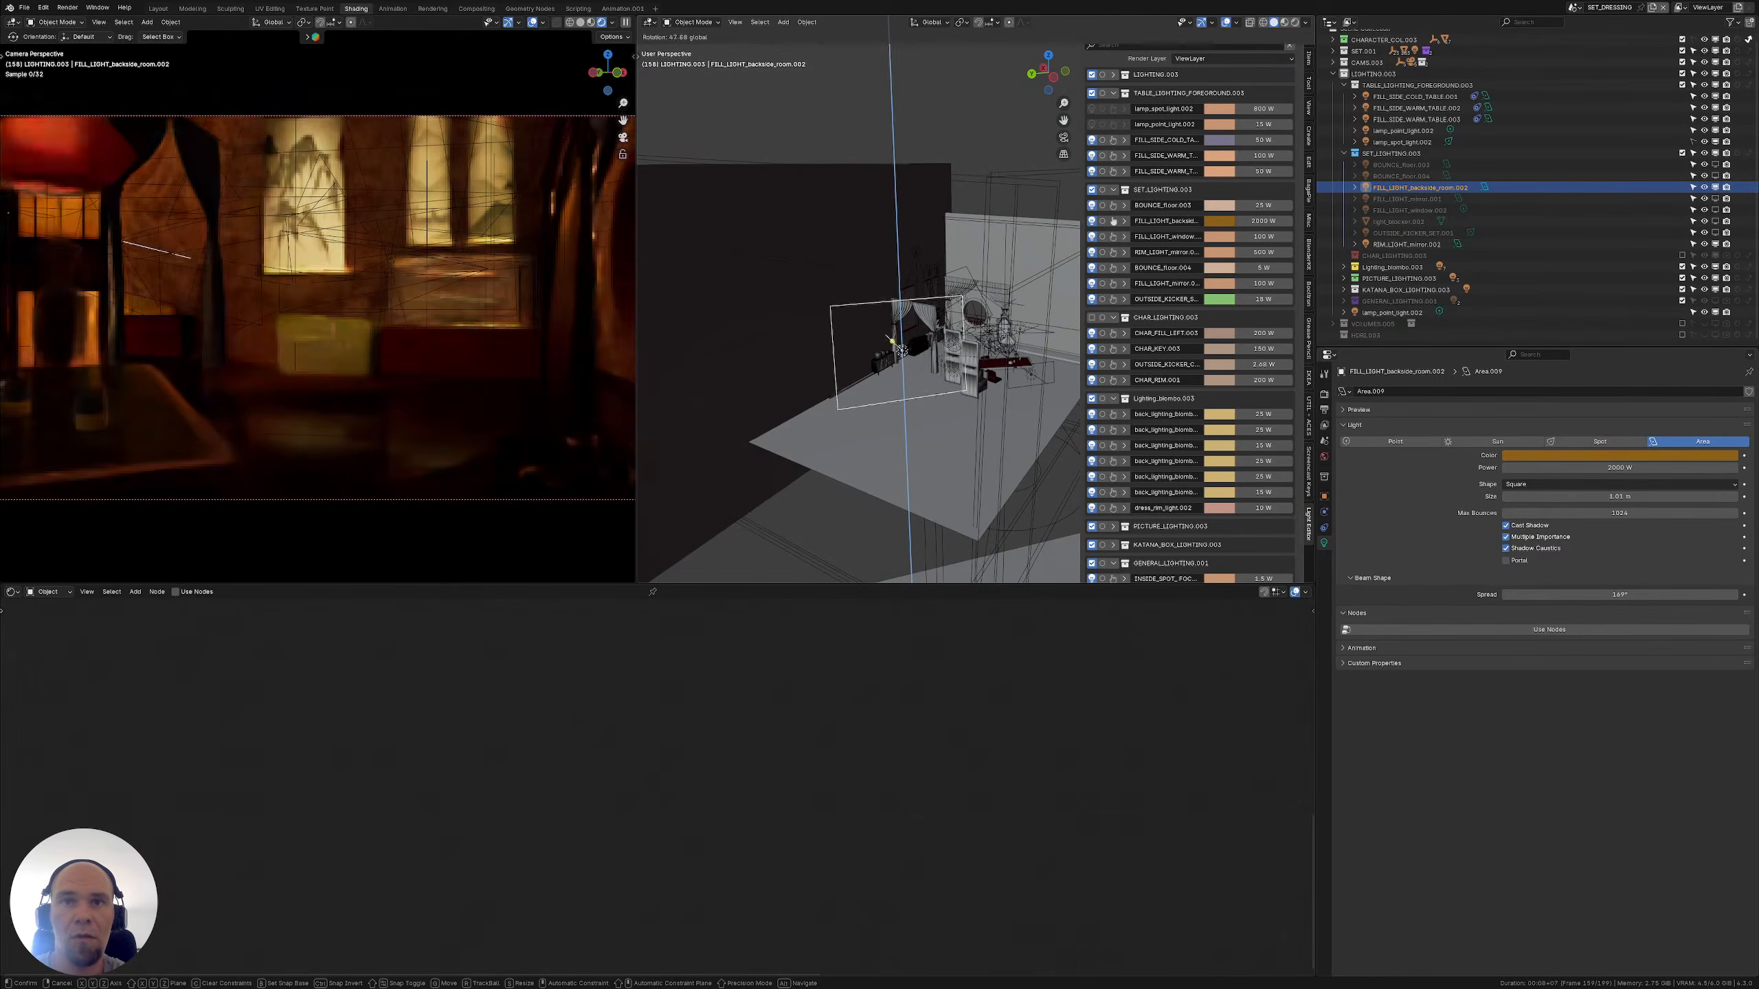
left_click(888, 337)
Select the dress_rim_light.002 area light beside the folding screen and apply the copied yellow as its color
middle_click_drag(888, 337, 820, 390)
scroll(826, 348, "up", 4)
middle_click_drag(941, 395, 893, 354, "shift")
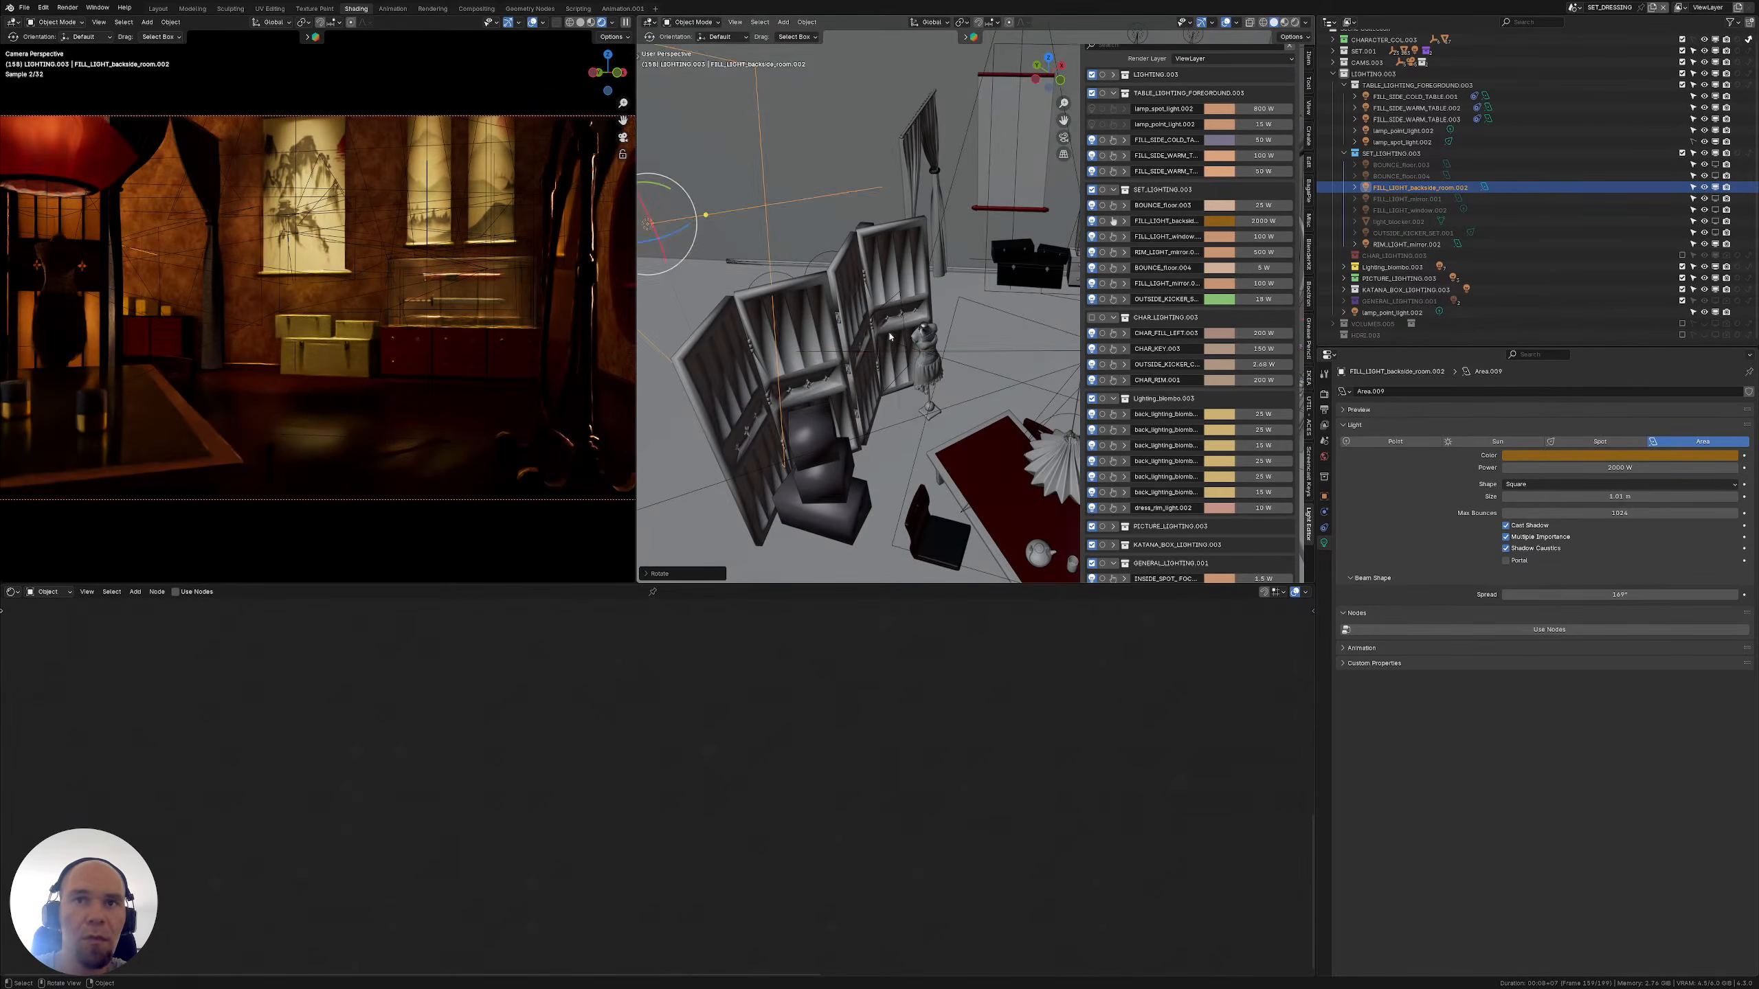
left_click(889, 344)
left_click(889, 345)
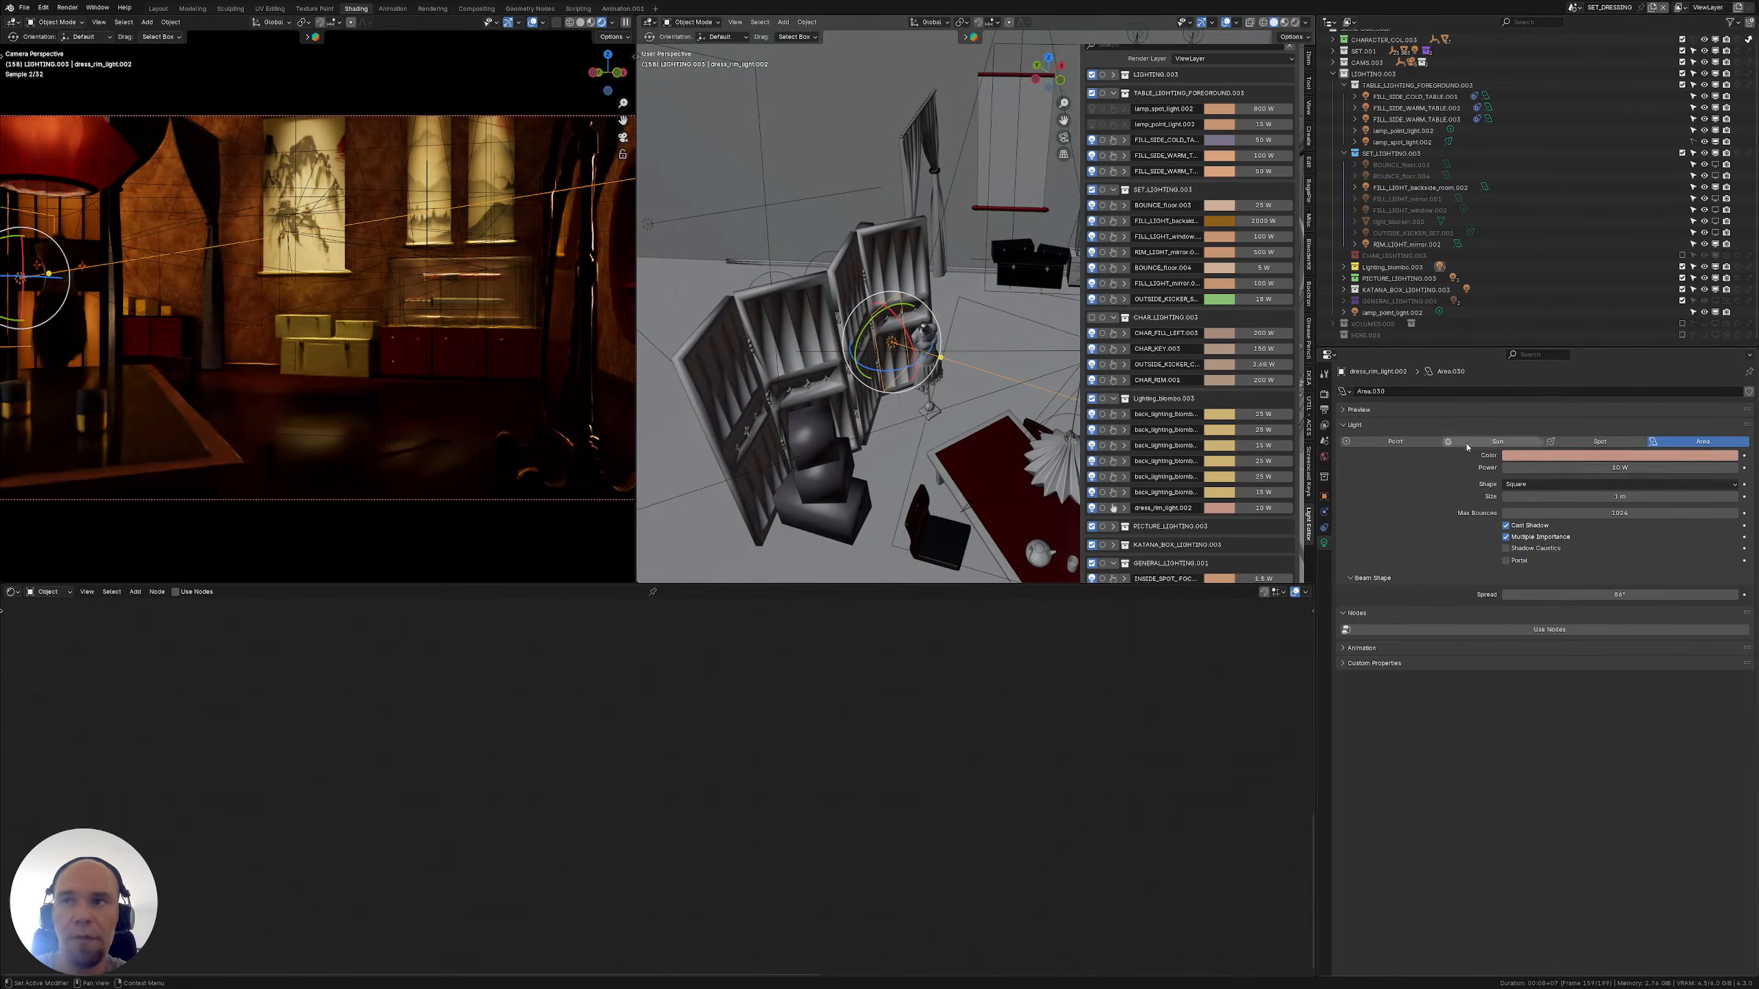
left_click(1572, 454)
left_click(1659, 439)
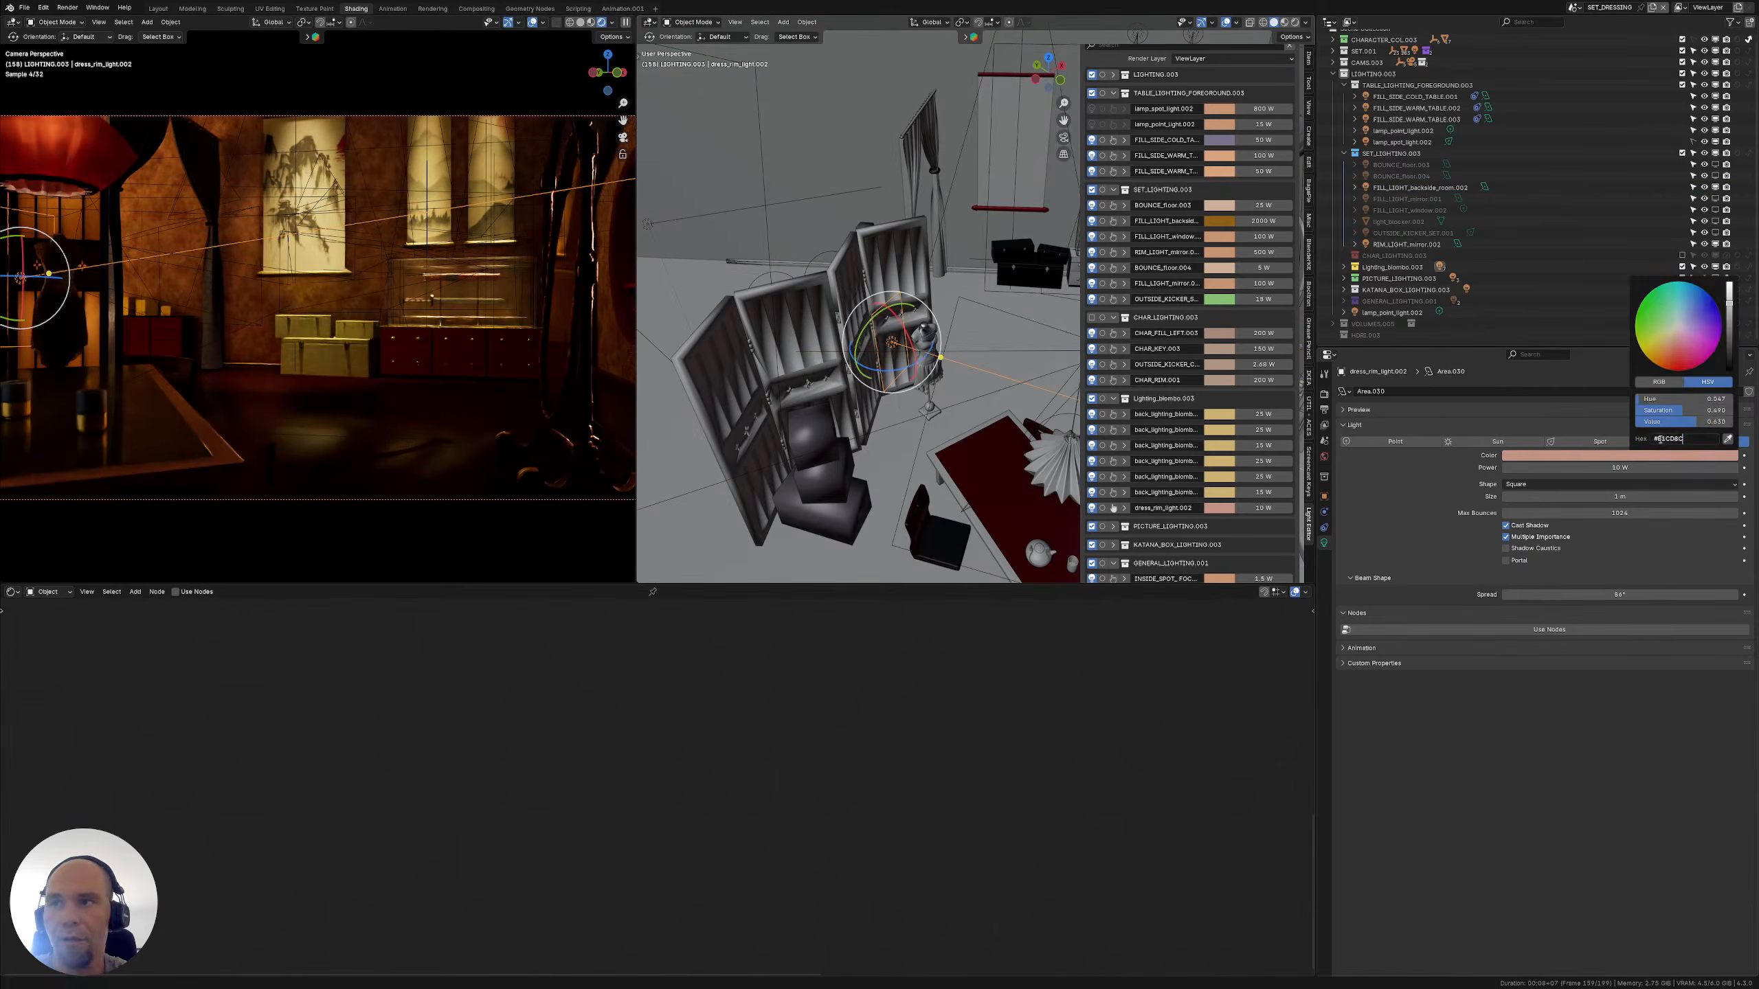
key("ctrl+v")
key("Return")
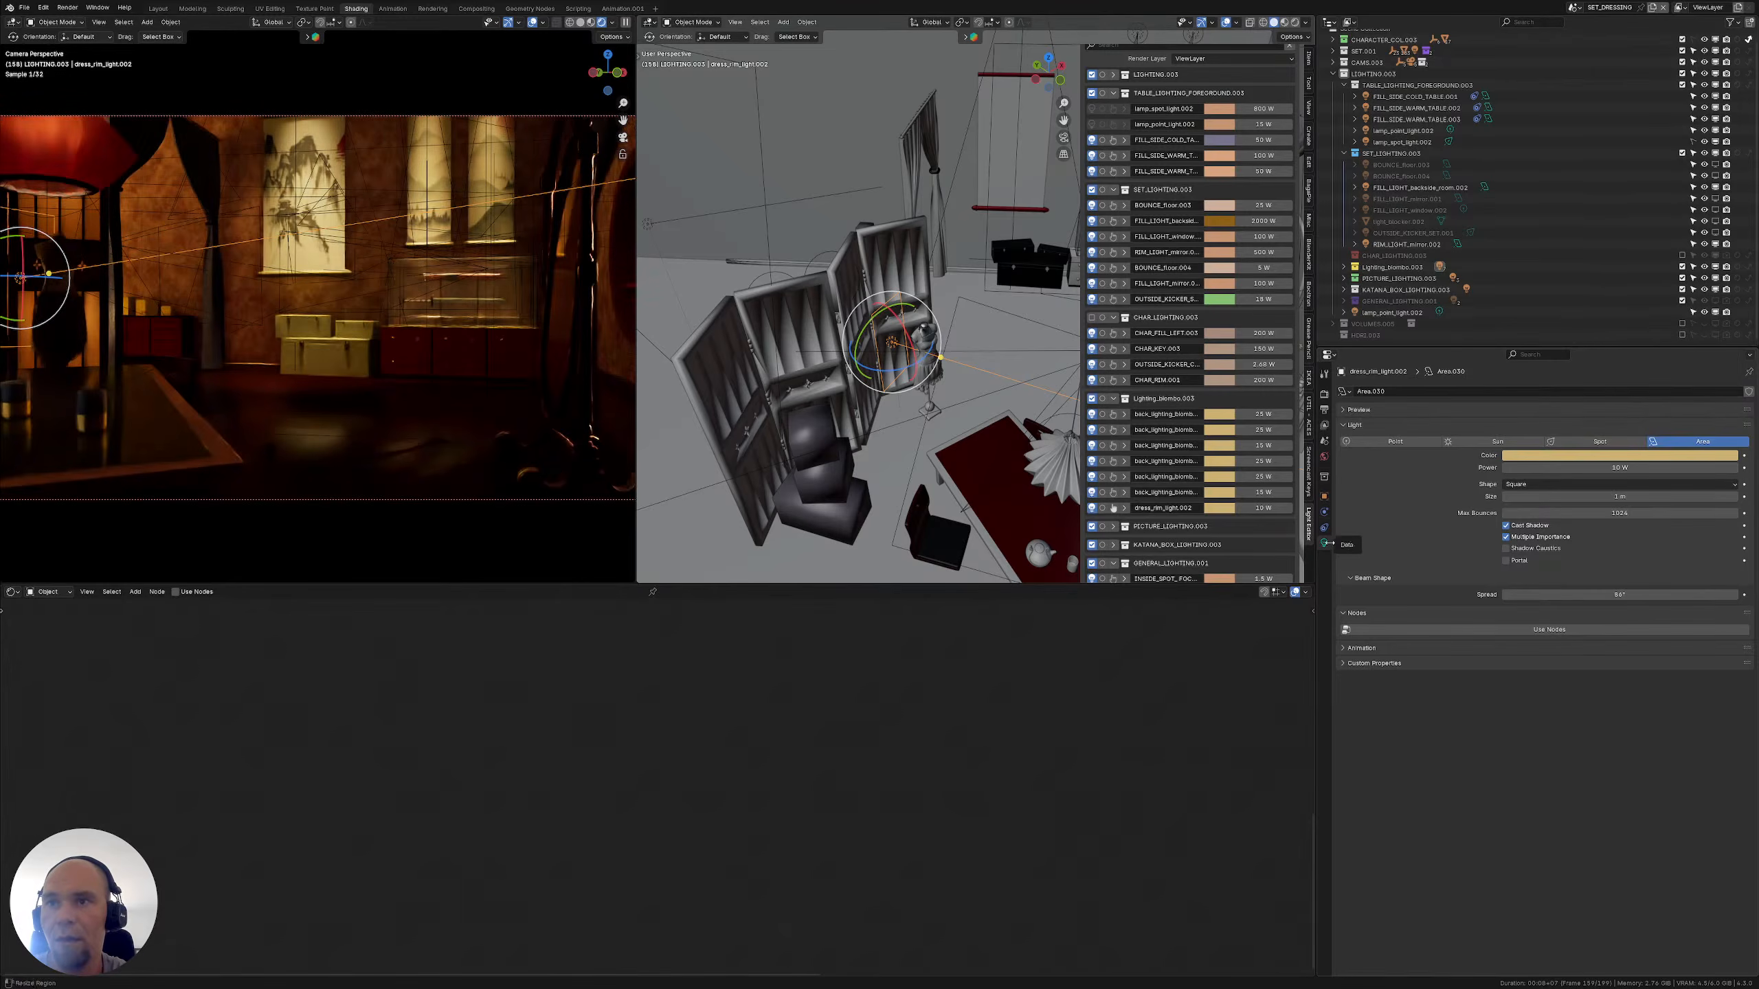
Show the dress rim light's object properties and expand the Light Link settings in a widened light editor
left_click(1324, 496)
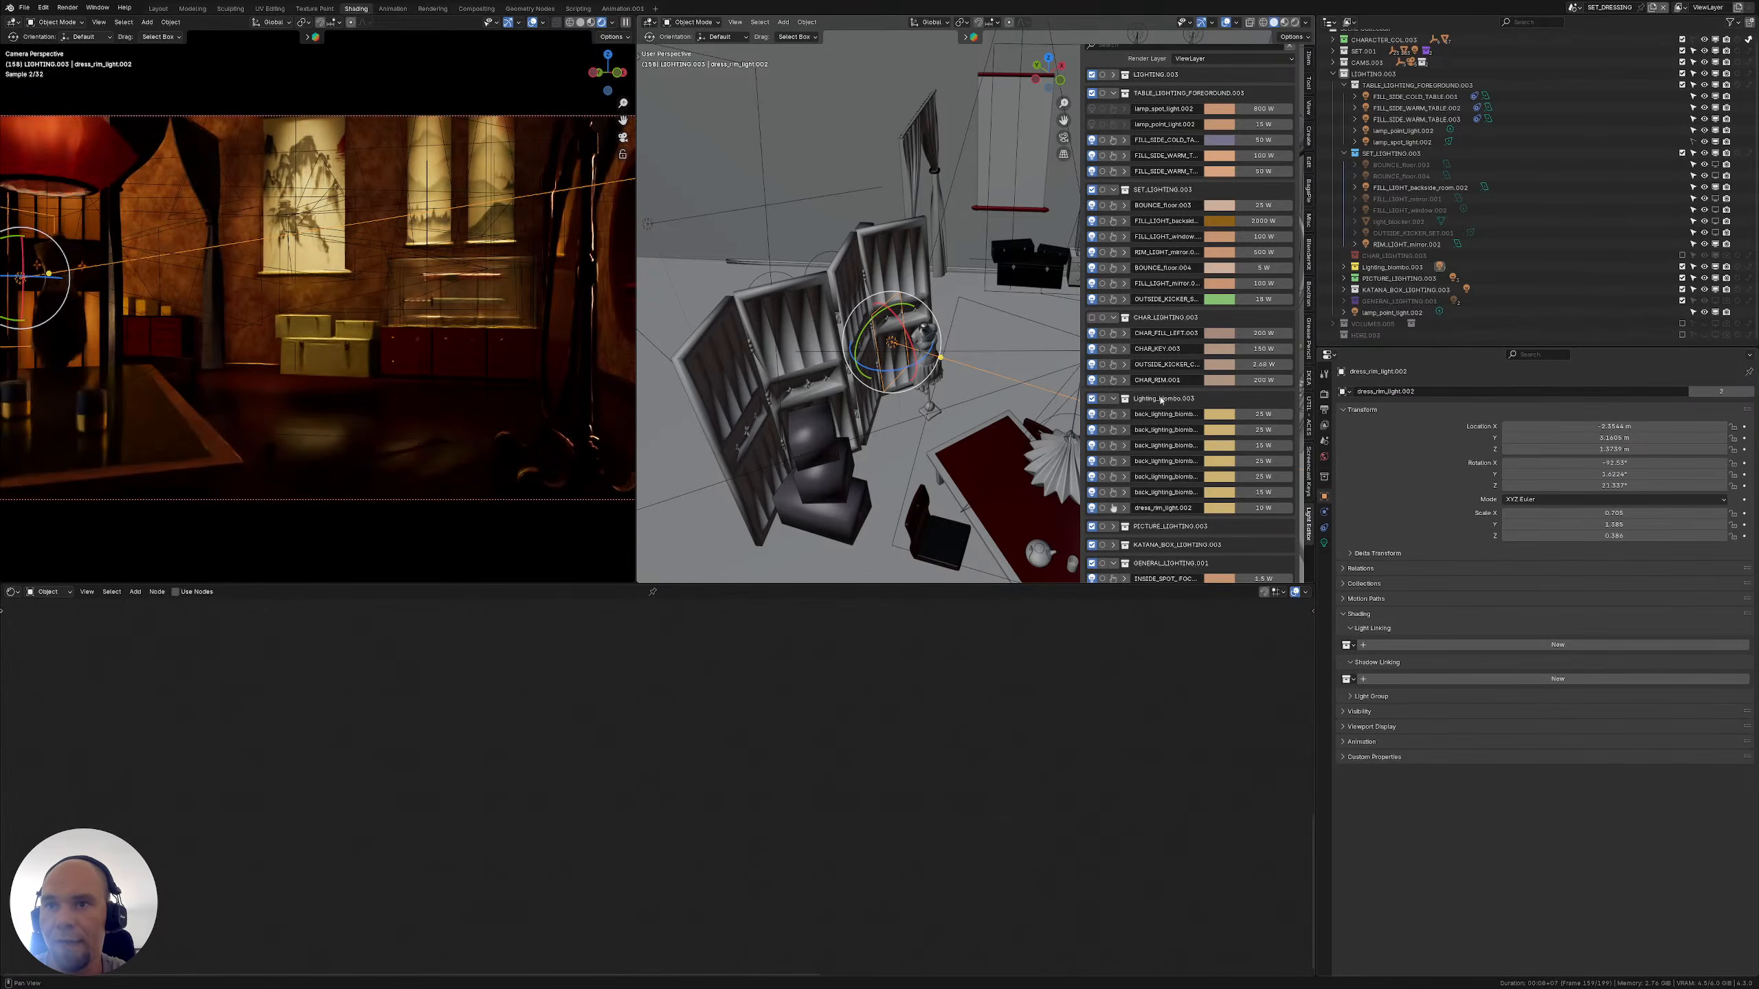
left_click_drag(1080, 131, 983, 131)
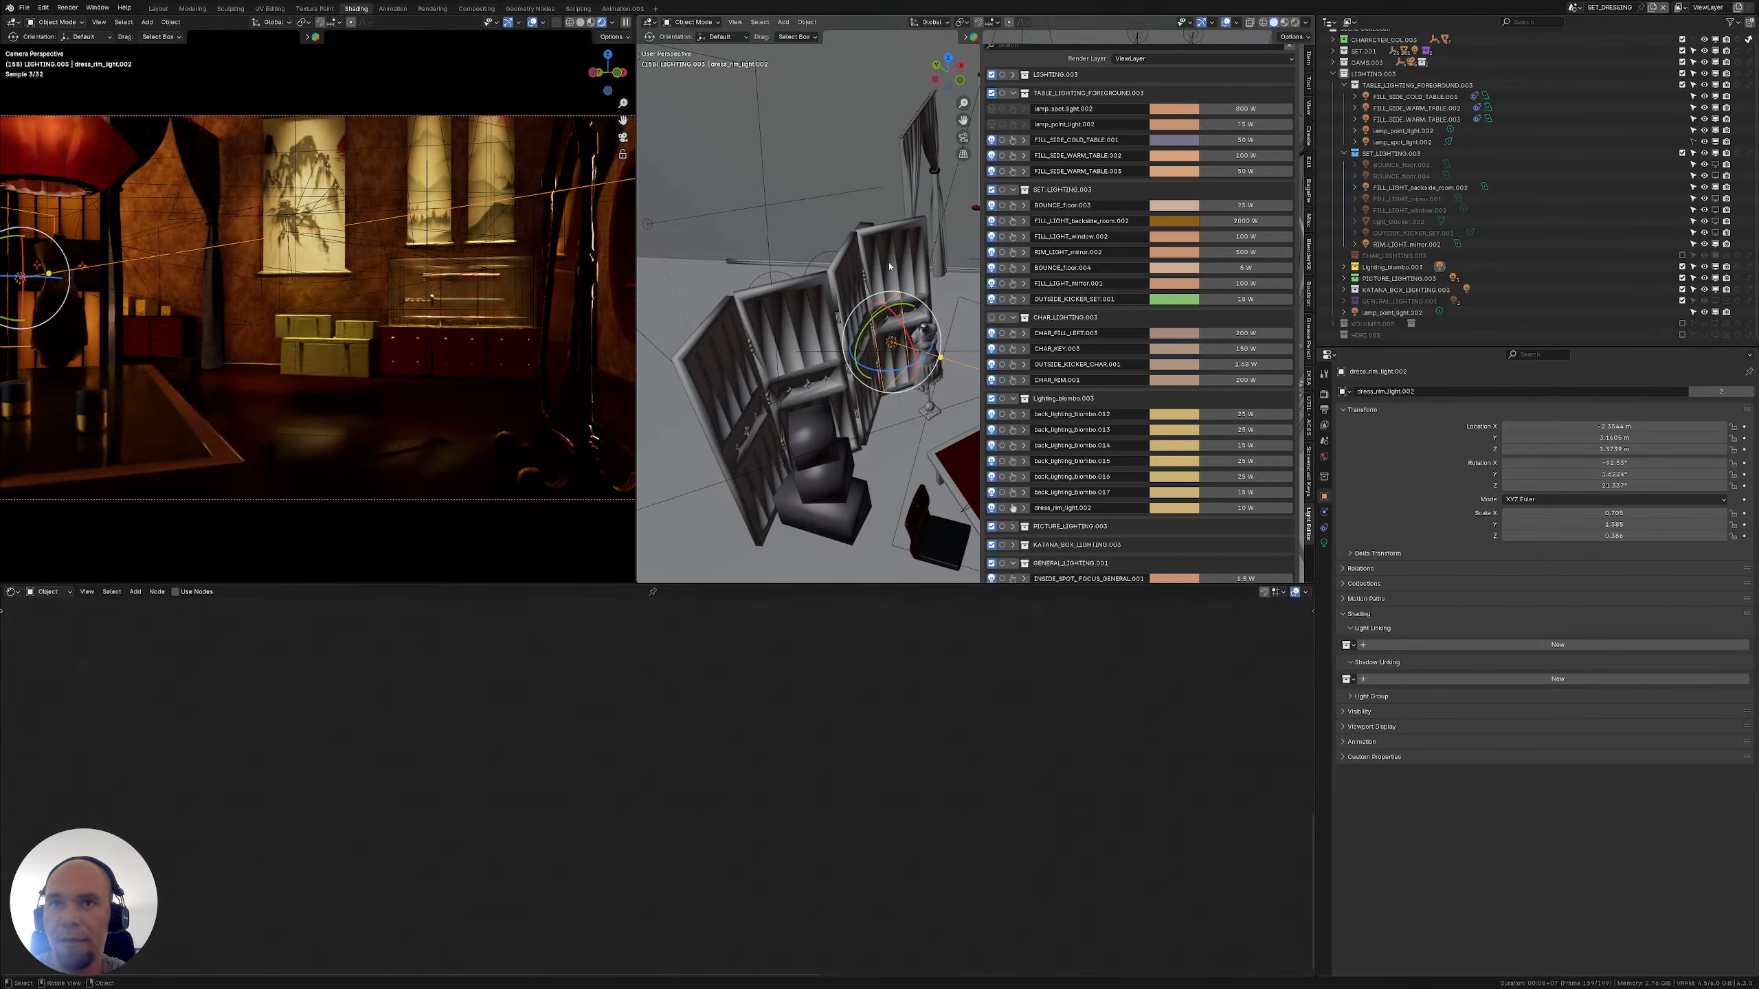
scroll(1146, 333, "down", 3)
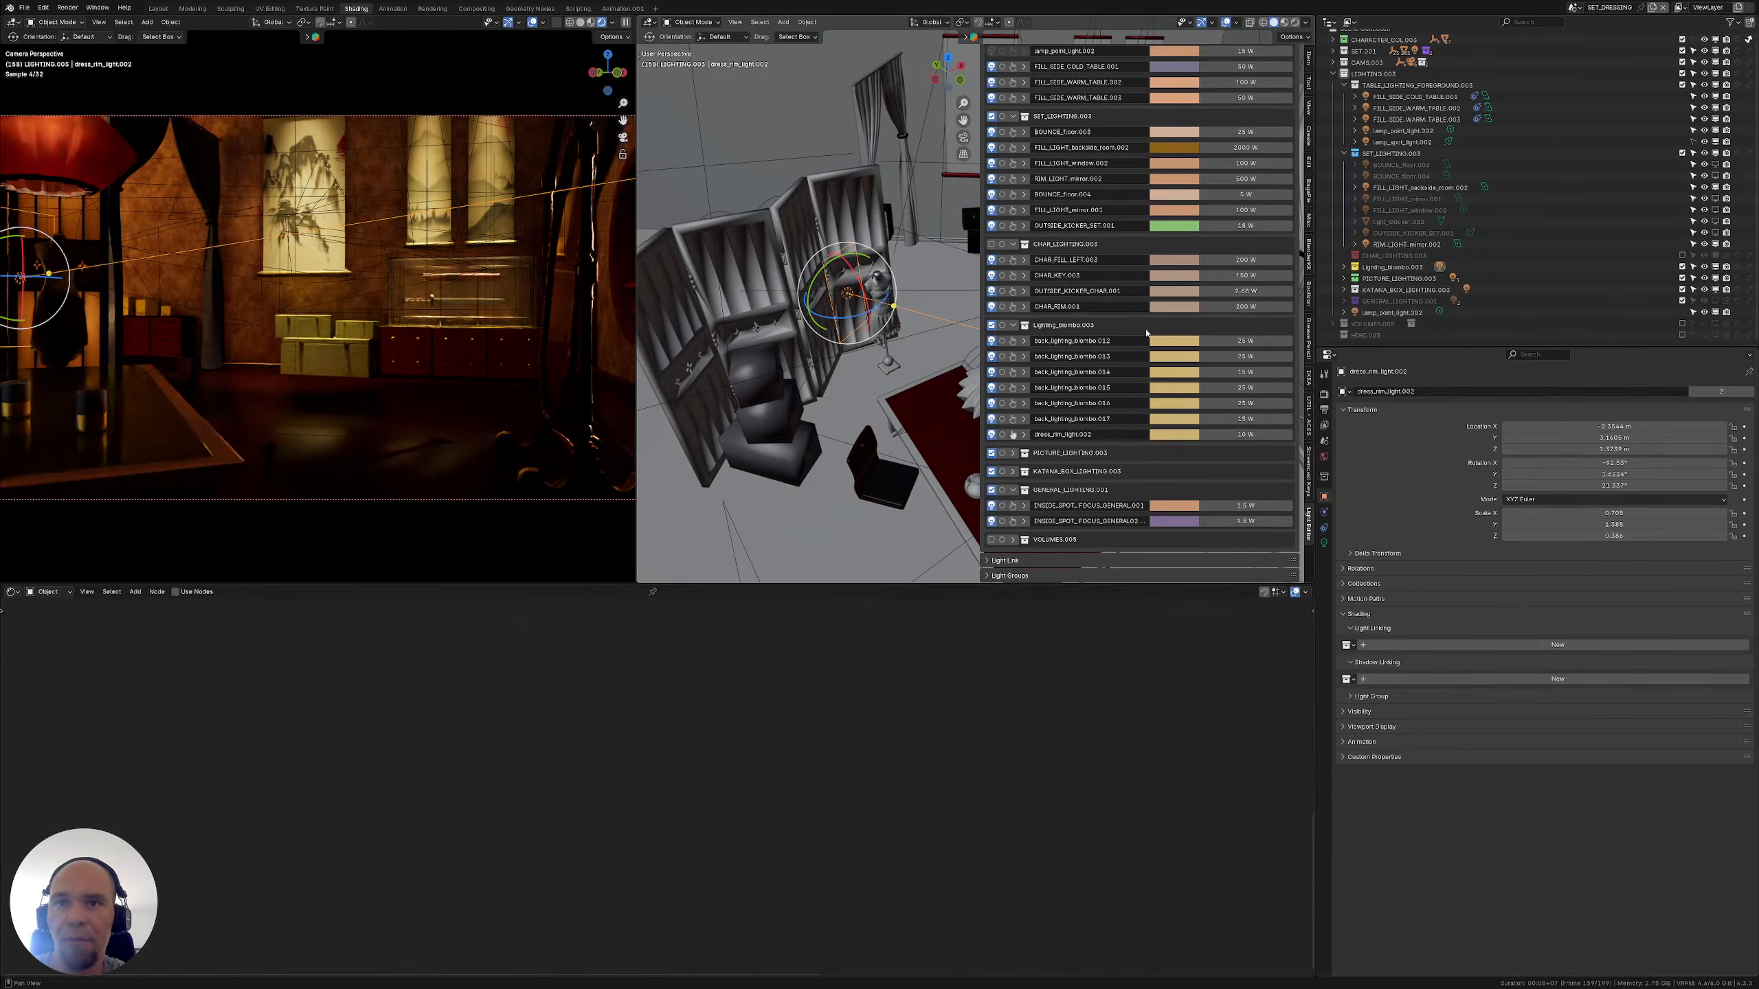
left_click(997, 560)
scroll(997, 548, "down", 7)
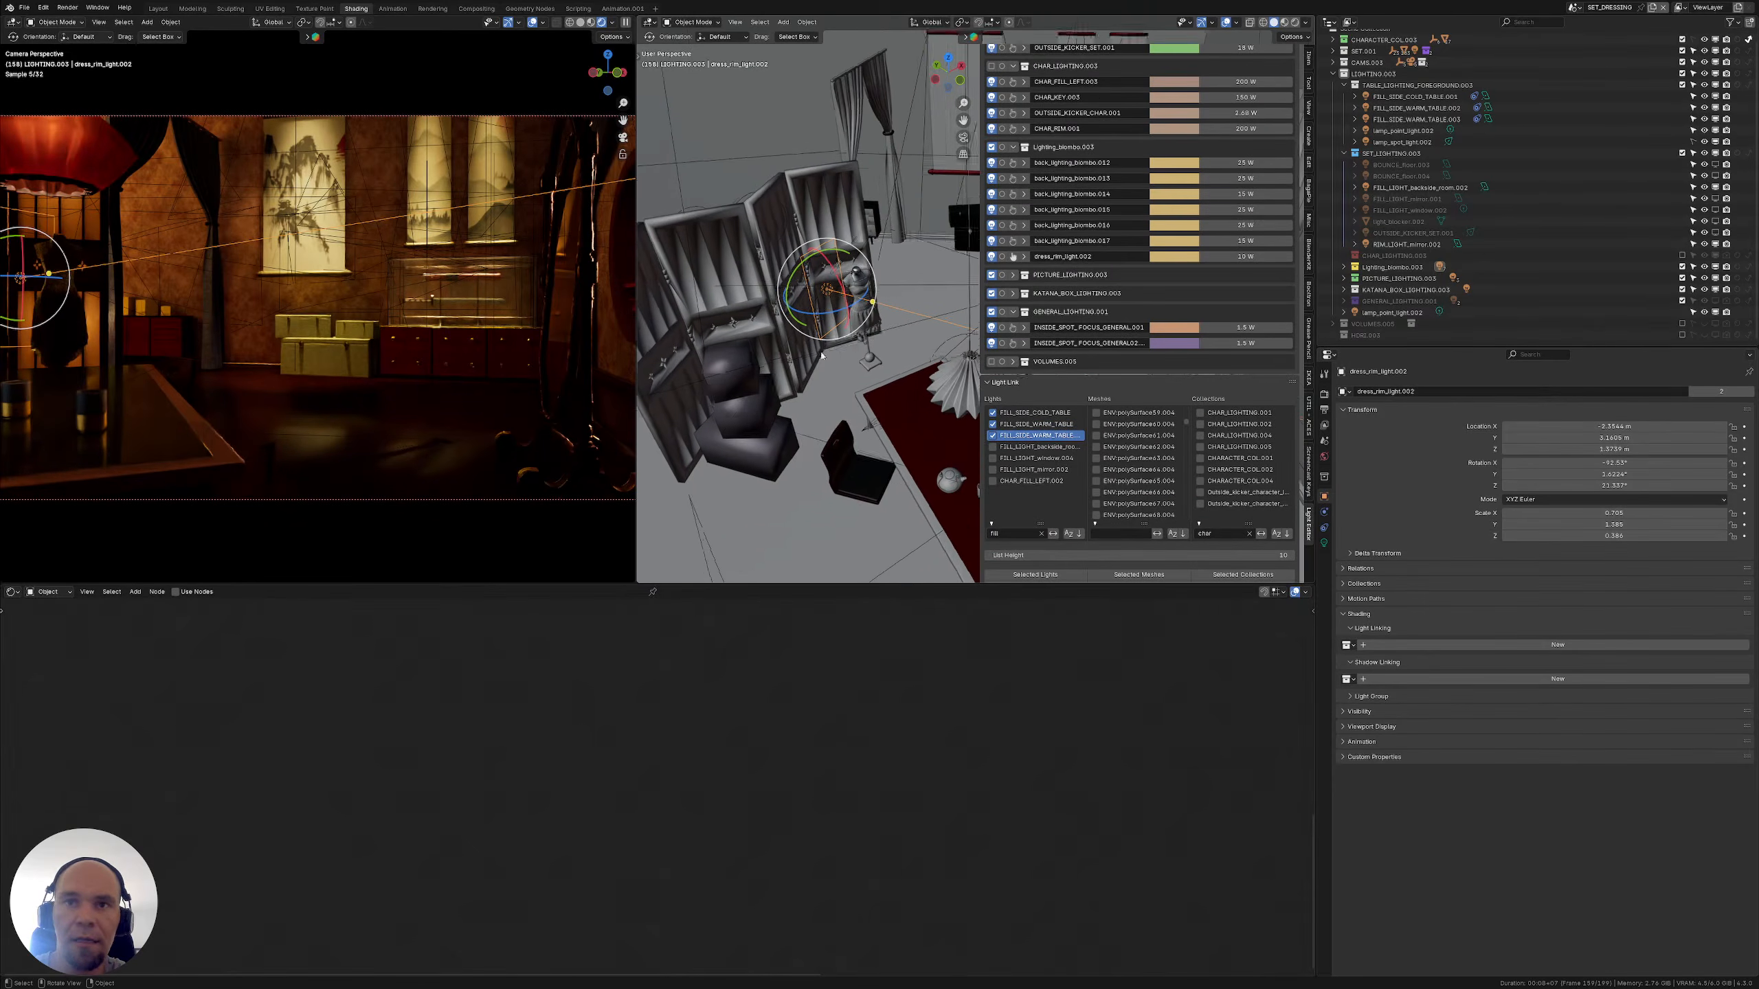
middle_click_drag(821, 355, 817, 369, "shift")
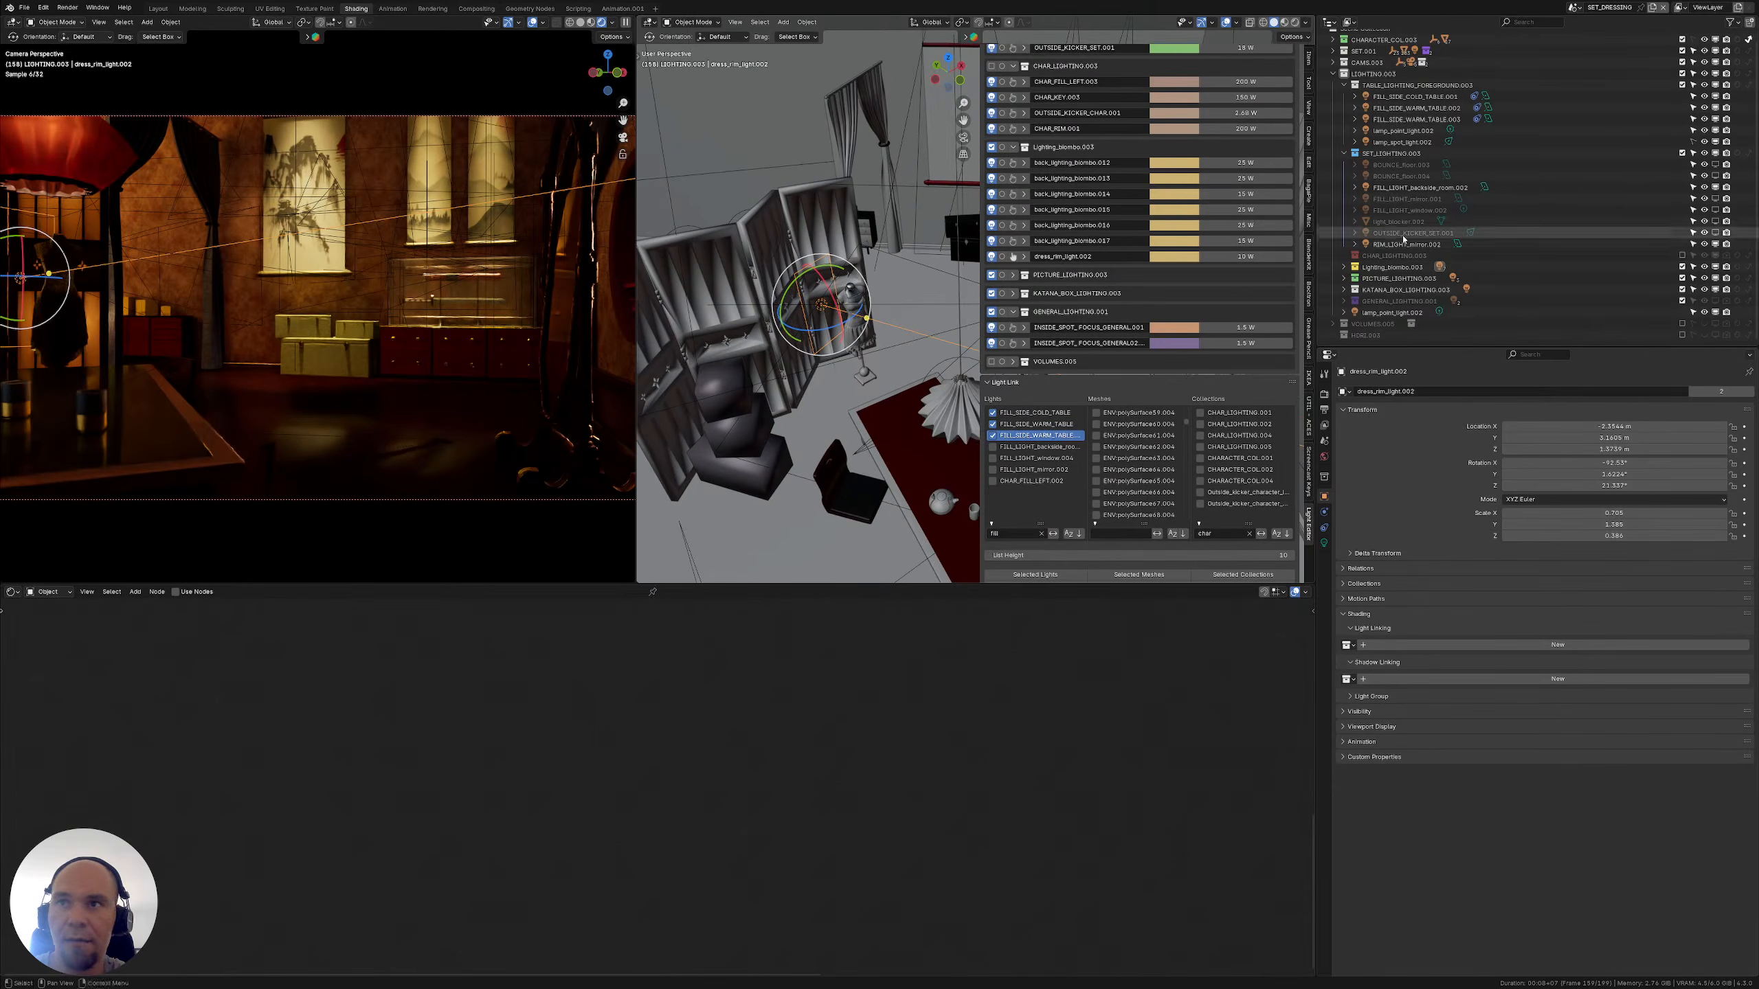
Filter the linkable lights by "rim" and mark the dress rim light for linking
left_click(1042, 533)
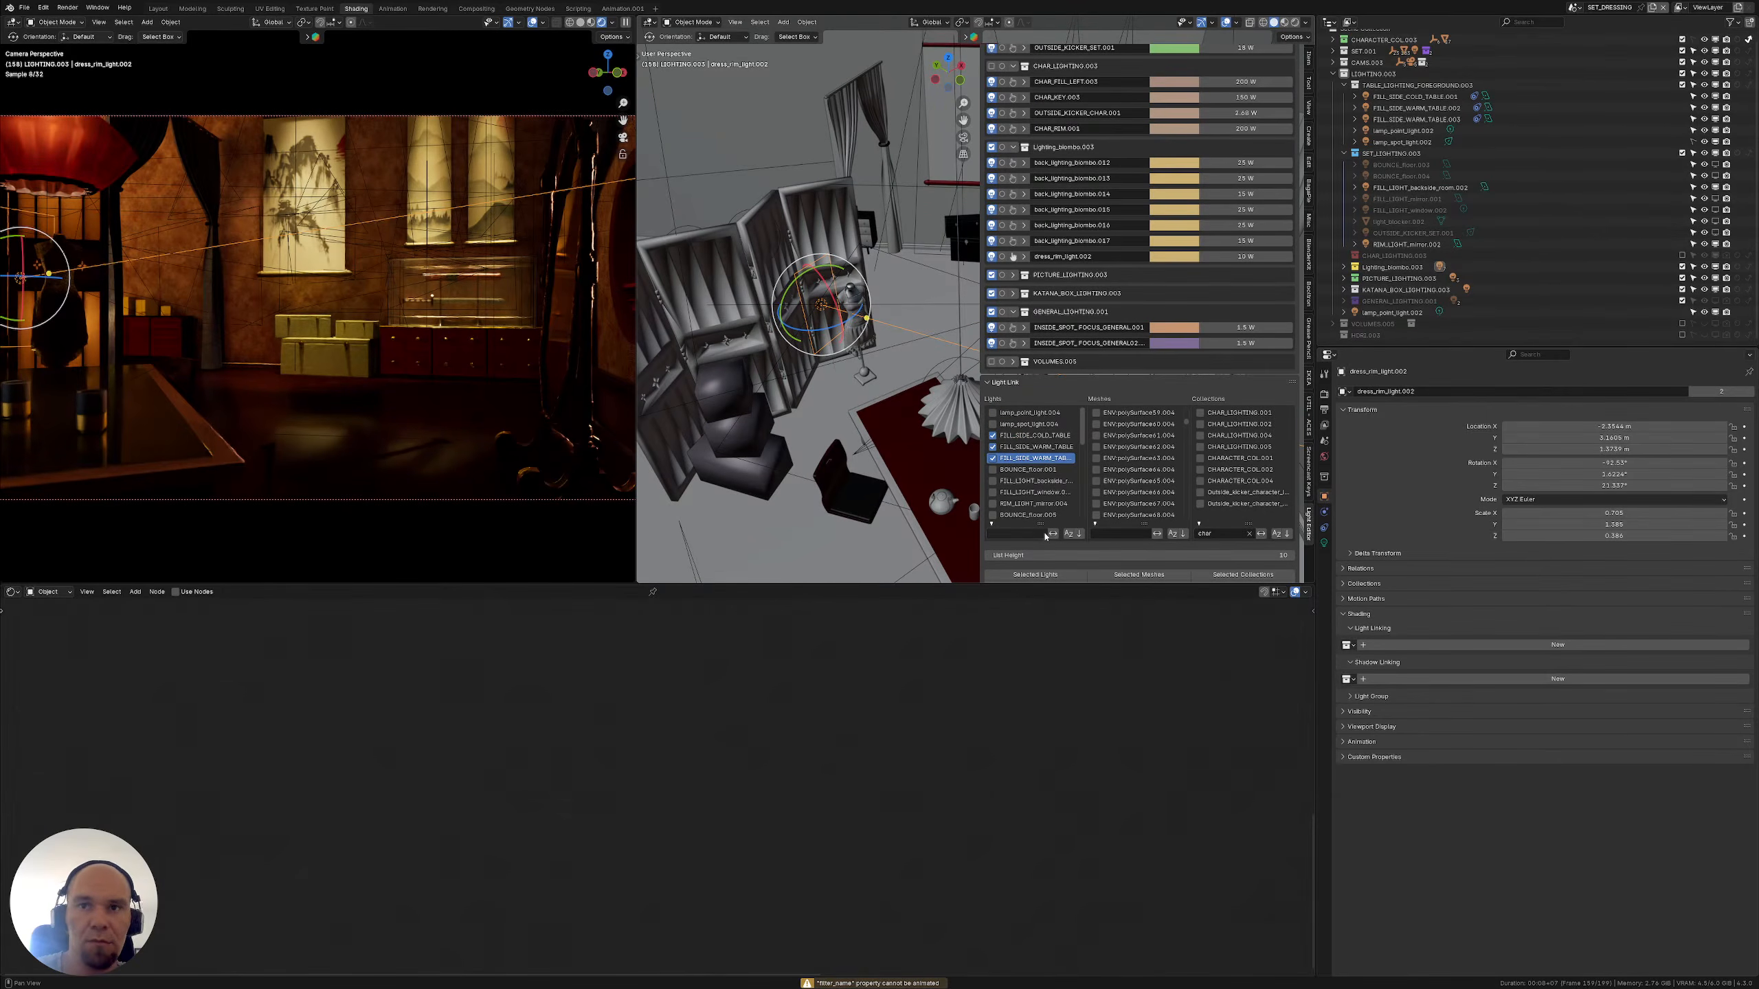
left_click(1033, 533)
type("rim")
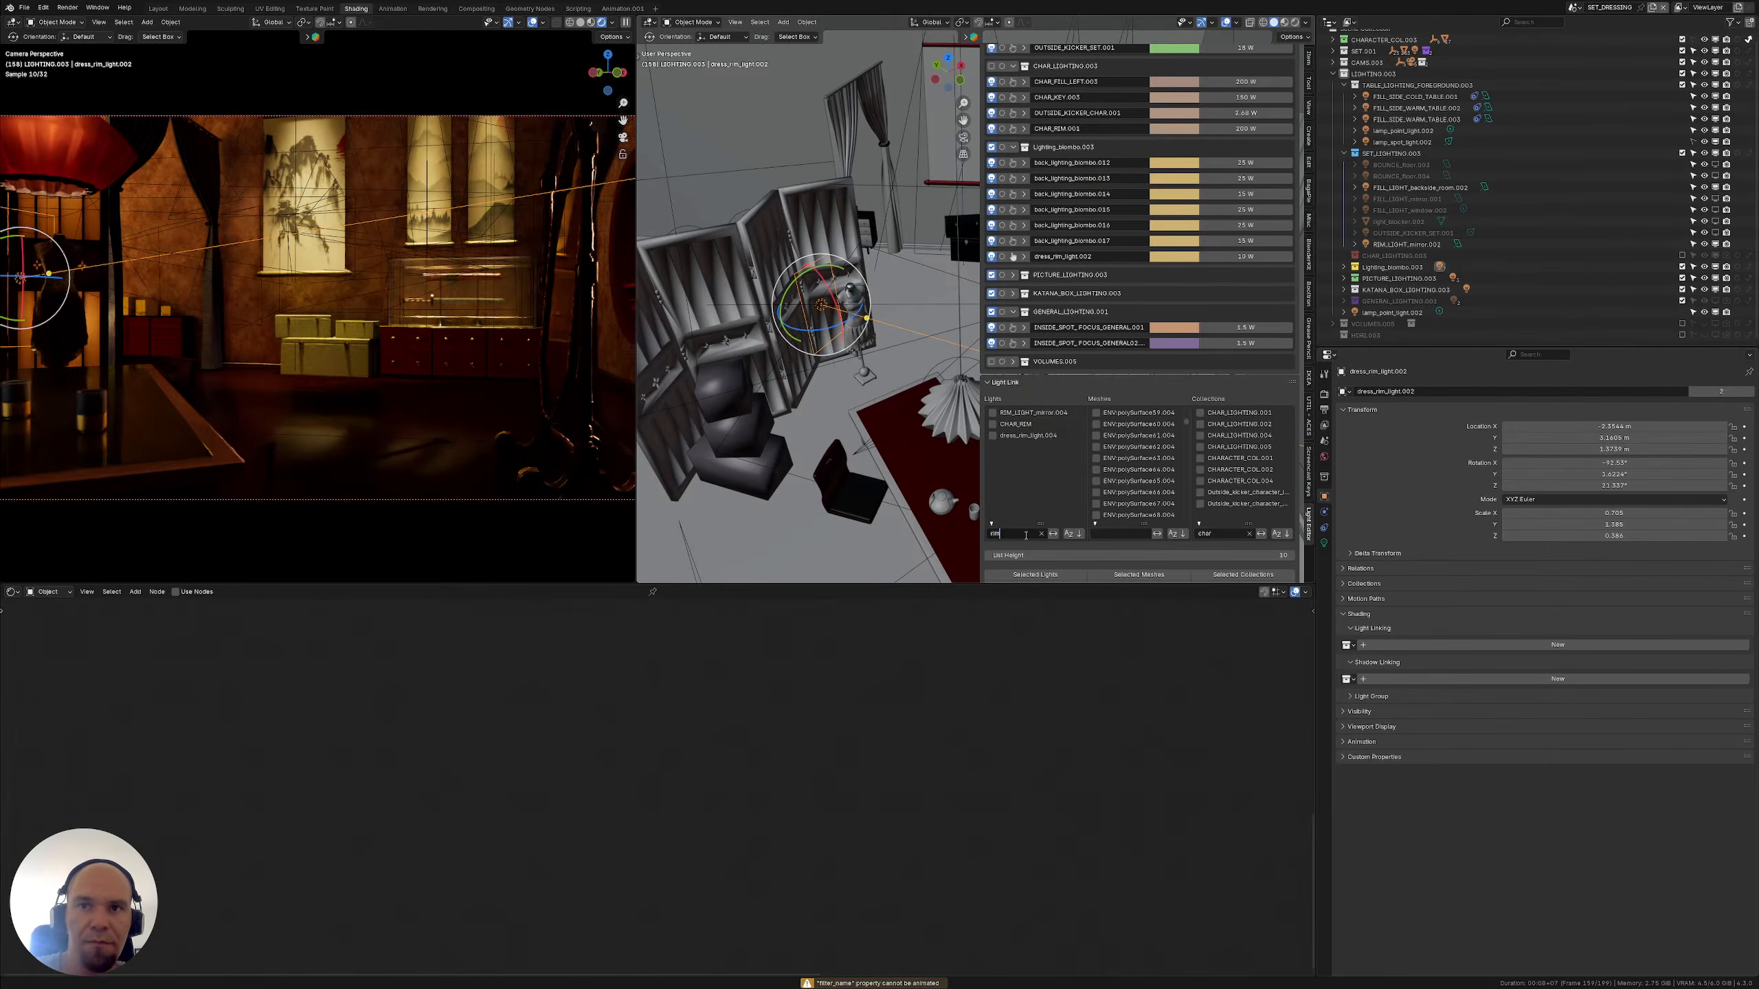
left_click(993, 437)
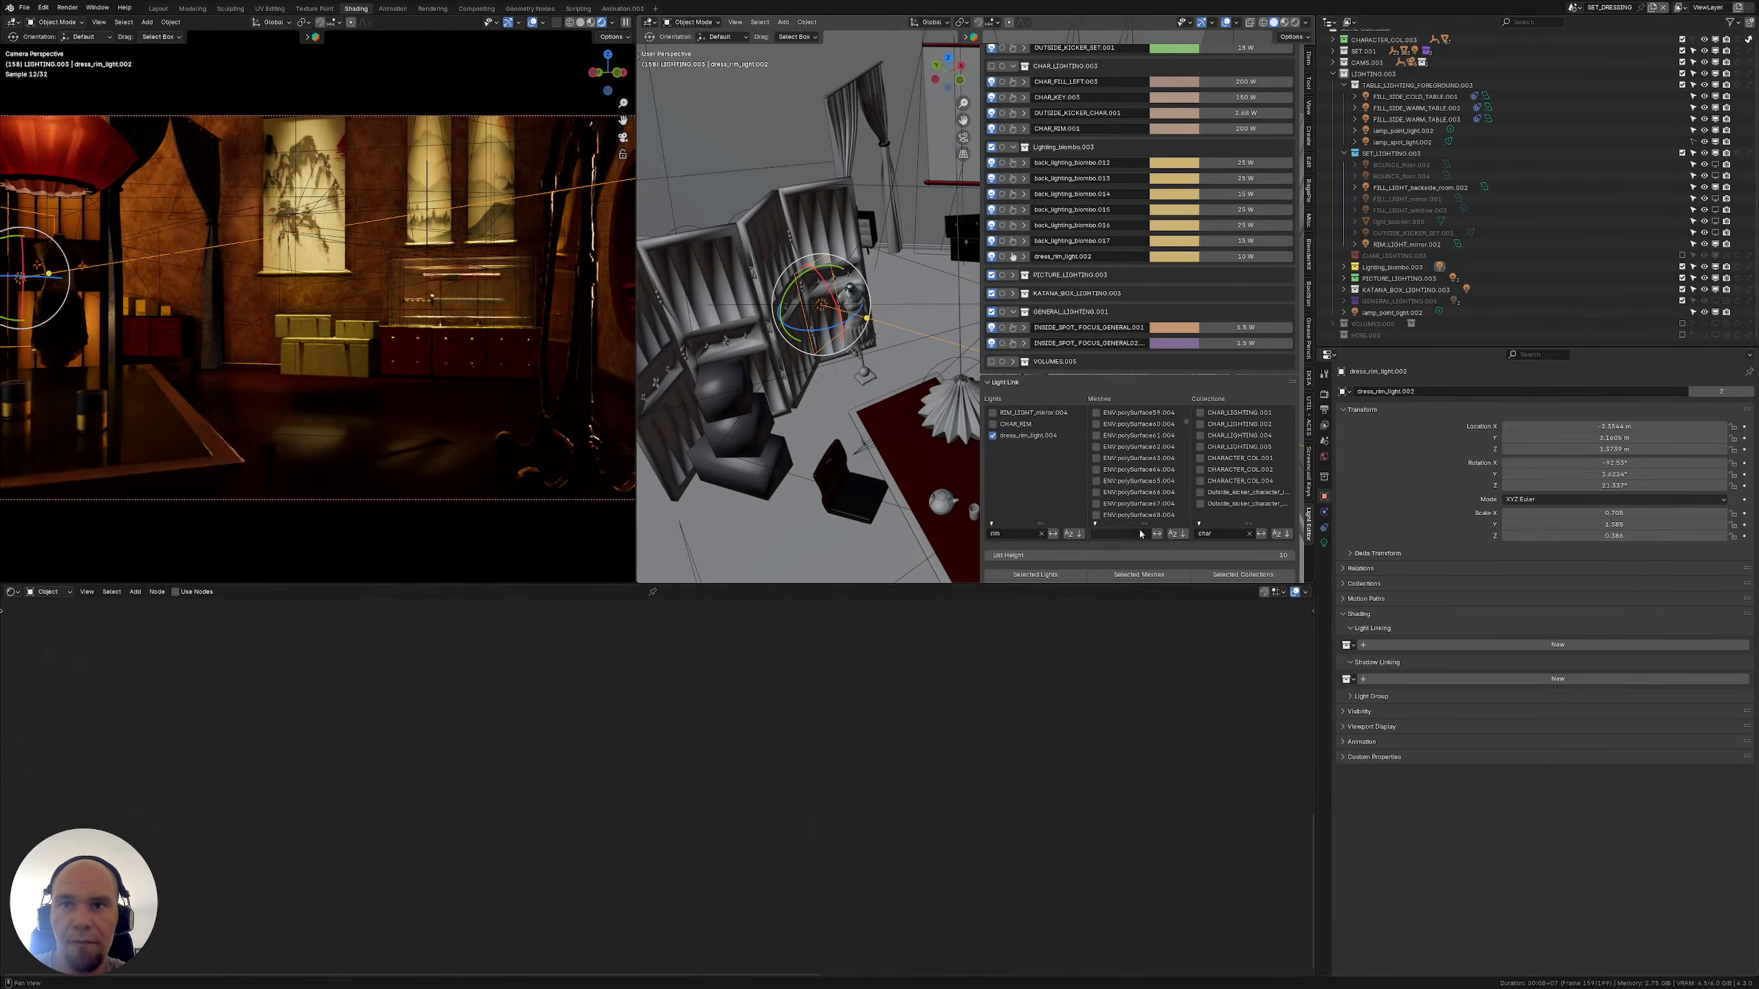
Locate the mannequin's clothes mesh in the scene, filter the linkable meshes by "mane" and mark the mannequin meshes
left_click(857, 332)
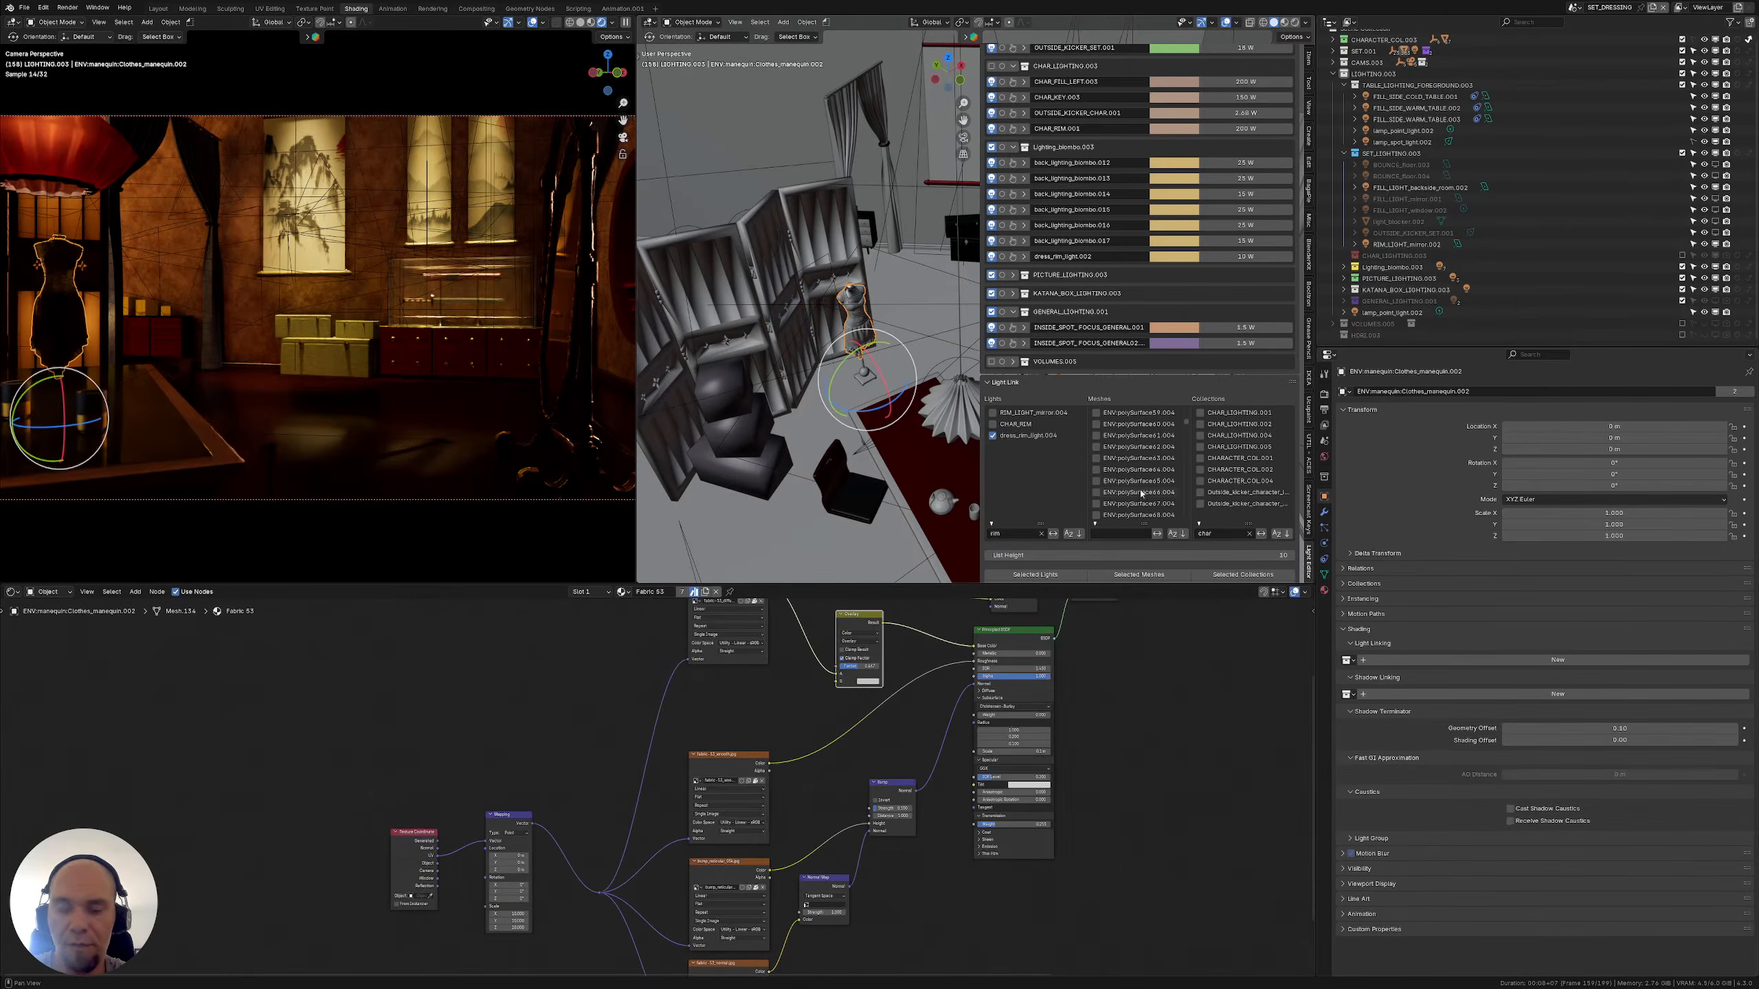
scroll(1141, 485, "up", 5)
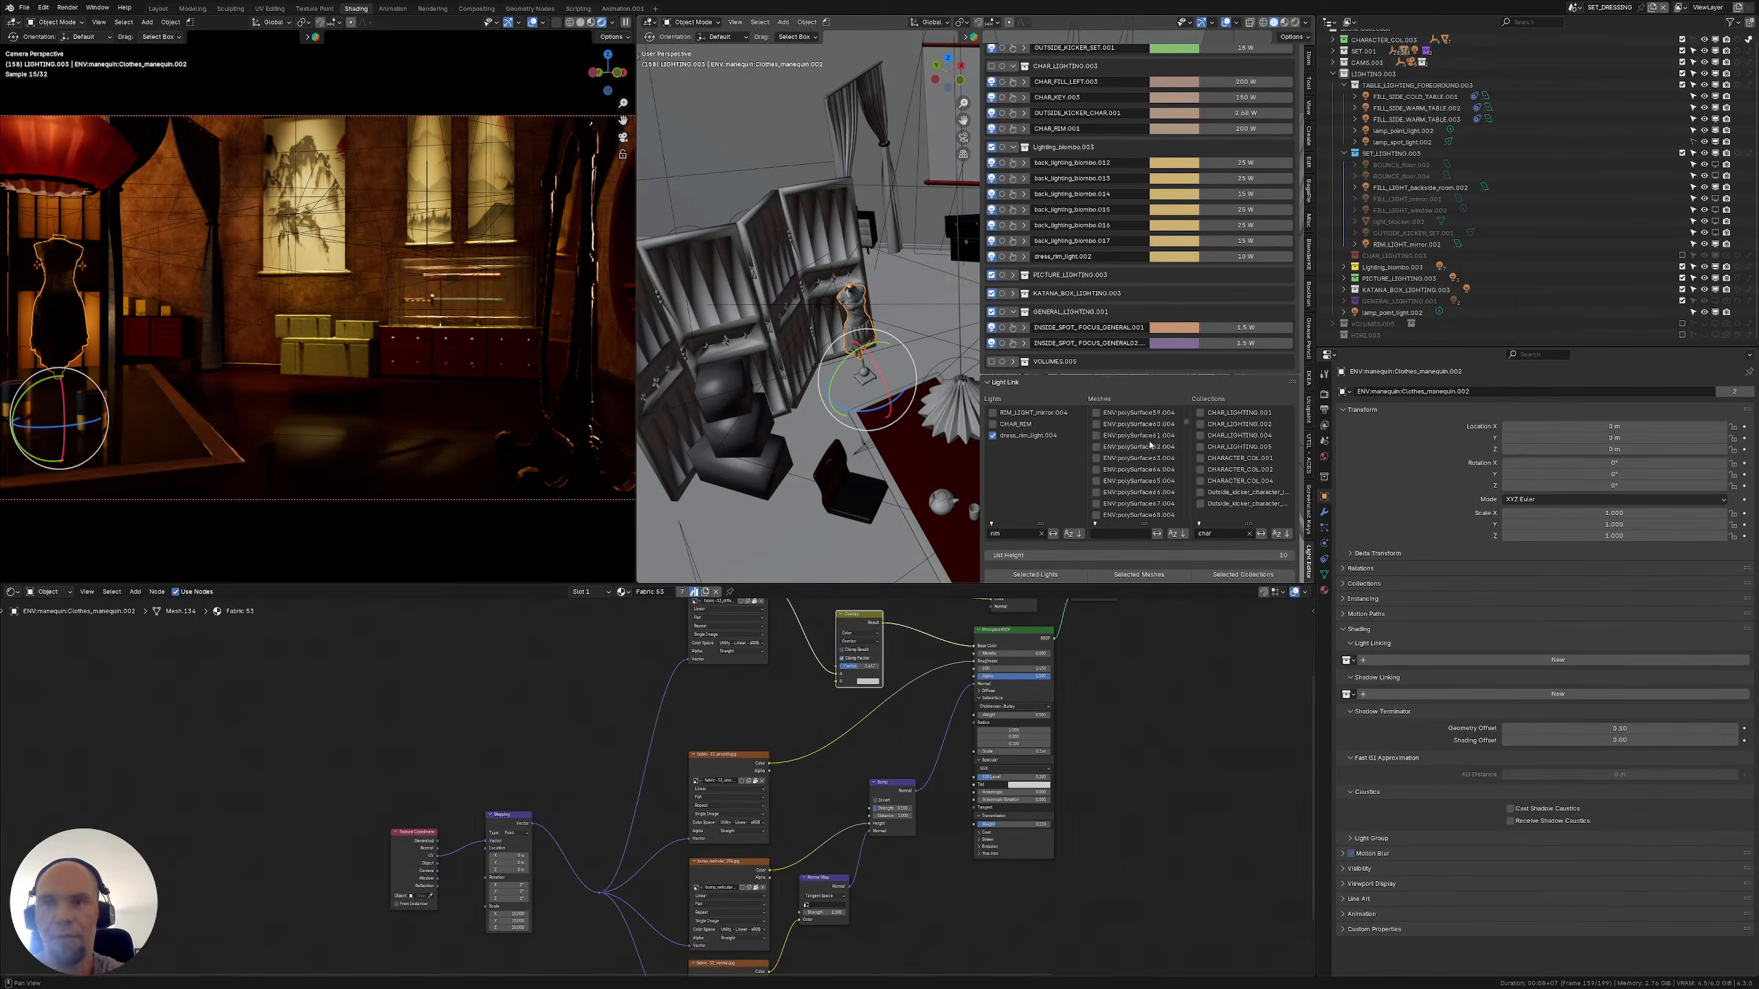
scroll(1150, 459, "up", 8)
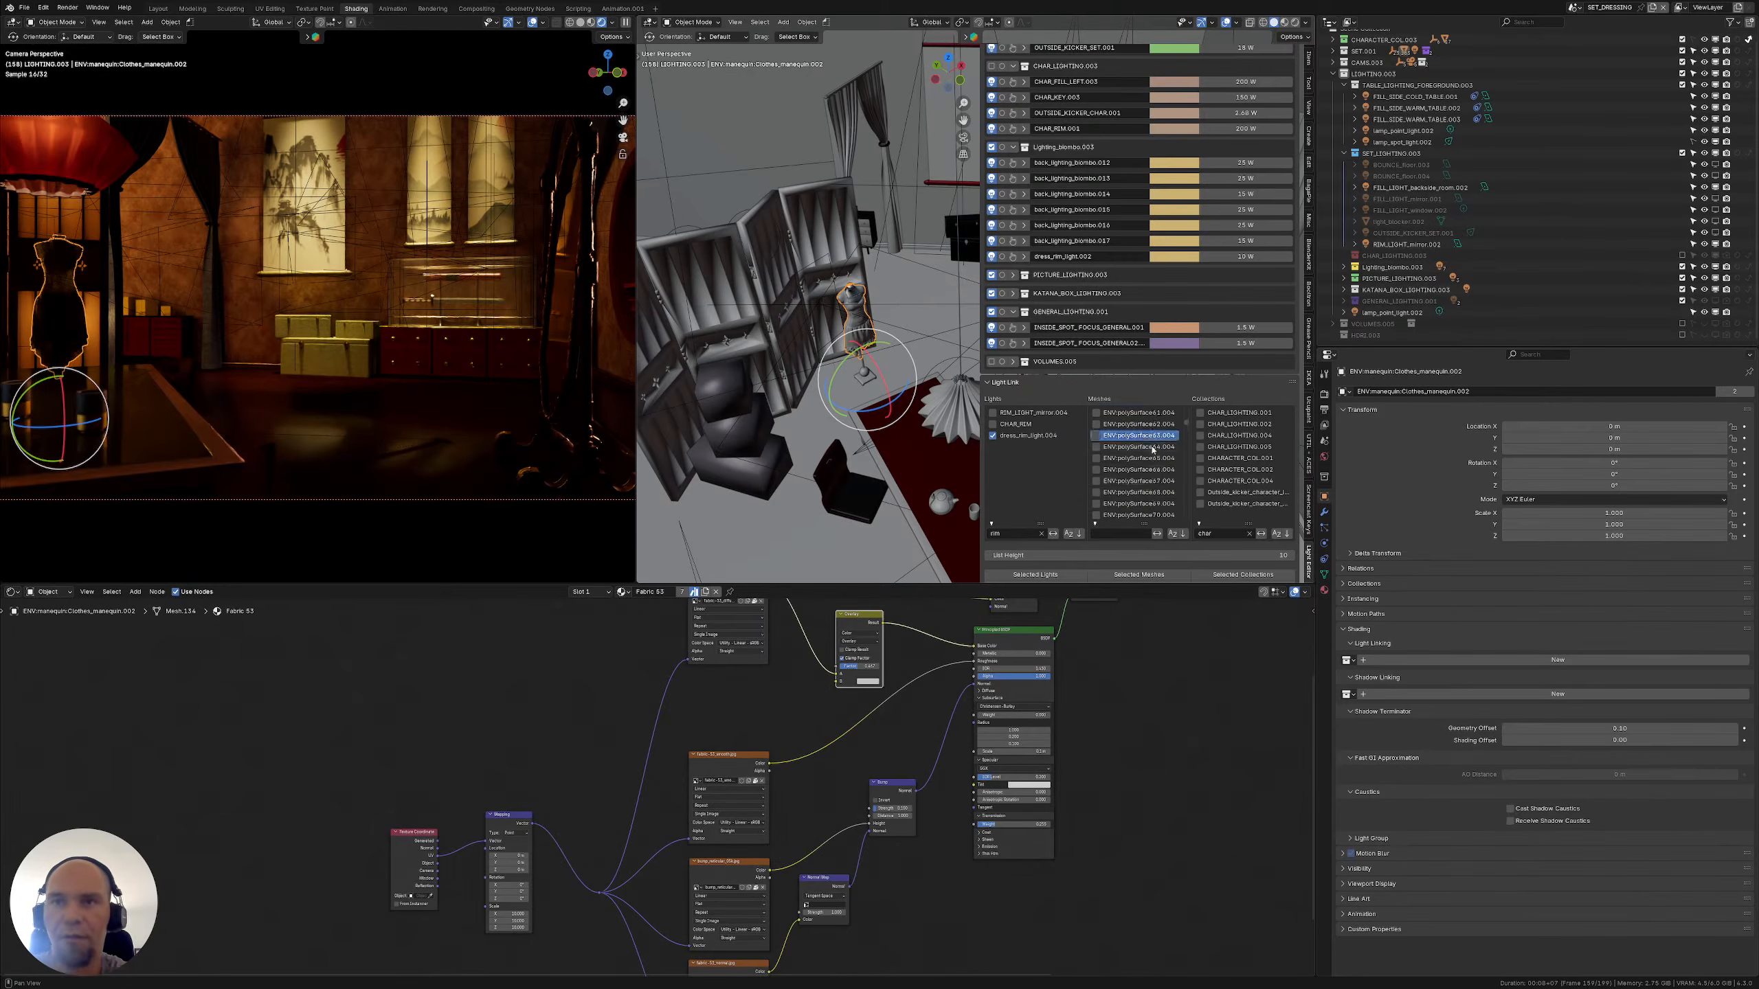
key("period")
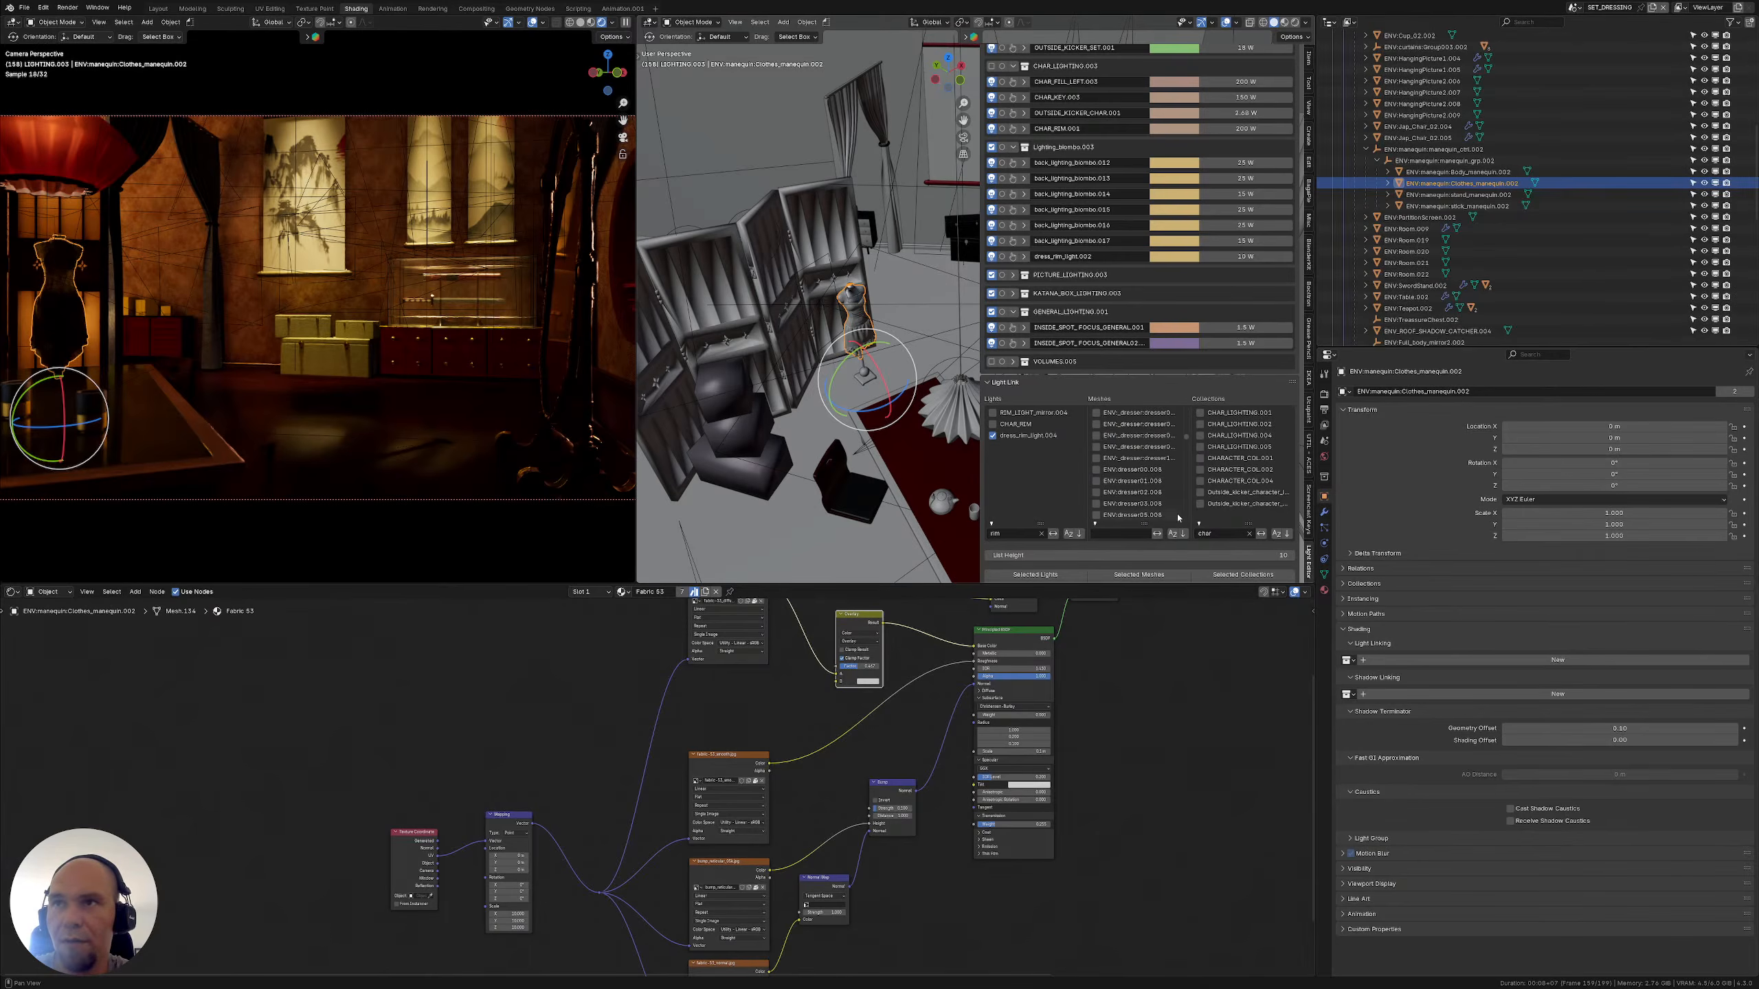
left_click(1133, 534)
type("mane")
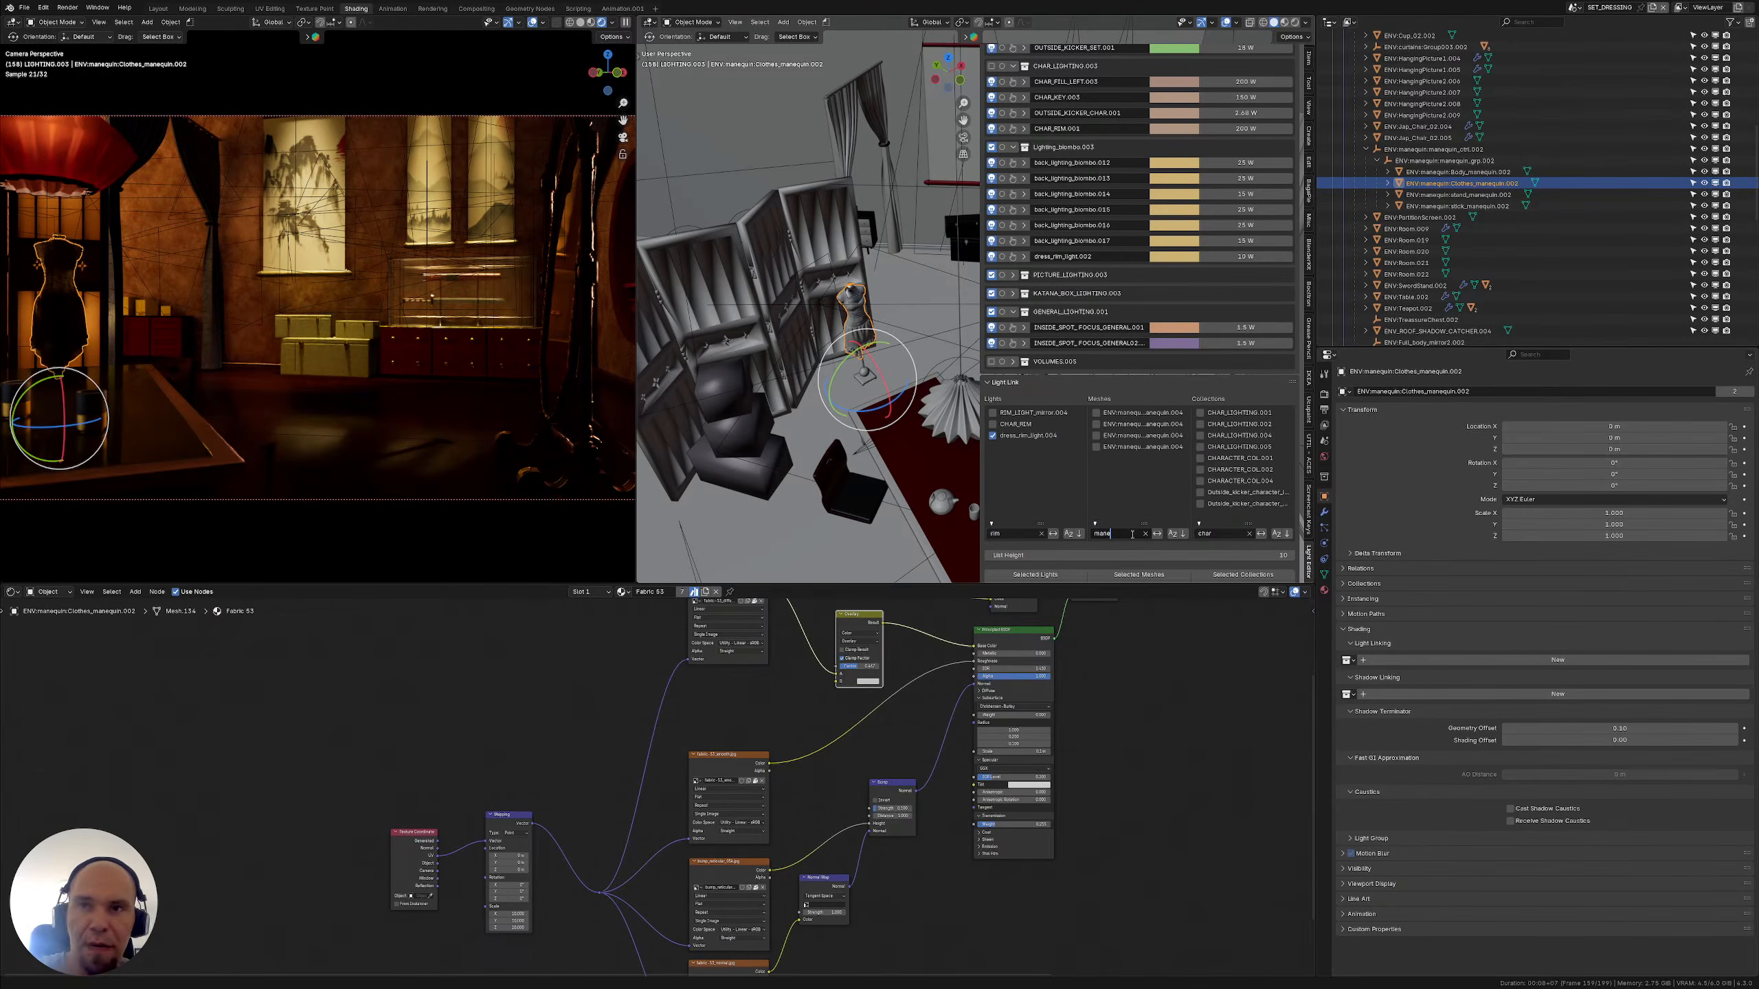
key("Return")
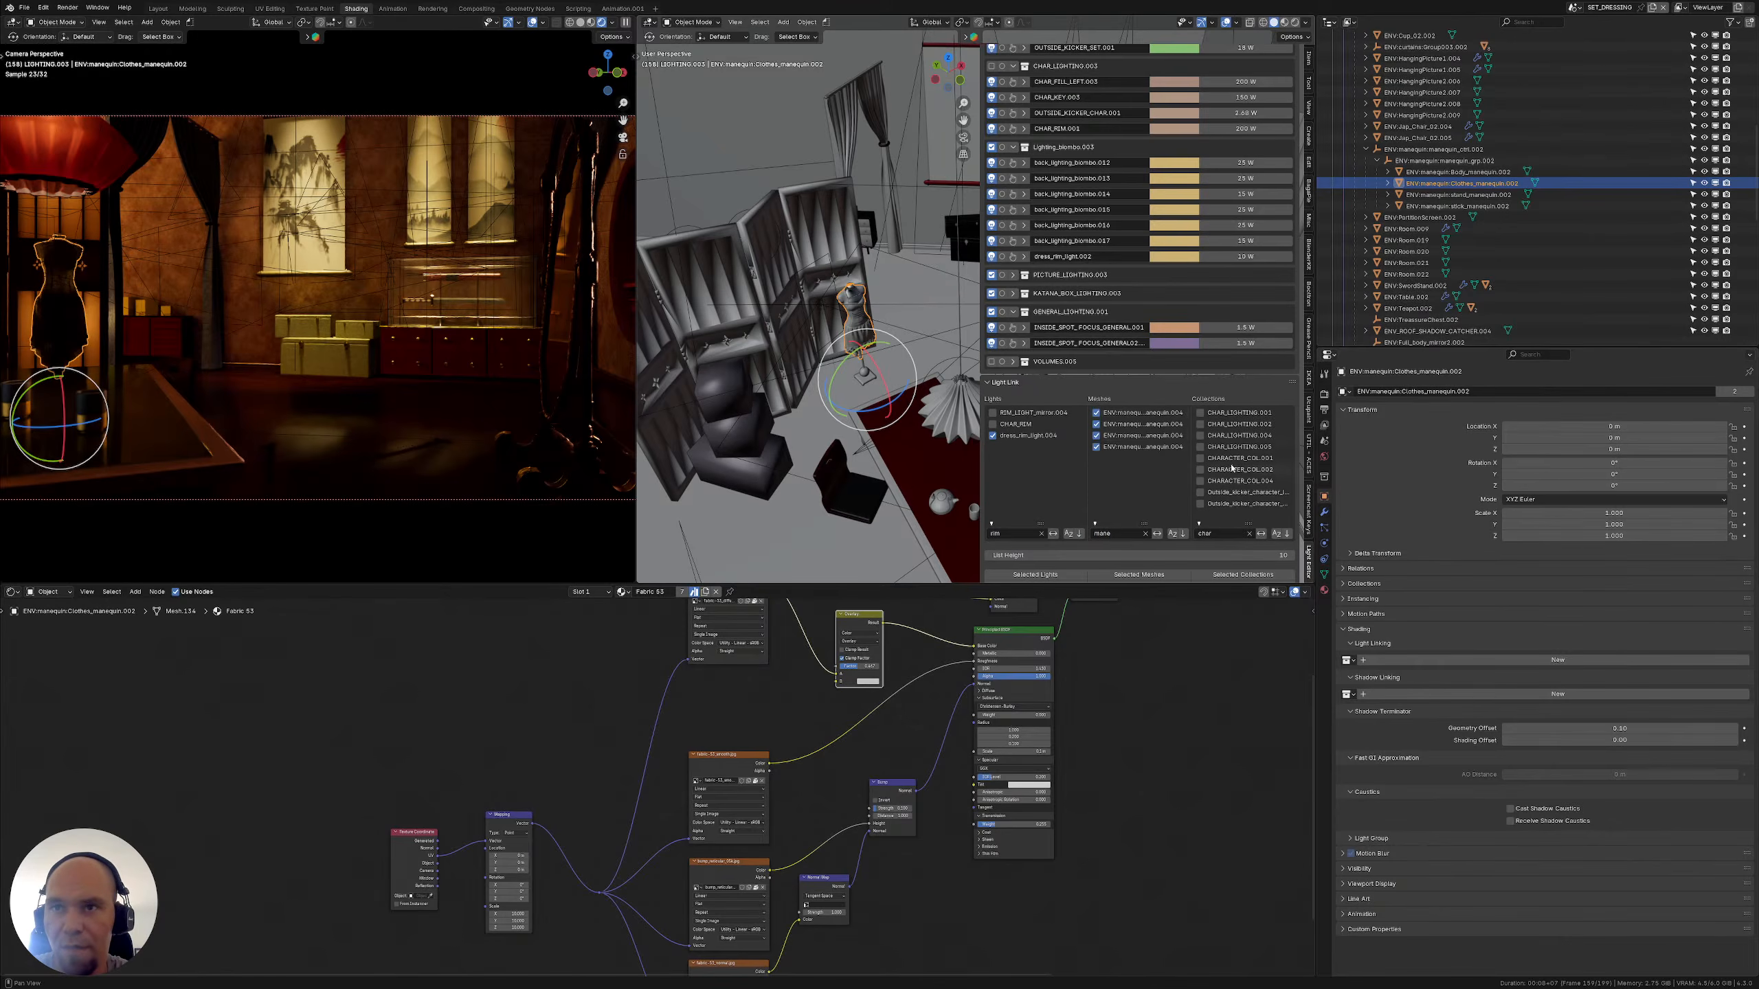
Clear the name filter for the linkable collections and reselect the dress_rim_light.002 light
left_click(1249, 534)
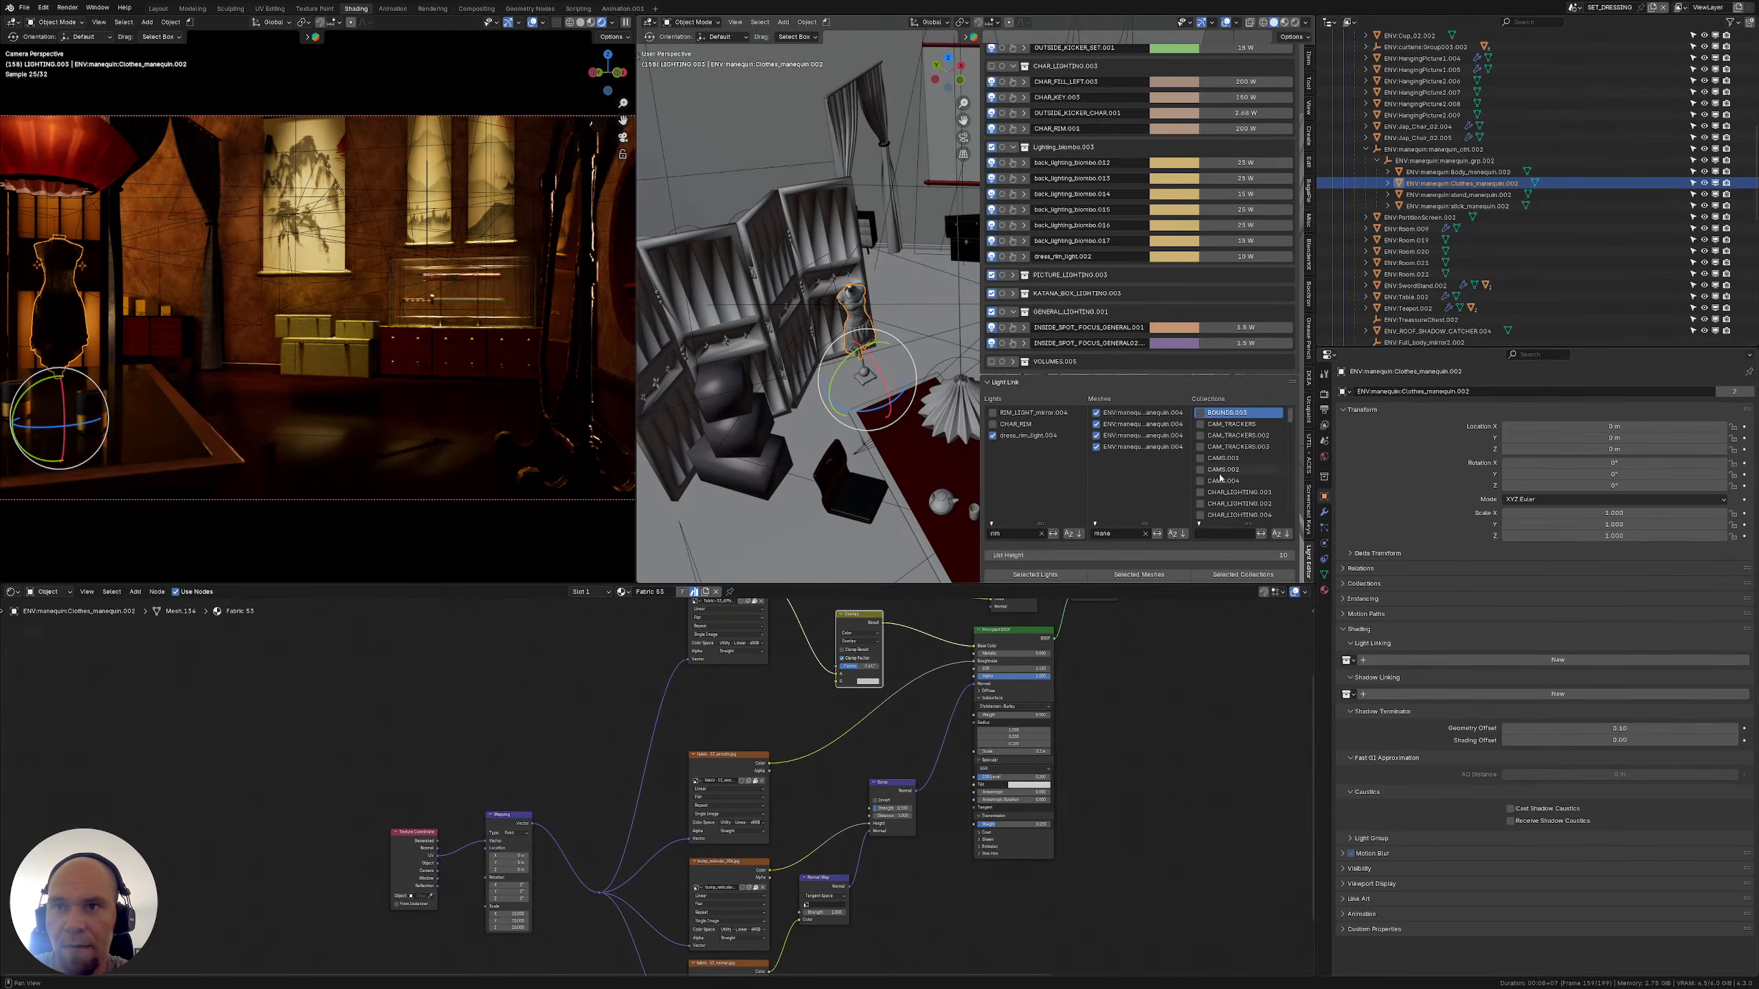
scroll(1437, 181, "up", 4)
scroll(1437, 181, "up", 7)
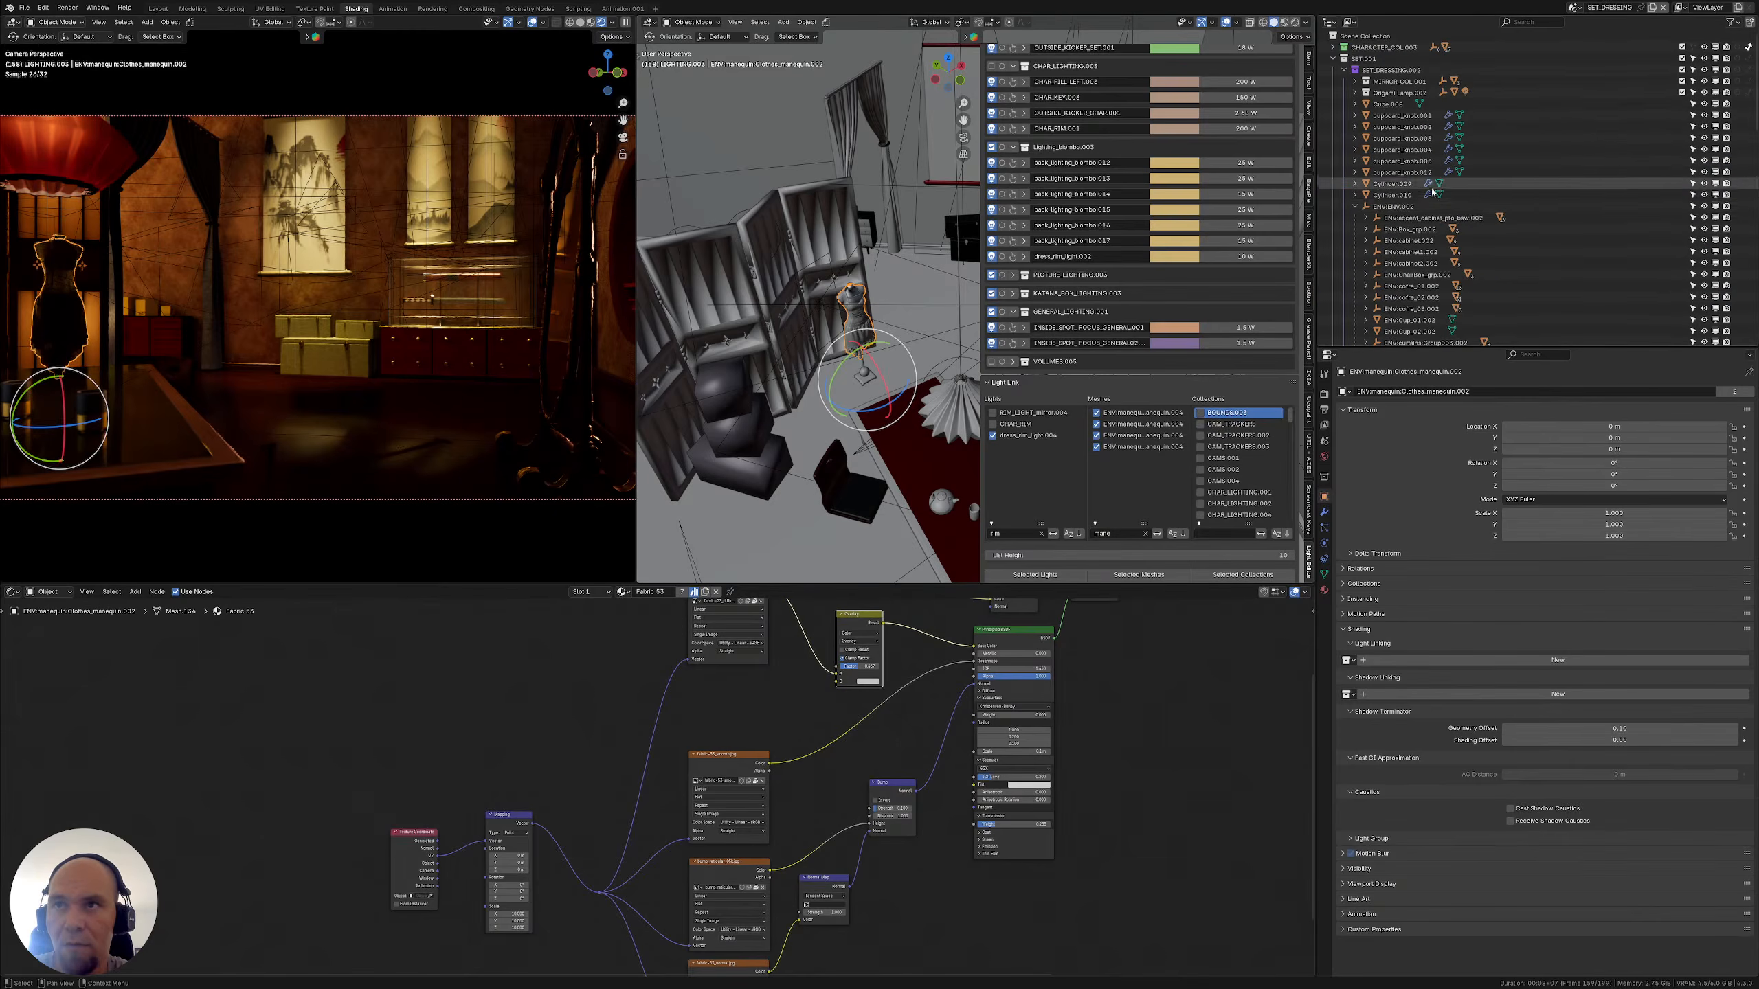
scroll(1153, 483, "down", 3)
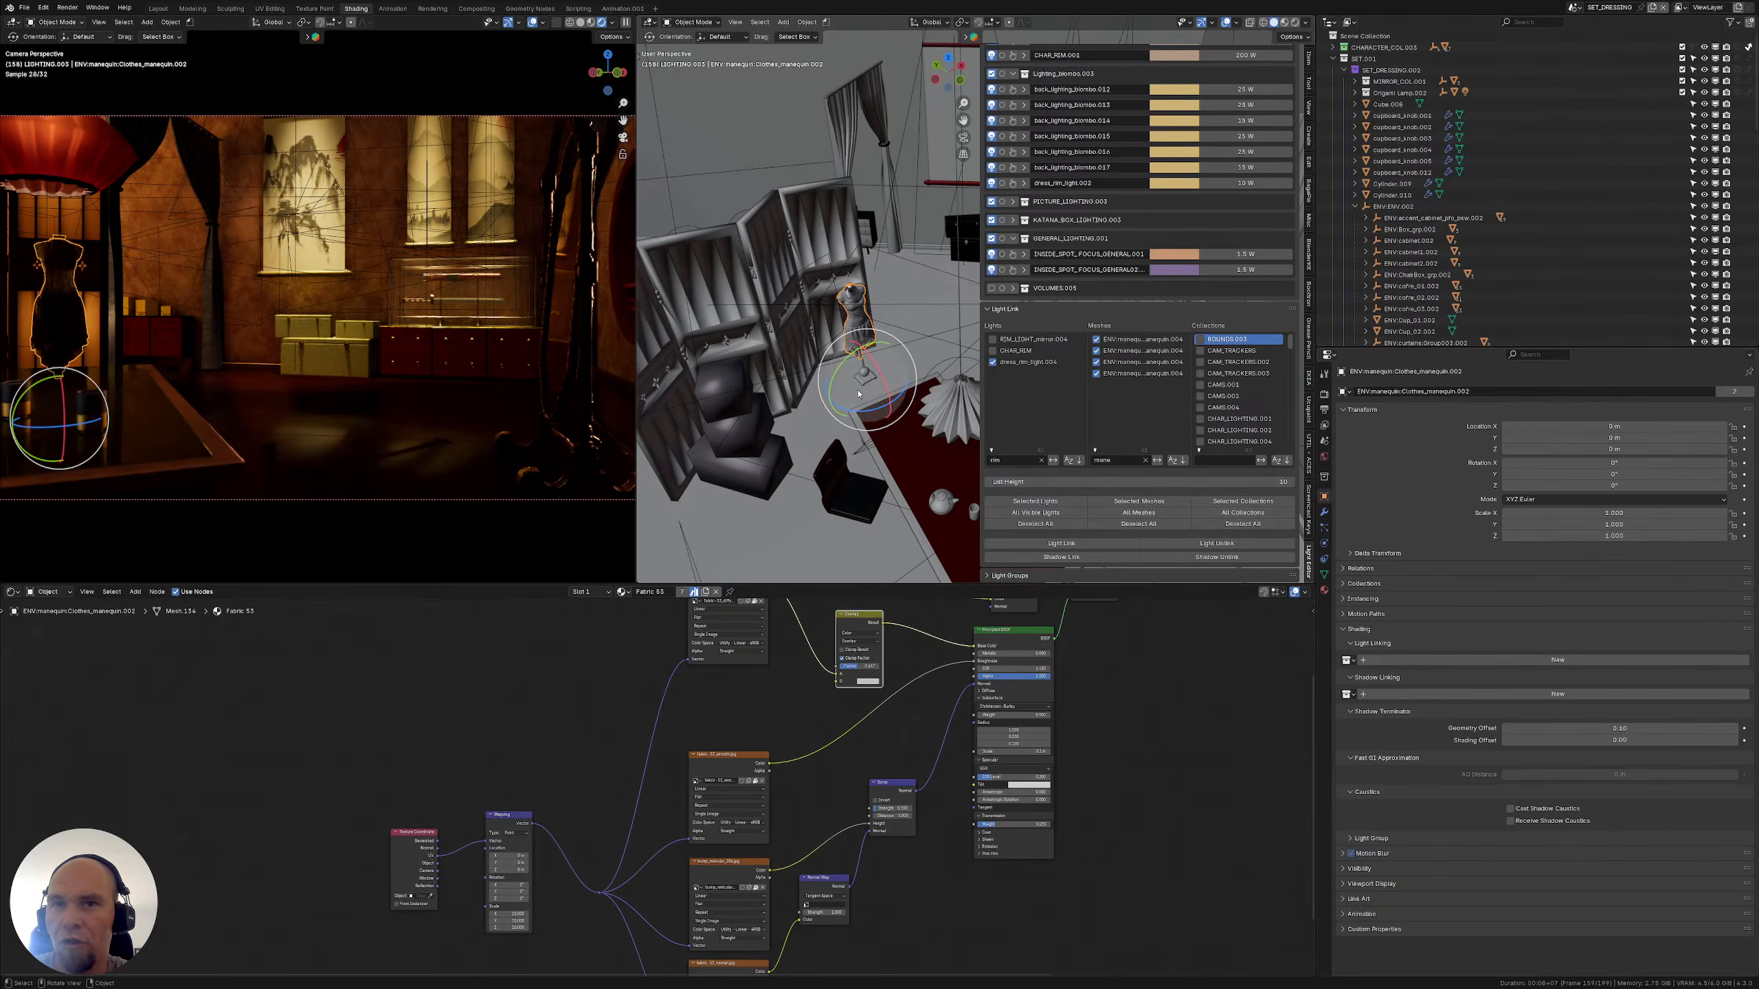
middle_click_drag(817, 347, 892, 362, "shift")
left_click(1013, 184)
scroll(892, 361, "up", 2)
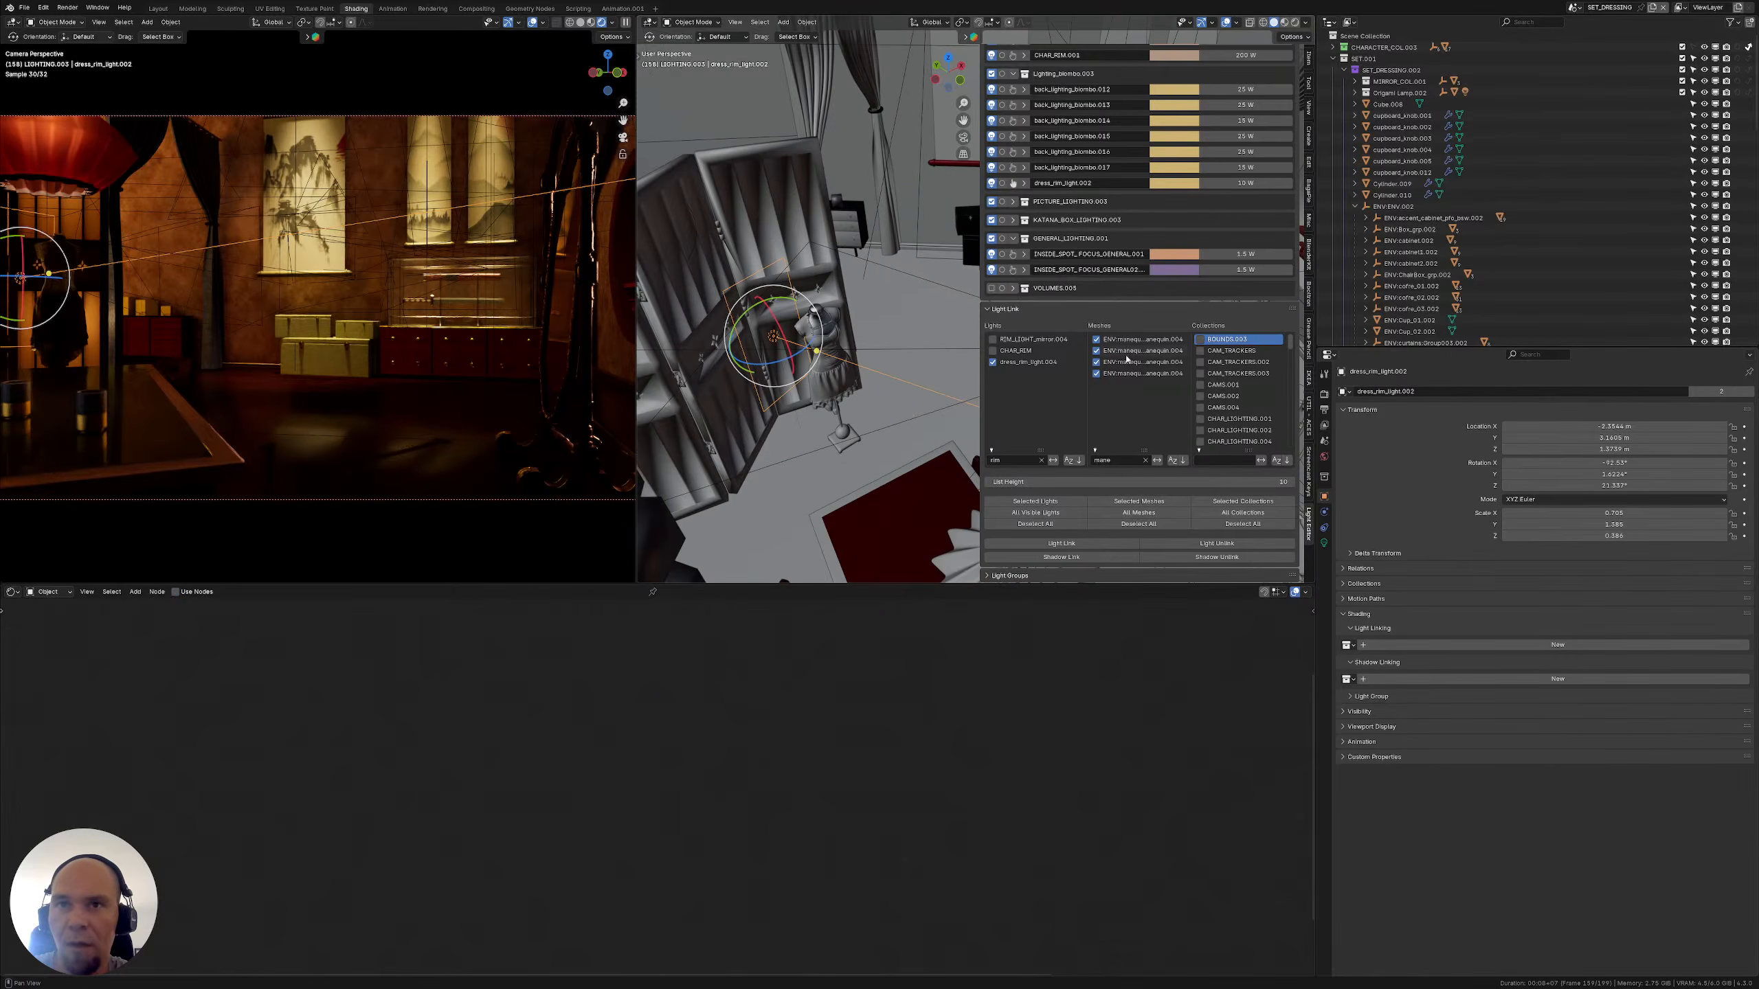
Narrow the linkable lights to the selected dress rim light and apply both light linking and shadow linking to the mannequin meshes
left_click(1057, 503)
left_click(1120, 502)
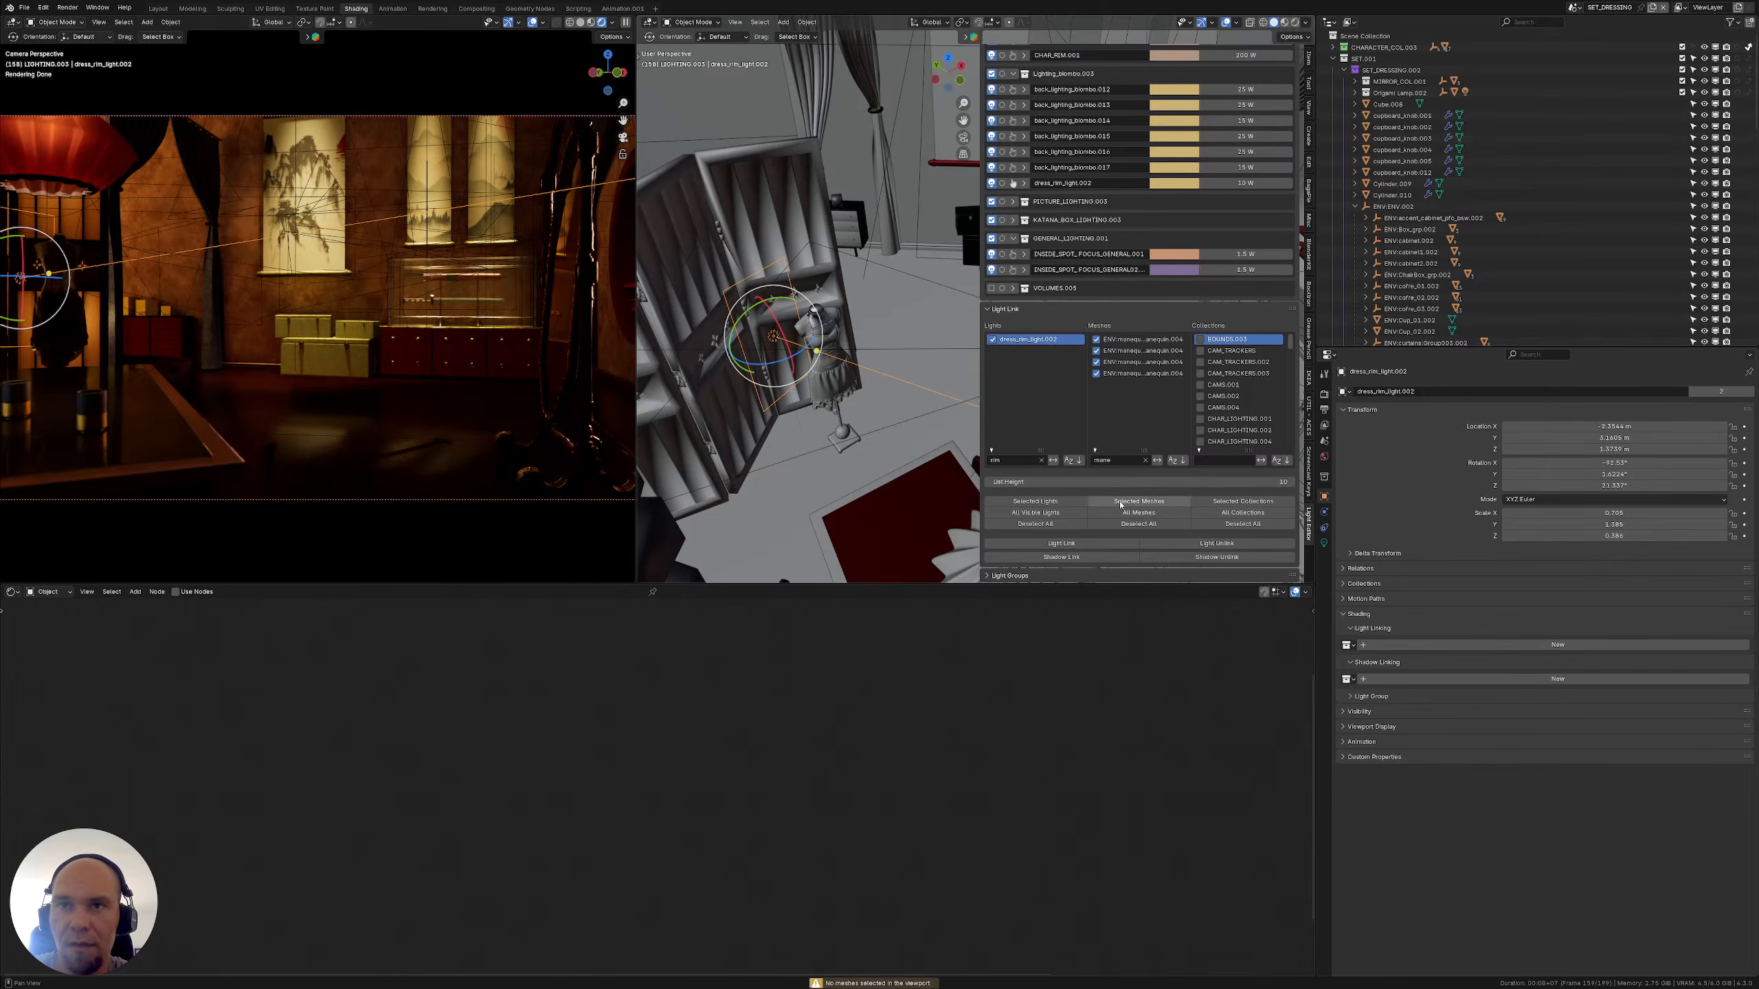
left_click(1239, 502)
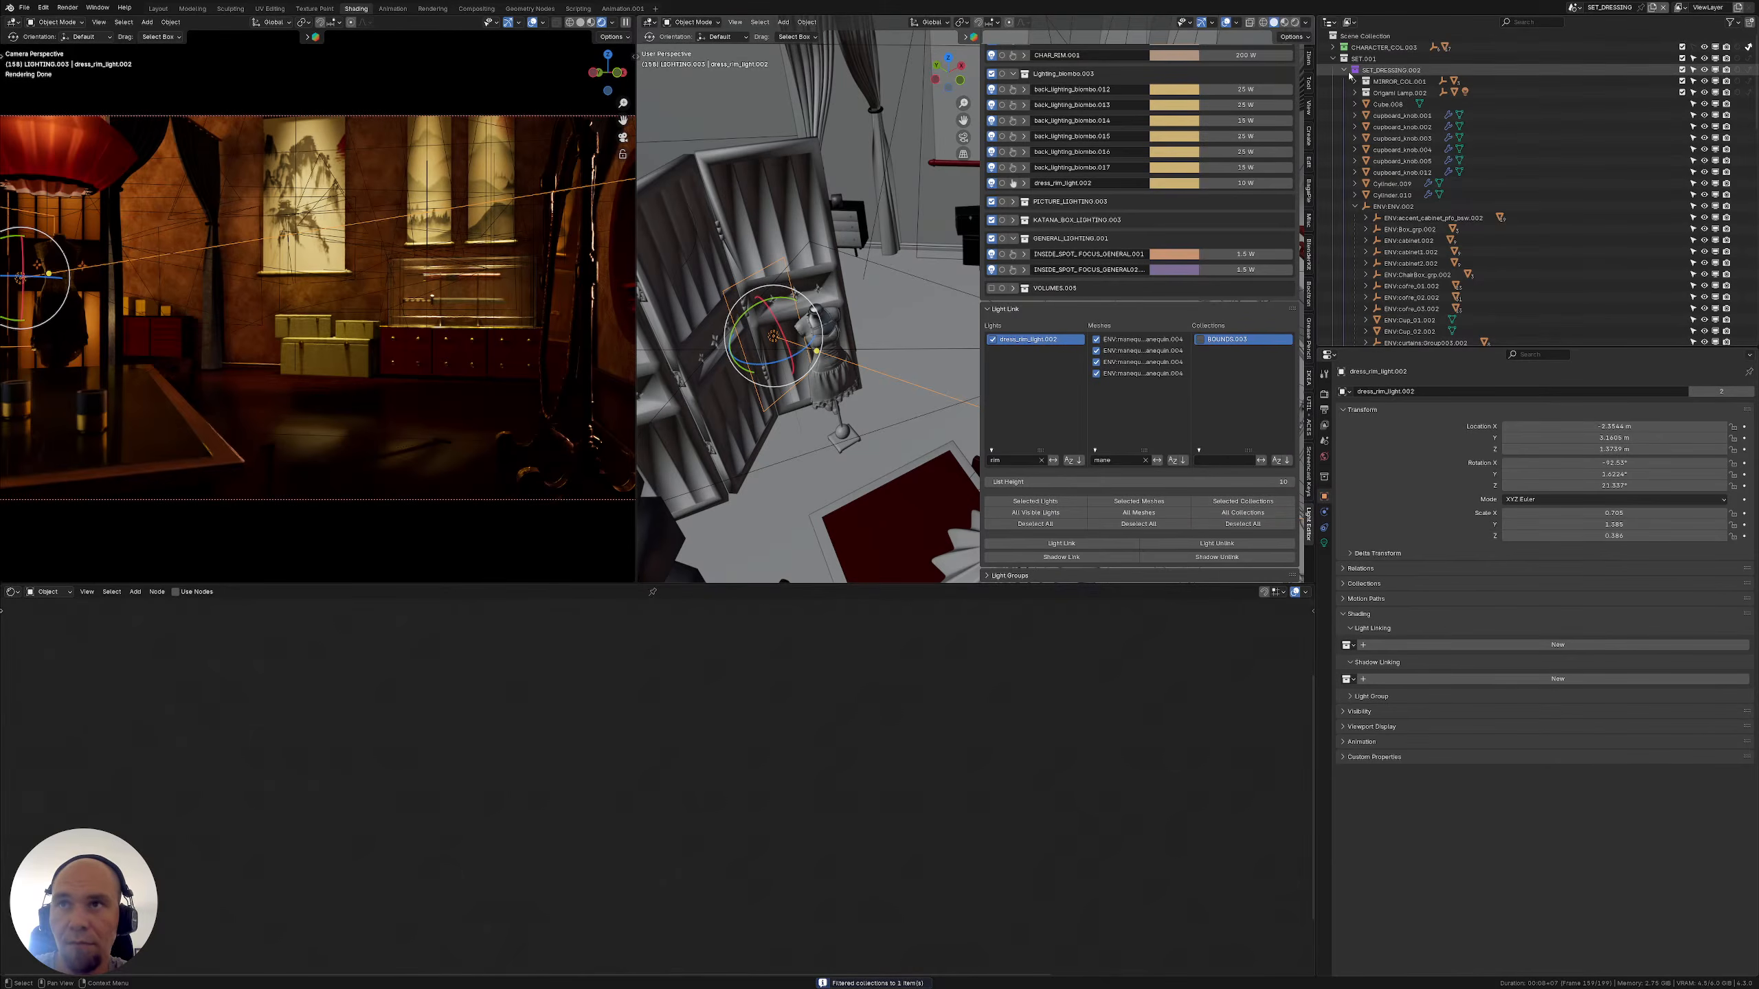
left_click(1110, 544)
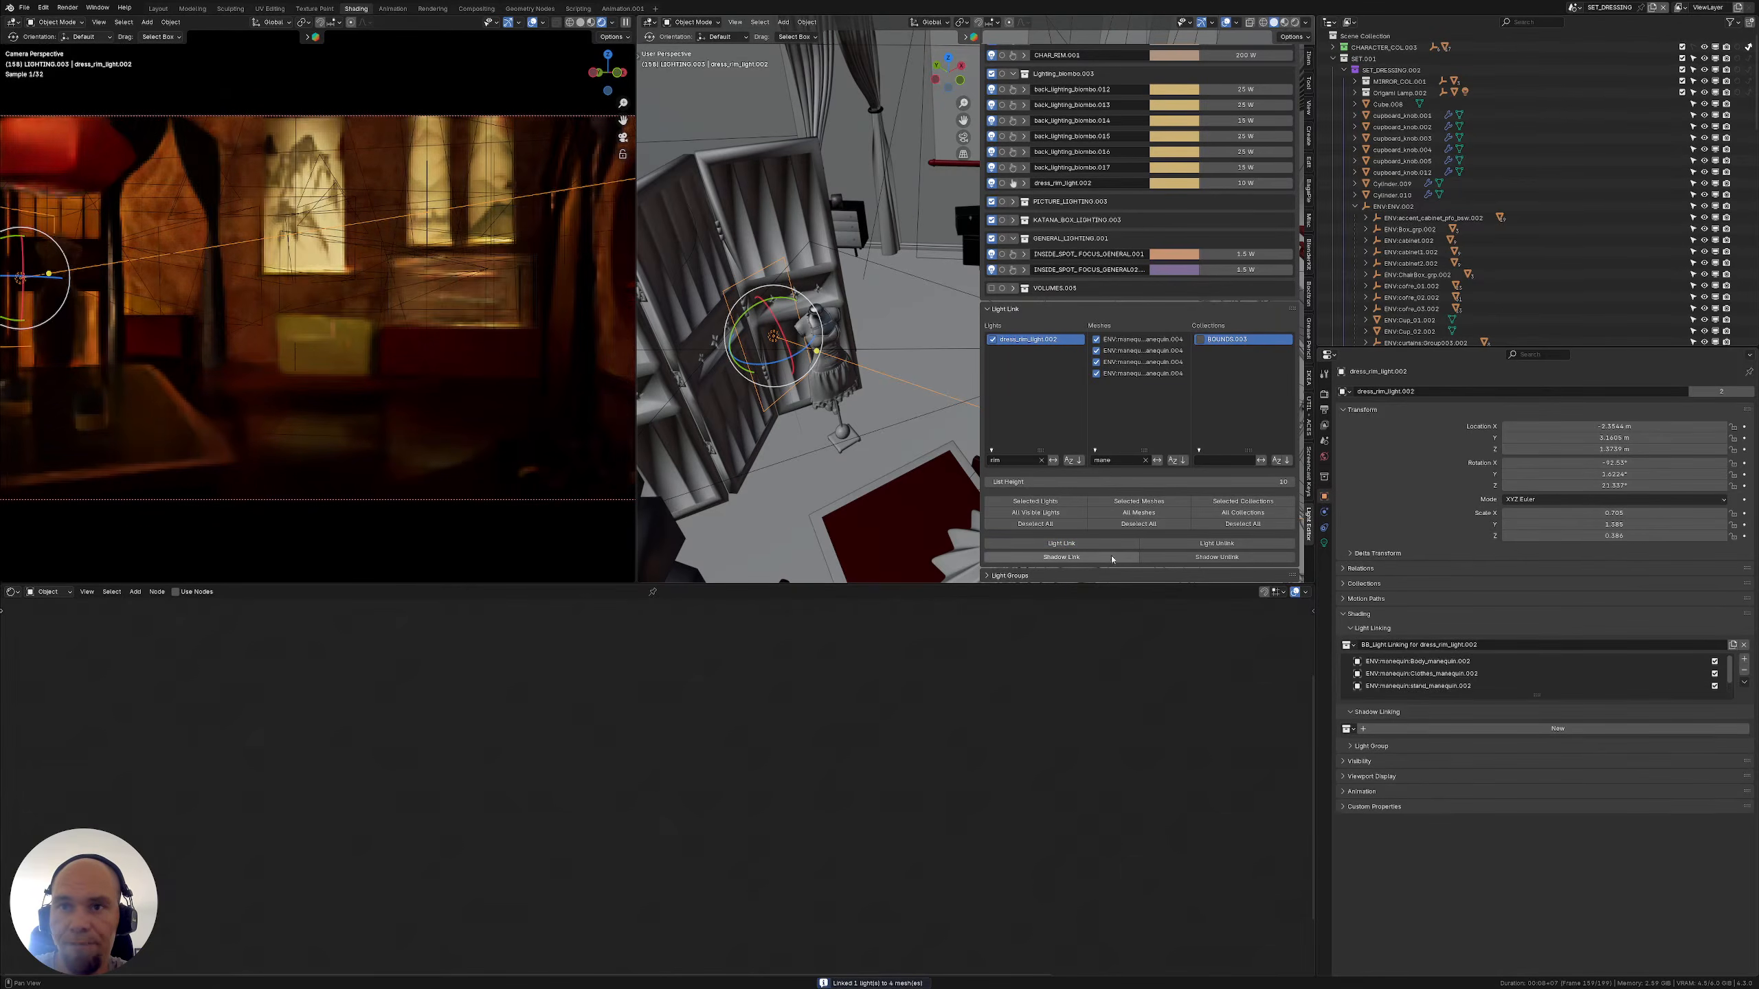
left_click(1112, 558)
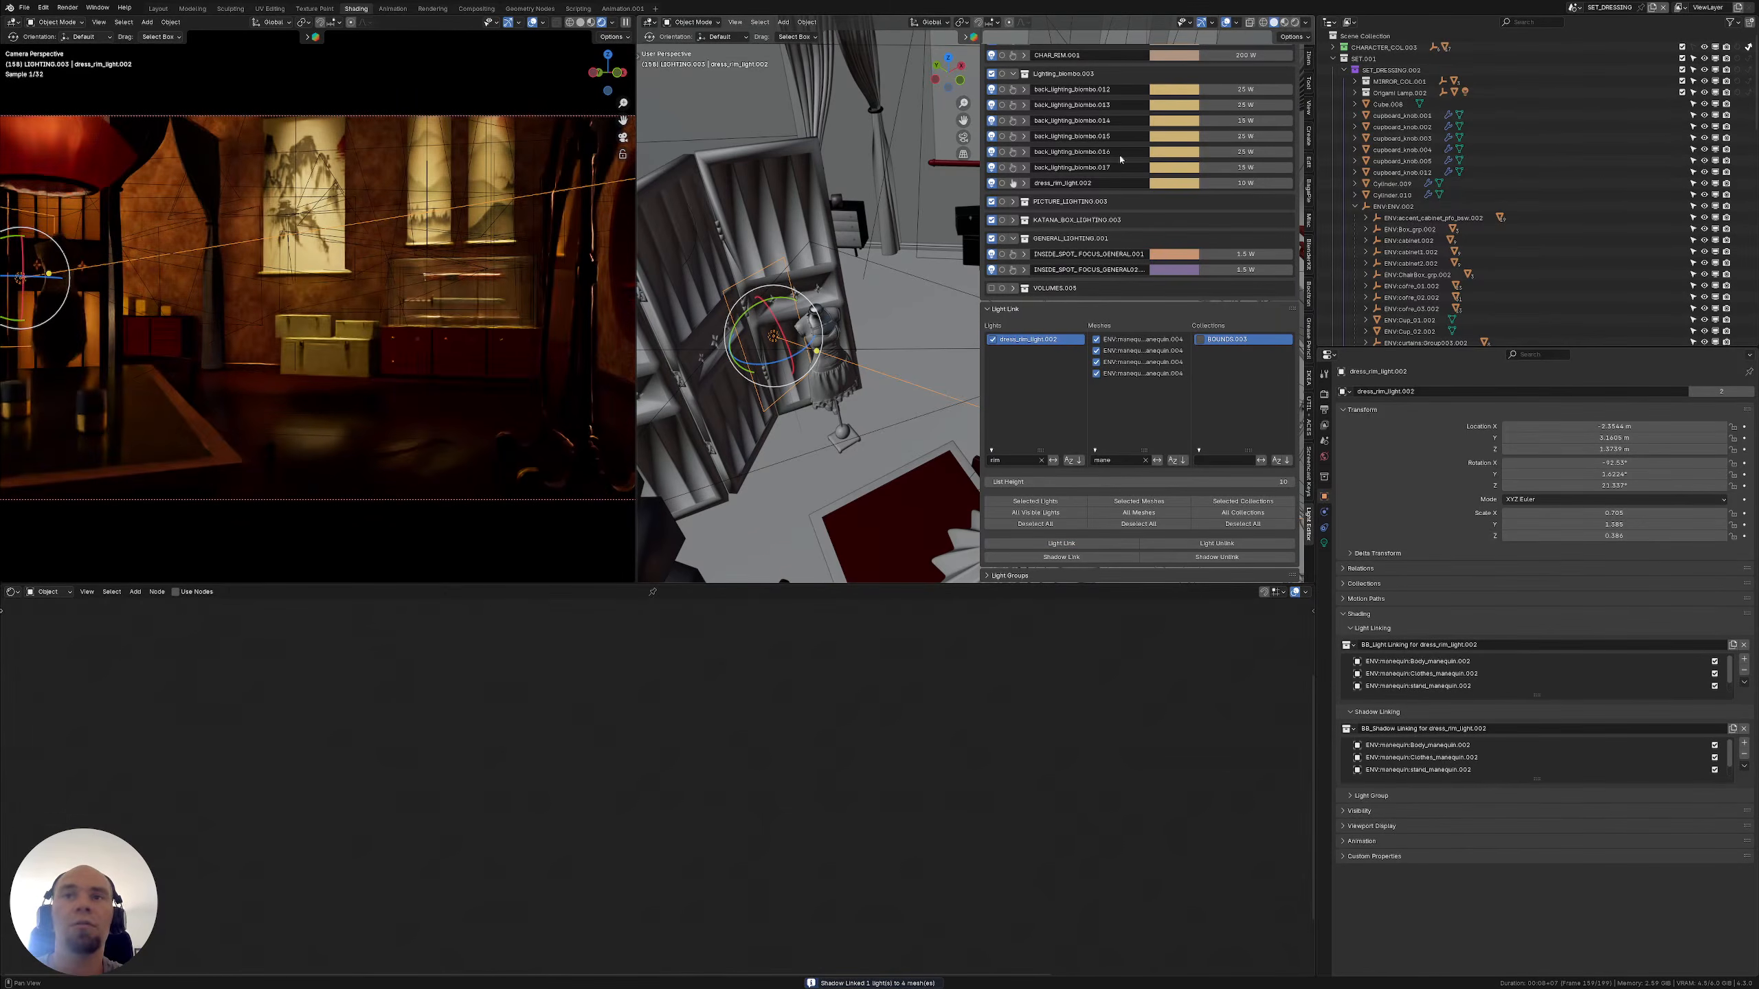
Collapse the set dressing collection and tidy the lighting collection in the outliner so its sub-collections are listed compactly
left_click(1344, 69)
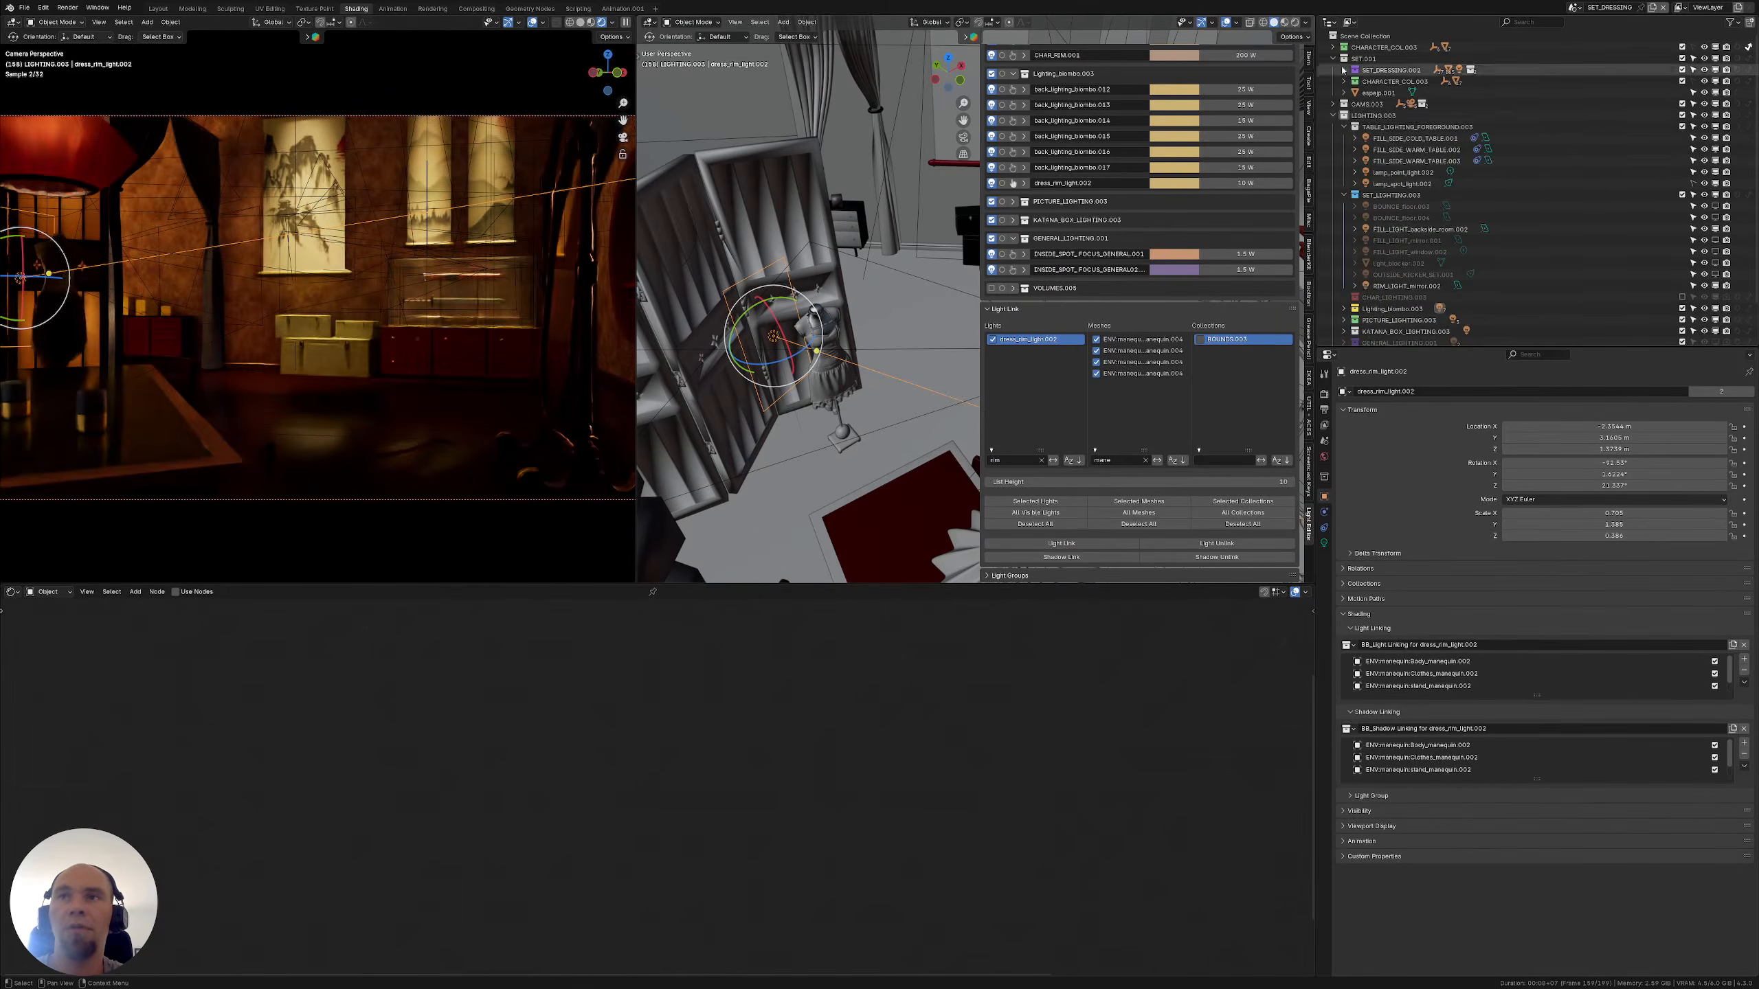
left_click(1332, 116)
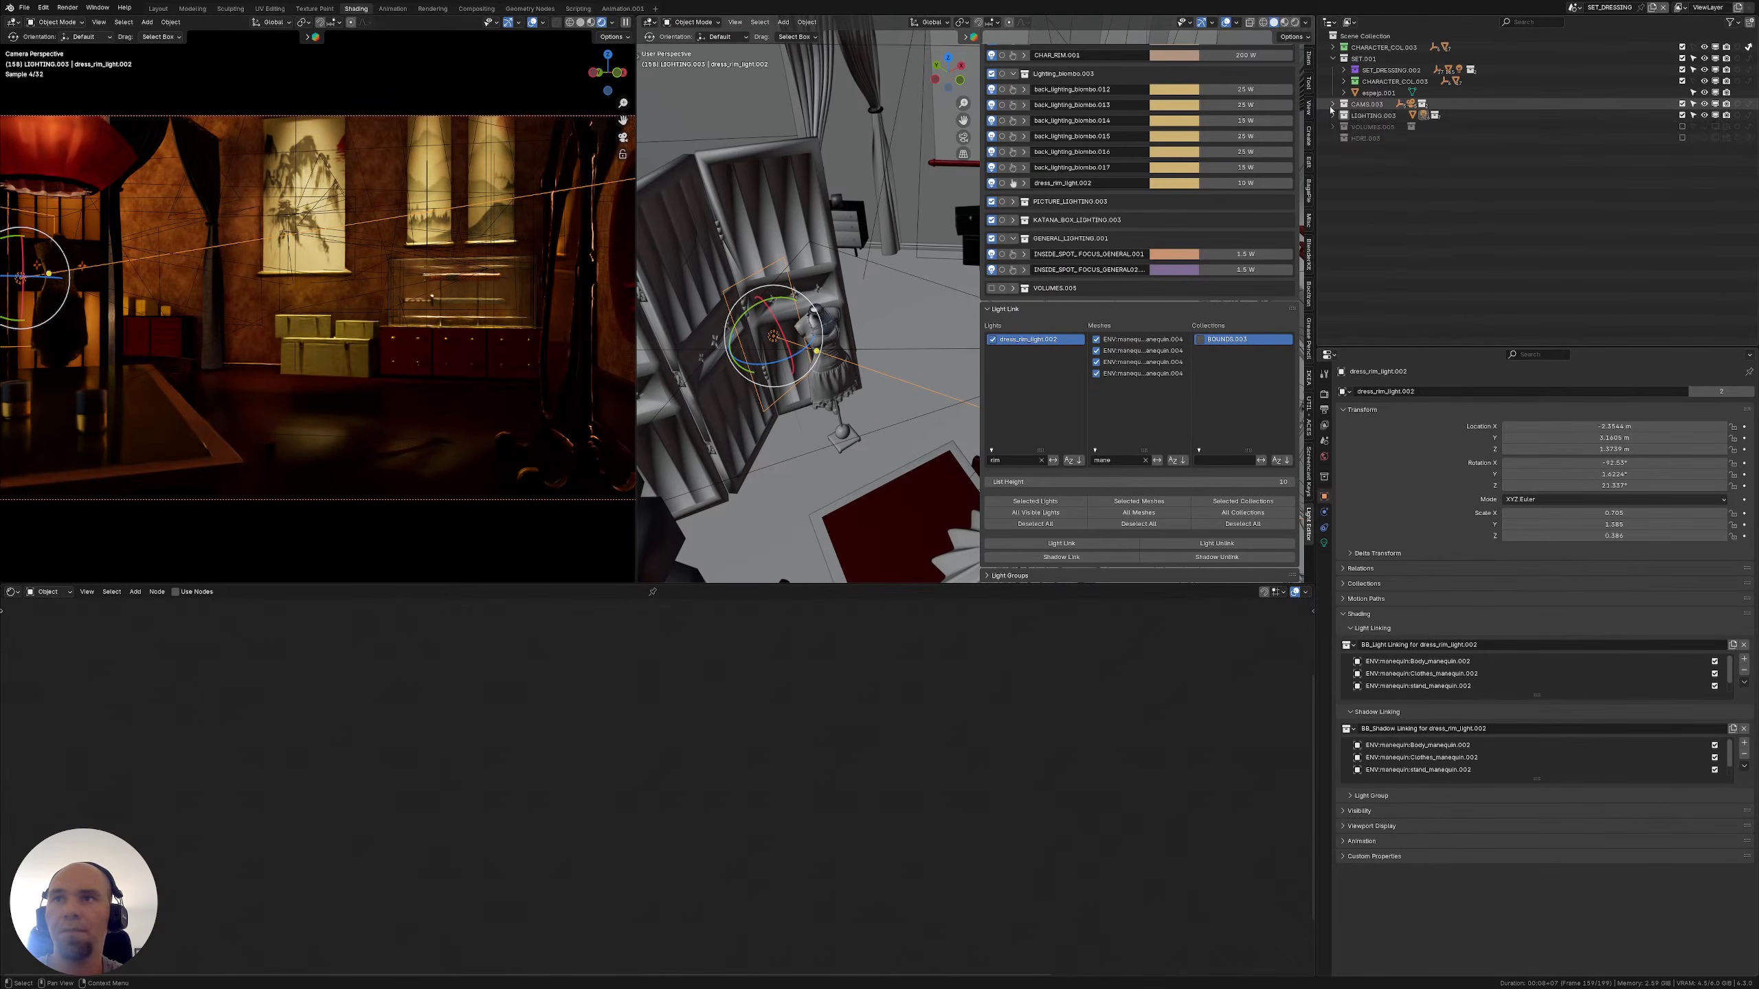
left_click(1332, 115)
left_click(1333, 116)
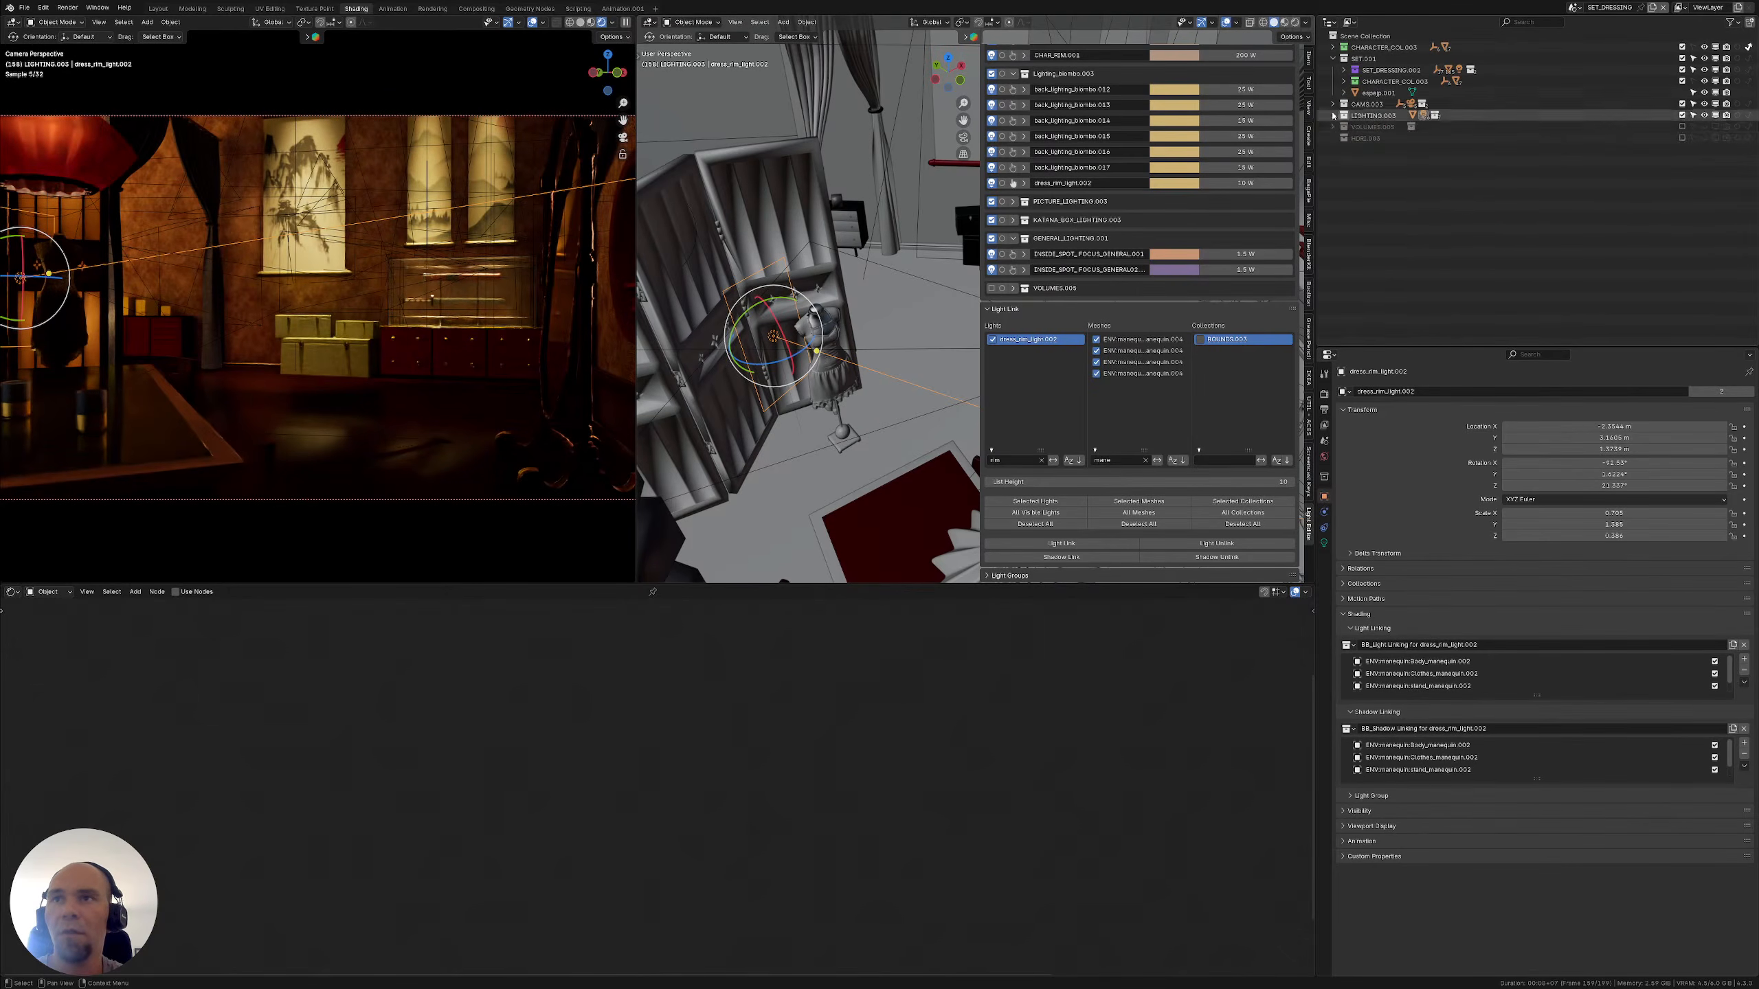
left_click(1332, 115)
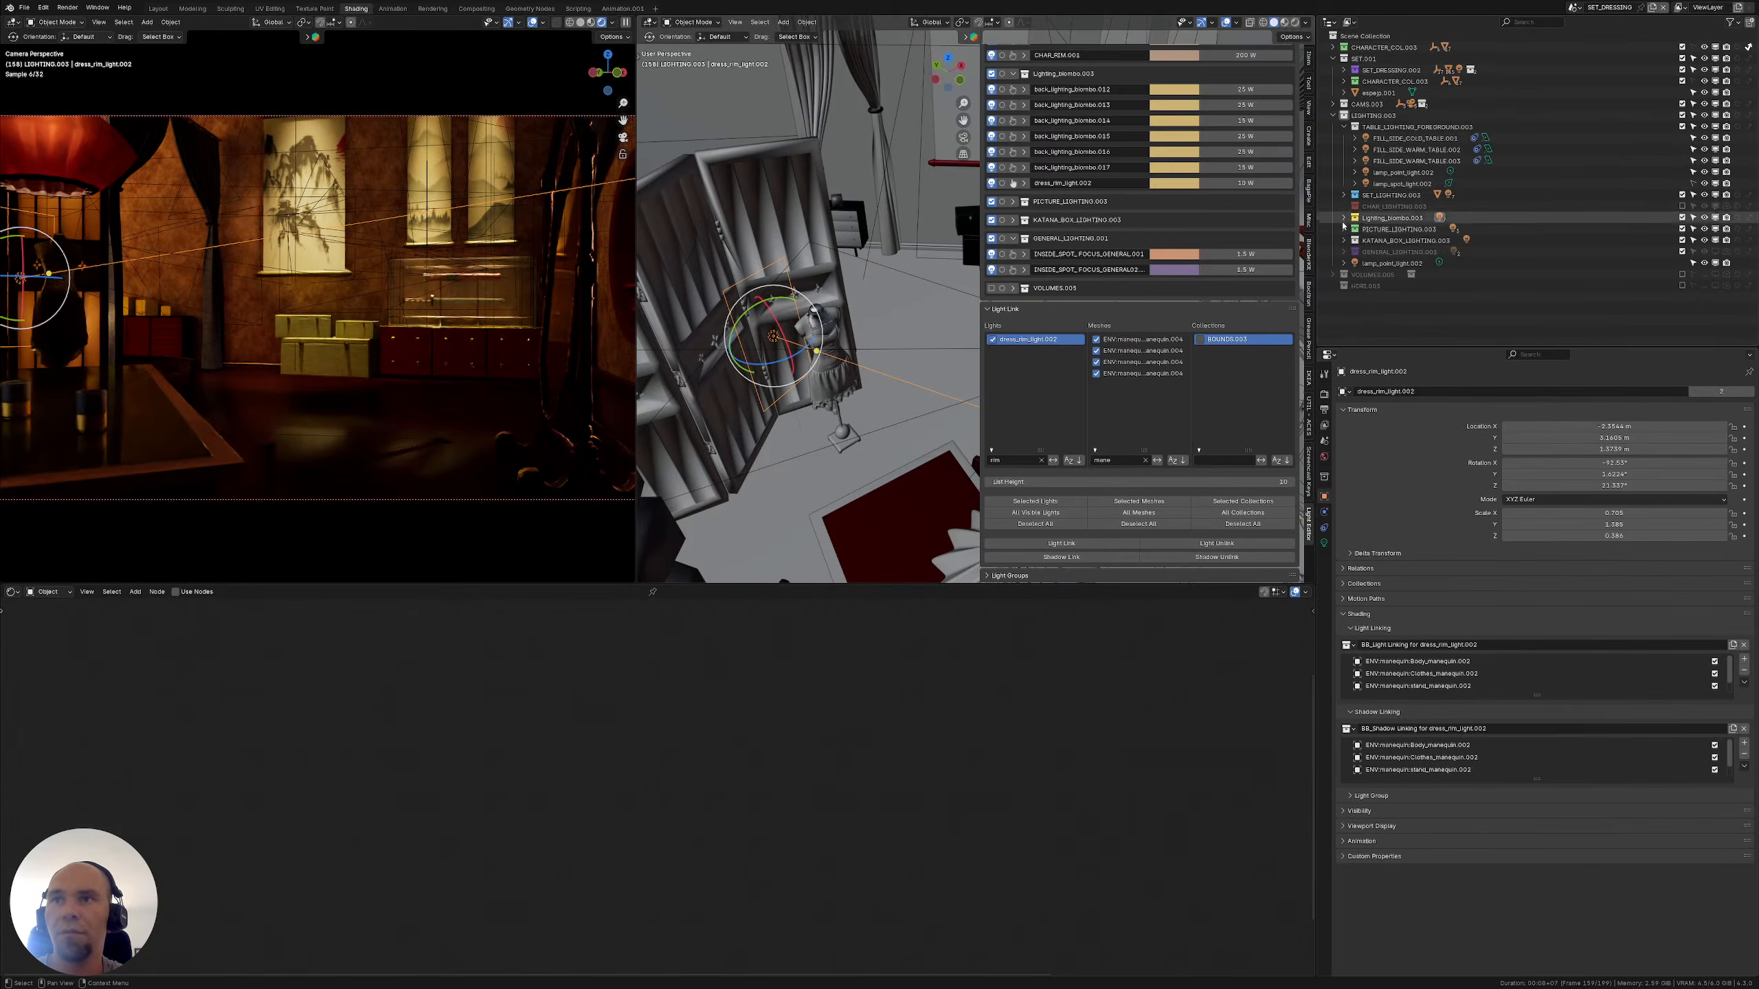
Toggle the Lighting_bombo collection off and on, expand it and select dress_rim_light.002
left_click(1683, 218)
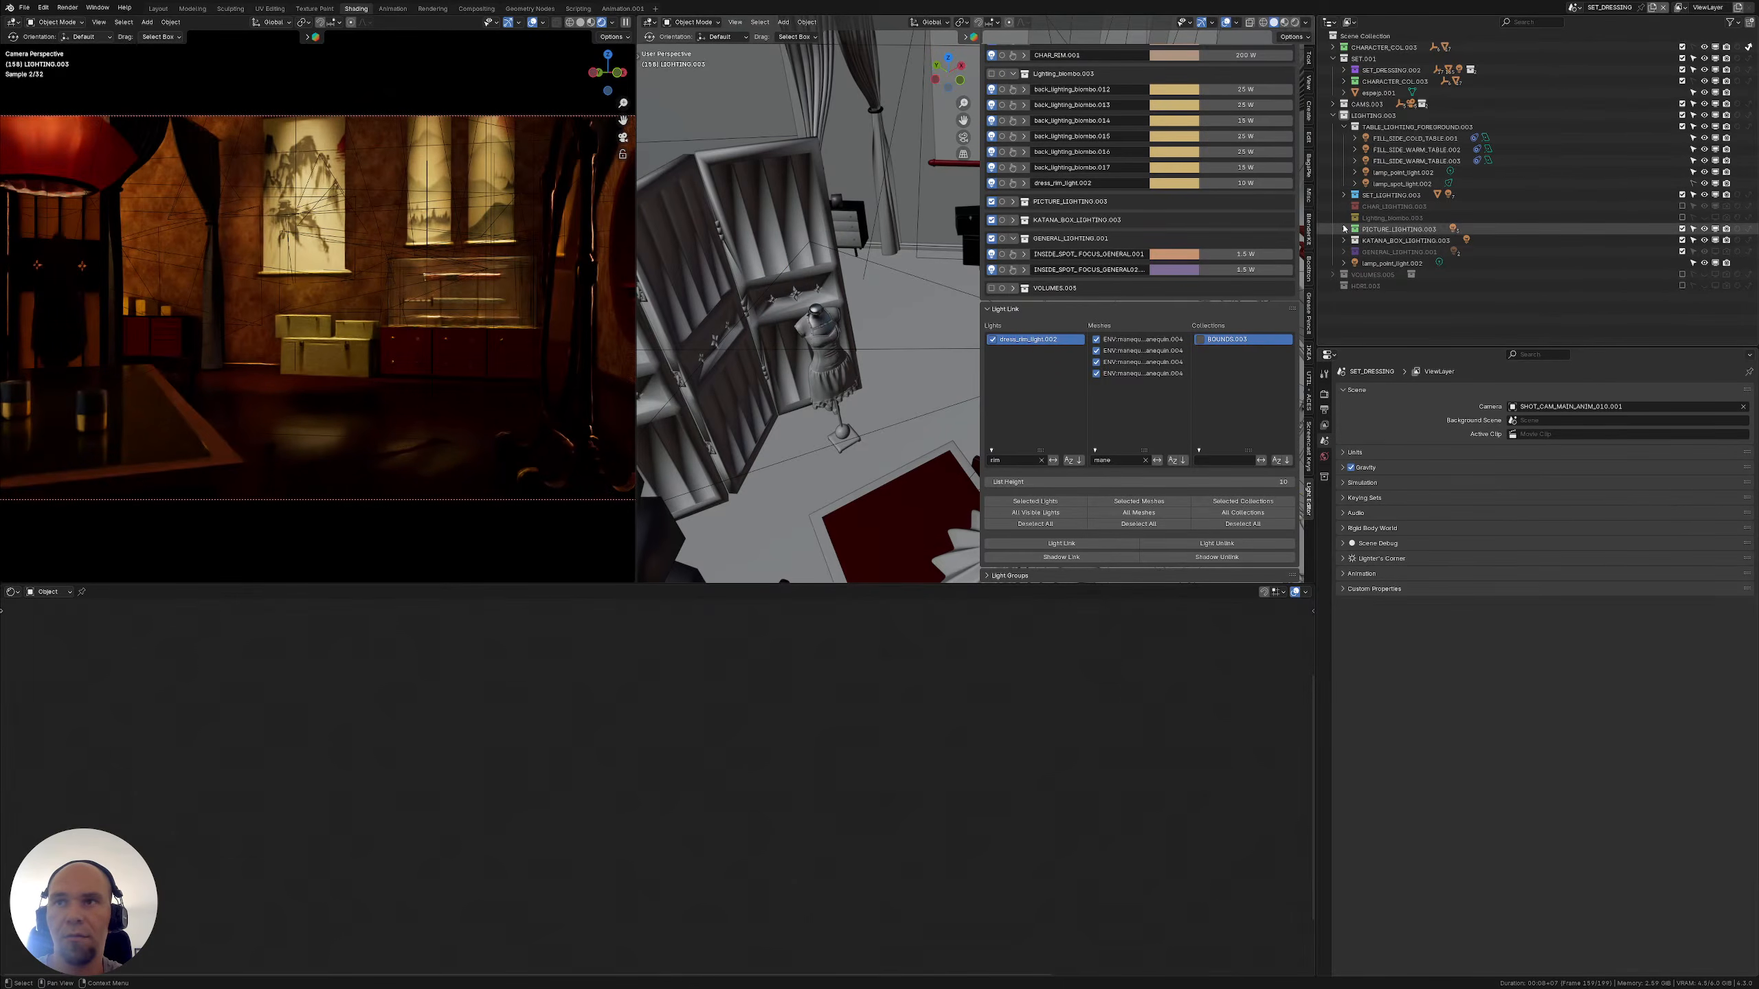
left_click(1350, 219)
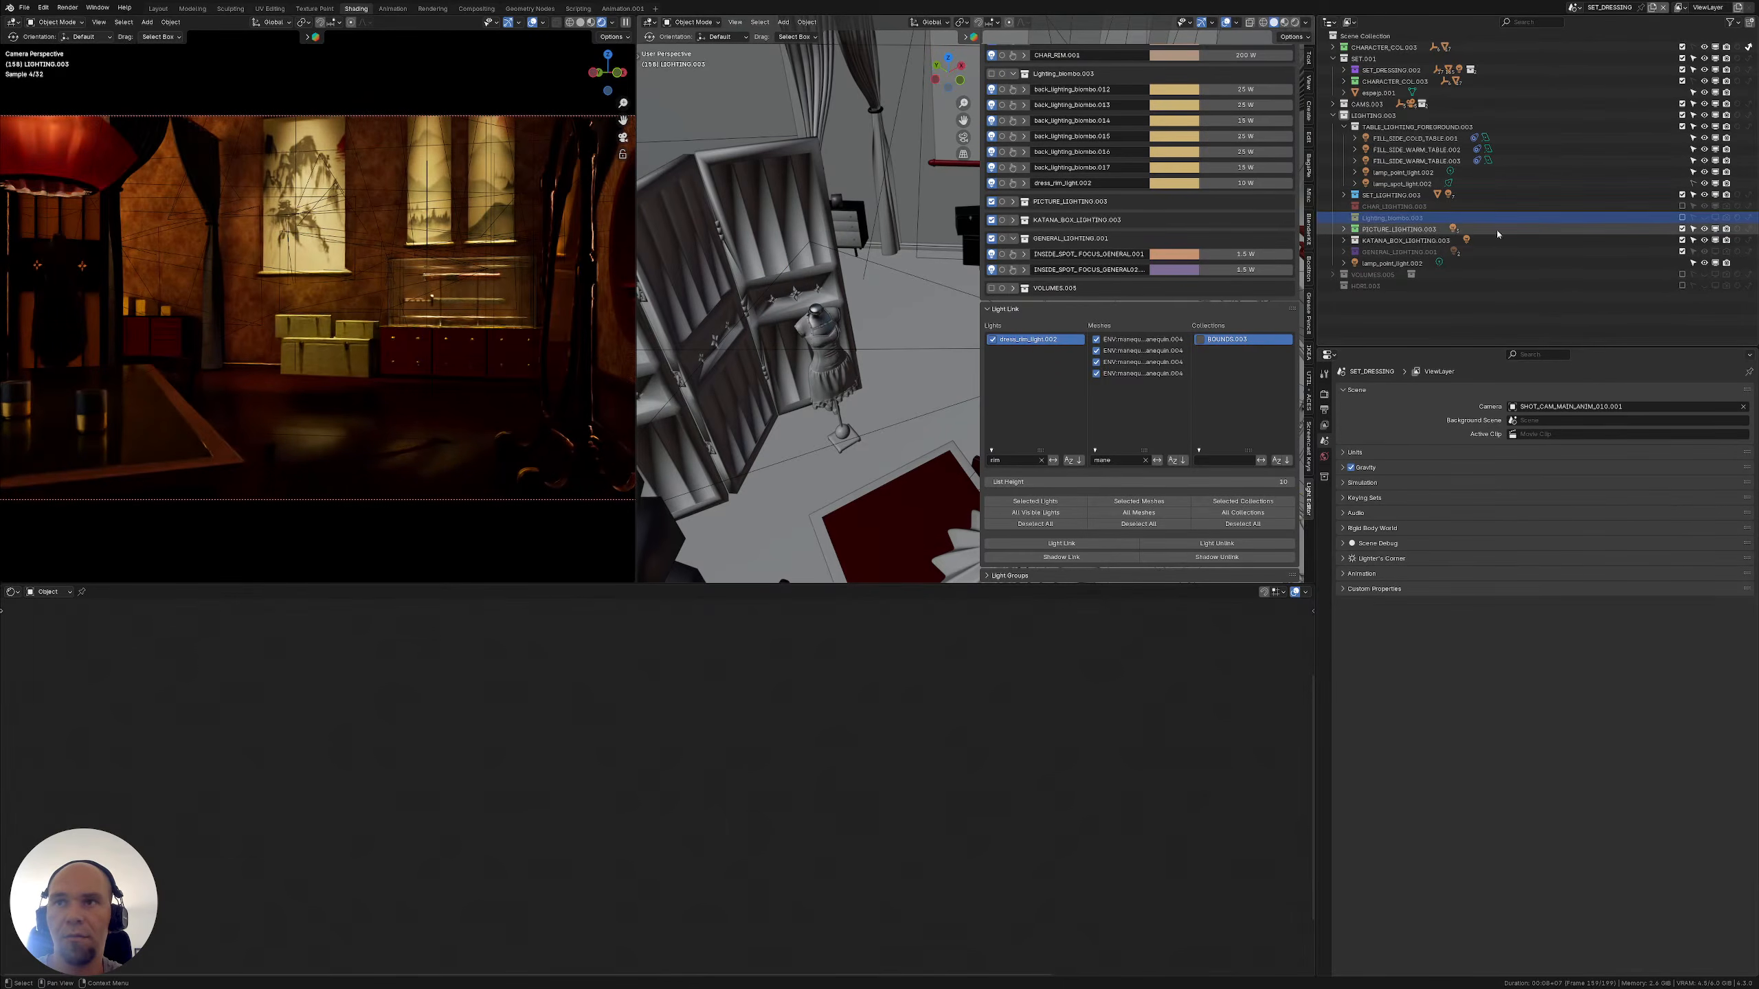
left_click(1343, 217)
left_click(1398, 297)
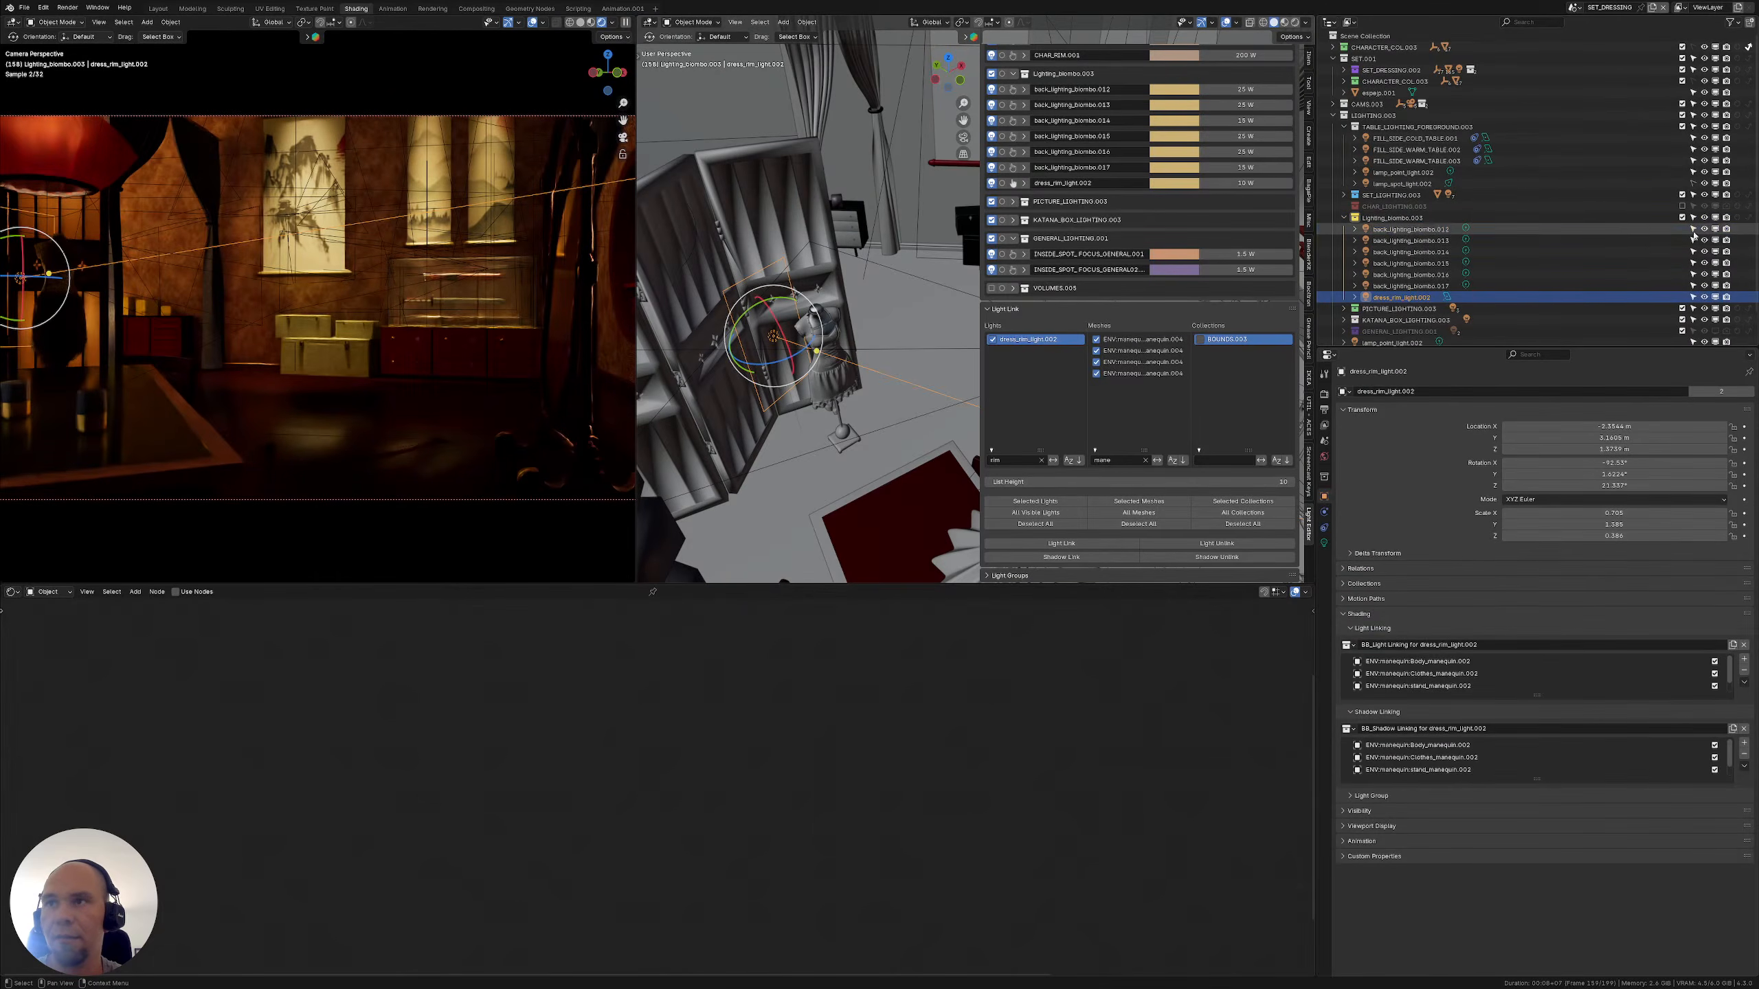
Disable all the back_lighting_bombo lights in the viewports and return the selection to dress_rim_light.002
left_click(1426, 228)
left_click(1426, 286, "shift")
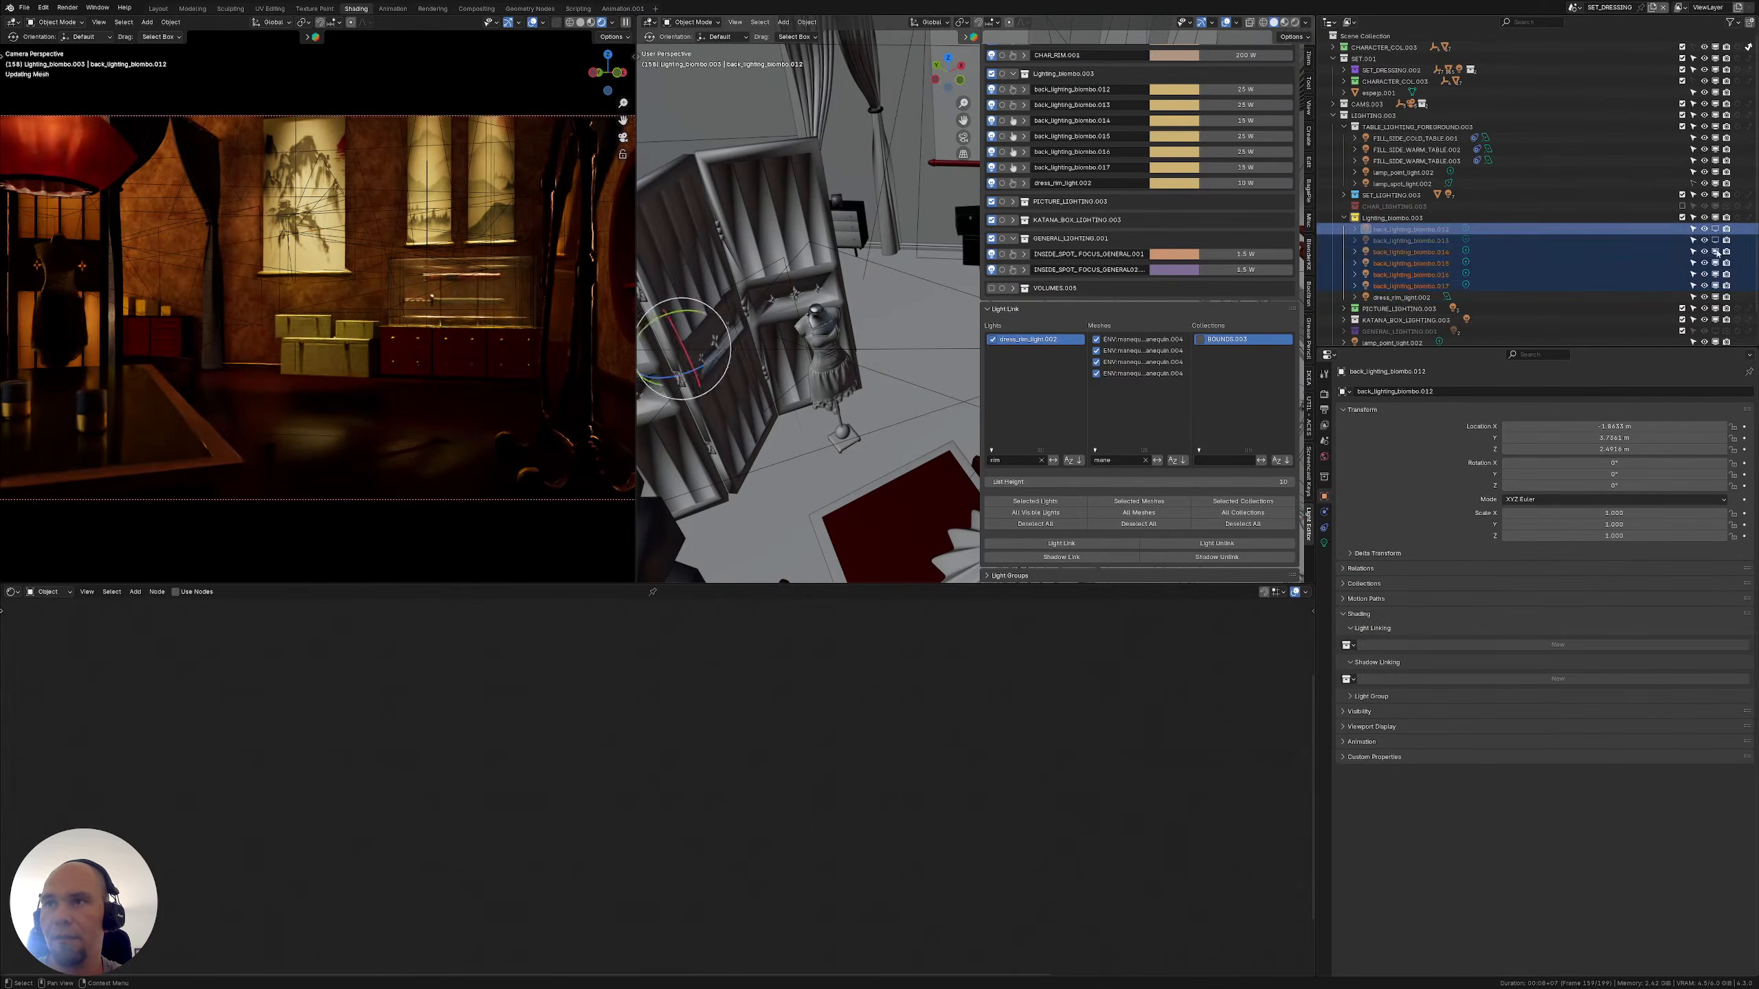
left_click(1716, 285)
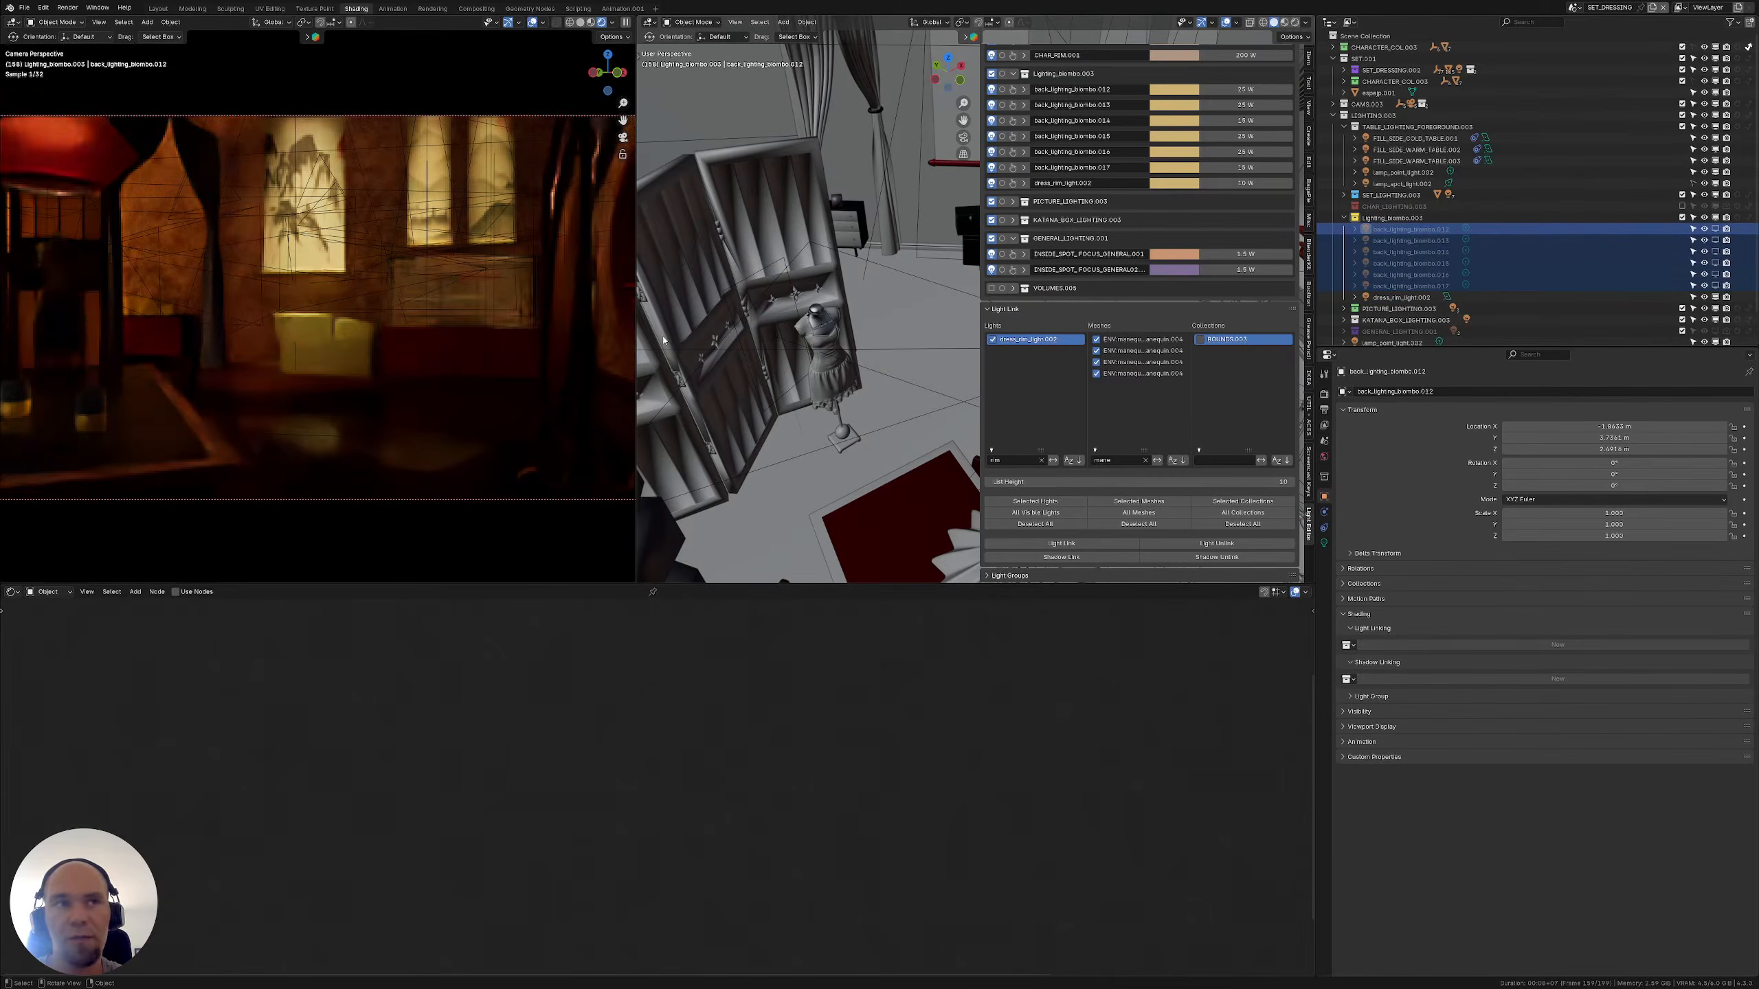
key("ctrl+z")
key("ctrl+z")
key("ctrl+z")
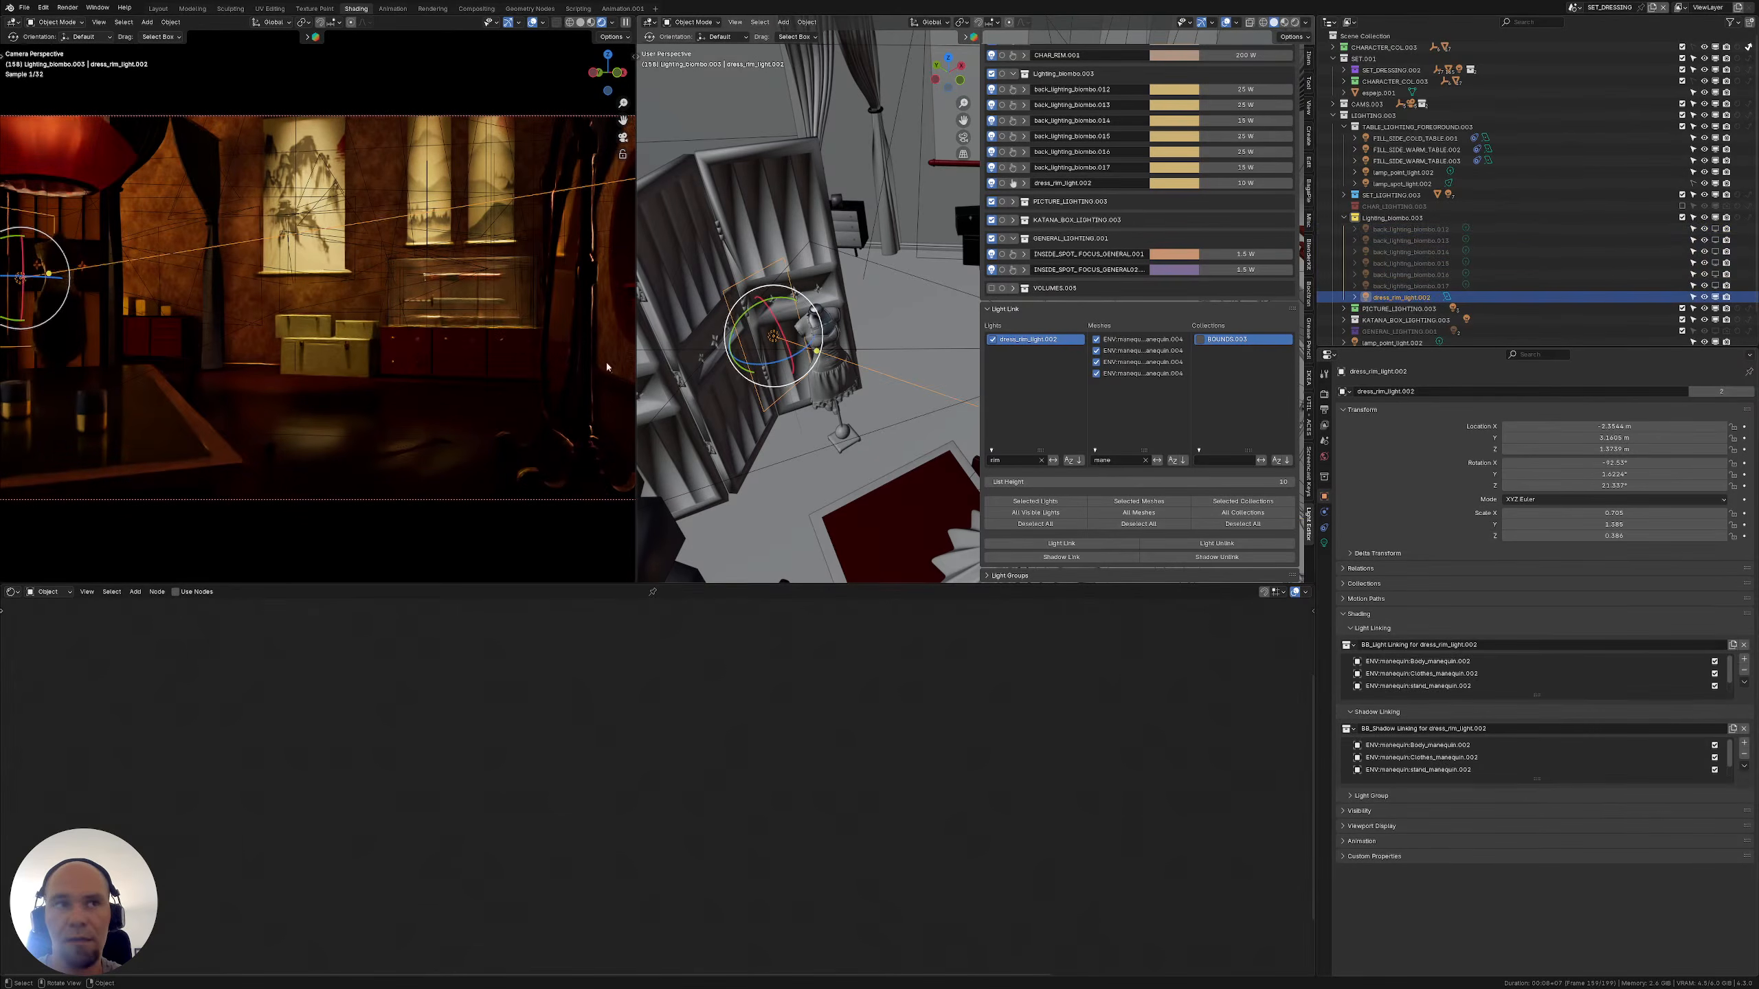
Set the dress rim light's power to 25 W, then raise it to 50 W
left_click(1324, 544)
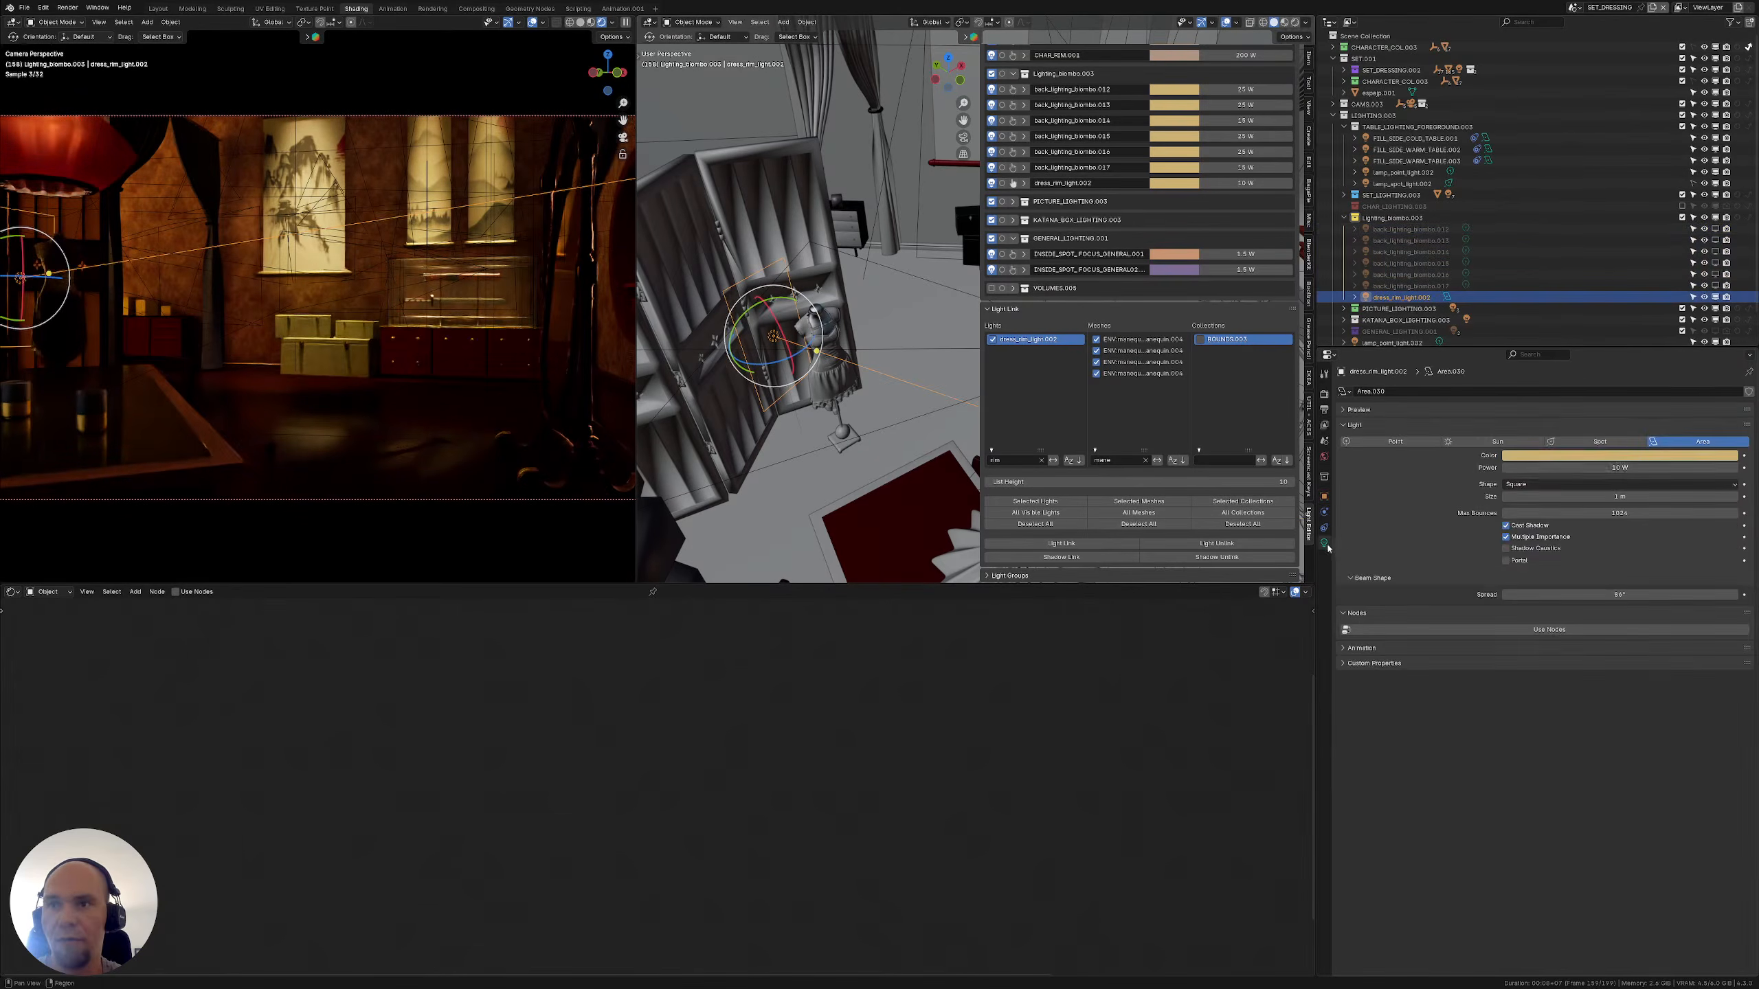
type("25")
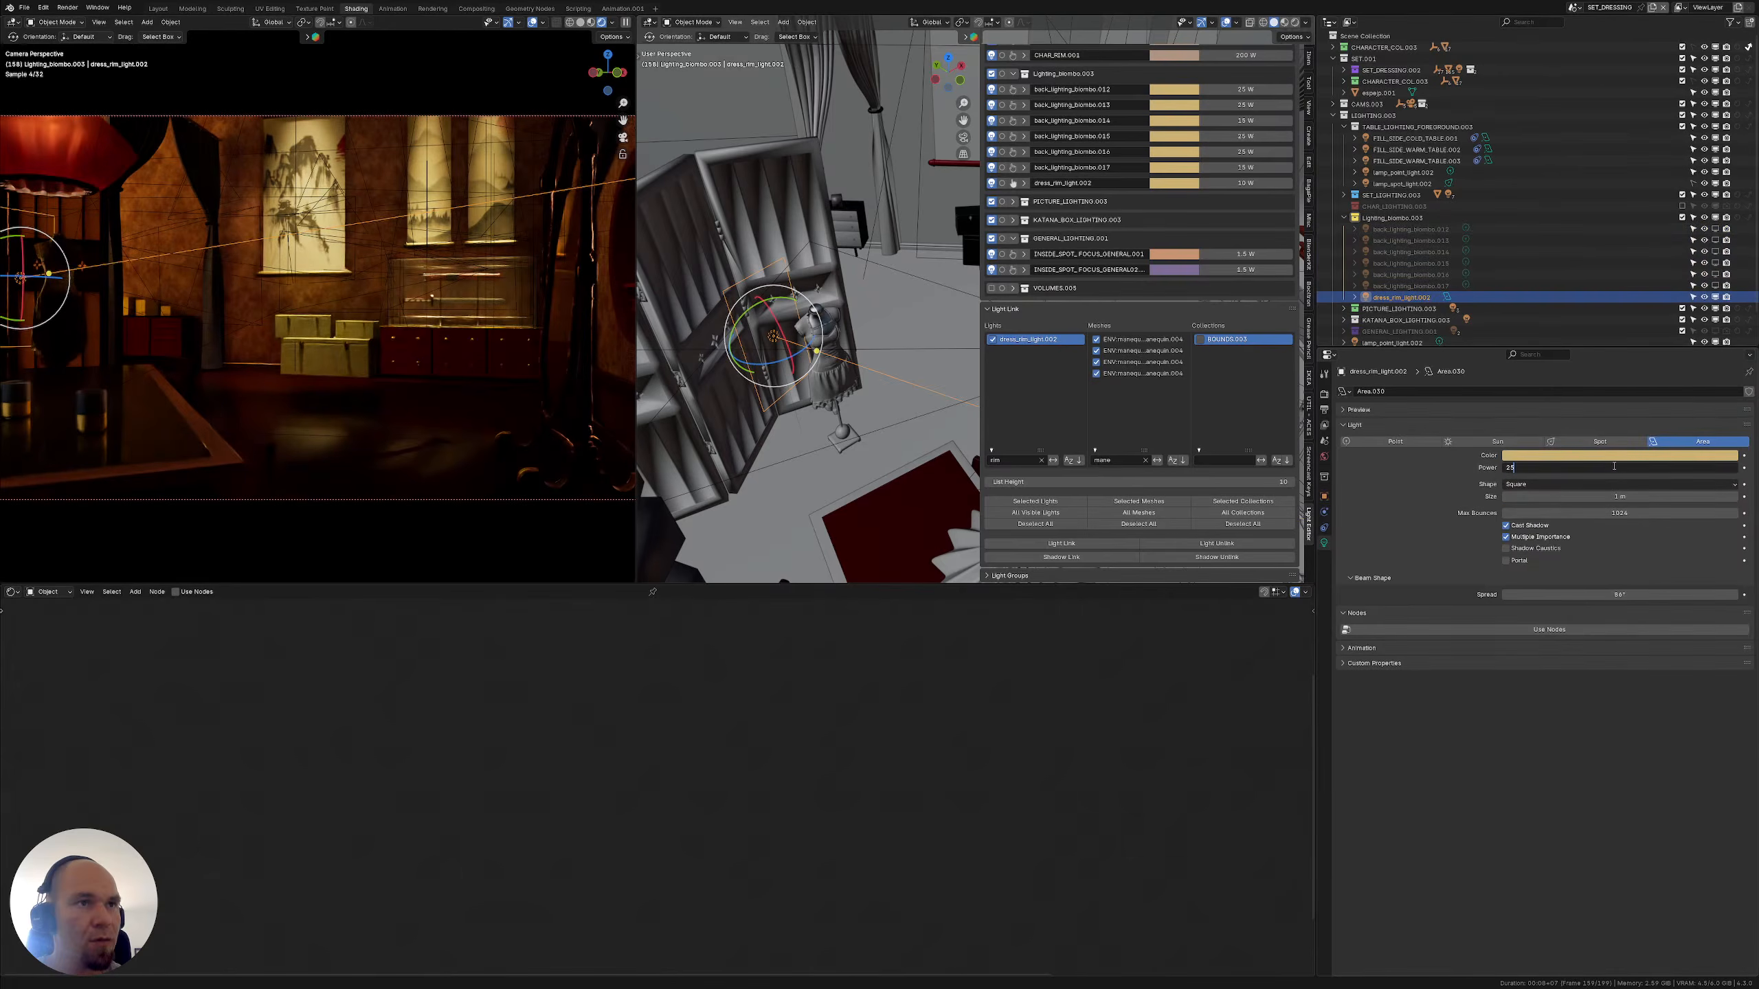
key("Return")
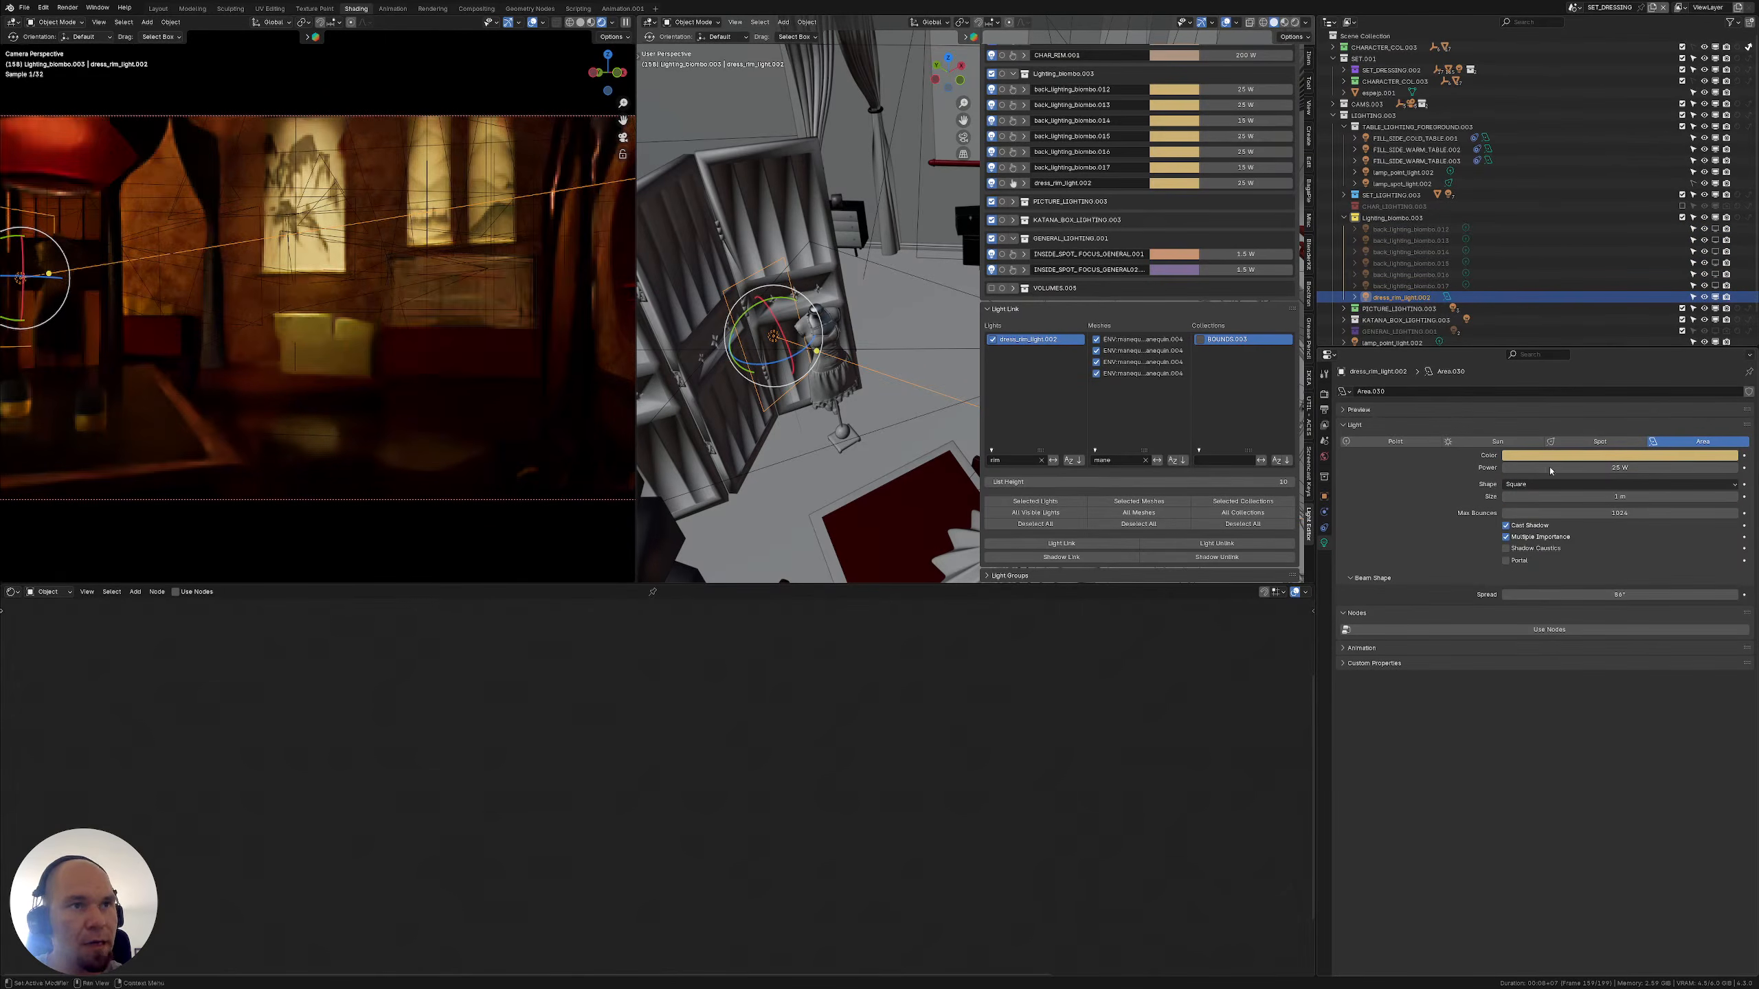
left_click(1551, 469)
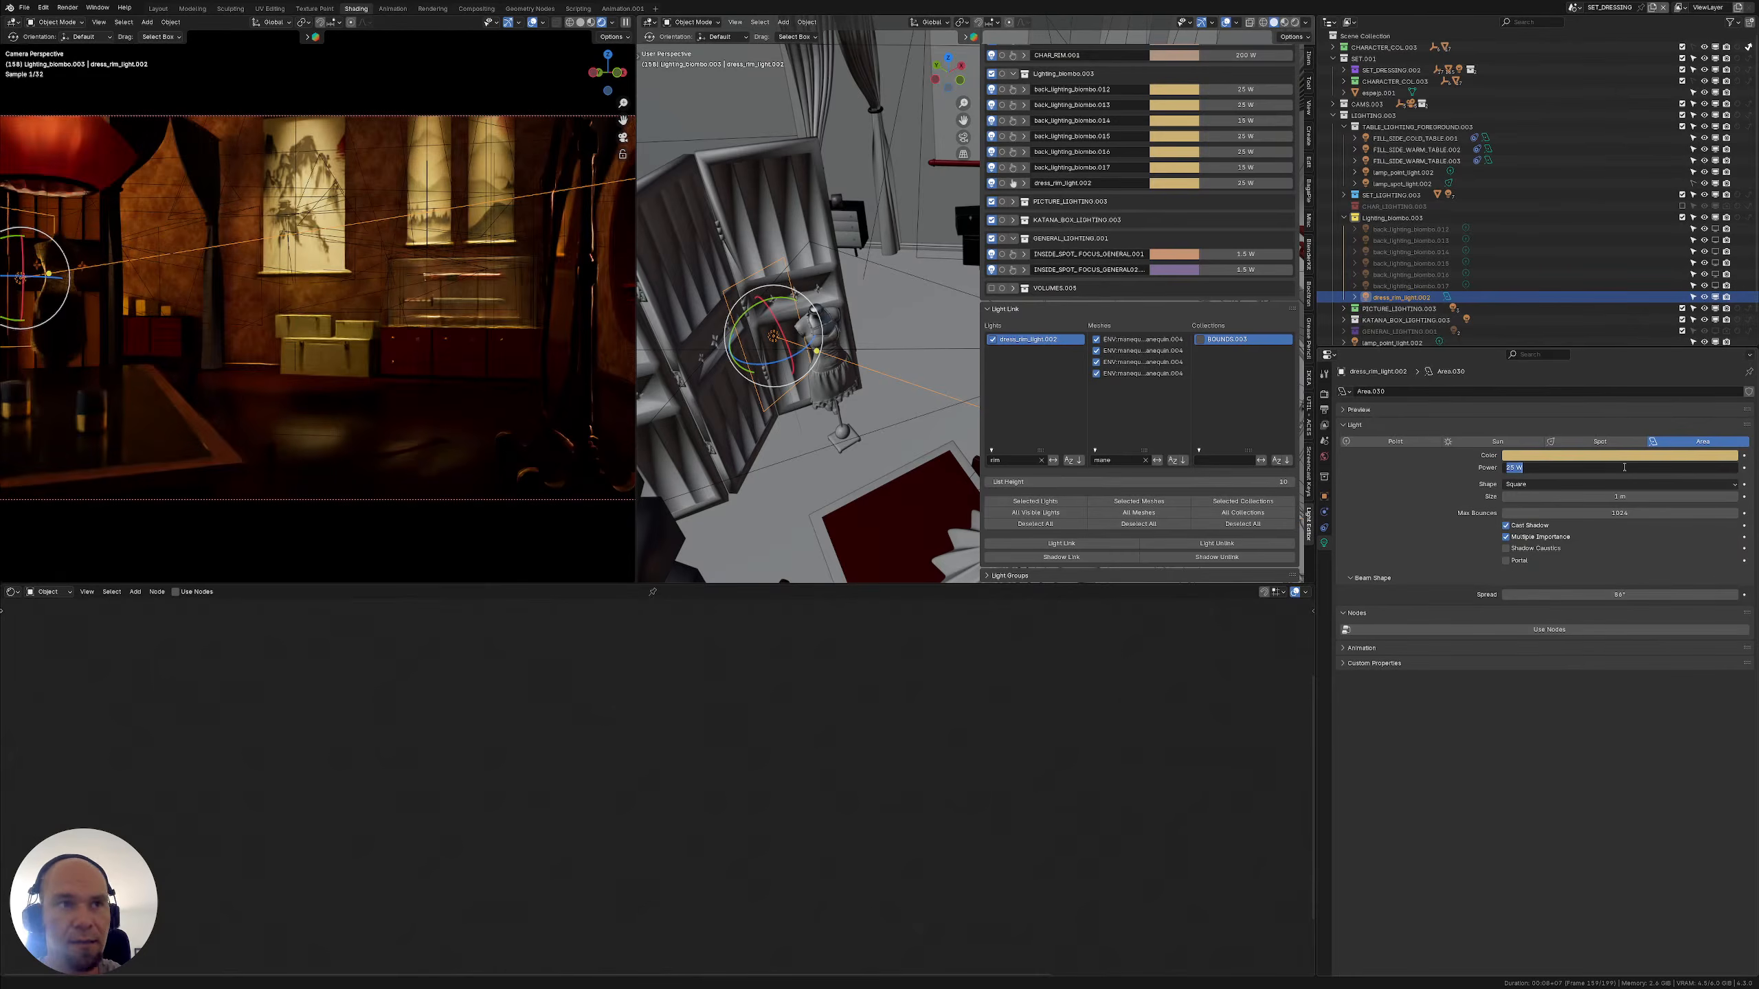
type("50")
key("Return")
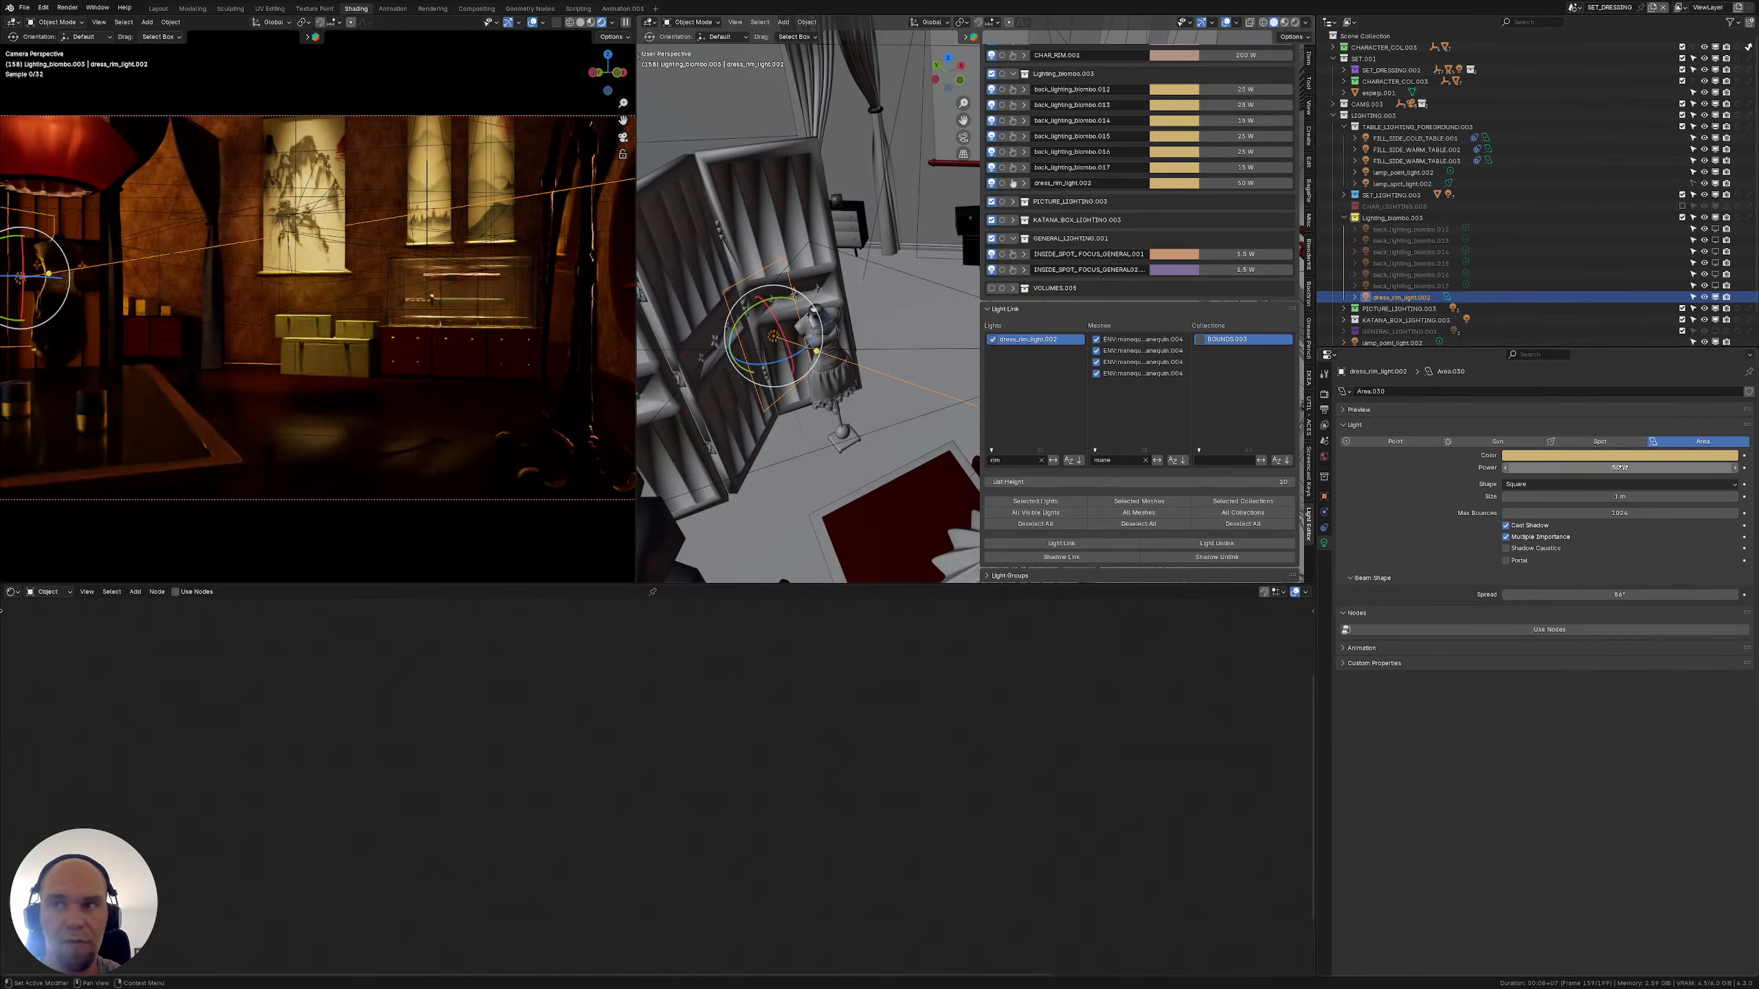
Examine the dress rim light's effect on the mannequin up close in the camera render and the scene view
middle_click_drag(783, 332, 862, 308, "shift")
scroll(840, 315, "up", 3)
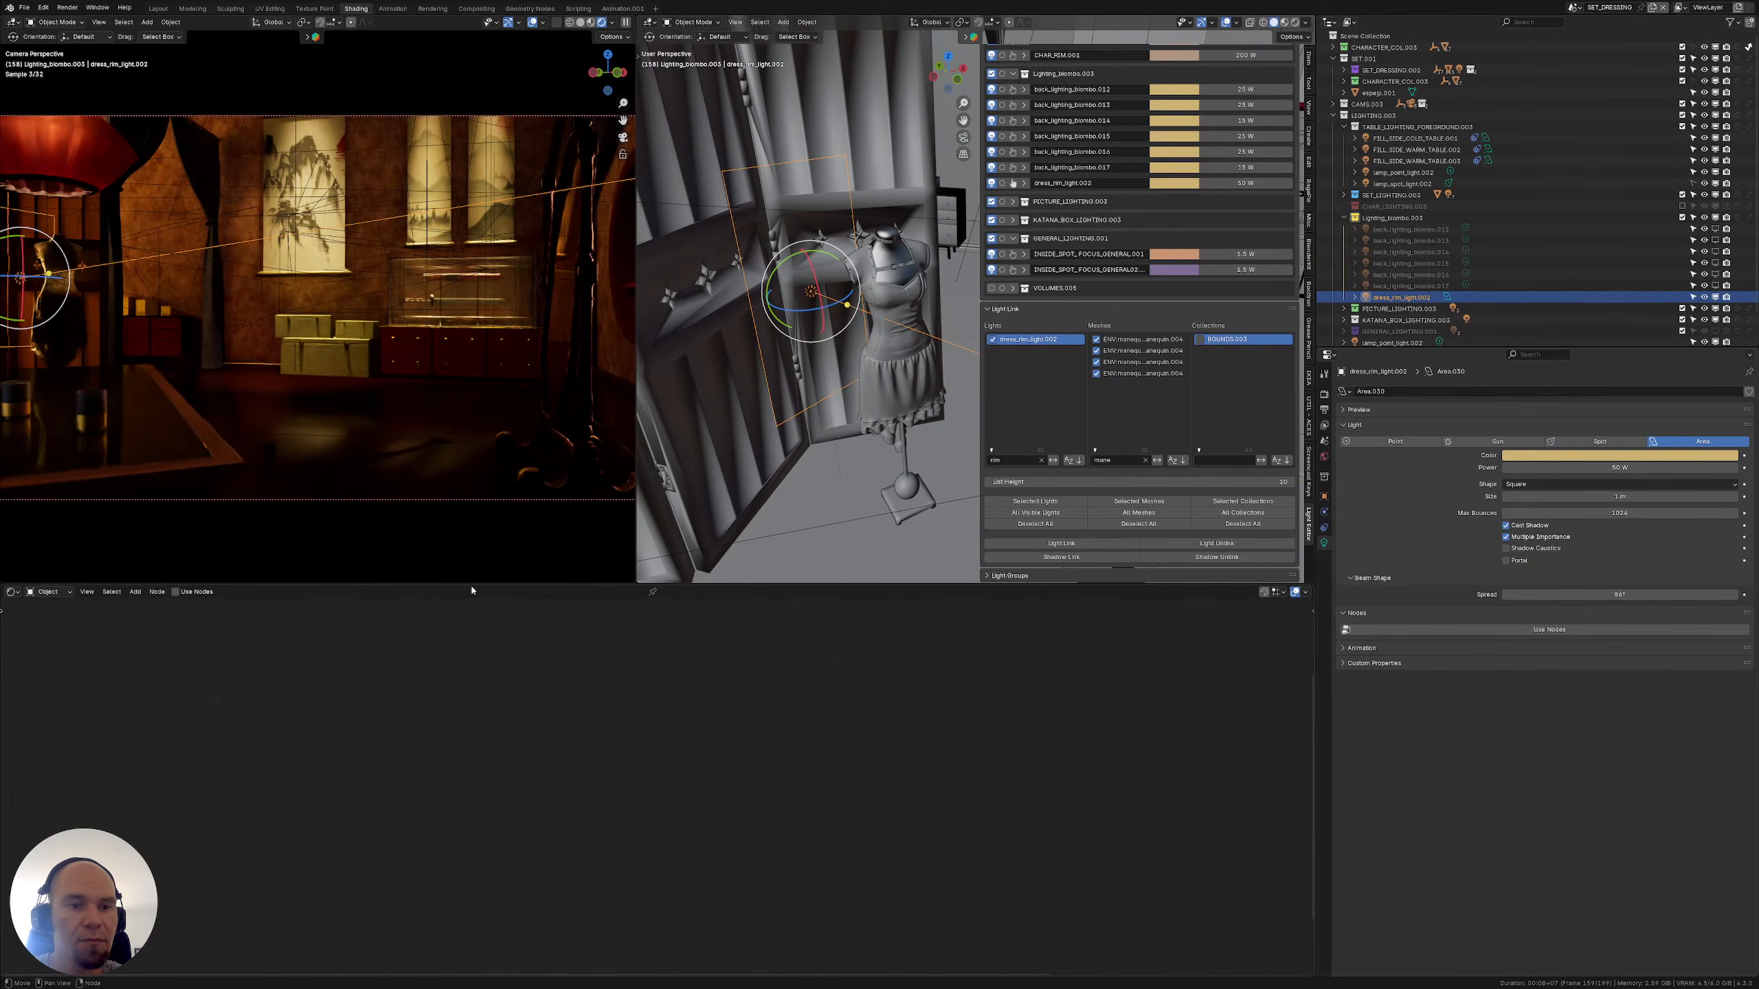
middle_click_drag(158, 344, 456, 345, "shift")
scroll(200, 311, "up", 3)
scroll(149, 306, "up", 4)
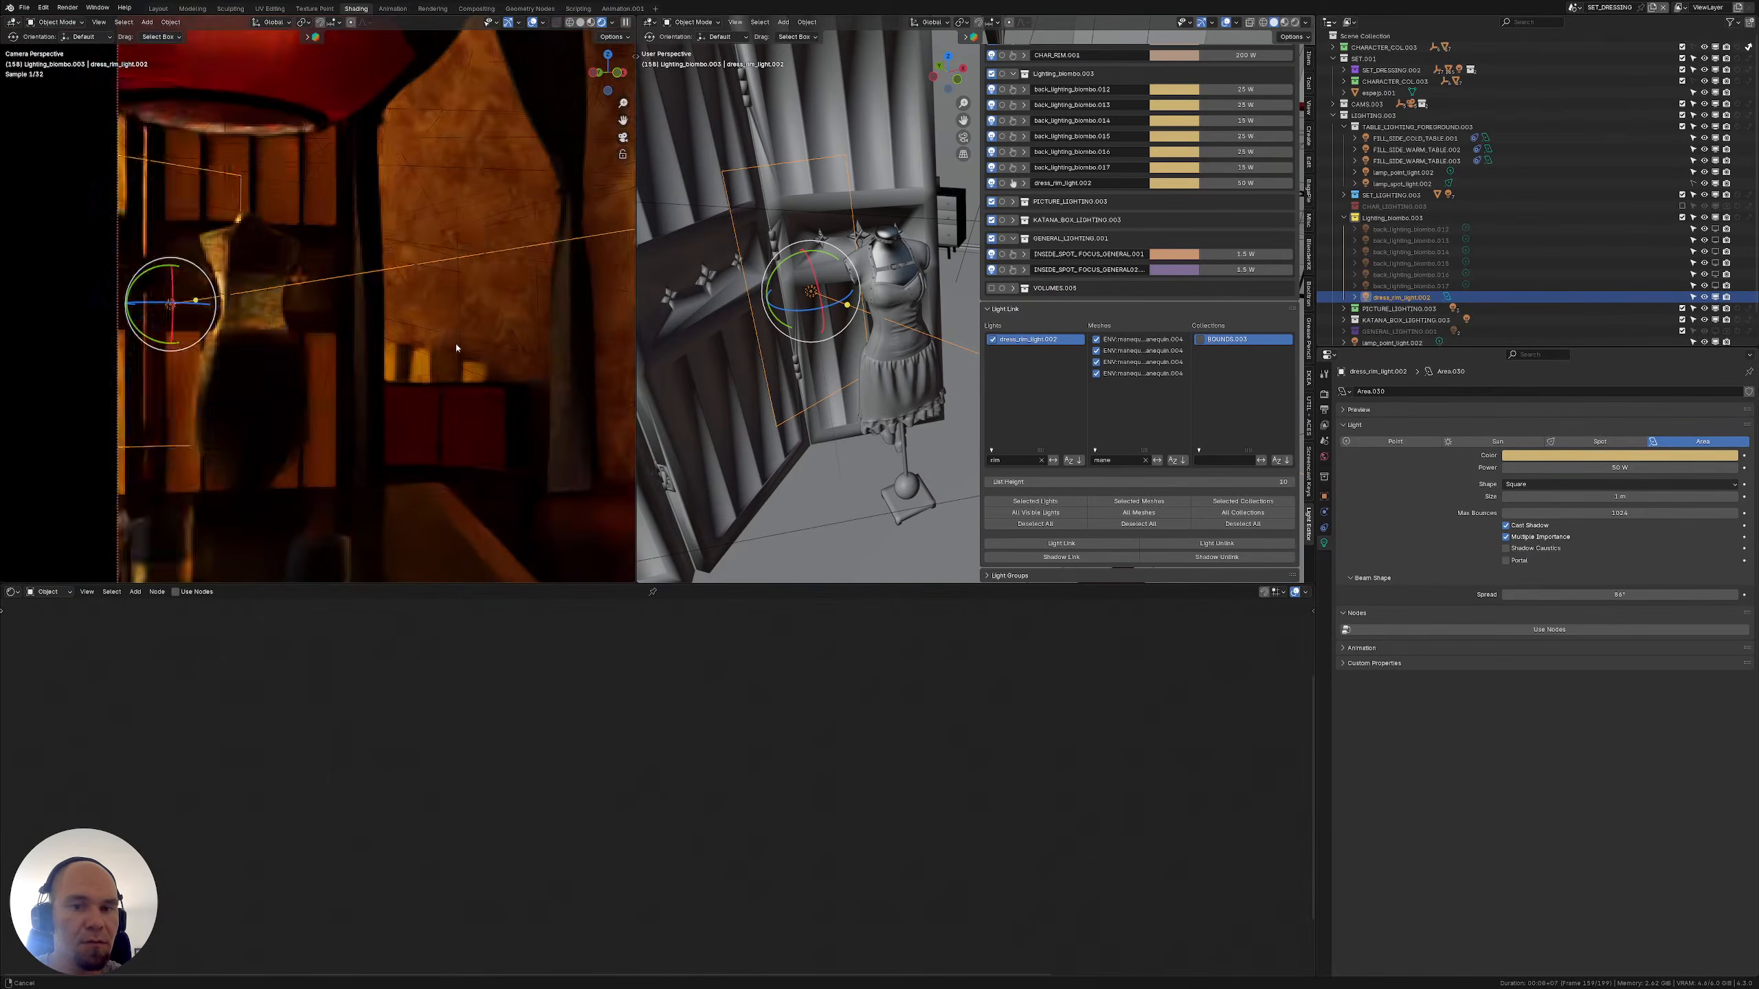
middle_click_drag(348, 338, 427, 338, "shift")
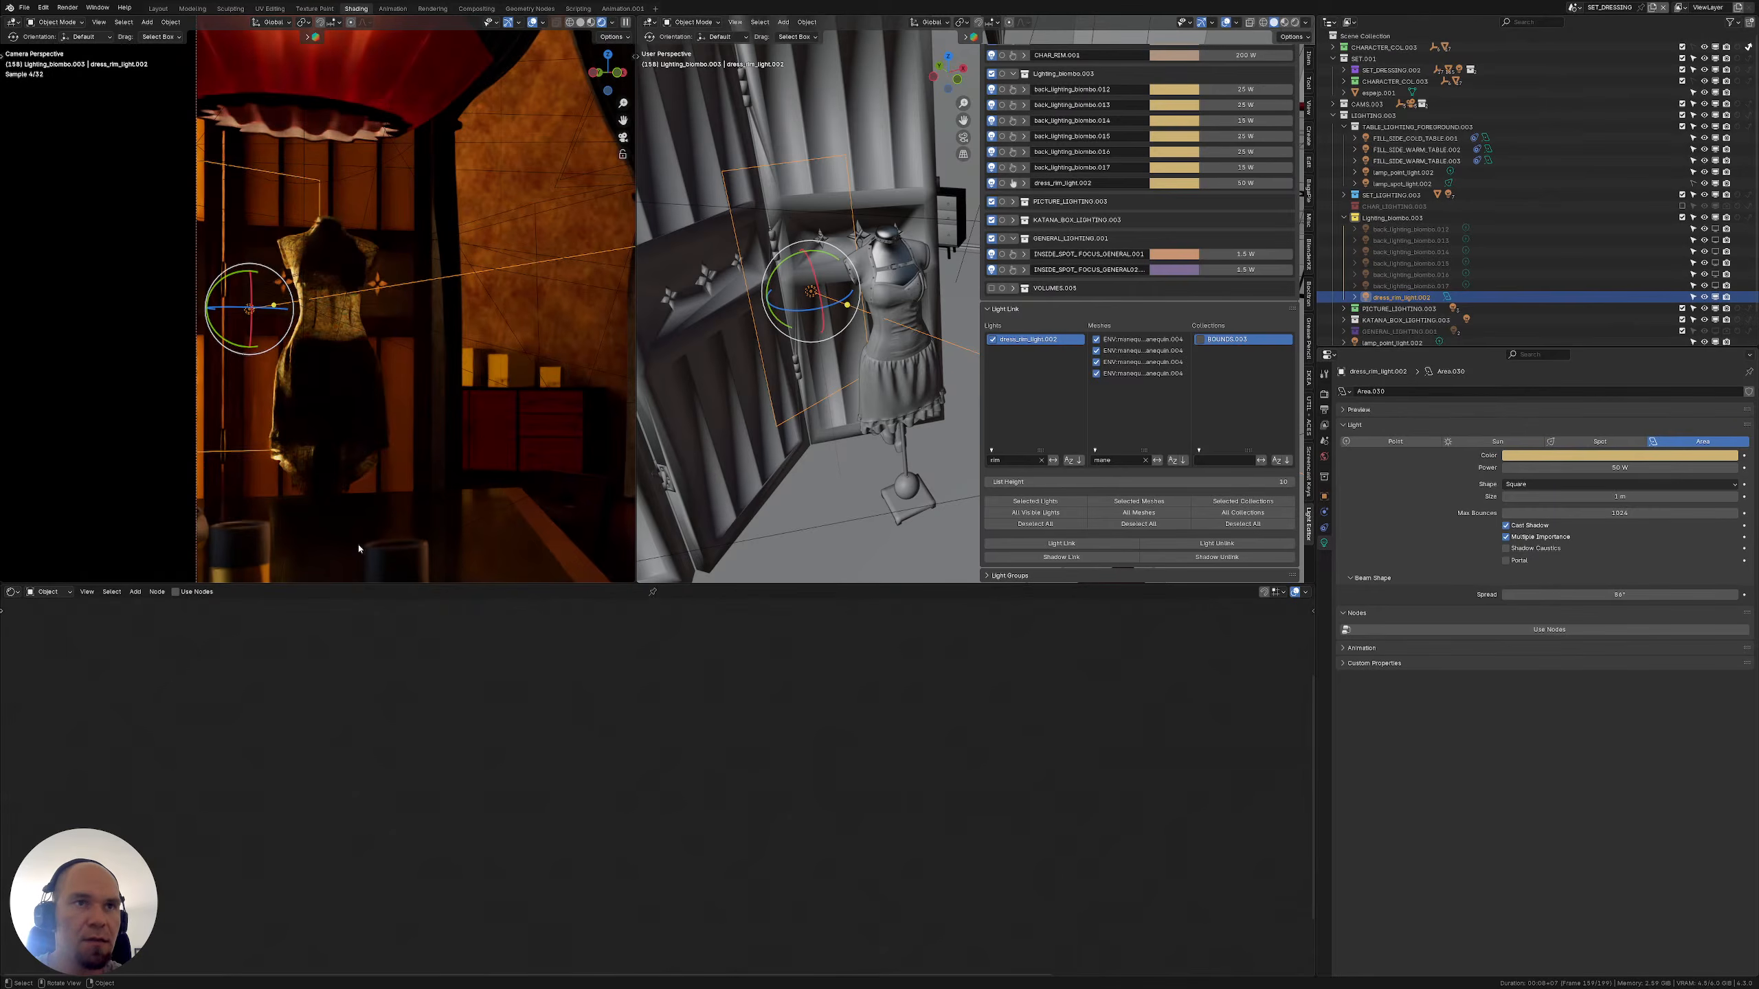
Open the partition screen behind the mannequin for mesh editing and pick faces on its star-ornament panel
middle_click_drag(796, 346, 864, 315)
left_click(805, 401)
key("Tab")
scroll(886, 395, "down", 2)
scroll(773, 302, "up", 2)
left_click(766, 300)
scroll(766, 299, "up", 2)
left_click(846, 378)
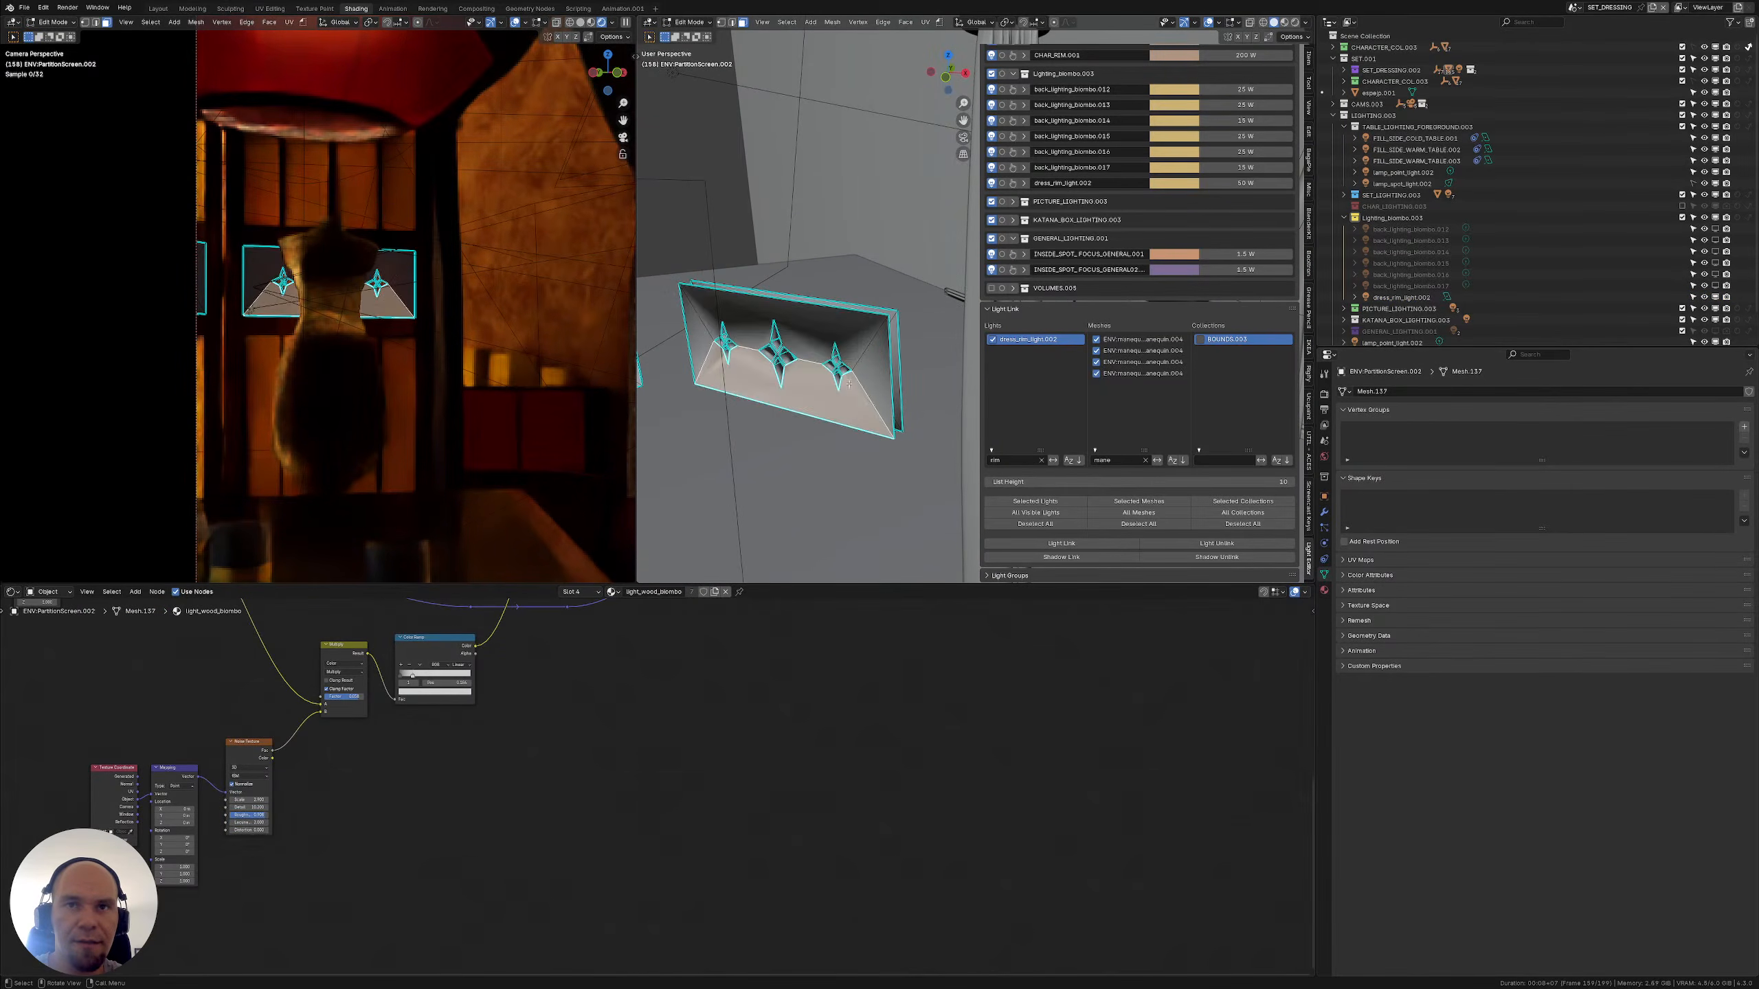
Reveal all hidden geometry of the partition screen, select a face on its horizontal wooden panel and return to object mode
left_click(807, 342)
middle_click_drag(799, 360, 802, 346)
key("alt+h")
scroll(775, 354, "down", 5)
left_click(796, 351)
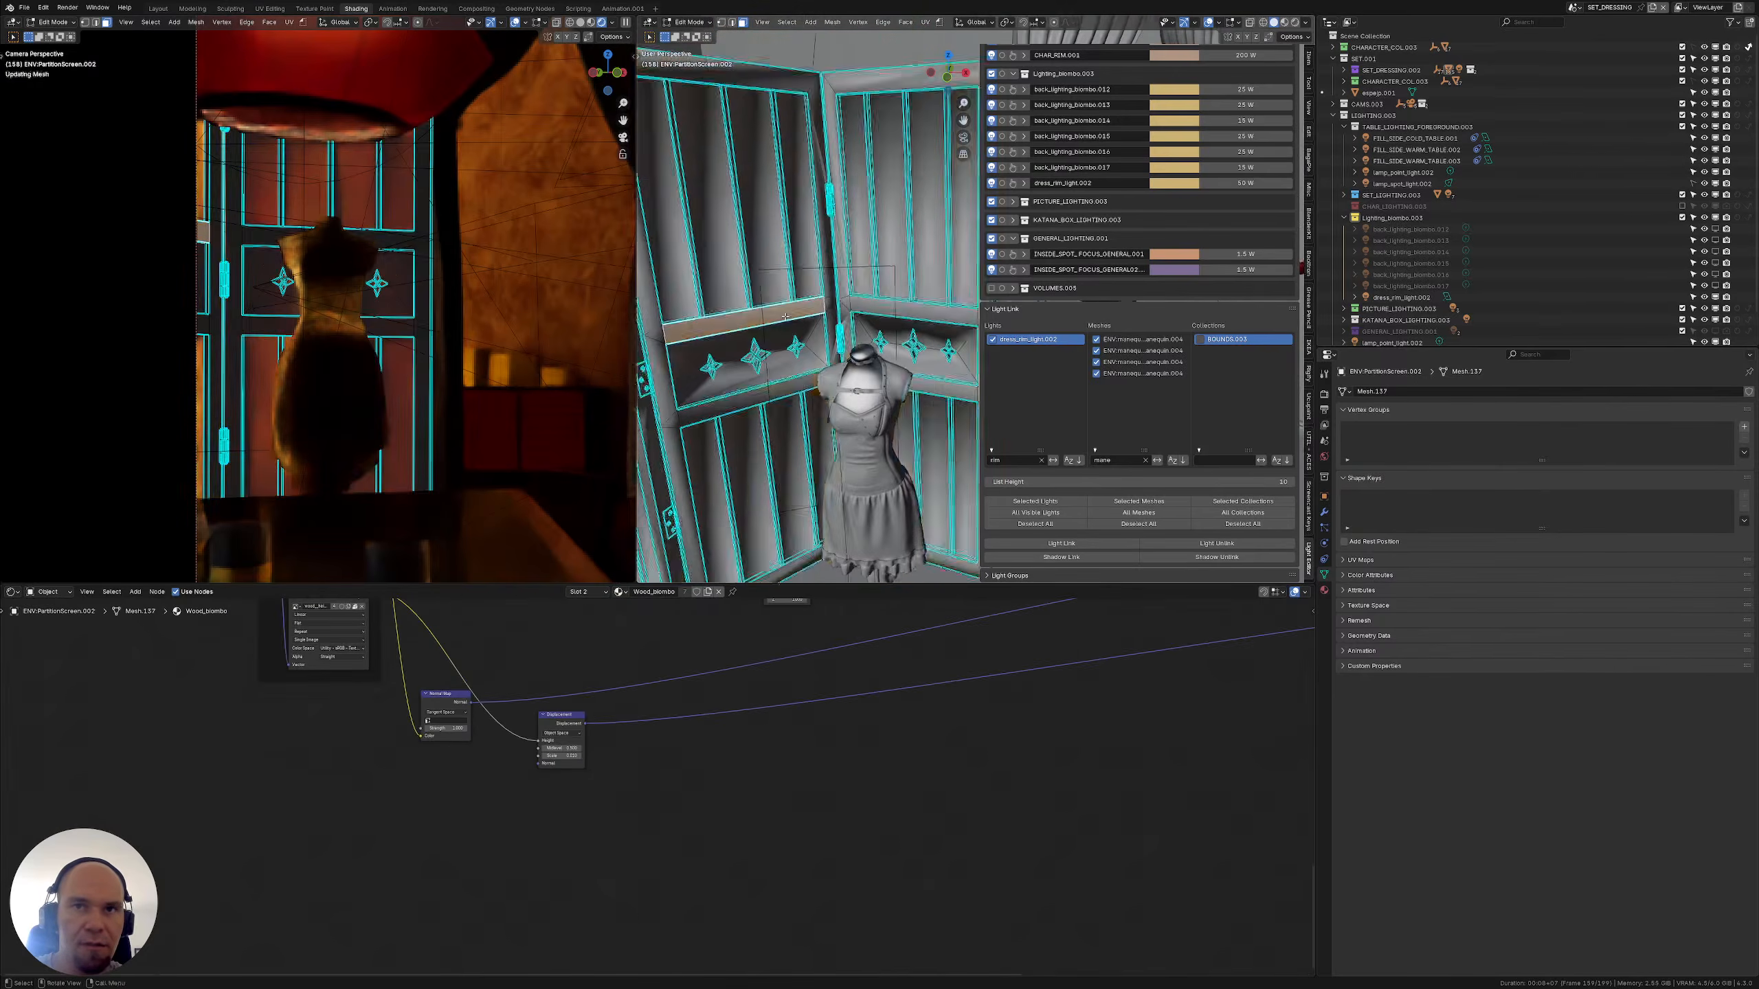
scroll(806, 334, "up", 2)
key("Tab")
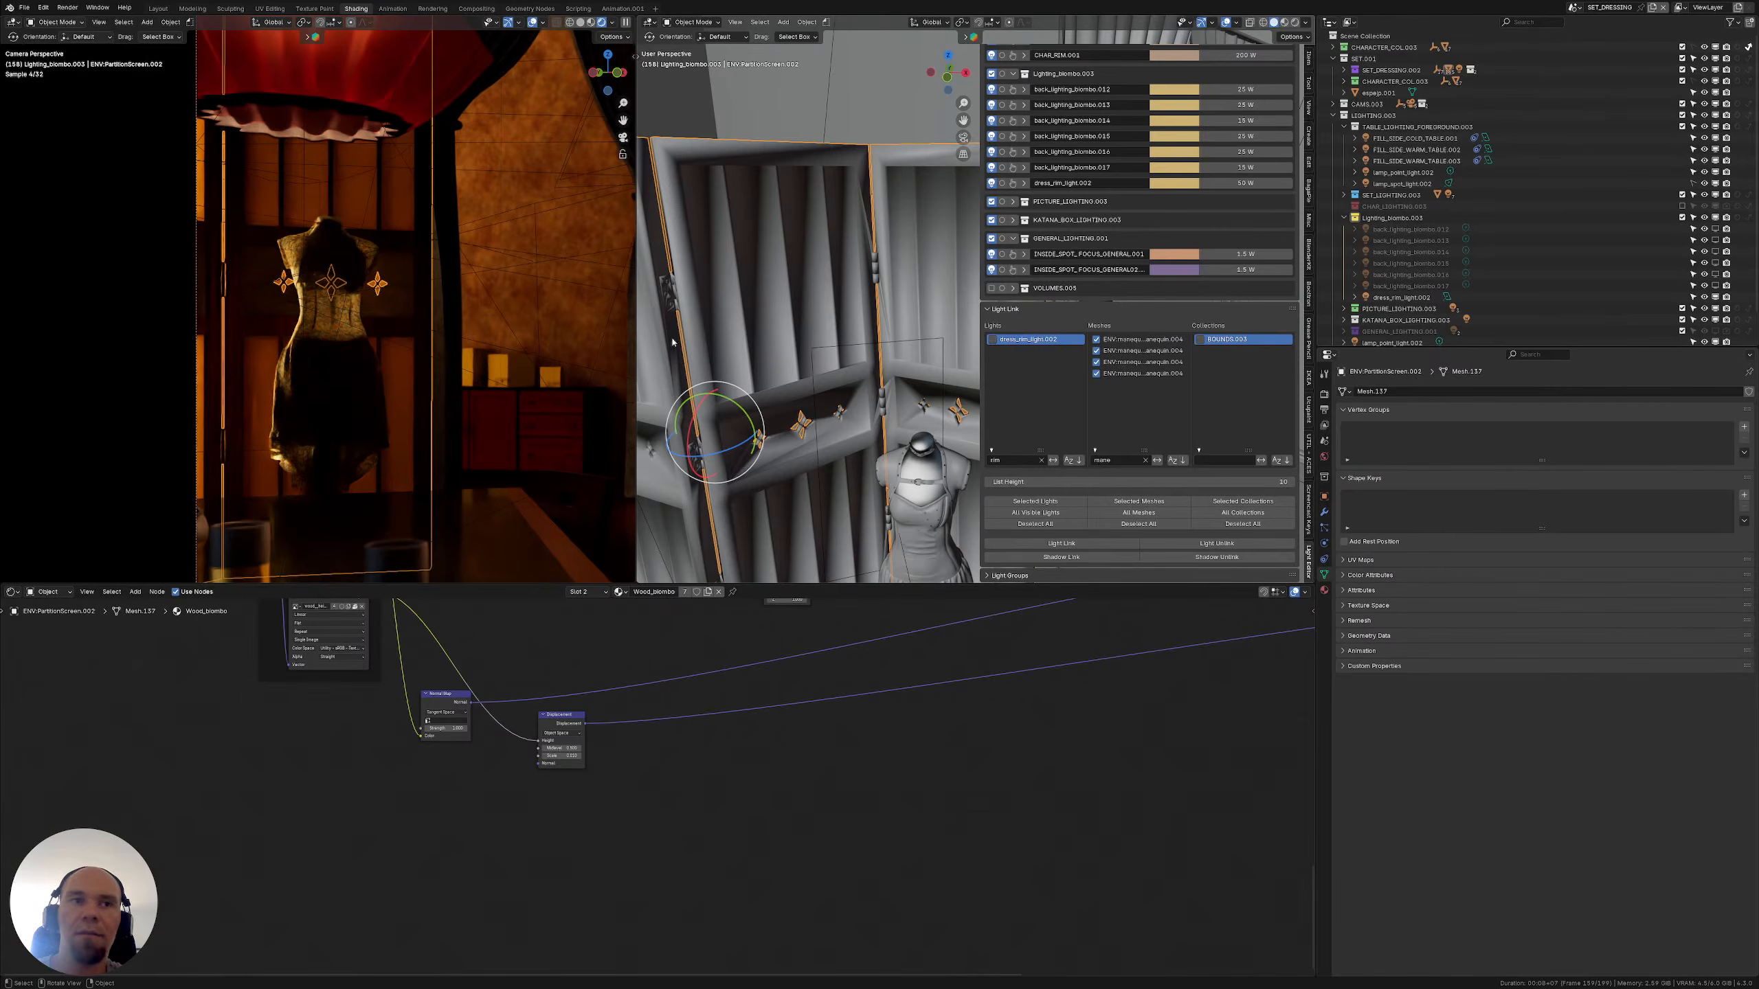
Select all geometry linked to the chosen face of the partition screen in edit mode and apply Shade Smooth to it
middle_click_drag(683, 361, 777, 322)
key("Tab")
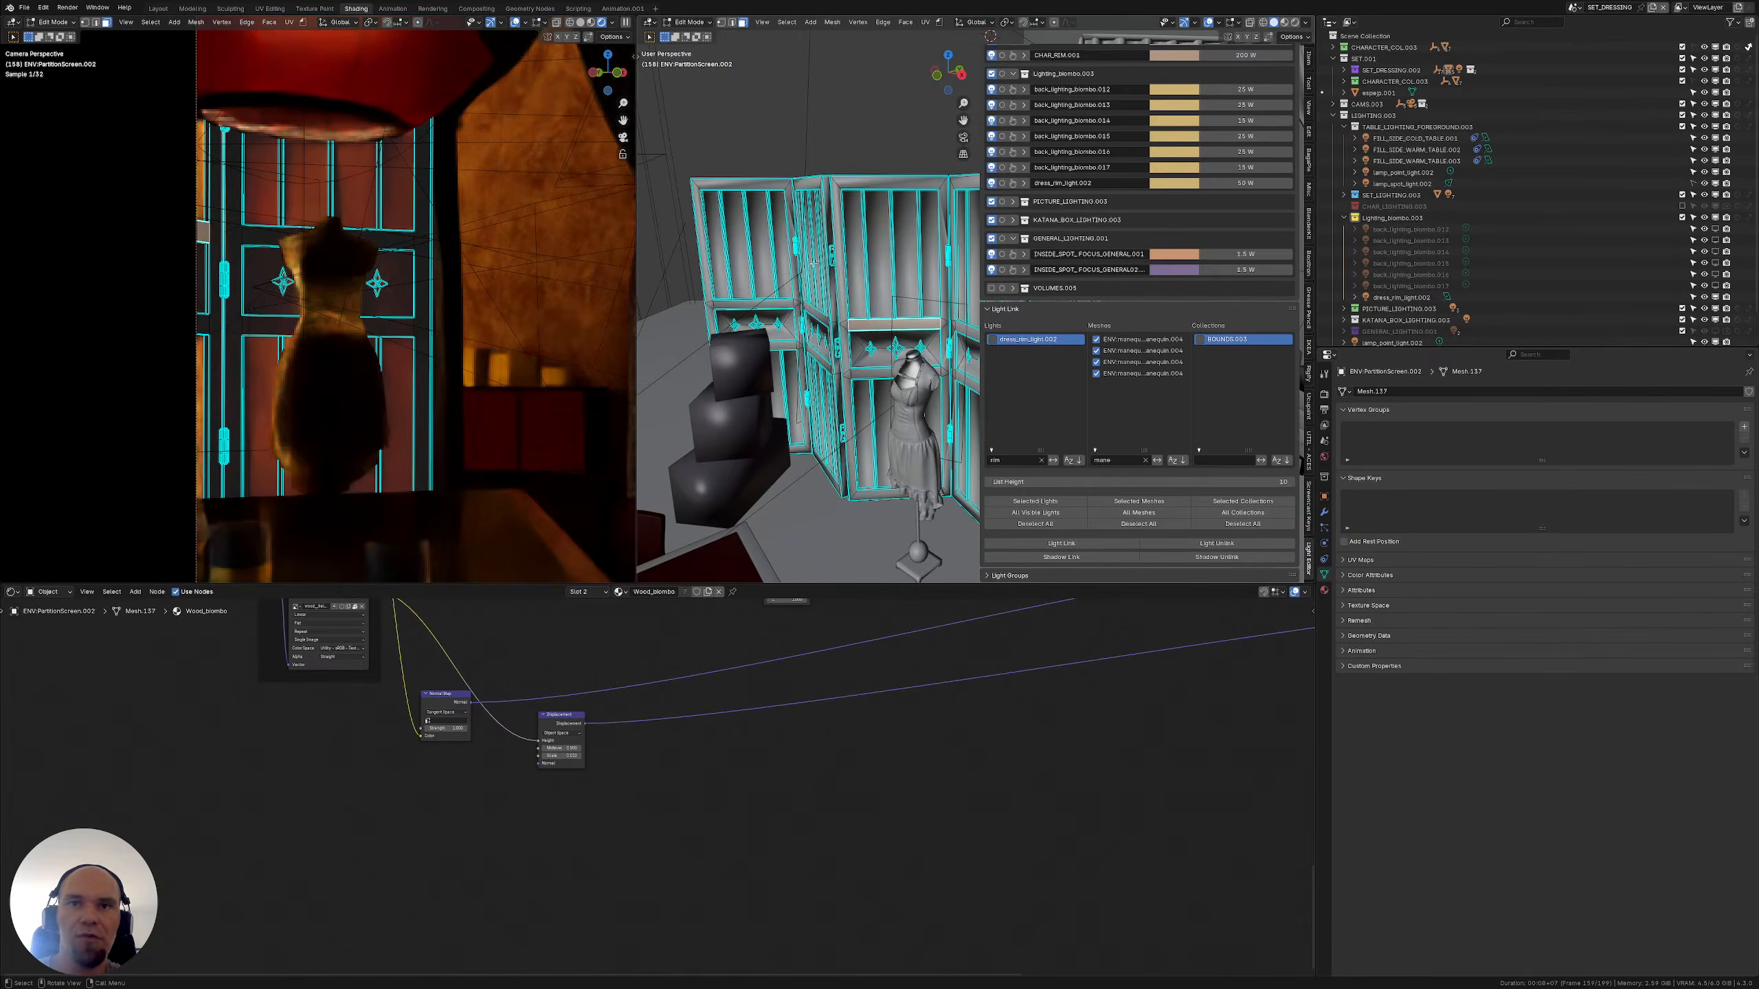
key("ctrl+l")
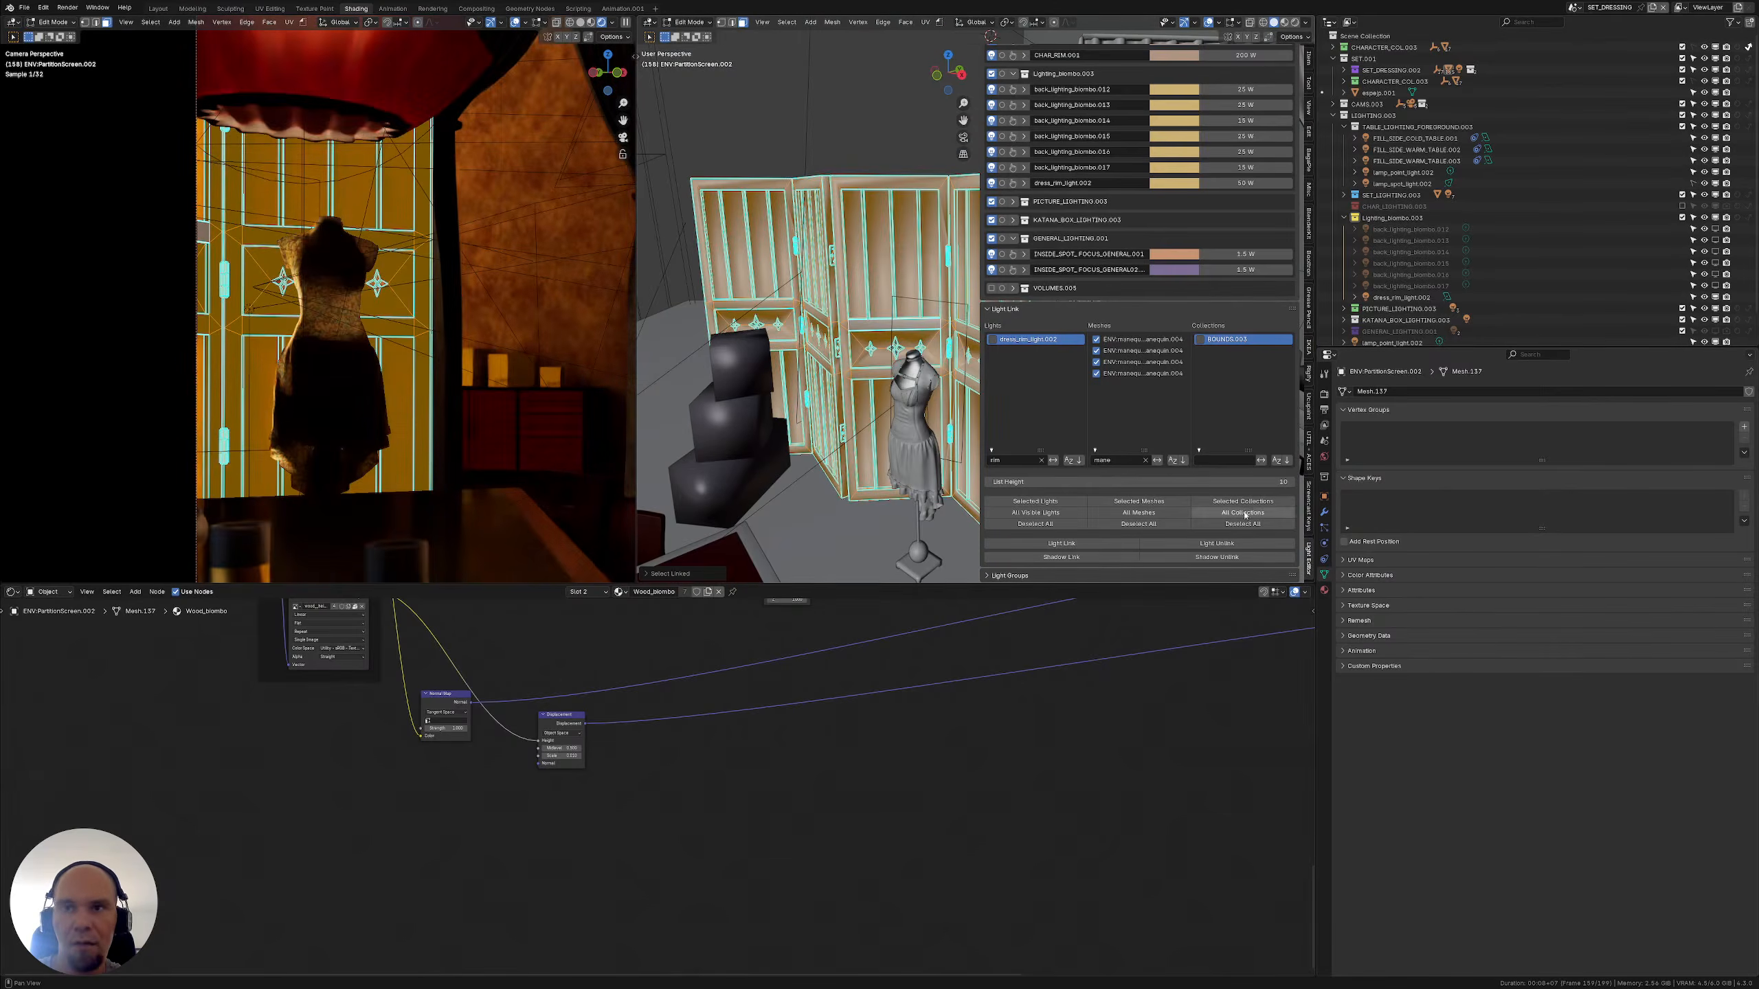
key("F3")
type("shade s")
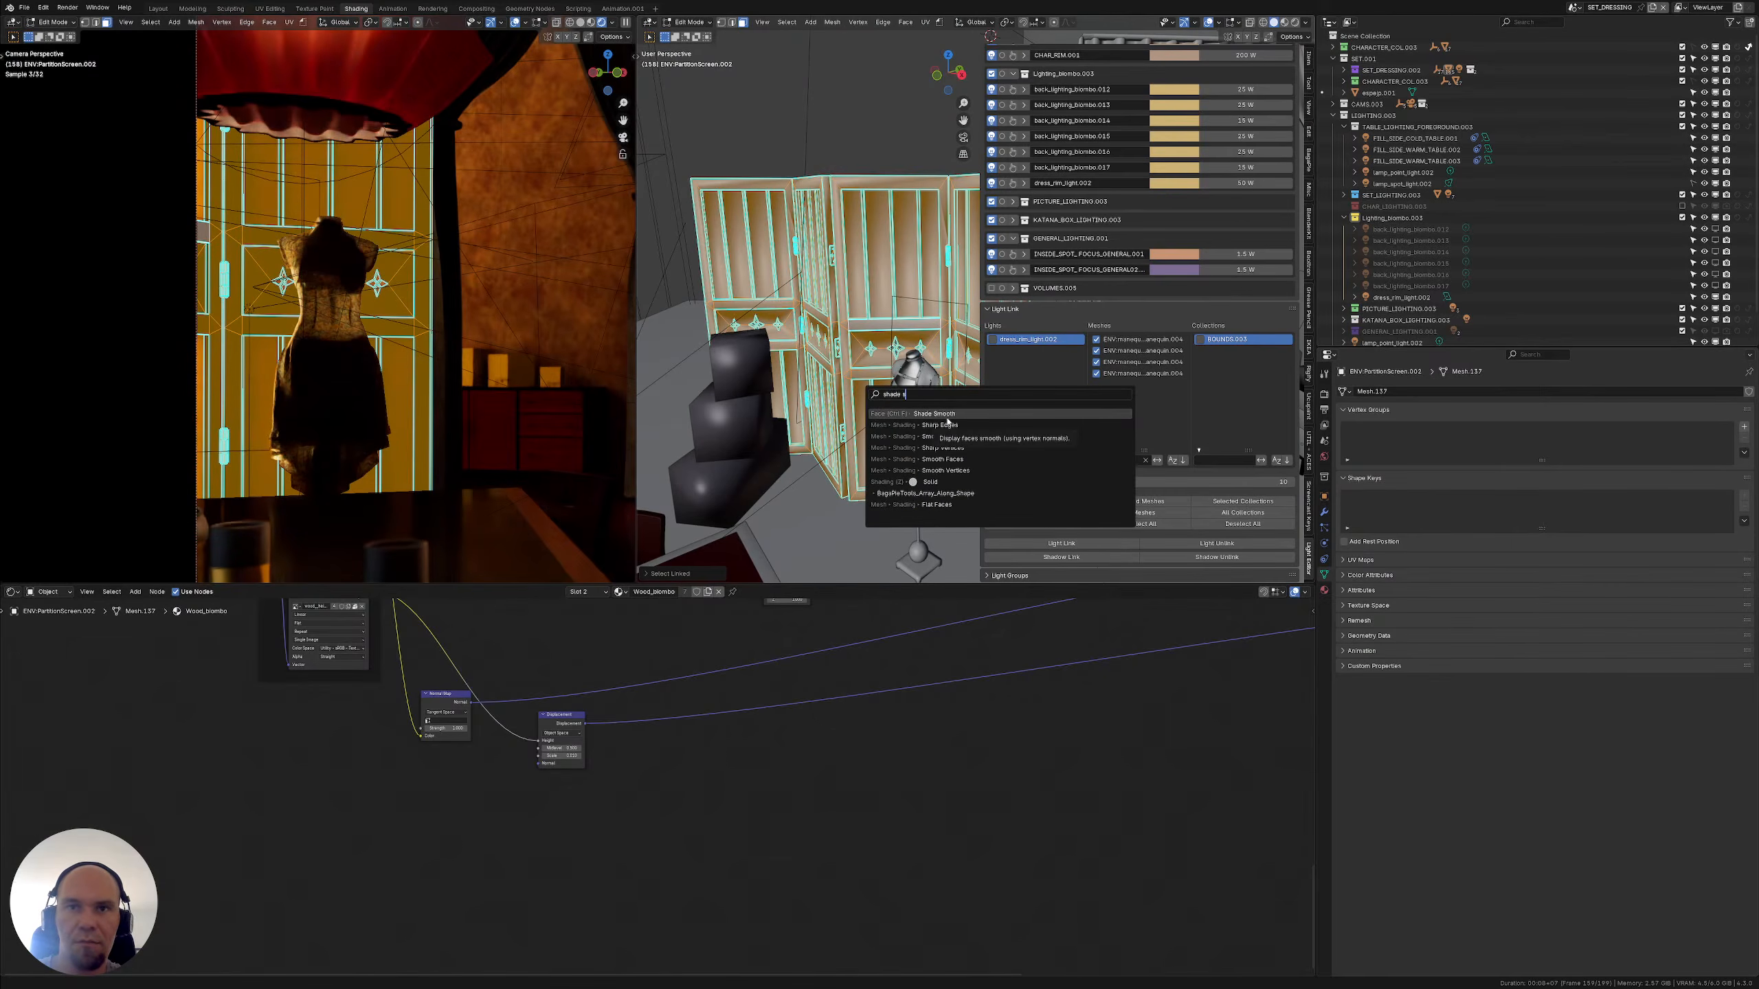
left_click(946, 414)
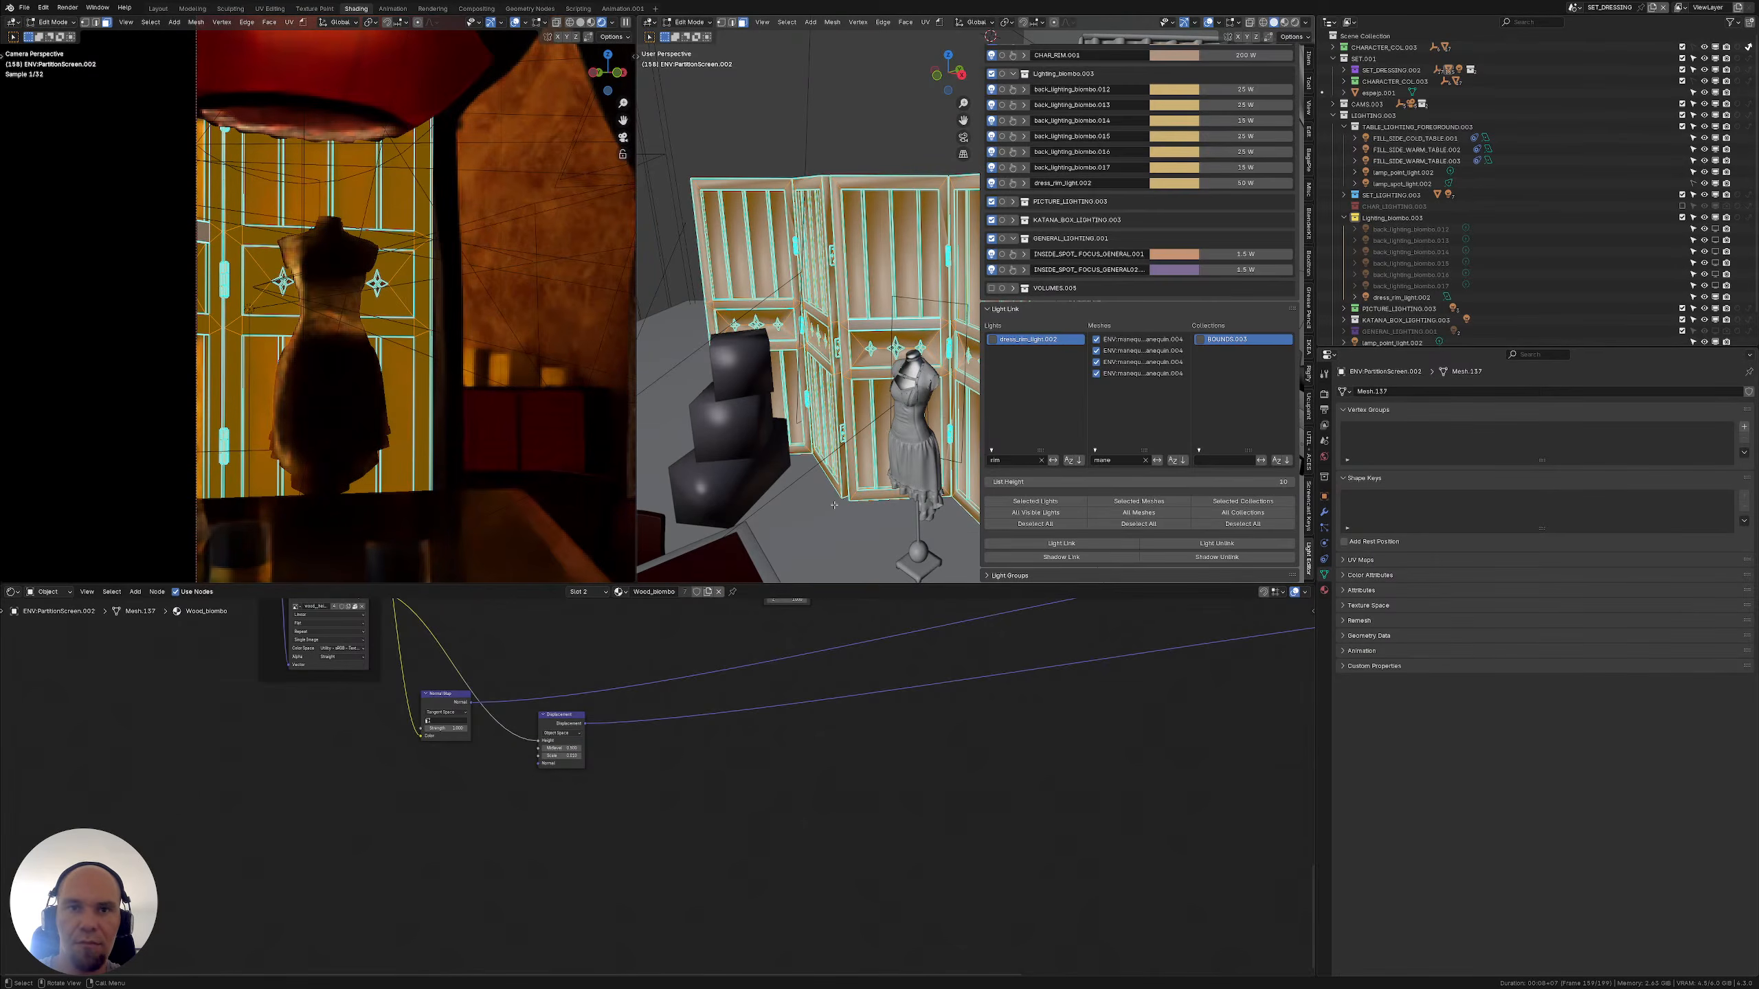
Hide the viewport sidebar and apply Shade Smooth to the whole partition screen in object mode
key("n")
key("F3")
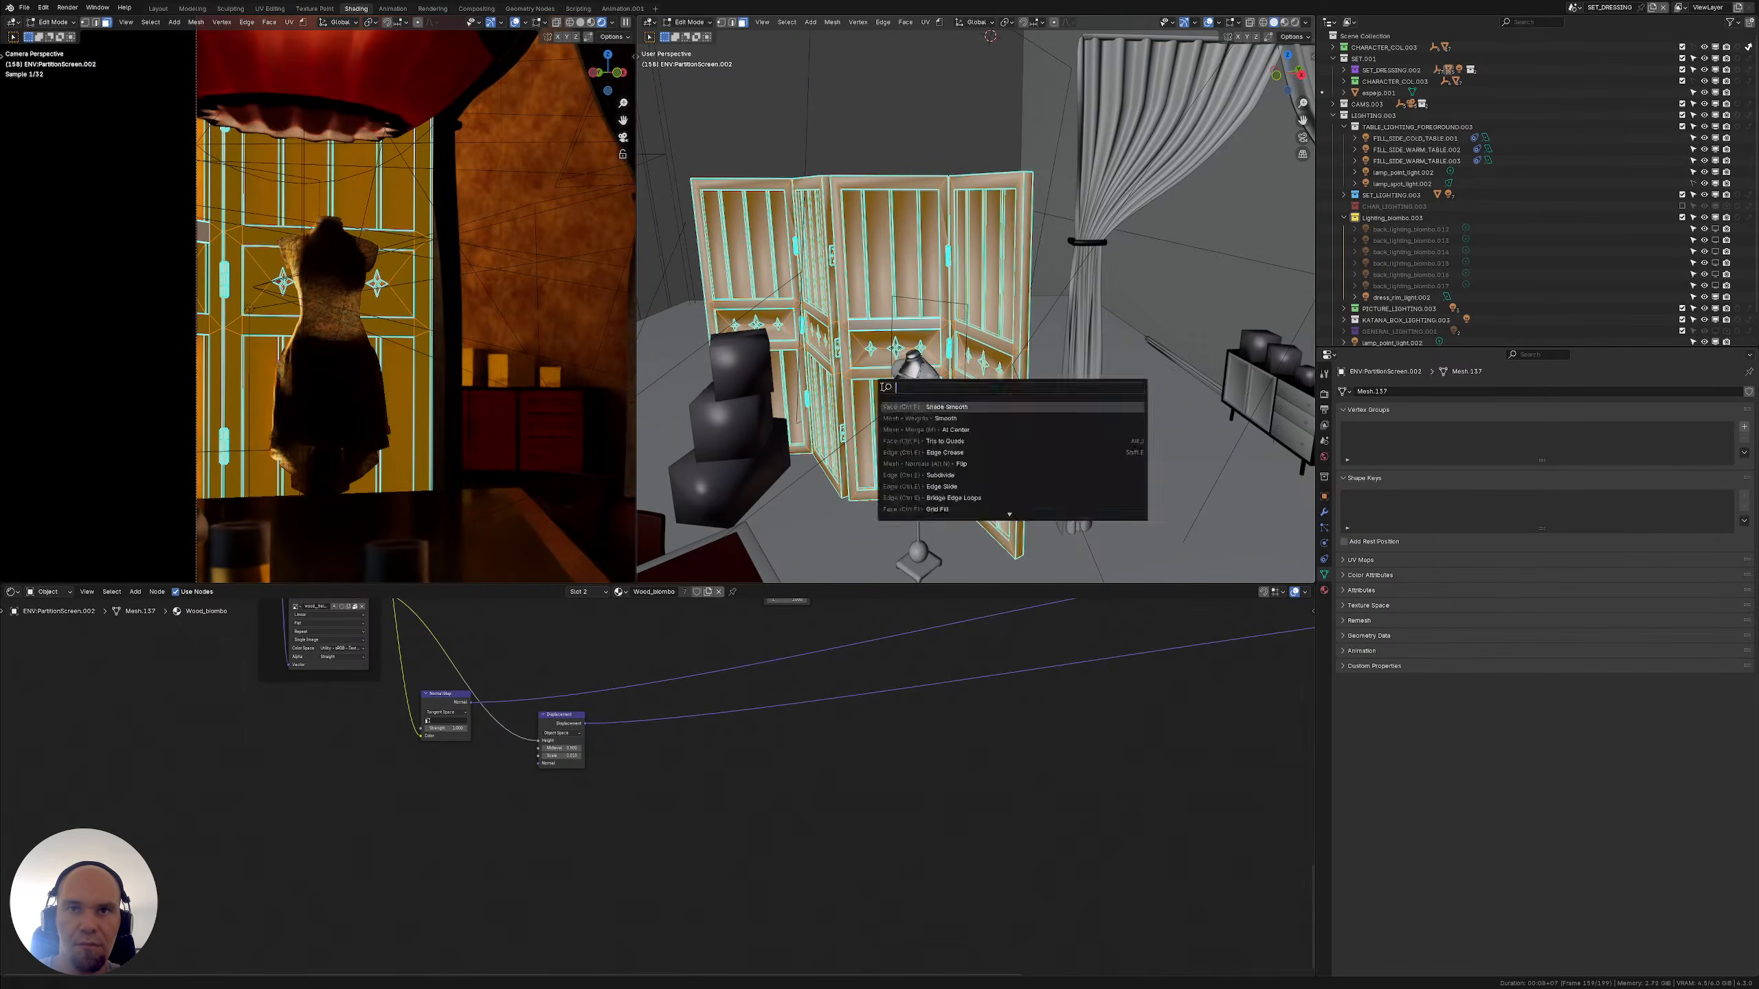
key("Escape")
key("Tab")
key("F3")
type("shade s")
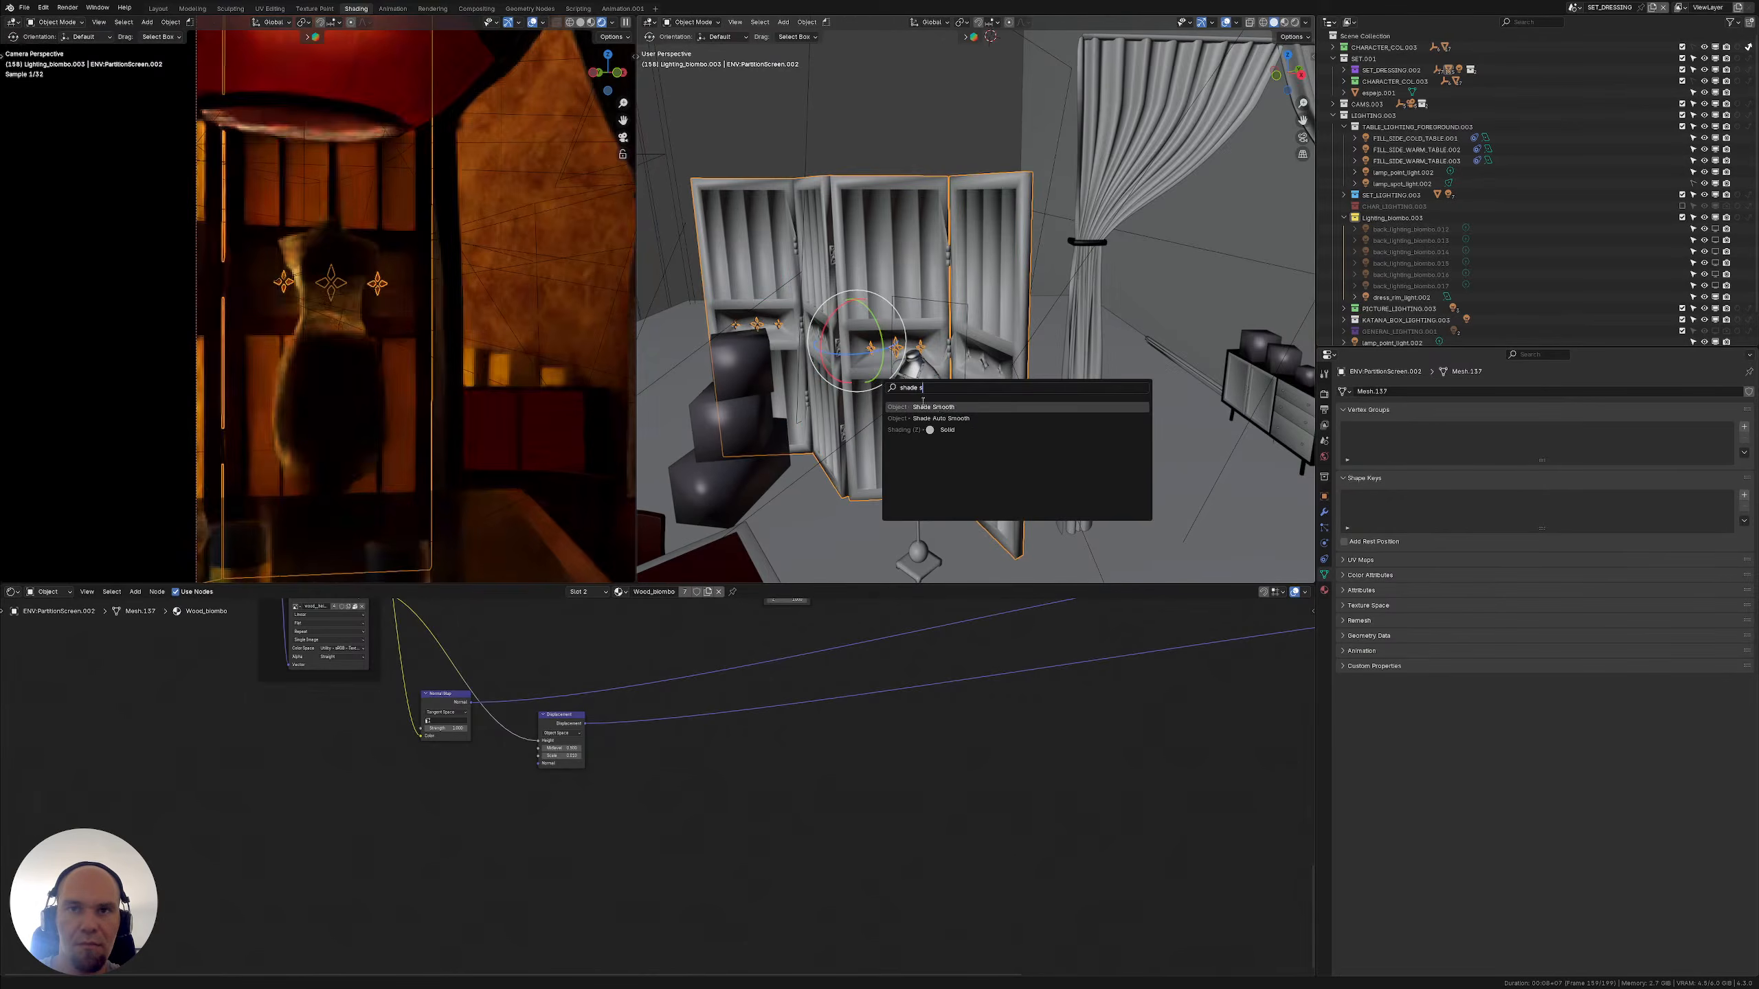
left_click(940, 407)
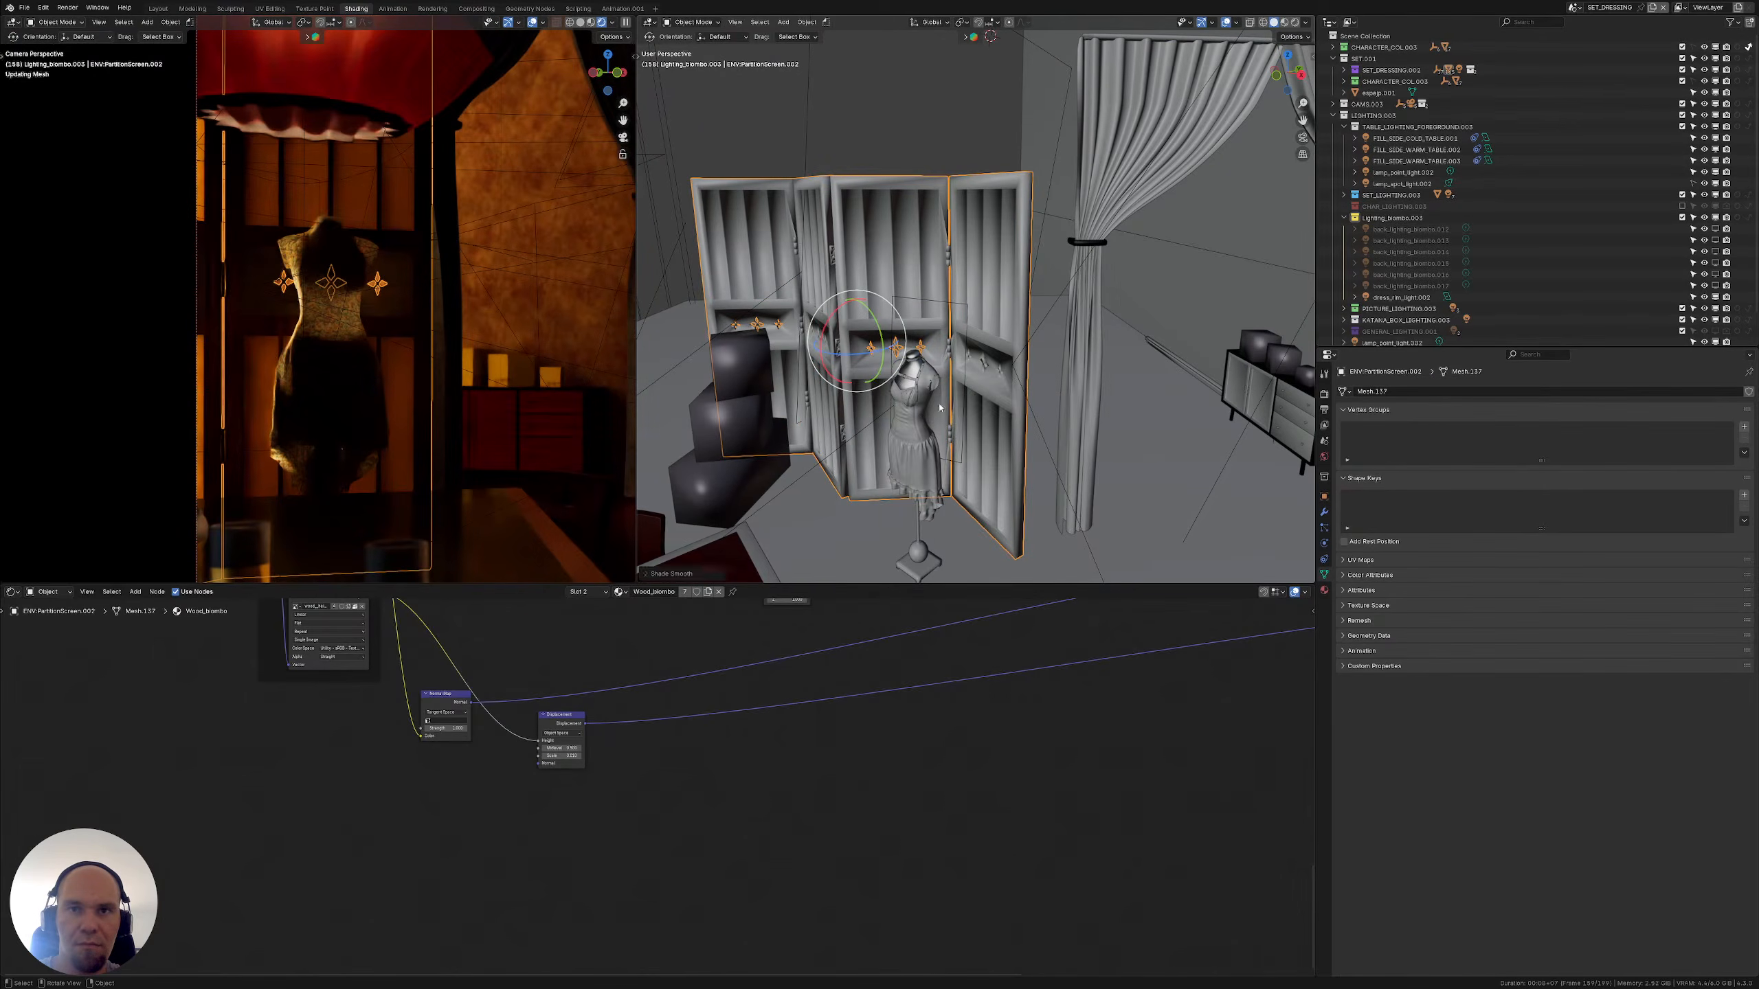
Turn off Keep Sharp Edges for the partition screen's Shade Smooth and inspect its panels up close
left_click(650, 571)
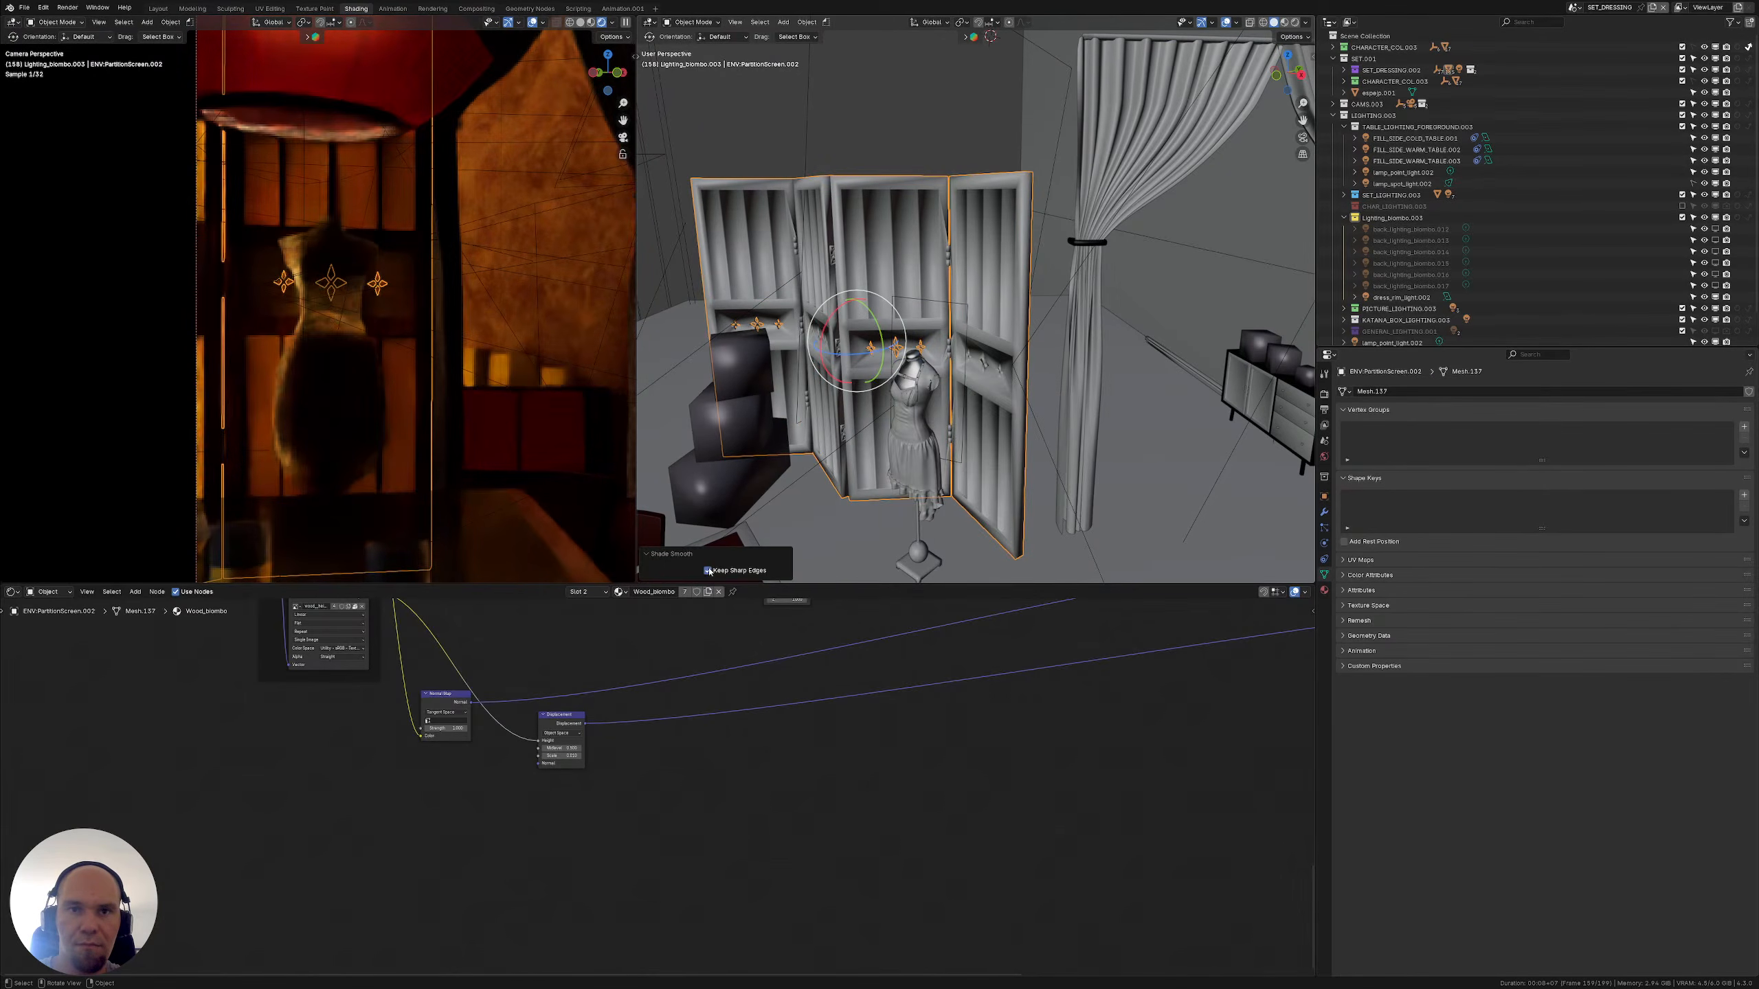
left_click(708, 571)
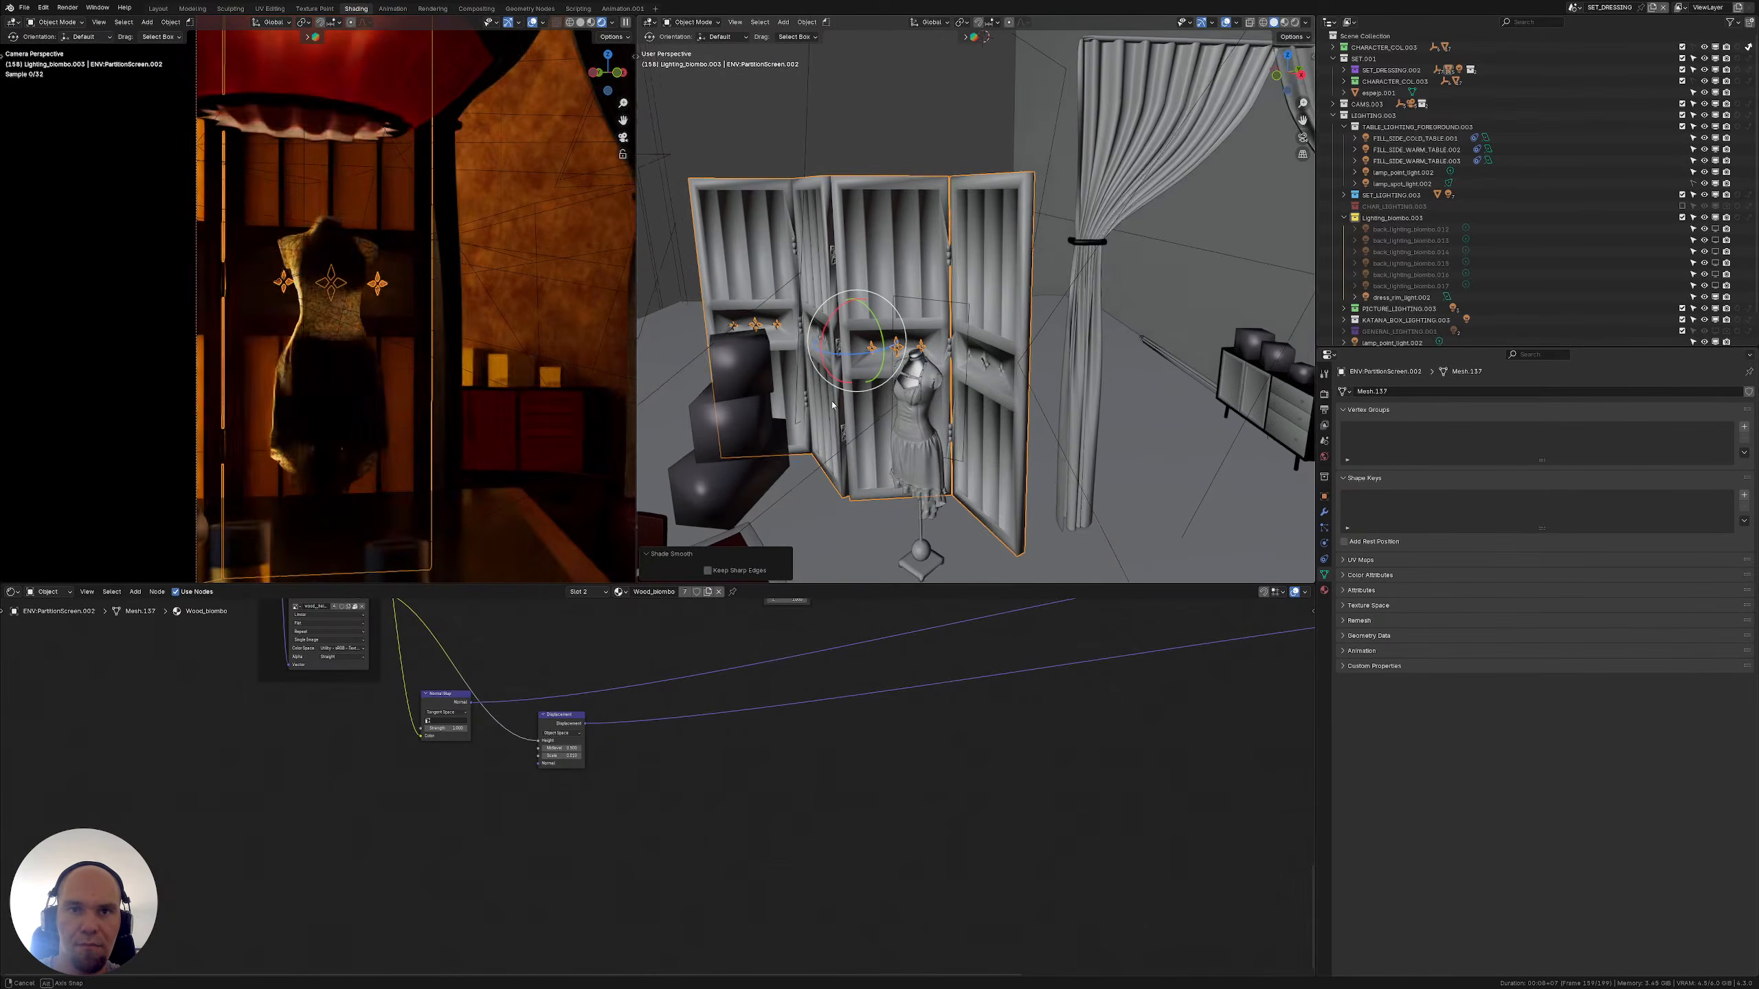
scroll(874, 399, "up", 5)
middle_click_drag(874, 400, 889, 398)
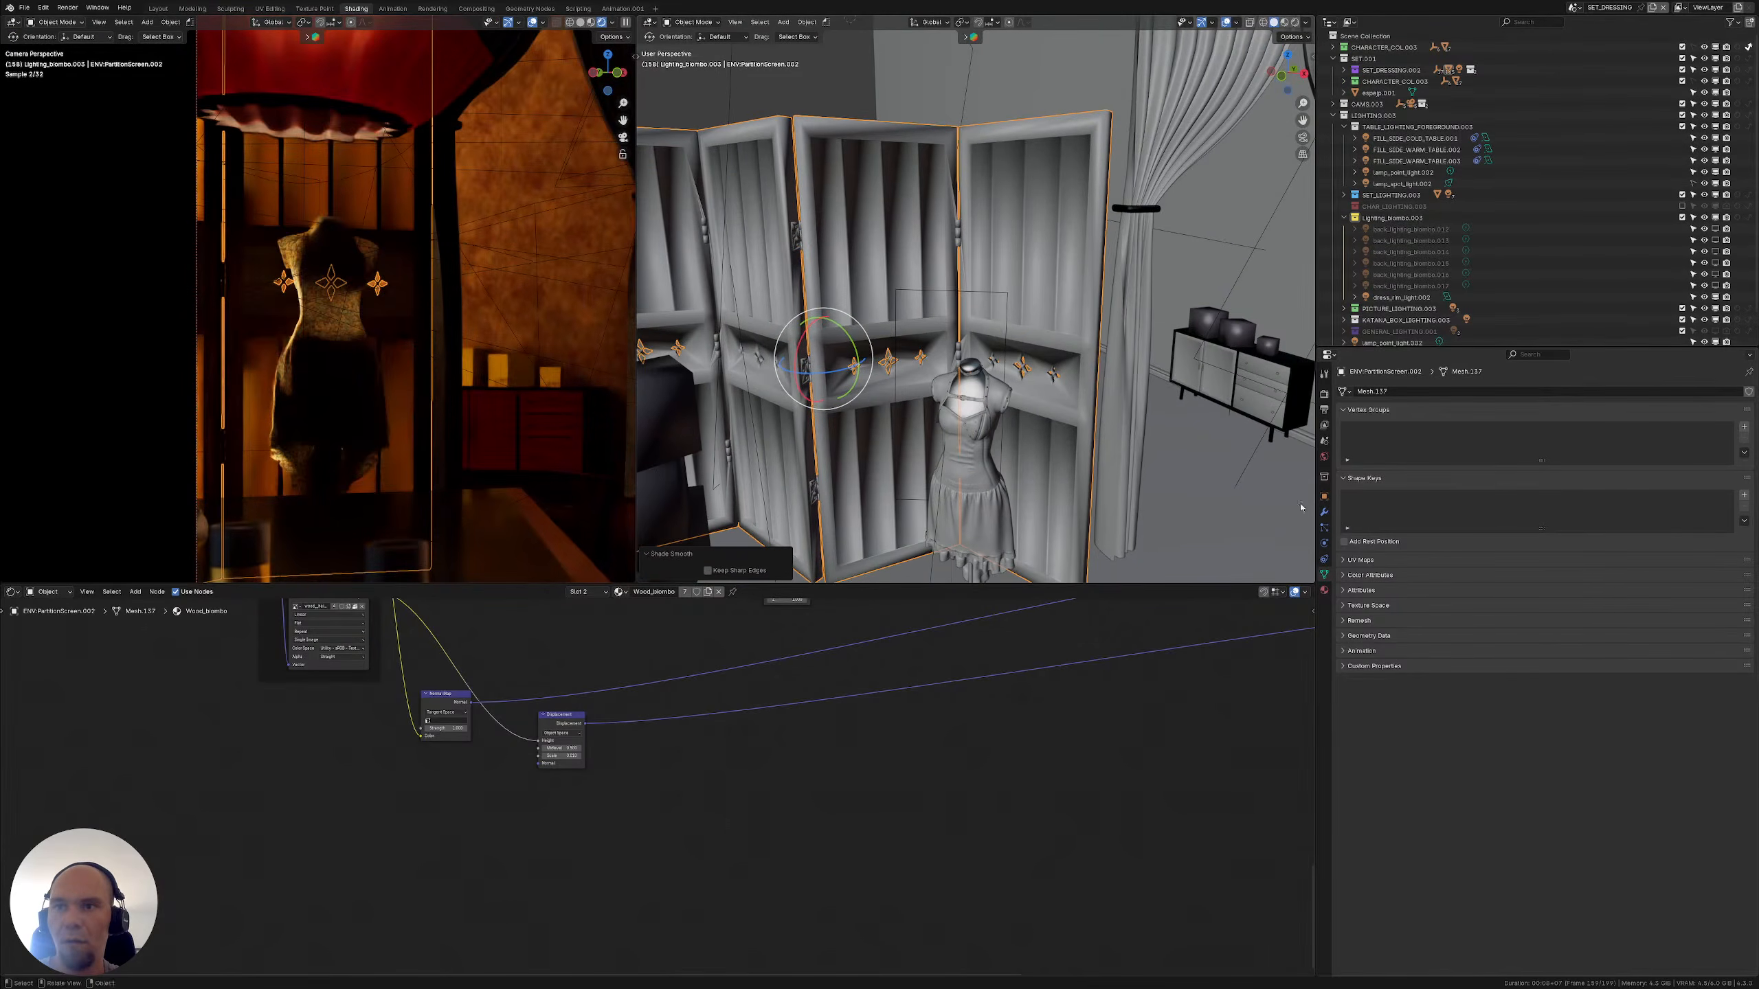
Add a Smooth by Angle modifier to the partition screen and inspect its panels from another angle
left_click(1324, 512)
left_click(1405, 392)
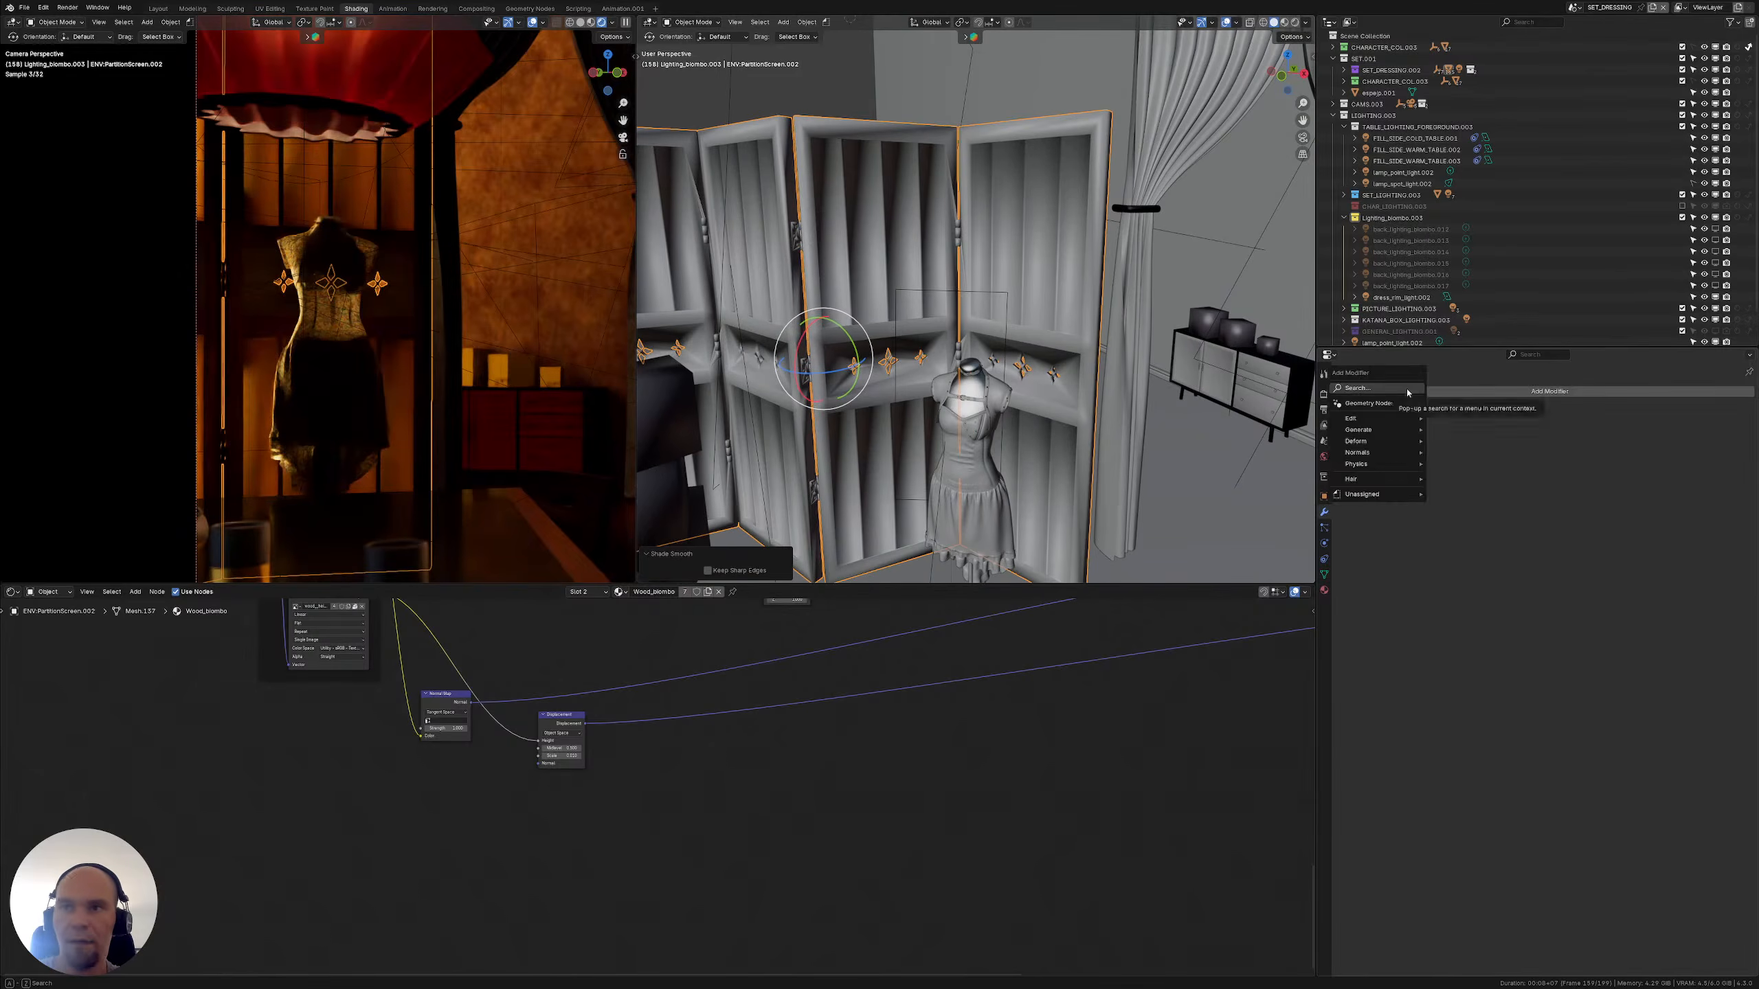
type("smooth")
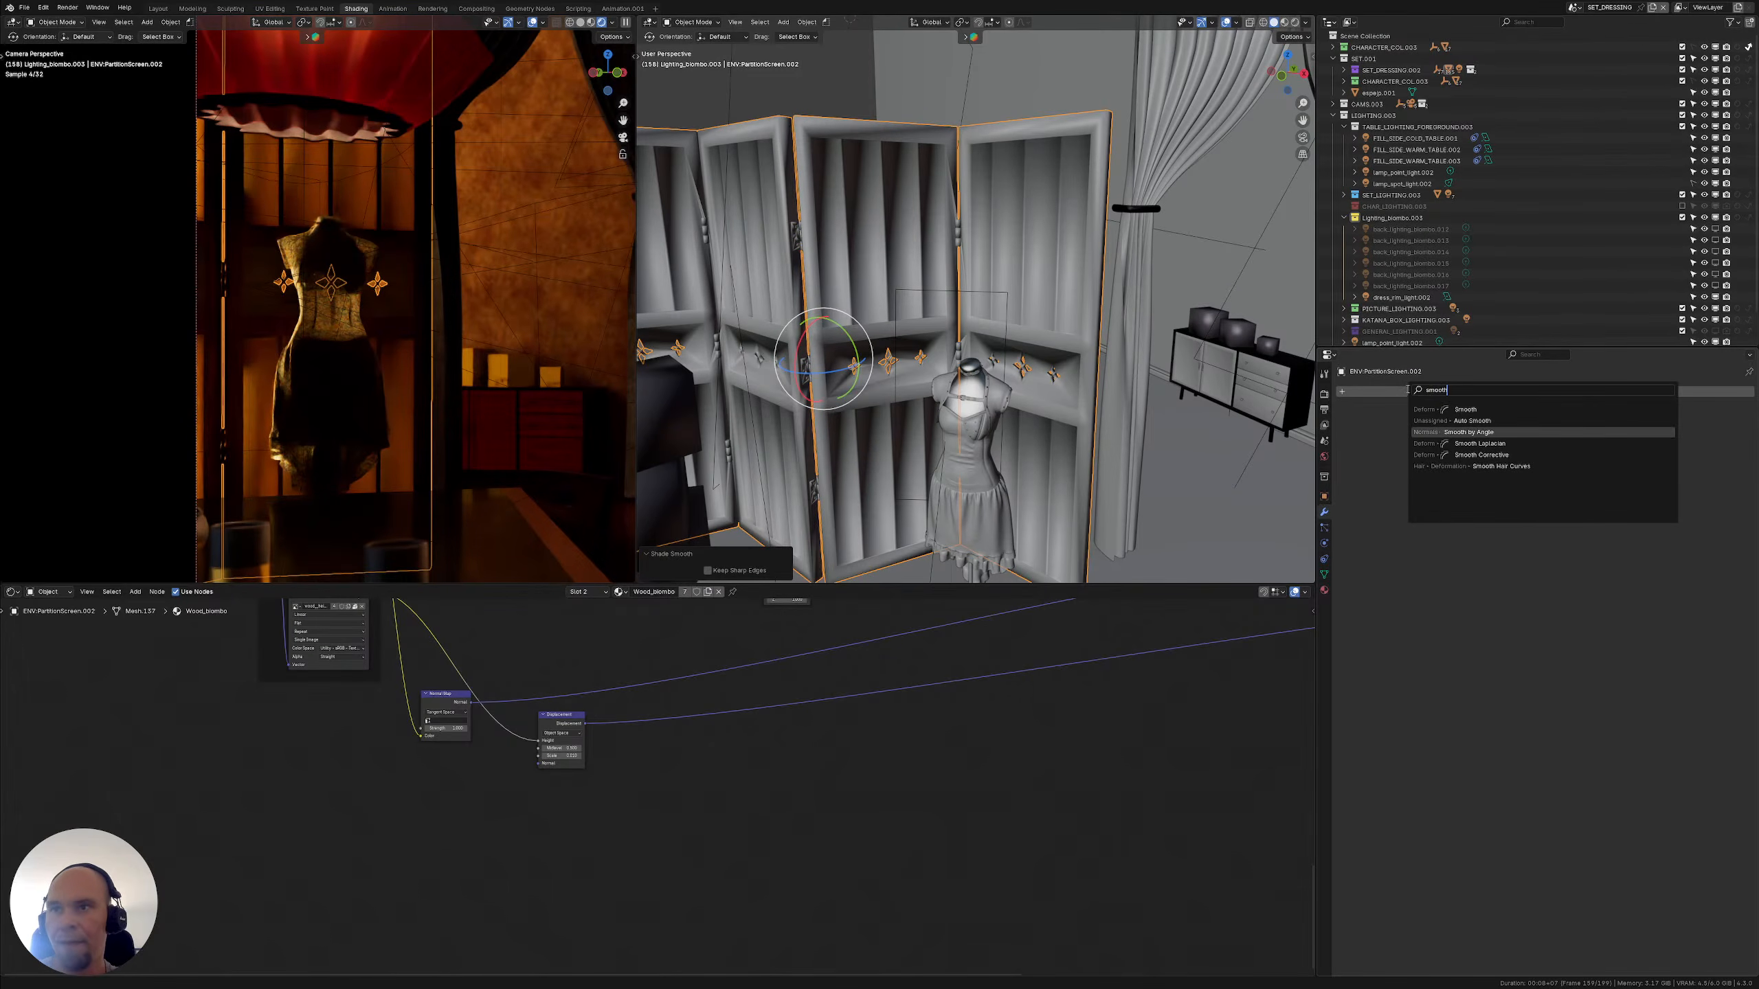
left_click(1469, 432)
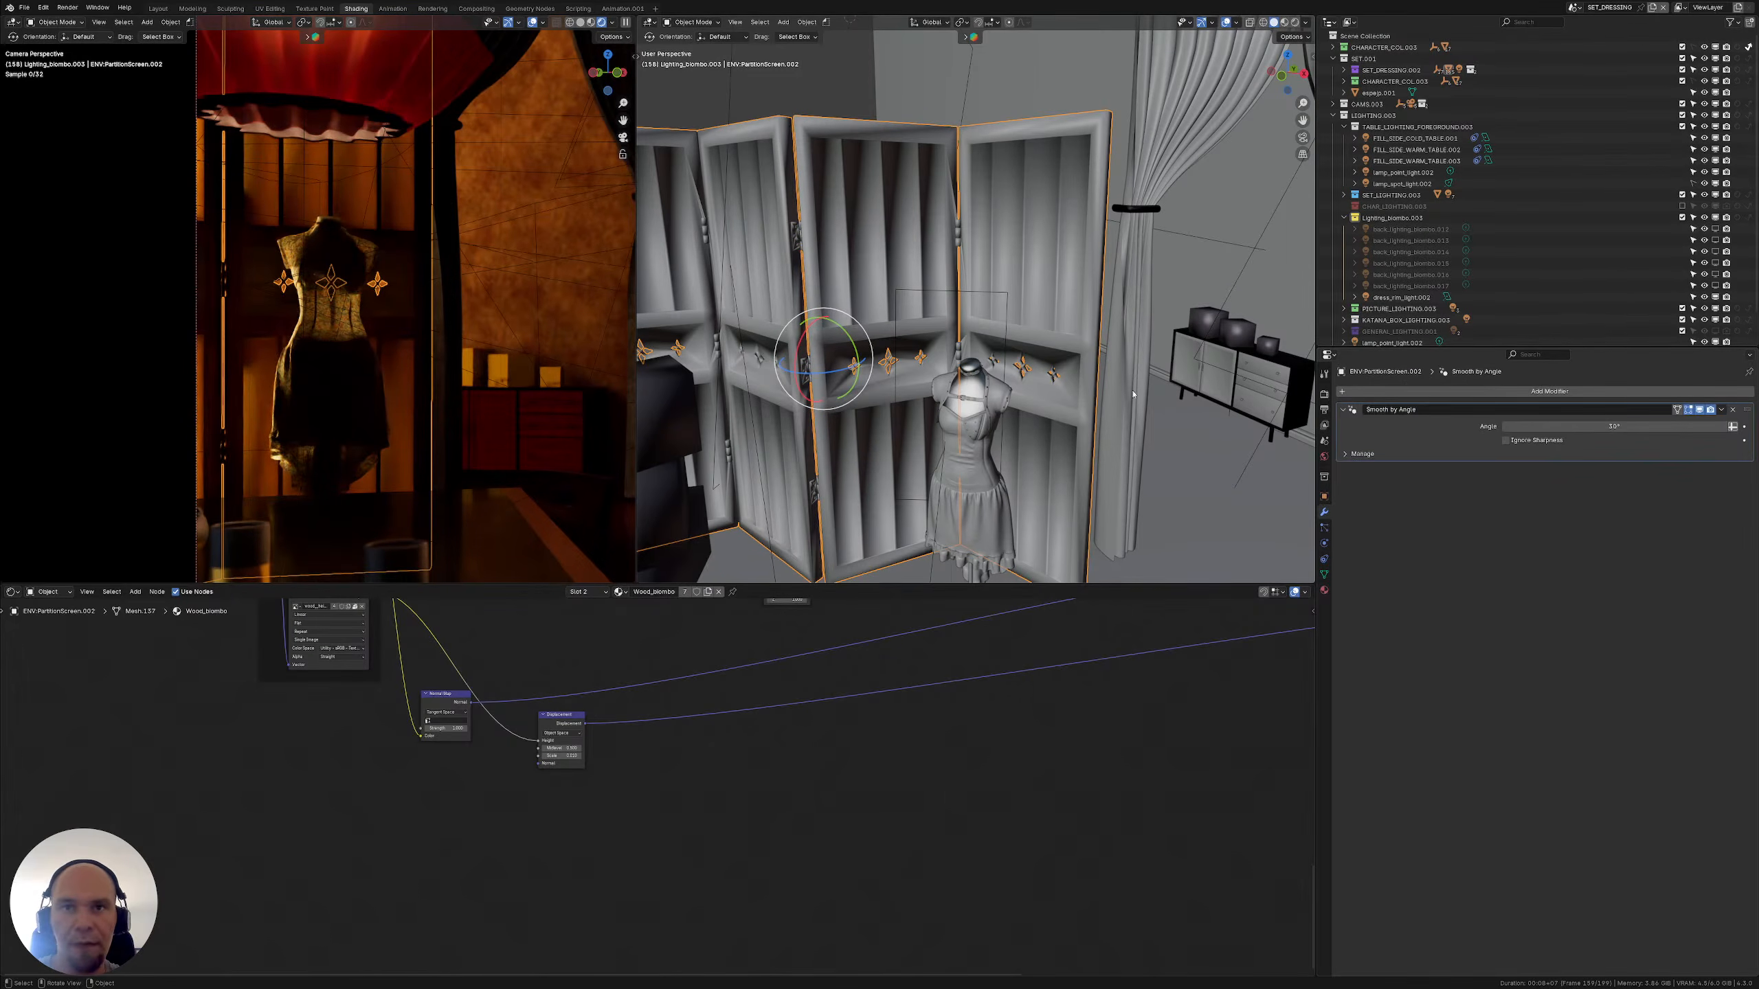
middle_click_drag(906, 393, 834, 385)
Look through the partition screen's object shading and viewport display settings, and clear the custom split normals data from its mesh
left_click(1324, 496)
left_click(1344, 628)
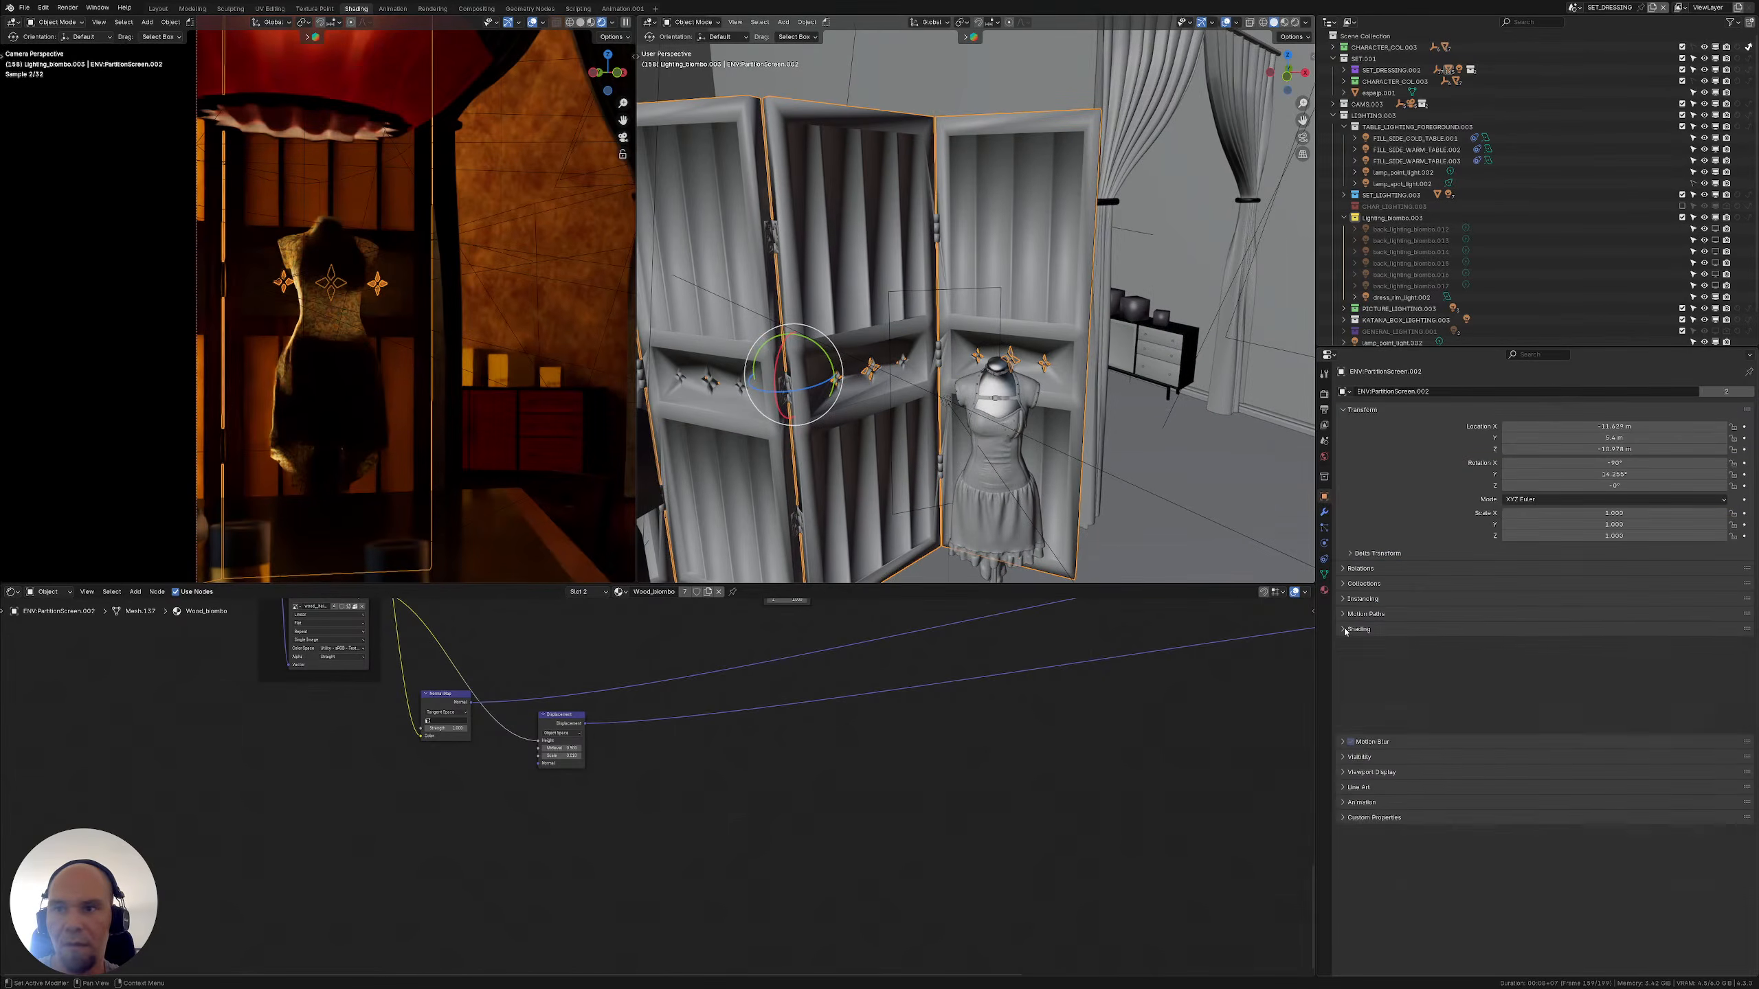
left_click(1344, 689)
left_click(1344, 677)
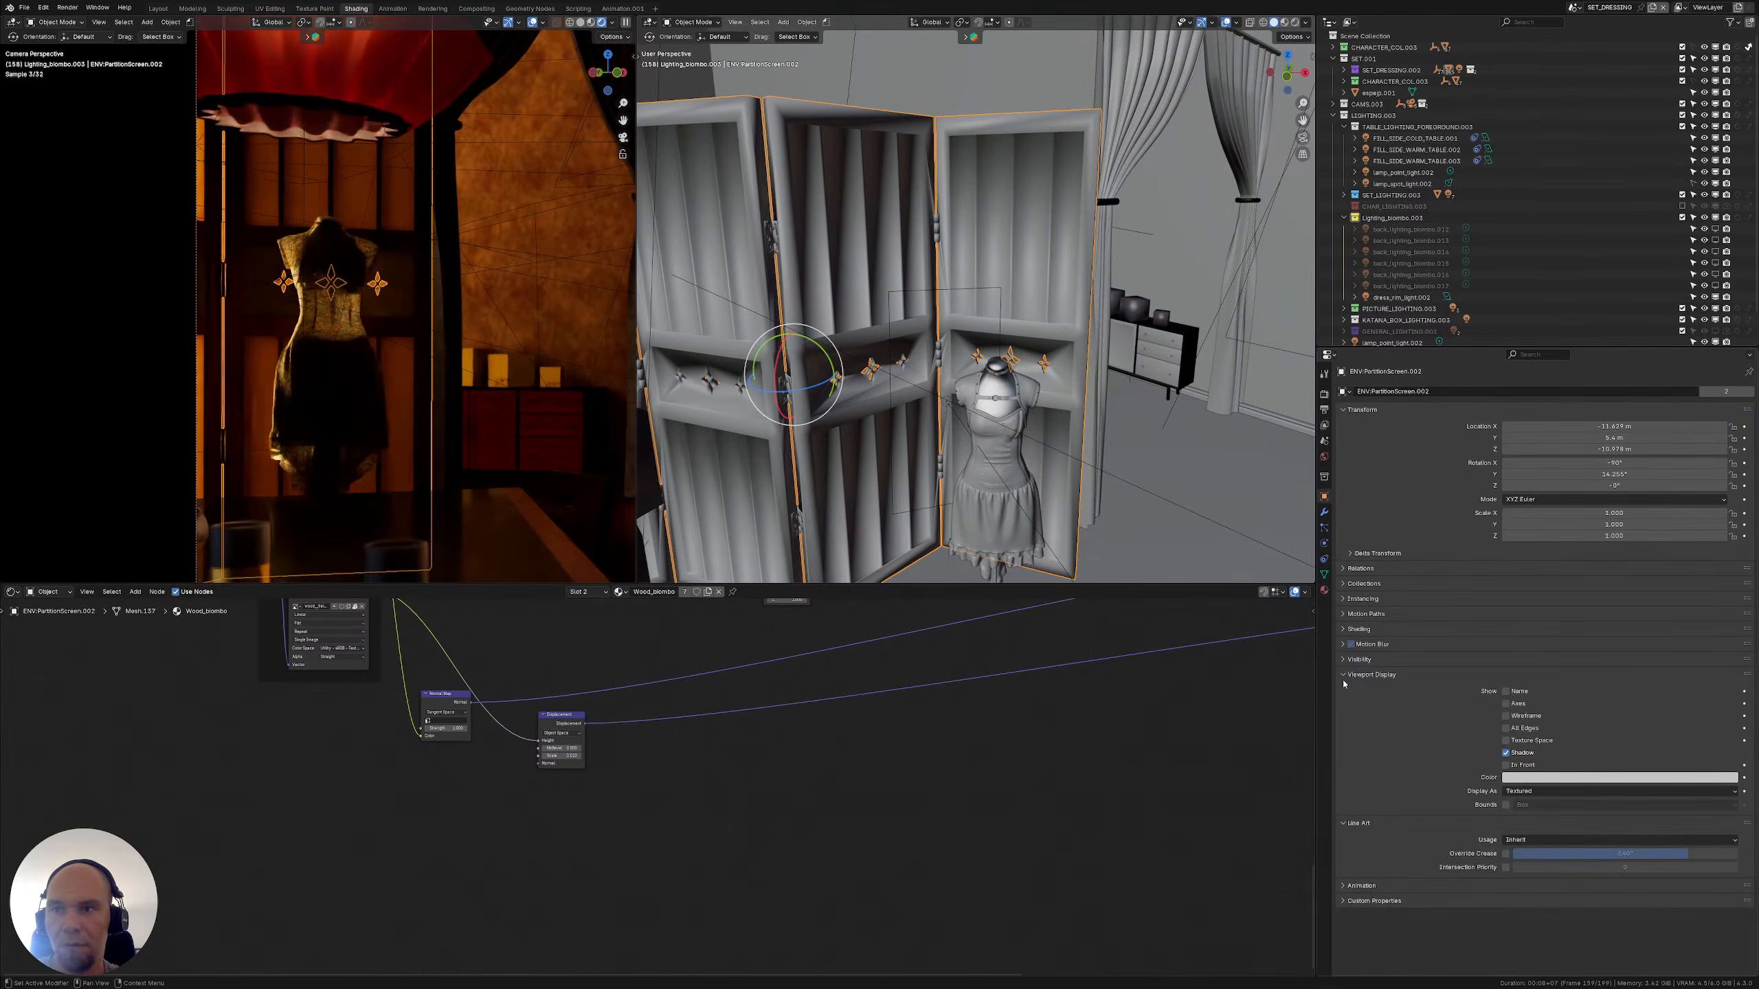
left_click(1344, 675)
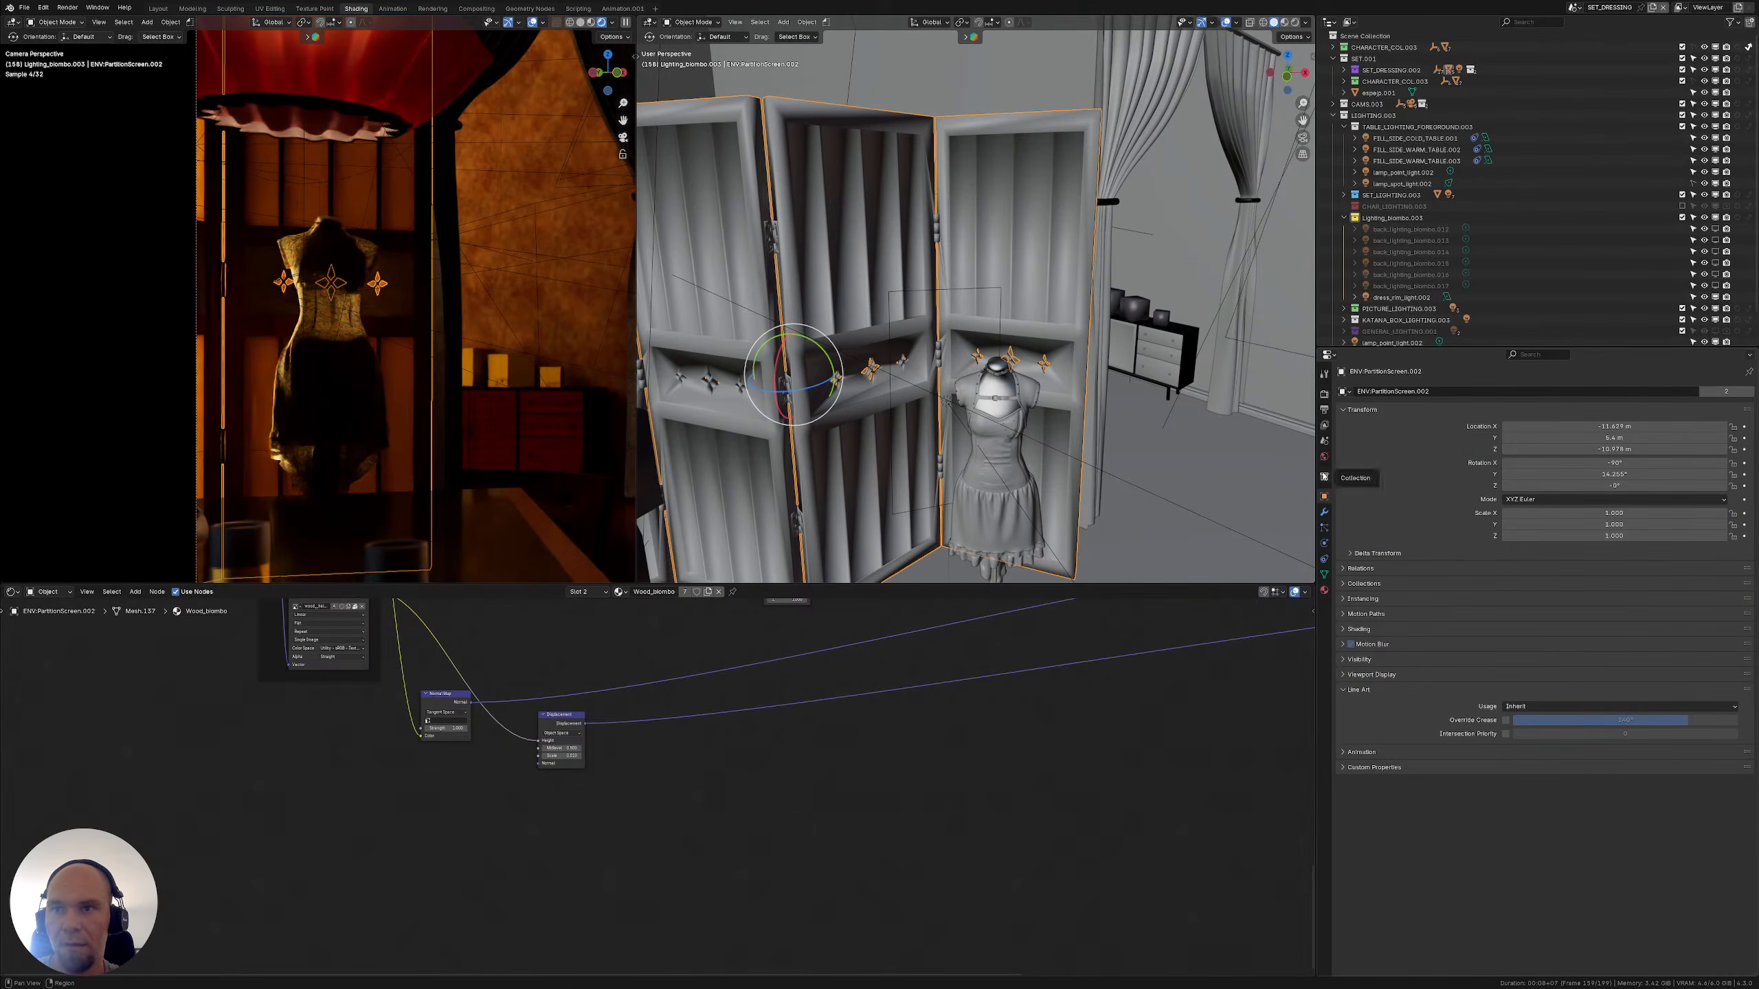
left_click(1324, 576)
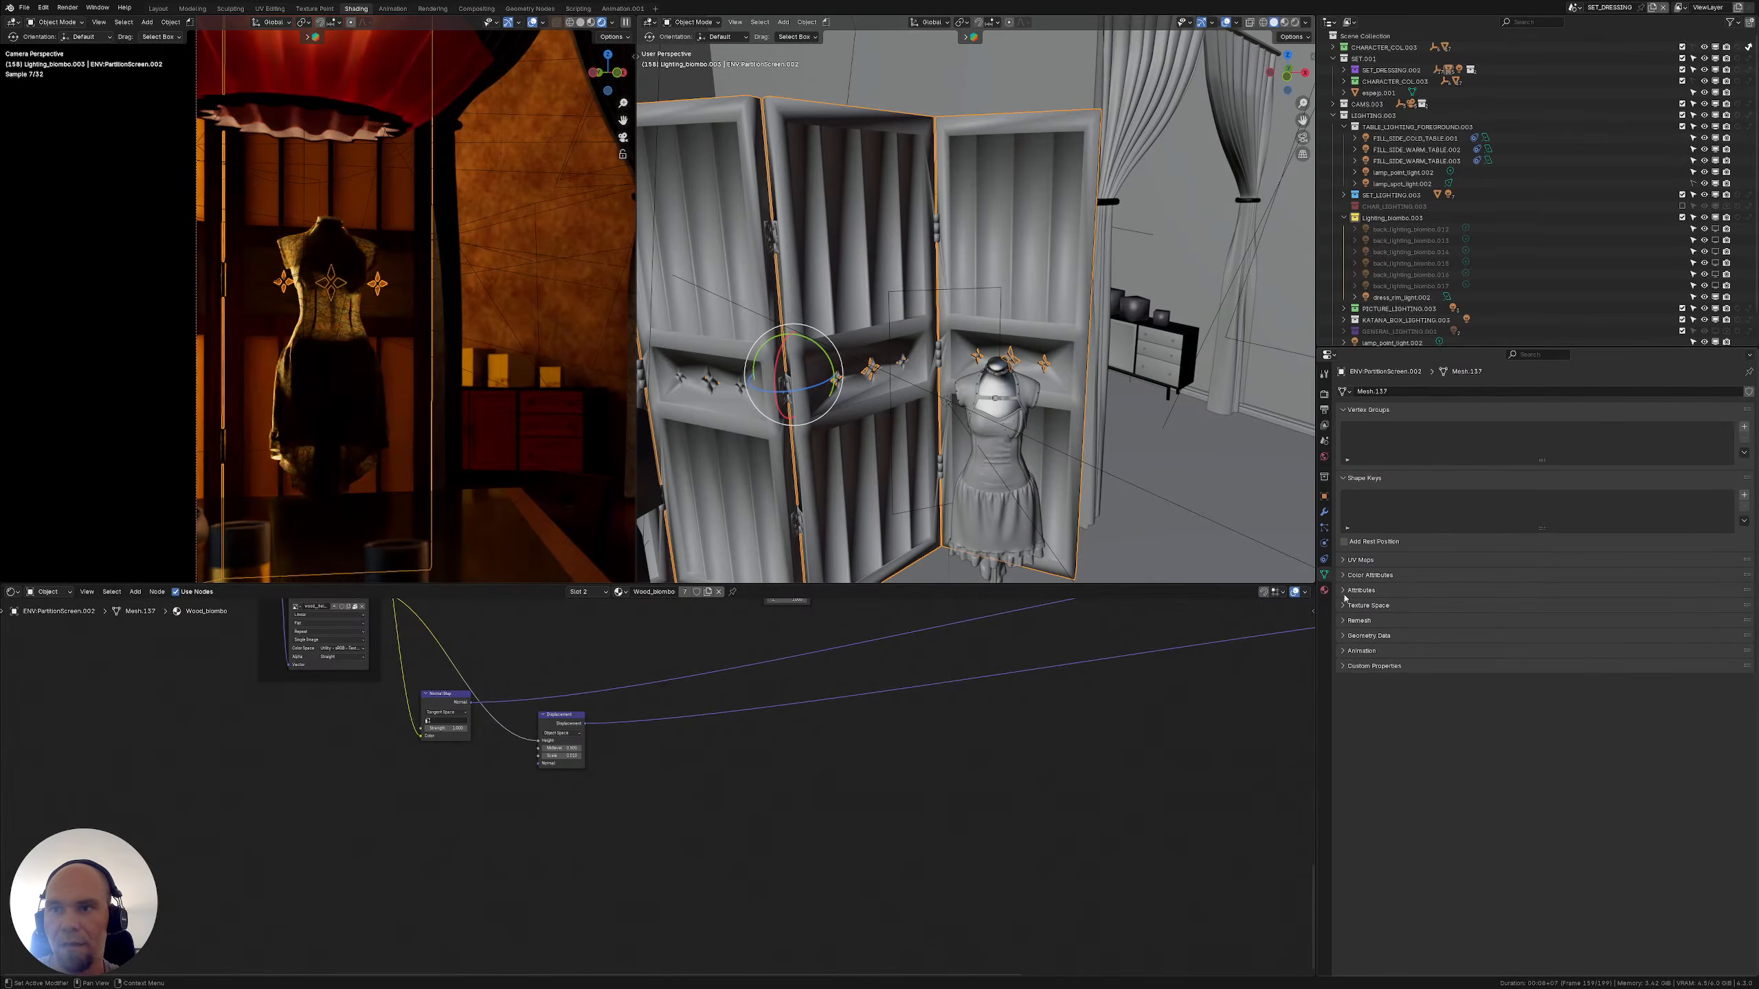
left_click(1343, 637)
left_click(1347, 676)
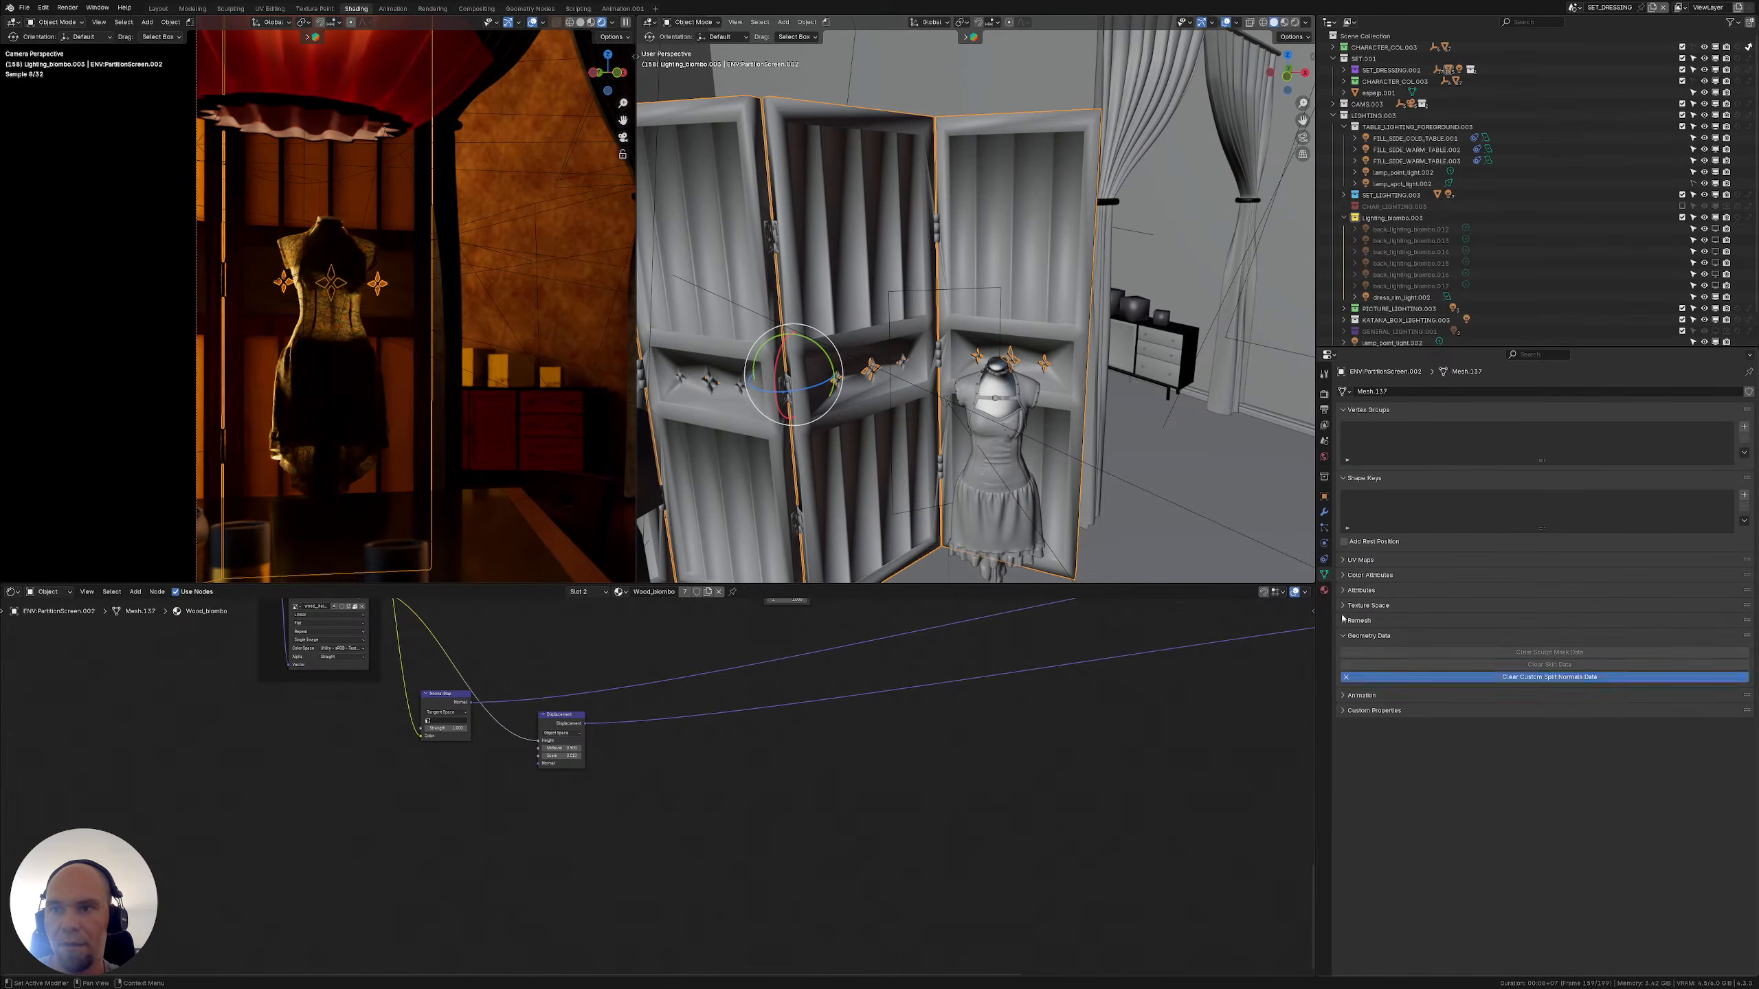
Examine the partition screen mesh's texture space and attributes, selecting the material_index attribute
left_click(1343, 605)
left_click(1344, 589)
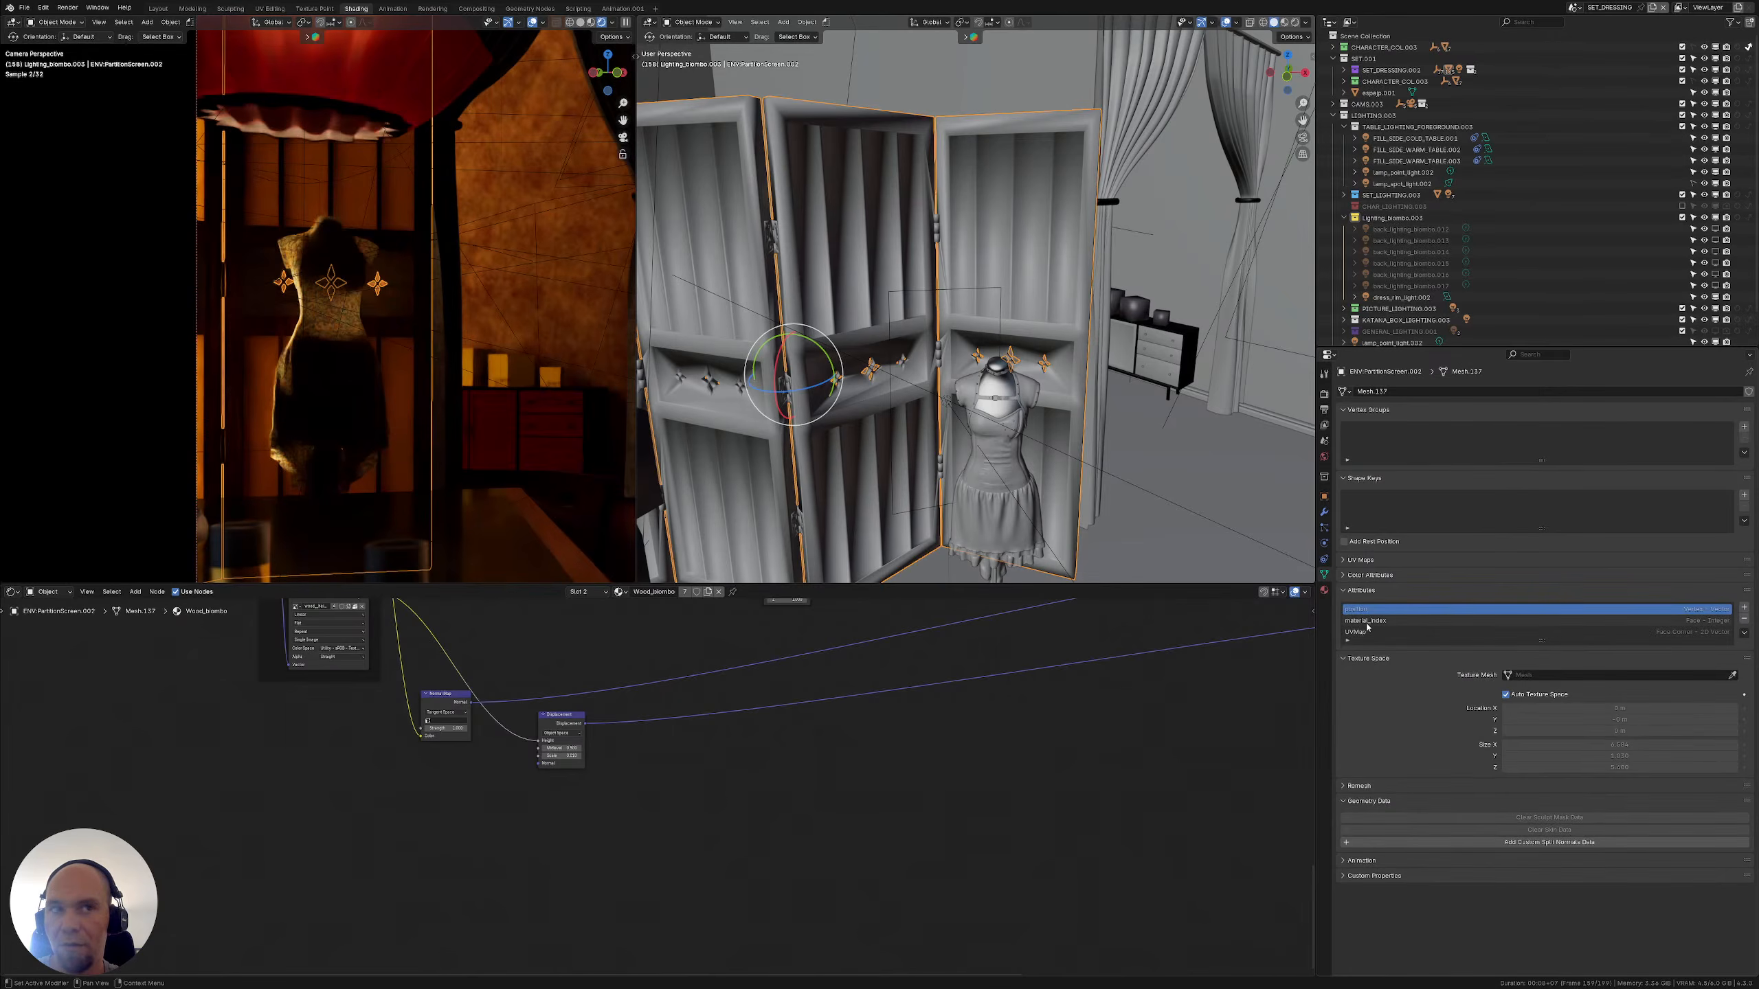
left_click(1384, 620)
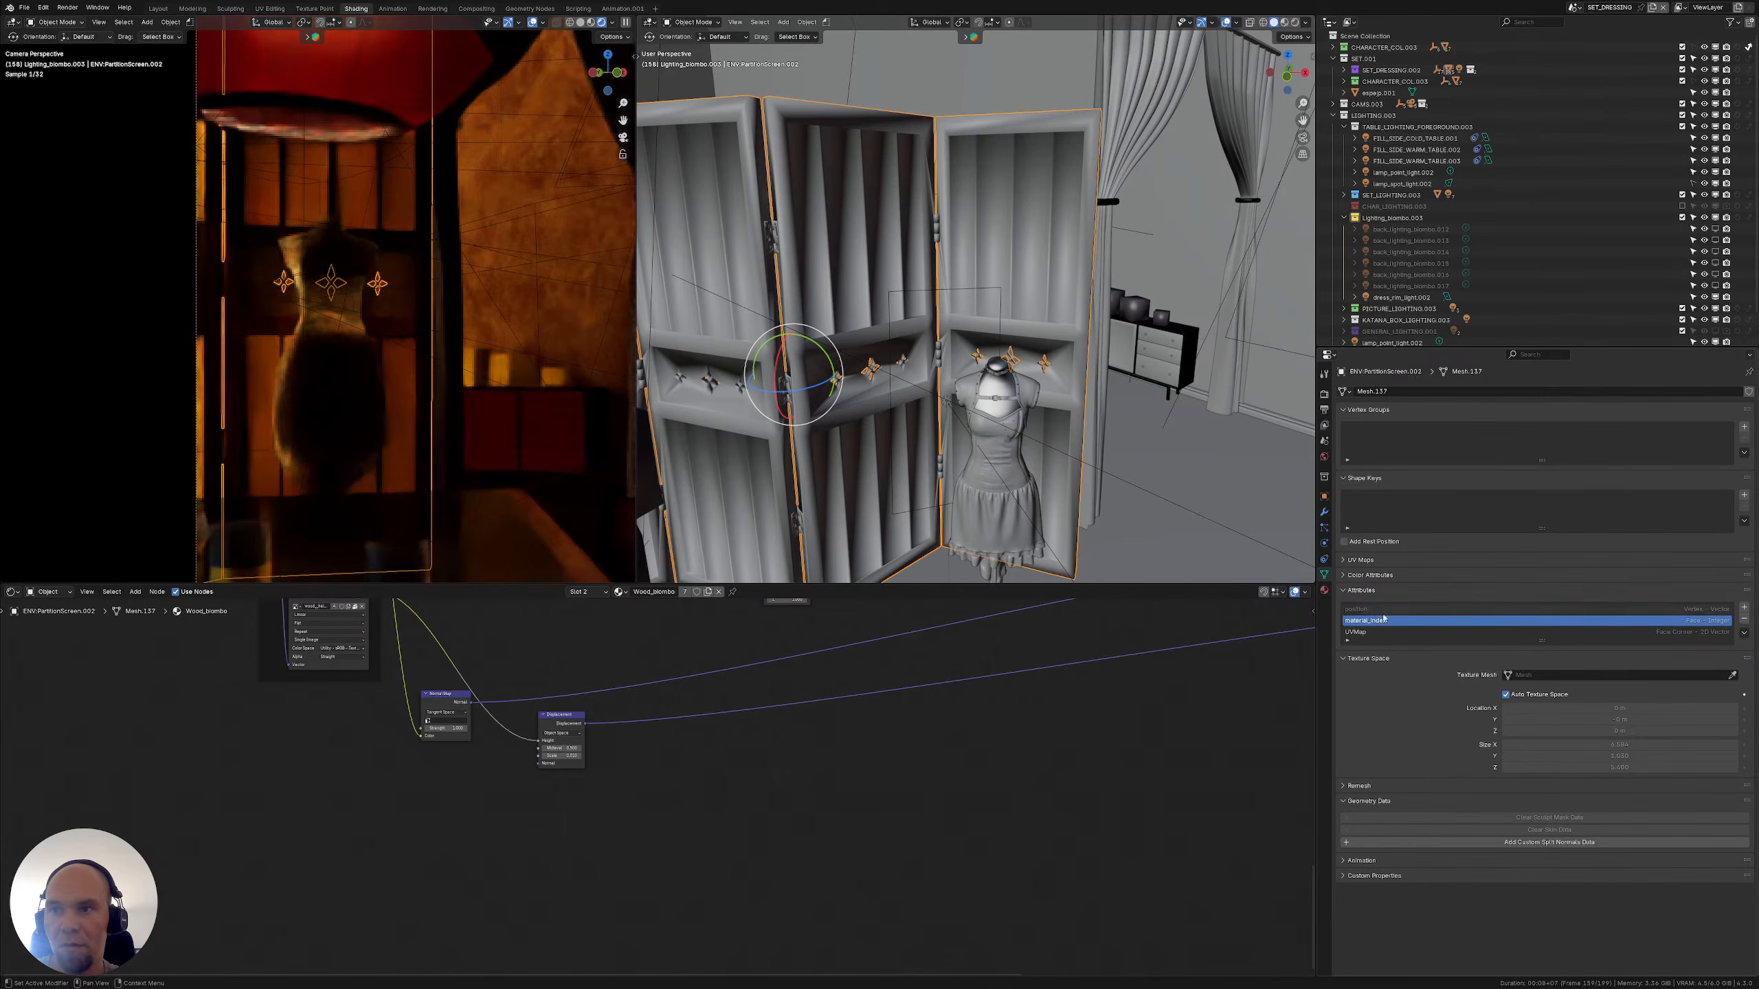
In edit mode, select a paper face below the screen's horizontal panel and all geometry linked to it
key("Tab")
scroll(1039, 400, "down", 5)
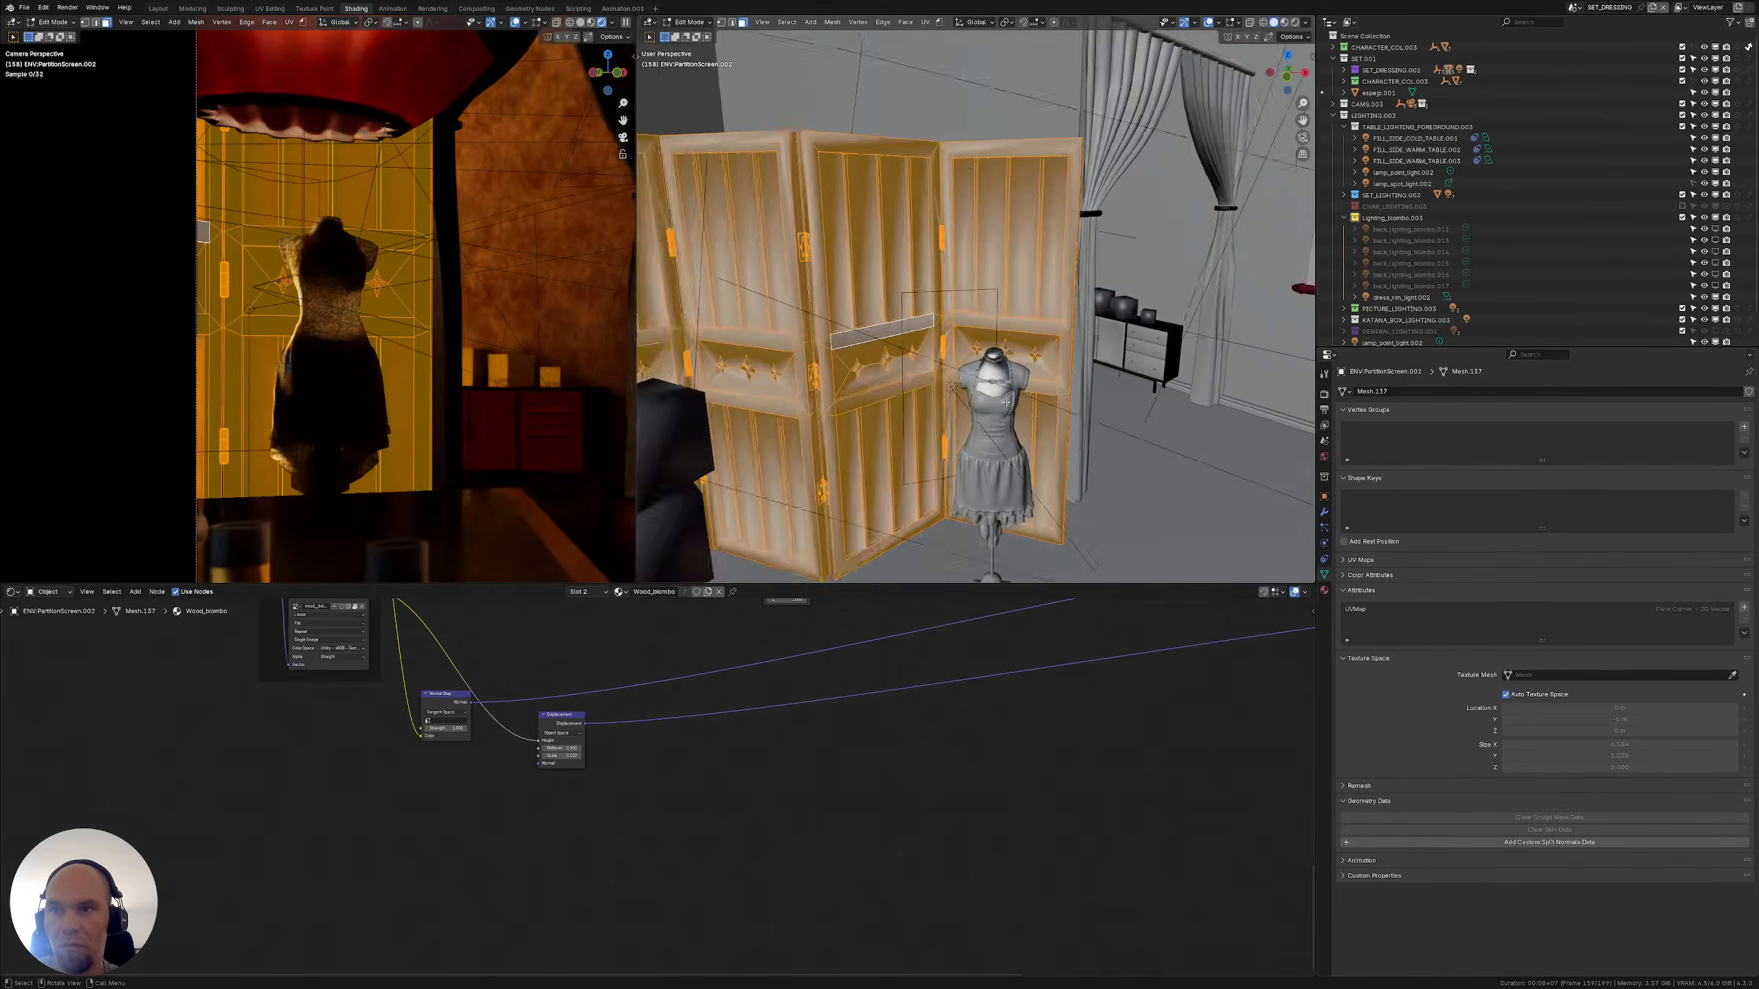
left_click(1039, 400)
scroll(1018, 399, "up", 5)
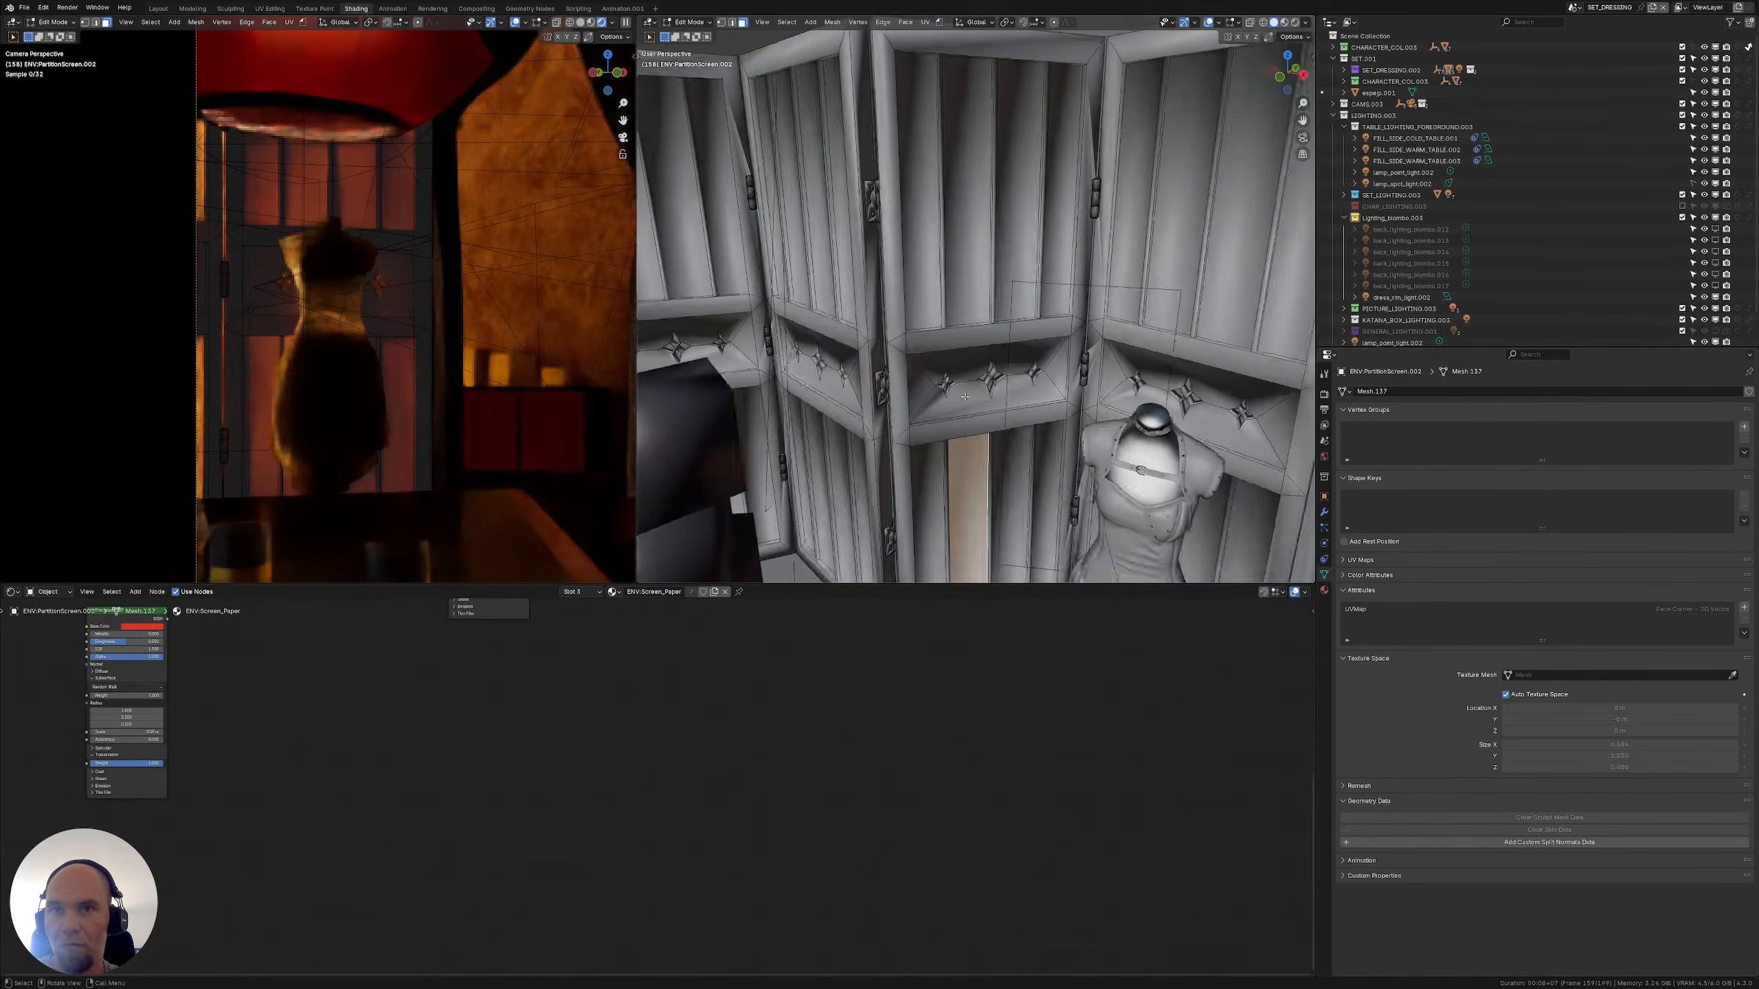
key("l")
scroll(995, 397, "down", 5)
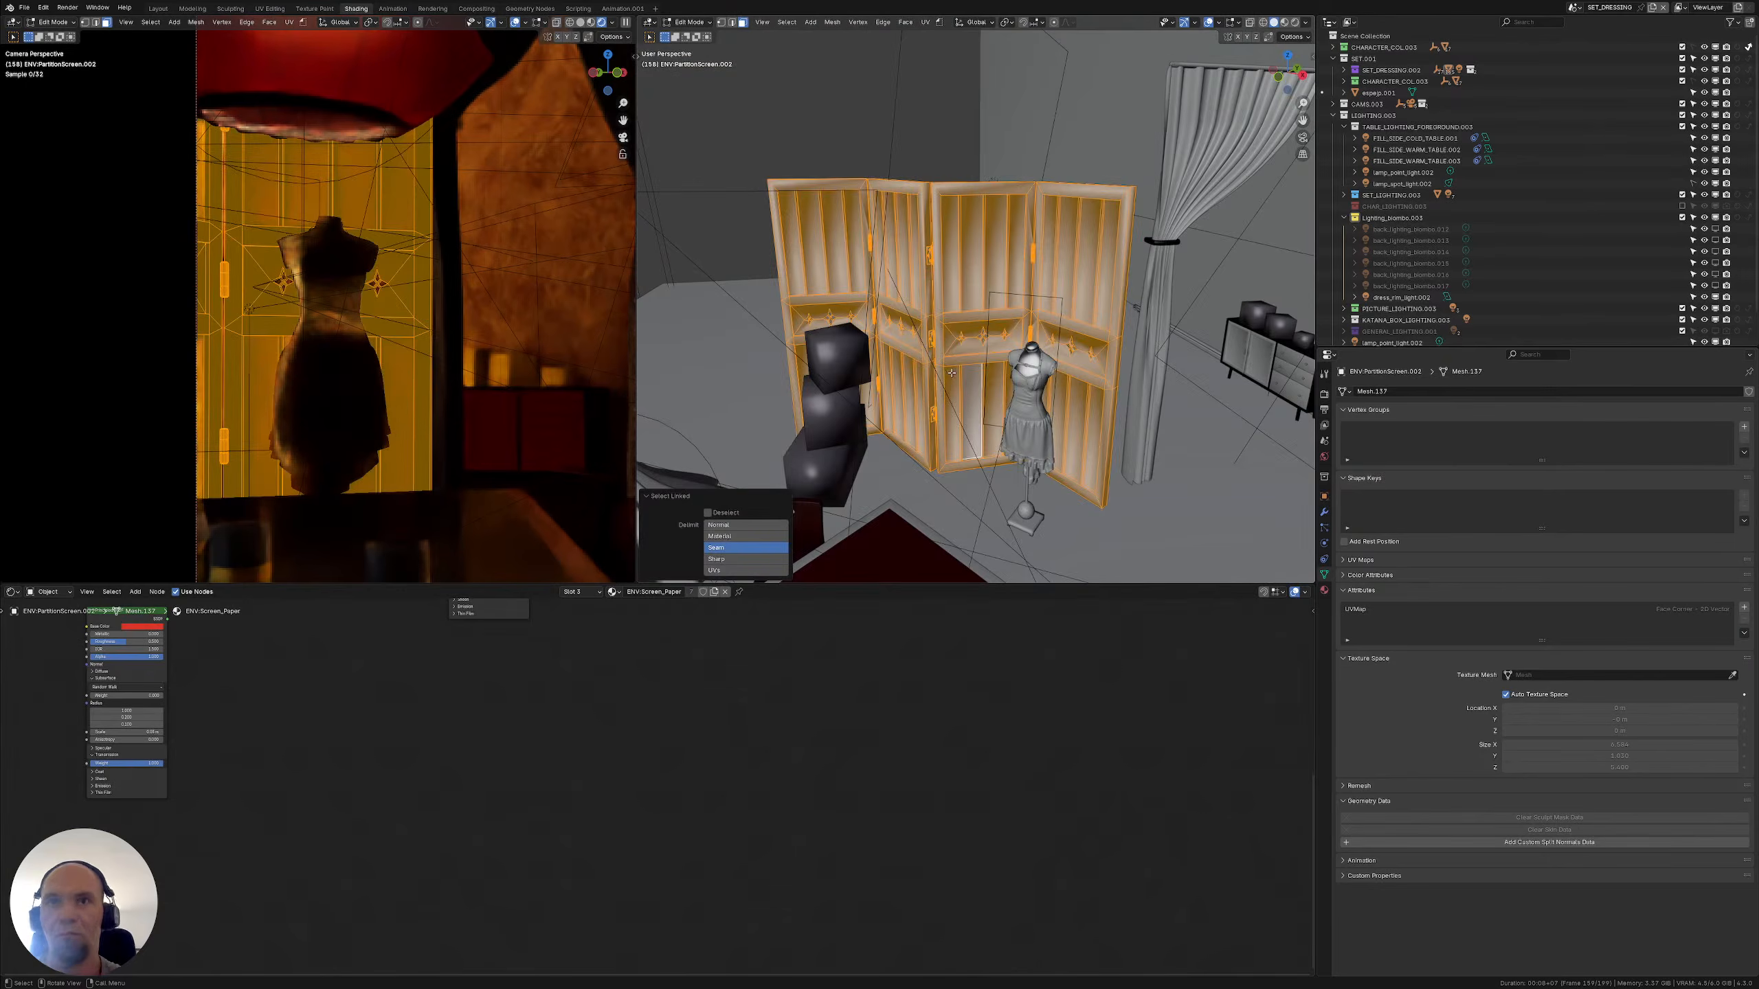
Turn Ignore Sharpness off for the Smooth by Angle modifier, raise its angle and check the partition screen in object mode
left_click(1324, 511)
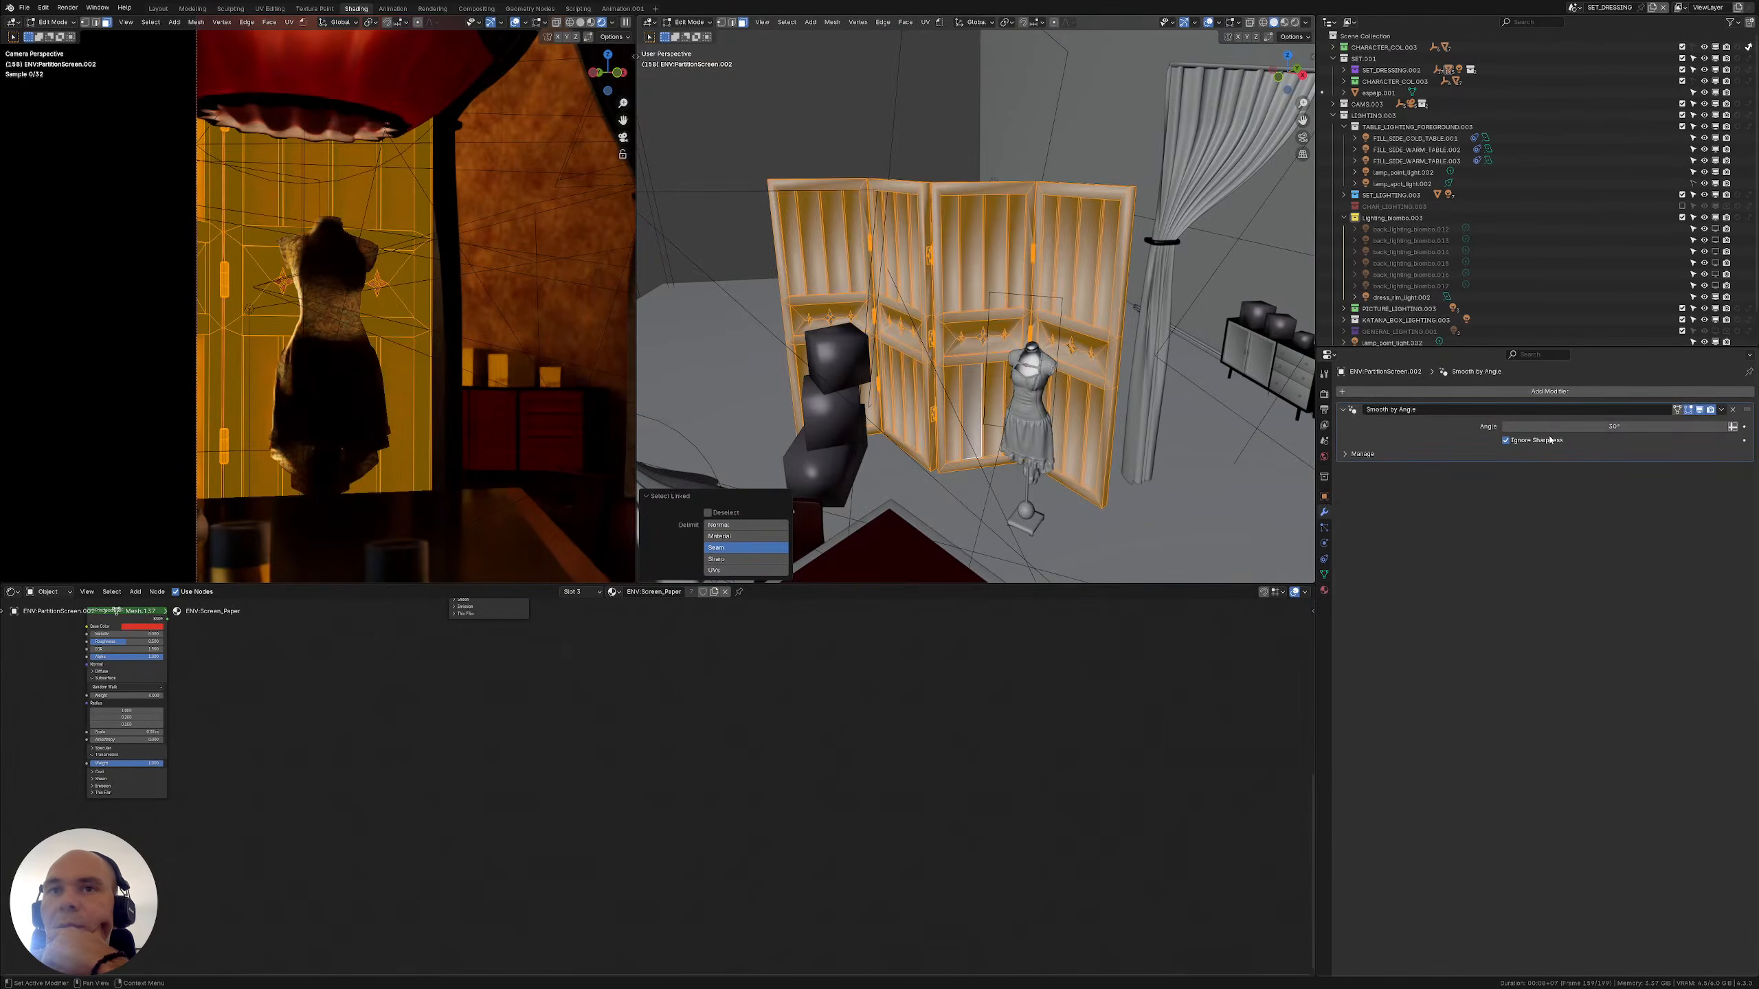
left_click(1550, 440)
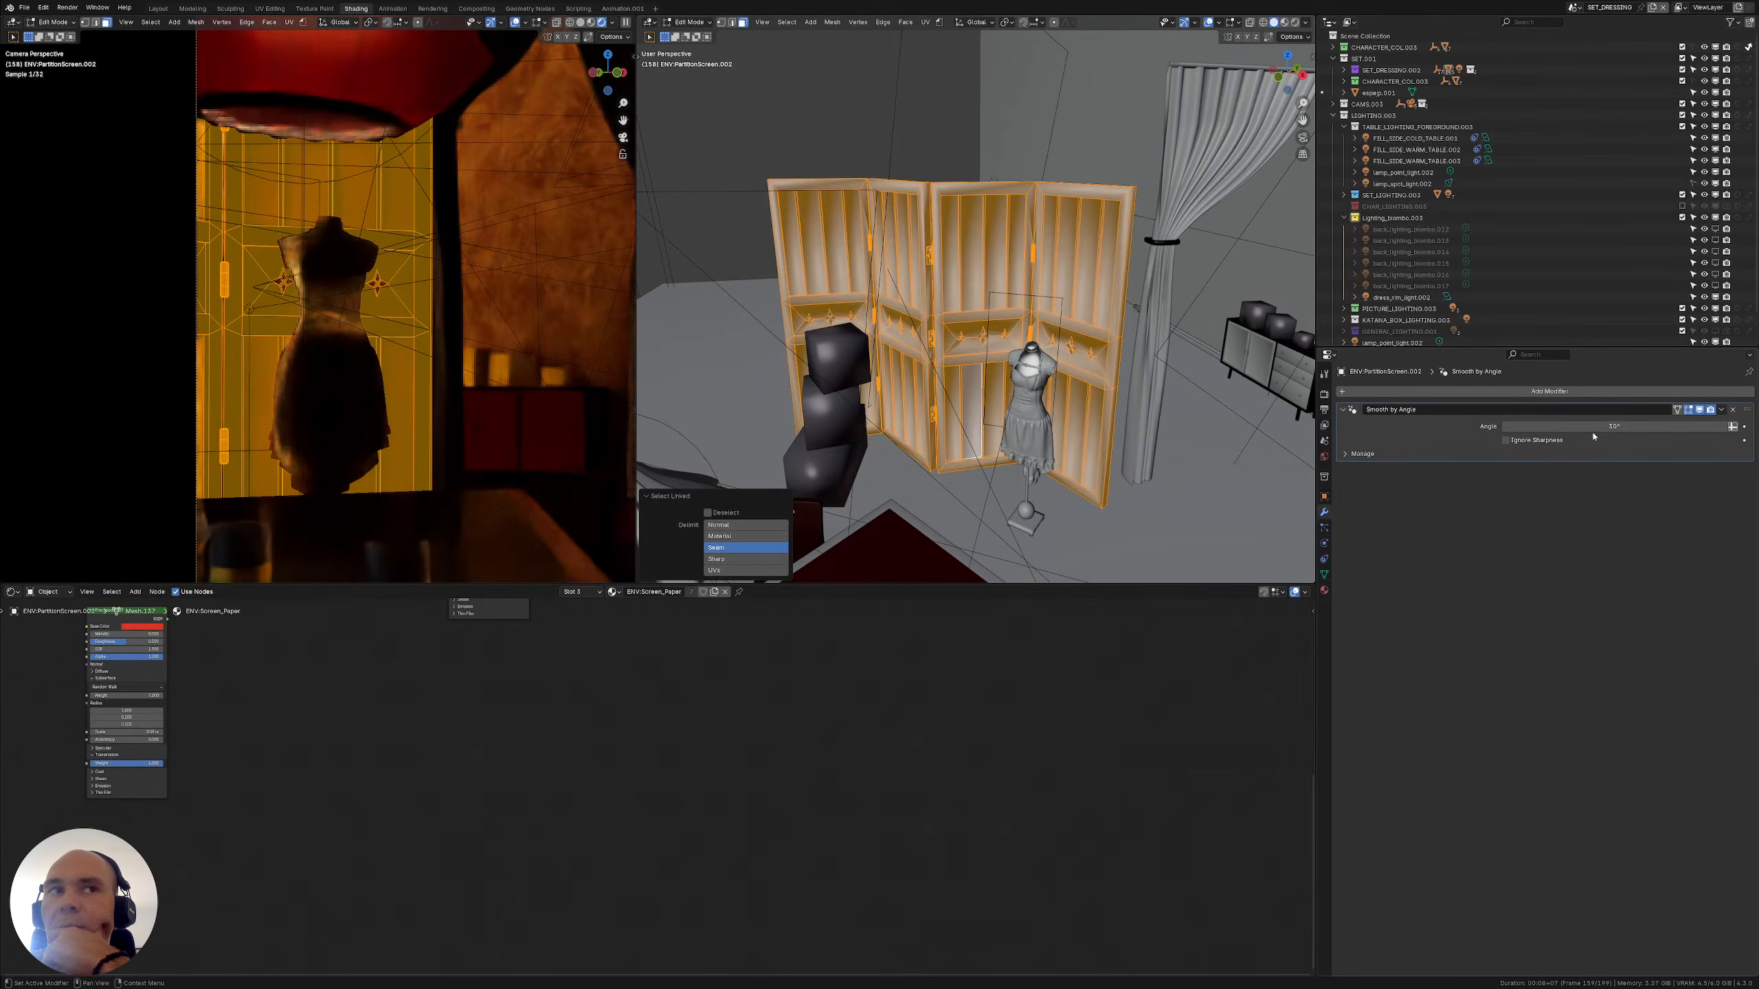
left_click_drag(1594, 427, 1598, 431)
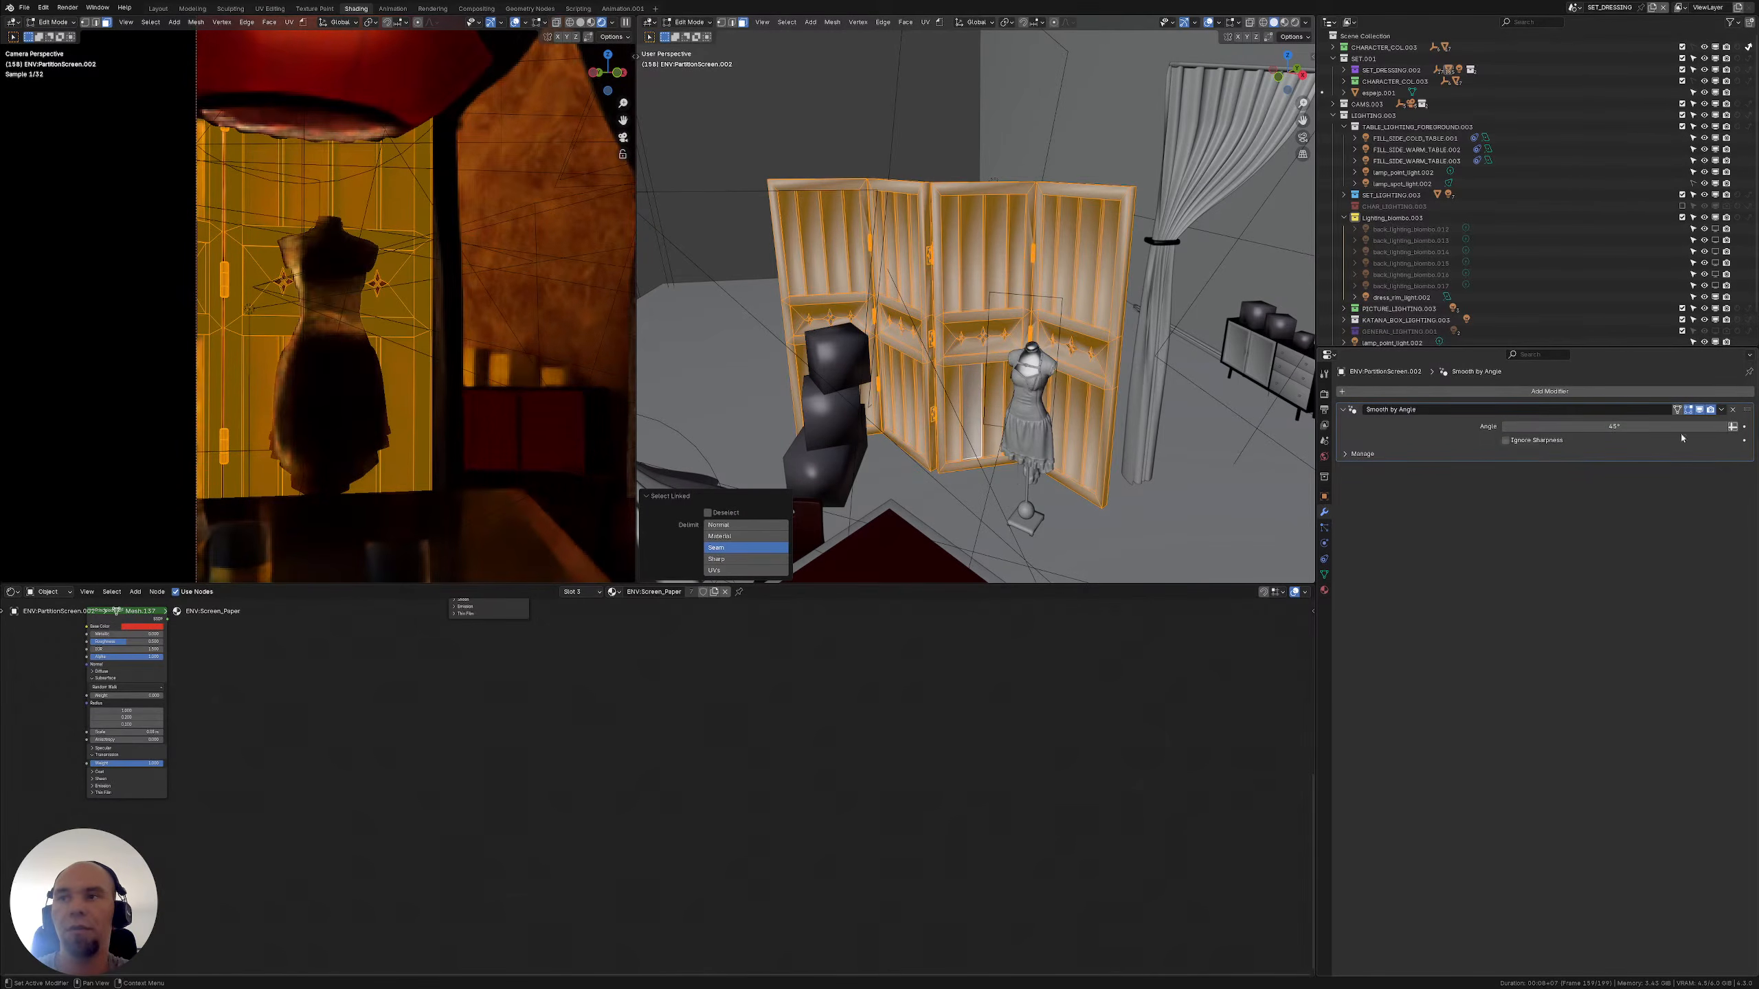
left_click(1362, 454)
key("Tab")
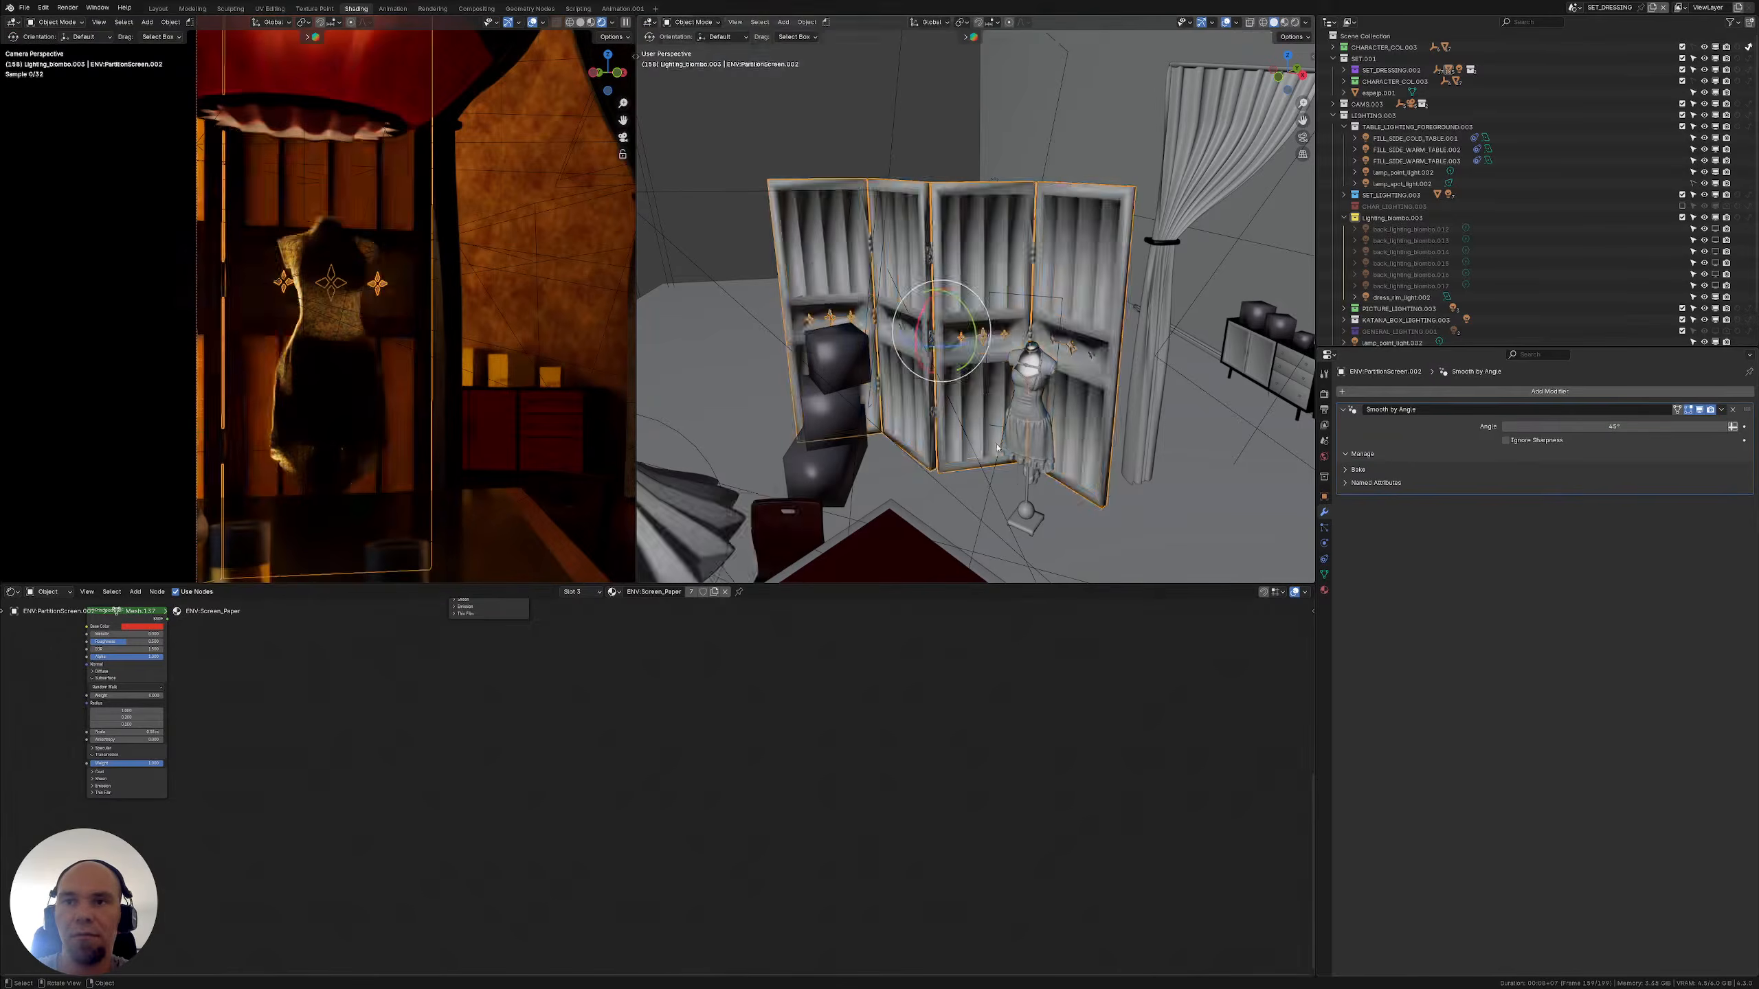
middle_click_drag(935, 325, 859, 352)
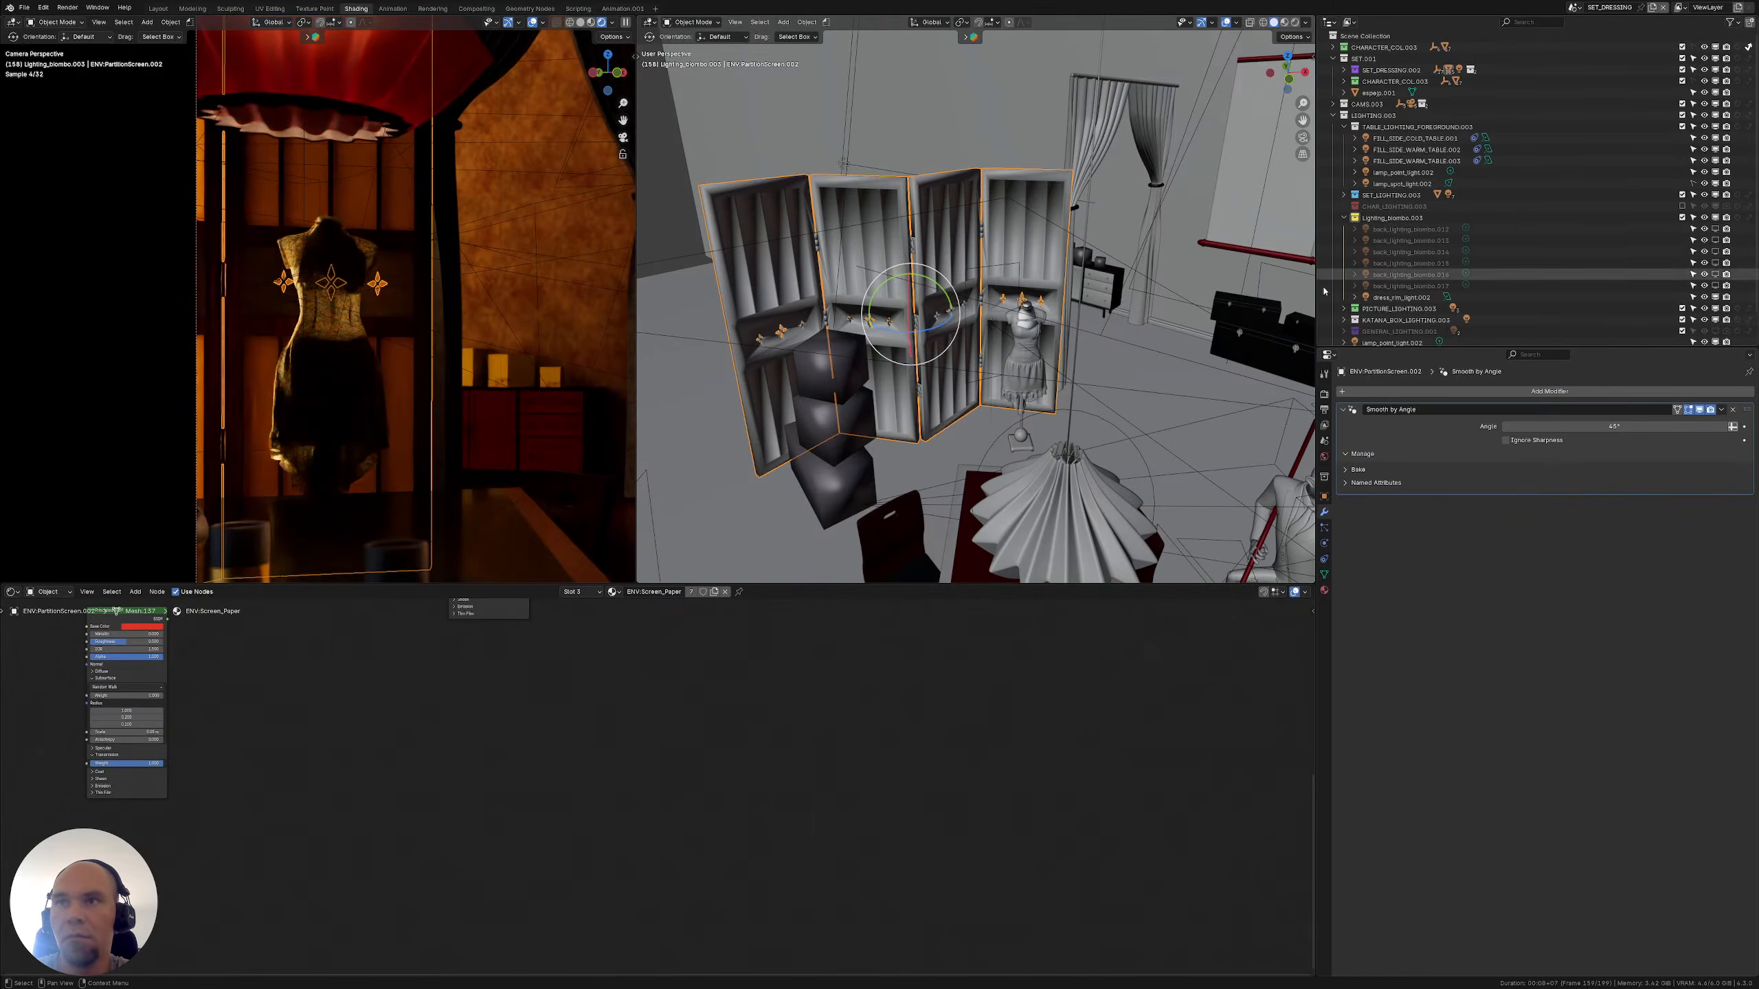
Show the hidden back_lighting_bombo lights in the viewports and bring the whole set into view
left_click_drag(1718, 257, 1717, 286)
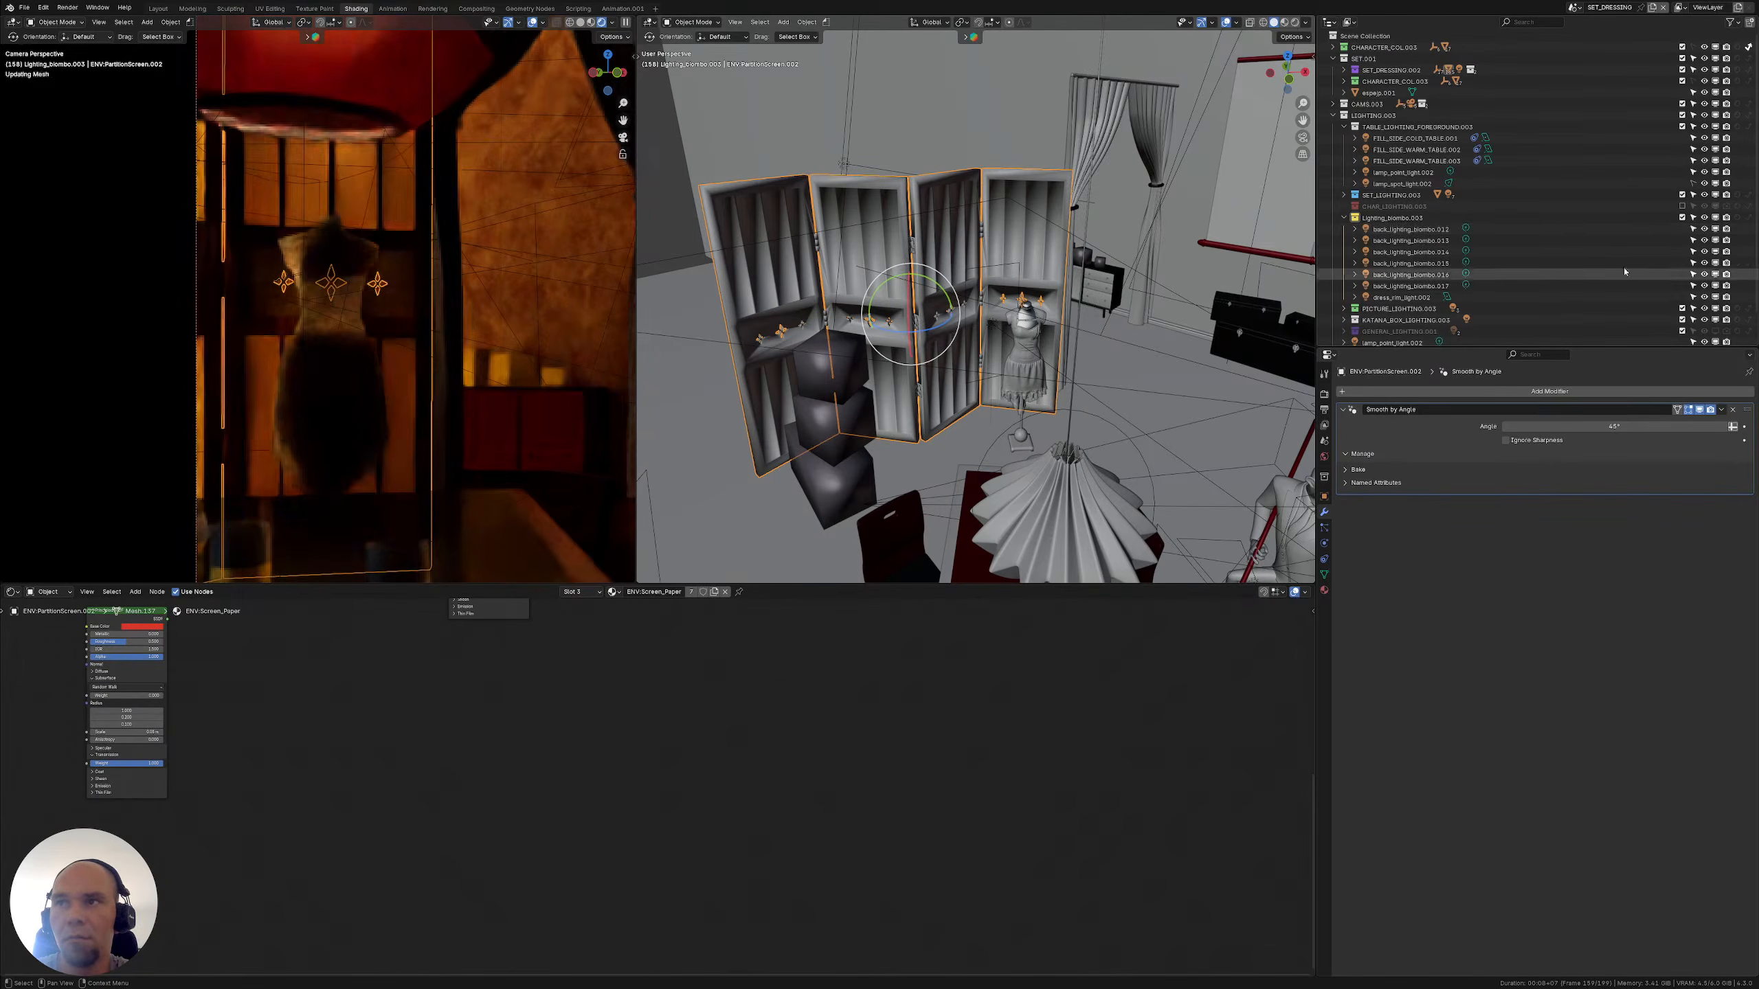
middle_click_drag(935, 138, 943, 302, "shift")
scroll(890, 311, "down", 5)
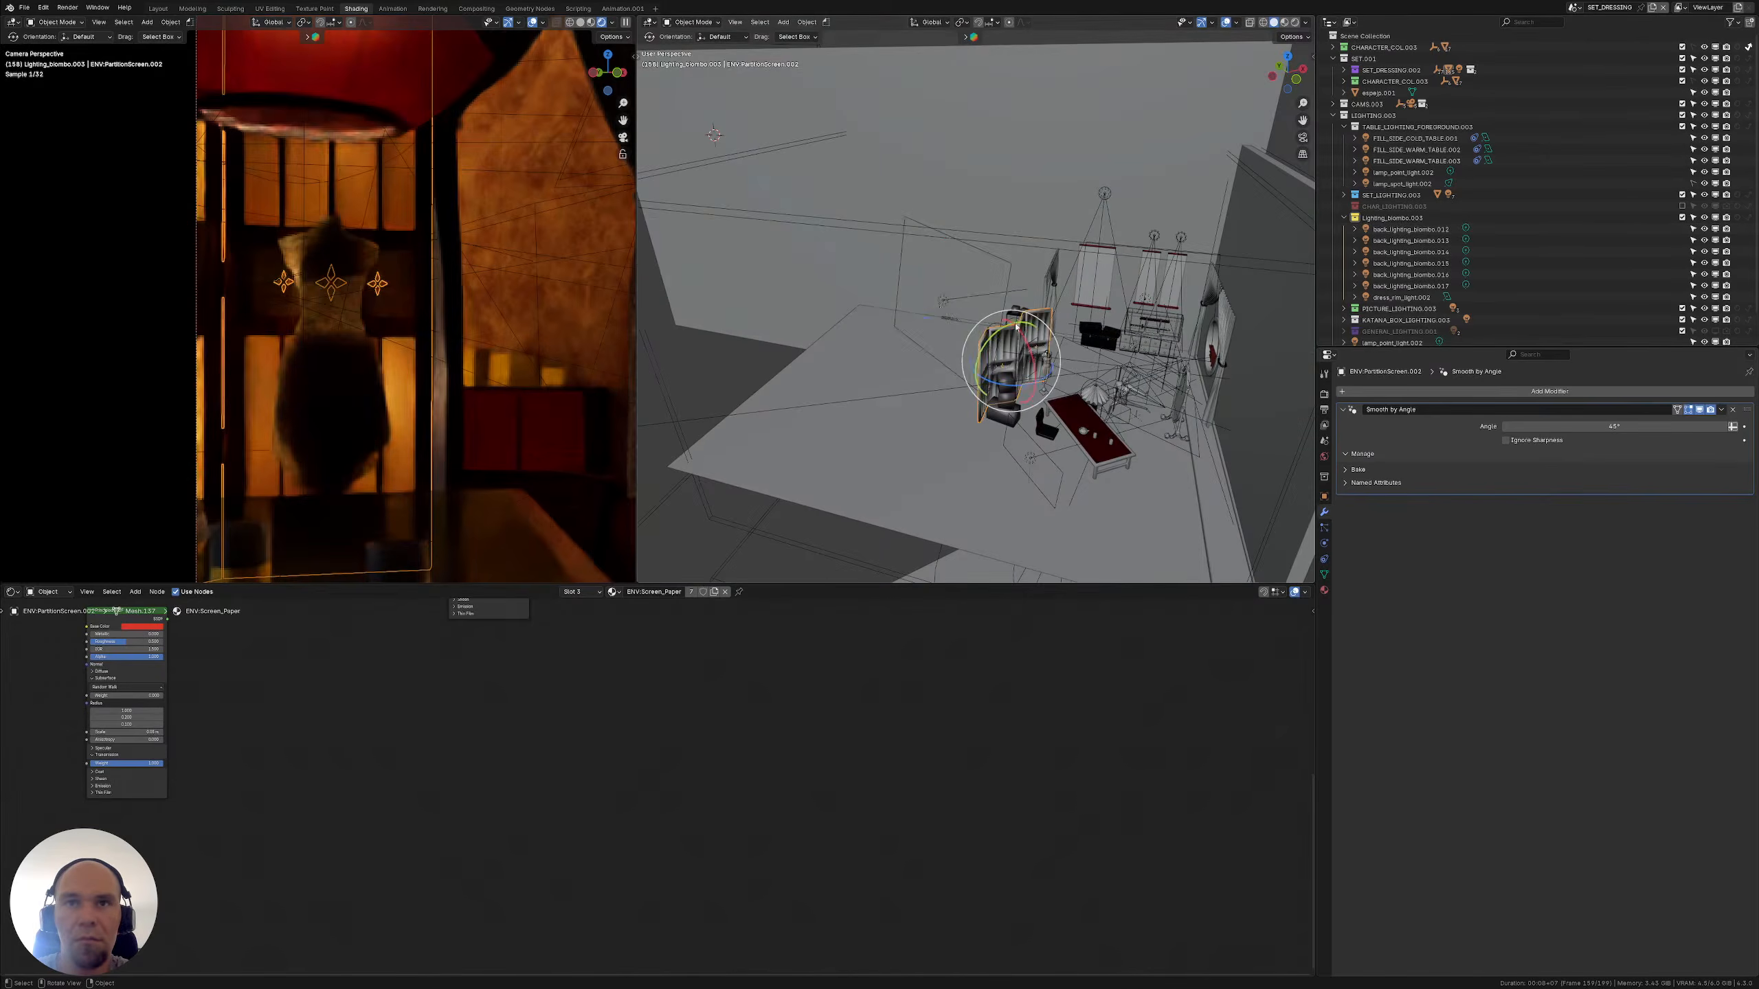
Select the backside room fill light, reveal it in the SET_LIGHTING collection and open its light settings
left_click(943, 303)
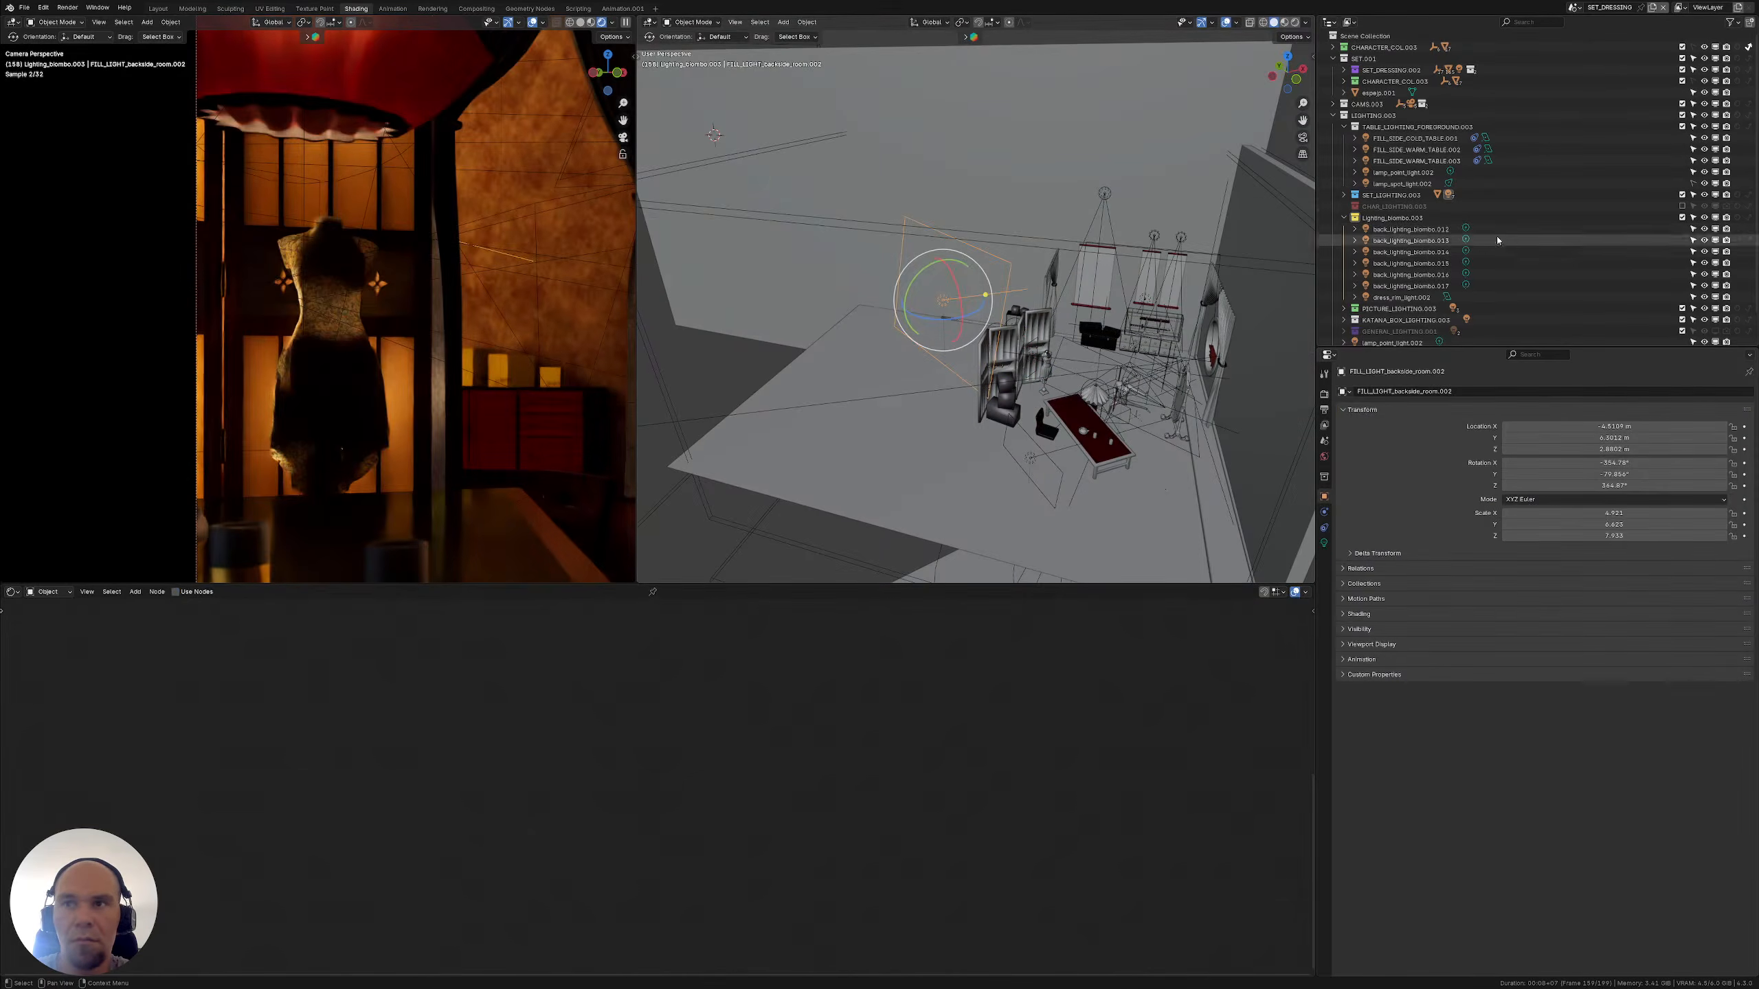
left_click(1345, 196)
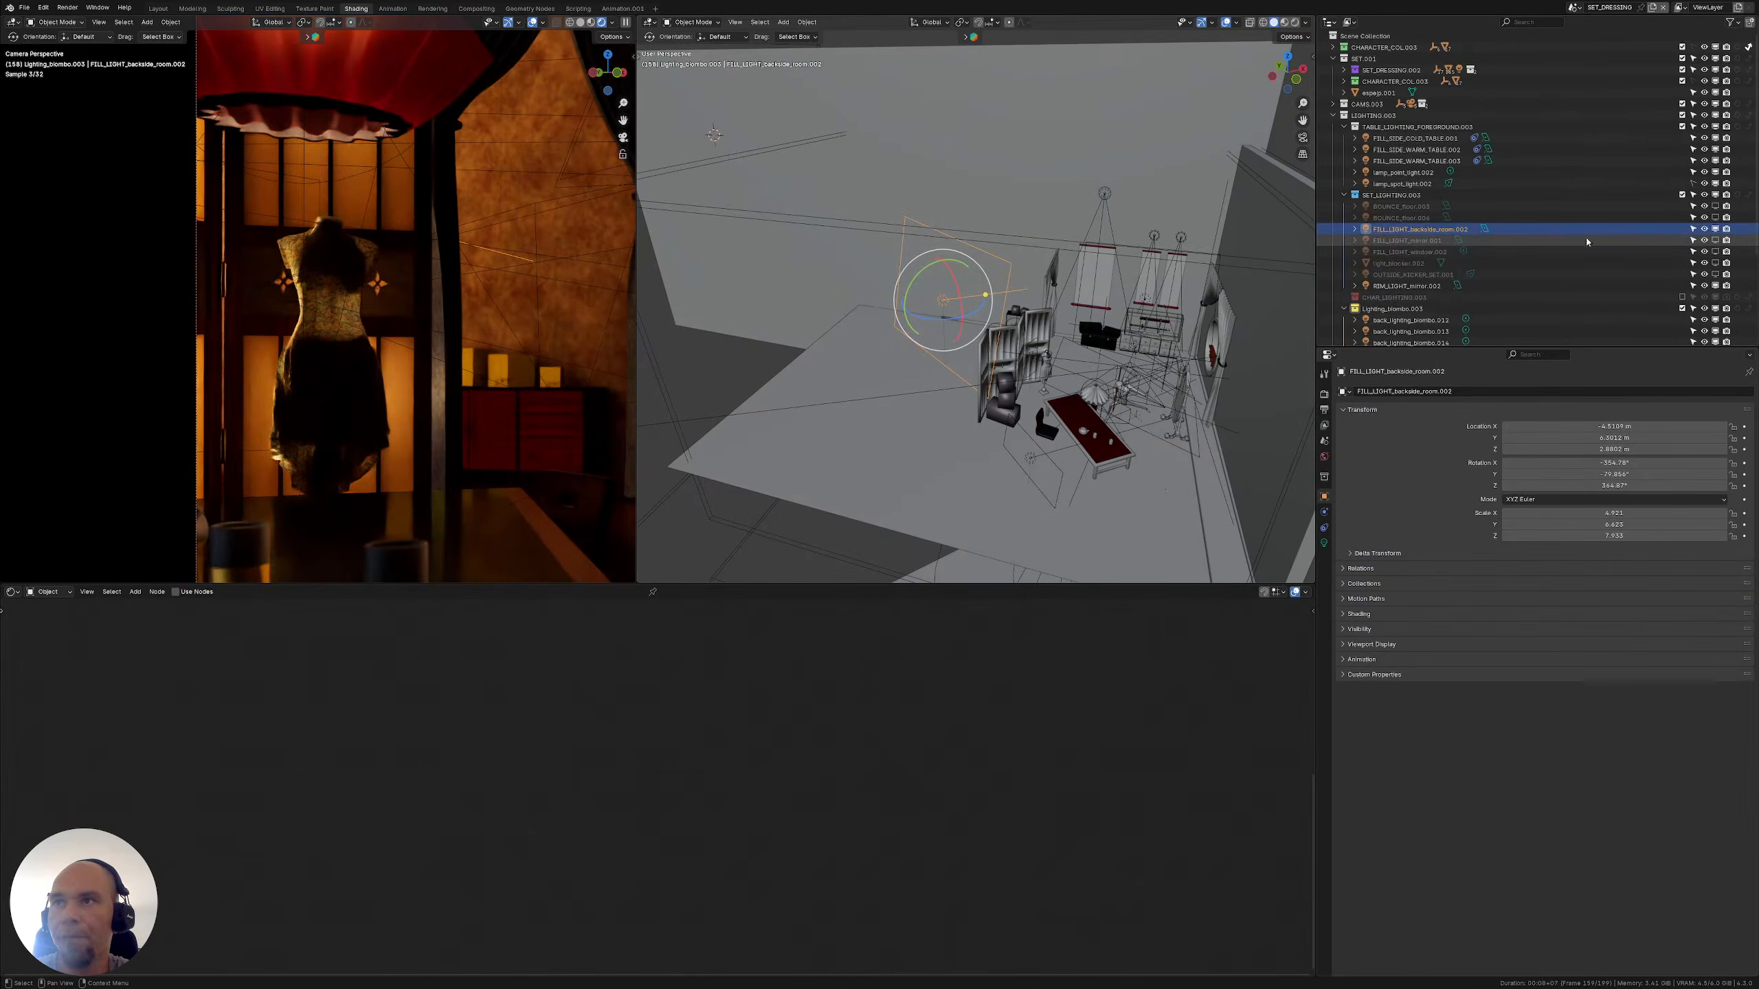
left_click(1324, 544)
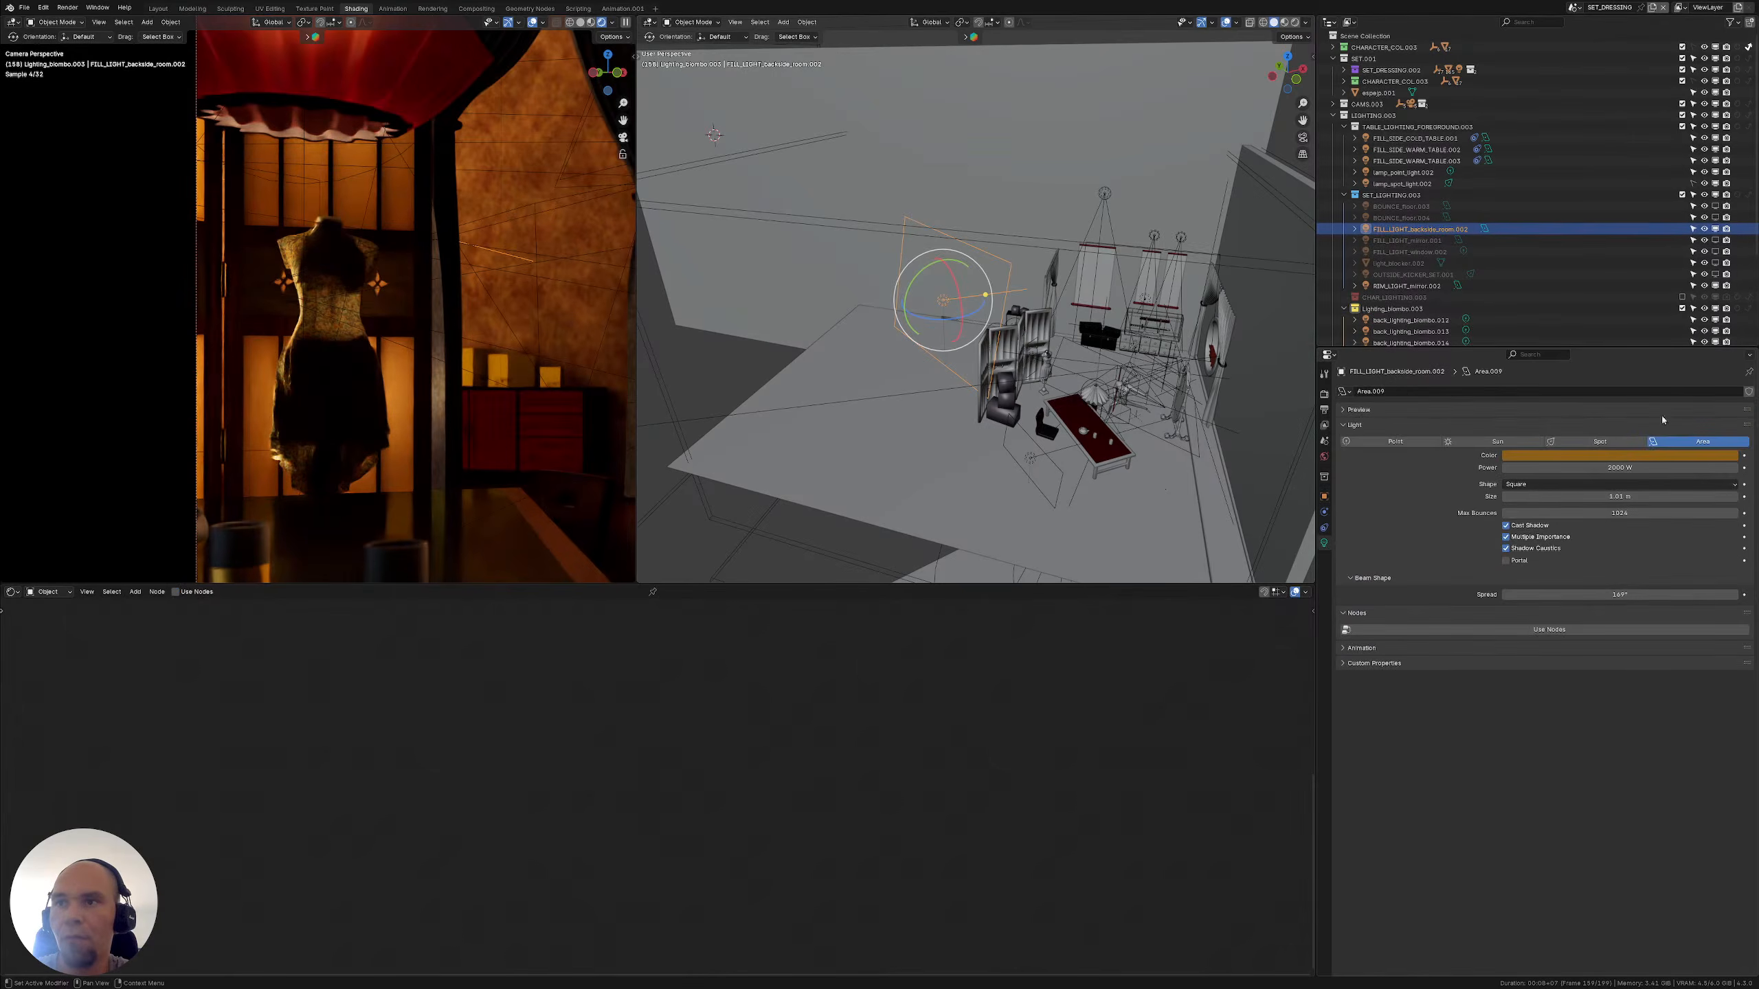
Try neutral grey, green and brown colours on the backside room fill light while viewing the full camera frame
left_click(1626, 456)
left_click(1682, 332)
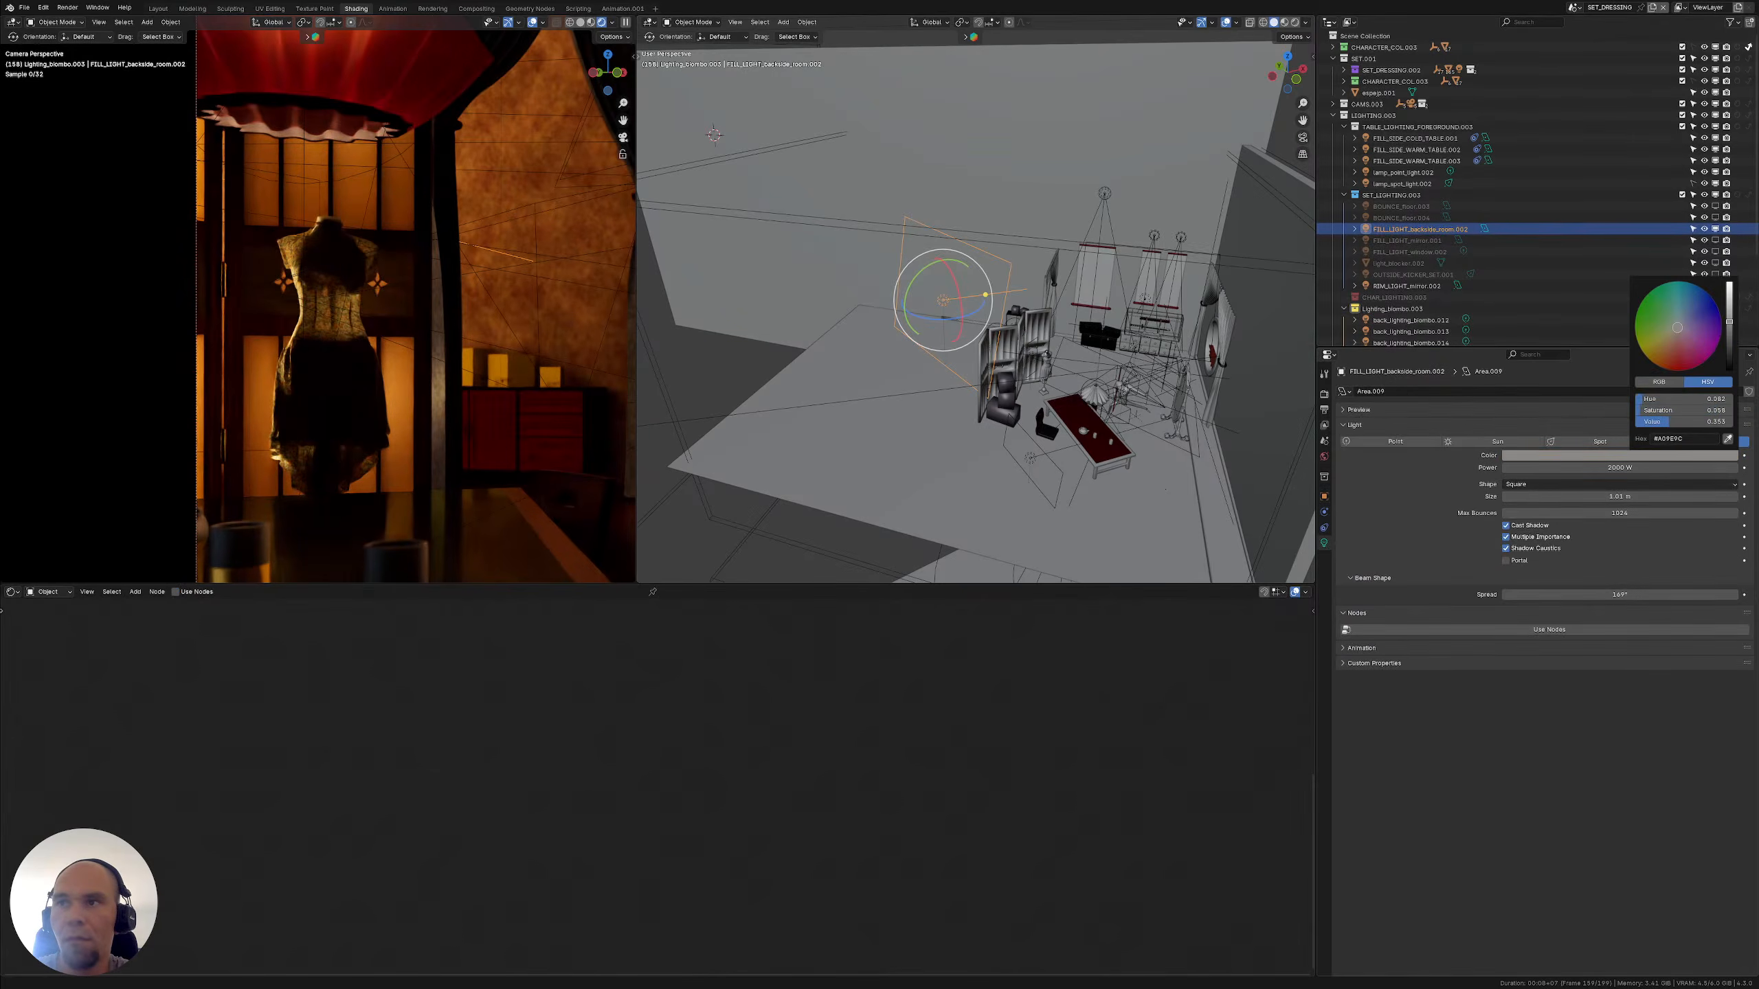
scroll(513, 338, "down", 6)
middle_click_drag(511, 337, 311, 357, "shift")
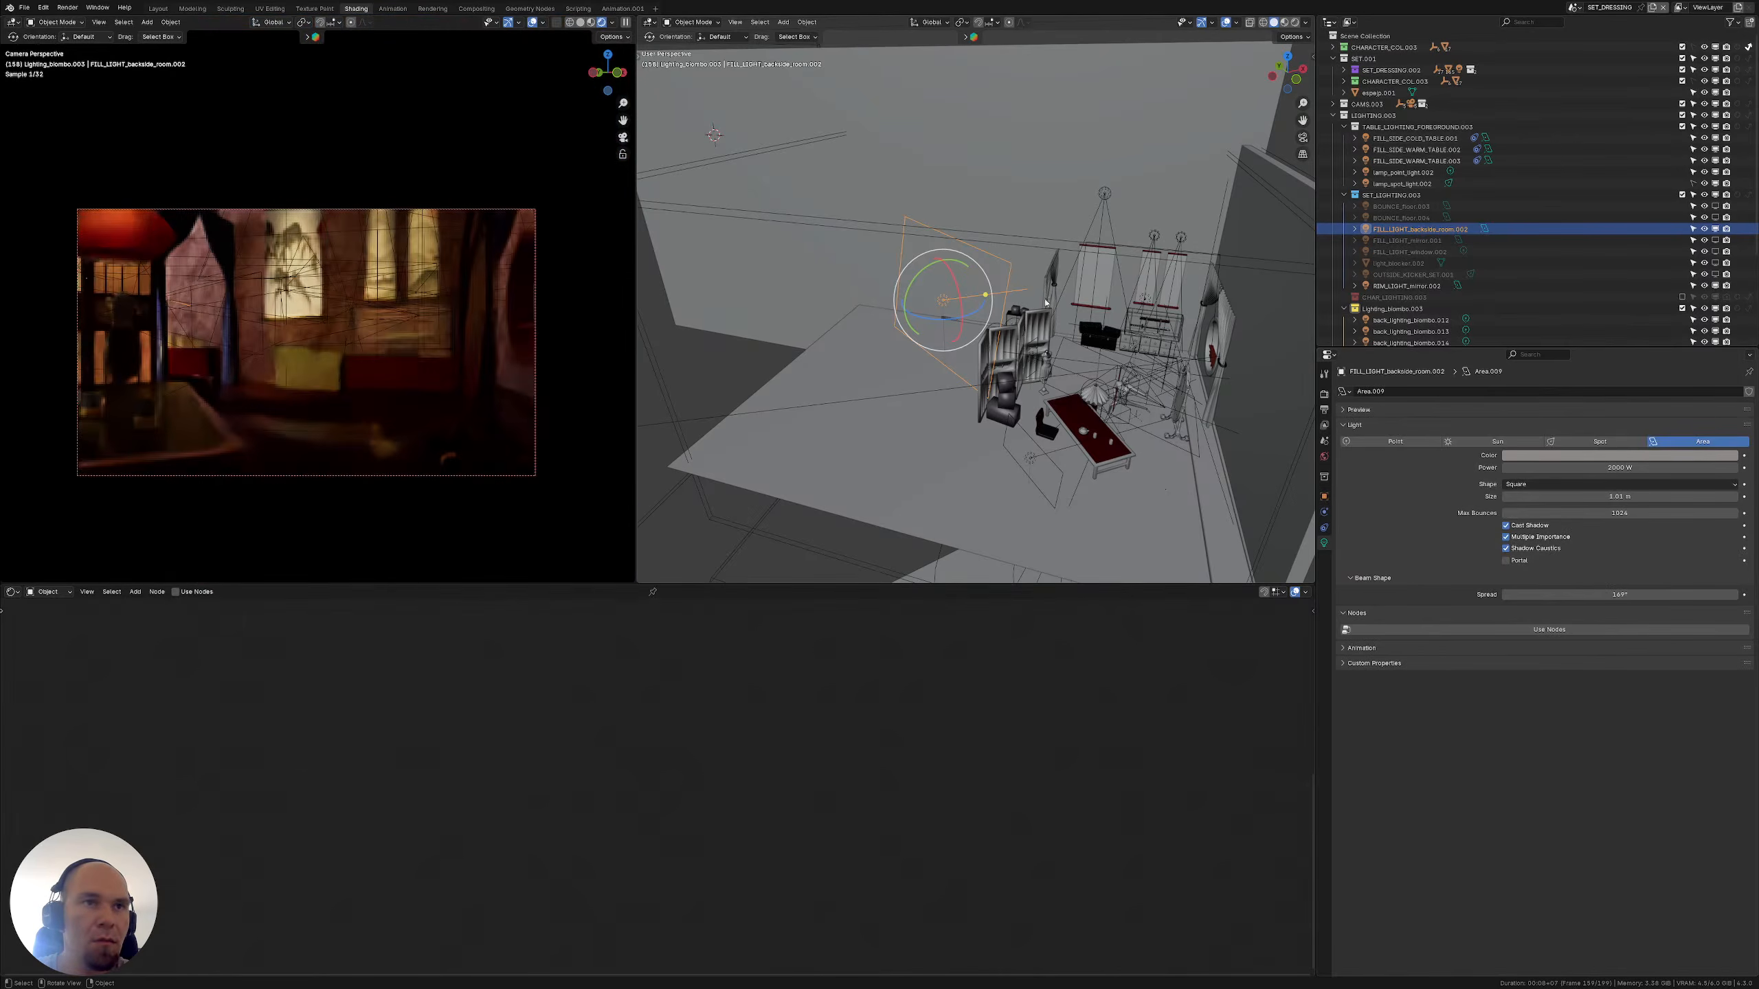
middle_click_drag(935, 374, 916, 398, "shift")
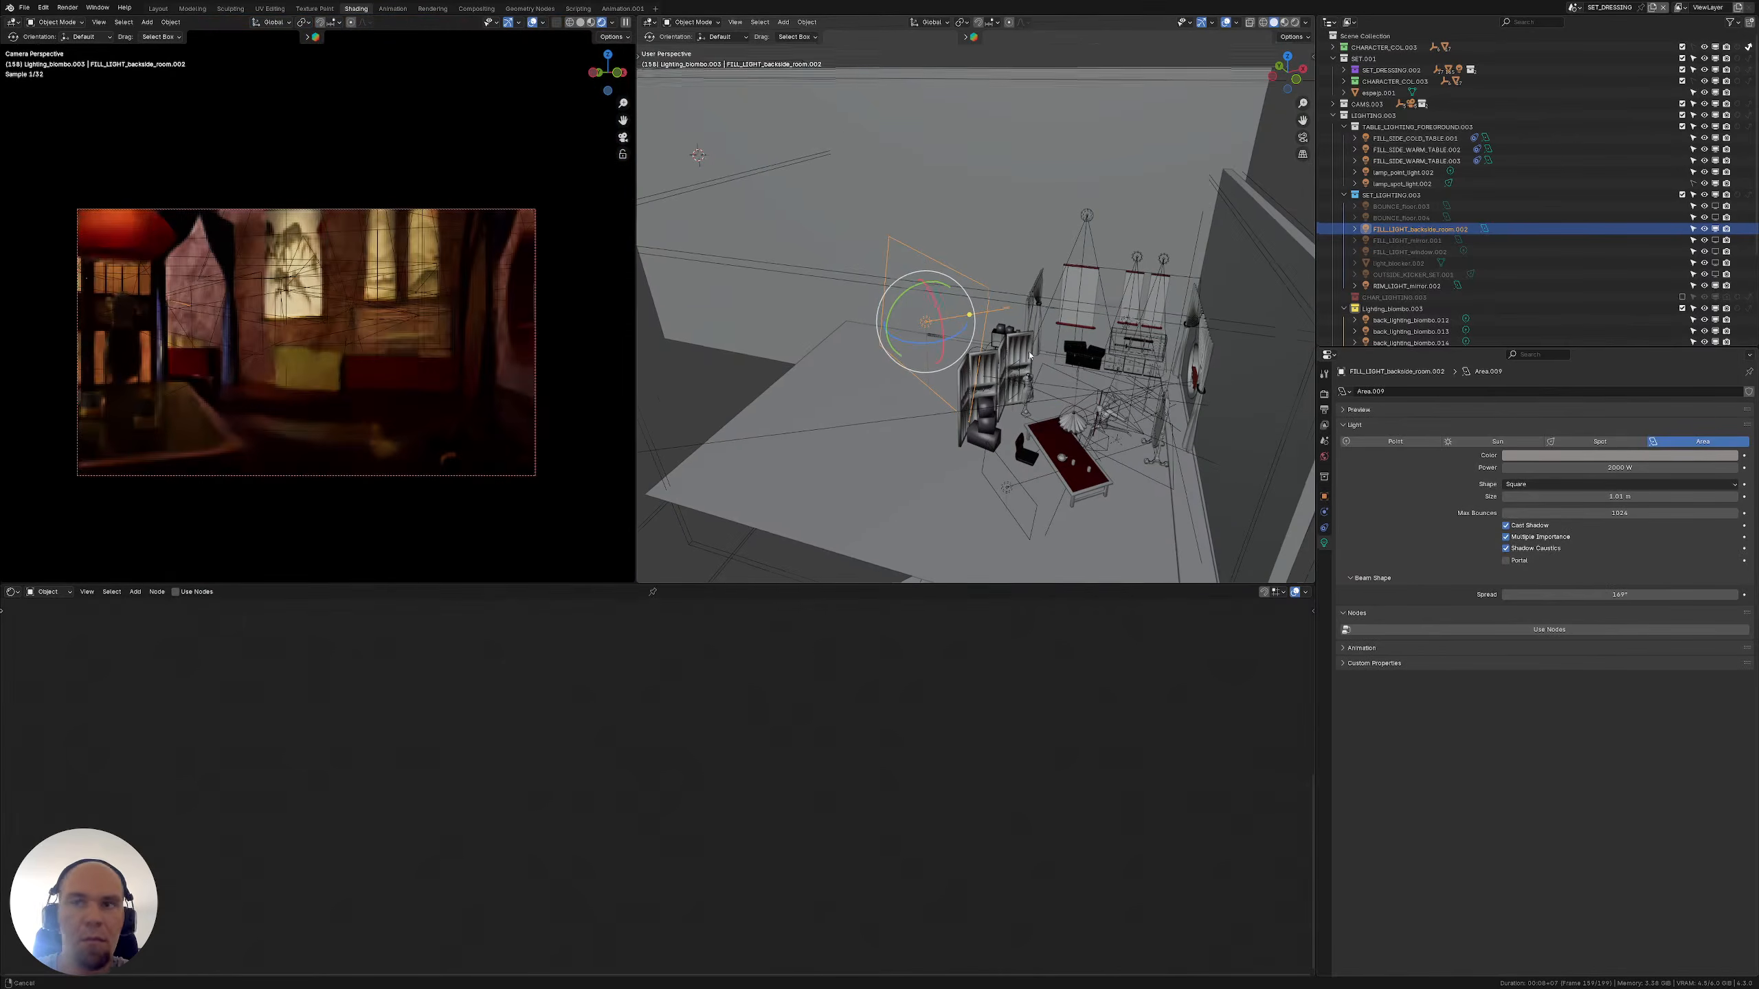
left_click(1592, 456)
left_click(1644, 329)
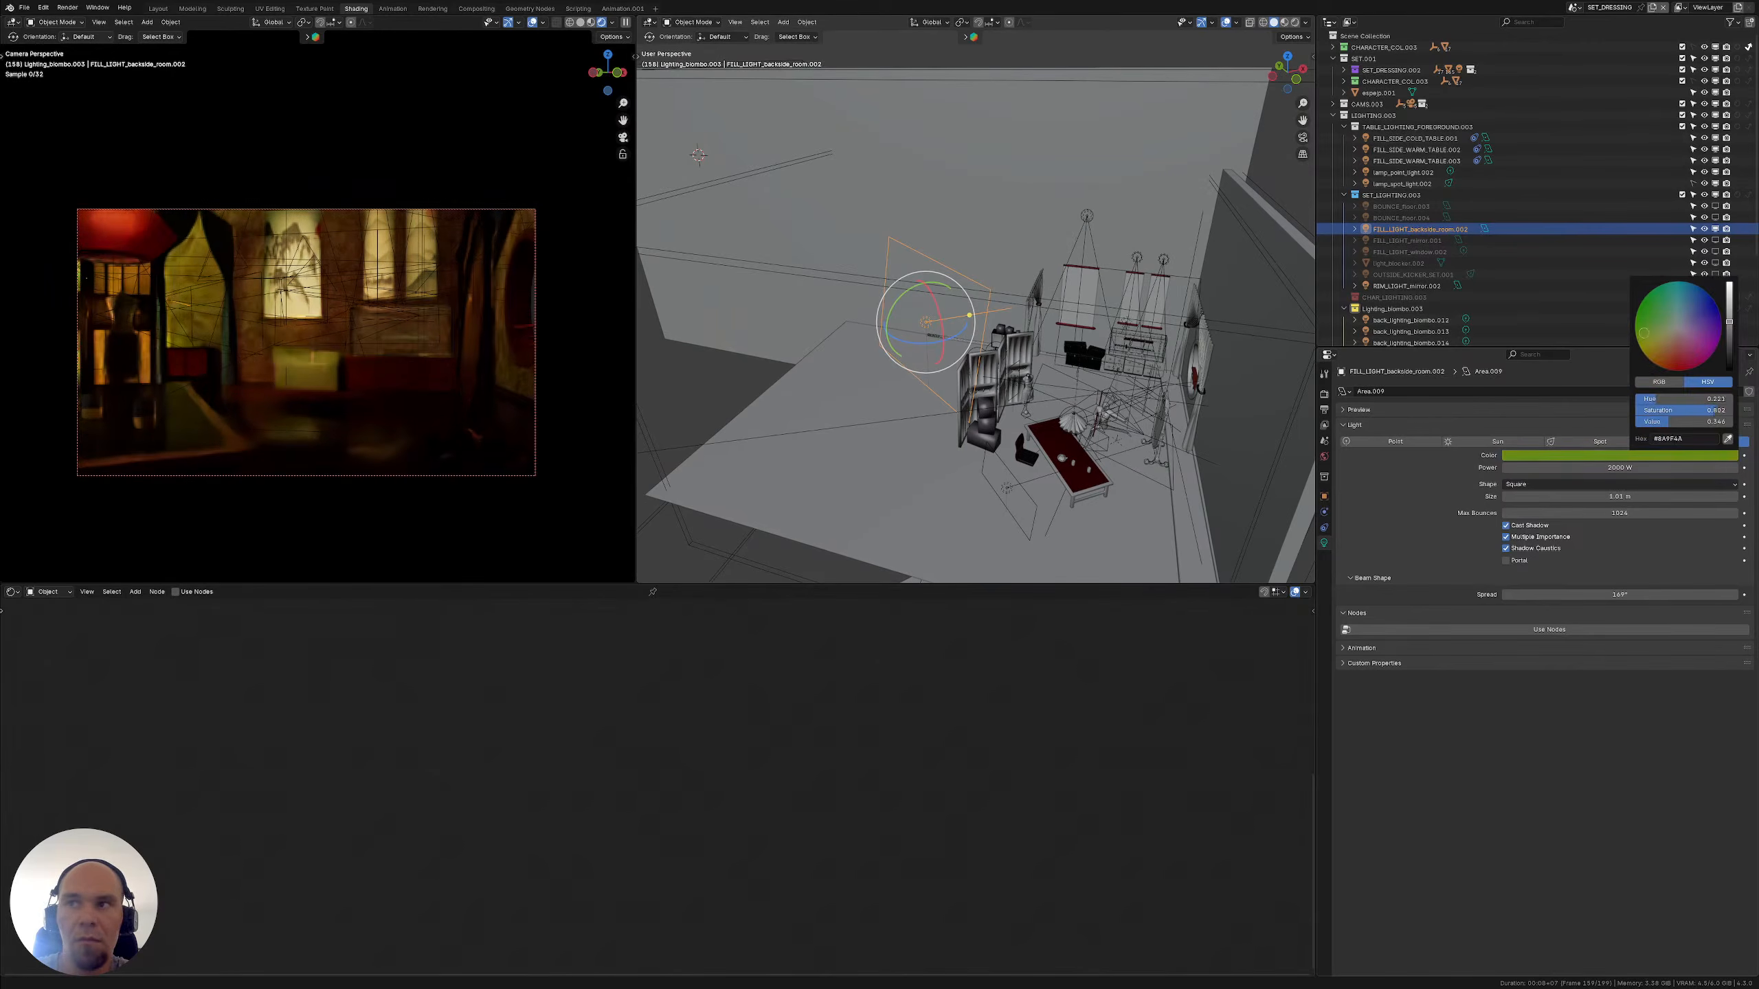
mouse_move(1668, 340)
left_mouse_down()
mouse_move(1700, 312)
mouse_move(1680, 354)
mouse_move(1654, 346)
left_mouse_up()
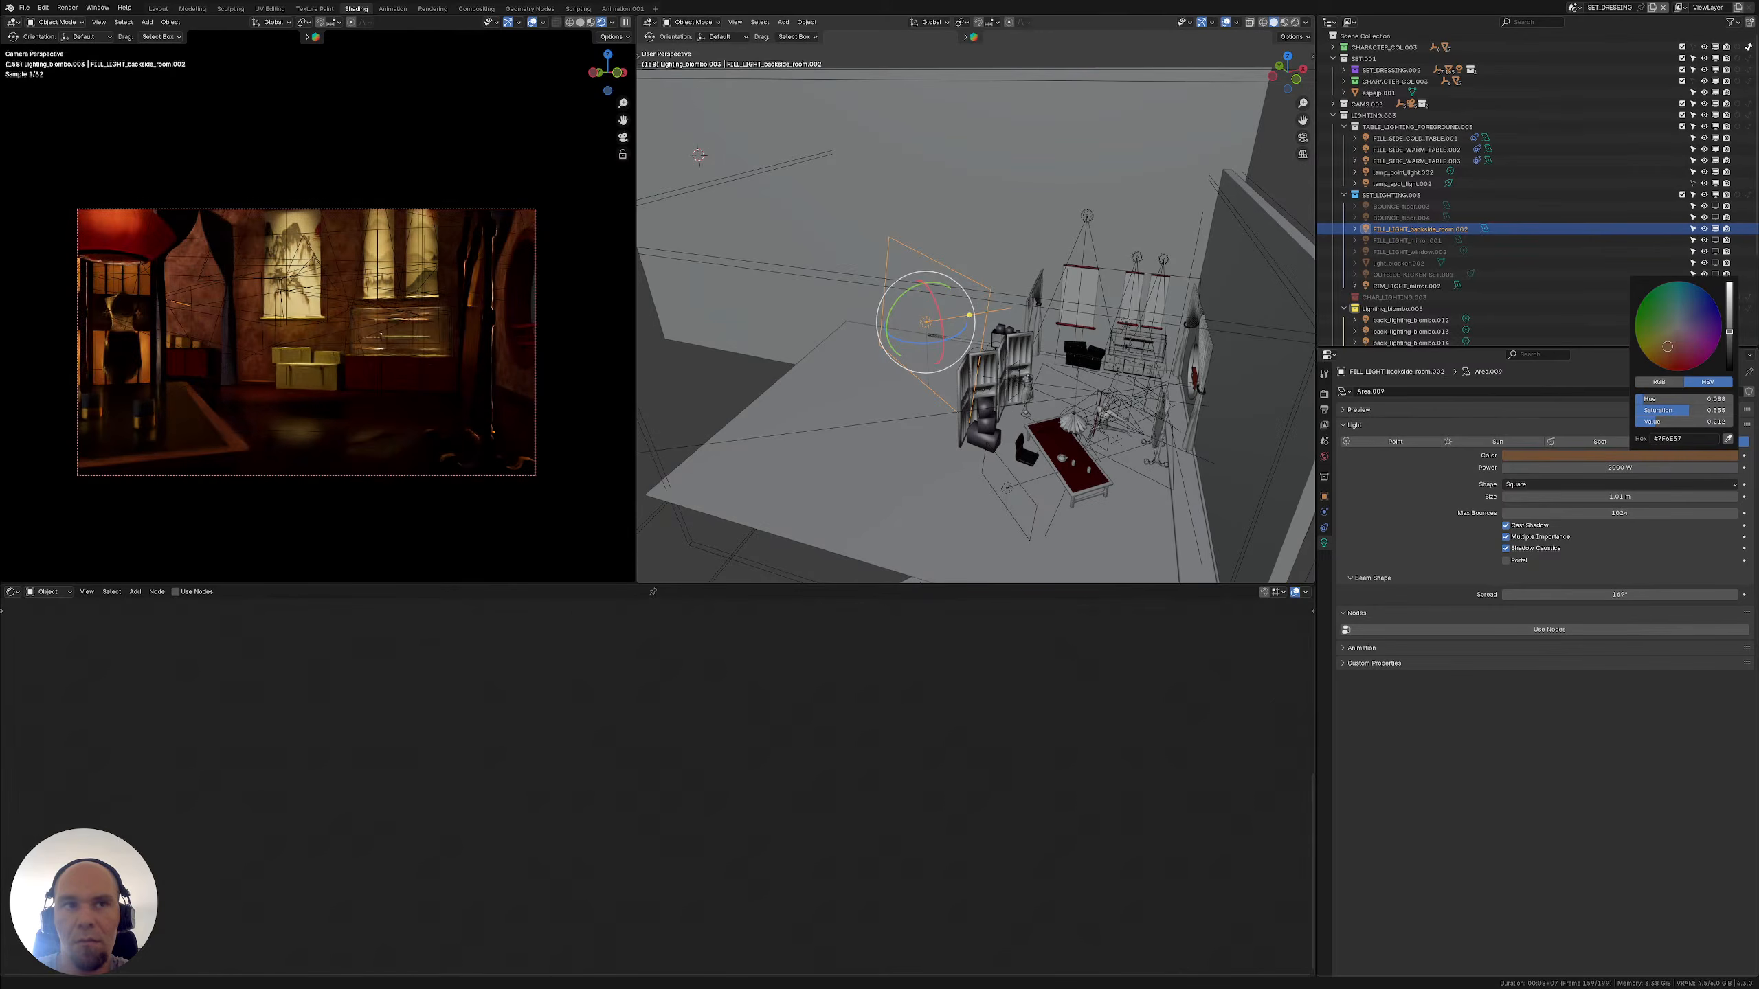
Set the backside room fill light's power to 150 W and its colour to #E1CD8C
left_click(1617, 468)
type("150")
key("Return")
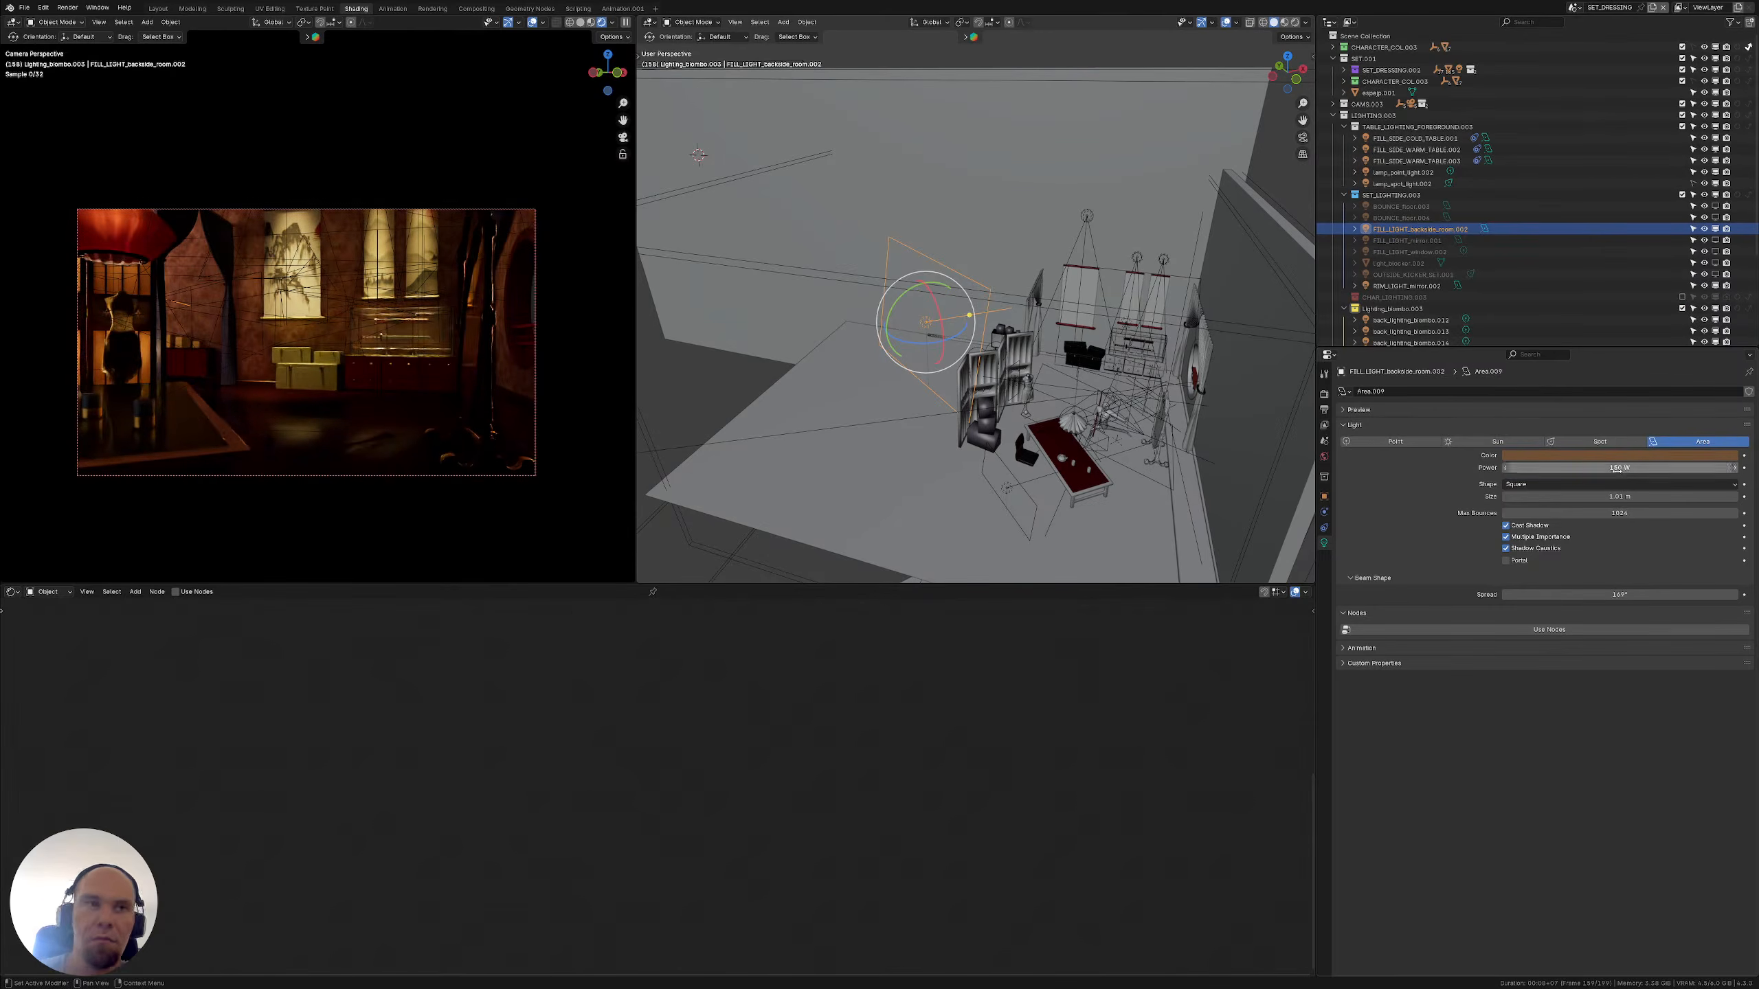
left_click(1665, 454)
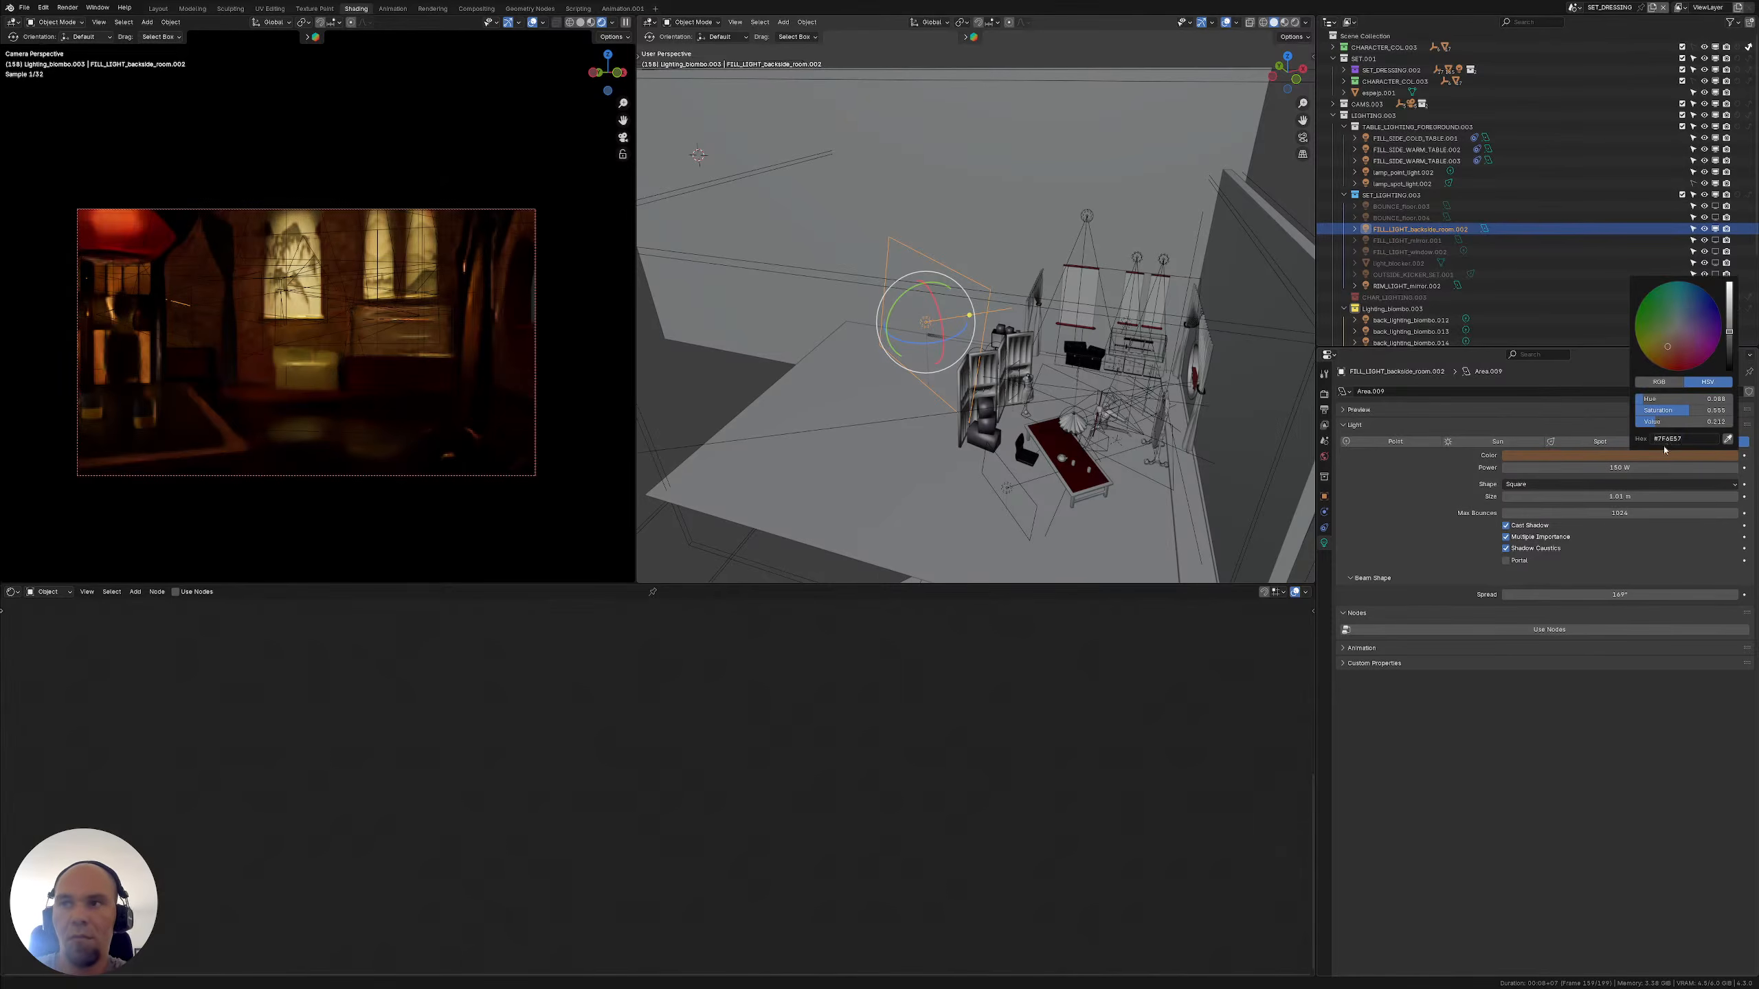
left_click(1668, 439)
type("#E1CD8C")
key("Return")
right_click(723, 343)
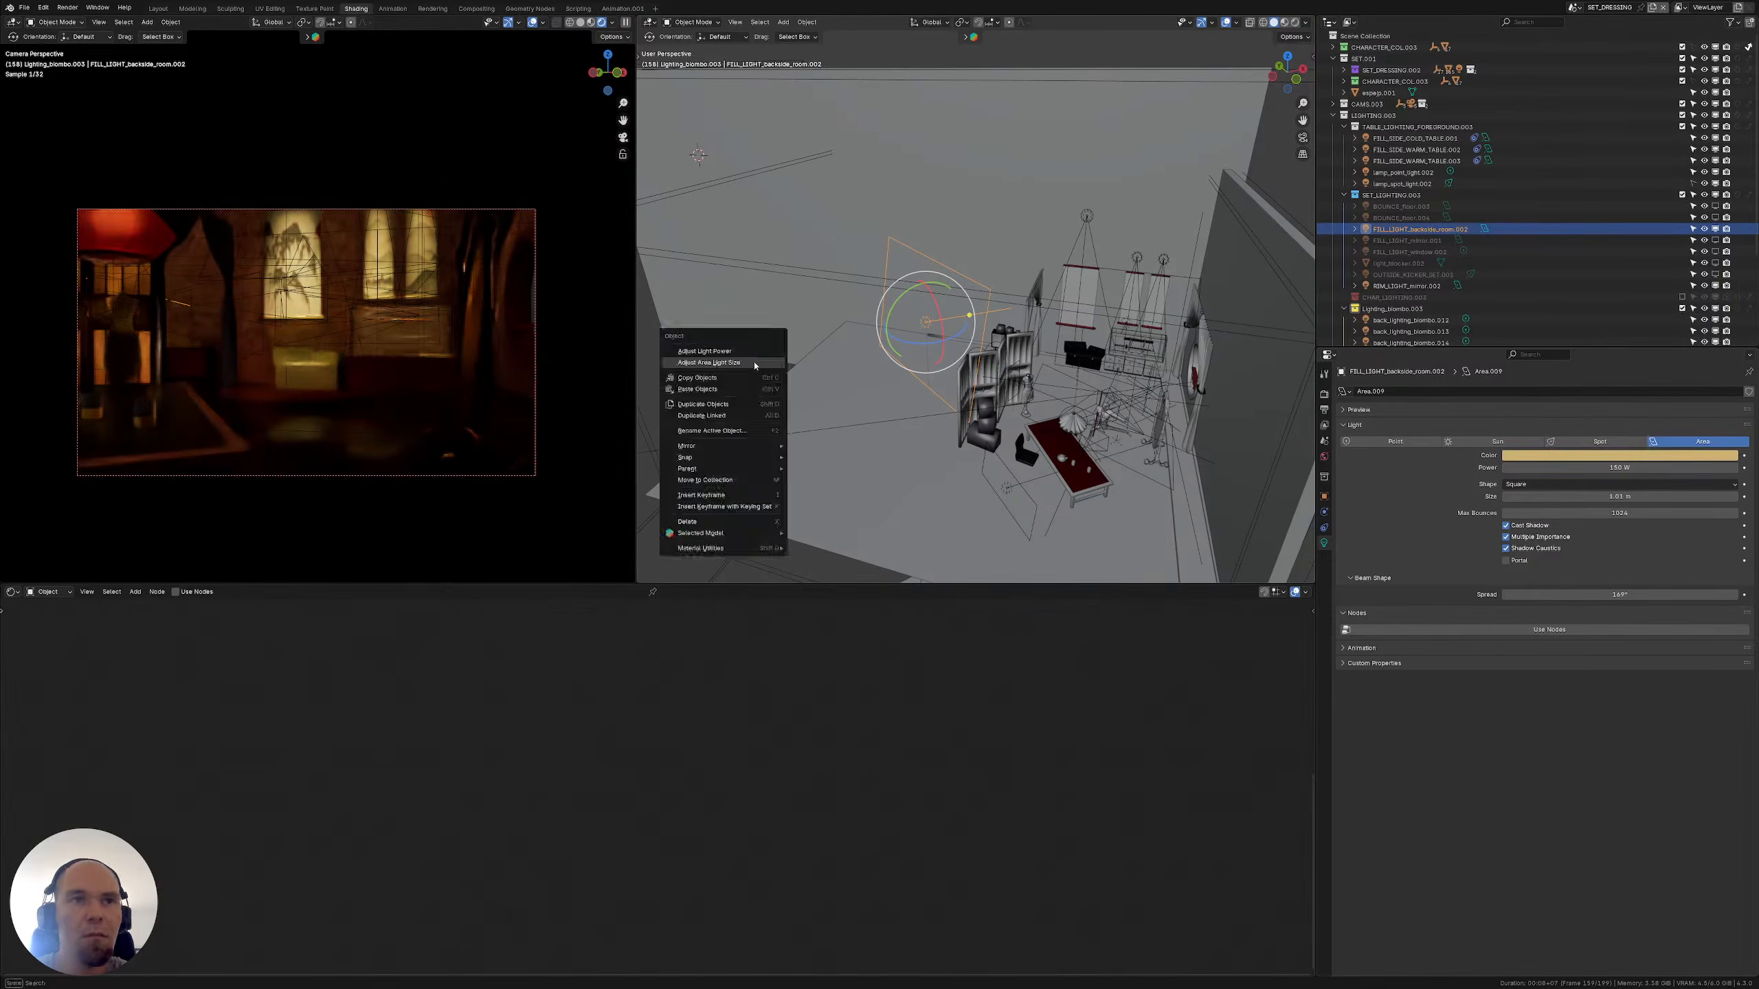
Check the settings of the hidden set lights and enable the OUTSIDE_KICKER_SET spot light in the viewports
middle_click_drag(873, 319, 1177, 305)
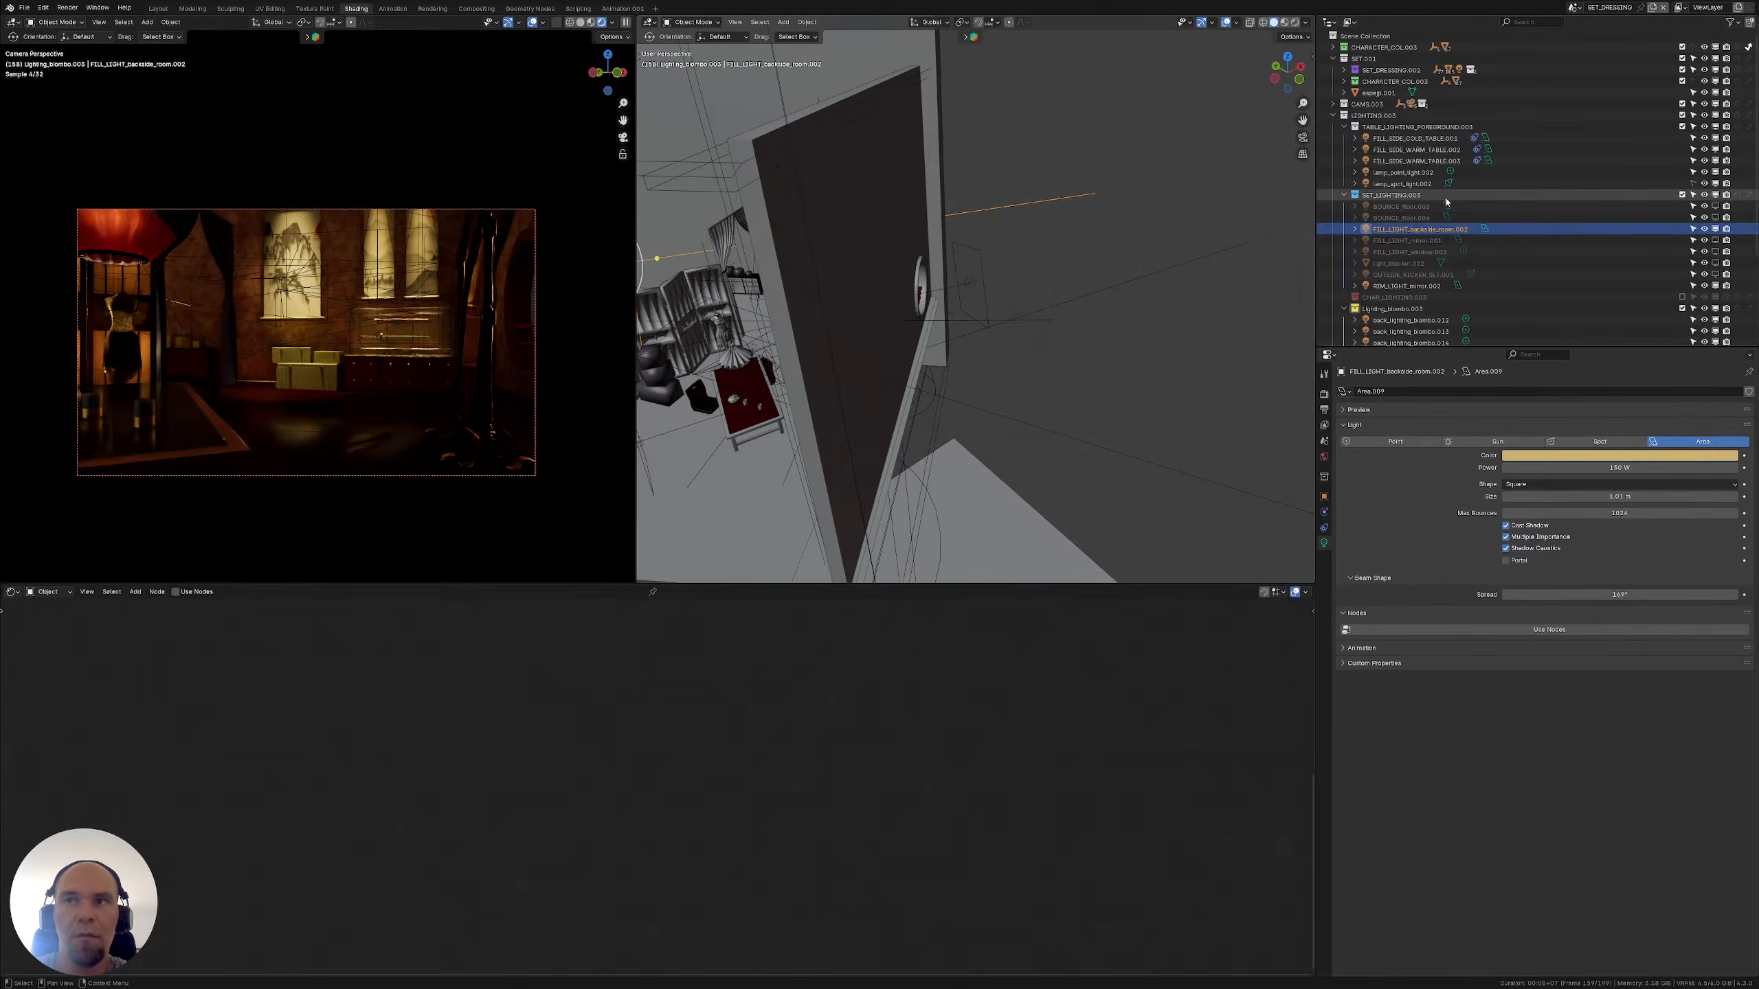
left_click(1405, 207)
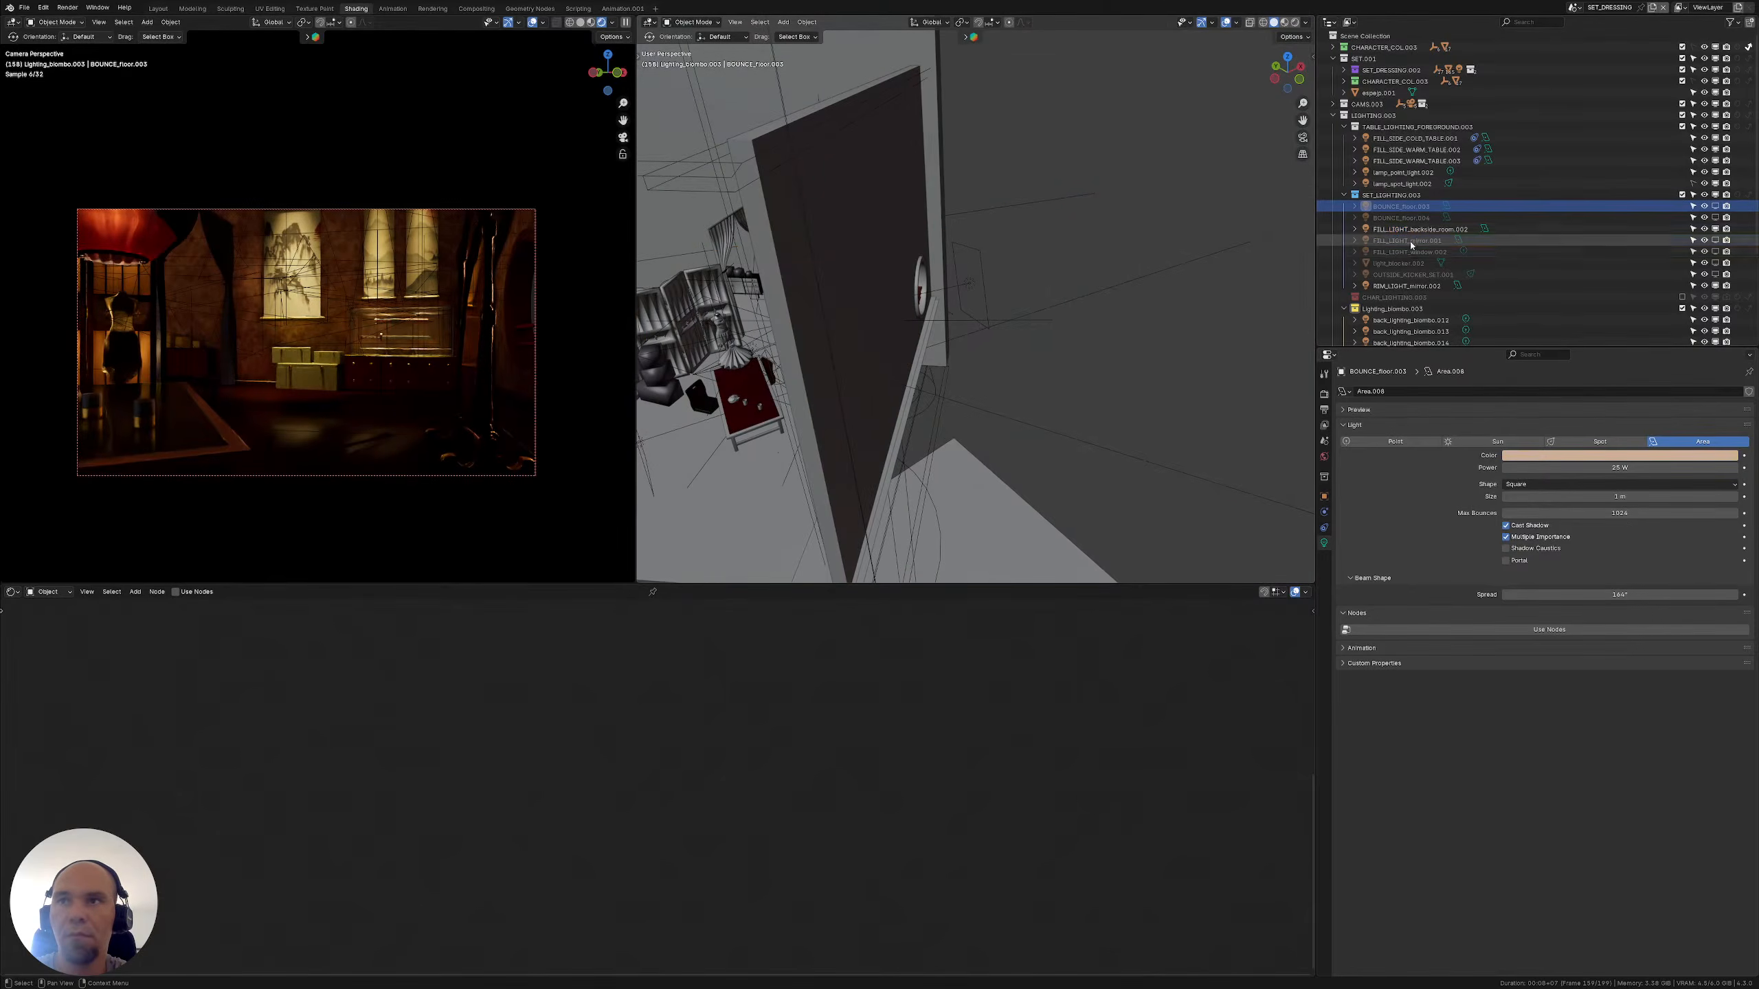
left_click(1412, 241)
left_click(1414, 253)
left_click(1412, 274)
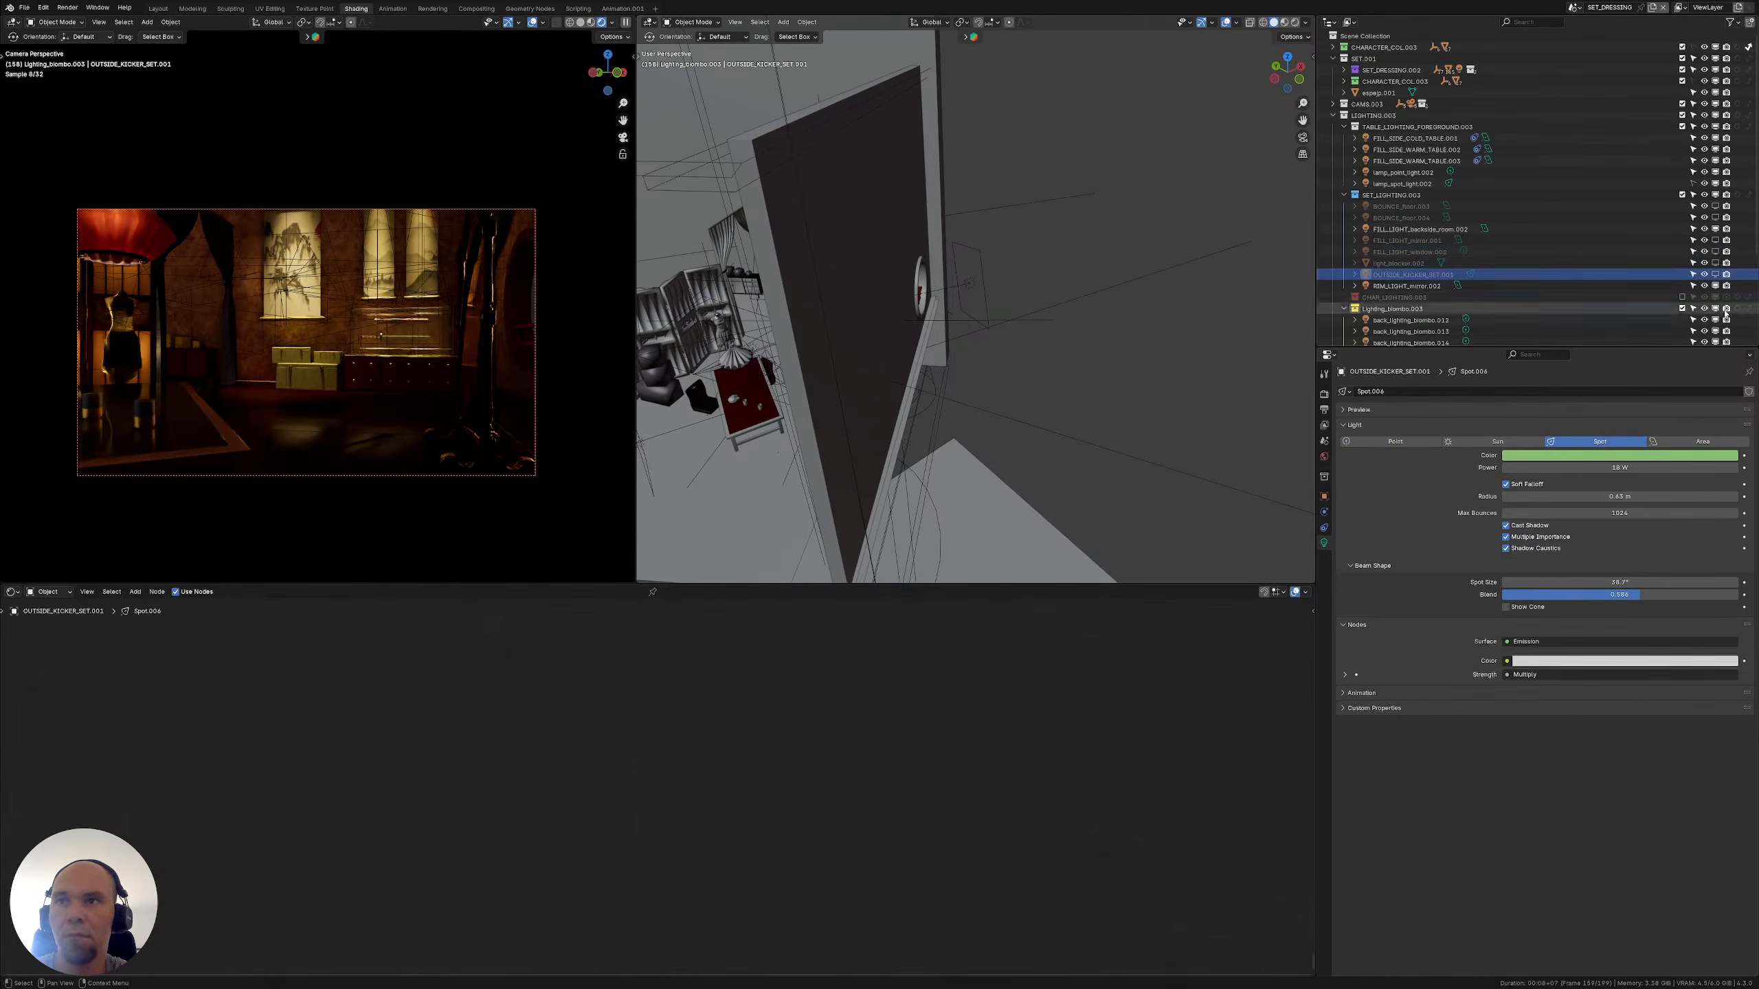
left_click(1713, 274)
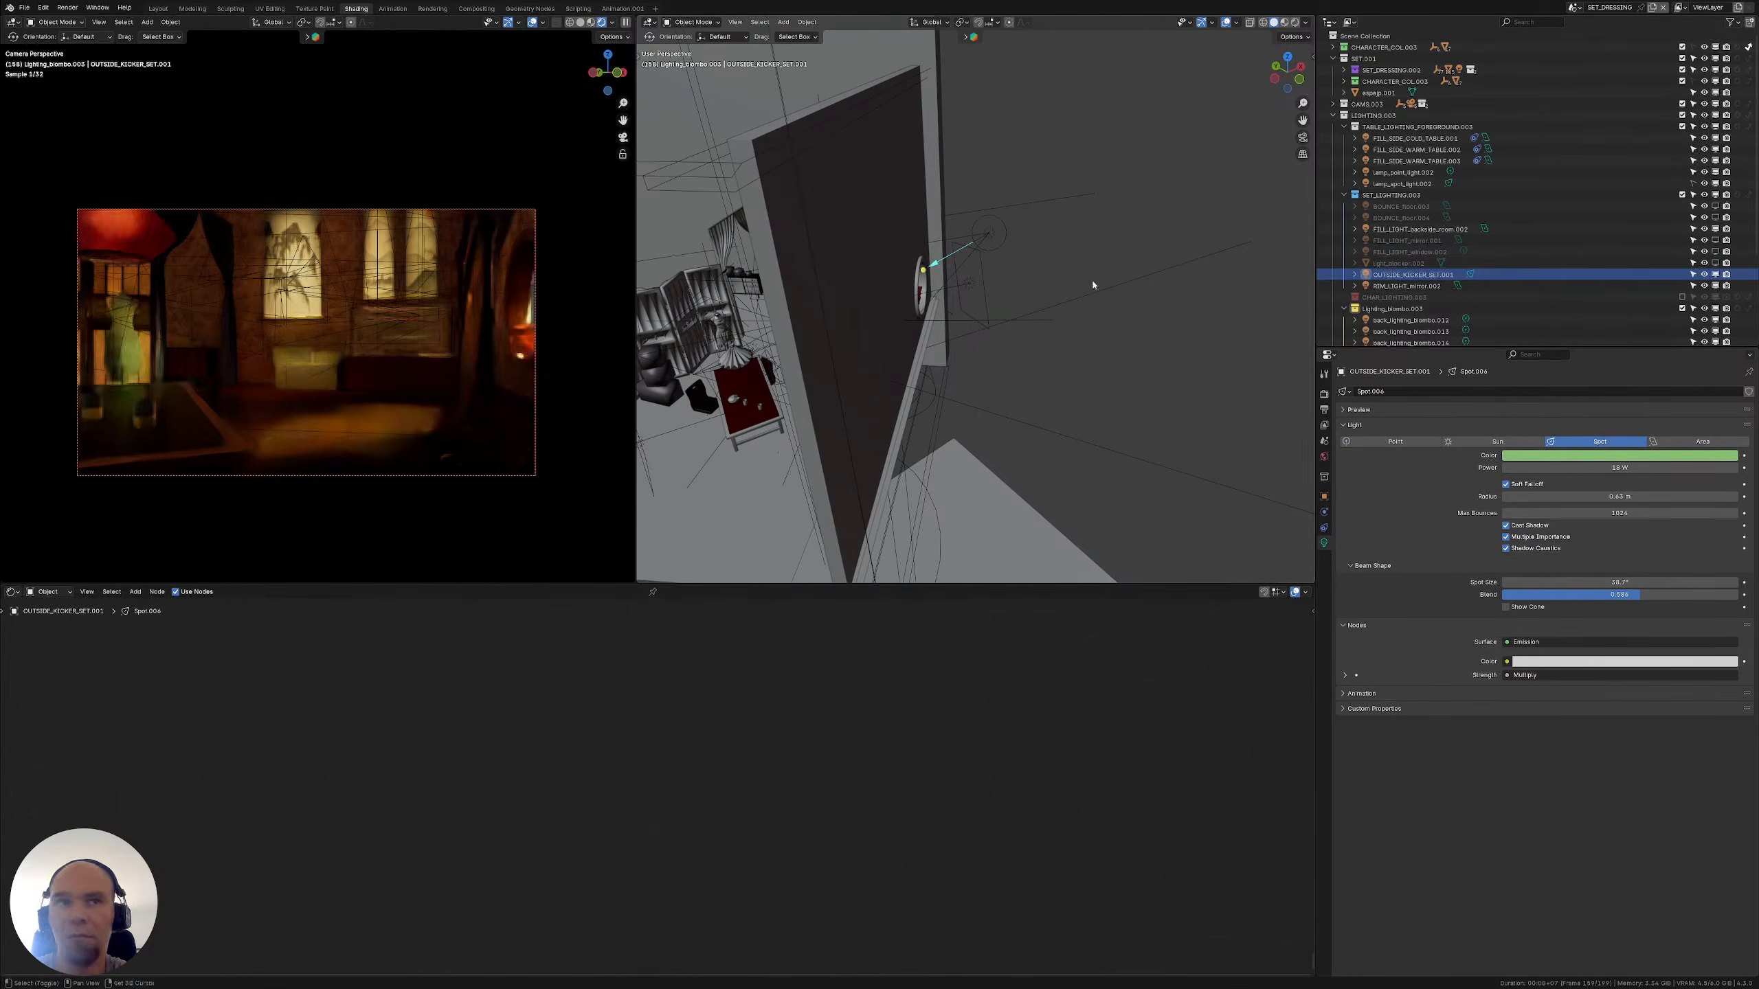
Set the OUTSIDE_KICKER_SET spot light's colour to a soft blue
middle_click_drag(1091, 283, 1098, 286)
left_click(1007, 243)
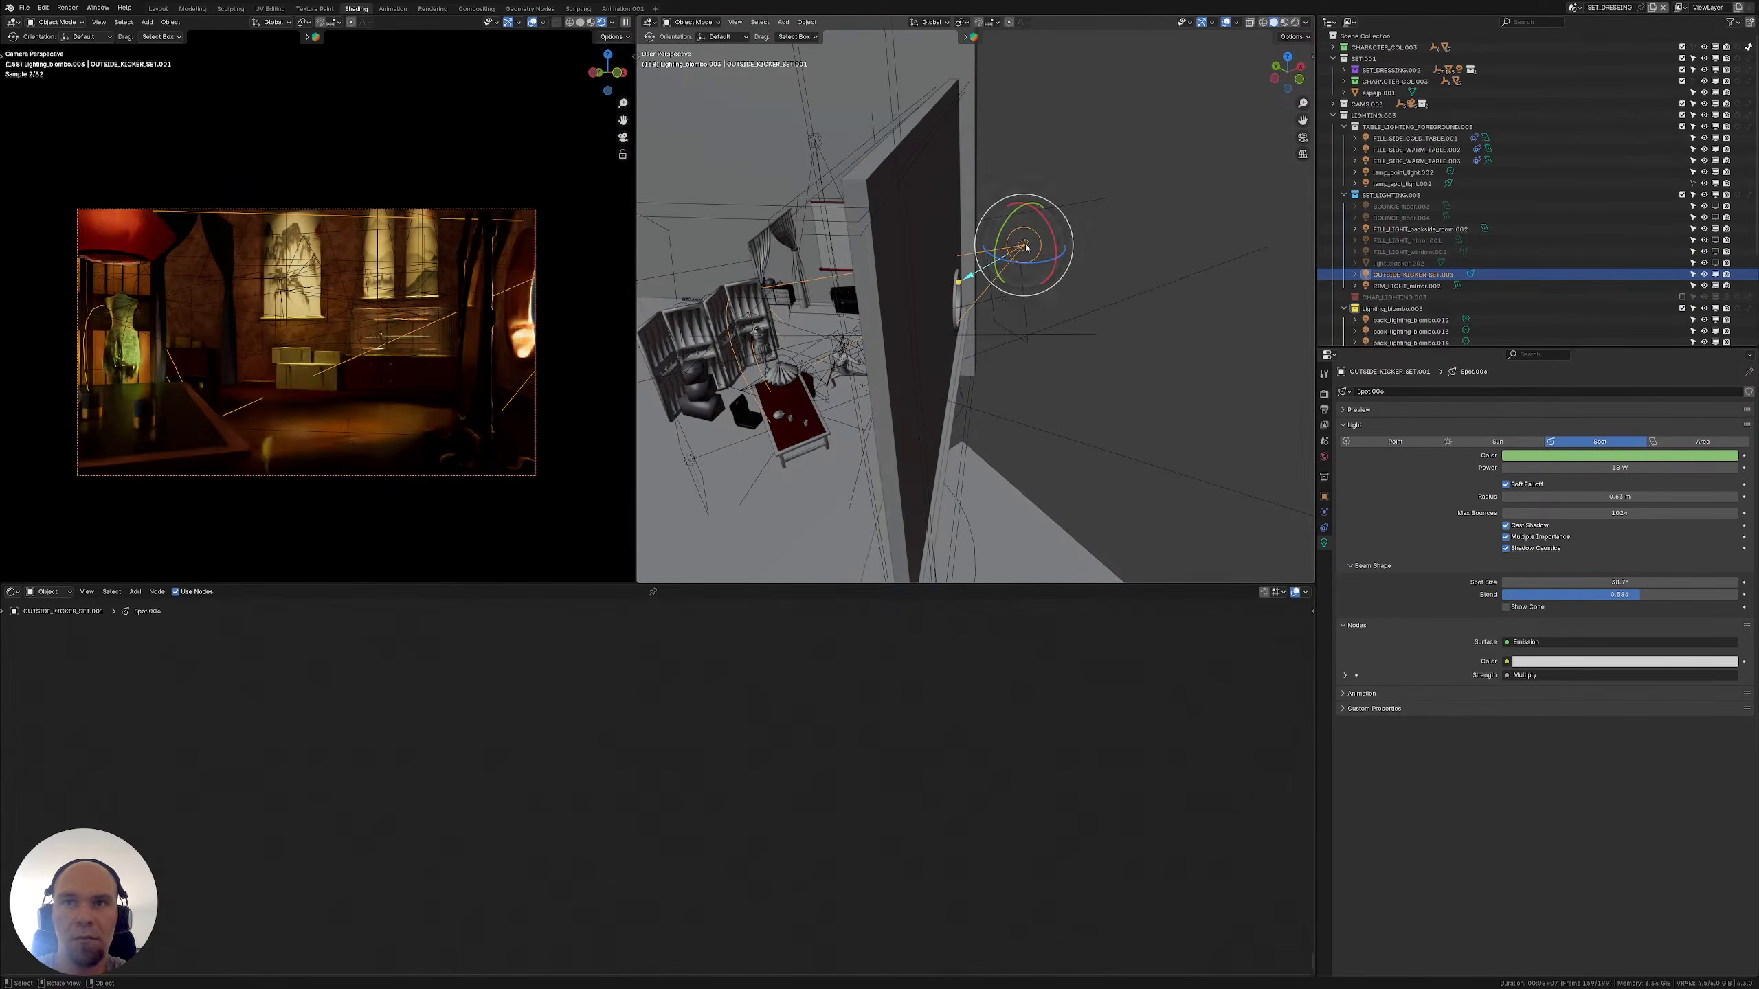
left_click(1580, 454)
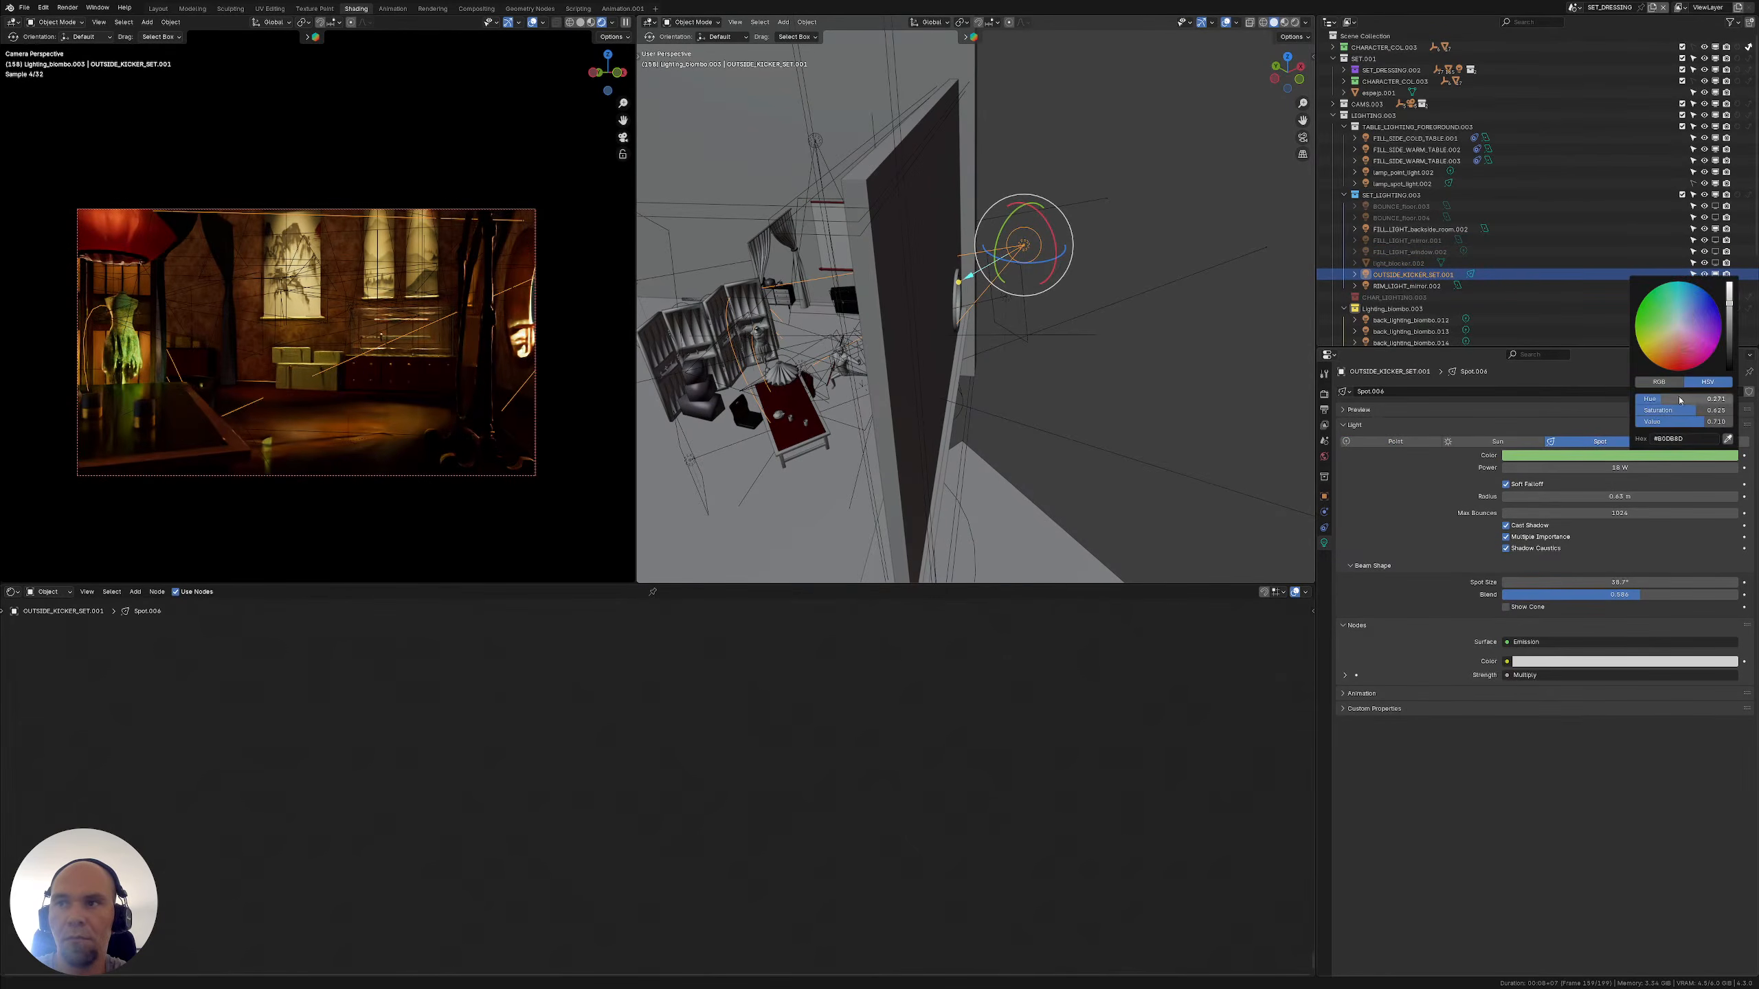
left_click(1689, 322)
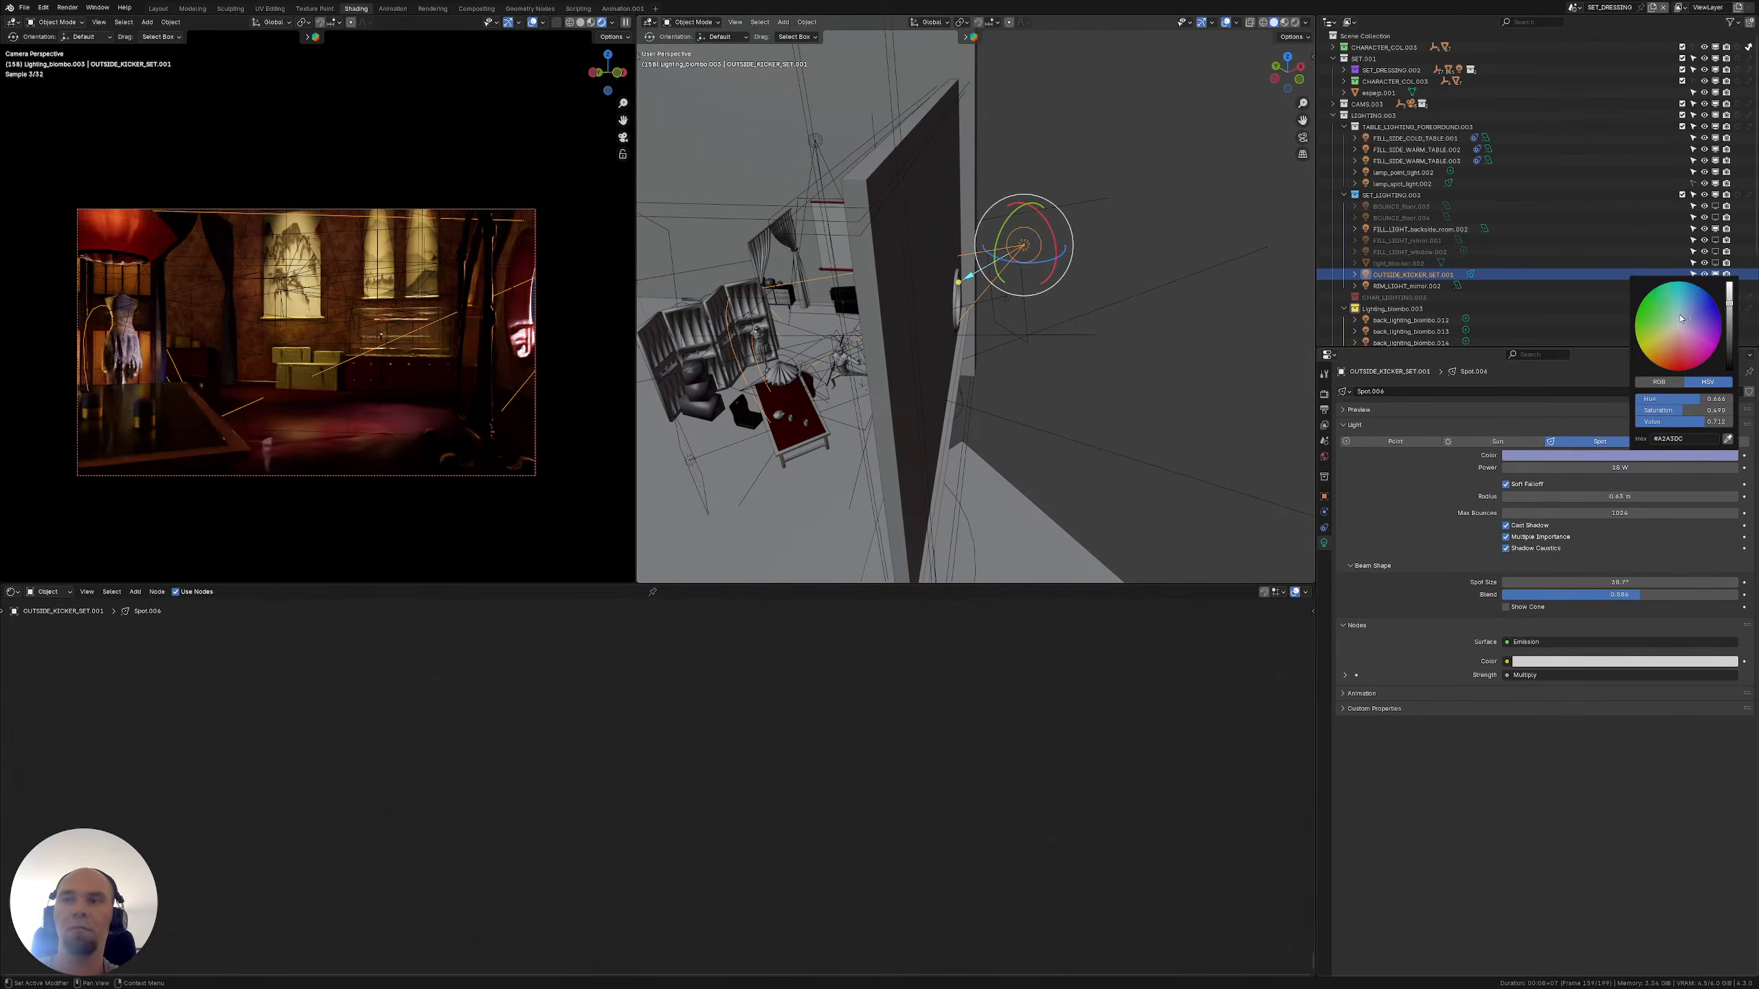
left_click(1681, 315)
left_click_drag(1682, 315, 1689, 311)
Set the lamp_point_light's colour to #E1CD8C in the foreground table lighting collection
middle_click_drag(866, 326, 1010, 330)
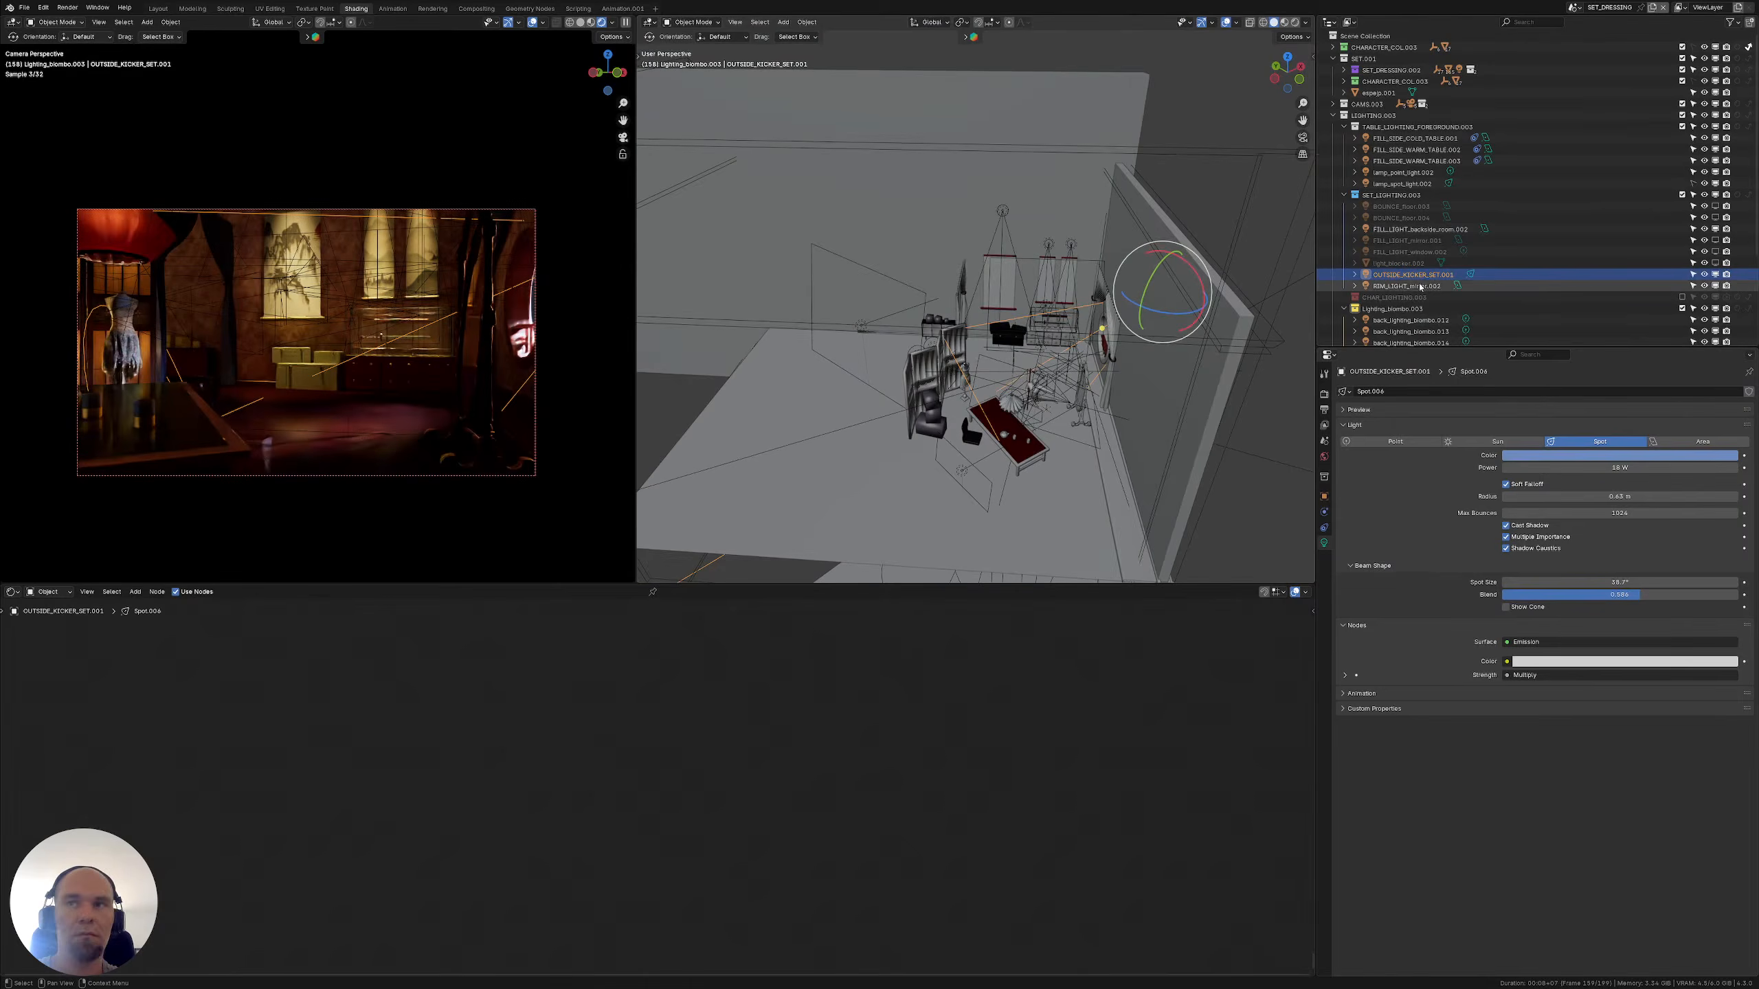
left_click(1405, 173)
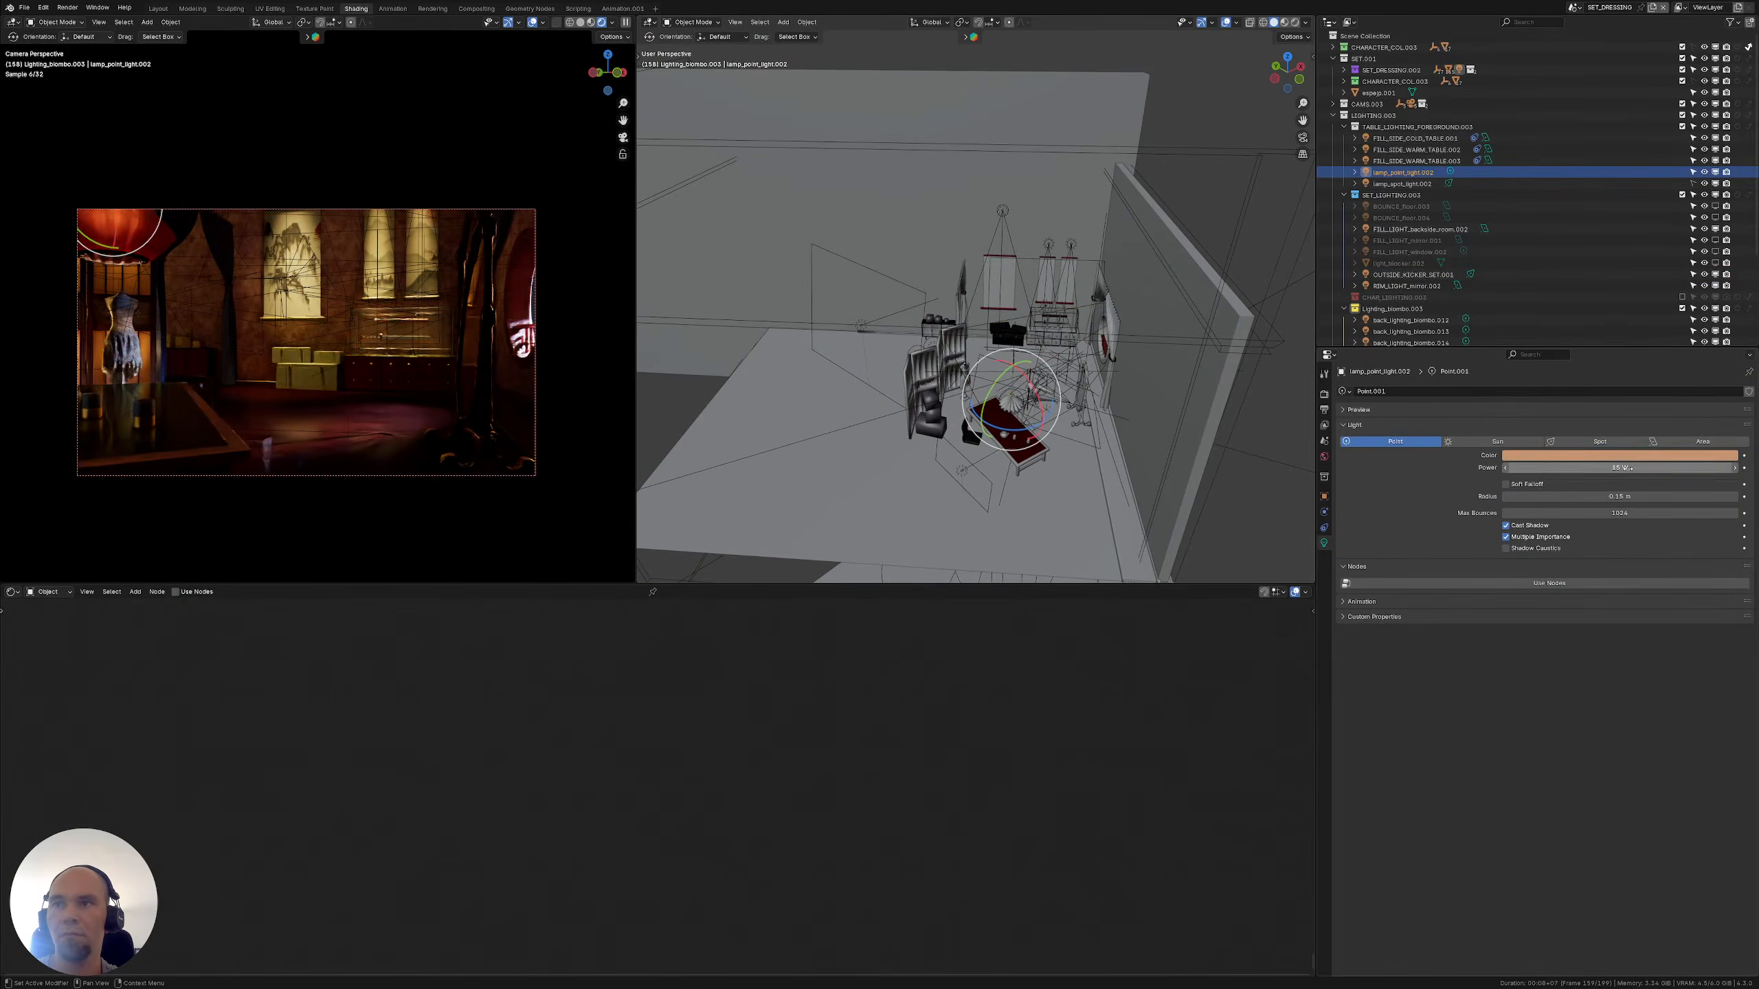
left_click(1661, 456)
left_click(1663, 439)
type("#E8CD8C")
key("Return")
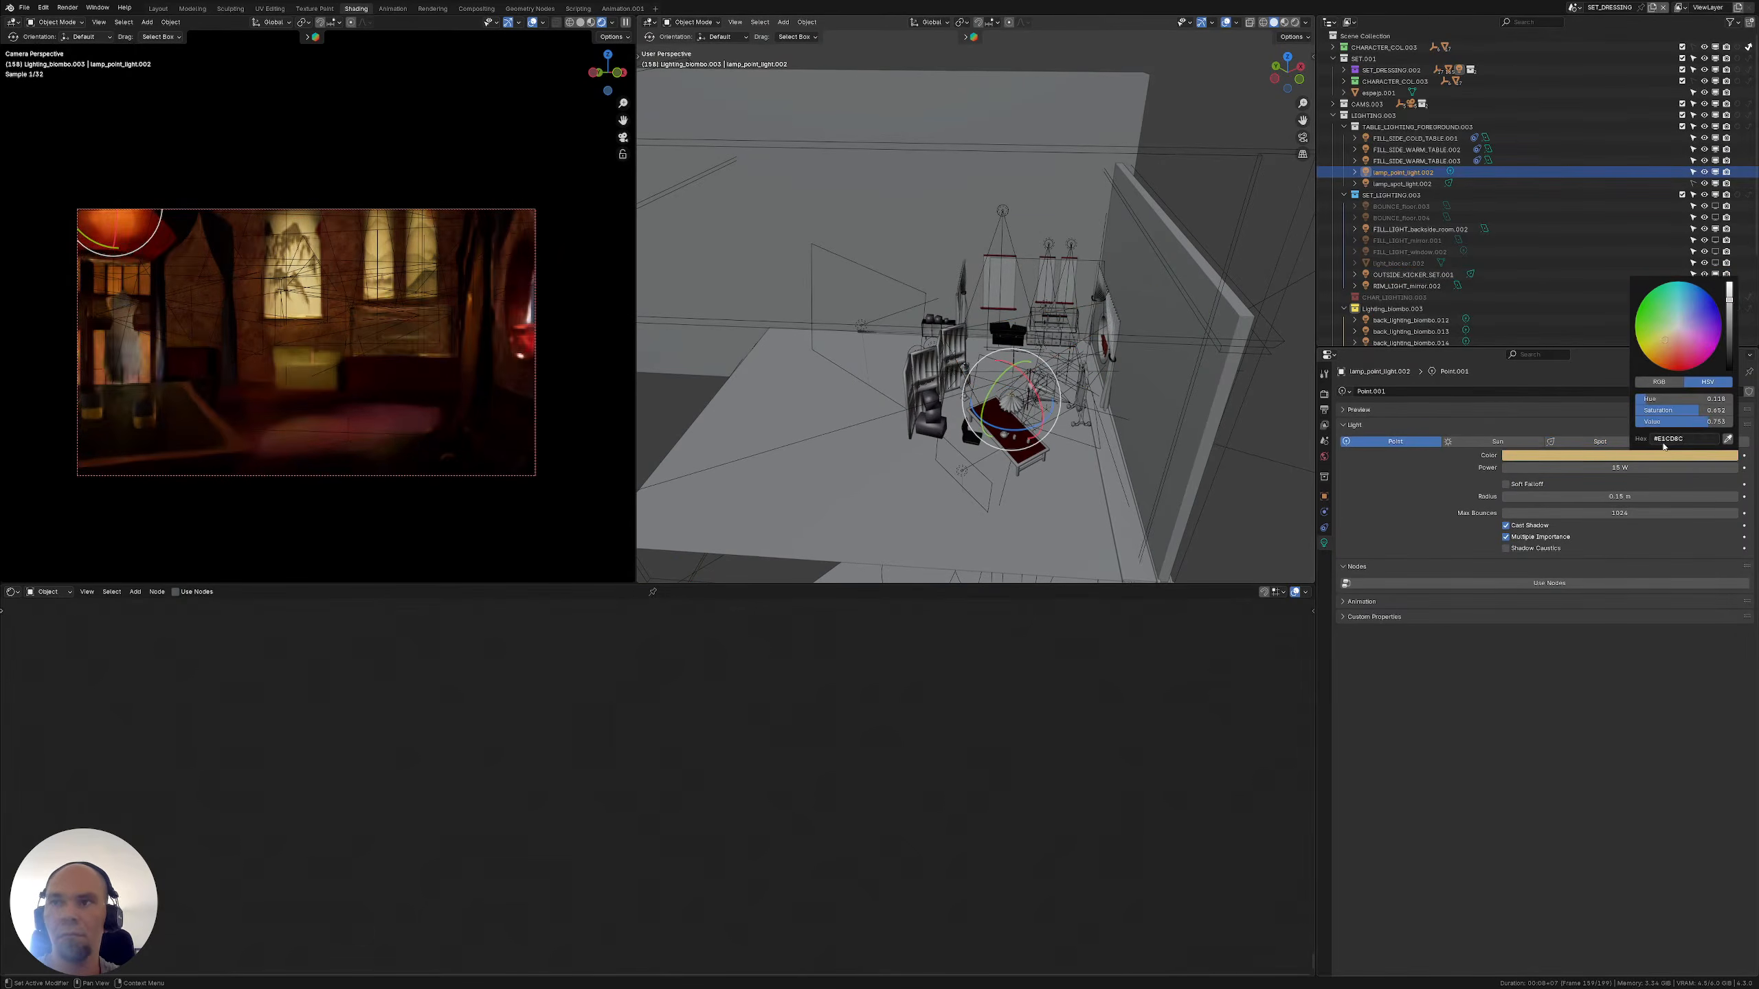
Set the lamp_spot_light's colour to #E1CD8C as well
left_click(1412, 183)
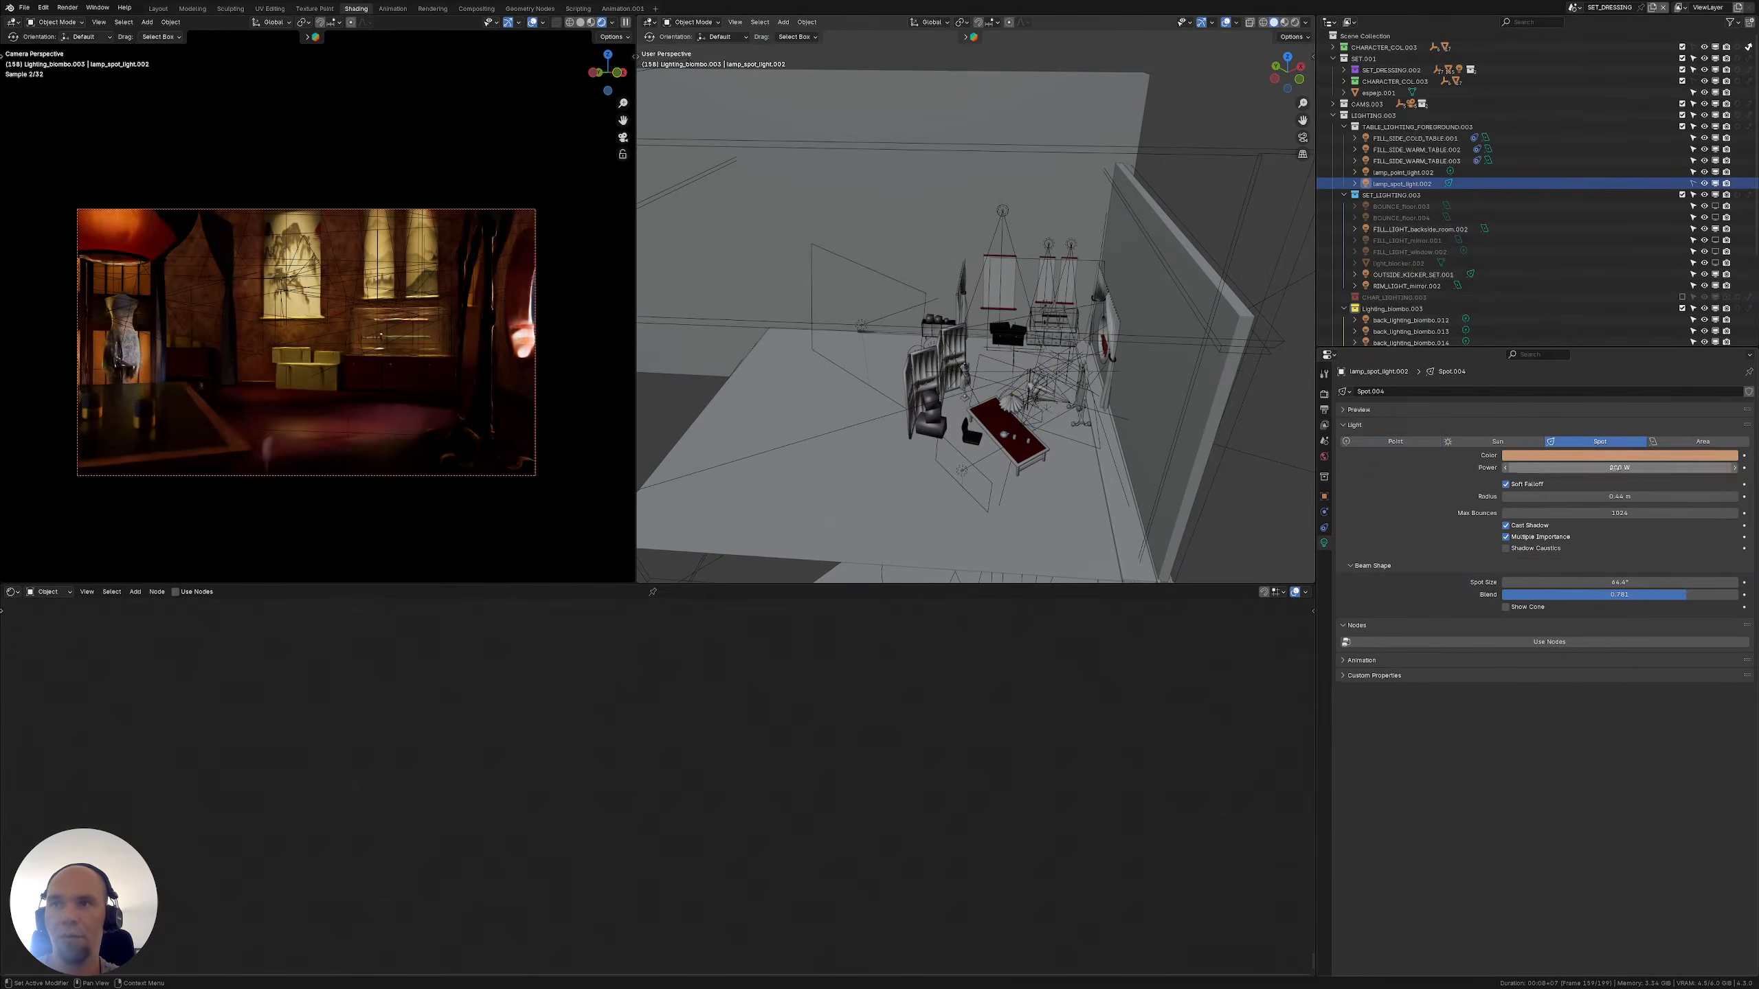
left_click(1645, 456)
type("#E8CD8C")
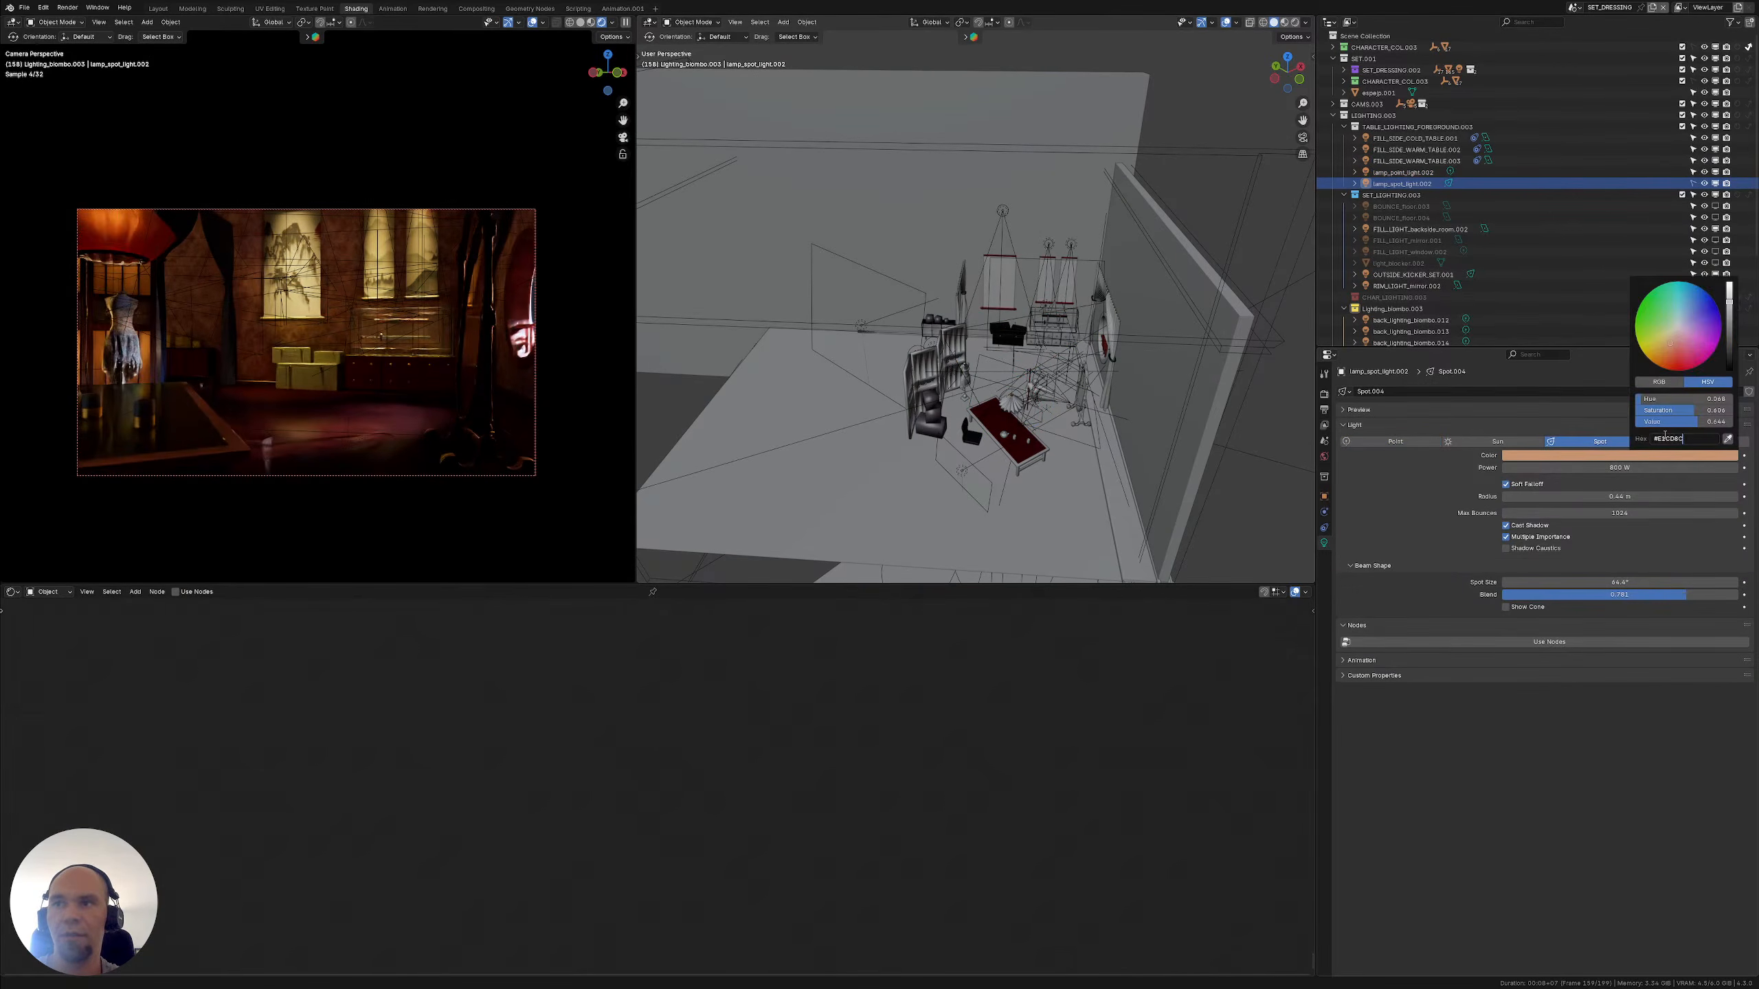
key("Return")
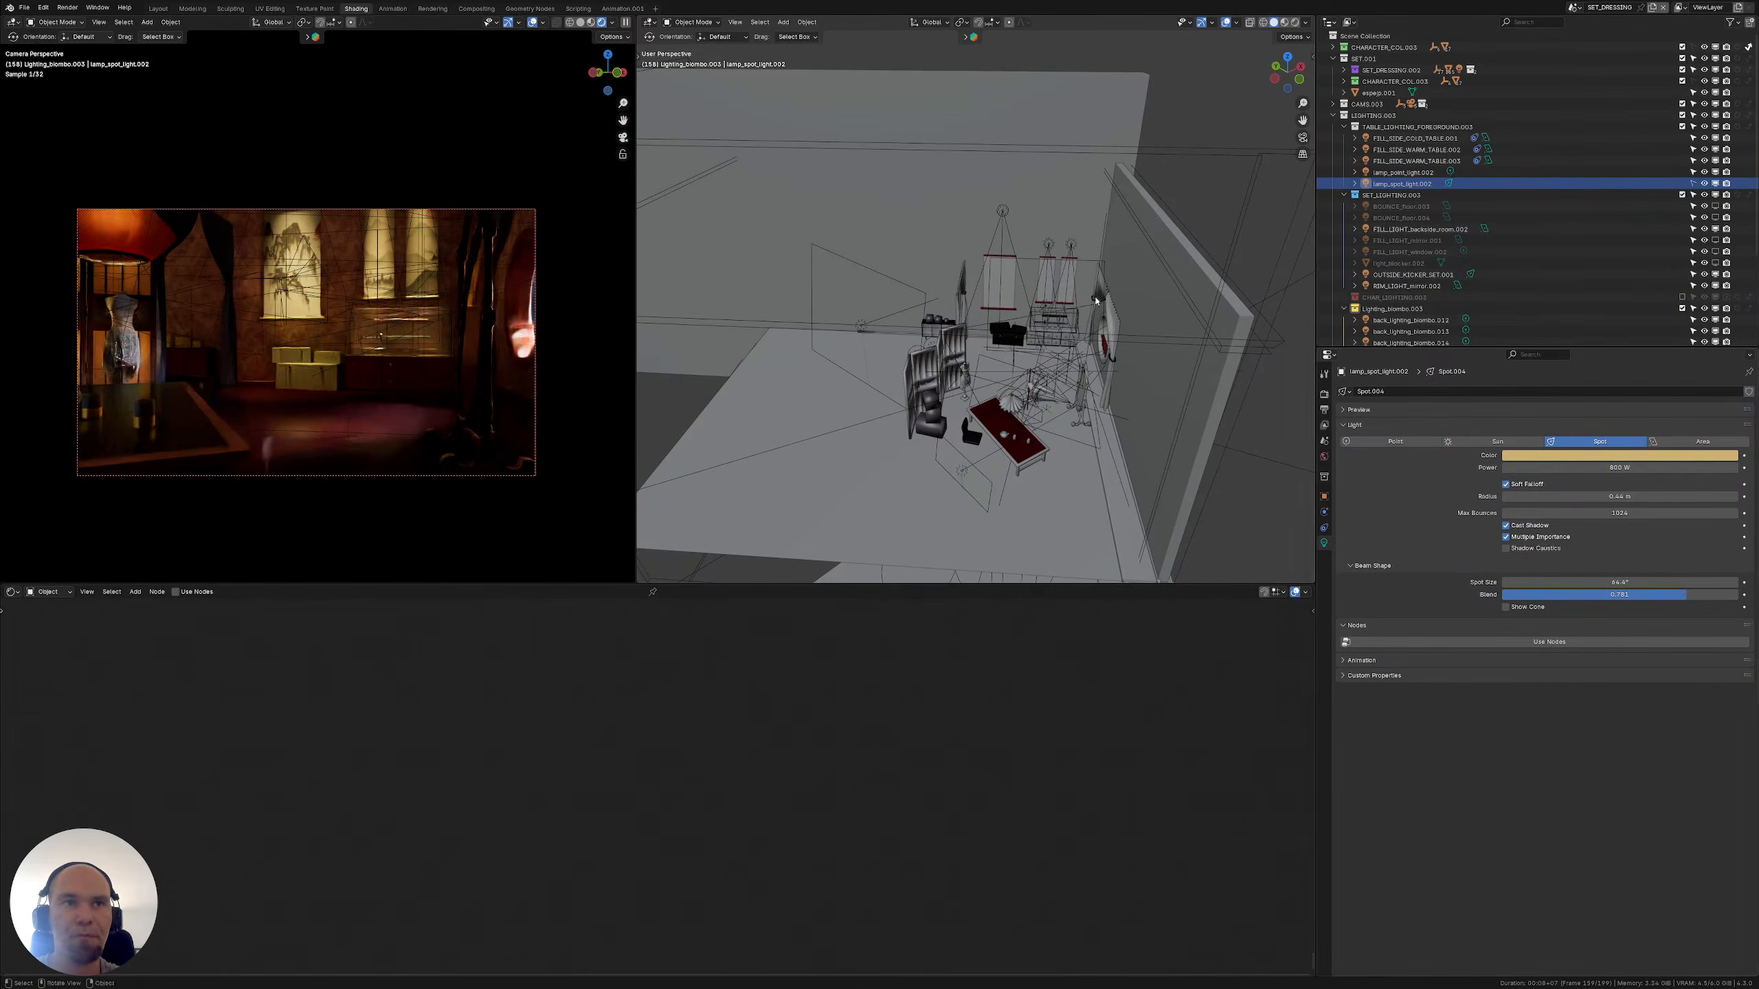
Select the picture spot light above the large hanging scroll on the back wall
middle_click_drag(964, 247, 955, 275, "shift")
scroll(954, 275, "up", 3)
left_click(997, 200)
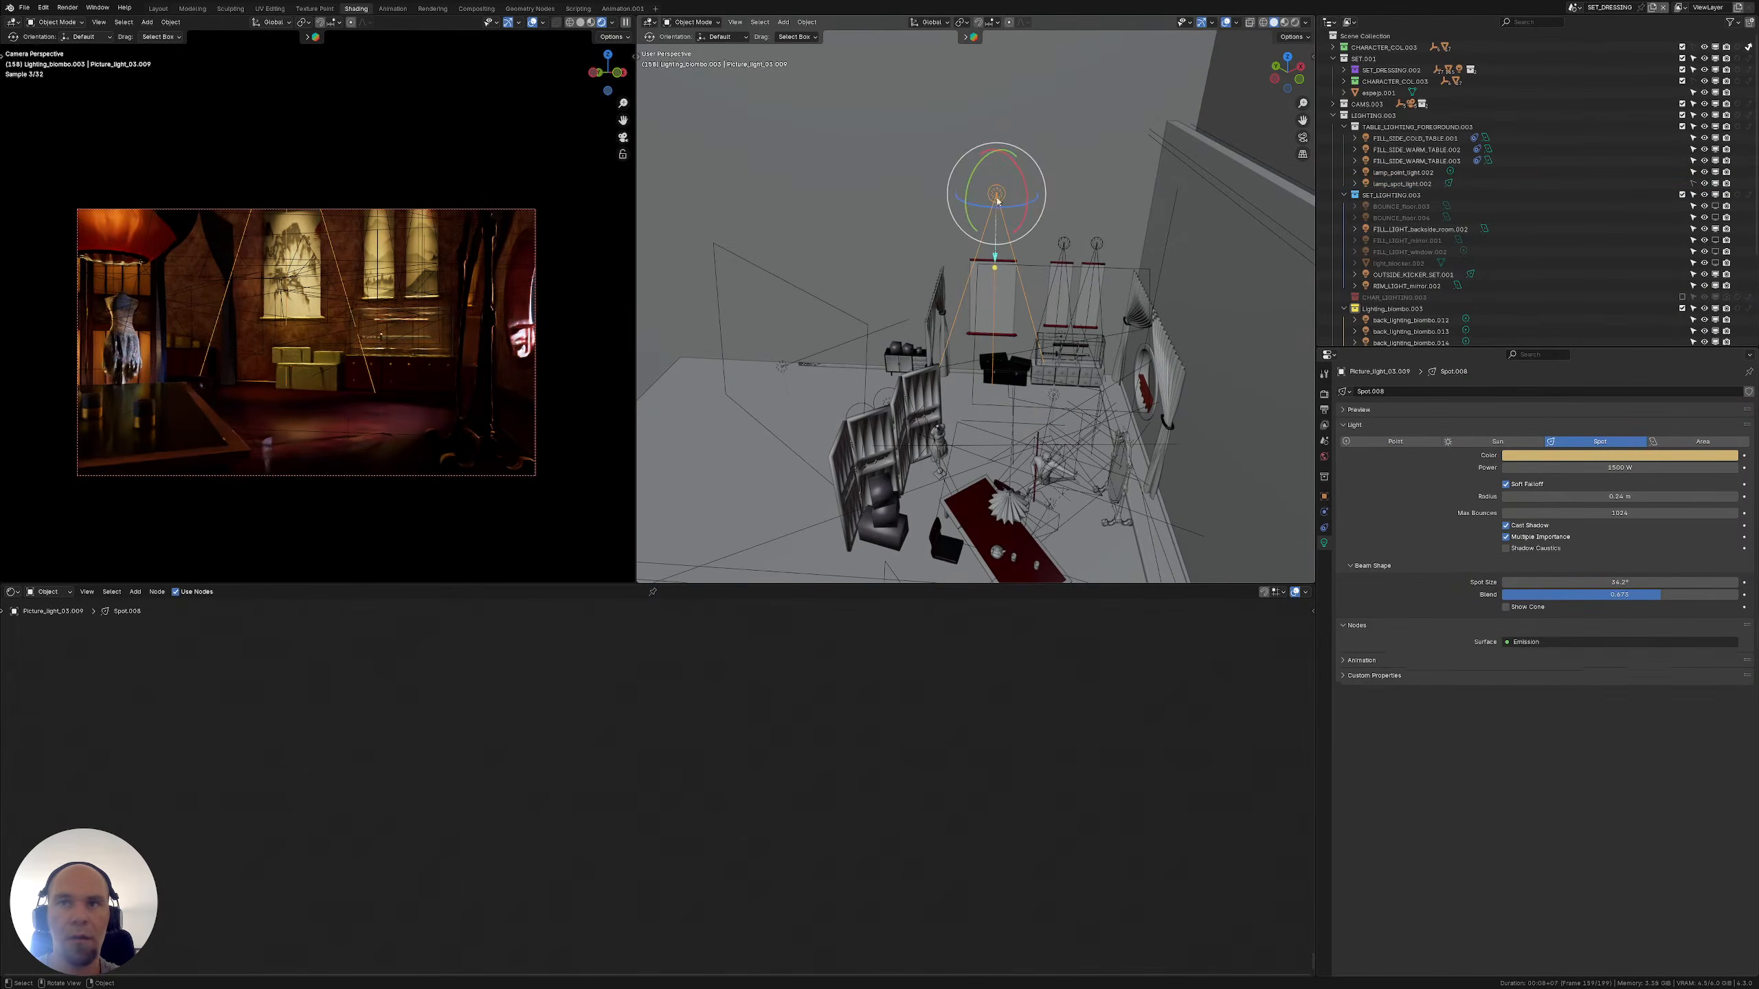
Try a more orange colour on the large scroll's picture light, and undo the change
left_click(1599, 456)
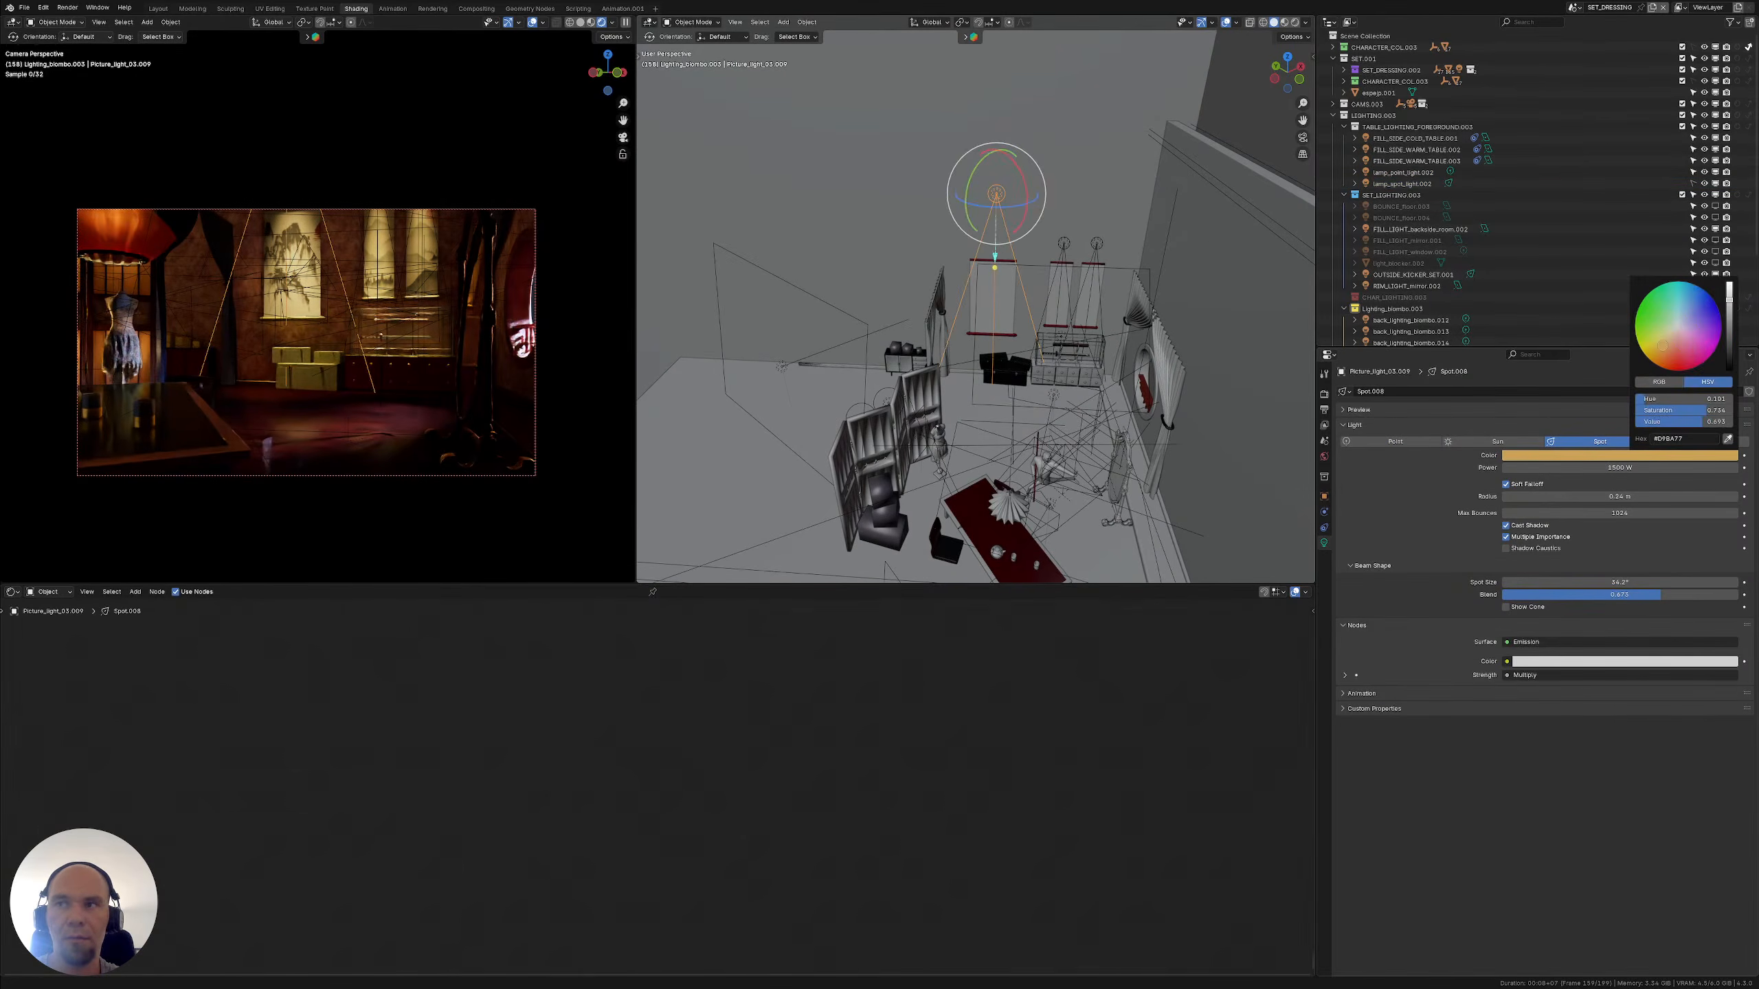
left_click(1666, 353)
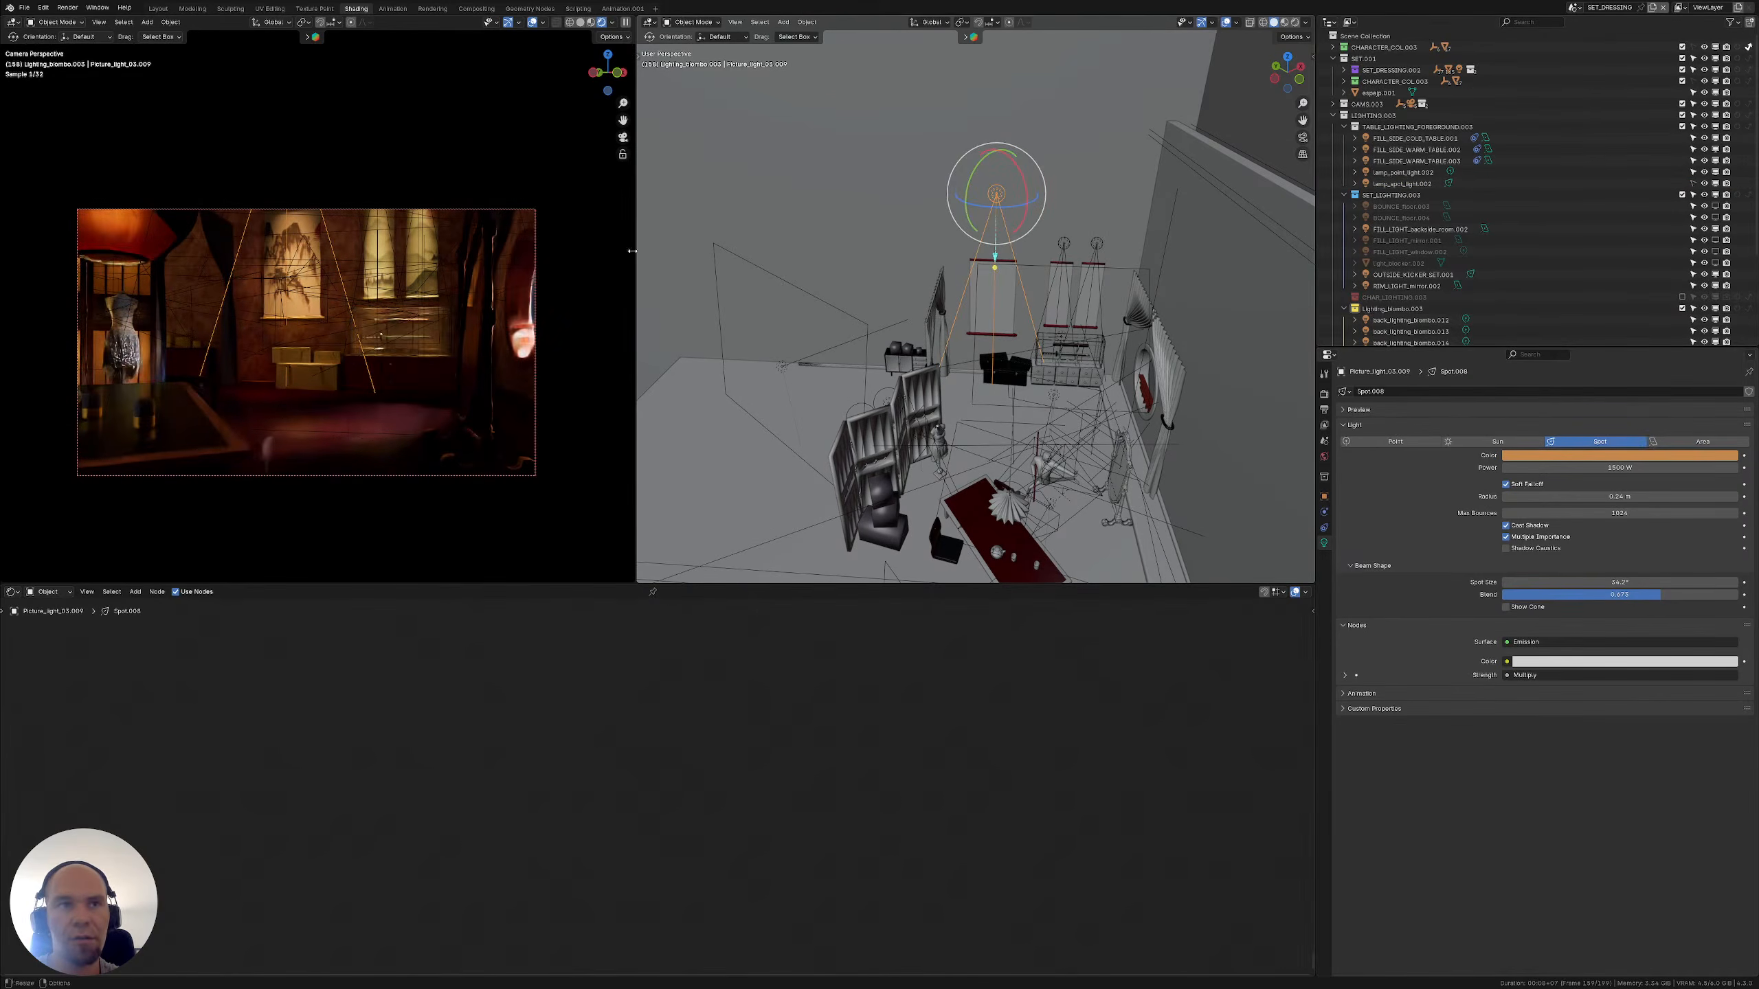
key("ctrl+z")
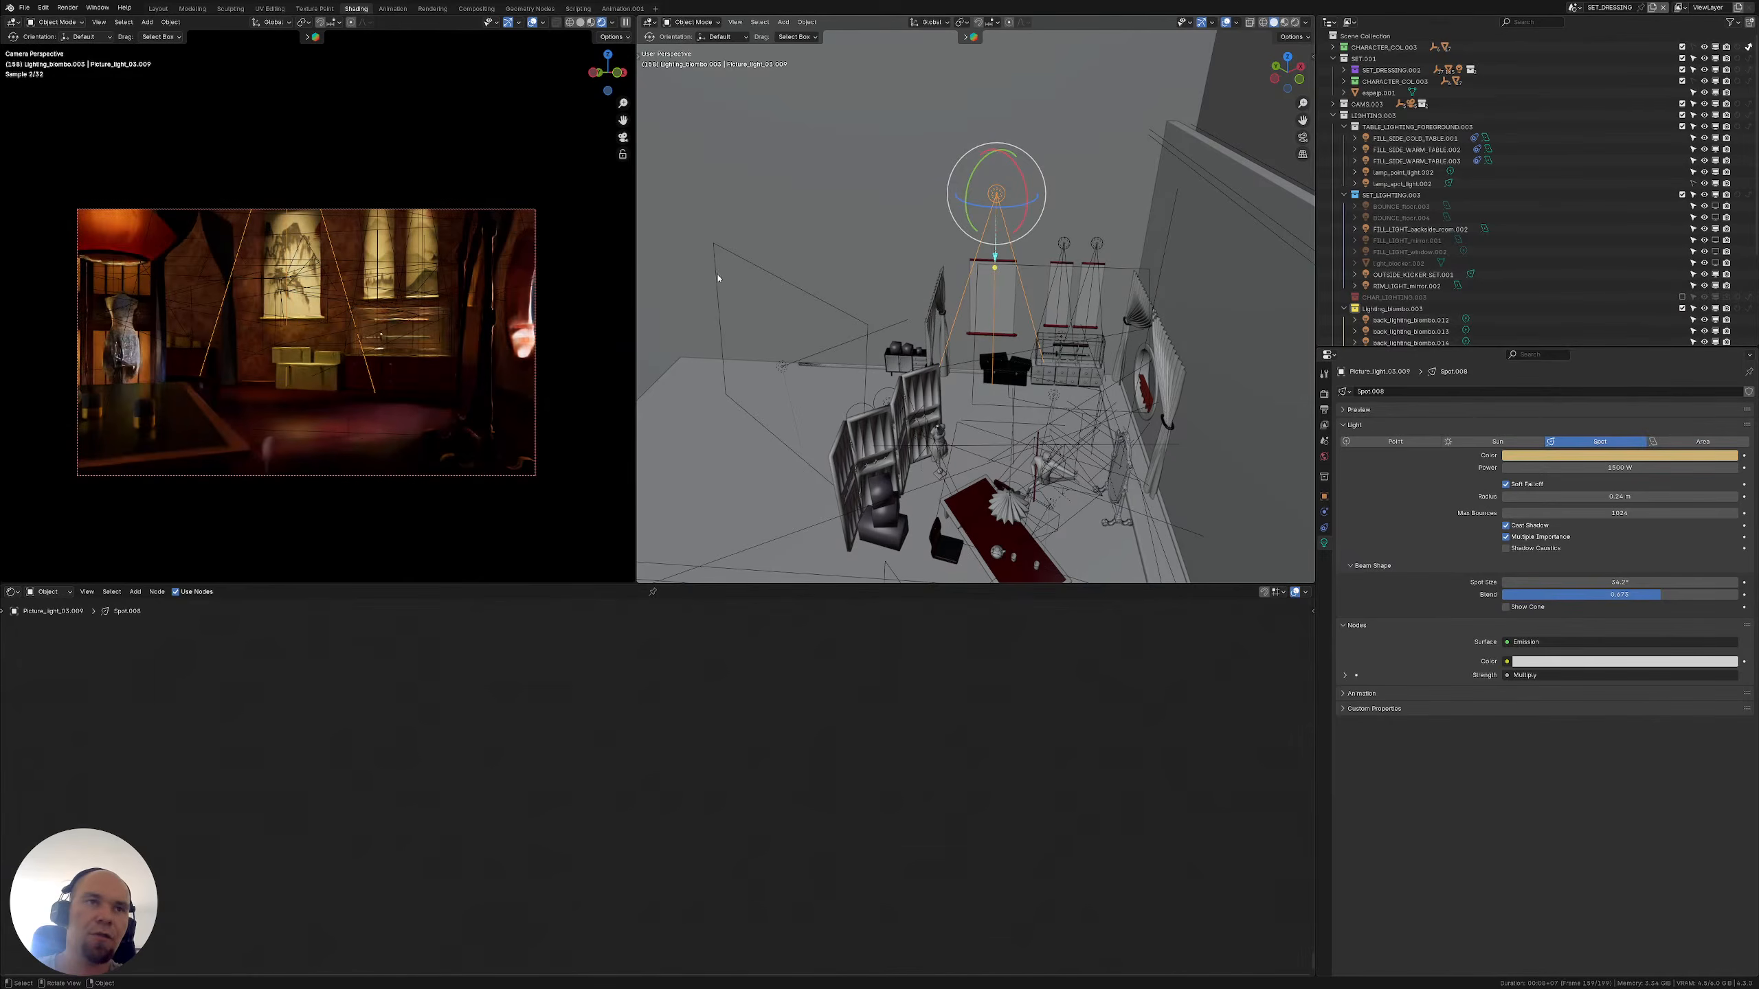
Set the large scroll's picture light to the paler beige #D7C8A3 and copy its hex code
left_click(1617, 458)
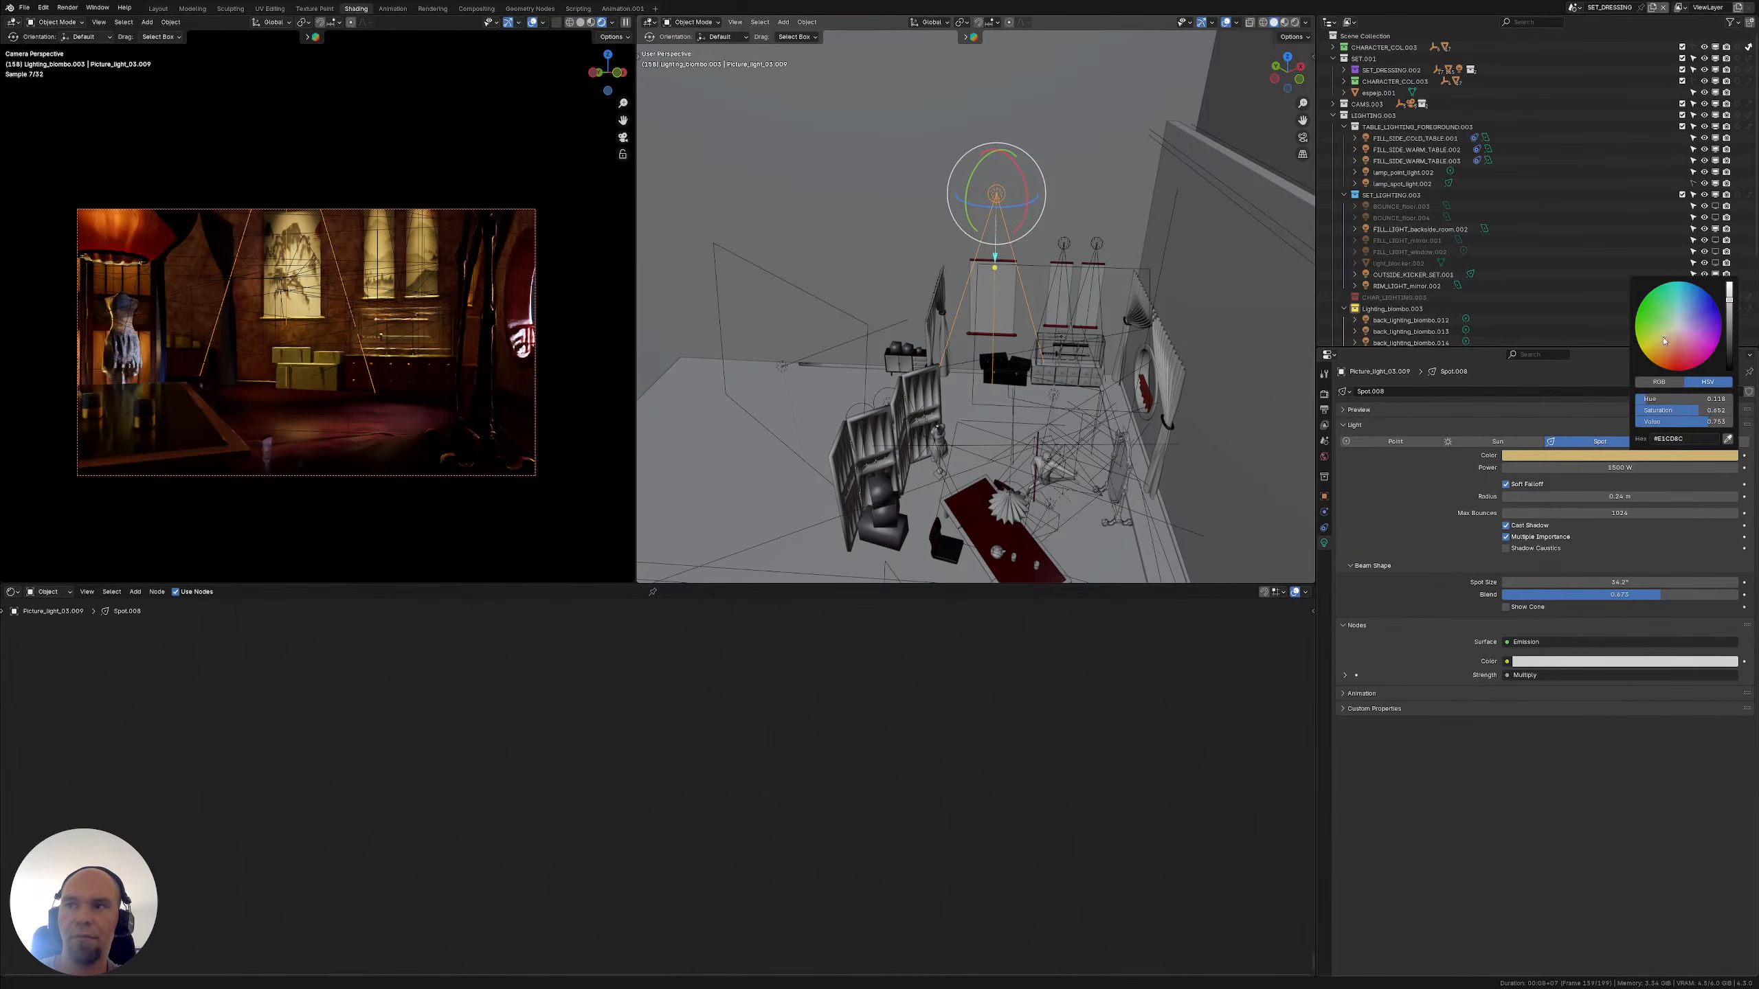
left_click_drag(1664, 340, 1665, 337)
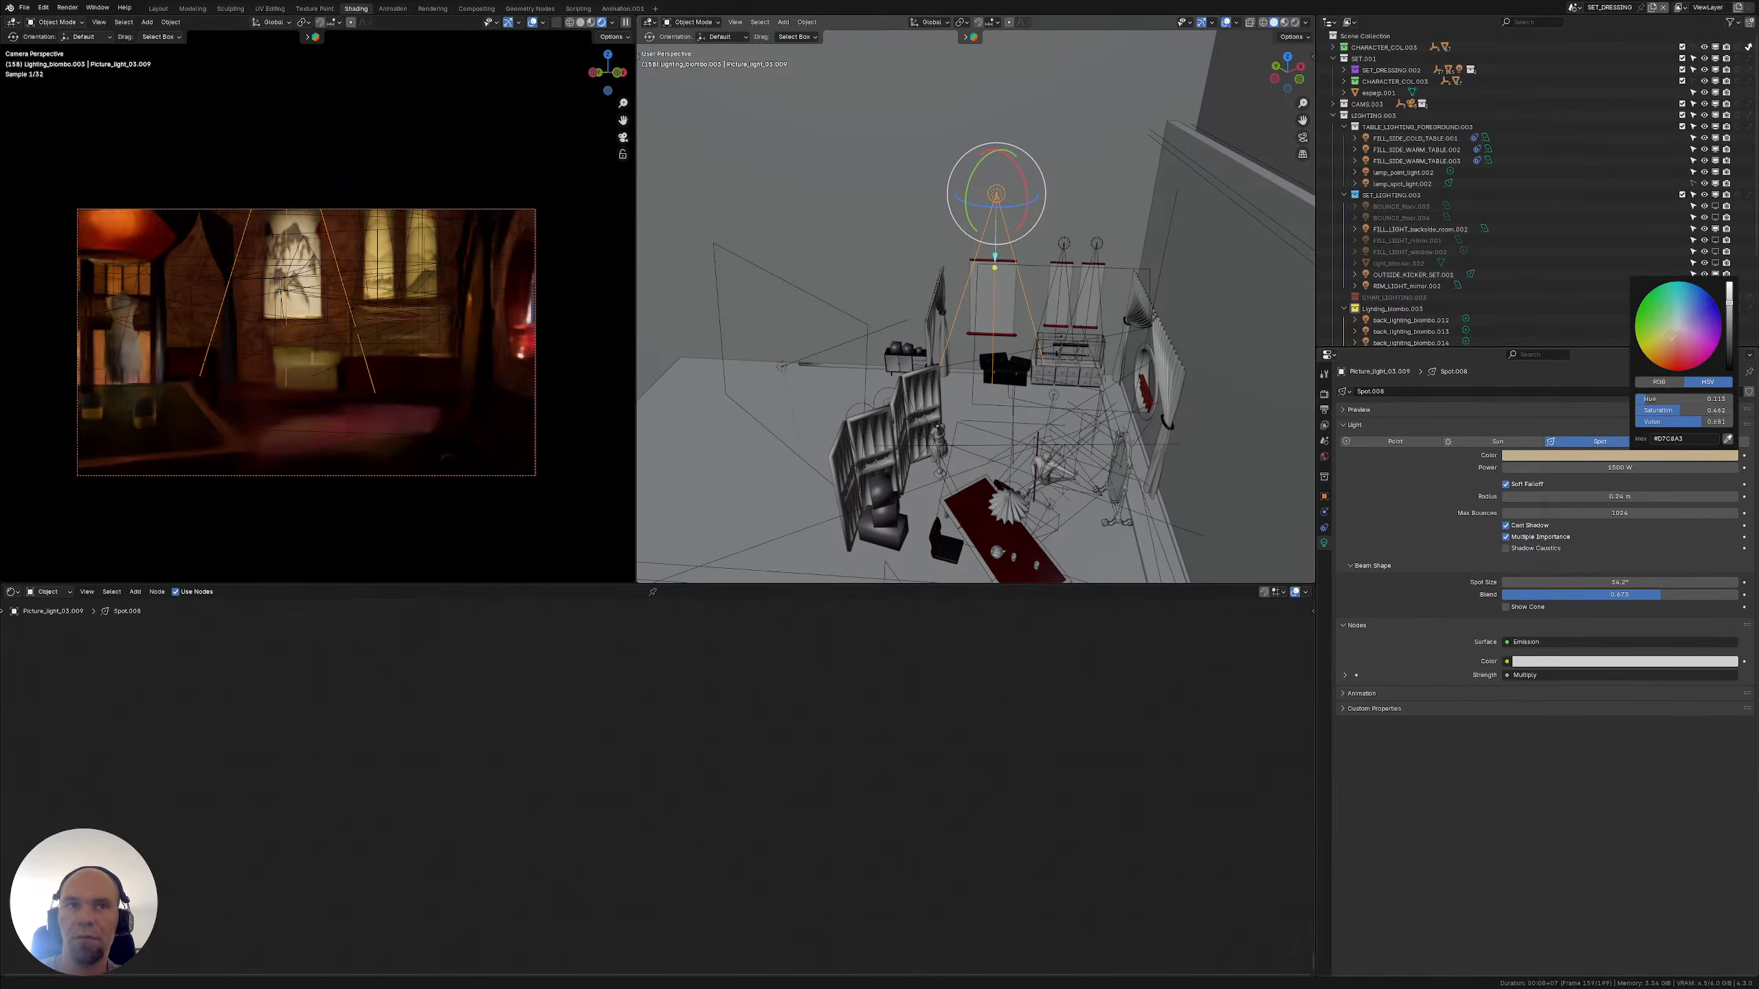
left_click(1596, 466)
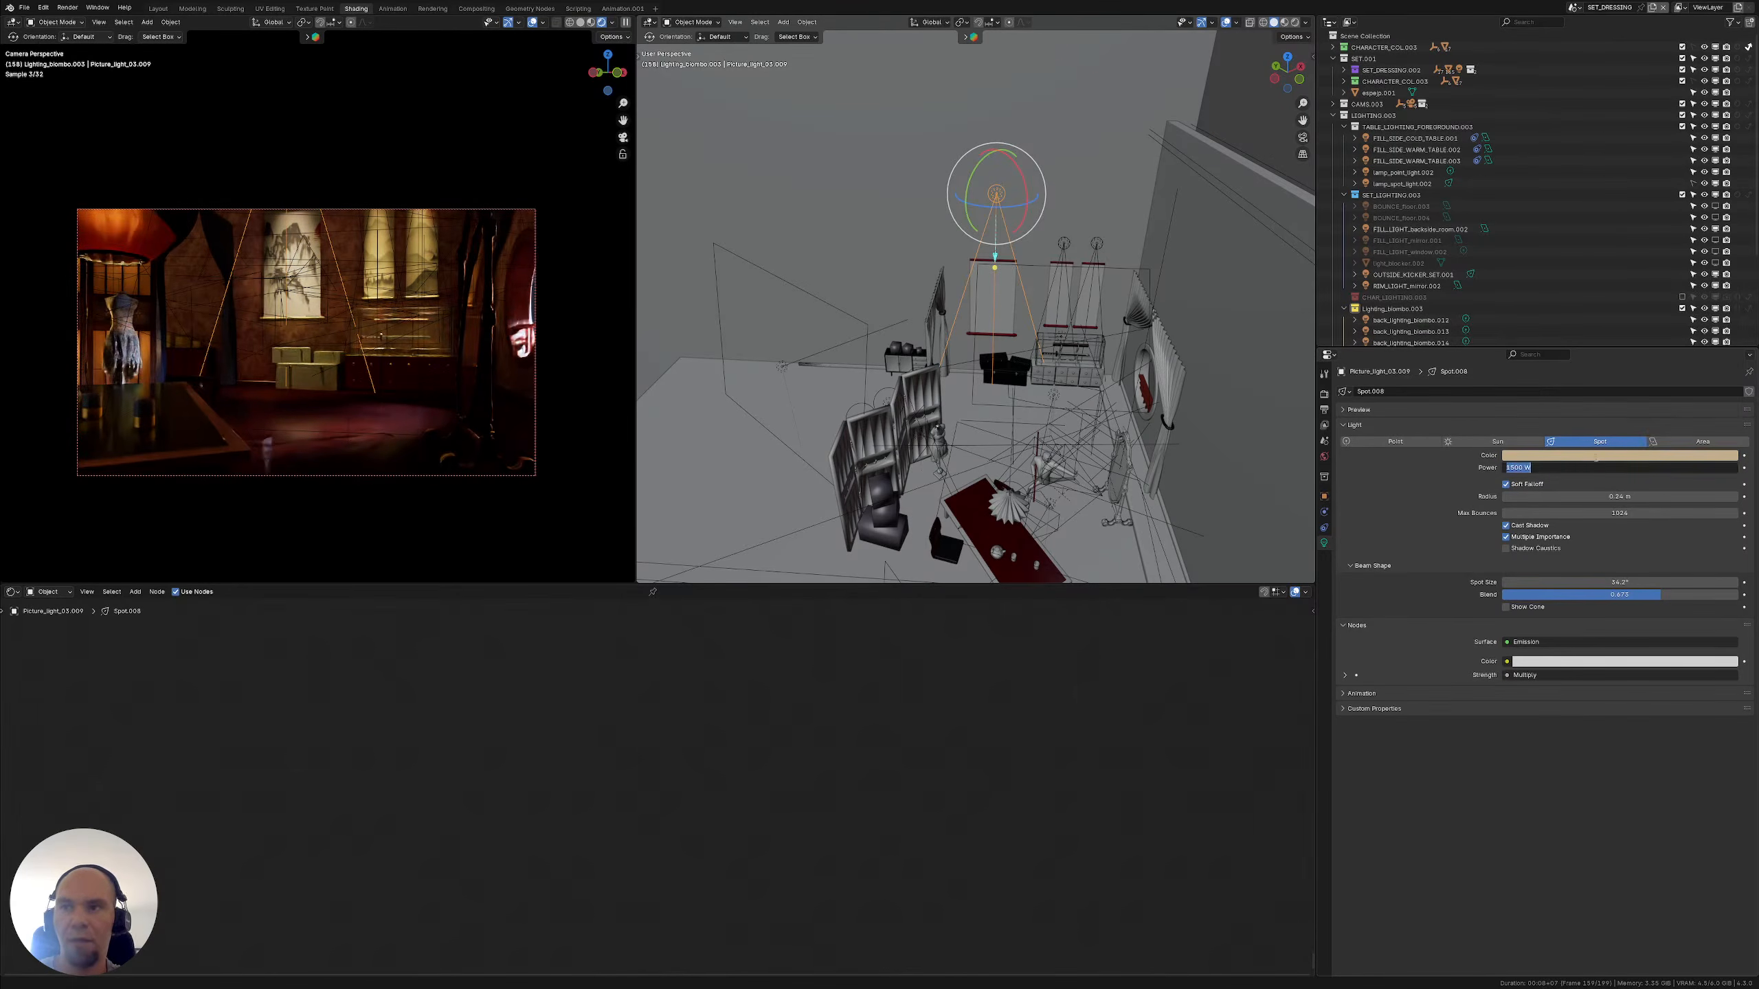
left_click(1596, 458)
left_click(1685, 437)
key("ctrl+c")
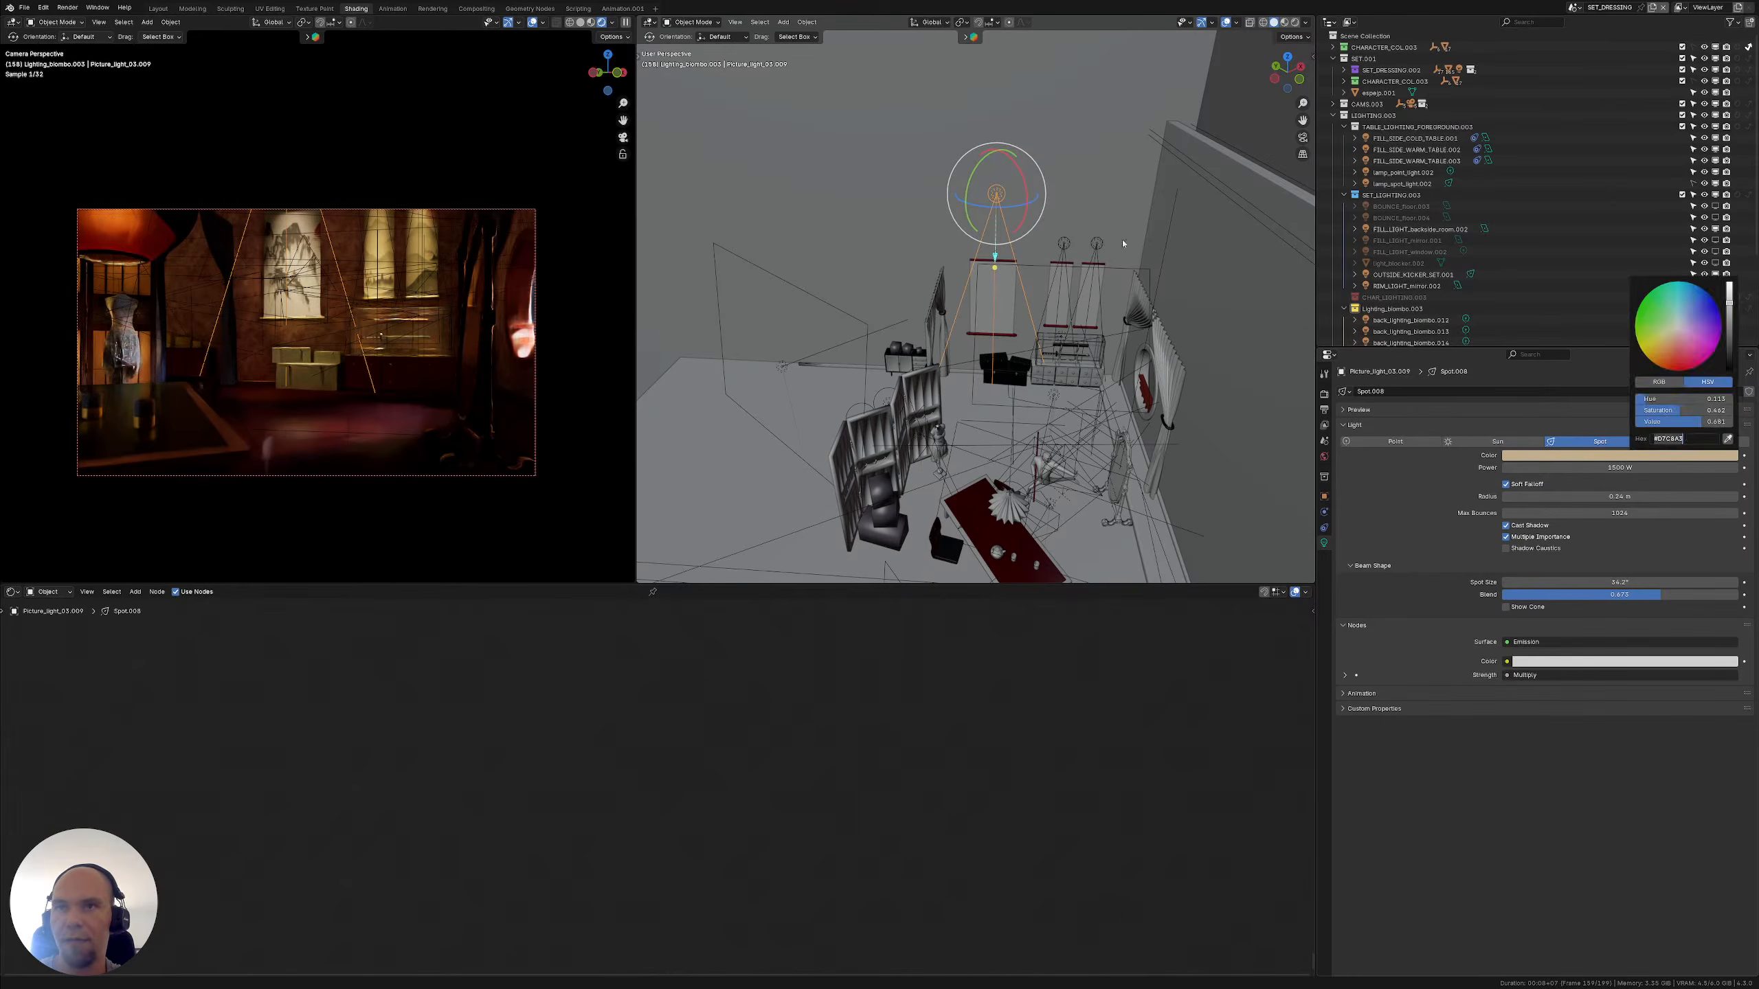
Apply the copied beige #D7C8A3 to the picture lights above the two narrow scrolls and check both
left_click(1063, 244)
left_click(1590, 460)
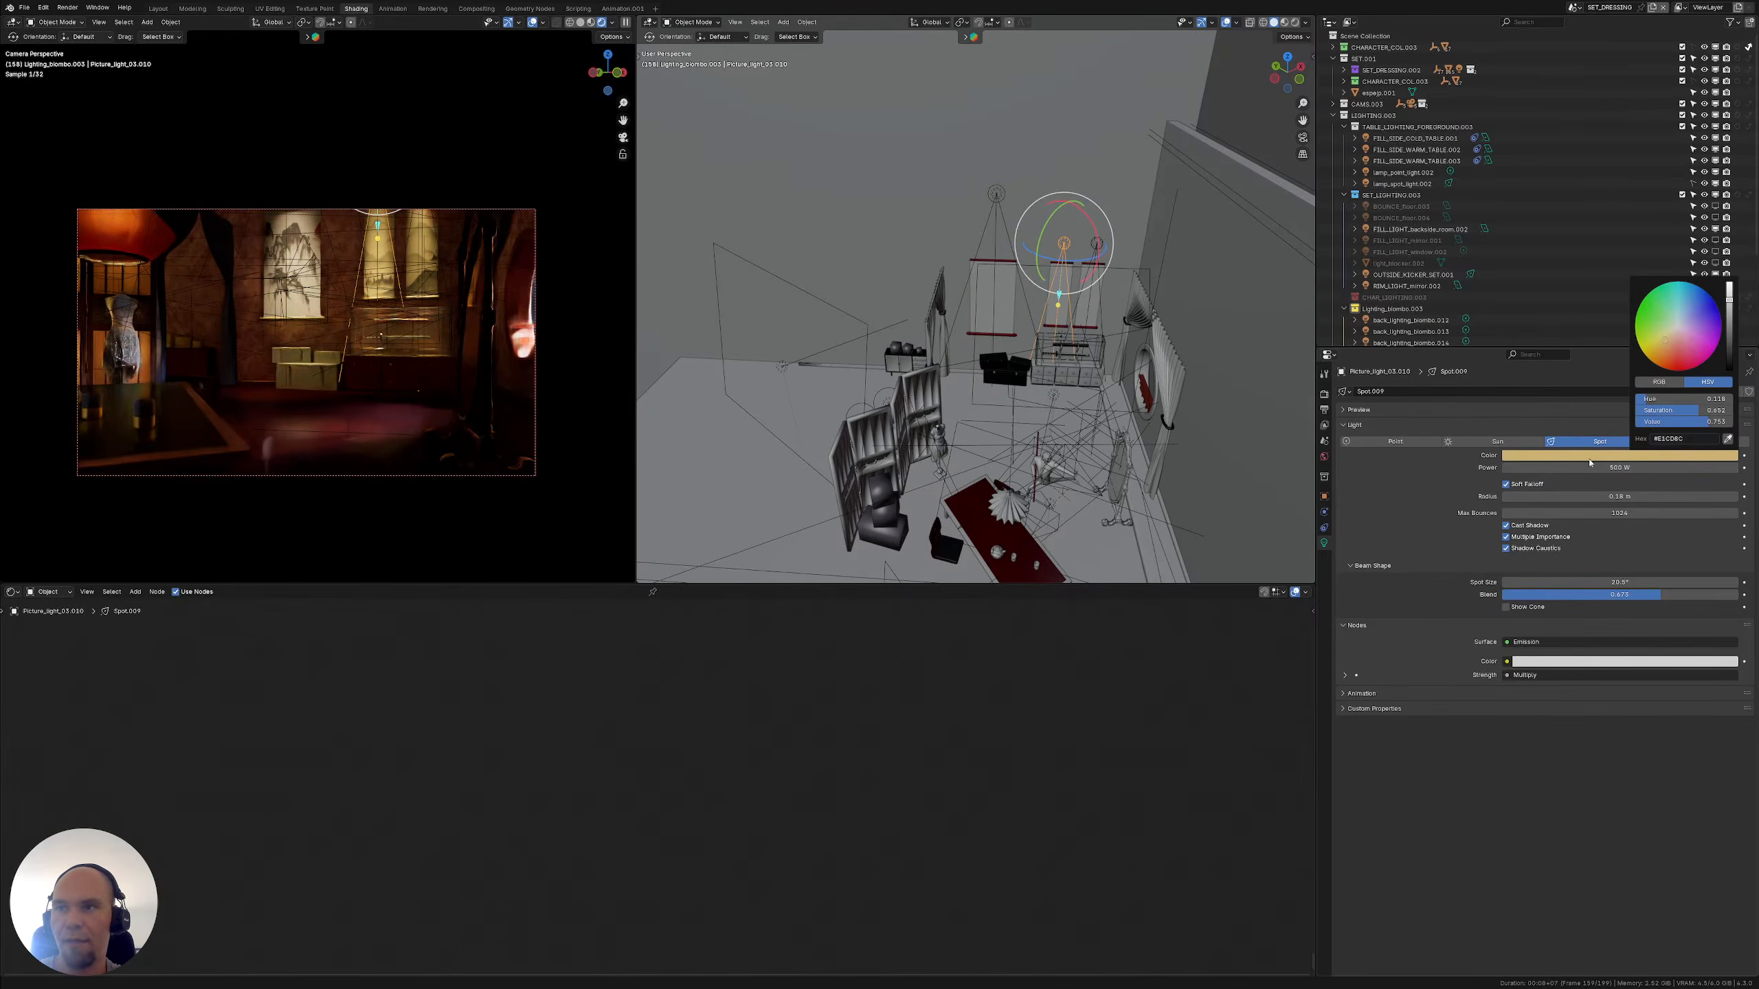
key("ctrl+v")
key("Return")
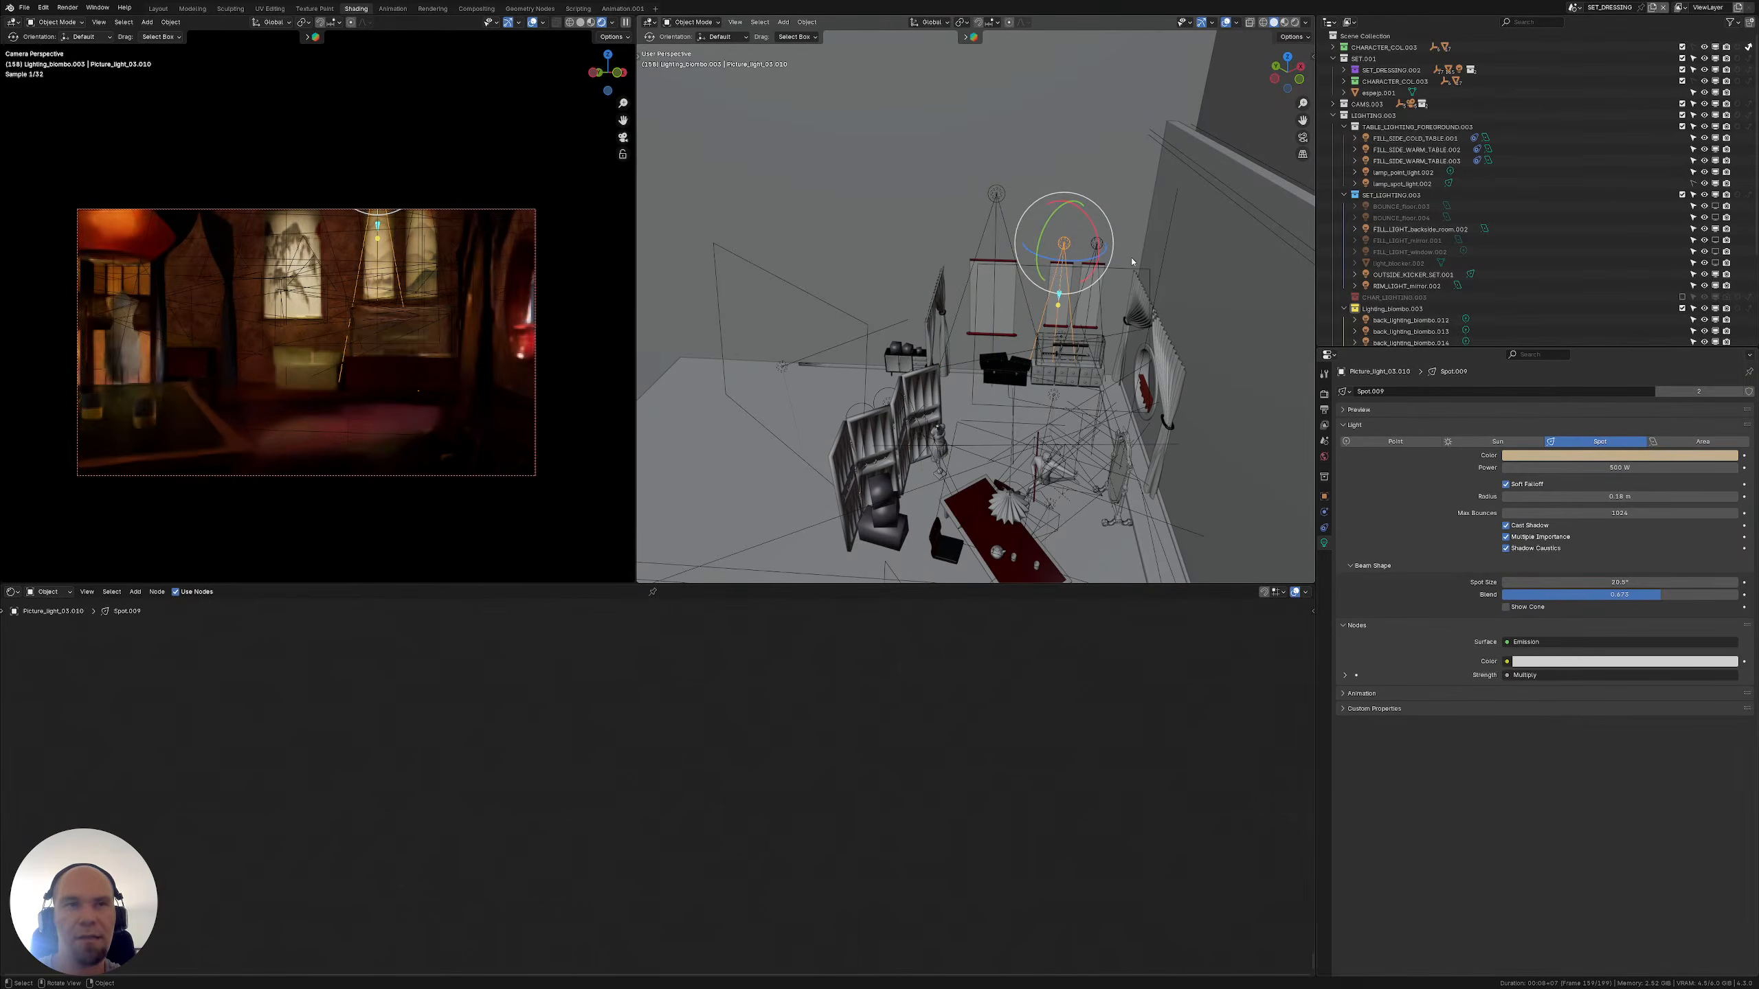
left_click(1096, 243)
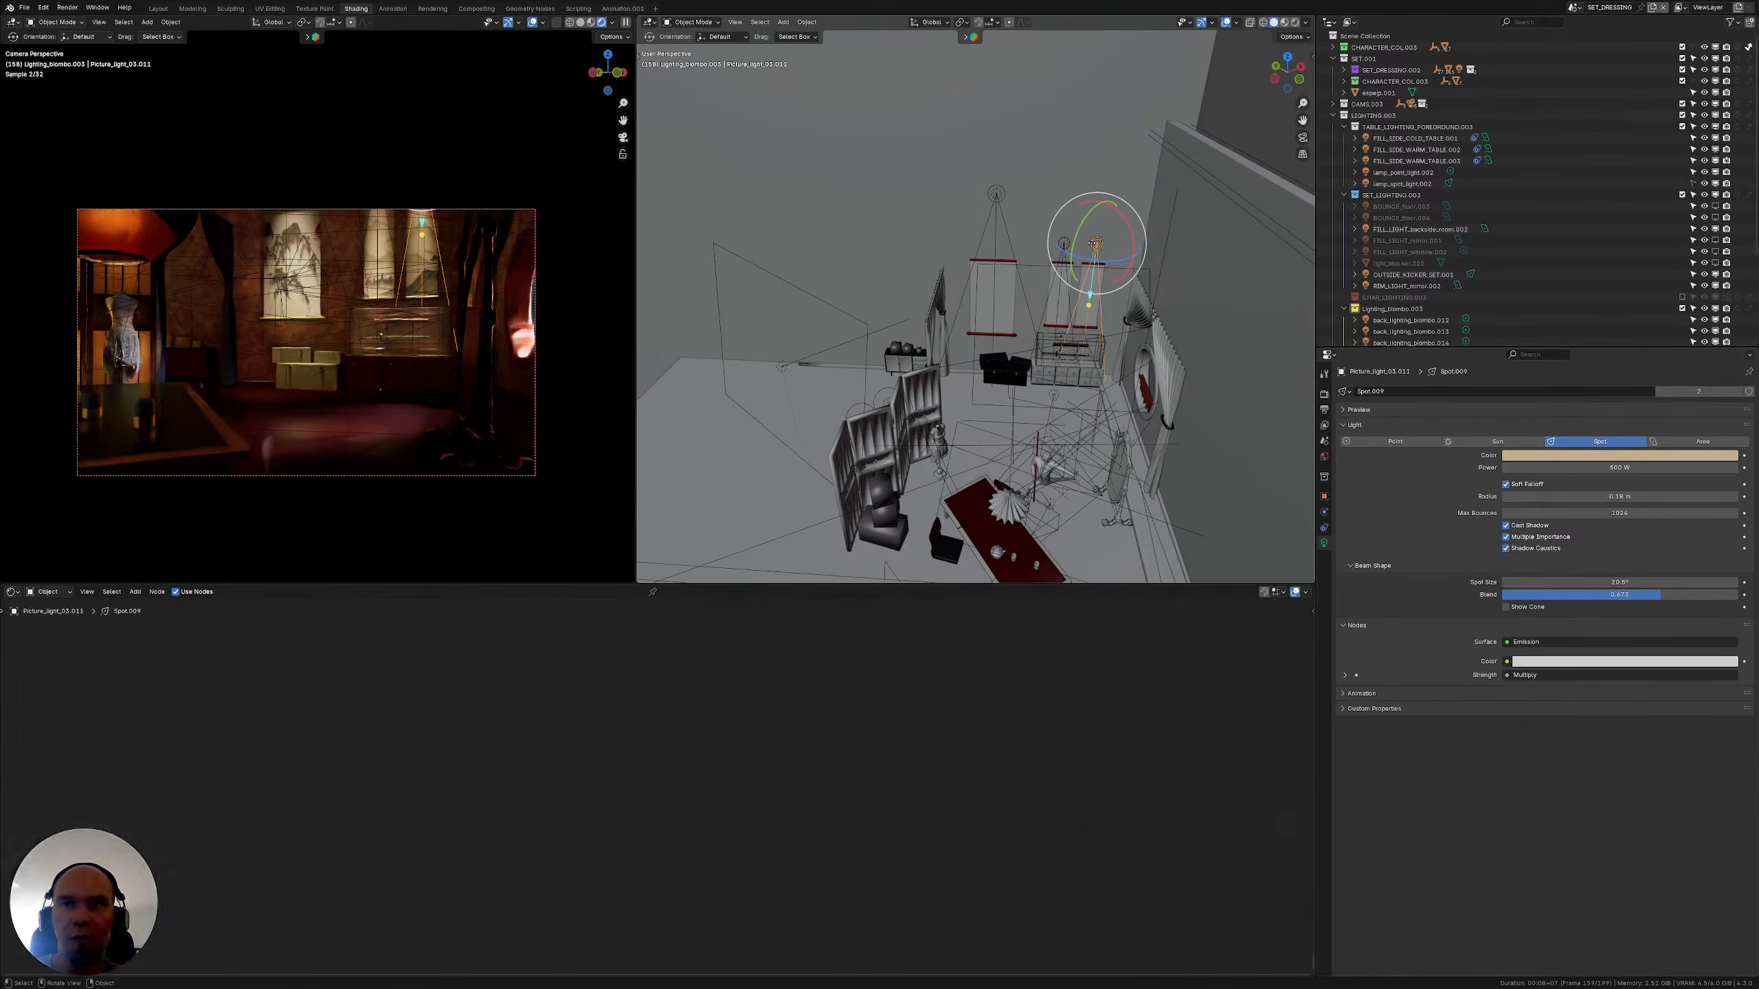
left_click(1592, 456)
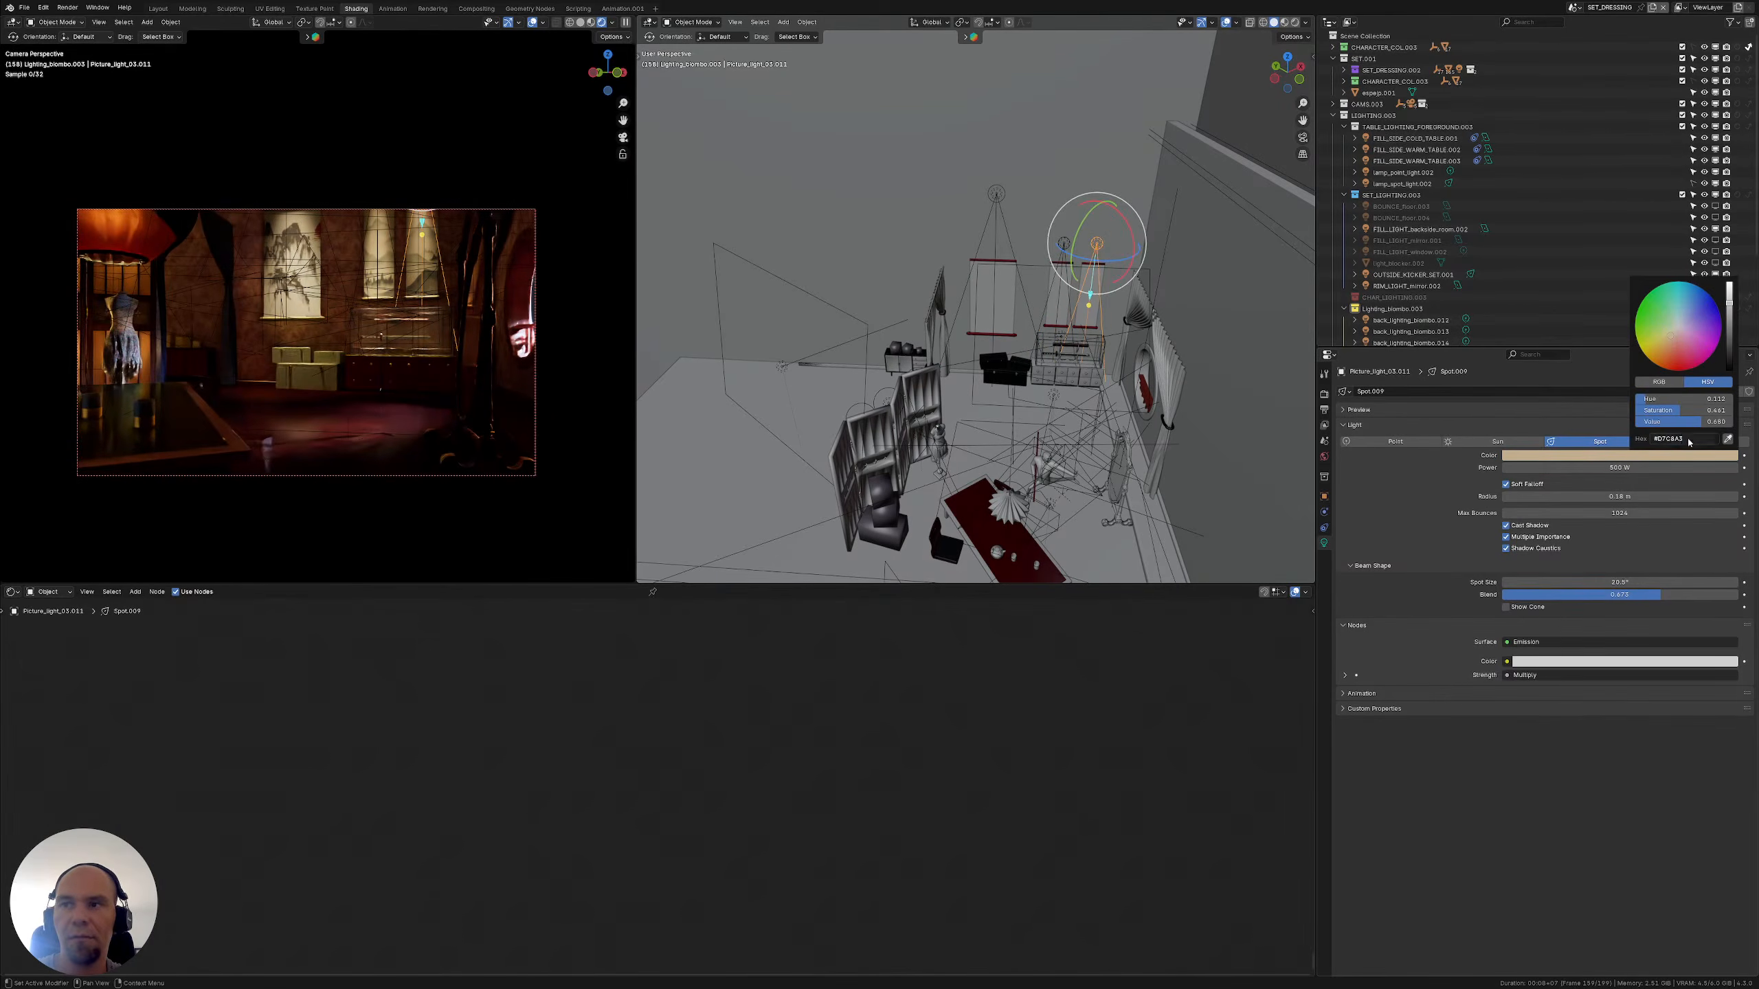
key("Return")
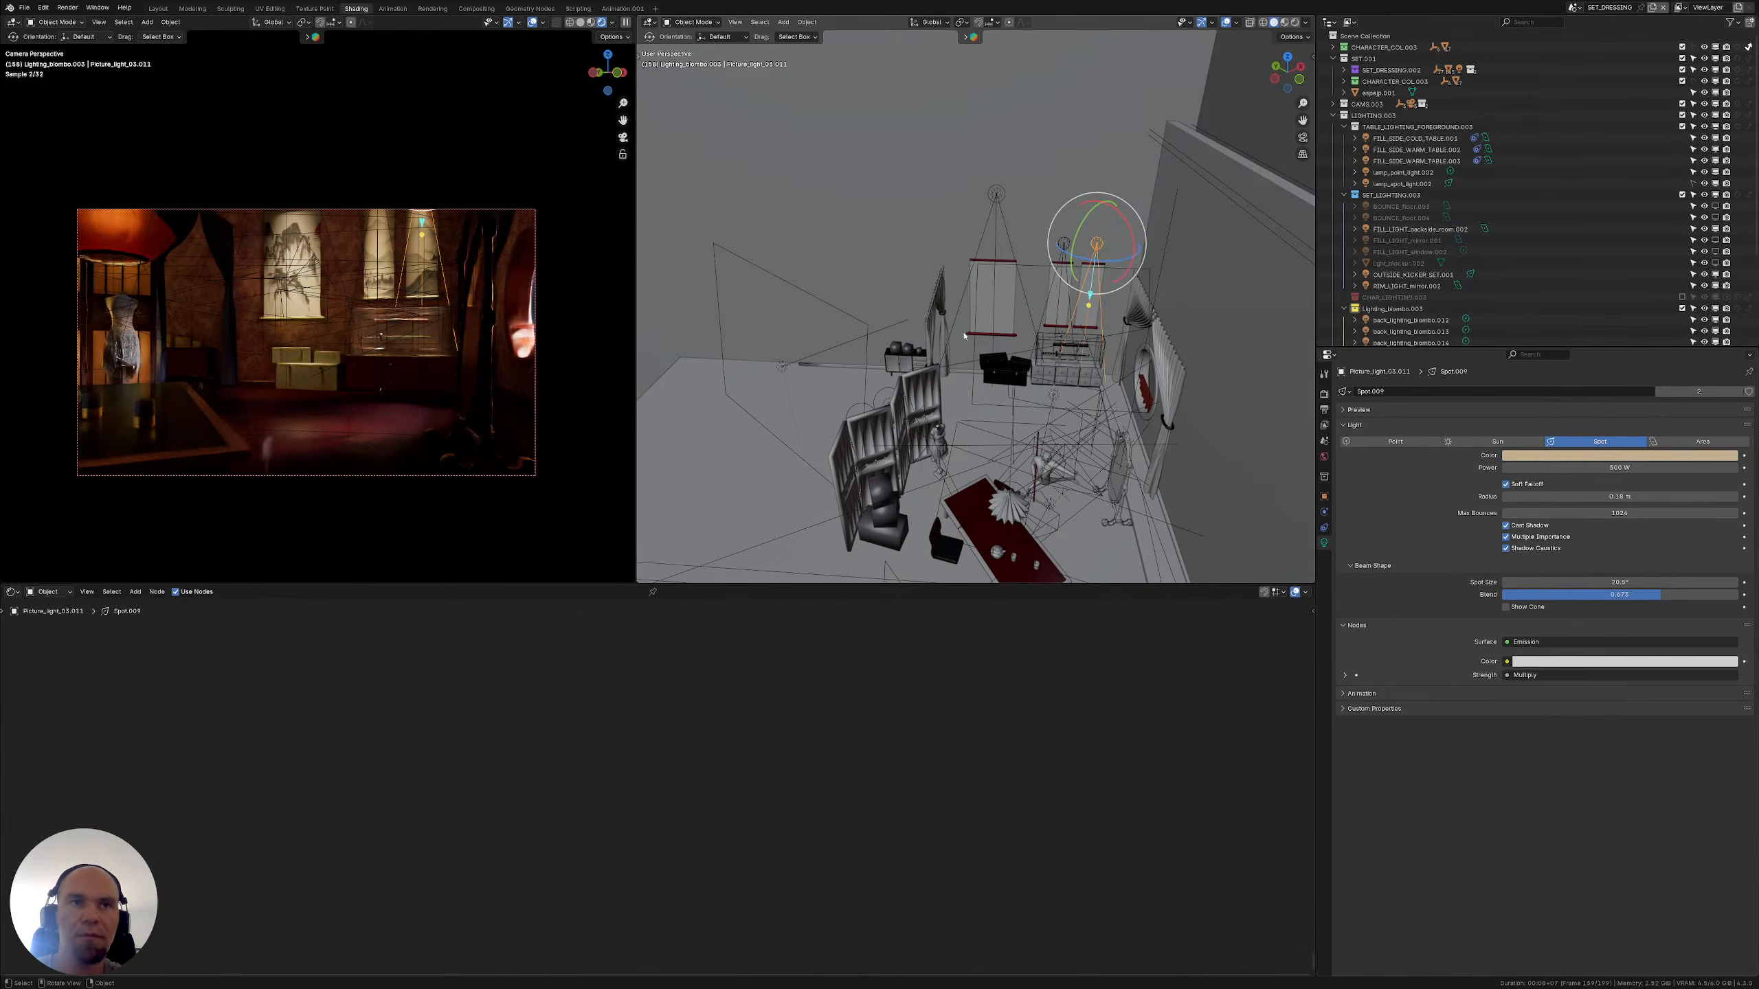
Select the FILL_LIGHT_window point light in the SET_LIGHTING collection and enable it in the viewports
left_click(960, 415)
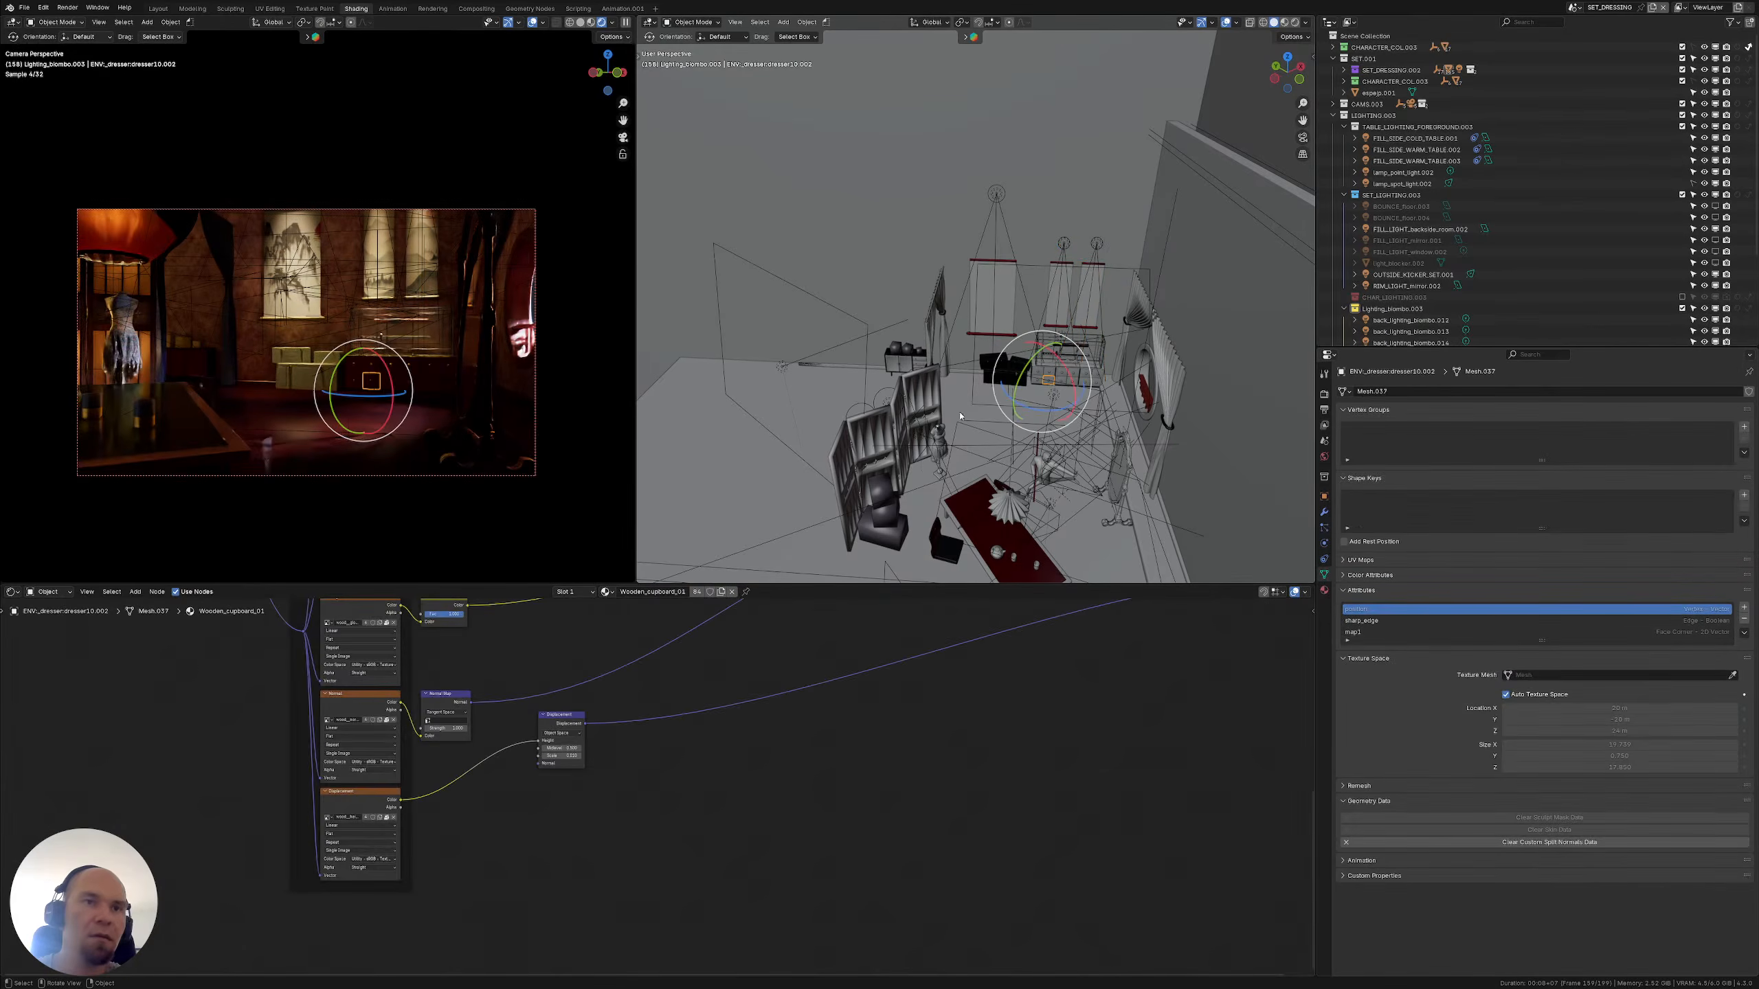
middle_click_drag(824, 392, 878, 334, "shift")
left_click(806, 378)
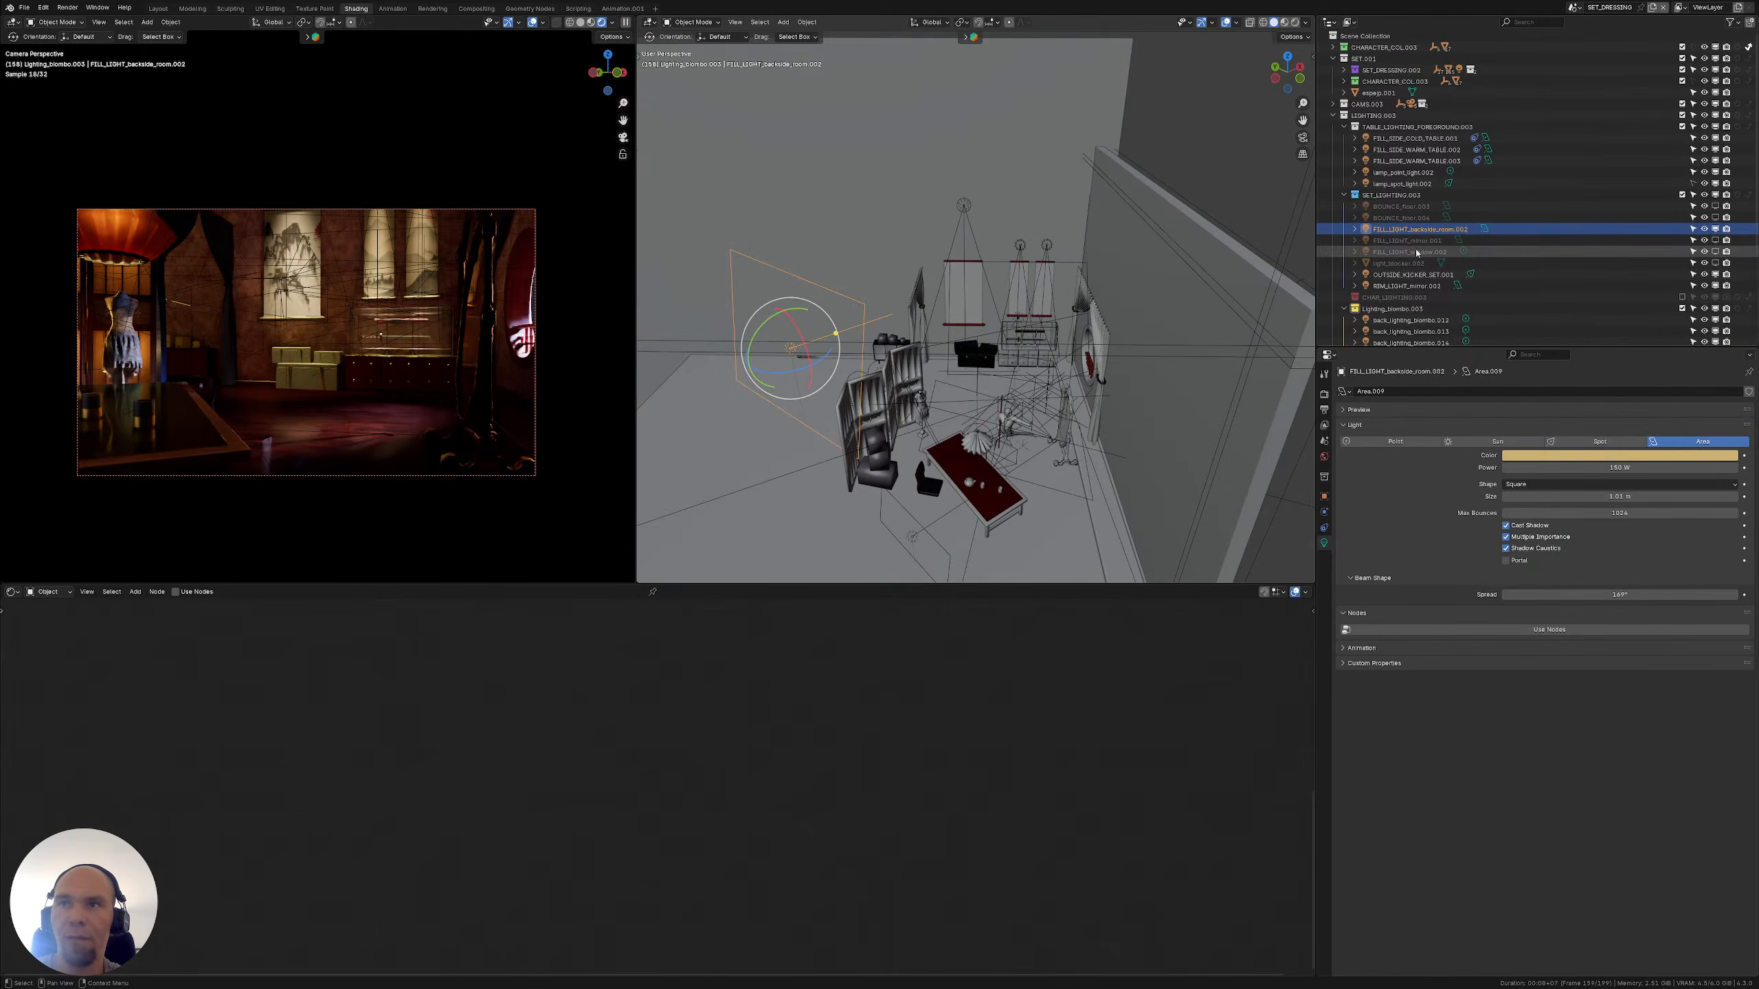
left_click(1416, 253)
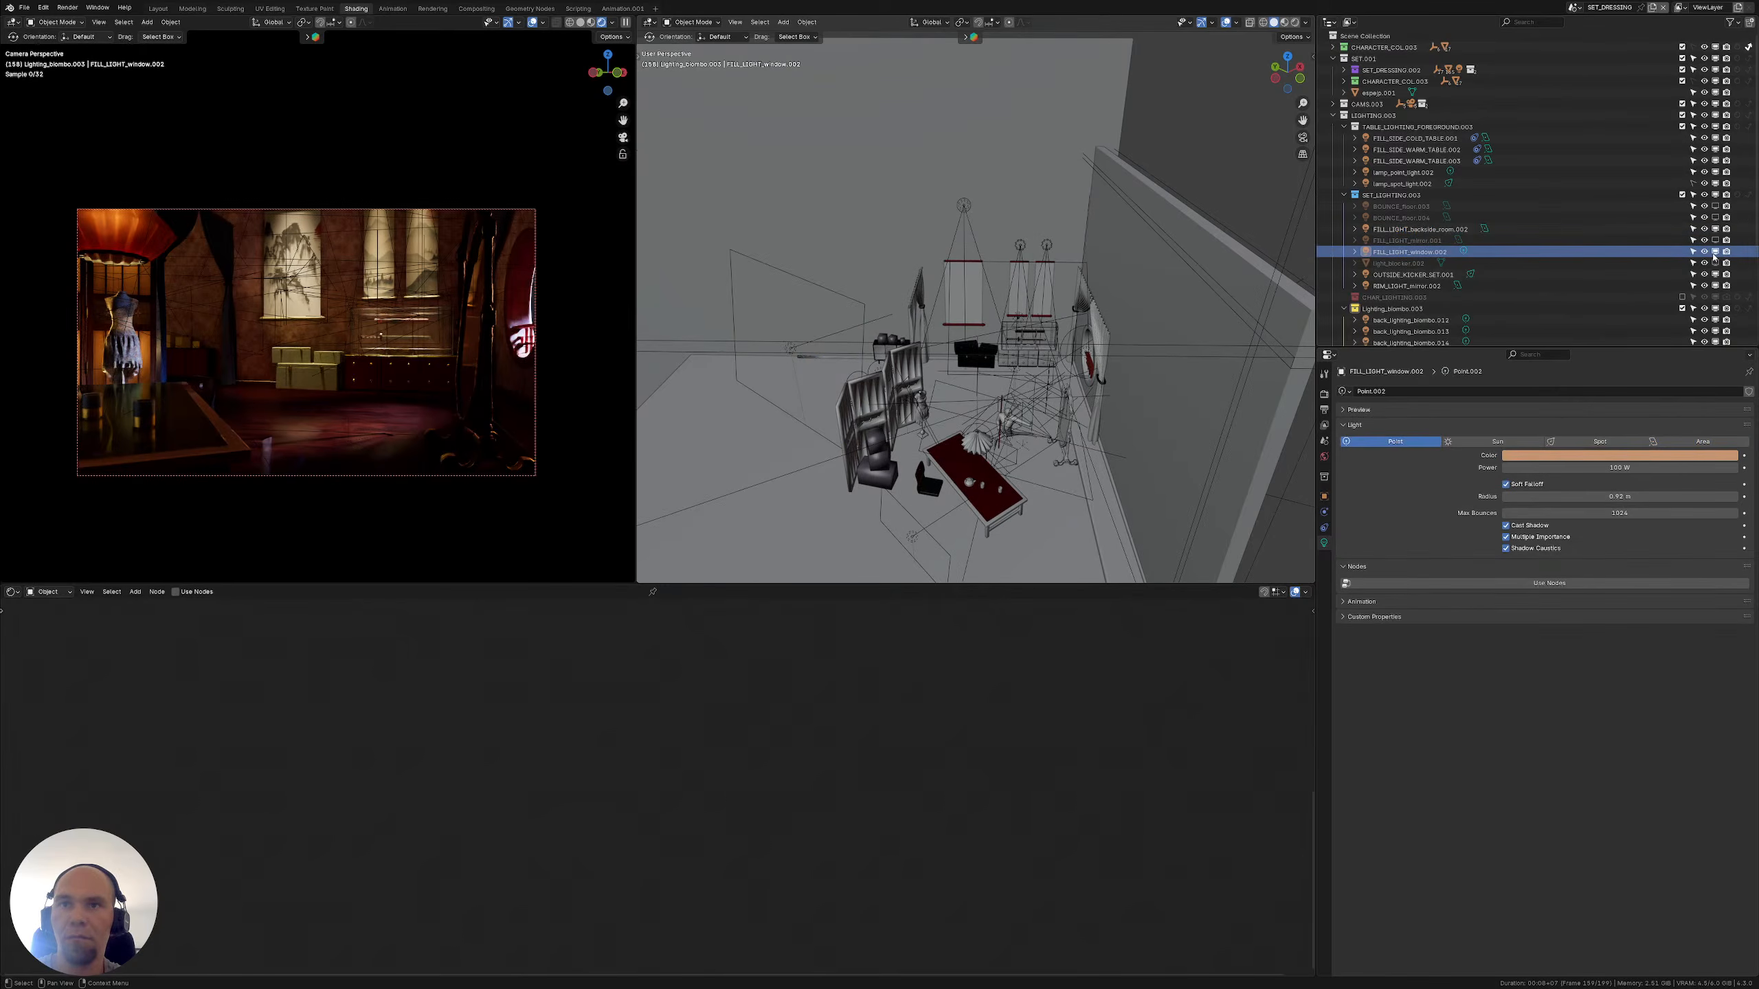
left_click(1715, 252)
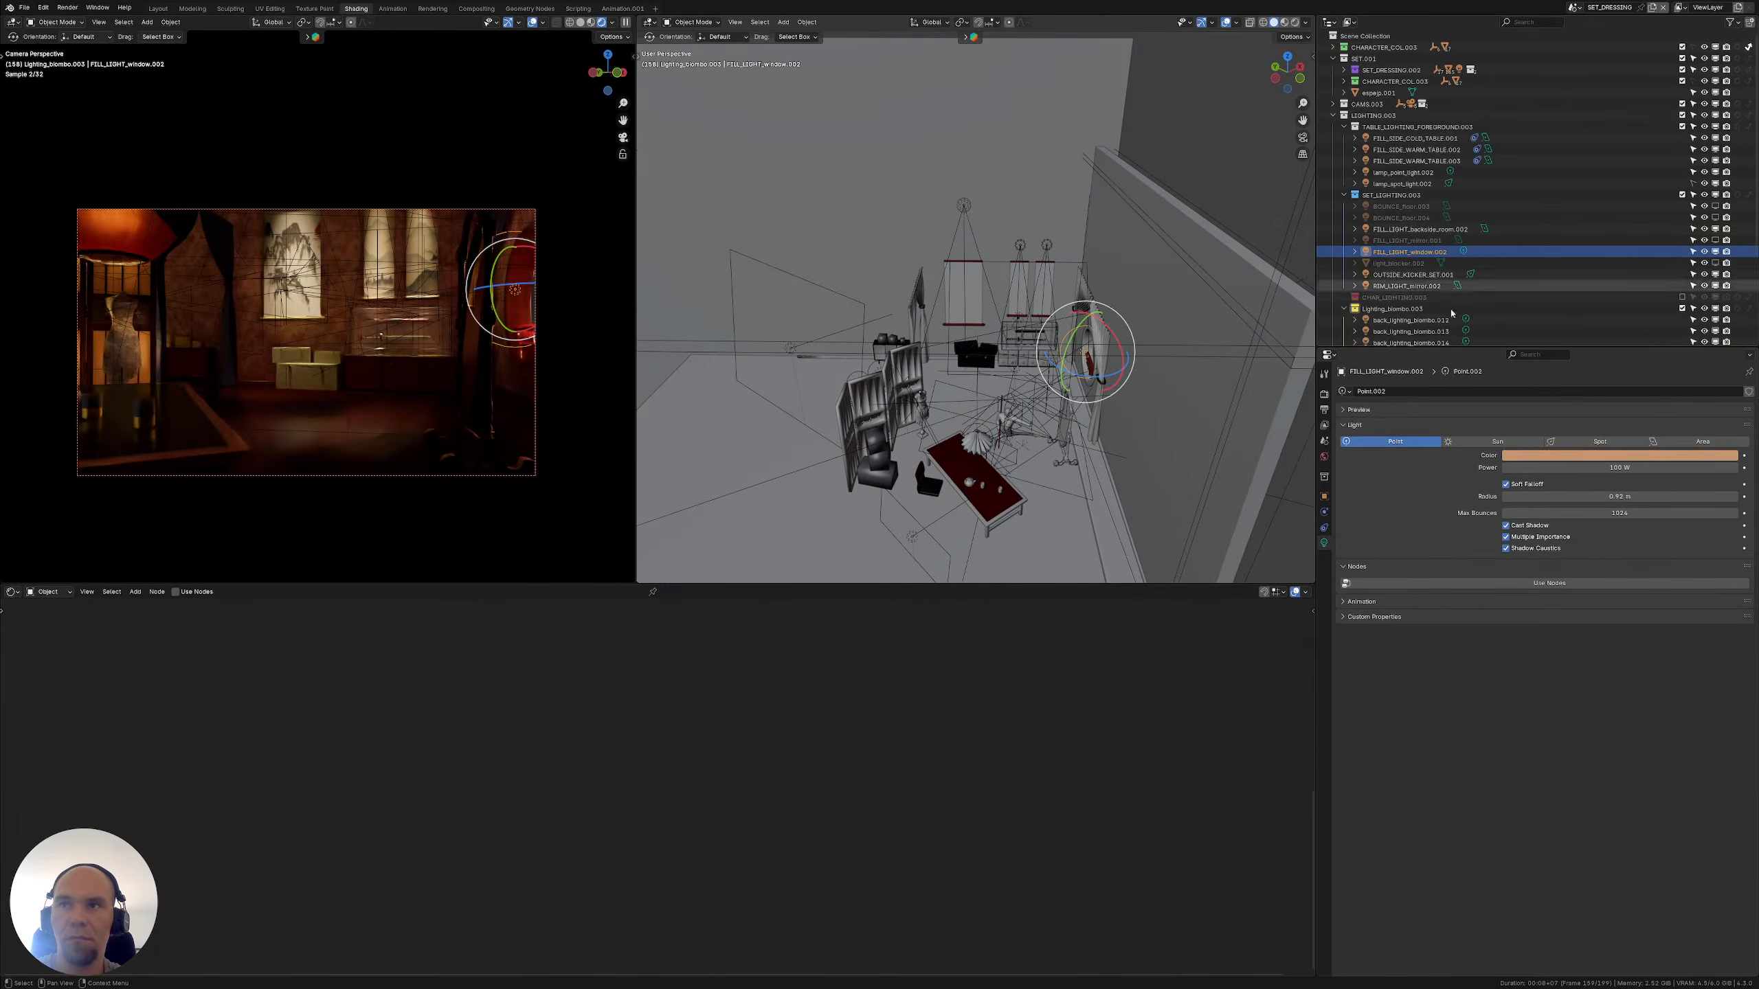
left_click(1683, 456)
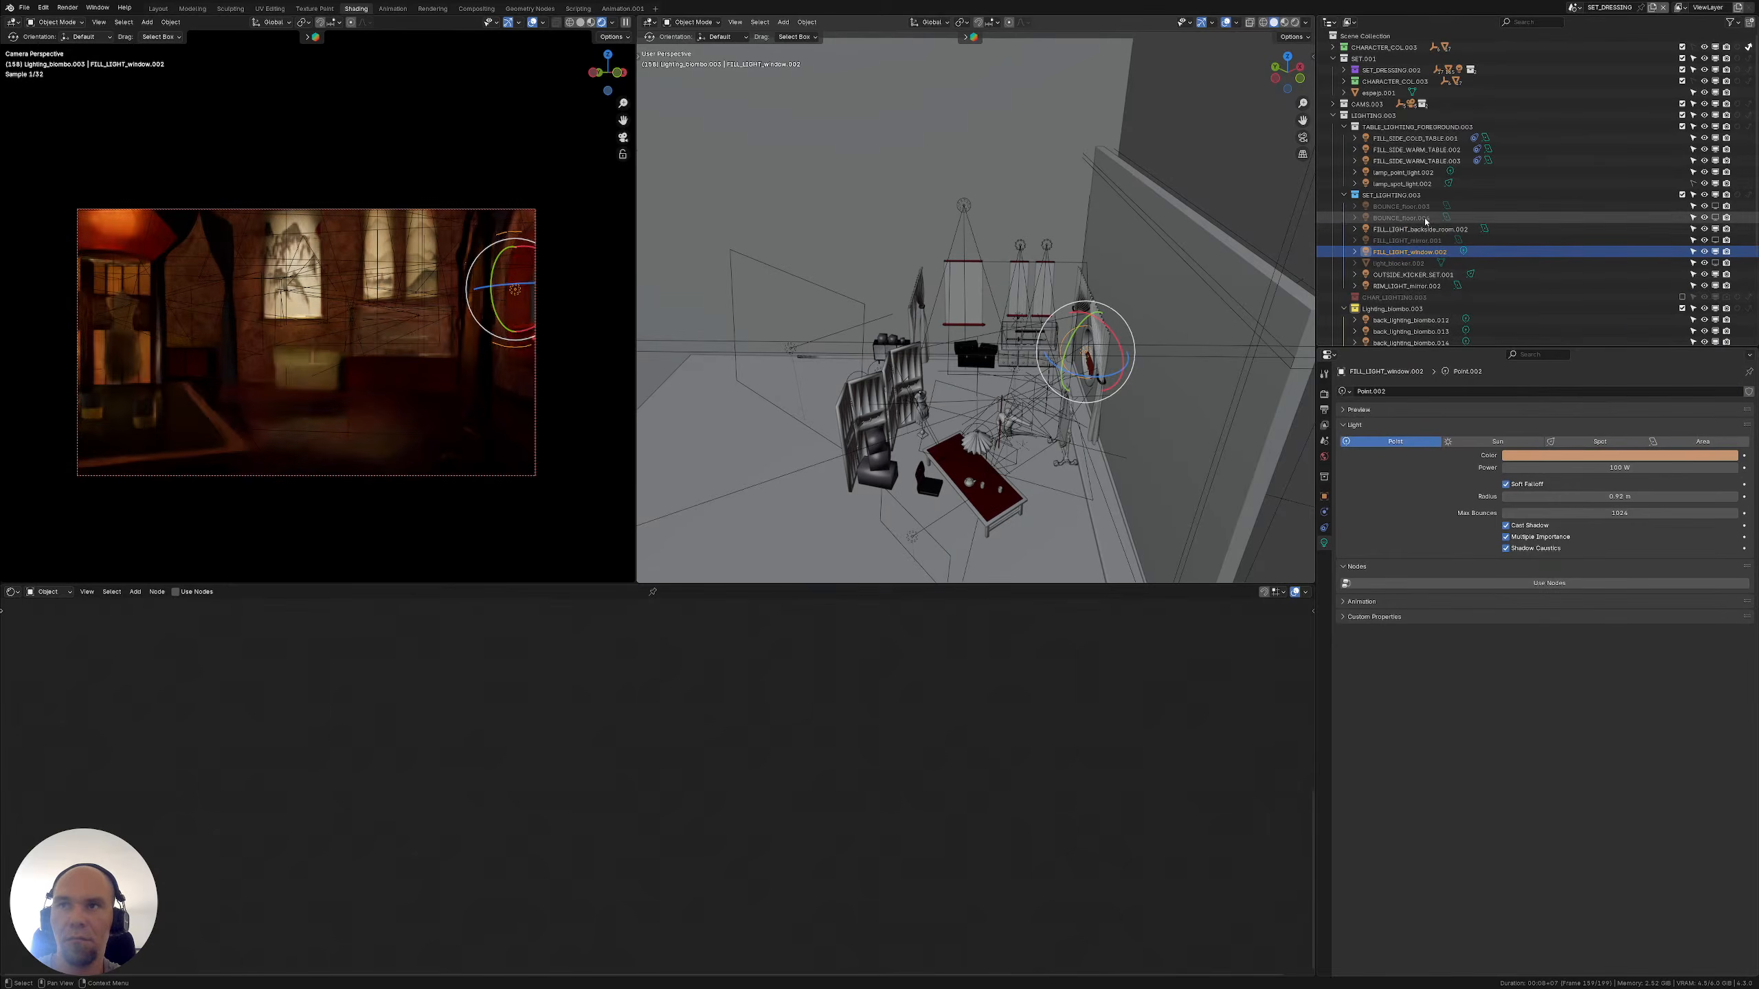
Select the OUTSIDE_KICKER_SET spot light and open its light colour
left_click(1412, 274)
left_click(1599, 458)
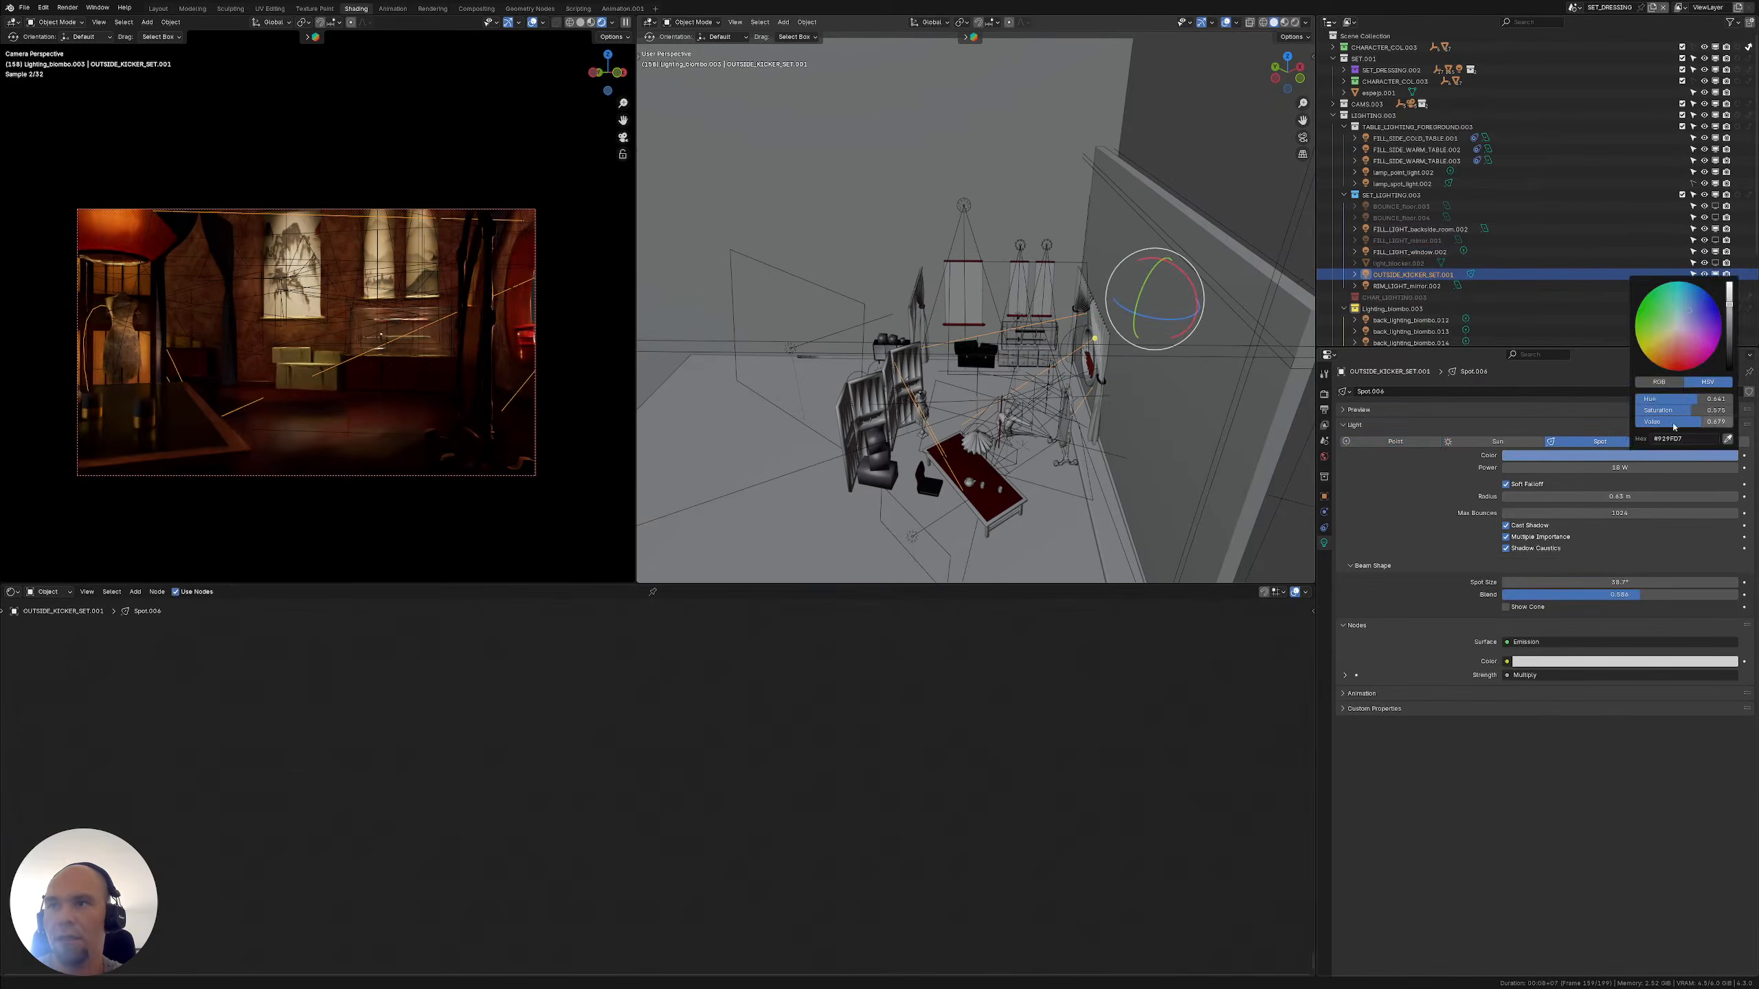
left_click(1703, 442)
left_click(1640, 455)
left_click(1658, 440)
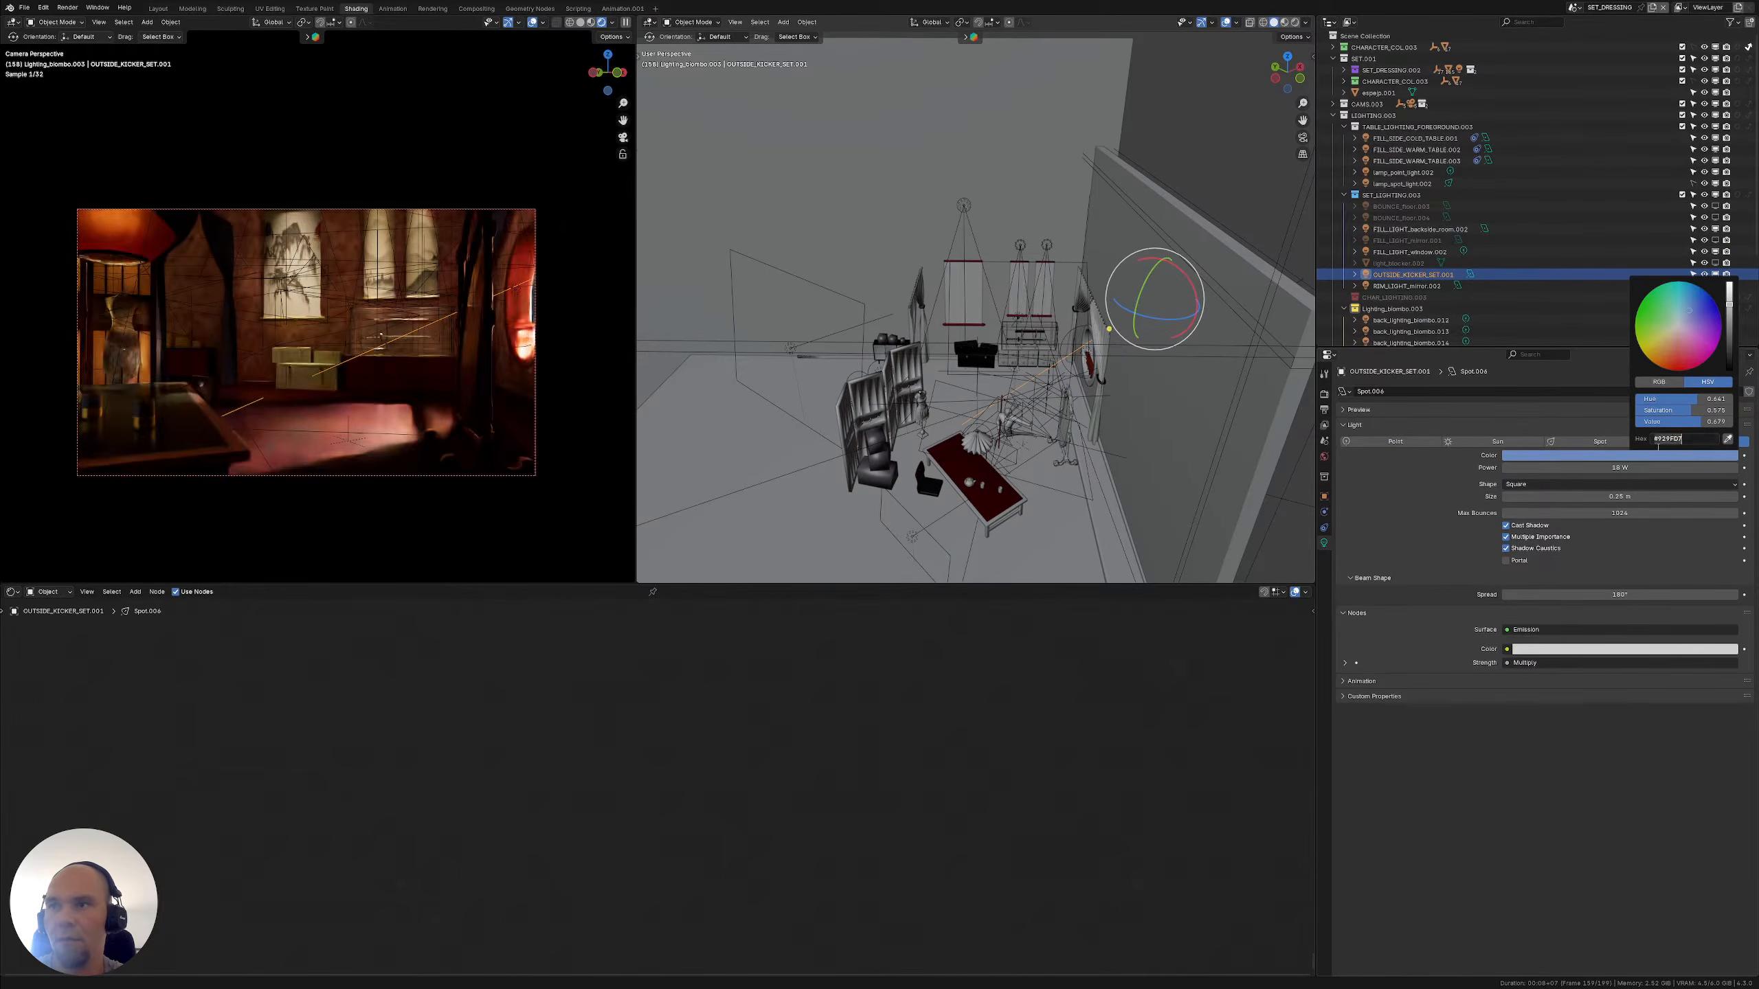
key("Return")
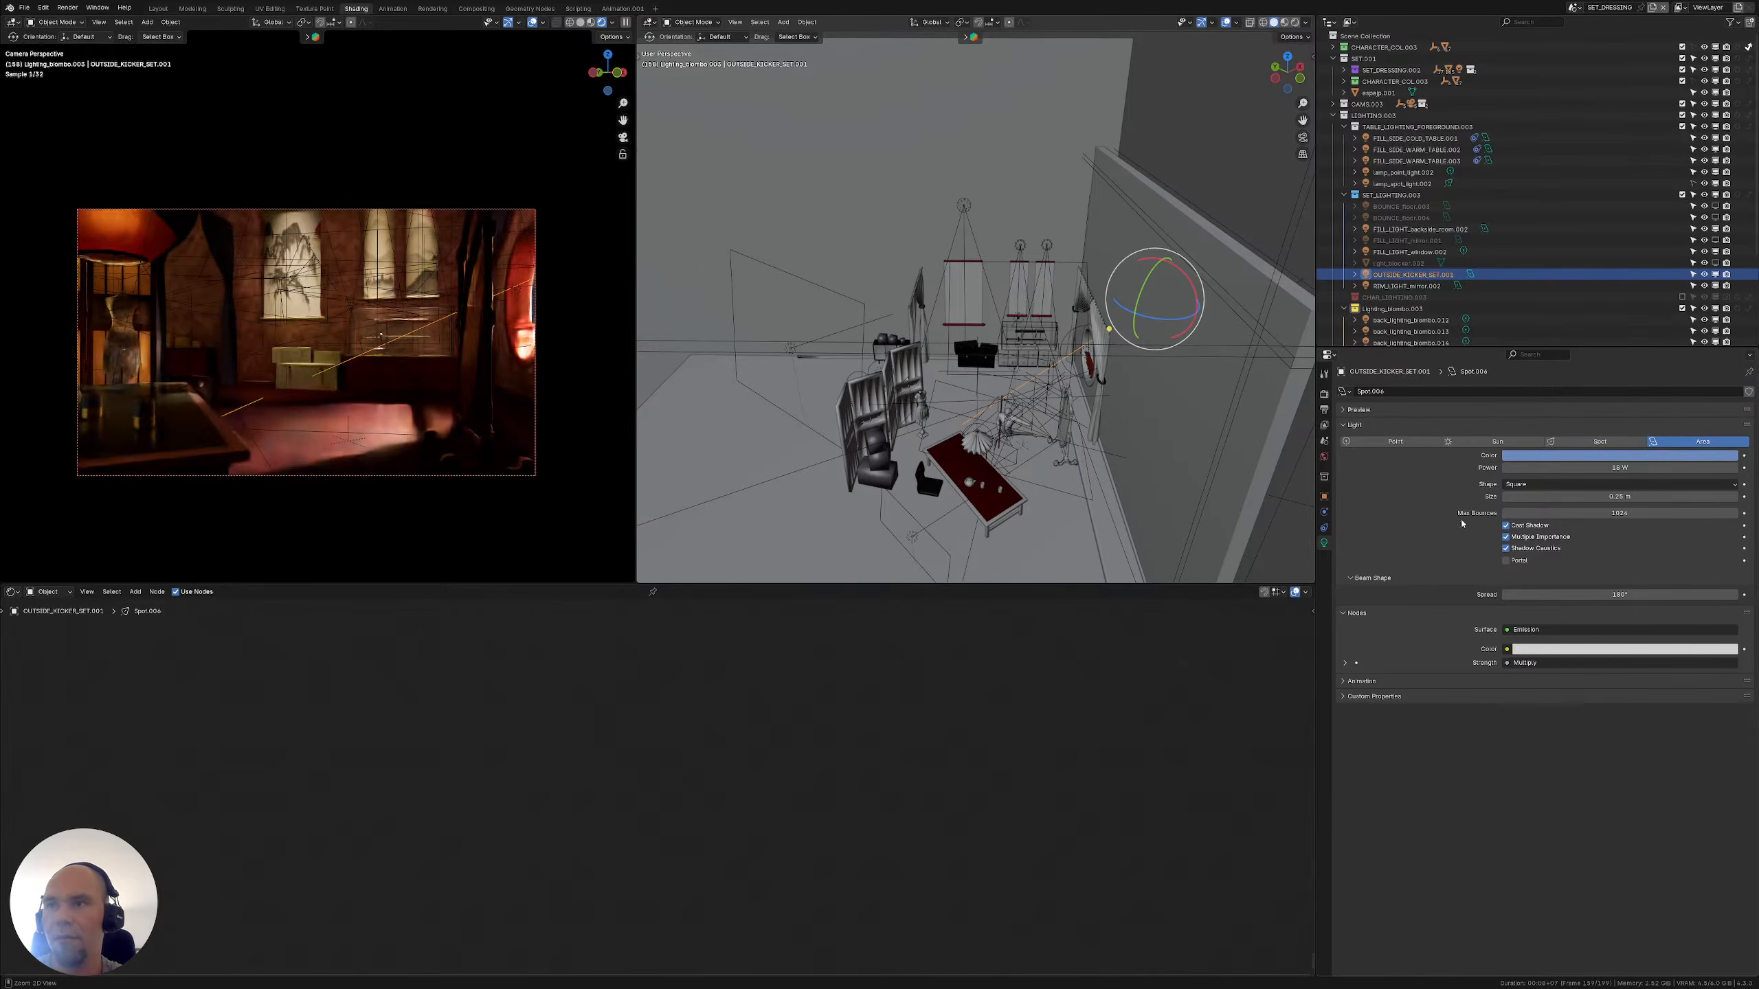
left_click(1563, 456)
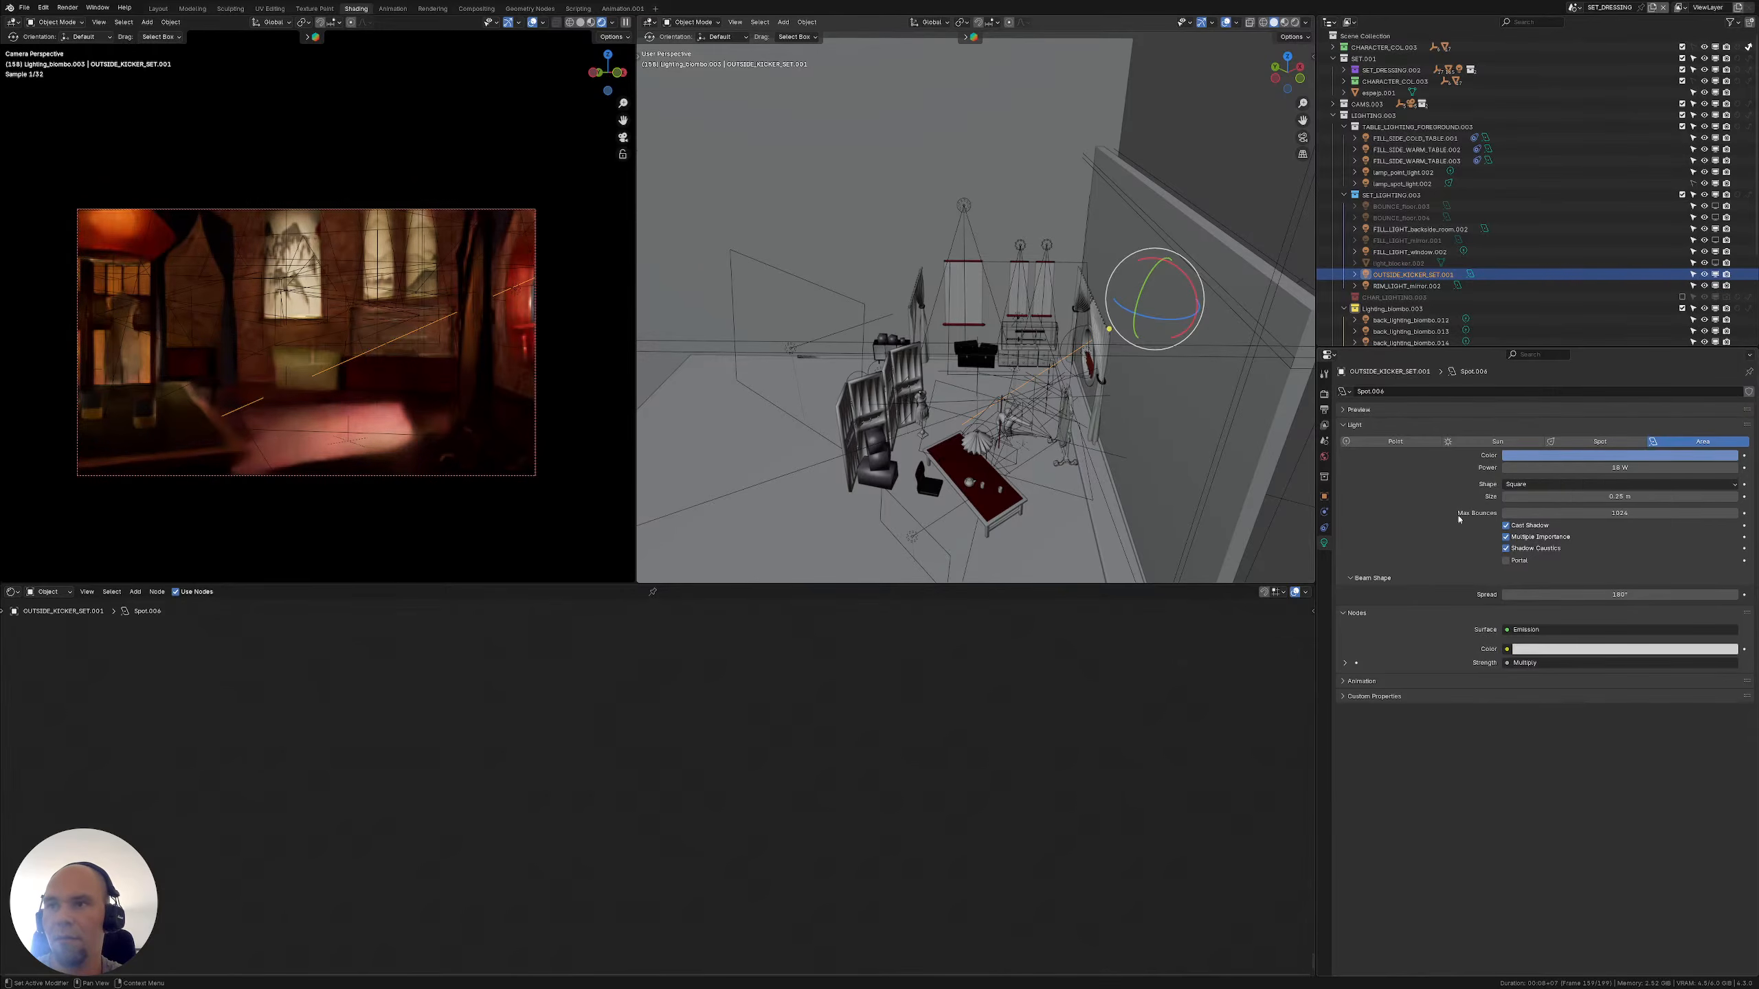
left_click(1600, 441)
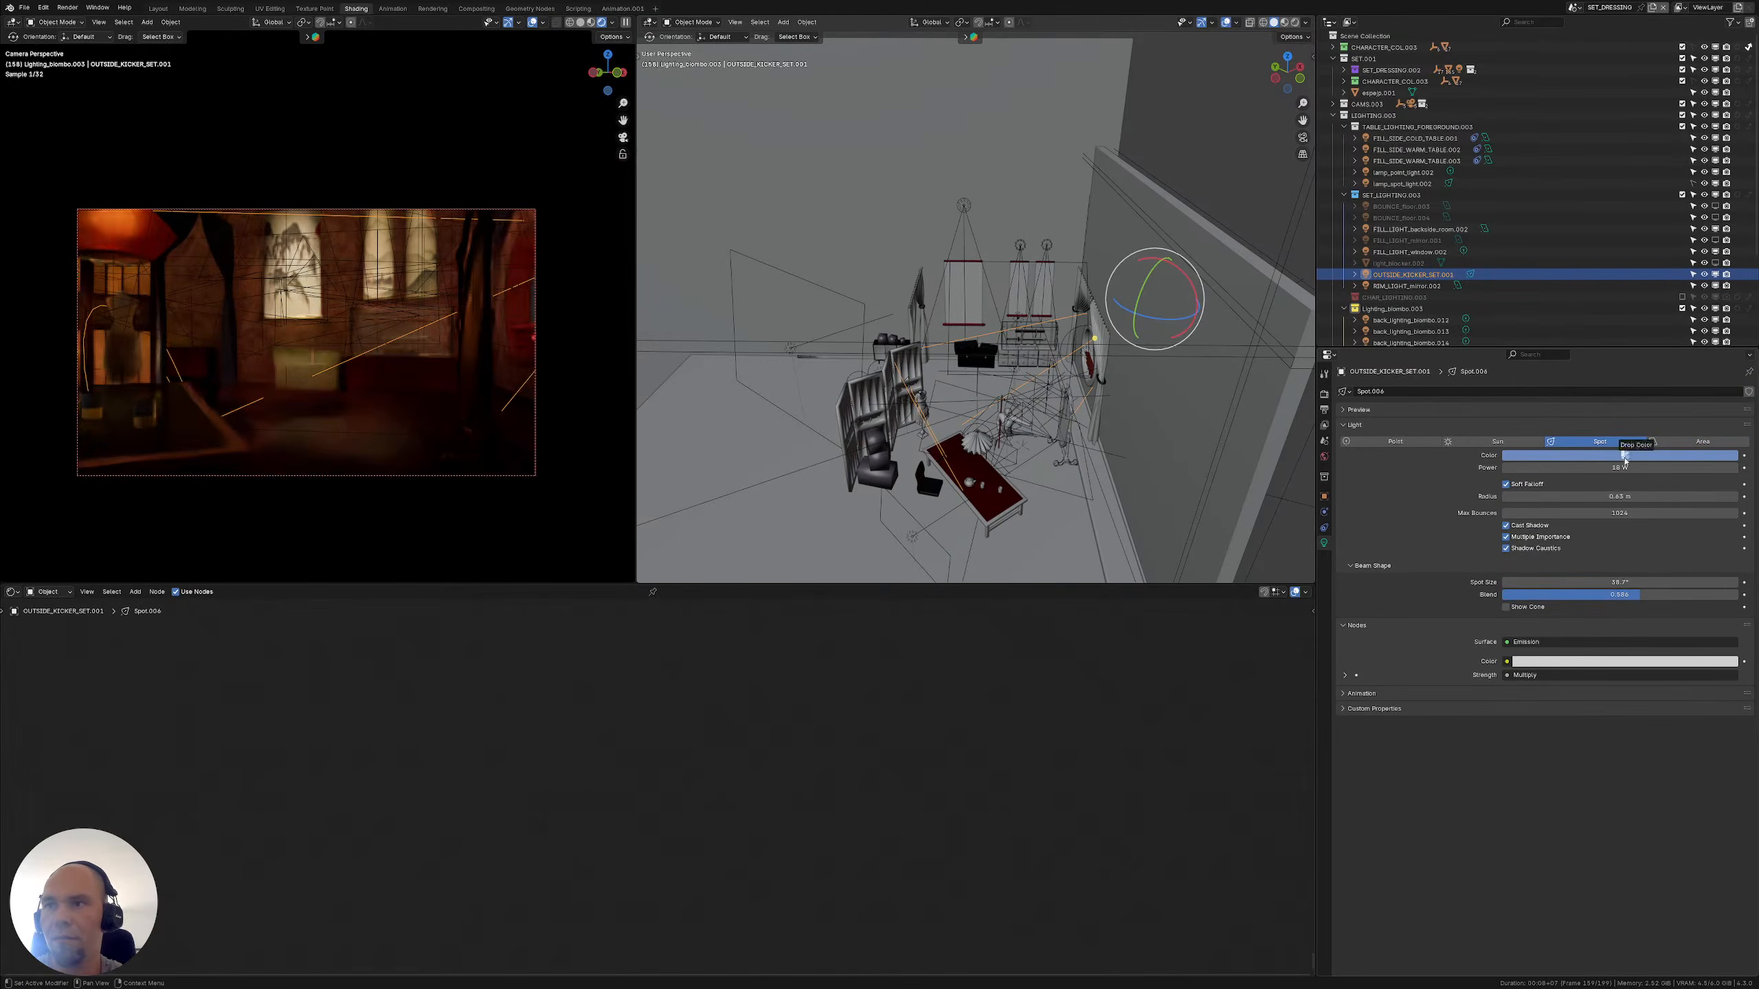
Copy the blue hex code of the OUTSIDE_KICKER_SET light and apply it to the FILL_LIGHT_window point light
left_click(1624, 456)
left_click(1679, 439)
key("ctrl+c")
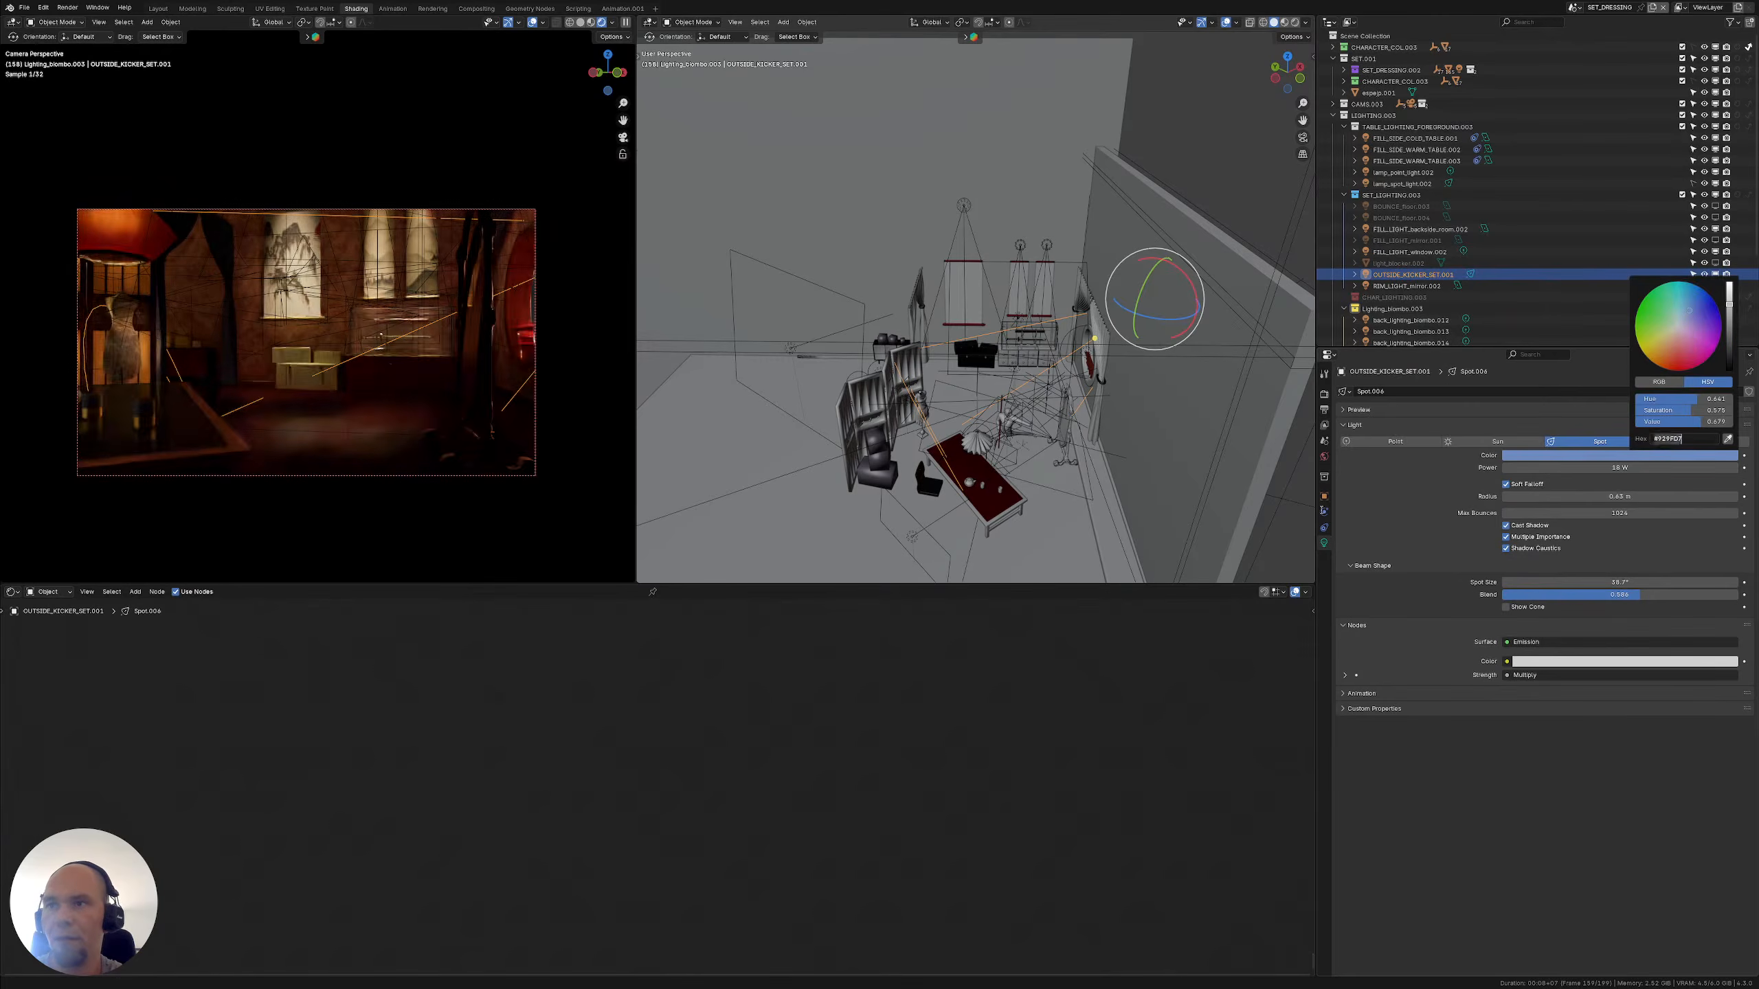
key("Return")
left_click(1409, 251)
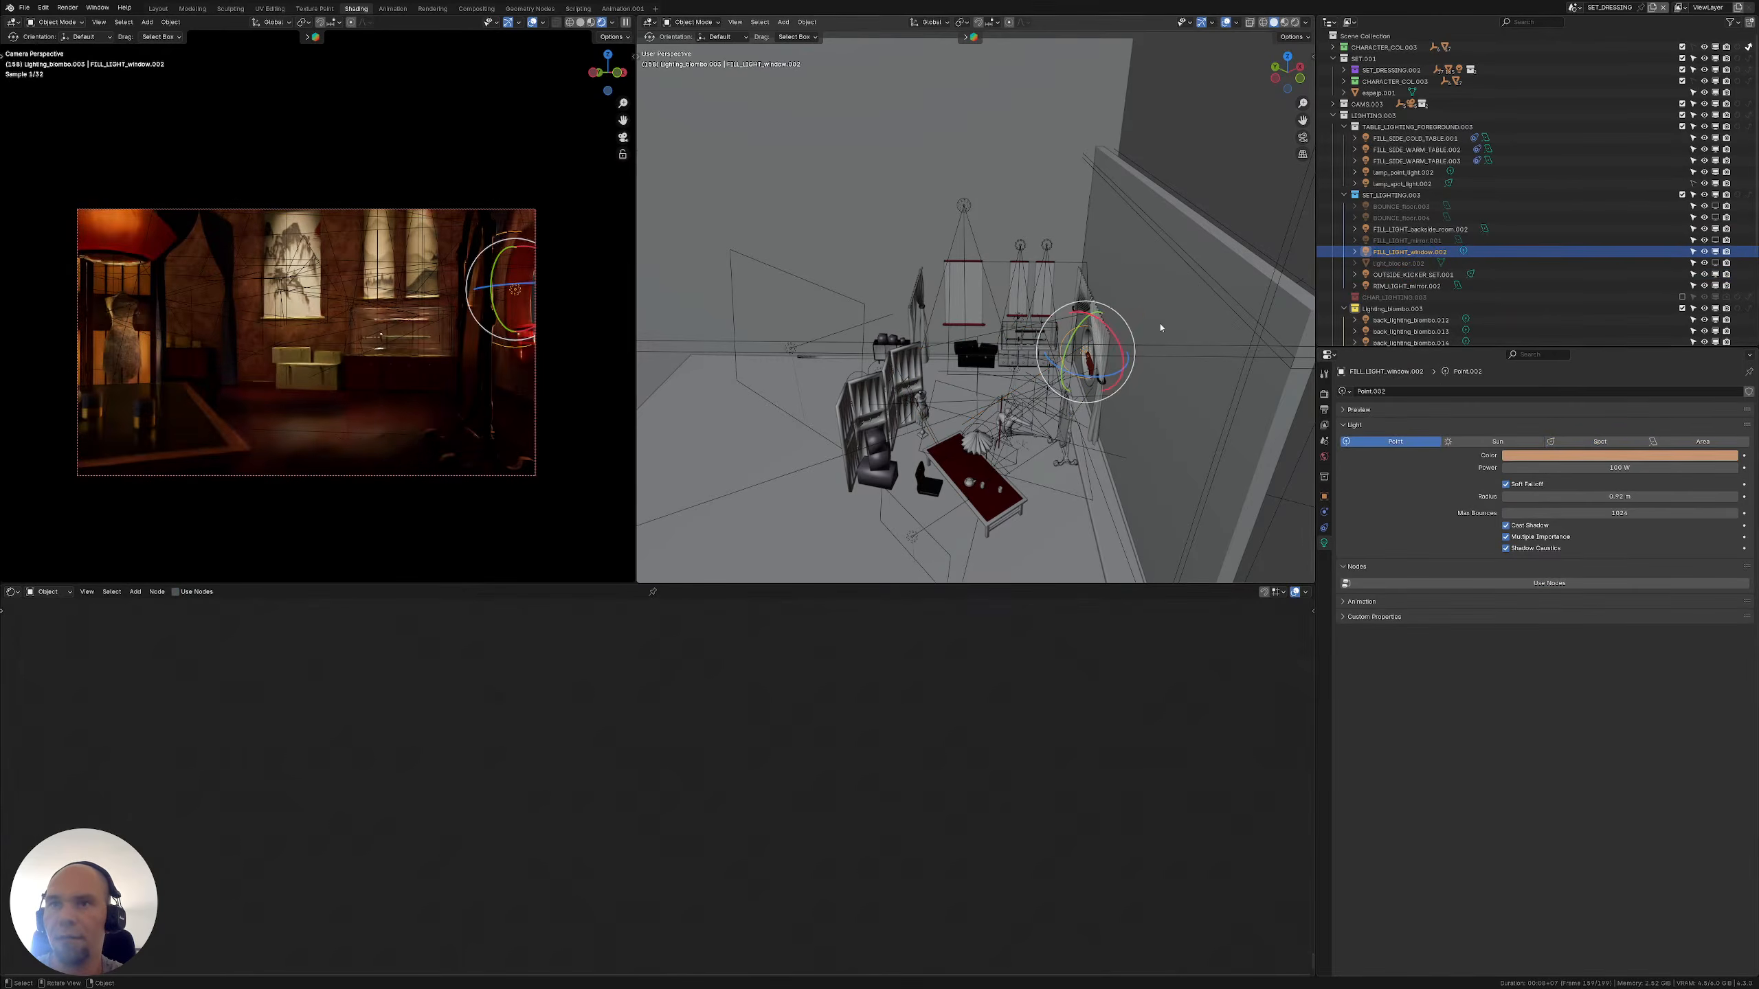
left_click(1622, 456)
left_click(1679, 439)
key("ctrl+v")
key("Return")
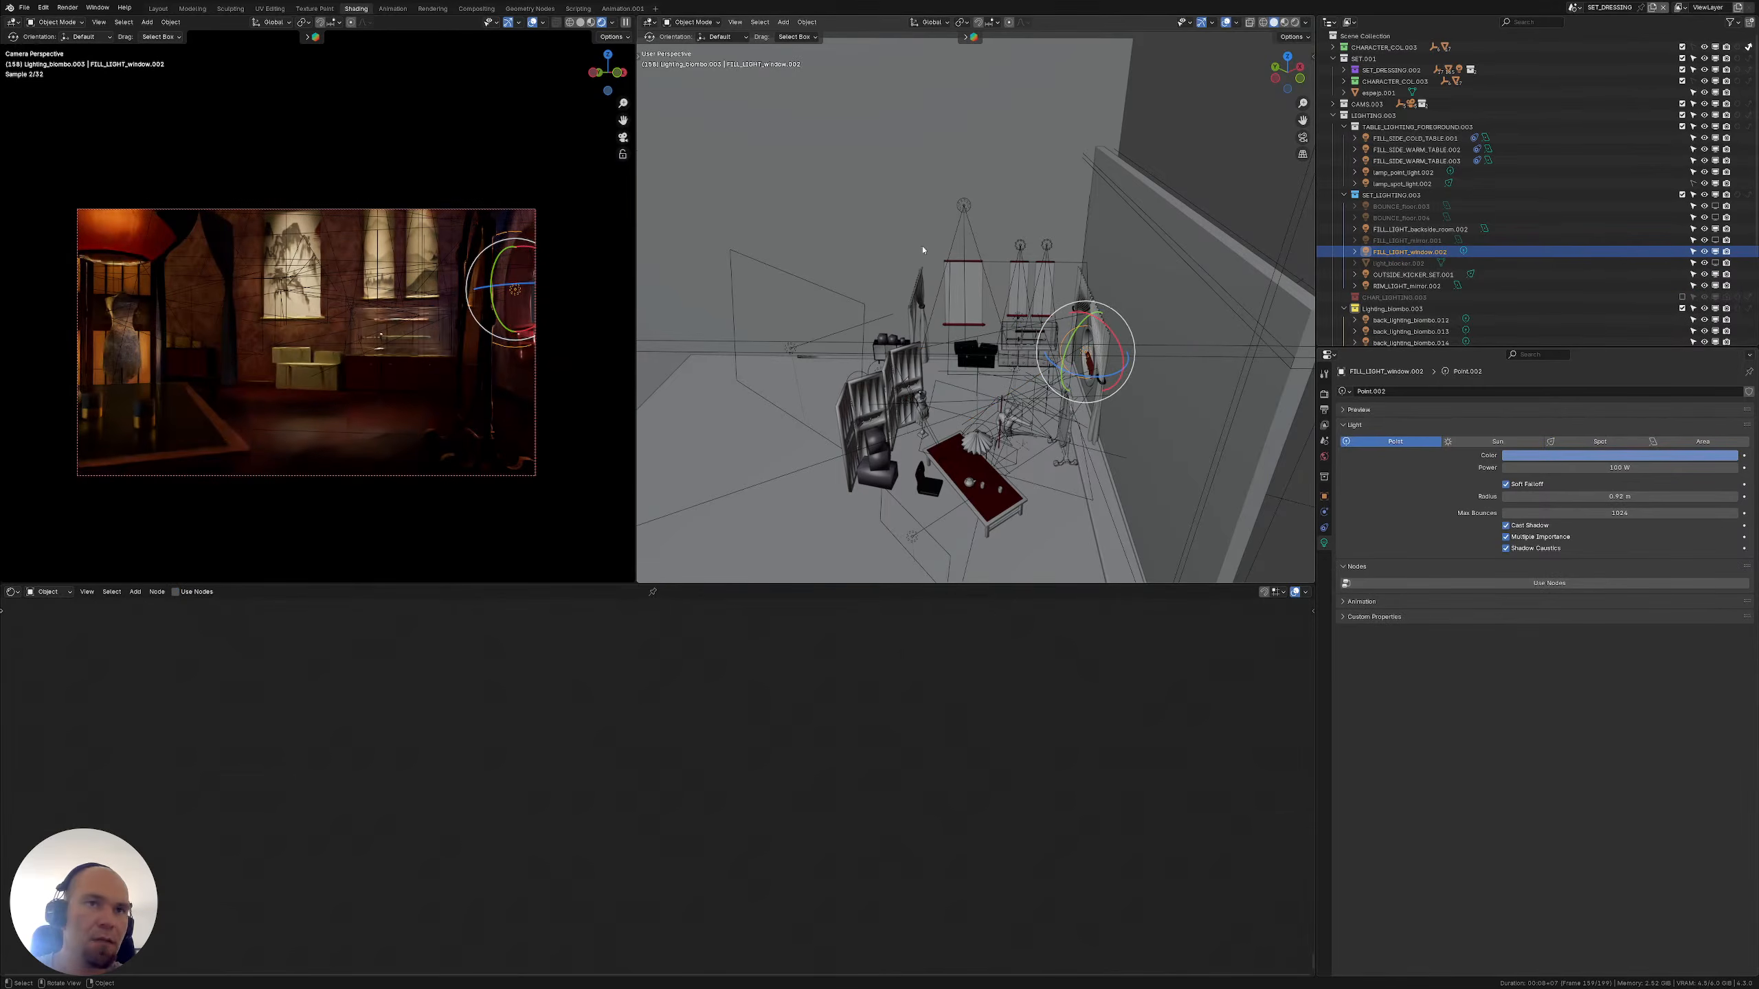
Select the FILL_LIGHT_mirror area light in the SET_LIGHTING collection and enable it in the viewports
middle_click_drag(932, 229, 972, 257, "shift")
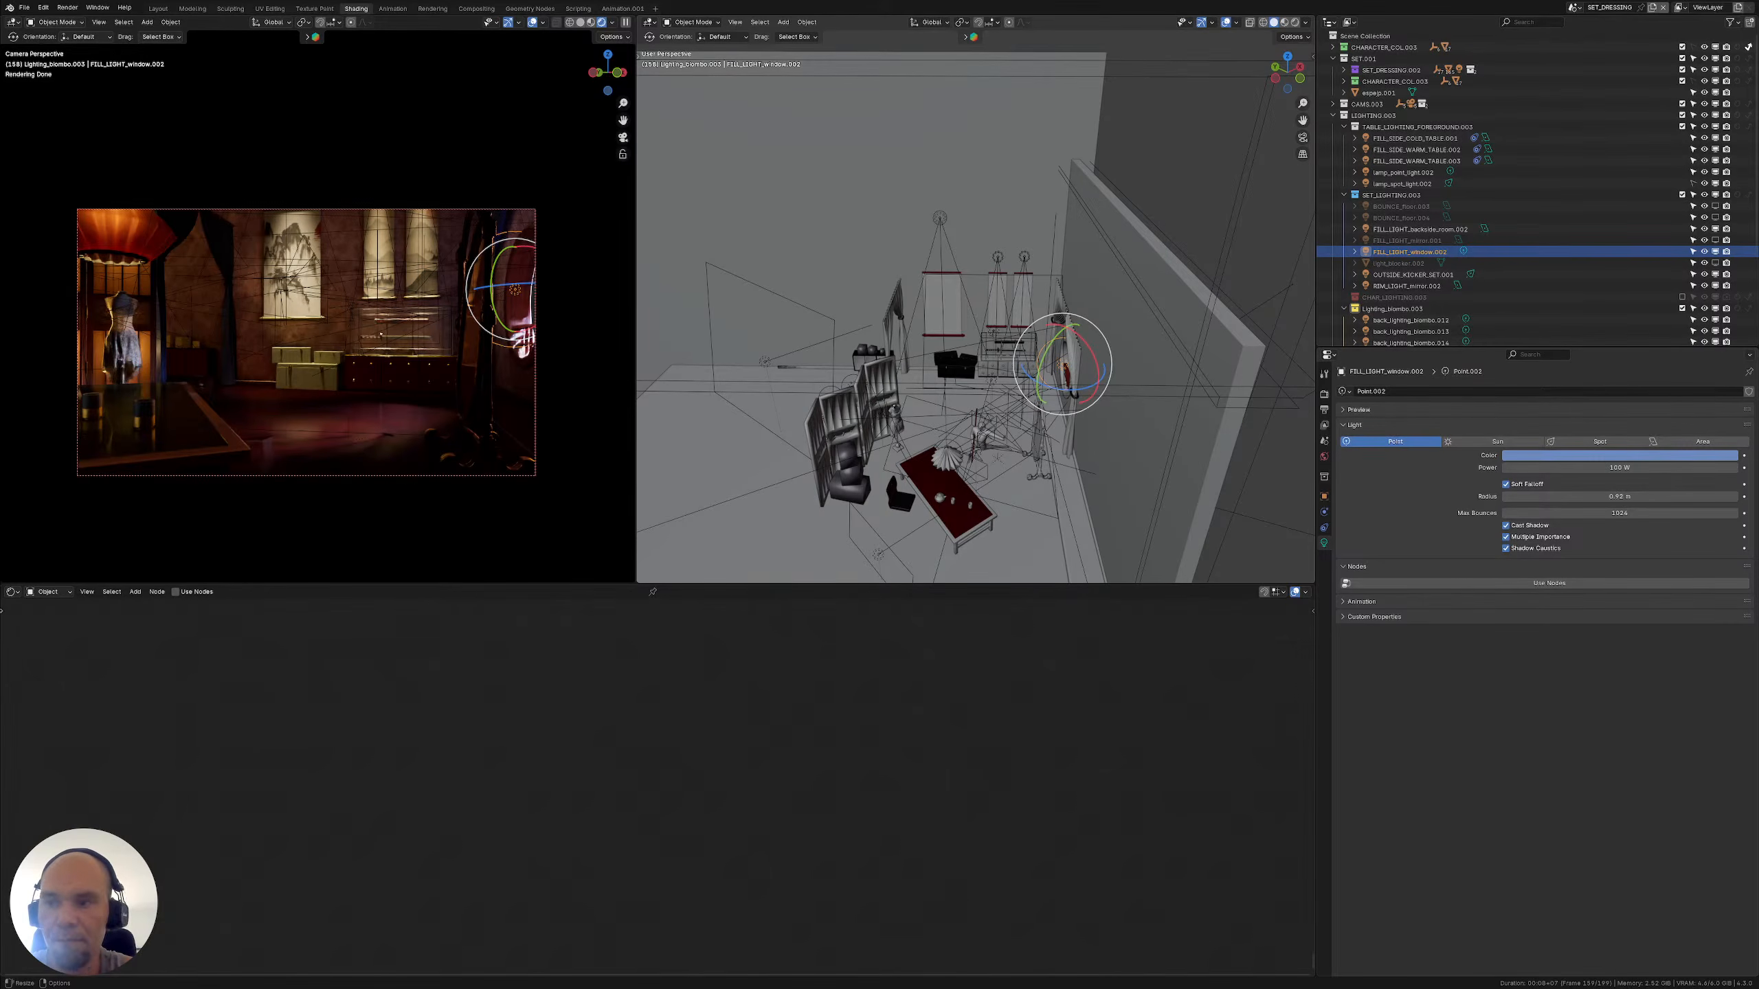
left_click(1399, 263)
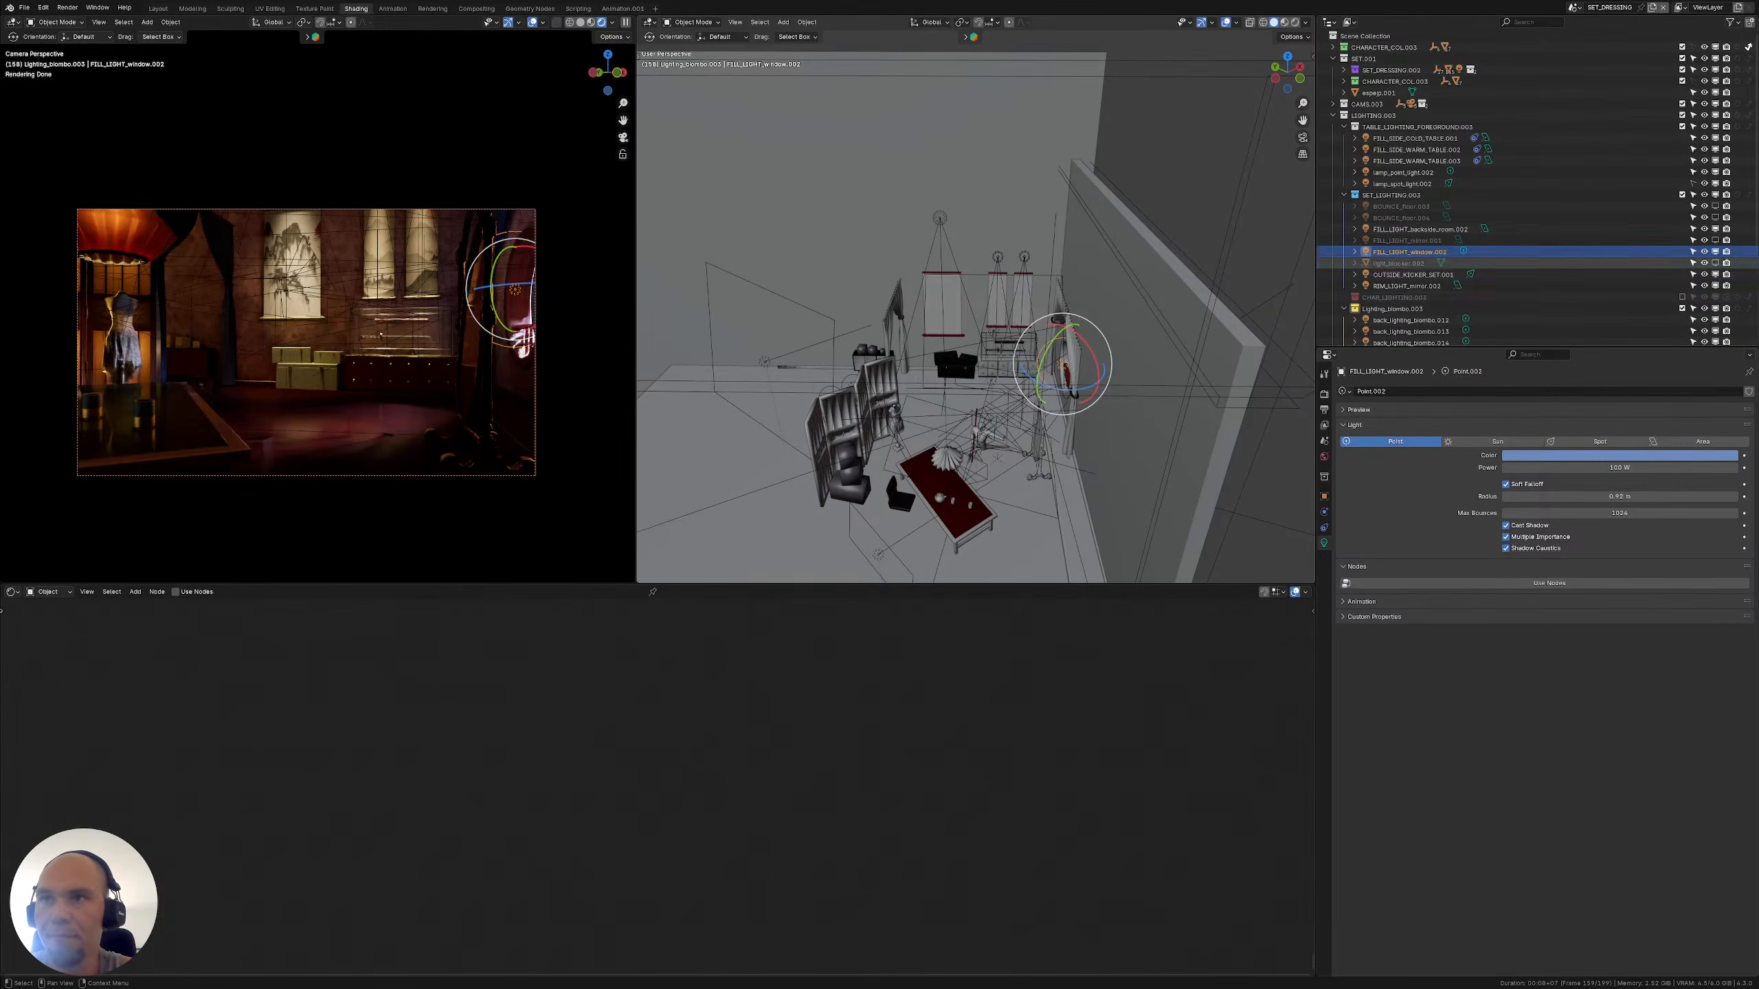
left_click(1413, 240)
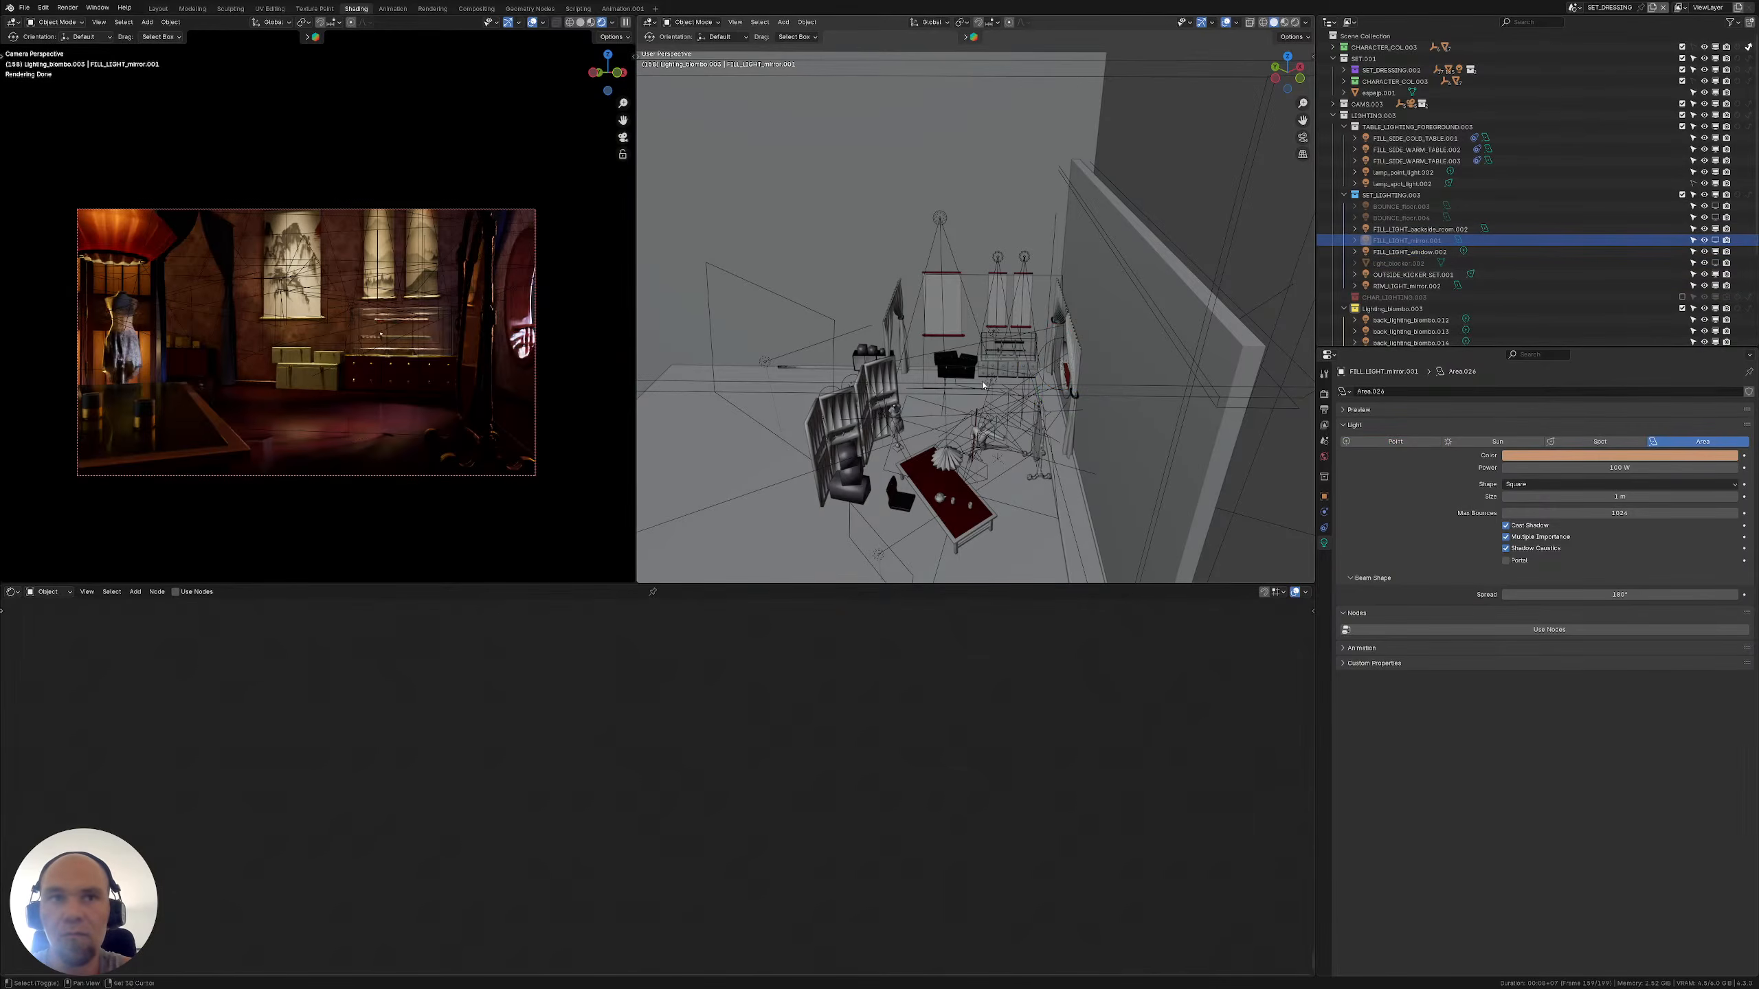
mouse_move(969, 378)
middle_mouse_down()
mouse_move(987, 367)
mouse_move(964, 378)
middle_mouse_up()
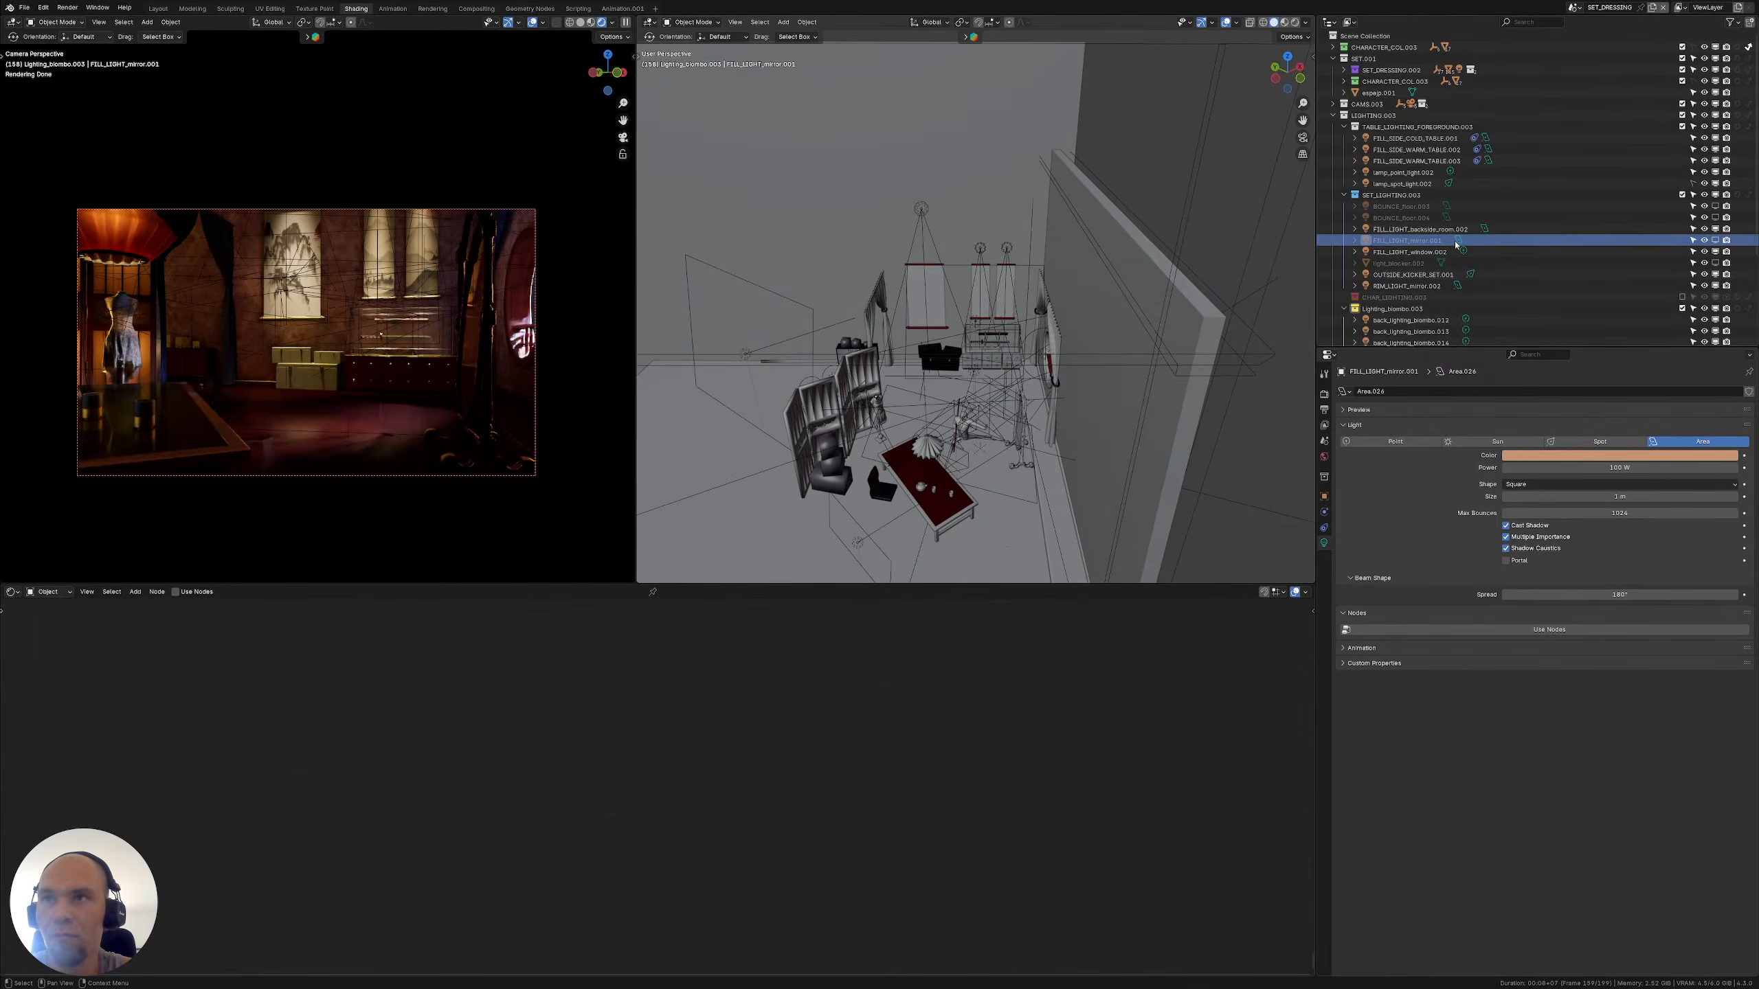
middle_click_drag(1107, 362, 1164, 305)
left_click(1715, 240)
Apply the copied blue colour to the FILL_LIGHT_mirror light, keeping it an area light
left_click(1618, 439)
left_click(1615, 456)
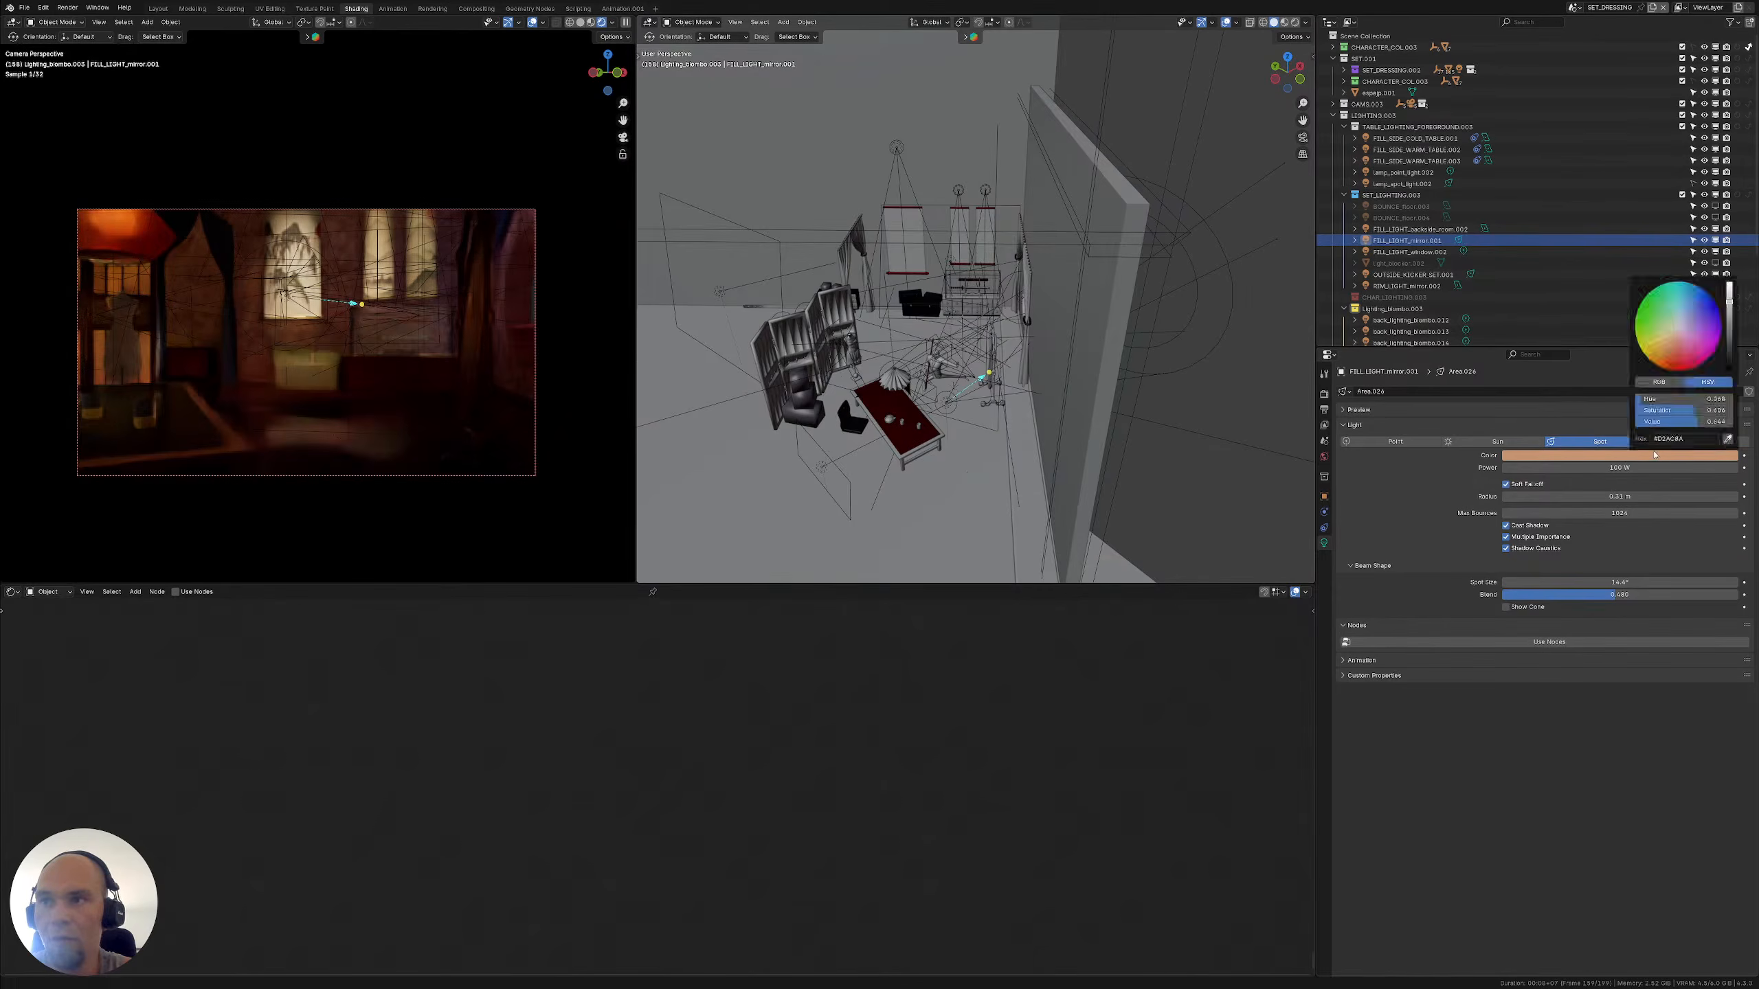
left_click(1703, 441)
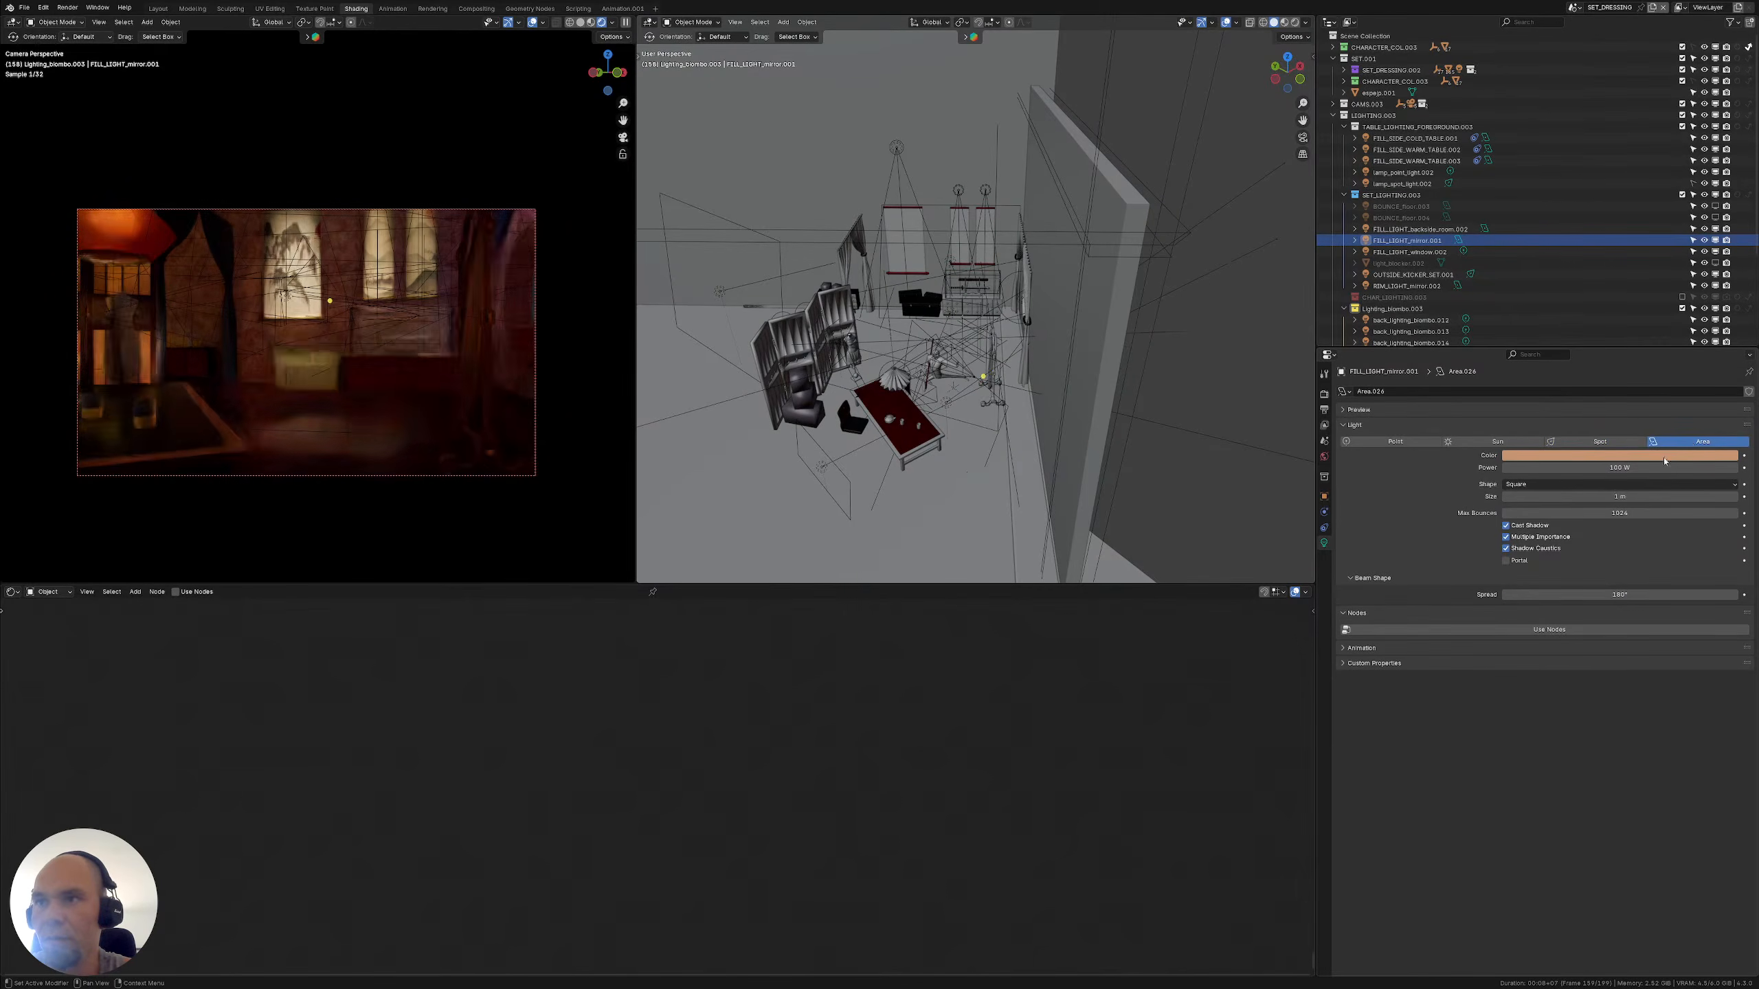
left_click(1668, 459)
key("Return")
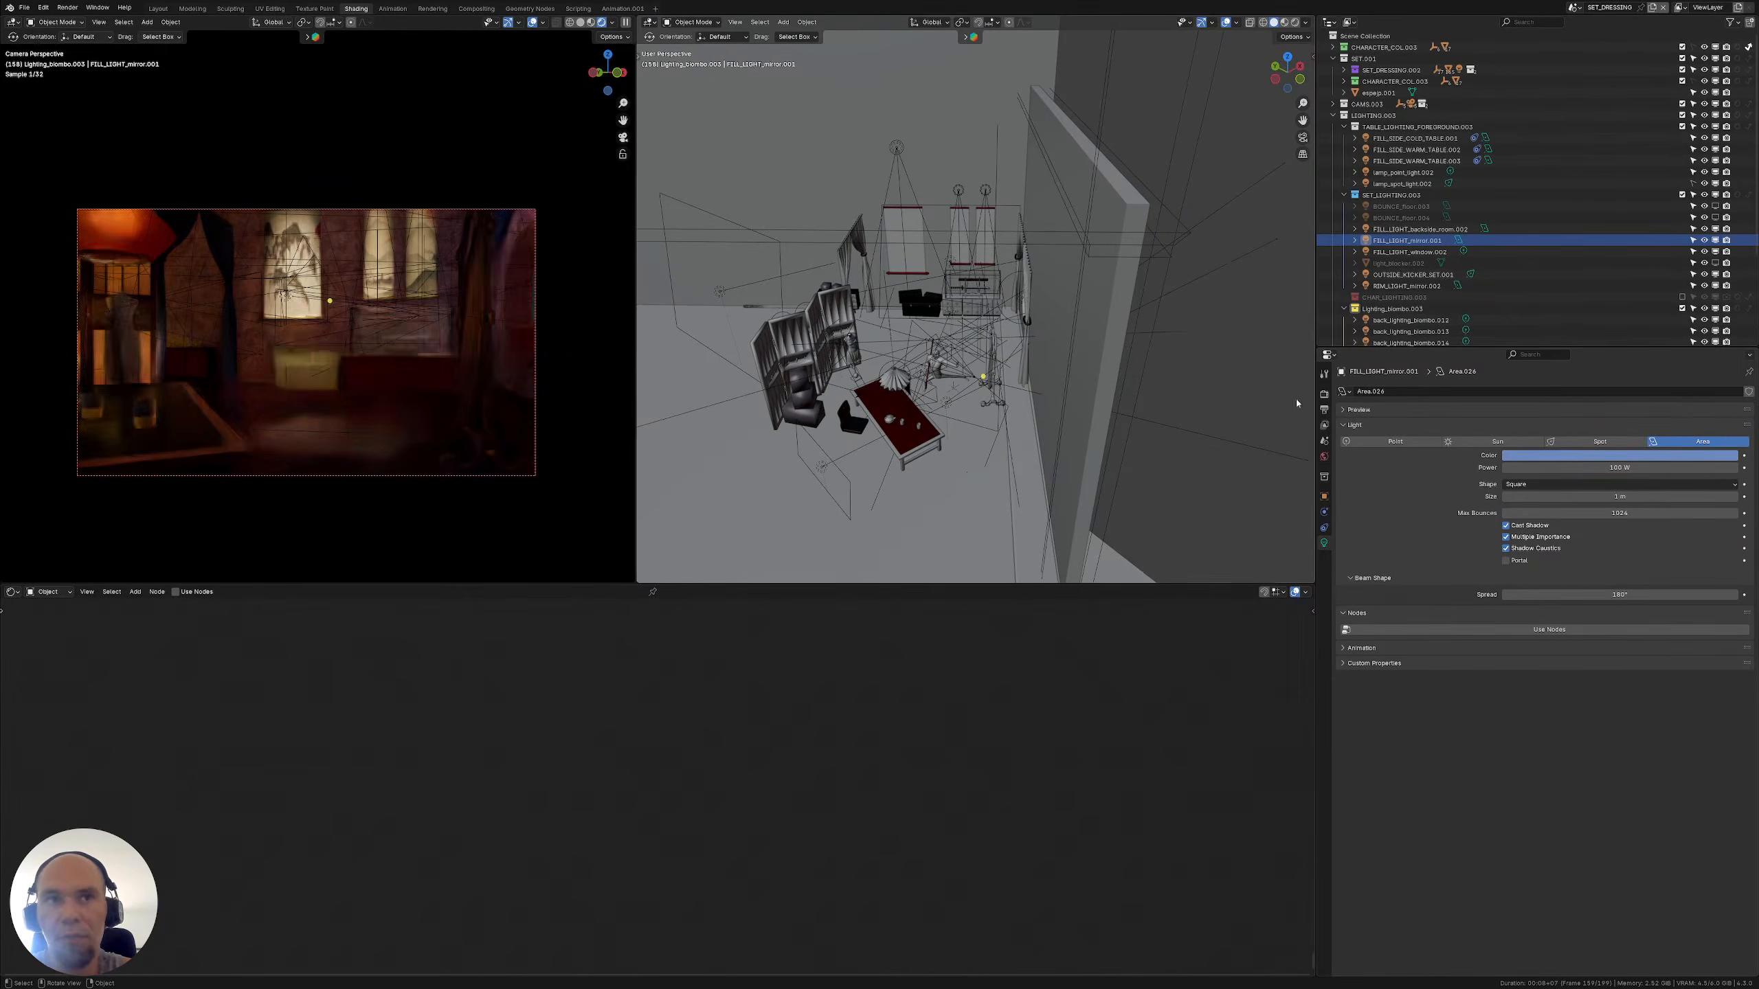
Select the FILL_LIGHT_backside_room area light and rename it FILL_ROOM_AMBIENT
middle_click_drag(900, 346, 806, 332)
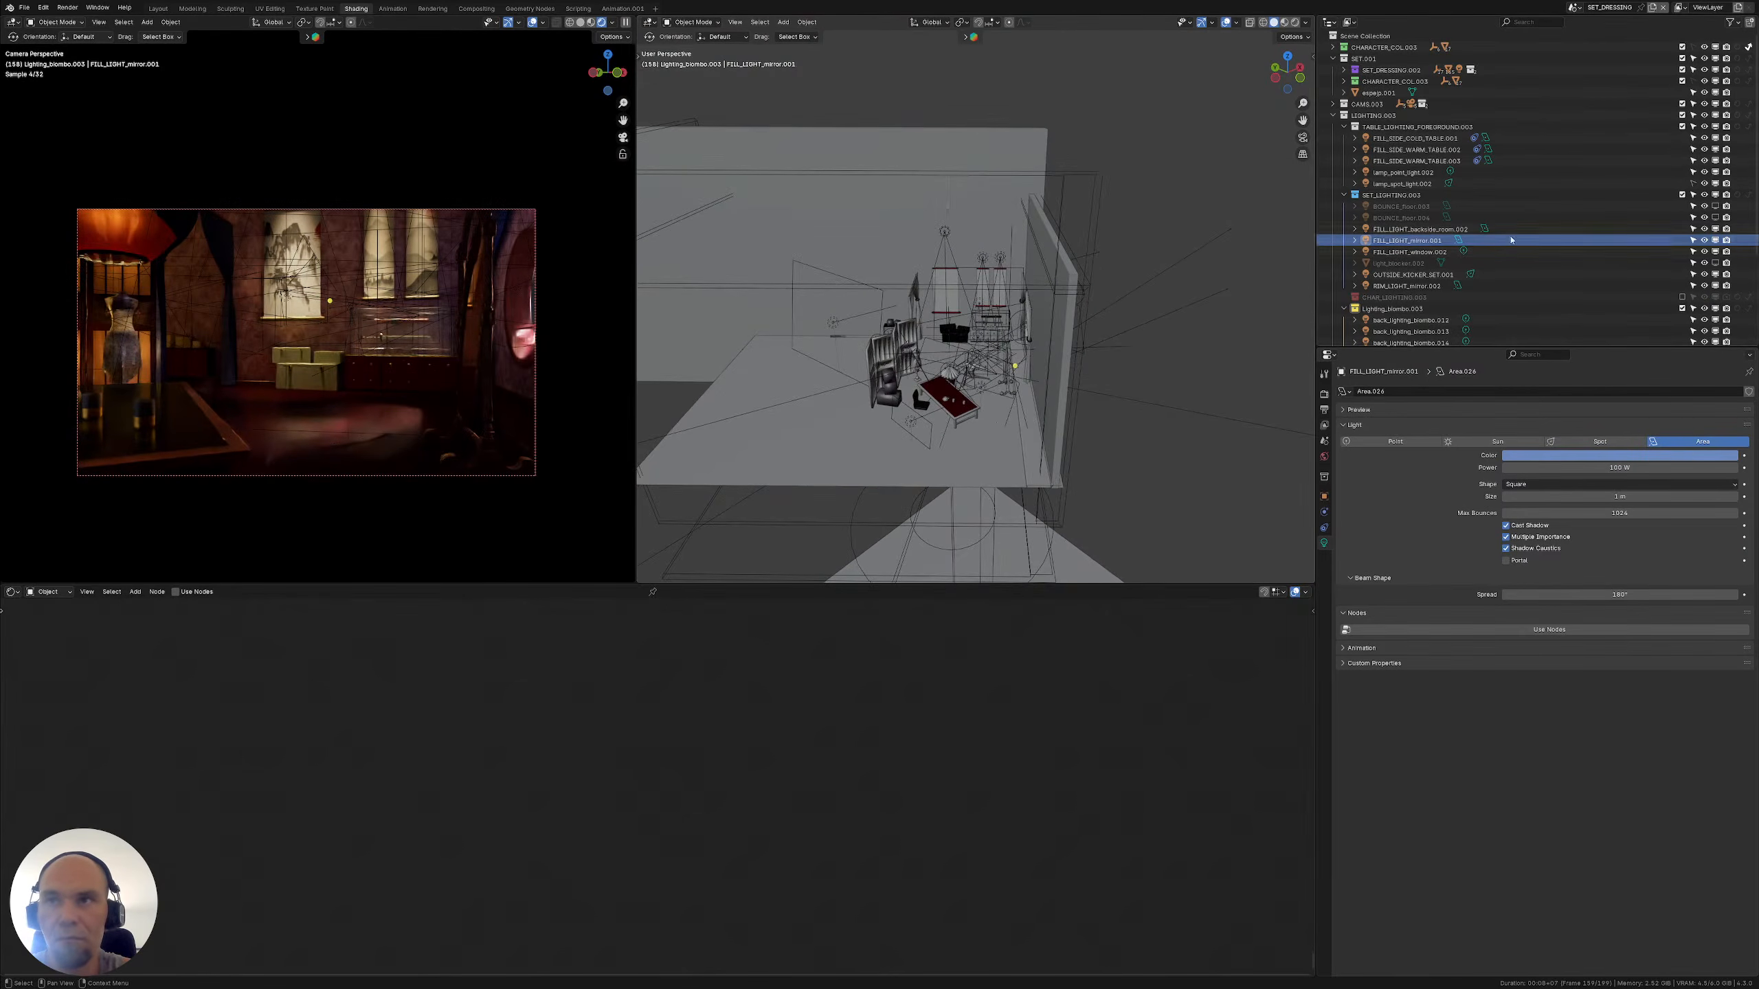
left_click(1407, 251)
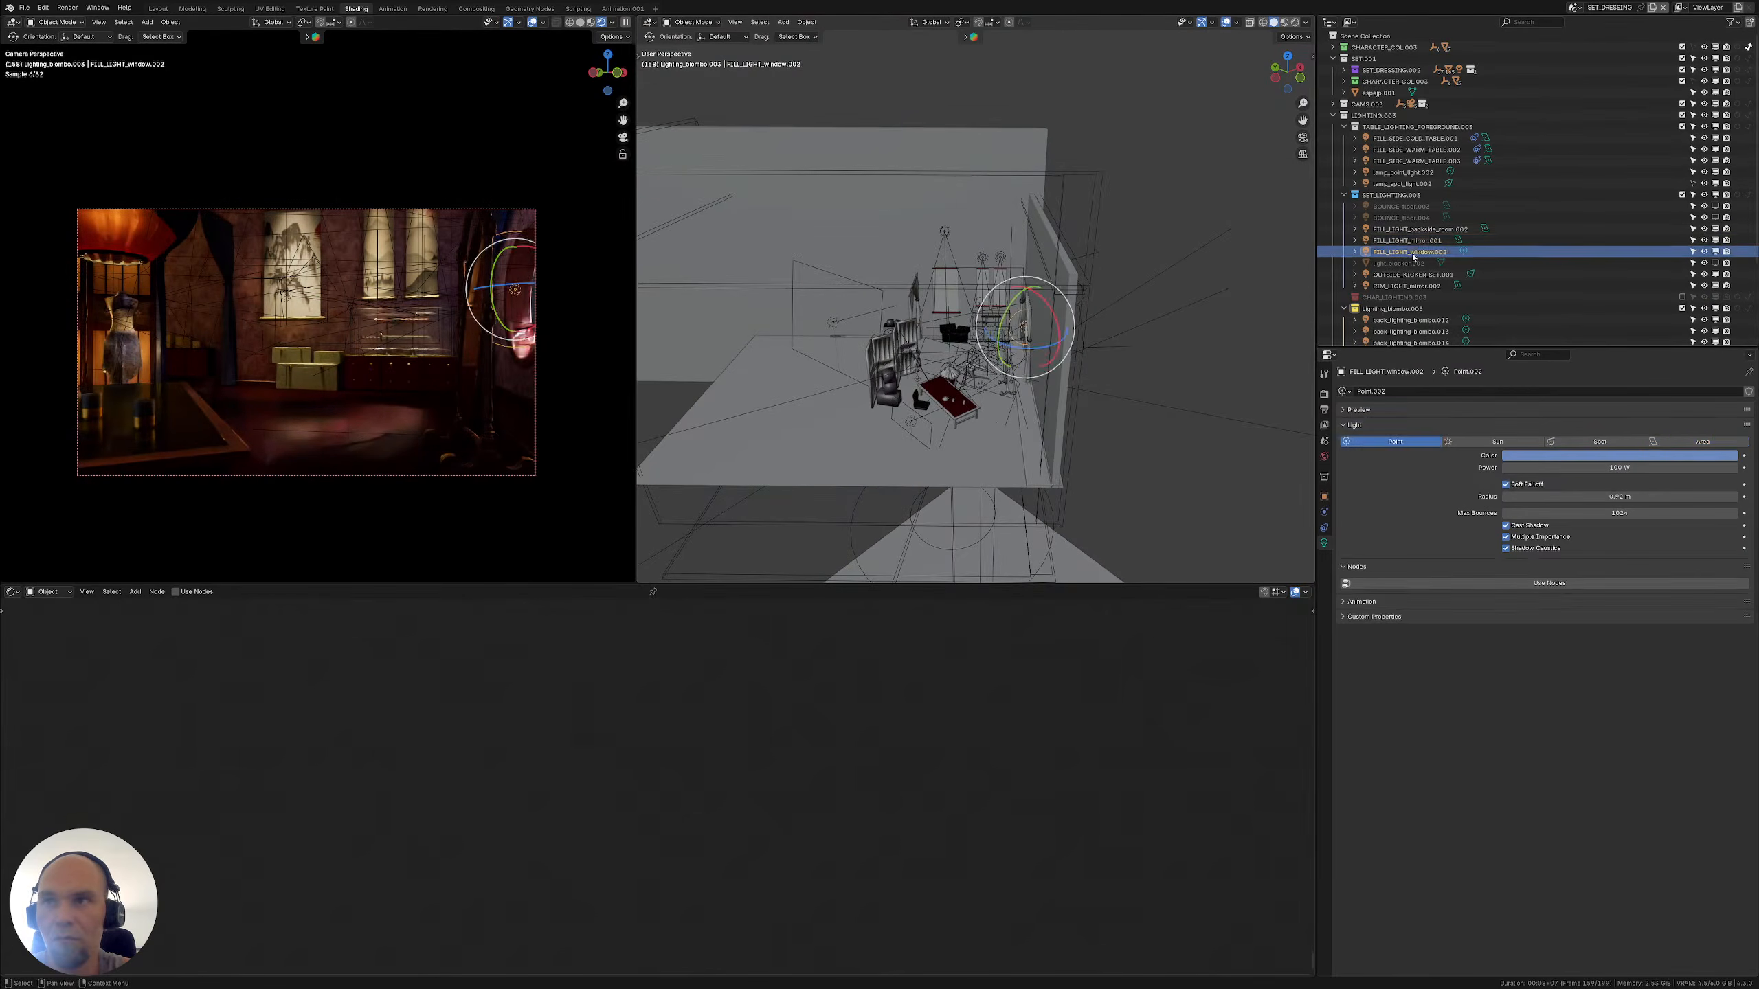
left_click(1413, 229)
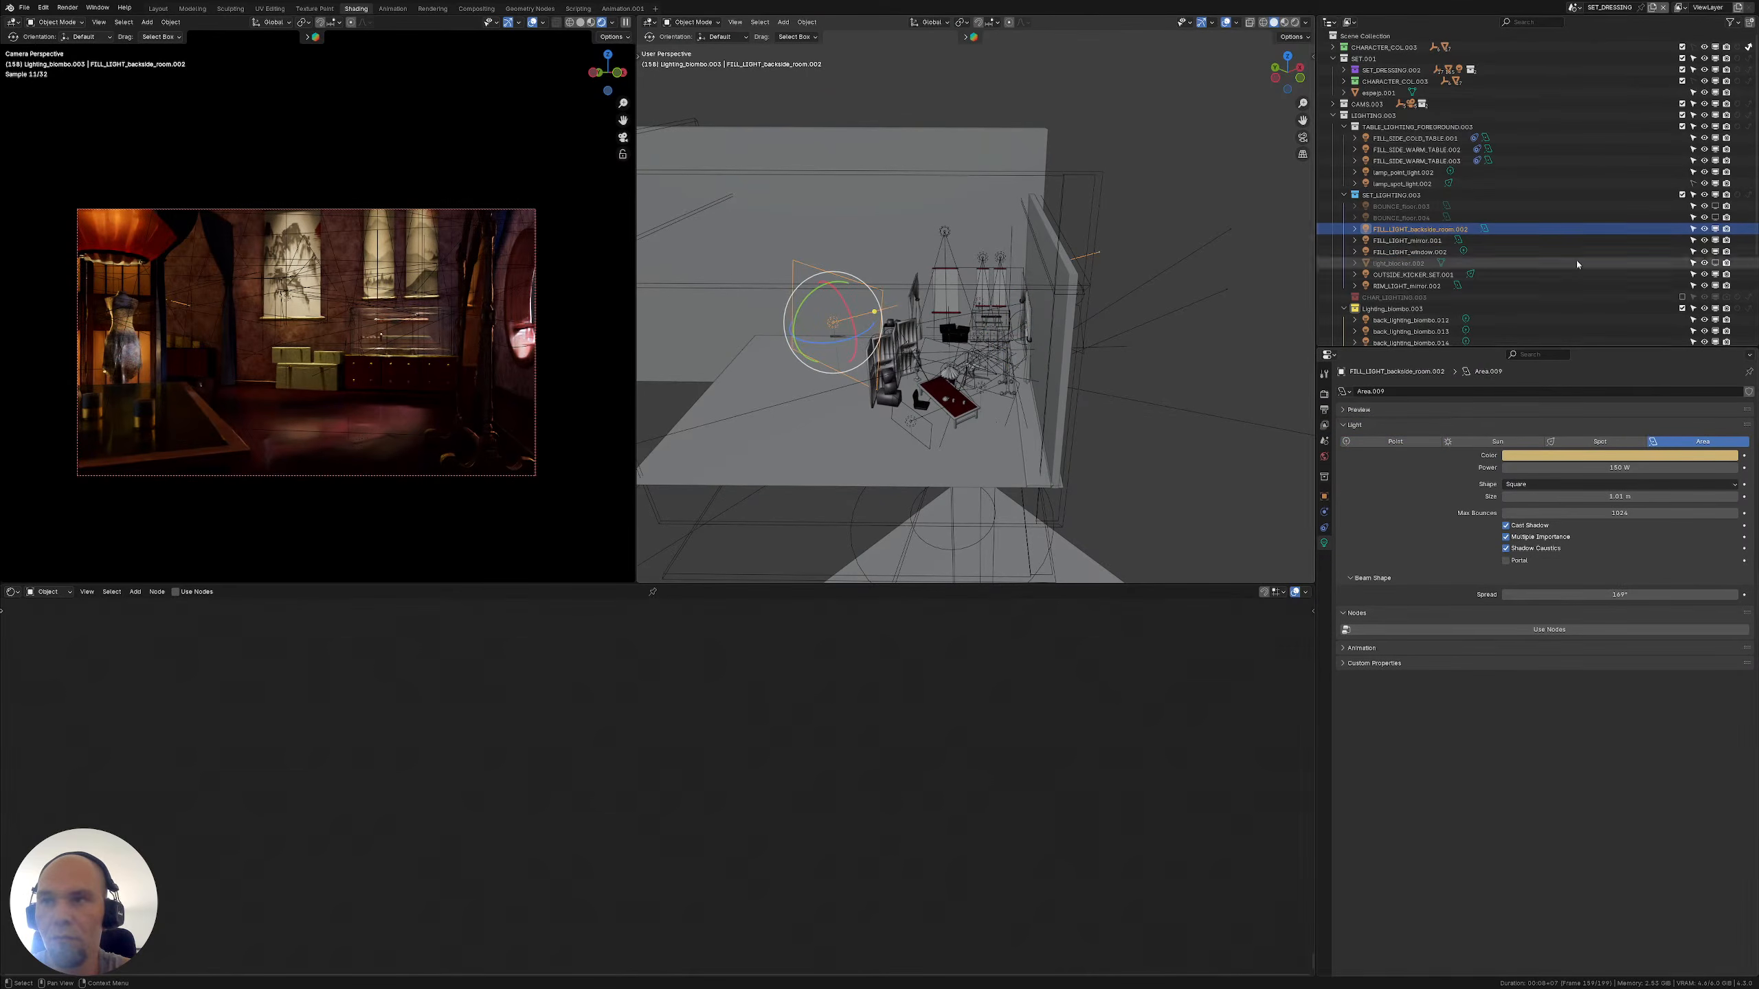
middle_click_drag(1080, 305, 1104, 317, "shift")
scroll(1418, 233, "down", 2)
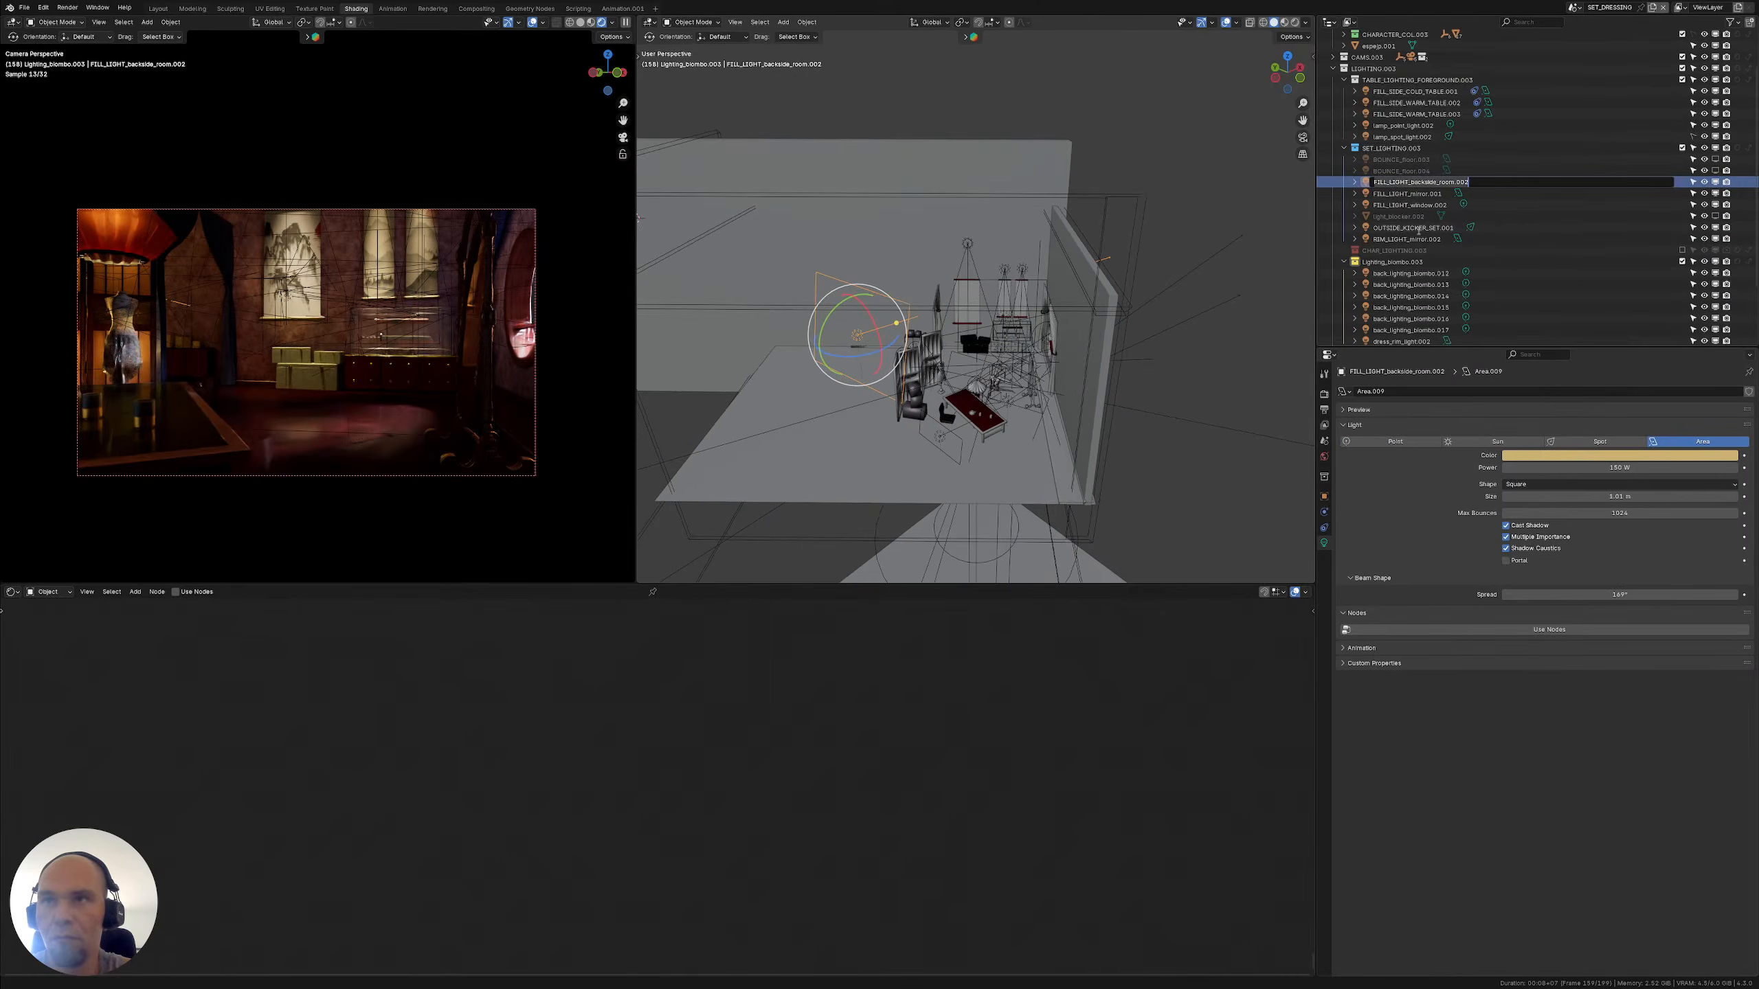
key("F2")
type("A")
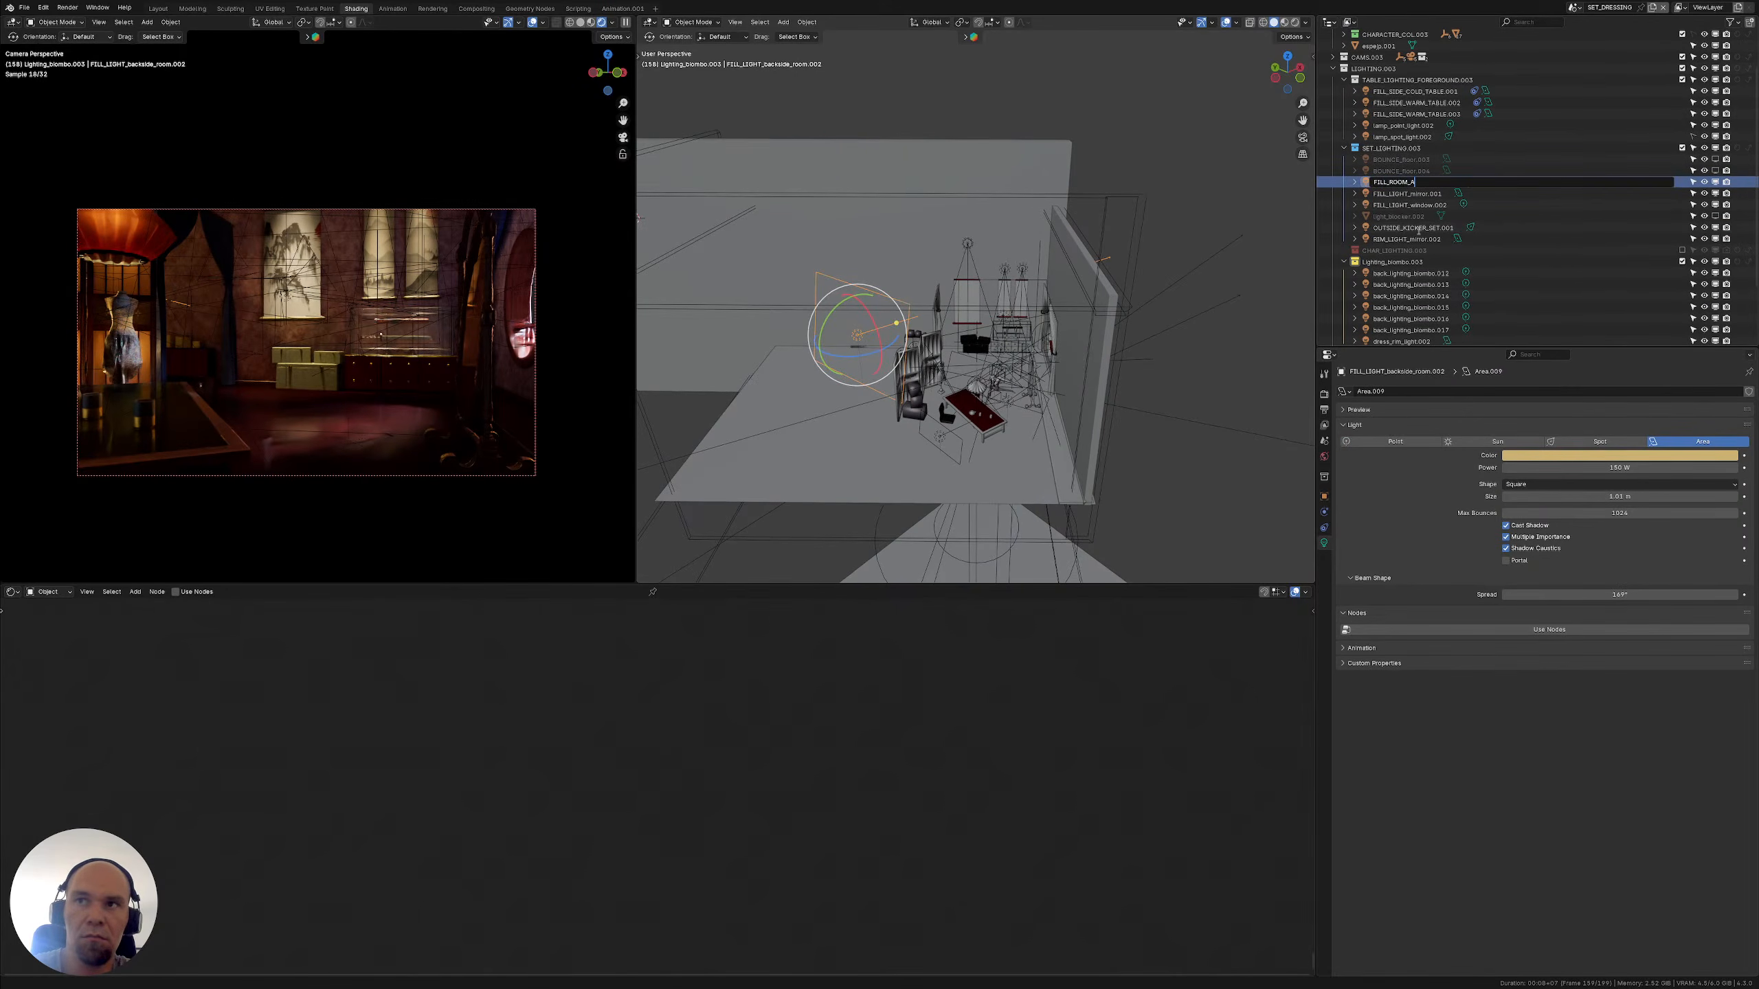
type("iLL_ROOM_AMBIENT")
key("Return")
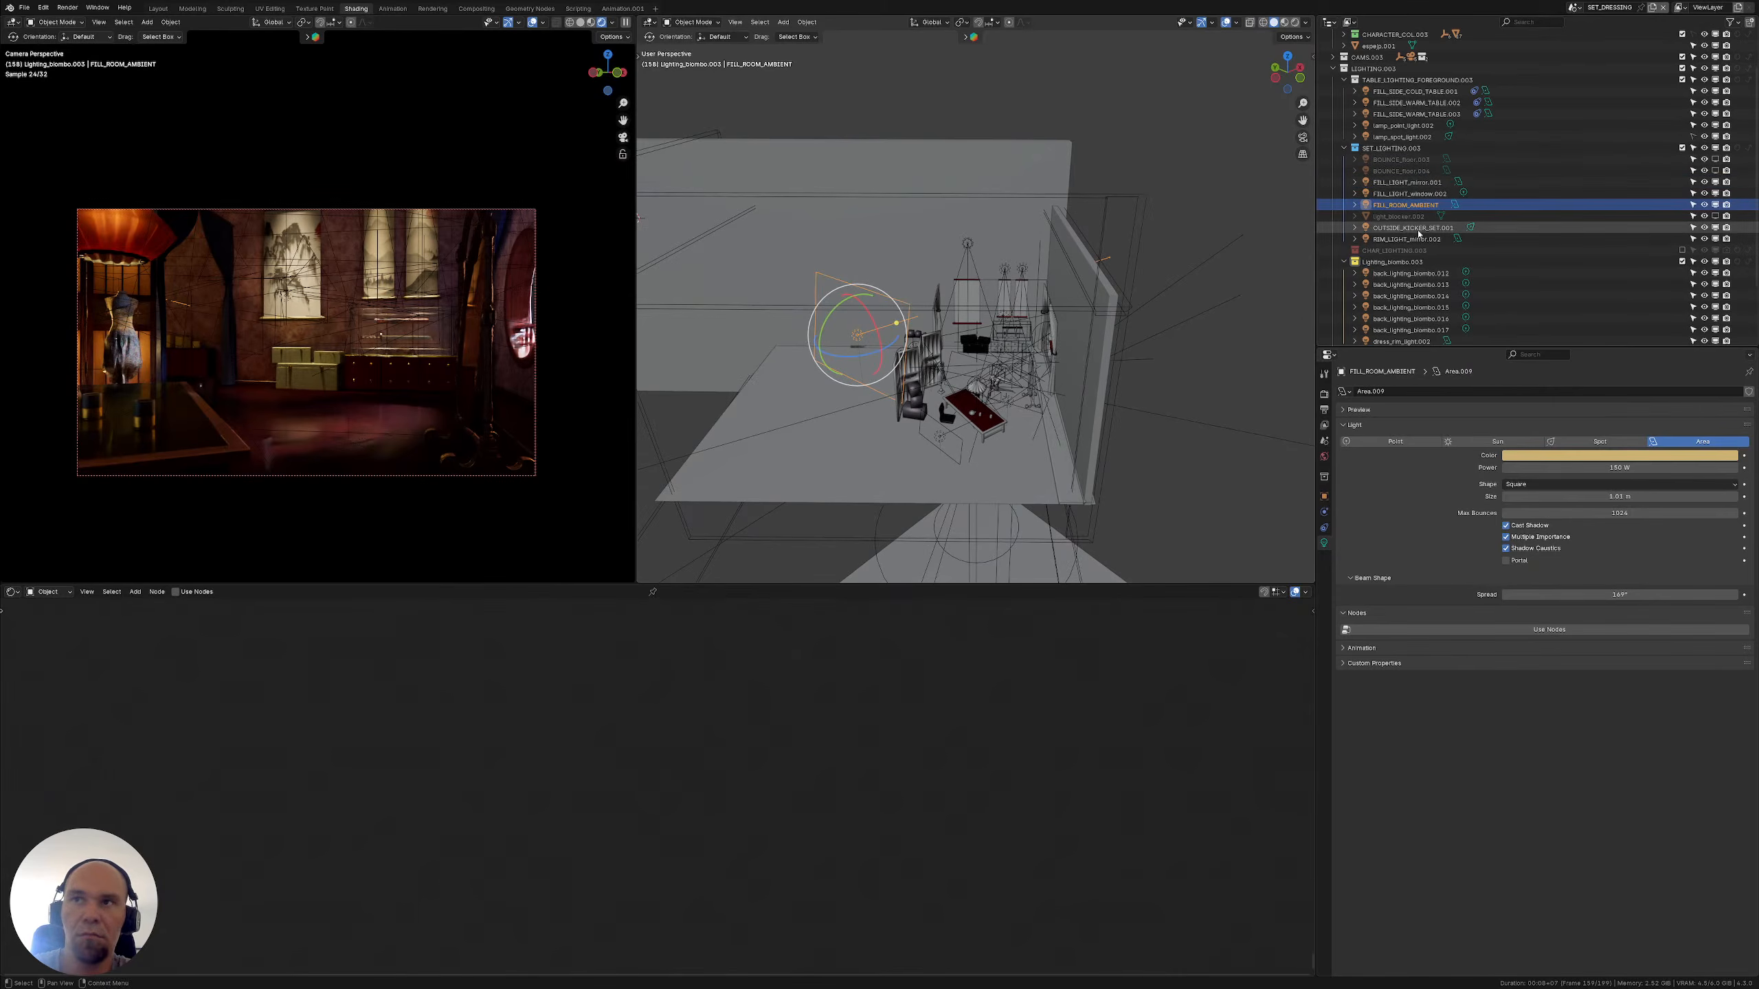
middle_click_drag(907, 374, 921, 375)
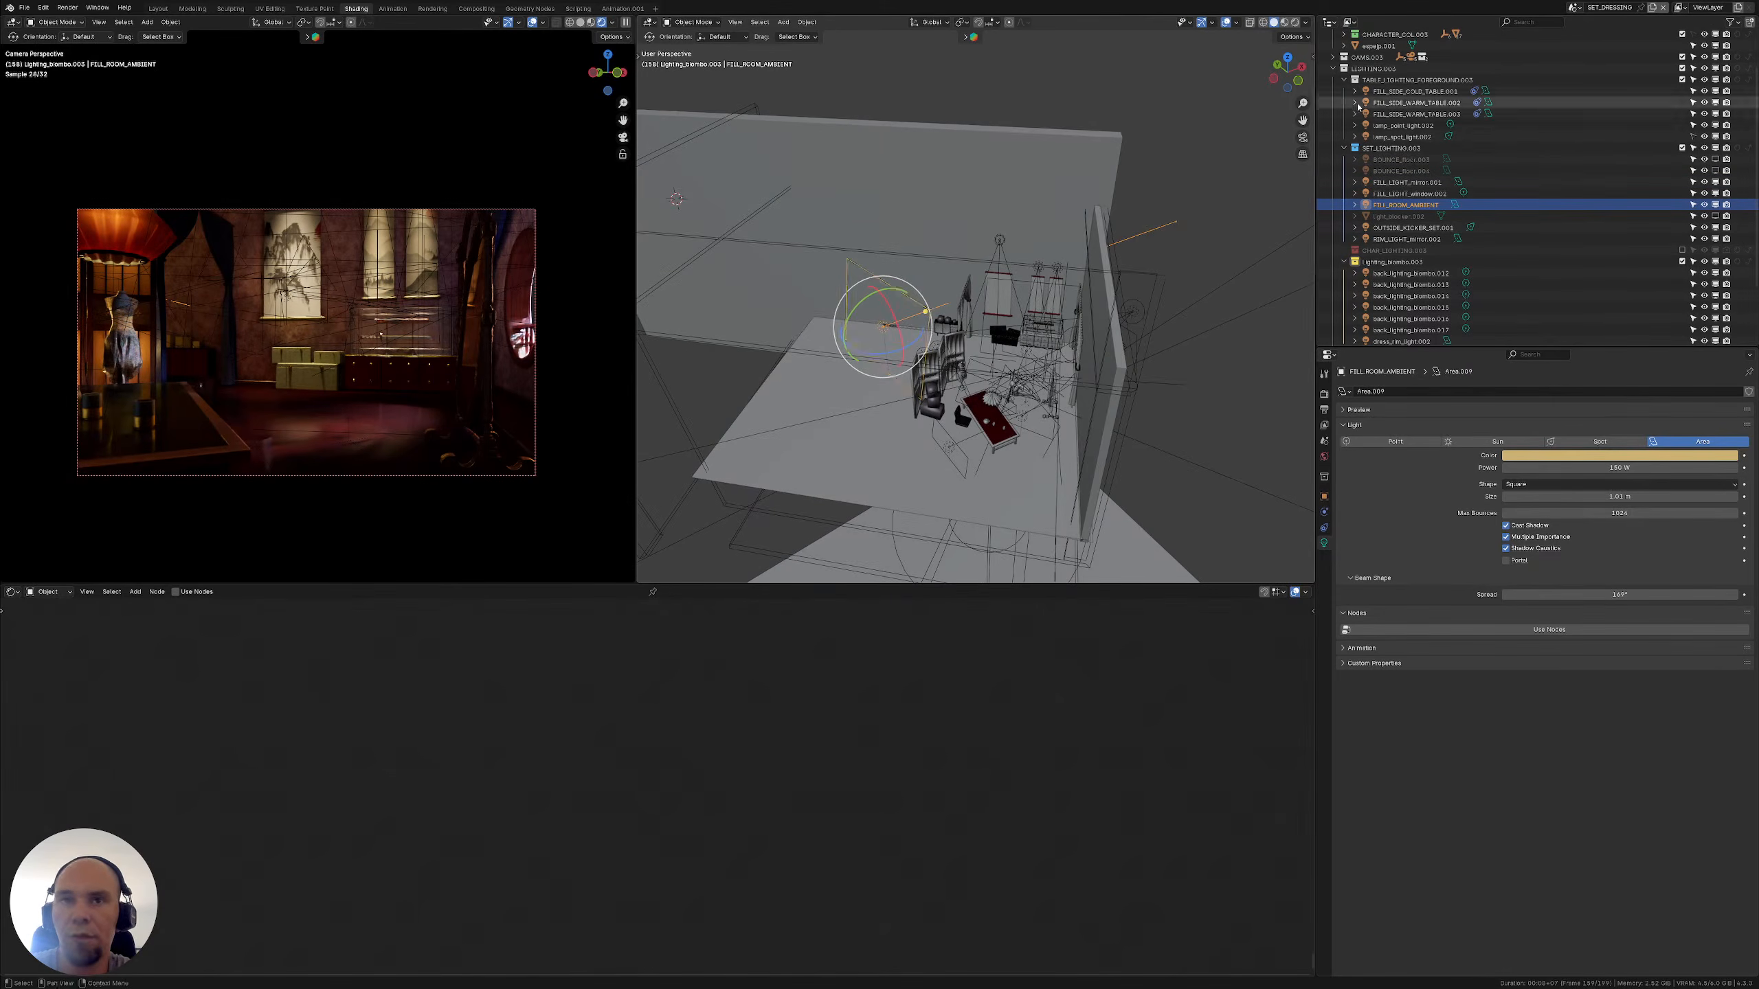
key("r")
key("x")
right_click(898, 379)
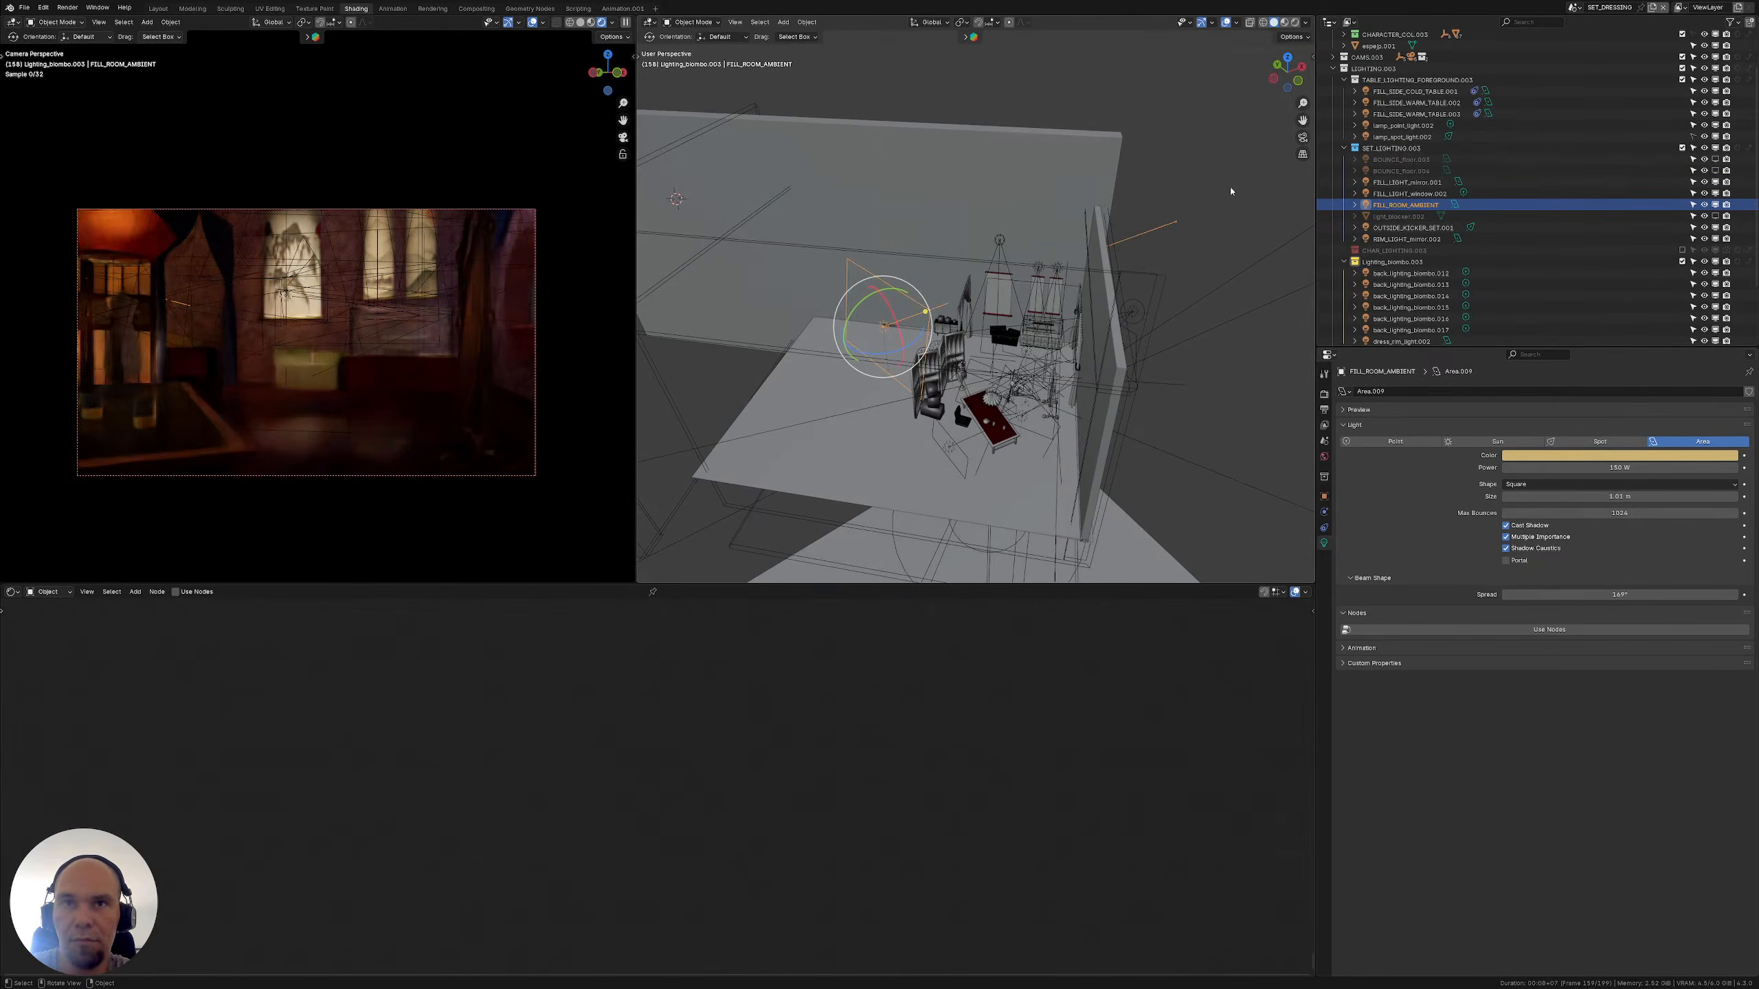
Reset the X, Y and Z rotation of FILL_ROOM_AMBIENT to 0° so it points straight down
key("n")
left_click(1308, 59)
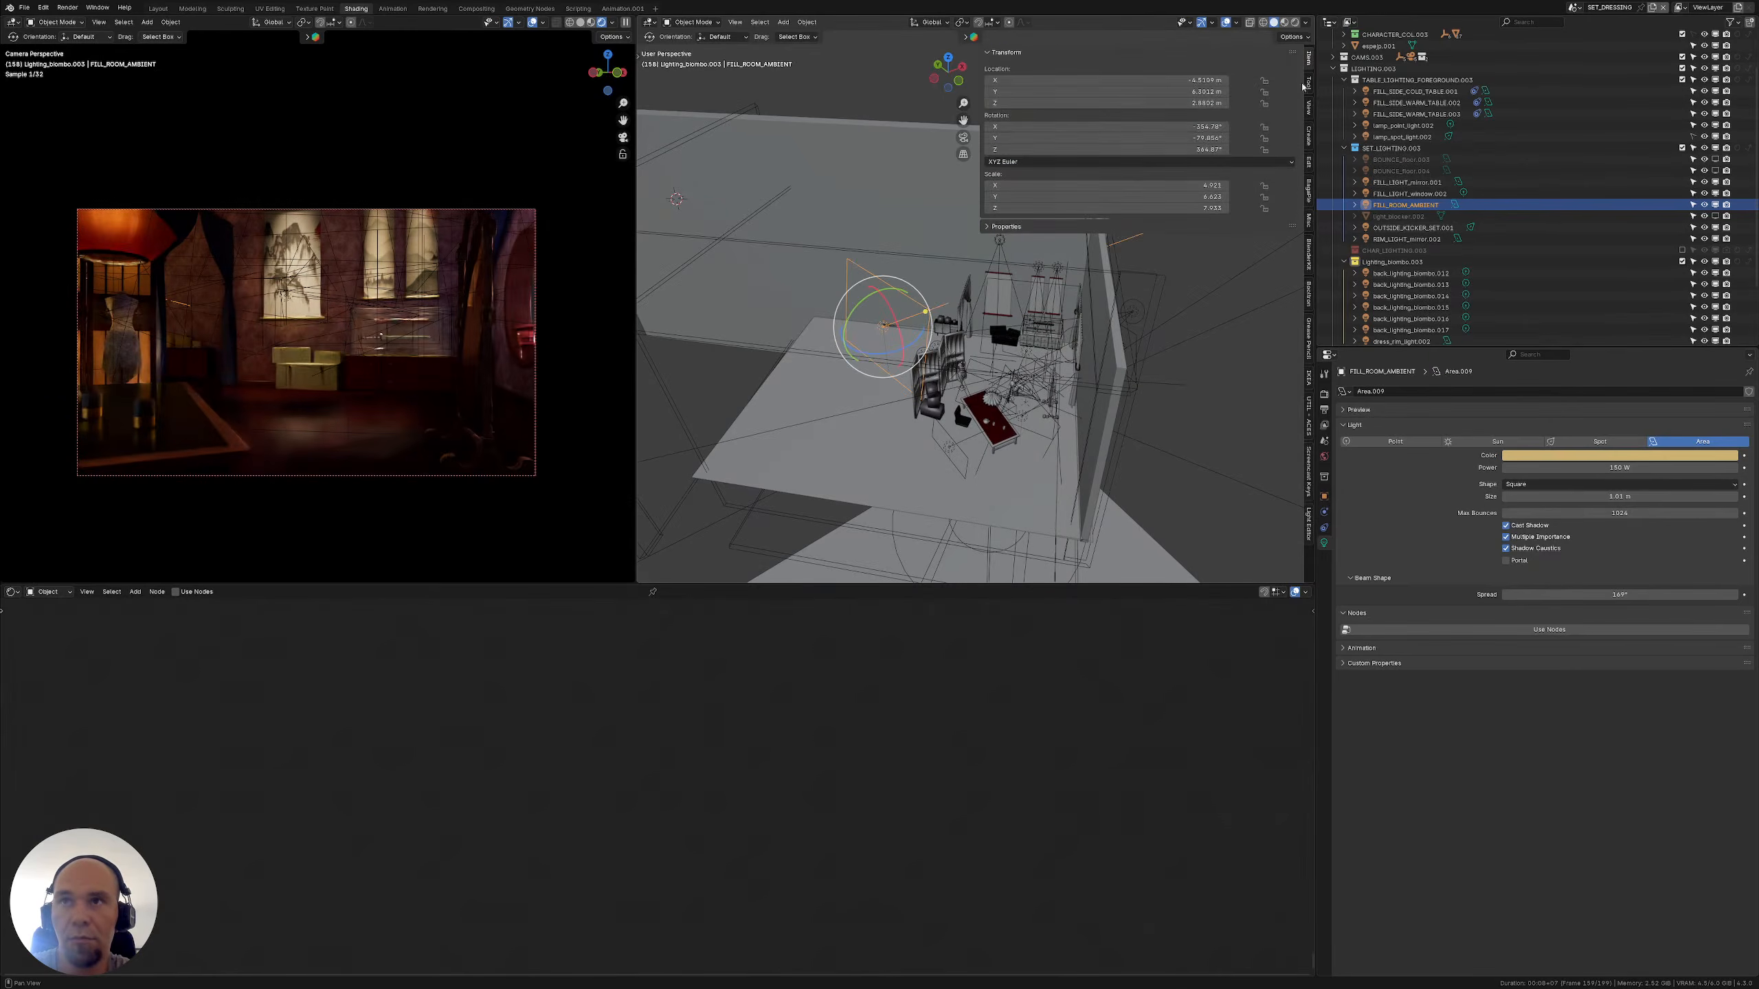
left_click_drag(1206, 127, 1206, 150)
type("0")
key("Return")
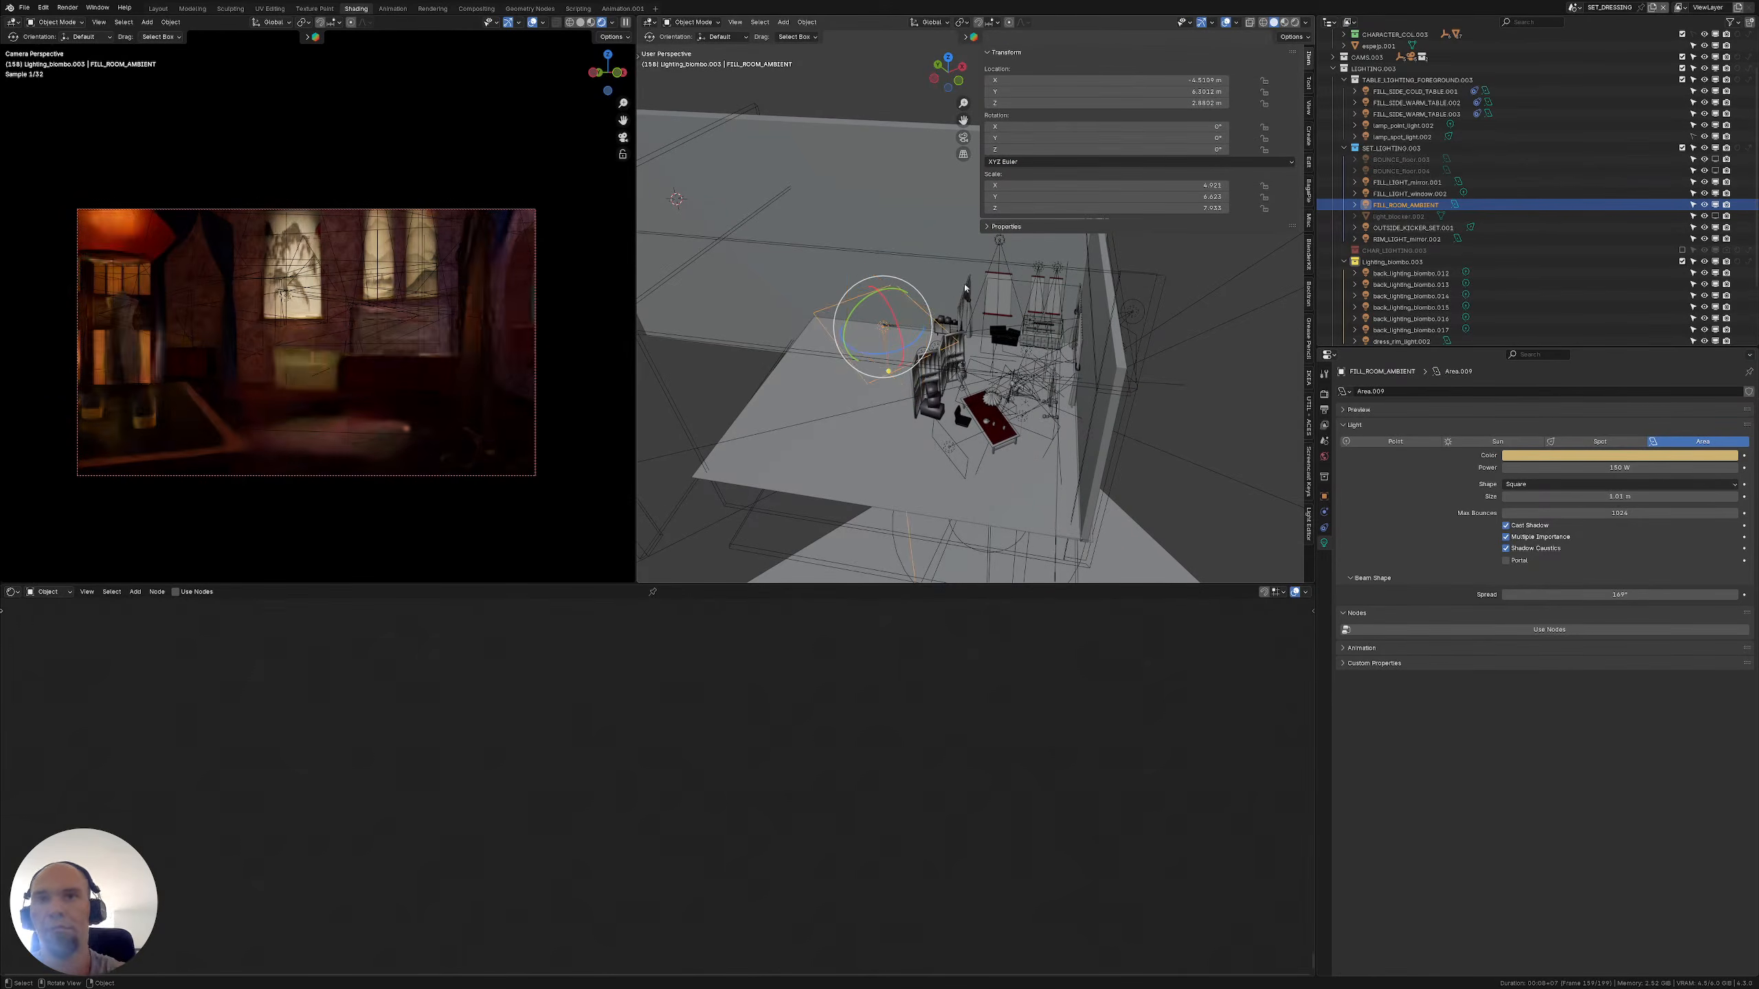
Rotate the FILL_ROOM_AMBIENT light about 41° around the global Z axis to line it up with the room
middle_click_drag(966, 290, 1200, 167)
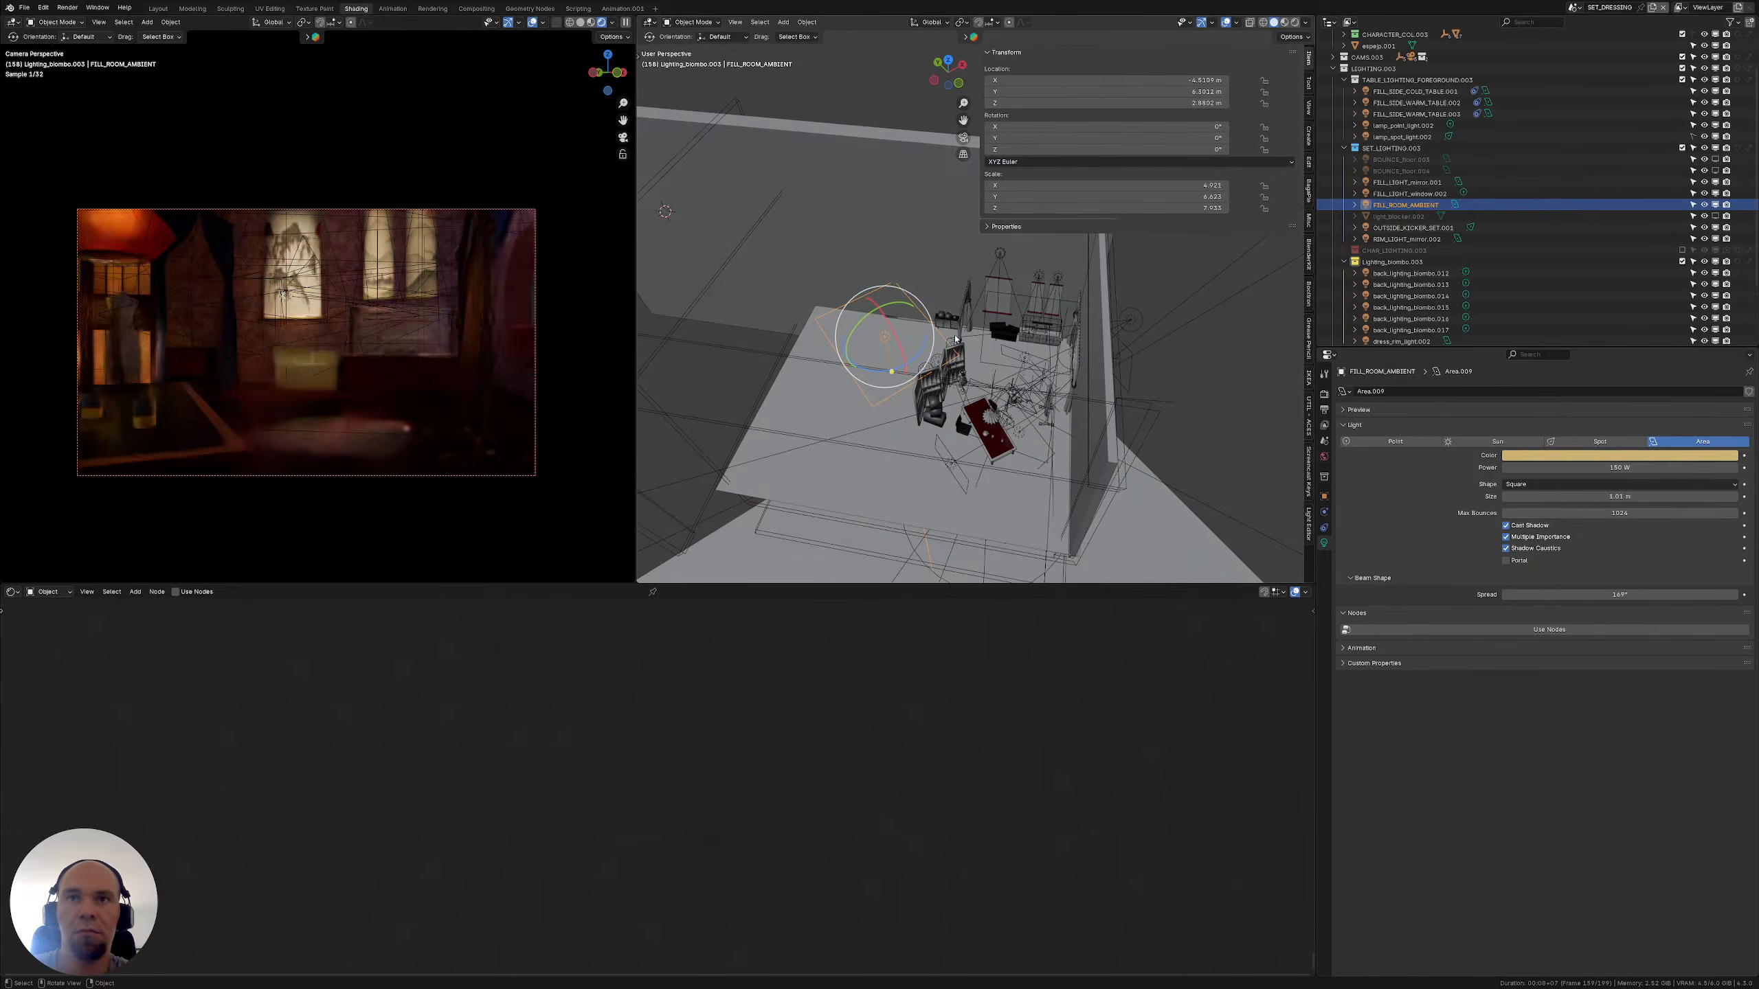
left_click_drag(891, 371, 853, 361)
key("Escape")
key("w")
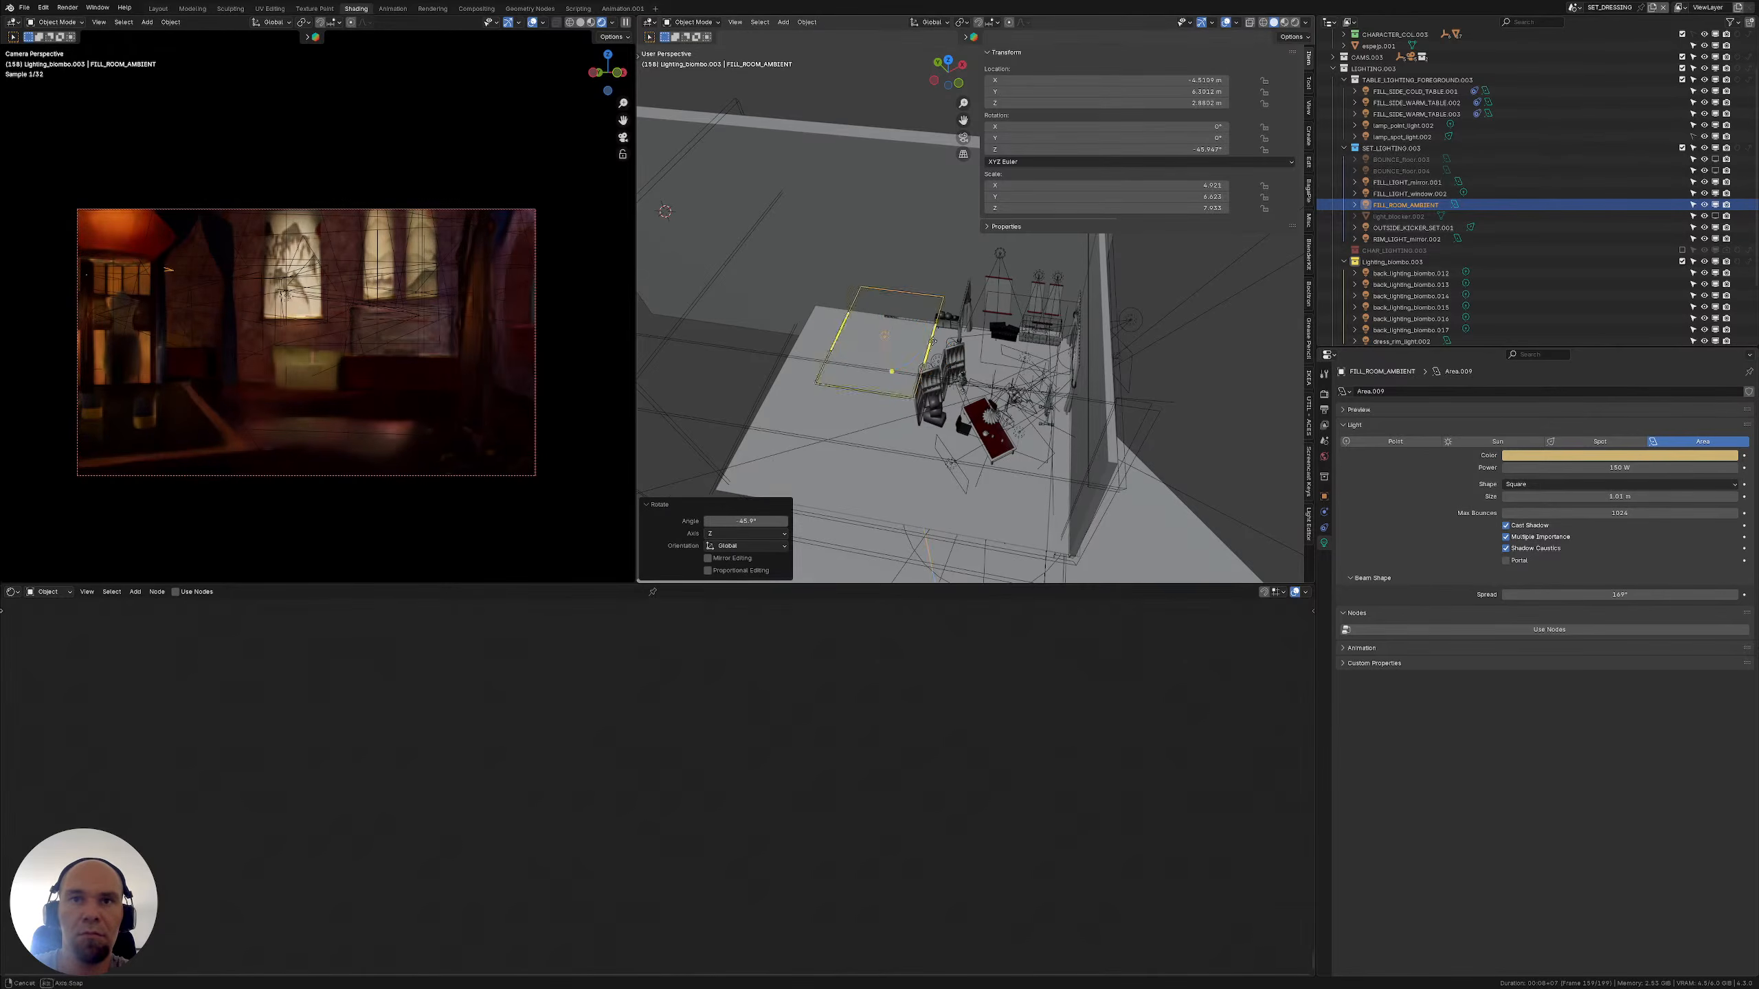
Switch to the Move tool and raise the FILL_ROOM_AMBIENT light over the furnished part of the set
middle_click_drag(853, 361, 928, 321)
key("t")
key("t")
key("w")
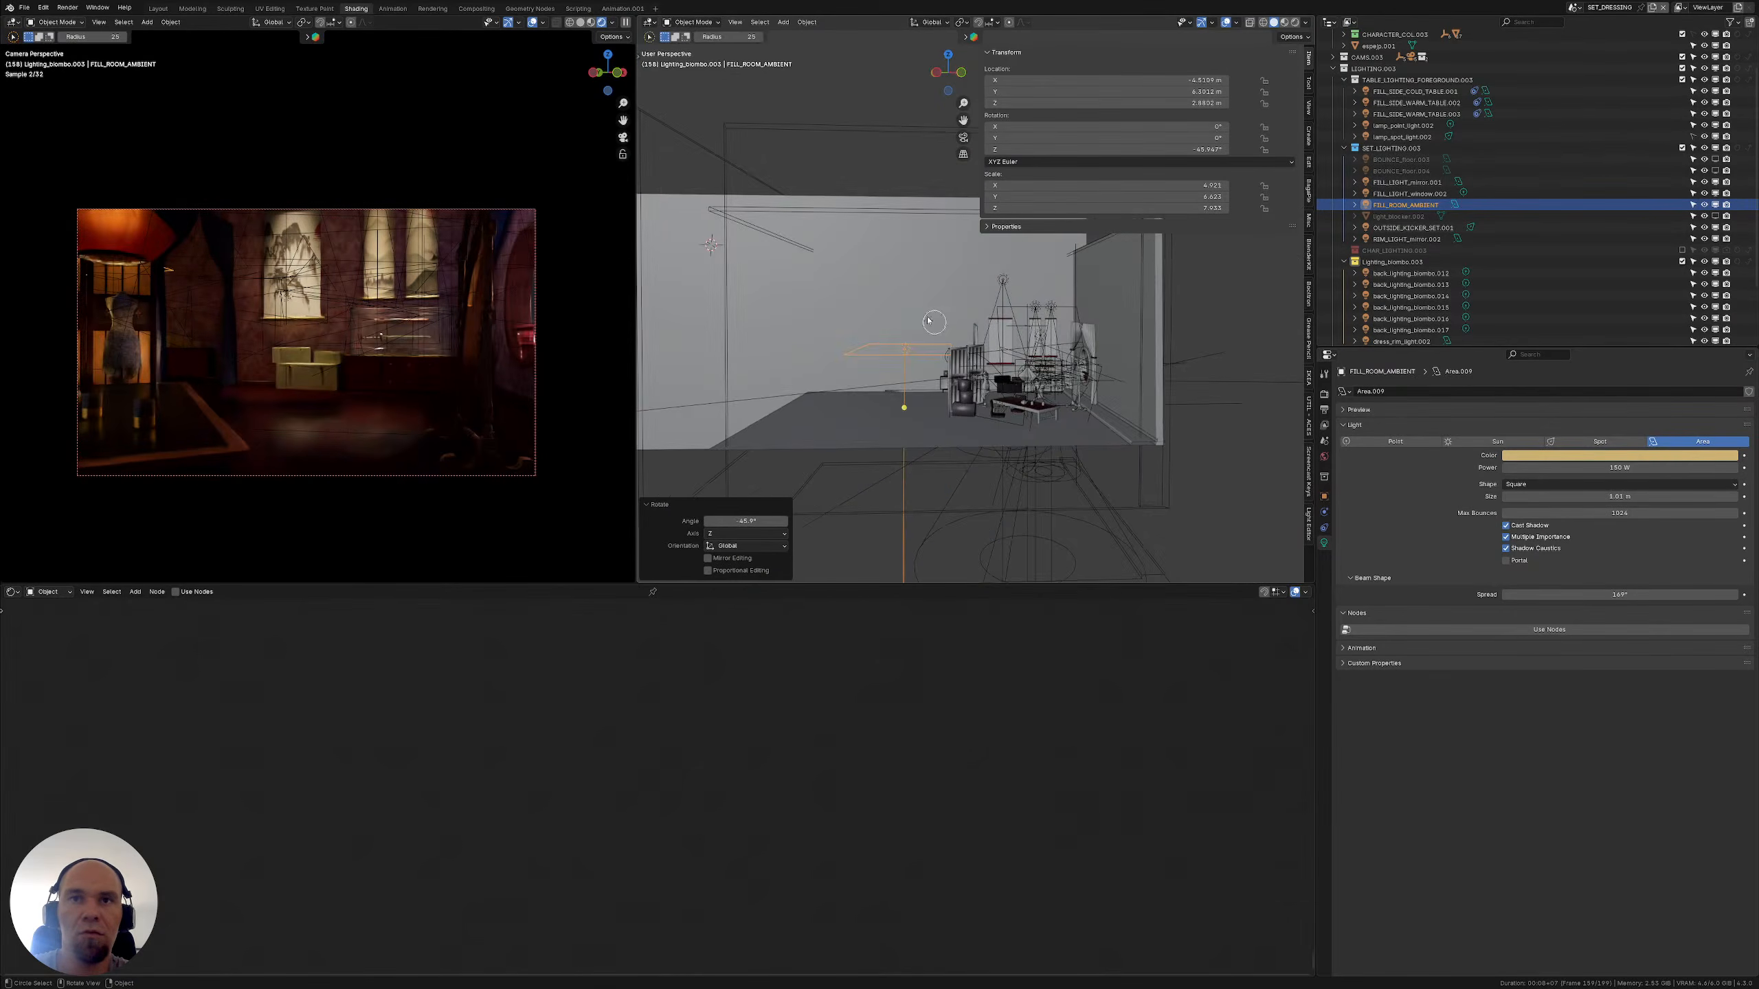
key("shift+space")
key("g")
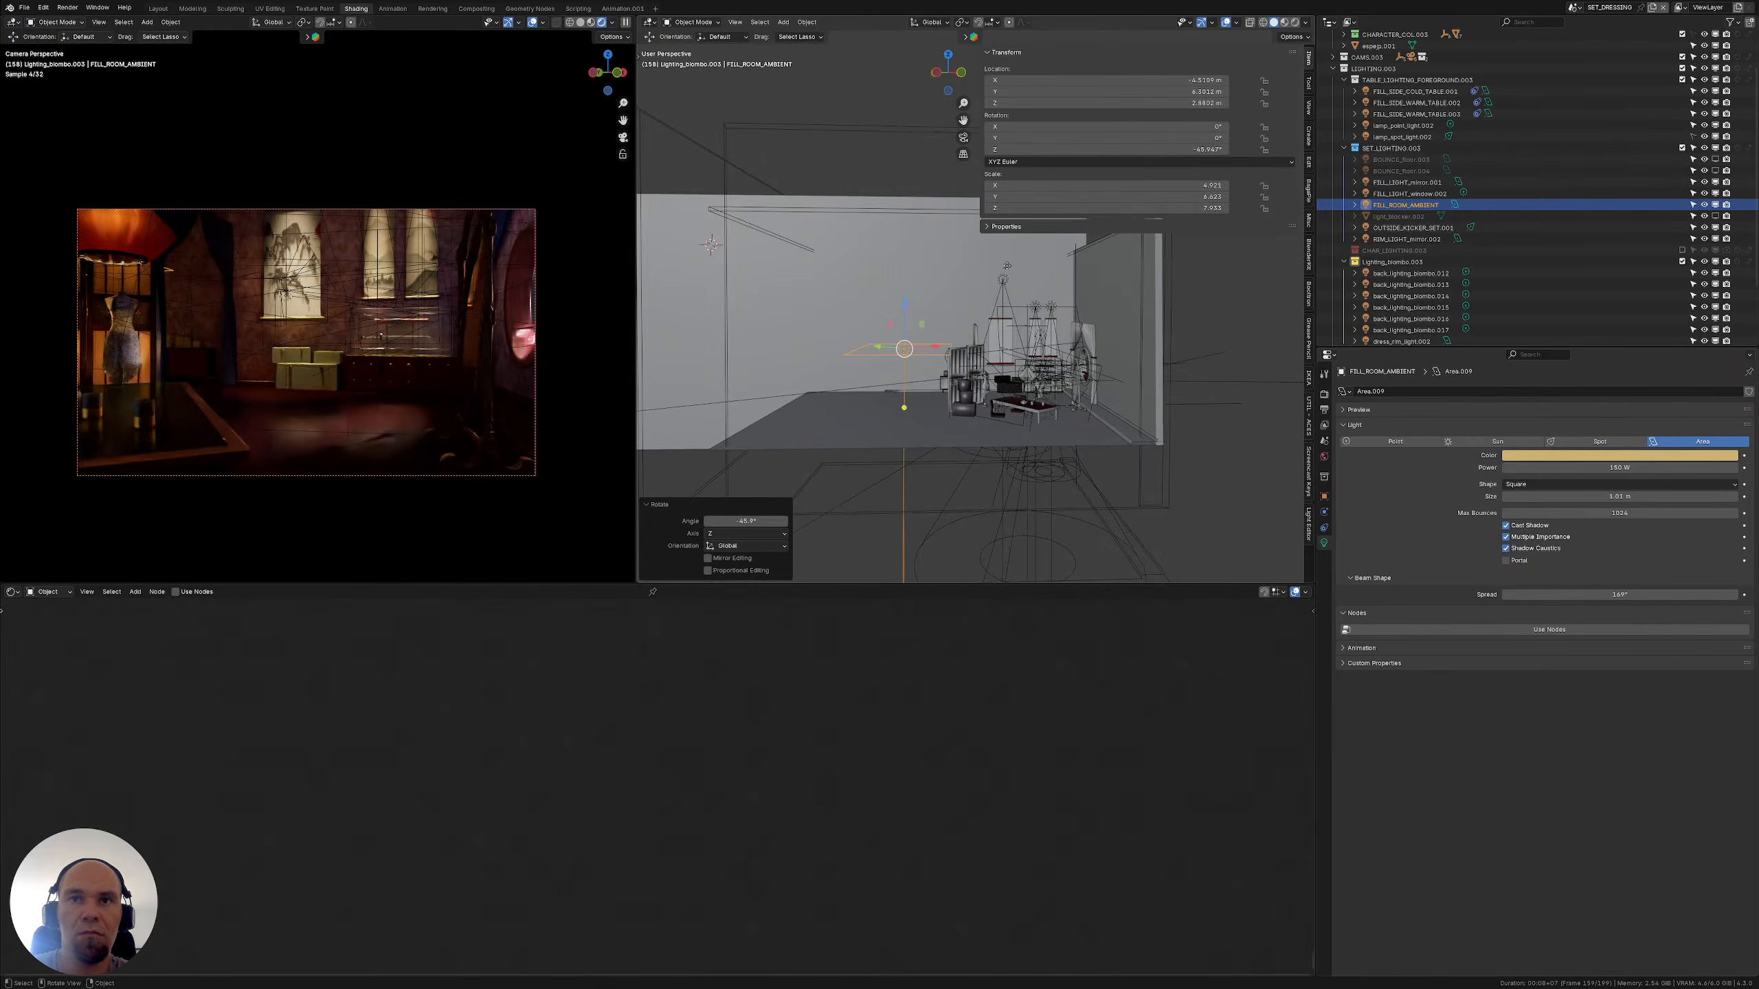
left_click_drag(904, 348, 1016, 256)
Scale the FILL_ROOM_AMBIENT light up to about three times its size so it spans the room
middle_click_drag(1016, 256, 1037, 334)
key("s")
left_click(1080, 410)
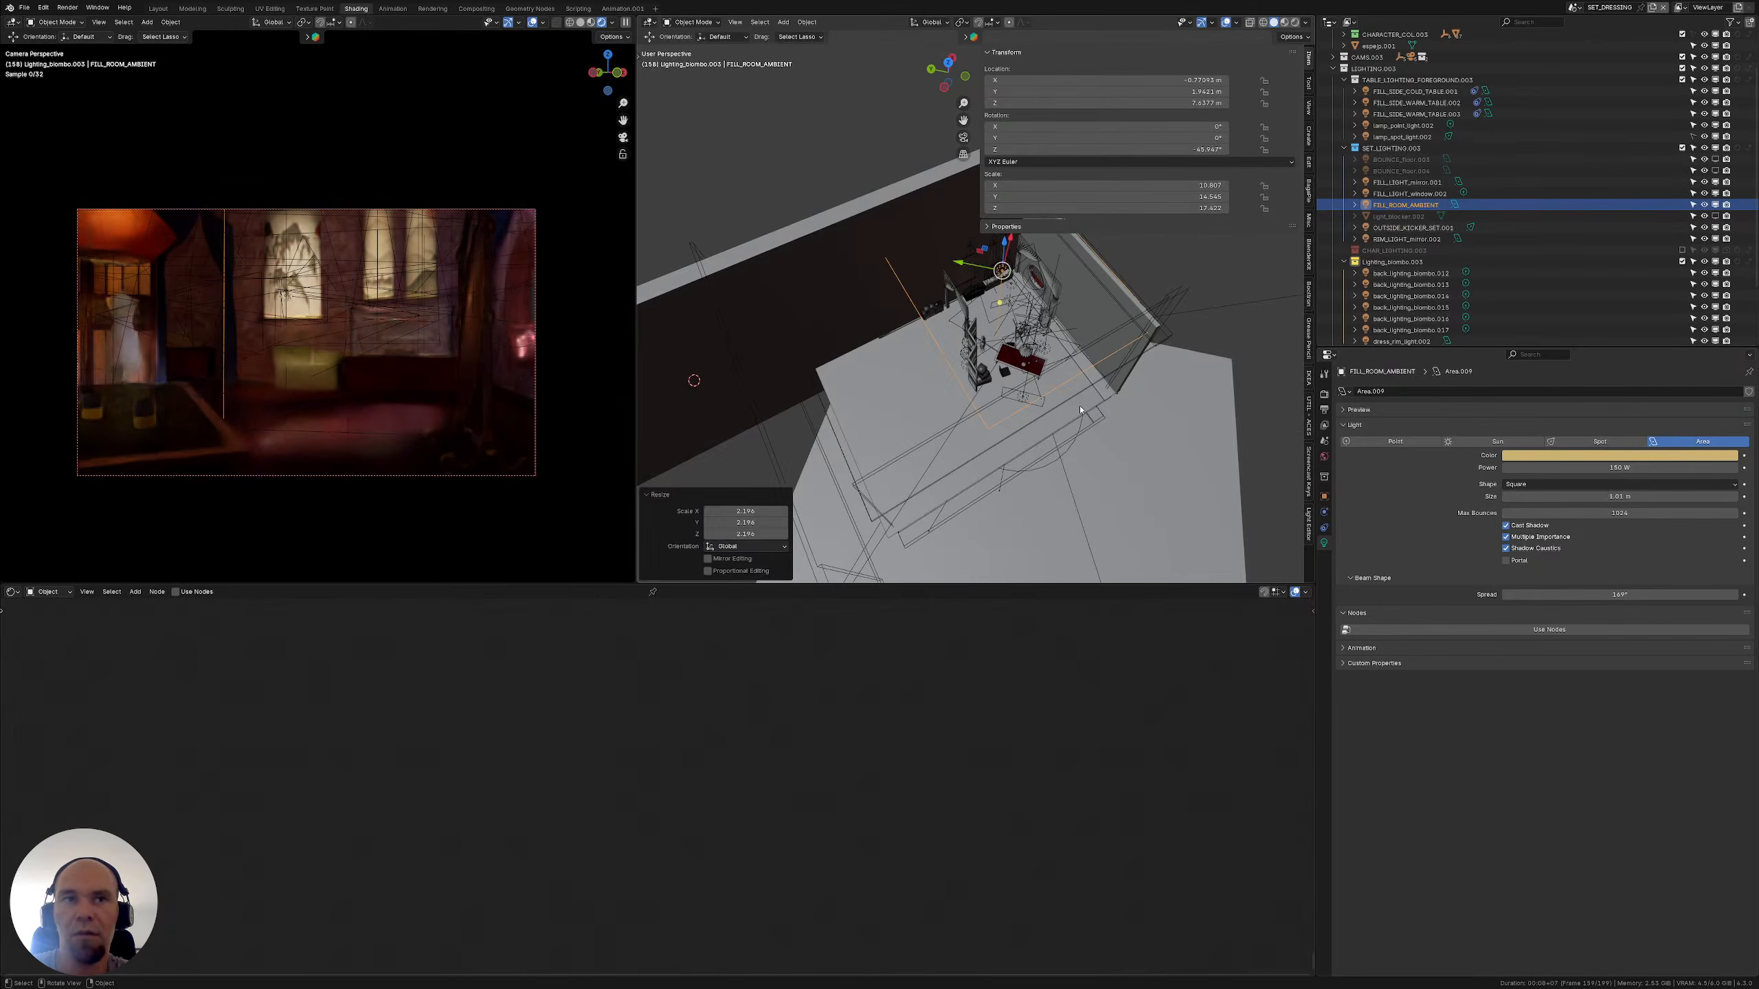
Reposition the enlarged FILL_ROOM_AMBIENT light over the set at a height of about 7.3 m
key("g")
left_click(1060, 443)
middle_click_drag(1059, 443, 1043, 344)
key("g")
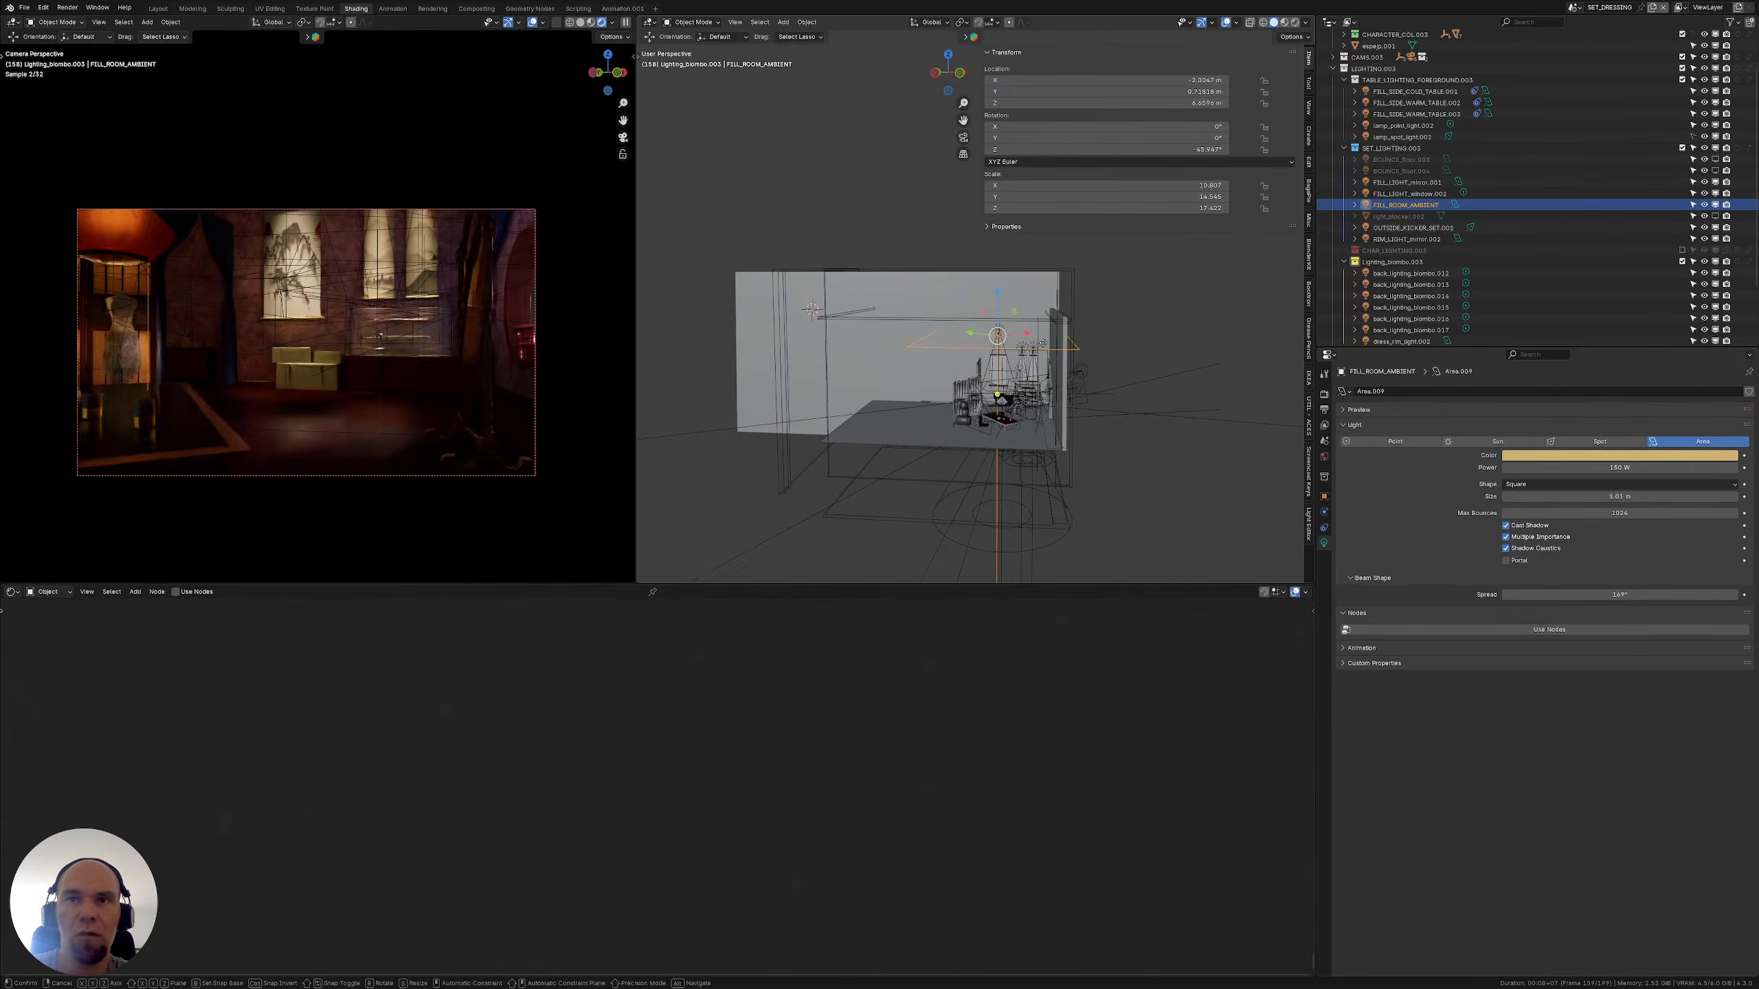
left_click(1027, 335)
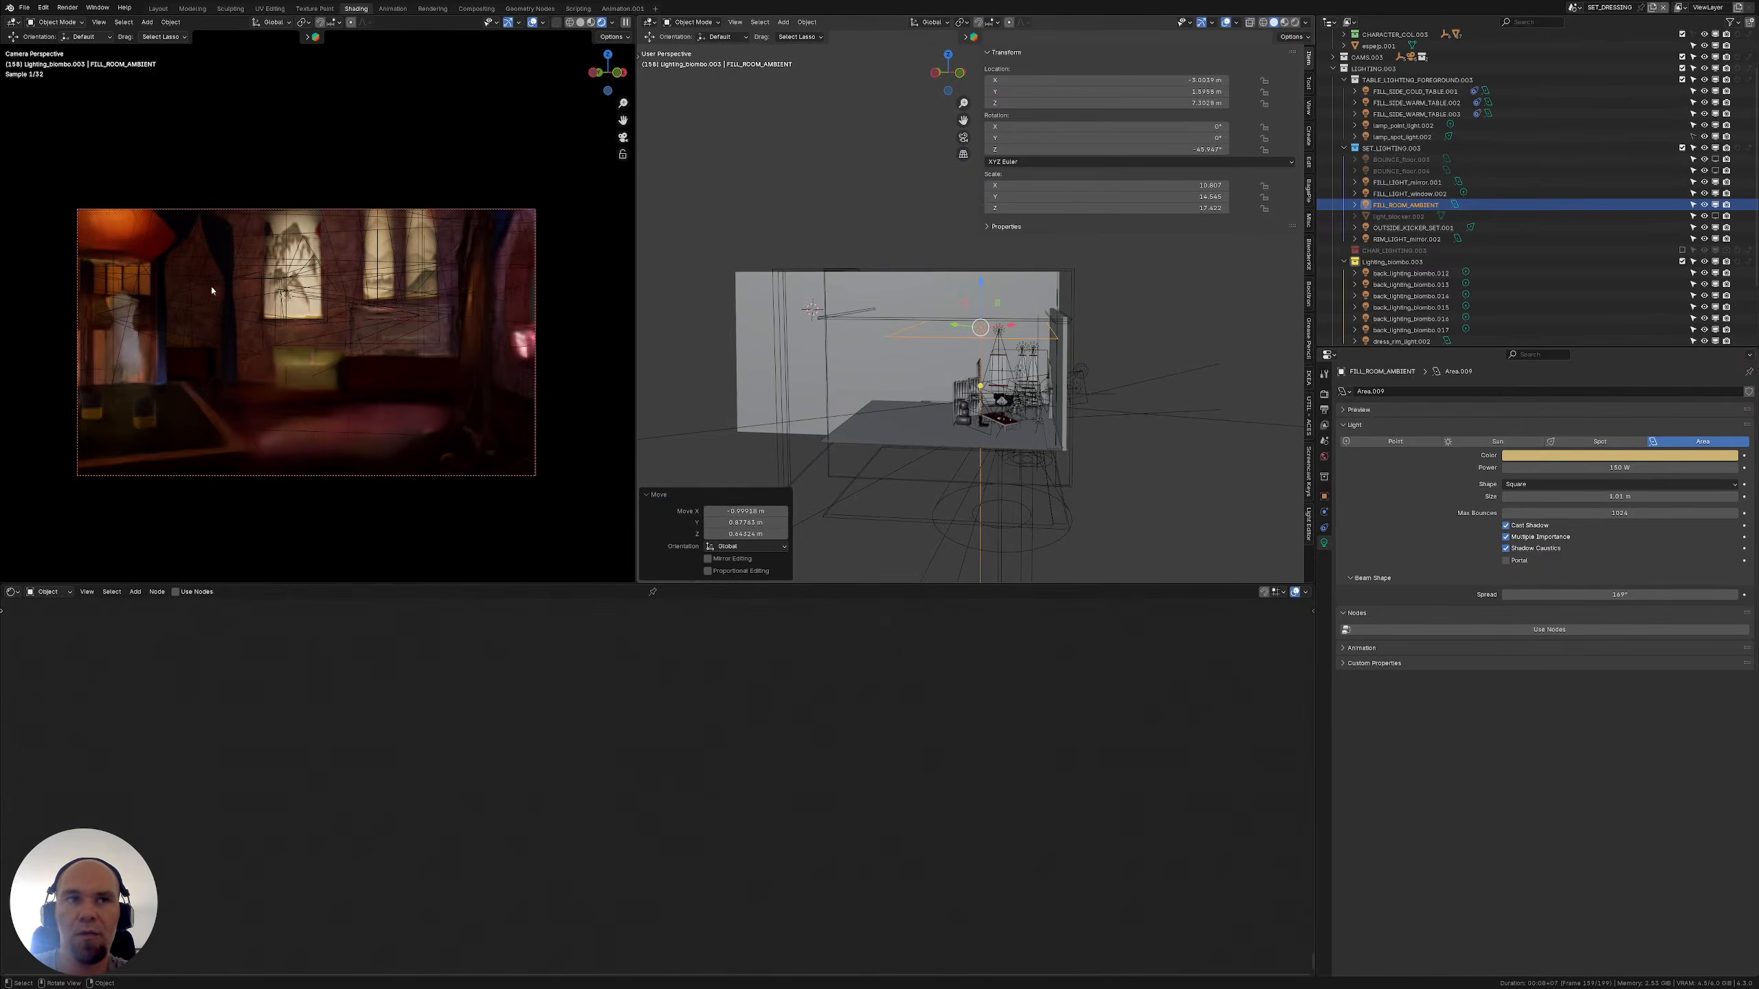
Set the FILL_ROOM_AMBIENT light to a saturated blue with a power of 5000 W
left_click(1599, 457)
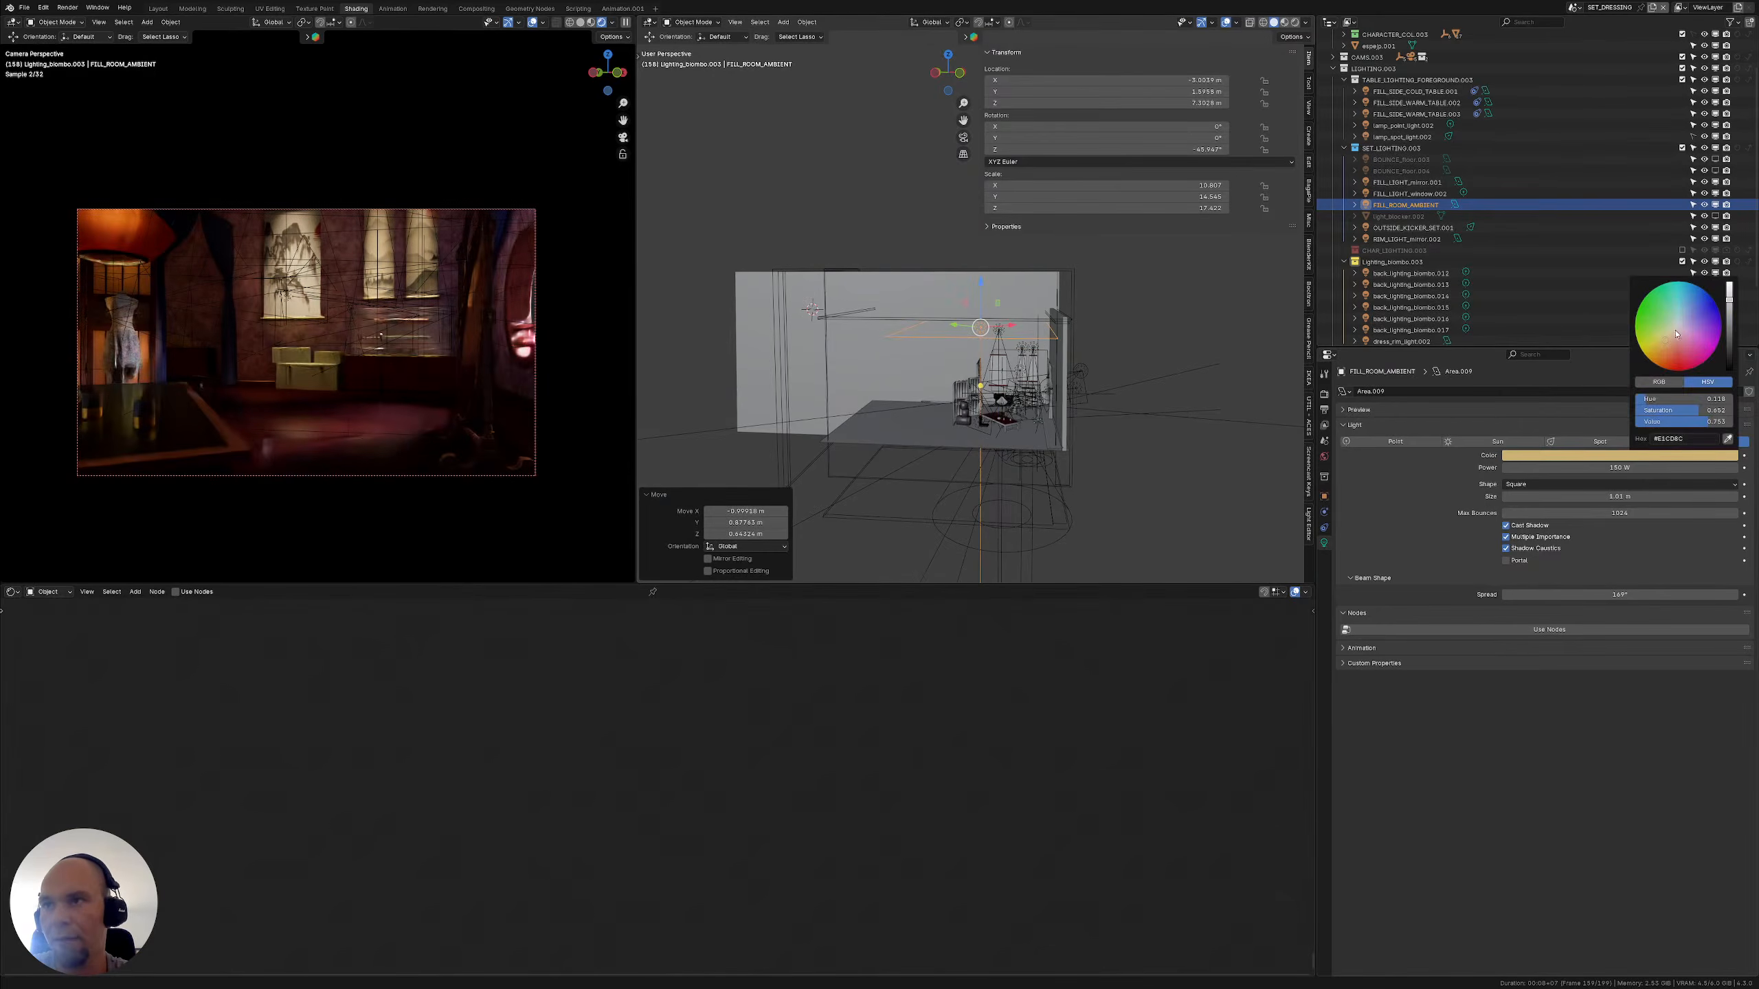
left_click_drag(1679, 321, 1699, 304)
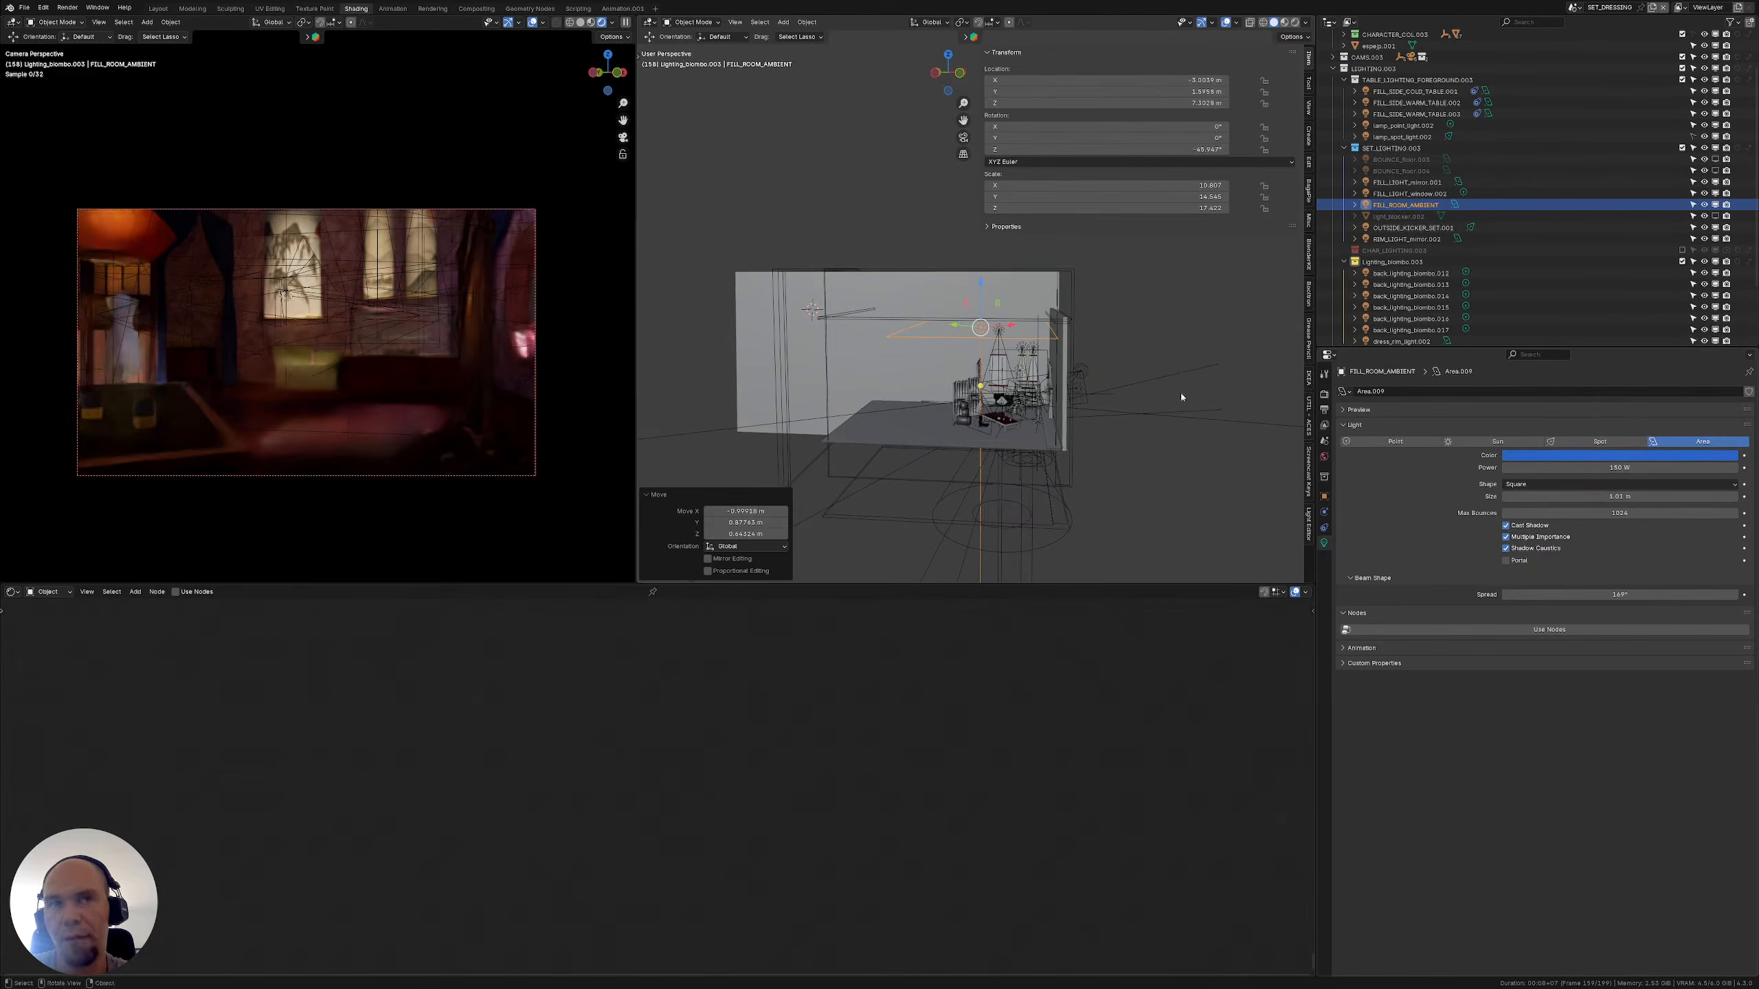
left_click(1585, 469)
type("5000")
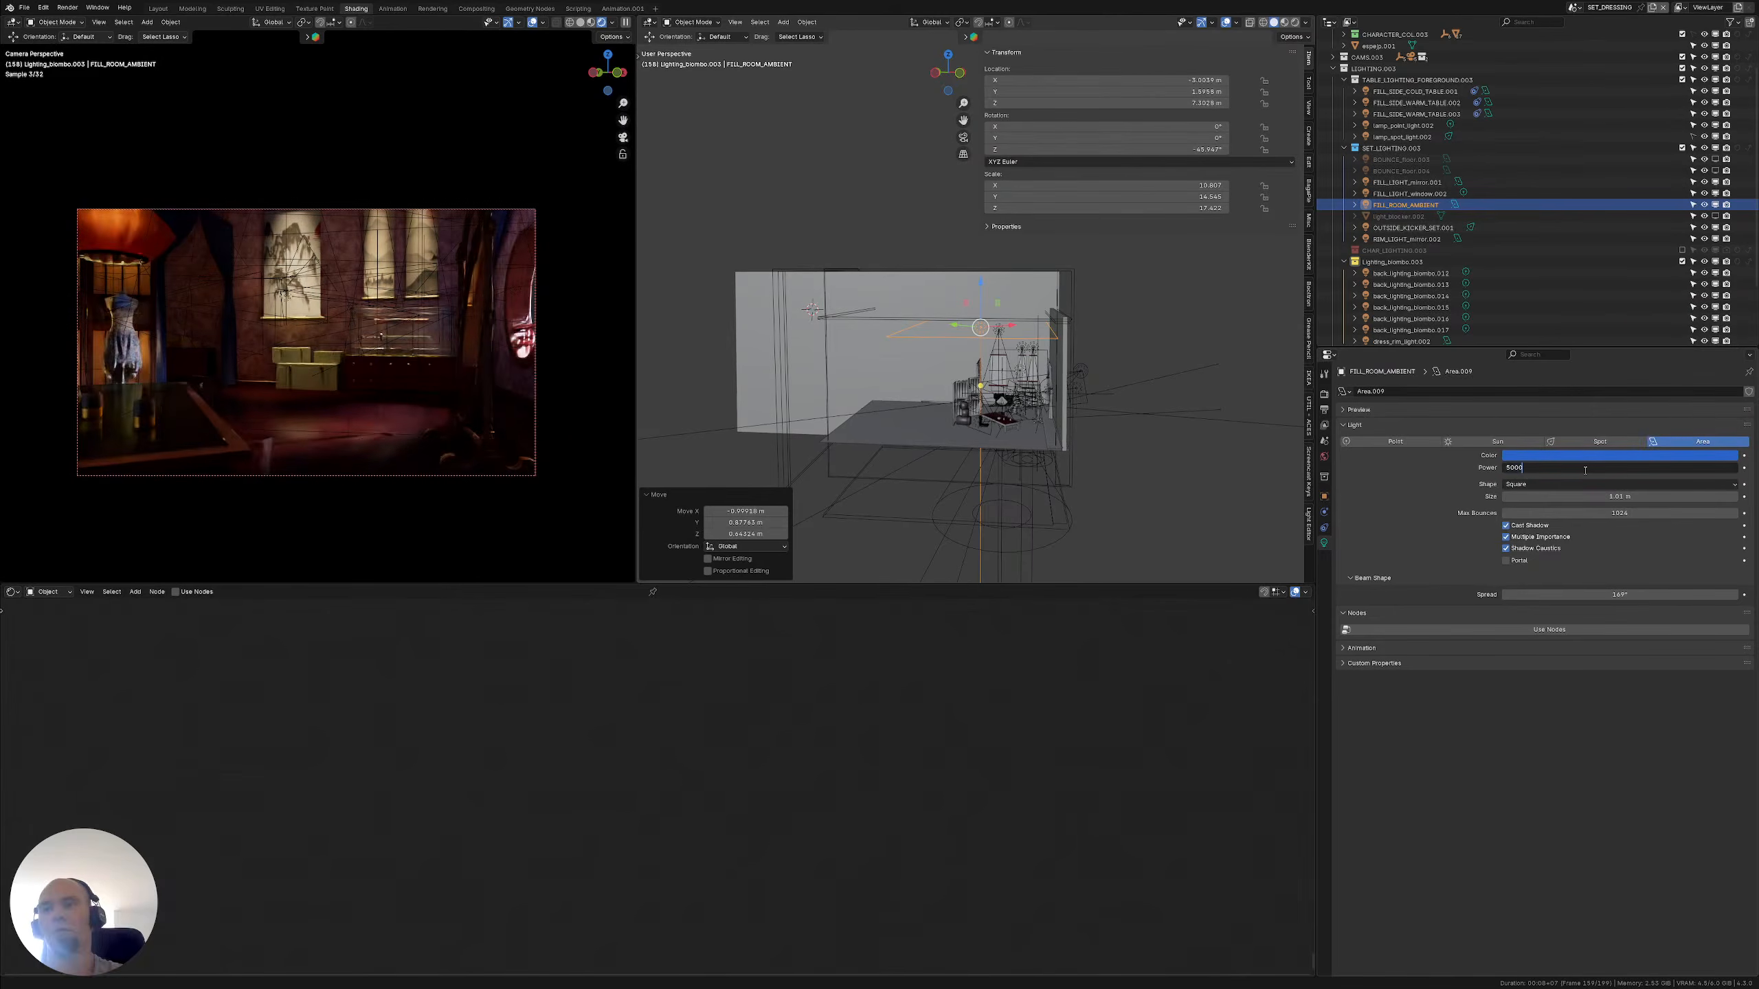
key("Return")
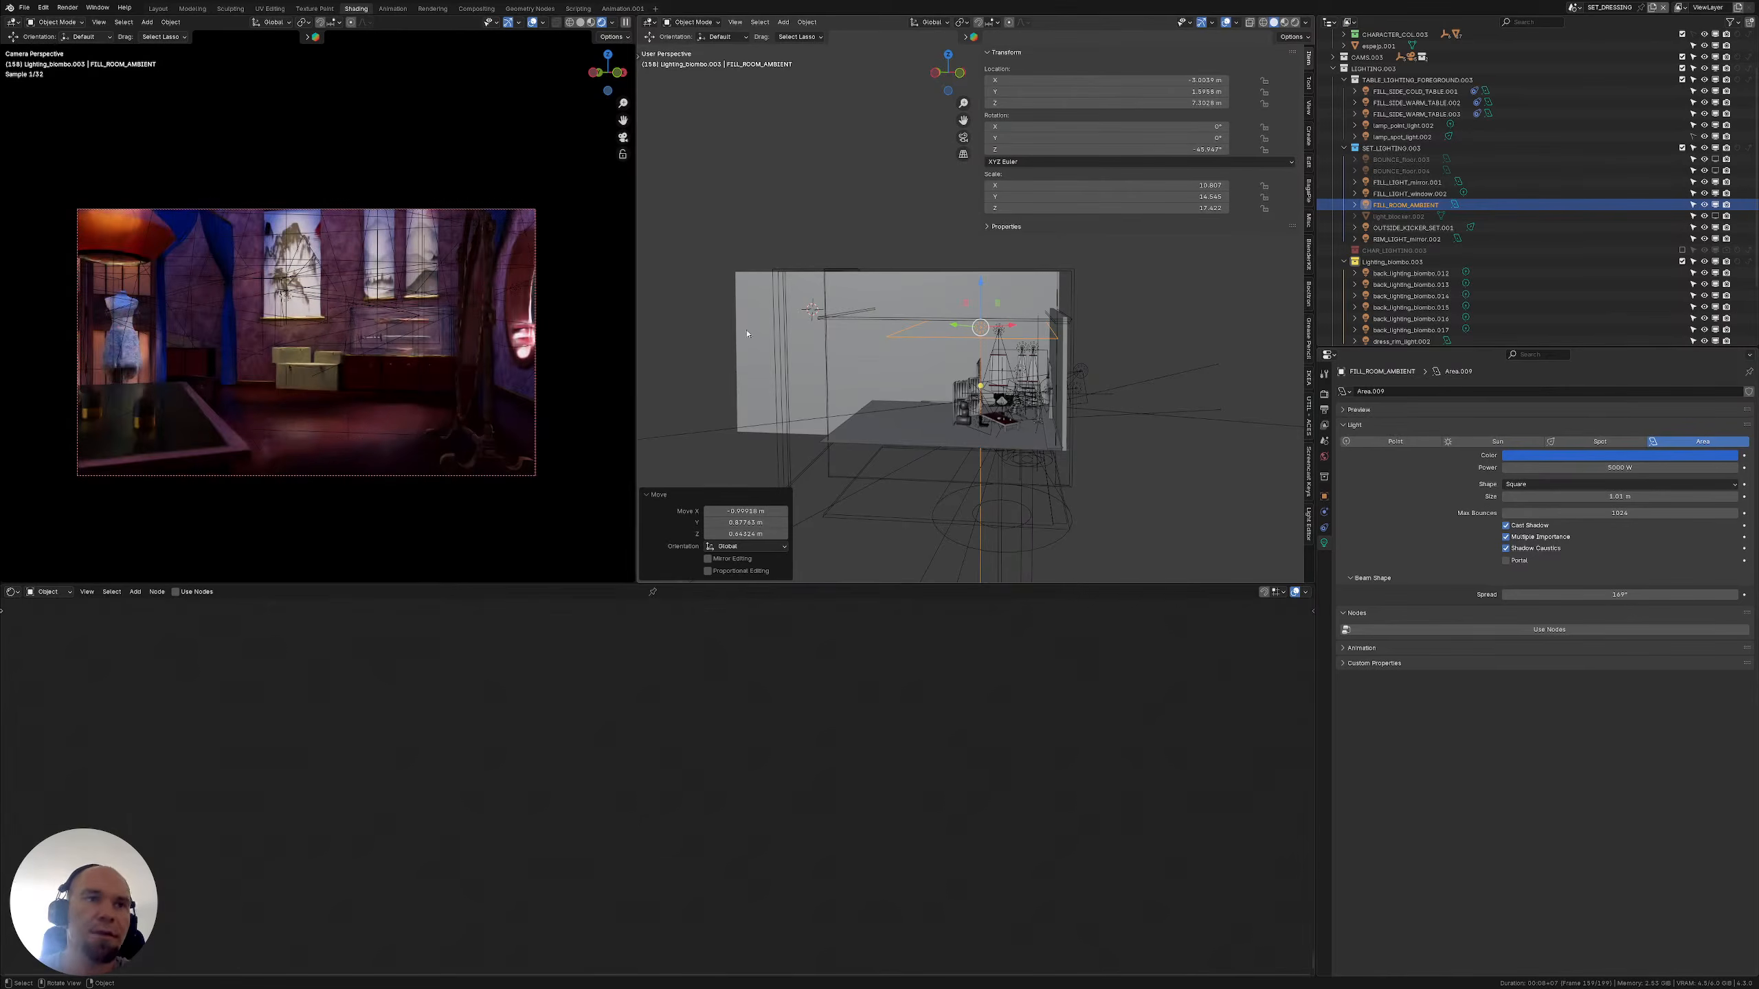
Change the FILL_ROOM_AMBIENT light to a saturated yellow-green and set its power to 2500 W
scroll(946, 308, "up", 5)
middle_click_drag(946, 307, 935, 327)
middle_click_drag(837, 303, 958, 367)
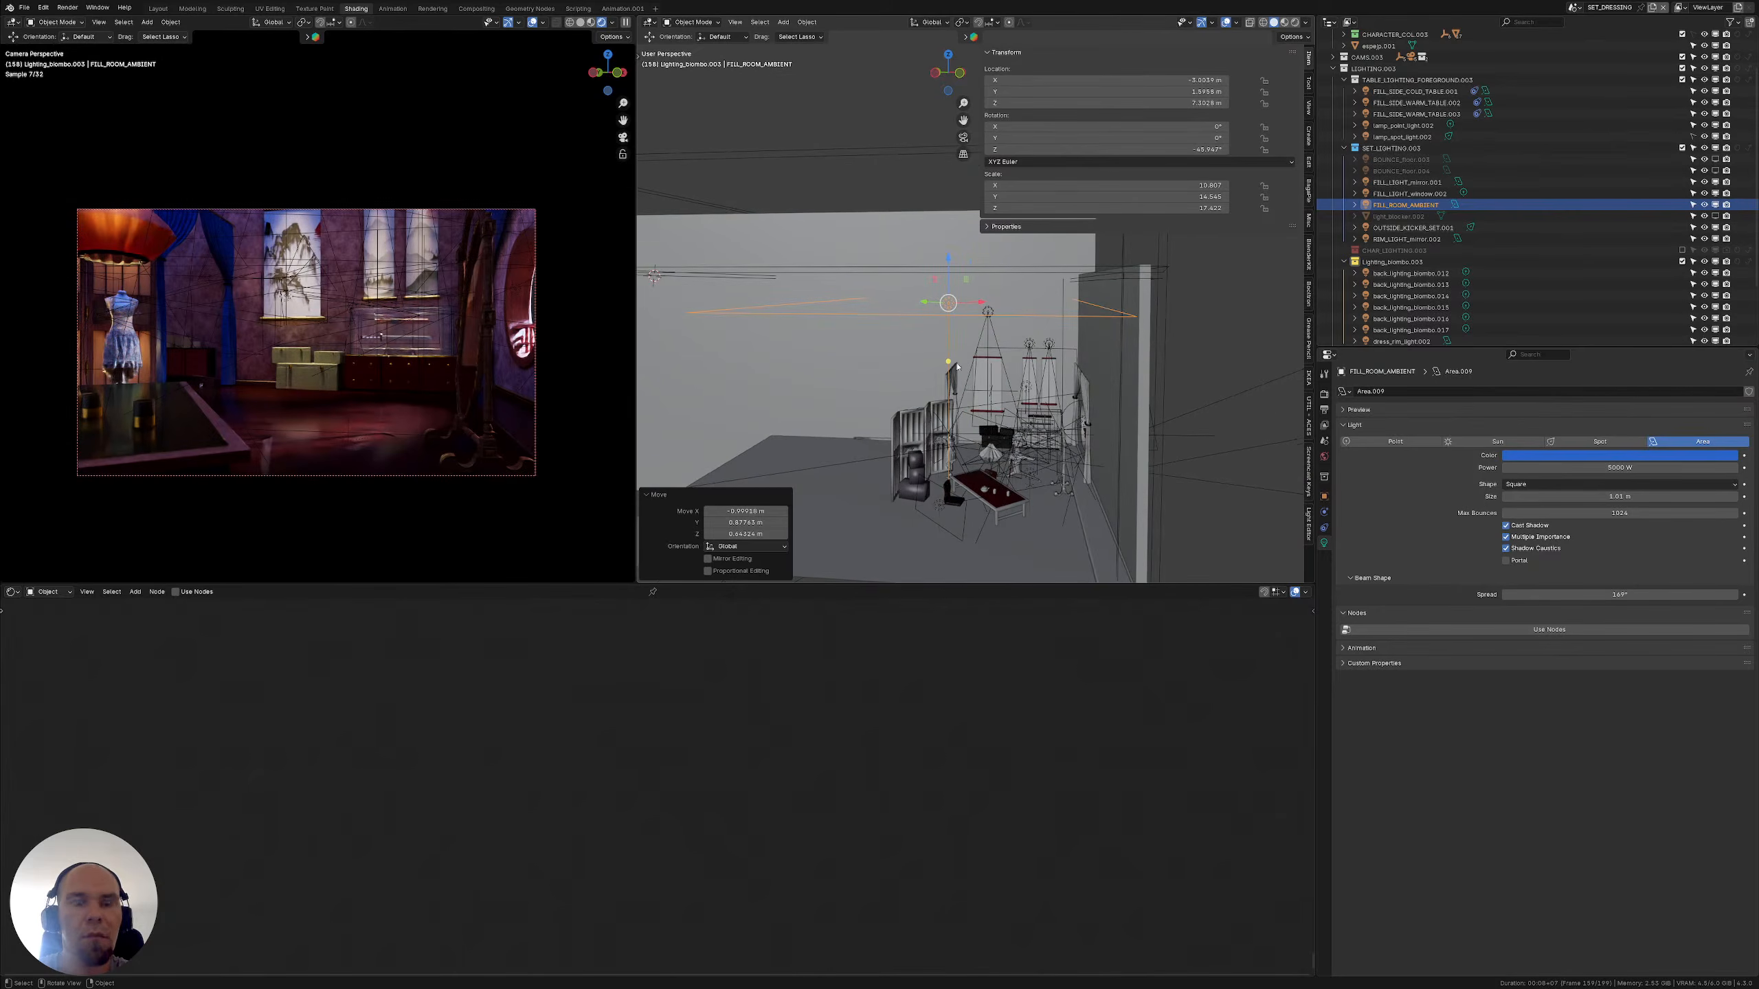
left_click(1581, 465)
left_click_drag(1589, 462, 1593, 459)
left_click(1592, 456)
left_click(1670, 323)
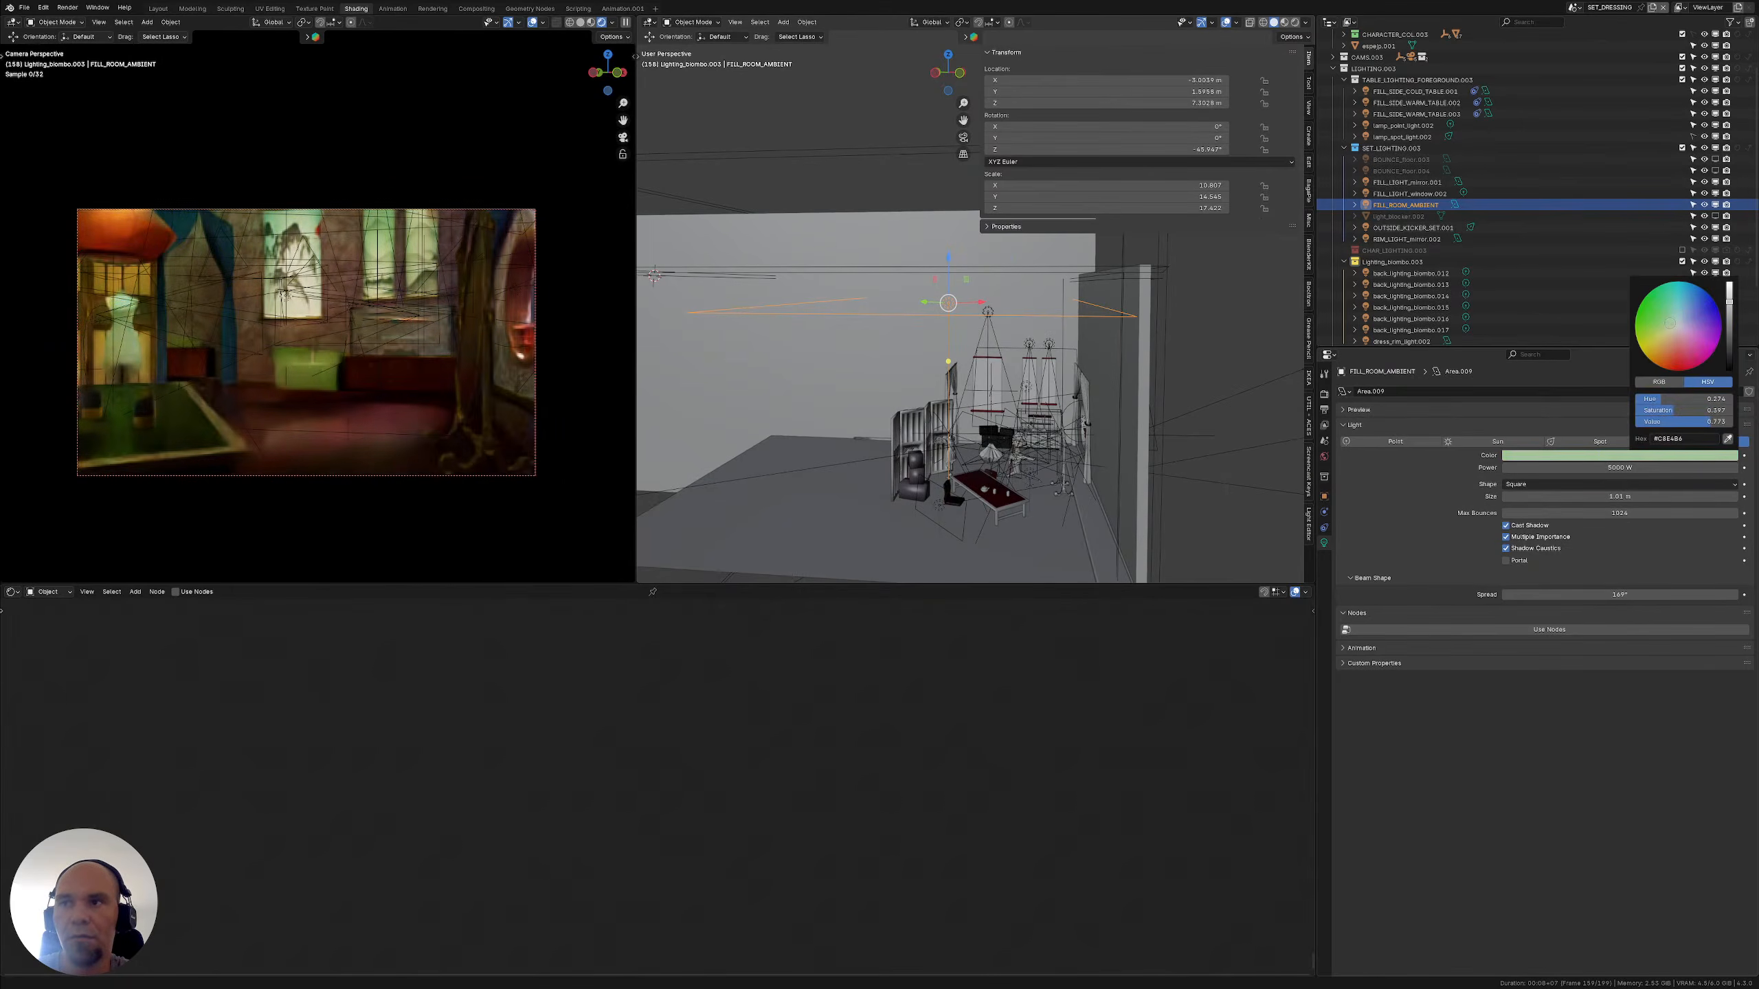
left_click_drag(1670, 323, 1655, 330)
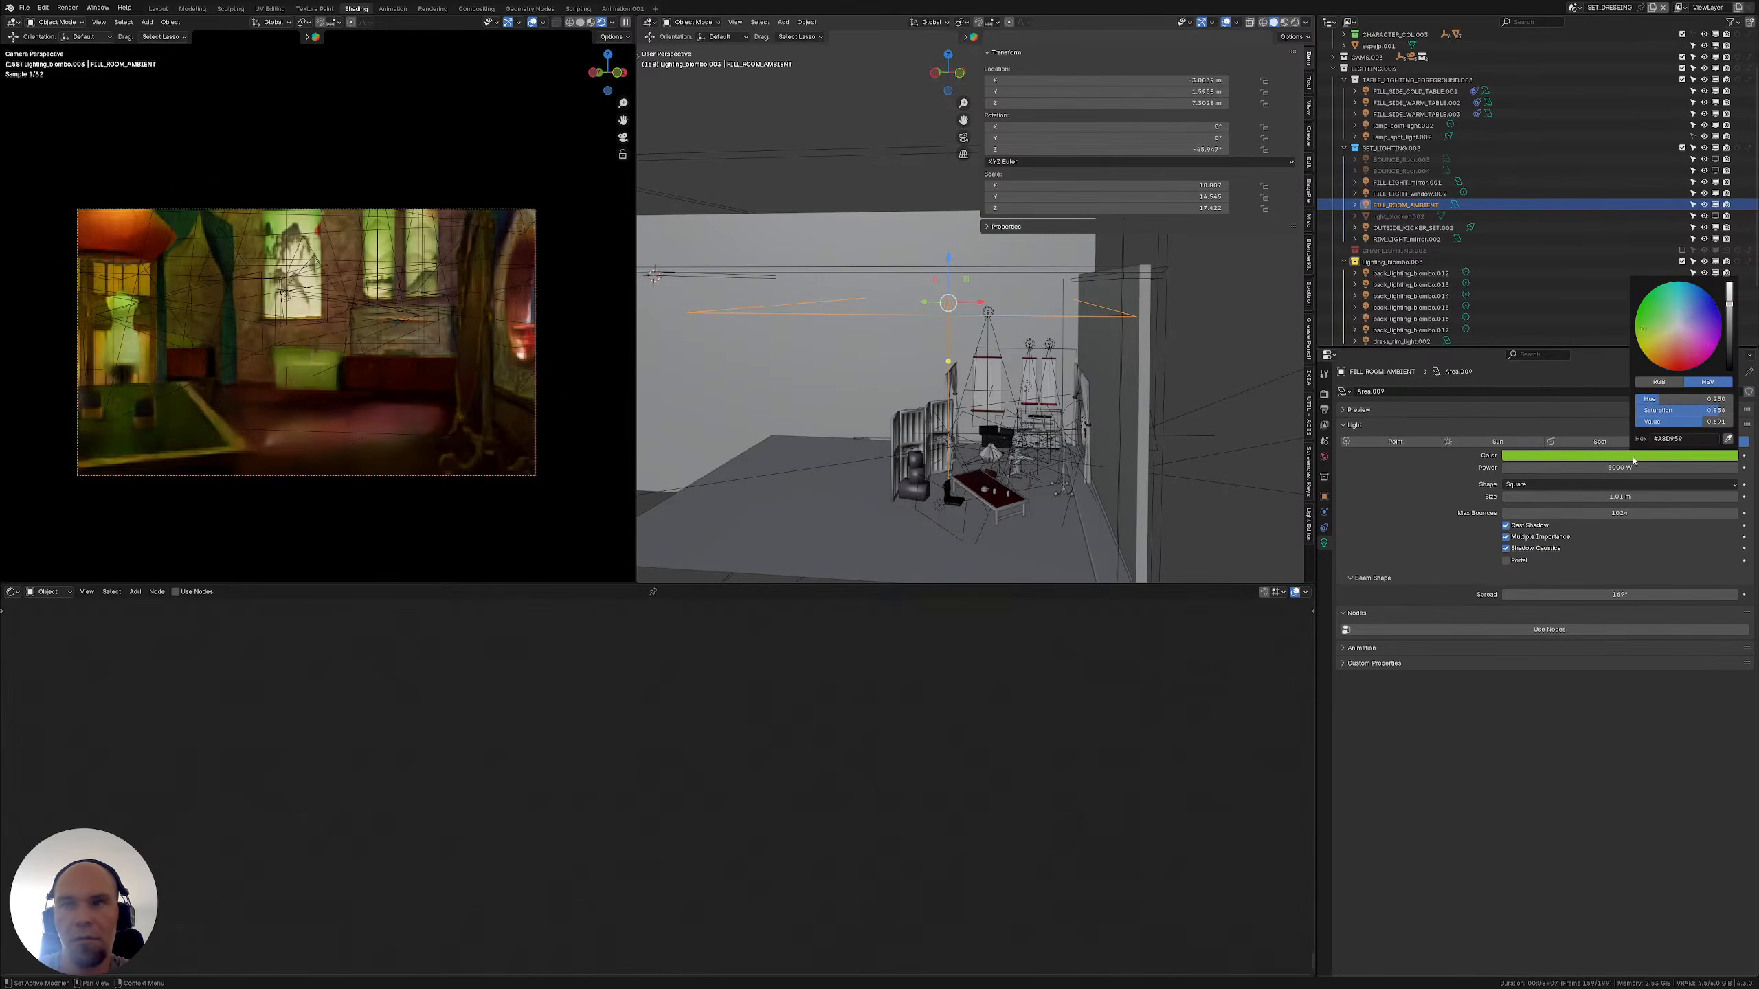
left_click(1615, 468)
type("2500")
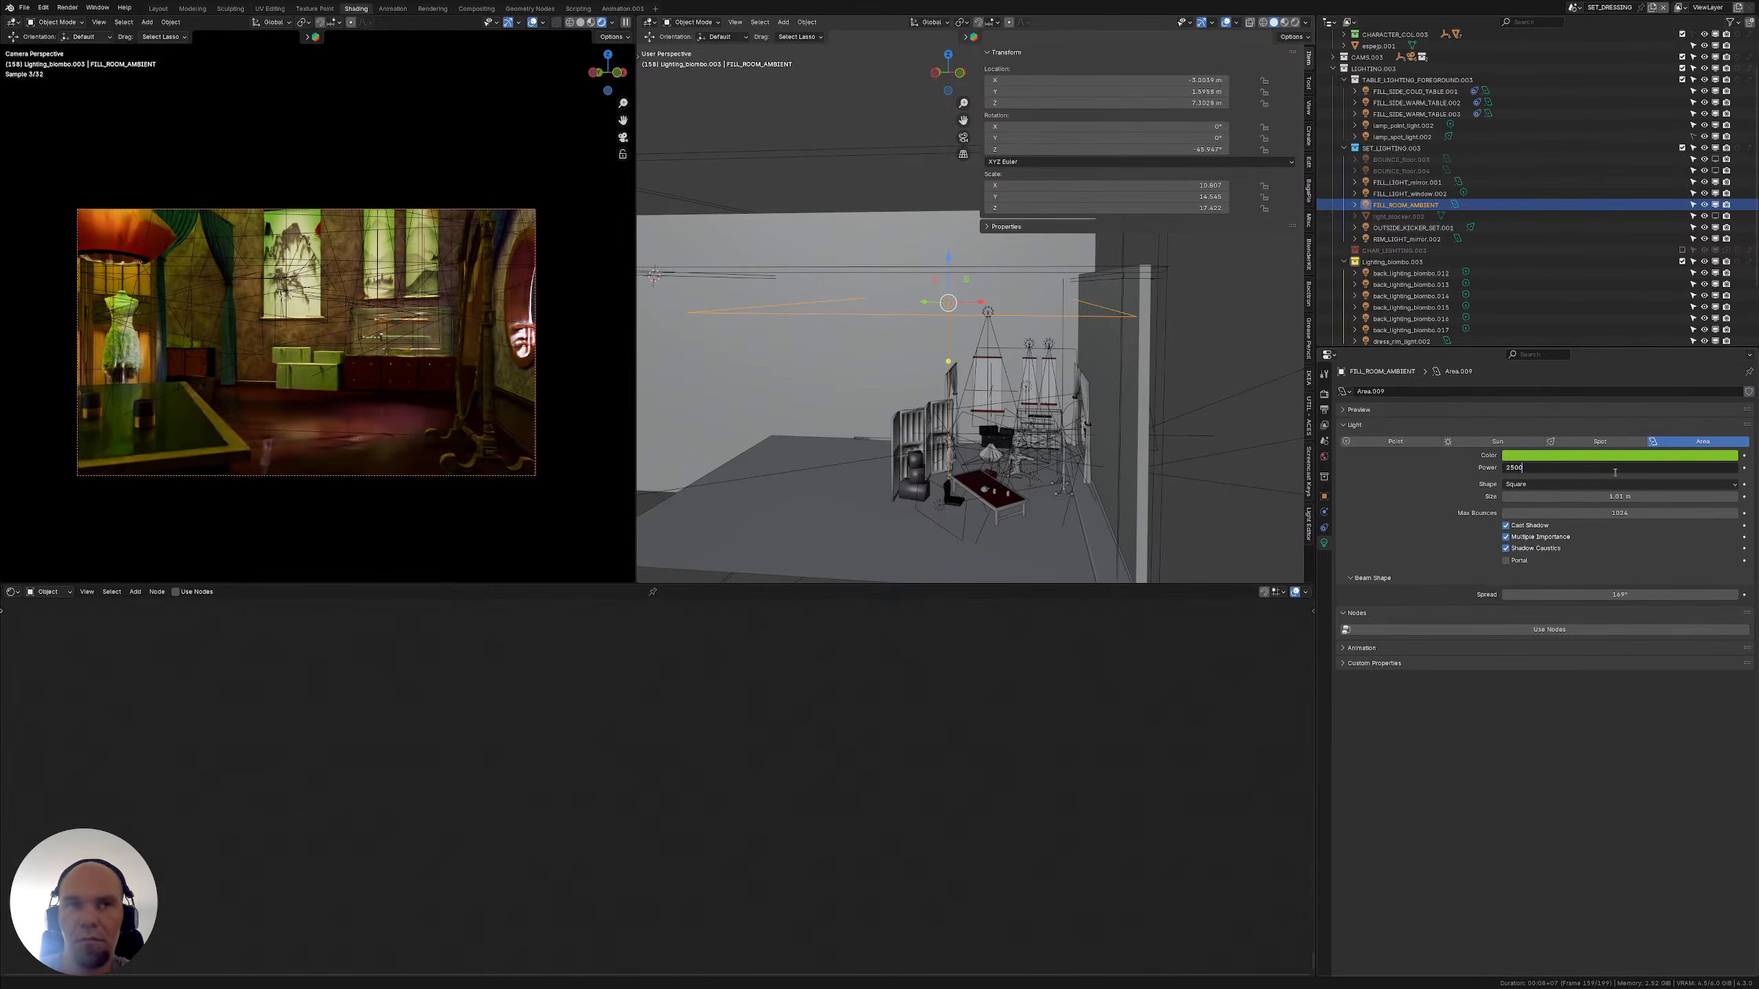
key("Return")
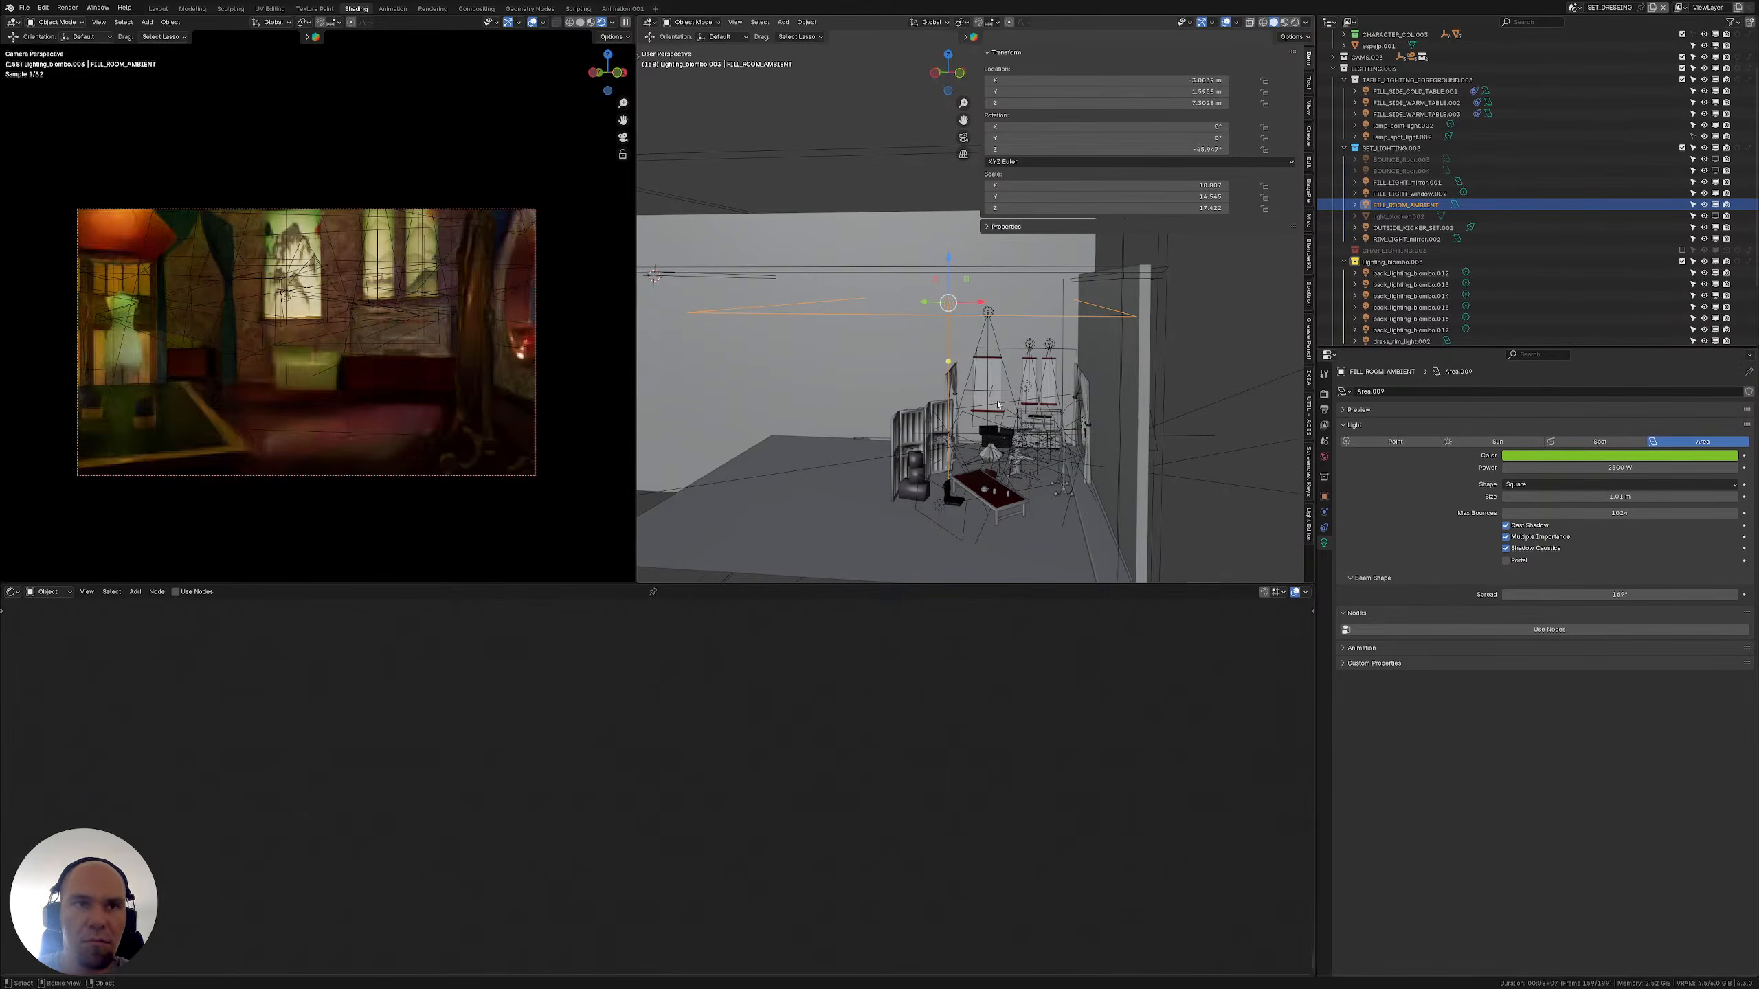
Move the FILL_ROOM_AMBIENT light horizontally by about -3.7 m along X and -3.5 m along Y, keeping its height
middle_click_drag(921, 388, 970, 374)
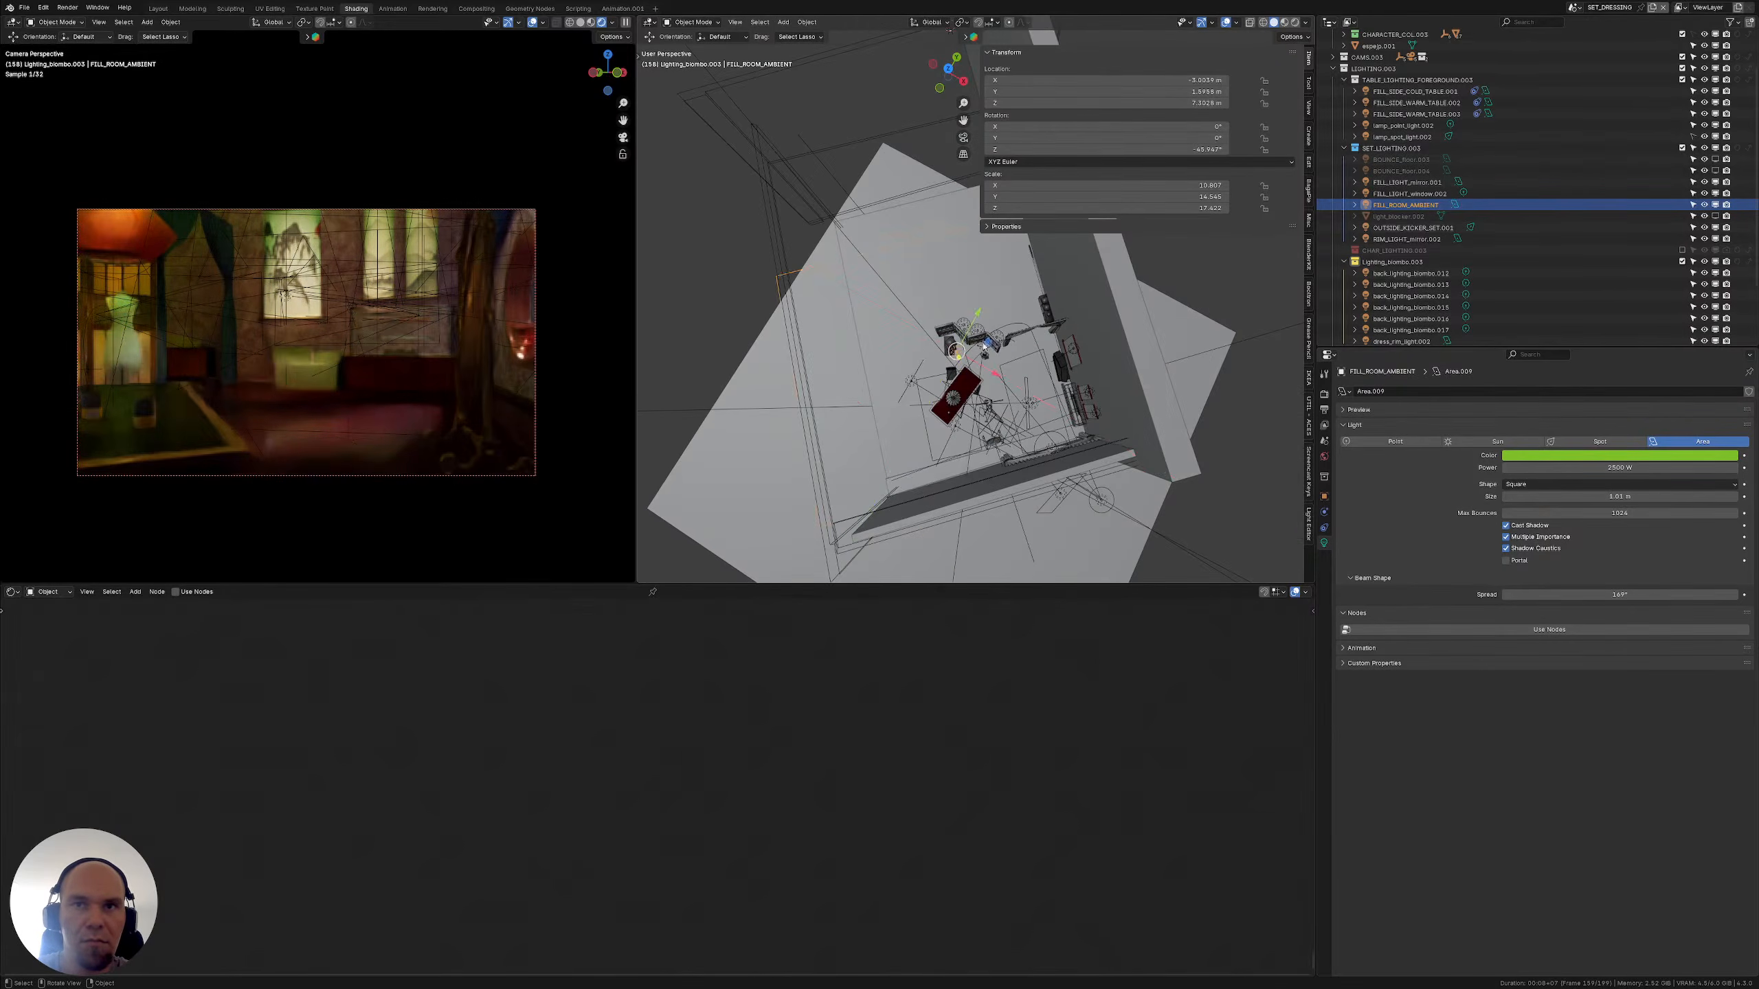
key("g")
key("shift+z")
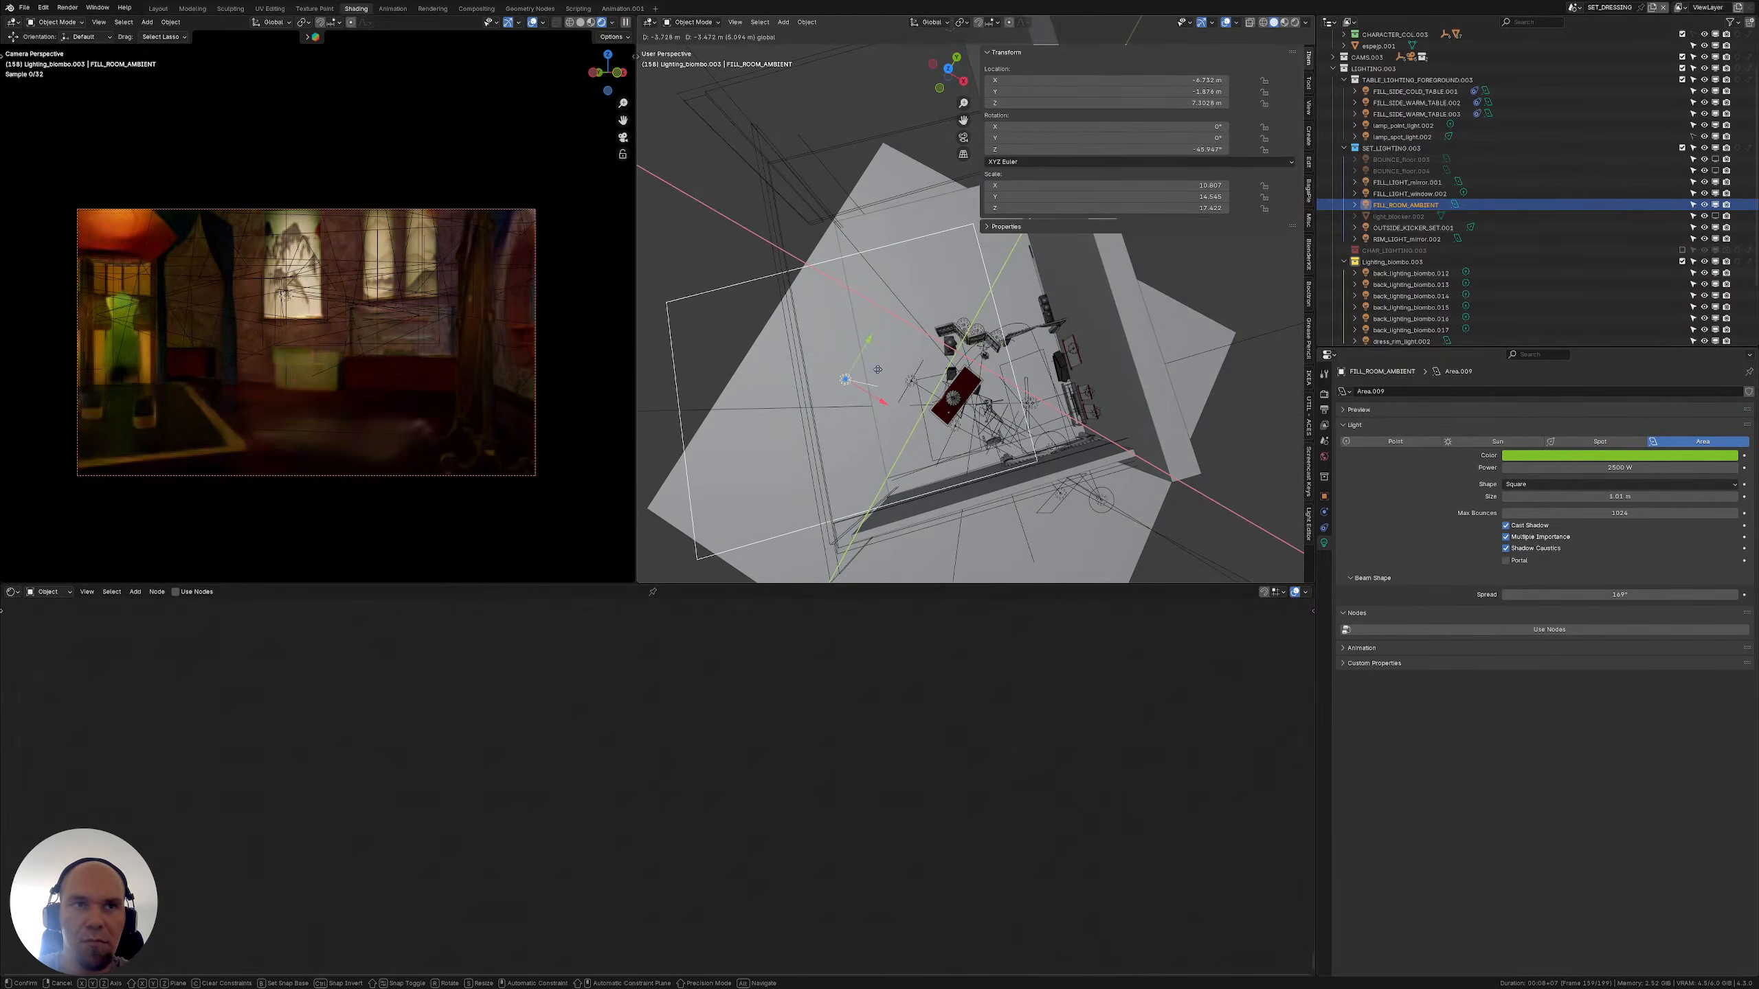
left_click(877, 369)
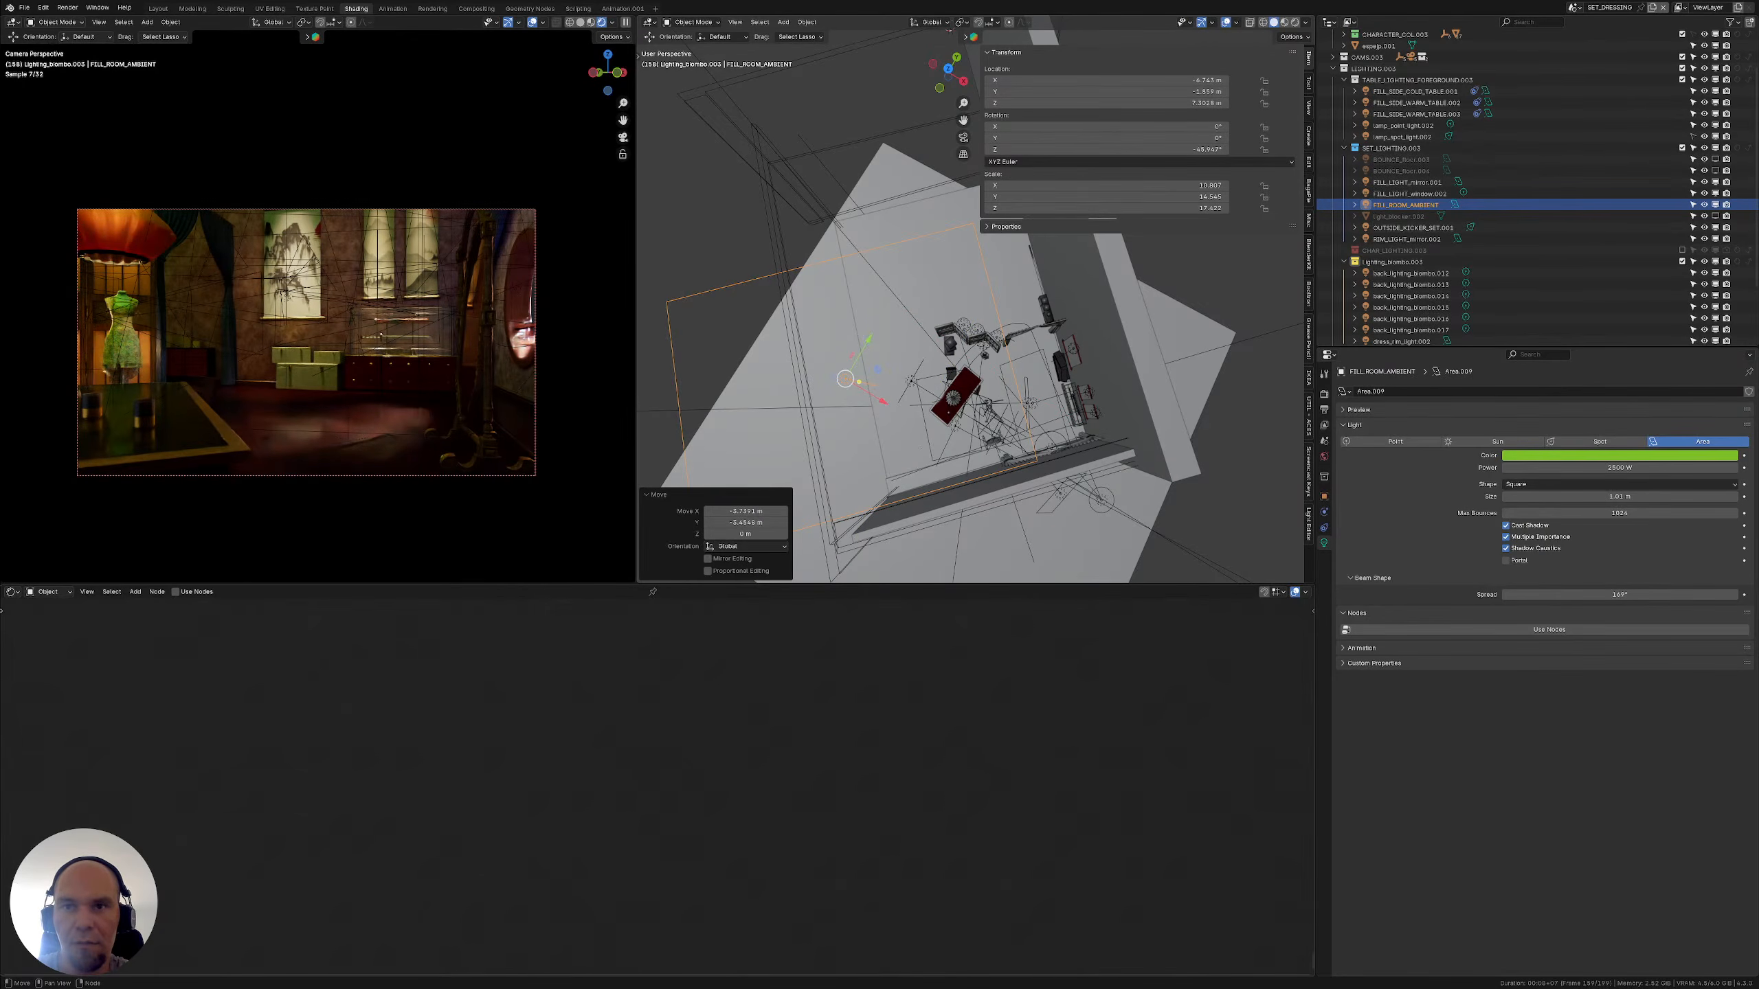
Change the FILL_ROOM_AMBIENT light's colour to a pale, desaturated cyan-blue
left_click(1606, 456)
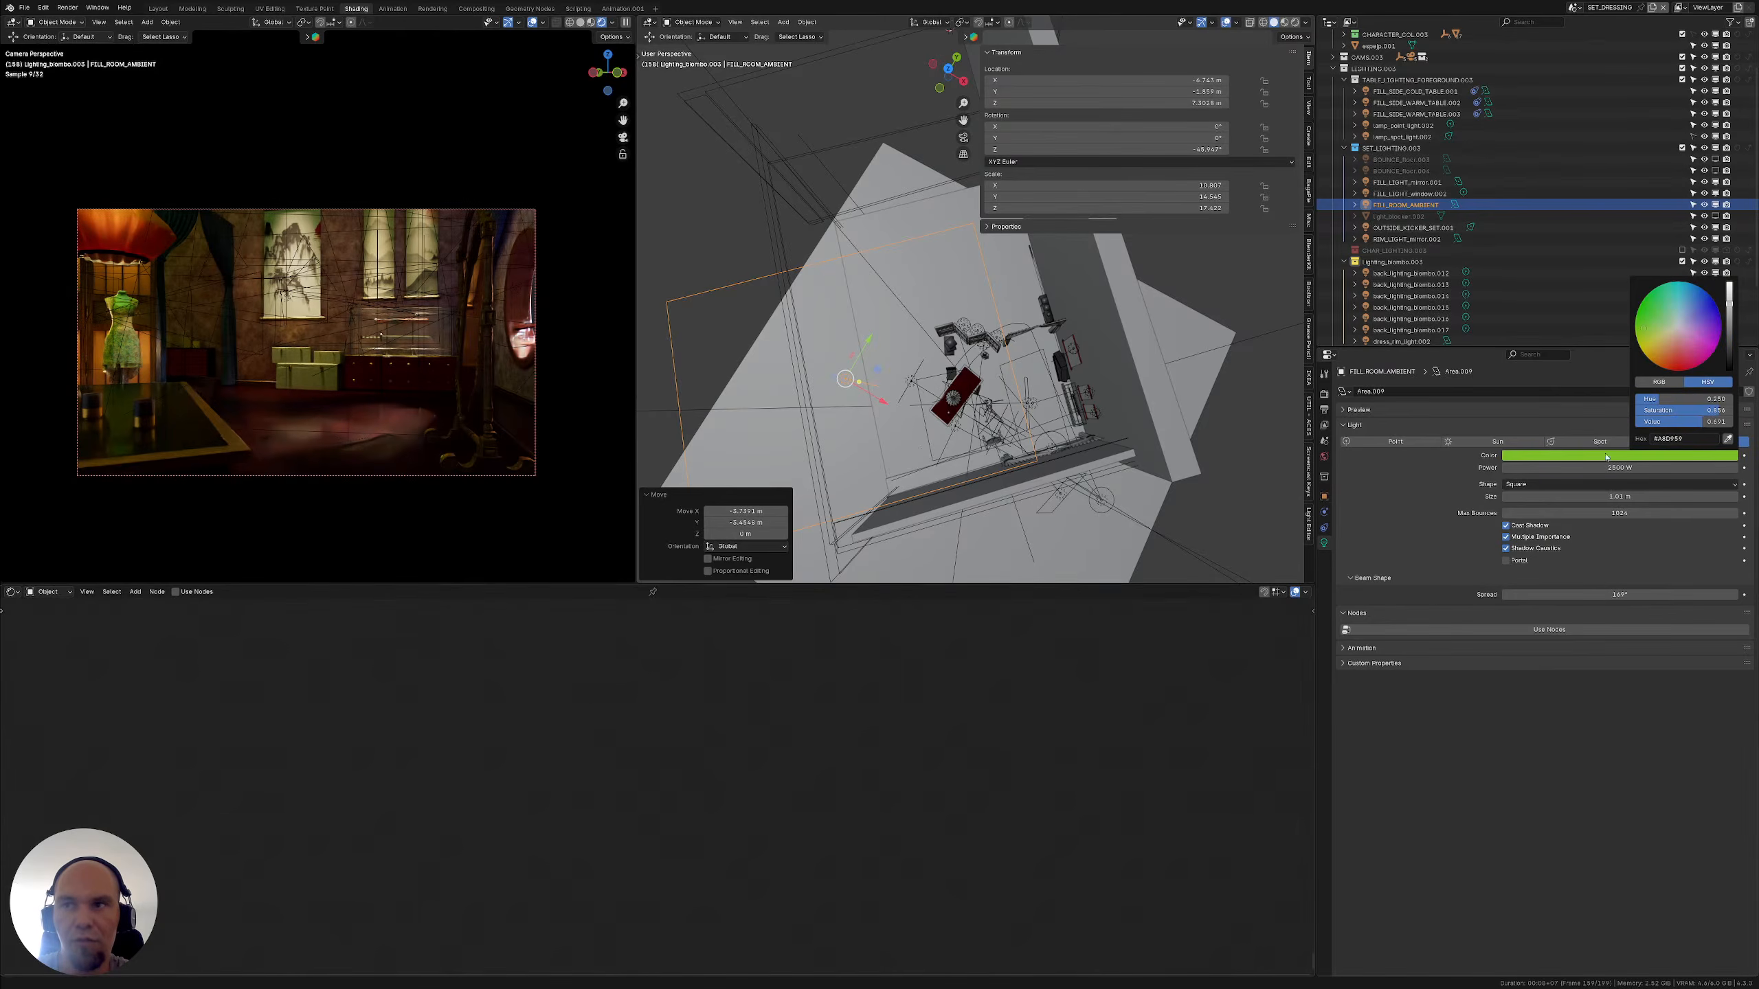
mouse_move(1688, 299)
left_mouse_down()
mouse_move(1691, 325)
mouse_move(1678, 314)
left_mouse_up()
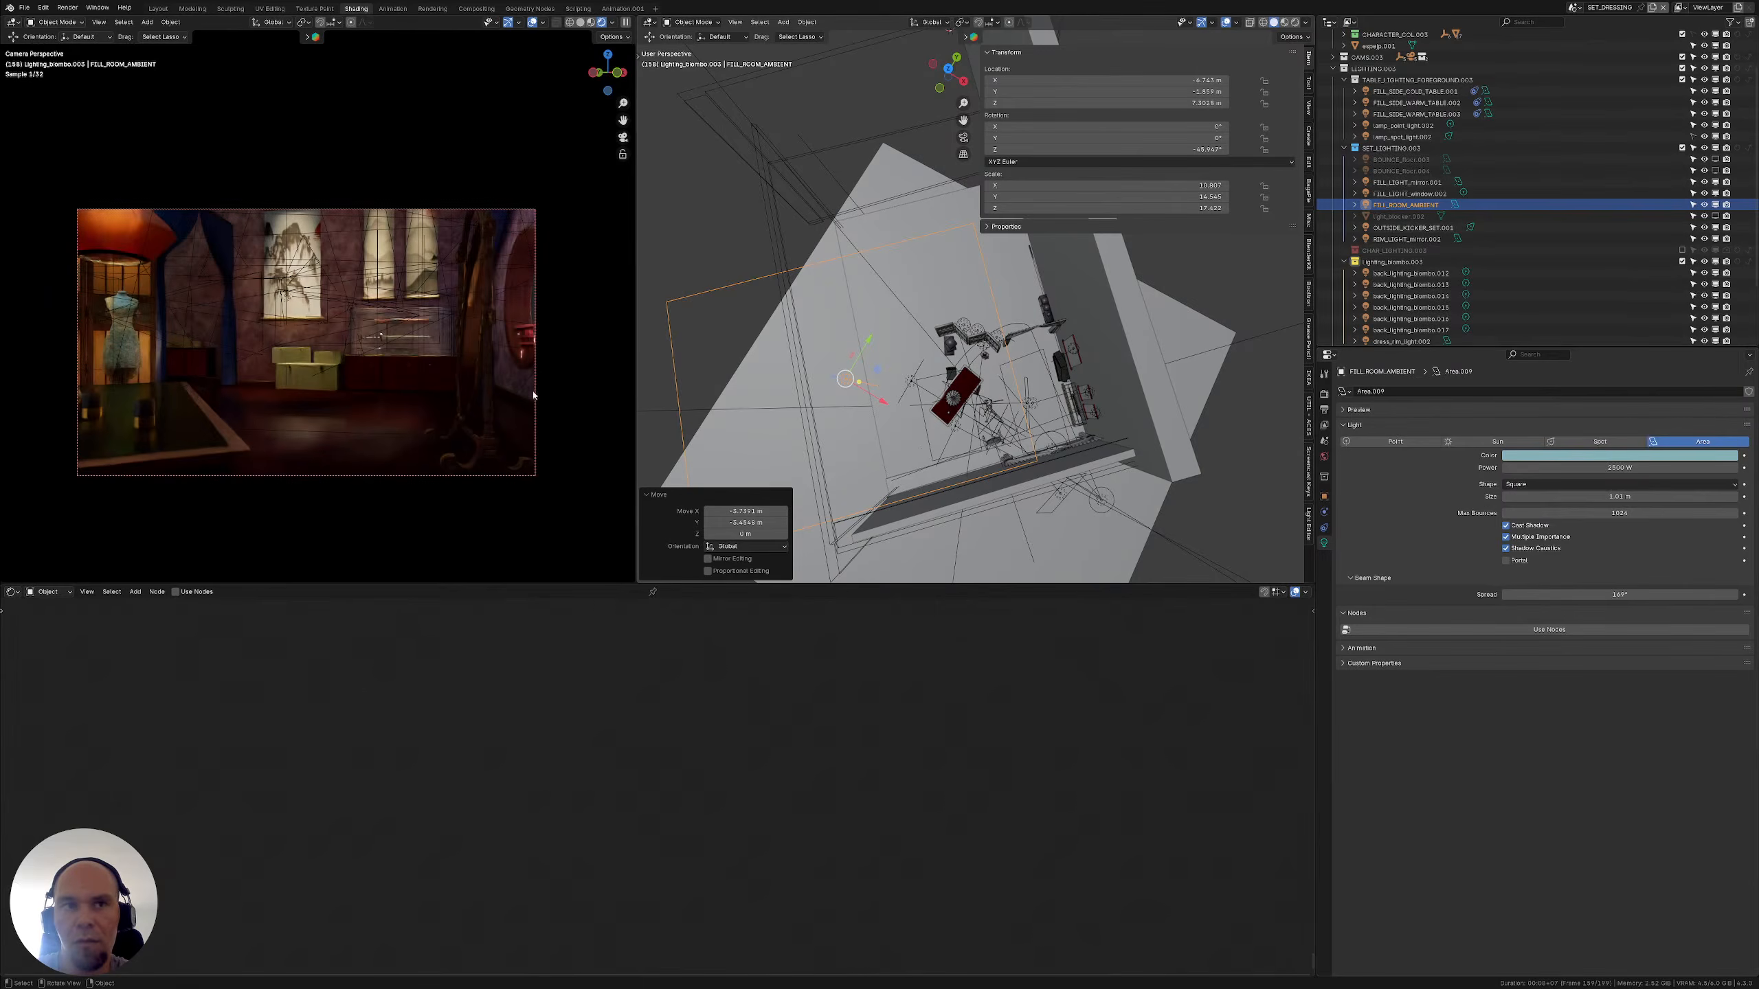
middle_click_drag(970, 305, 1212, 296)
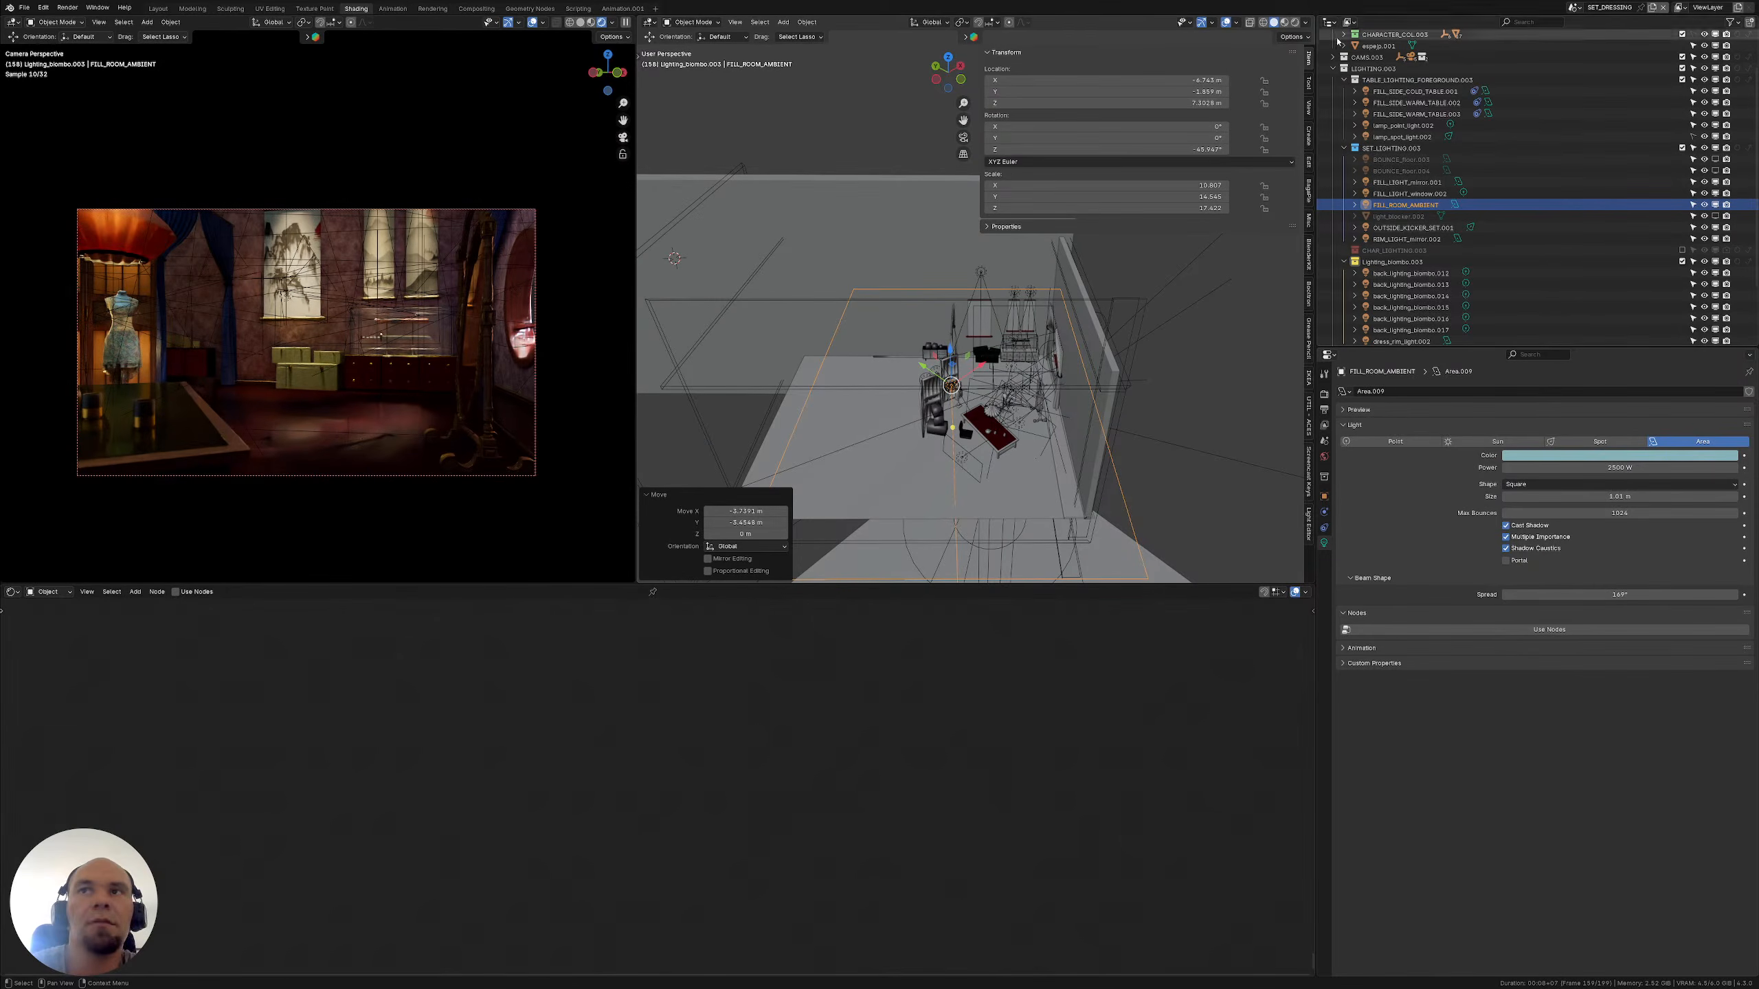
Make the character in the topmost CHARACTER_COL collection appear in the rendered camera view
left_click(1333, 69)
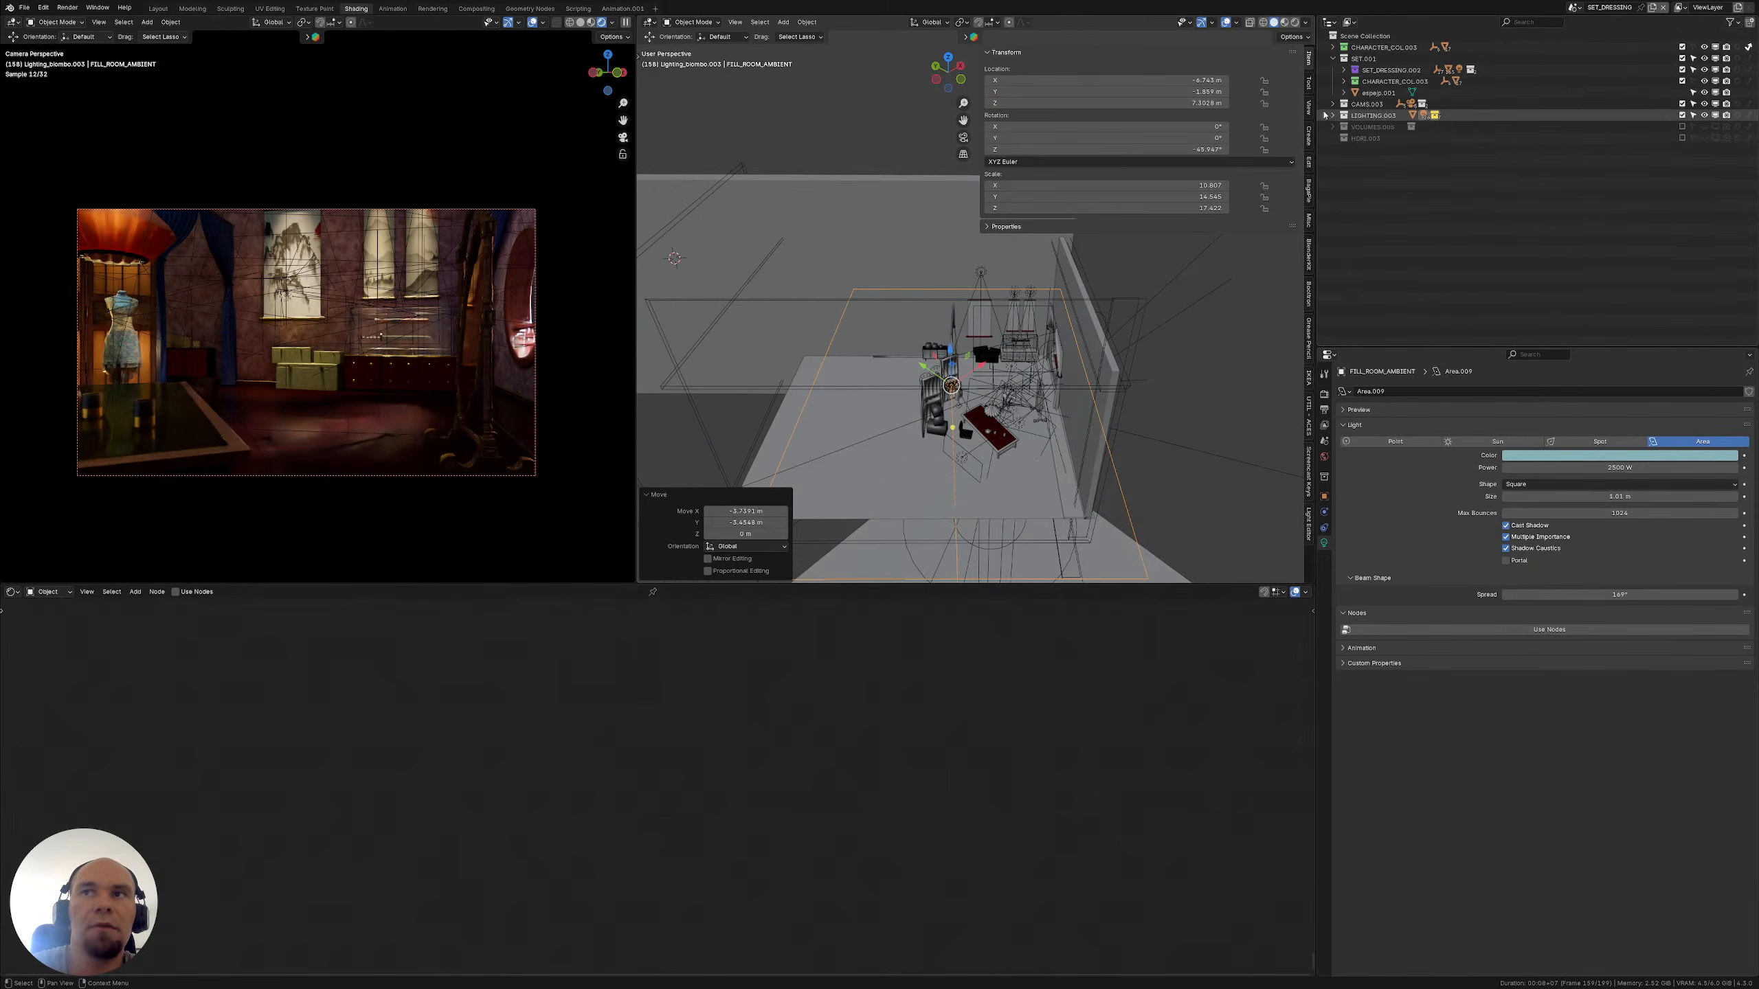
left_click(1333, 115)
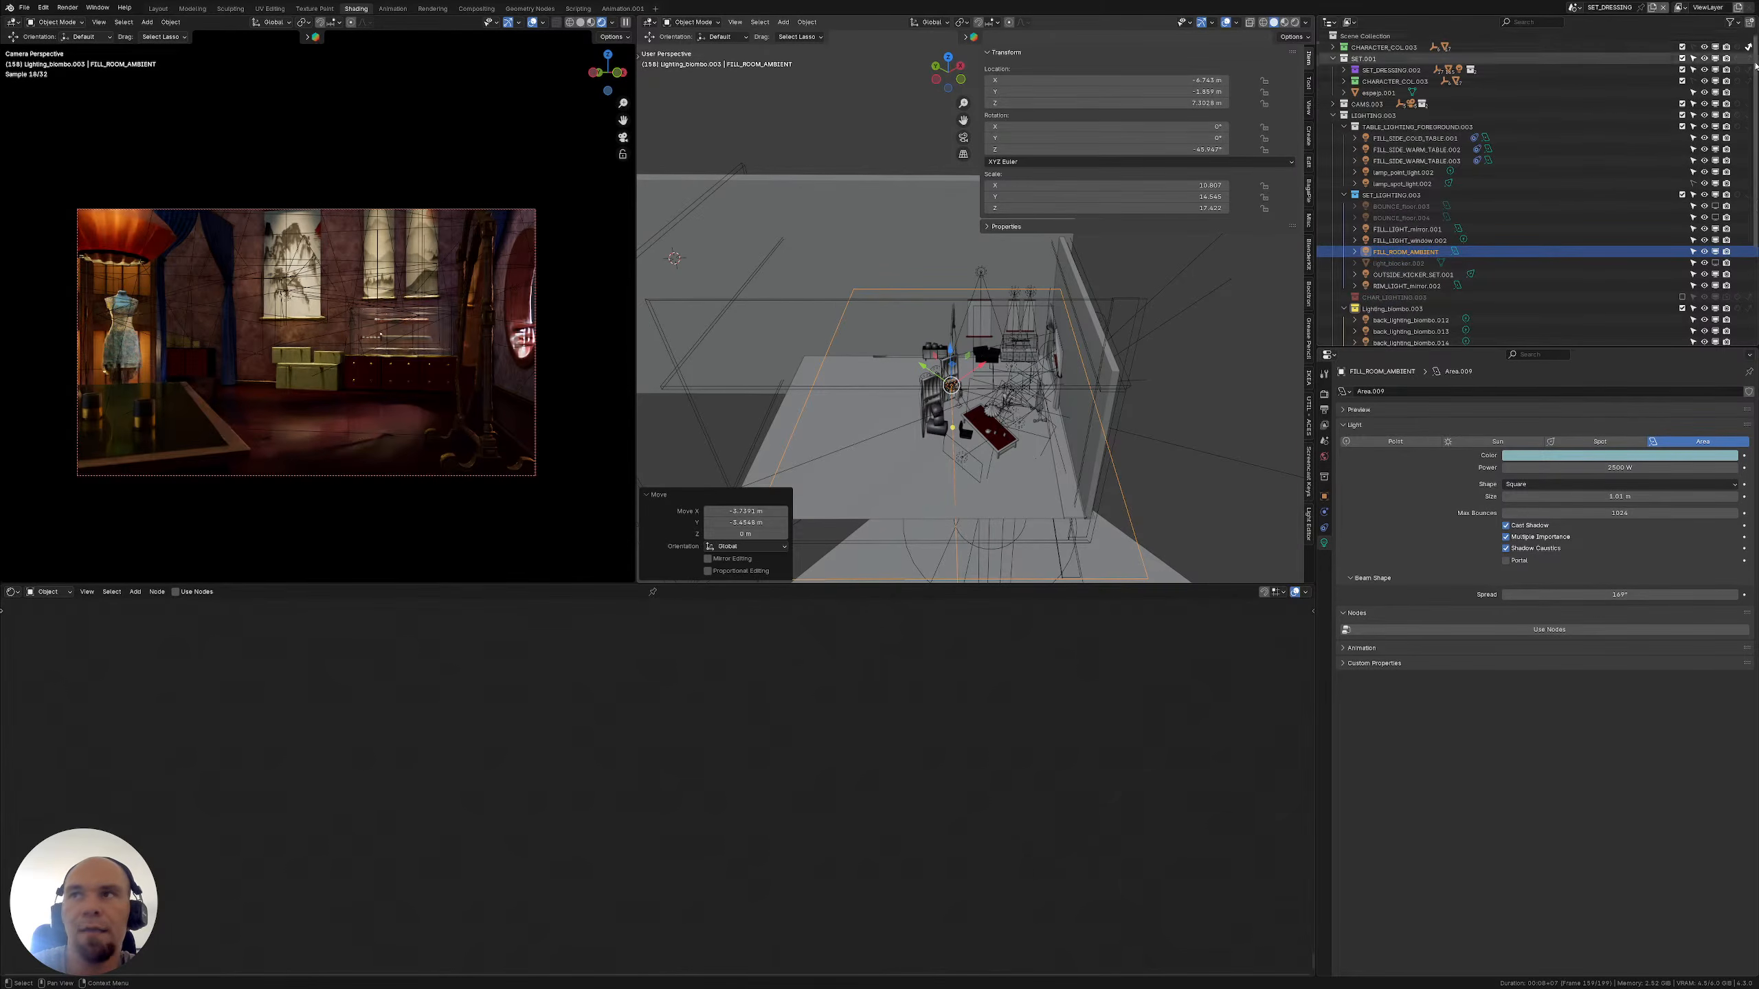
left_click(1693, 48)
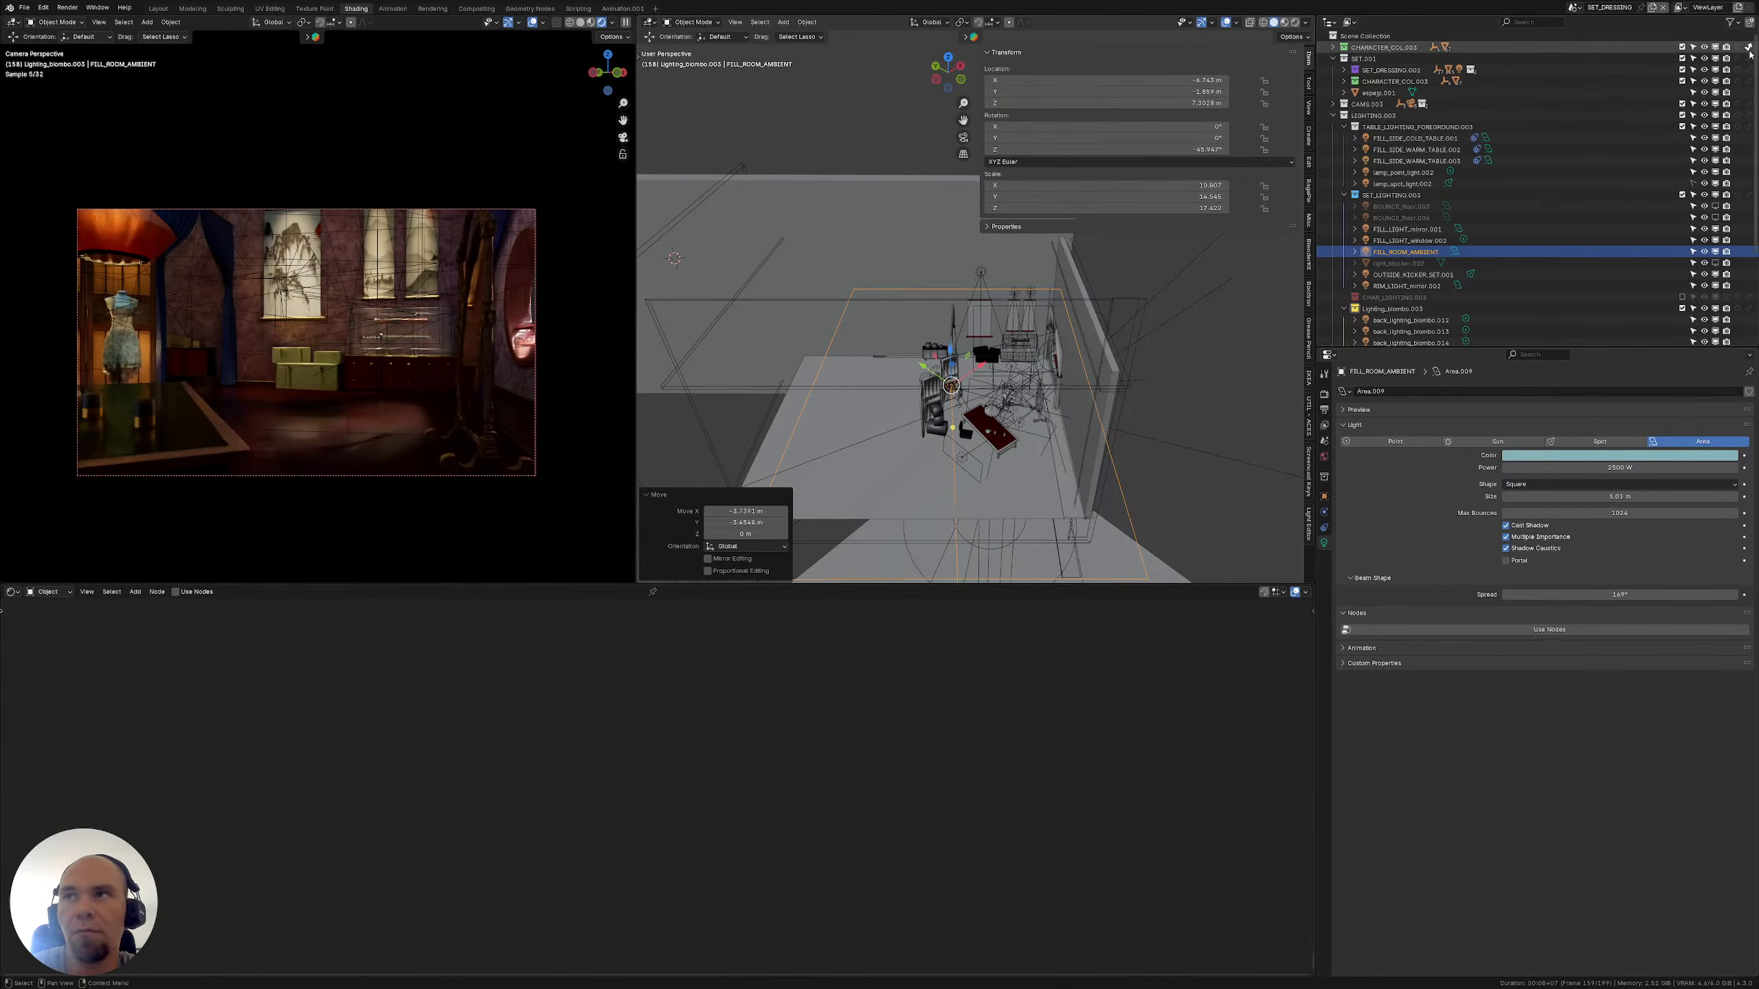
left_click(1749, 47)
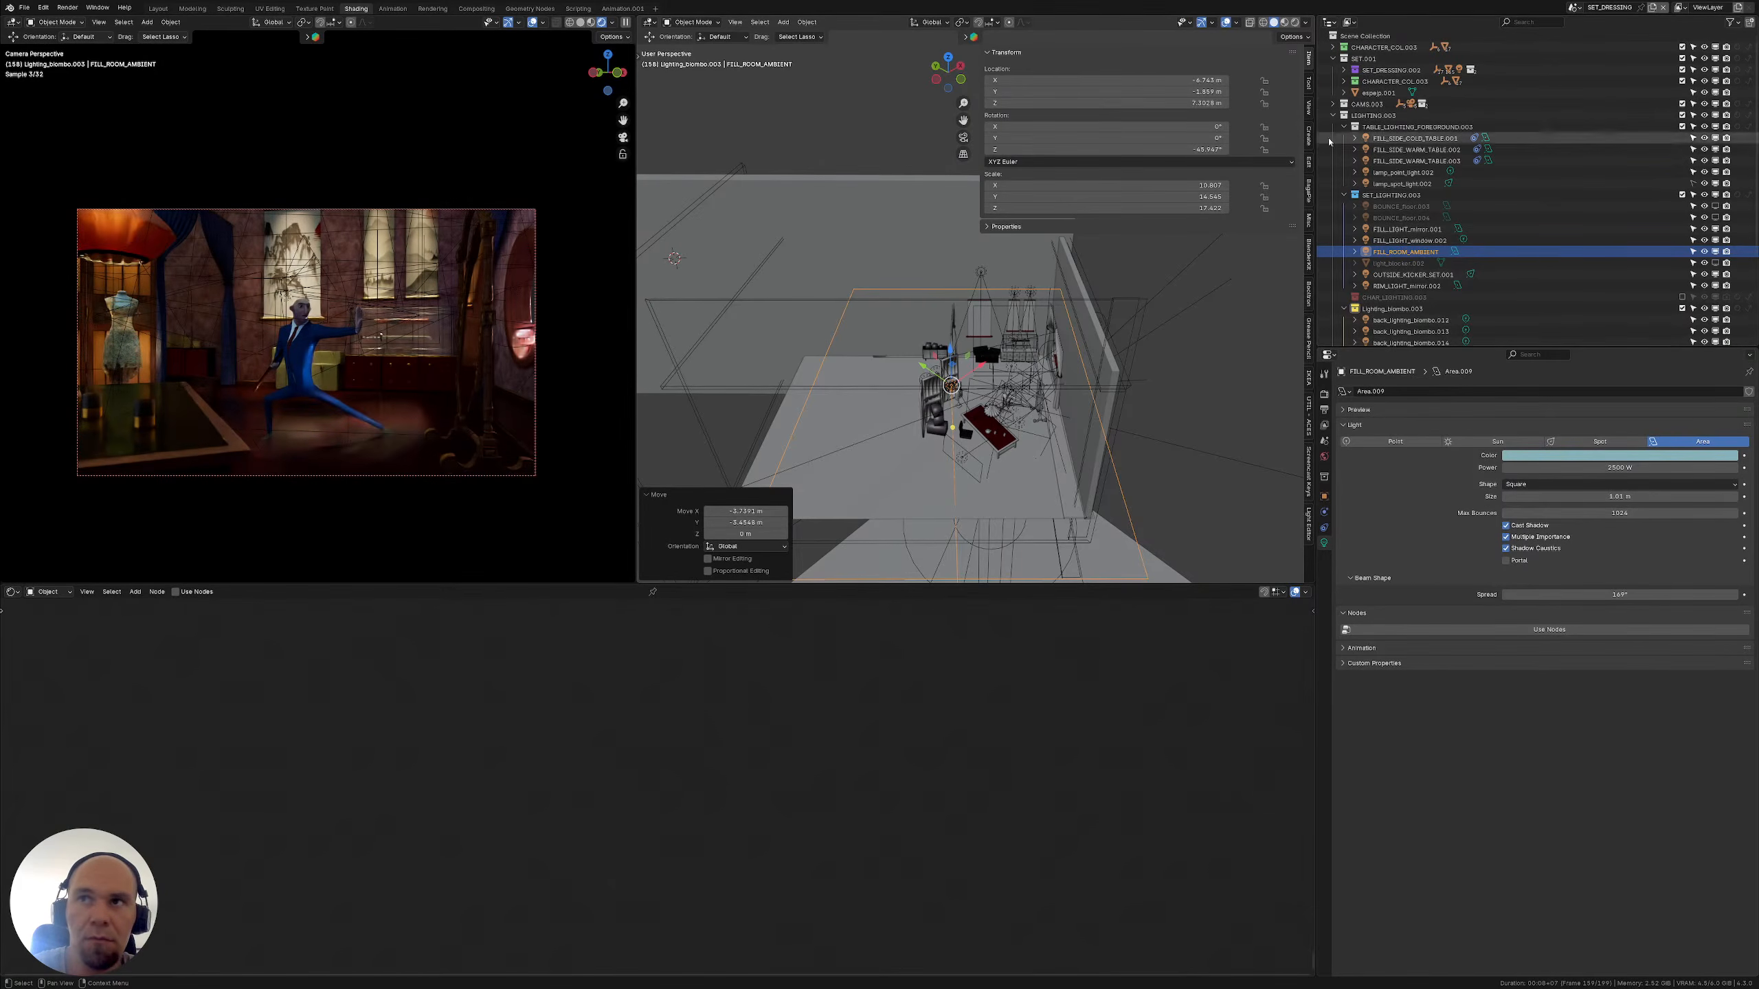
Look through the CAMS collection's contents and locate the FILL_ROOM_AMBIENT light within the lighting hierarchy
left_click(1331, 115)
left_click(1332, 104)
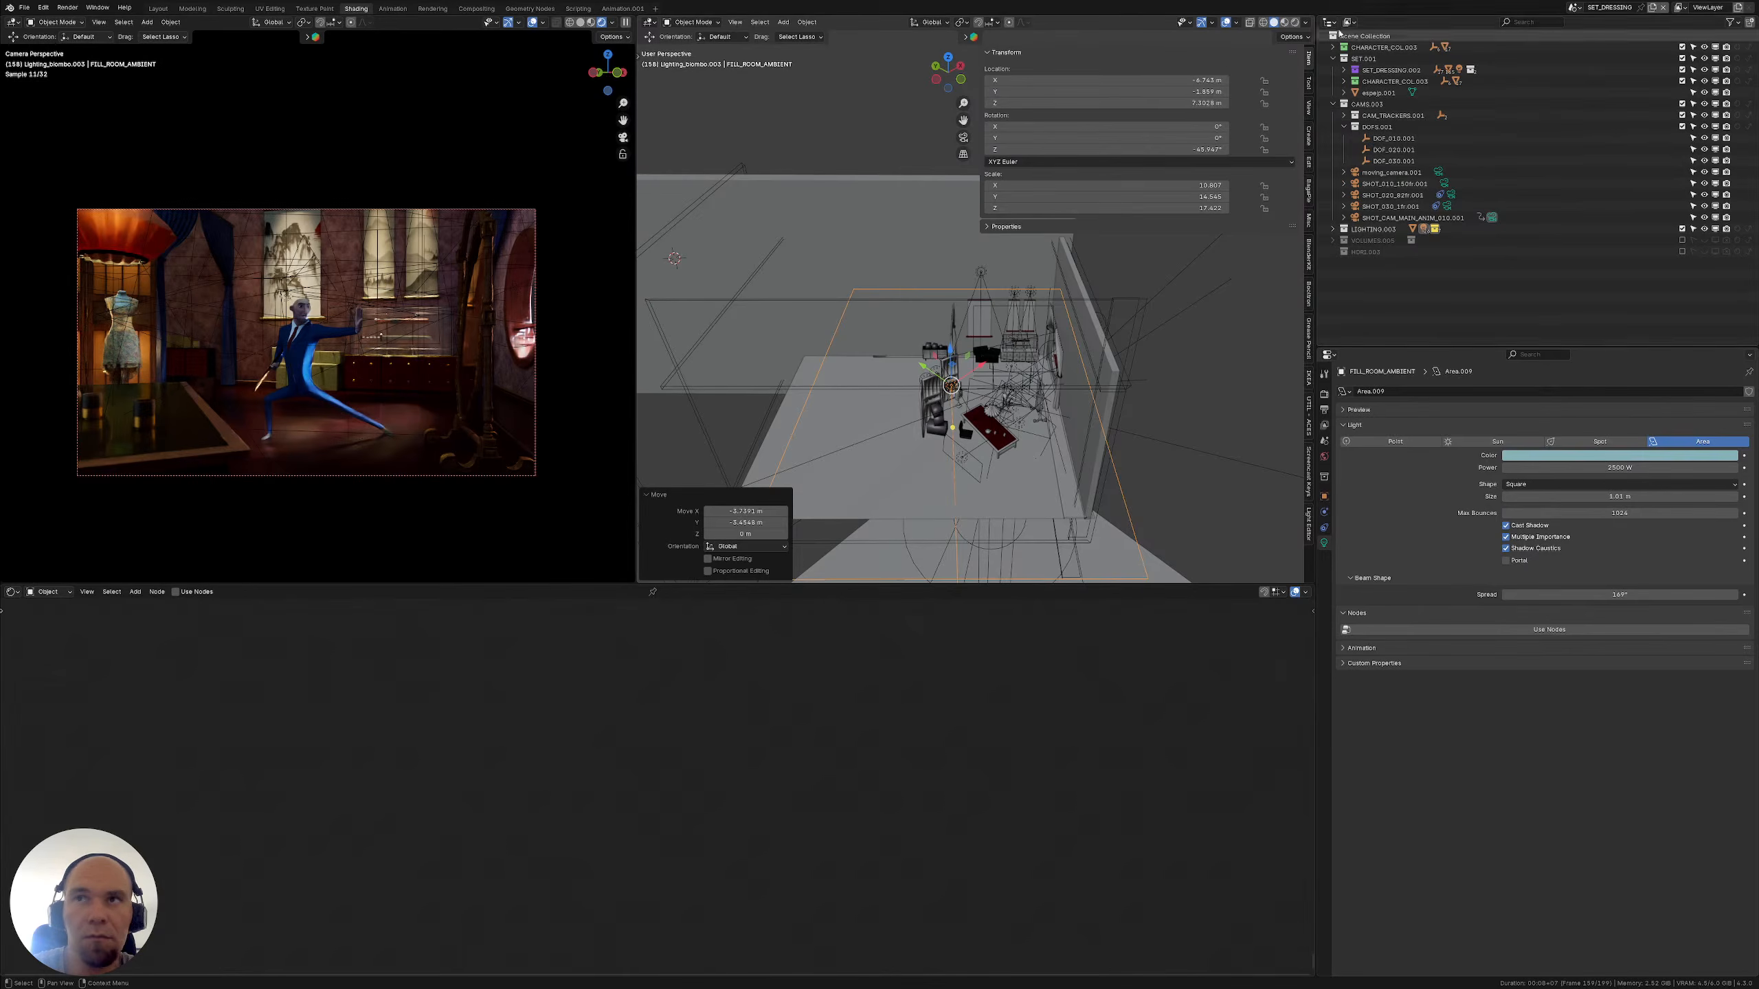
left_click(1574, 7)
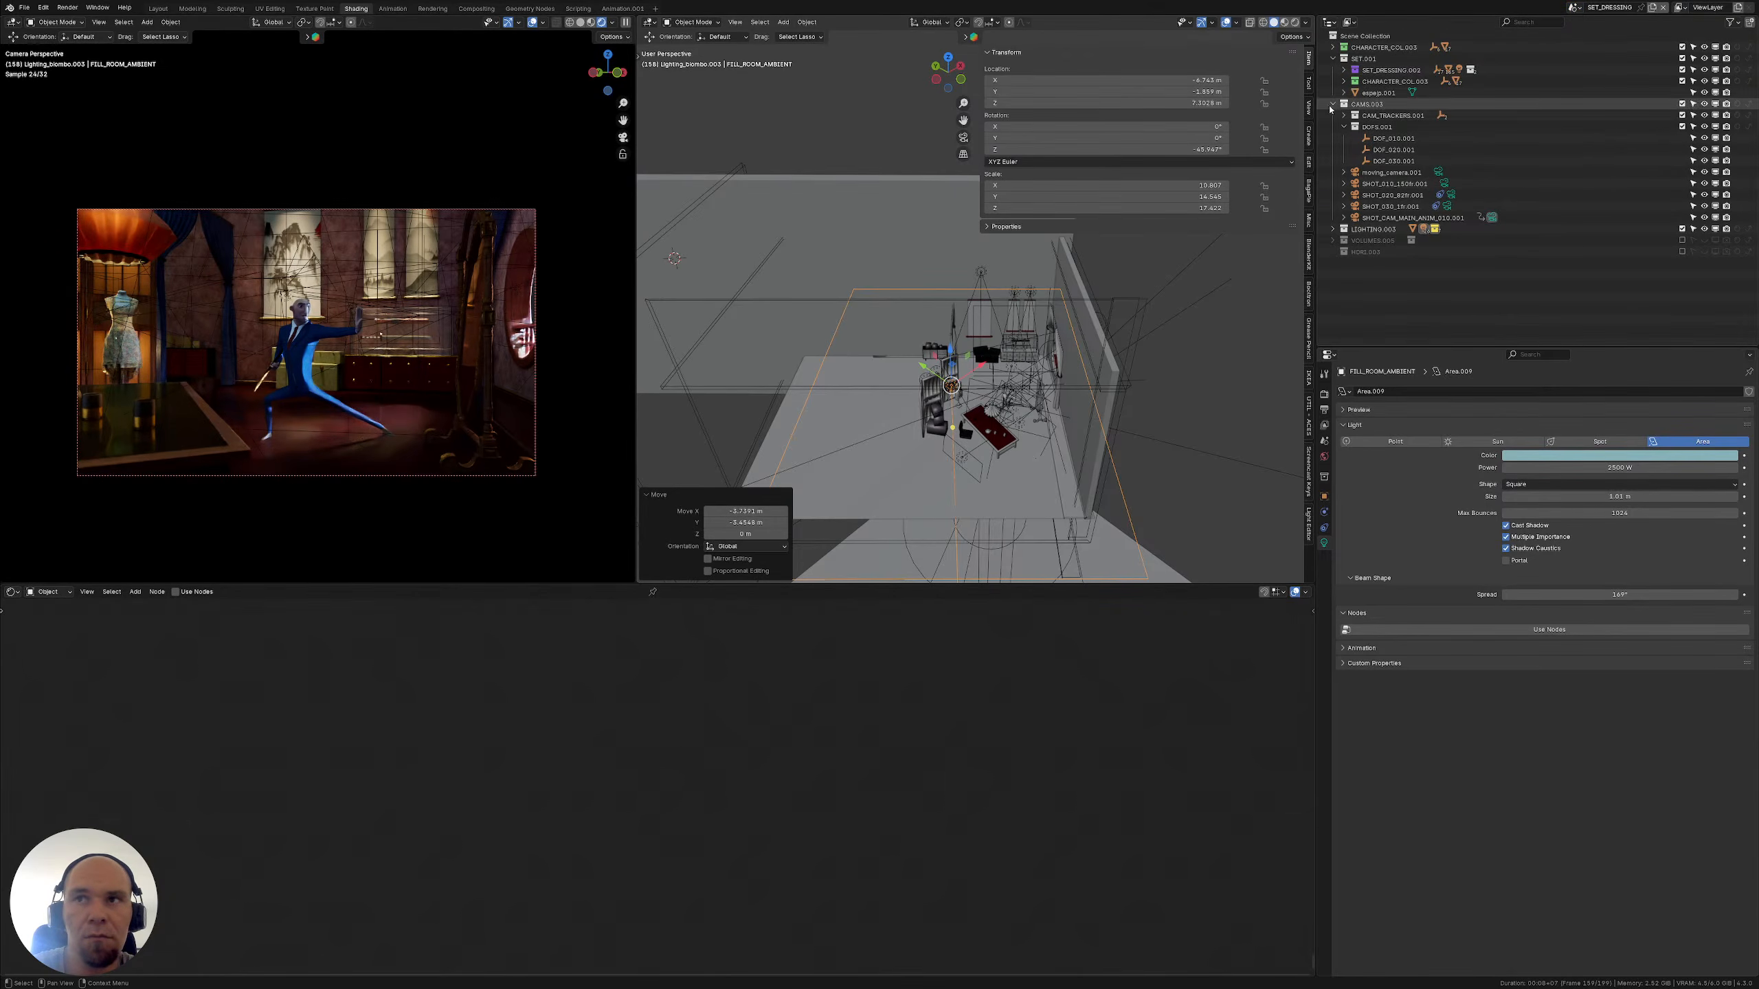
key("KP_Decimal")
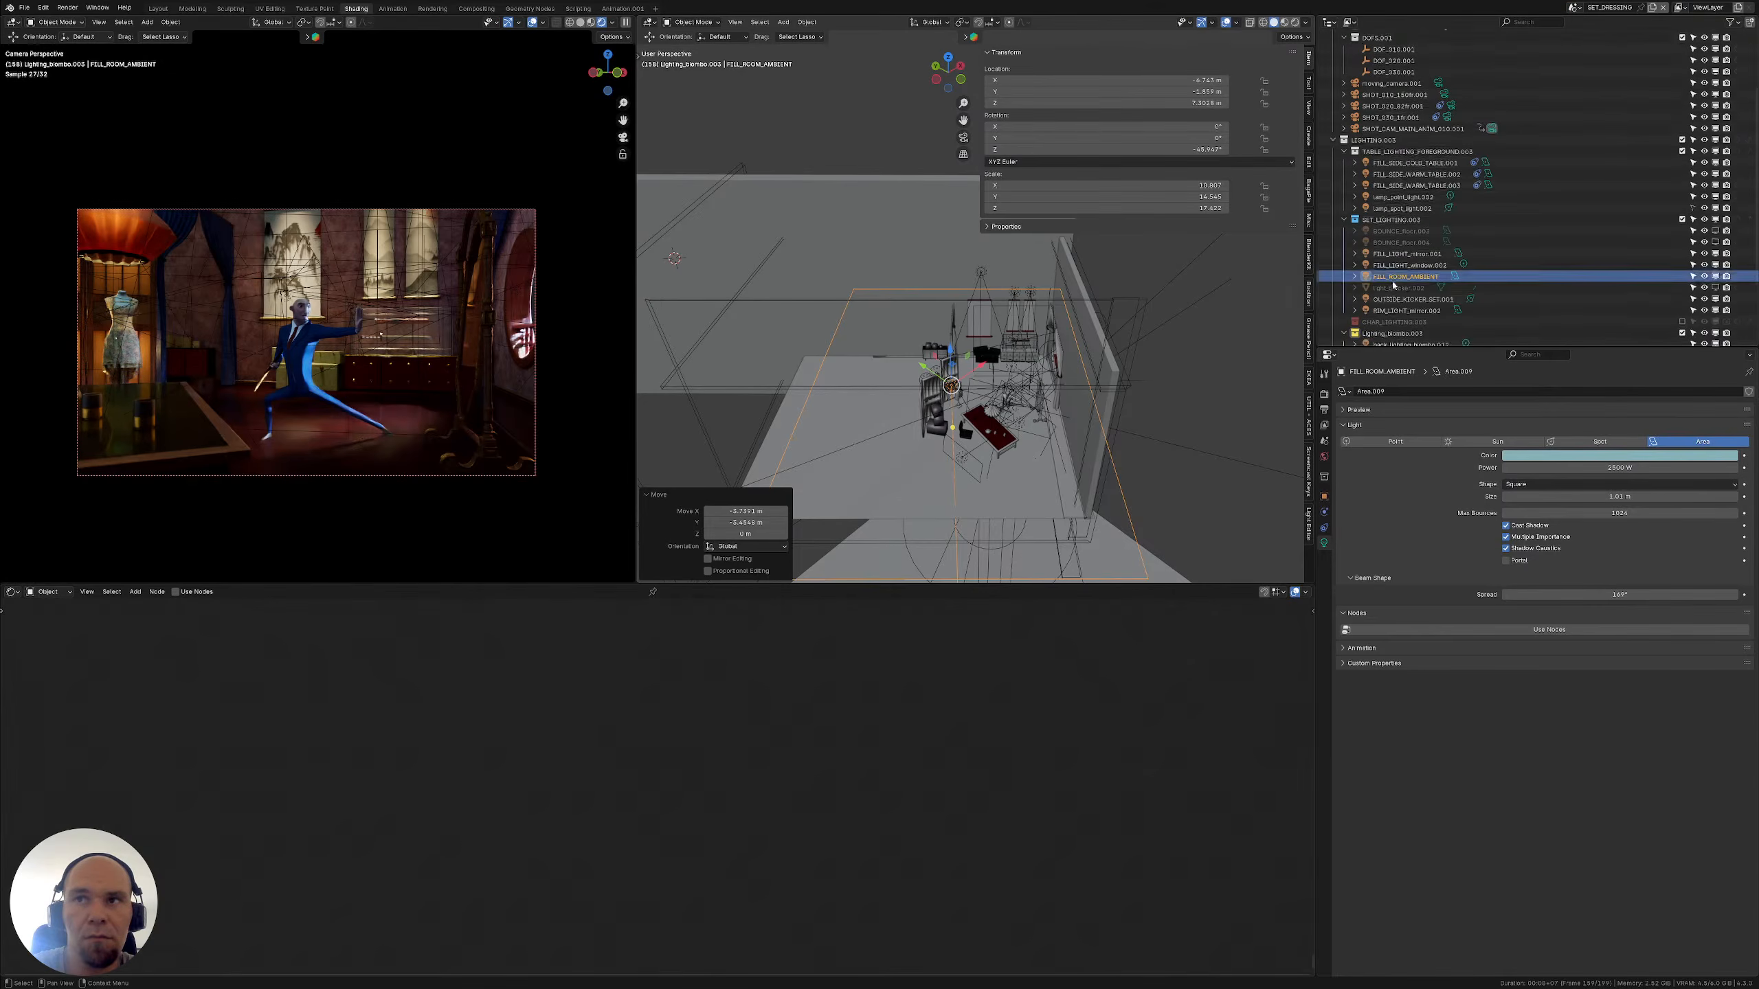
scroll(1393, 285, "down", 2)
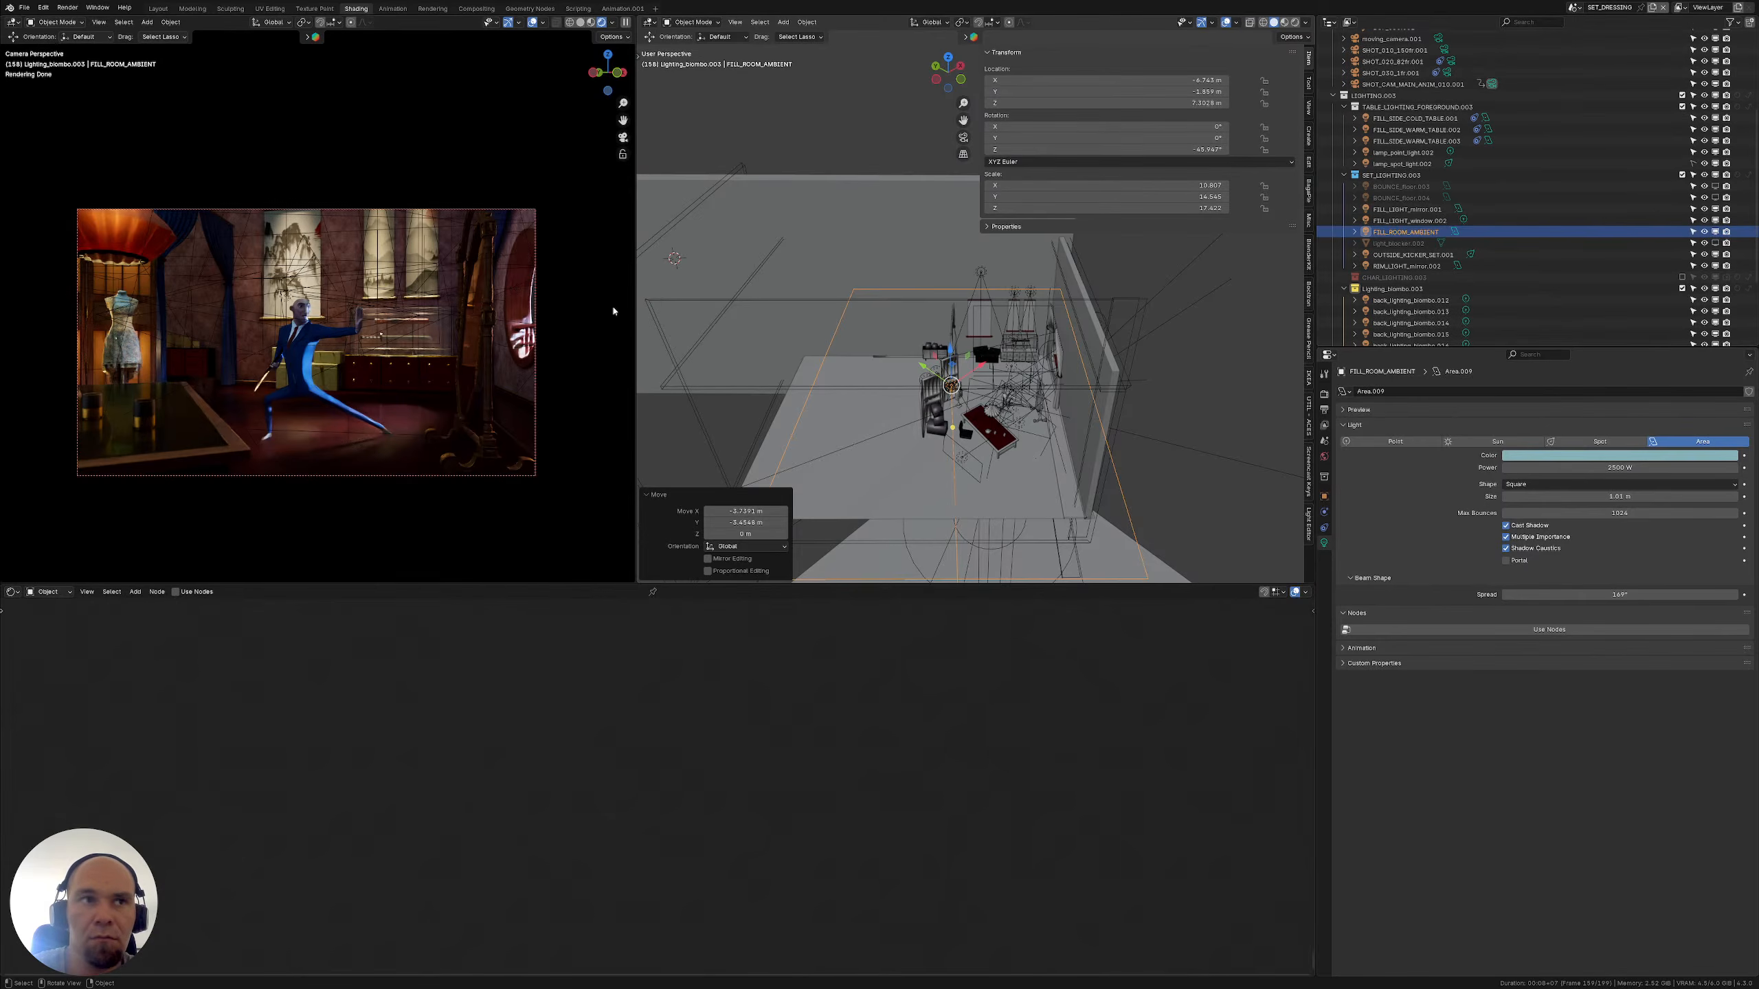
middle_click_drag(897, 303, 777, 326, "shift")
left_click(1015, 387)
key("g")
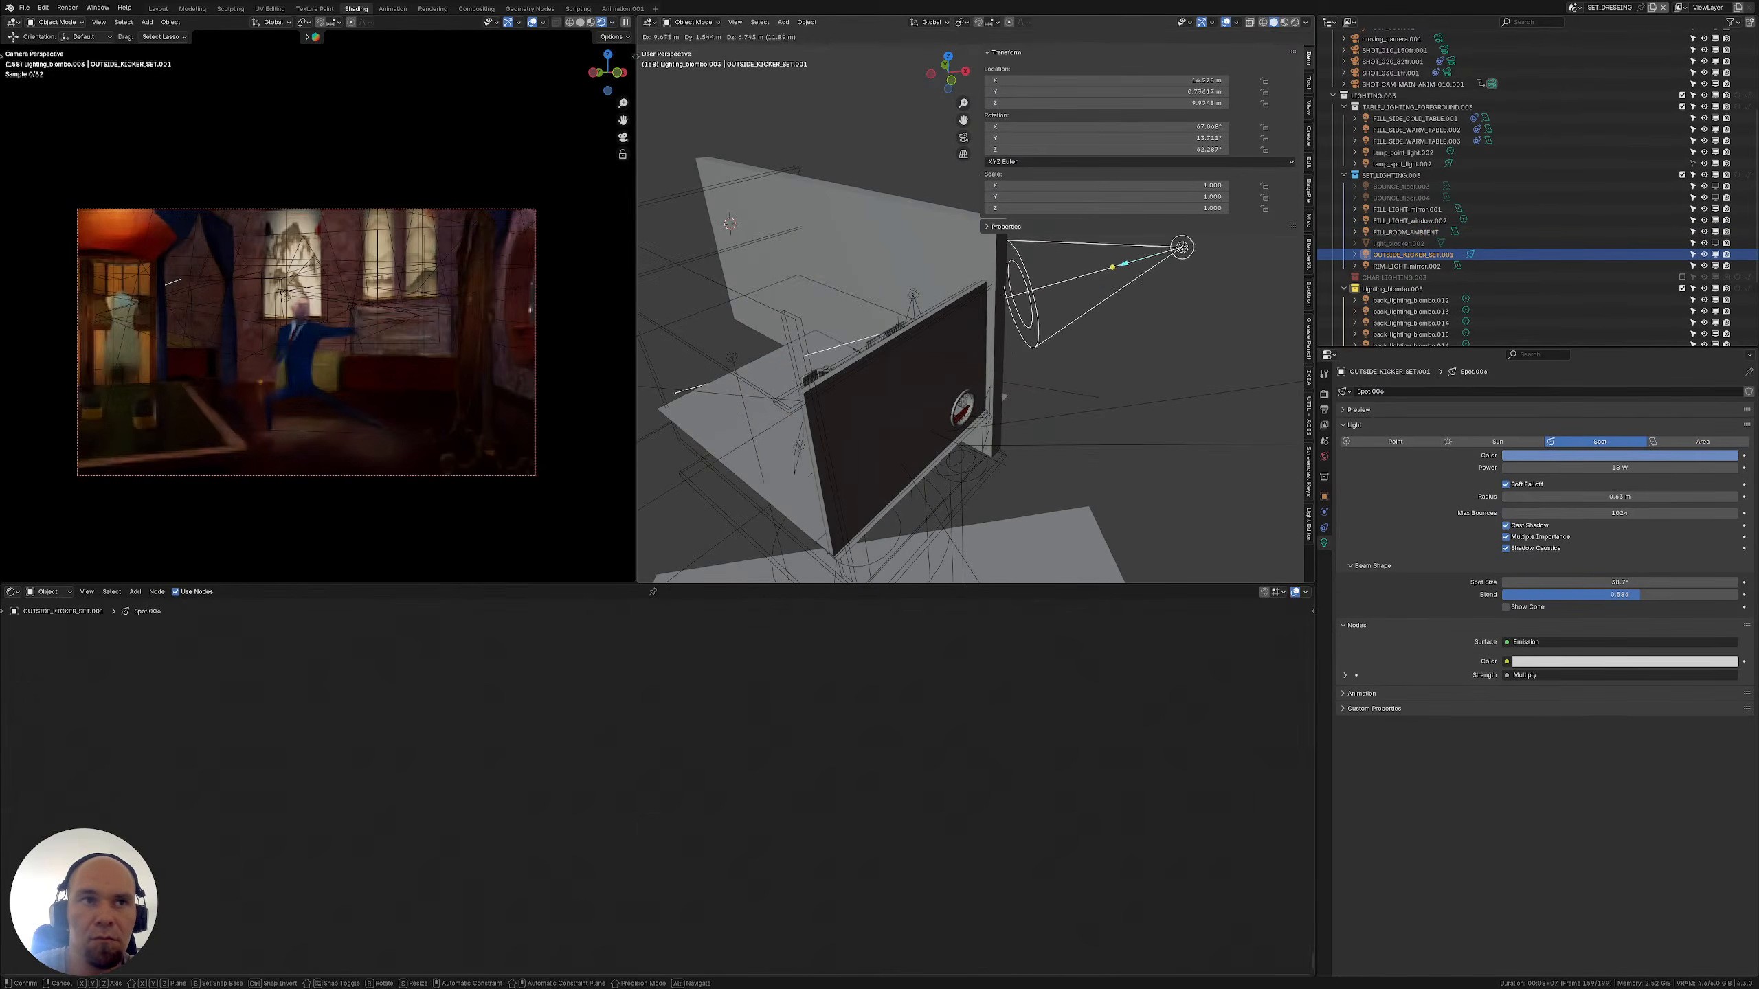
right_click(1185, 253)
Select the KATANA_LIGHT area light near the back wall and disable it
middle_click_drag(1086, 299, 1120, 218, "shift")
middle_click_drag(952, 299, 842, 333)
left_click(964, 331)
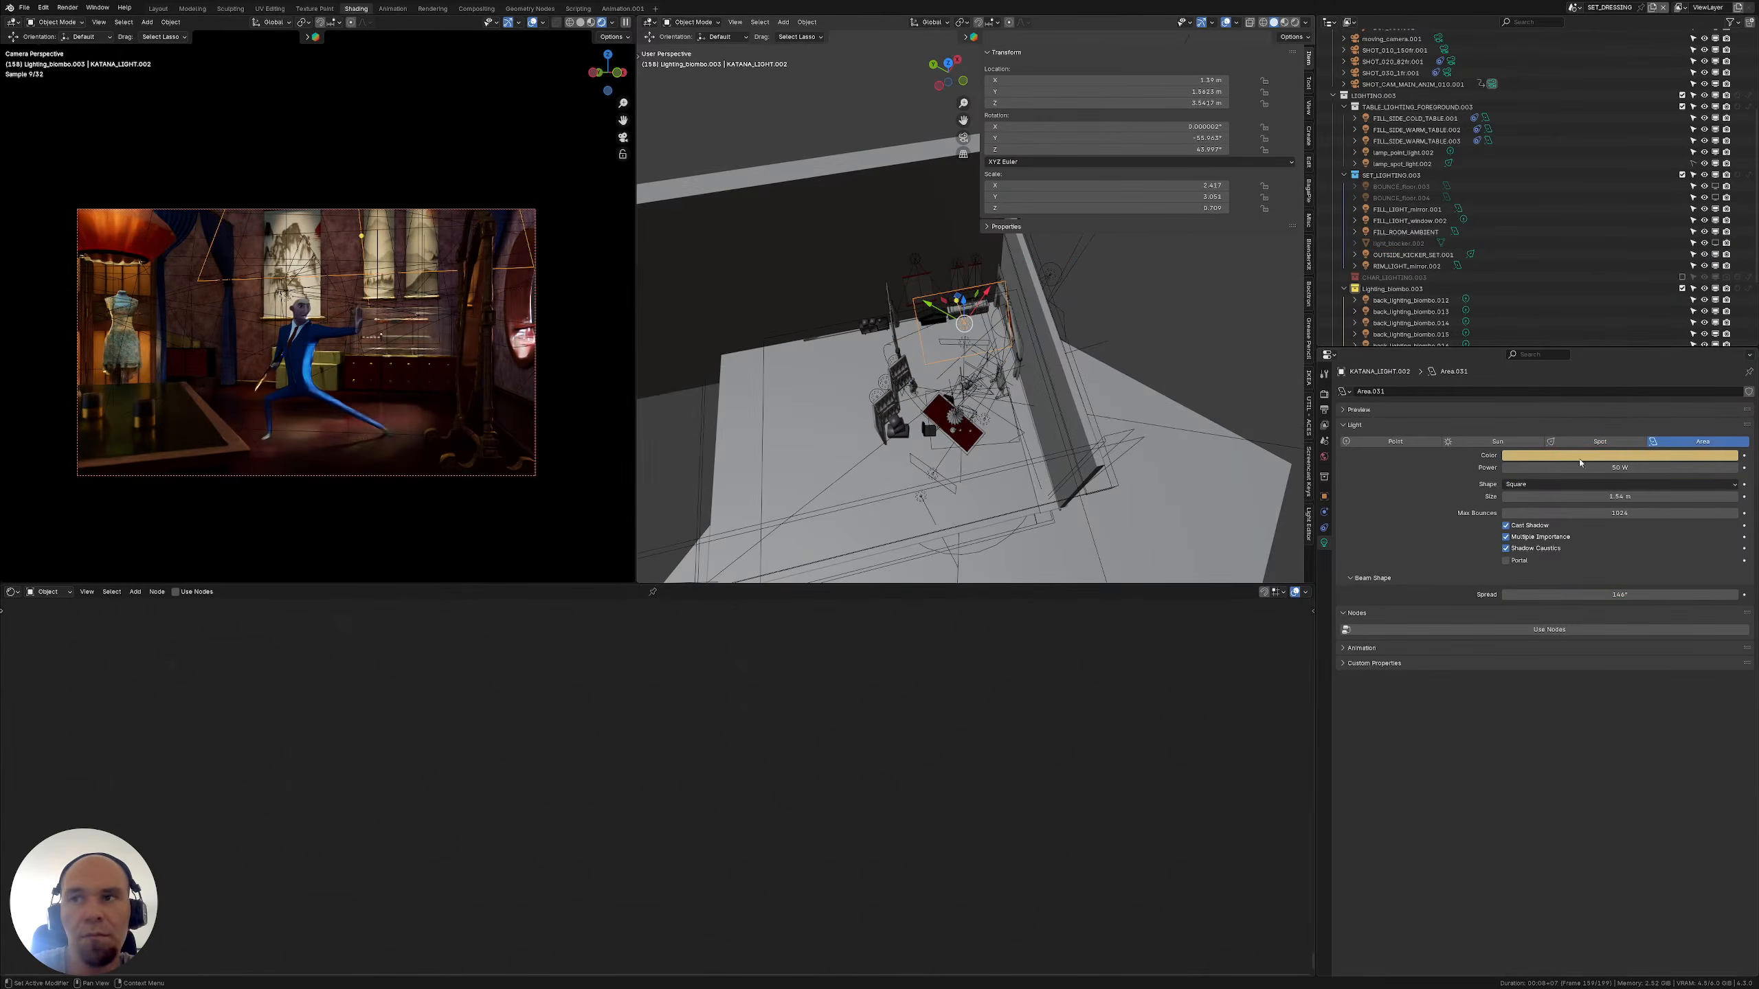
scroll(1696, 286, "down", 5)
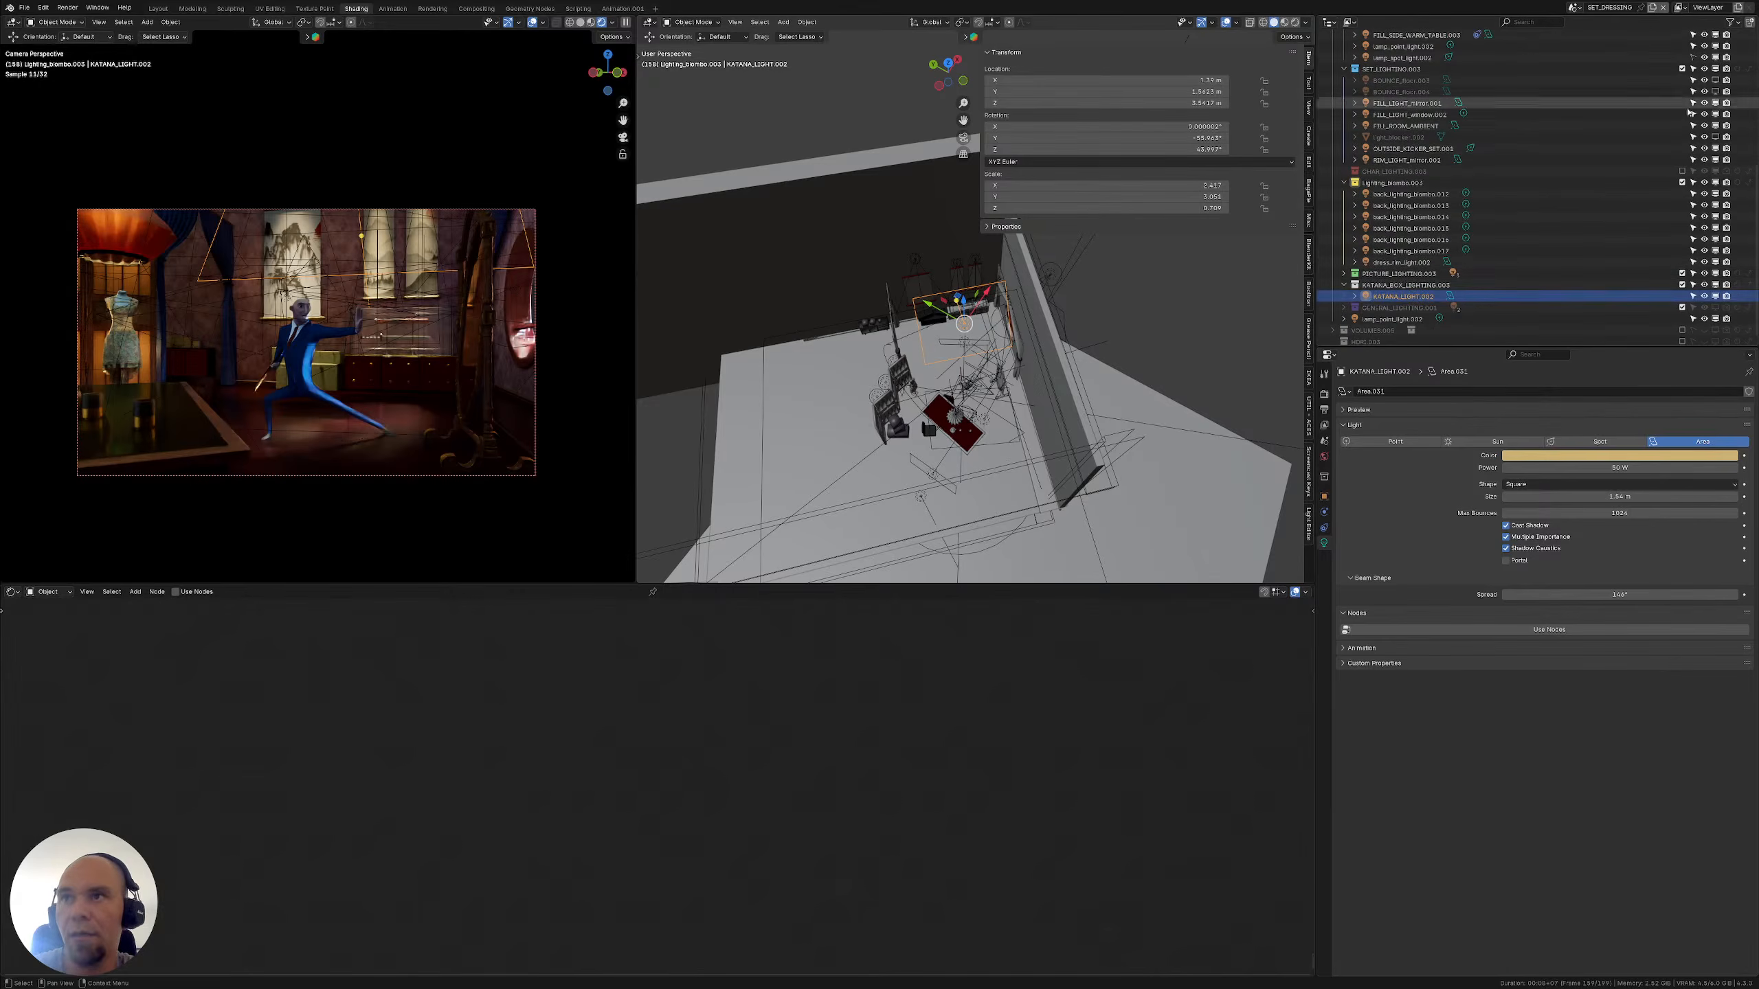
left_click(1718, 296)
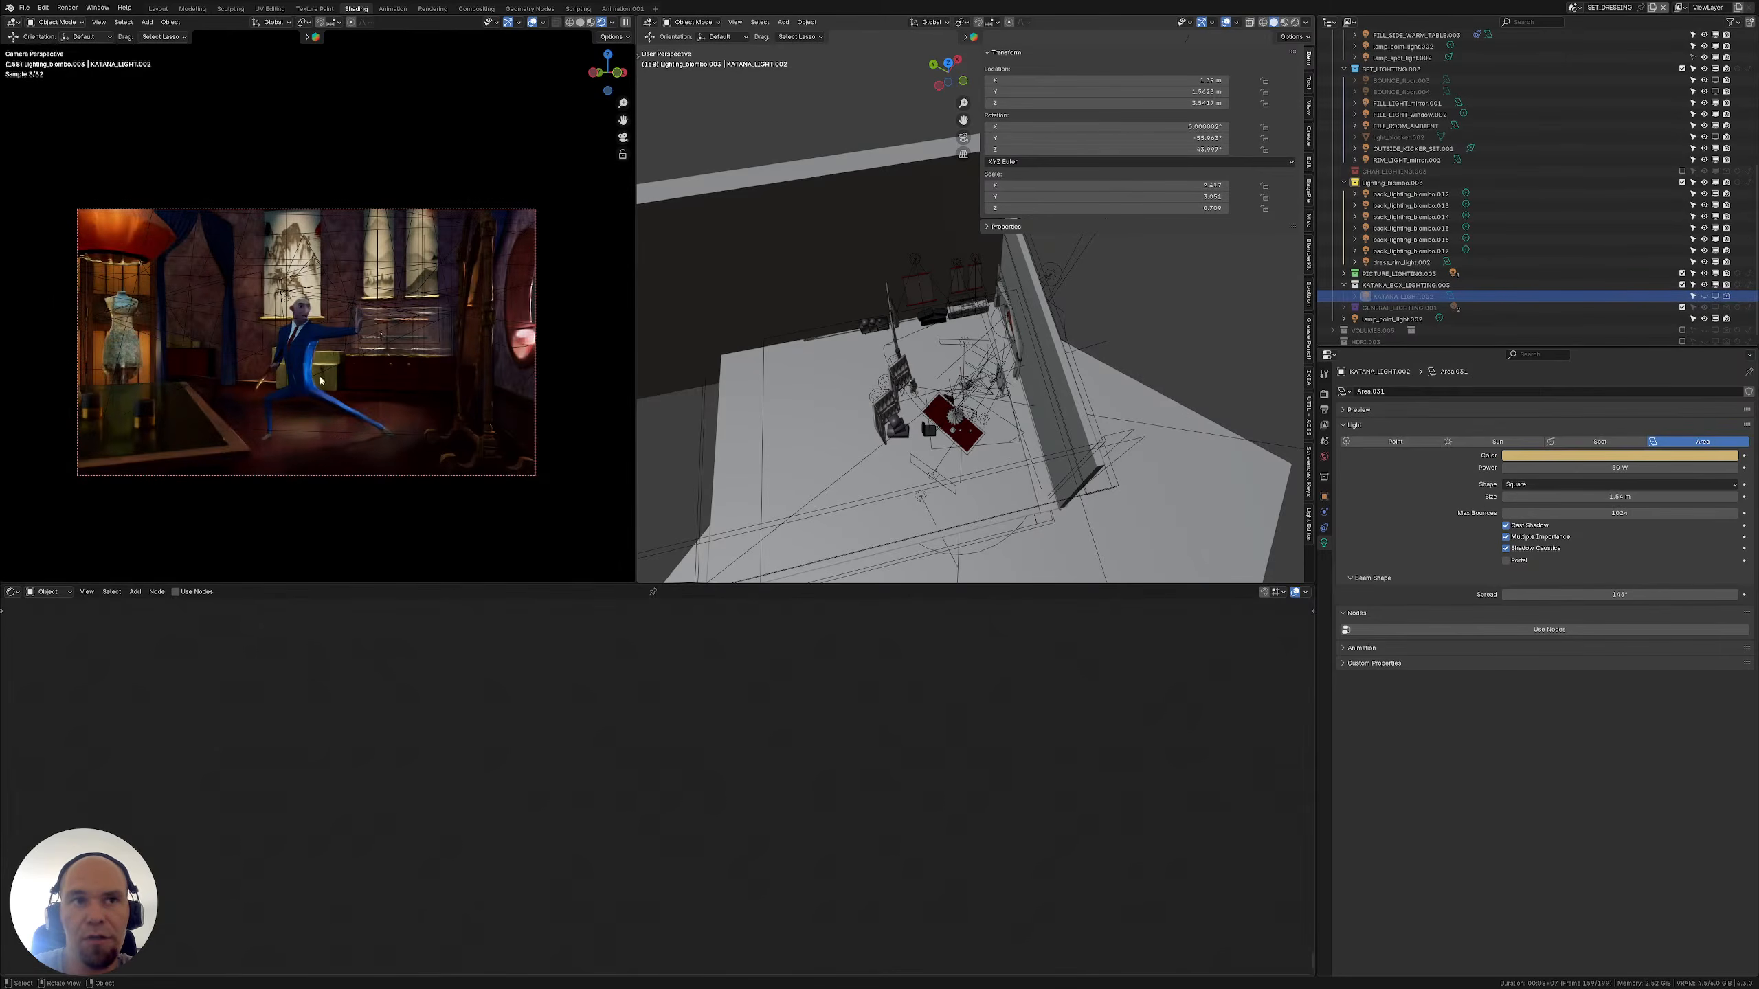
scroll(717, 366, "up", 5)
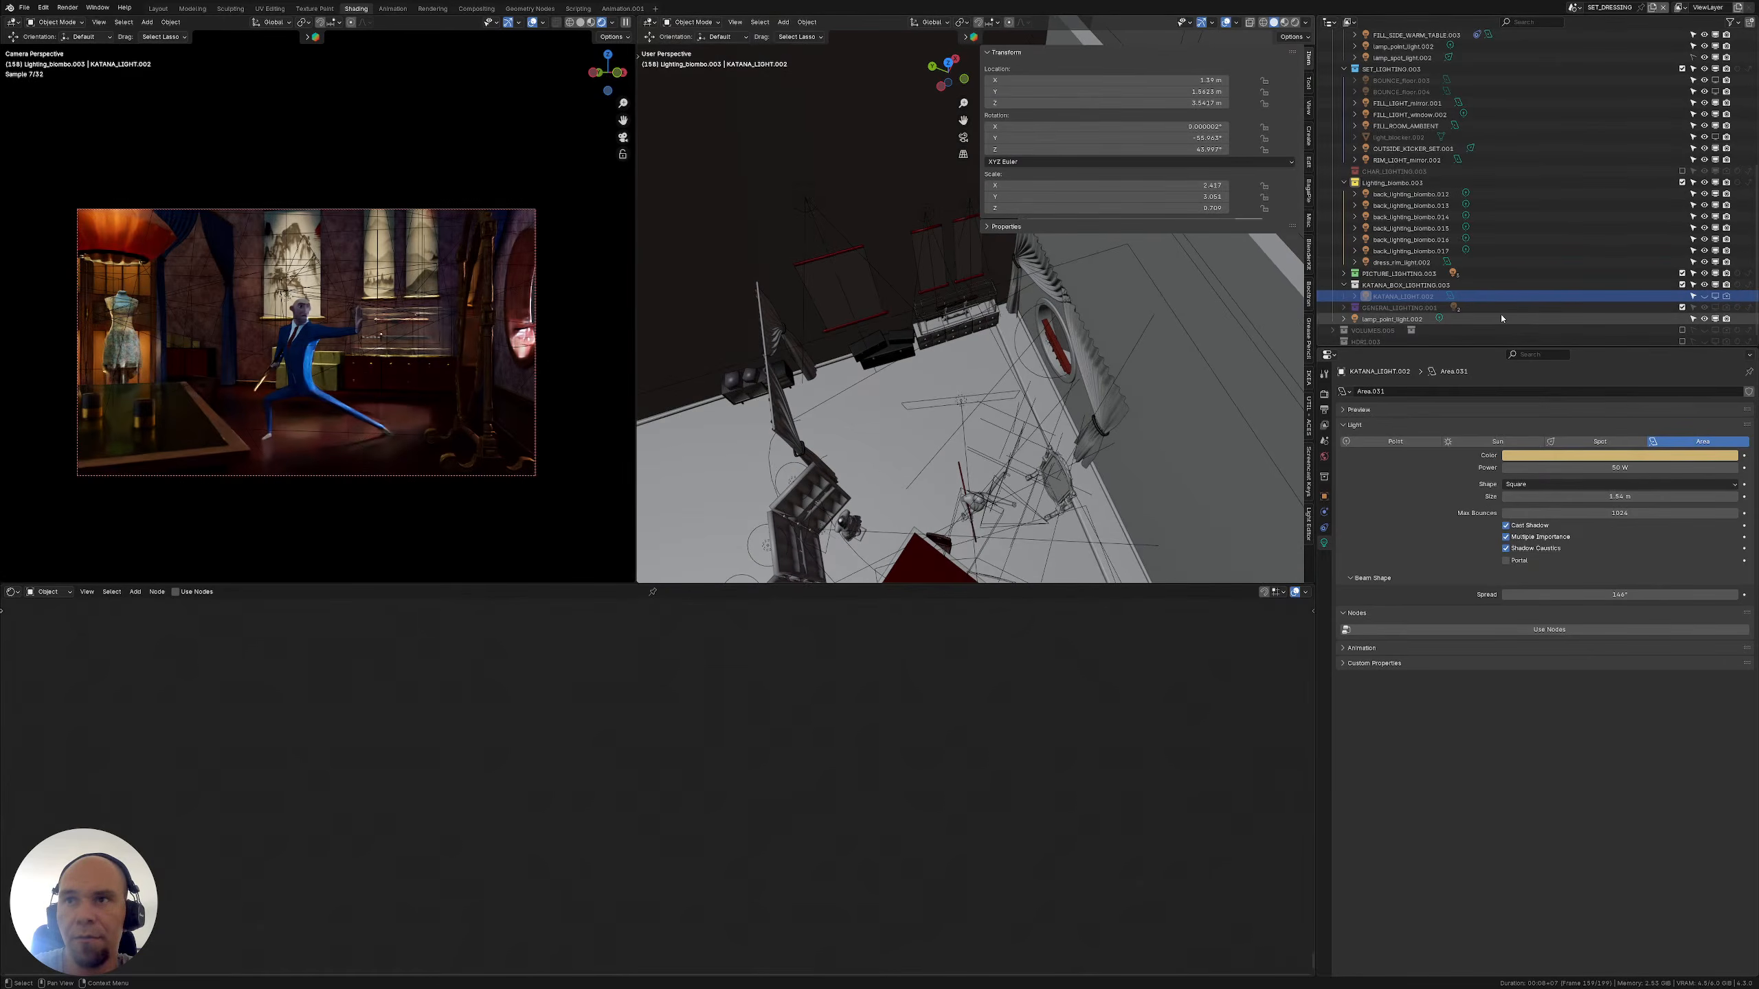
Enable the GENERAL_LIGHTING collection and expand it to list its two INSIDE_SPOT_FOCUS_GENERAL lights
left_click(1730, 307)
left_click(1727, 307)
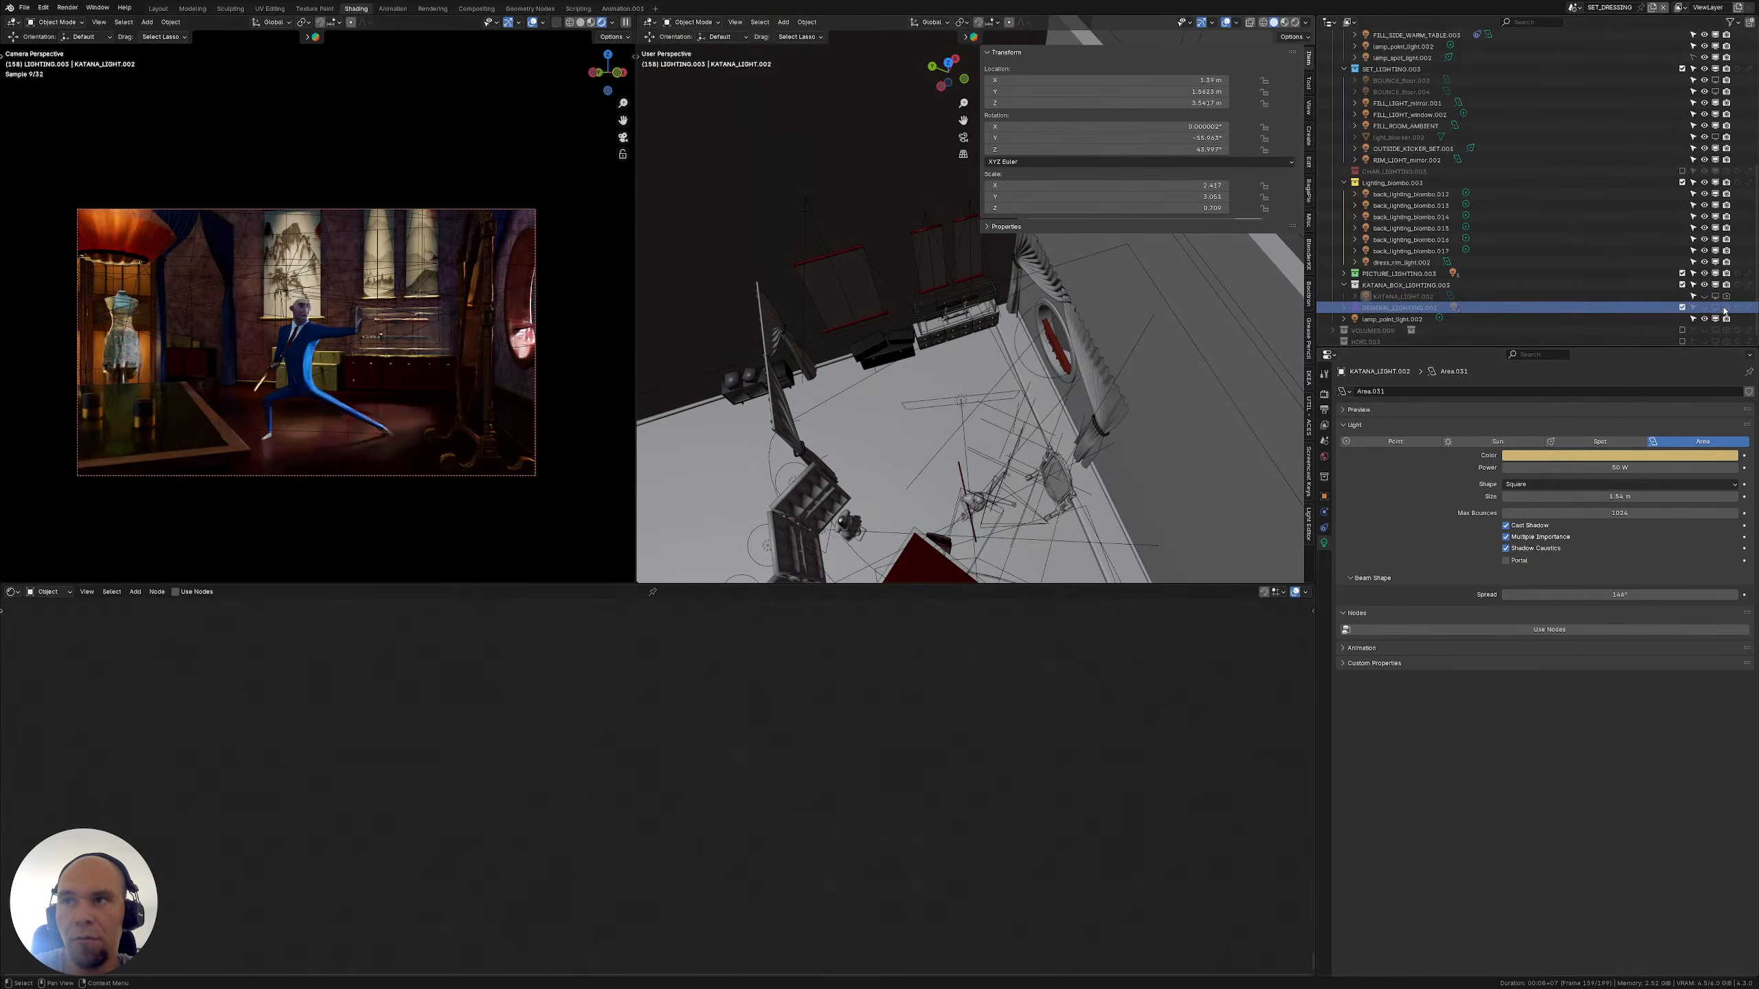
left_click(1703, 308)
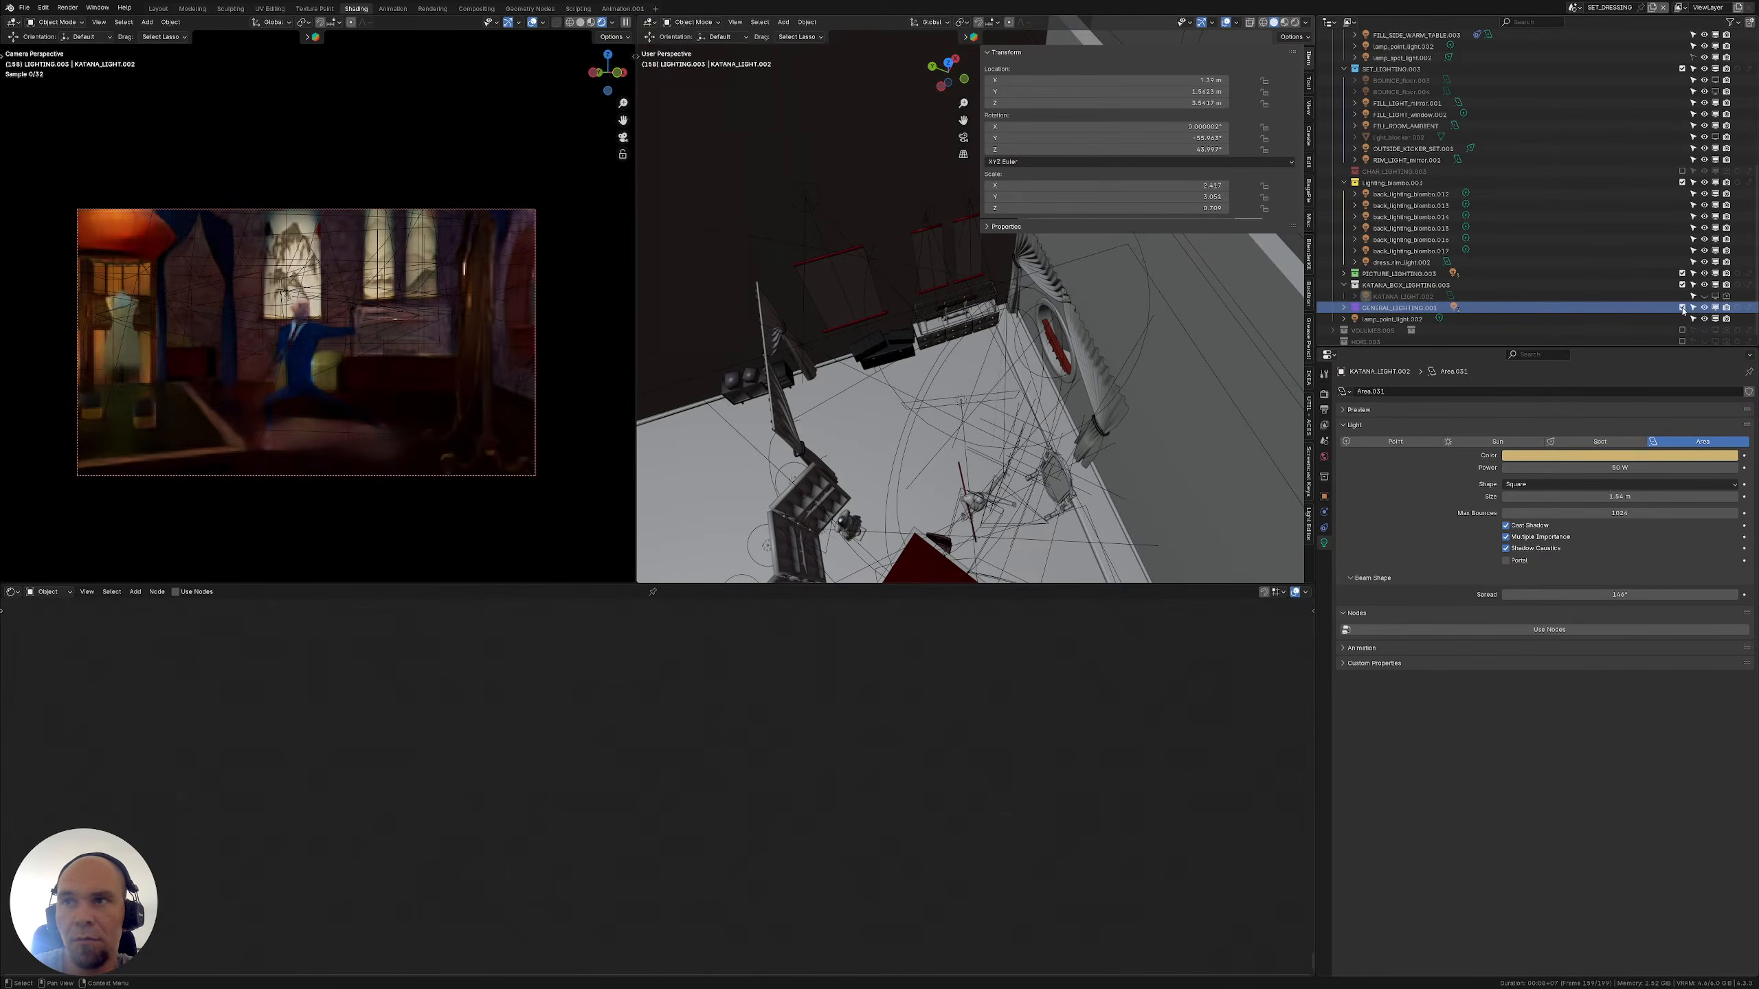
left_click(1344, 308)
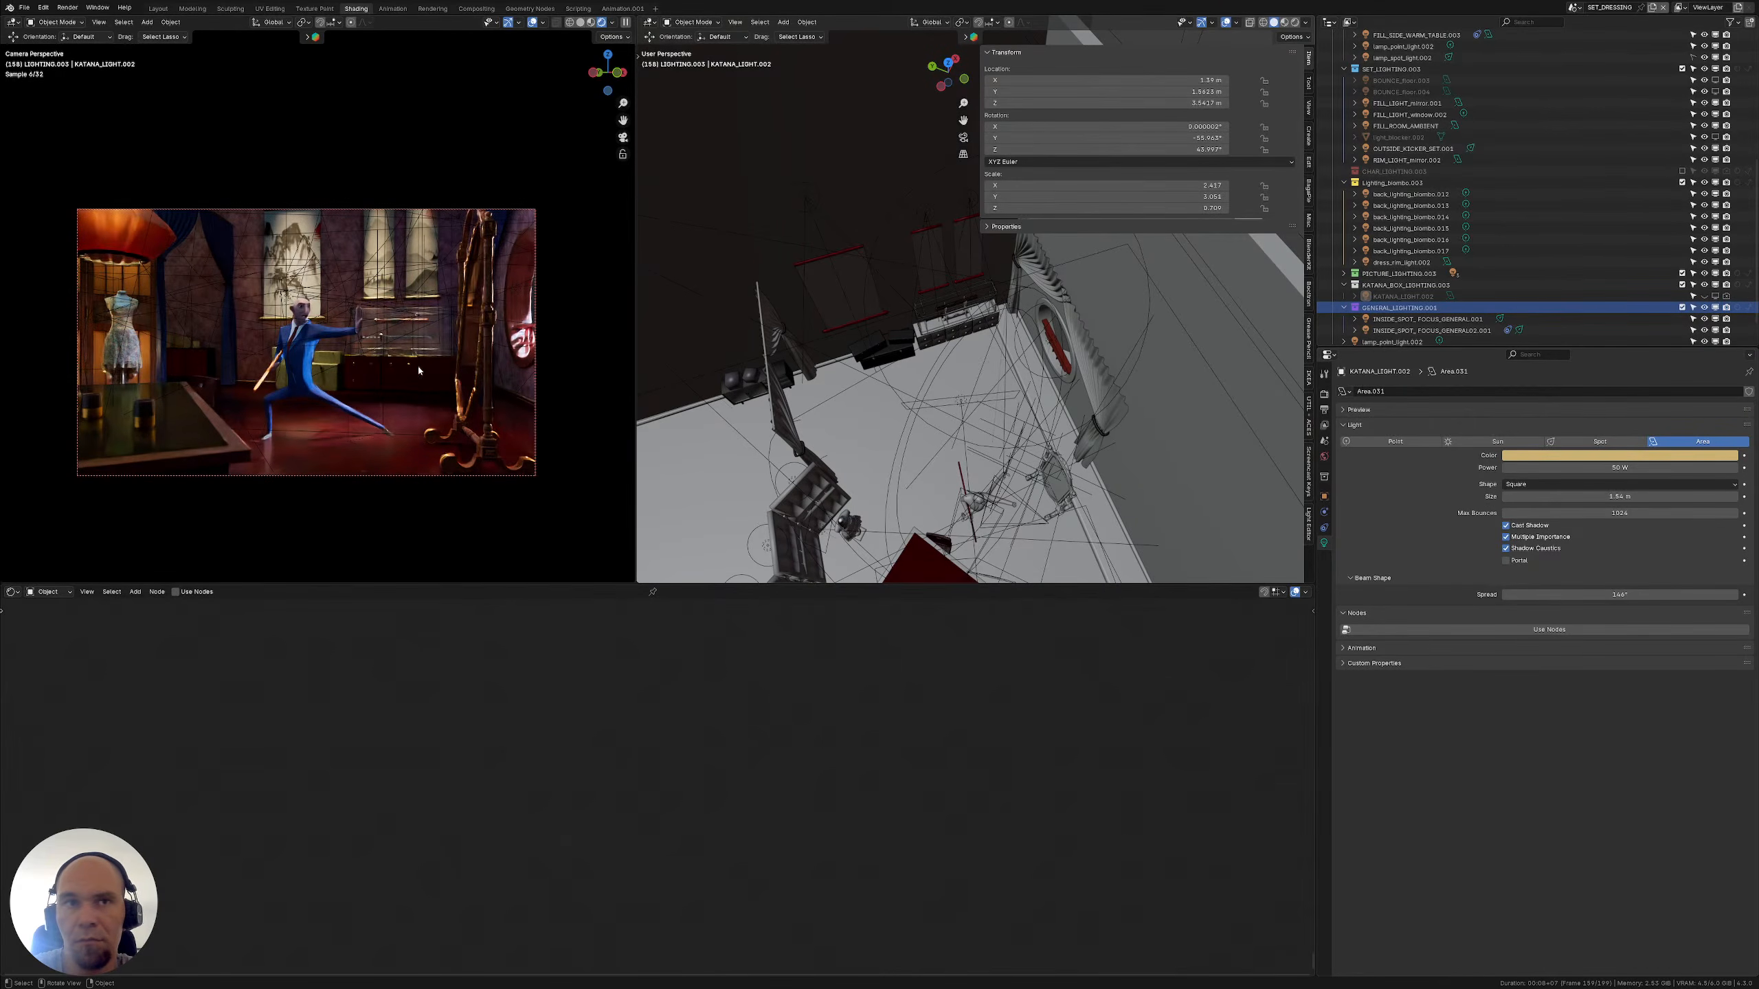
middle_click_drag(909, 409, 880, 374)
scroll(1373, 336, "down", 2)
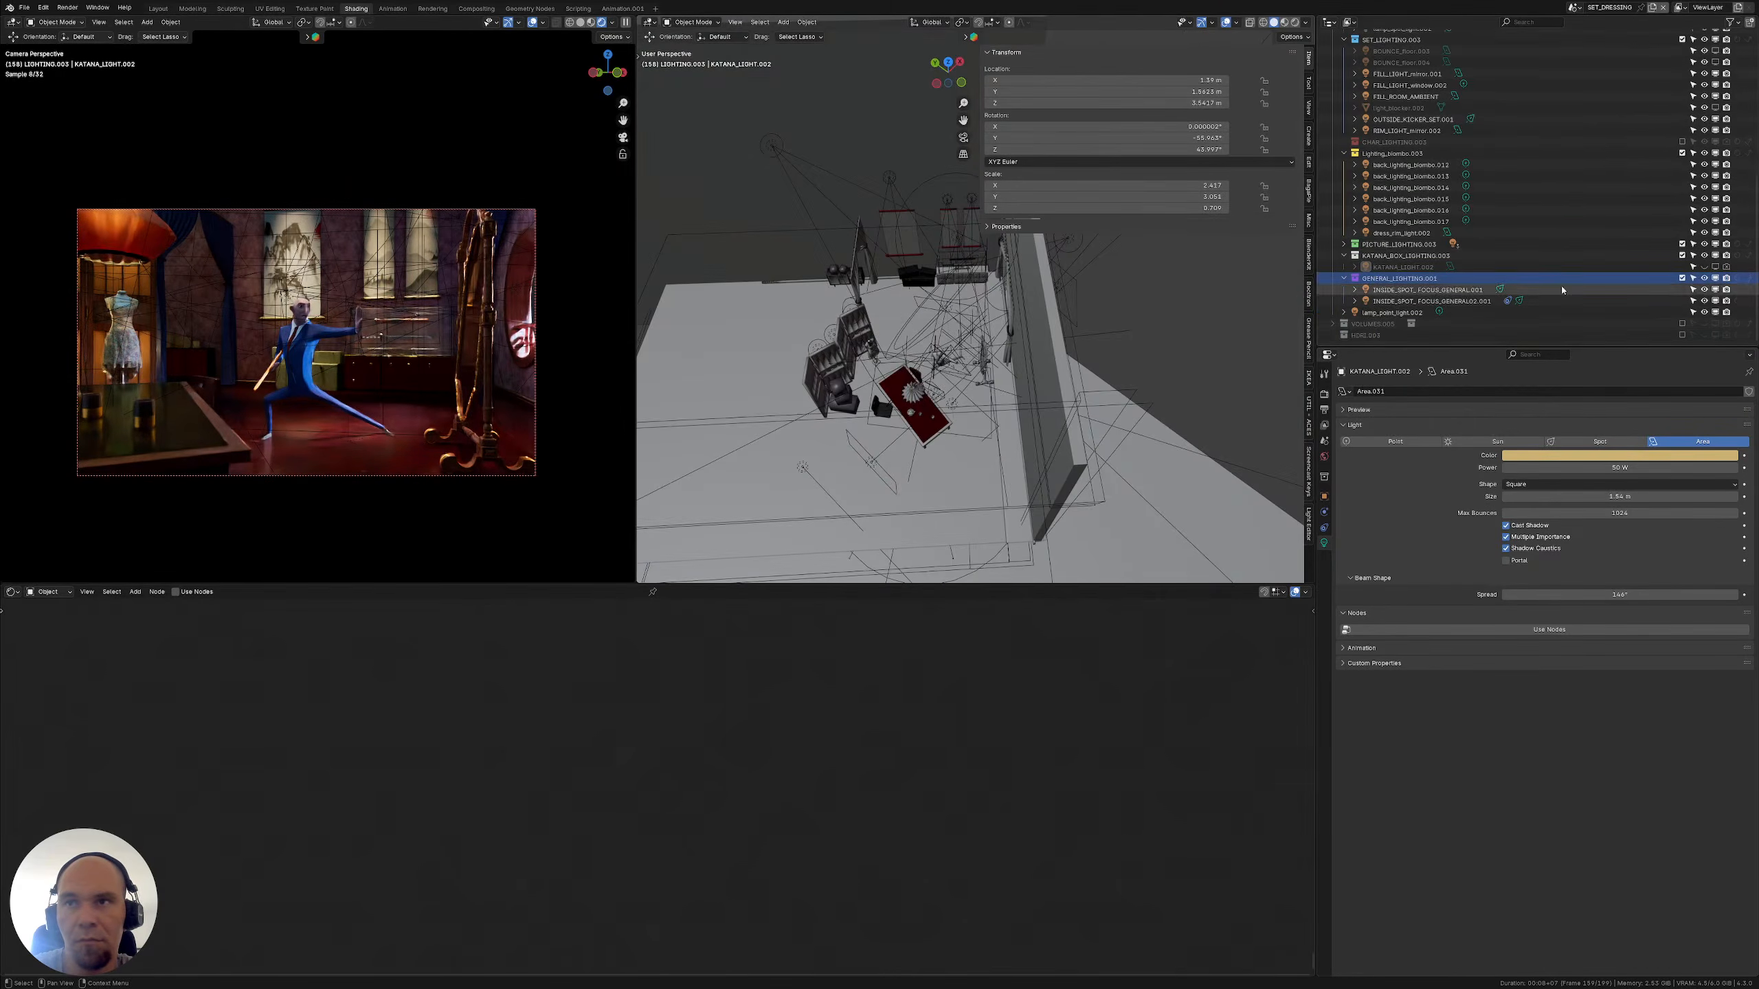
Expand the VOLUMES collection and enable it so its volumetrics show in the rendered view
left_click(1358, 324)
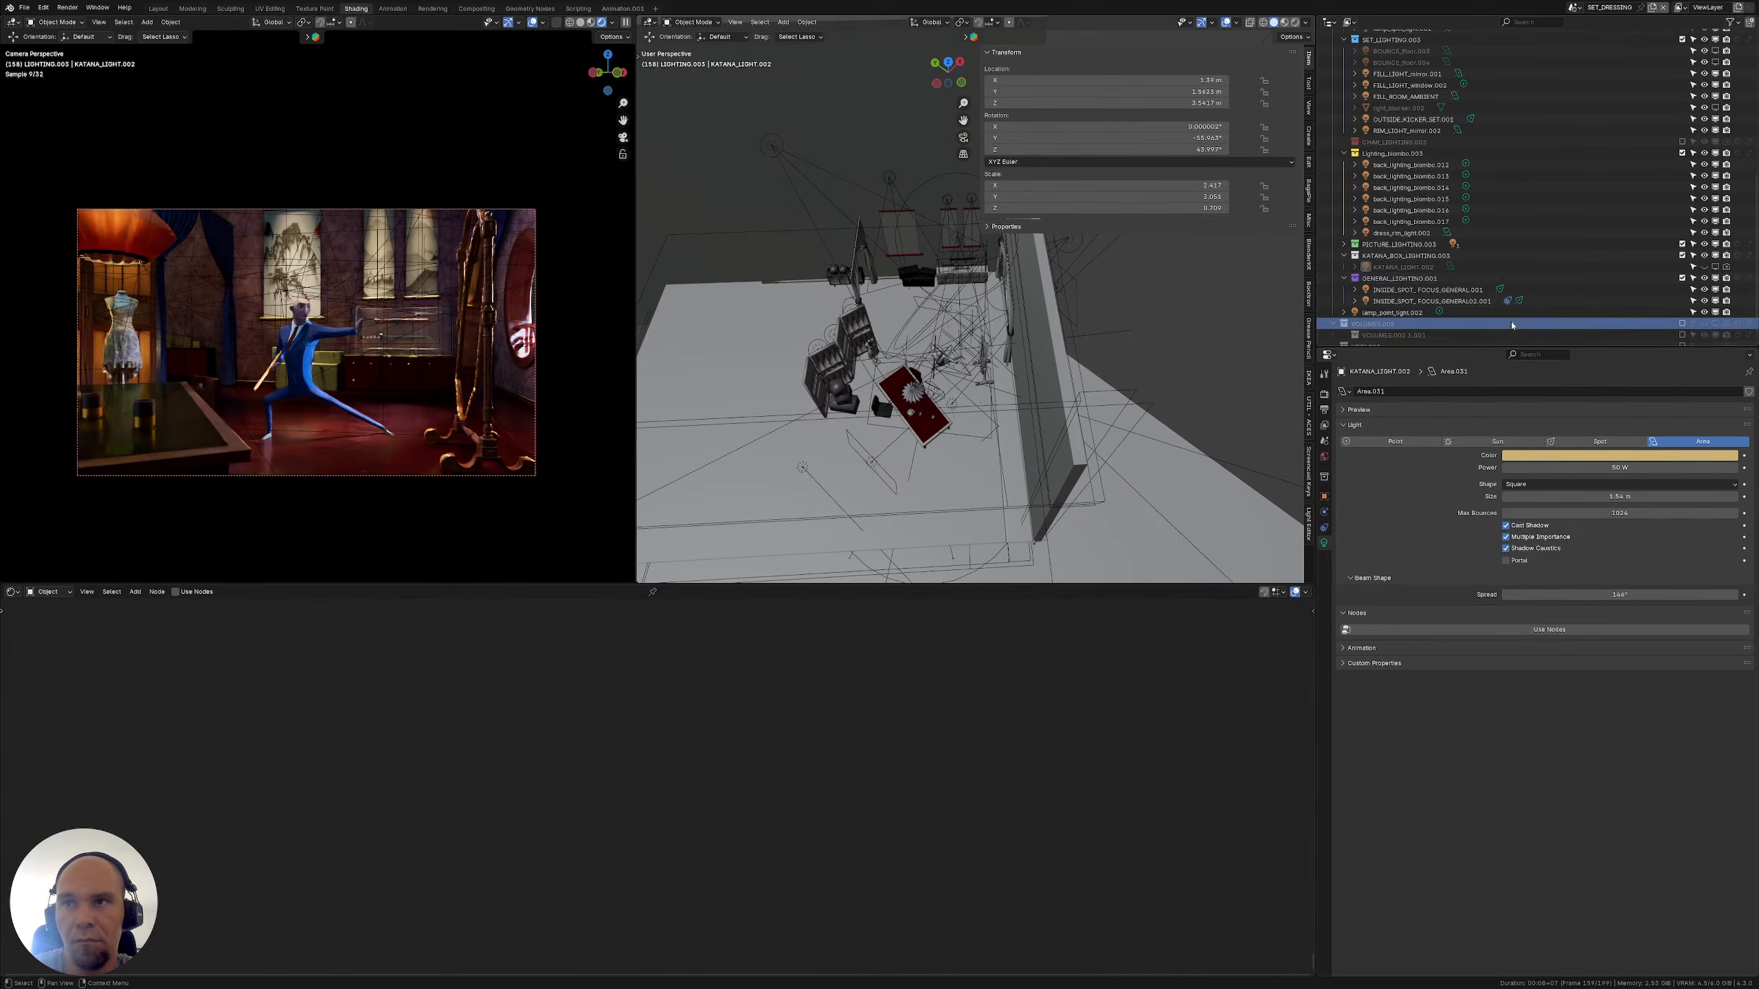
scroll(1511, 325, "down", 1)
left_click(1704, 313)
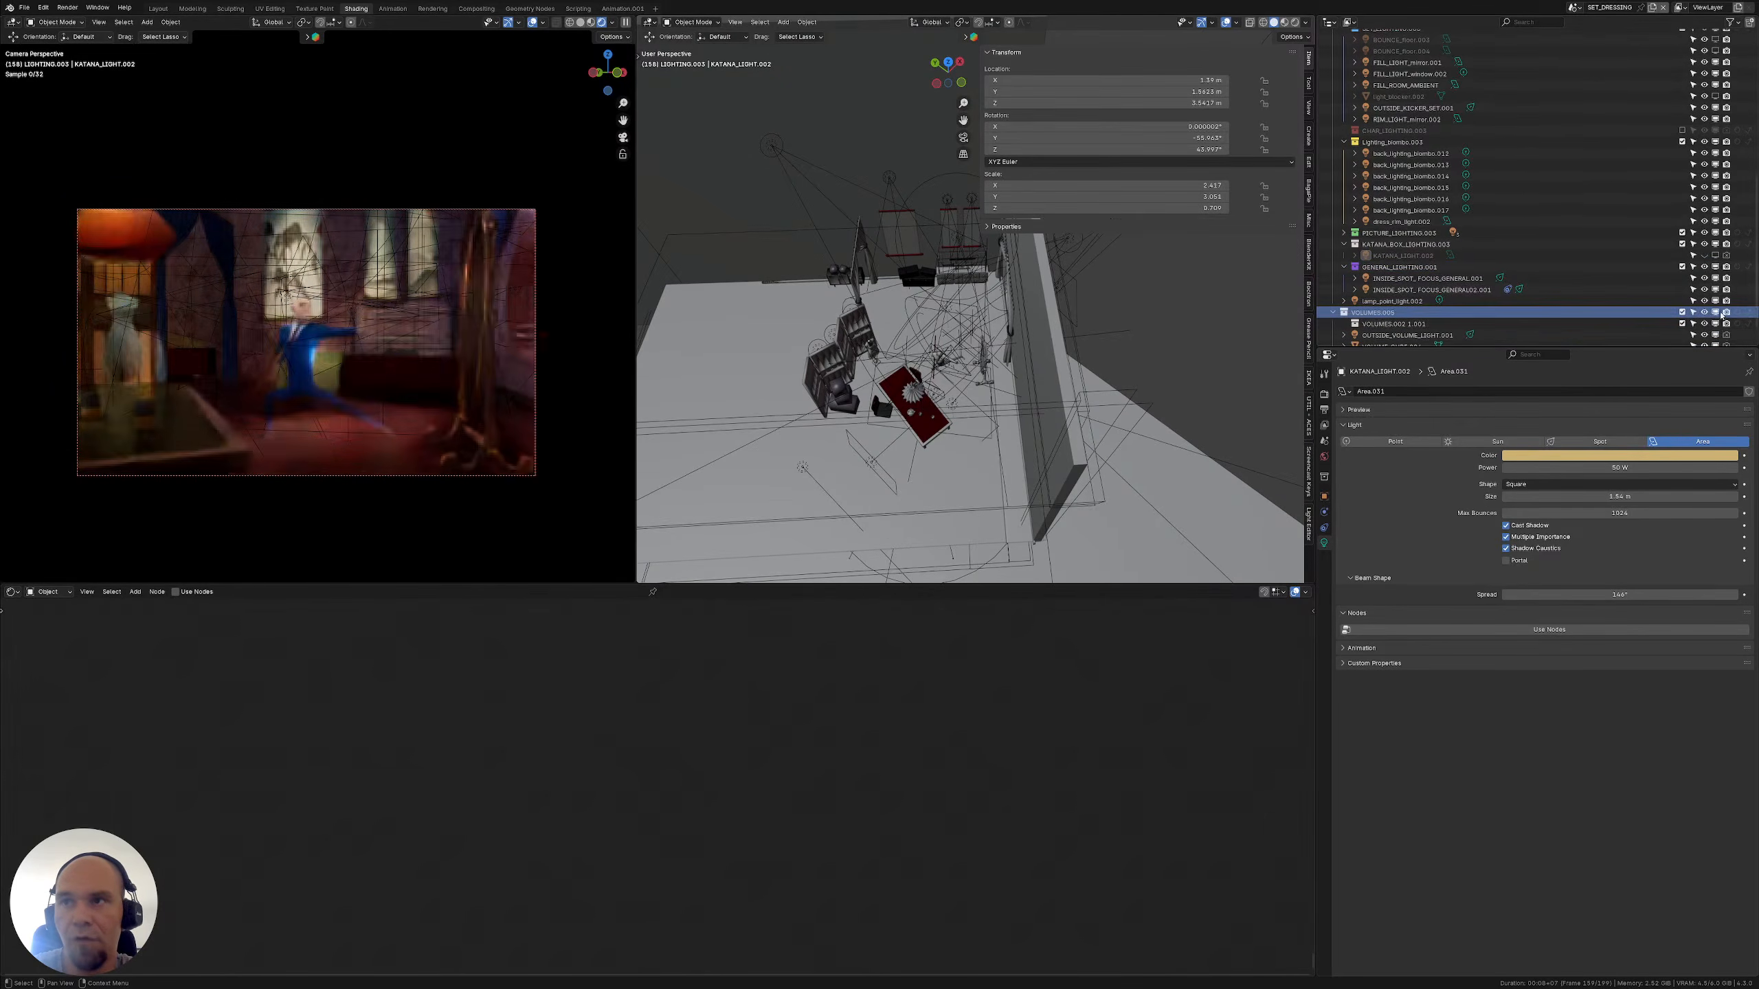
scroll(1430, 293, "down", 1)
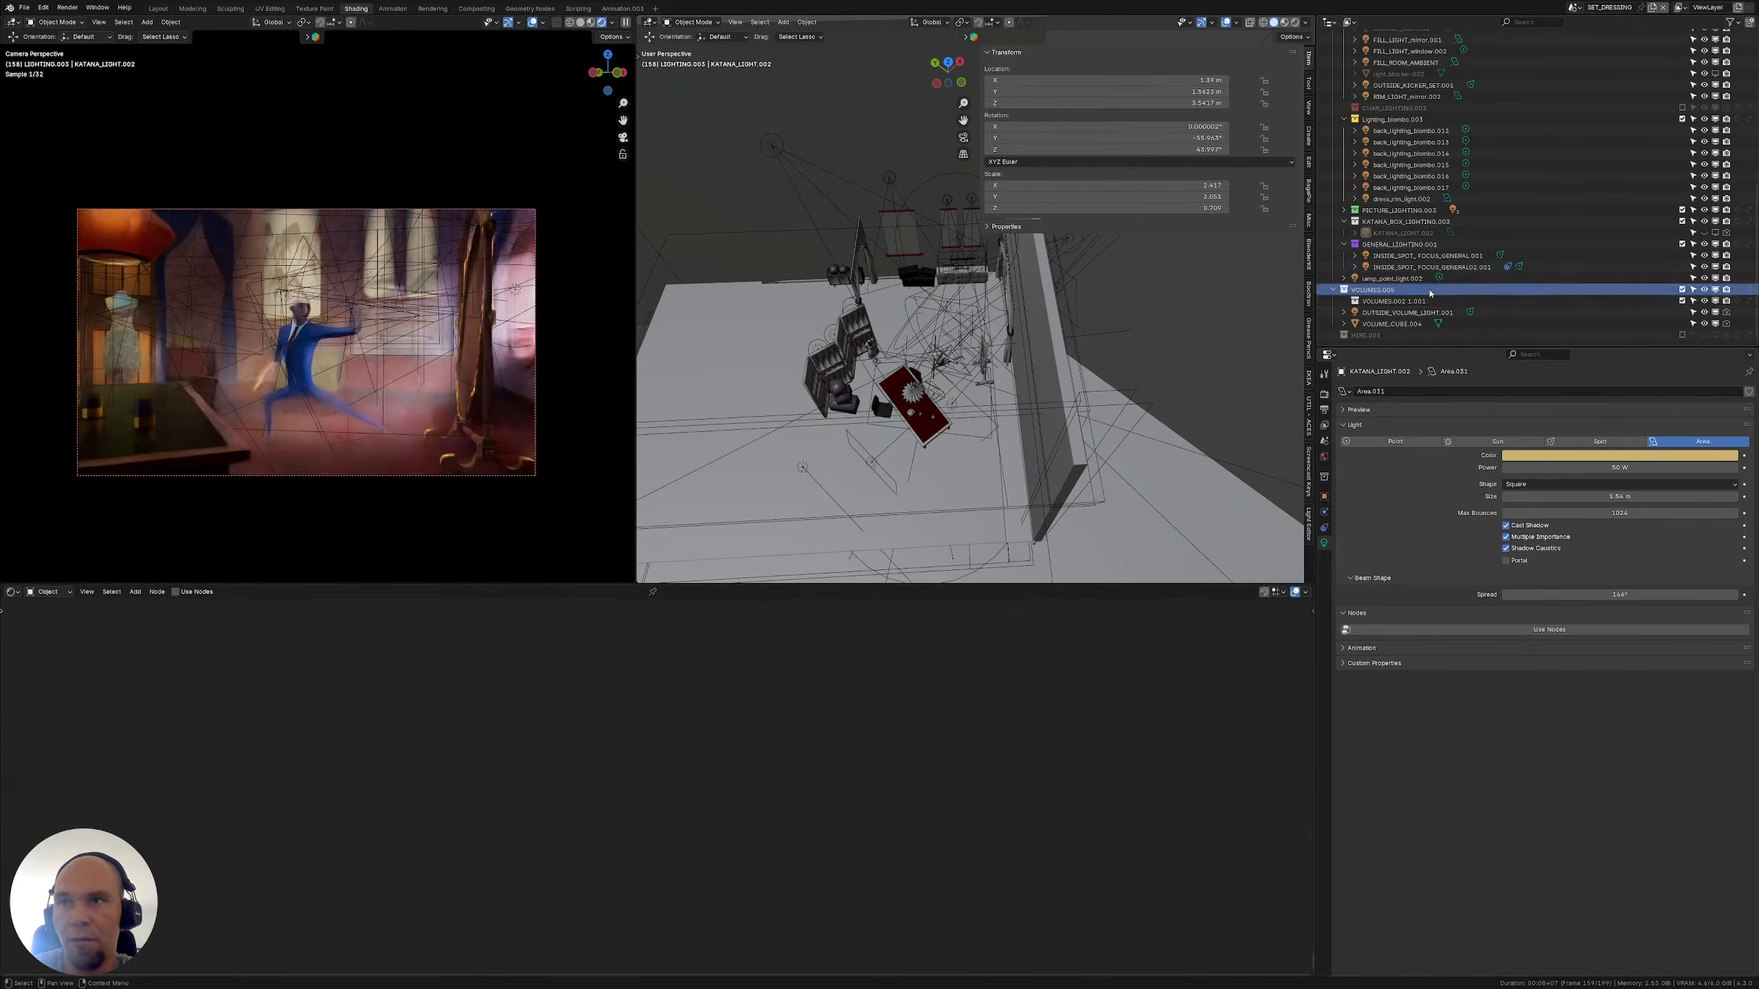
Delete the empty VOLUMES.002 1.001 collection nested inside the VOLUMES collection
left_click(1405, 301)
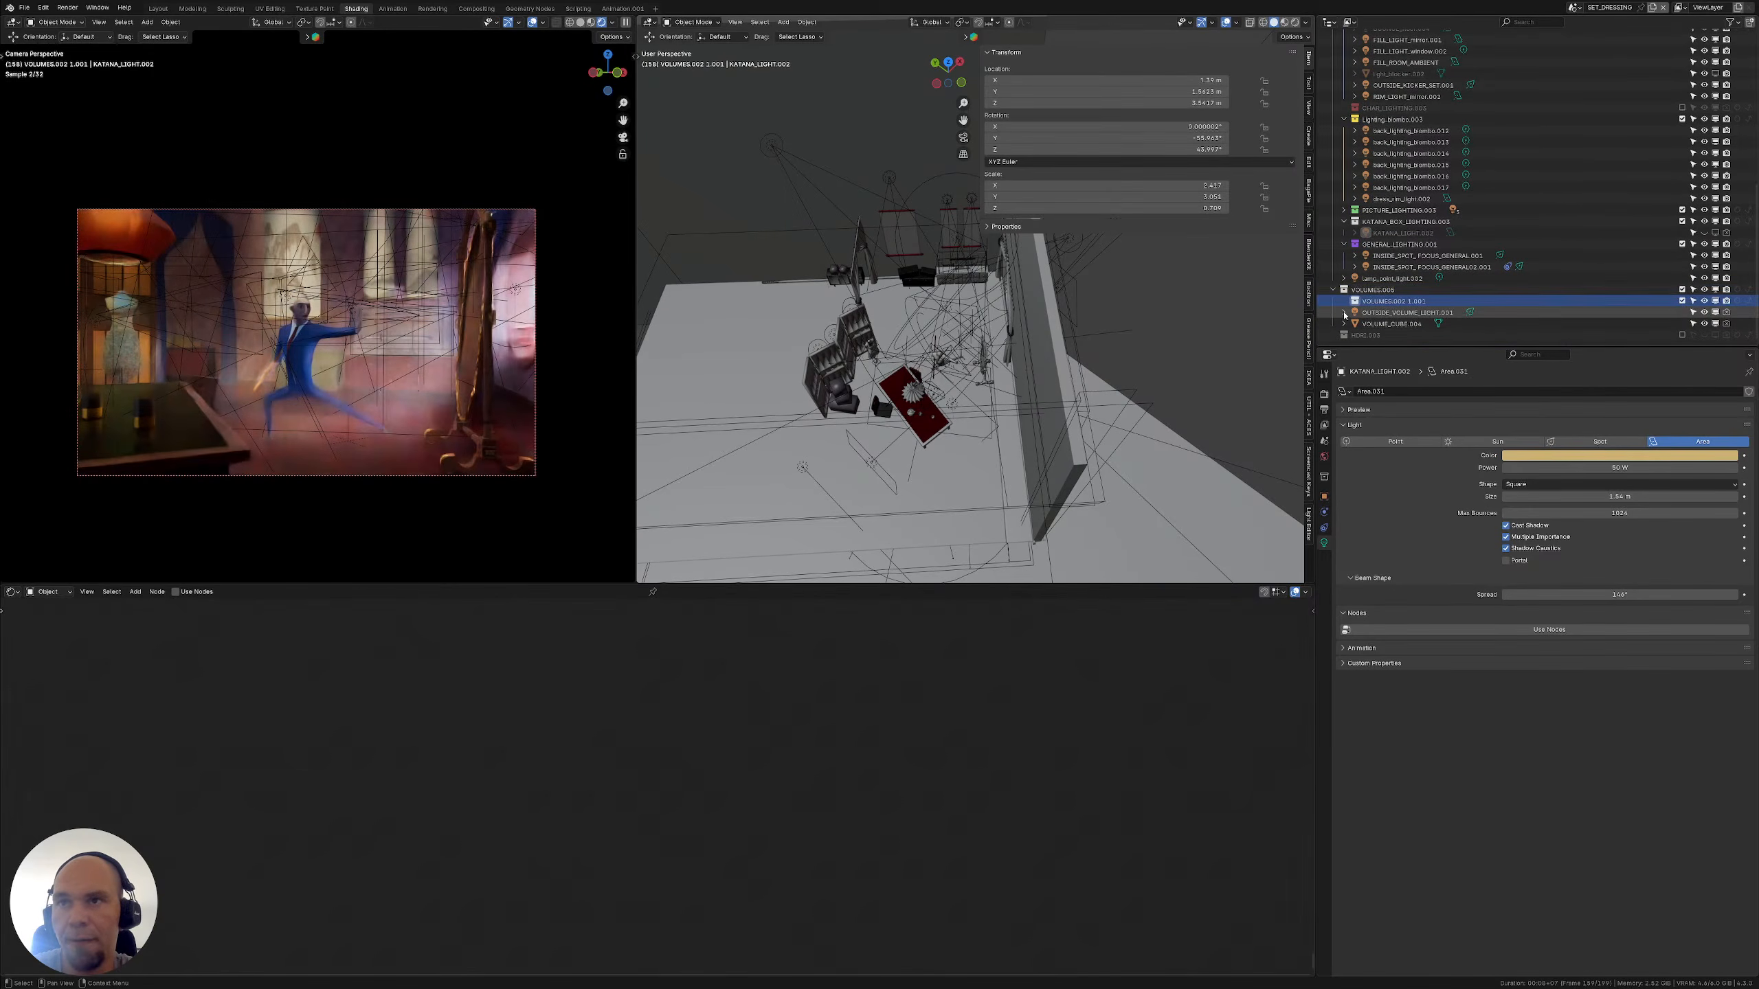
left_click(1396, 313)
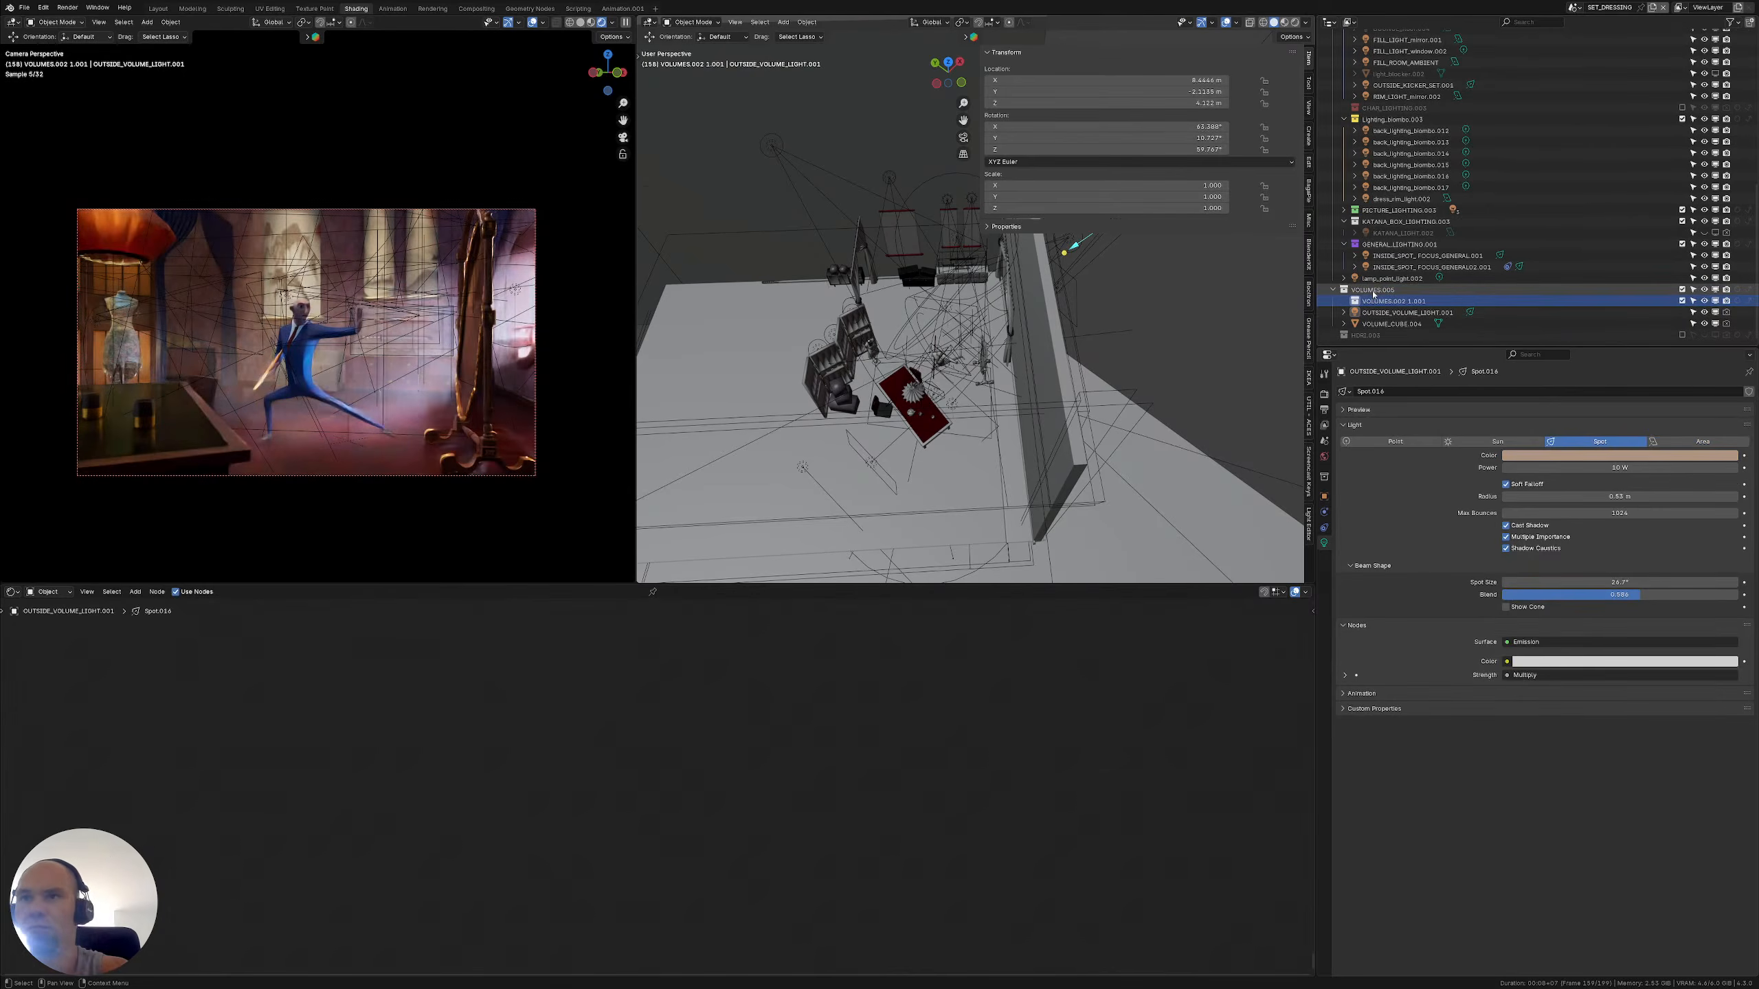
key("x")
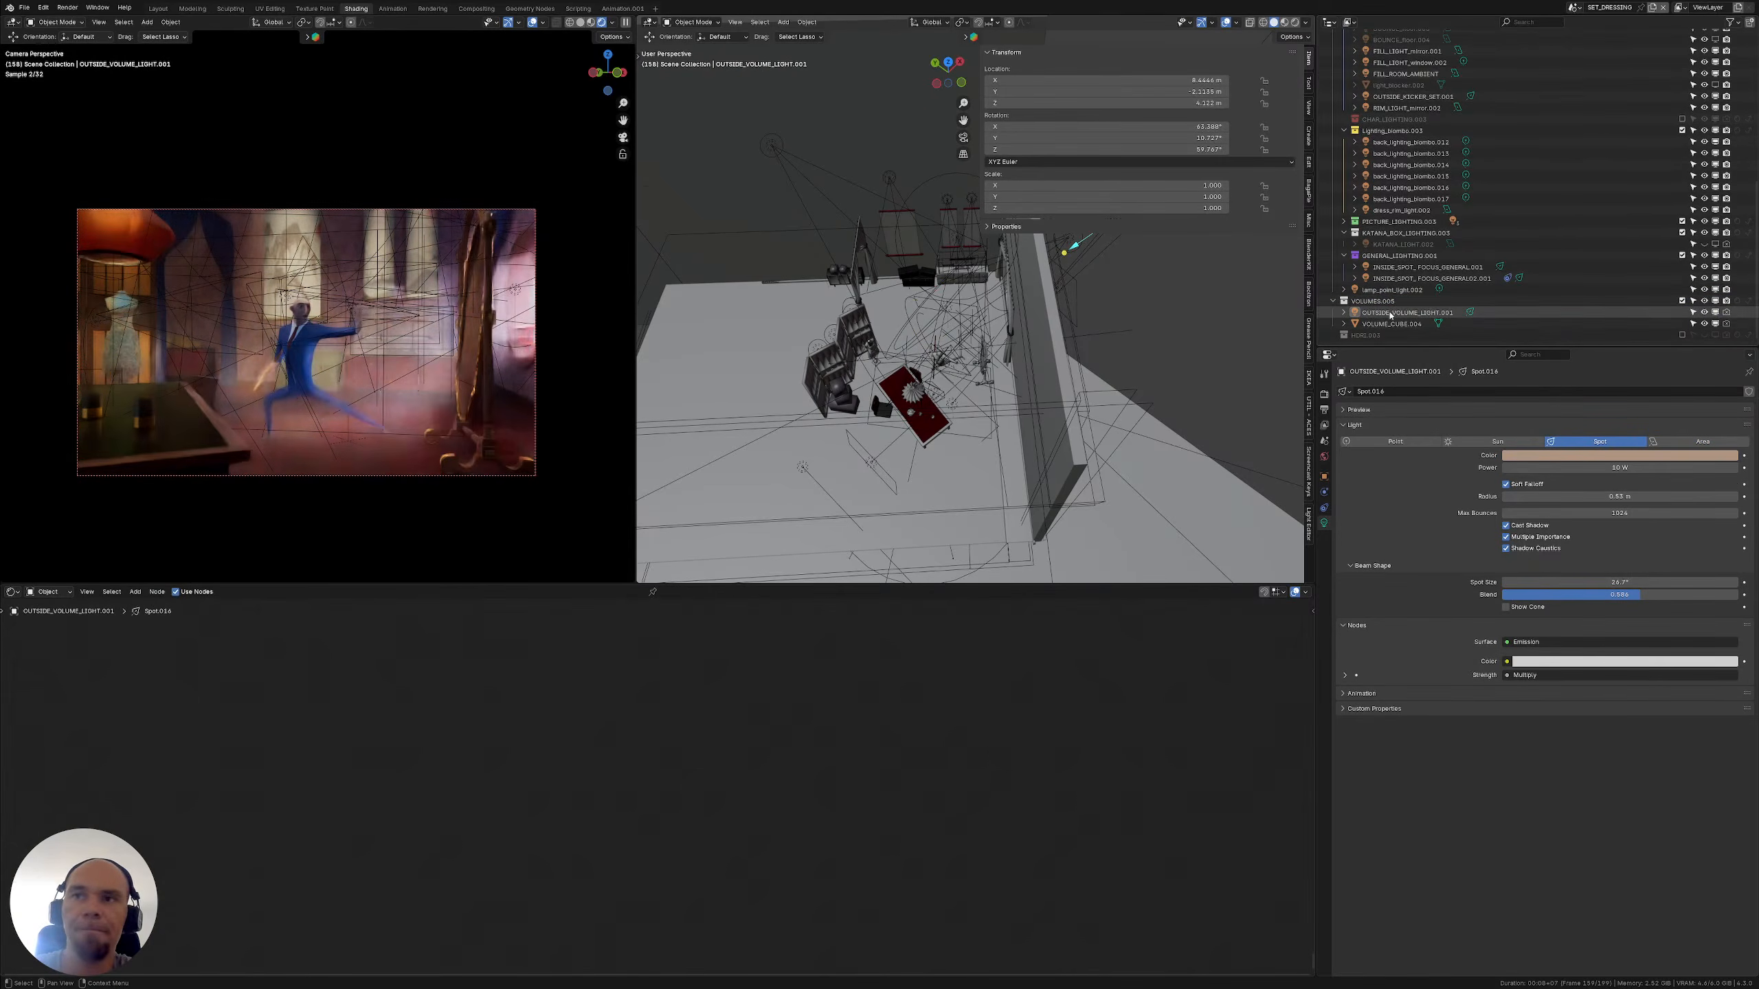
Inspect the VOLUME_CUBE object and the OUTSIDE_VOLUME_LIGHT spot, including the spot's placement and colour
left_click(1391, 313)
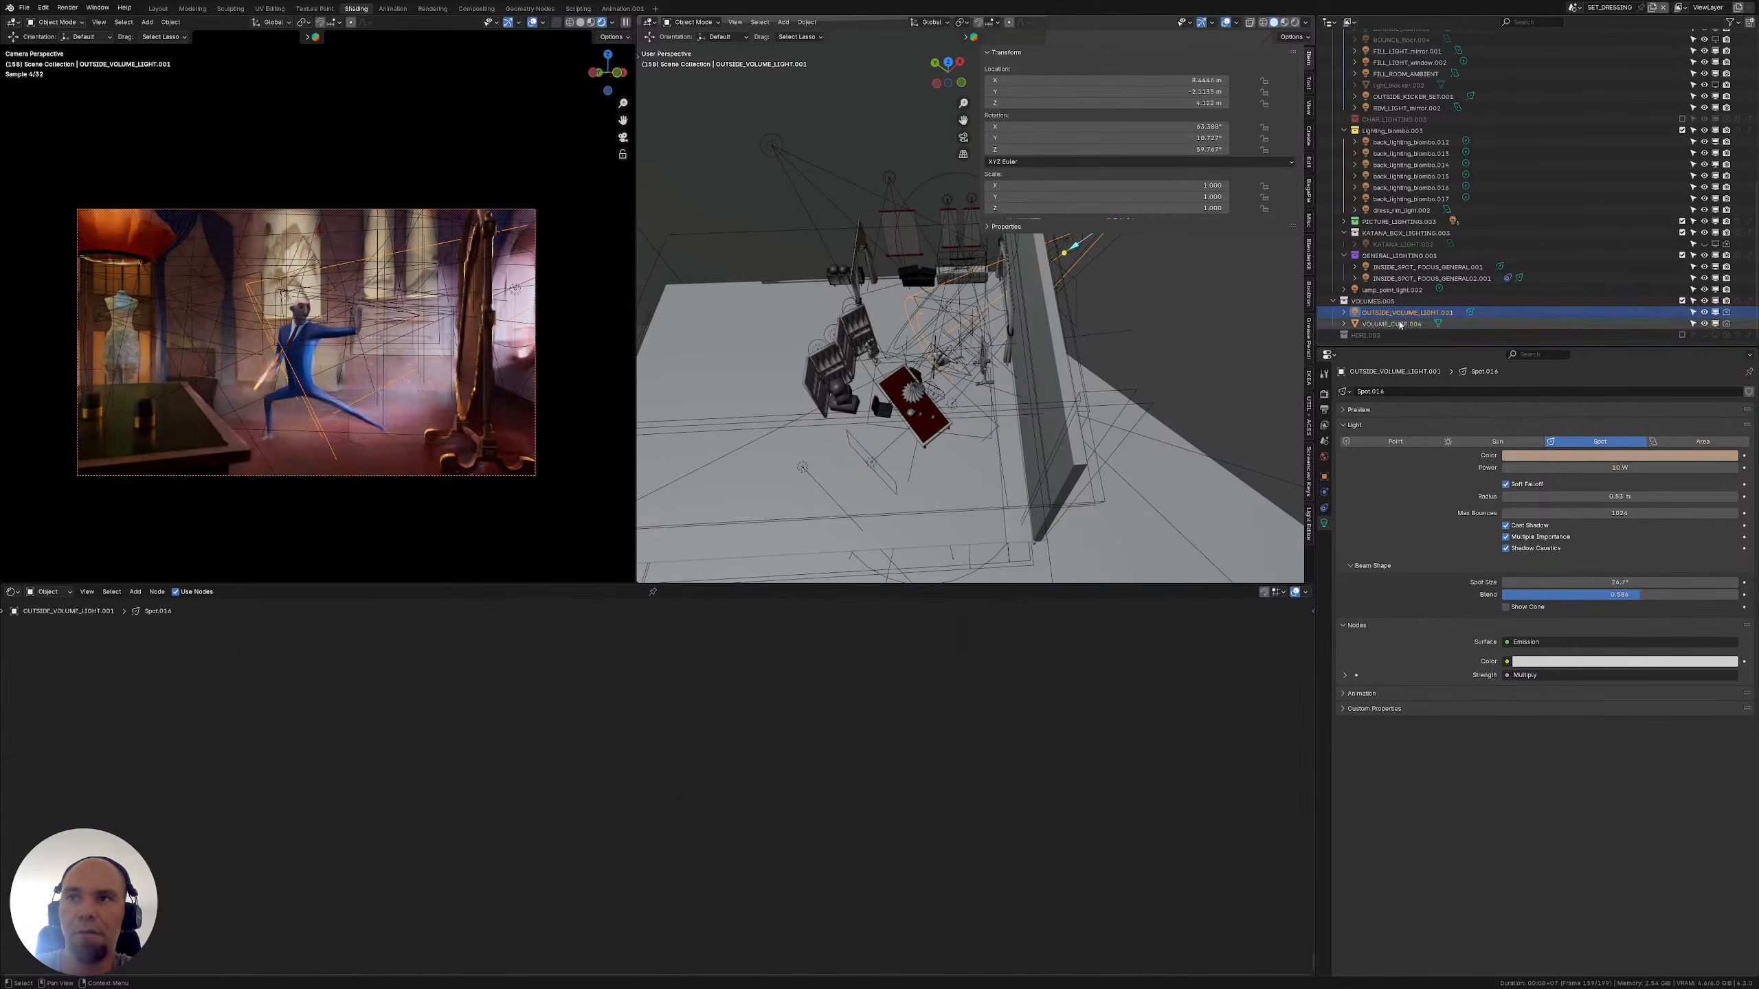
left_click(1398, 323)
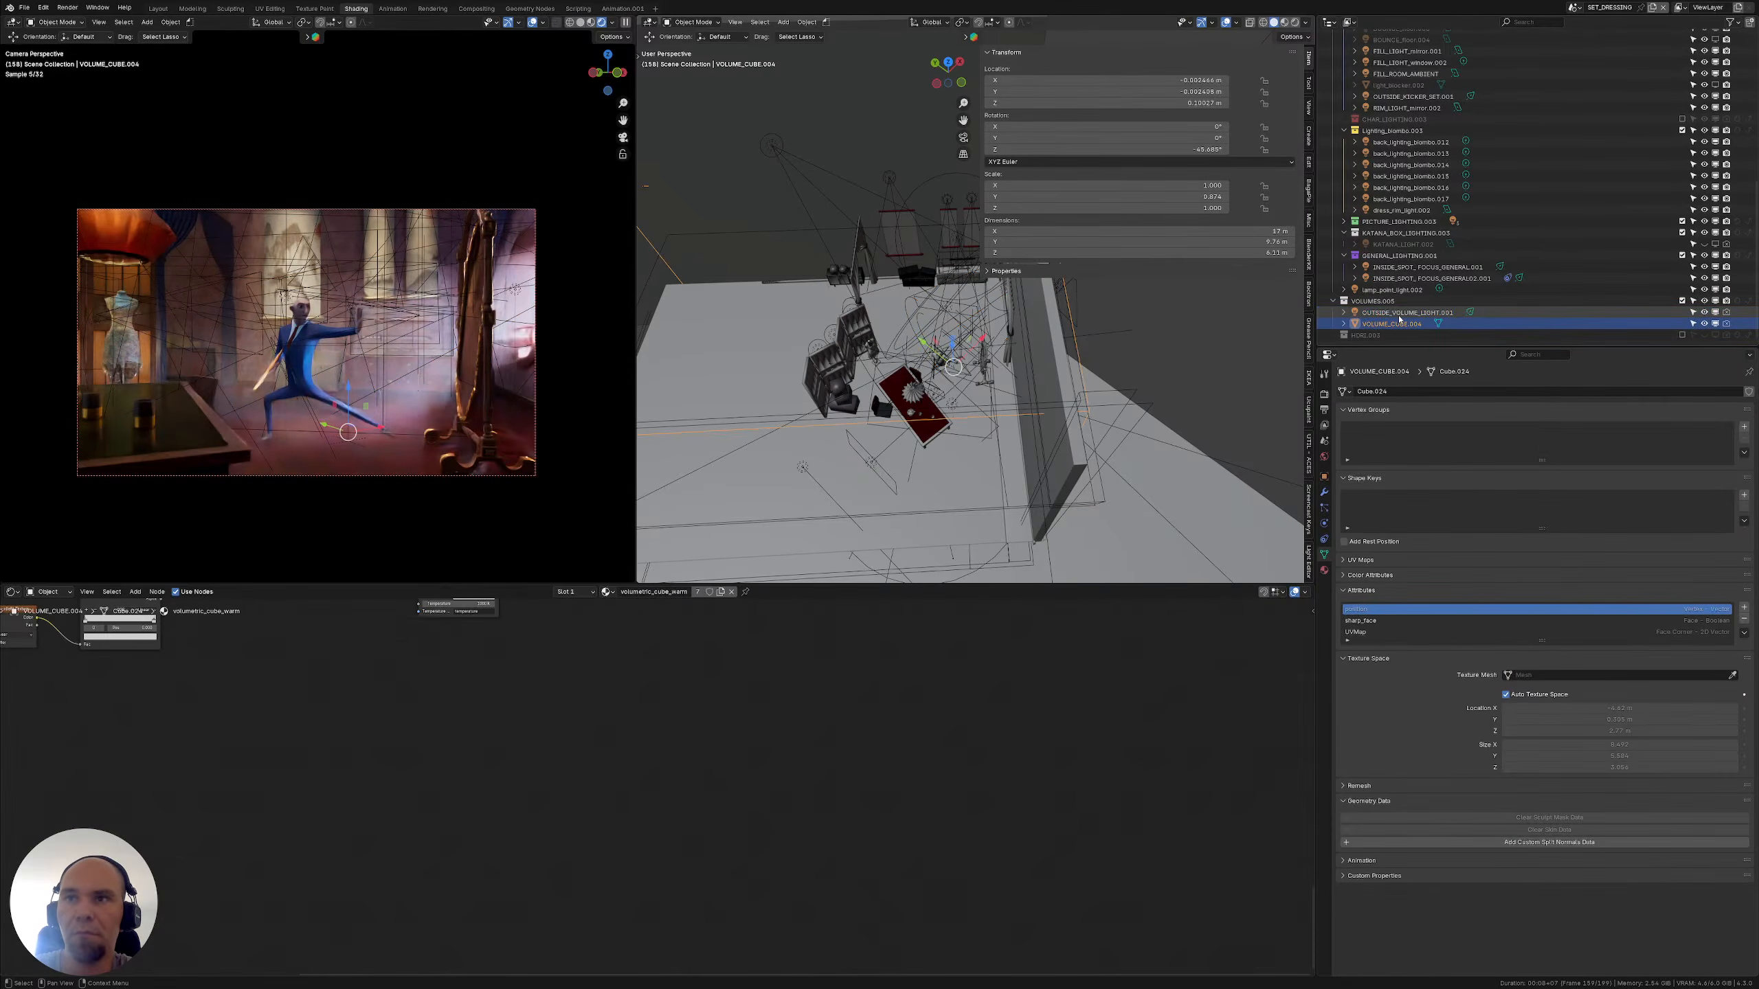
left_click(1399, 315)
scroll(1006, 364, "down", 3)
mouse_move(1006, 364)
middle_mouse_down()
mouse_move(1018, 320)
mouse_move(1015, 363)
middle_mouse_up()
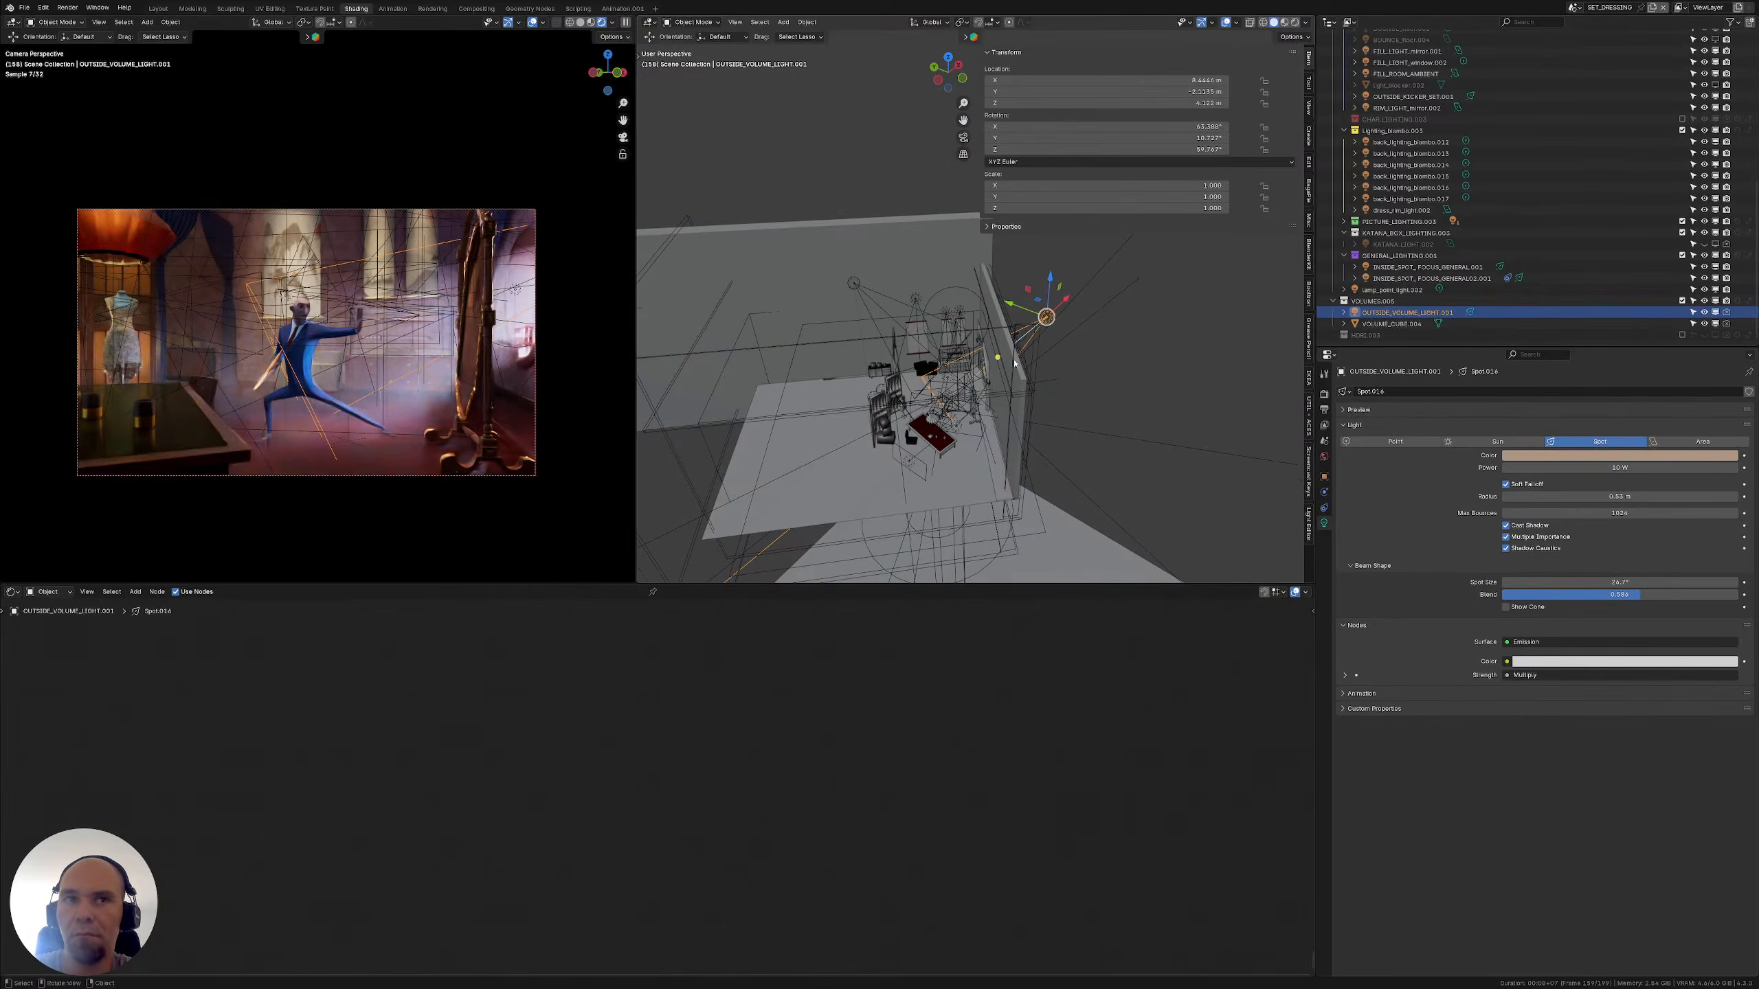
left_click(1572, 457)
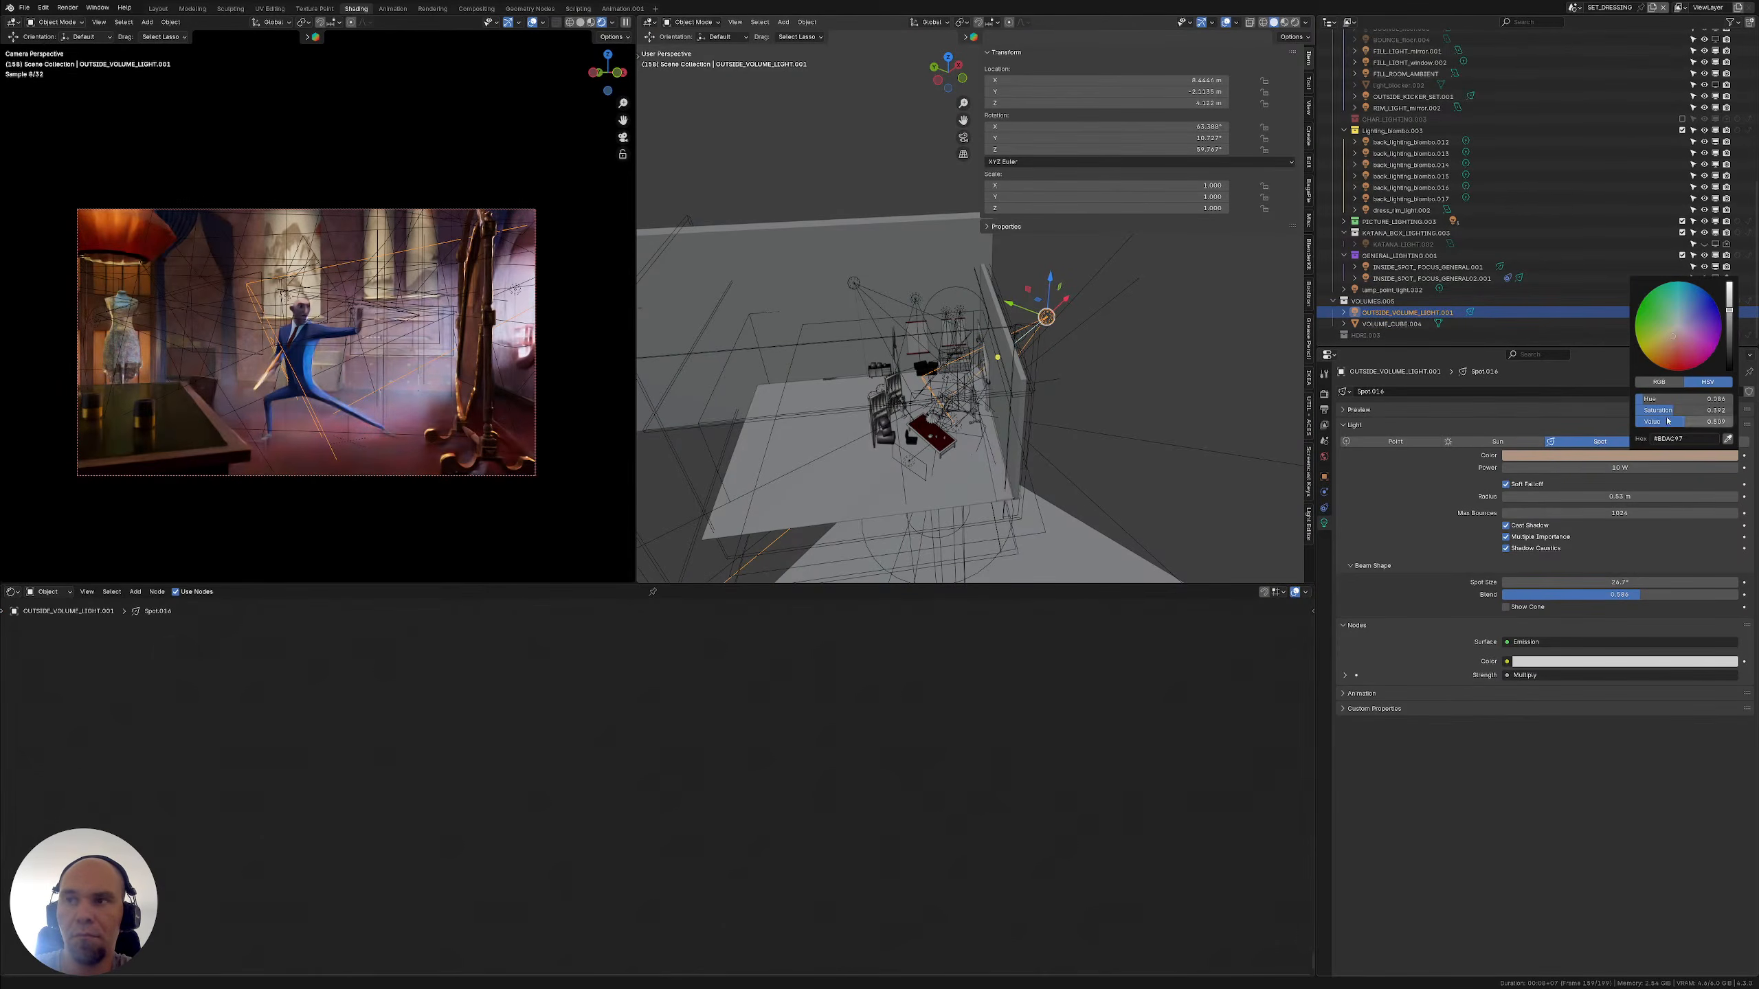
Copy the blue colour of the OUTSIDE_KICKER_SET spot and apply it to the OUTSIDE_VOLUME_LIGHT spot
left_click(1071, 311)
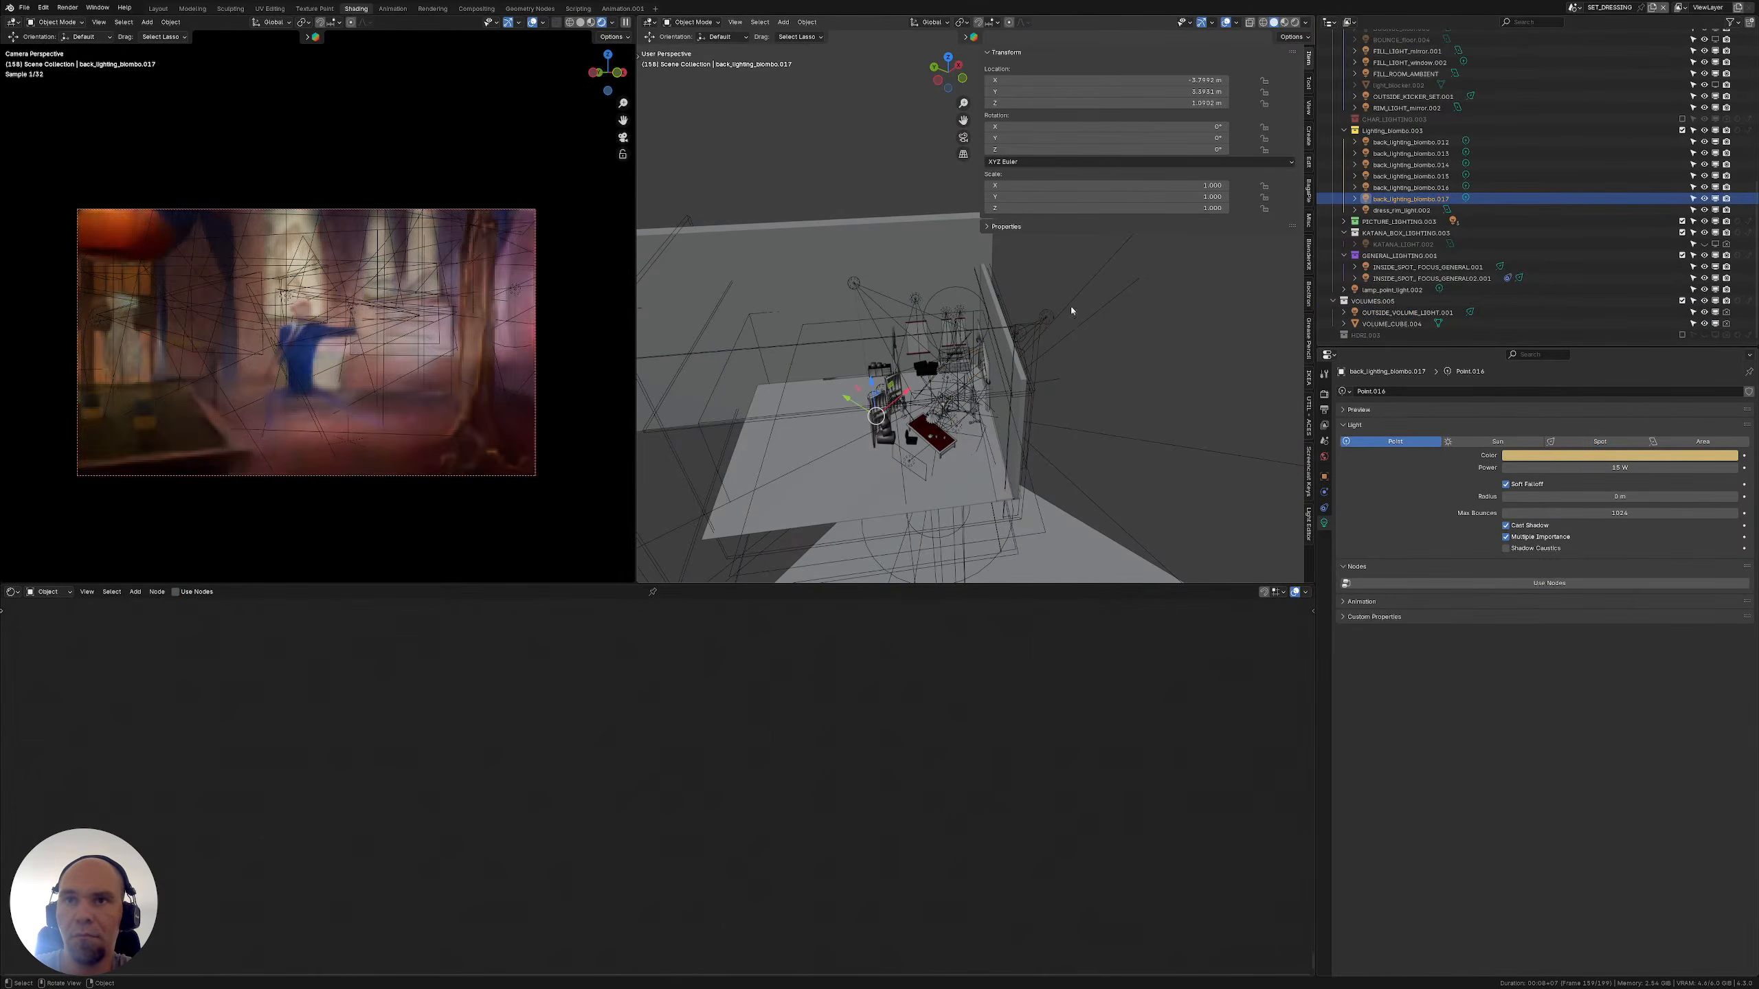
left_click(1025, 342)
left_click(1028, 336)
left_click(1025, 323)
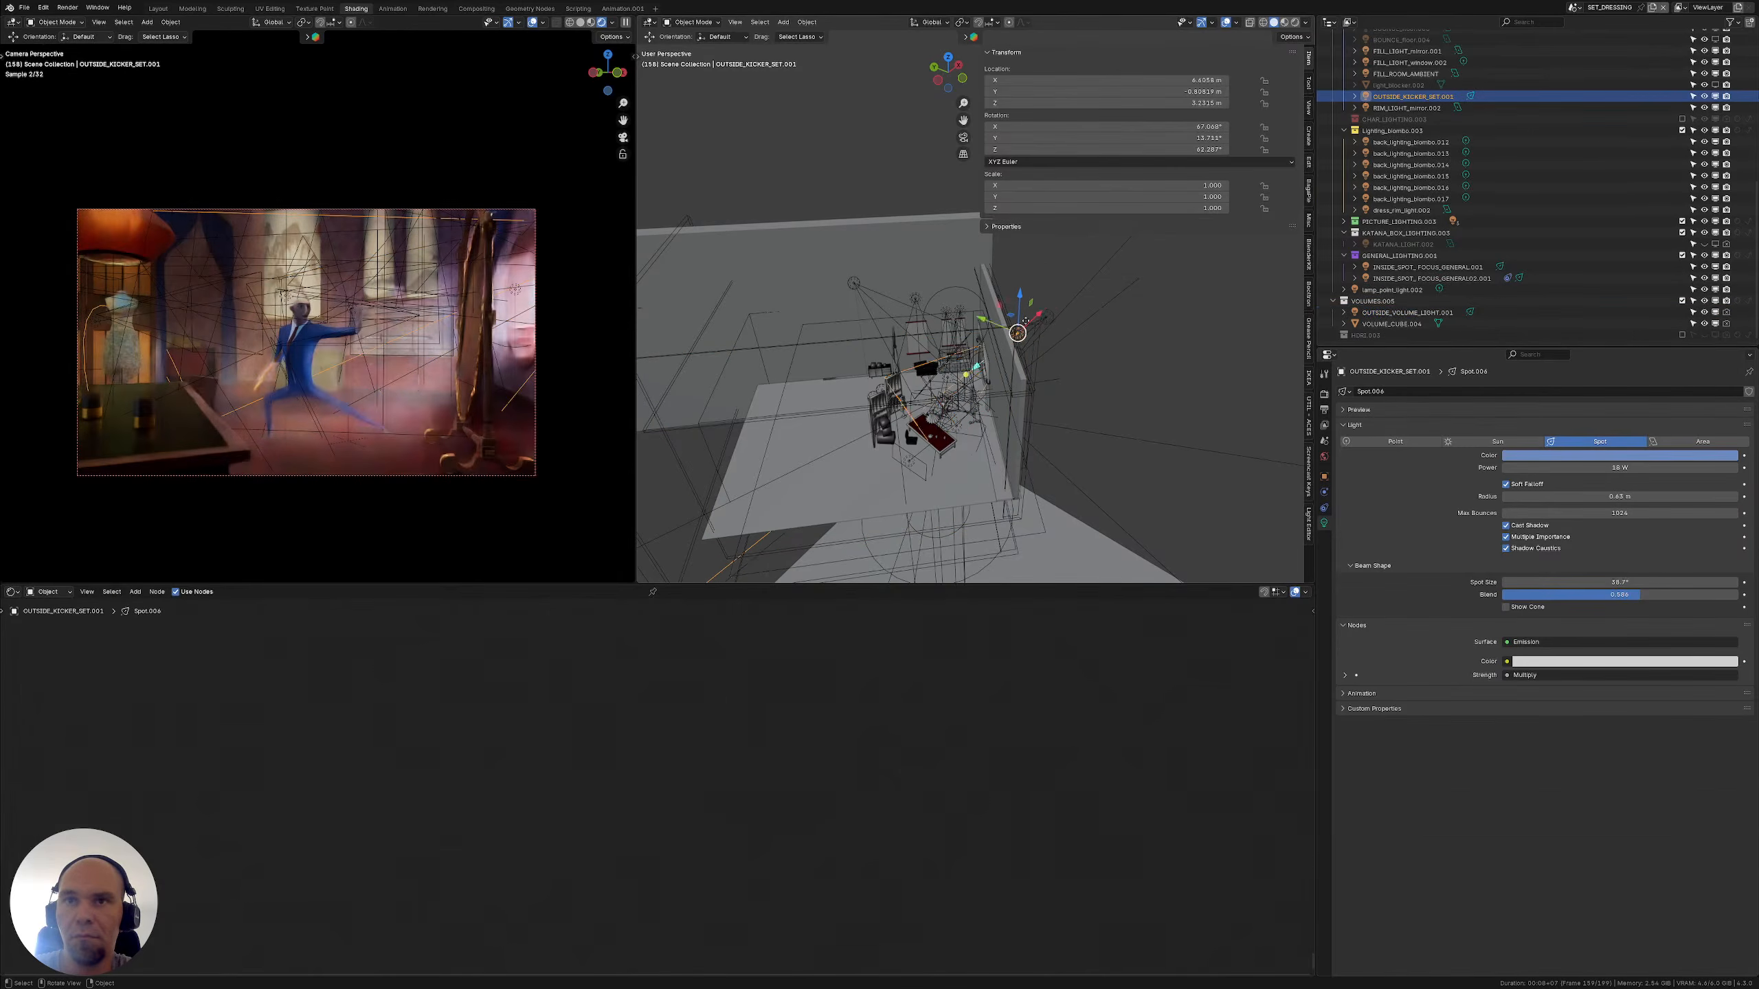
middle_click_drag(1025, 321, 1009, 322)
left_click(1574, 455)
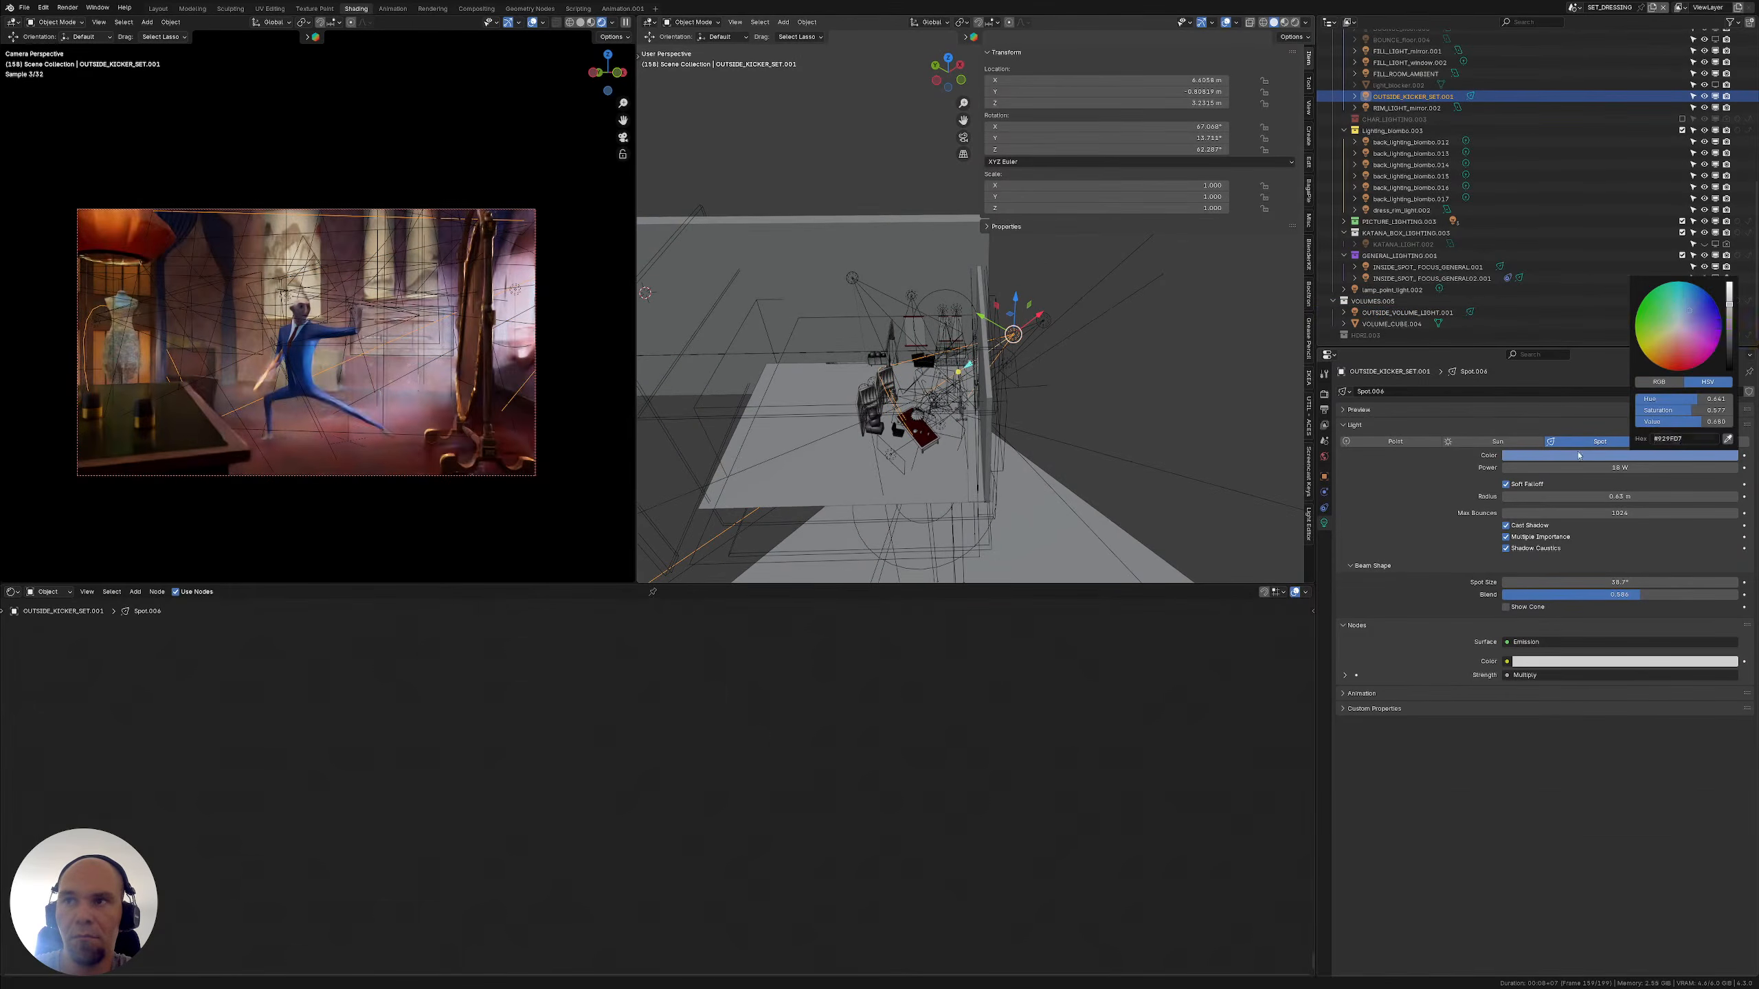
left_click(1684, 436)
left_click(1407, 312)
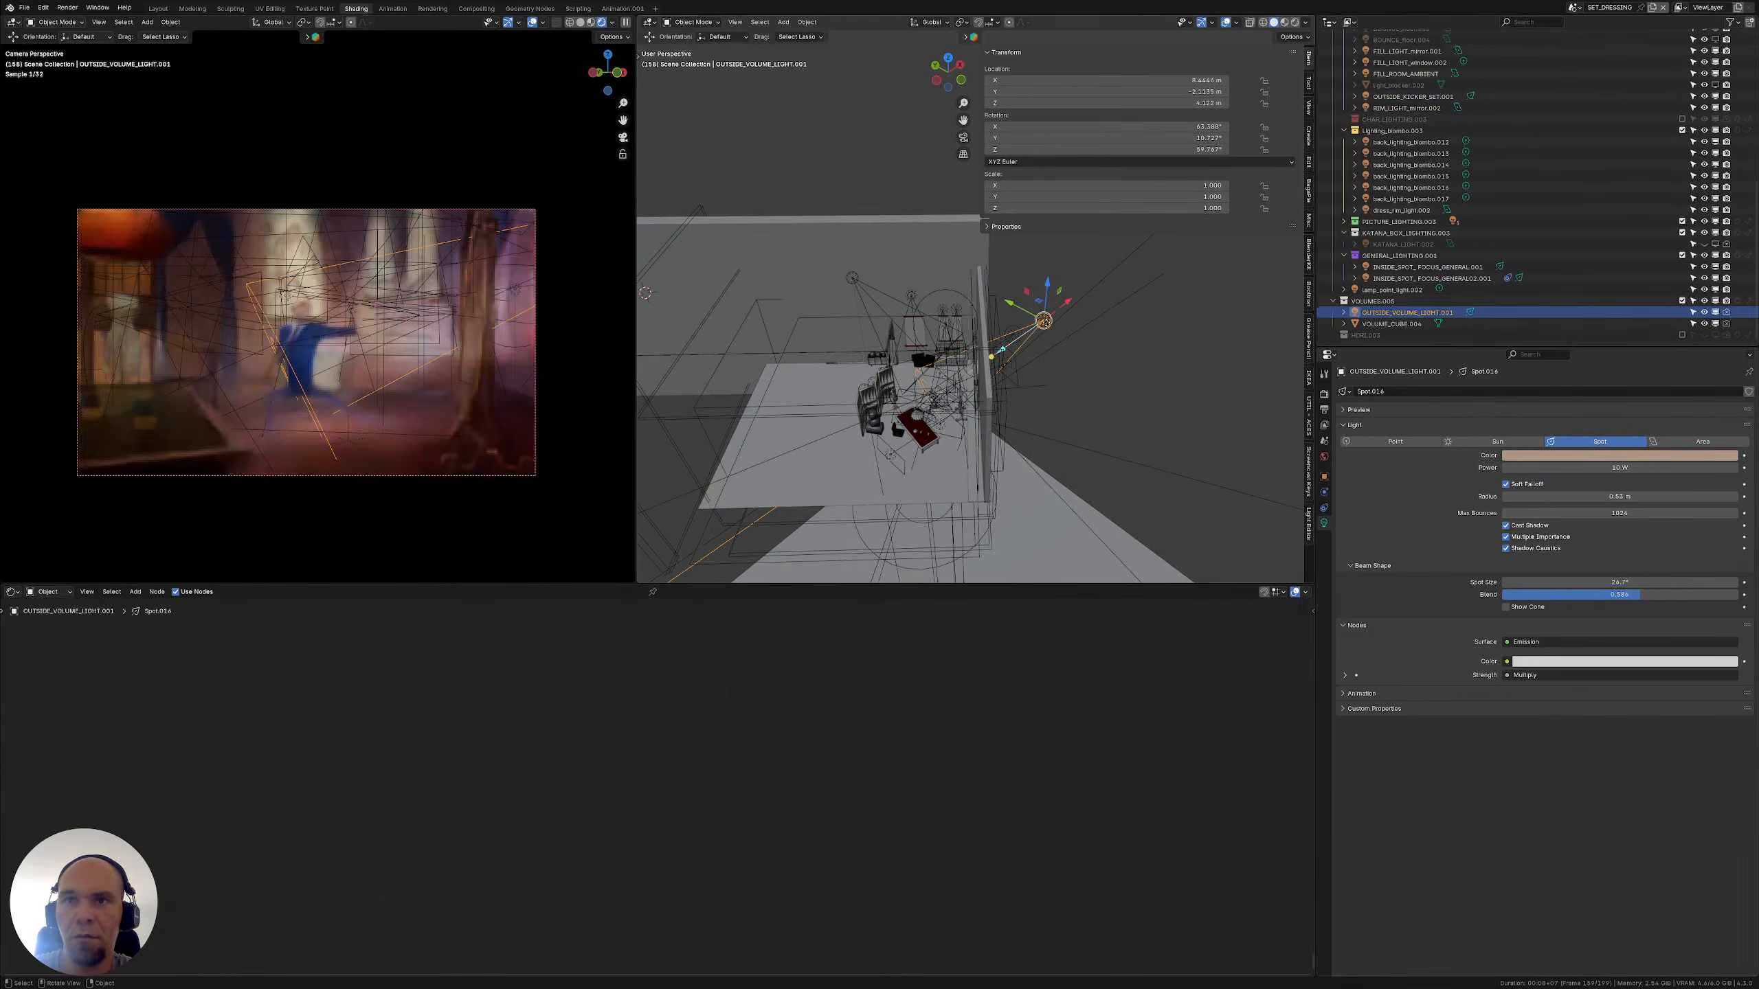
left_click(1619, 457)
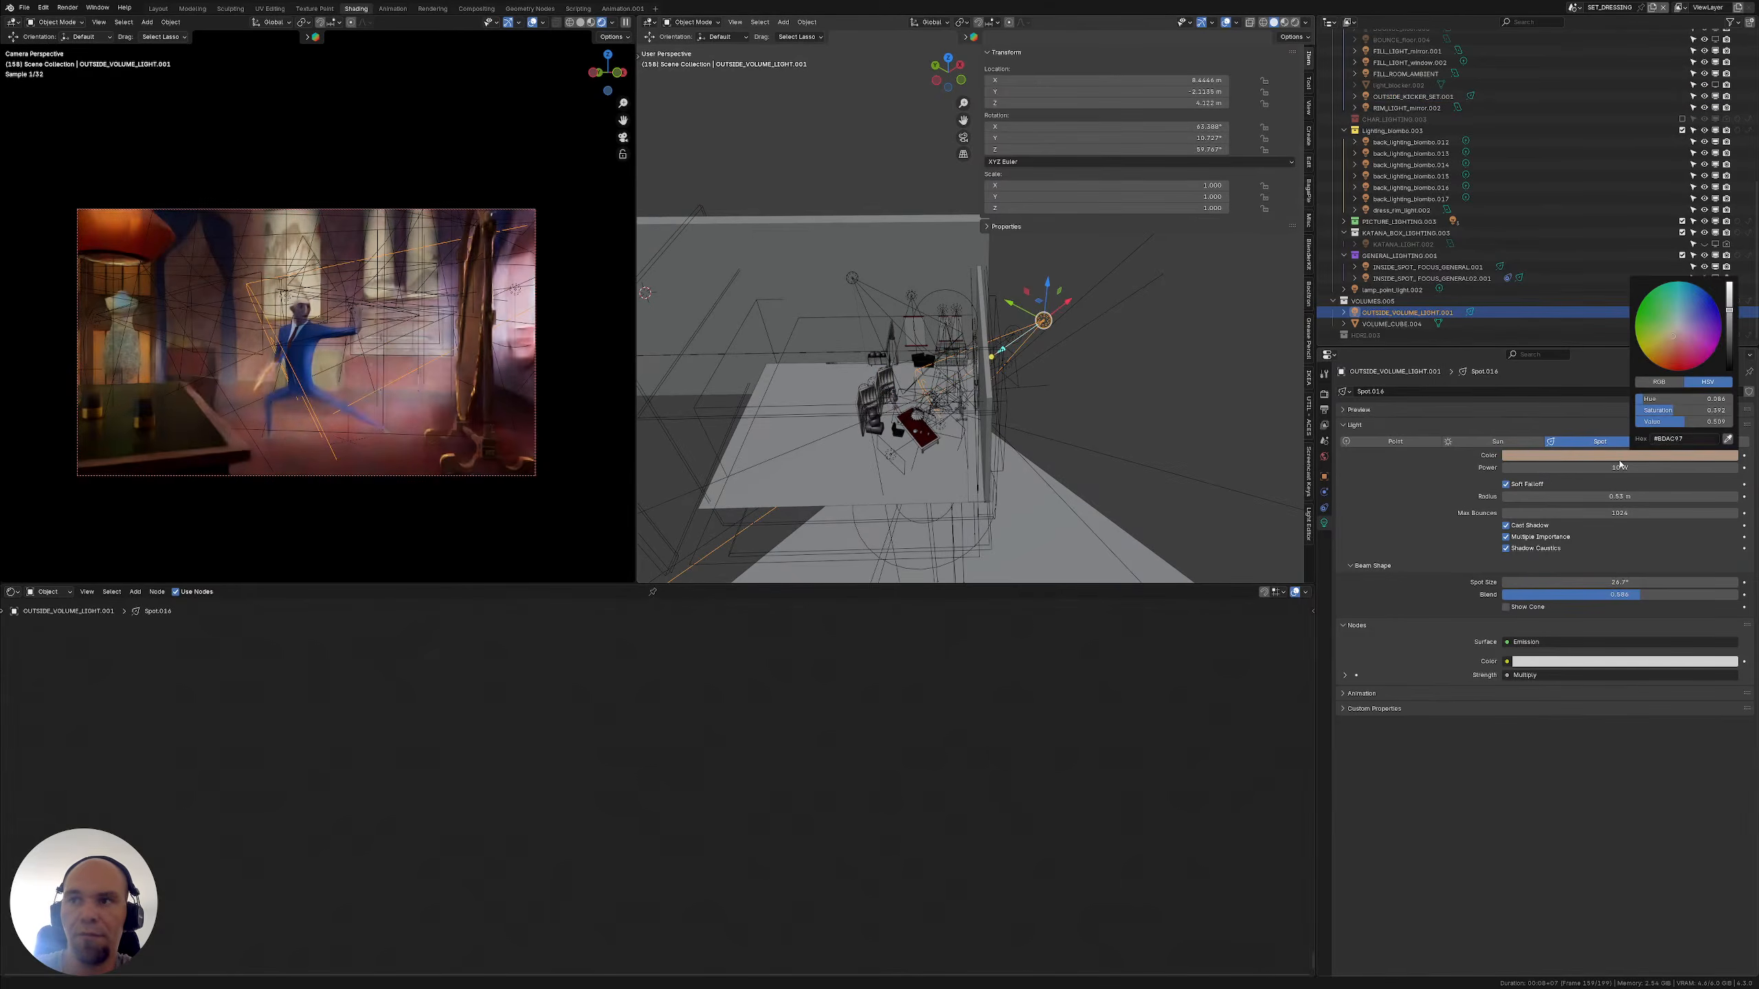
left_click(1684, 439)
key("Return")
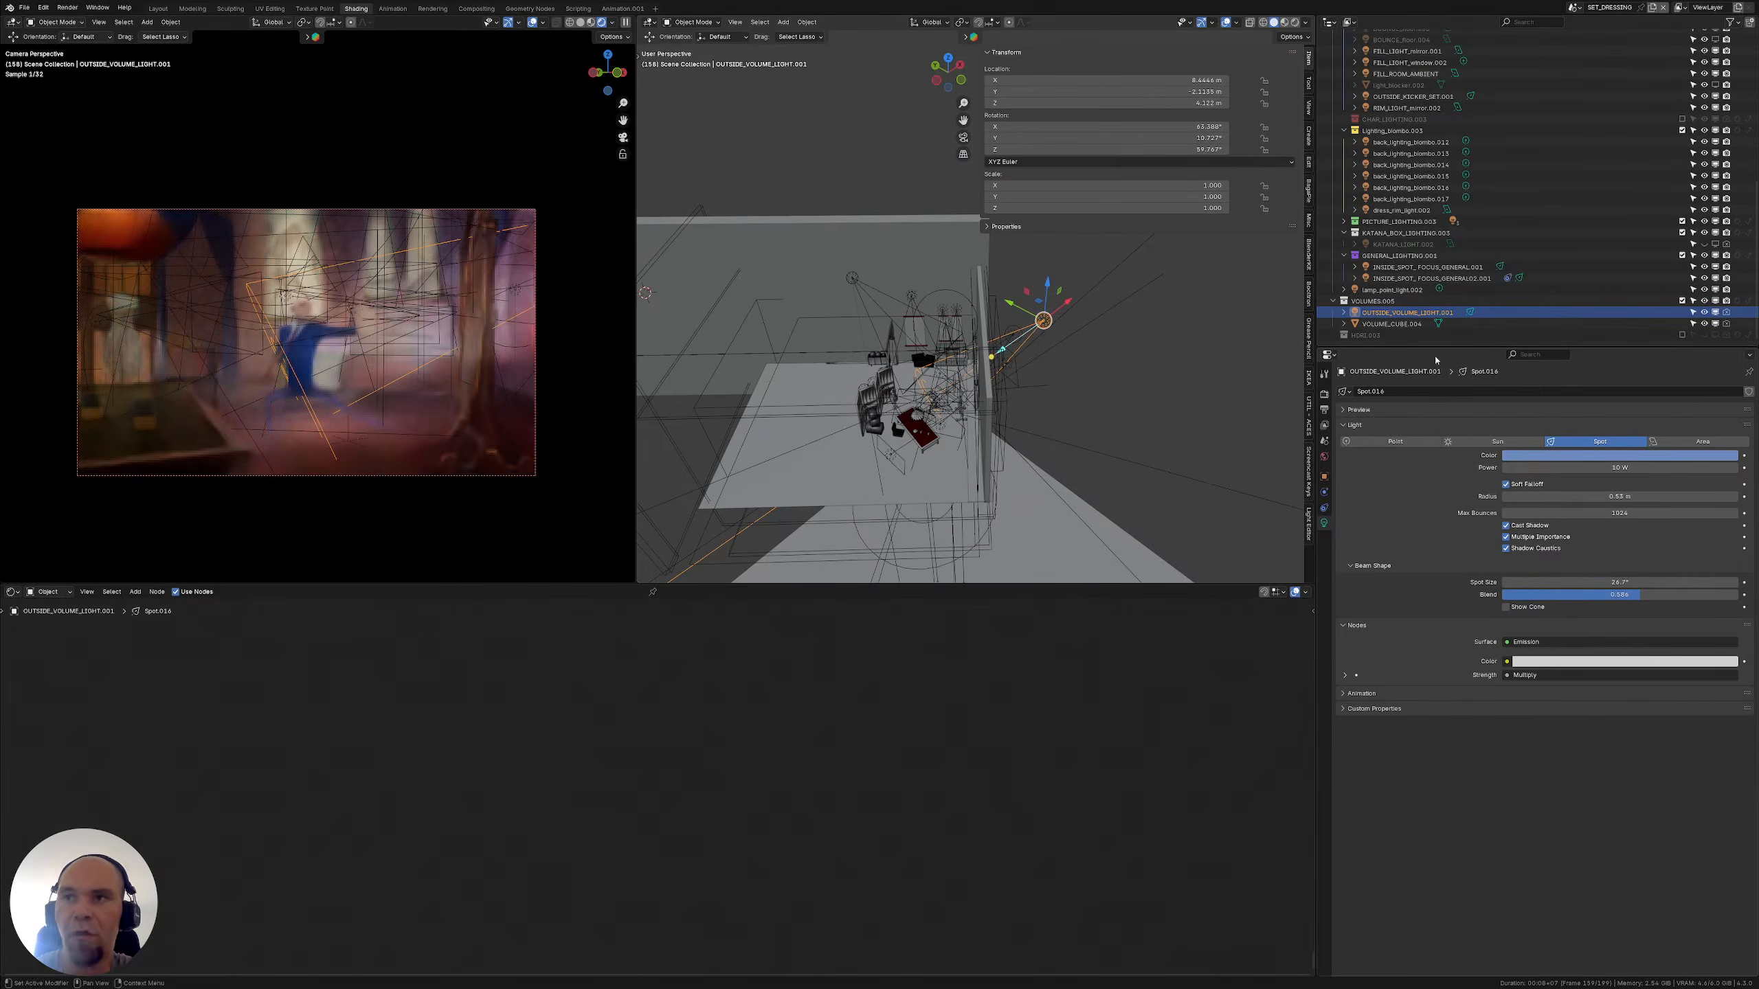
middle_click_drag(1037, 305, 1080, 316, "shift")
Select the VOLUME_CUBE object and move its material's Material Output node farther away from the volume nodes
left_click(1392, 324)
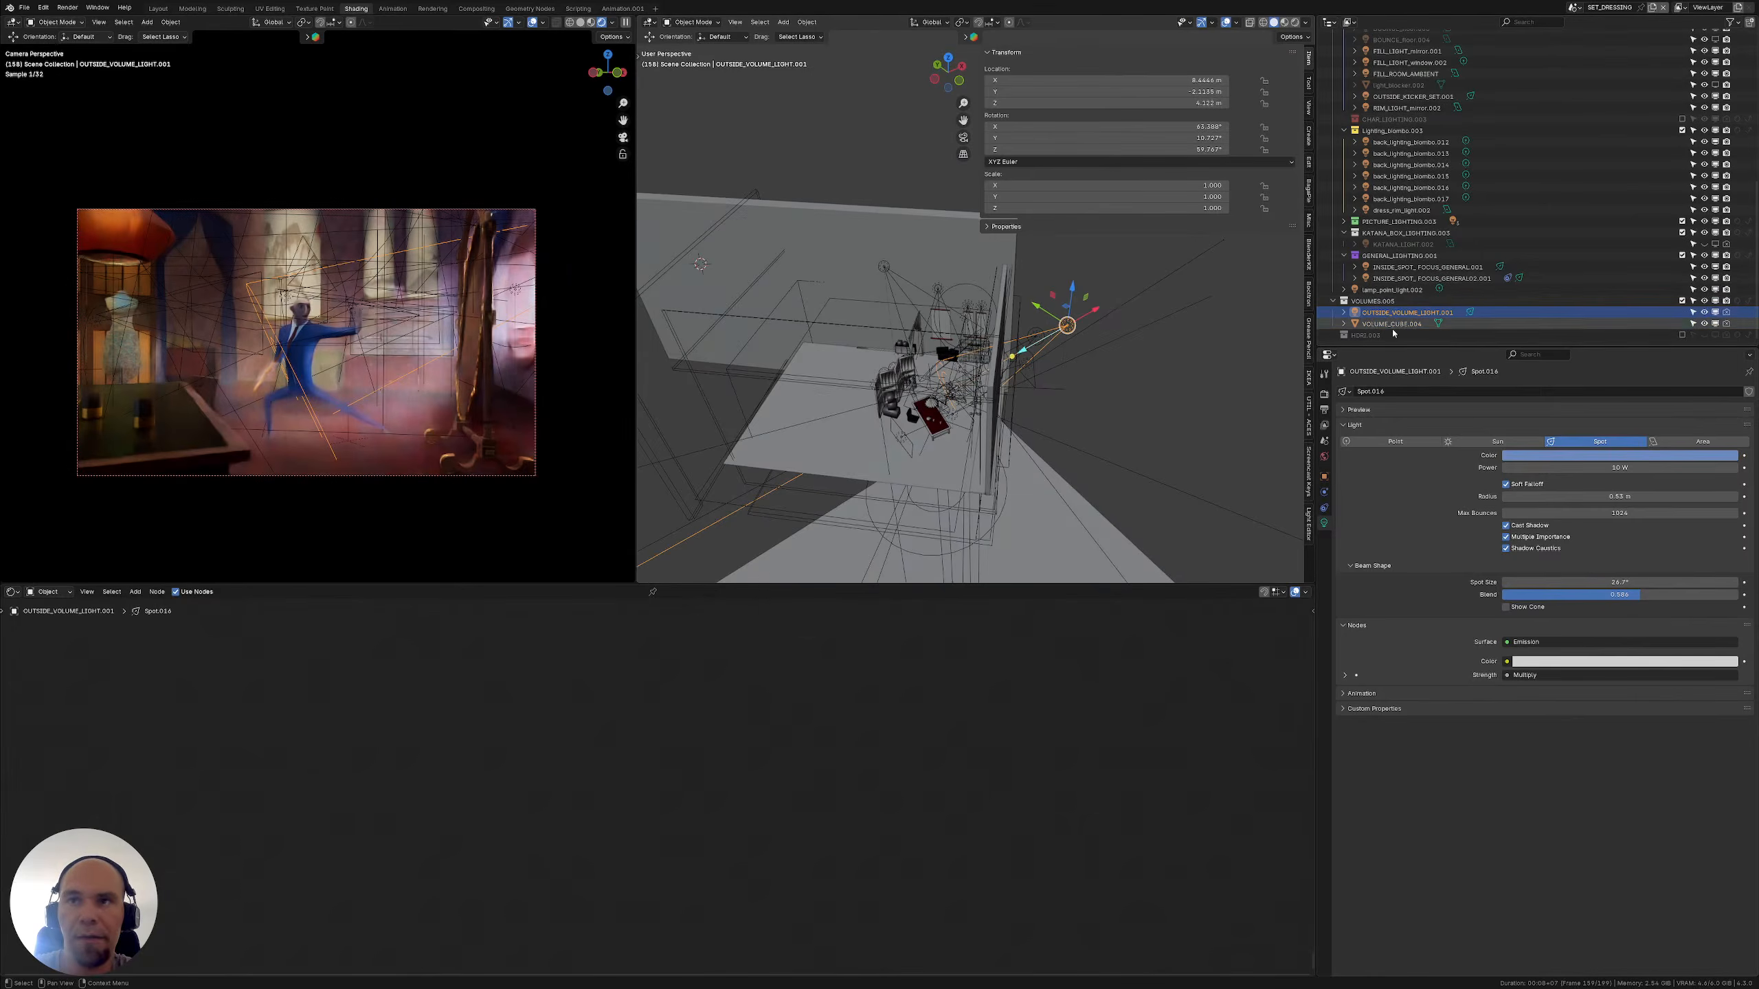
scroll(291, 730, "down", 4)
middle_click_drag(291, 730, 362, 838)
scroll(362, 838, "up", 3)
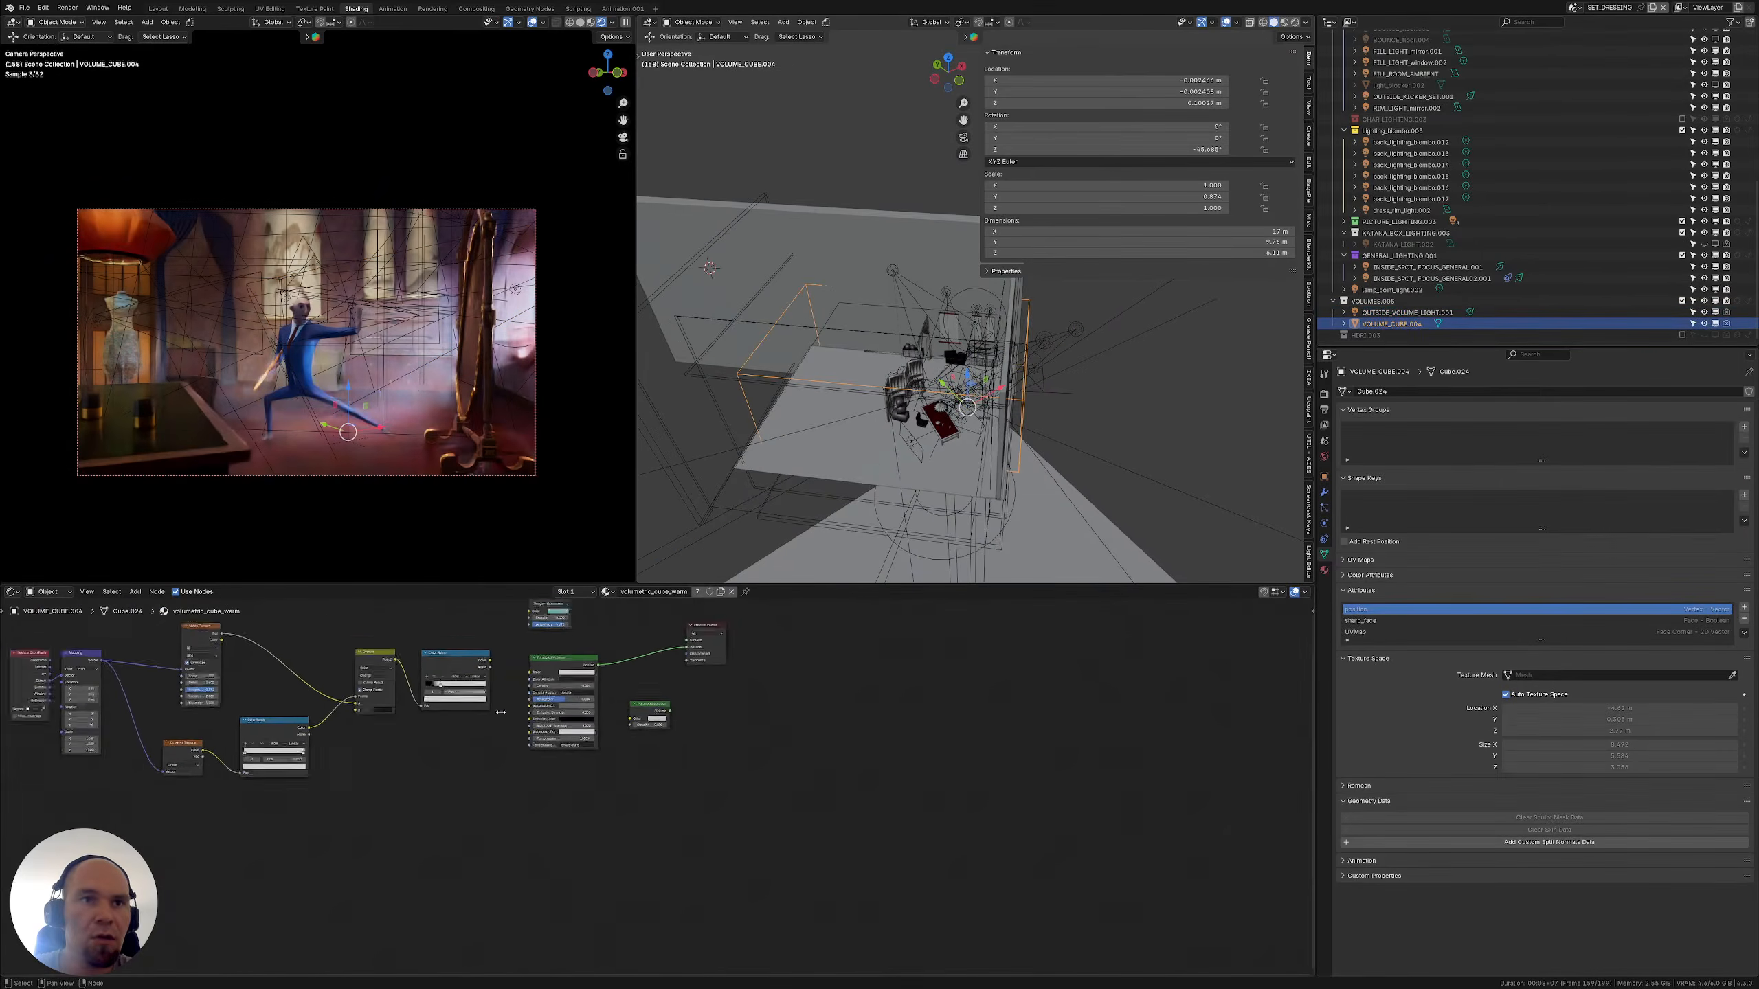
scroll(558, 722, "up", 7)
middle_click_drag(607, 612, 546, 726)
scroll(554, 731, "up", 1)
left_click_drag(582, 714, 790, 812)
key("g")
left_click(1029, 801)
middle_click_drag(607, 840, 550, 885)
Place the Volume Scatter node between the Principled Volume and Material Output nodes
left_click_drag(355, 657, 539, 632)
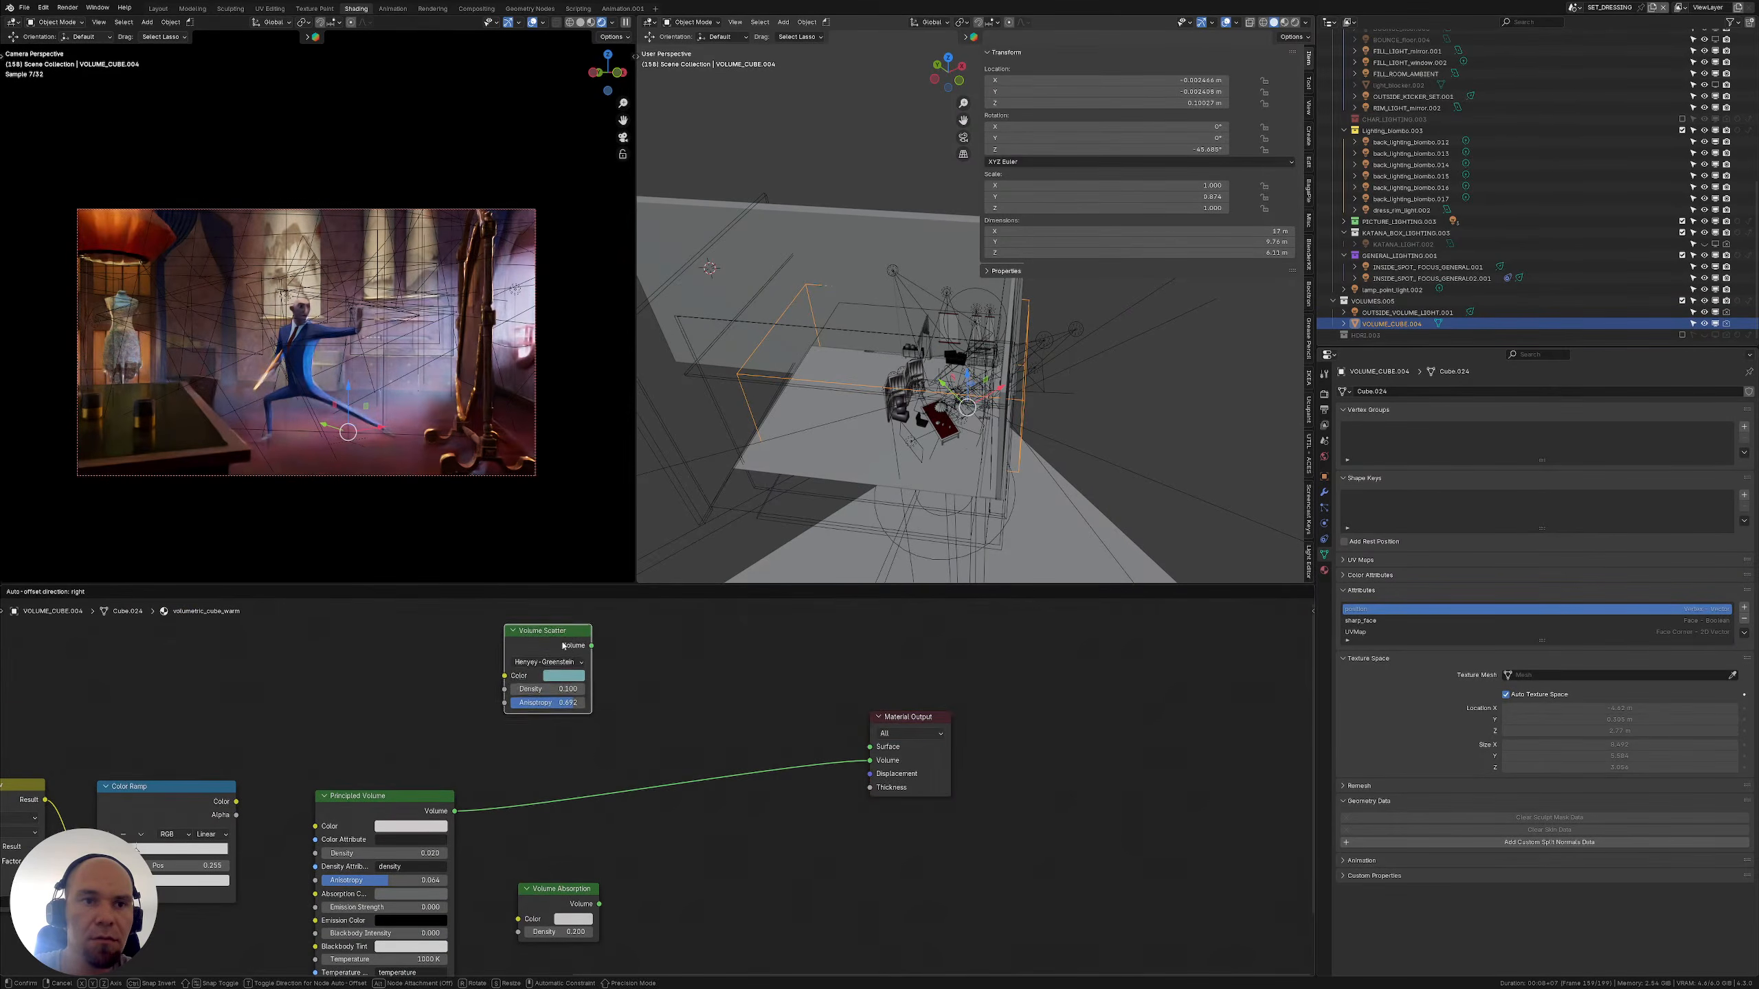
mouse_move(580, 786)
middle_mouse_down()
mouse_move(562, 739)
mouse_move(562, 759)
middle_mouse_up()
left_click_drag(546, 621, 648, 787)
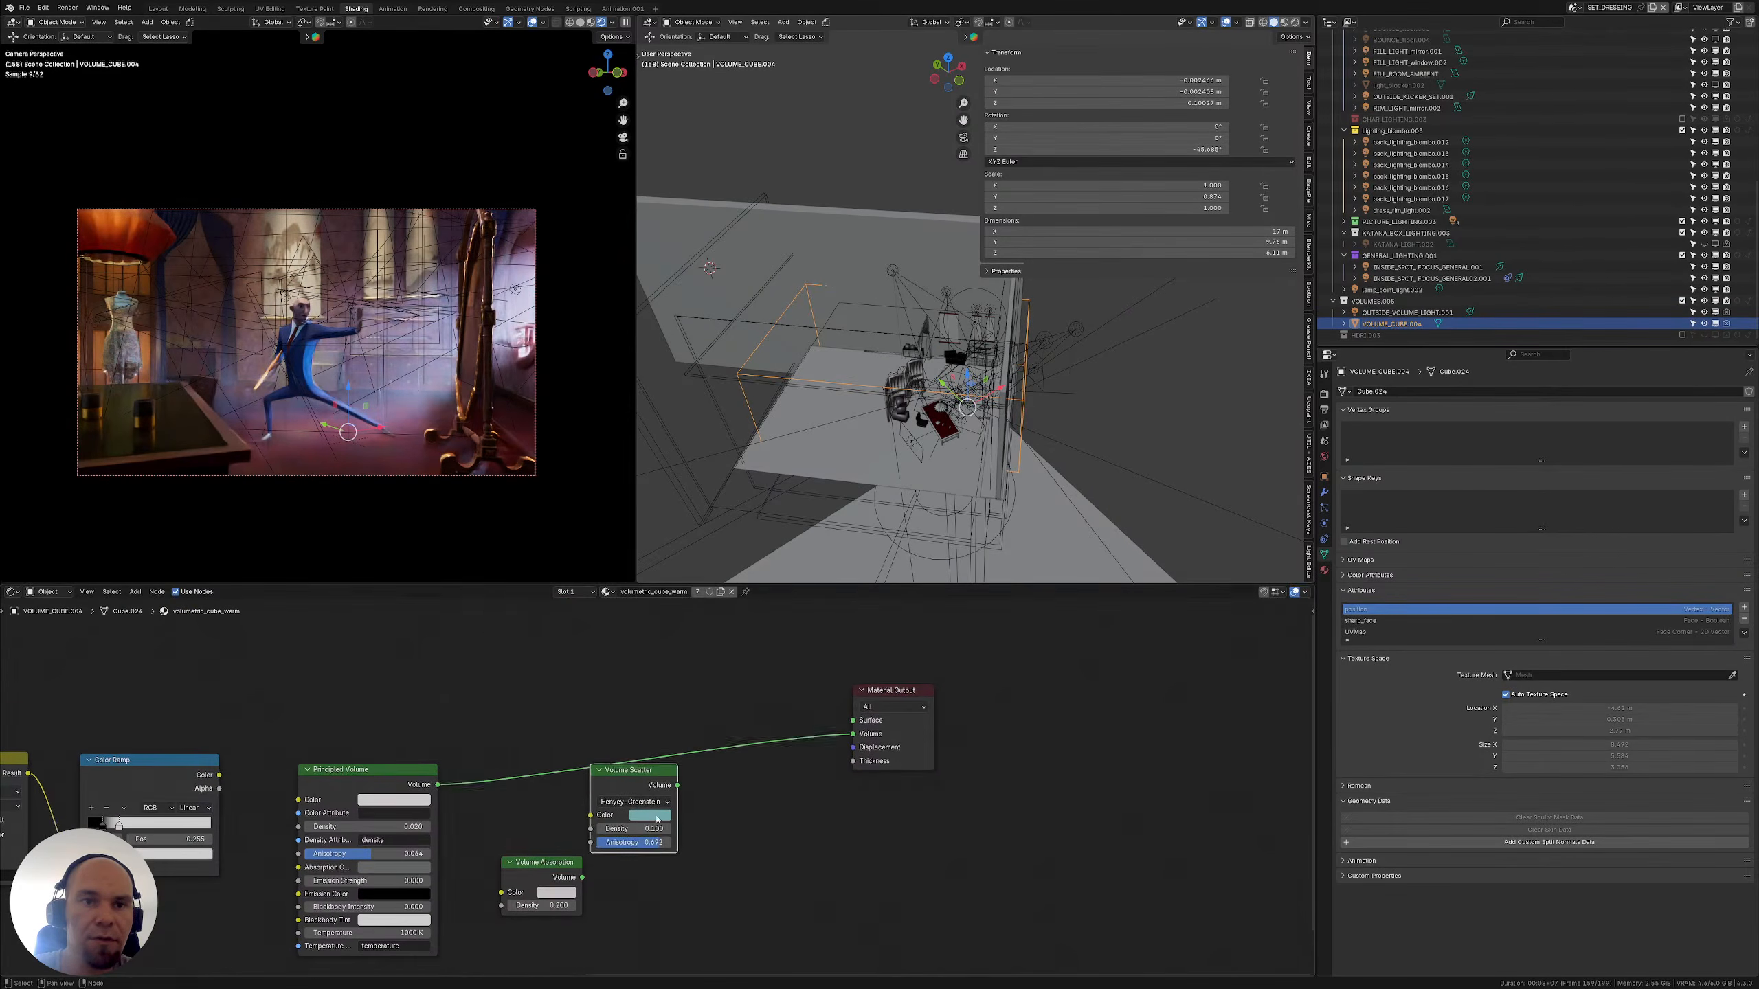
middle_click_drag(648, 804, 613, 693)
Move Volume Absorption below Volume Scatter, blend both with a Mix Shader and feed it into the Material Output's Volume input
left_click_drag(525, 755, 626, 879)
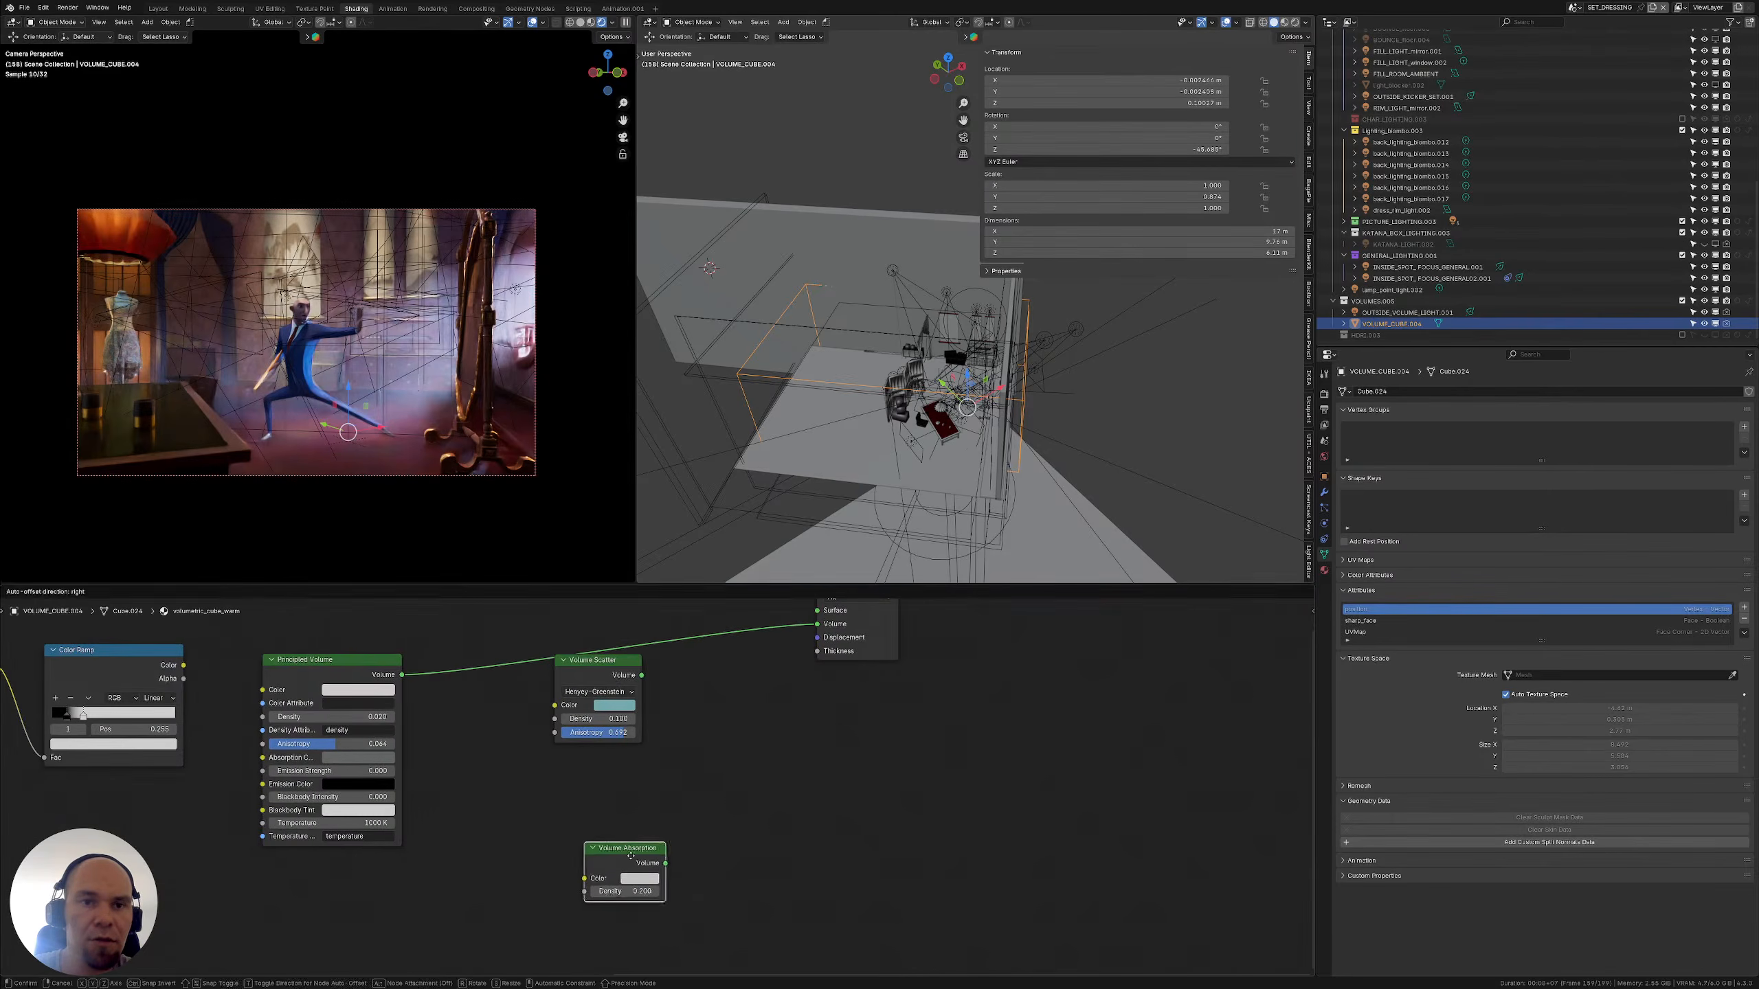
left_click_drag(586, 693, 622, 757)
right_click_drag(622, 757, 623, 874, "ctrl+shift")
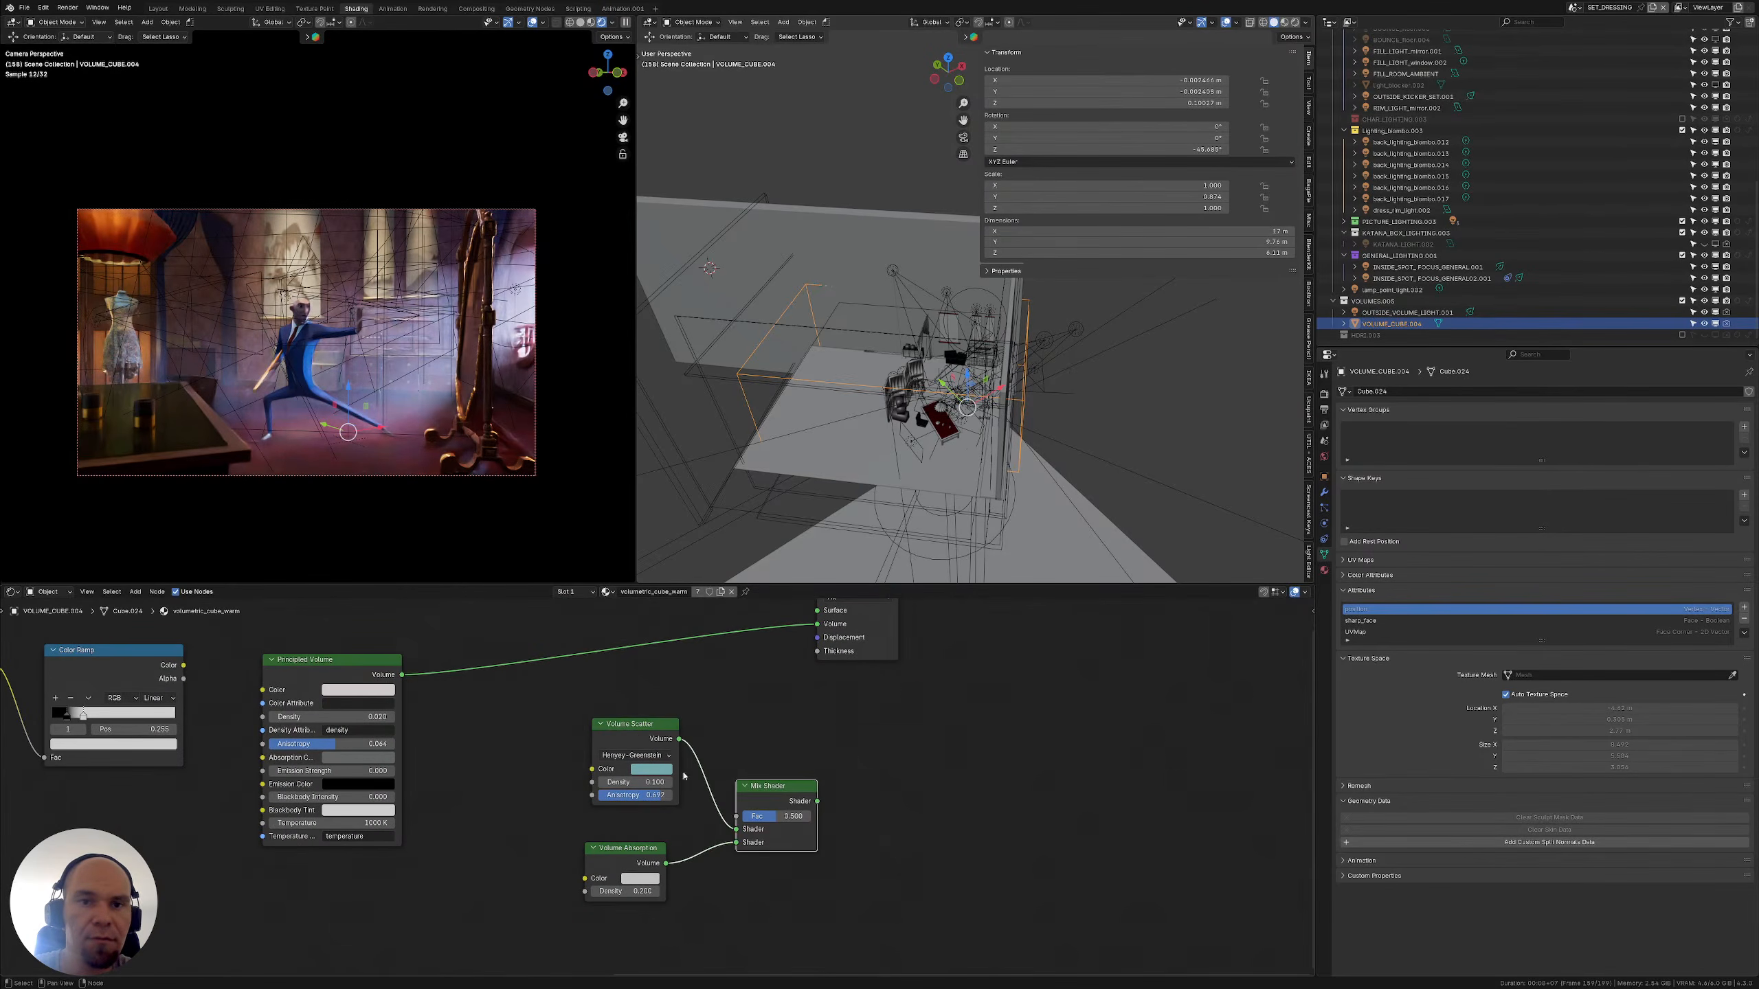
left_click_drag(817, 802, 817, 624)
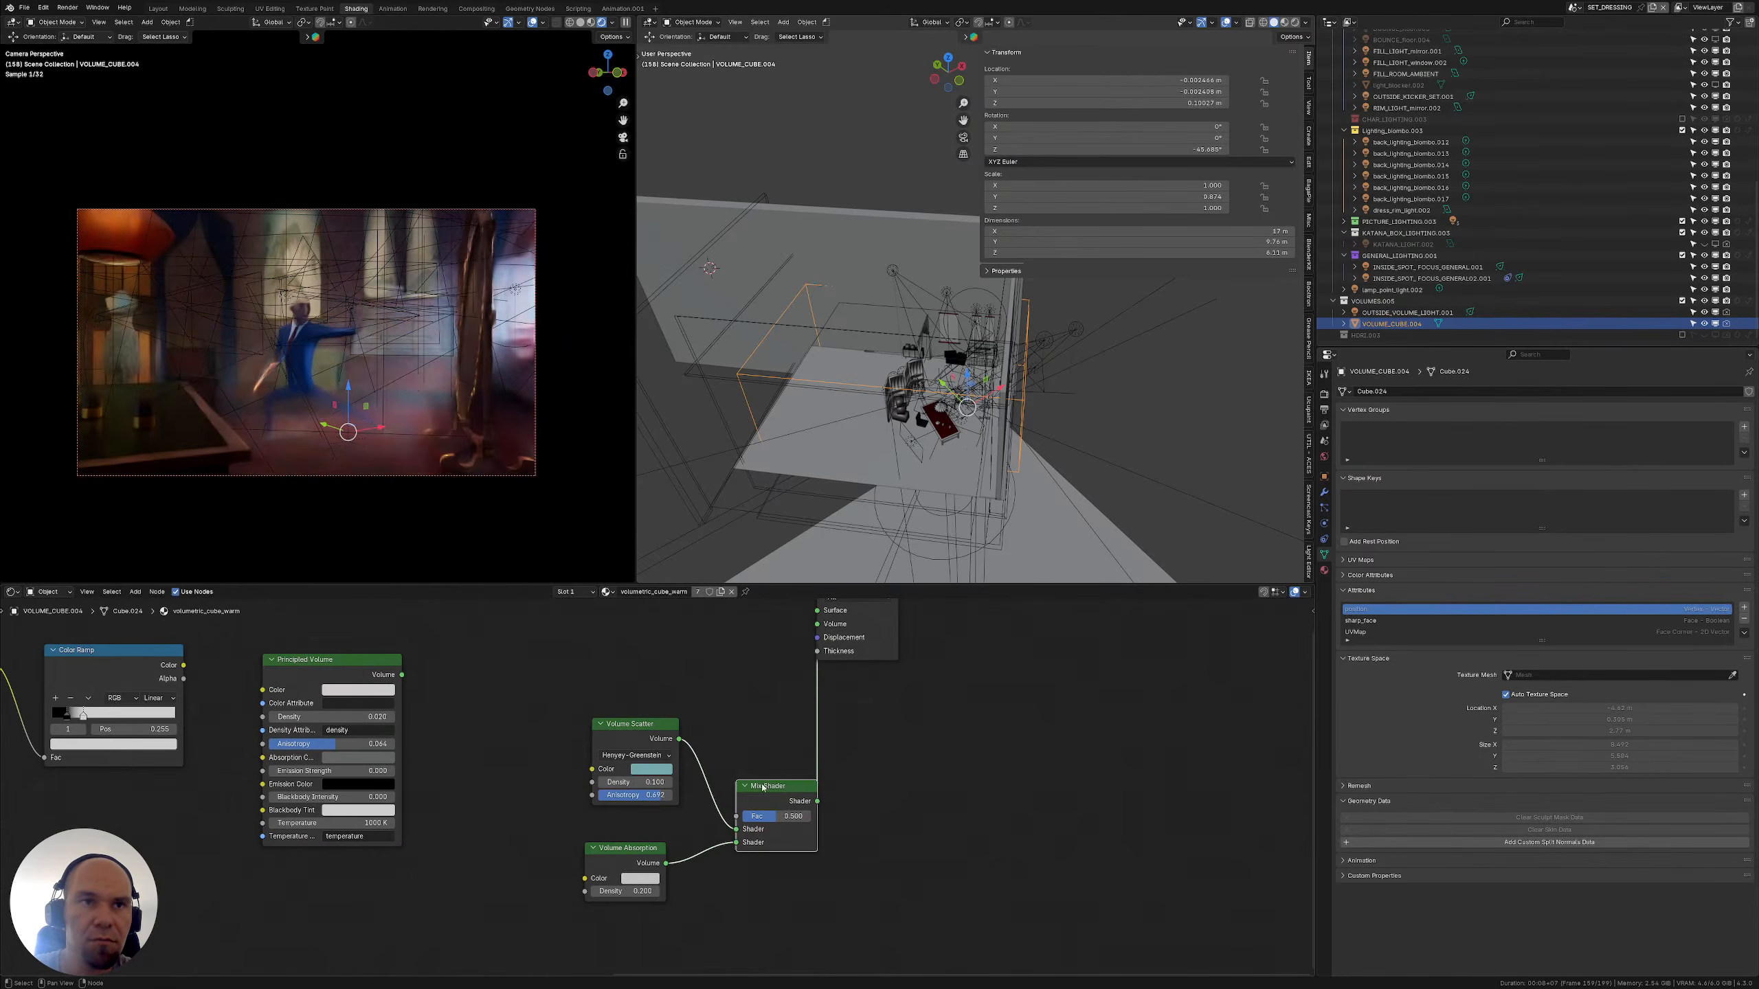
Spread out the Volume Scatter, Volume Absorption, Mix Shader and Material Output nodes so their connections are easy to read
middle_click_drag(719, 772, 695, 723)
scroll(645, 683, "down", 2)
scroll(644, 683, "up", 4)
left_click_drag(579, 685, 566, 717)
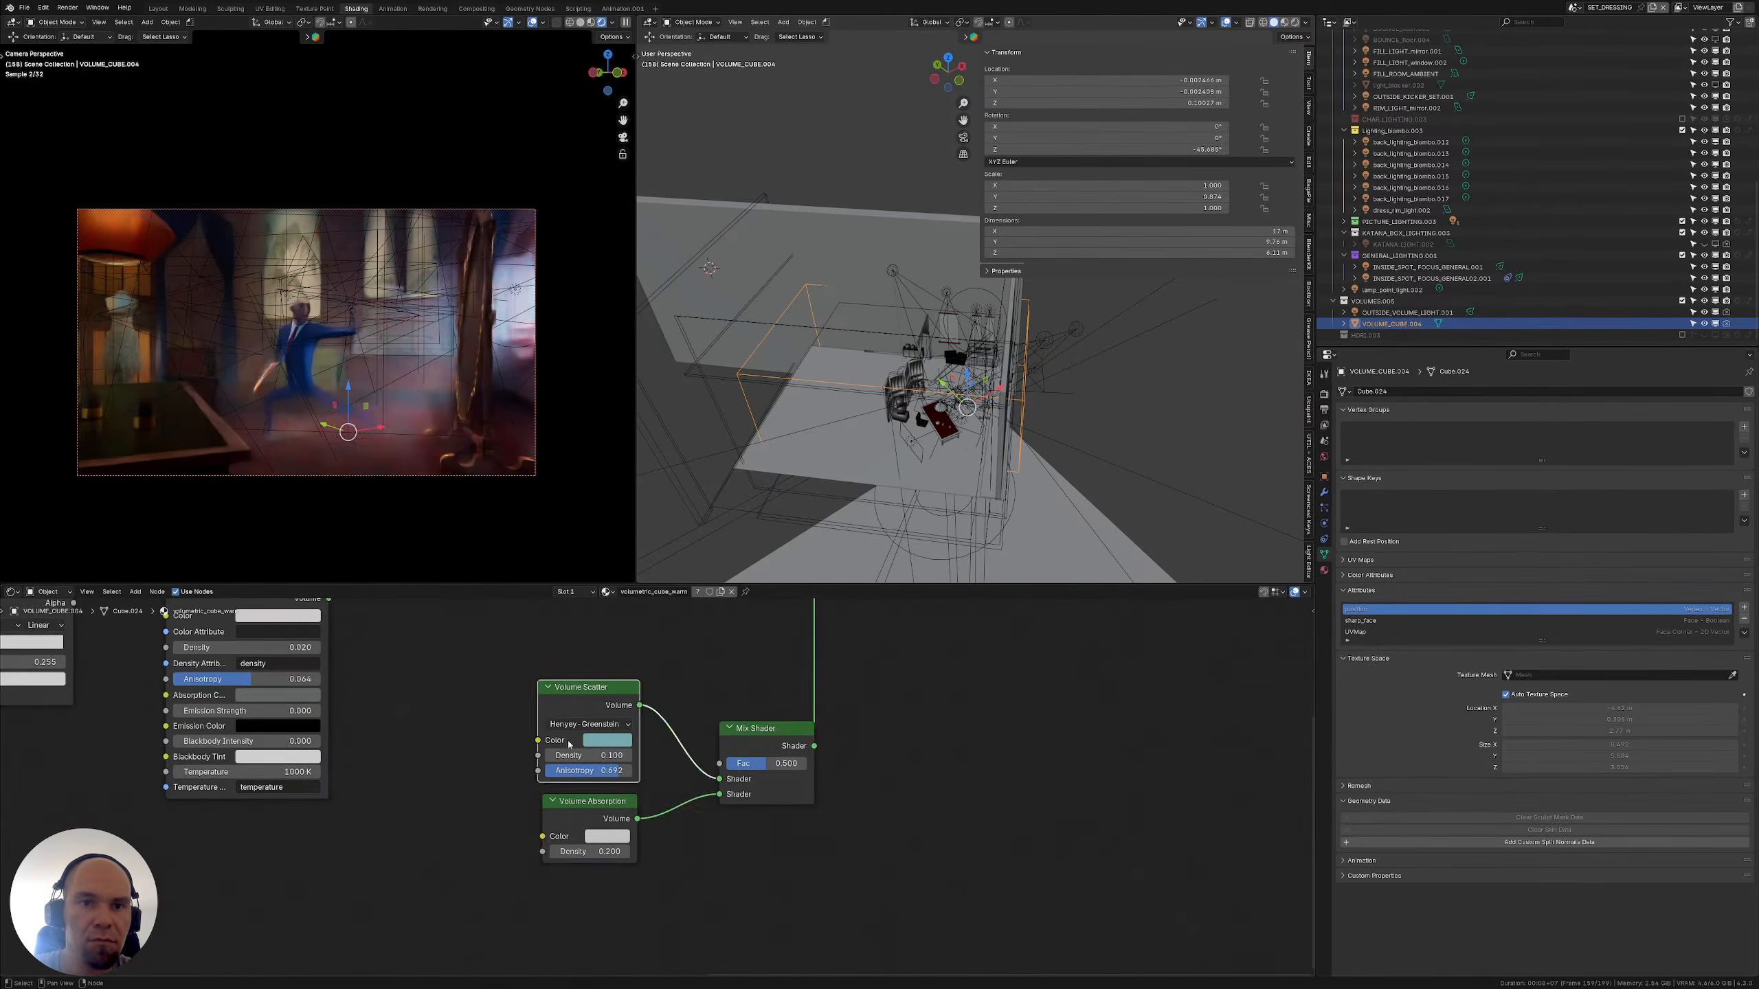
left_click_drag(593, 821, 584, 848)
left_click_drag(755, 728, 744, 657)
left_click_drag(589, 686, 529, 706)
middle_click_drag(700, 697, 605, 697)
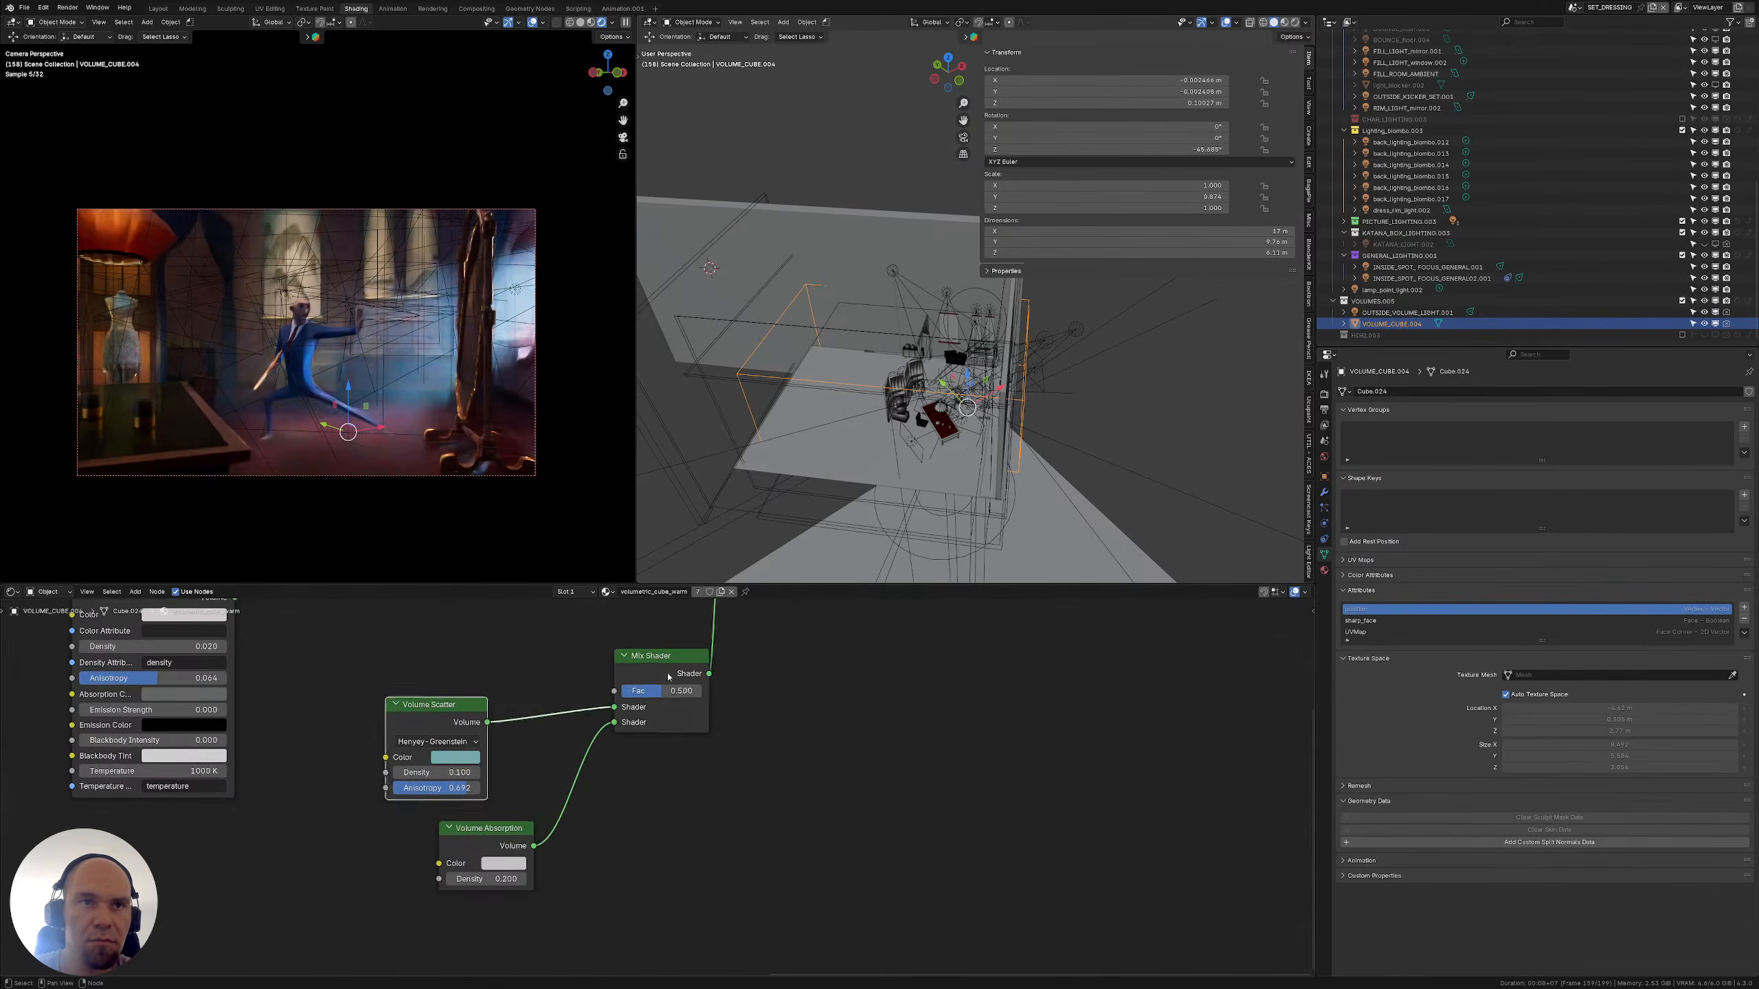
left_click_drag(667, 673, 634, 683)
middle_click_drag(691, 676, 659, 774)
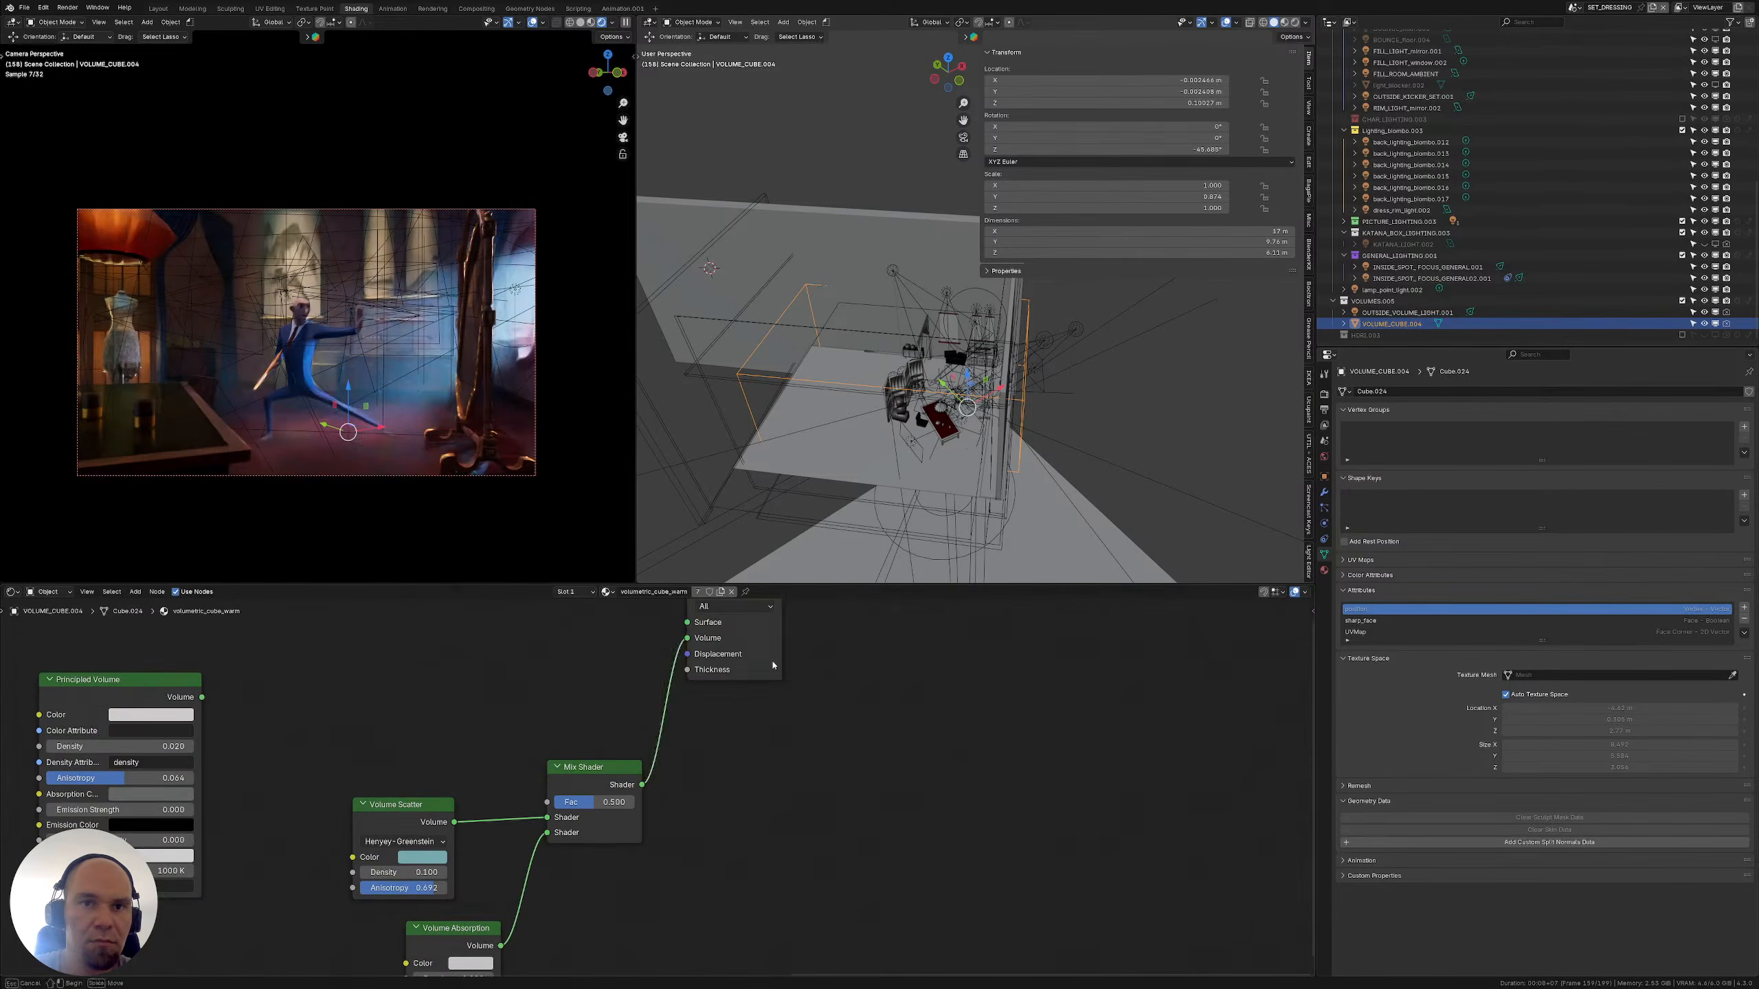
left_click_drag(727, 652, 842, 735)
middle_click_drag(459, 786, 539, 665)
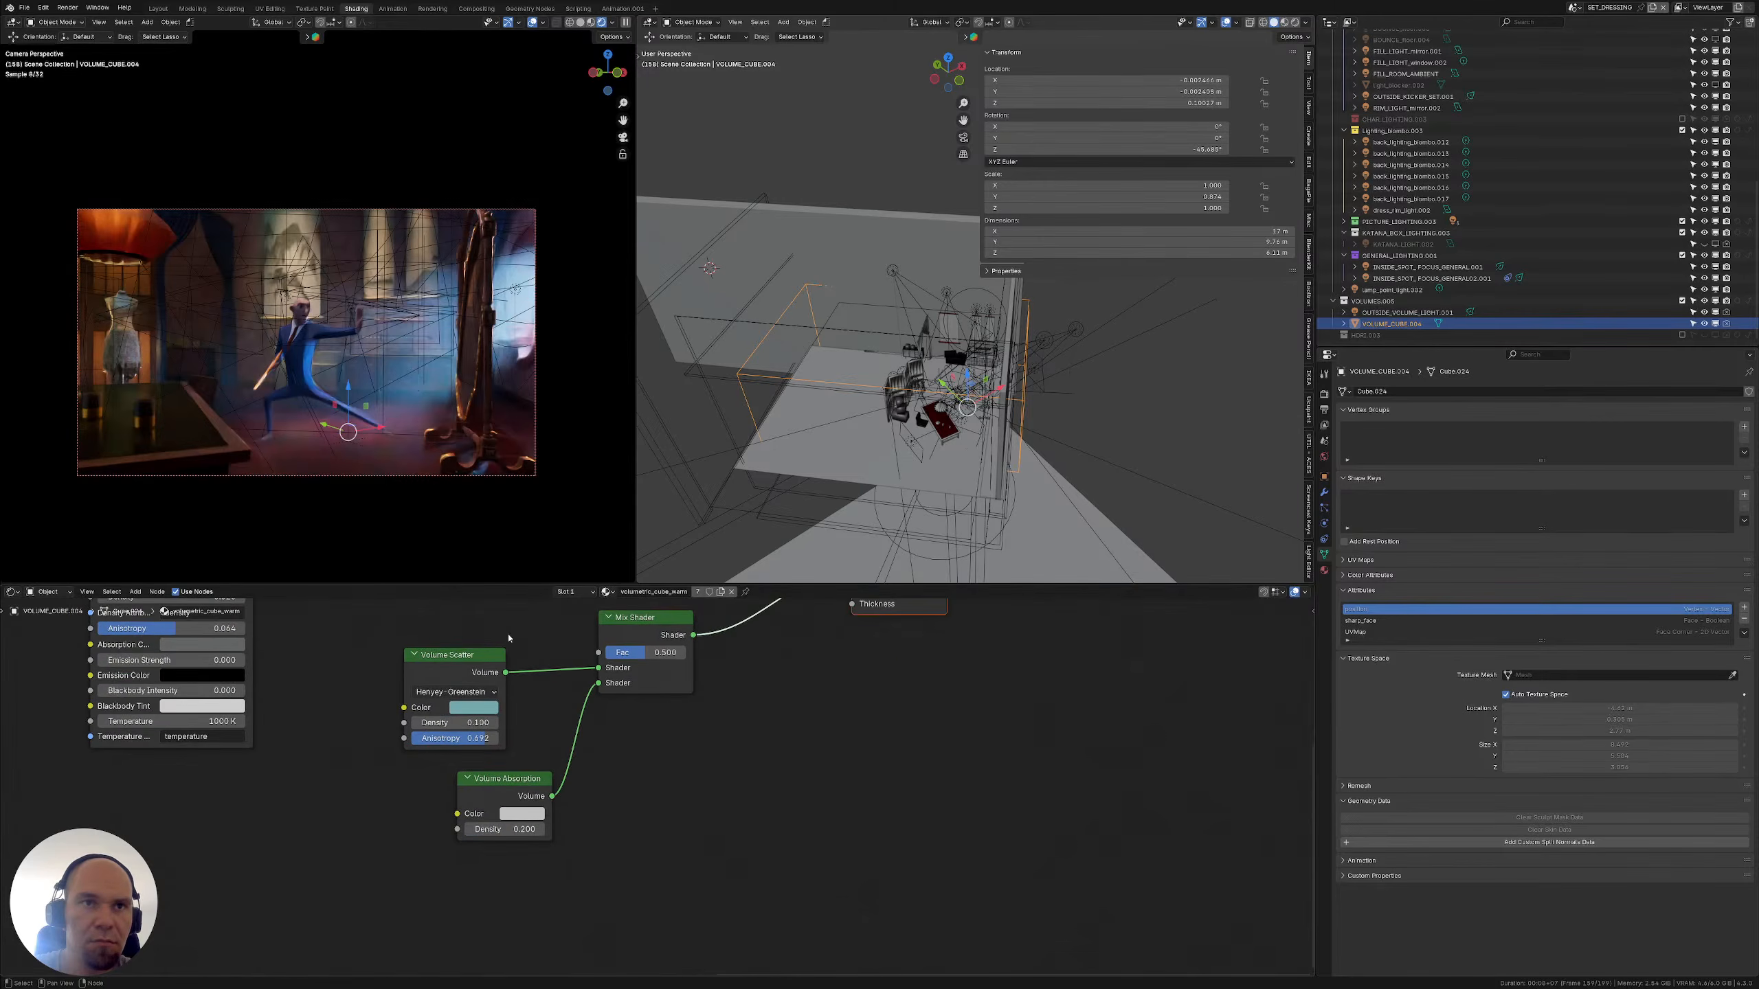
scroll(539, 665, "up", 2)
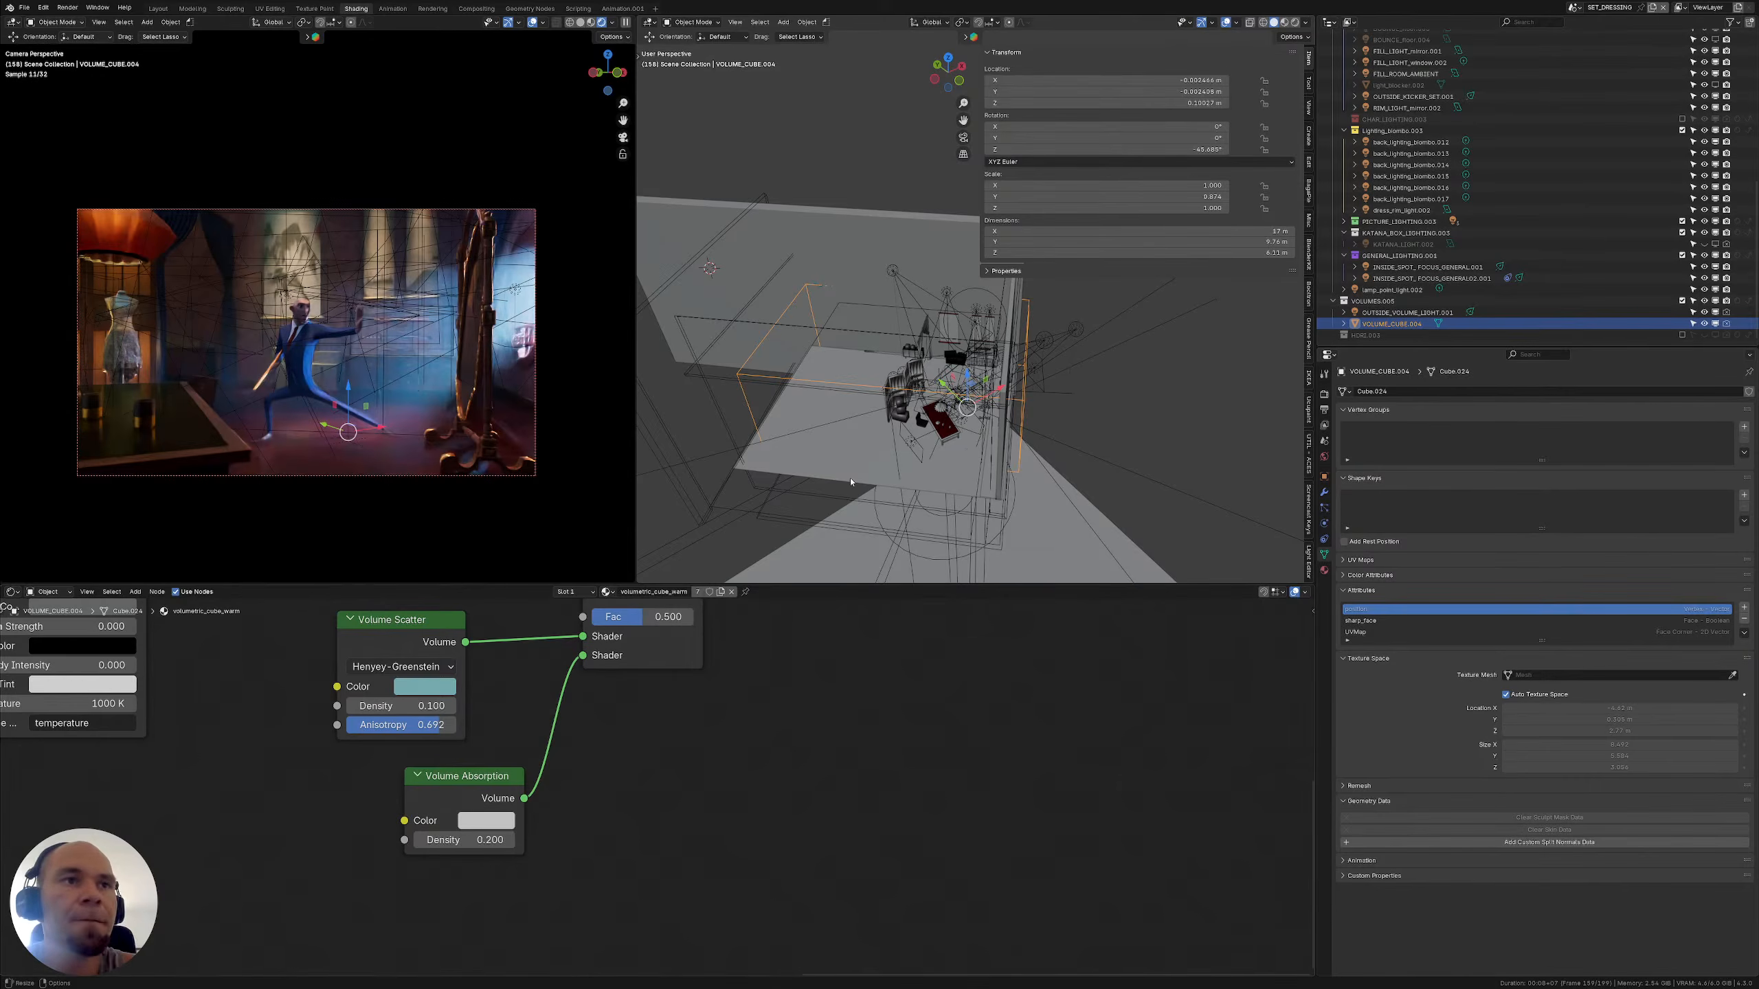
Collapse the DOFS collection and enable viewport display for the right_blocker object in the SET_LIGHTING collection
scroll(939, 283, "up", 5)
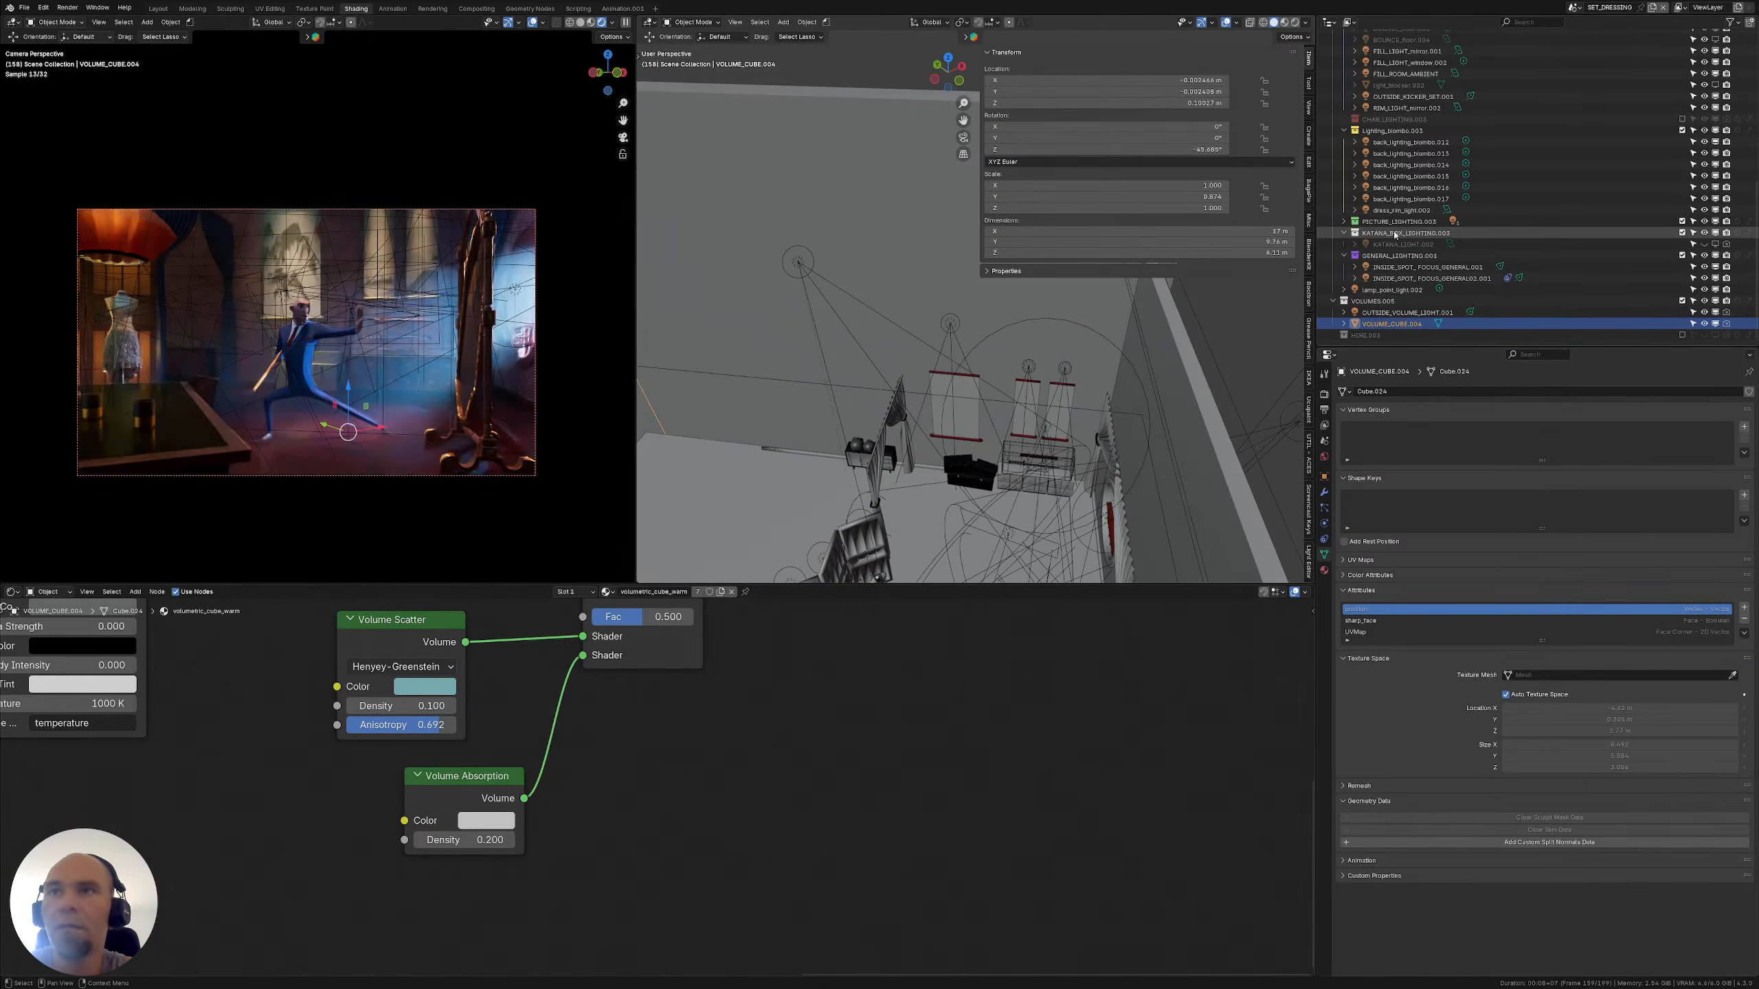
scroll(1430, 193, "up", 2)
scroll(1430, 193, "up", 10)
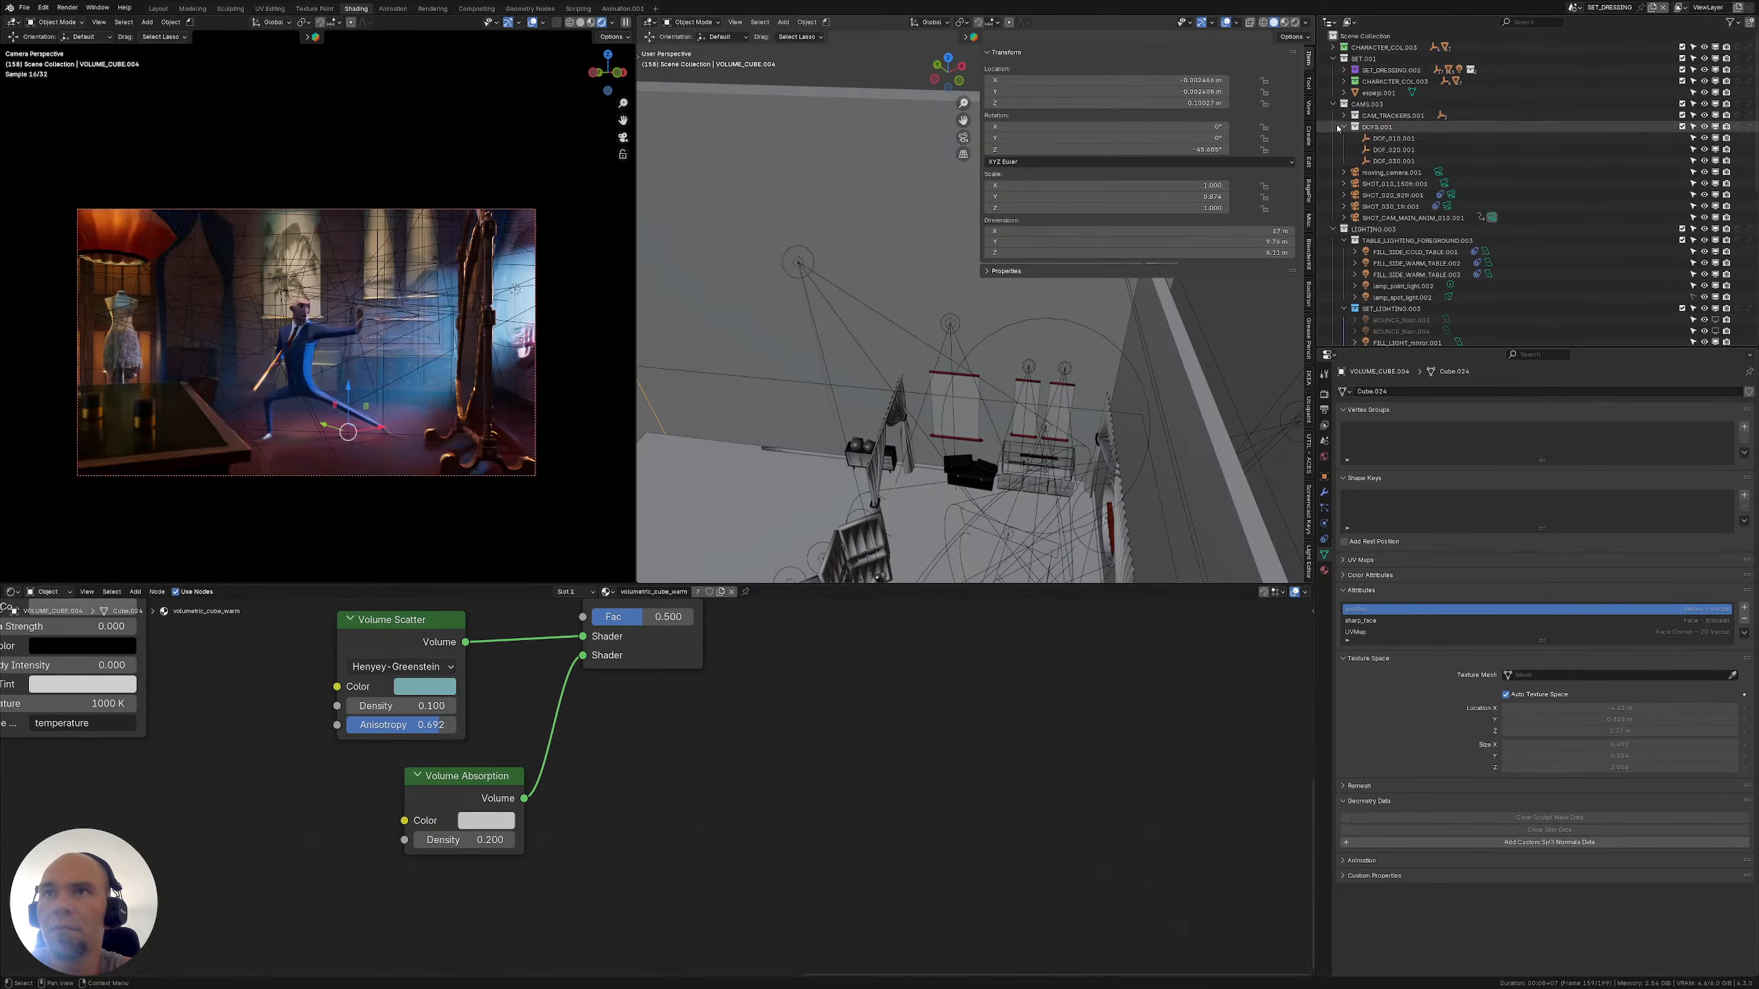
left_click(1342, 128)
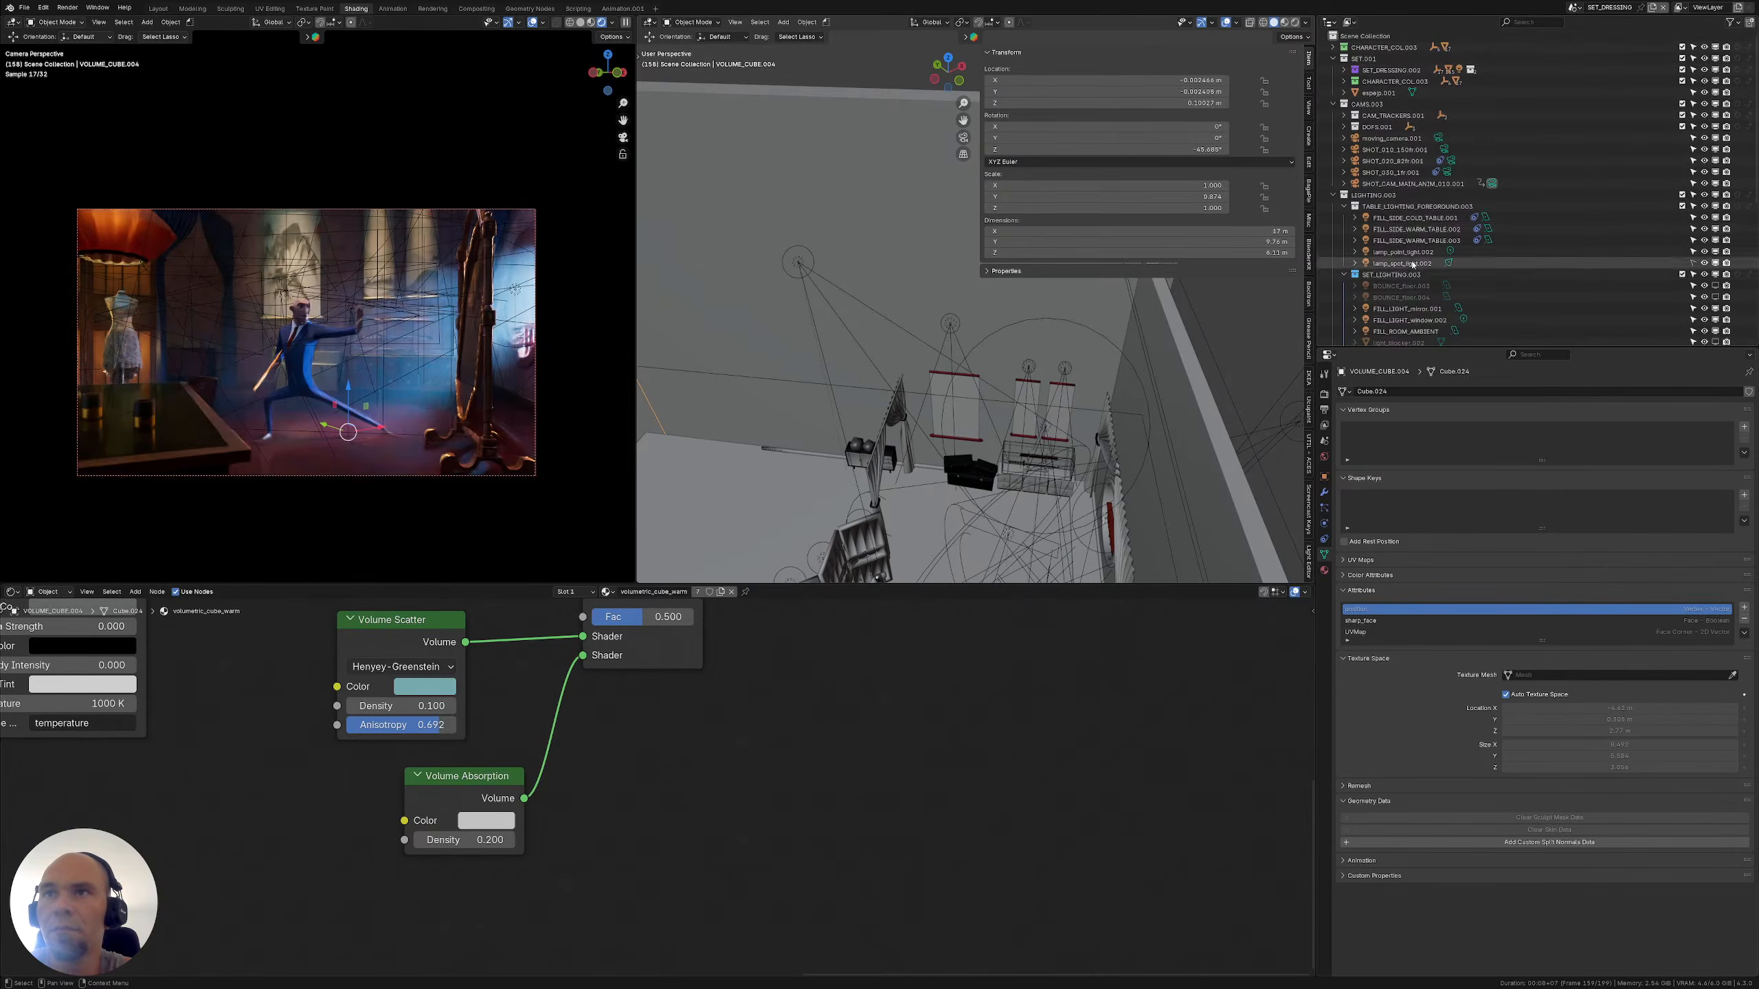
scroll(1593, 270, "down", 2)
left_click(1734, 298)
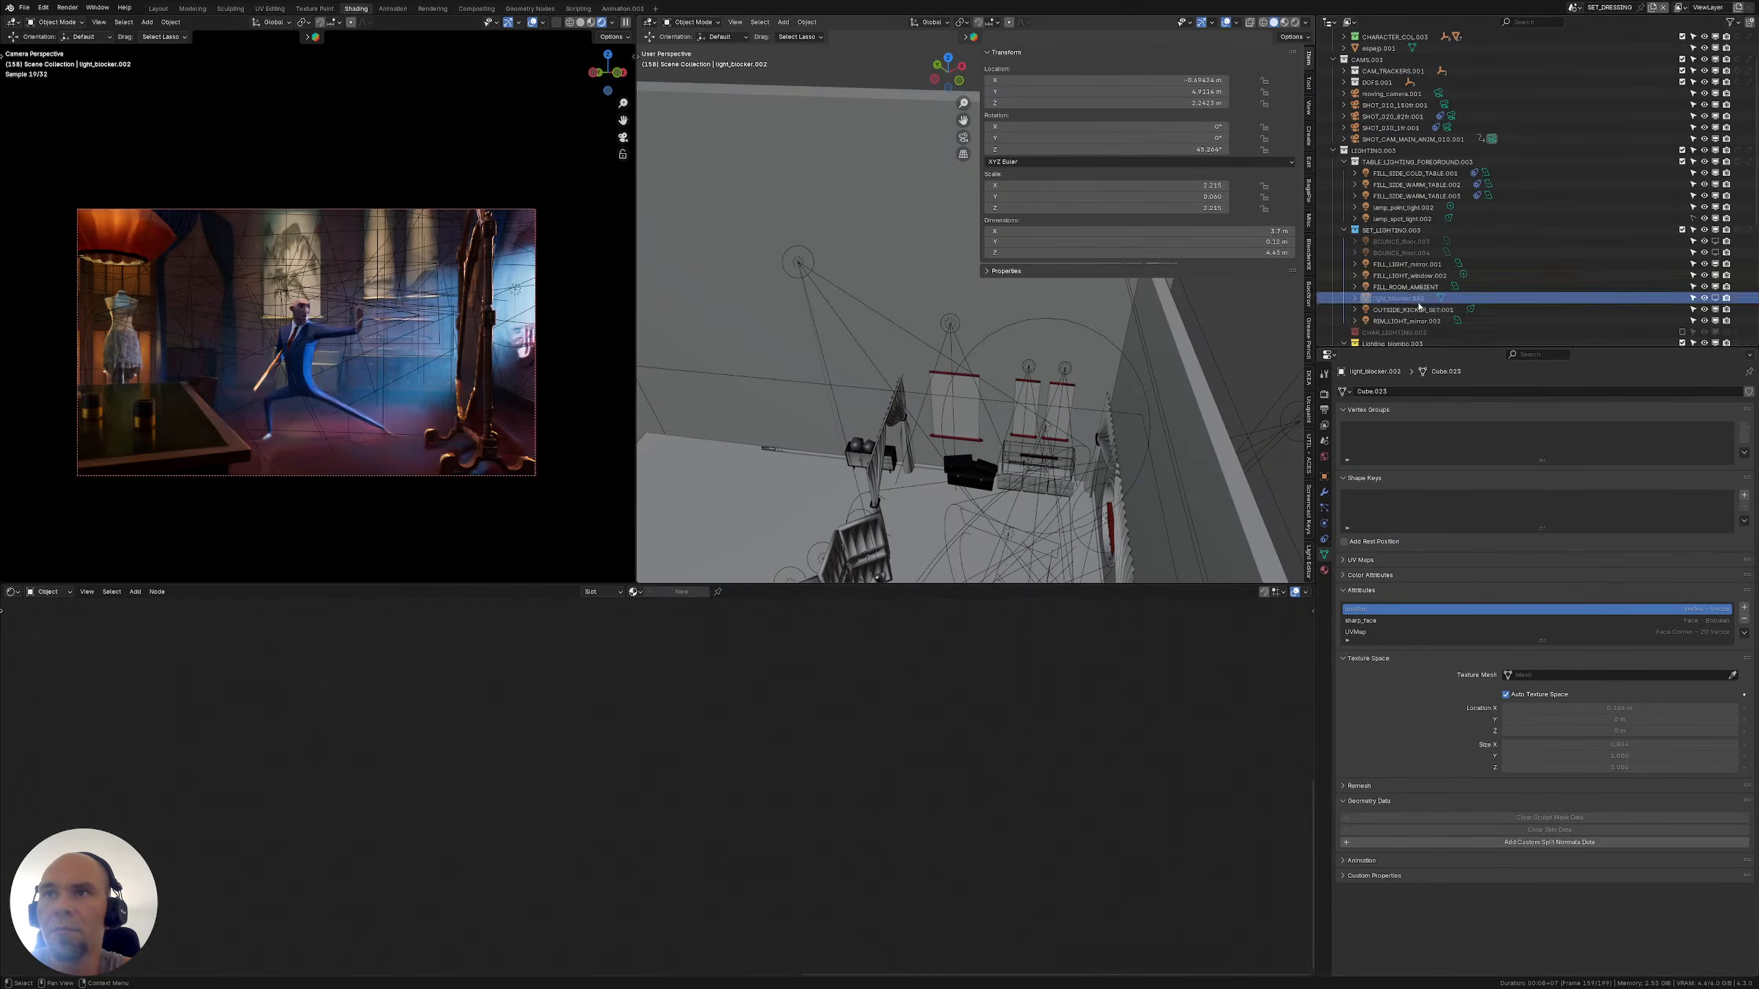
left_click(1715, 298)
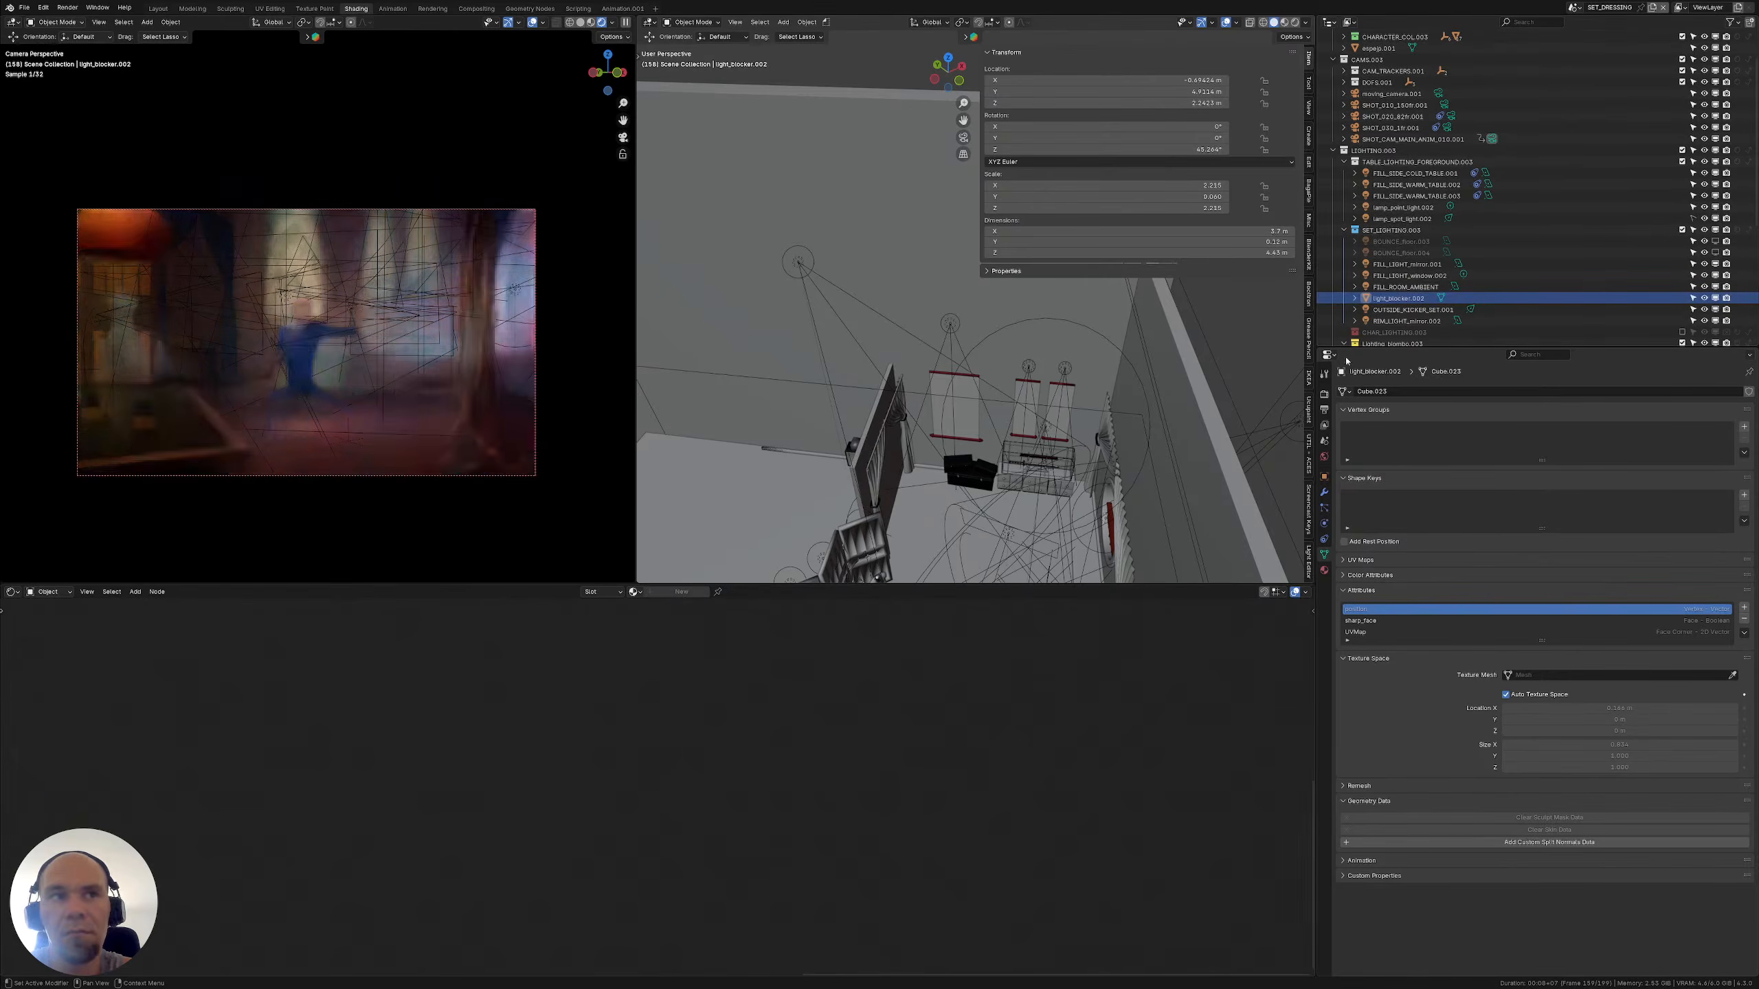
In Edit Mode with Local orientation, extend the right_blocker mesh along its local Y axis into a deep block
middle_click_drag(1138, 370, 1015, 396)
key("Tab")
left_click(976, 22)
left_click(966, 58)
key("shift+space")
key("g")
left_click_drag(1027, 421, 822, 420)
key("Tab")
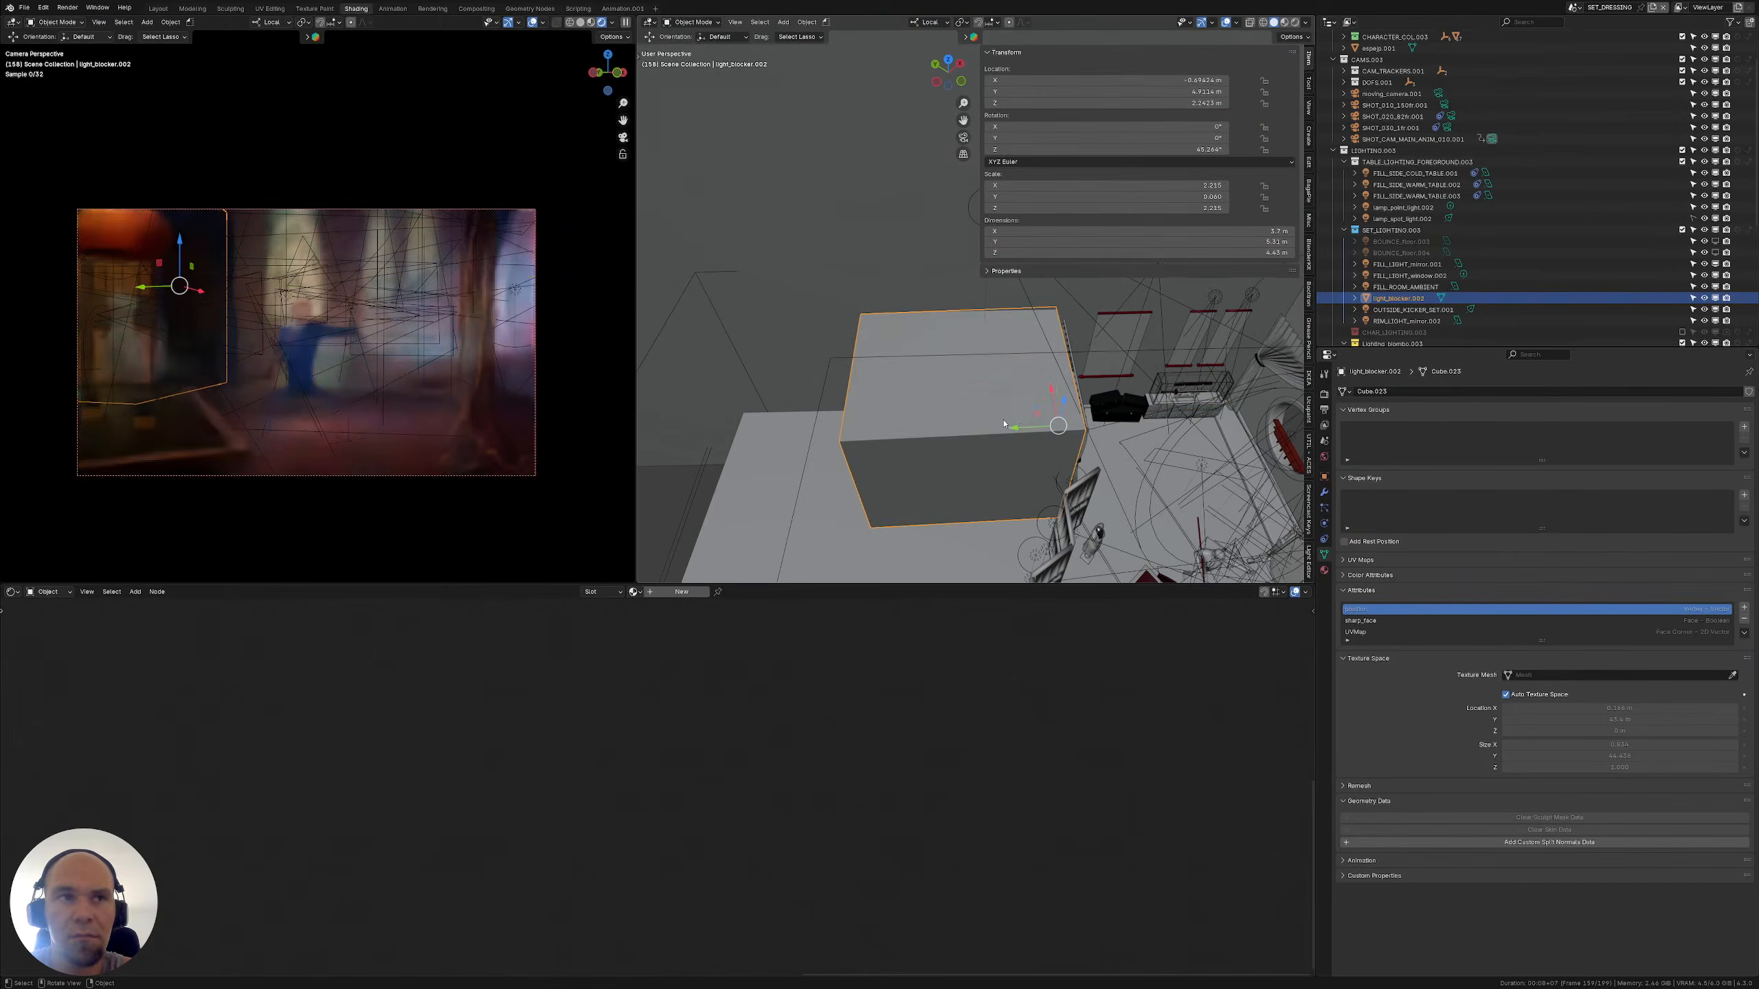
Hide the overlays in the camera view and inspect the rendered lighting and the blocker's placement in the room
left_click(541, 483)
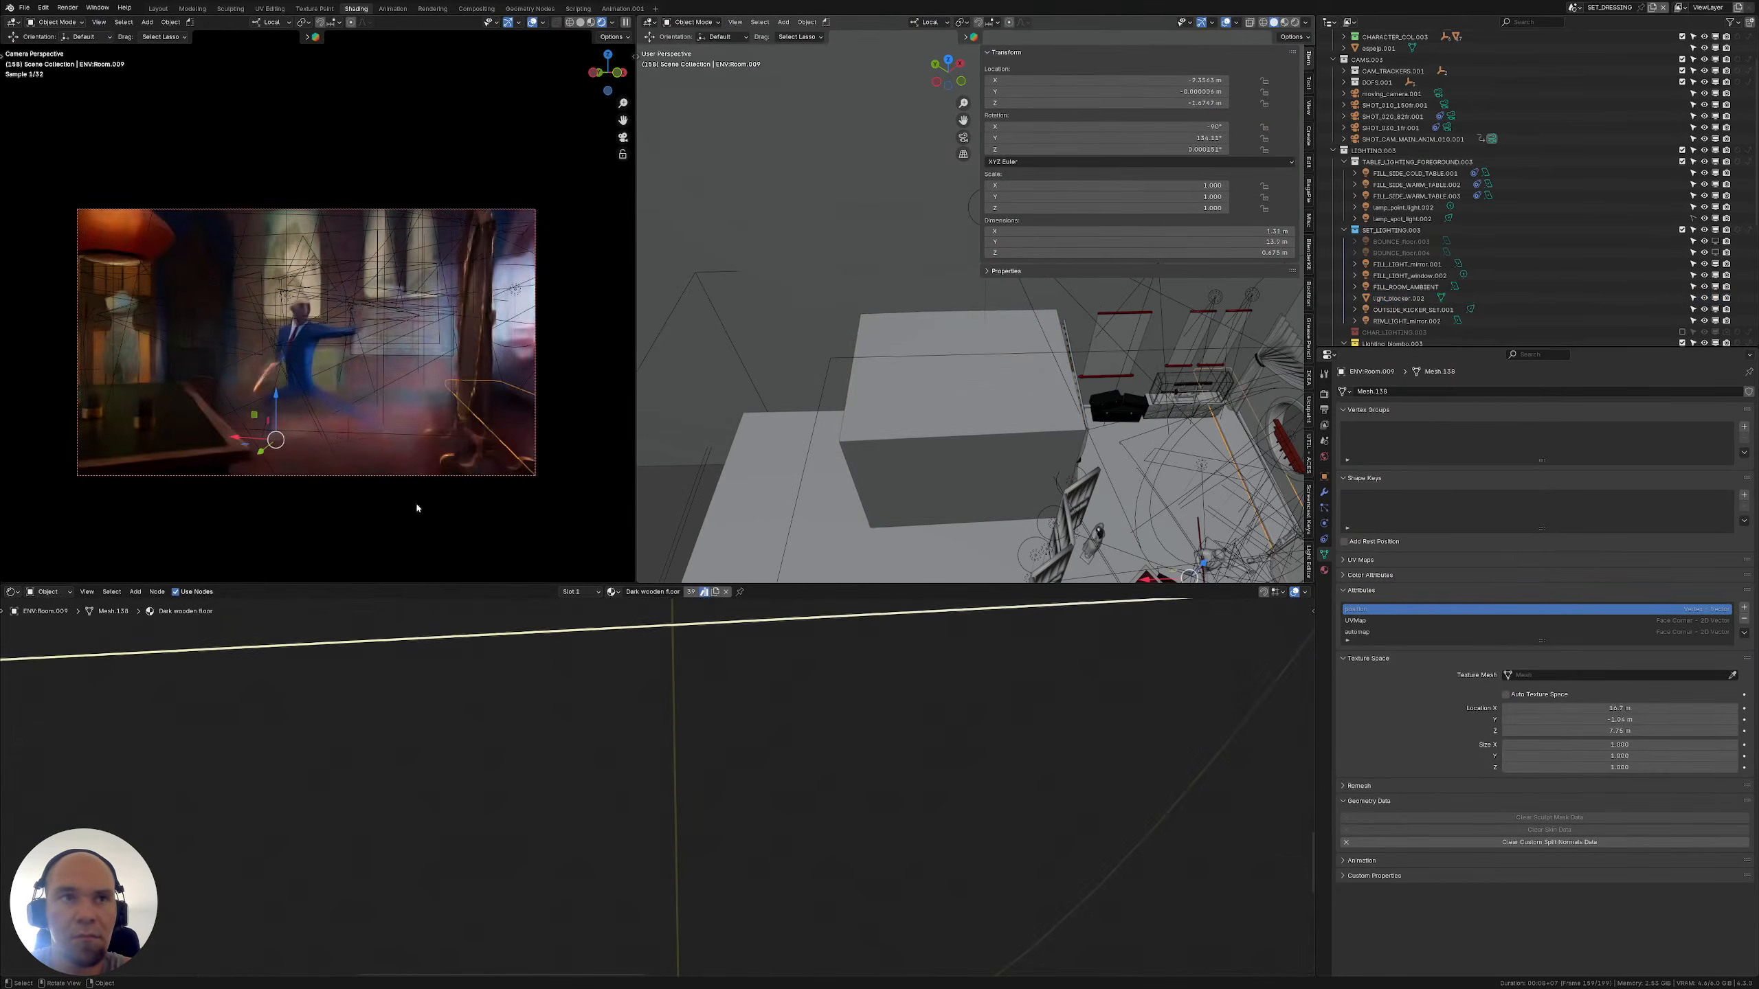
left_click(530, 23)
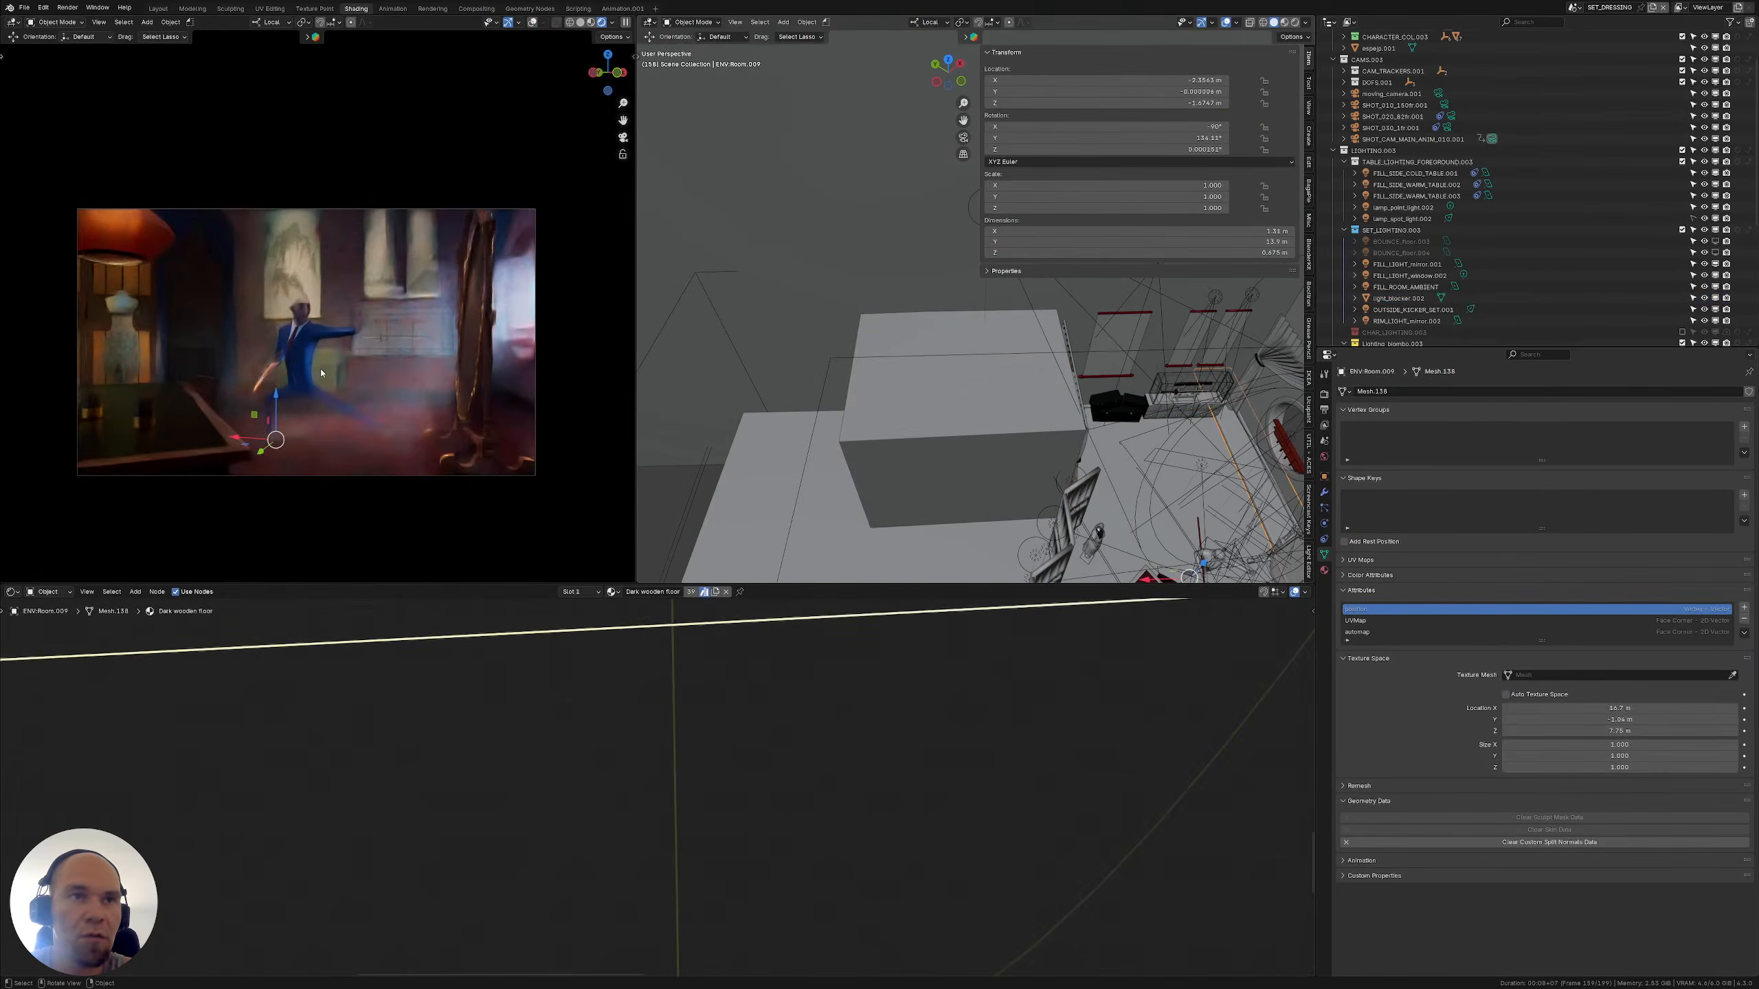
scroll(321, 373, "up", 1)
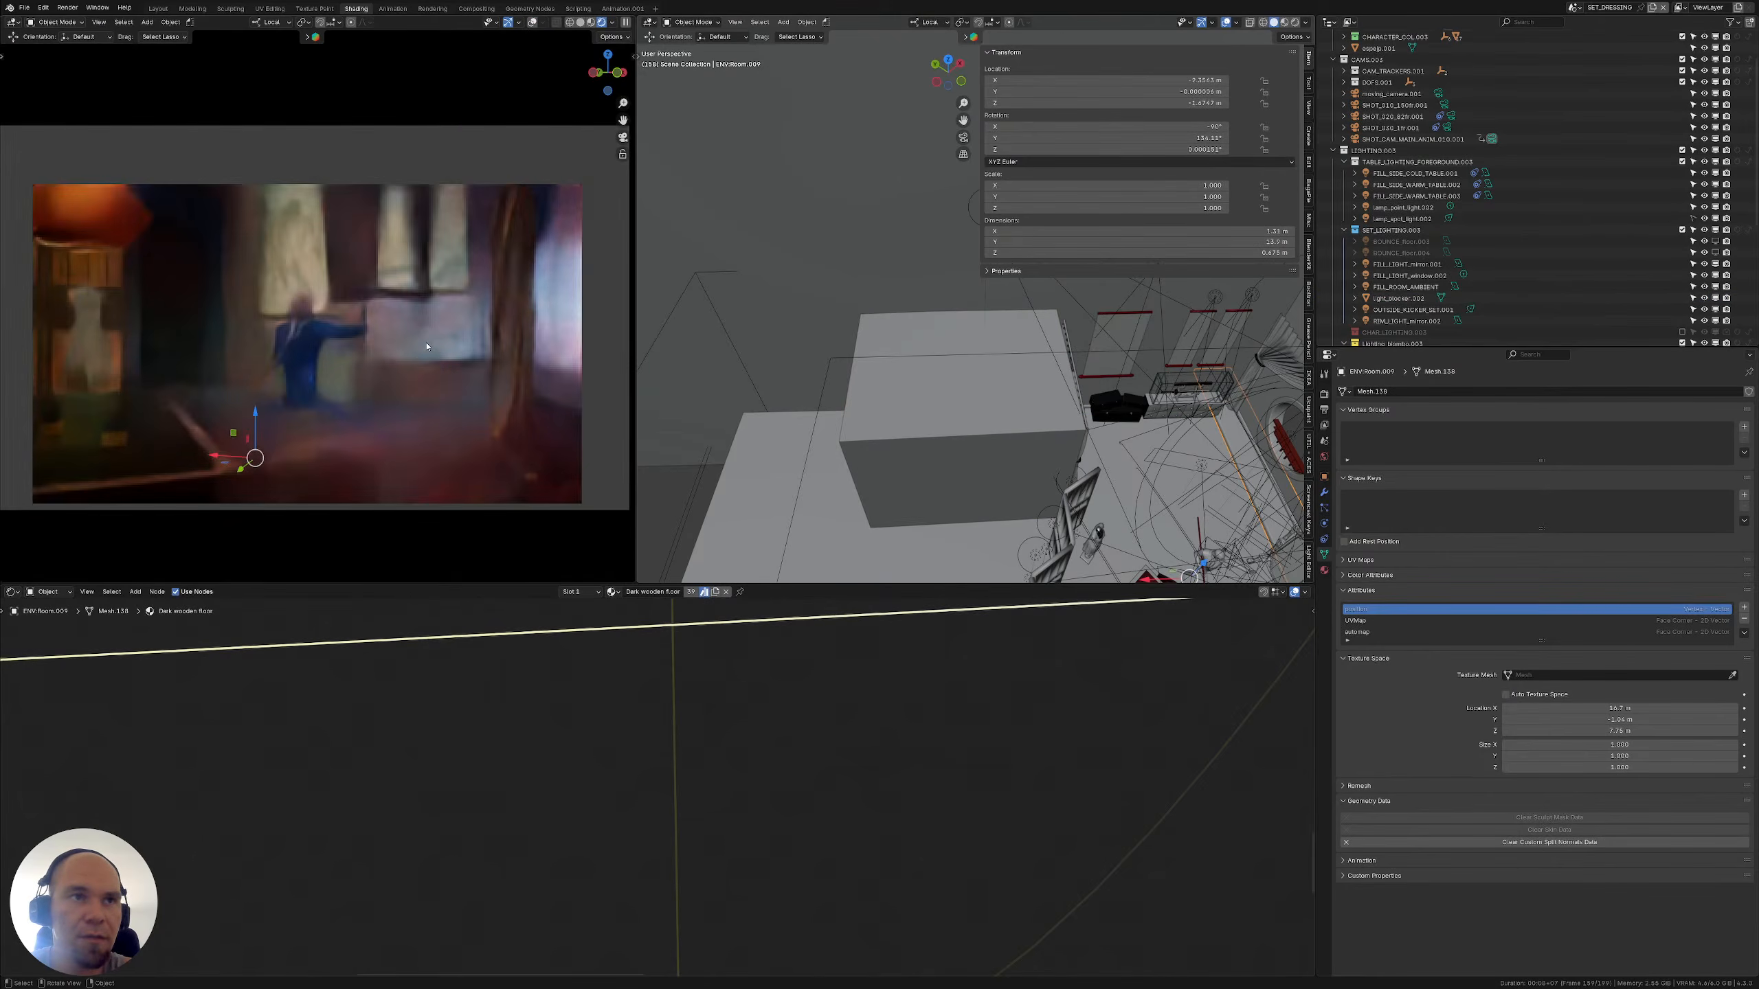
scroll(433, 344, "down", 1)
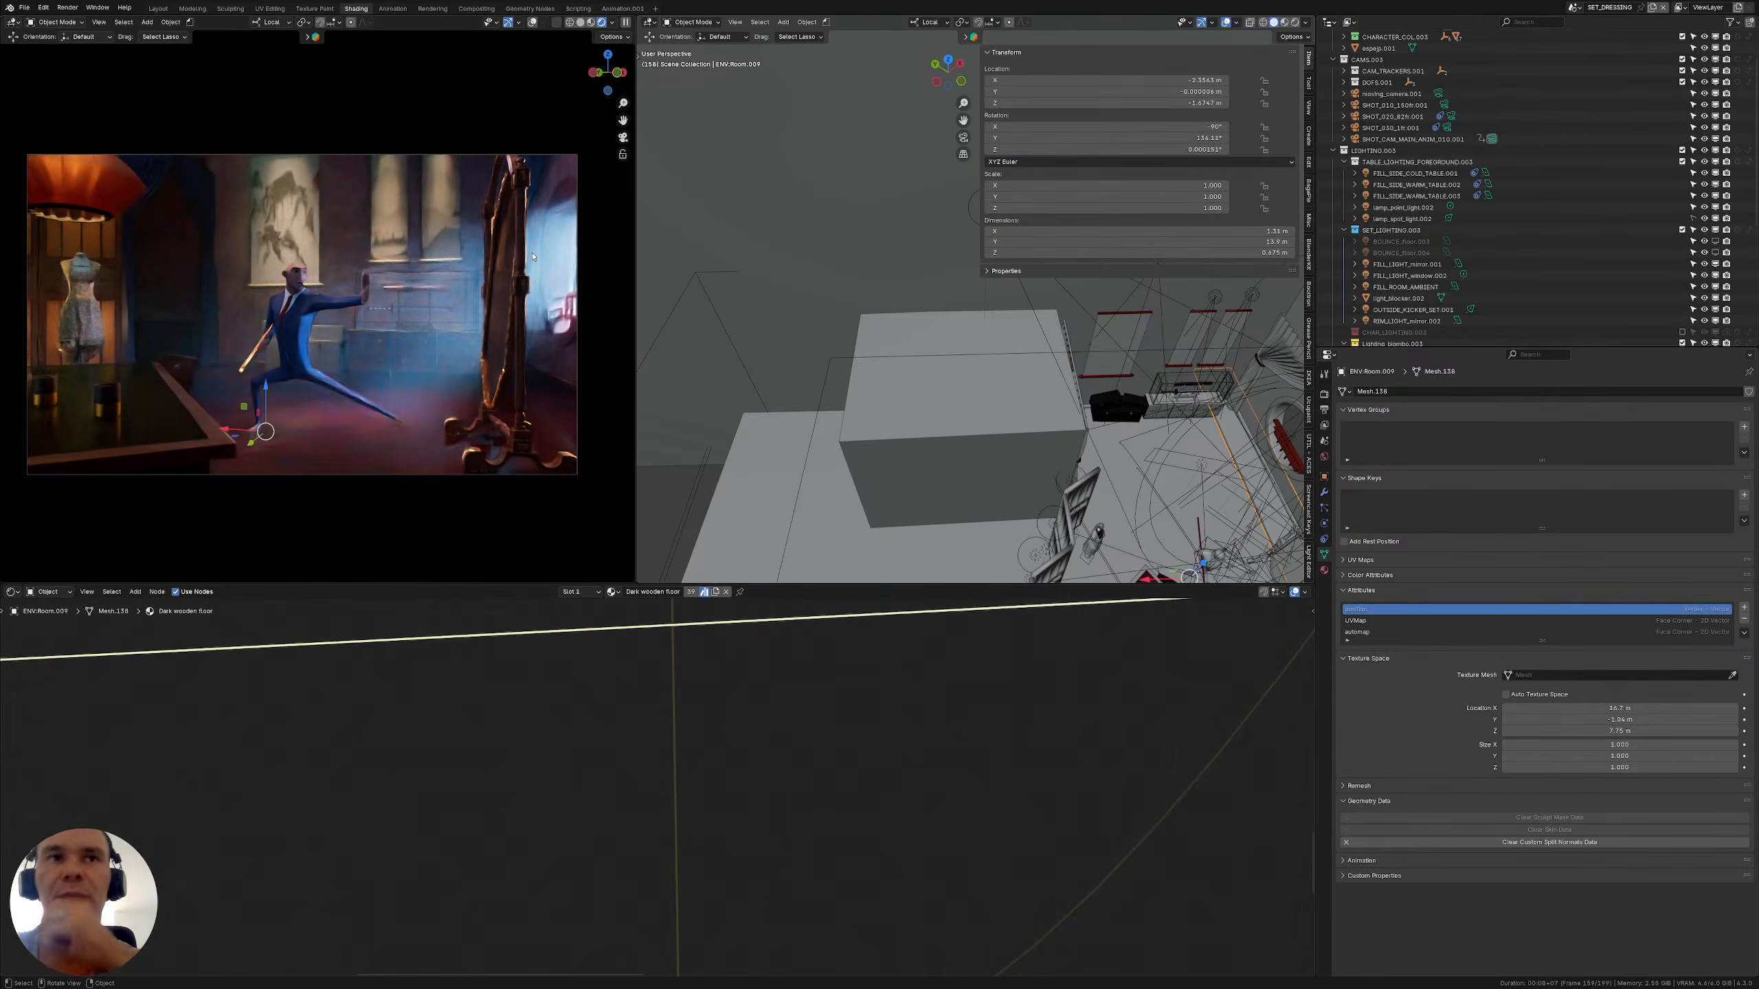
middle_click_drag(1169, 427, 1015, 385)
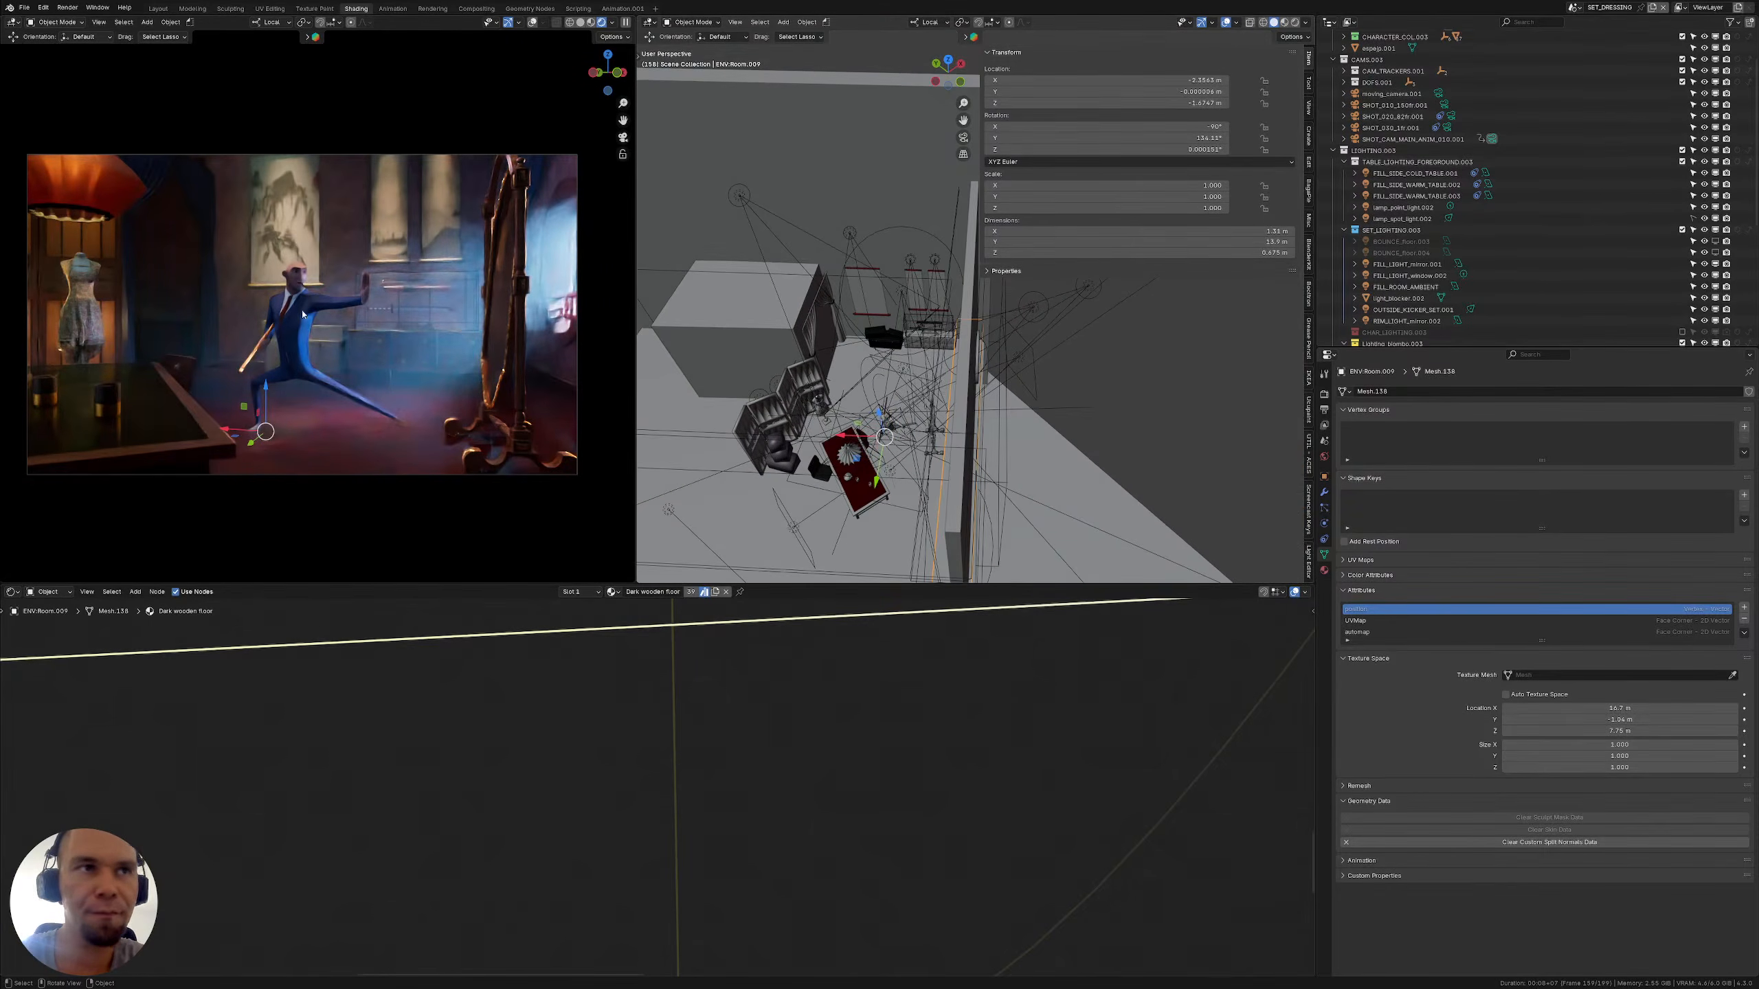
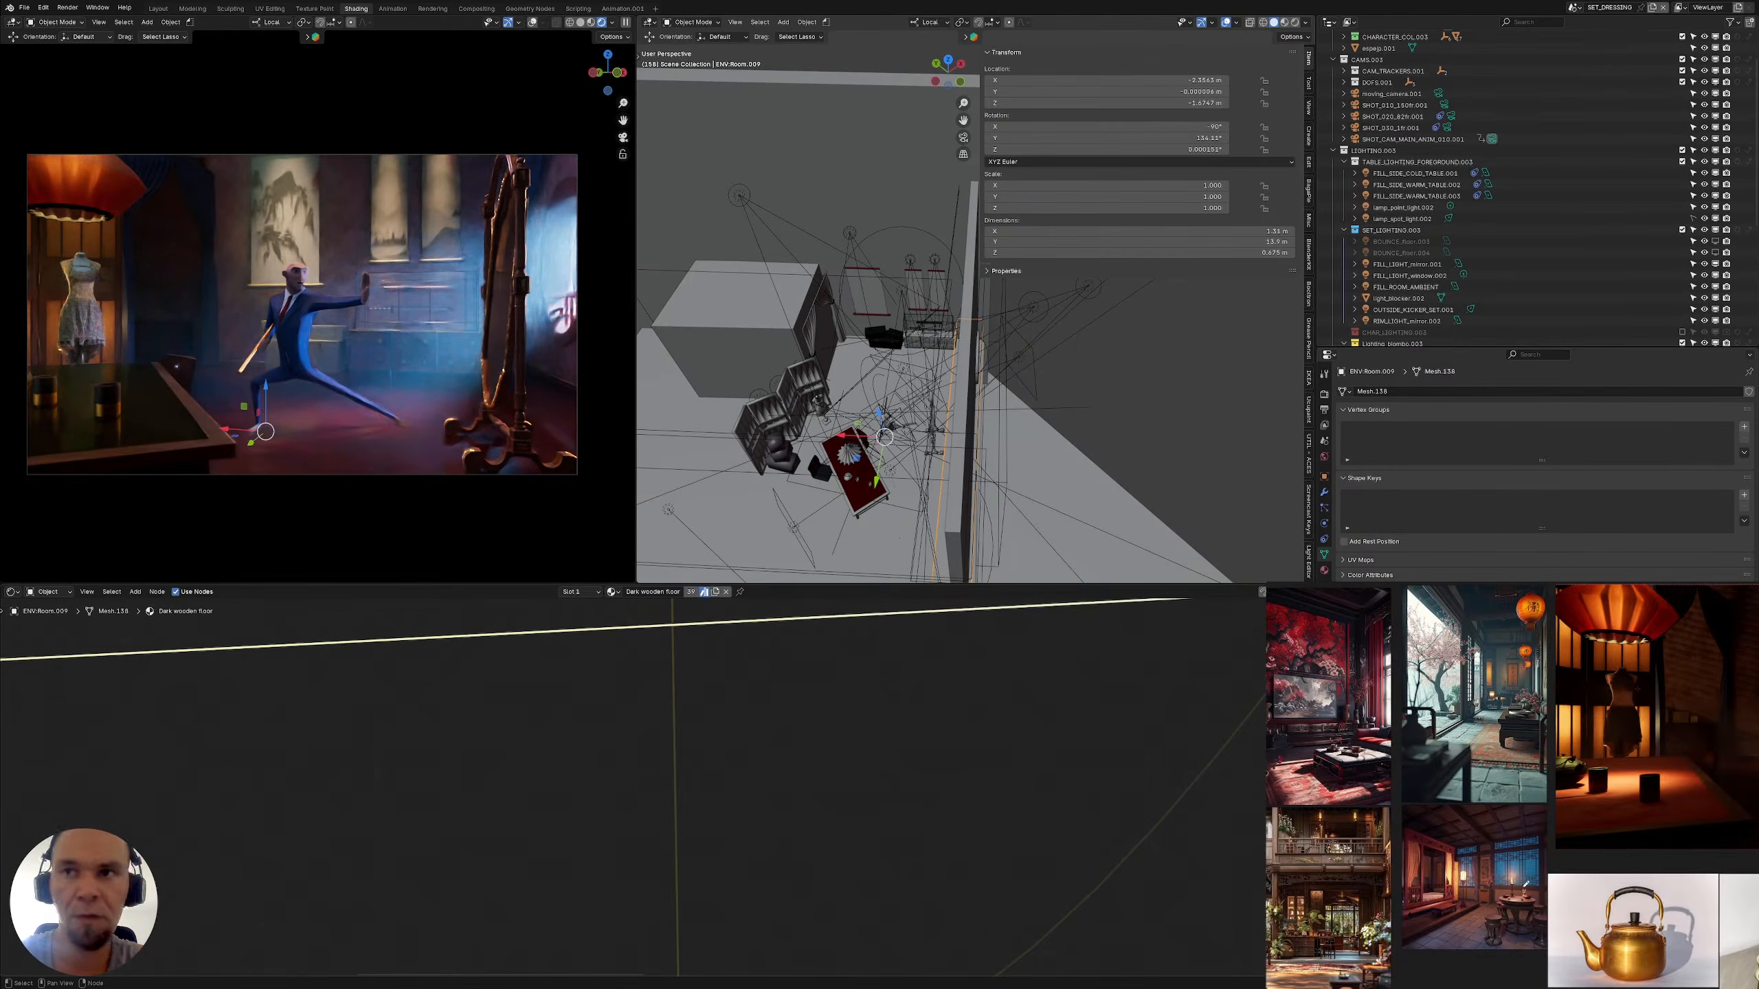
Paste the captured render onto the reference board below the VERSION 9.3(fr153)DAY images
scroll(1525, 884, "down", 5)
middle_click_drag(1613, 824, 1526, 876)
middle_click_drag(1703, 678, 1603, 857)
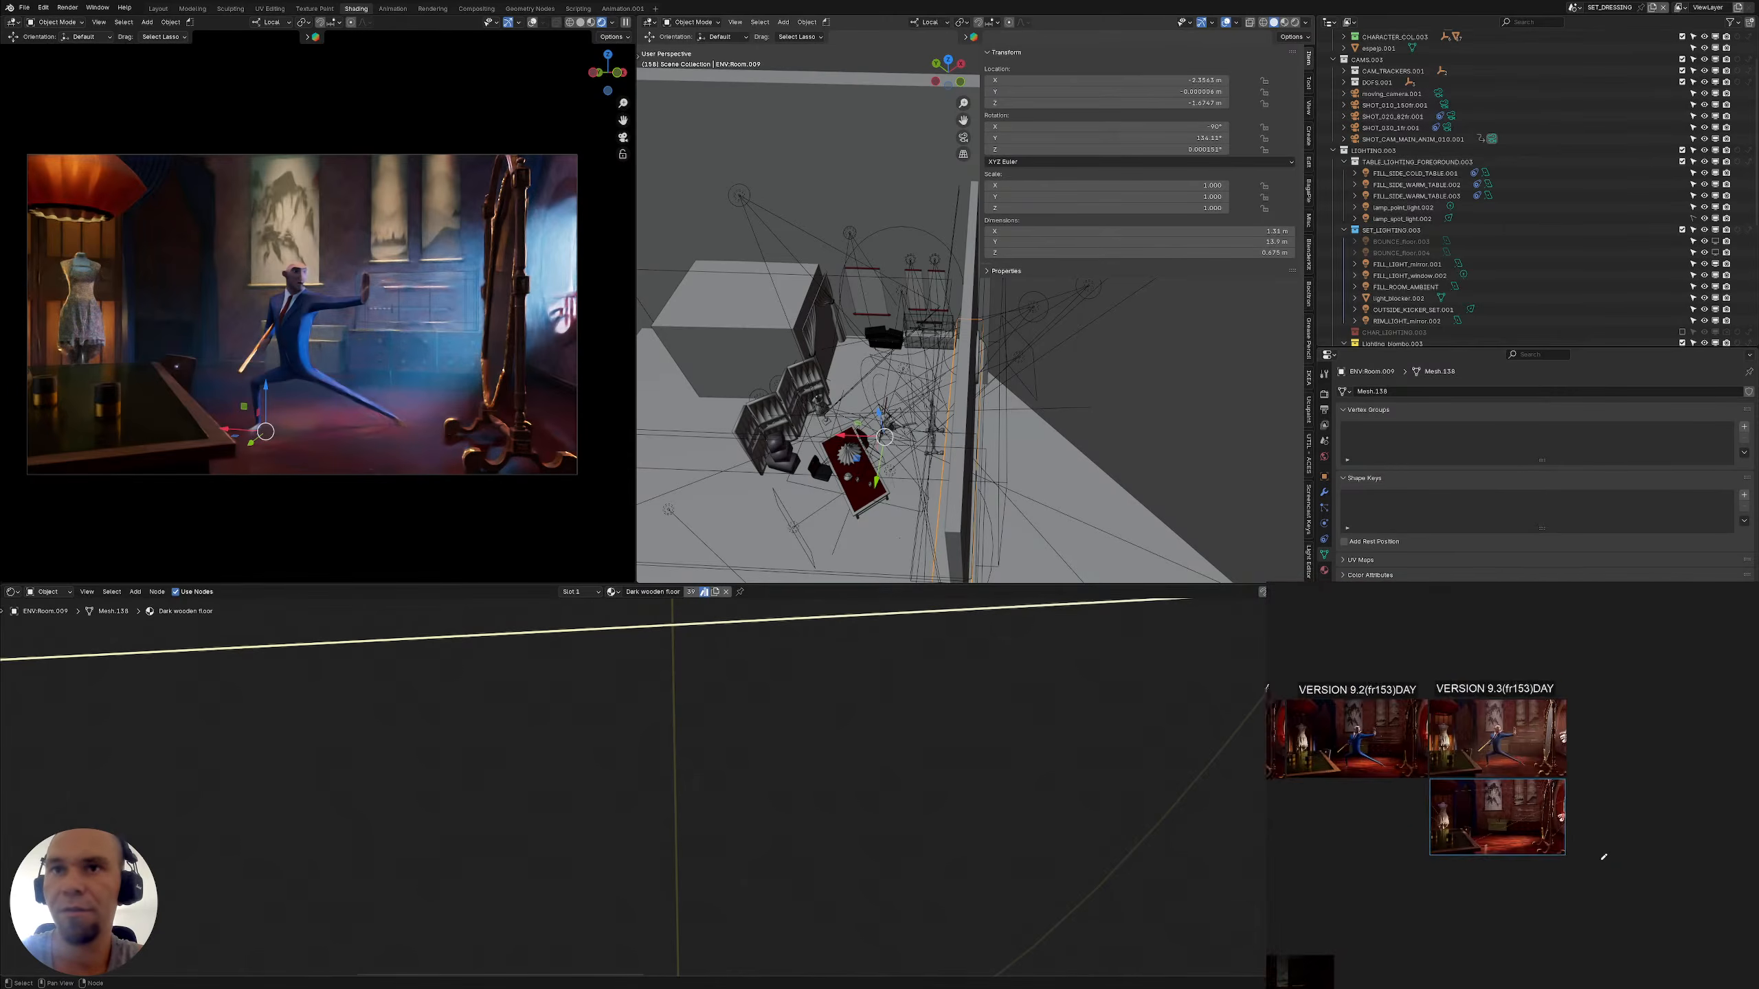
scroll(1602, 859, "up", 2)
scroll(1494, 876, "down", 2)
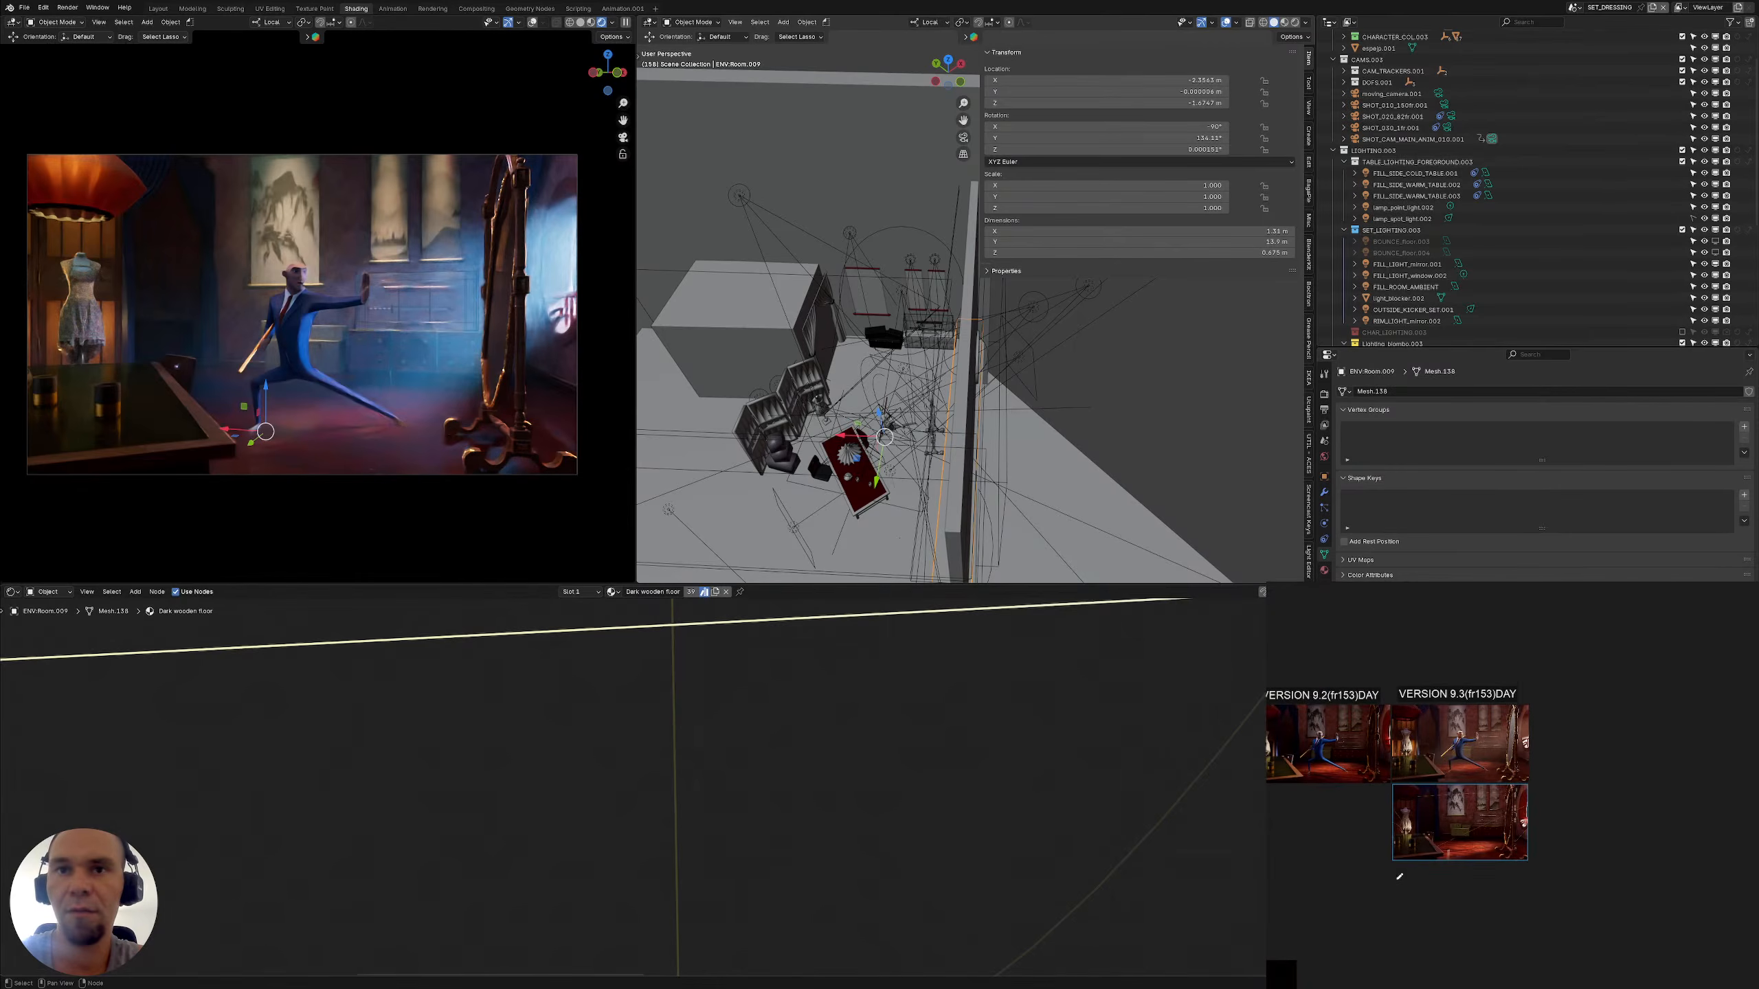
scroll(1440, 880, "up", 2)
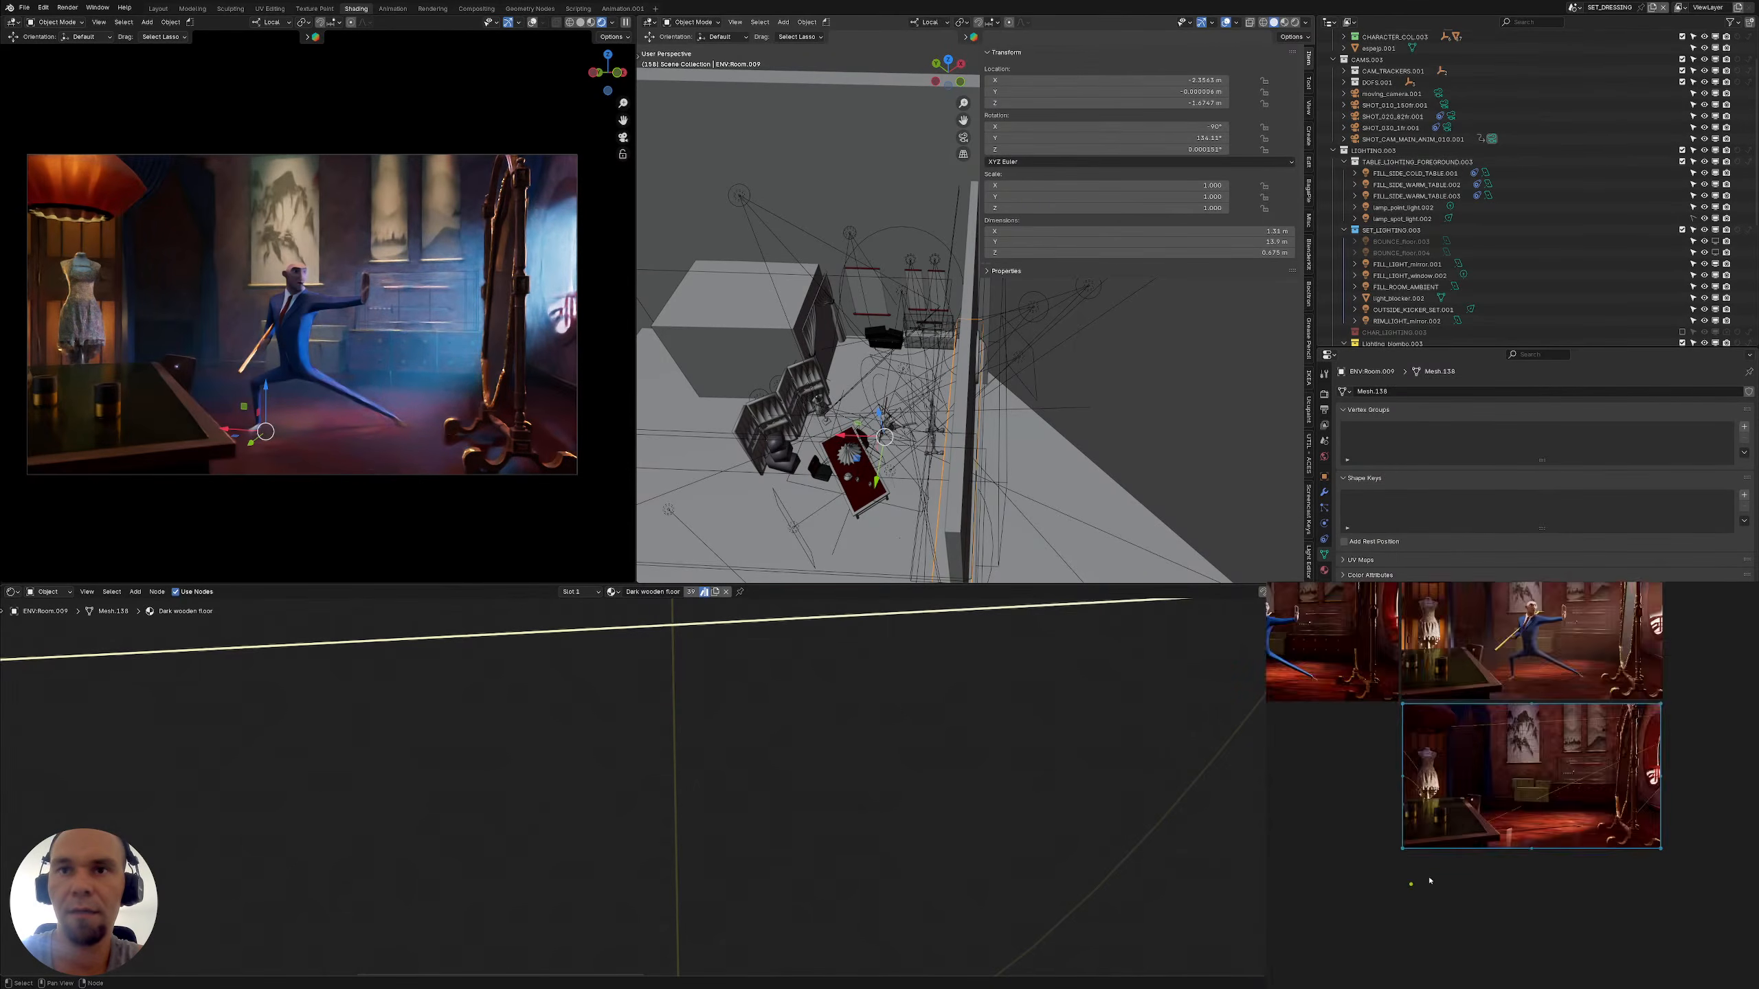
scroll(1461, 885, "down", 2)
key("ctrl+v")
scroll(1482, 898, "up", 2)
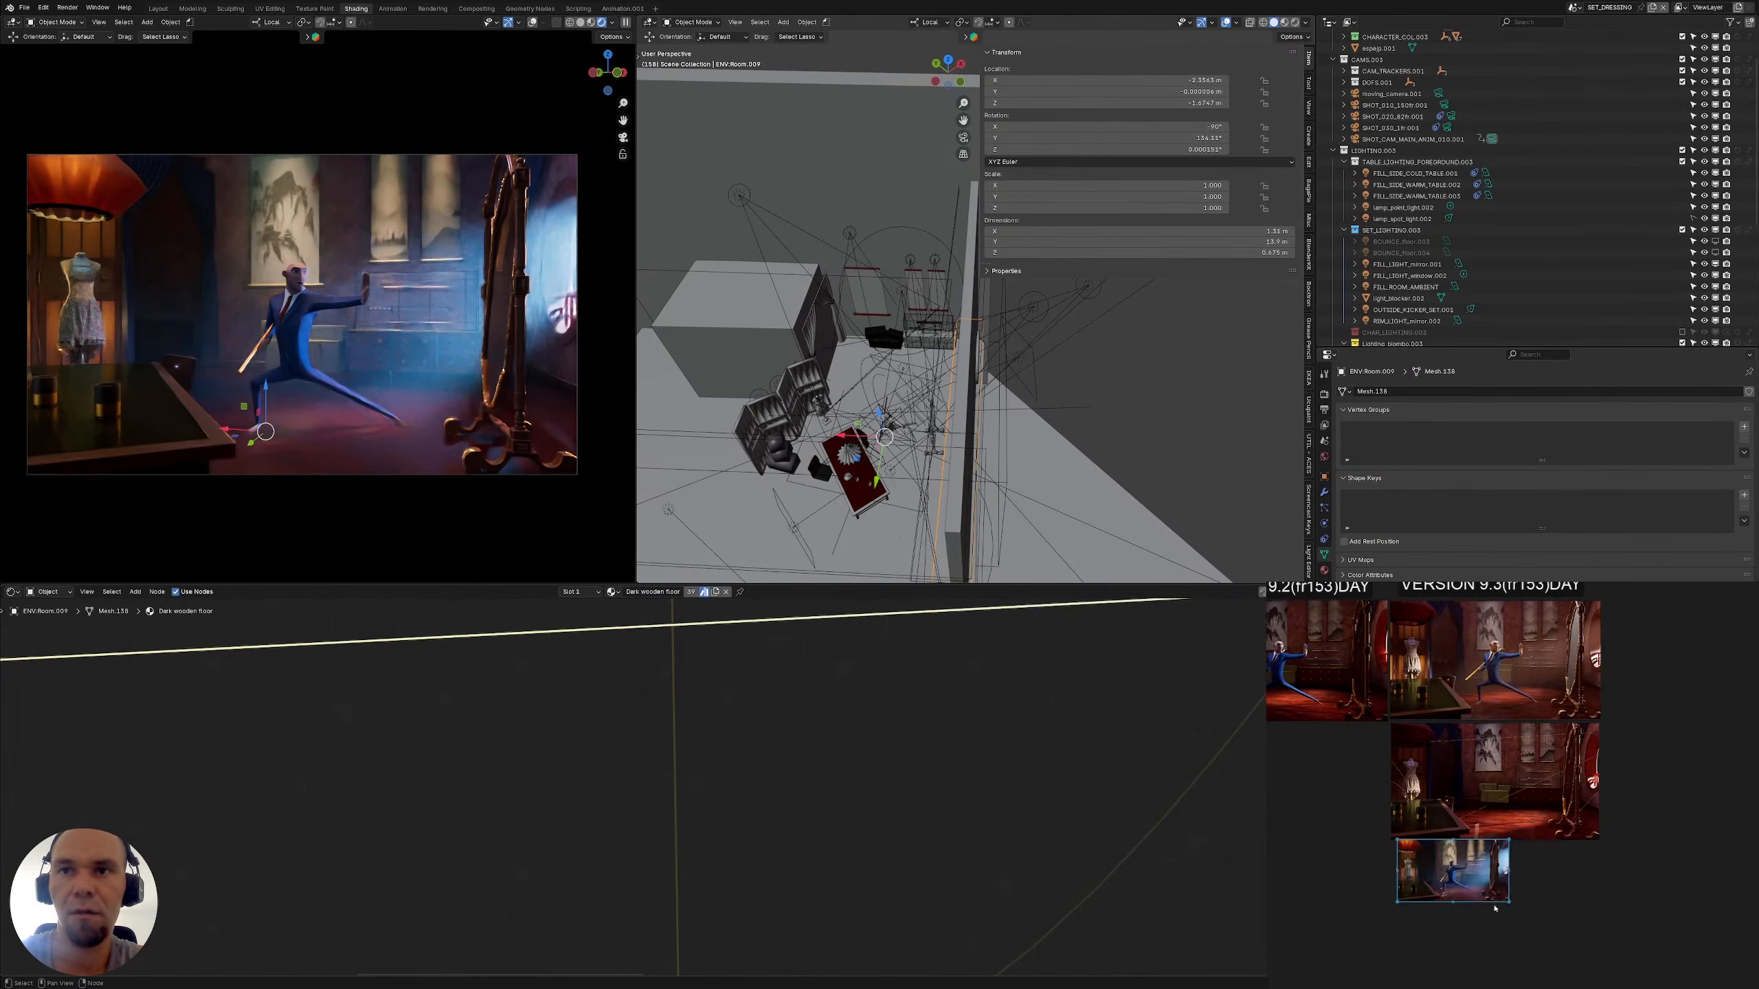
Scale the pasted render to the width of the images above it and compare it with them
left_click_drag(1510, 902, 1599, 959)
left_click(1613, 933)
middle_click_drag(1613, 933, 1594, 967)
middle_click_drag(1660, 847, 1621, 862)
mouse_move(1642, 768)
middle_mouse_down()
mouse_move(1625, 777)
mouse_move(1658, 776)
middle_mouse_up()
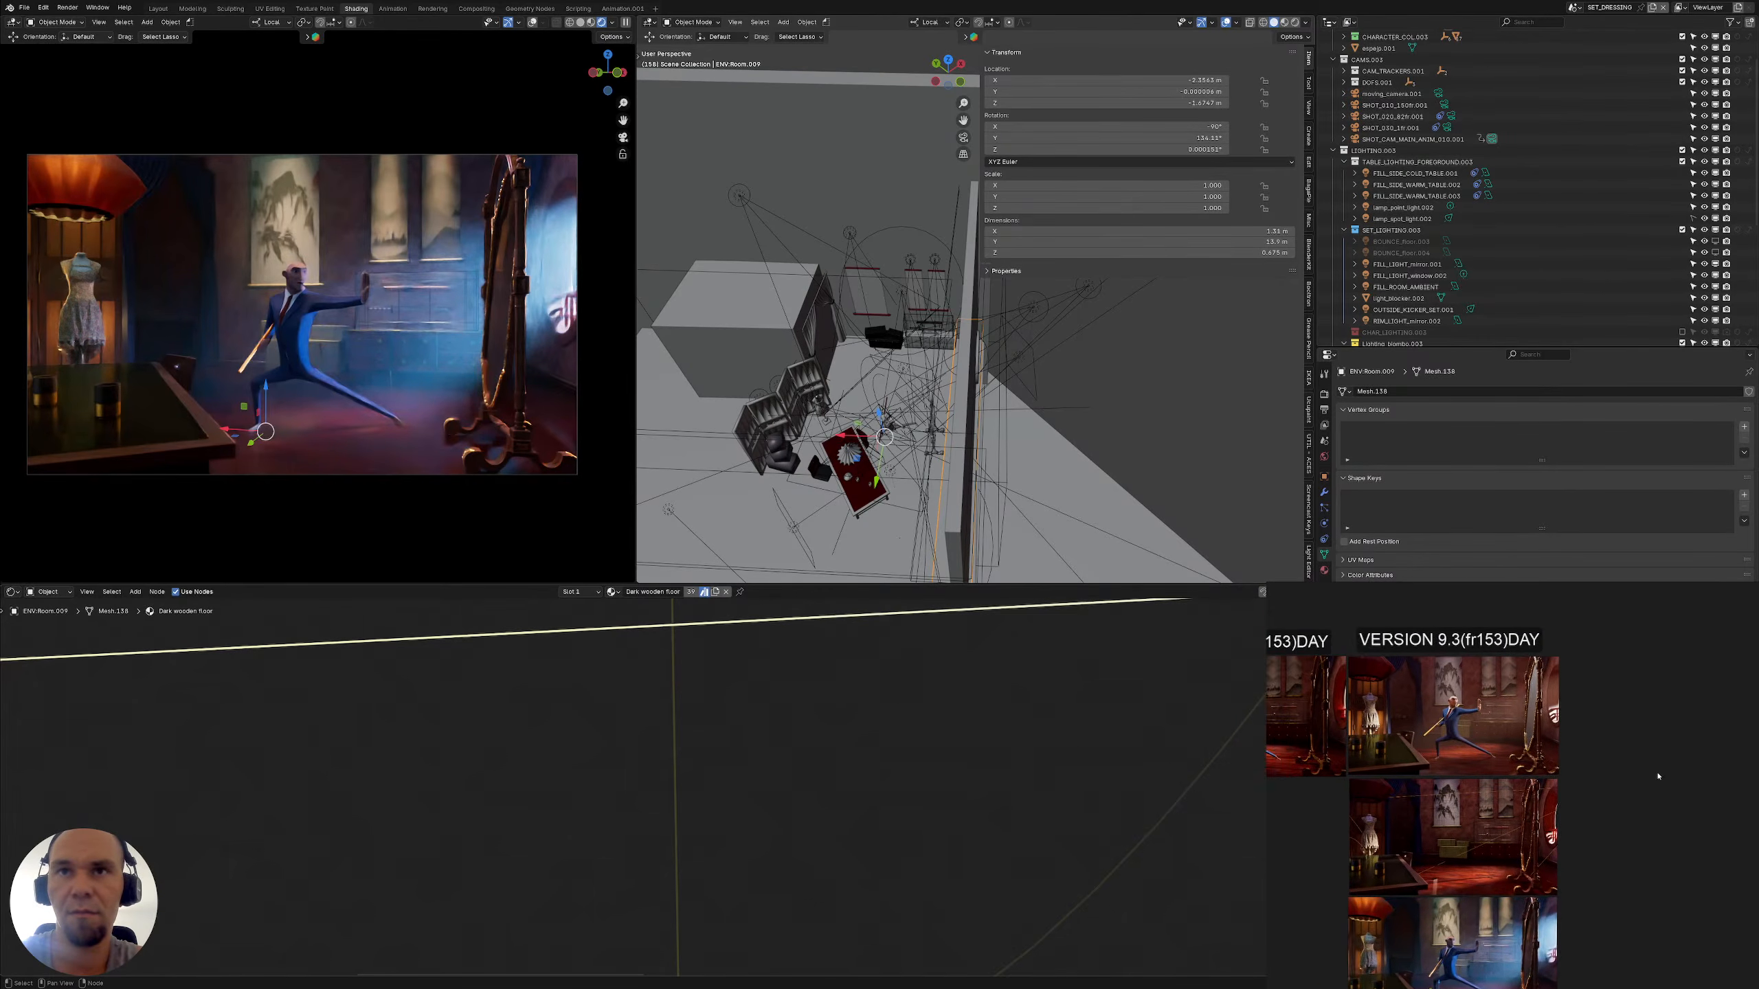
Duplicate an earlier blue-toned render on the reference board to compare it with the newest capture
scroll(1548, 805, "down", 2)
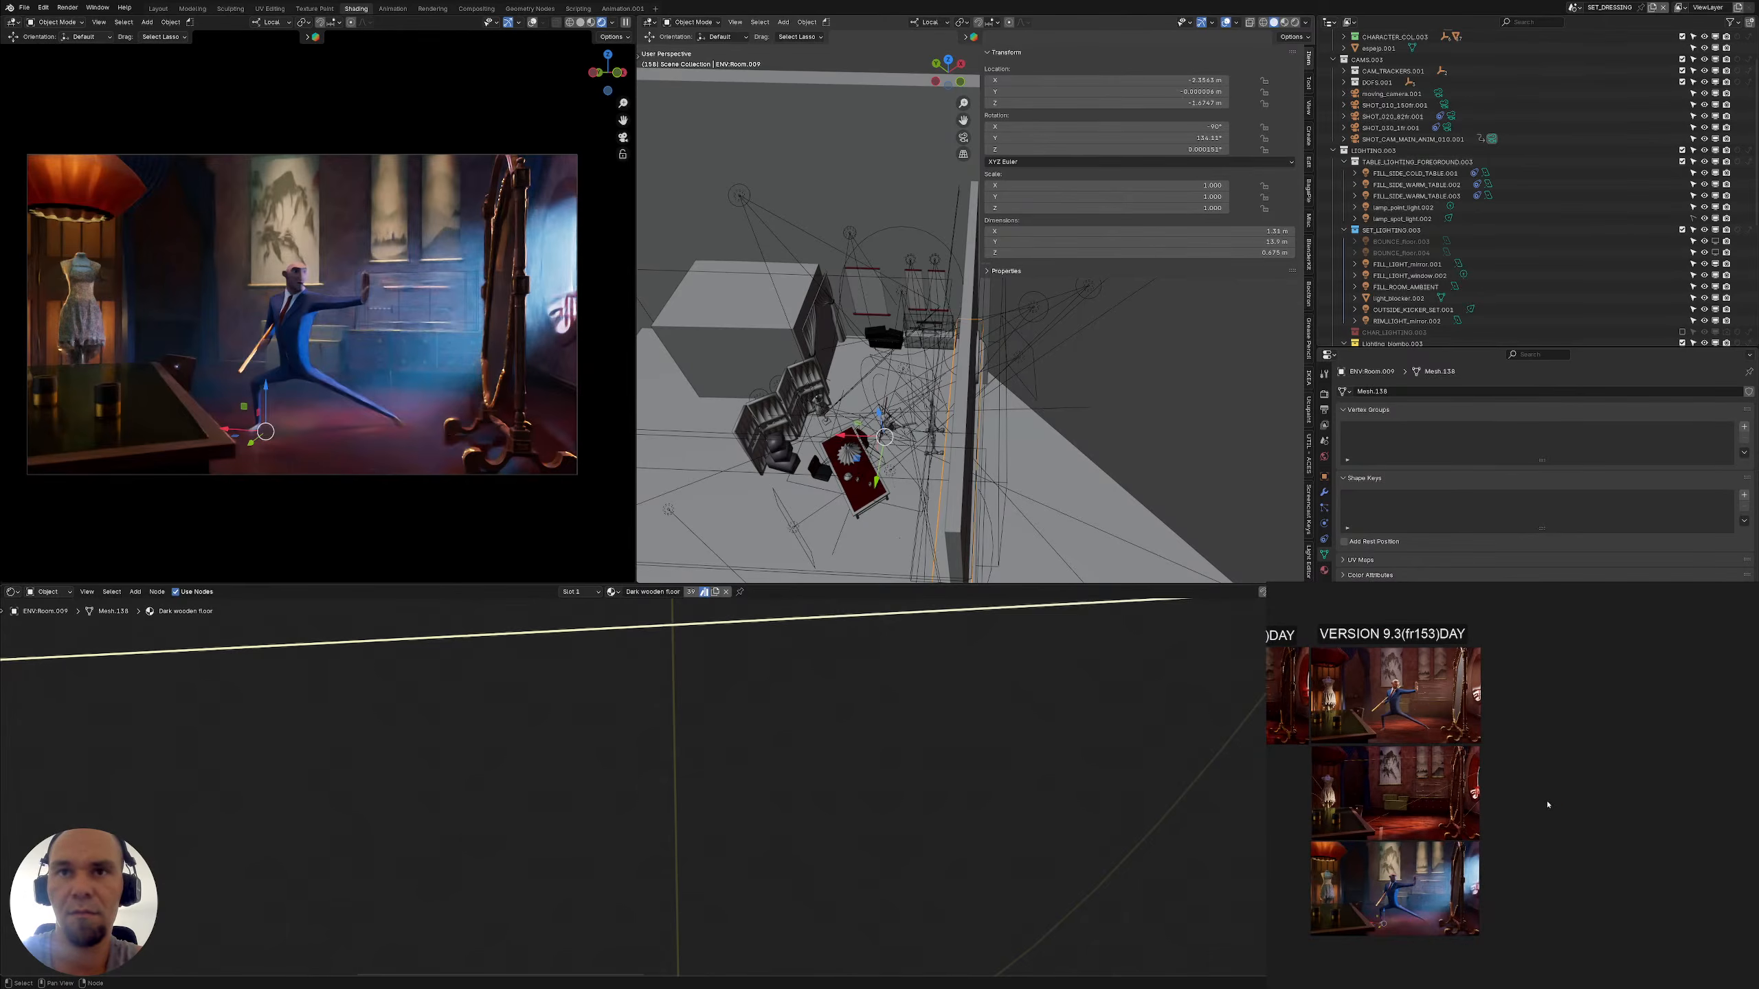
left_click_drag(1548, 825, 1591, 866)
mouse_move(1288, 824)
middle_mouse_down()
mouse_move(1586, 817)
mouse_move(1613, 842)
mouse_move(1288, 833)
middle_mouse_up()
scroll(1558, 835, "down", 2)
left_click(1365, 835)
key("ctrl+c")
key("ctrl+v")
Place the duplicated blue render beside the newest capture below VERSION 9.3(fr153)DAY and scale it to match its height
middle_click_drag(1623, 878, 1347, 878)
scroll(1336, 879, "up", 4)
scroll(1352, 906, "down", 1)
left_click_drag(1353, 912, 1335, 854)
middle_click_drag(1336, 854, 1568, 814)
scroll(1444, 816, "up", 2)
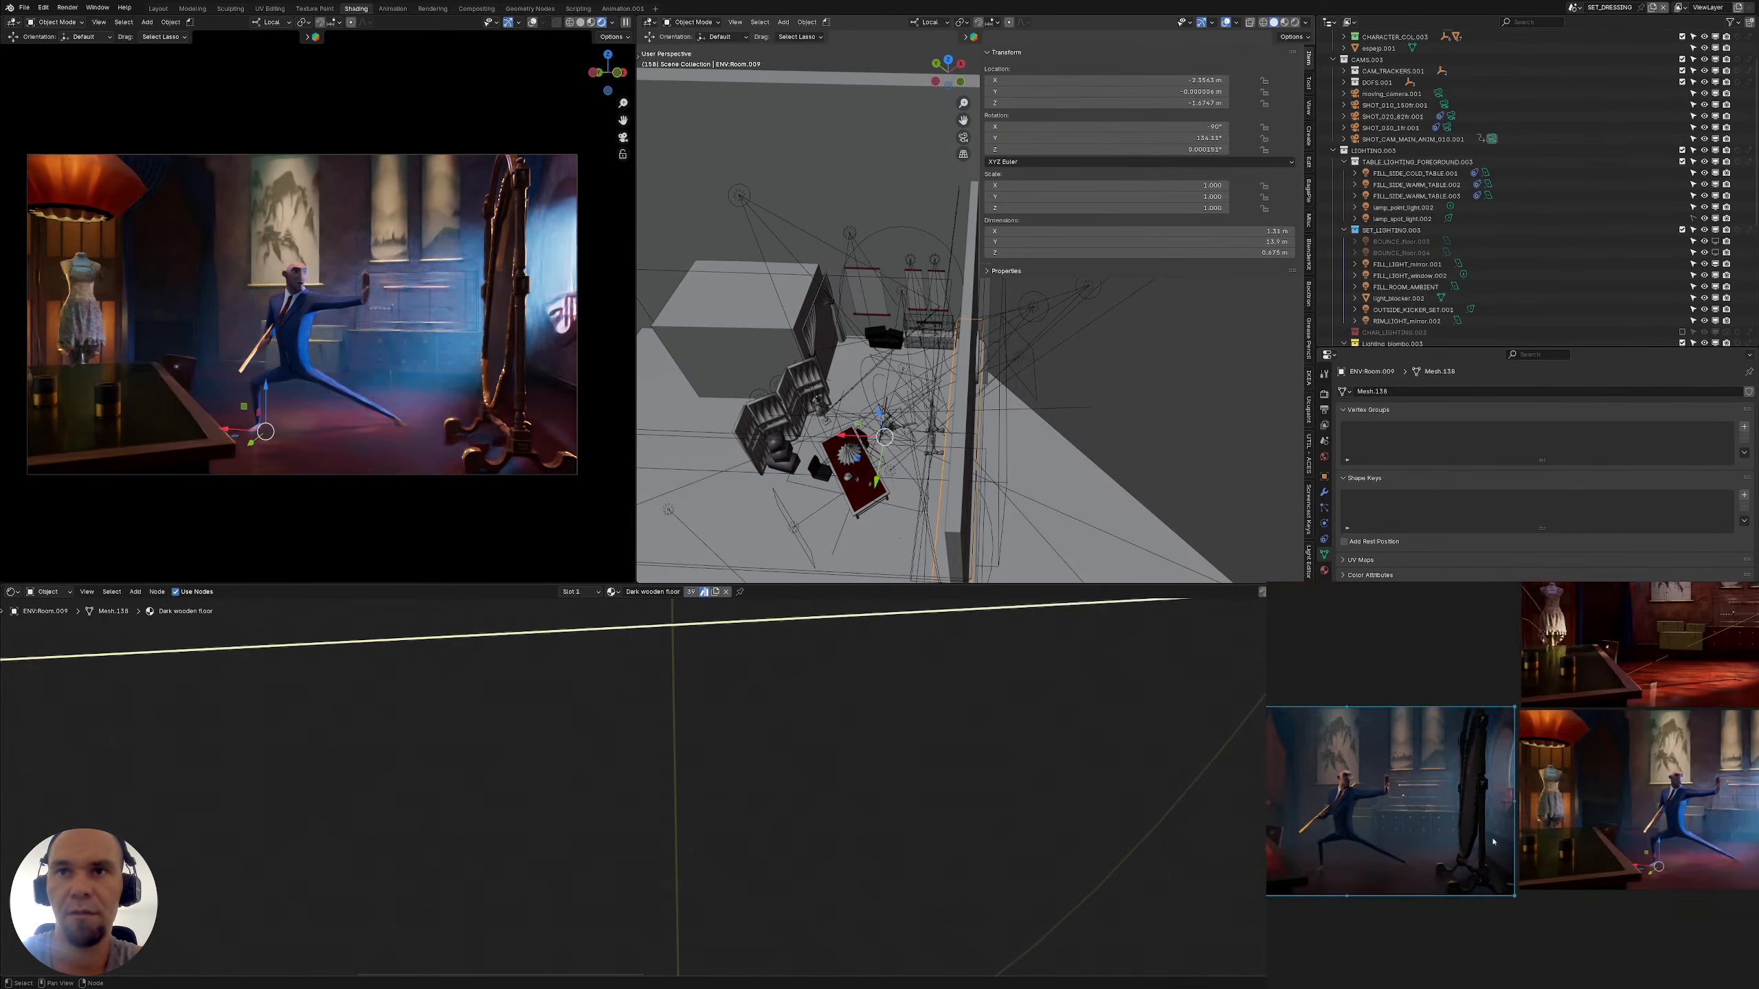
left_click_drag(1514, 893, 1450, 876)
mouse_move(1449, 876)
middle_mouse_down()
mouse_move(1495, 874)
mouse_move(1465, 864)
middle_mouse_up()
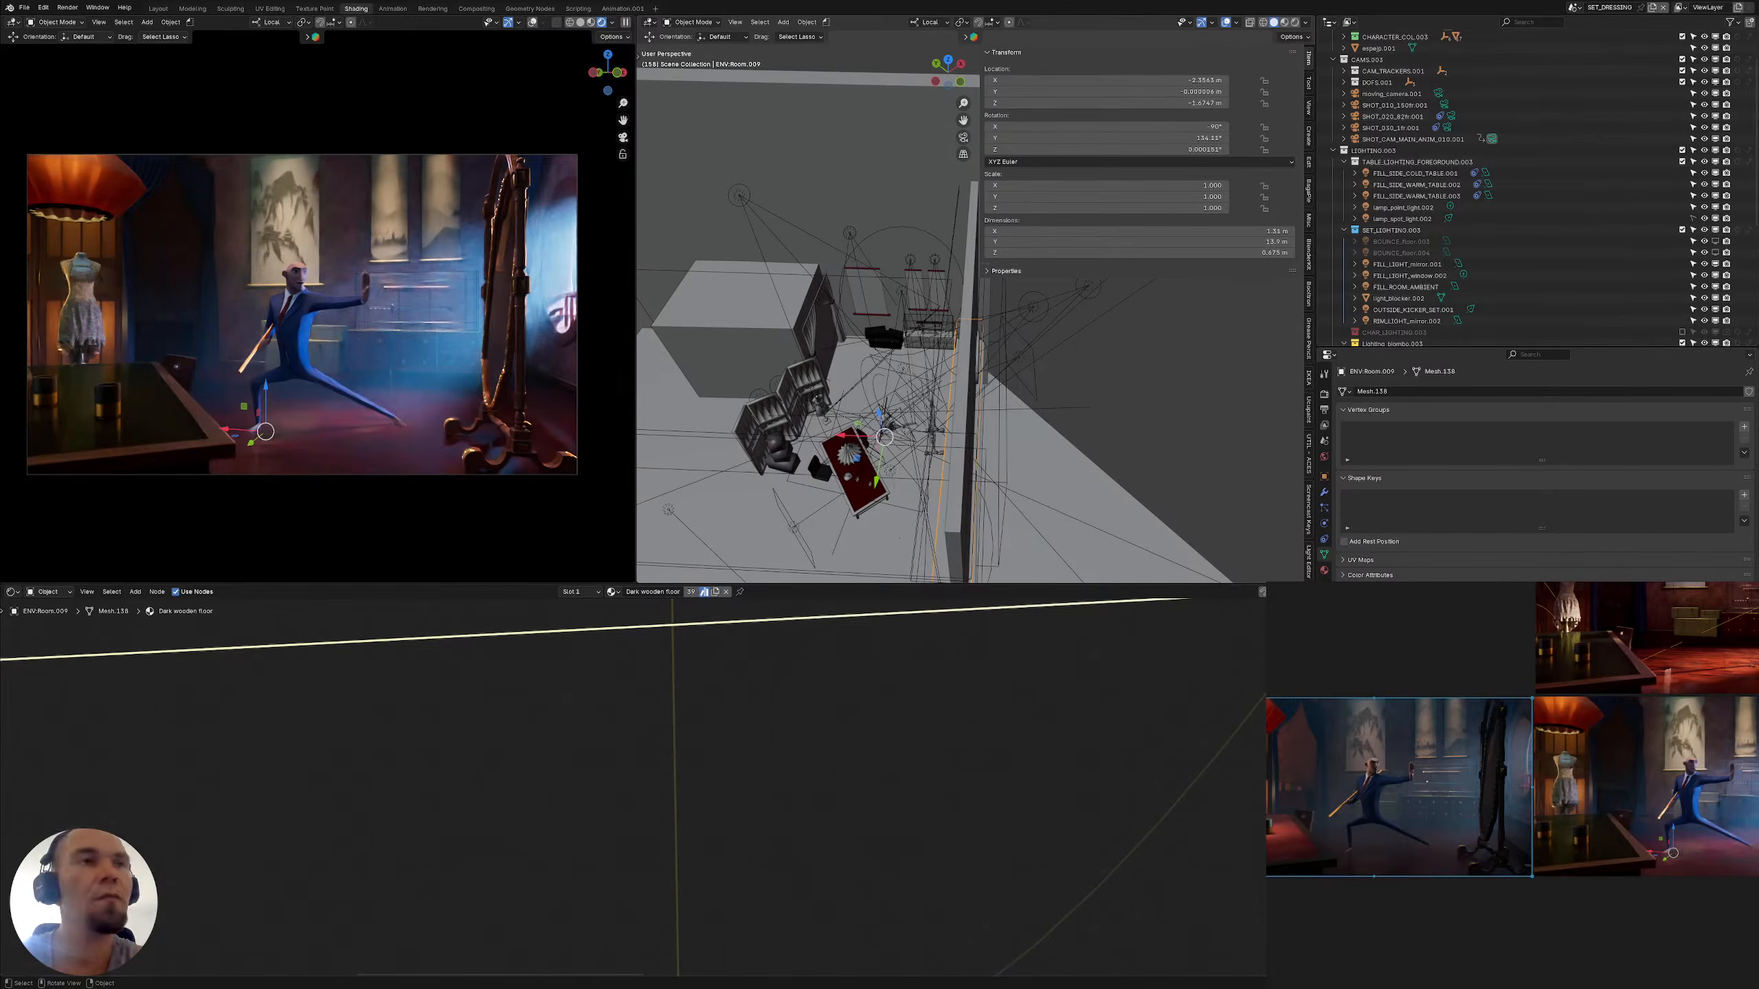
Set the power of back_lighting_biombo.012, the upper point light behind the folding screen, to 50 W
middle_click_drag(807, 366, 931, 342, "shift")
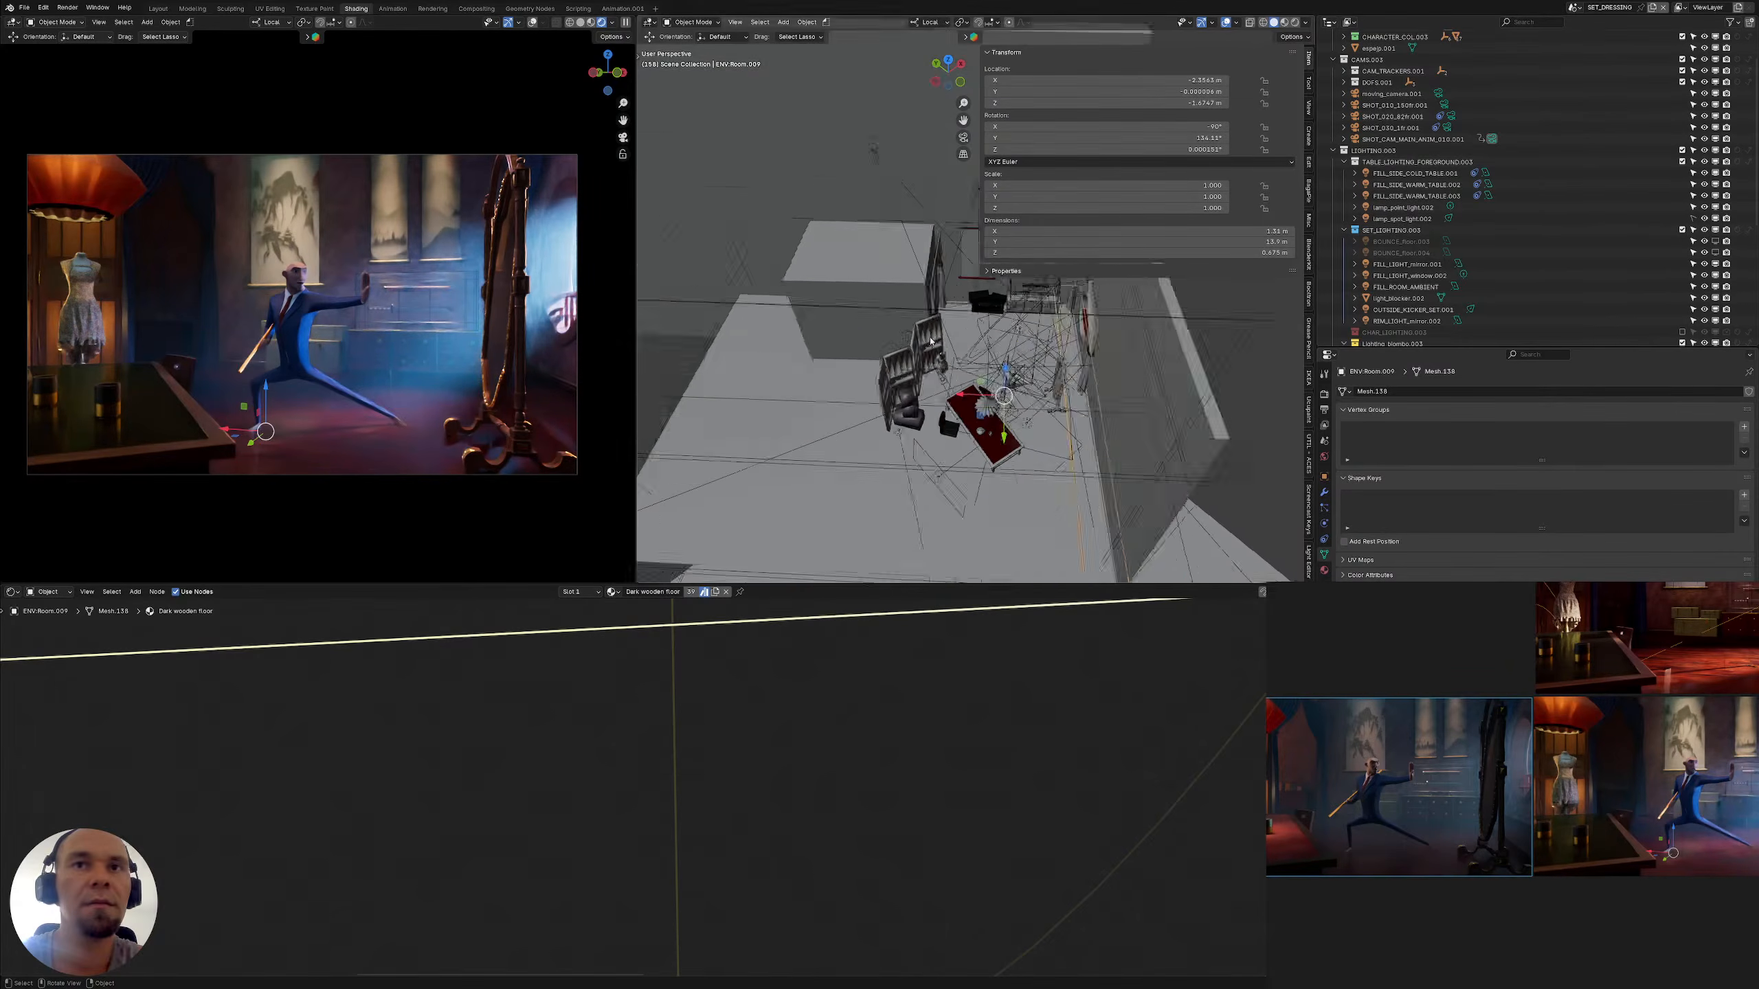
scroll(931, 342, "up", 6)
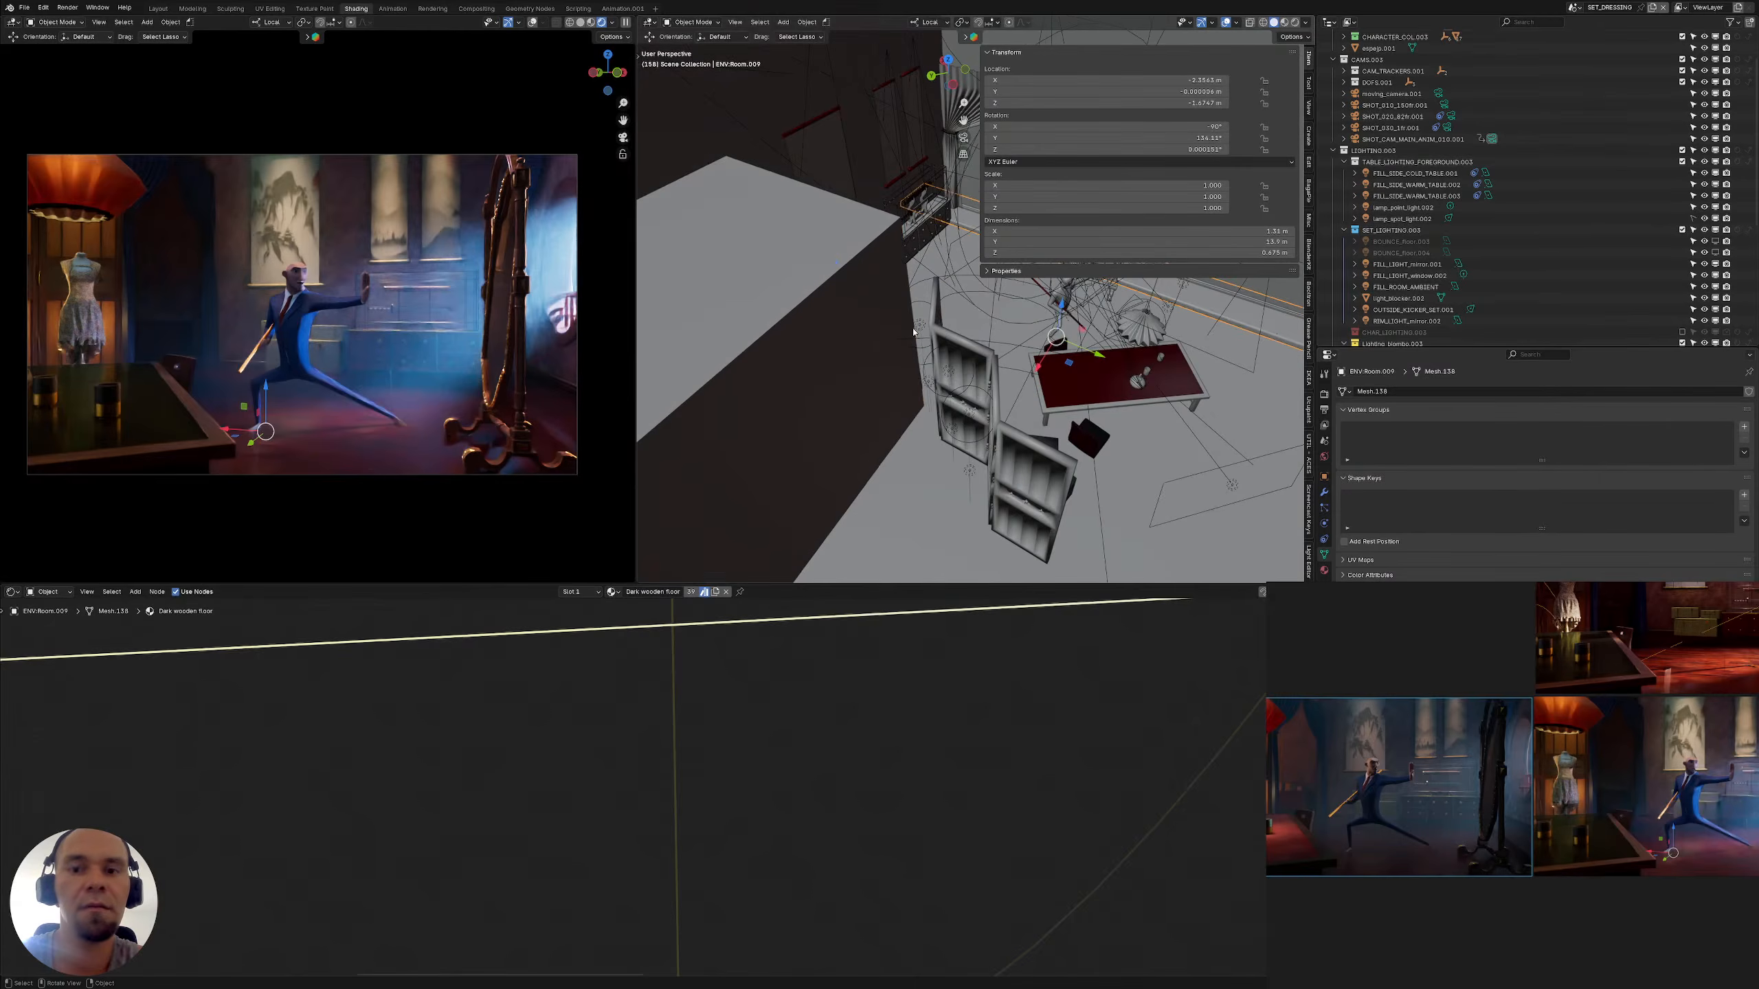
left_click(914, 333)
left_click(916, 331)
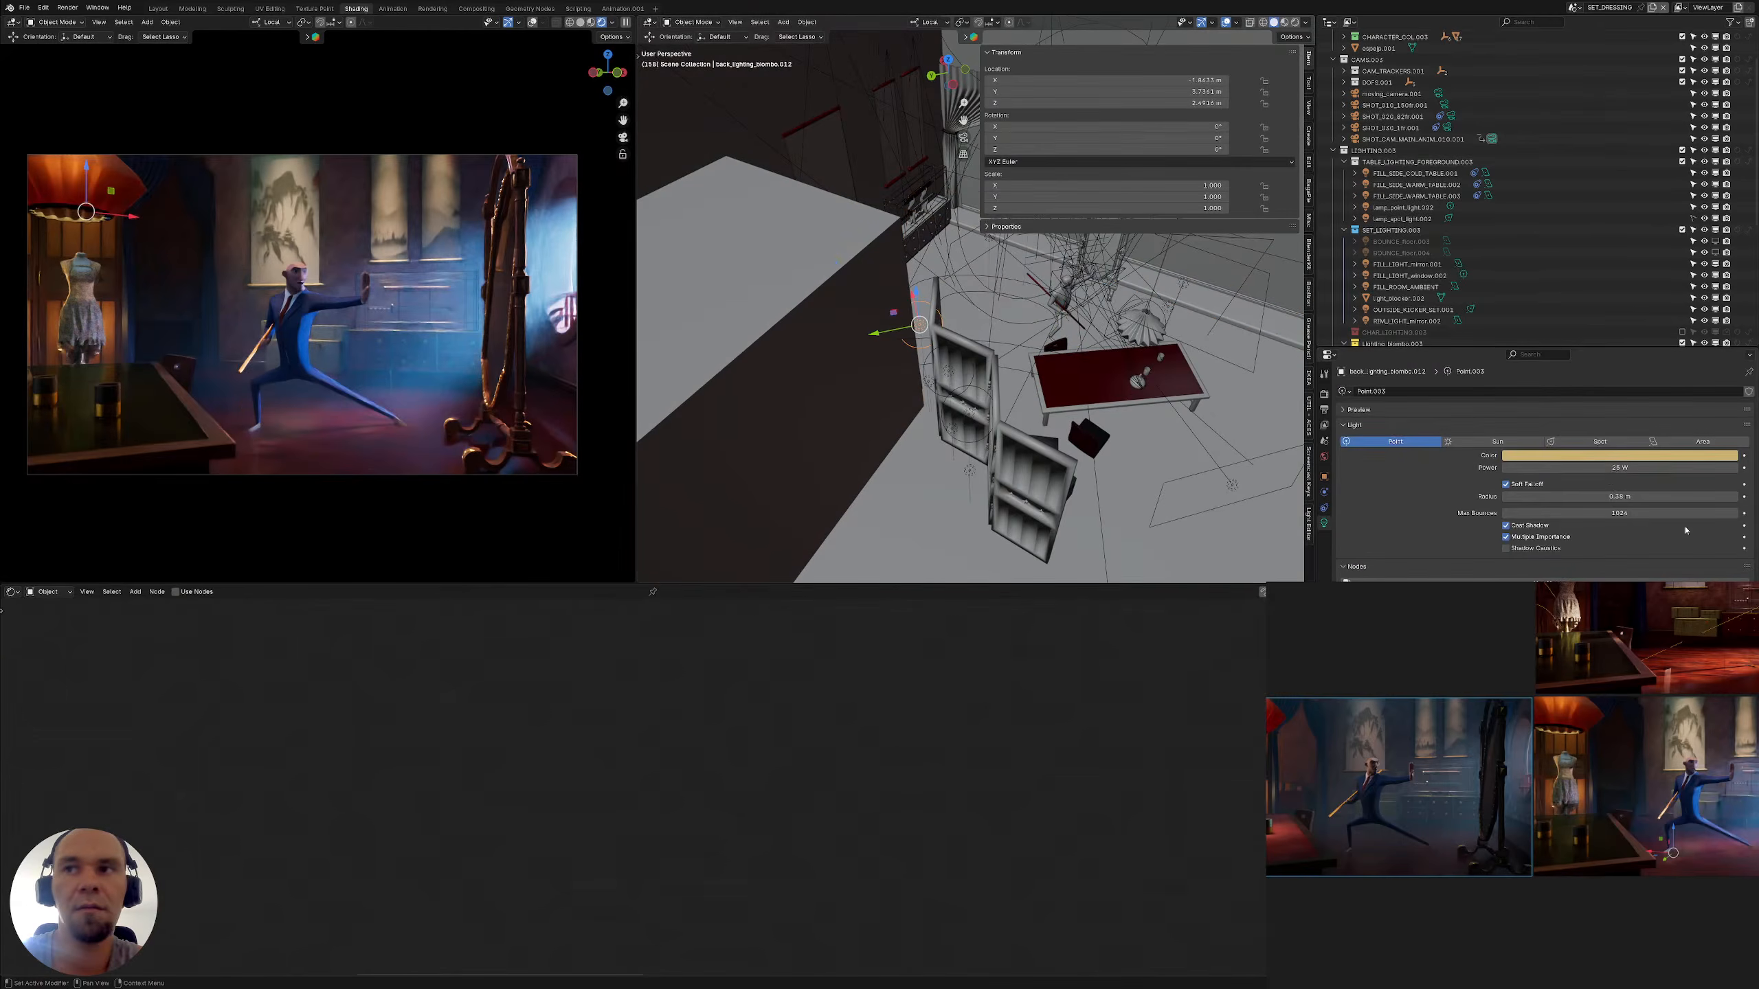
left_click(1610, 469)
type("5")
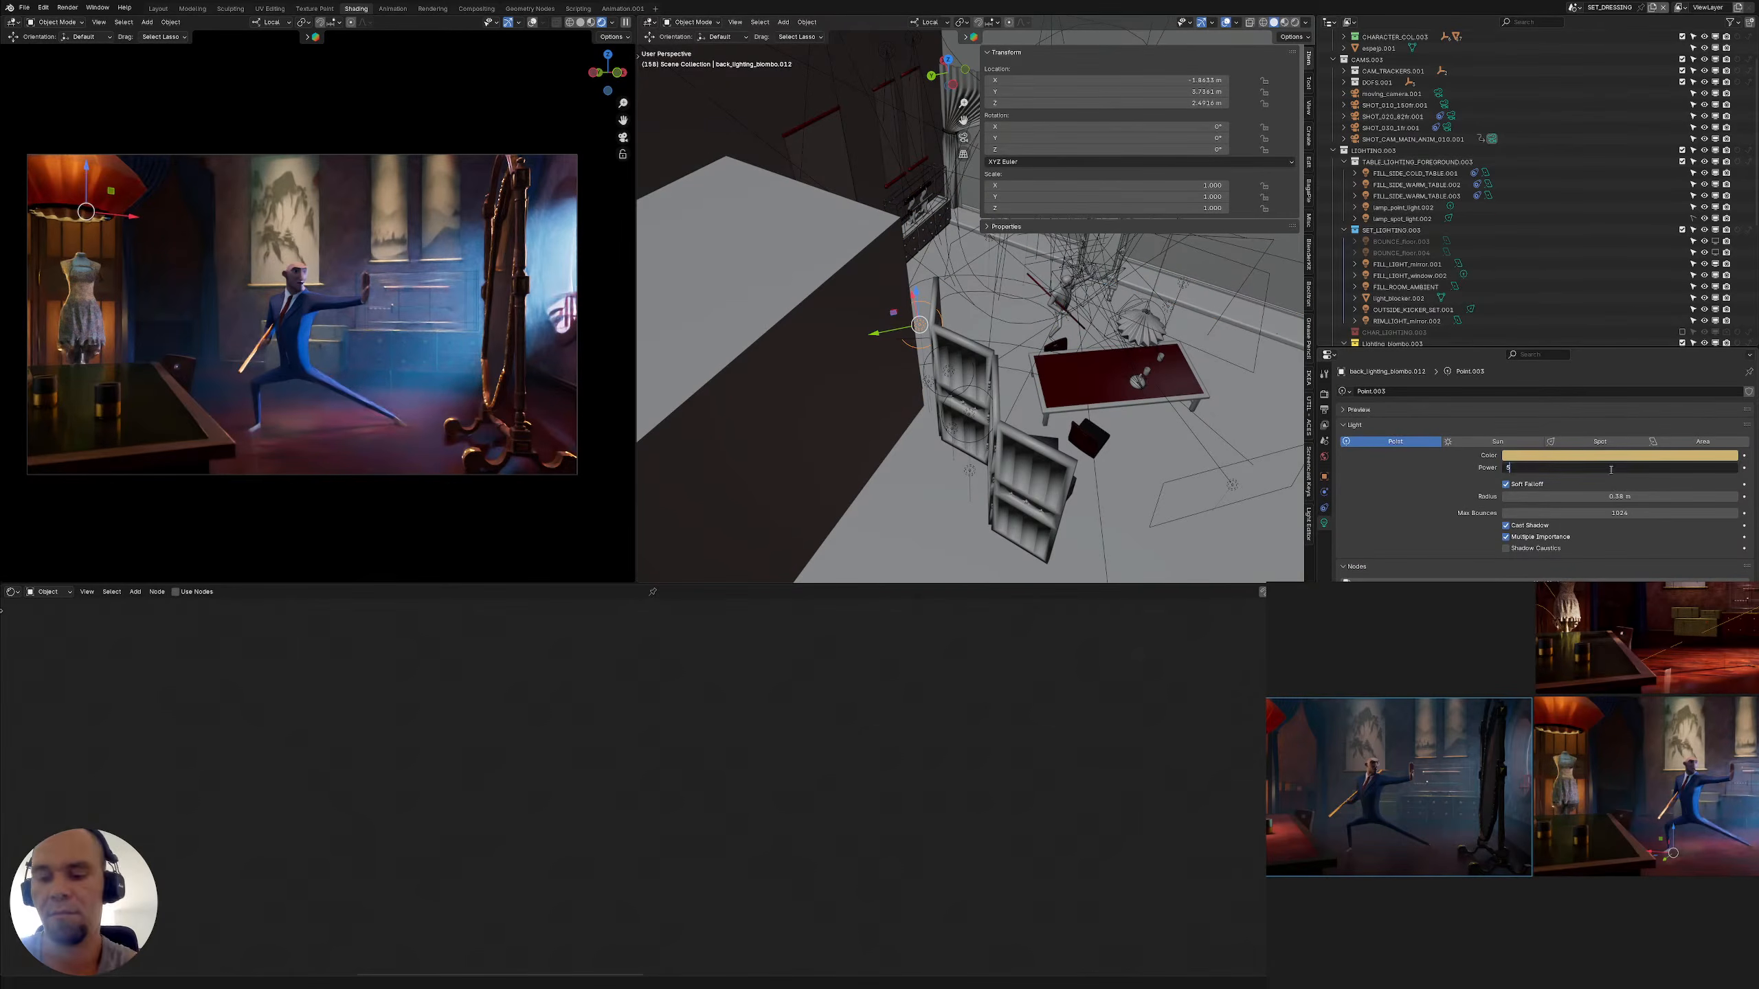
type("0 W")
key("Return")
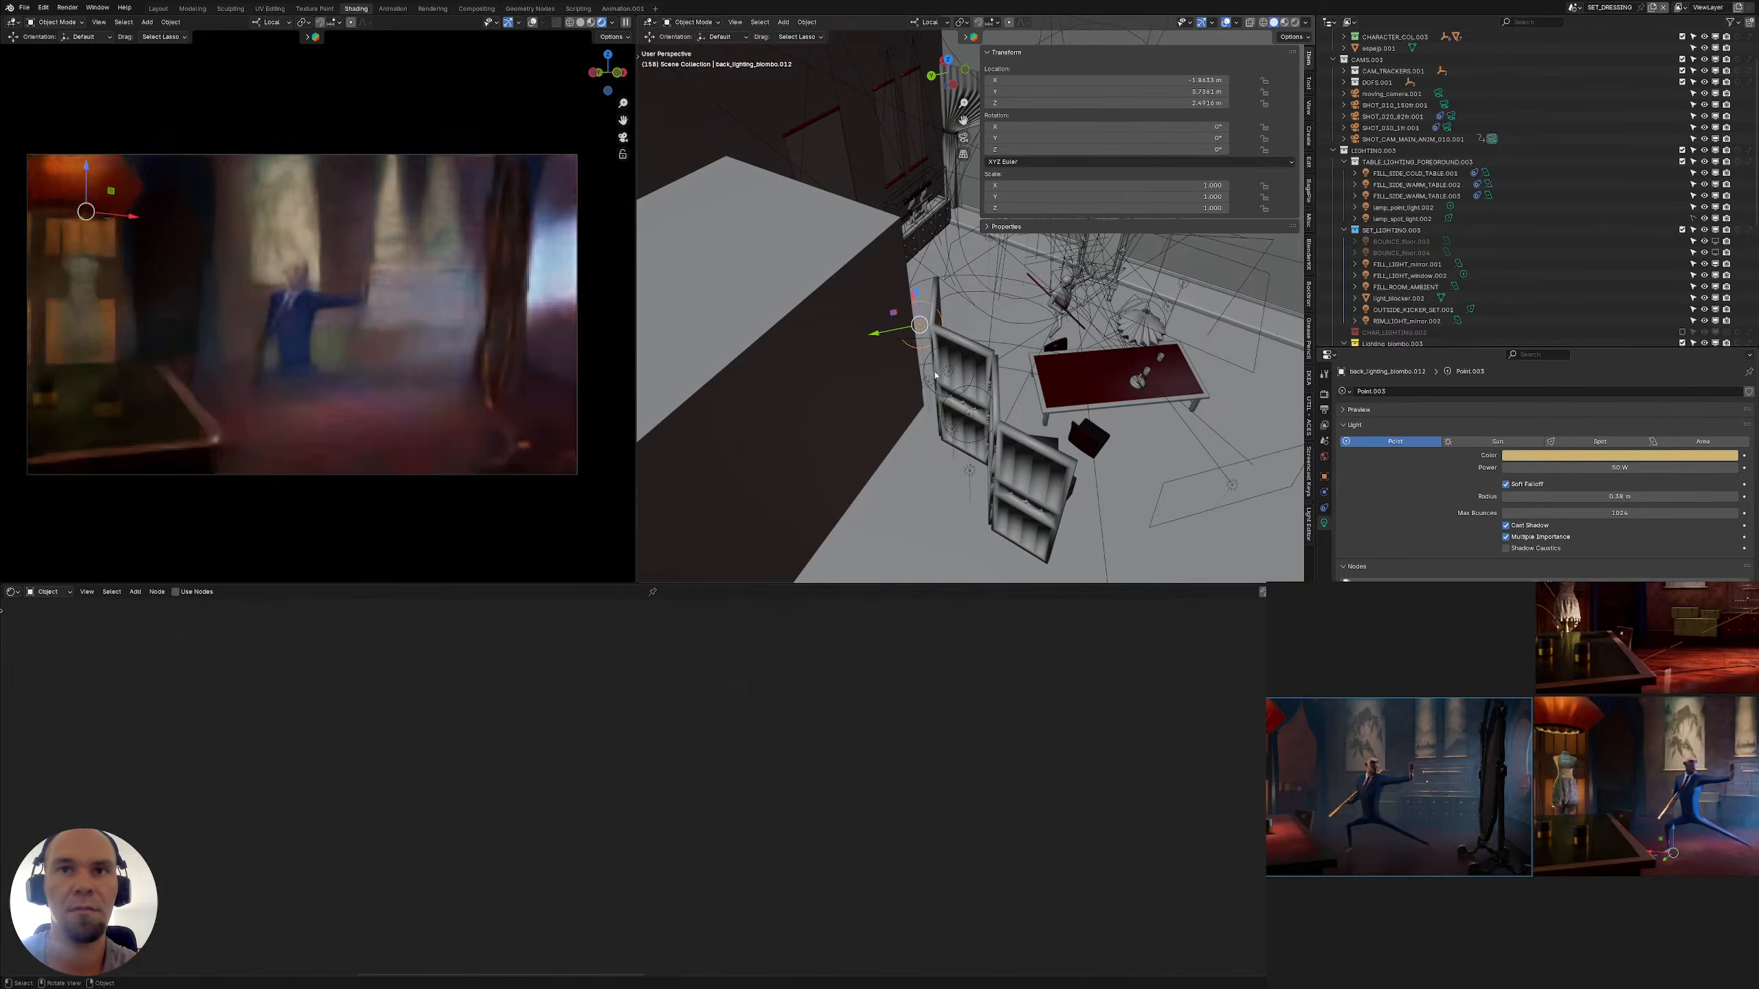
Set the power of point lights back_lighting_biombo.013 and back_lighting_biombo.015 behind the folding screen to 50 W
key("shift+d")
left_click(940, 437)
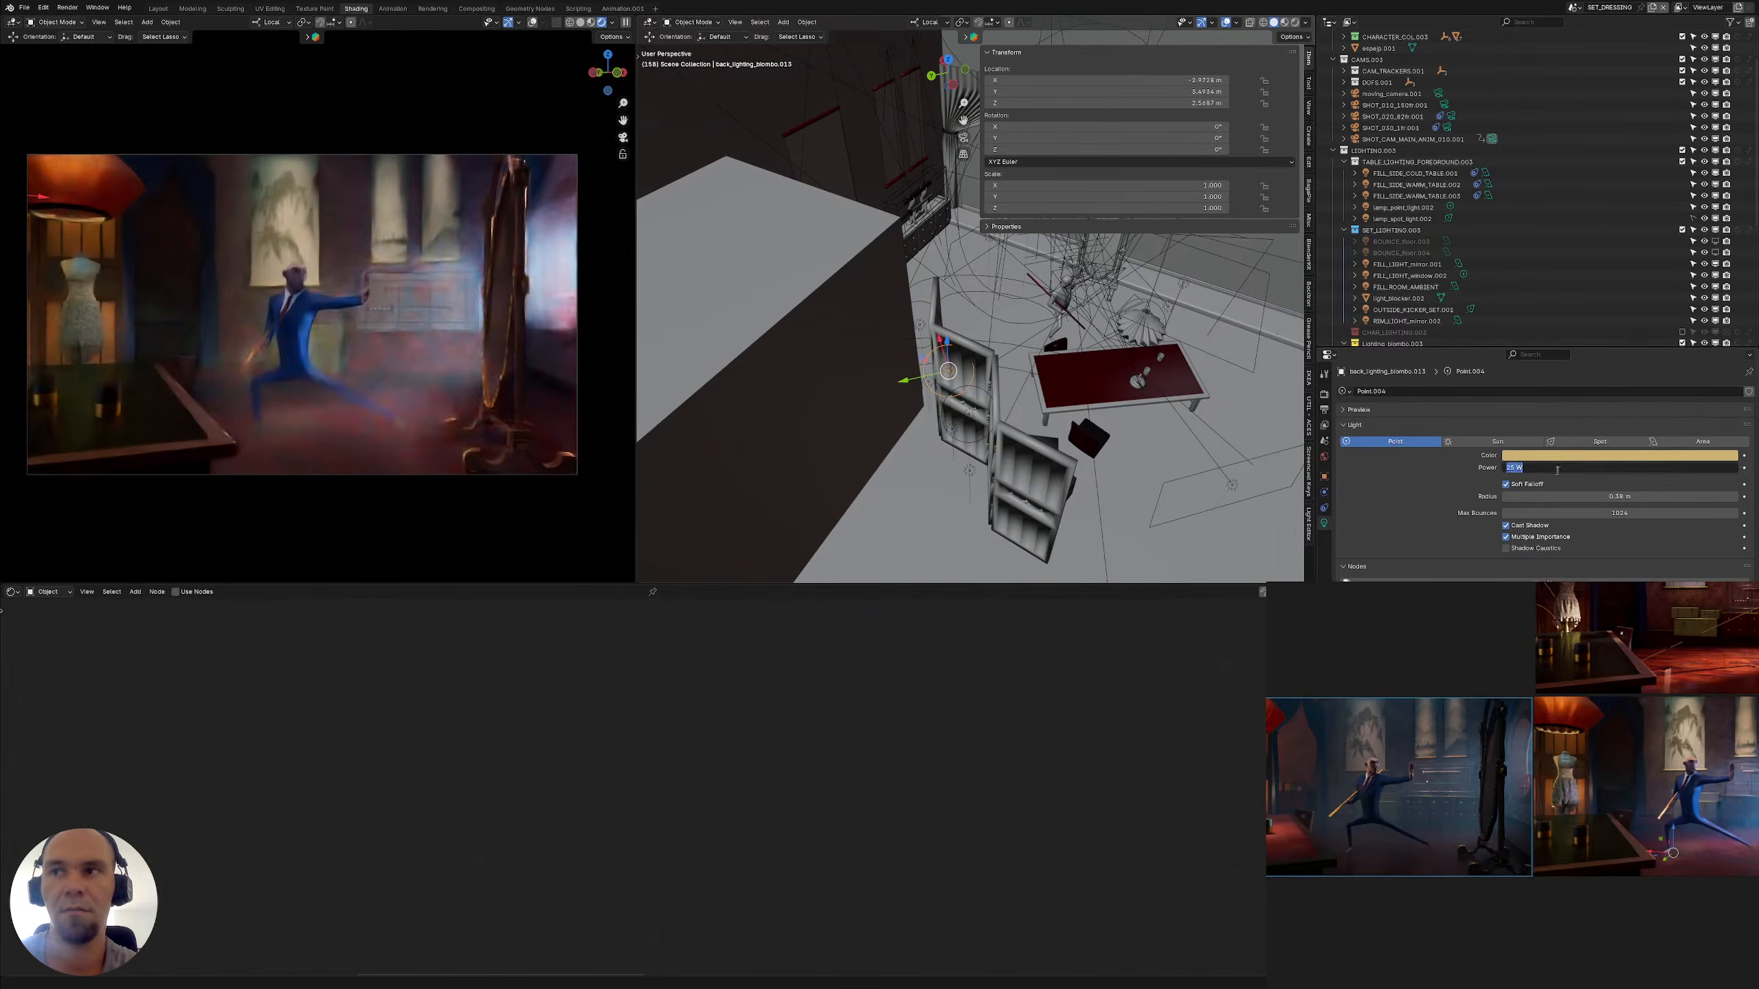
middle_click_drag(939, 436, 957, 415)
left_click(913, 319)
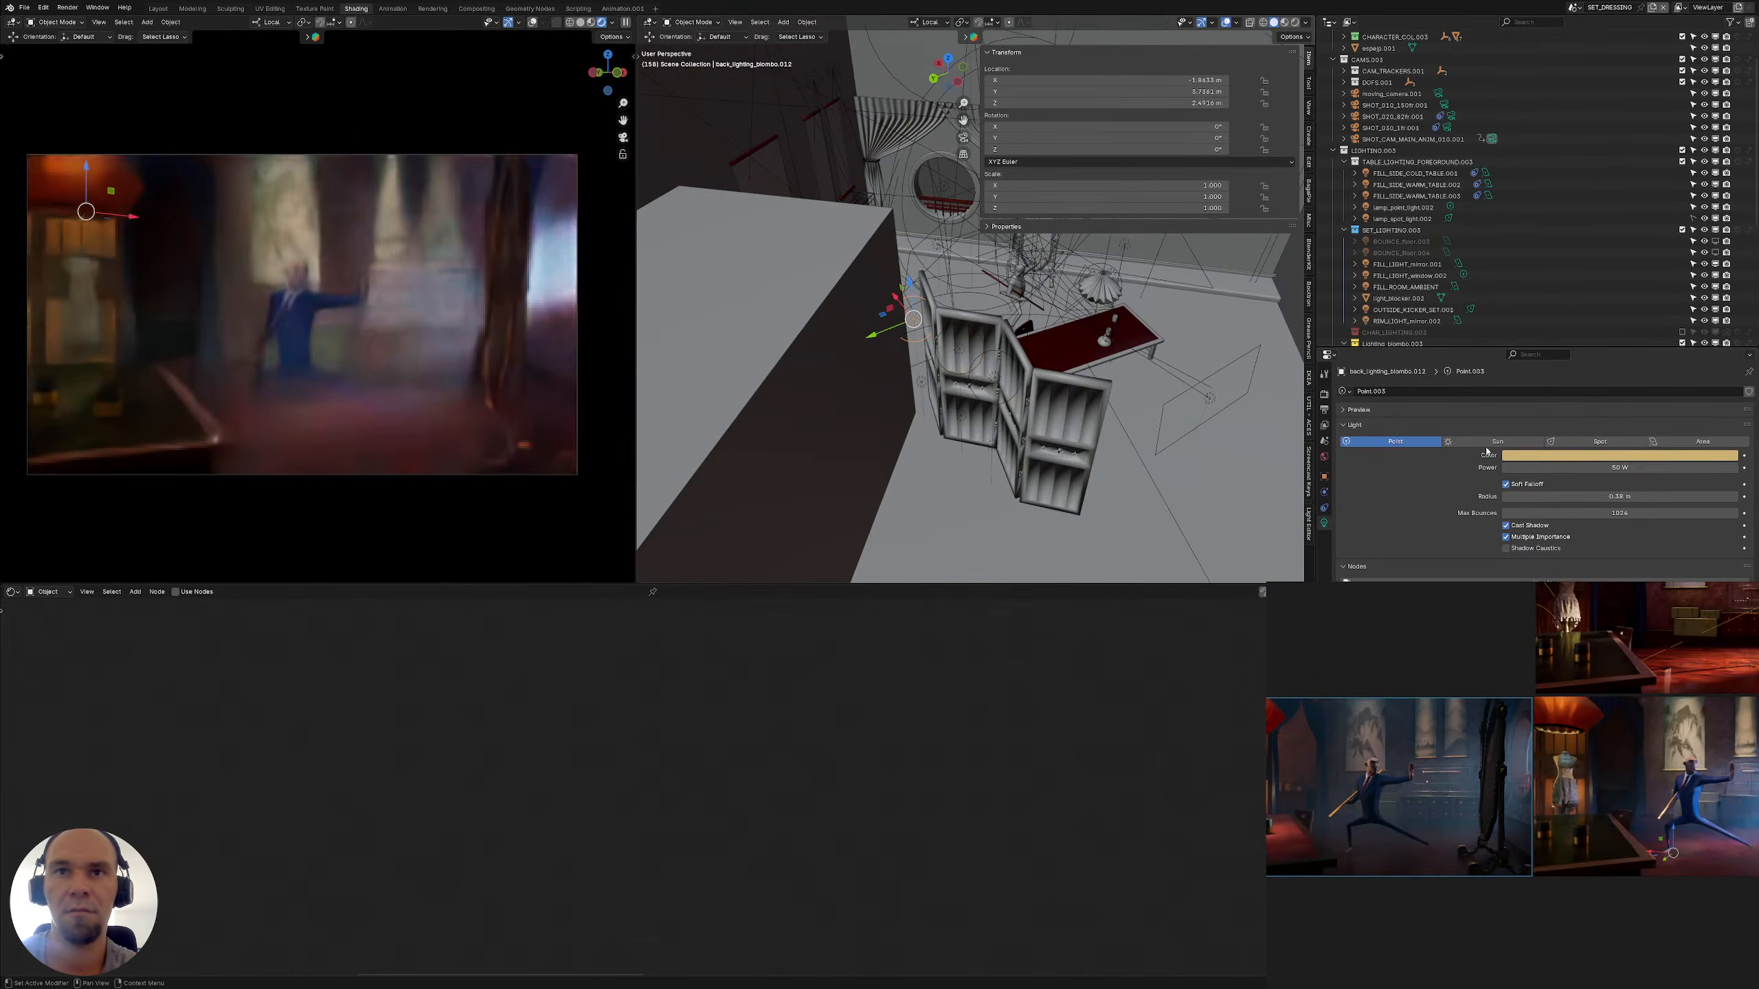
left_click(920, 382)
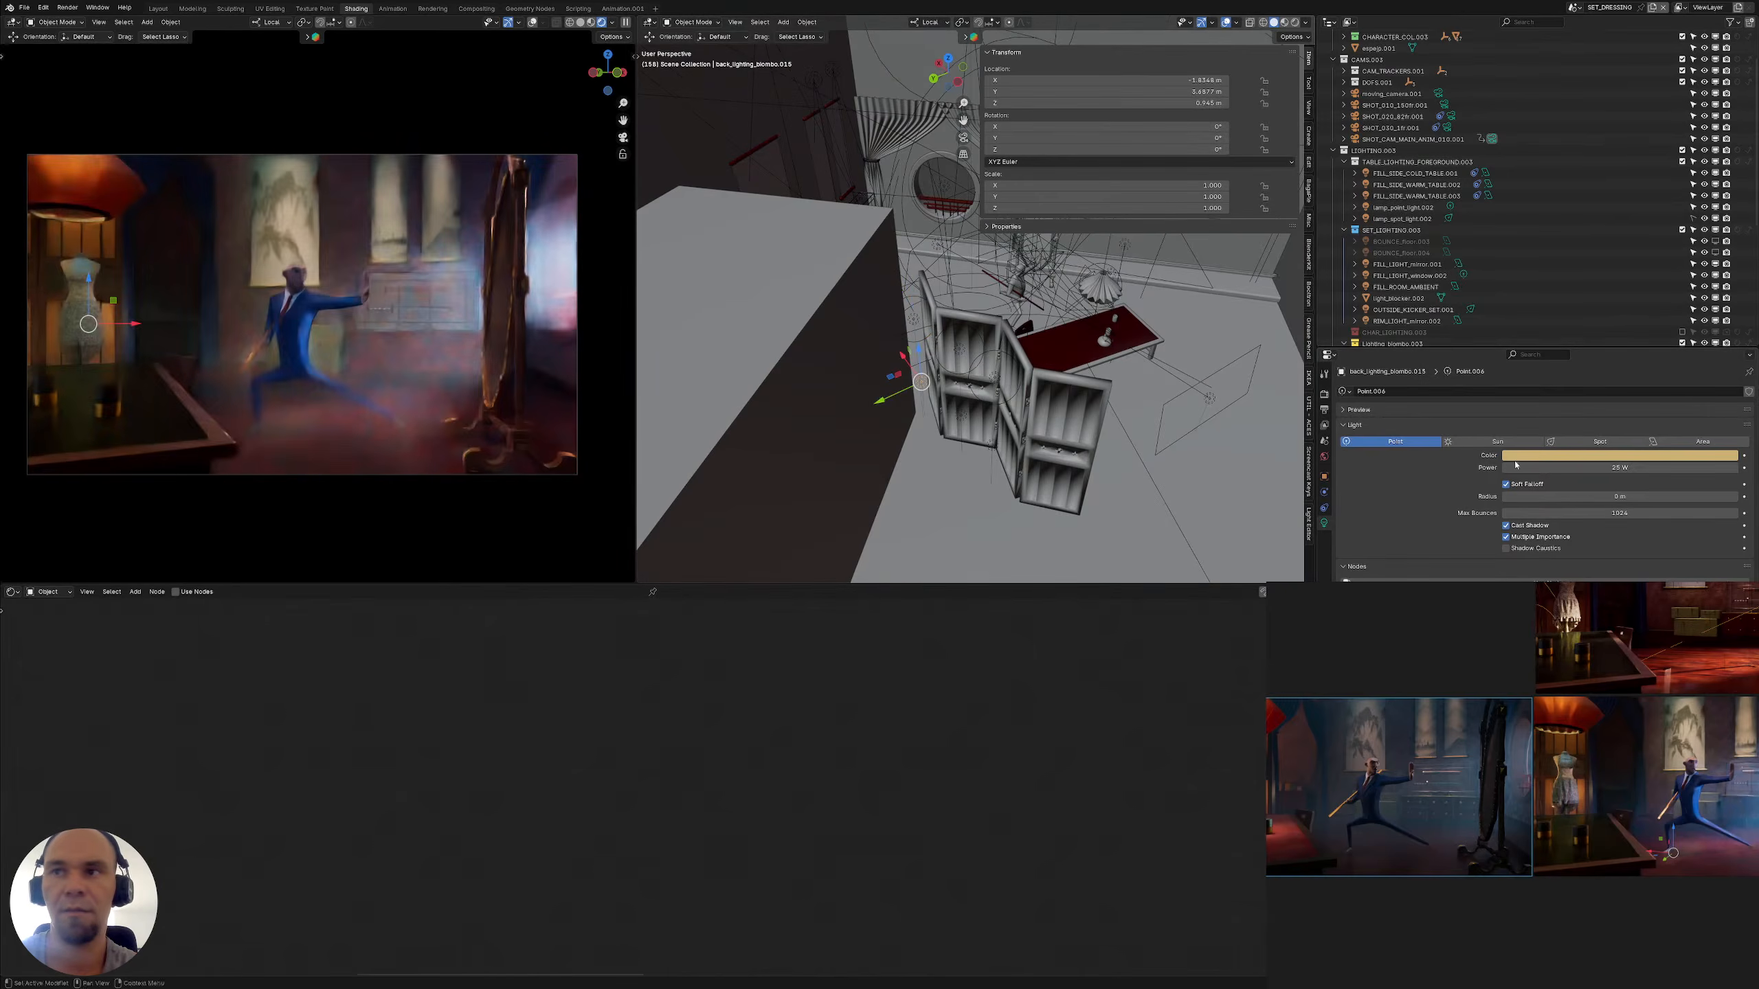
left_click(1545, 467)
type("50")
key("Return")
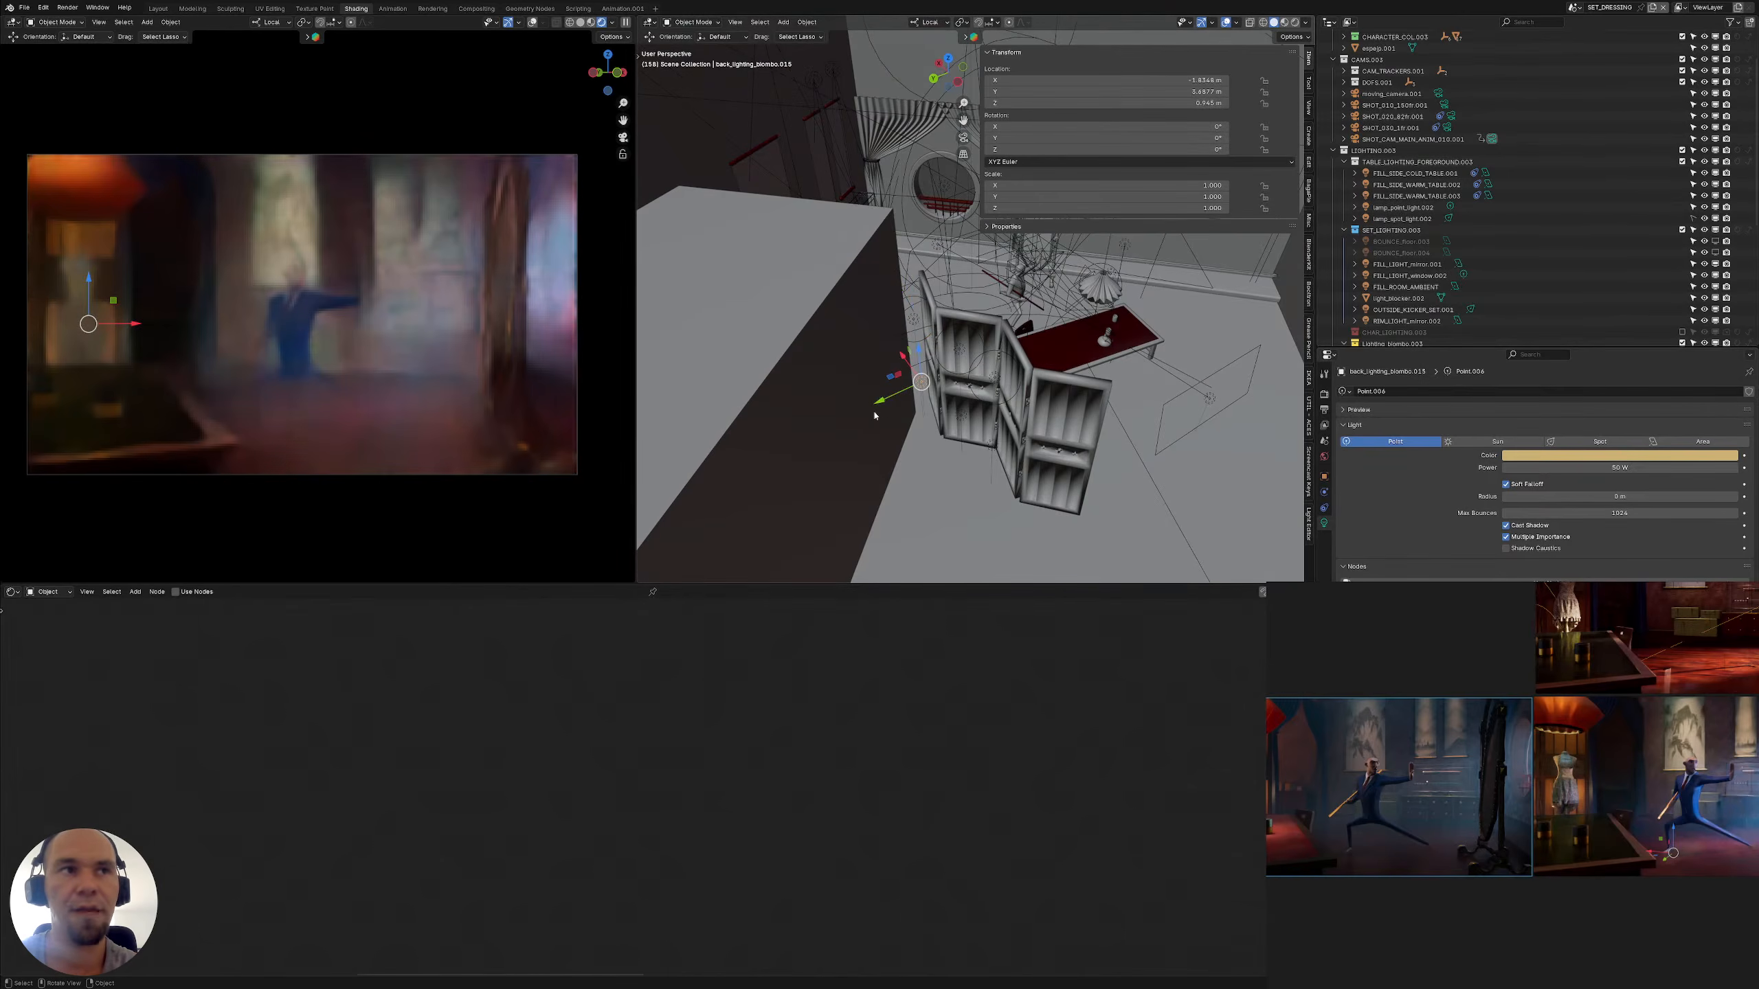
Check back_lighting_biombo.013 against back_lighting_biombo.014 and set the power of back_lighting_biombo.014 to 25 W
left_click(960, 415)
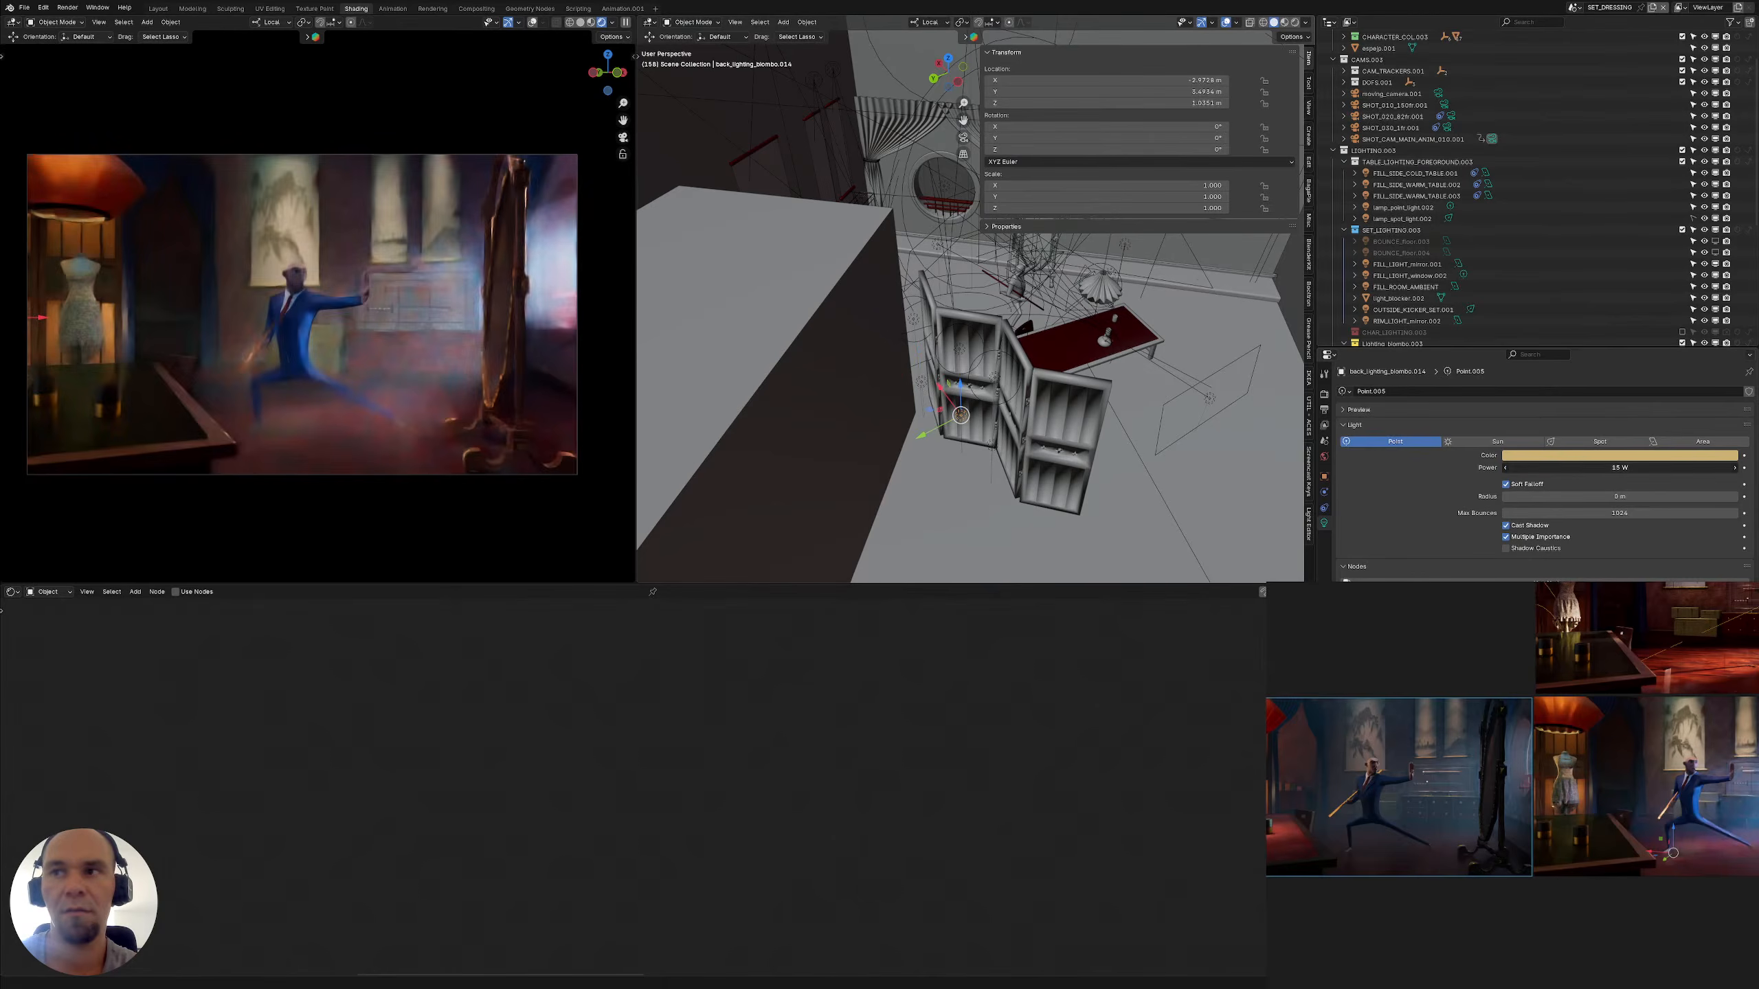
key("Return")
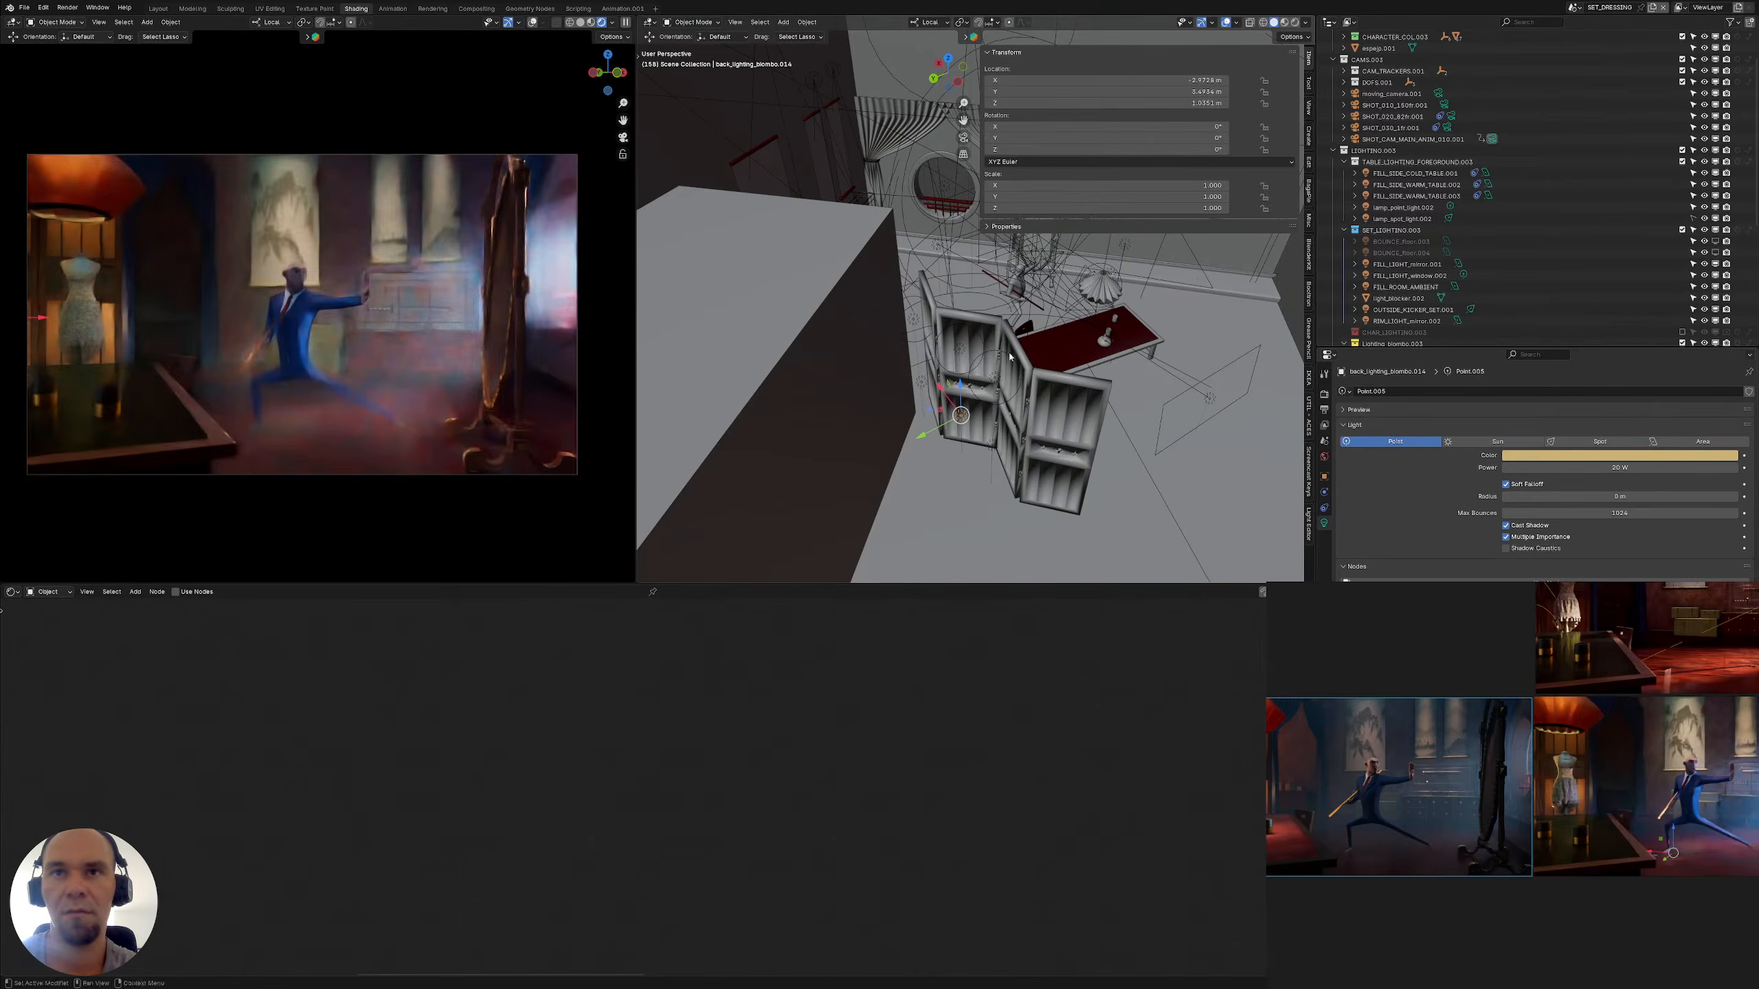
left_click(954, 353)
left_click(955, 353)
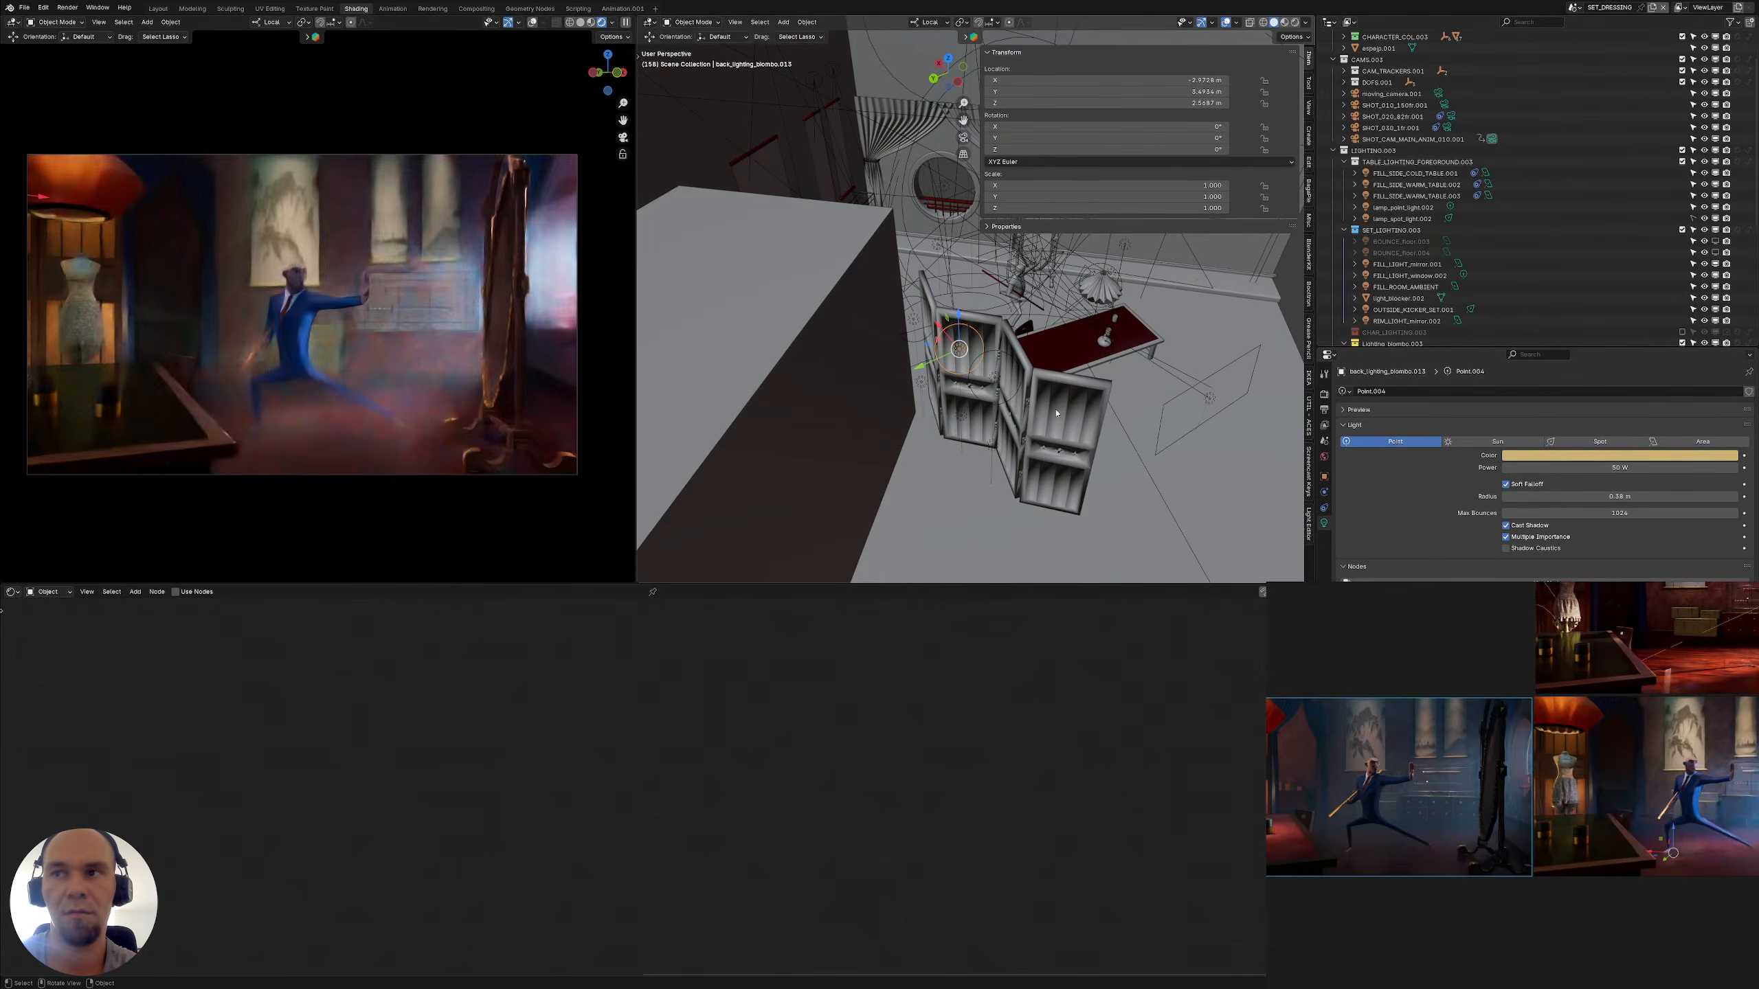
left_click(952, 421)
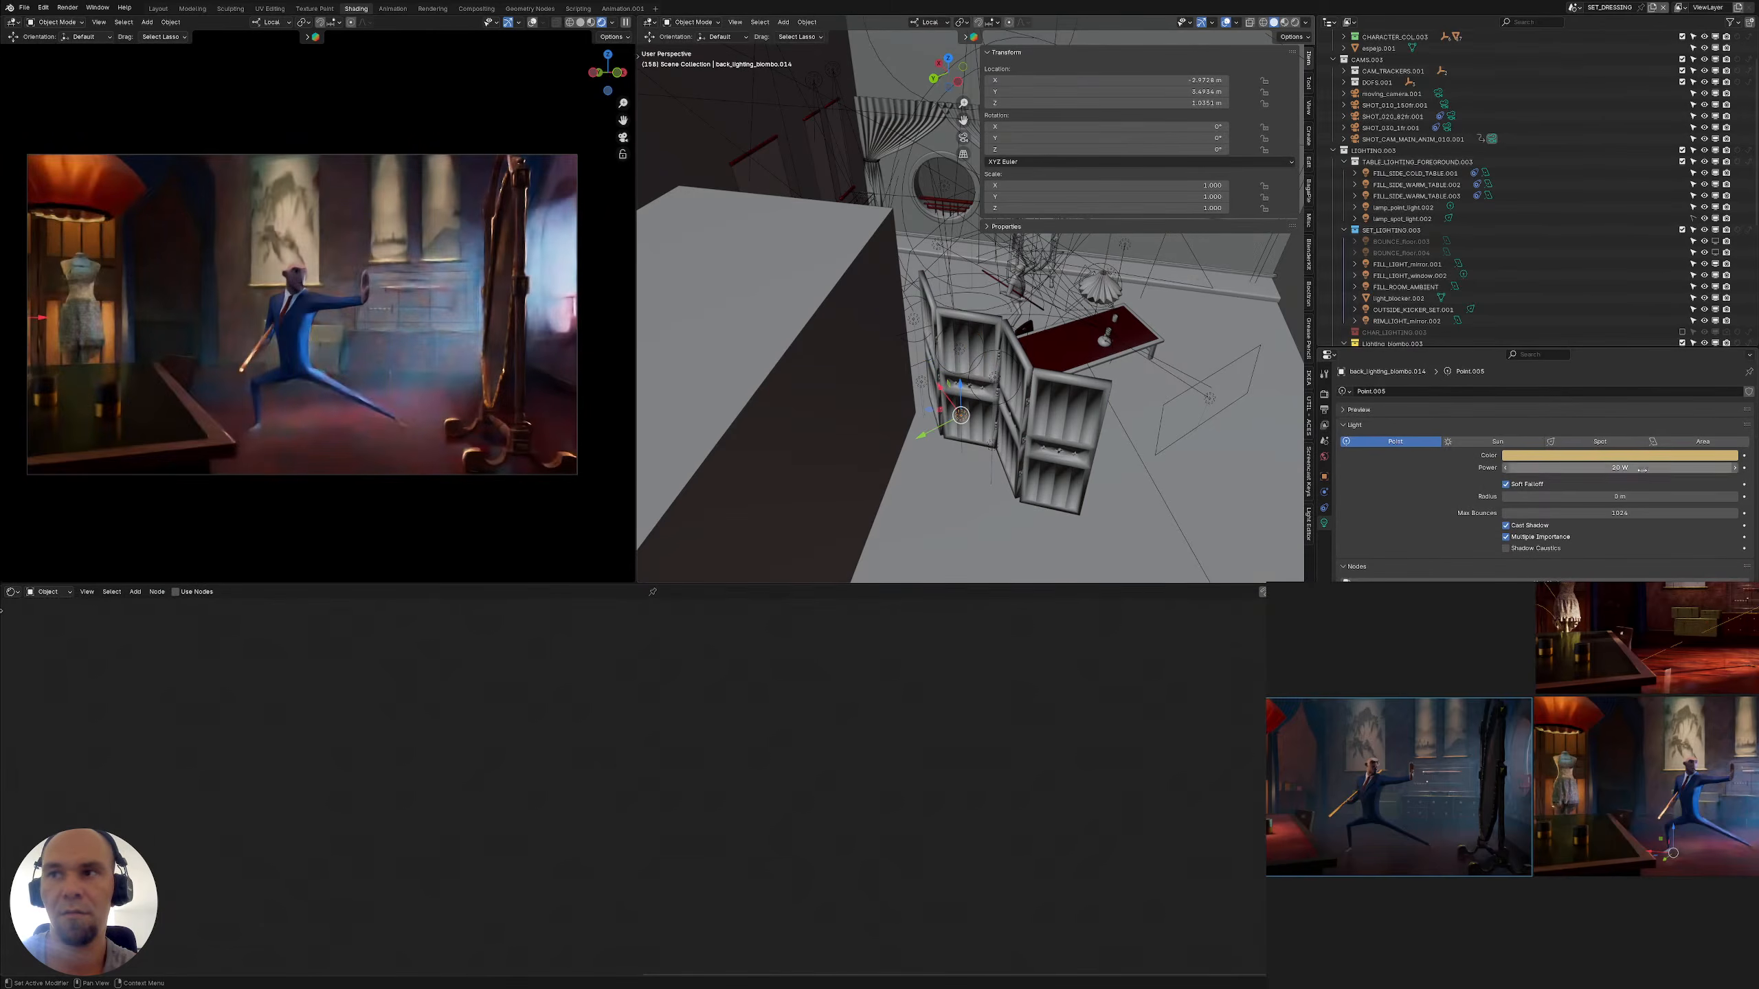
left_click(1619, 468)
type("25")
key("Return")
Apply the same copied power value to point lights back_lighting_biombo.017 and back_lighting_biombo.016
left_click(991, 444)
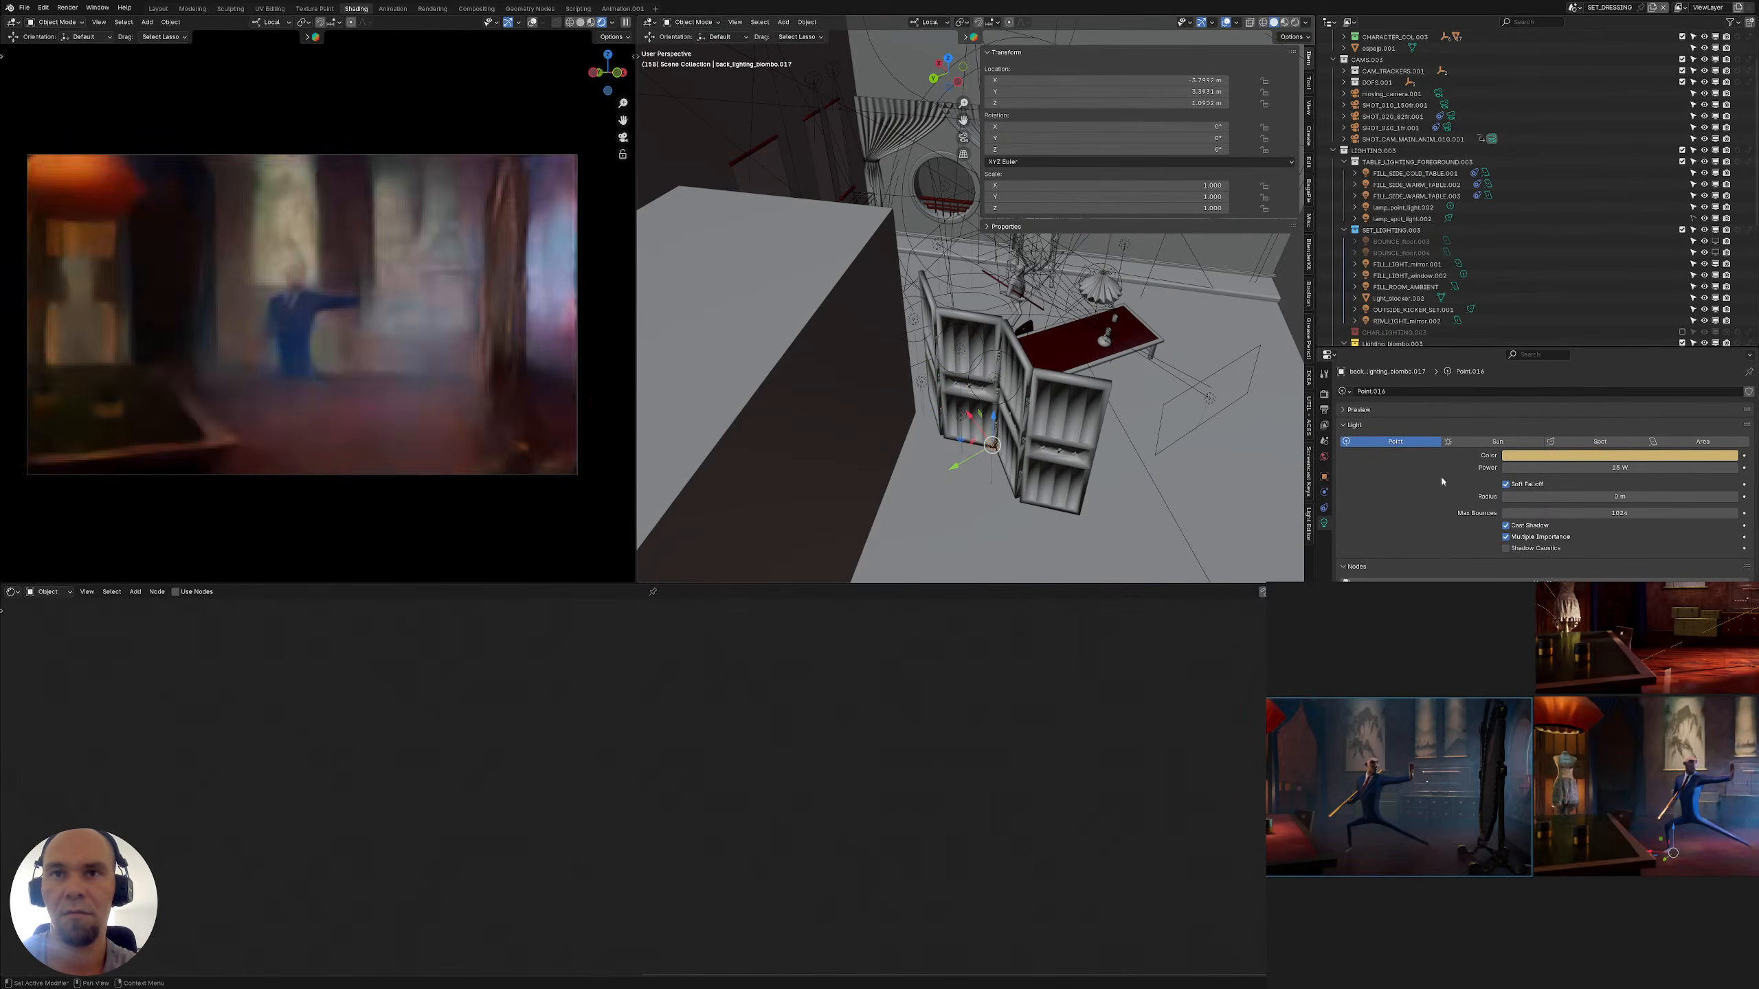
key("ctrl+v")
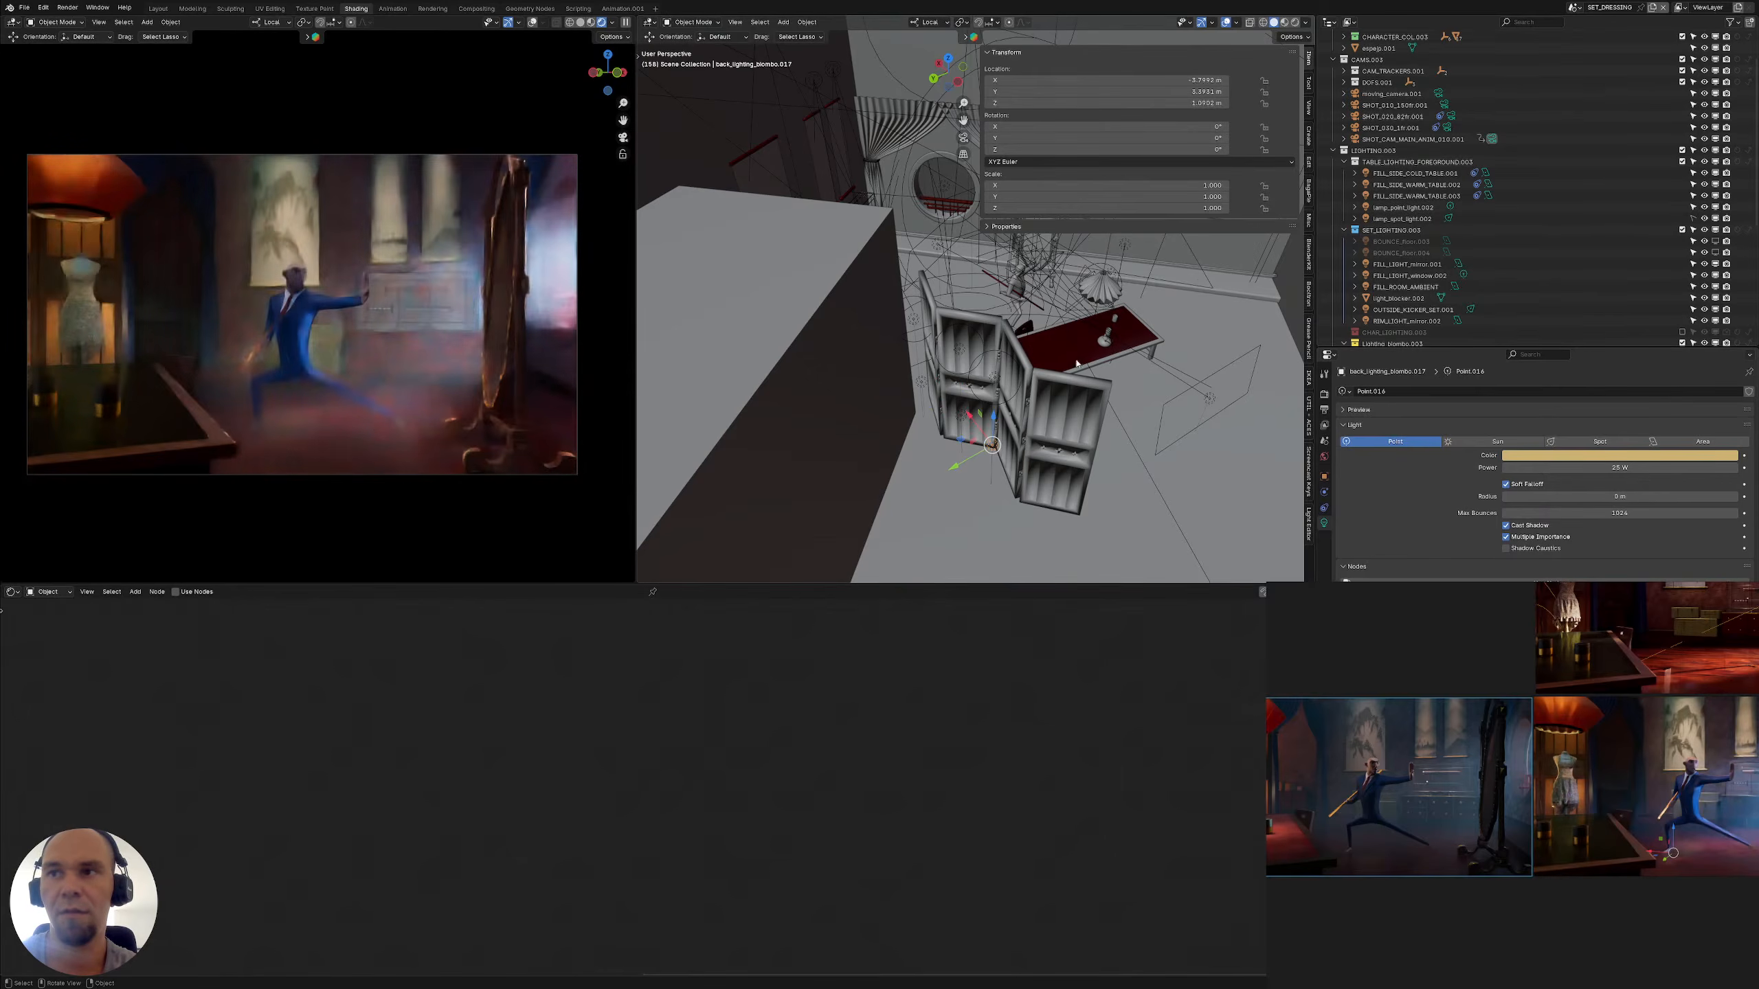
left_click(994, 378)
left_click(1552, 467)
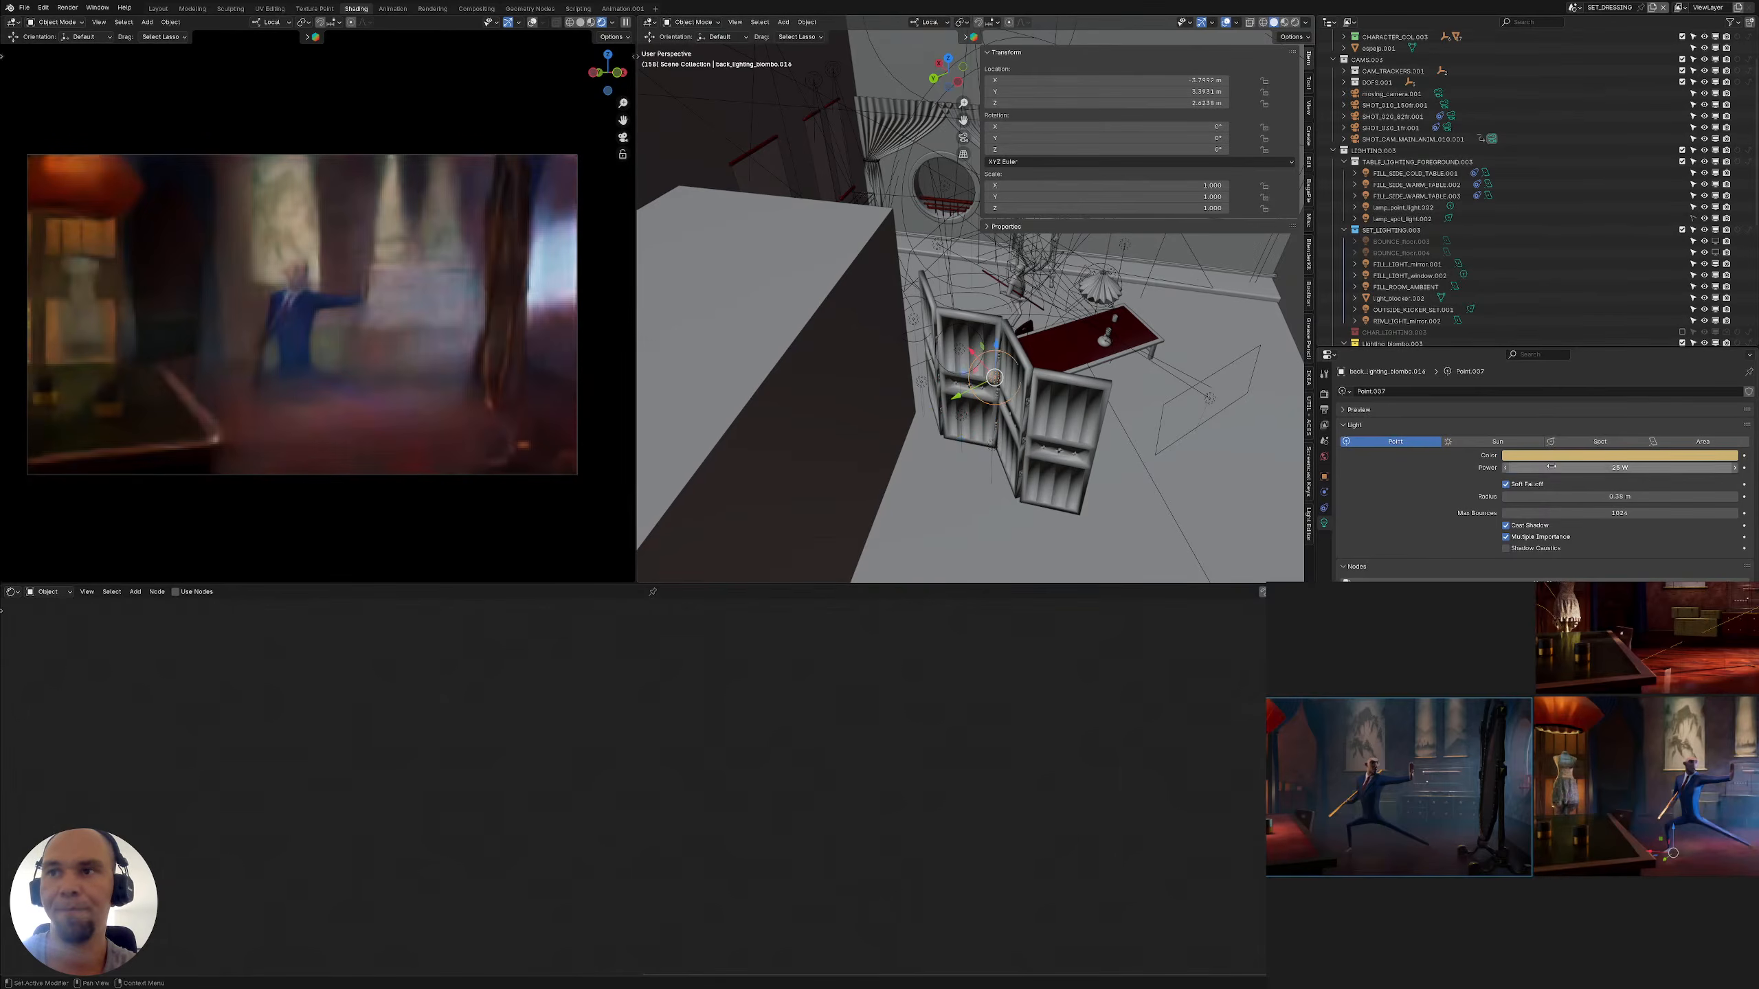
key("Return")
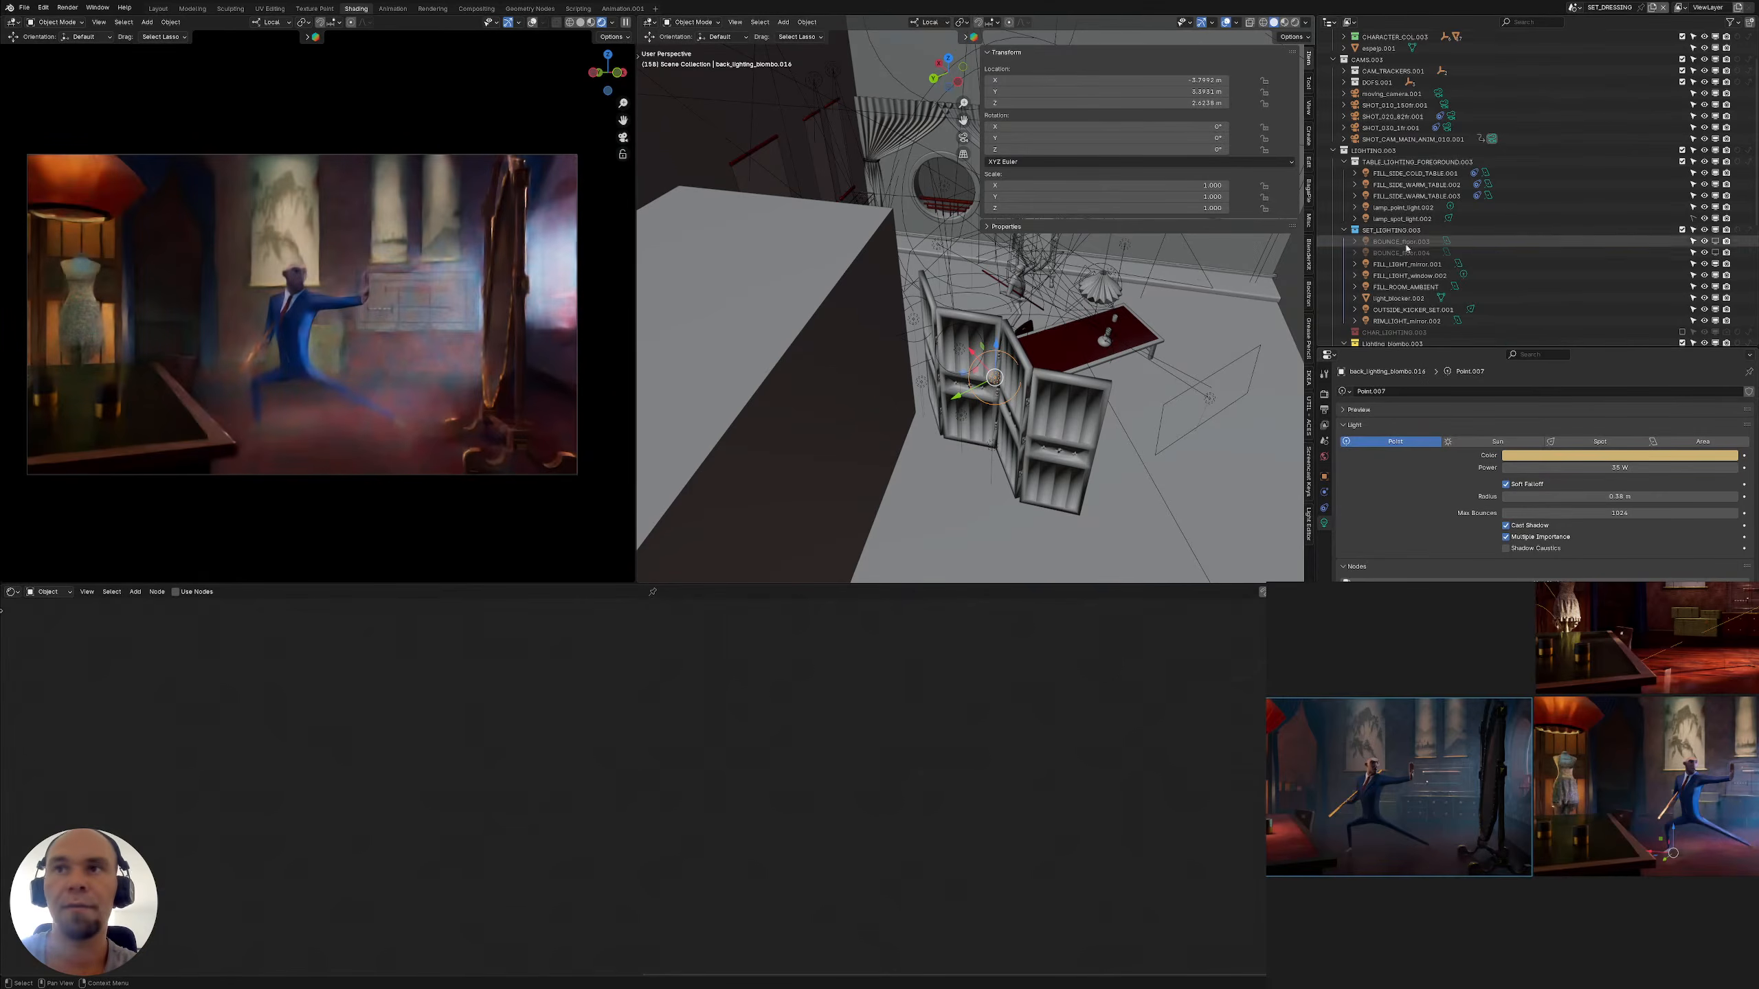
Find the lamp lights in the TABLE_LIGHTING_FOREGROUND collection and set the lamp point light's power to 25 W
scroll(1400, 241, "up", 3)
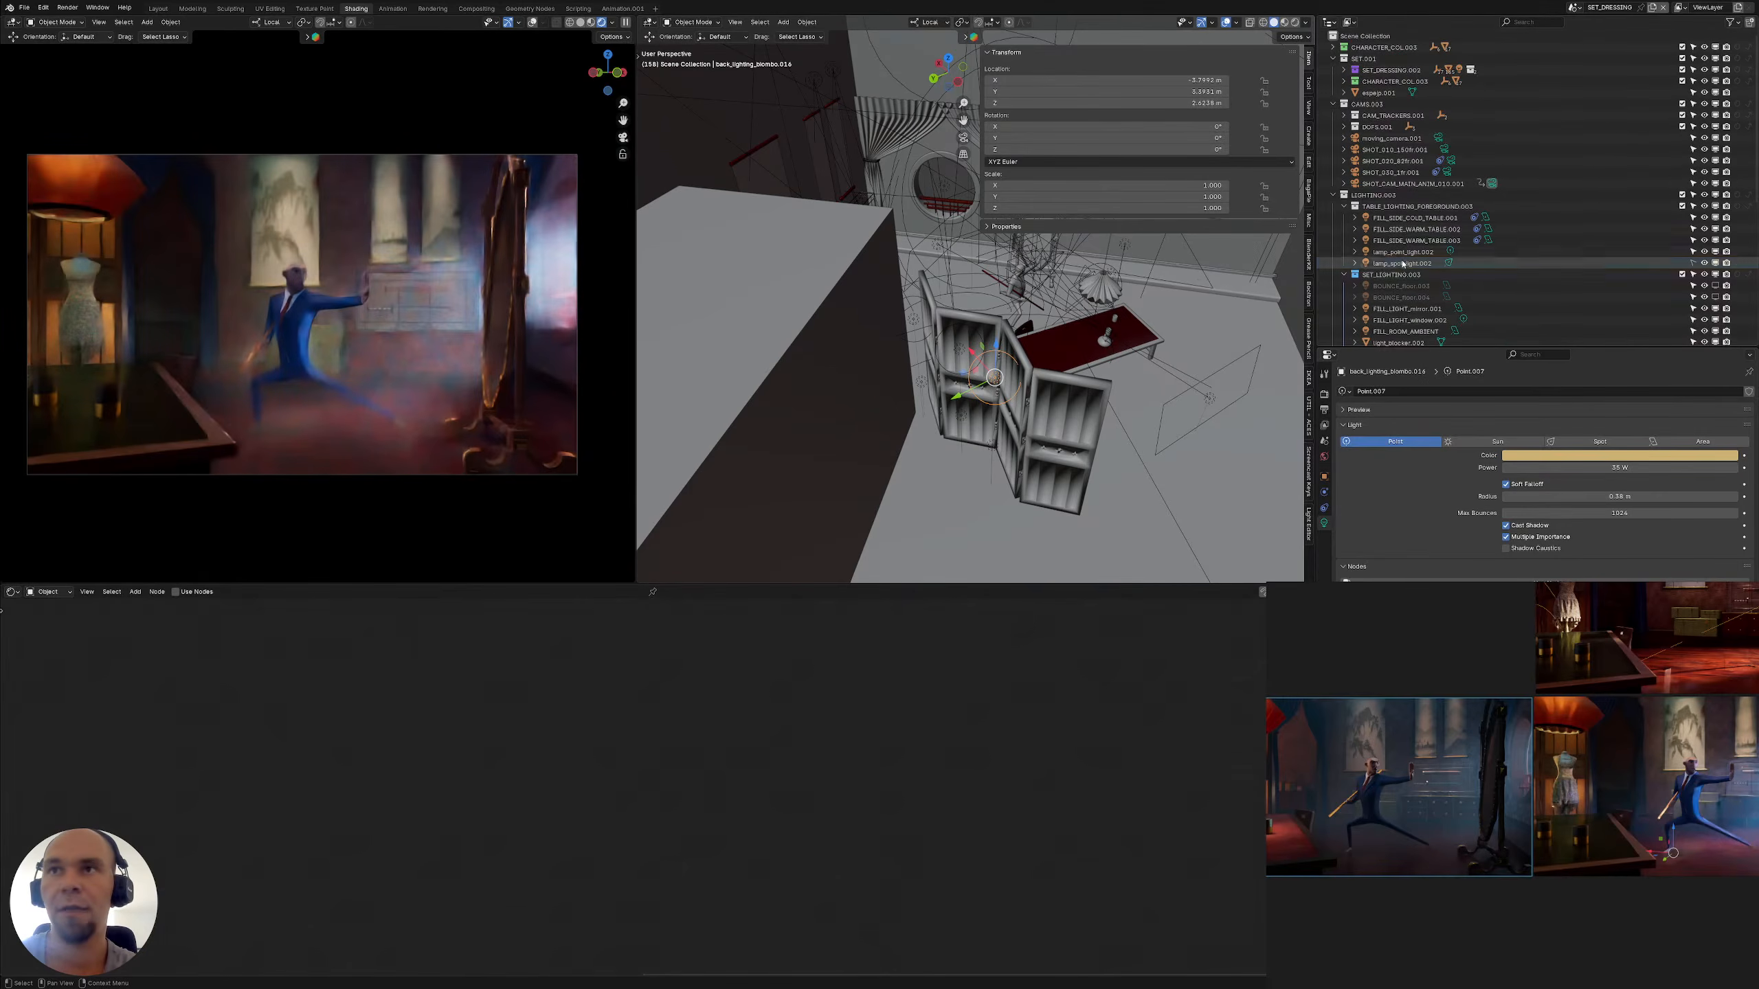
left_click(1402, 263)
middle_click_drag(1095, 348, 1010, 355)
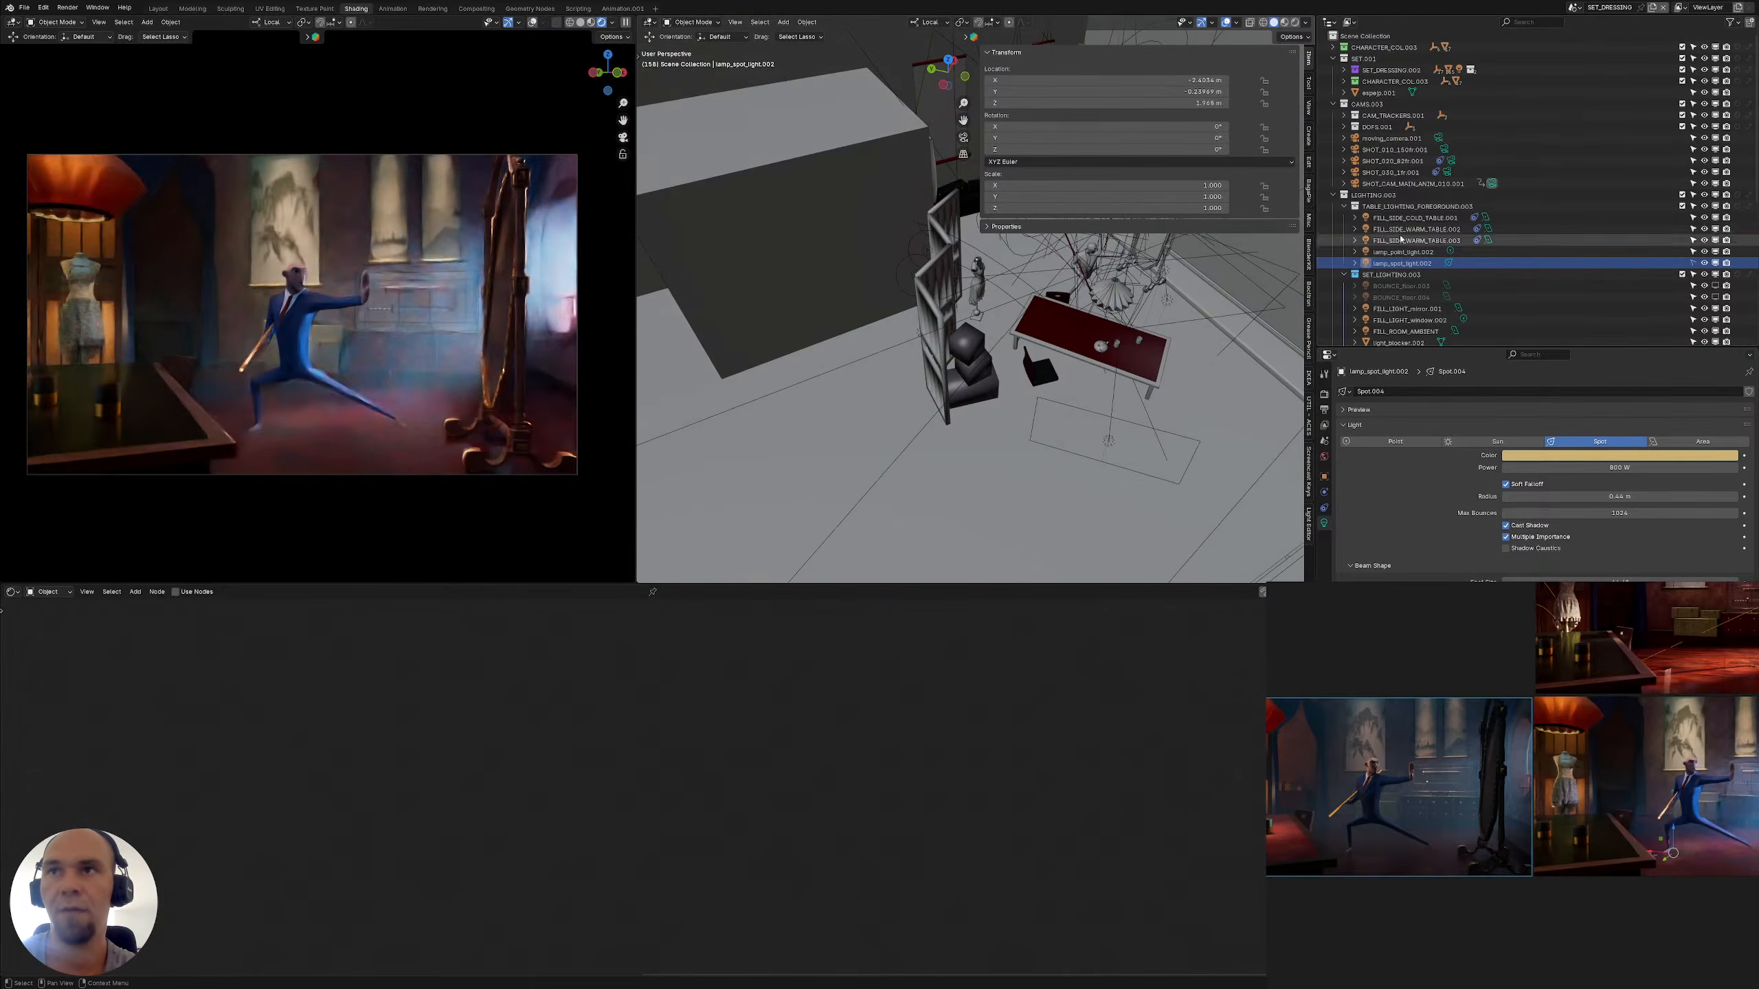
left_click(1402, 251)
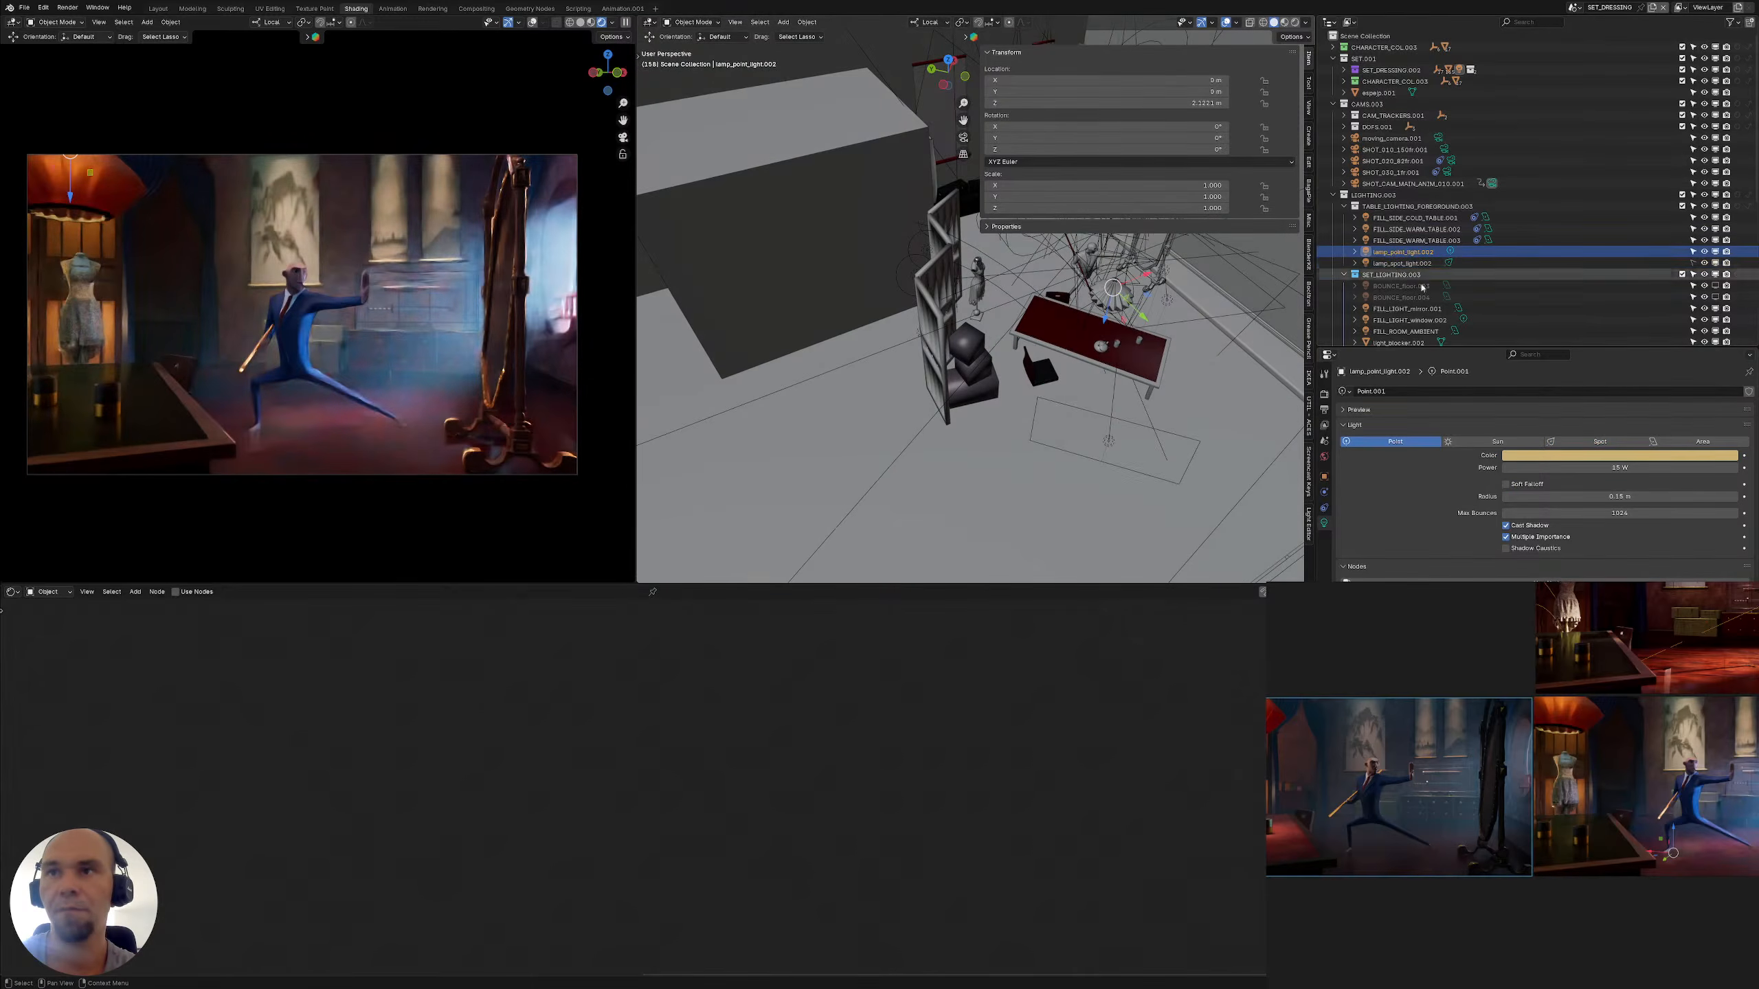
left_click(1636, 467)
type("25")
key("Return")
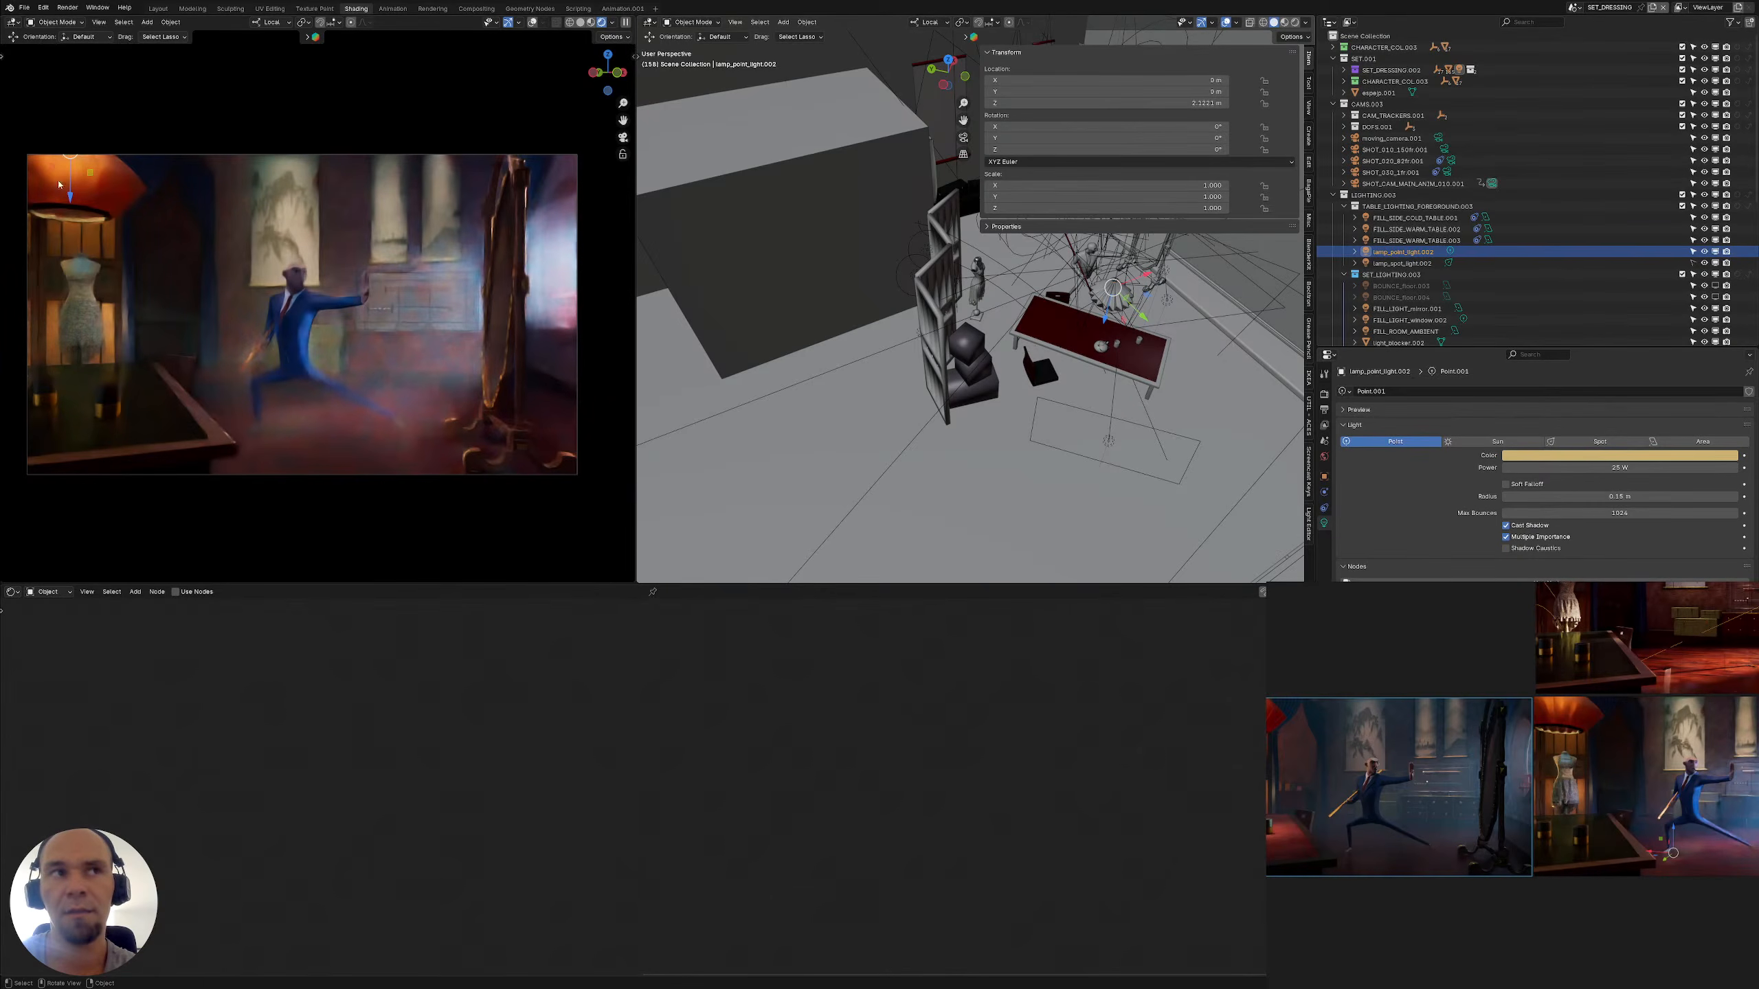
Examine the lamp spot light and the cold and warm side fill lights around the table
left_click(1402, 263)
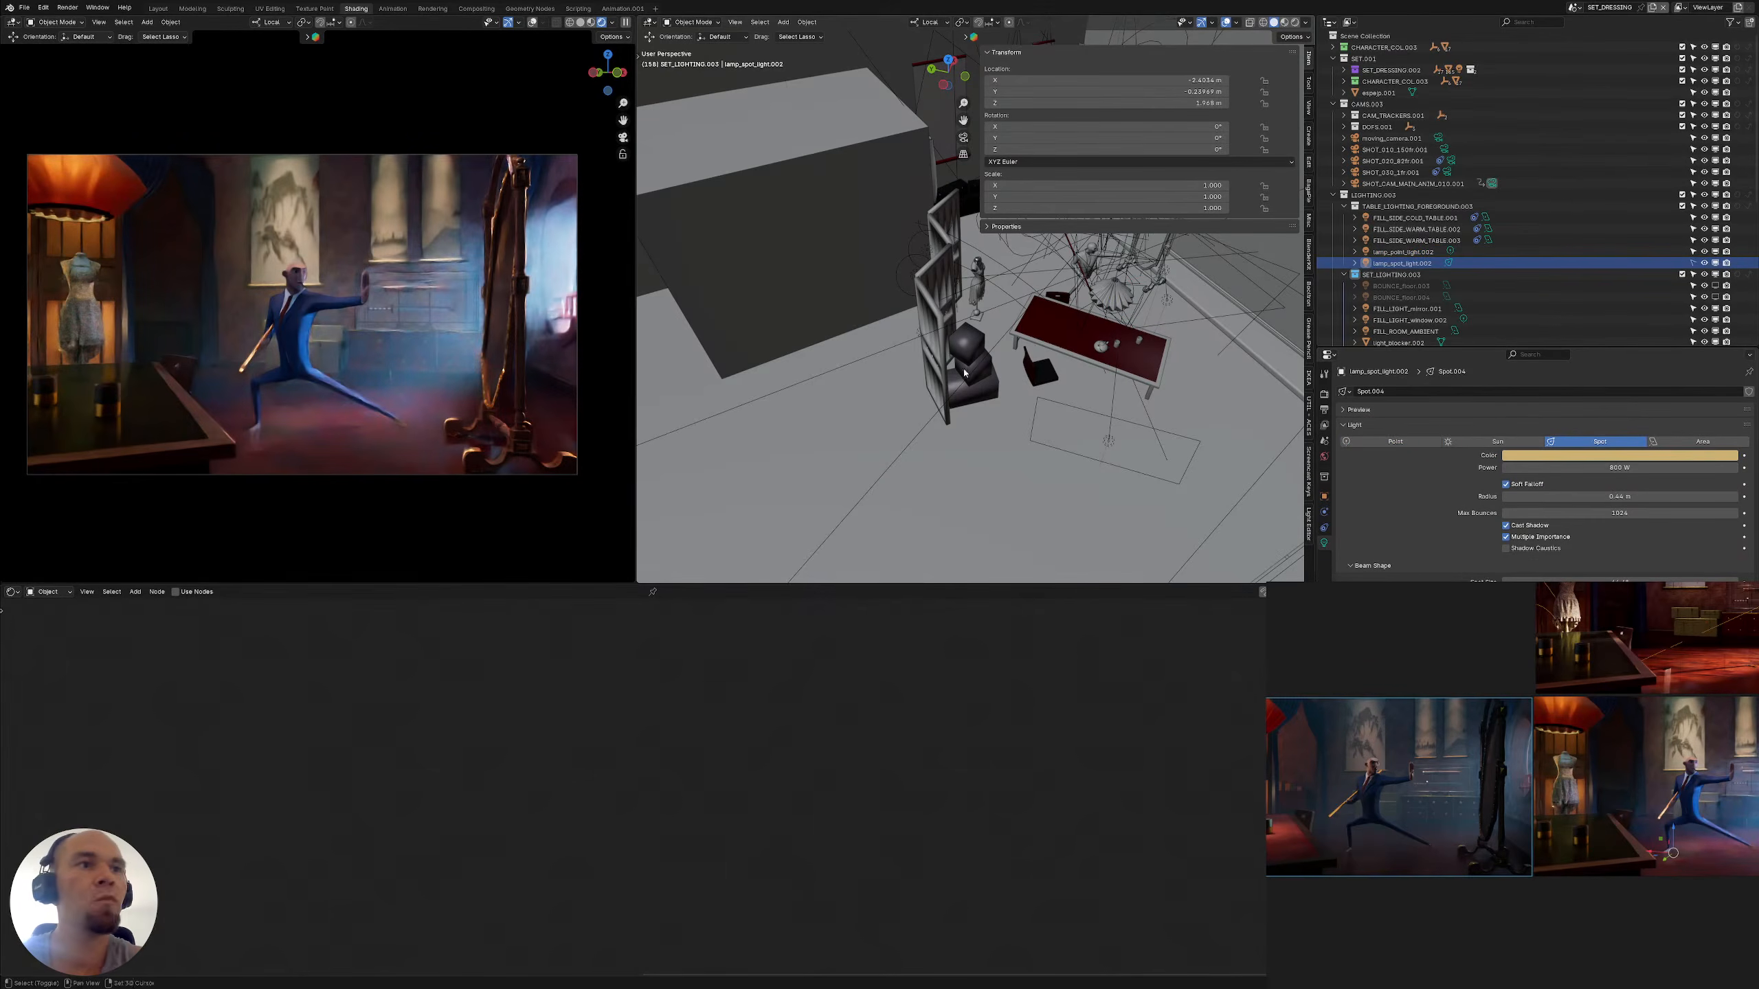
middle_click_drag(963, 373, 937, 407)
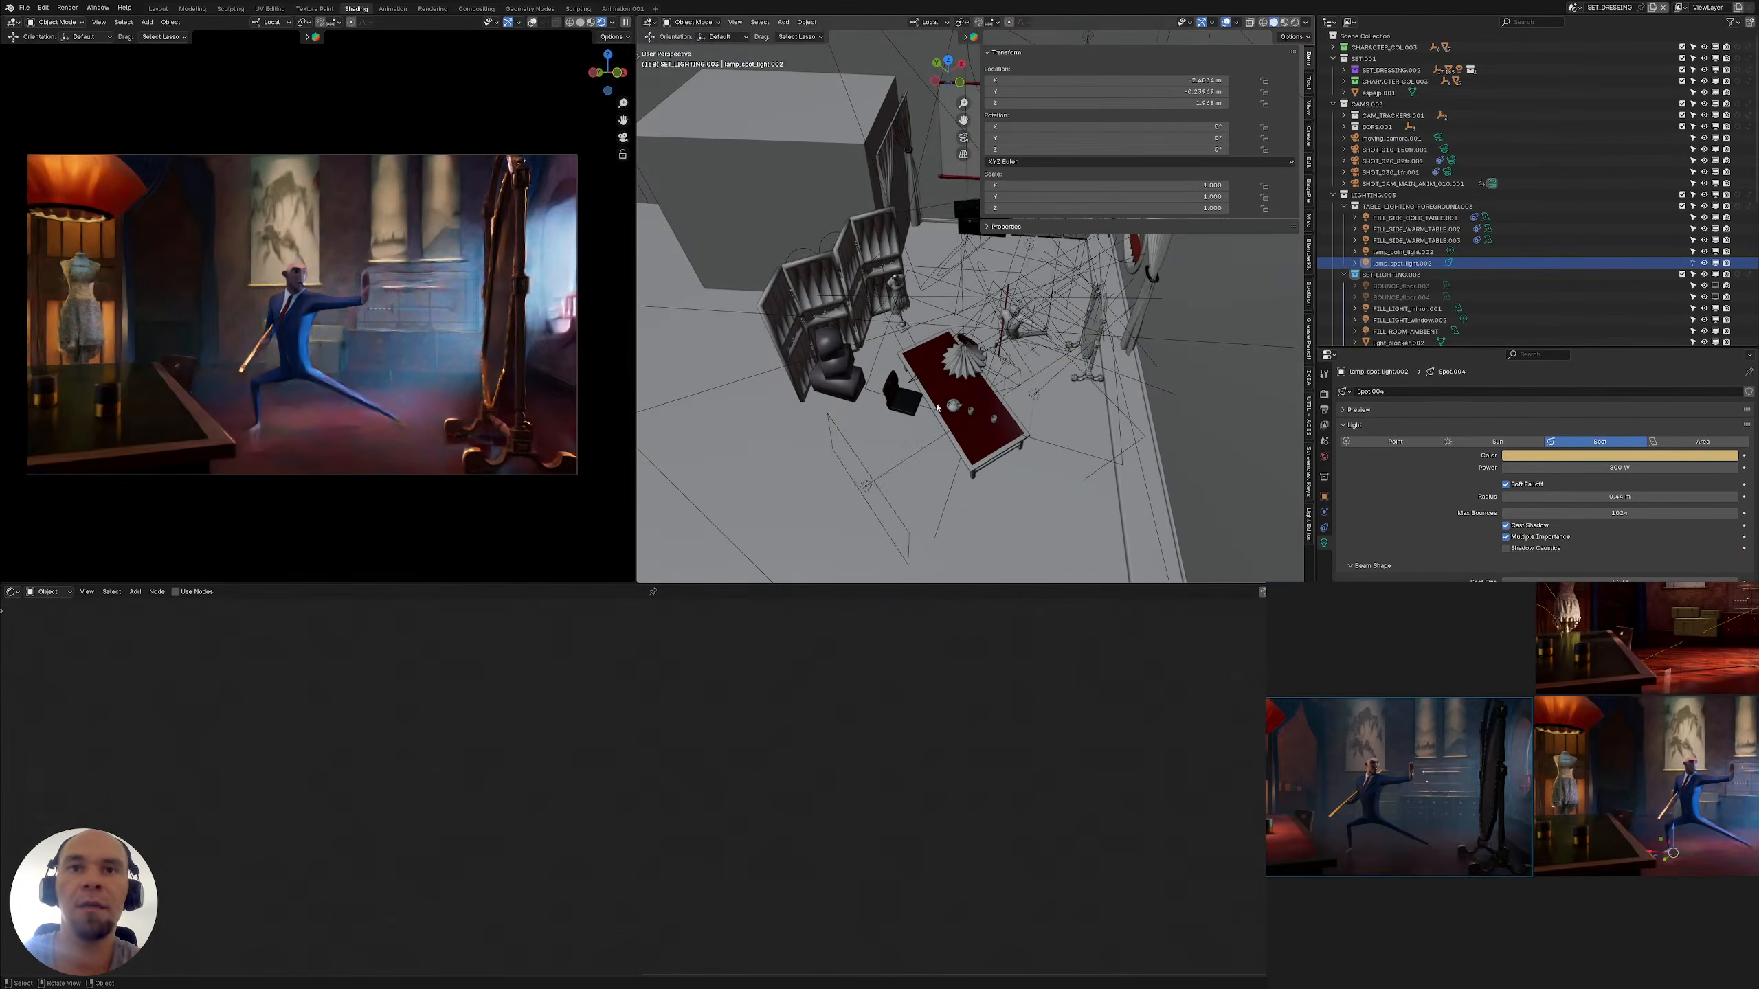
left_click(863, 491)
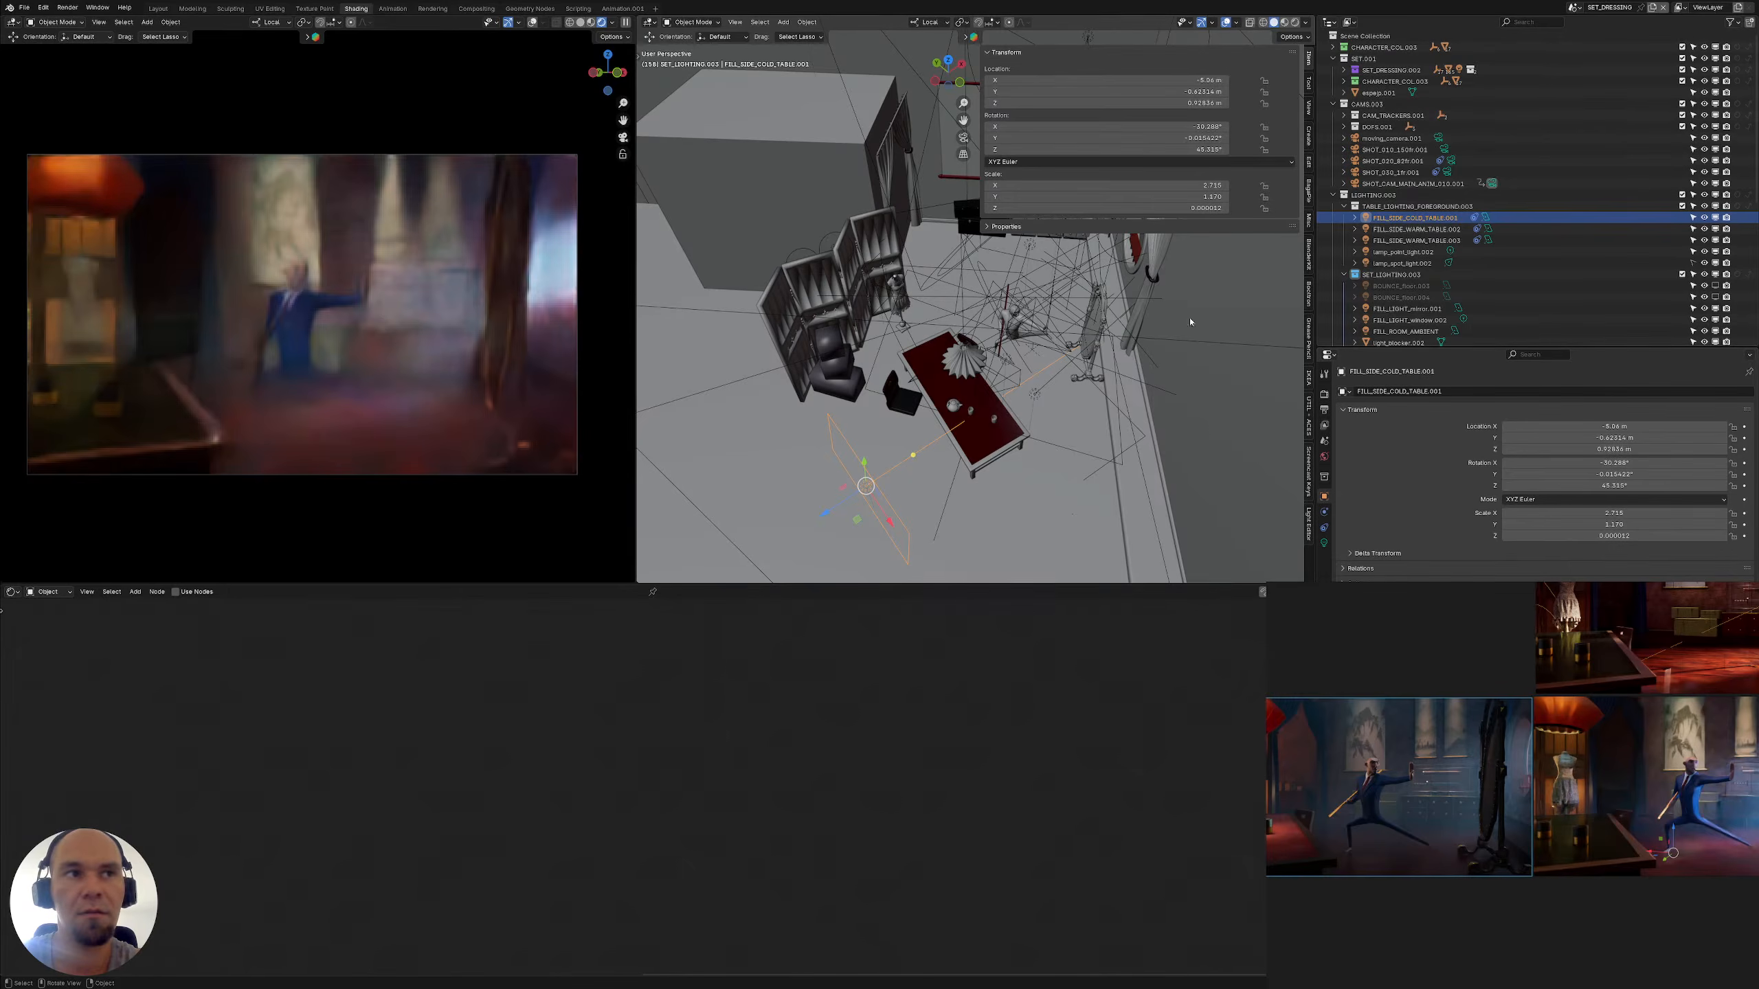
left_click(1416, 229)
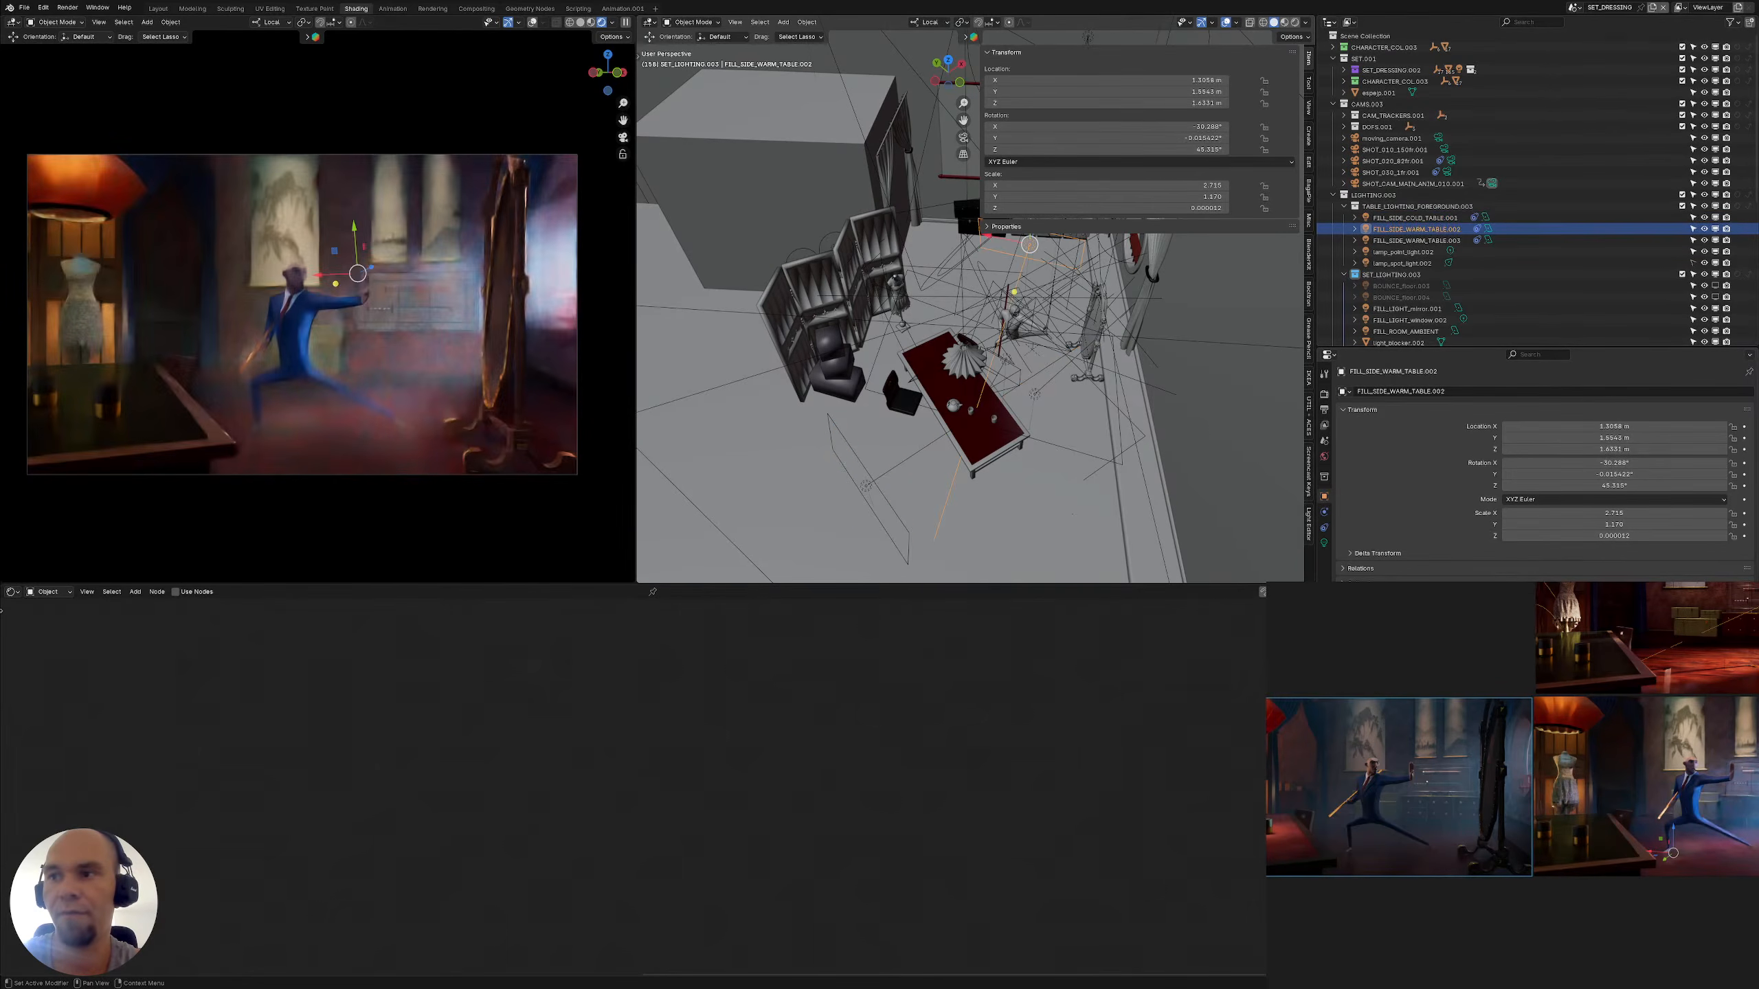
left_click(1416, 240)
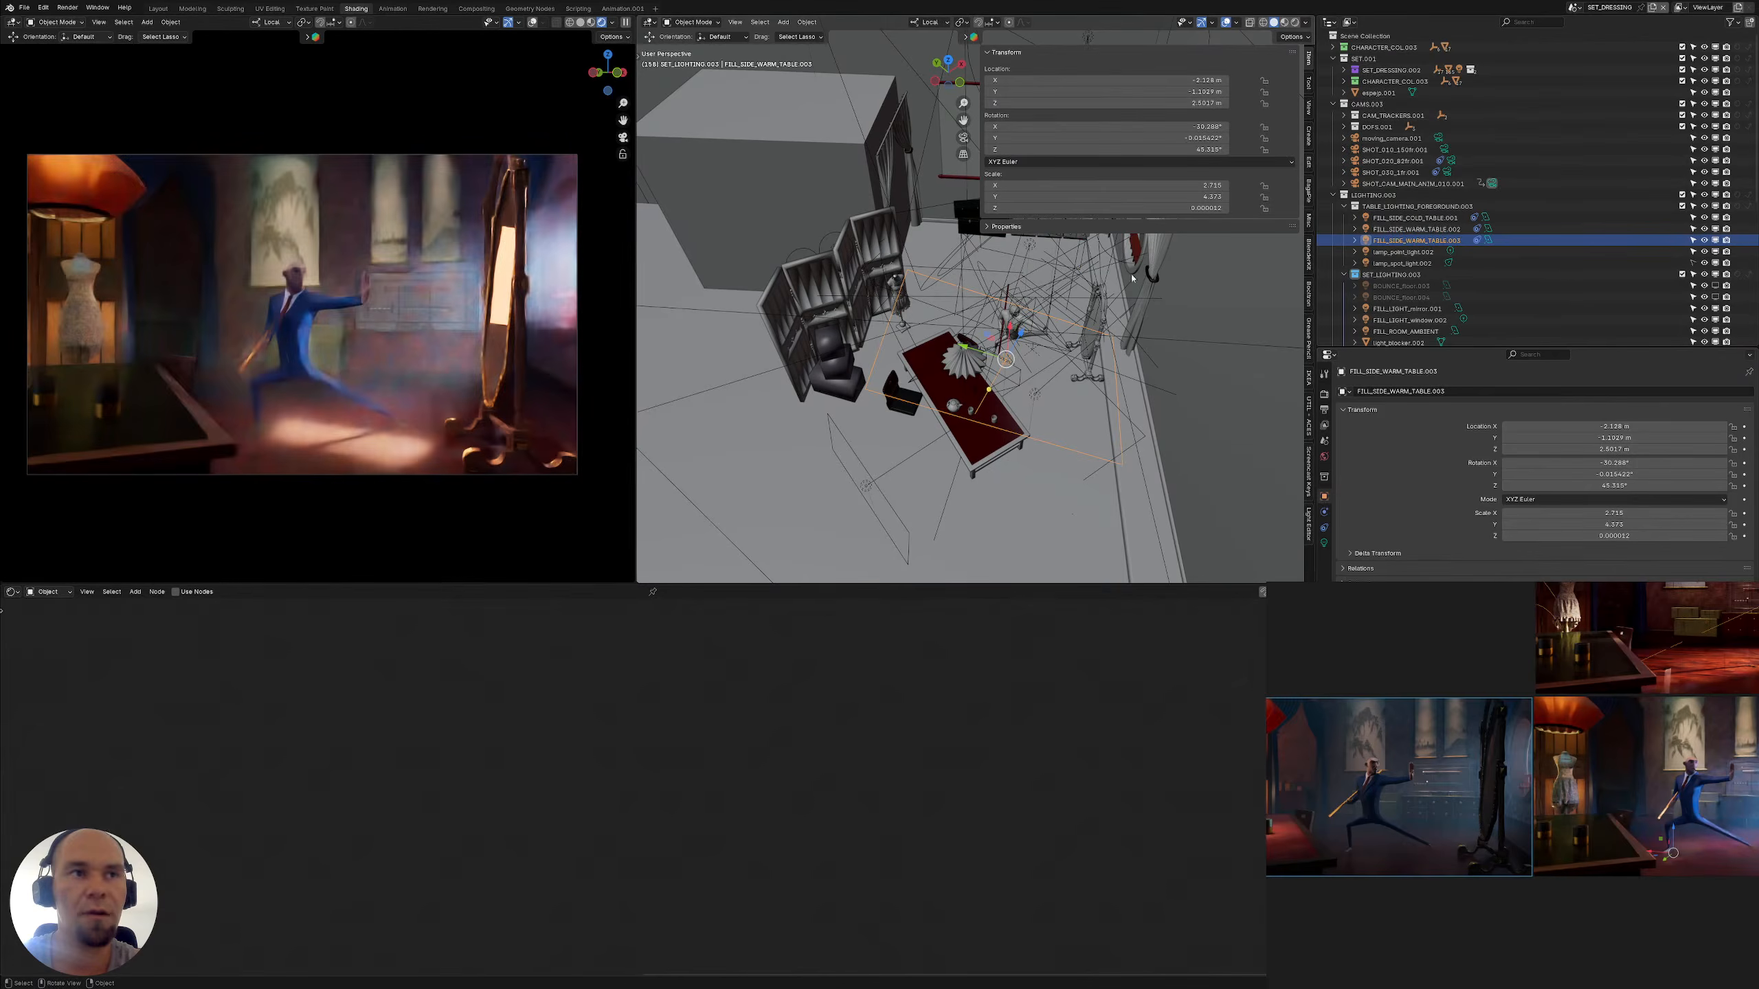
Select FILL_SIDE_WARM_TABLE.002 and review its light and object settings
middle_click_drag(1133, 276, 971, 409)
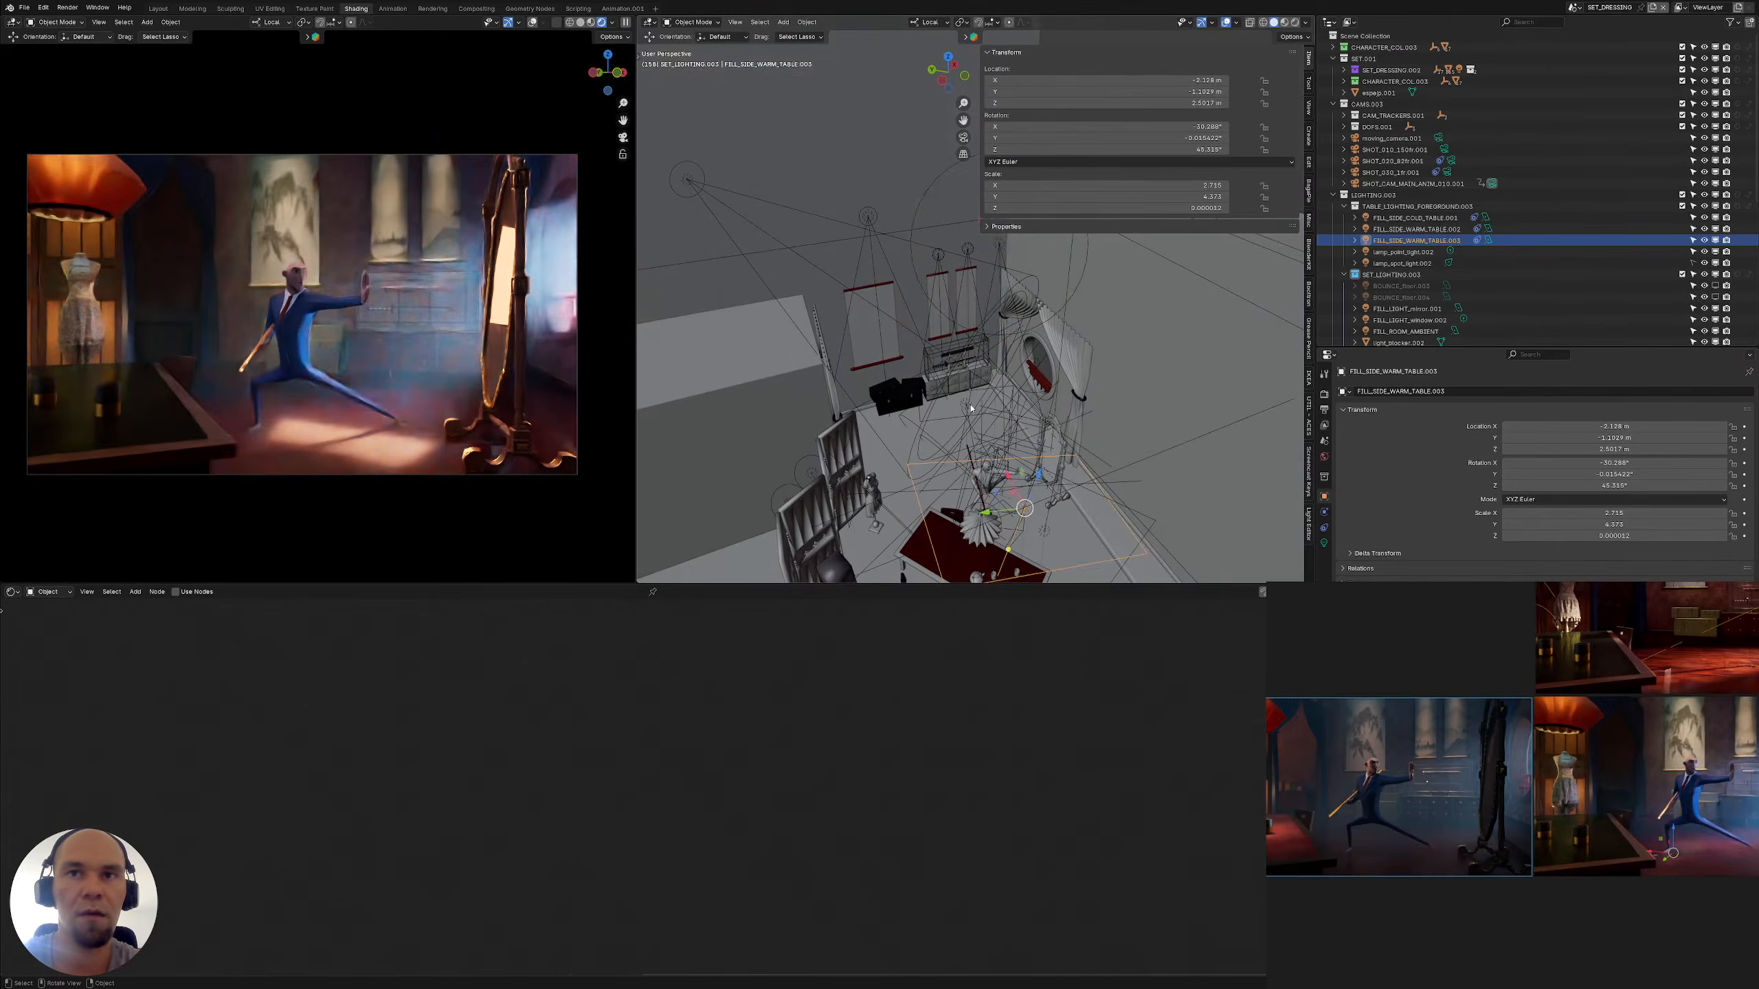
left_click(968, 408)
left_click(963, 406)
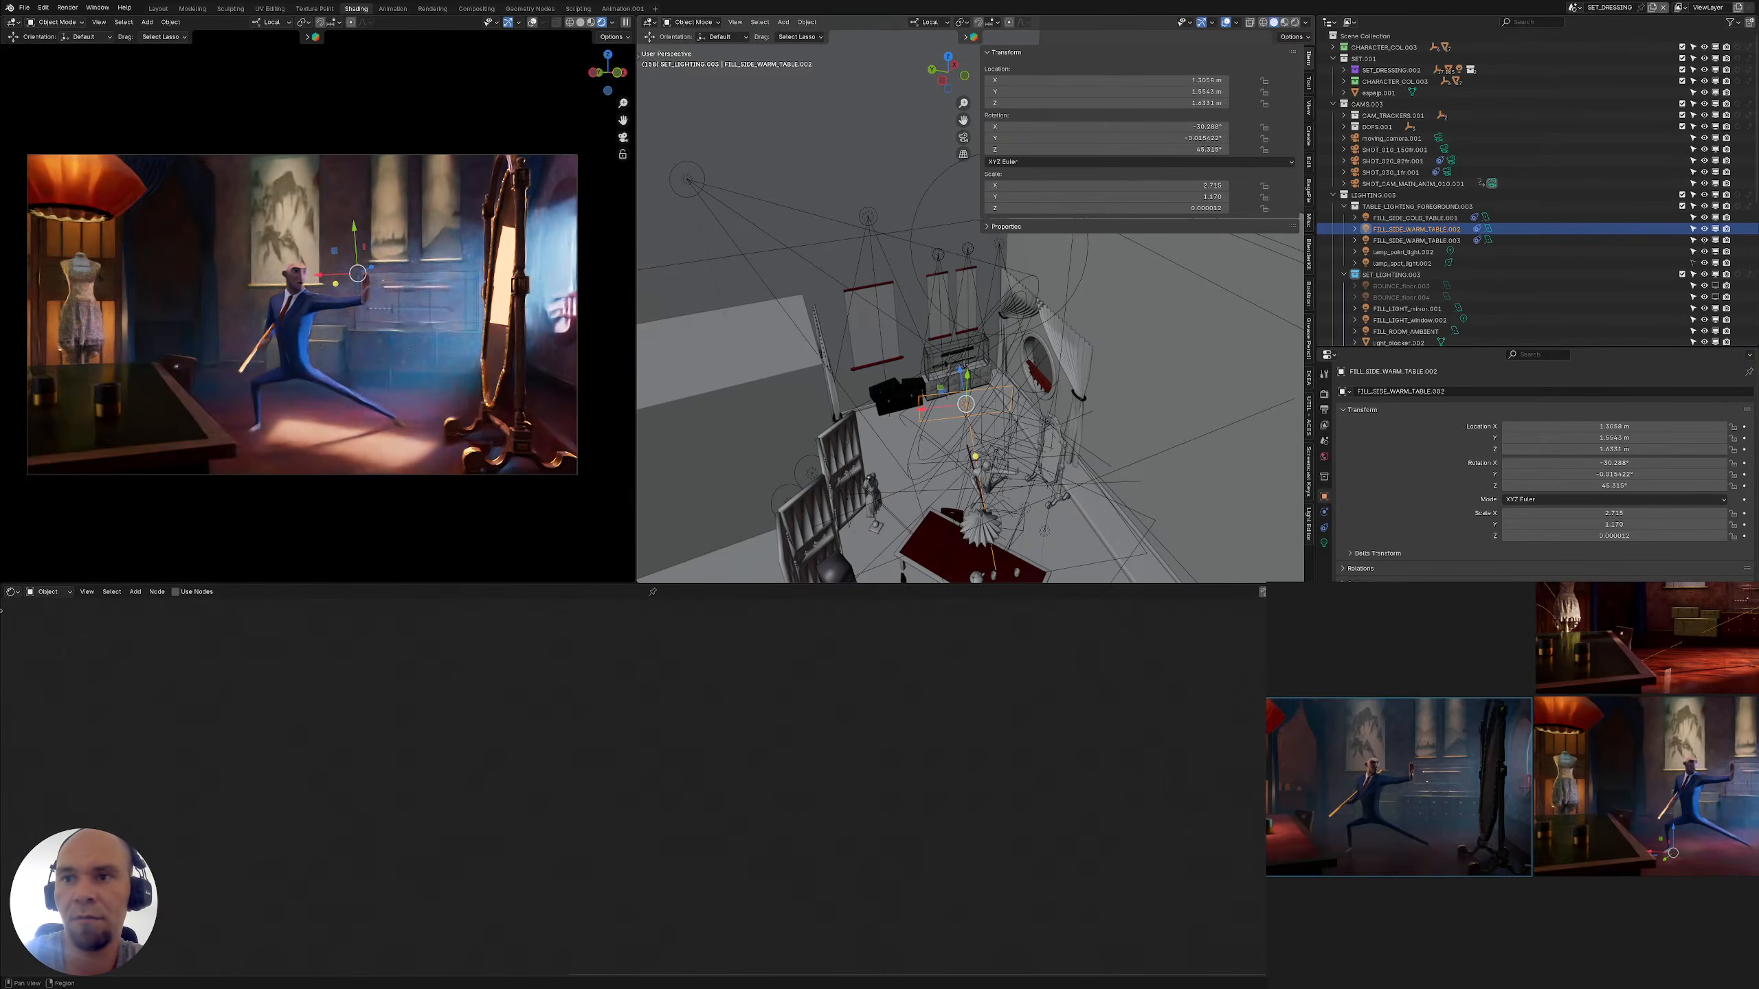
left_click(1323, 424)
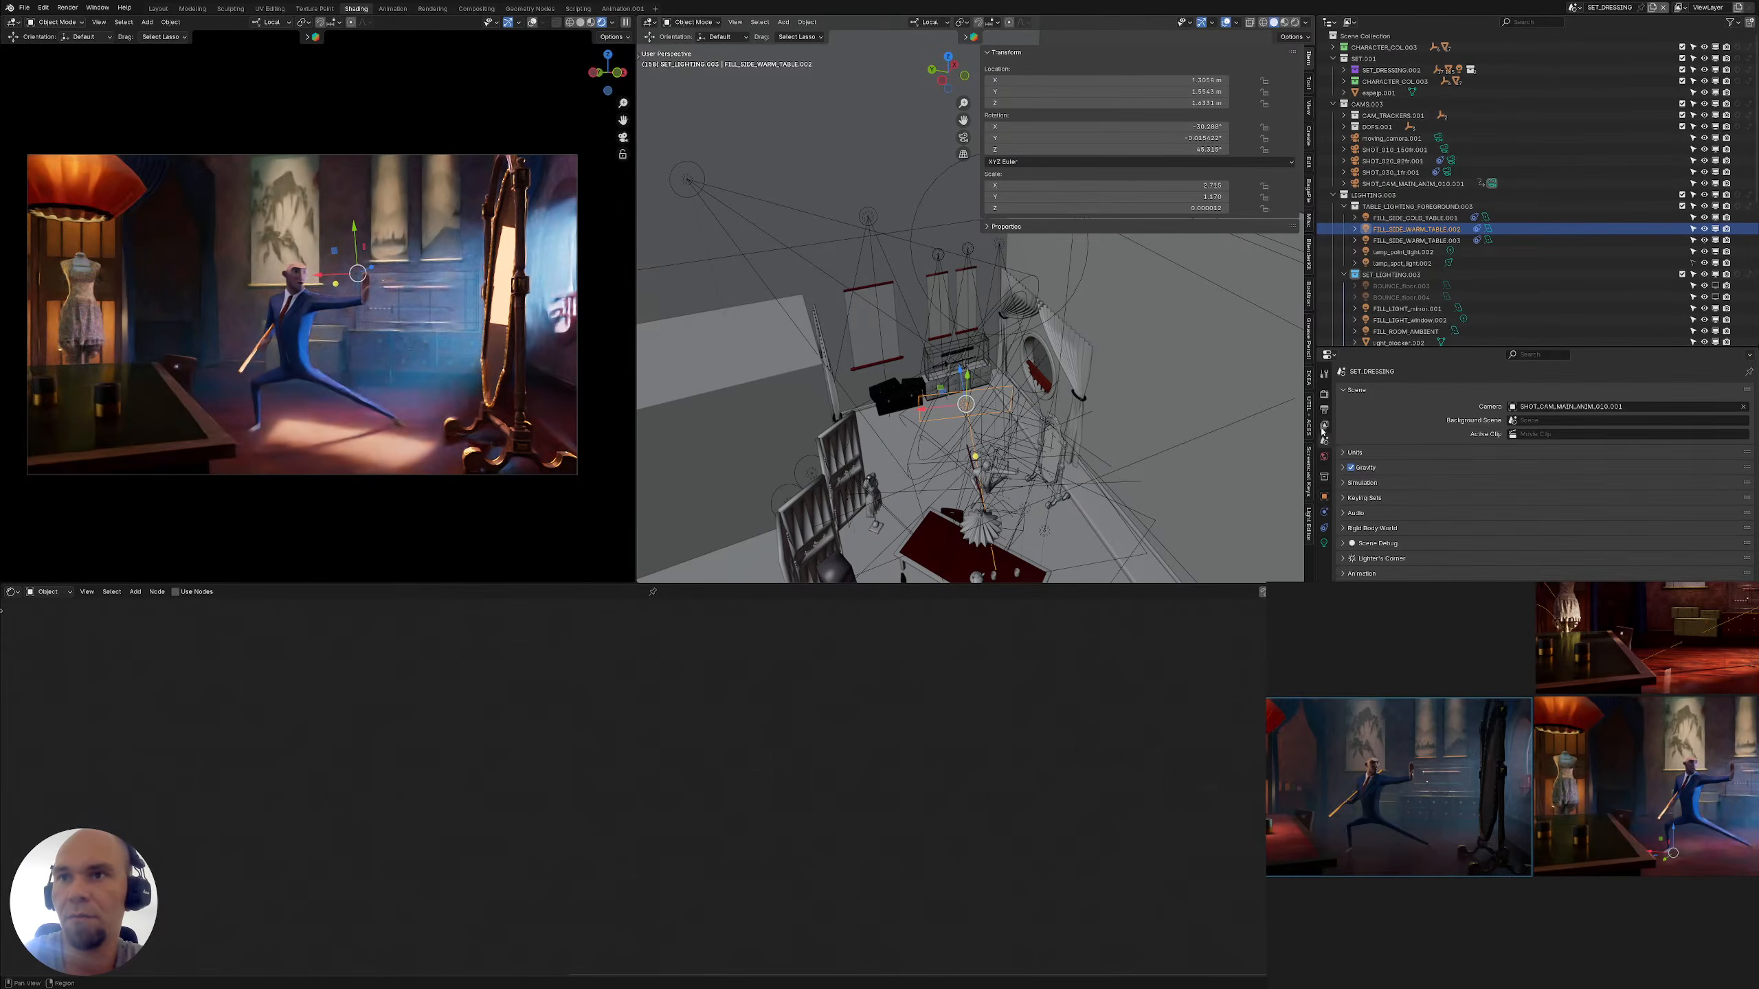
left_click(1323, 543)
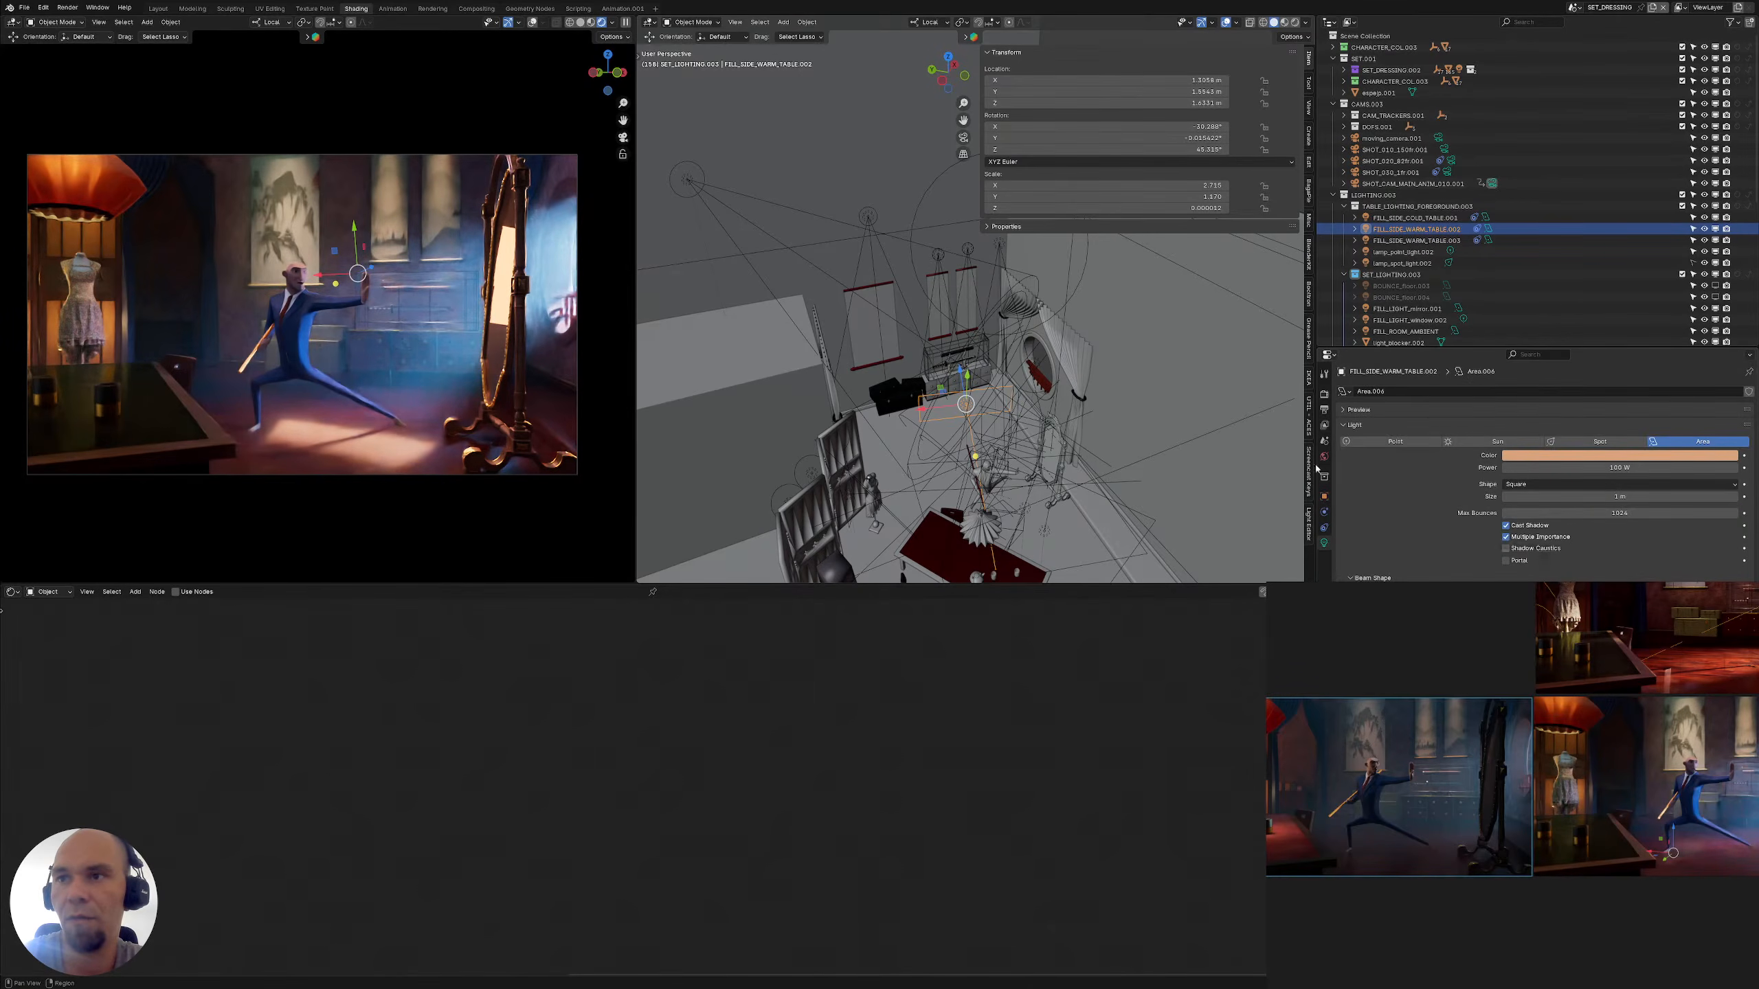
left_click(1324, 496)
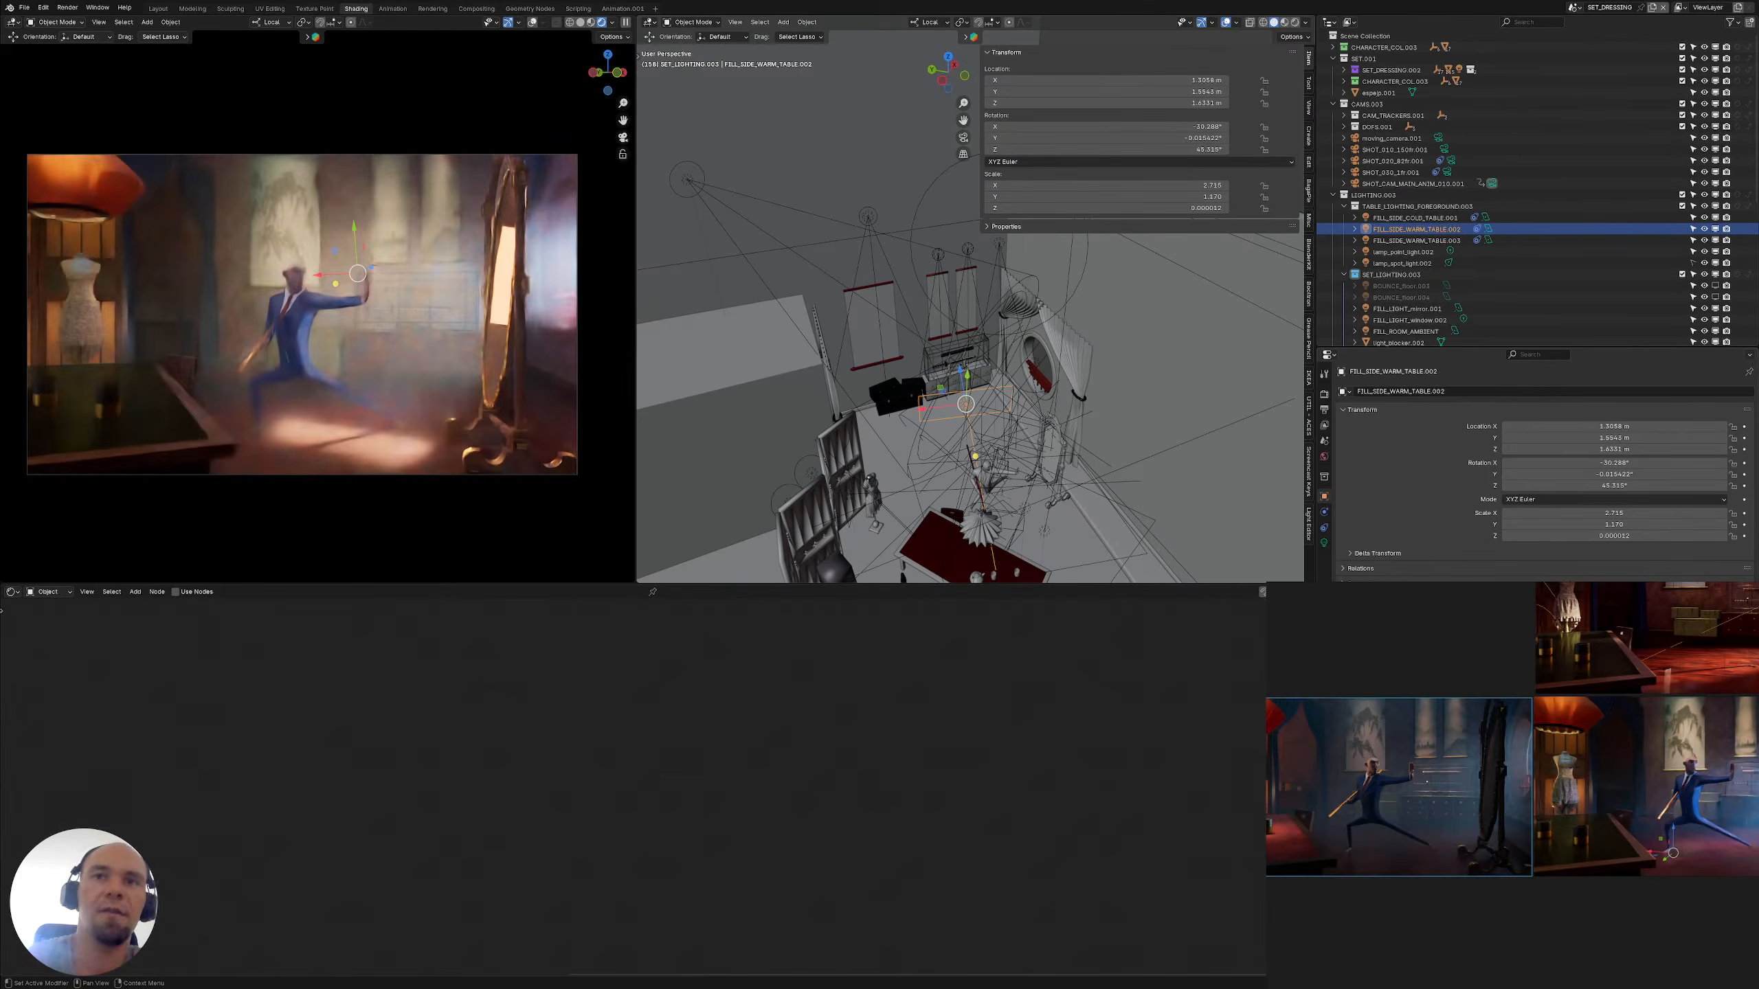
Rotate the FILL_SIDE_WARM_TABLE.002 area light about its local X axis to re-aim it
middle_click_drag(969, 360, 1042, 340)
key("r")
key("x")
key("x")
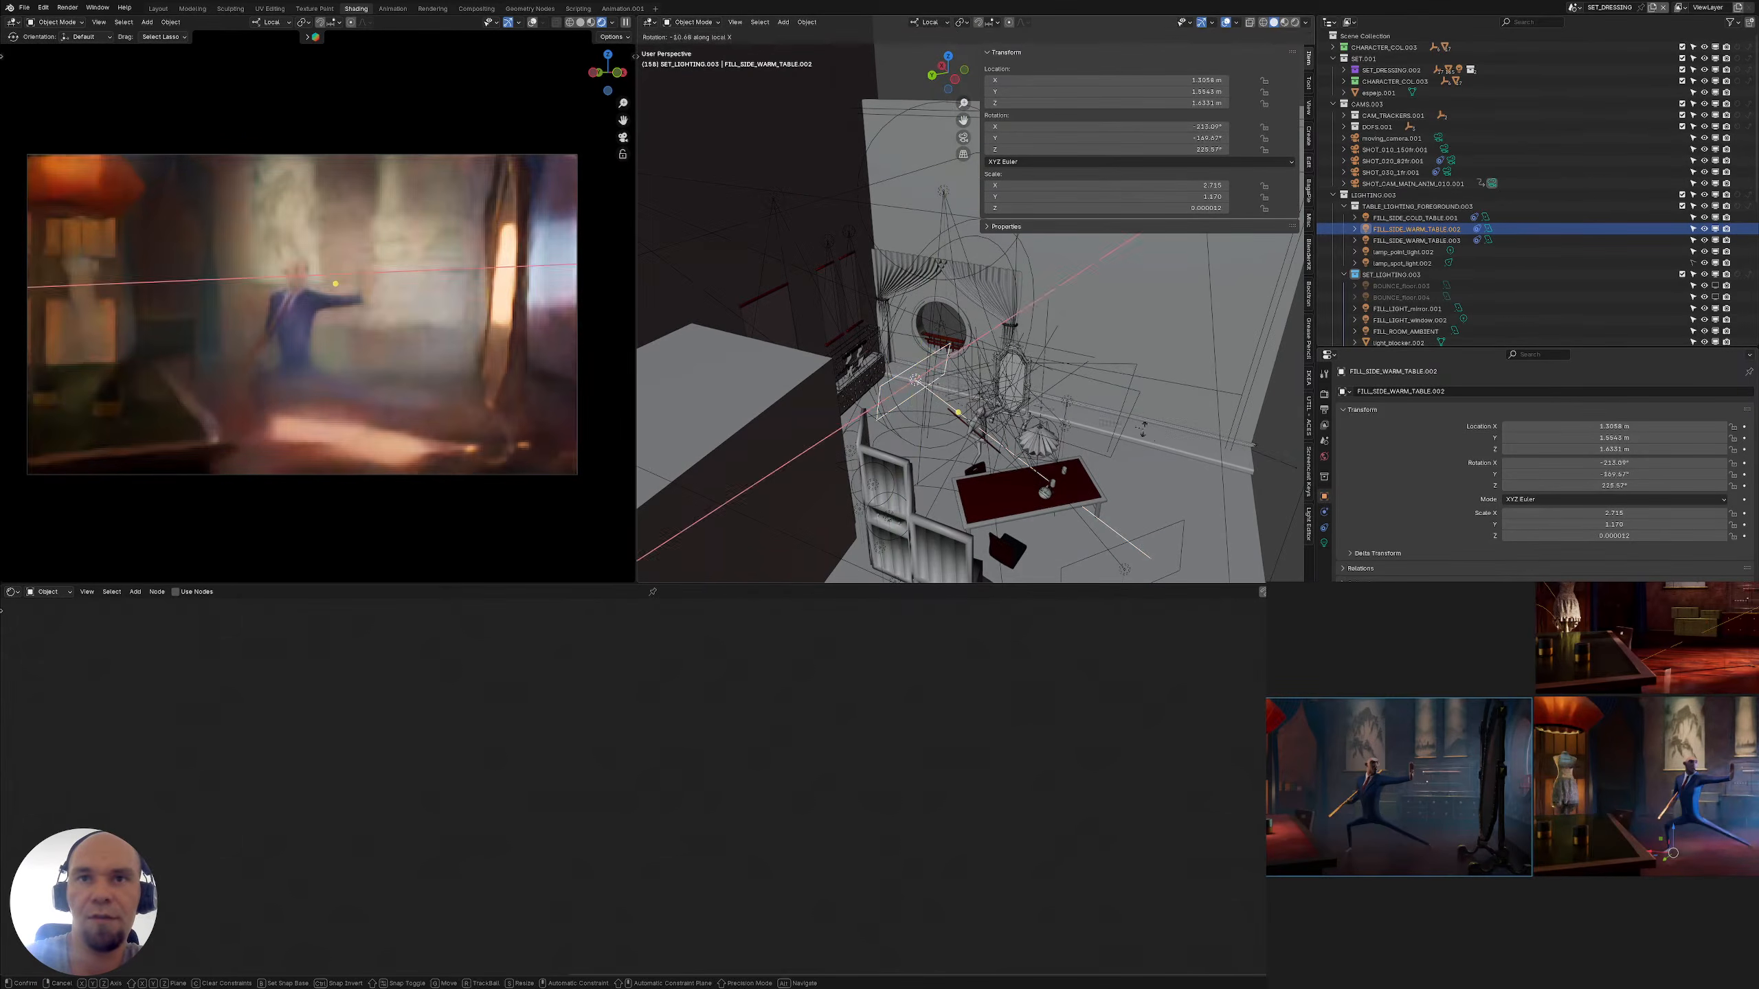
key("Escape")
key("r")
key("x")
key("x")
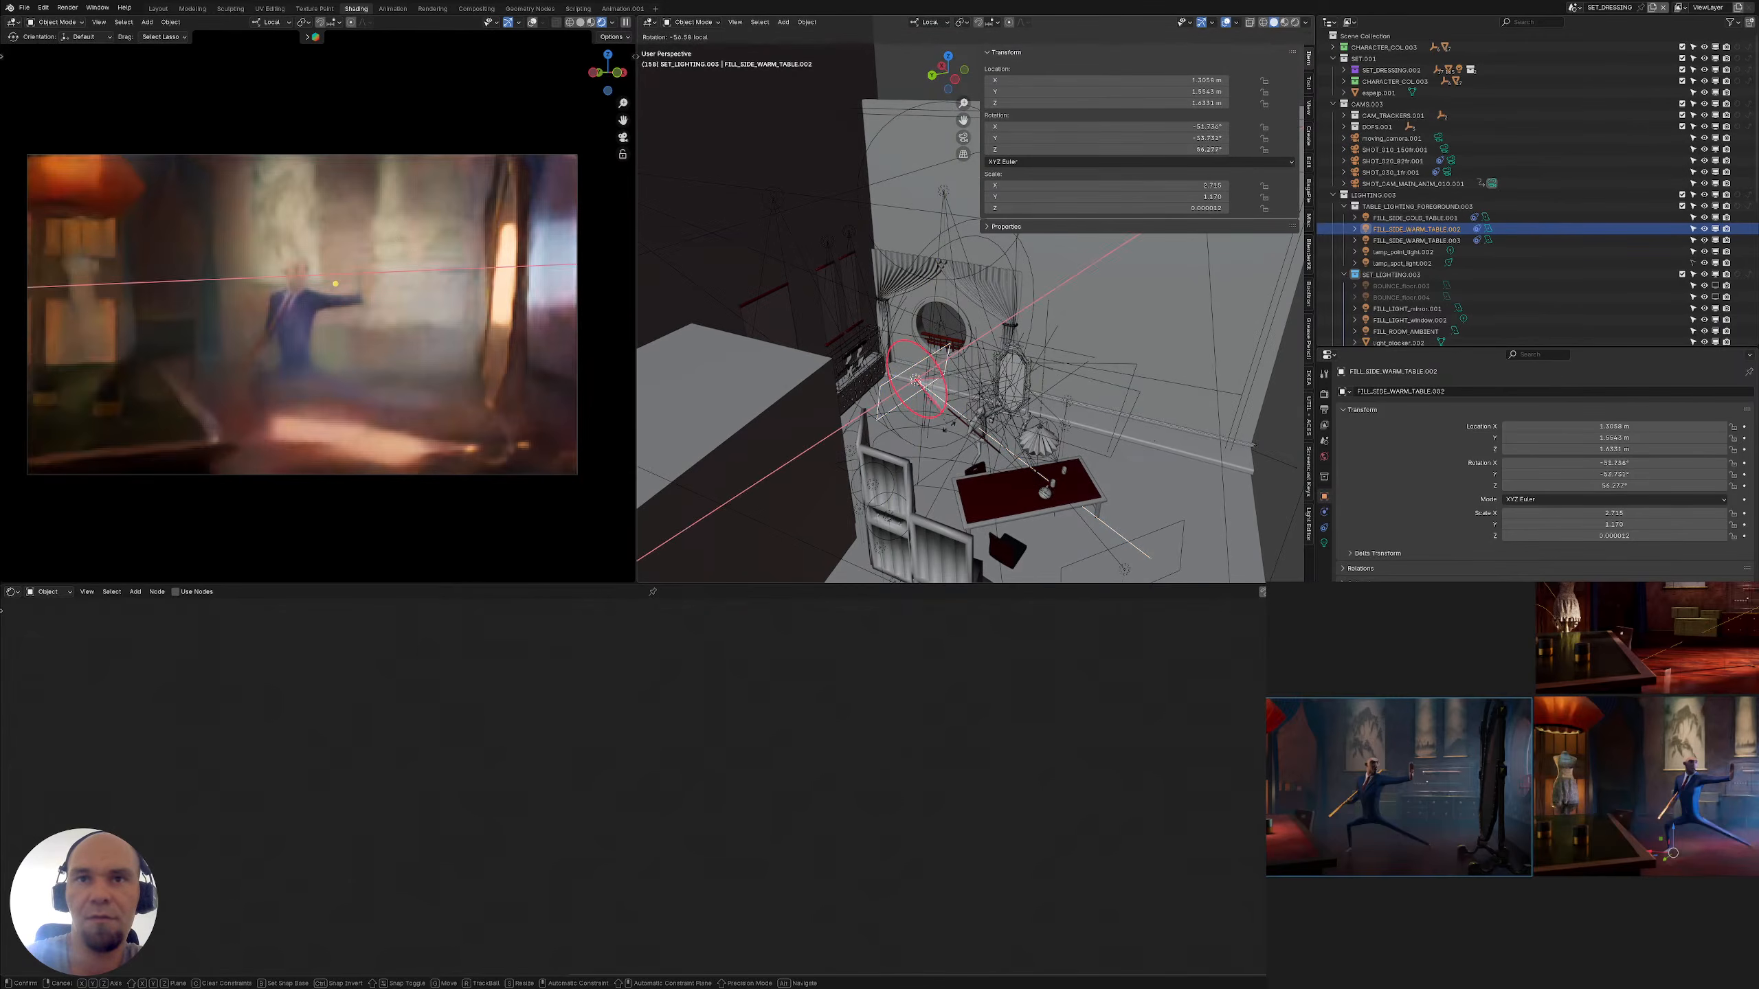
left_click(969, 402)
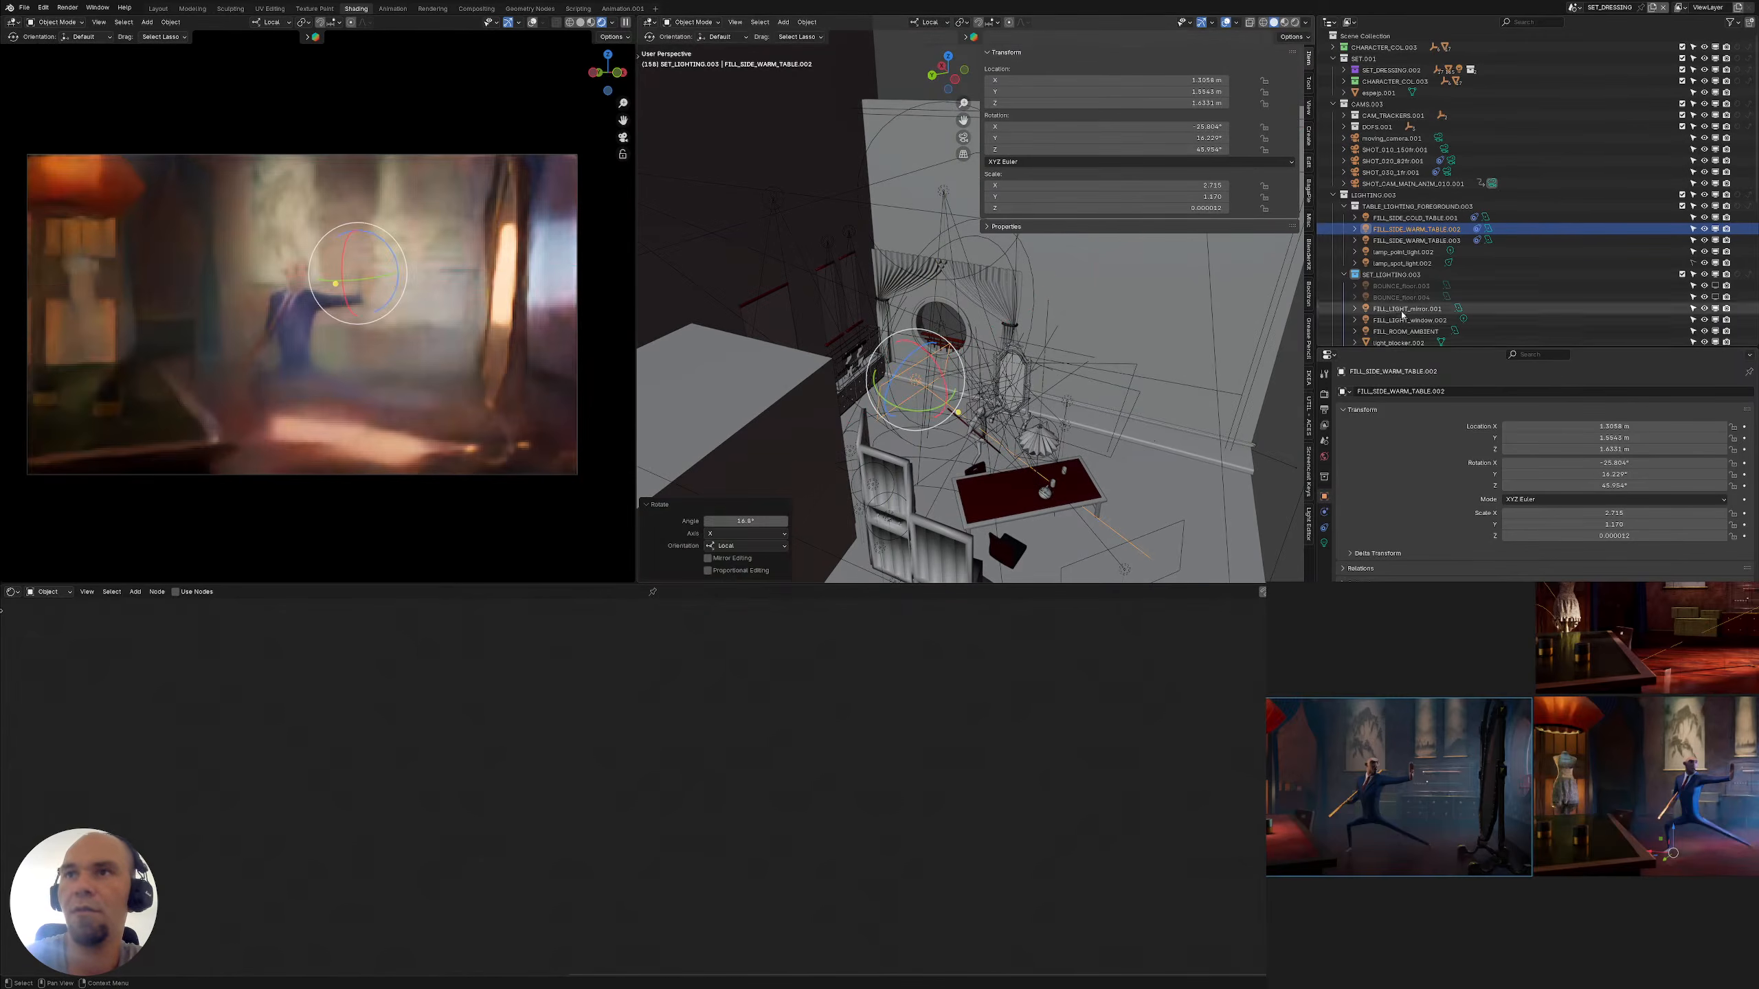
Try to move the FILL_SIDE_WARM_TABLE.002 area light to a different position in the room
middle_click_drag(955, 392, 1080, 403)
key("g")
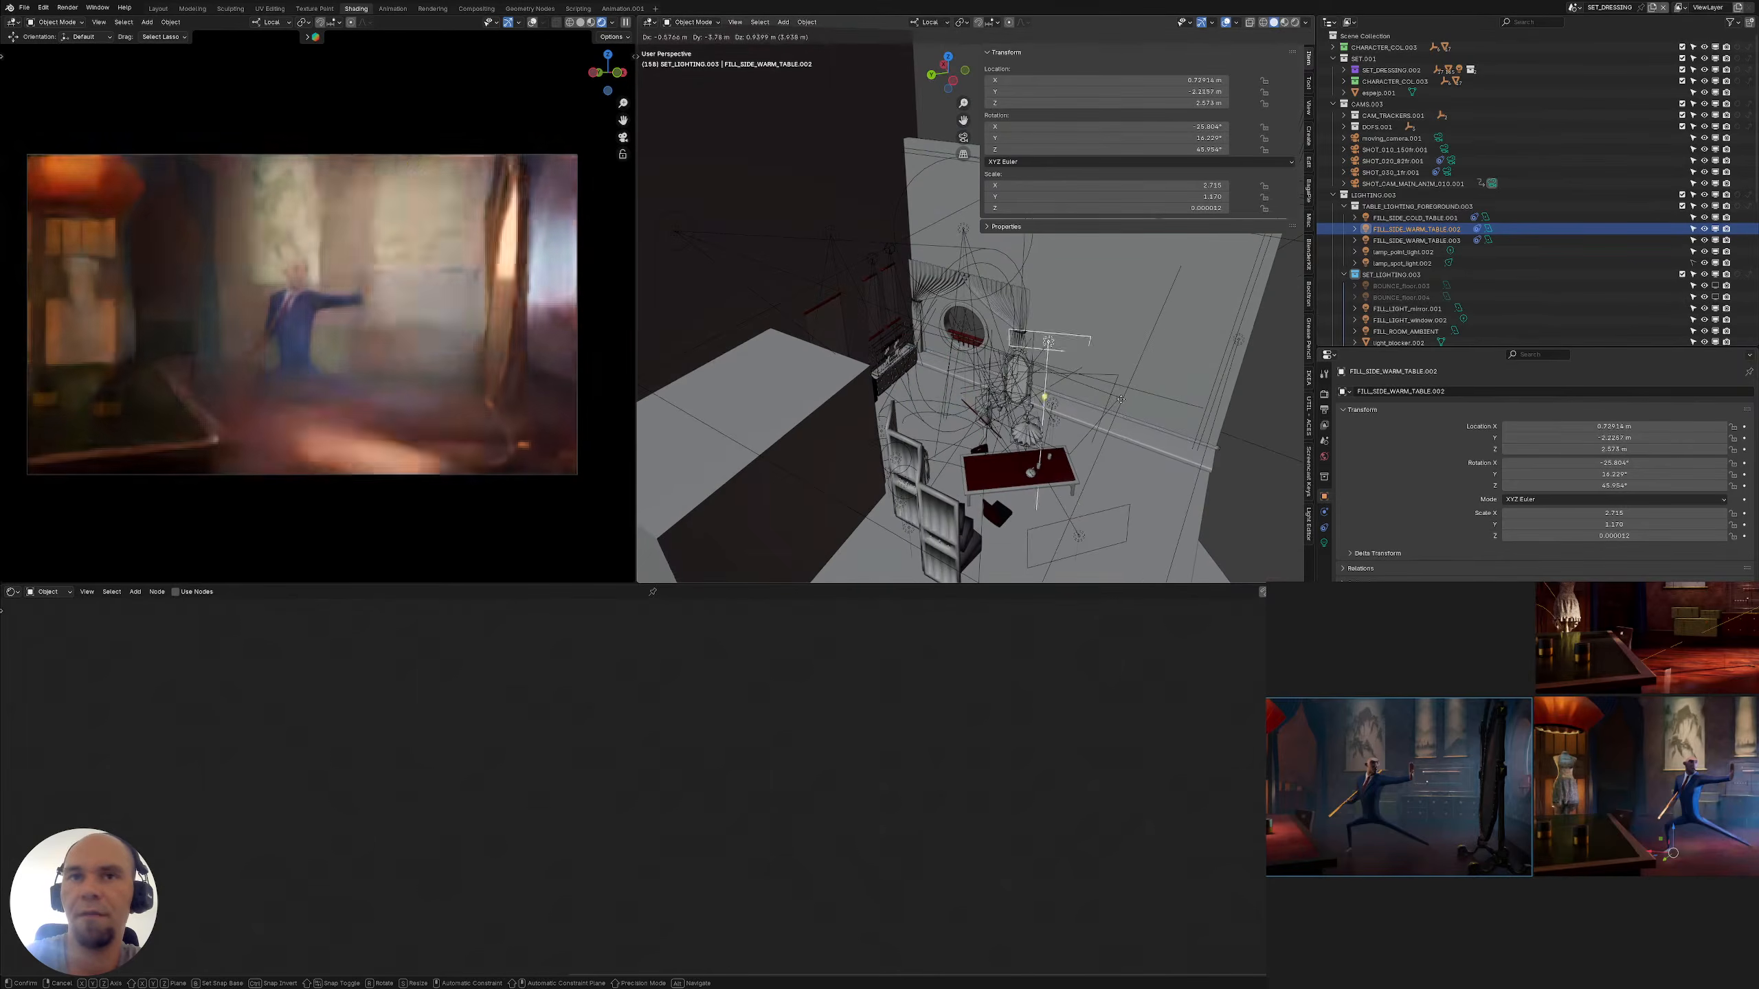
left_click(1075, 367)
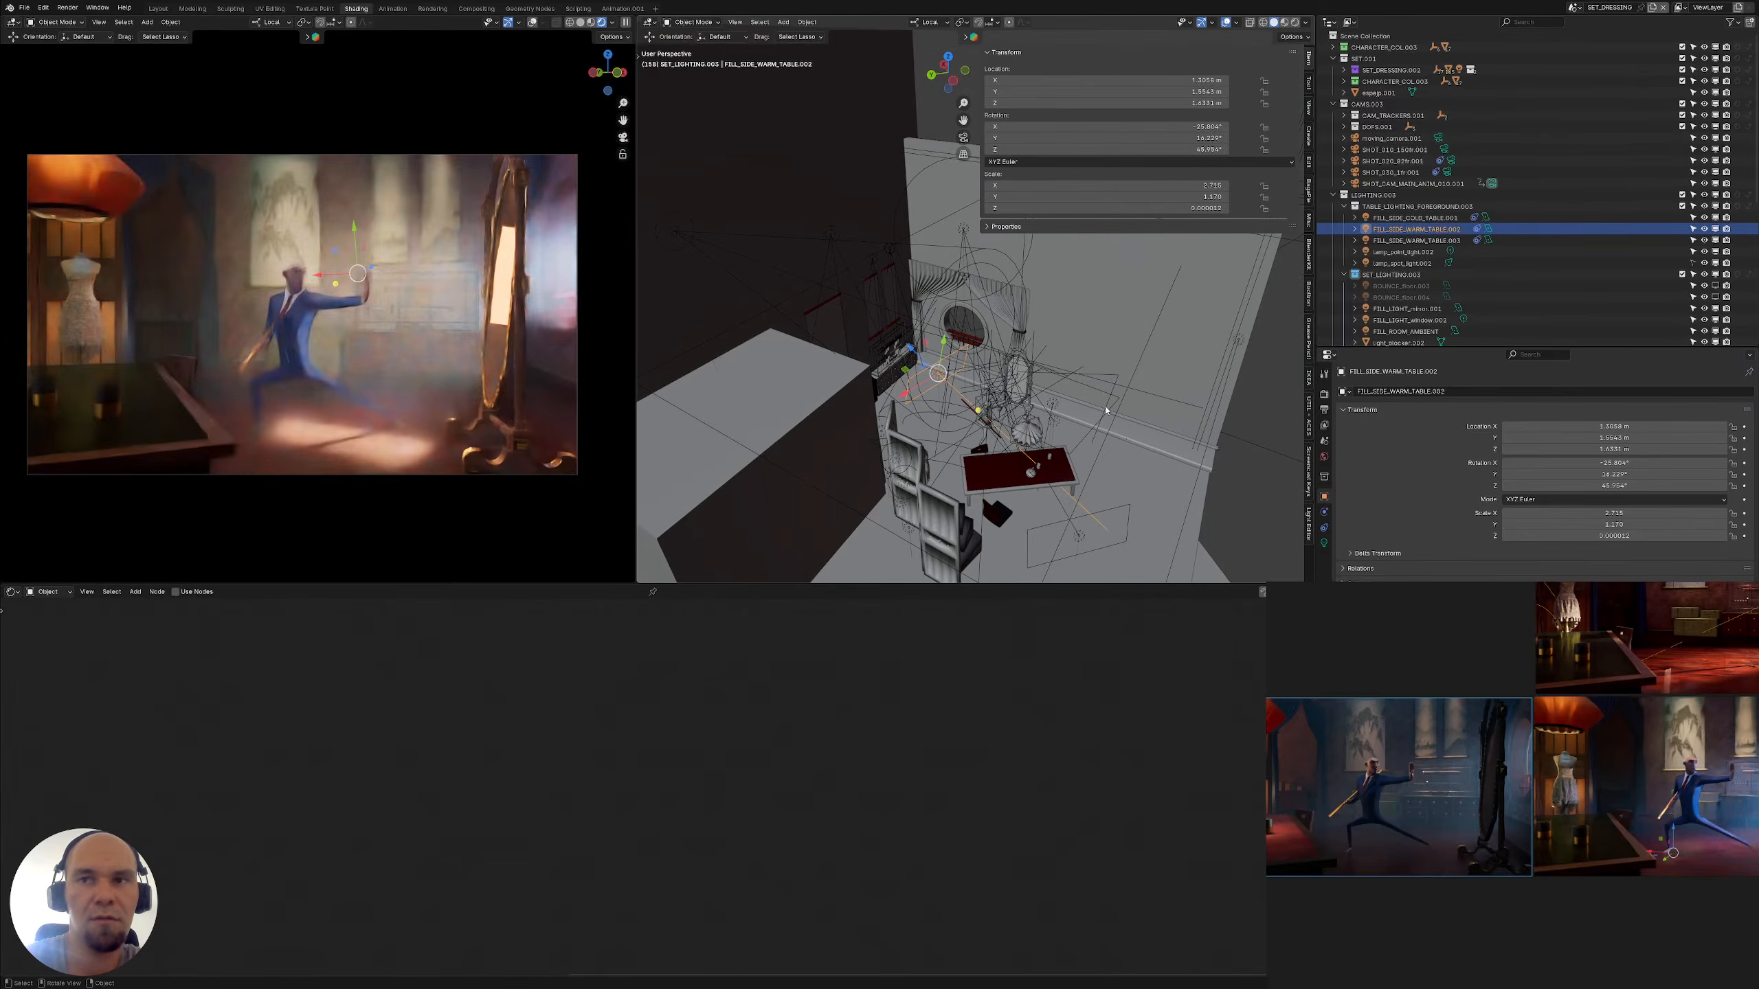
middle_click_drag(1107, 411, 1007, 409)
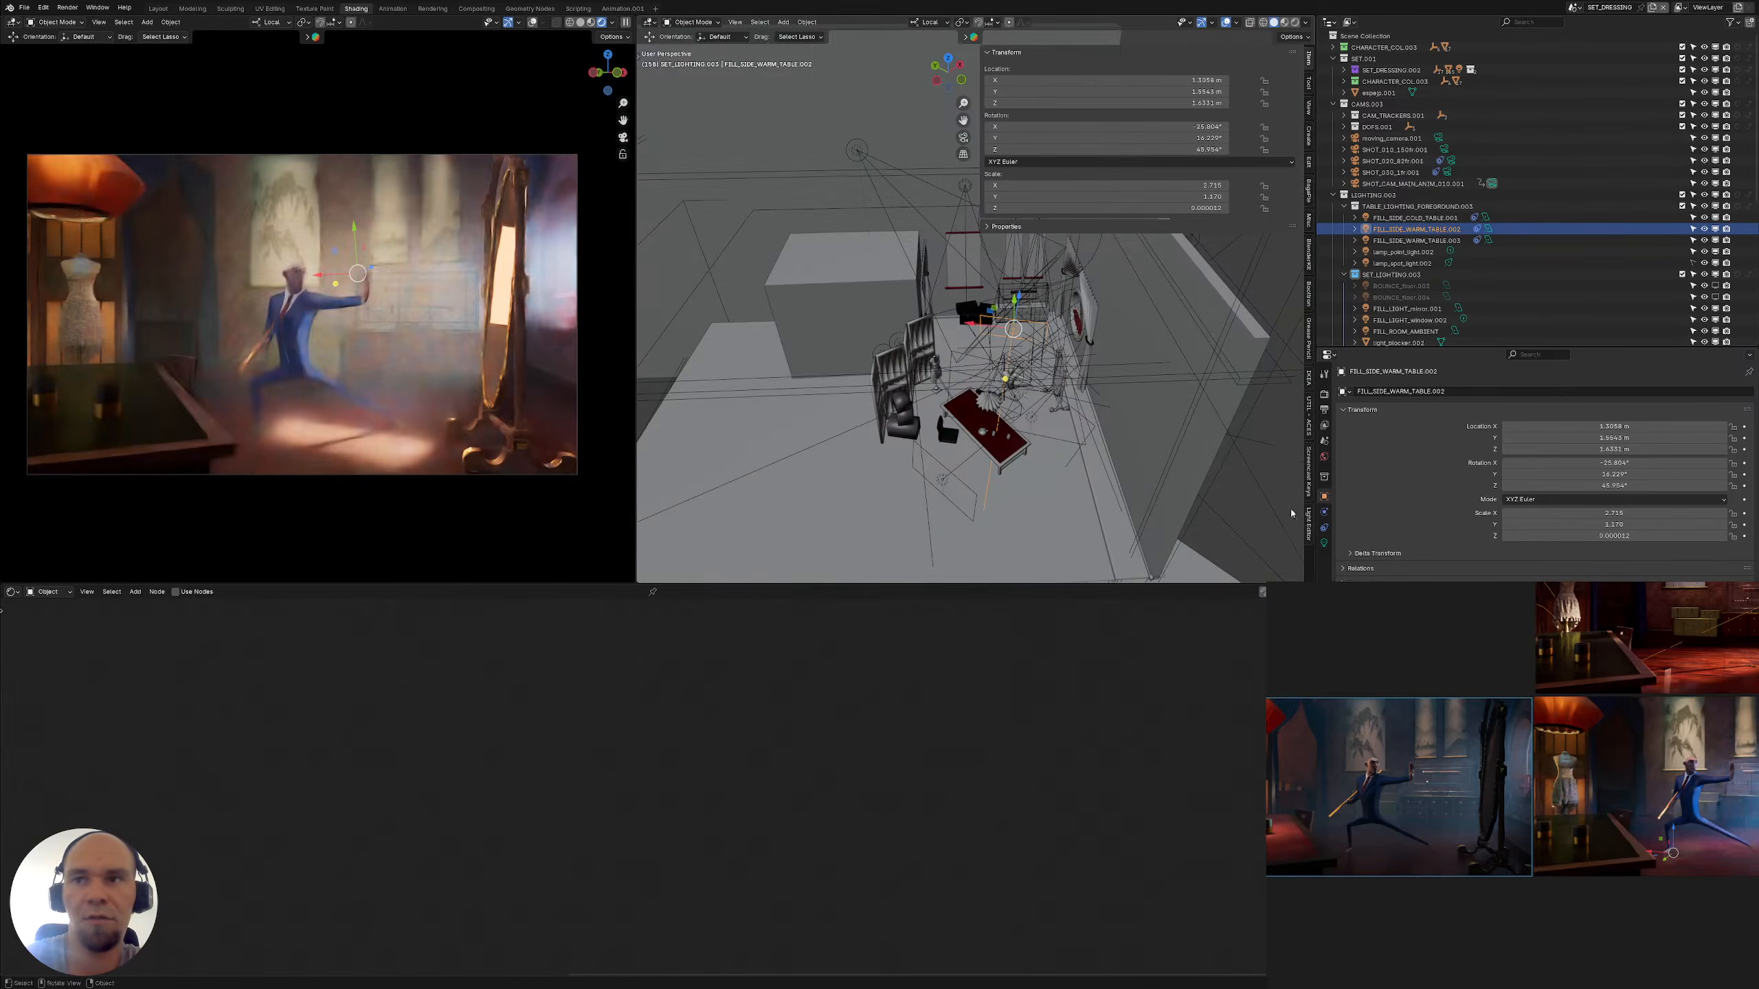
Examine the light color, hex value and object settings of FILL_SIDE_WARM_TABLE.002
left_click(1324, 545)
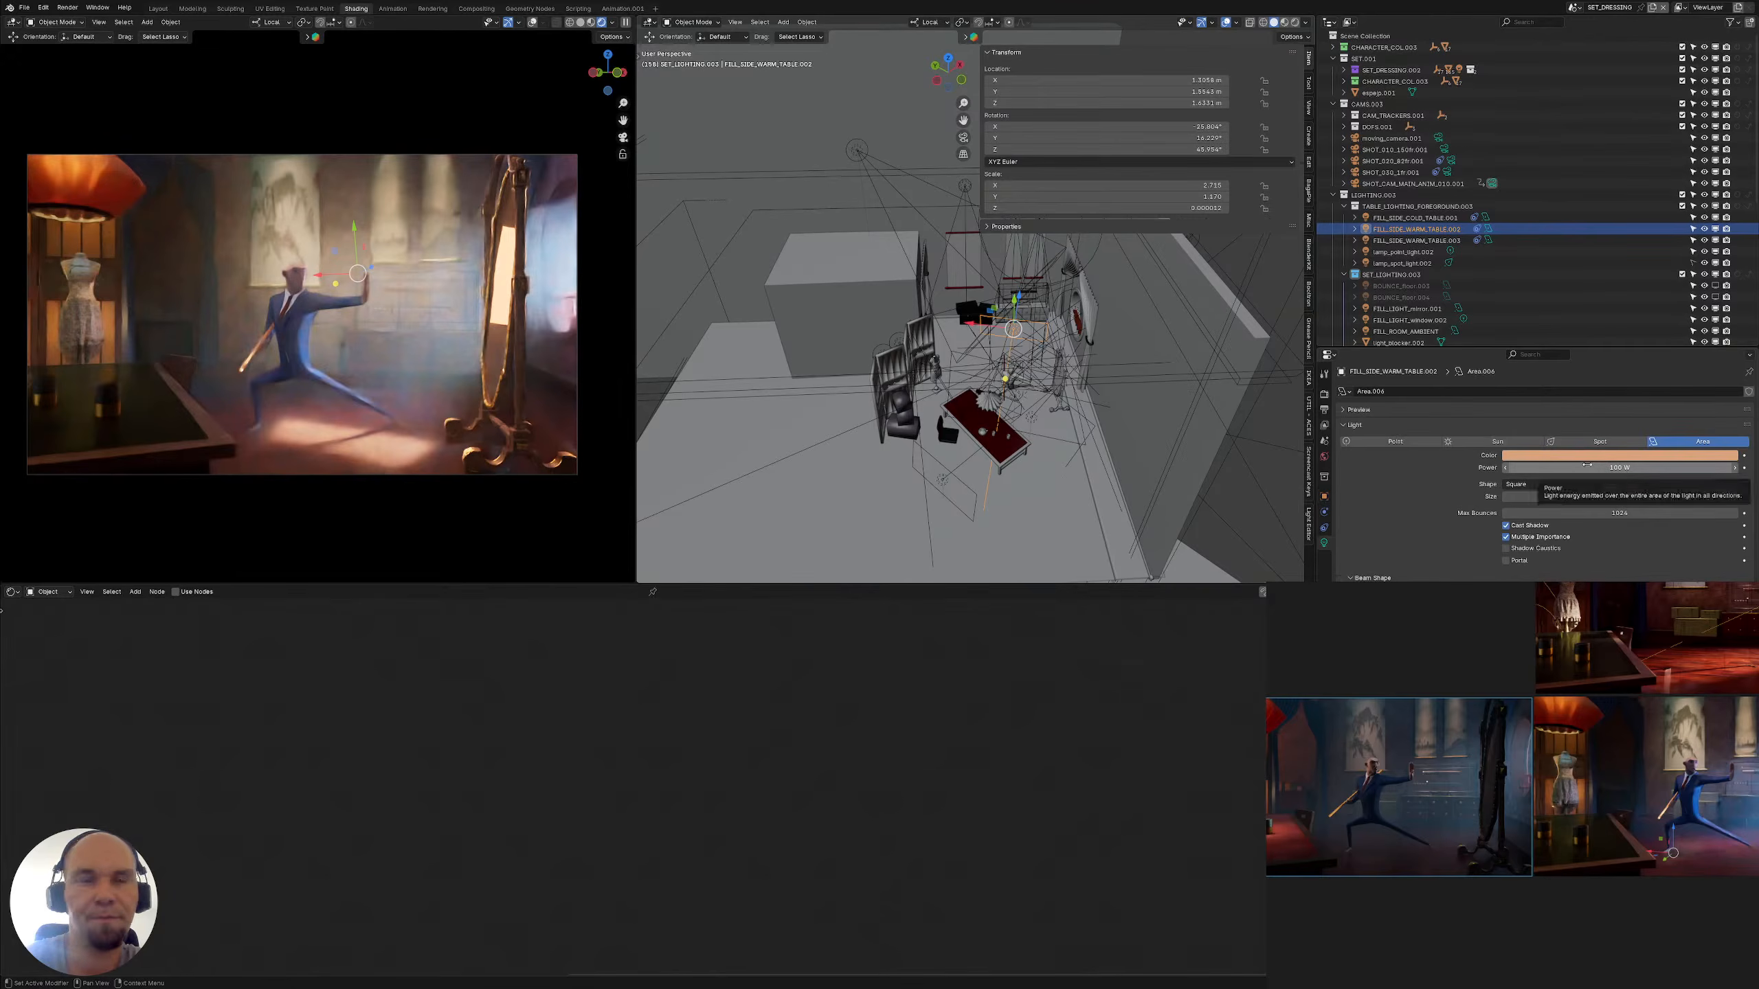
left_click(1683, 455)
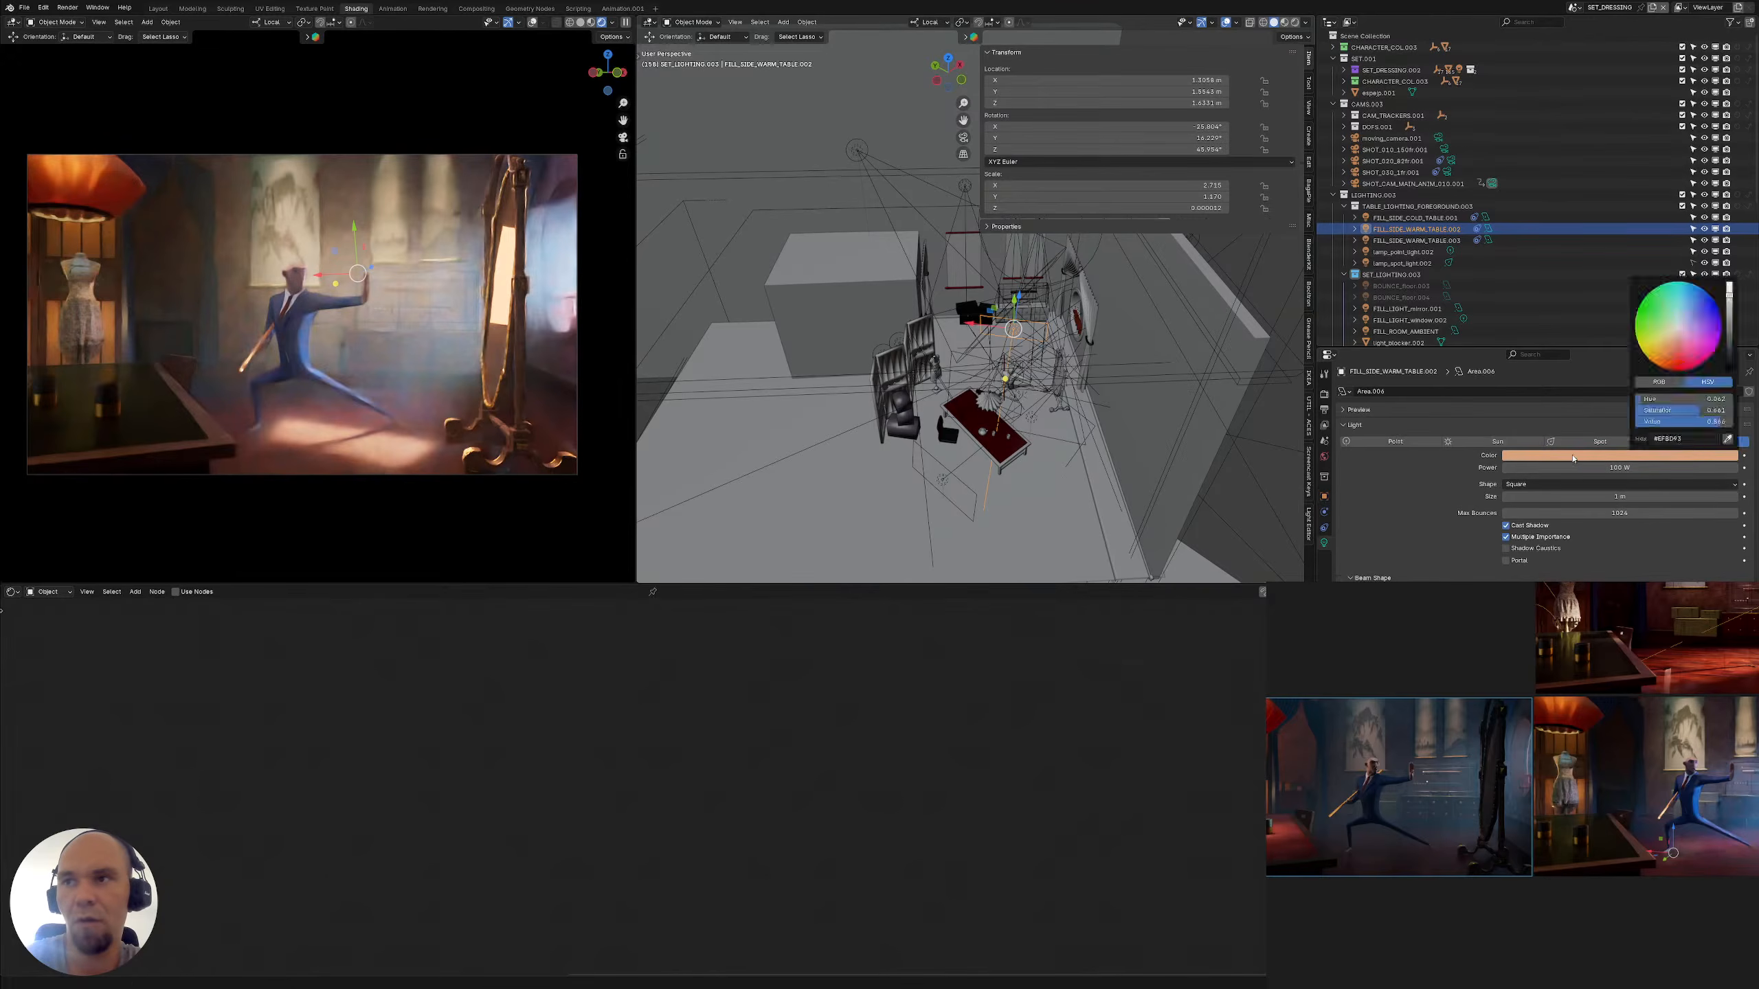
left_click(1622, 458)
left_click(1666, 438)
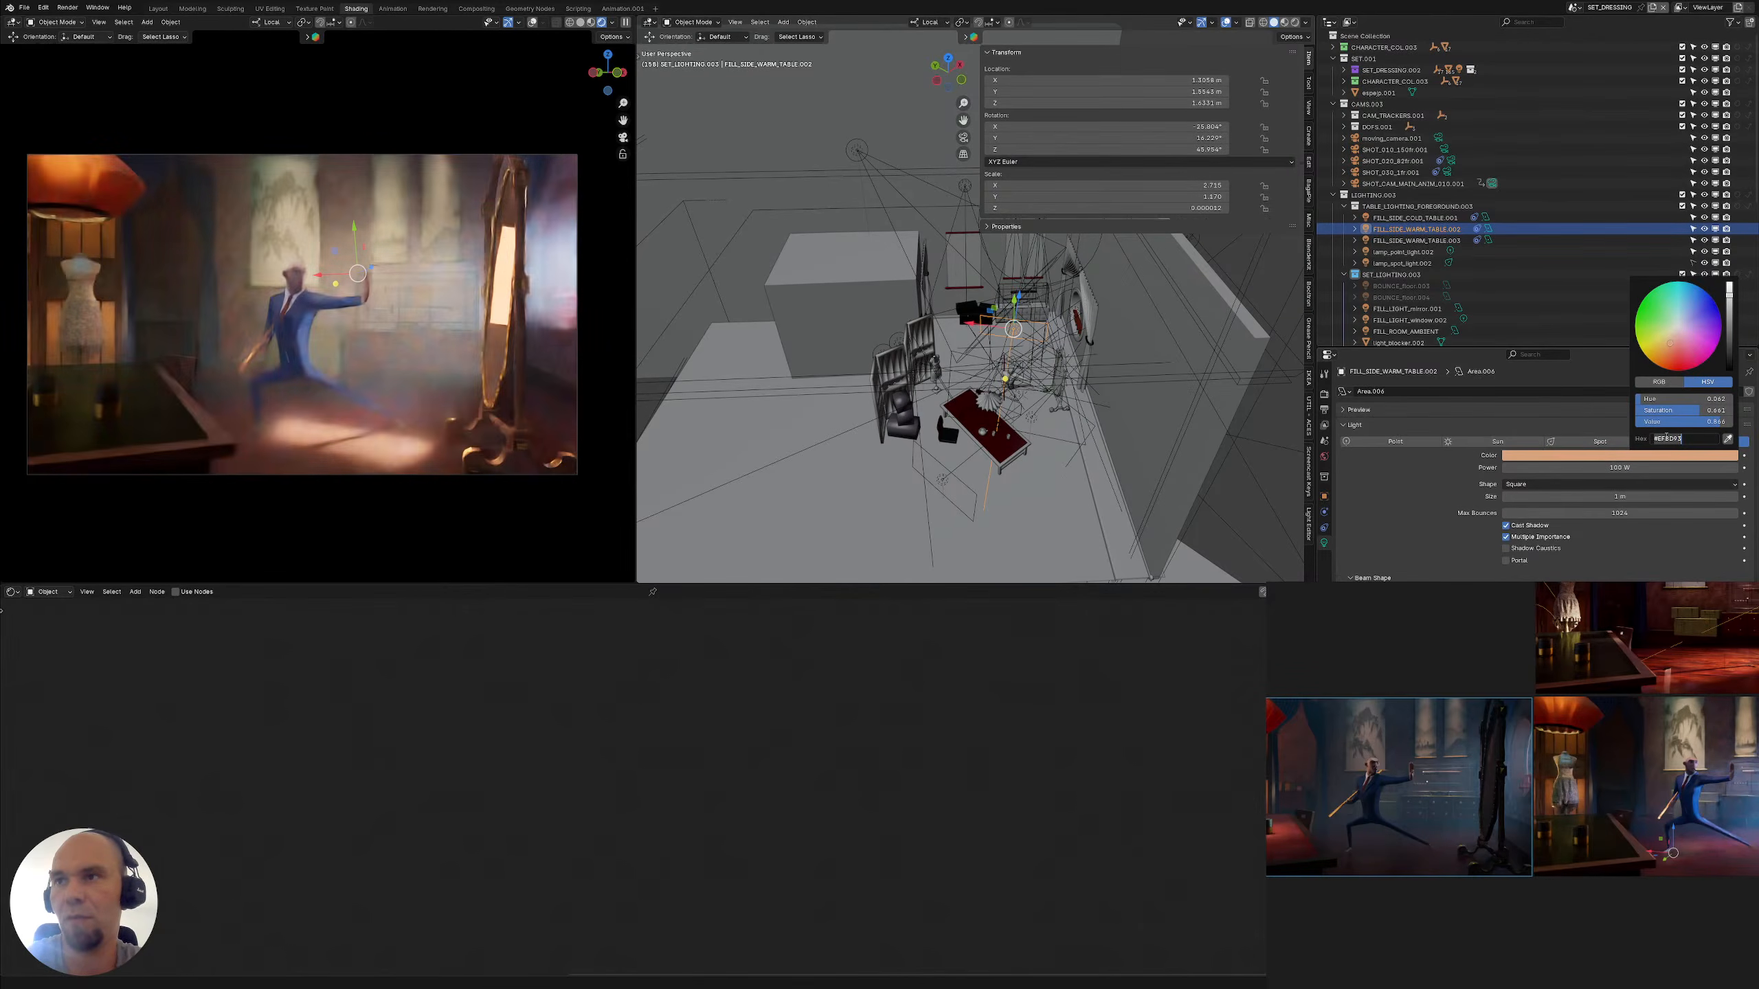
key("Return")
middle_click_drag(1084, 371, 1032, 364, "shift")
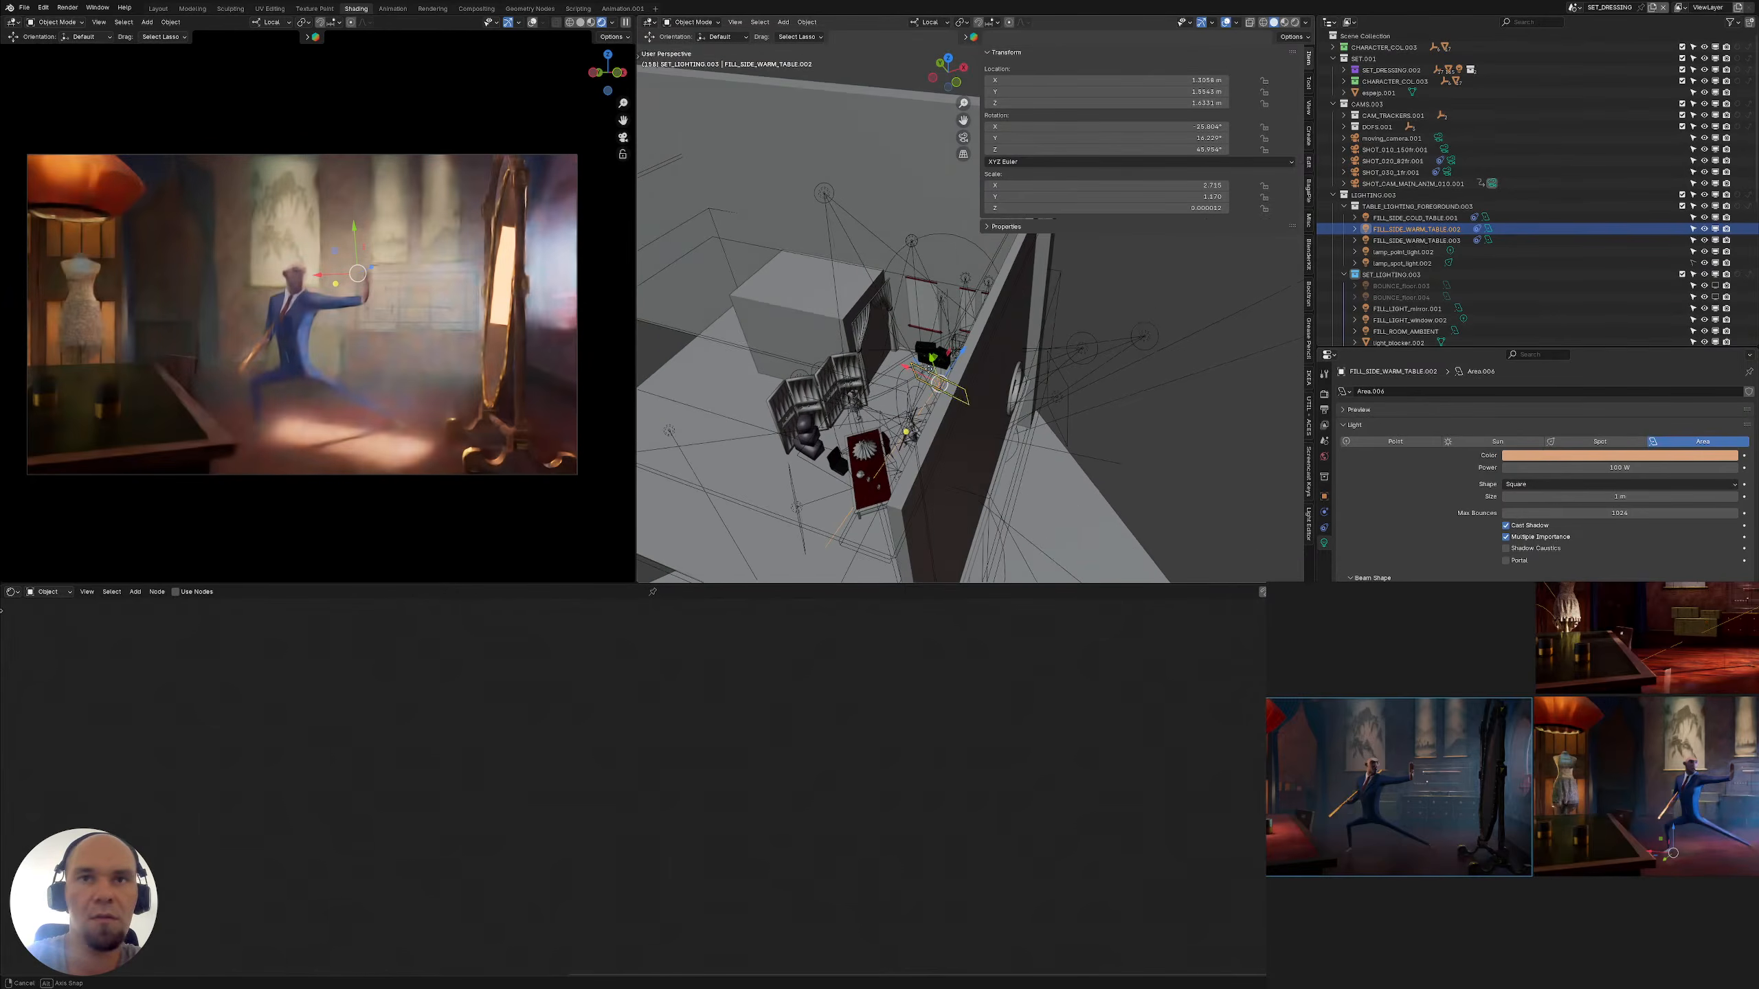
left_click(1324, 496)
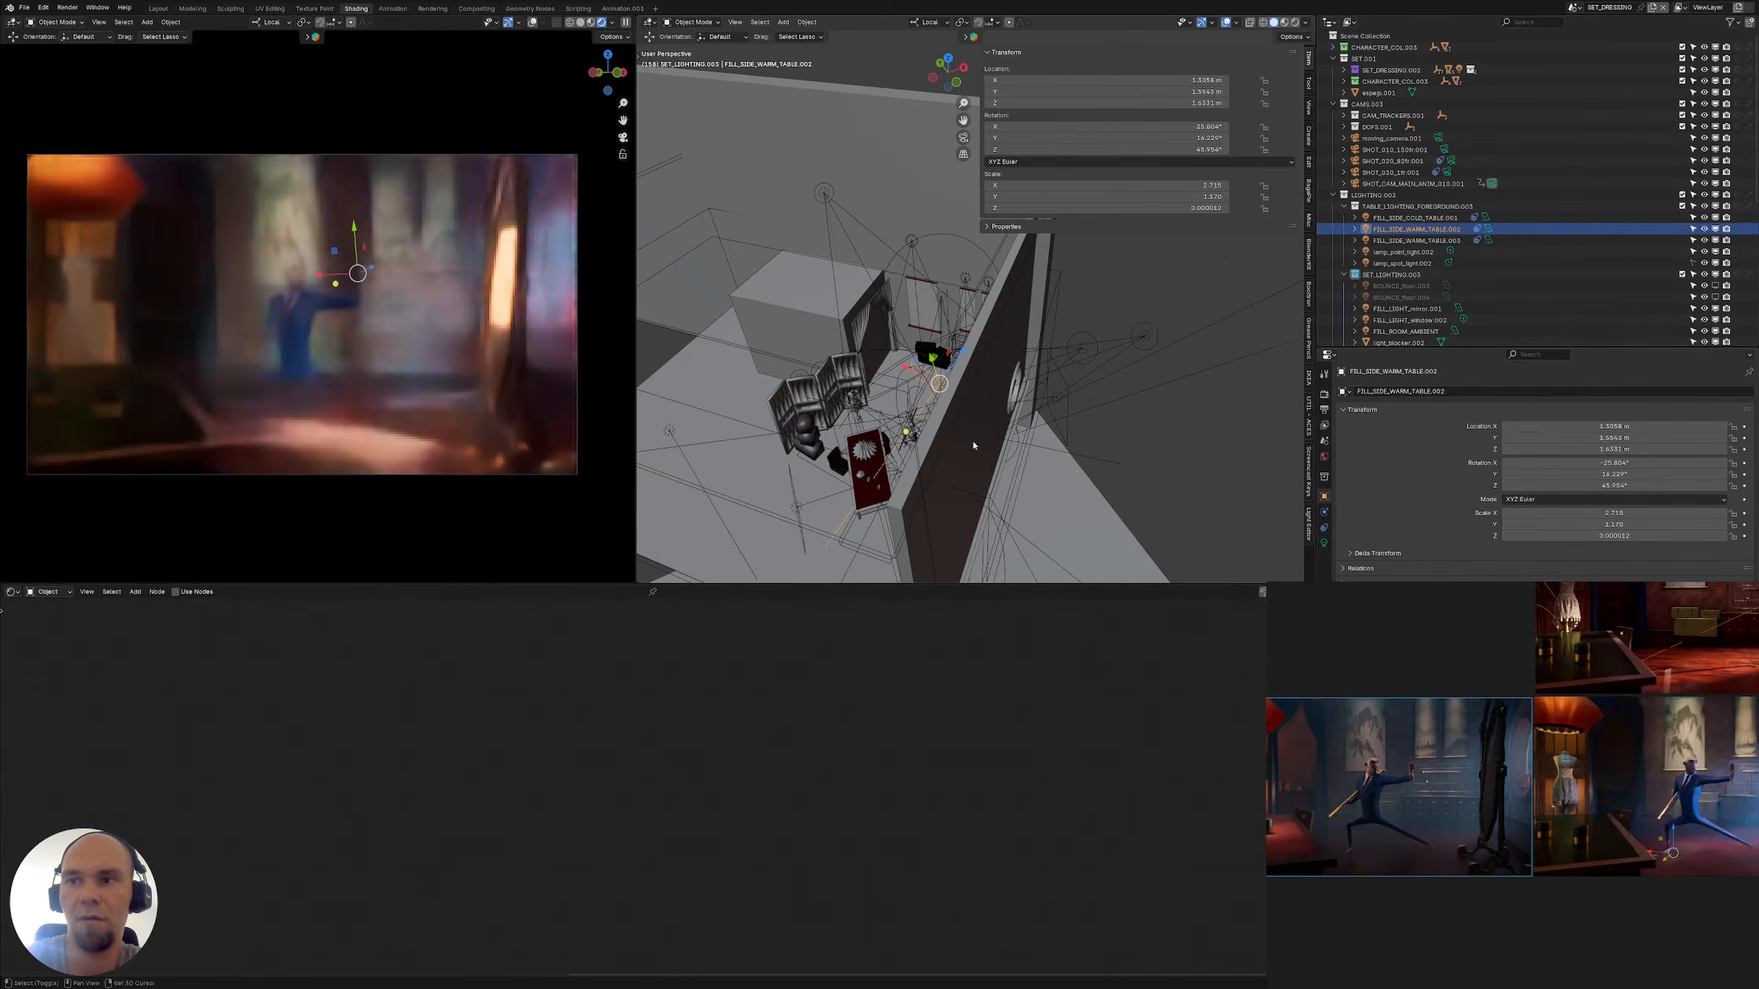
middle_click_drag(974, 444, 1033, 443)
Set the power of the FILL_SIDE_WARM_TABLE.003 area light to 500 W
left_click(1440, 239)
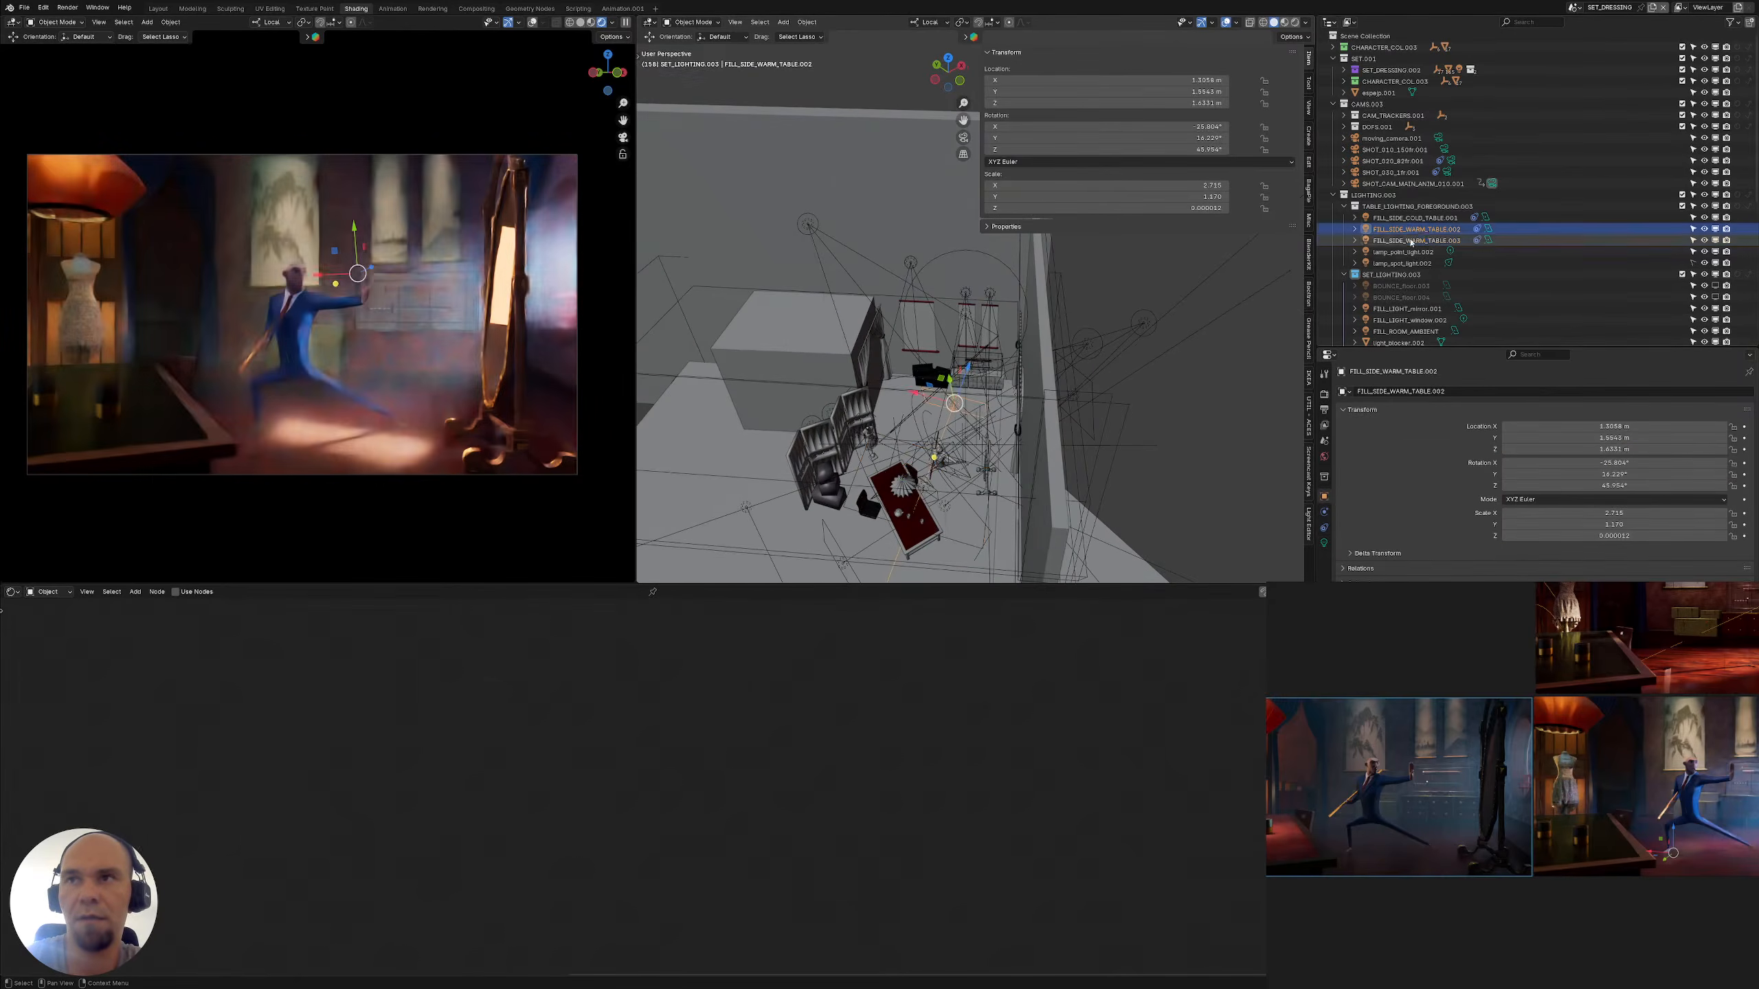
middle_click_drag(1025, 378, 1063, 375)
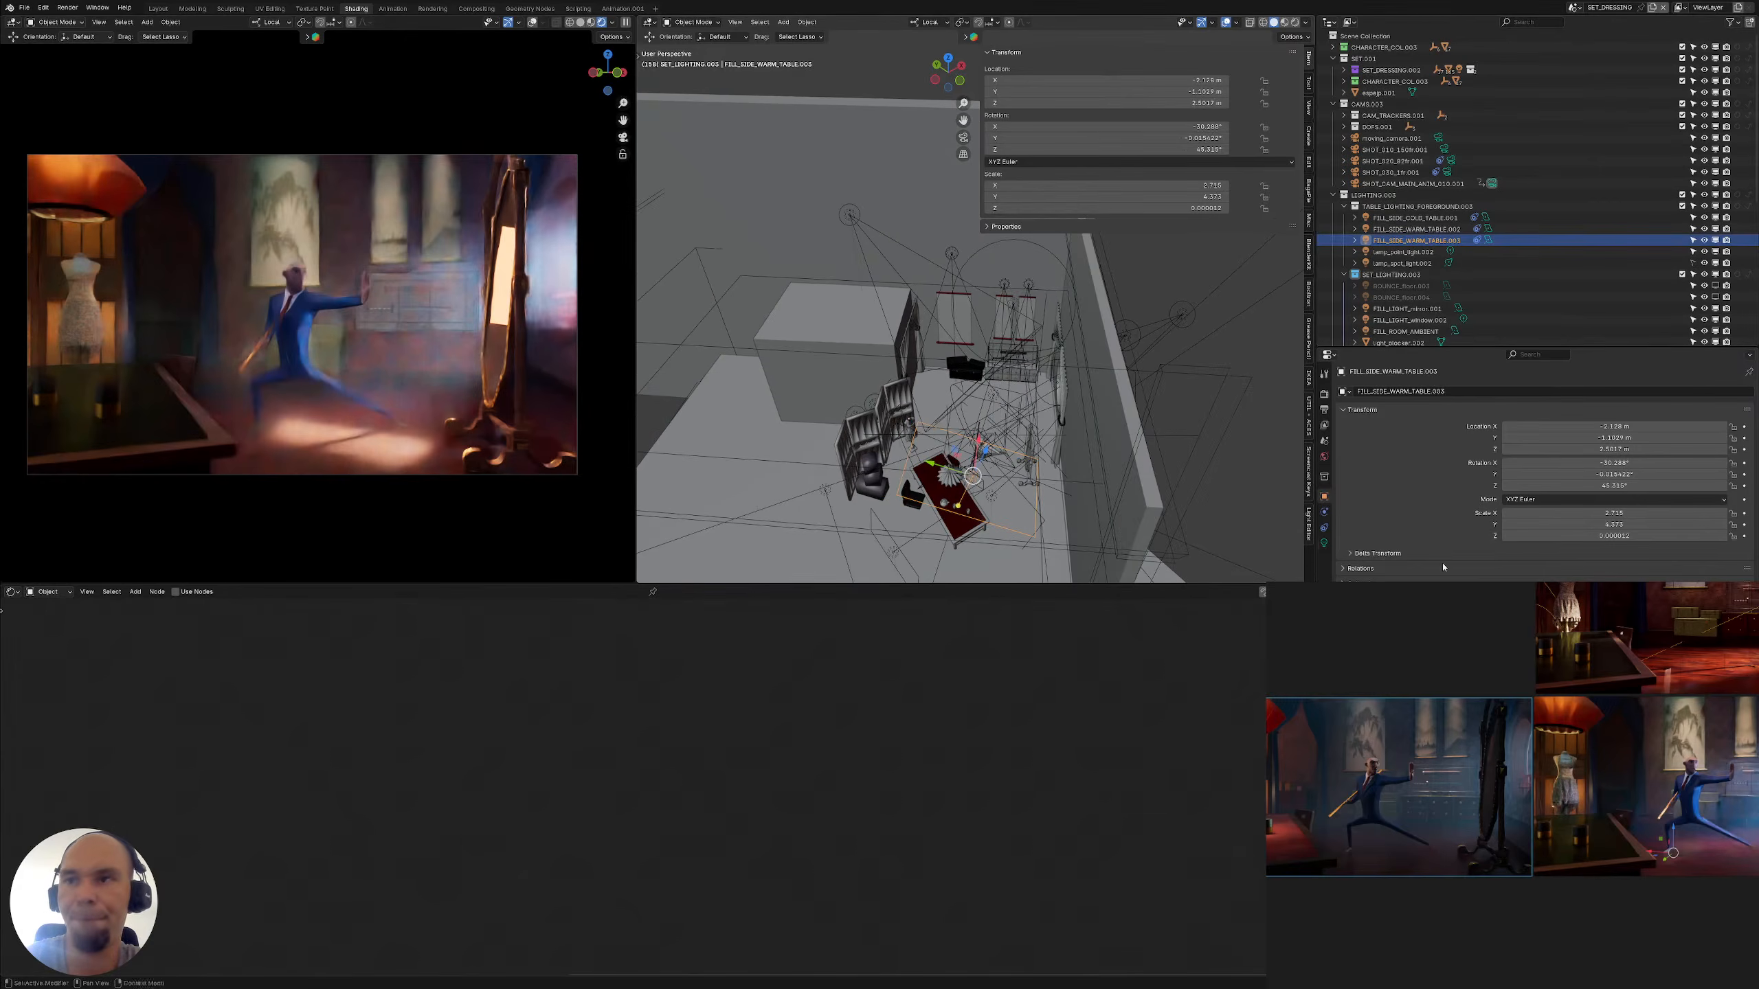
left_click(1324, 544)
left_click(1601, 468)
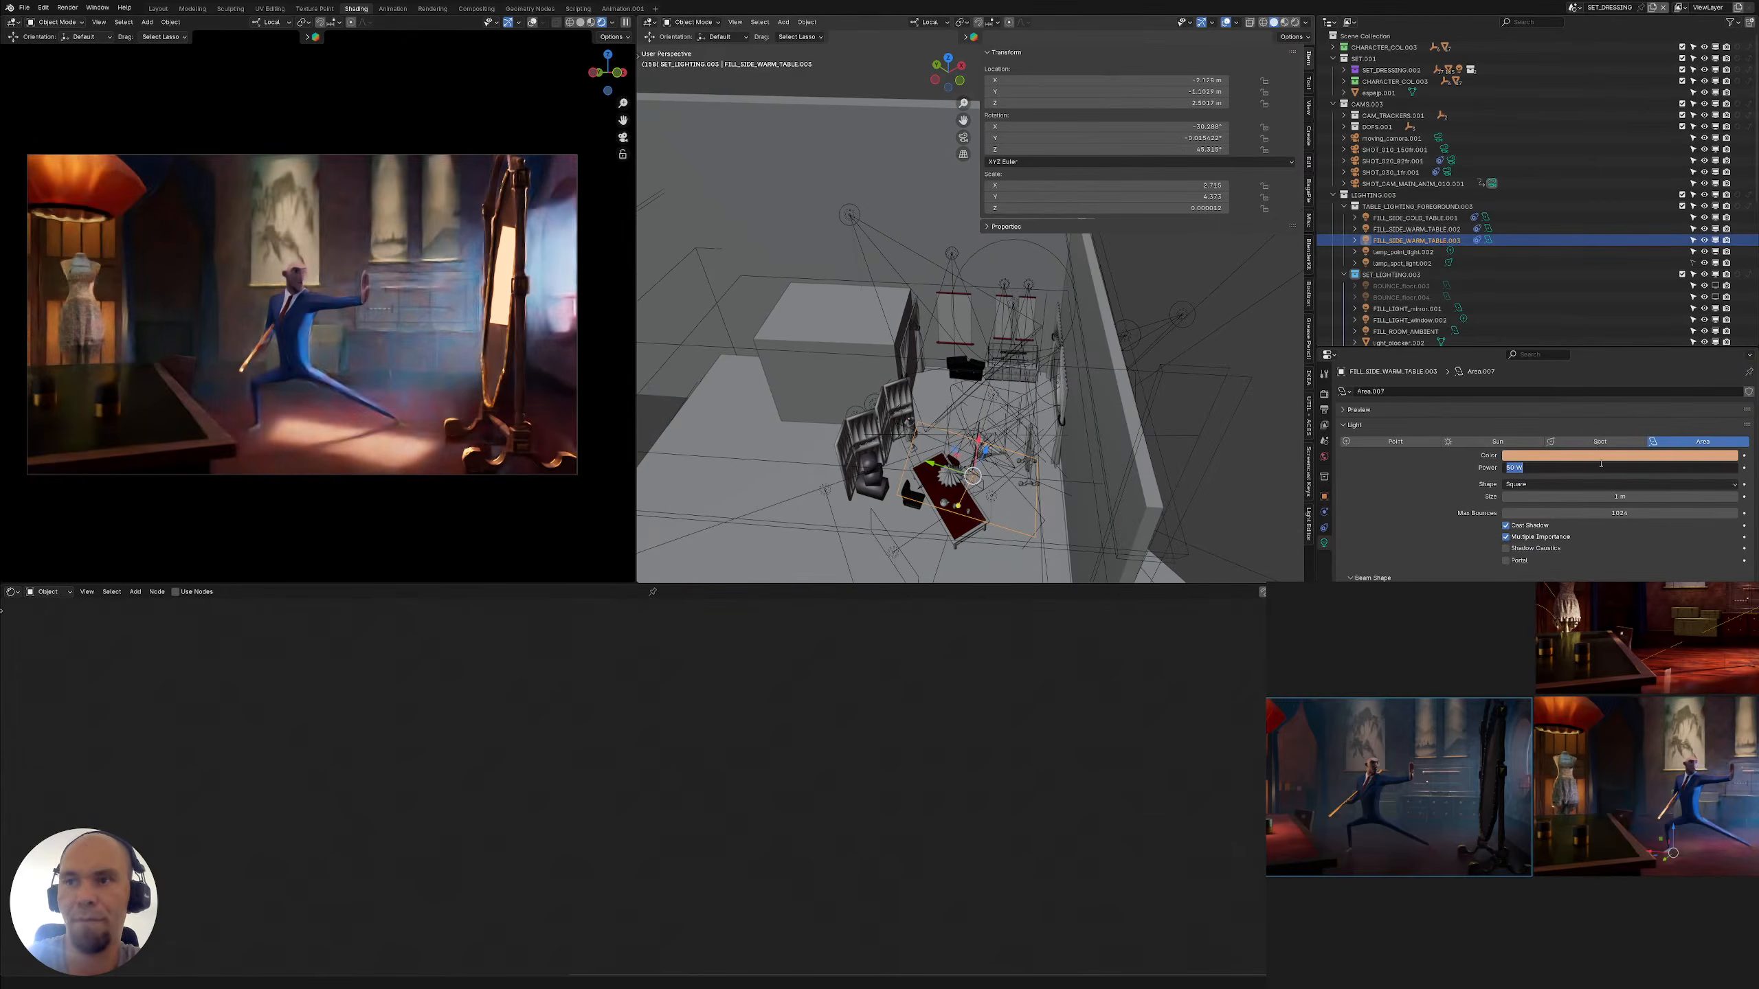
type("500")
key("Return")
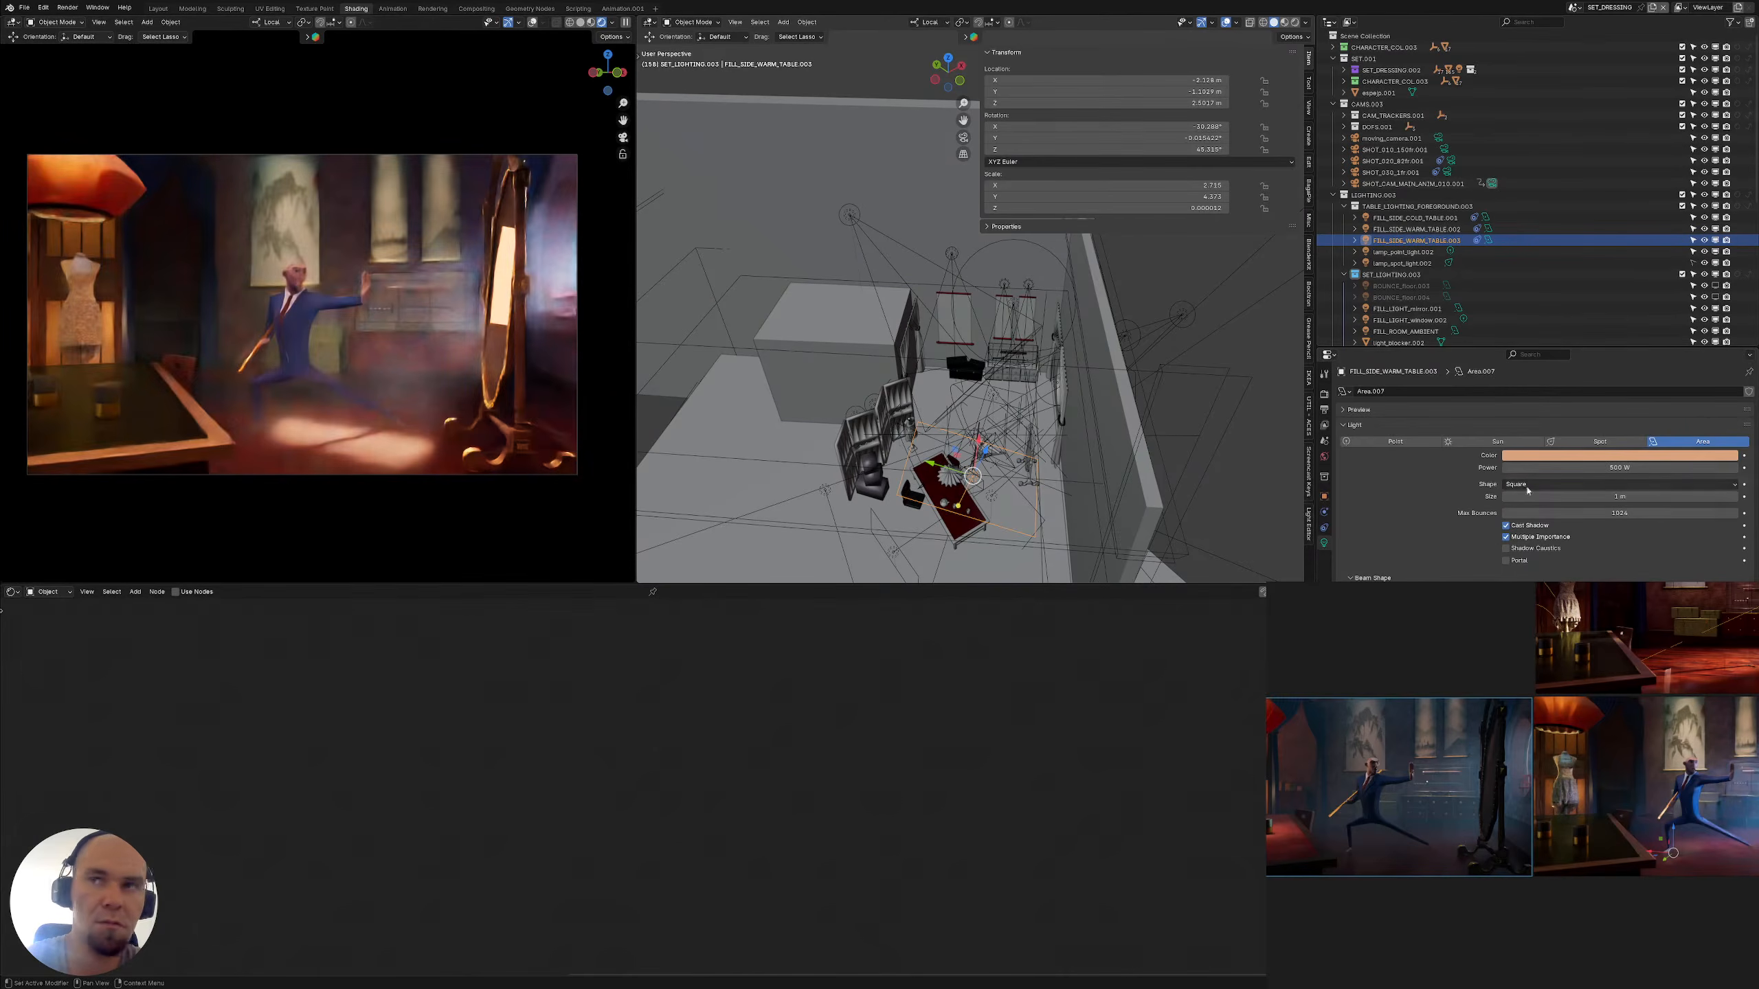
Select the OUTSIDE_KICKER_SET.001 spot light outside the wall and copy its blue hex color
middle_click_drag(916, 406, 941, 380, "shift")
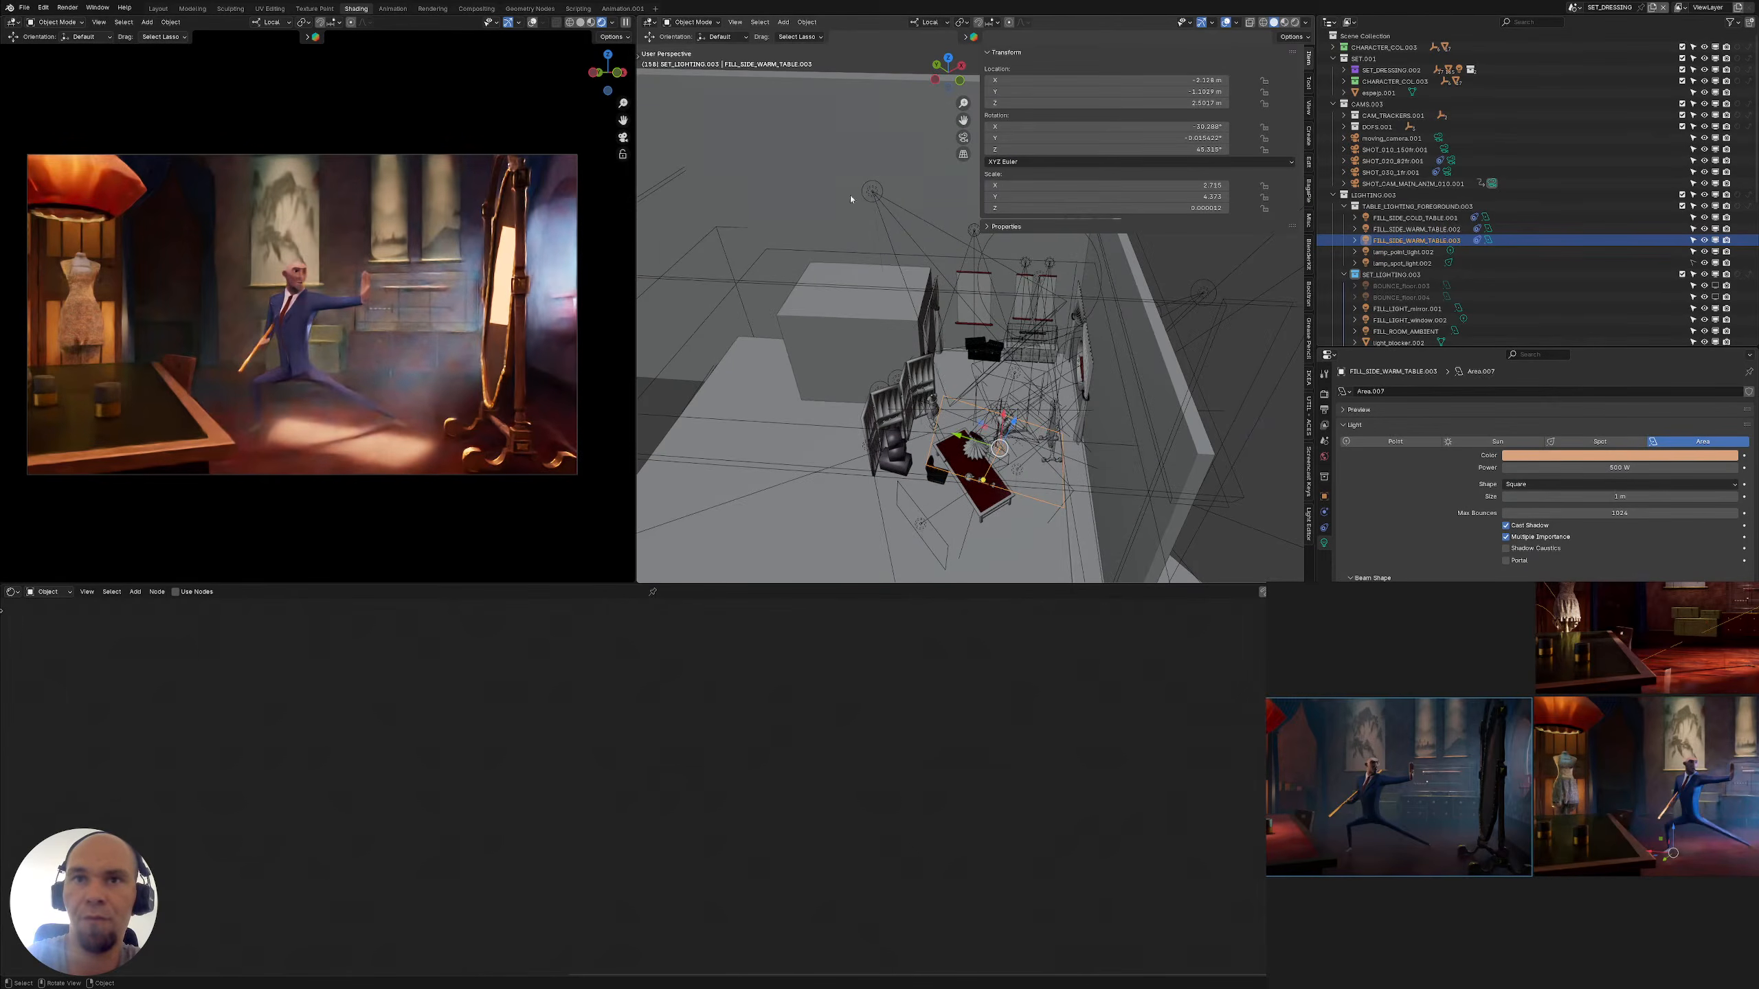
middle_click_drag(873, 199, 1067, 337)
left_click(979, 351)
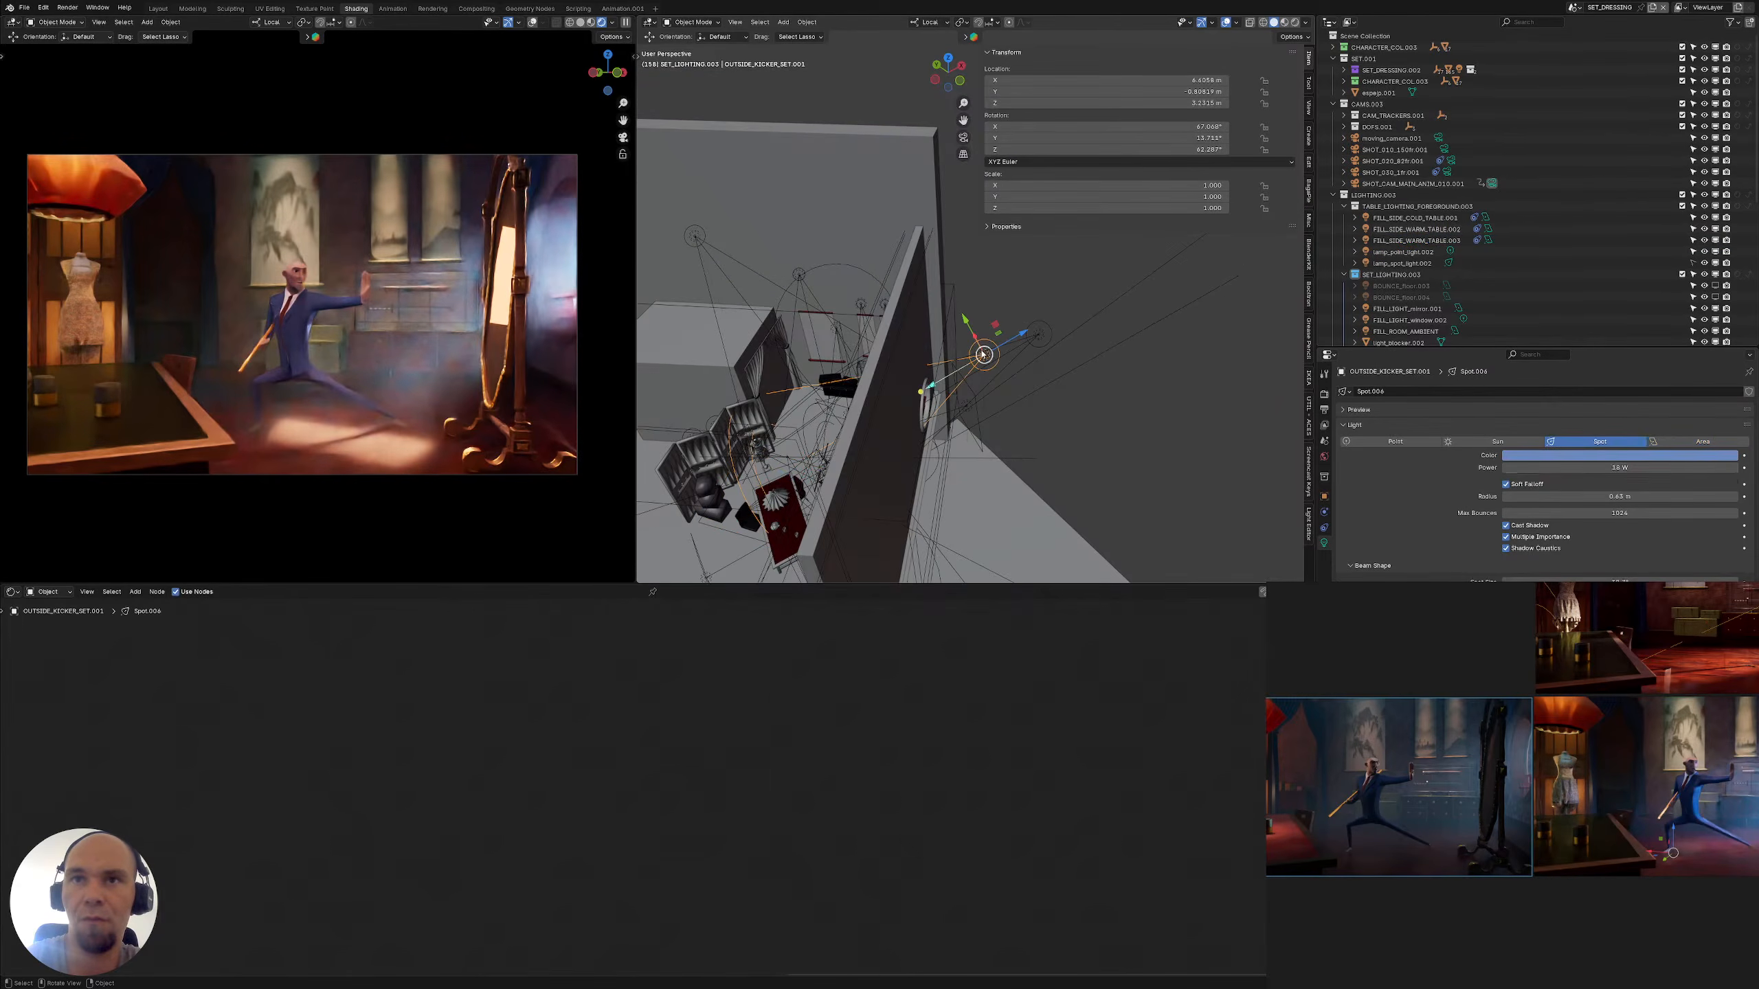
left_click(1611, 457)
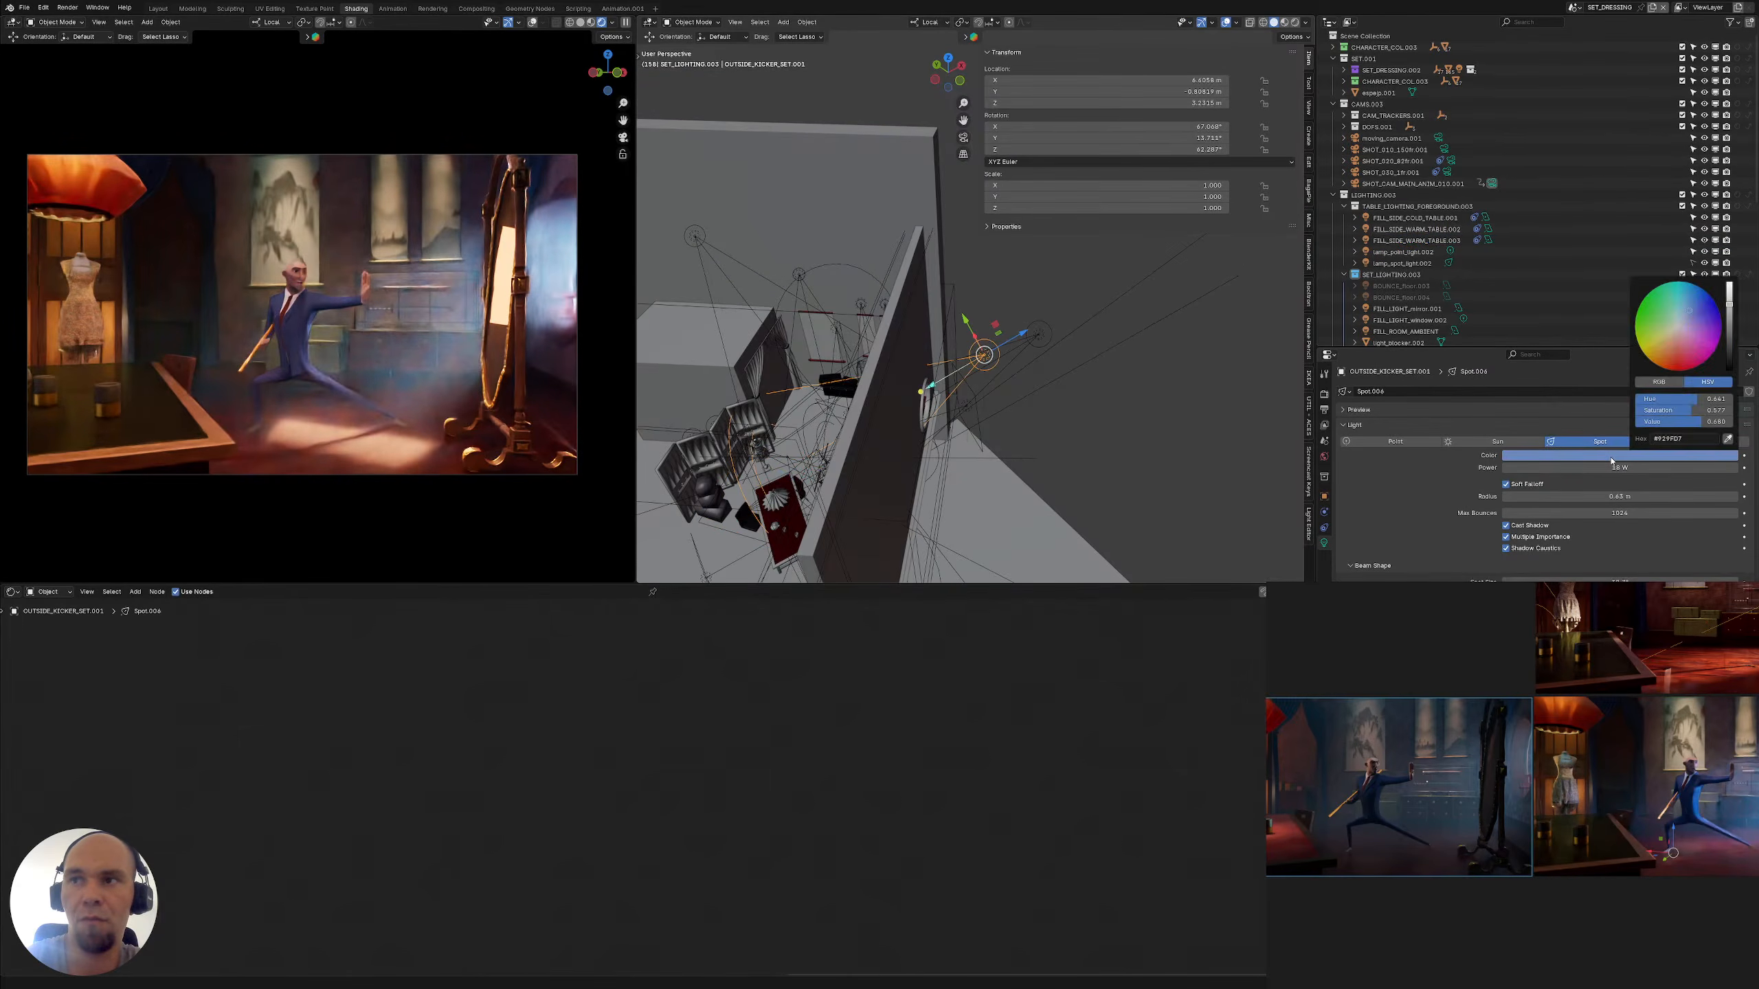
left_click(1690, 440)
key("Escape")
Review the light settings of the FILL_SIDE_COLD_TABLE and FILL_LIGHT_mirror area lights
middle_click_drag(997, 360, 959, 429)
left_click(962, 414)
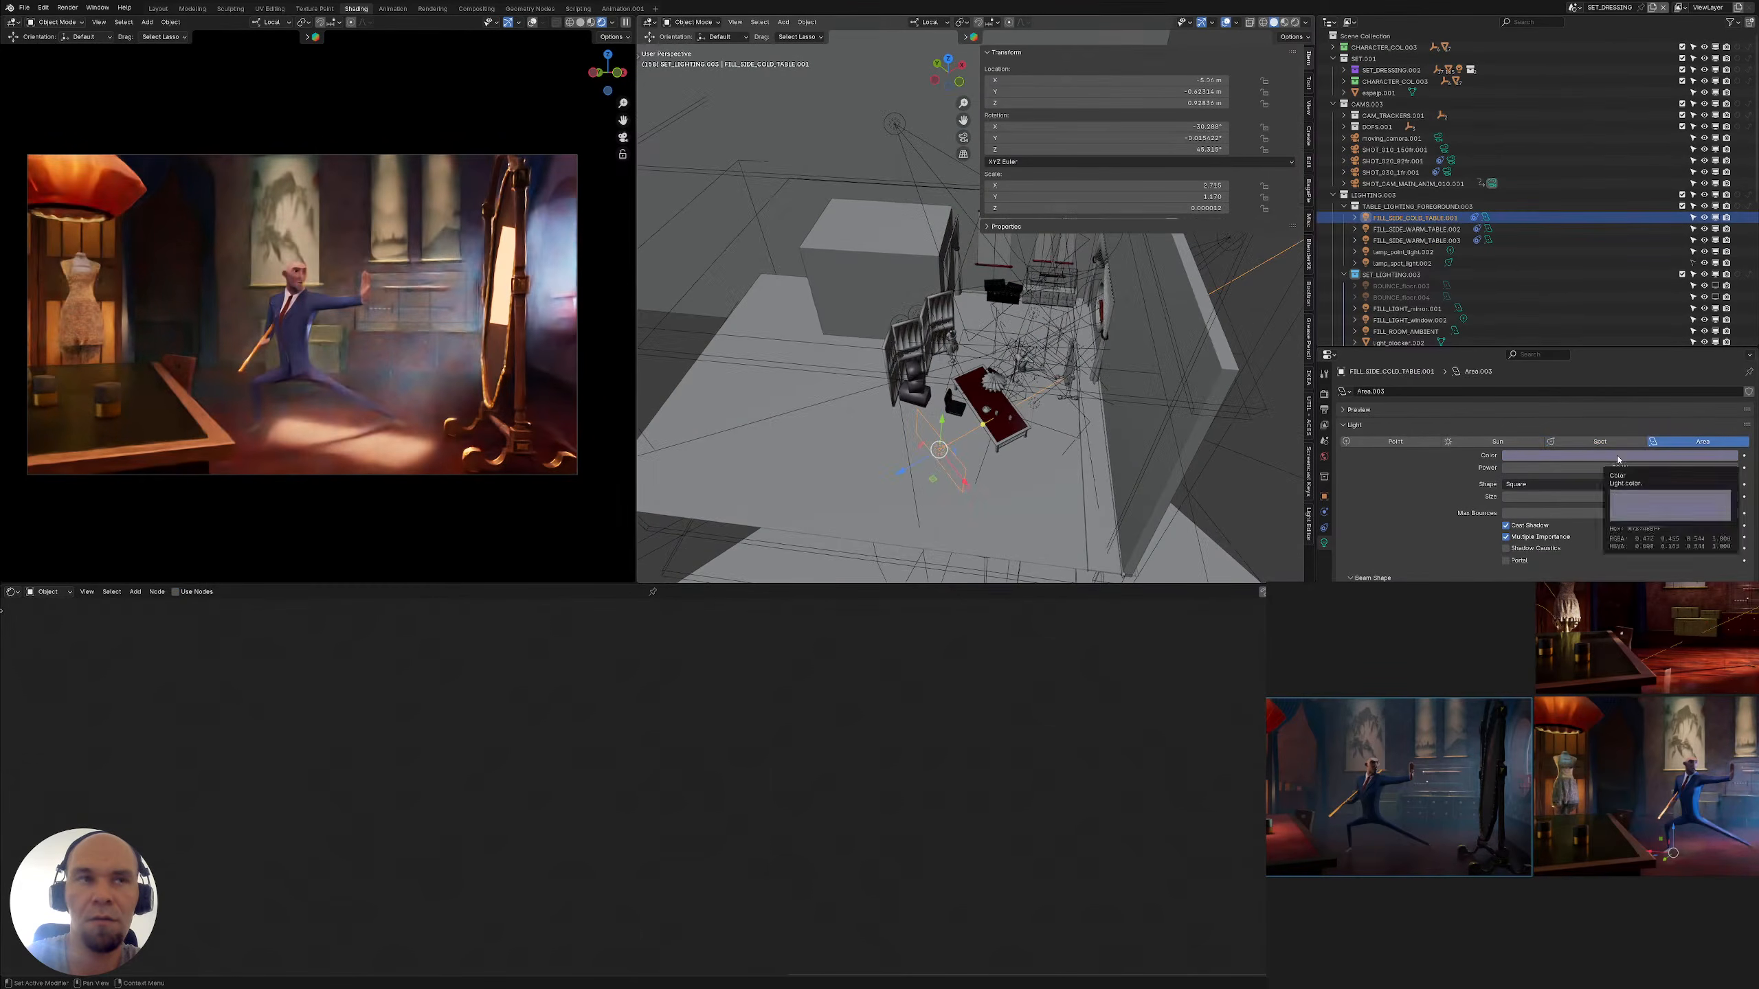
middle_click_drag(1046, 389, 1063, 383)
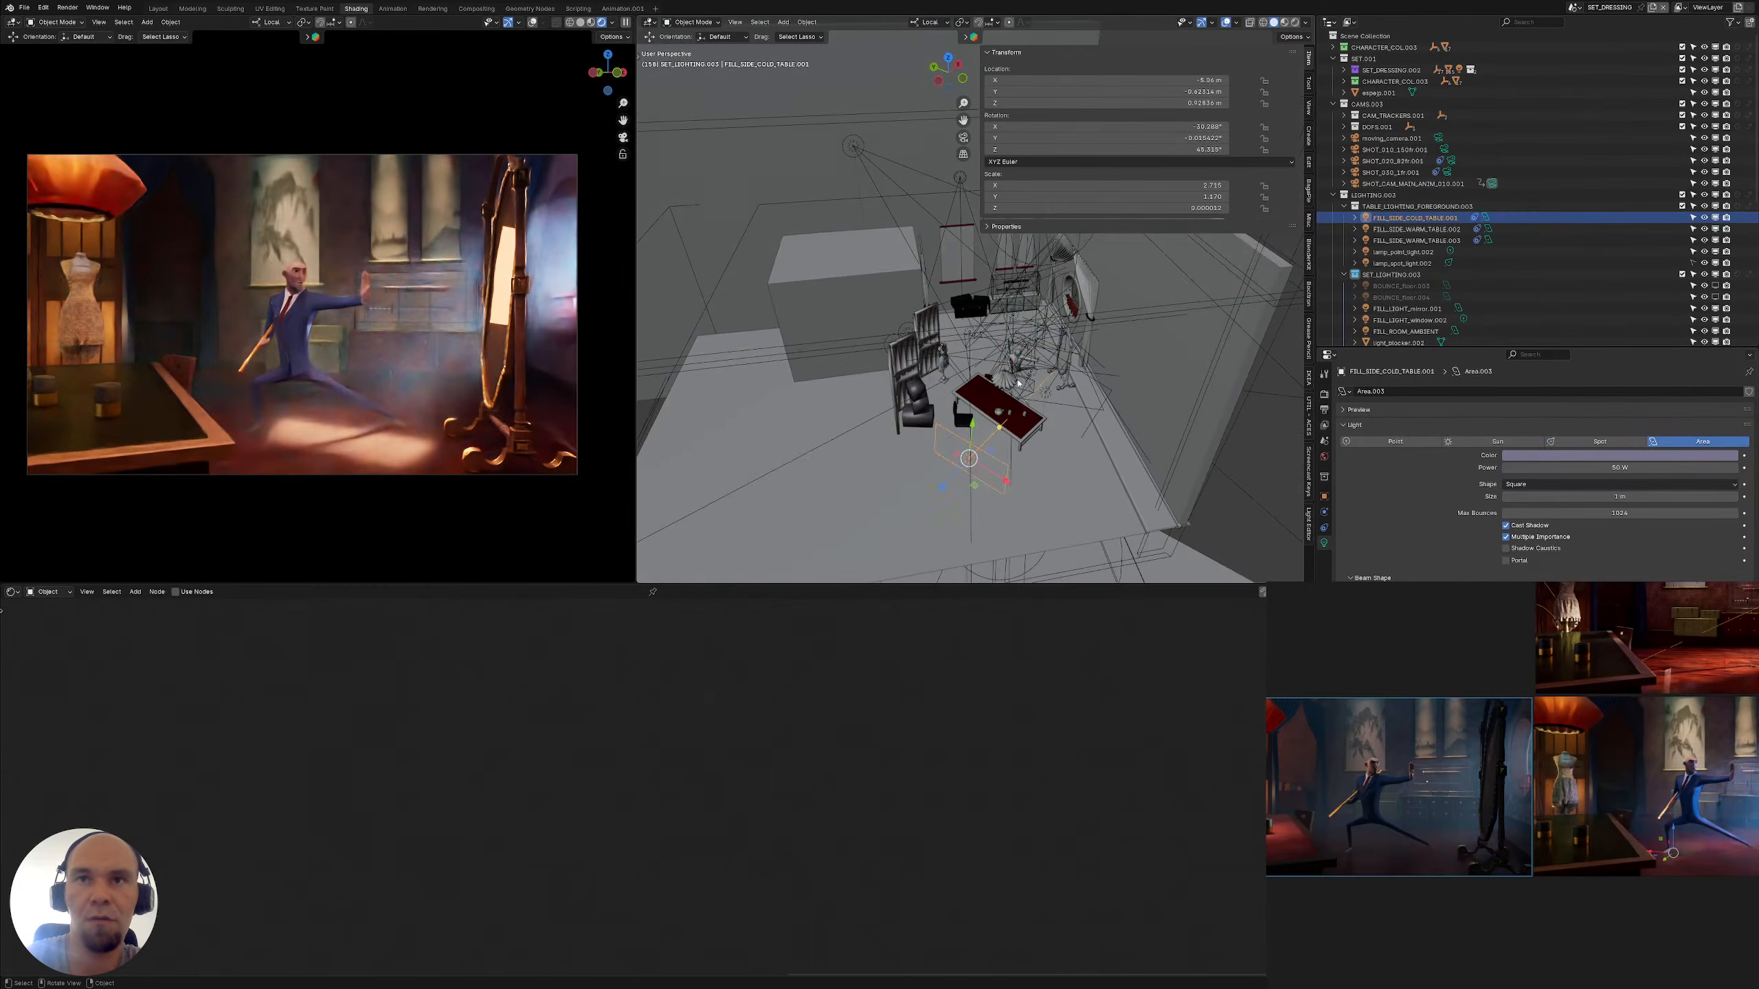
left_click(1042, 389)
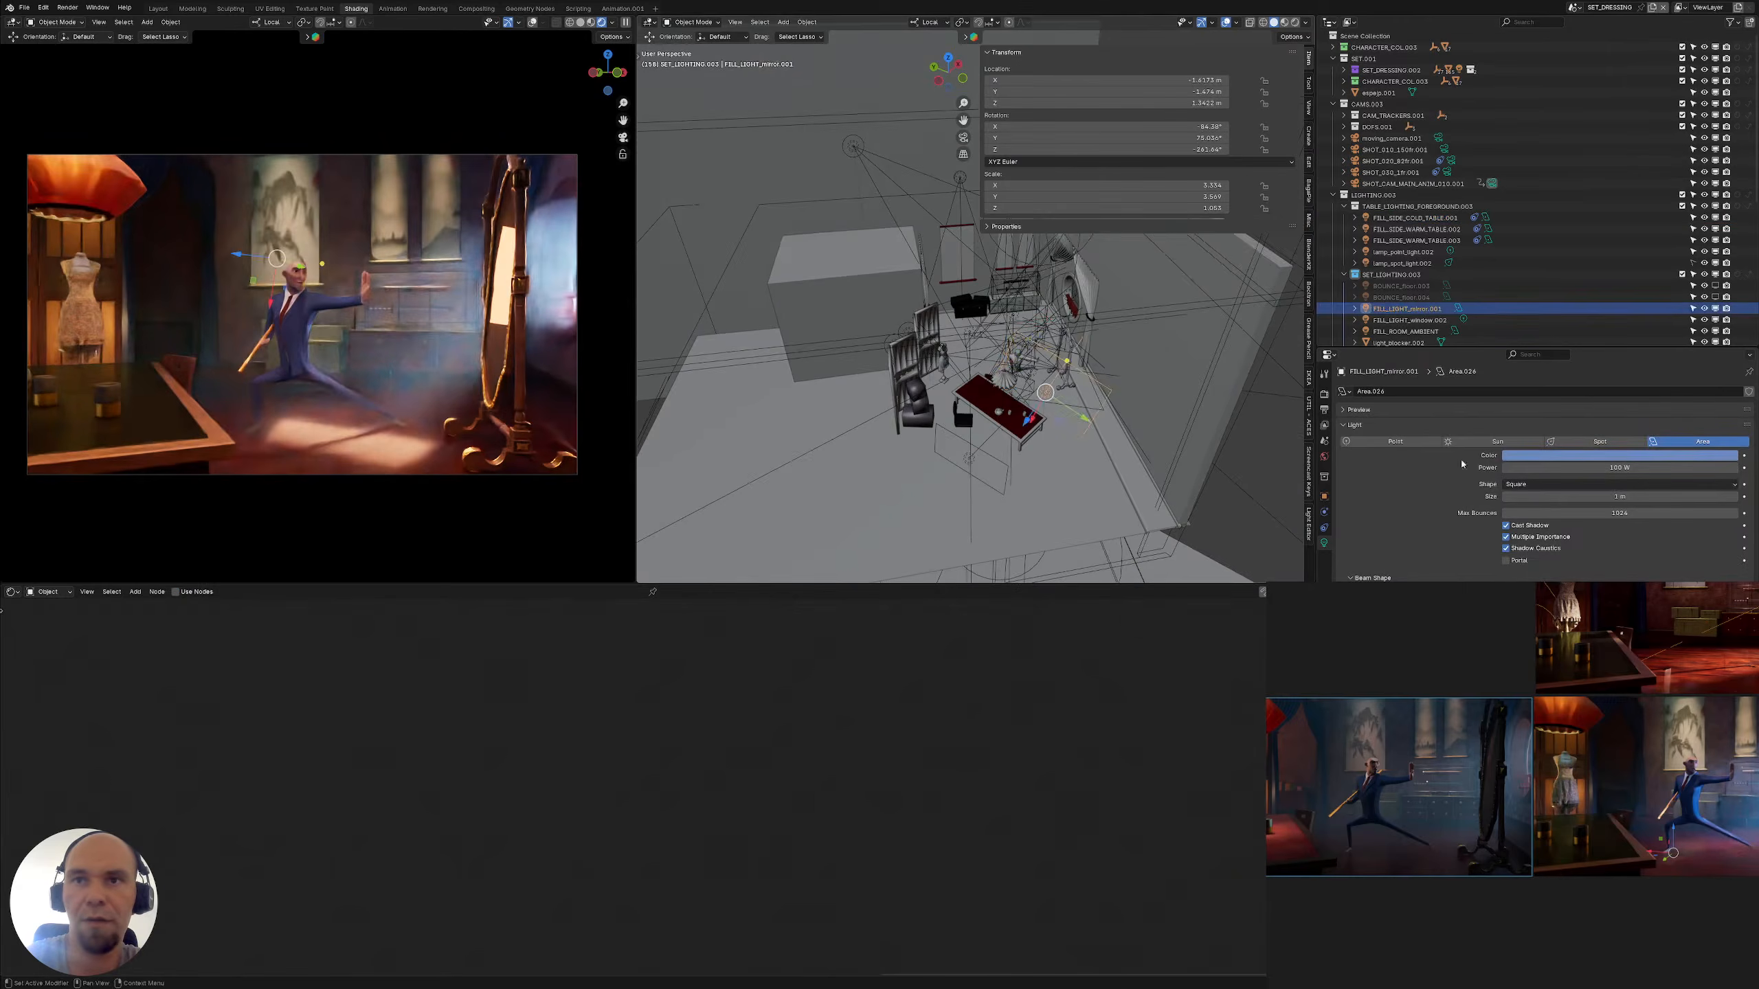
middle_click_drag(956, 360, 968, 352)
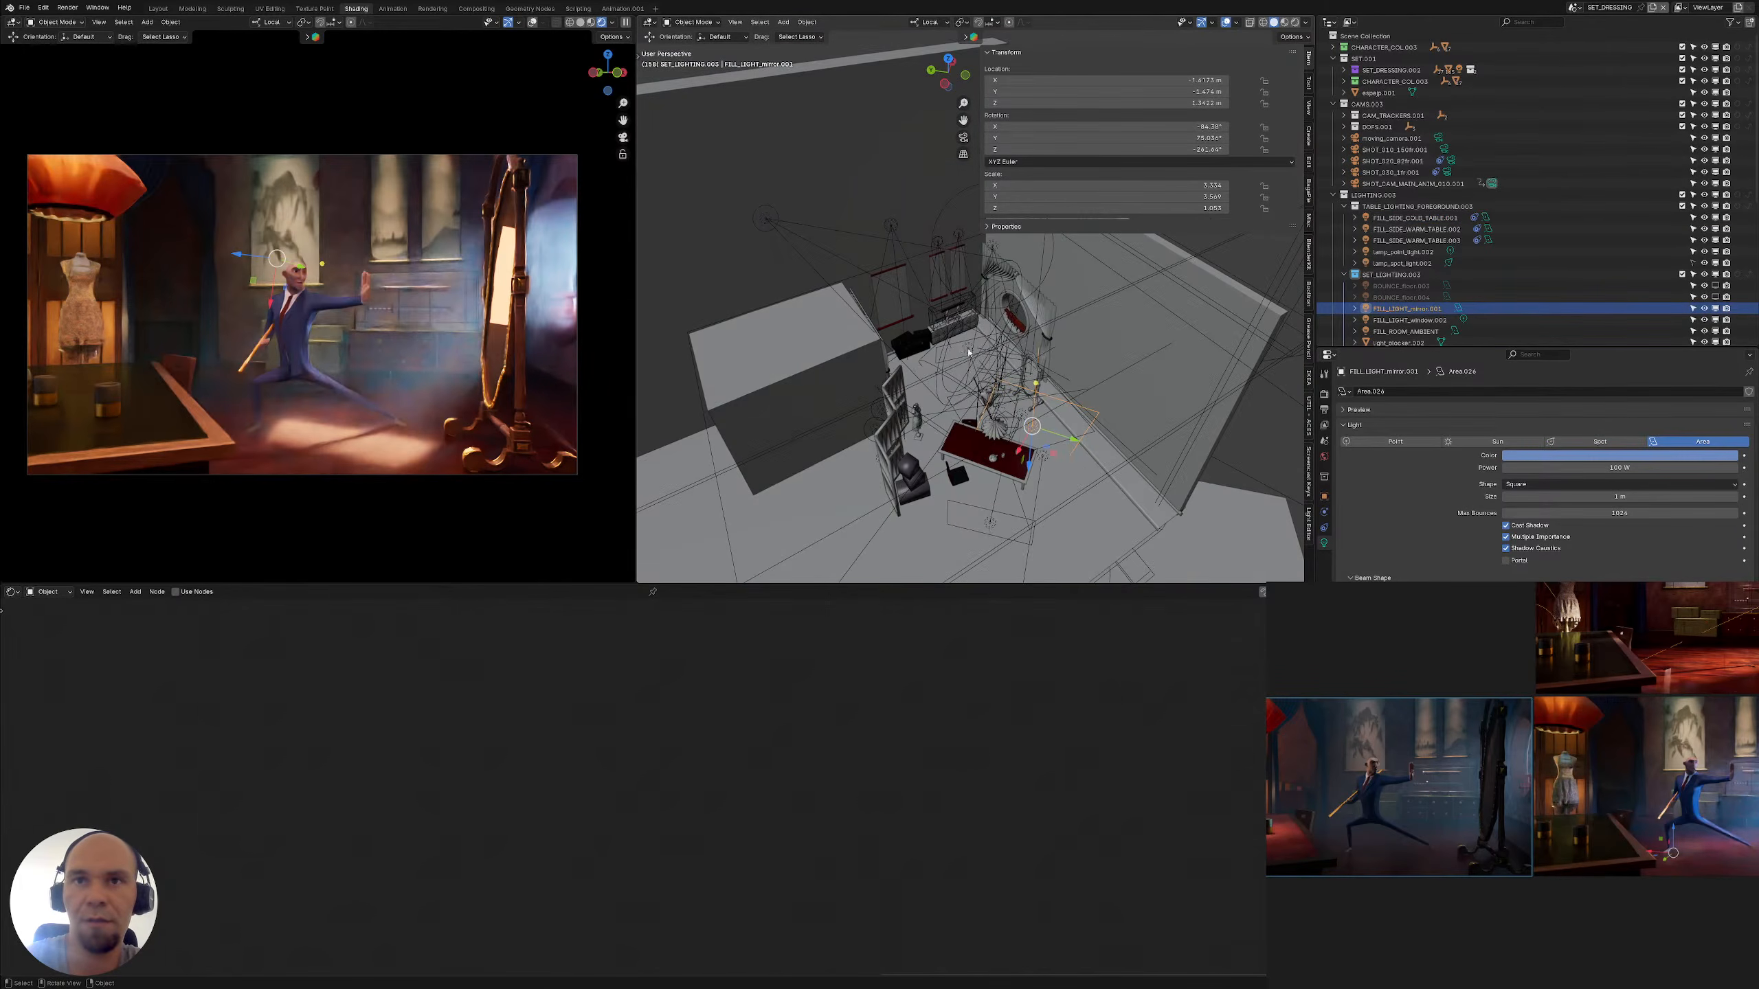
Set the light color of FILL_SIDE_WARM_TABLE.002 to the copied blue, hex #829FD7
left_click(965, 348)
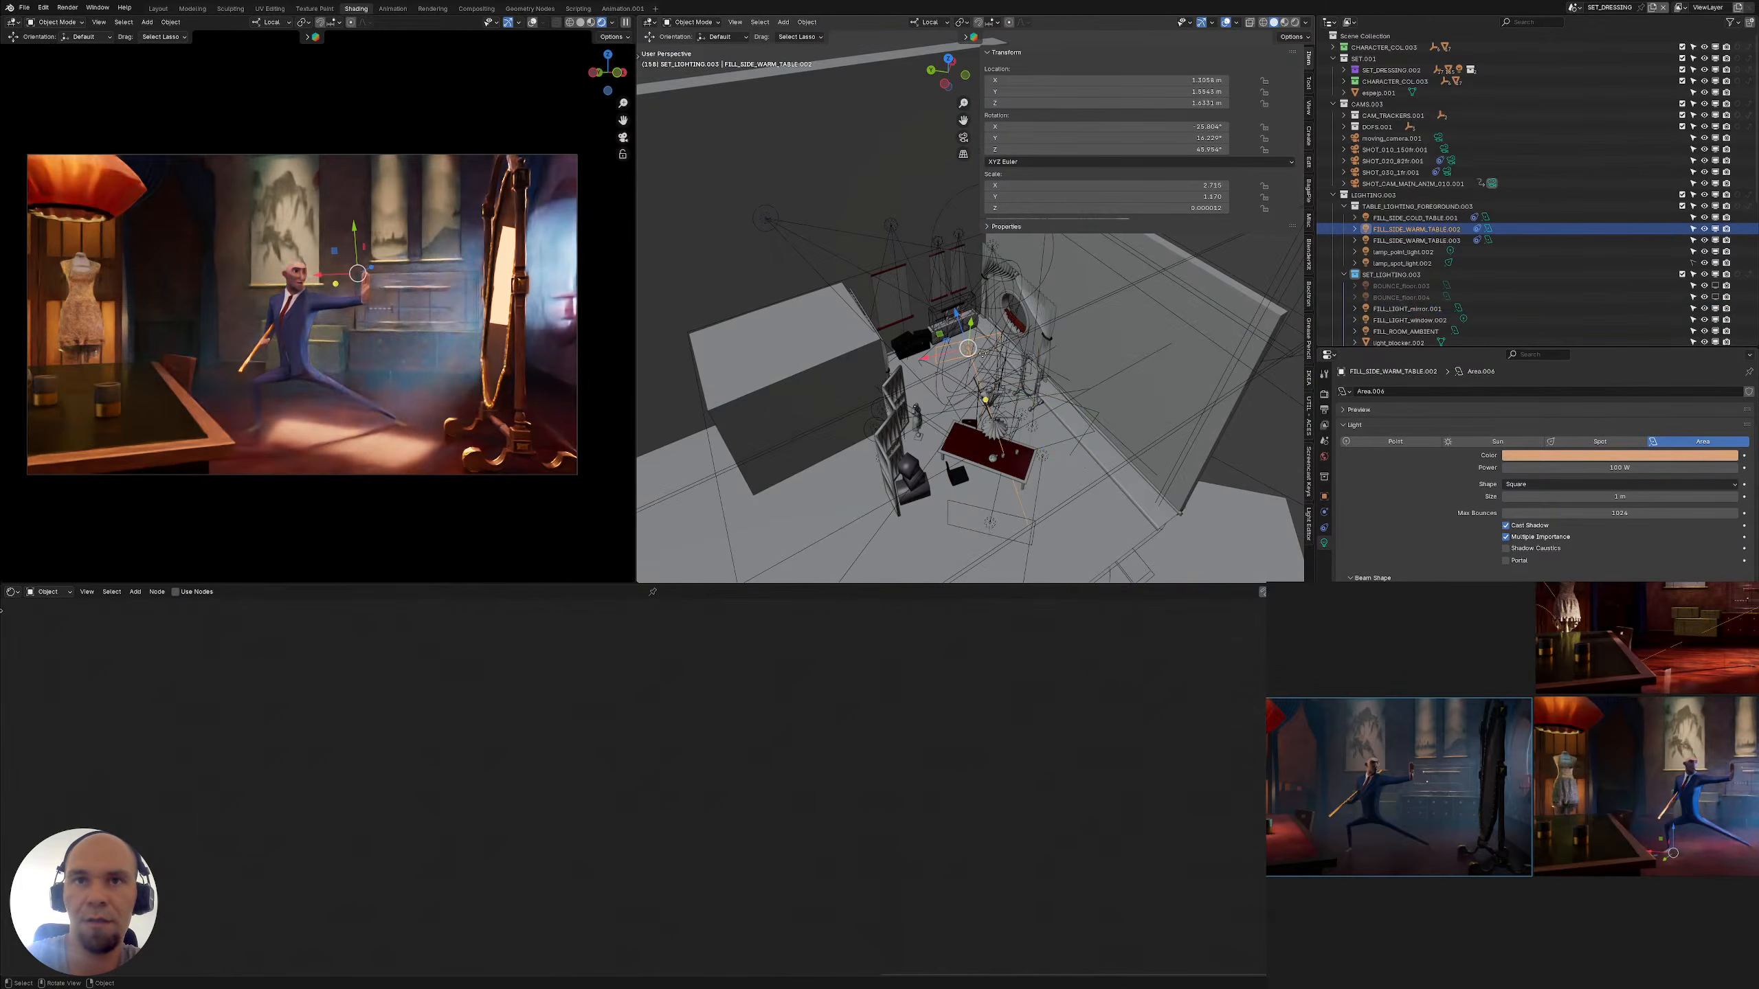
left_click(1616, 455)
left_click(1660, 439)
type("#829FD7")
key("Return")
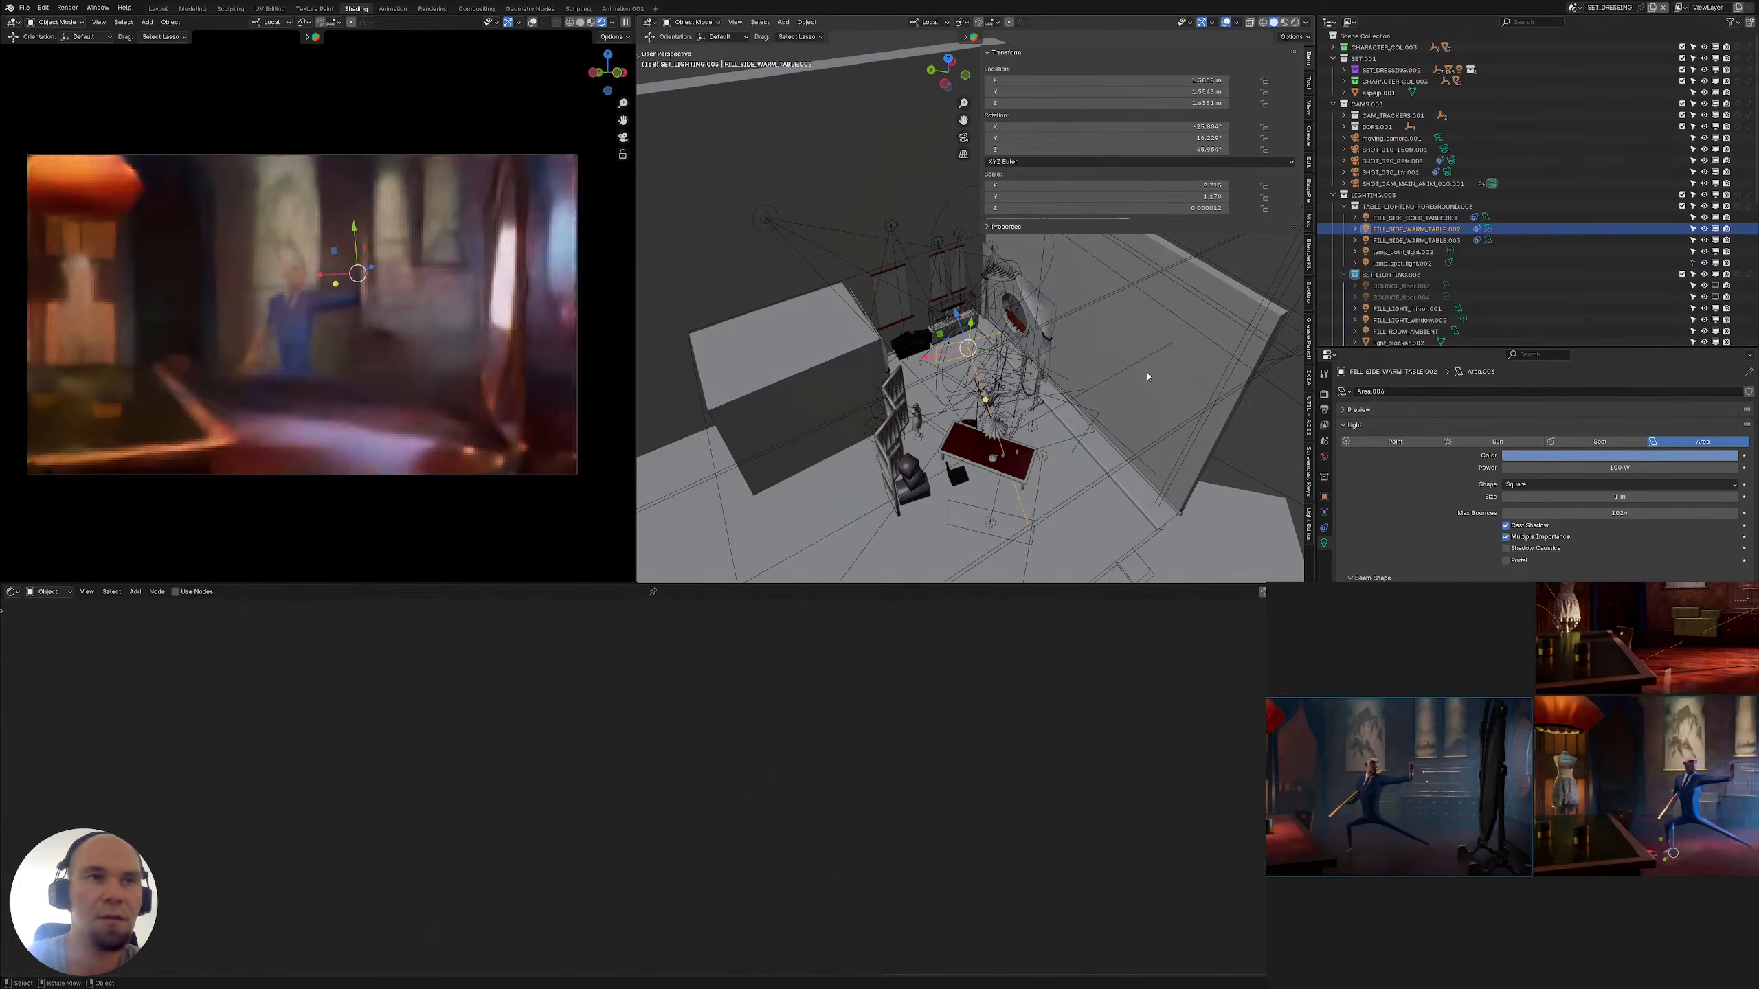
Apply the same copied blue hex color to the FILL_SIDE_COLD_TABLE area light
middle_click_drag(915, 320, 846, 183)
middle_click_drag(859, 277, 830, 280)
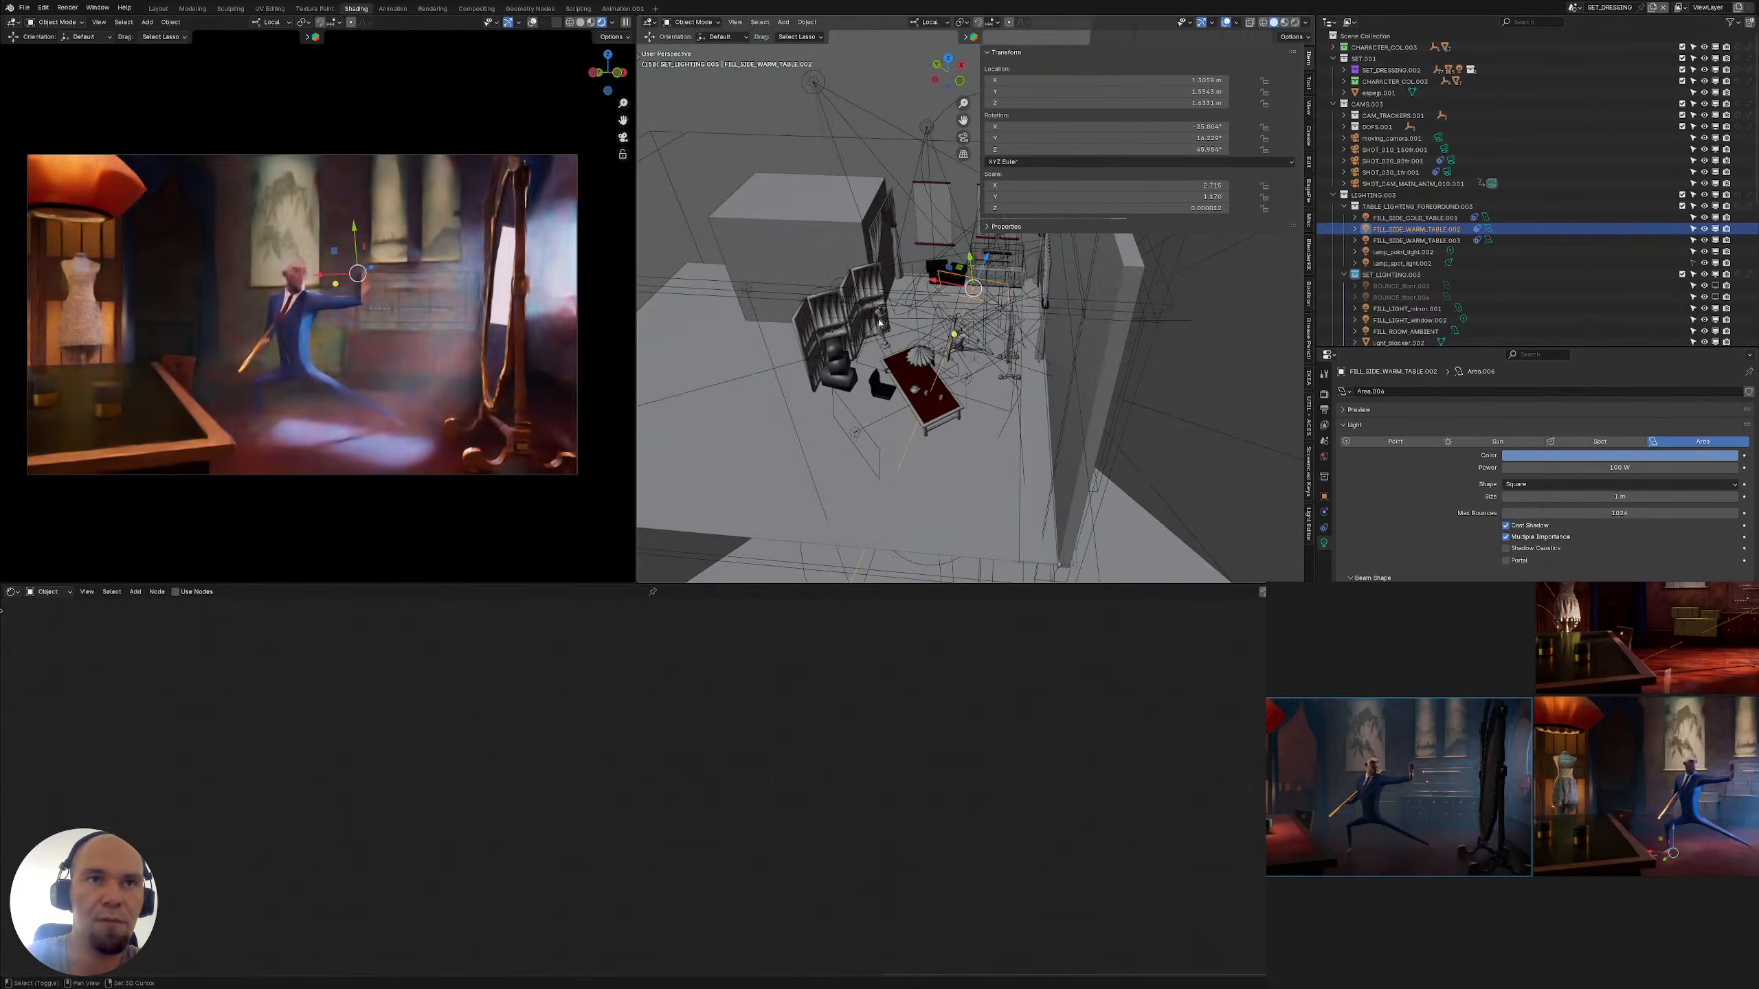
scroll(907, 388, "up", 3)
middle_click_drag(910, 454, 883, 366, "shift")
left_click(795, 461)
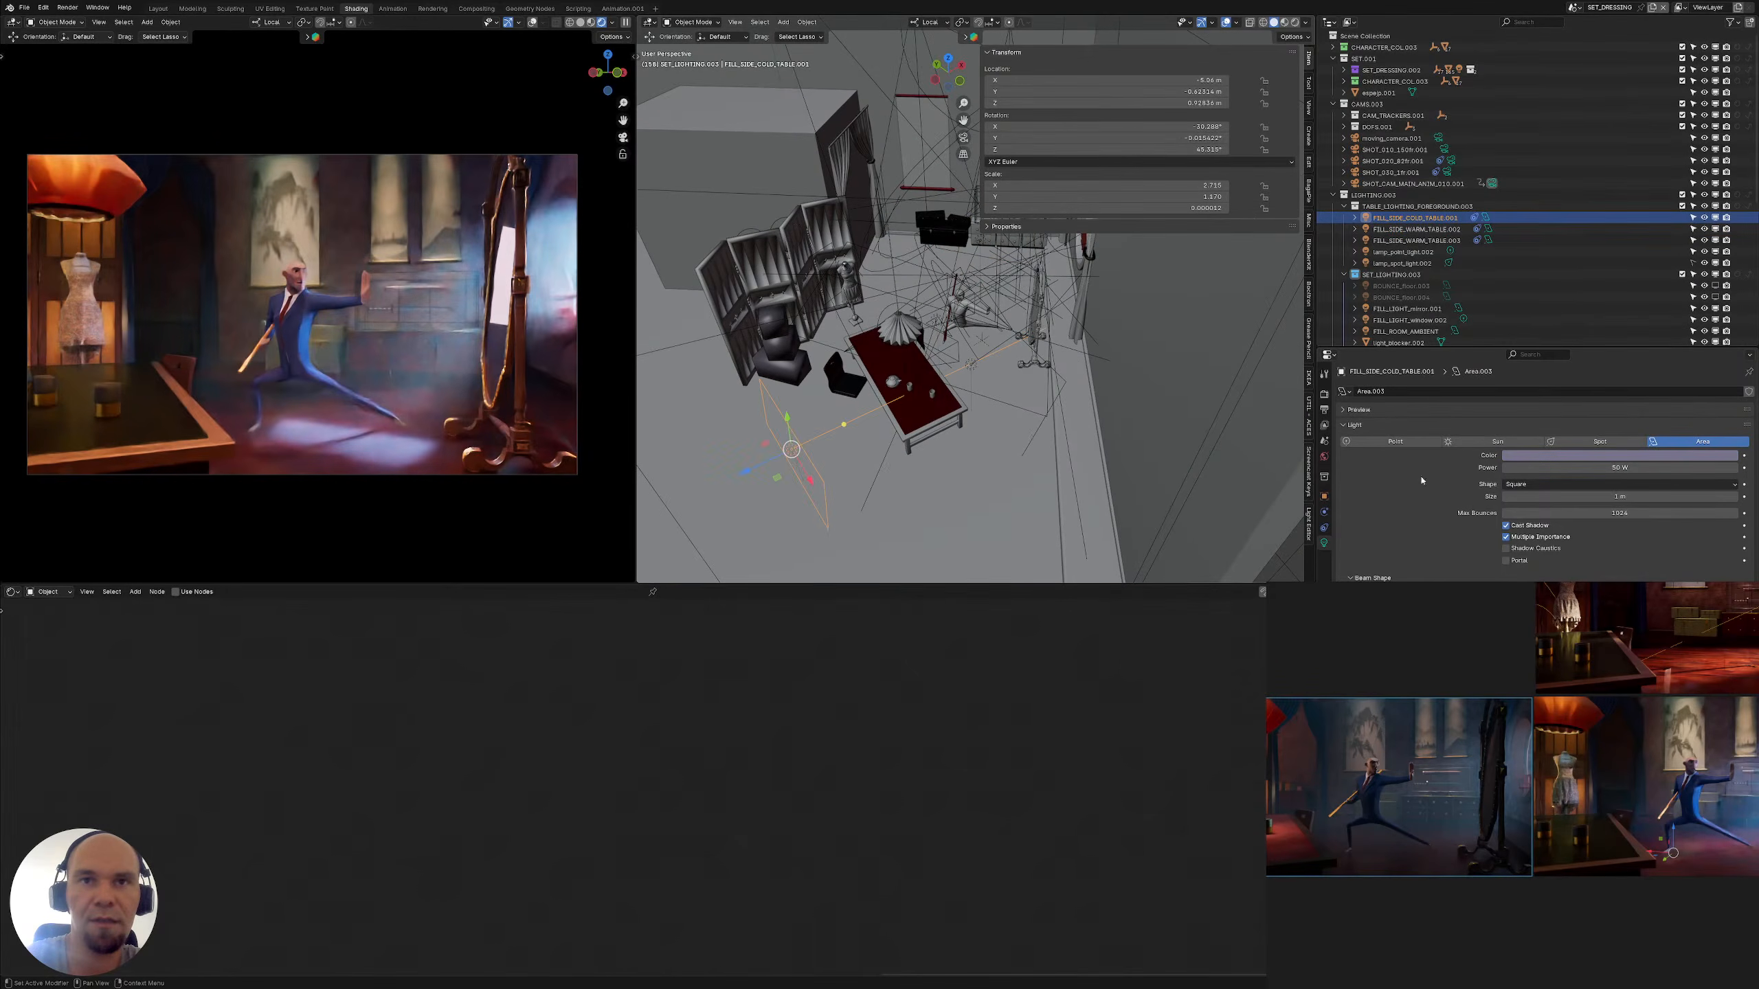
left_click(1615, 455)
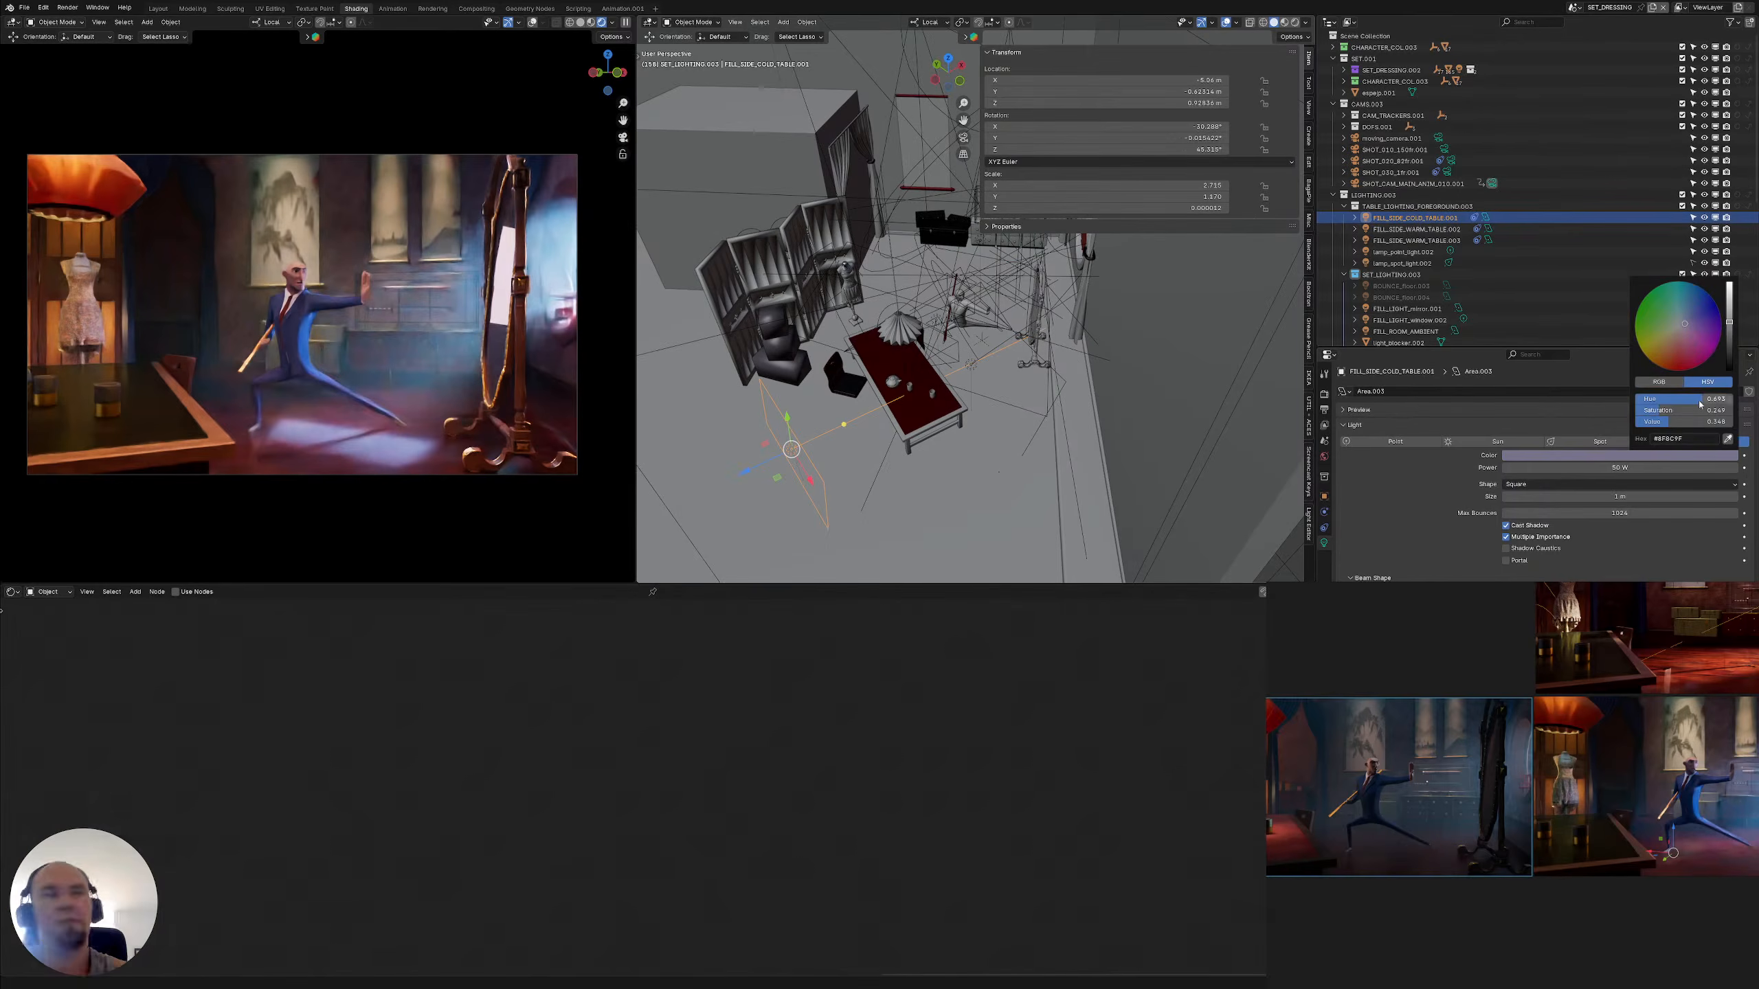
left_click(1702, 435)
key("ctrl+v")
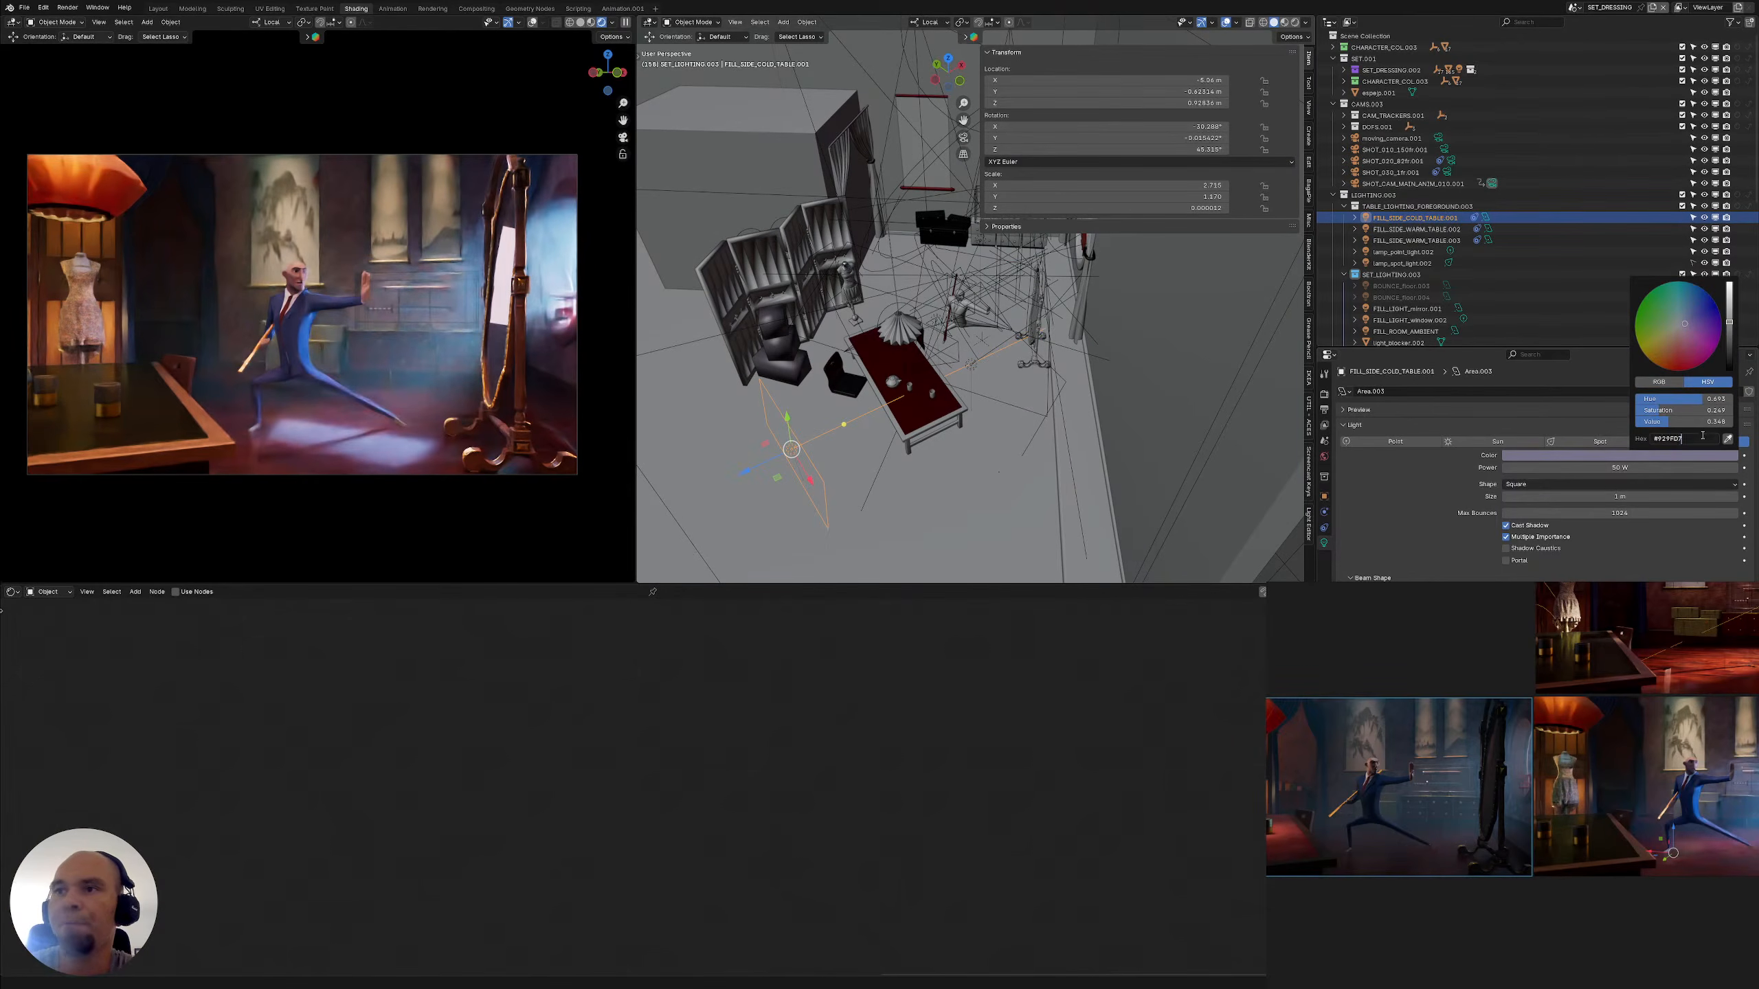
key("Return")
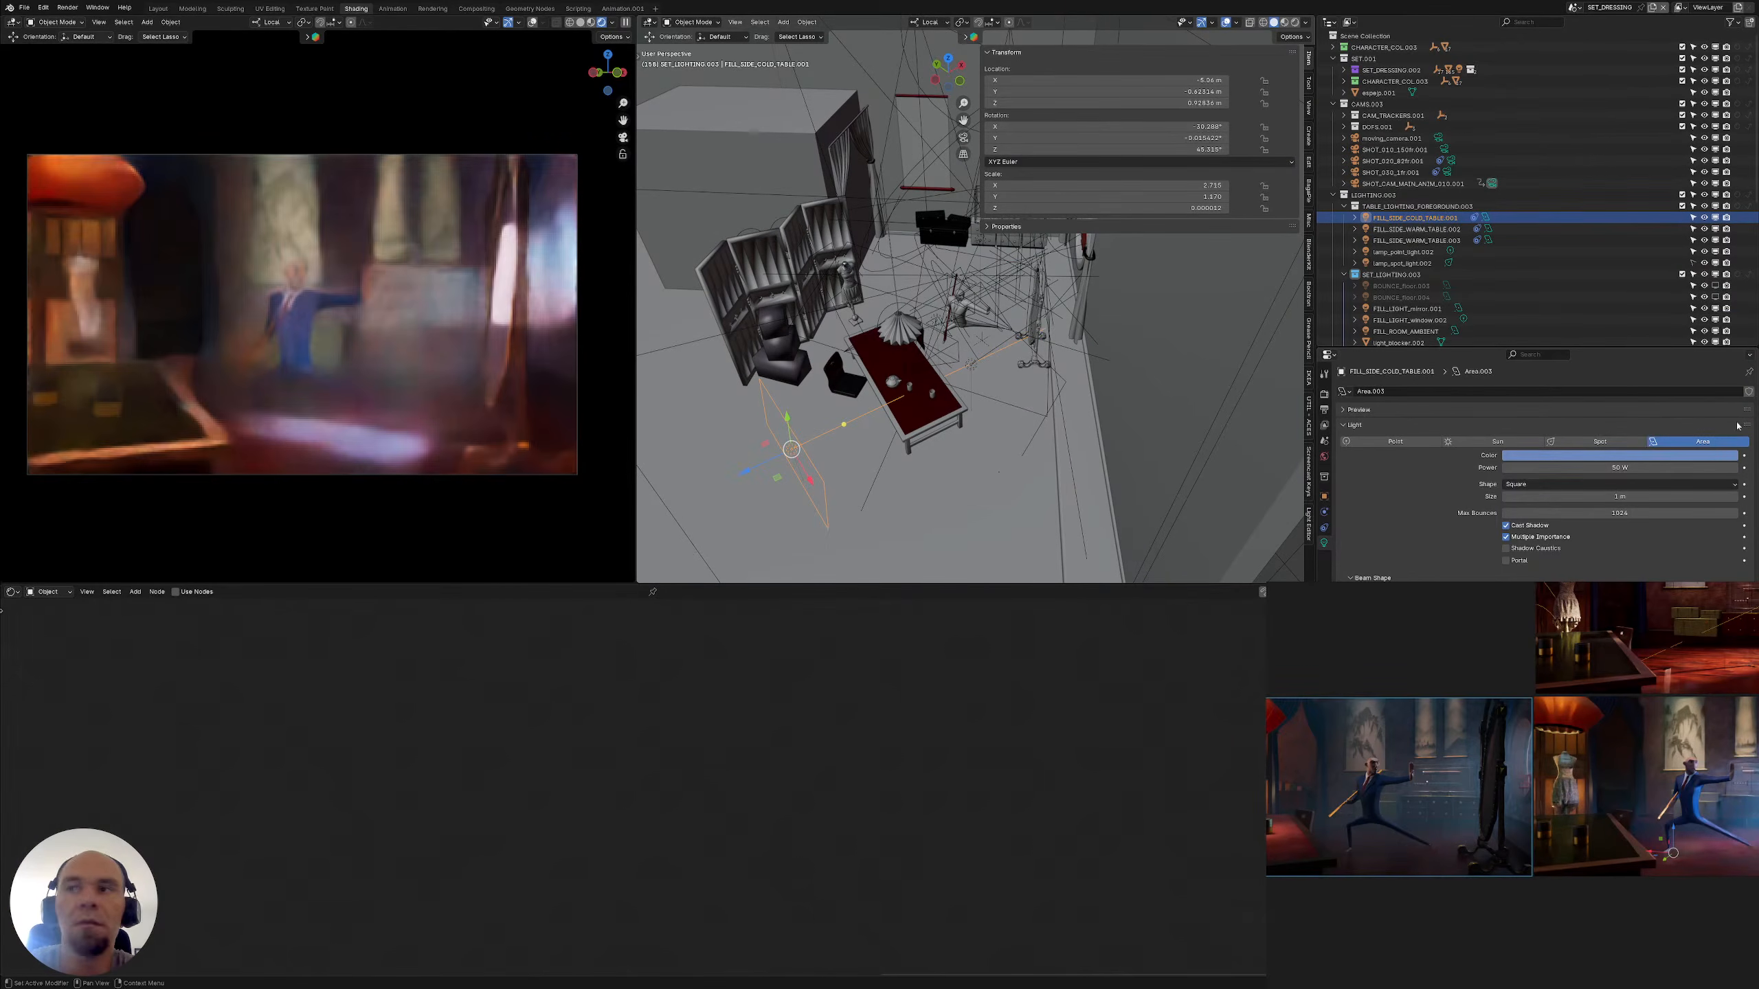
Try a power of 500 W on the FILL_SIDE_COLD_TABLE area light
left_click(1628, 469)
type("5")
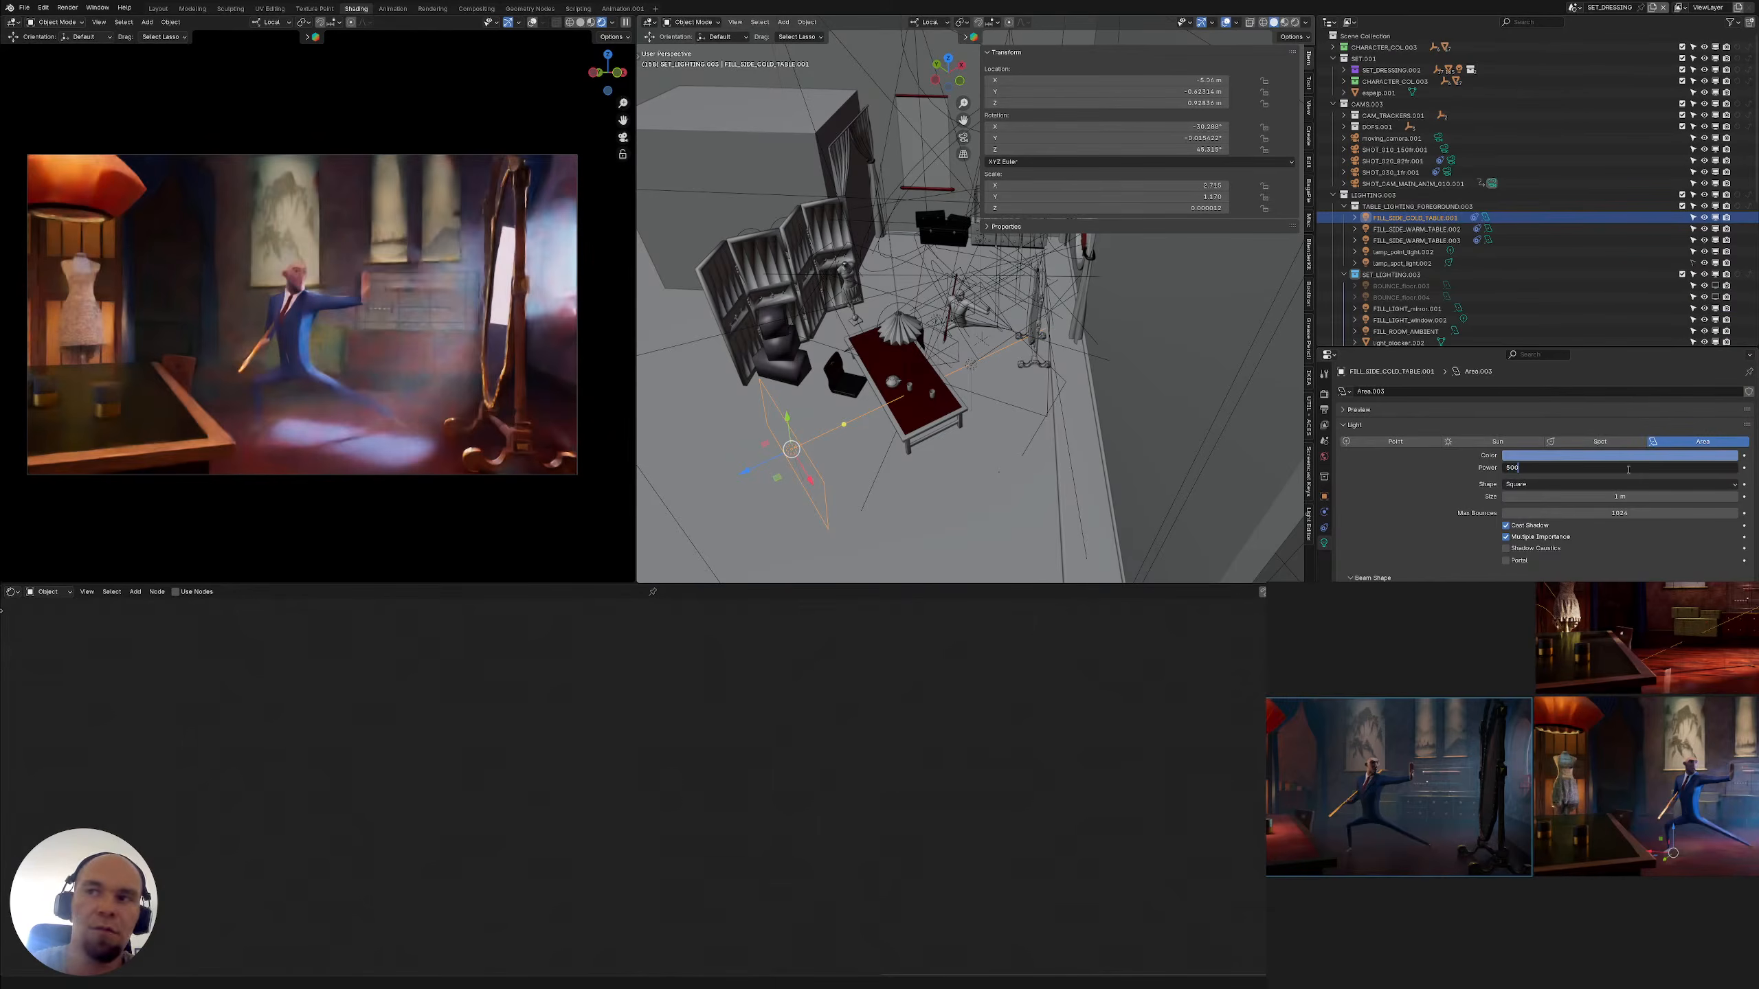
key("Return")
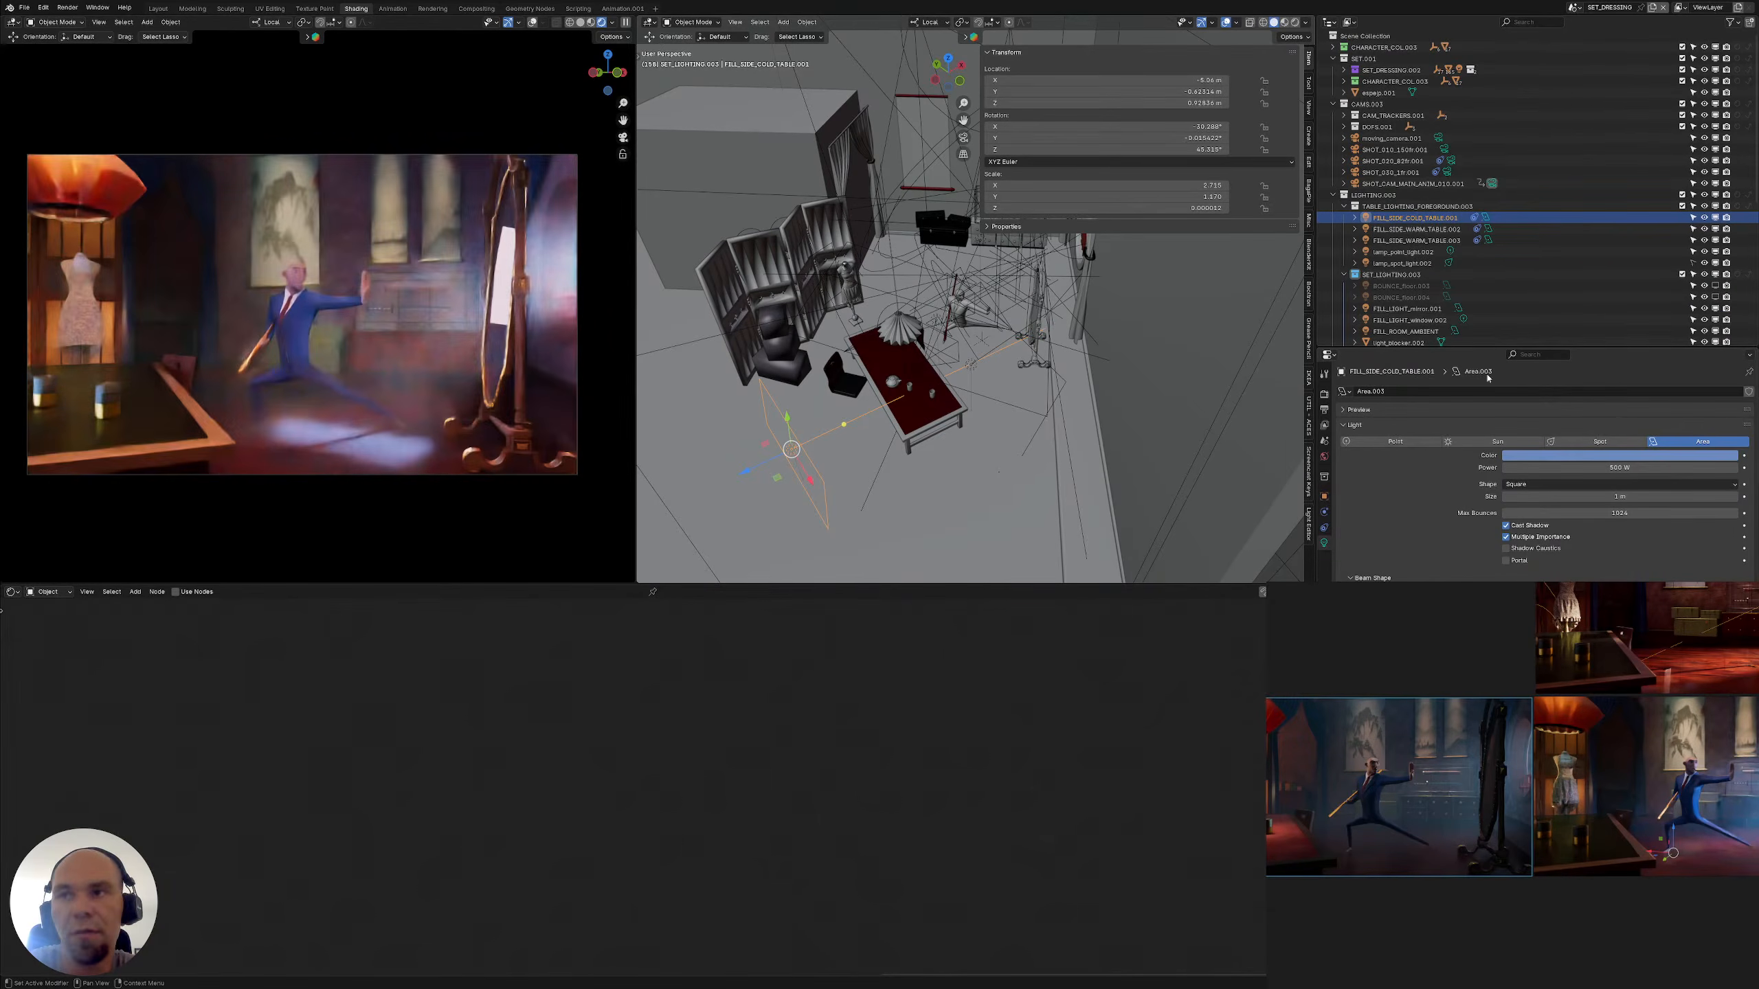
Set the power of the FILL_SIDE_COLD_TABLE area light to 150 W
left_click(1625, 469)
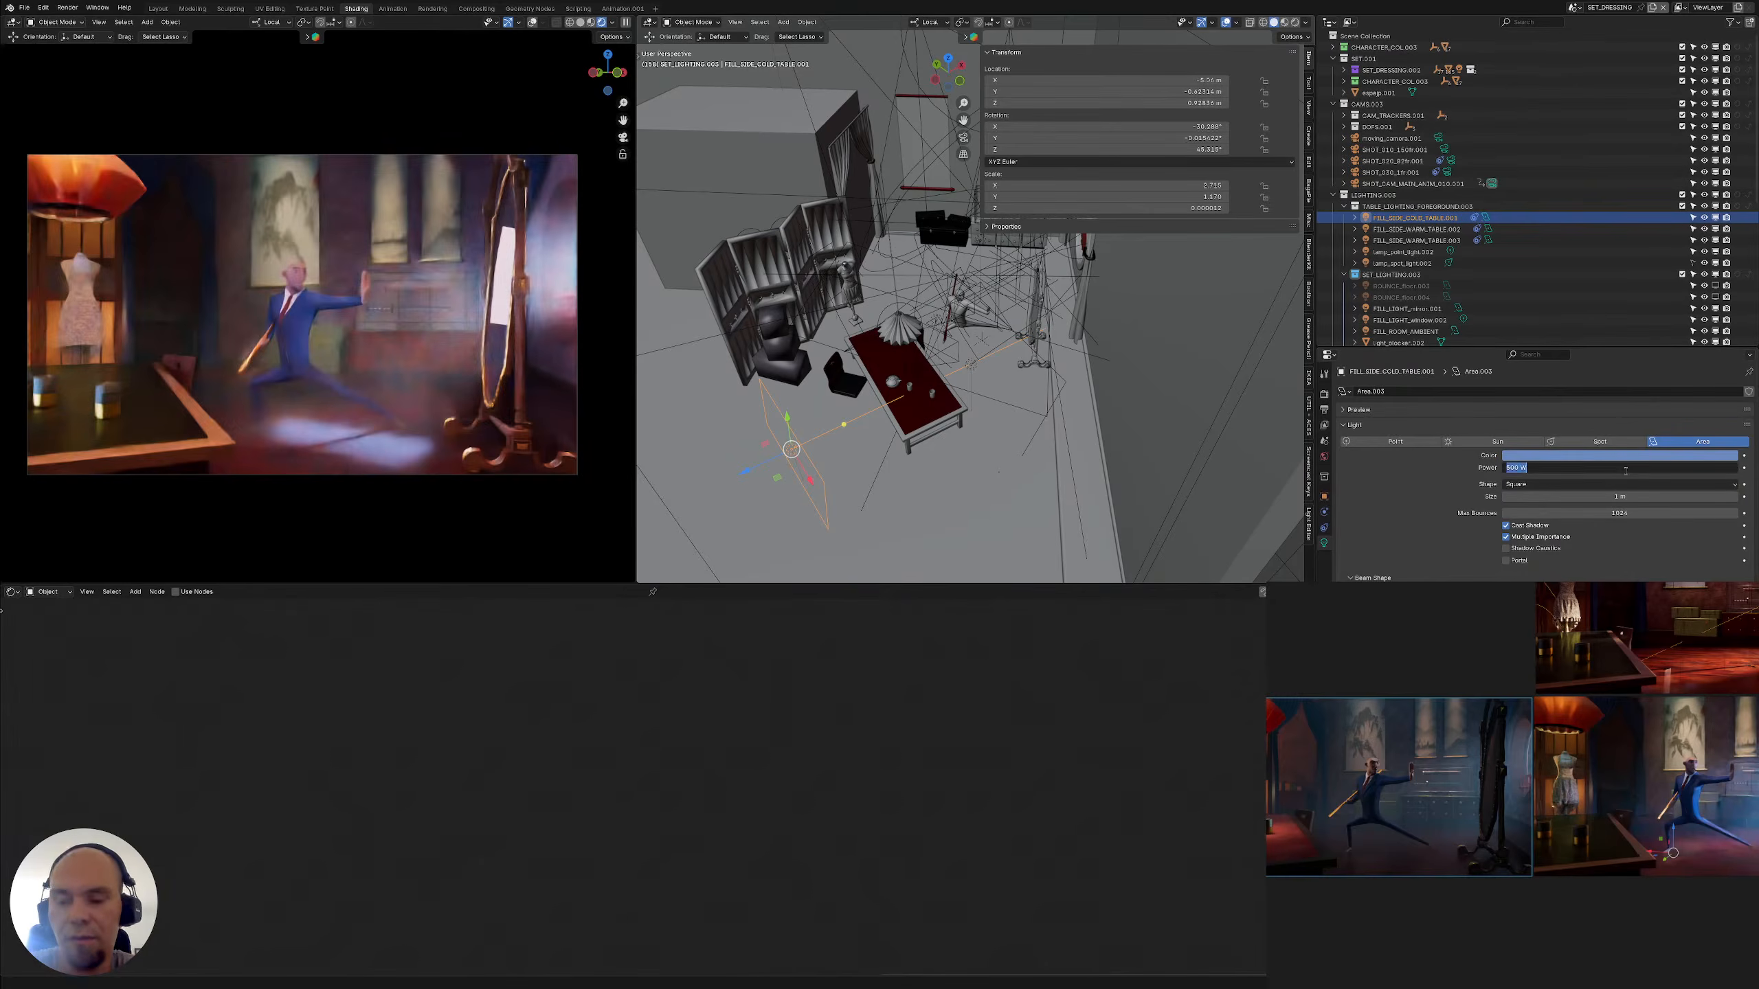
type("150")
key("Return")
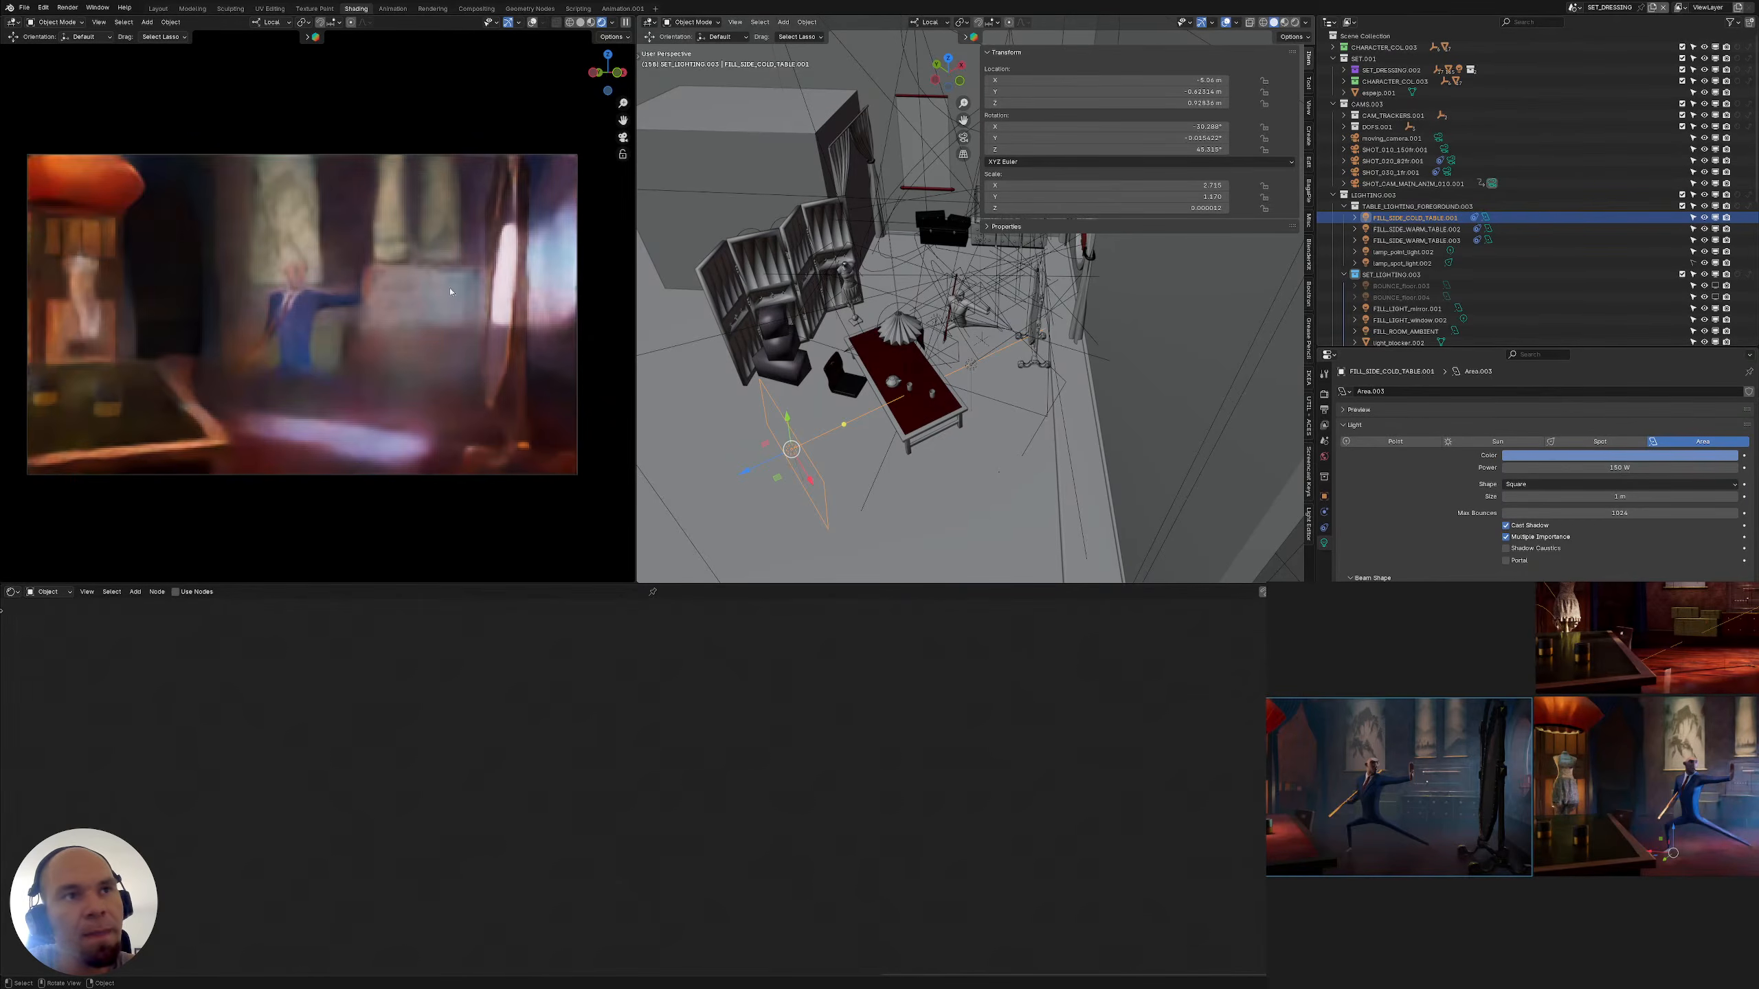
Recolor the FILL_SIDE_WARM_TABLE.003 area light above the table, trying a violet tone before settling on a teal green
middle_click_drag(907, 305, 1004, 408, "shift")
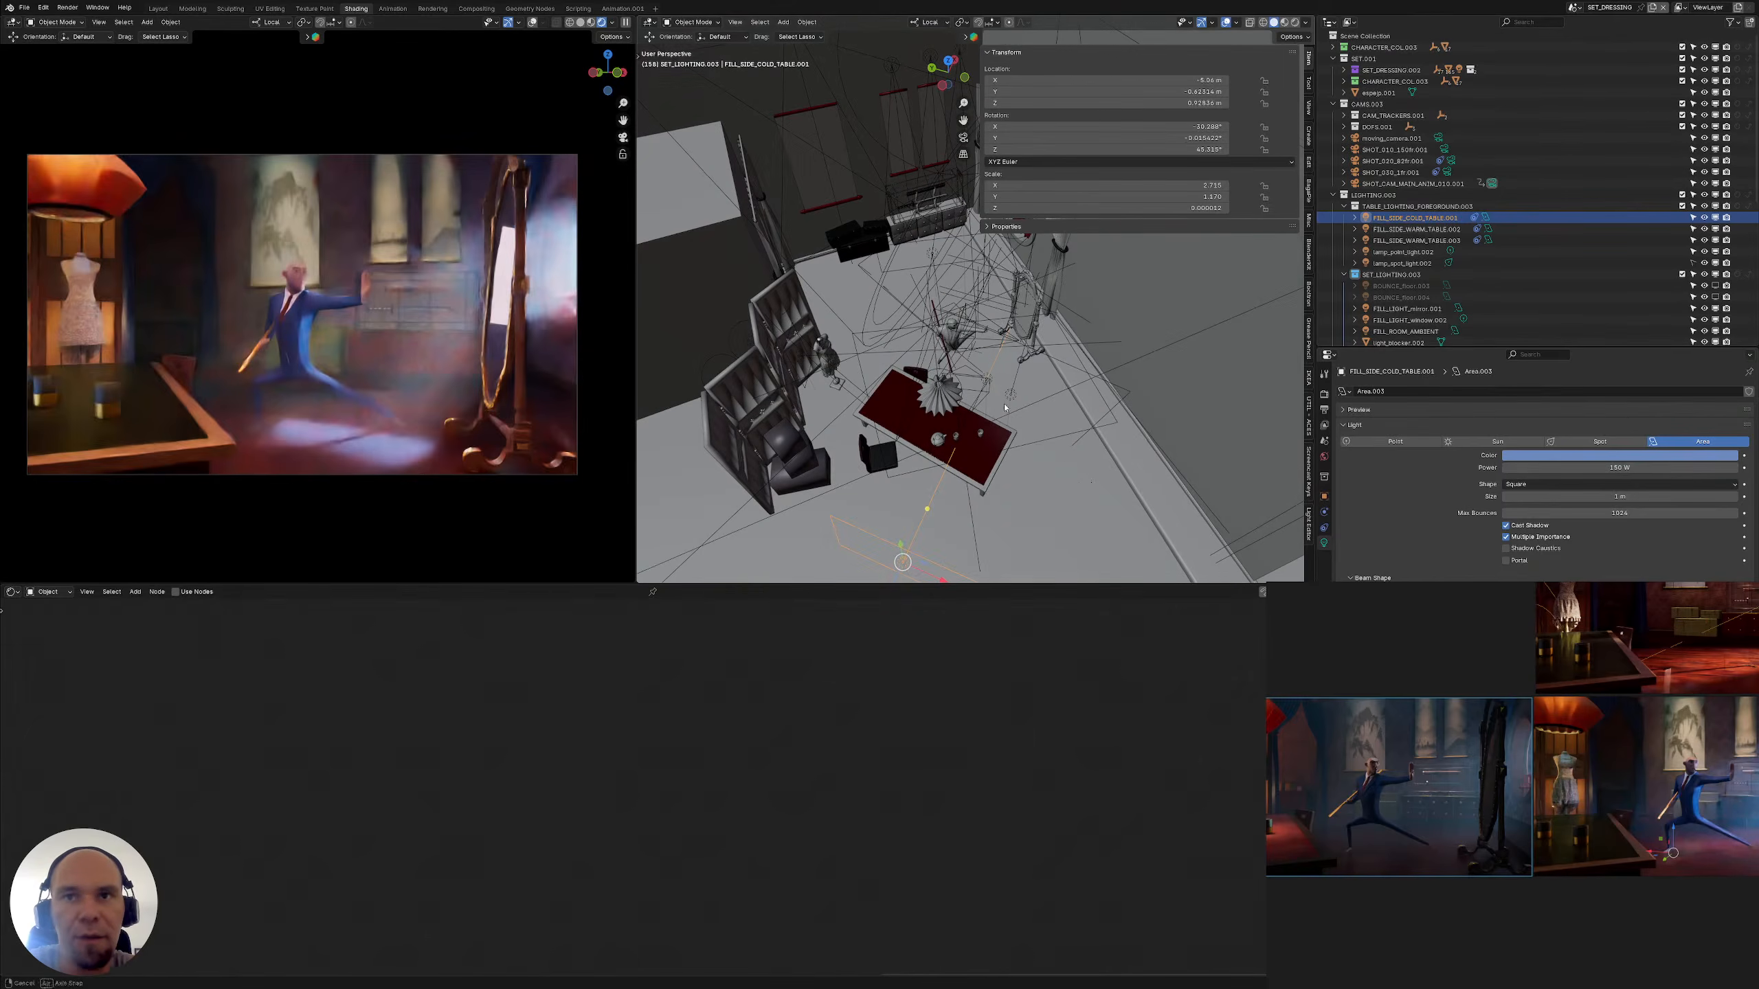
left_click(988, 387)
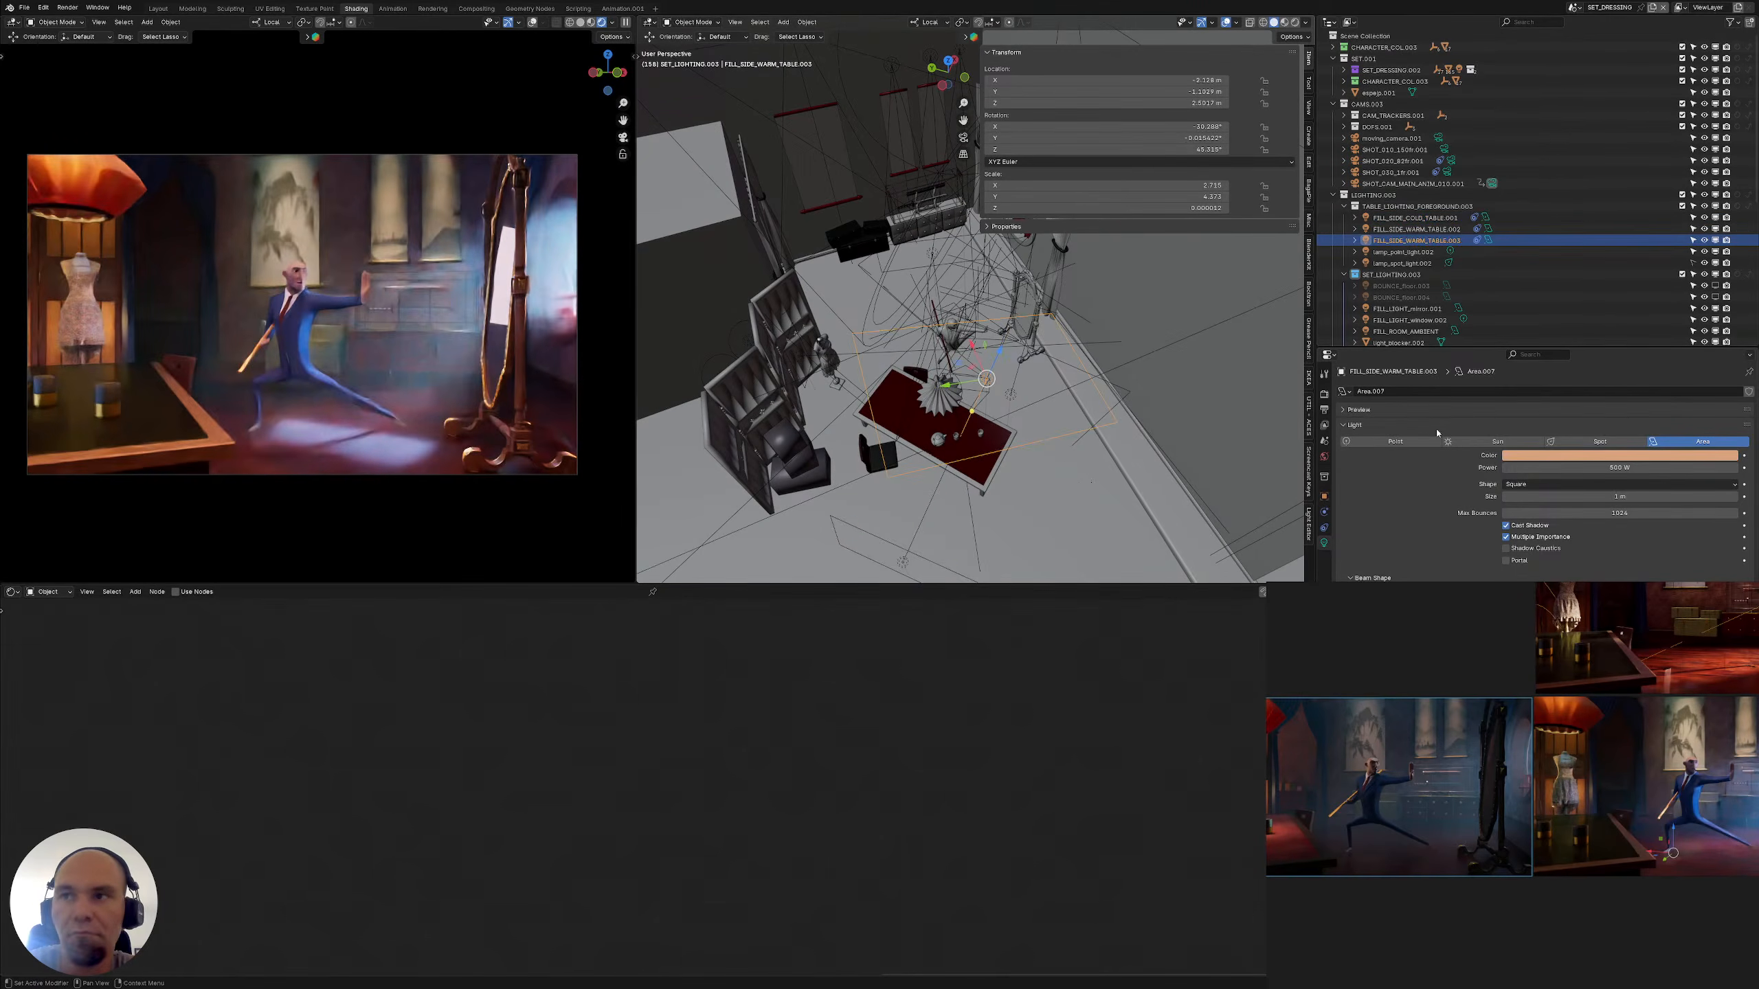
left_click(1682, 455)
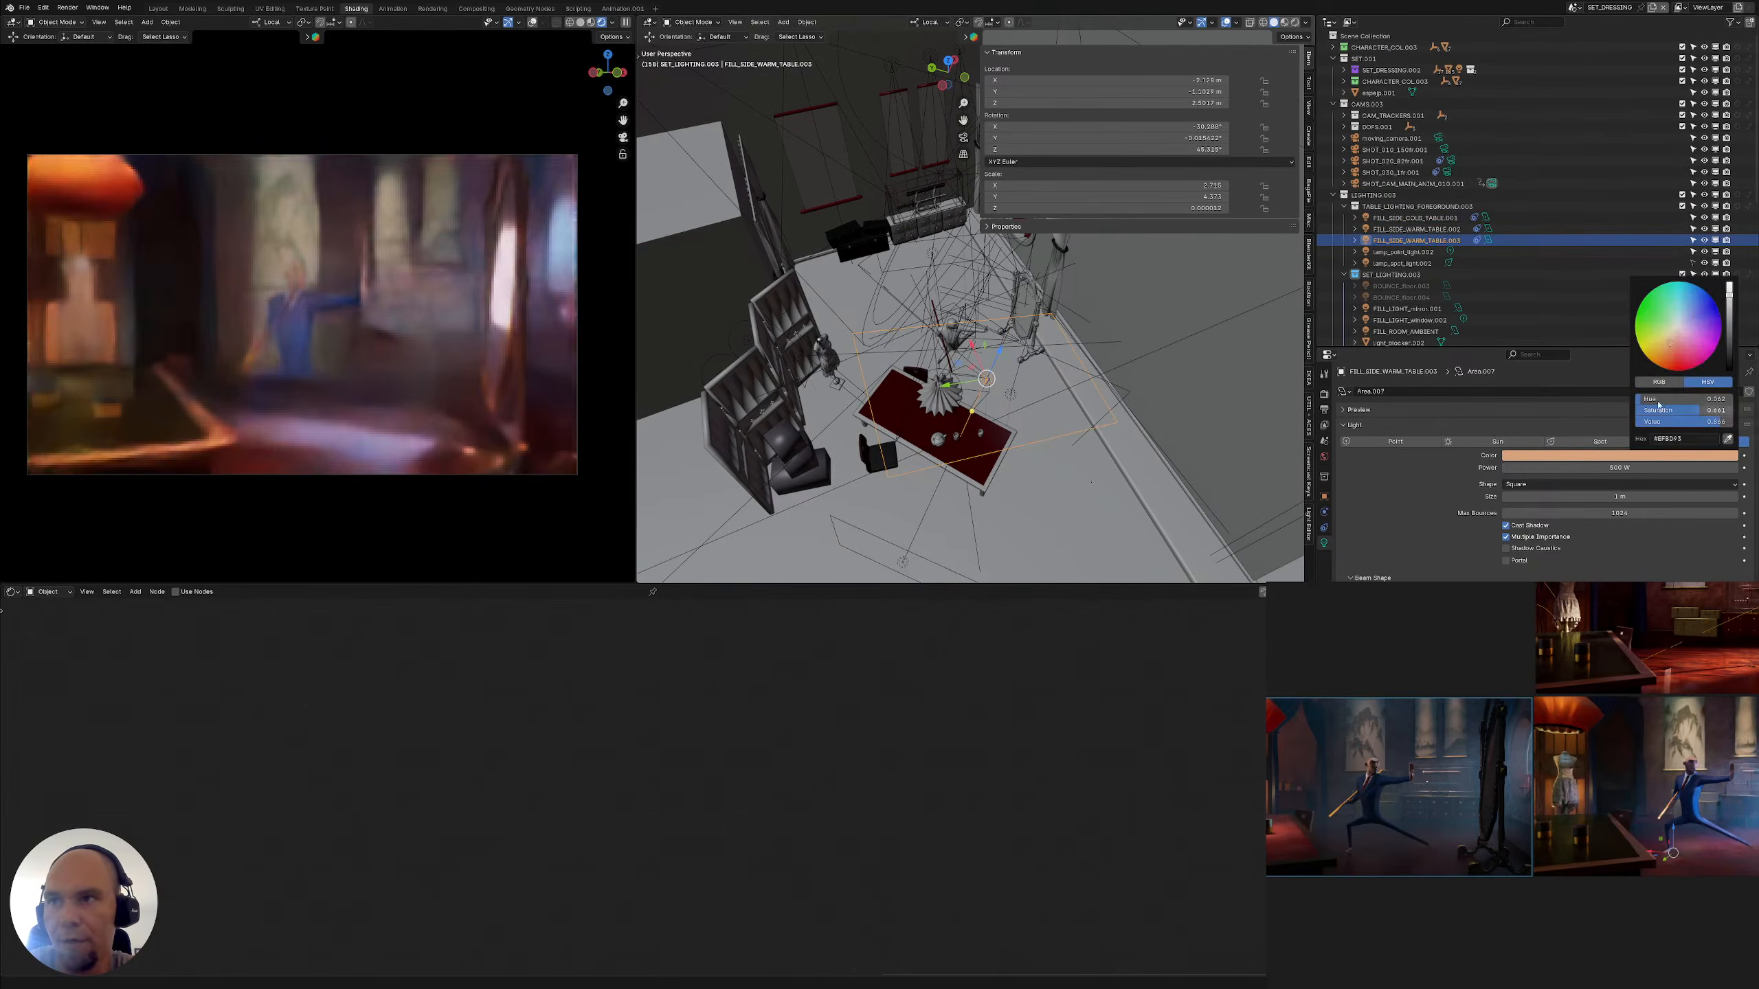
left_click_drag(1678, 364, 1703, 317)
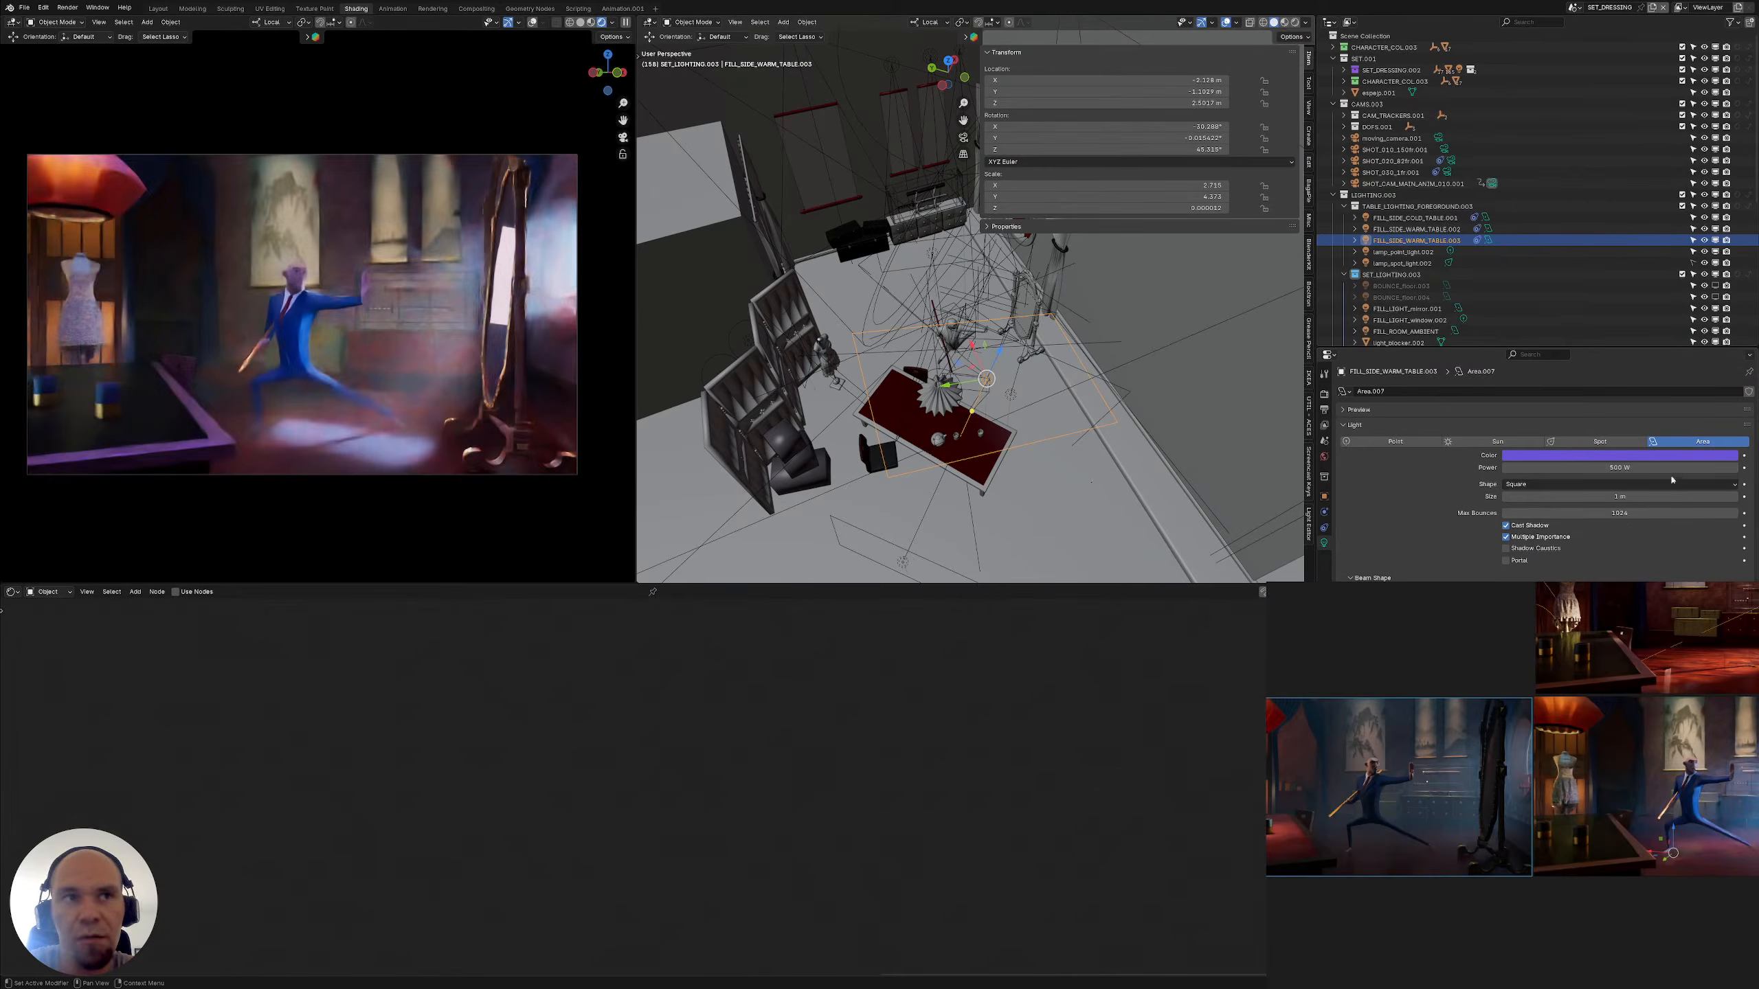
left_click(1688, 456)
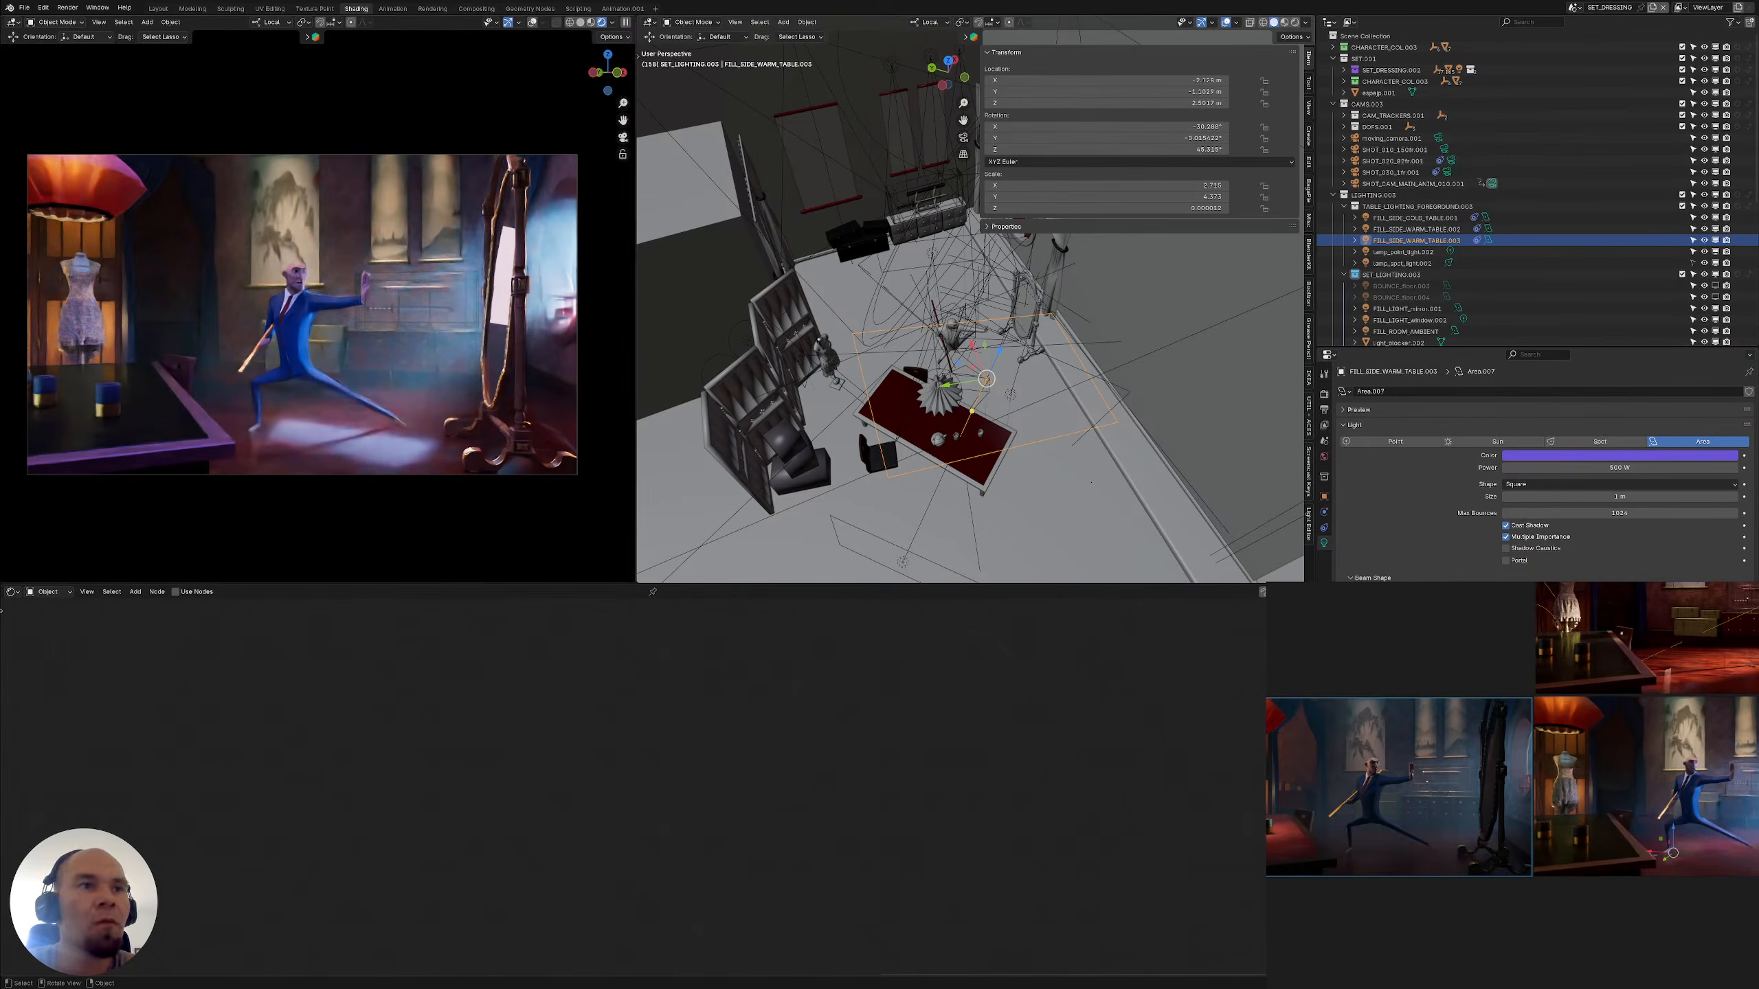
left_click(1590, 459)
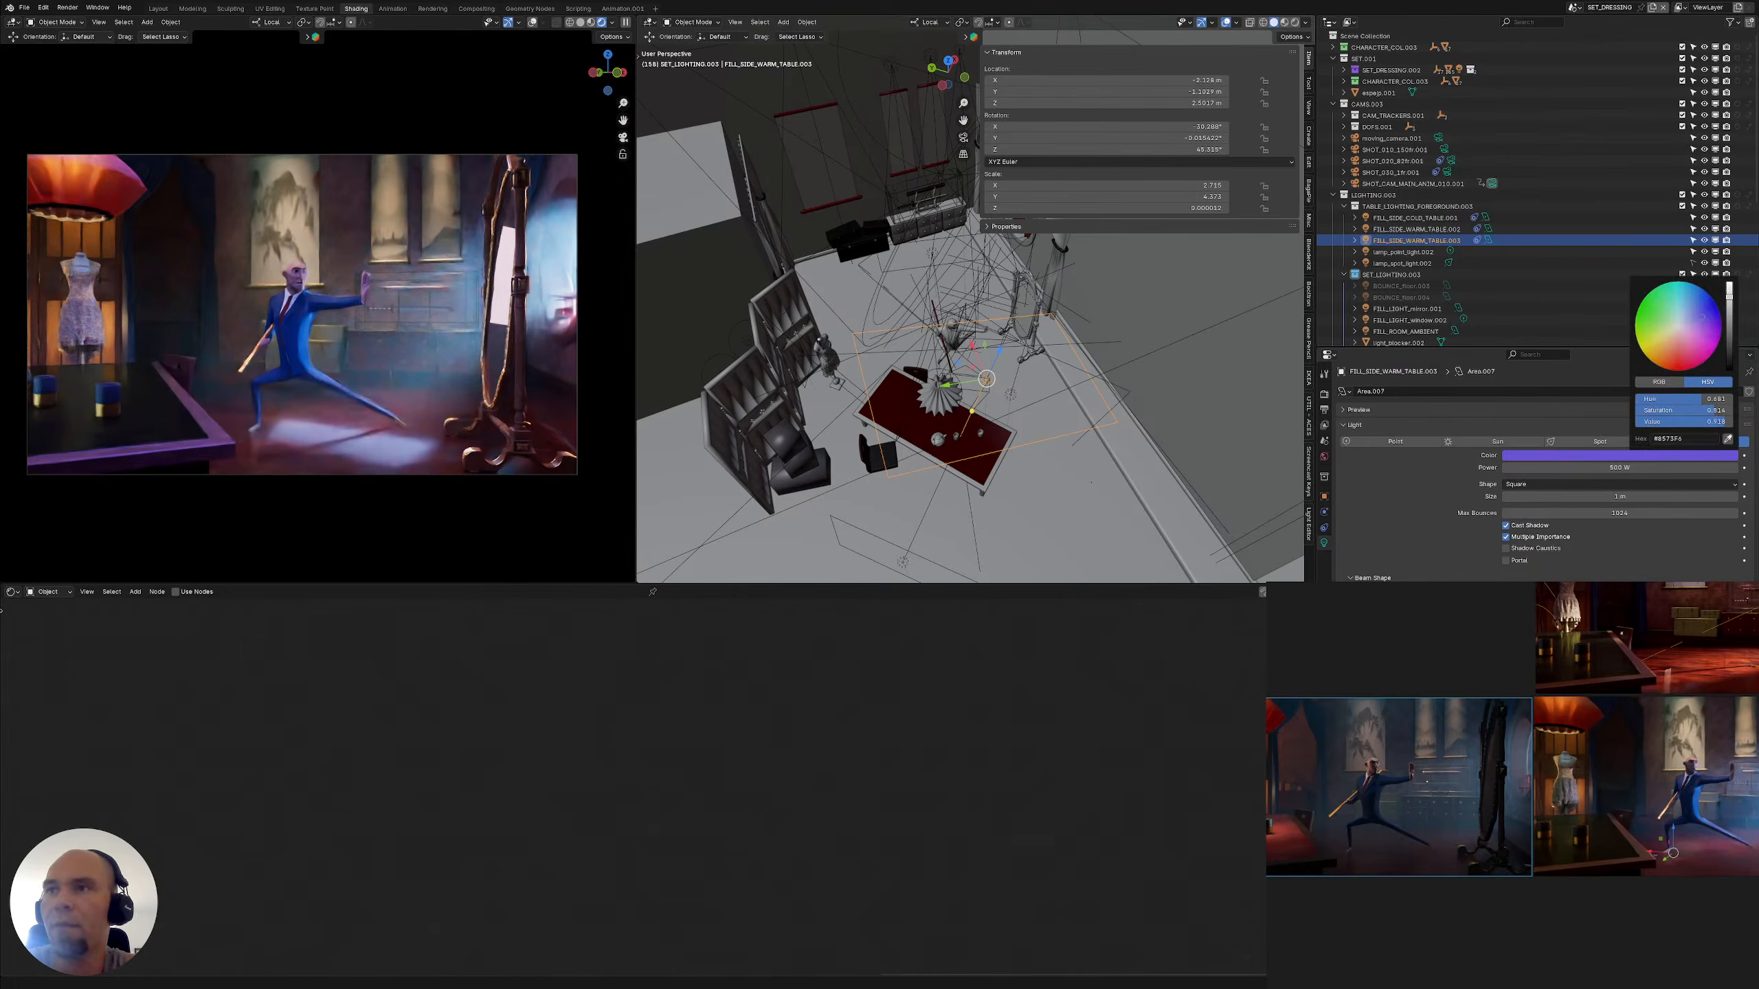
left_click_drag(1702, 316, 1668, 310)
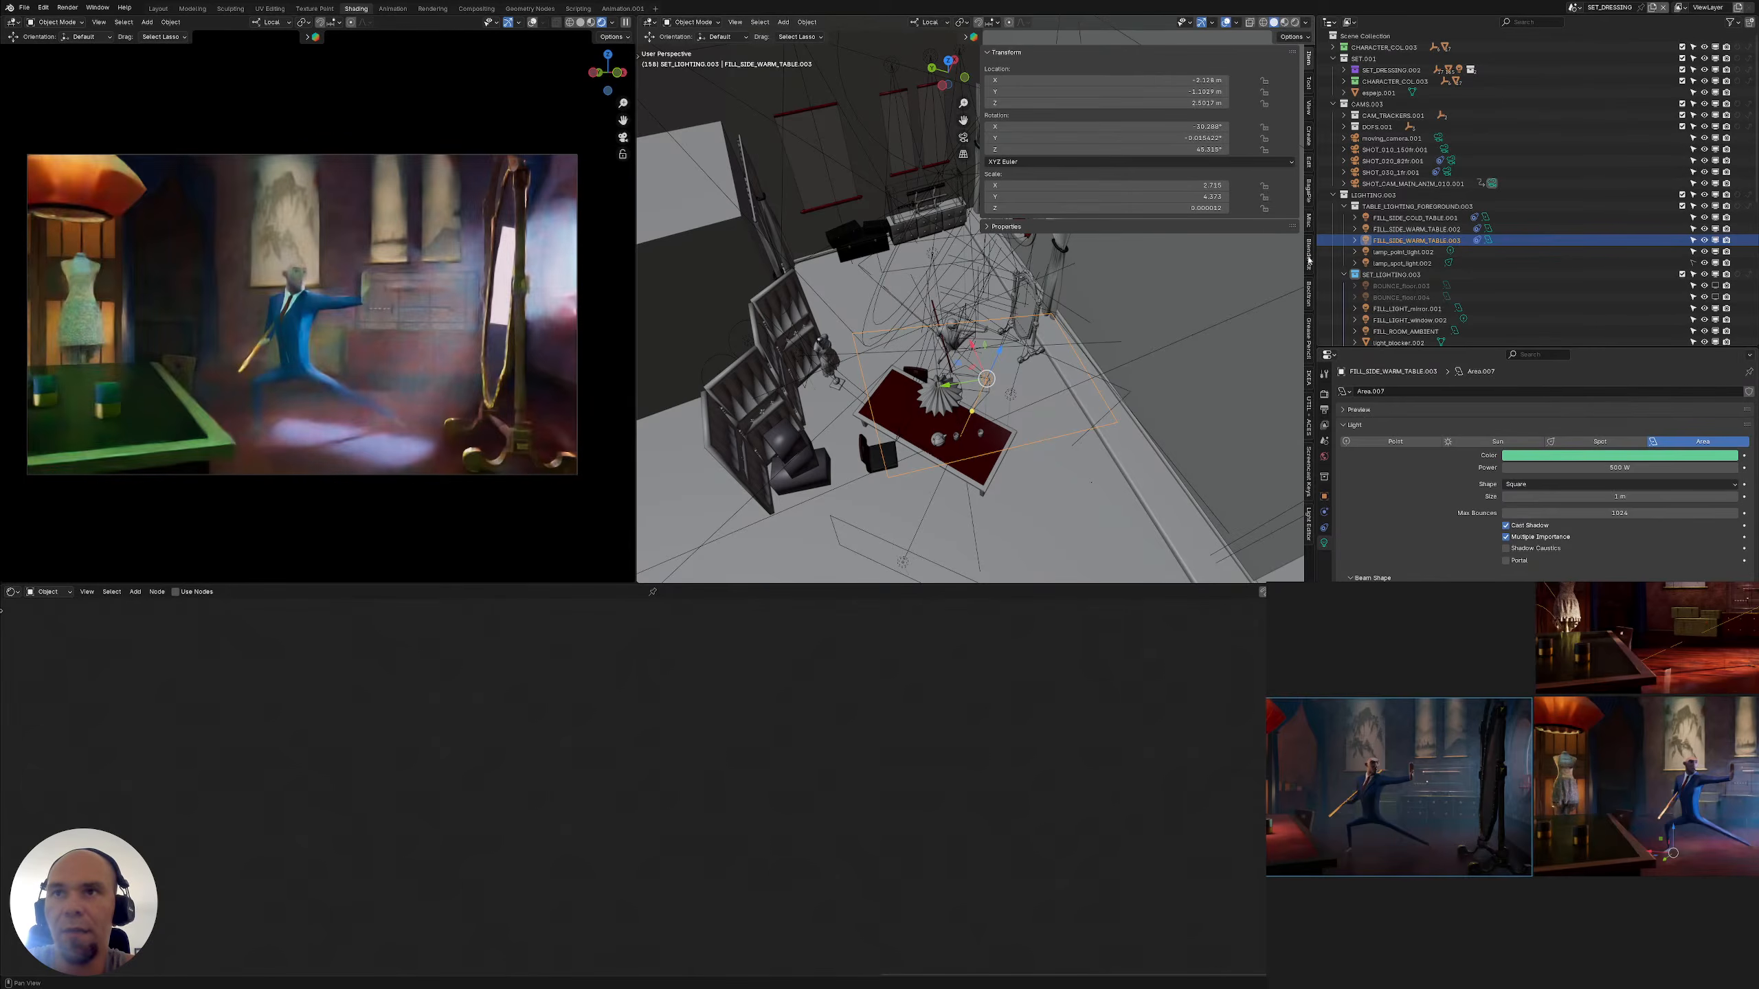
left_click(1599, 460)
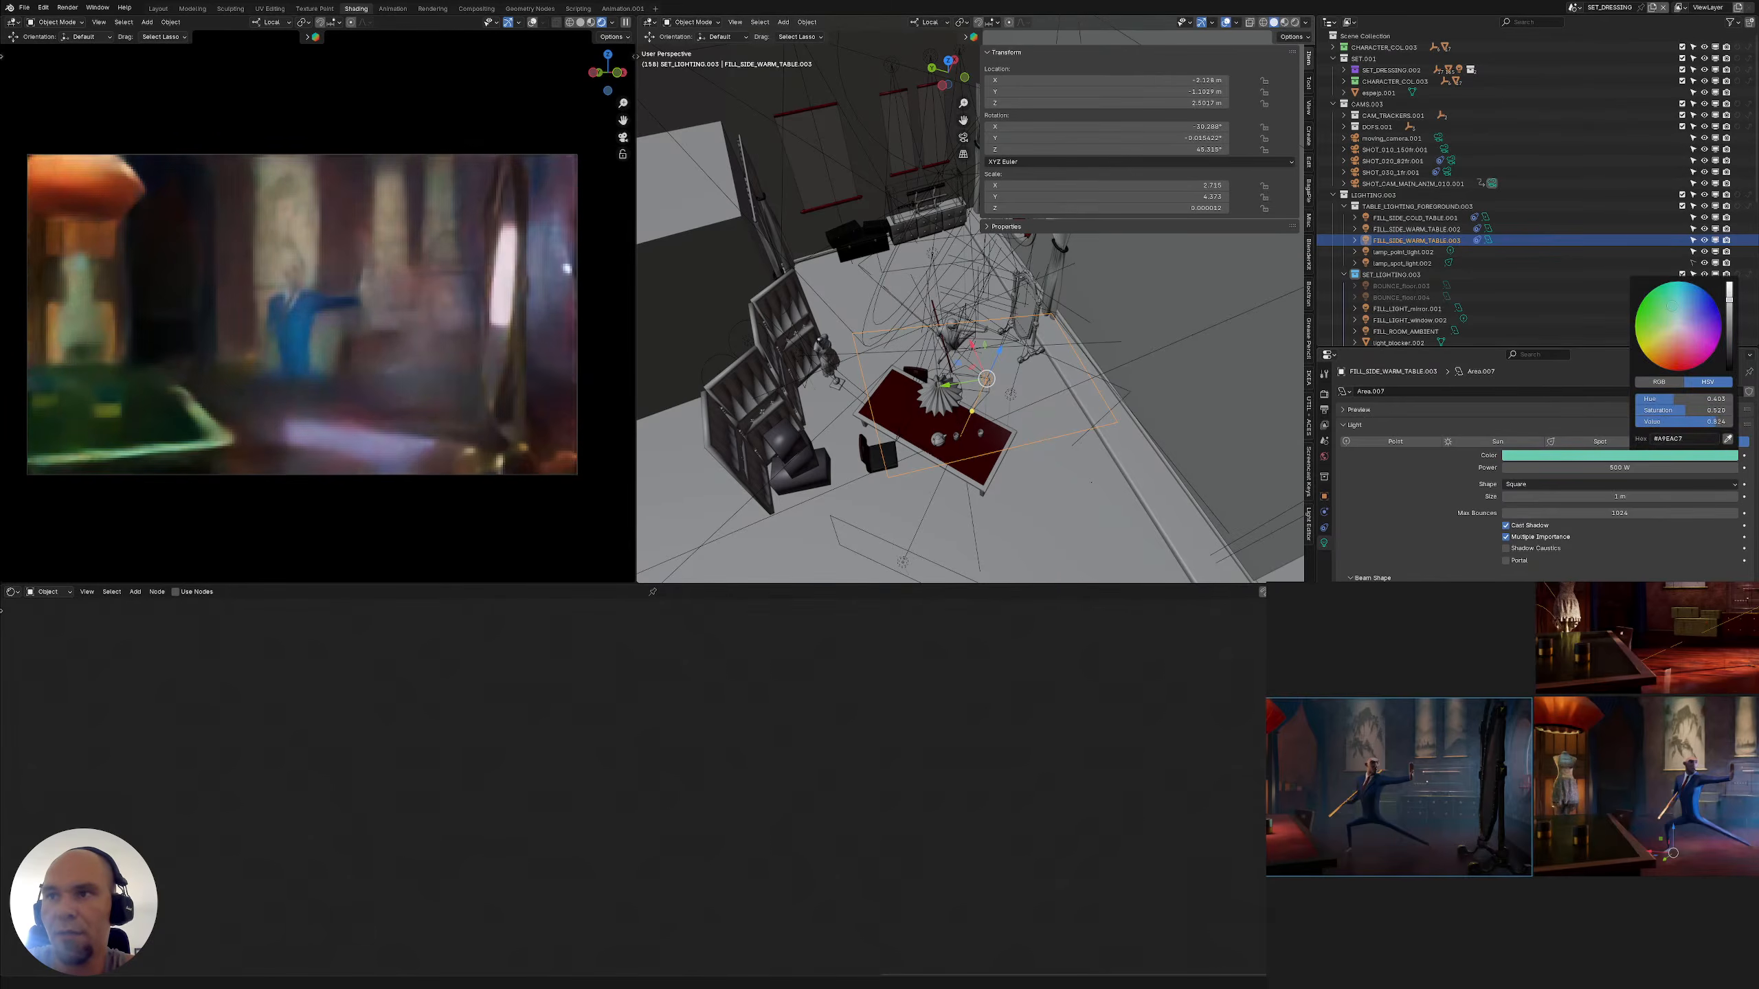
Set the power of the FILL_SIDE_WARM_TABLE.003 area light to 150 W
left_click(1589, 467)
type("150")
key("Return")
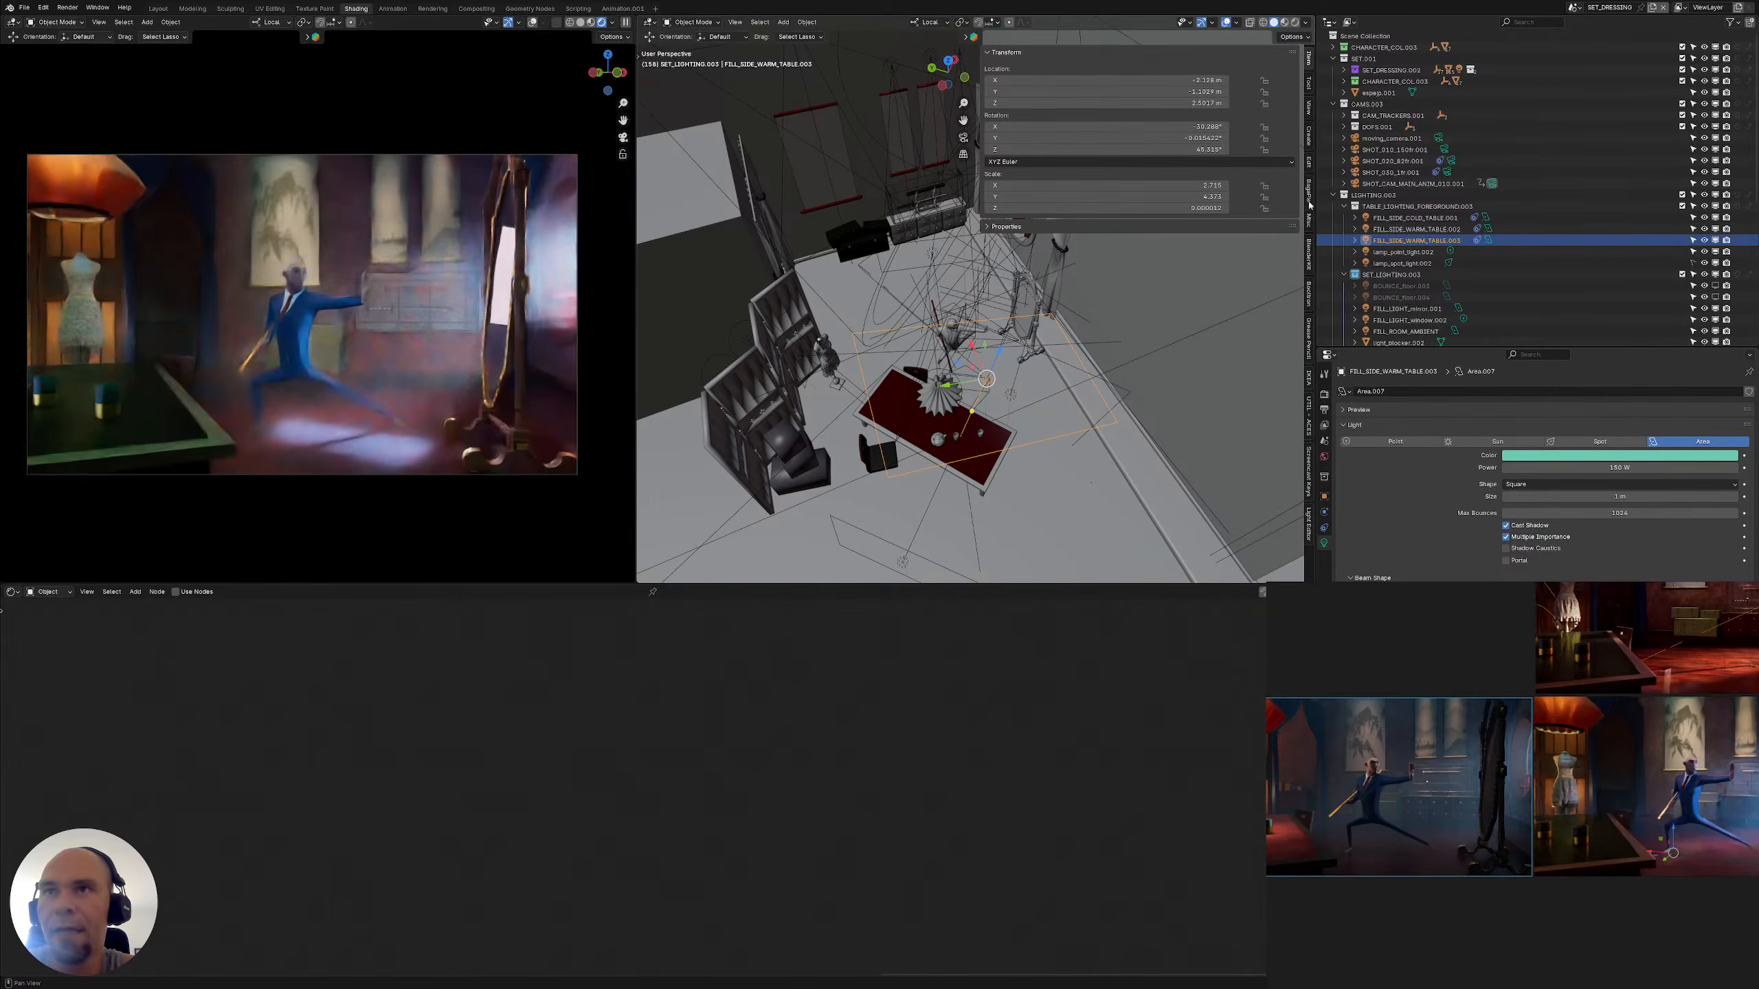
Open the Light Editor and try to sample the teal green of FILL_SIDE_WARM_TABLE.003 for the lamp point light's color
left_click(1308, 525)
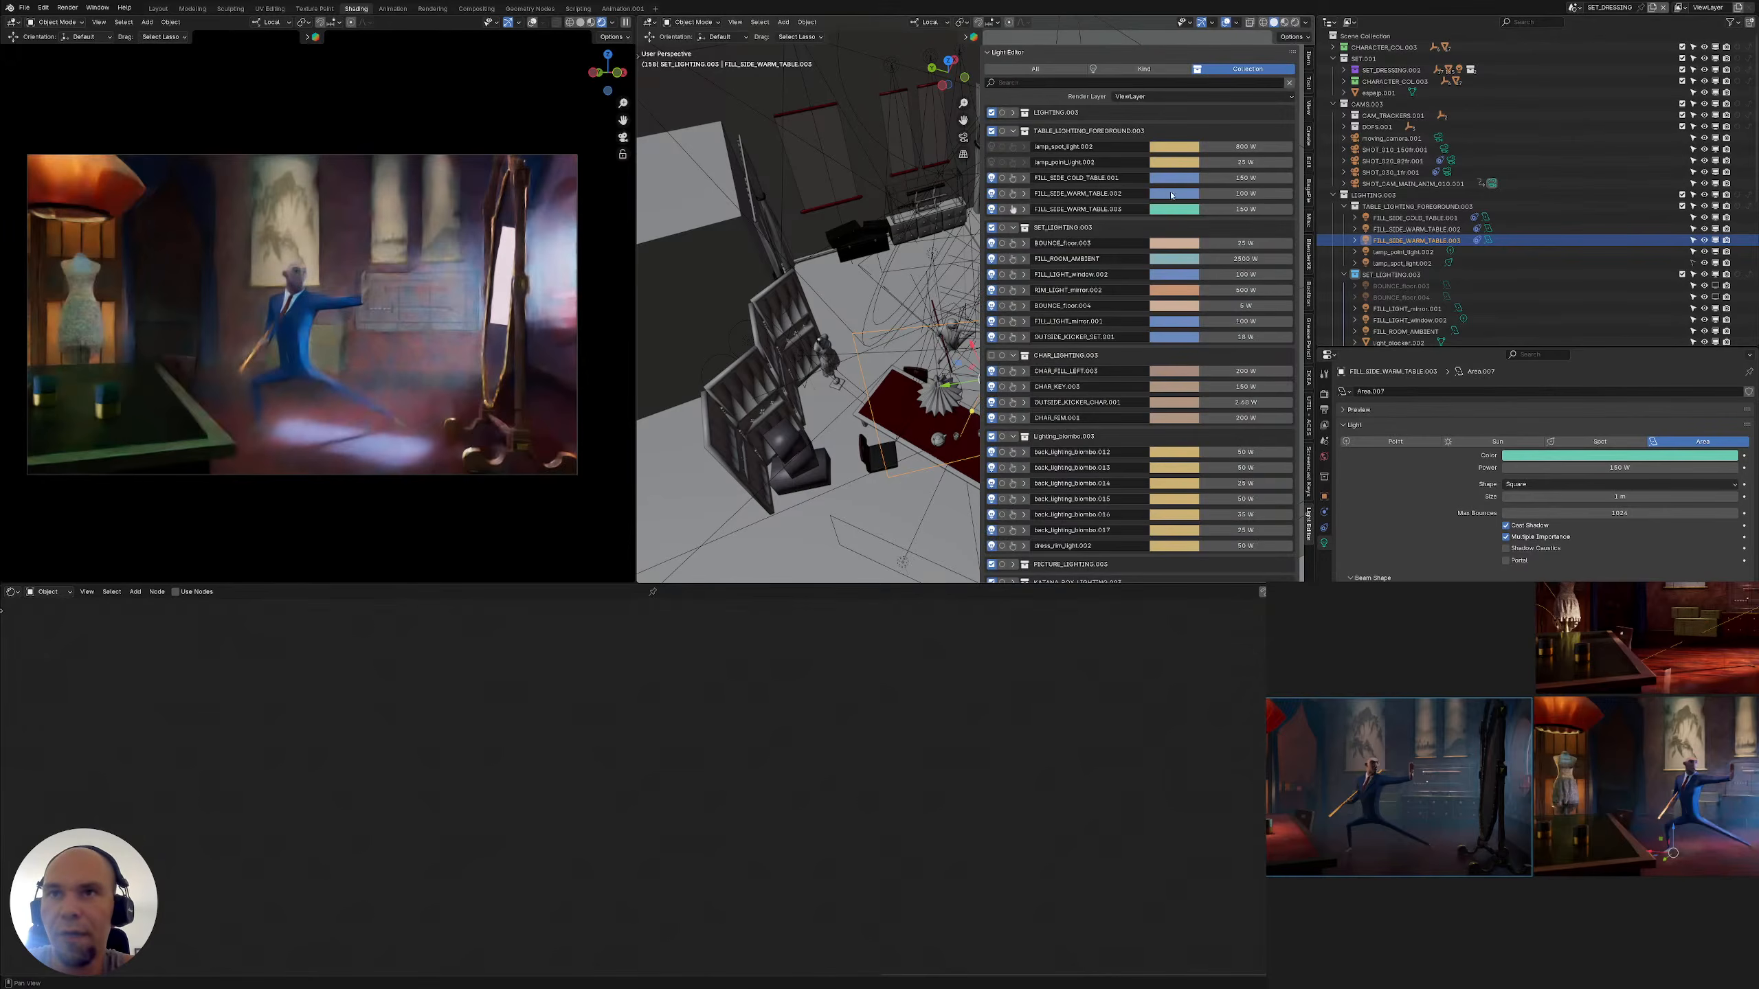
double_click(1139, 147)
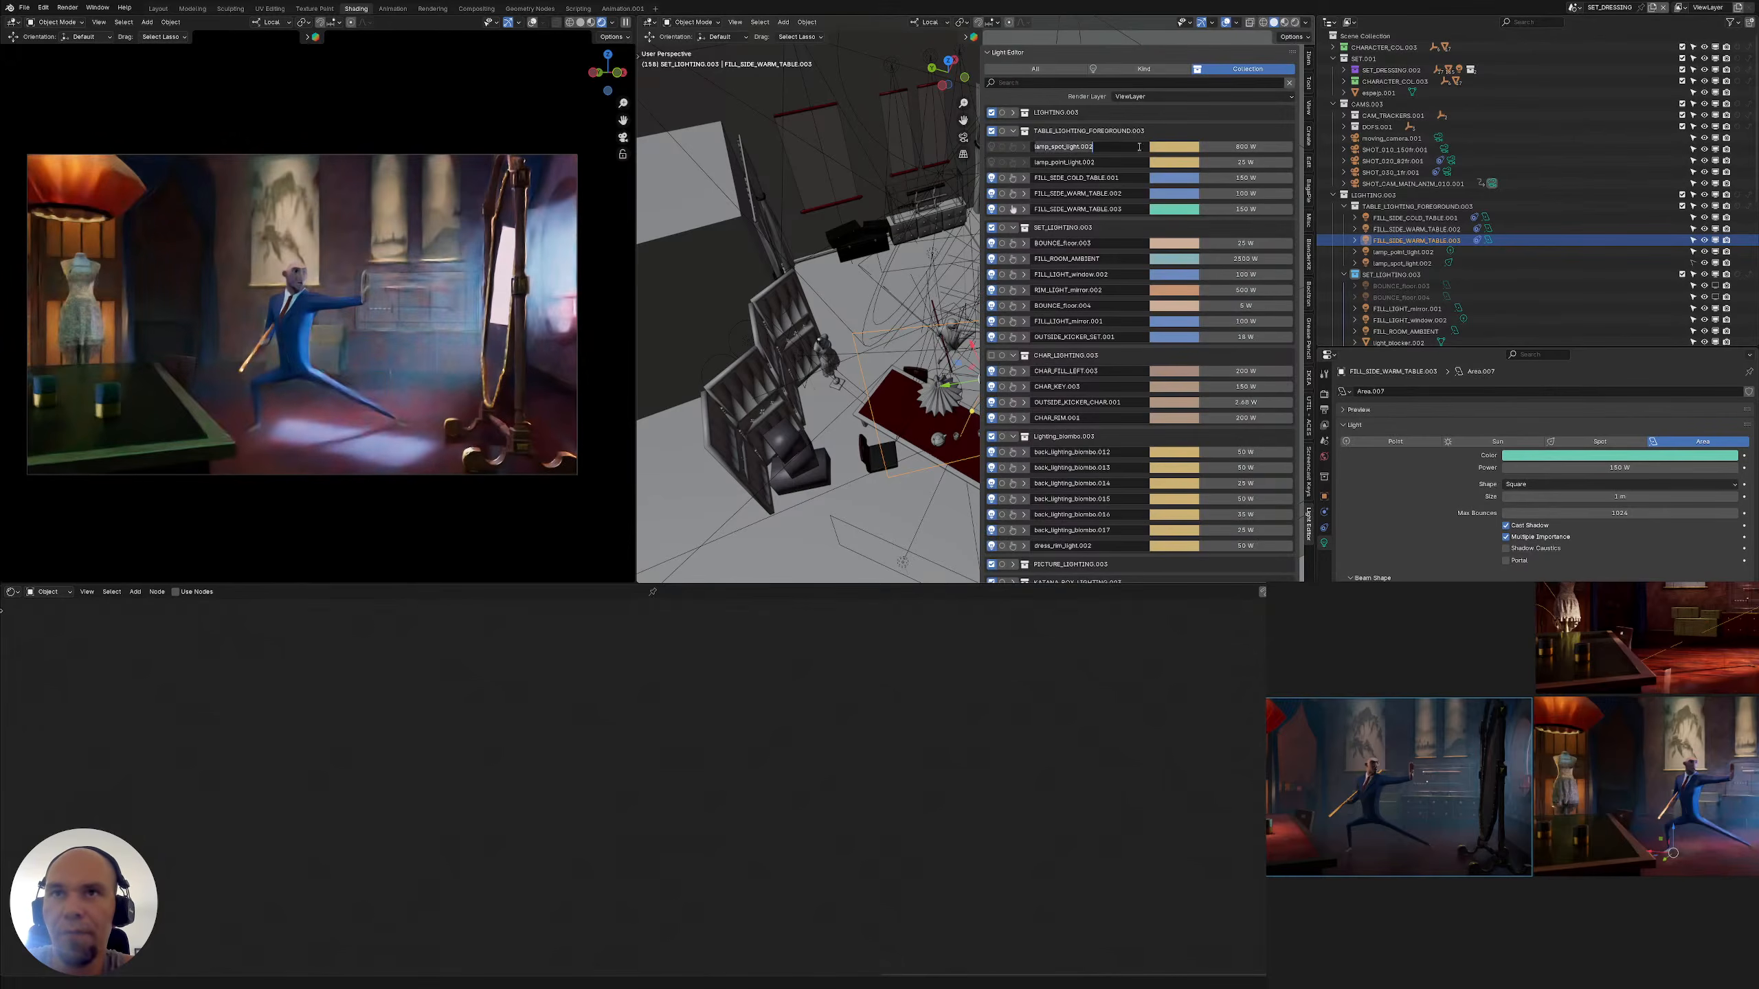
key("Escape")
left_click(1697, 455)
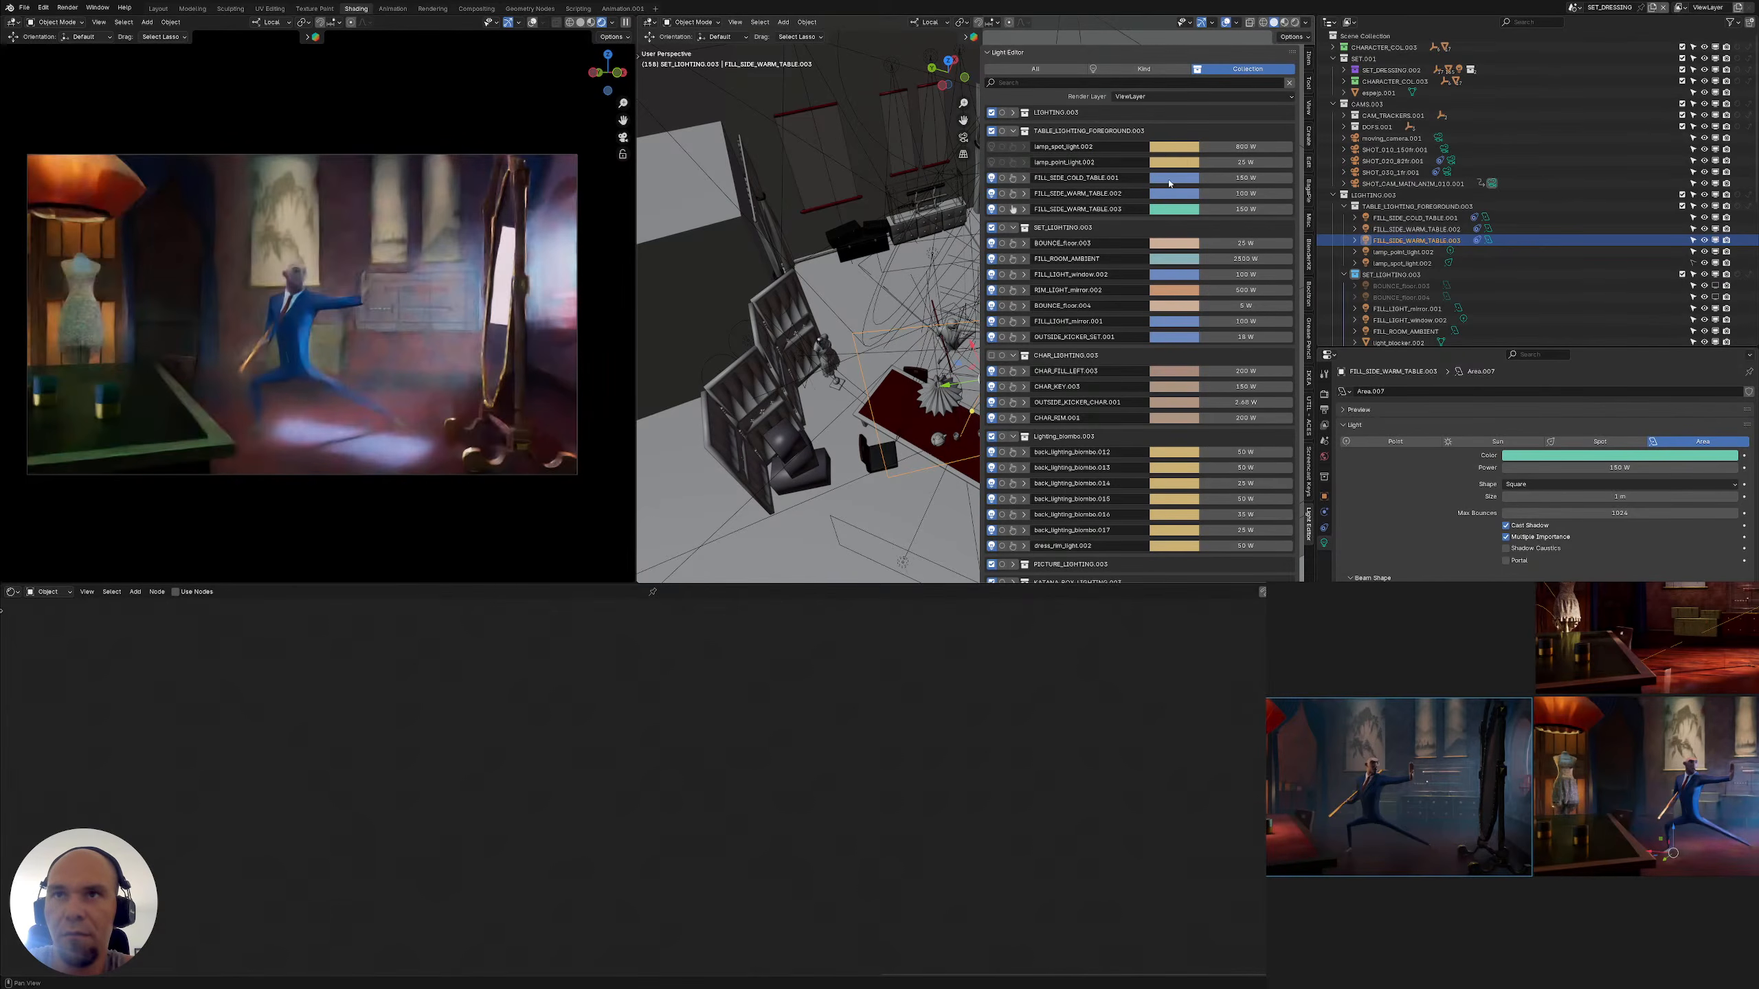
left_click(1171, 165)
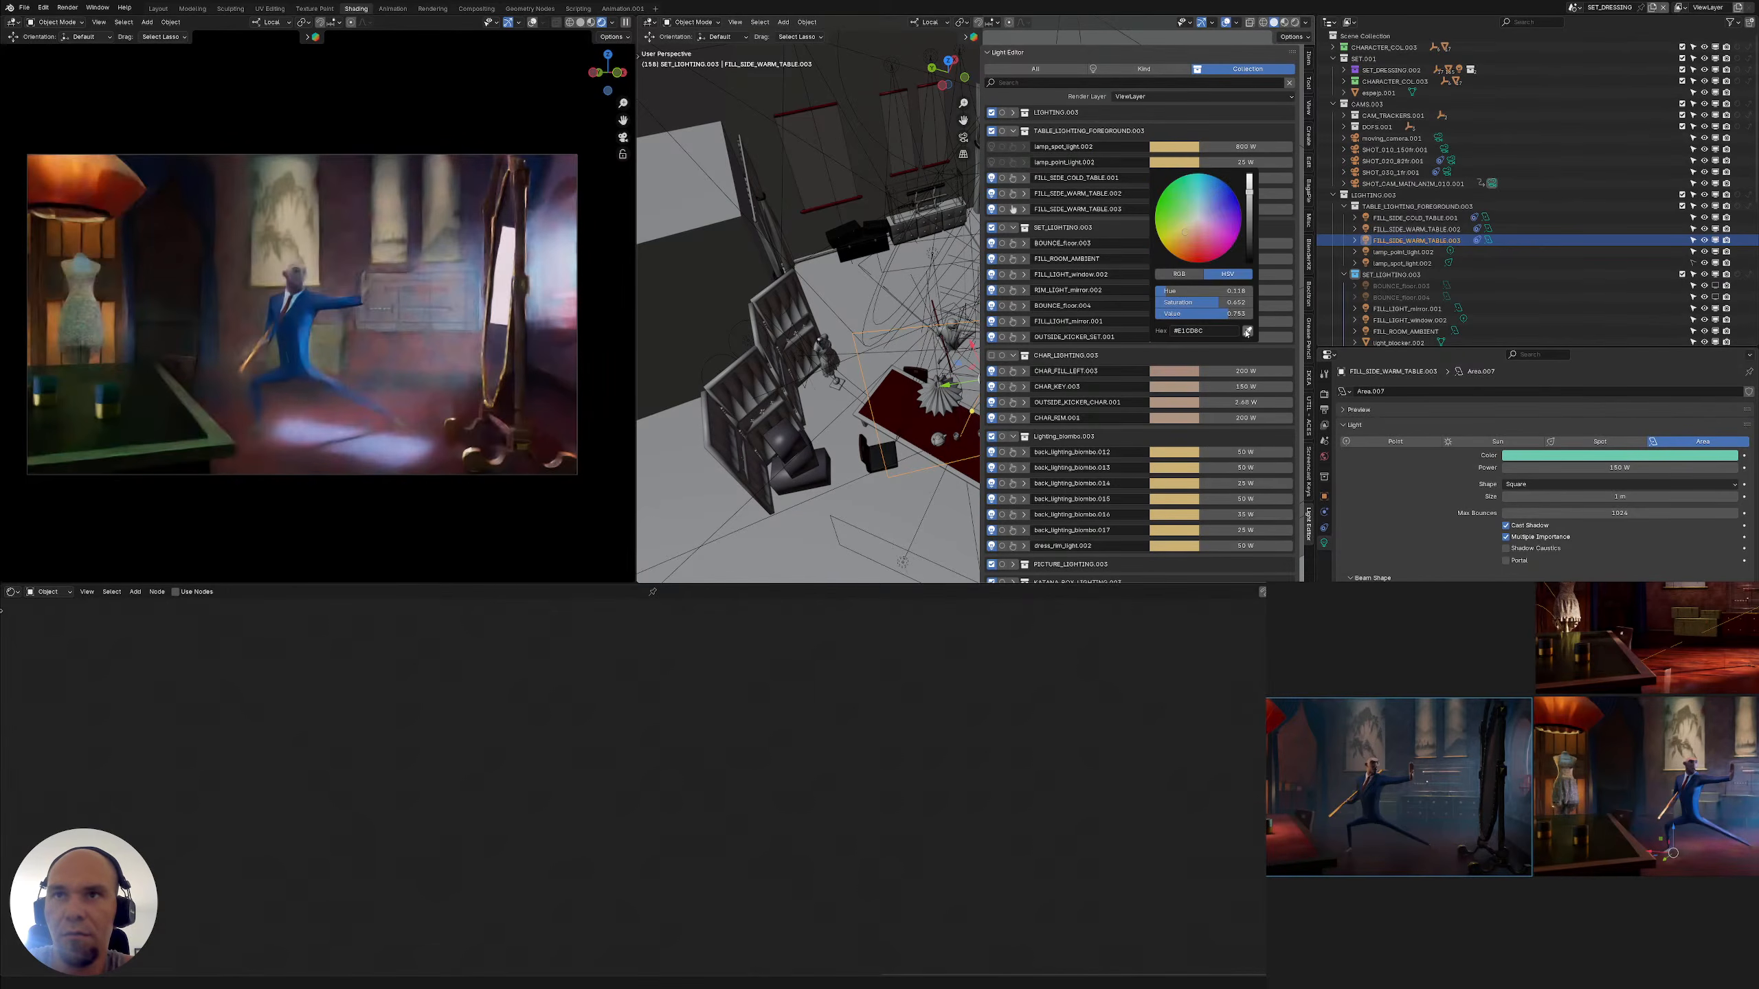
key("e")
left_click(1167, 208)
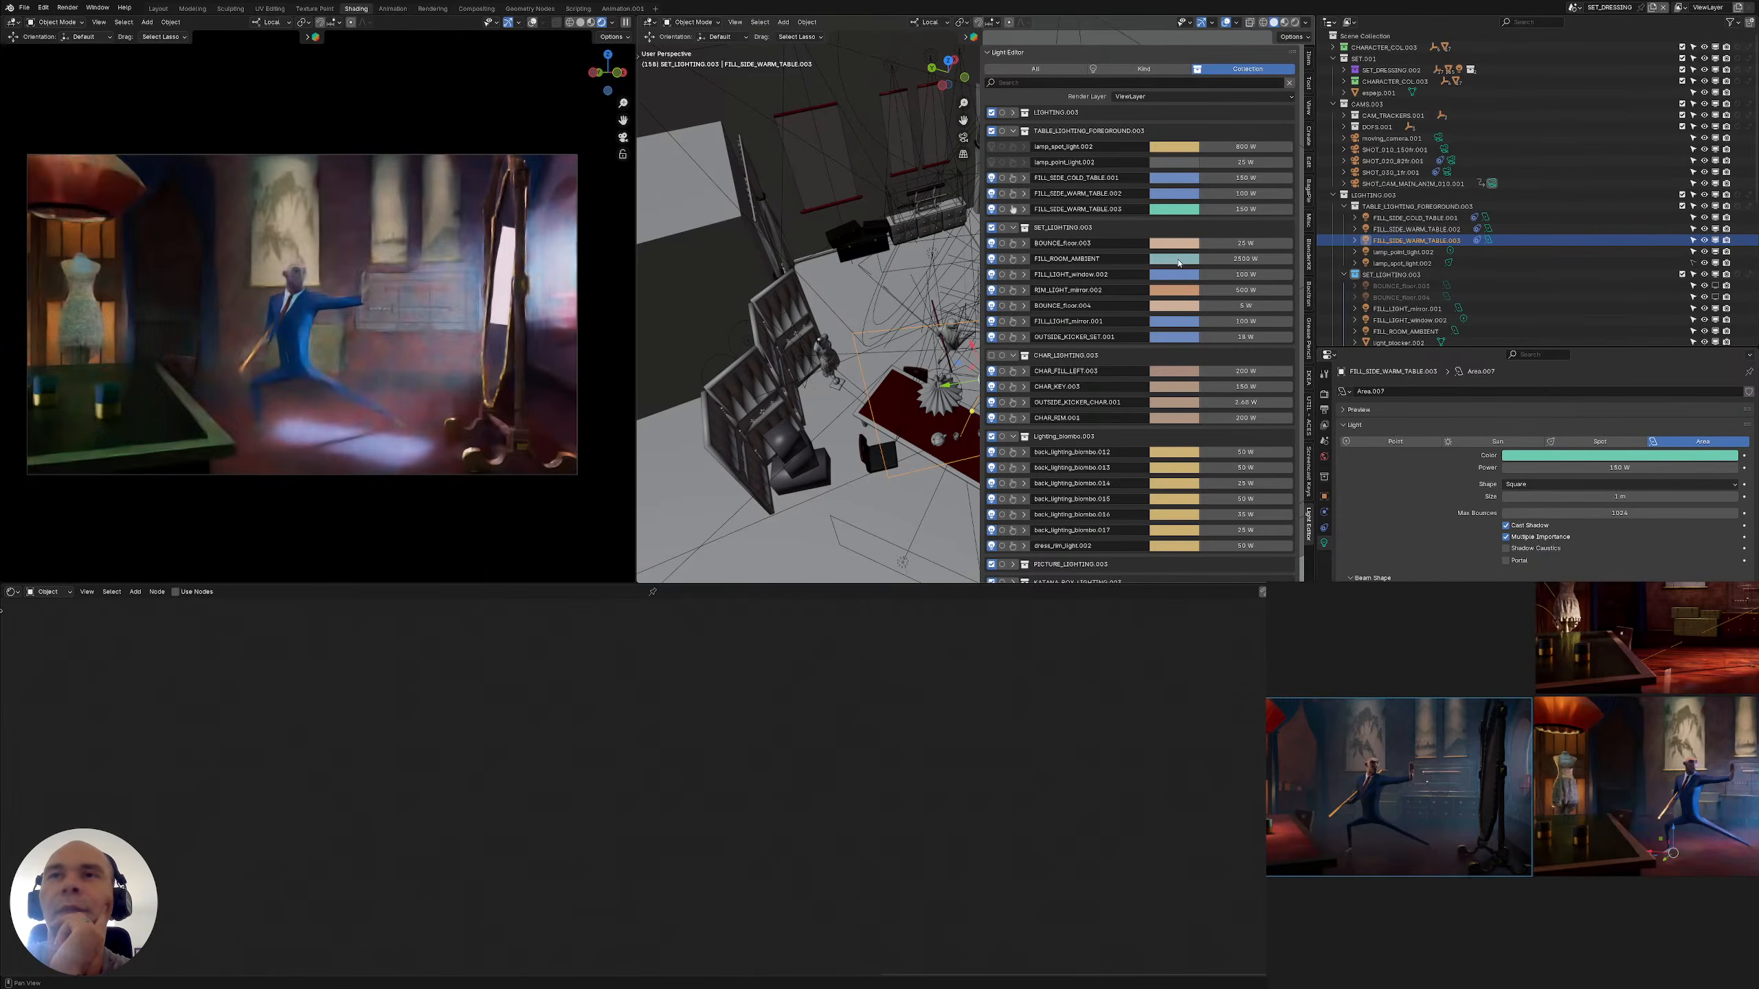
Recolor the BOUNCE_floor.003 light by sampling the teal green of FILL_SIDE_WARM_TABLE.003, retrying the sample once
left_click(1177, 209)
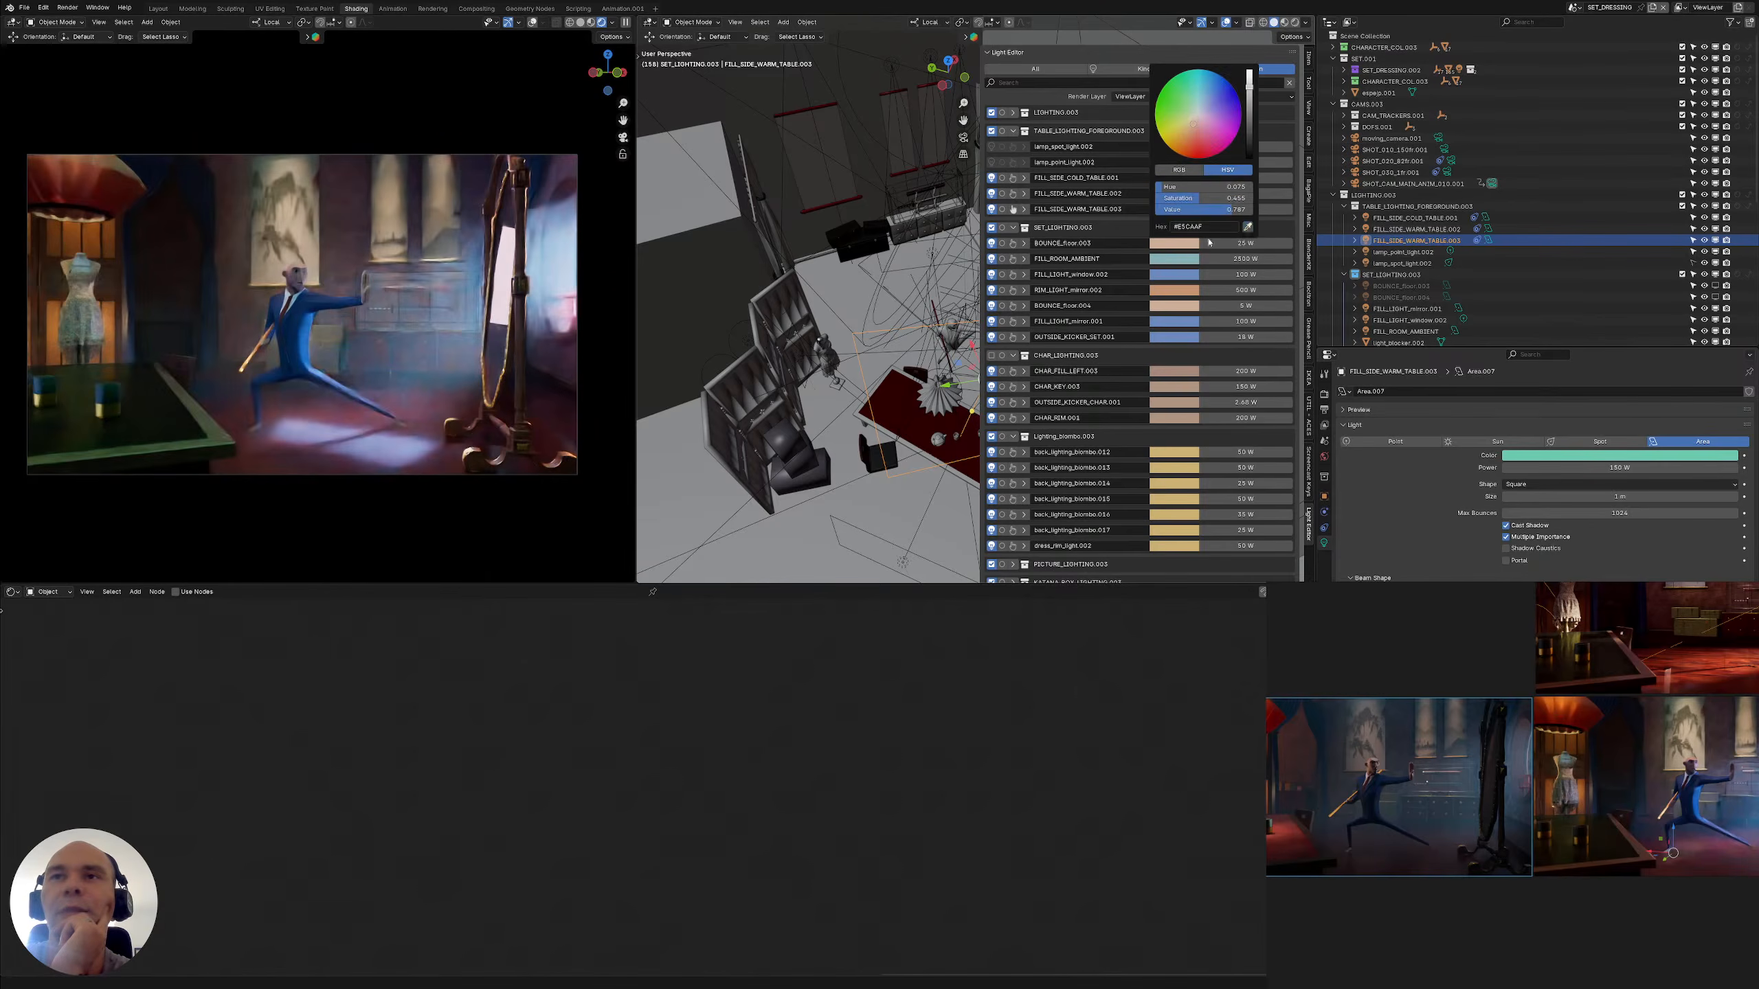
key("e")
left_click(1178, 208)
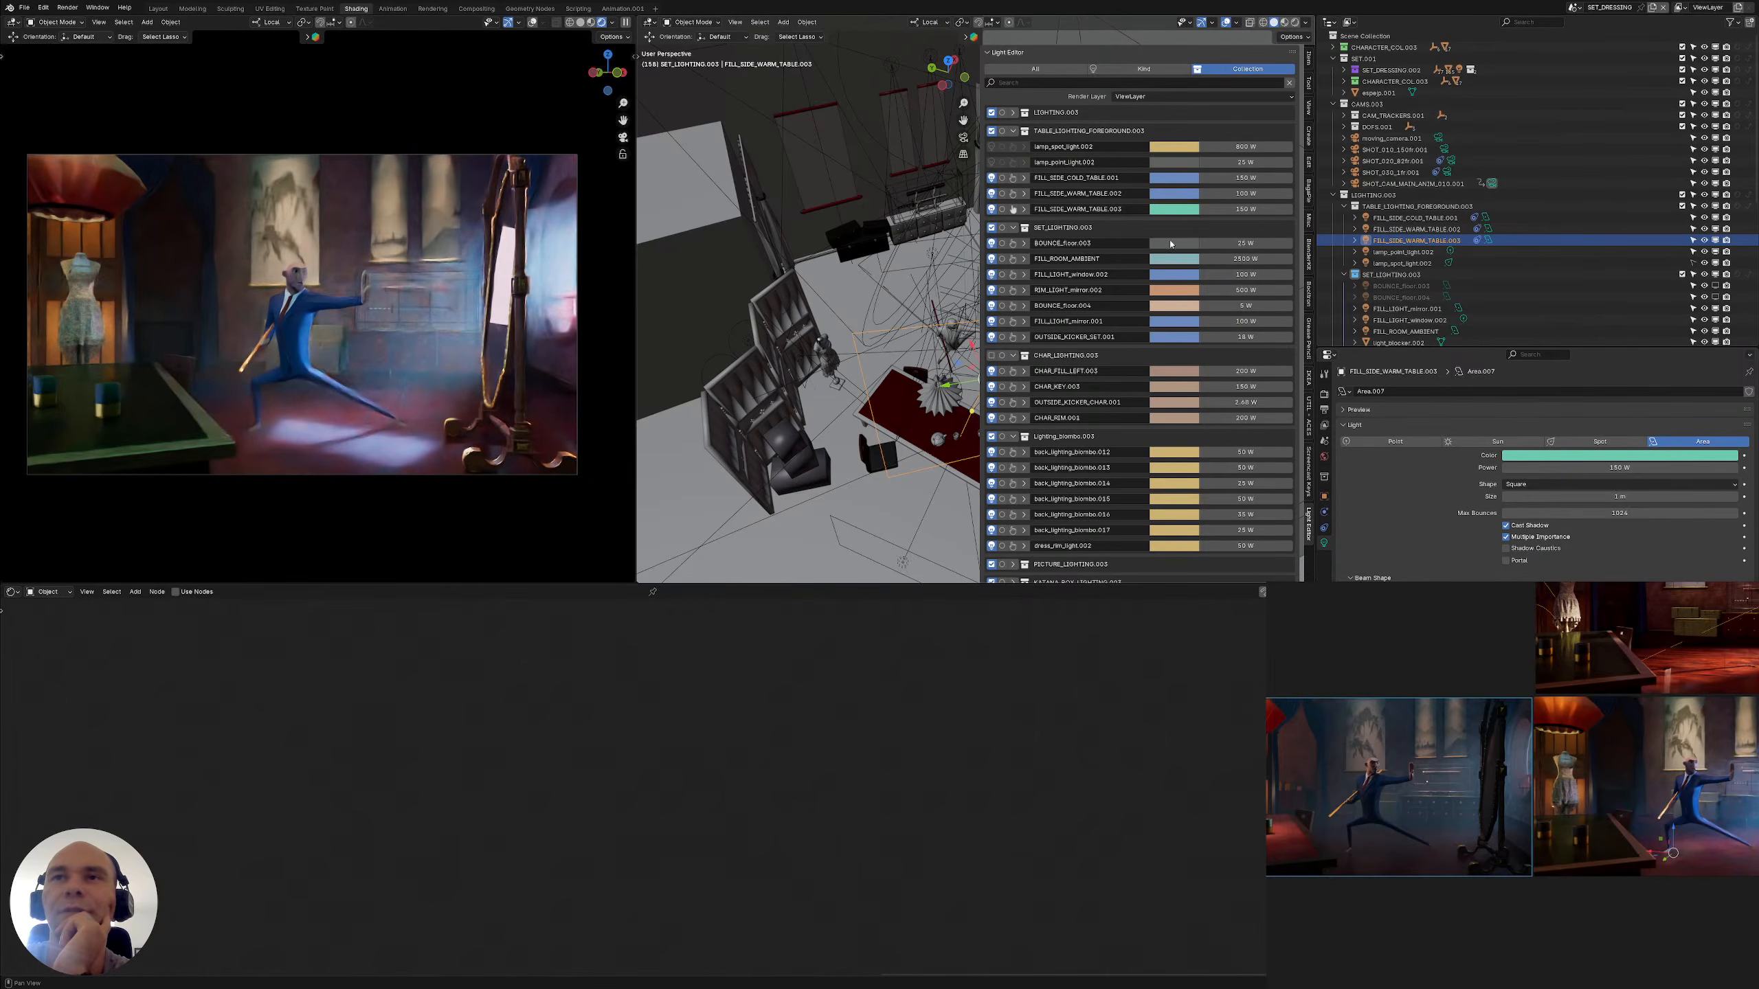
left_click(1170, 244)
key("e")
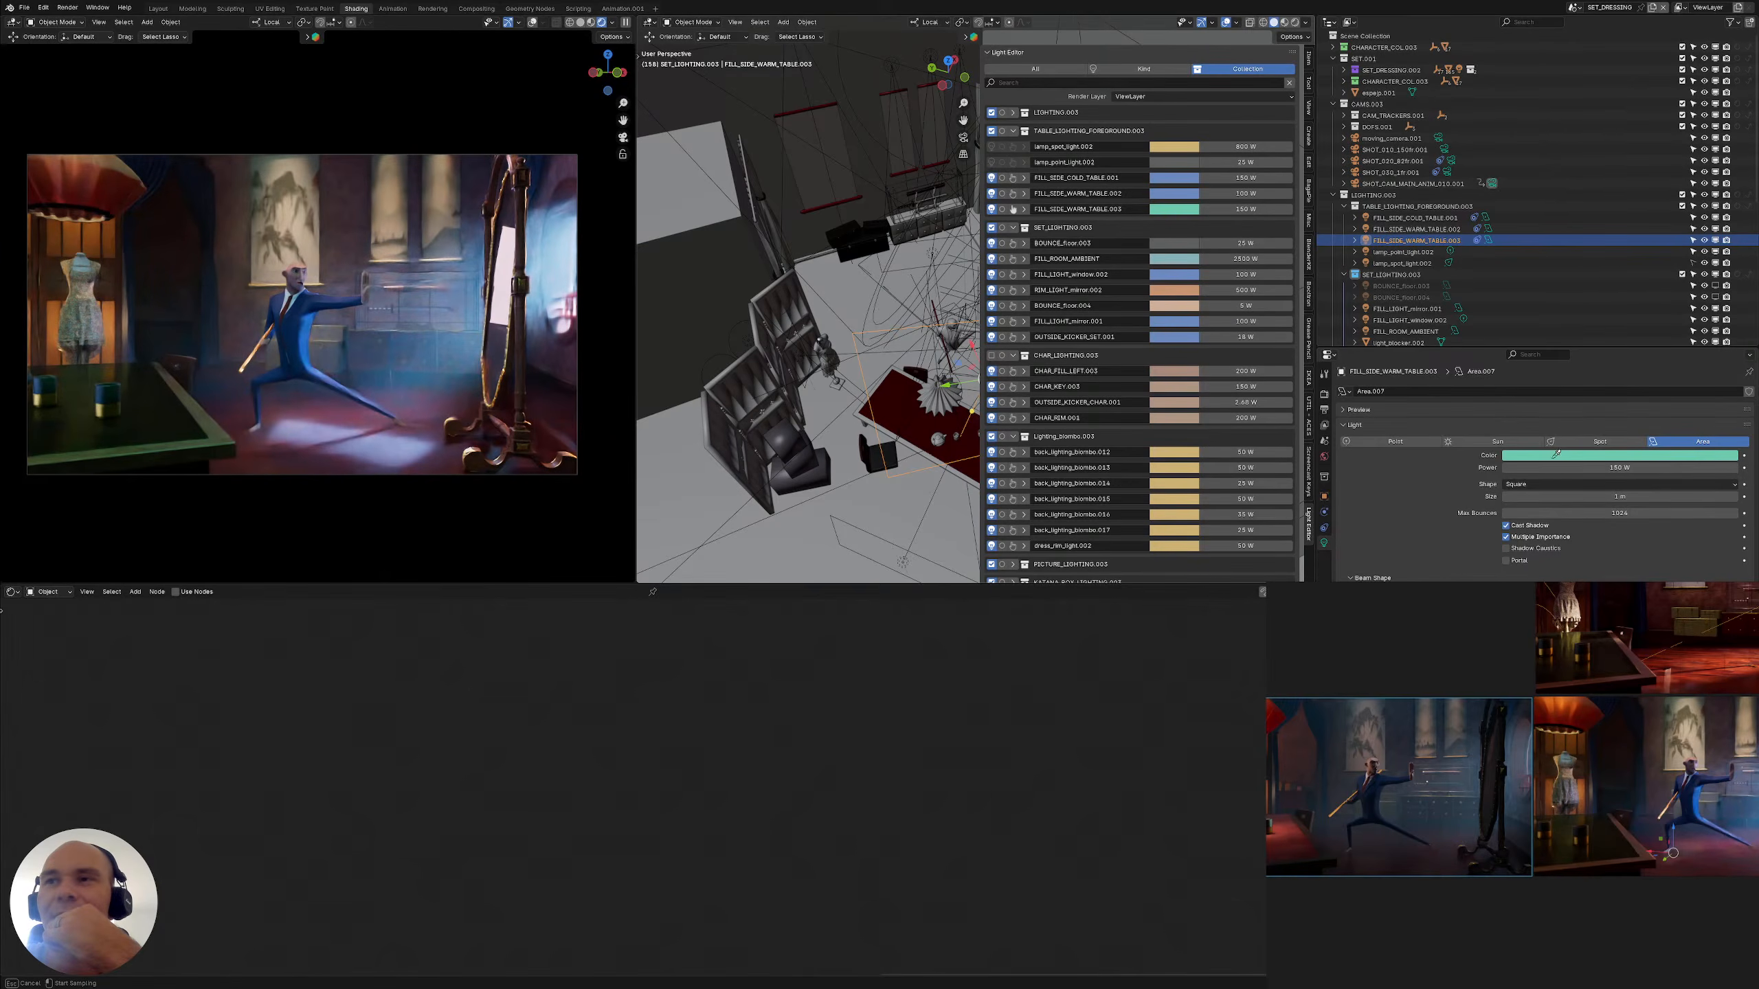
Apply the sampled teal green to the FILL_ROOM_AMBIENT and FILL_LIGHT_window set lights
left_click(1174, 258)
left_click(1174, 258)
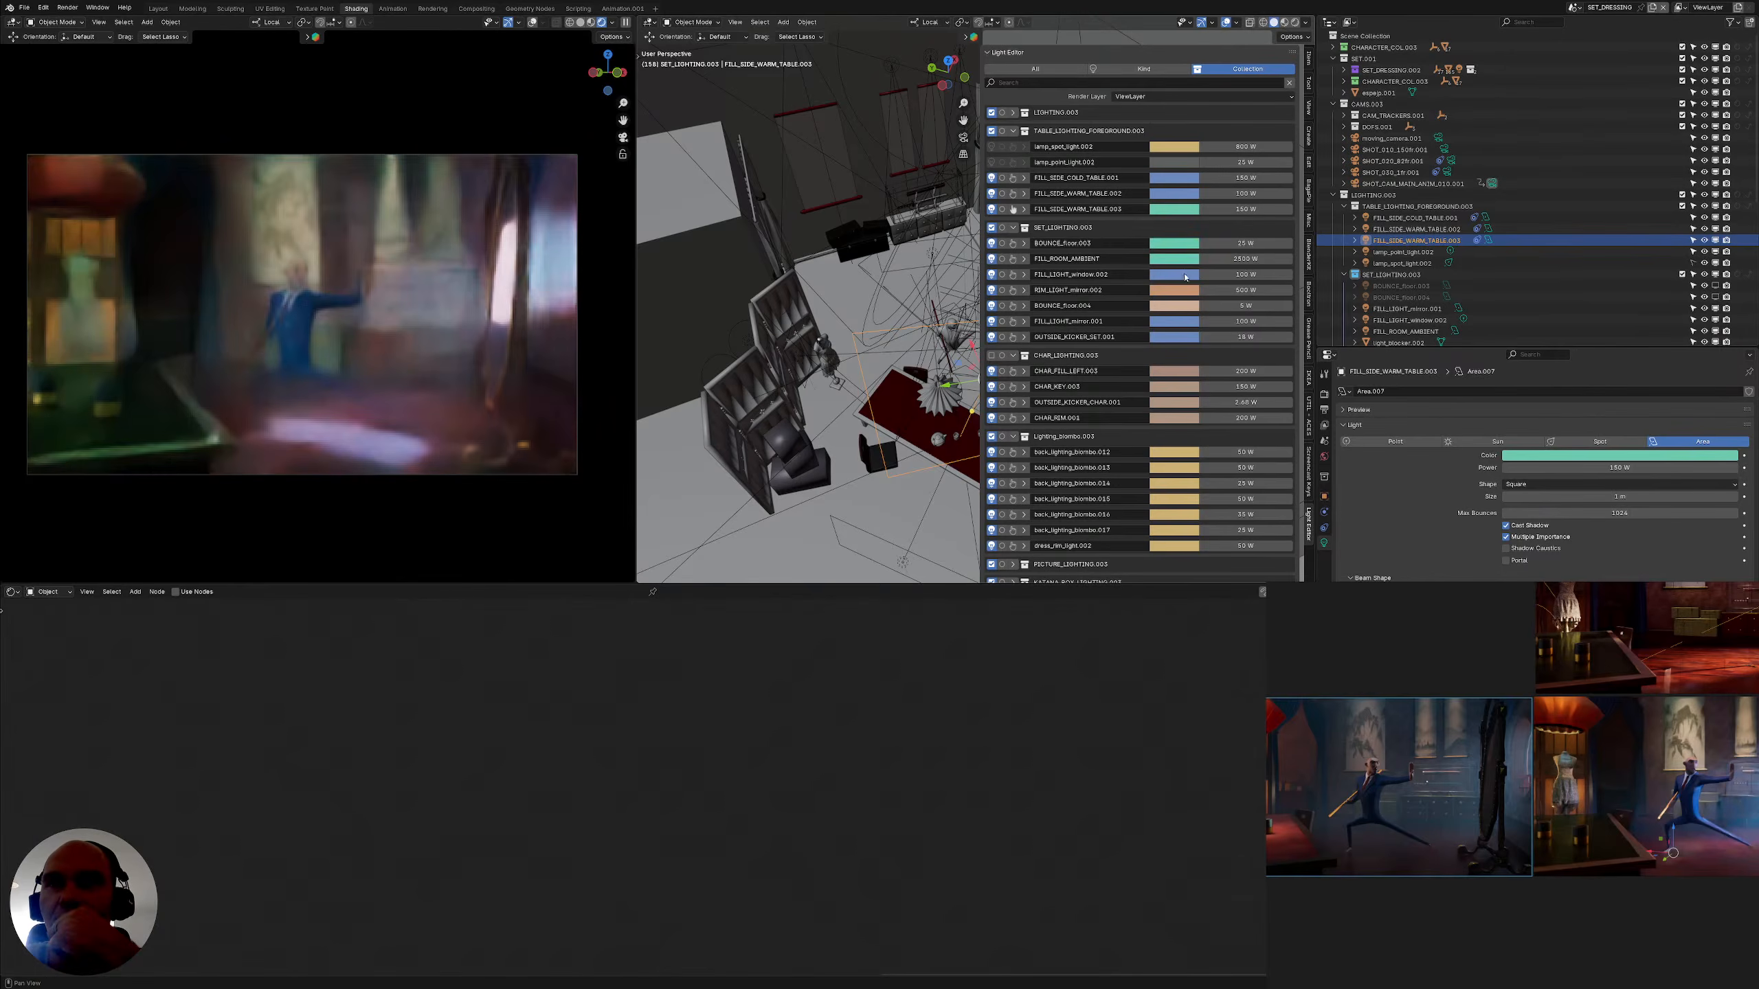
left_click(1183, 273)
left_click(1250, 261)
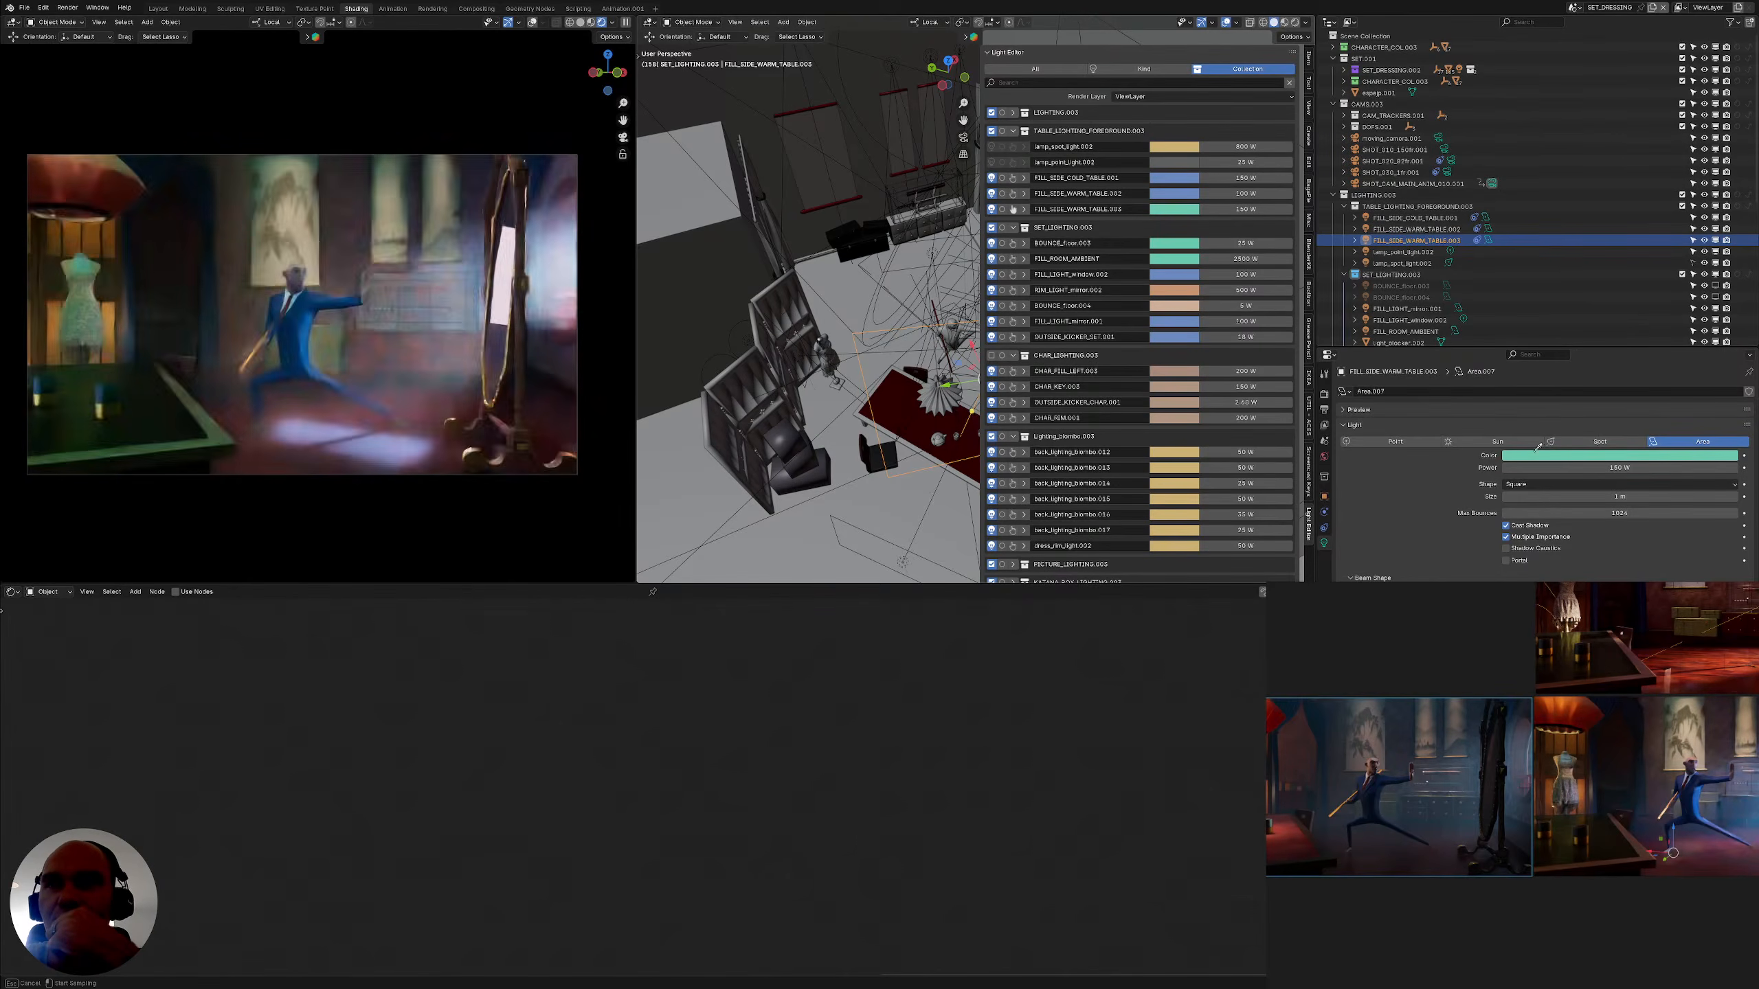
left_click(1535, 455)
Match the RIM_LIGHT_mirror and BOUNCE_floor.004 light colors to the teal green sampled from FILL_SIDE_WARM_TABLE.003
left_click(1184, 290)
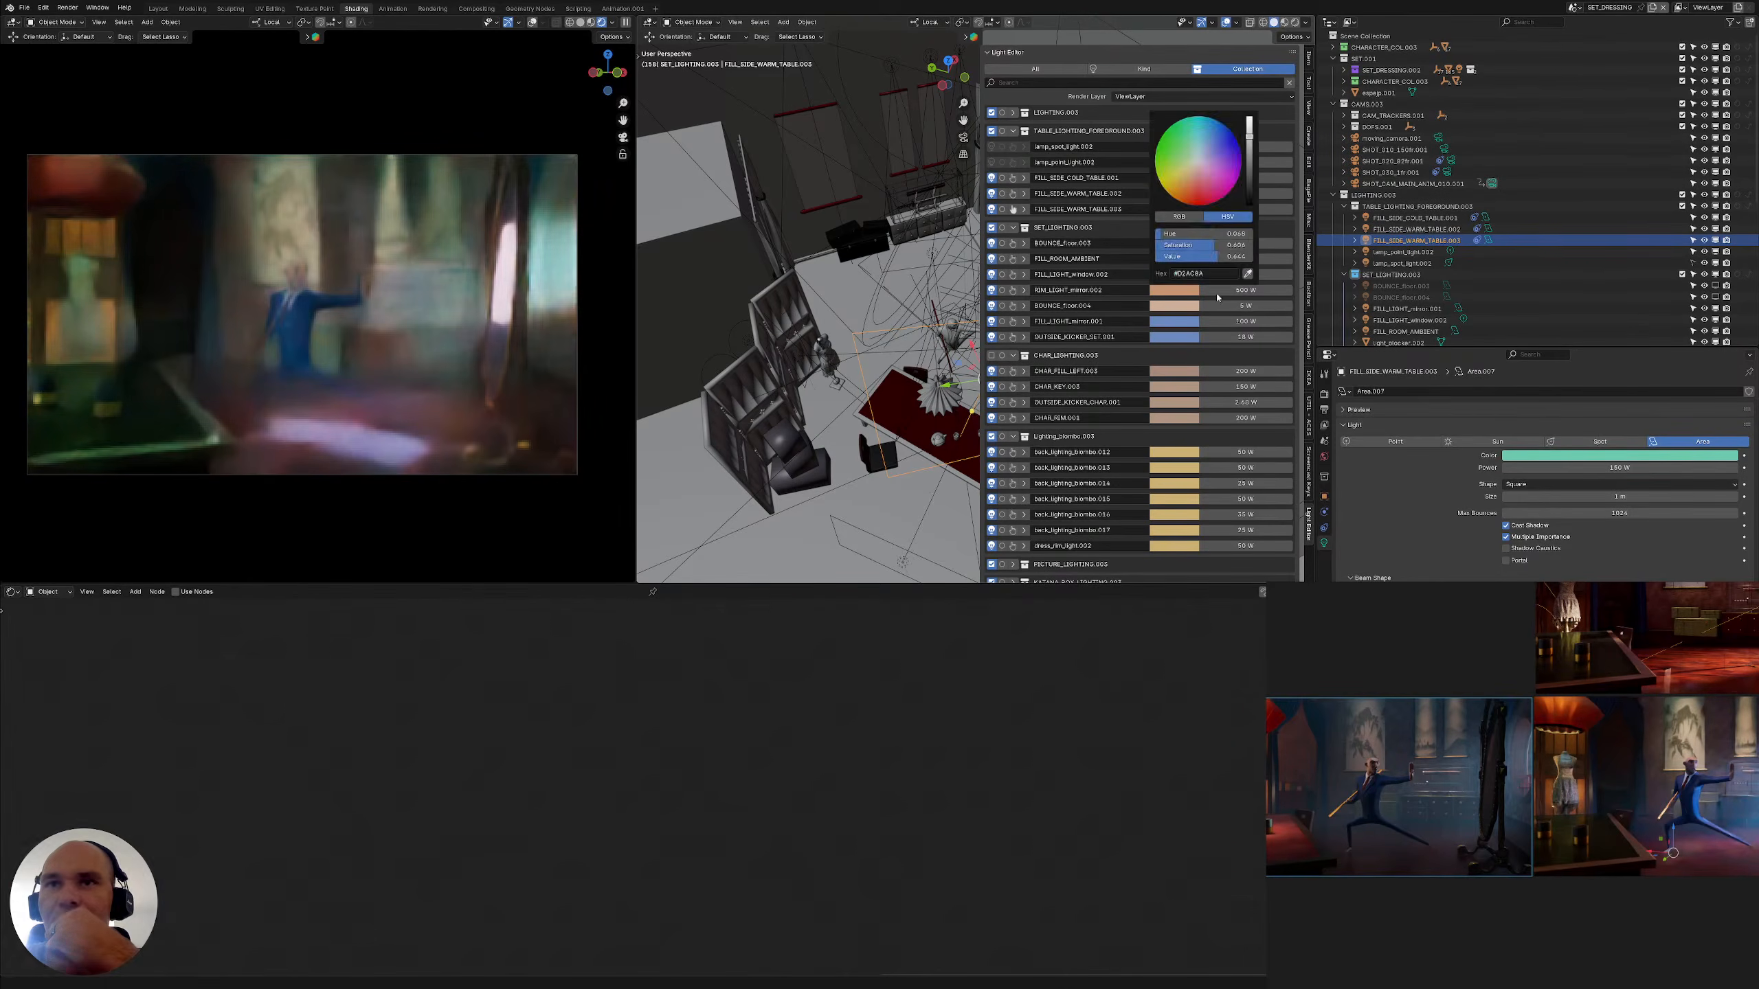
left_click(1247, 276)
left_click(1520, 456)
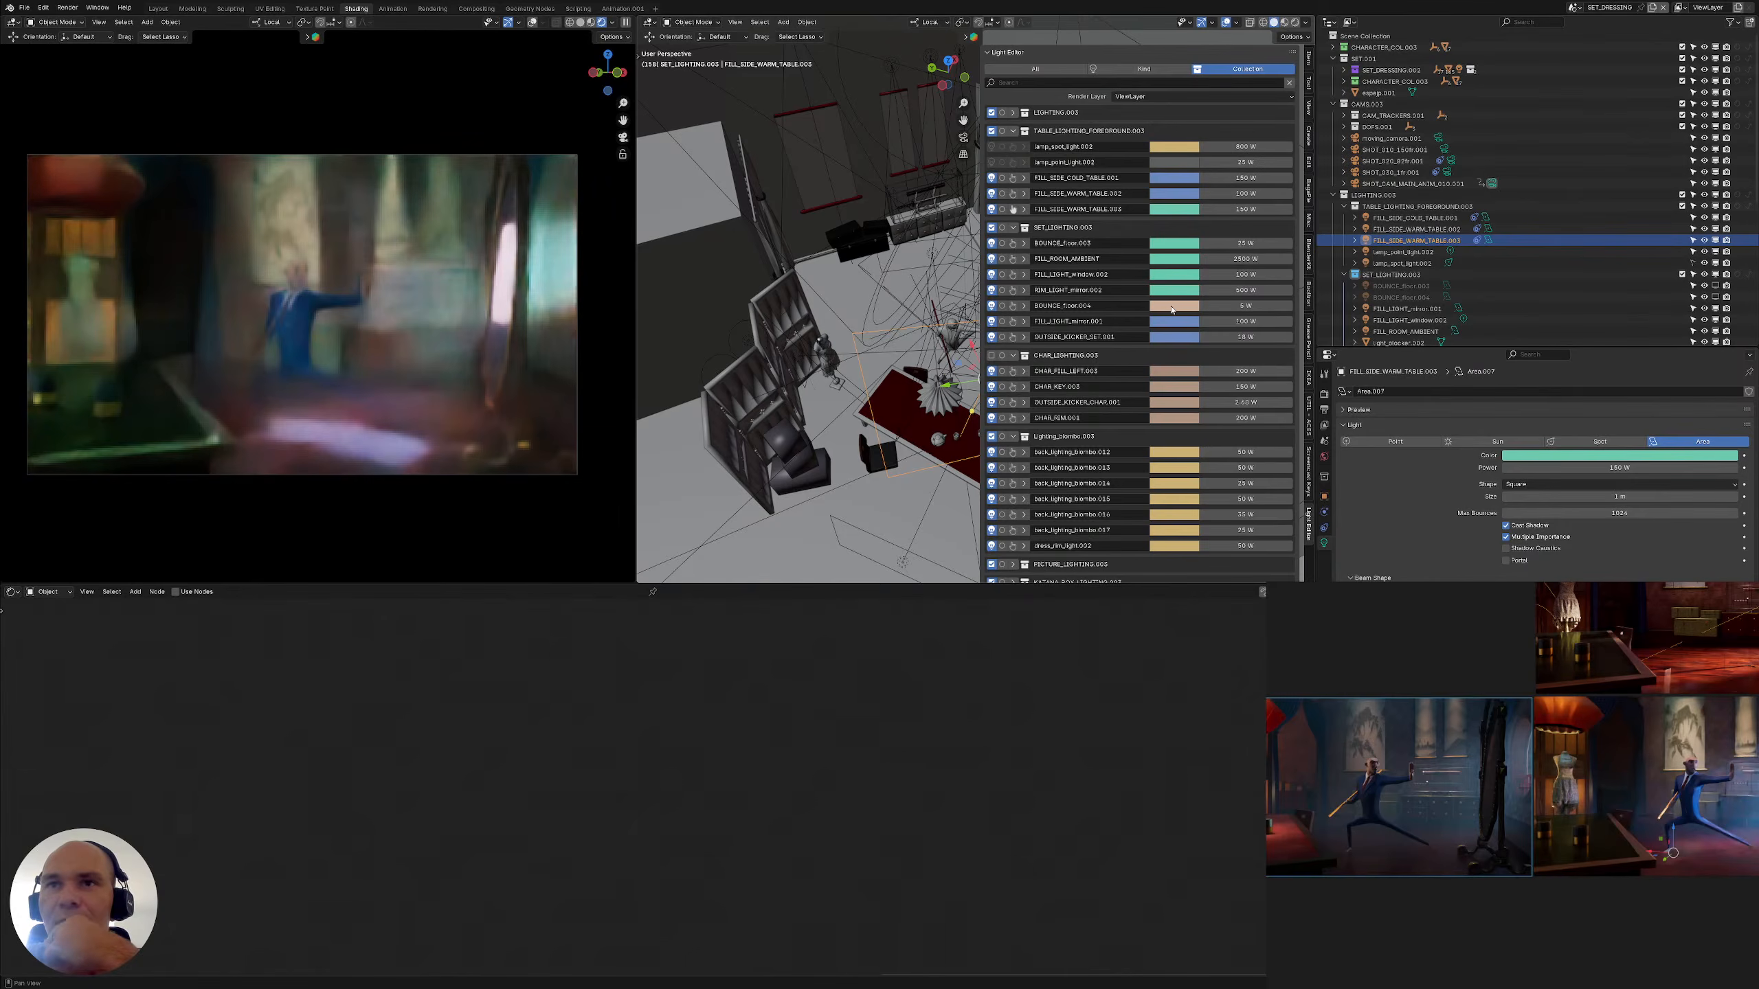
left_click(1172, 306)
left_click(1248, 293)
left_click(1543, 454)
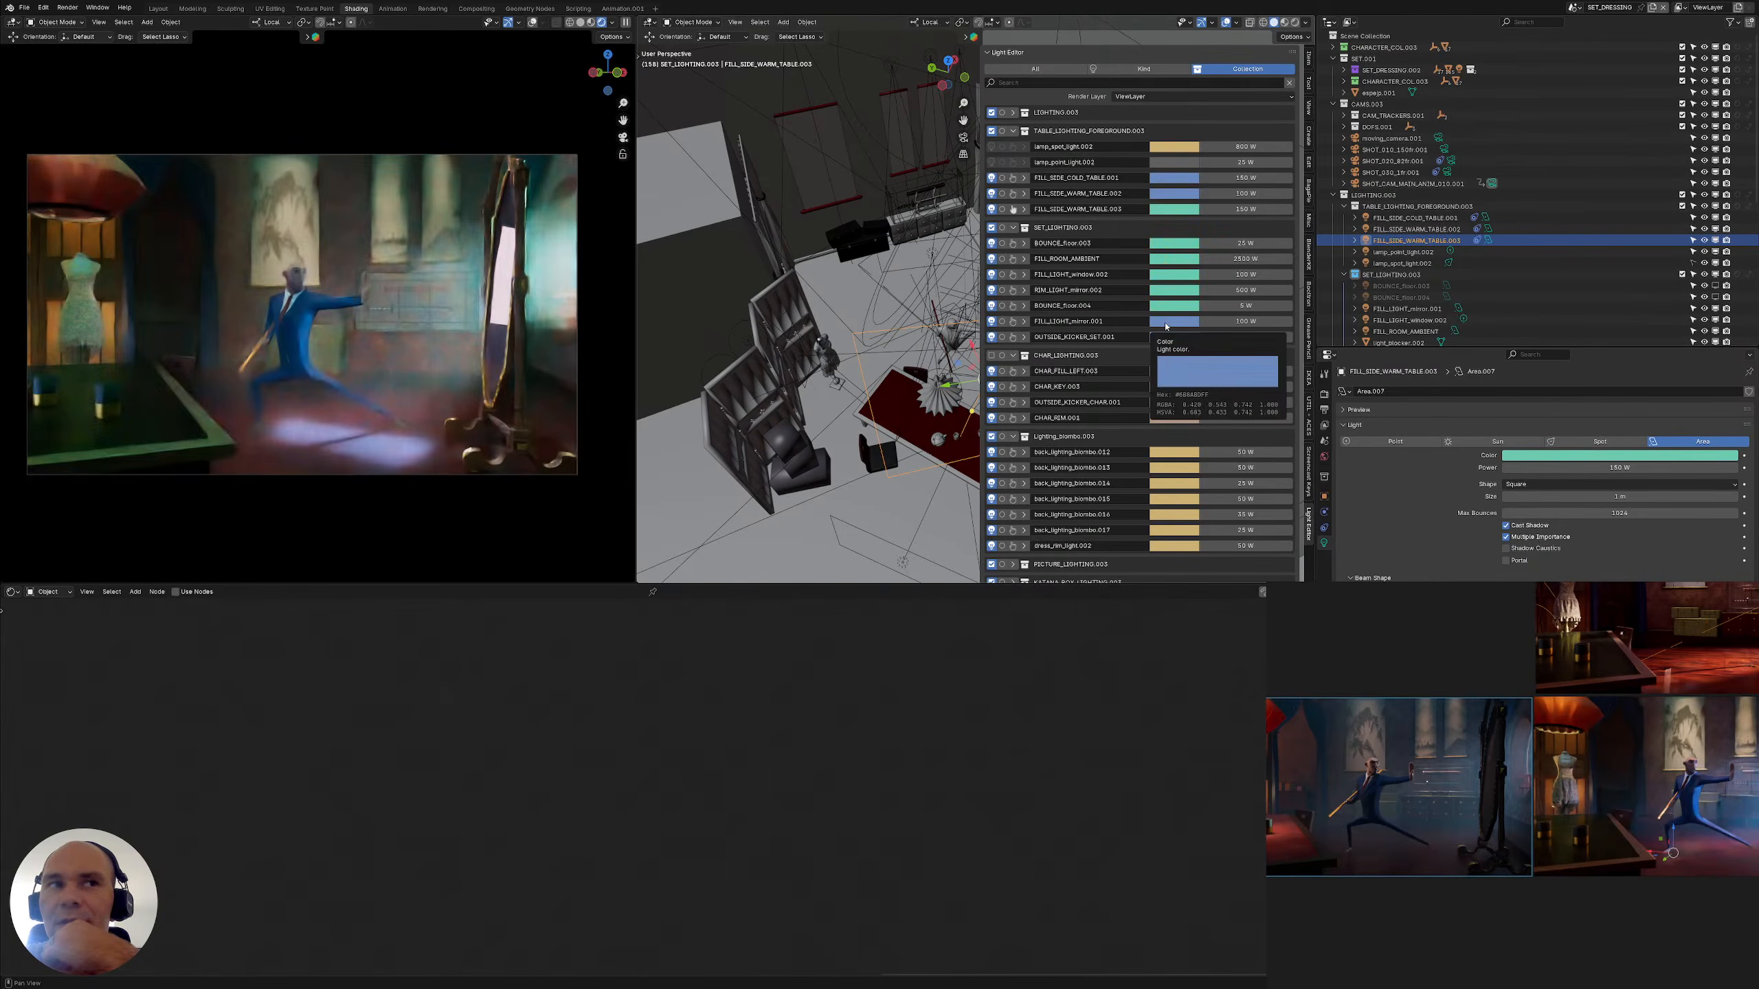
Sample the same teal green as the light color for FILL_LIGHT_mirror and OUTSIDE_KICKER_SET
left_click(1166, 322)
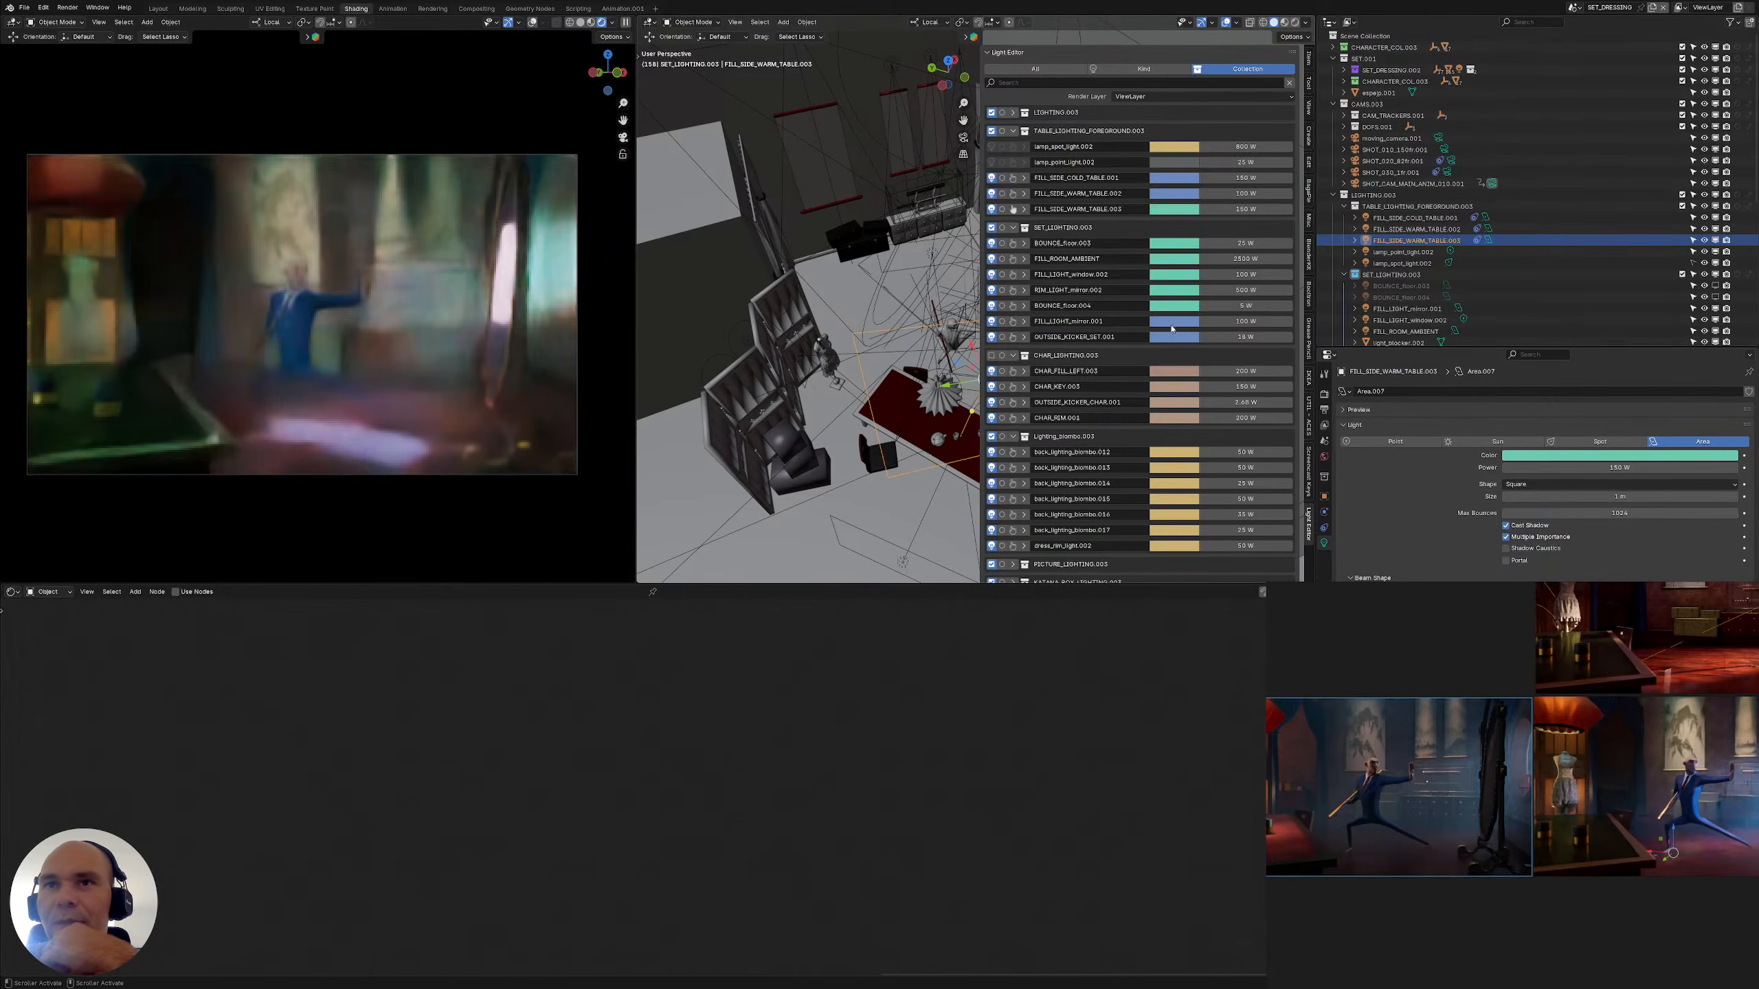
left_click(1171, 325)
left_click(1246, 303)
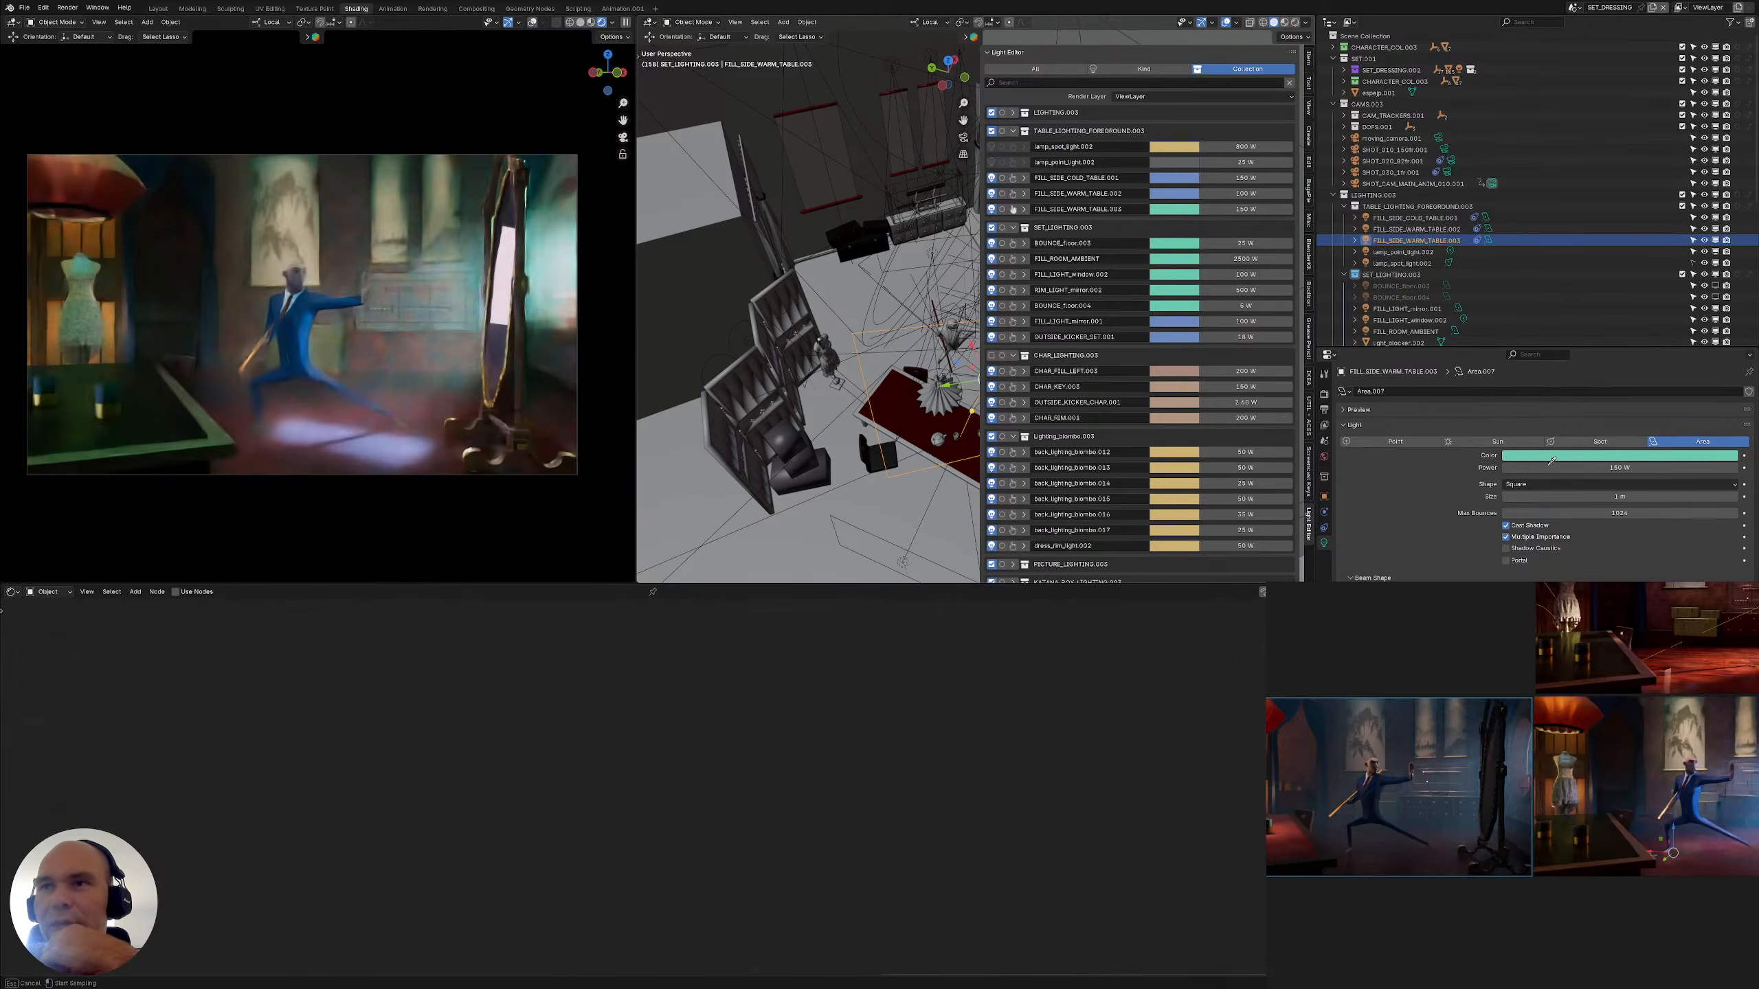
left_click(1551, 461)
left_click(1173, 337)
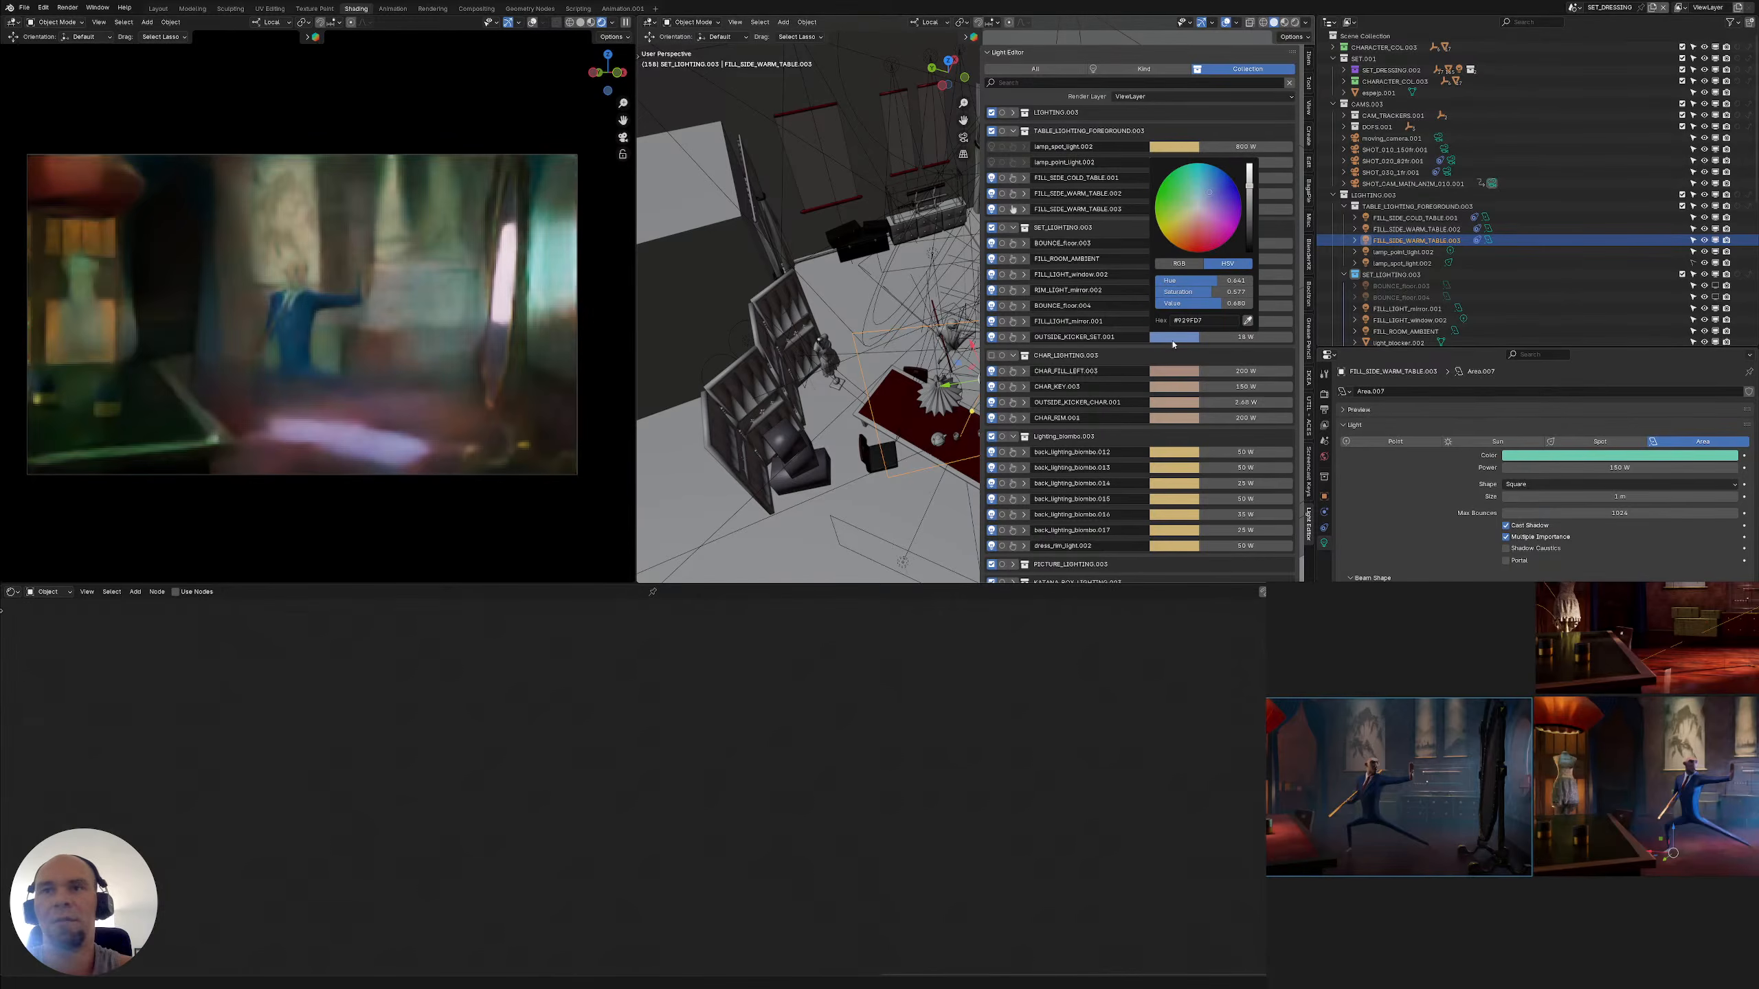
left_click(1246, 320)
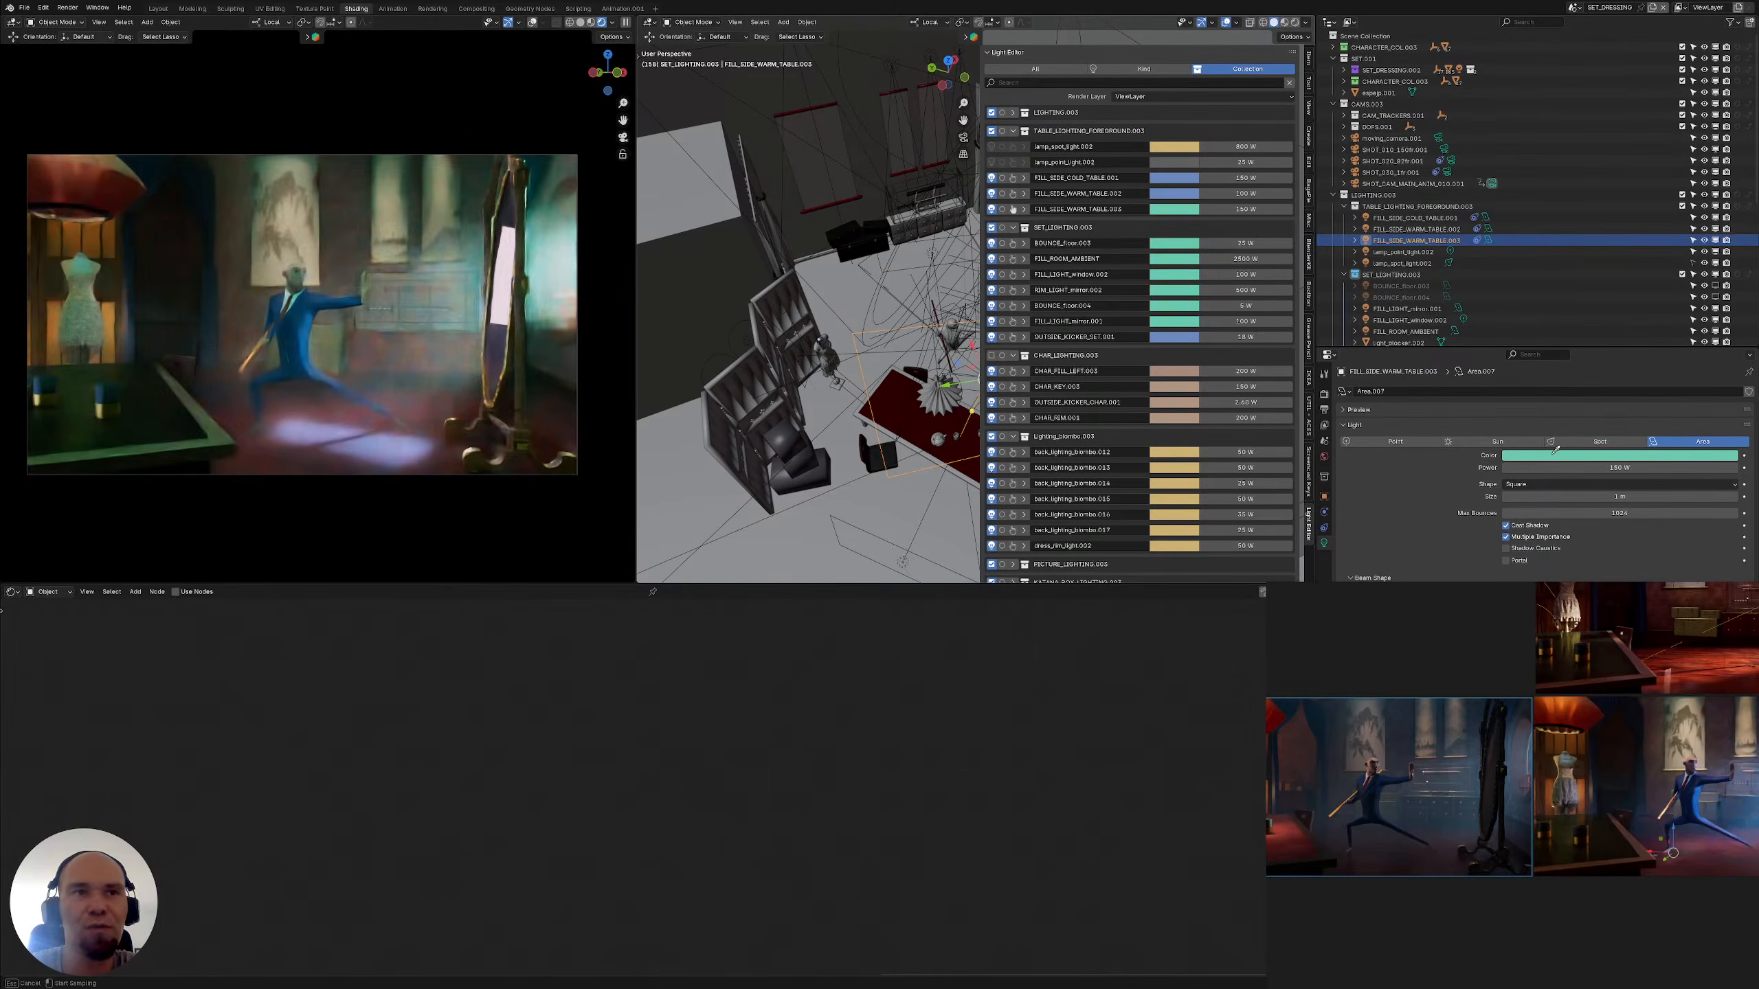
left_click(1554, 452)
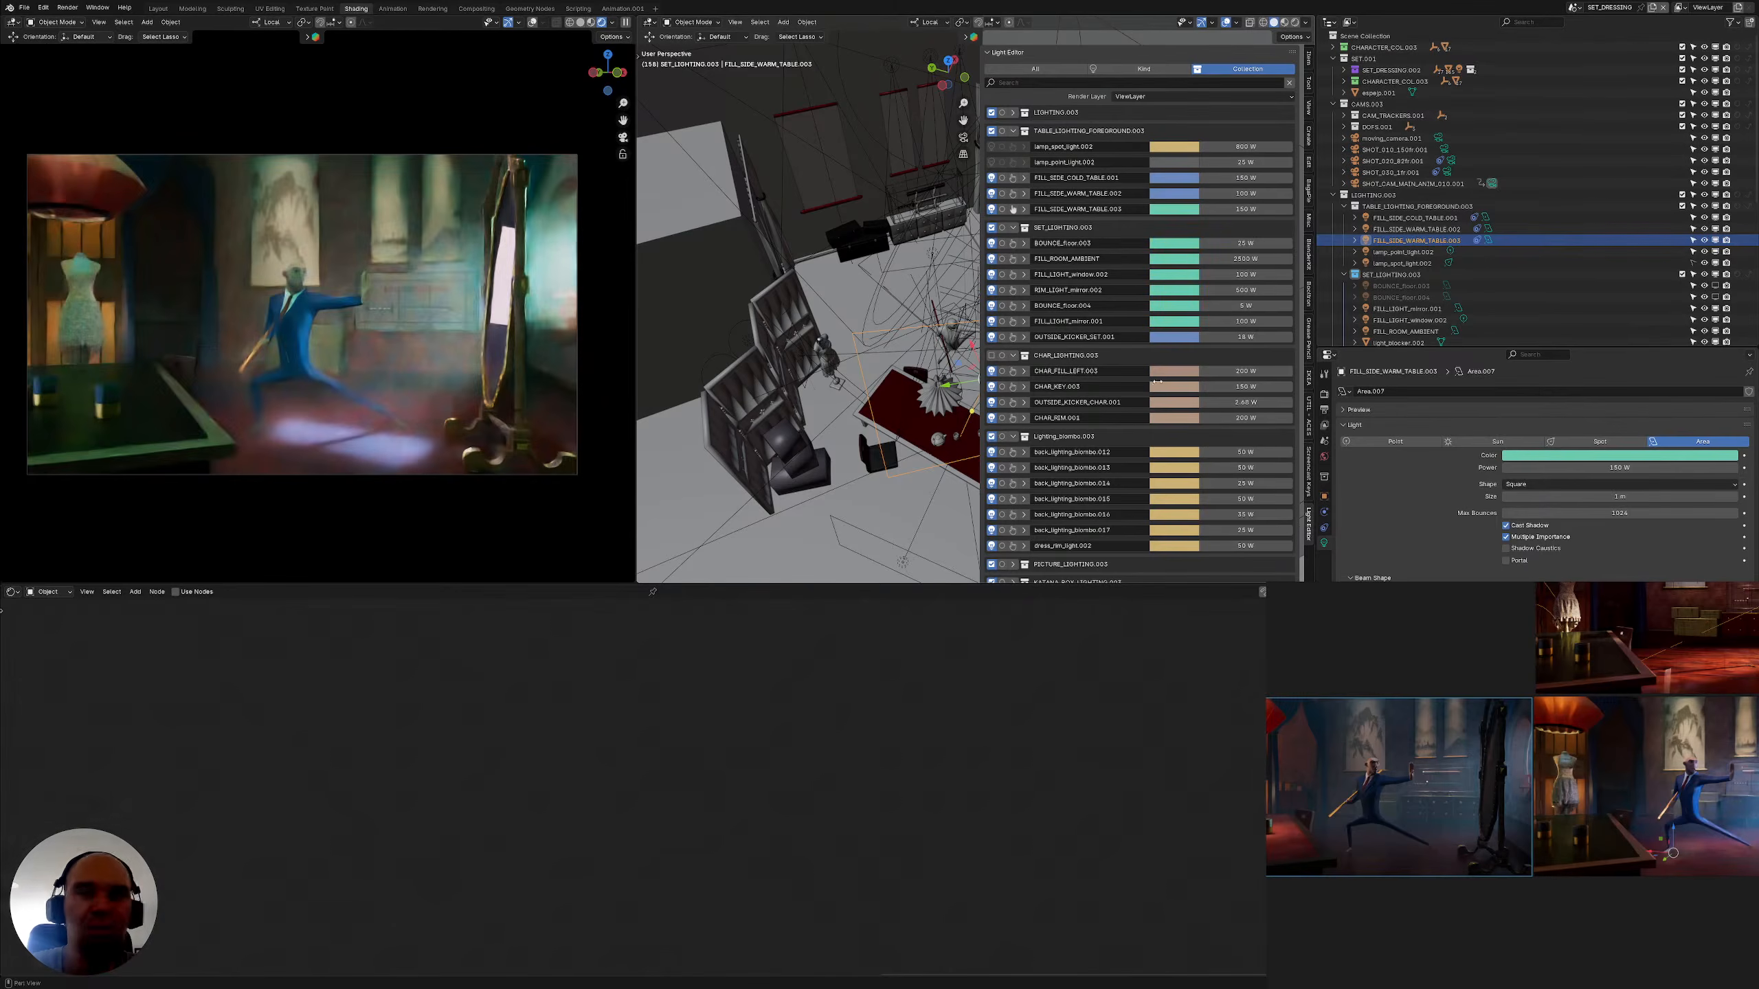
Narrow the light list, view the whole set, and examine the reference images up to the lamp-lit bedroom with blue windows
middle_click_drag(878, 291, 987, 312, "shift")
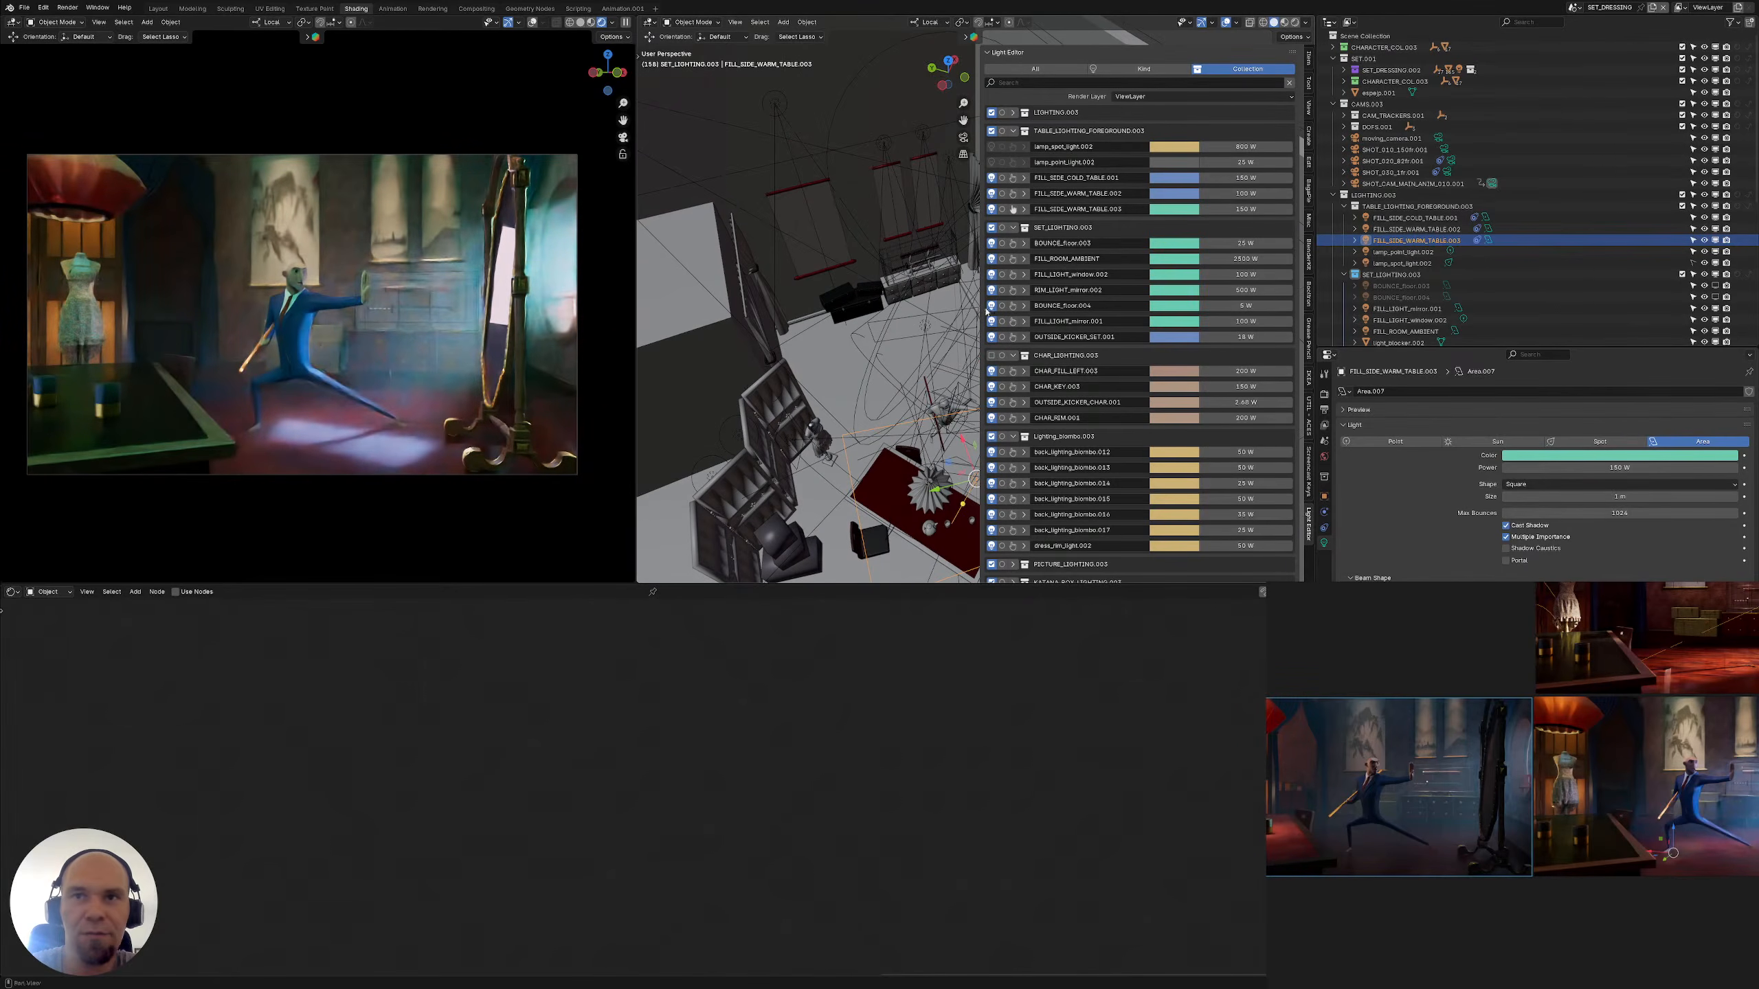
left_click_drag(981, 314, 1037, 314)
middle_click_drag(907, 334, 870, 316)
scroll(870, 316, "down", 3)
scroll(870, 316, "up", 2)
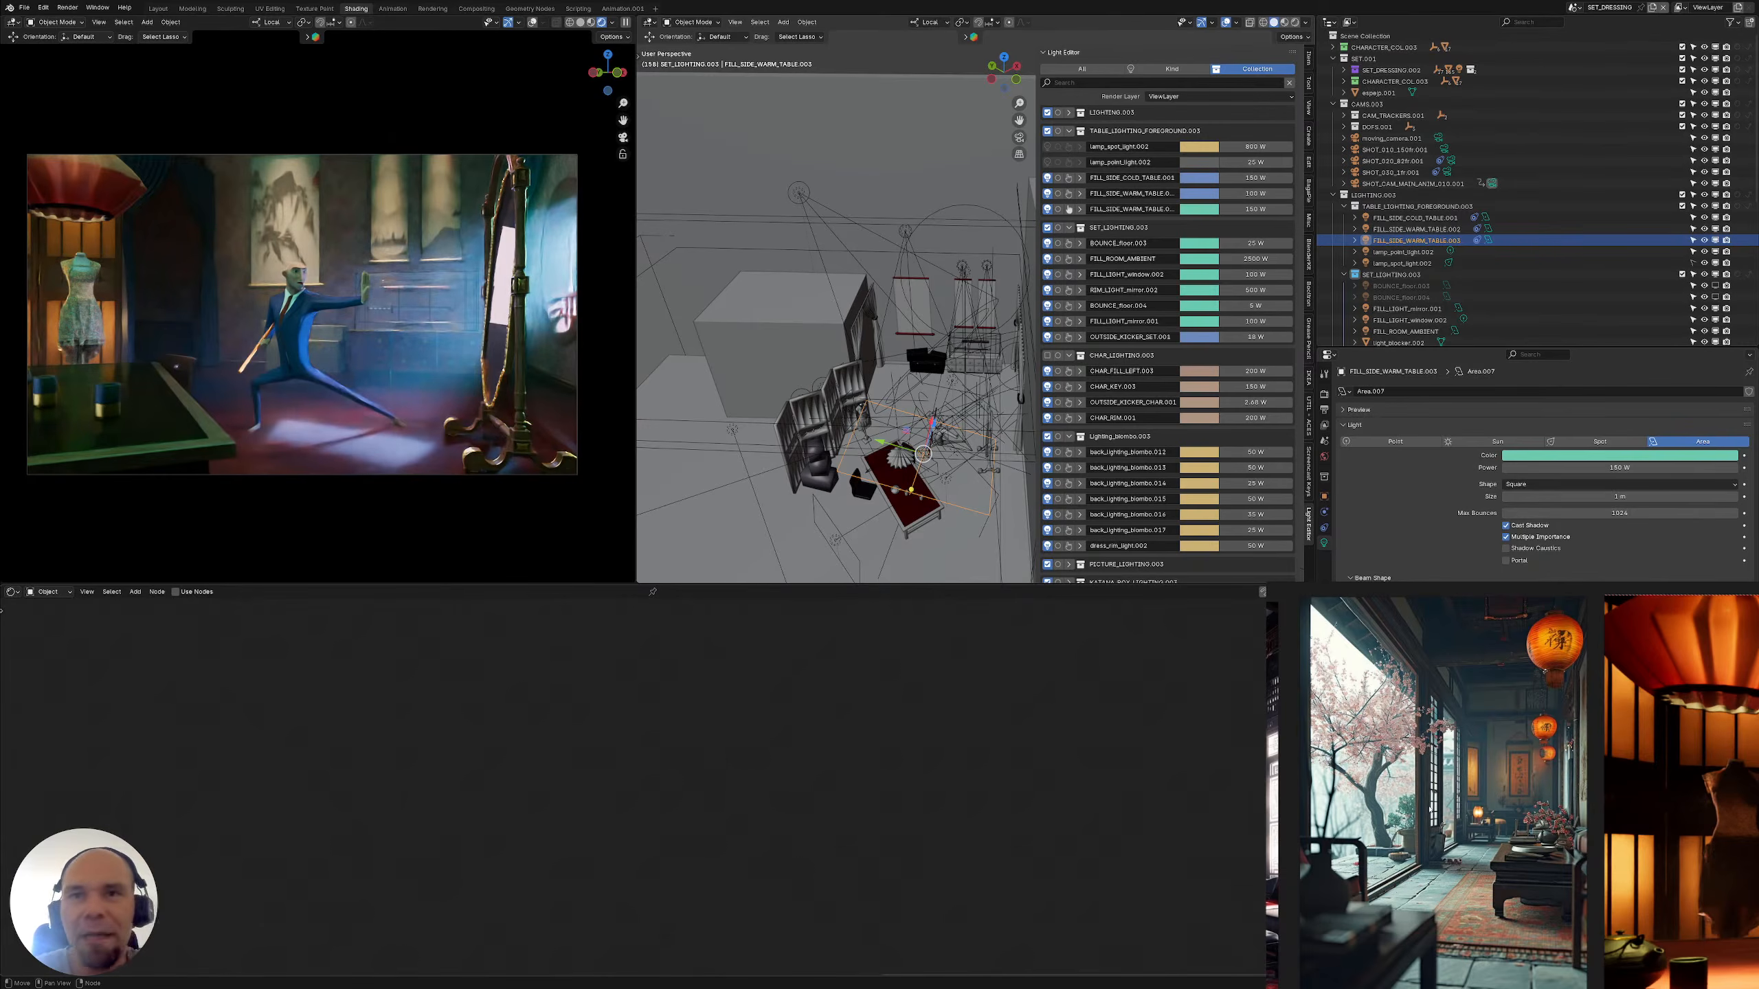
scroll(1525, 810, "down", 4)
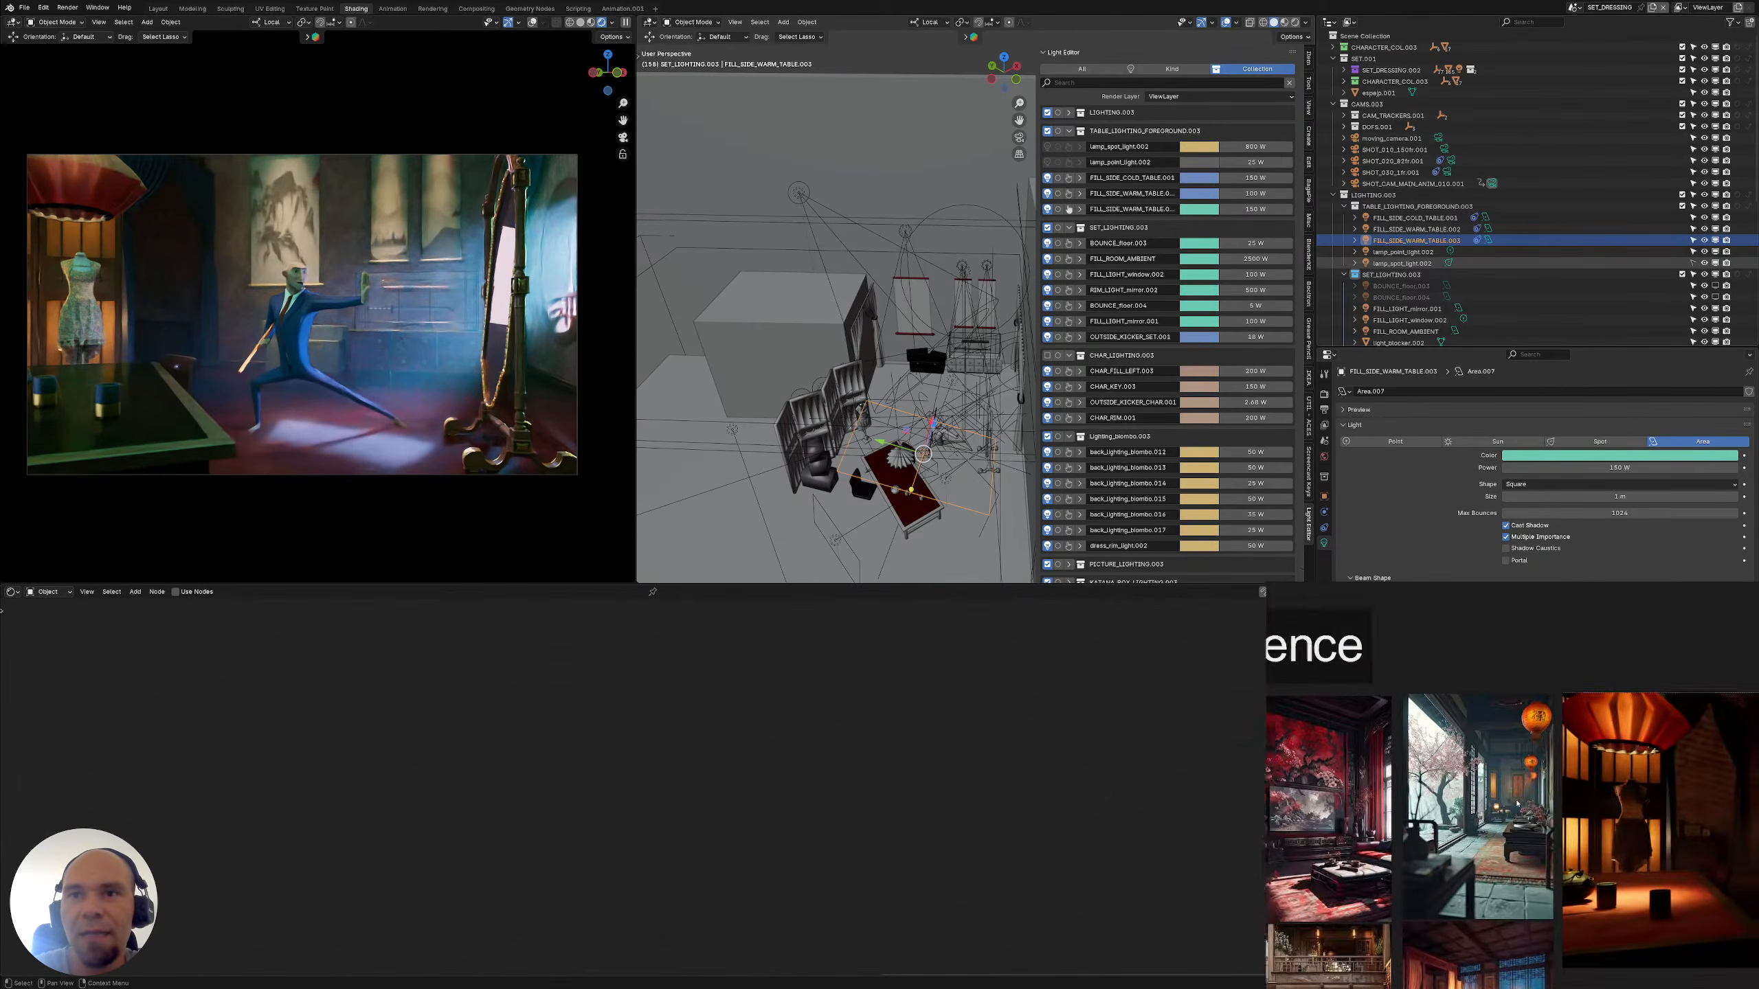
middle_click_drag(1400, 869, 1405, 731)
scroll(1425, 898, "up", 3)
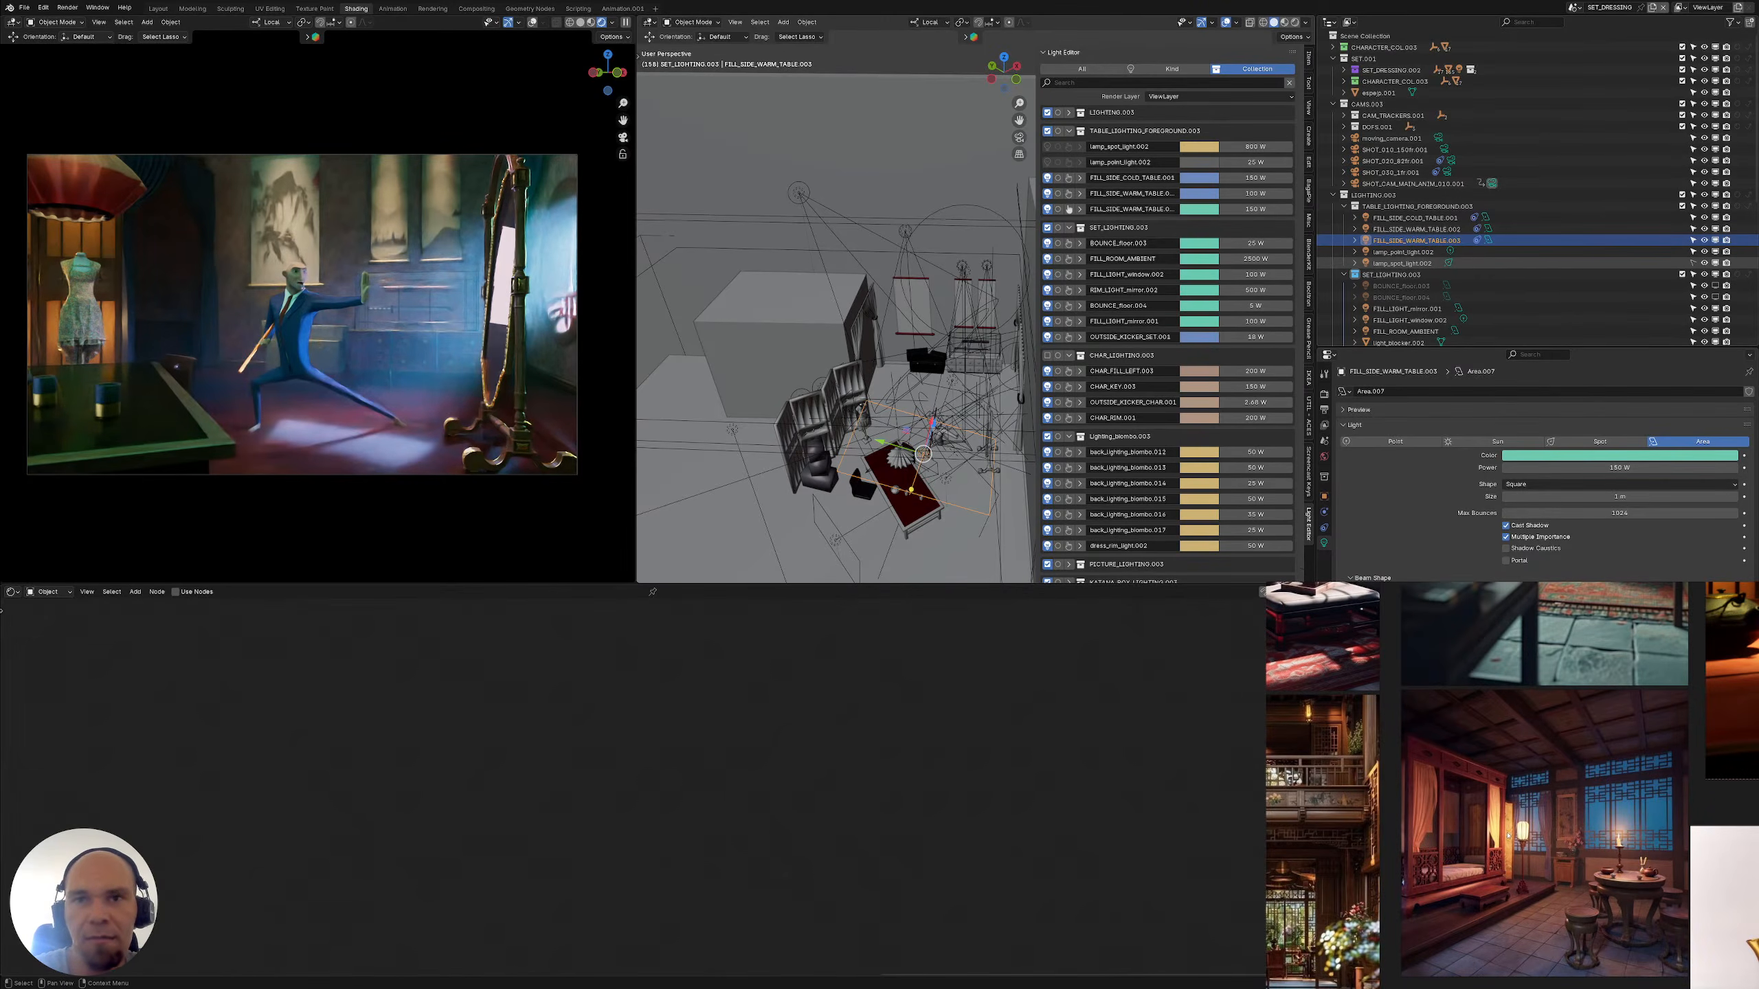
scroll(1593, 825, "up", 1)
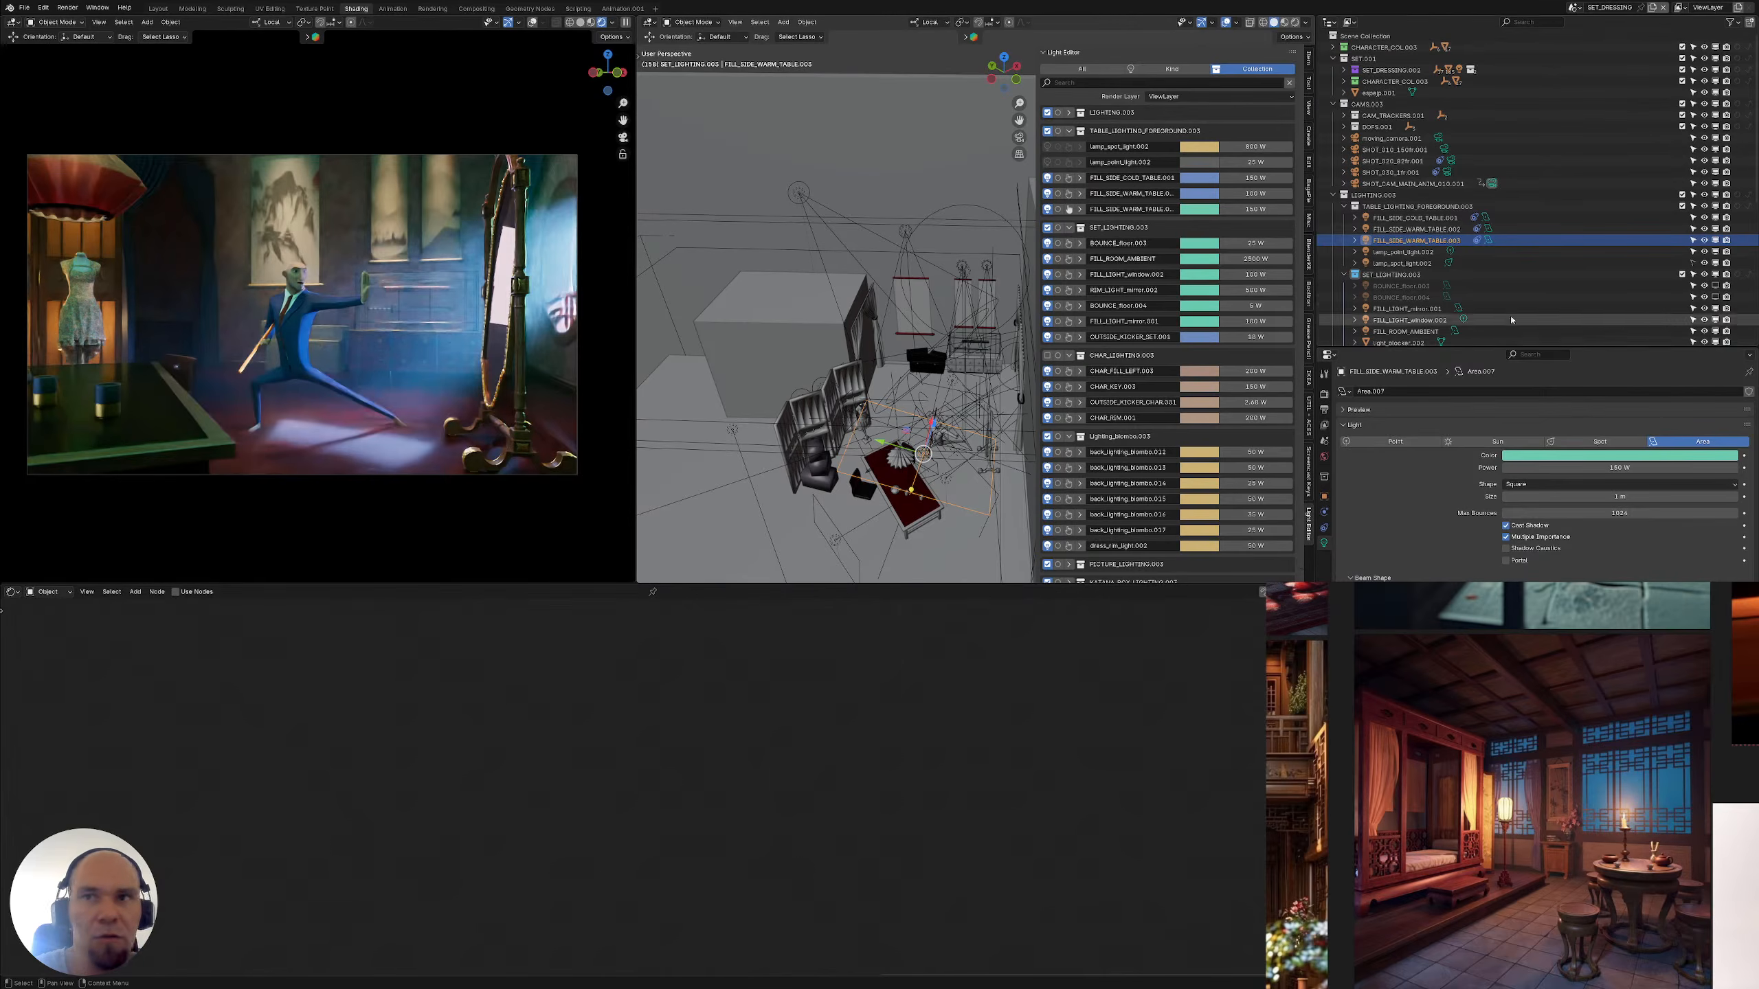
Select VOLUME_CUBE.004 and fine-tune the deep blue colour of its material's Volume Scatter node
scroll(1402, 326, "down", 8)
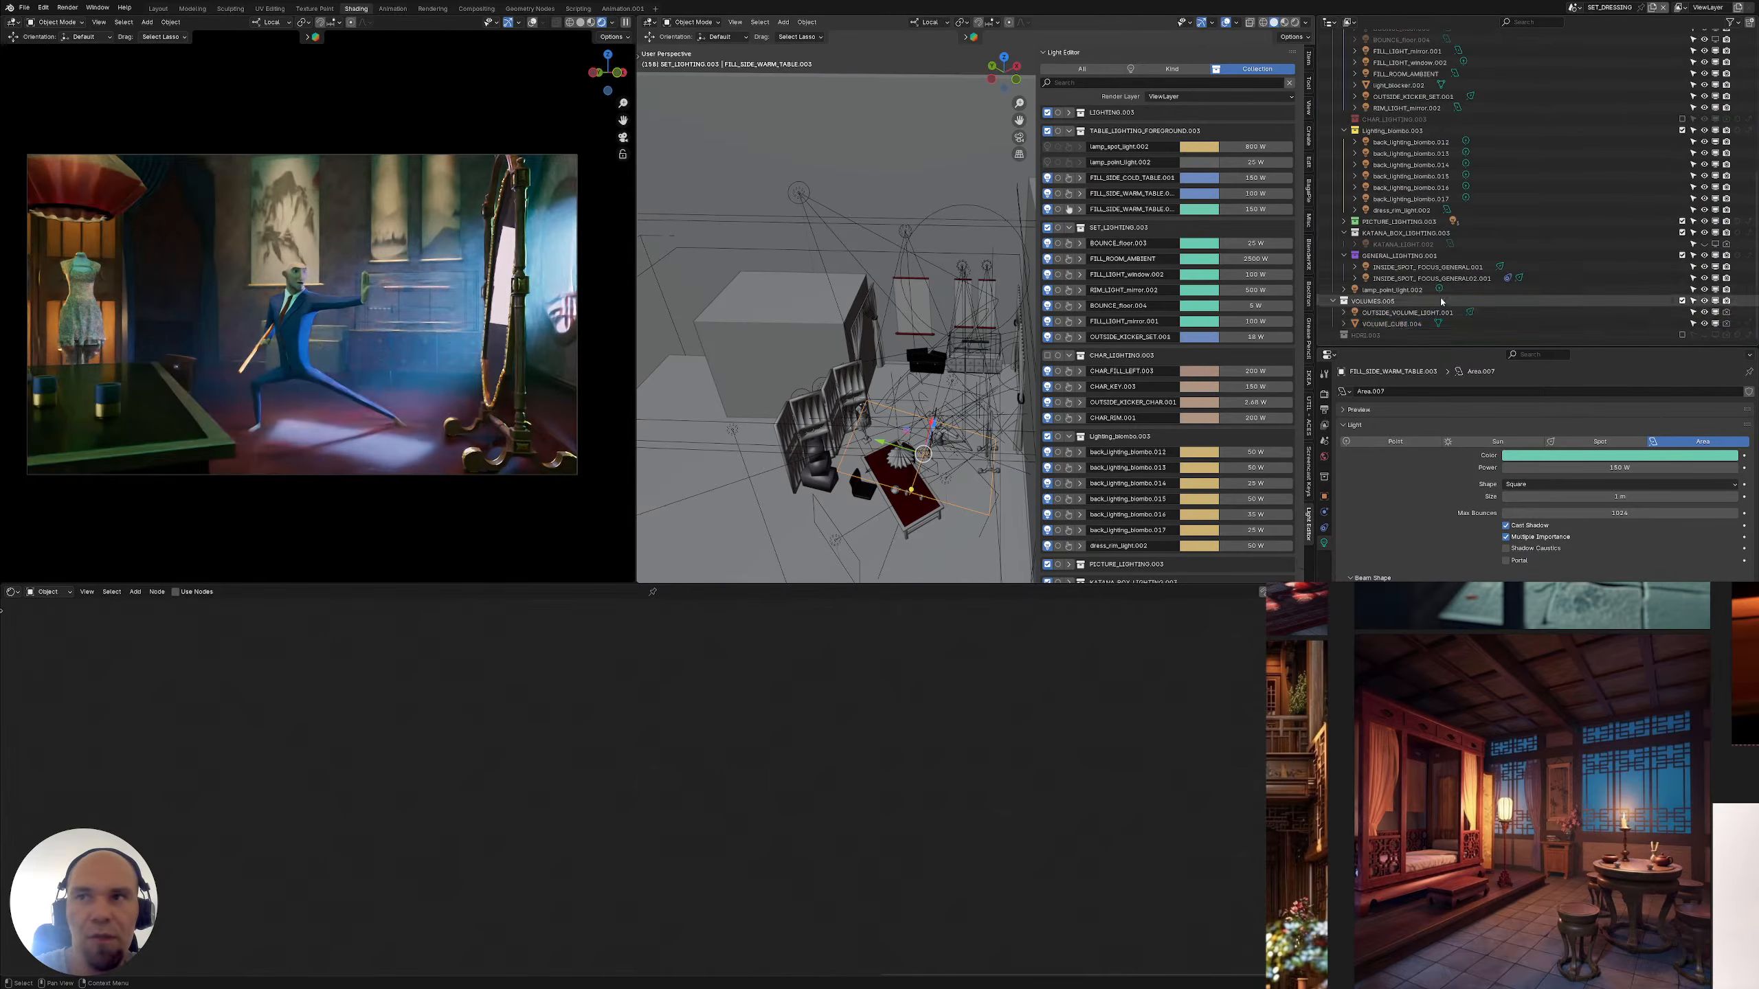
left_click(1393, 324)
middle_click_drag(450, 706, 458, 840)
scroll(457, 839, "up", 1)
left_click(380, 828)
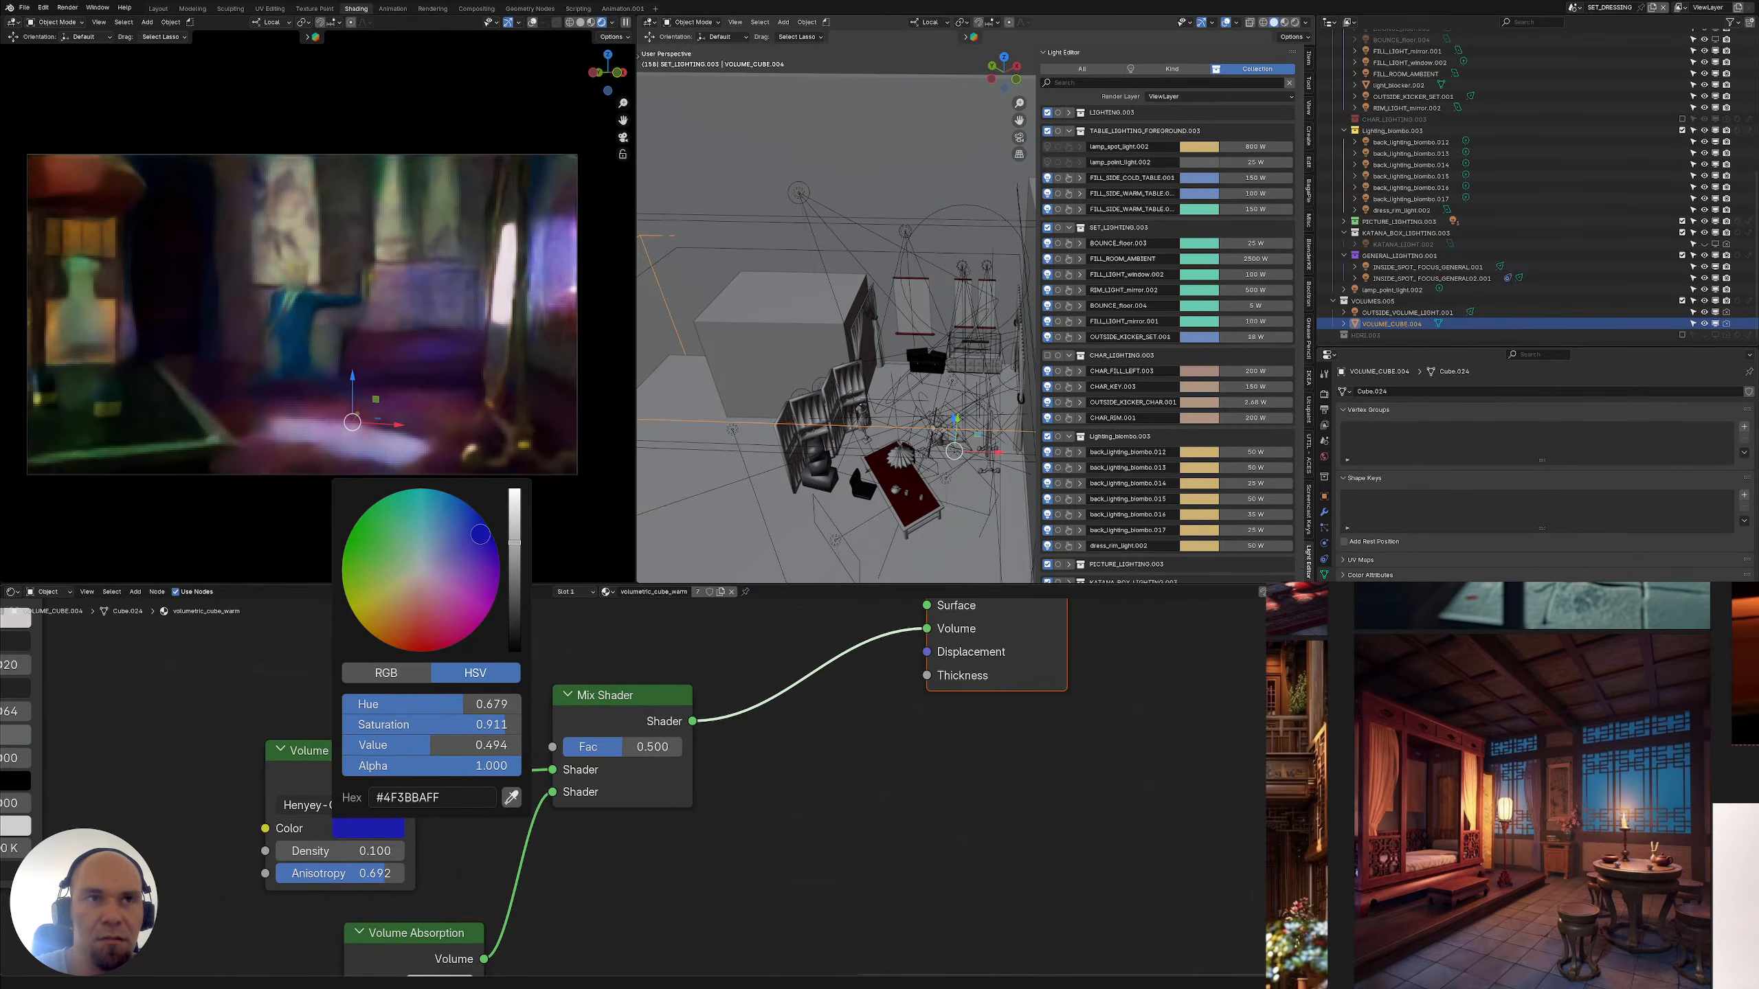
left_click_drag(481, 534, 480, 538)
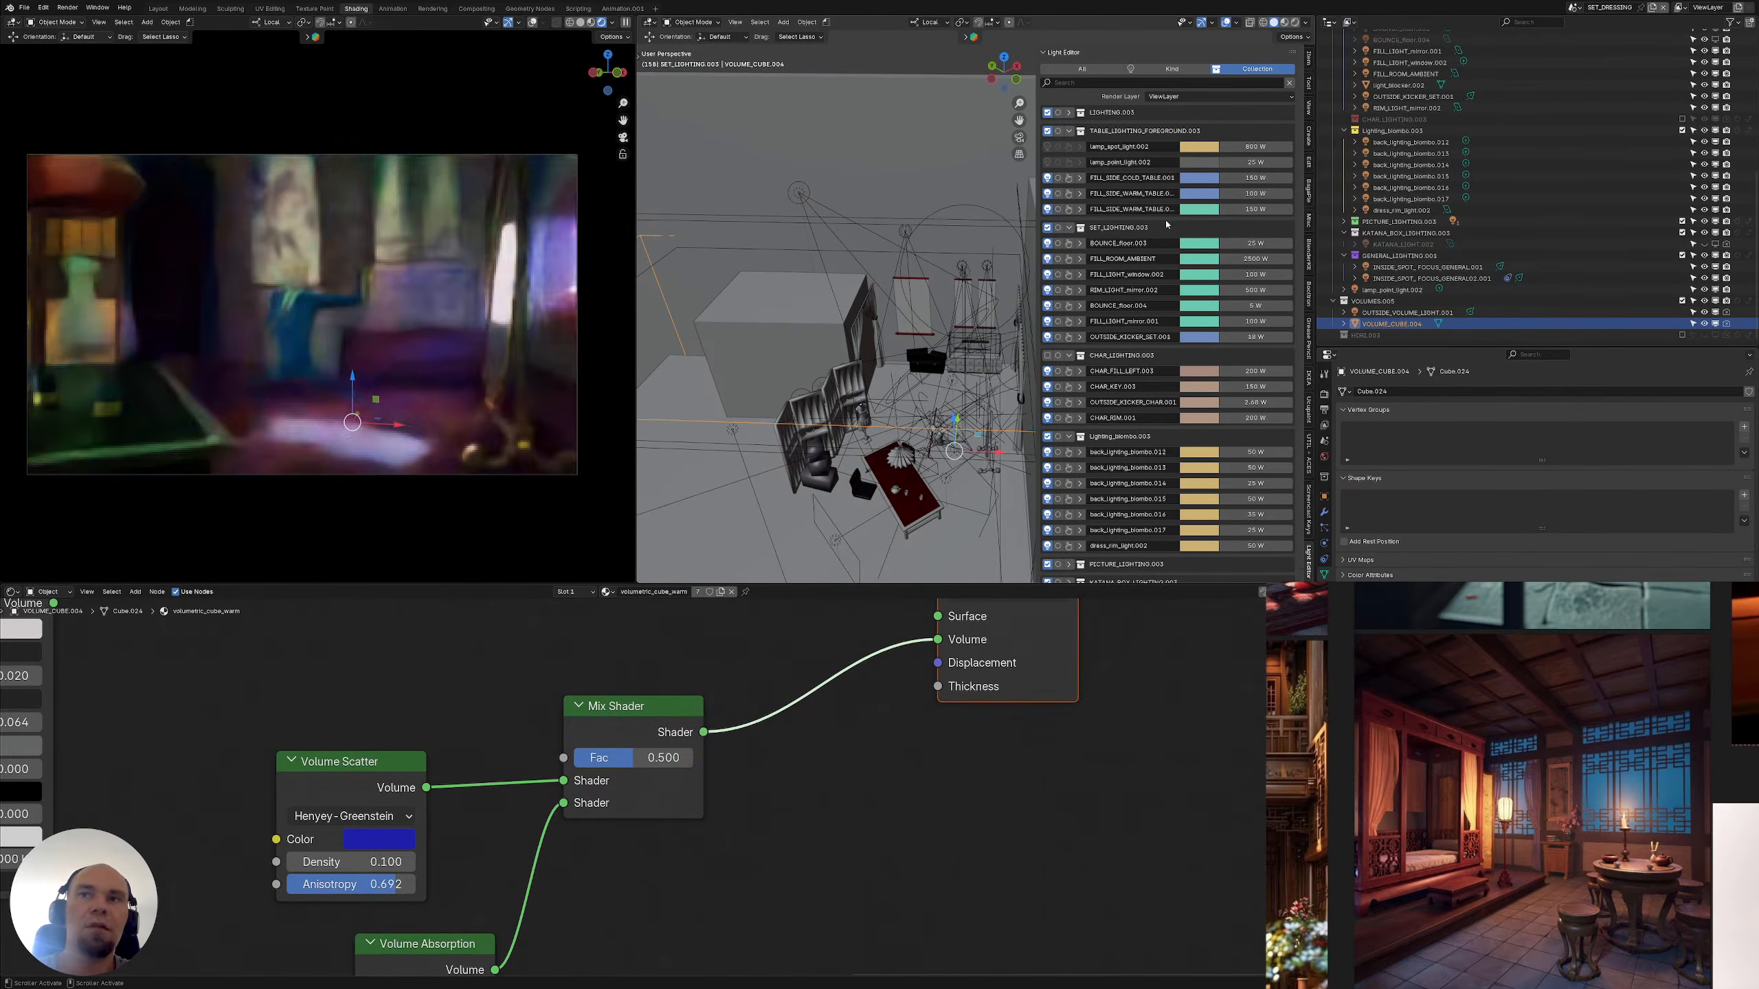
Desaturate the colours of all lights in the SET_LIGHTING collection to neutral white, from the floor bounce to OUTSIDE_KICKER_SET
left_click(1200, 244)
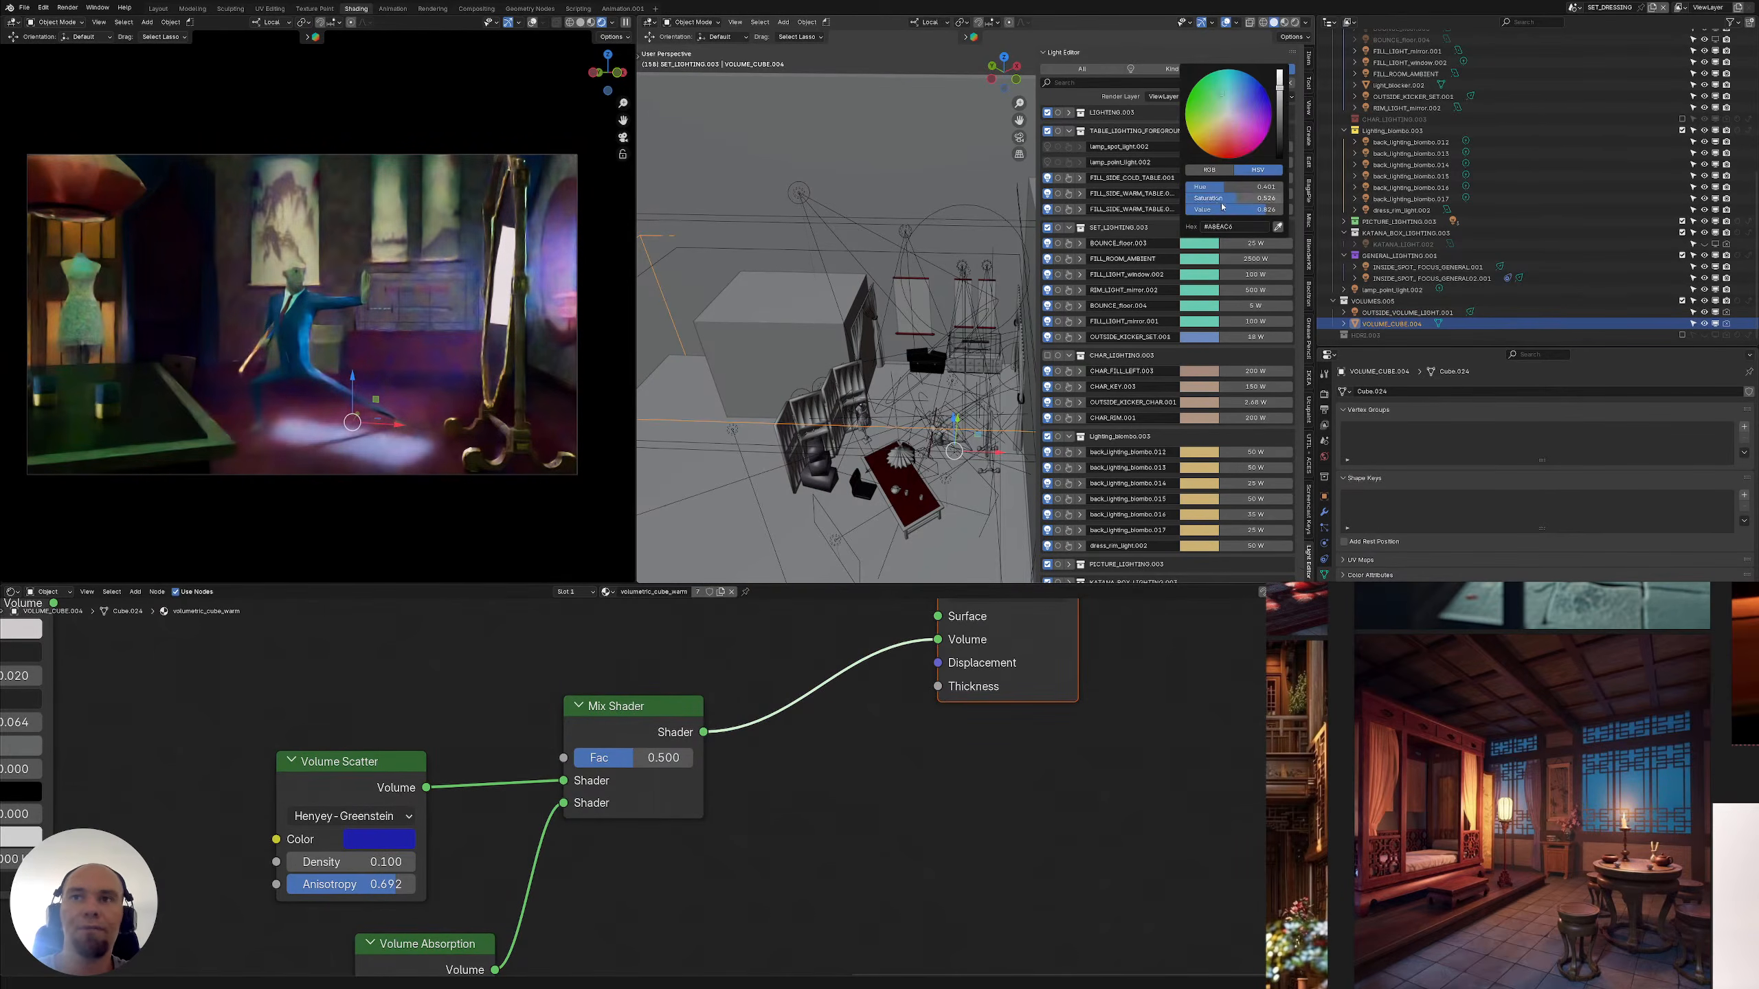
left_click(1201, 259)
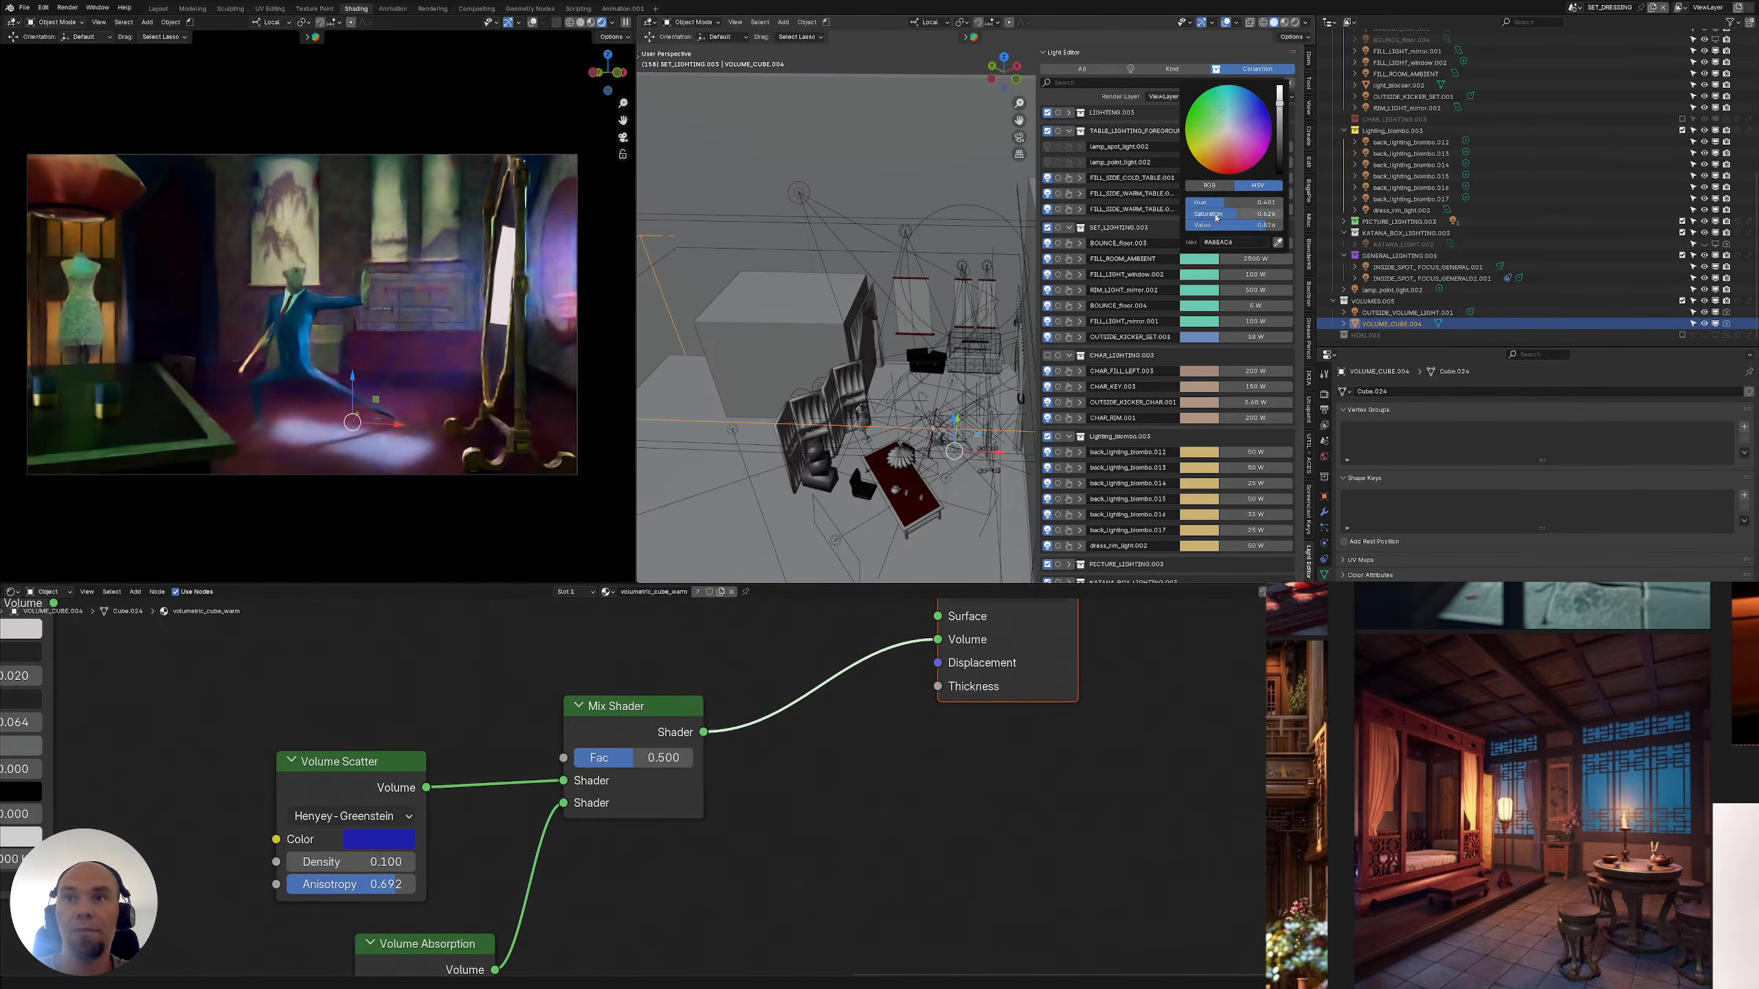
left_click(1238, 214)
left_click(1231, 215)
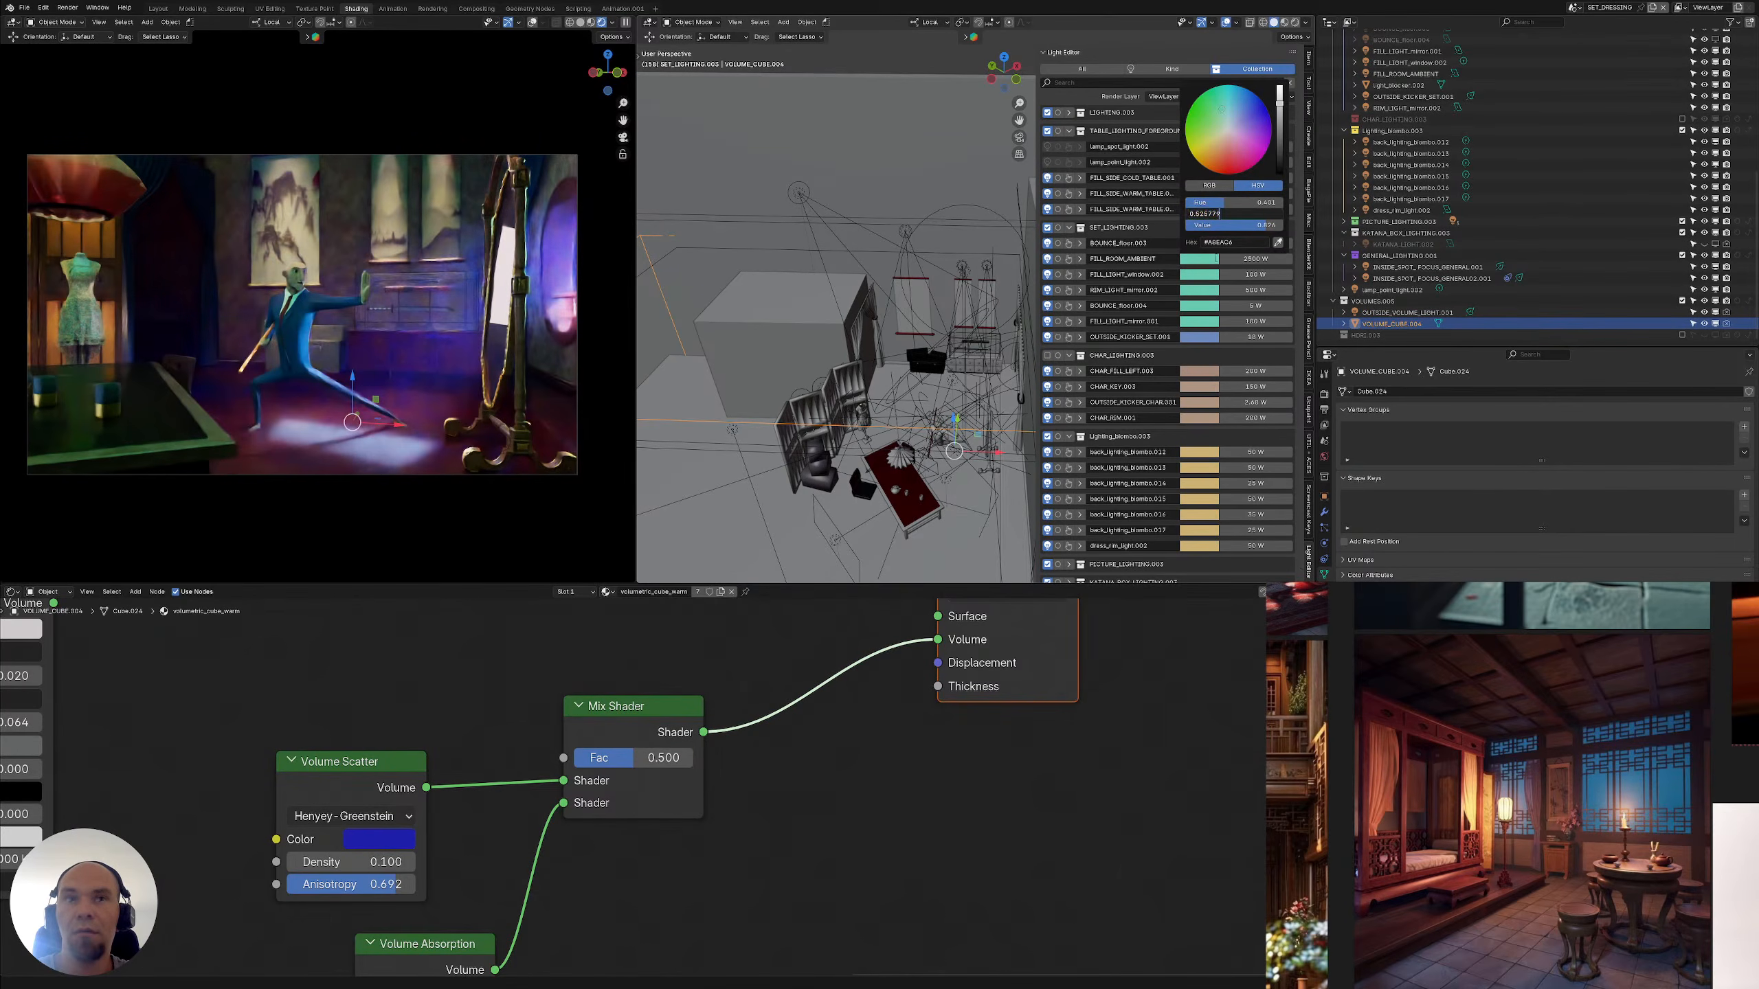
left_click(1216, 258)
left_click_drag(1219, 215, 1185, 292)
left_click(1213, 272)
left_click(1198, 289)
left_click(1200, 306)
left_click(1196, 321)
left_click(1201, 338)
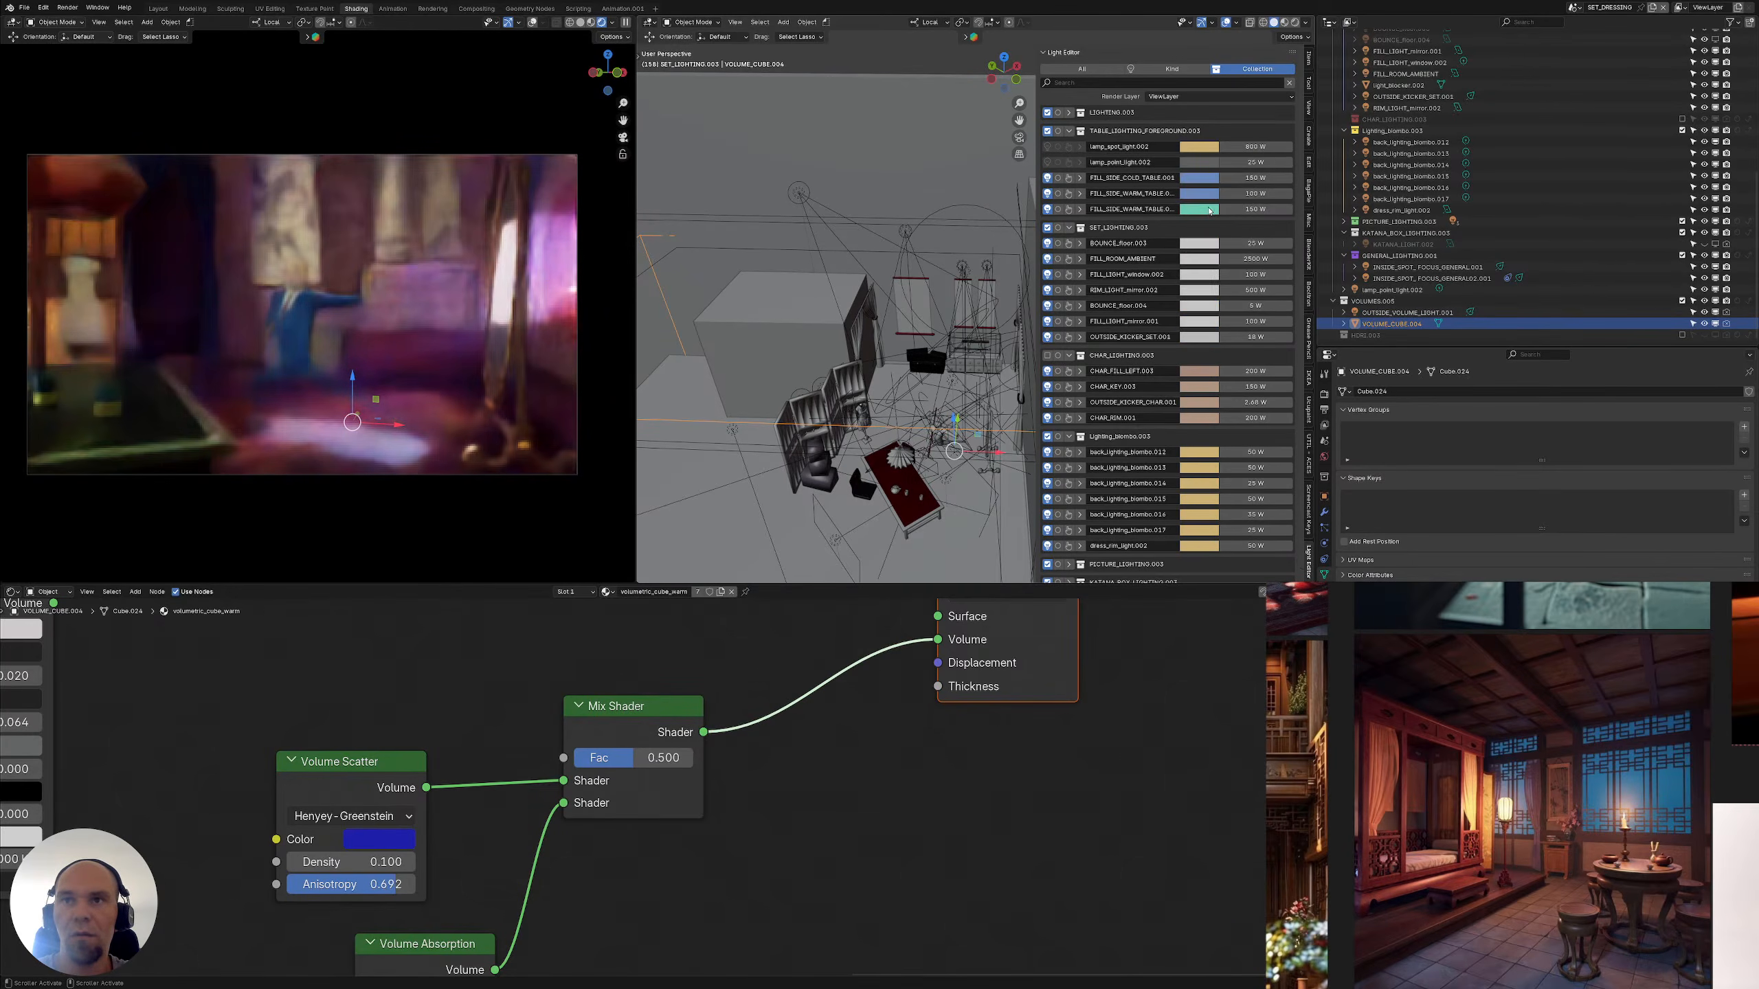
Set the colour saturation of the two FILL_SIDE_WARM_TABLE lights and the FILL_SIDE_COLD_TABLE light to 0
left_click(1210, 209)
left_click_drag(1274, 164, 1184, 149)
left_click(1207, 194)
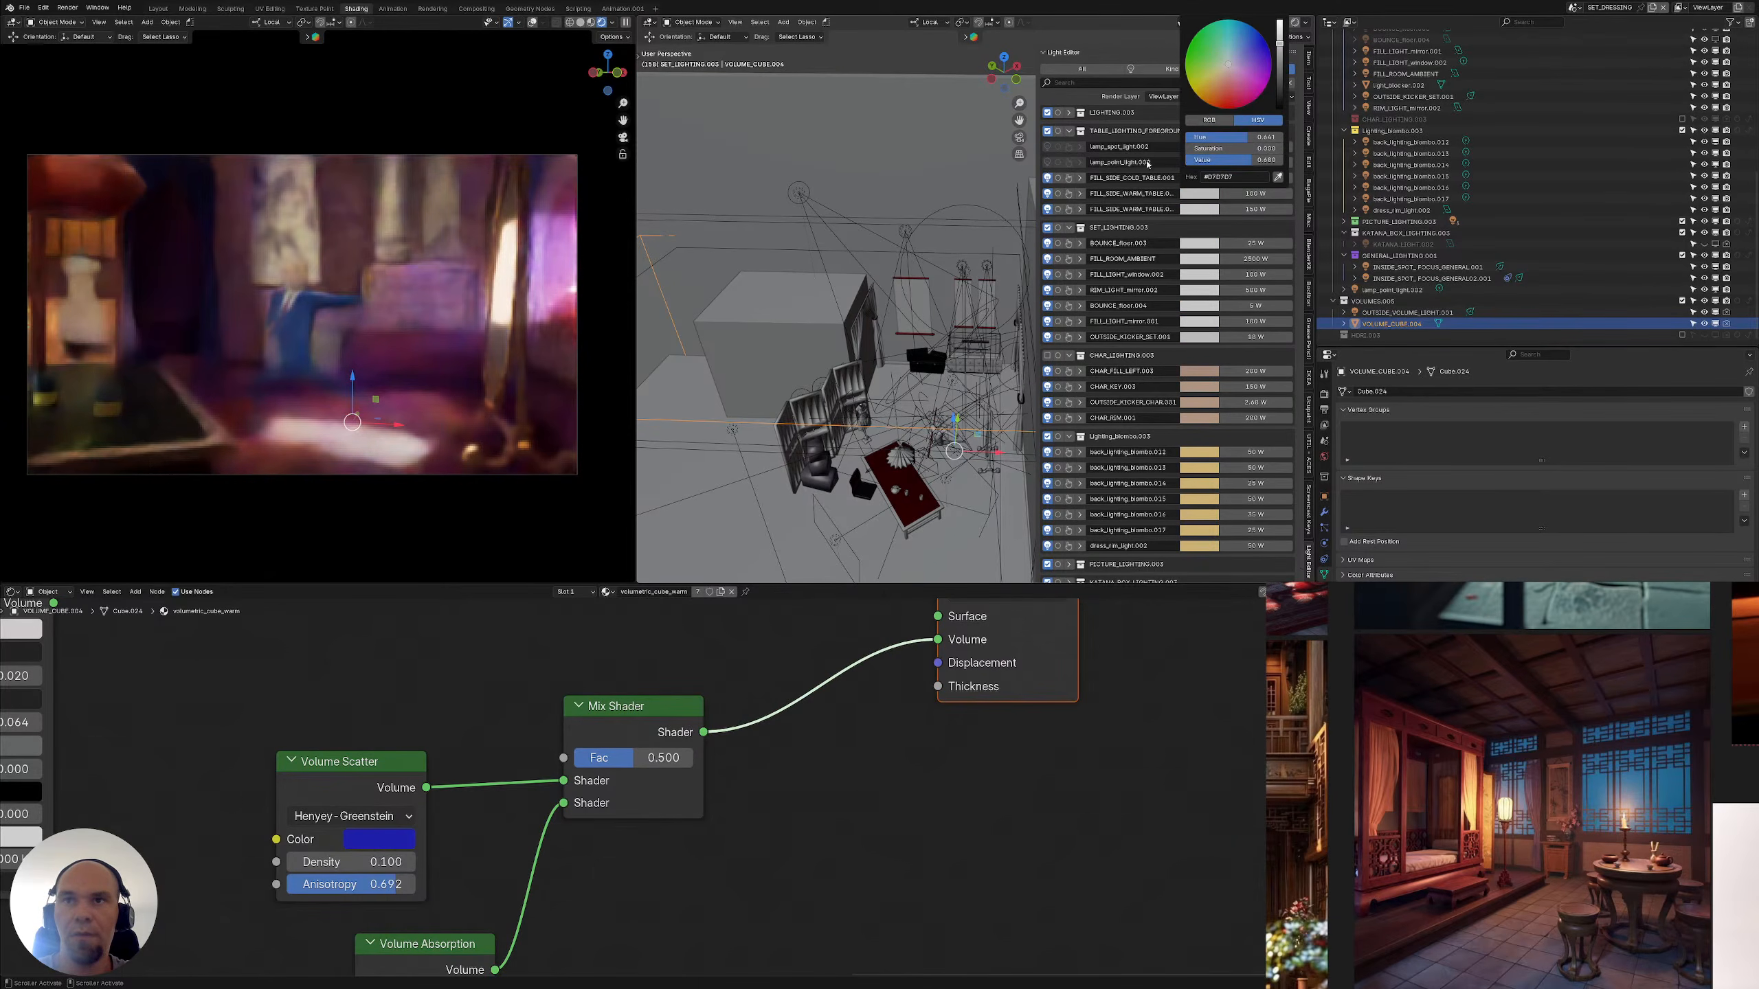
left_click(1199, 178)
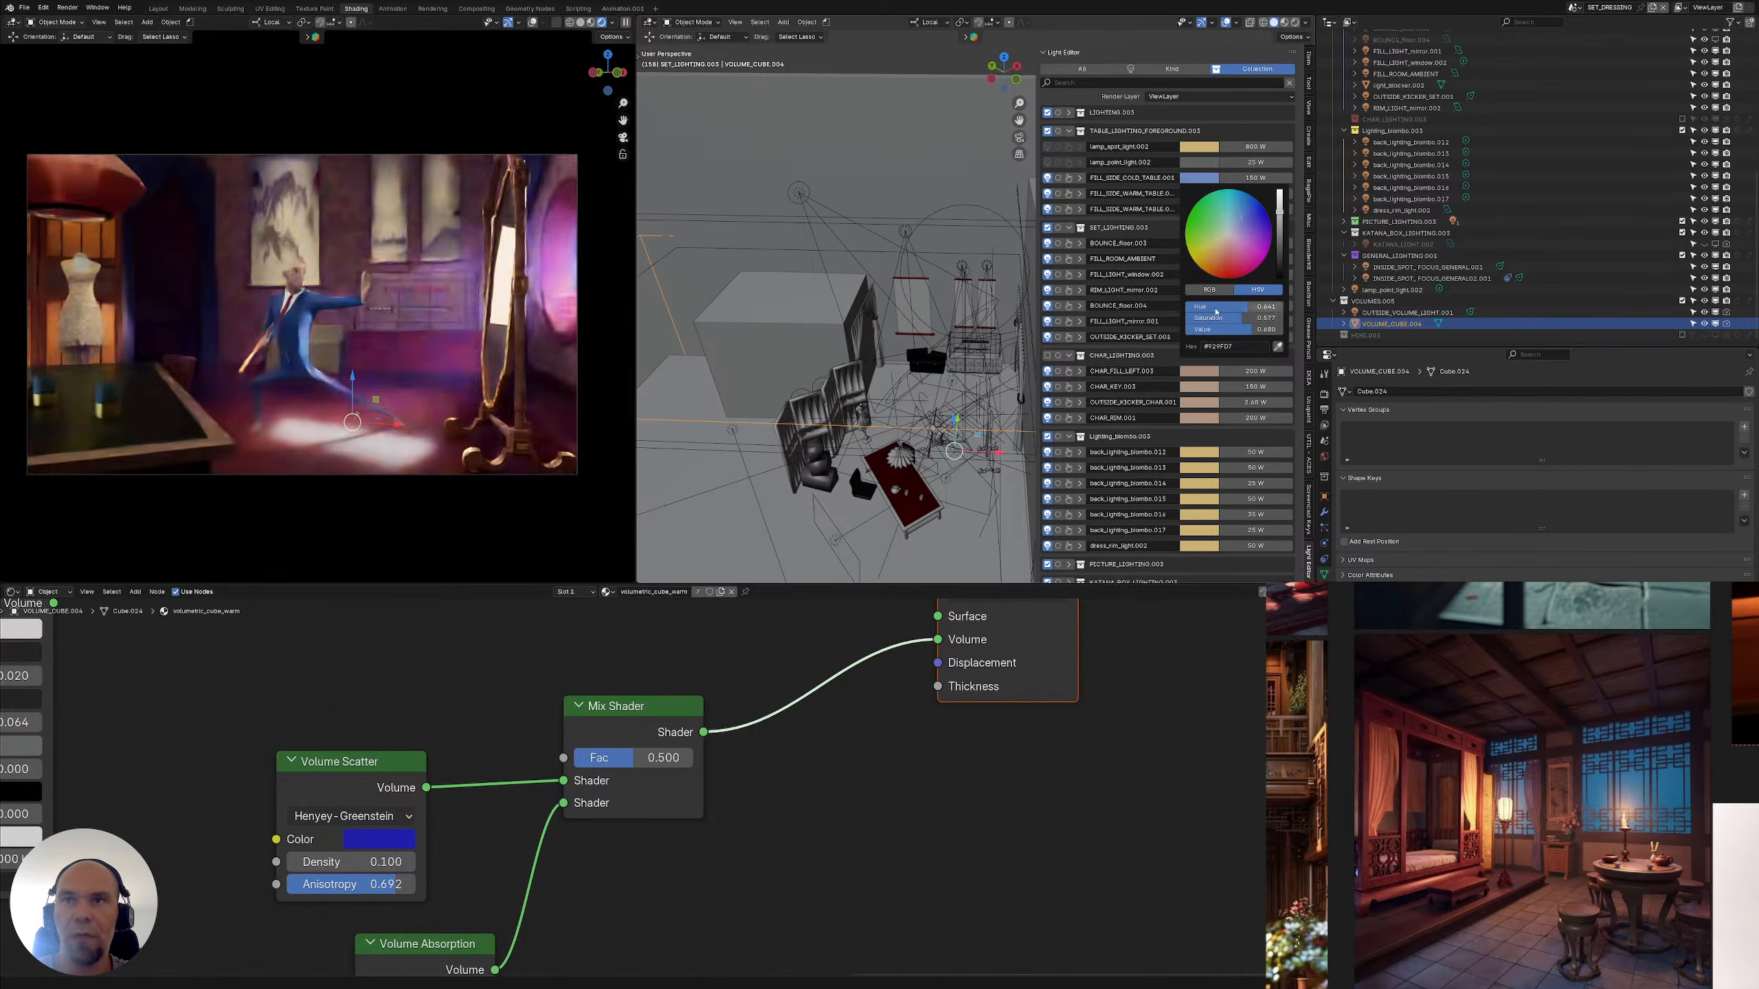
left_click_drag(1273, 317, 1184, 318)
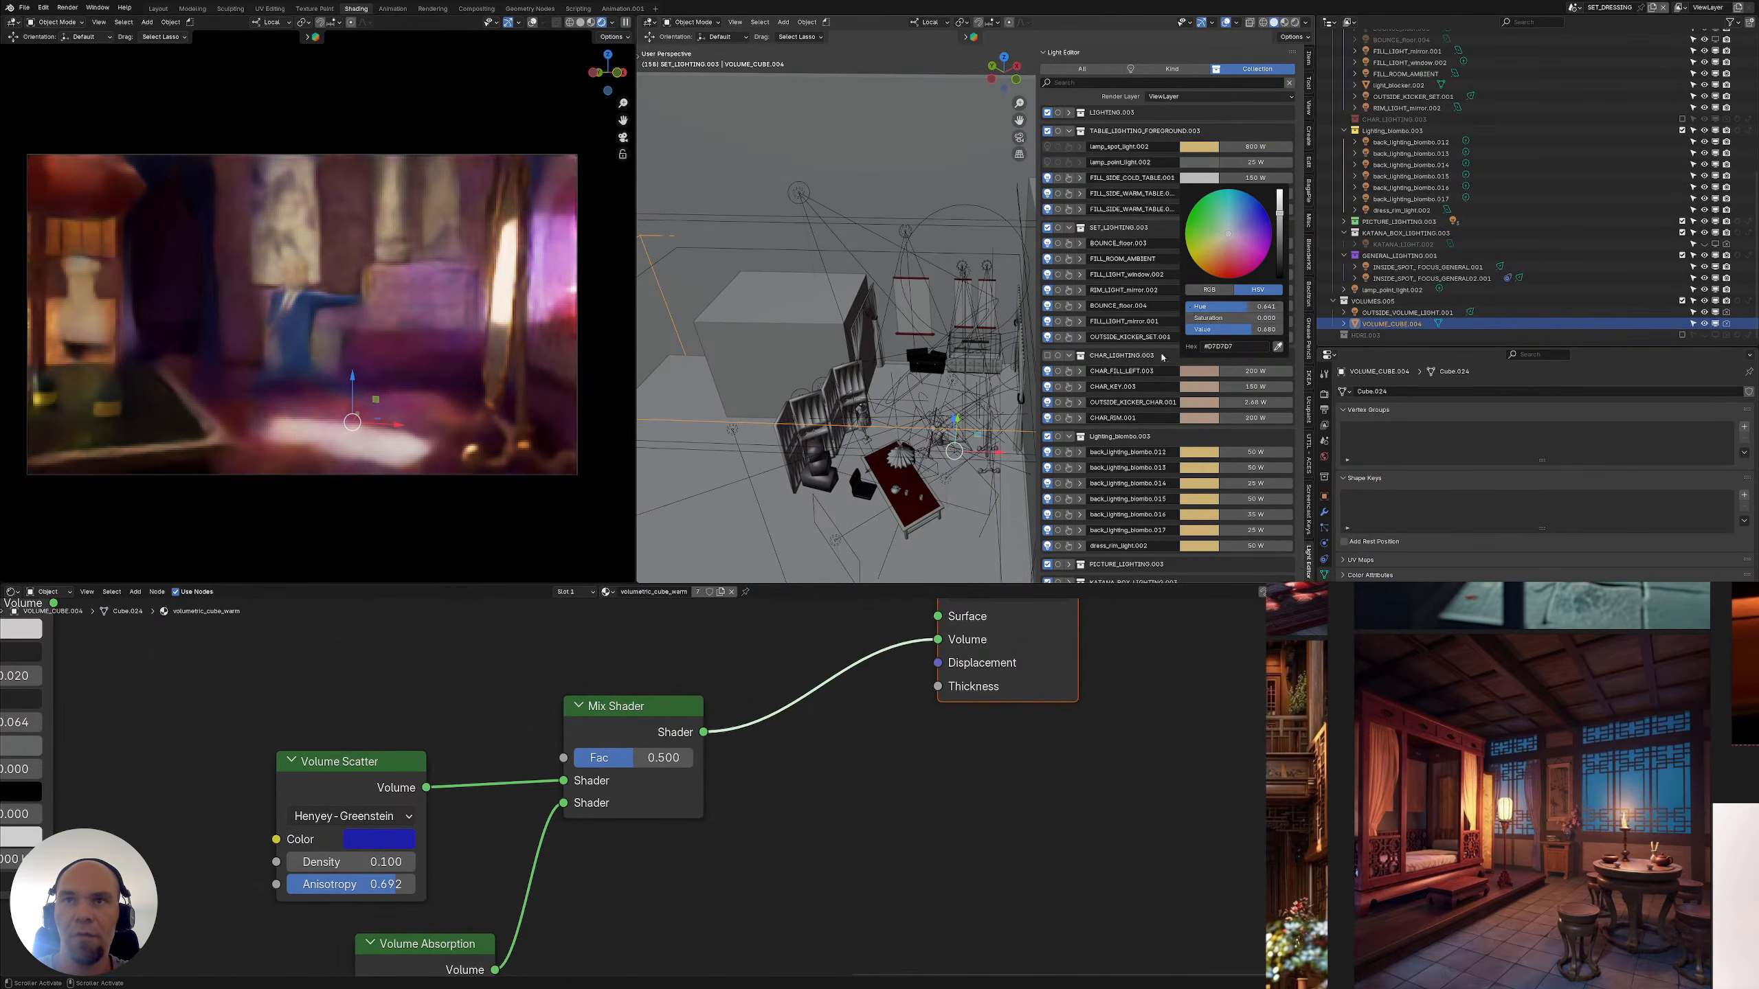
Set the colour saturation of the four CHAR_LIGHTING lights (fill, key, outside kicker and rim) to 0
scroll(1205, 349, "down", 1)
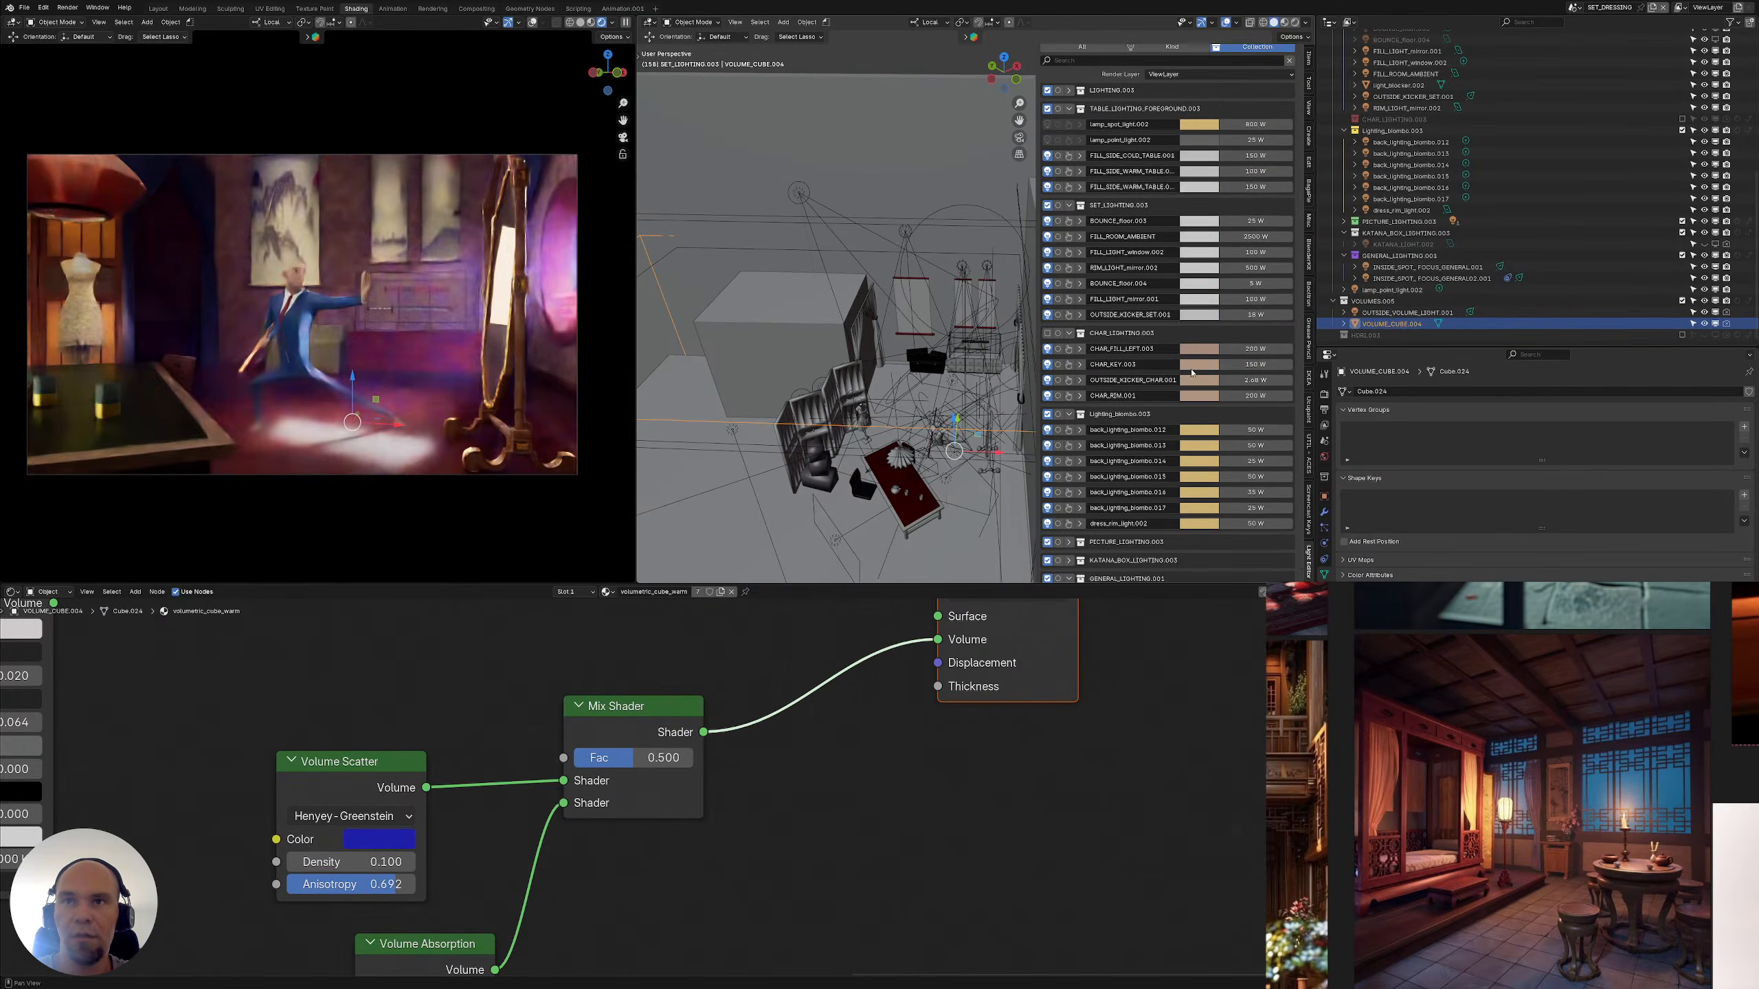
left_click(1201, 348)
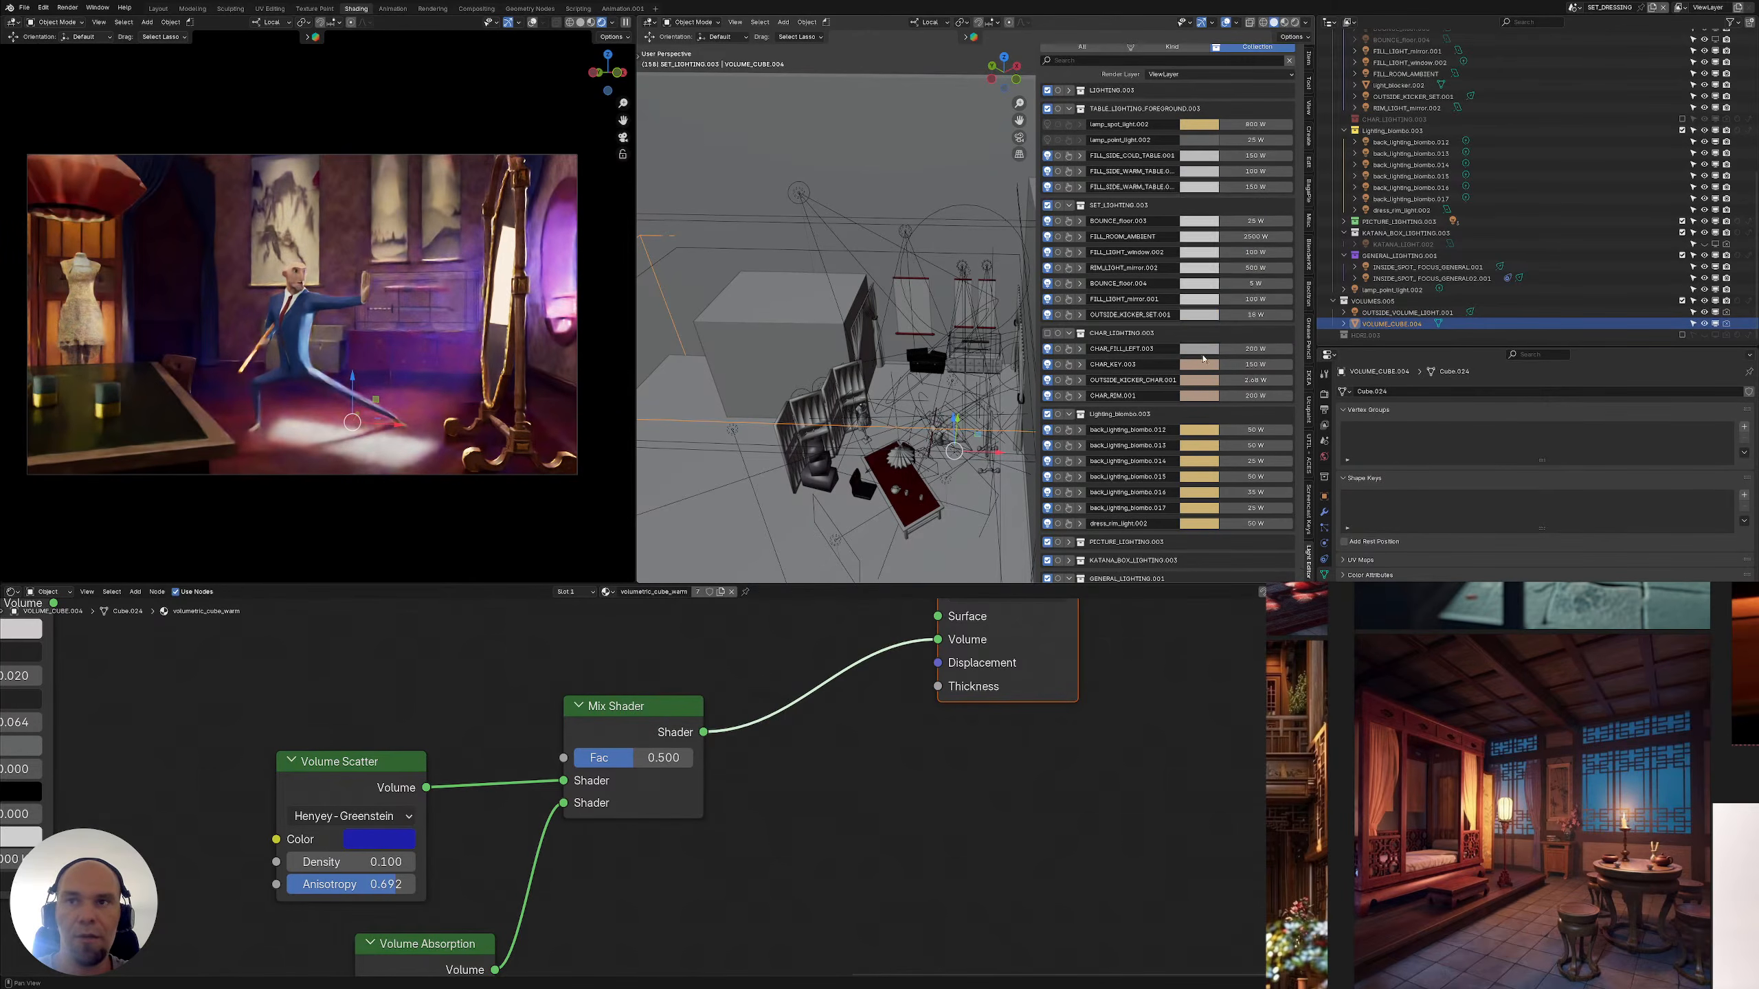
left_click(1200, 363)
left_click(1199, 381)
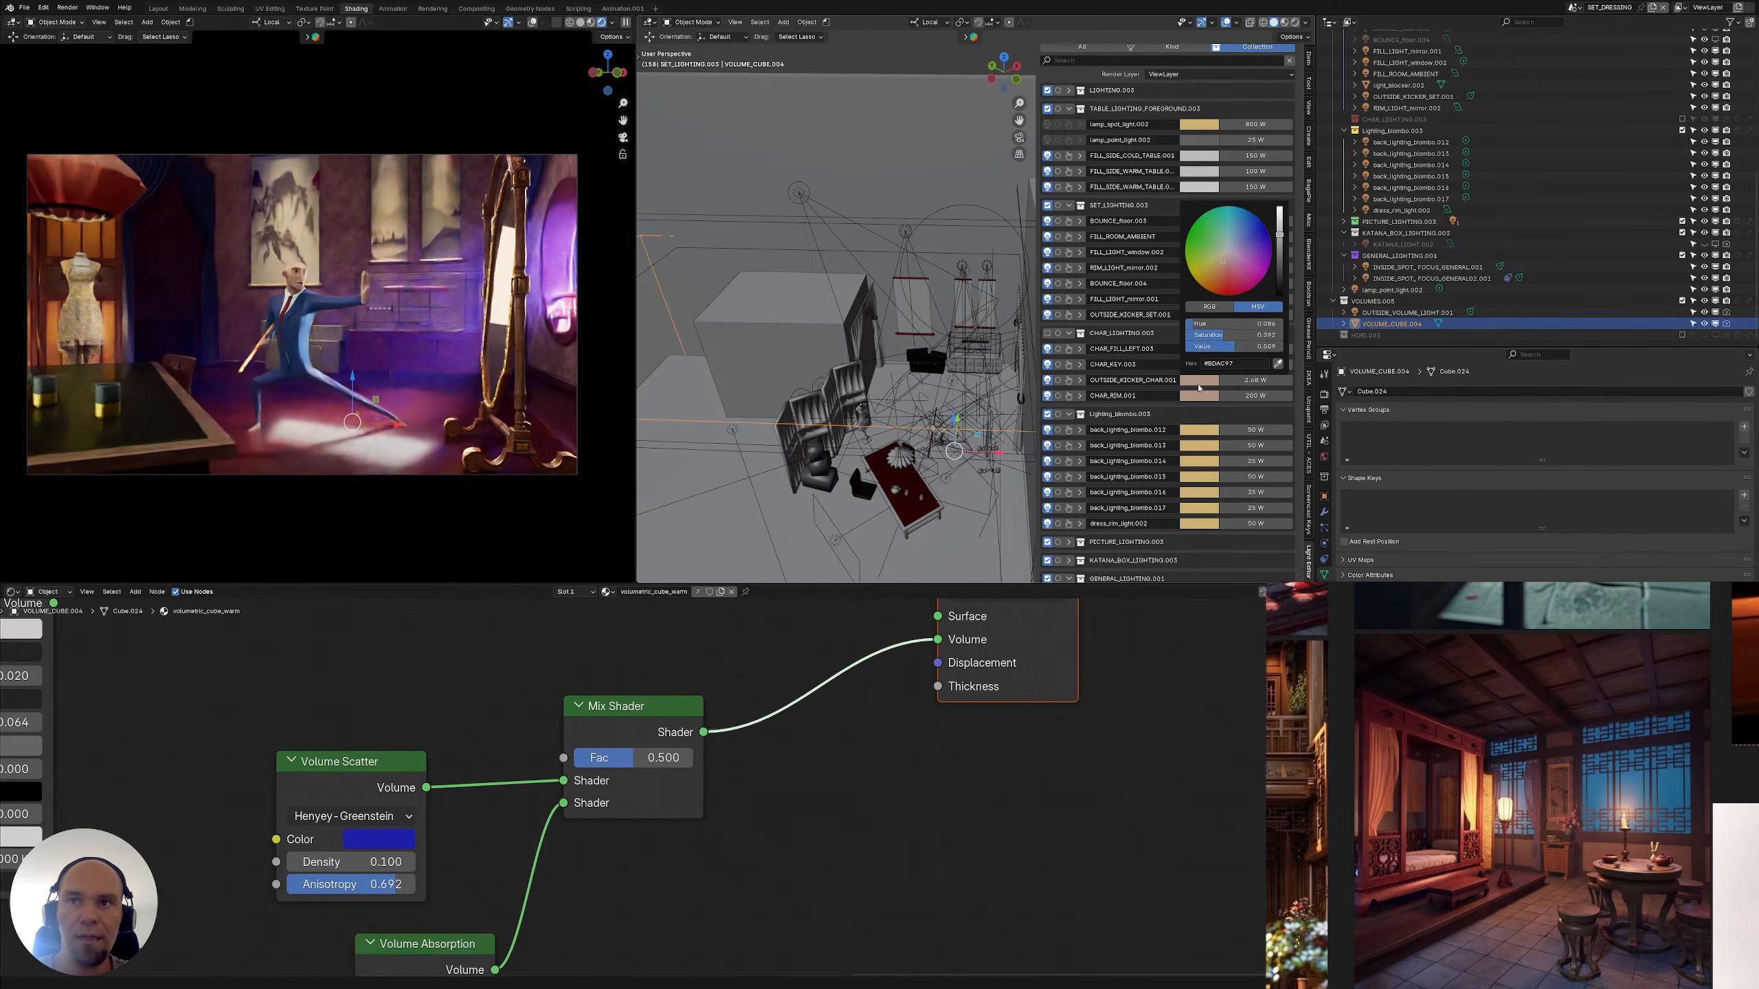
left_click(1199, 396)
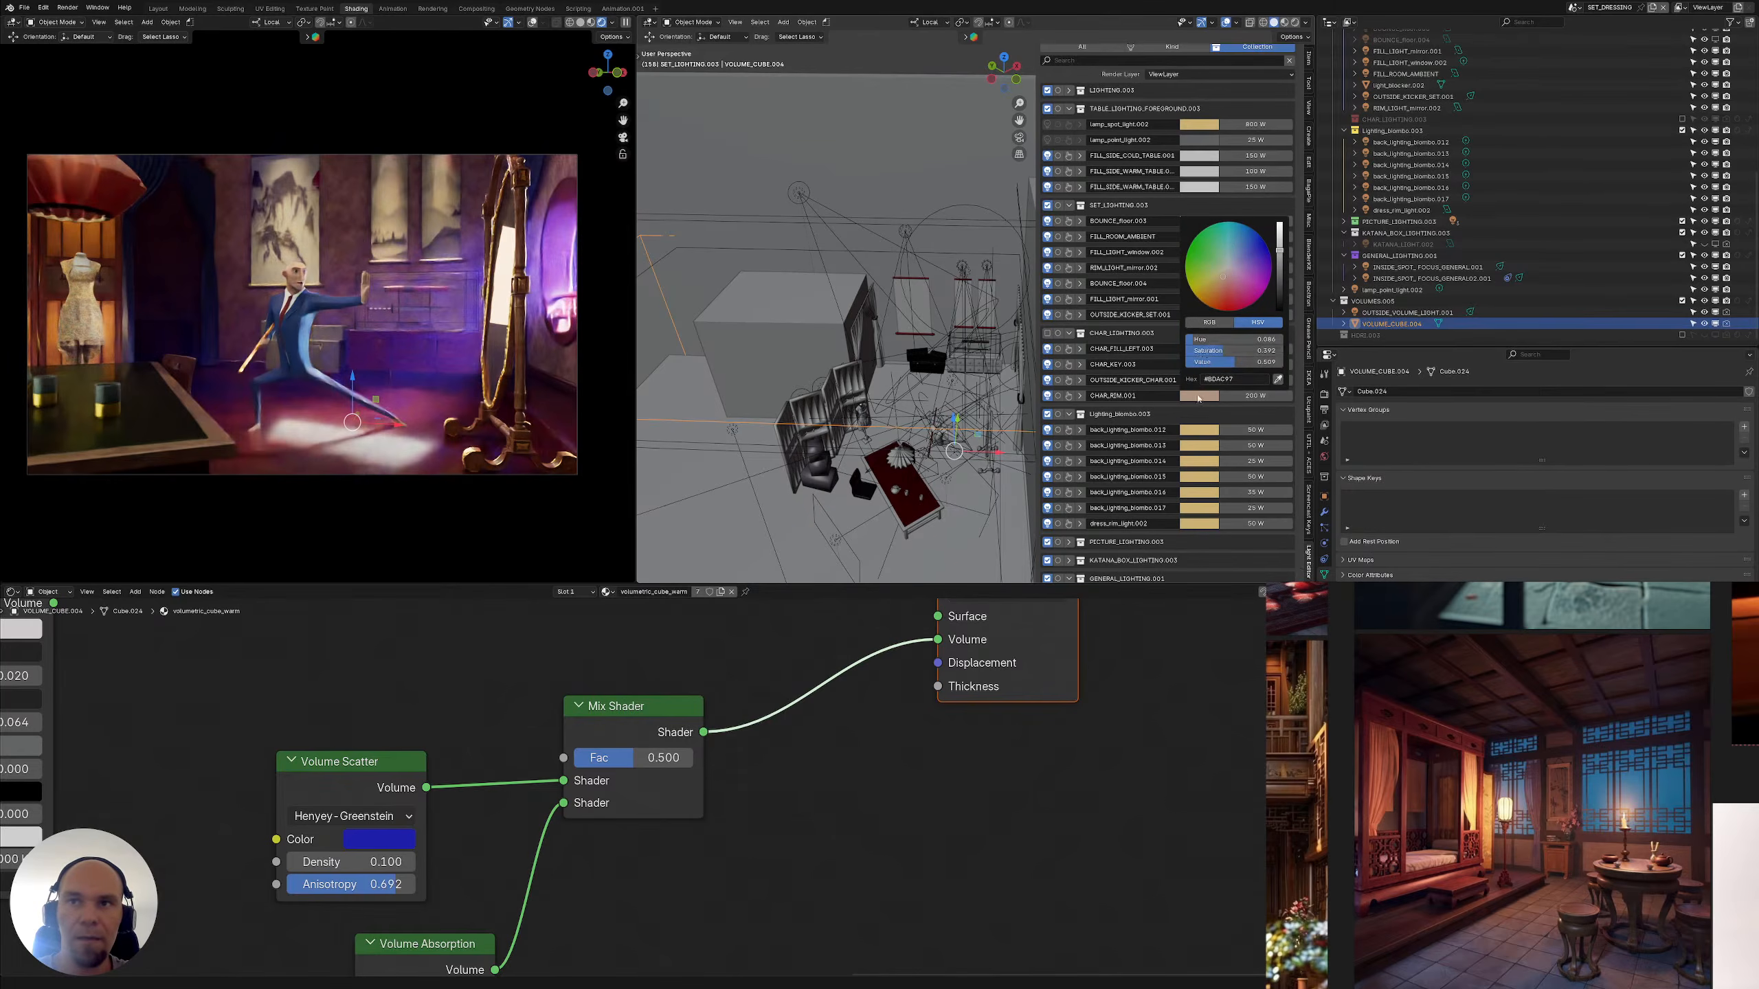
double_click(1204, 352)
type("0")
key("Return")
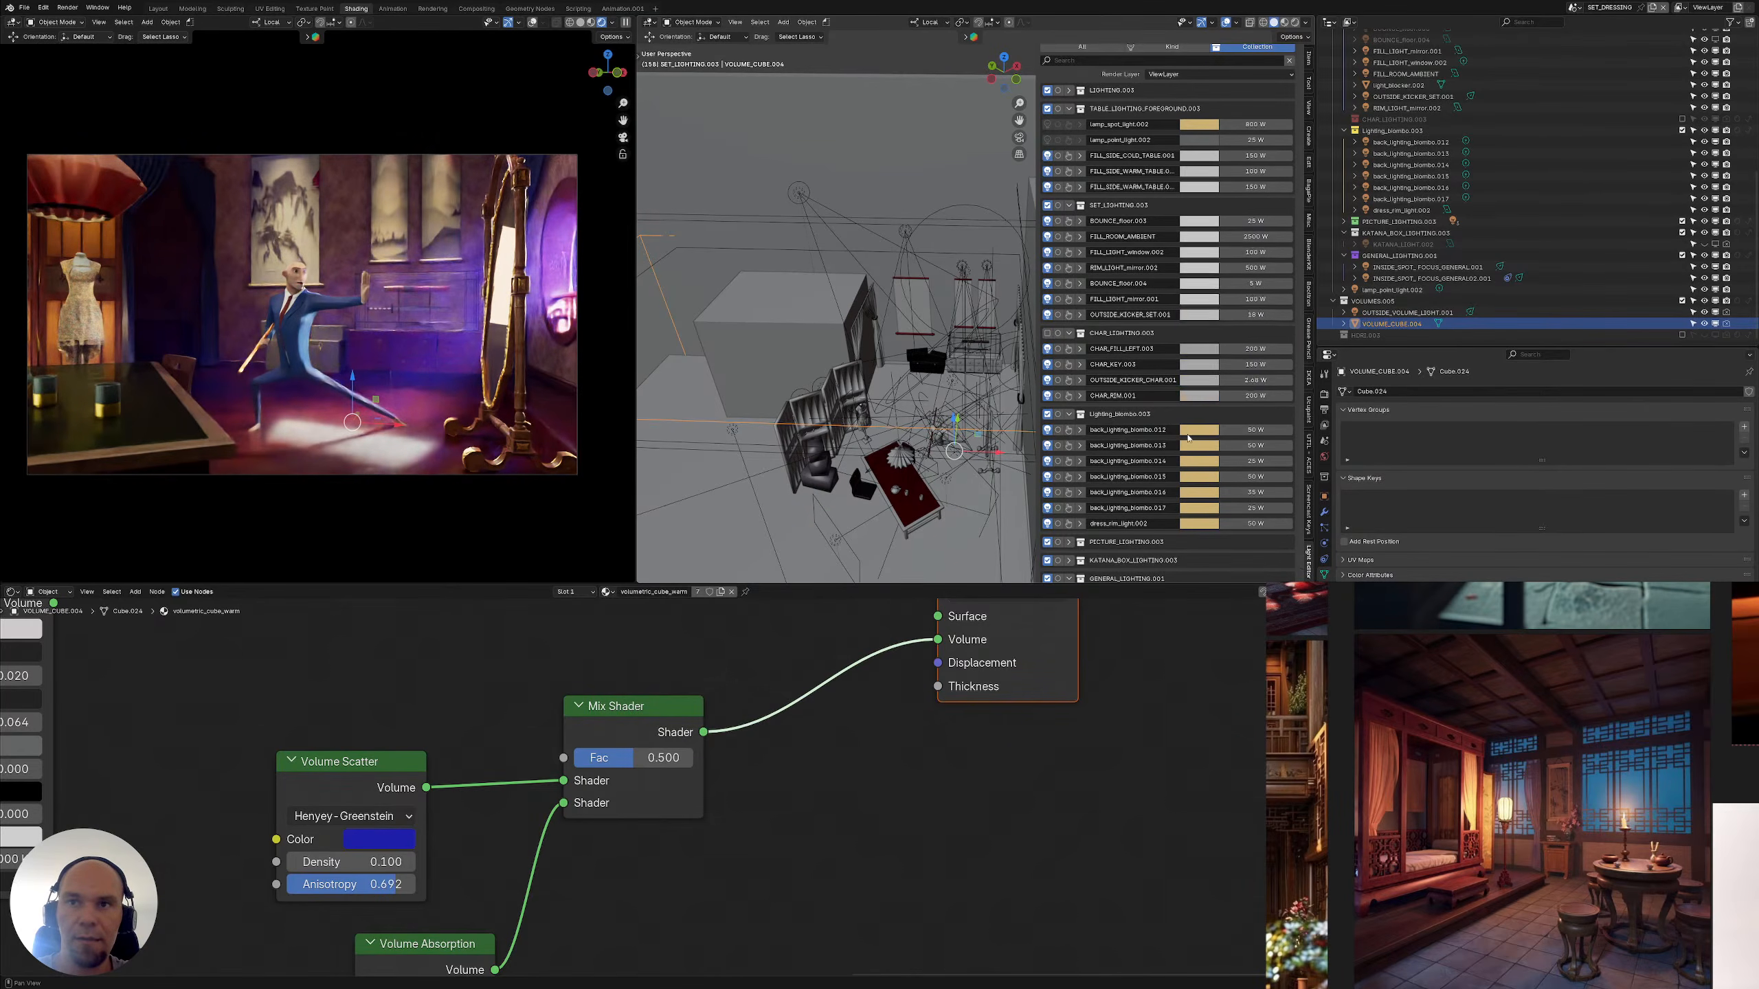
left_click(1189, 436)
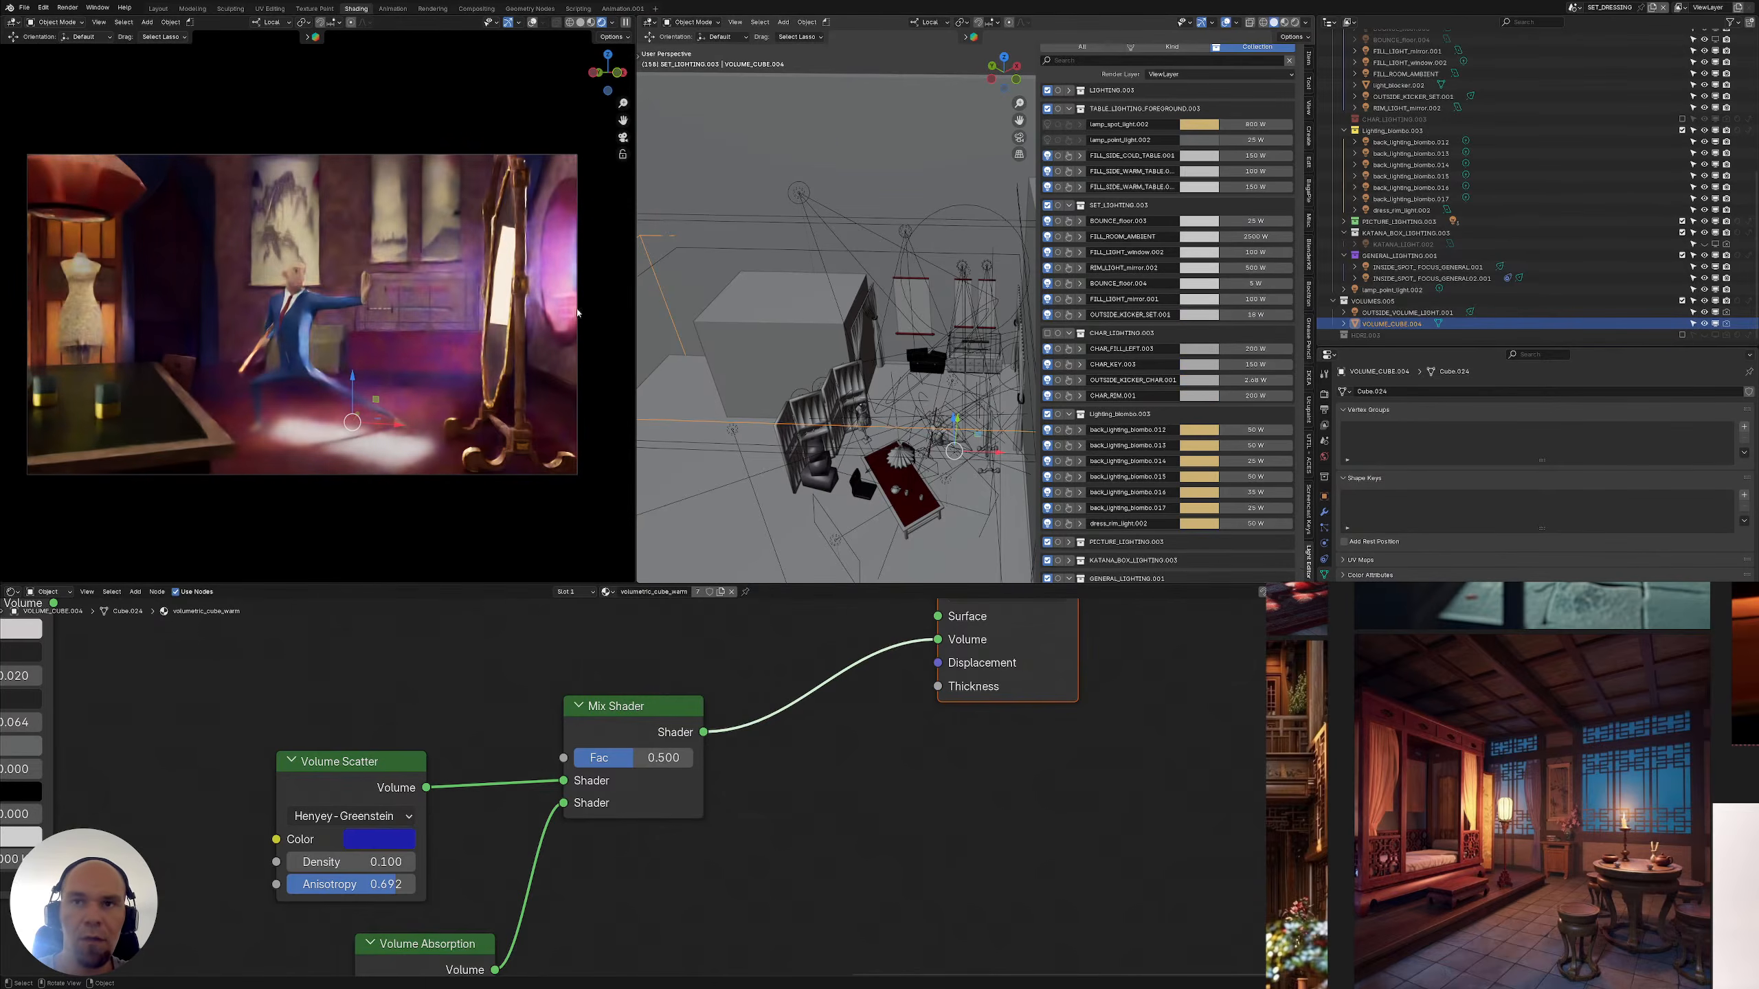
scroll(1176, 401, "down", 5)
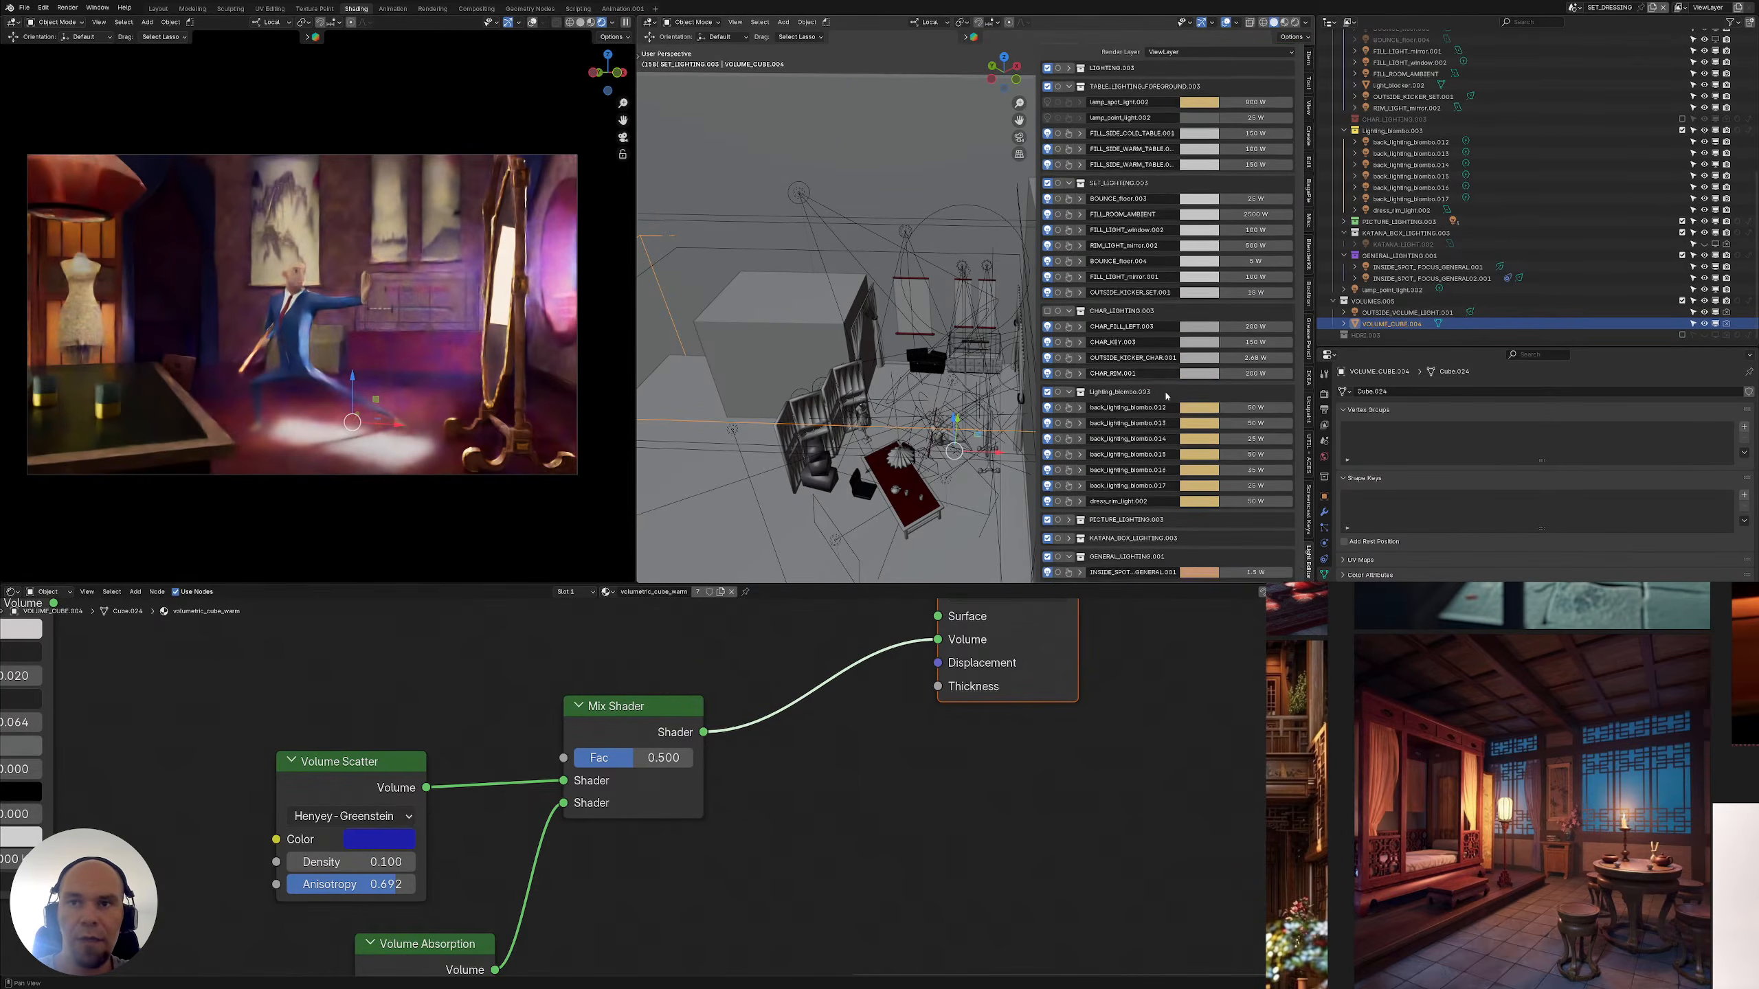
scroll(1176, 401, "down", 3)
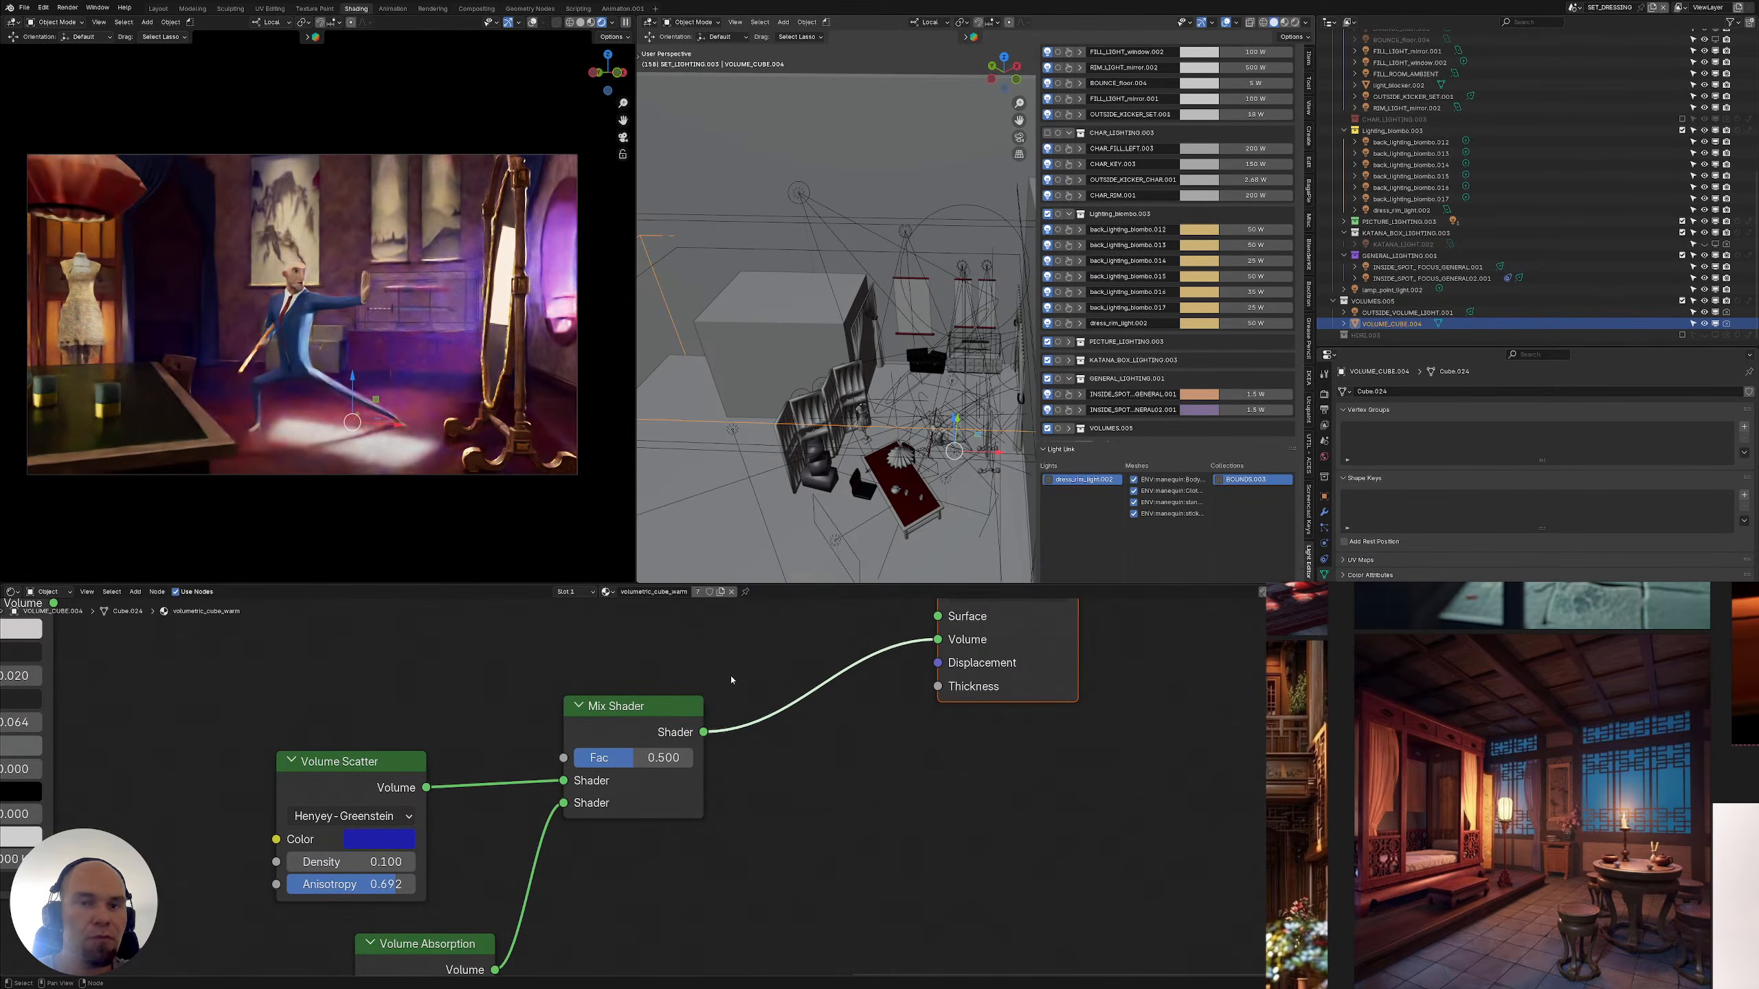
Spread out the volume material's nodes by repositioning the Mix Shader, Volume Absorption and Volume Scatter nodes
scroll(731, 680, "down", 3)
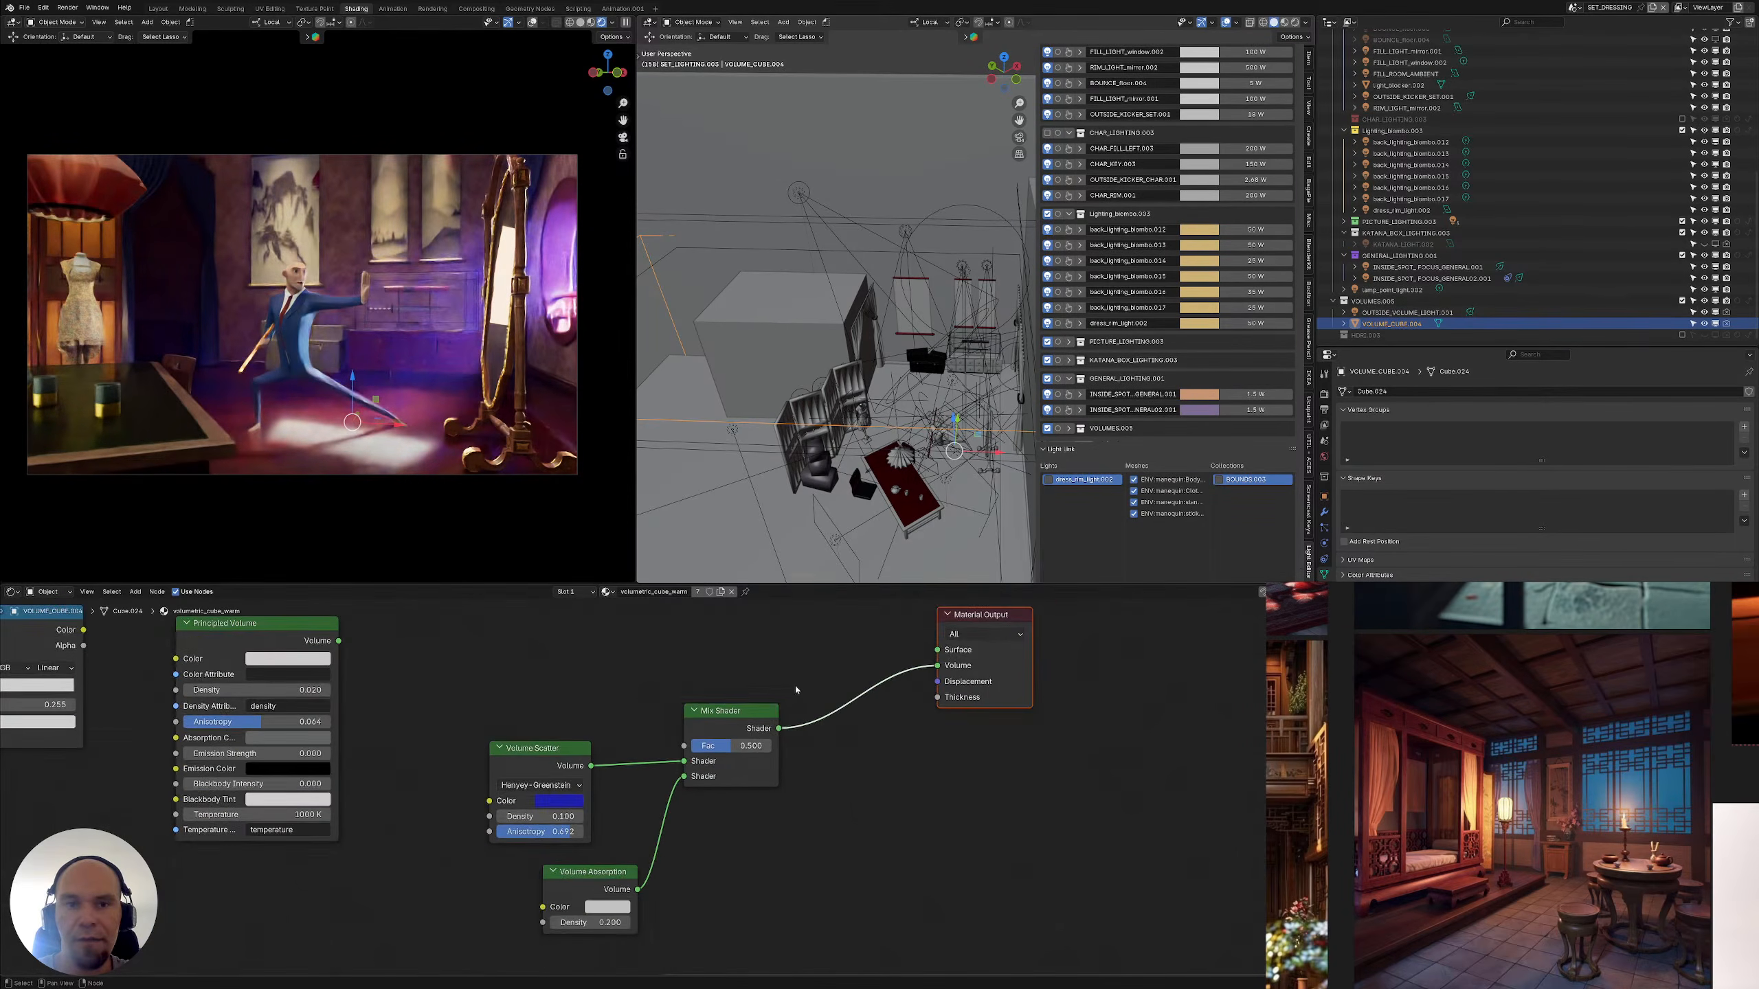
middle_click_drag(796, 690, 824, 670)
left_click_drag(684, 650, 764, 768)
key("g")
left_click(821, 777)
middle_click_drag(673, 825, 730, 746)
left_click_drag(645, 791, 621, 792)
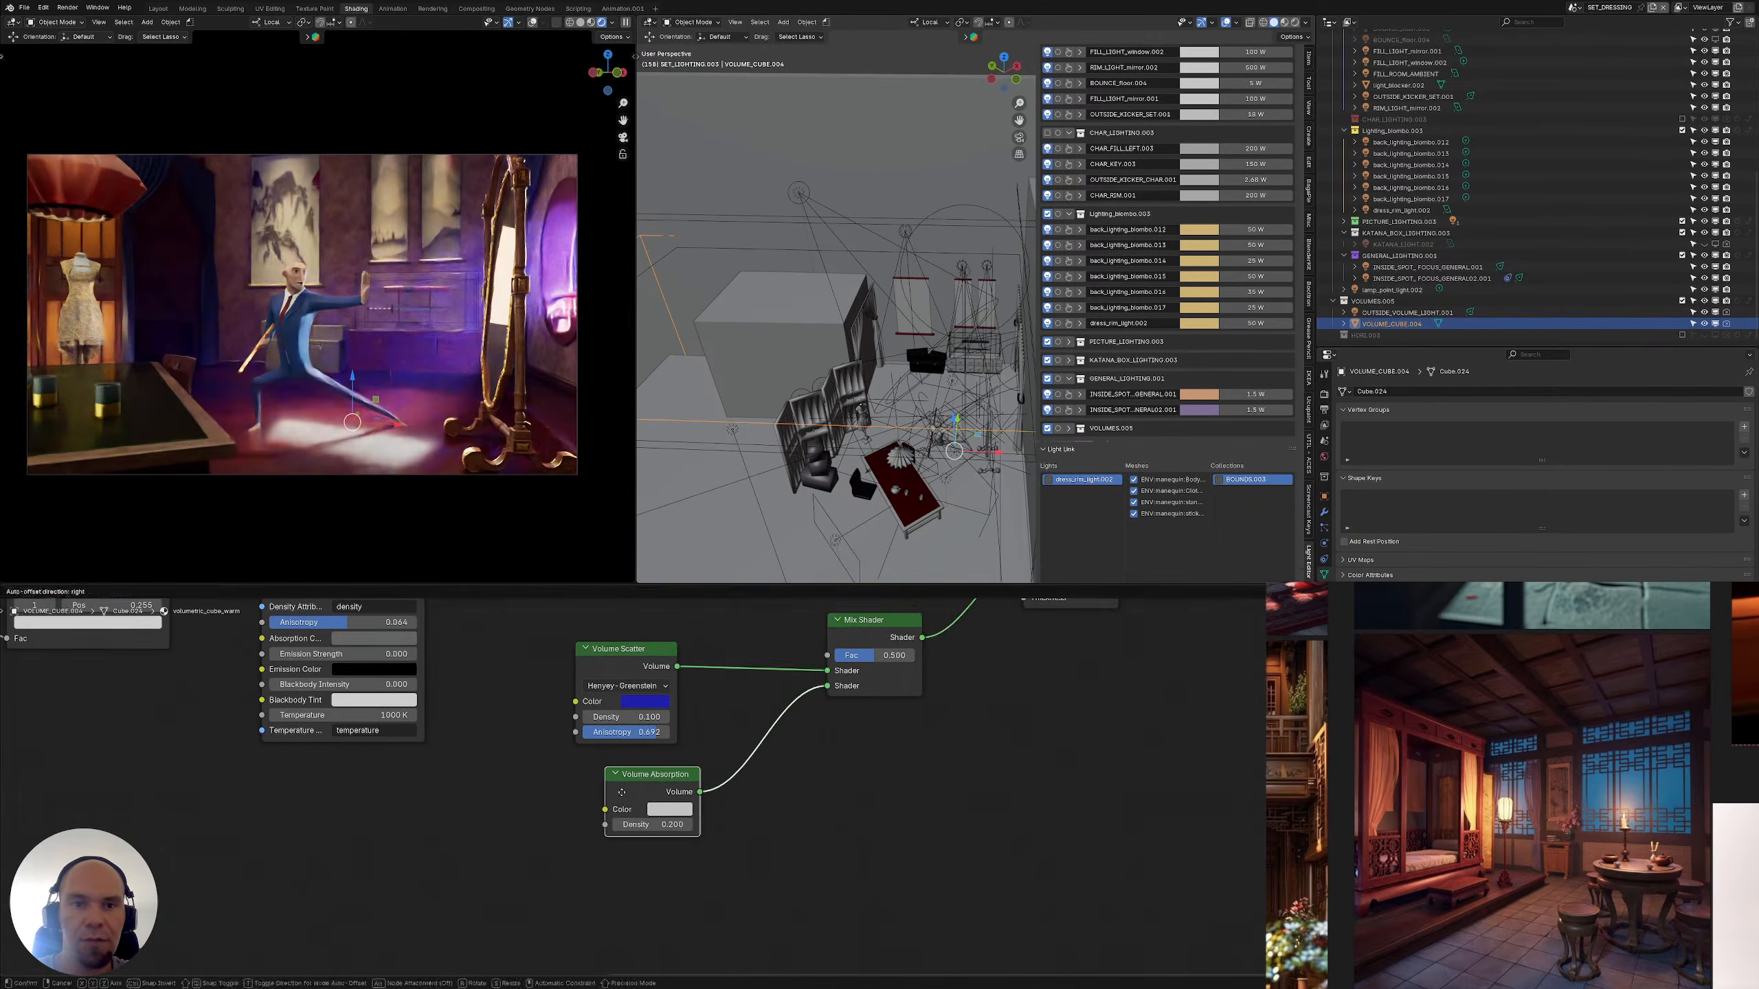
left_click(621, 792)
scroll(769, 718, "up", 1)
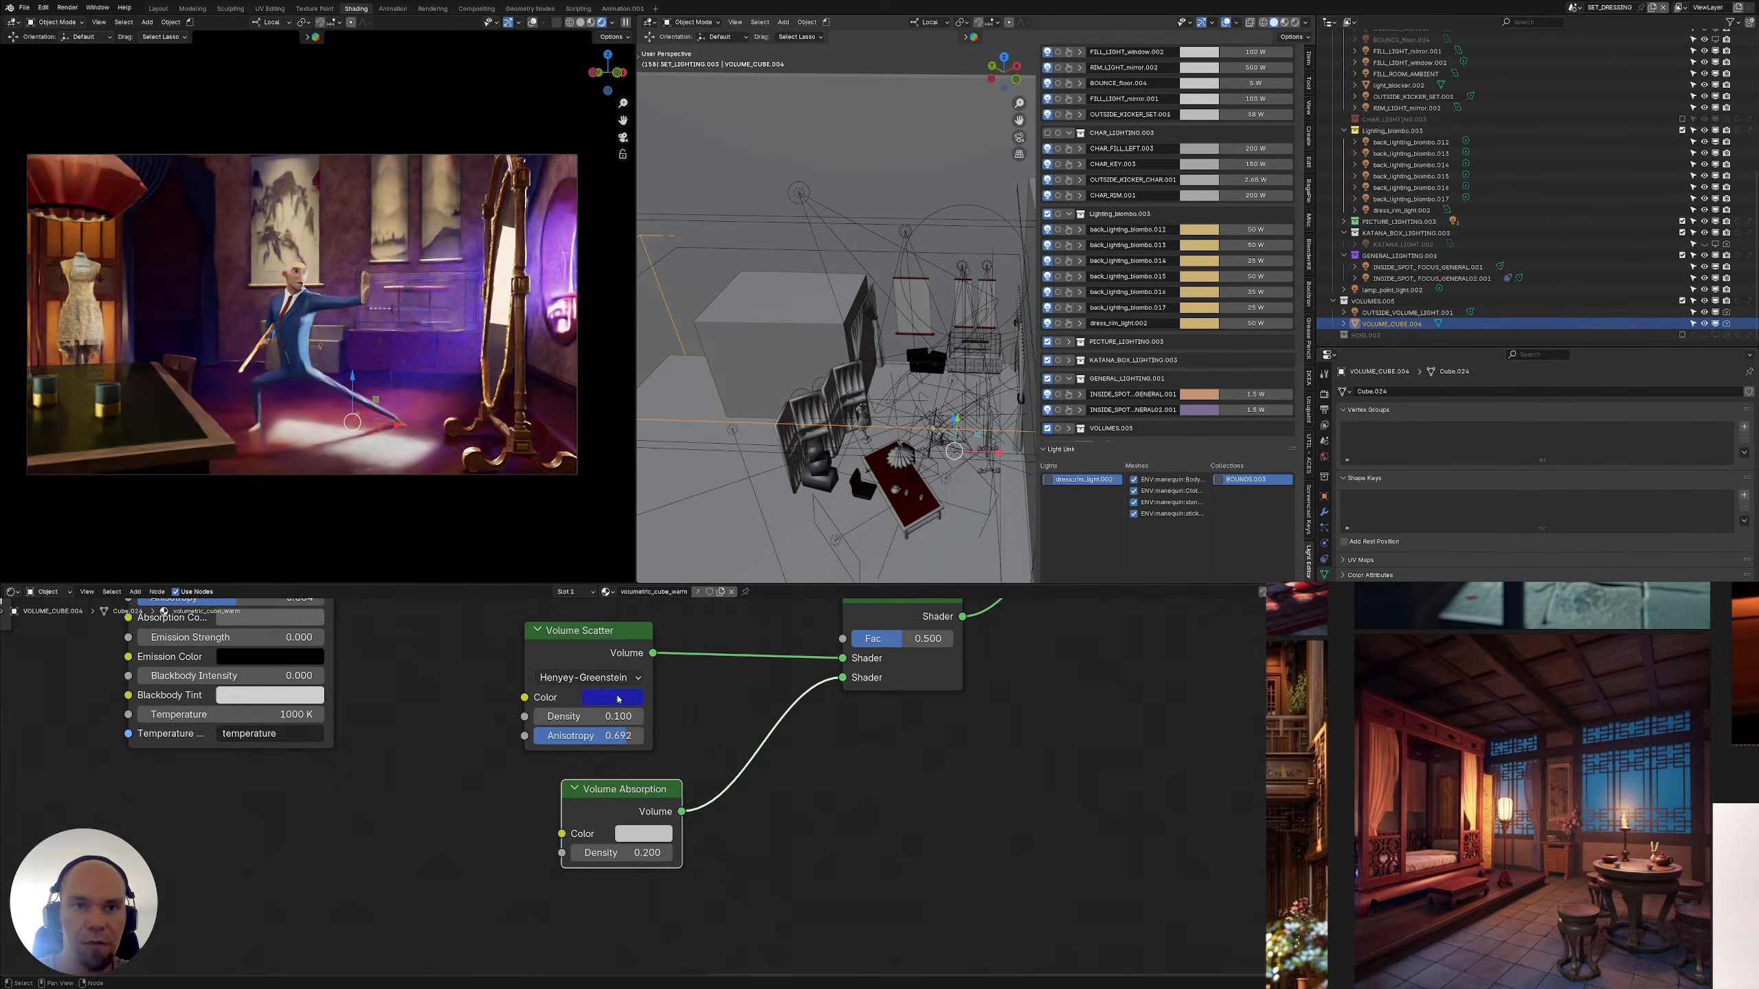
middle_click_drag(595, 665, 608, 684)
left_click_drag(608, 684, 629, 685)
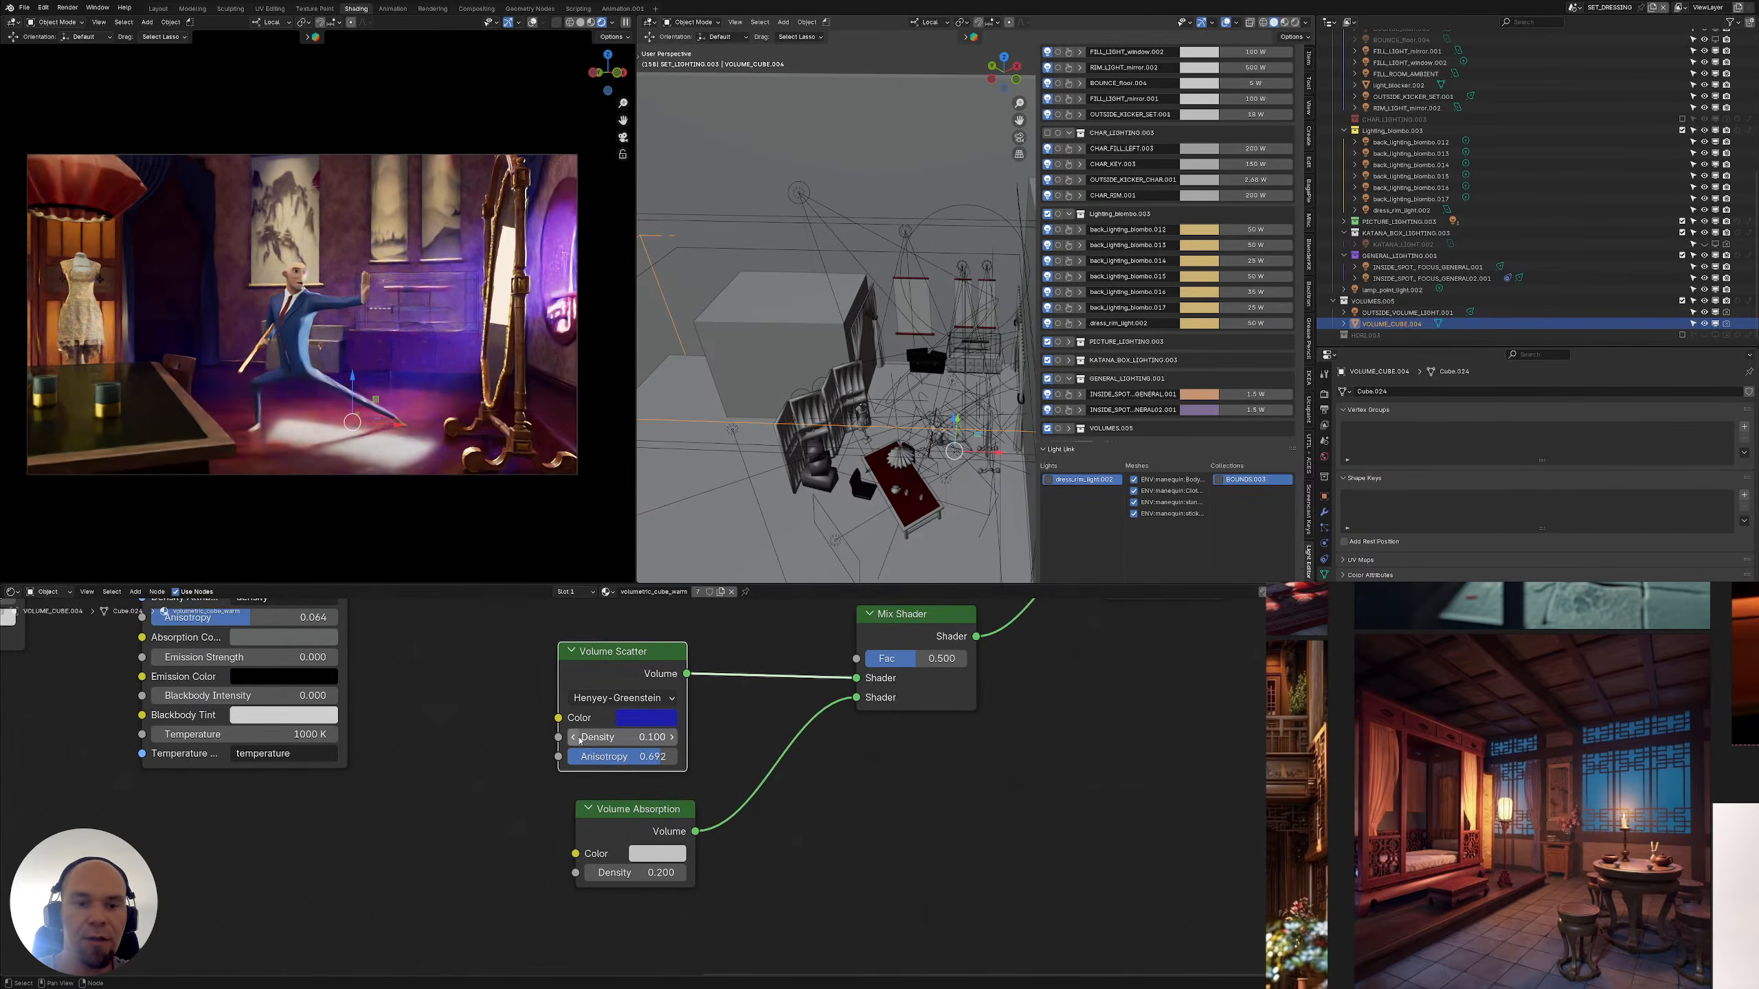
Set the Volume Scatter node's density to 0.5
left_click(652, 726)
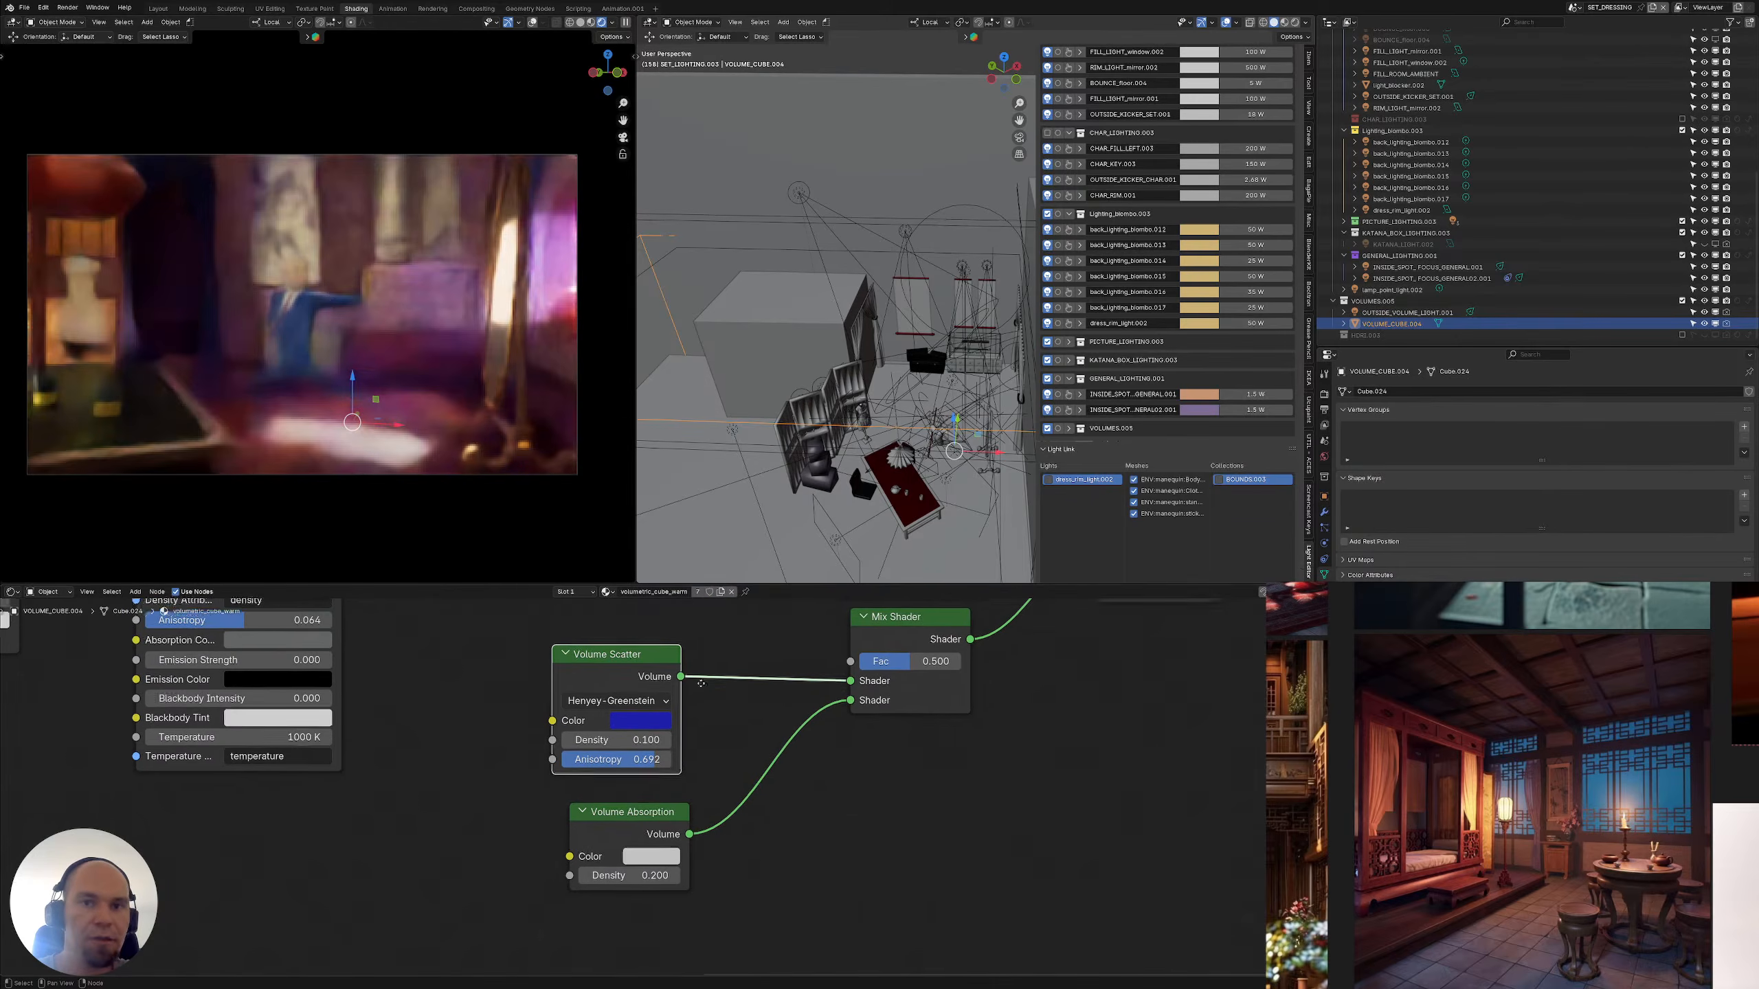
middle_click_drag(706, 719, 624, 741)
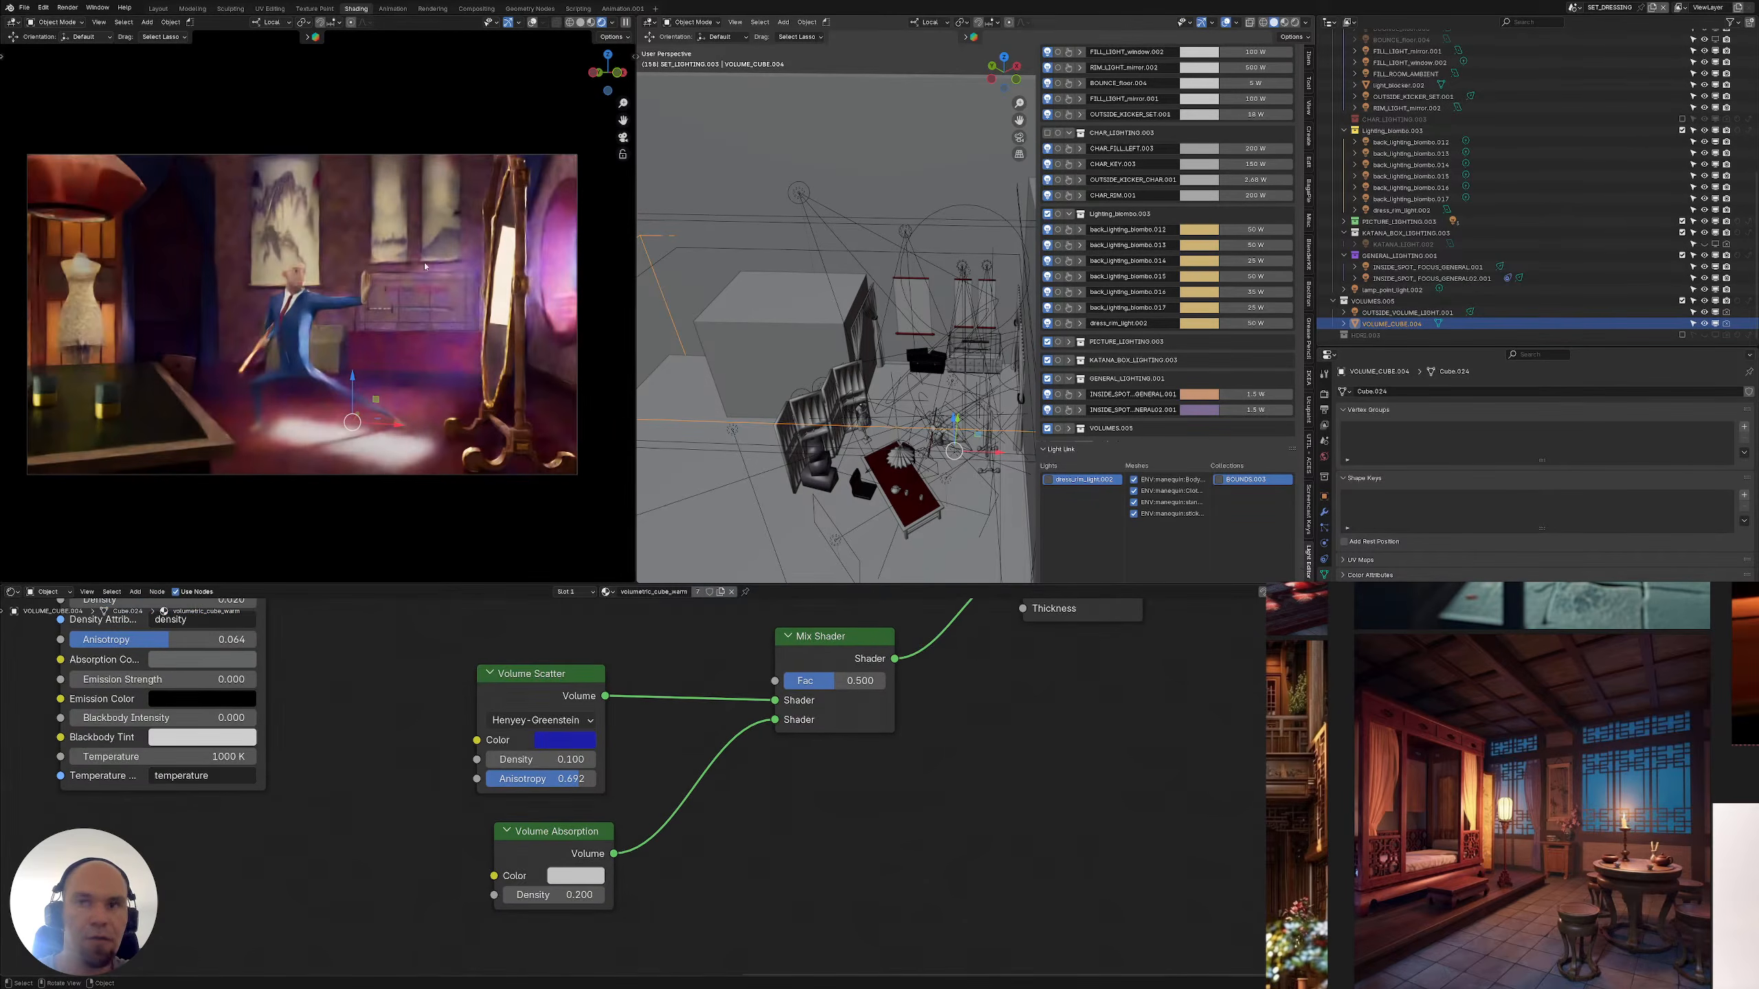
middle_click_drag(659, 674, 574, 703)
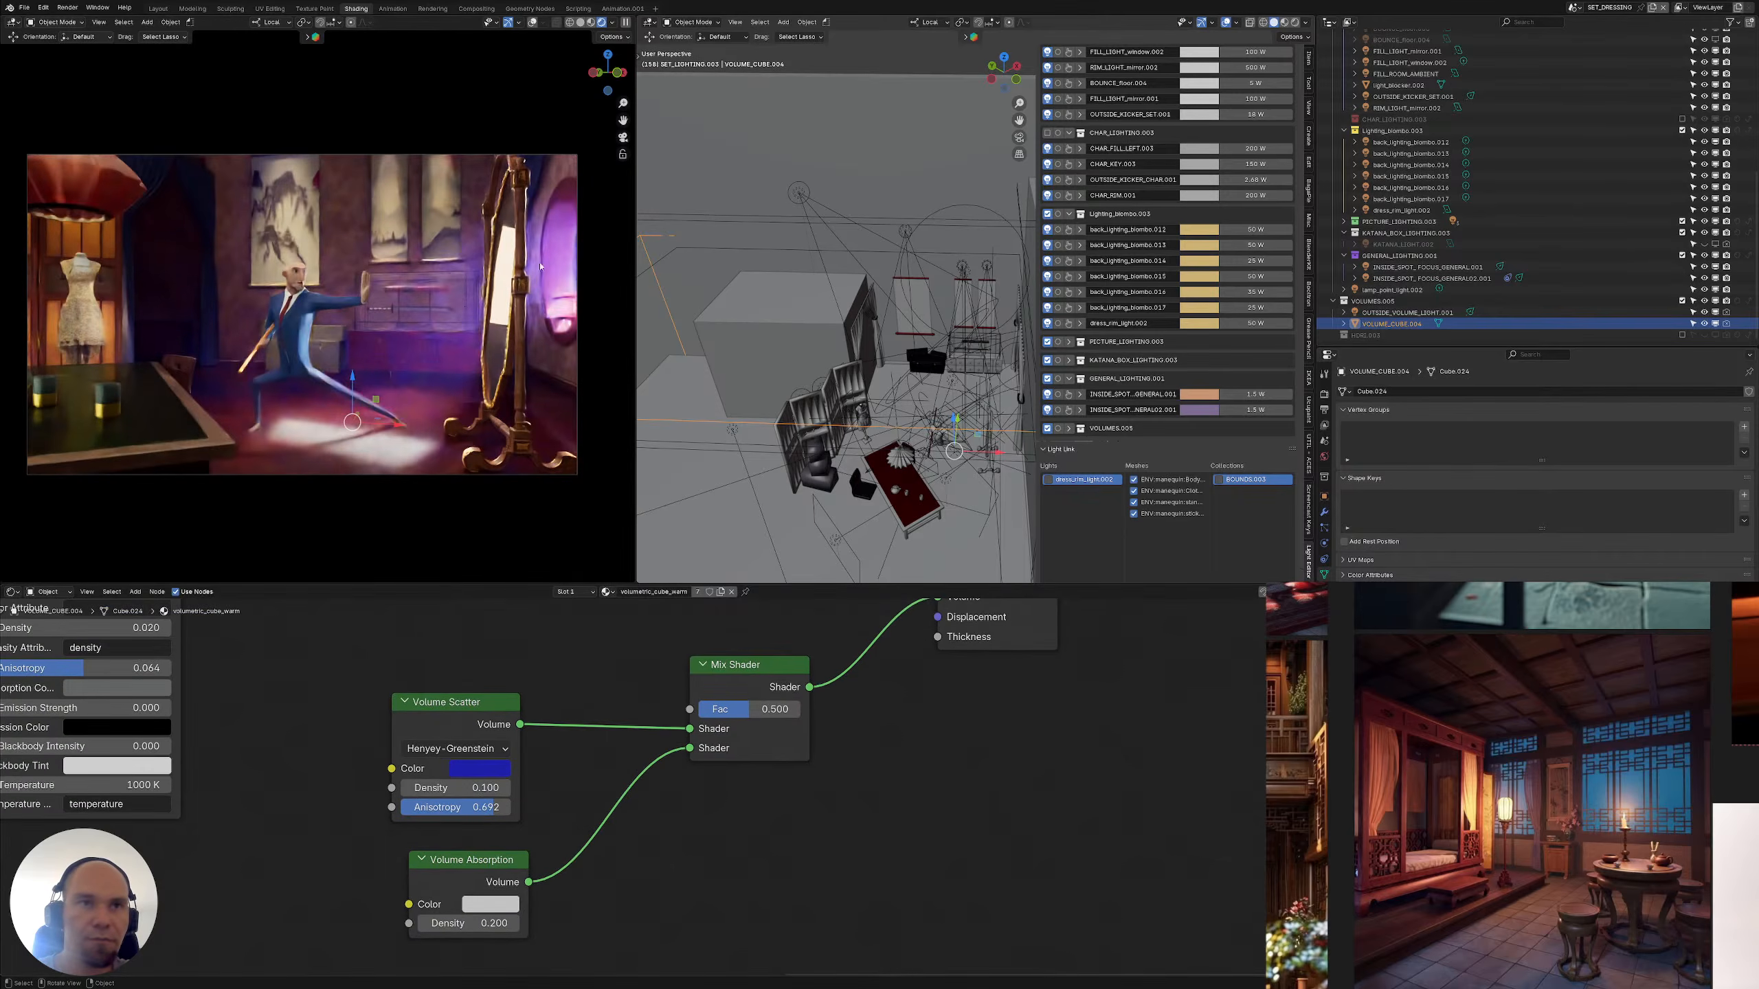
left_click(464, 787)
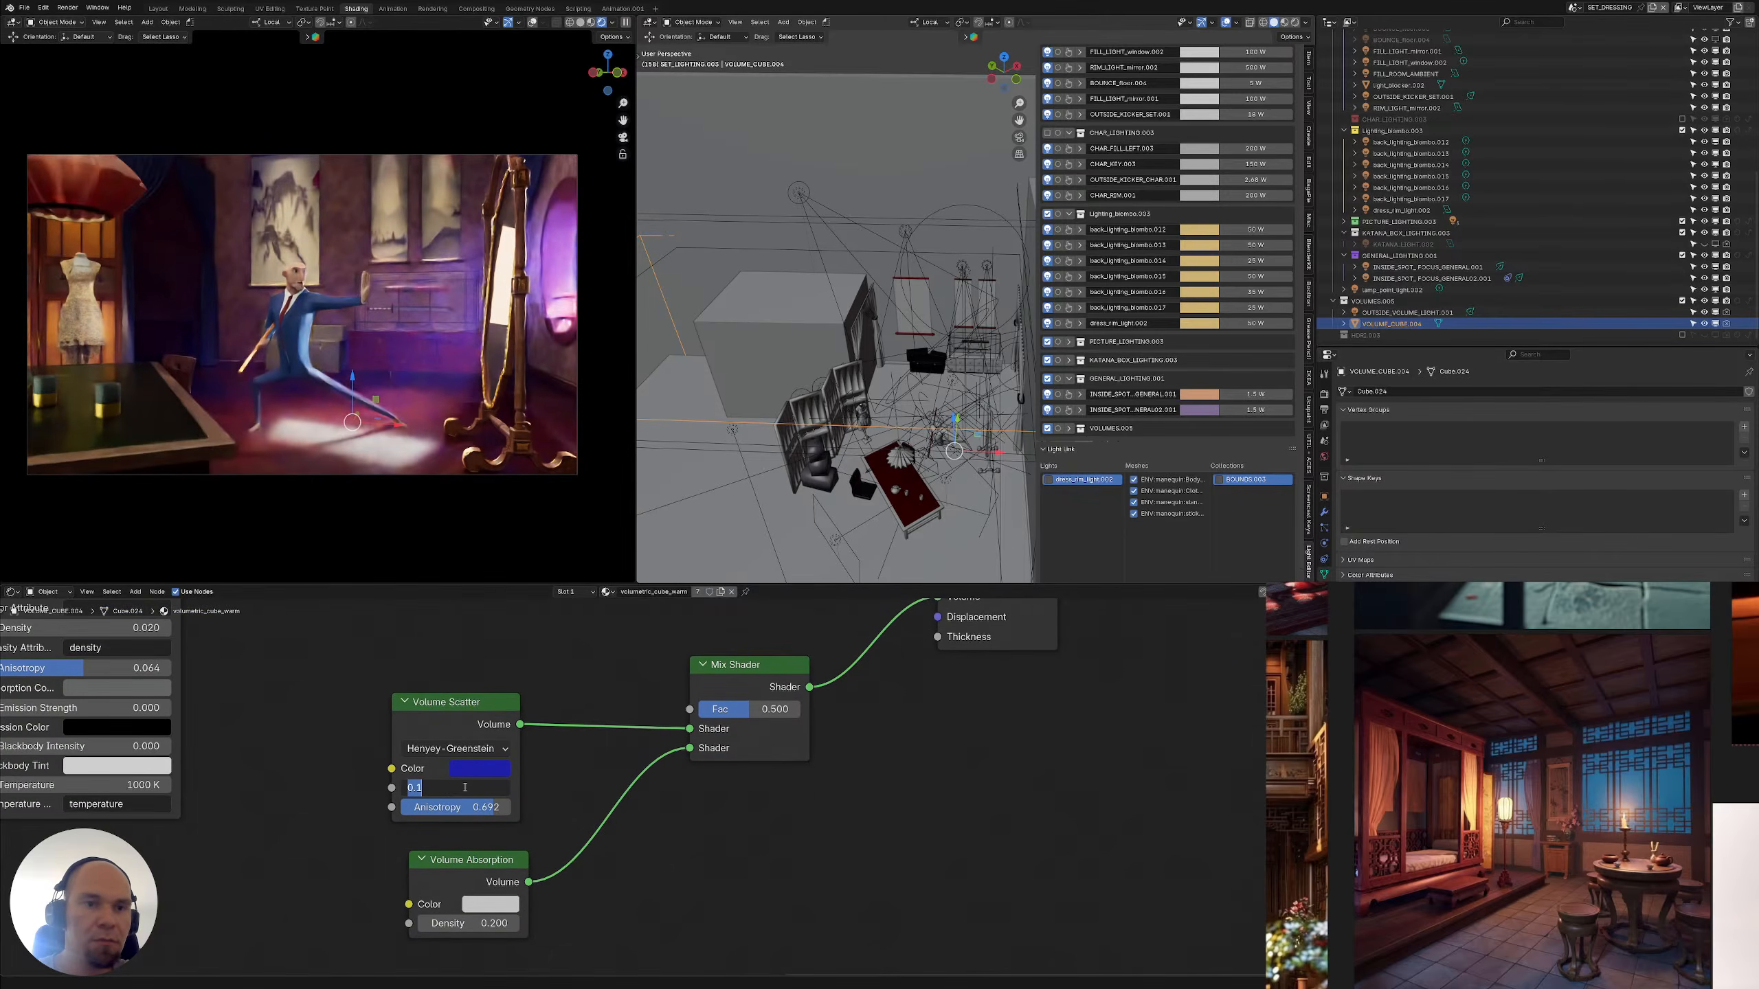
type("5")
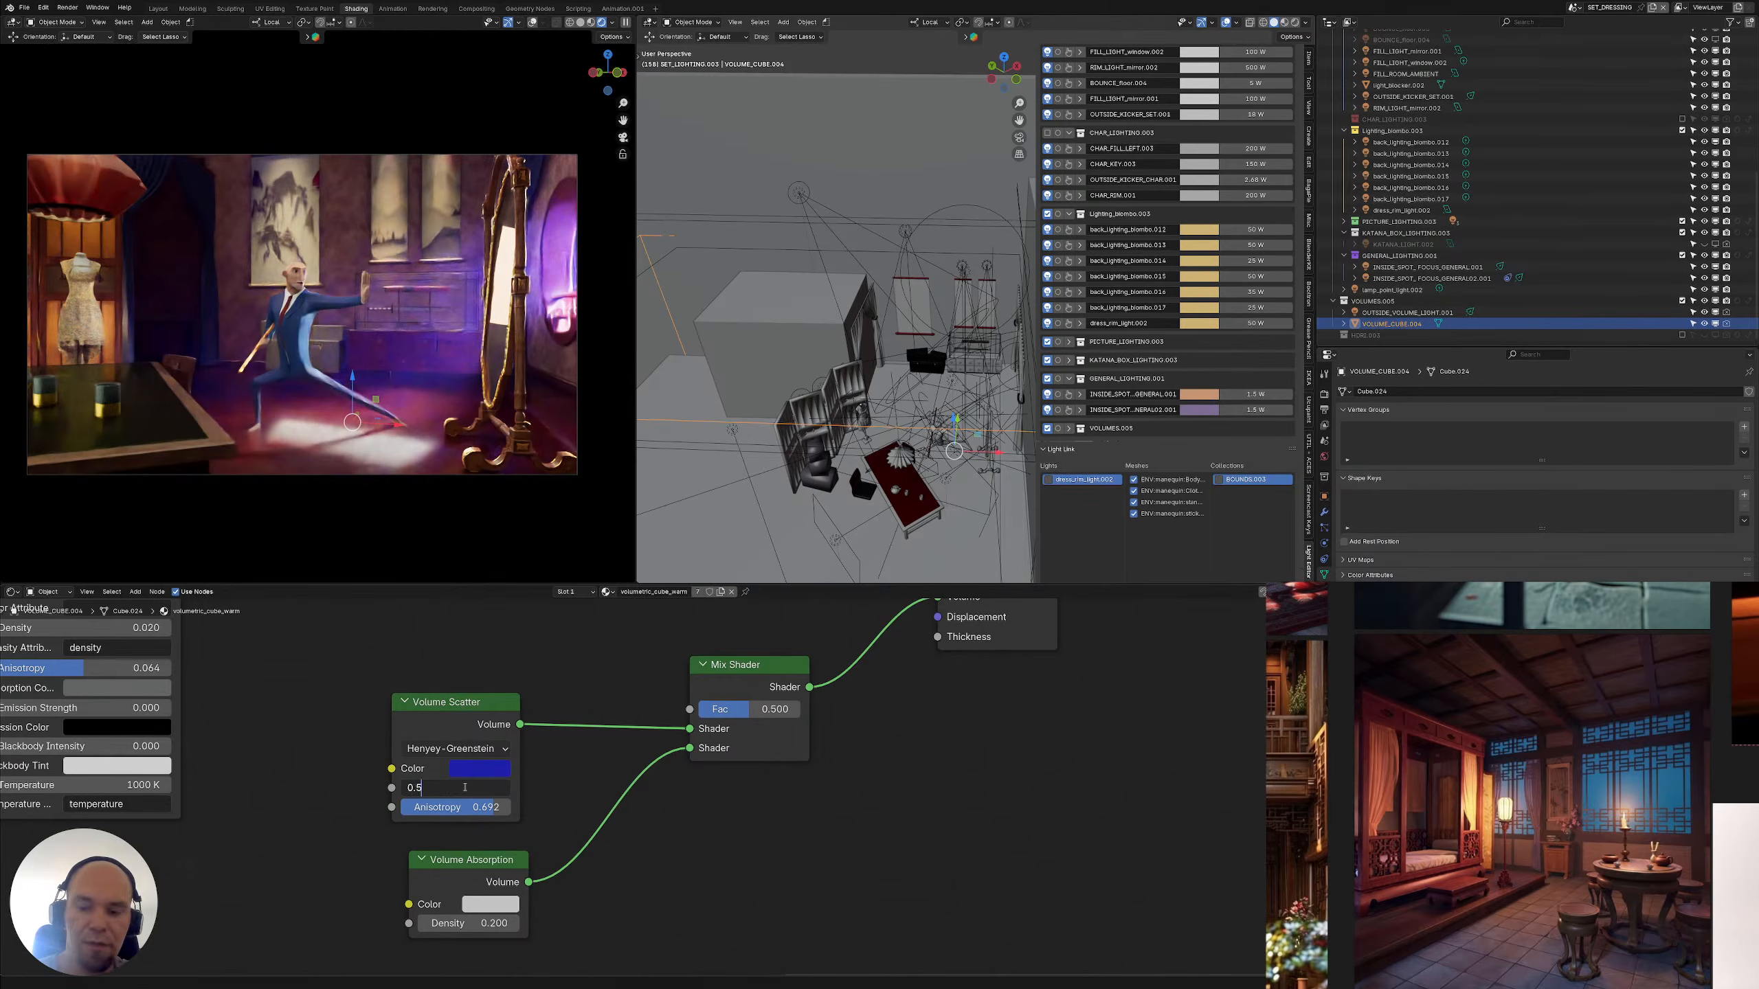
key("Return")
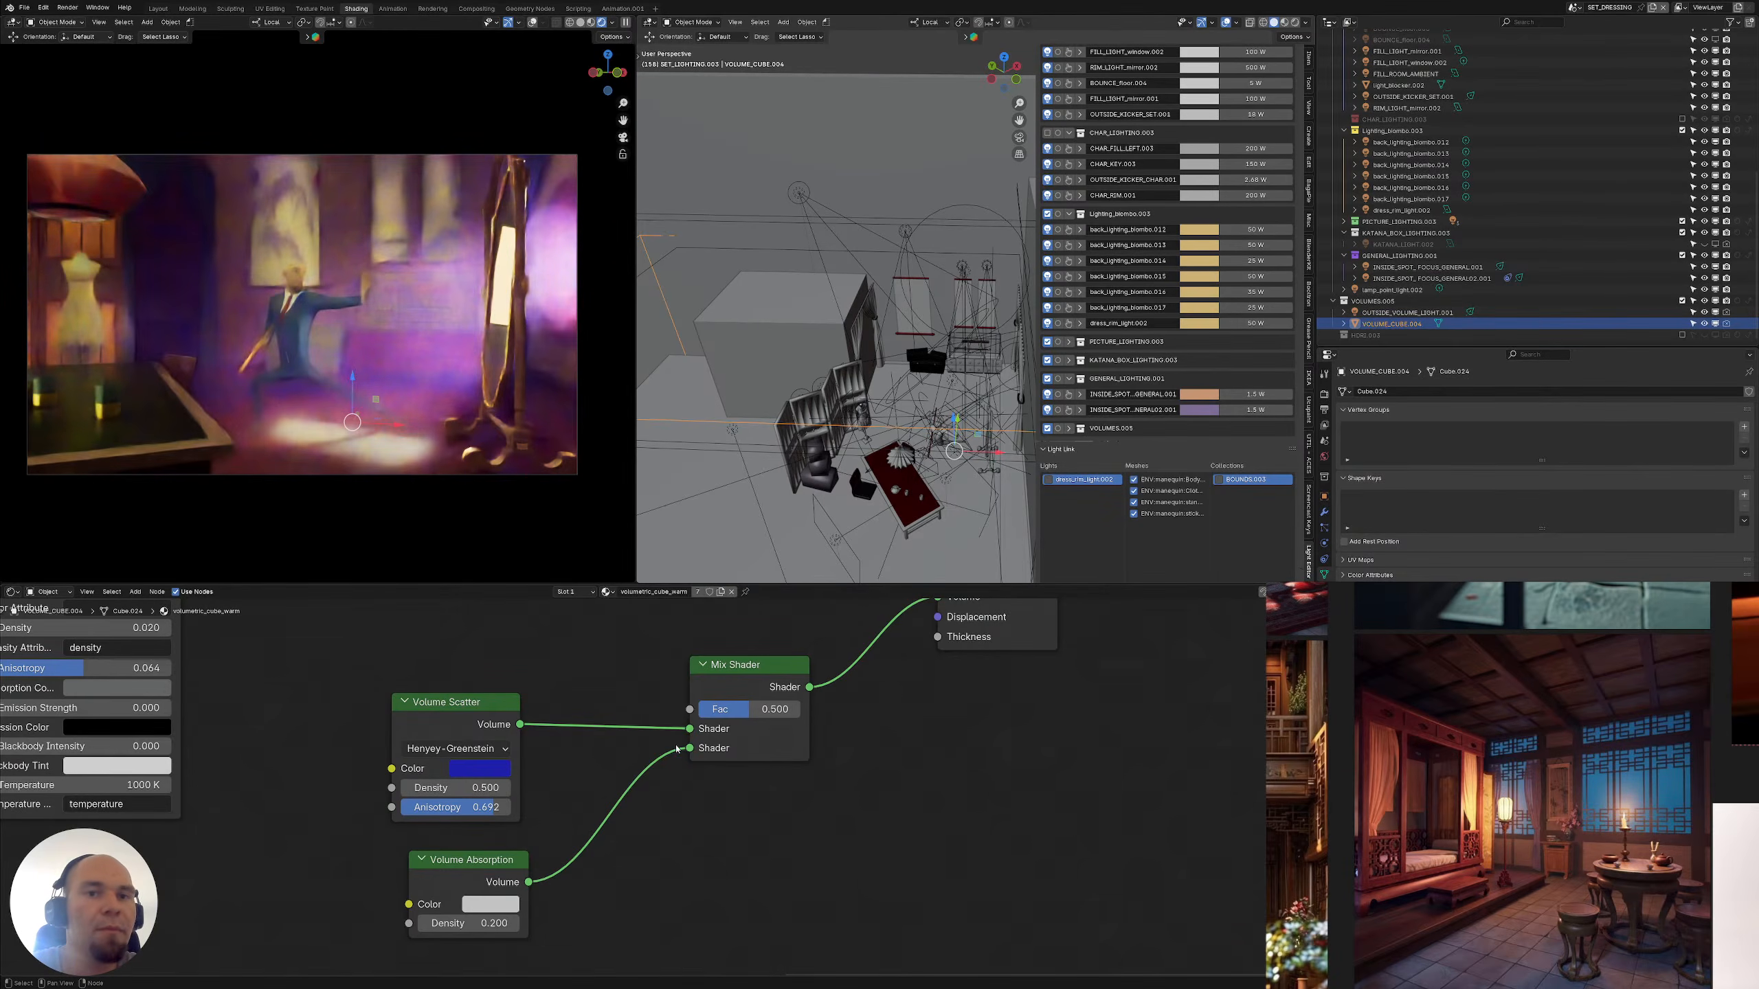
Lower the Mix Shader factor to 0.143 and set the Volume Scatter density to 0.8
left_click_drag(769, 709, 714, 709)
scroll(555, 823, "left", 2)
left_click(513, 760)
left_click(514, 760)
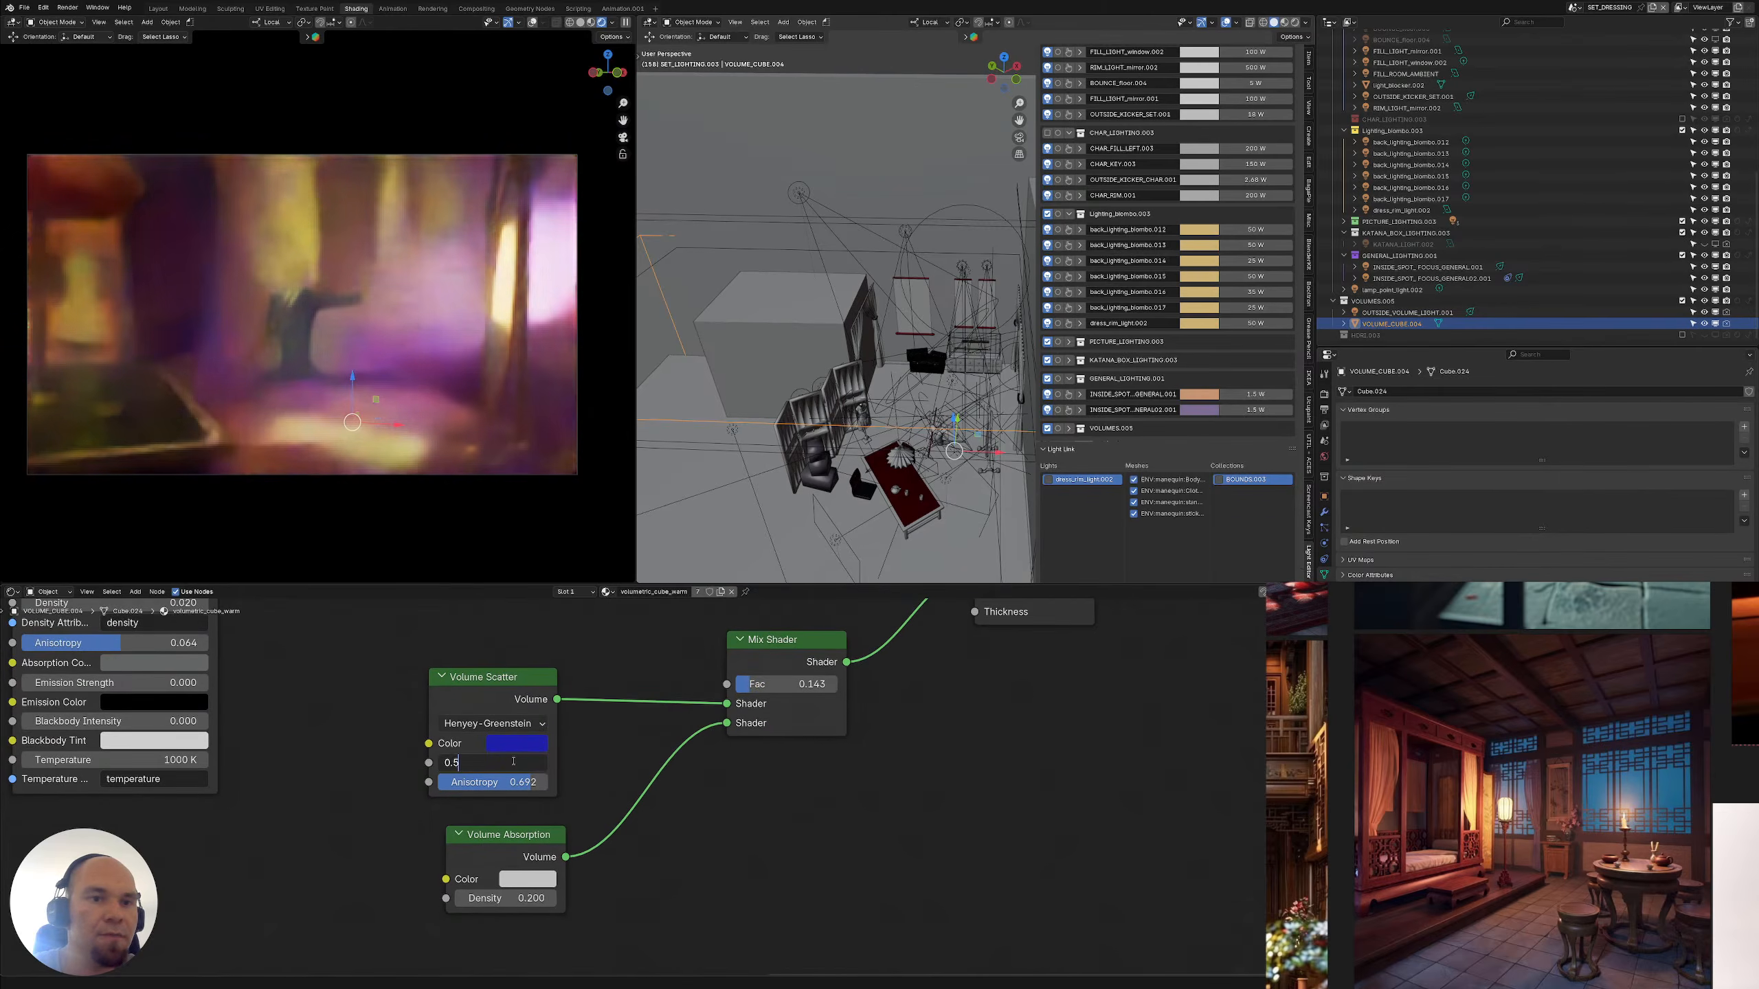
key("BackSpace")
type("8")
key("Return")
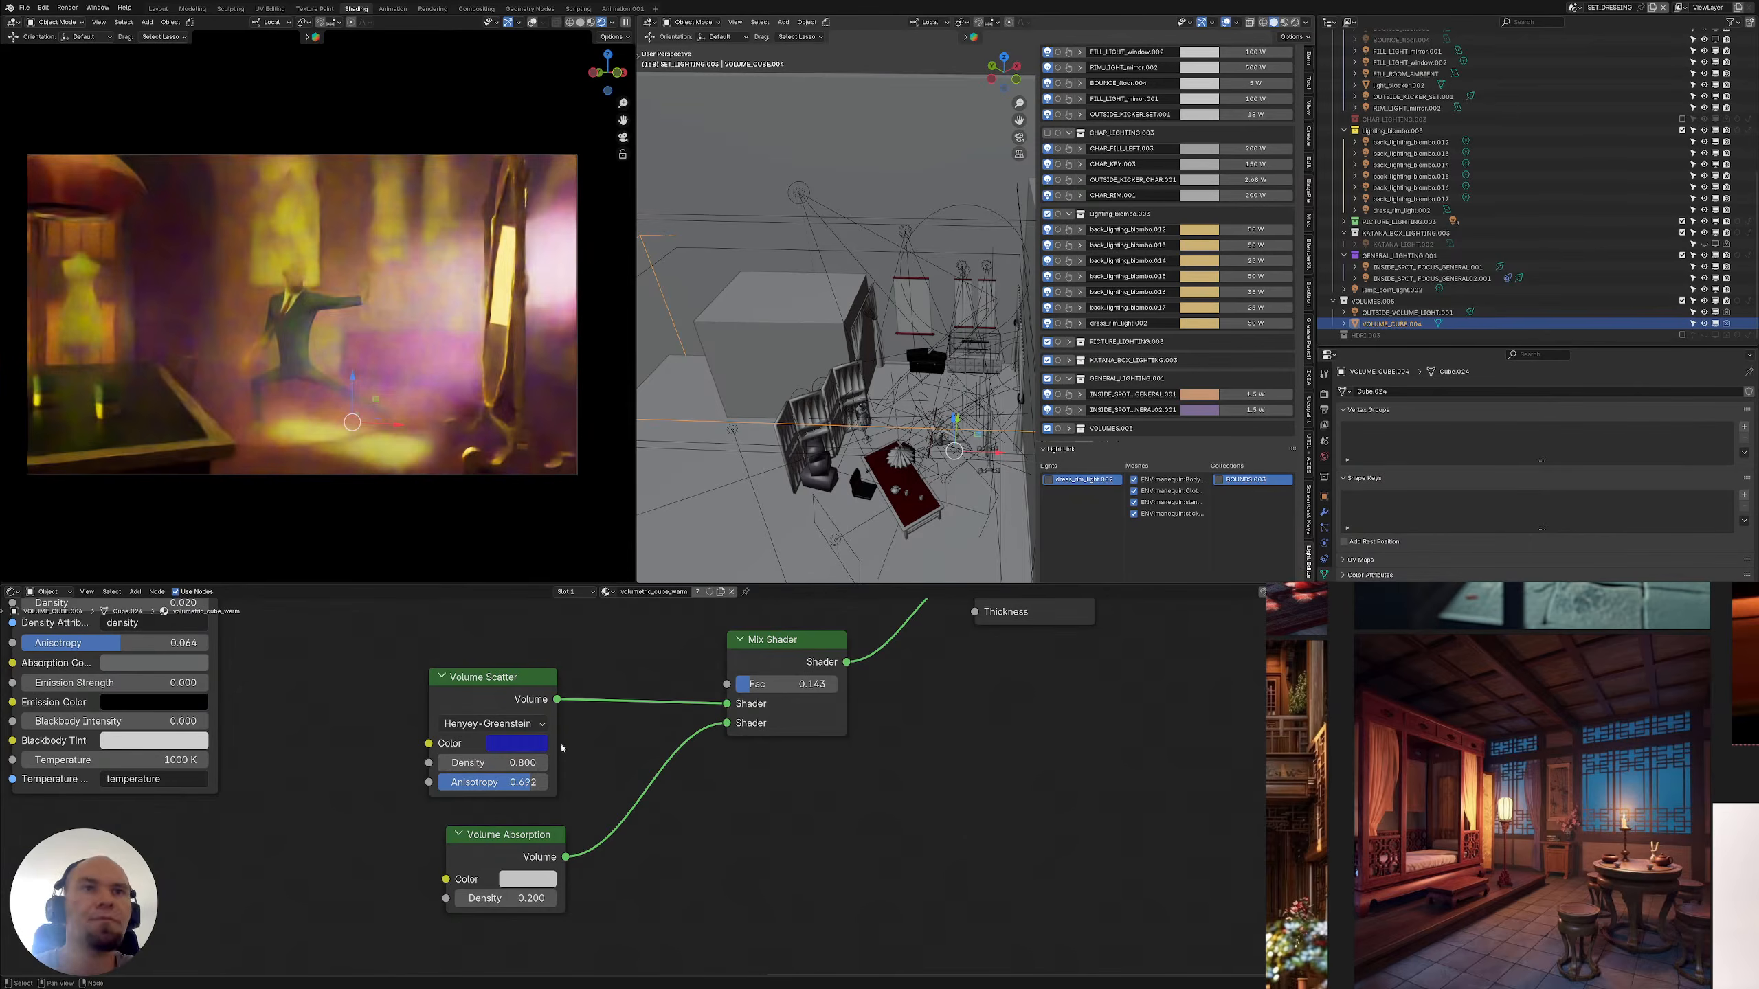
middle_click_drag(648, 839, 627, 802)
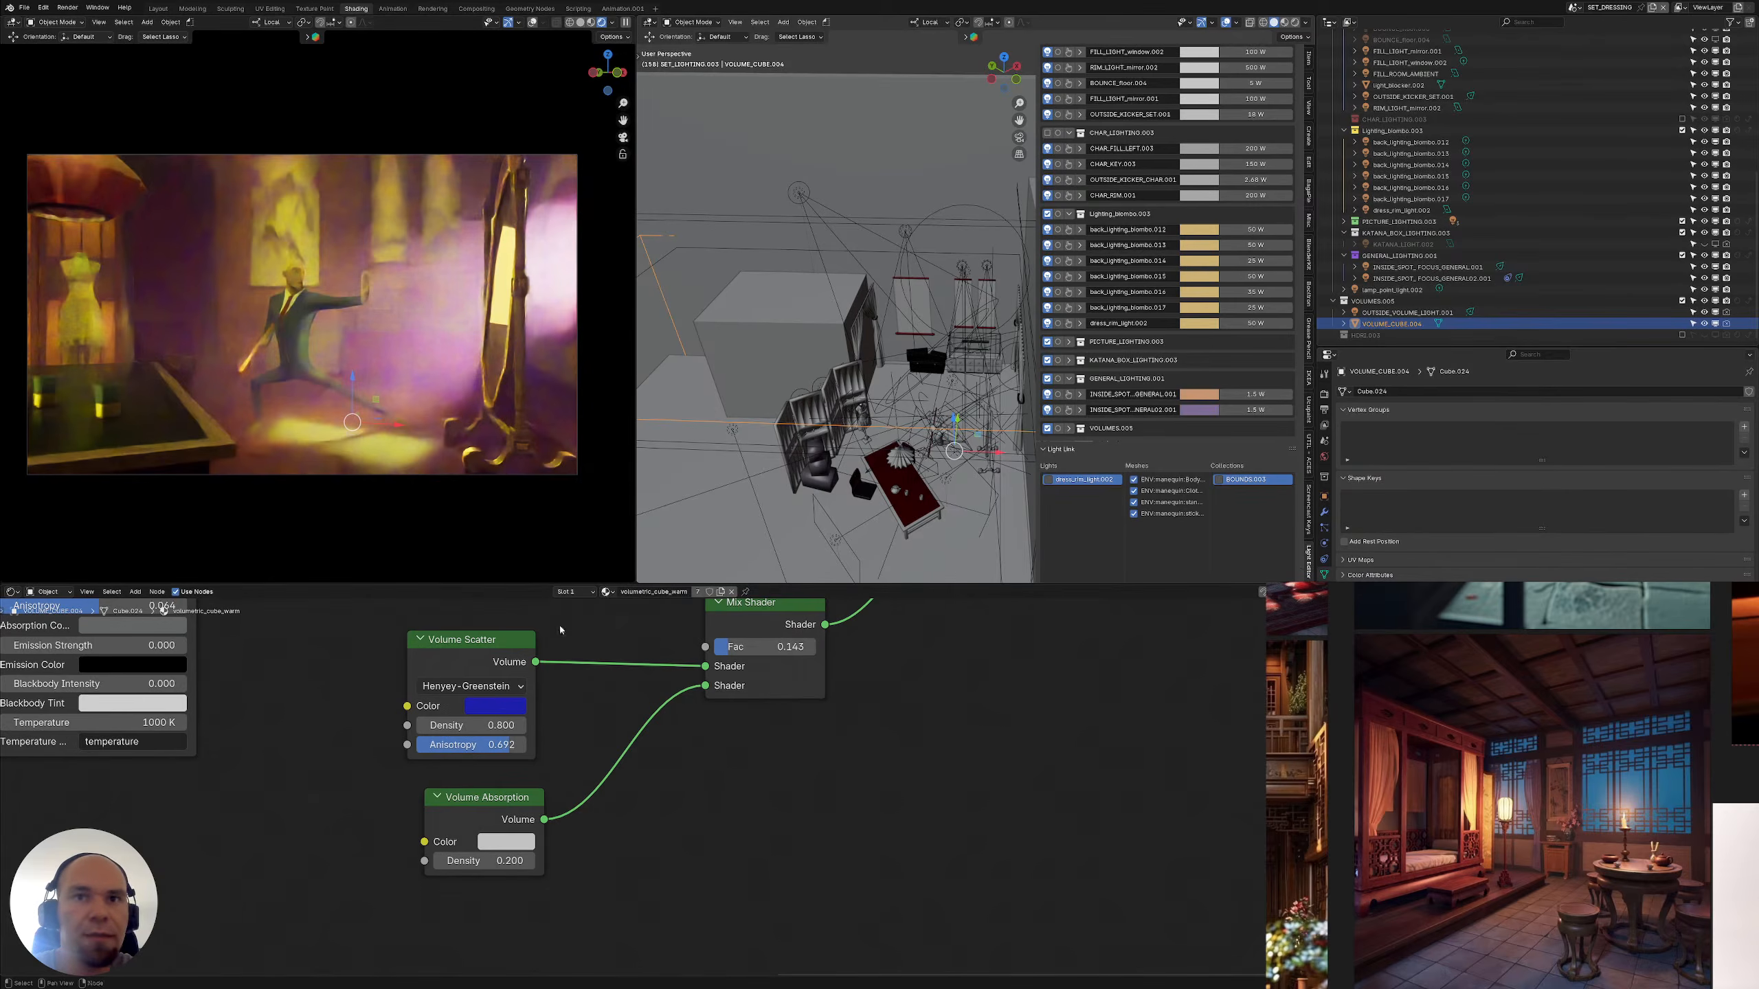
Select the light blocker cube in the scene and examine its object transform and visibility settings
scroll(842, 292, "down", 3)
middle_click_drag(849, 329, 880, 303, "shift")
left_click(850, 332)
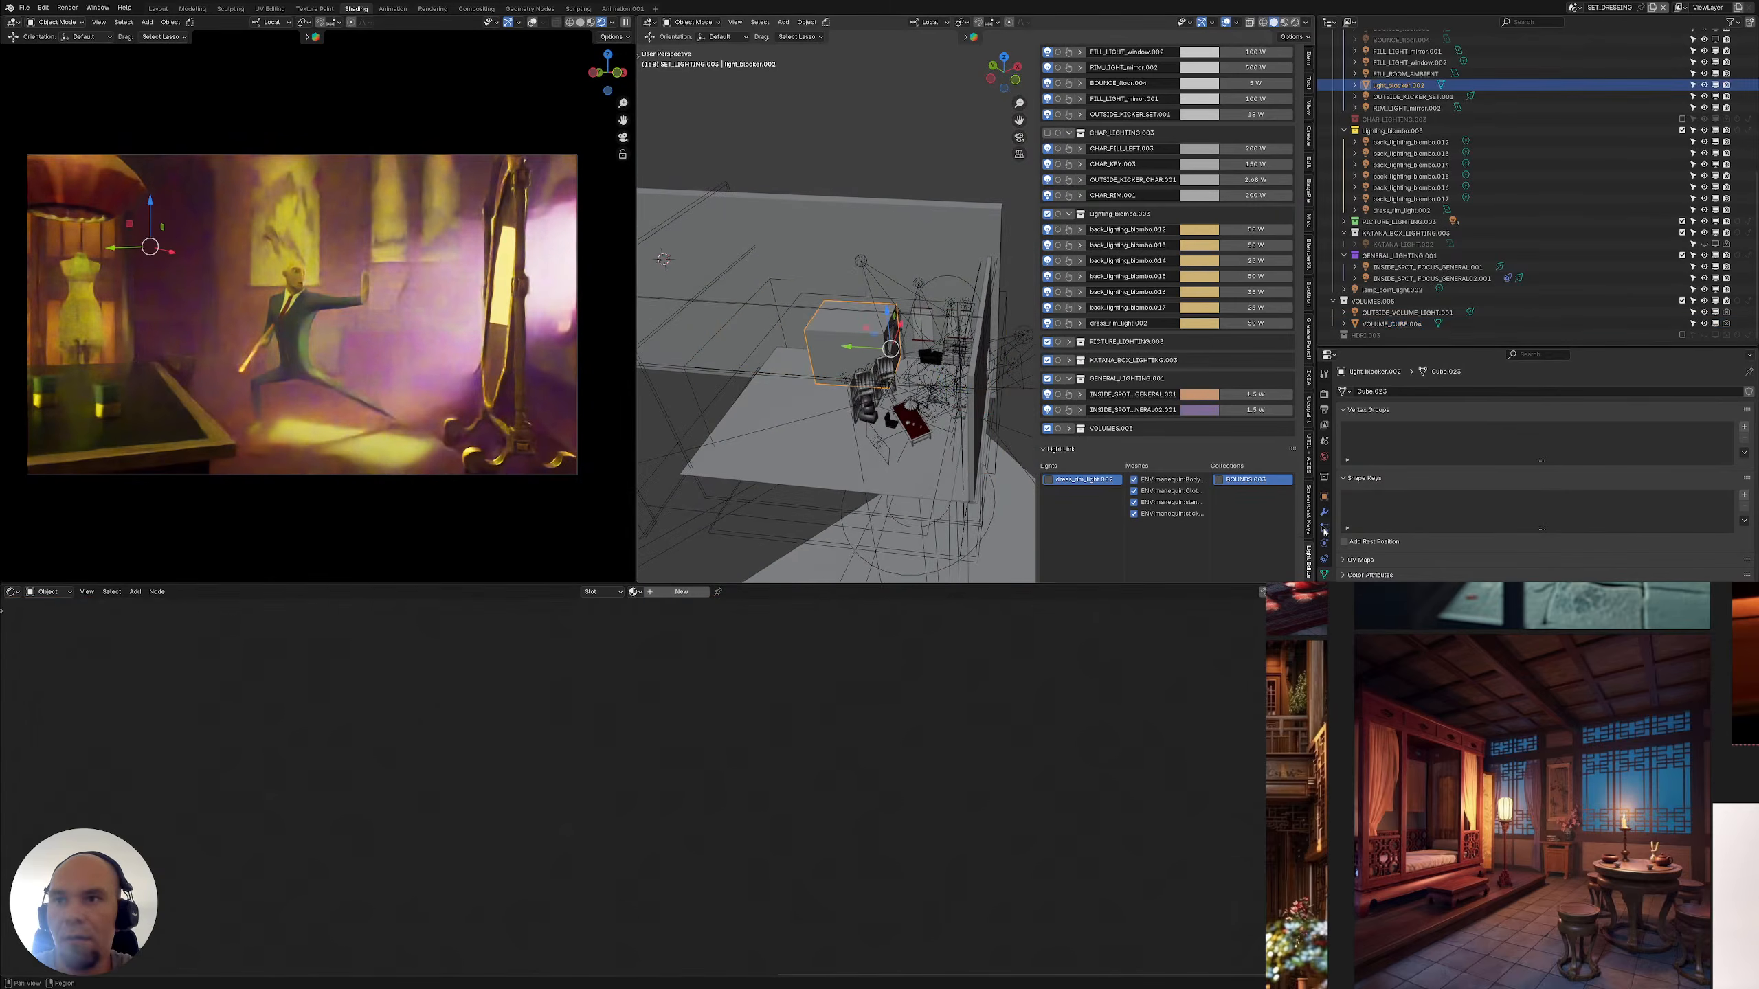
left_click(1324, 496)
scroll(1536, 471, "down", 5)
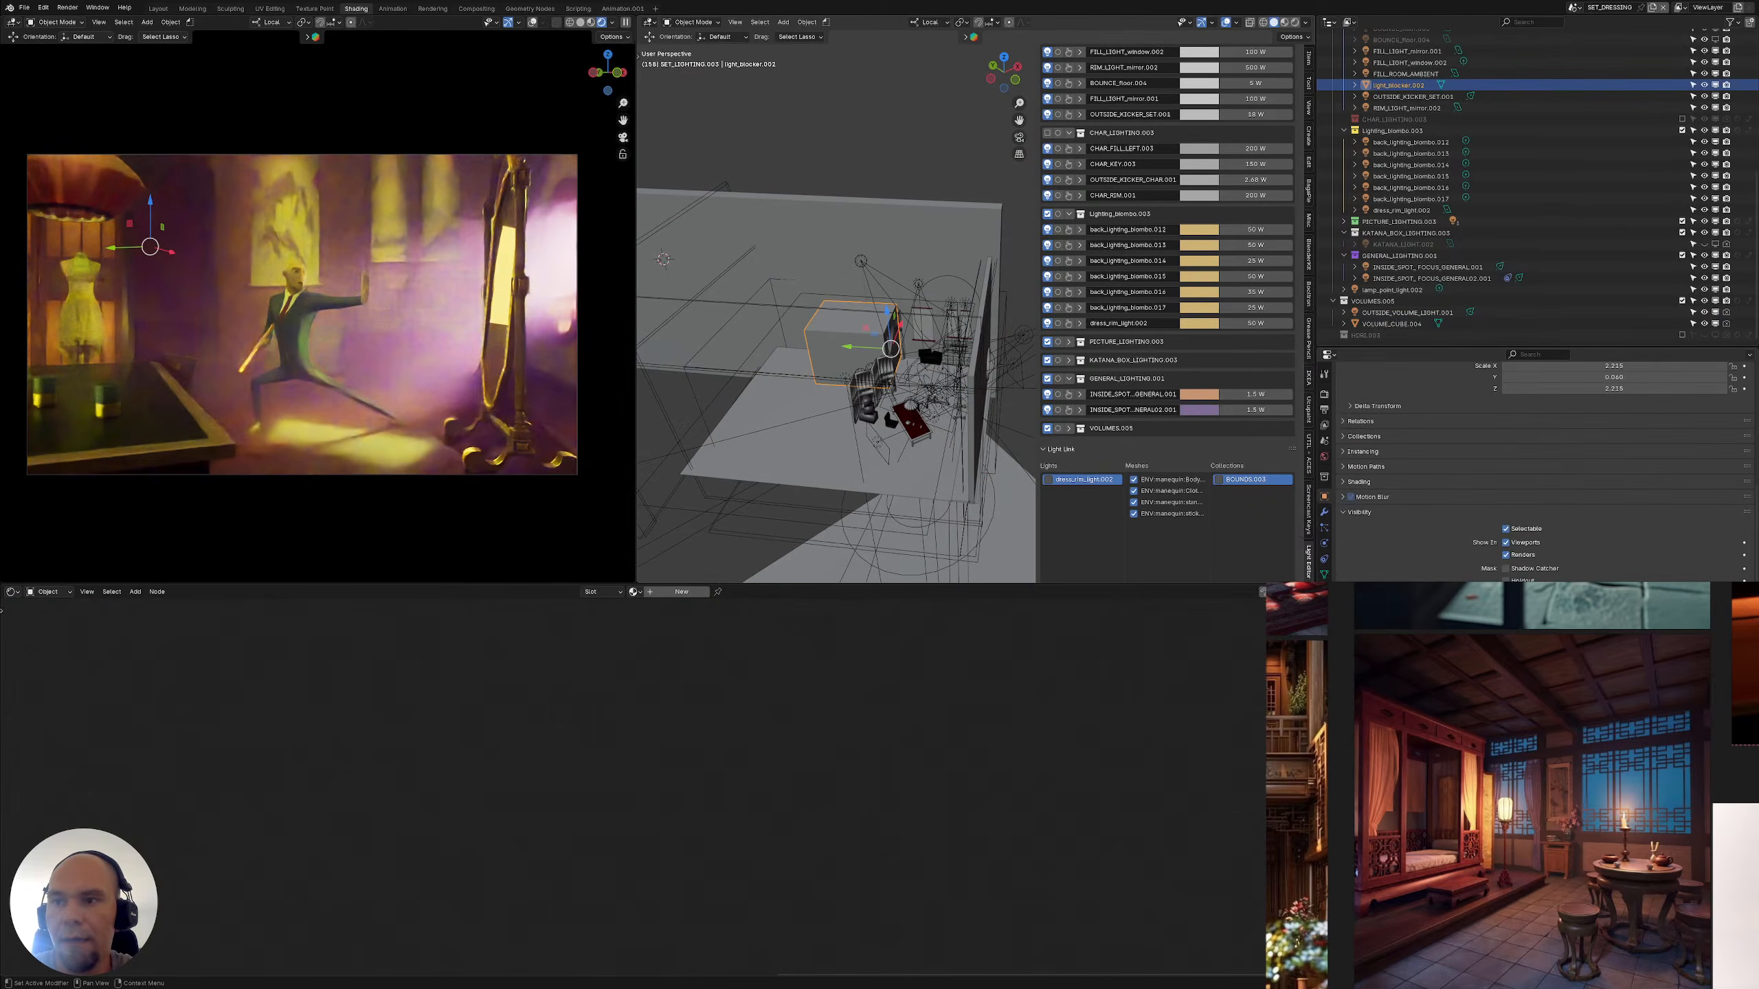
scroll(1537, 472, "up", 3)
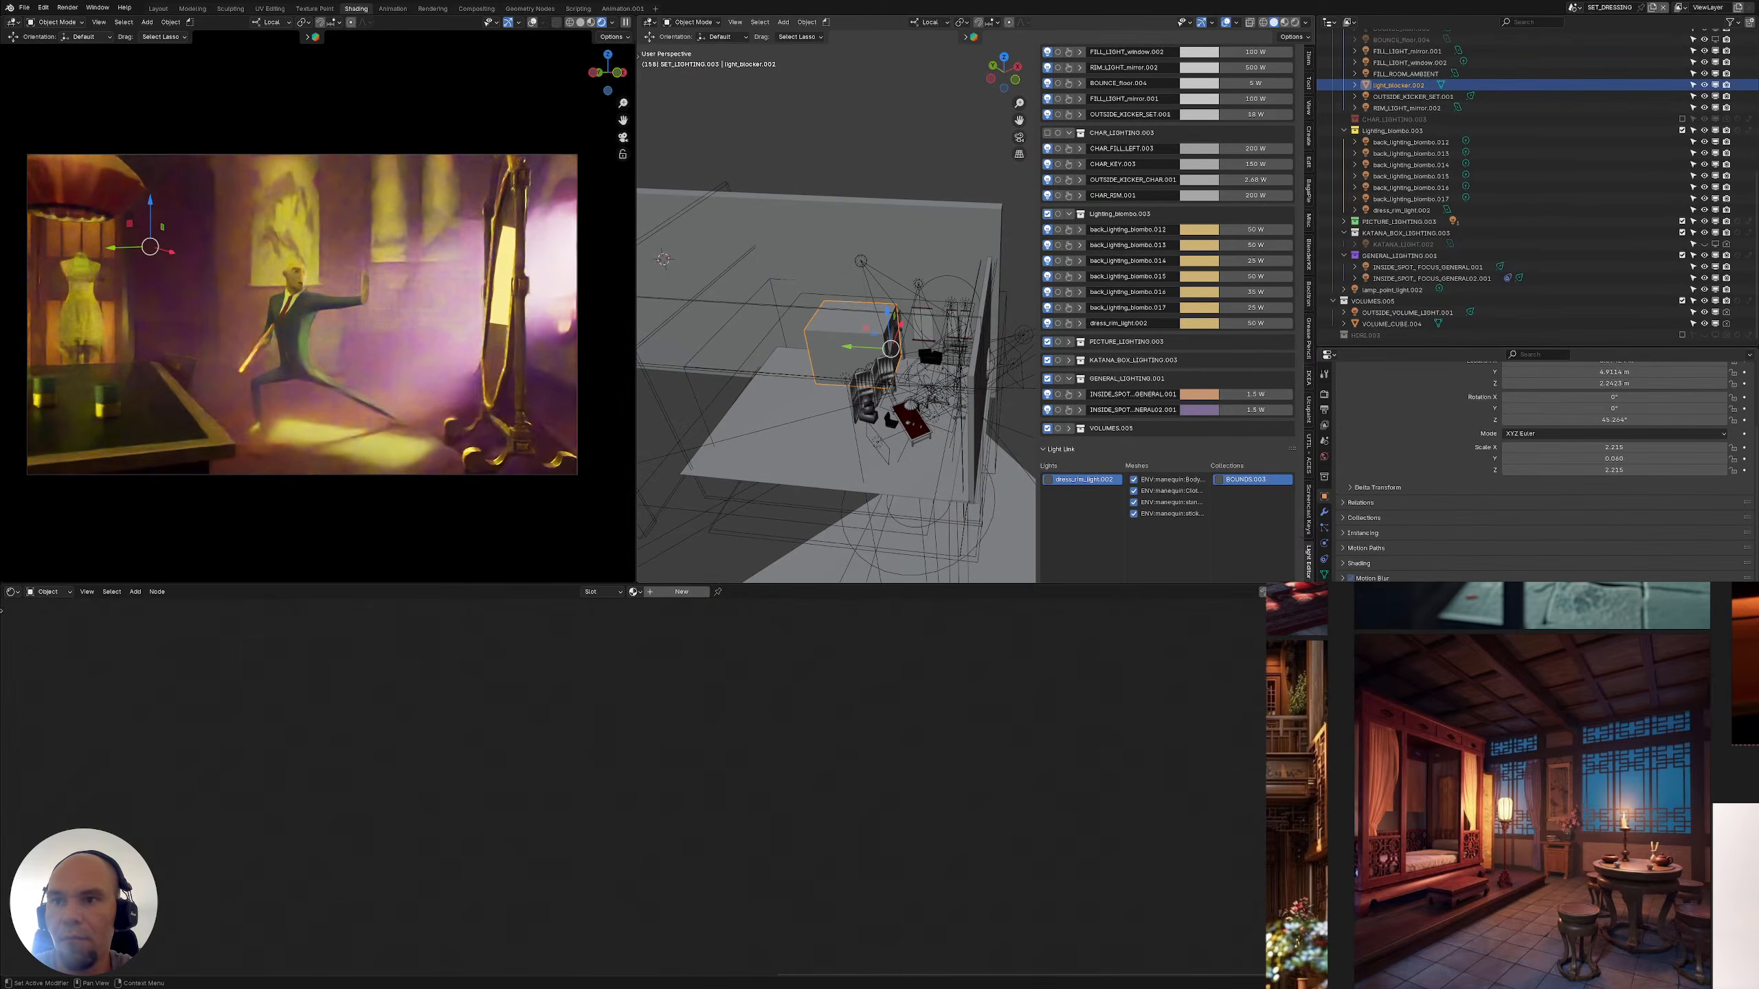
scroll(1537, 471, "up", 2)
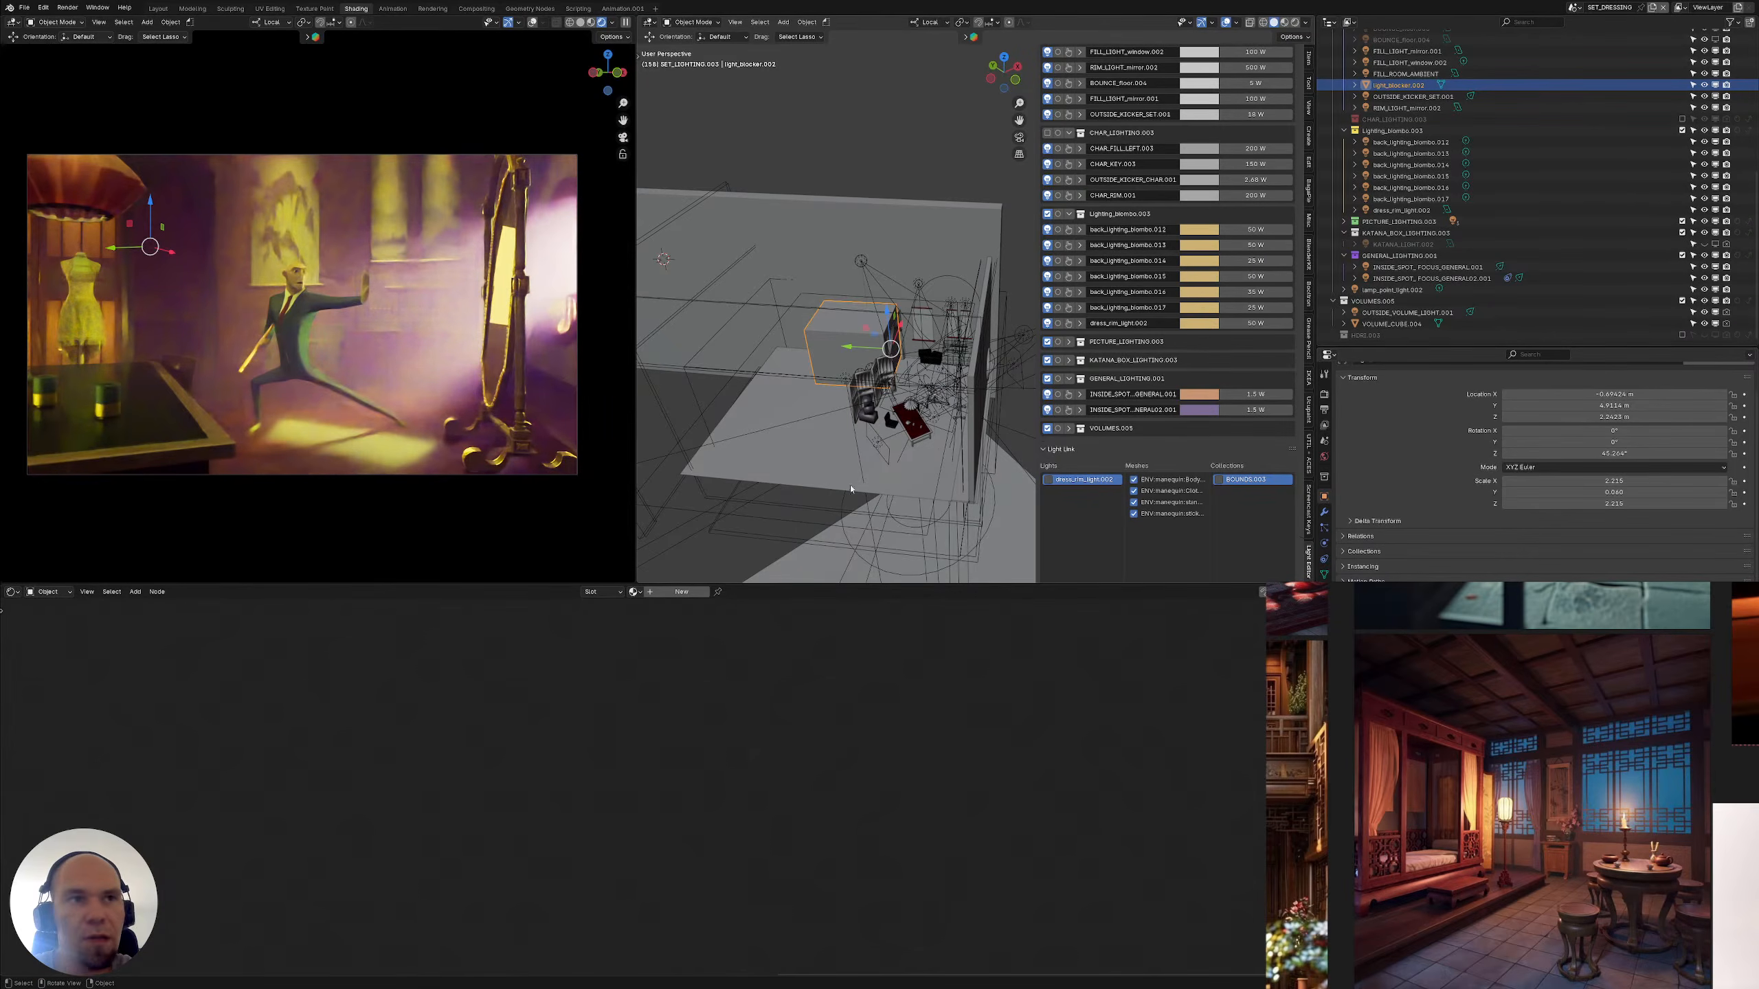
Move the light blocker cube about 6 m along its local Y axis, away from the furnished set
middle_click_drag(852, 348, 824, 366, "shift")
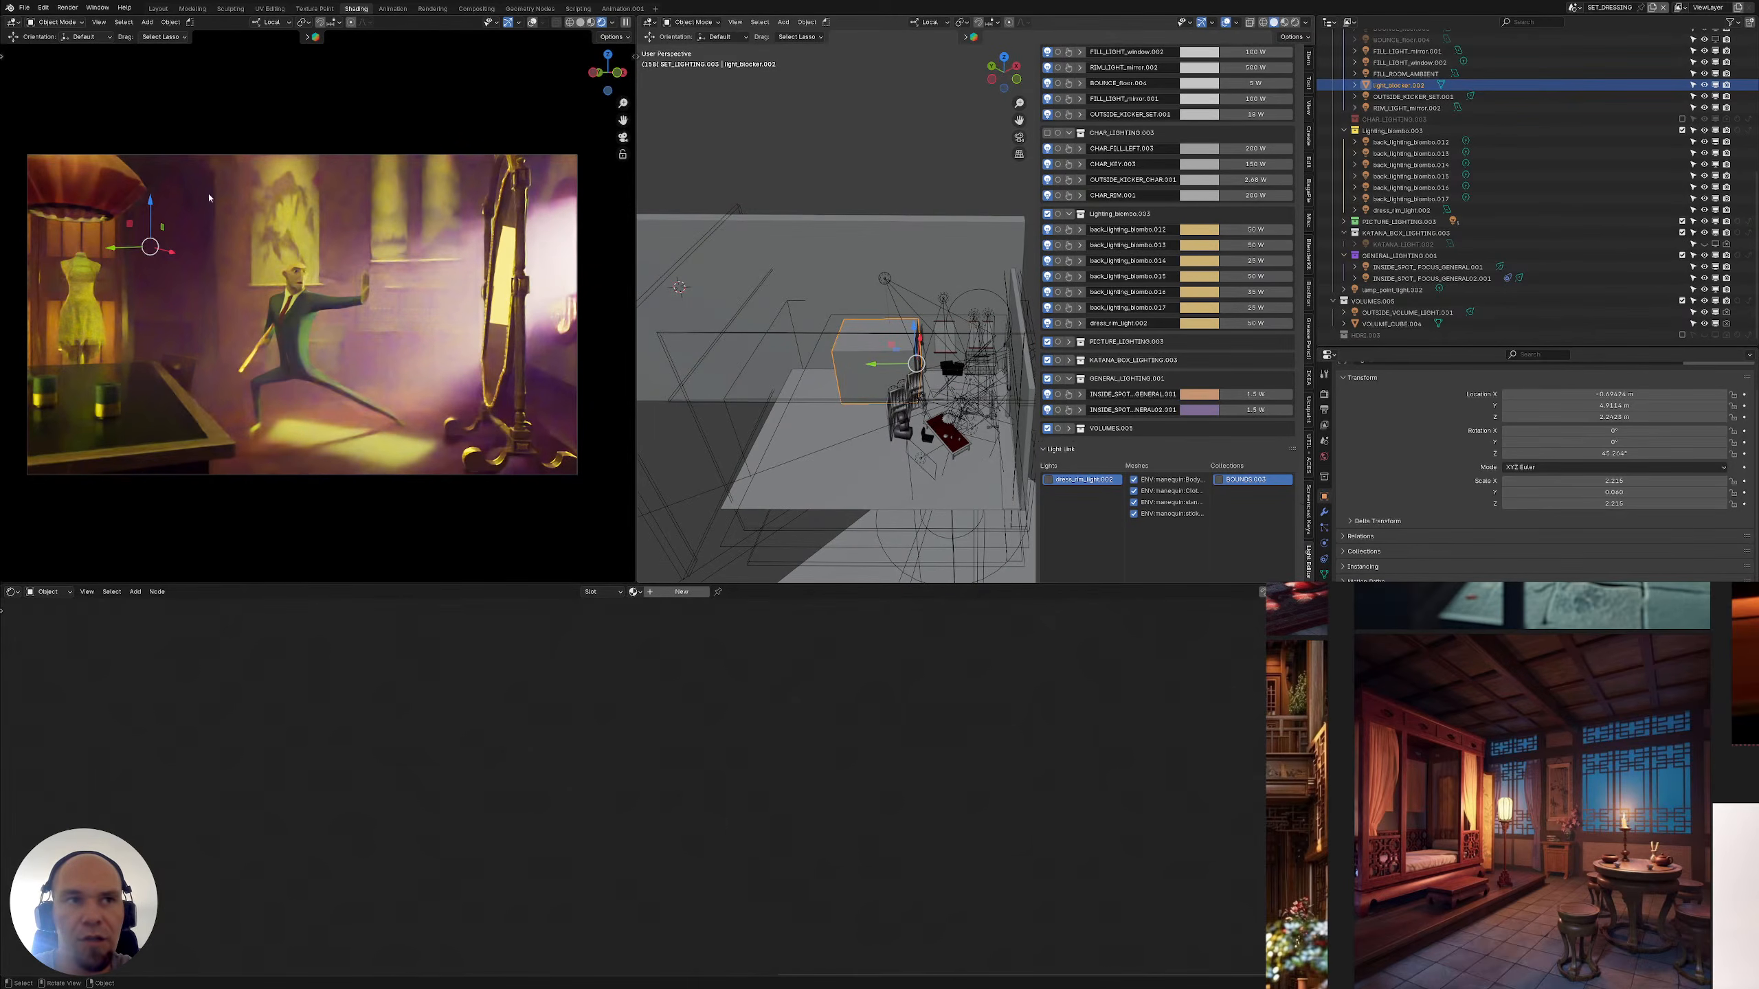
middle_click_drag(813, 362, 838, 372, "shift")
left_click_drag(895, 374, 778, 374)
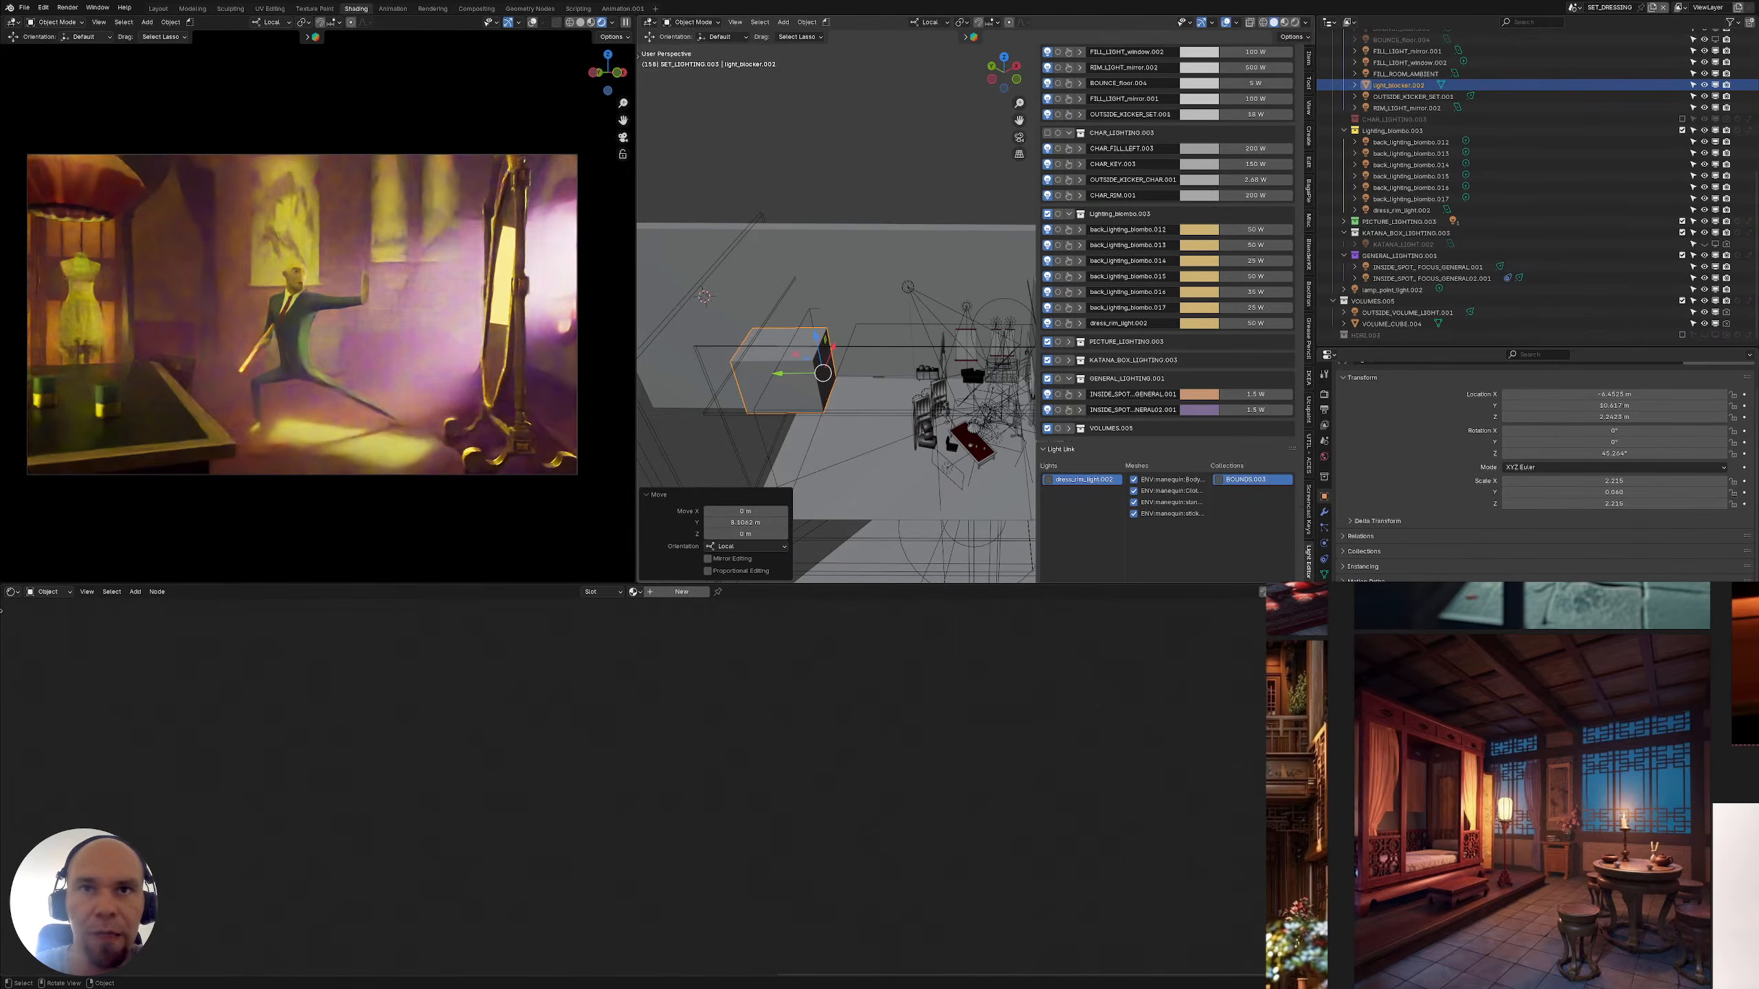
middle_click_drag(883, 348, 844, 331, "shift")
Desaturate the Volume Scatter colour in the volume cube's material to a neutral grey
left_click(713, 420)
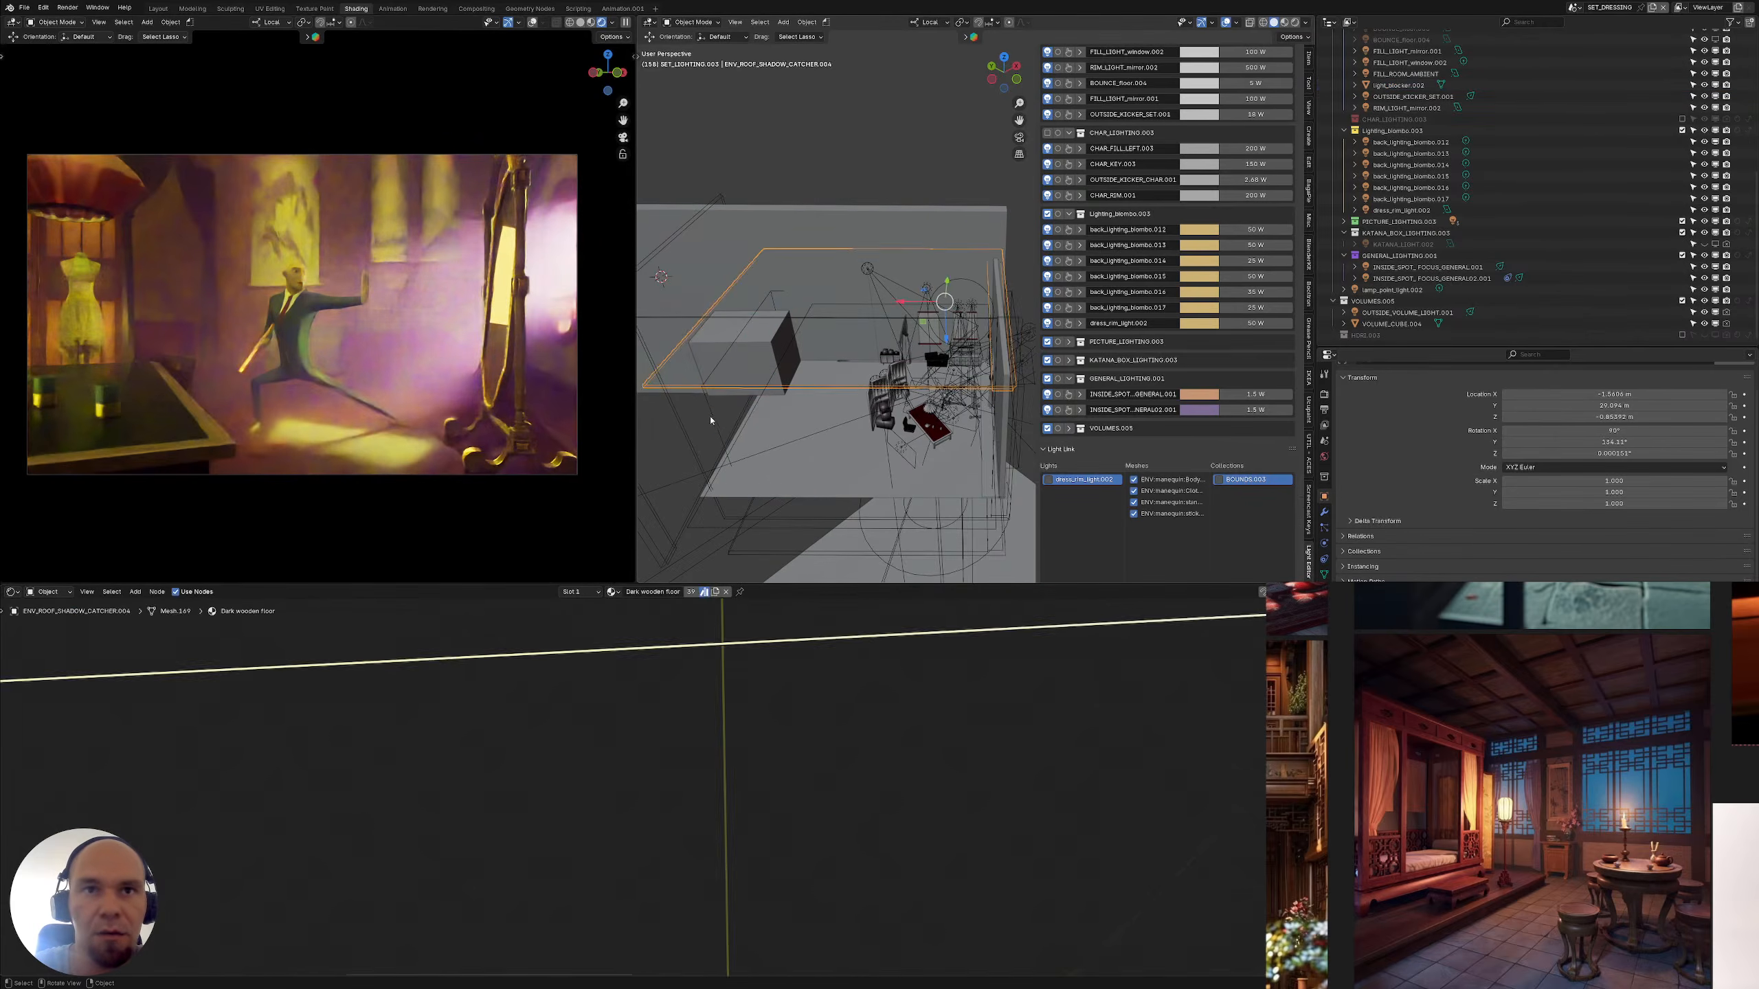
middle_click_drag(579, 699, 772, 820)
left_click(674, 829)
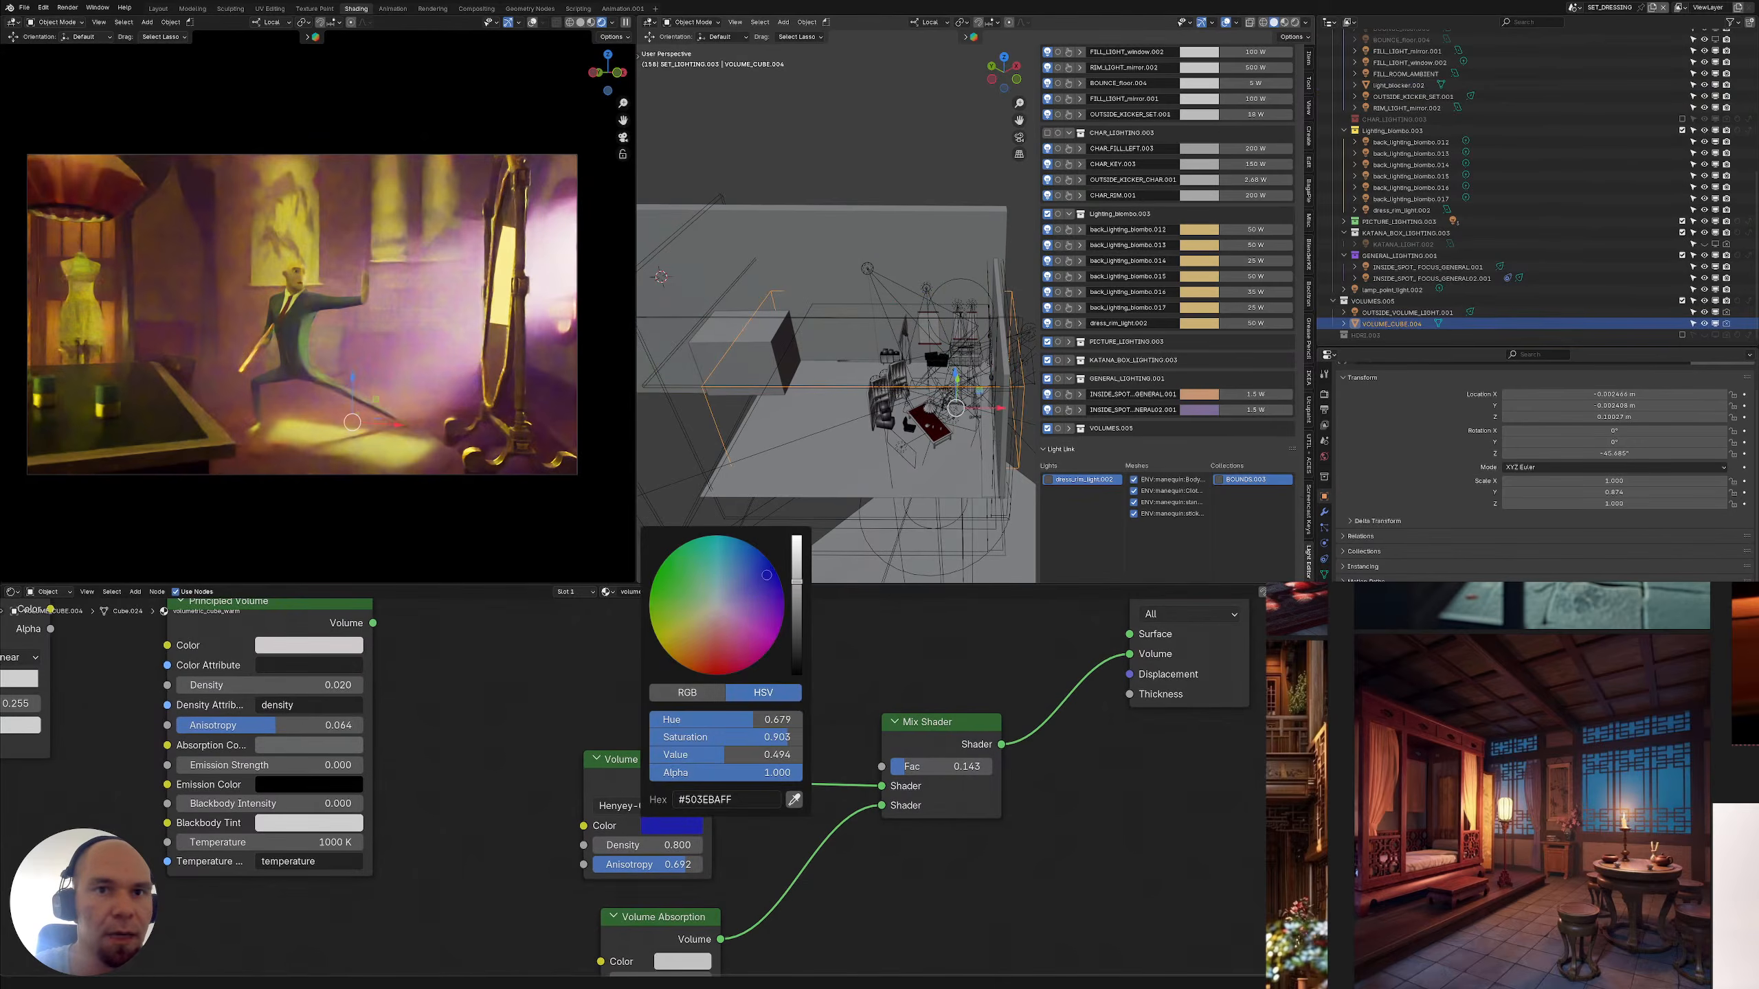
left_click_drag(788, 737, 662, 737)
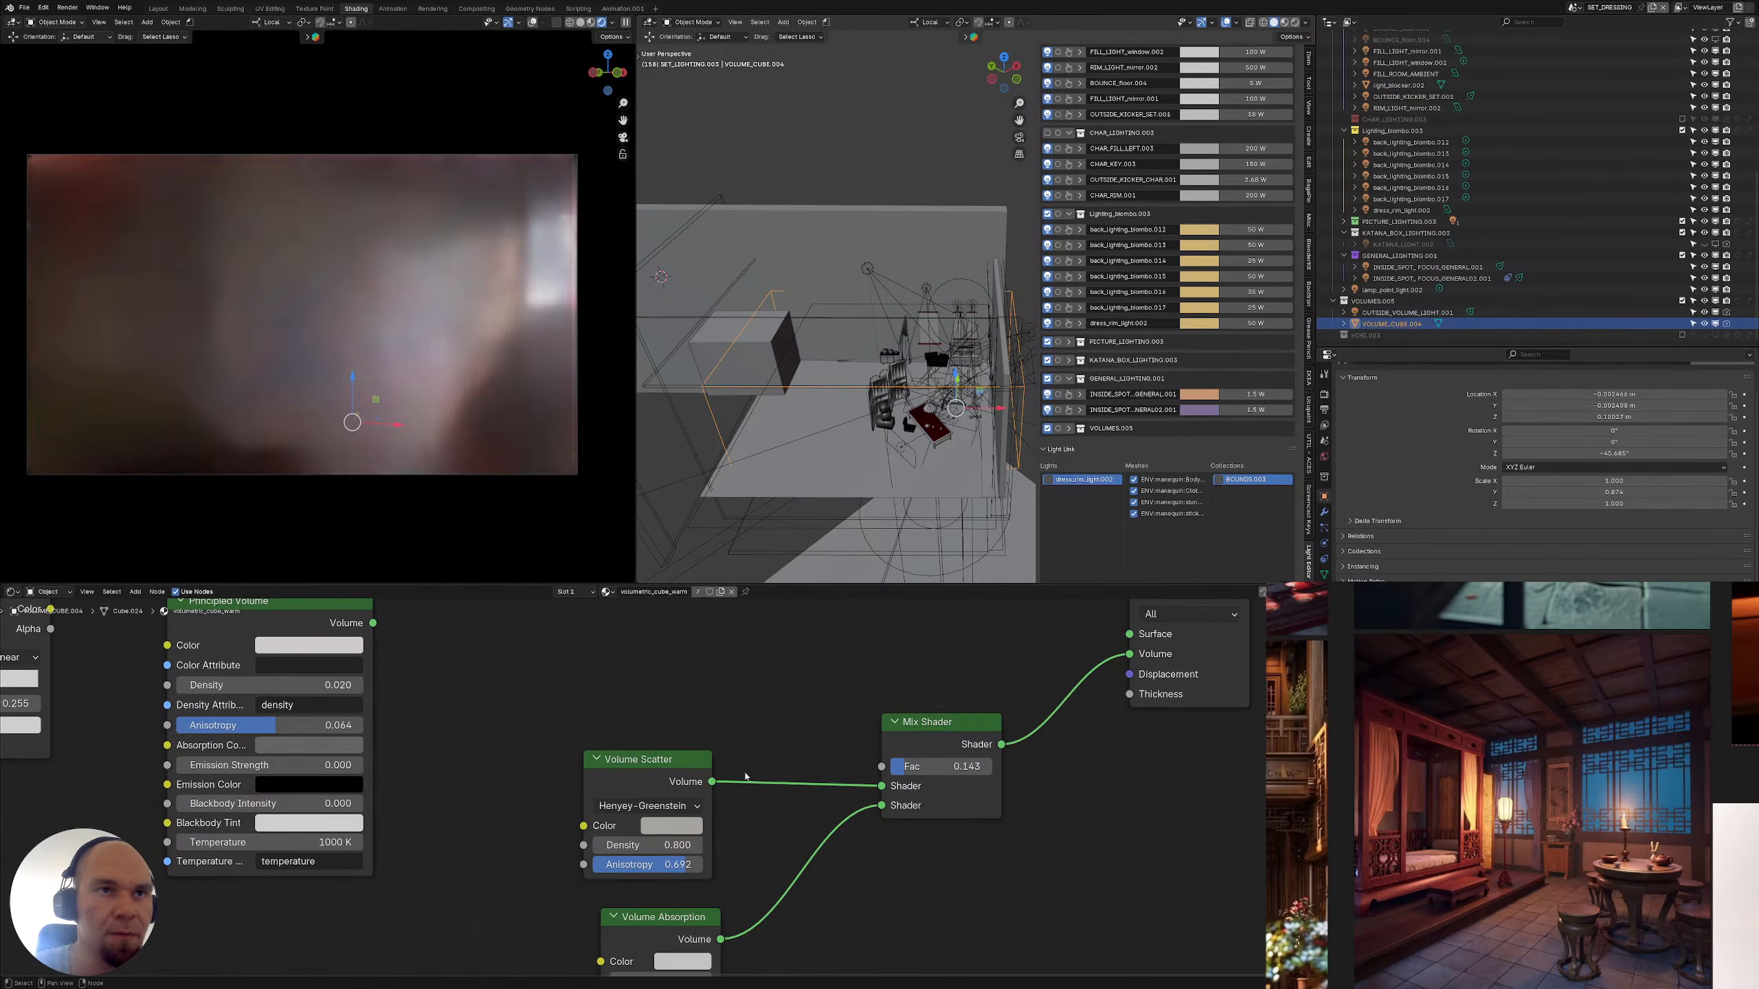
middle_click_drag(746, 776, 719, 761)
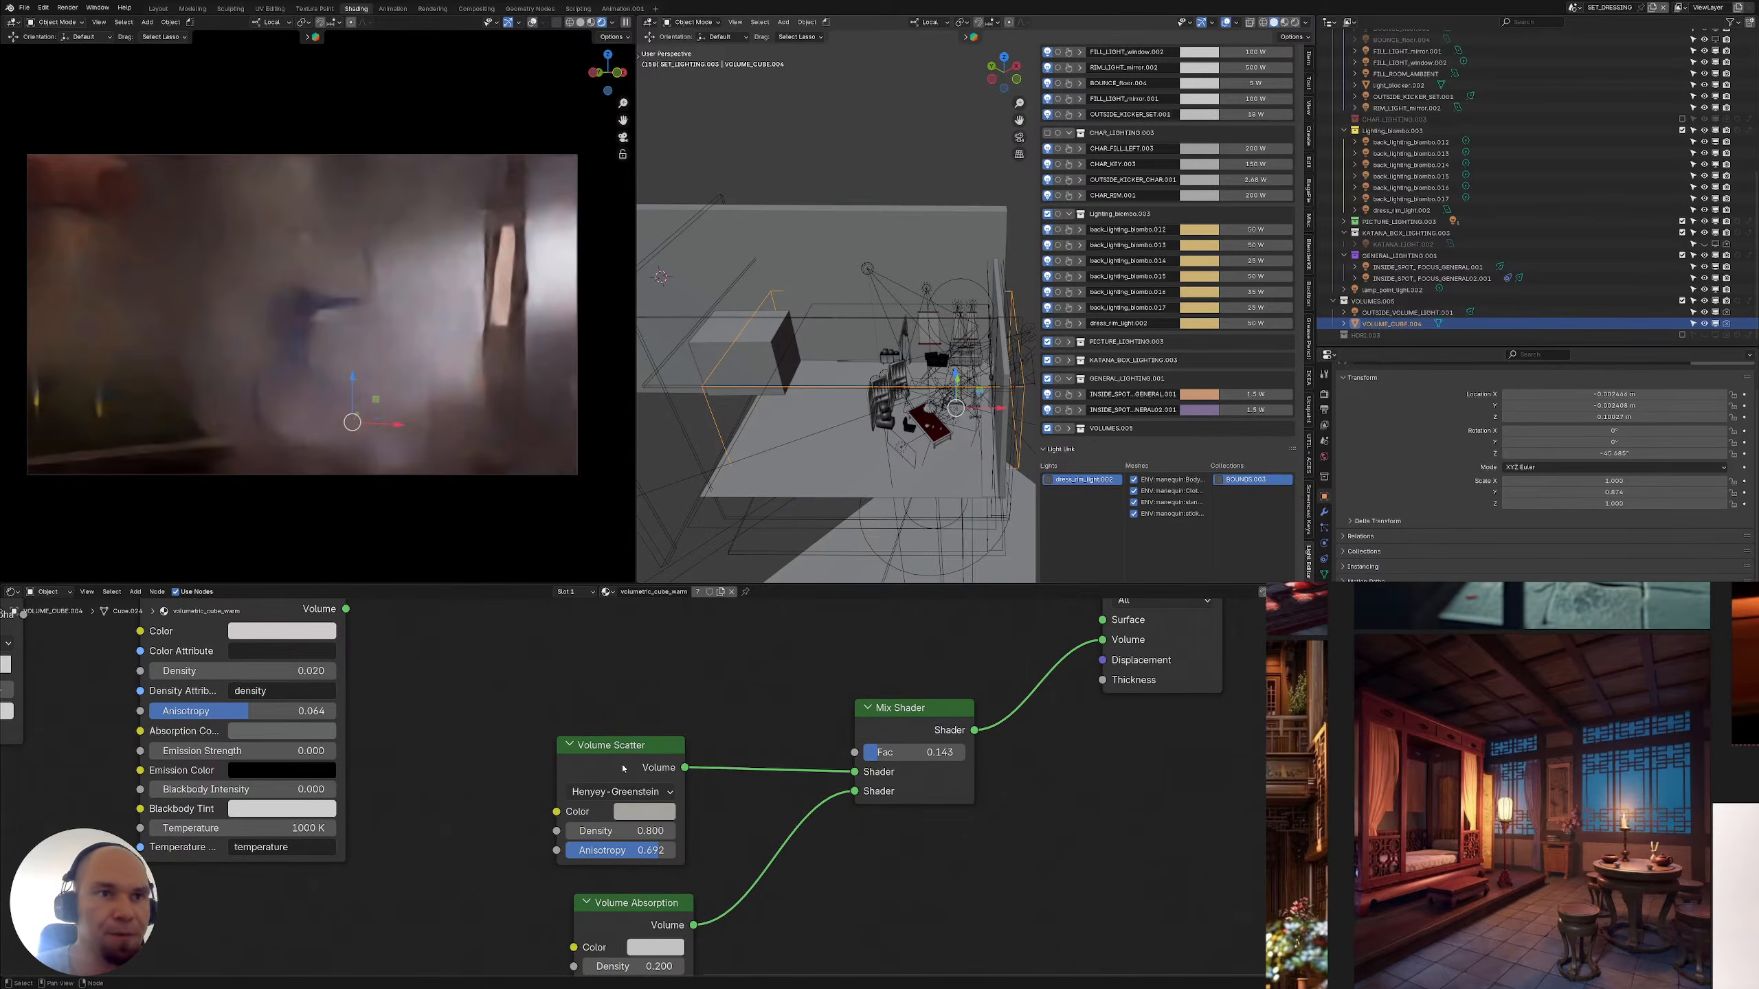
middle_click_drag(556, 672, 474, 694)
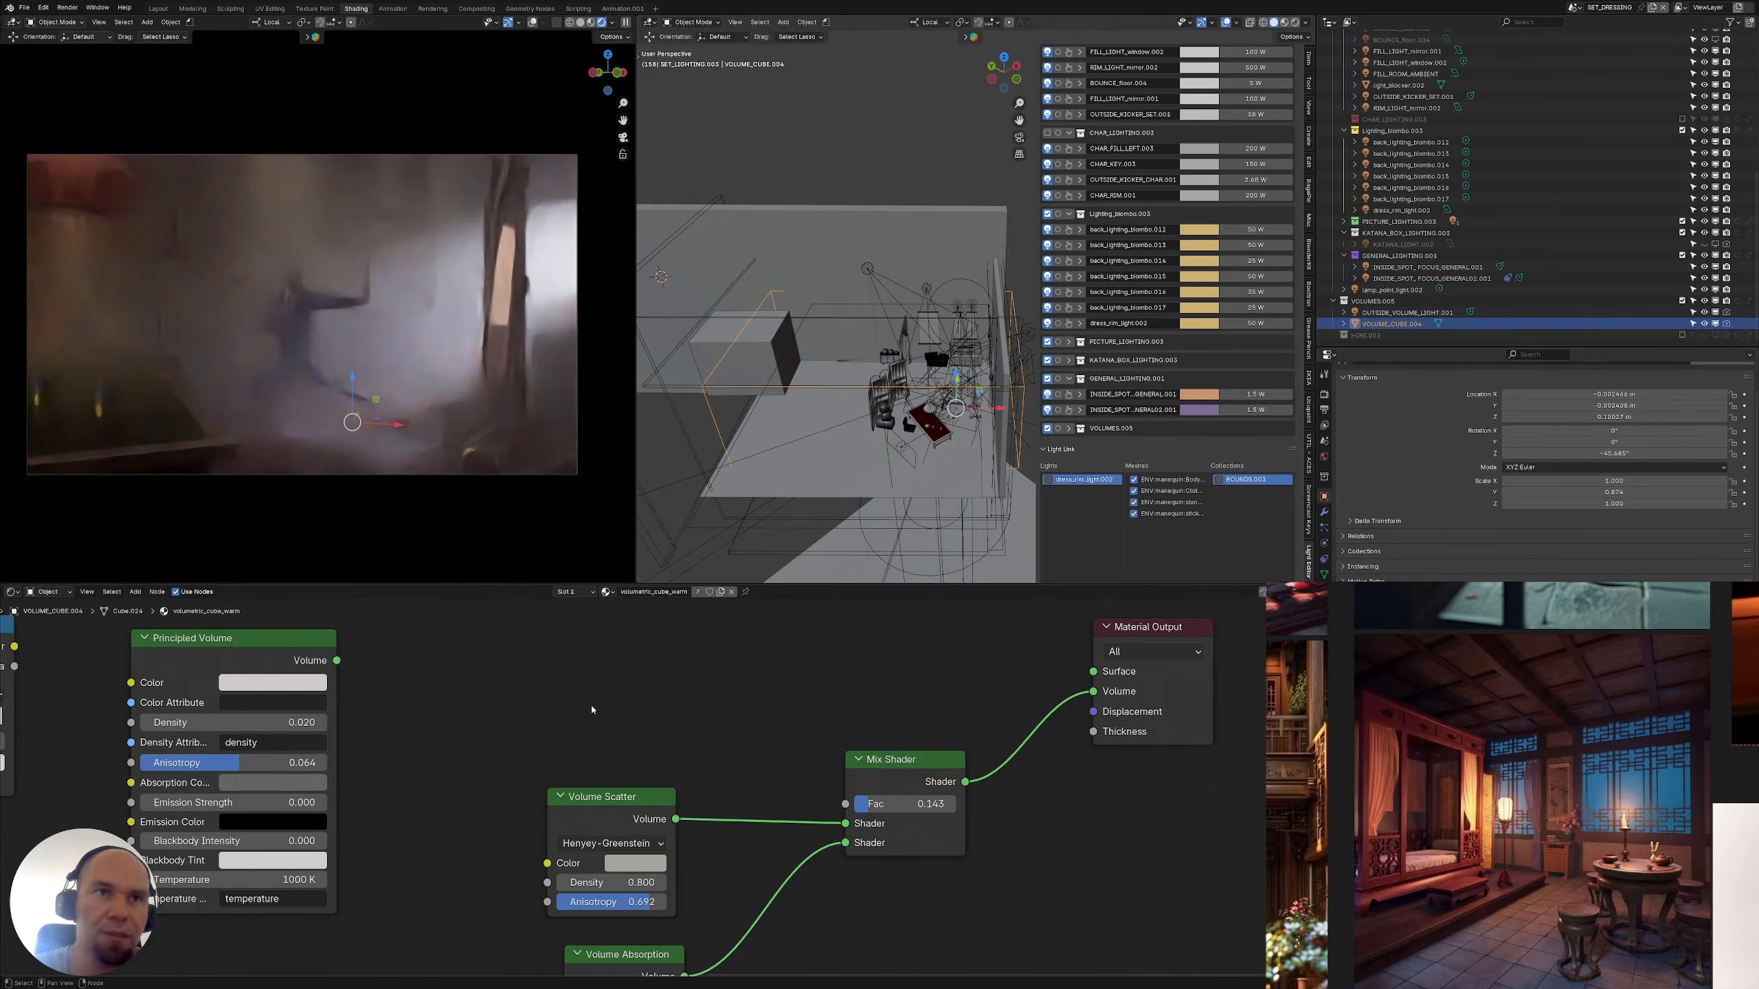
middle_click_drag(592, 708, 437, 715)
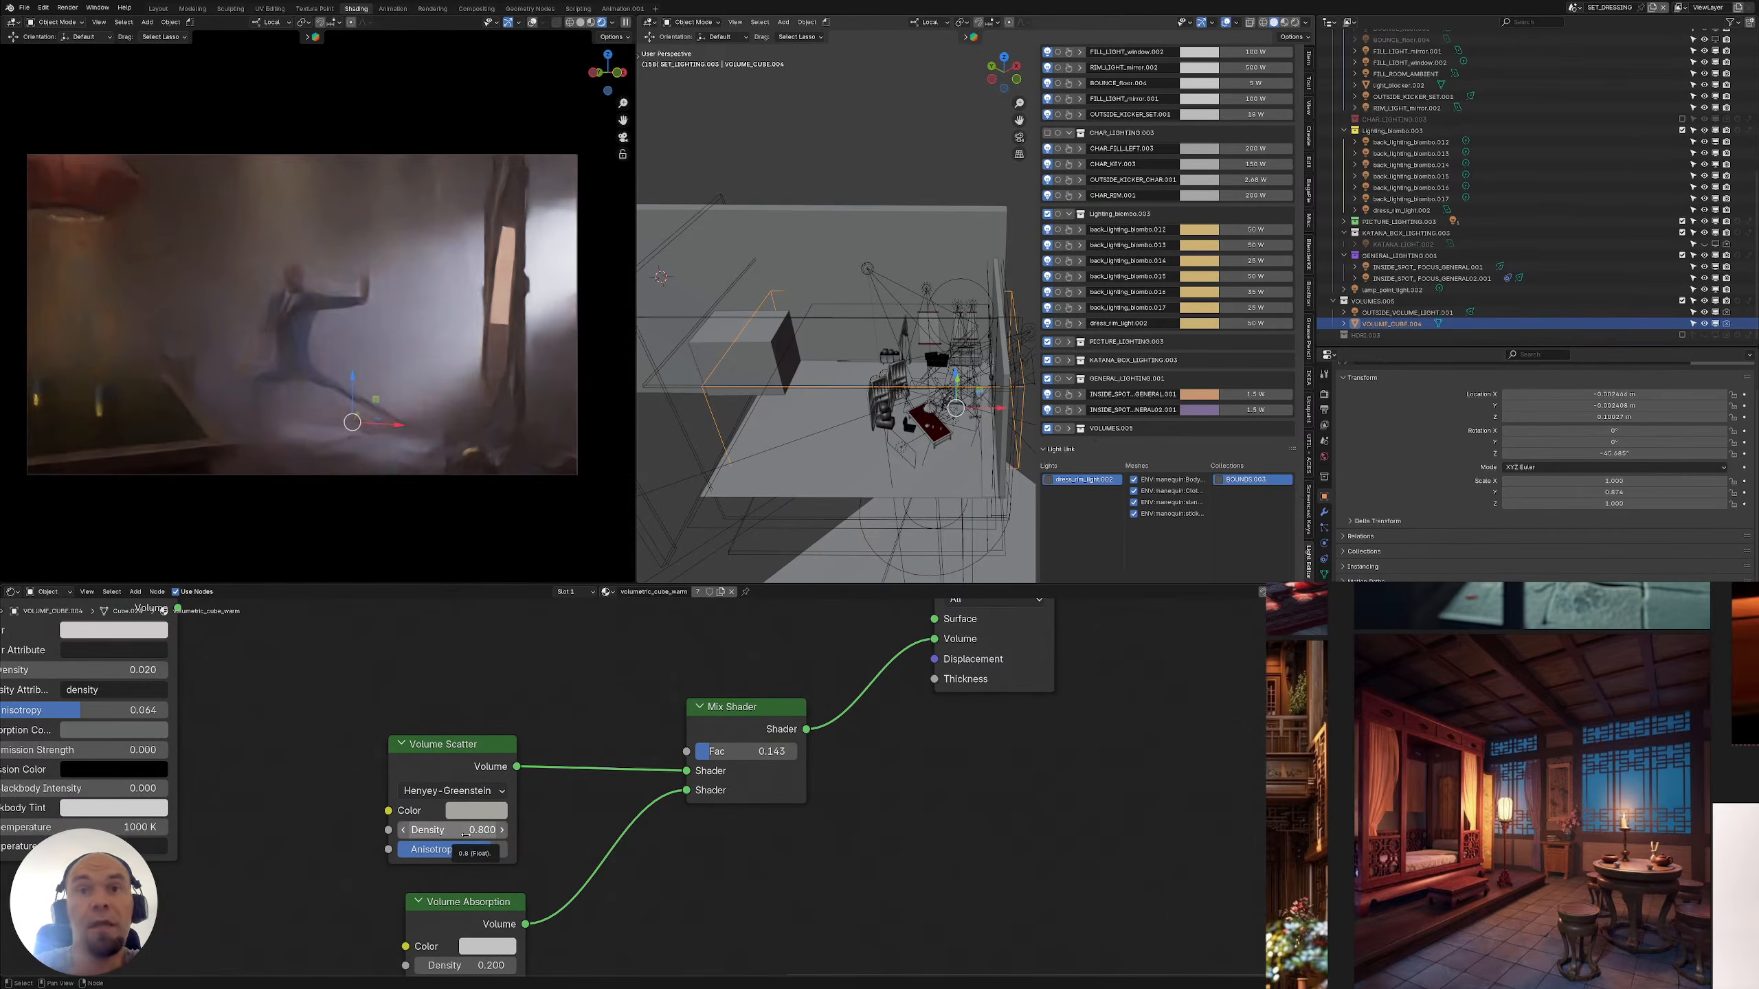
Examine the warm table fill, the two inside focus spots and the room ambient fill by selecting each light in the scene
scroll(932, 389, "up", 5)
middle_click_drag(960, 391, 935, 338, "shift")
left_click(933, 338)
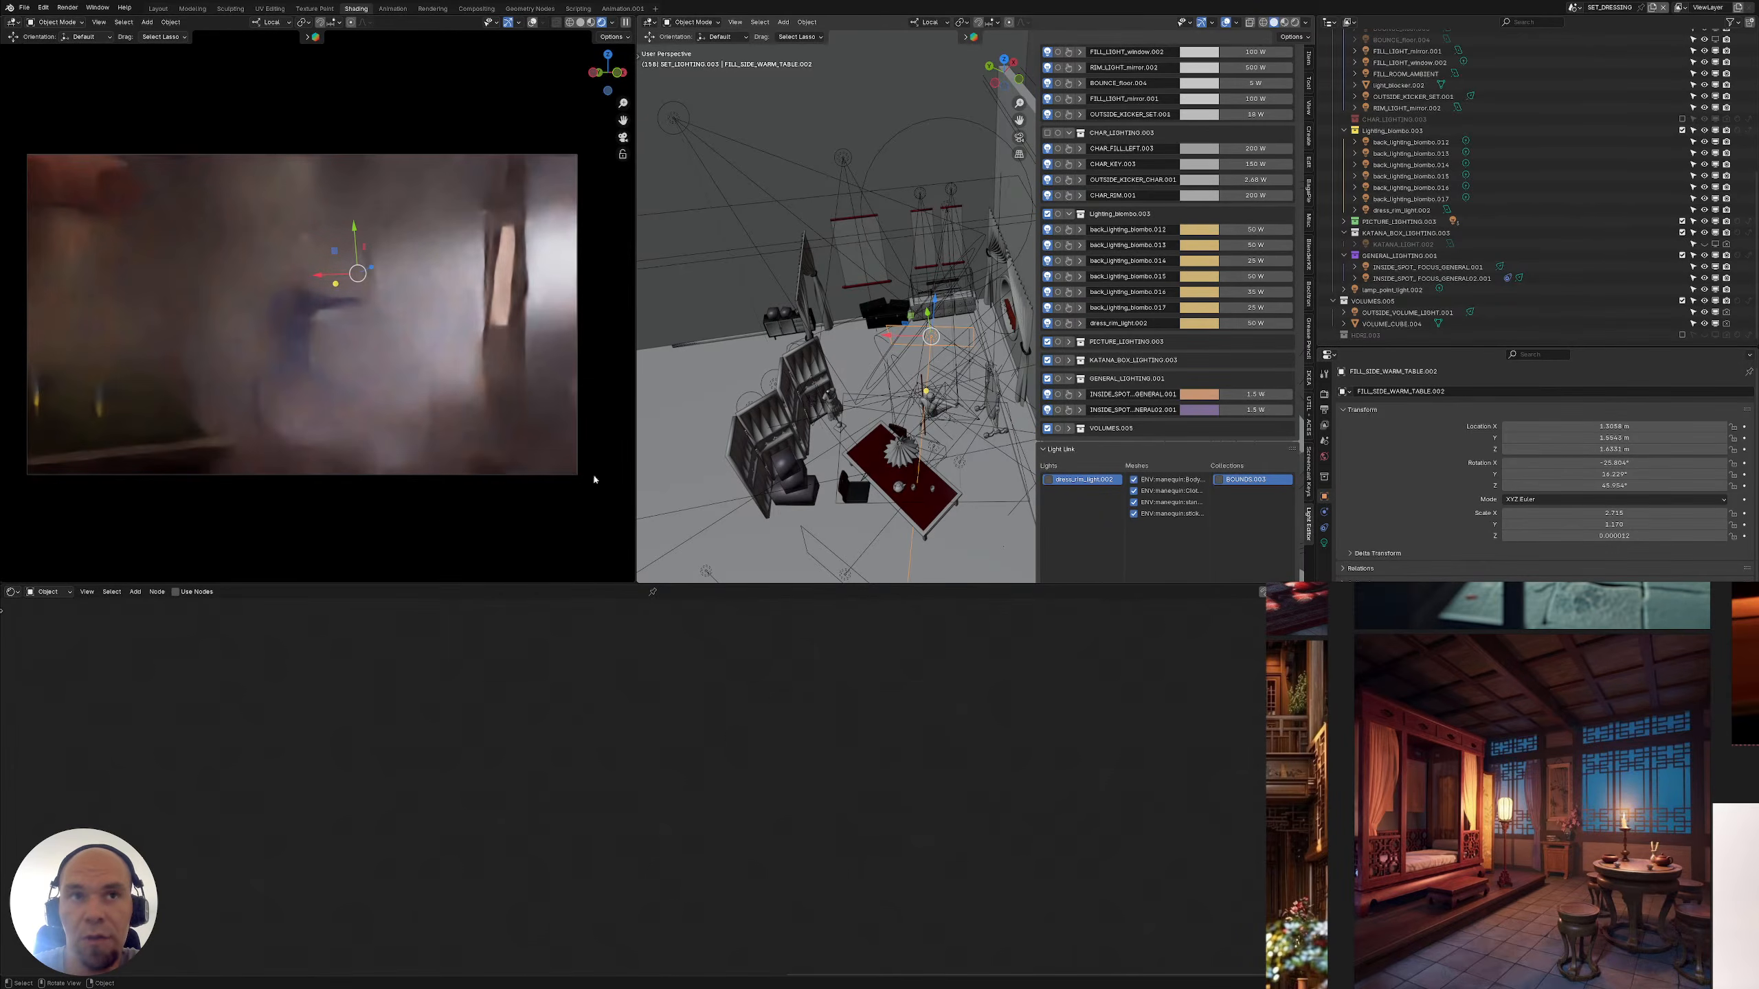
mouse_move(873, 333)
middle_mouse_down()
mouse_move(893, 404)
mouse_move(876, 359)
middle_mouse_up()
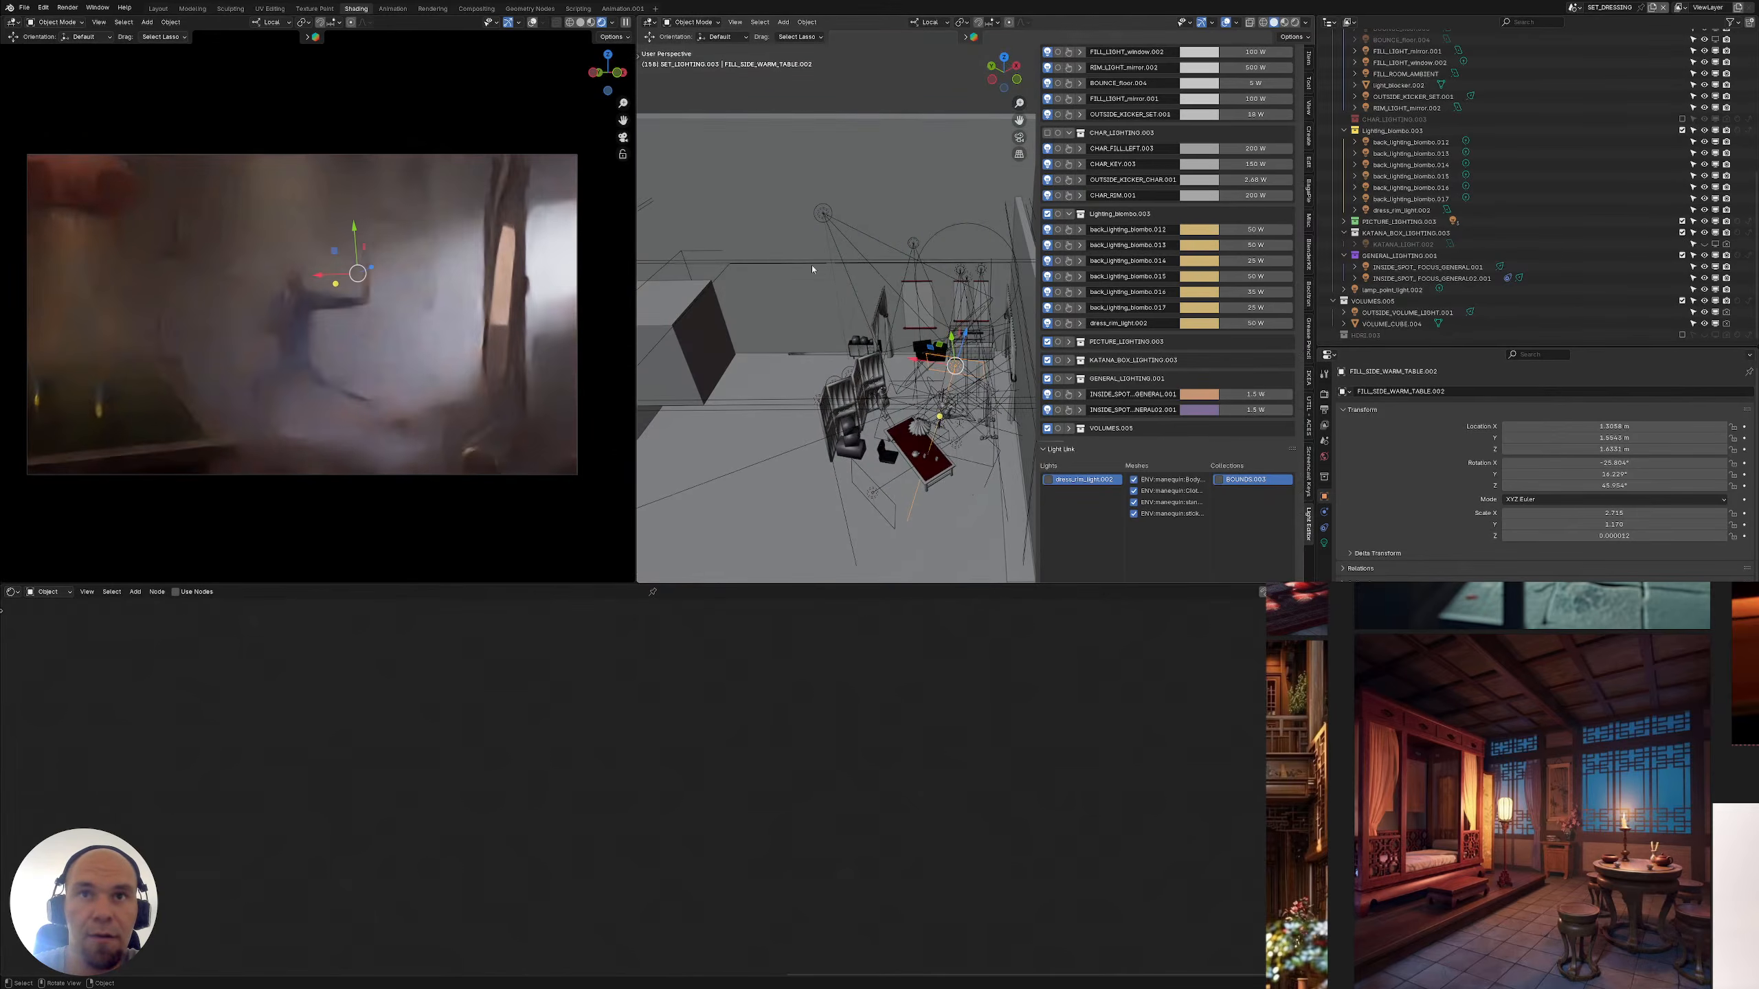
left_click(820, 215)
middle_click_drag(814, 267, 819, 239)
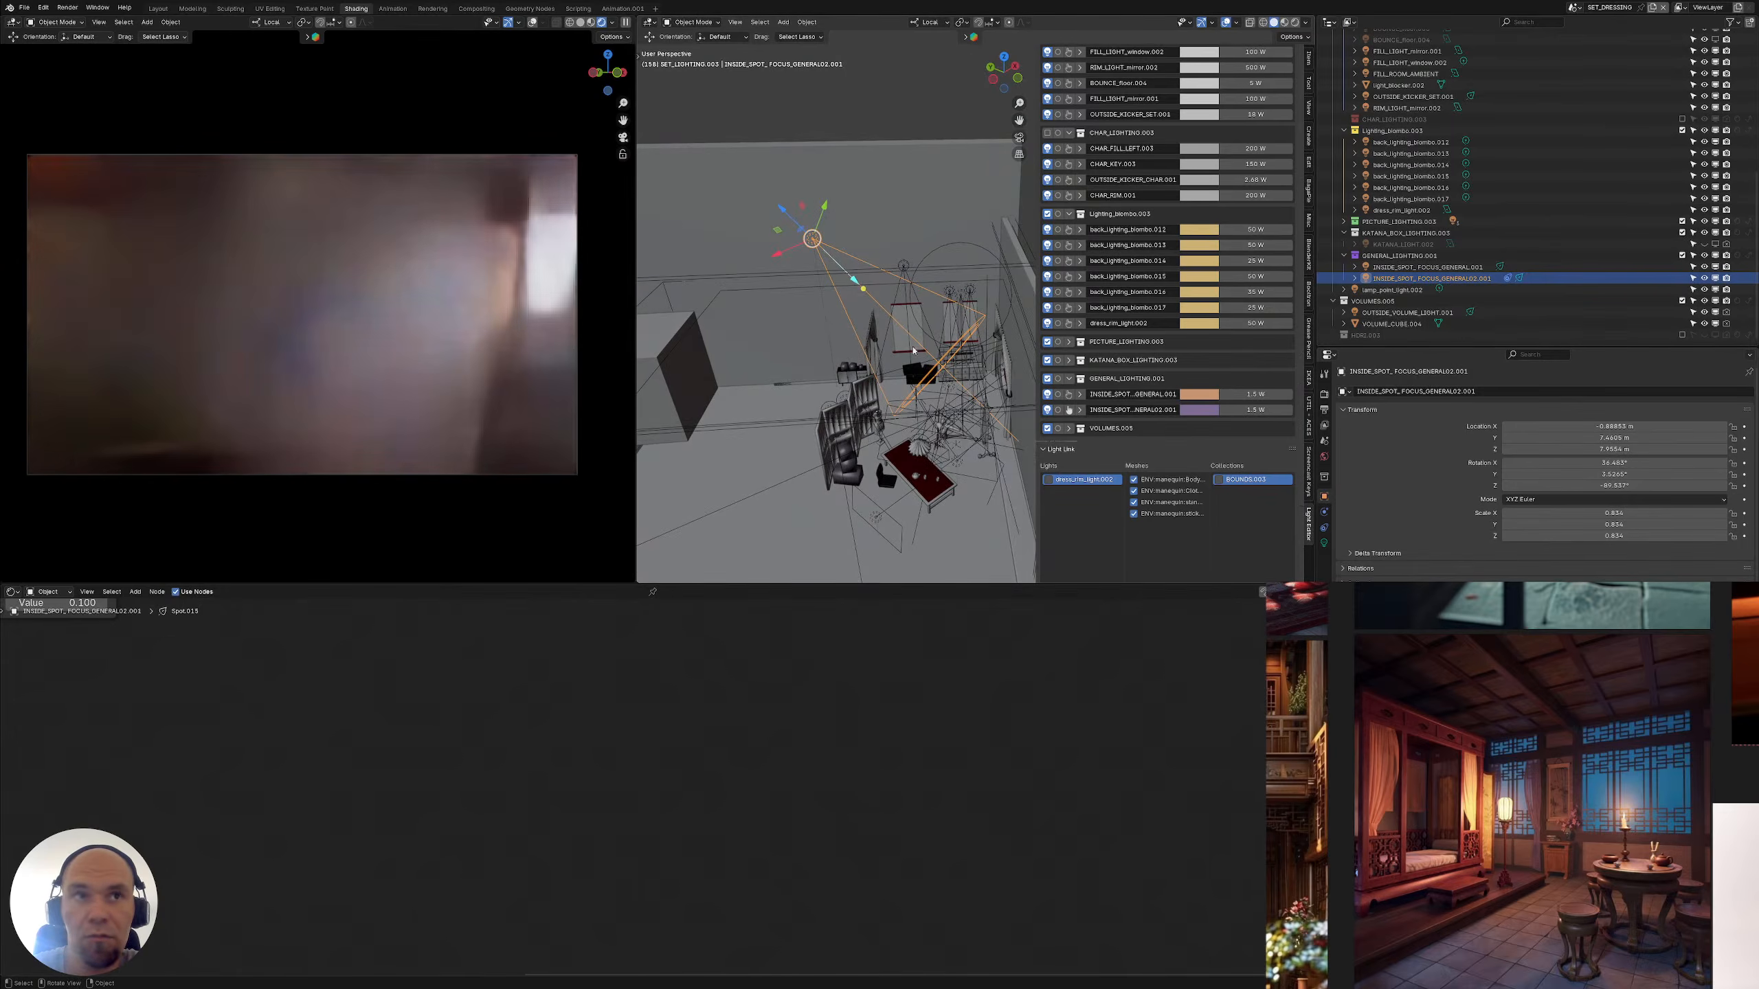
middle_click_drag(911, 346, 873, 266)
left_click(968, 262)
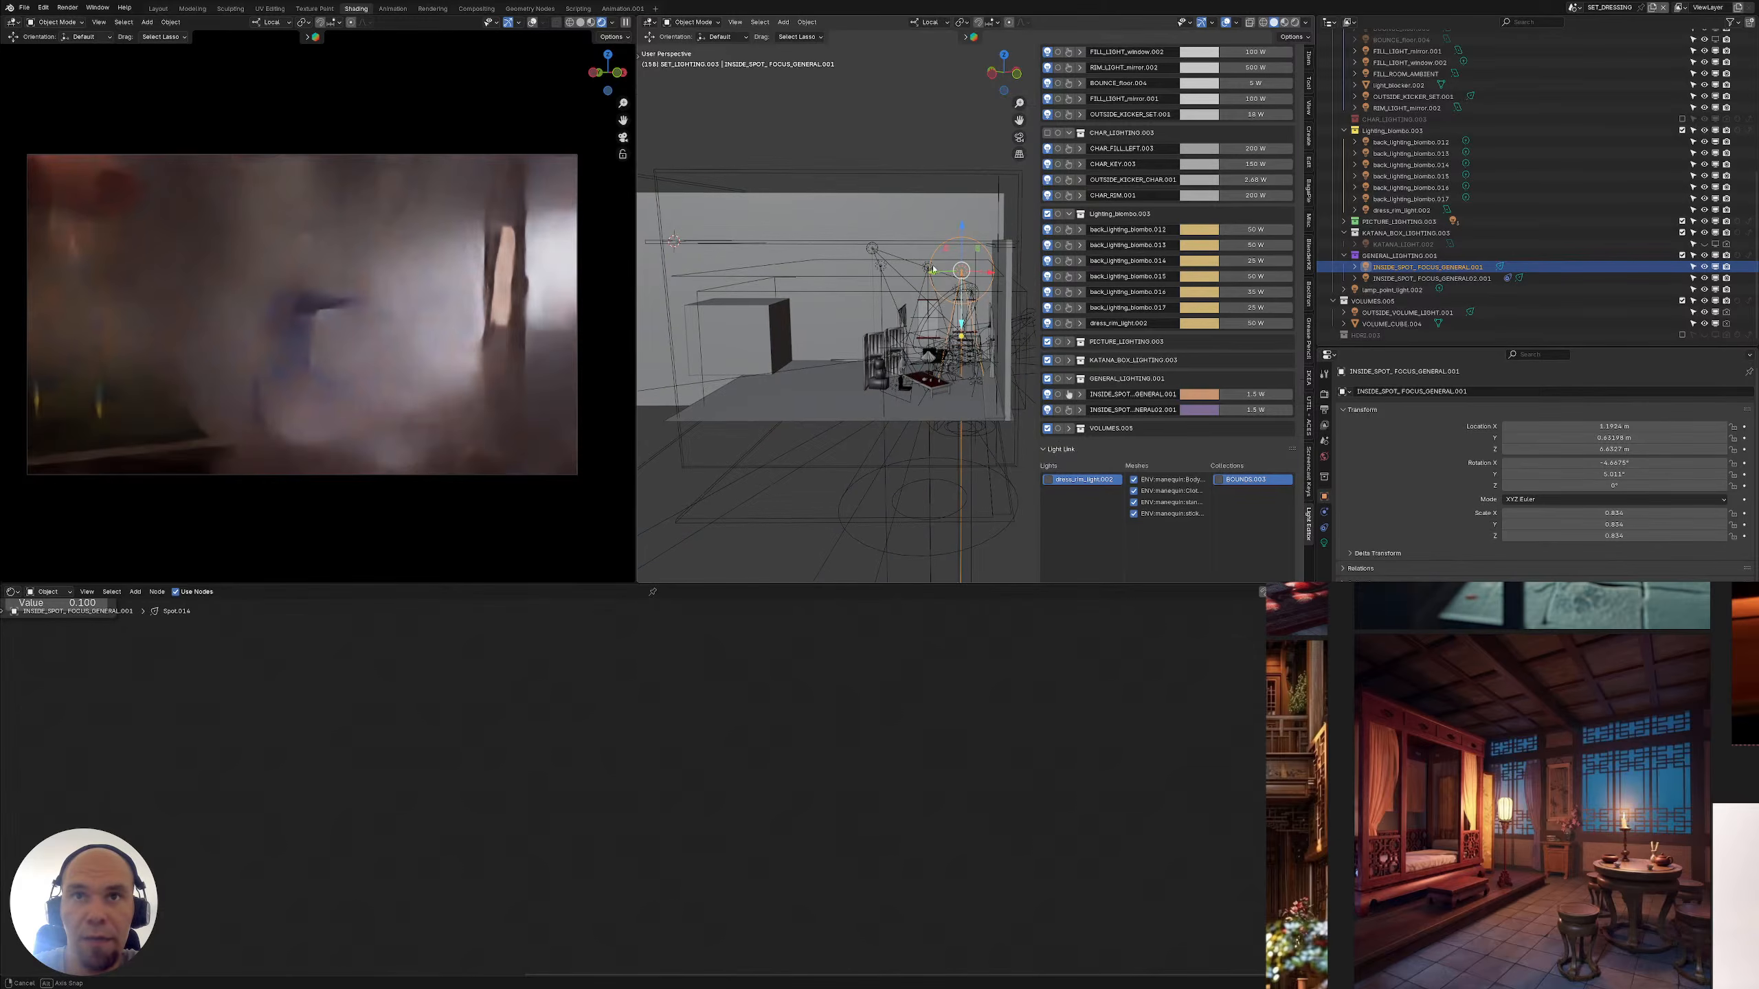
left_click(875, 266)
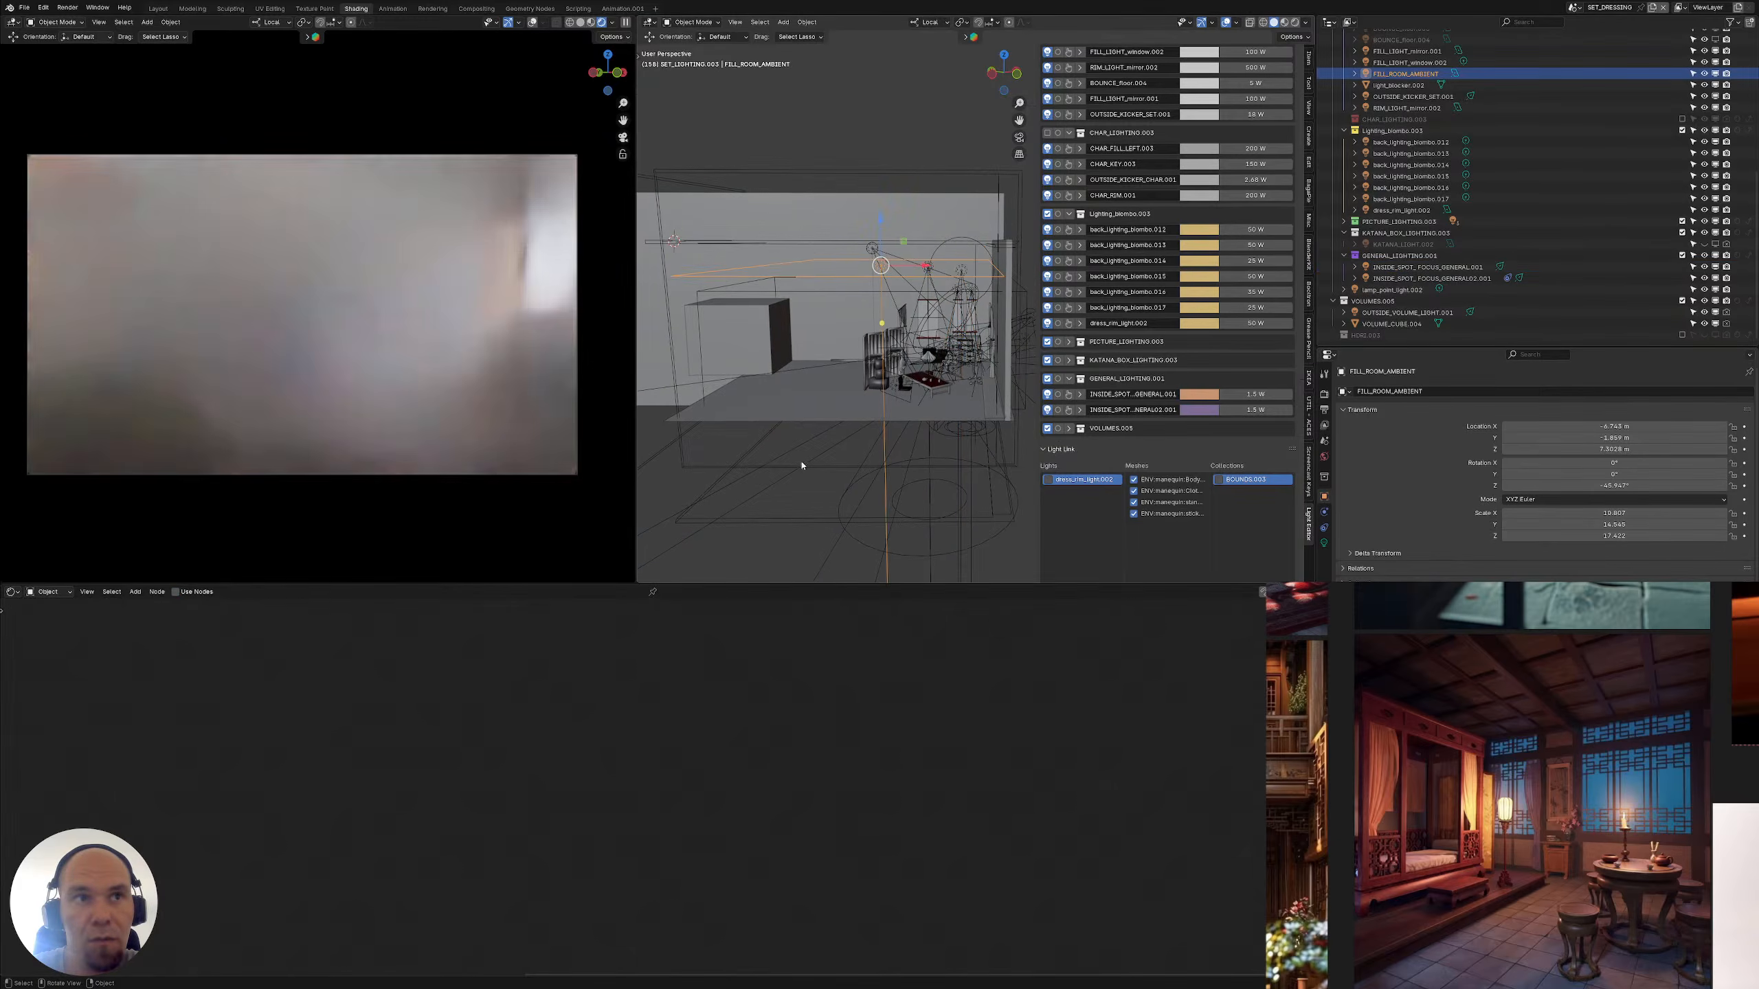
middle_click_drag(883, 425, 908, 424)
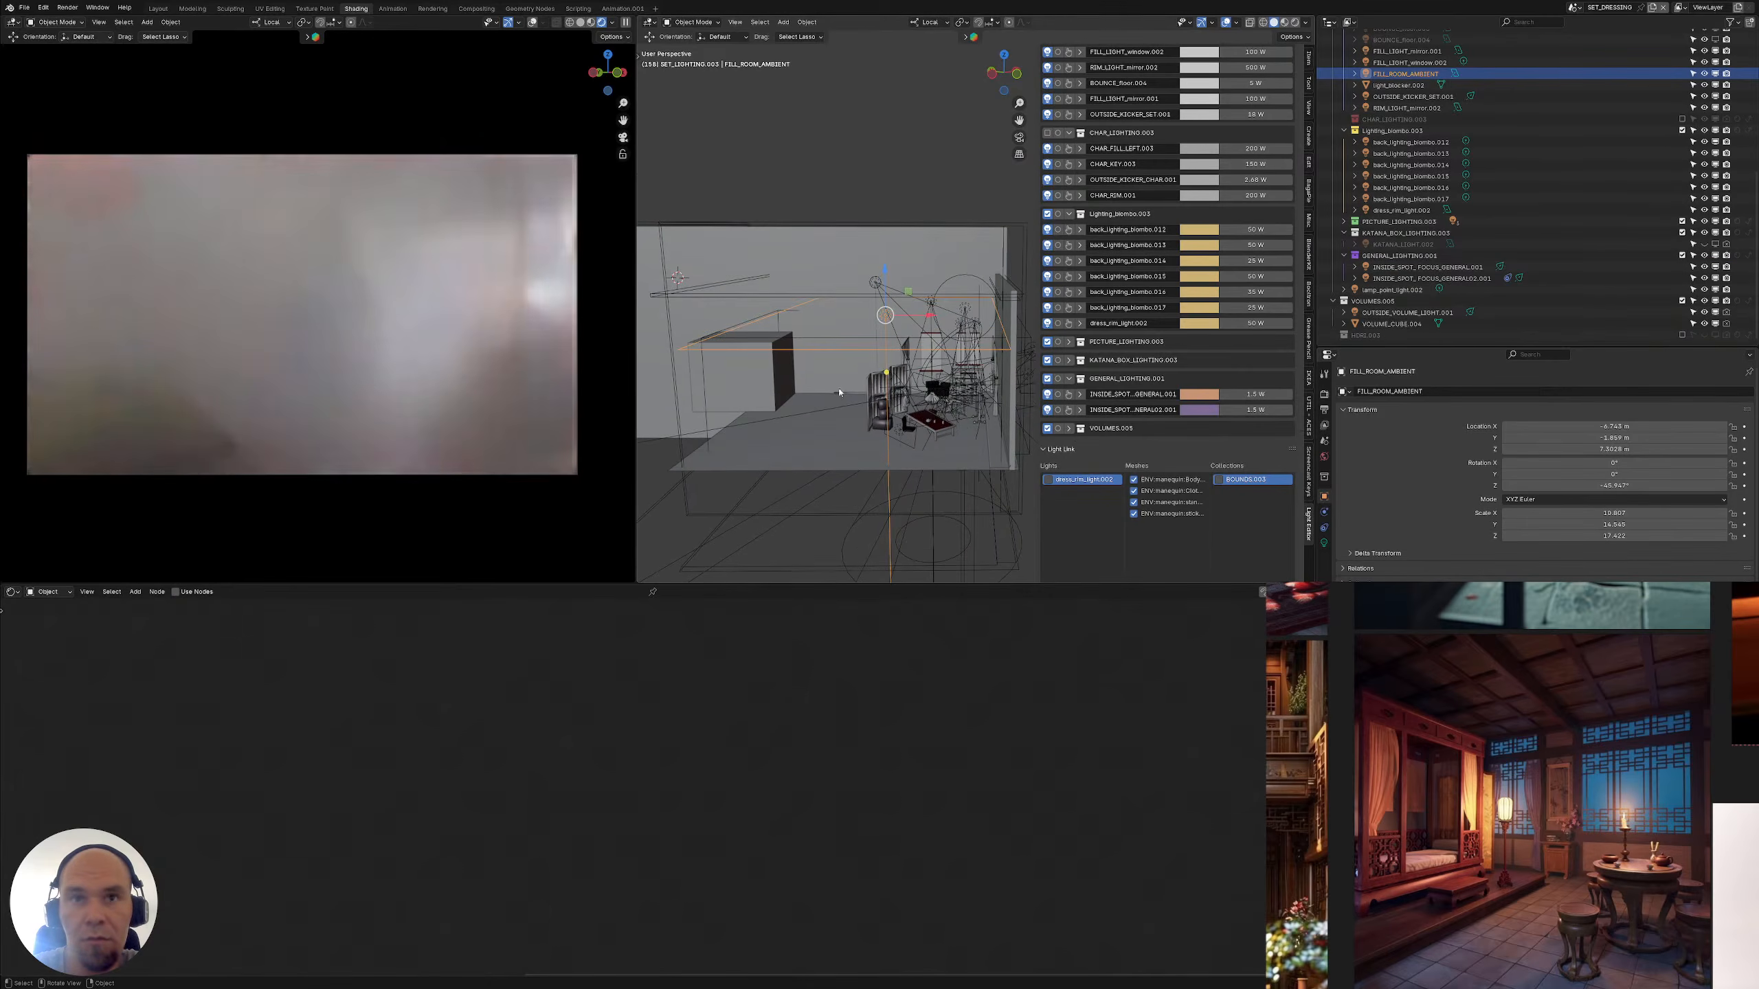
left_click(965, 313)
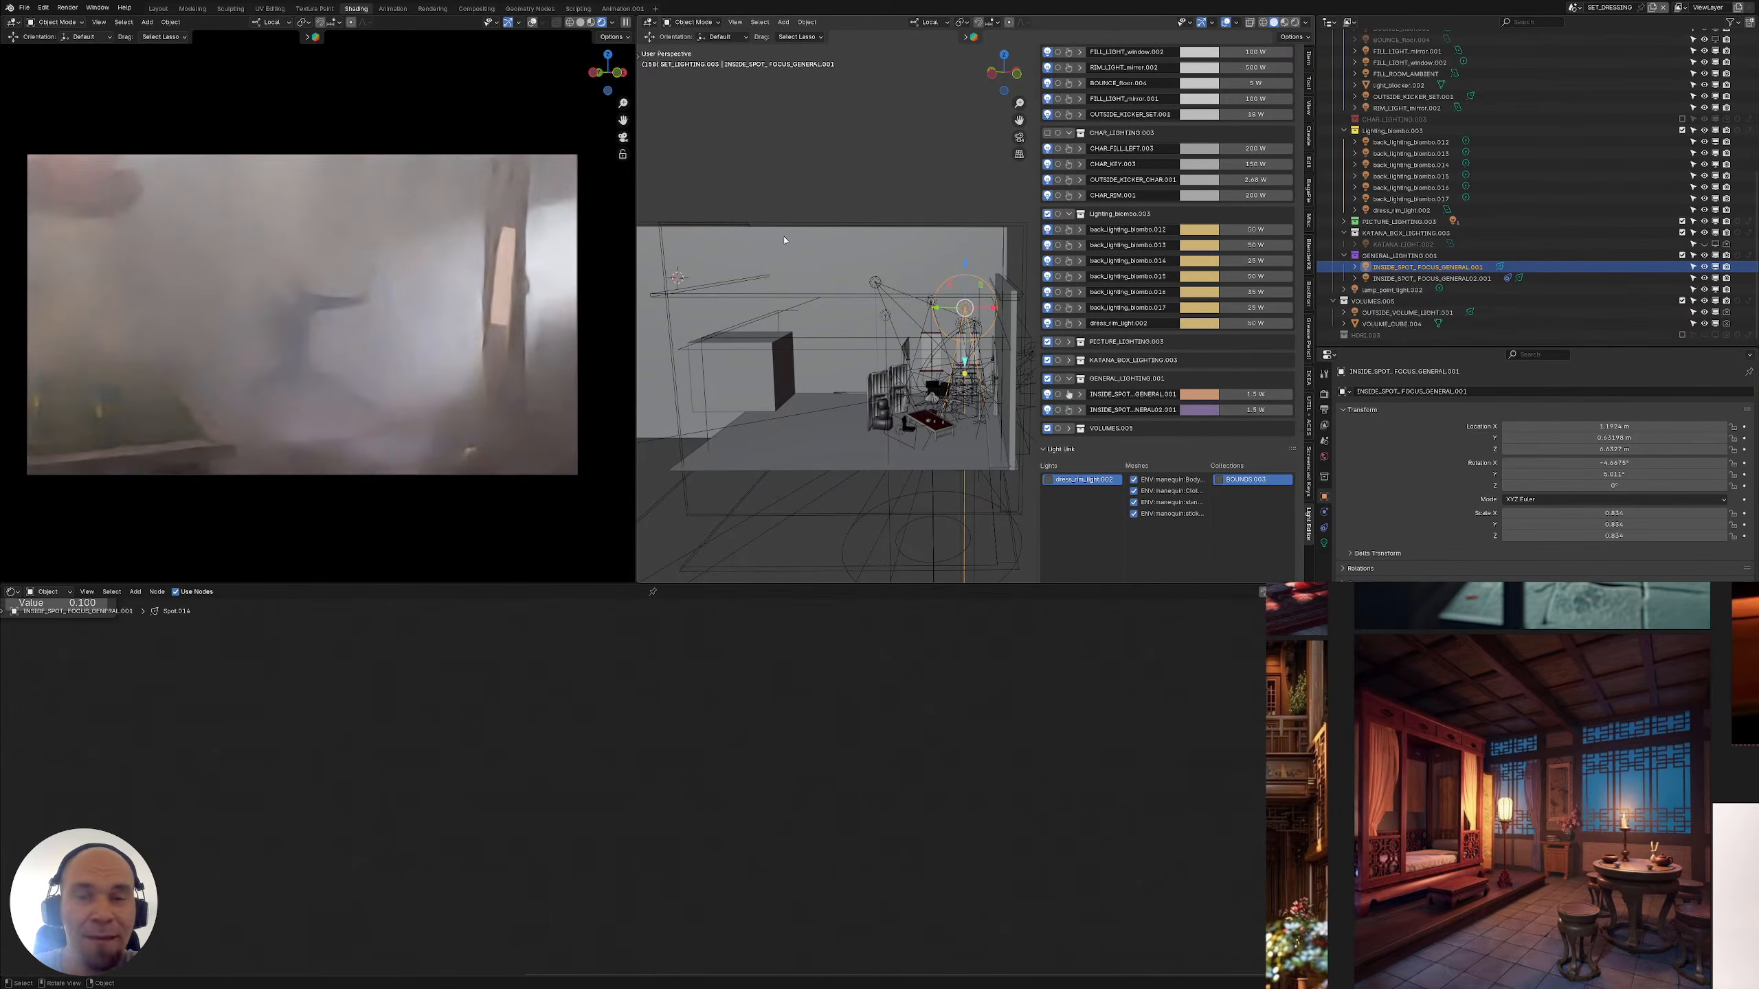
left_click(881, 313)
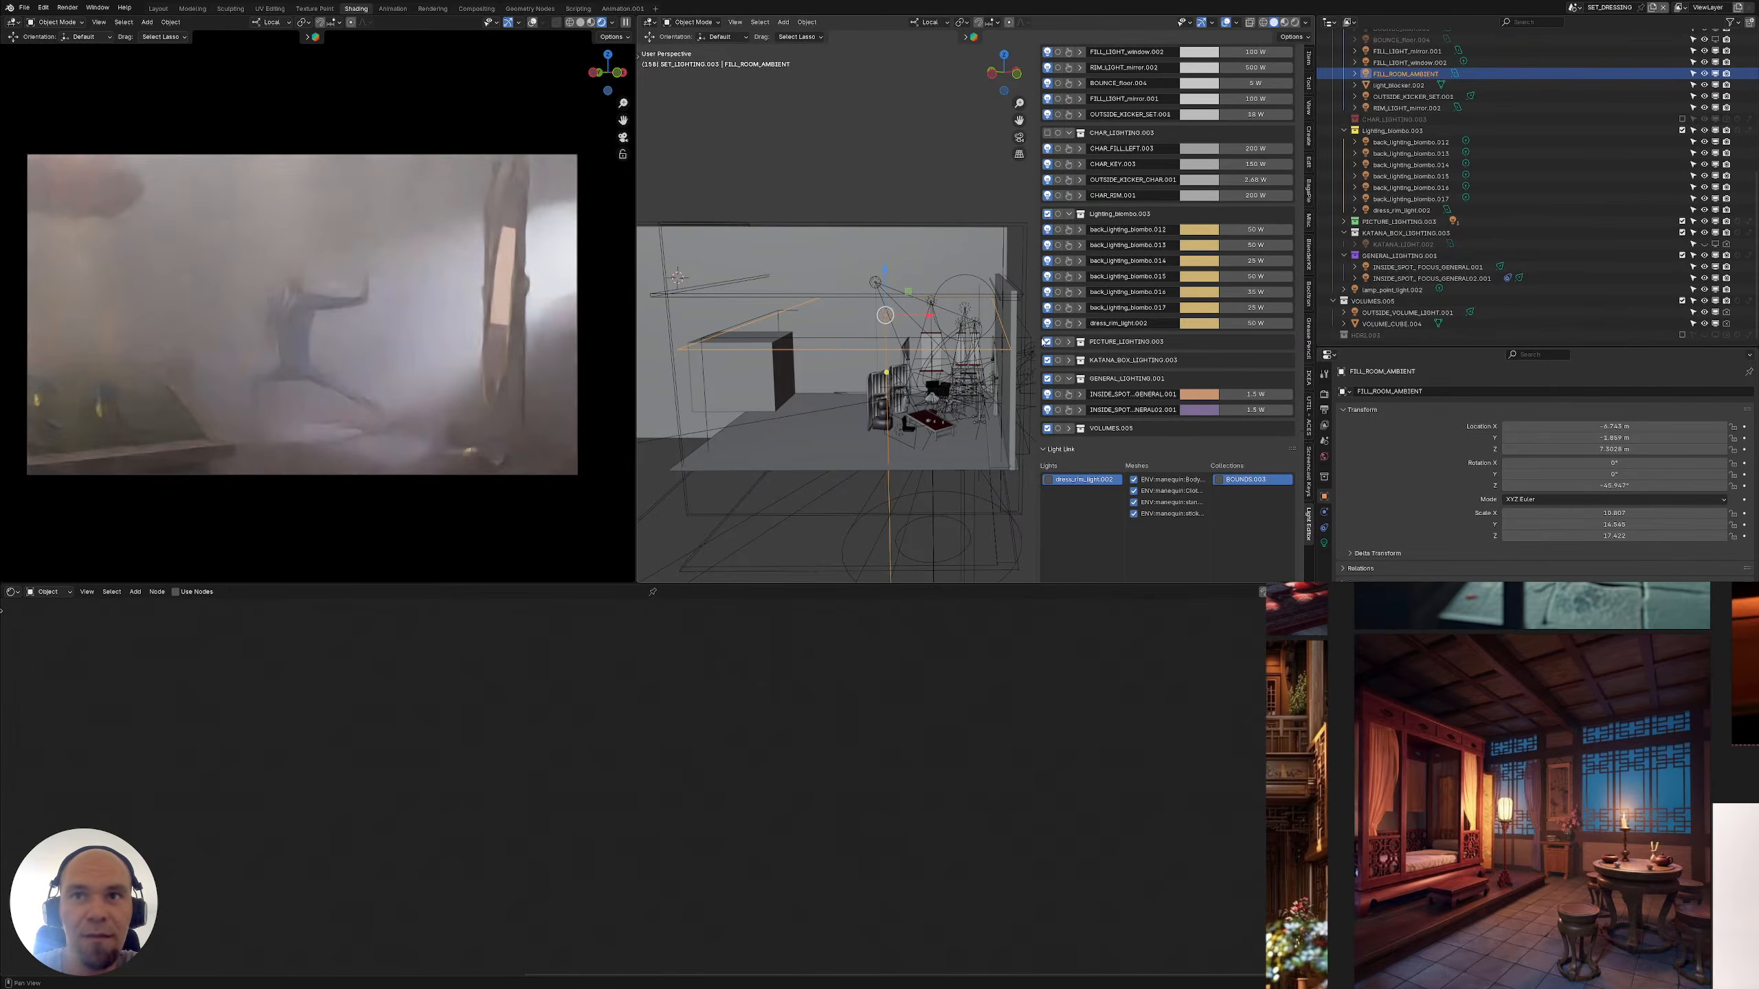
Hide the 3D viewport's sidebar to free space for the view of the room
left_click_drag(1036, 175, 1096, 185)
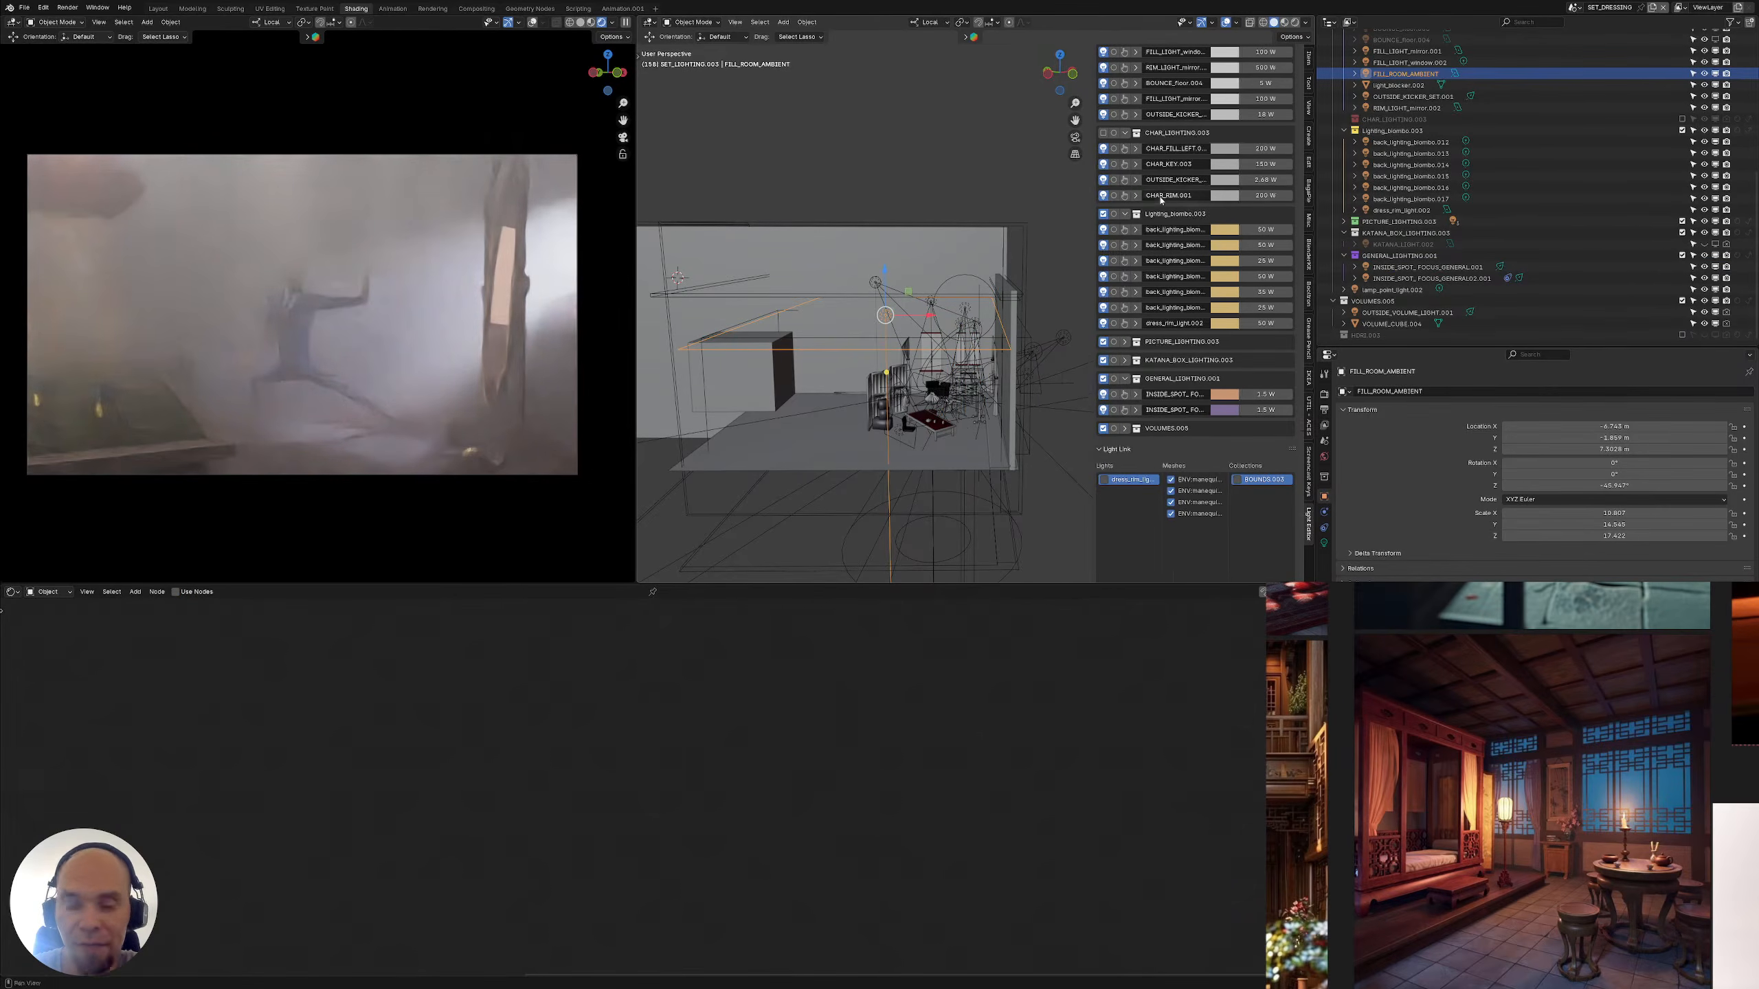
key("n")
middle_click_drag(933, 336, 1001, 323, "shift")
scroll(971, 337, "down", 1)
scroll(968, 336, "up", 2)
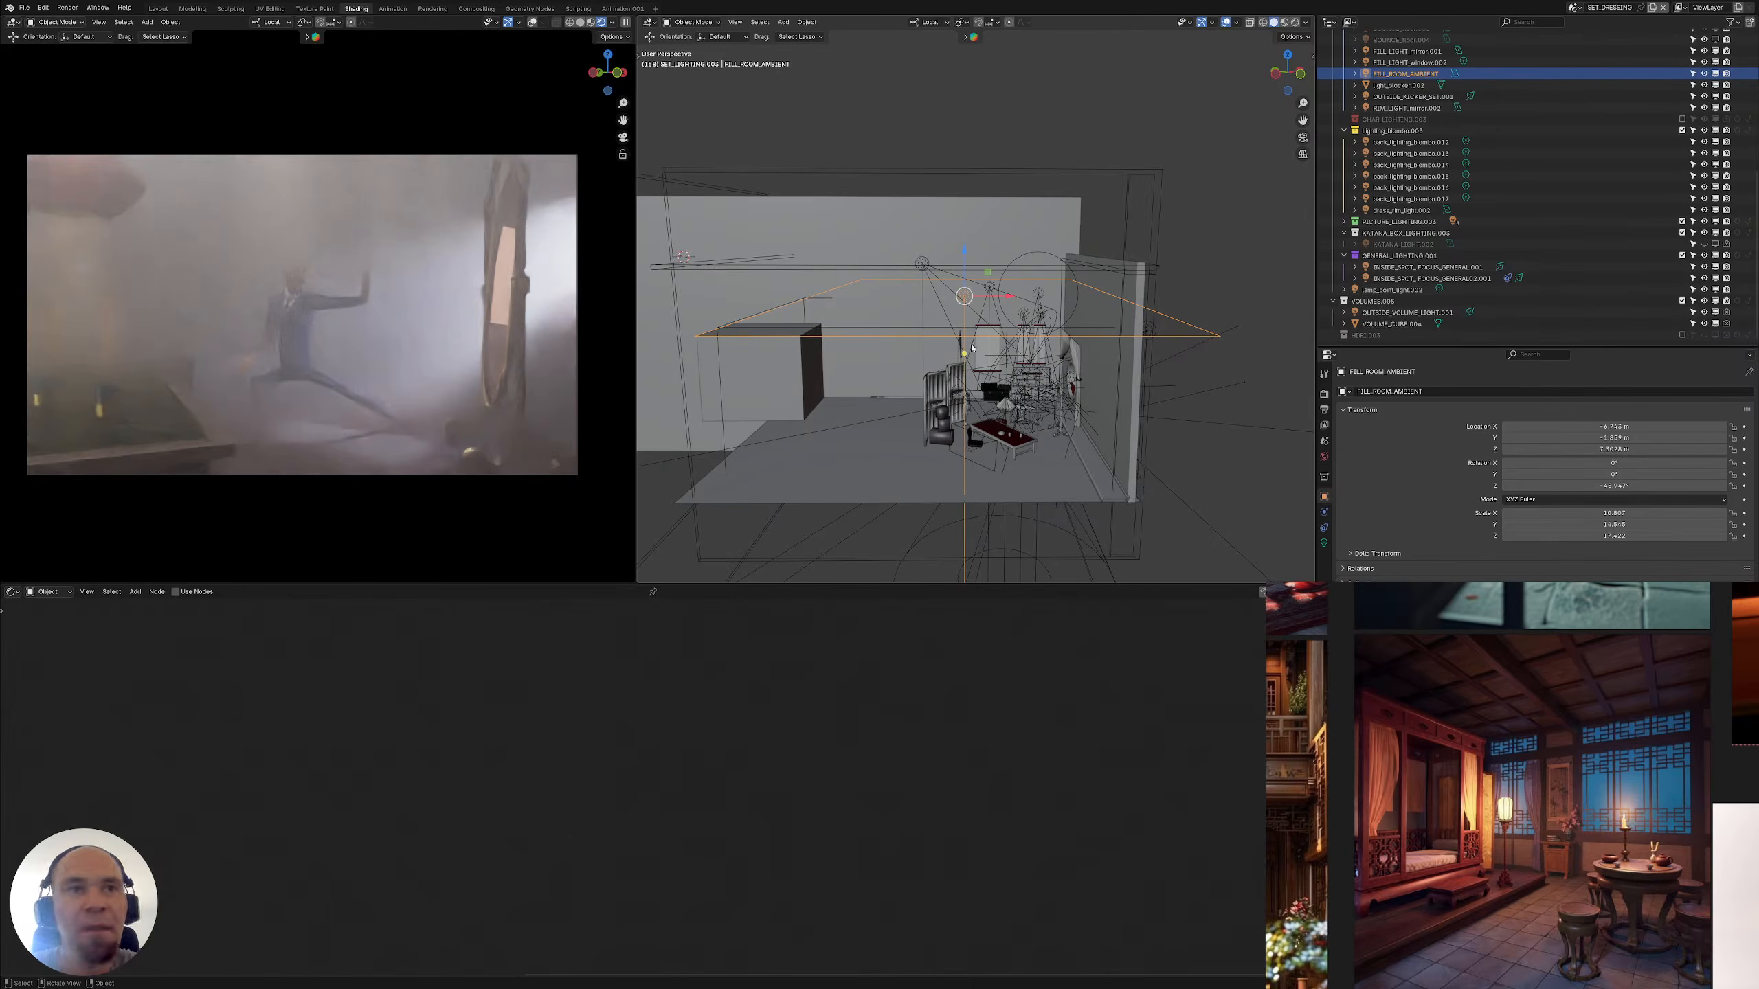
Move the room ambient fill light horizontally, mostly about 5.4 m along its local Y axis
middle_click_drag(1054, 291, 916, 377)
left_click_drag(916, 376, 985, 375)
middle_click_drag(921, 326, 1028, 271)
scroll(1026, 285, "up", 3)
scroll(1027, 271, "down", 1)
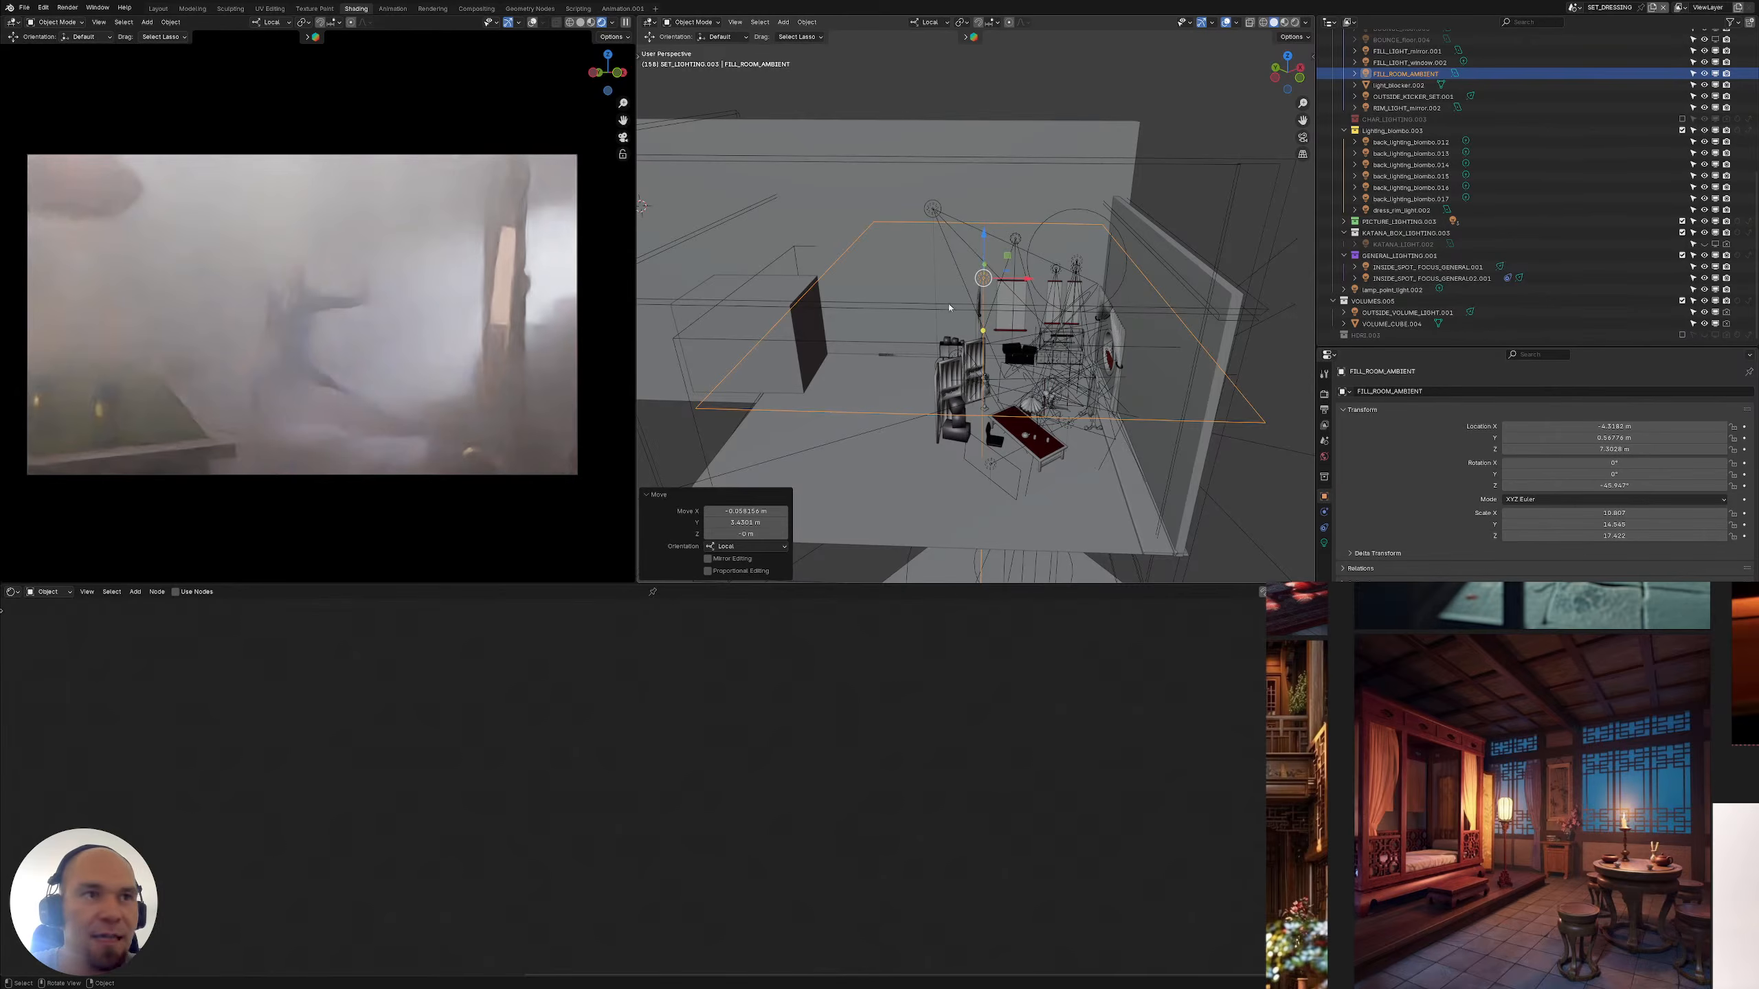
Change the power of the room ambient fill area light in its light settings
left_click(1324, 543)
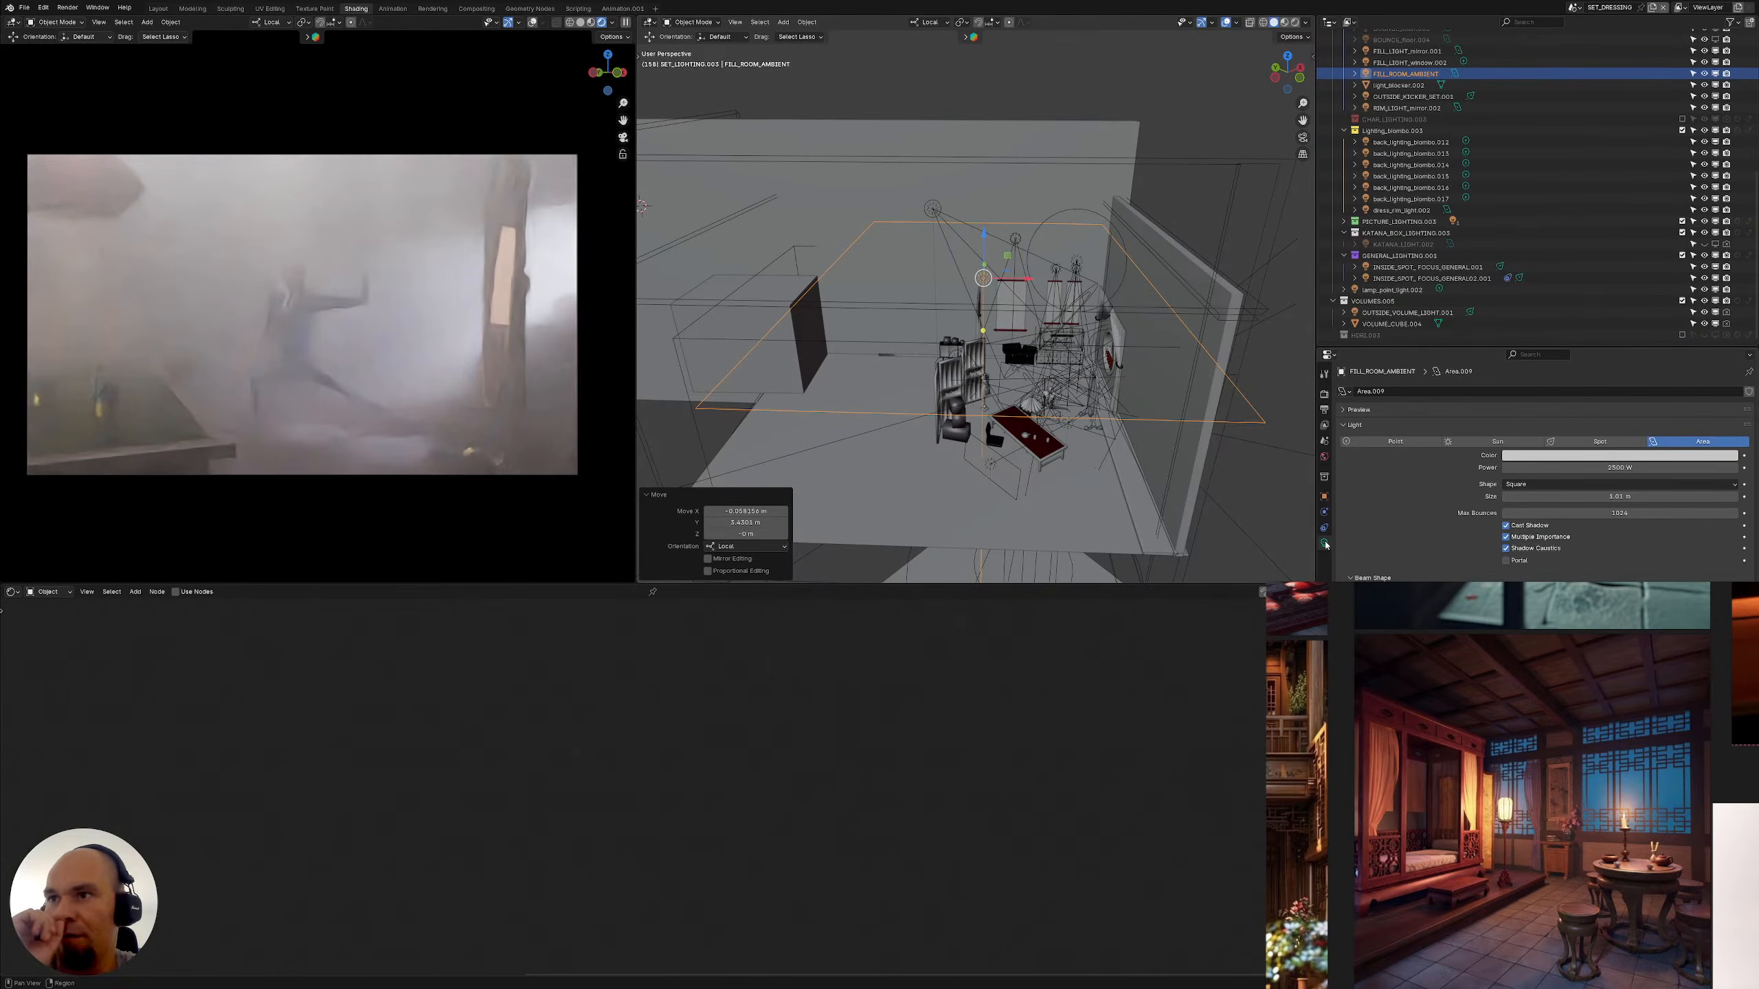
left_click(1638, 470)
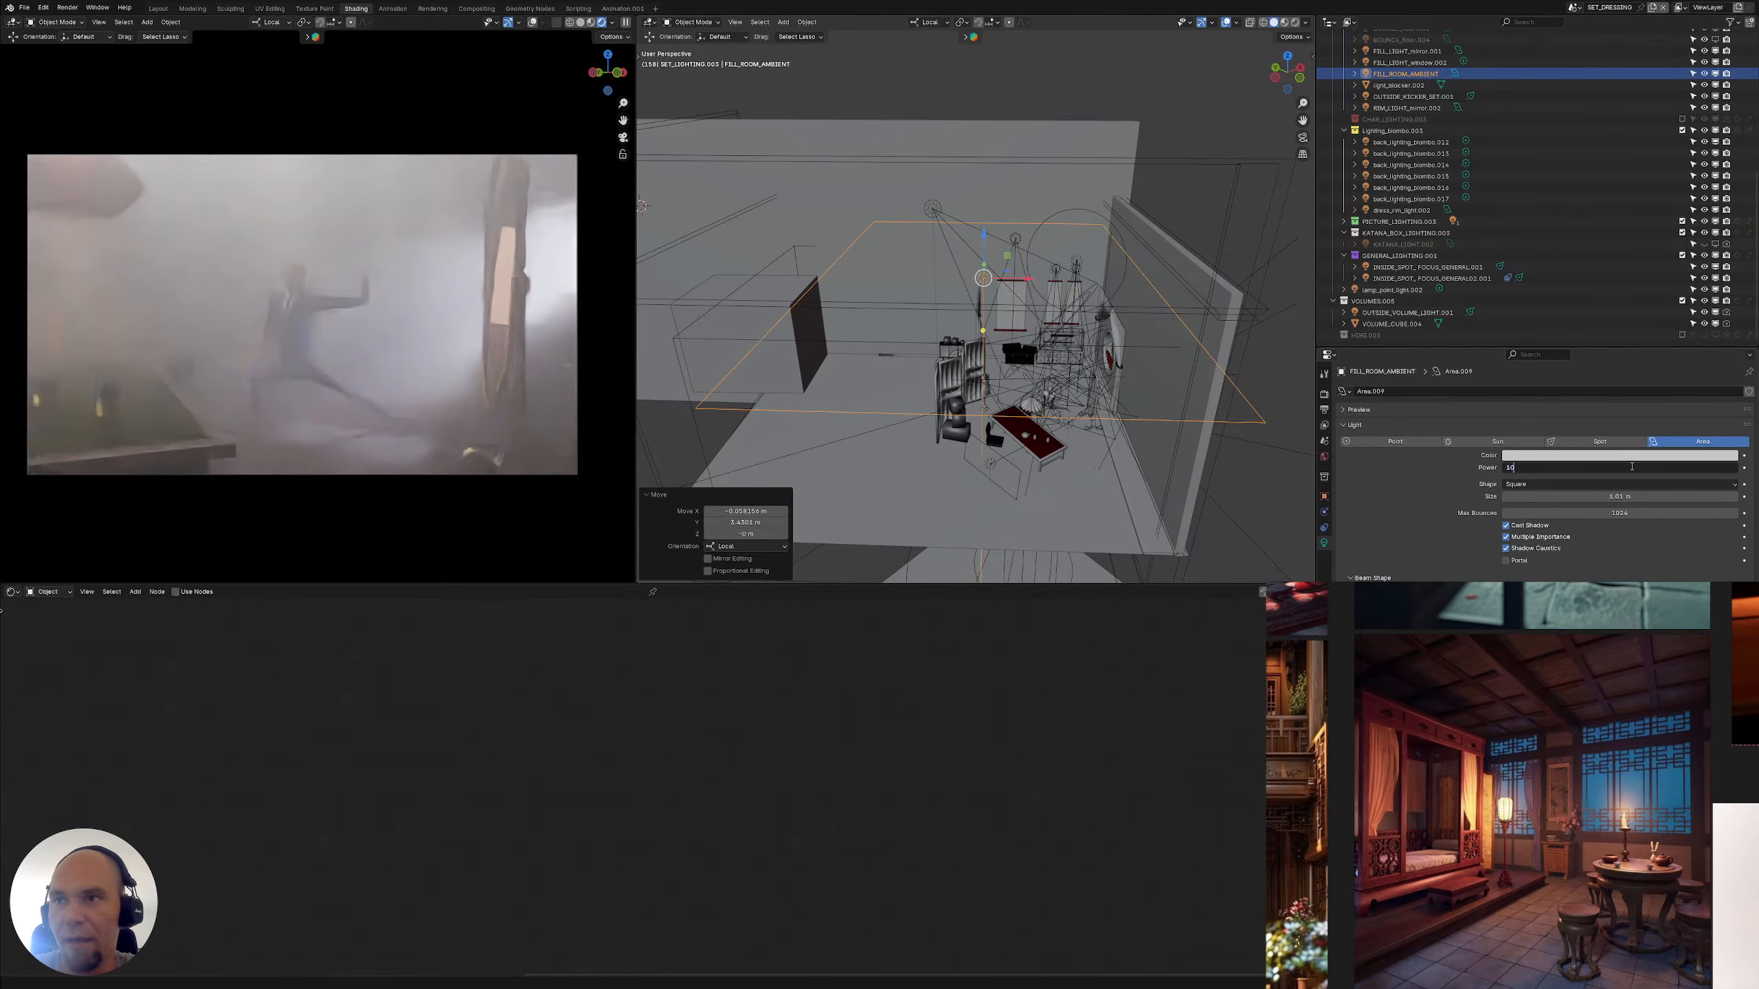
key("Return")
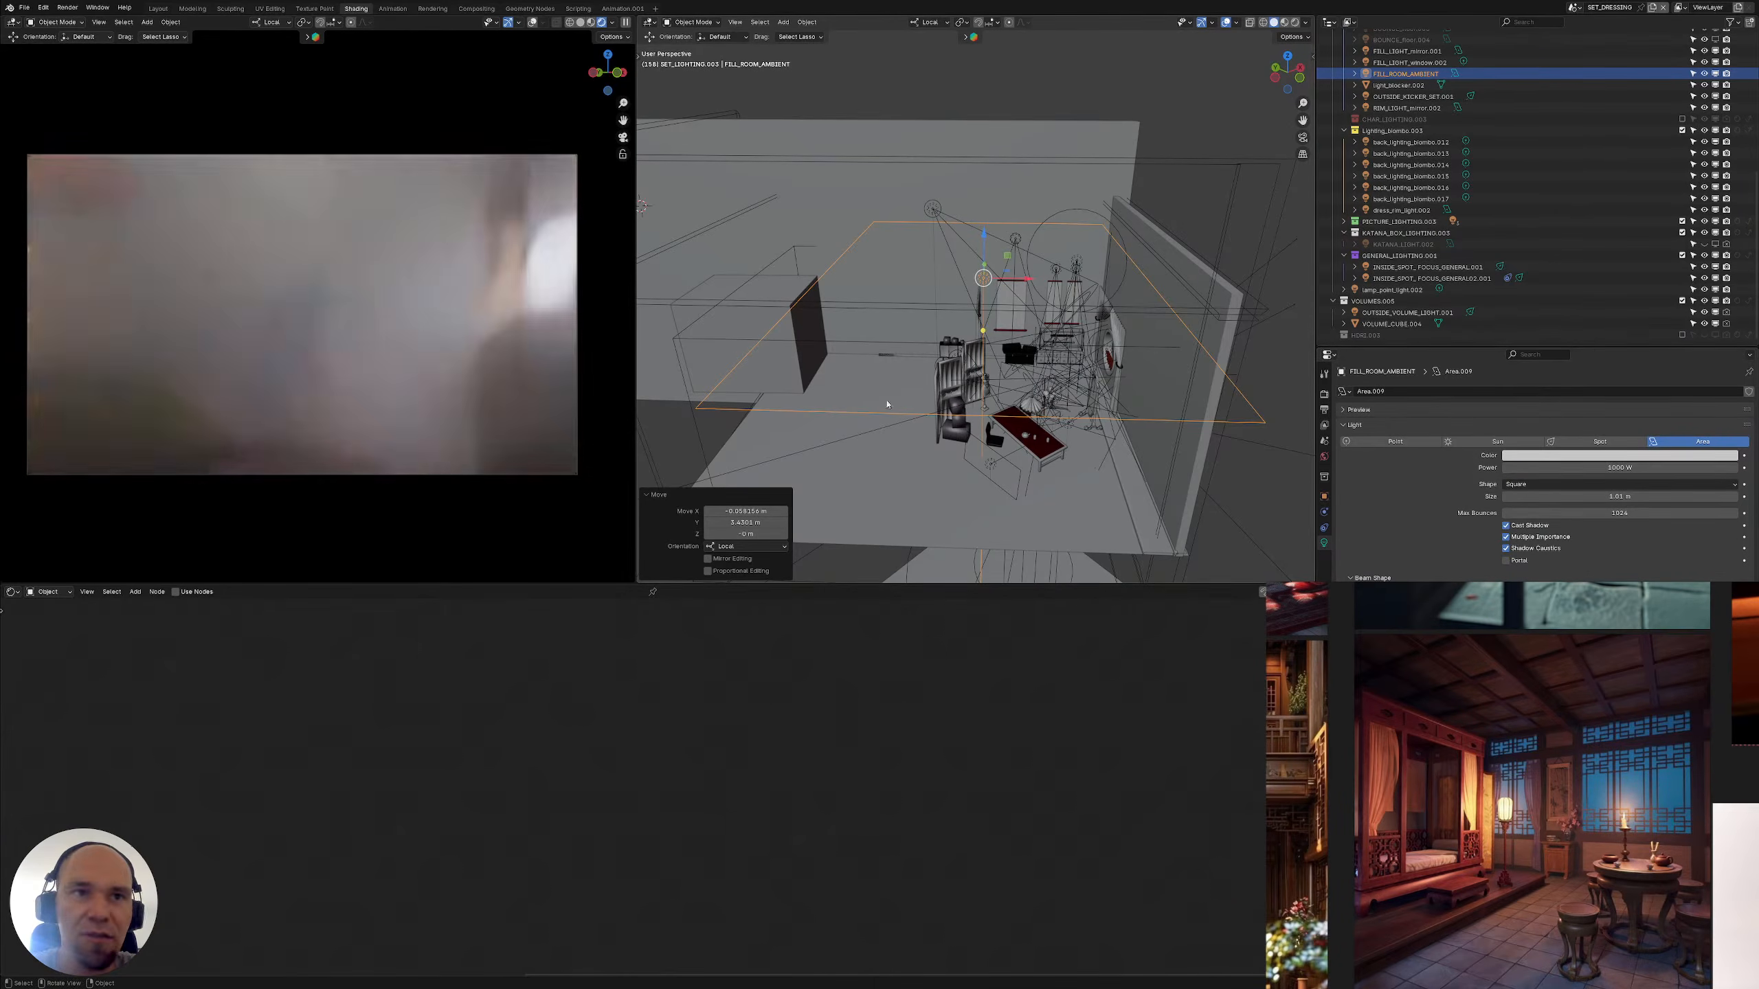
Select the outer room wall, locate it in the object hierarchy and identify the neighbouring room floor object
middle_click_drag(1013, 350, 991, 284)
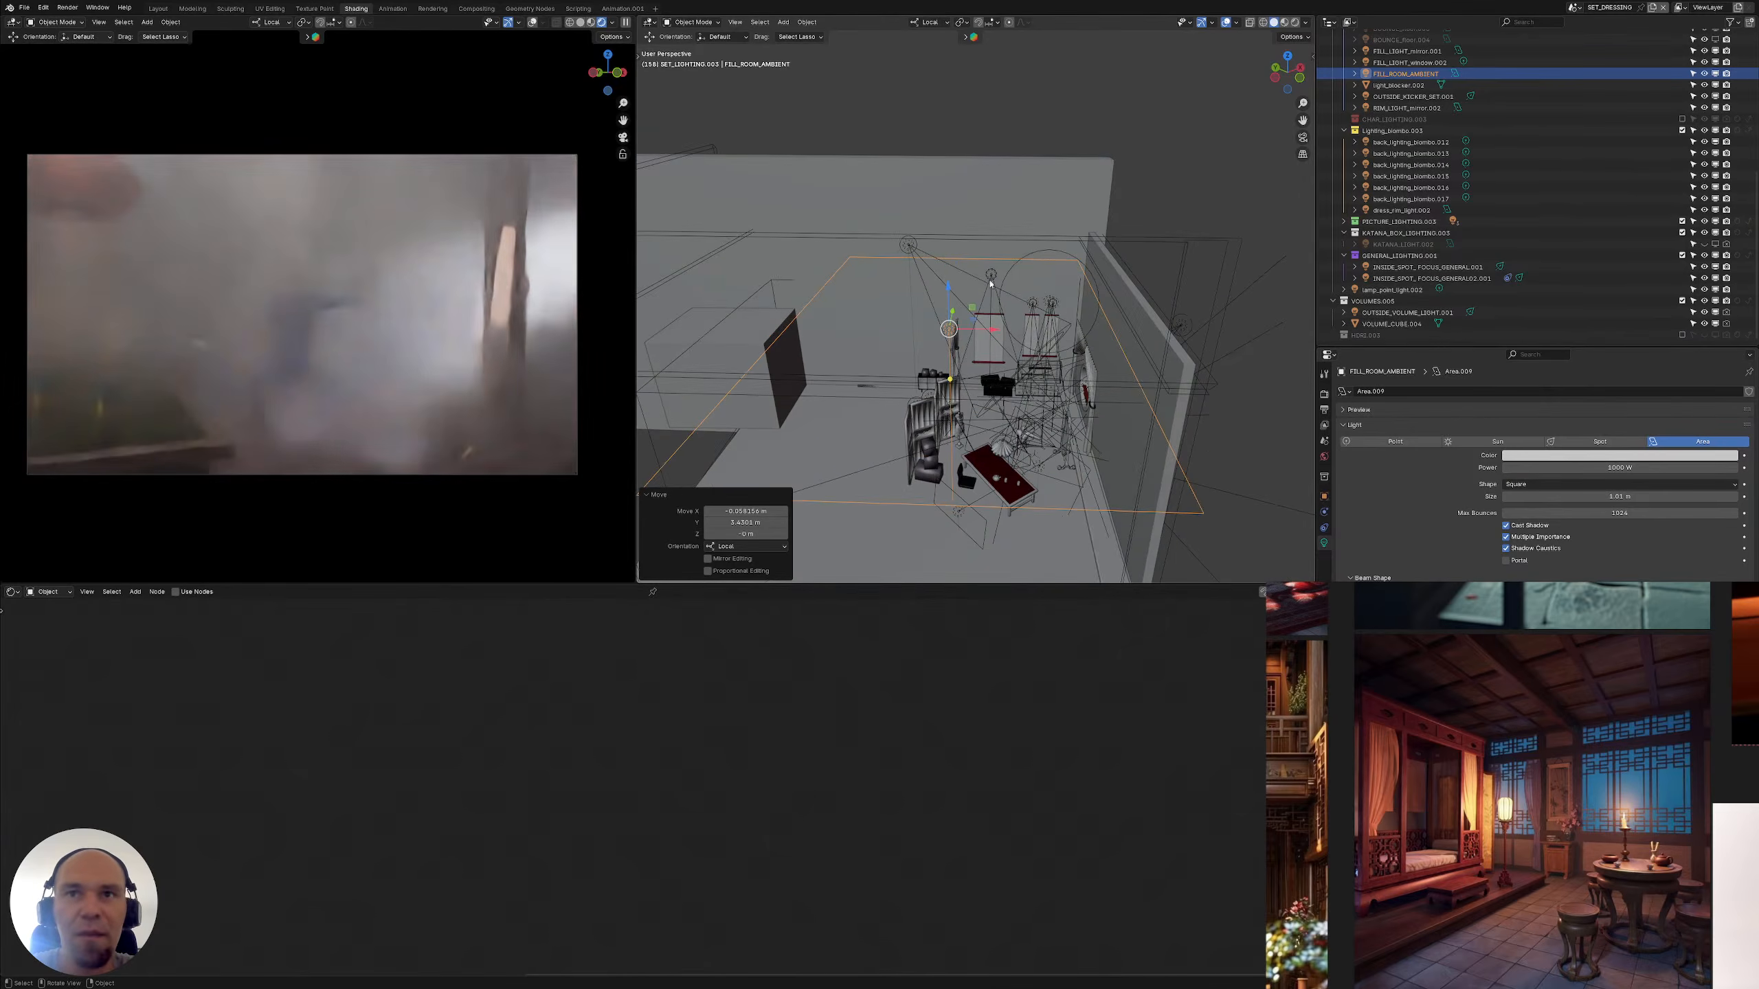
left_click(990, 278)
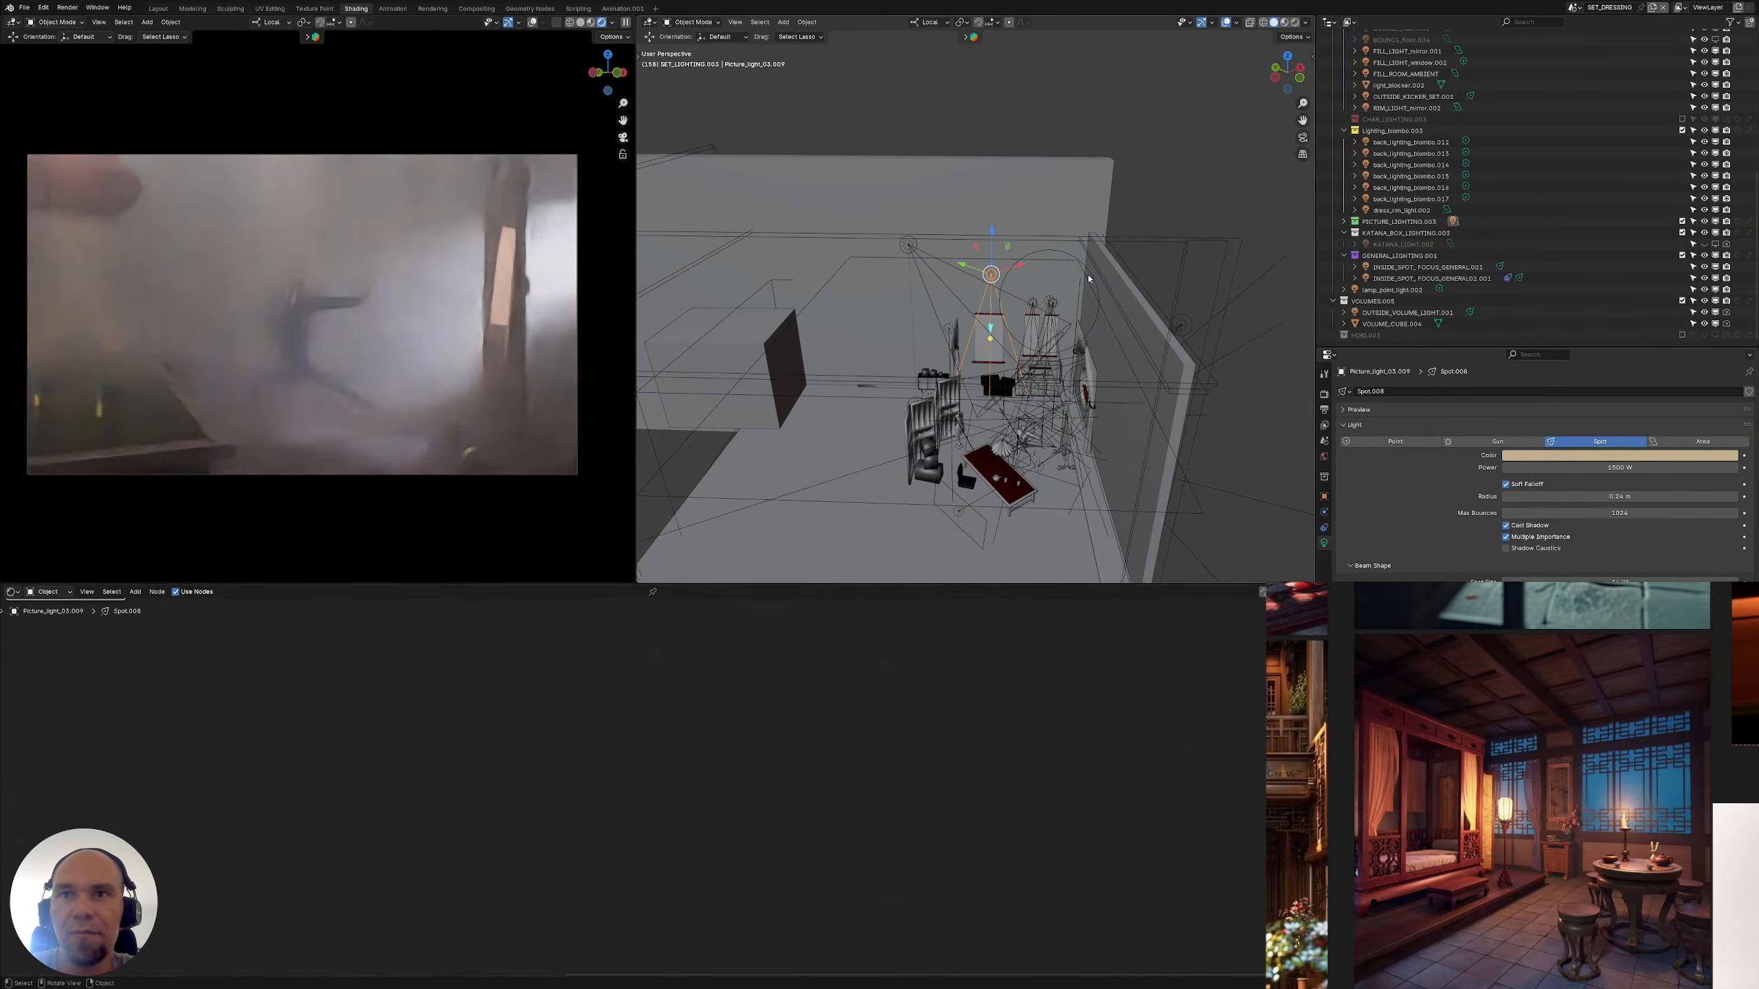
middle_click_drag(929, 412, 781, 367)
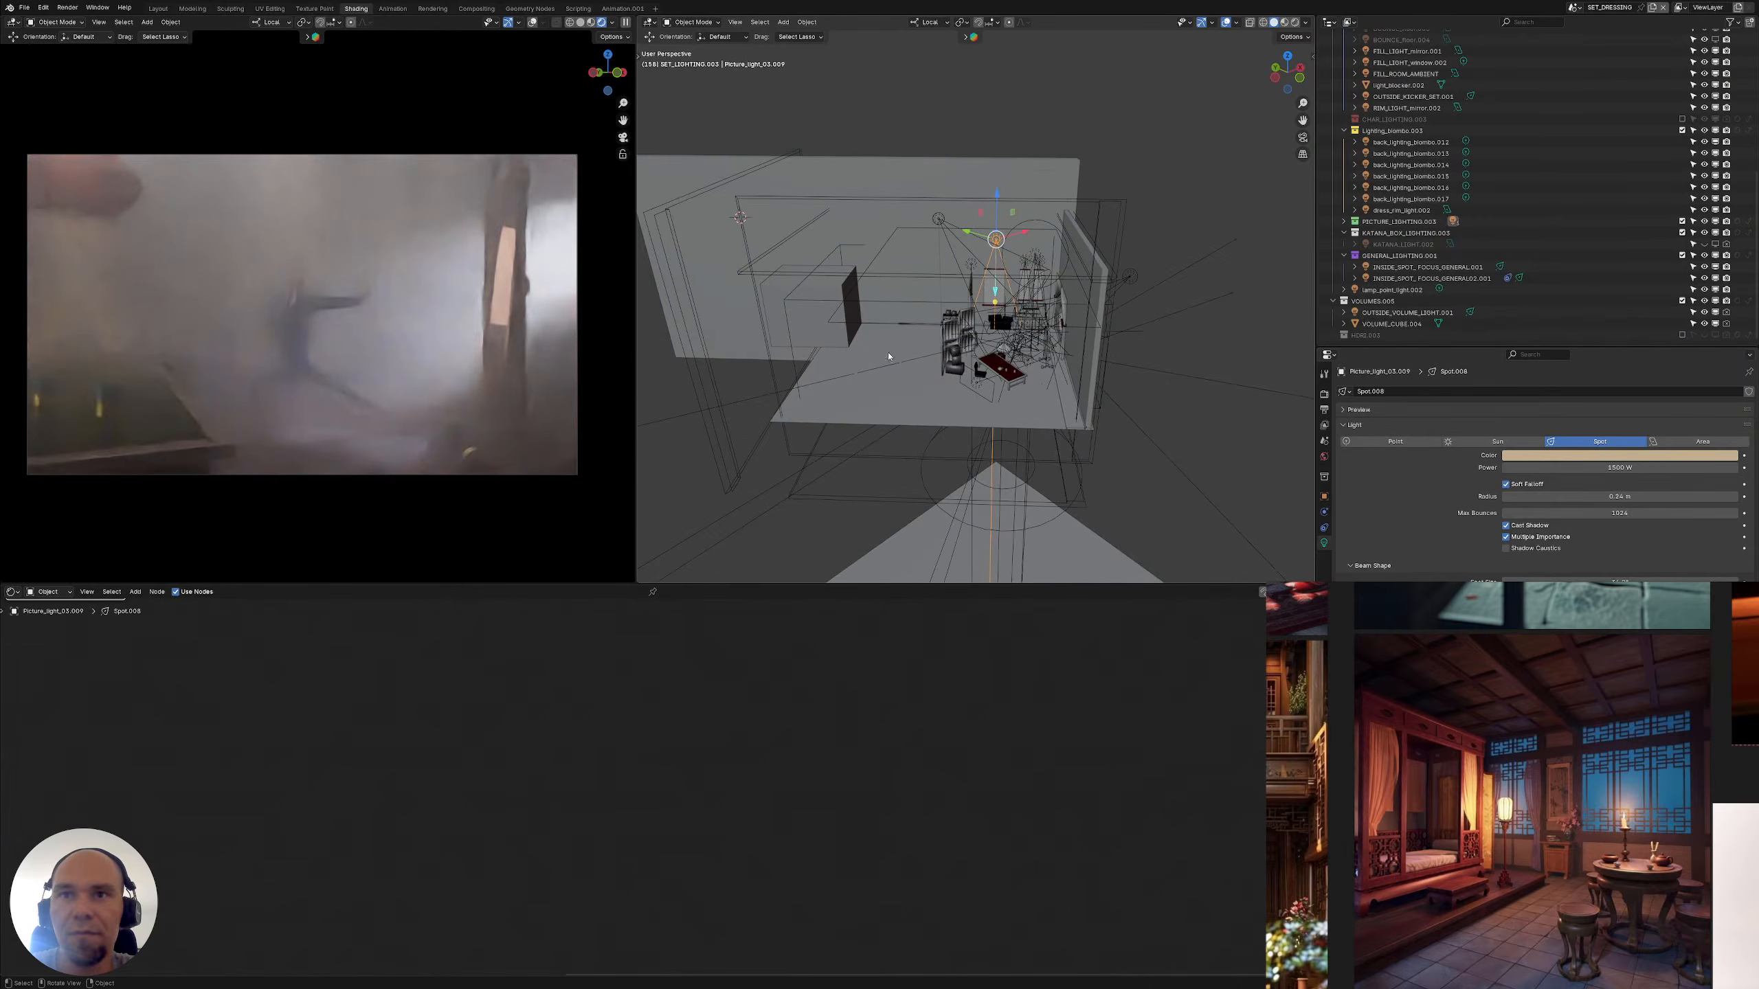
left_click(796, 369)
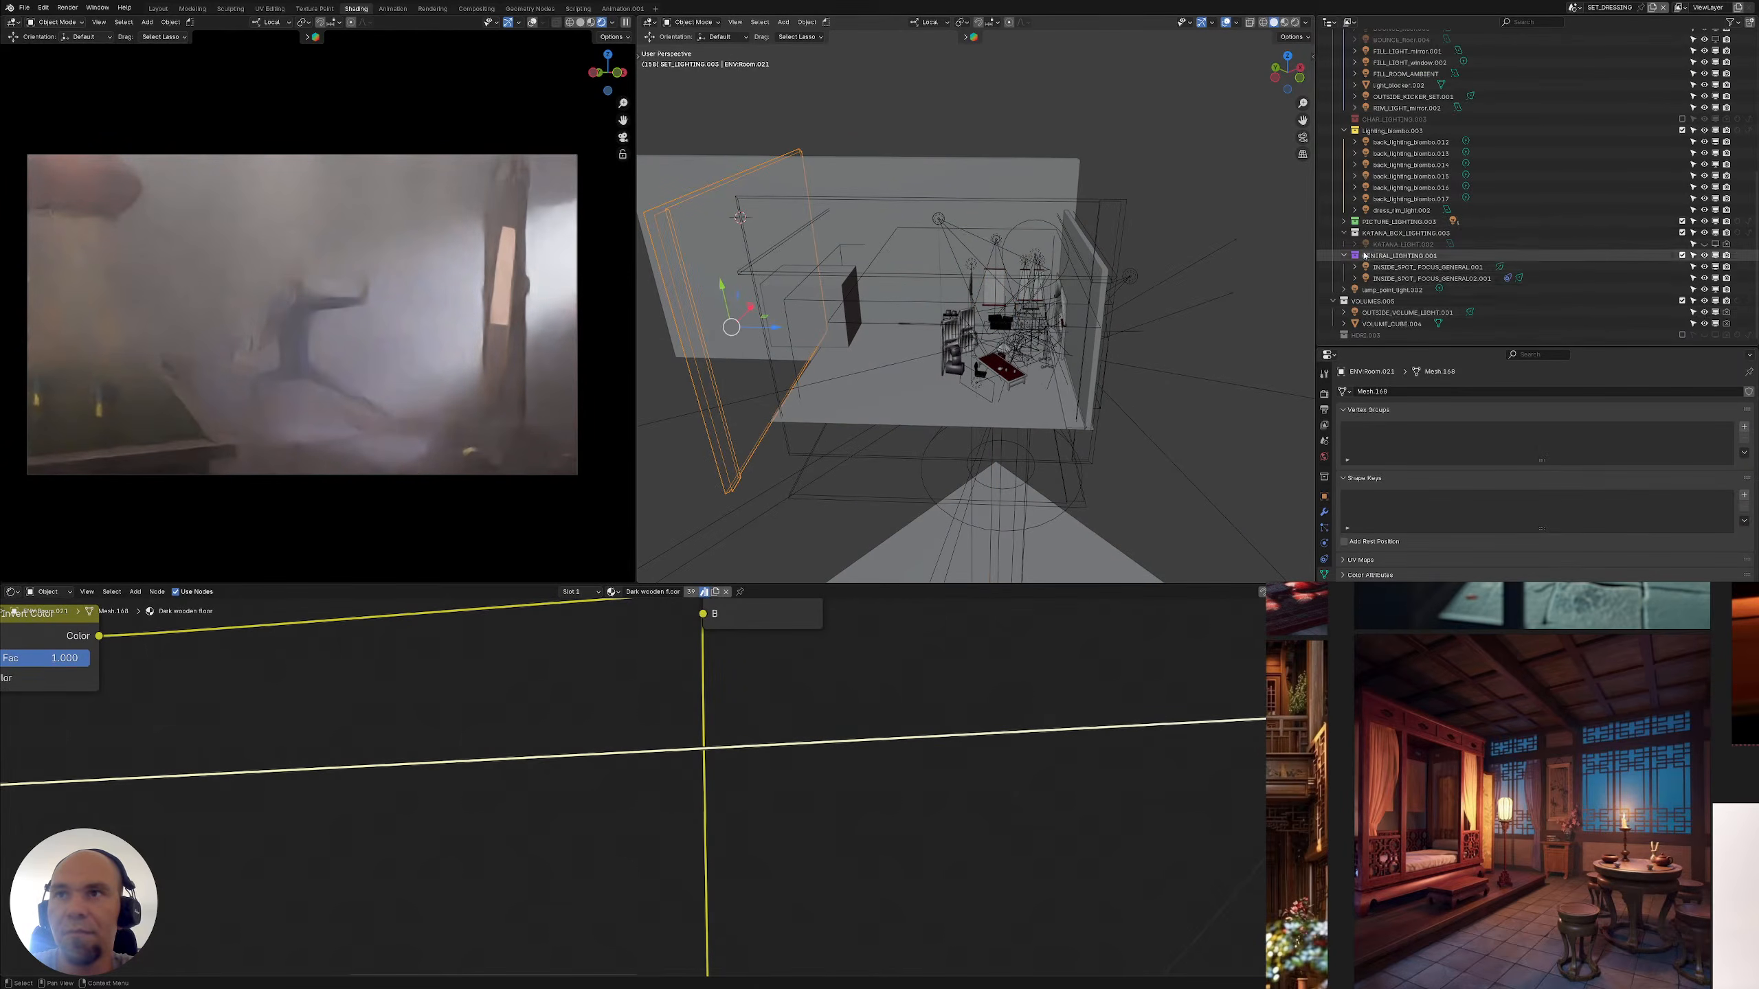
scroll(1364, 257, "up", 6)
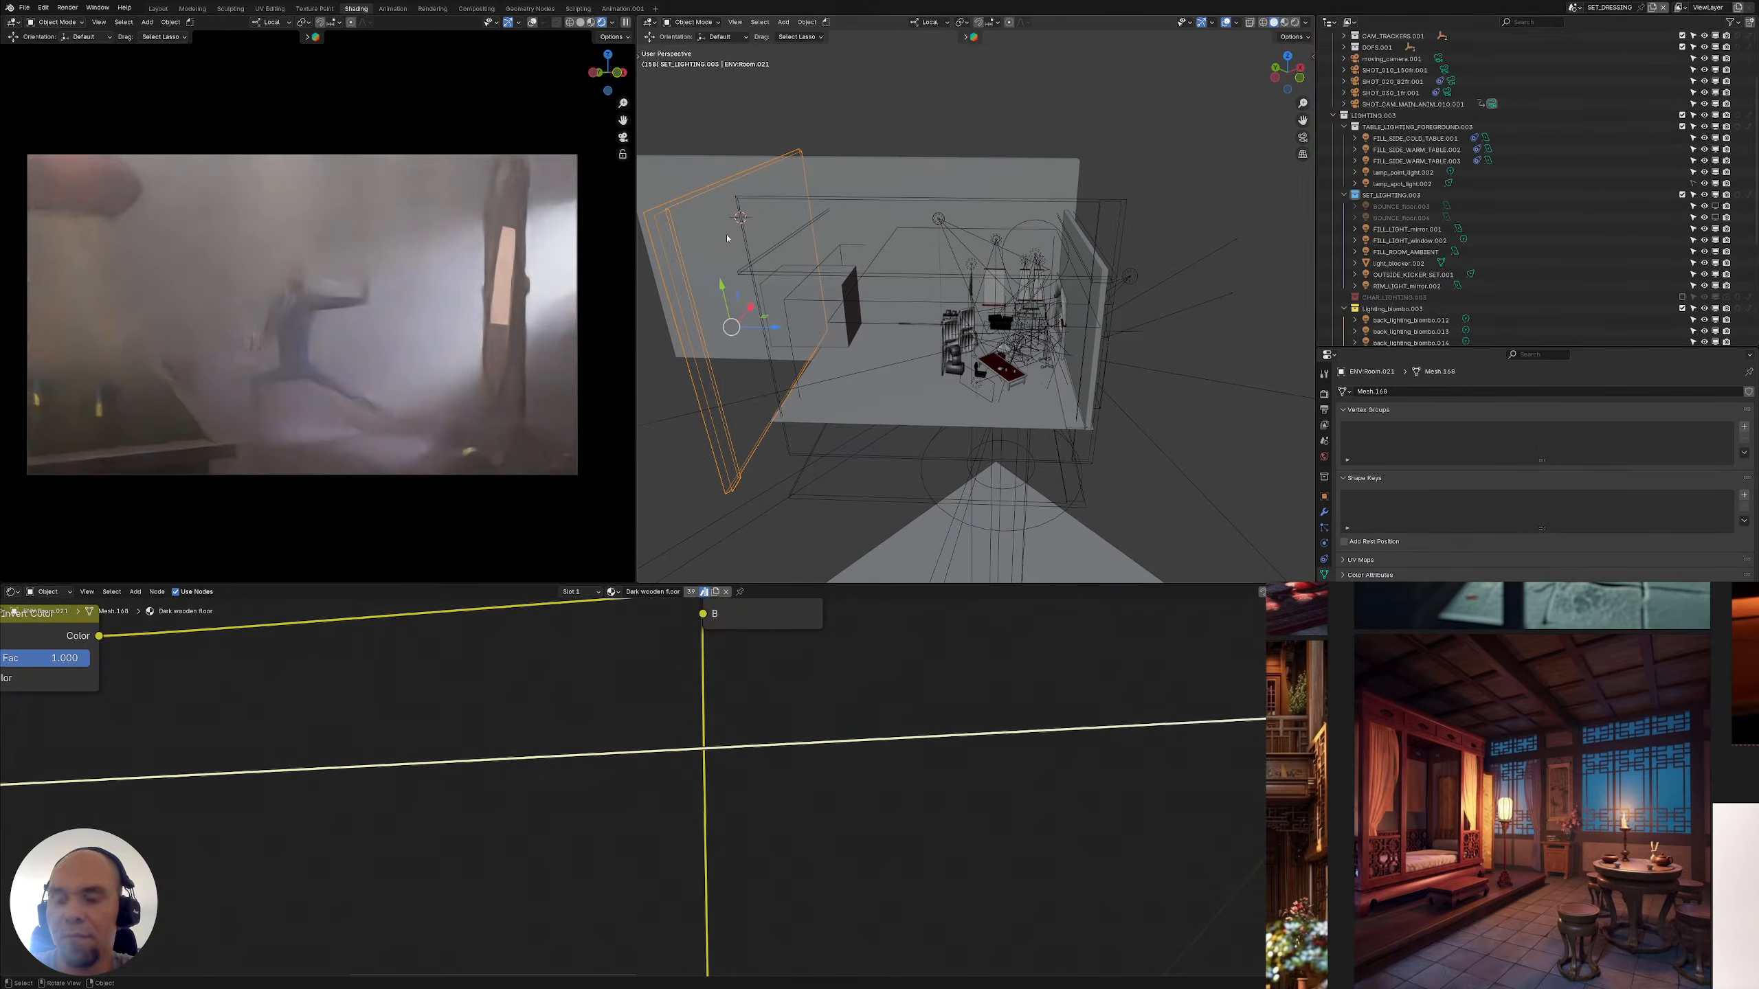
key("KP_Decimal")
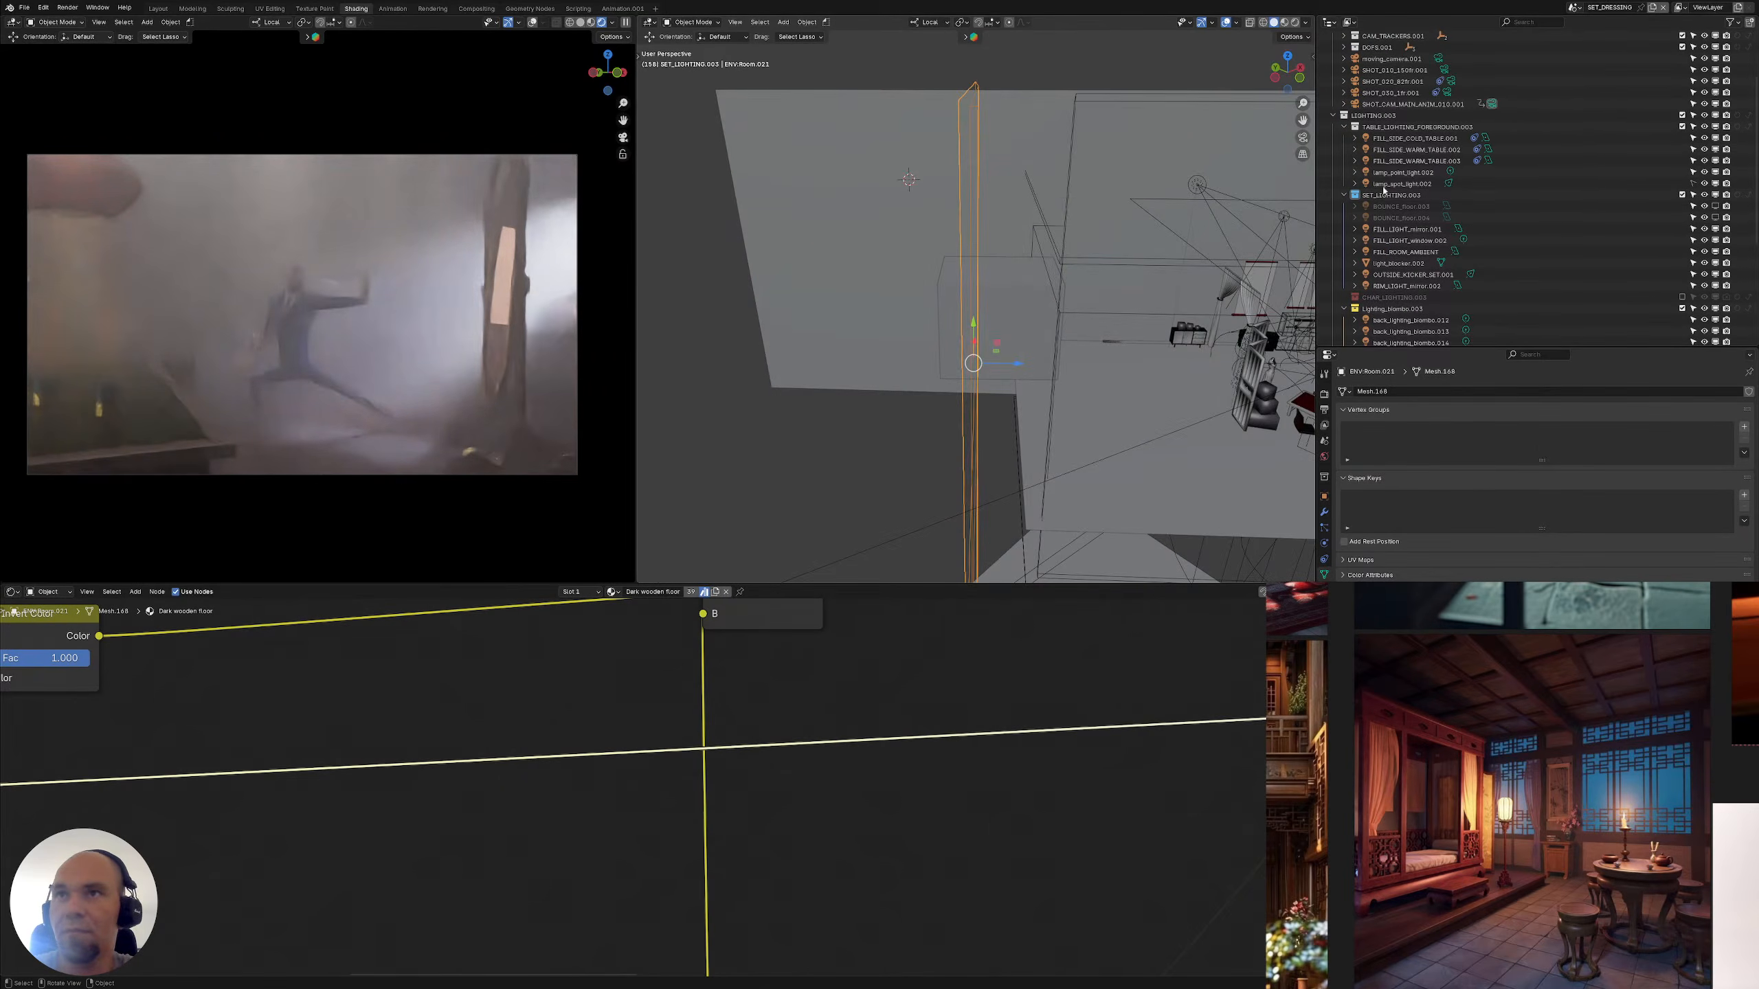
key("KP_Decimal")
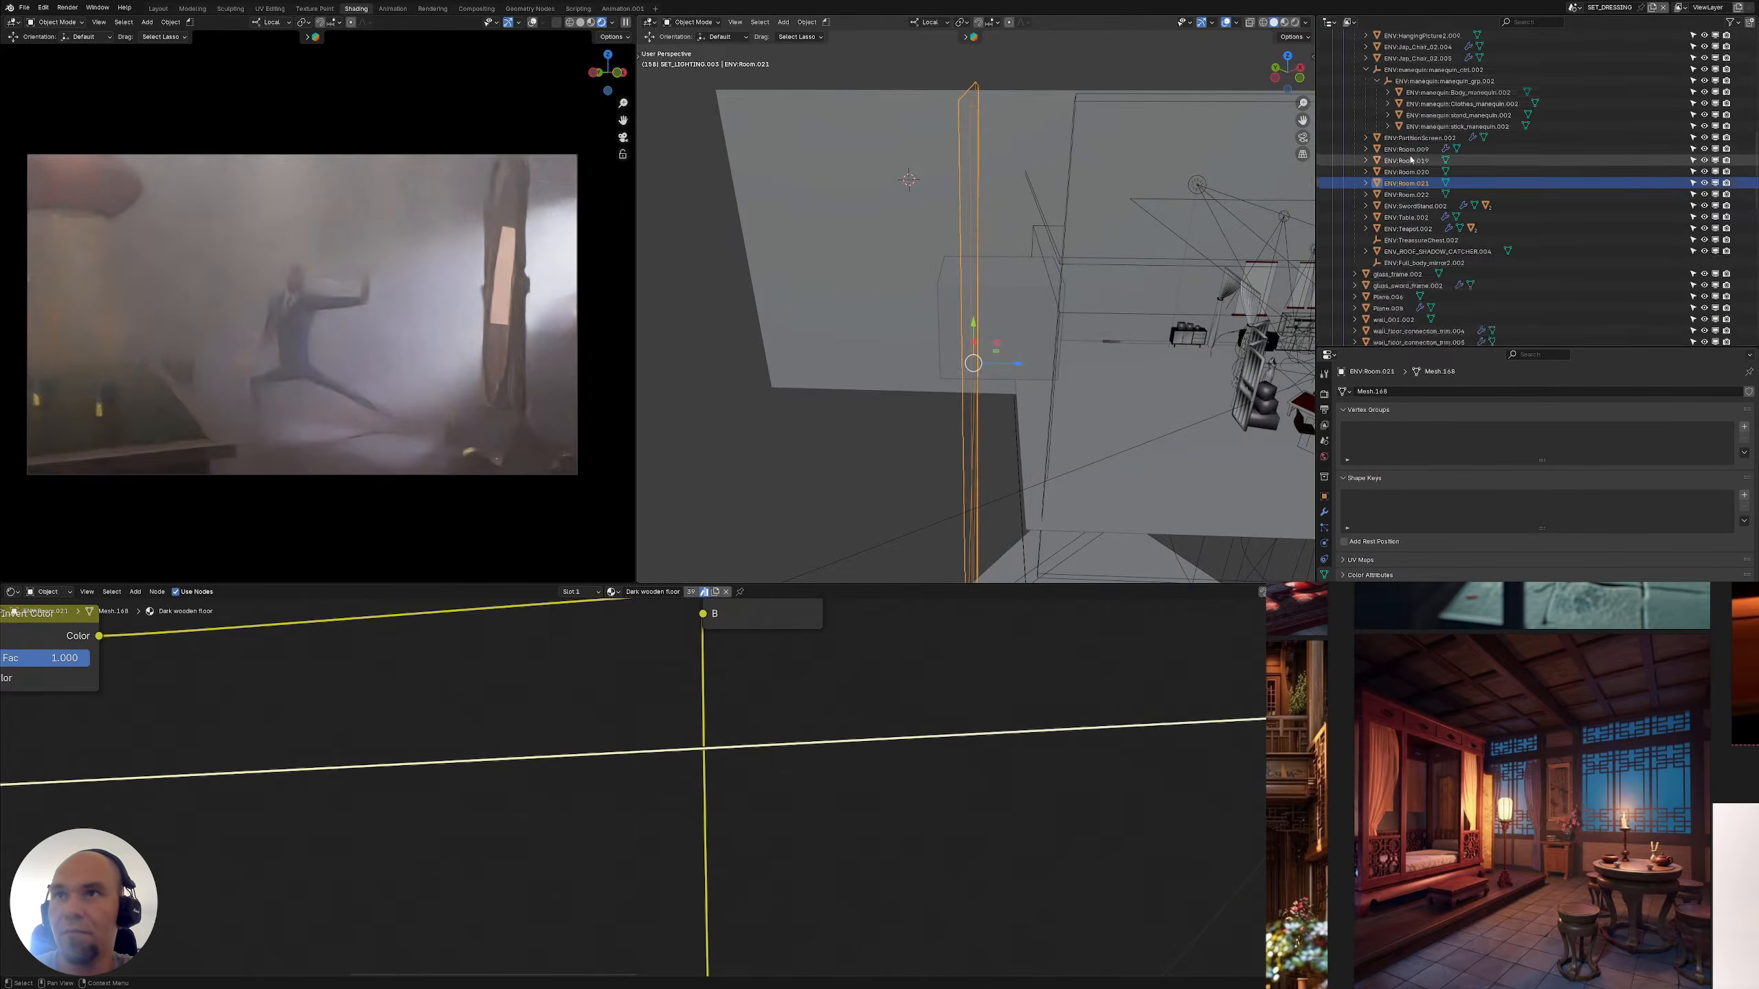
scroll(1455, 173, "up", 3)
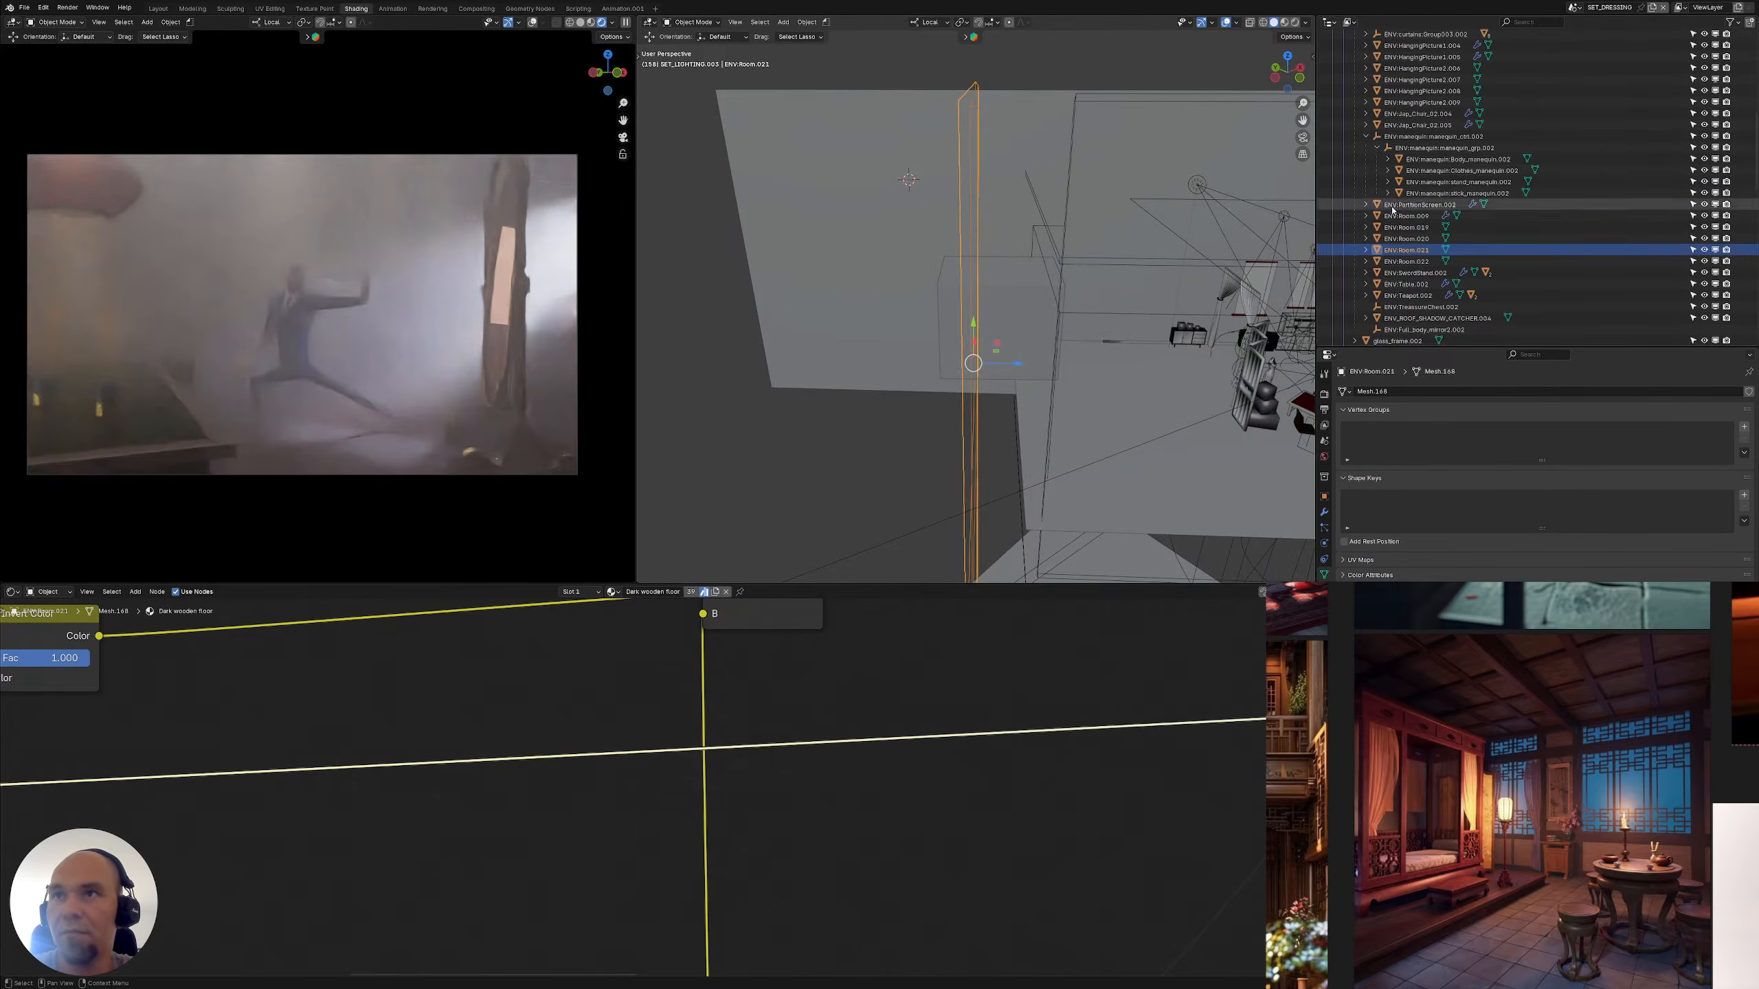
left_click(1405, 261)
key("KP_Decimal")
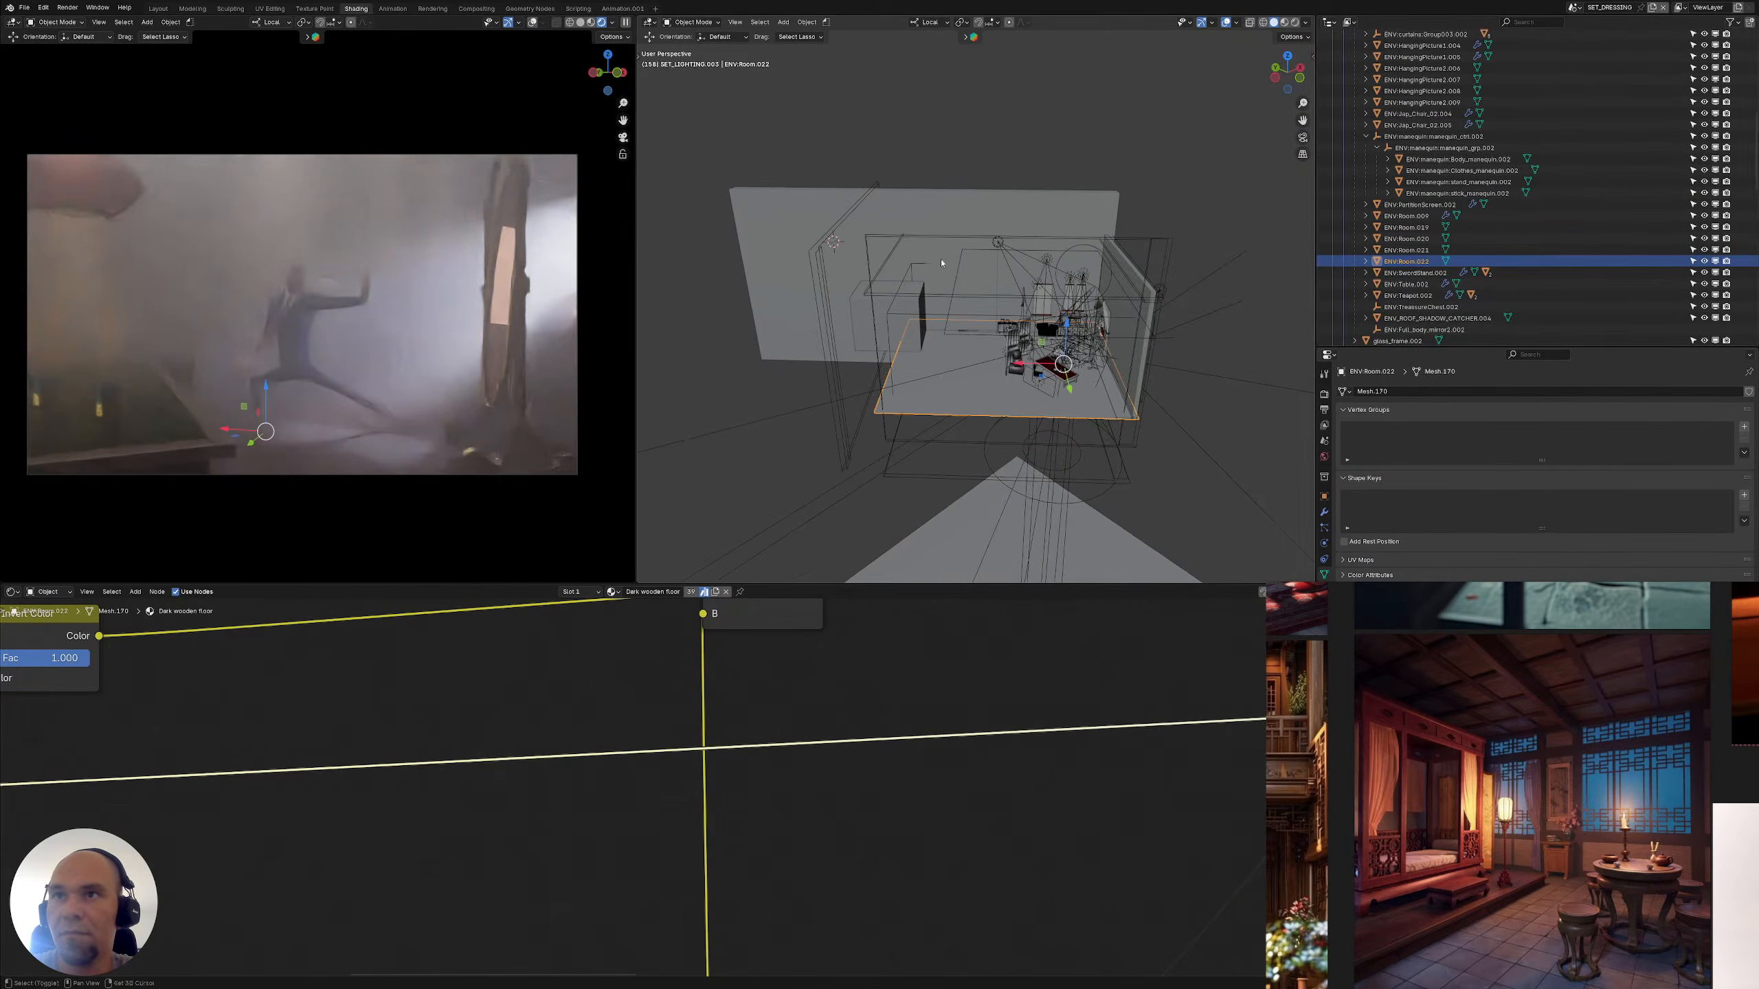
Select the five ENV-Room wall and floor objects and disable their selectability in the viewport
left_click(1415, 217)
left_click(1409, 262, "shift")
middle_click_drag(1027, 311, 1108, 306)
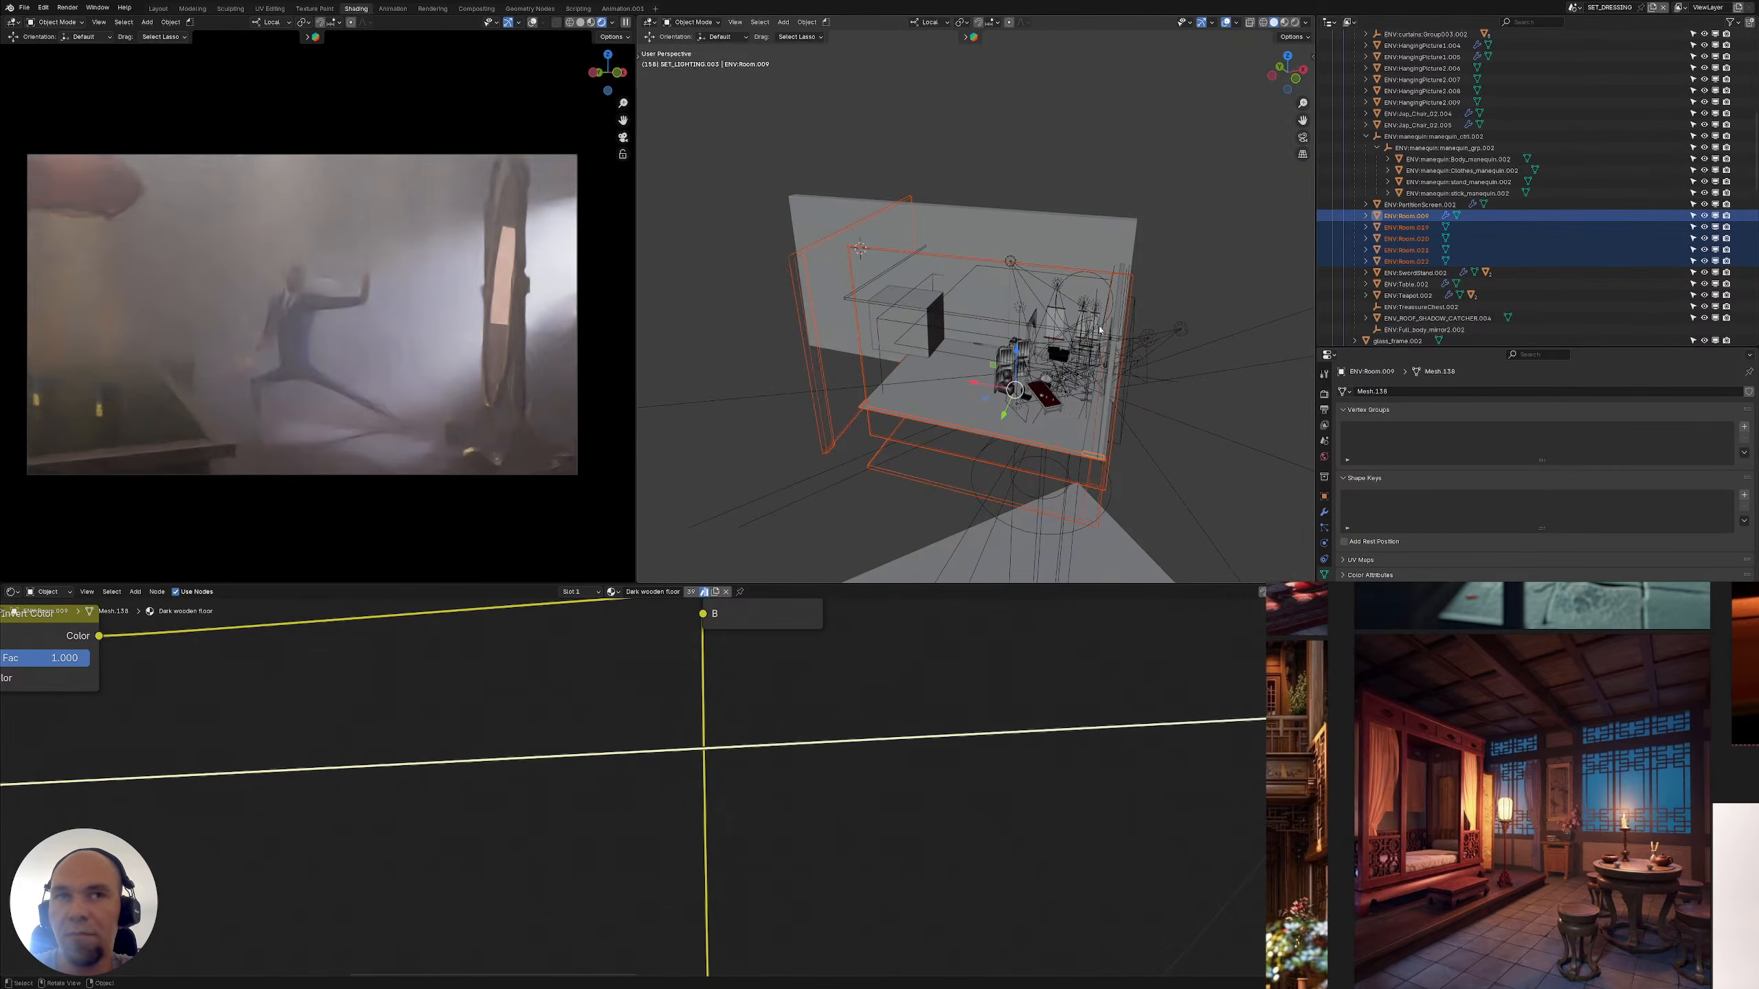
middle_click_drag(1038, 326, 1028, 311)
left_click(1694, 228)
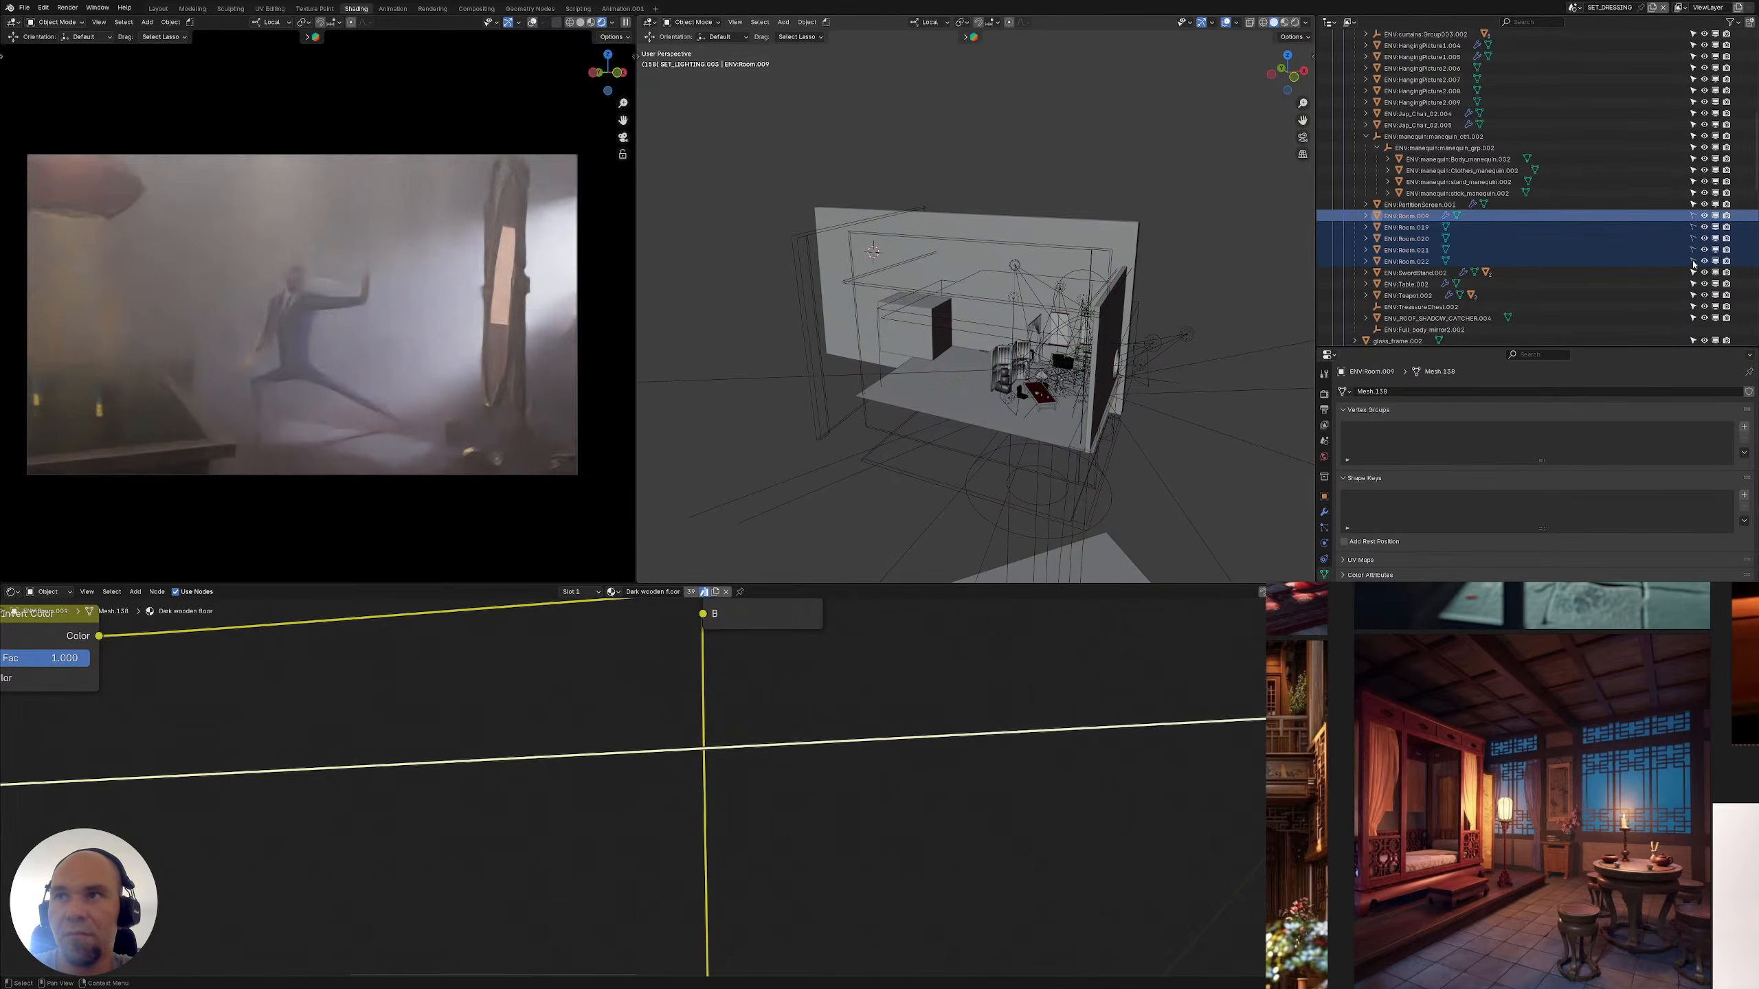
Set the Volume Scatter density of the volume cube's material to 0.2
middle_click_drag(874, 342, 864, 436)
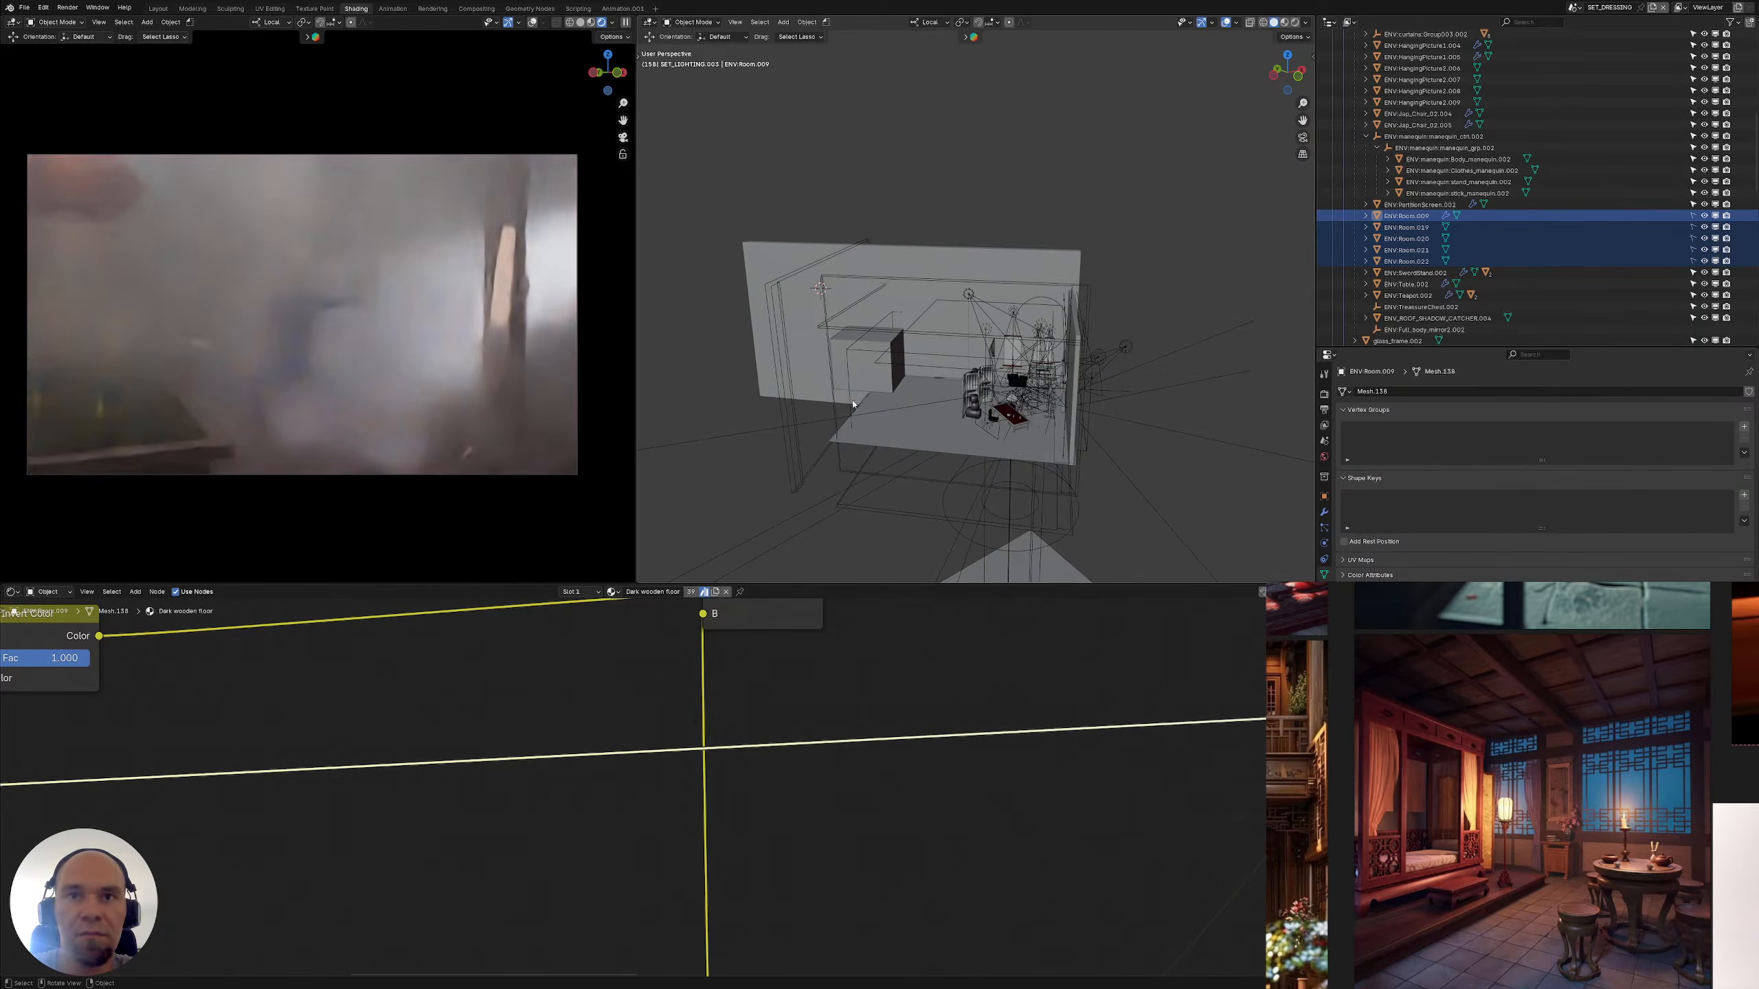
left_click(854, 404)
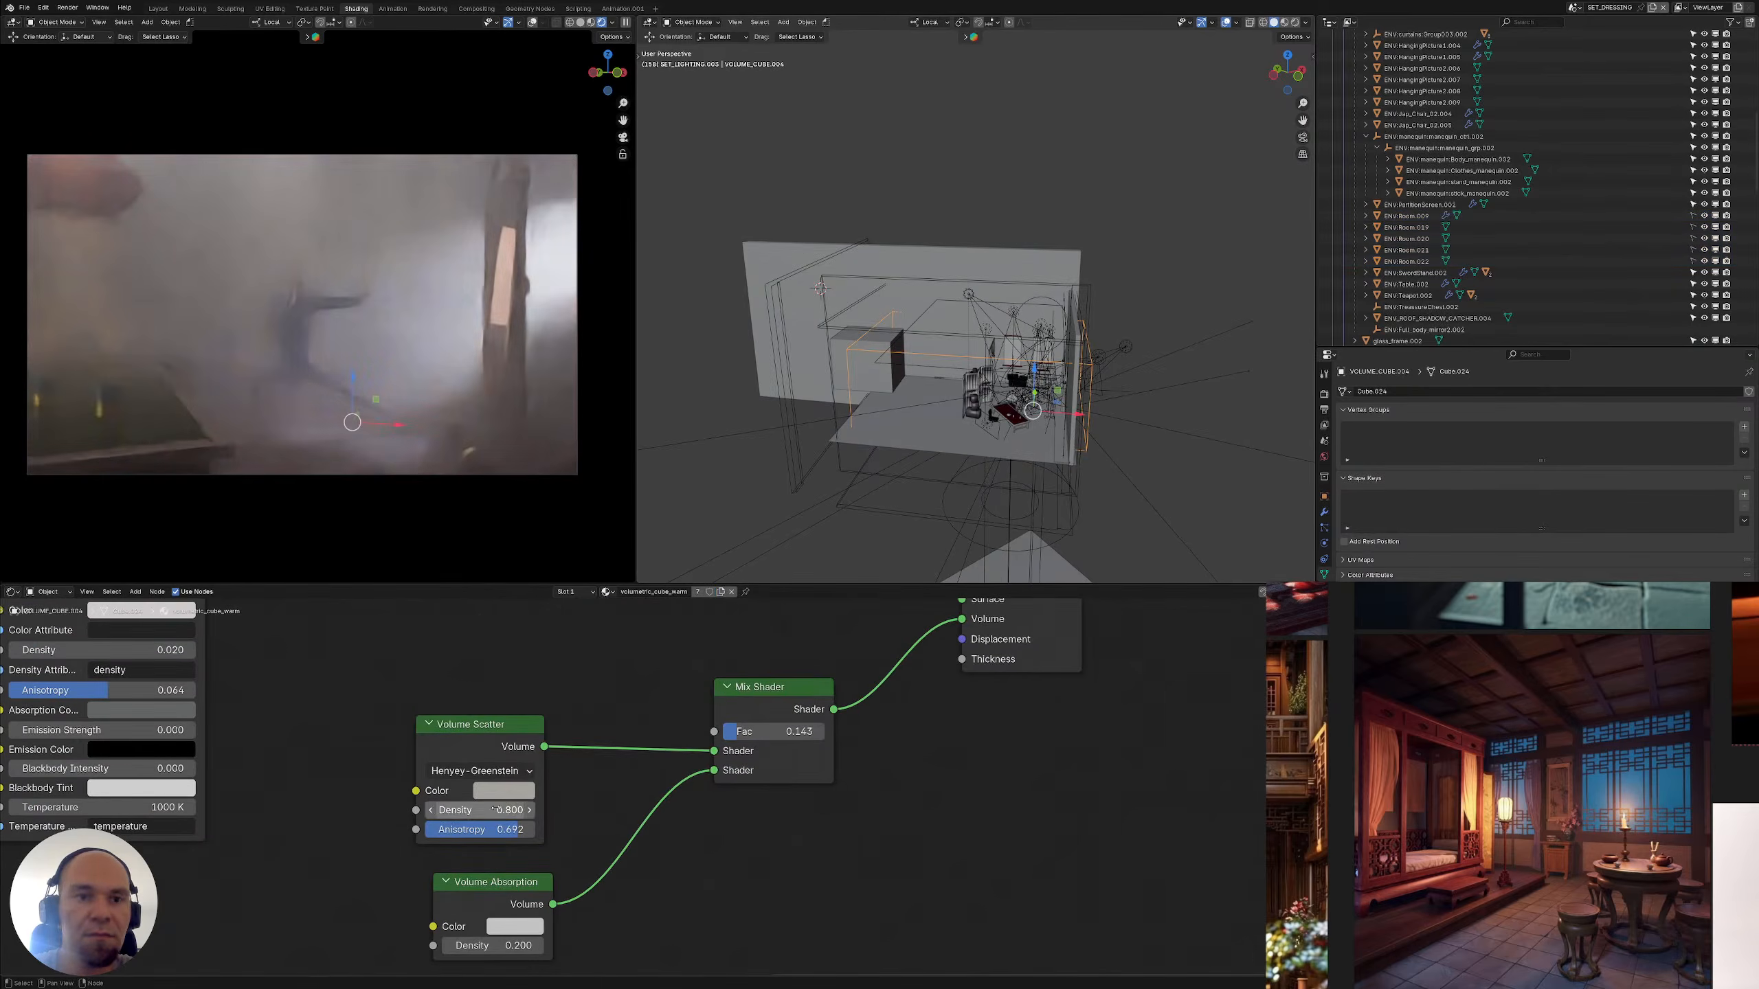
left_click(495, 809)
type("0.")
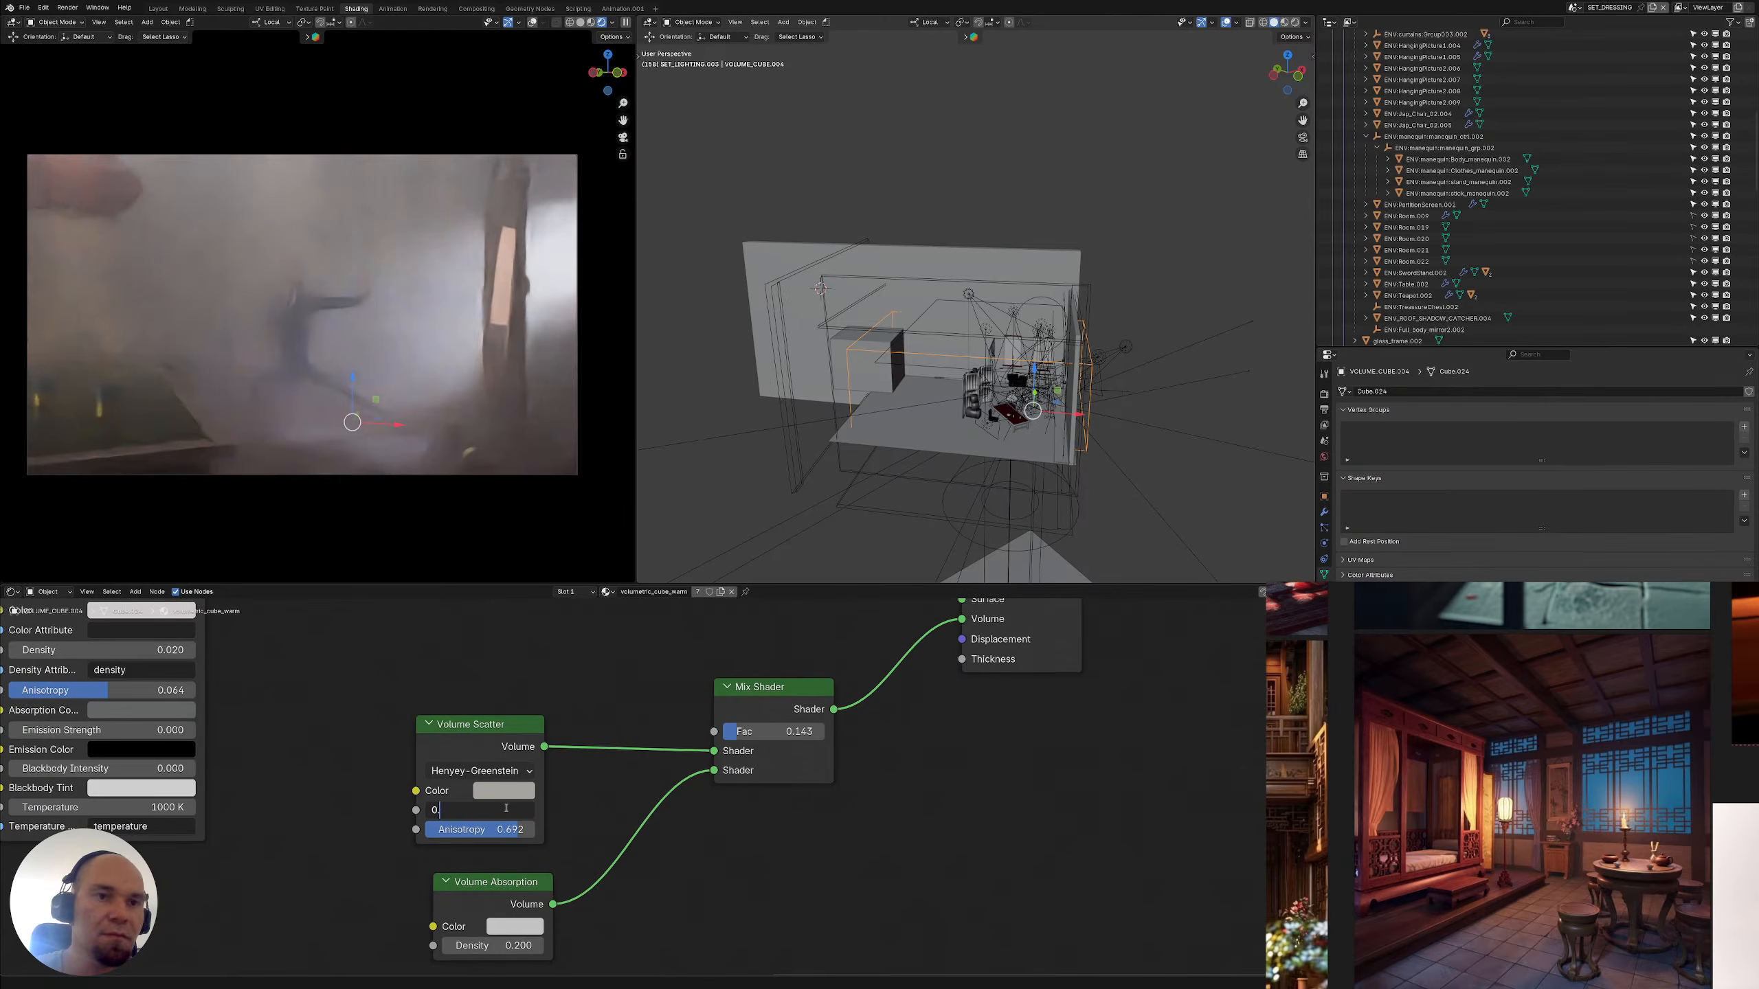
type("2")
key("Return")
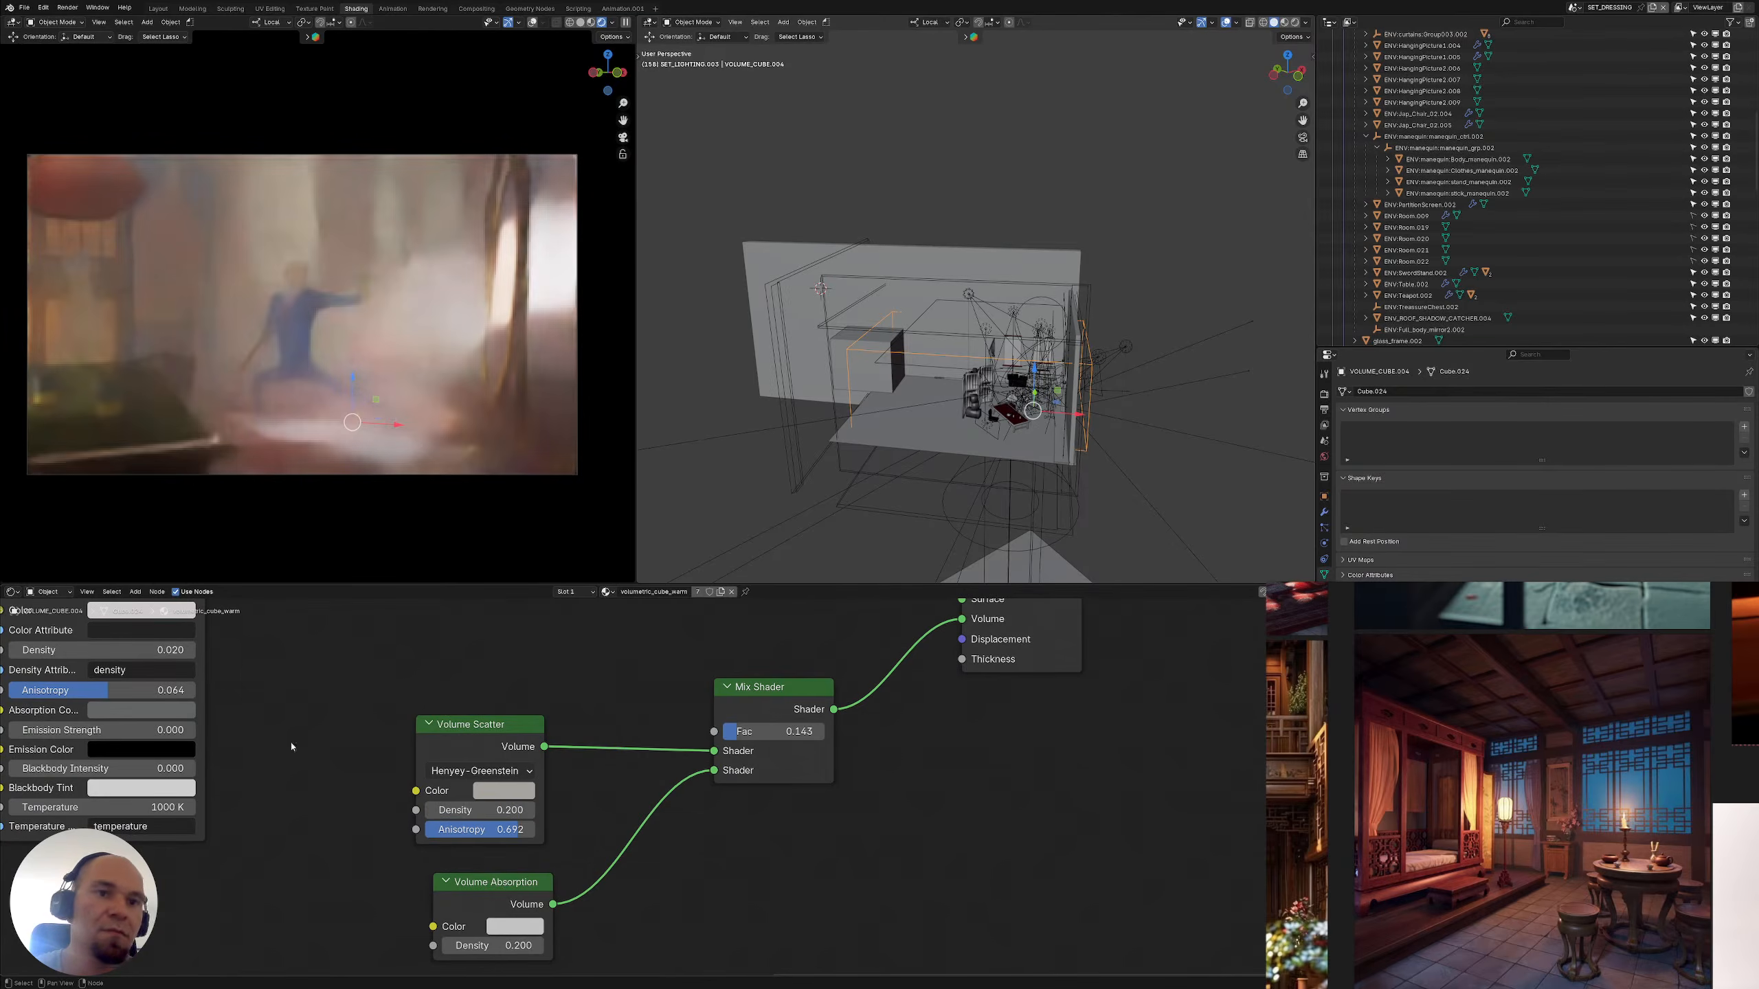
Tint the room ambient fill area light pale blue
scroll(874, 408, "up", 5)
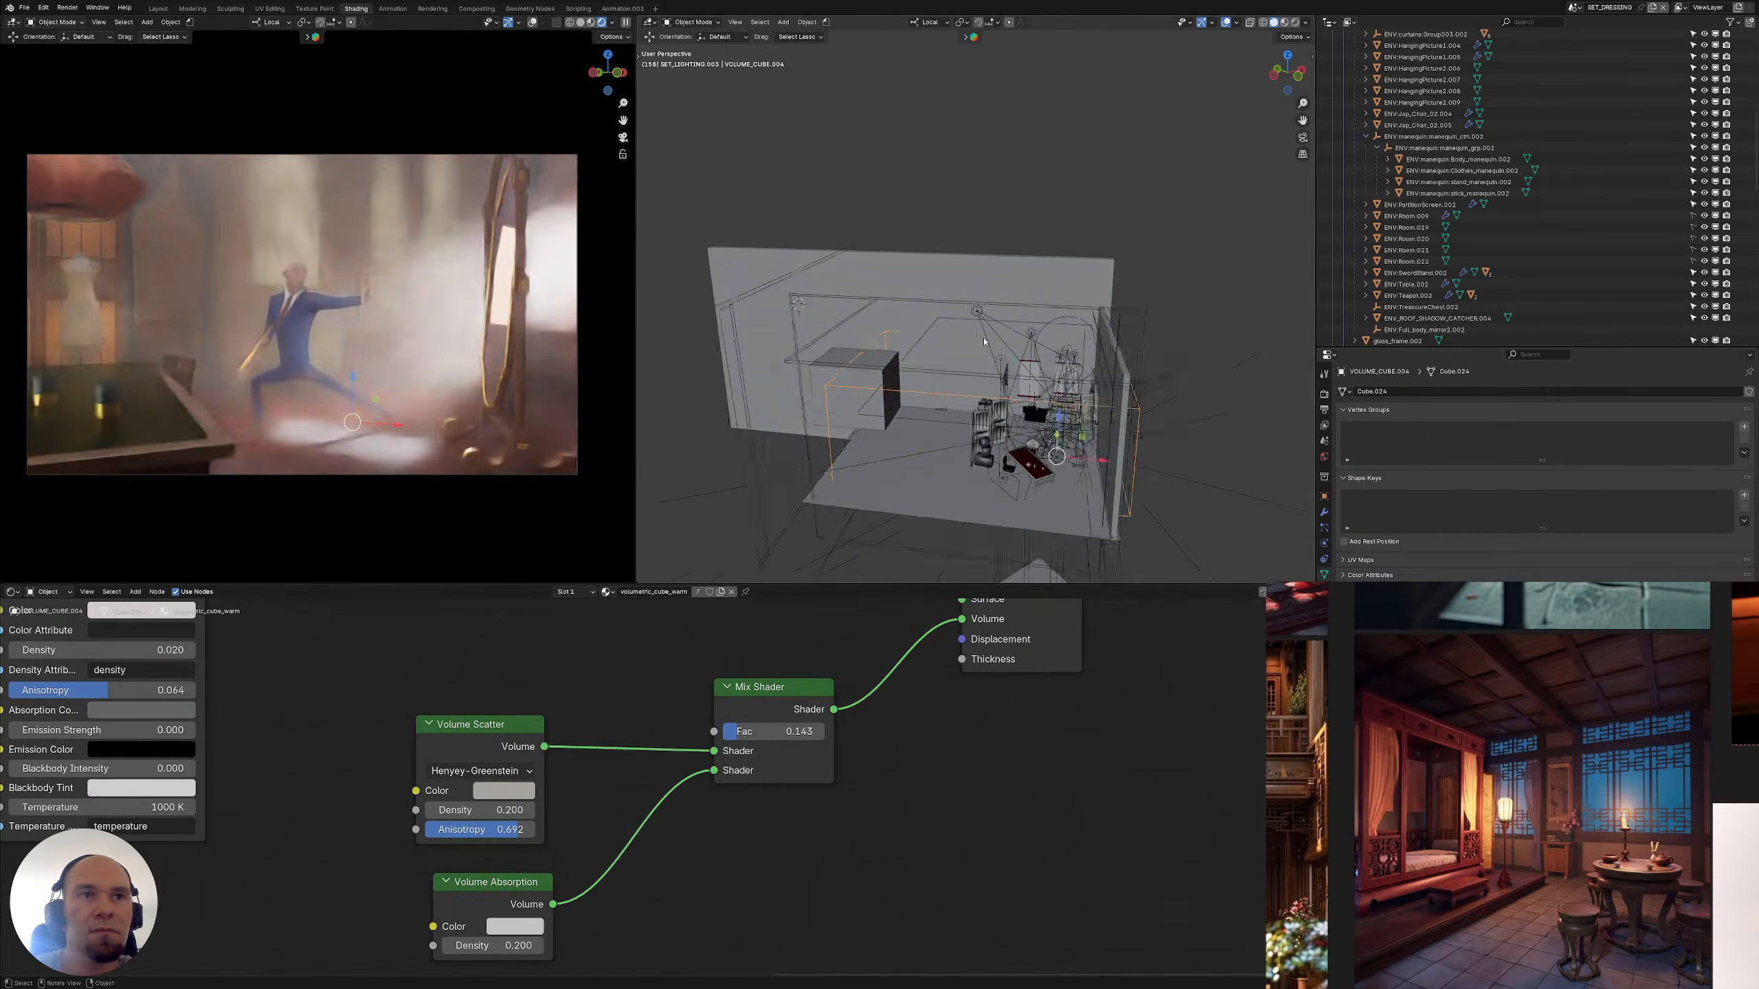
left_click(809, 423)
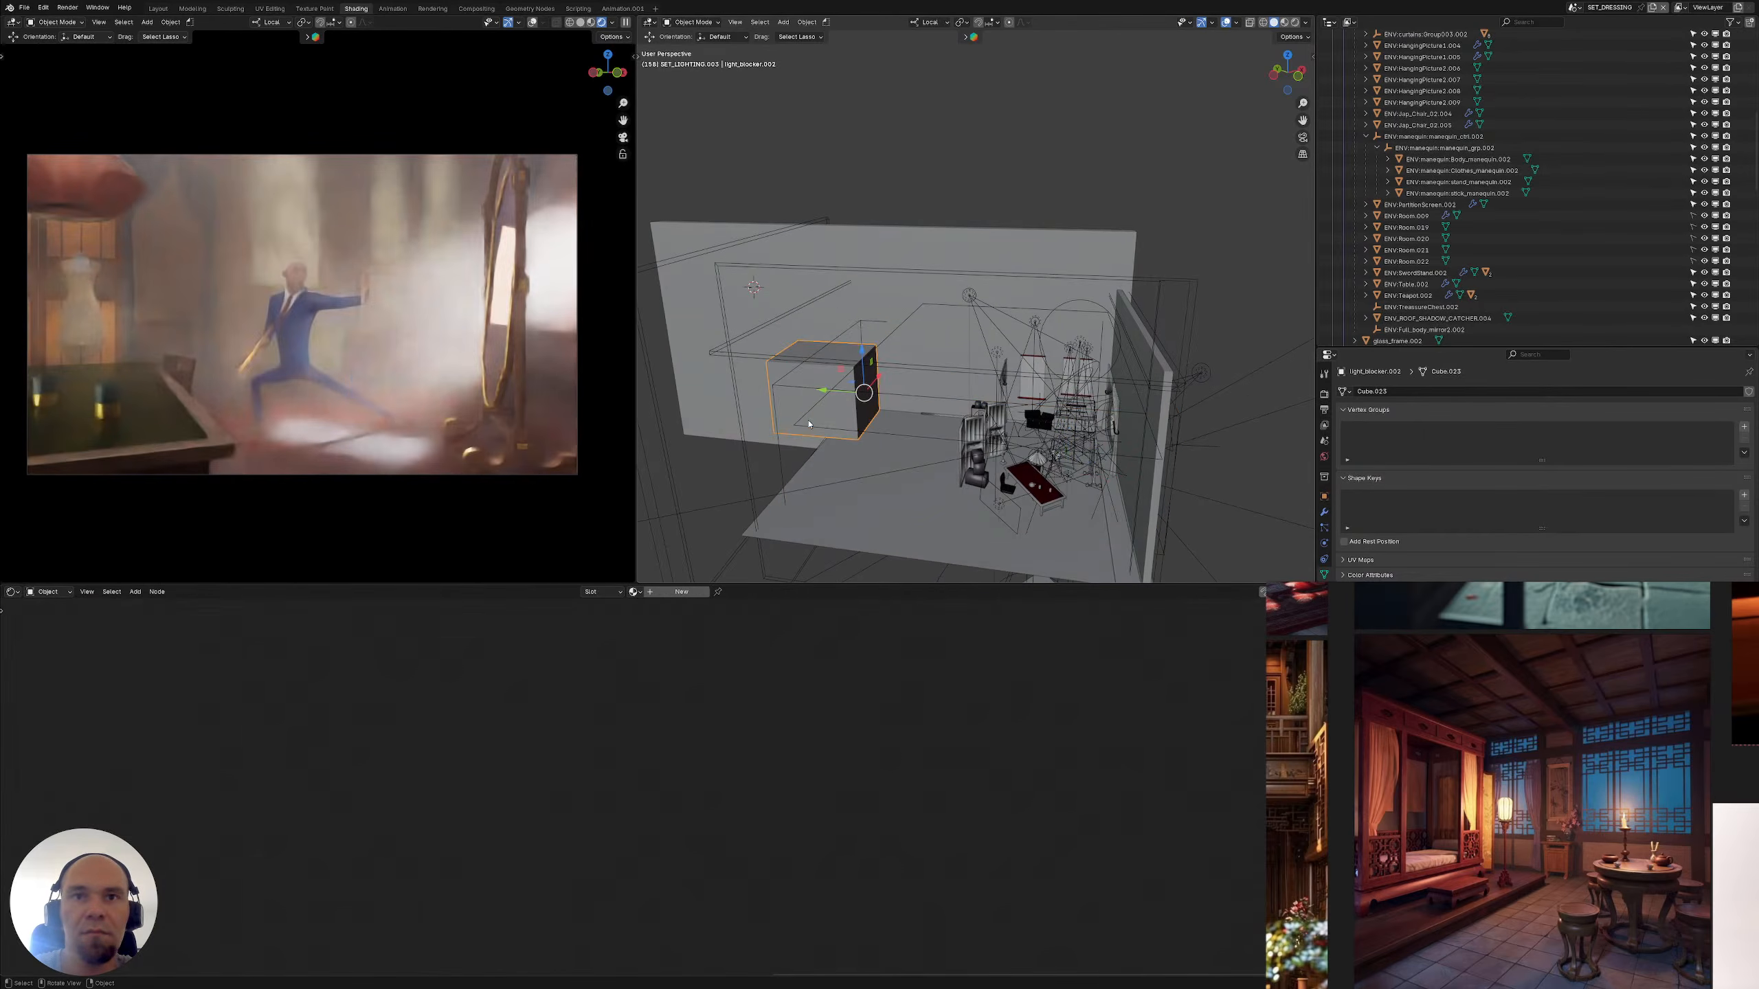
left_click(1055, 482)
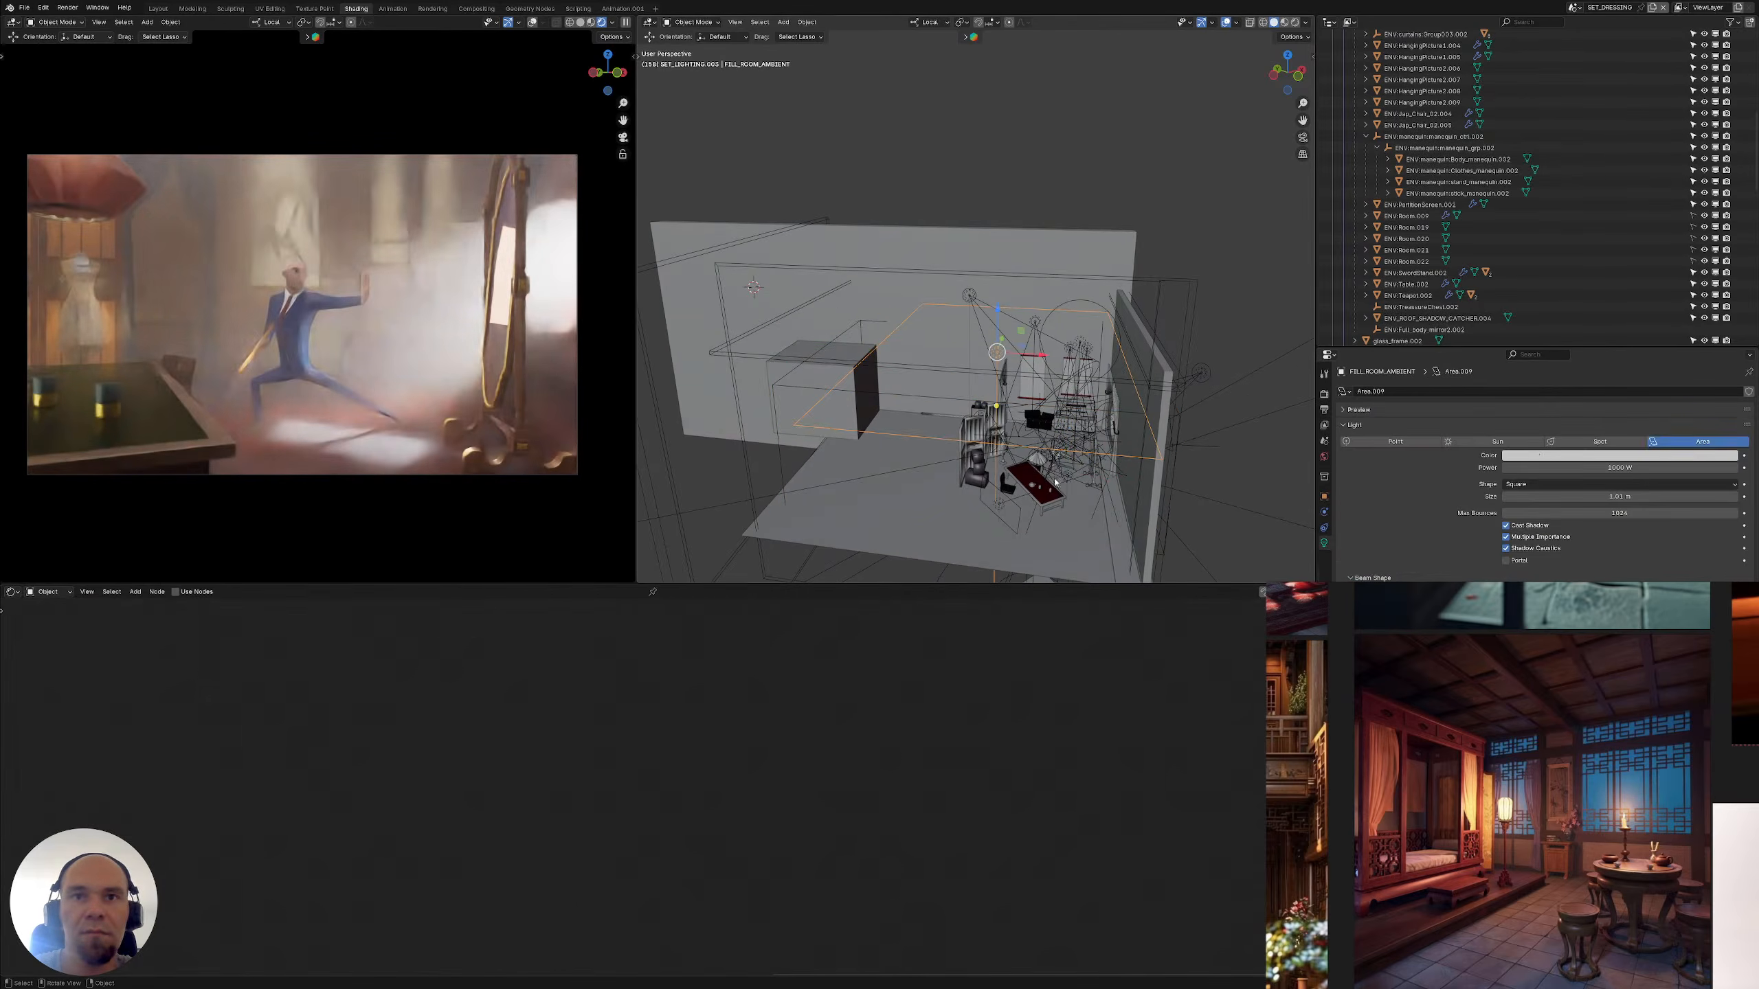
left_click(1570, 458)
left_click_drag(1684, 325, 1687, 309)
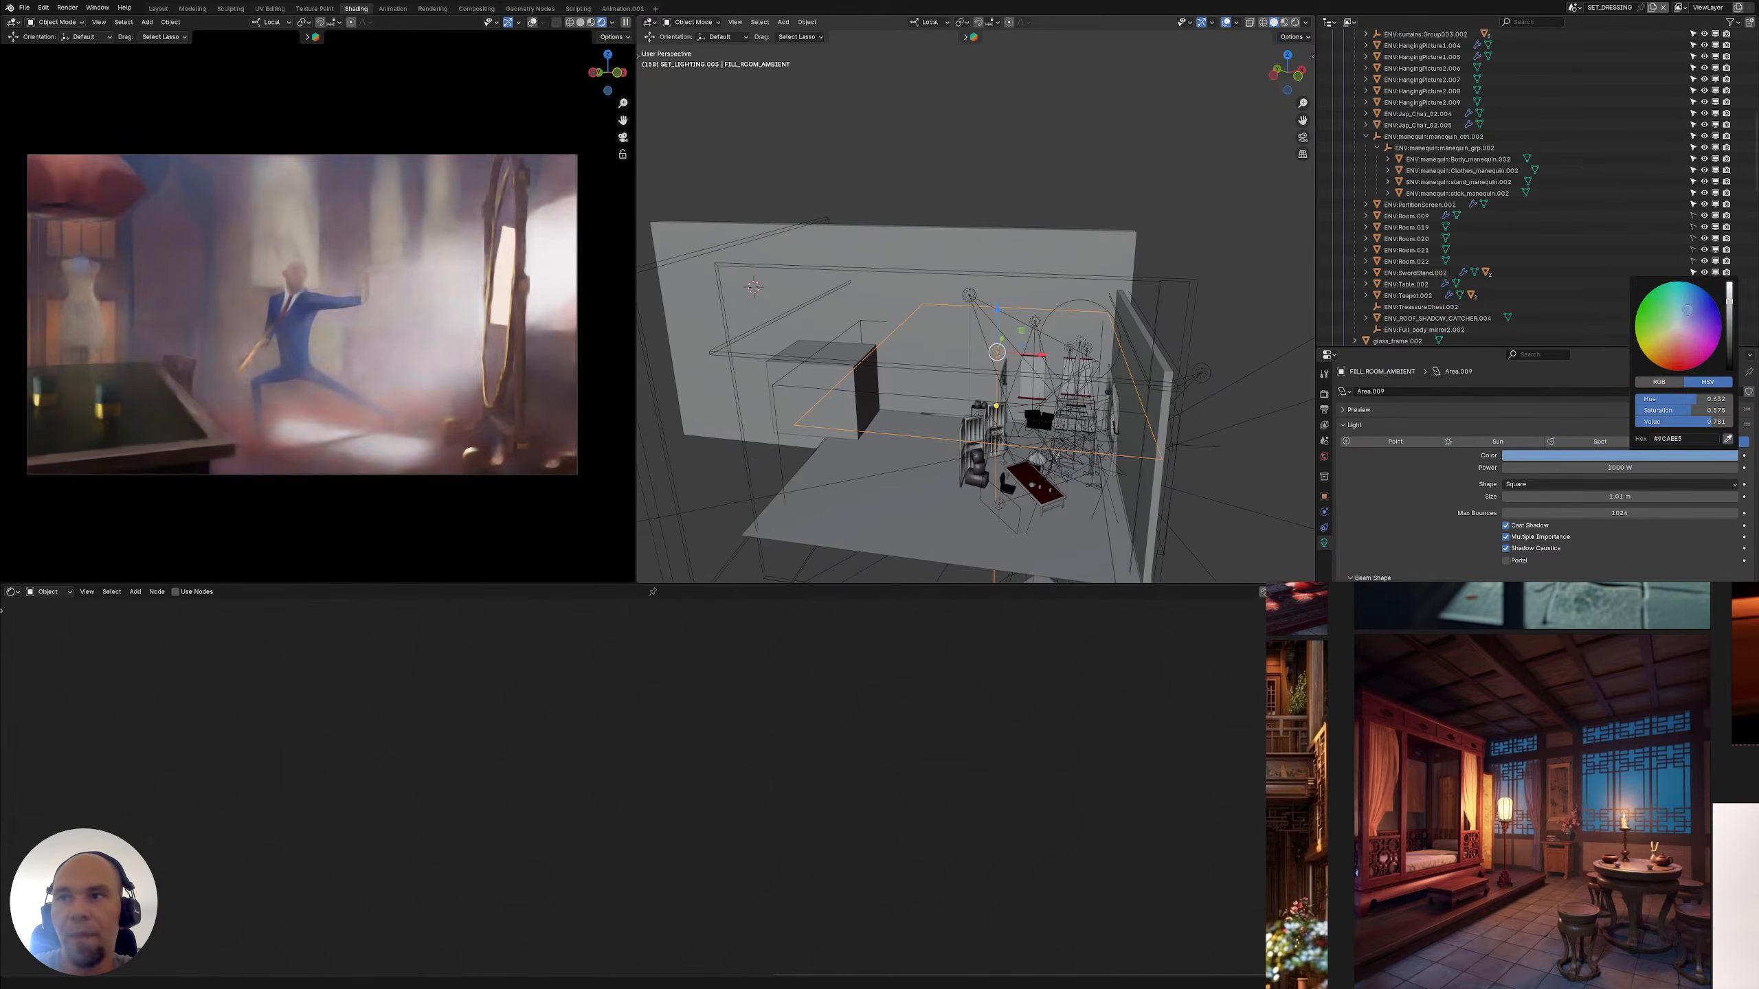
Lower the room ambient fill light along its local Z axis into the middle of the room
middle_click_drag(1204, 389, 884, 360, "shift")
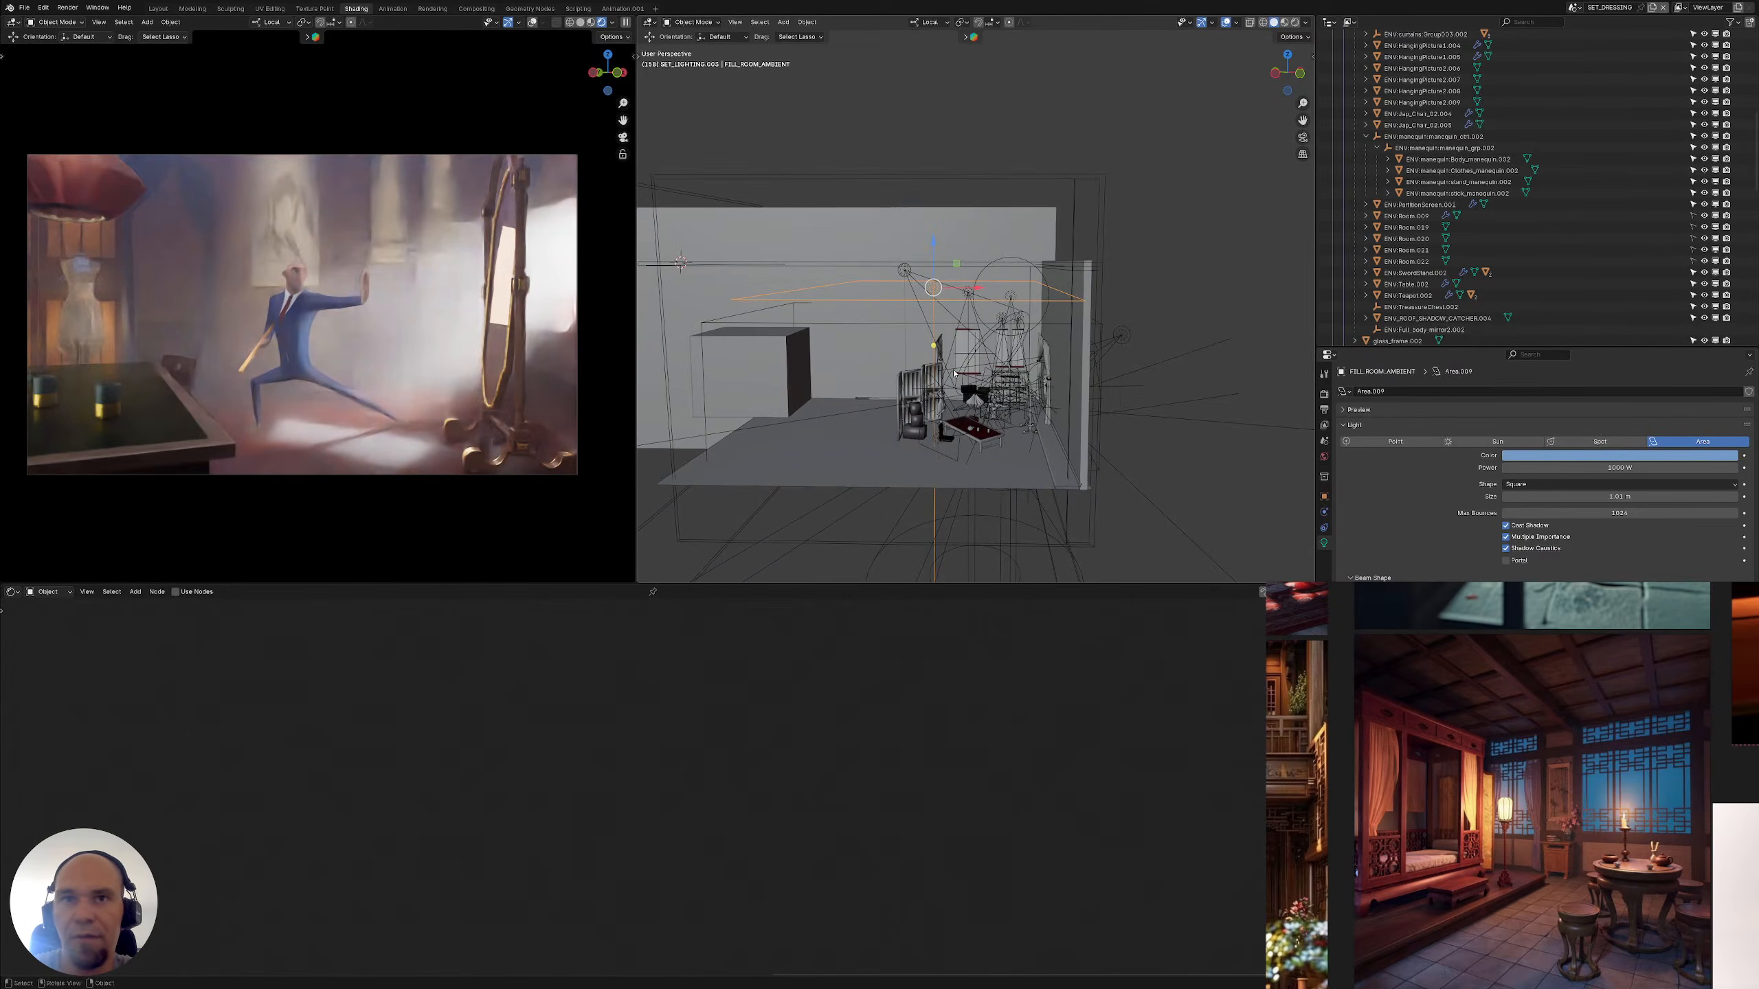
key("g")
key("z")
key("z")
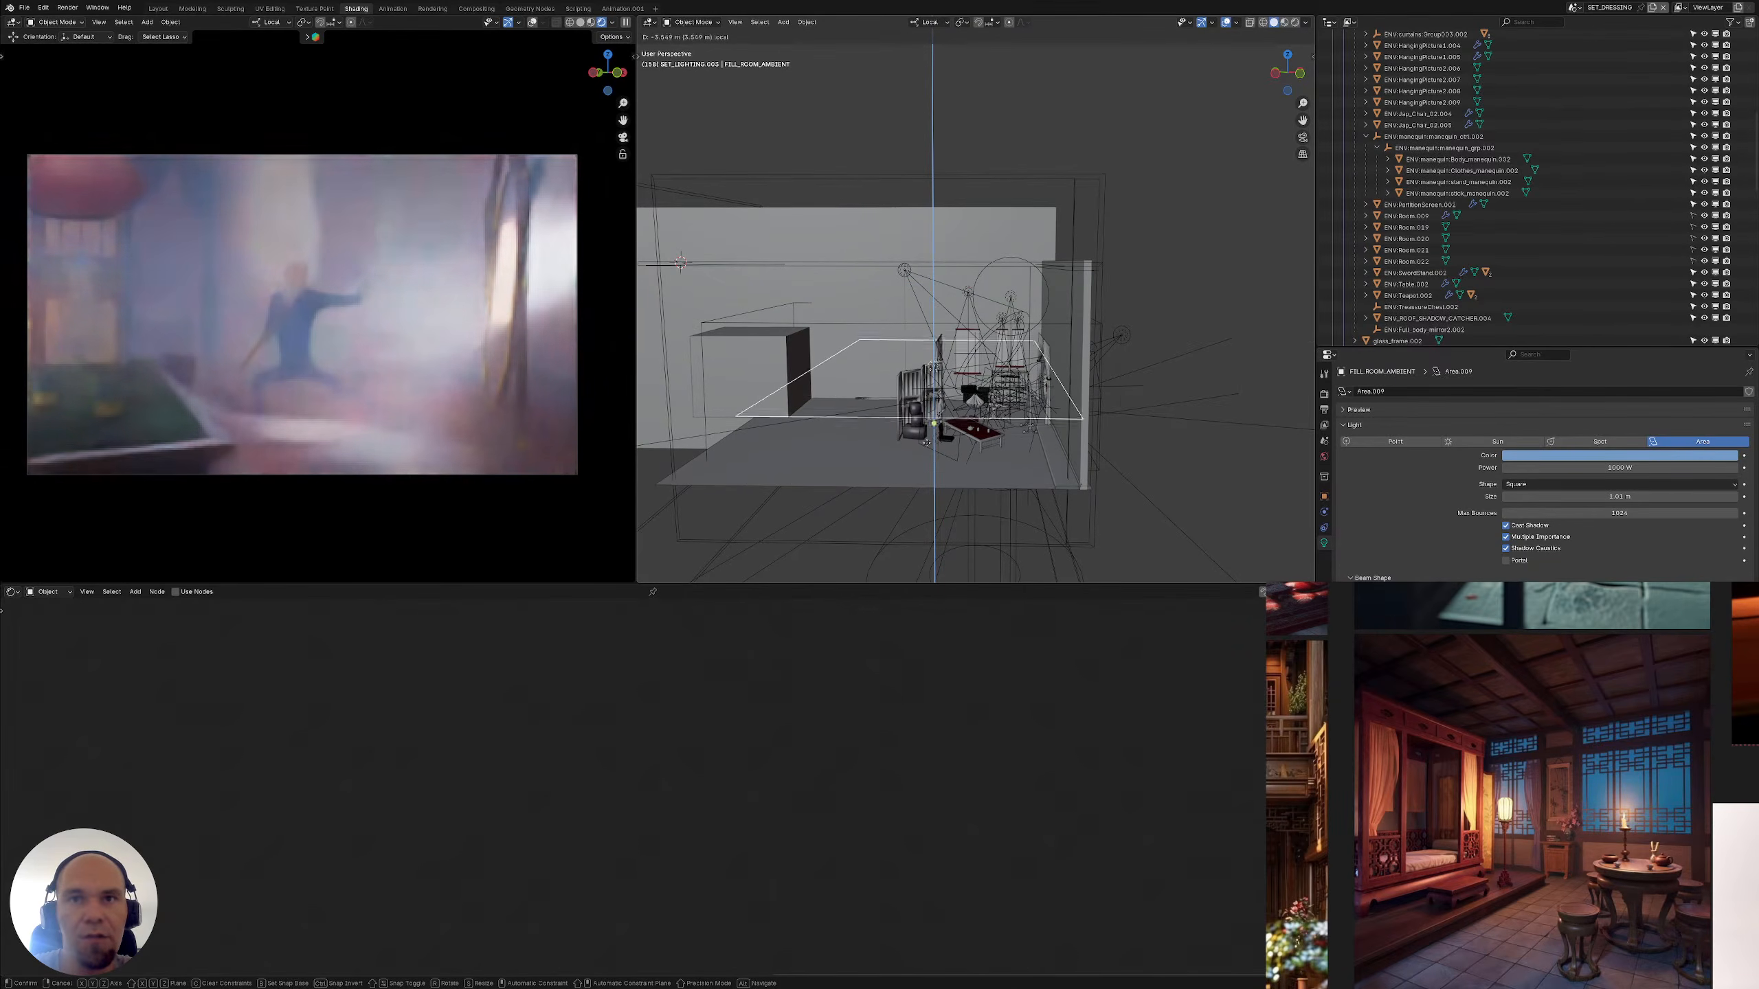
left_click(928, 446)
middle_click_drag(929, 445, 932, 435)
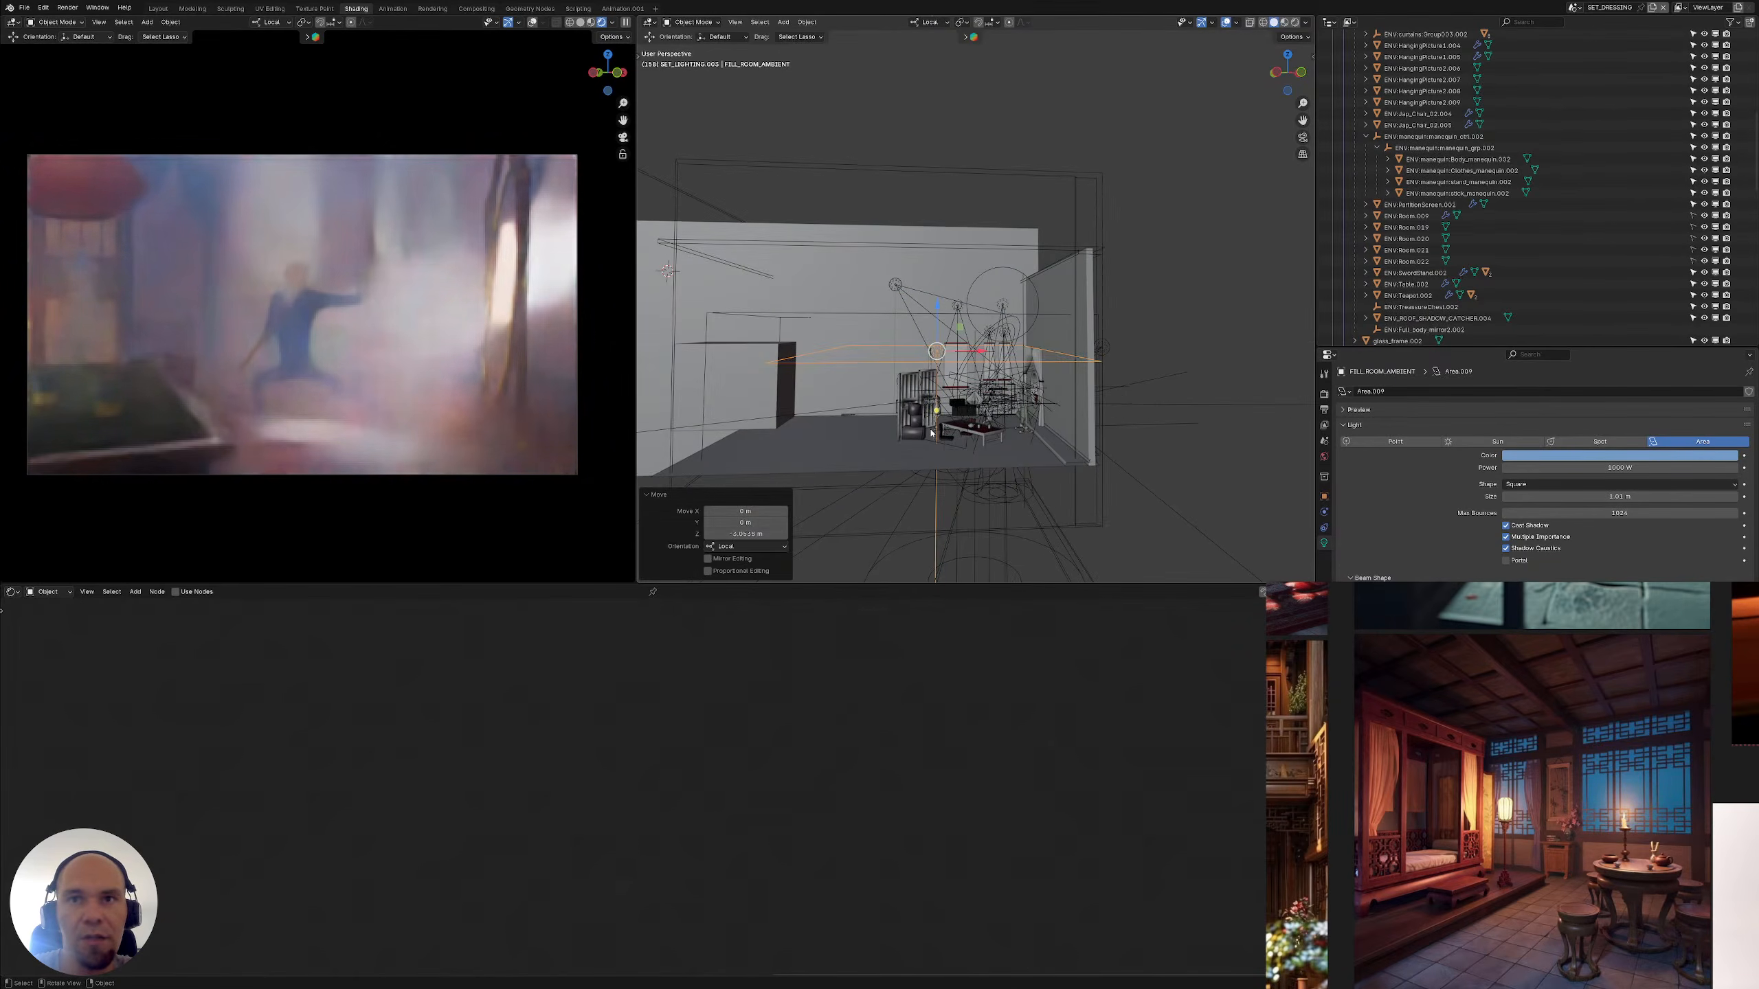
Change the room ambient fill light's colour to a darker, more saturated teal blue
left_click(935, 410)
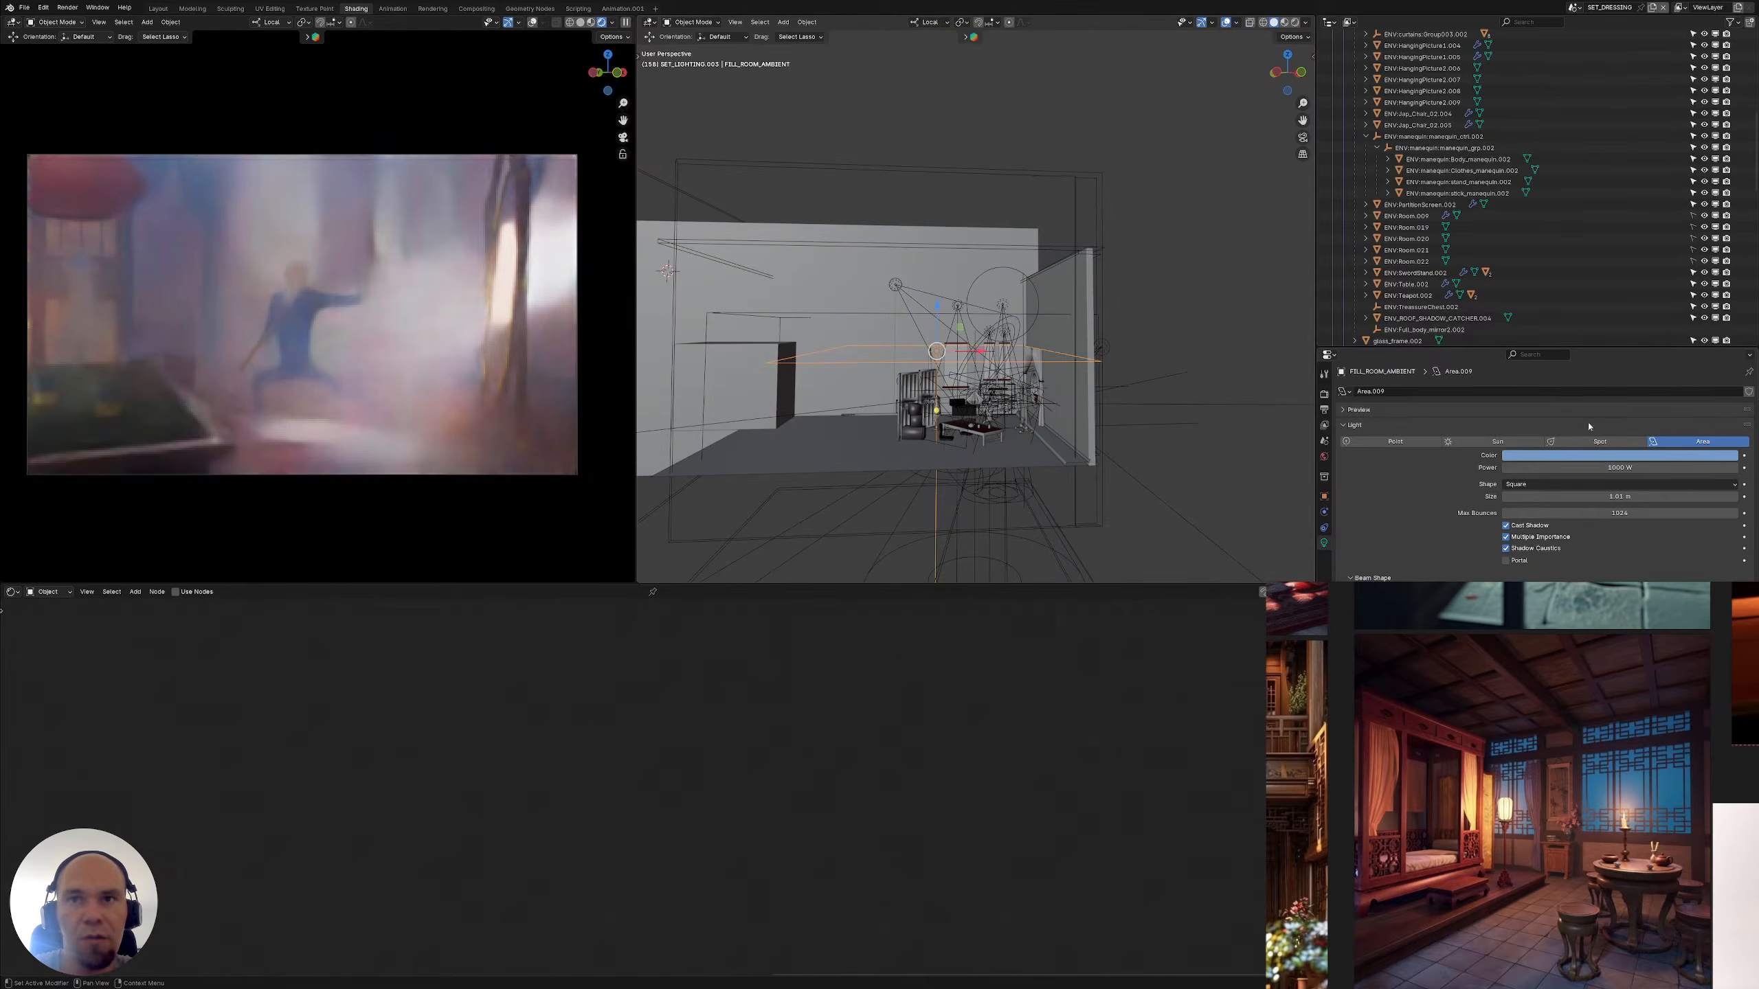
left_click(1587, 458)
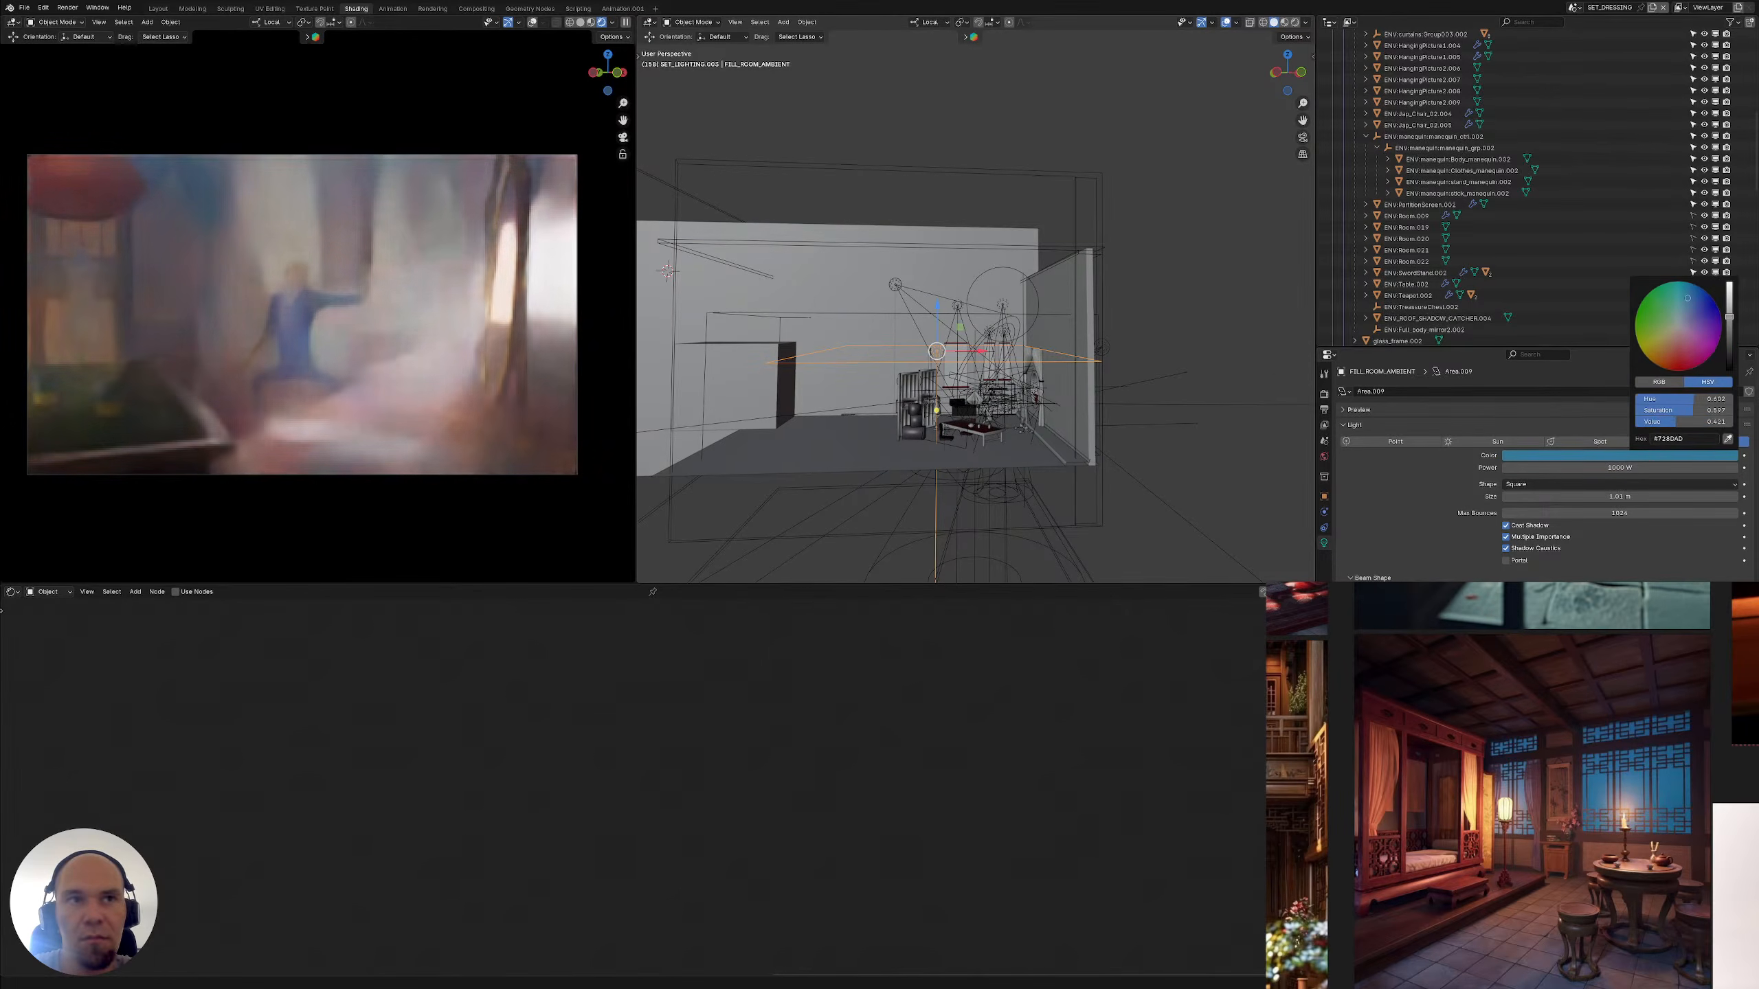
middle_click_drag(1088, 336, 911, 446, "shift")
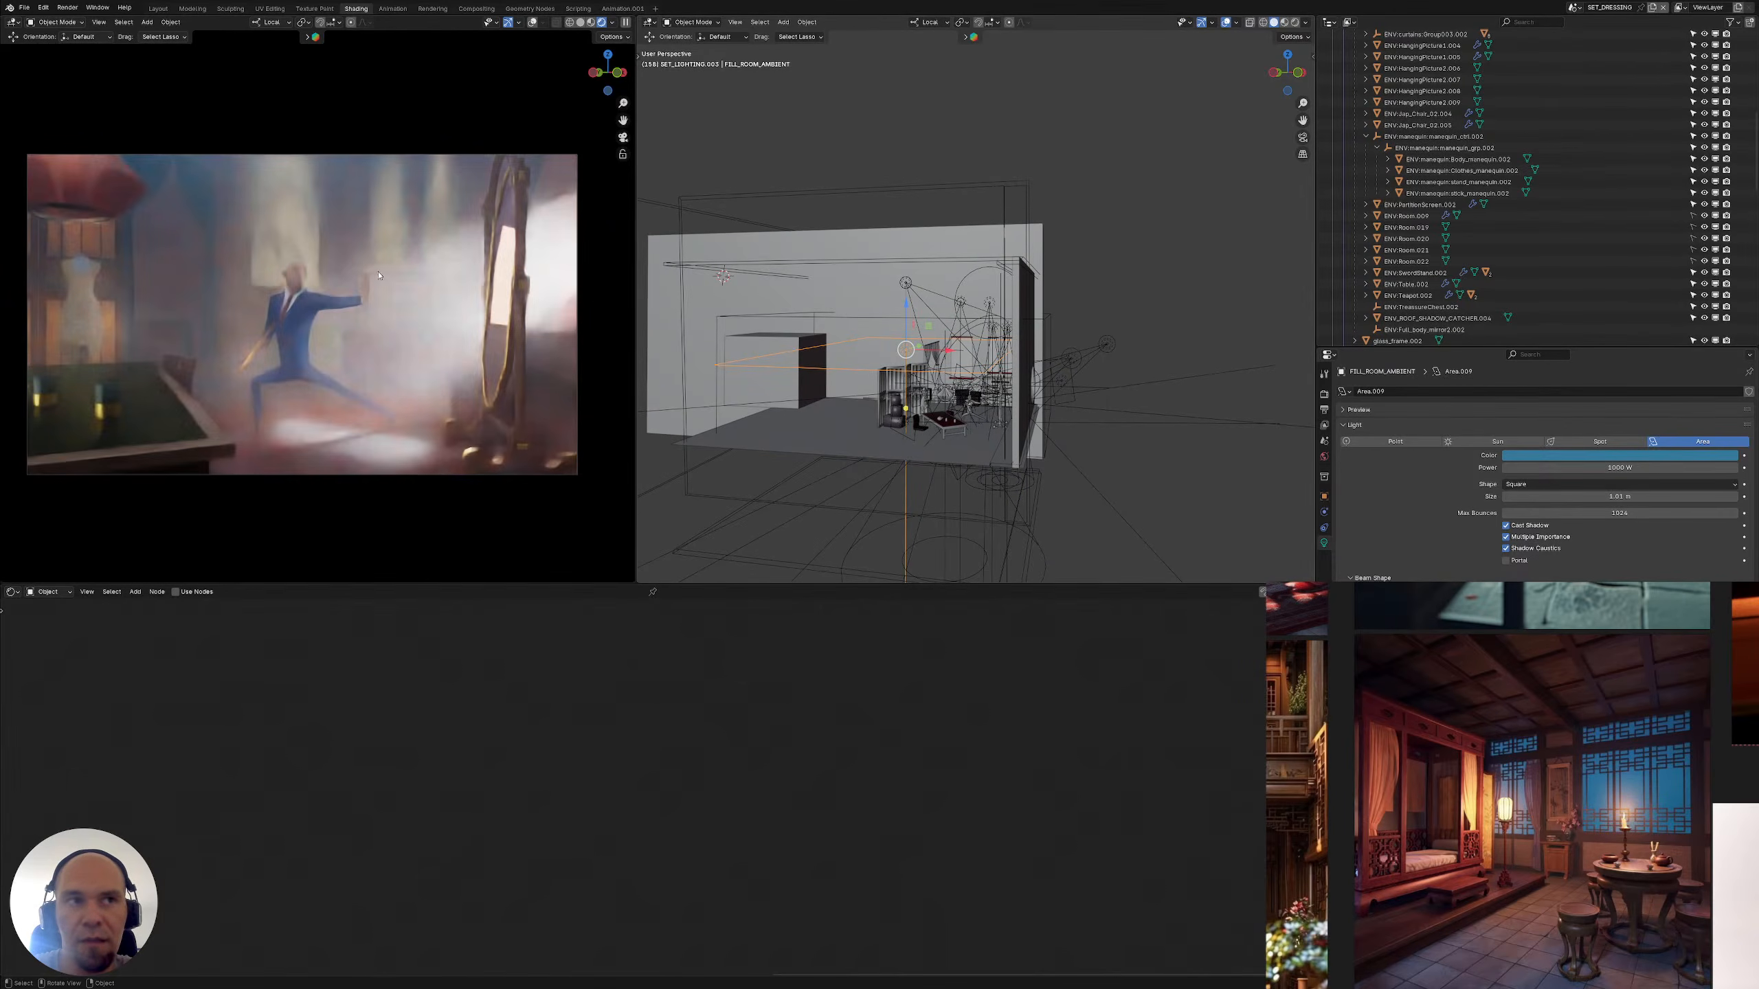
Set the colour of the outside kicker spot light behind the end wall to #A9EAC7
middle_click_drag(1041, 388, 994, 444)
left_click(1013, 322)
left_click(981, 369)
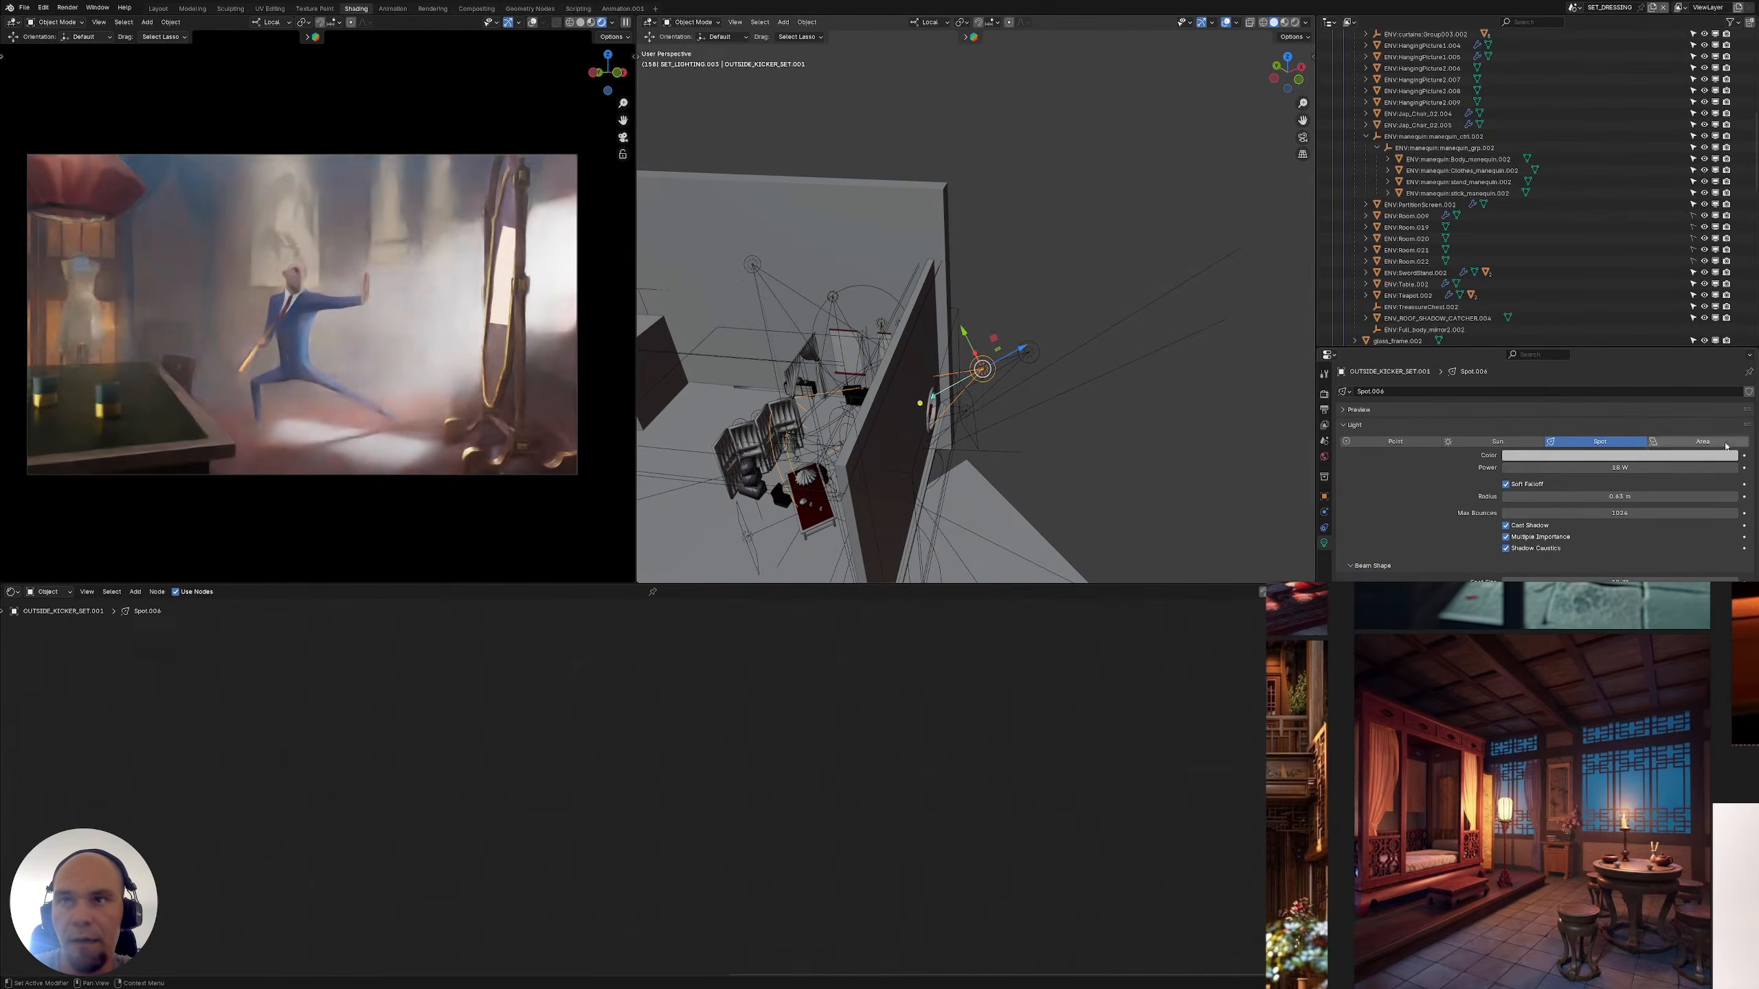
left_click(1605, 457)
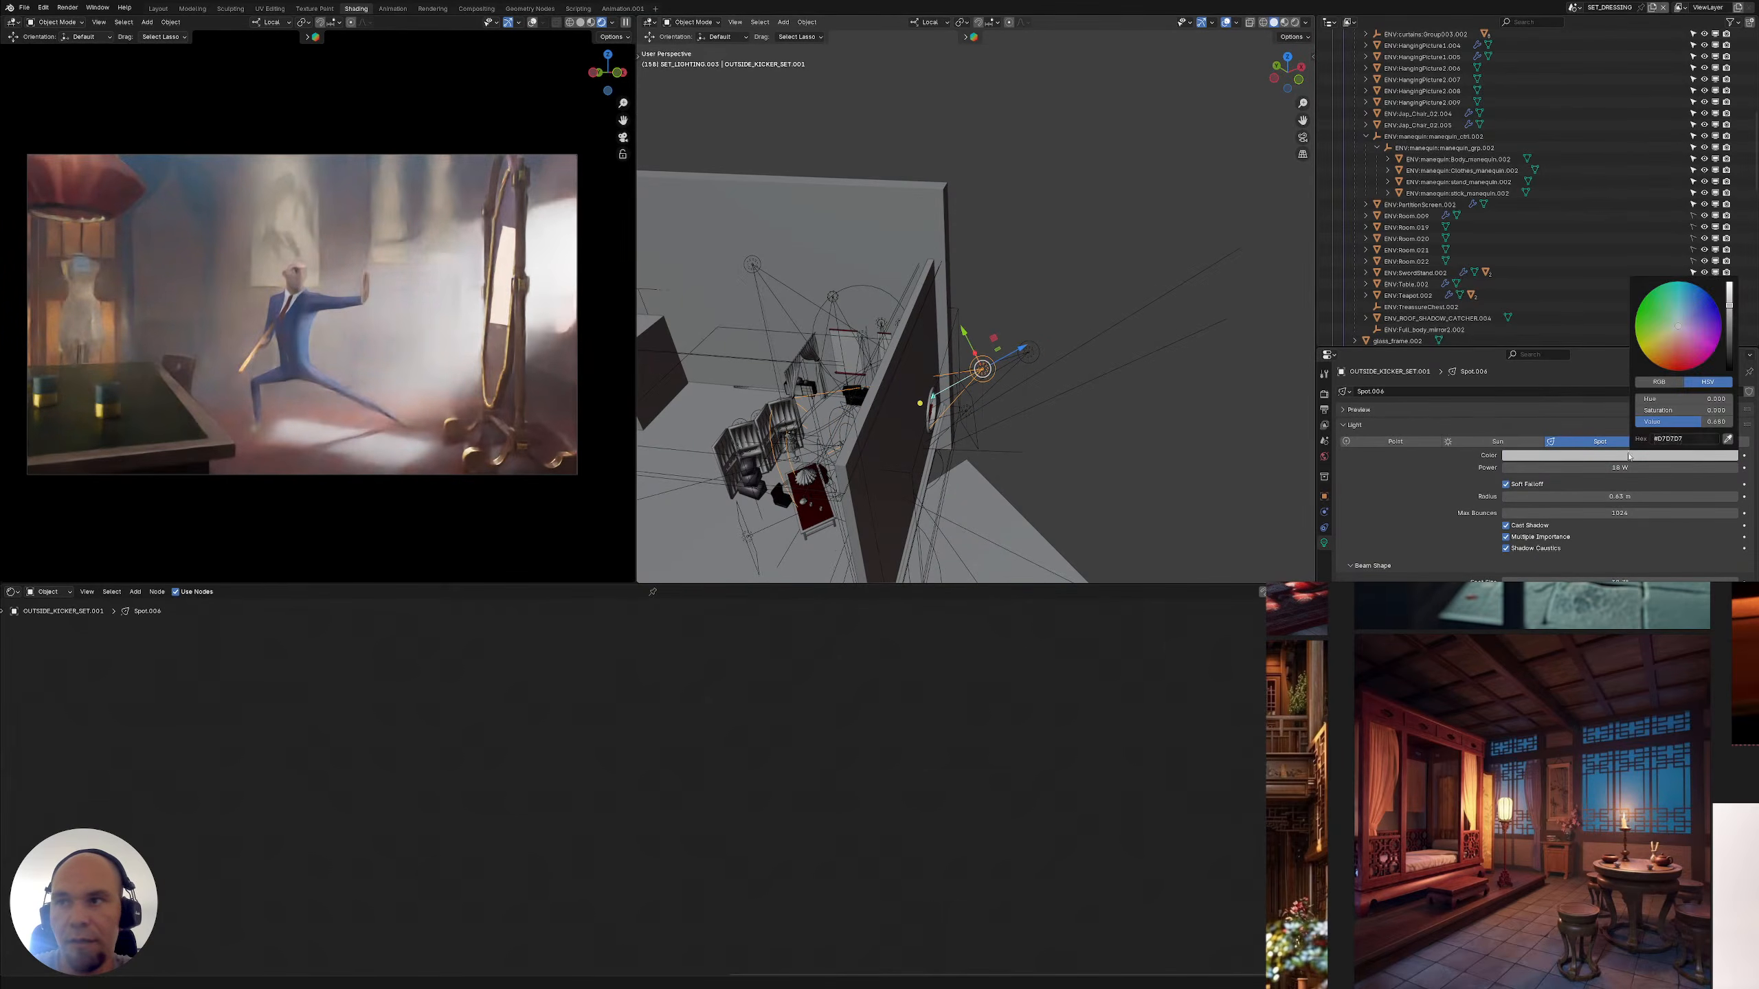
type("#A9EAC7")
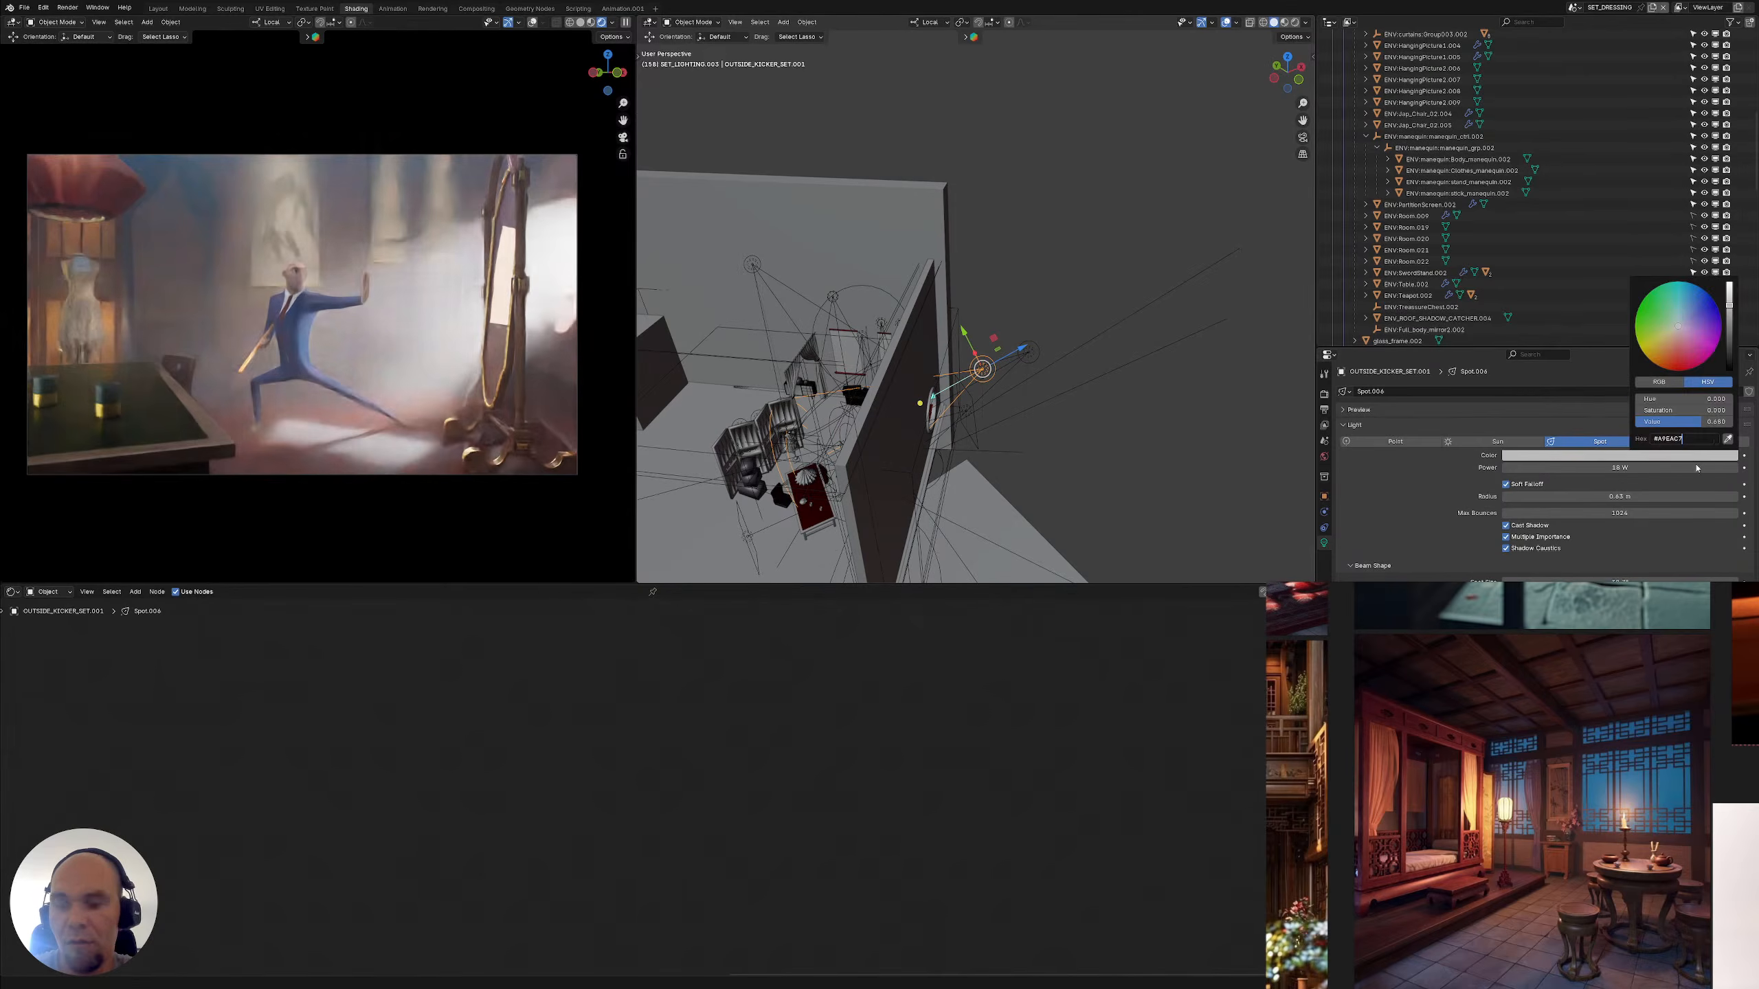
key("Return")
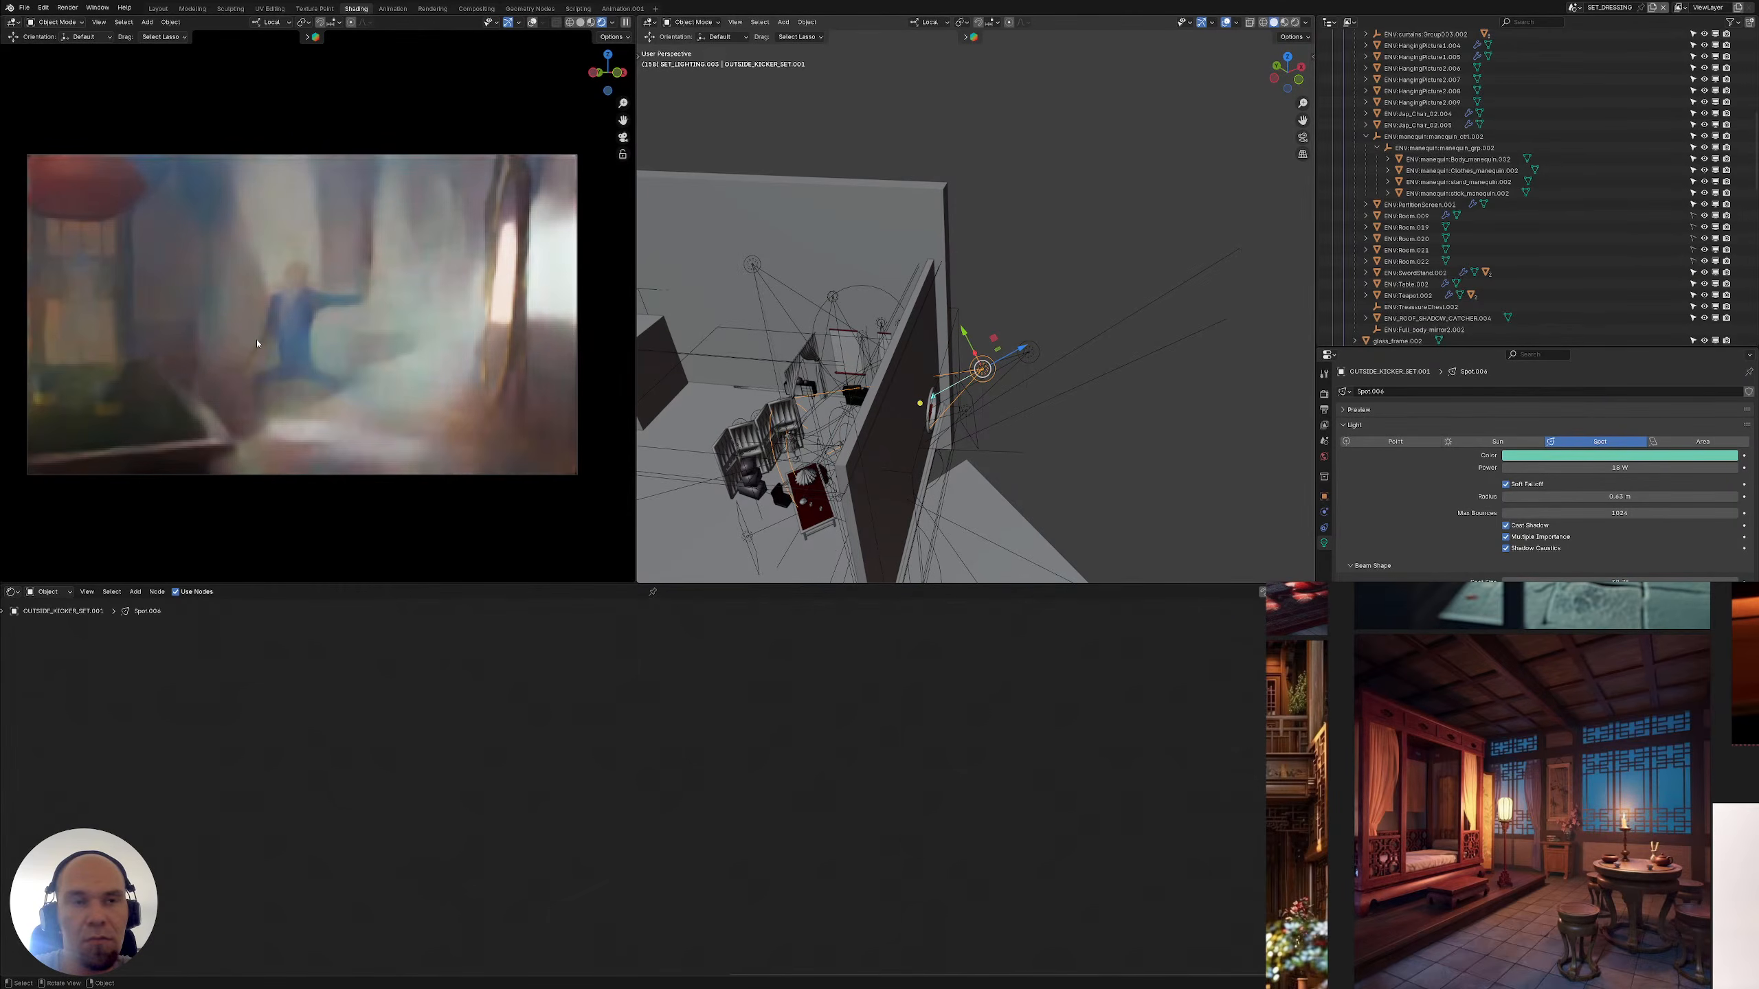
left_click(1590, 456)
Copy the room ambient fill light's hex colour code, and undo a trial shift of that light to deep violet-blue
middle_click_drag(797, 332, 848, 388)
left_click(881, 354)
left_click(879, 356)
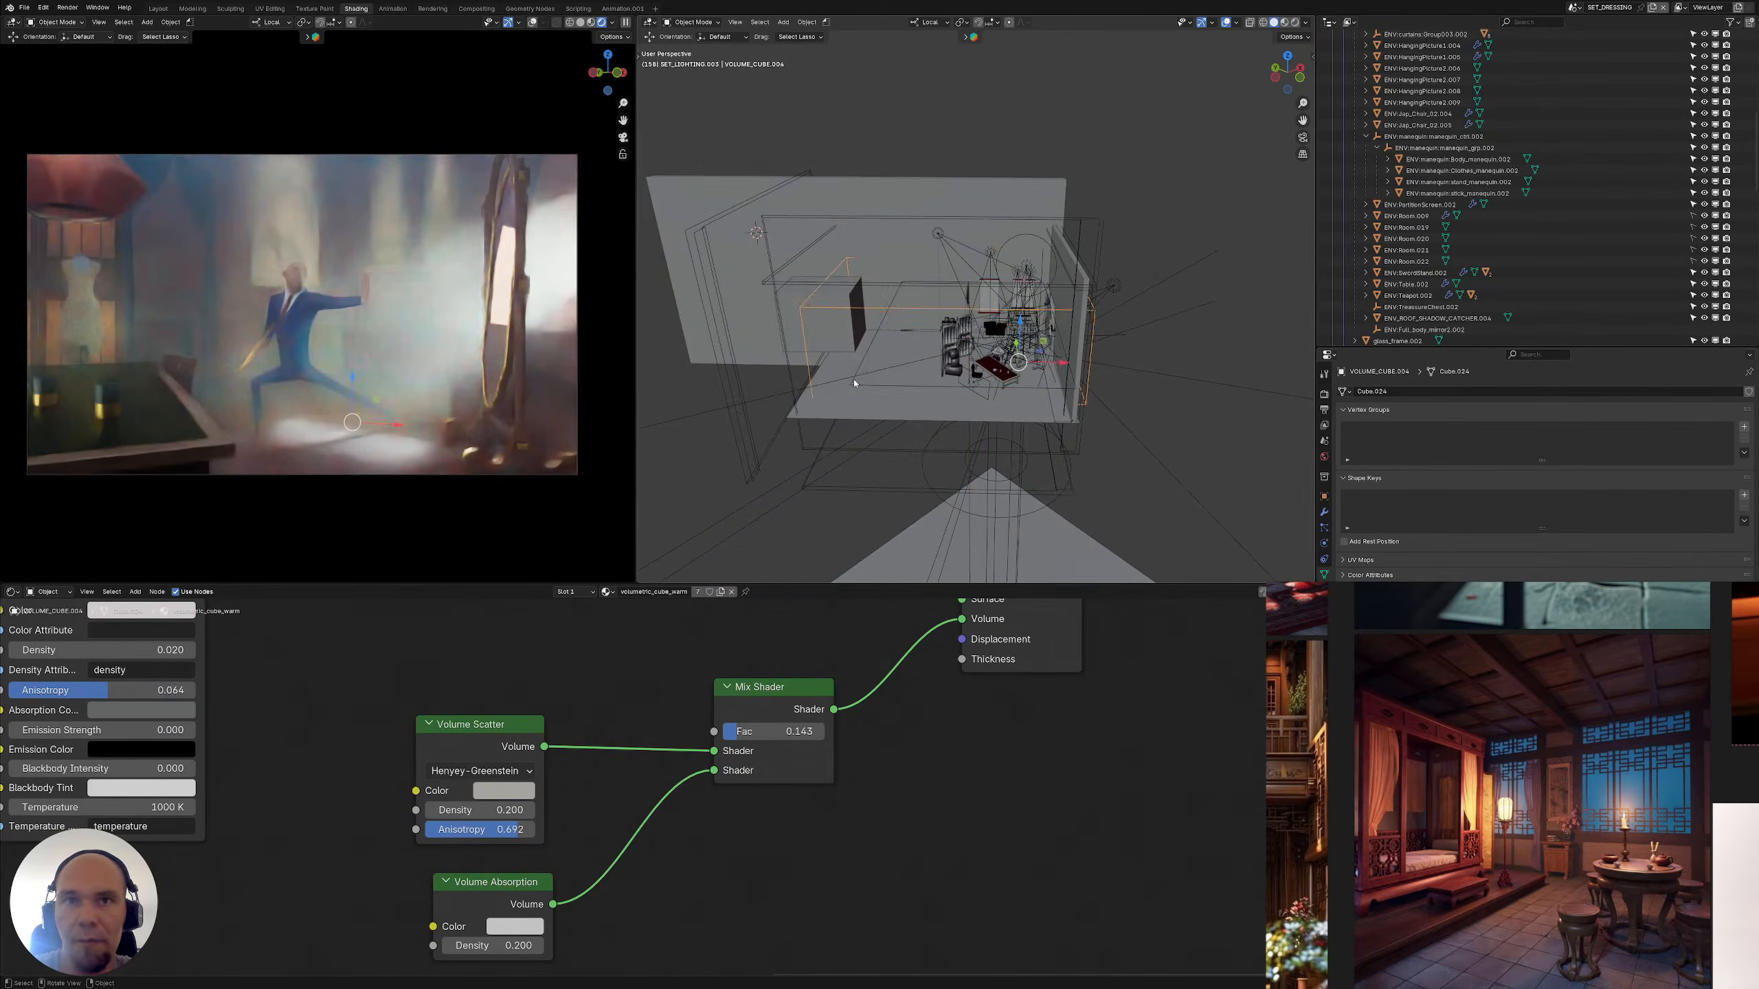
left_click(855, 383)
left_click(1676, 456)
left_click(1682, 437)
key("ctrl+c")
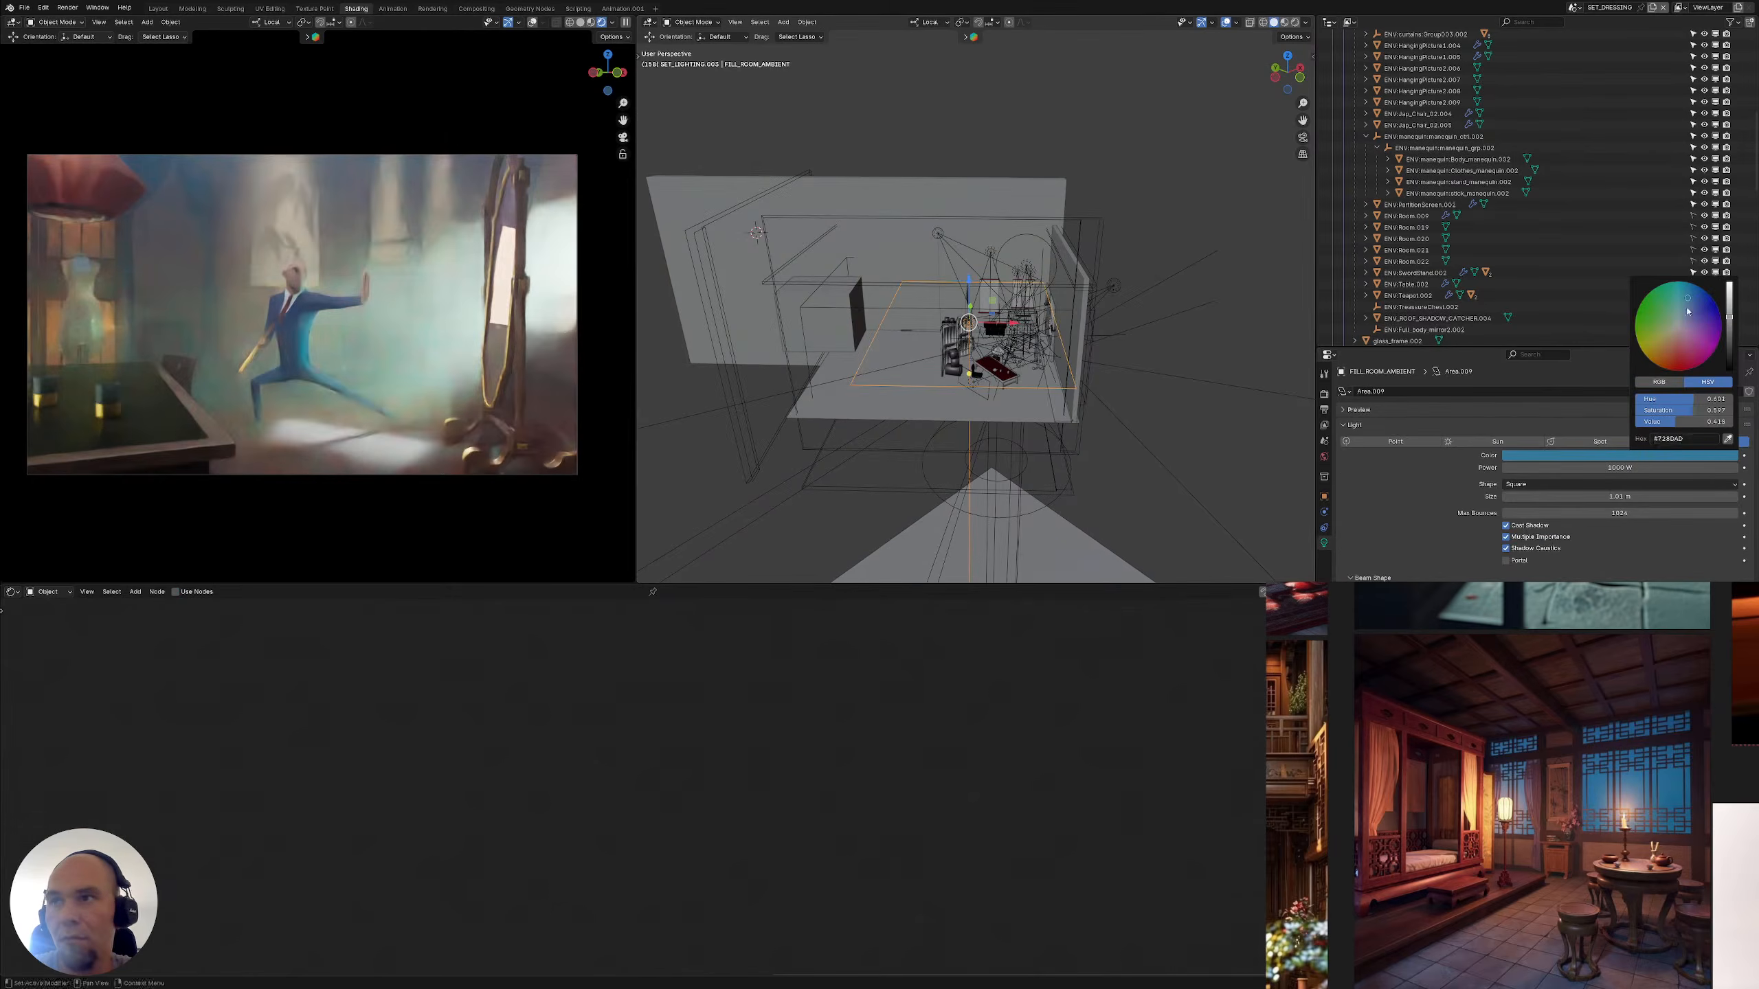
left_click_drag(1693, 312, 1696, 310)
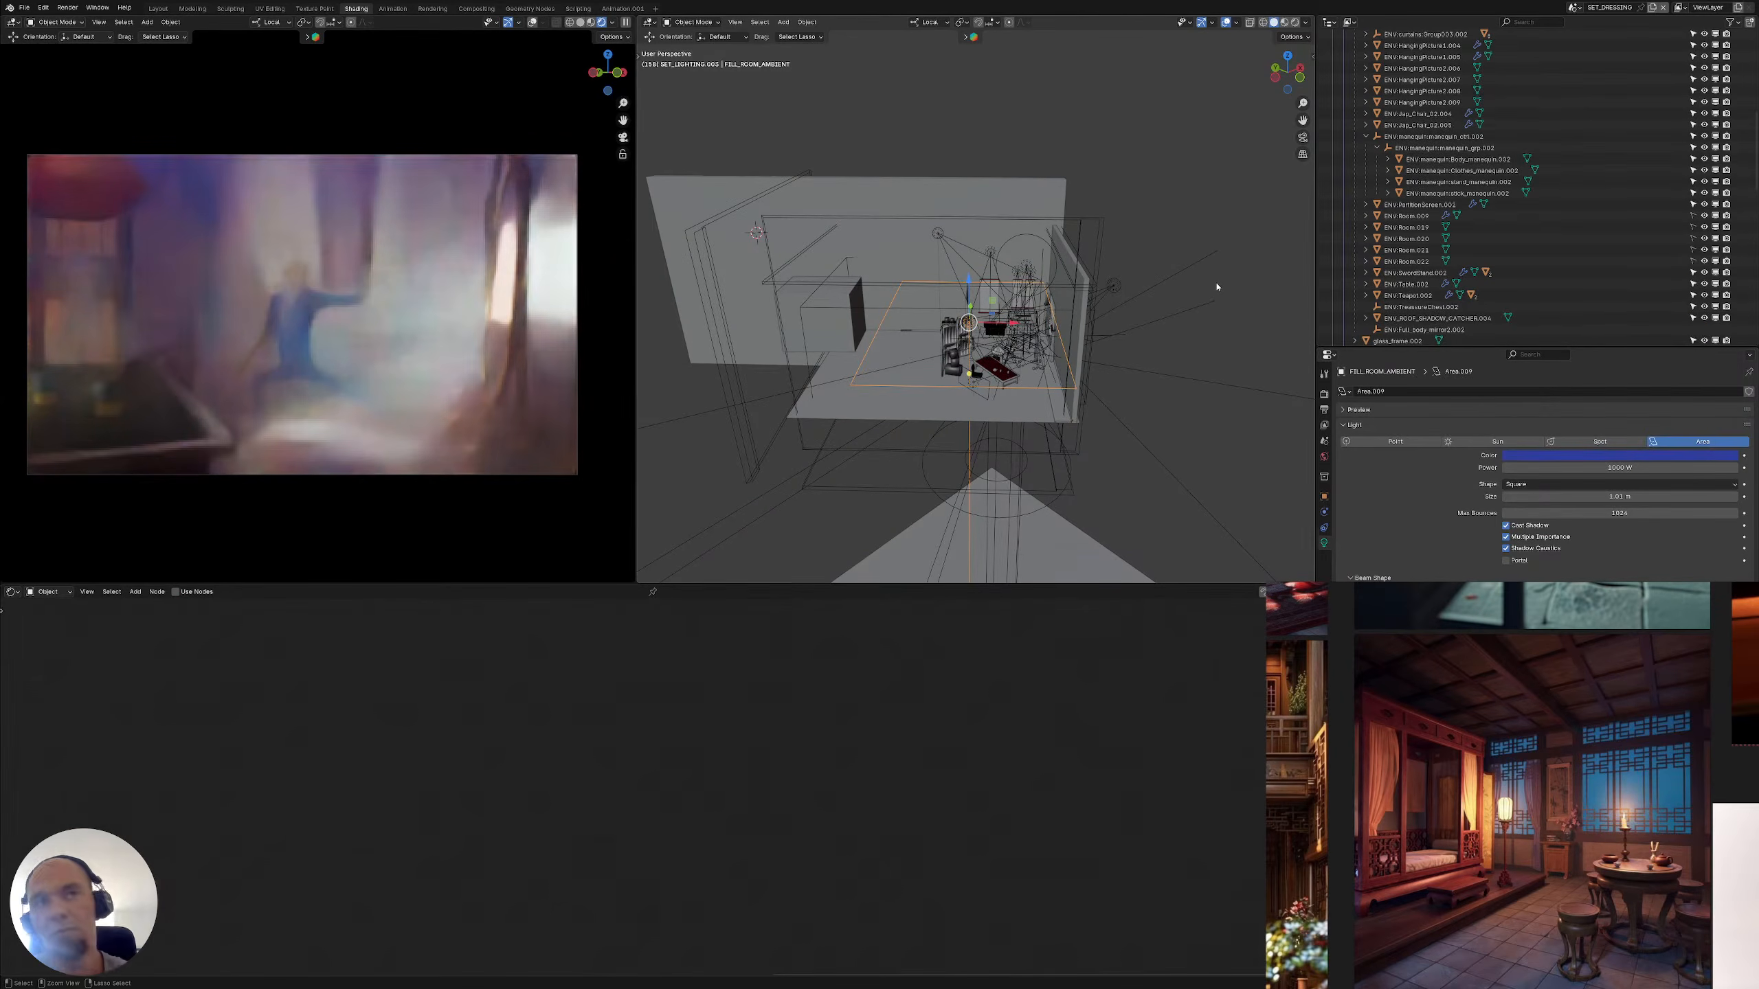
key("ctrl+z")
Paste the room ambient fill light's blue colour code into the outside kicker spot light's colour
middle_click_drag(1217, 287, 1042, 280)
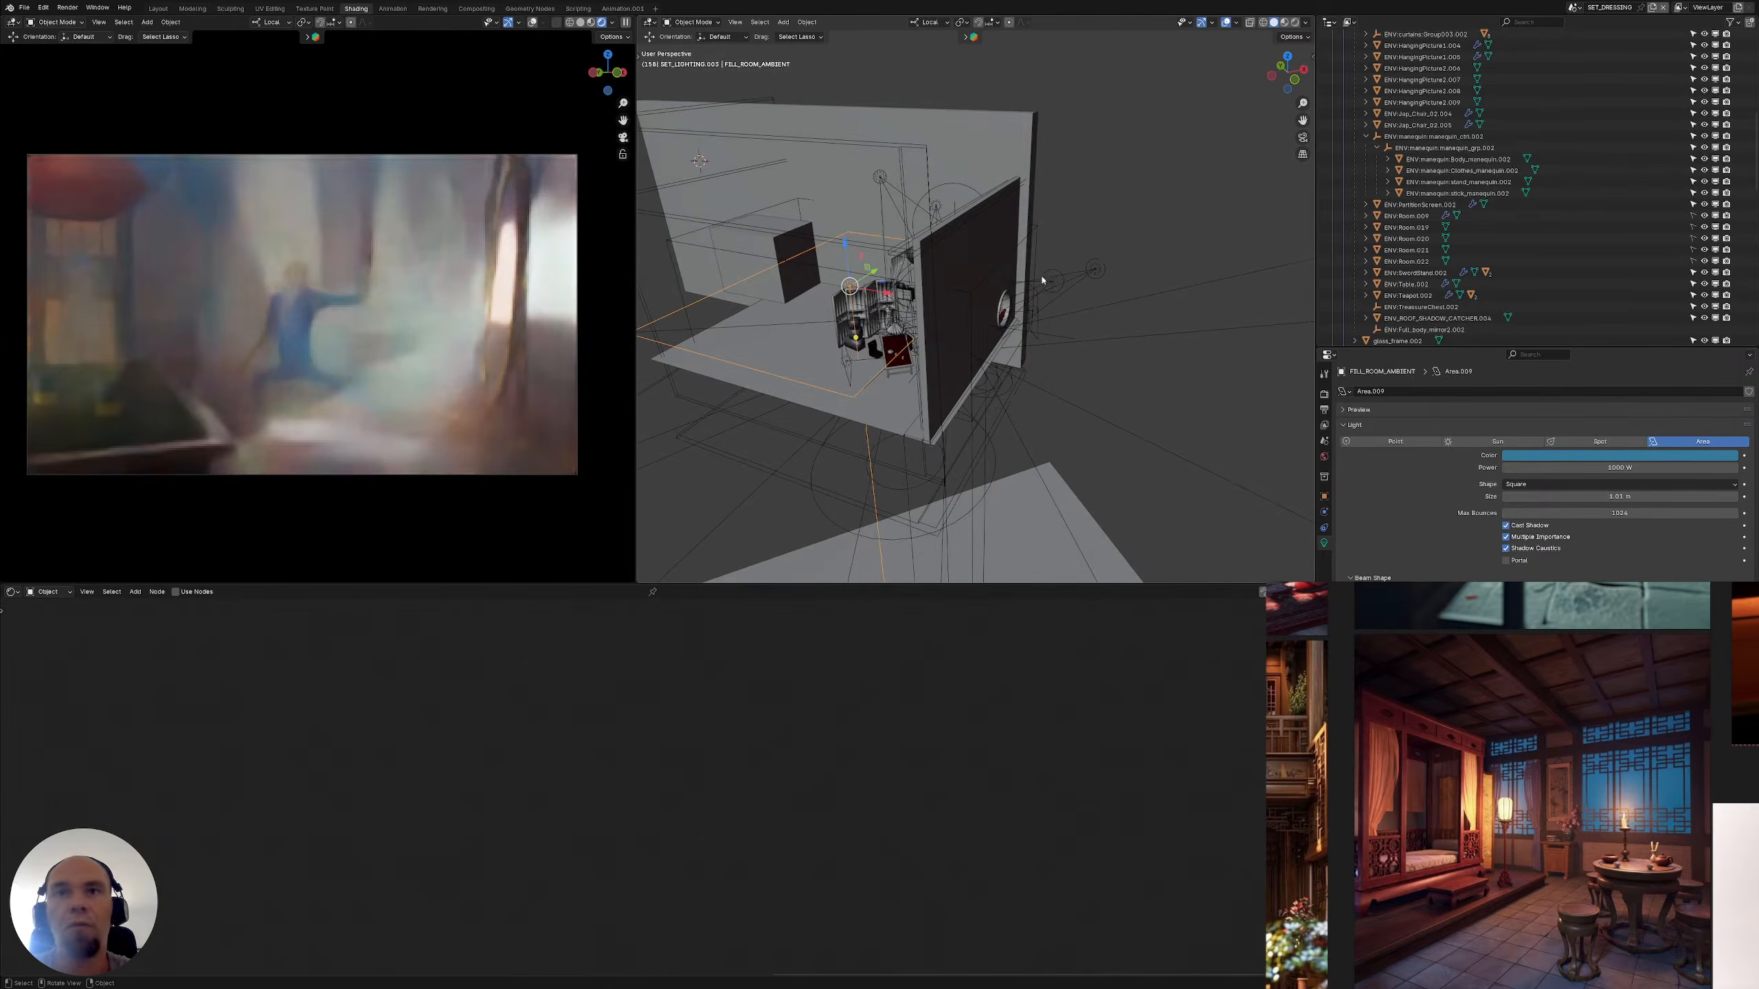
left_click(1051, 280)
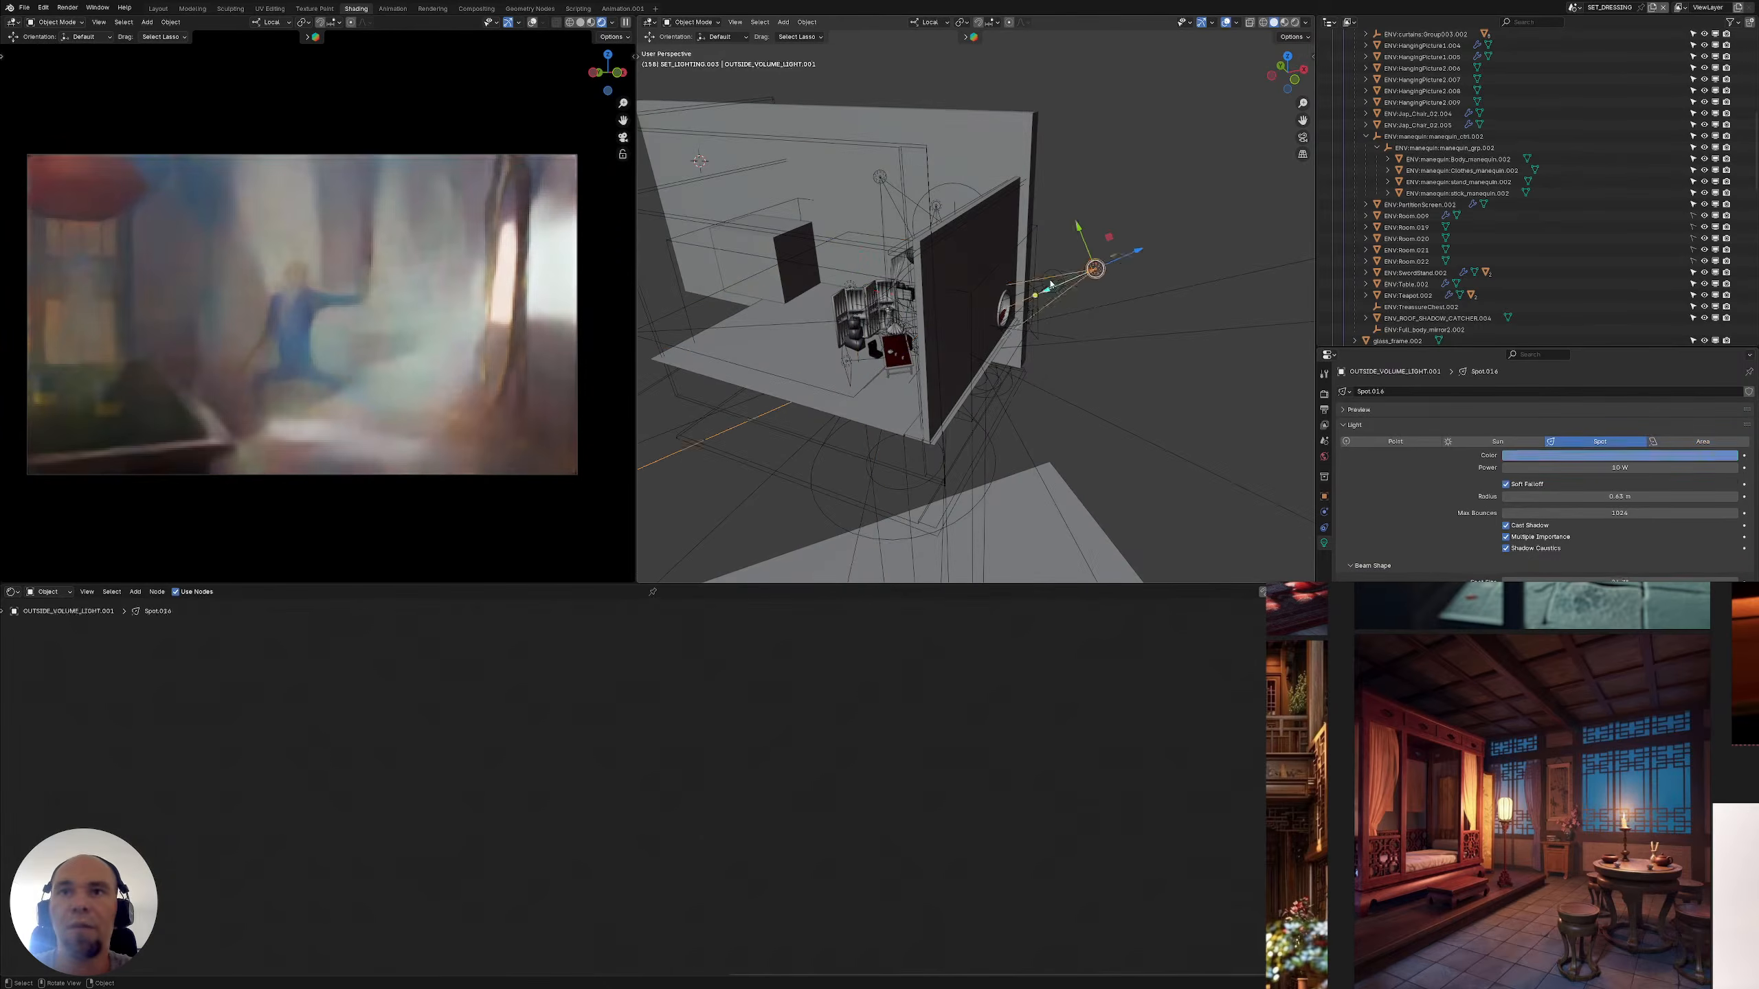
left_click(1591, 458)
left_click(1678, 440)
key("ctrl+v")
key("Return")
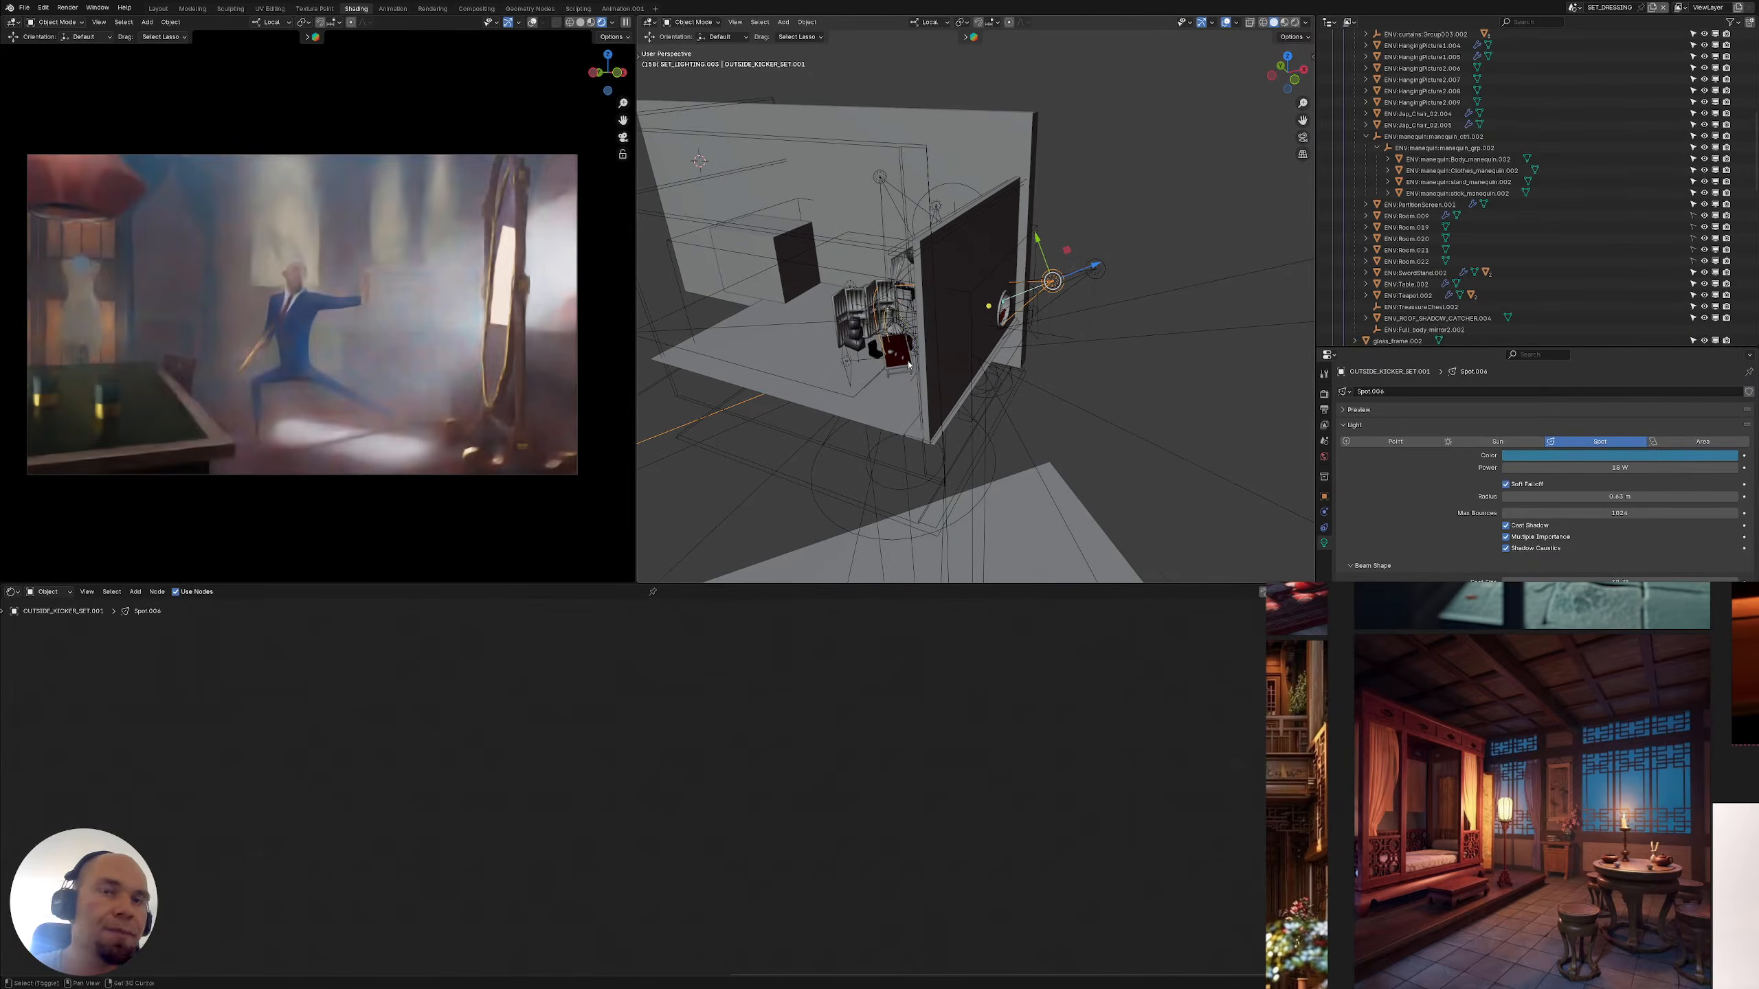
Select the mirror rim light, locate it in the object hierarchy and inspect its transform properties
middle_click_drag(940, 366, 910, 390)
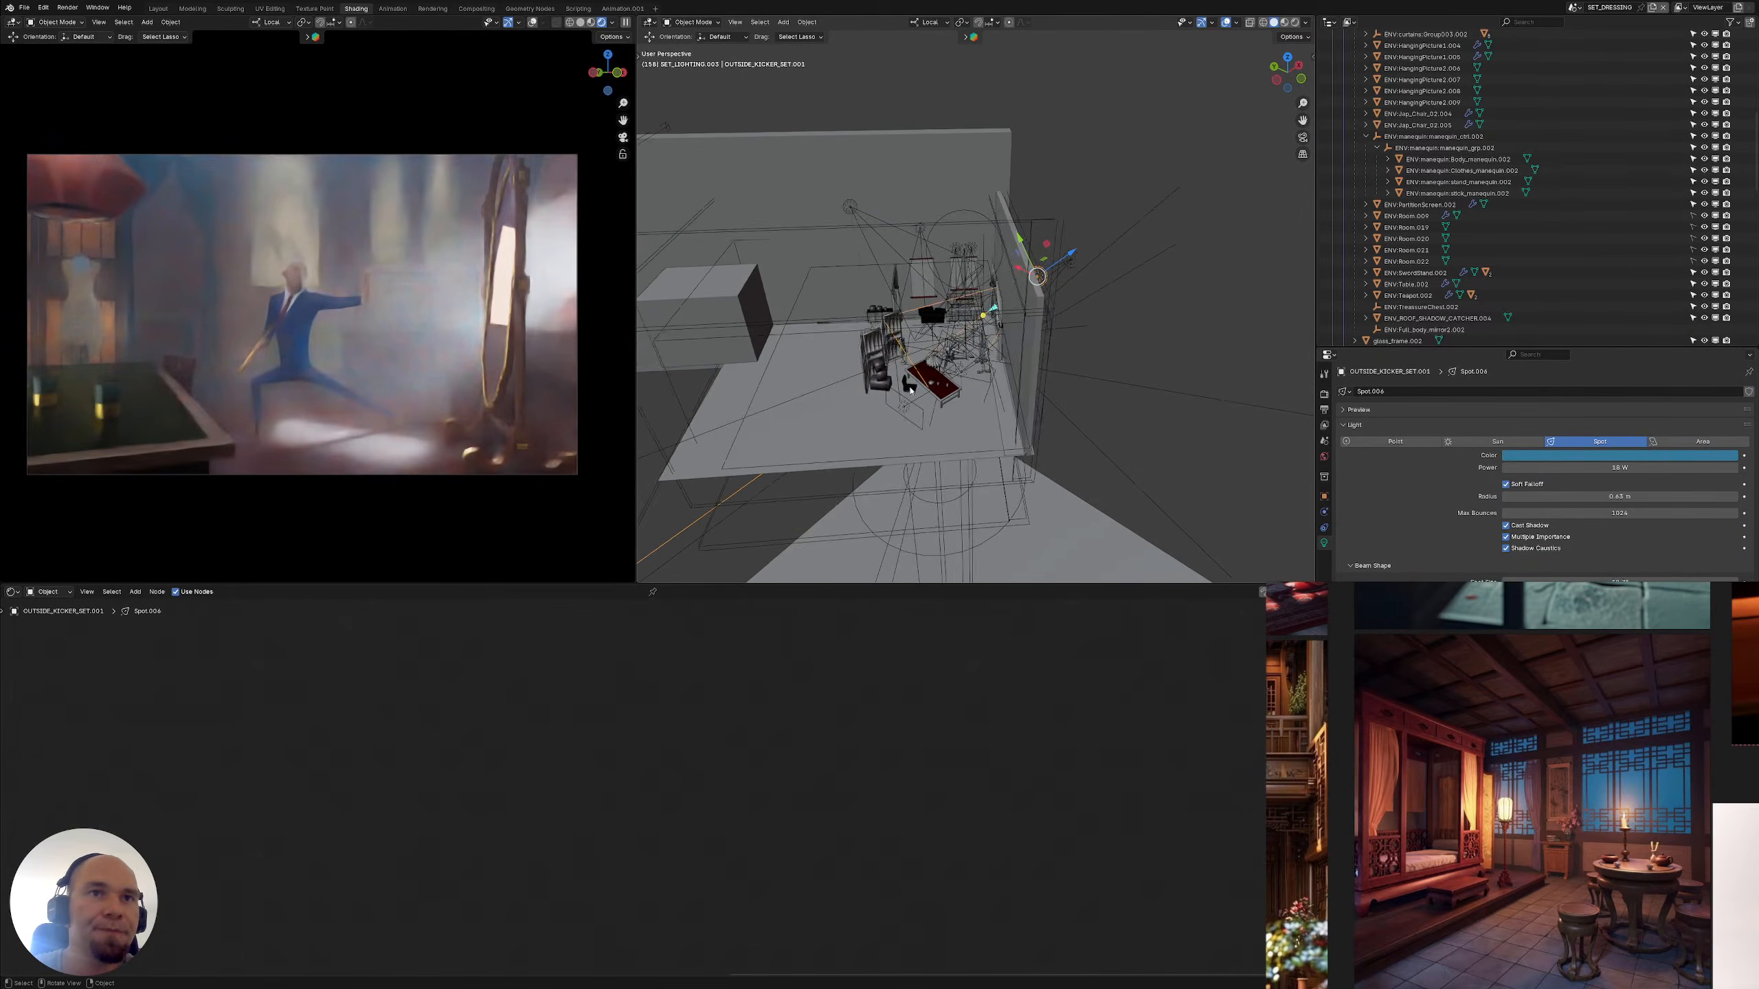
middle_click_drag(1069, 415, 1063, 326)
left_click(1032, 350)
scroll(1080, 339, "up", 2)
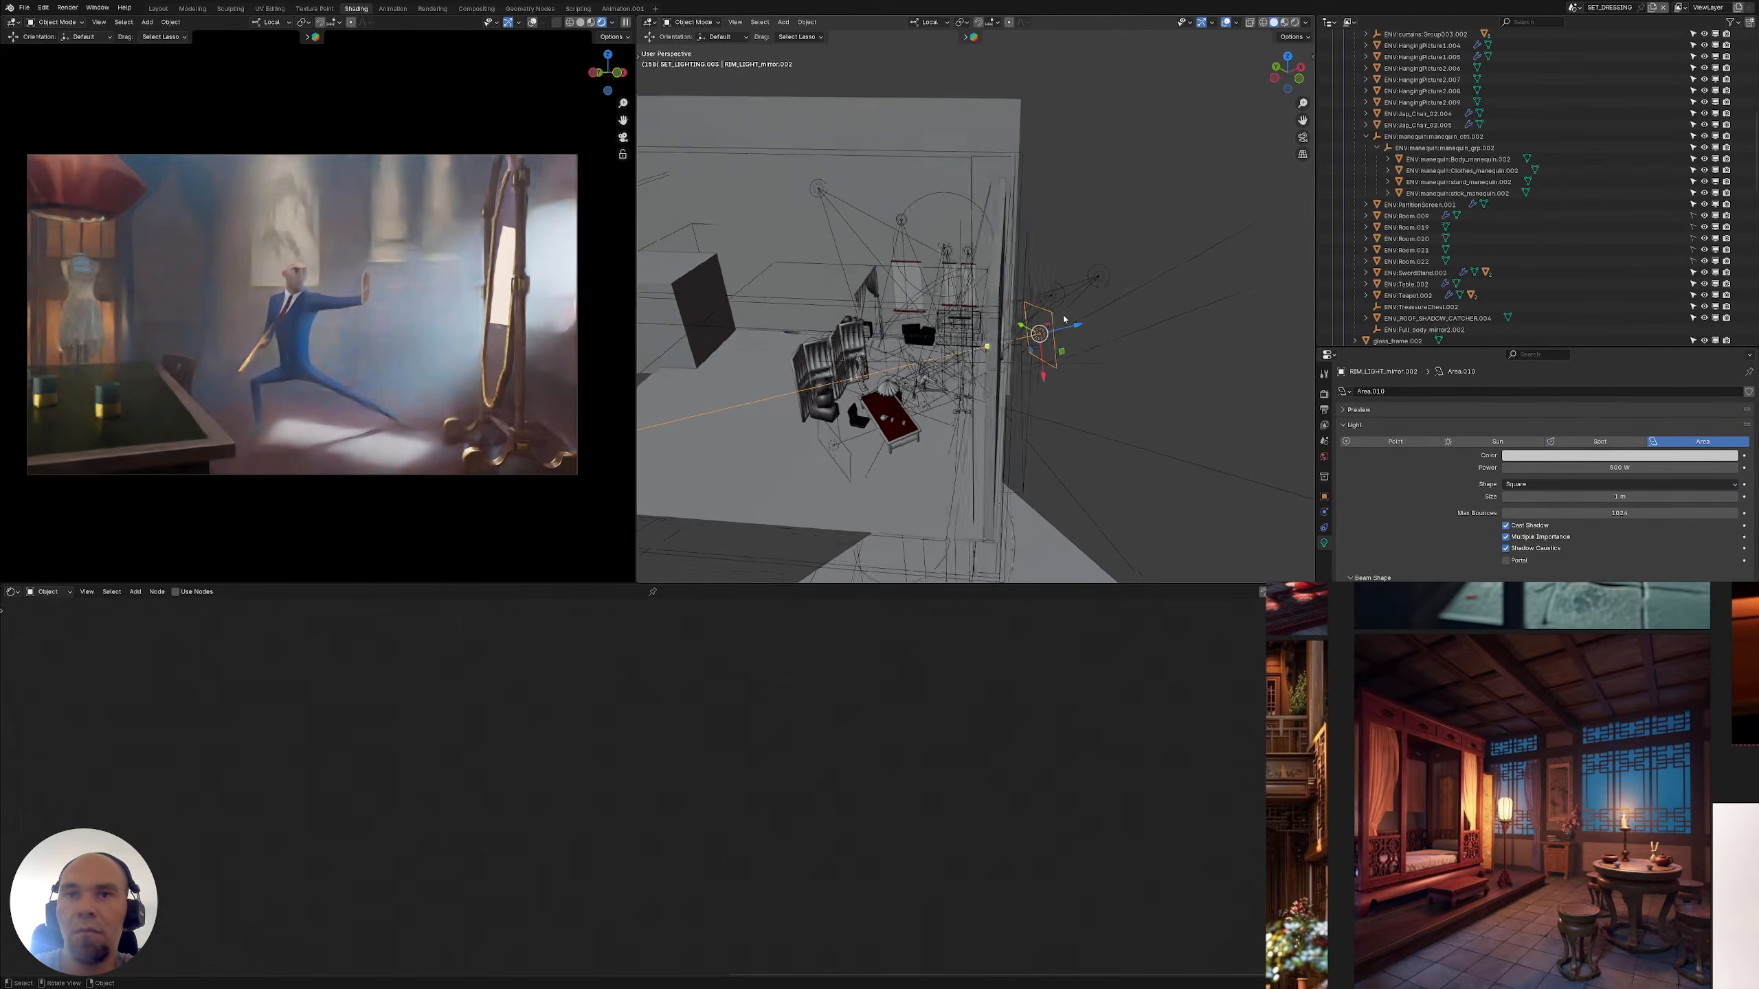
key("KP_Decimal")
scroll(1378, 201, "up", 5)
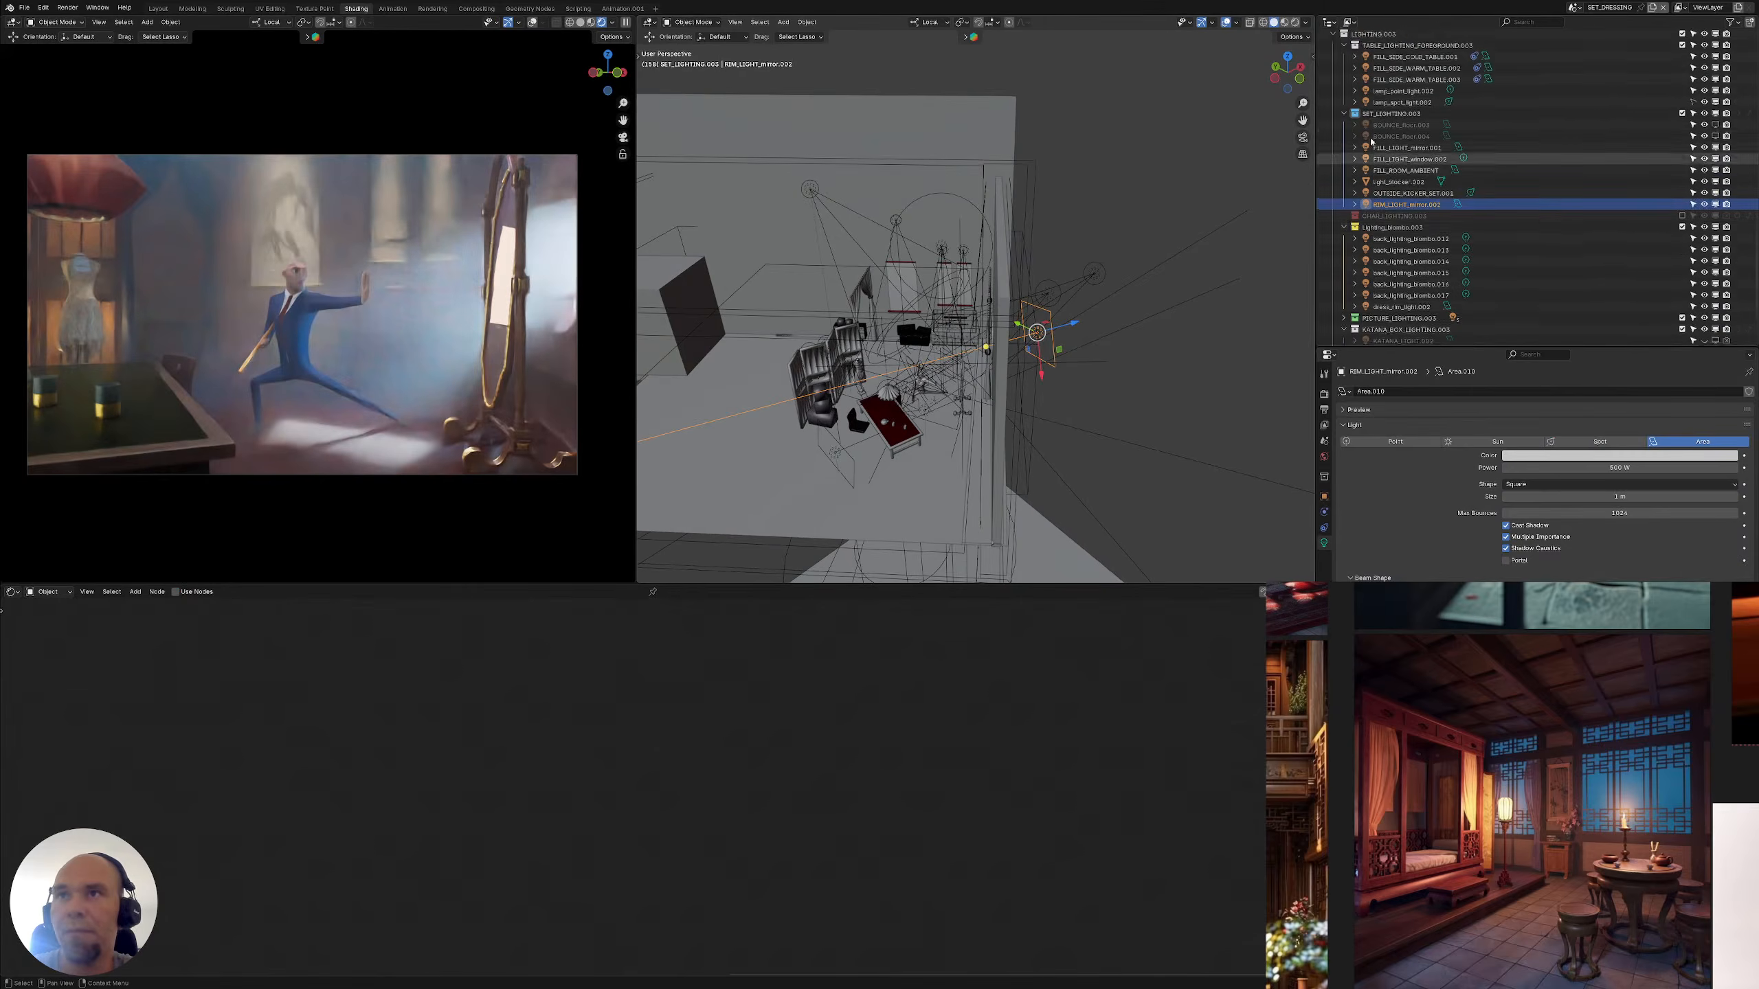
scroll(1343, 186, "up", 15)
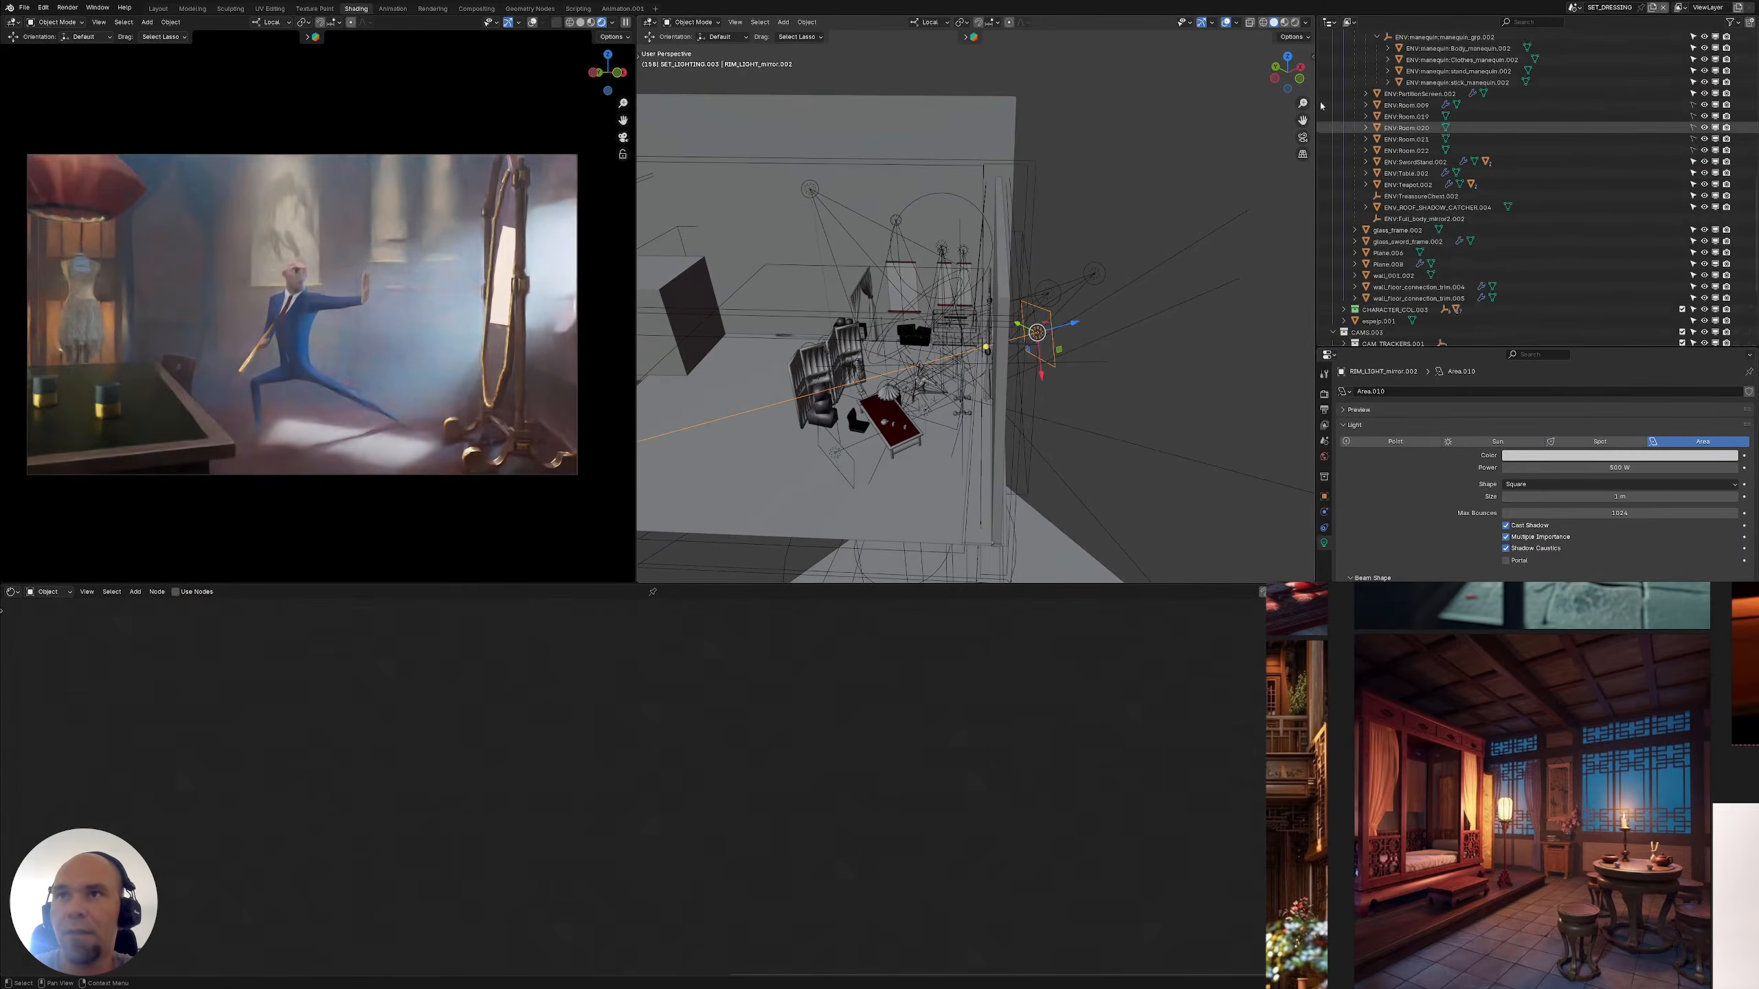
left_click(1324, 497)
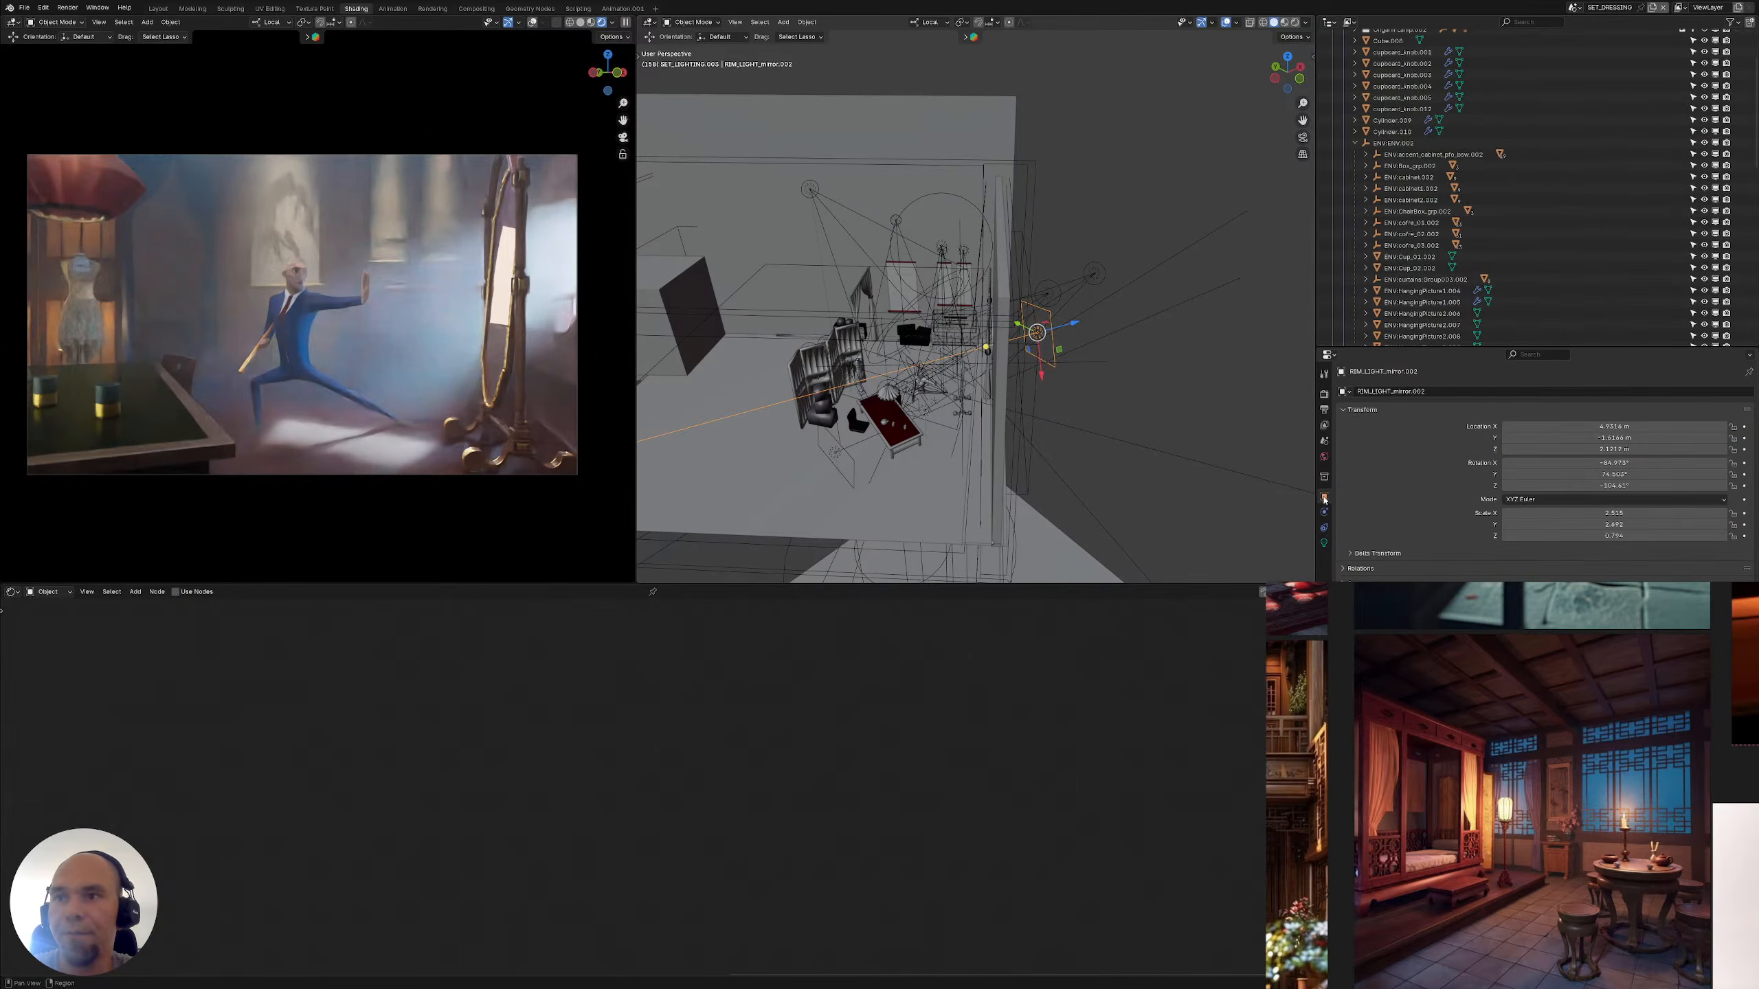
scroll(1536, 187, "up", 3)
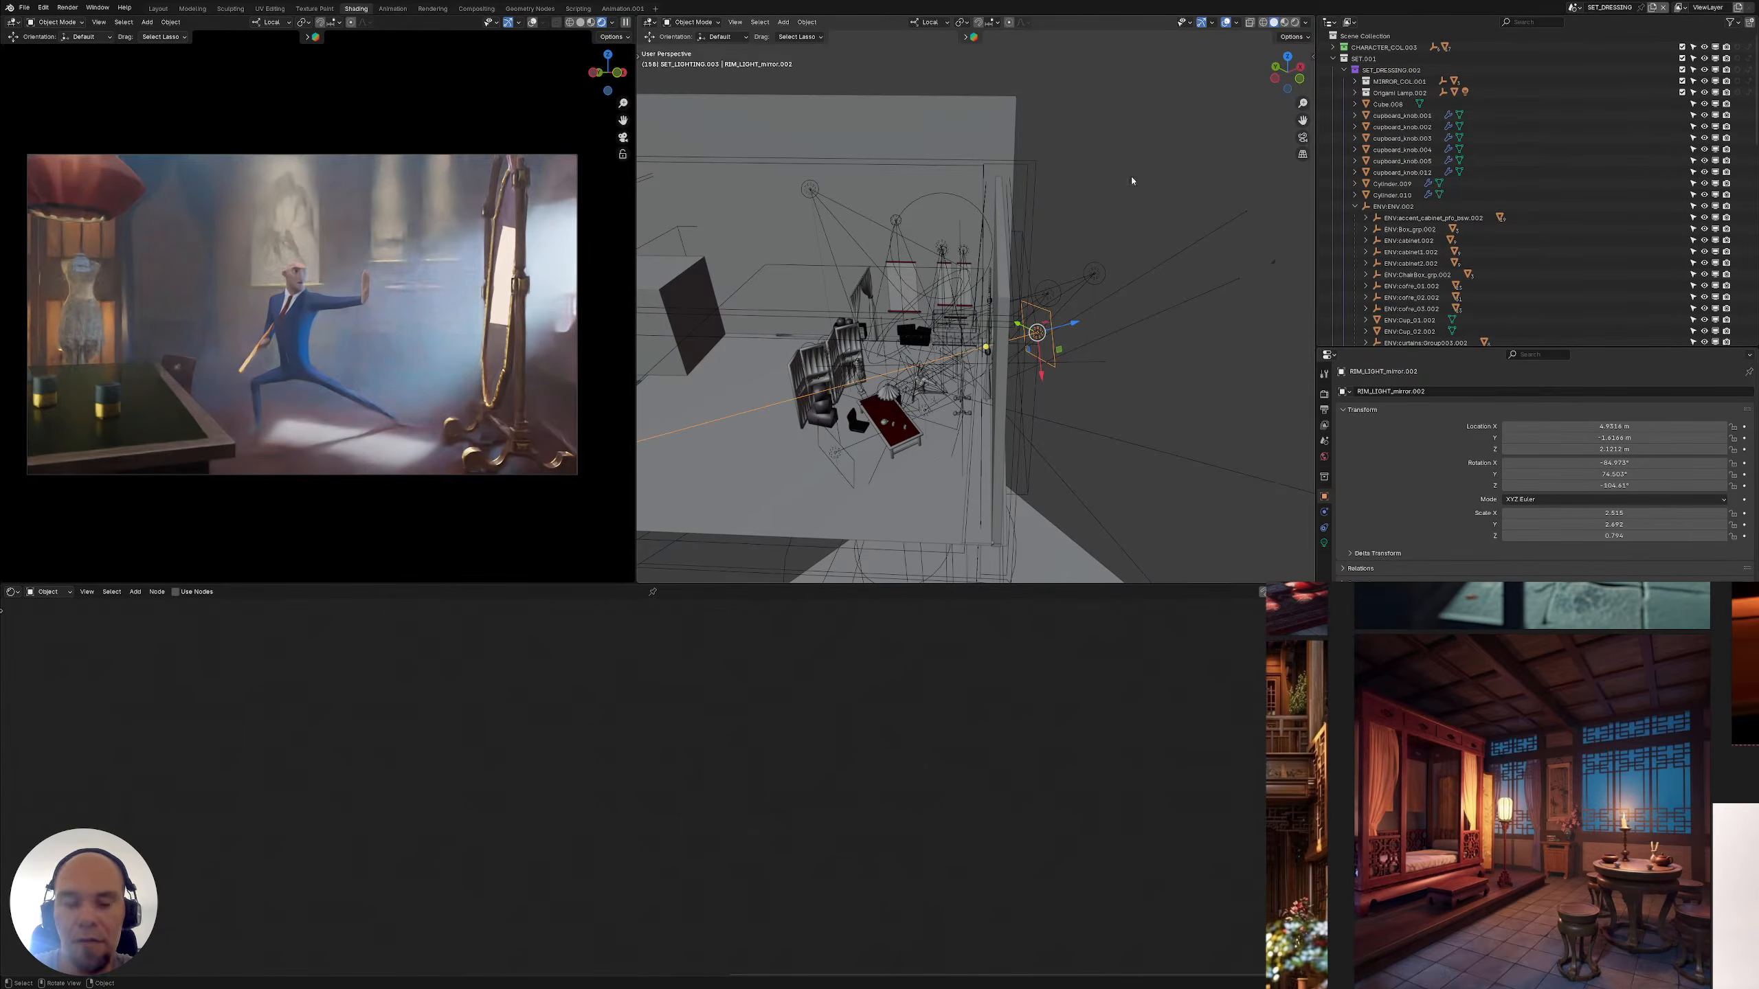
Show the light list in the 3D viewport's sidebar and review the colours and powers of the light groups
key("n")
scroll(1155, 189, "down", 5)
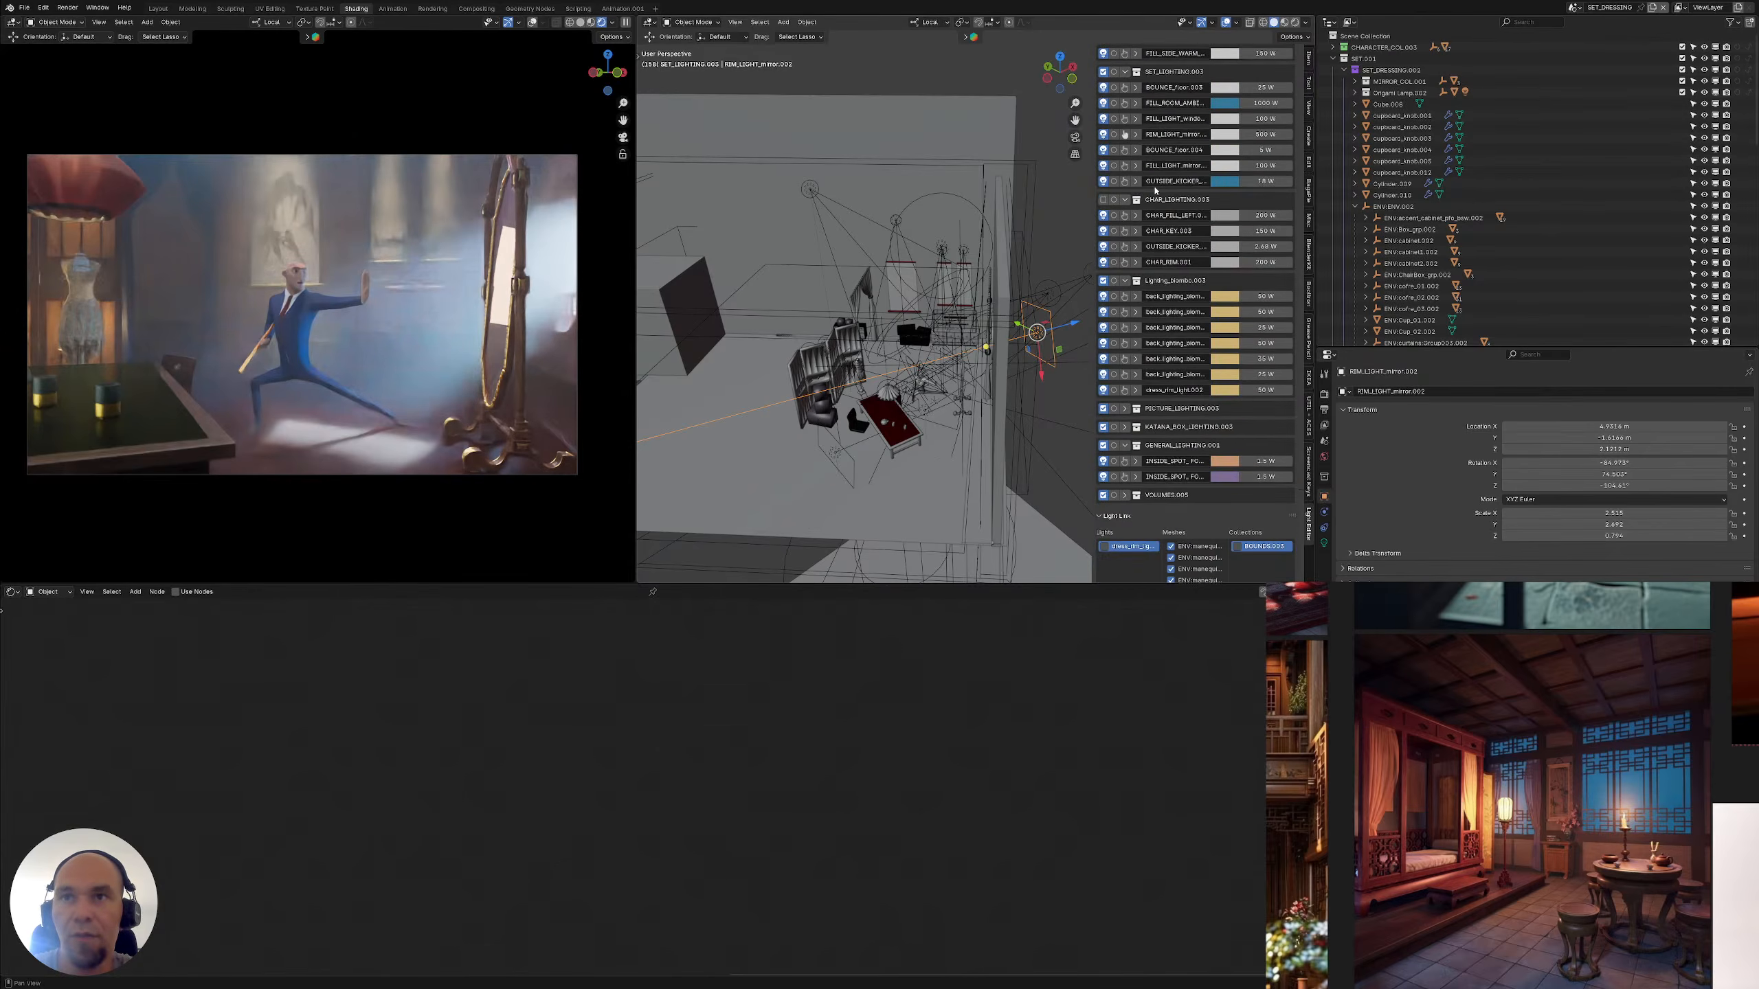
scroll(1155, 189, "down", 3)
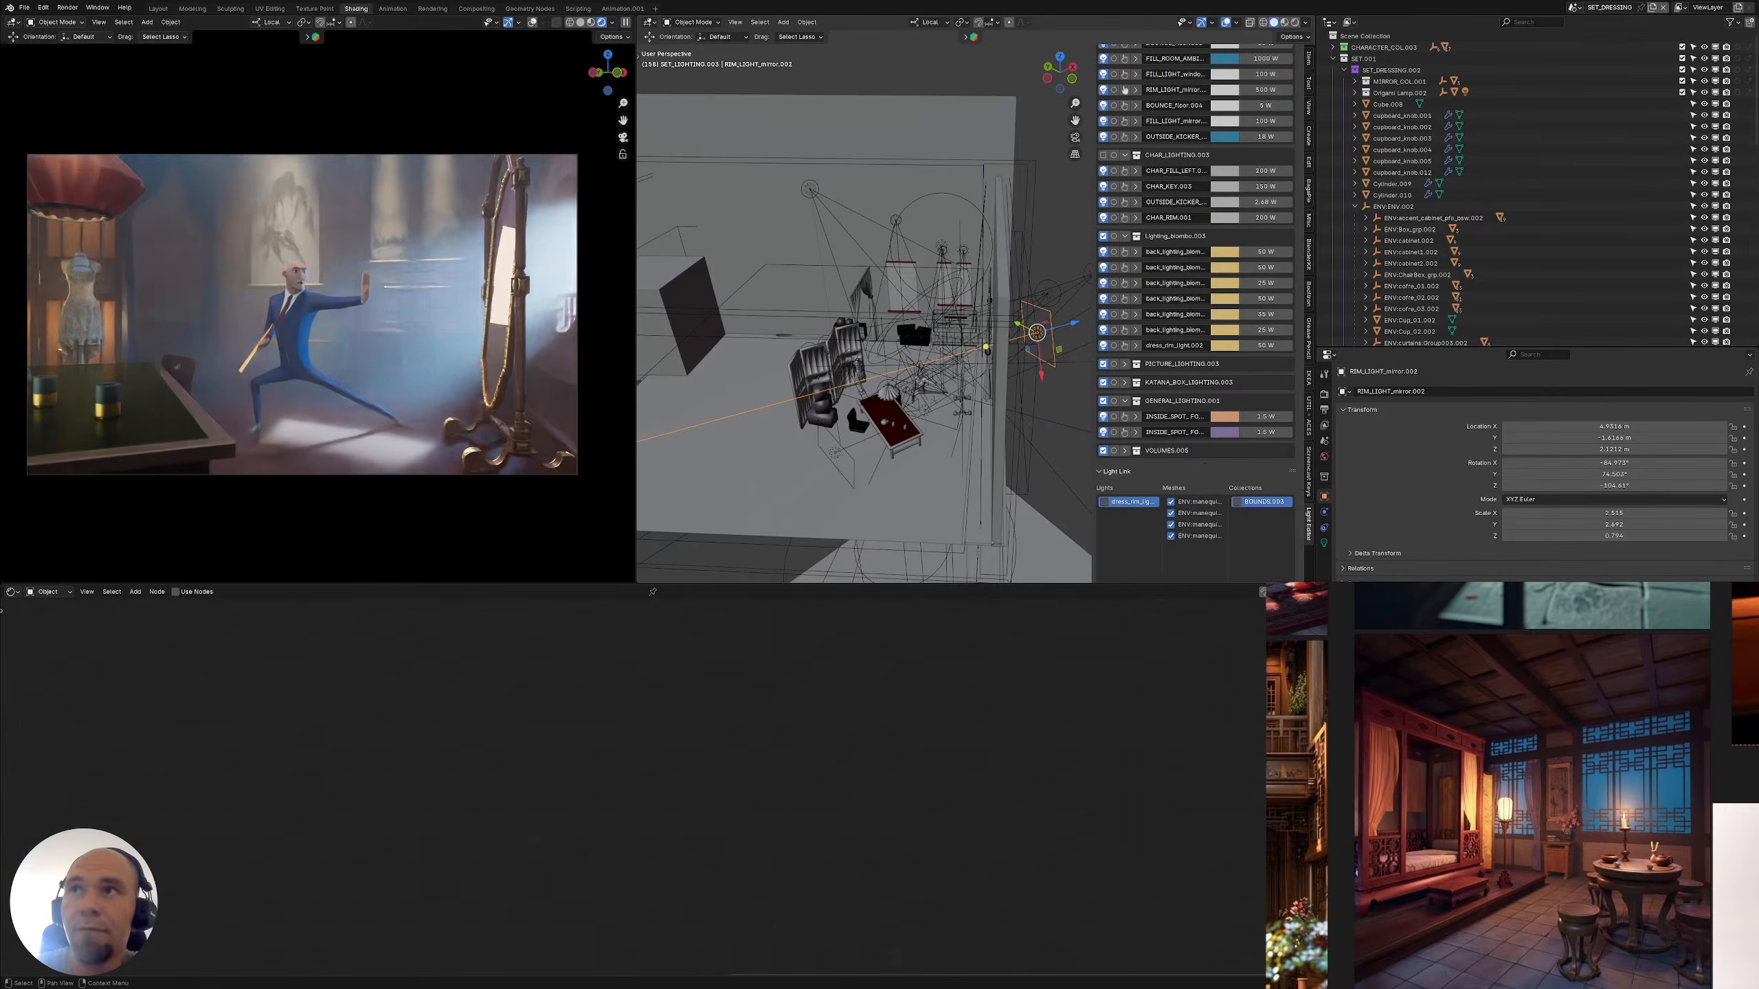
Widen the 3D viewport beside the rendered camera view and collapse the GENERAL_LIGHTING group in the light list
left_click(1574, 7)
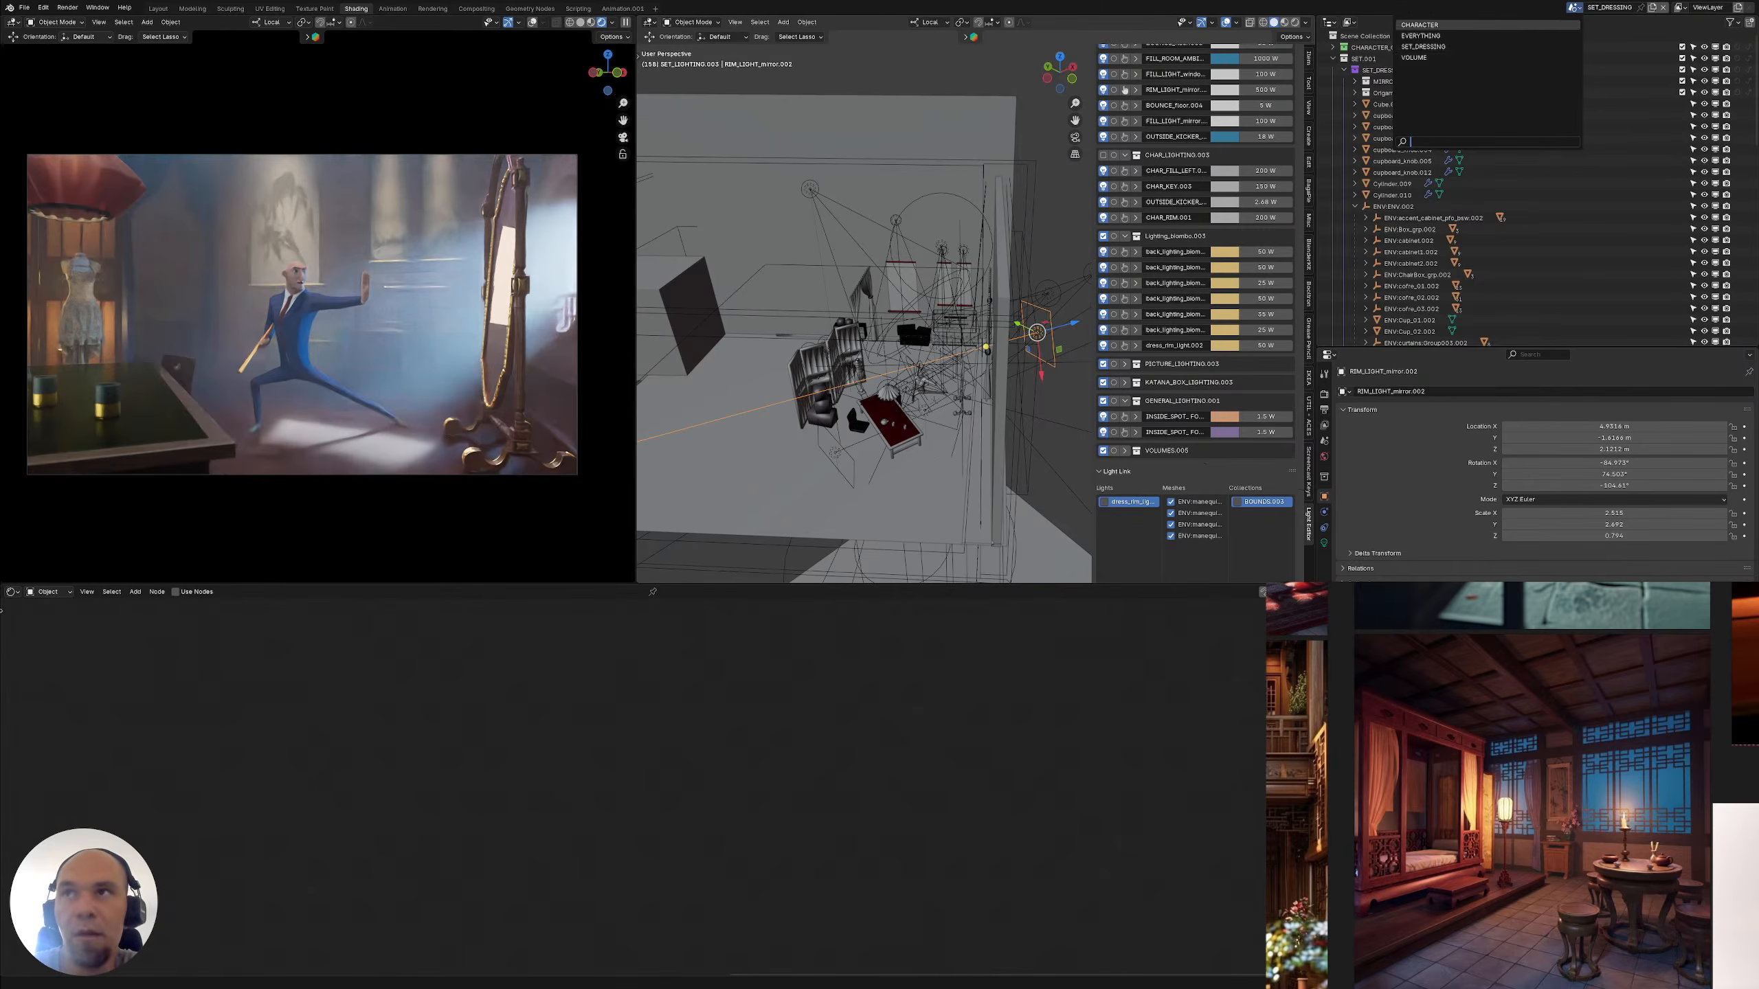
left_click_drag(634, 242, 580, 242)
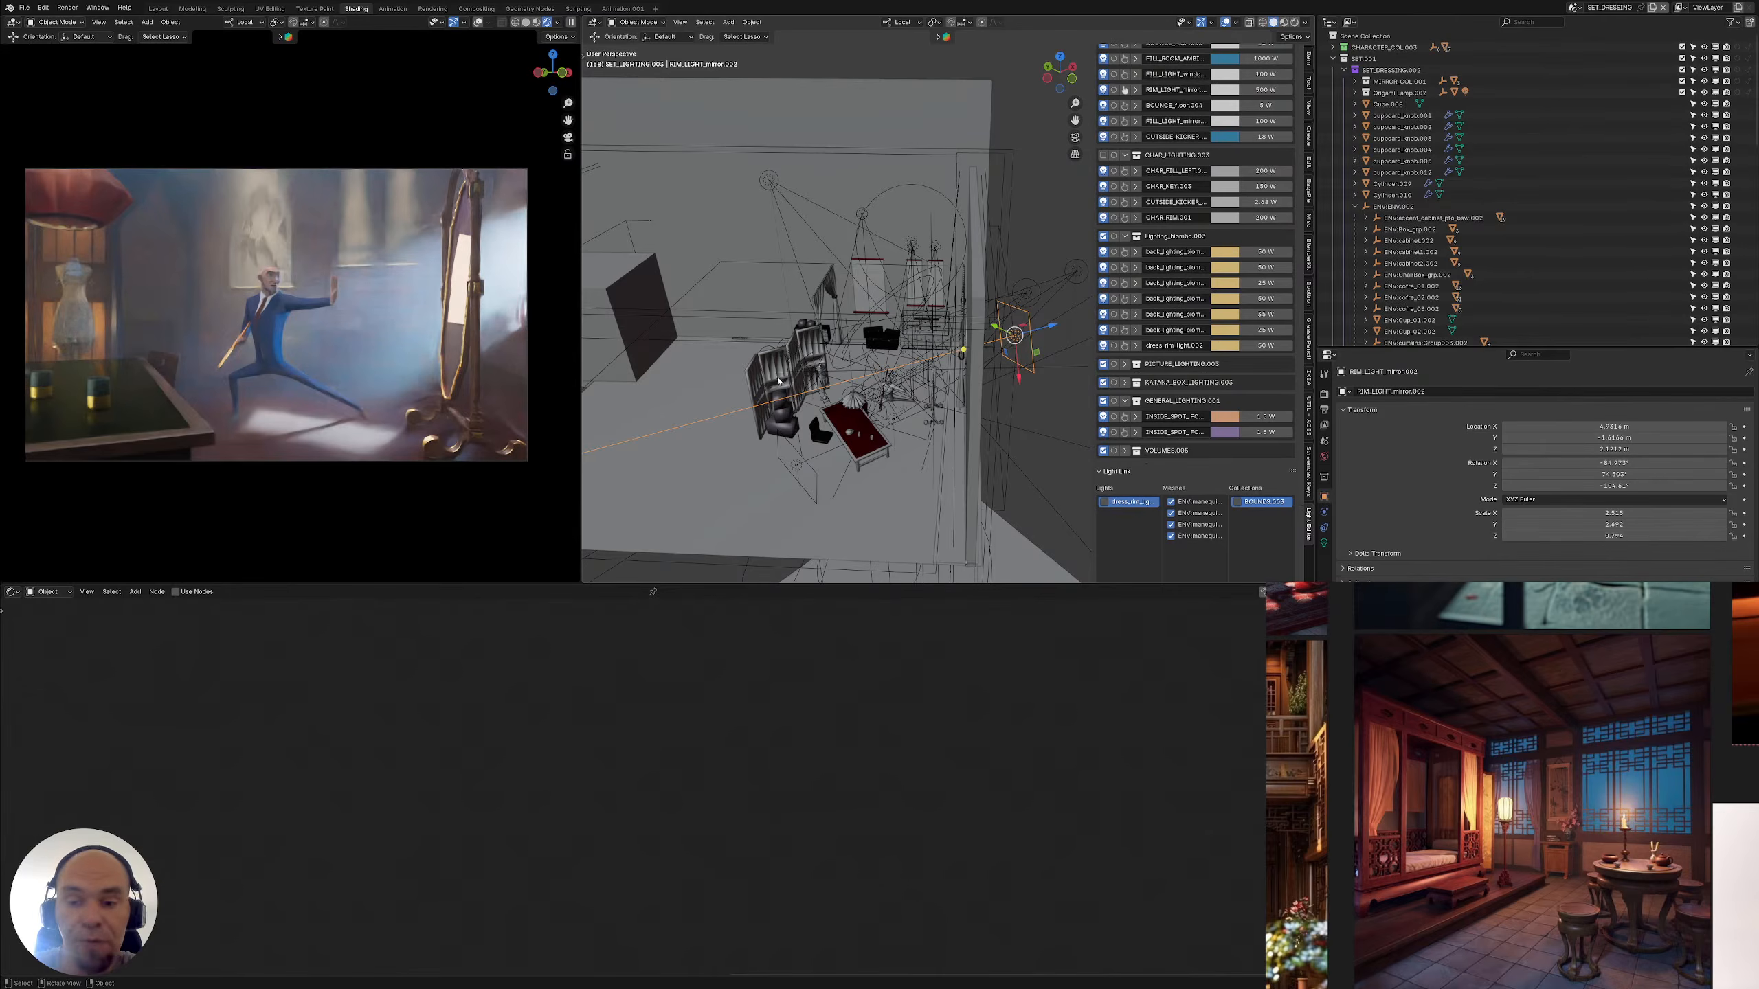
left_click(1125, 401)
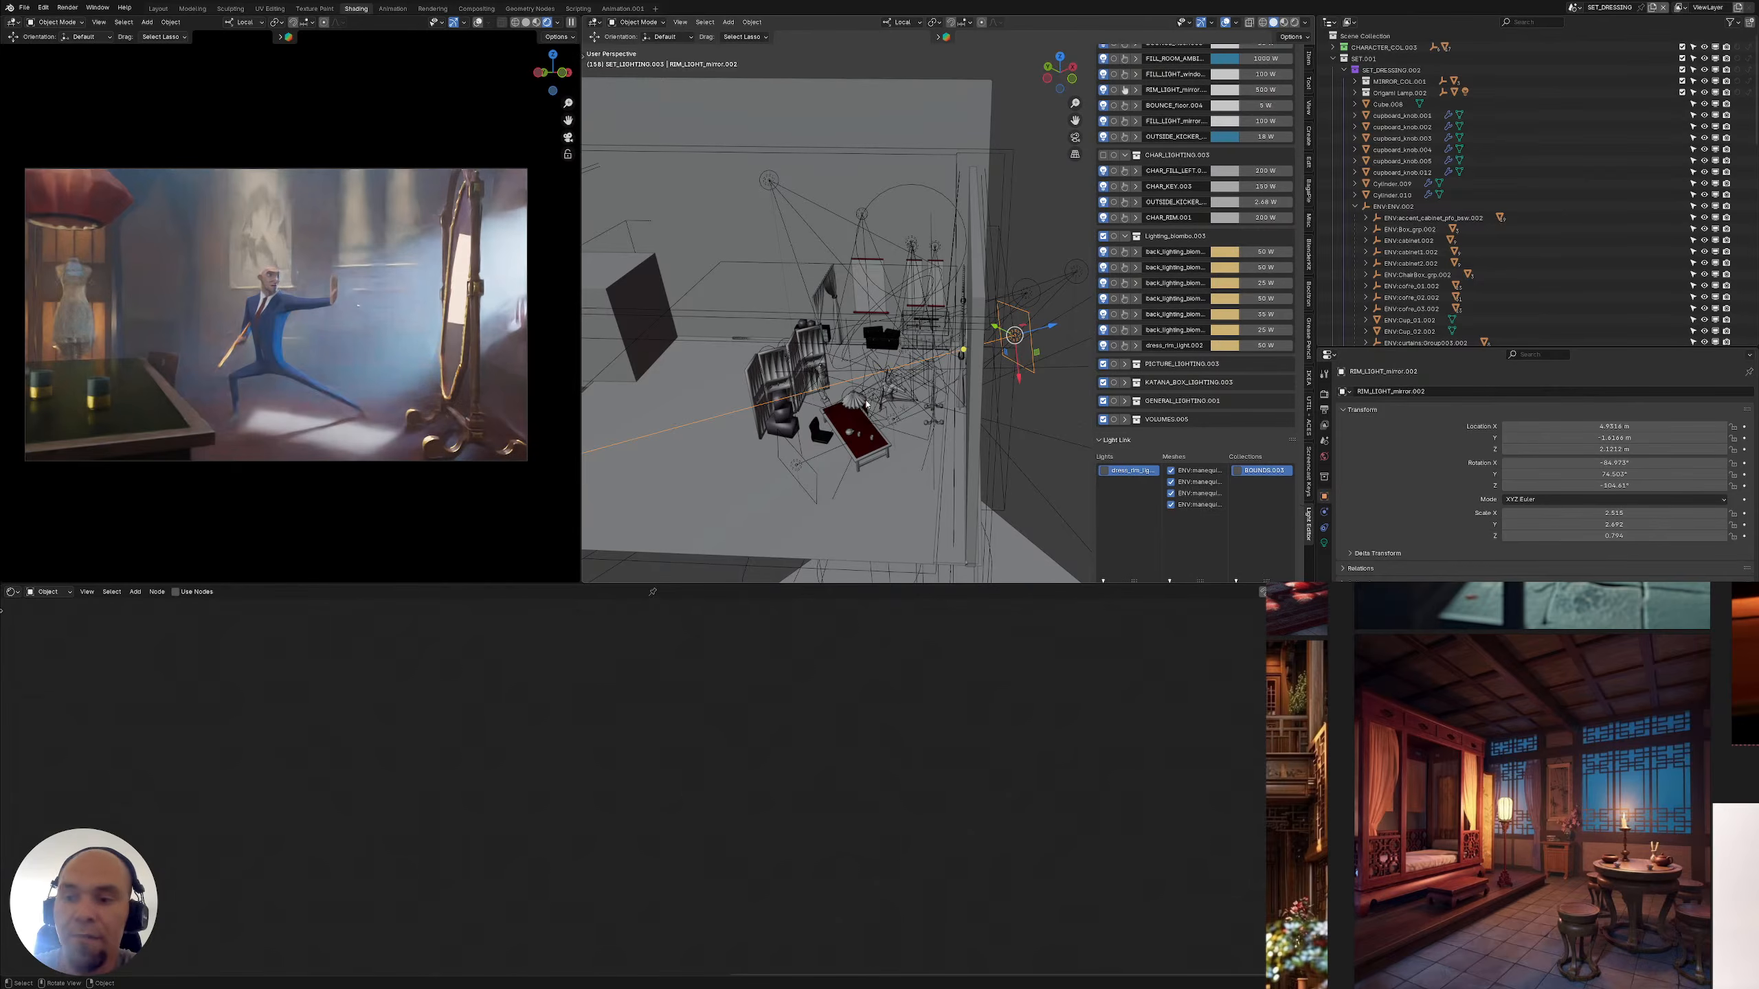
Collapse the light linking settings and review the saved version renders beside the mood references on the reference board
left_click(1104, 443)
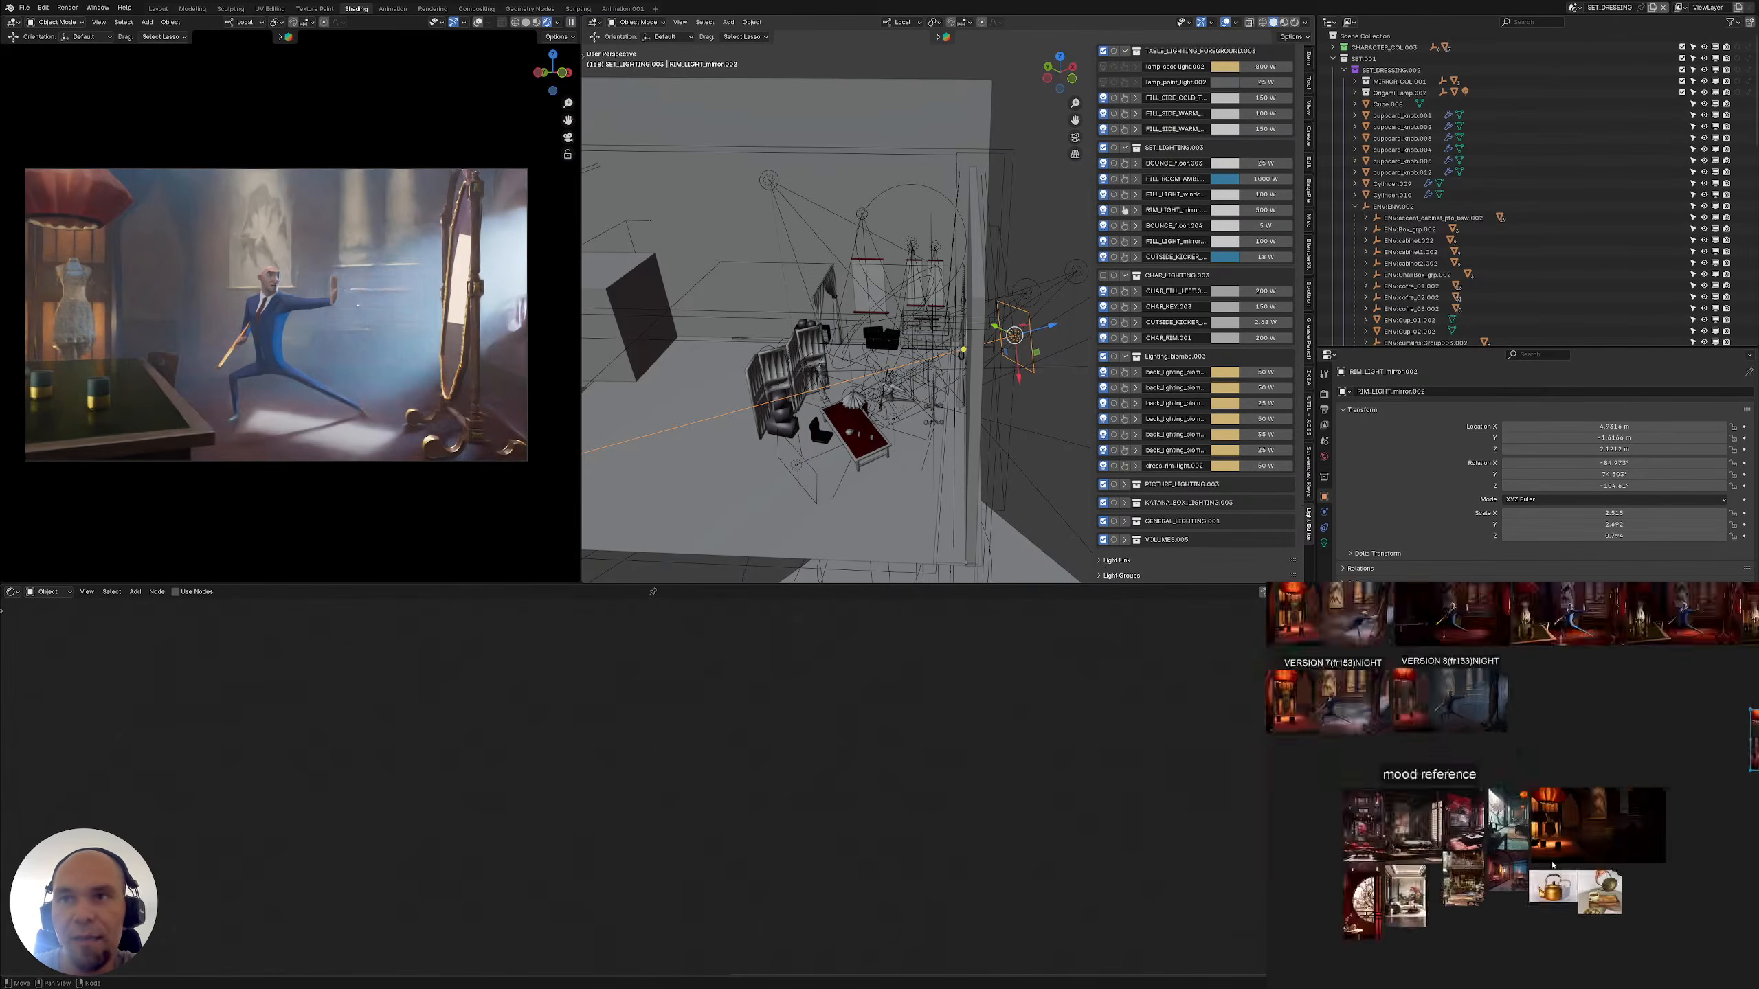
left_click(1591, 798)
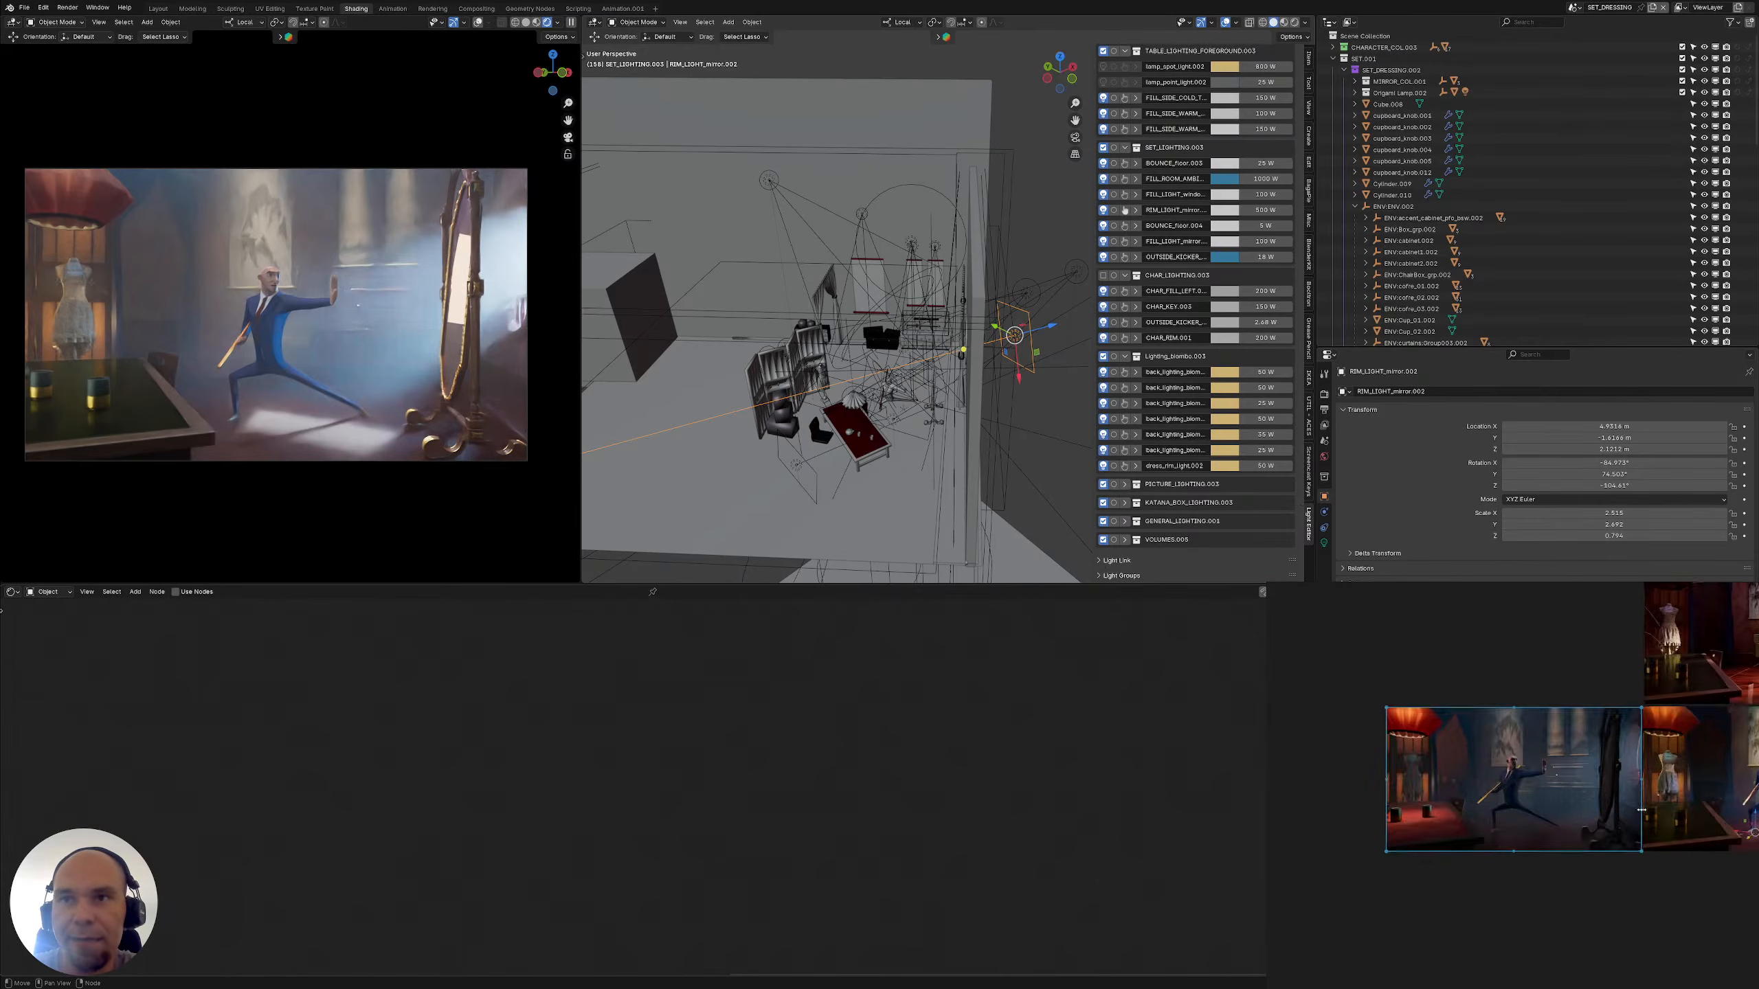
scroll(1617, 804, "down", 4)
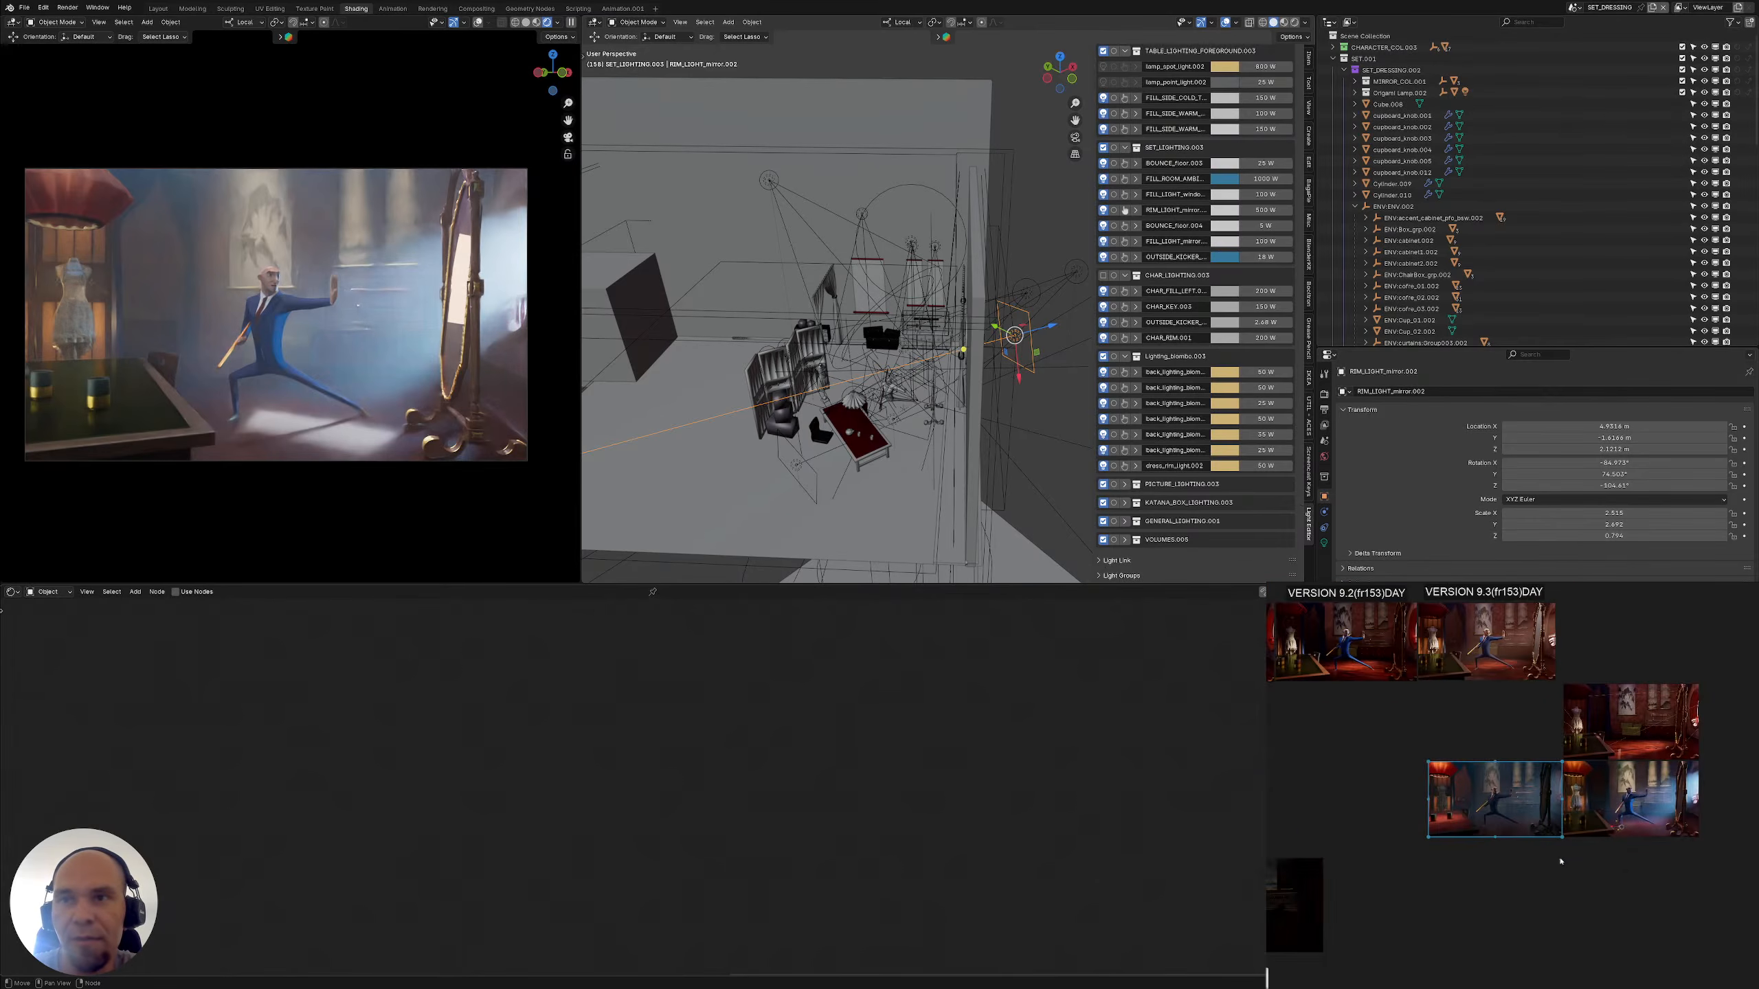
scroll(1621, 860, "down", 5)
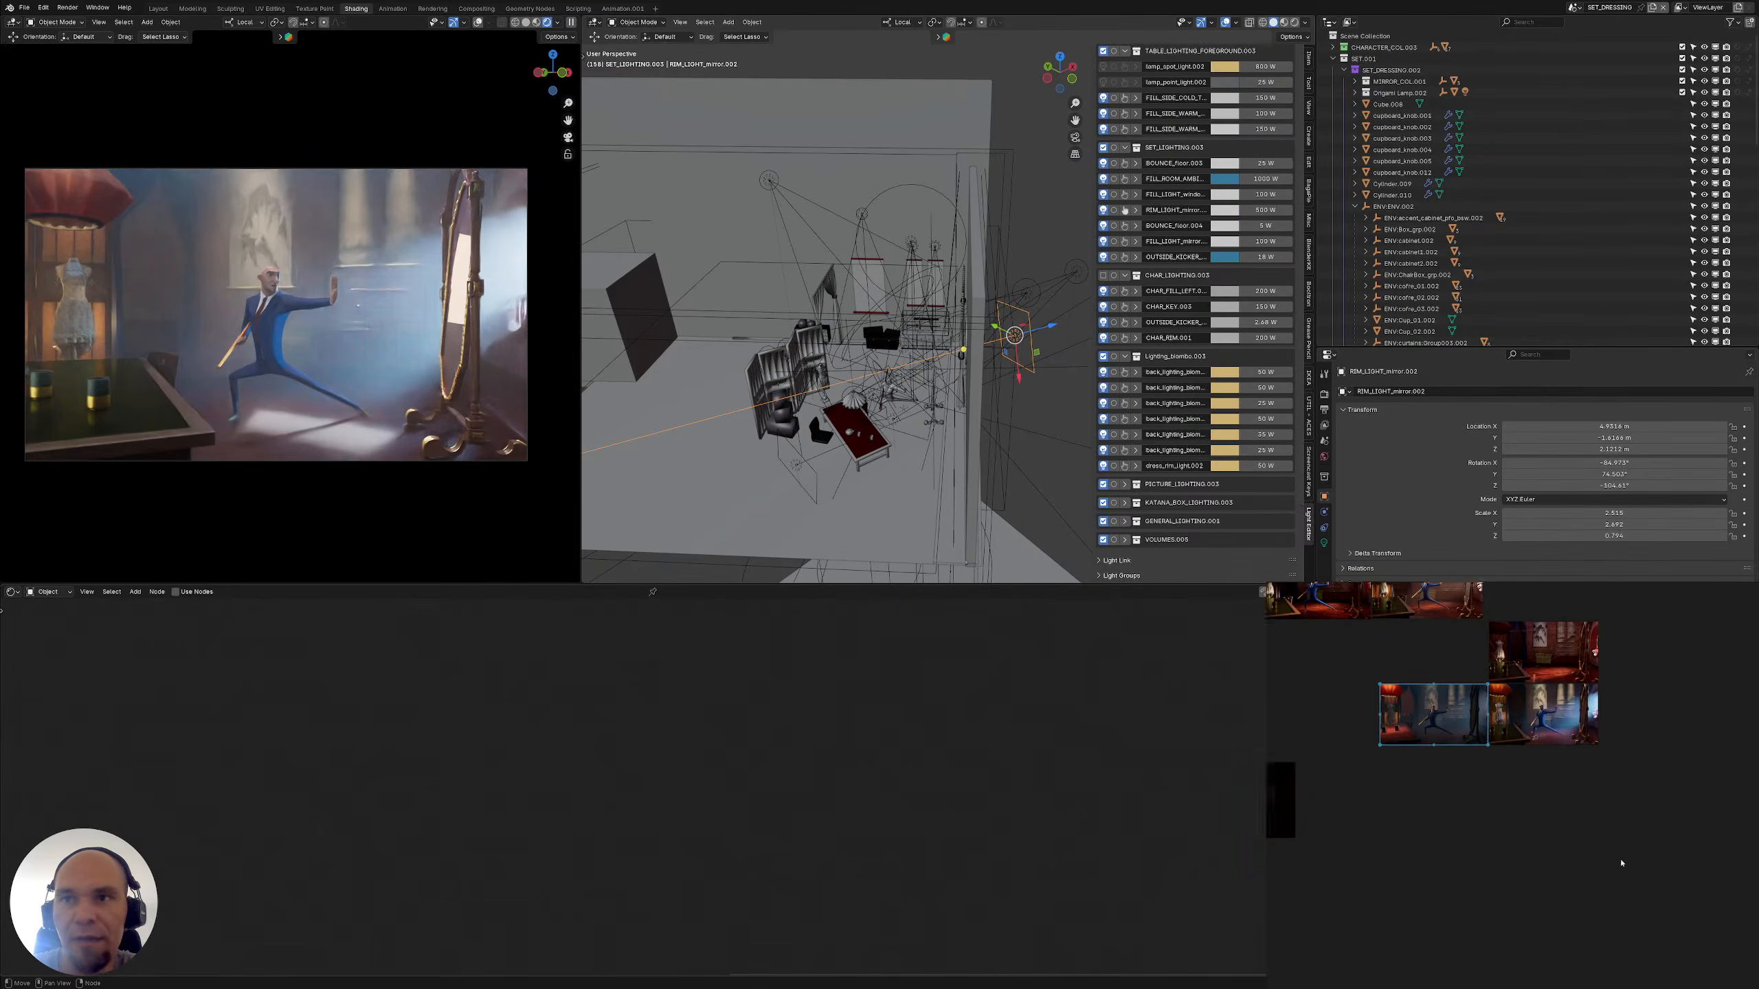
scroll(1618, 793, "down", 3)
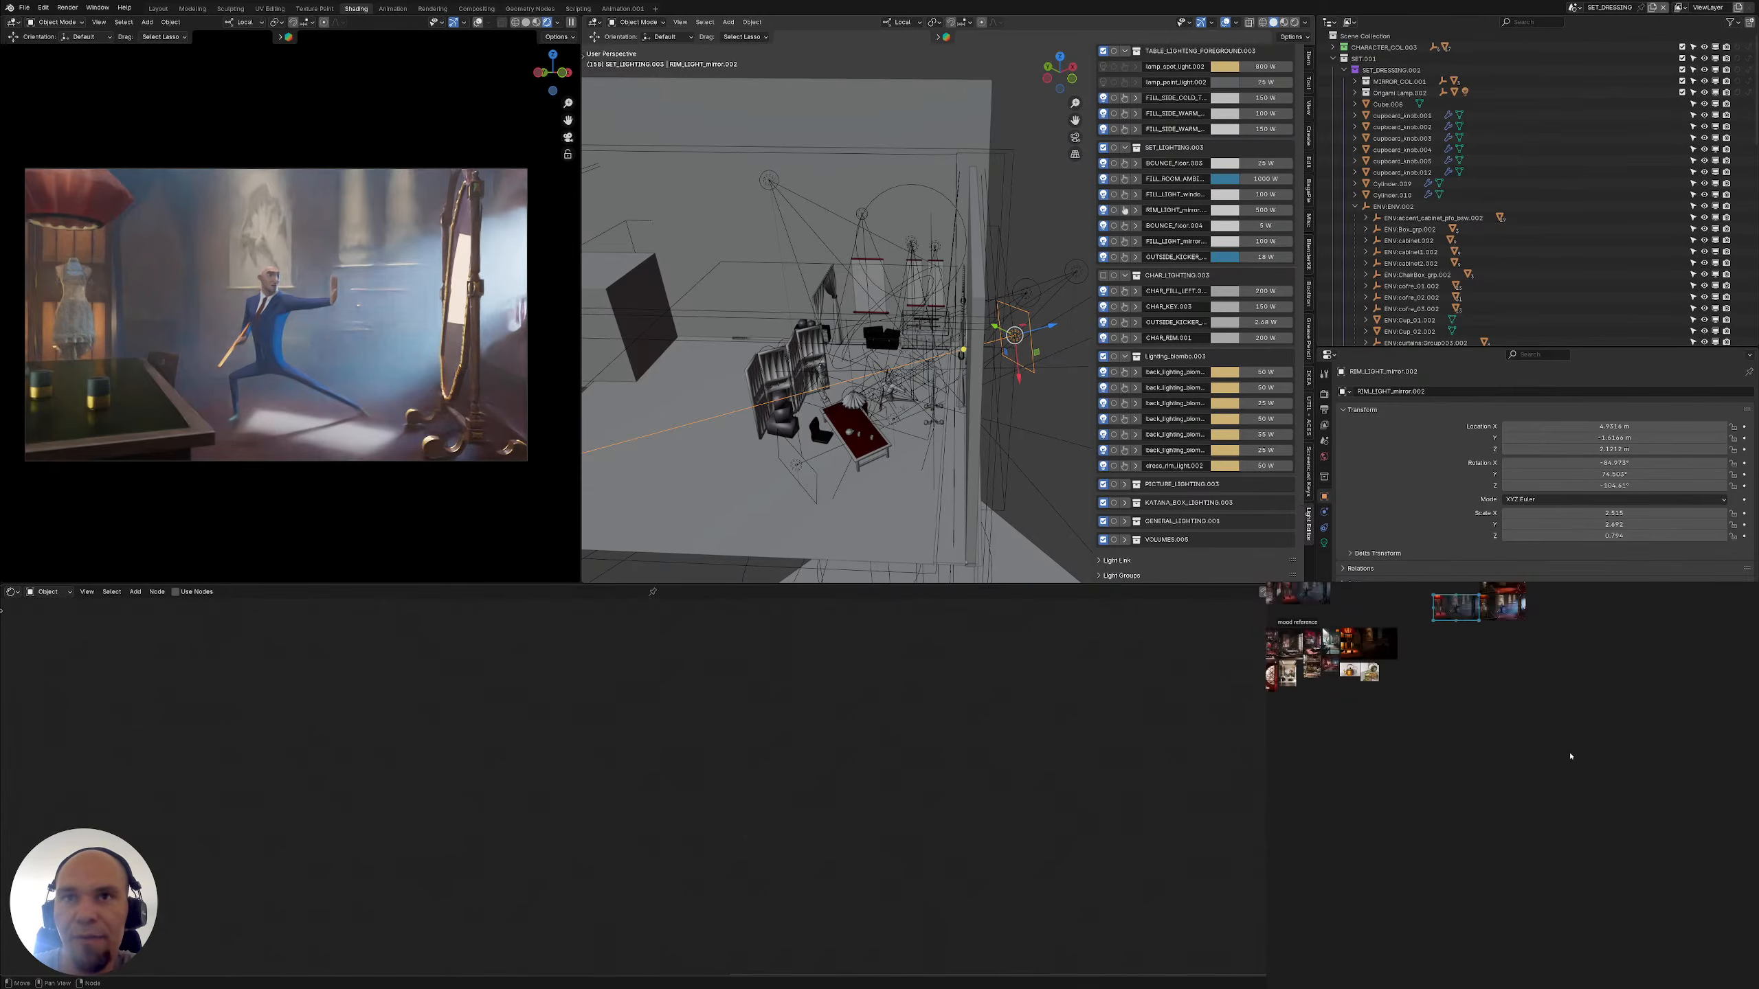
middle_click_drag(1543, 748, 1595, 843)
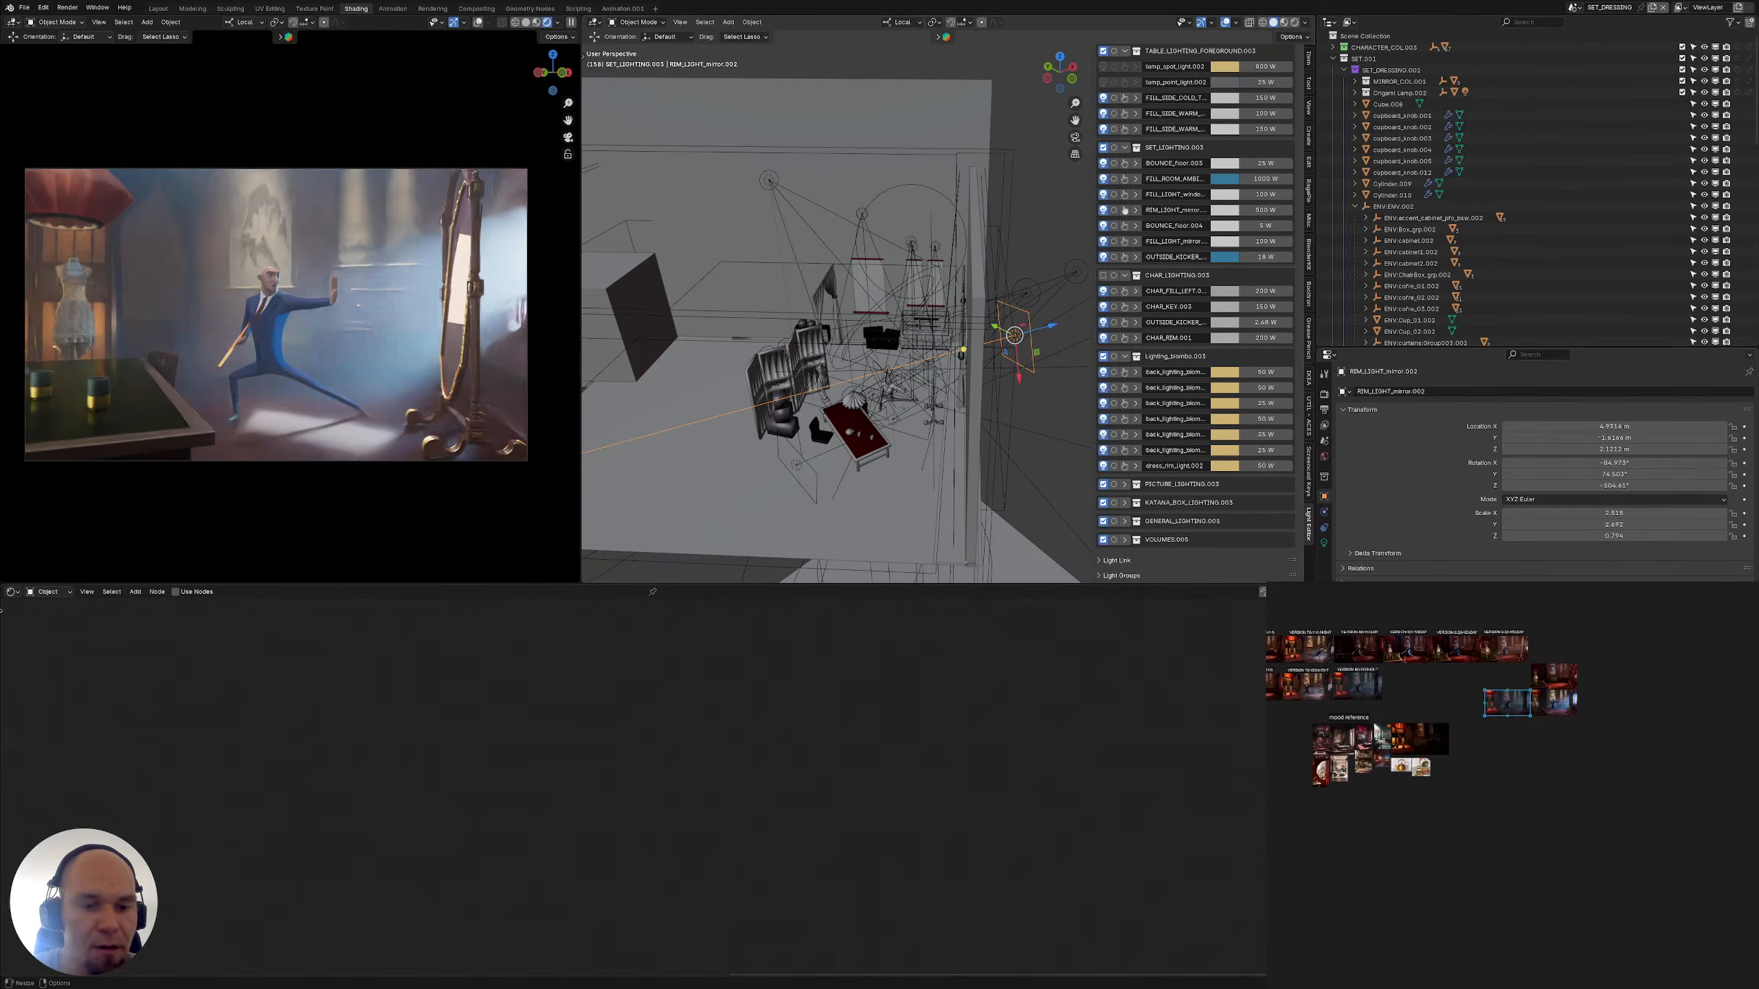
Switch to the NIGHT MOOD reference board and examine its film stills for ambient colour, contrast and warm light accents
key("alt+Tab")
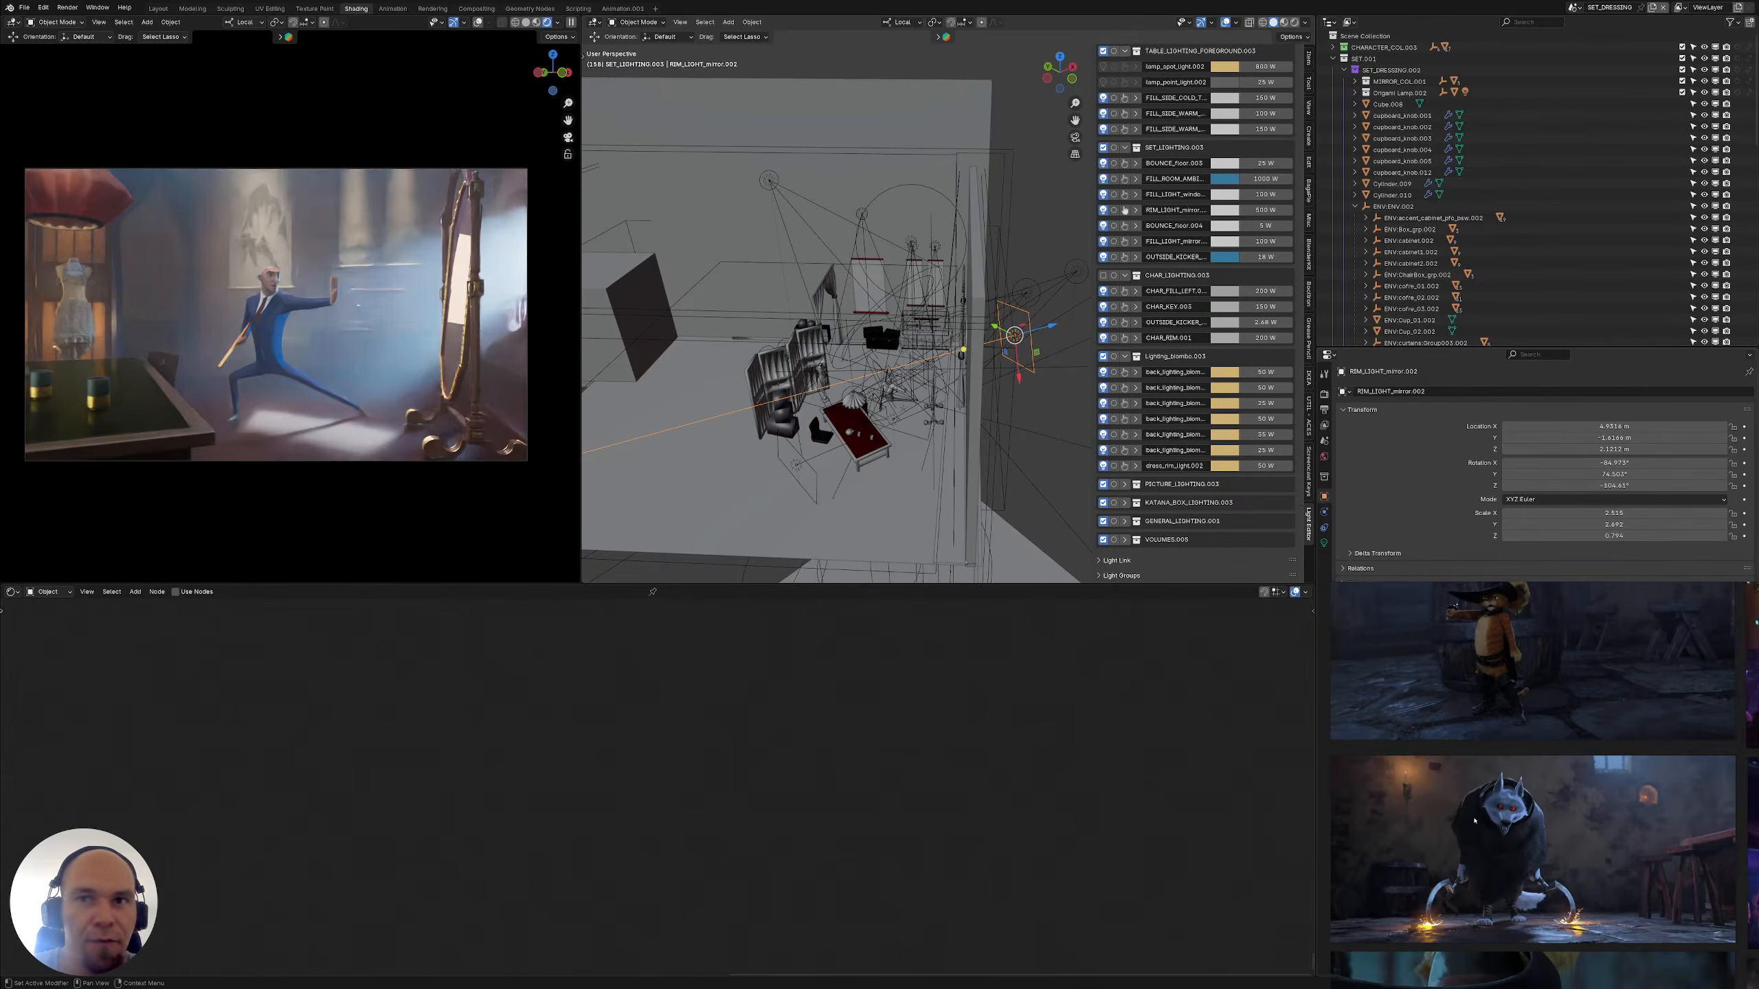
left_click_drag(1456, 783, 1412, 746)
mouse_move(1605, 791)
left_mouse_down()
mouse_move(1687, 835)
mouse_move(1644, 771)
left_mouse_up()
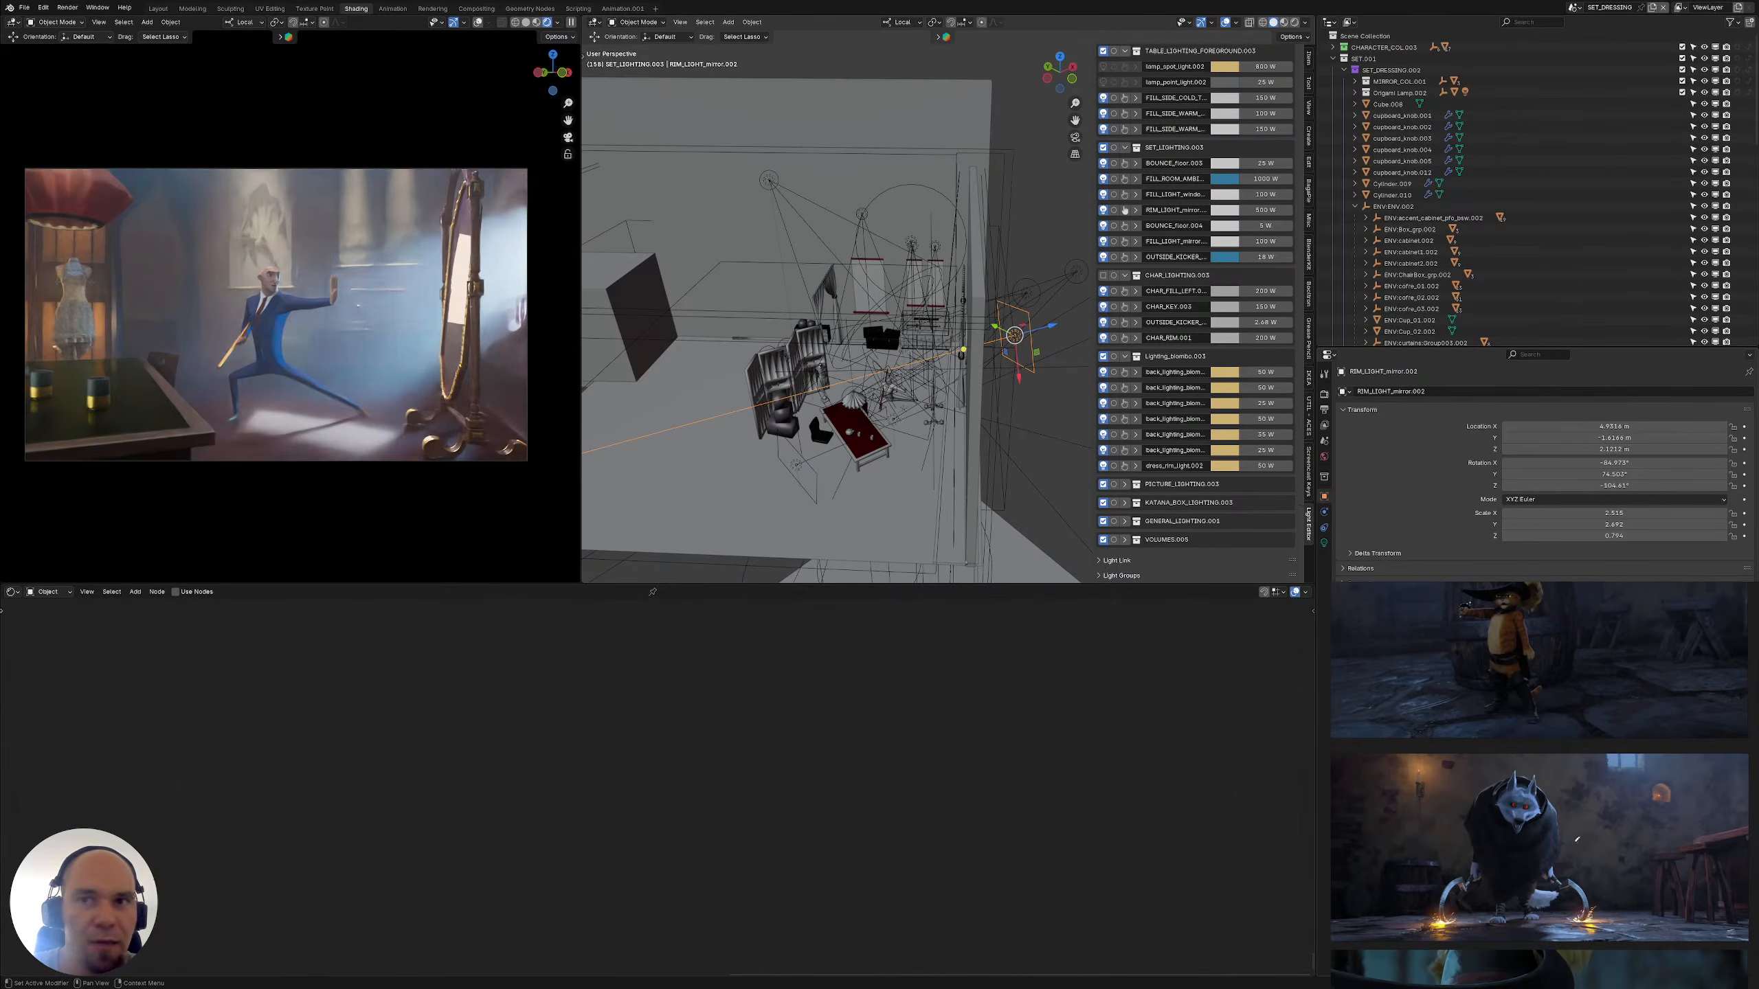
middle_click_drag(1578, 839, 1559, 837)
scroll(1544, 782, "down", 3)
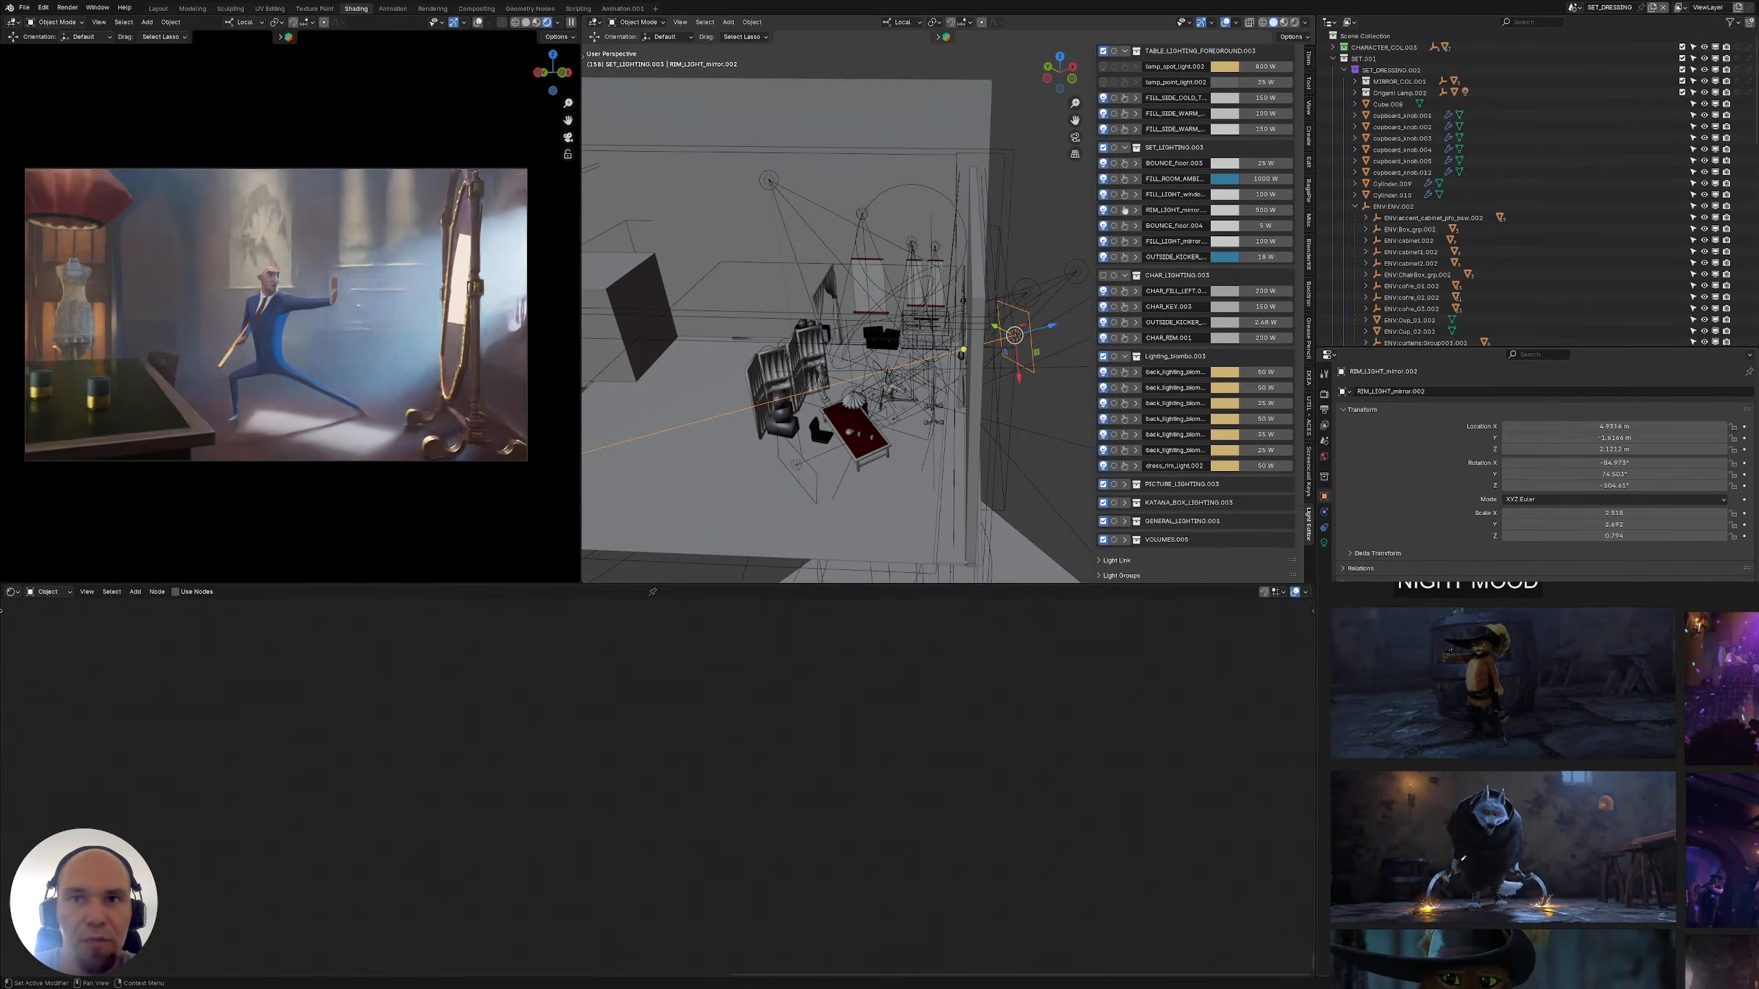
scroll(1579, 831, "down", 3)
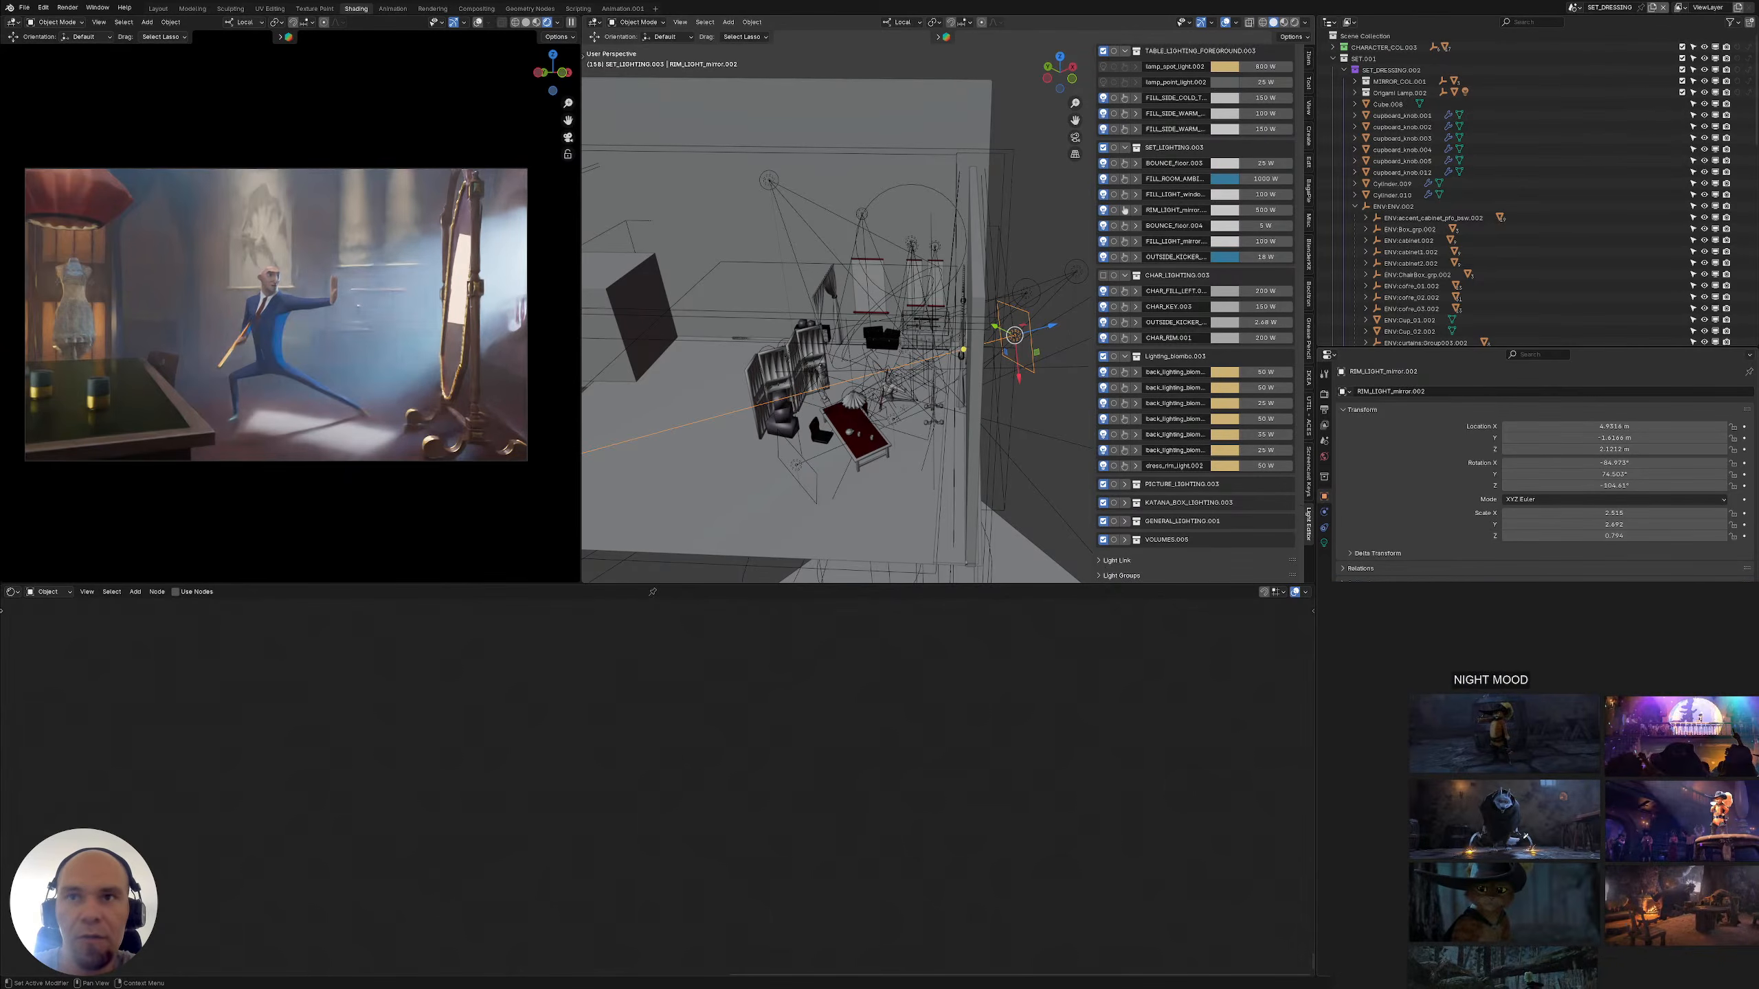
scroll(1526, 828, "up", 5)
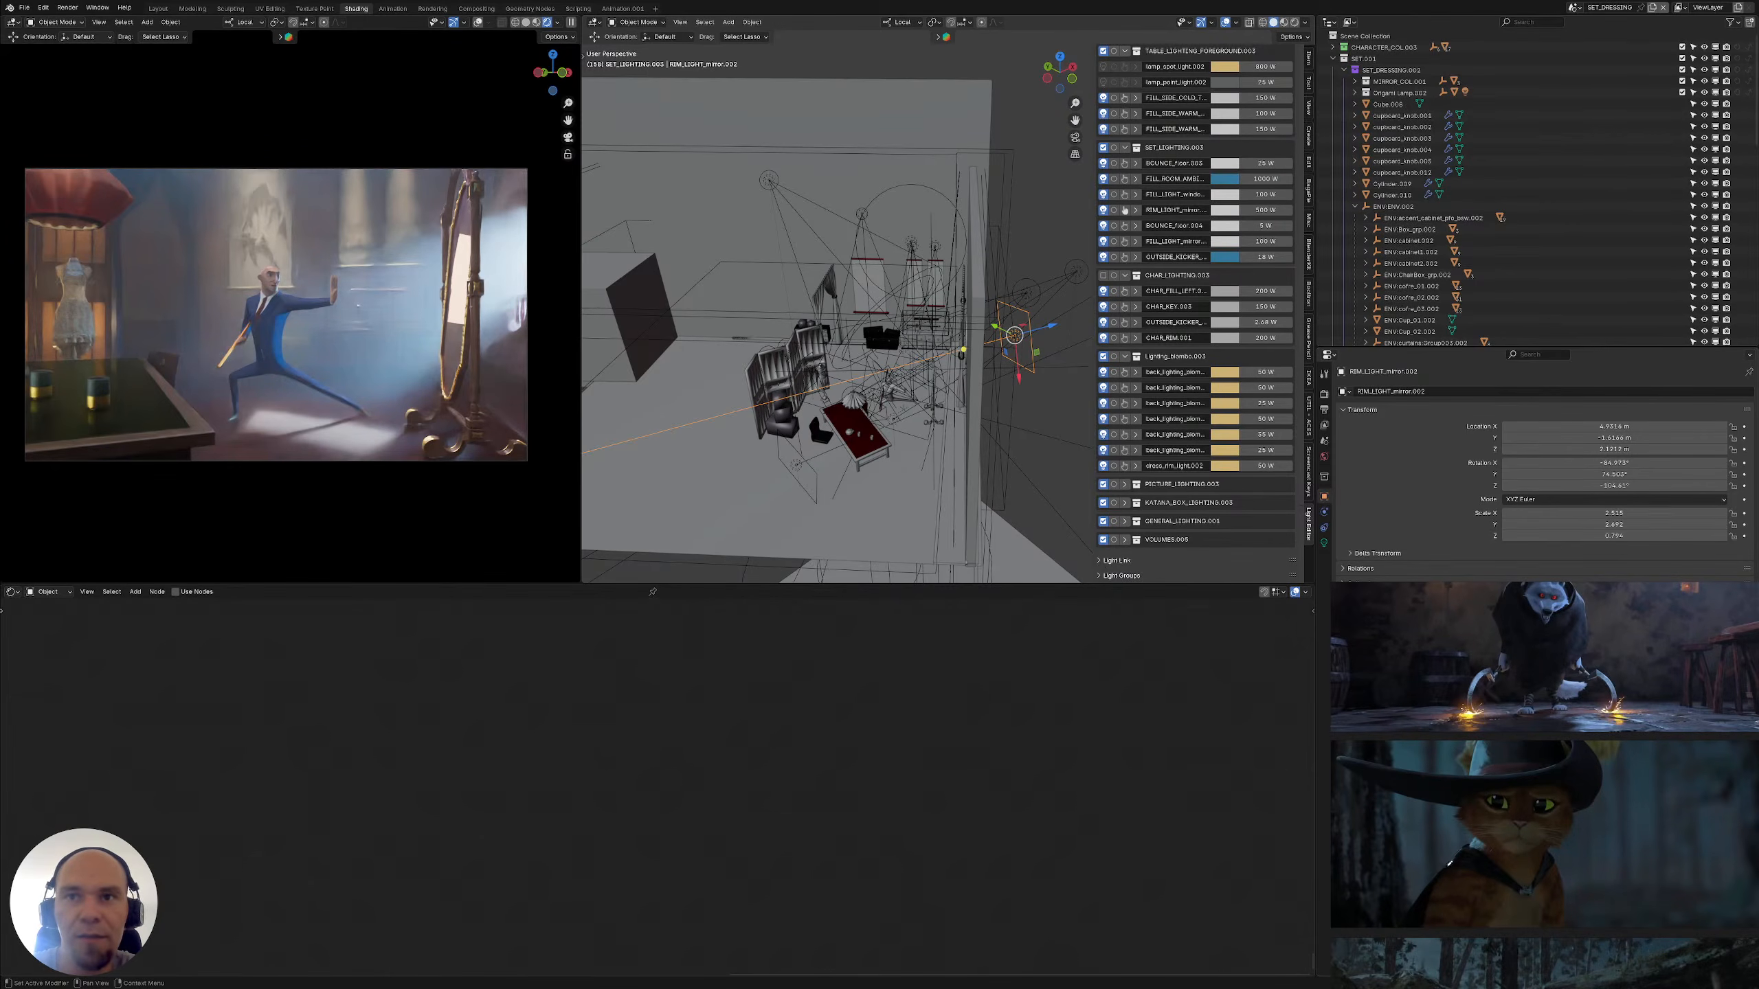
scroll(1546, 845, "down", 2)
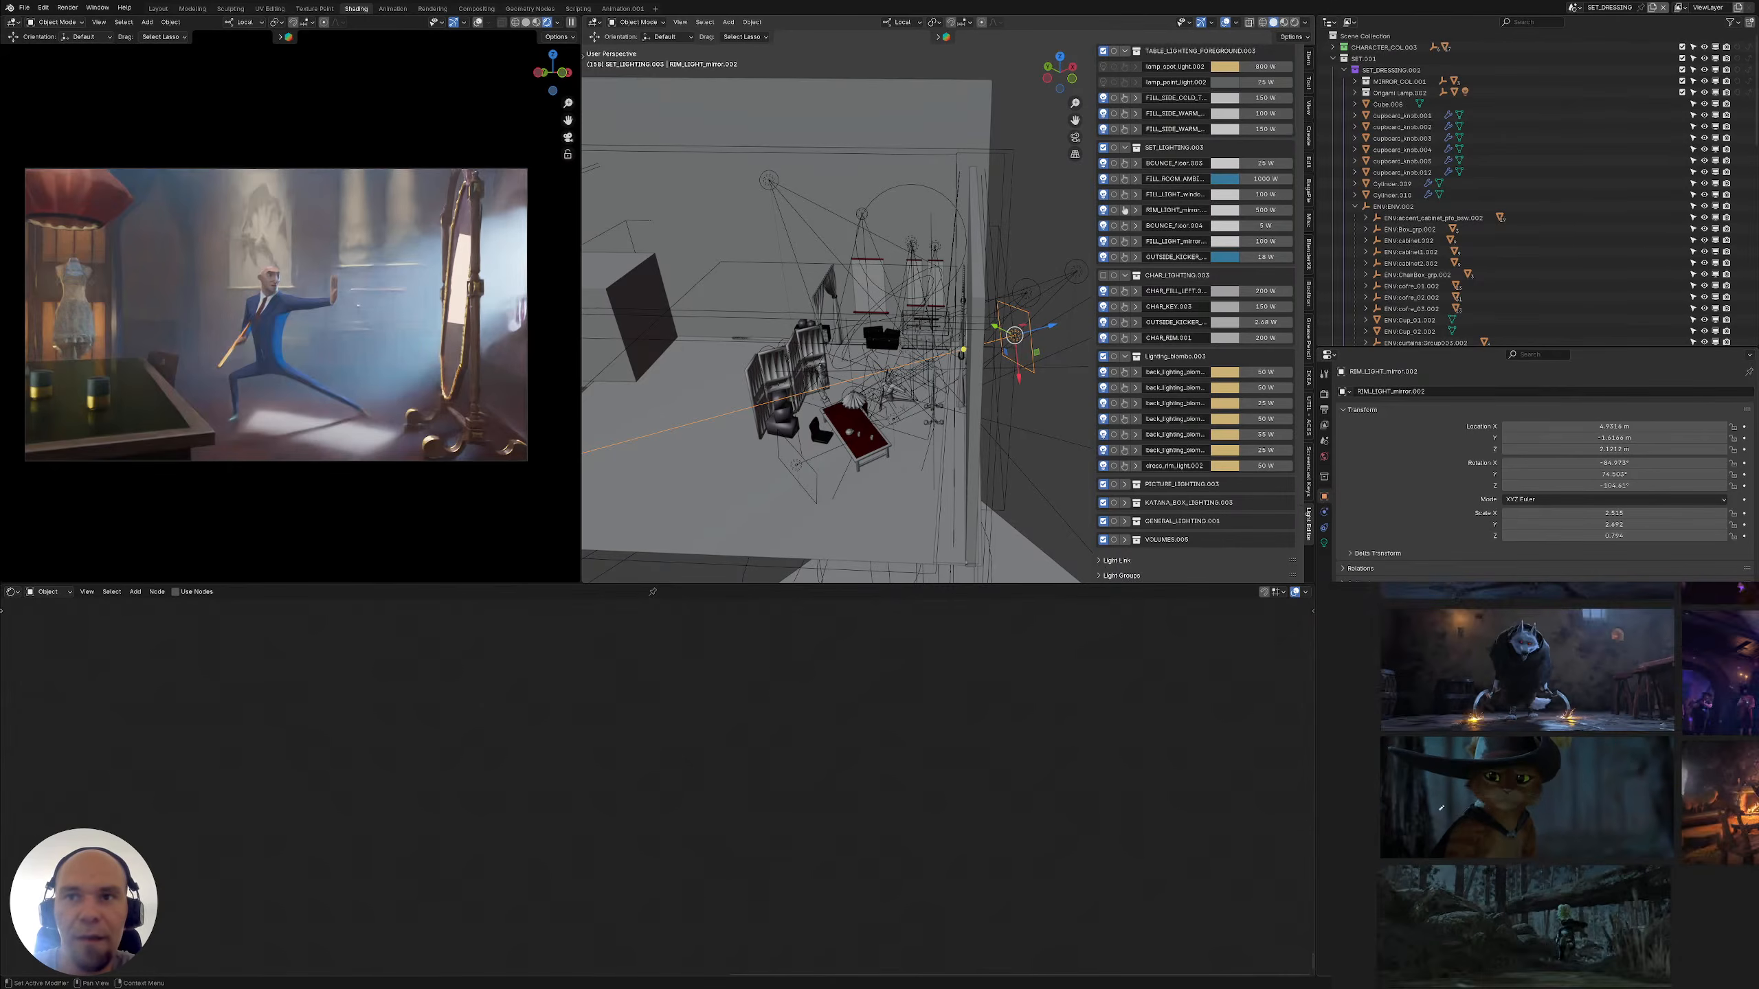
scroll(1553, 868, "up", 2)
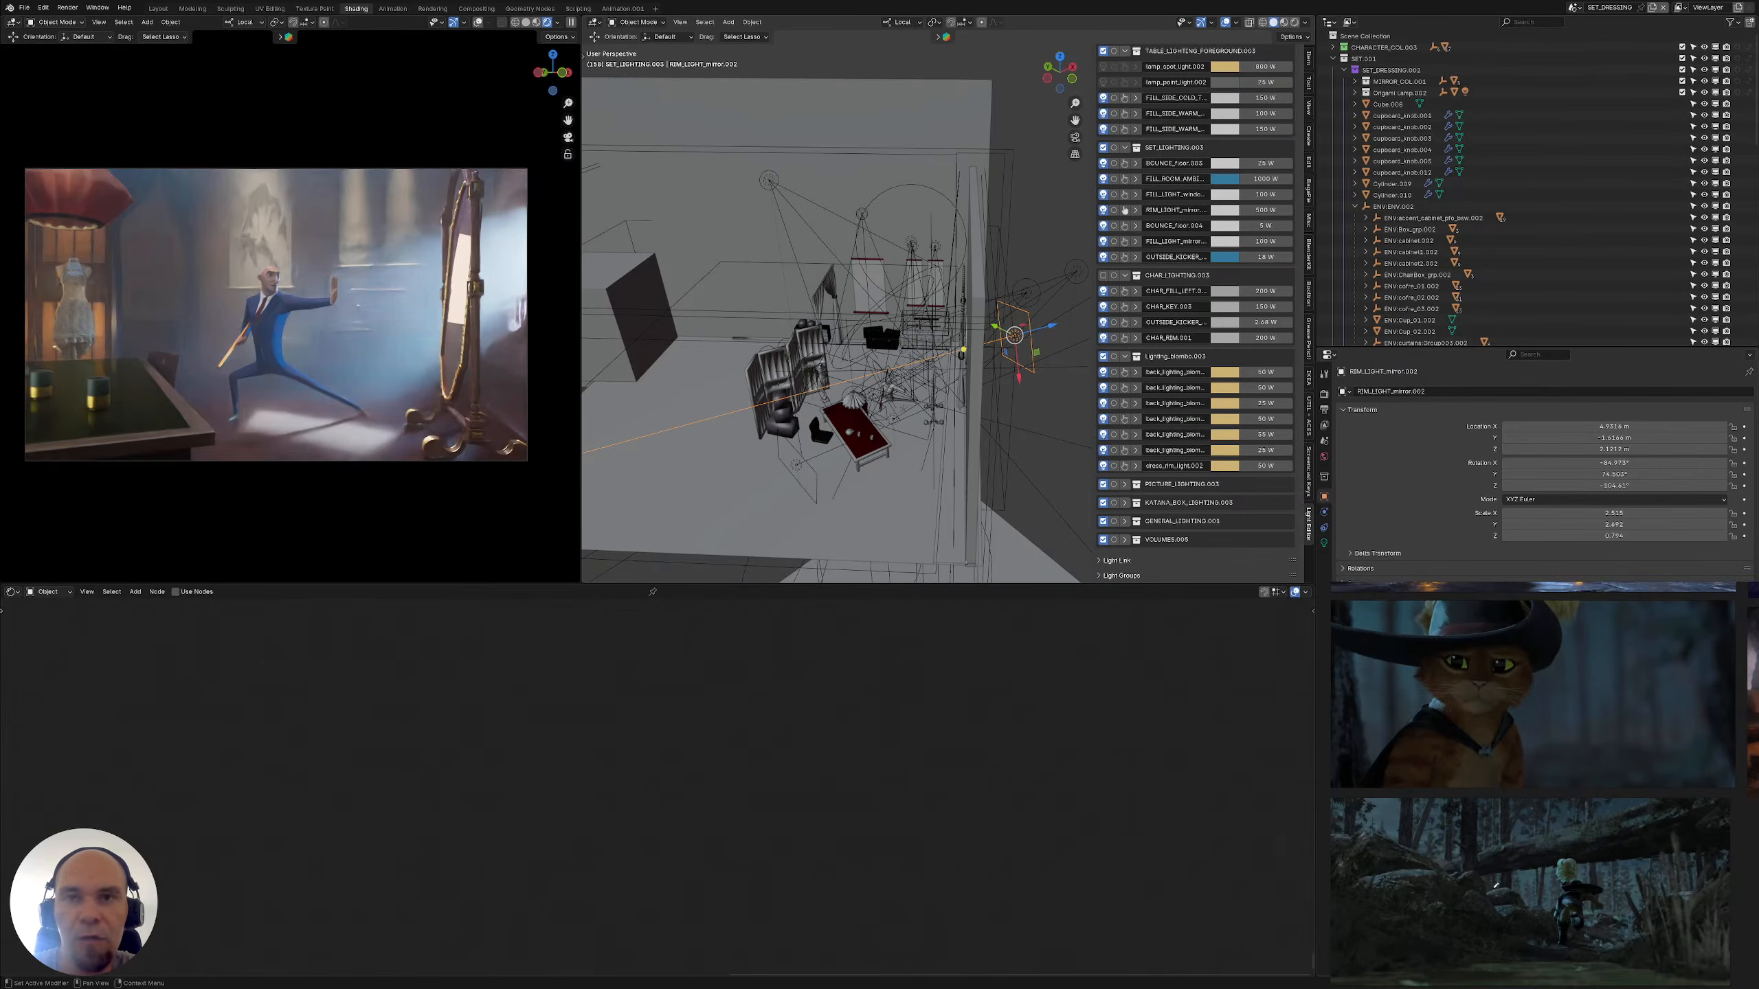
middle_click_drag(1476, 902, 1426, 892)
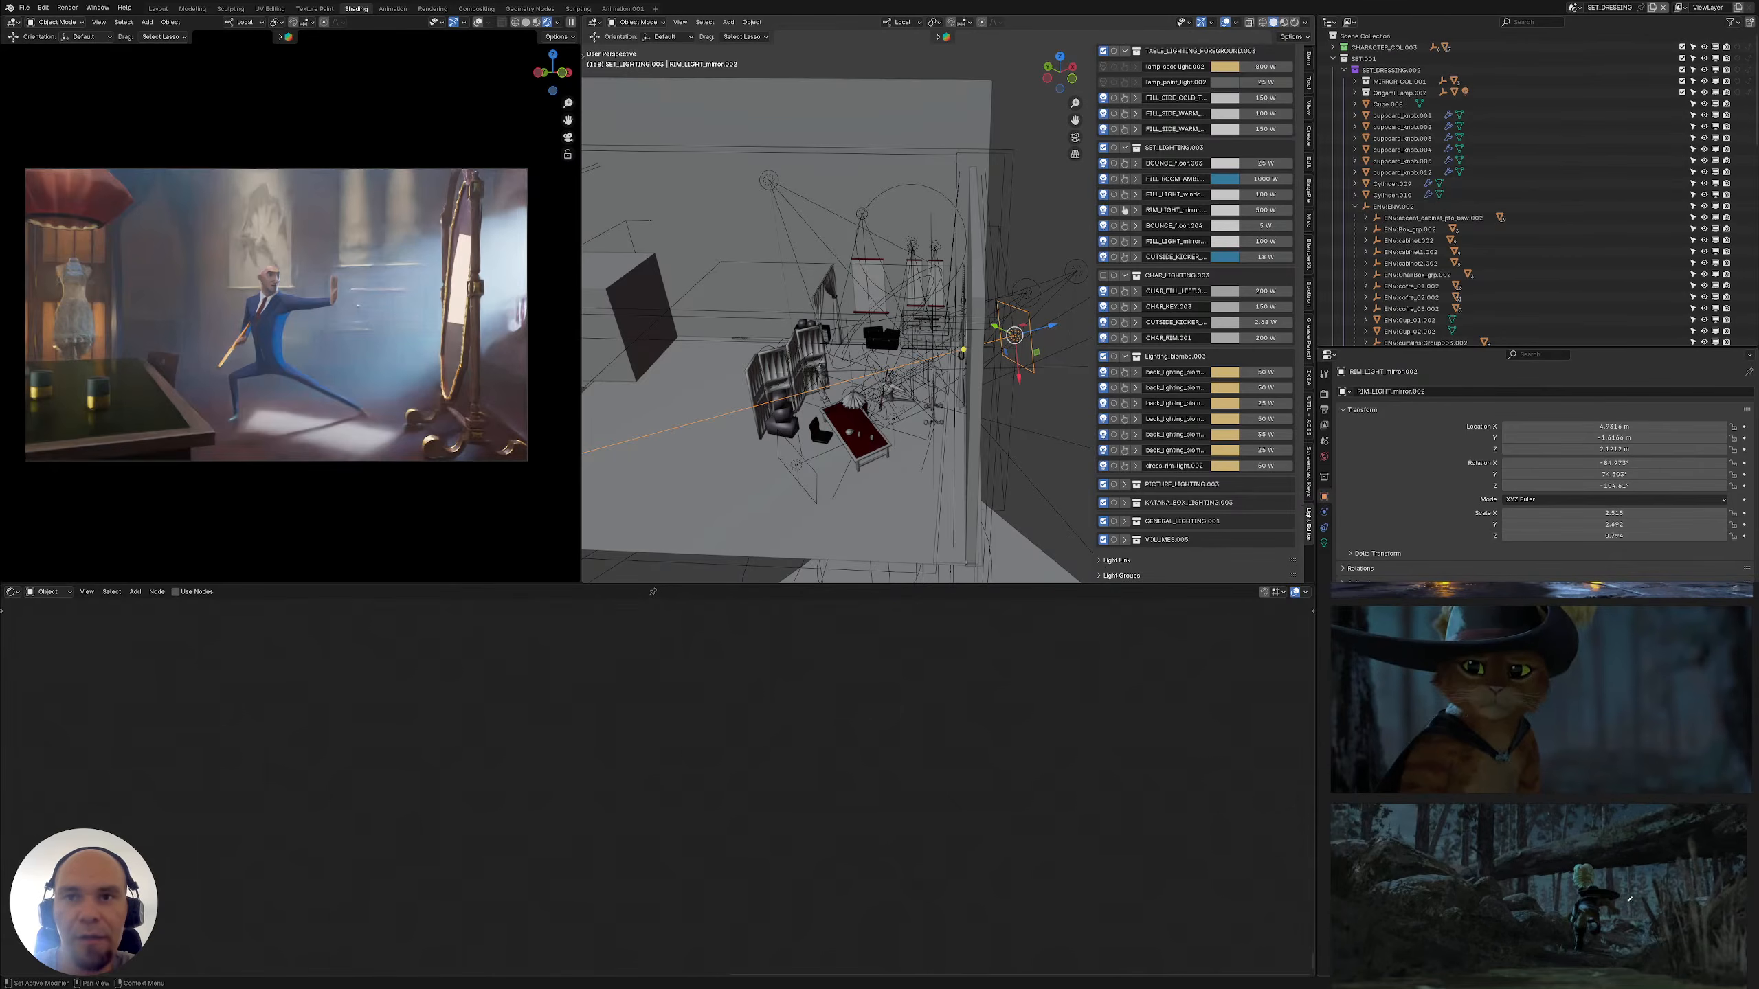
scroll(1525, 887, "down", 1)
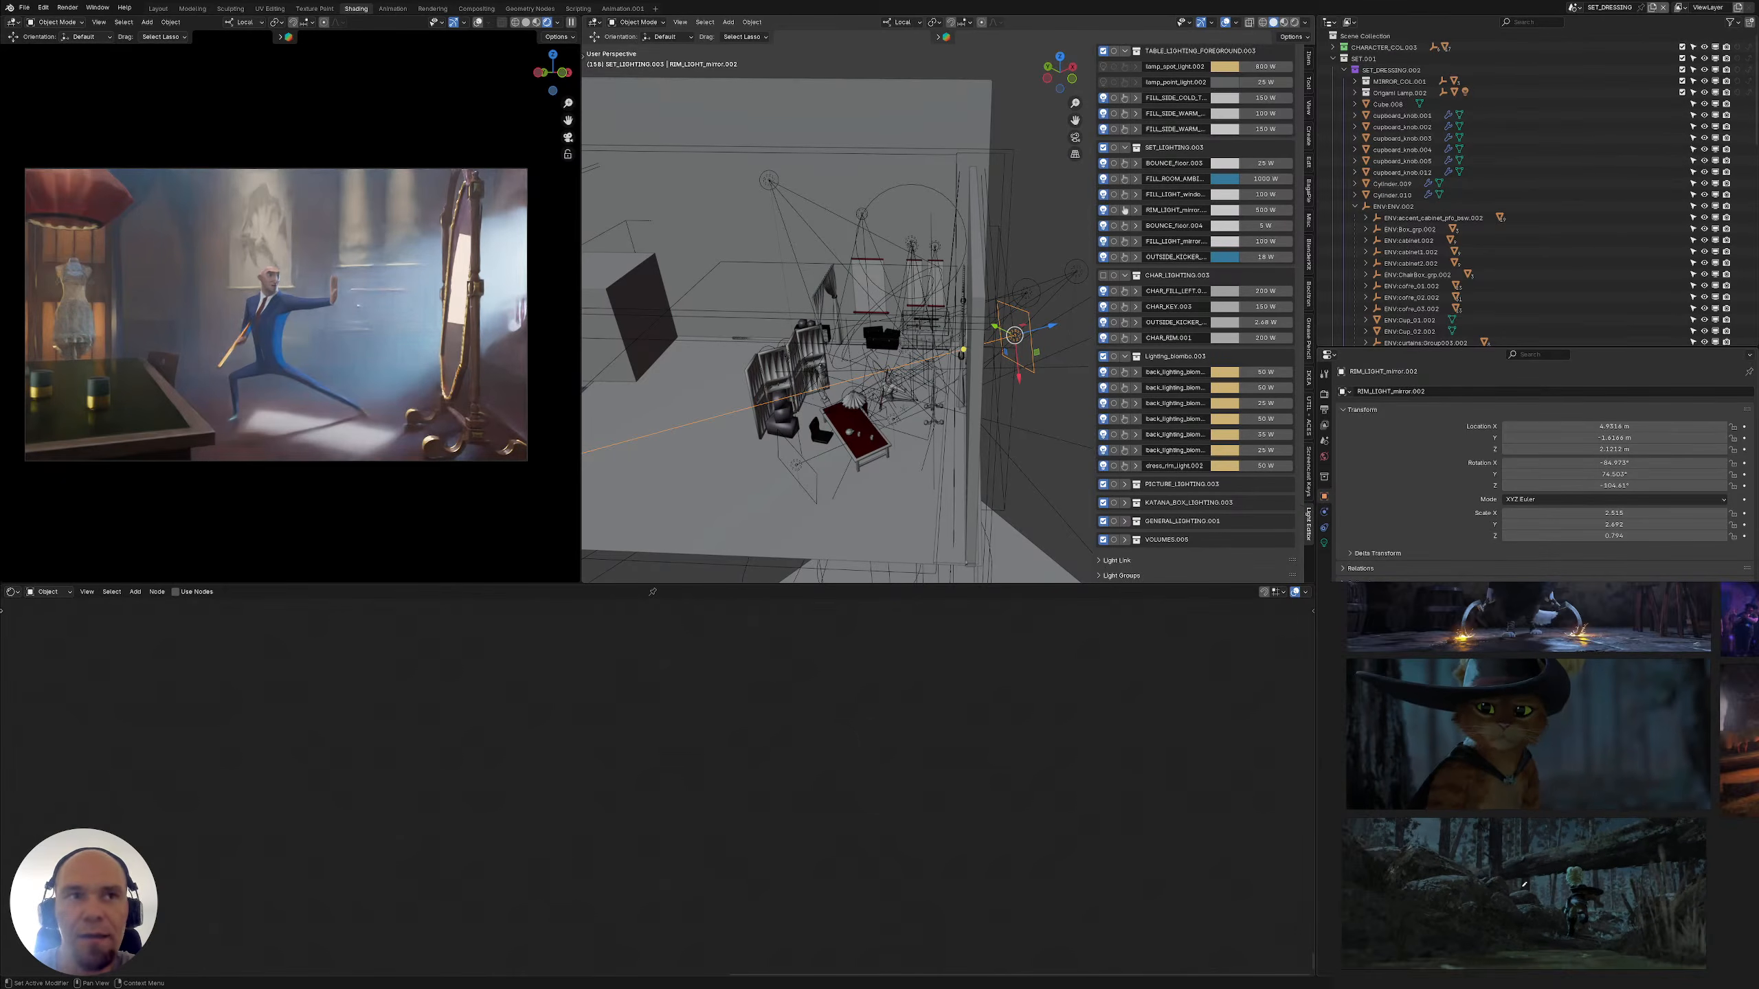
middle_click_drag(1682, 870, 1543, 903)
scroll(1553, 900, "down", 2)
scroll(1682, 797, "up", 4)
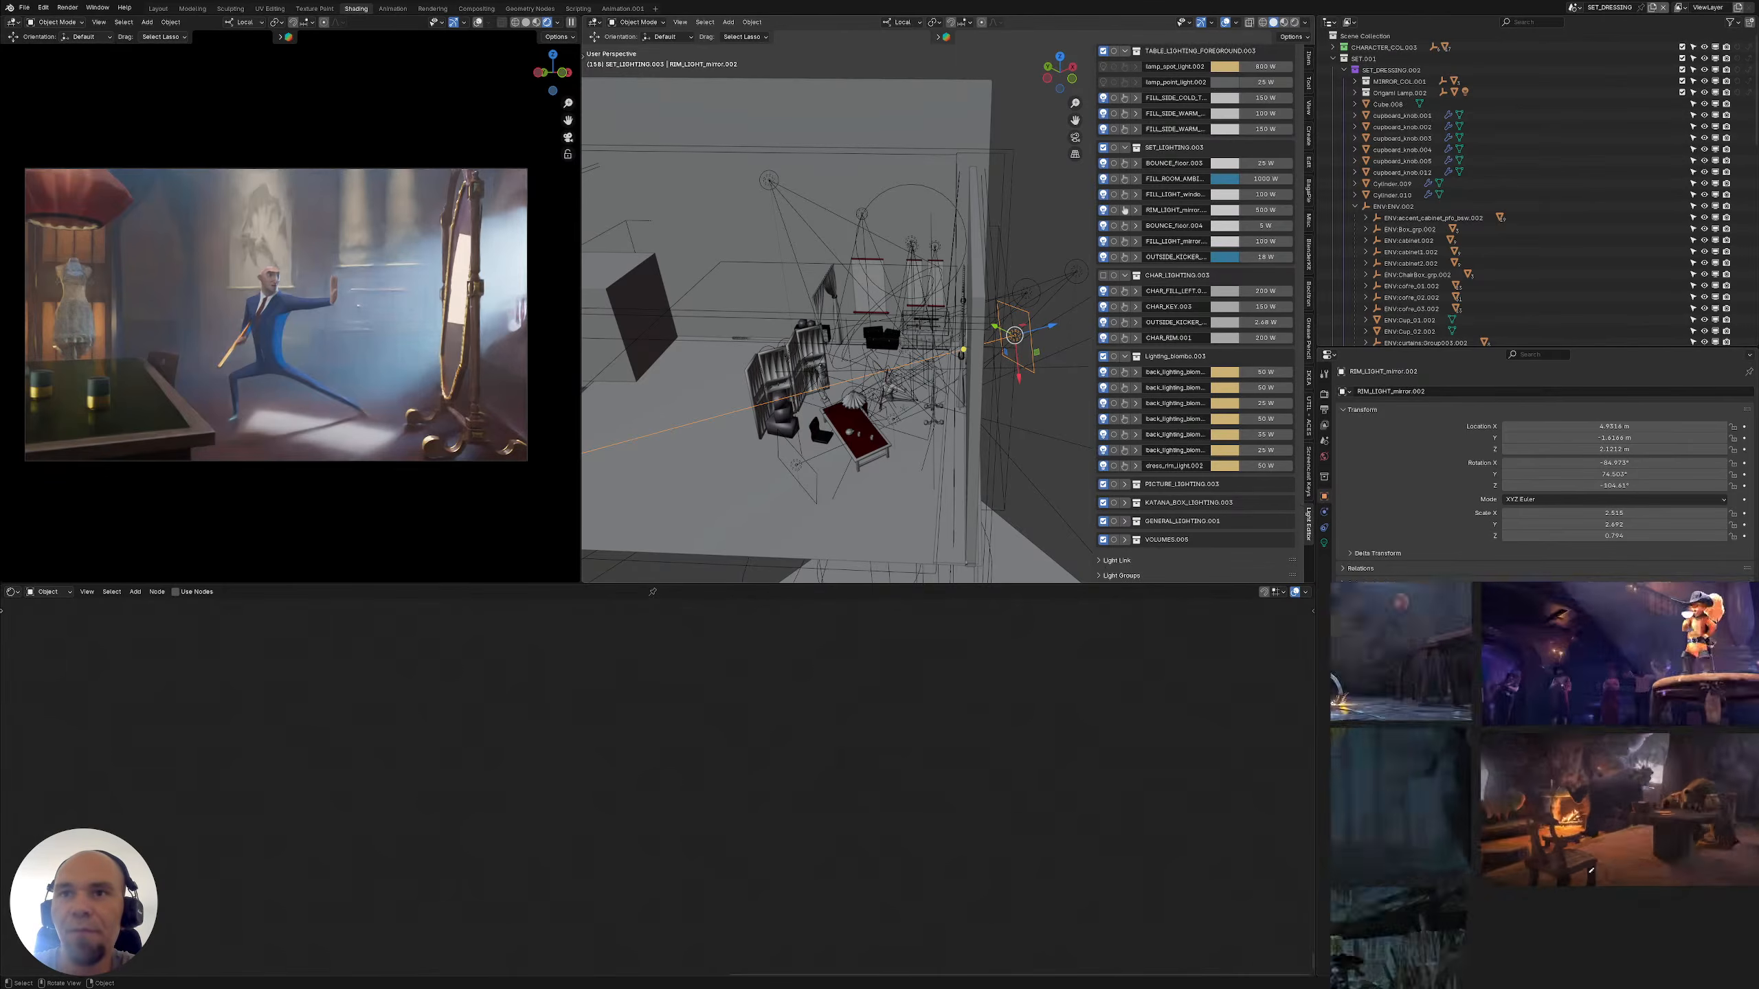
middle_click_drag(1655, 884, 1522, 852)
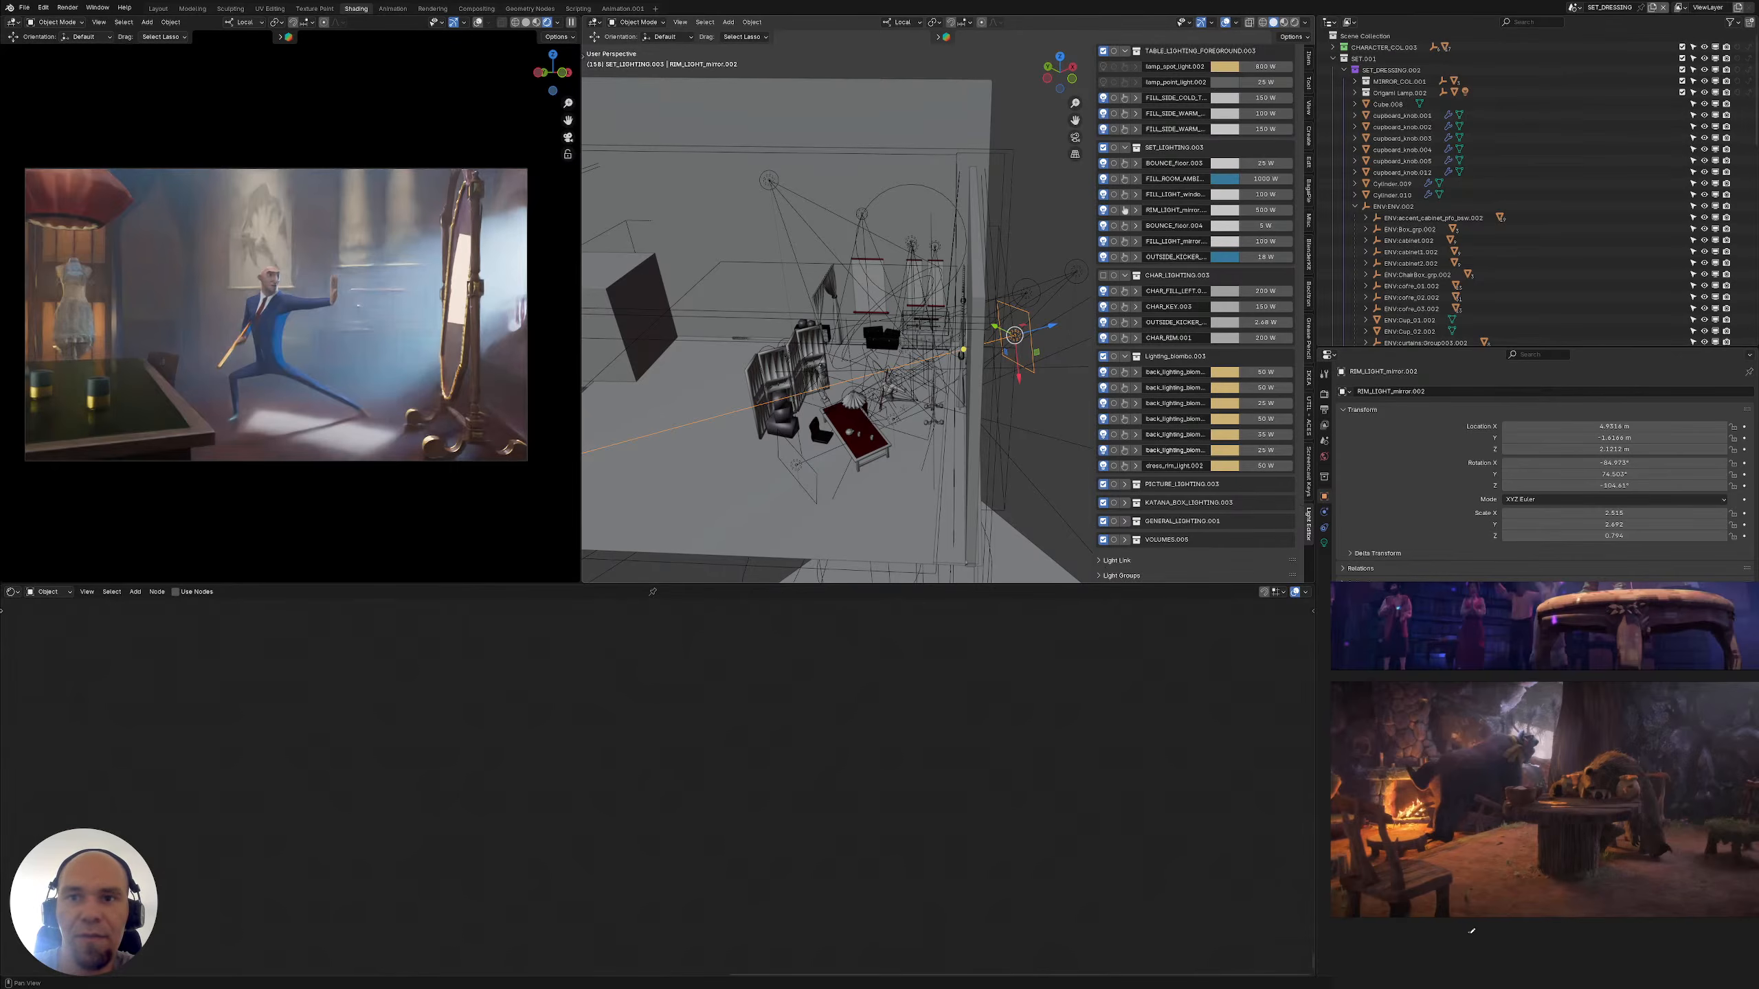
scroll(1472, 931, "down", 4)
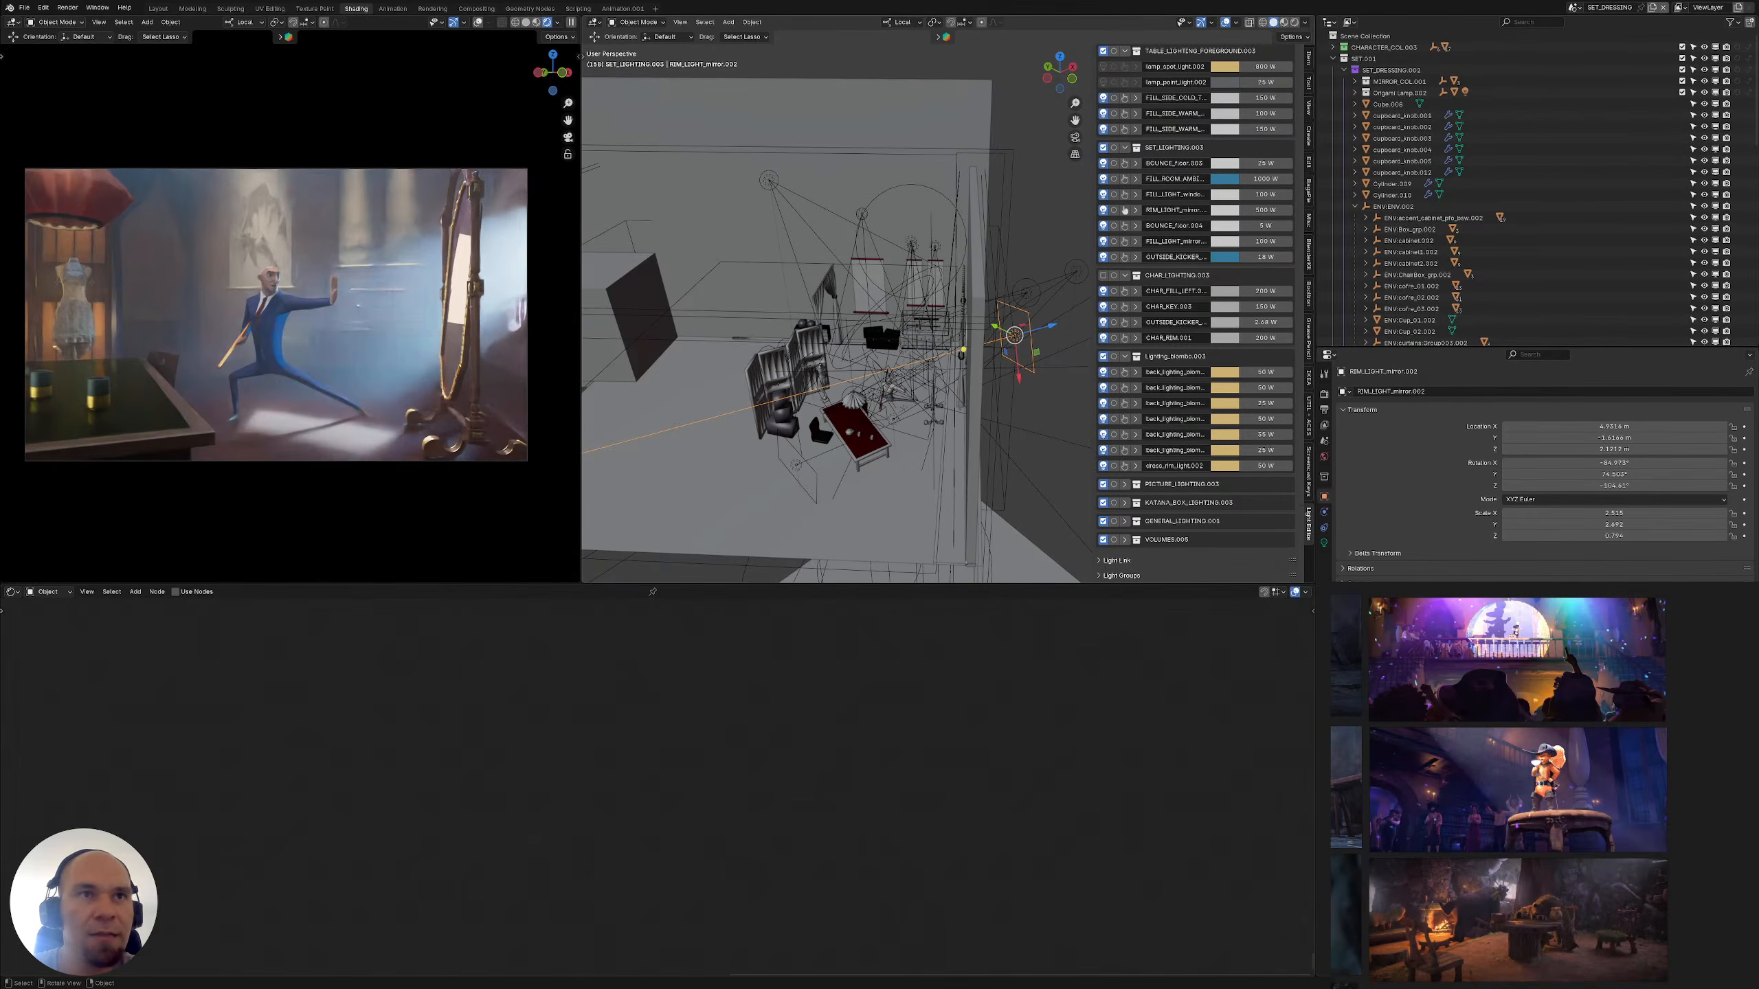
Select the room ambient fill light and change its colour to a muted purple
middle_click_drag(830, 263, 889, 343, "shift")
scroll(880, 301, "down", 1)
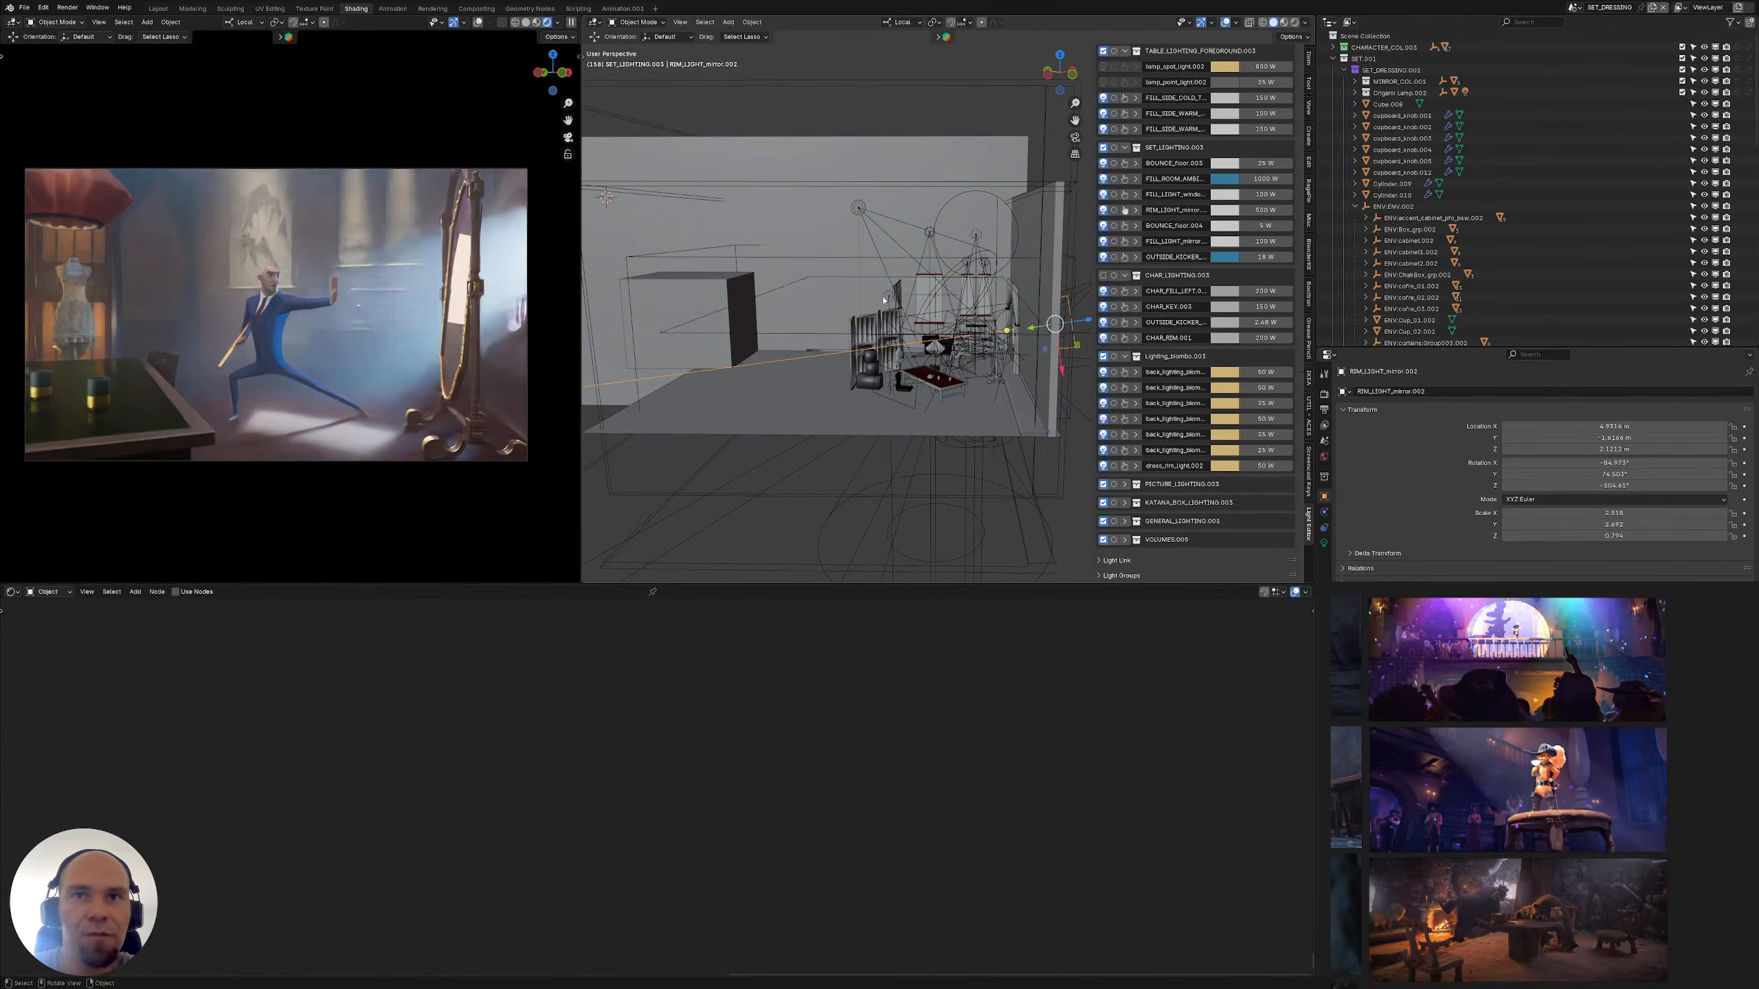
left_click(959, 333)
left_click(1324, 544)
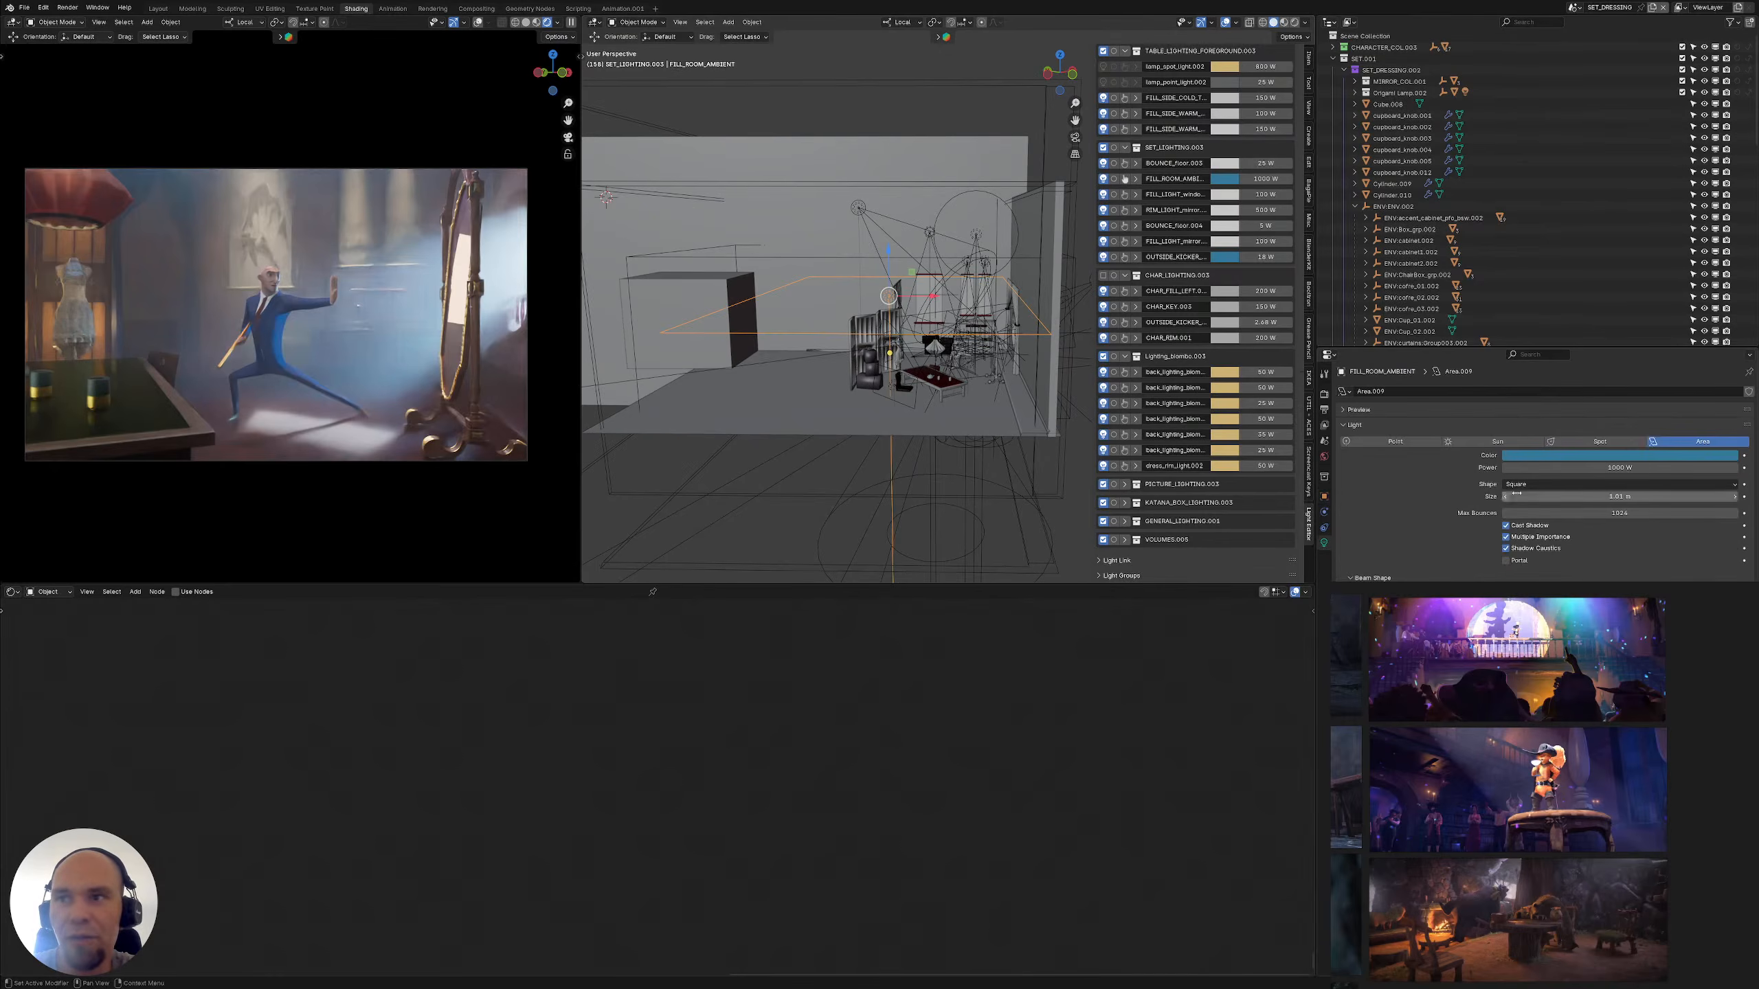
left_click(1580, 457)
left_click_drag(1670, 342, 1681, 329)
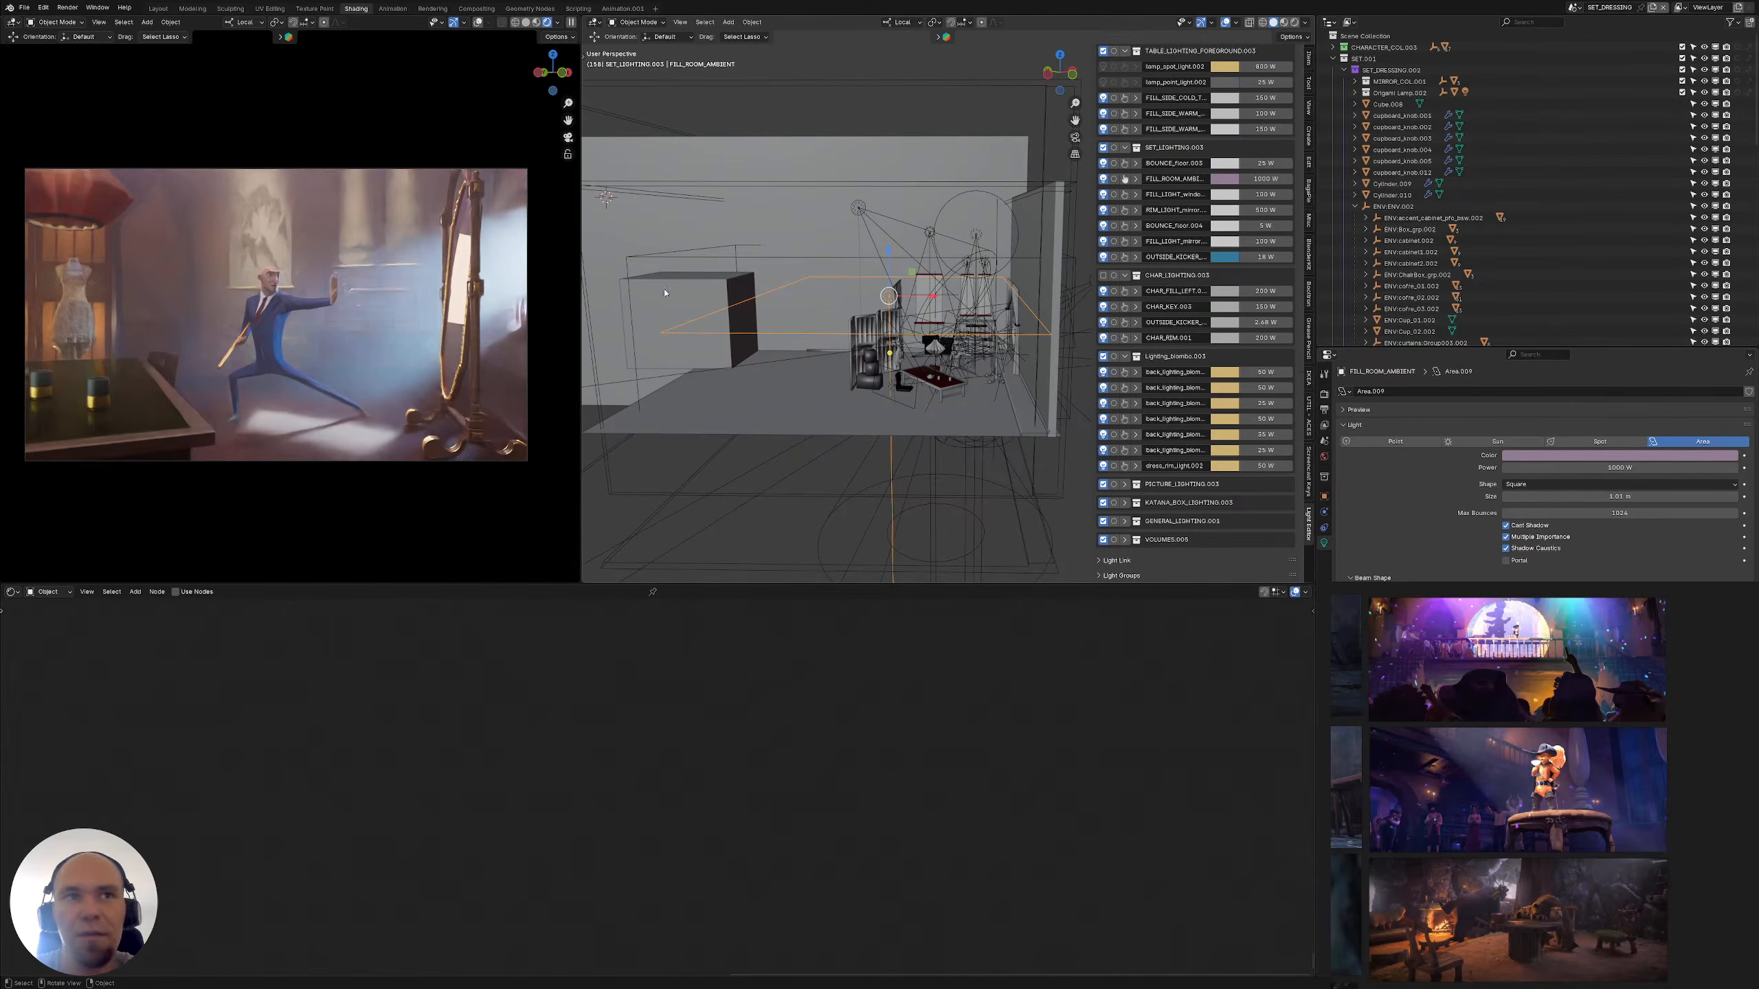
Select the volume cube enclosing the room to display its volumetric material nodes
scroll(750, 352, "down", 3)
middle_click_drag(750, 352, 782, 312)
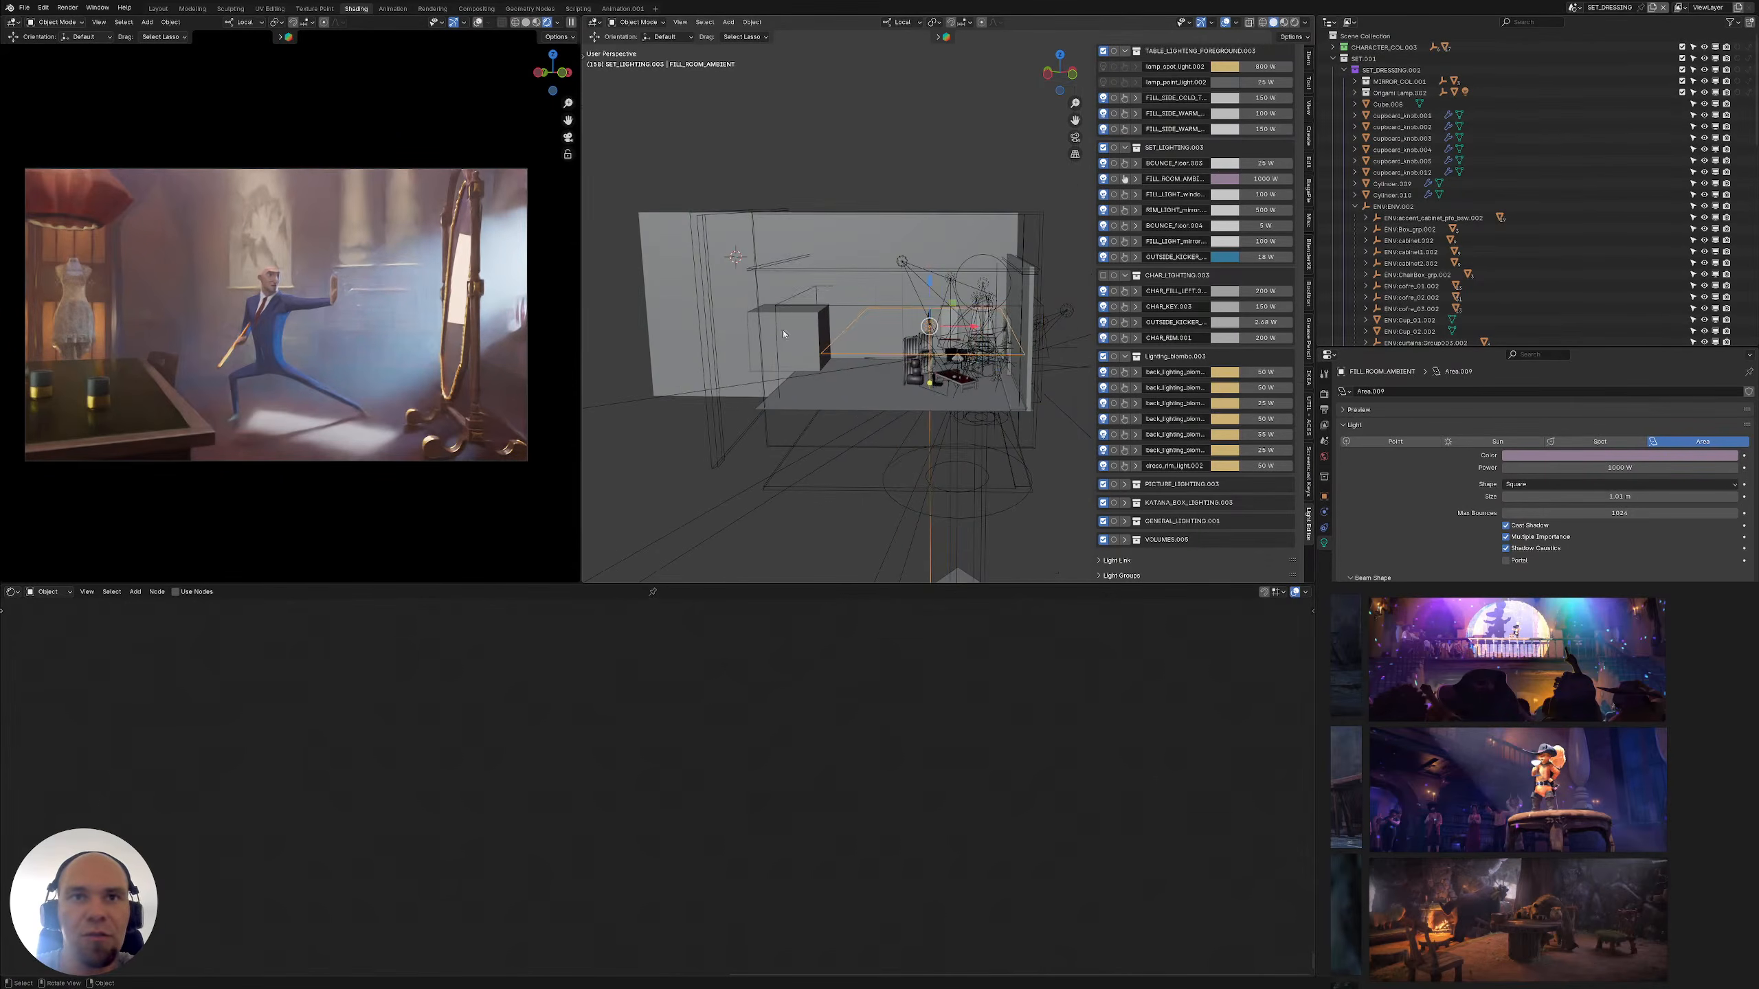
left_click(783, 335)
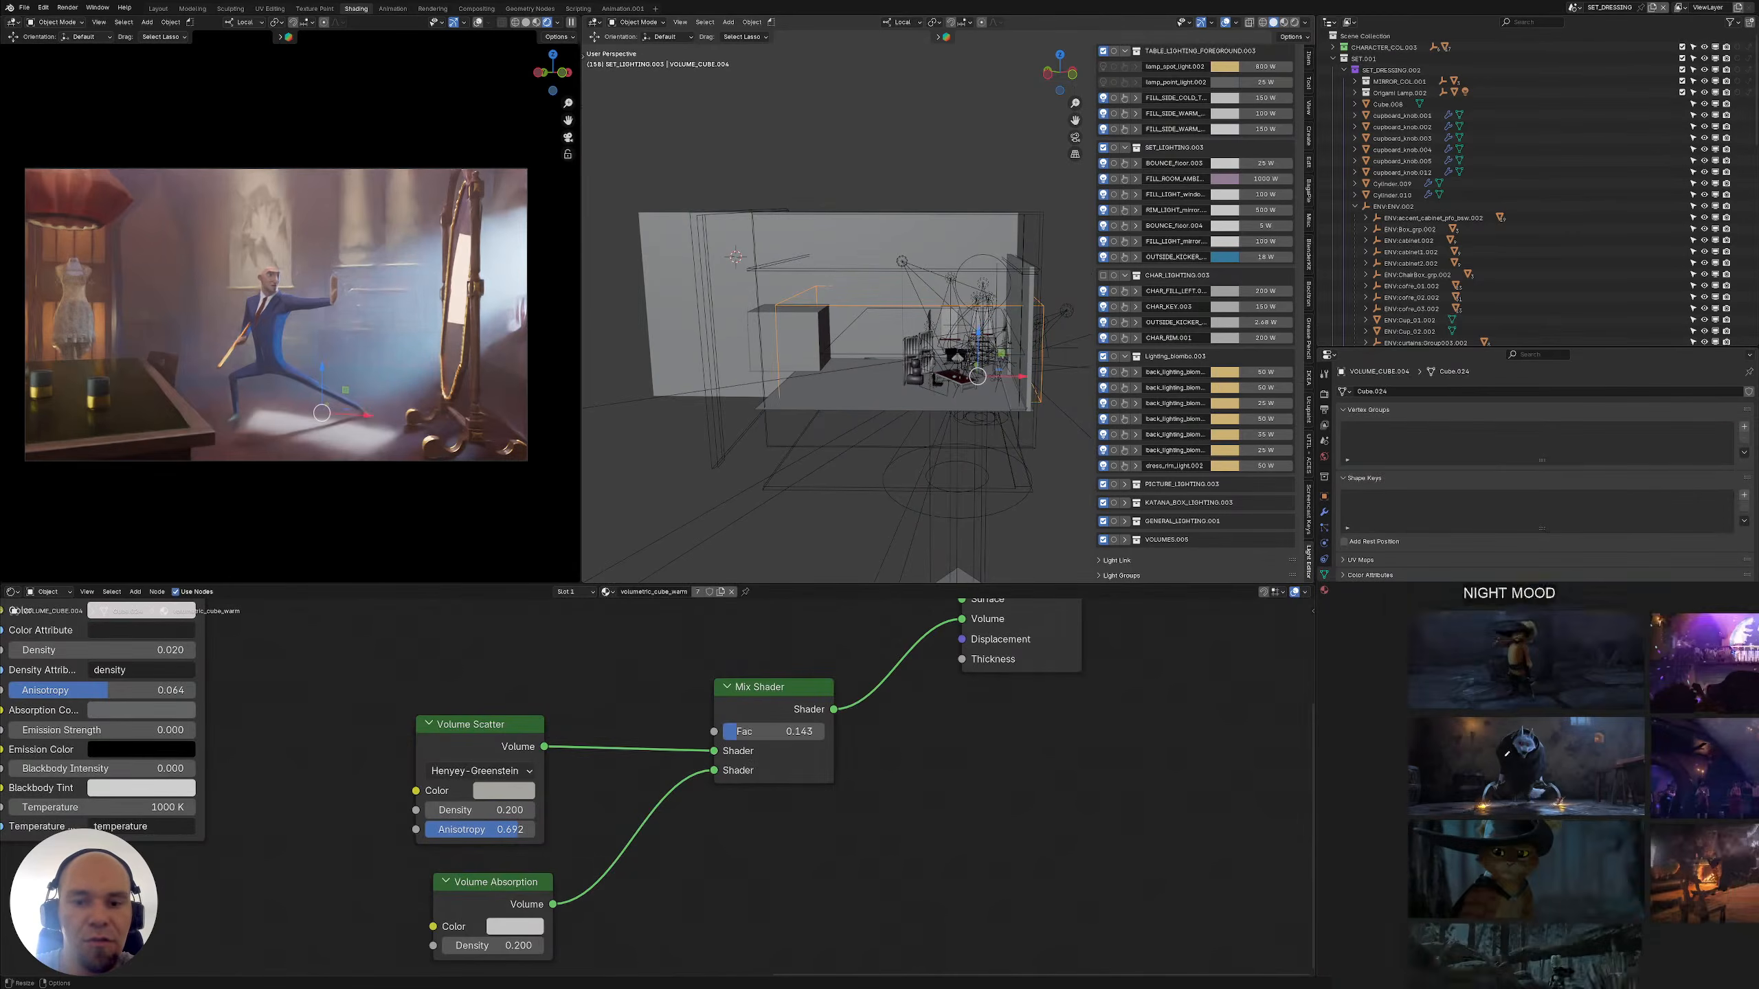
Compare the rendered camera view with the NIGHT MOOD stills, examining the coloured stage scenes and the dark forest scenes
scroll(1507, 754, "down", 2)
middle_click_drag(1465, 781, 1481, 884)
scroll(1623, 821, "up", 2)
middle_click_drag(1636, 807, 1510, 854)
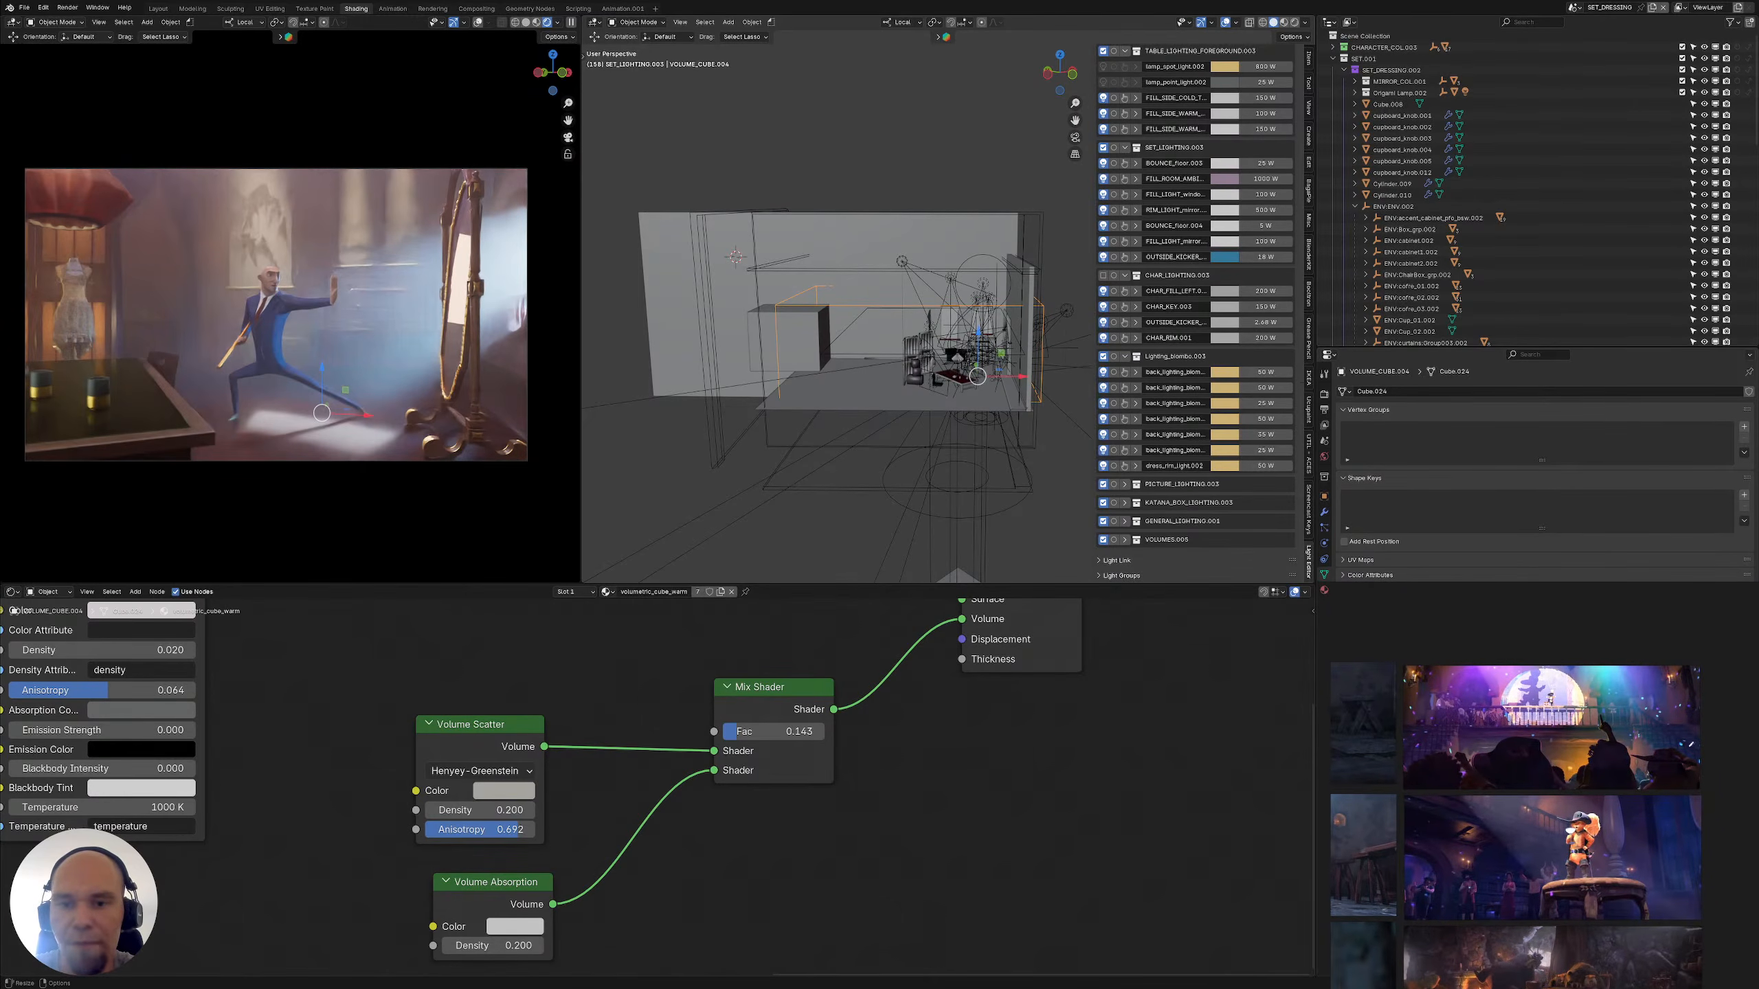
middle_click_drag(1418, 718, 1619, 693)
scroll(1582, 746, "up", 3)
scroll(1459, 874, "down", 5)
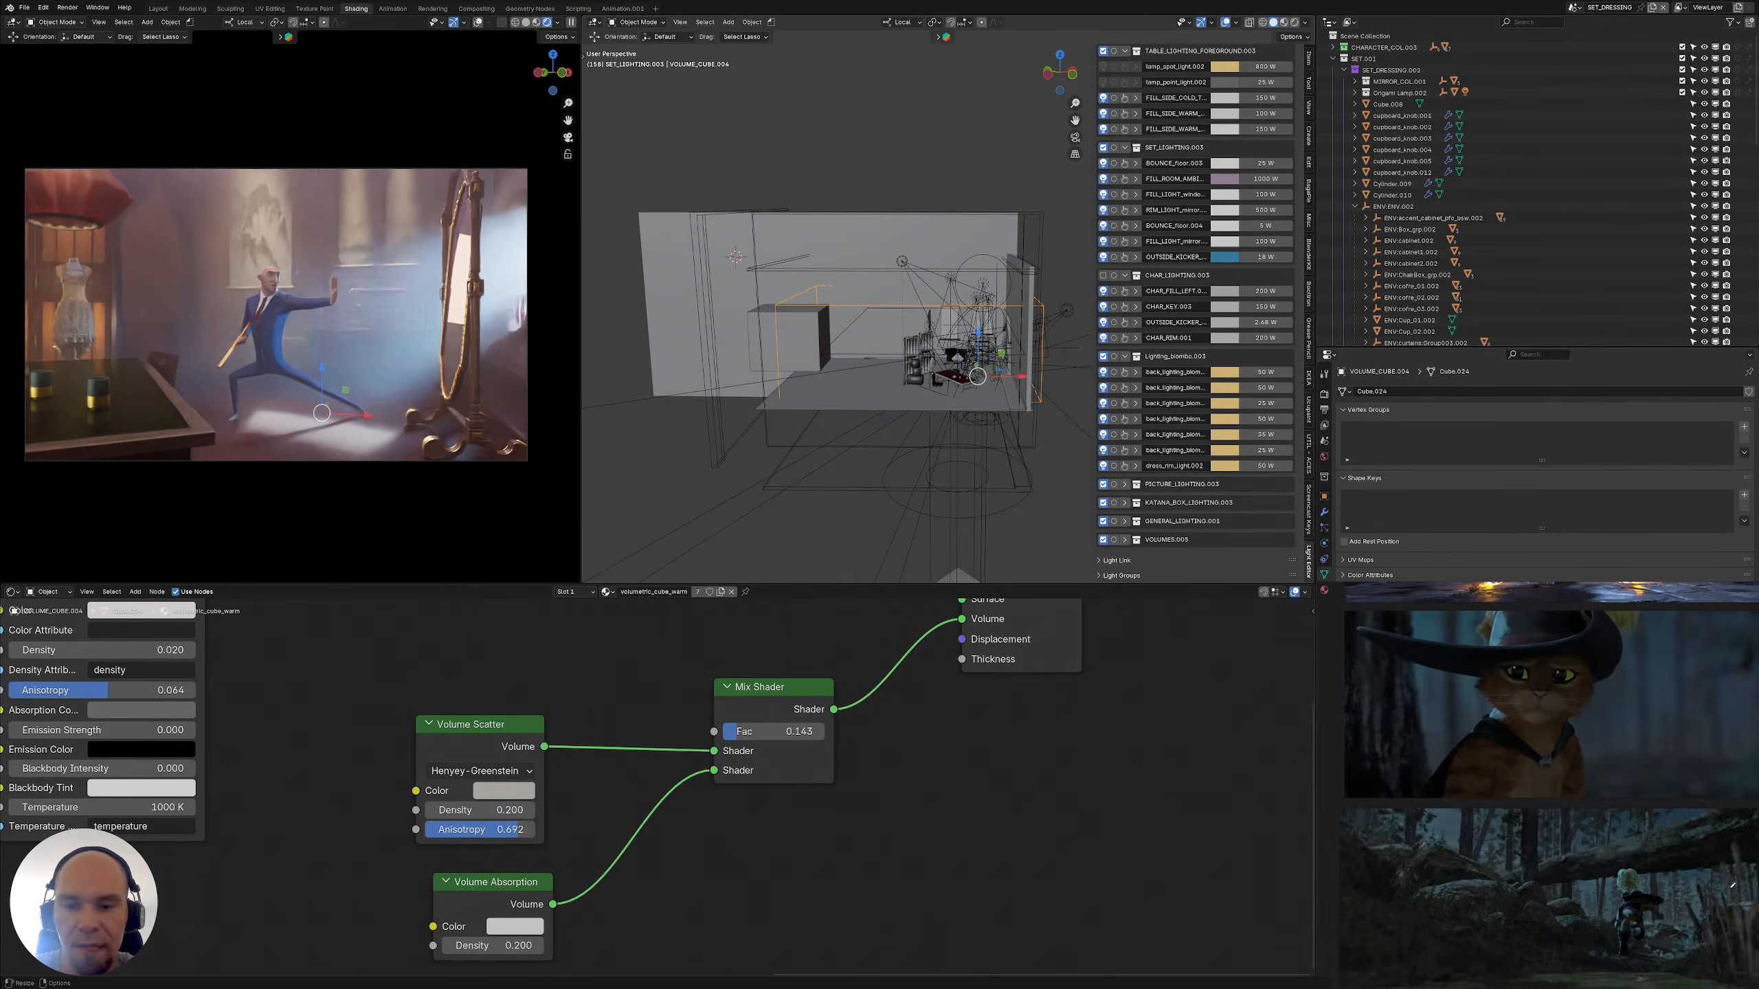
middle_click_drag(1405, 787, 1405, 873)
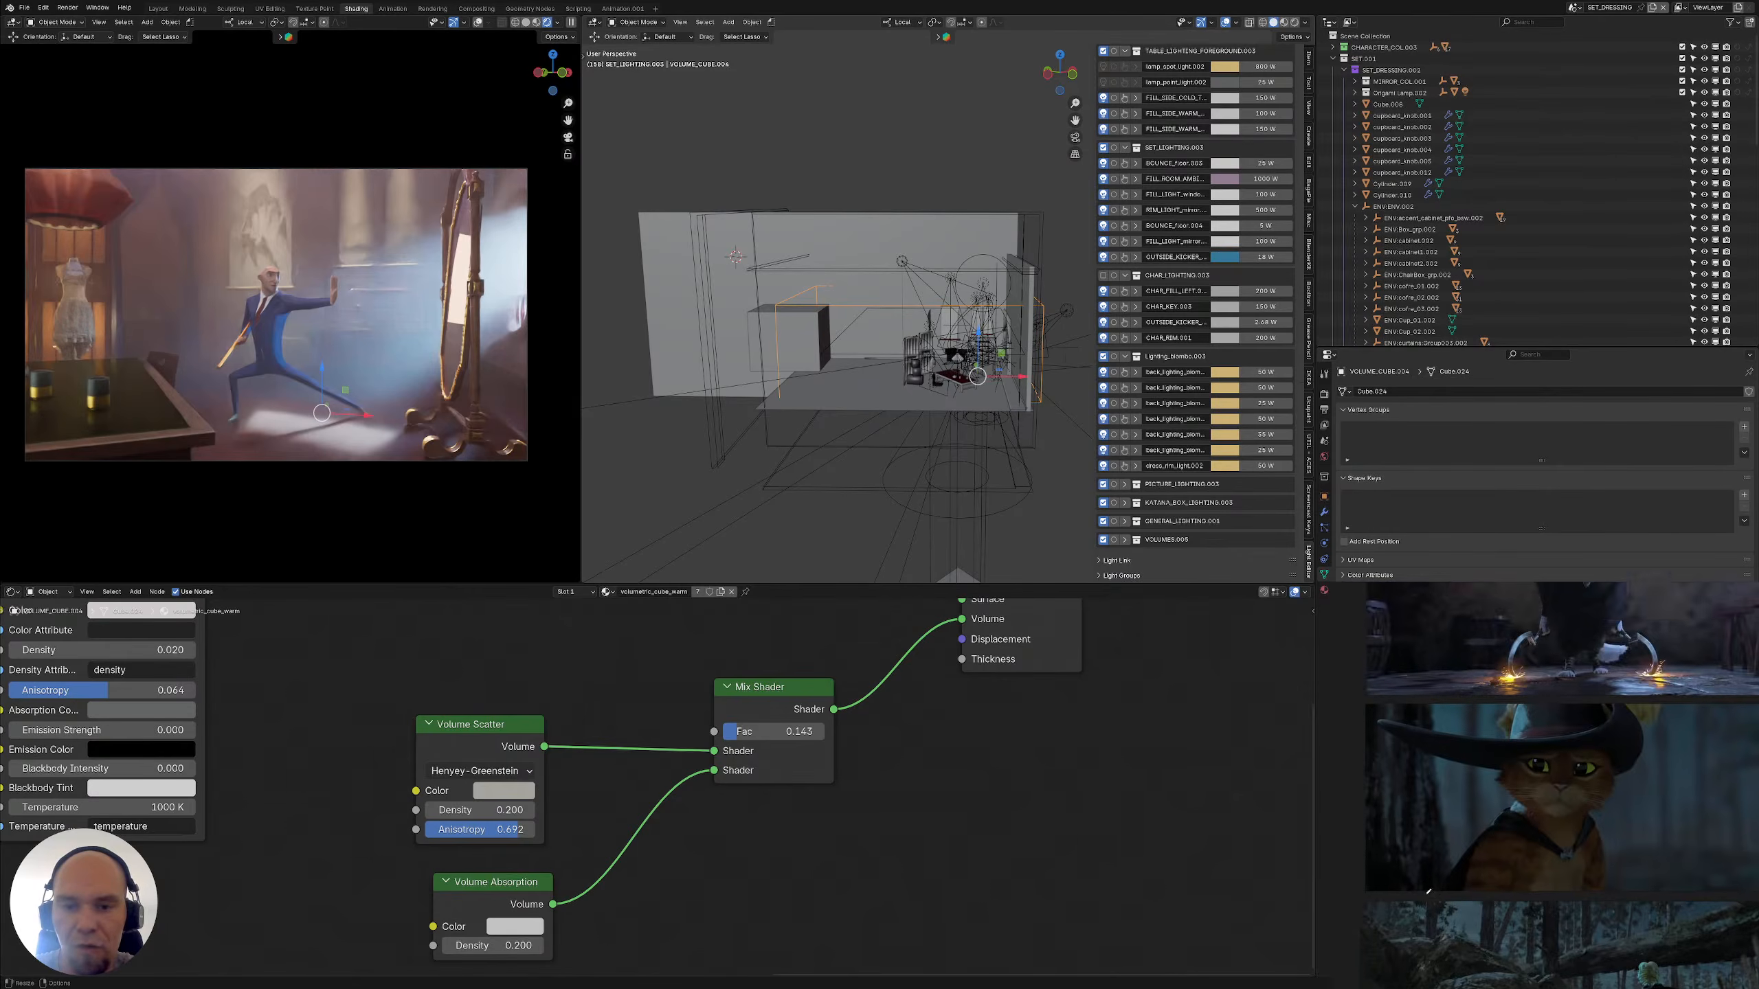
scroll(1403, 926, "down", 2)
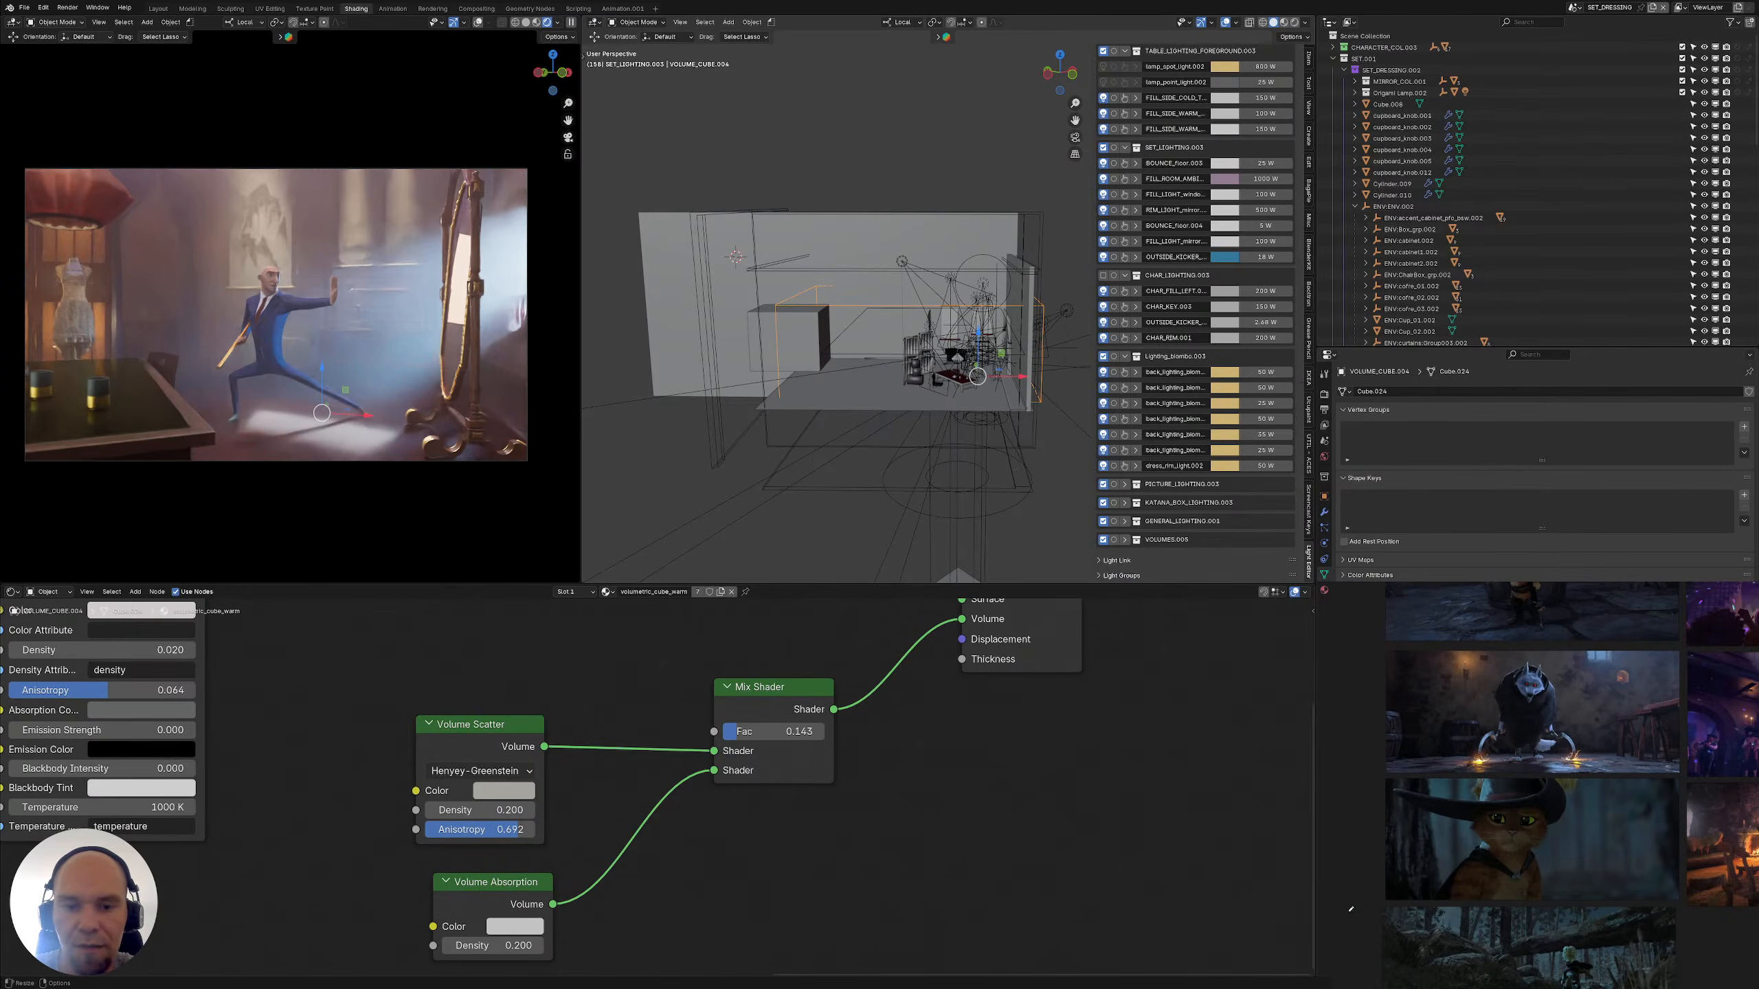
mouse_move(1359, 946)
left_mouse_down()
mouse_move(1331, 915)
mouse_move(1331, 821)
left_mouse_up()
left_click_drag(1331, 780, 1363, 746)
middle_click_drag(1404, 750, 1397, 744)
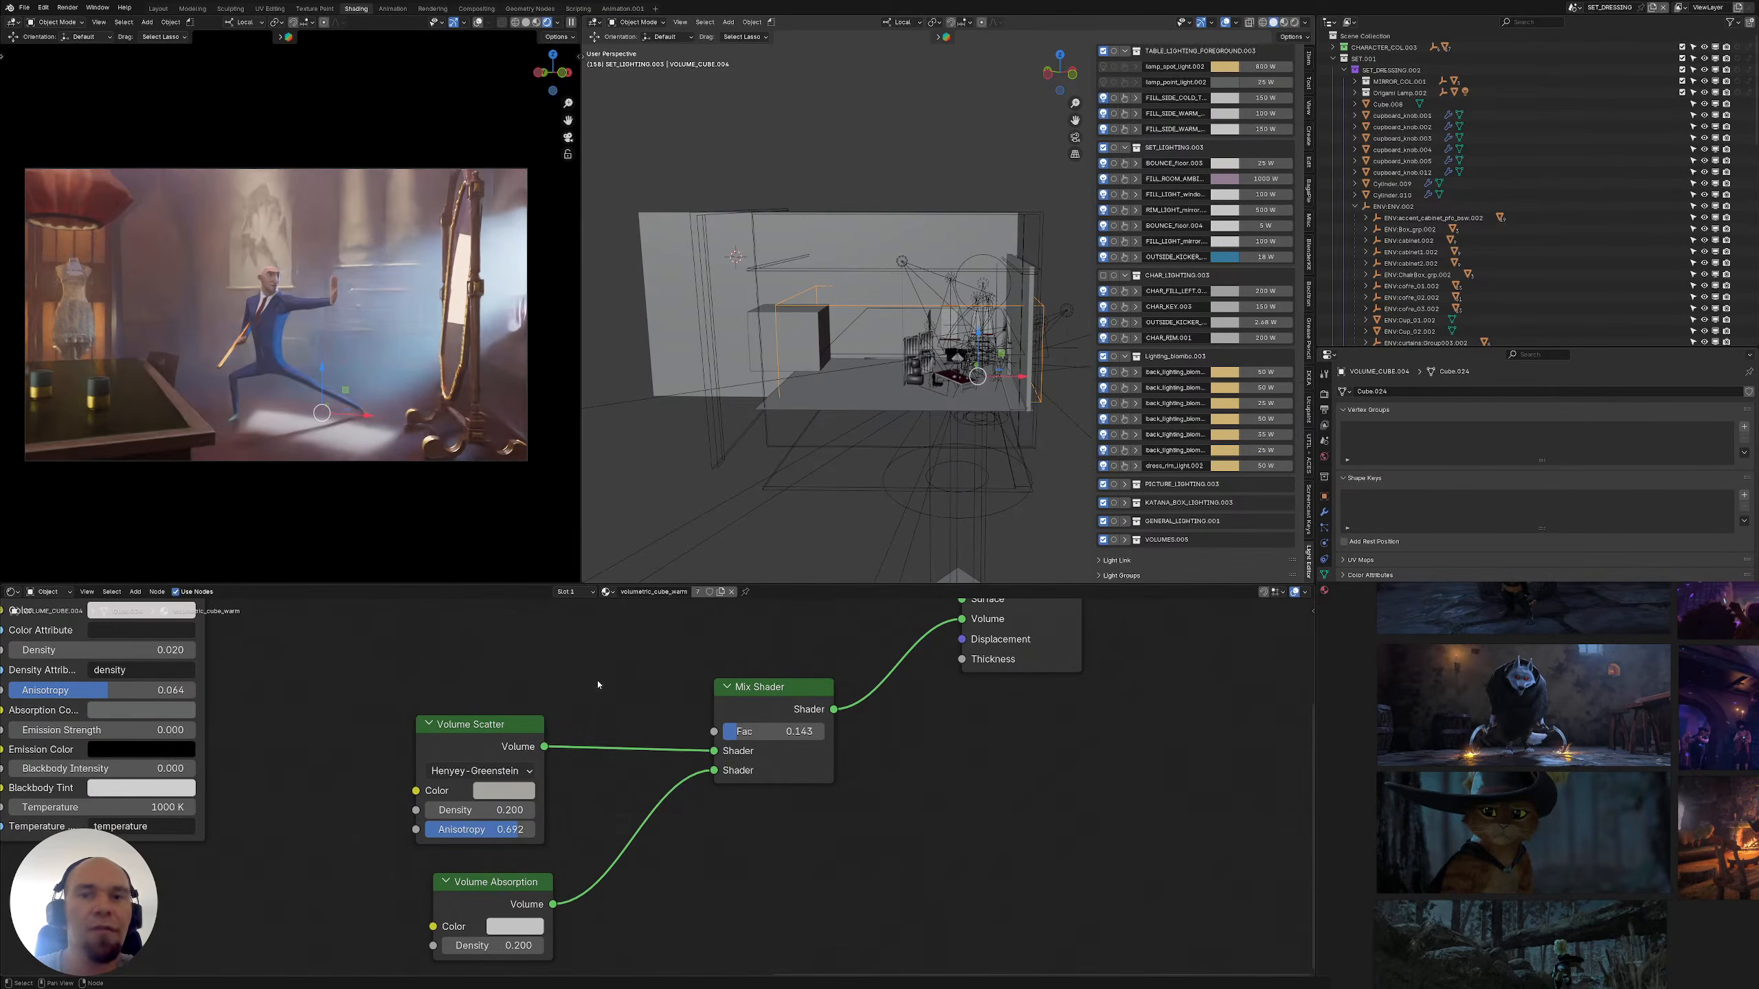
Switch the scene from the SET_DRESSING view layer to the EVERYTHING view layer
middle_click_drag(841, 648, 733, 713)
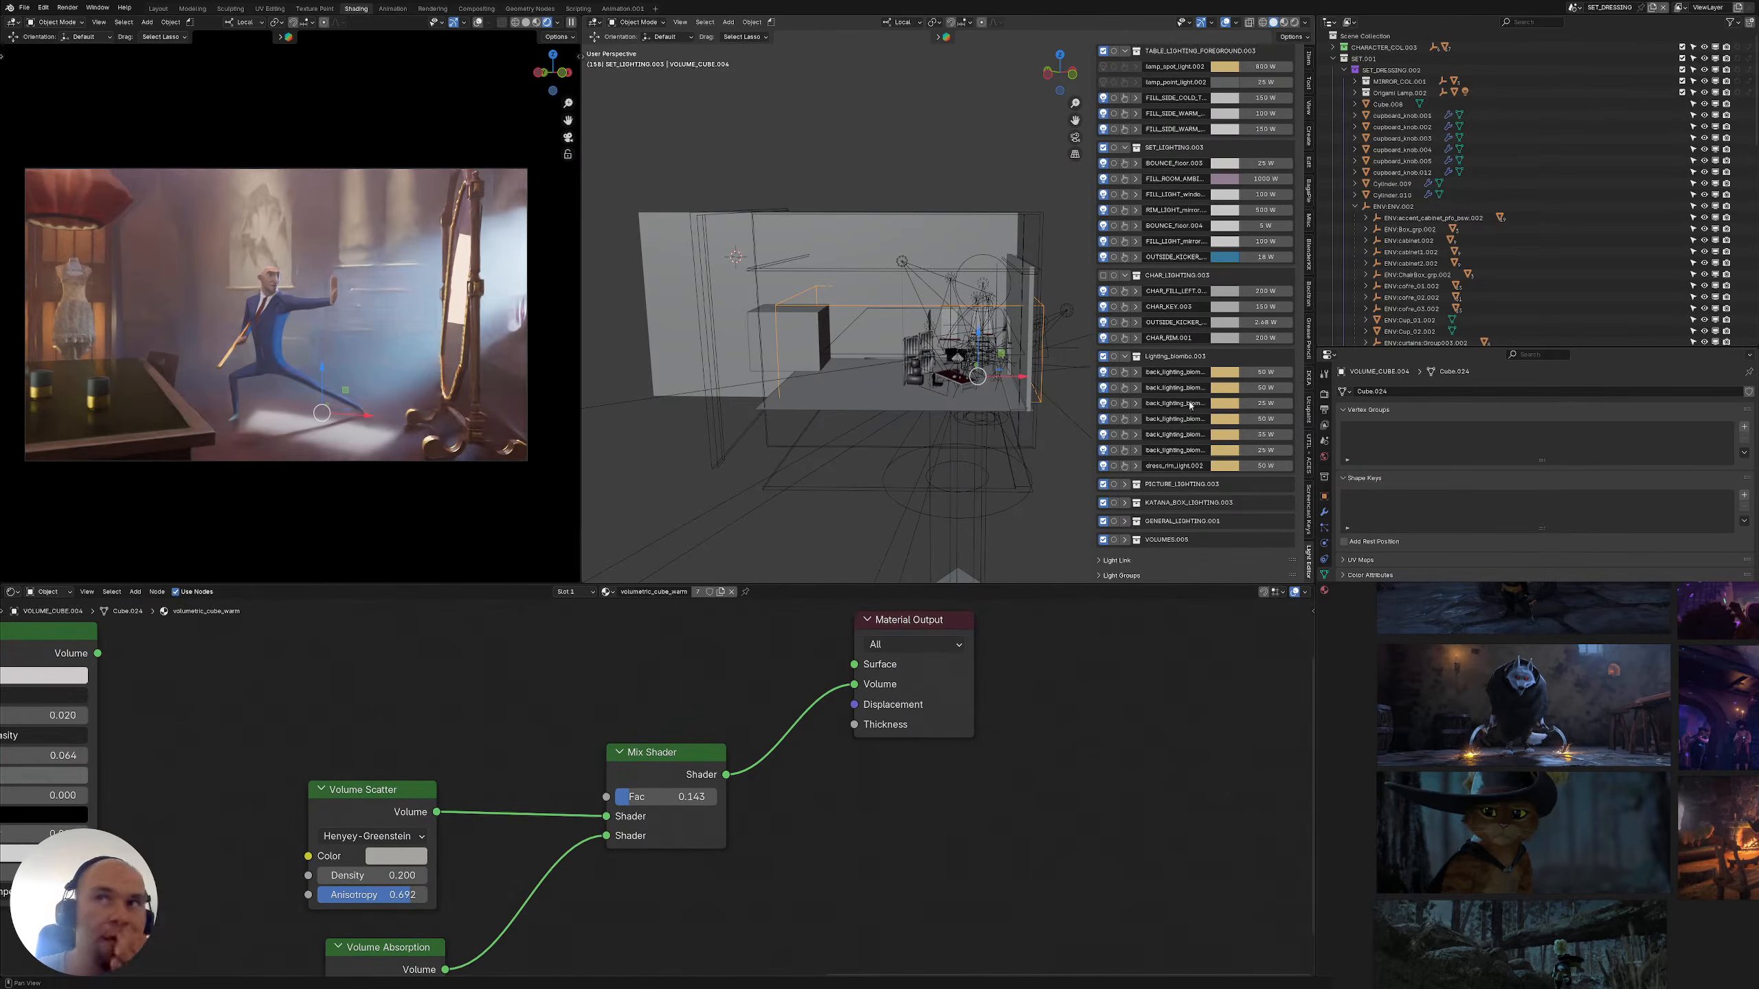
left_click(1573, 8)
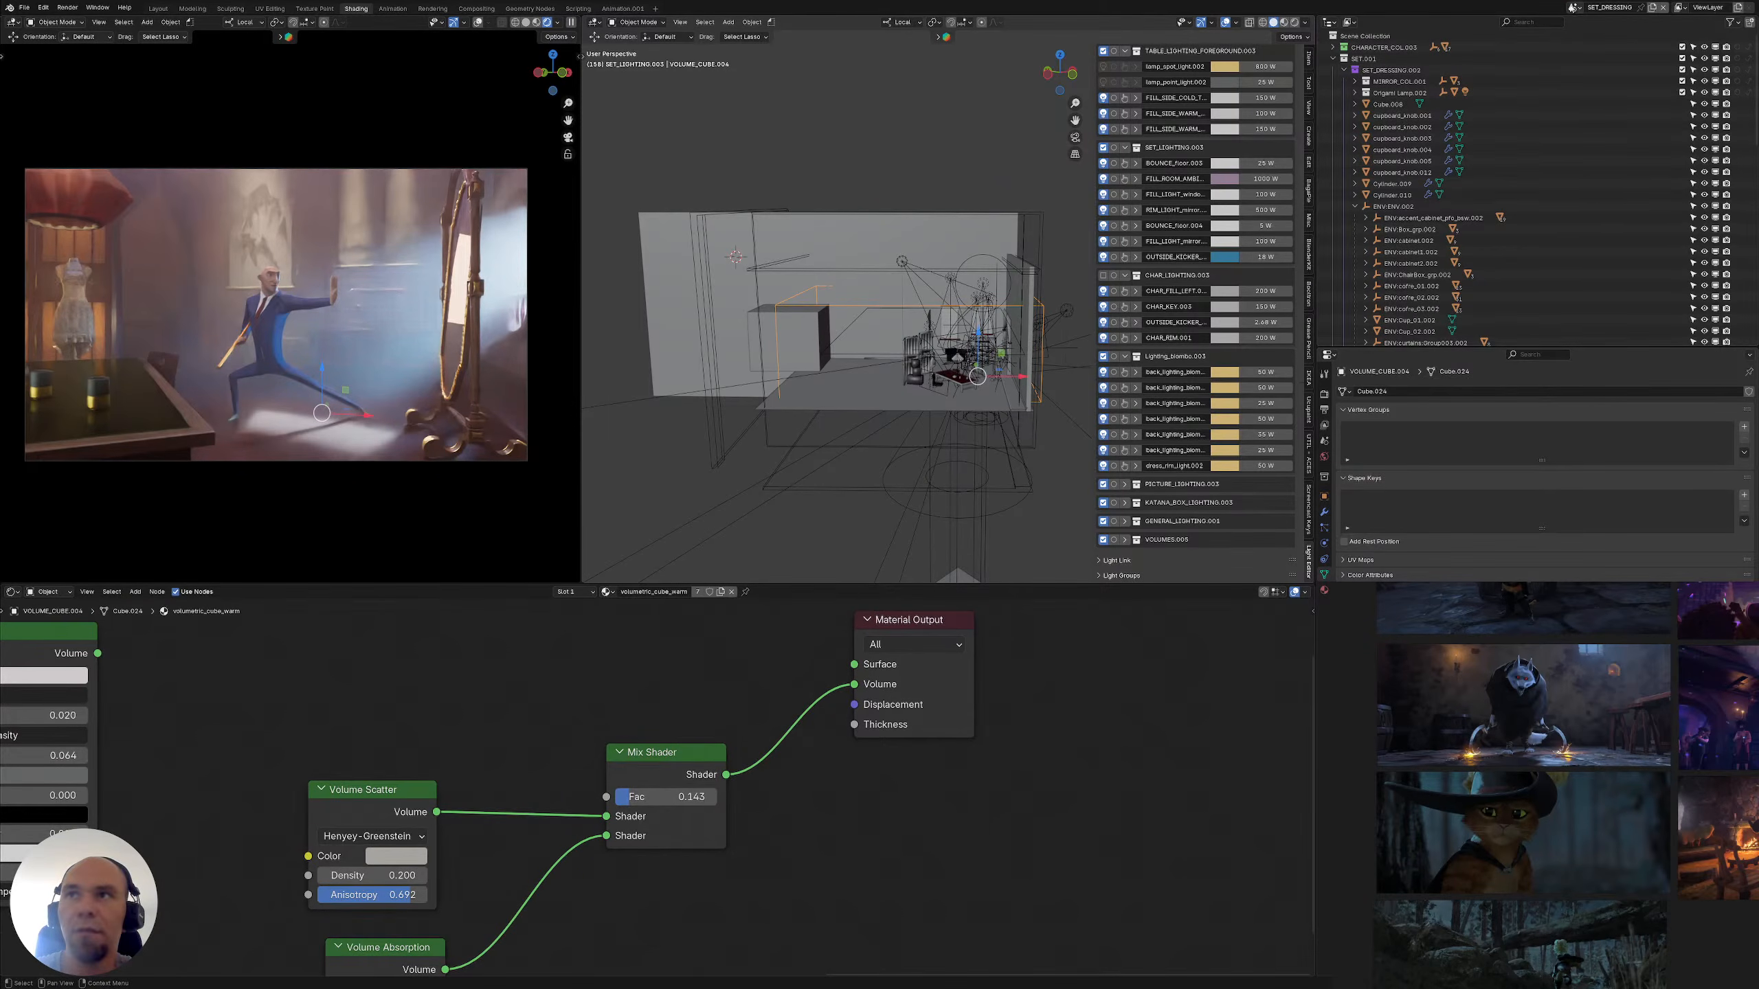
left_click(1574, 8)
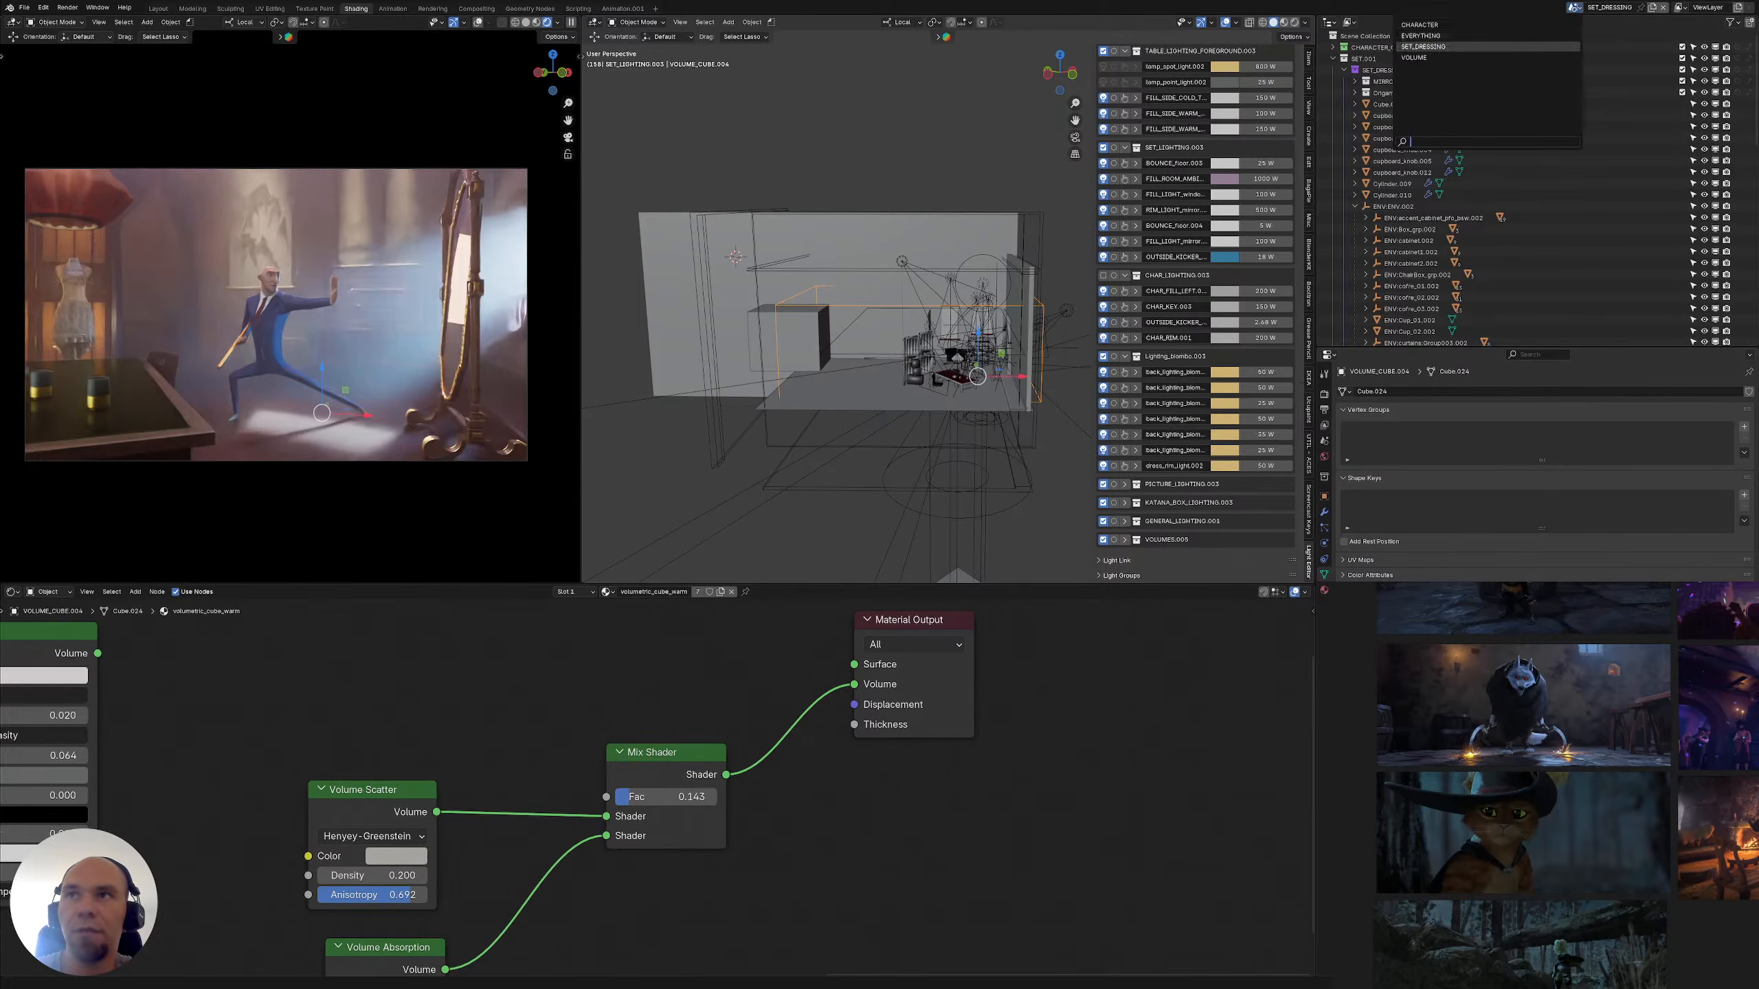
left_click(1420, 36)
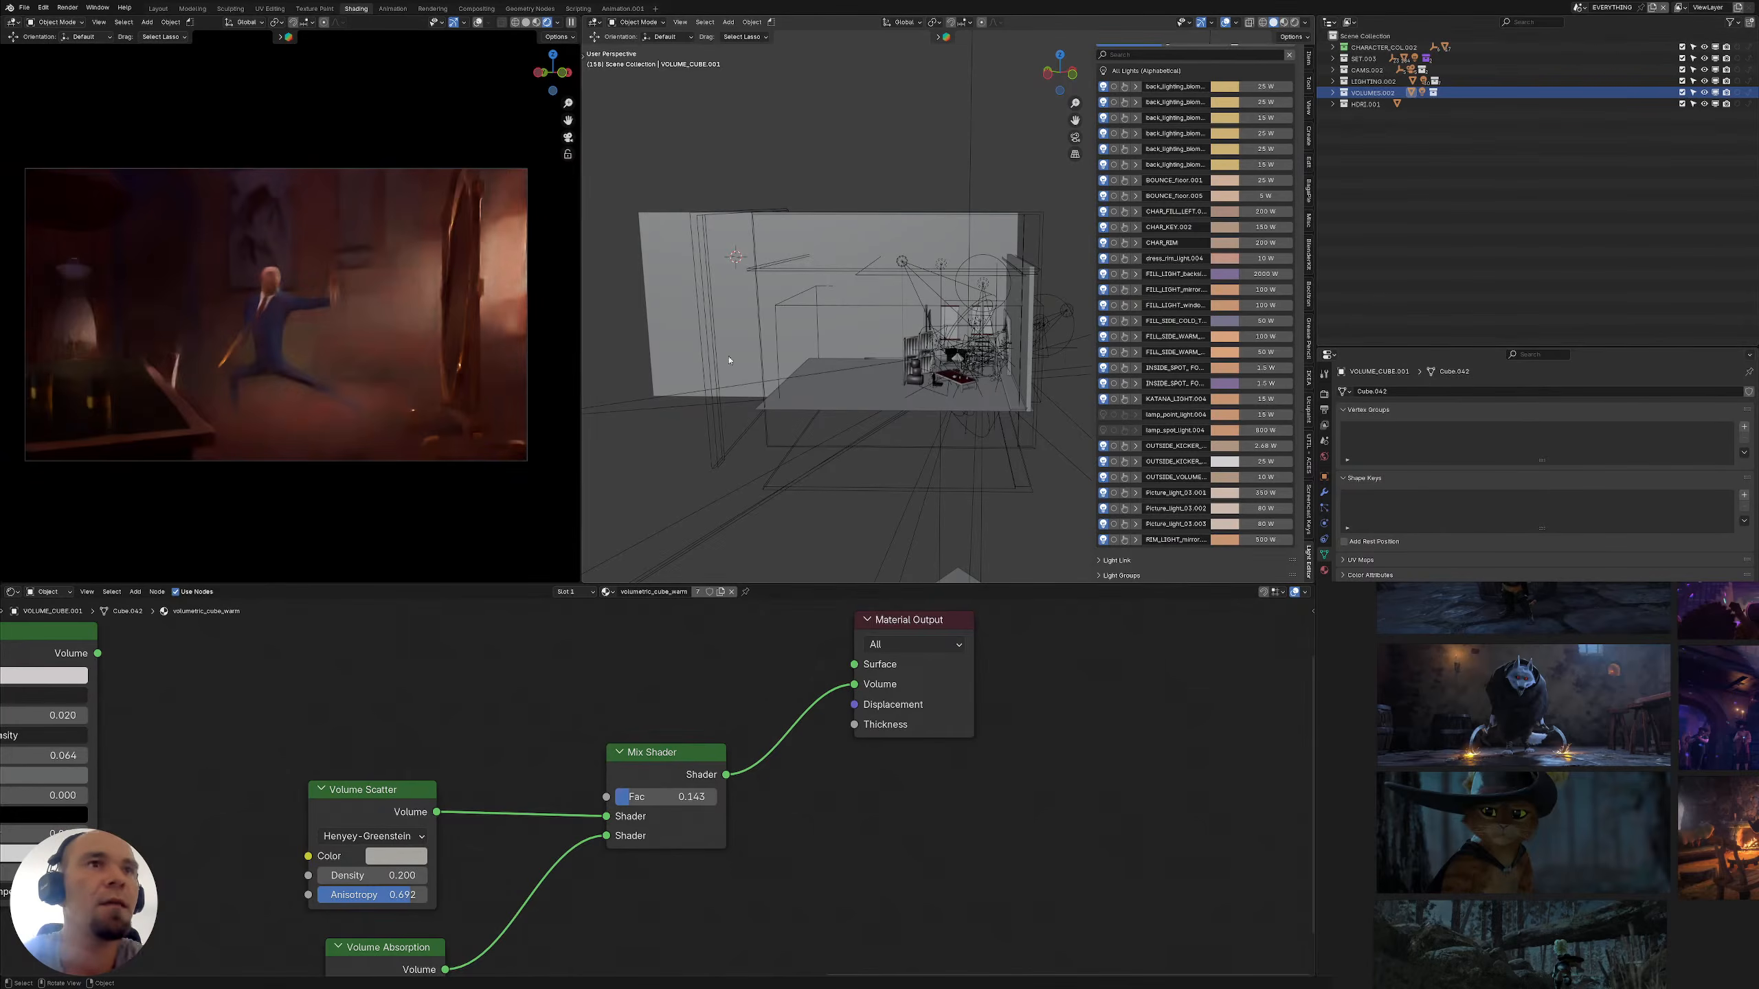
Expand the LIGHTING collection and its SET_LIGHTING group in the scene hierarchy, and select the first floor bounce light
left_click(1332, 82)
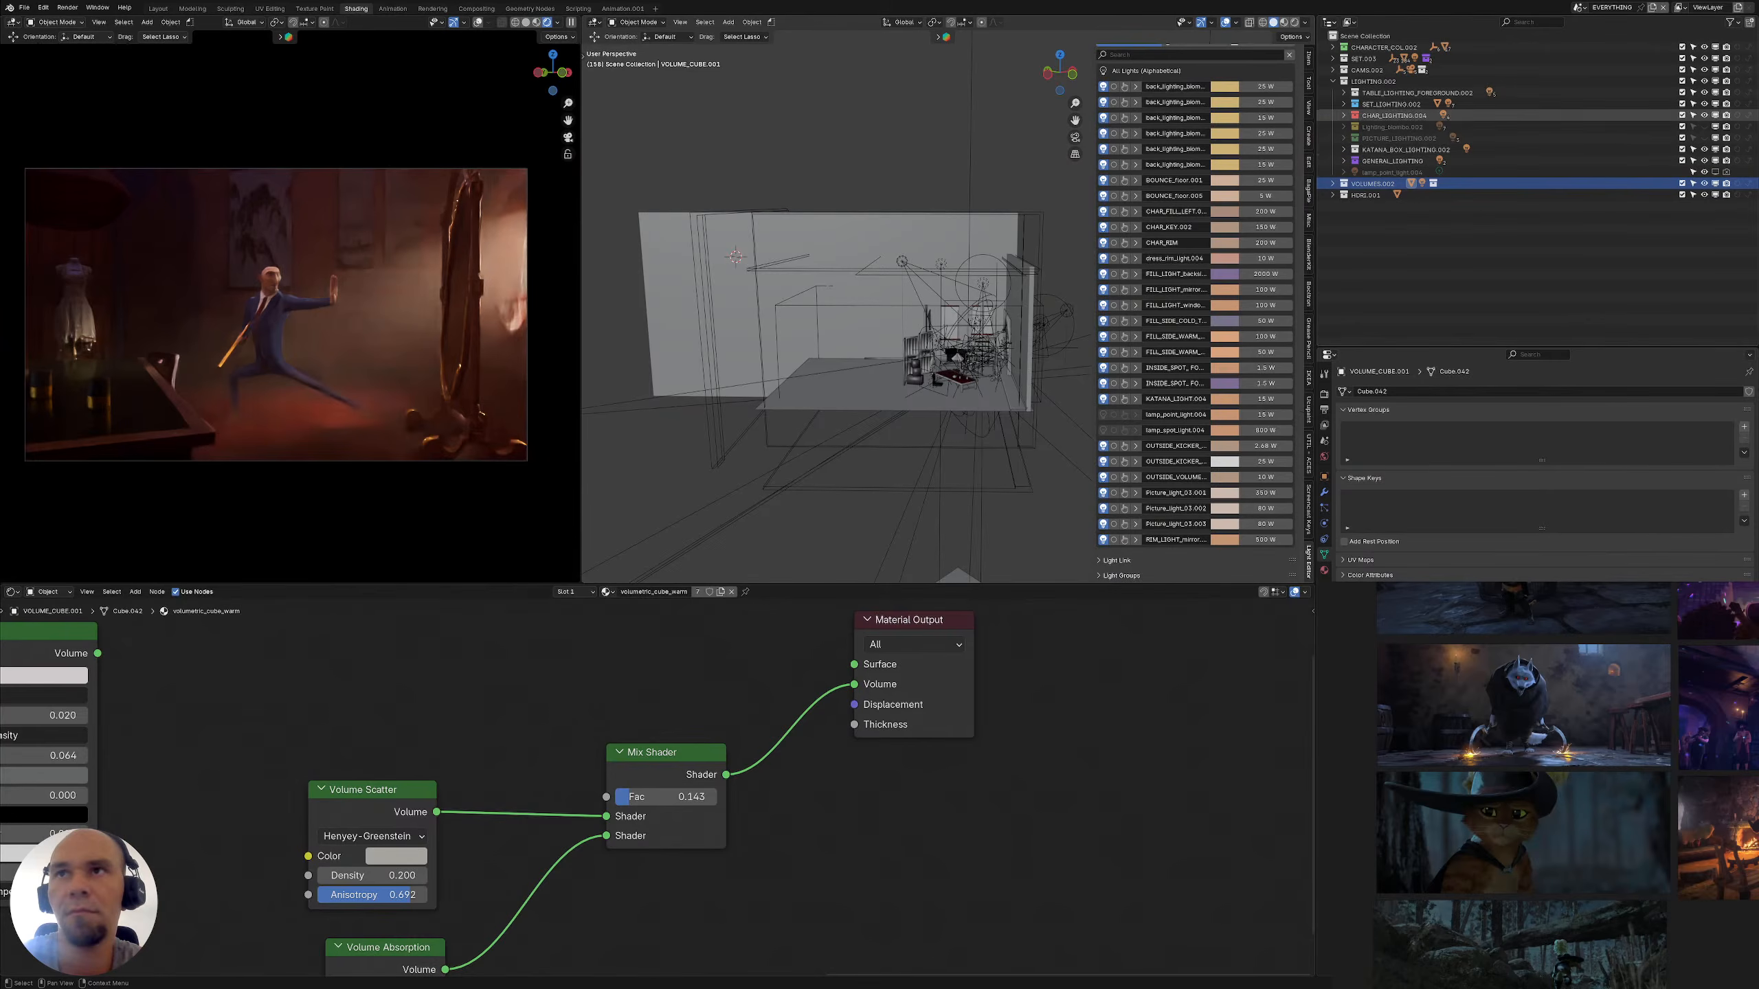
left_click(1390, 104)
middle_click_drag(803, 332, 891, 358)
scroll(1052, 373, "up", 3)
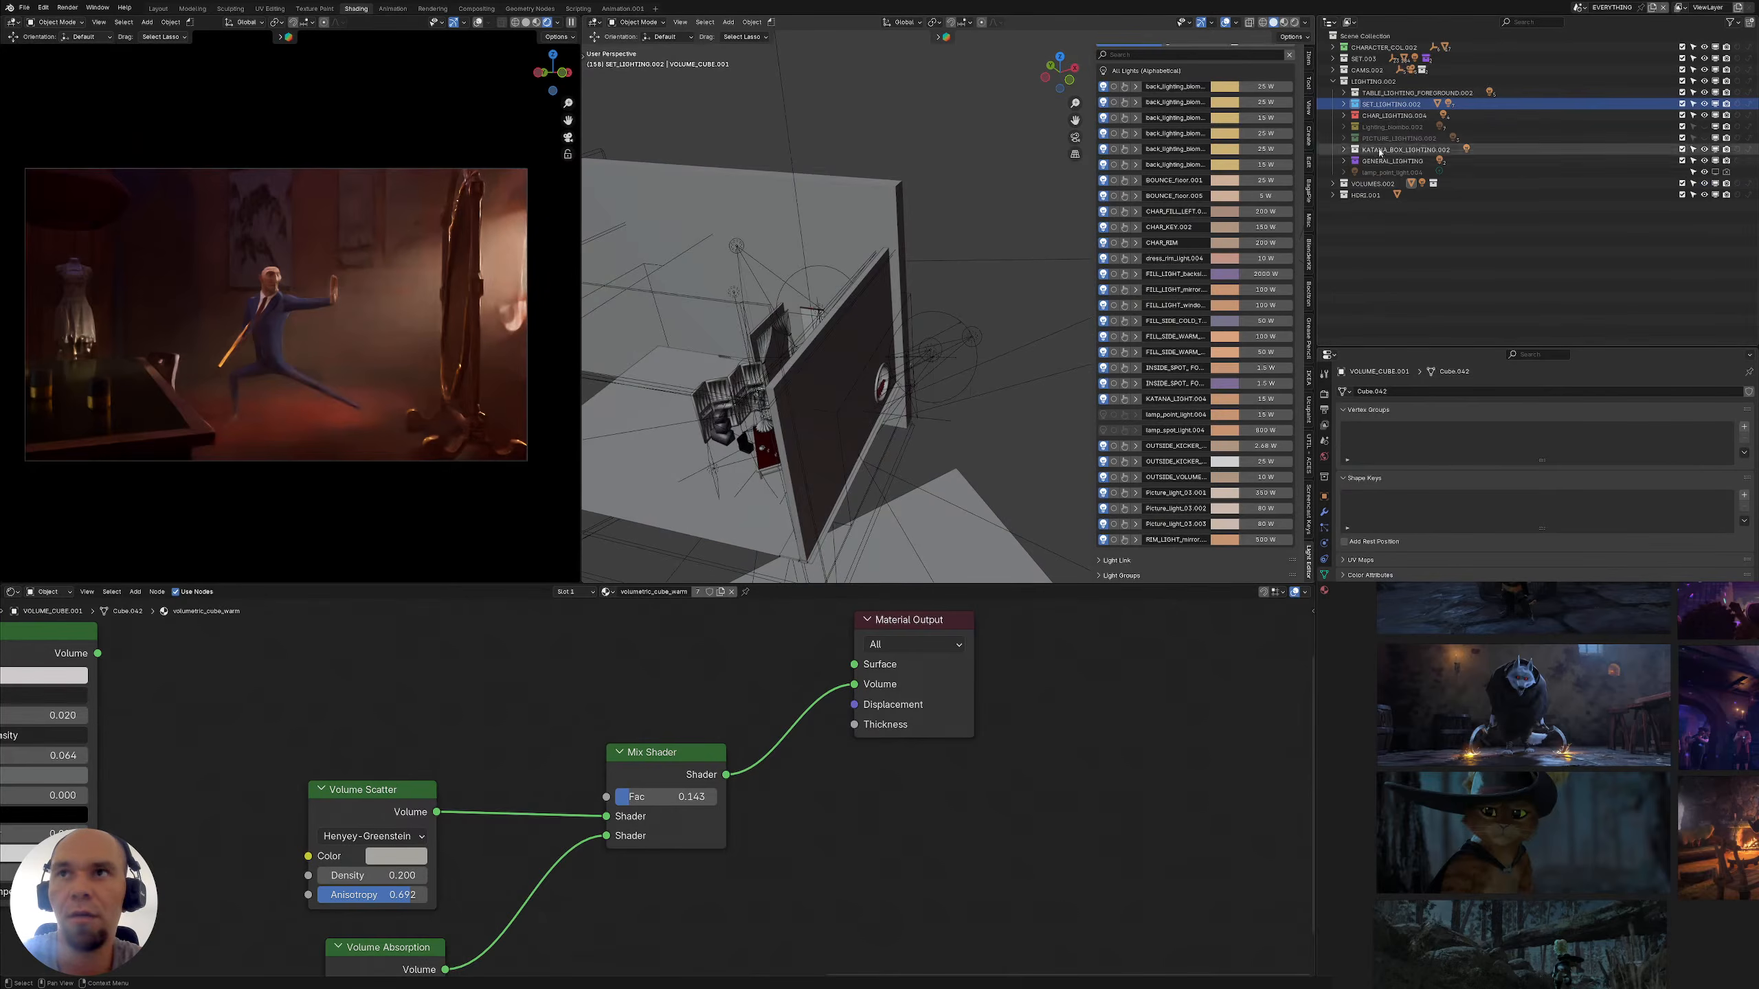
left_click(1344, 103)
left_click(1397, 115)
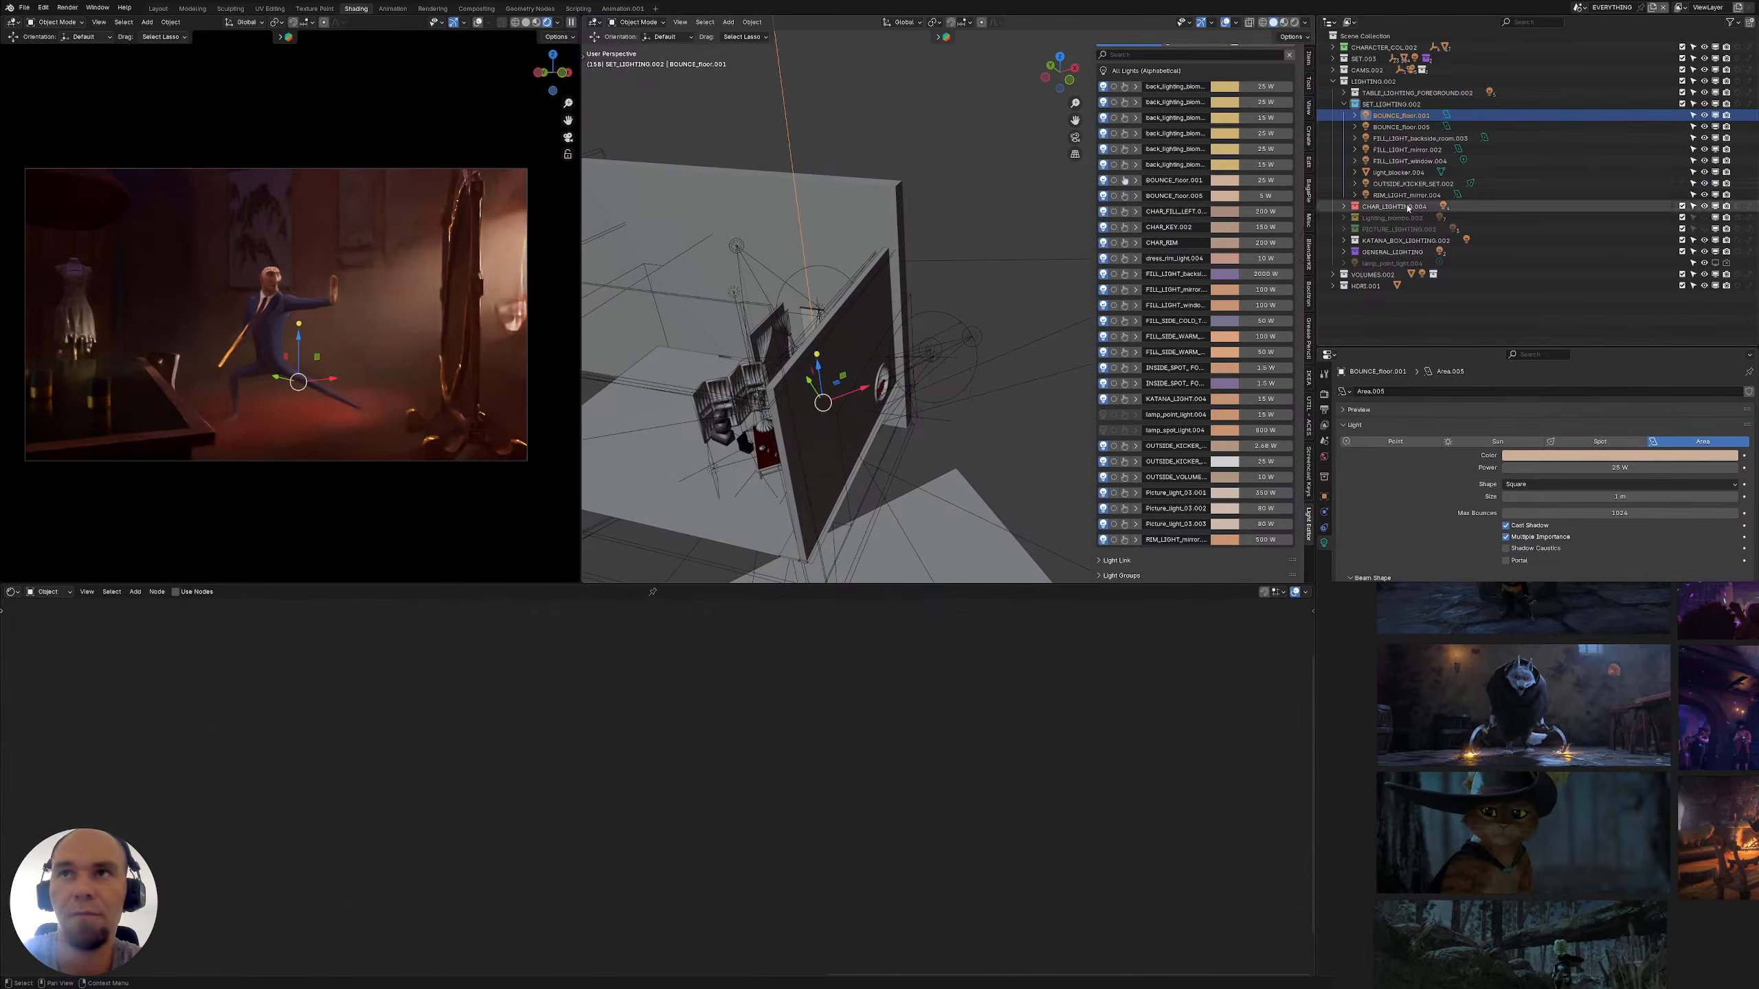
Inspect the window, mirror and backside room fill lights of the set one after another
left_click(1406, 161)
key("KP_Decimal")
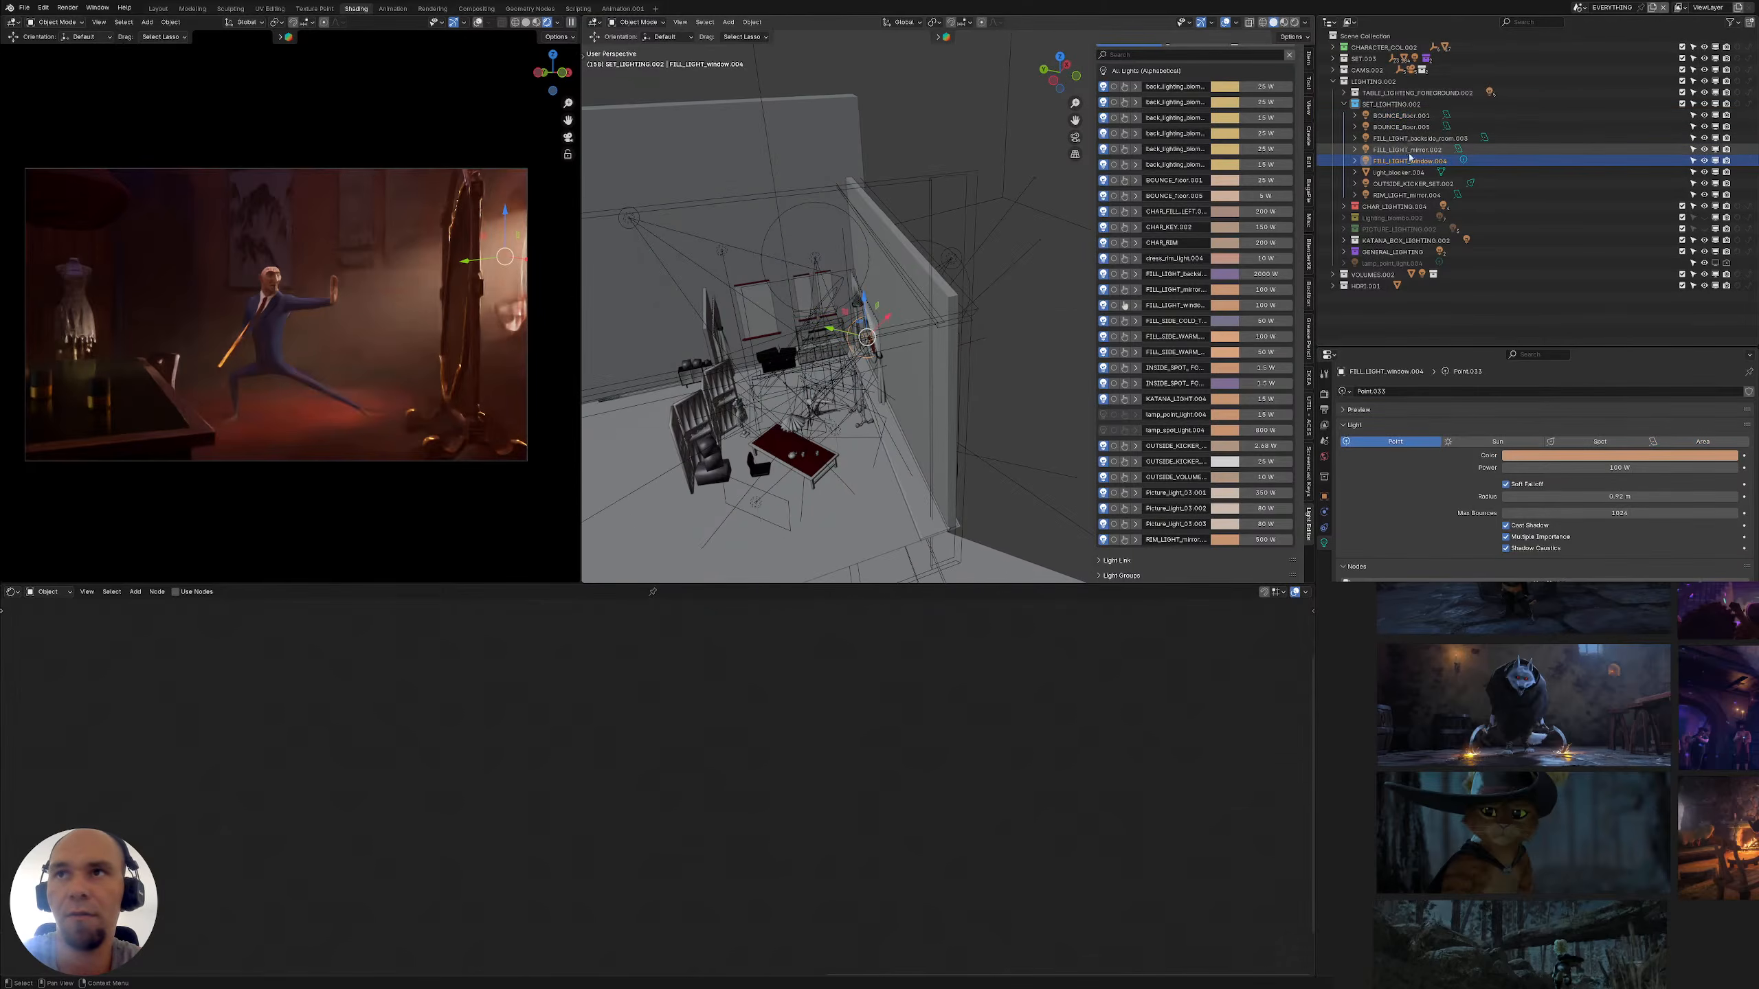
left_click(1407, 150)
left_click(1405, 138)
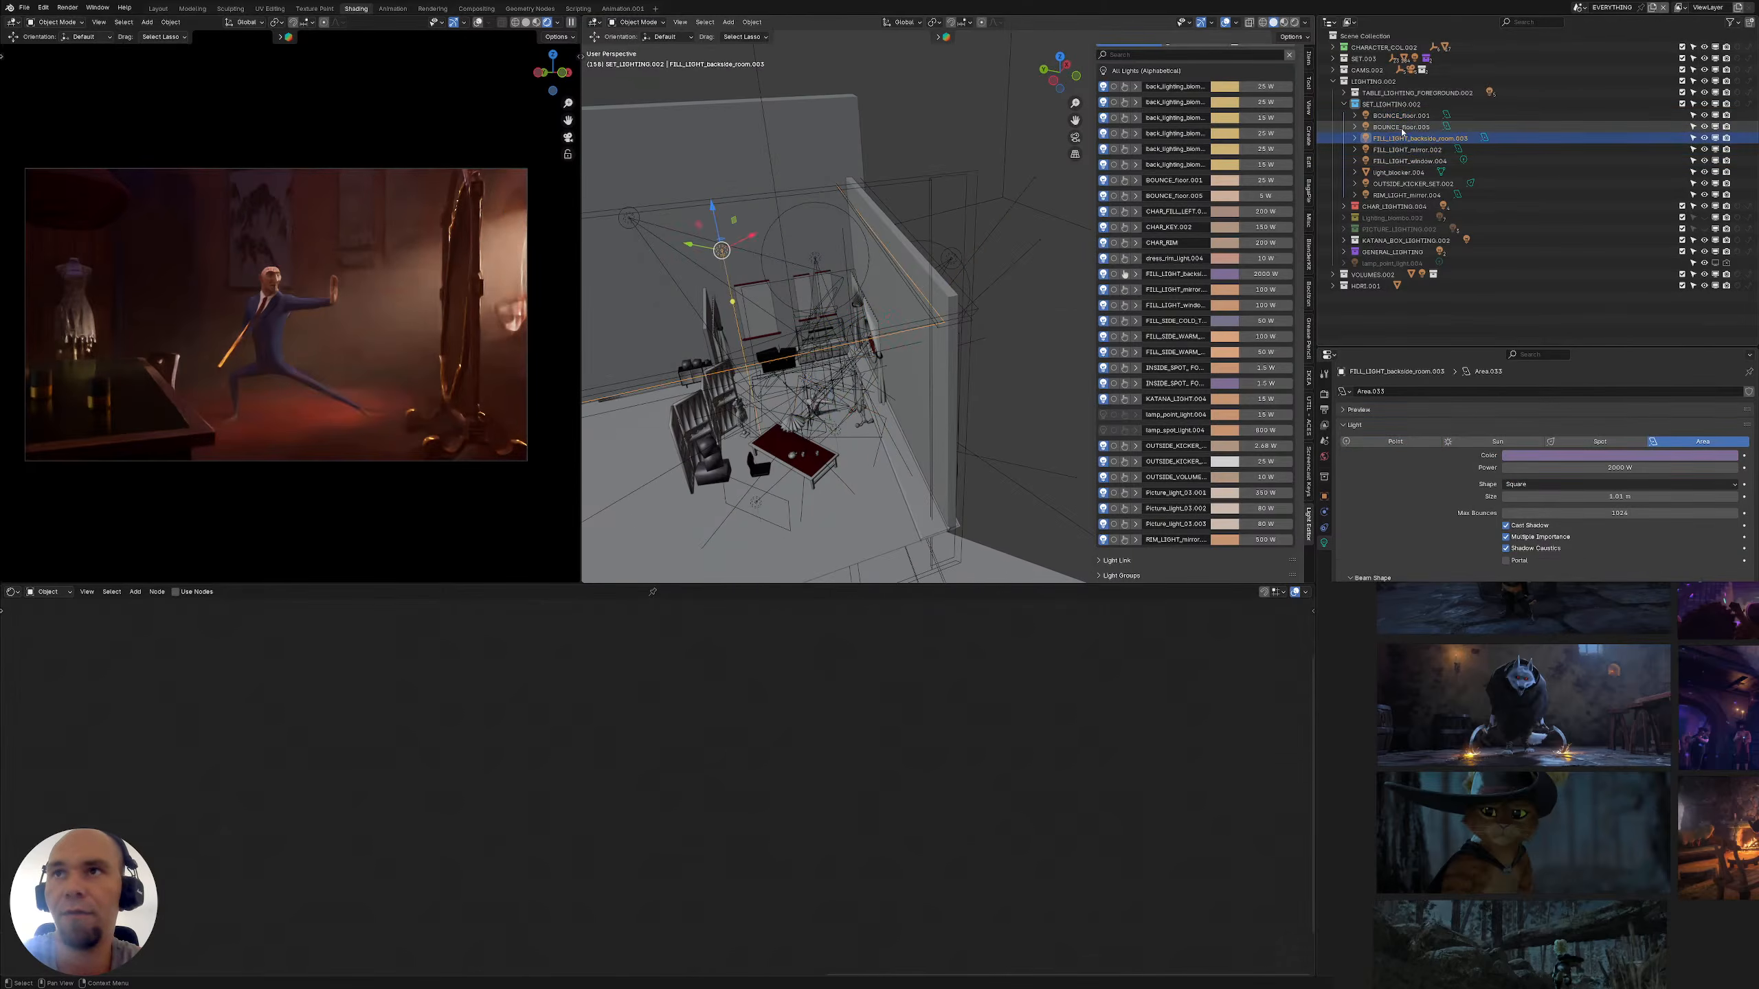
Select both BOUNCE_floor lights and disable them in the viewports
left_click(1418, 116)
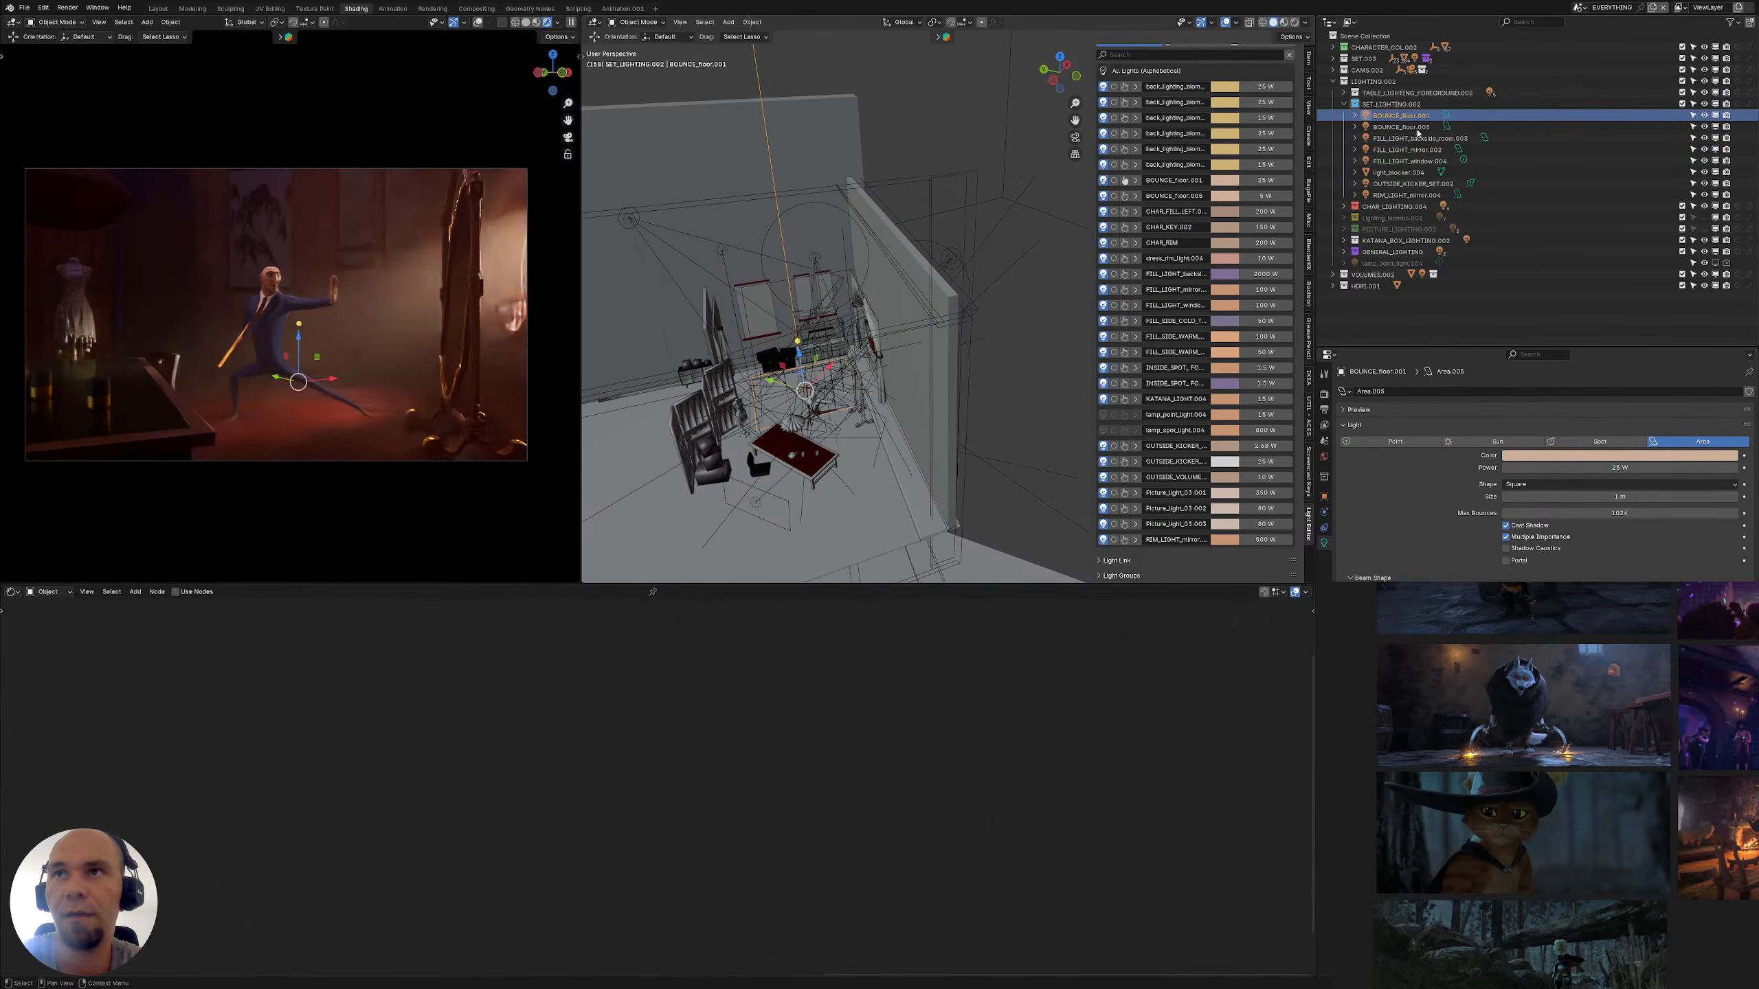
left_click(1419, 129, "ctrl")
left_click_drag(1715, 115, 1727, 116)
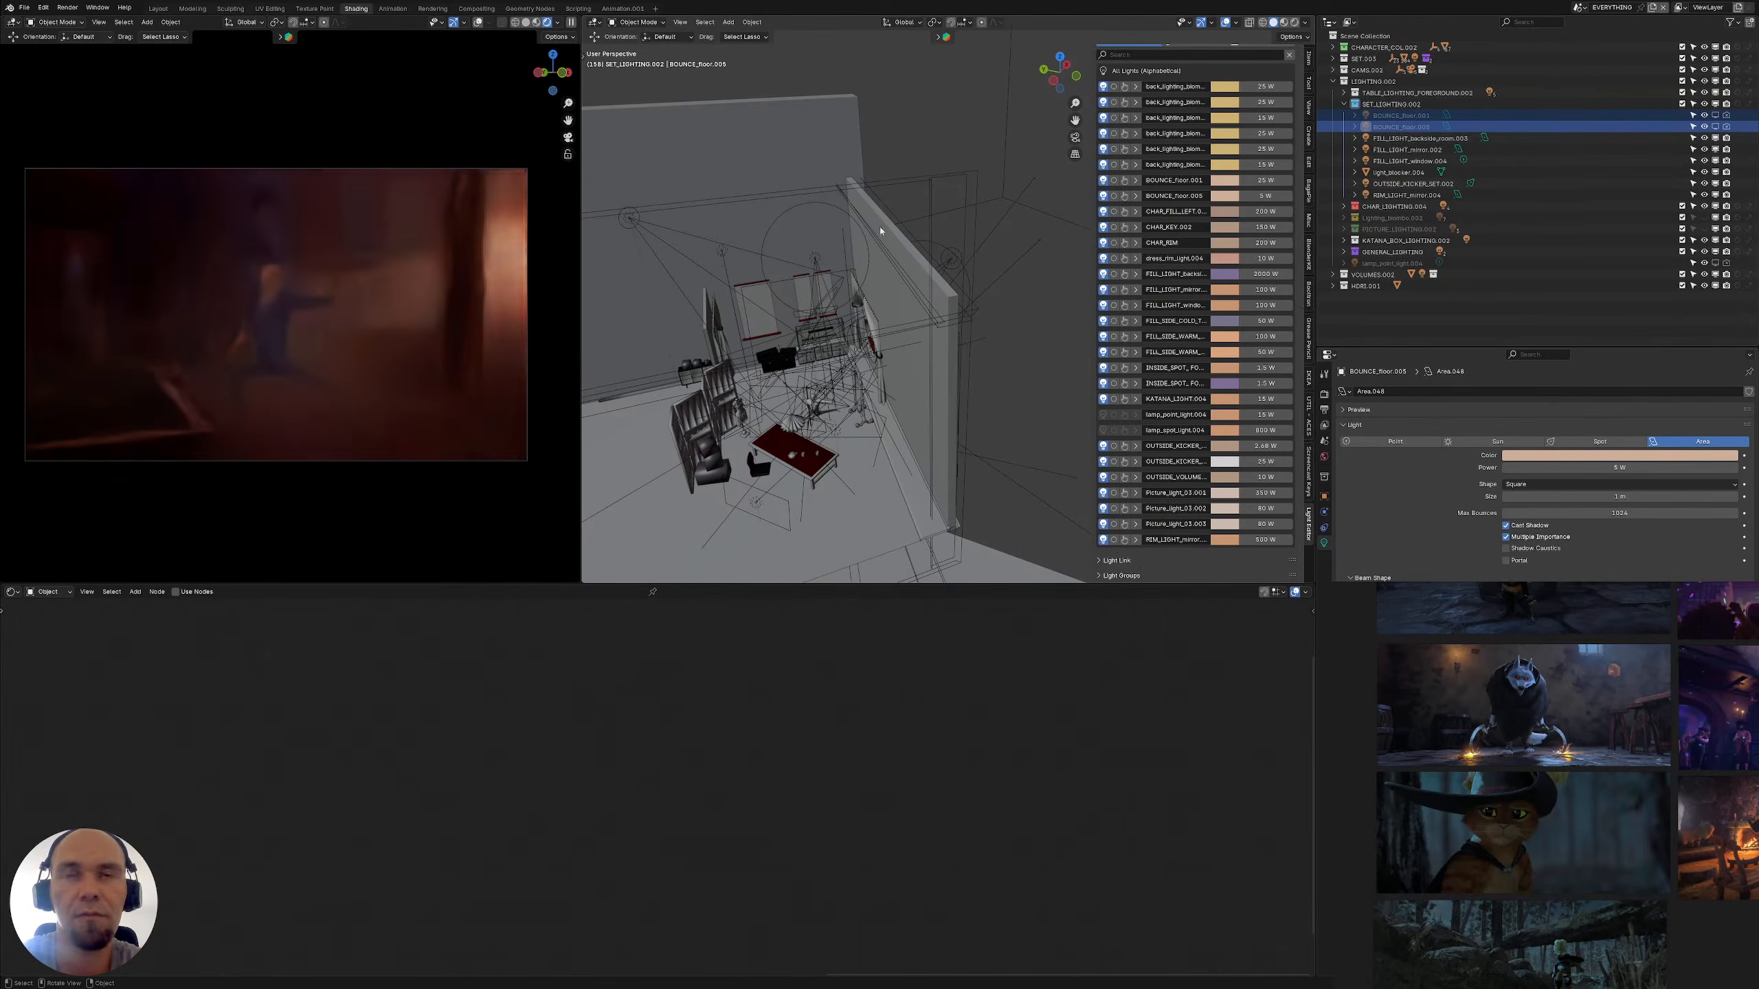
Select the mirror rim light and change its colour to a pale blue that suits the dark forest reference
left_click(1412, 195)
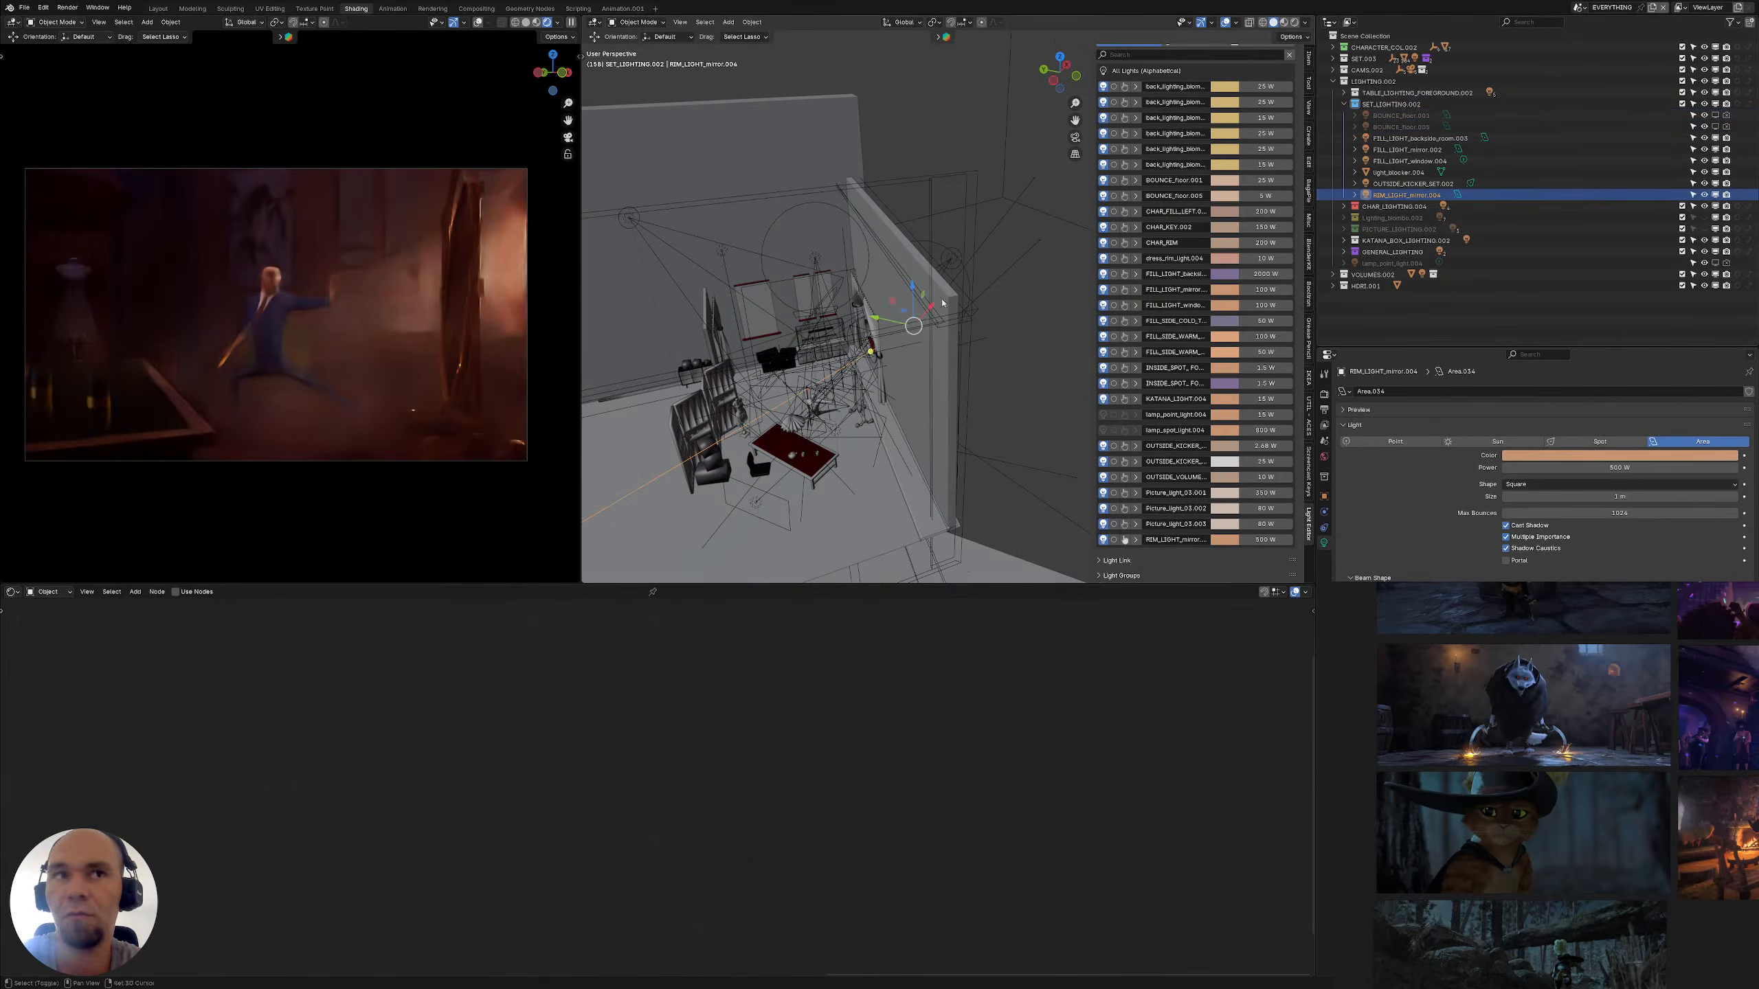
middle_click_drag(942, 303, 982, 309, "shift")
left_click(1662, 458)
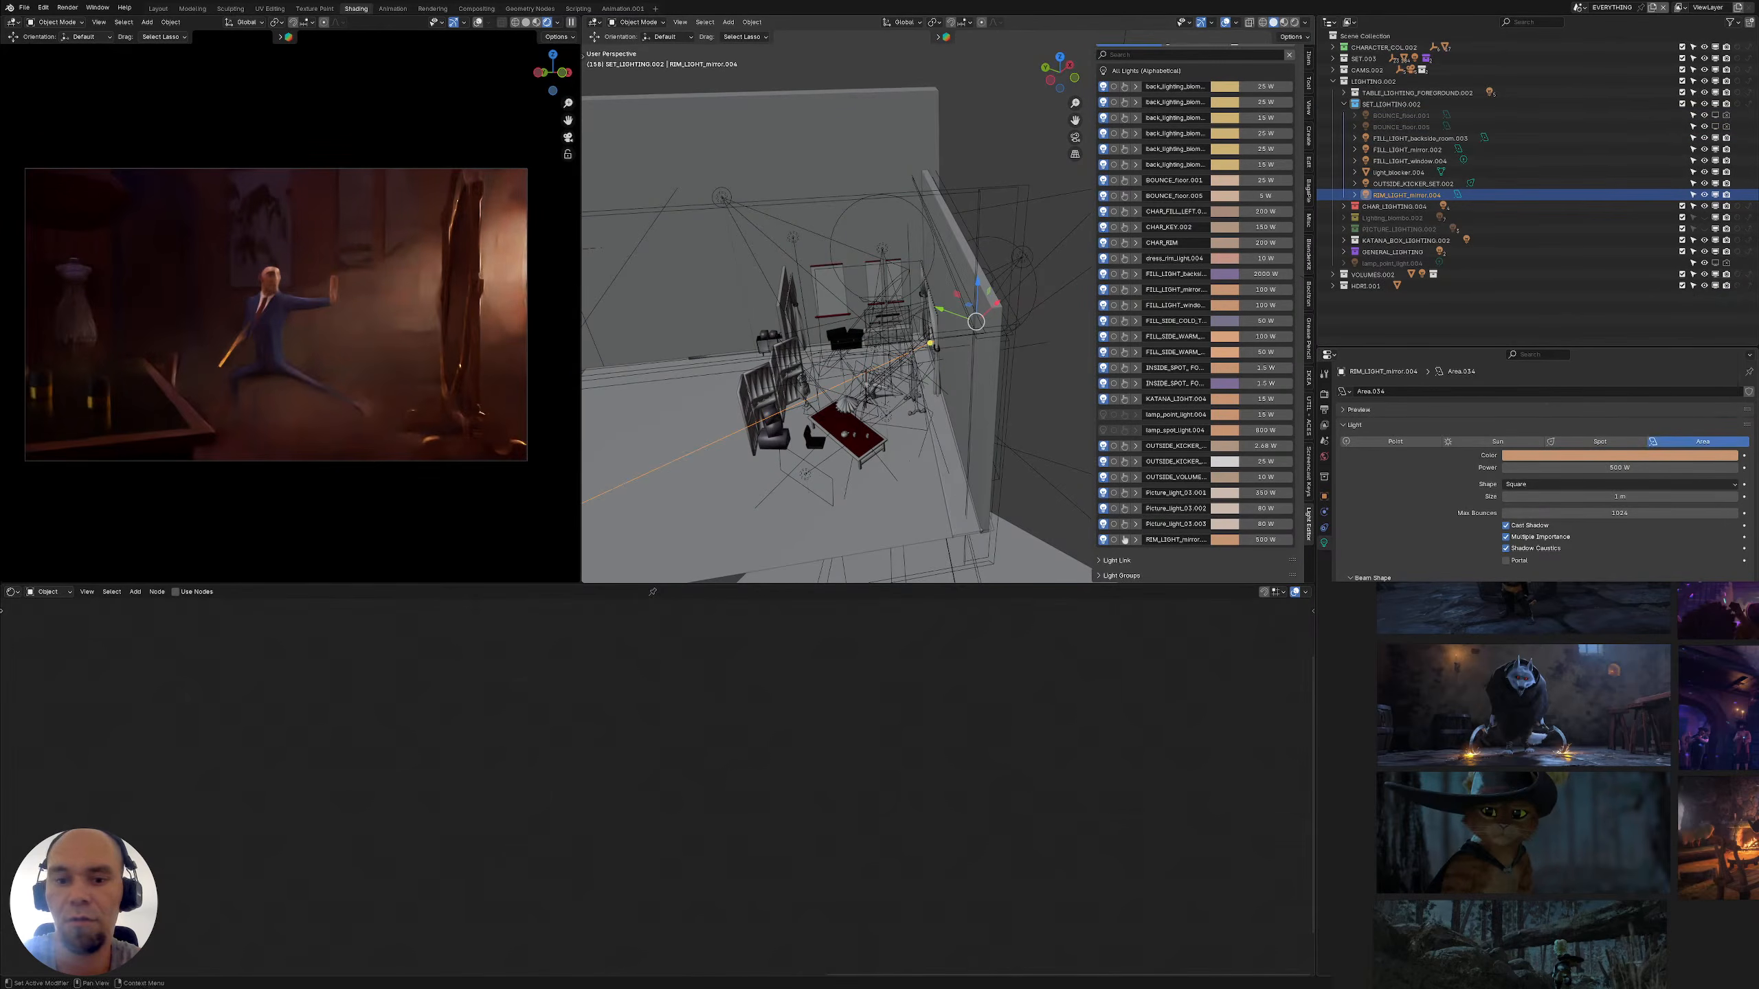
left_click(1655, 458)
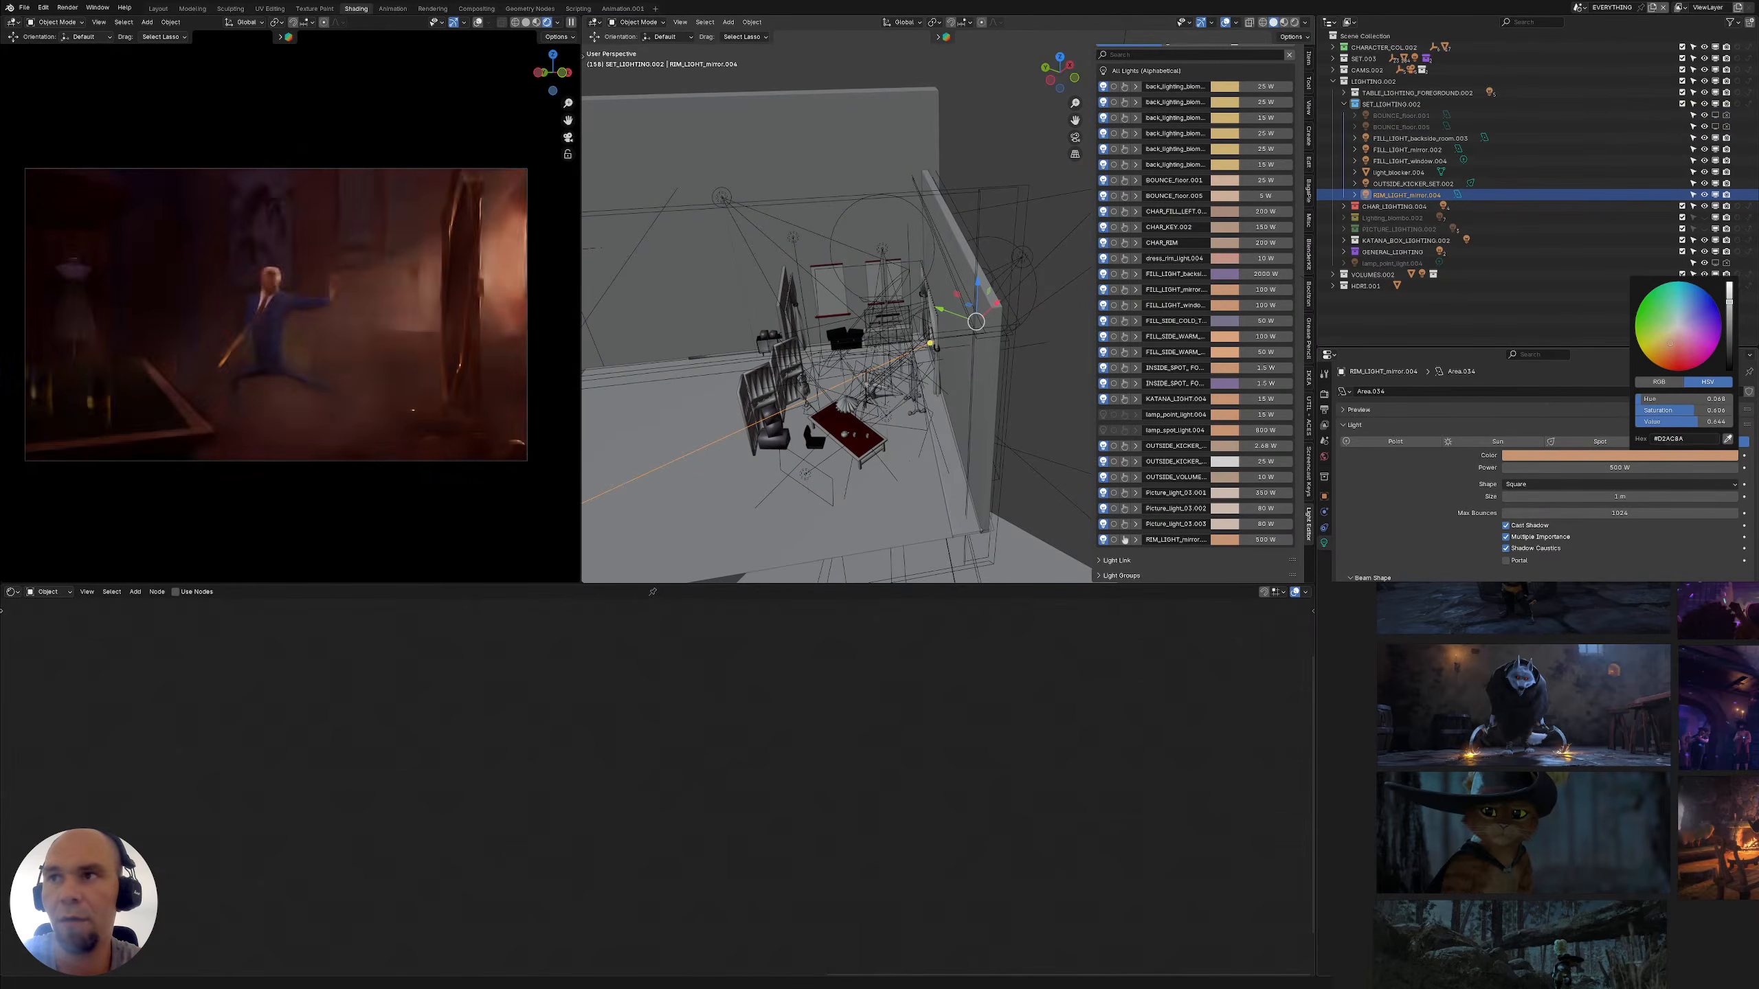
left_click_drag(1668, 342, 1668, 326)
left_click(1665, 458)
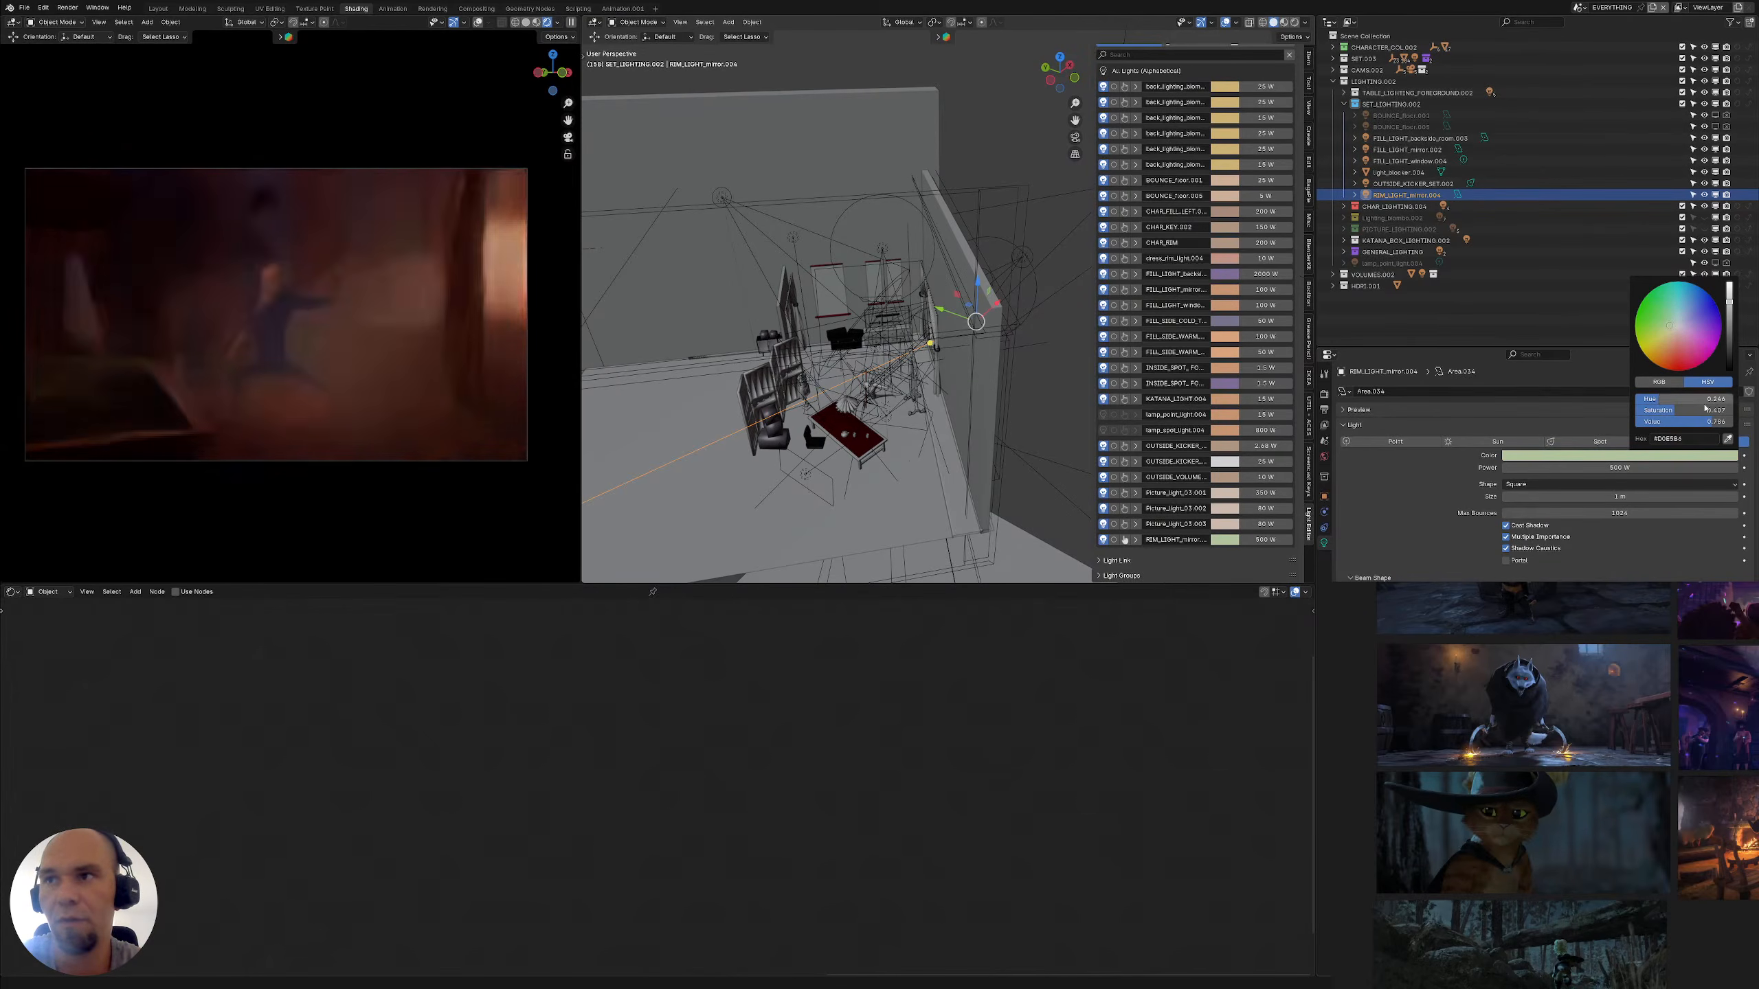
left_click(1682, 439)
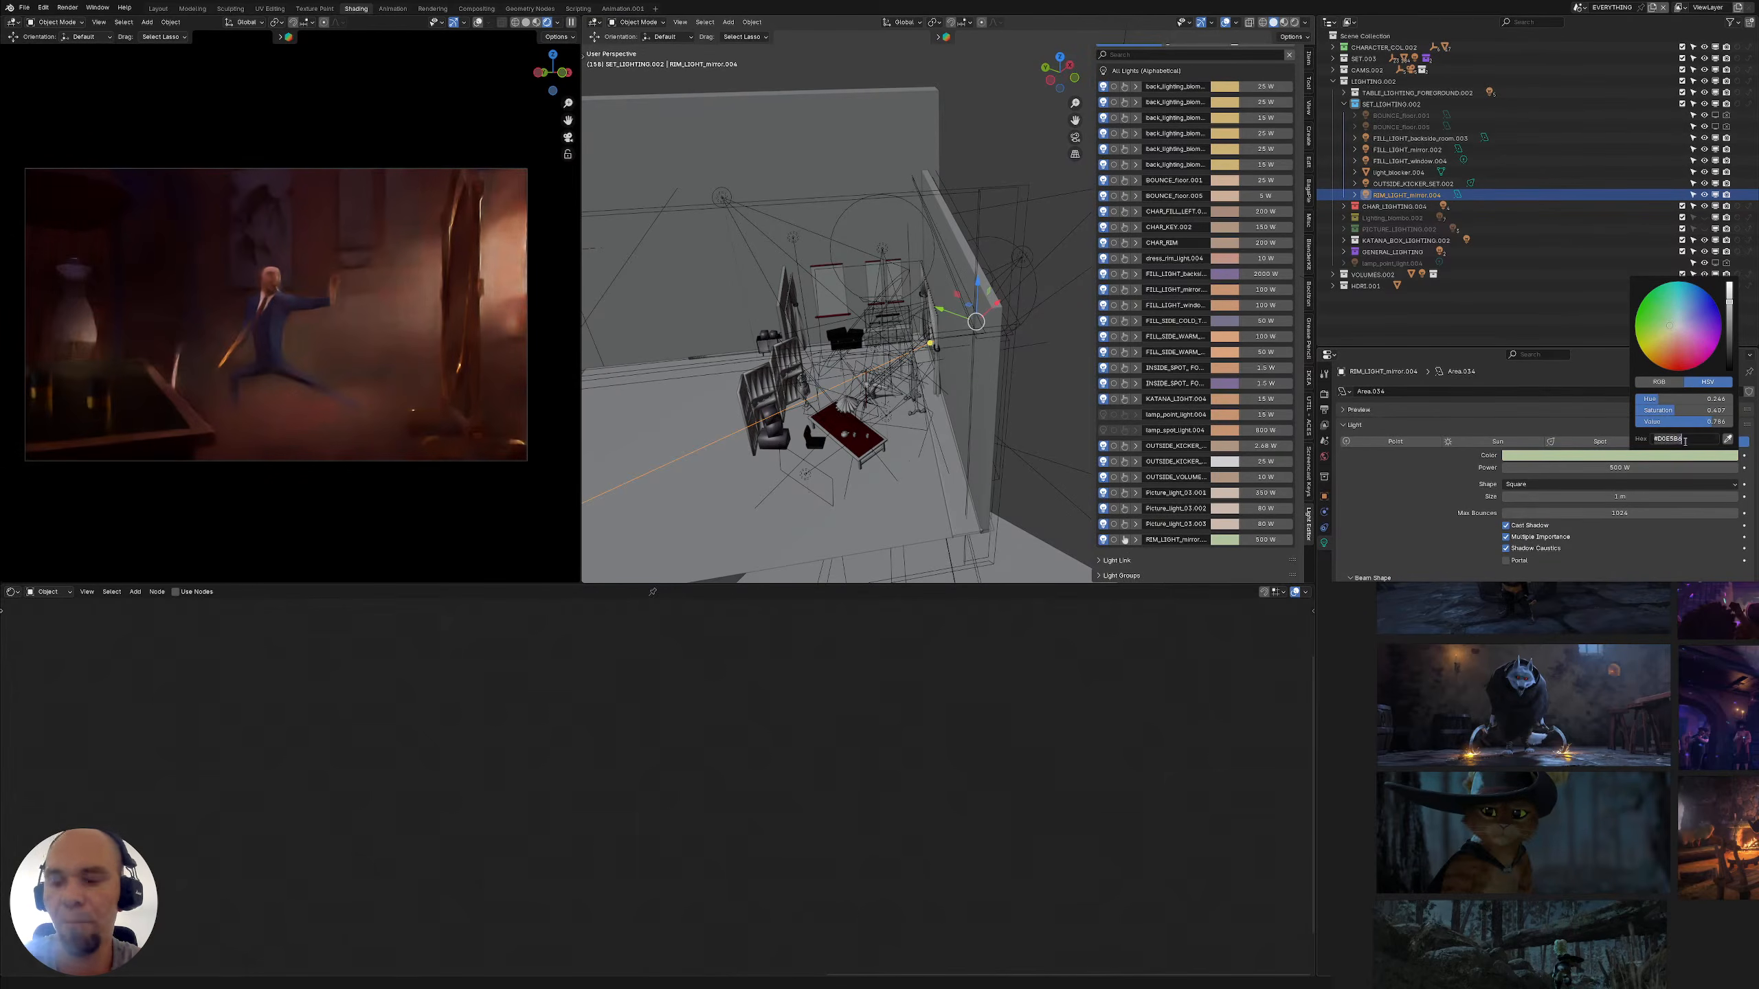
key("Return")
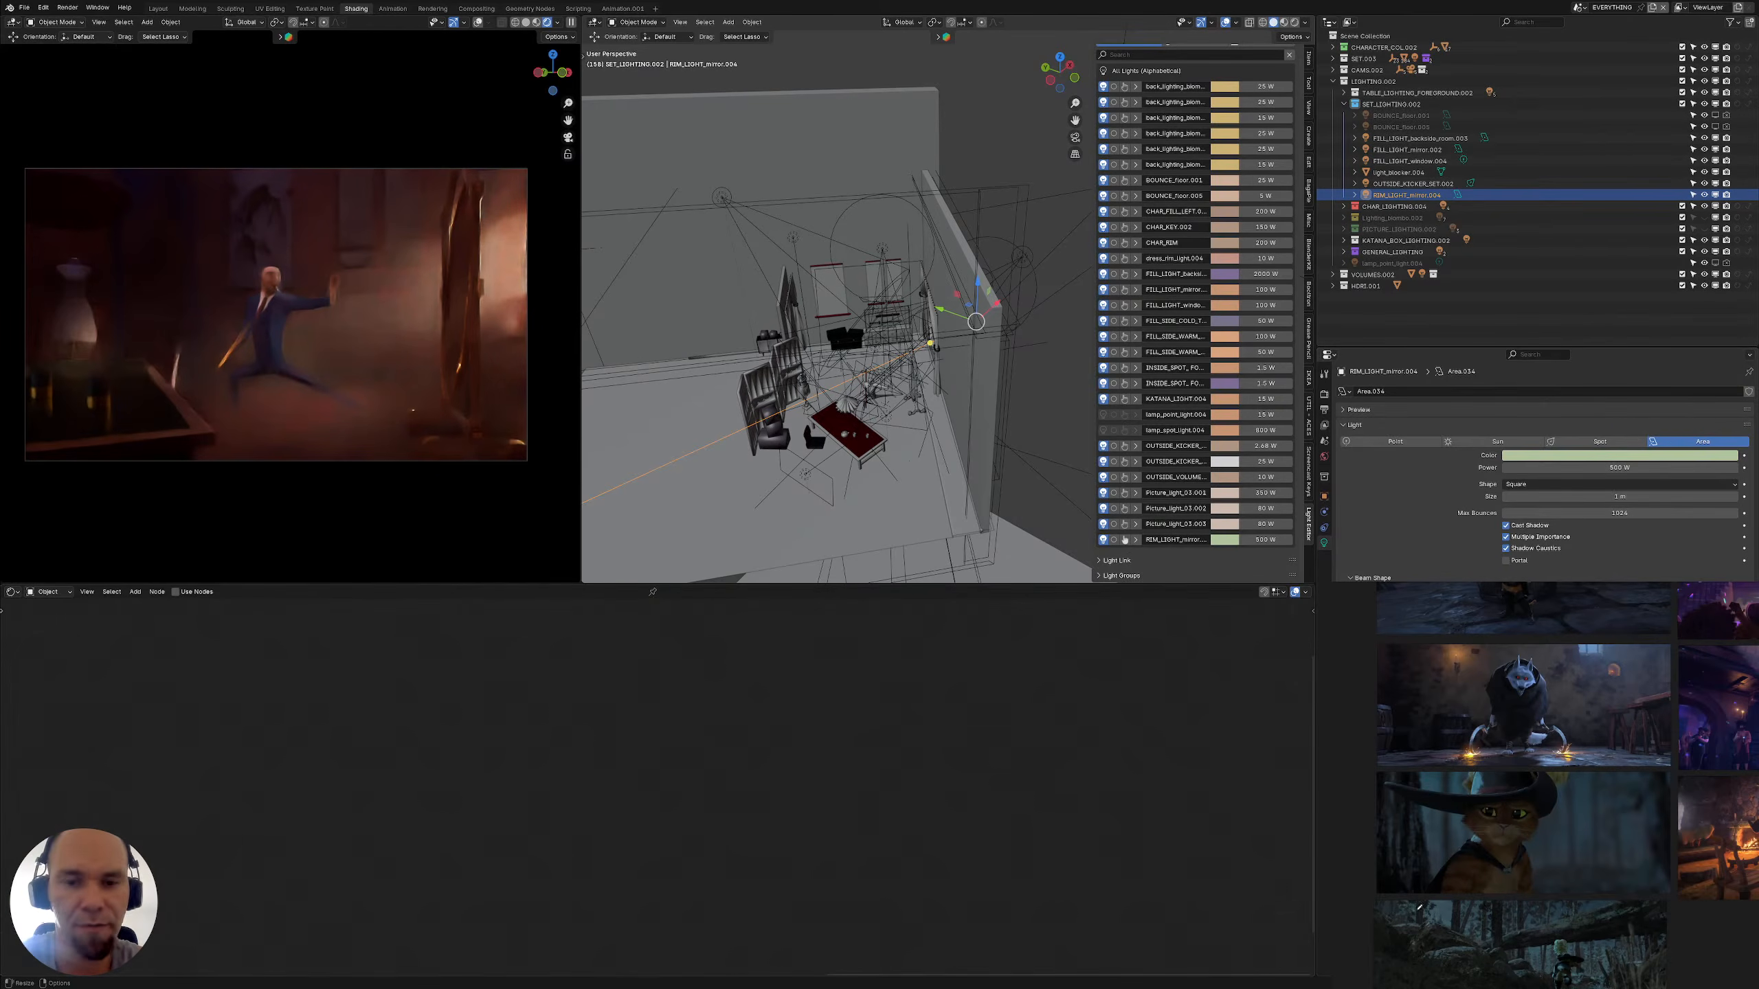
mouse_move(1496, 859)
left_mouse_down()
mouse_move(1647, 848)
mouse_move(1390, 825)
left_mouse_up()
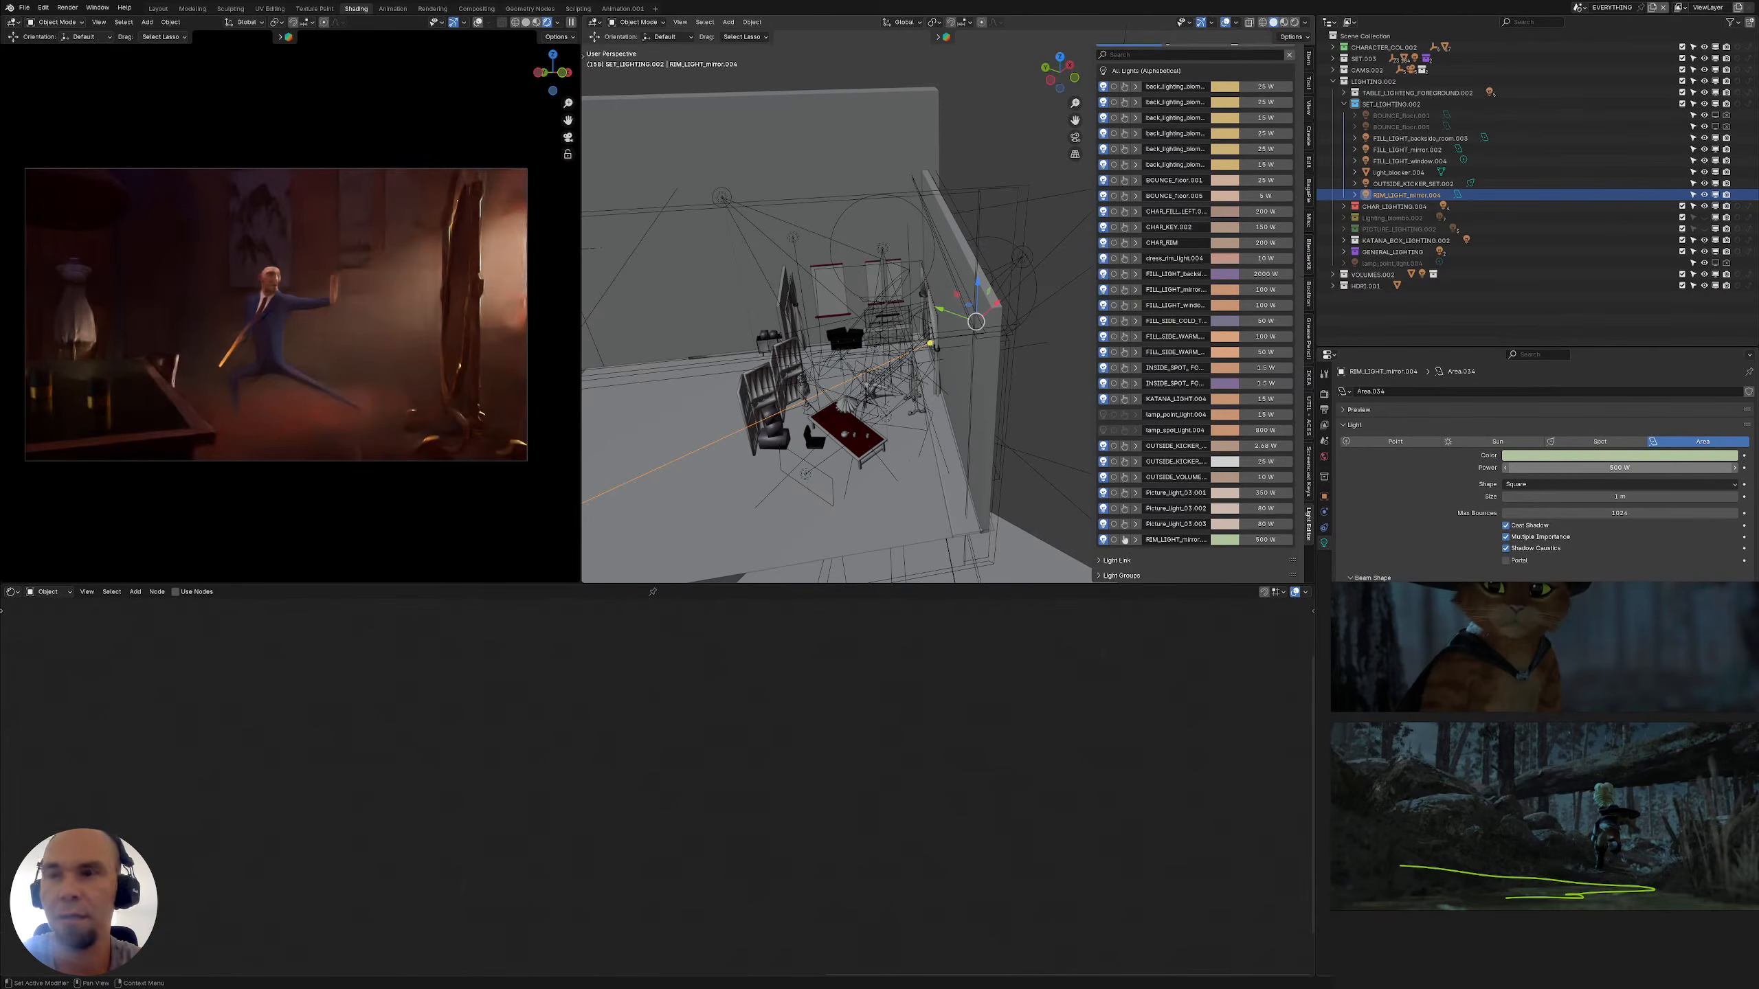
left_click(1683, 456)
left_click(1682, 322)
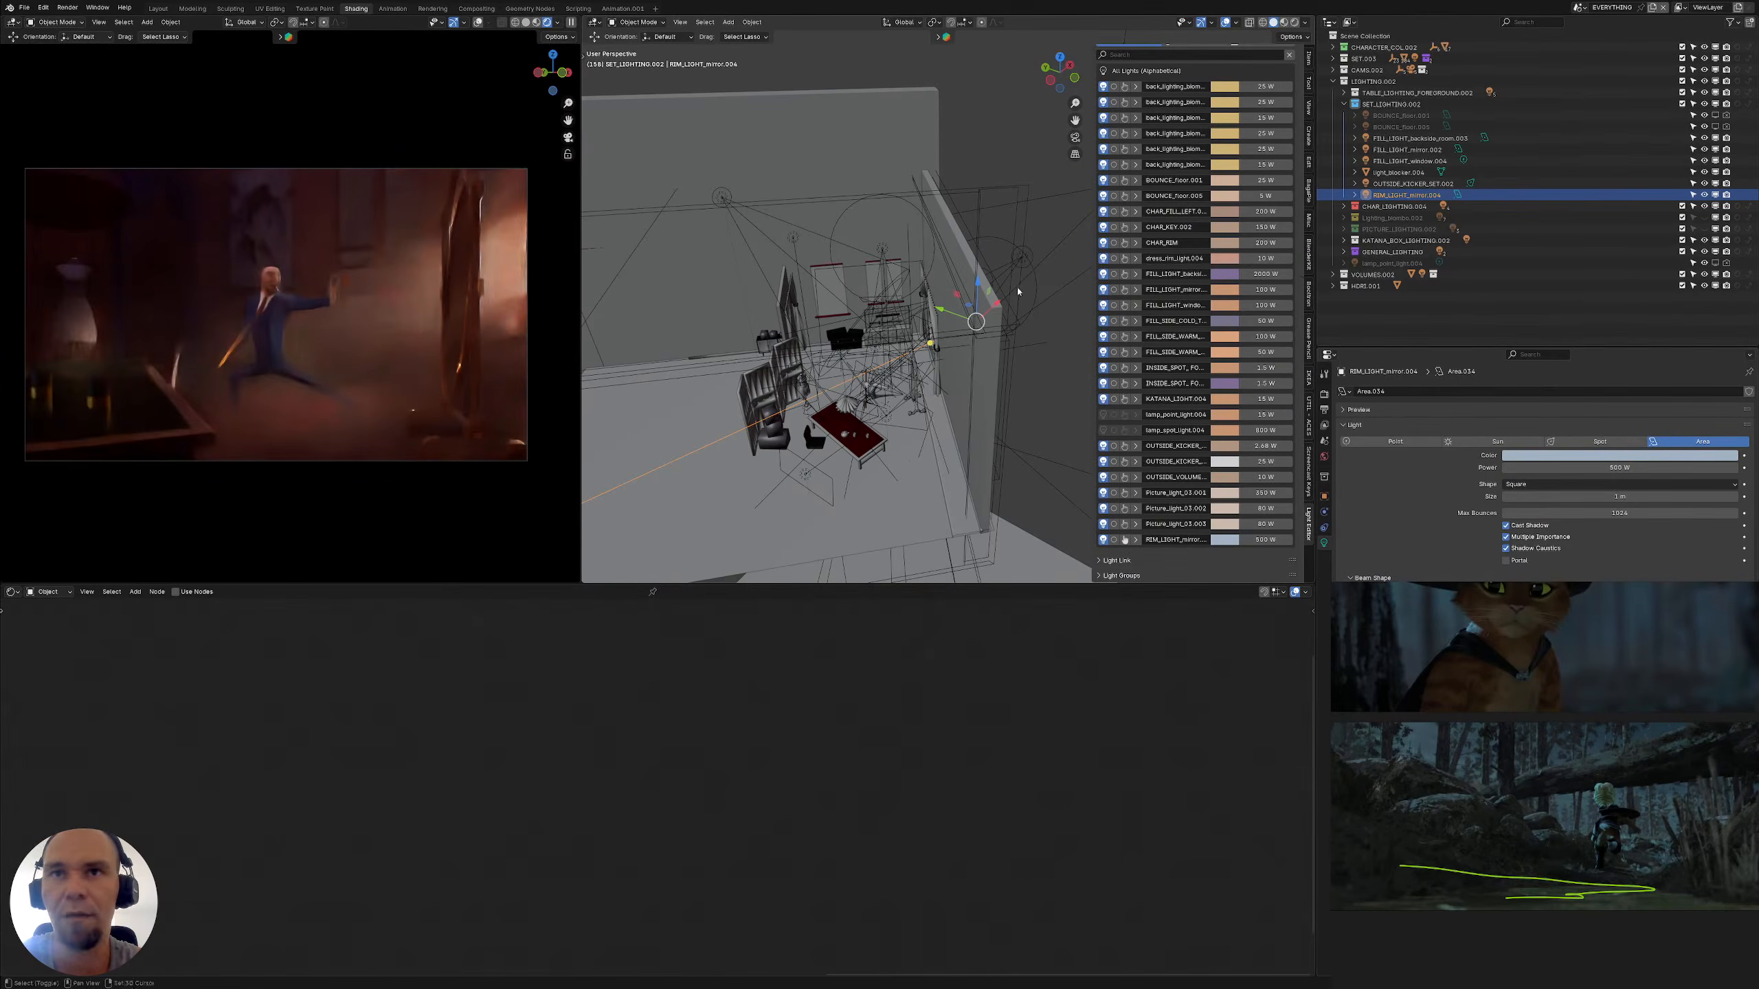
Select the OUTSIDE_VOLUME_LIGHT spot and shift its colour from warm tan to a neutral grey
middle_click_drag(1019, 292, 987, 307)
left_click(987, 307)
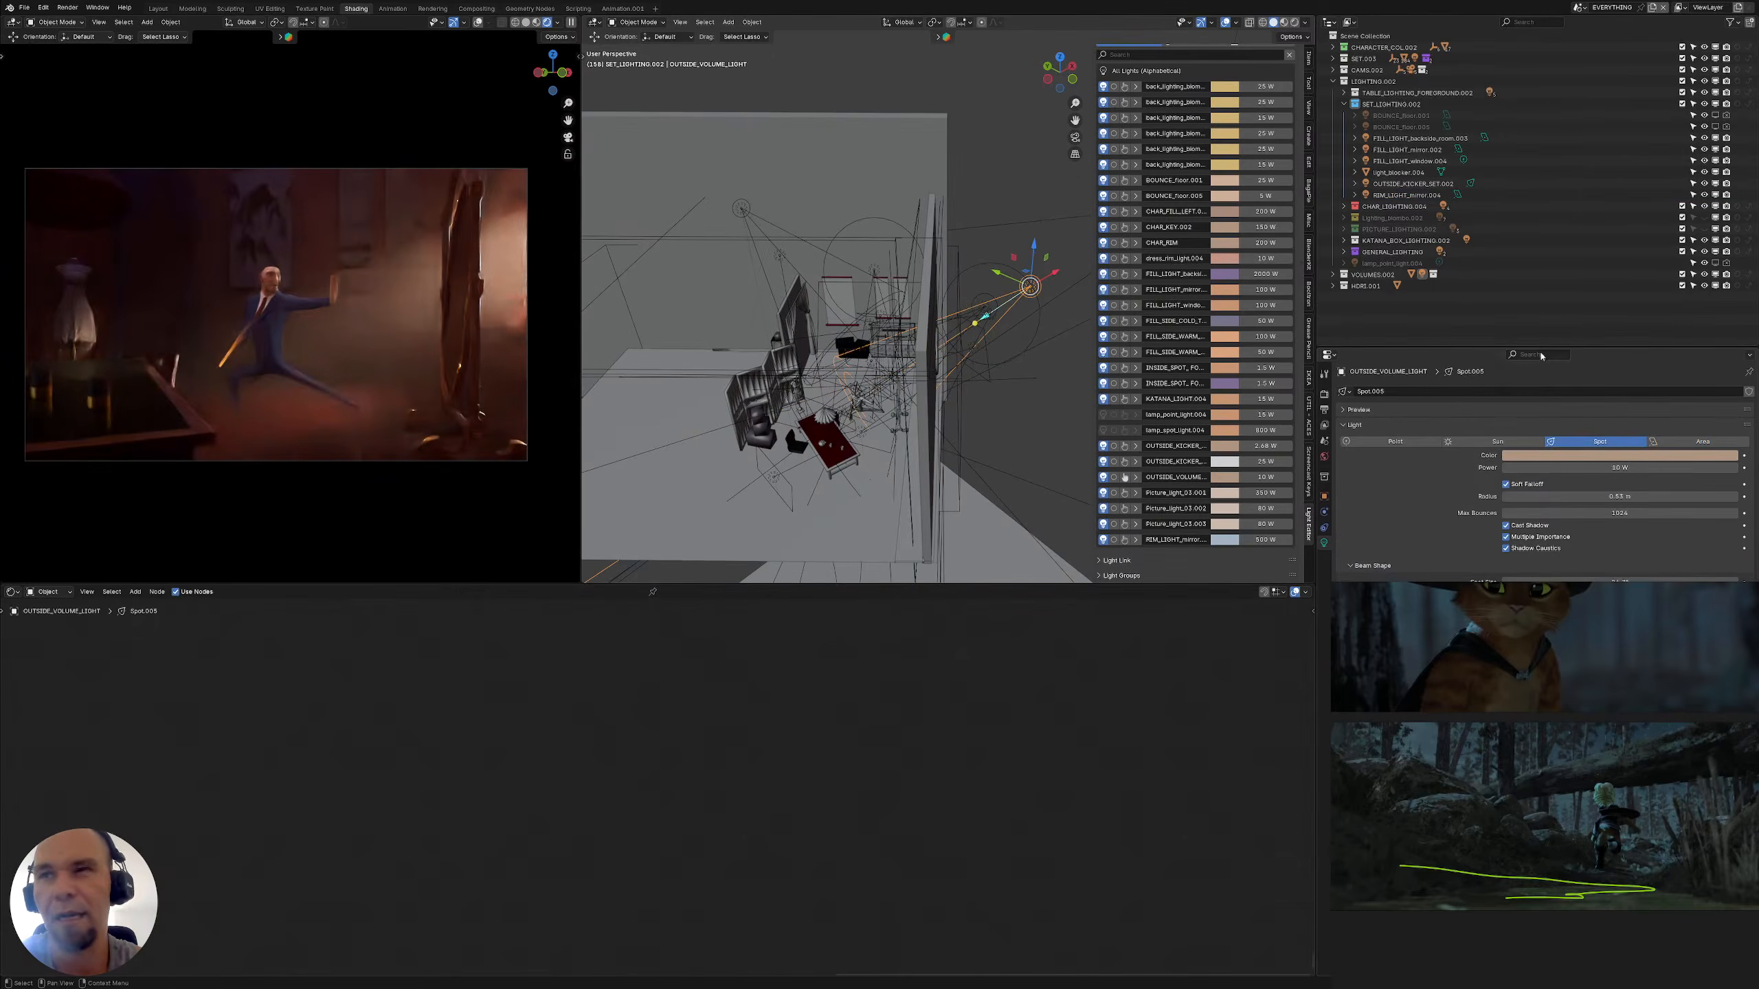
left_click(1678, 455)
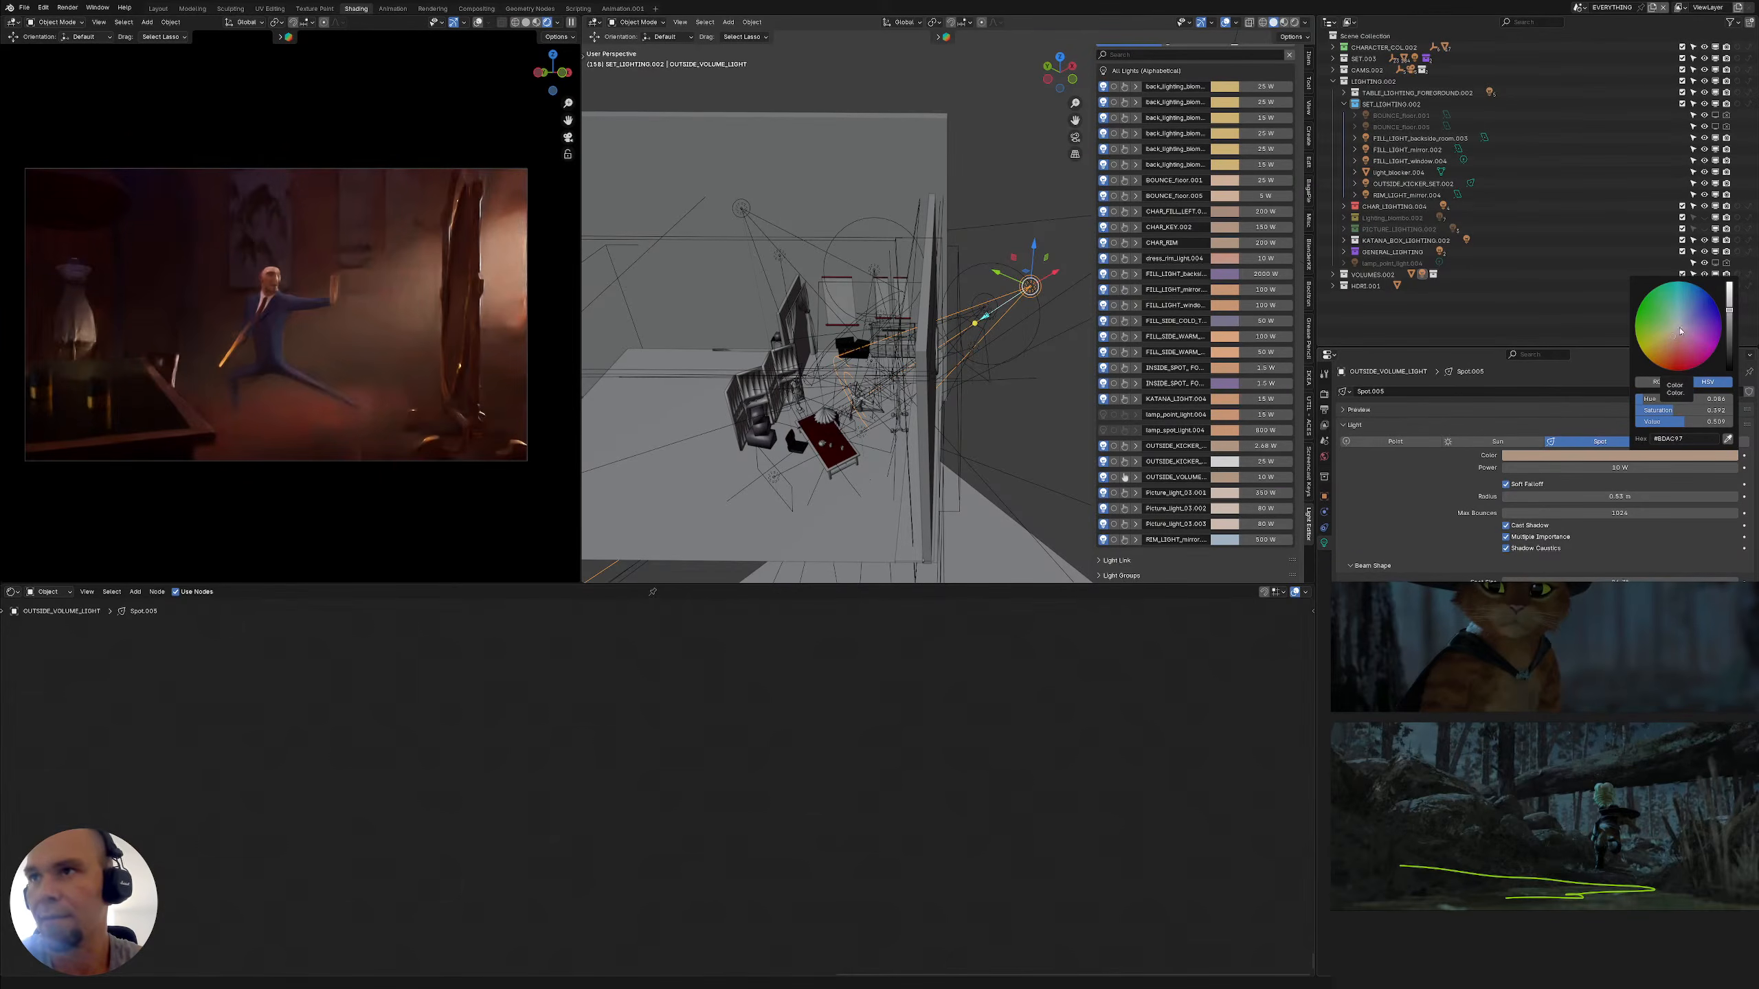
left_click(1680, 331)
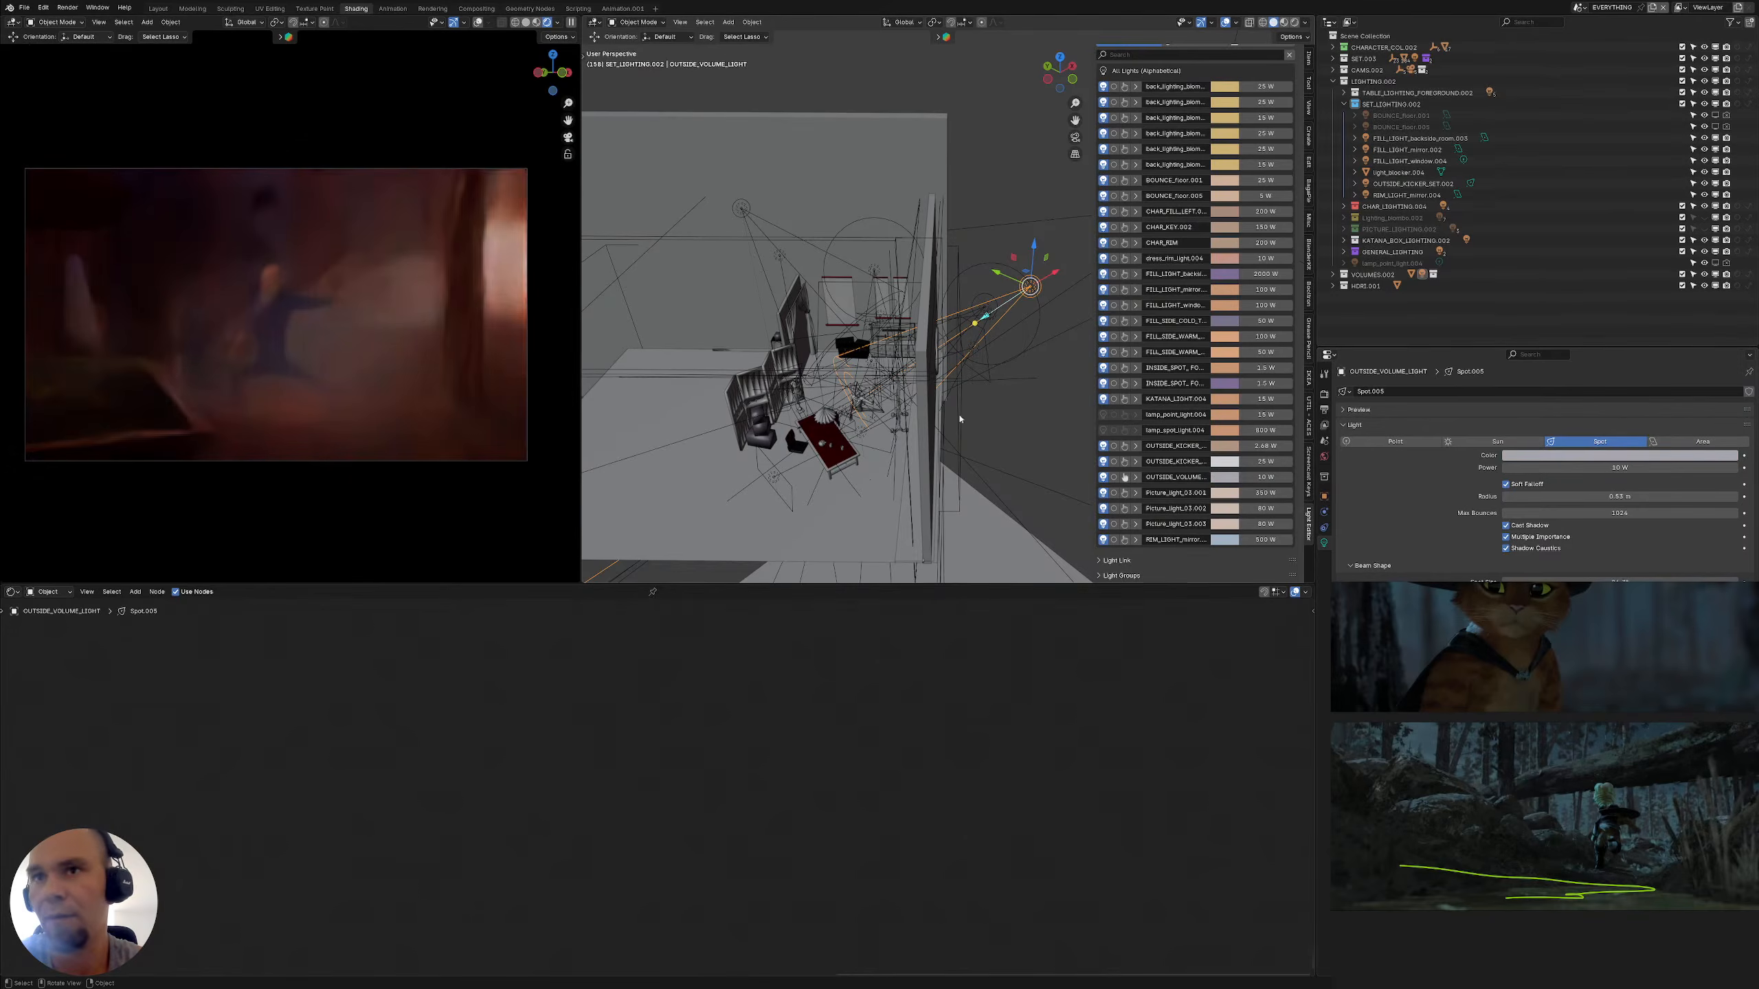
Copy the mirror rim light's hex colour and apply it to the OUTSIDE_VOLUME_LIGHT spot
middle_click_drag(887, 413, 969, 333)
left_click(984, 327)
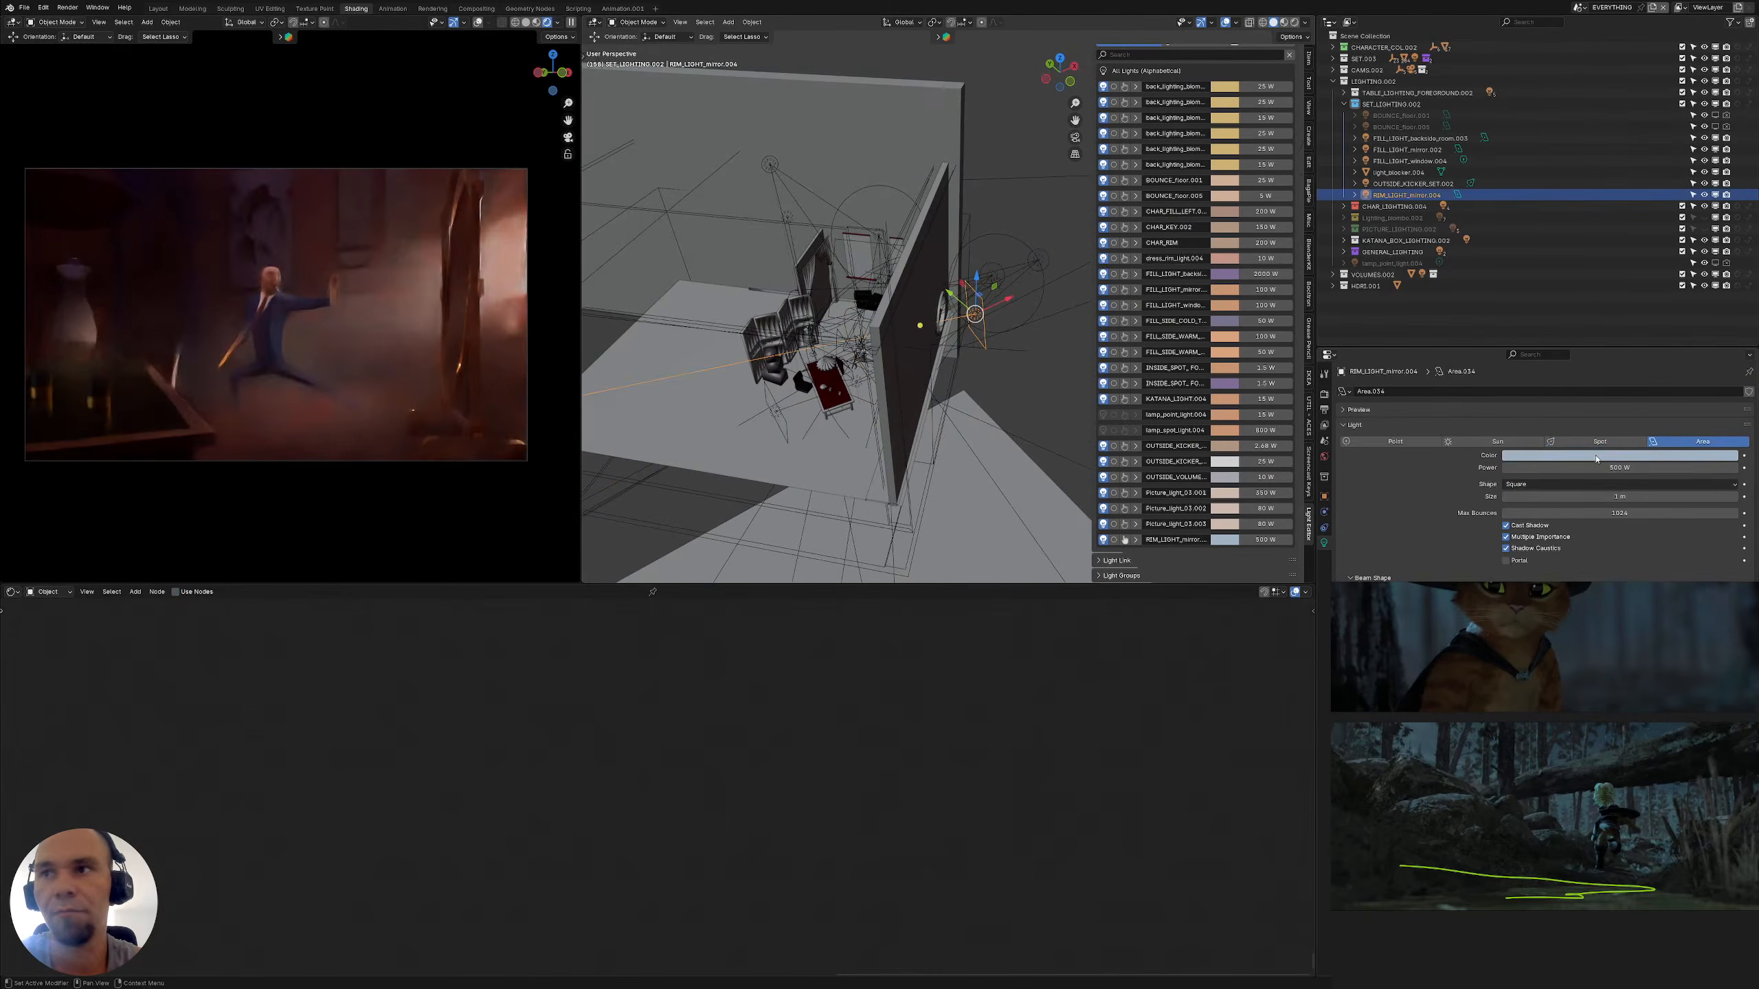
left_click(1682, 456)
left_click(1684, 439)
key("ctrl+c")
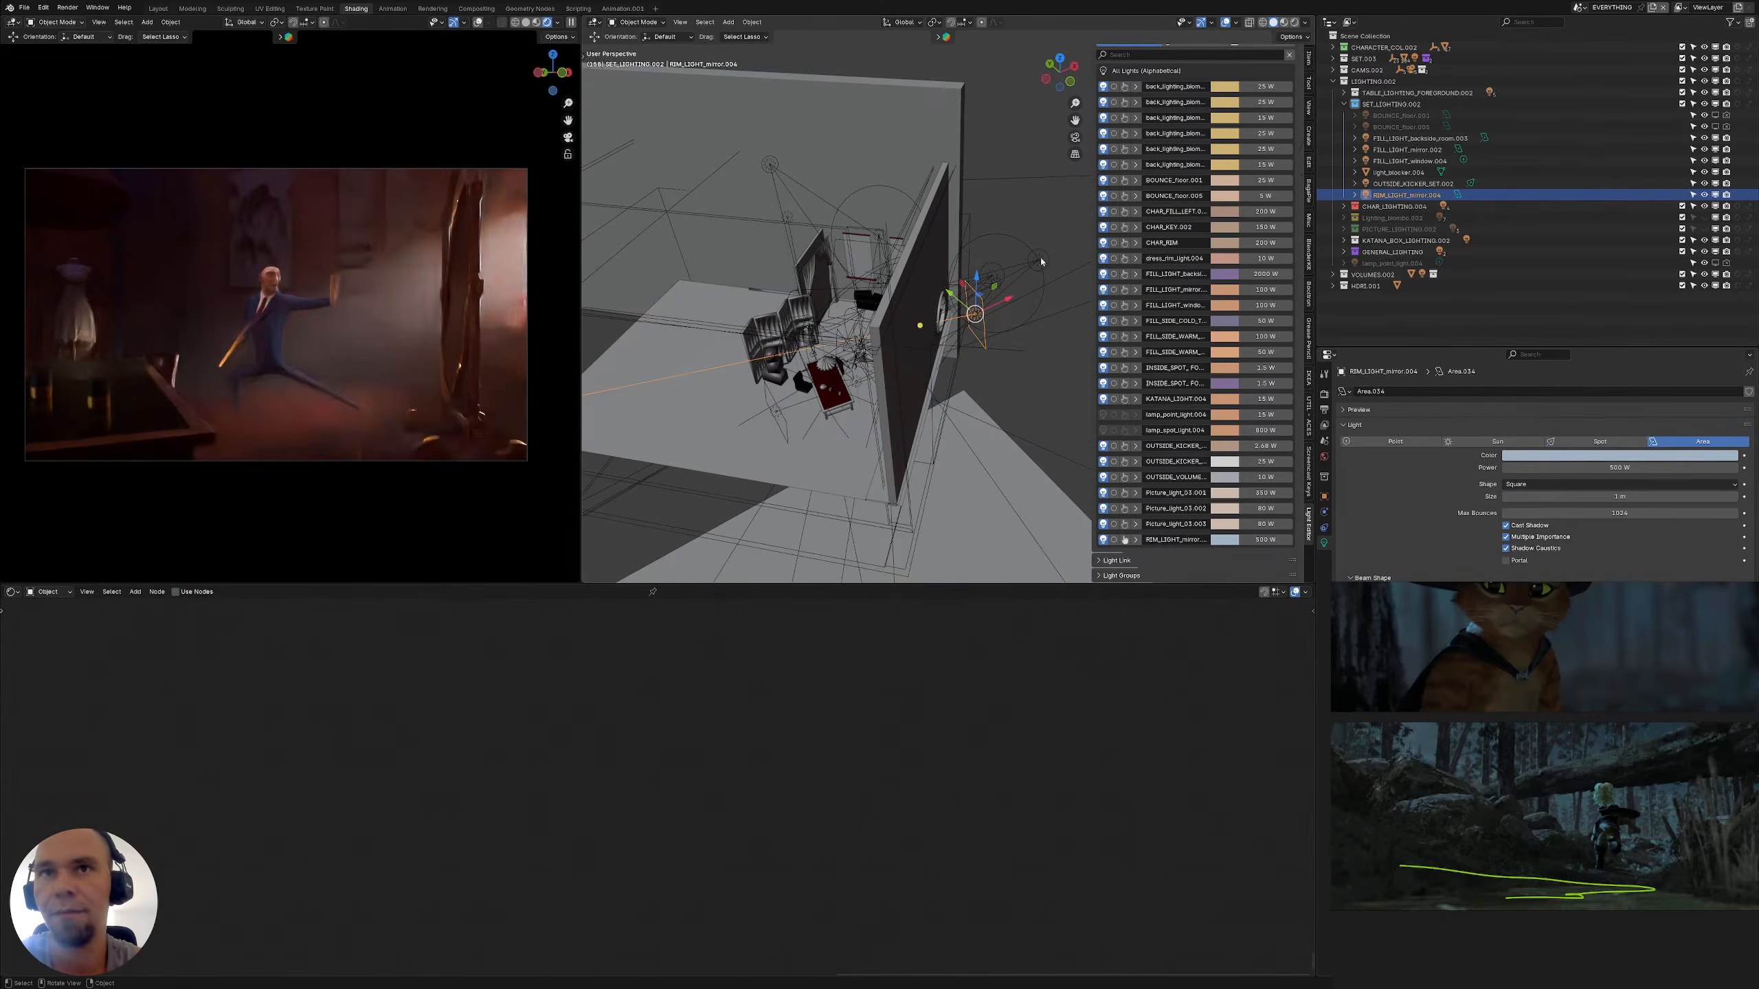
key("ctrl+z")
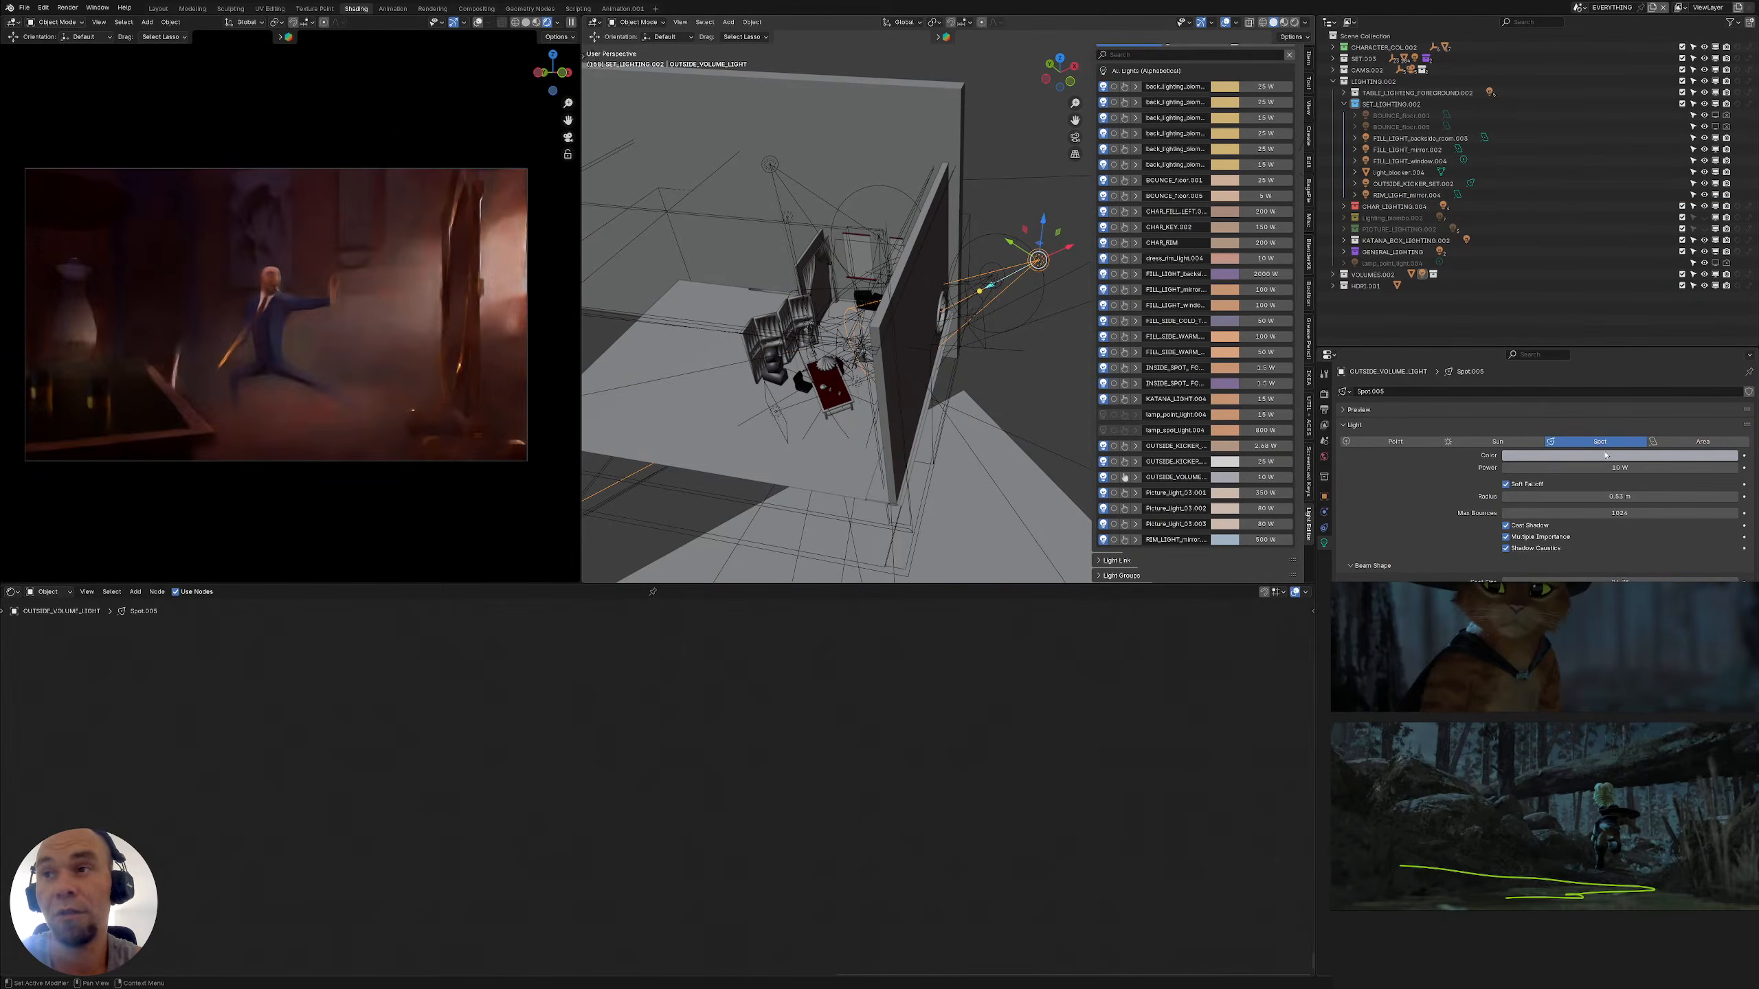
left_click(1606, 455)
left_click(1687, 439)
key("ctrl+v")
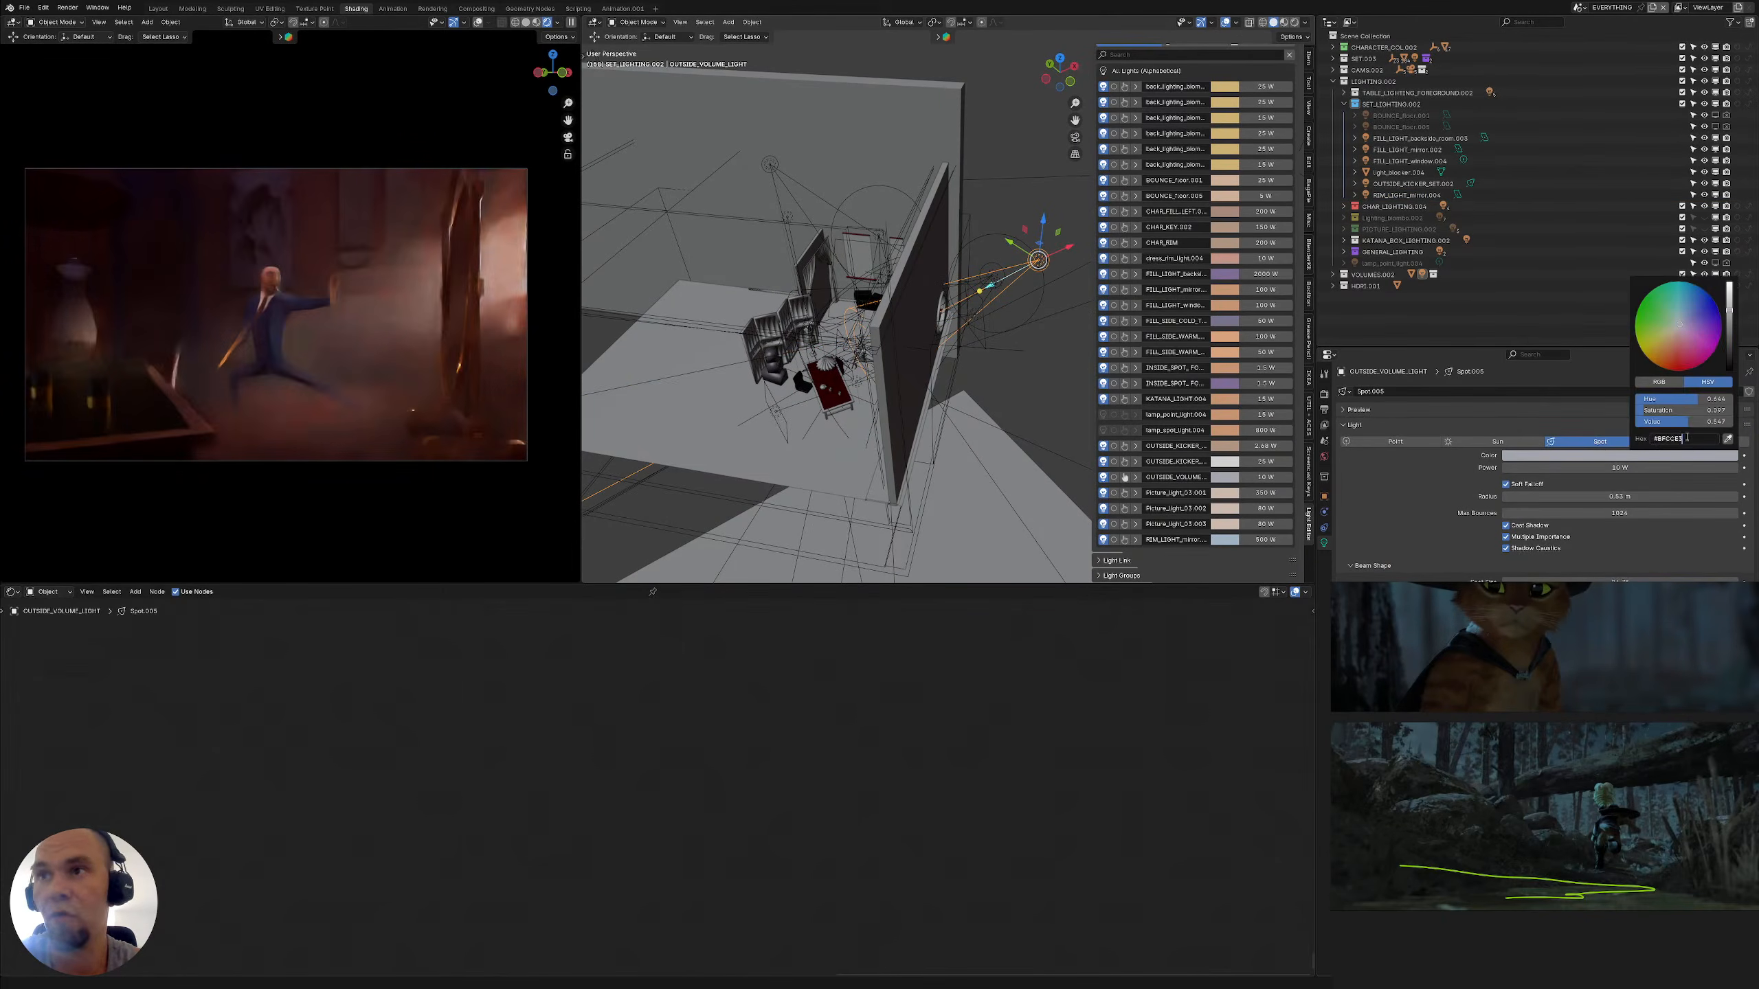
key("Return")
Apply the copied pale blue hex colour to the OUTSIDE_KICKER_SET spotlight
middle_click_drag(955, 277, 988, 279)
left_click(988, 271)
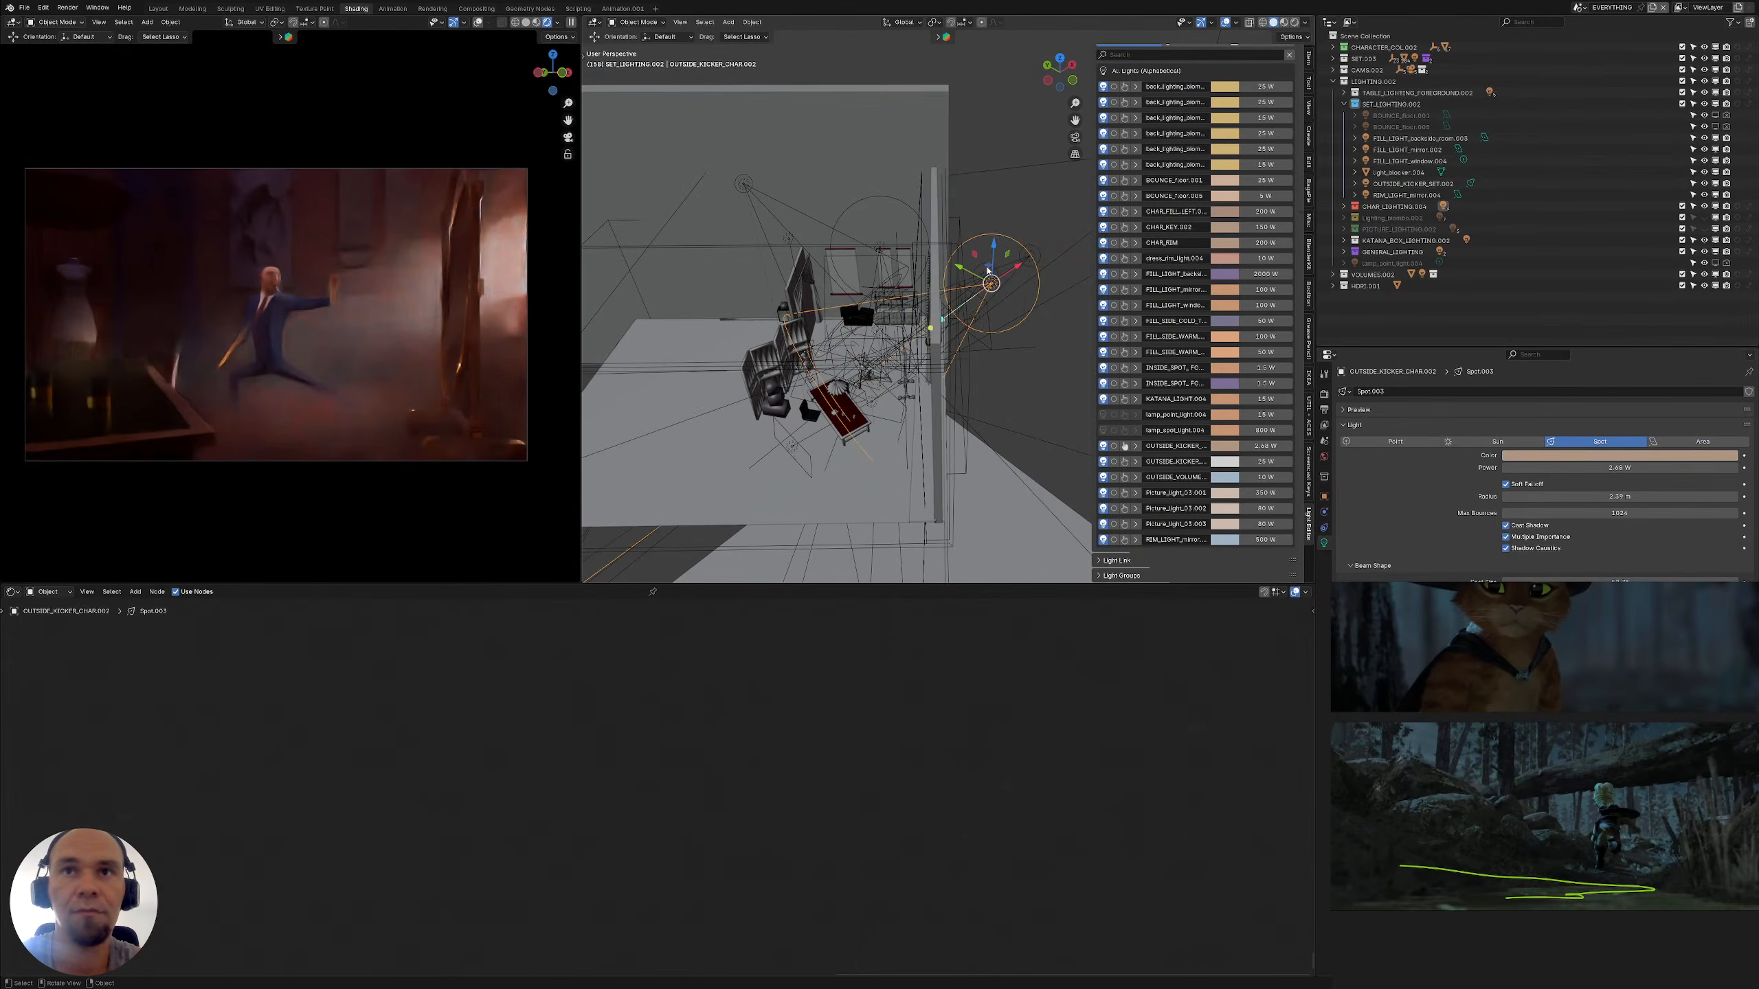
left_click(1413, 183)
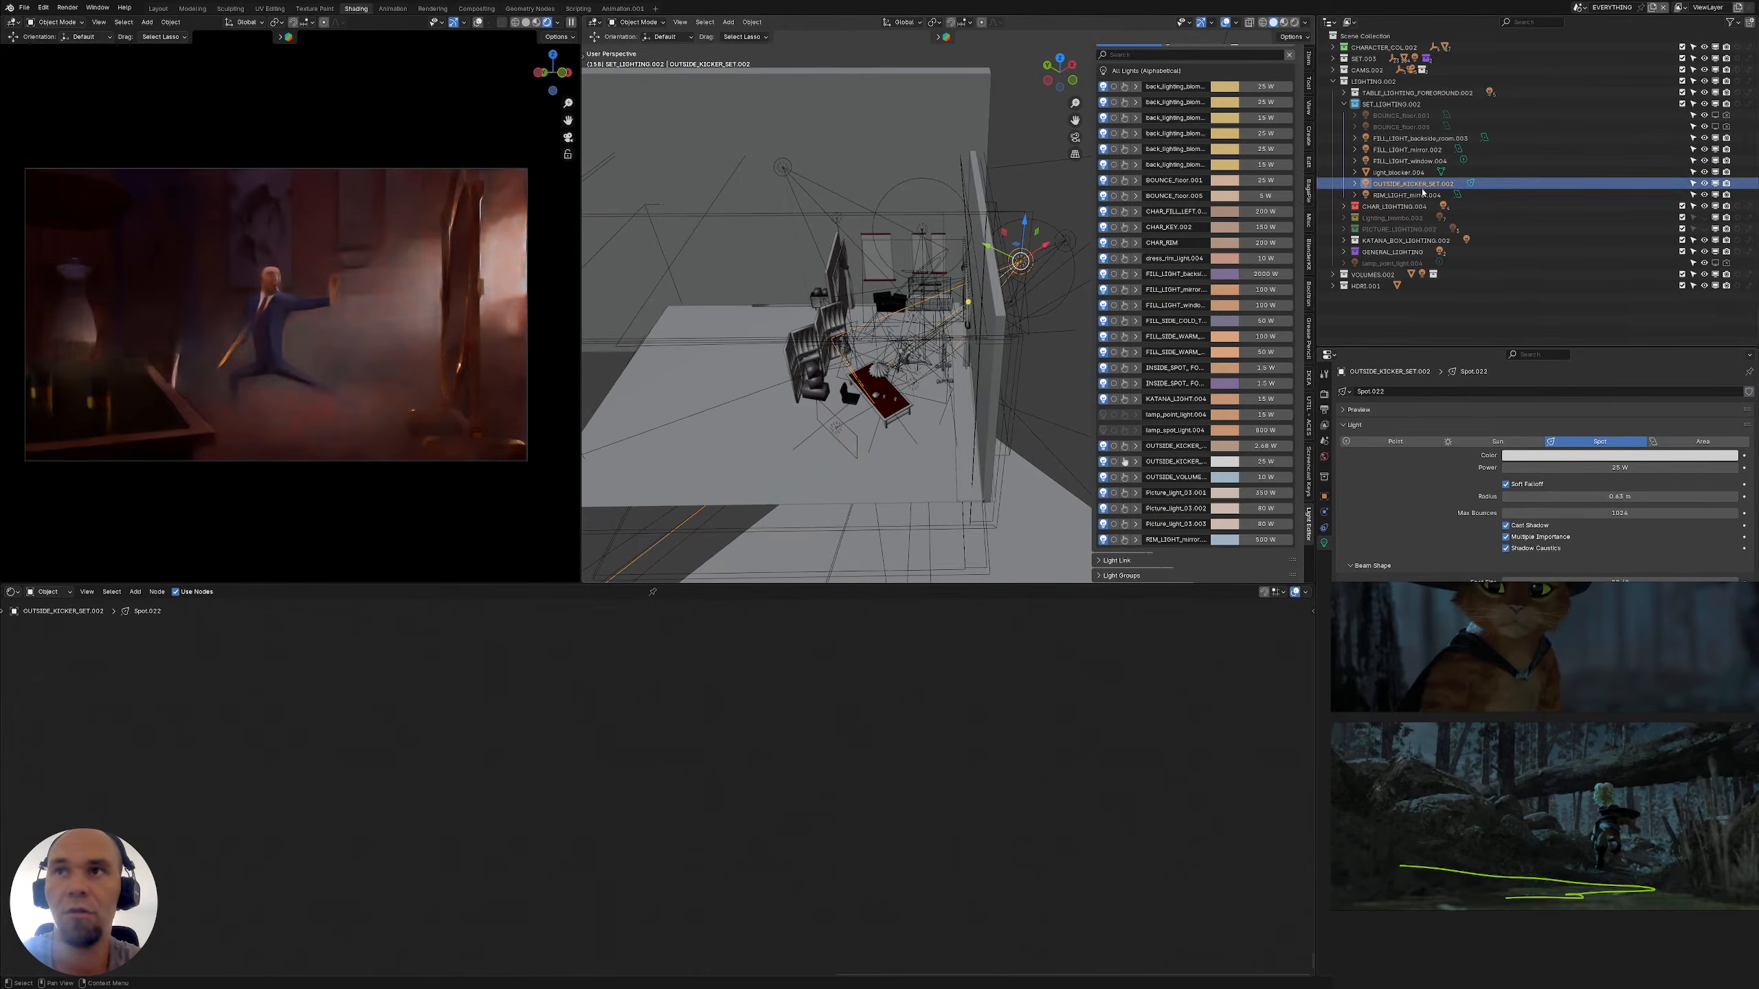
left_click(1622, 458)
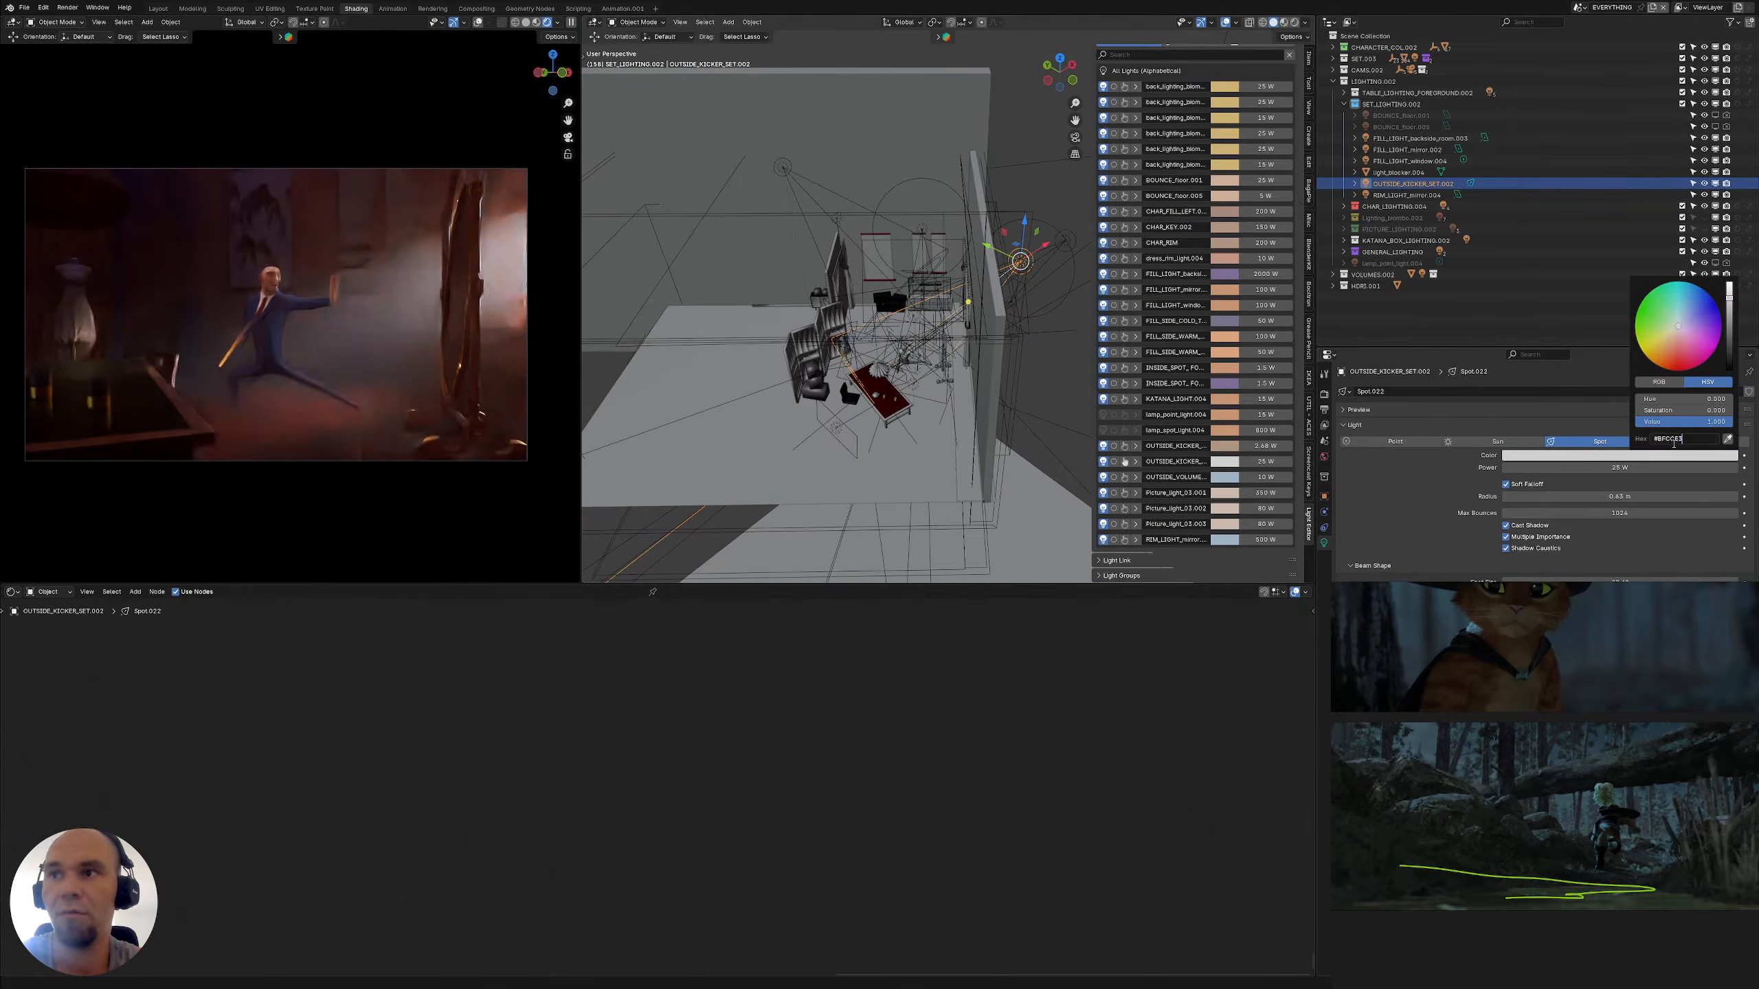
key("ctrl+v")
middle_click_drag(828, 264, 902, 315, "shift")
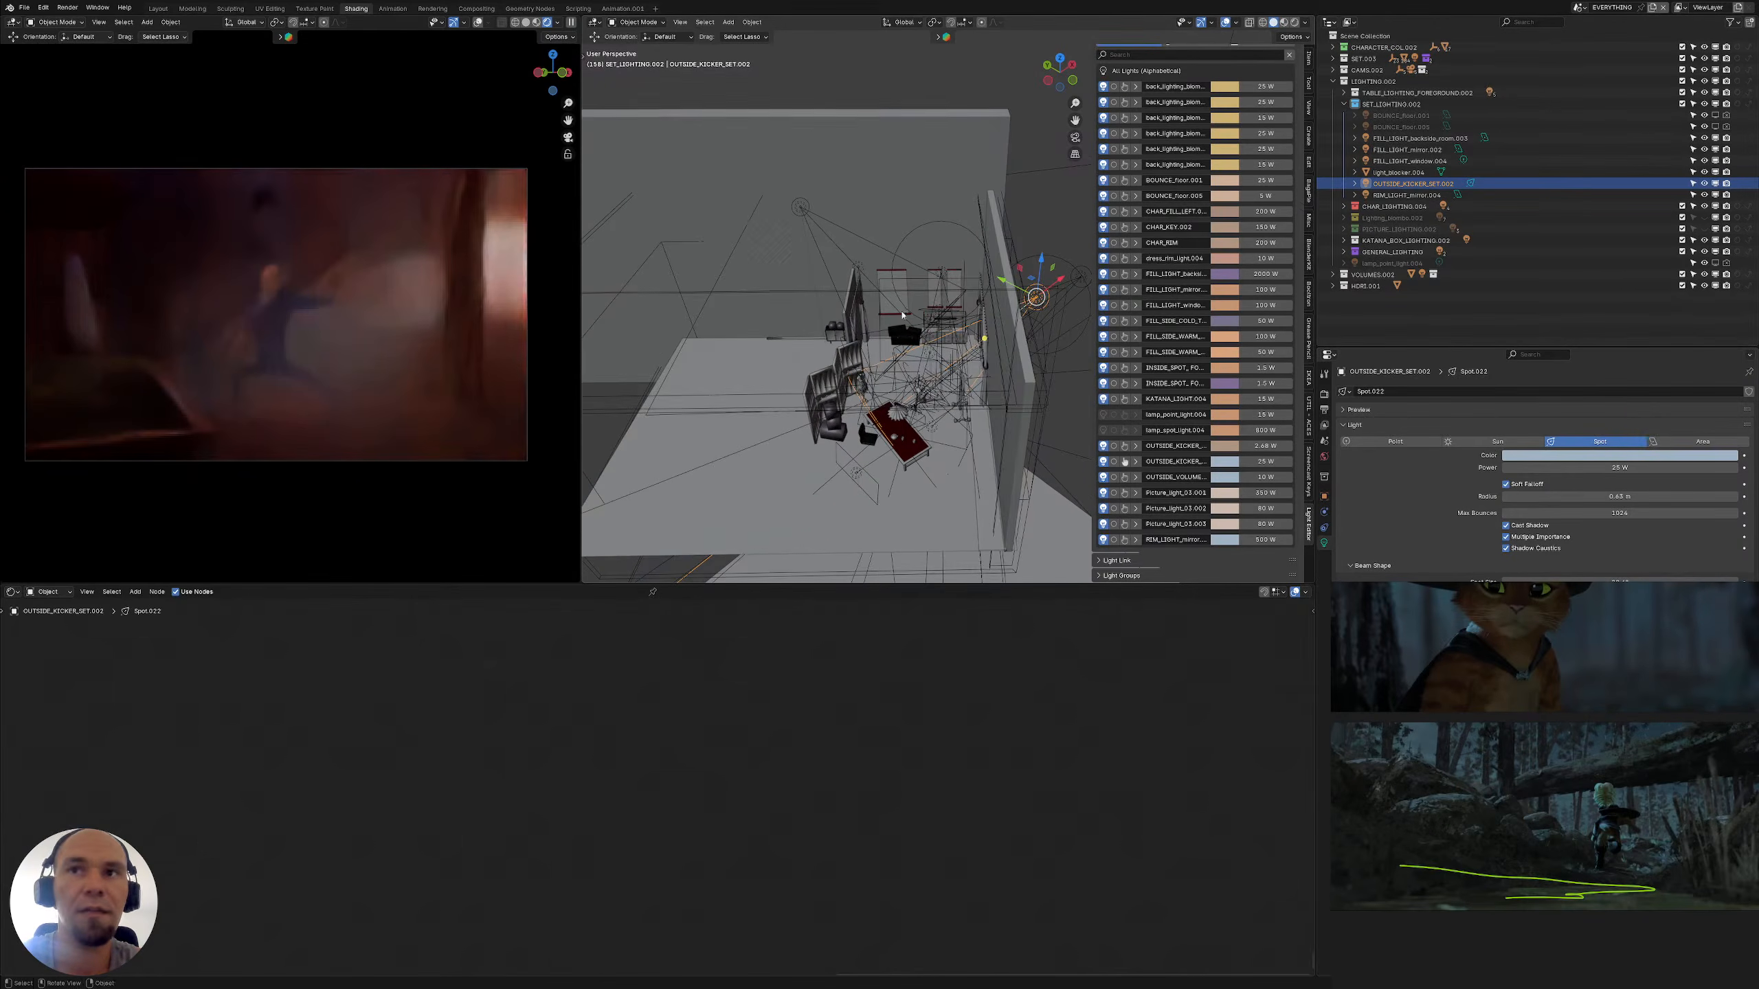
Select the backside room fill light above the set and examine its placement
middle_click_drag(771, 384, 997, 312, "shift")
left_click(882, 236)
middle_click_drag(971, 374, 951, 321, "shift")
middle_click_drag(950, 322, 906, 315)
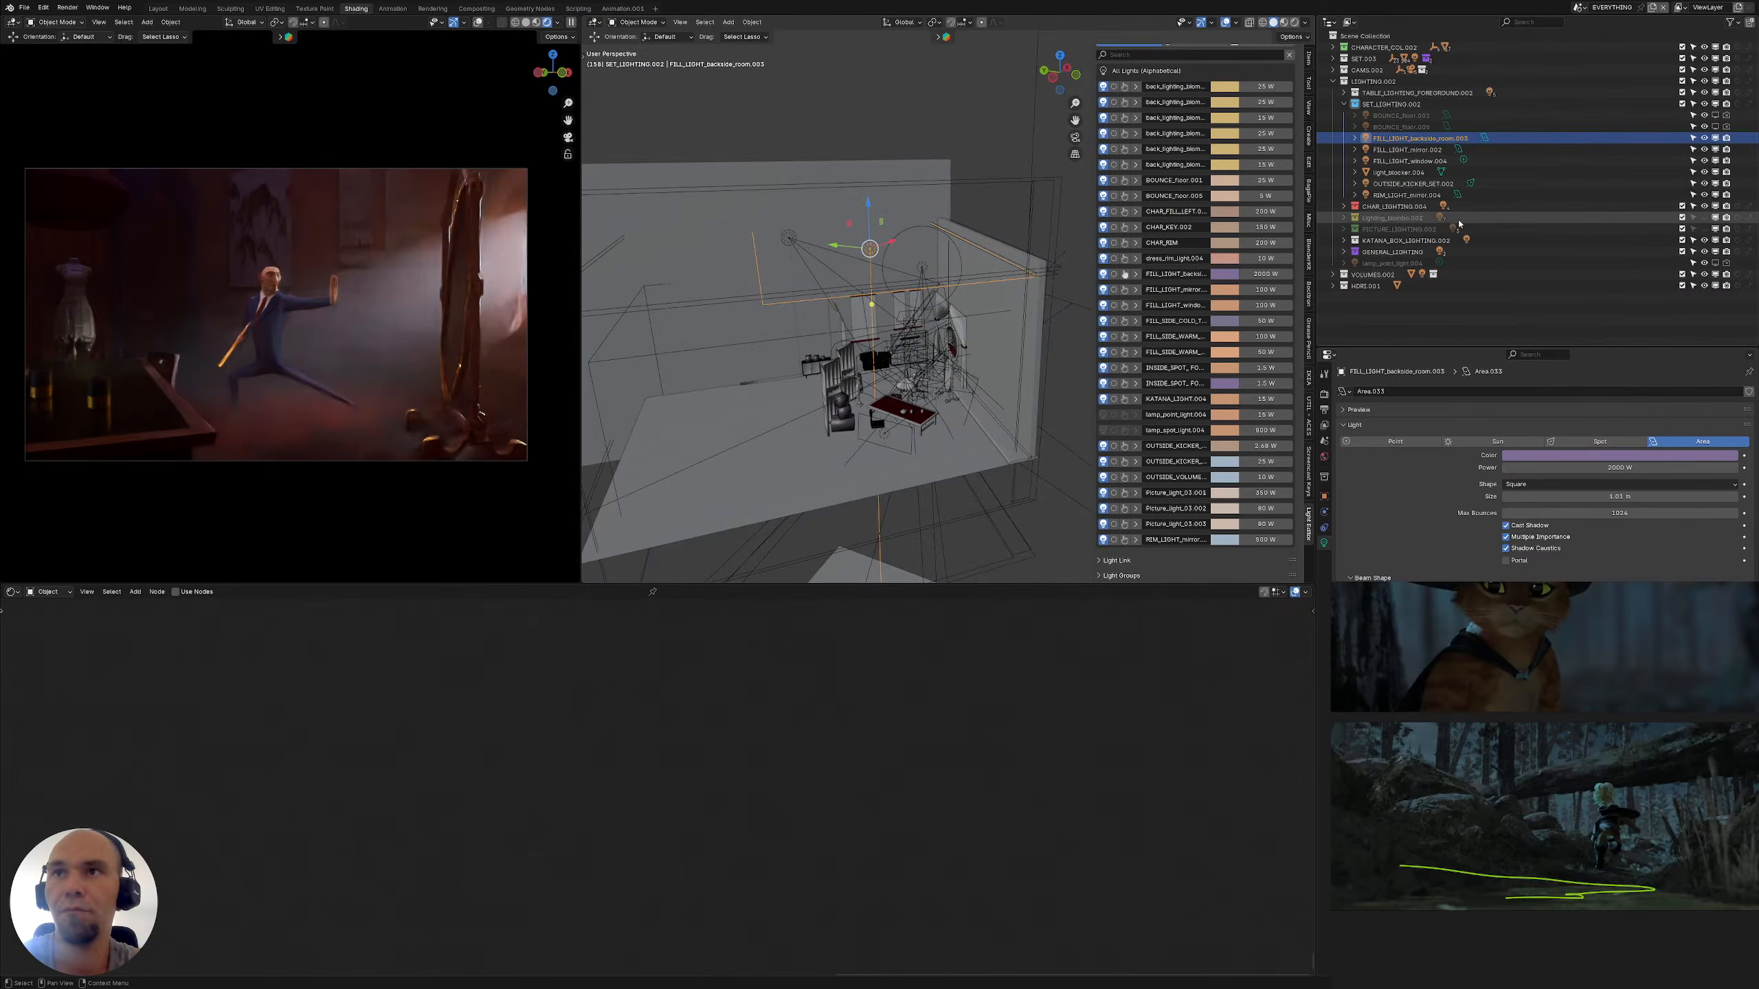
Show and expand the Lighting_bombo collection, and set its dress rim light's power to 50 W
left_click(1345, 219)
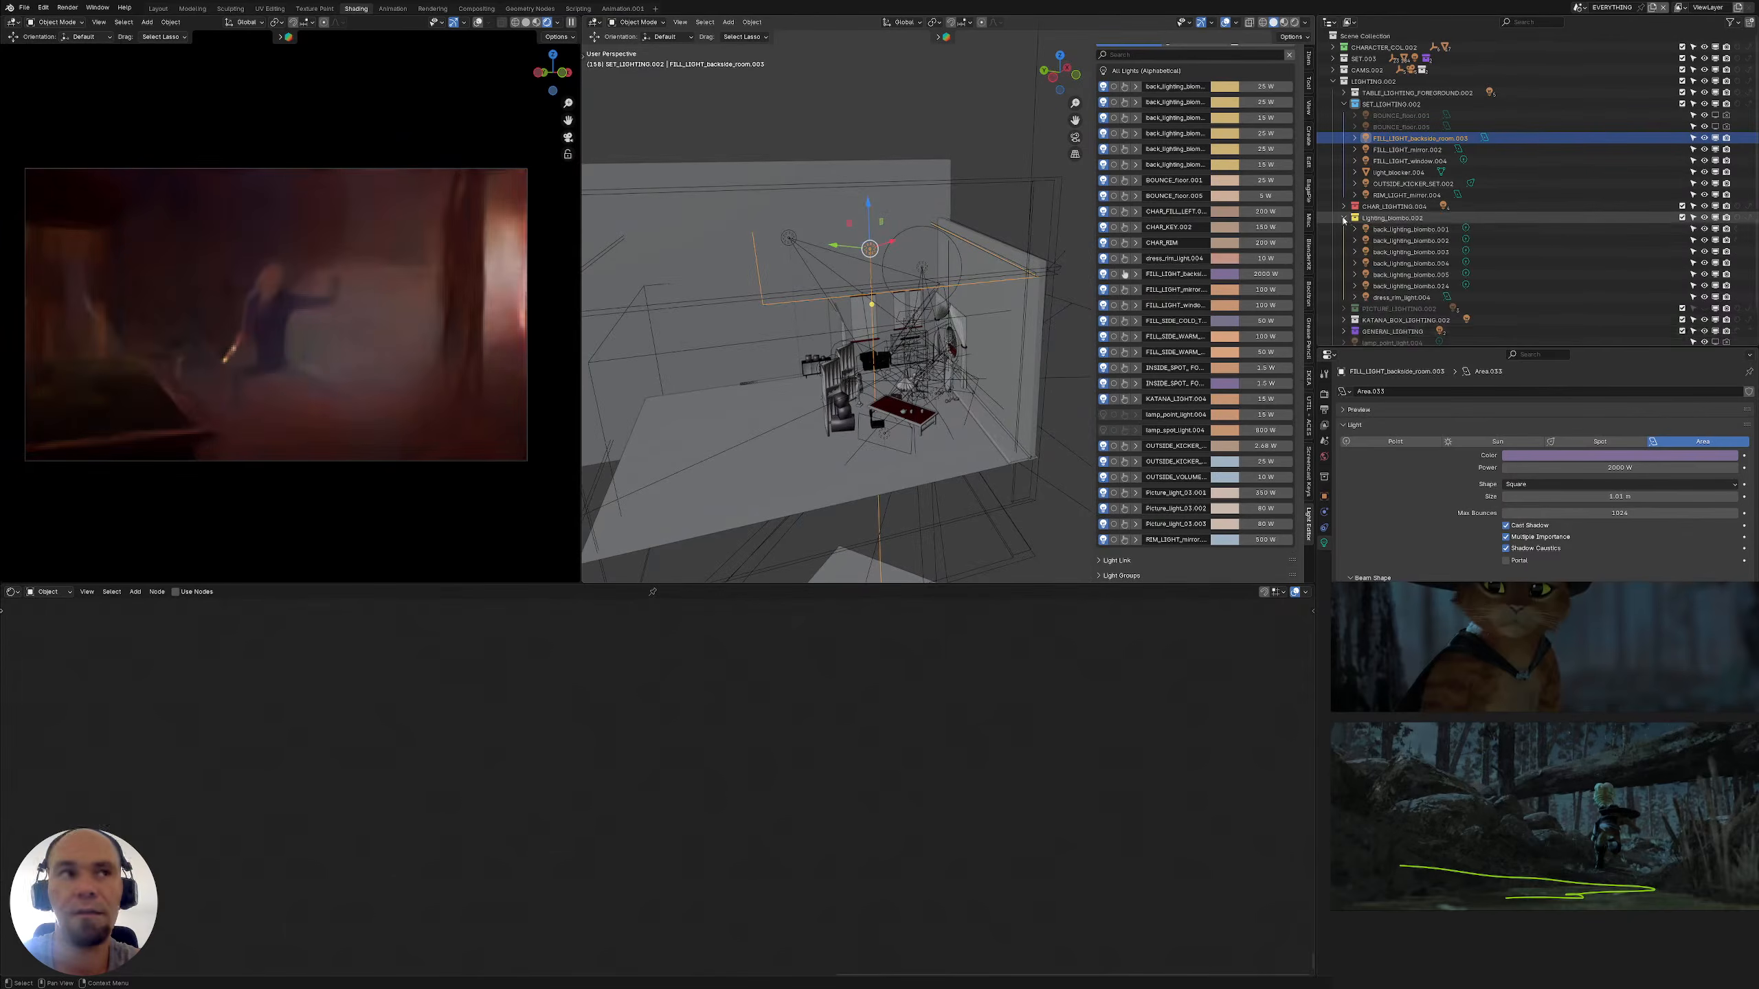
left_click(1410, 298)
middle_click_drag(908, 378, 874, 380)
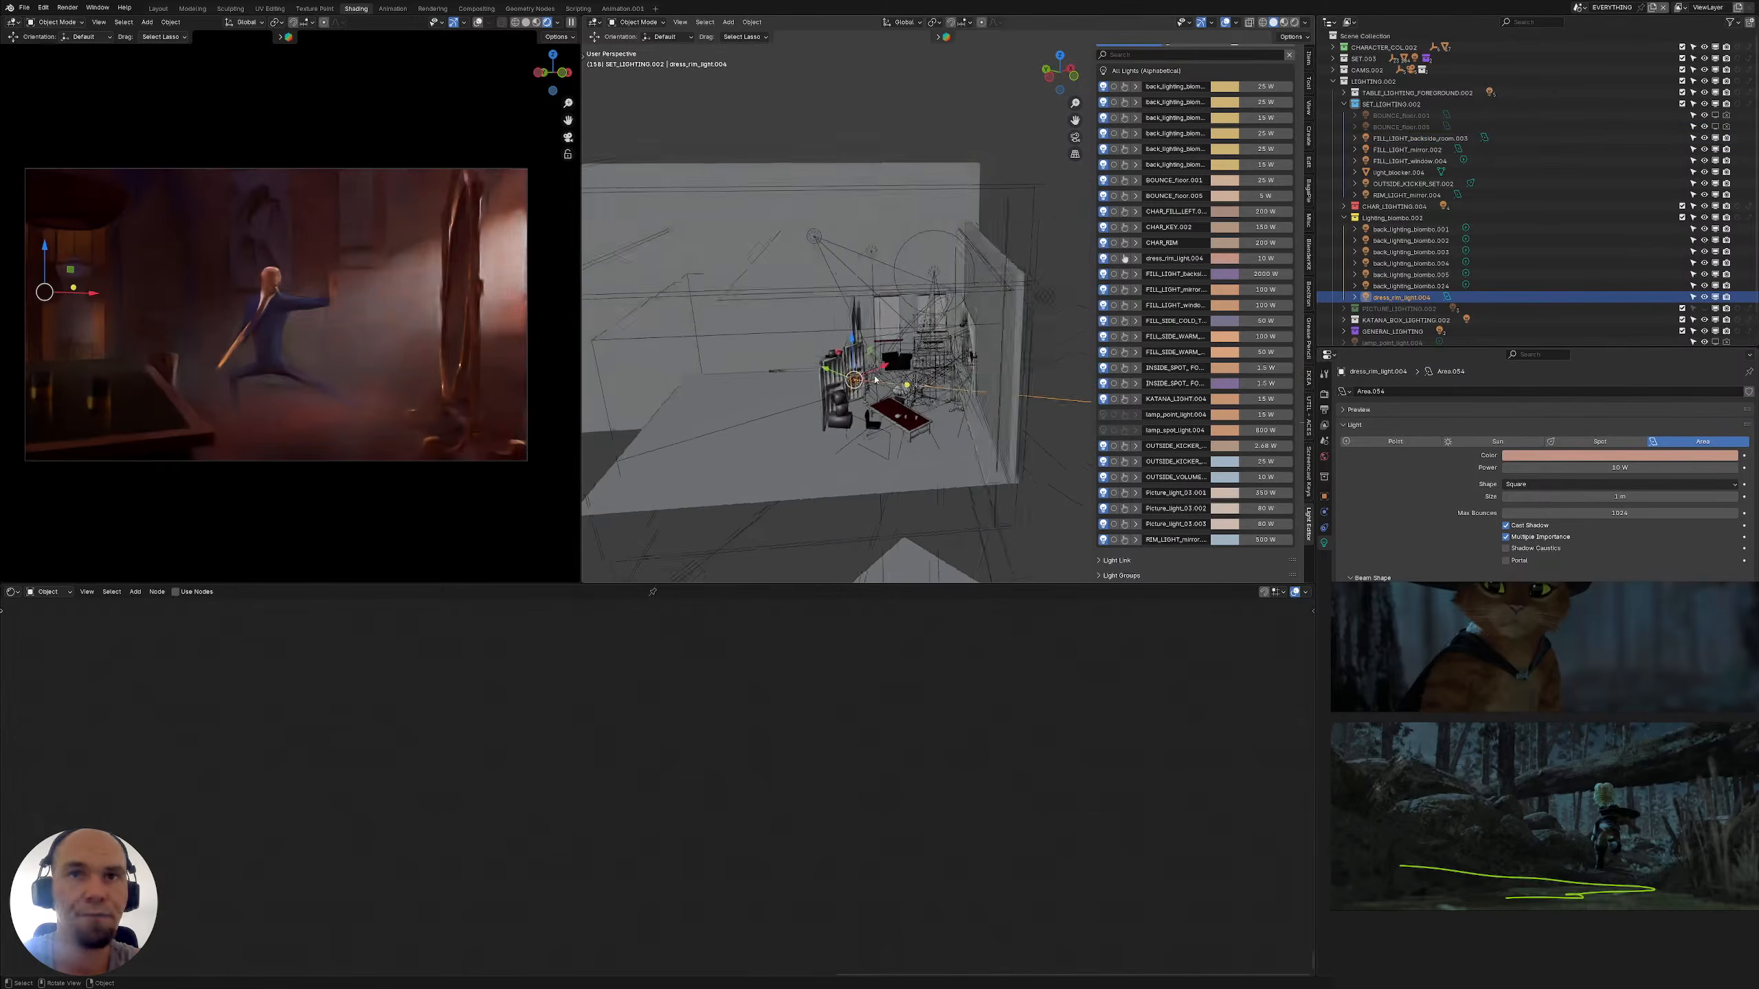
scroll(875, 380, "up", 5)
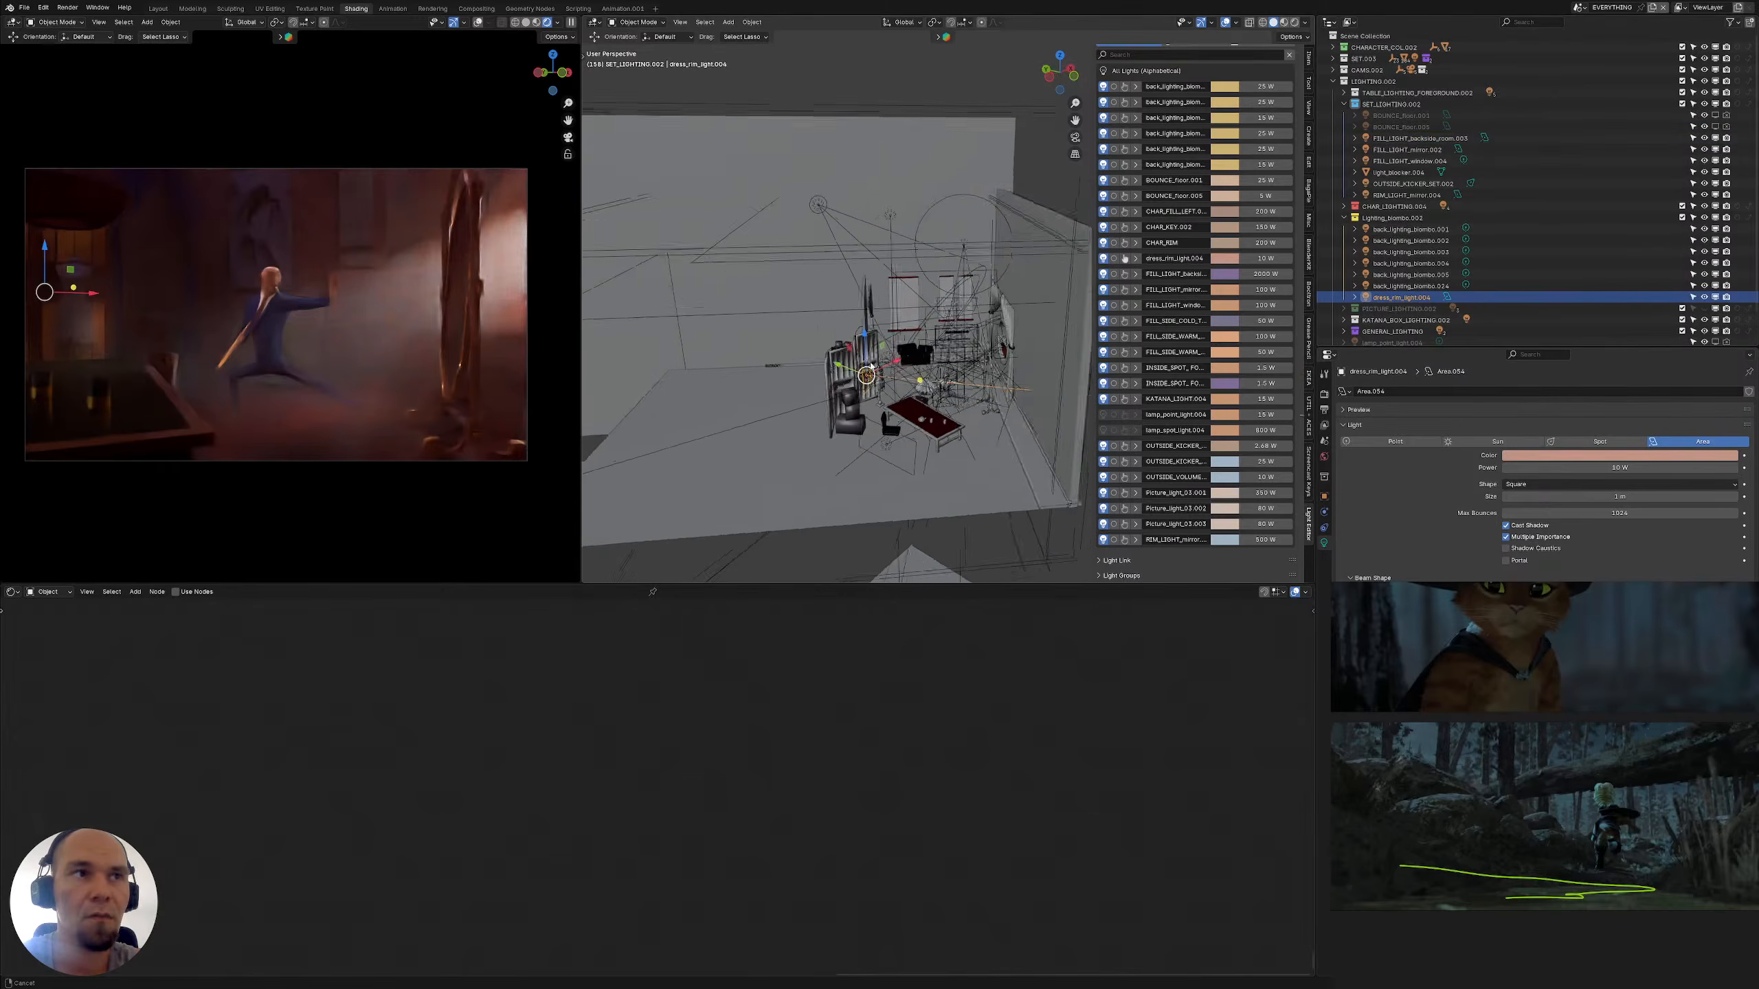
left_click(1612, 466)
type("50")
key("Return")
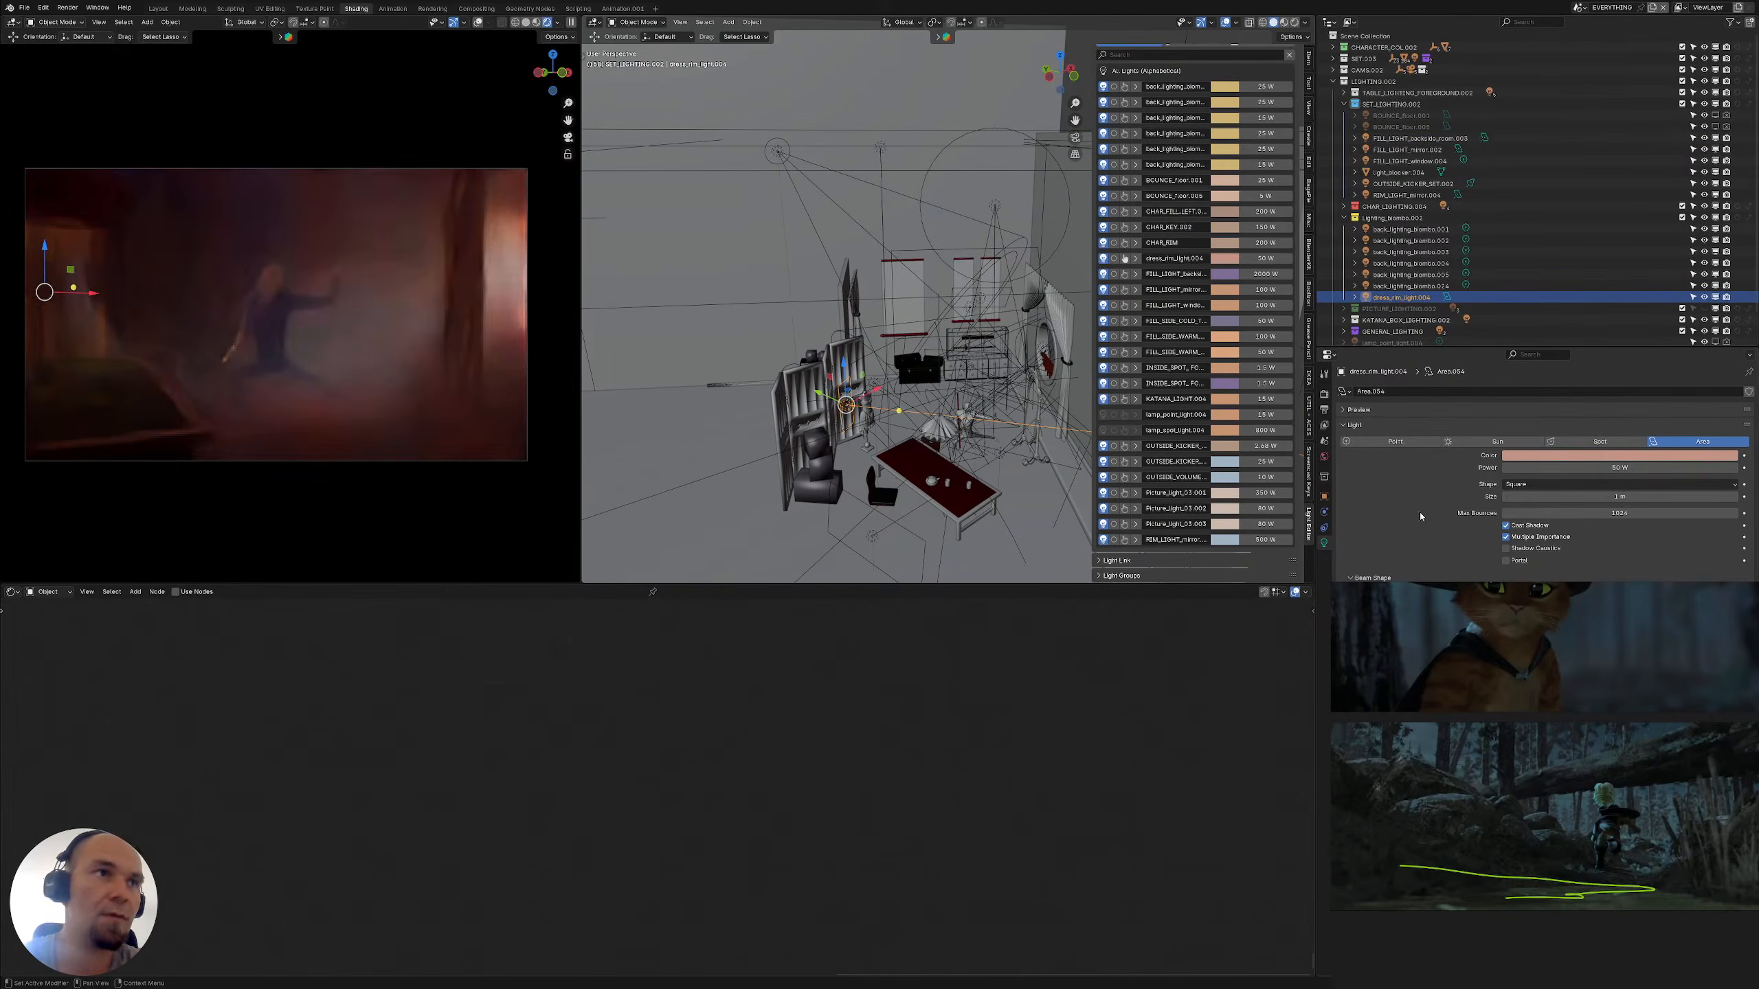
Compare the render with the coloured reference stills and examine the lights around the folding screen and table from several angles
middle_click_drag(918, 420, 1003, 422)
scroll(1013, 416, "up", 2)
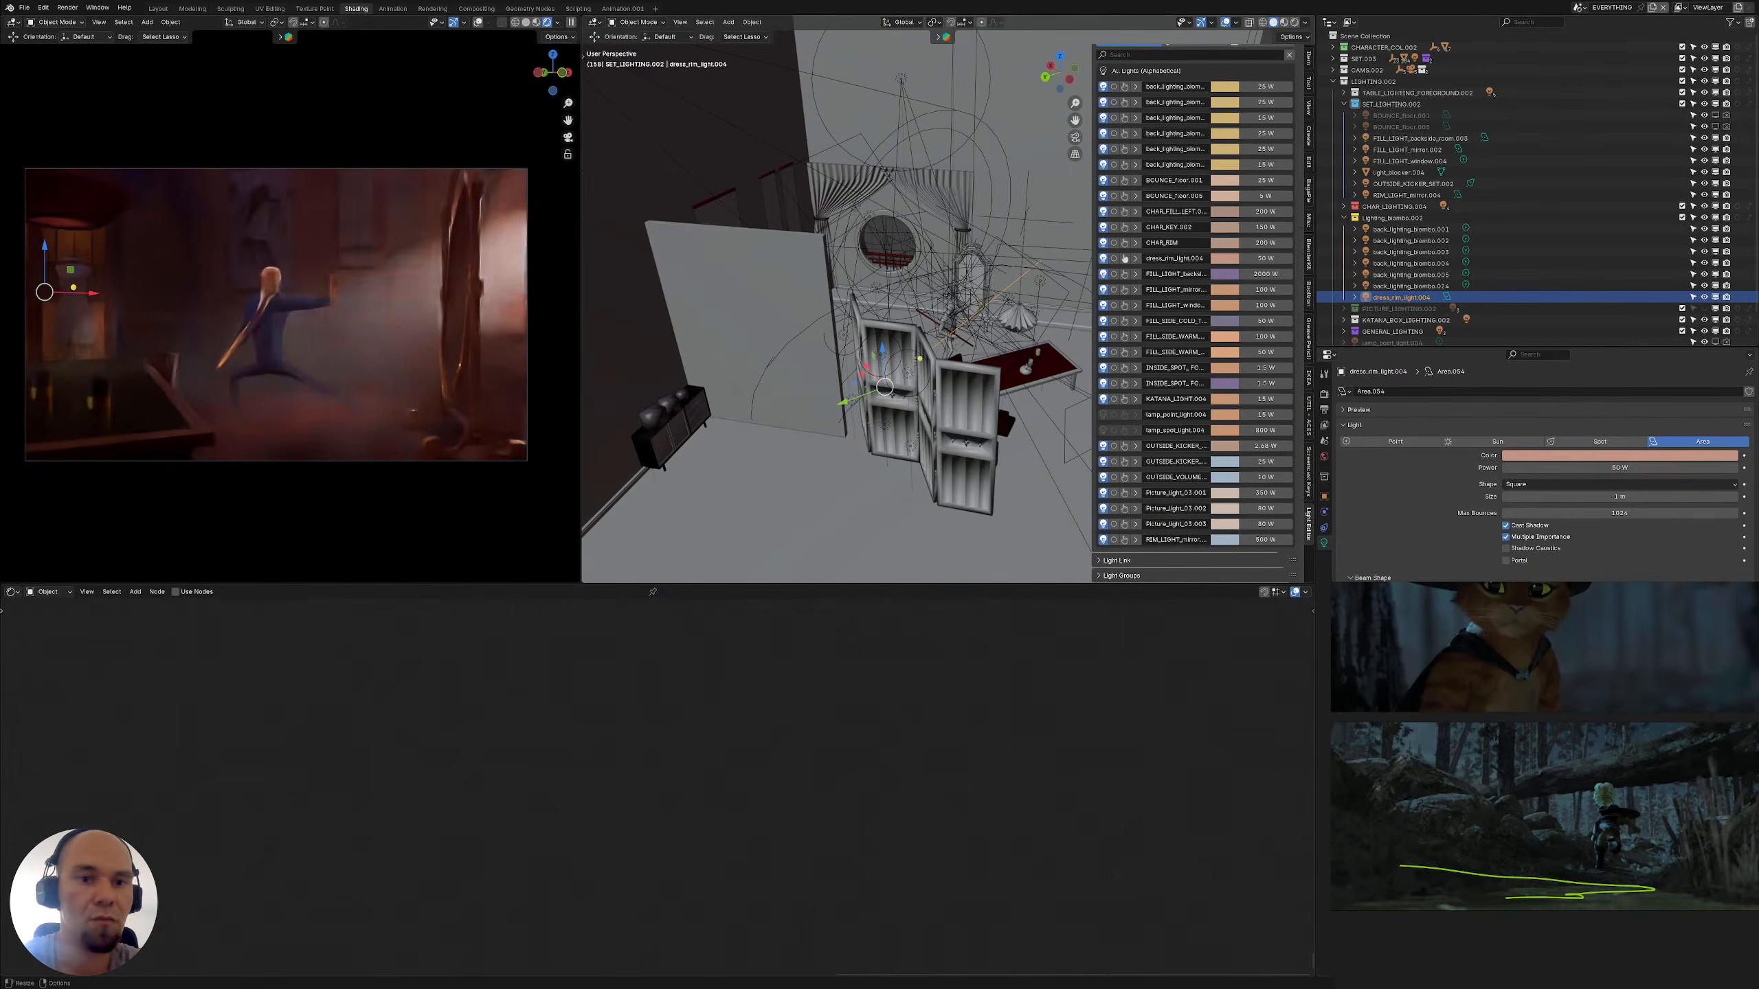
key("Escape")
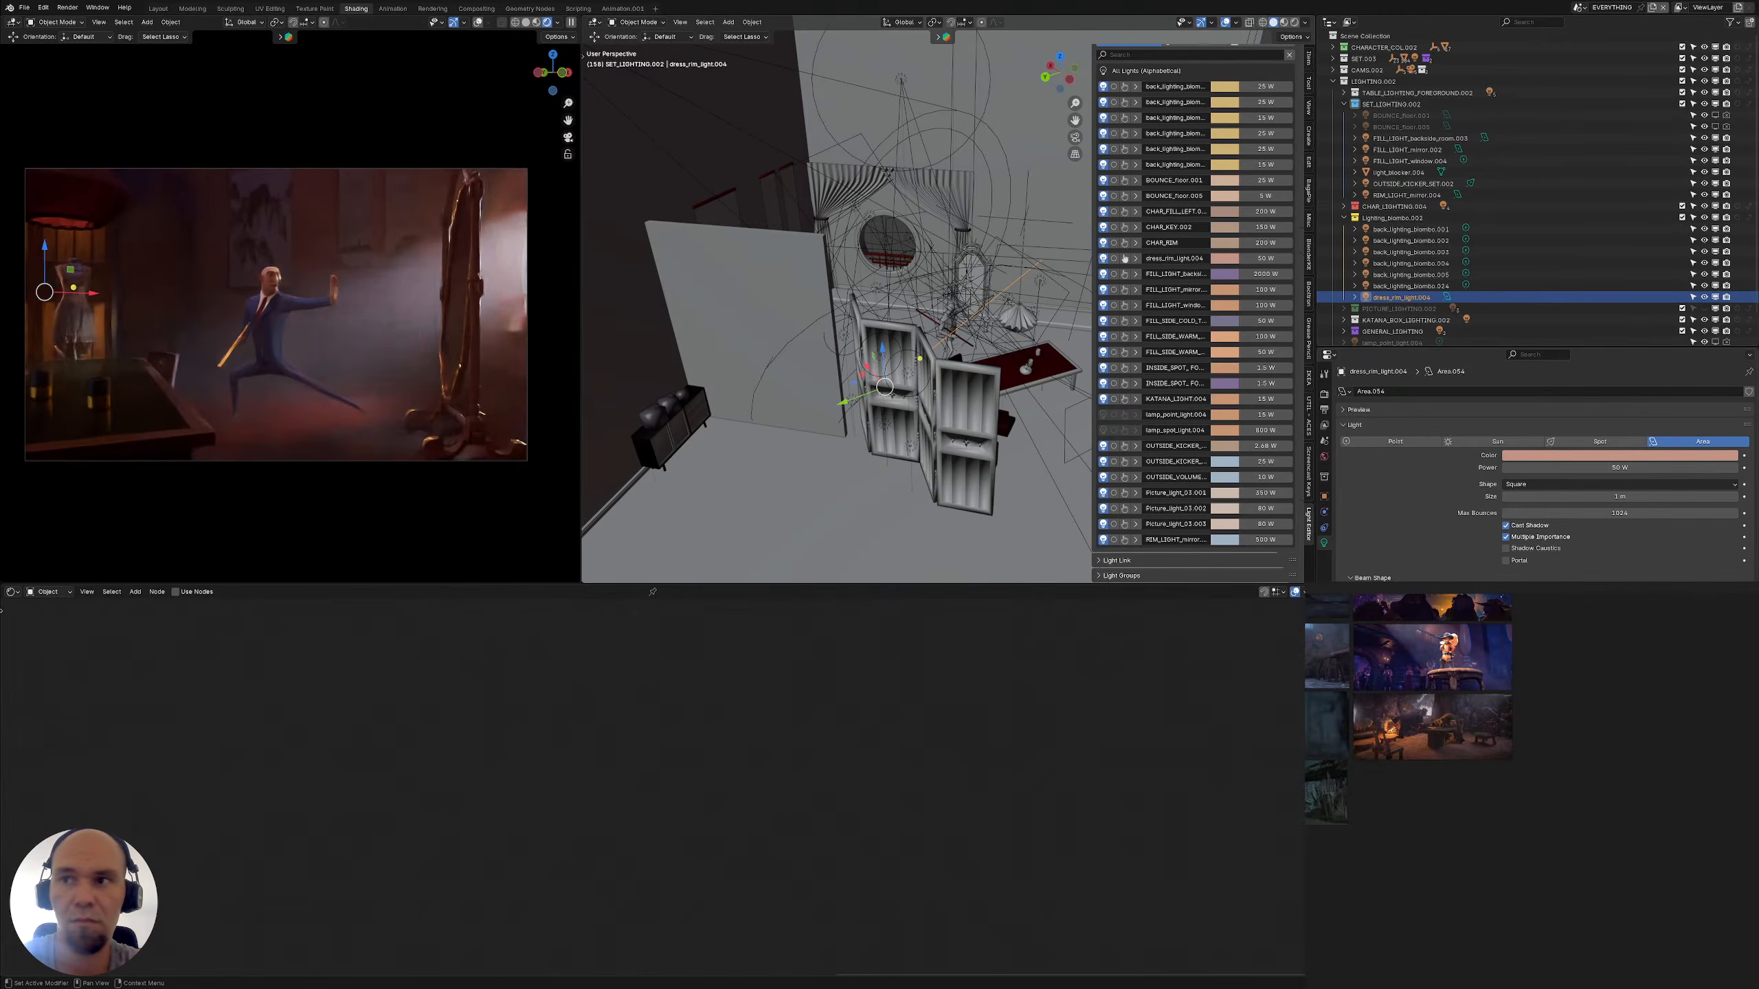
right_click_drag(1443, 624, 1543, 624)
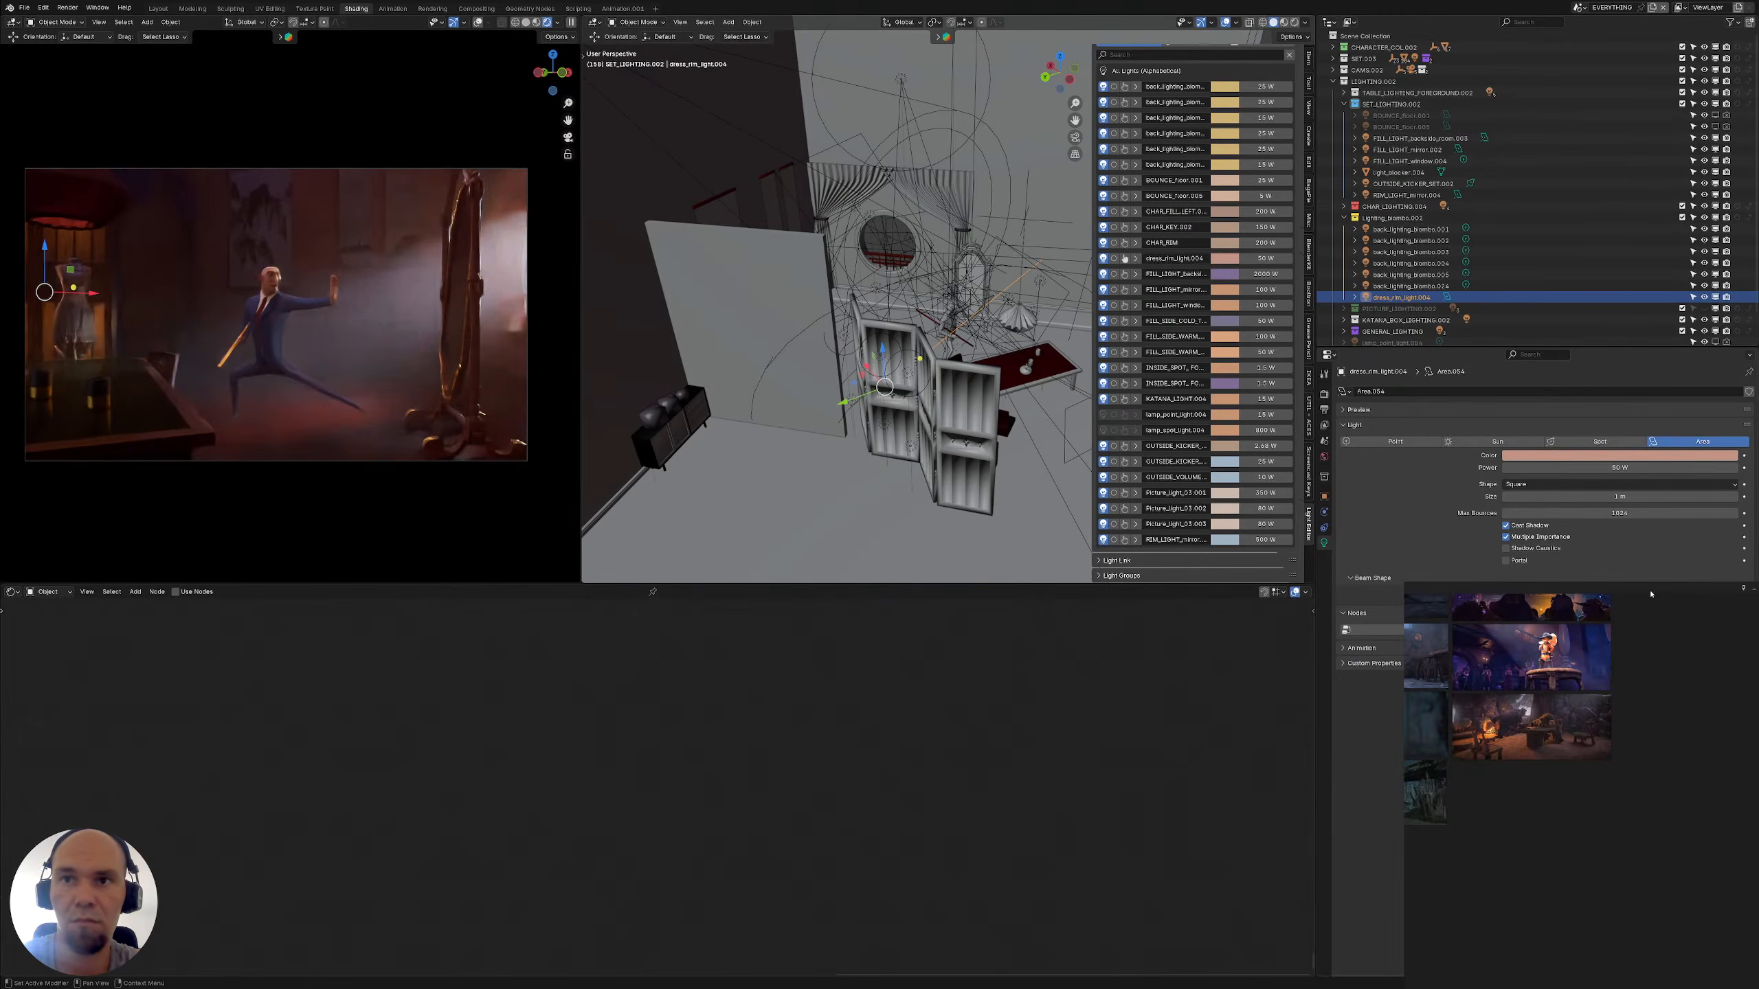
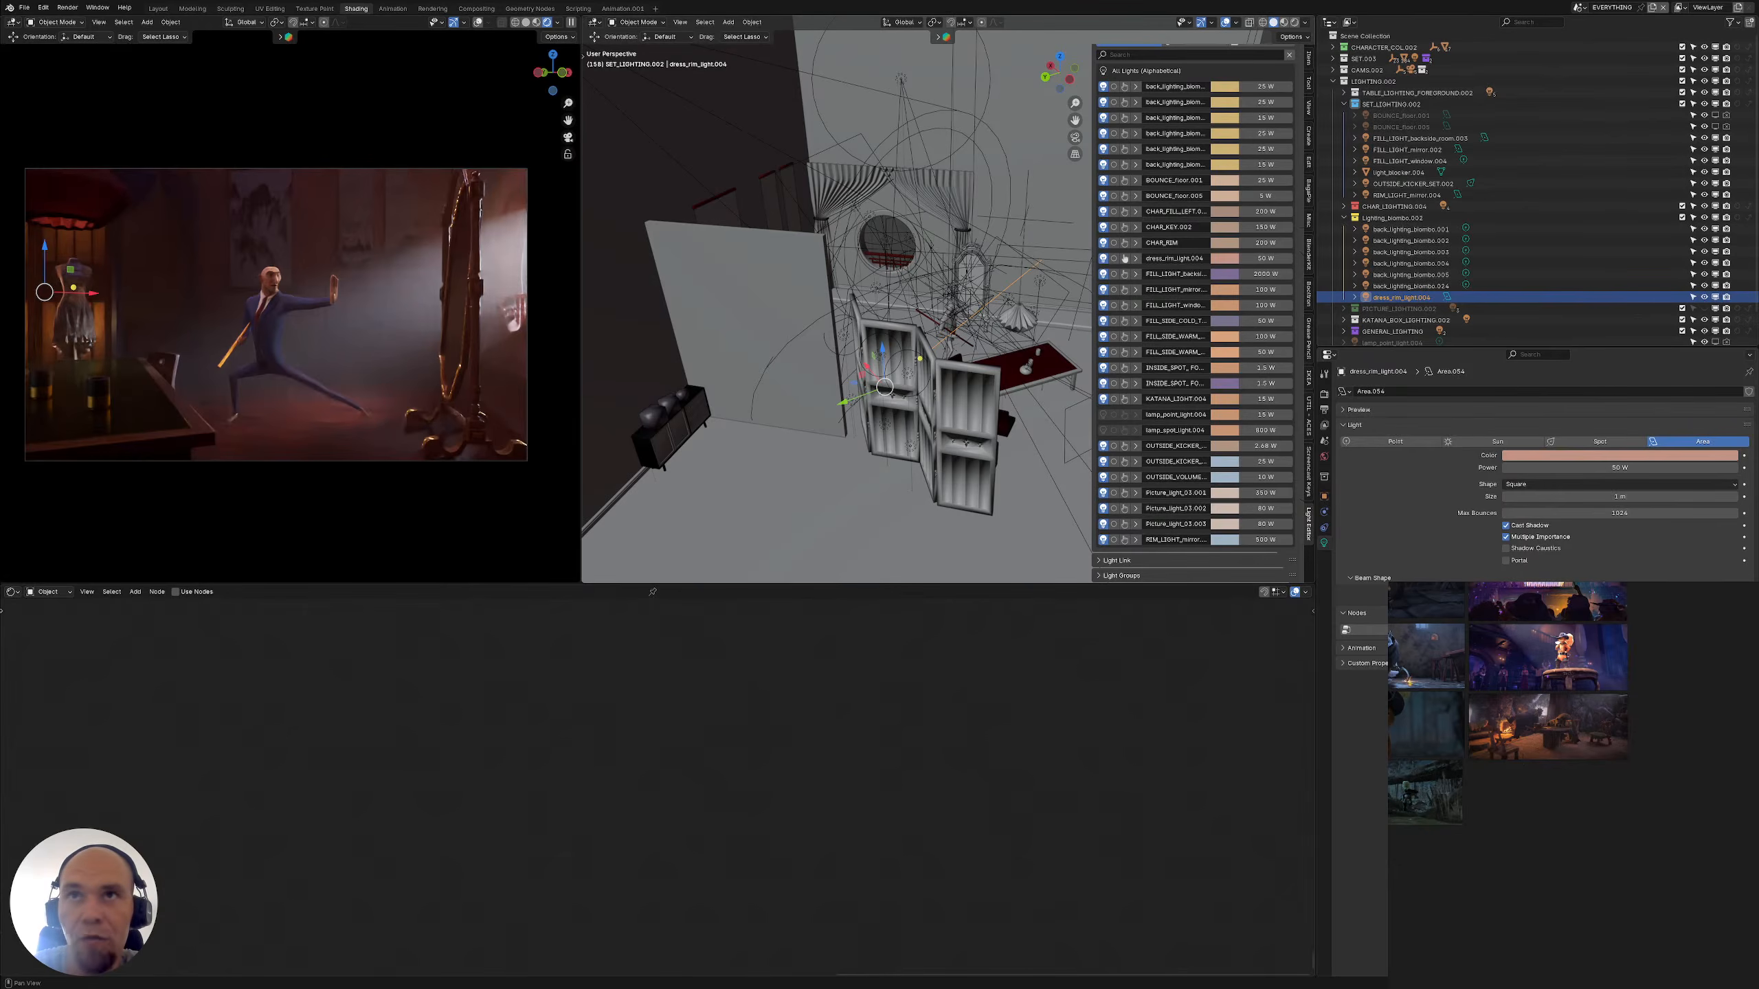
left_click_drag(1092, 76, 1107, 76)
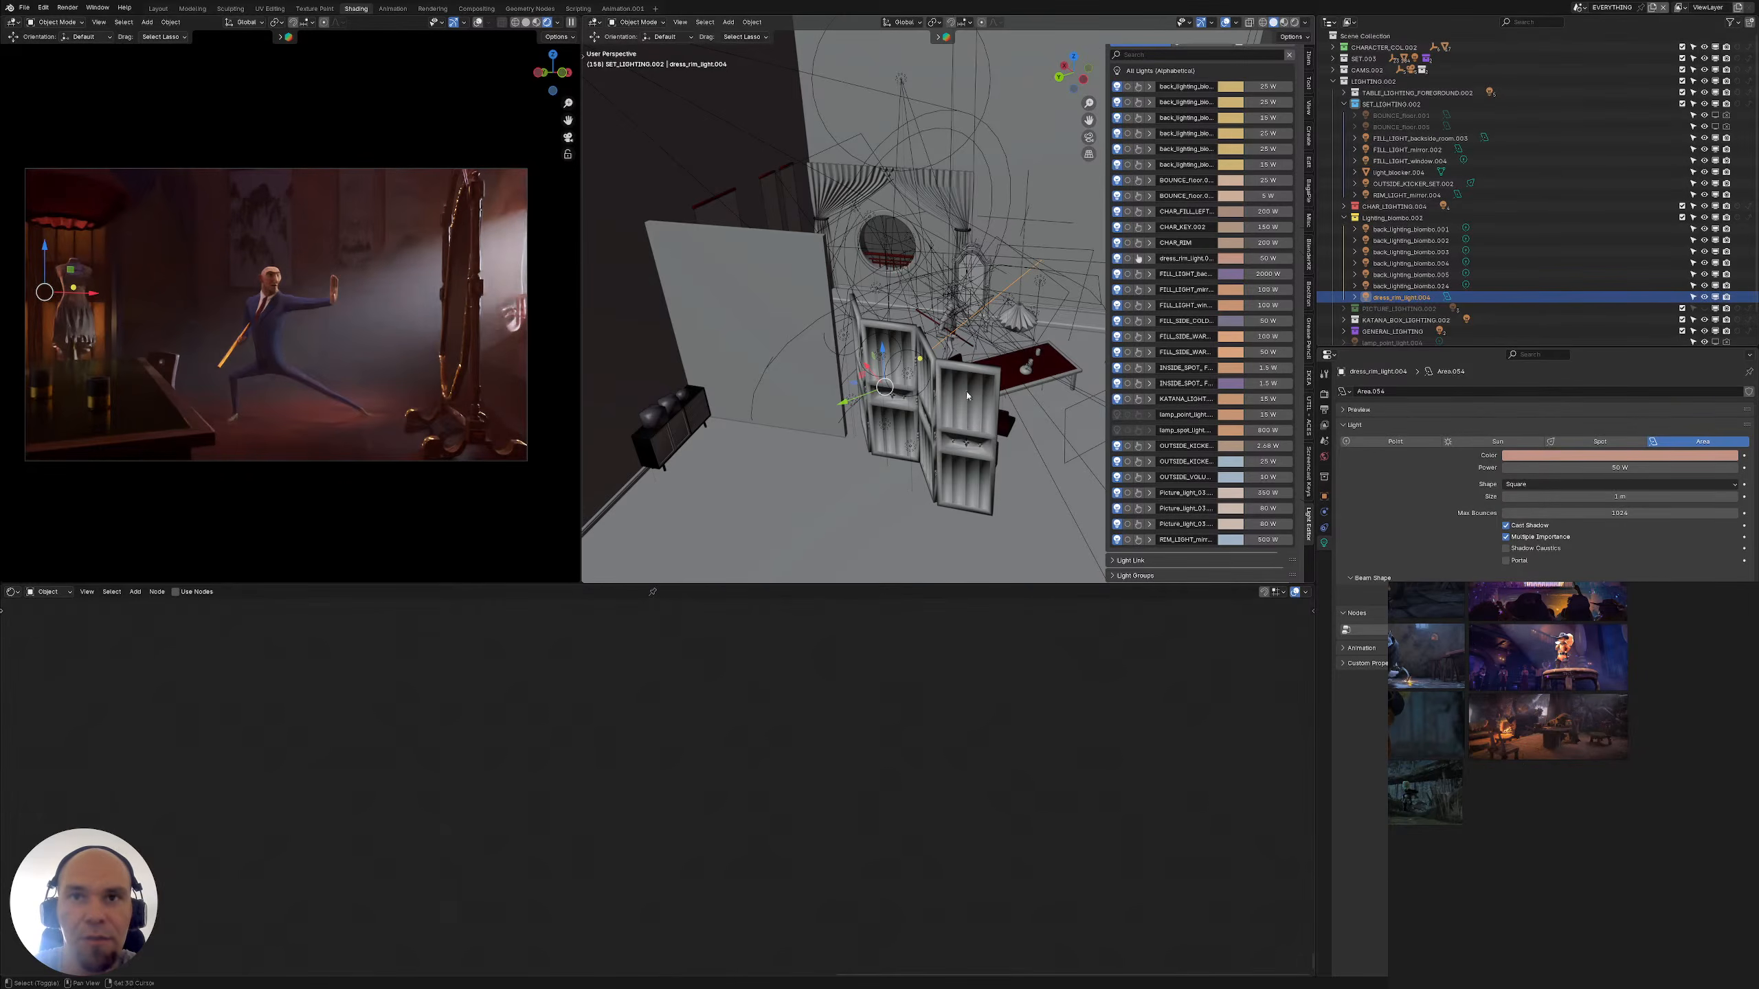
middle_click_drag(956, 443, 881, 431)
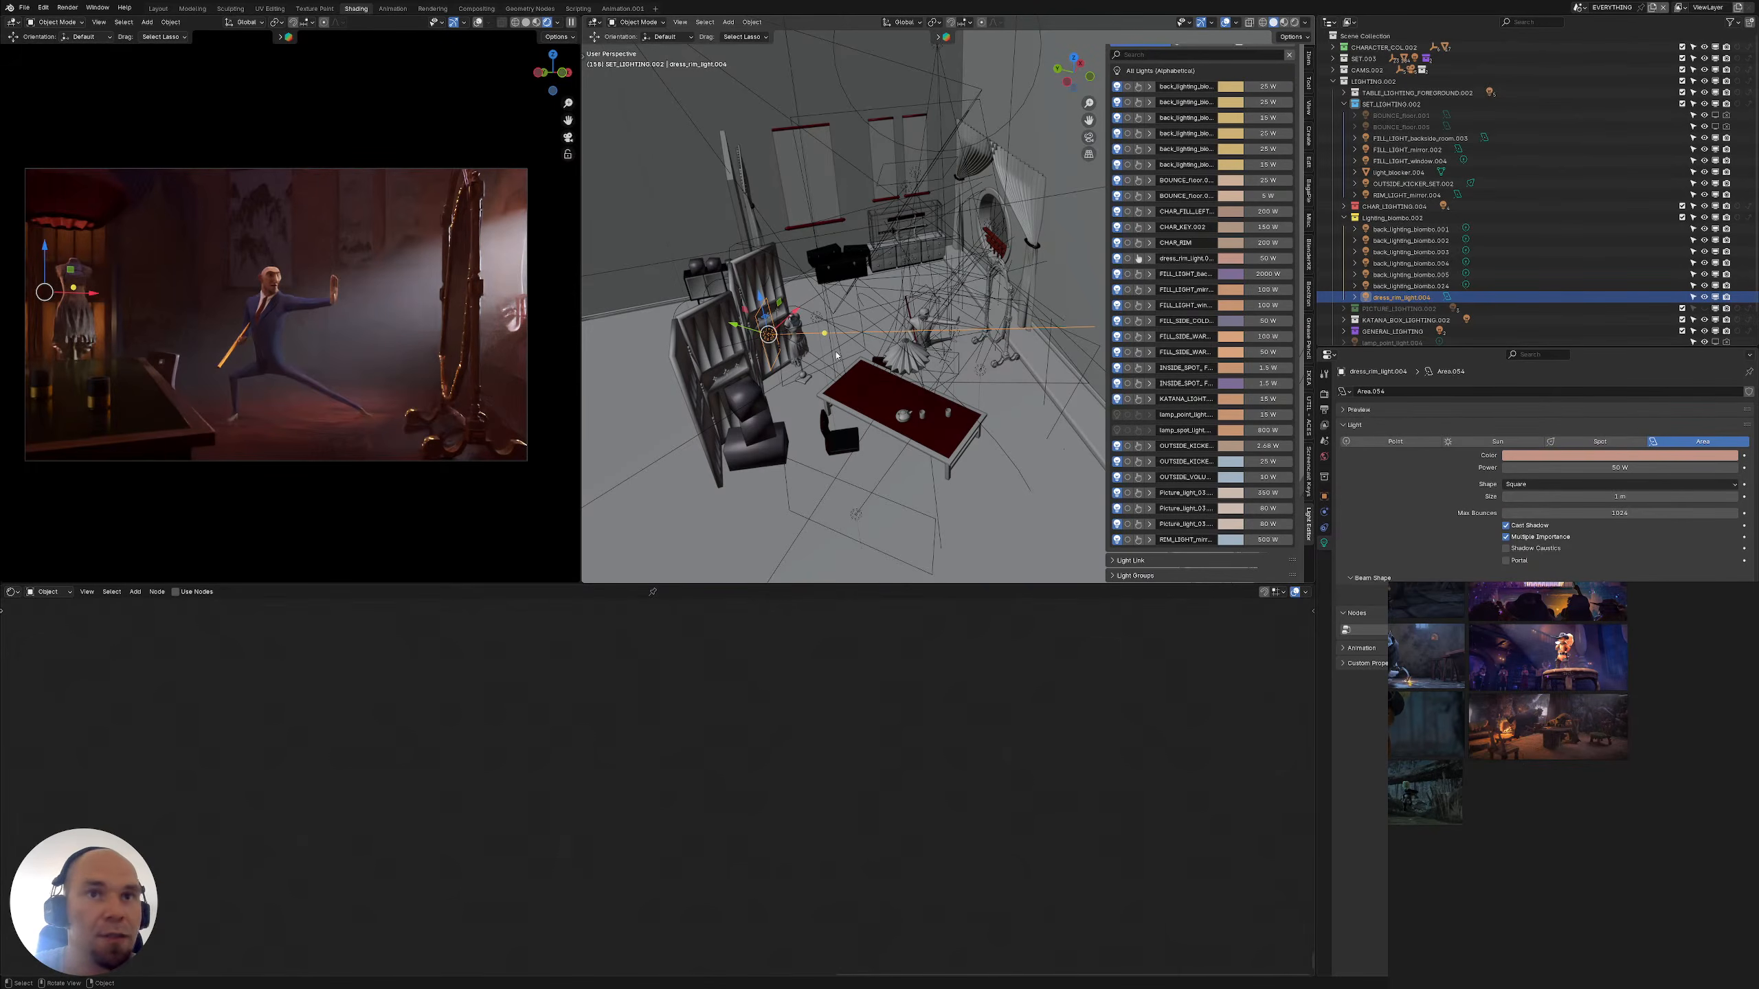
middle_click_drag(836, 358, 843, 314)
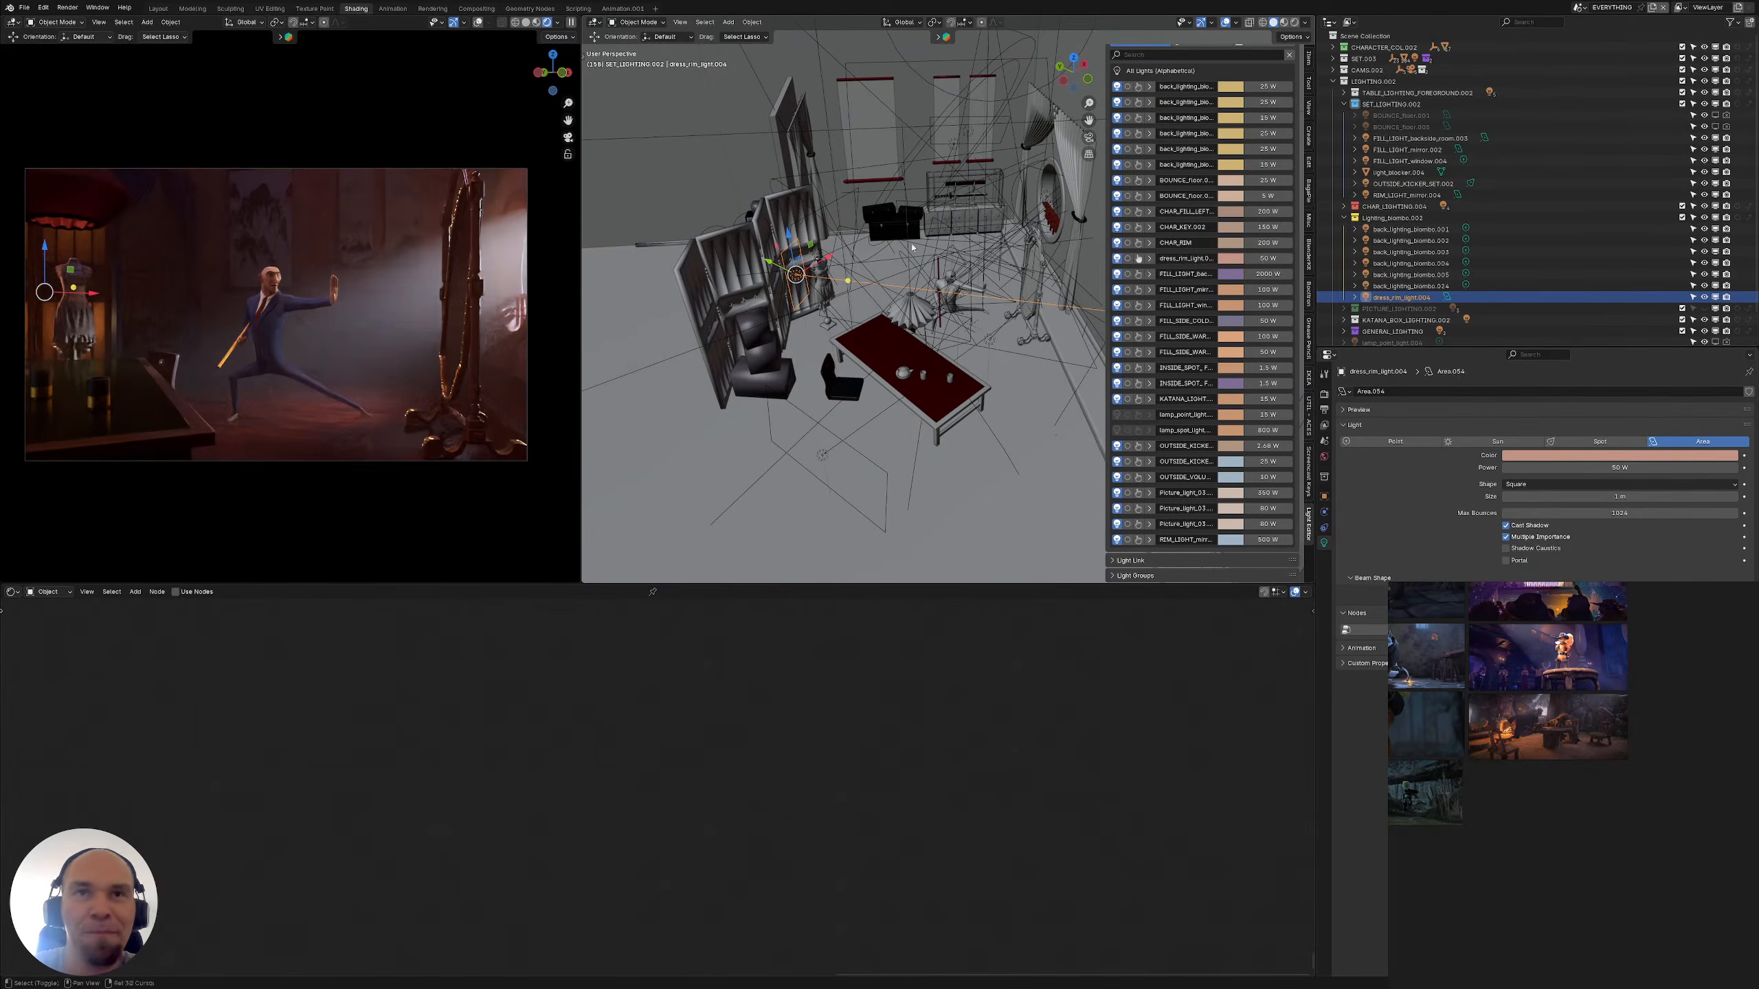
Examine the dress rim light and the back lights, checking which light sits behind which folding-screen panel
middle_click_drag(912, 247, 1078, 407)
left_click(902, 415)
scroll(902, 416, "down", 5)
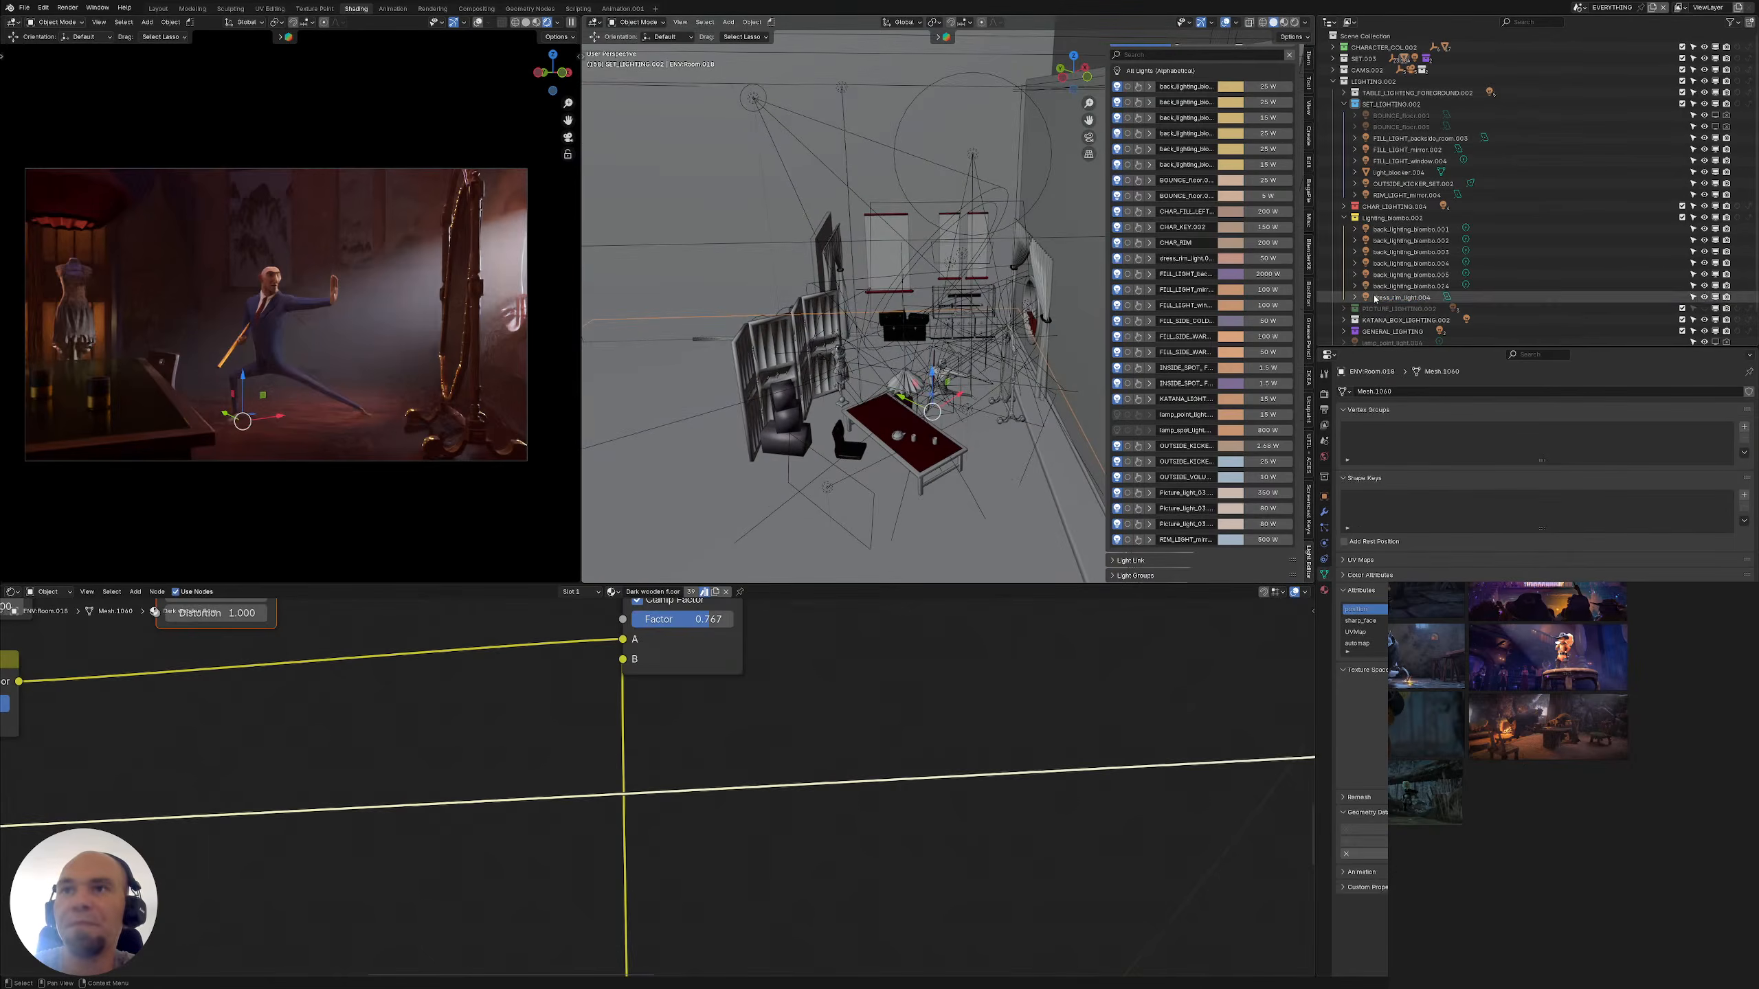
left_click(1417, 301)
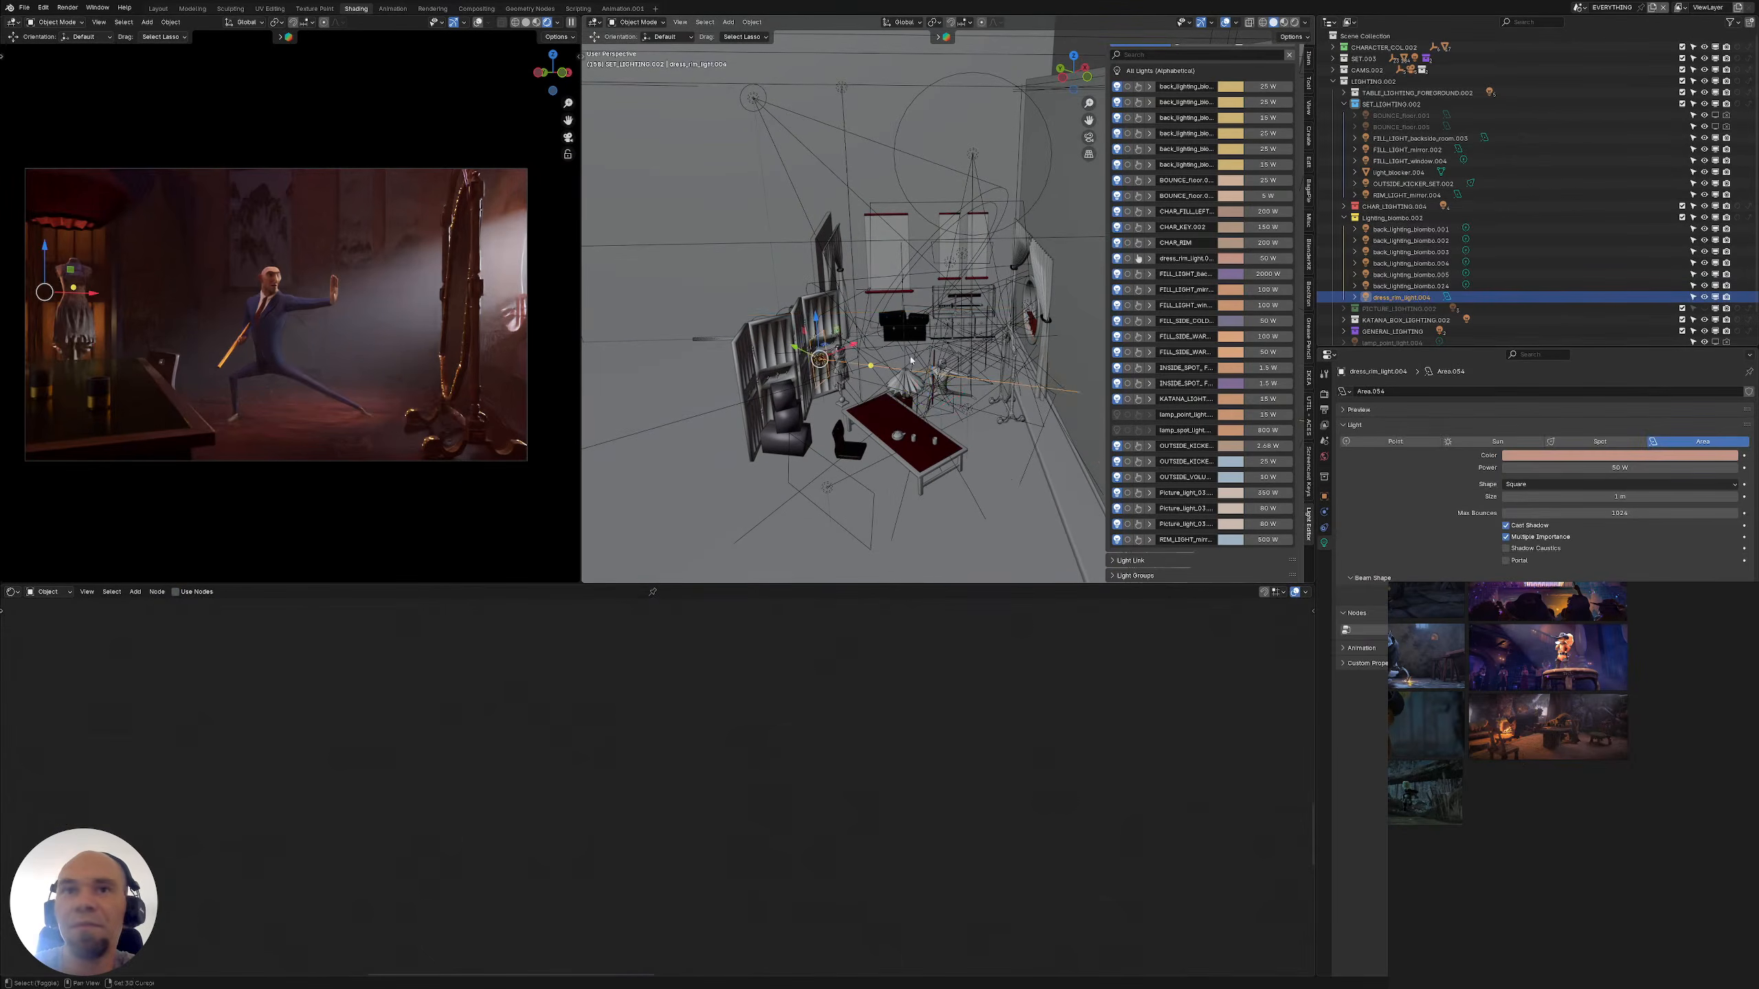
left_click(1401, 230)
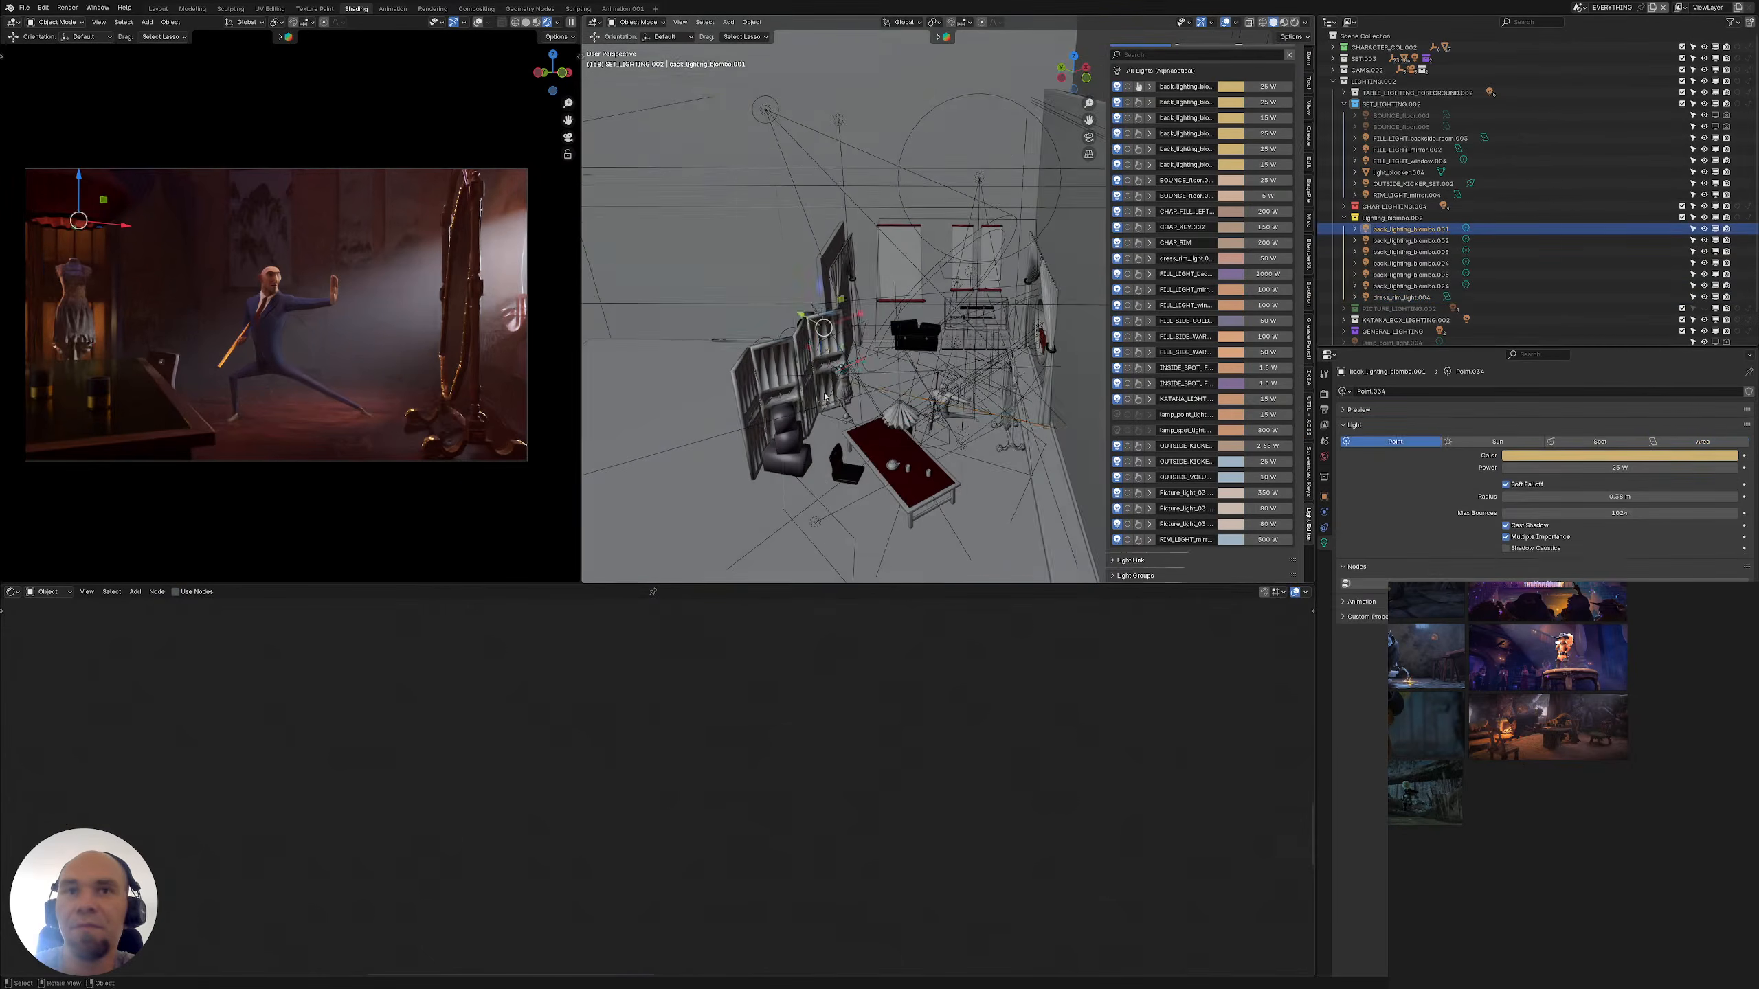
middle_click_drag(803, 325, 946, 301)
scroll(952, 360, "up", 4)
left_click(859, 426)
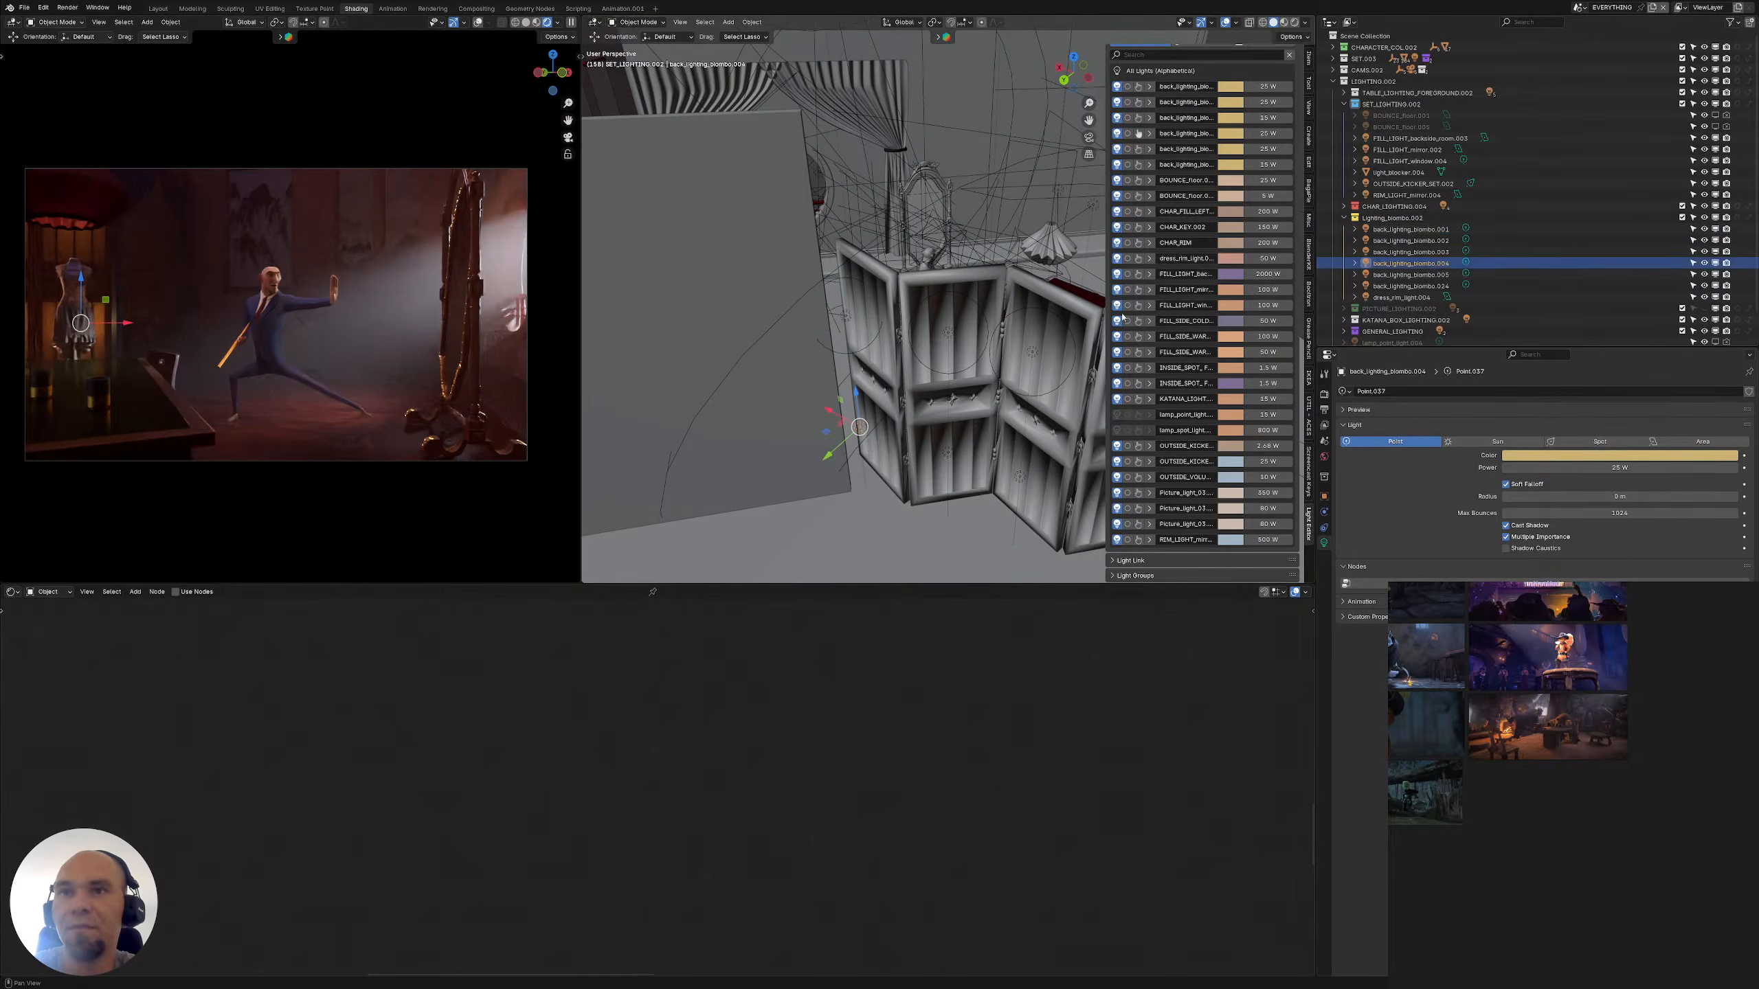
Set the power of the upper back lights behind the folding screen's first and second panels to 50 W each
left_click(861, 321)
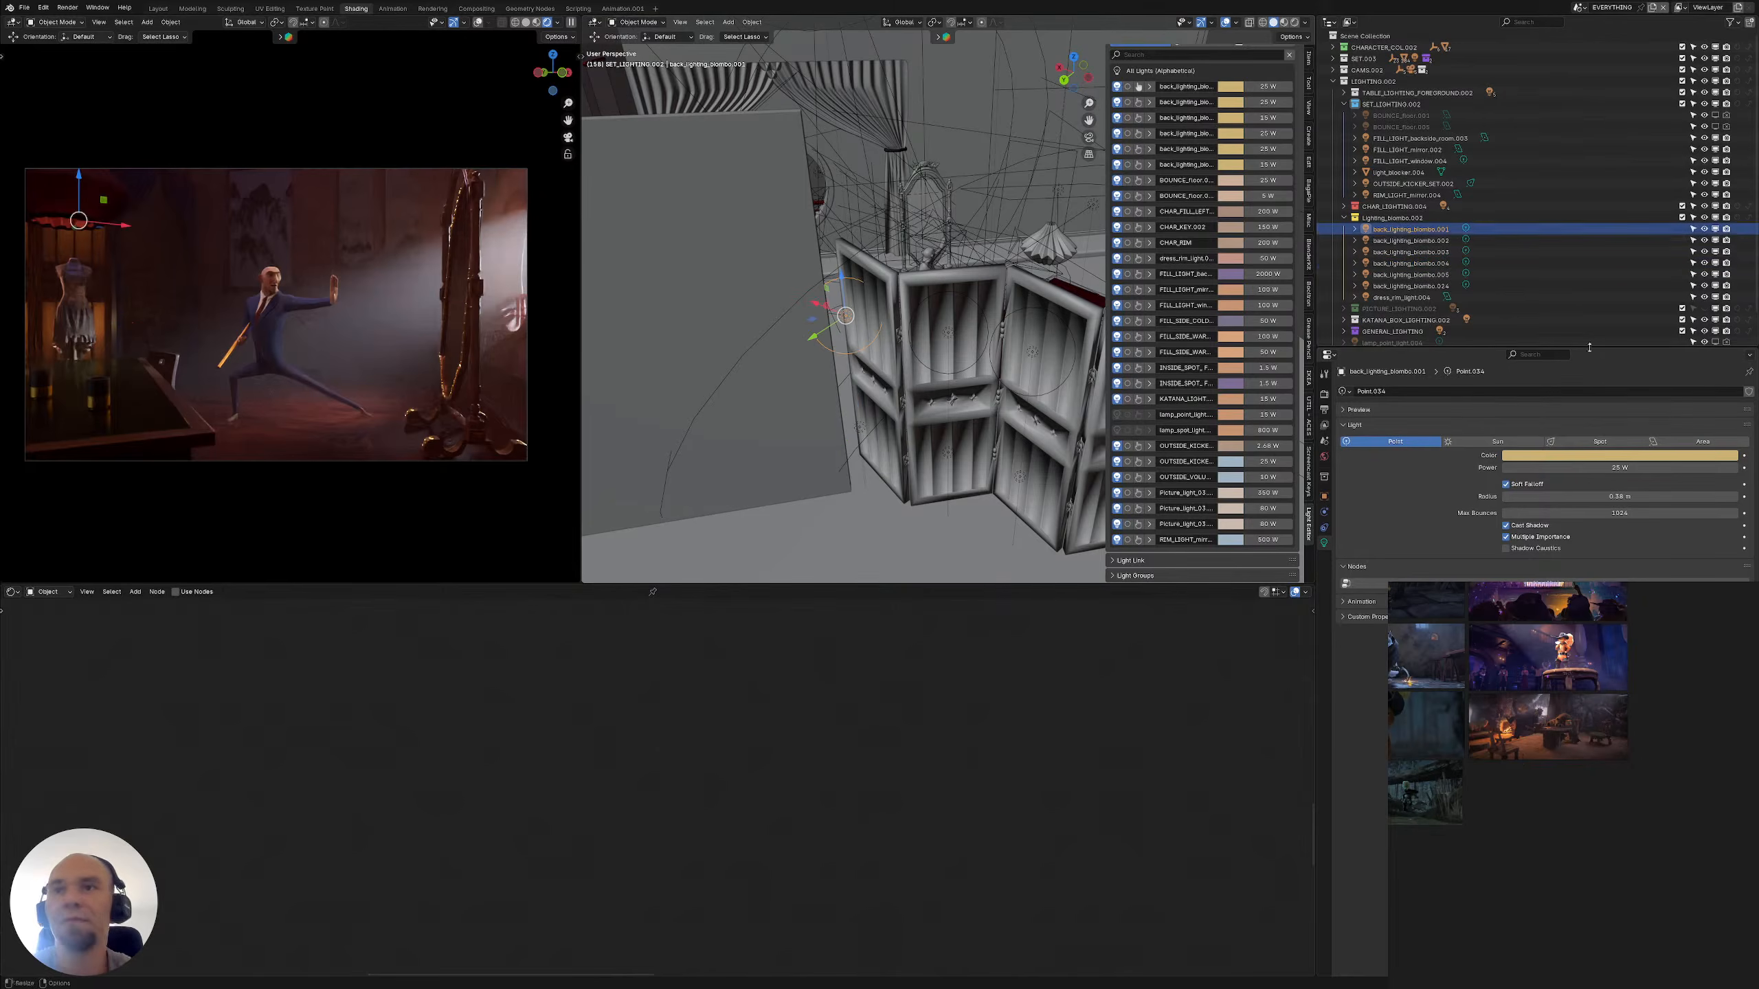
left_click(1612, 469)
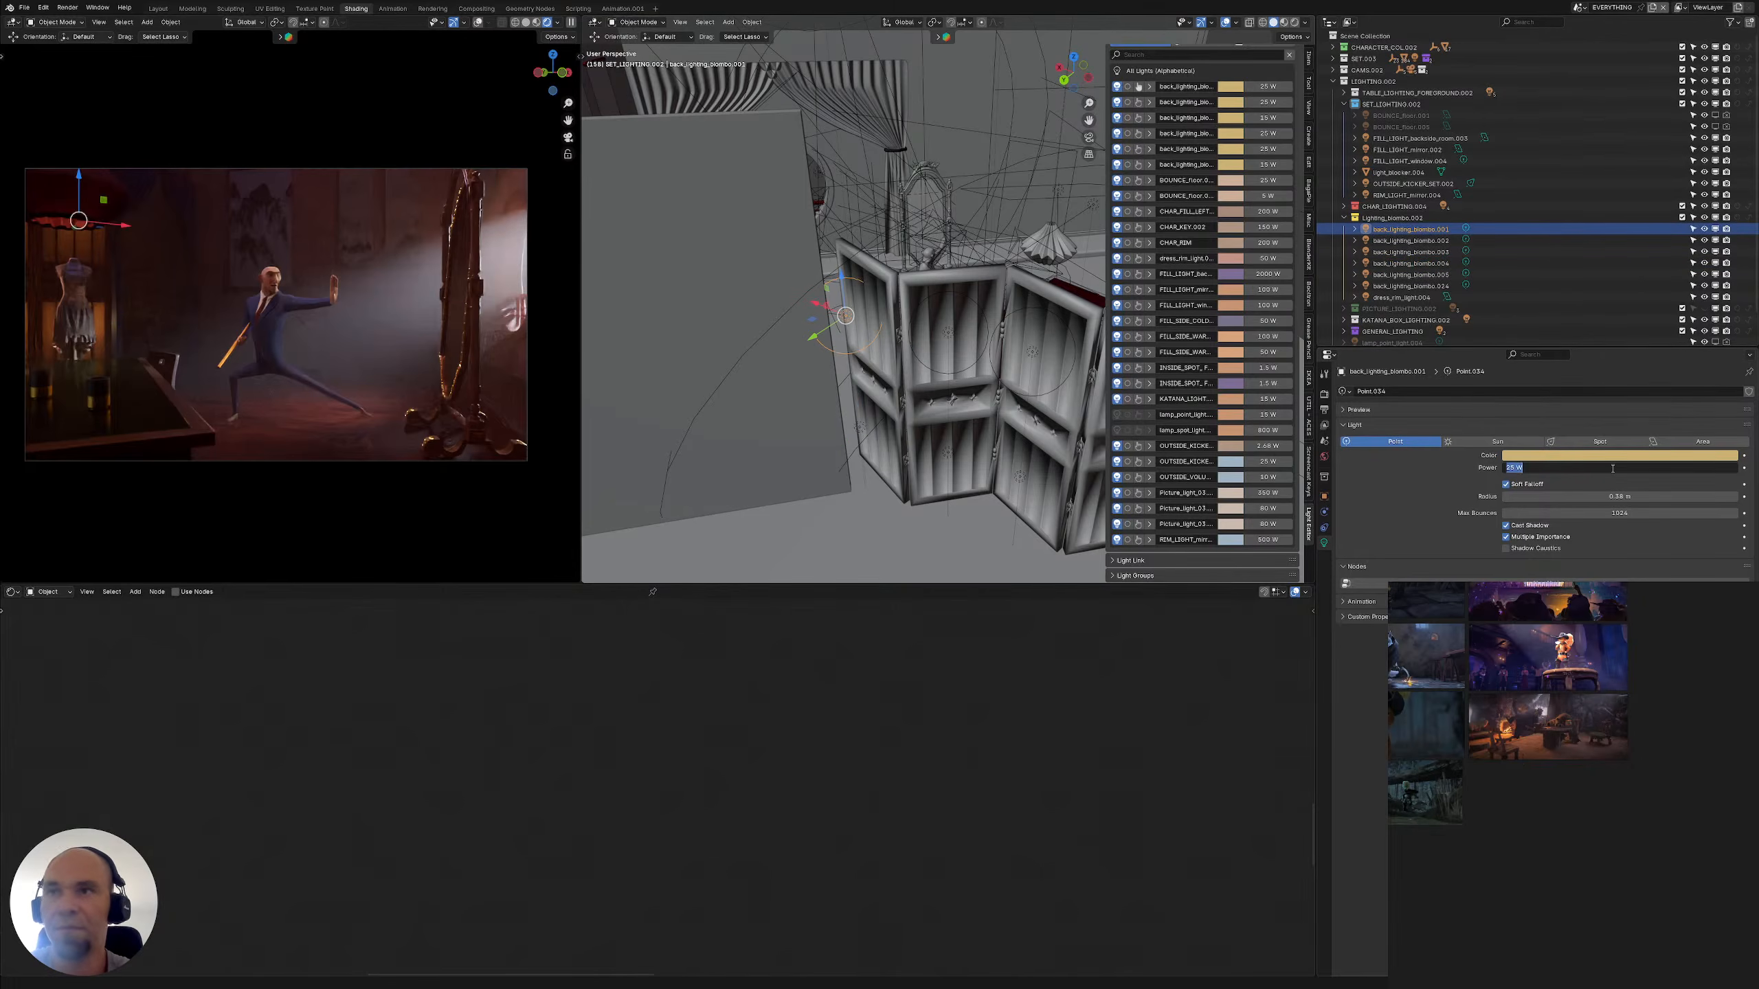
type("50")
key("Return")
left_click(1432, 241)
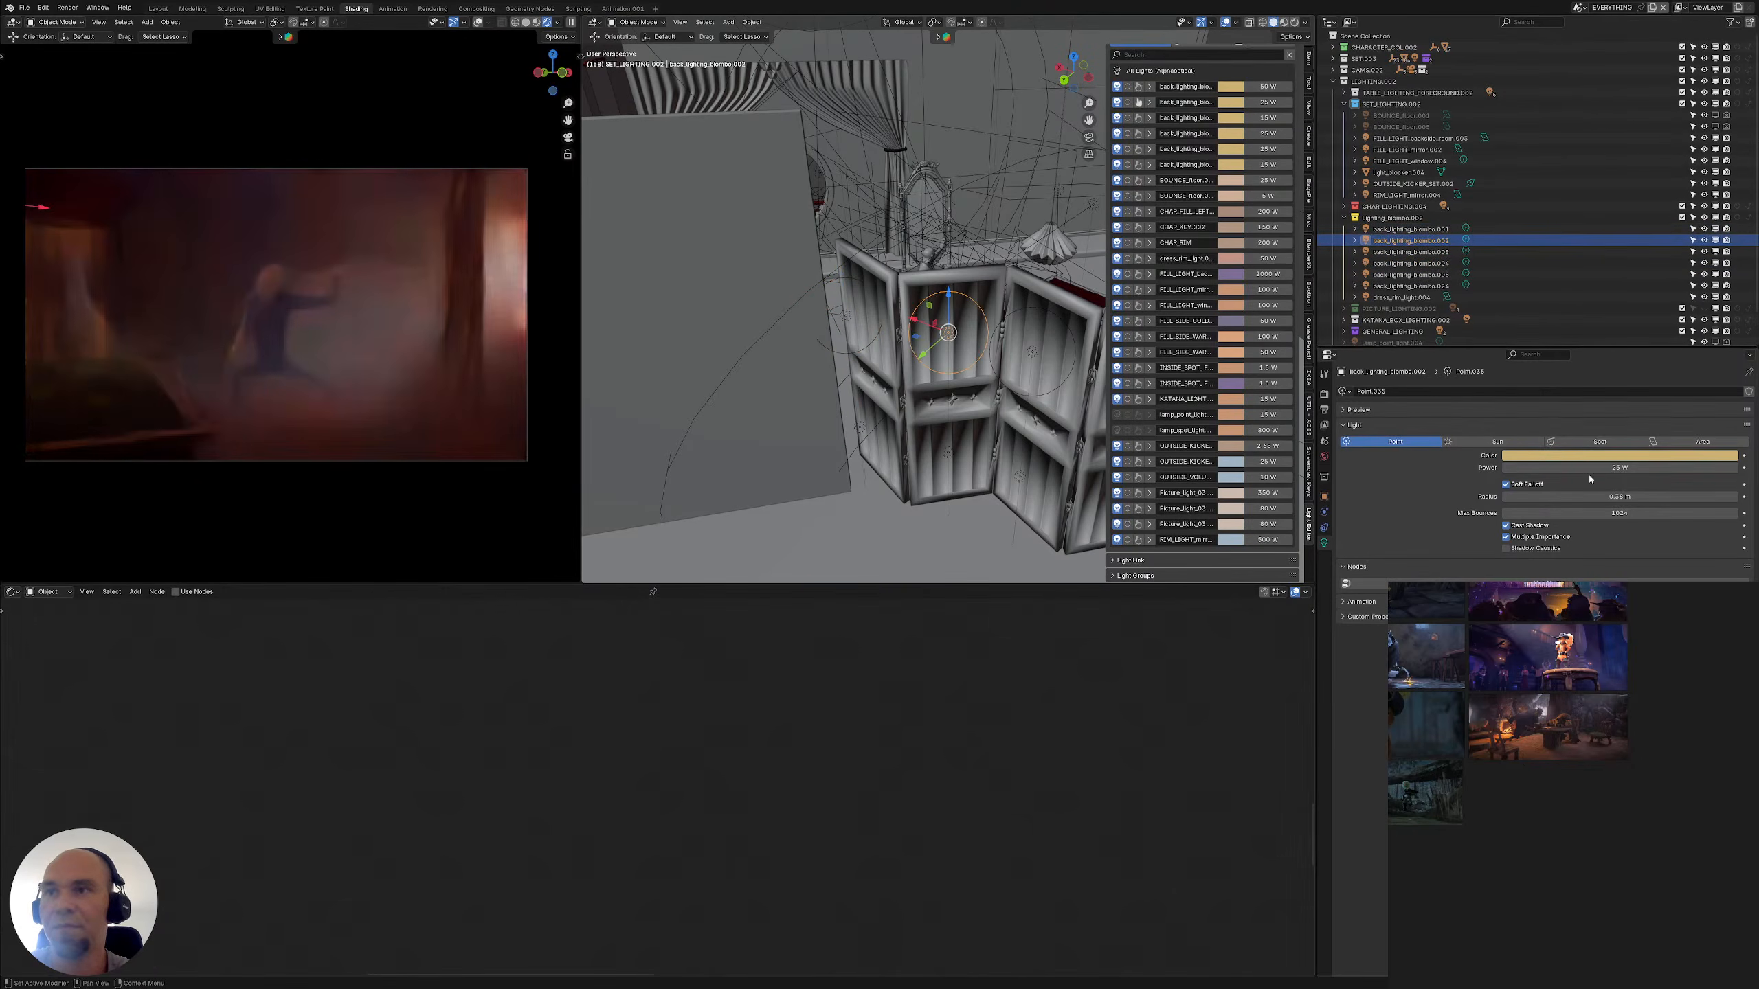
left_click(1588, 470)
type("50")
key("Return")
Set the lower back light behind the folding screen's second panel to 25 W, and select the lower light beside the first panel
left_click(1410, 251)
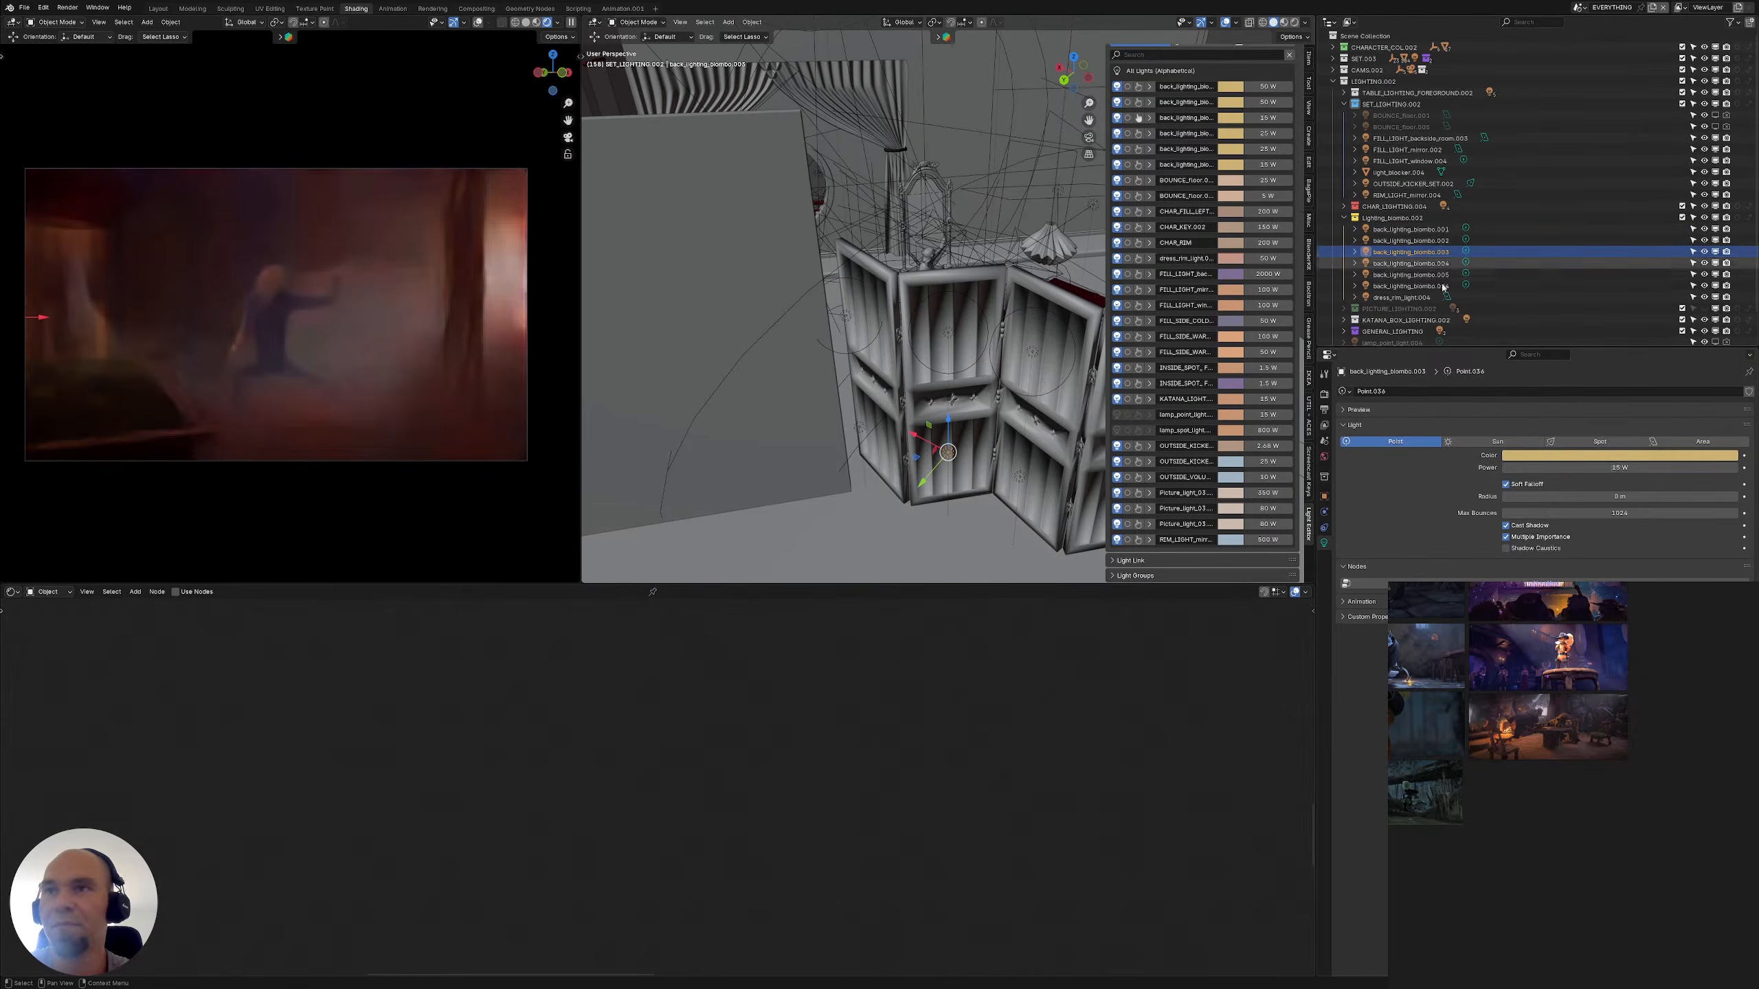
left_click(1583, 470)
type("25")
key("Return")
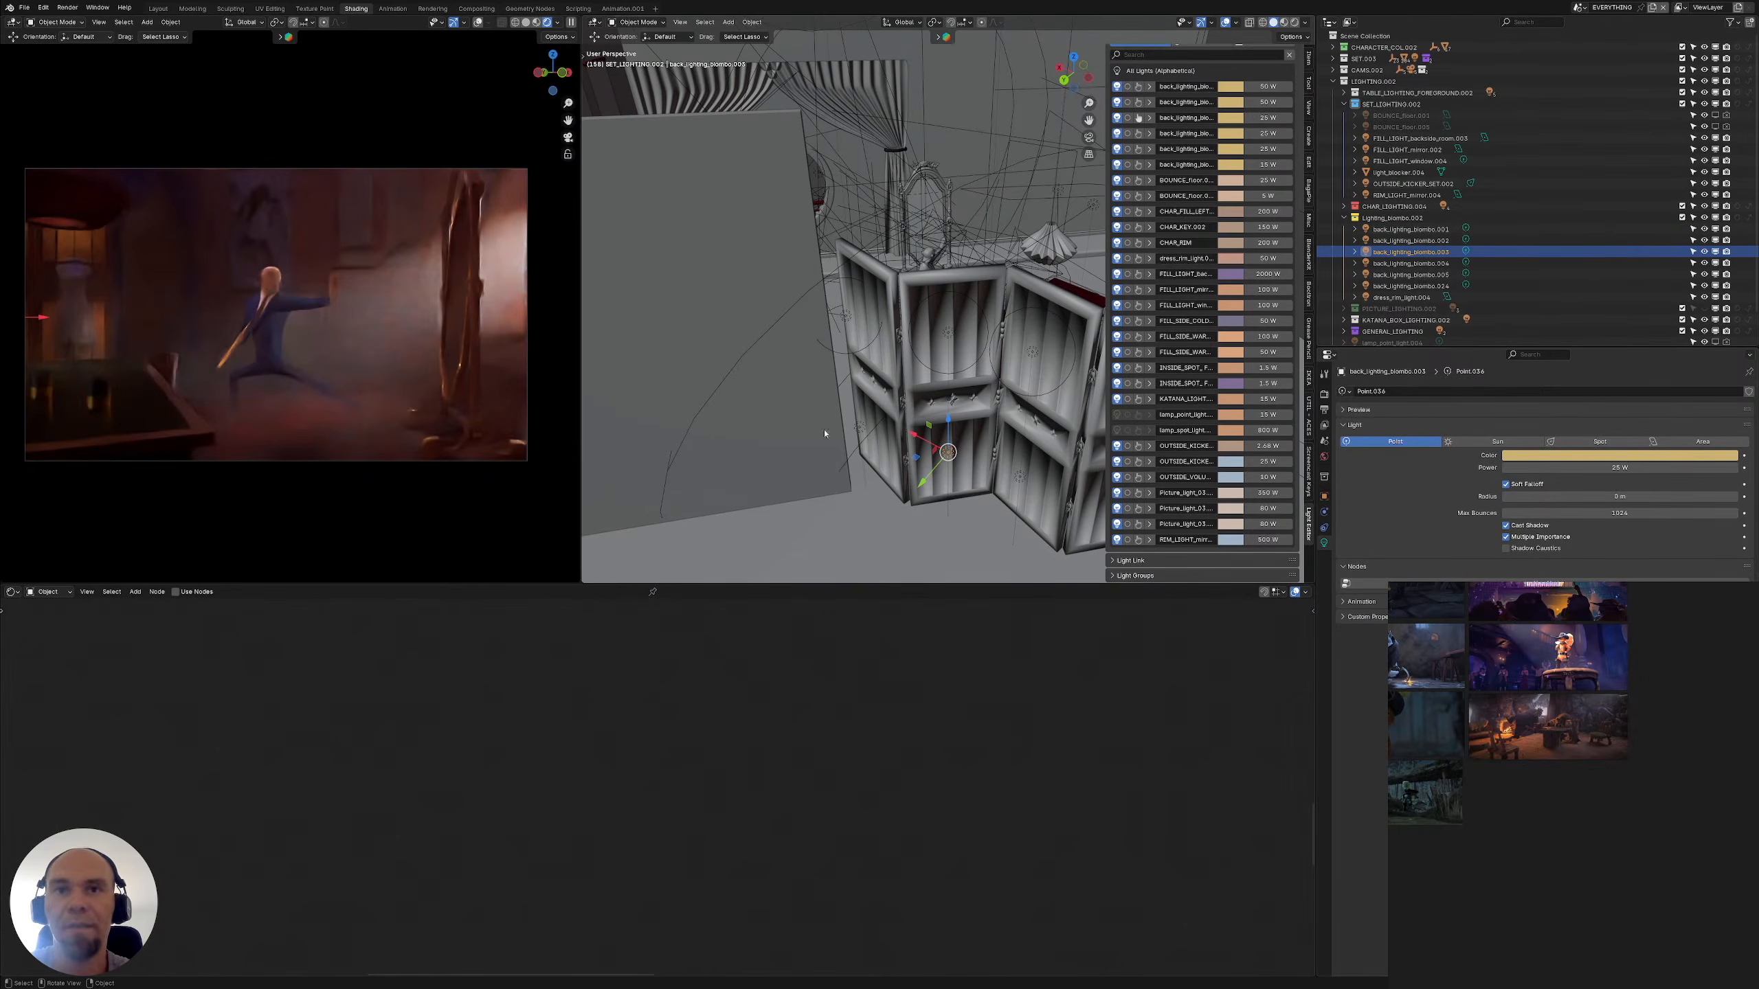
left_click(973, 455)
left_click(849, 425)
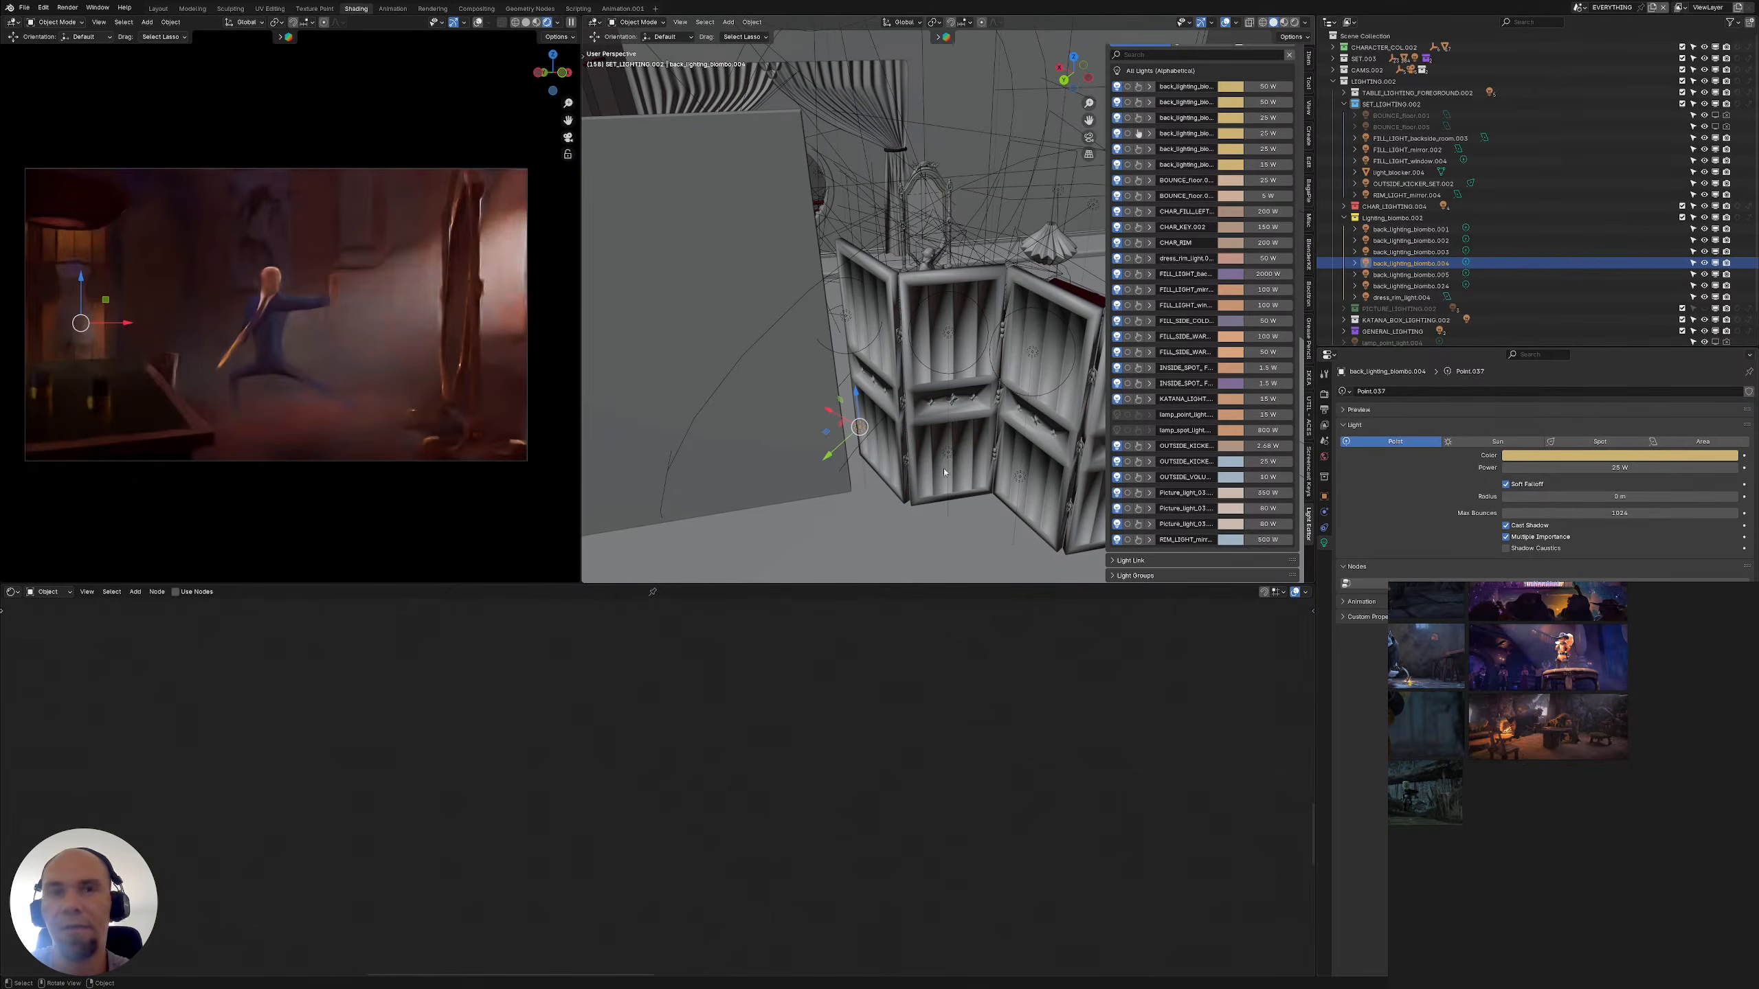
Set the third panel's upper back light to 50 W and its lower back light to 25 W
left_click(1033, 353)
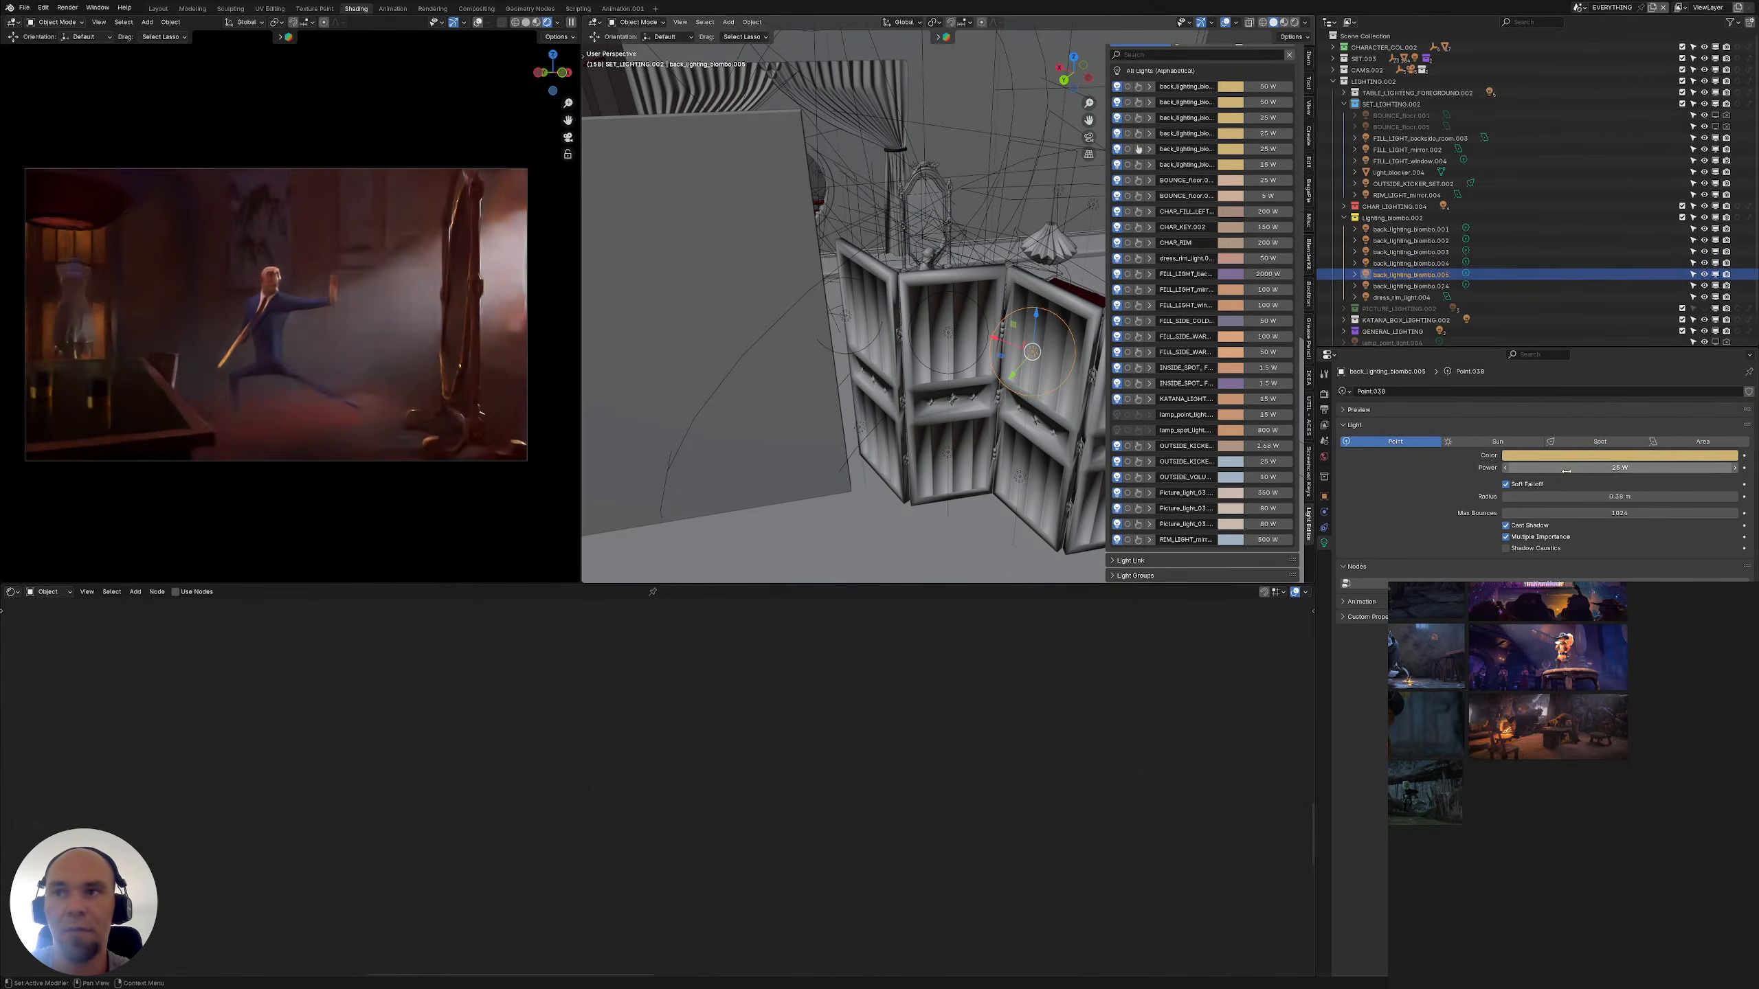
left_click(1526, 468)
type("50")
key("Return")
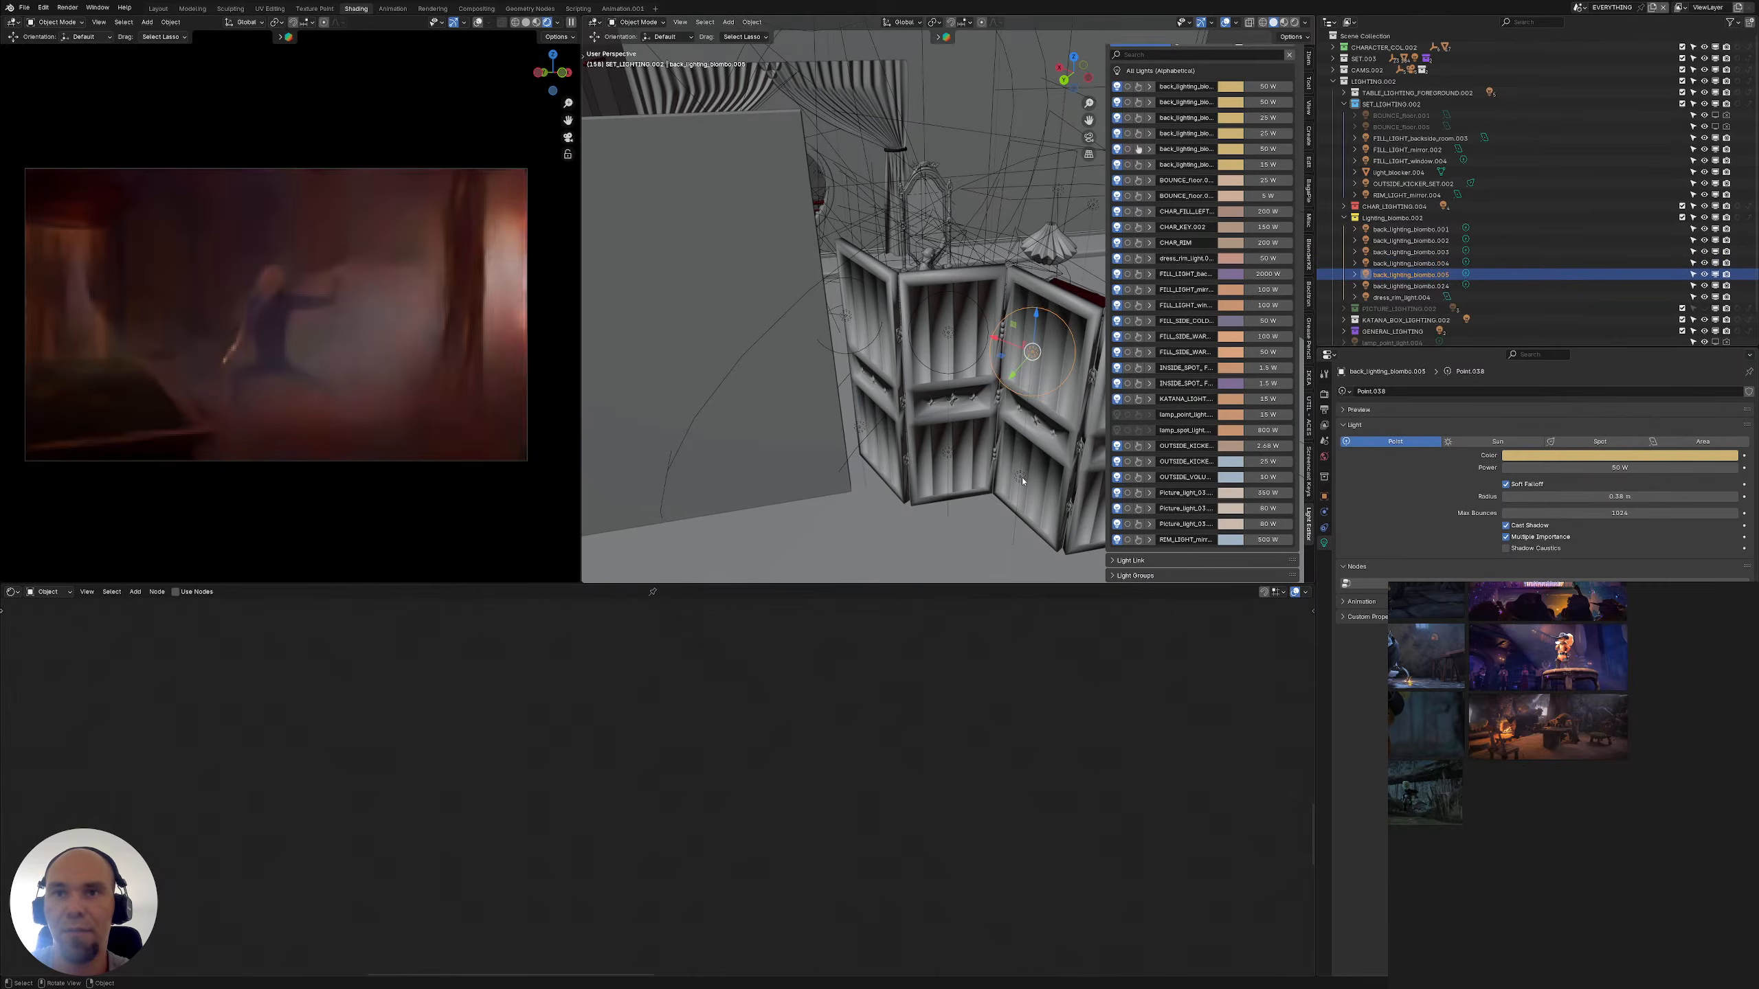
left_click(1023, 480)
key("ctrl+z")
left_click(1021, 479)
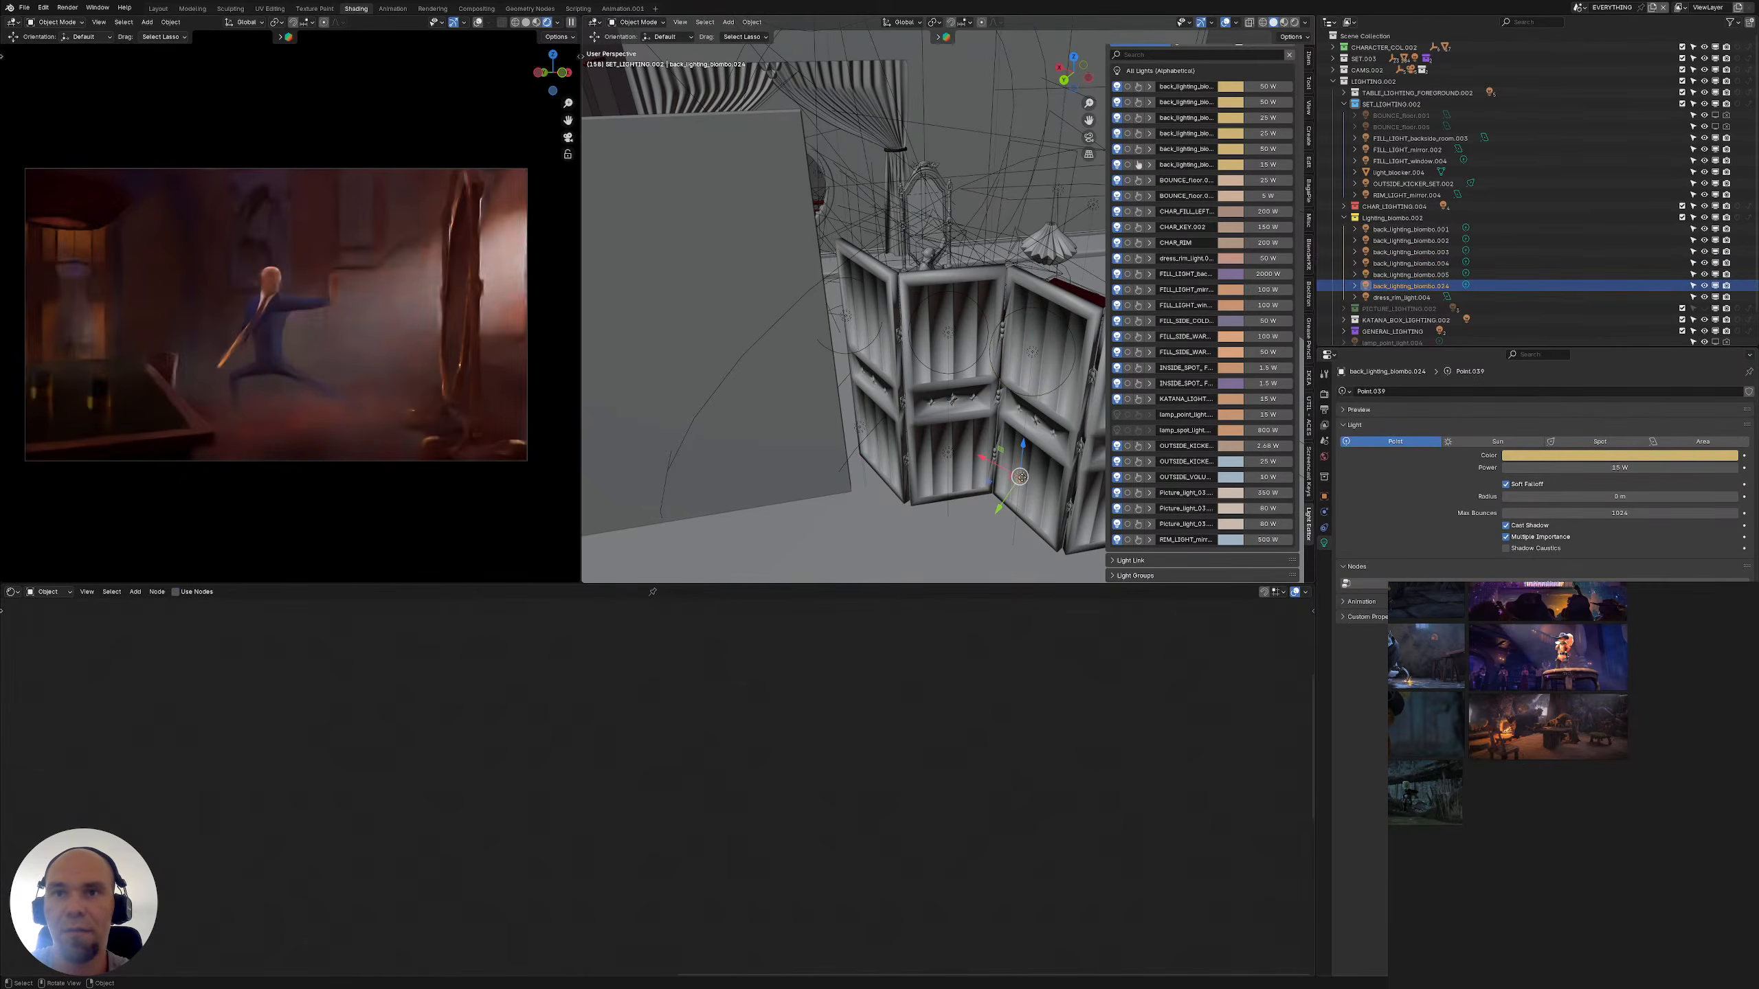
left_click(1568, 468)
type("25")
key("Return")
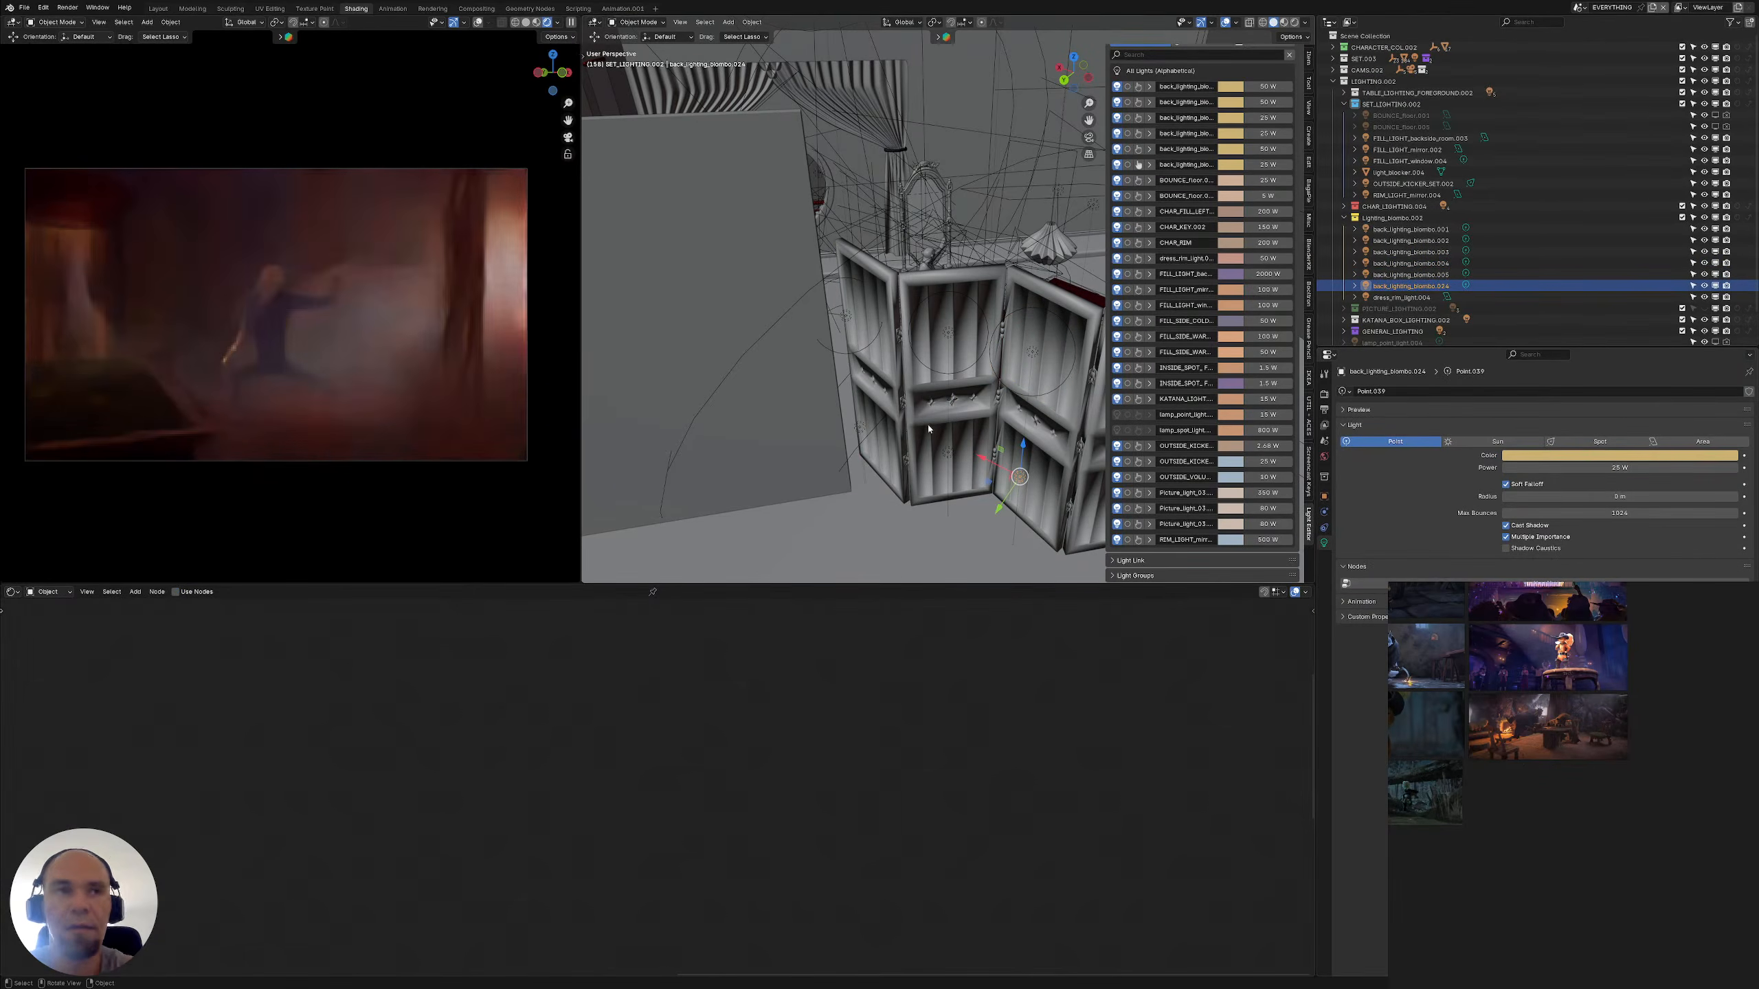
Expand the TABLE_LIGHTING_FOREGROUND collection and enable its lamp point and lamp spot lights in the viewports
middle_click_drag(928, 423, 872, 478)
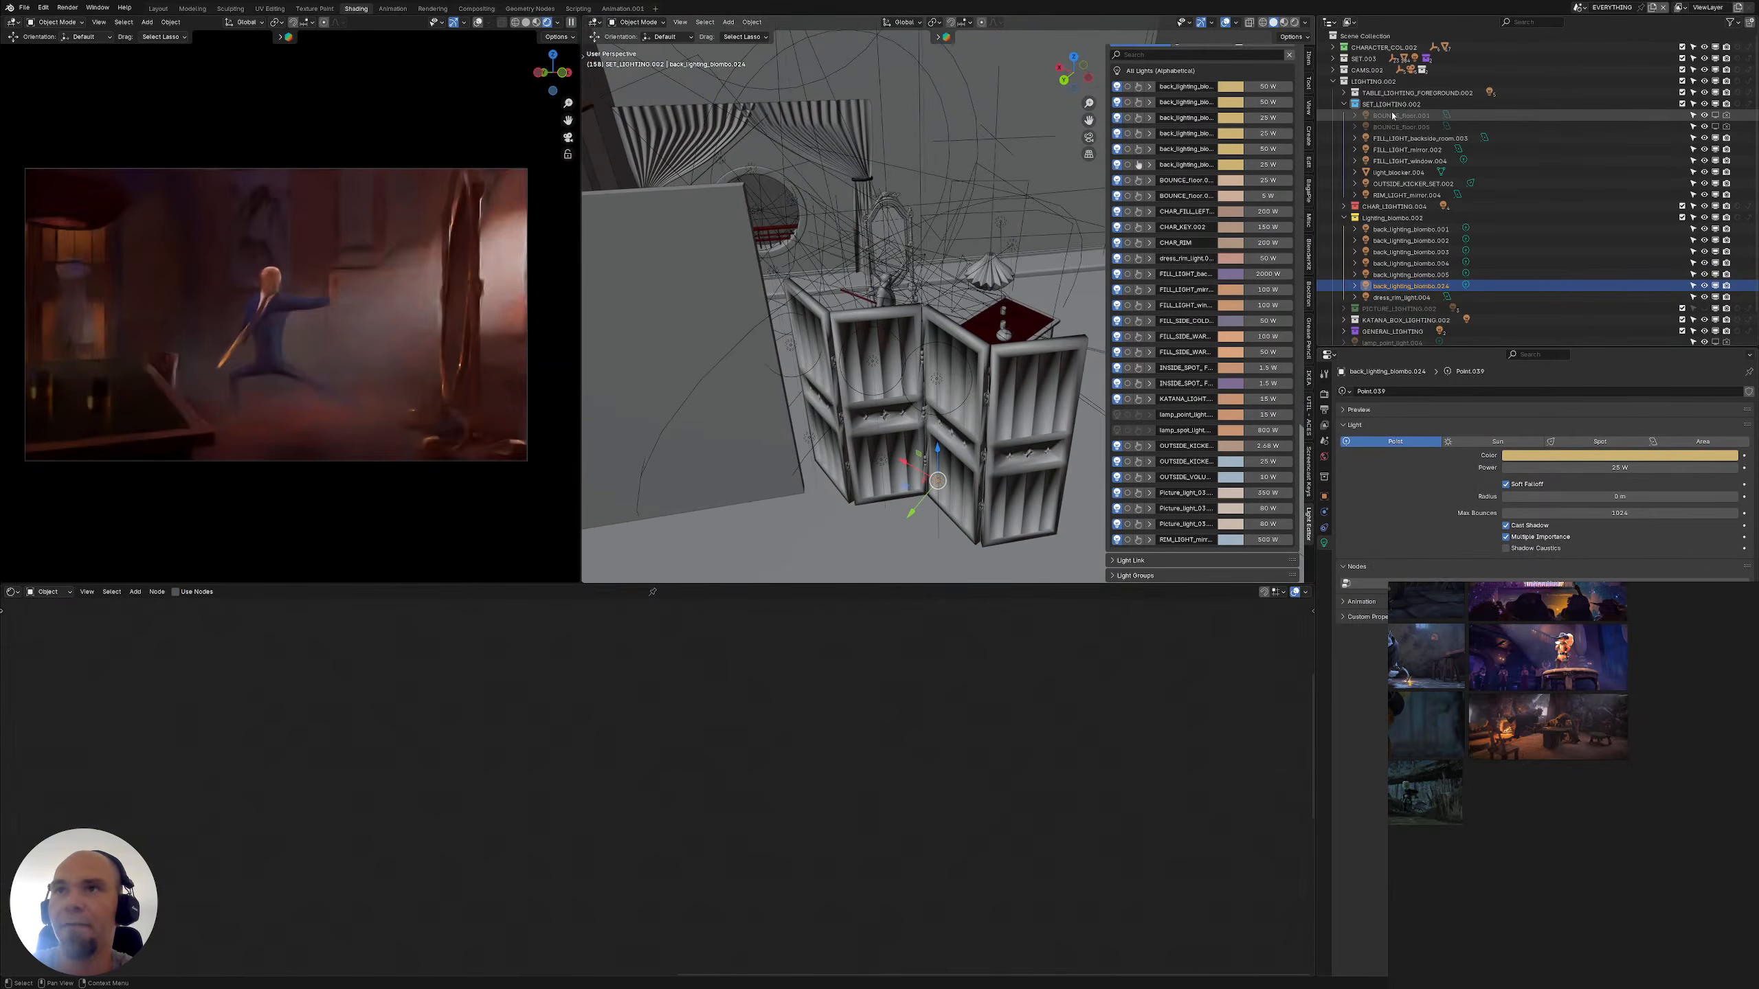
left_click(1344, 92)
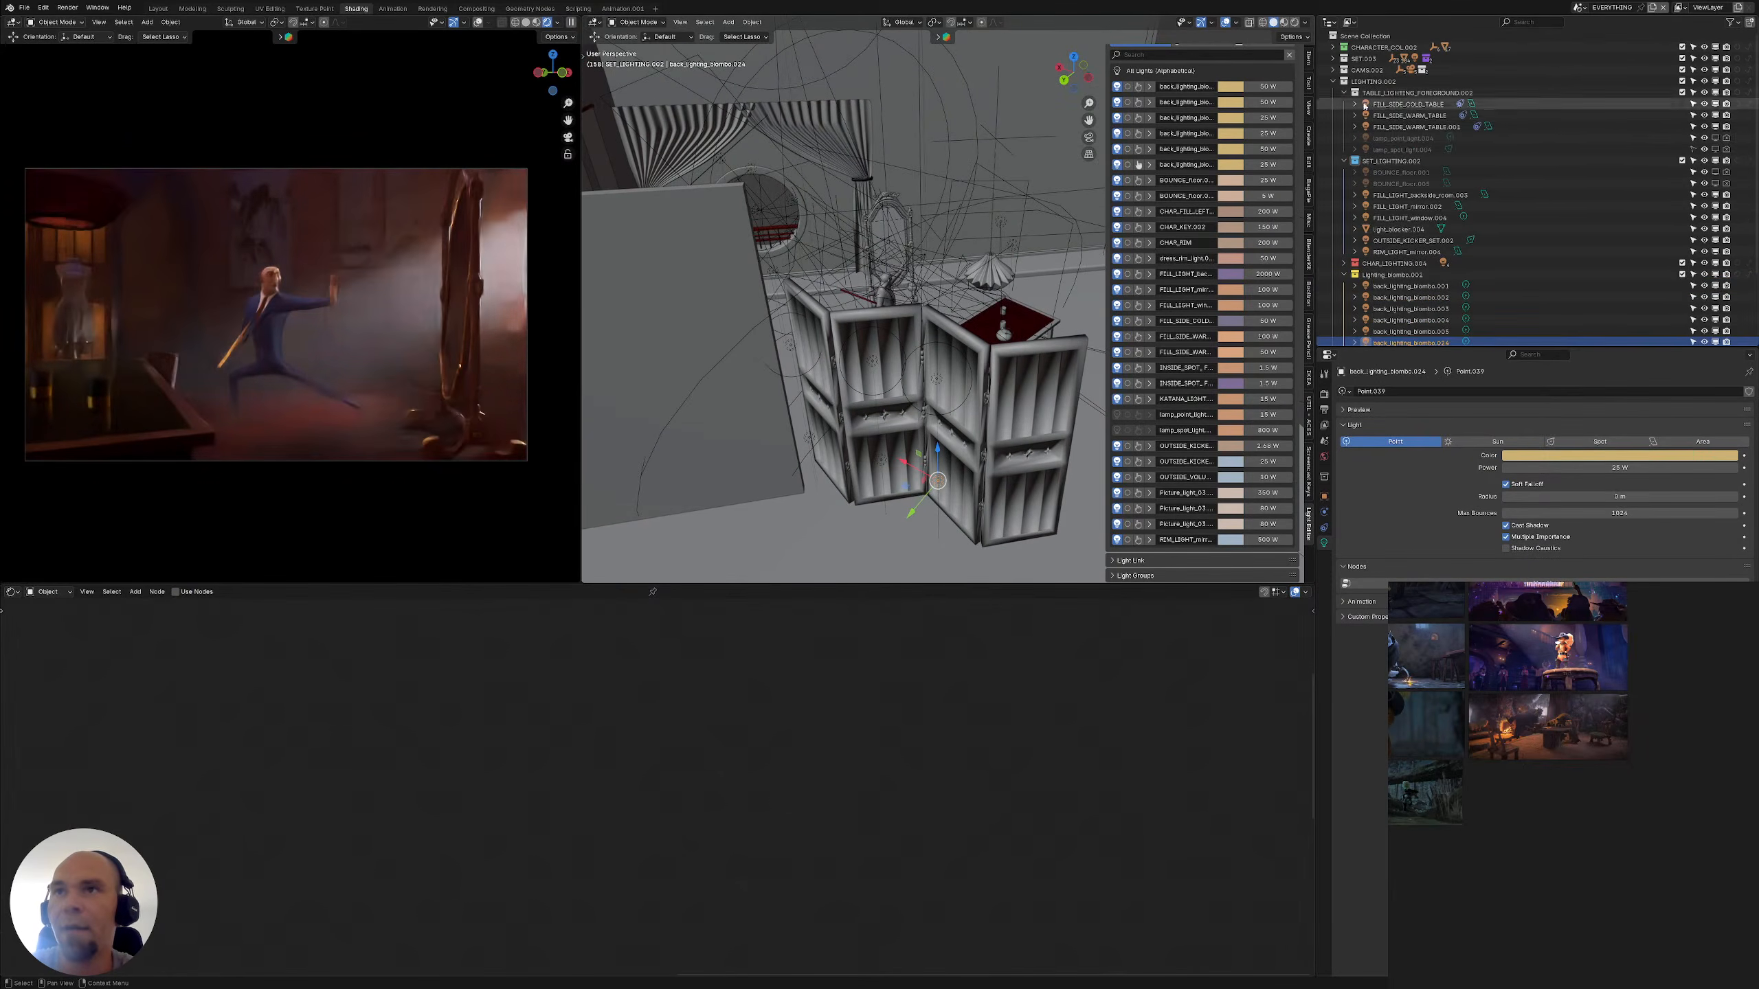
left_click(1406, 139)
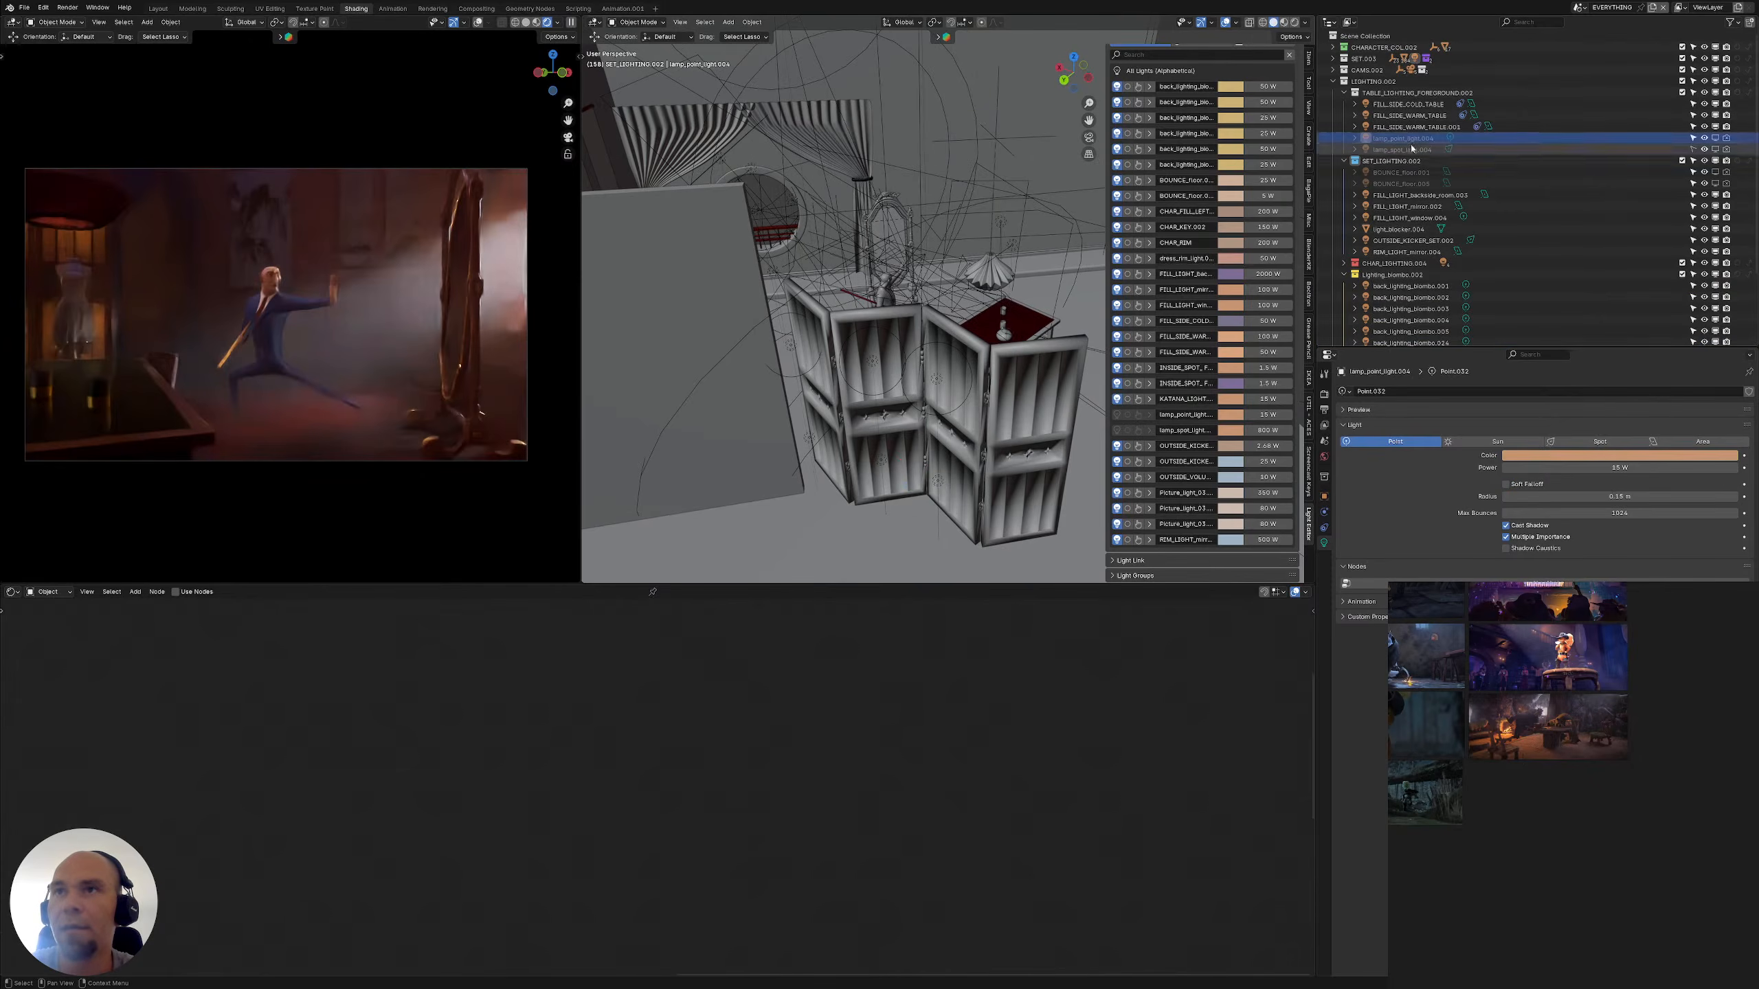
left_click(1715, 149)
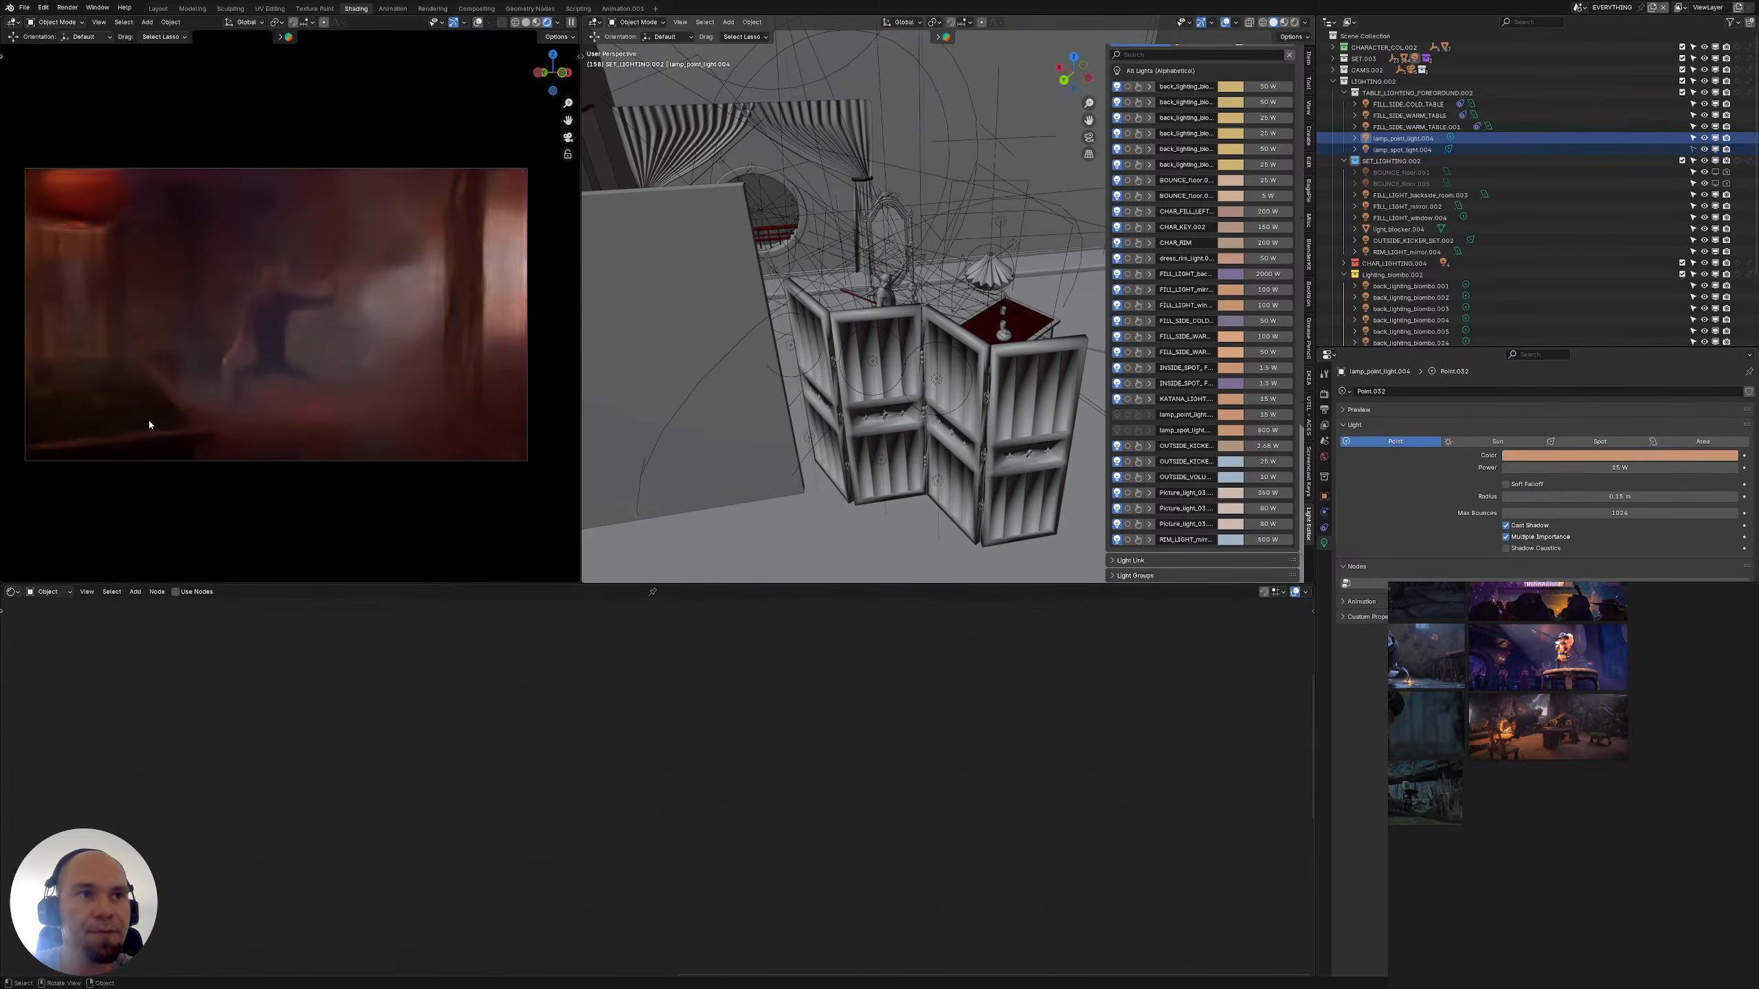
Inspect the lamp spot and point lights above the table, including their object shading and visibility settings
left_click(1401, 150)
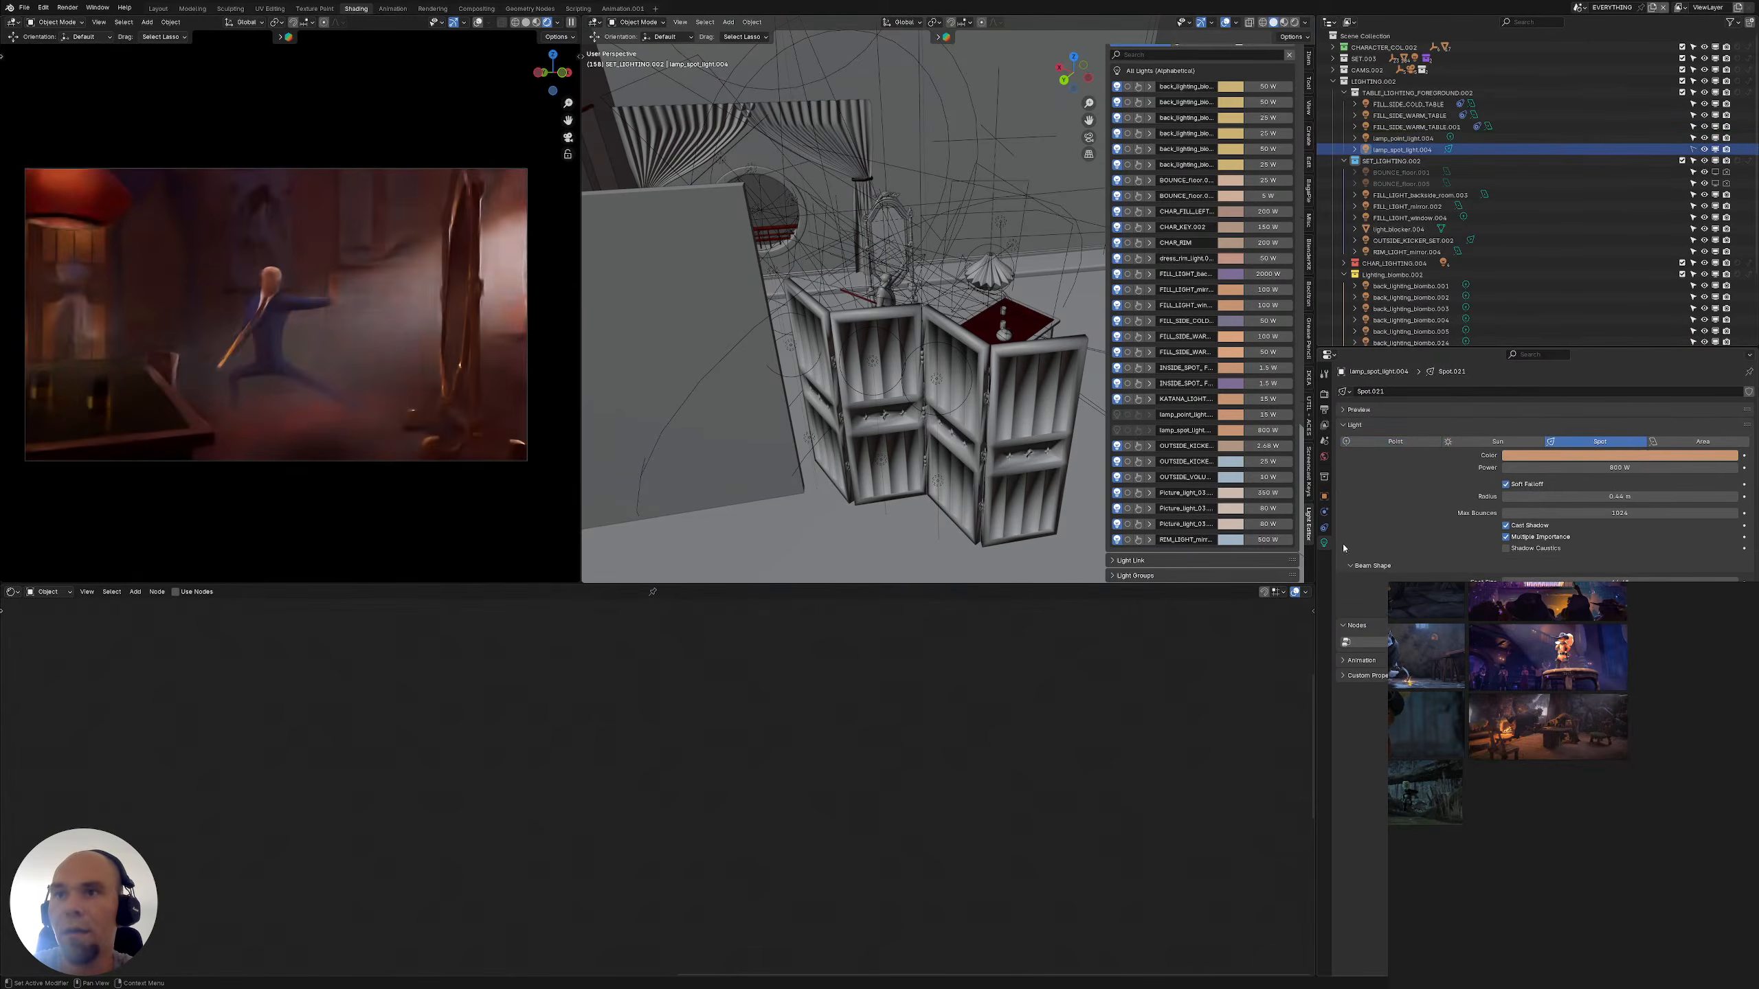
left_click(1324, 495)
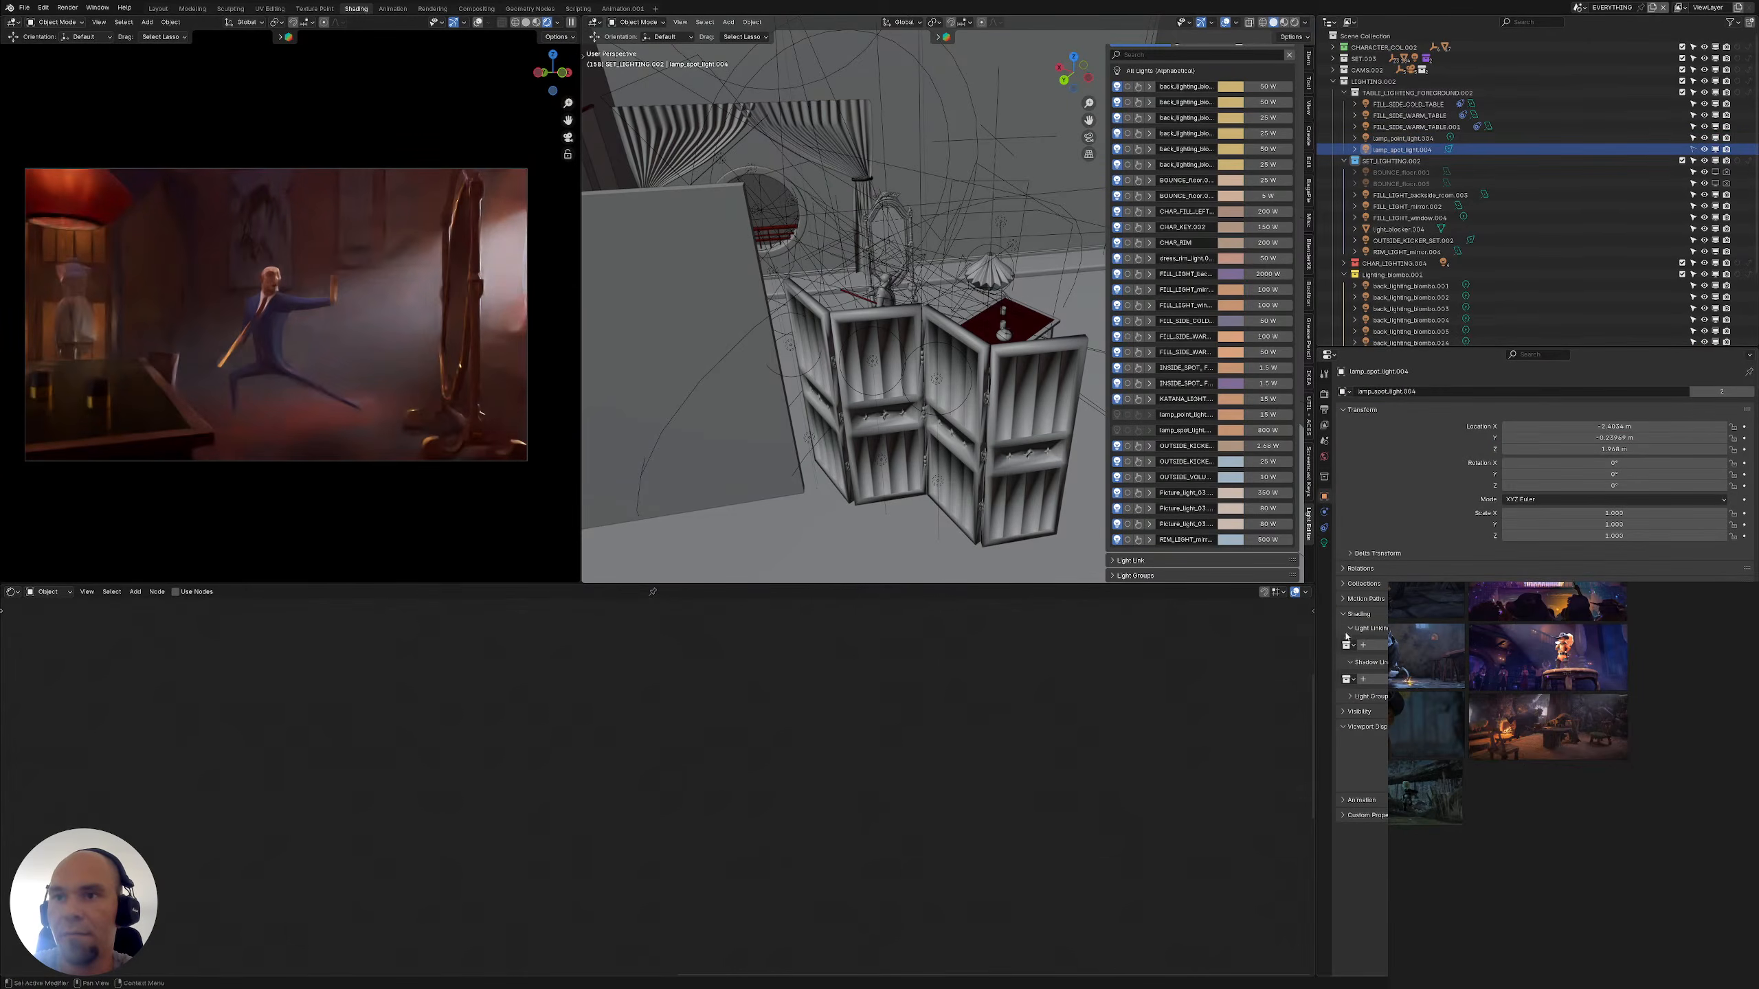
mouse_move(836, 321)
middle_mouse_down()
mouse_move(874, 340)
mouse_move(840, 335)
middle_mouse_up()
left_click(1402, 138)
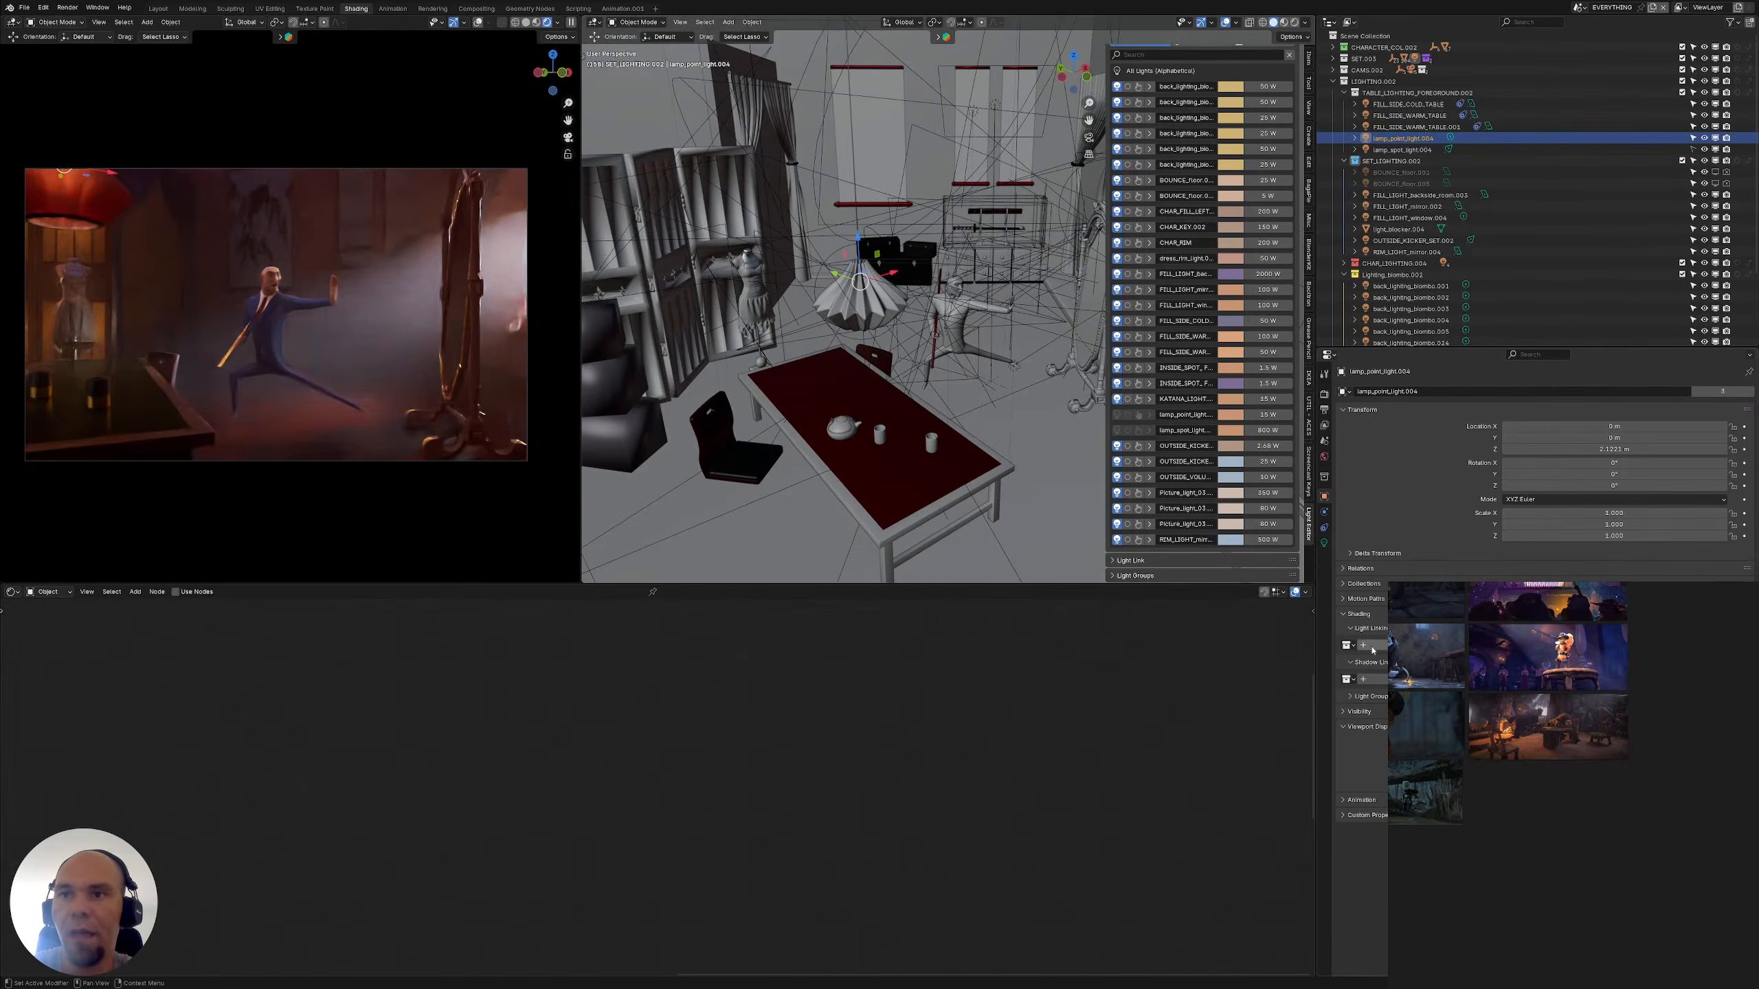
left_click(1347, 714)
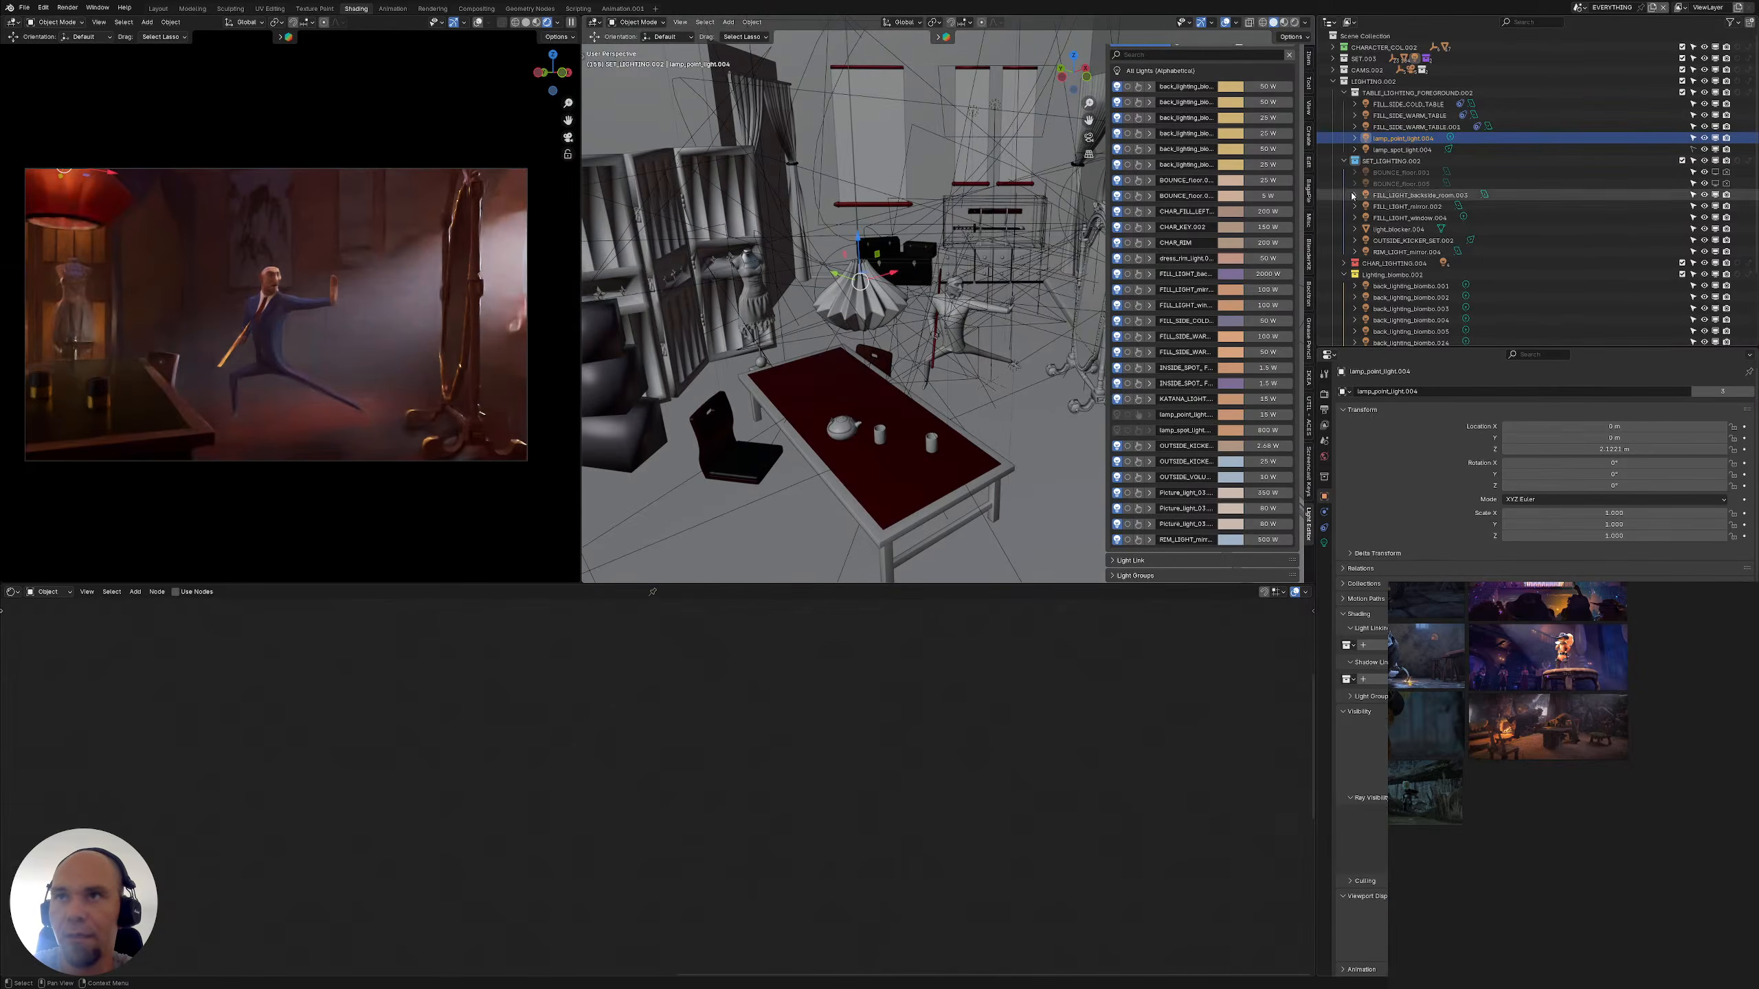
left_click(1402, 149)
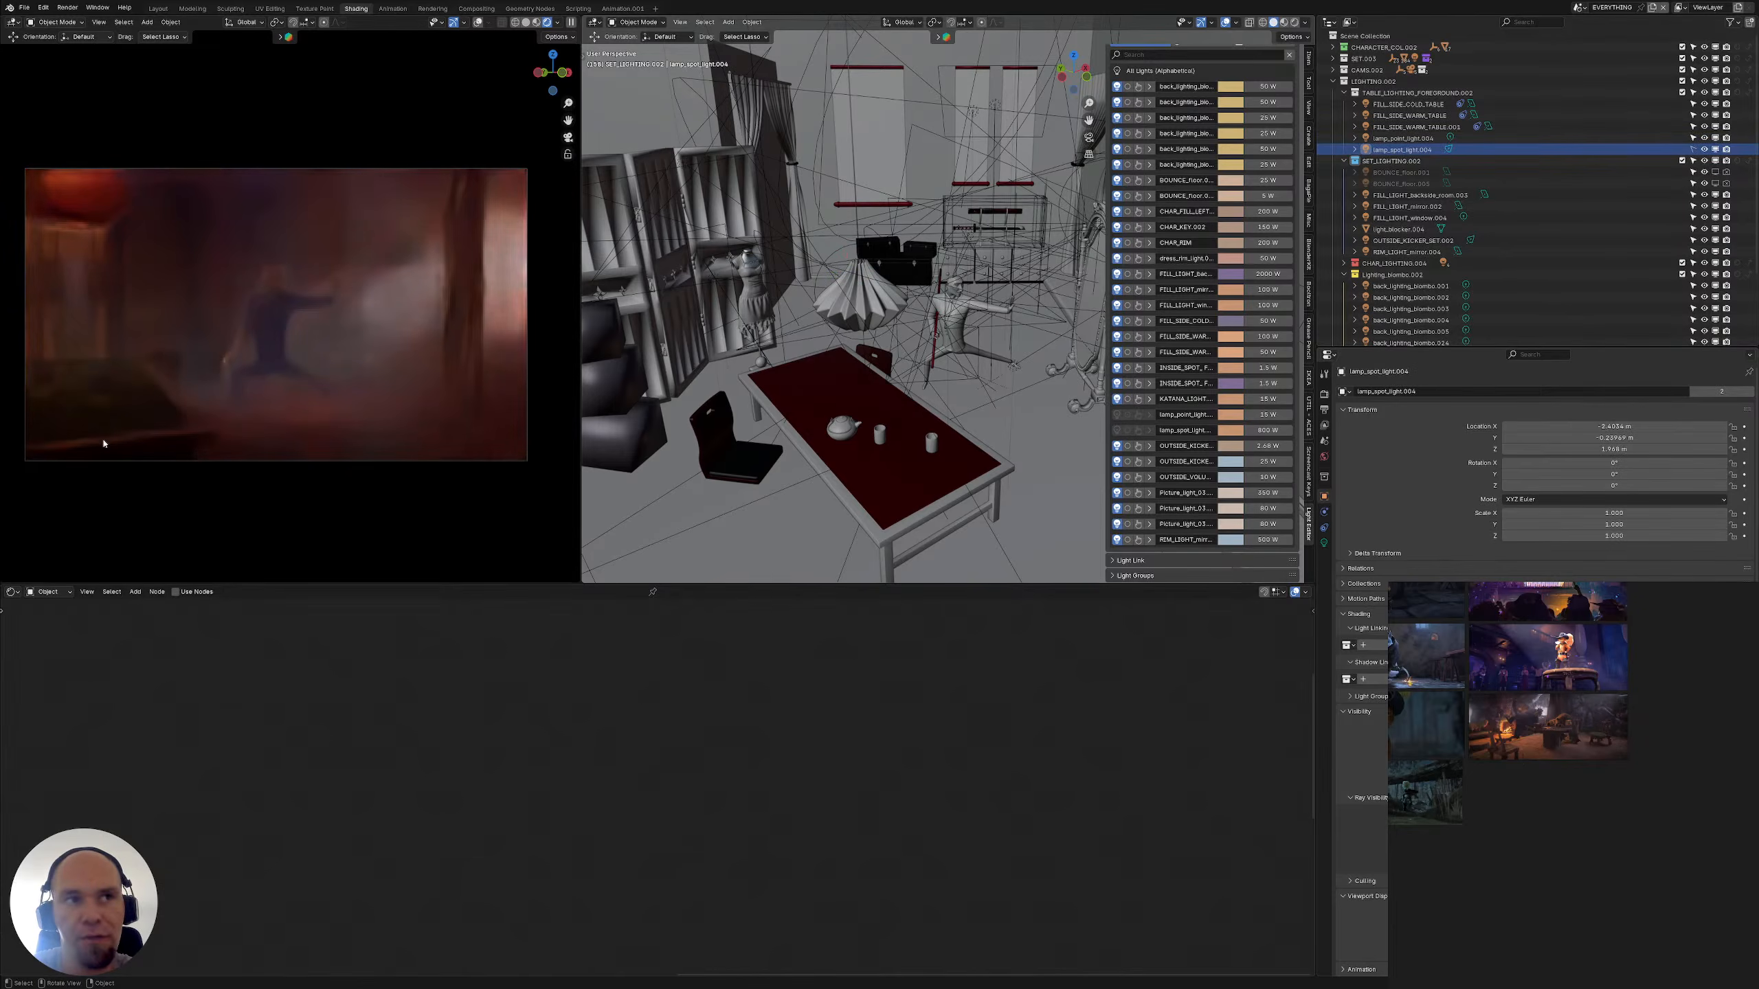
Enable shader nodes for the lamp spot light and frame its node tree
left_click(1324, 543)
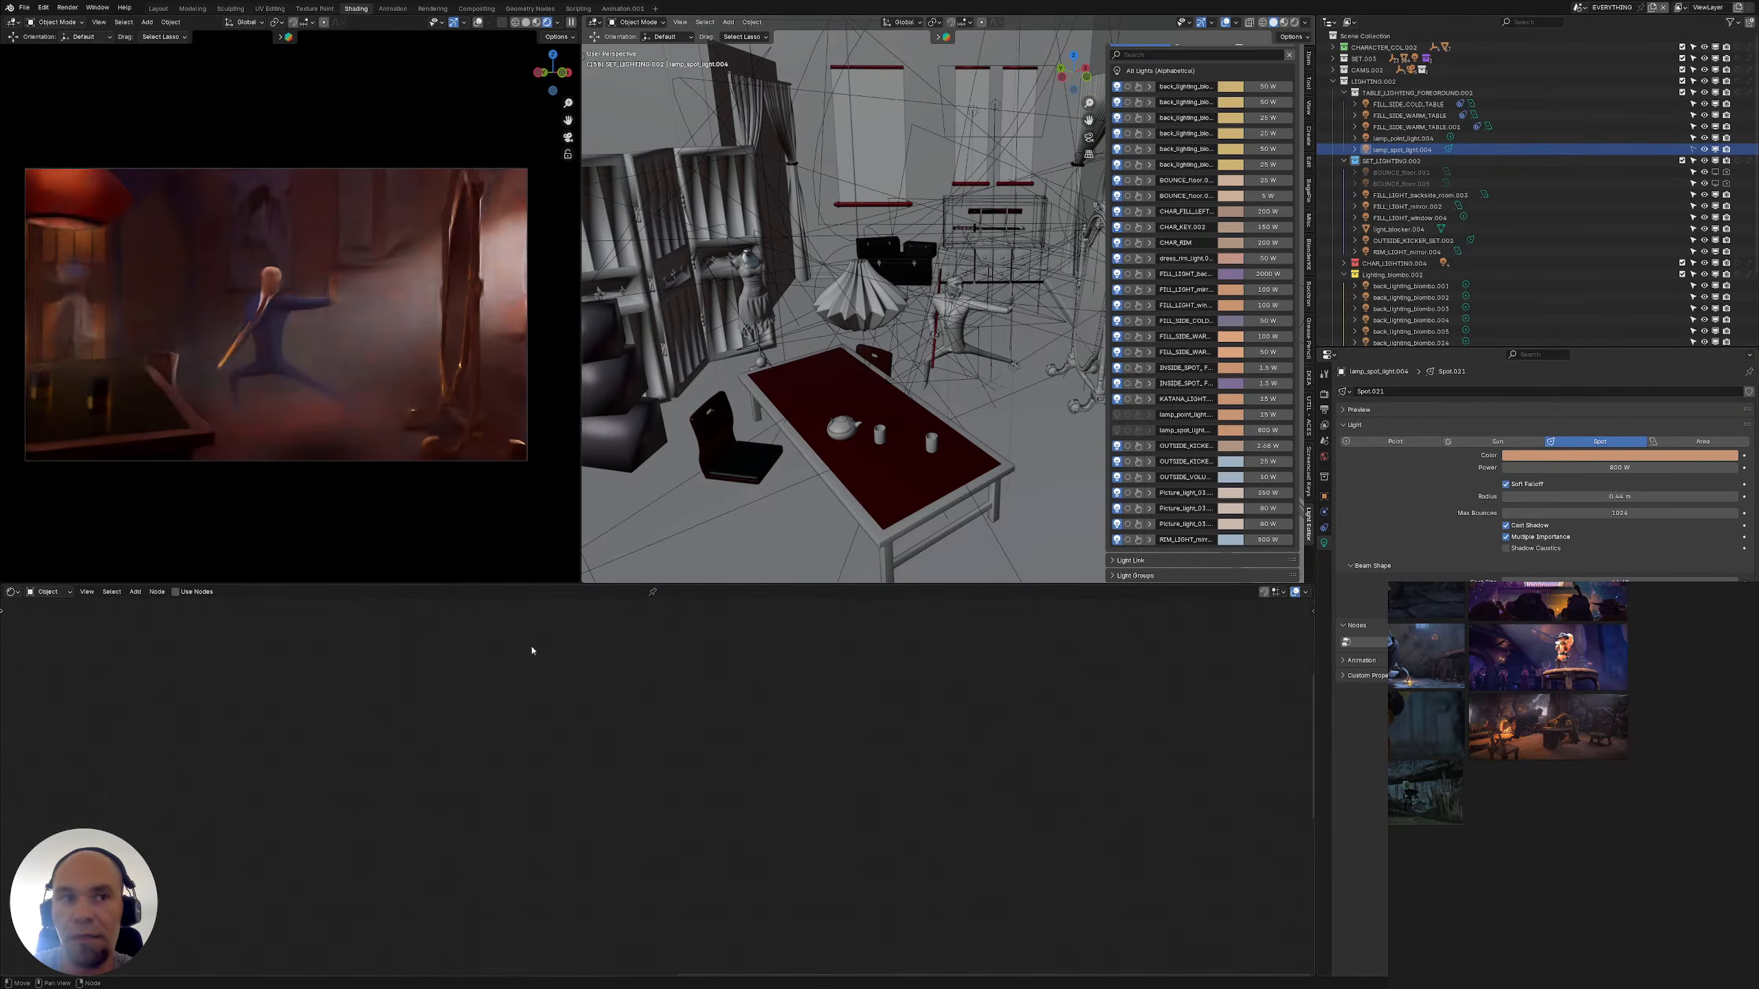
left_click(175, 592)
key("Home")
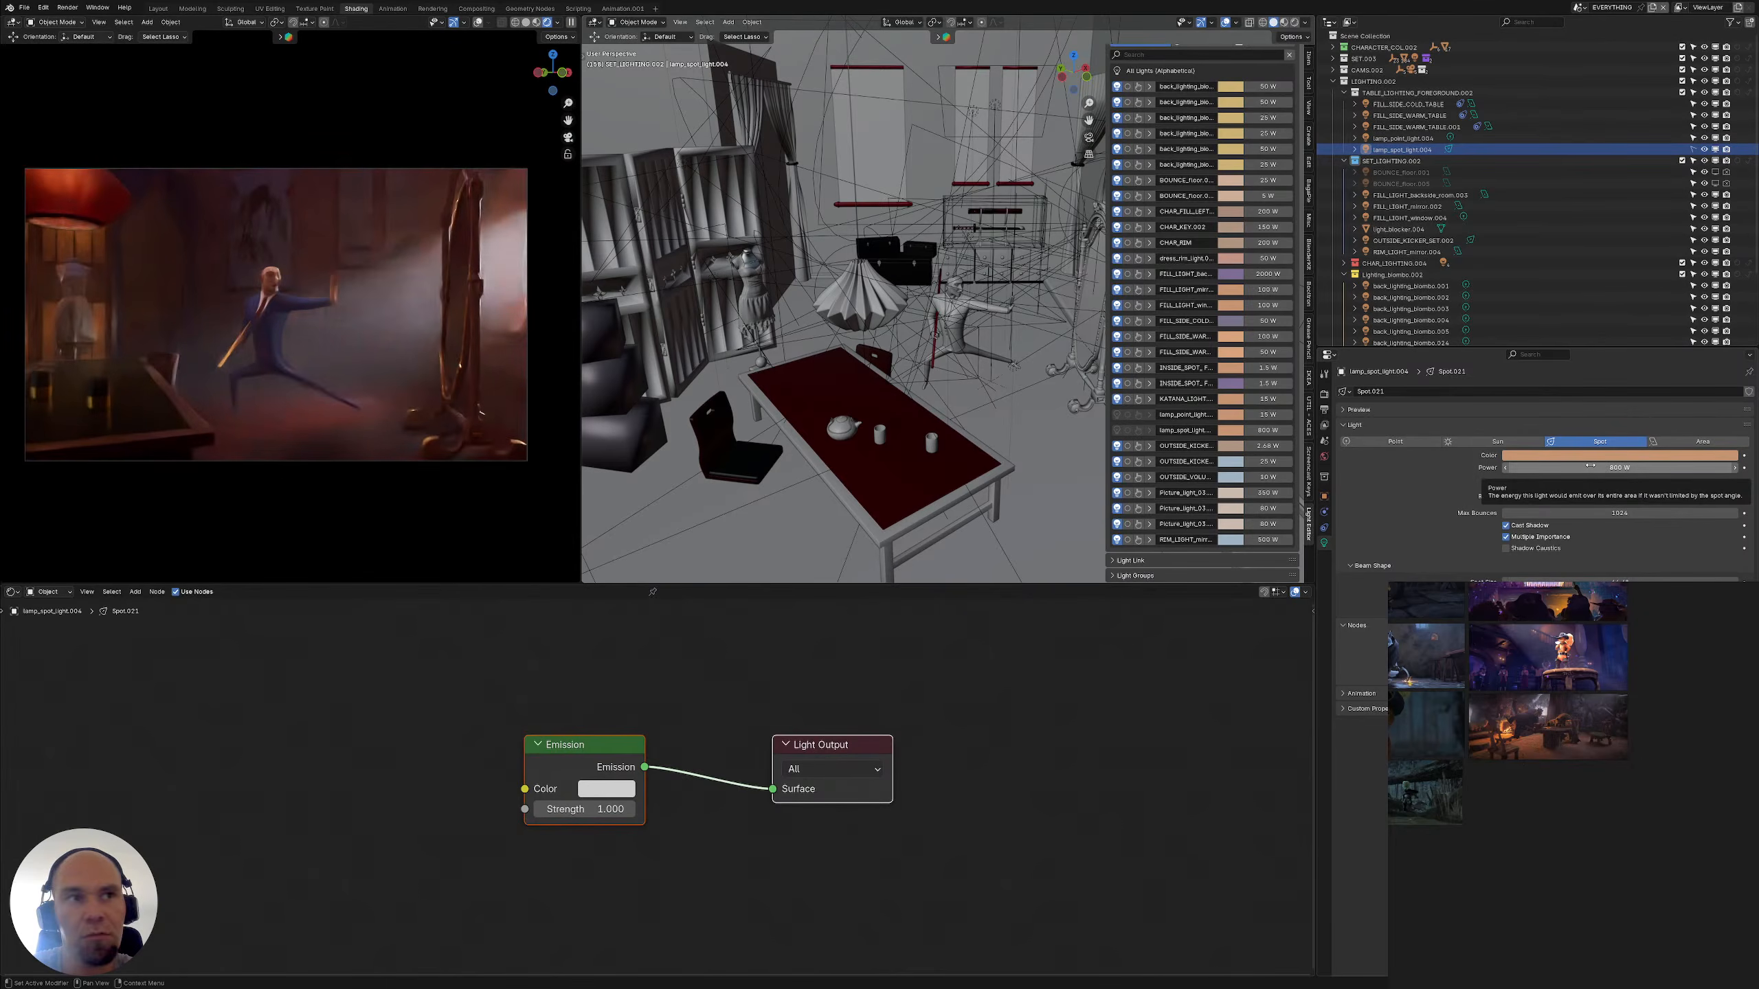
Move the lamp point light straight down along Z, deeper inside the hanging lampshade
left_click(1399, 138)
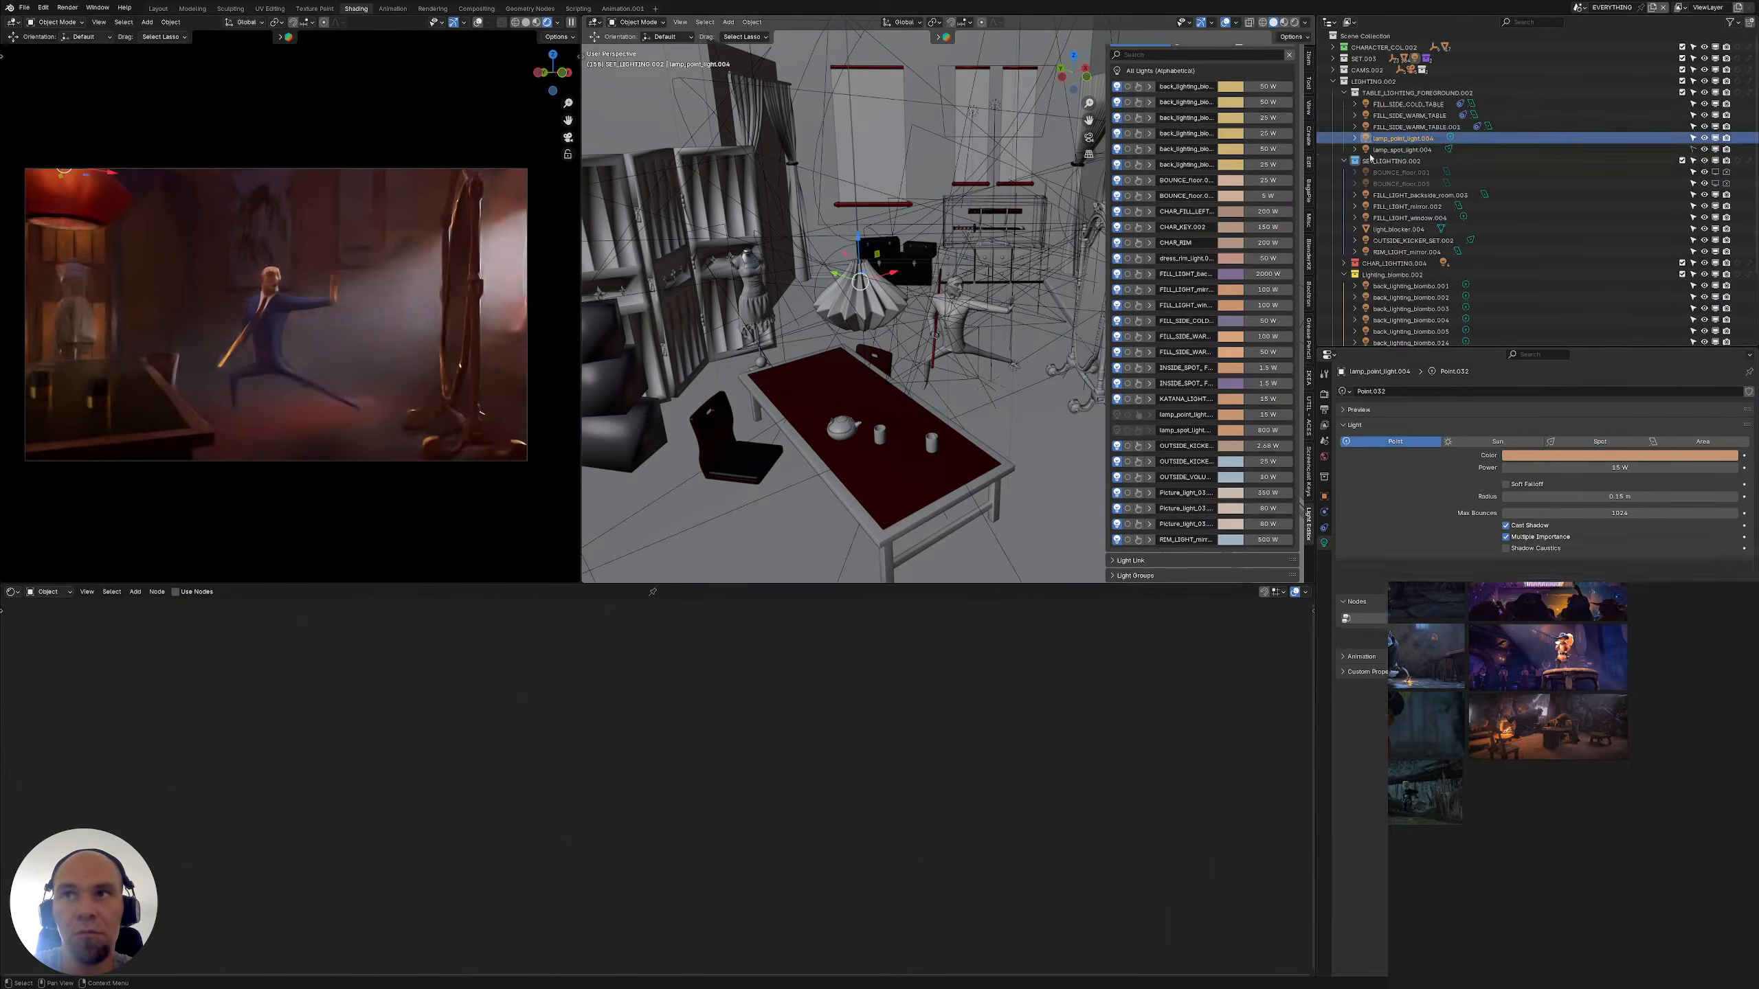
middle_click_drag(878, 512, 908, 438)
key("g")
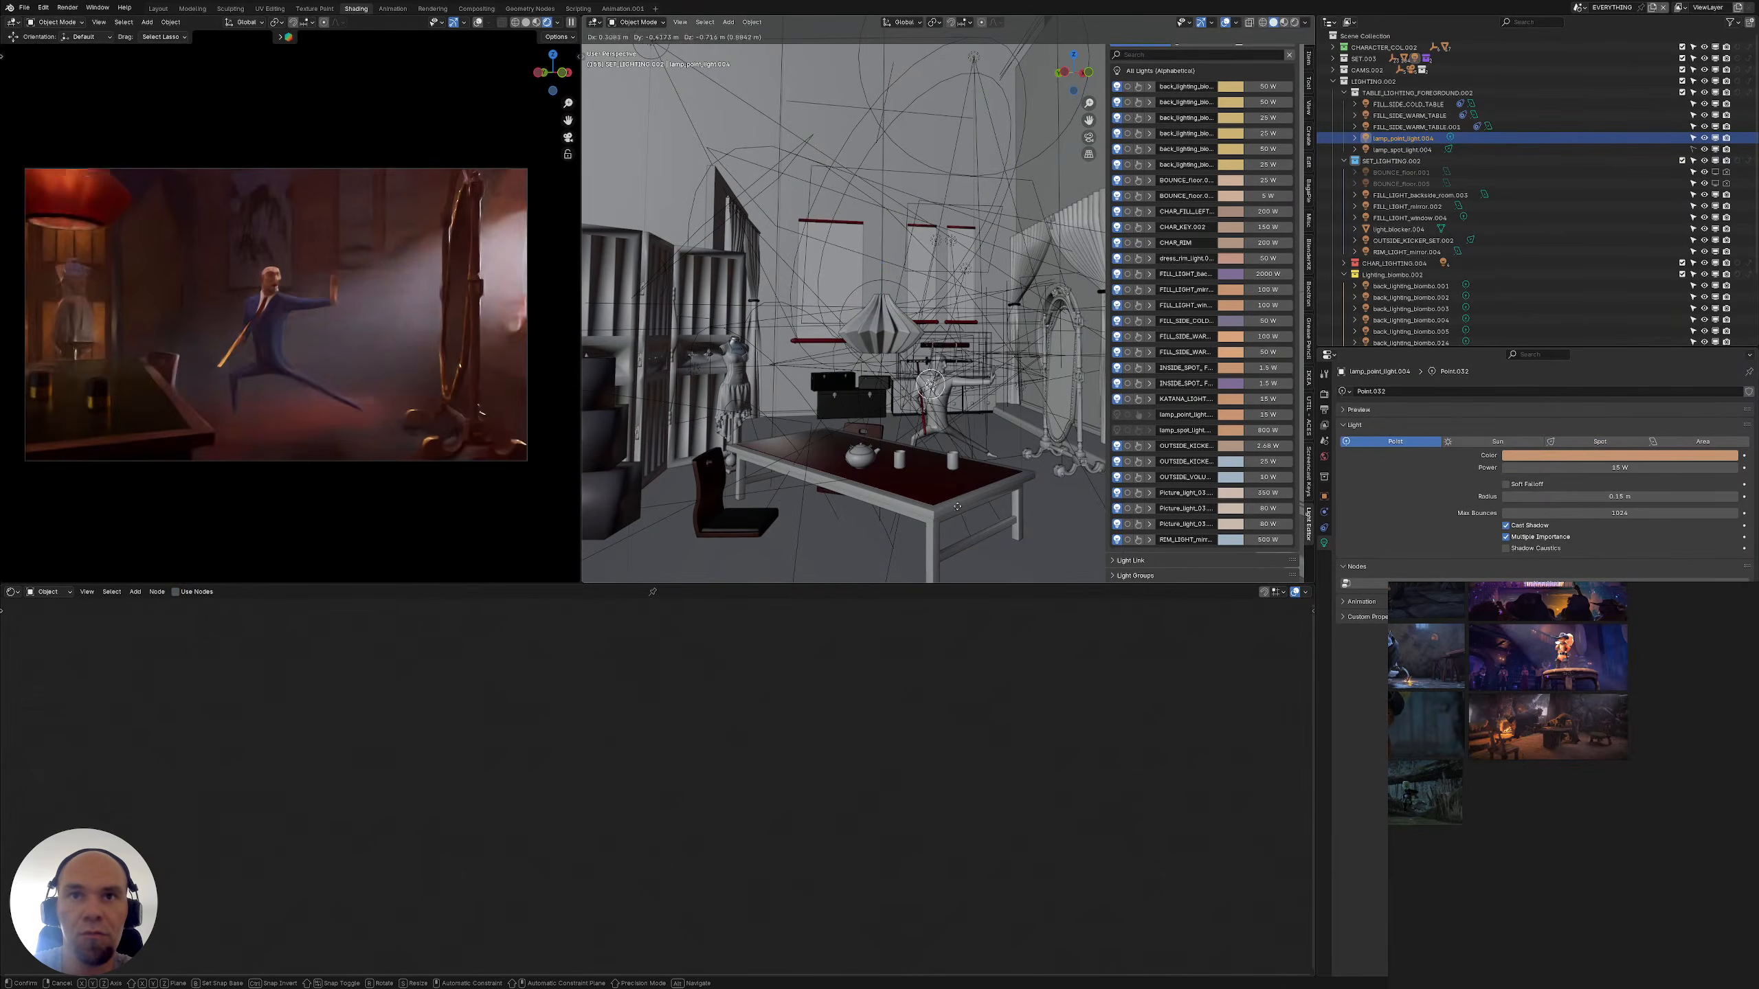
key("Escape")
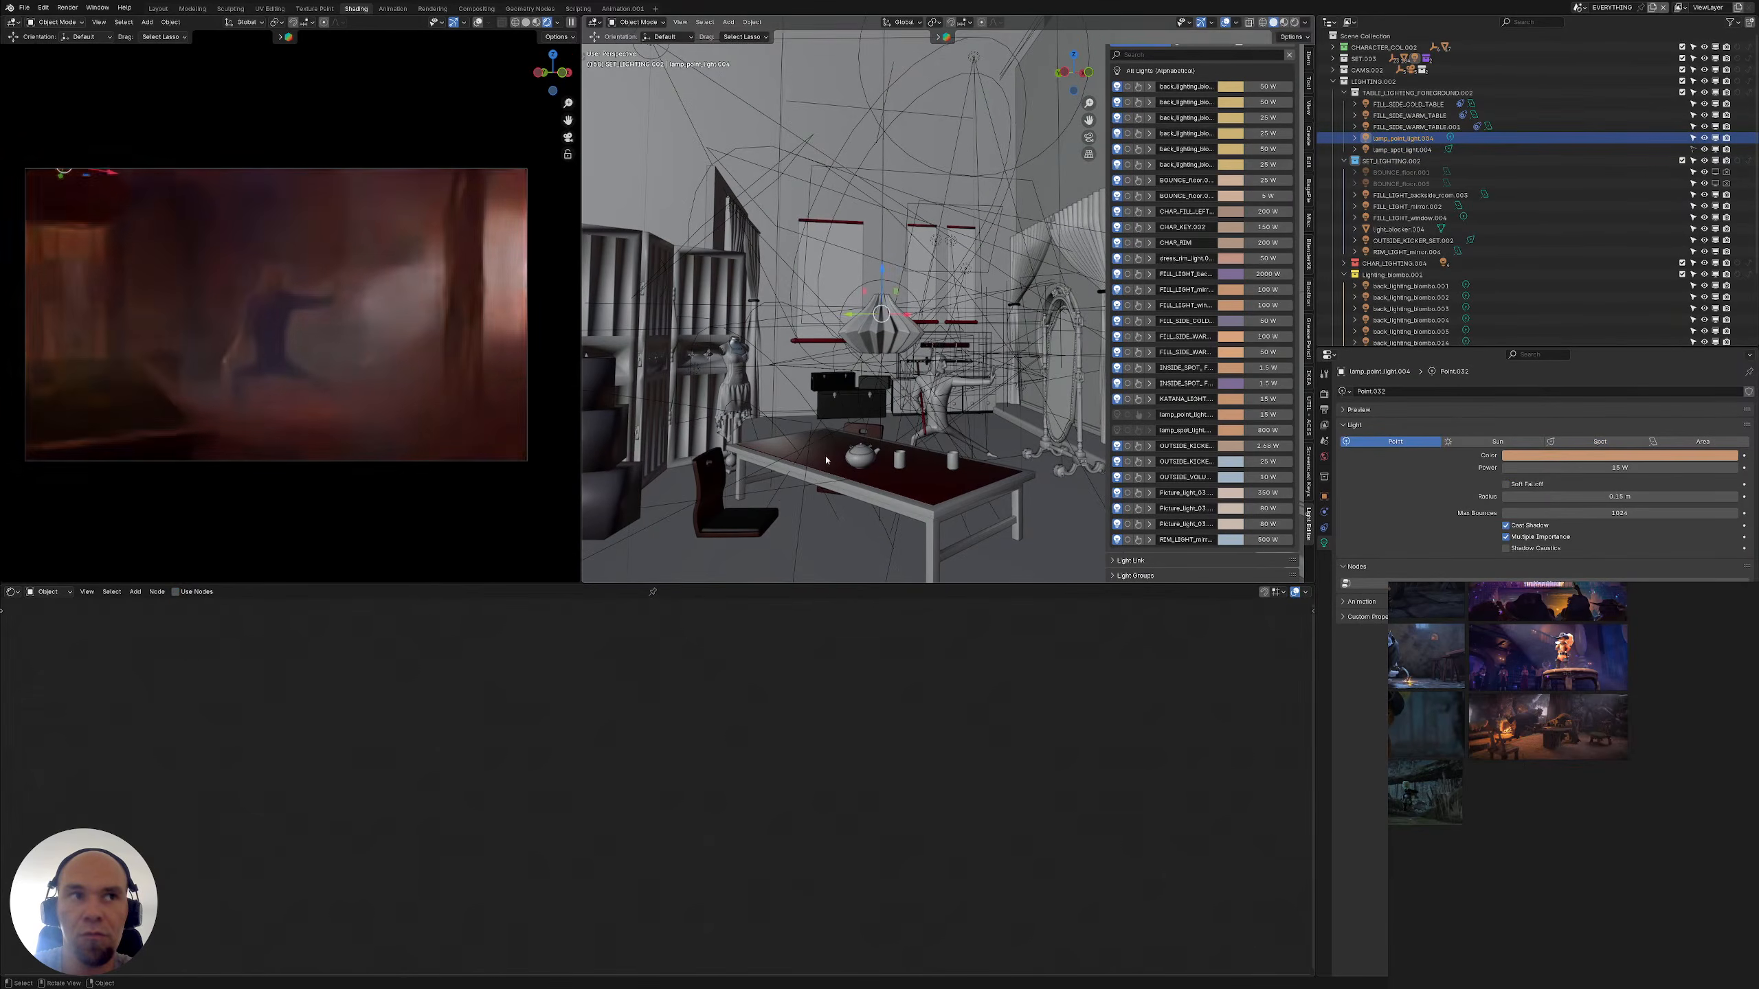
scroll(907, 320, "up", 6)
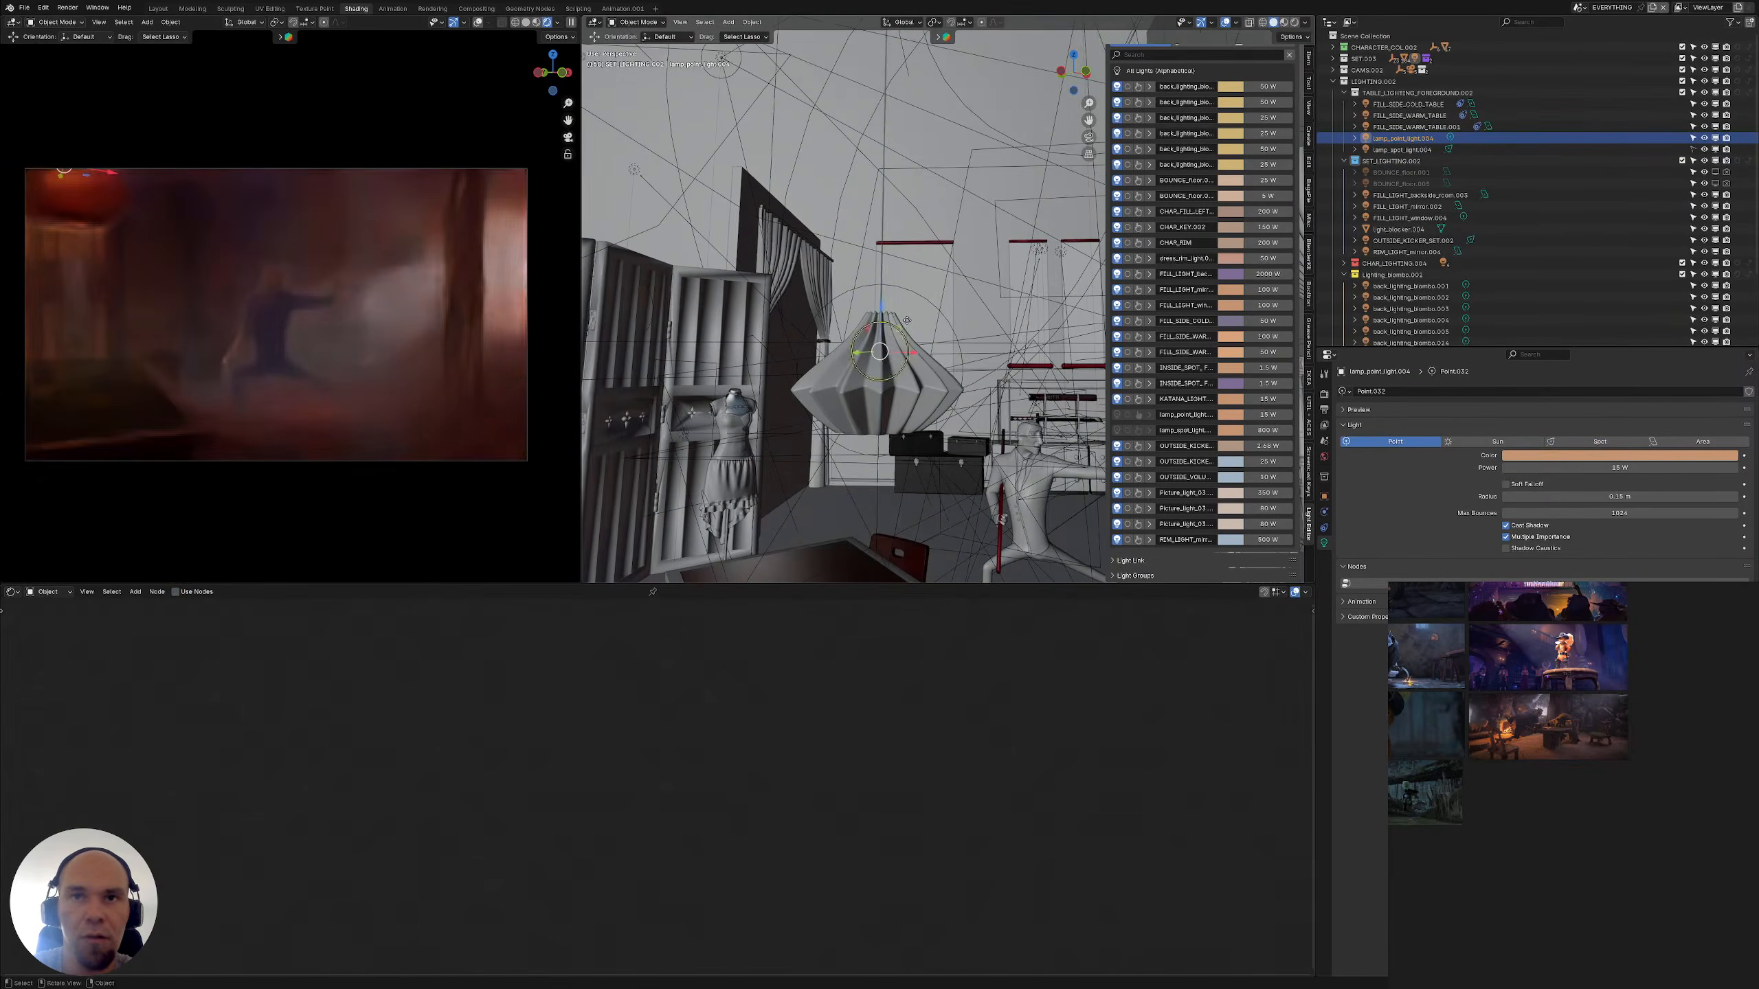
key("g")
key("z")
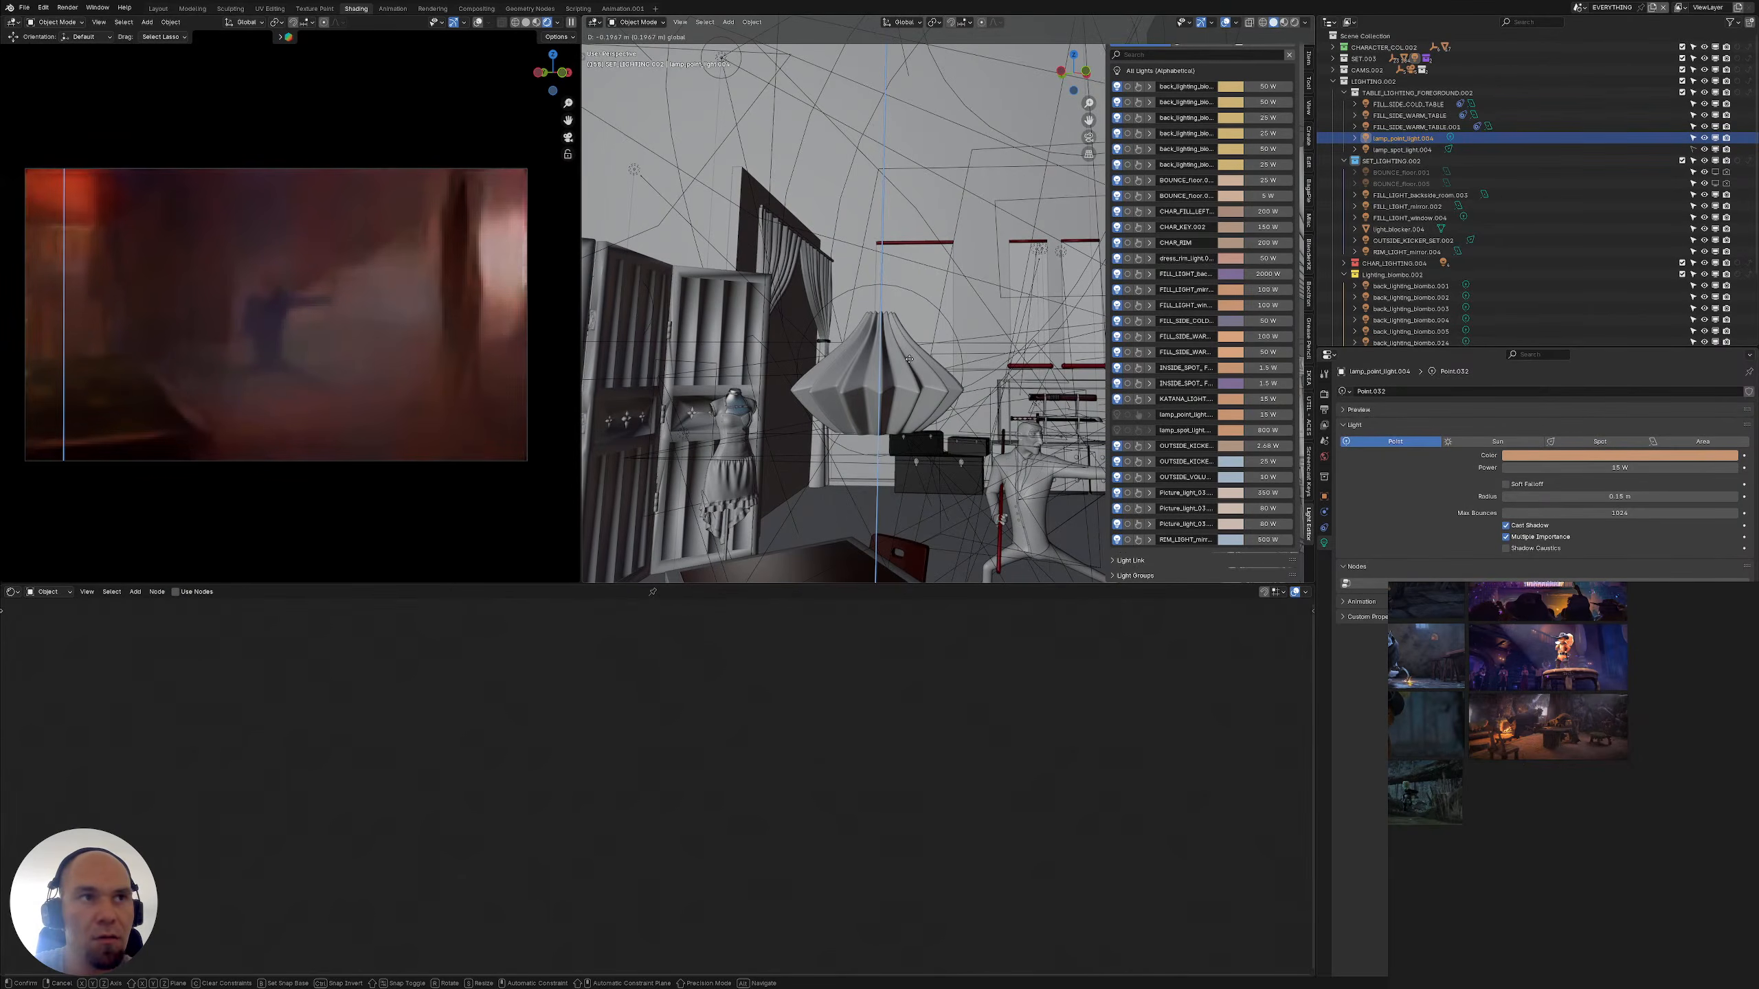
left_click(911, 344)
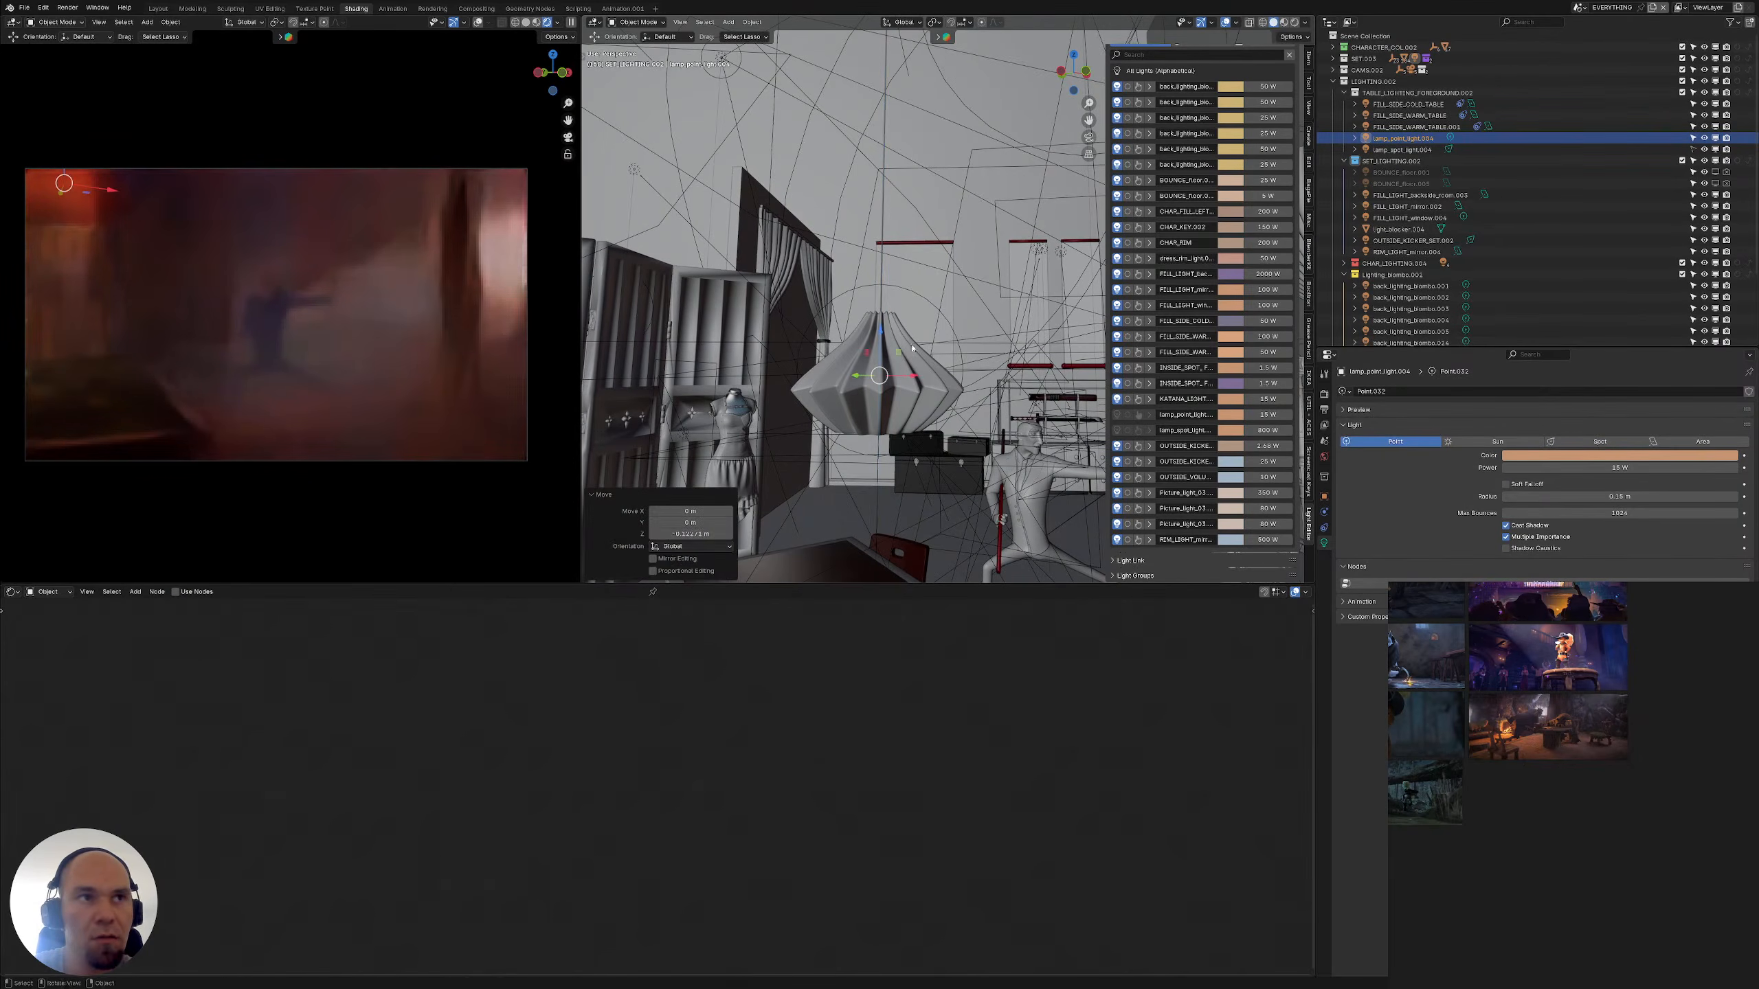
Set the lamp point light's power to 50 W
left_click(1611, 465)
type("50")
key("Return")
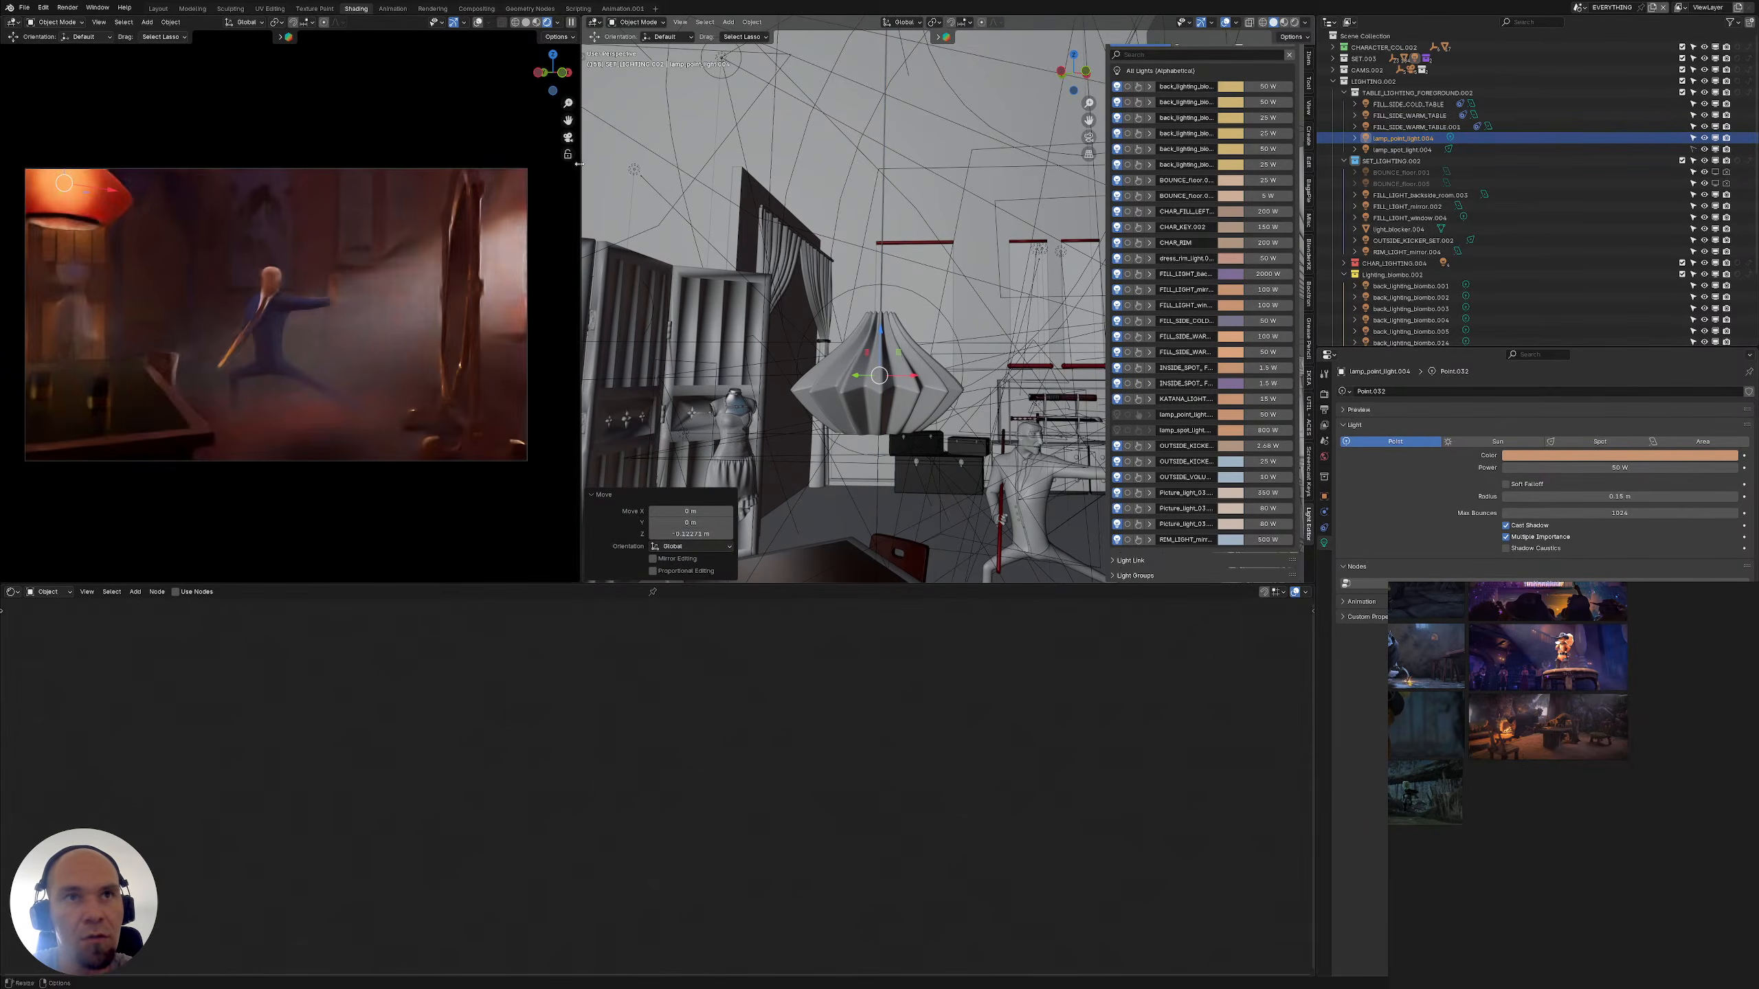
Narrow the render viewport and set the lamp point light's power to 25 W
left_click_drag(579, 163, 524, 163)
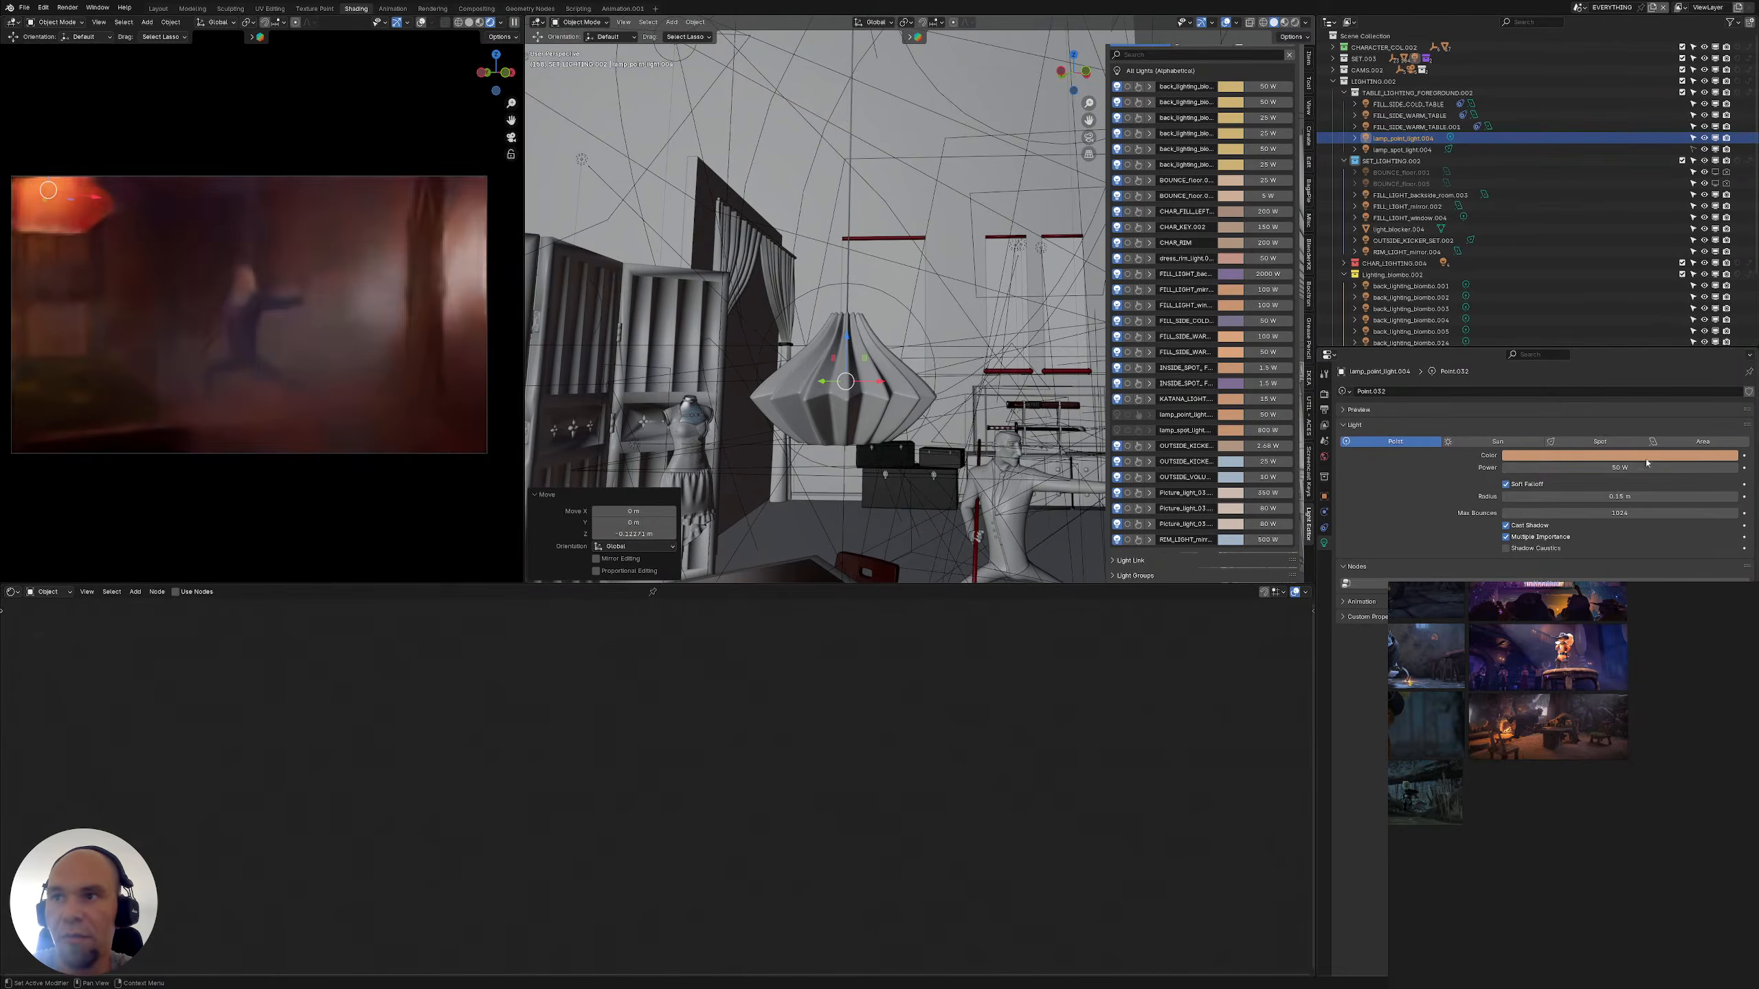
left_click(1598, 468)
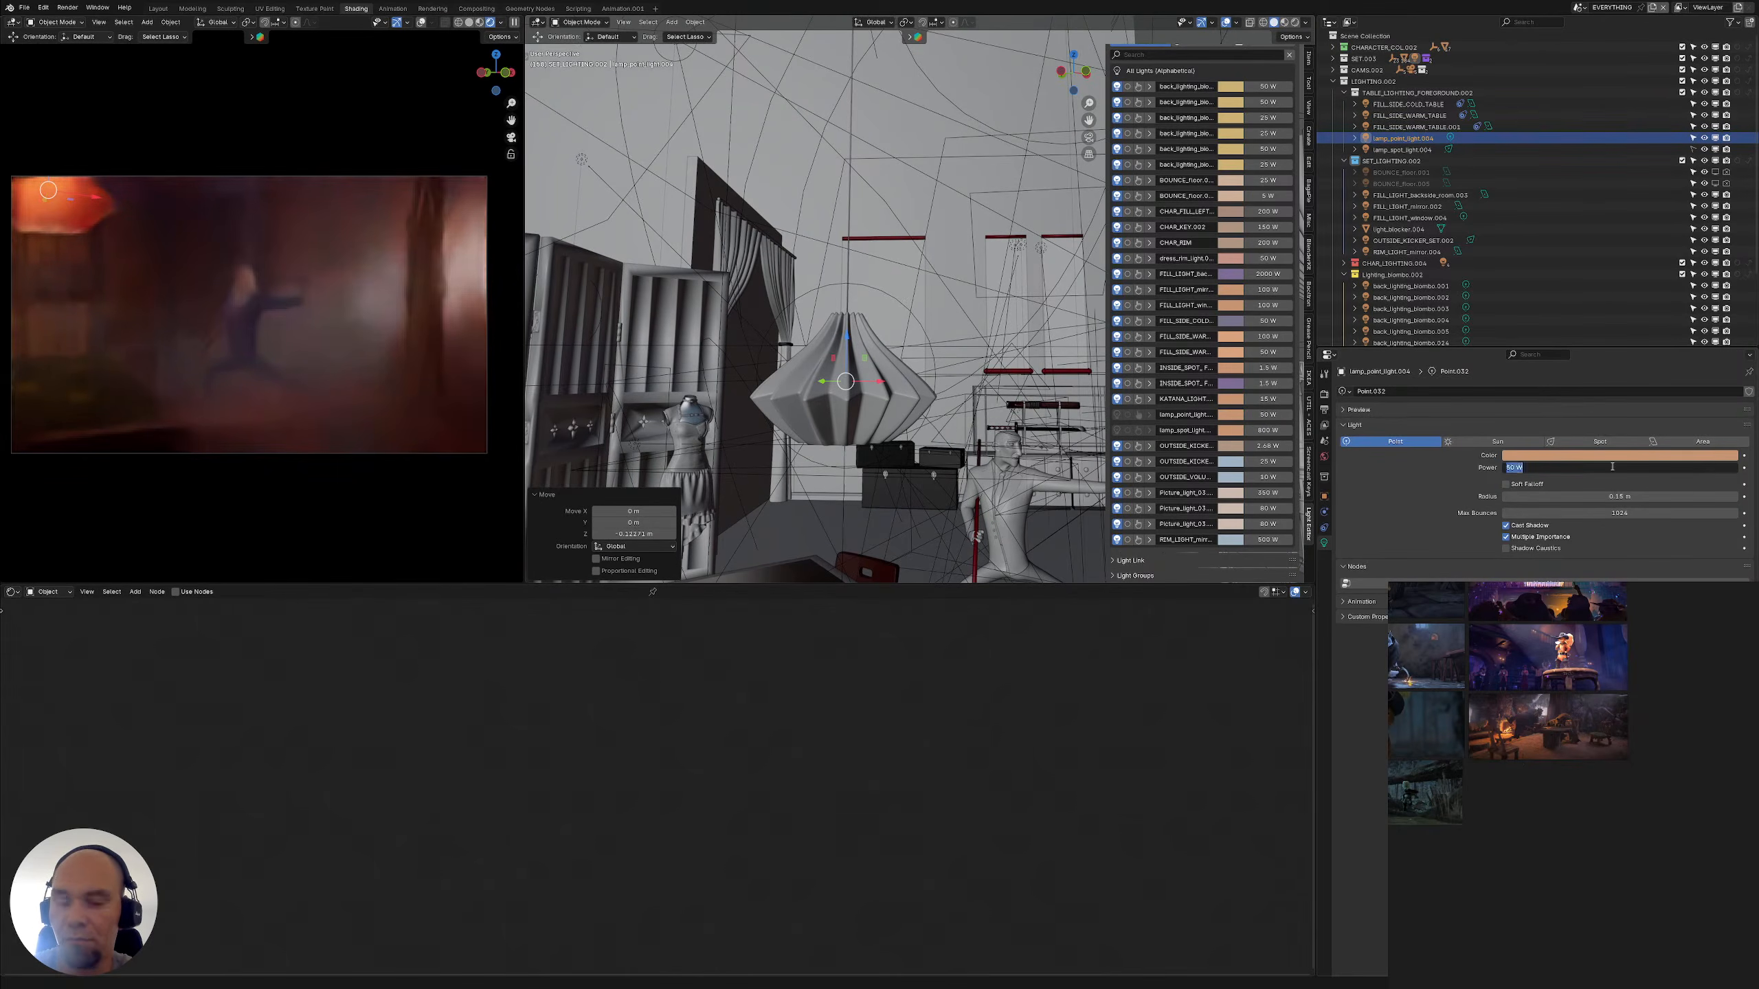
type("25")
key("Return")
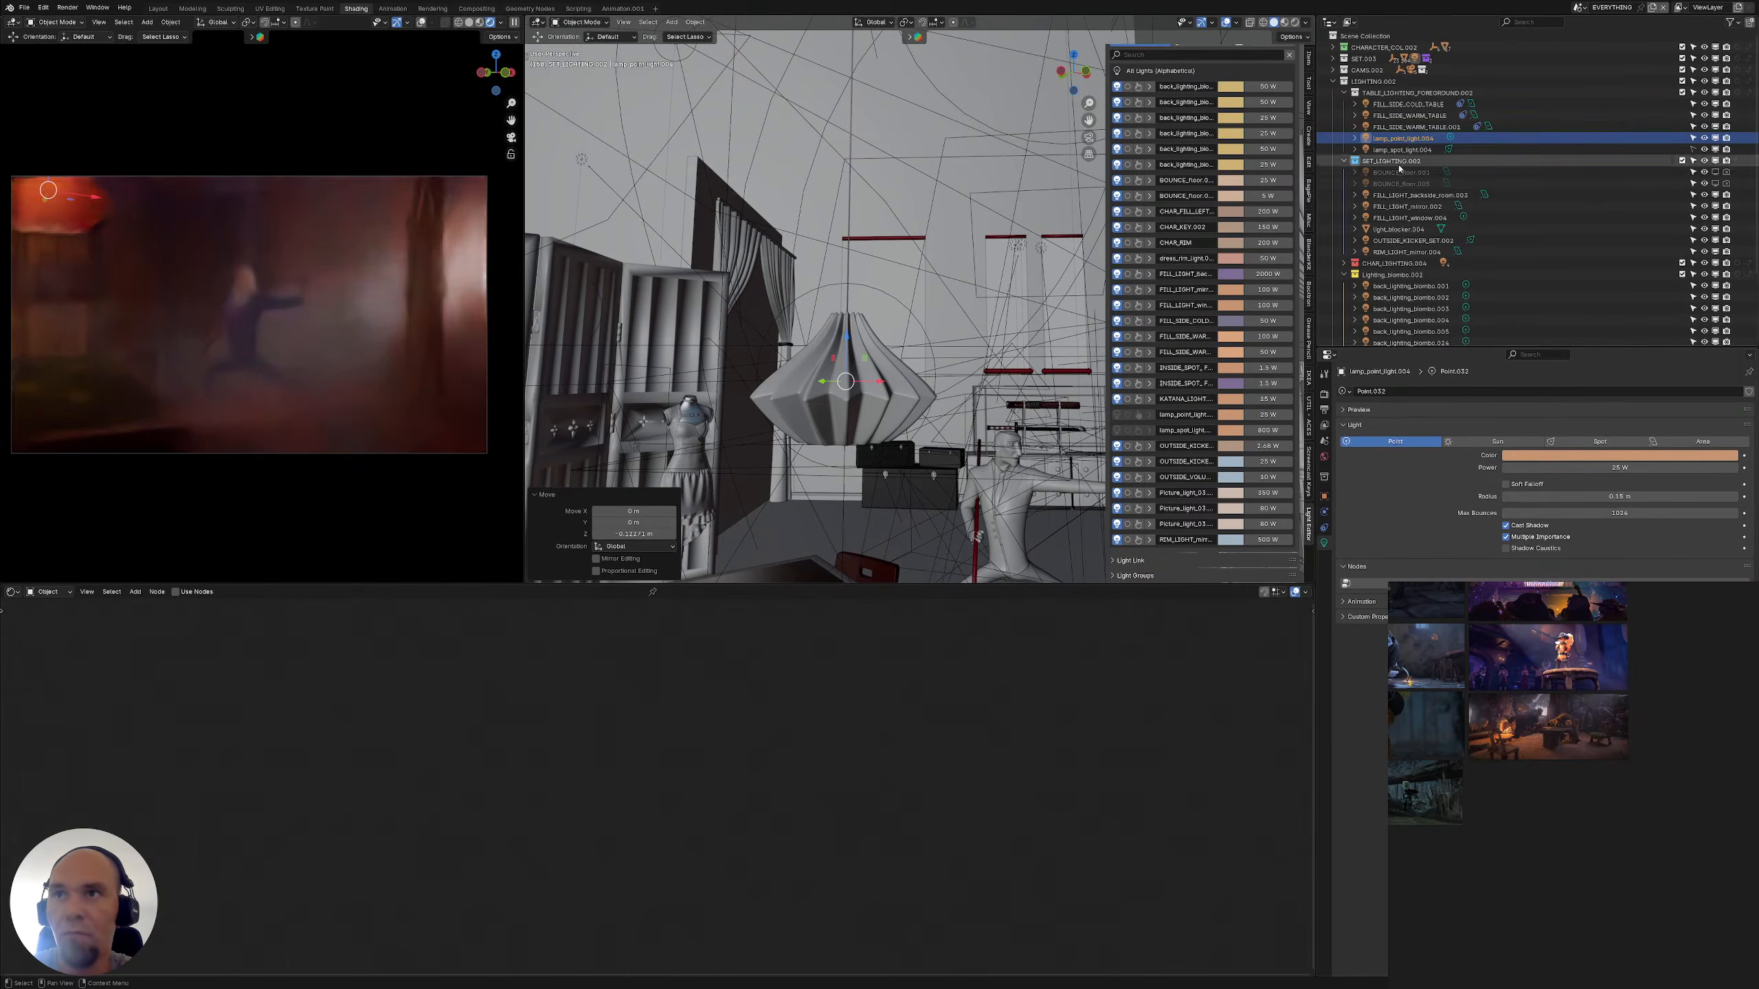
Select the lamp spot light and move its Light Output node farther away from the Emission node
left_click(1401, 150)
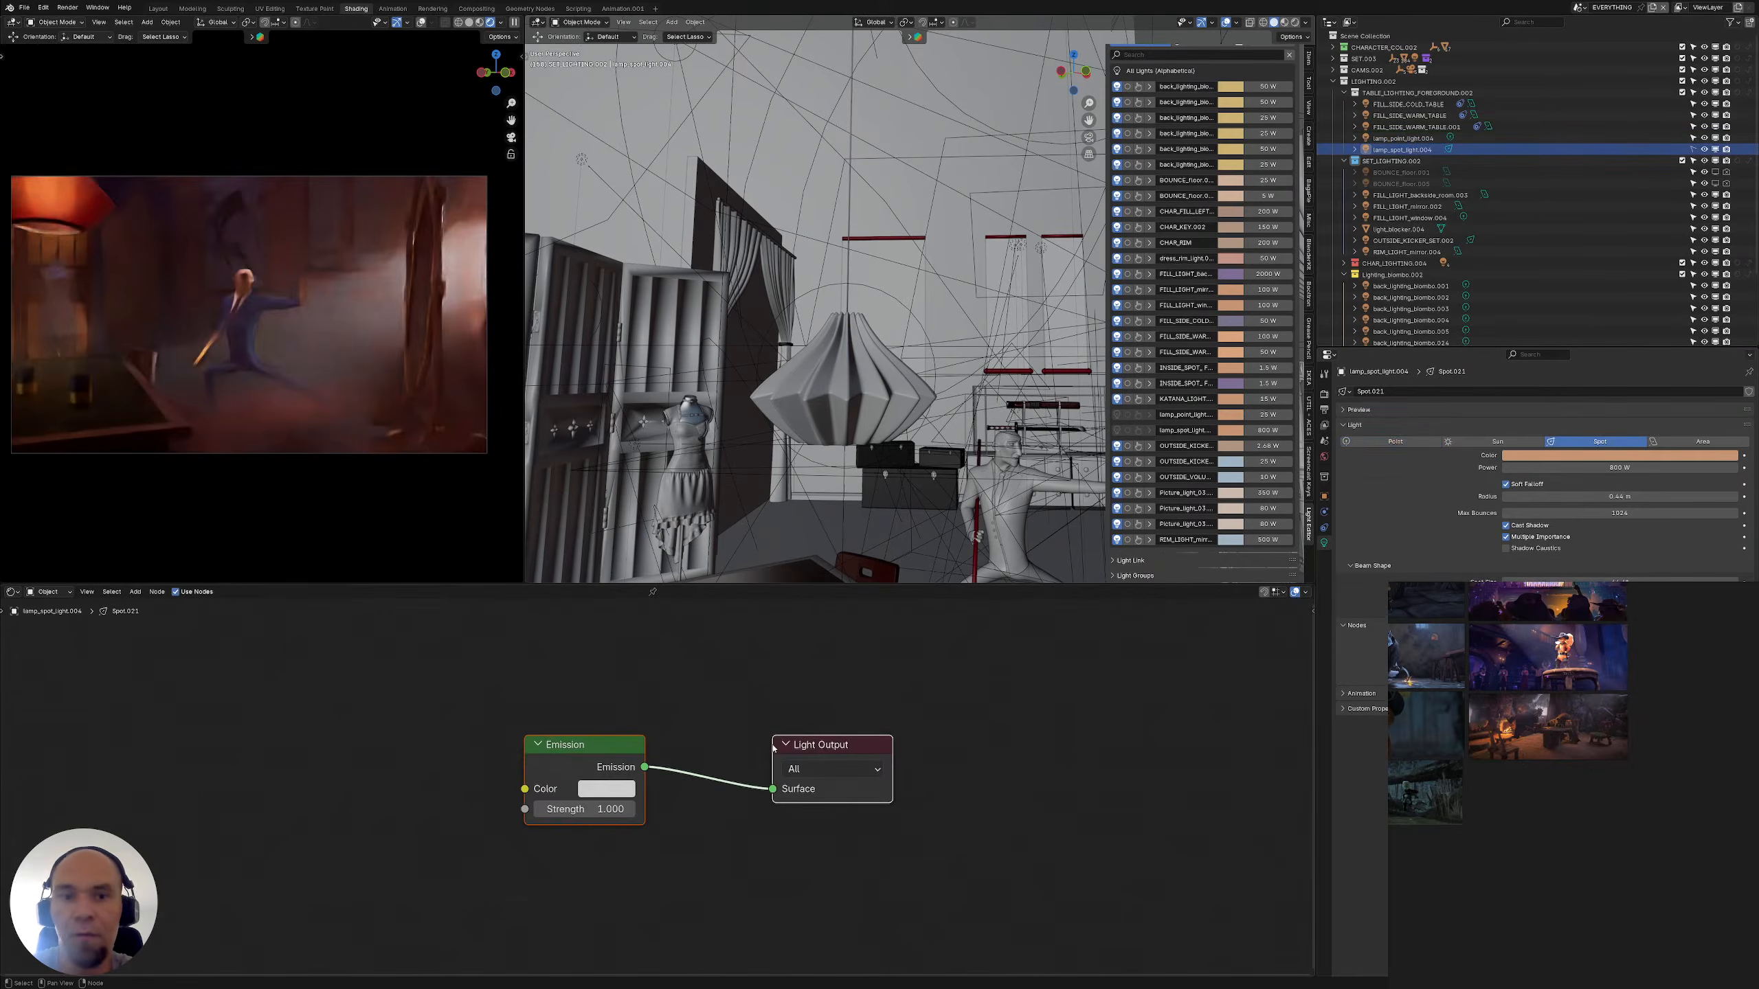
middle_click_drag(820, 748, 963, 758)
middle_click_drag(856, 727, 757, 713)
left_click(654, 687)
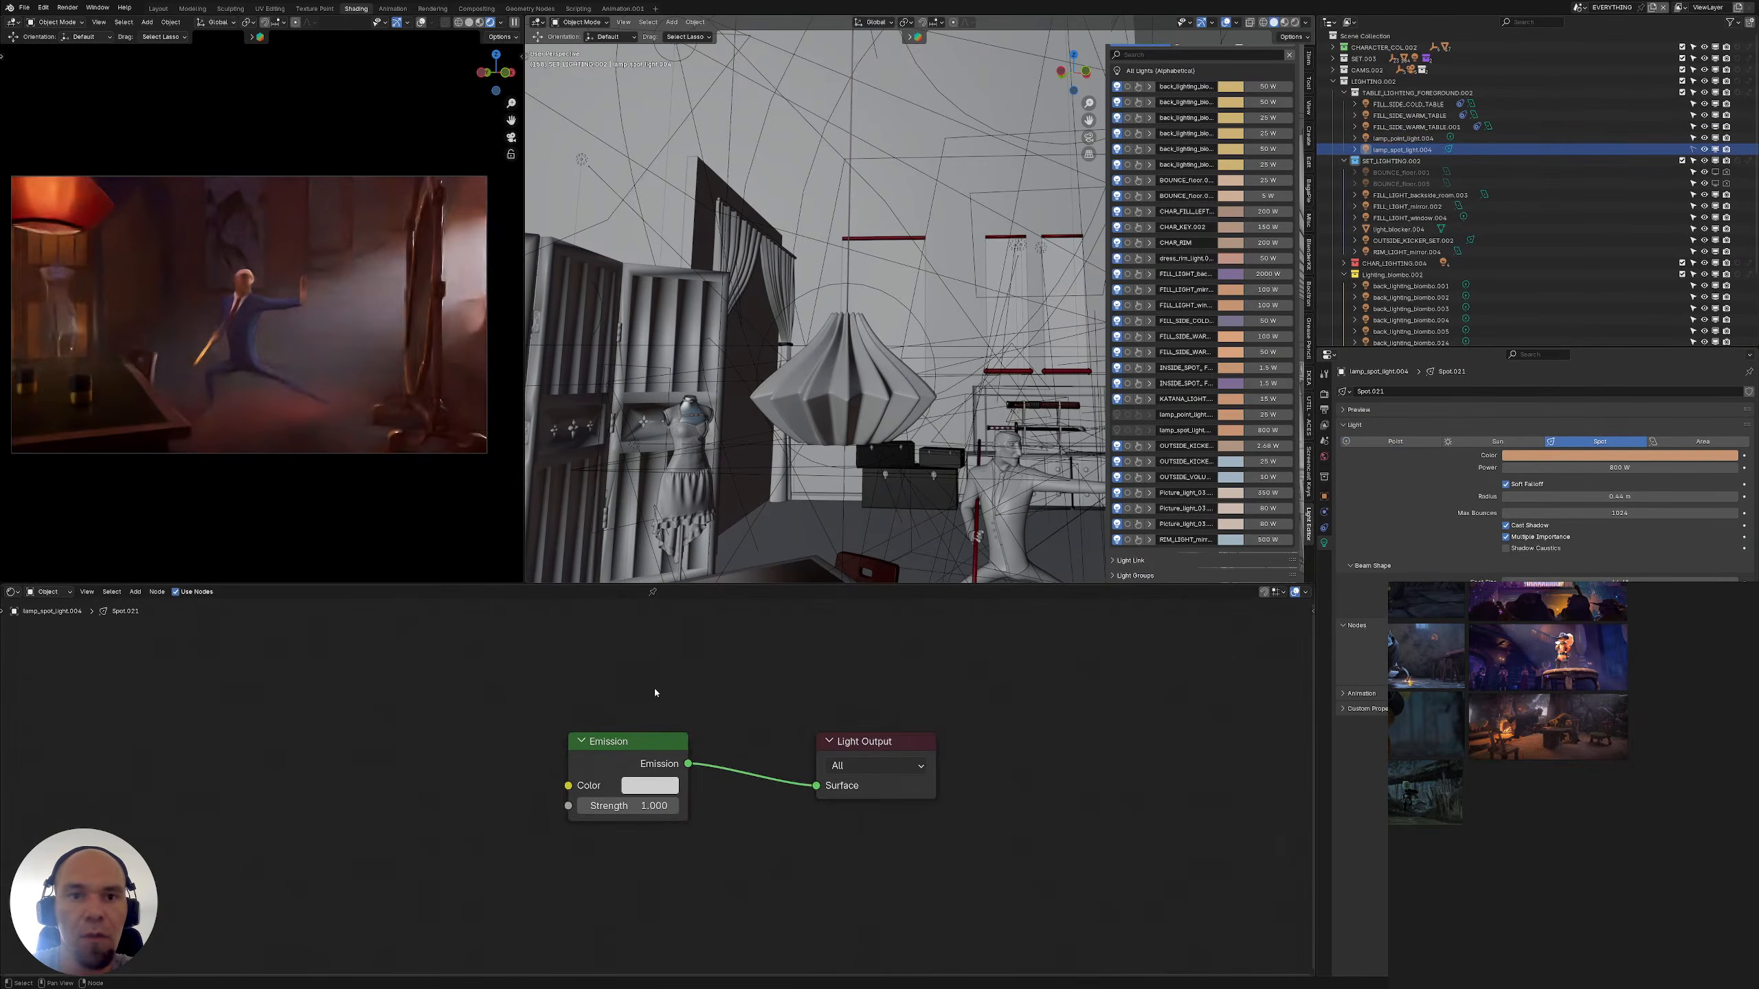
left_click_drag(630, 673, 623, 813)
left_click_drag(939, 831, 832, 707)
key("g")
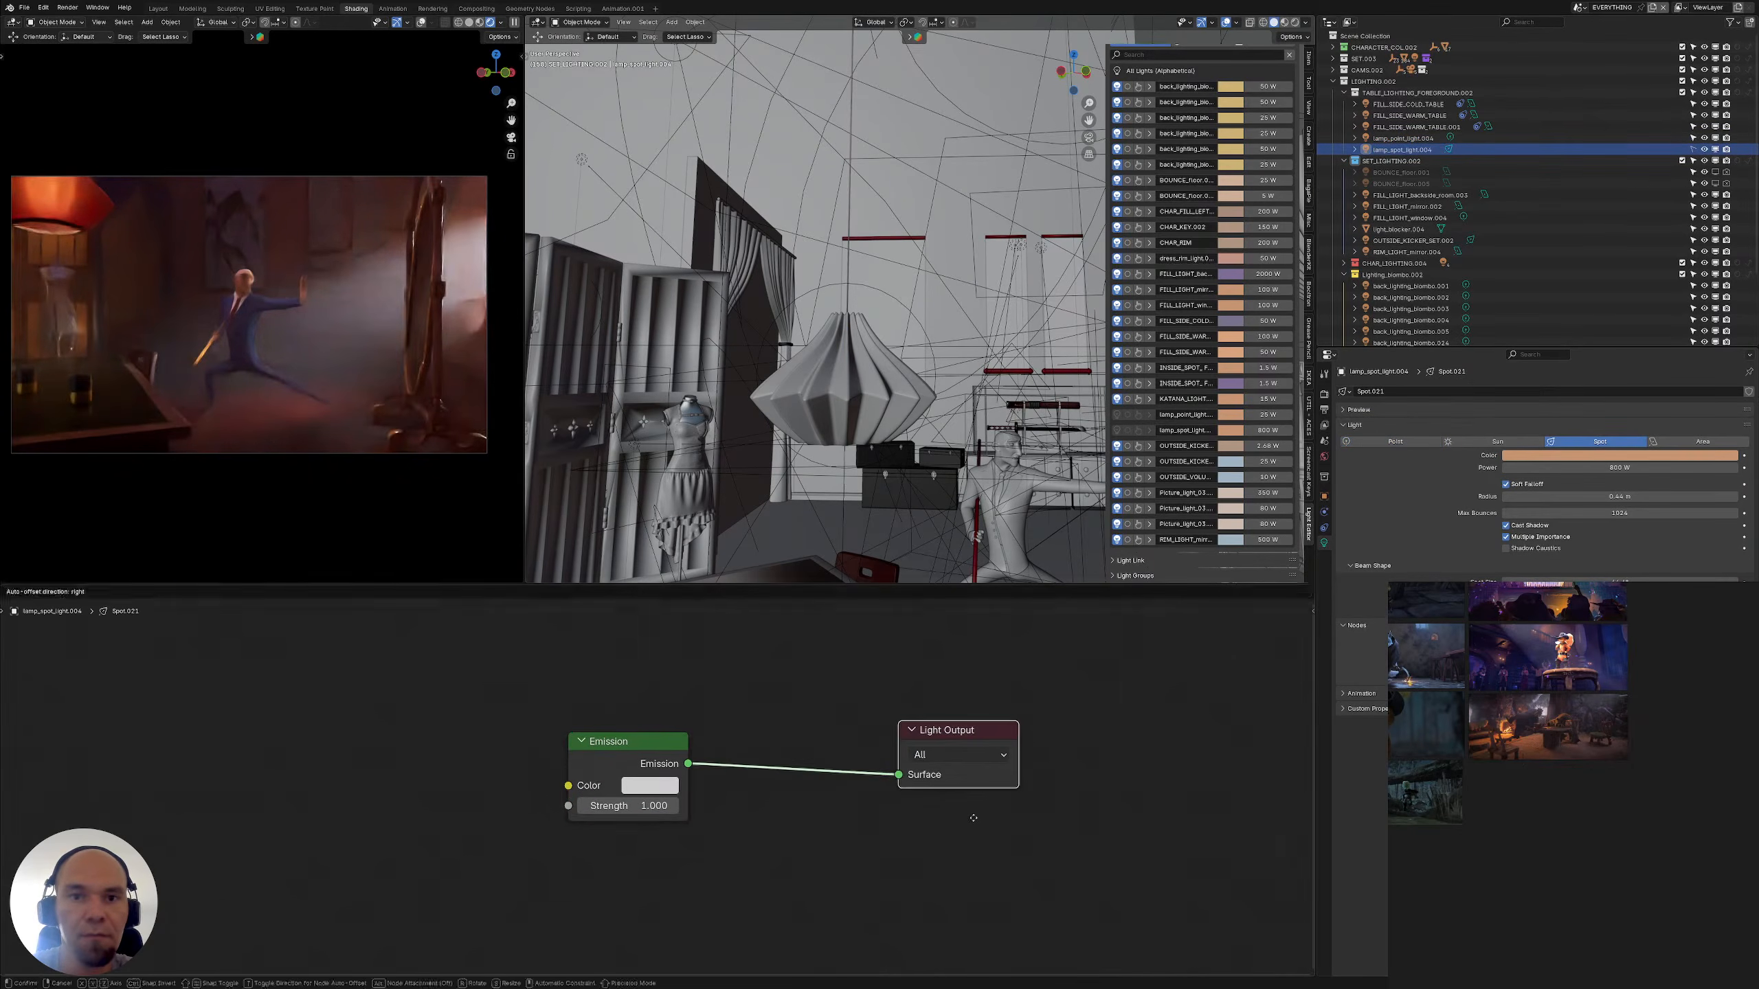
left_click(973, 817)
left_click(610, 744)
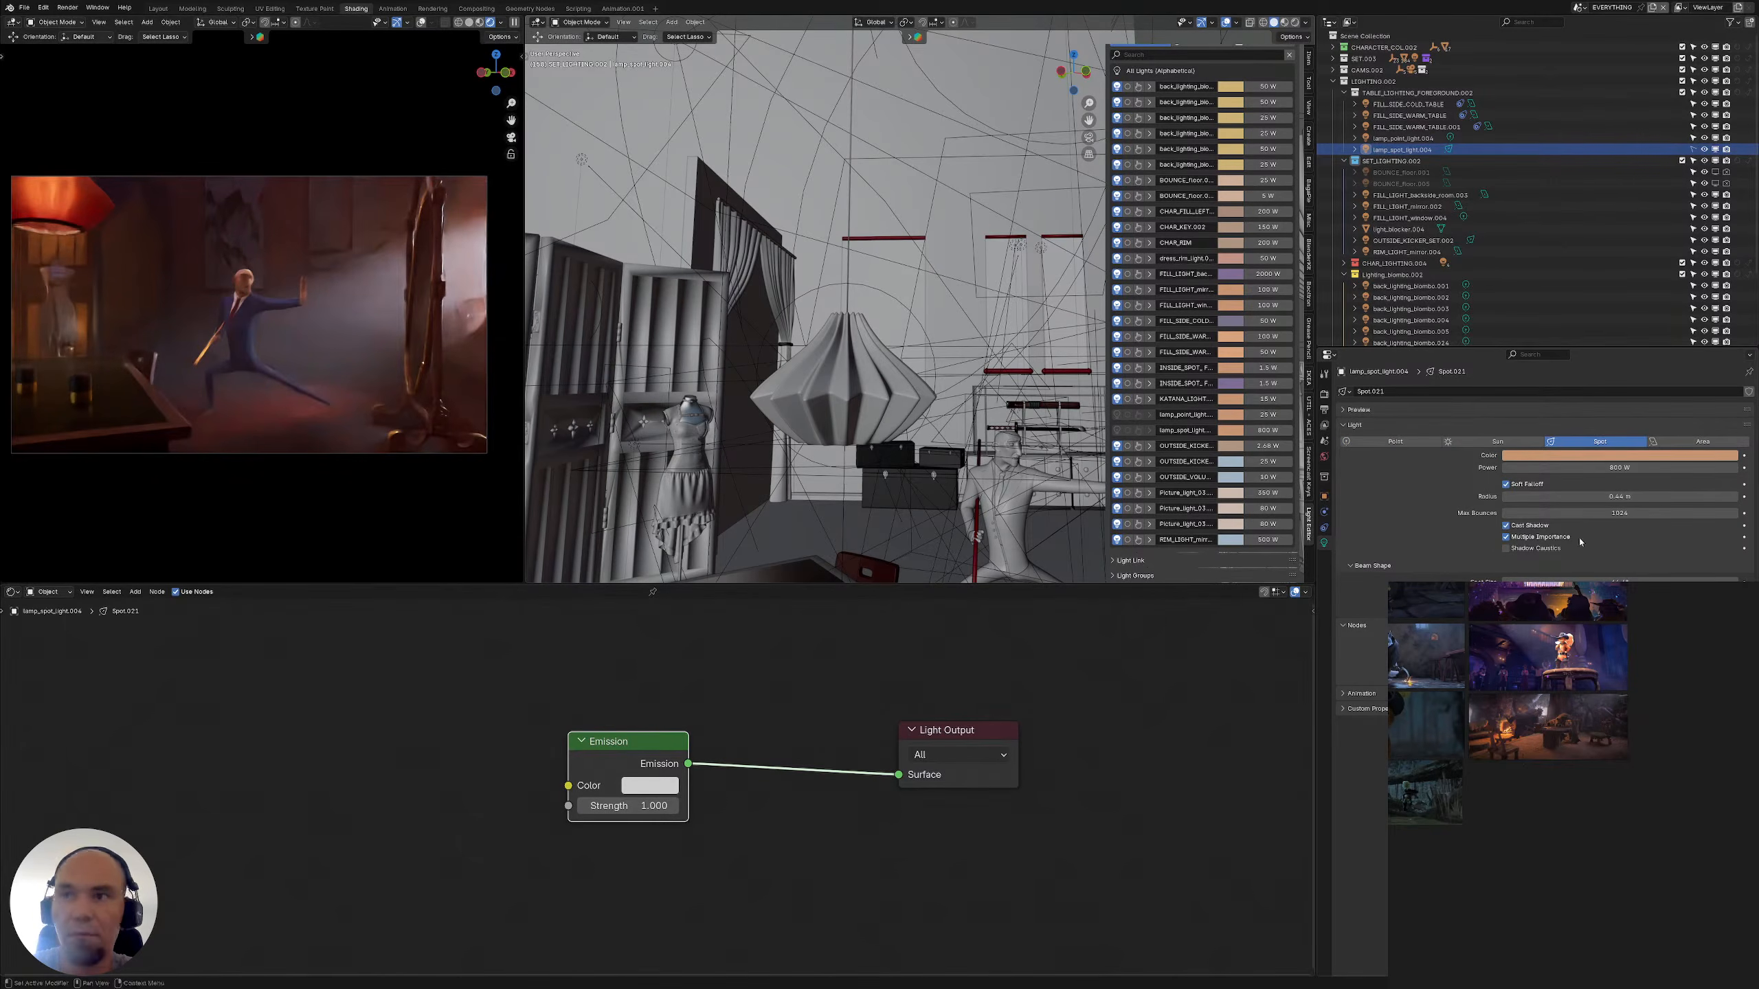
Try a power of 15000 W on the lamp spot light
left_click(1623, 468)
type("15")
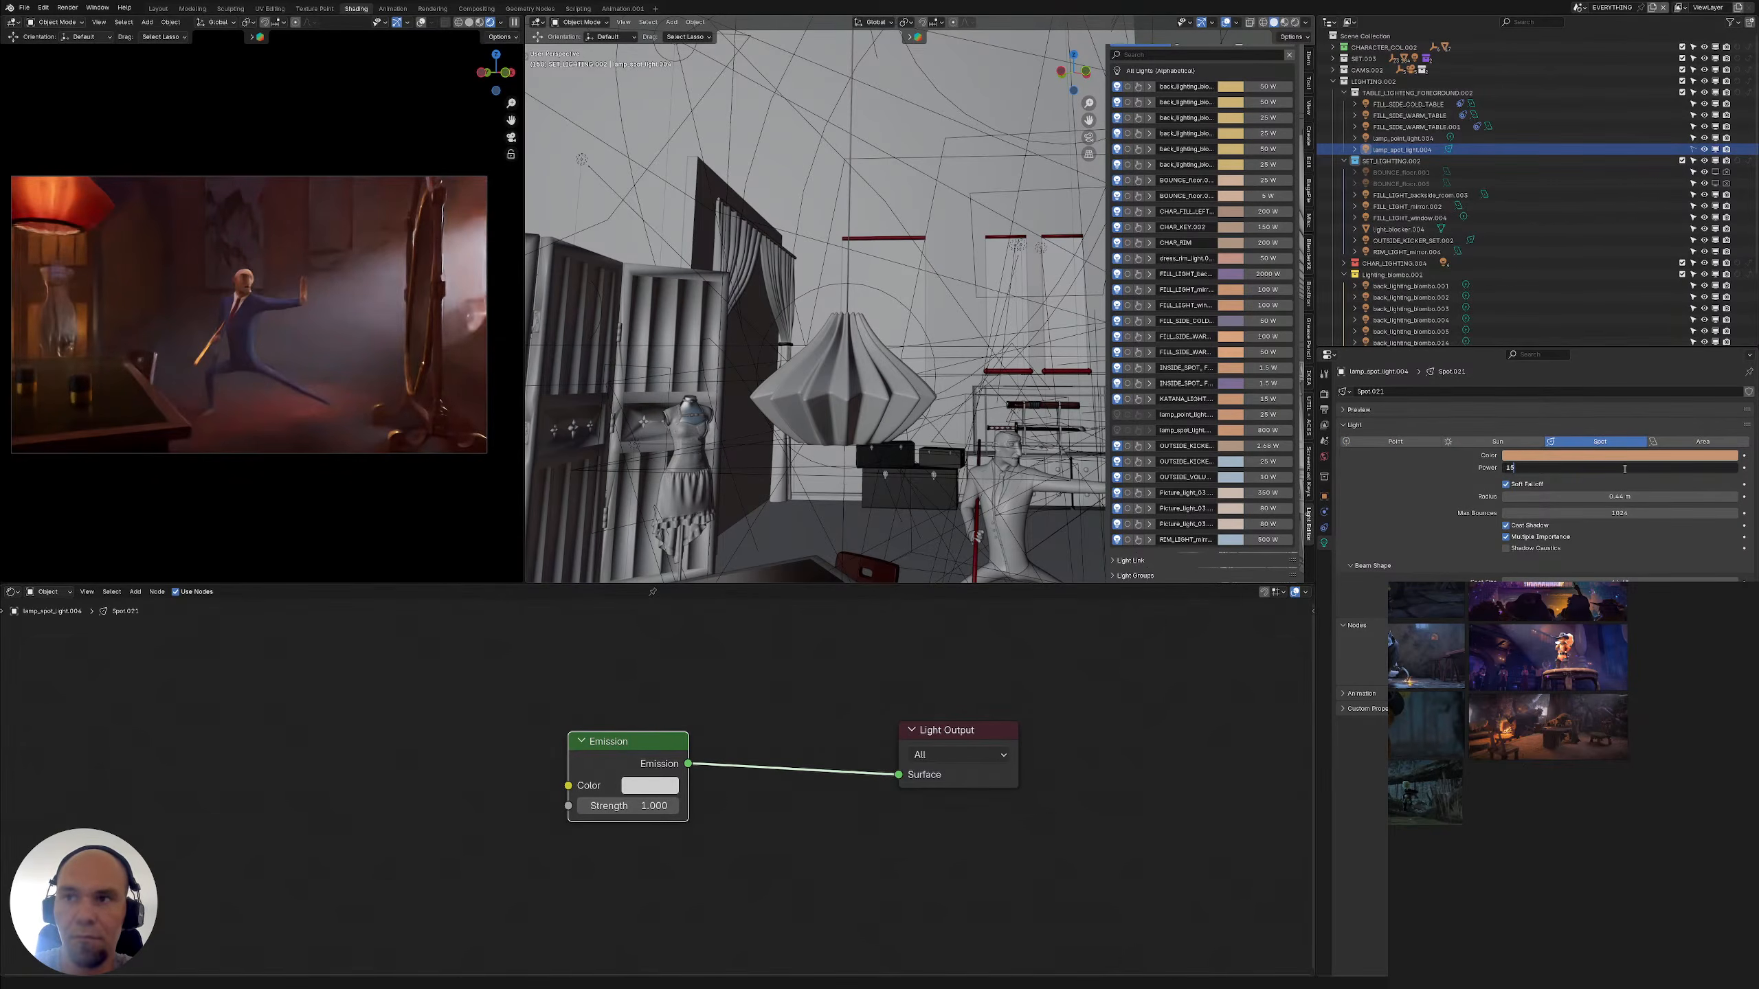
type("000")
key("Return")
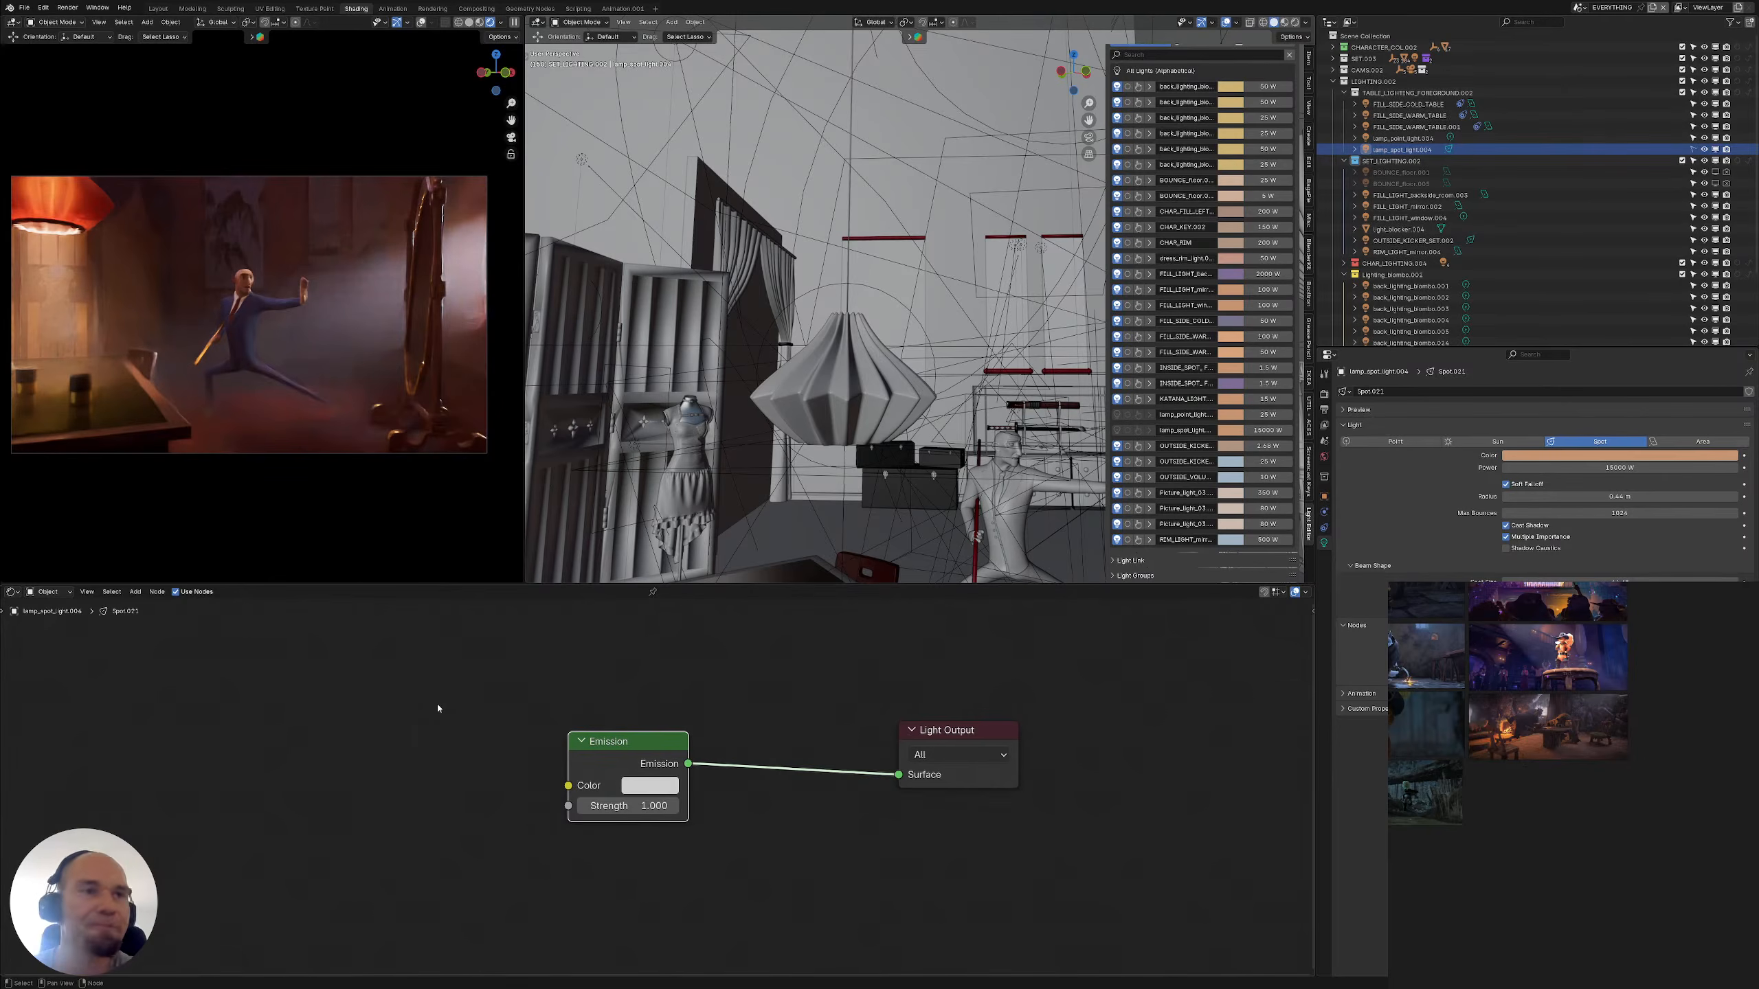
Test the lamp spot light's power at 1500 W and at 500 W
left_click(1634, 468)
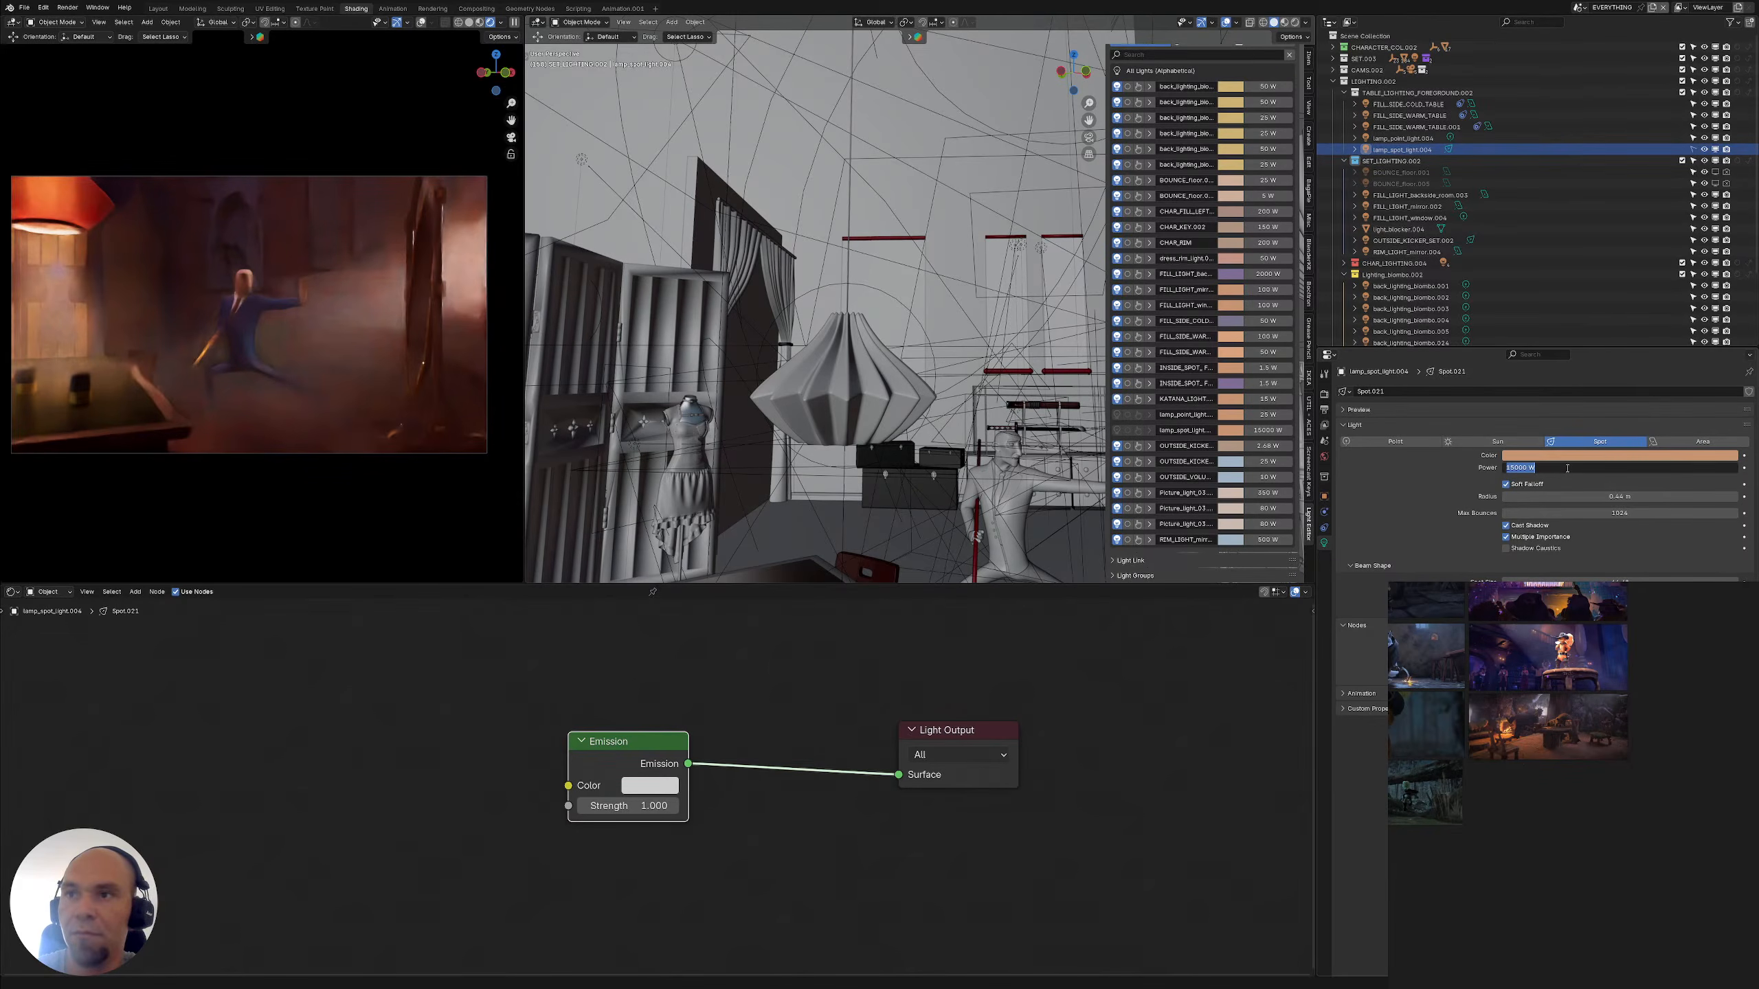
type("1500")
key("Return")
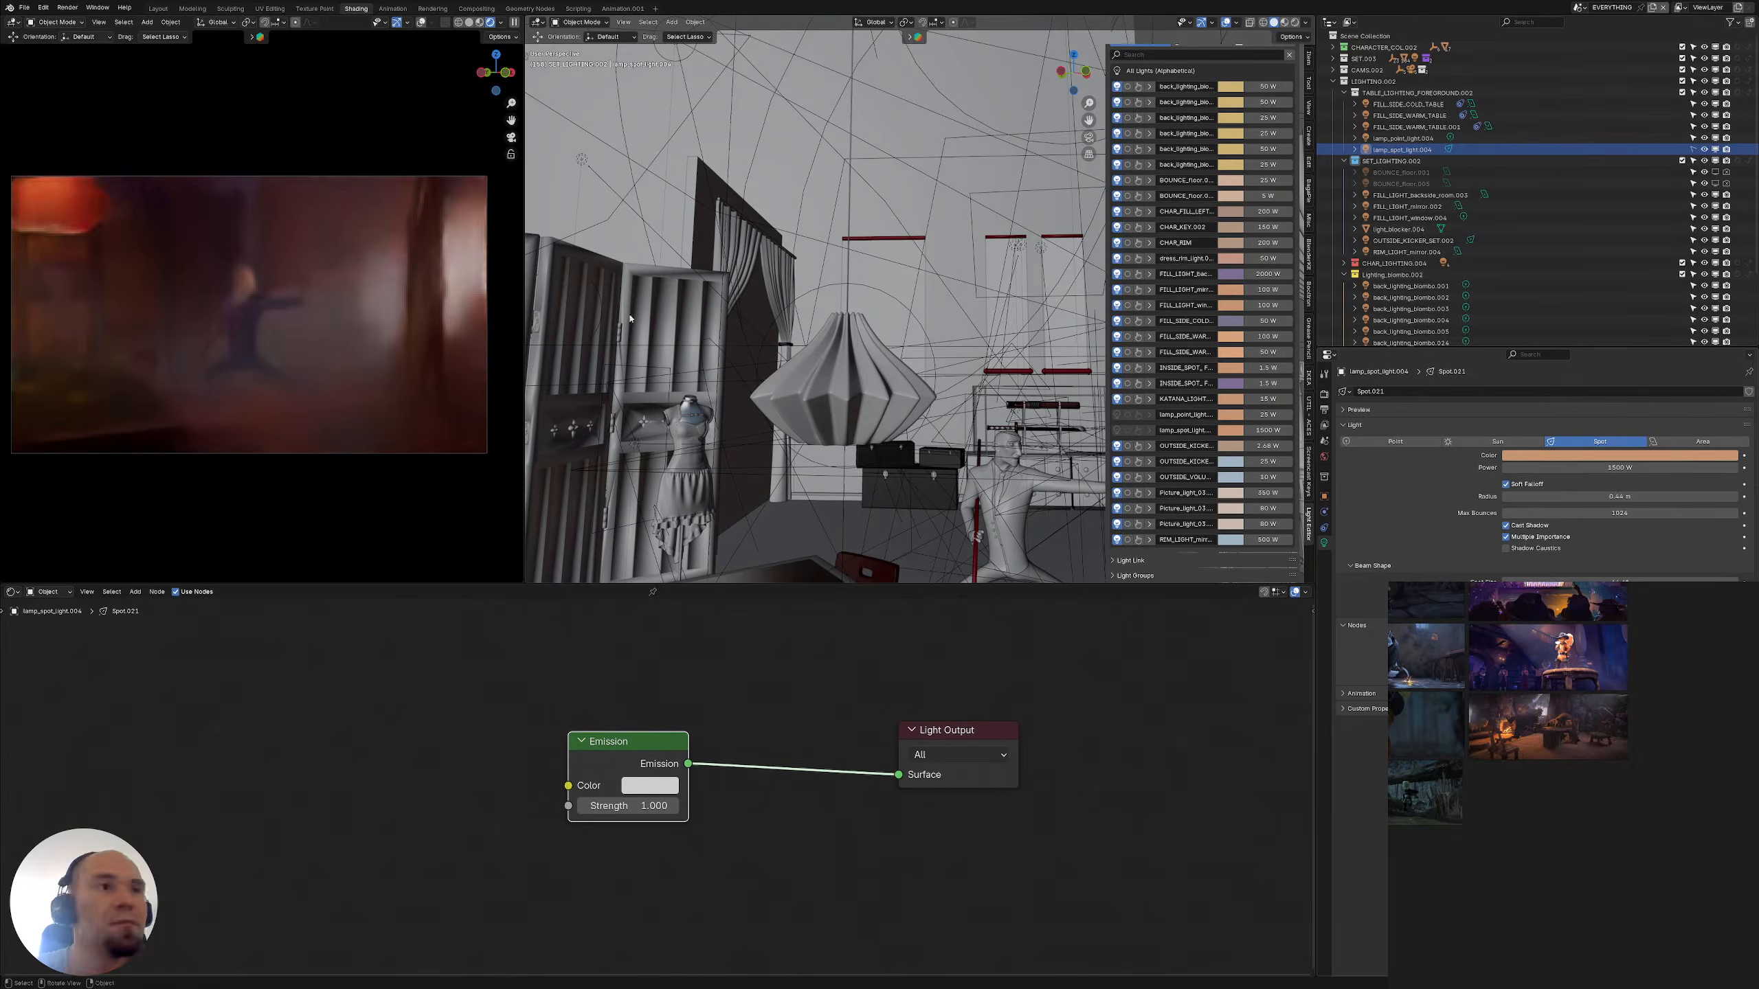
left_click(1588, 468)
type("5")
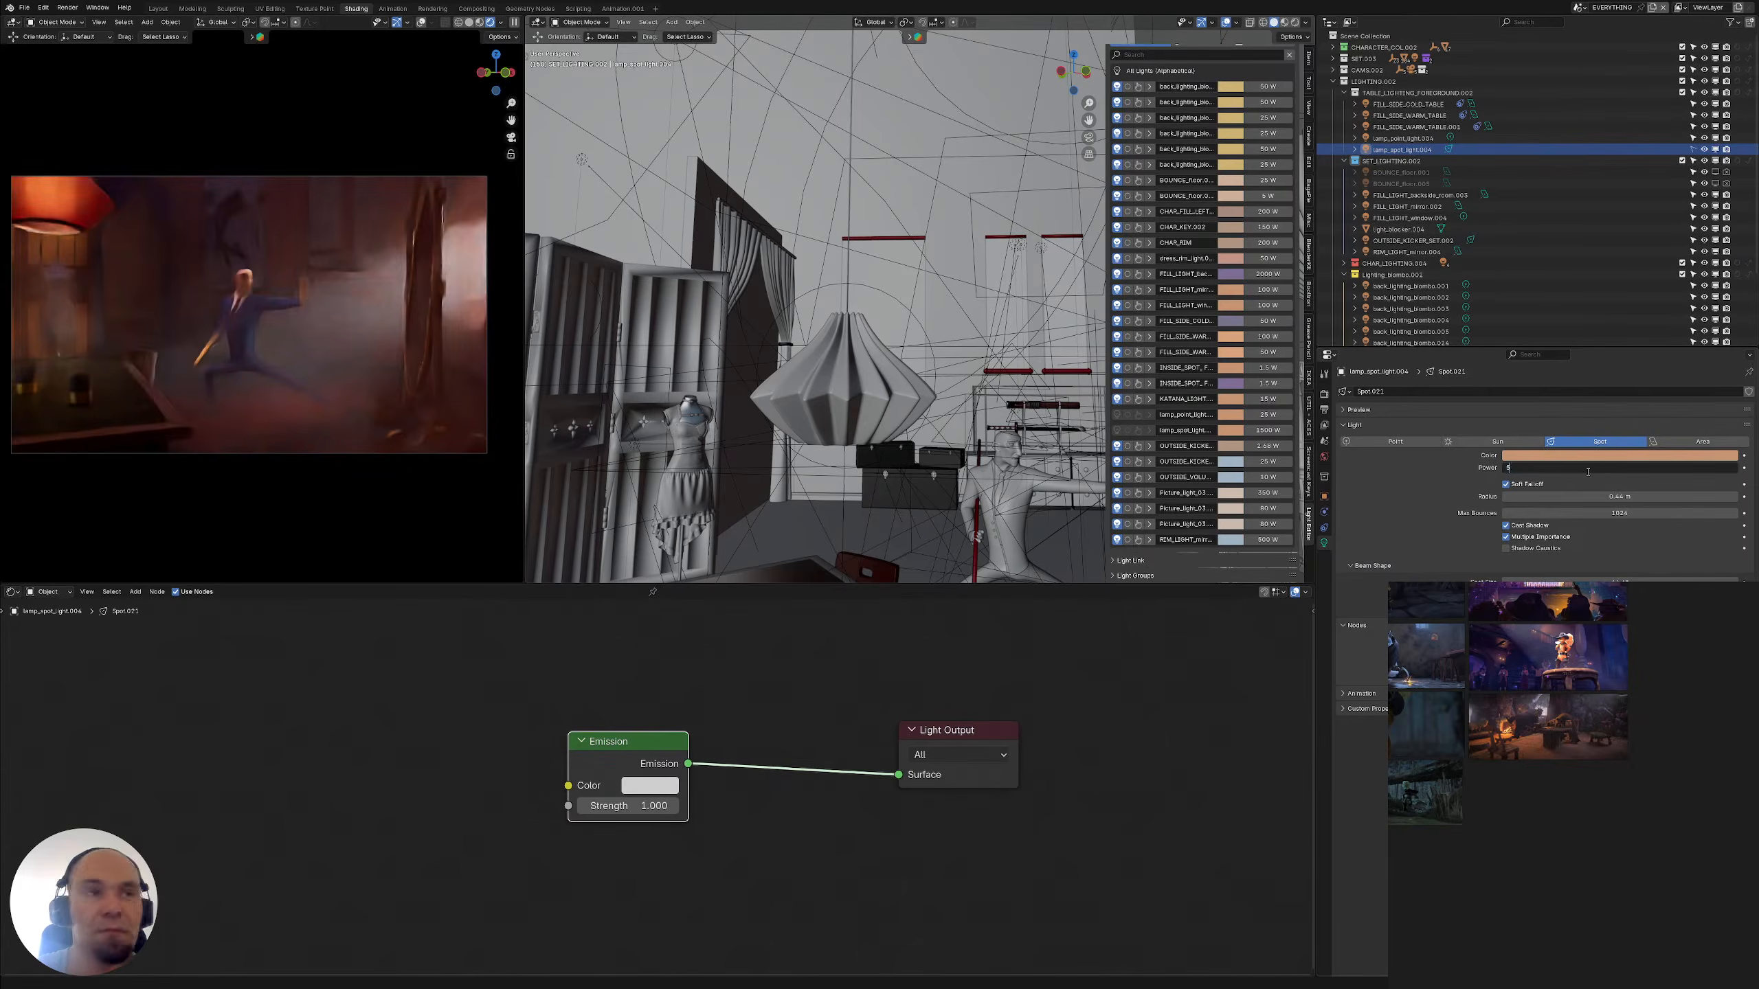
type("00")
key("Return")
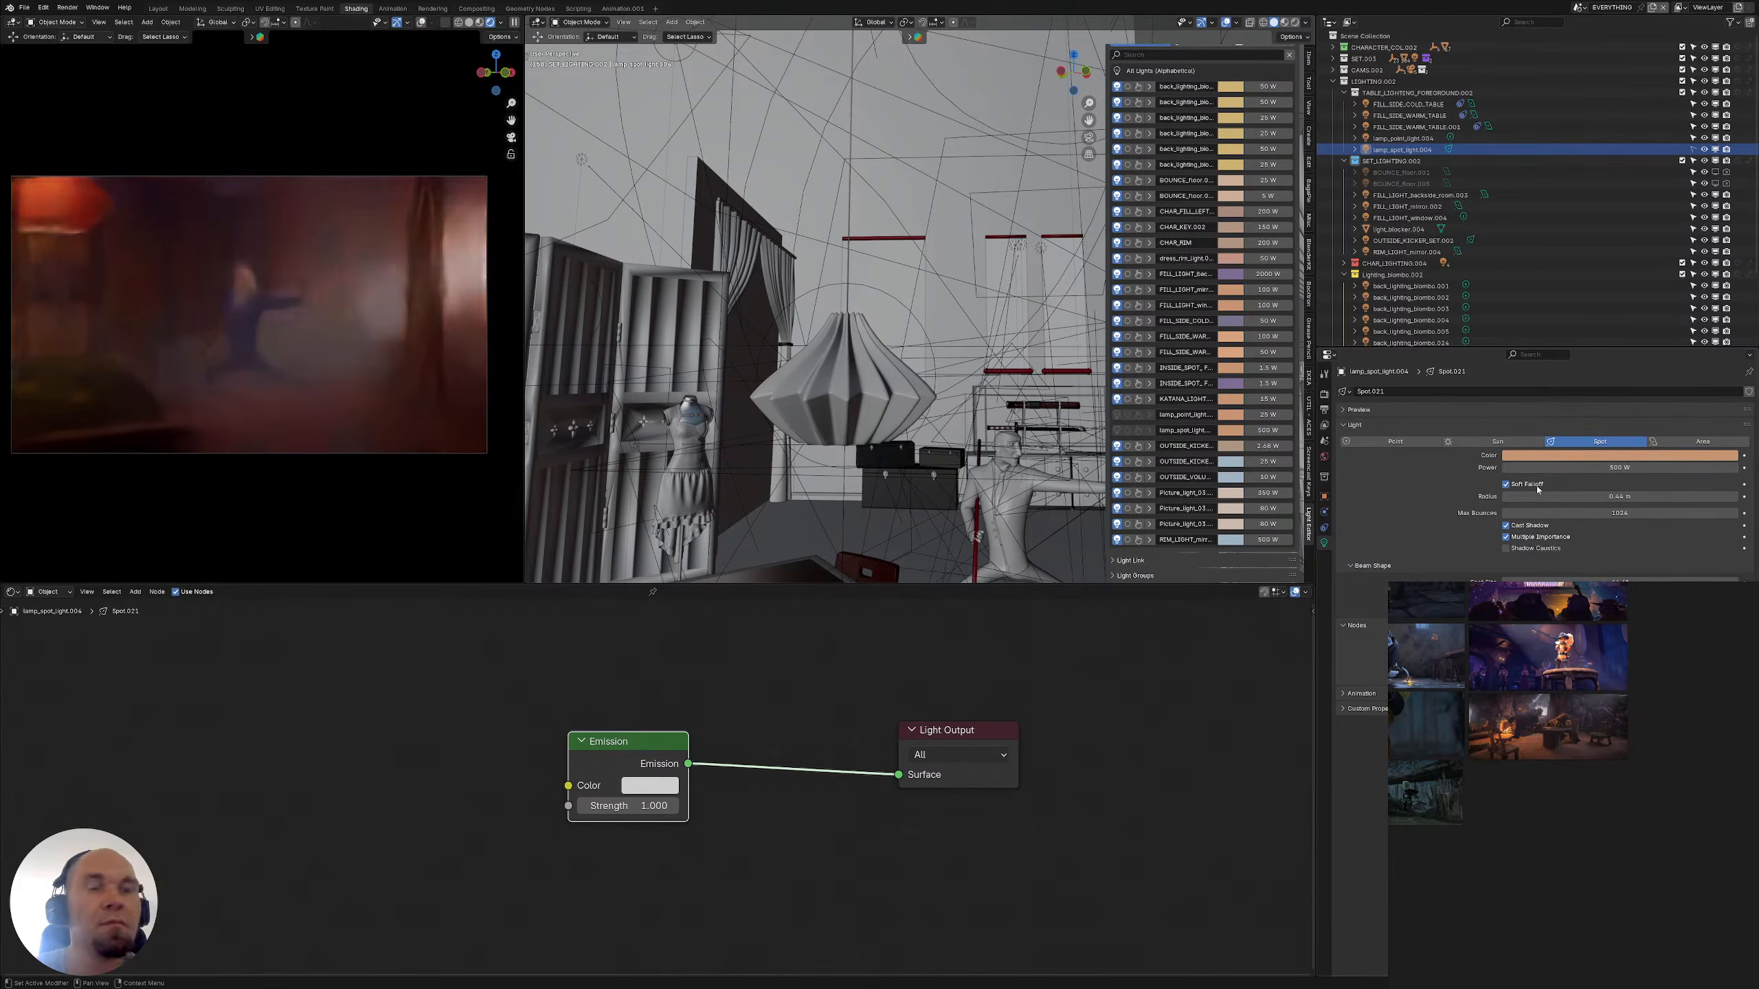
Set the lamp spot light's power to 6000 W
left_click(1596, 467)
type("6")
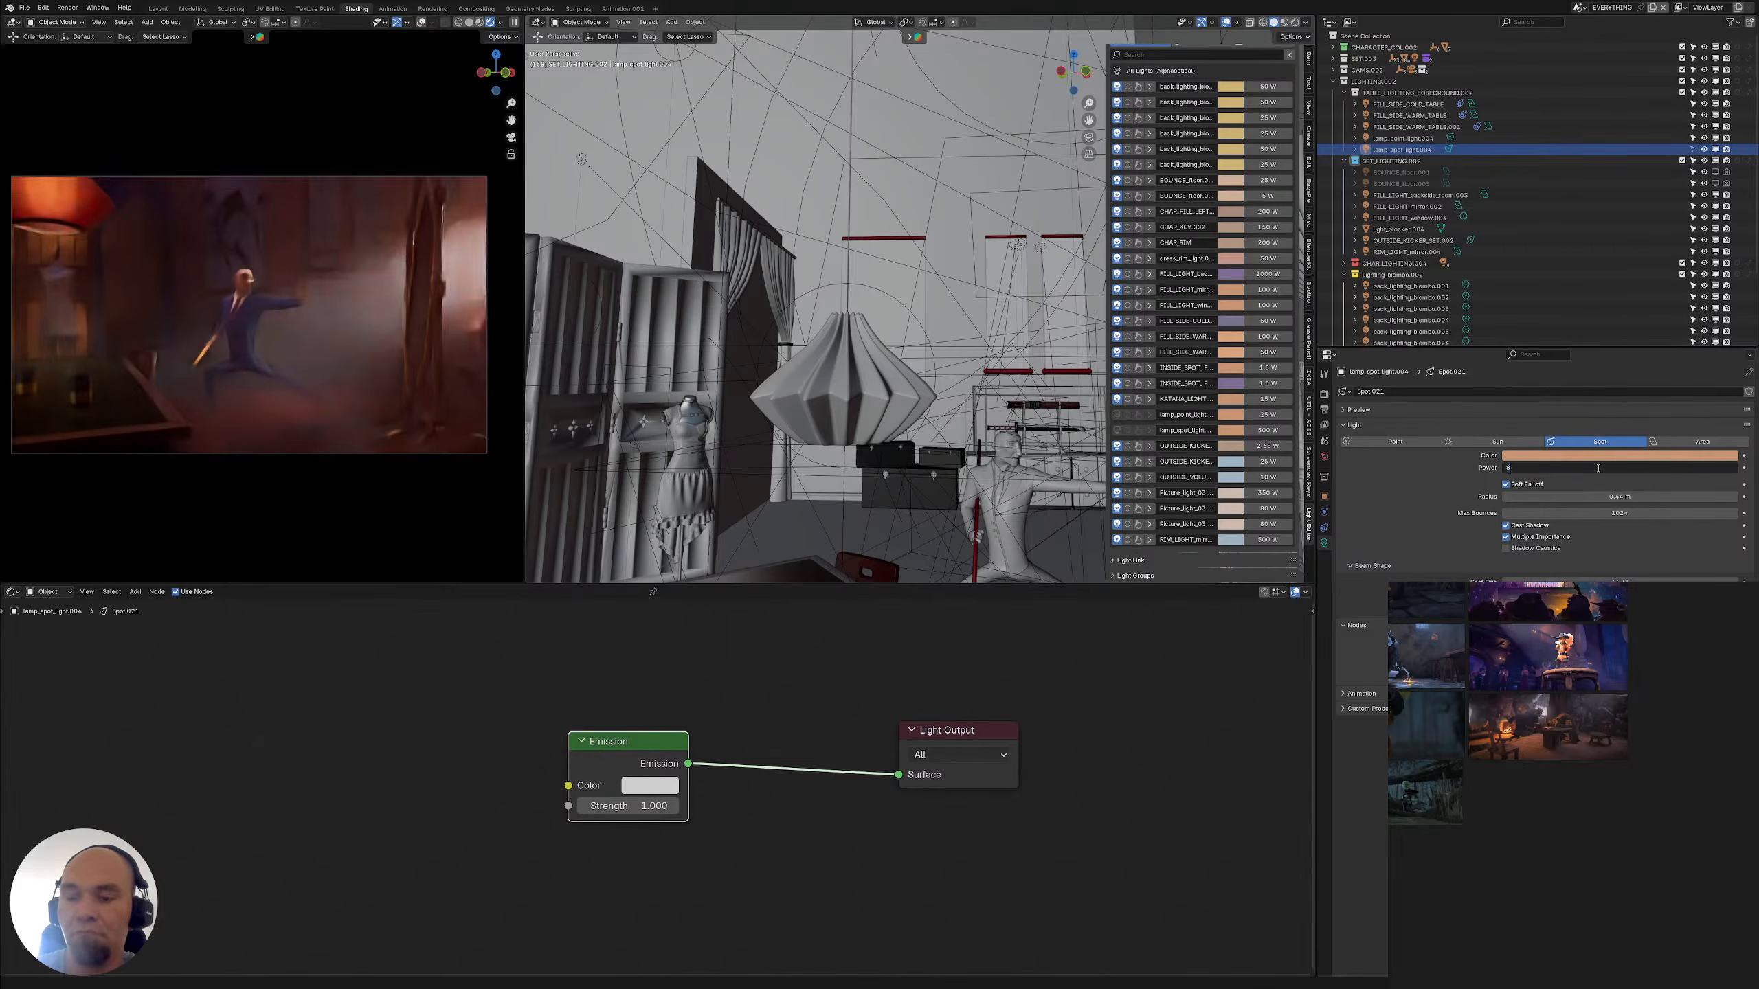
type("000")
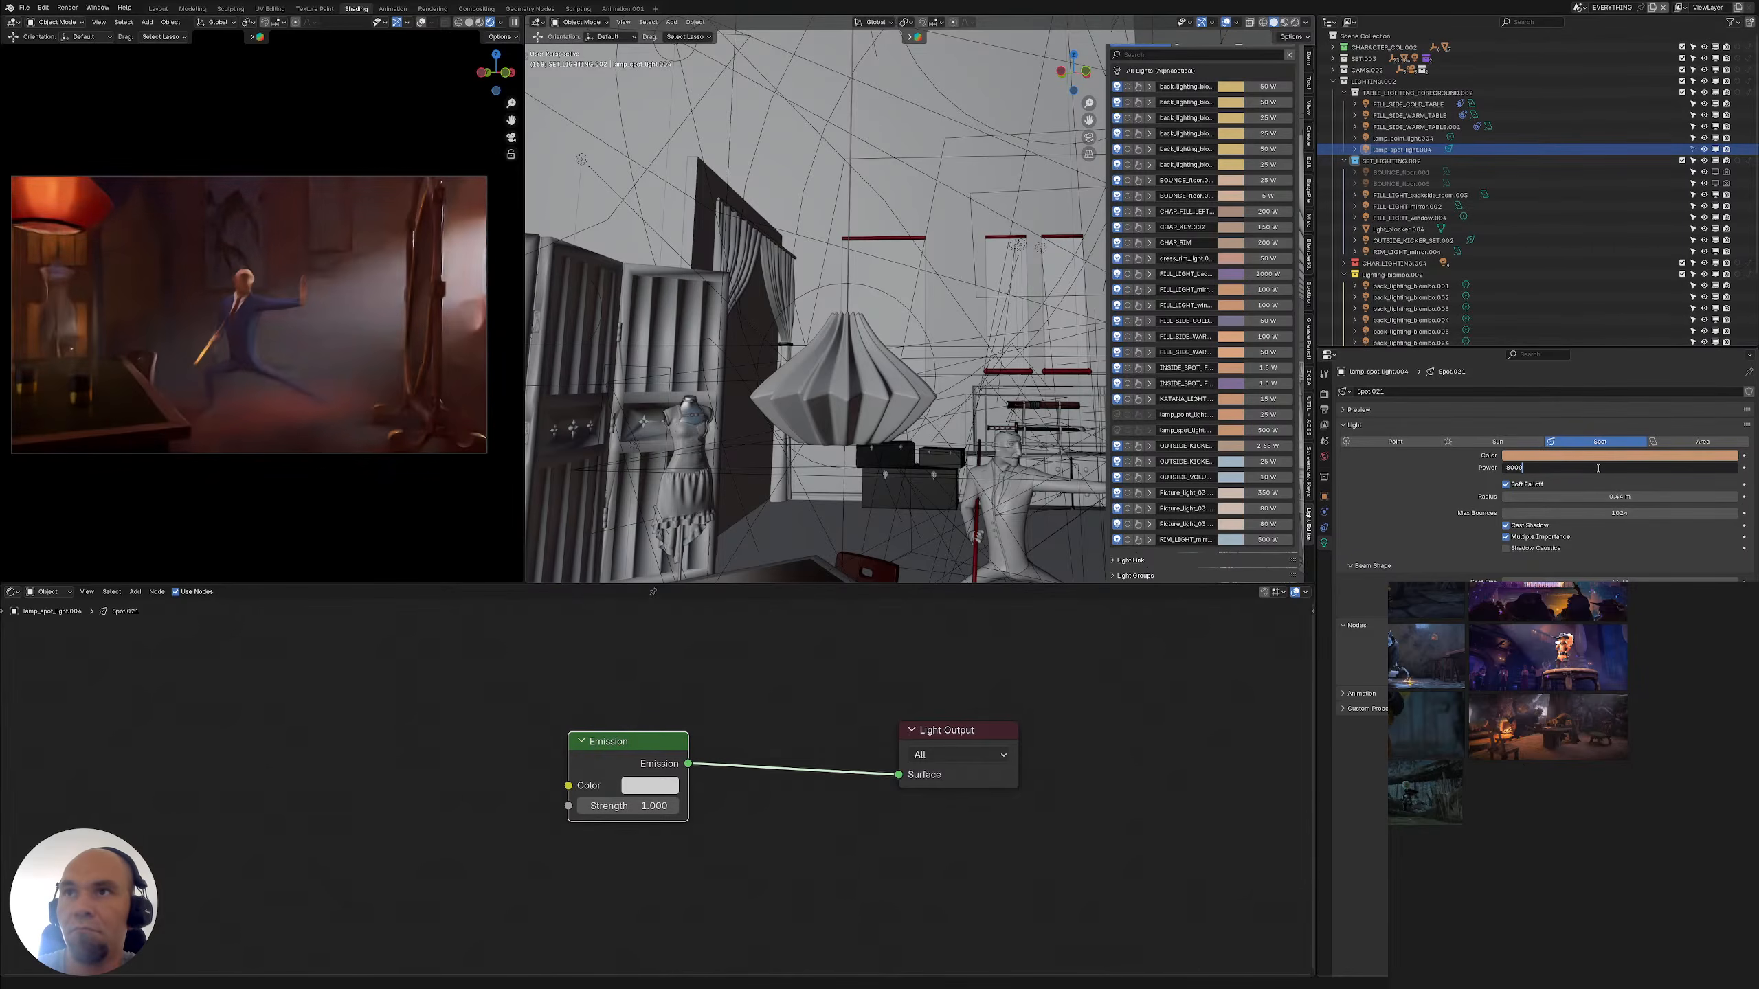
key("Return")
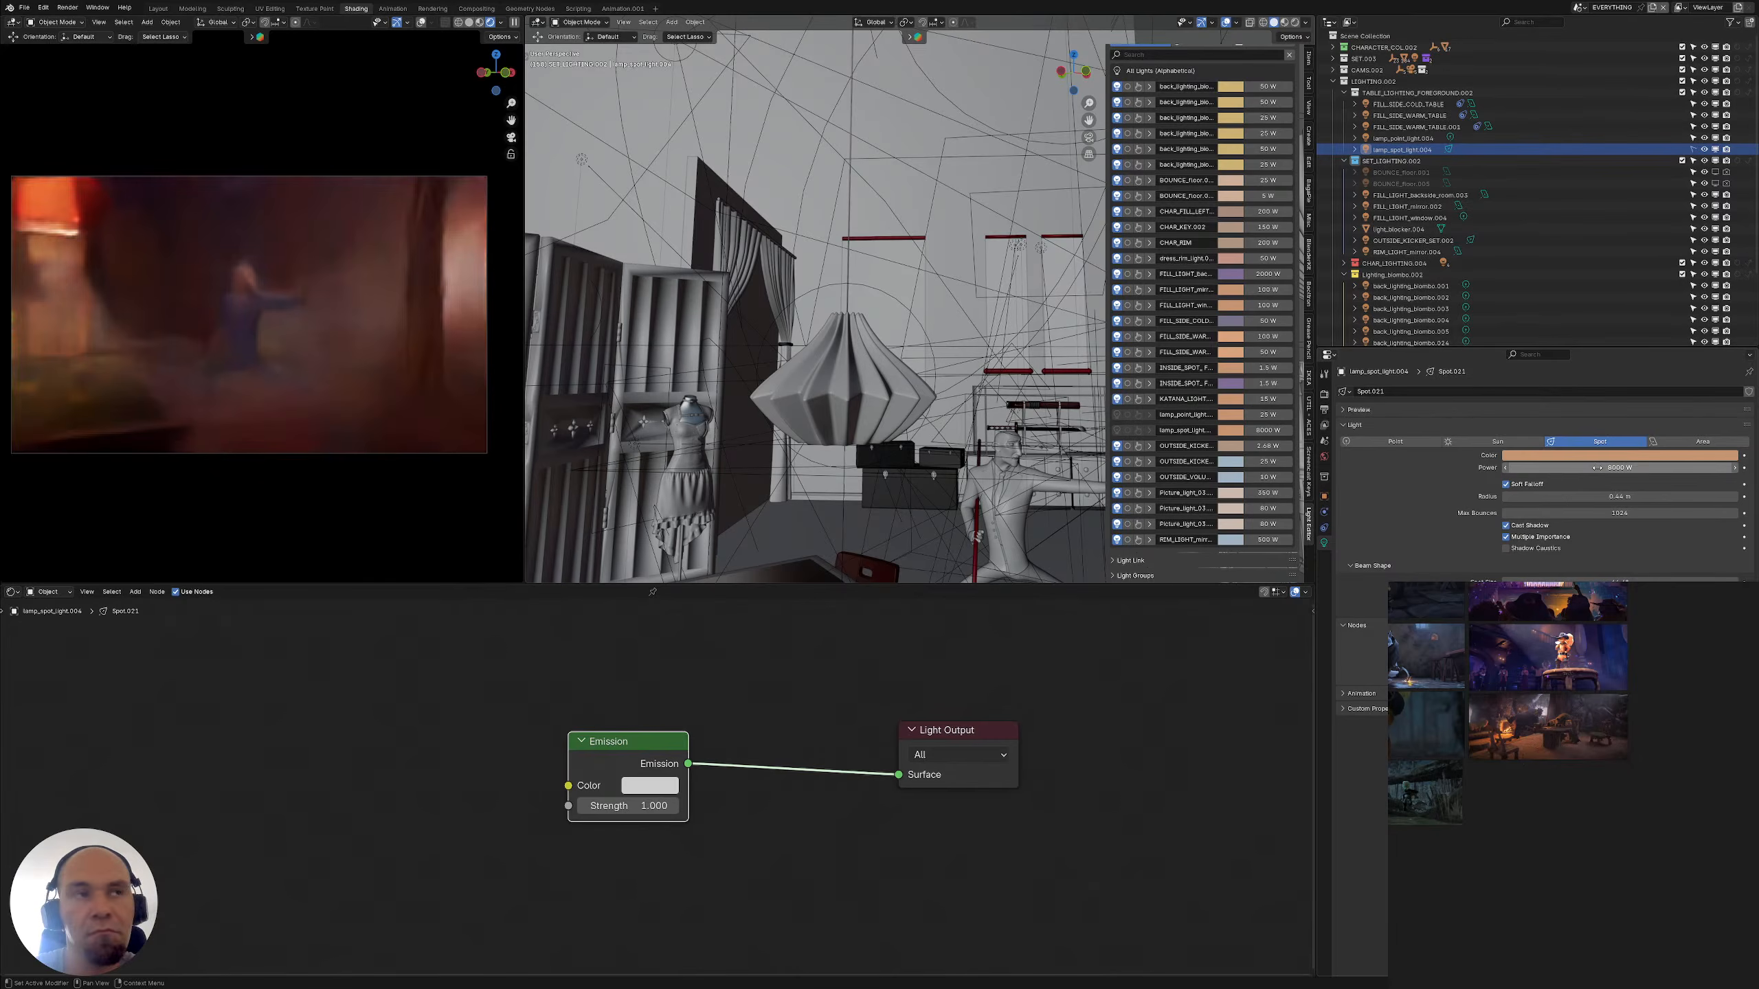
Reduce the lamp spot light's radius to 0.39 m and slightly narrow its beam
middle_click_drag(969, 305, 975, 332)
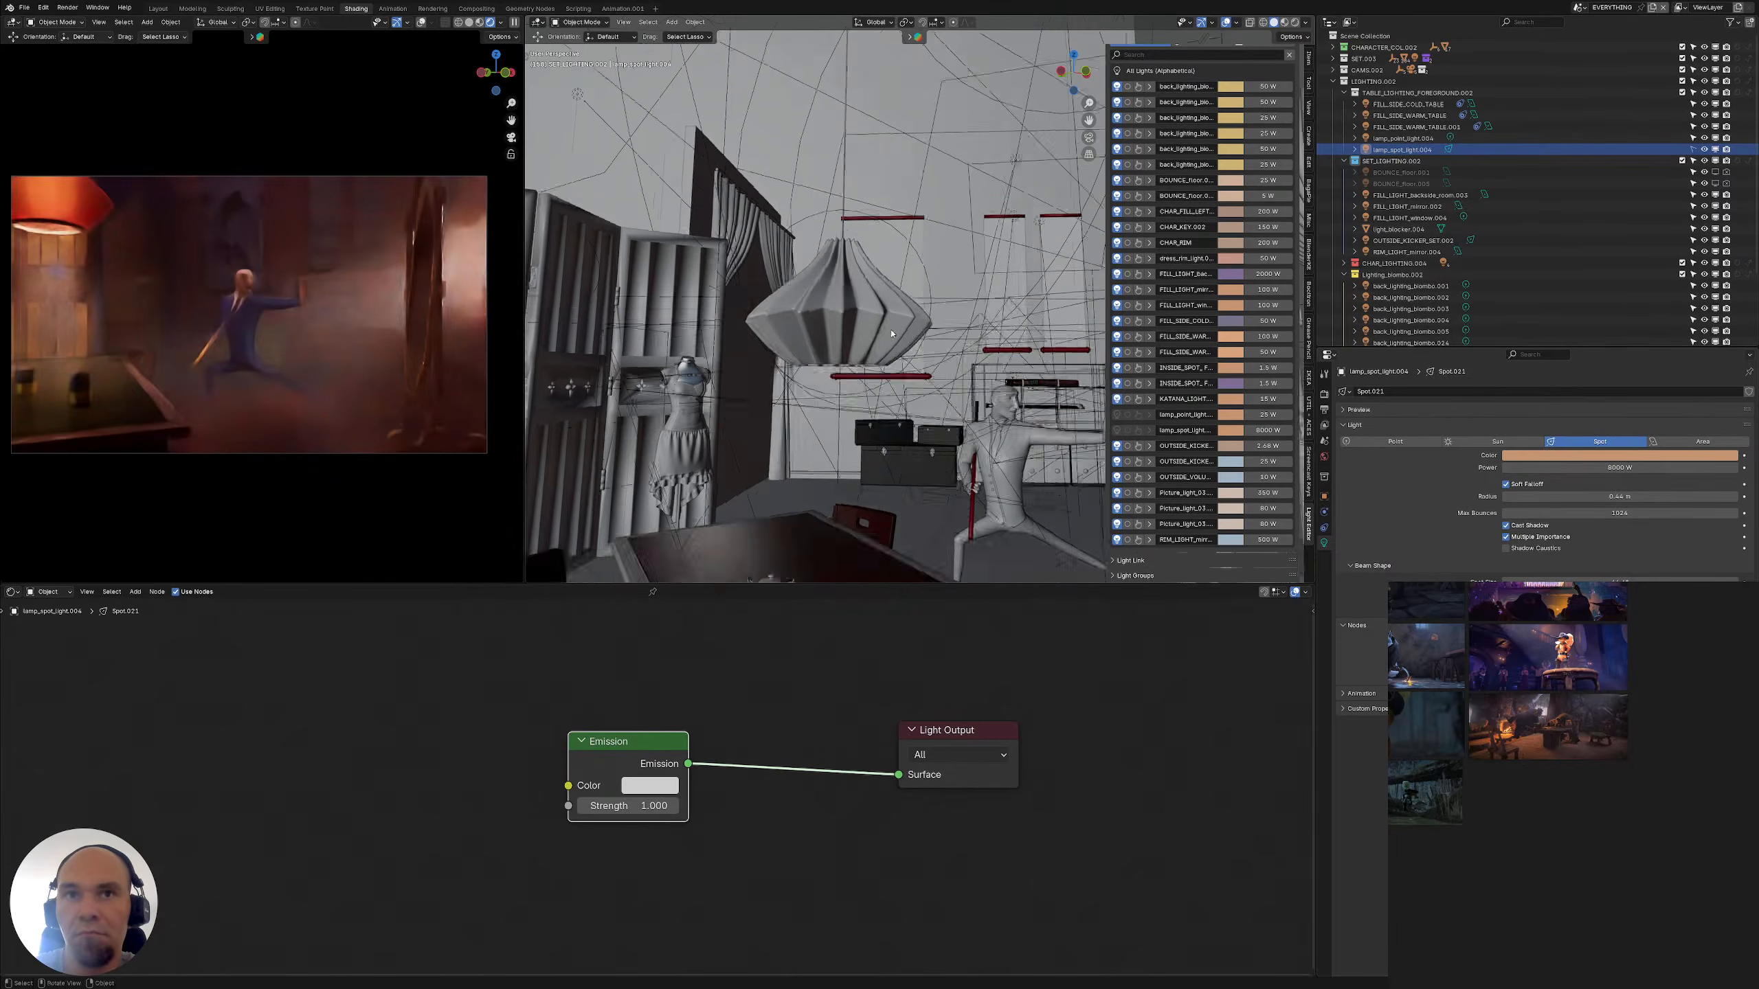
scroll(975, 332, "down", 4)
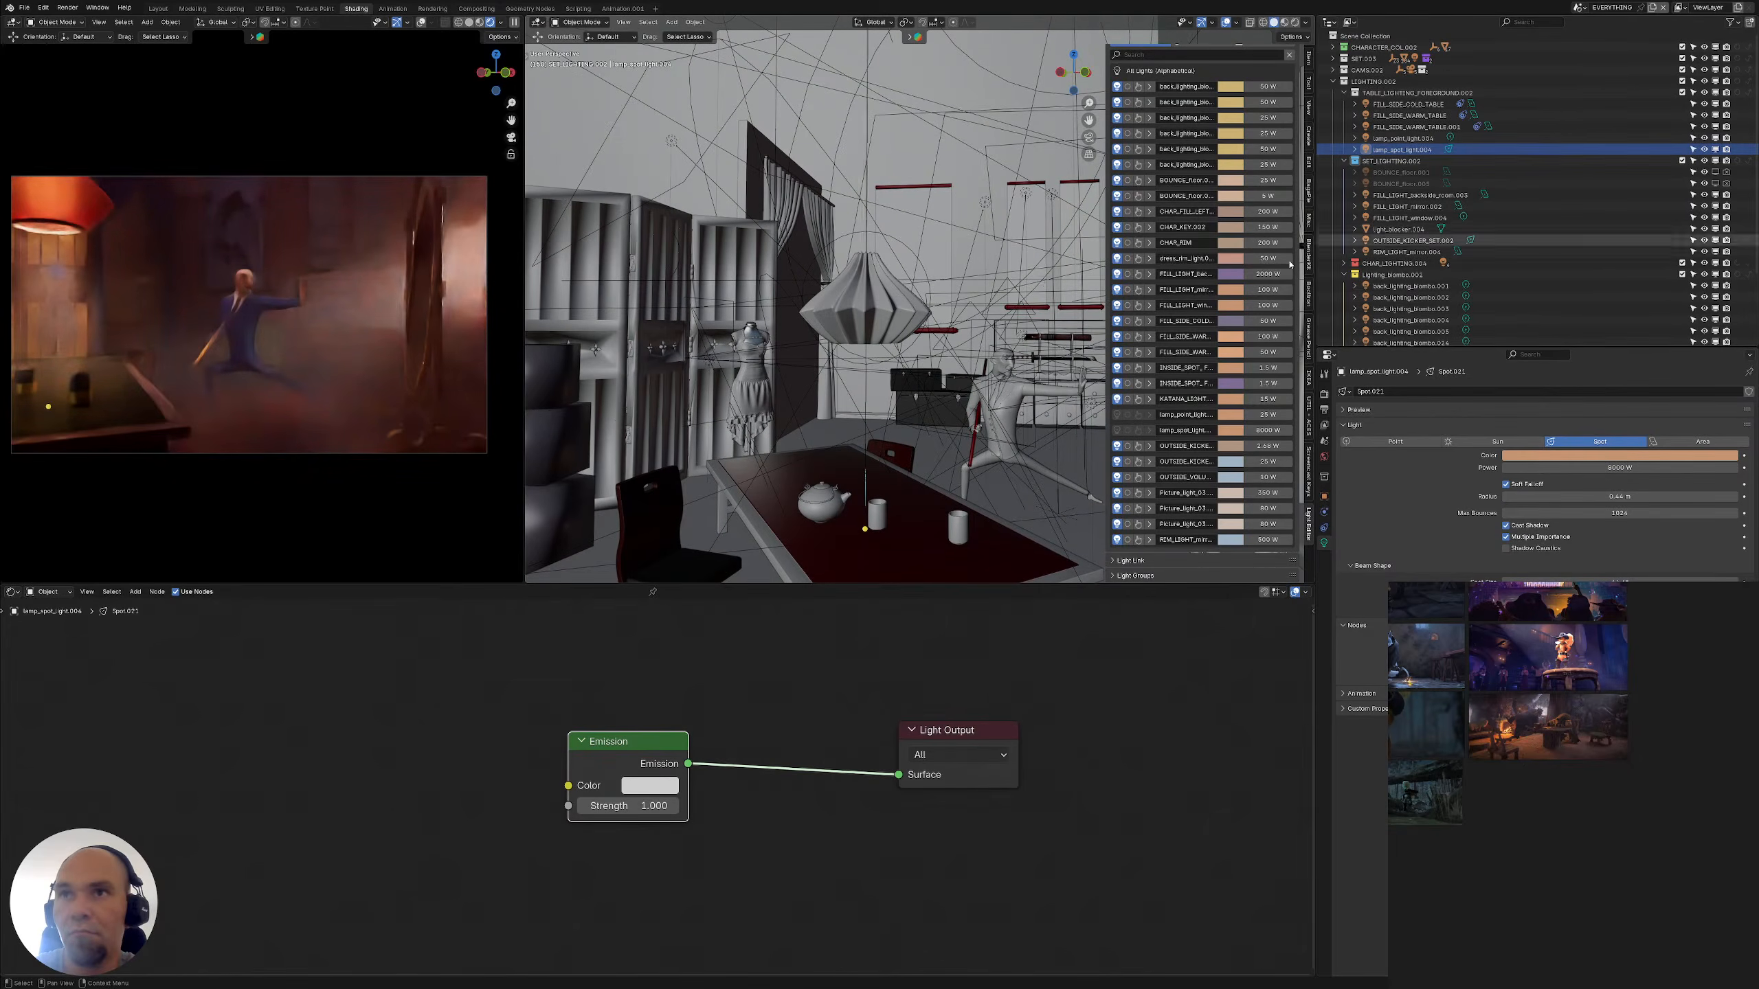
middle_click_drag(859, 313, 877, 309)
left_click(878, 309)
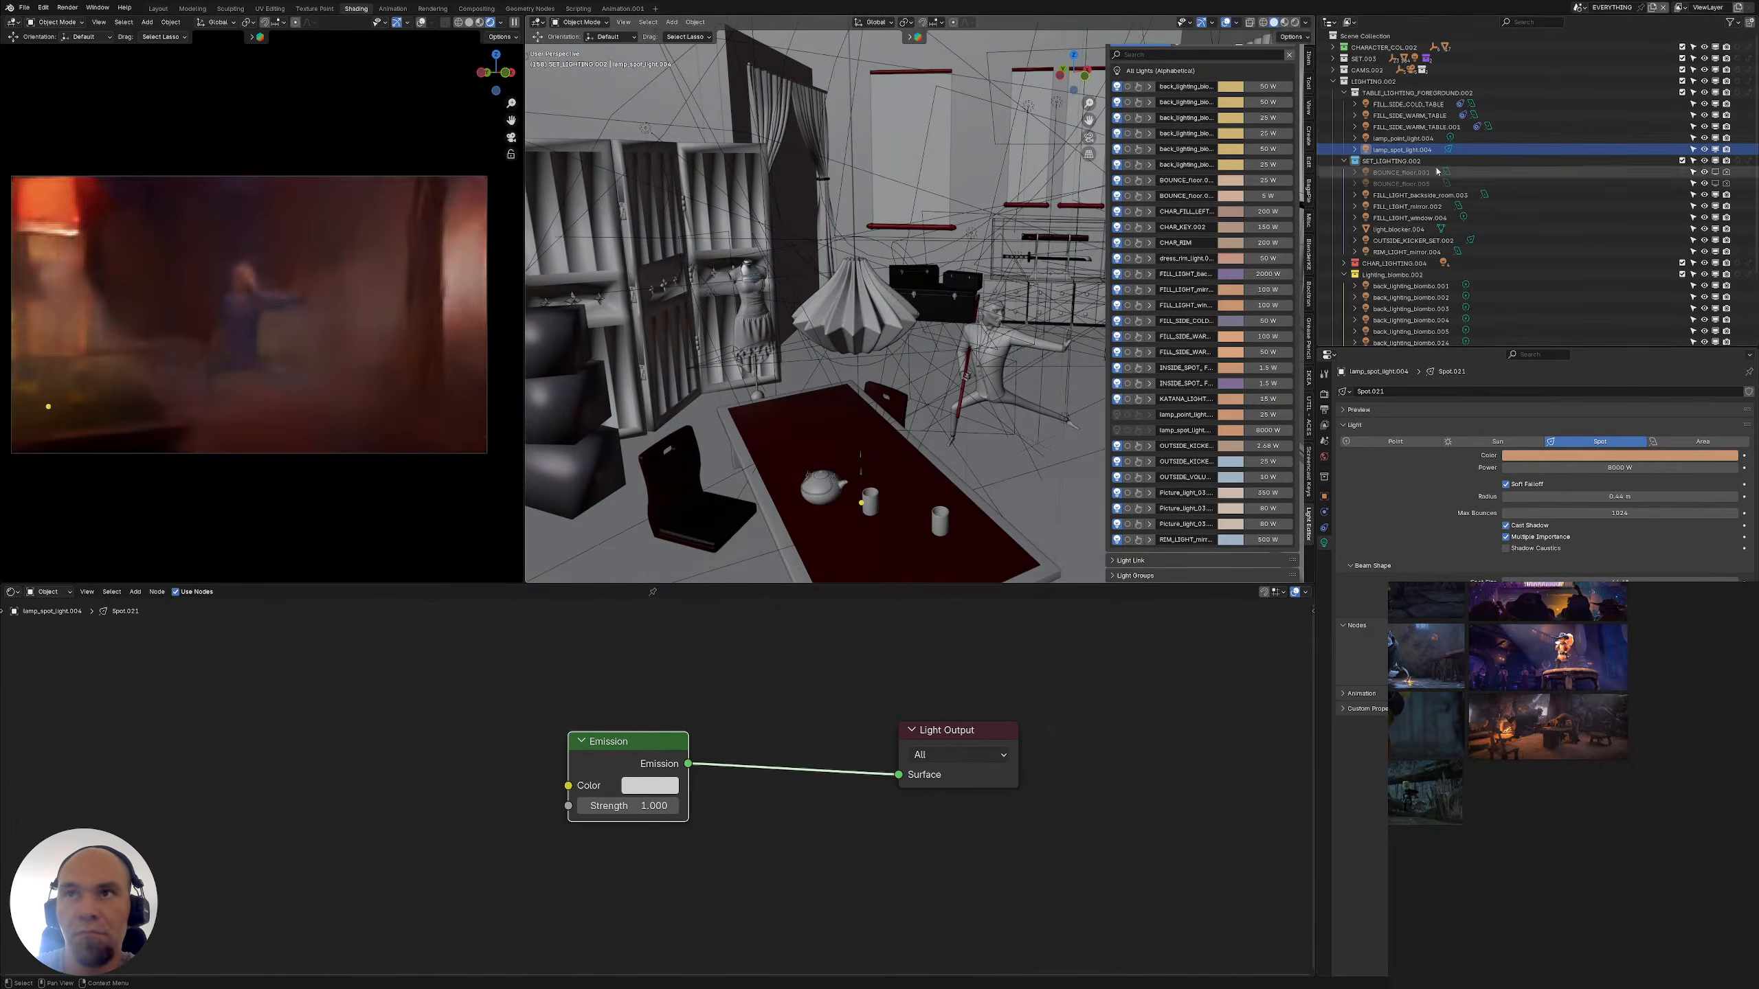
scroll(926, 283, "down", 3)
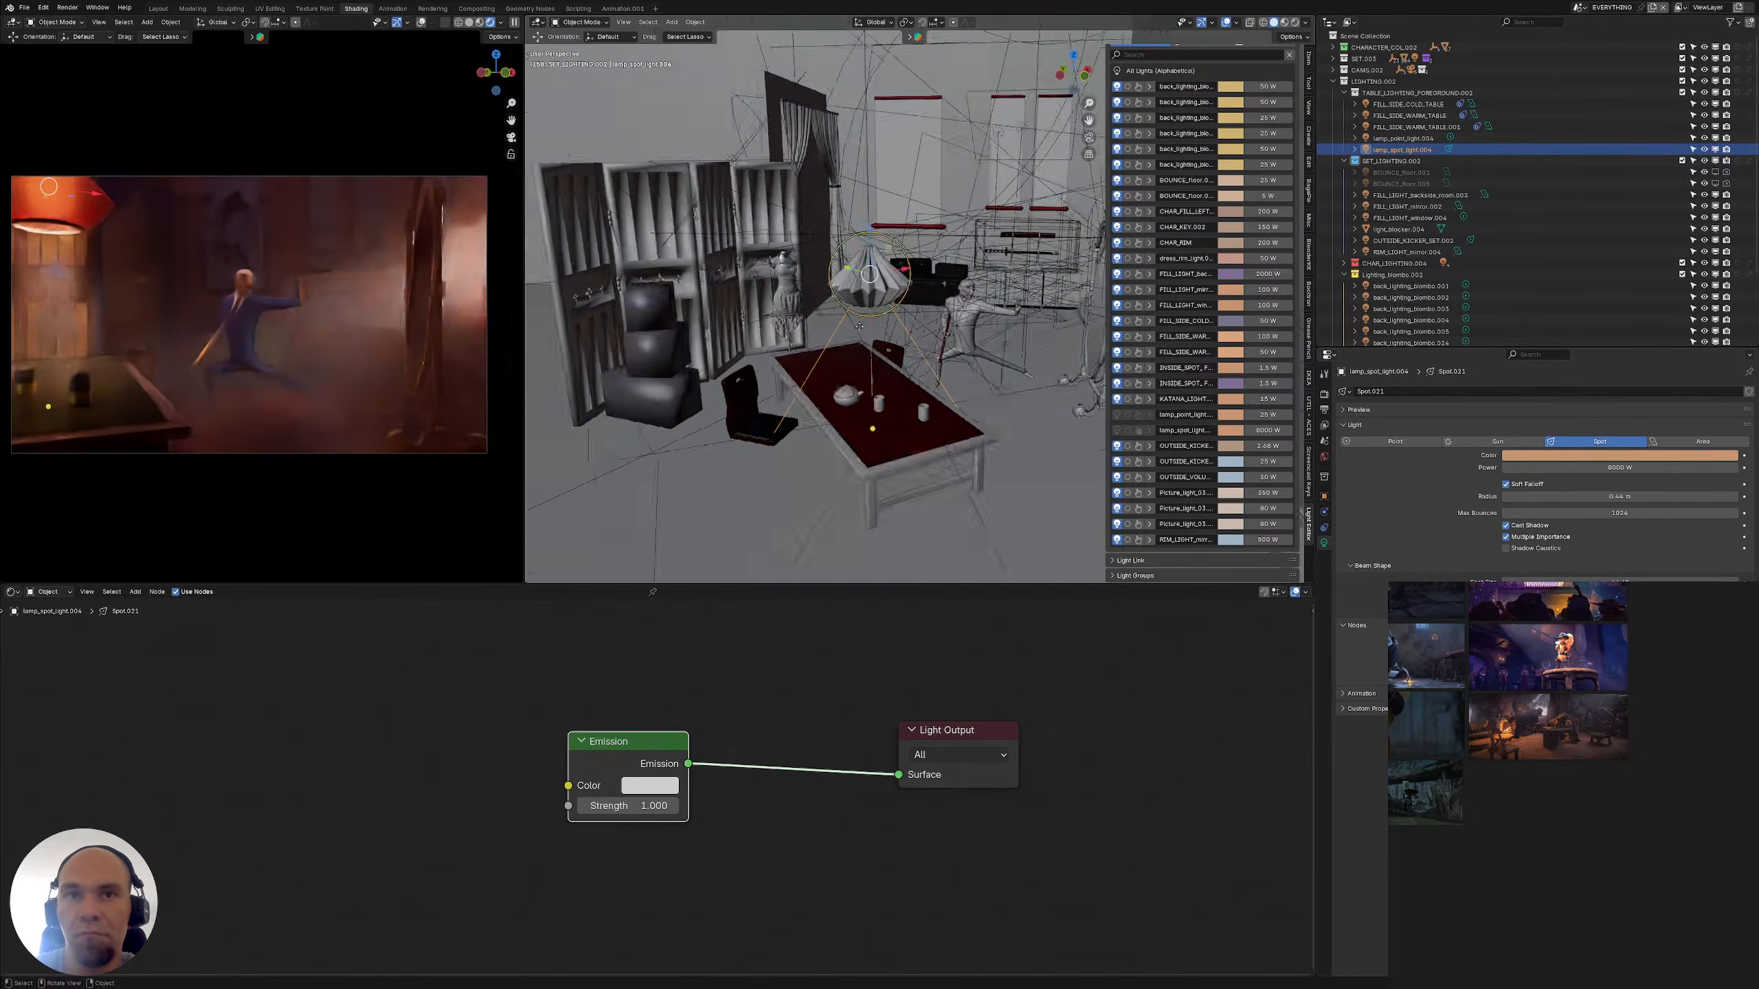
middle_click_drag(926, 283, 912, 400)
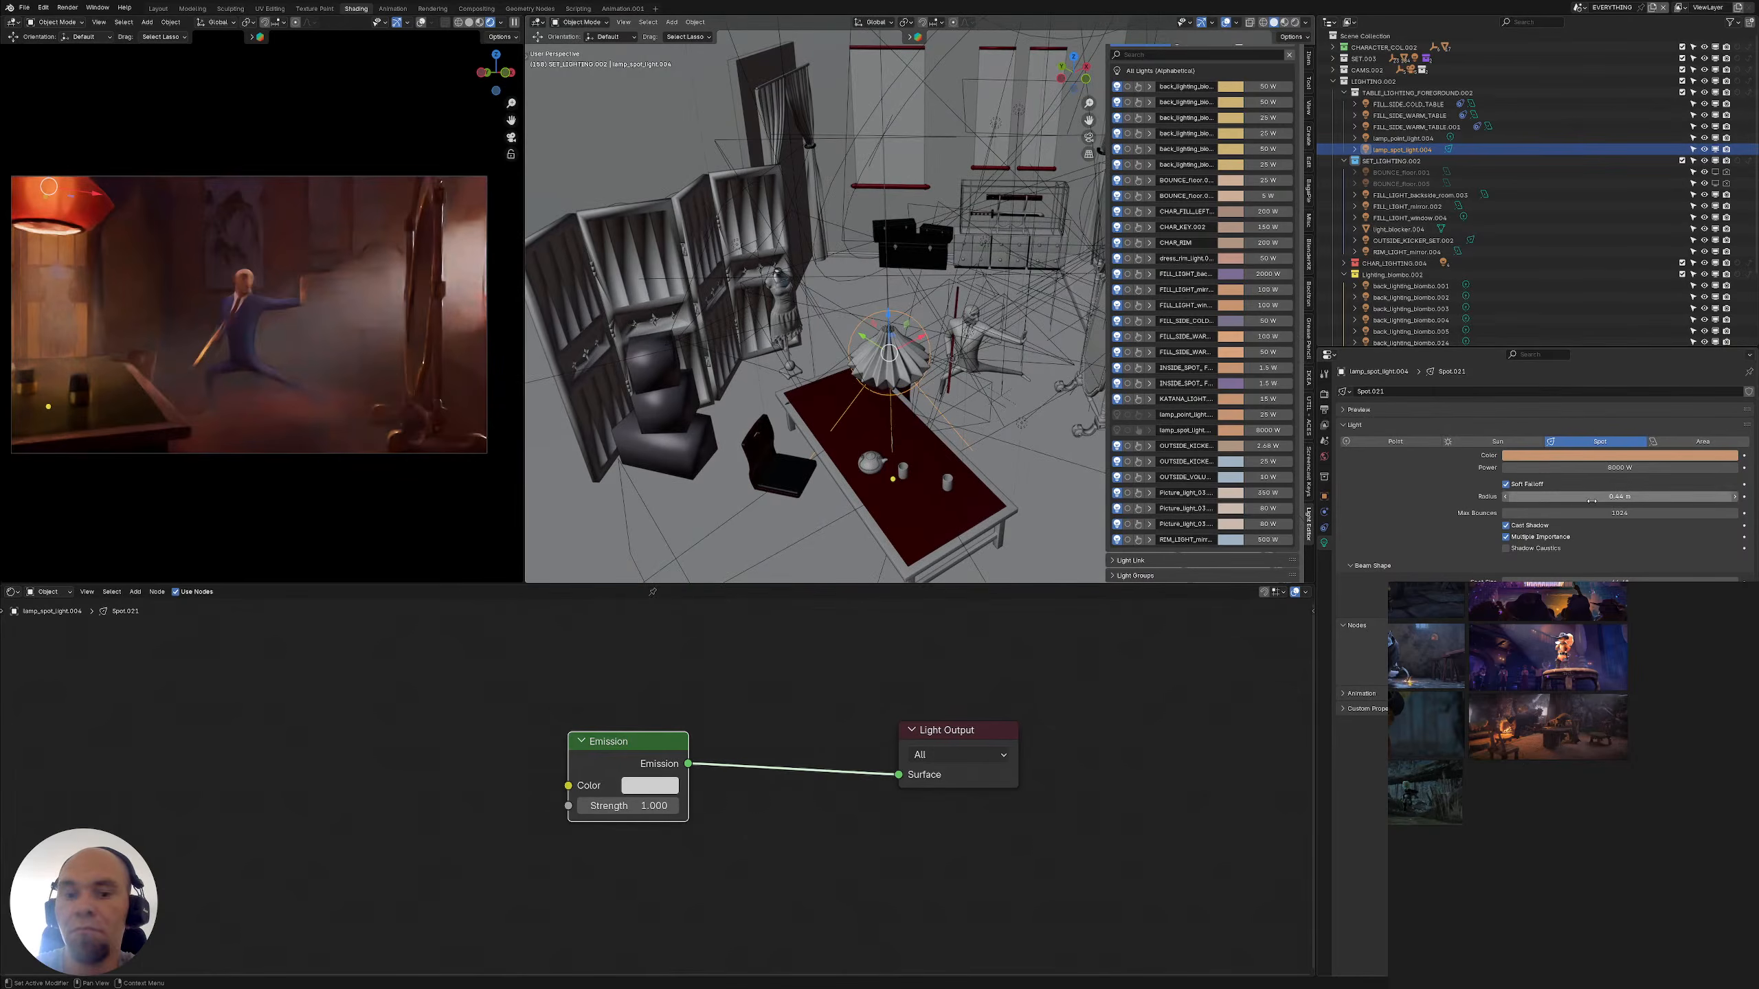
mouse_move(1589, 501)
left_mouse_down()
mouse_move(1509, 501)
mouse_move(1580, 496)
left_mouse_up()
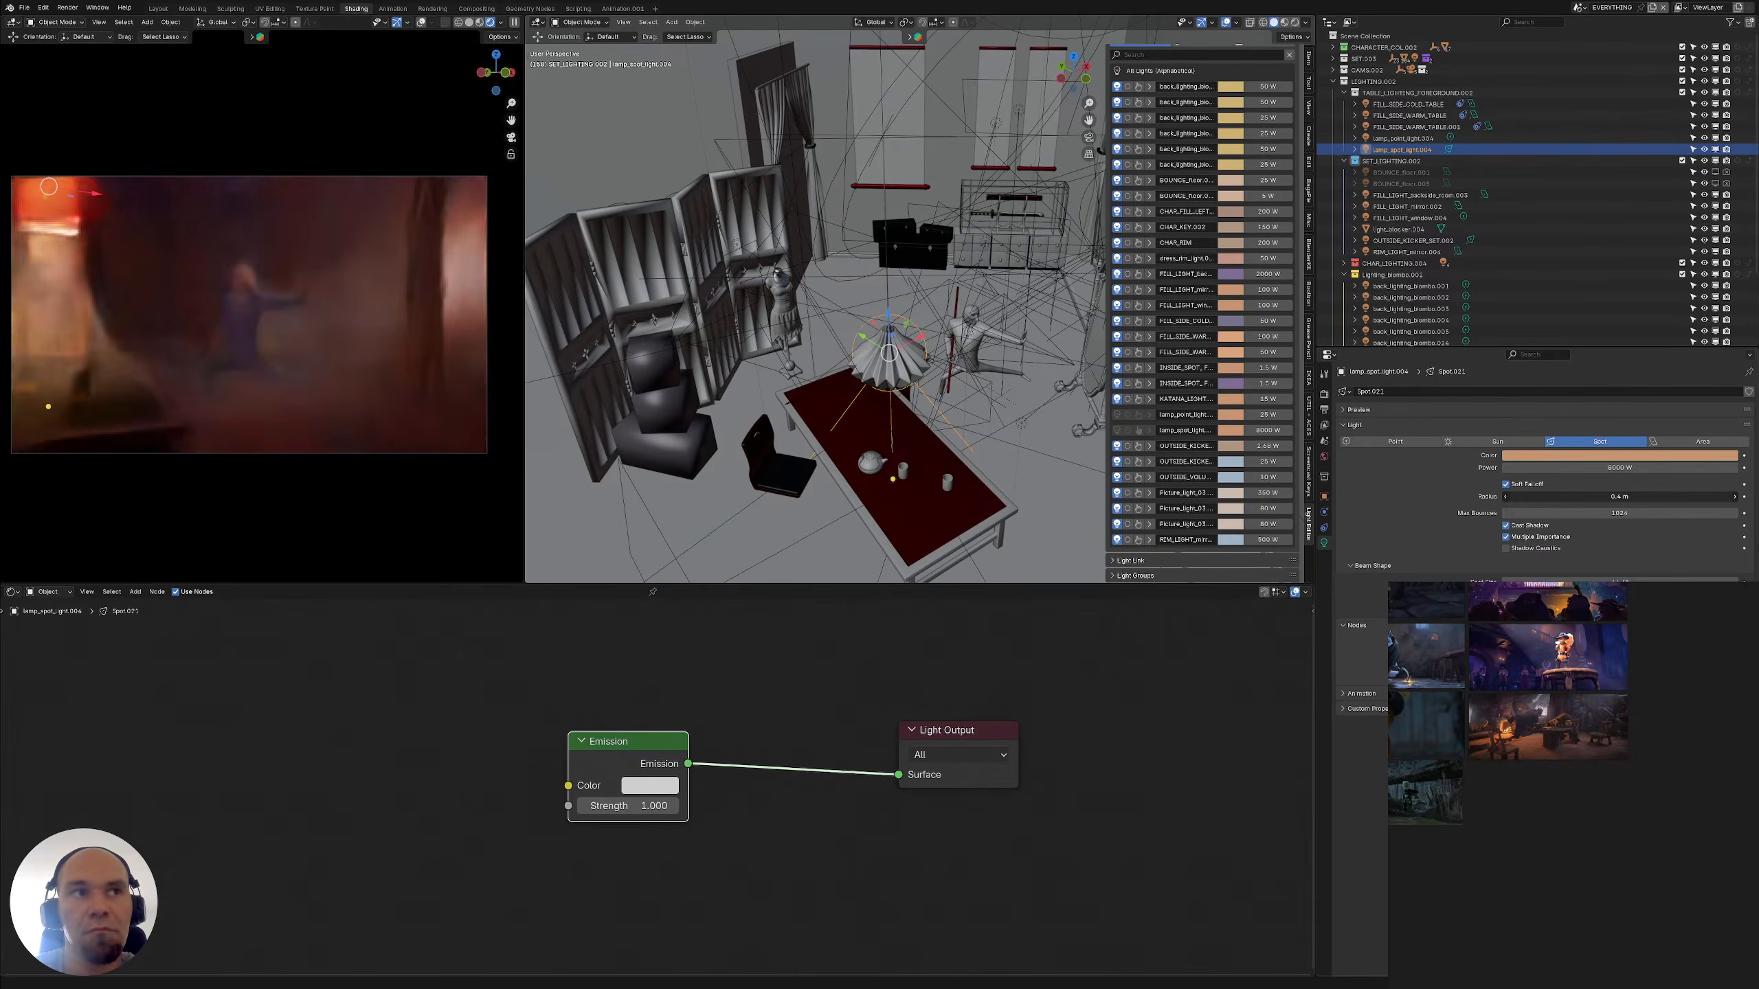
left_click_drag(1580, 496, 1562, 496)
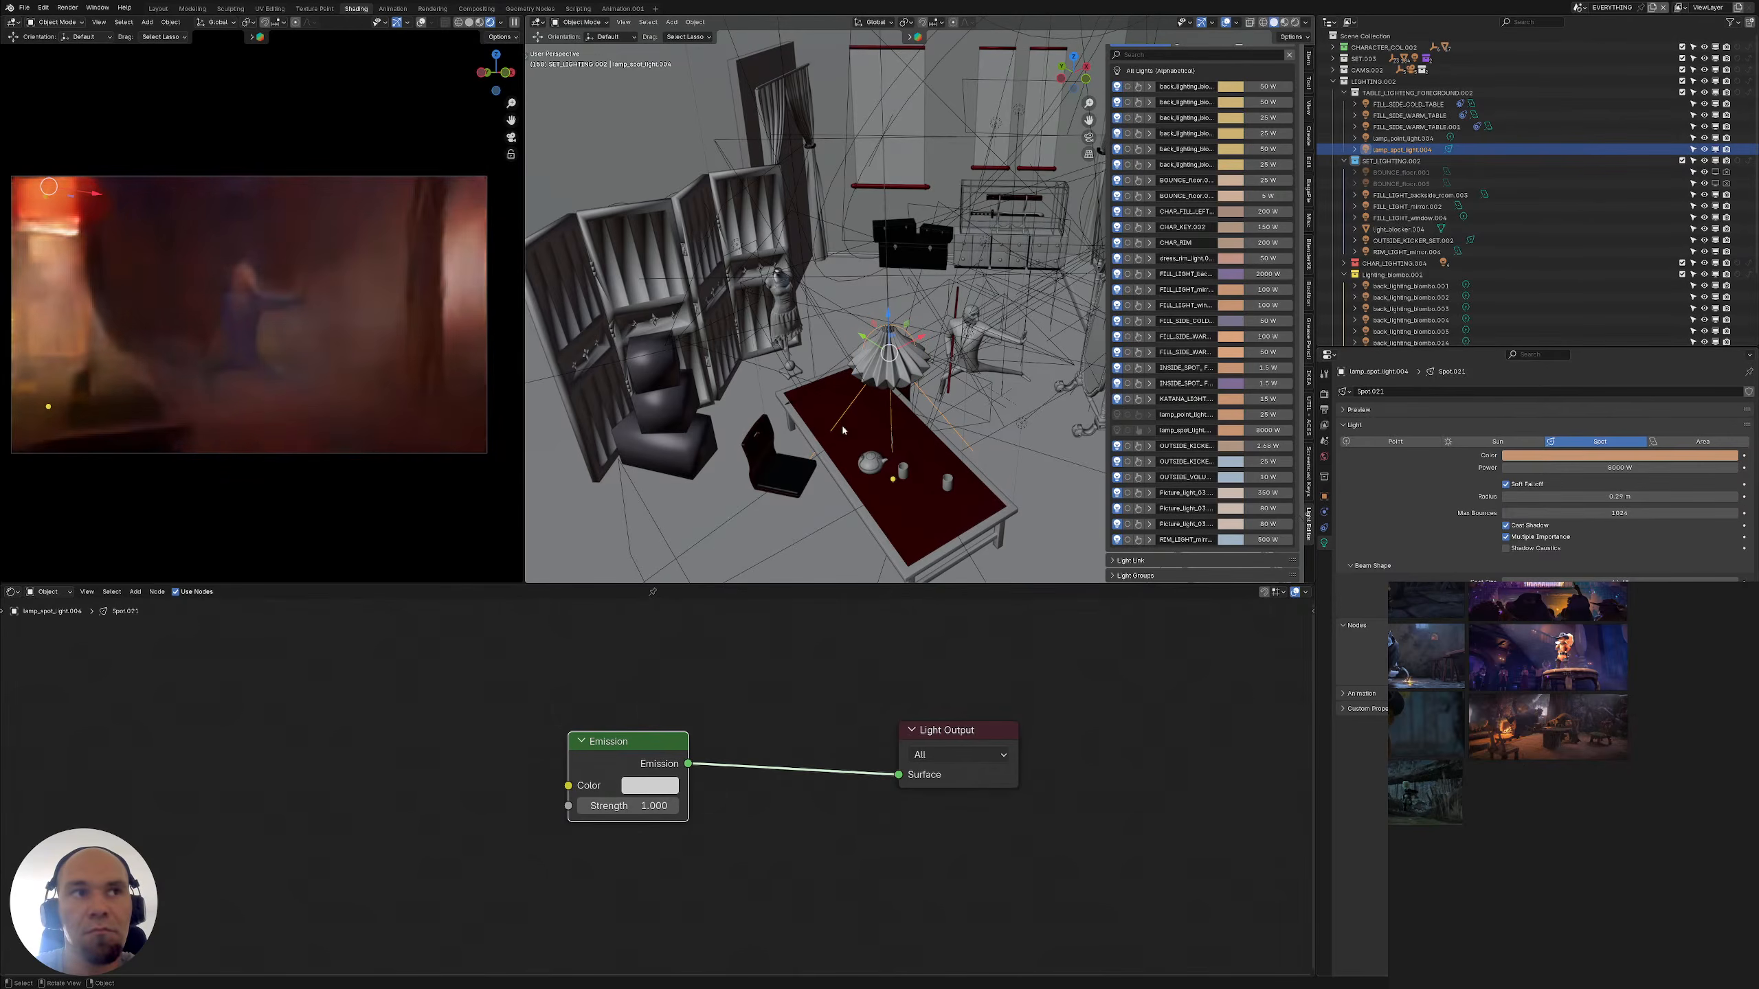
mouse_move(1593, 579)
left_mouse_down()
mouse_move(1533, 580)
mouse_move(1562, 579)
left_mouse_up()
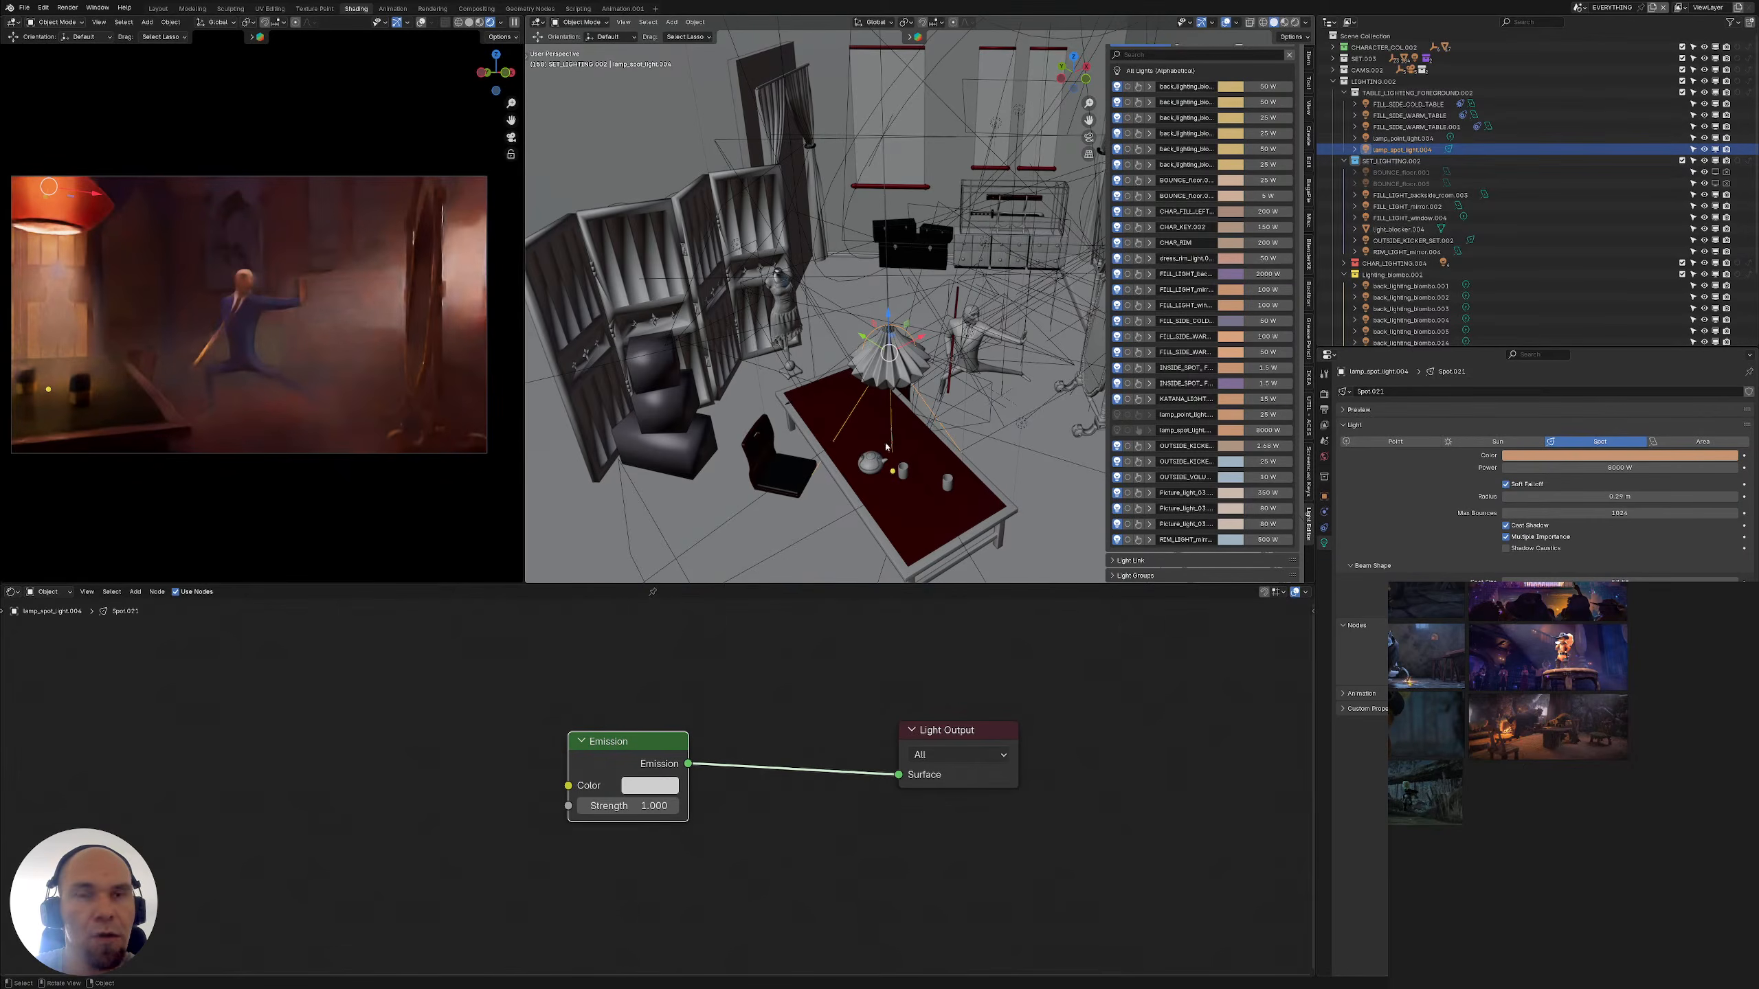
Select the table under the lamp and open its table_glass material for editing
middle_click_drag(796, 415, 865, 388)
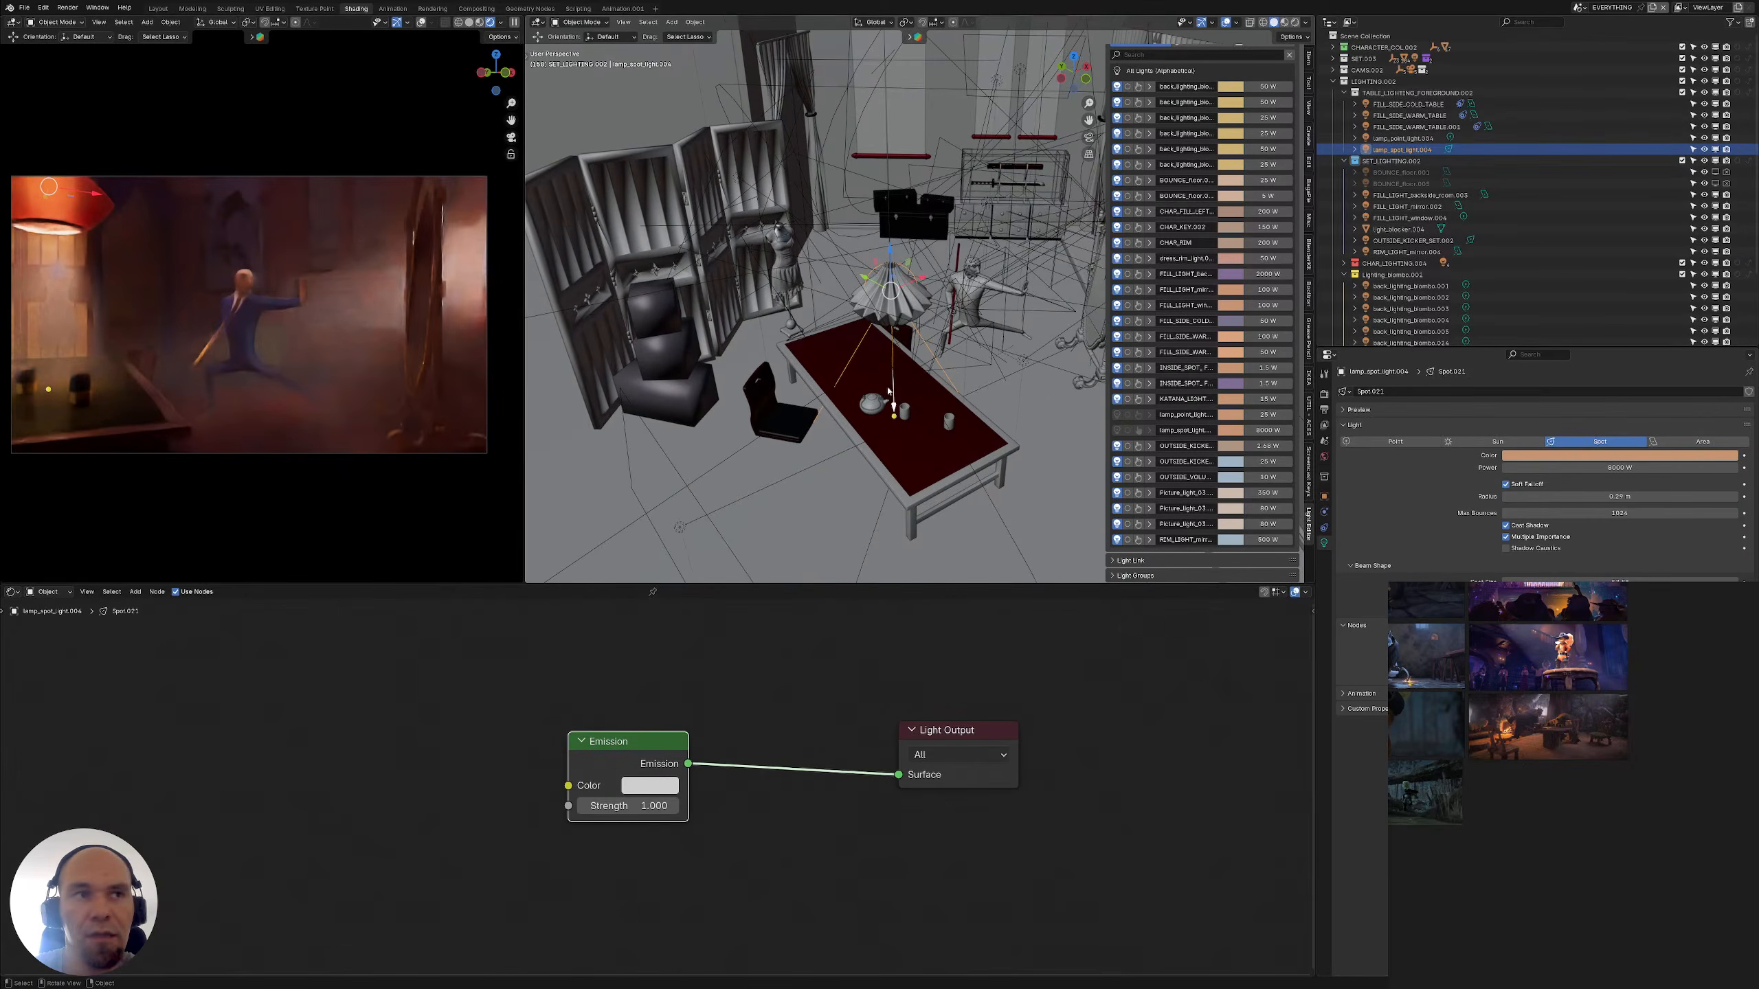
left_click(1324, 496)
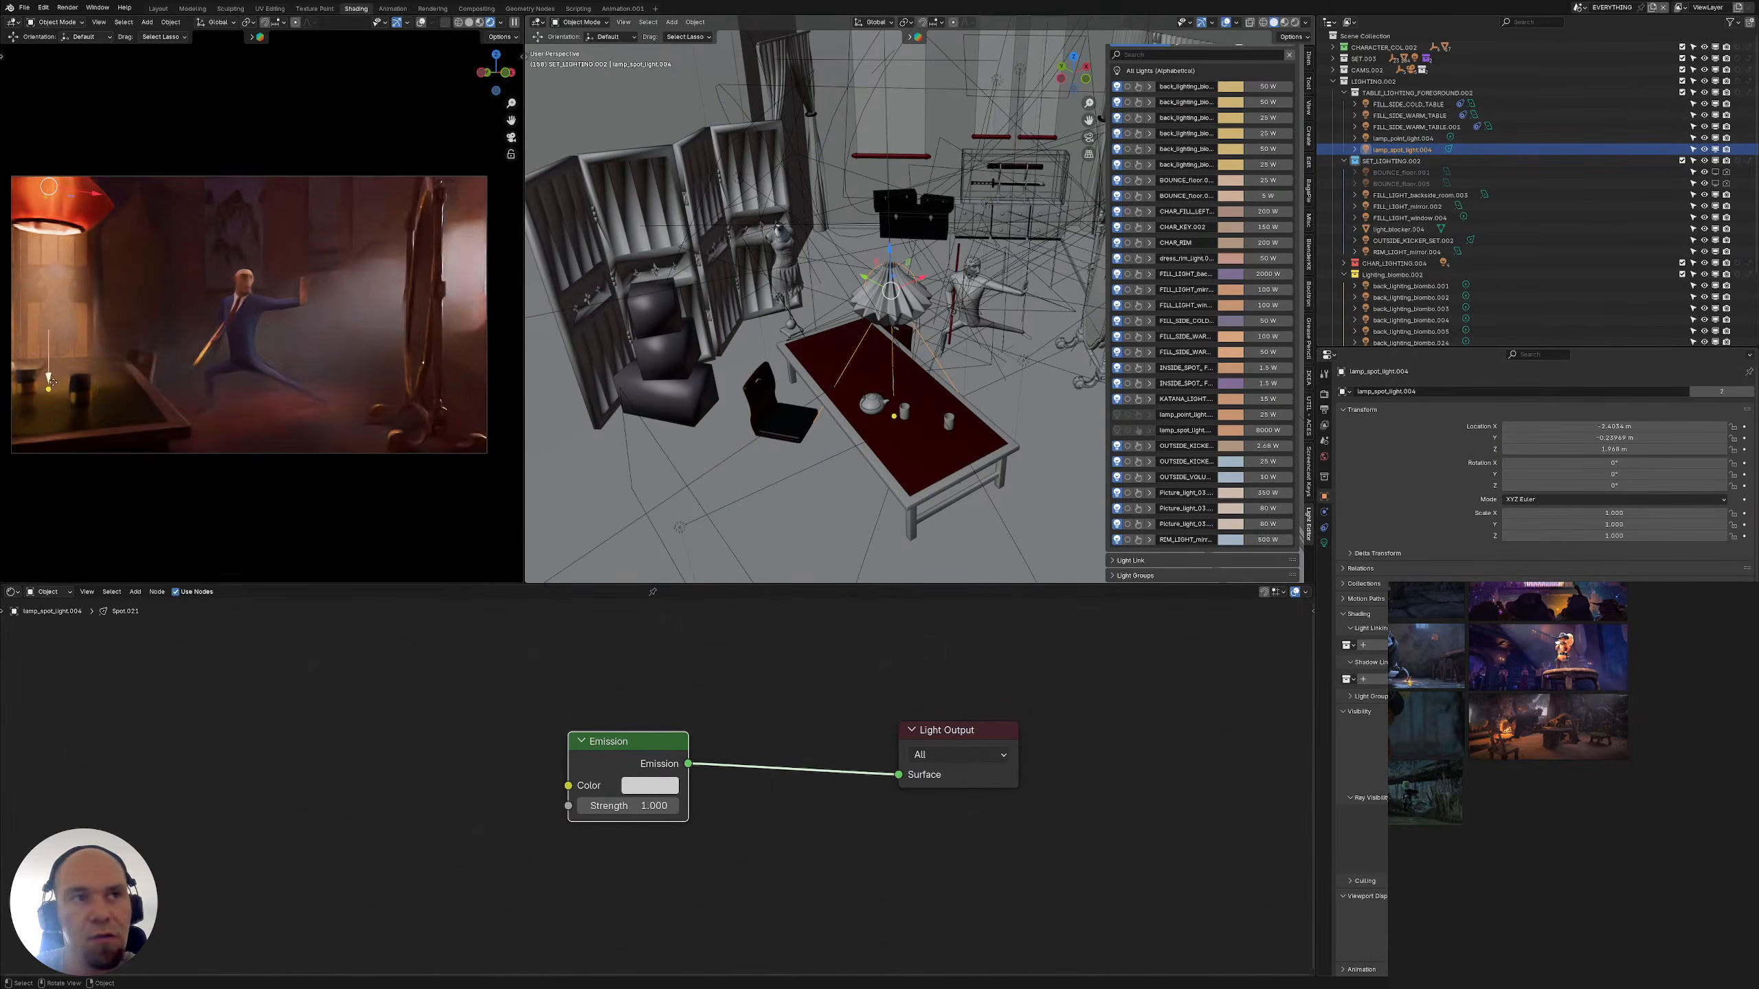
scroll(598, 443, "up", 3)
middle_click_drag(597, 443, 623, 389)
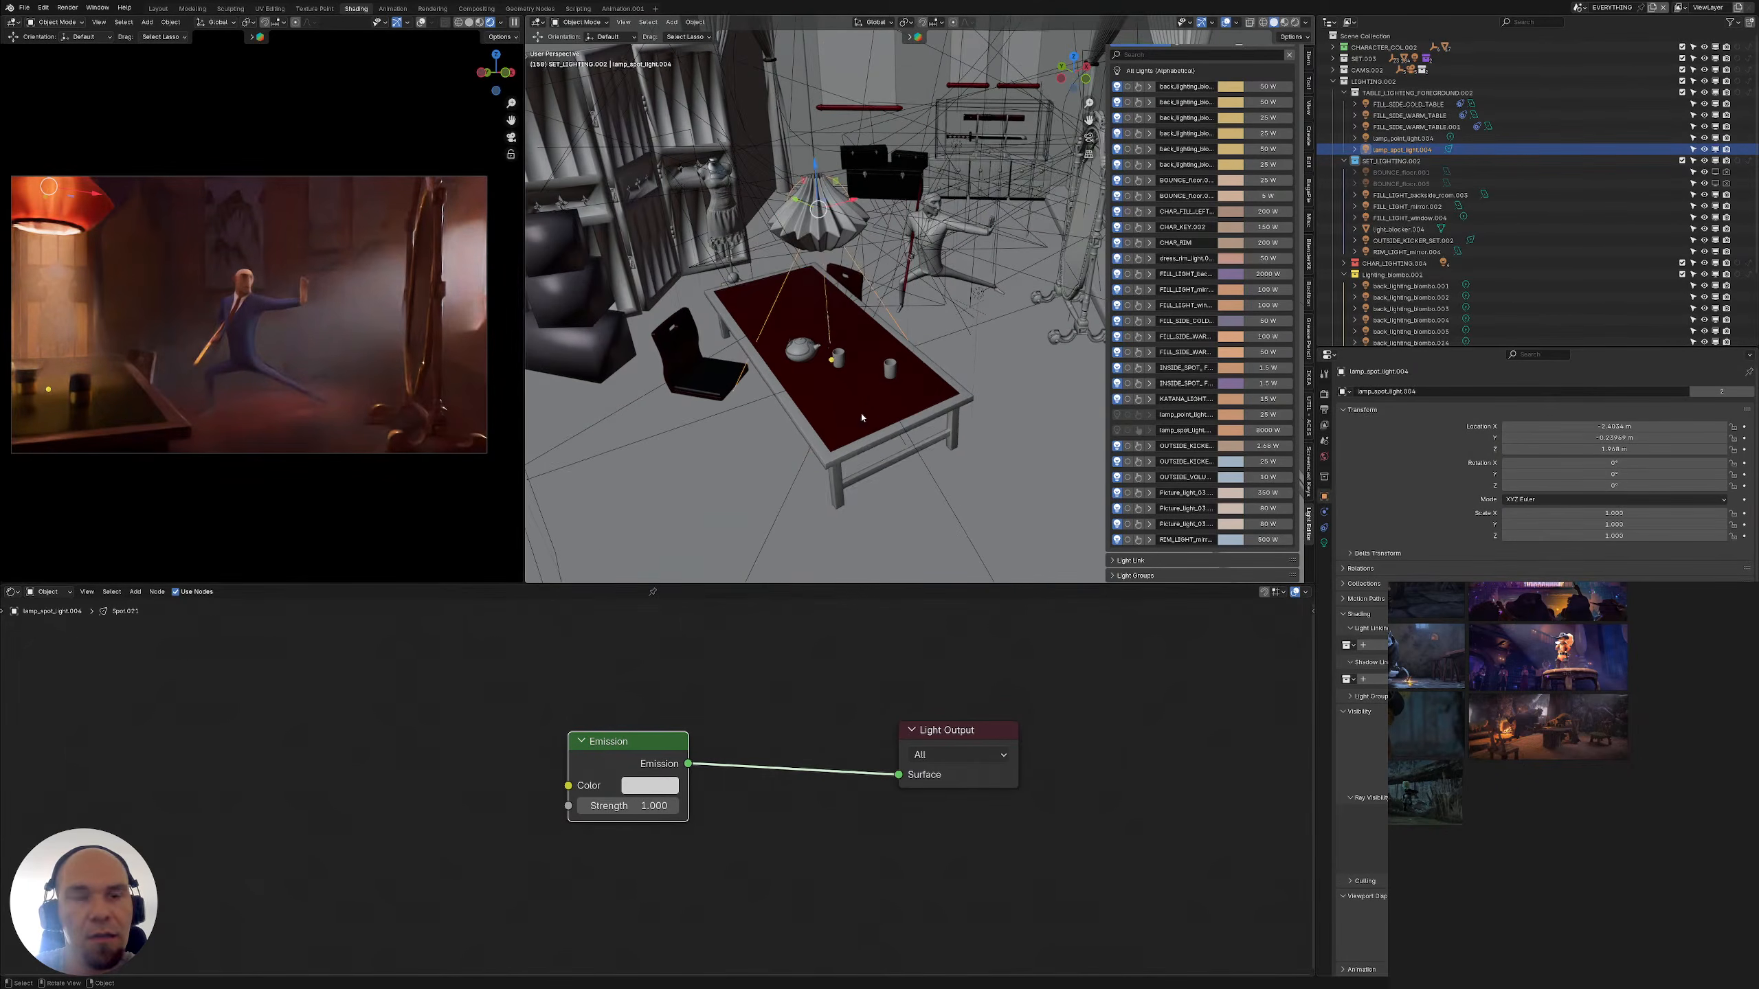
left_click(817, 388)
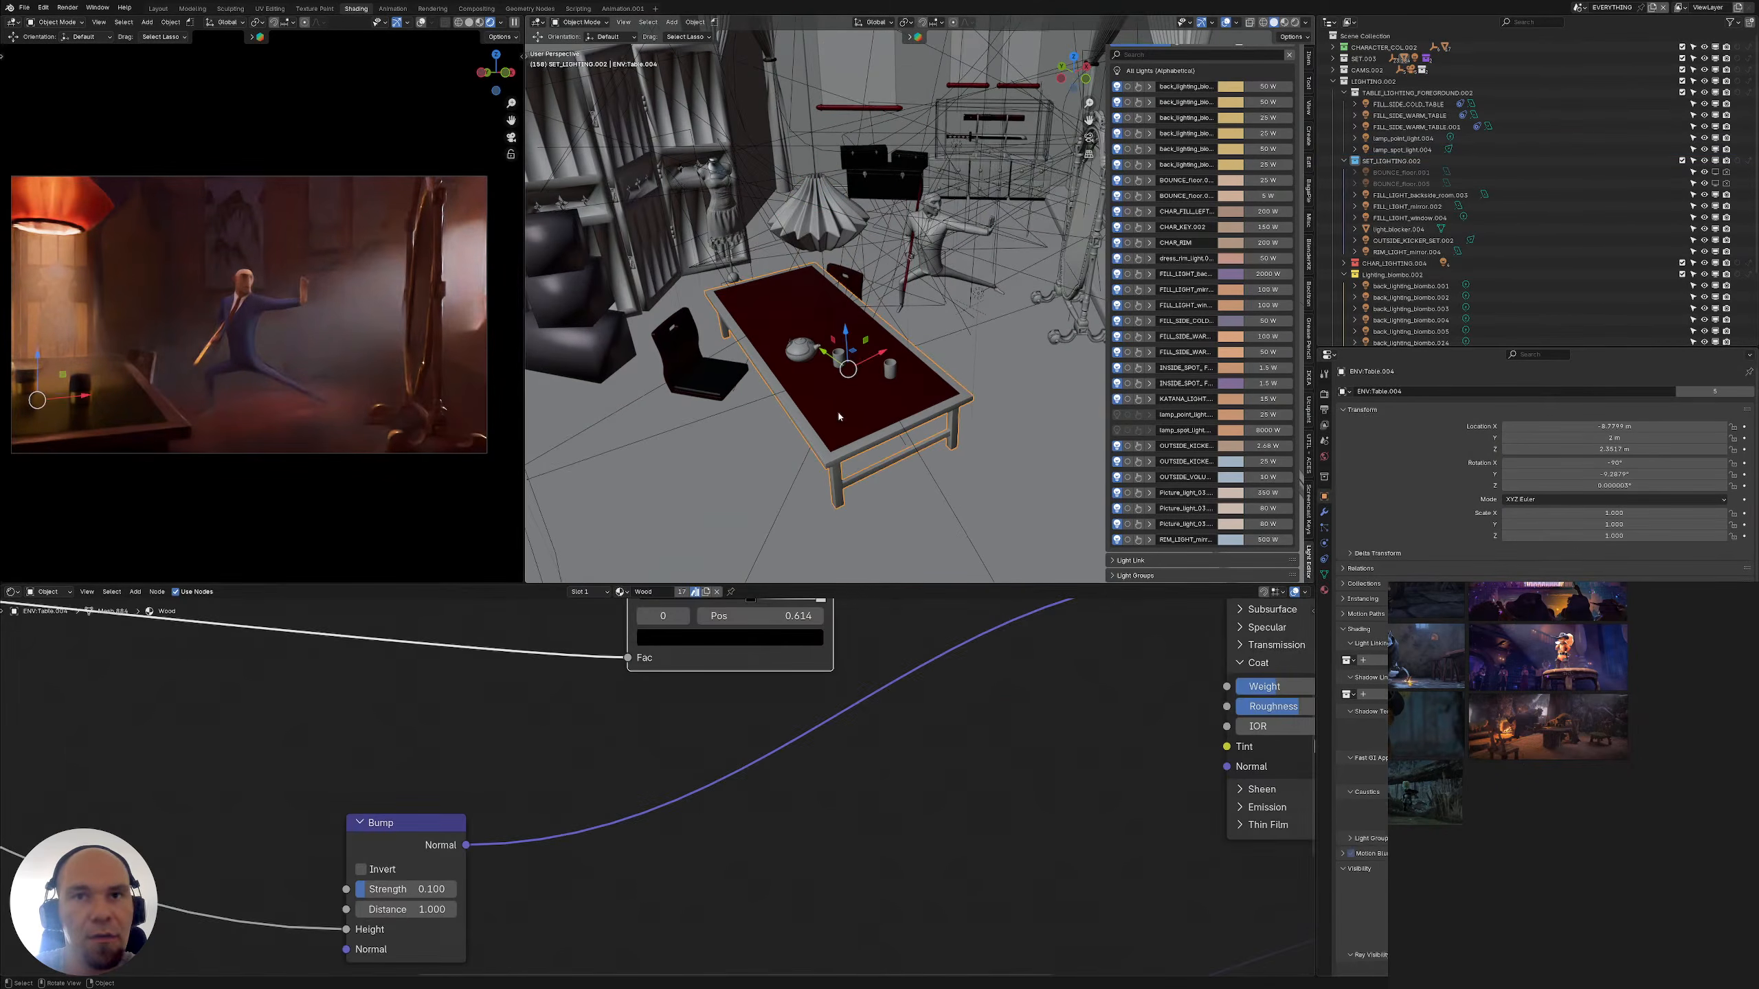
left_click(1324, 589)
left_click(1370, 405)
Move the table_glass material's Mix Shader and Material Output nodes away from the shader nodes feeding them
scroll(718, 746, "down", 4)
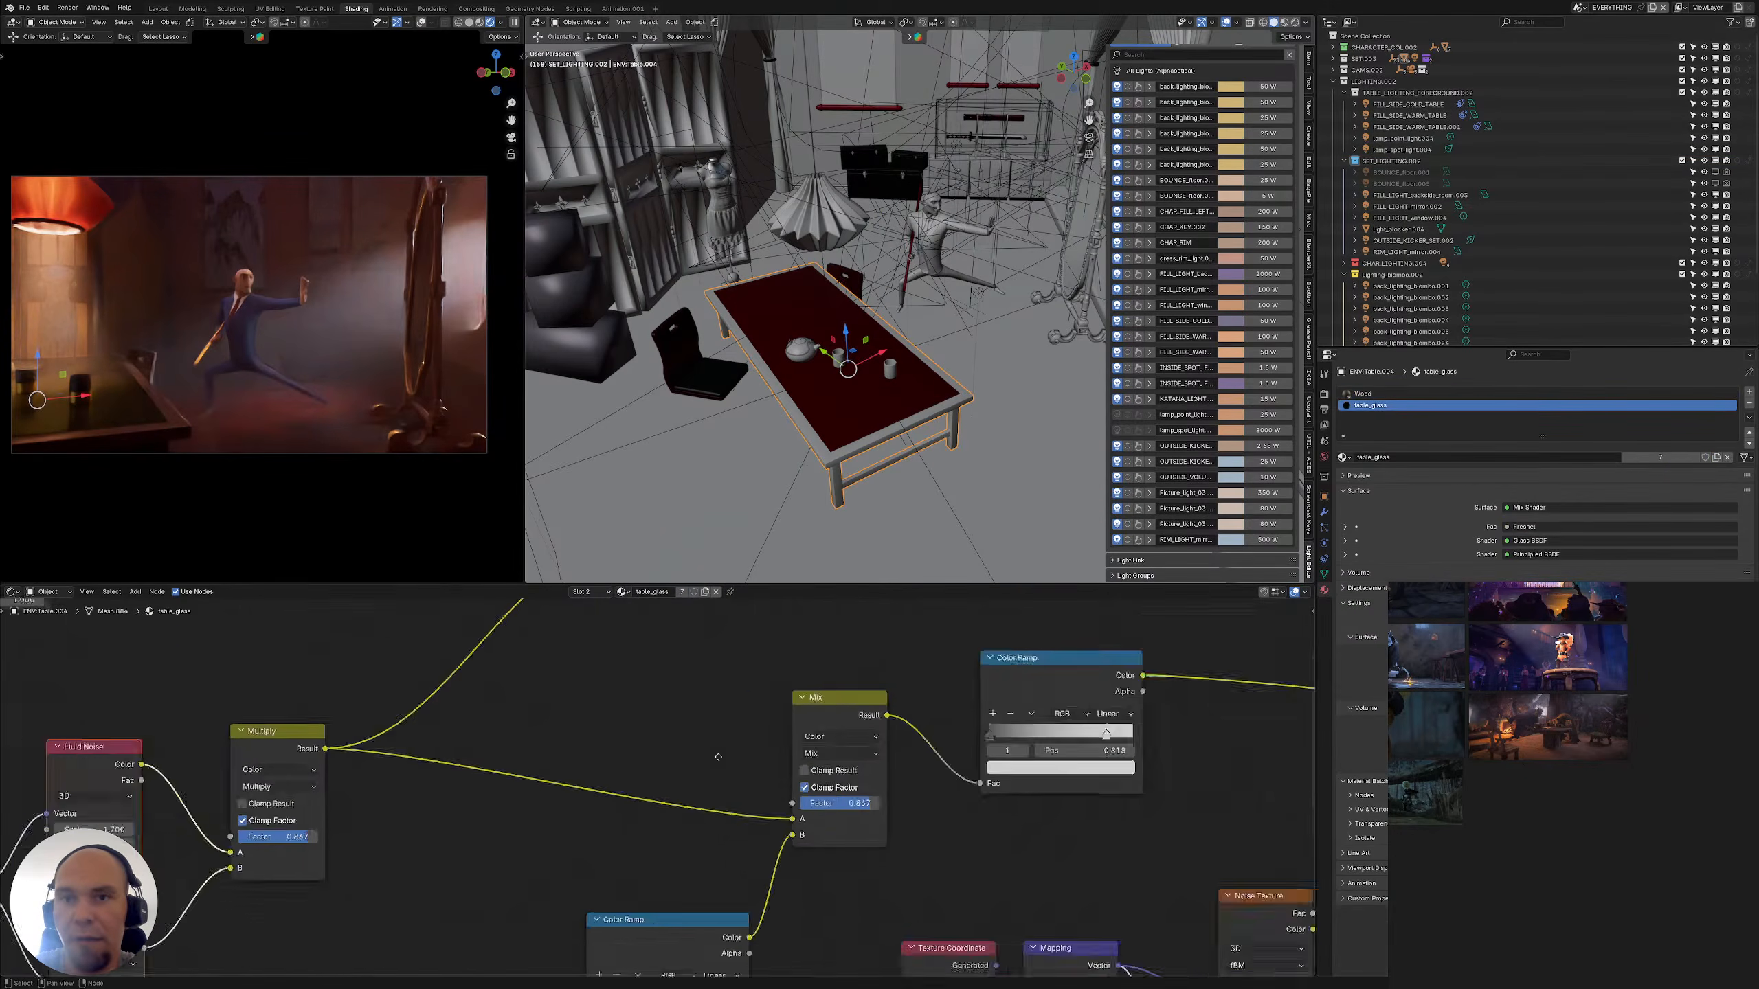
scroll(419, 731, "up", 3)
mouse_move(672, 753)
middle_mouse_down()
mouse_move(632, 754)
mouse_move(649, 752)
middle_mouse_up()
scroll(636, 750, "up", 2)
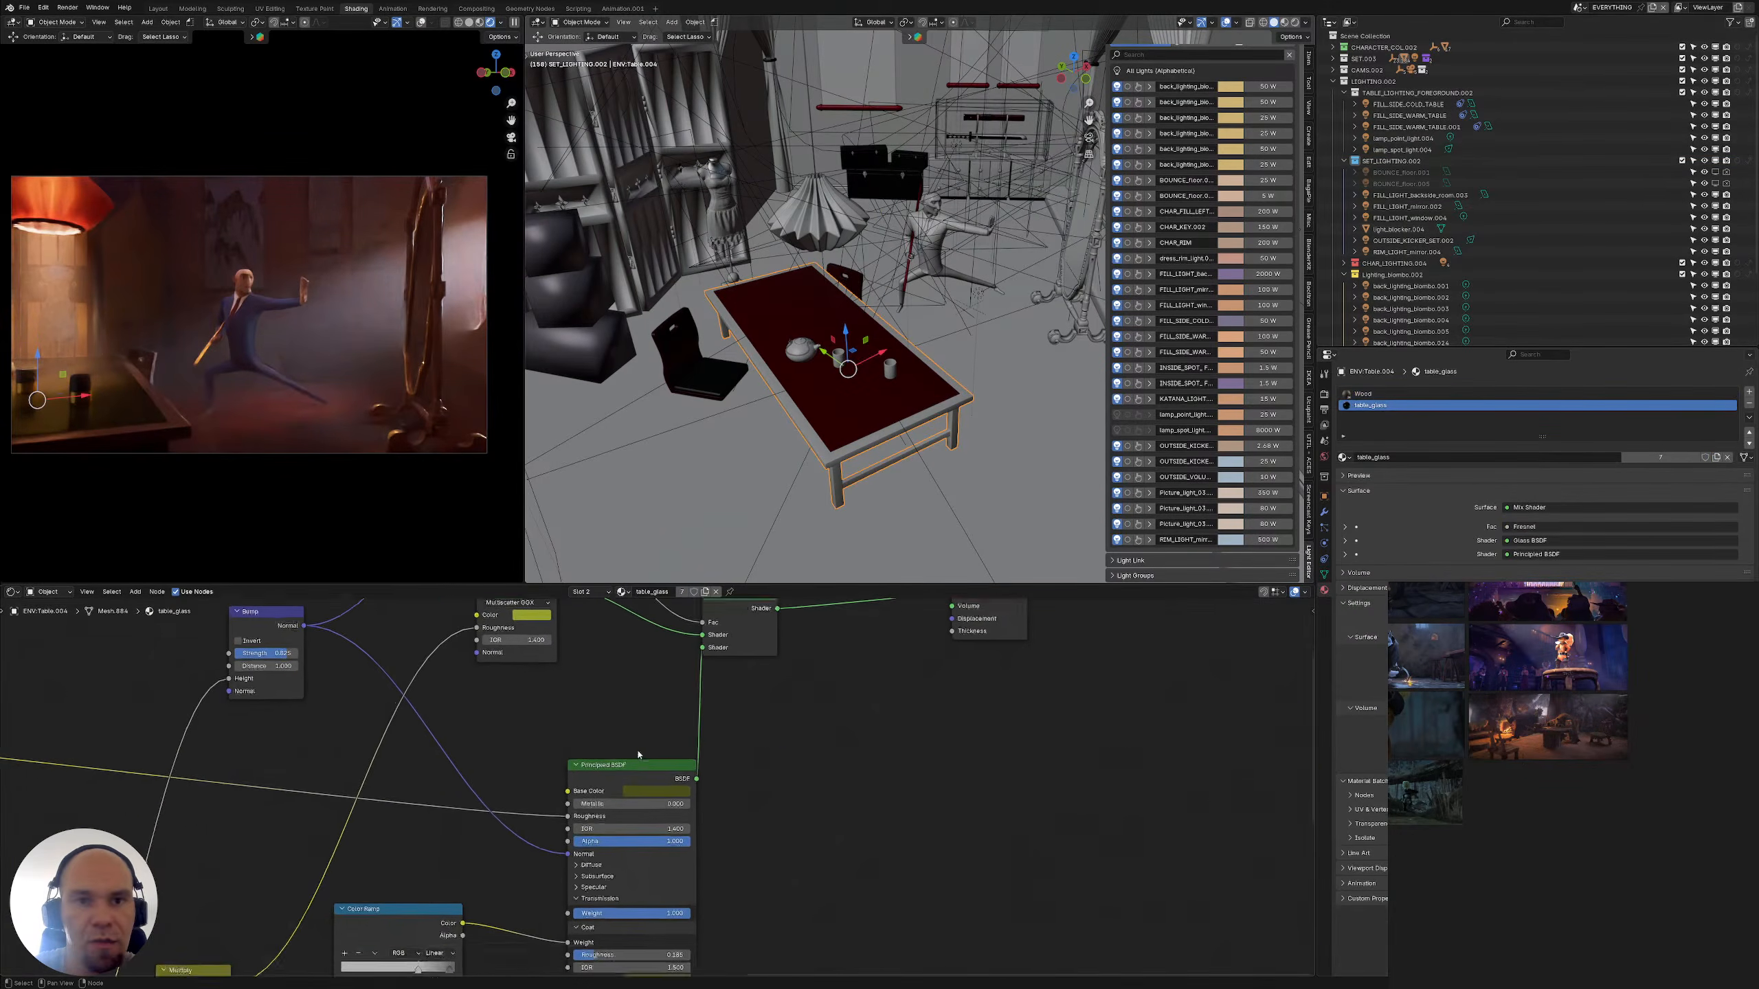
middle_click_drag(711, 655, 685, 678)
middle_click_drag(776, 711, 699, 767)
left_click_drag(623, 638, 954, 766)
key("g")
left_click(1111, 819)
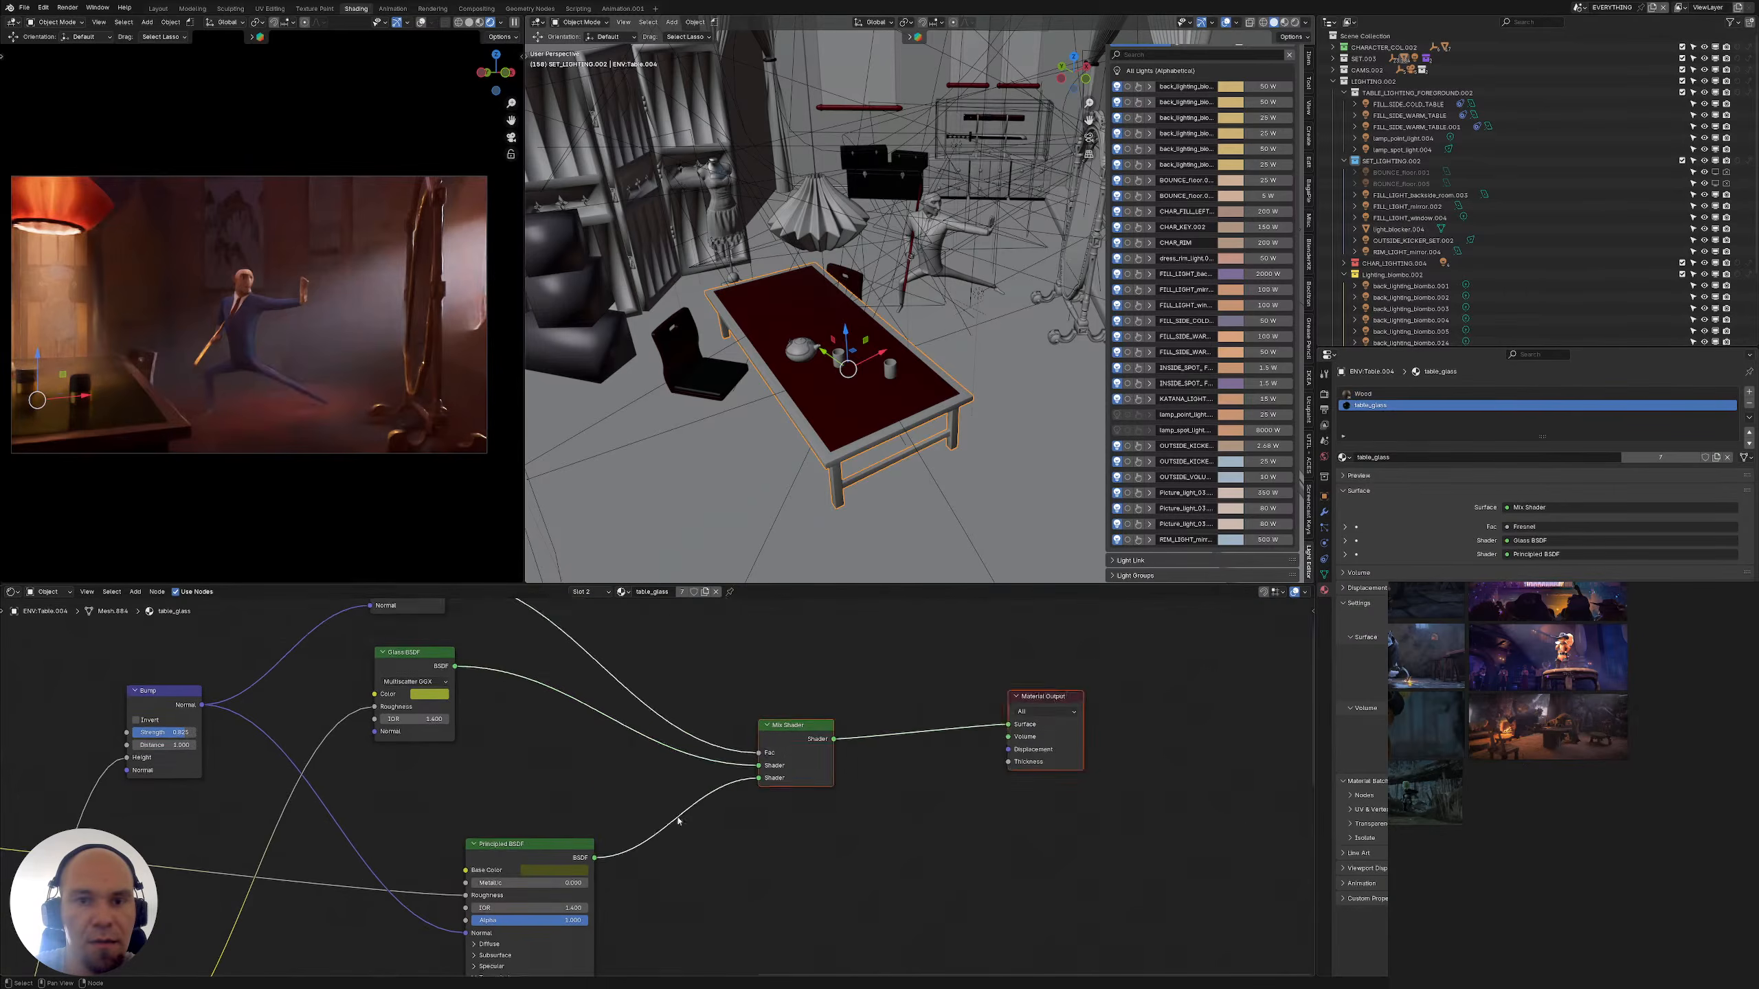
Try disconnecting the Color Ramp from the Principled BSDF's coat weight in the table_glass material, and undo it
middle_click_drag(677, 820, 814, 755)
scroll(817, 675, "up", 3)
middle_click_drag(725, 665, 673, 629)
middle_click_drag(558, 767, 706, 696)
scroll(596, 728, "down", 2)
scroll(655, 783, "up", 1)
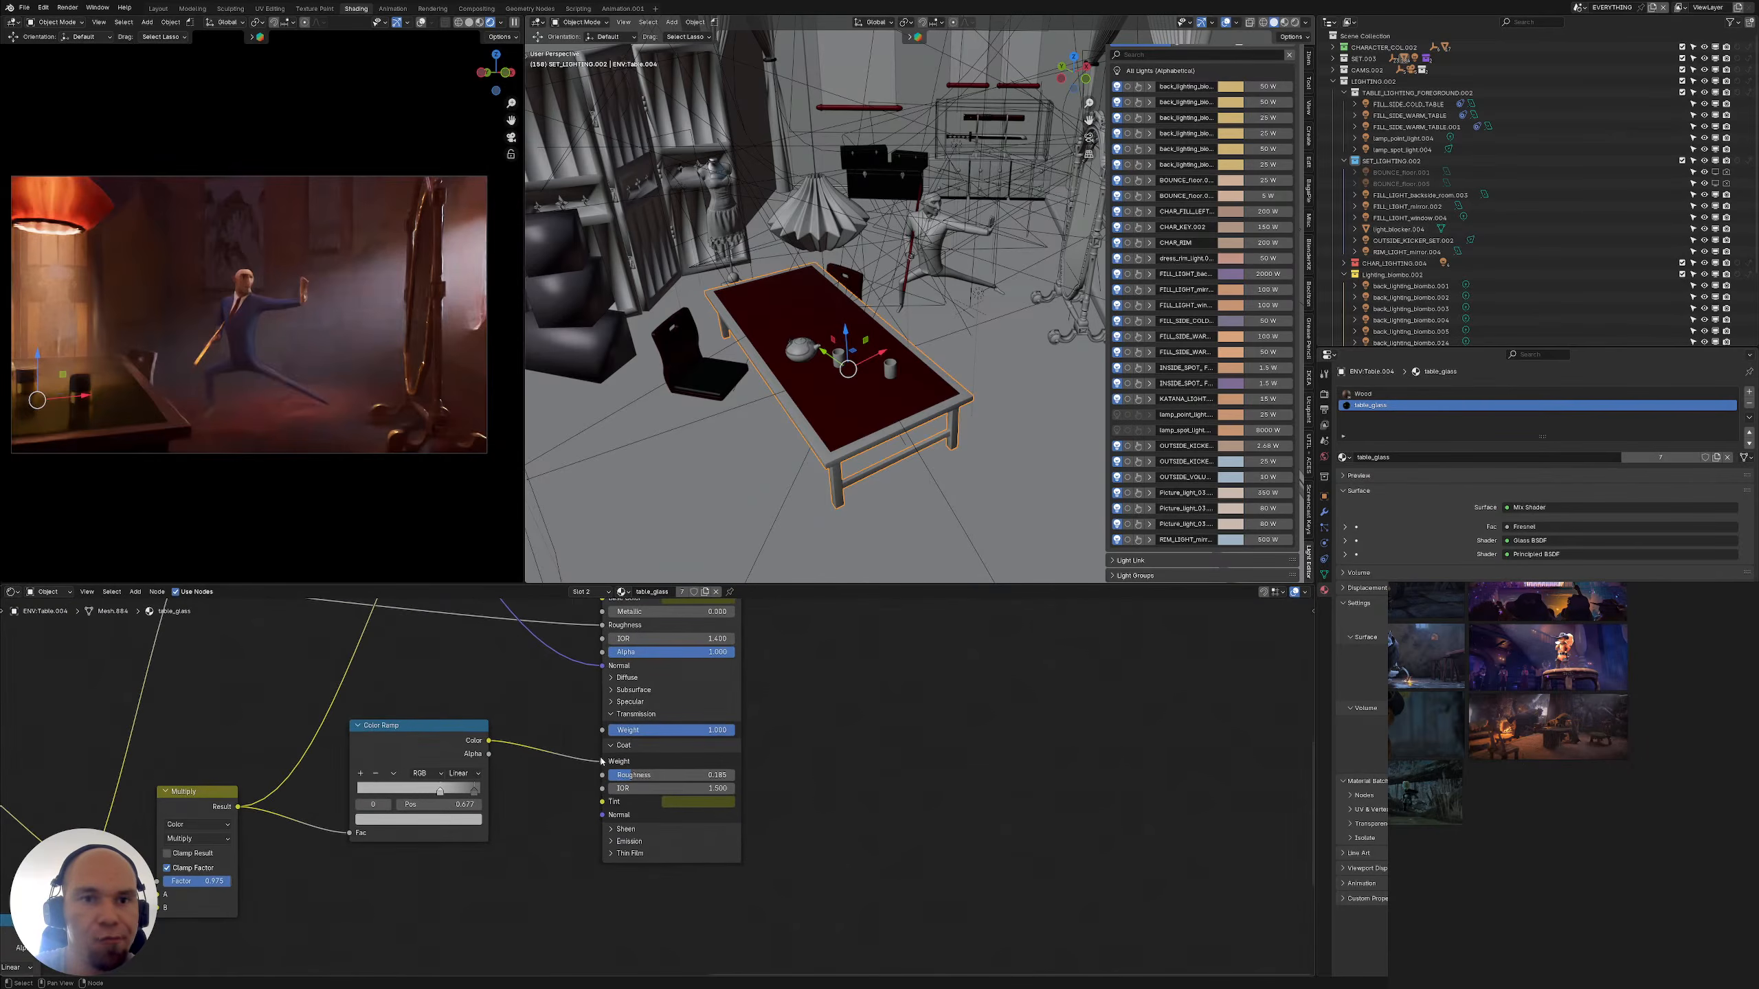
left_click_drag(602, 761, 559, 700)
mouse_move(556, 689)
middle_mouse_down()
mouse_move(538, 797)
mouse_move(529, 674)
middle_mouse_up()
key("ctrl+z")
Try a transmission weight of 0 on the table_glass material's Principled BSDF
middle_click_drag(530, 750, 528, 730)
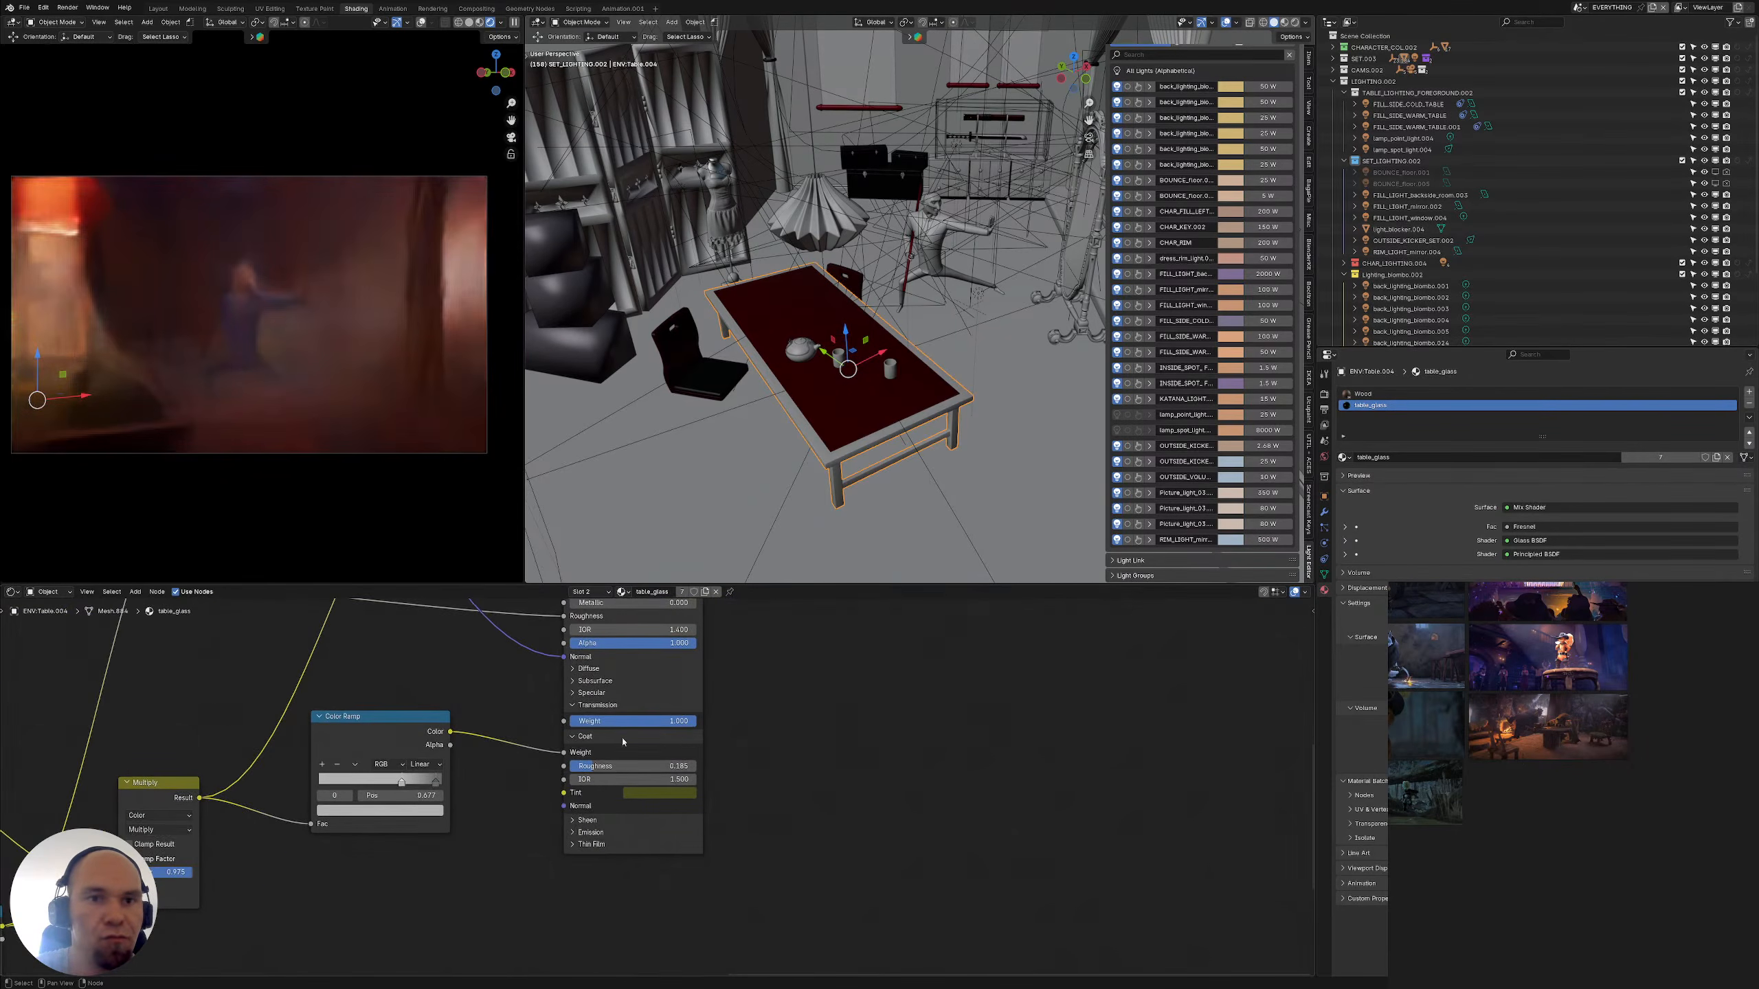
left_click(609, 721)
type("0")
key("Return")
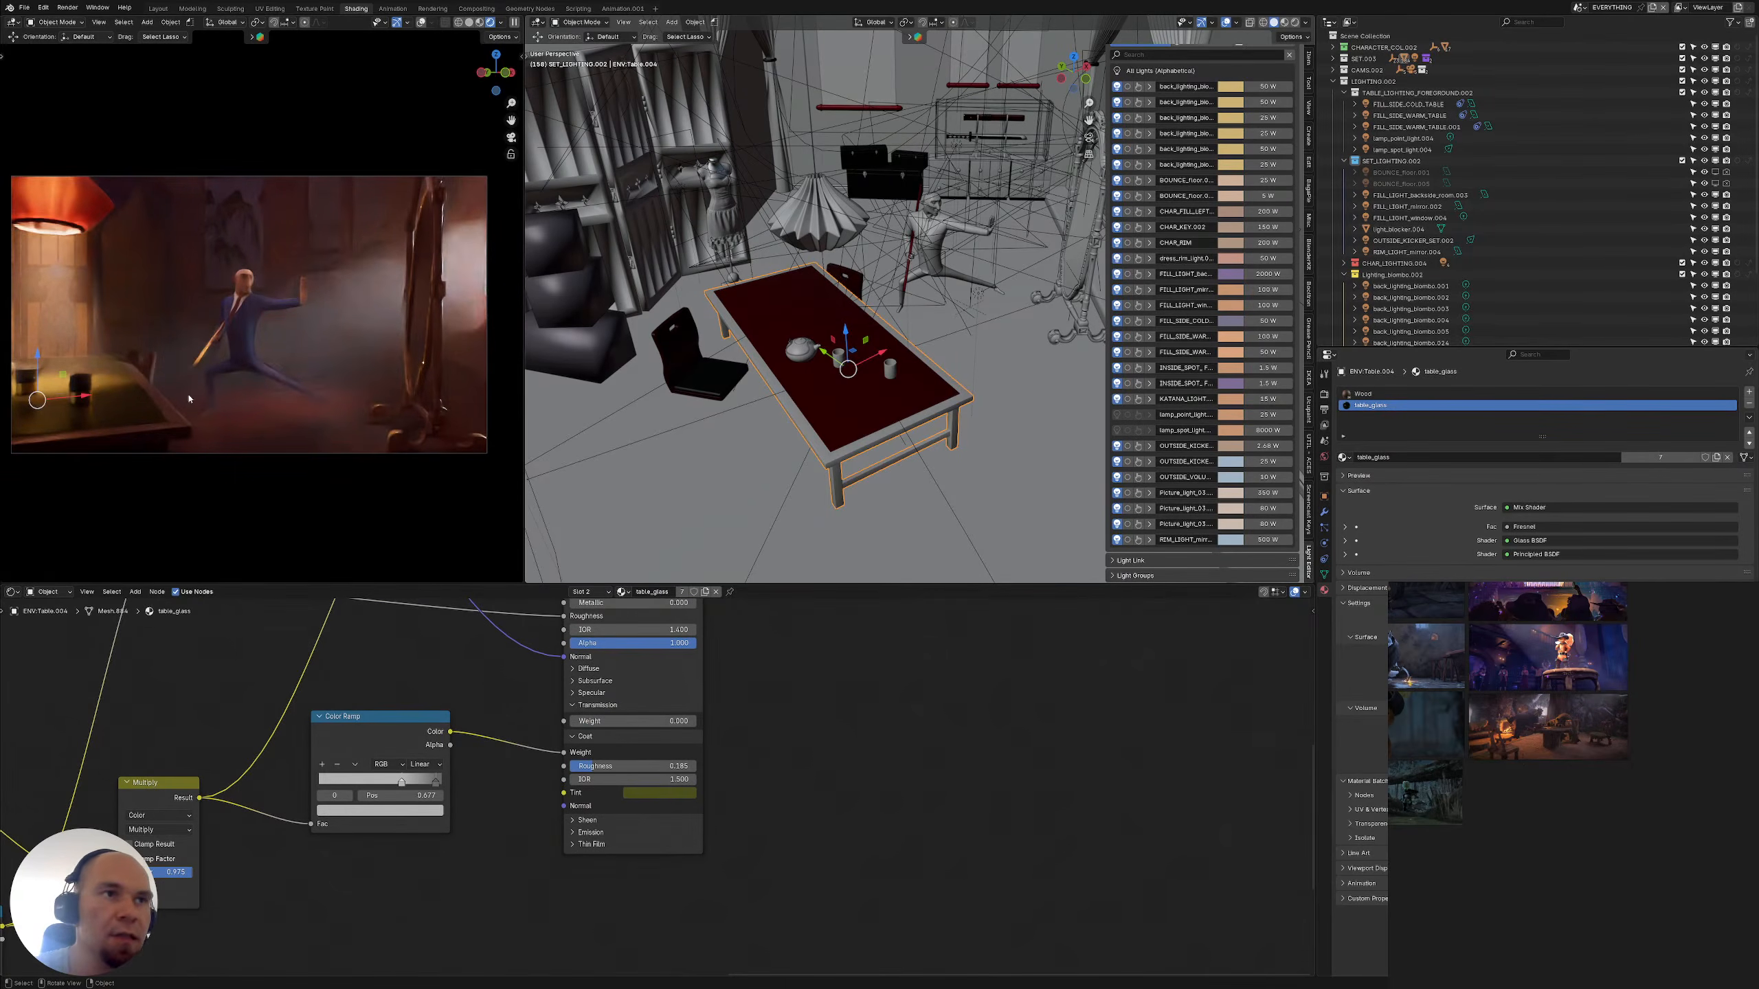
Set the transmission weight of the table_glass material's Principled BSDF to about 0.485
scroll(693, 699, "up", 1, "shift")
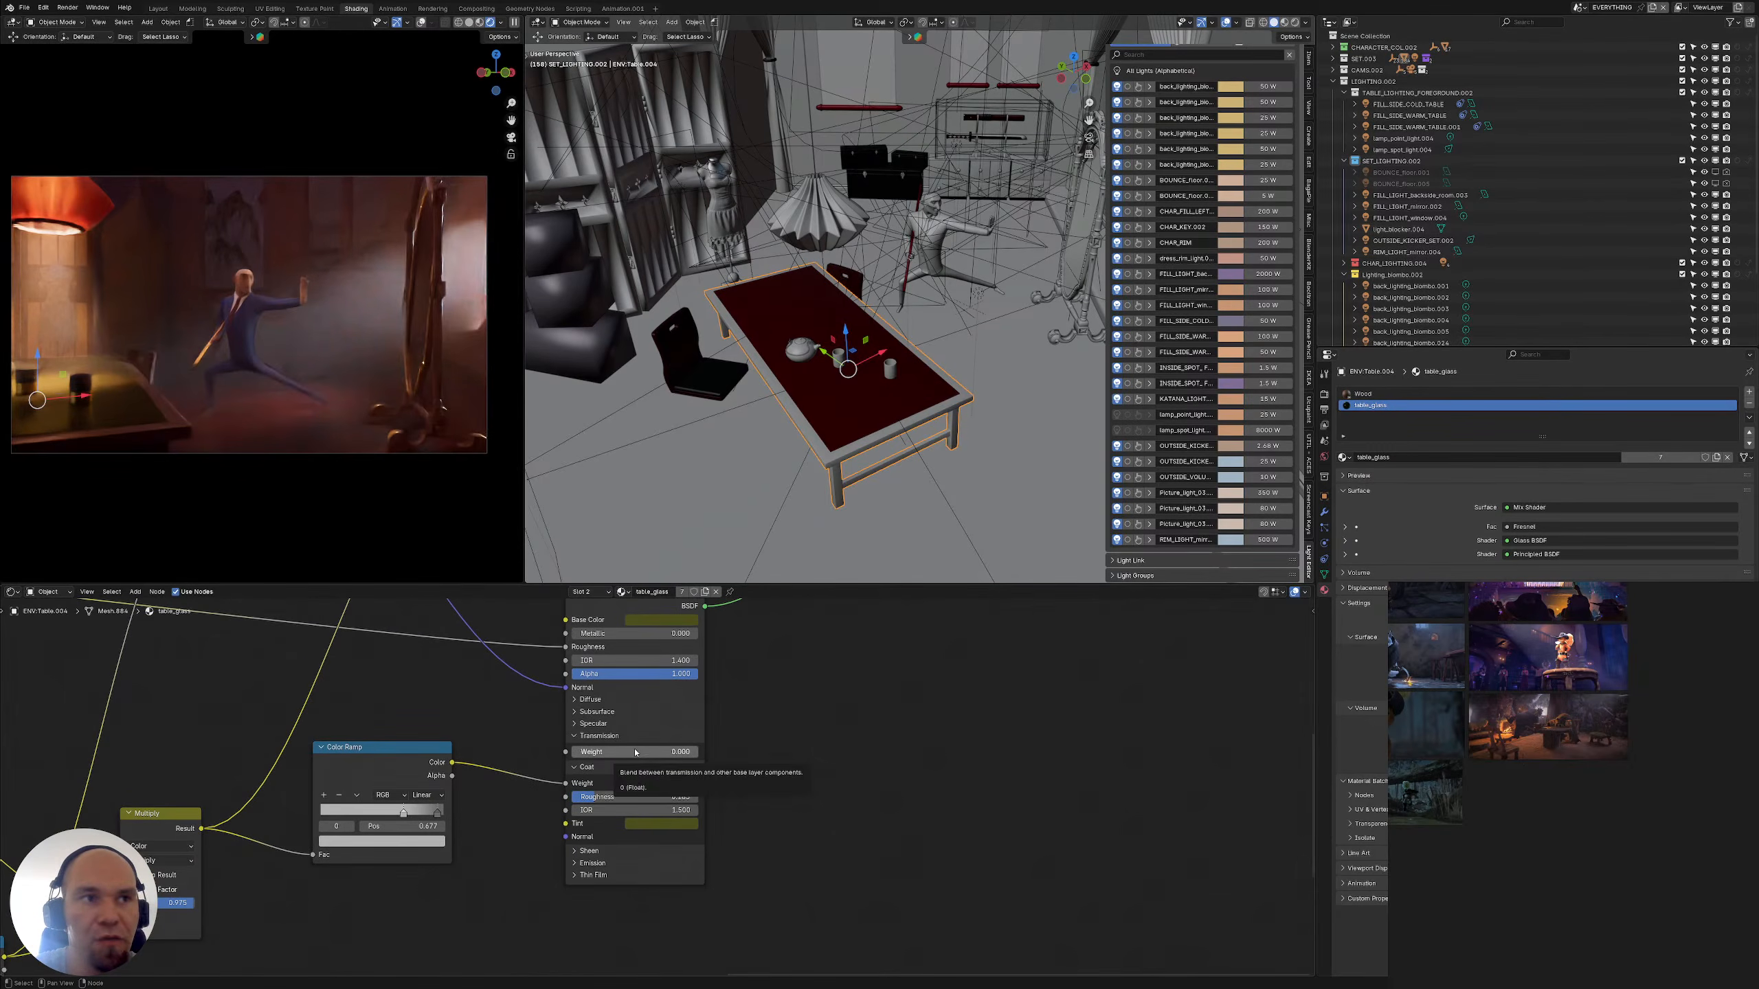
left_click_drag(636, 754, 690, 754)
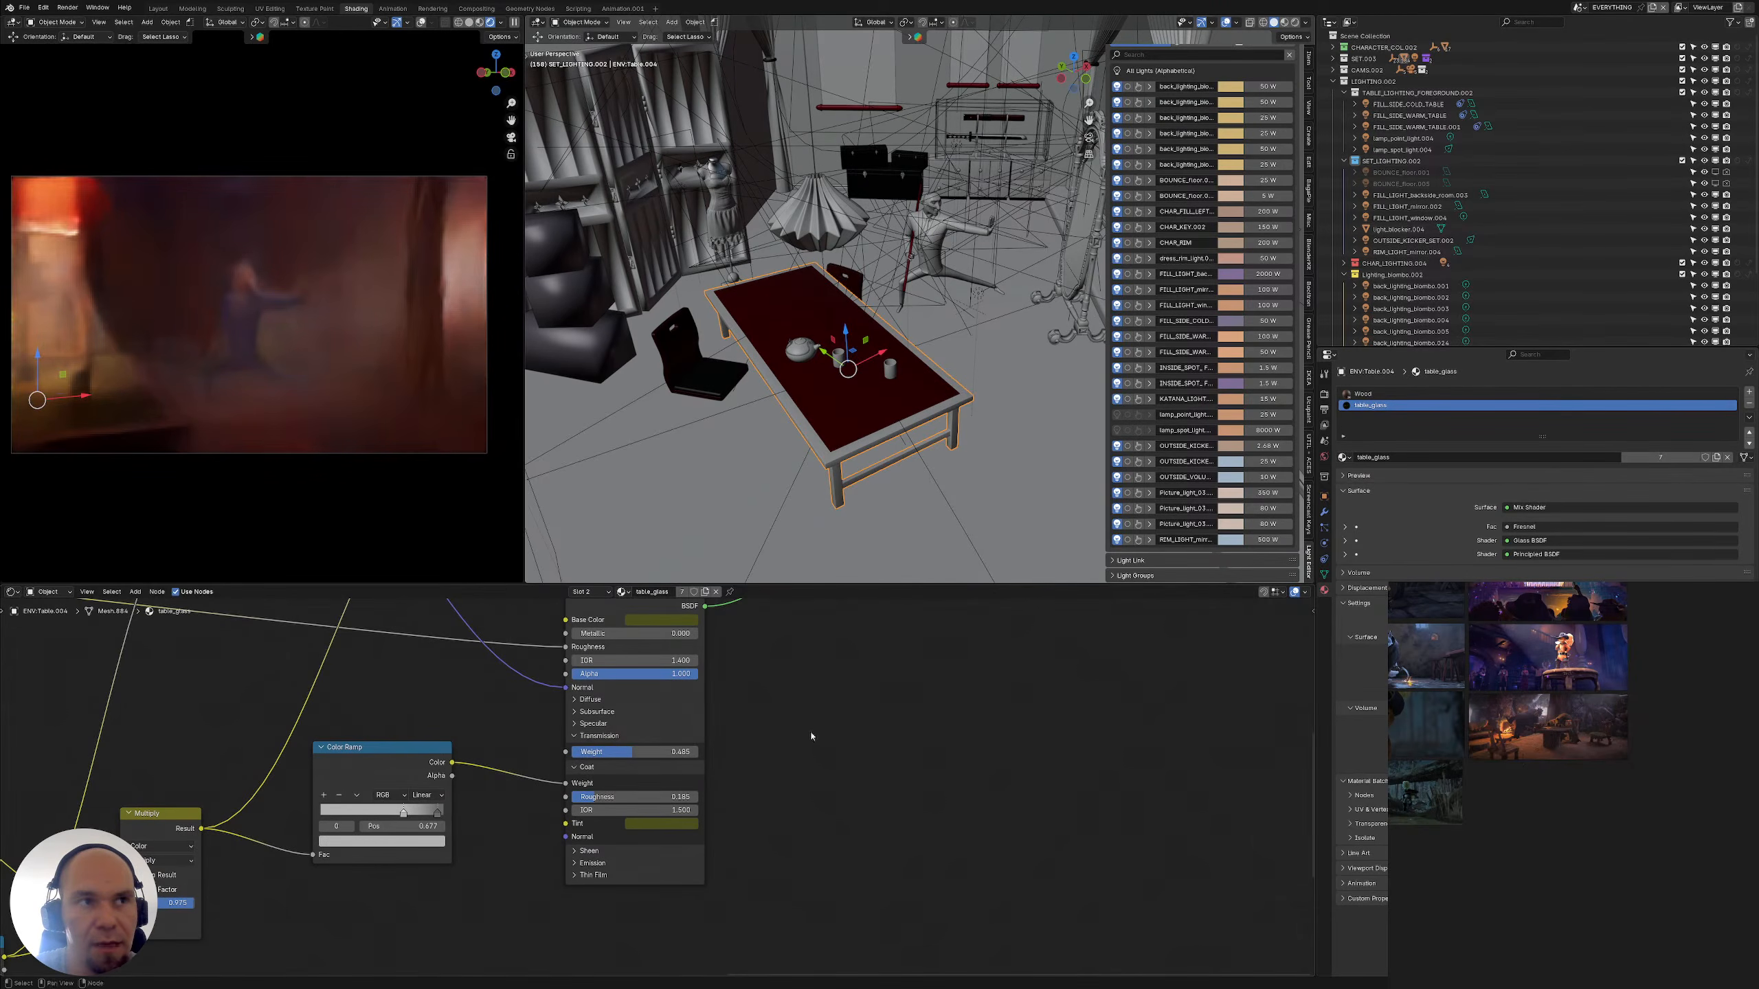
scroll(599, 720, "up", 3, "shift")
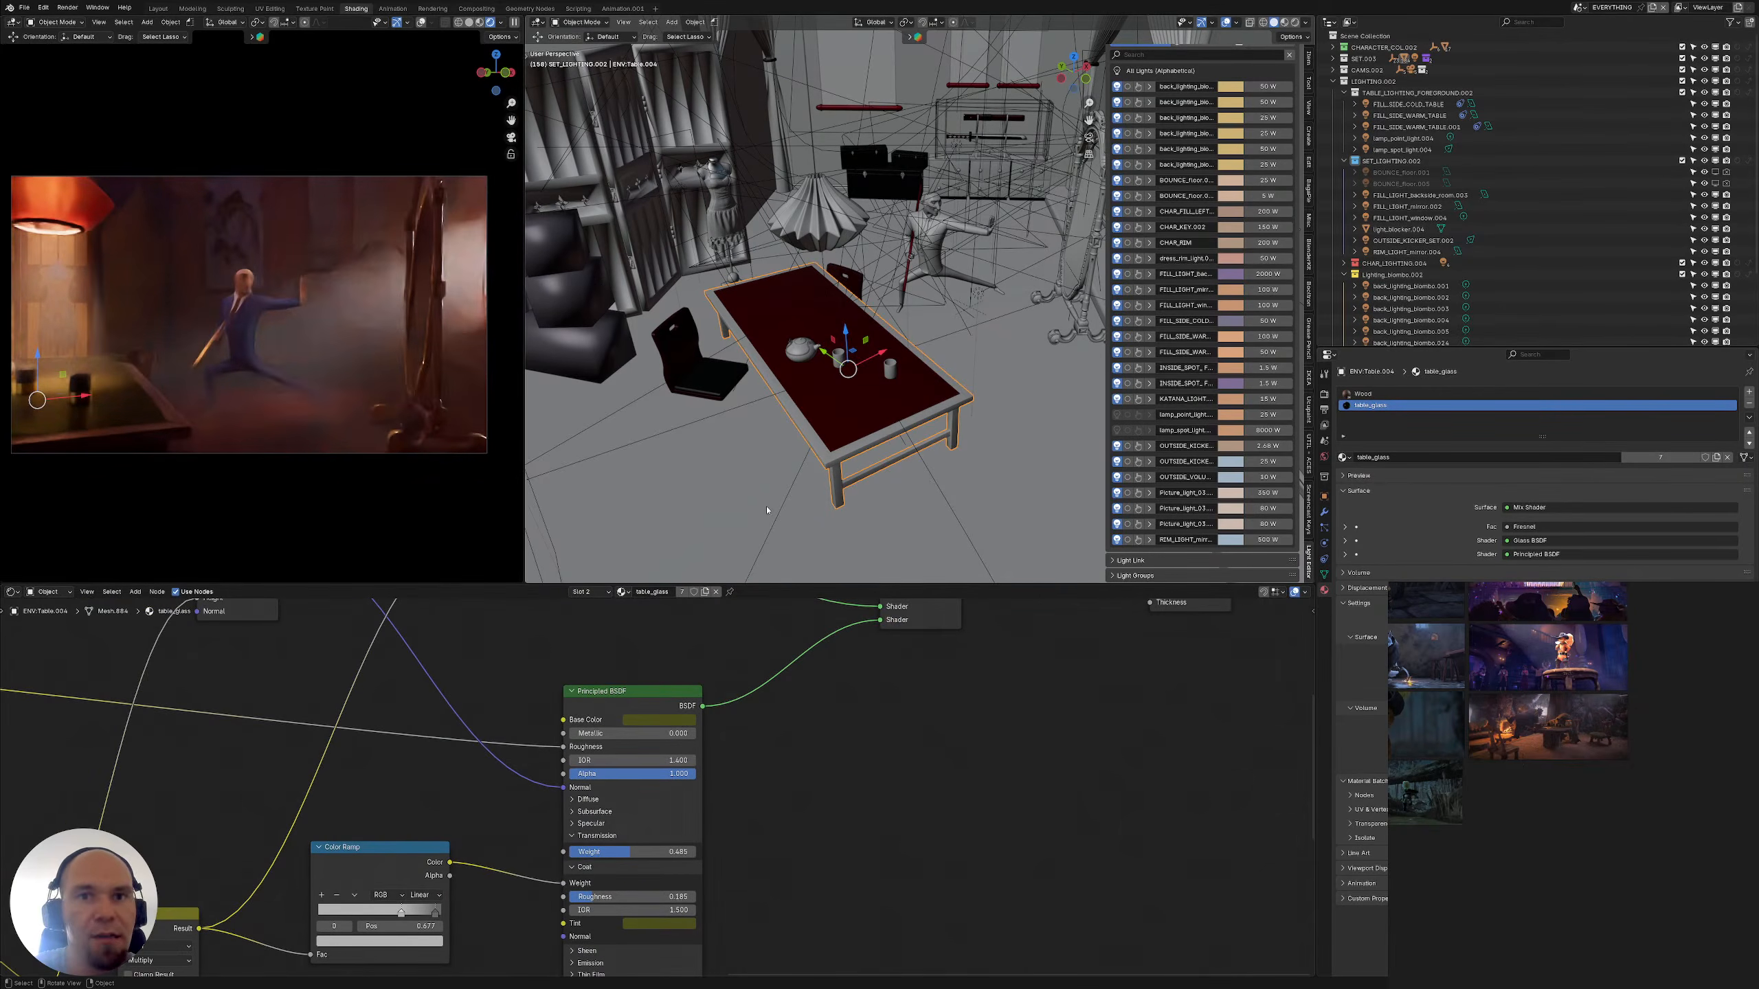
middle_click_drag(636, 393, 31, 407)
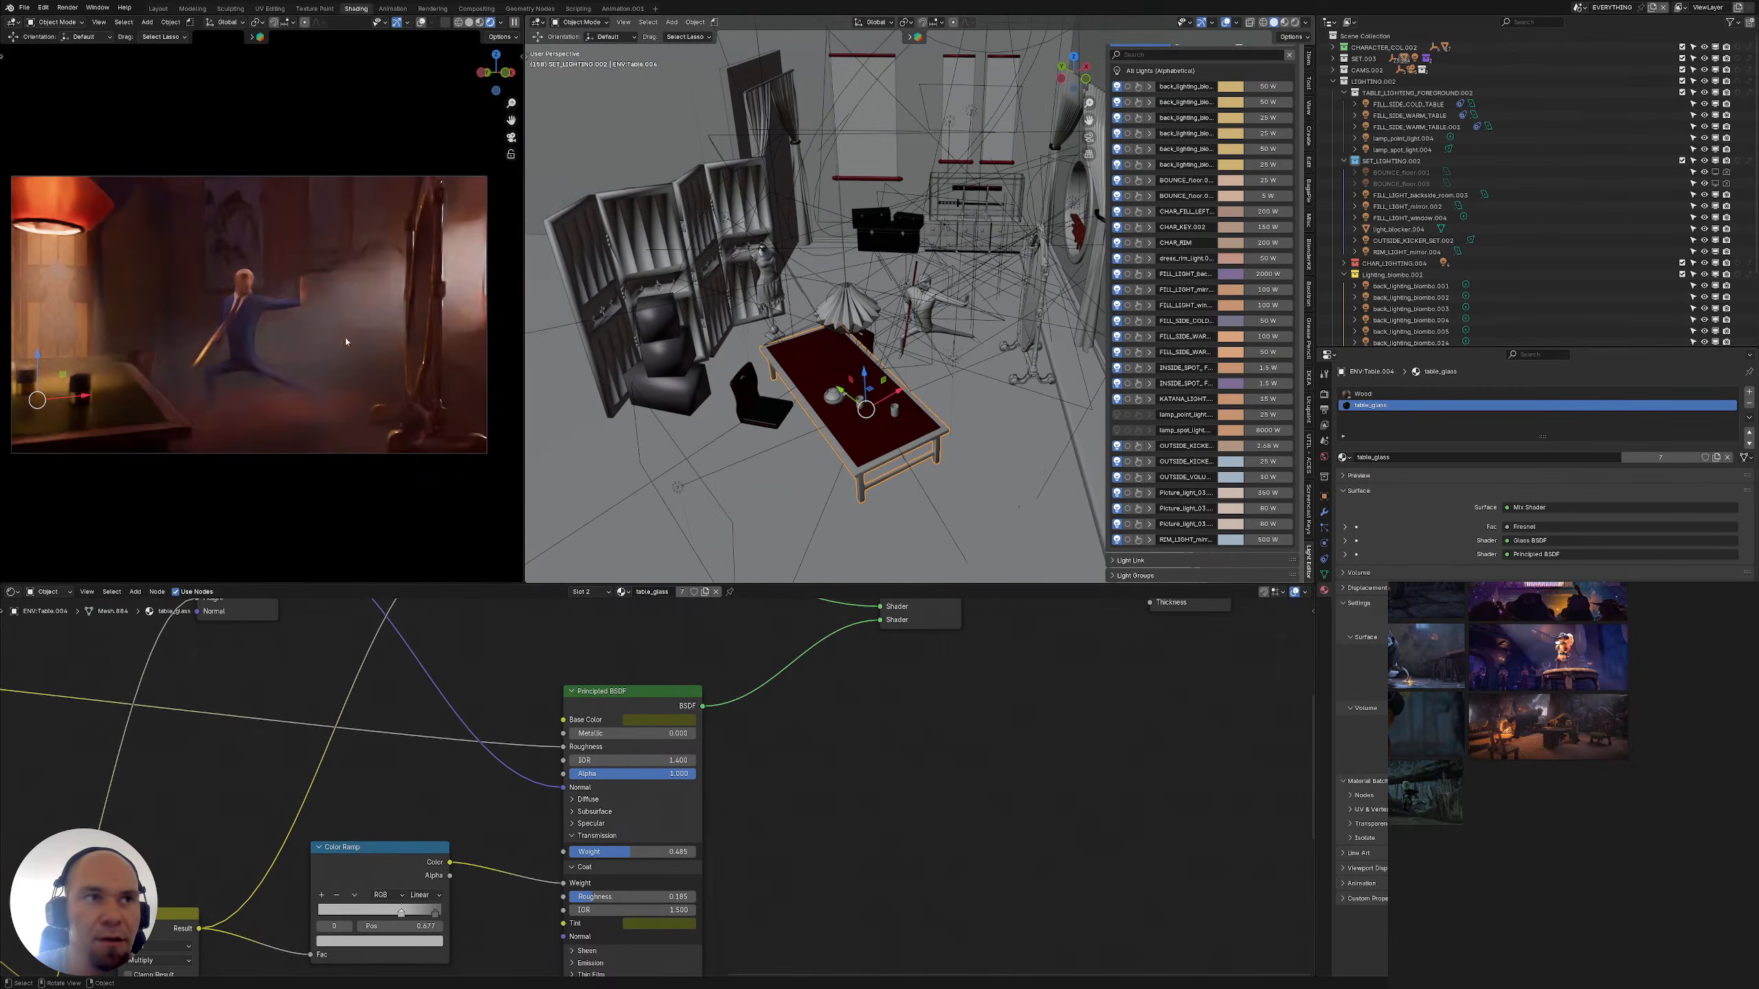
Inspect the FILL_LIGHT_backside_room.003 and mirror fill lights, including the backside room light's color values
middle_click_drag(887, 359, 898, 388)
middle_click_drag(966, 441, 876, 387)
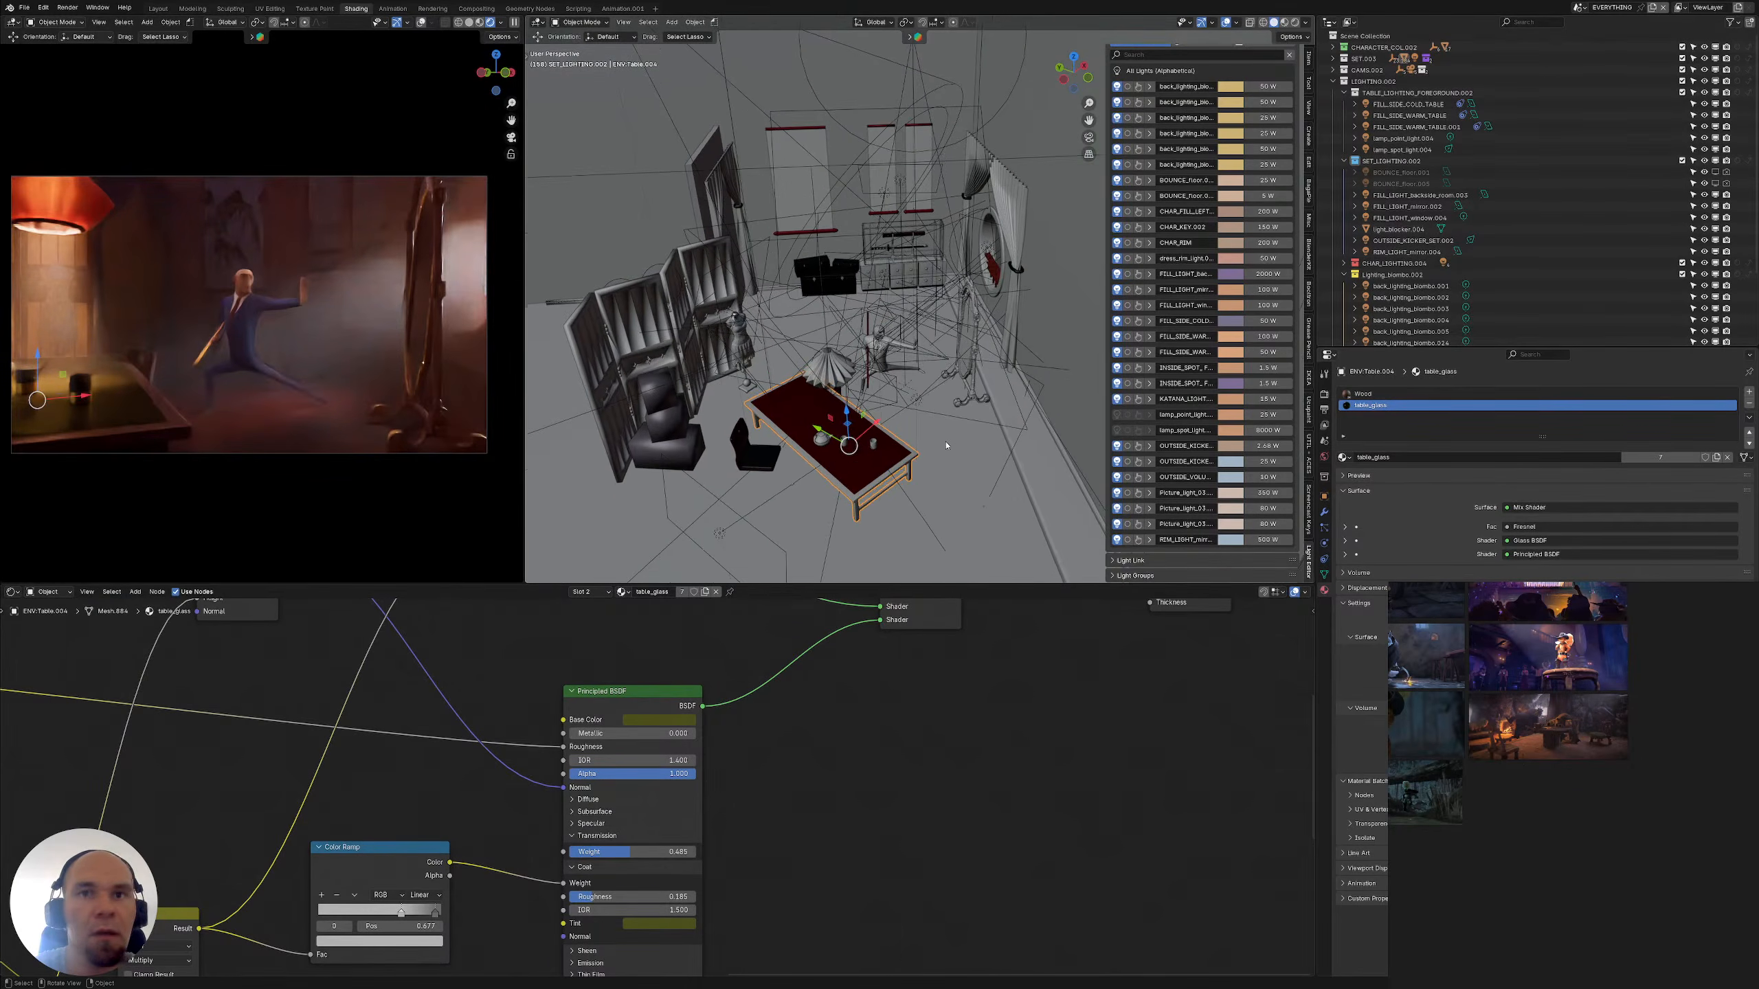
left_click(1413, 196)
key("KP_Decimal")
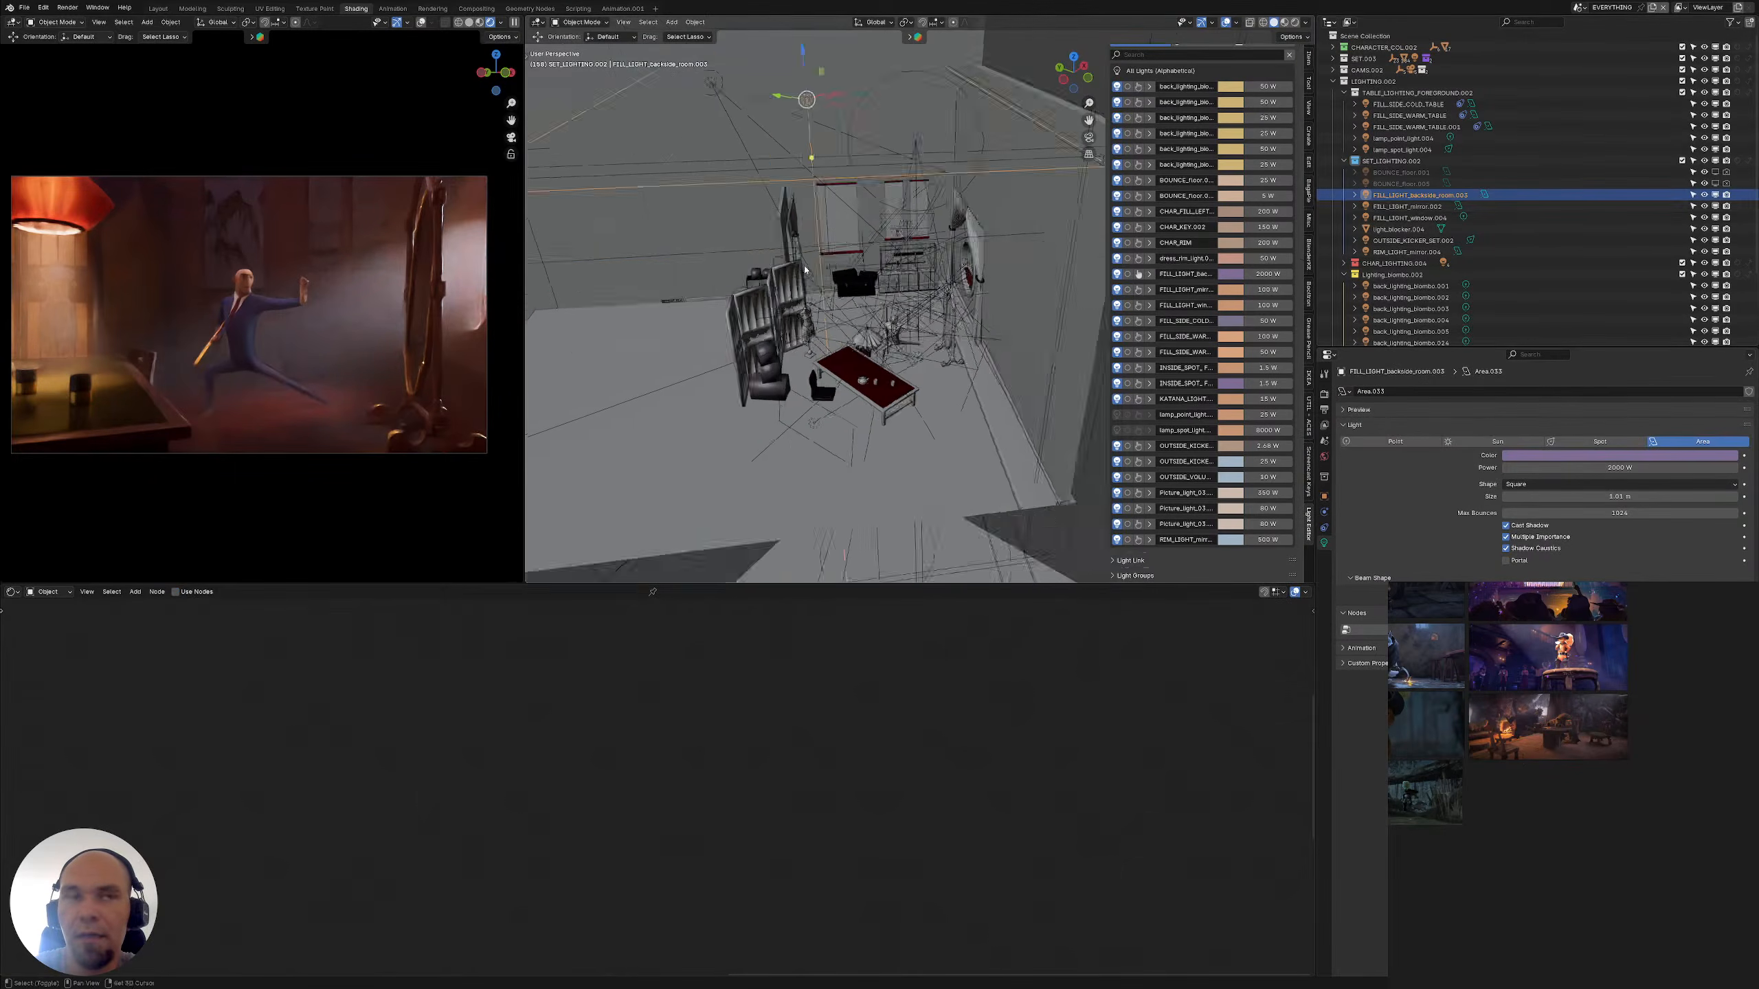
left_click(1407, 207)
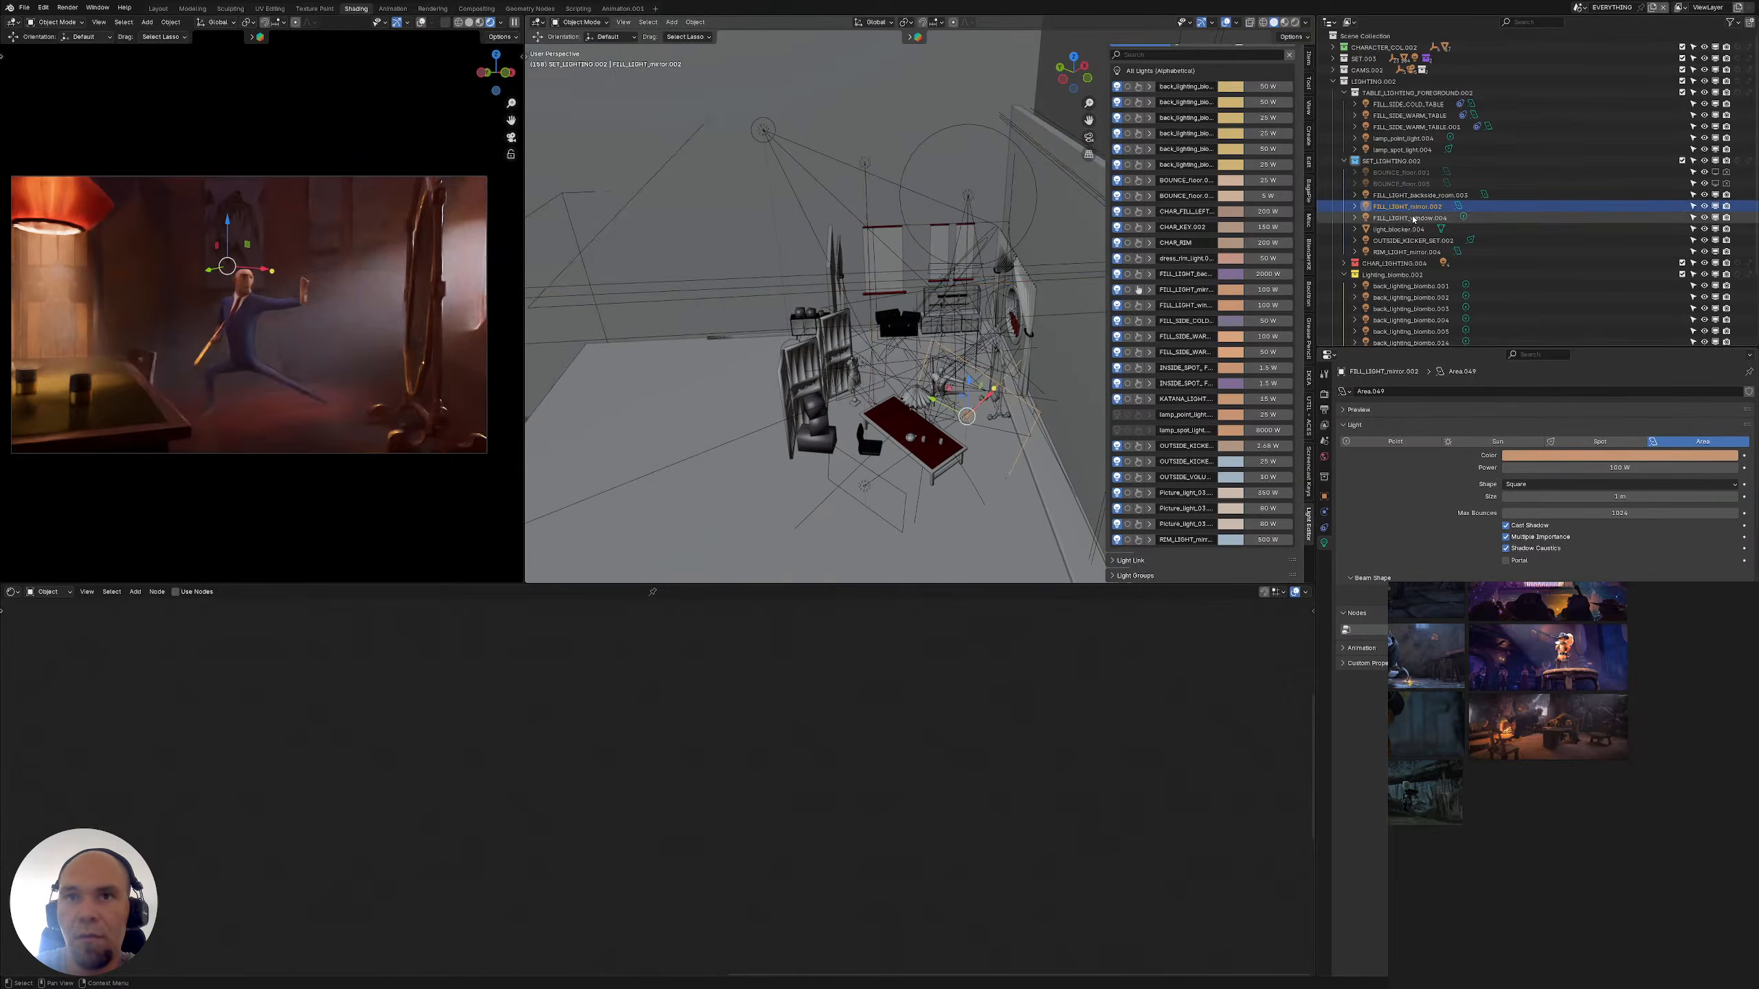
middle_click_drag(900, 391, 865, 395)
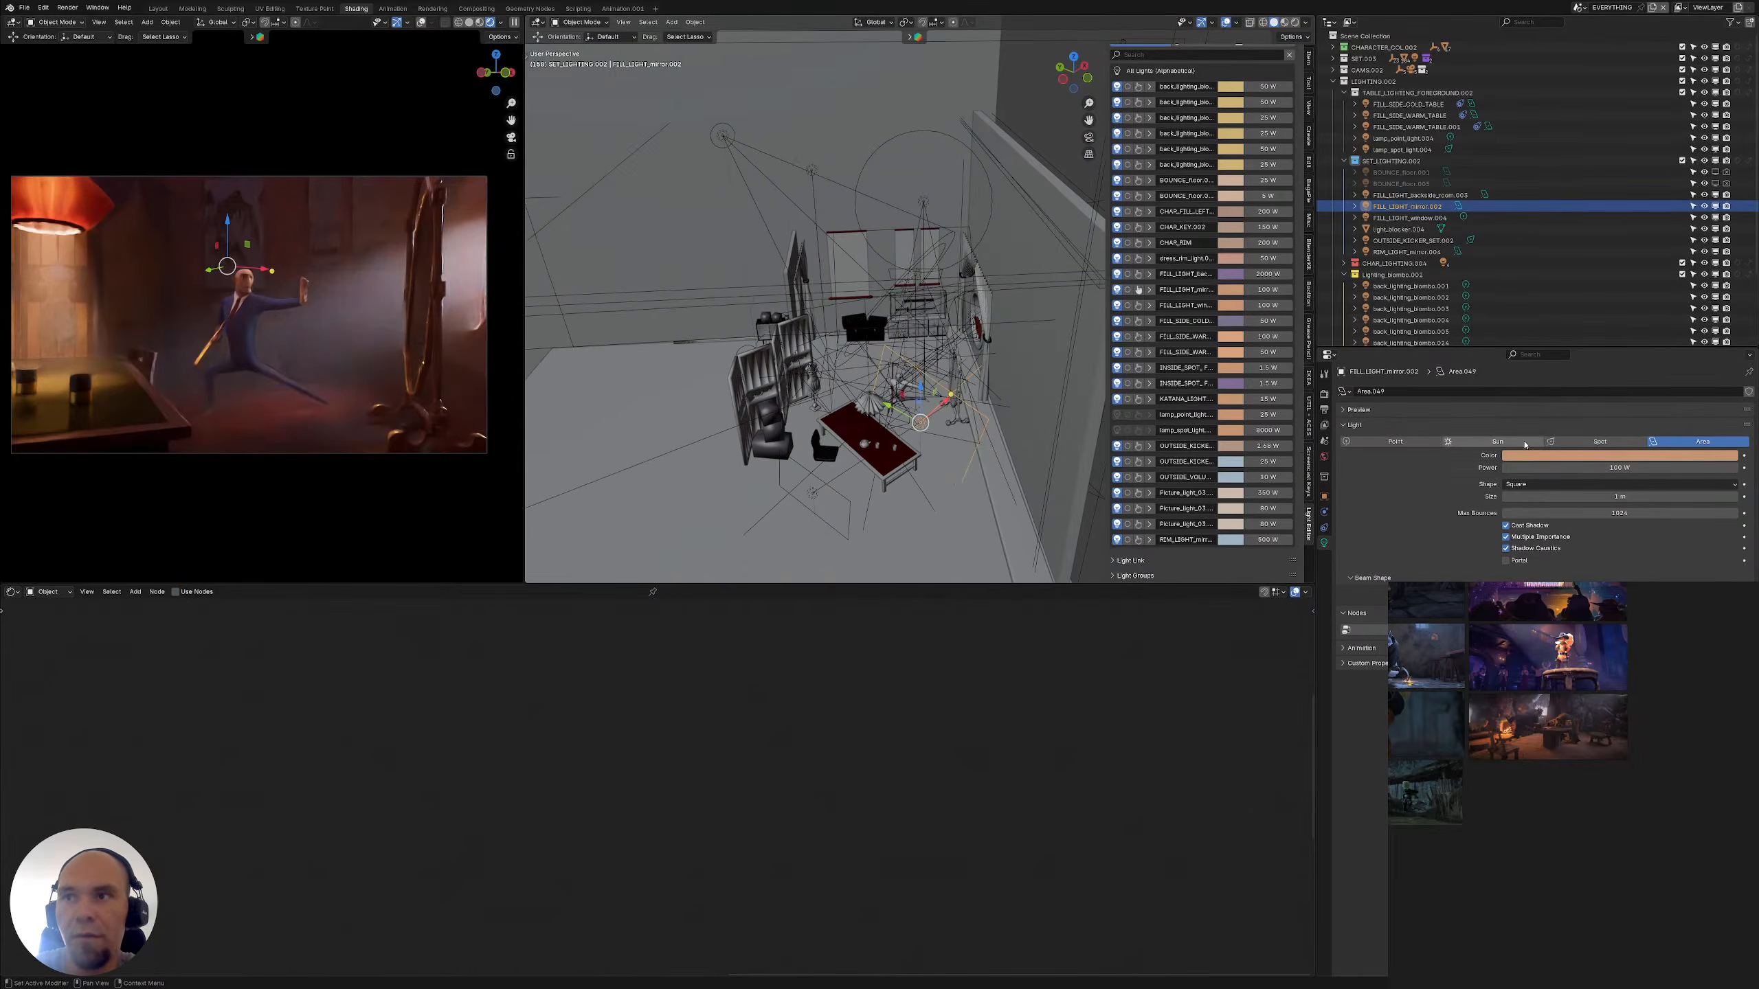
left_click(1413, 195)
left_click(1682, 456)
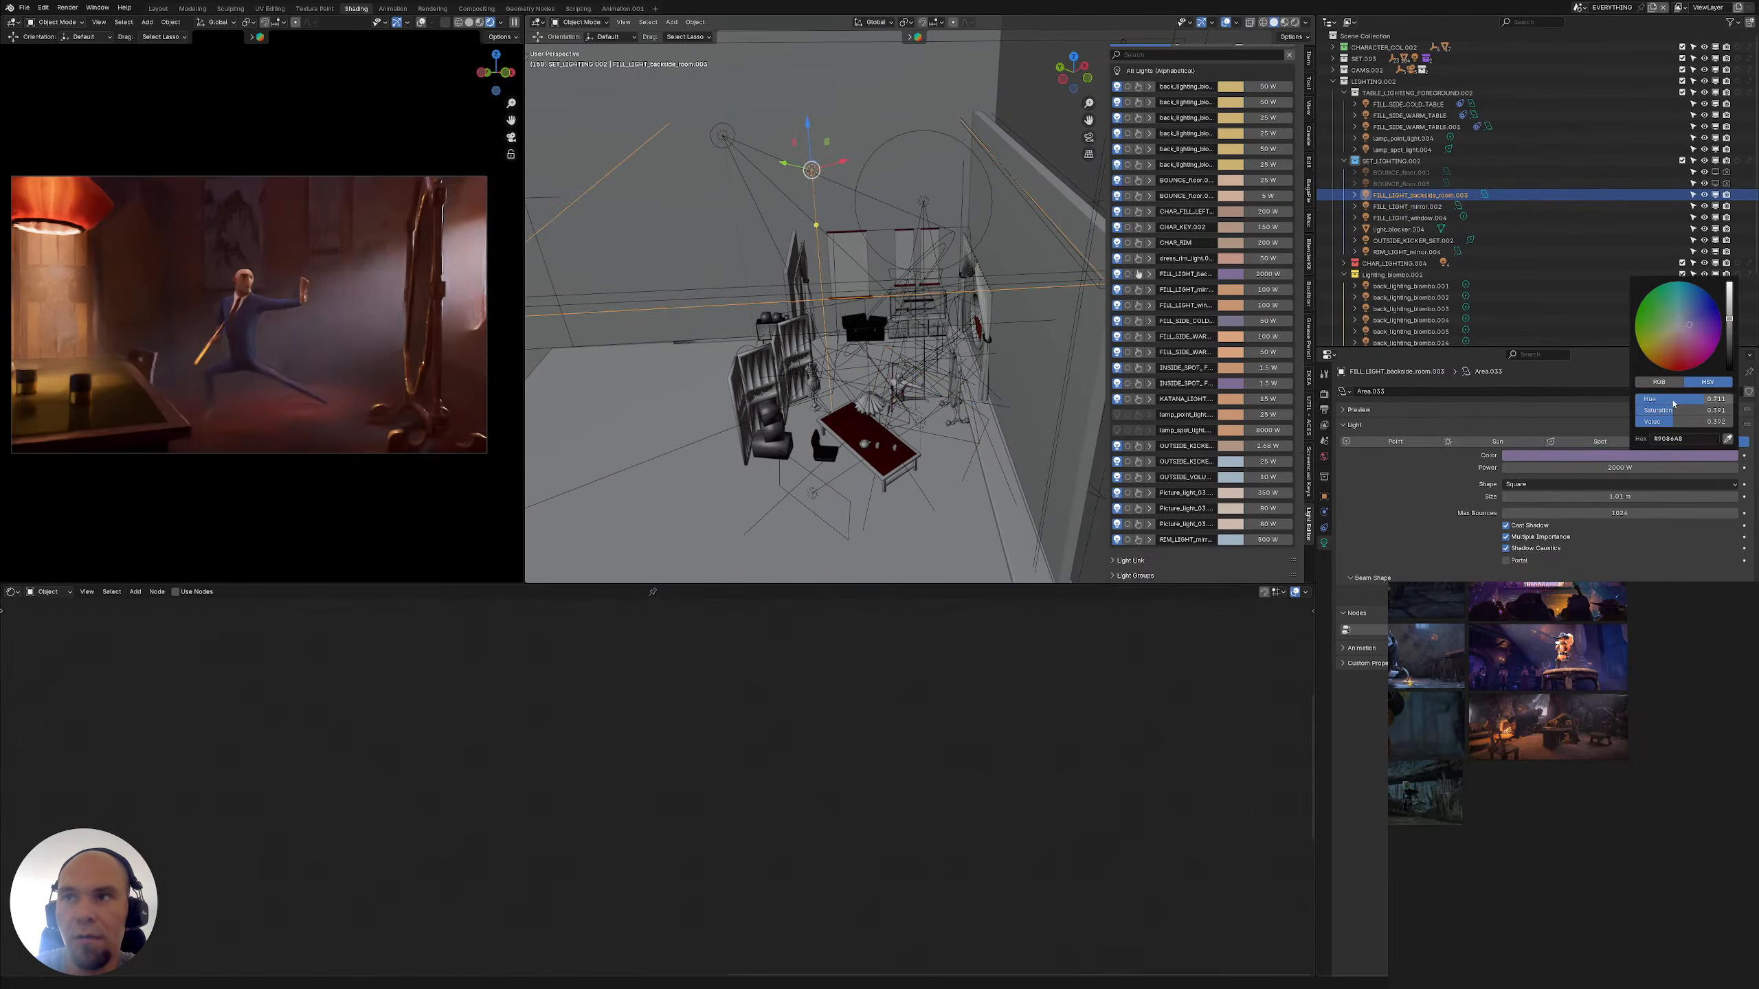
left_click(1682, 439)
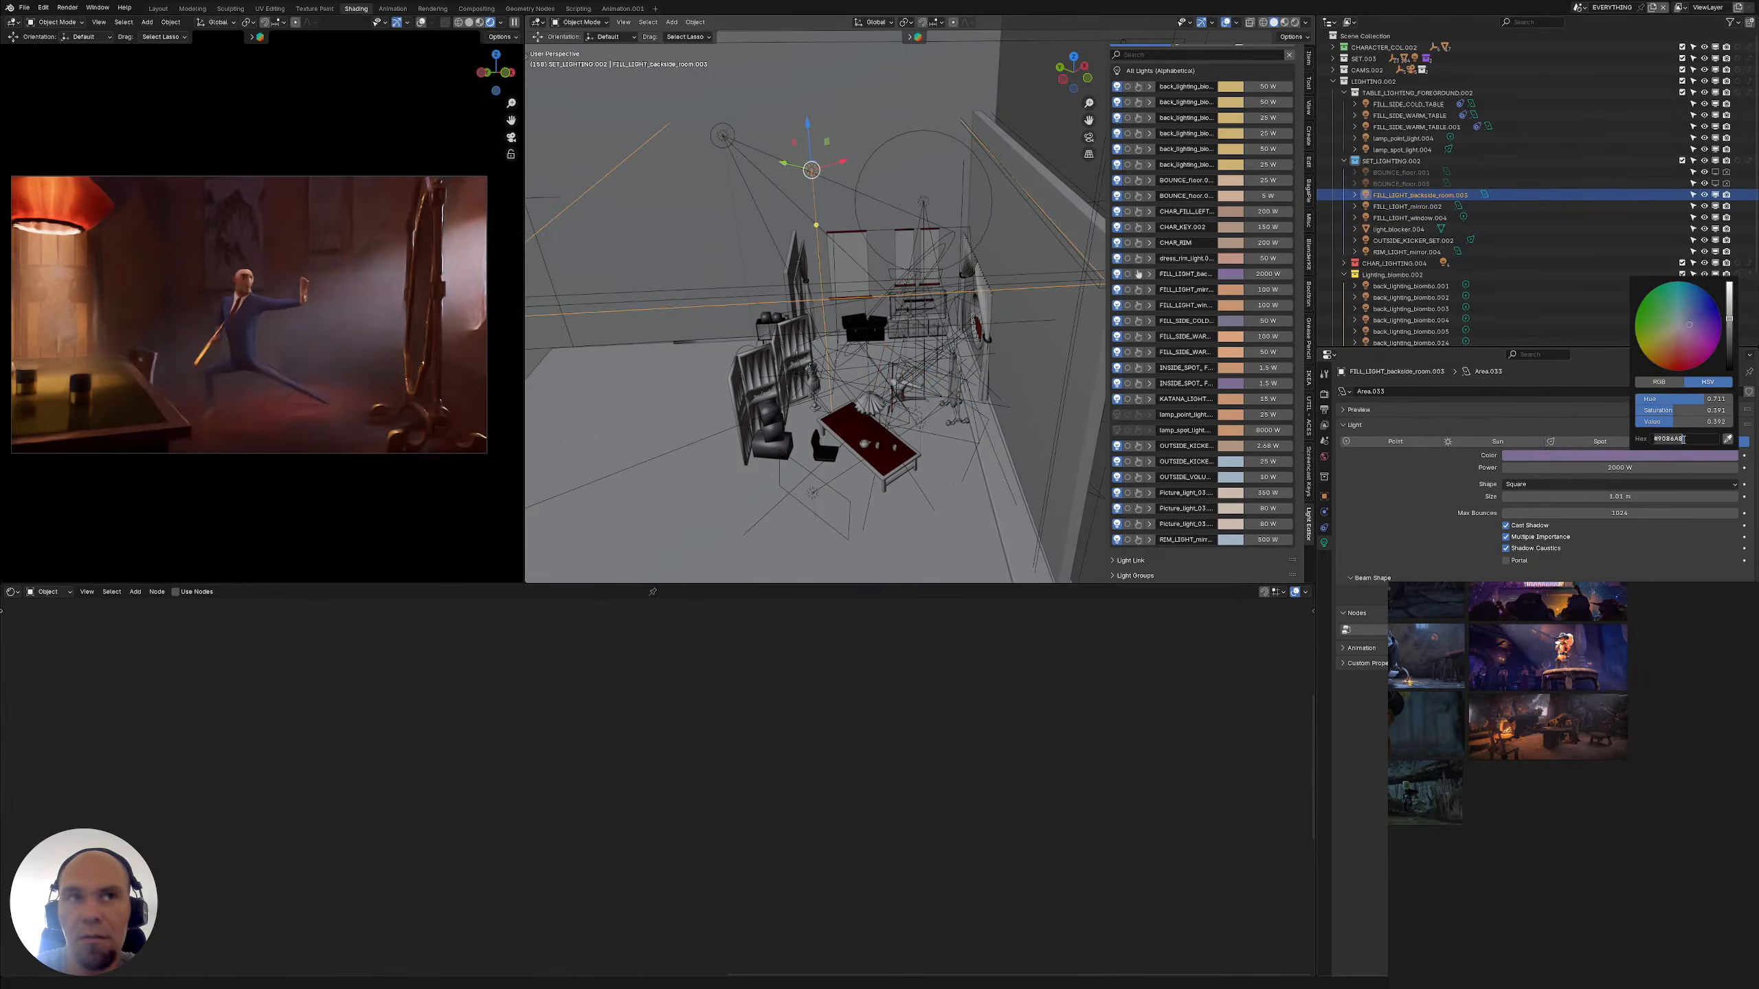
middle_click_drag(831, 325, 816, 276)
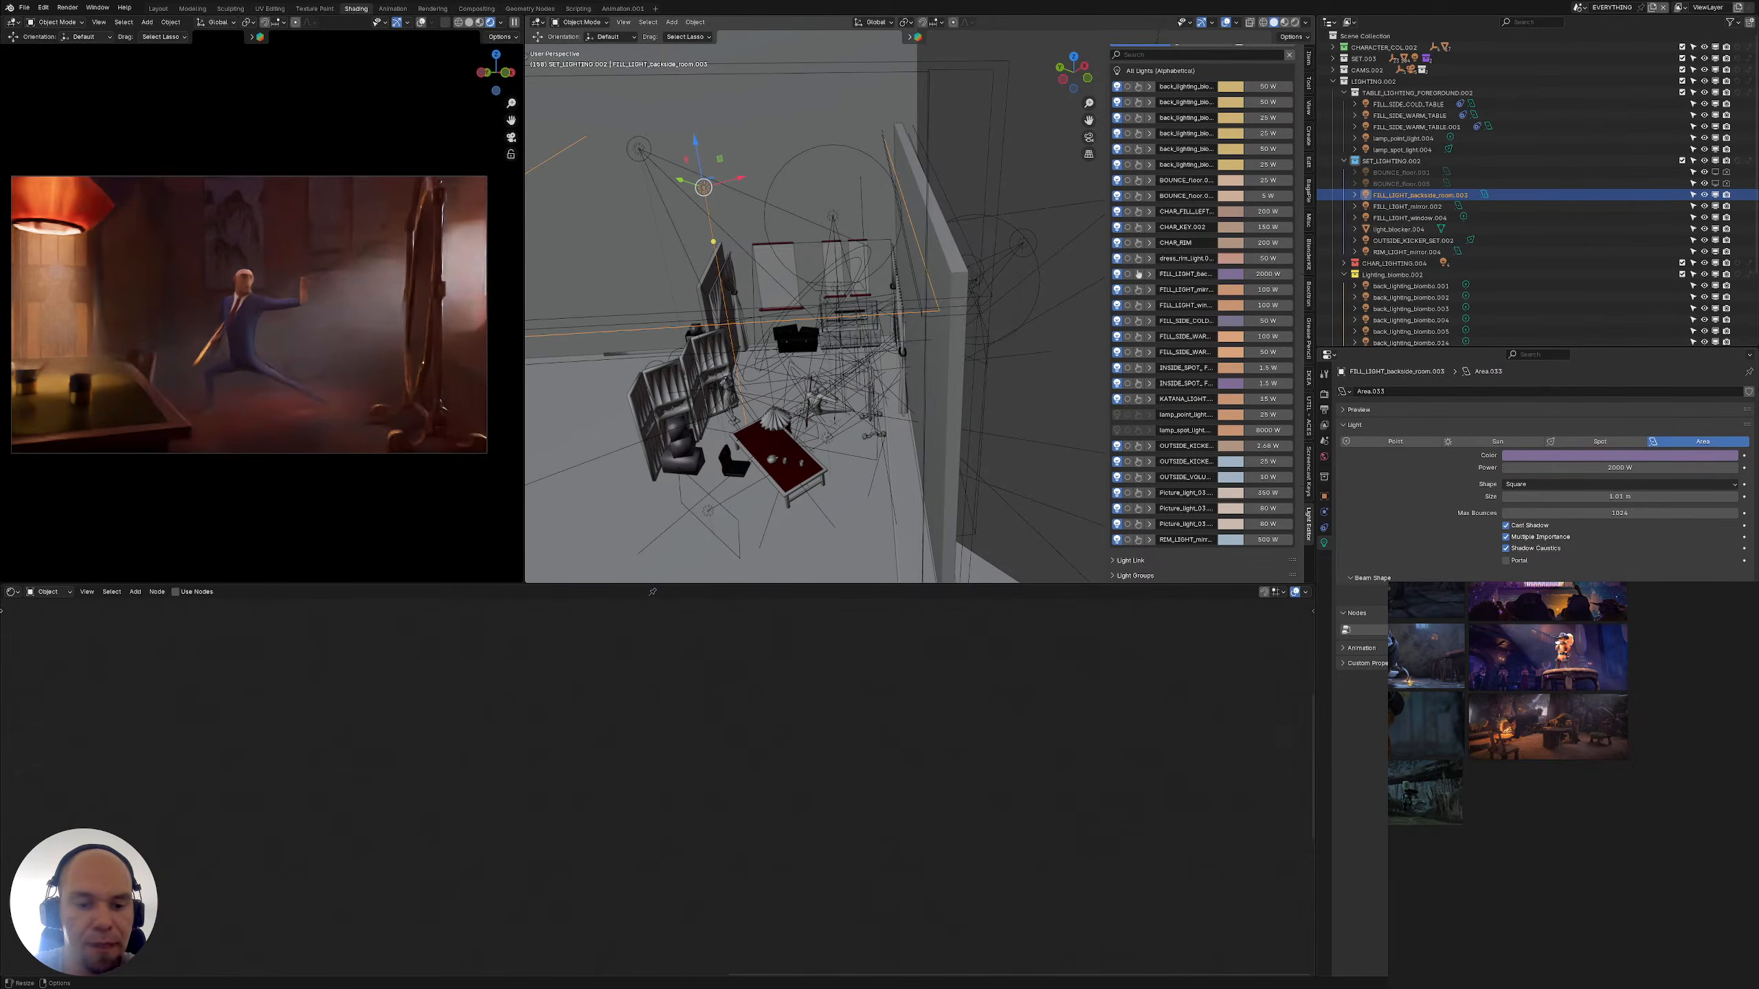
Examine the night mood reference images, focusing on the wolf scene and the window behind it
scroll(1518, 729, "up", 5)
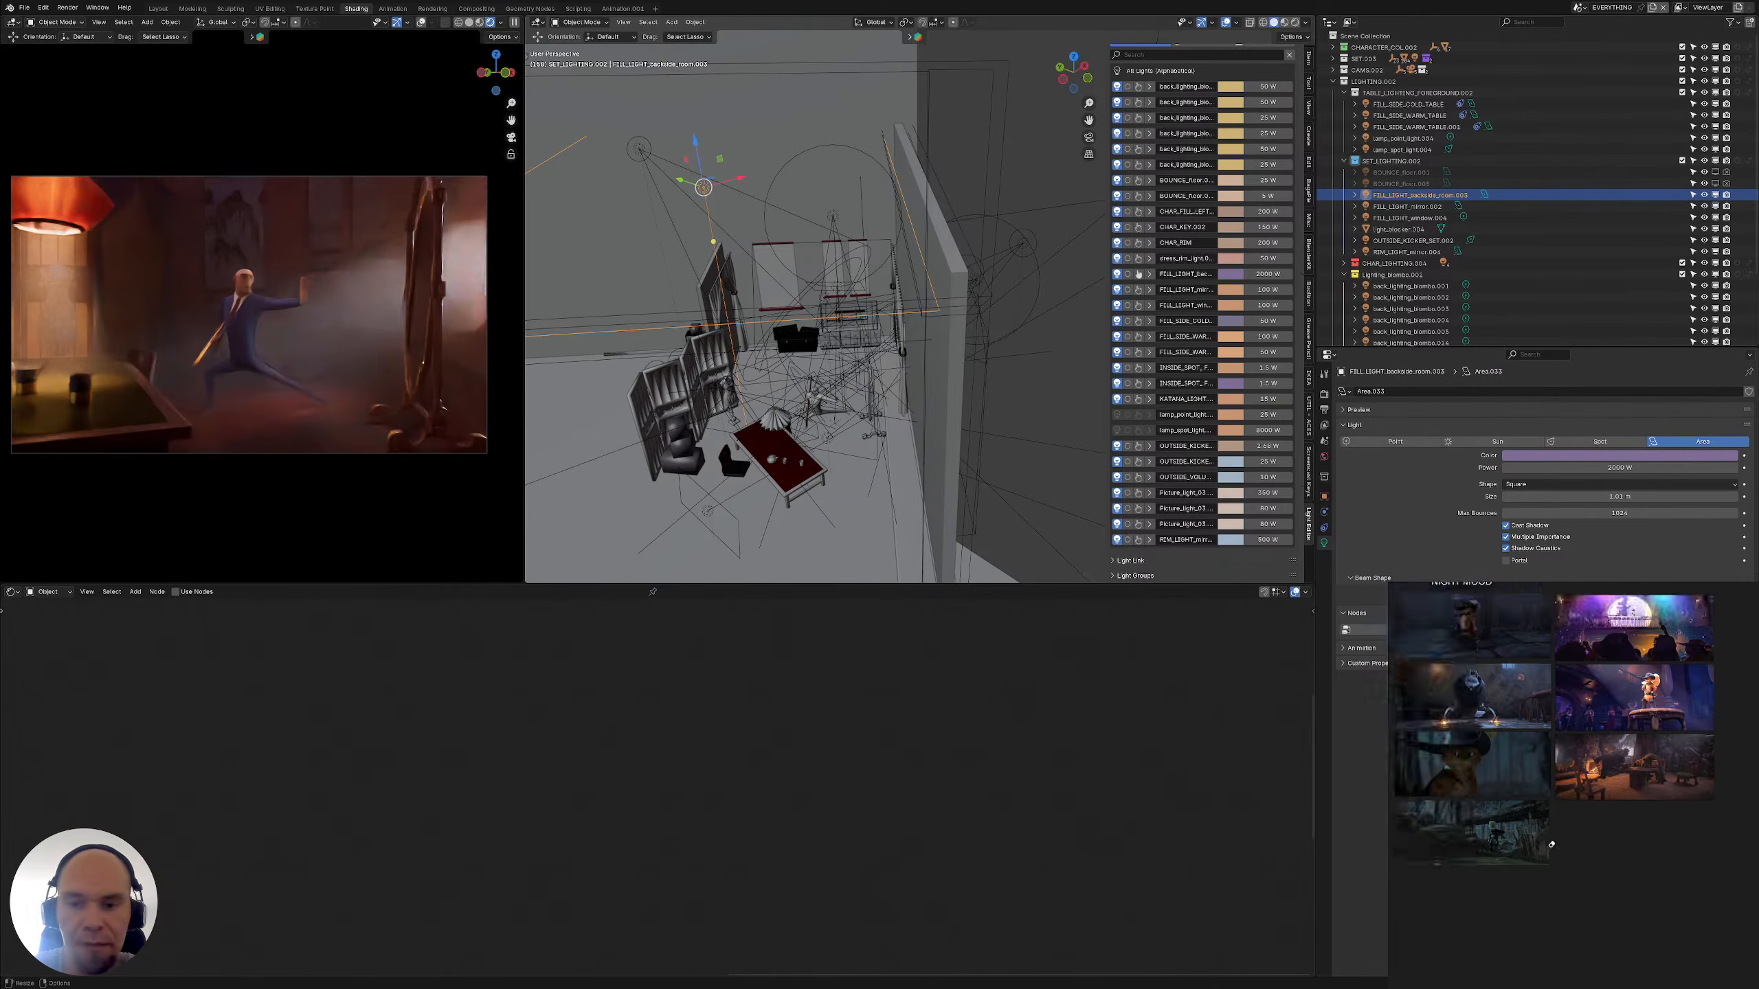
middle_click_drag(1464, 820, 1490, 835)
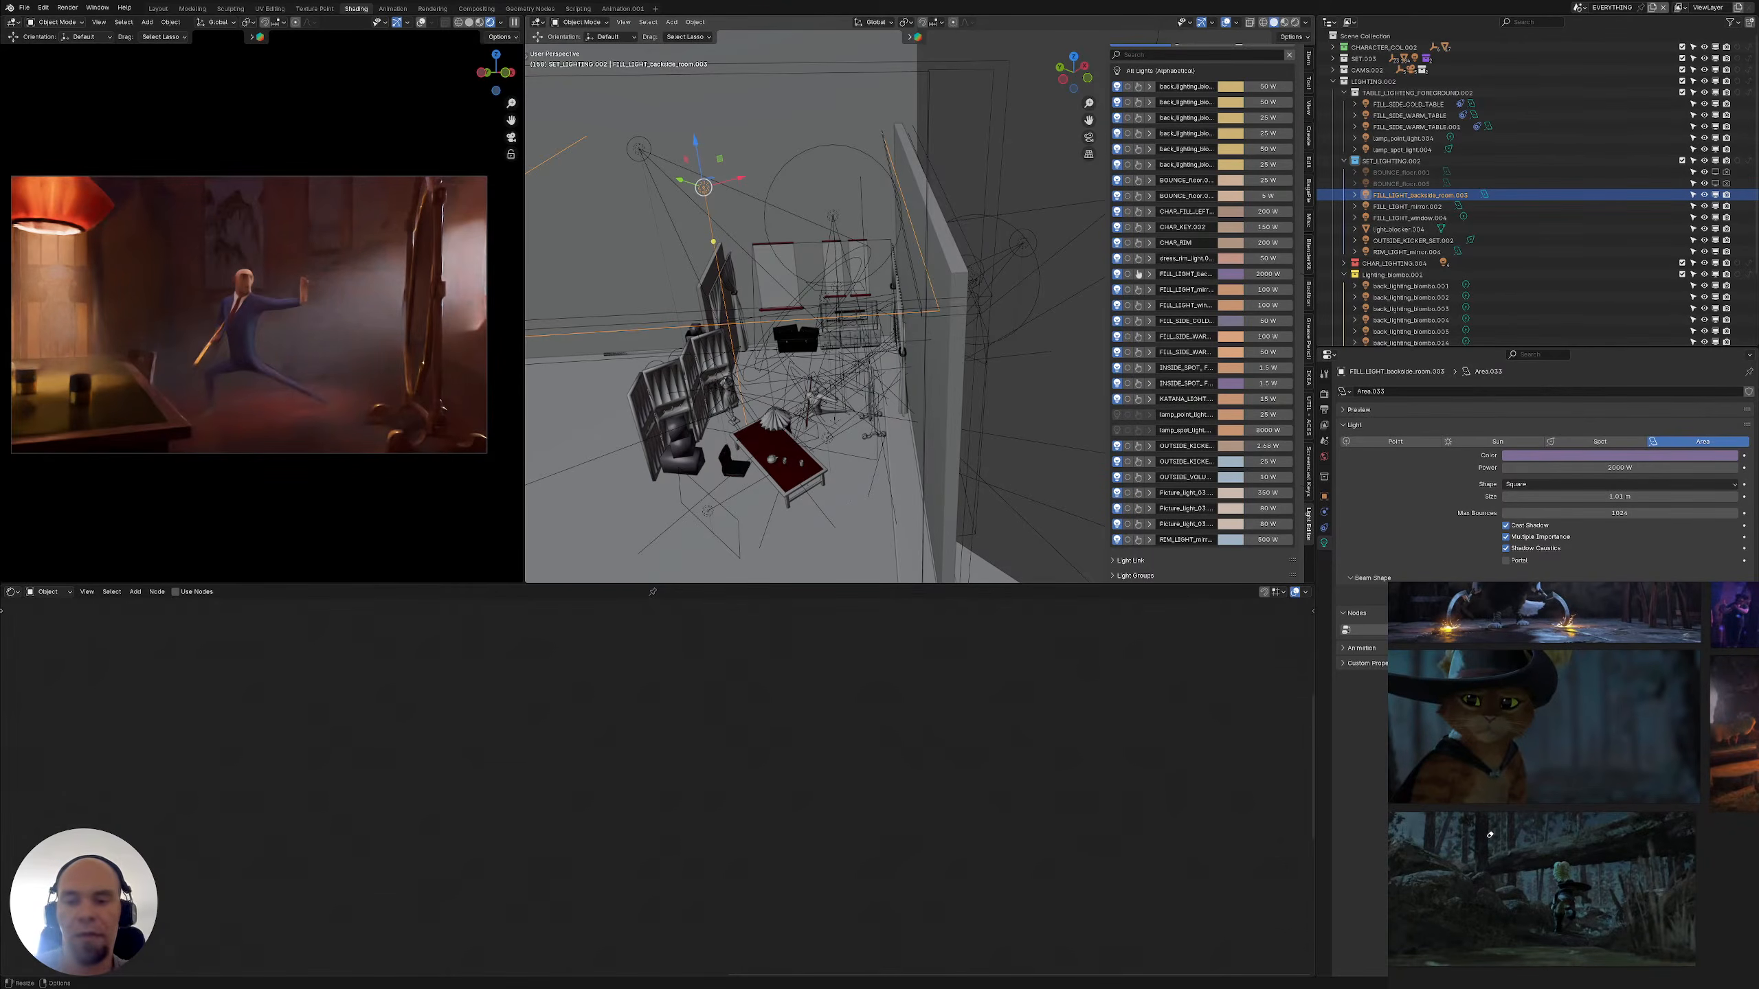
scroll(1490, 835, "down", 3)
scroll(1523, 699, "up", 3)
middle_click_drag(1523, 699, 1547, 798)
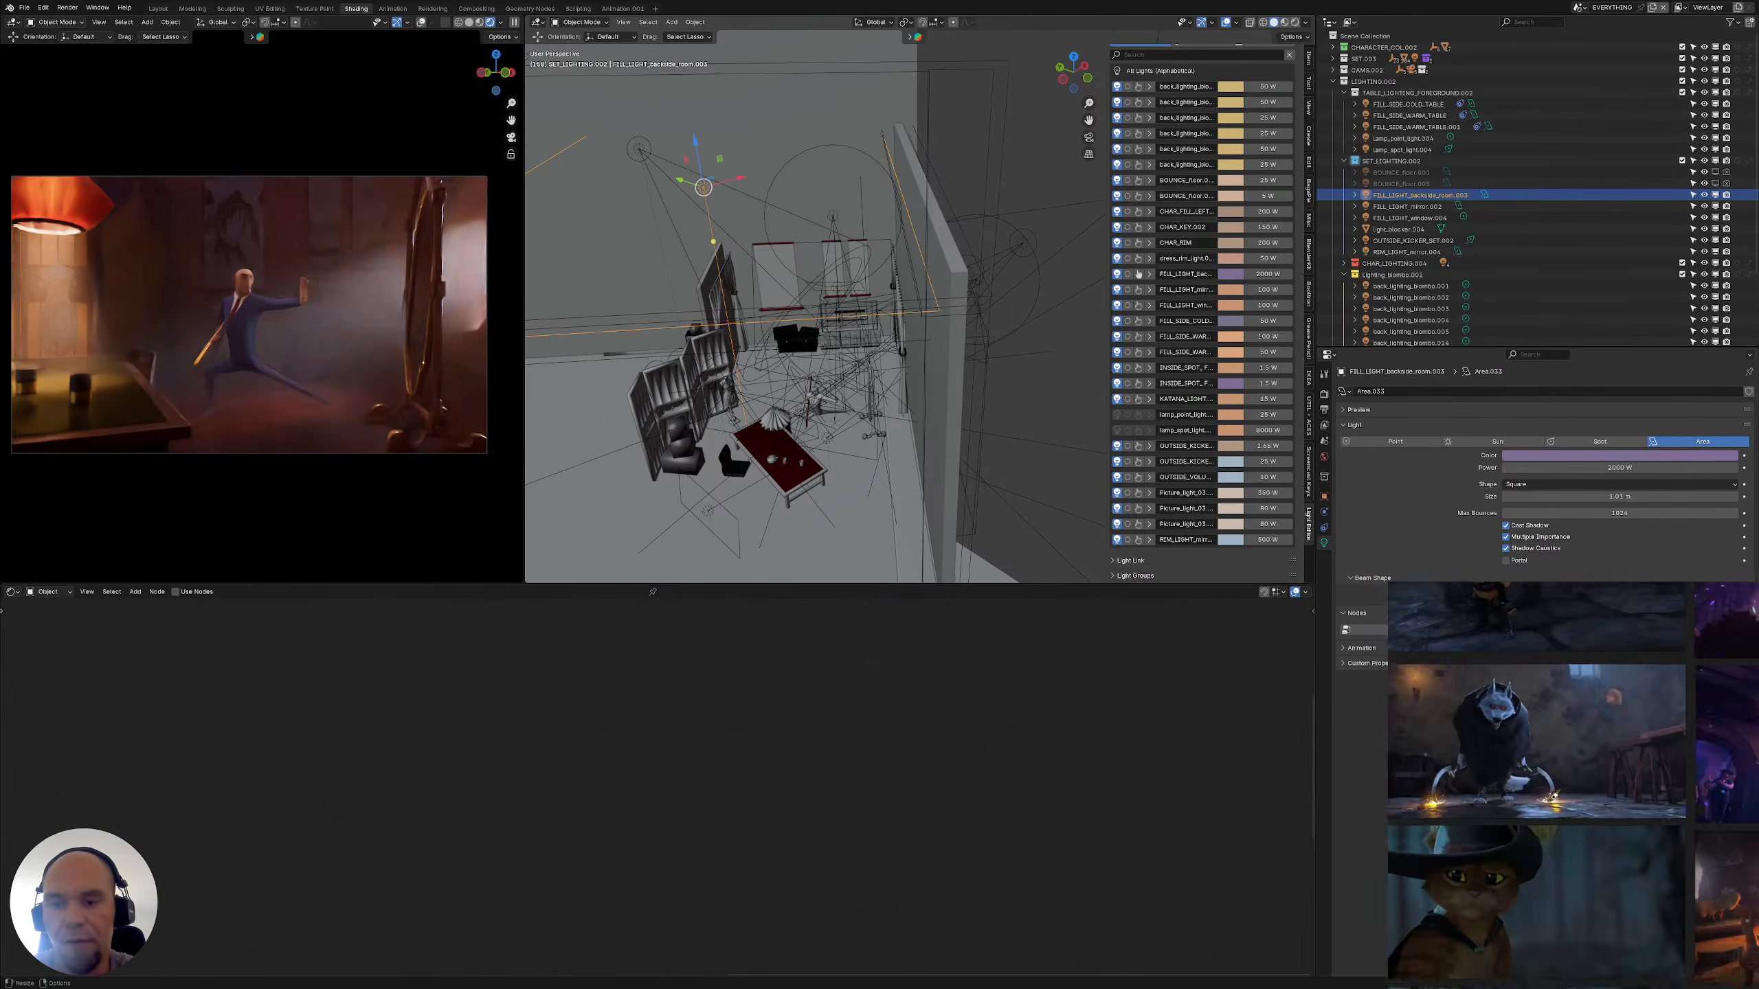
scroll(1643, 724, "up", 4)
middle_click_drag(1644, 723, 1578, 750)
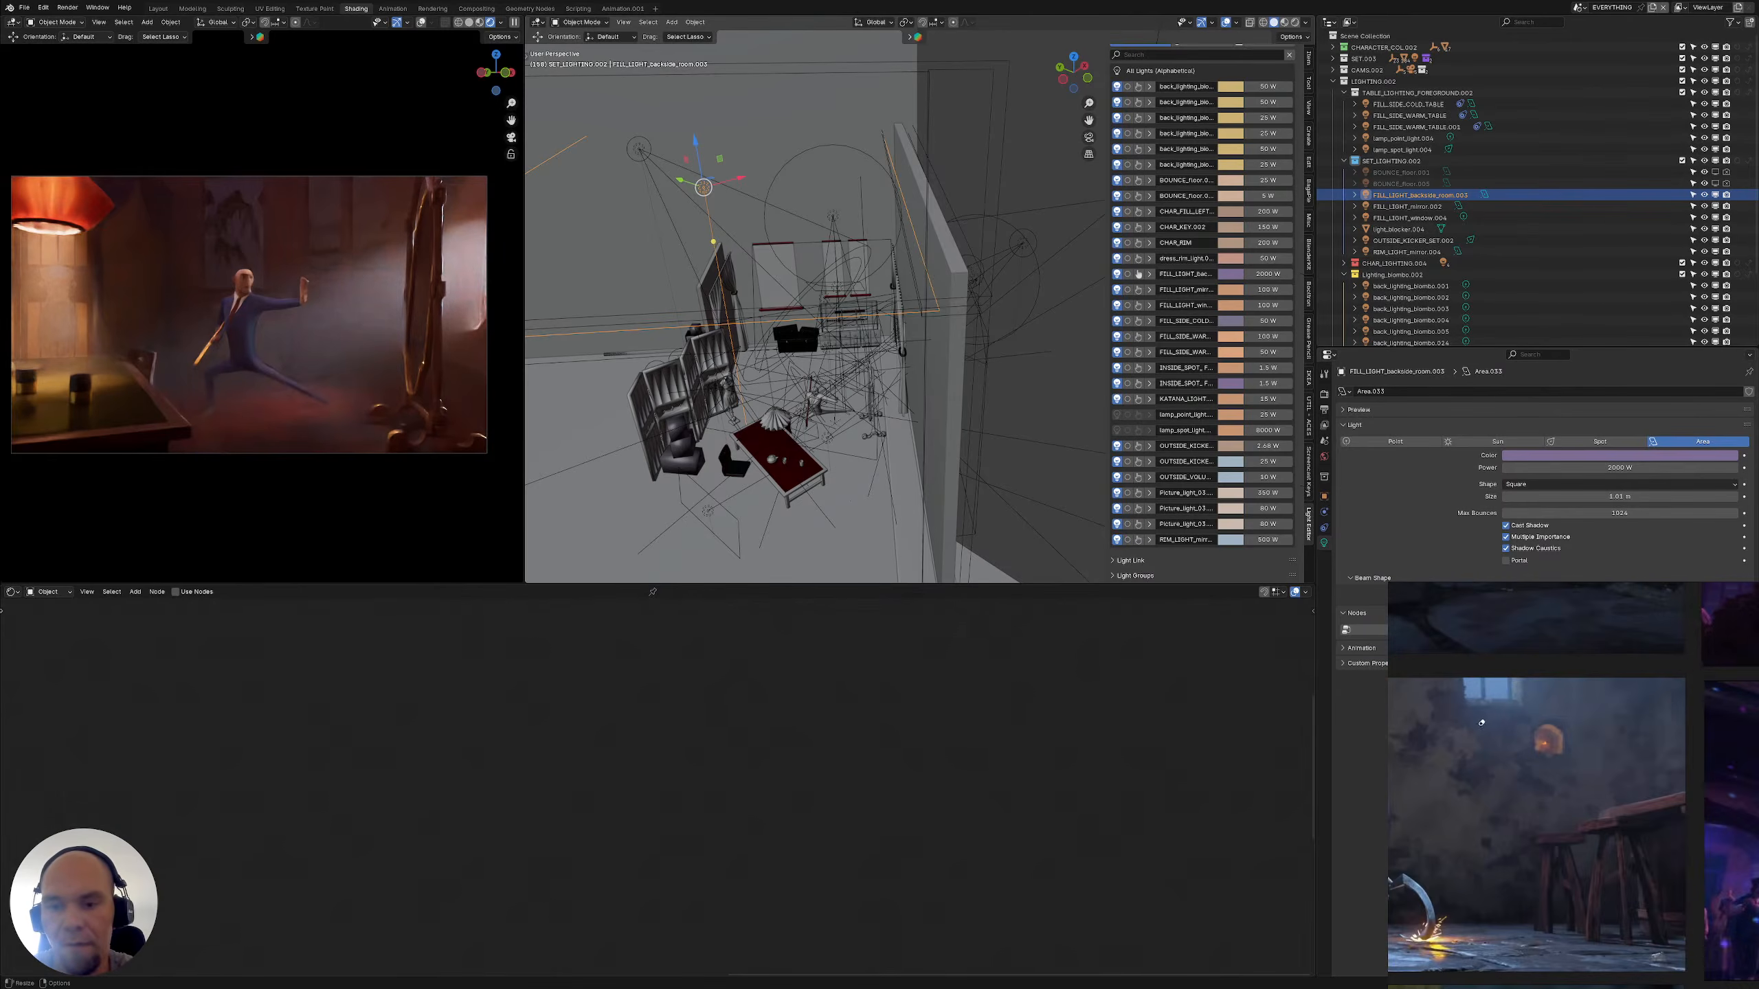
middle_click_drag(1501, 683, 1484, 758)
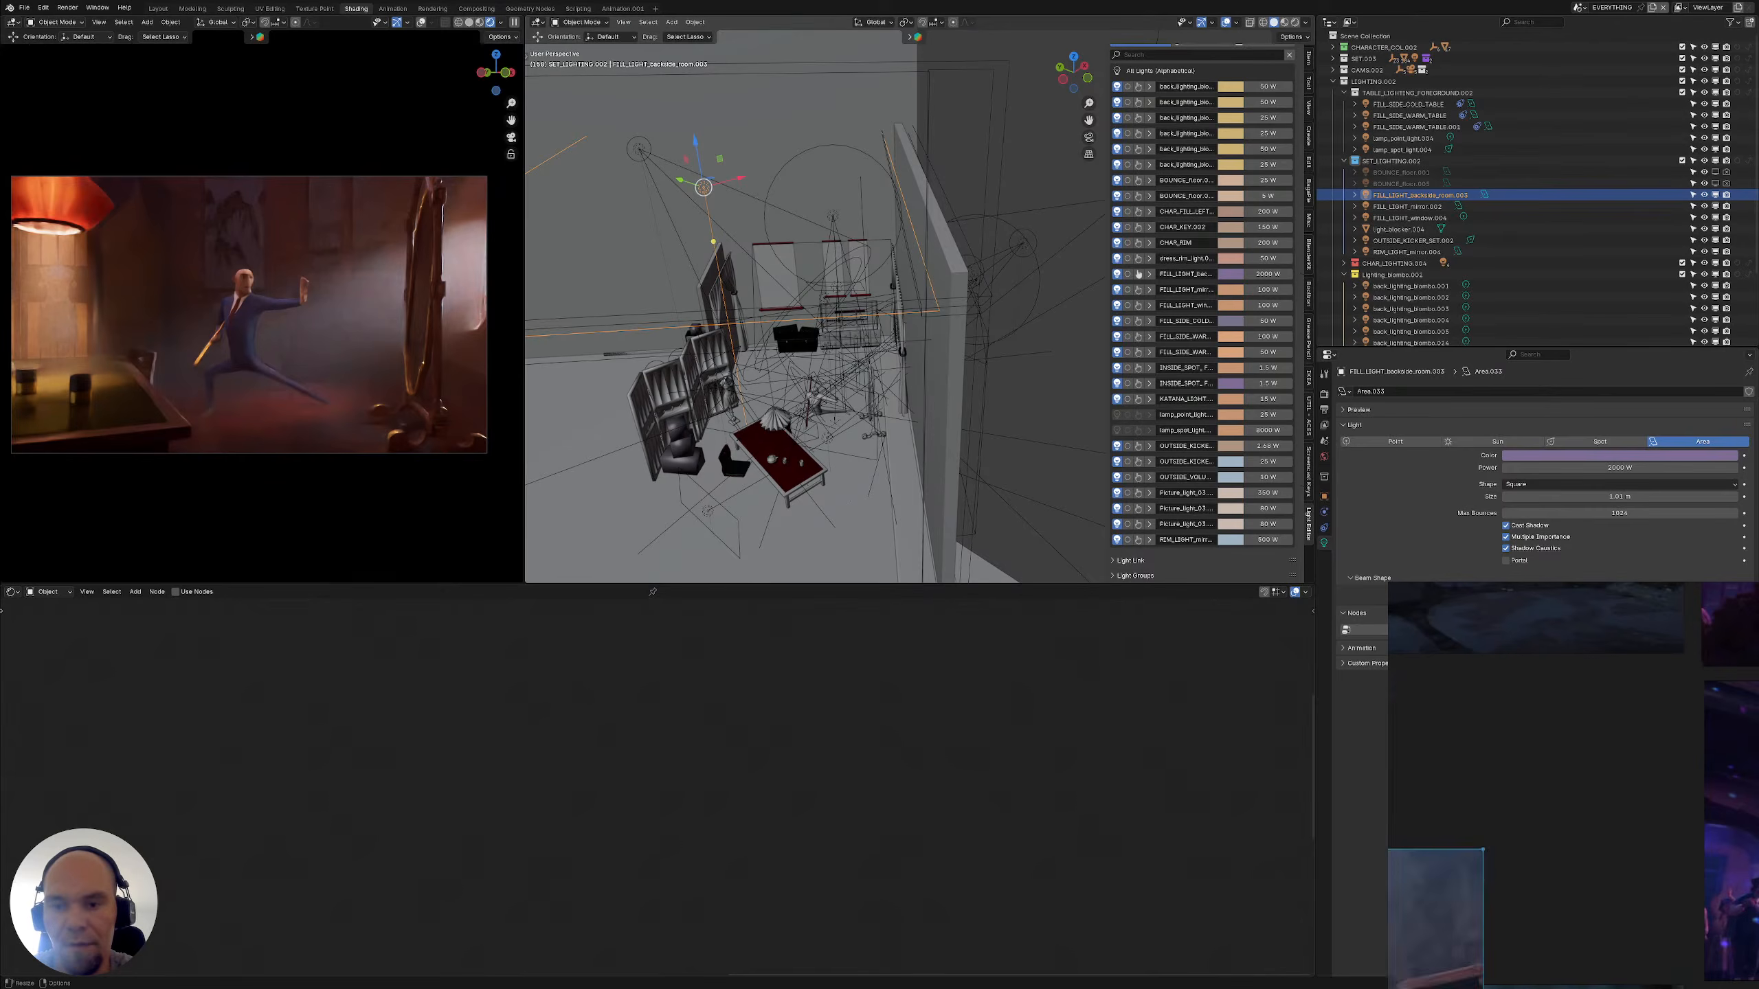
double_click(1484, 758)
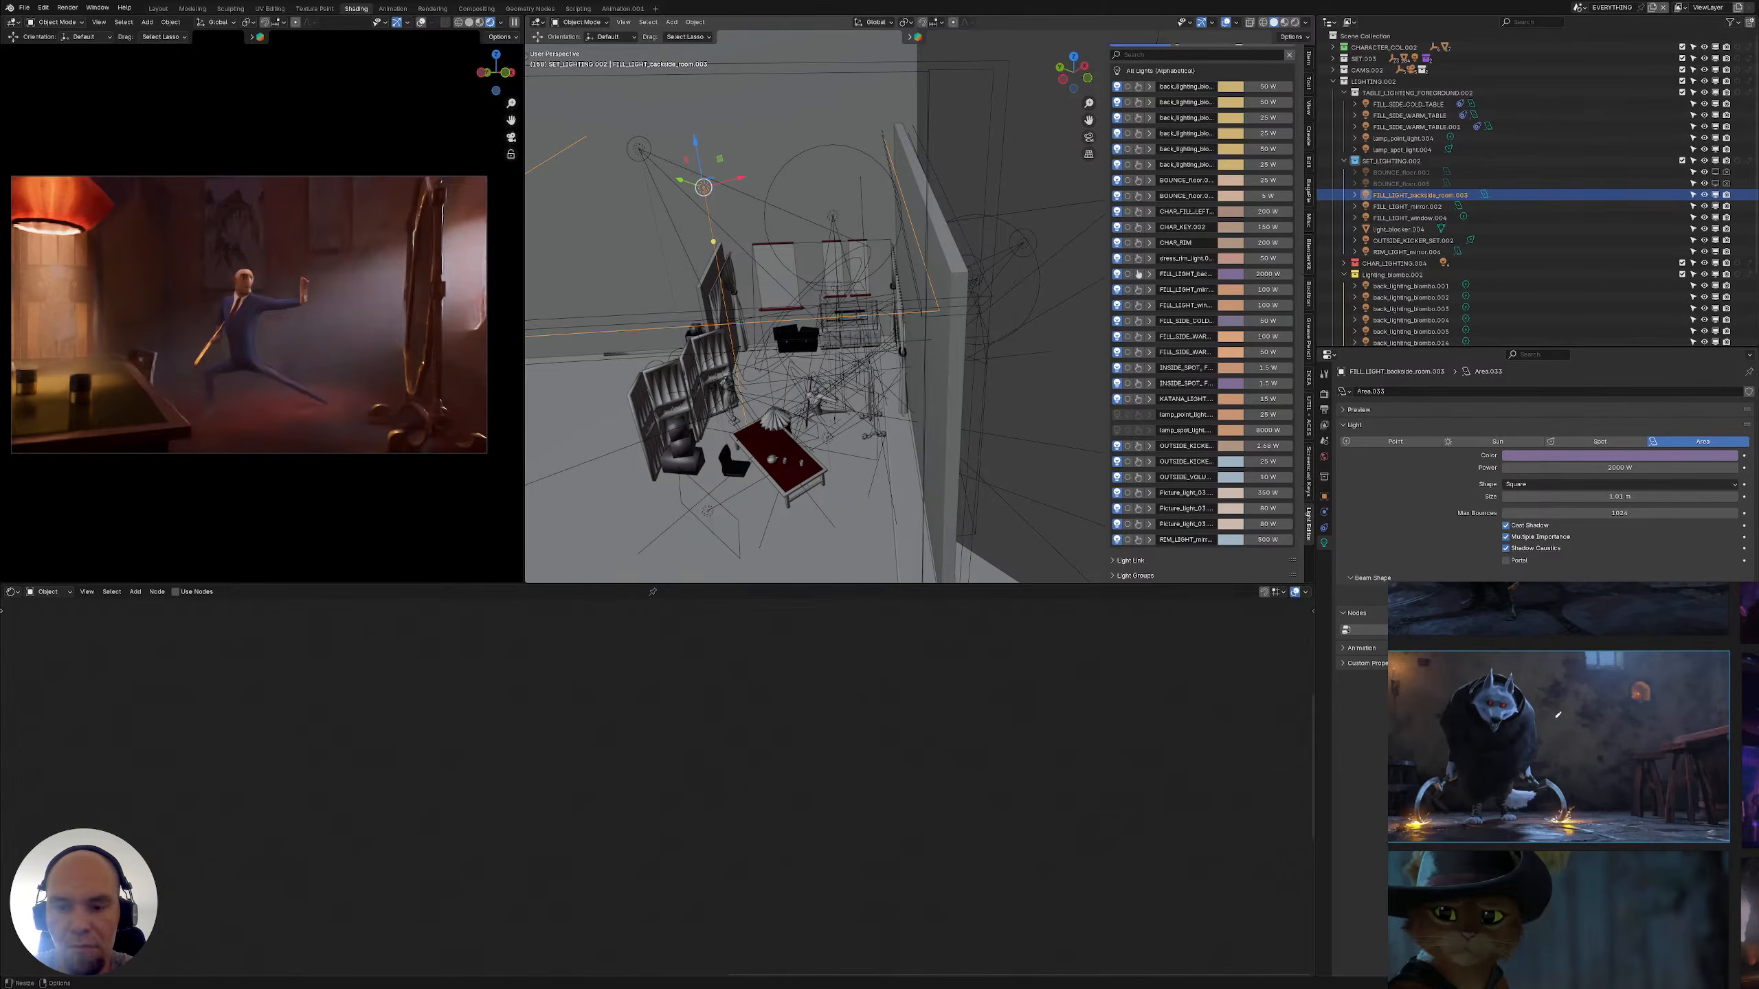
Sketch strokes showing the light direction on the wolf reference image, and undo them
left_click_drag(1586, 667, 1511, 767)
mouse_move(1687, 680)
left_mouse_down()
mouse_move(1632, 834)
mouse_move(1585, 761)
left_mouse_up()
key("ctrl+z")
key("ctrl+z")
key("ctrl+z")
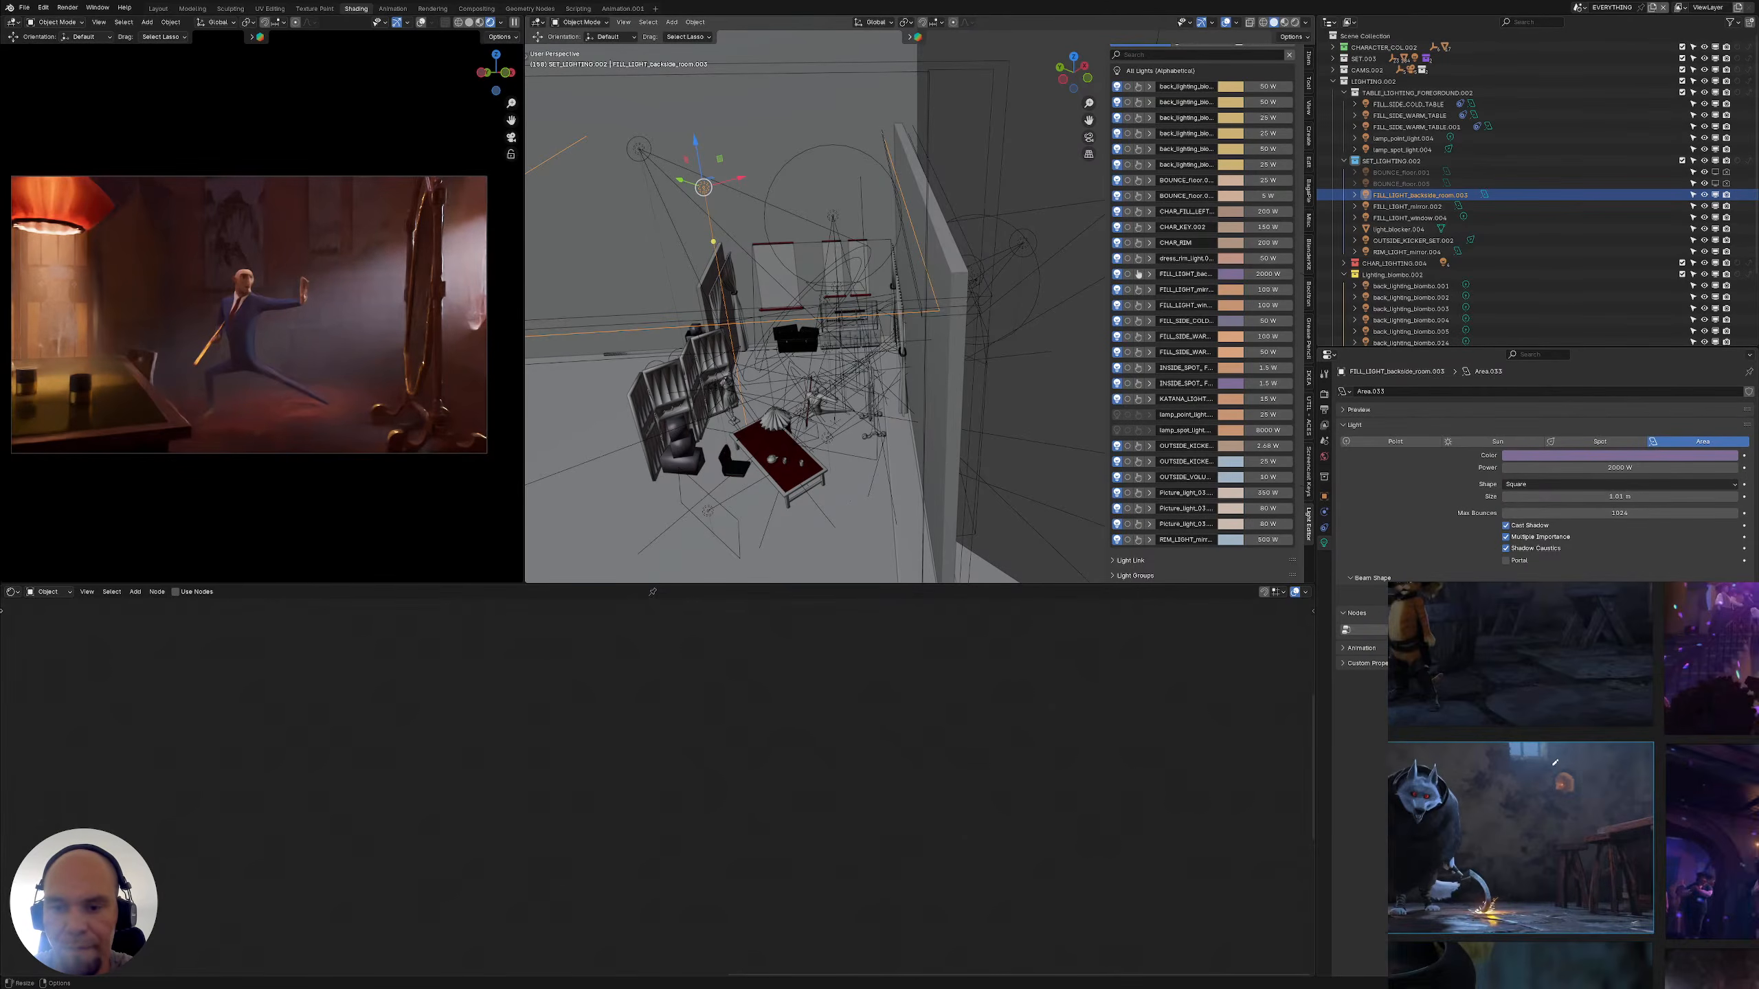
Mark the window light's direction on the wolf reference with one diagonal stroke toward the wolf, removing the extra strokes
left_click_drag(1558, 746, 1475, 826)
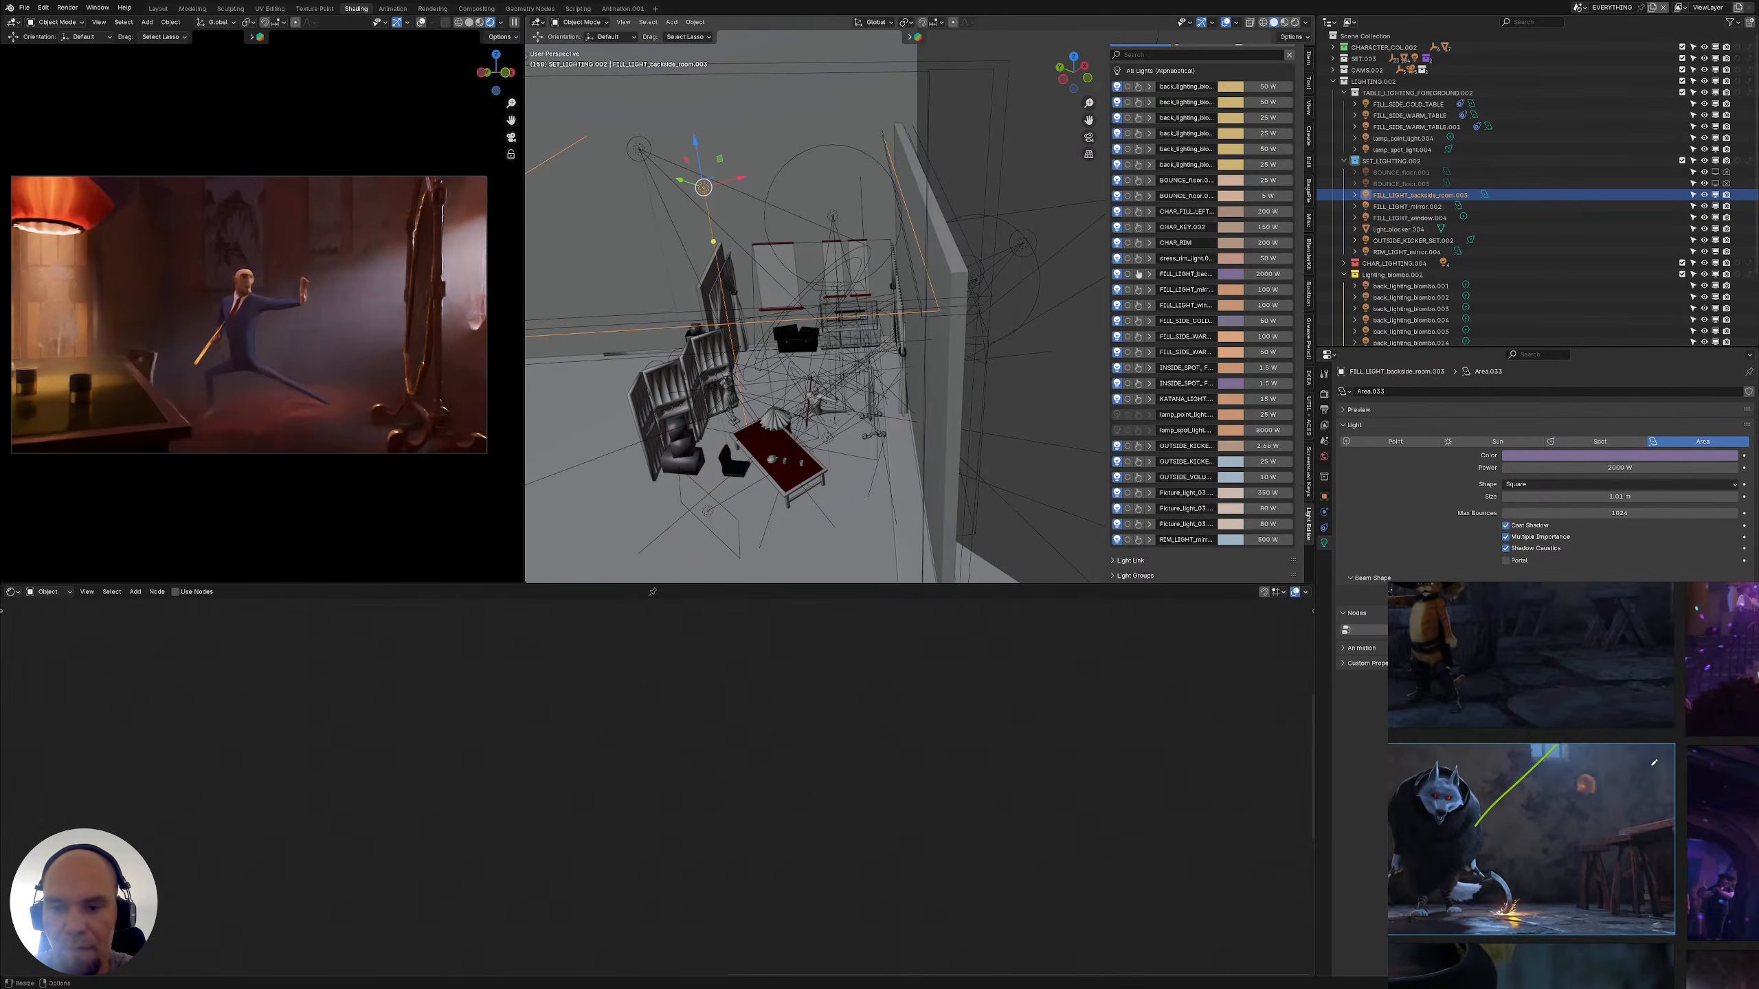
left_click_drag(1646, 756, 1597, 887)
left_click_drag(1536, 754, 1587, 760)
key("ctrl+z")
key("ctrl+z")
key("ctrl+z")
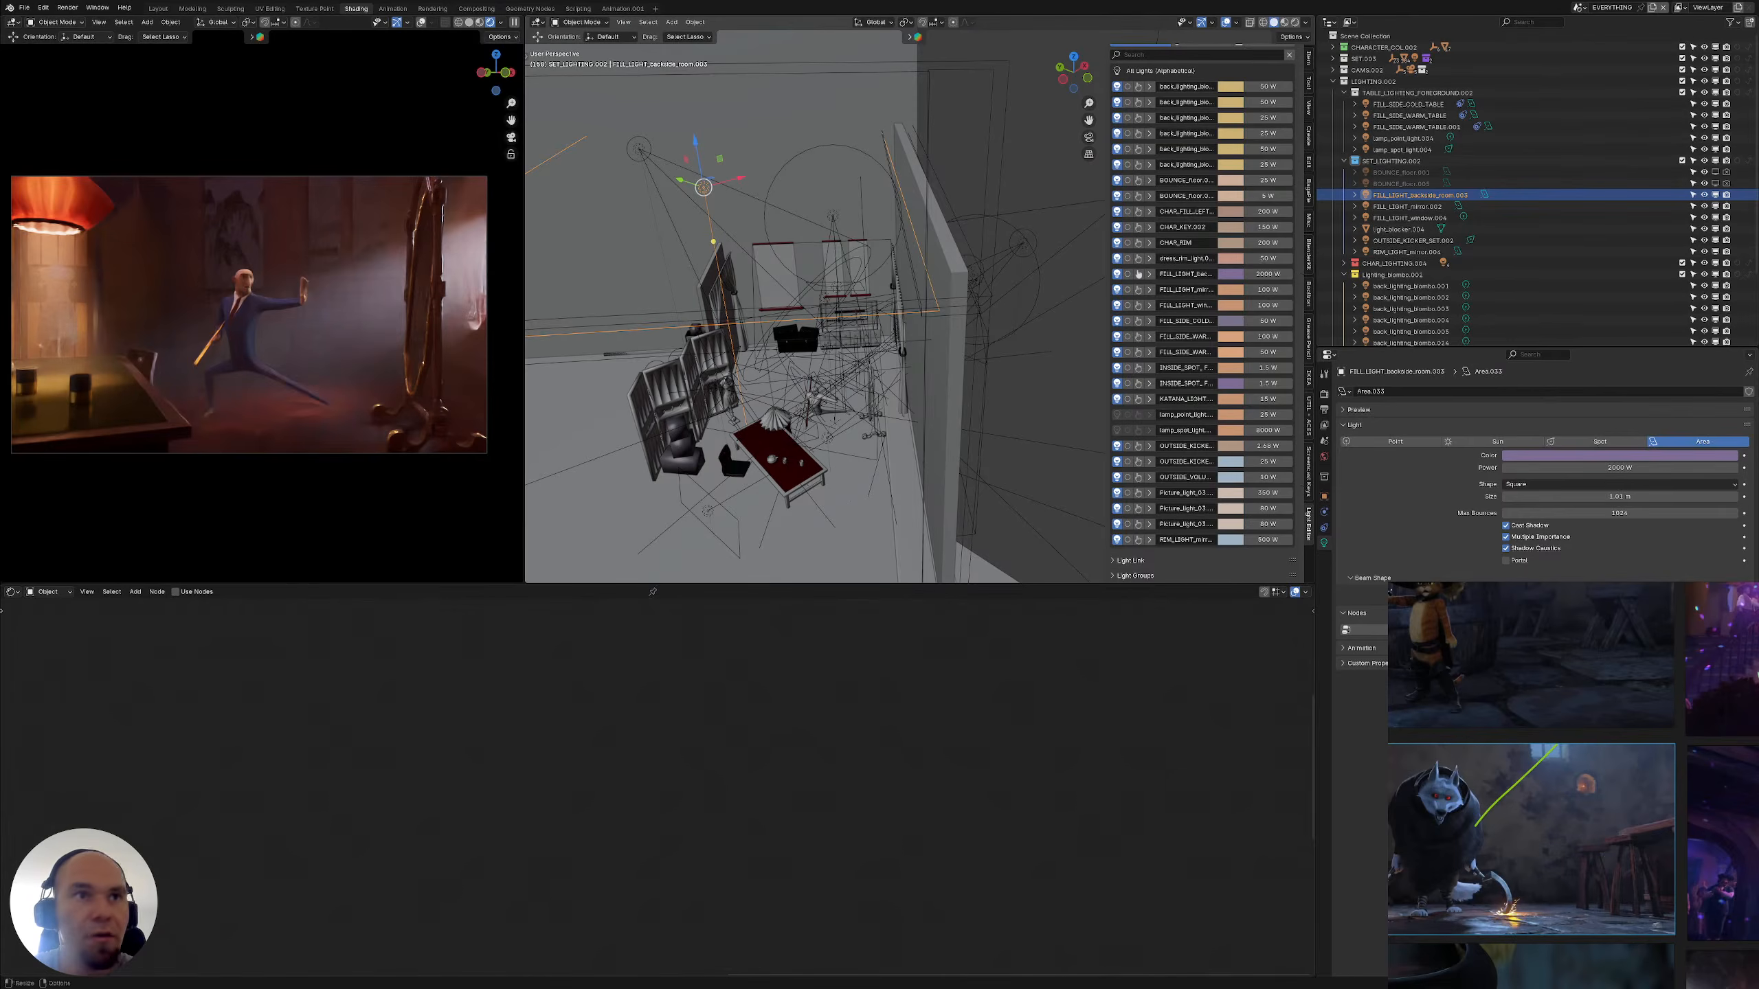
Change the color of FILL_LIGHT_backside_room.003 from purple to a more saturated blue
middle_click_drag(915, 331, 985, 373, "shift")
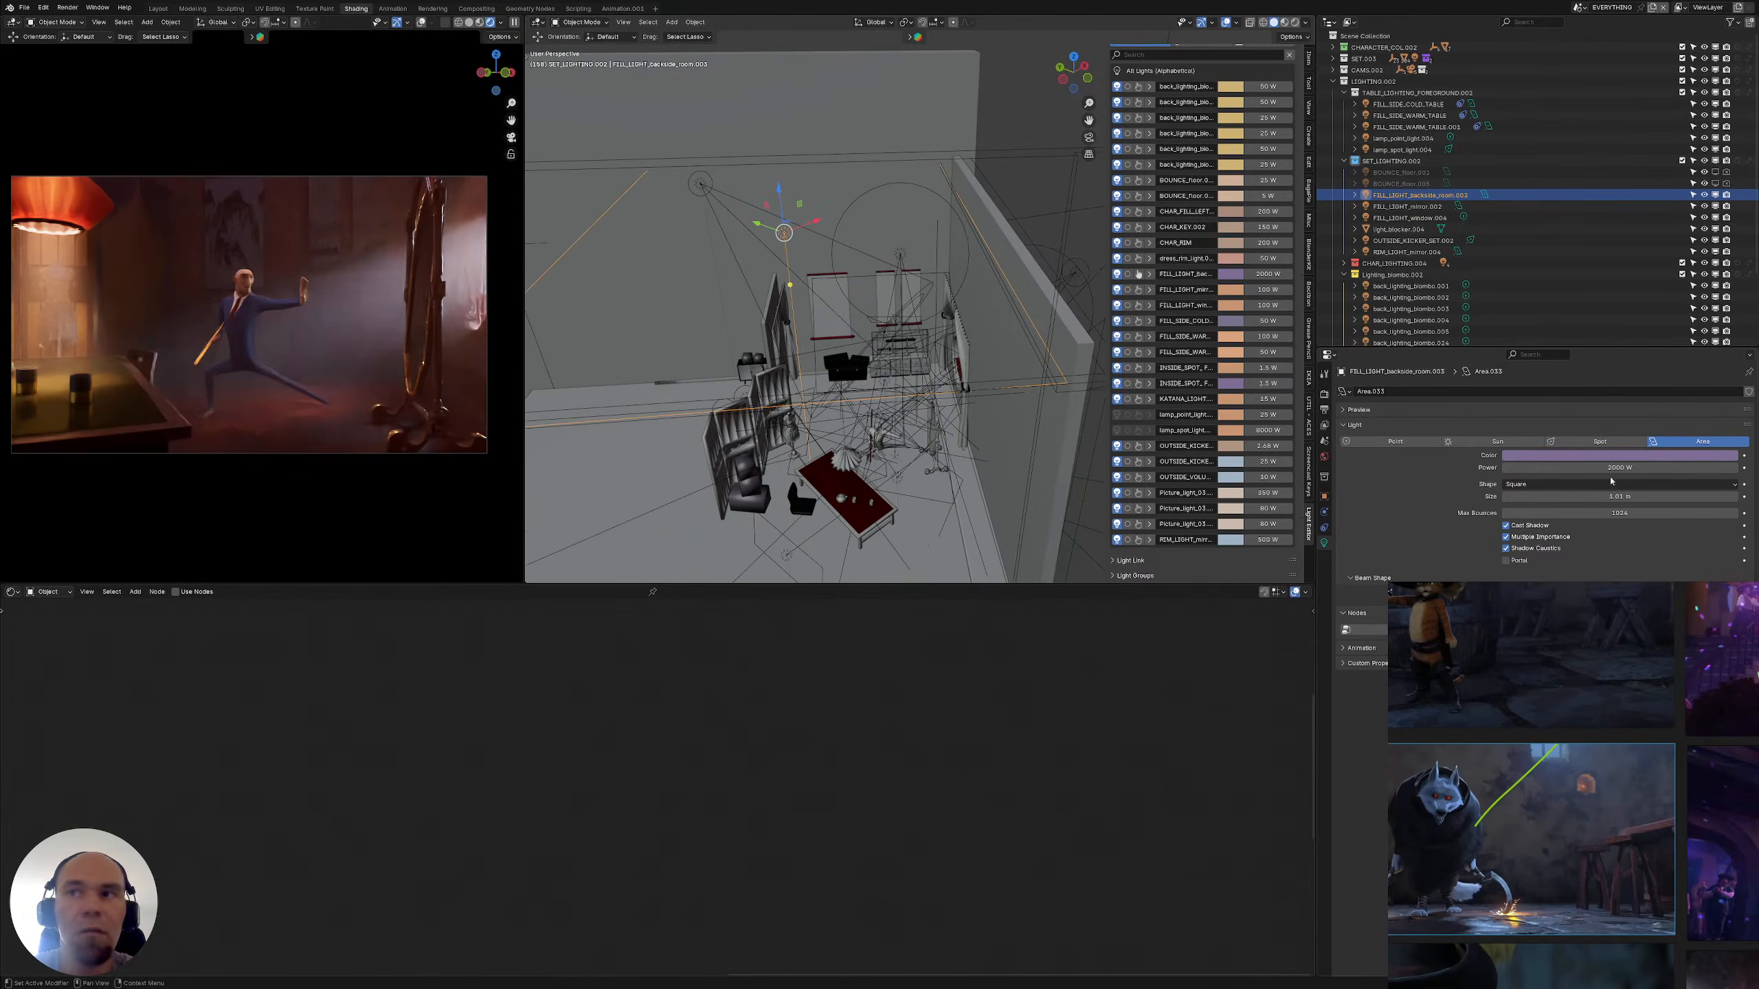
left_click(1686, 455)
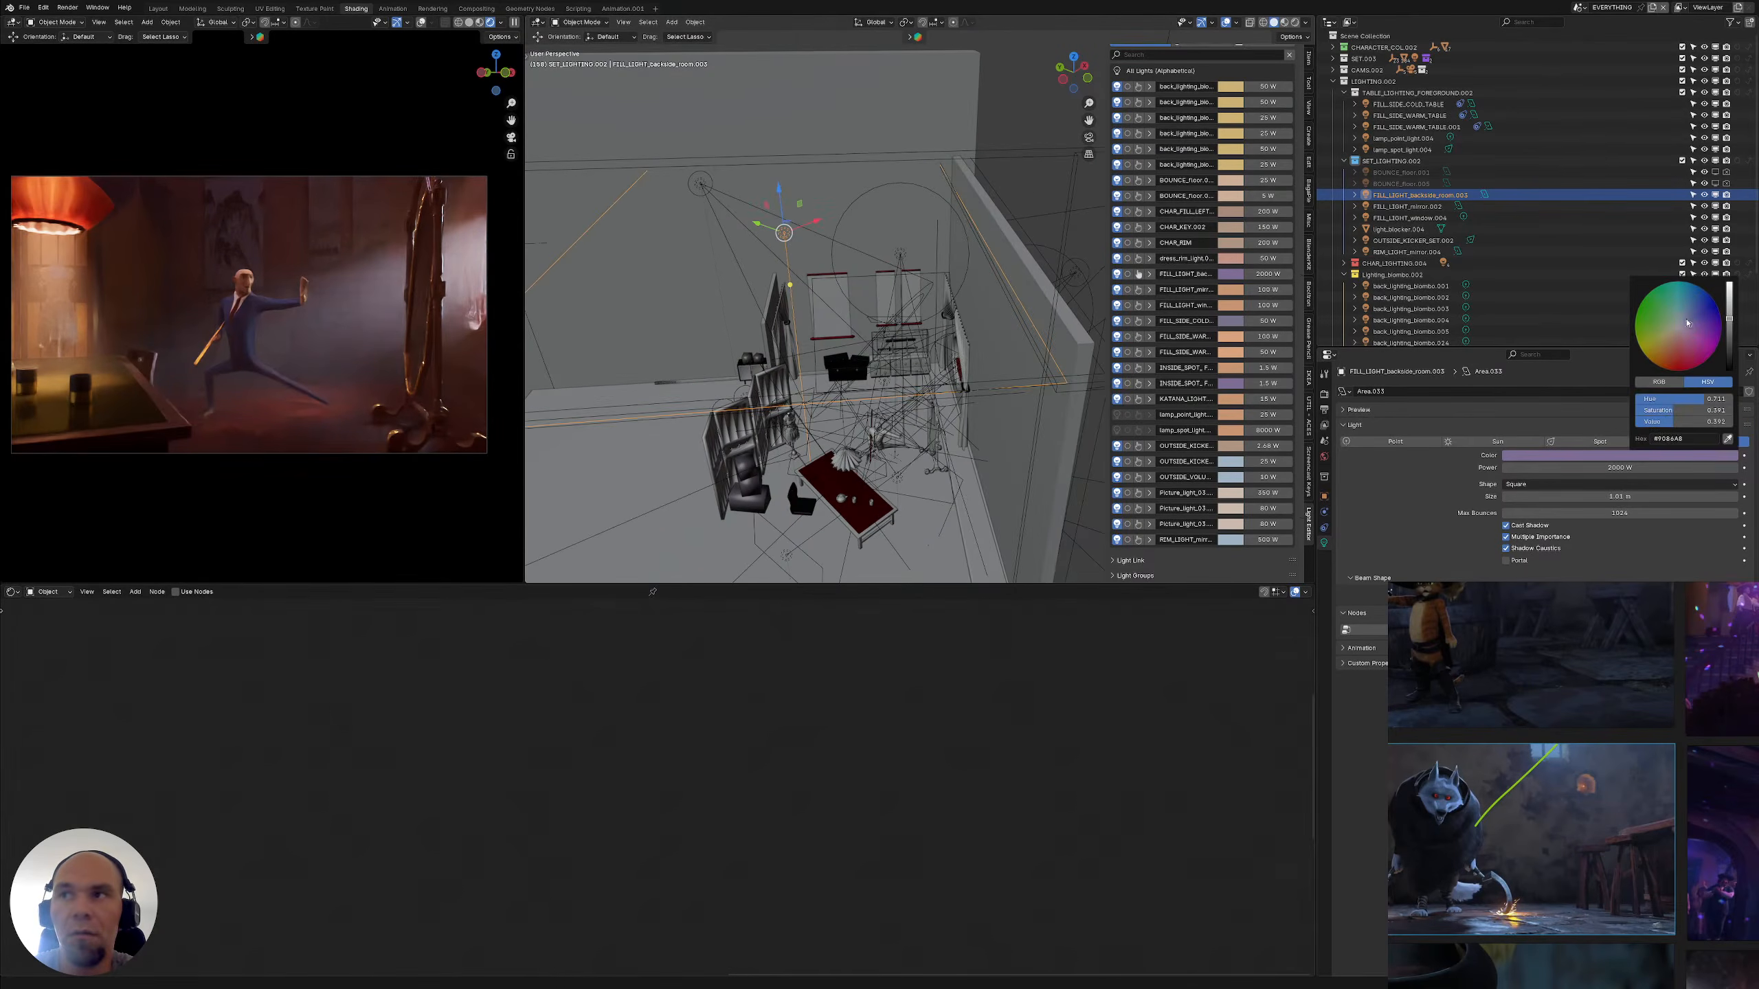
left_click_drag(1688, 323, 1686, 315)
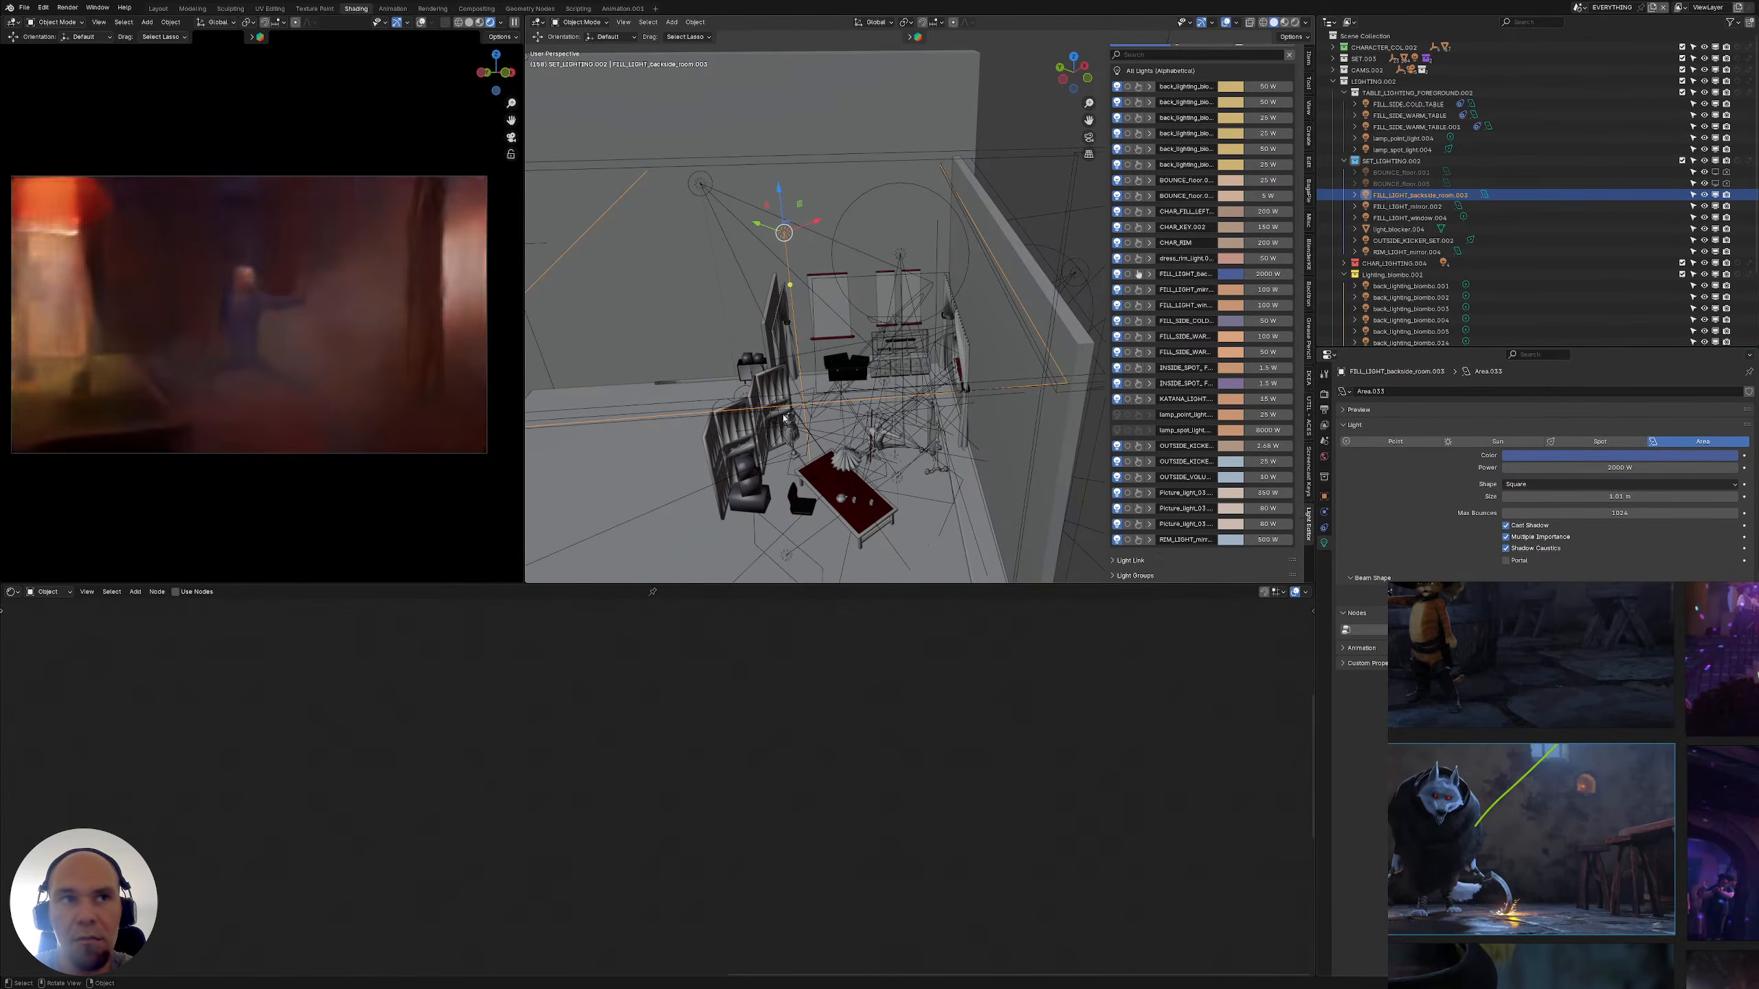
scroll(789, 388, "down", 3)
middle_click_drag(799, 340, 839, 342, "shift")
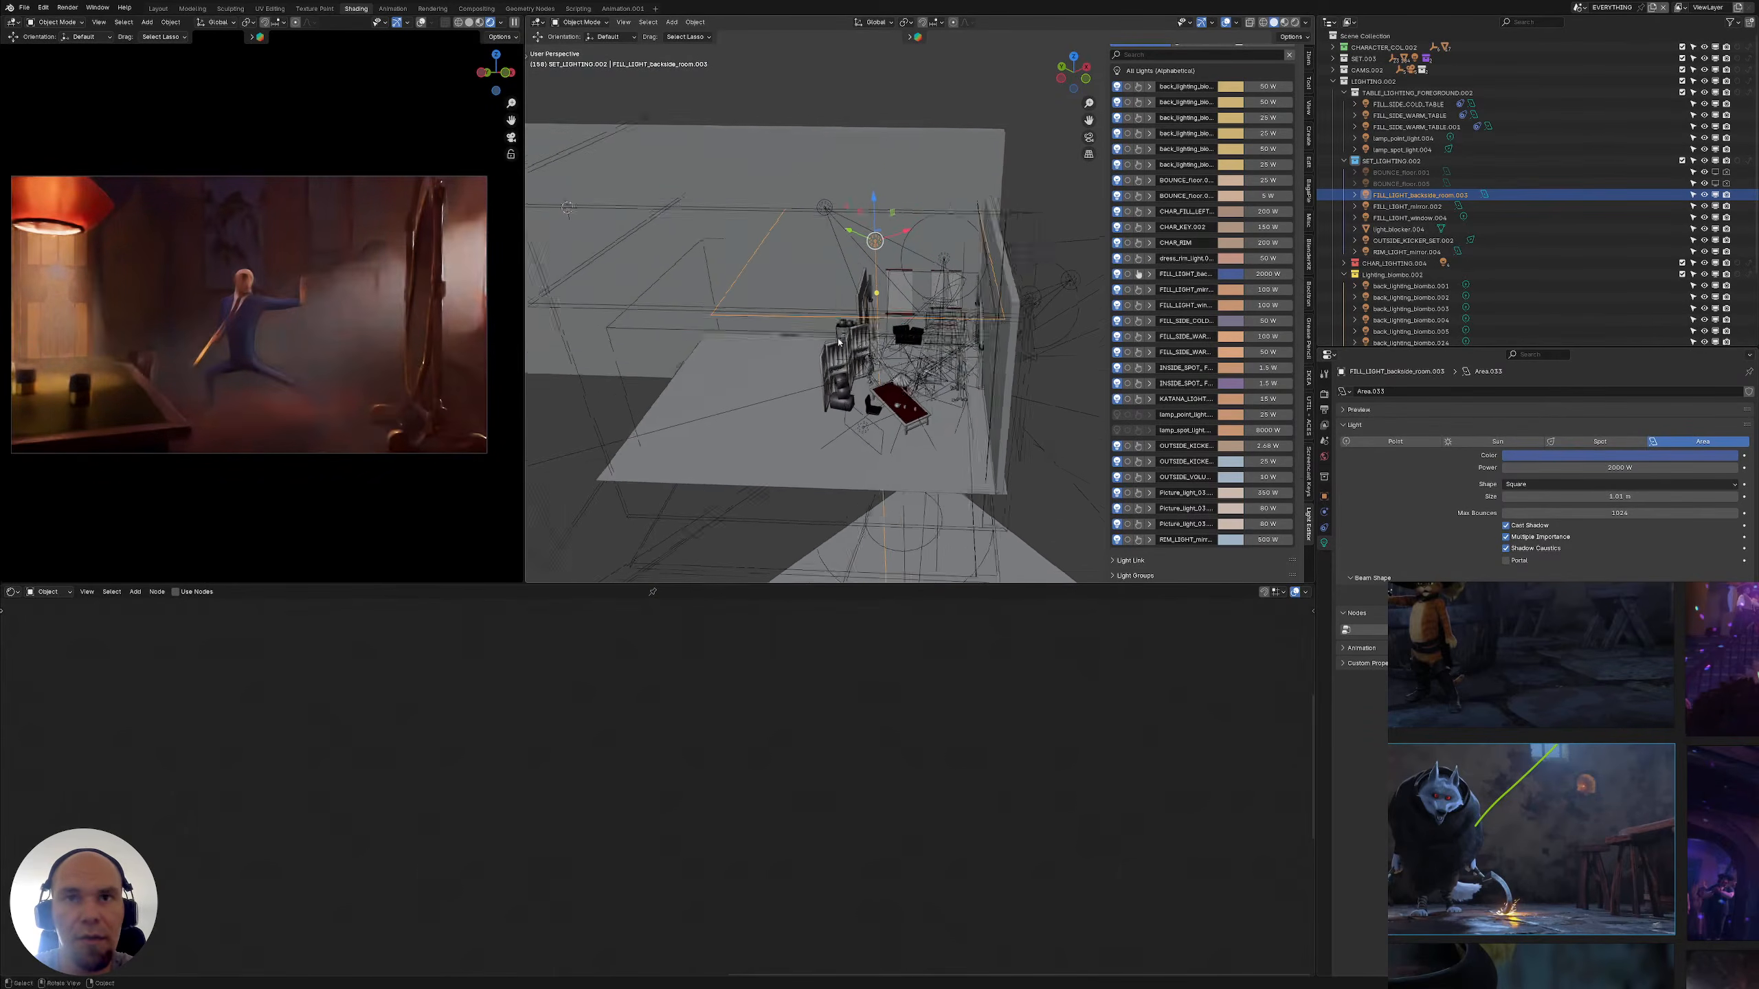
scroll(838, 342, "up", 2)
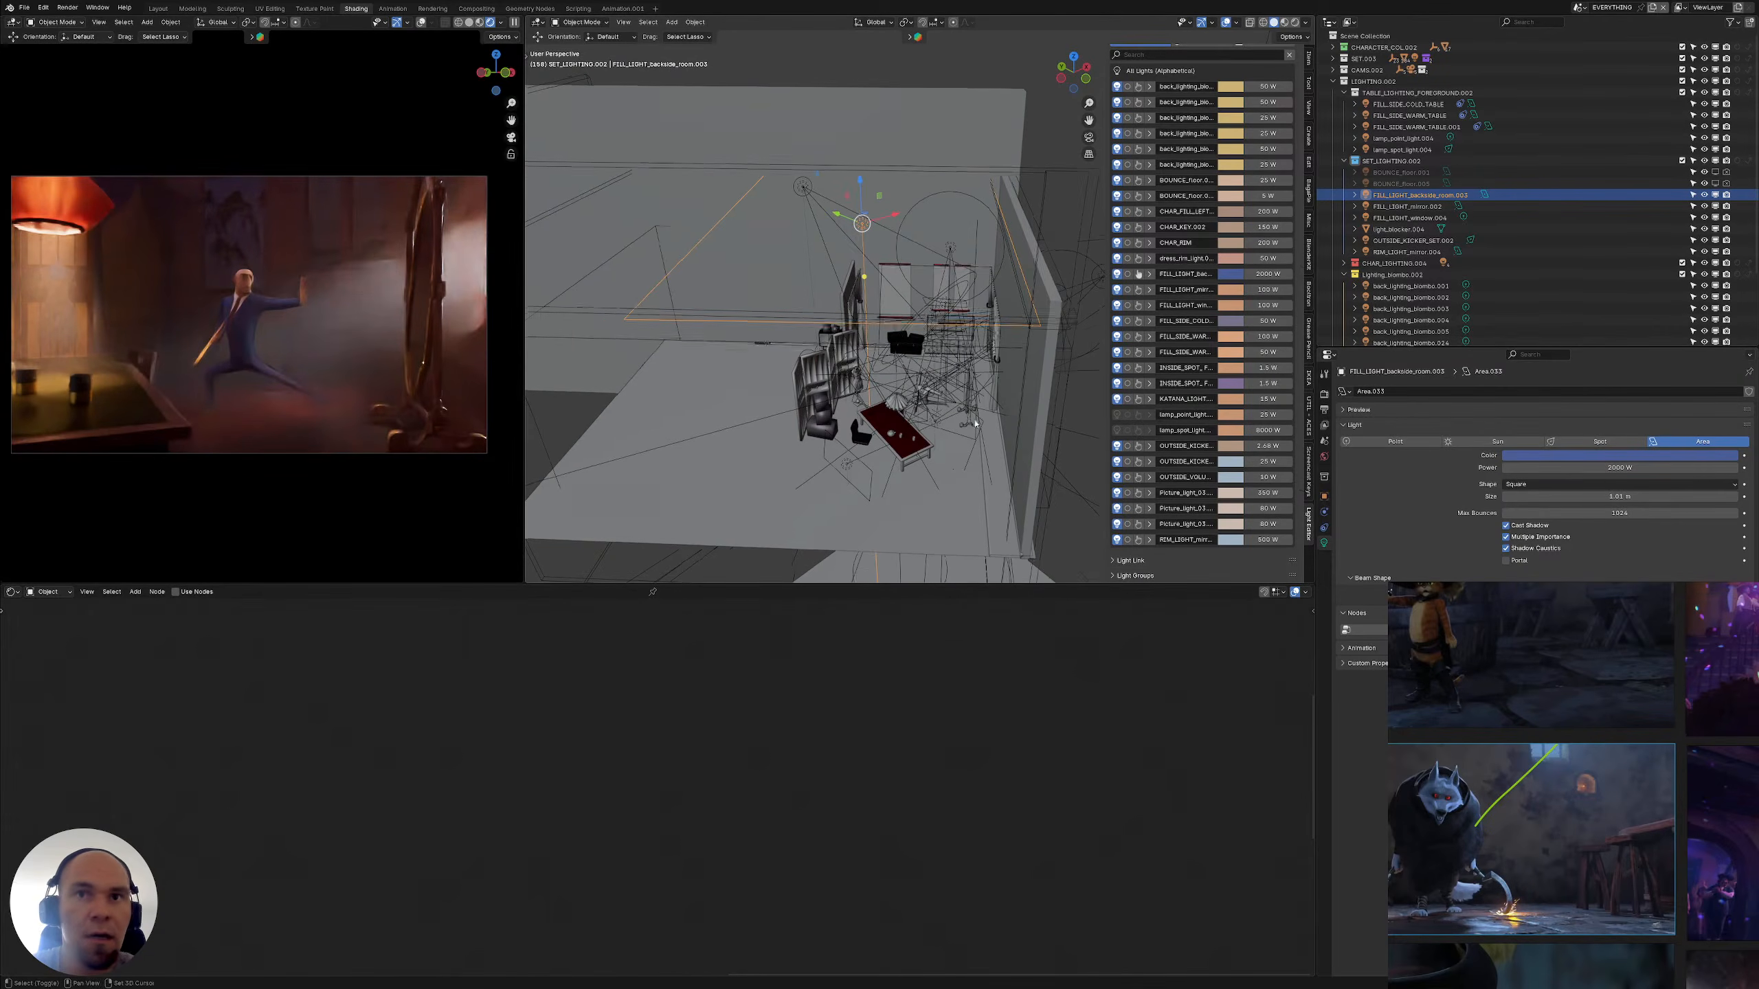
Connect the Principled Volume to the Material Output's volume in VOLUME_CUBE.001's volumetric_cube_warm material, and move the node above the Volume Scatter
middle_click_drag(849, 380, 667, 333)
left_click(676, 328)
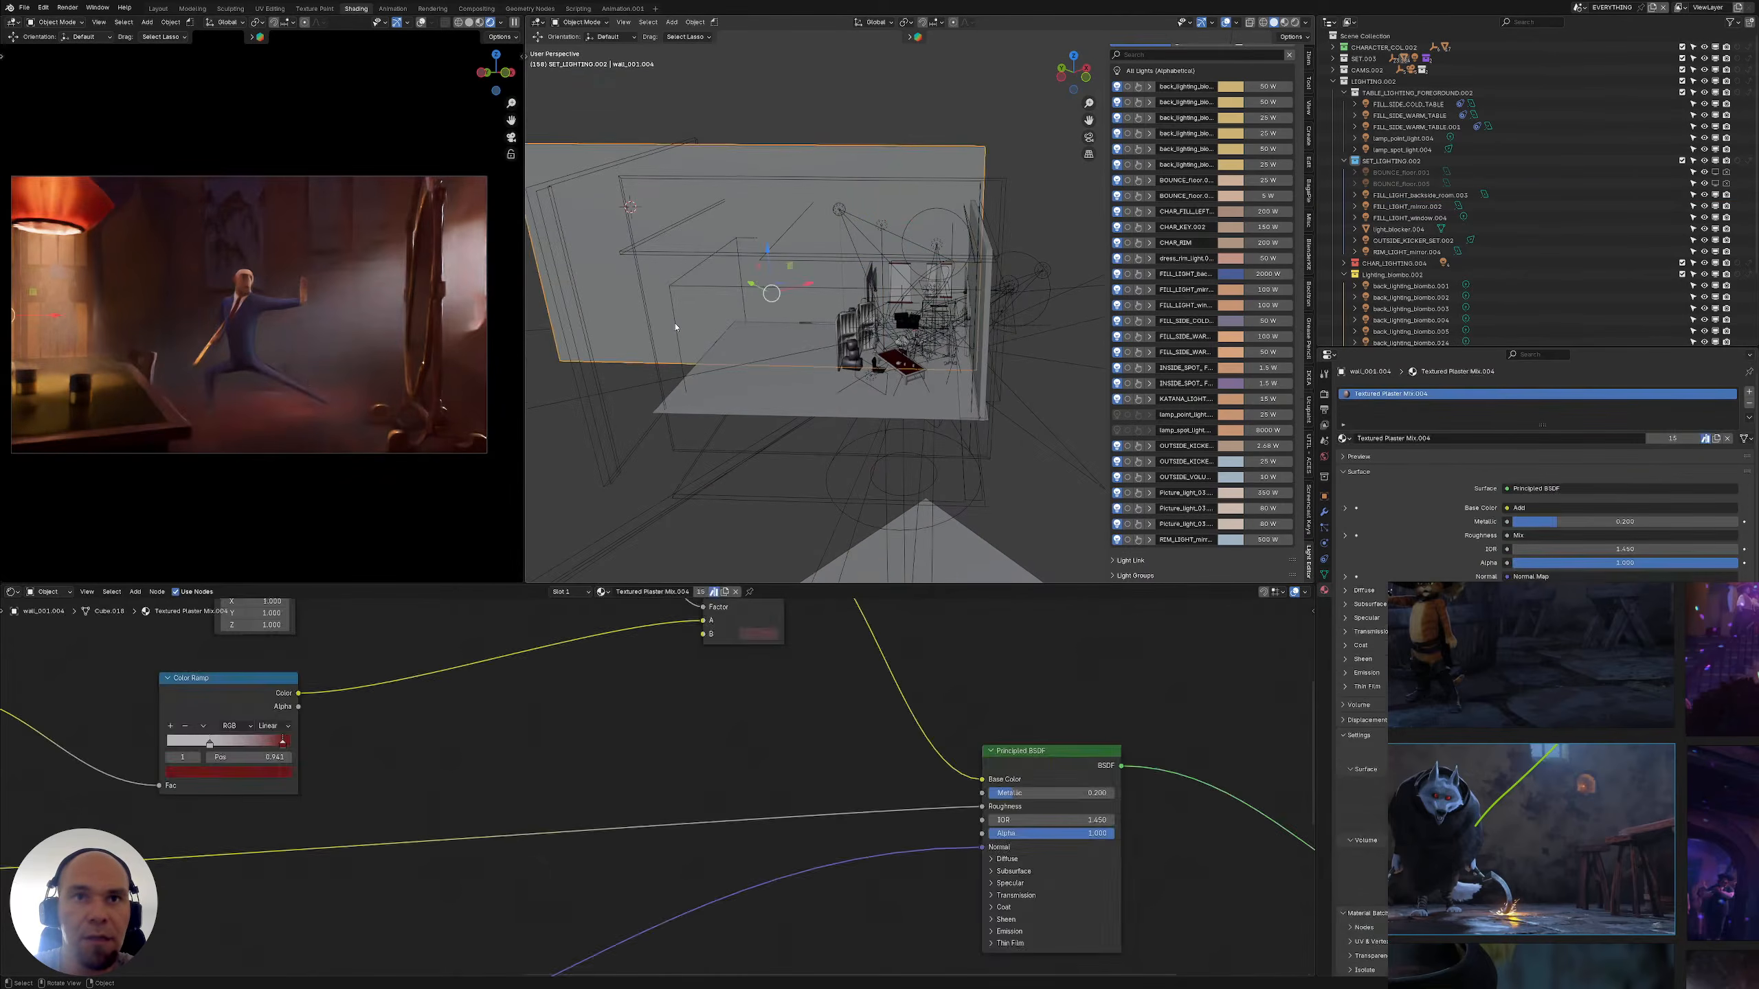
left_click(676, 327)
key("Home")
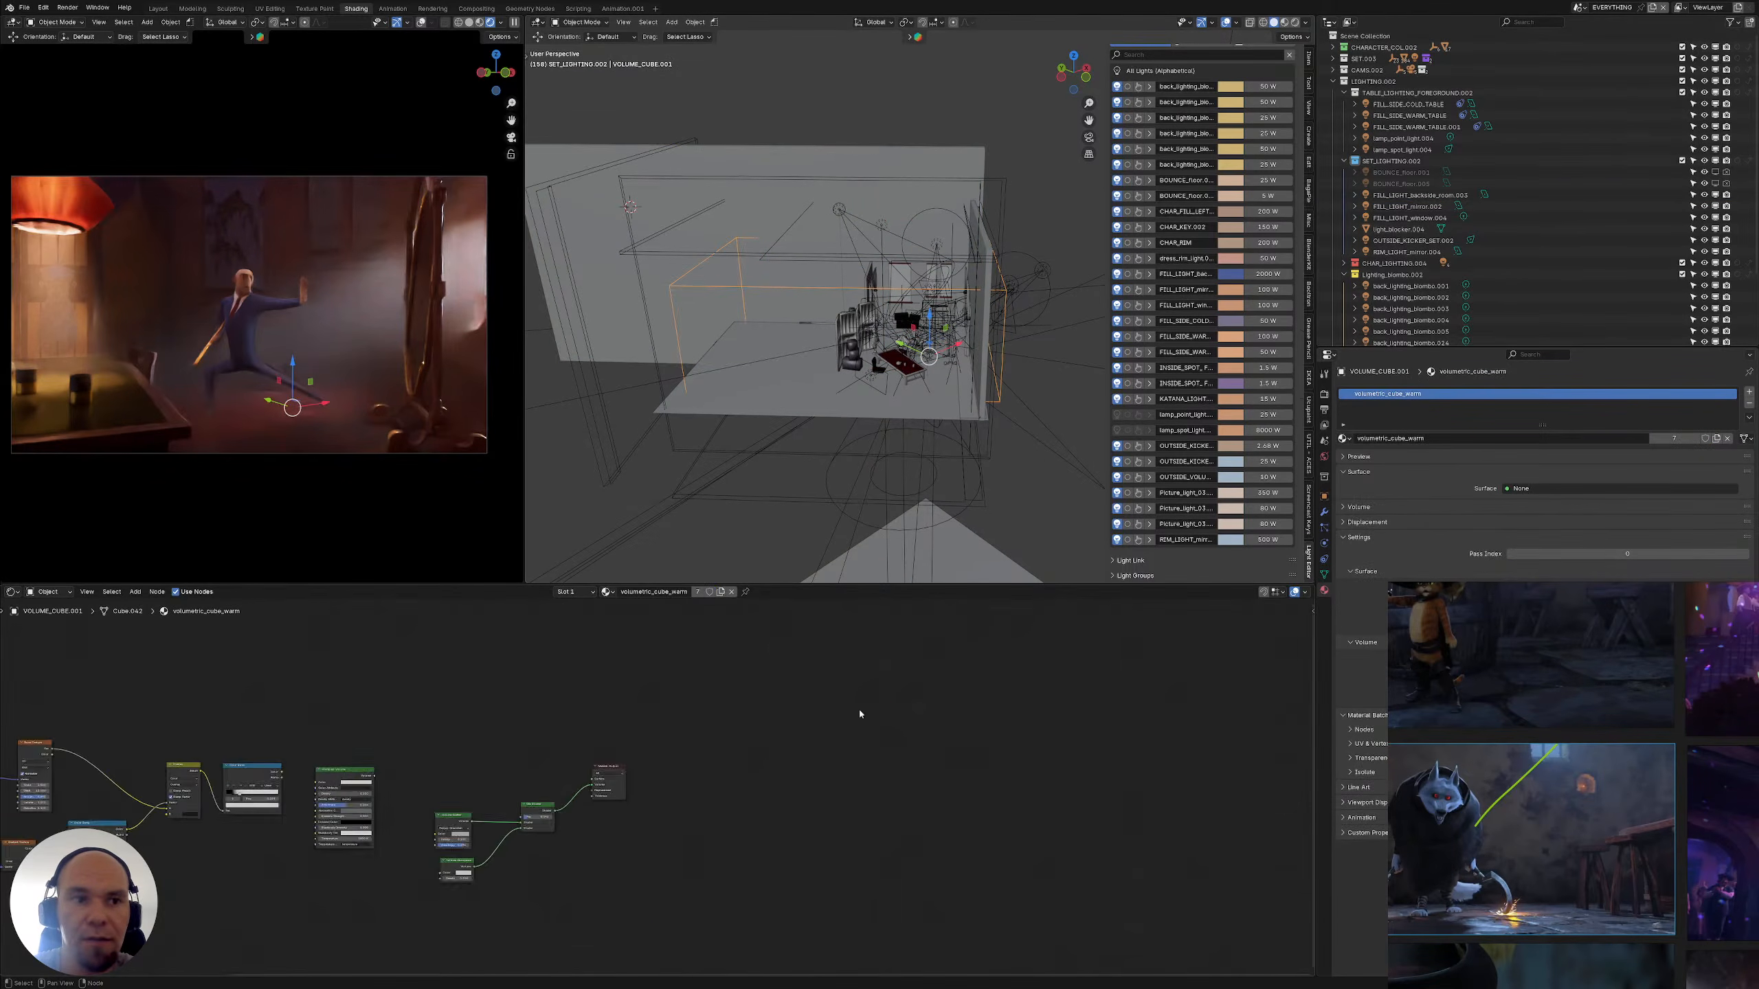
scroll(605, 750, "up", 2)
scroll(605, 750, "up", 4)
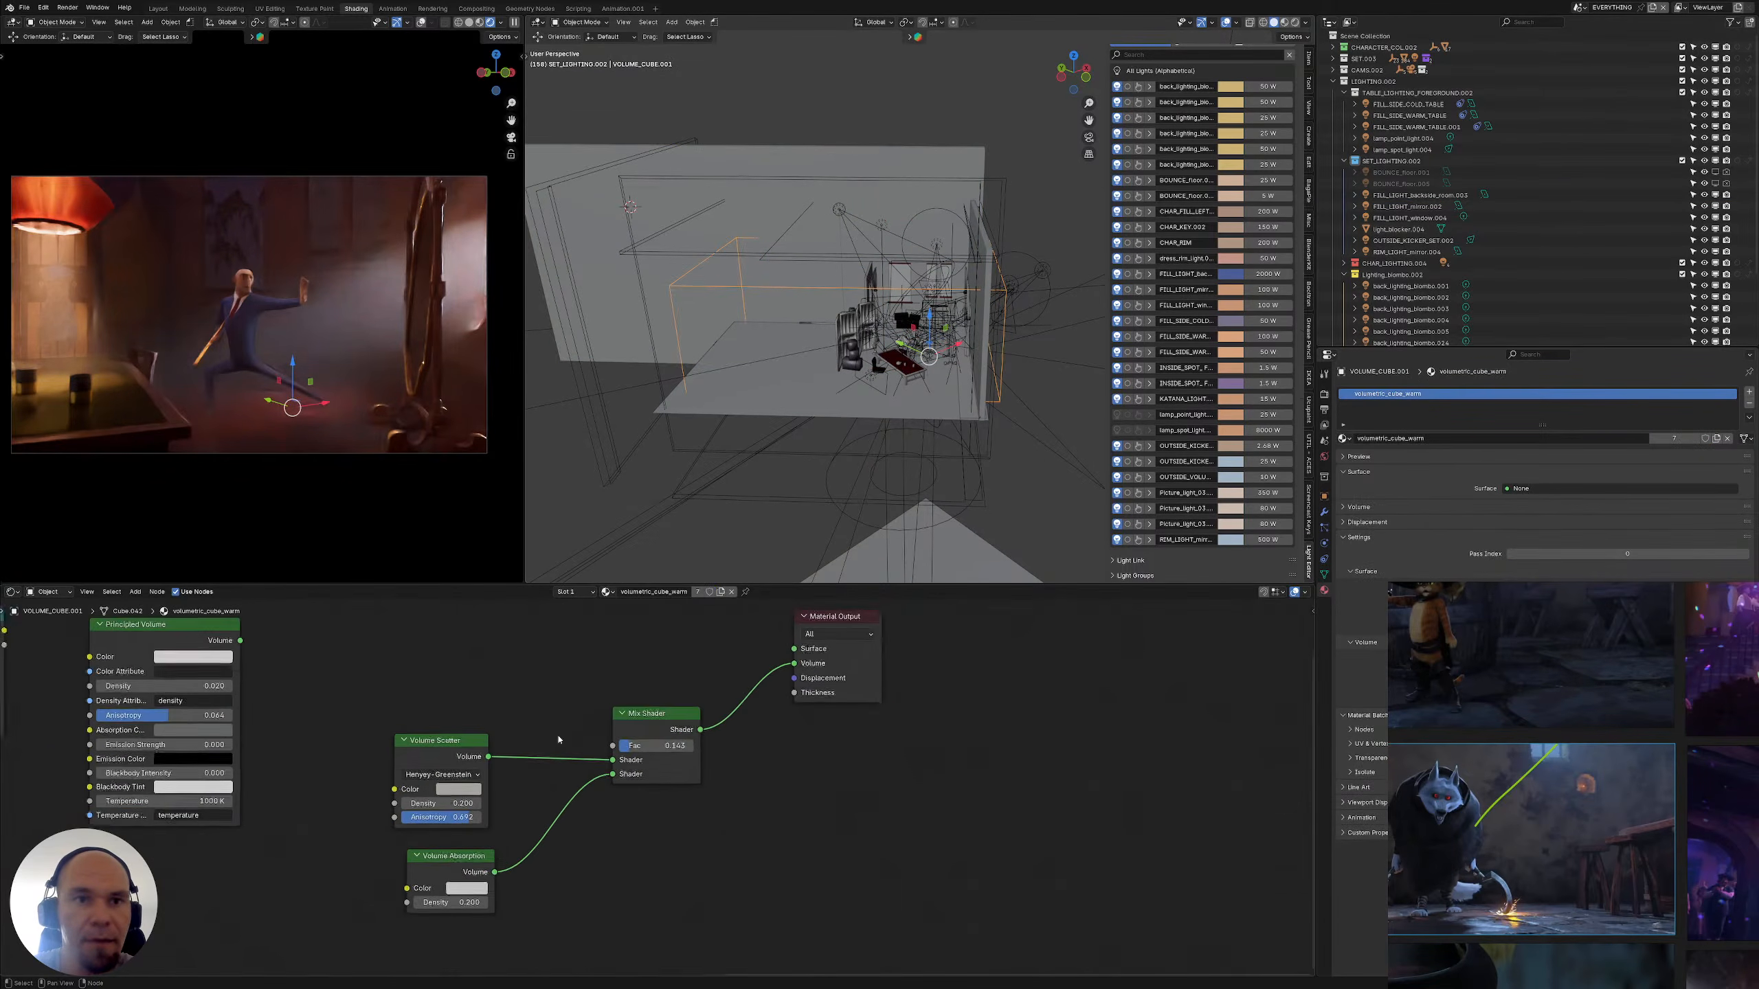
middle_click_drag(187, 661, 365, 726)
left_click_drag(389, 711, 943, 733)
middle_click_drag(569, 734, 748, 753)
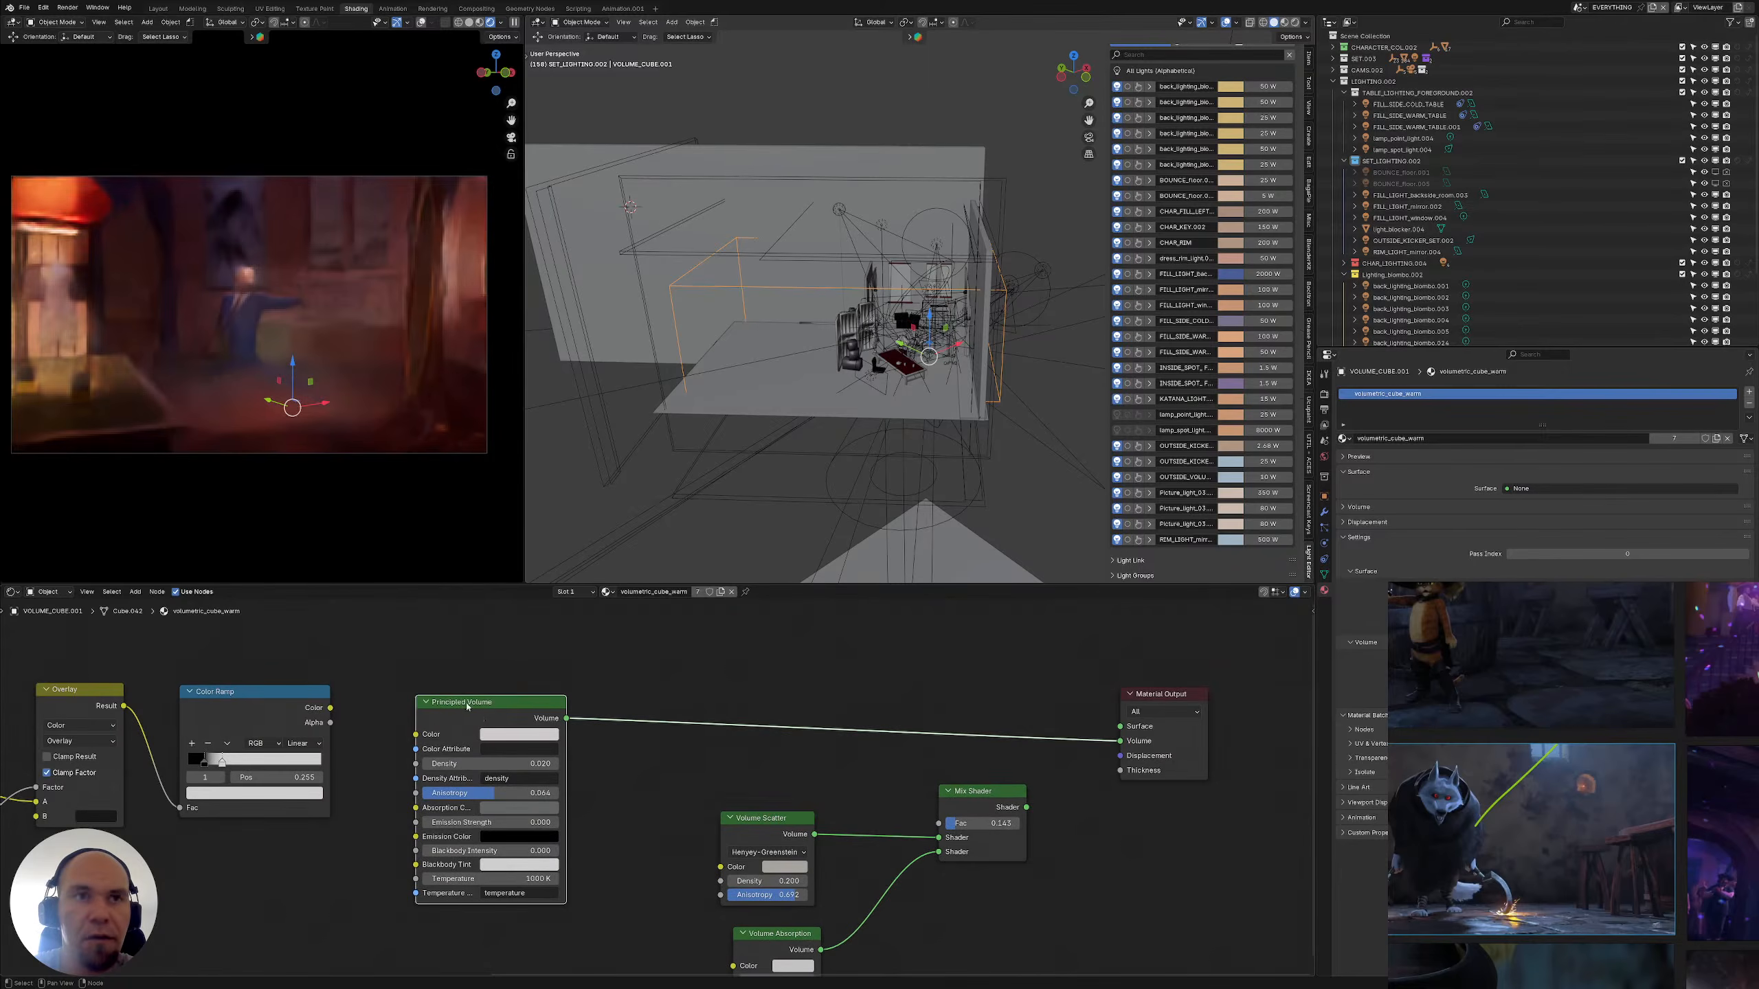
left_click_drag(479, 720, 785, 619)
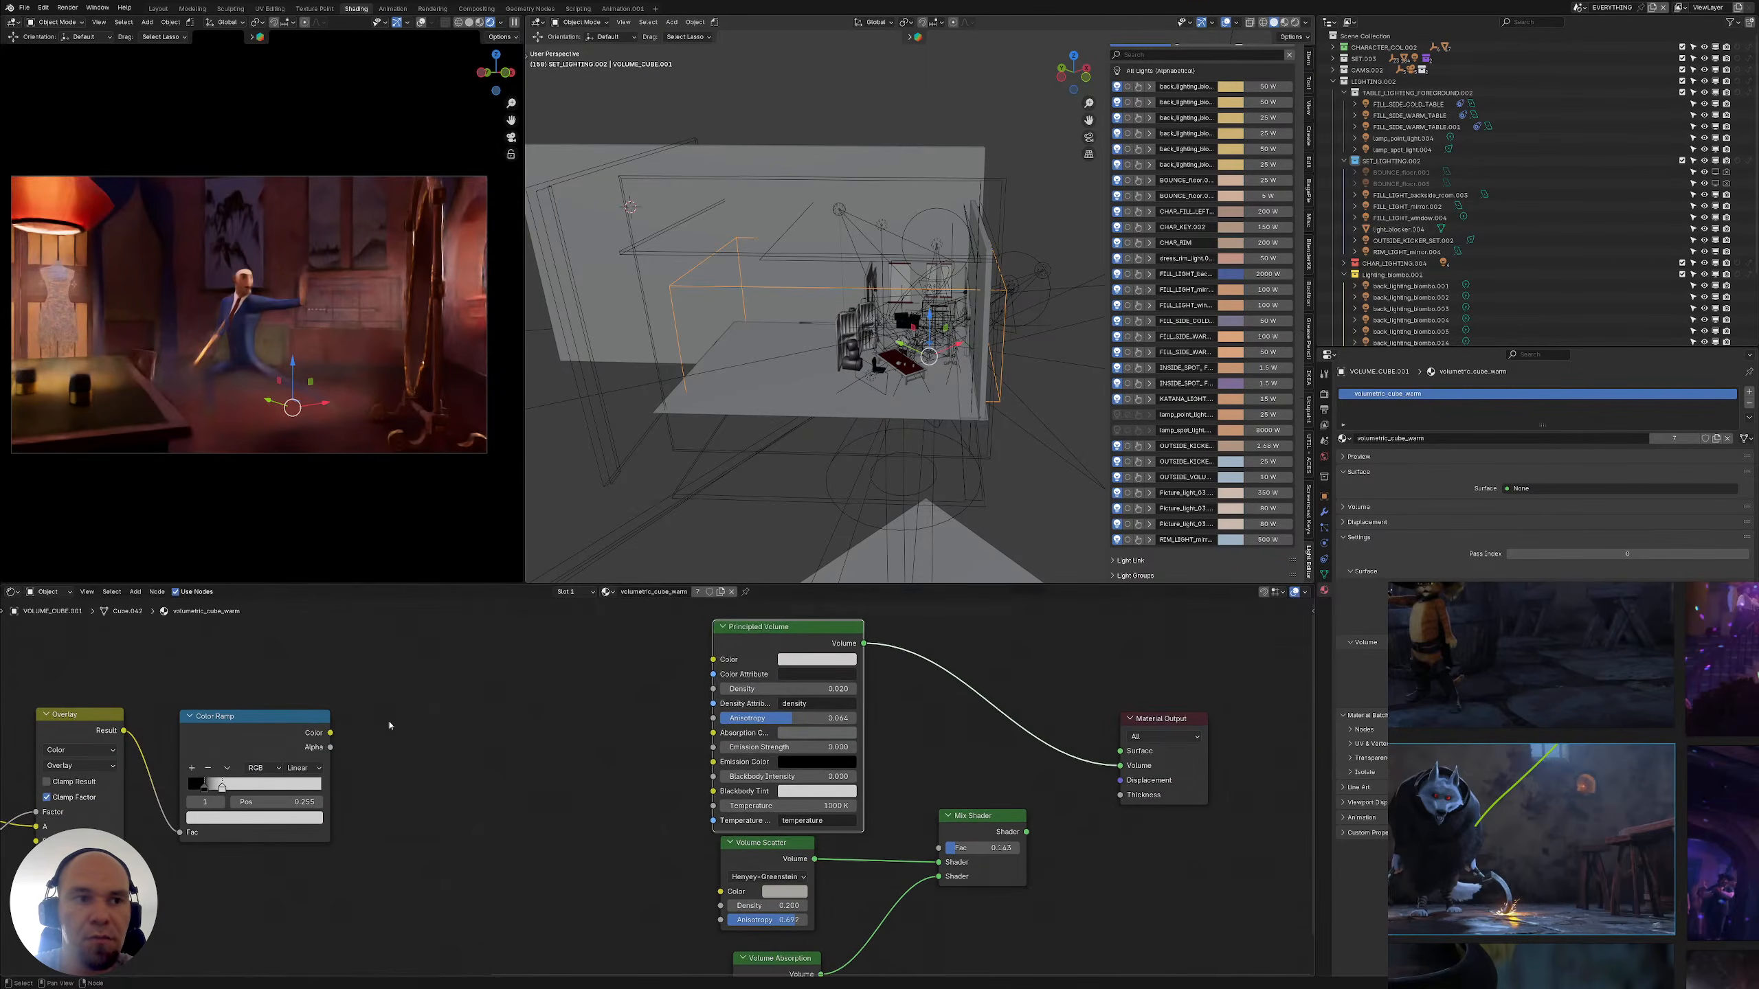
Try driving the Principled Volume's density with the Color Ramp's color output, and undo the connection
middle_click_drag(427, 702, 621, 703)
scroll(621, 704, "down", 3)
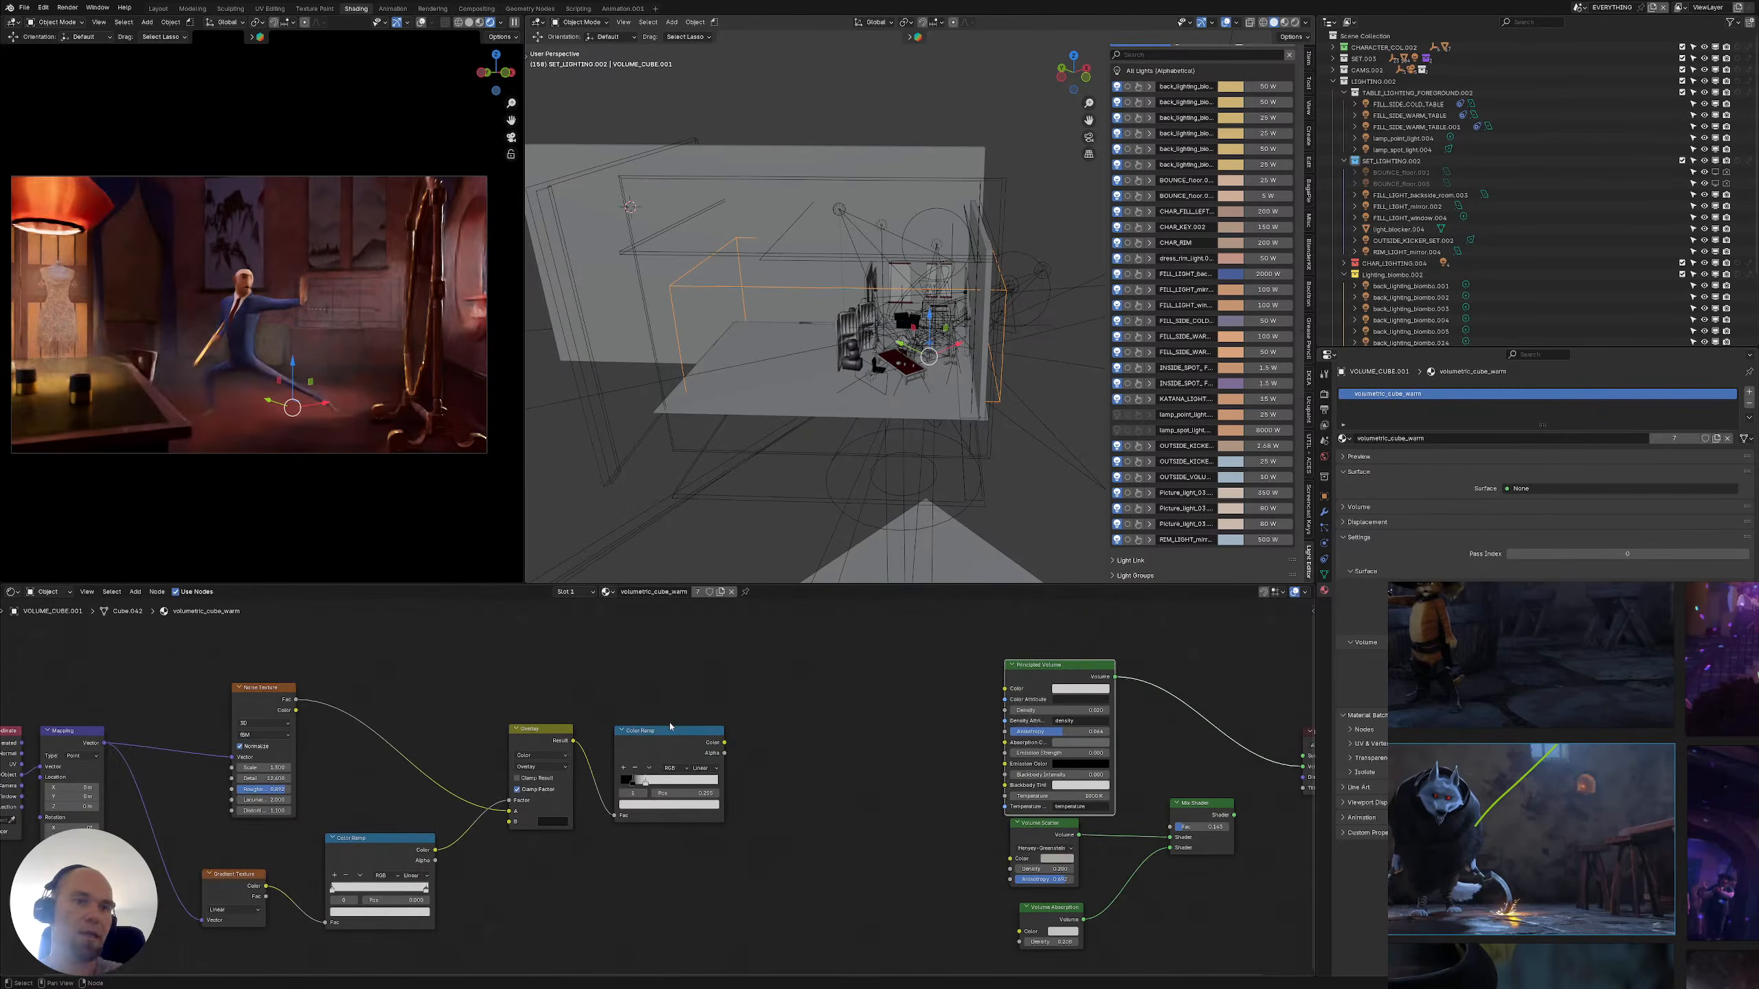
middle_click_drag(670, 718, 654, 715)
left_click_drag(566, 732, 850, 702)
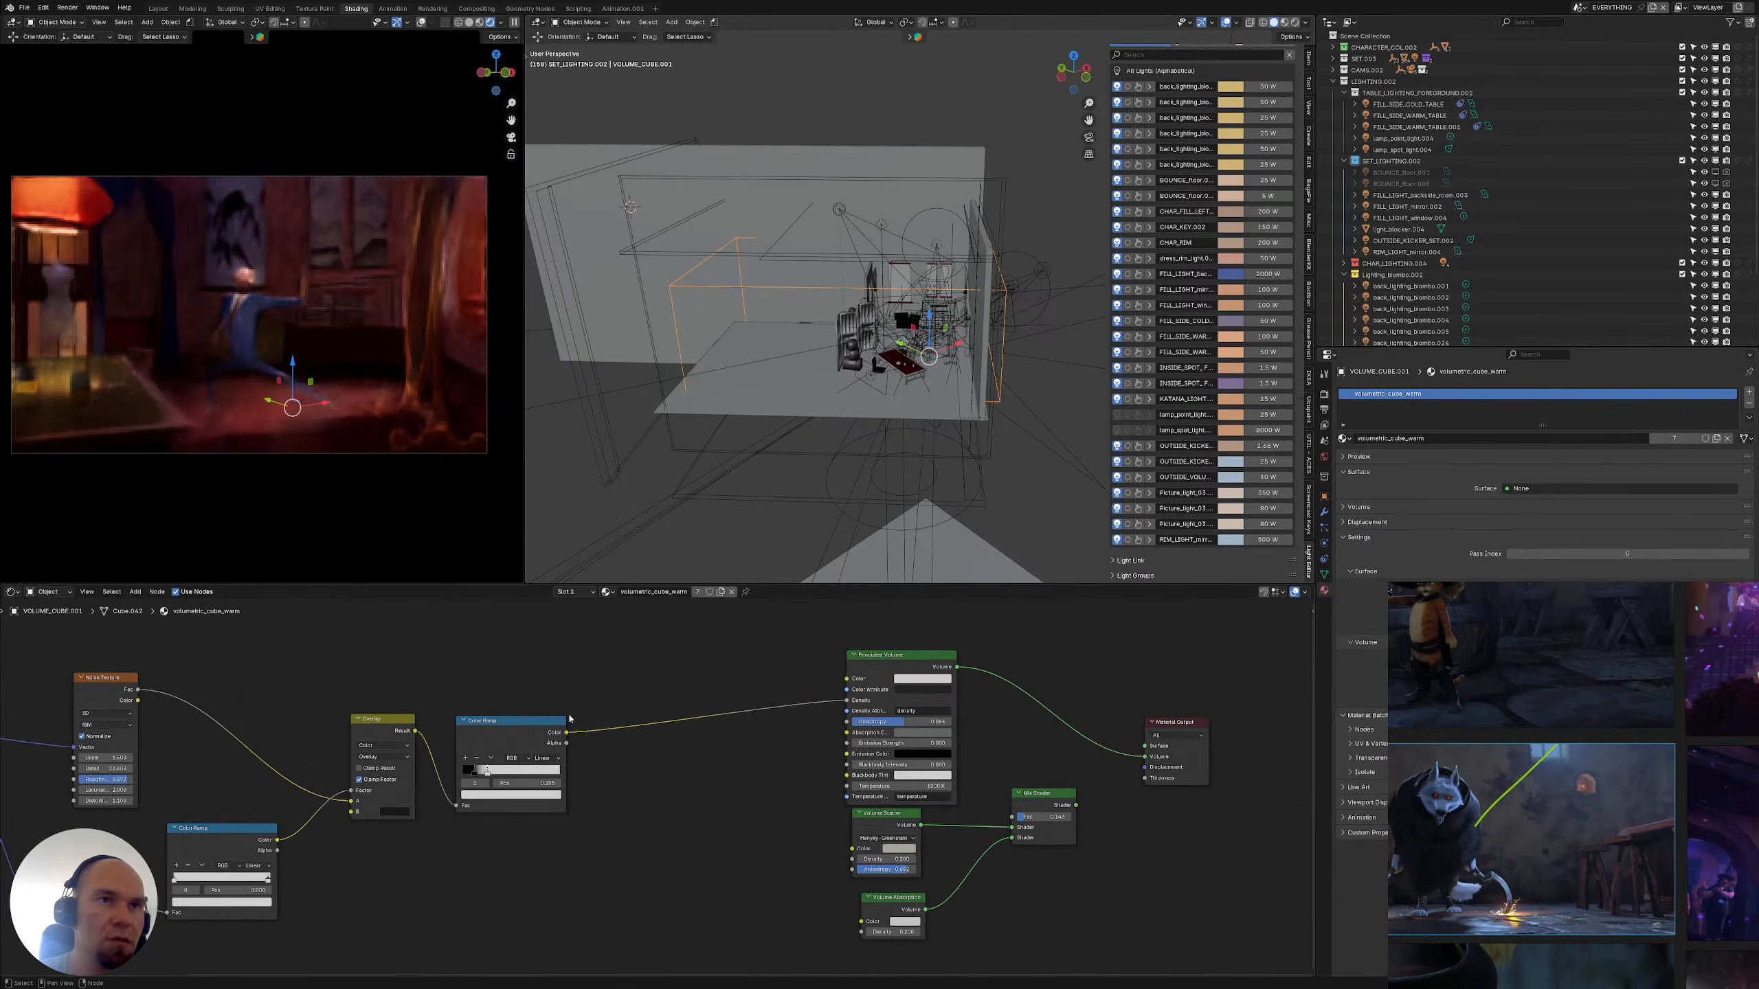
scroll(513, 714, "up", 2)
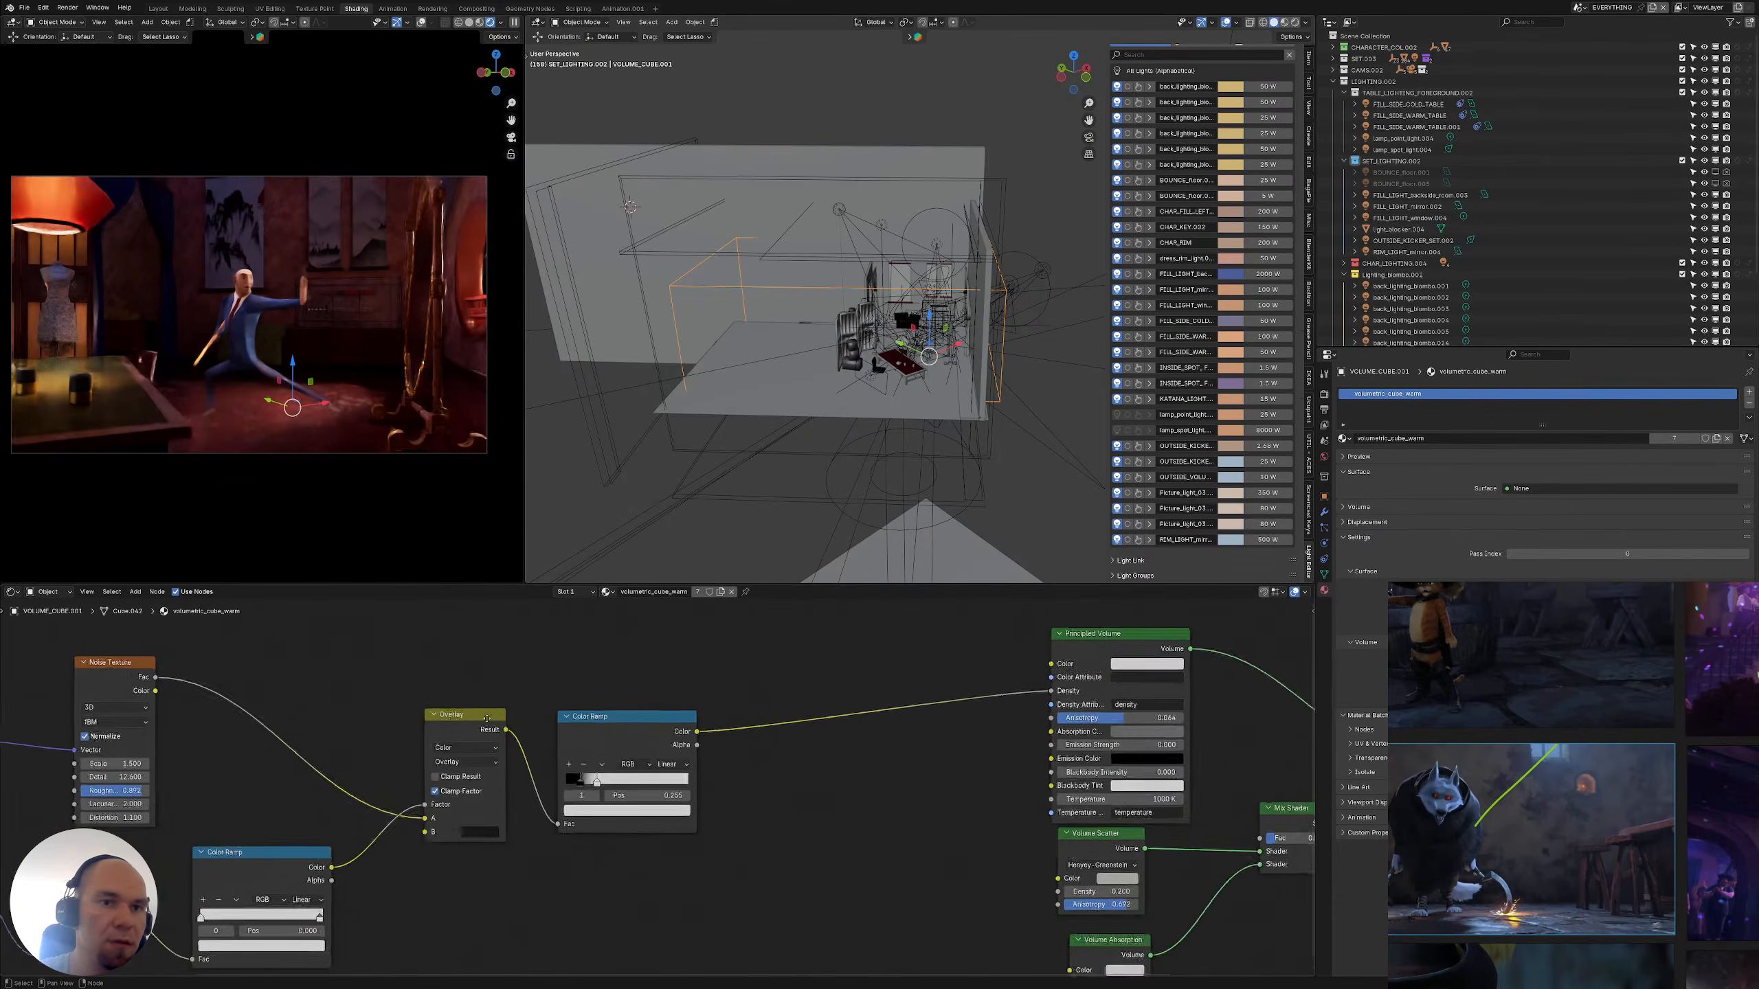
scroll(487, 718, "down", 2)
middle_click_drag(424, 734, 164, 761)
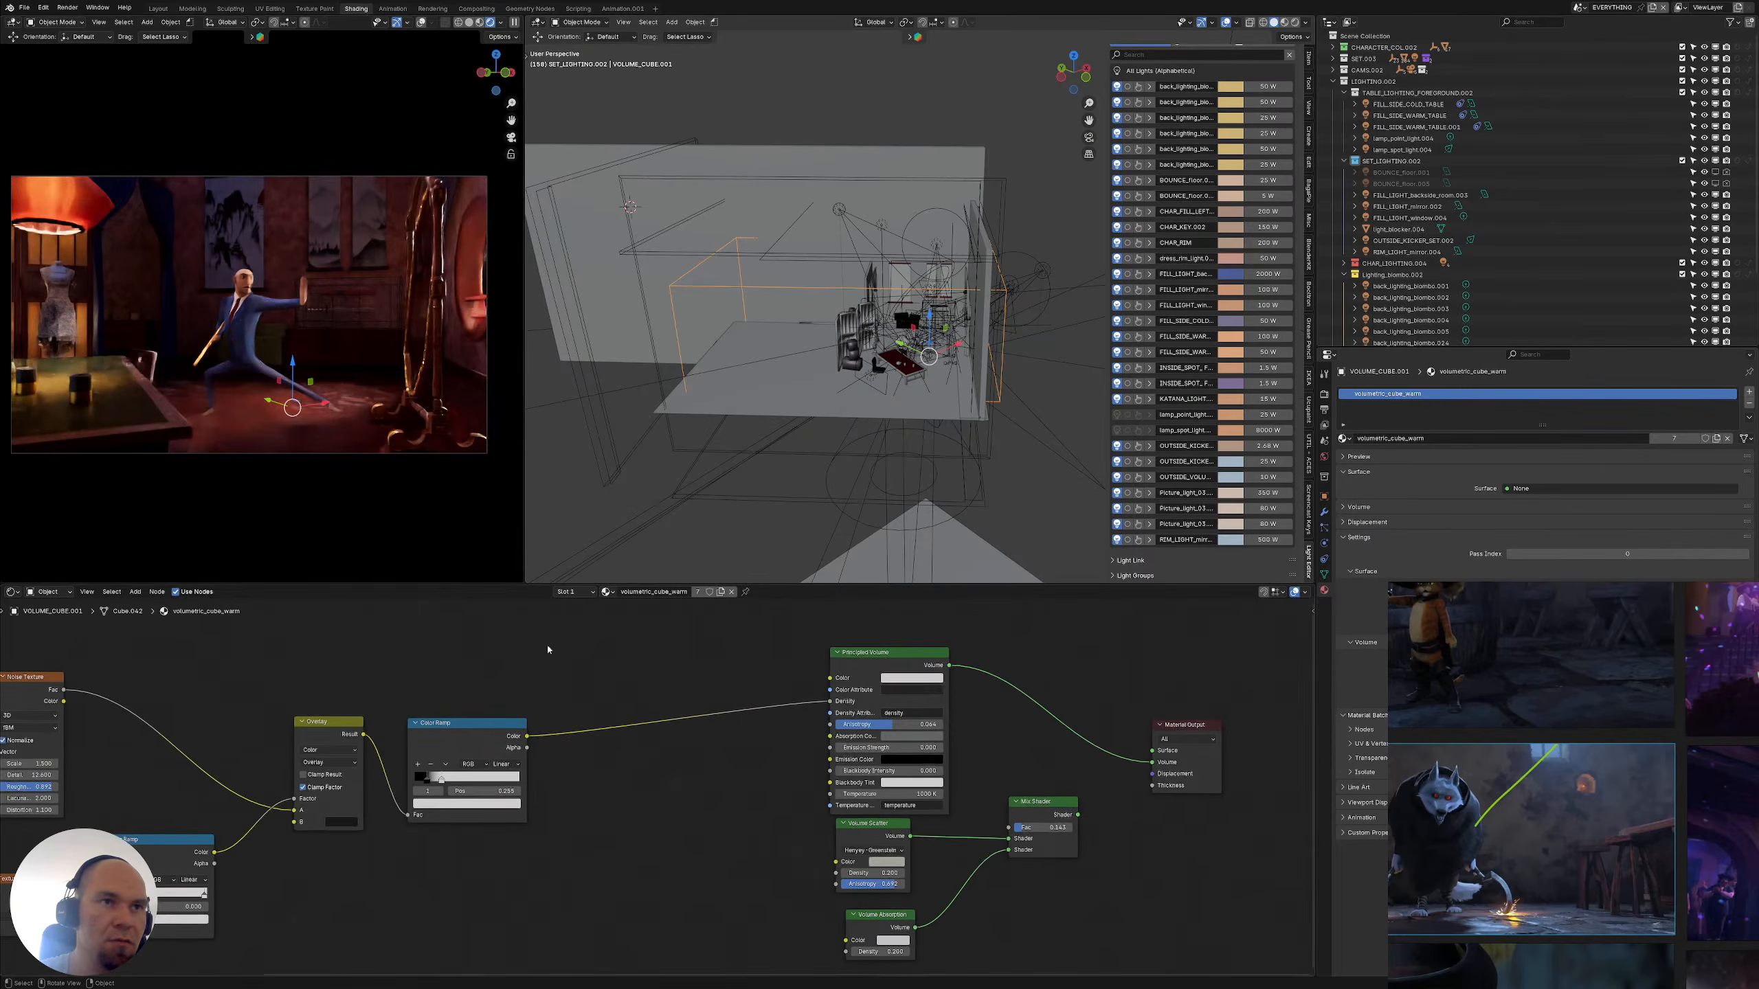
middle_click_drag(547, 649, 338, 678)
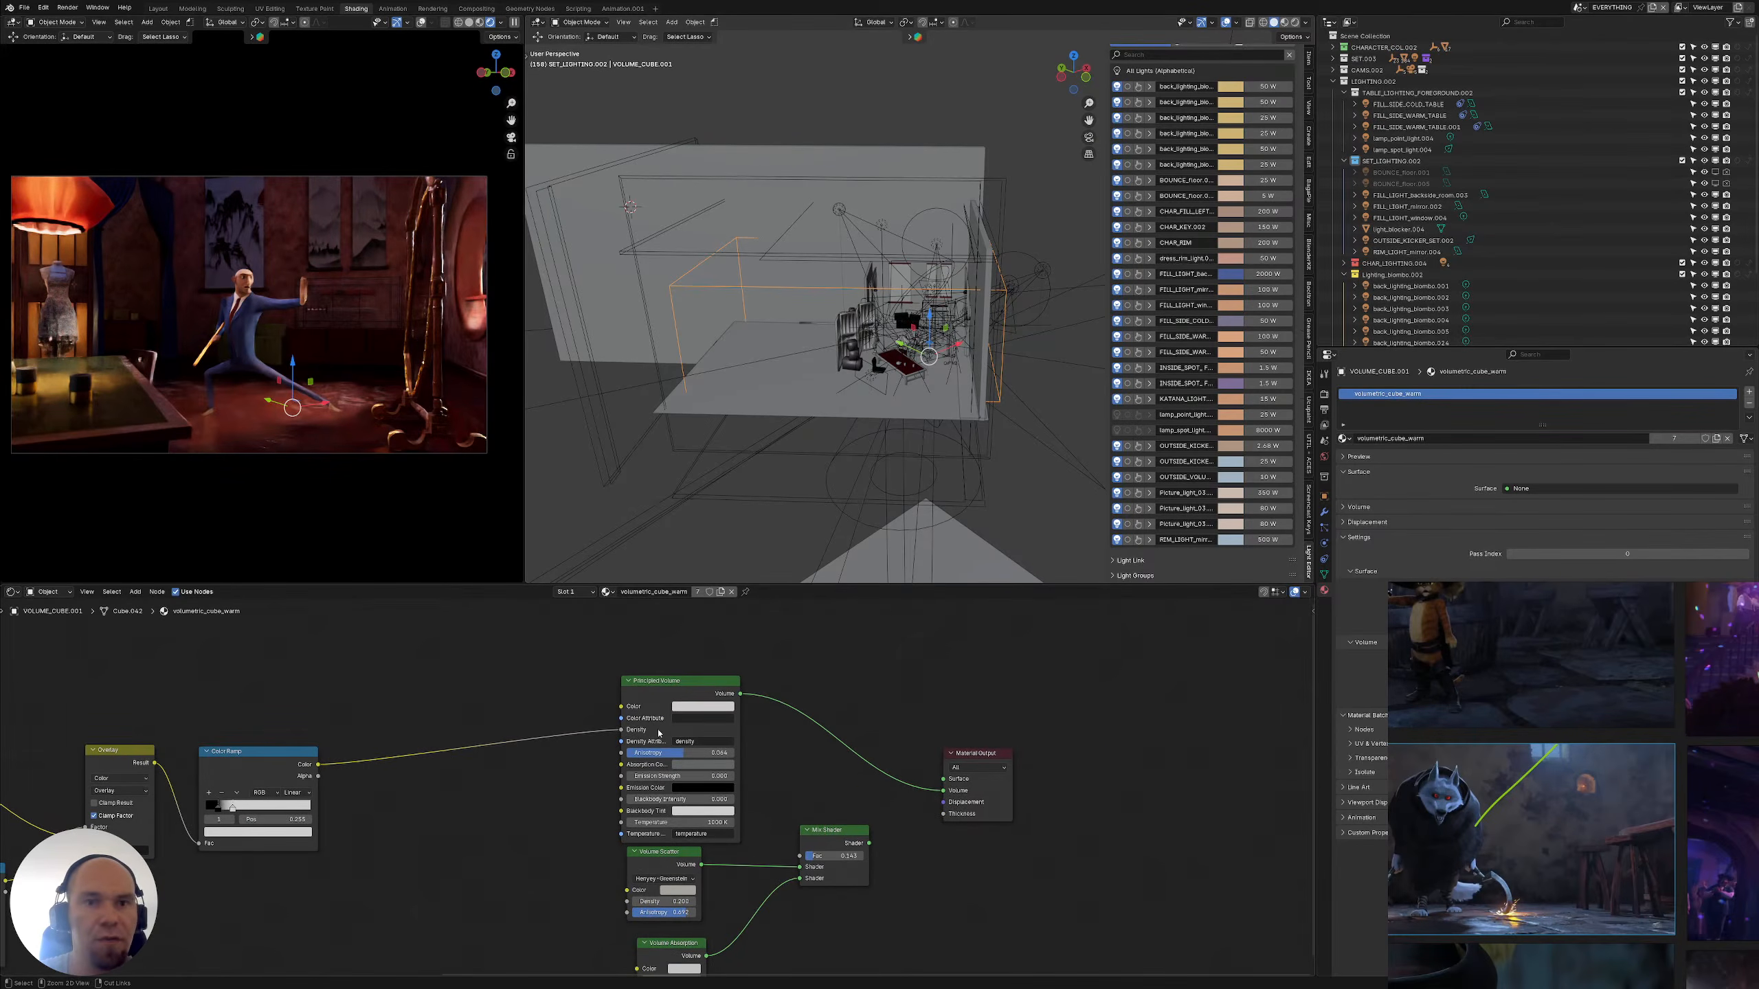
key("ctrl+z")
Set the Principled Volume's density to 0.120 and tint its color light blue
scroll(658, 722, "up", 7)
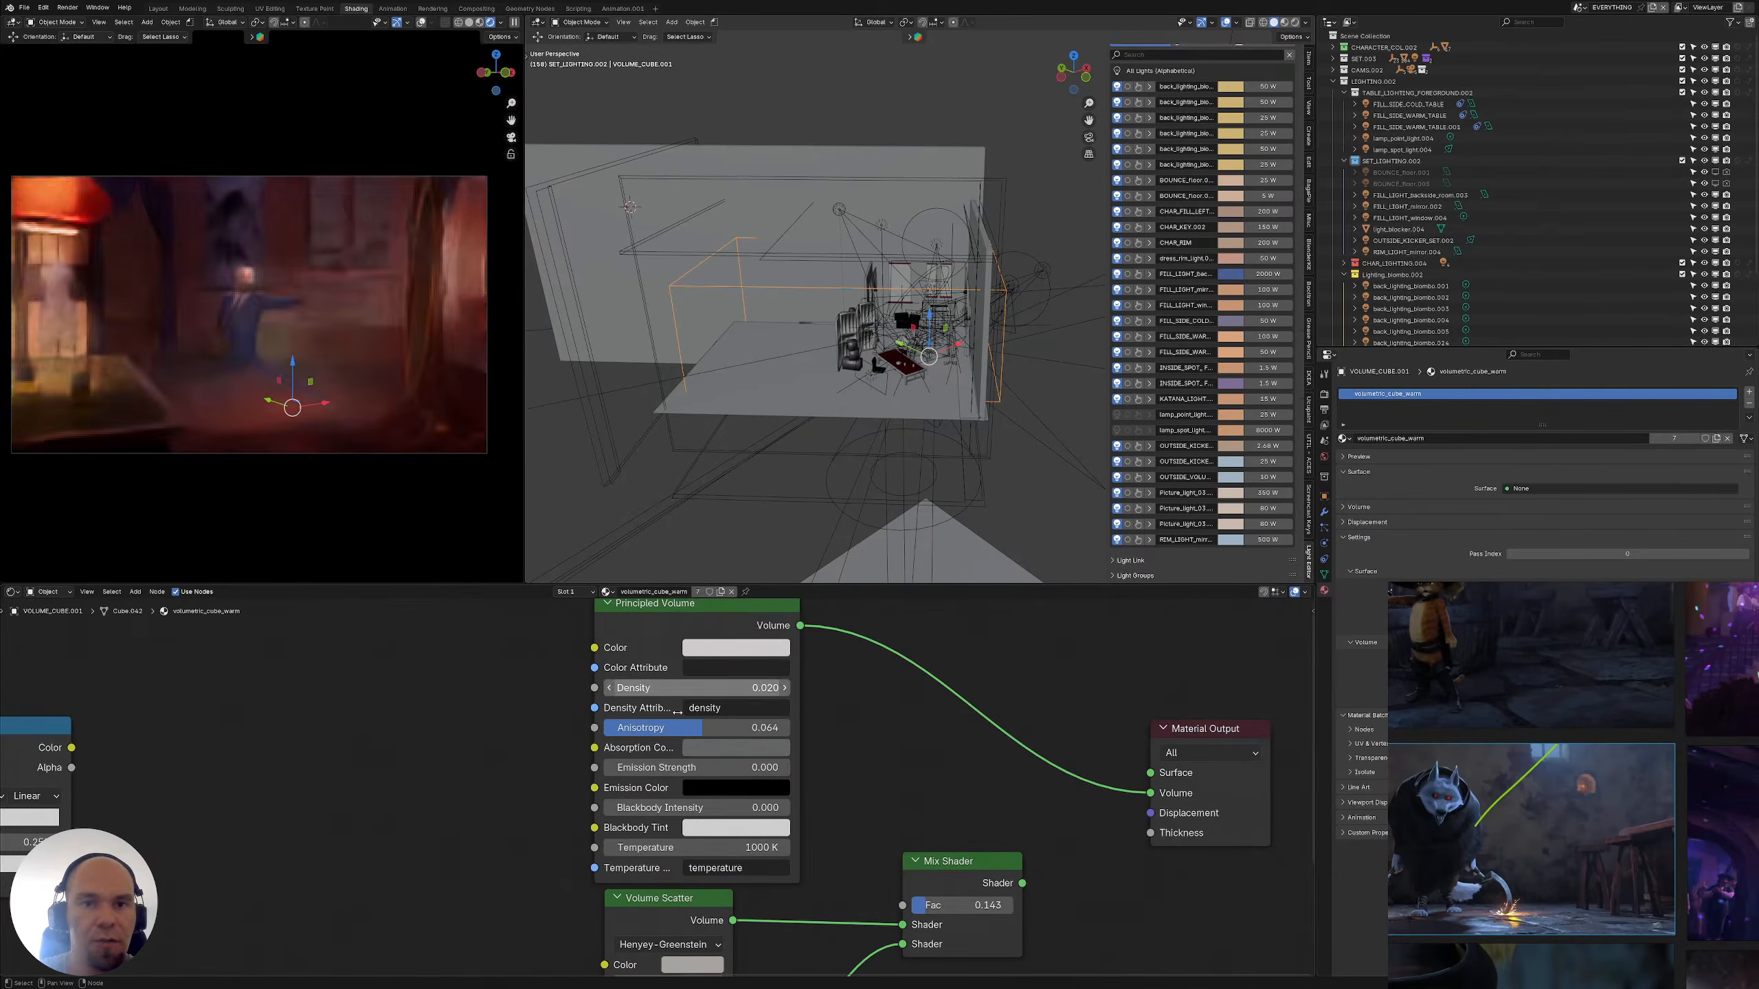
mouse_move(664, 687)
left_mouse_down()
mouse_move(713, 688)
mouse_move(630, 687)
left_mouse_up()
scroll(757, 699, "down", 1)
middle_click_drag(829, 732, 716, 753)
scroll(758, 700, "down", 1)
left_click(644, 679)
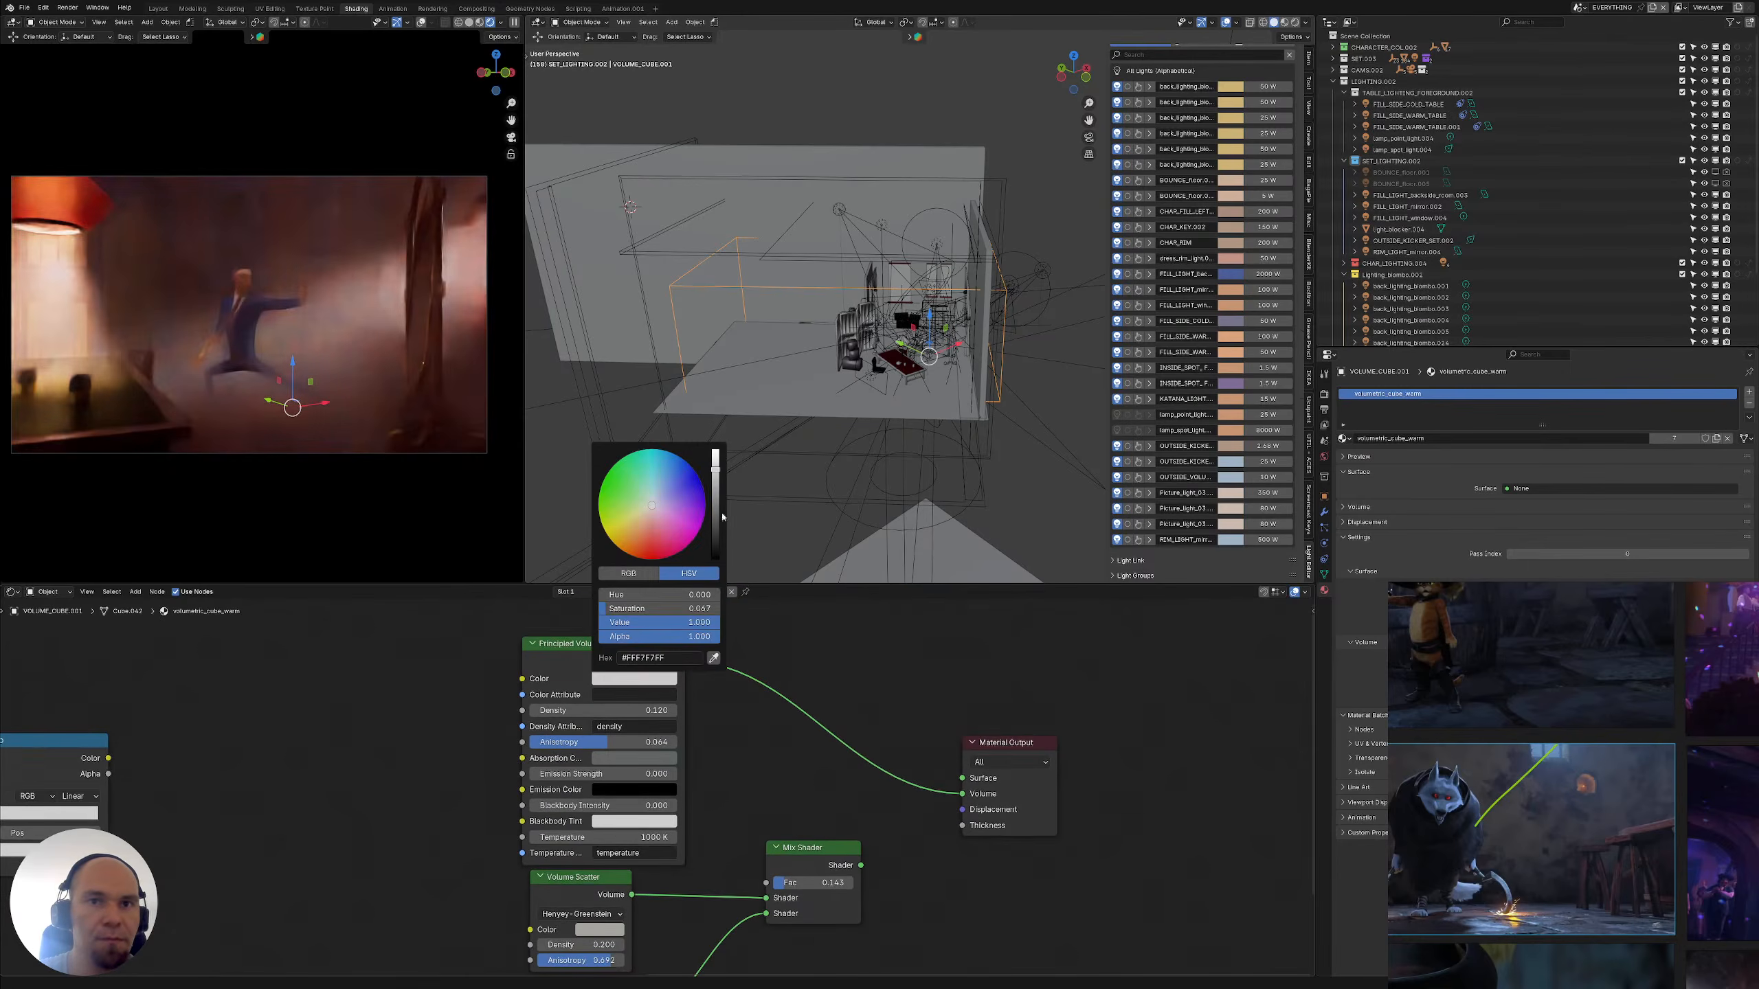
left_click_drag(652, 505, 656, 485)
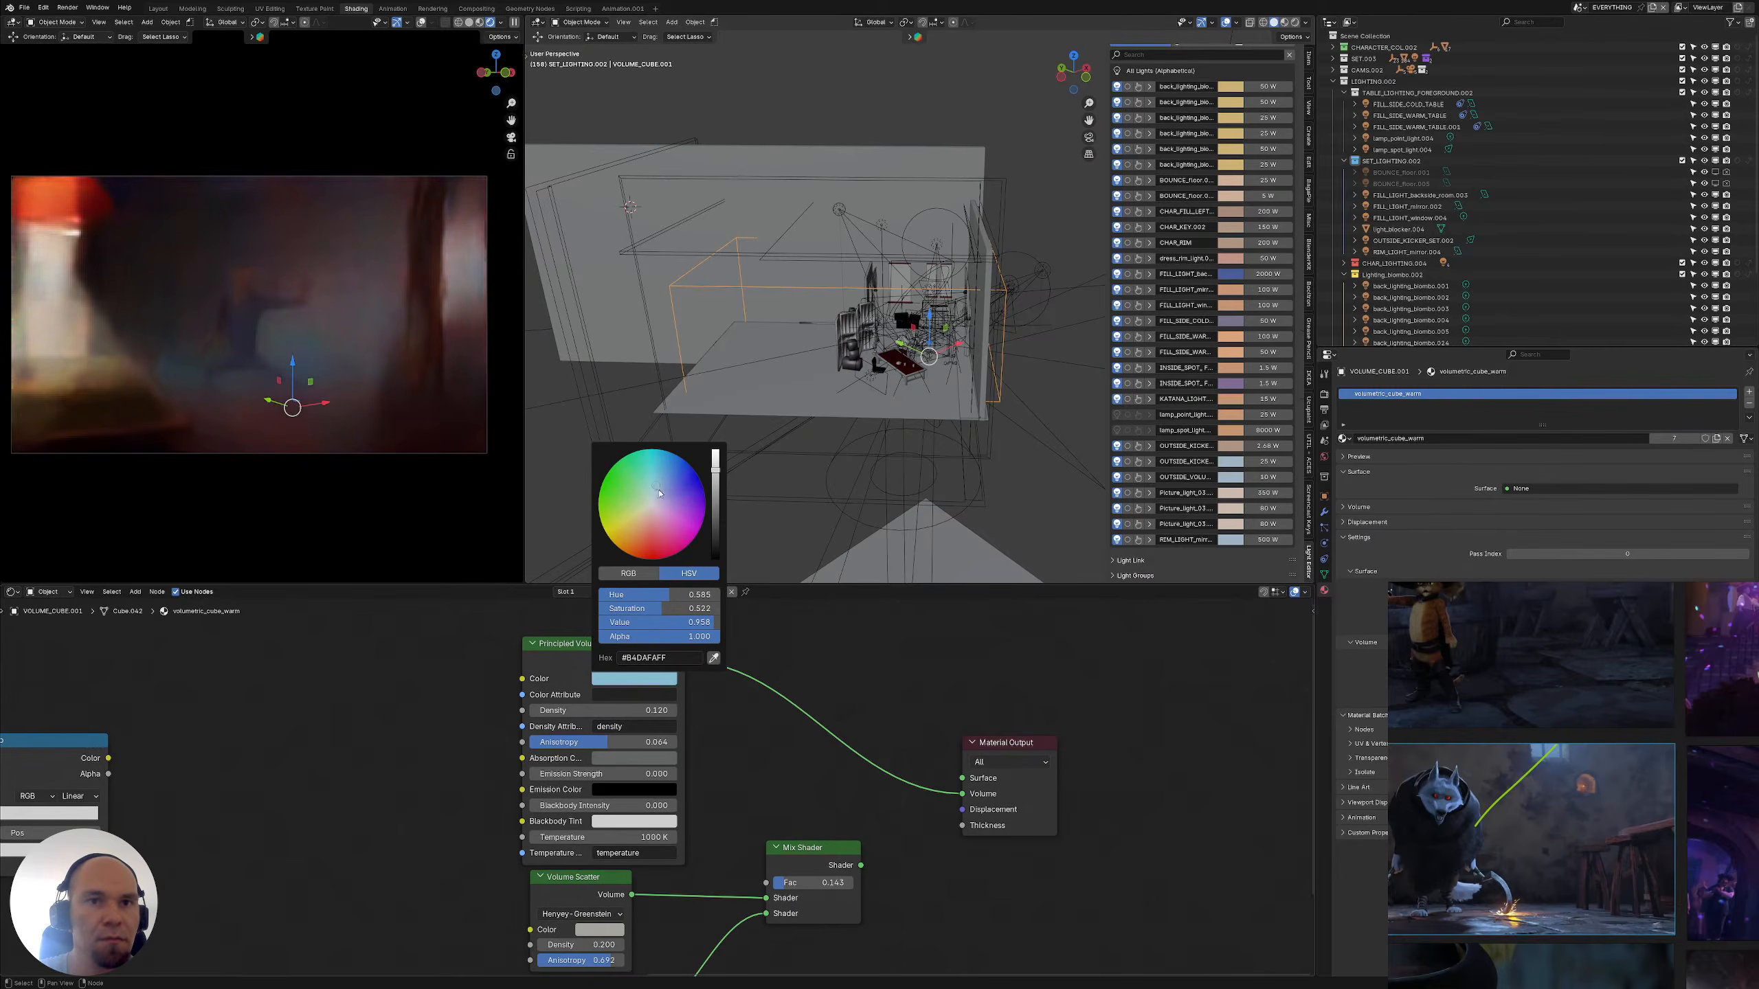
left_click_drag(659, 494, 657, 494)
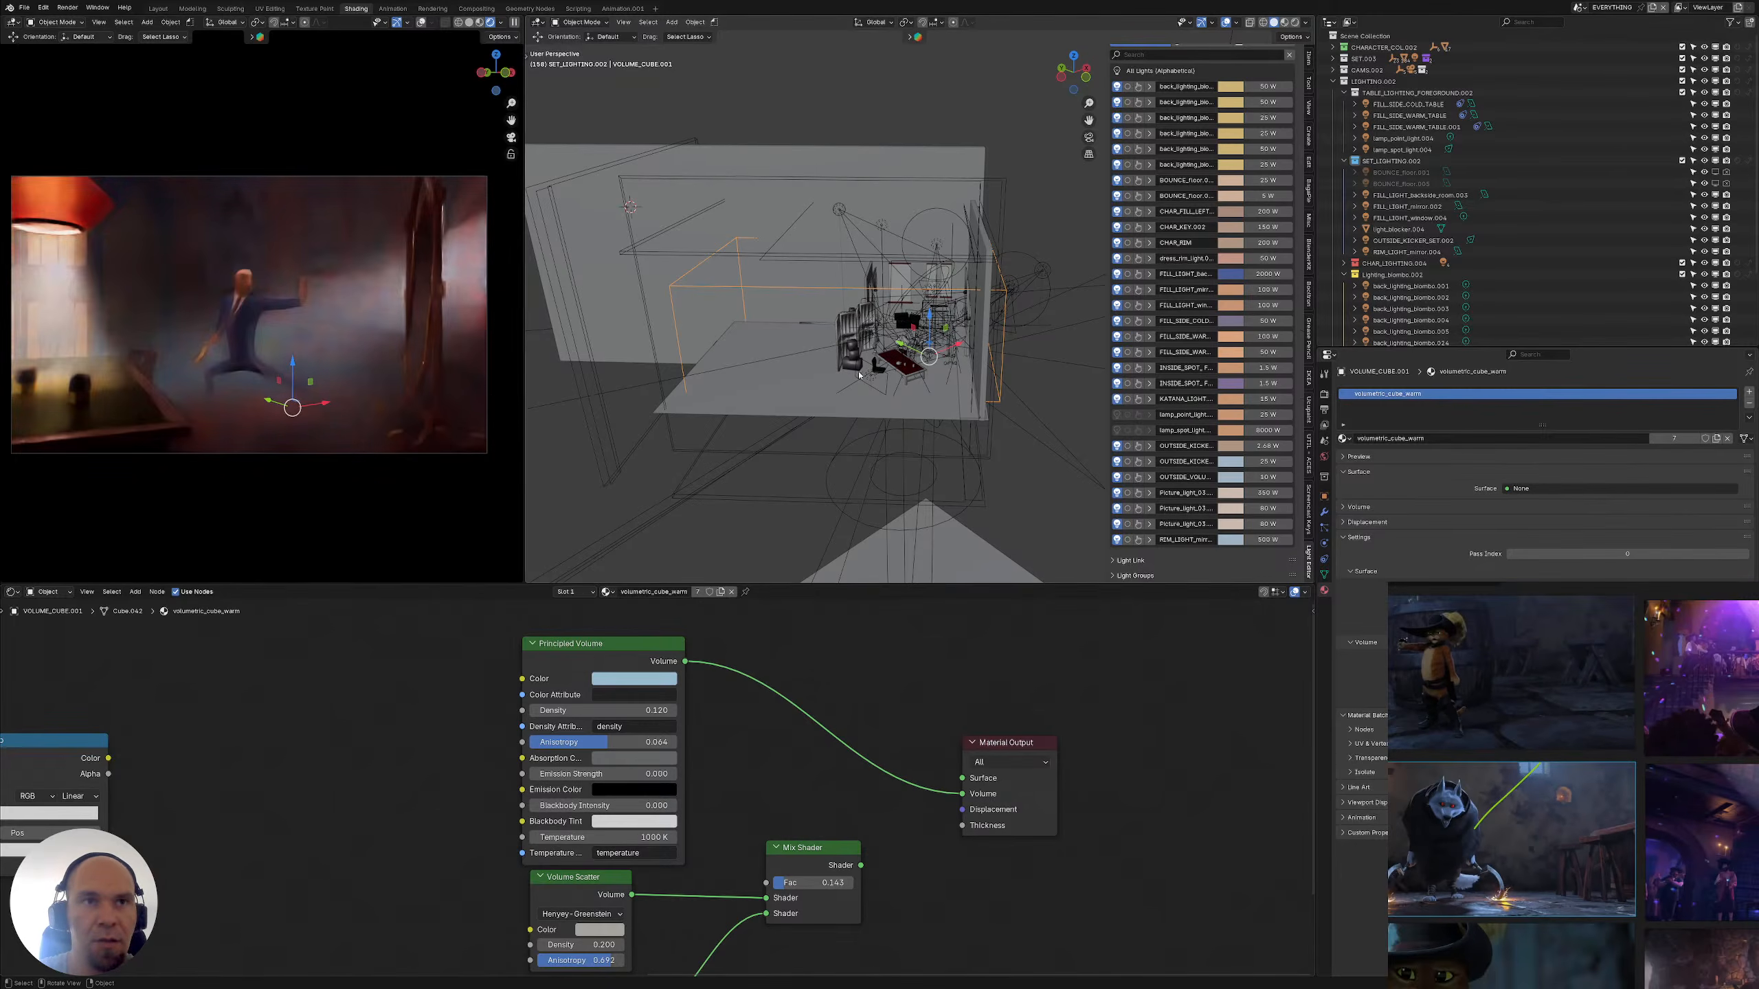
Select the OUTSIDE_KICKER_SET.002 spotlight and clear its light linking and shadow linking collections
middle_click_drag(977, 322, 849, 384)
scroll(848, 385, "up", 4)
left_click(875, 384)
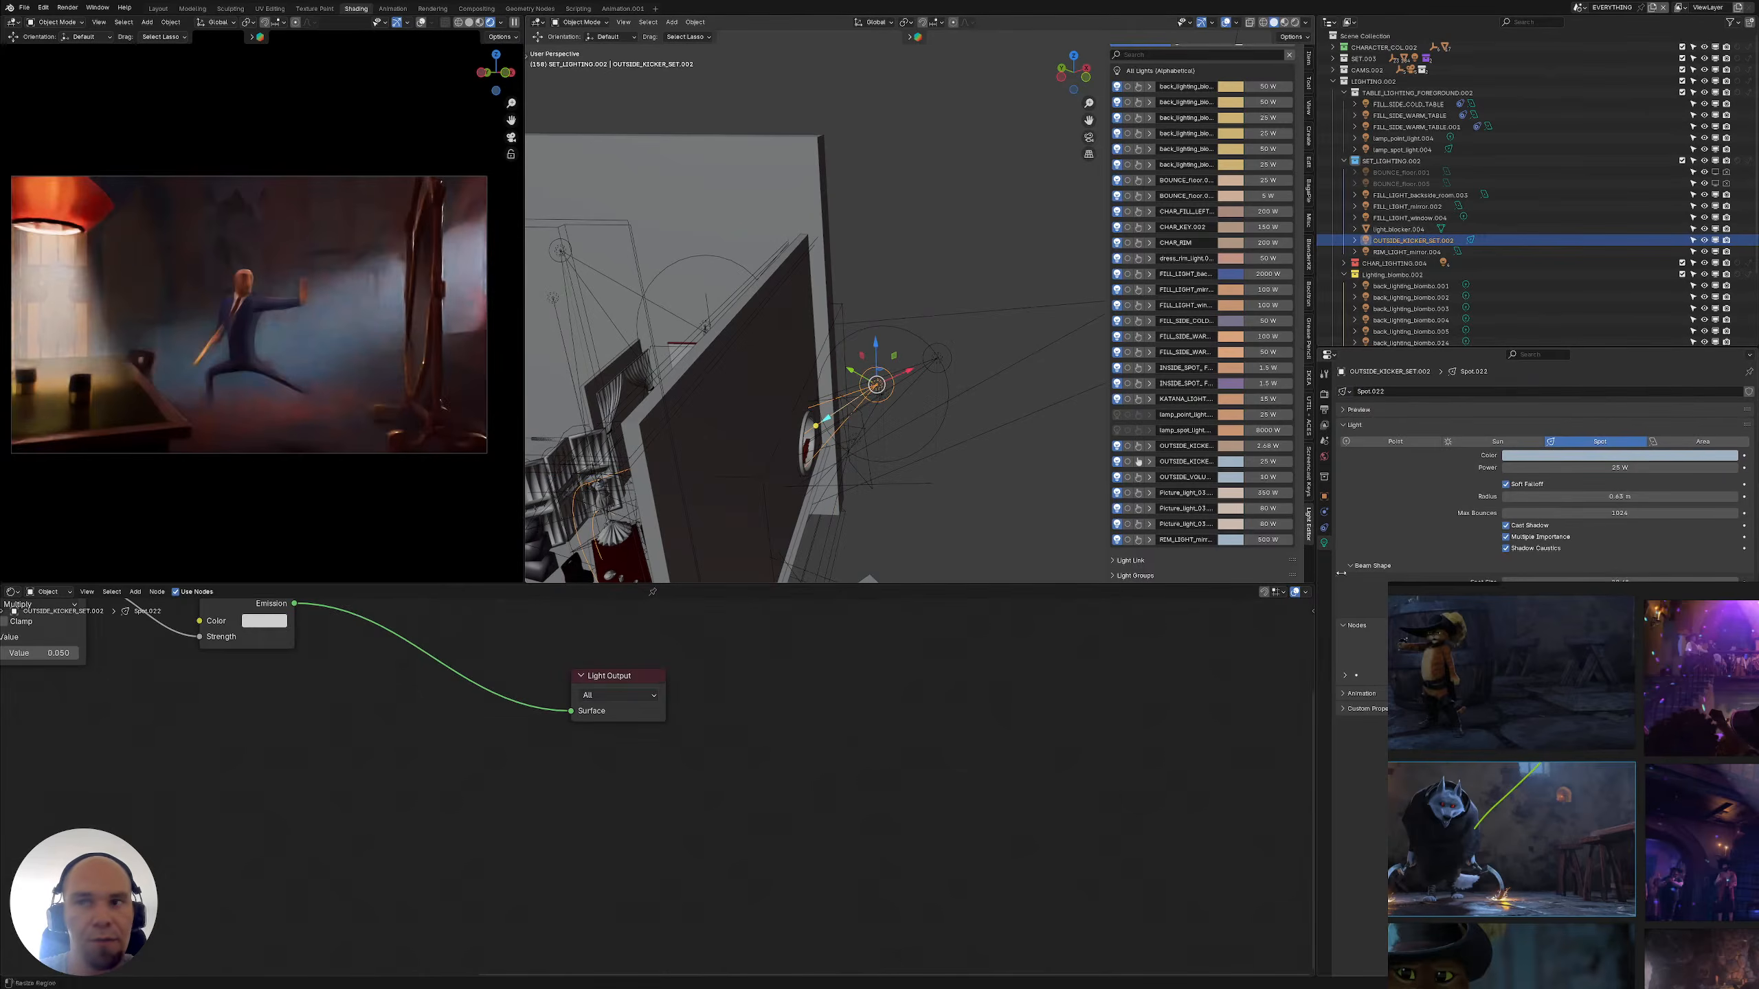
middle_click_drag(881, 417, 928, 402)
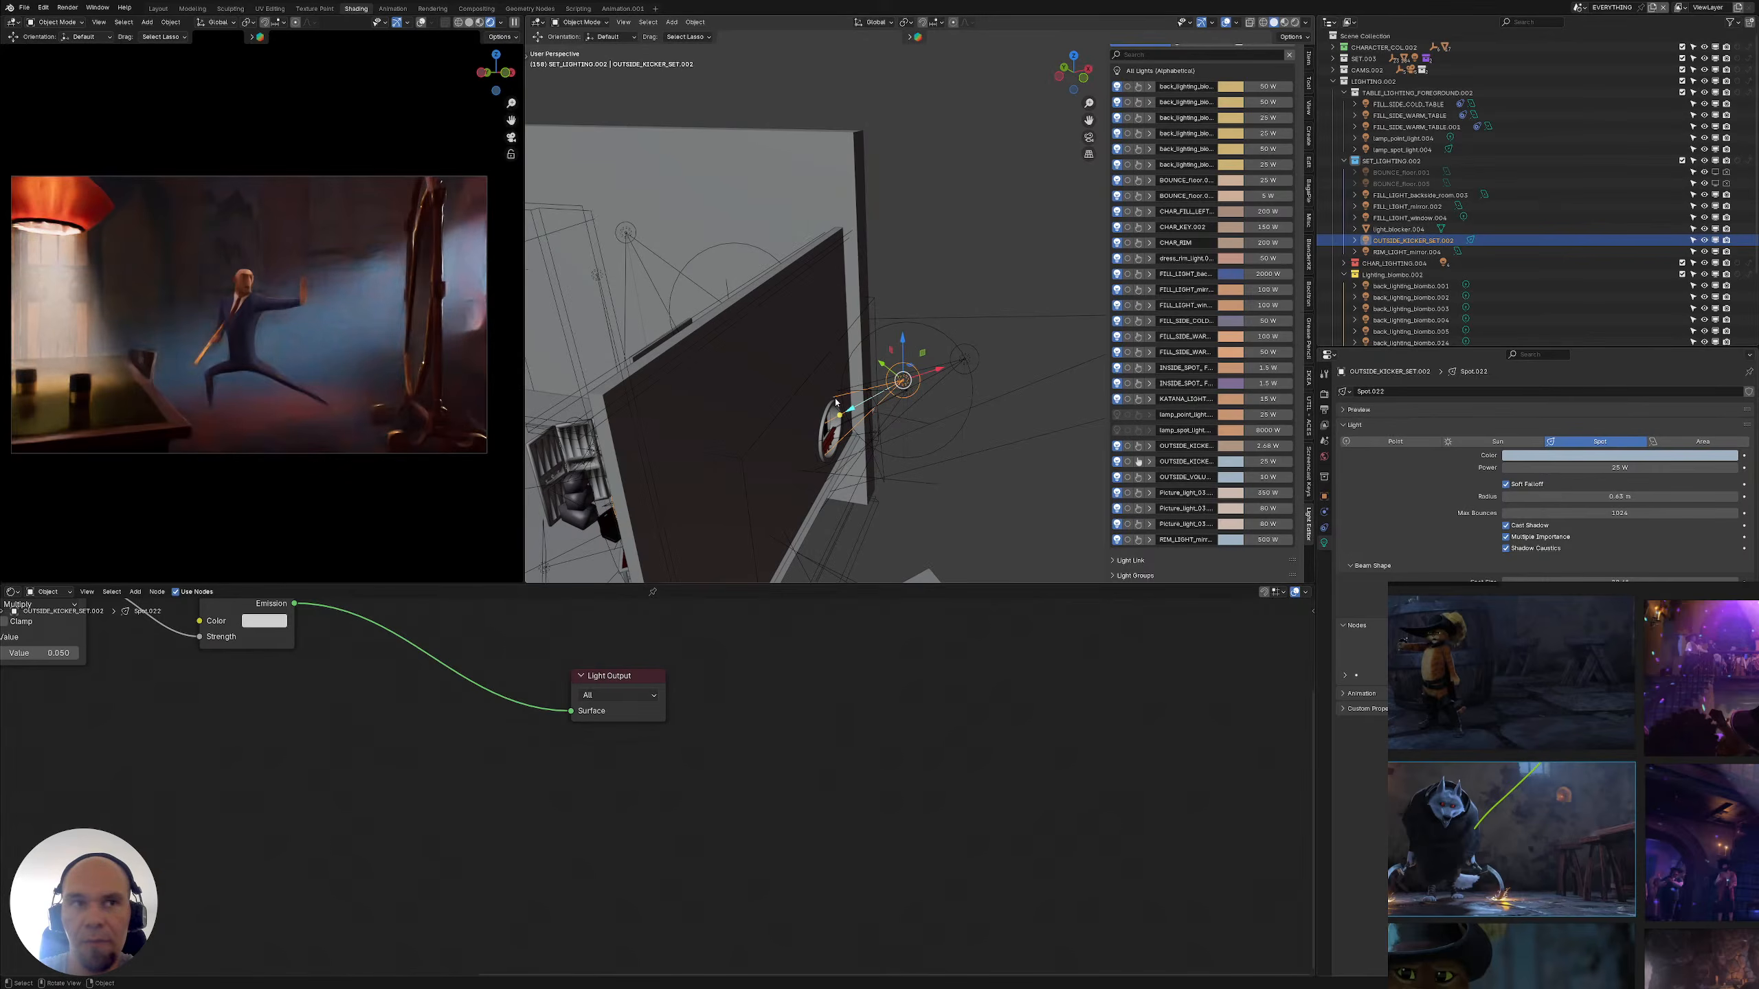
left_click(1324, 496)
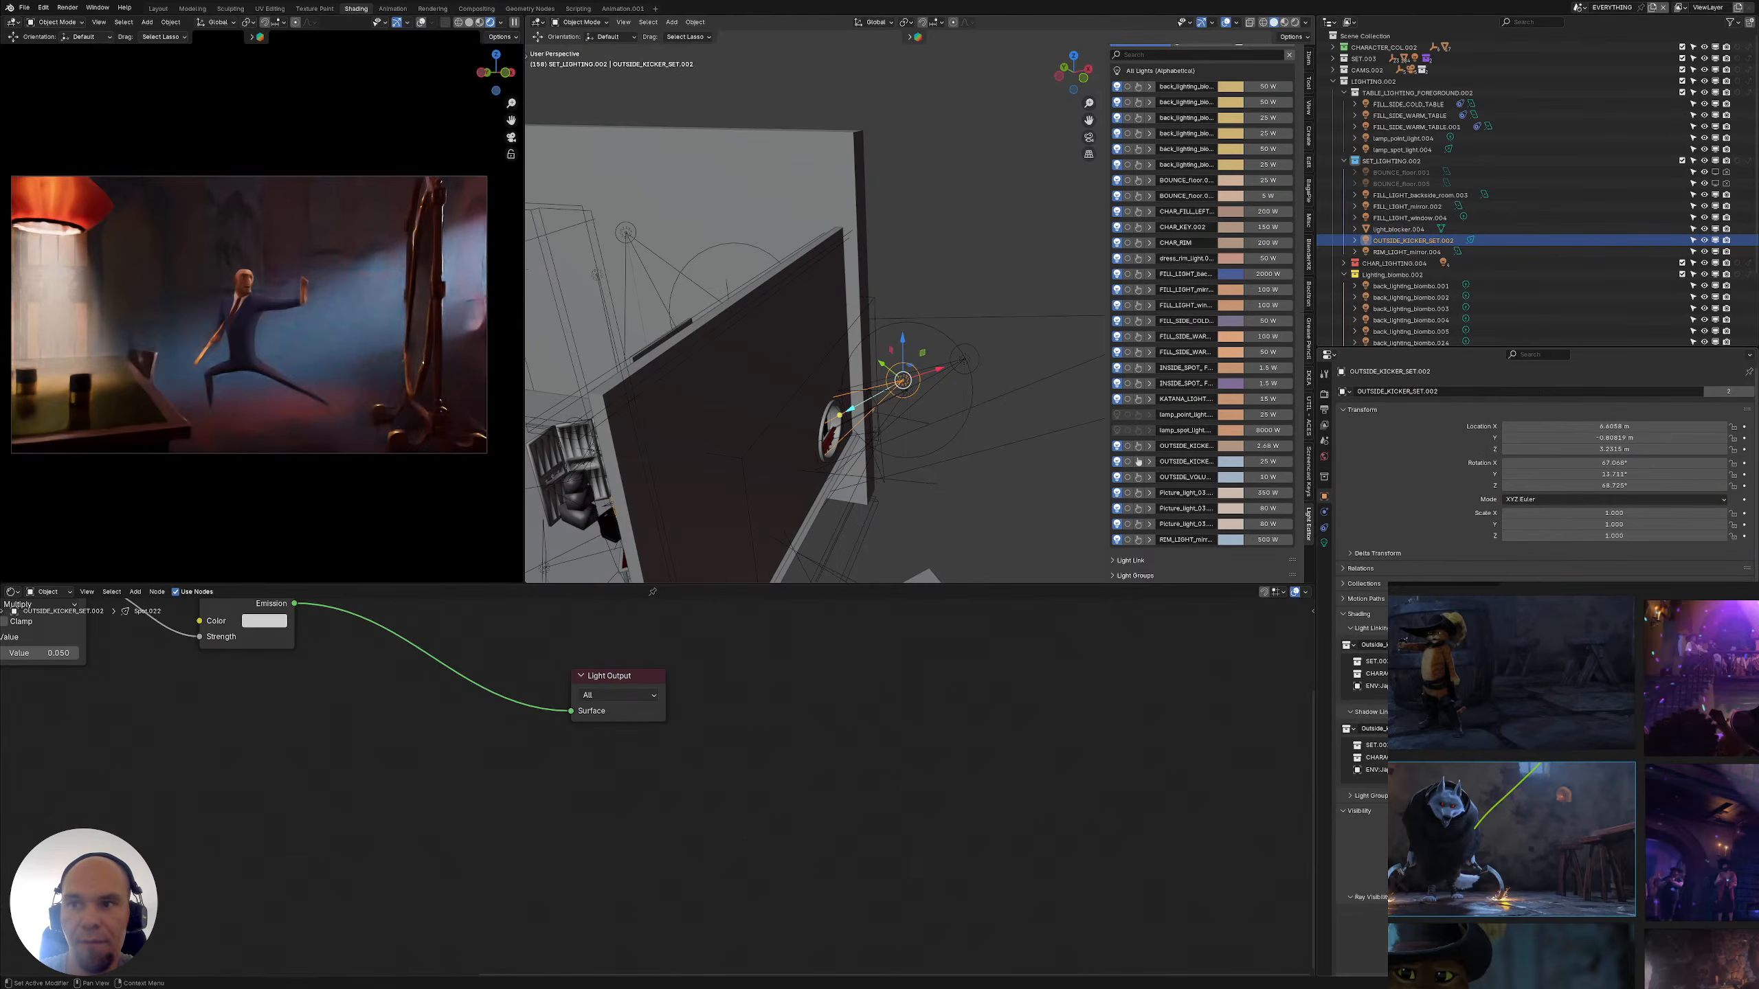
left_click(1746, 645)
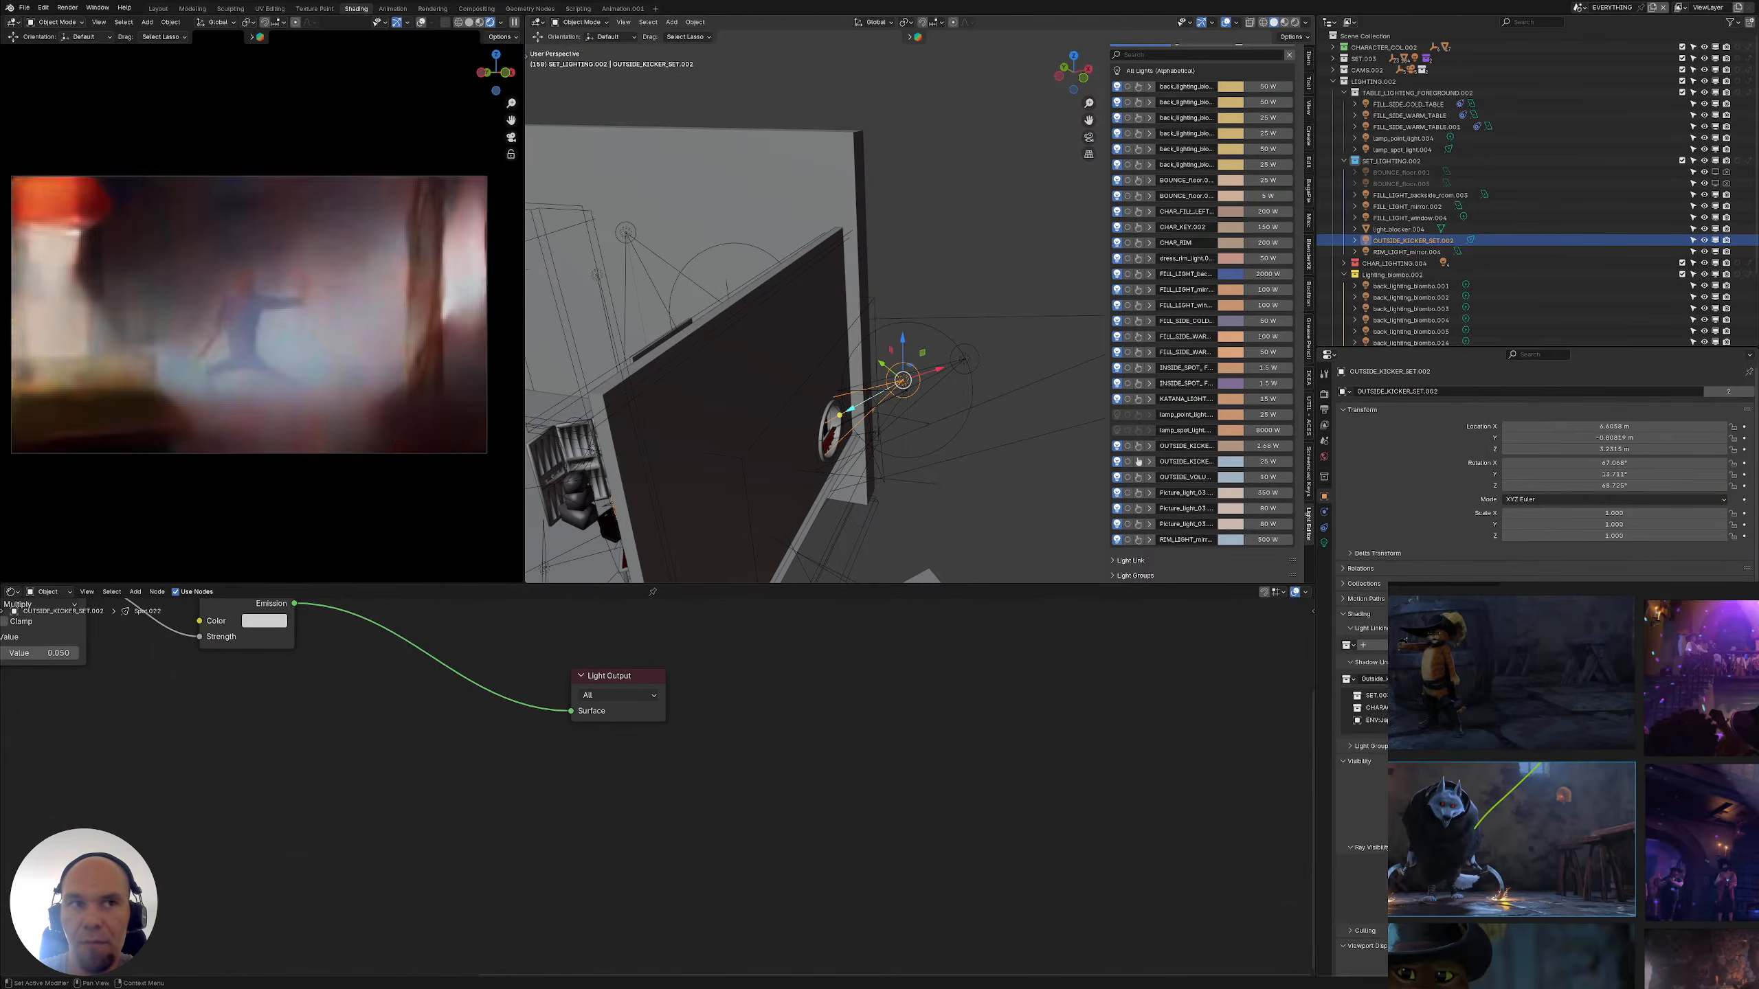
left_click(1746, 679)
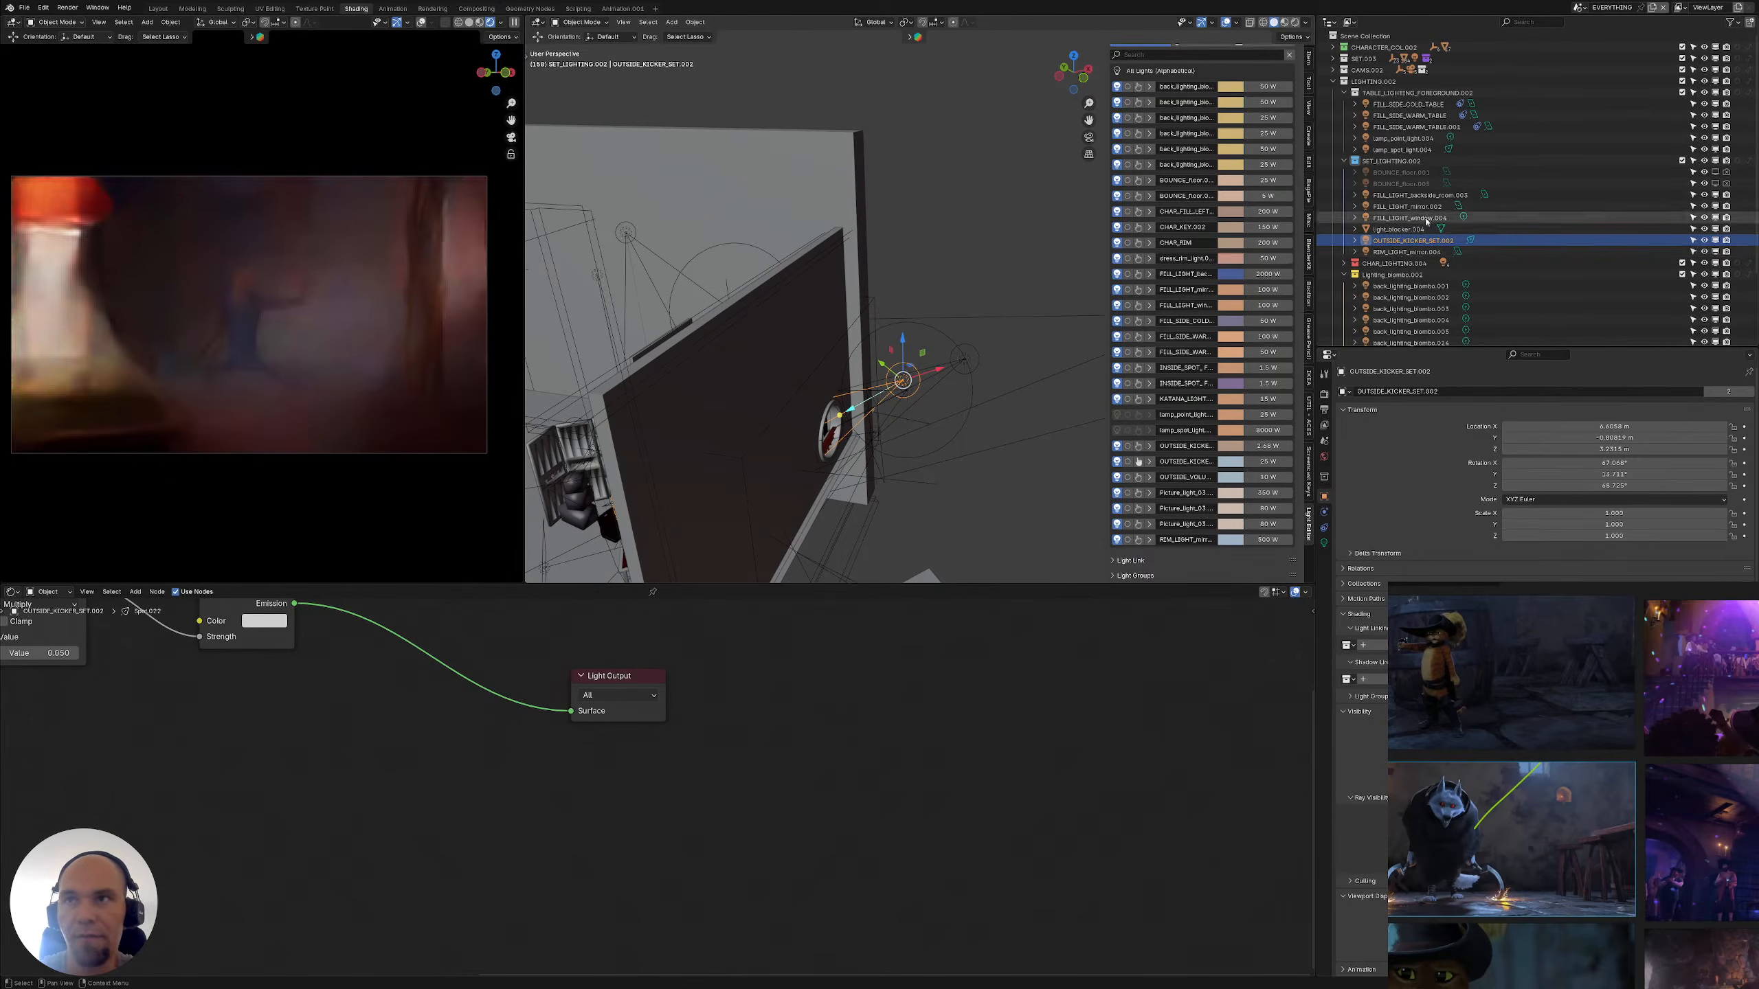
Select OUTSIDE_VOLUME_LIGHT in the VOLUMES.002 collection and display its light data settings
scroll(1453, 259, "down", 3)
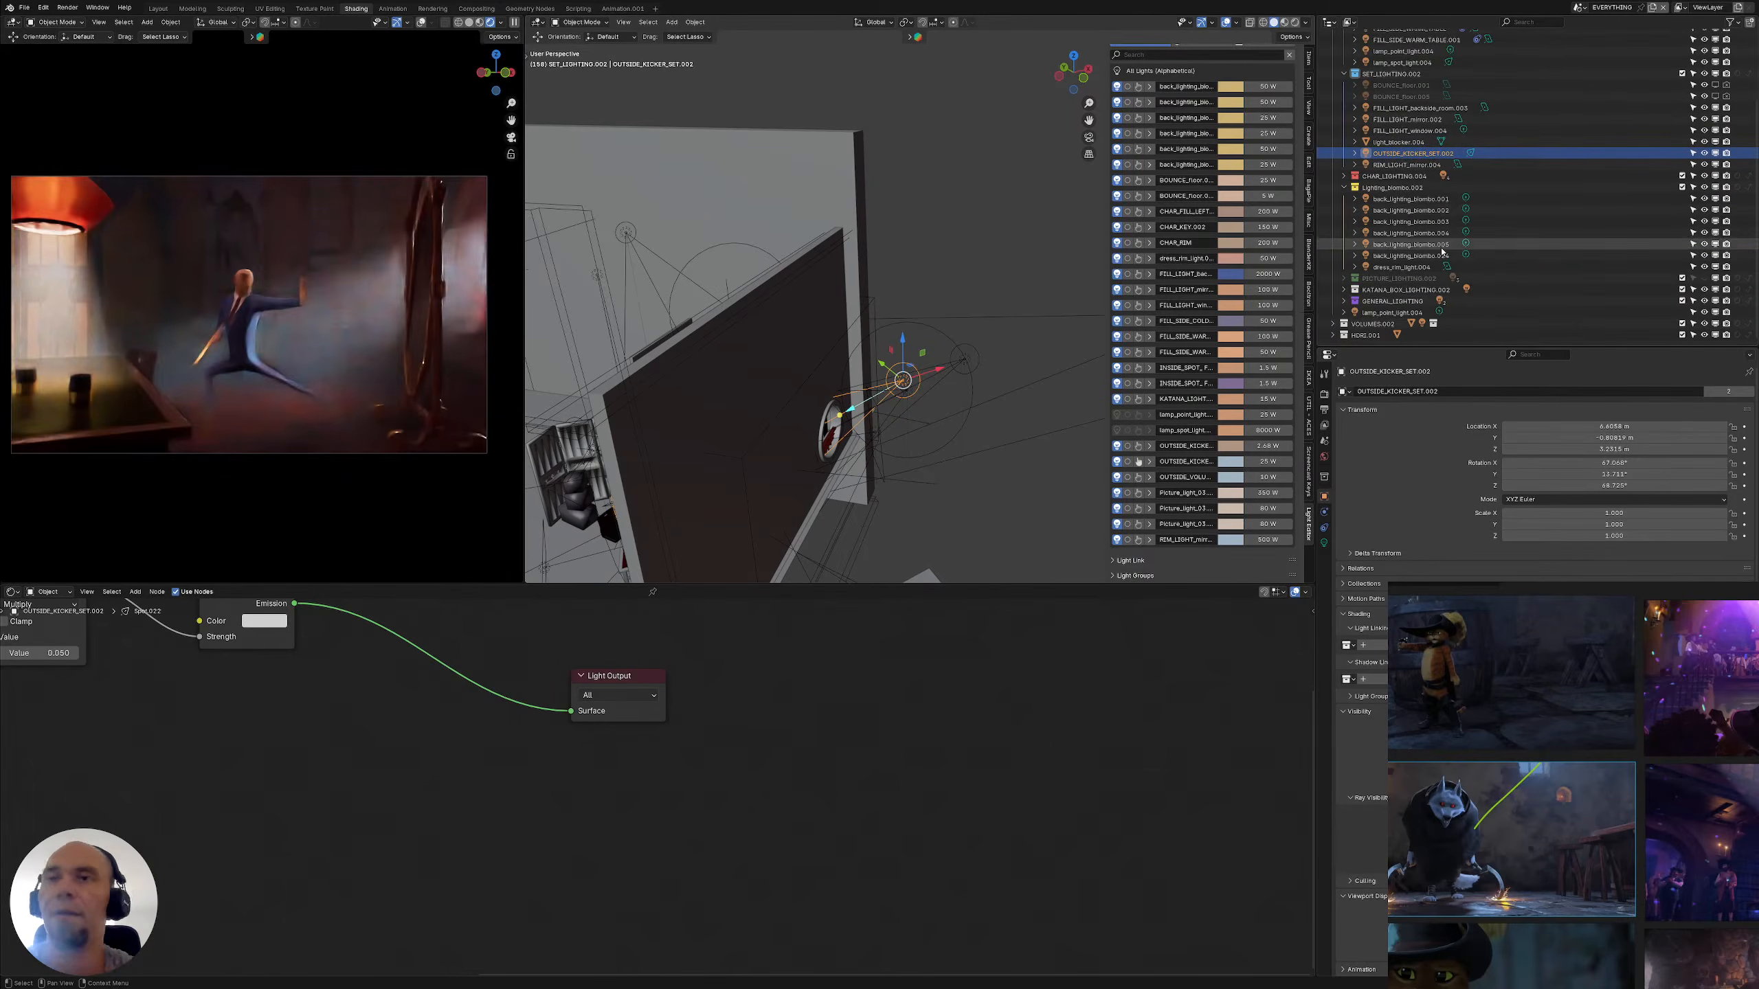
left_click(1333, 324)
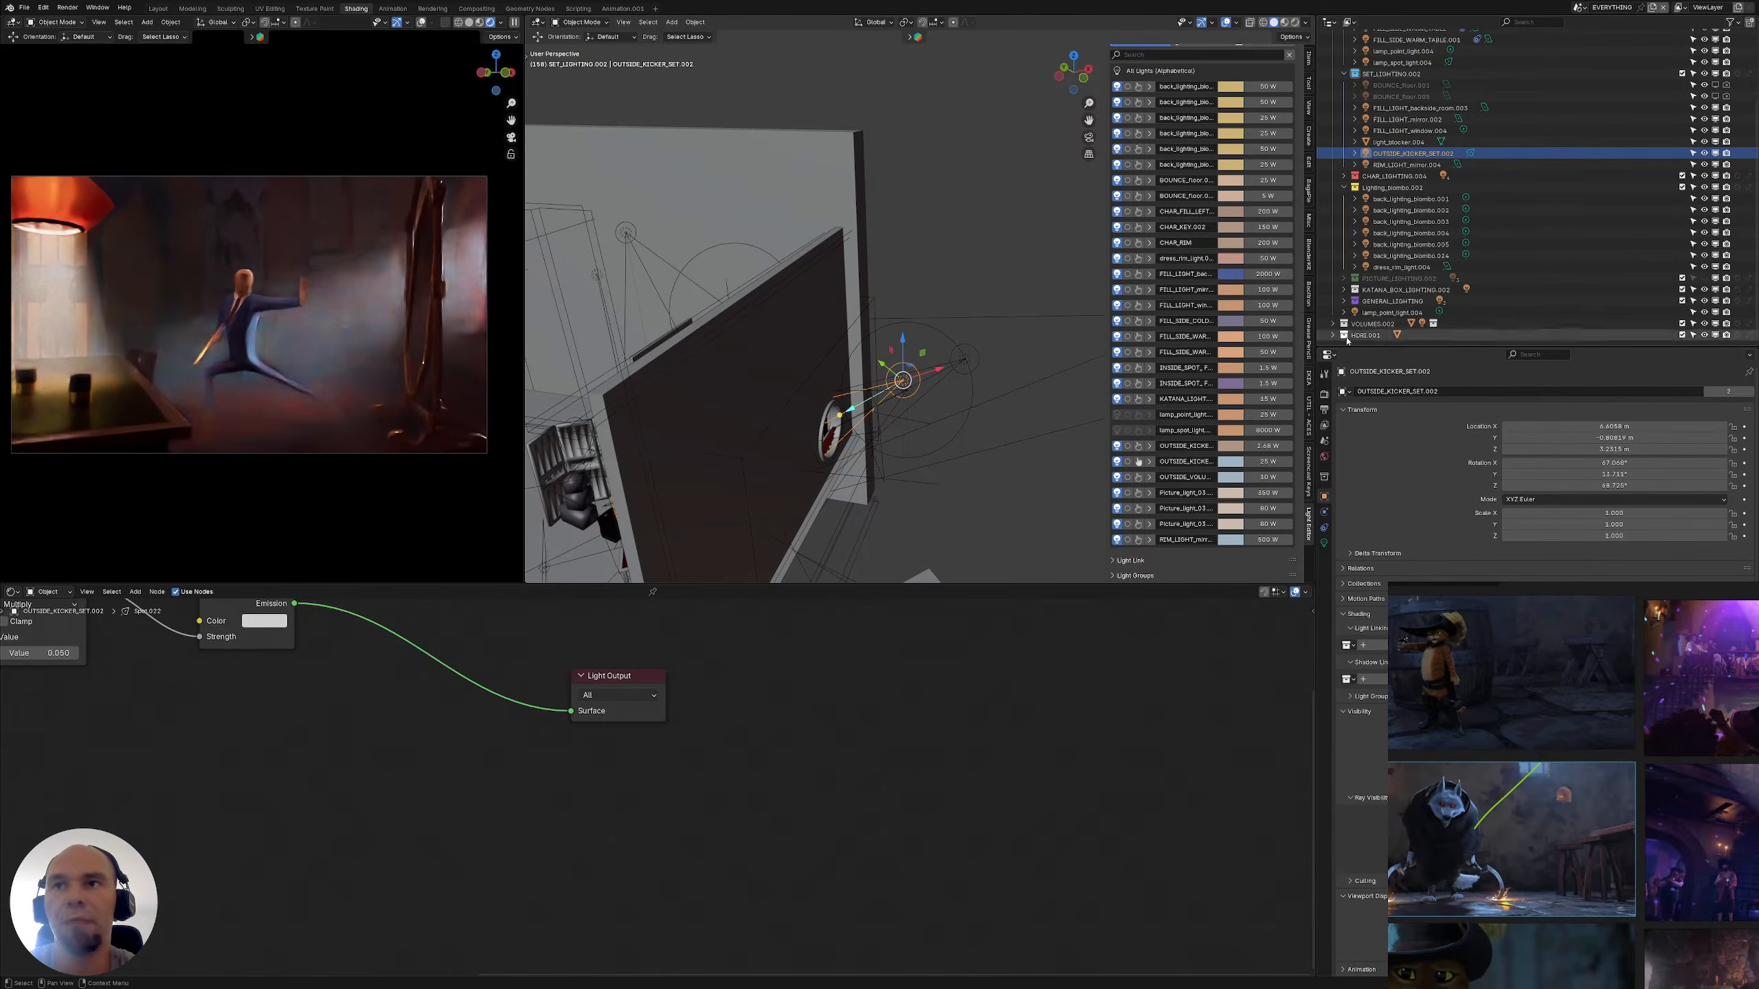
scroll(1376, 305, "down", 1)
left_click(1402, 314)
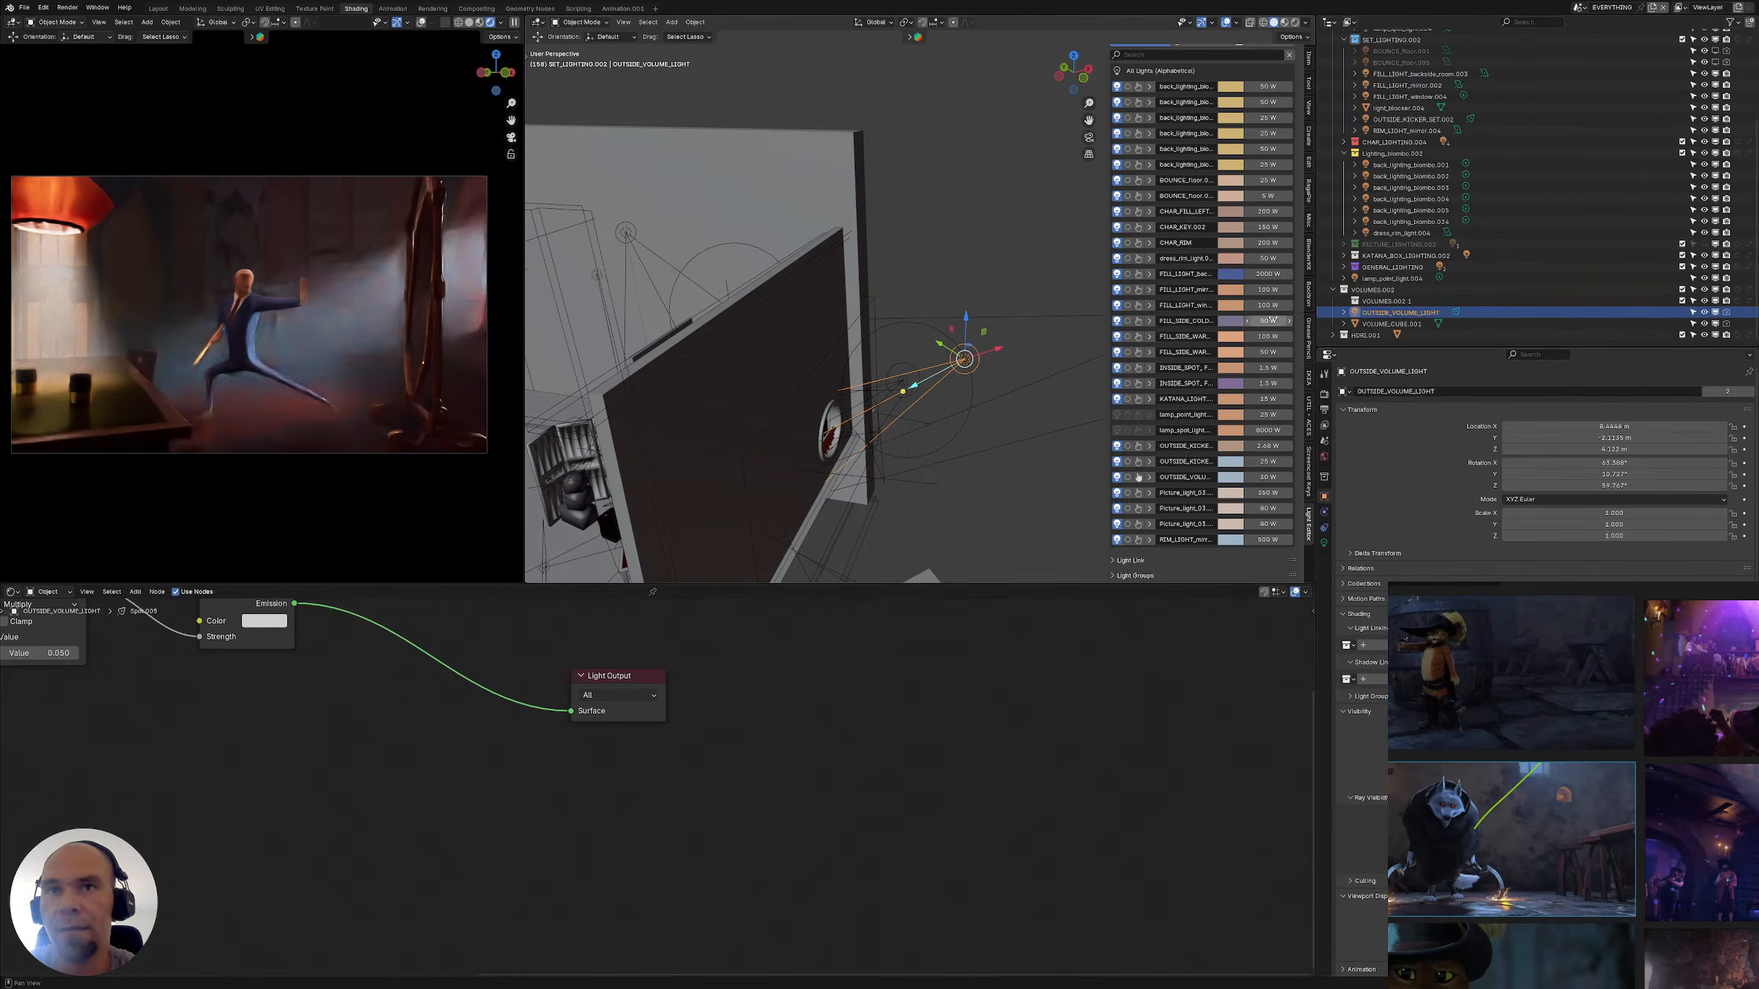
scroll(1380, 642, "down", 1)
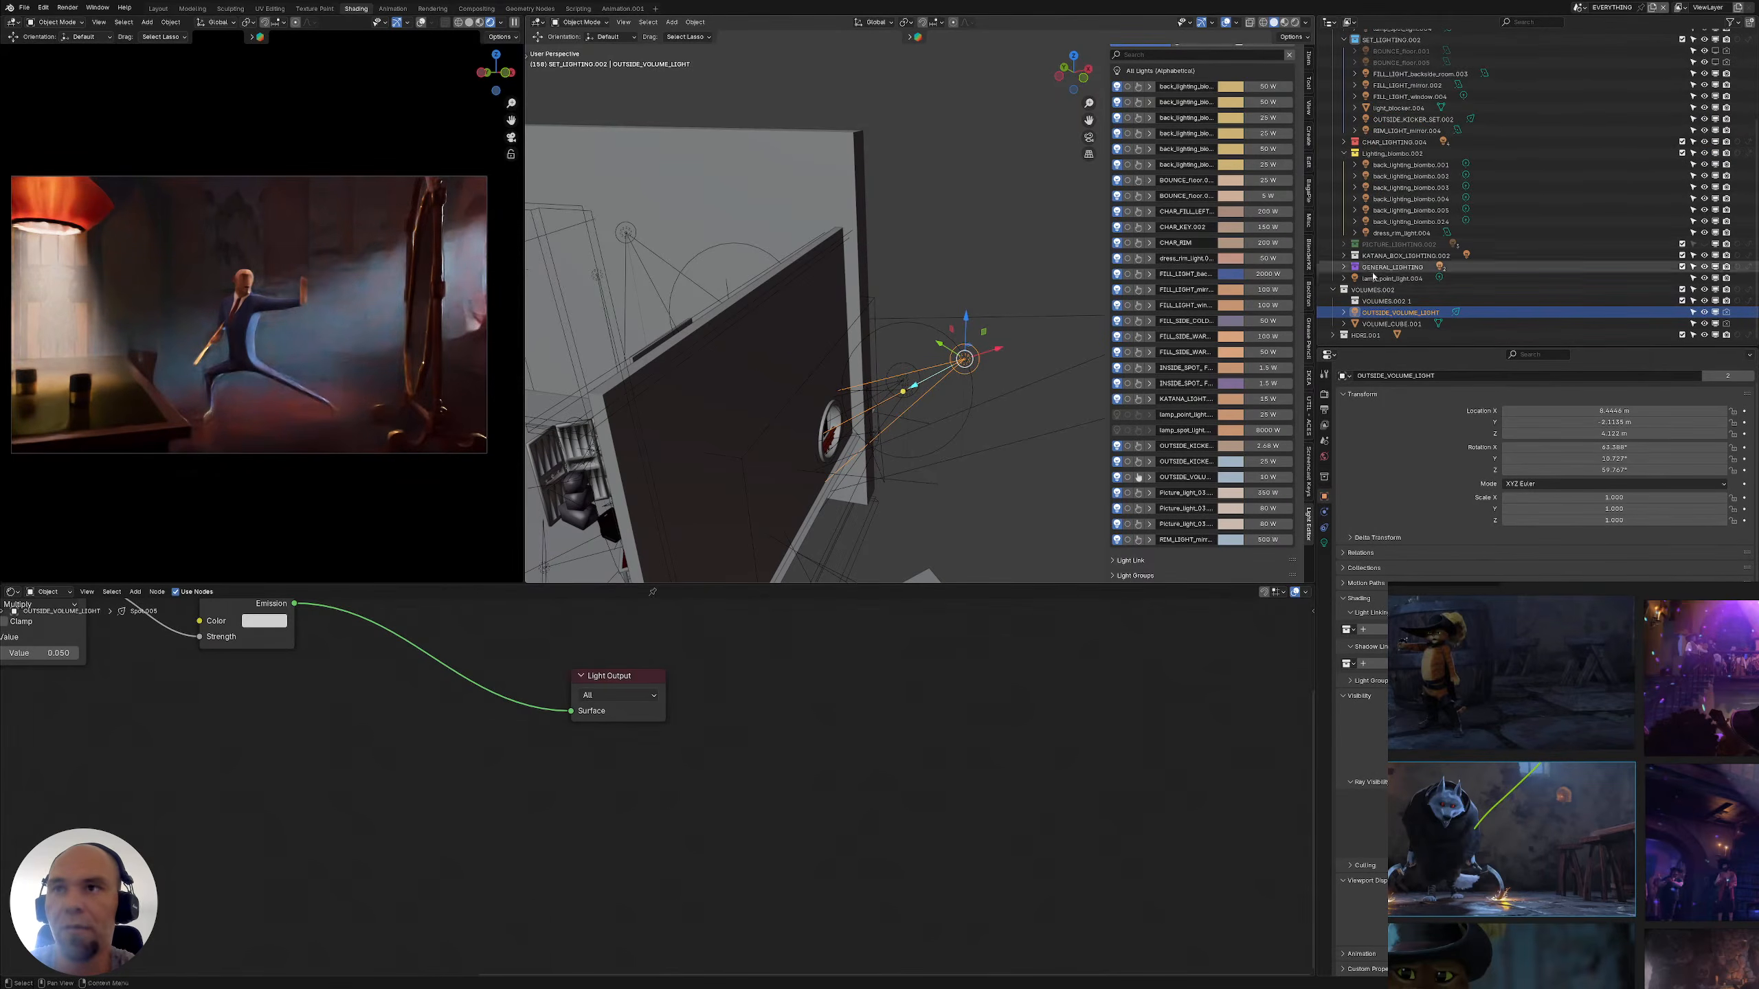
middle_click_drag(906, 426, 950, 421, "shift")
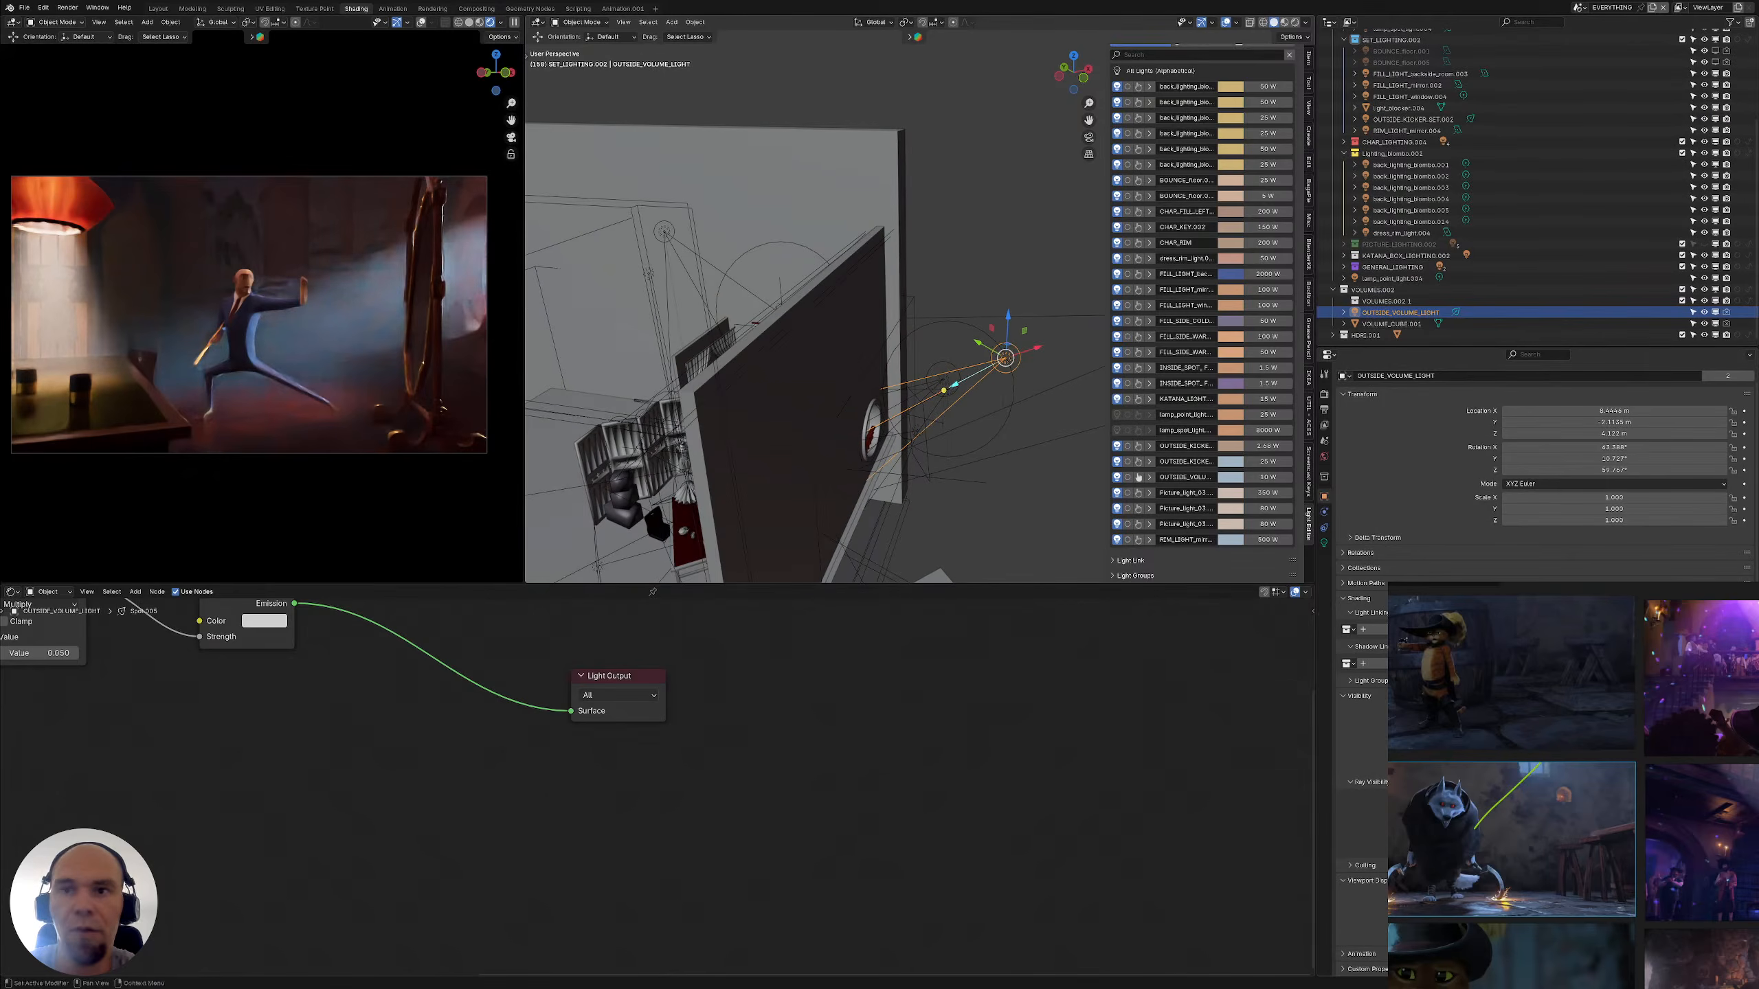
left_click(1324, 543)
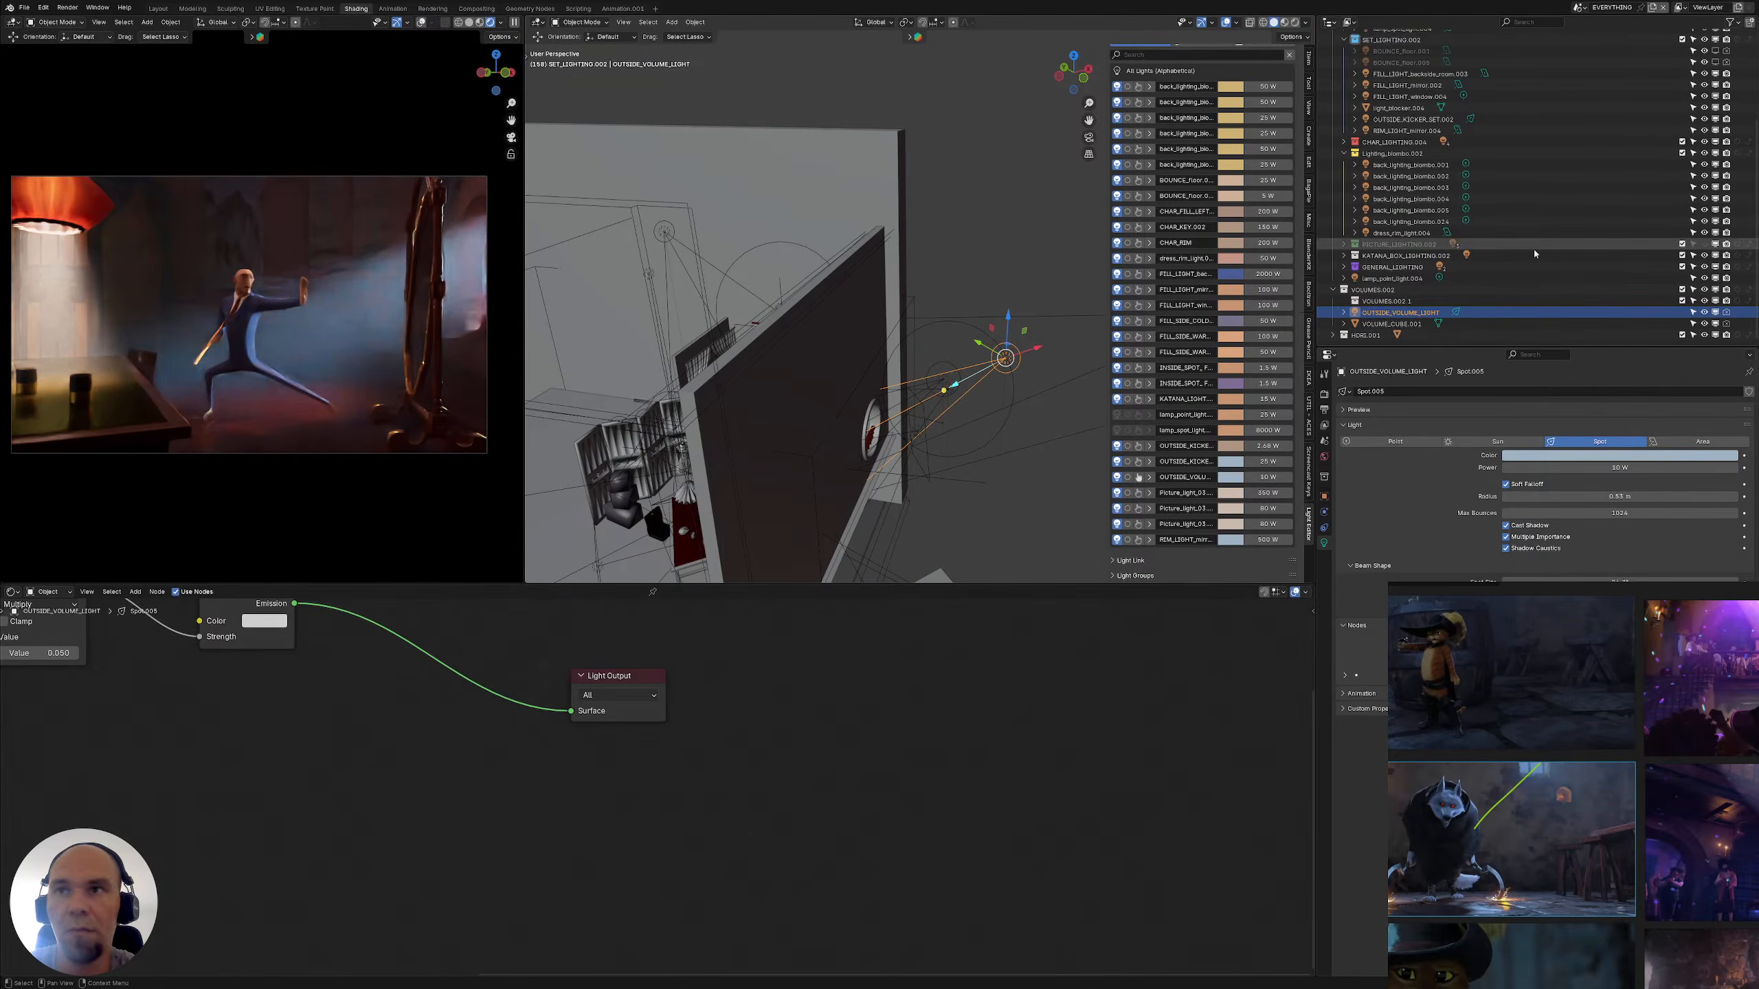
Try a stronger beam by setting the power of OUTSIDE_VOLUME_LIGHT to 55 W
left_click_drag(1586, 466, 1642, 466)
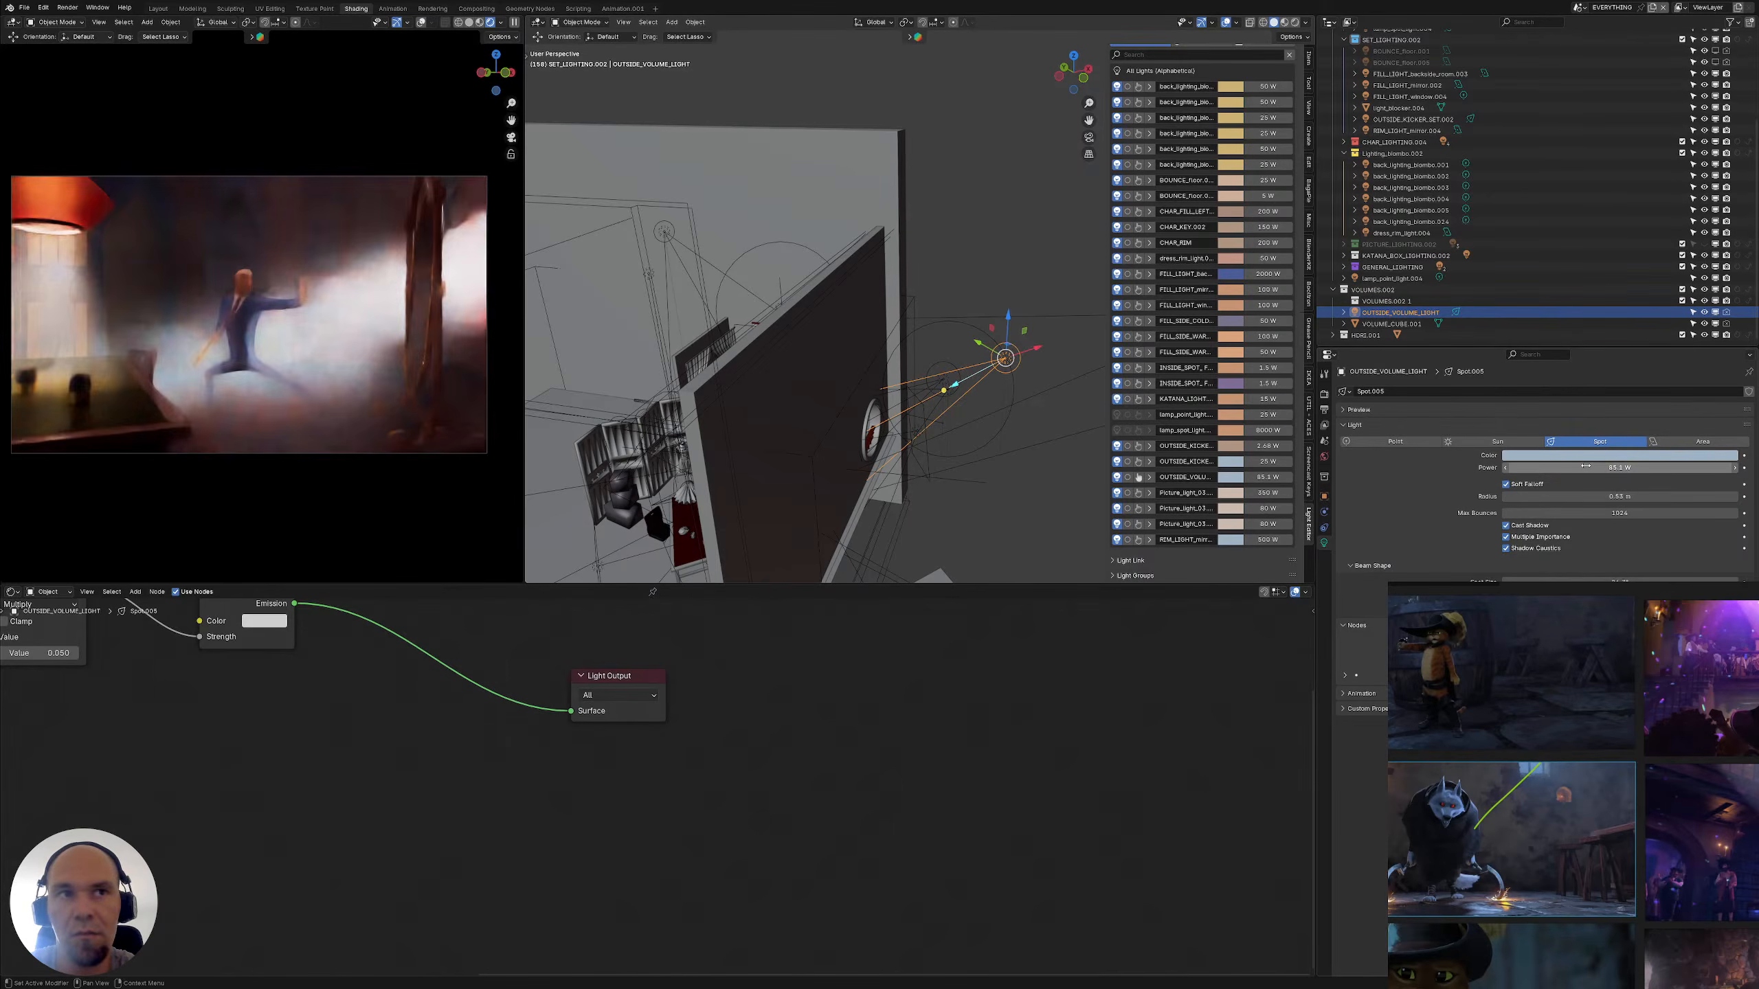
left_click(1586, 467)
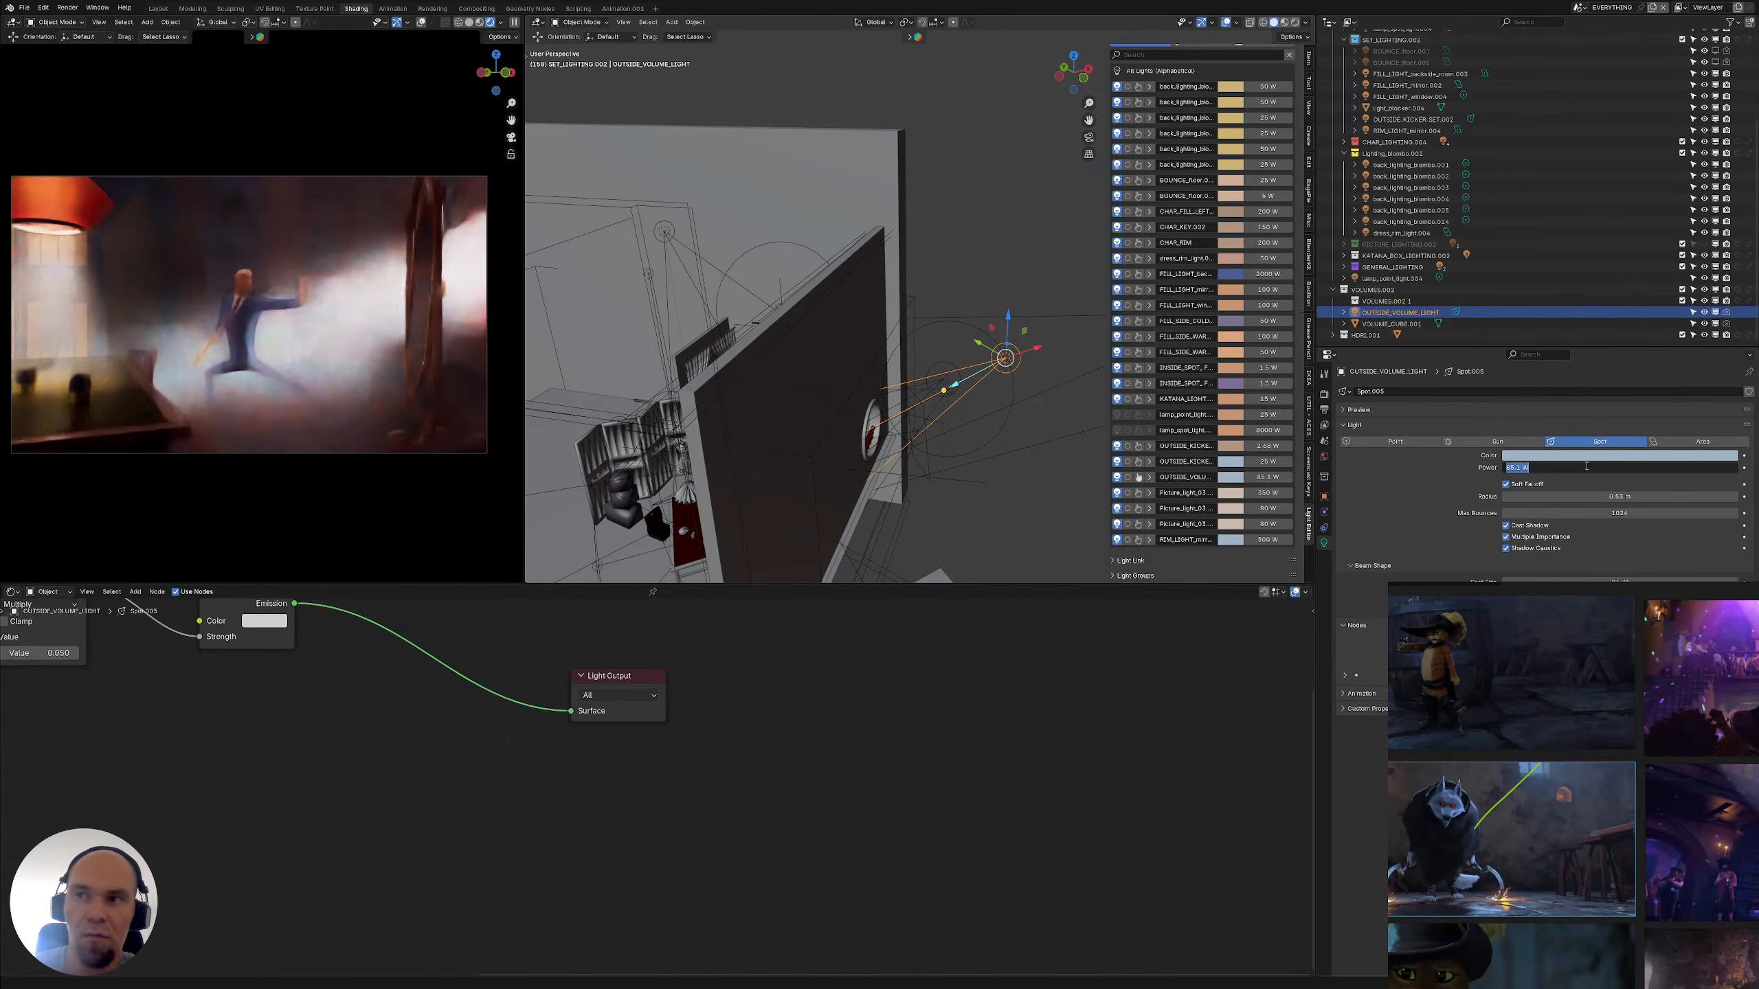
type("55")
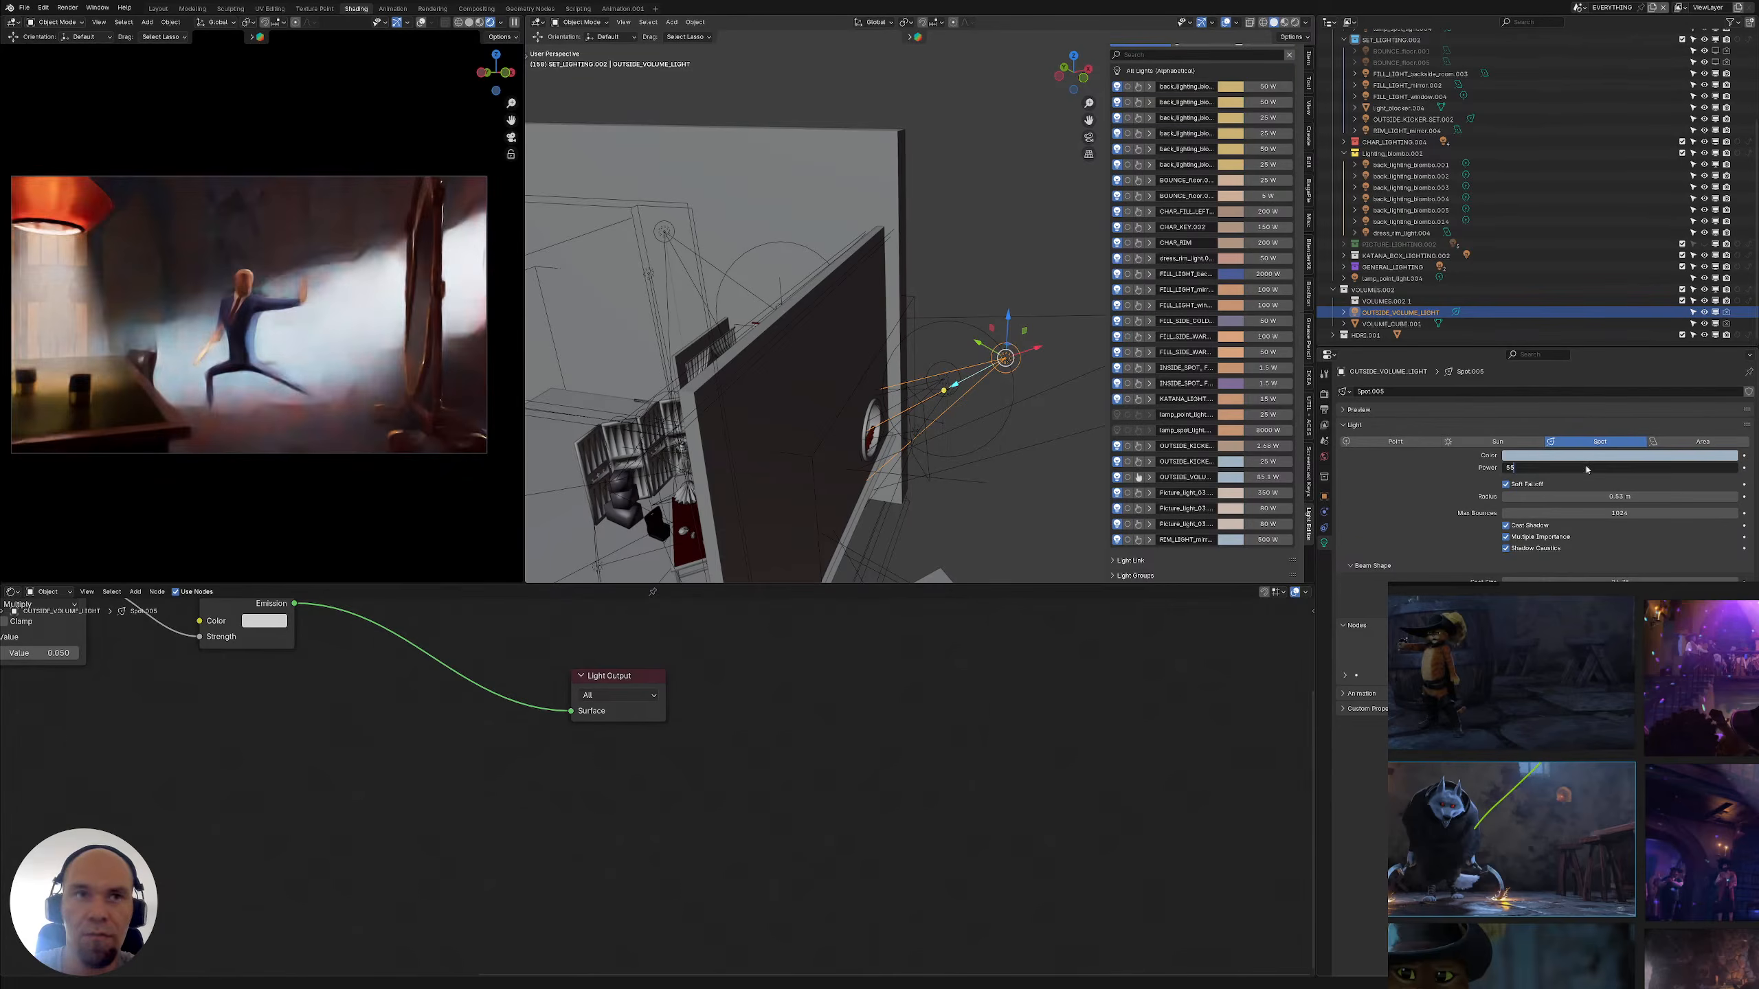
key("Return")
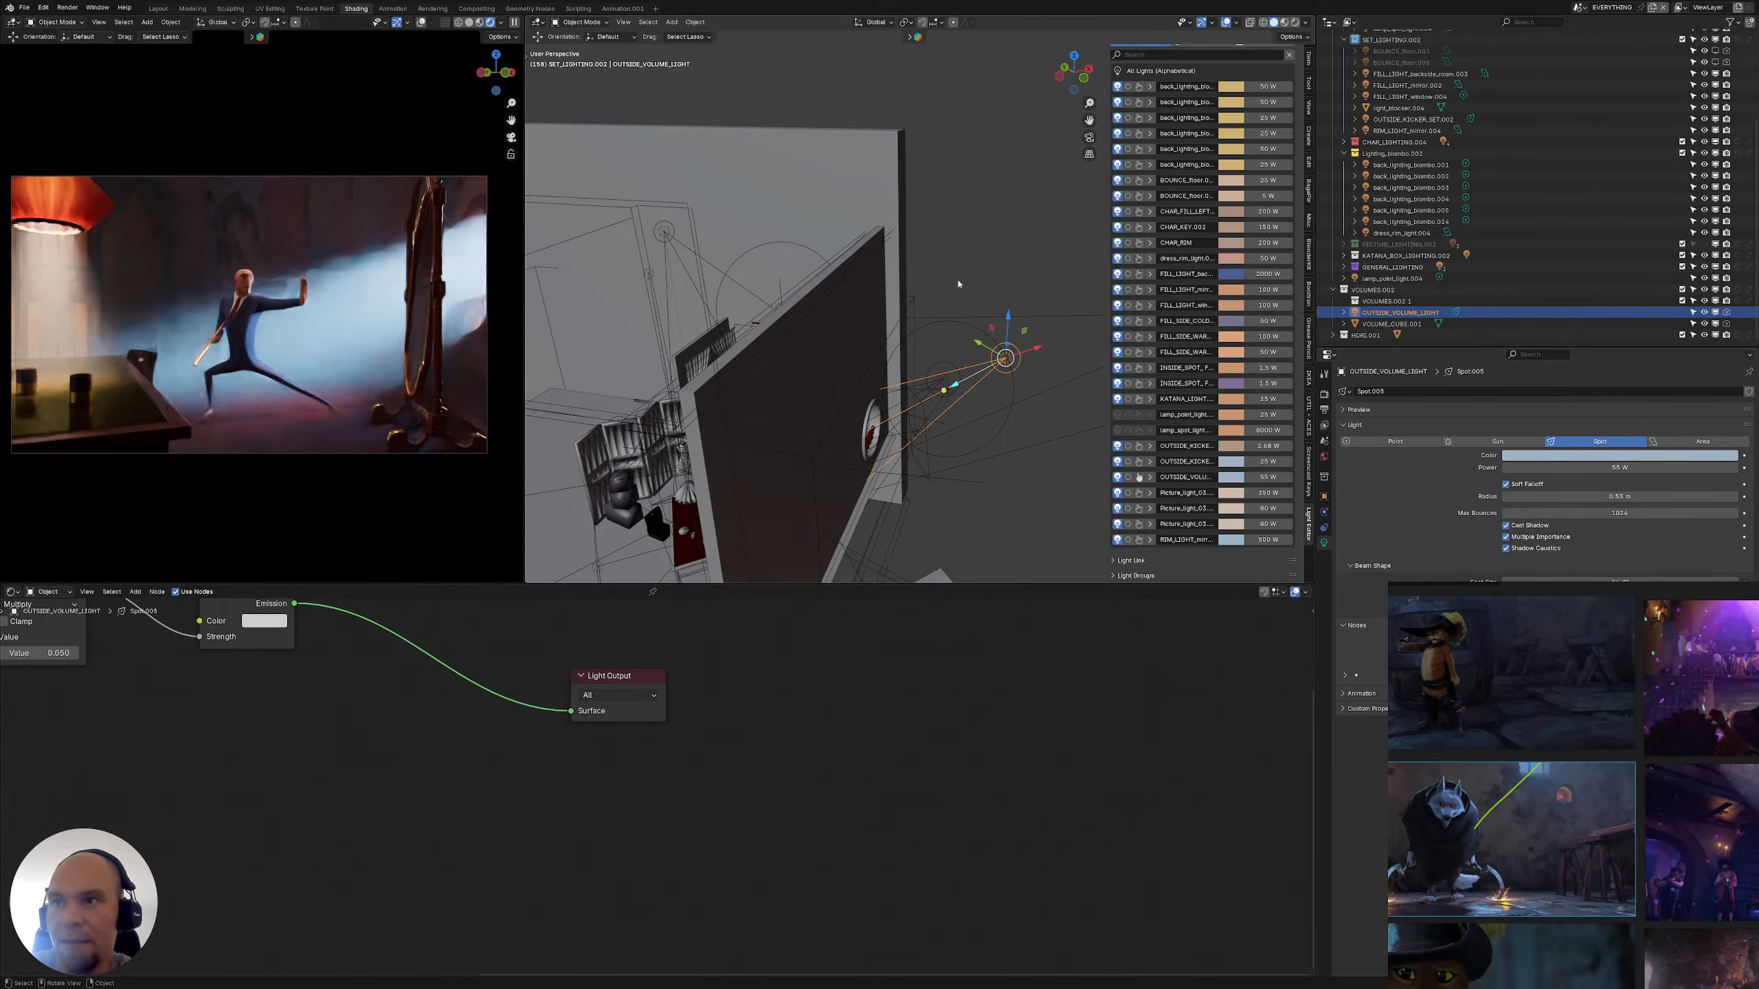
Set the power of OUTSIDE_VOLUME_LIGHT to 25 W
middle_click_drag(877, 338, 886, 394)
scroll(935, 386, "up", 6)
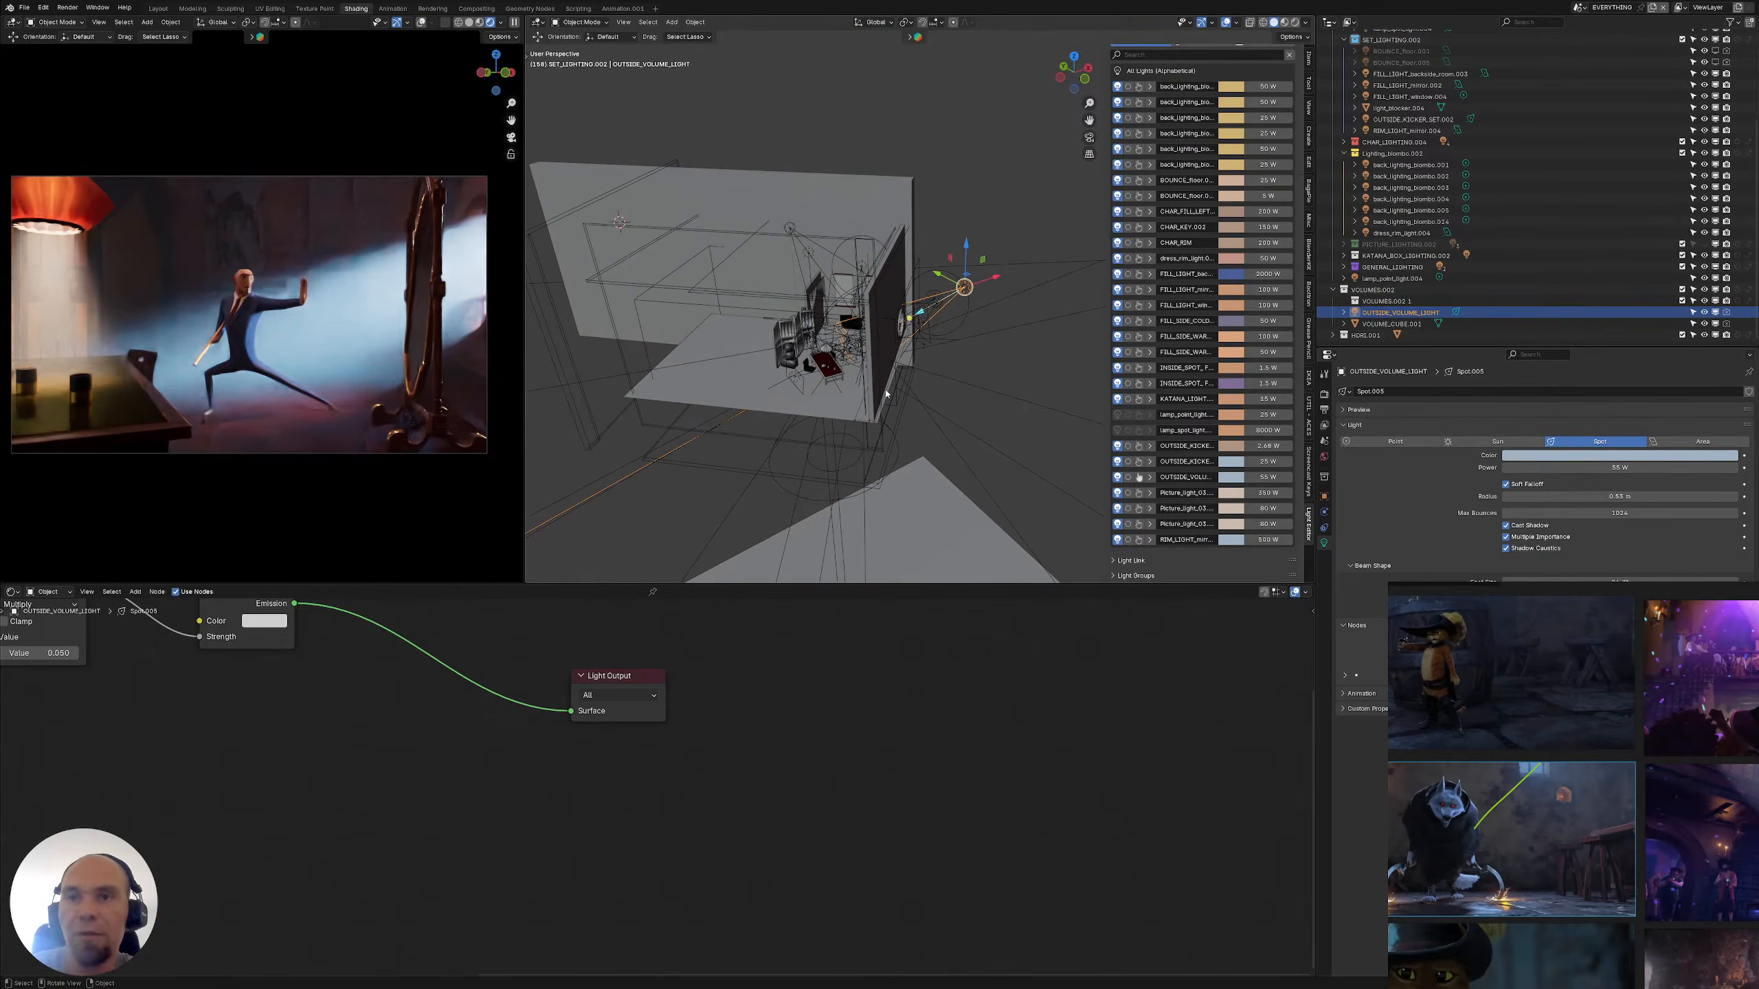
mouse_move(864, 354)
middle_mouse_down()
mouse_move(886, 365)
mouse_move(864, 355)
middle_mouse_up()
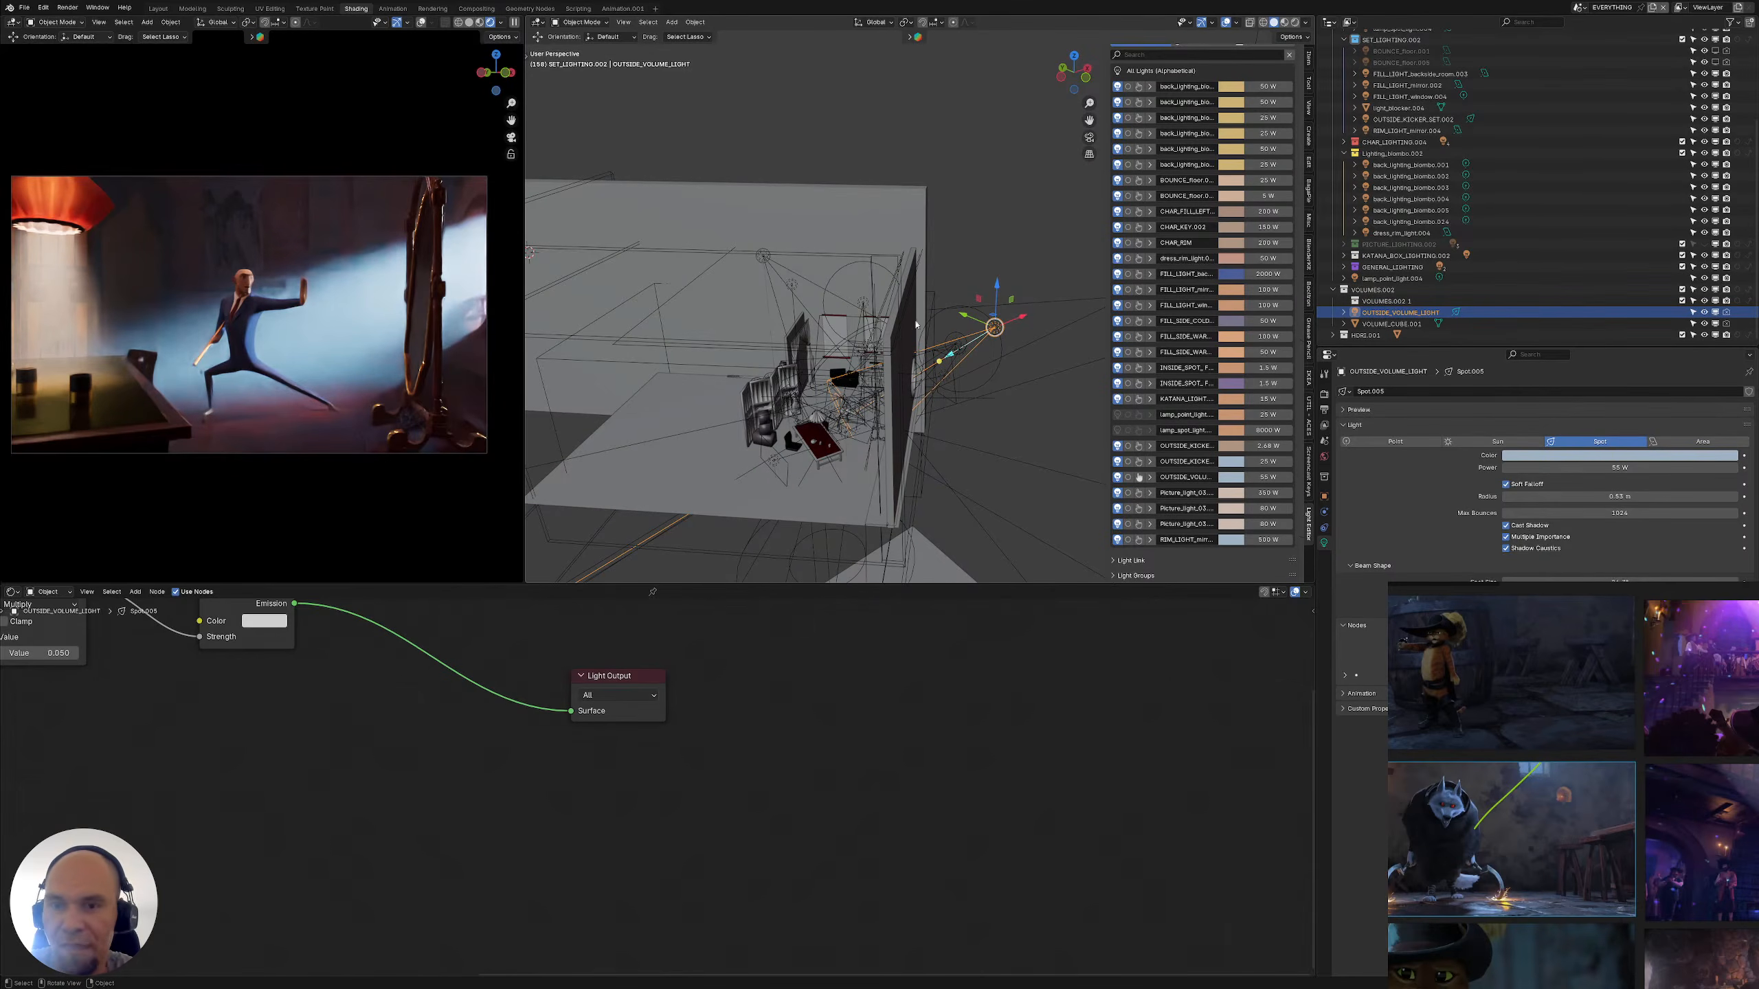
middle_click_drag(963, 358, 933, 367, "shift")
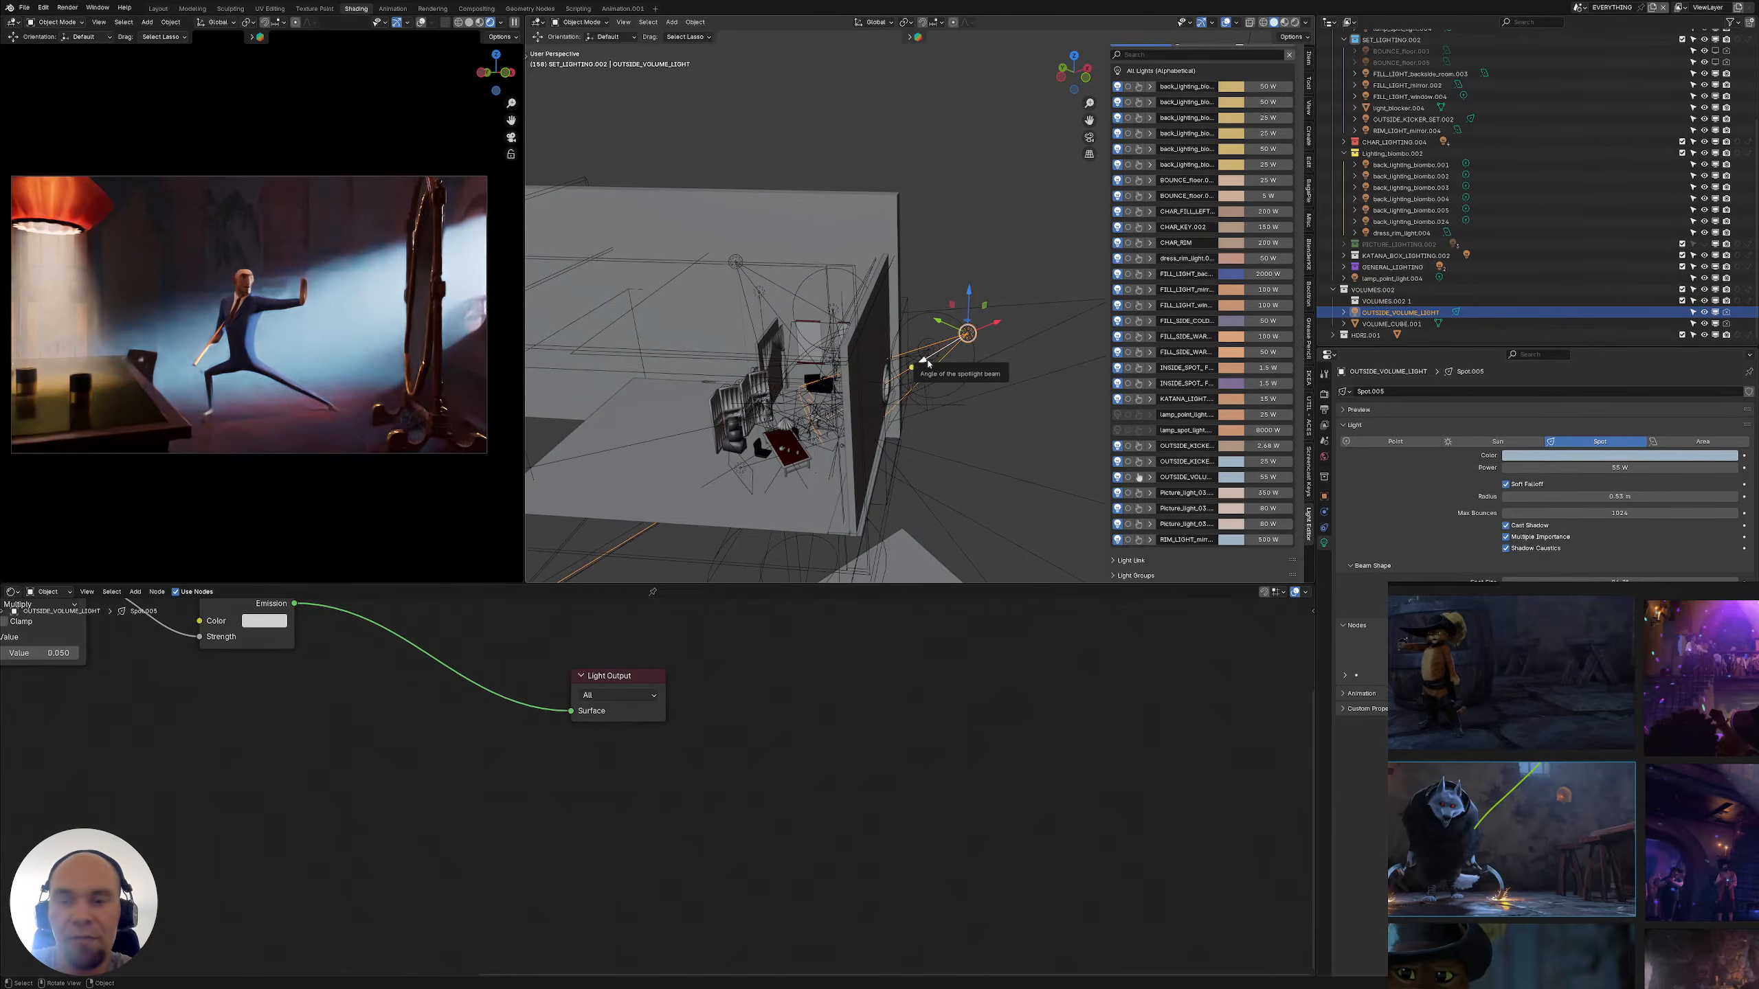
left_click(1599, 466)
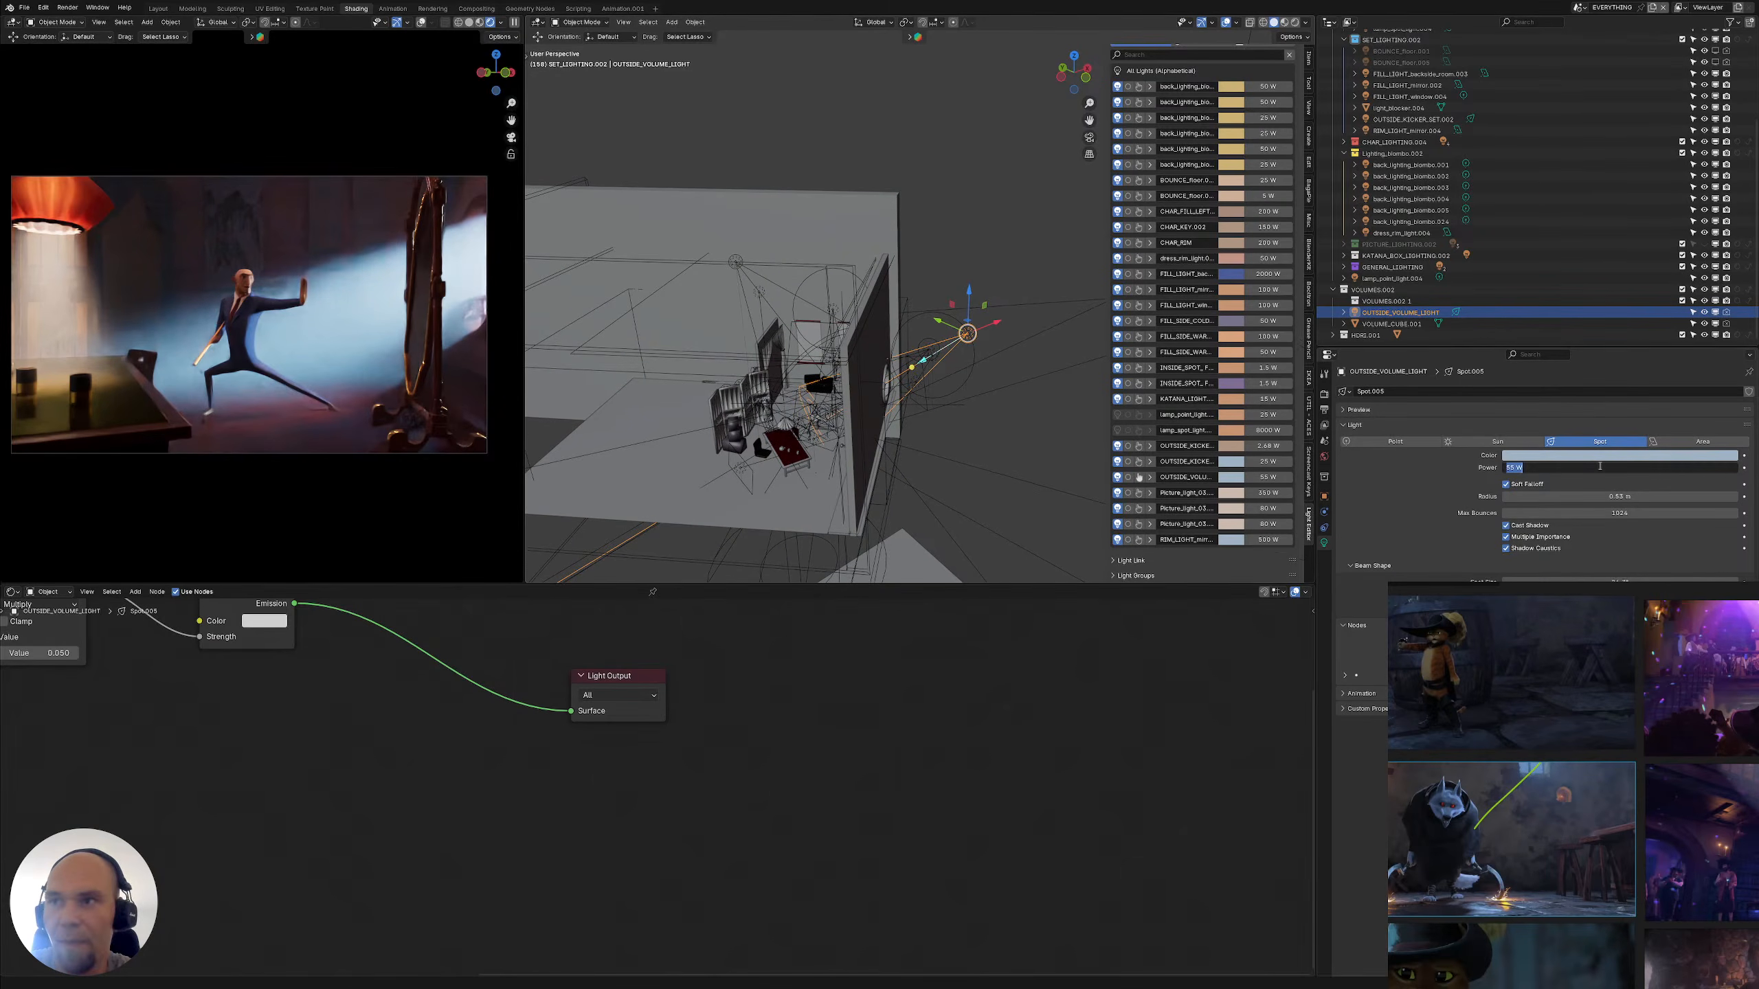
type("25")
key("Return")
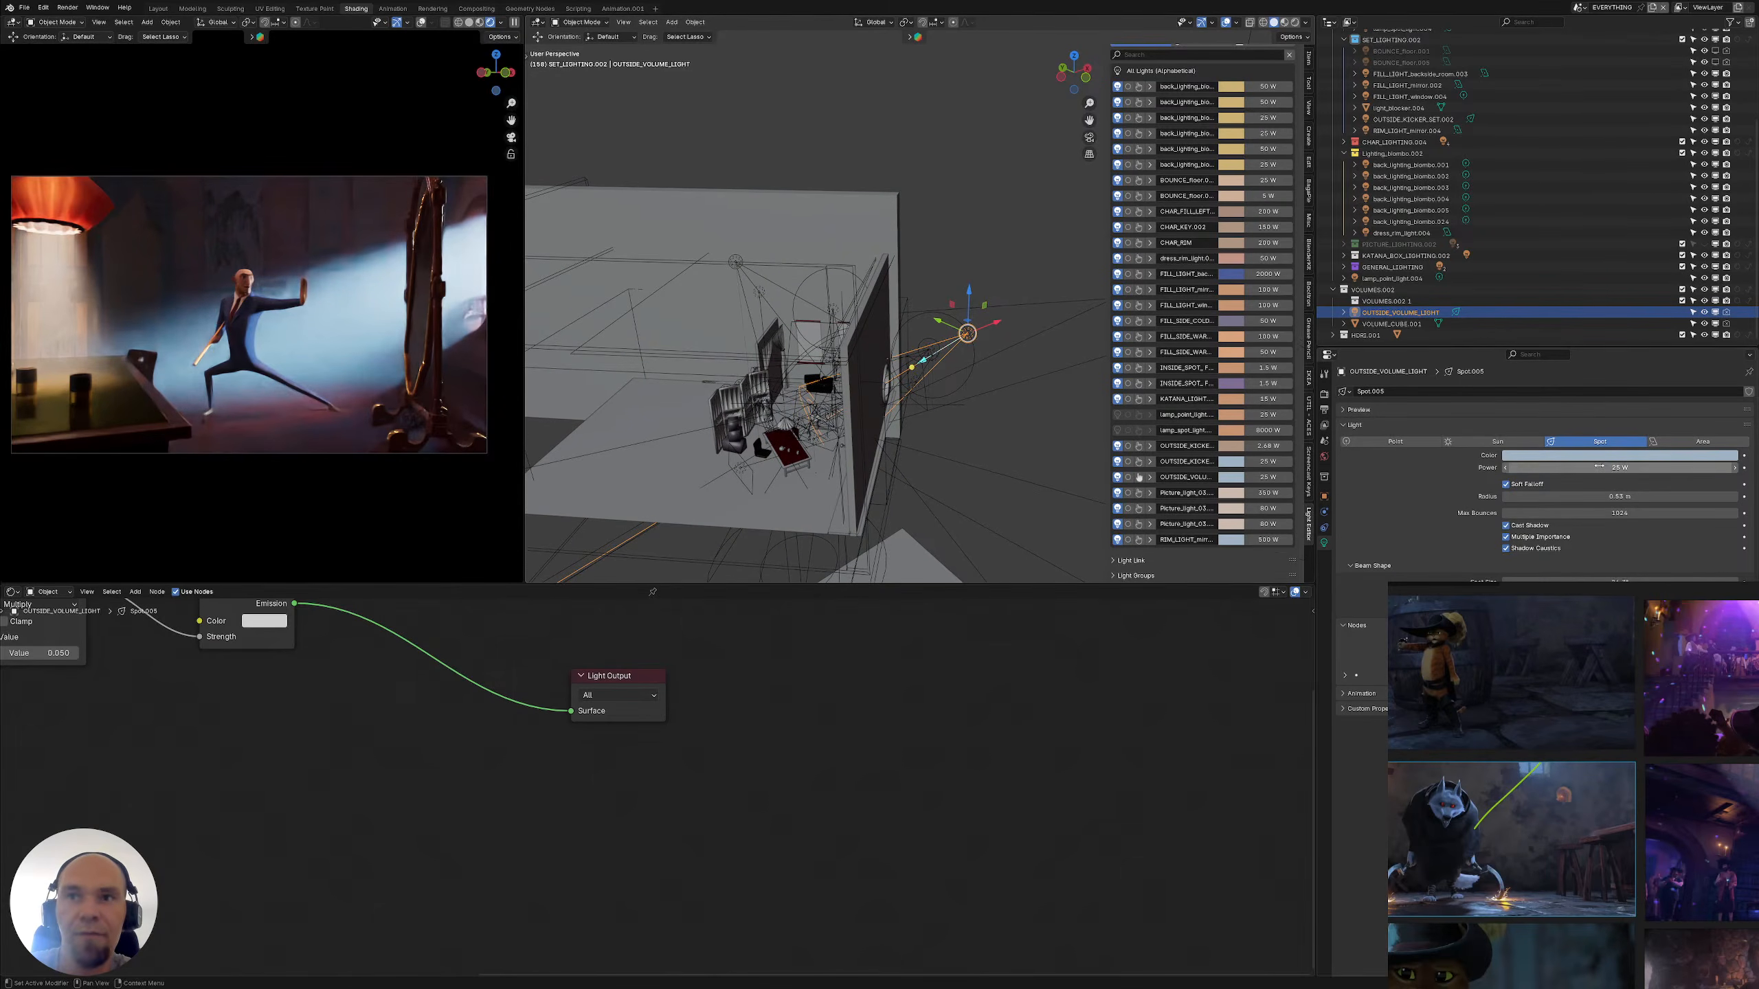
mouse_move(949, 379)
middle_mouse_down()
mouse_move(946, 406)
mouse_move(973, 394)
mouse_move(960, 366)
mouse_move(983, 378)
middle_mouse_up()
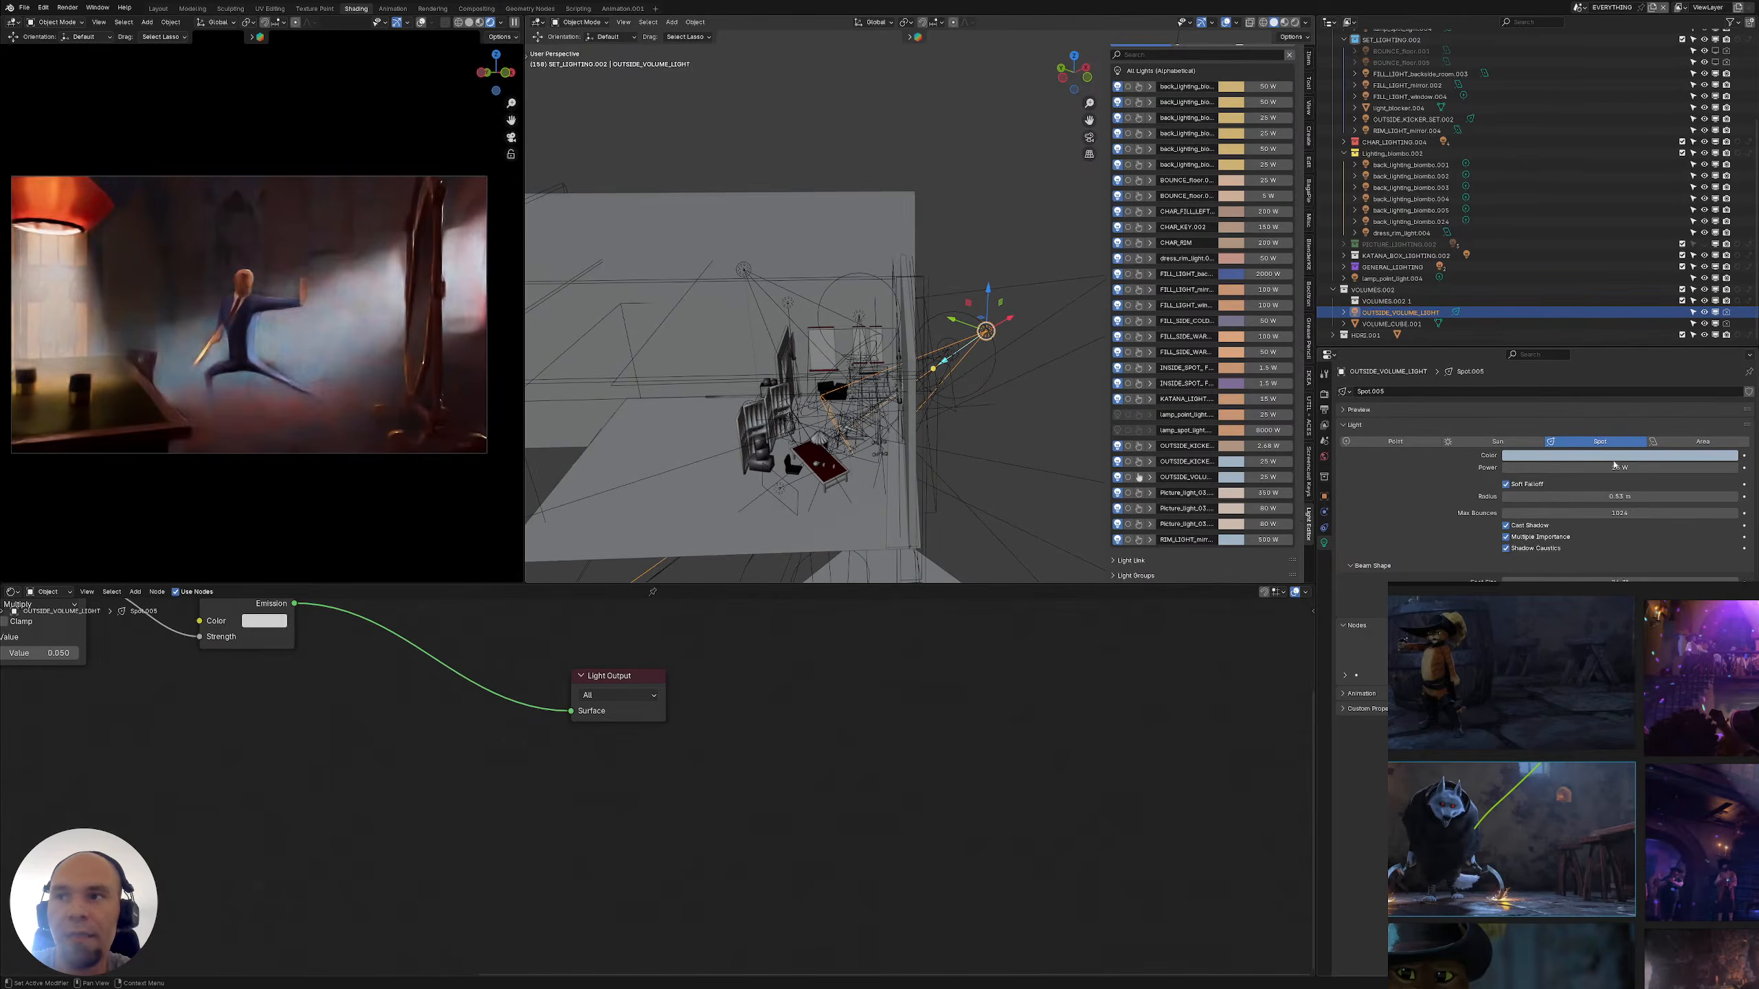
middle_click_drag(973, 398, 964, 428)
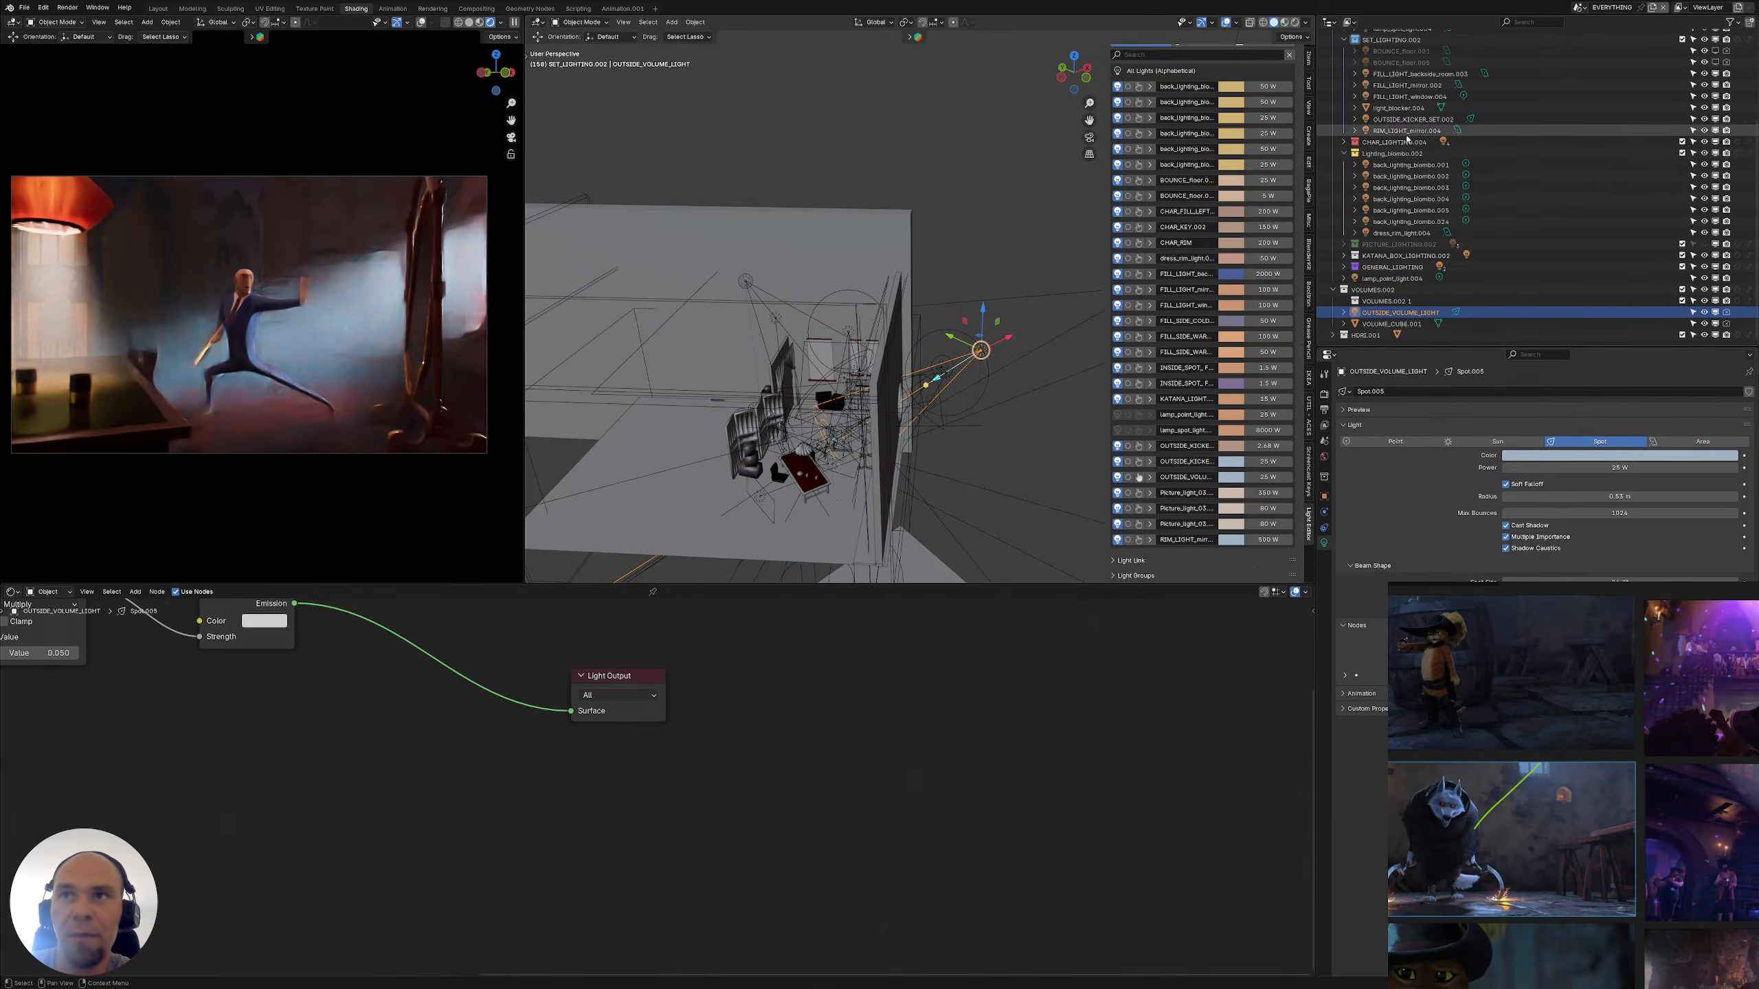
Collapse the Lighting_biombo.002 collection and inspect the INSIDE_SPOT_FOCUS_GENERAL, OUTSIDE_VOLUME_LIGHT and OUTSIDE_KICKER_SET.002 spotlights around the window wall
left_click(1343, 154)
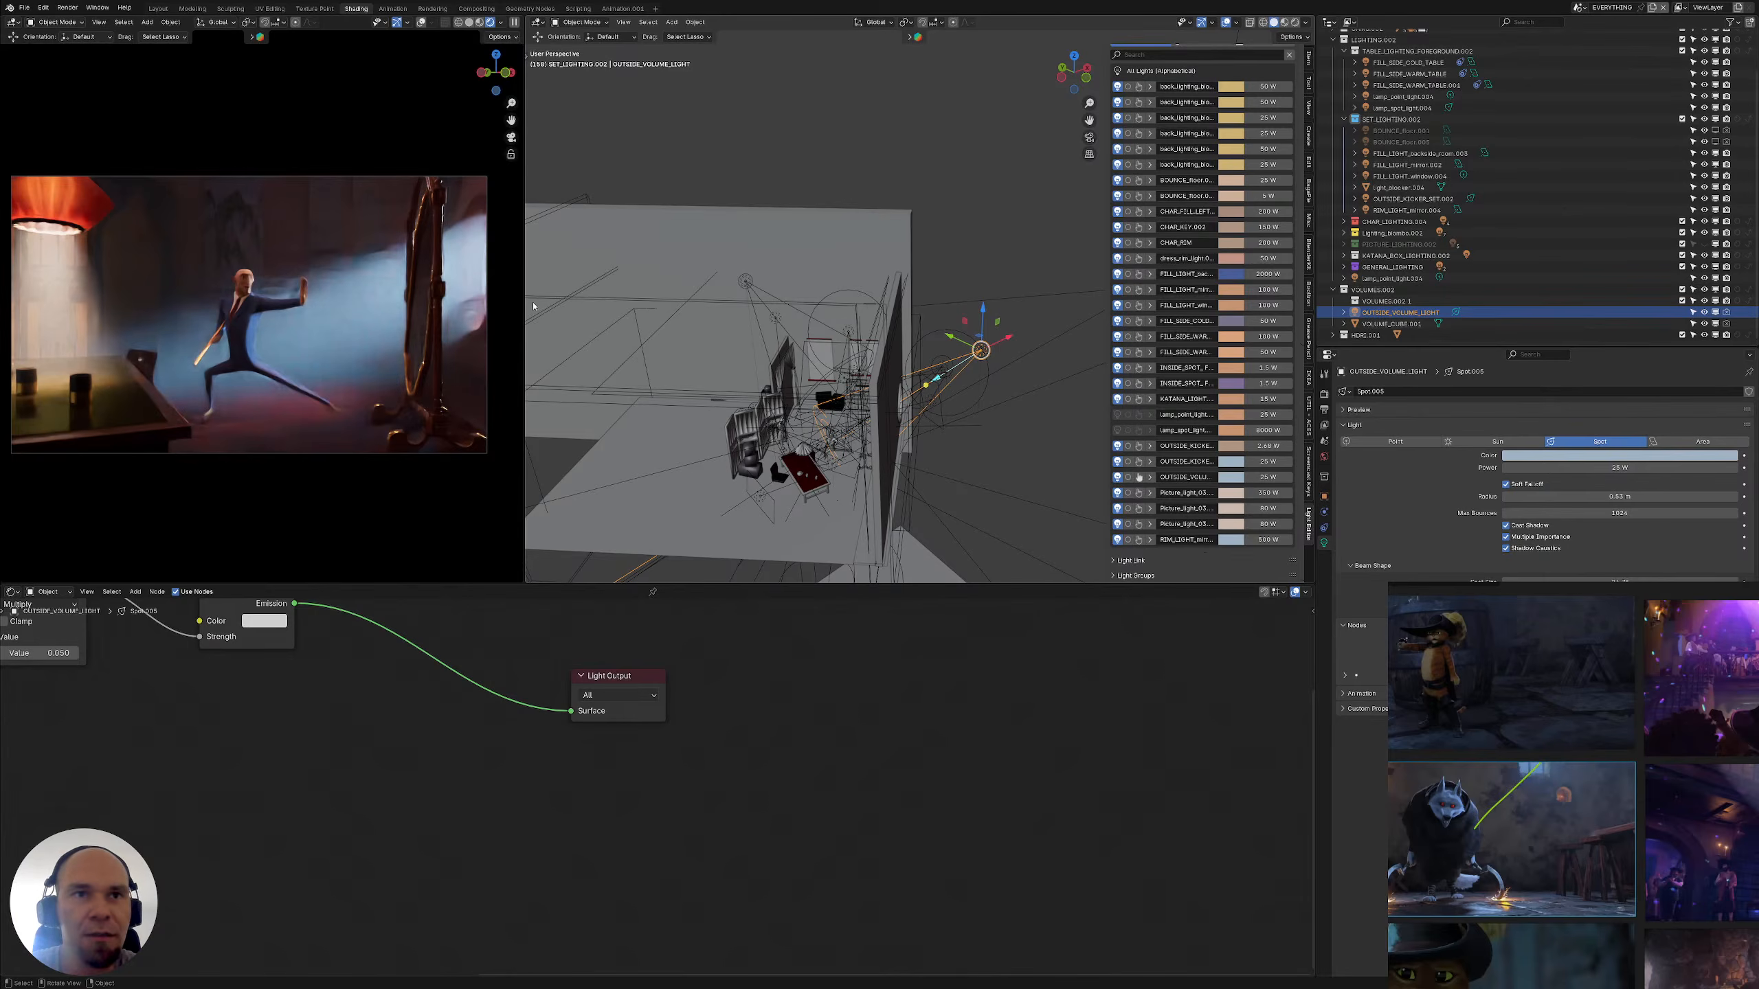
middle_click_drag(904, 388, 964, 349)
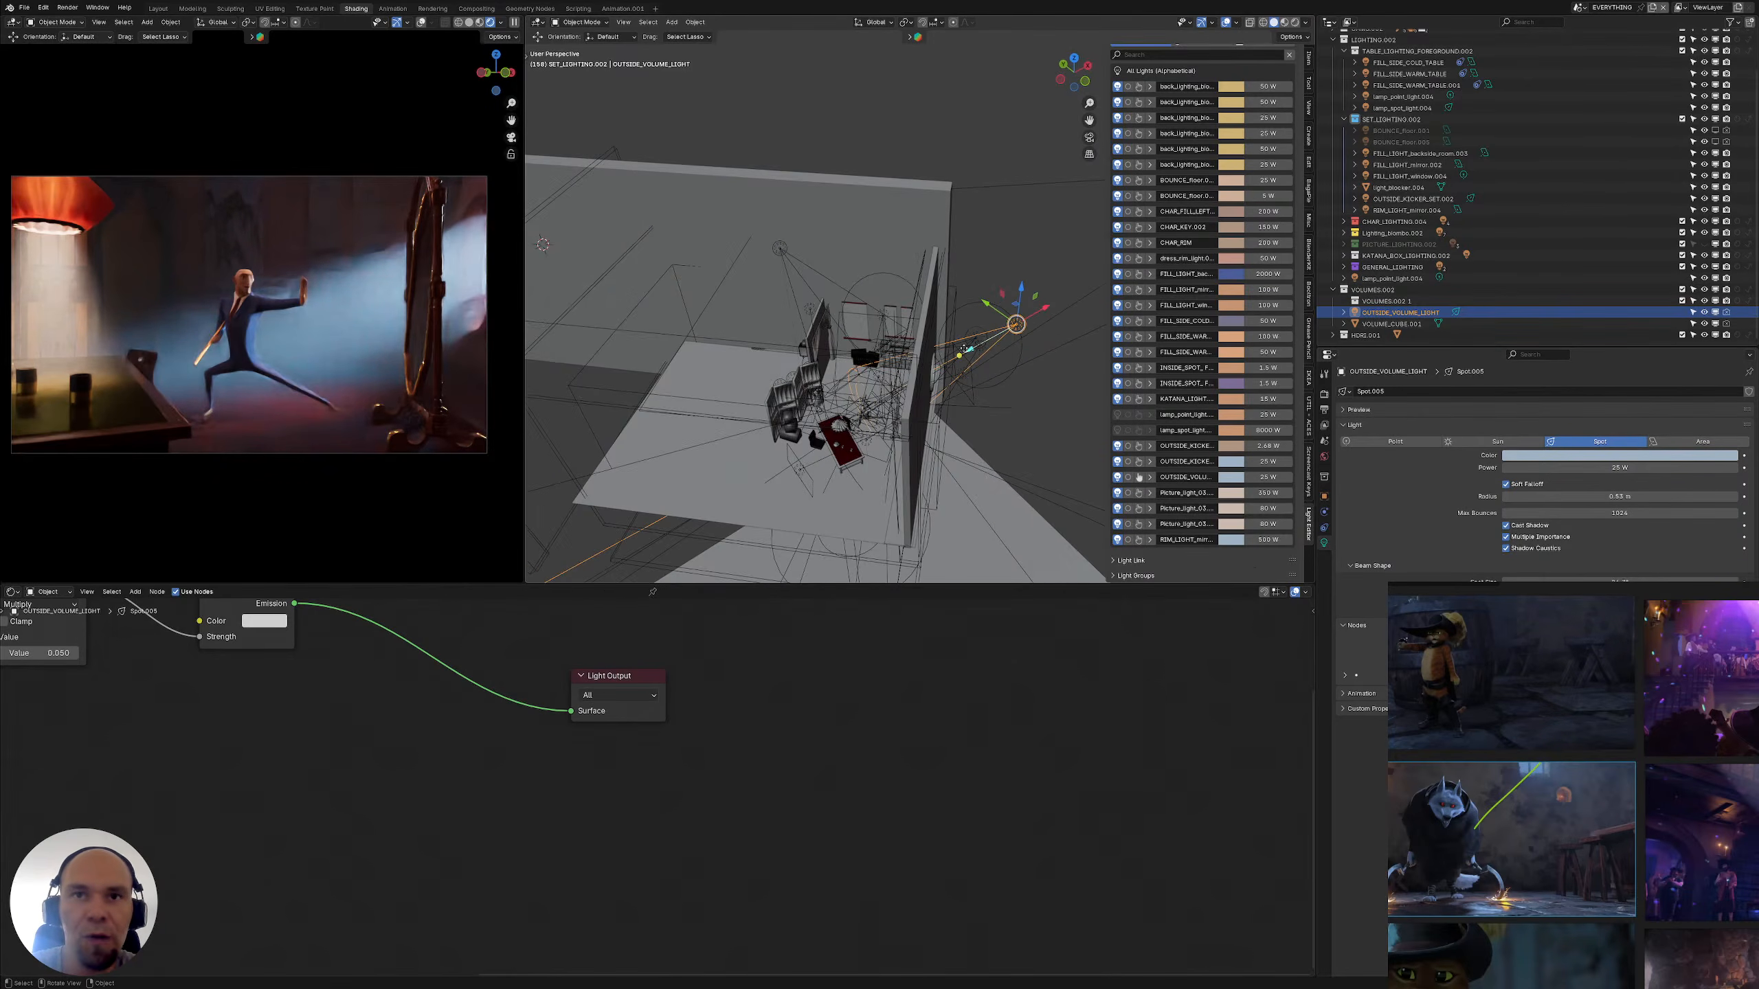
left_click(884, 318)
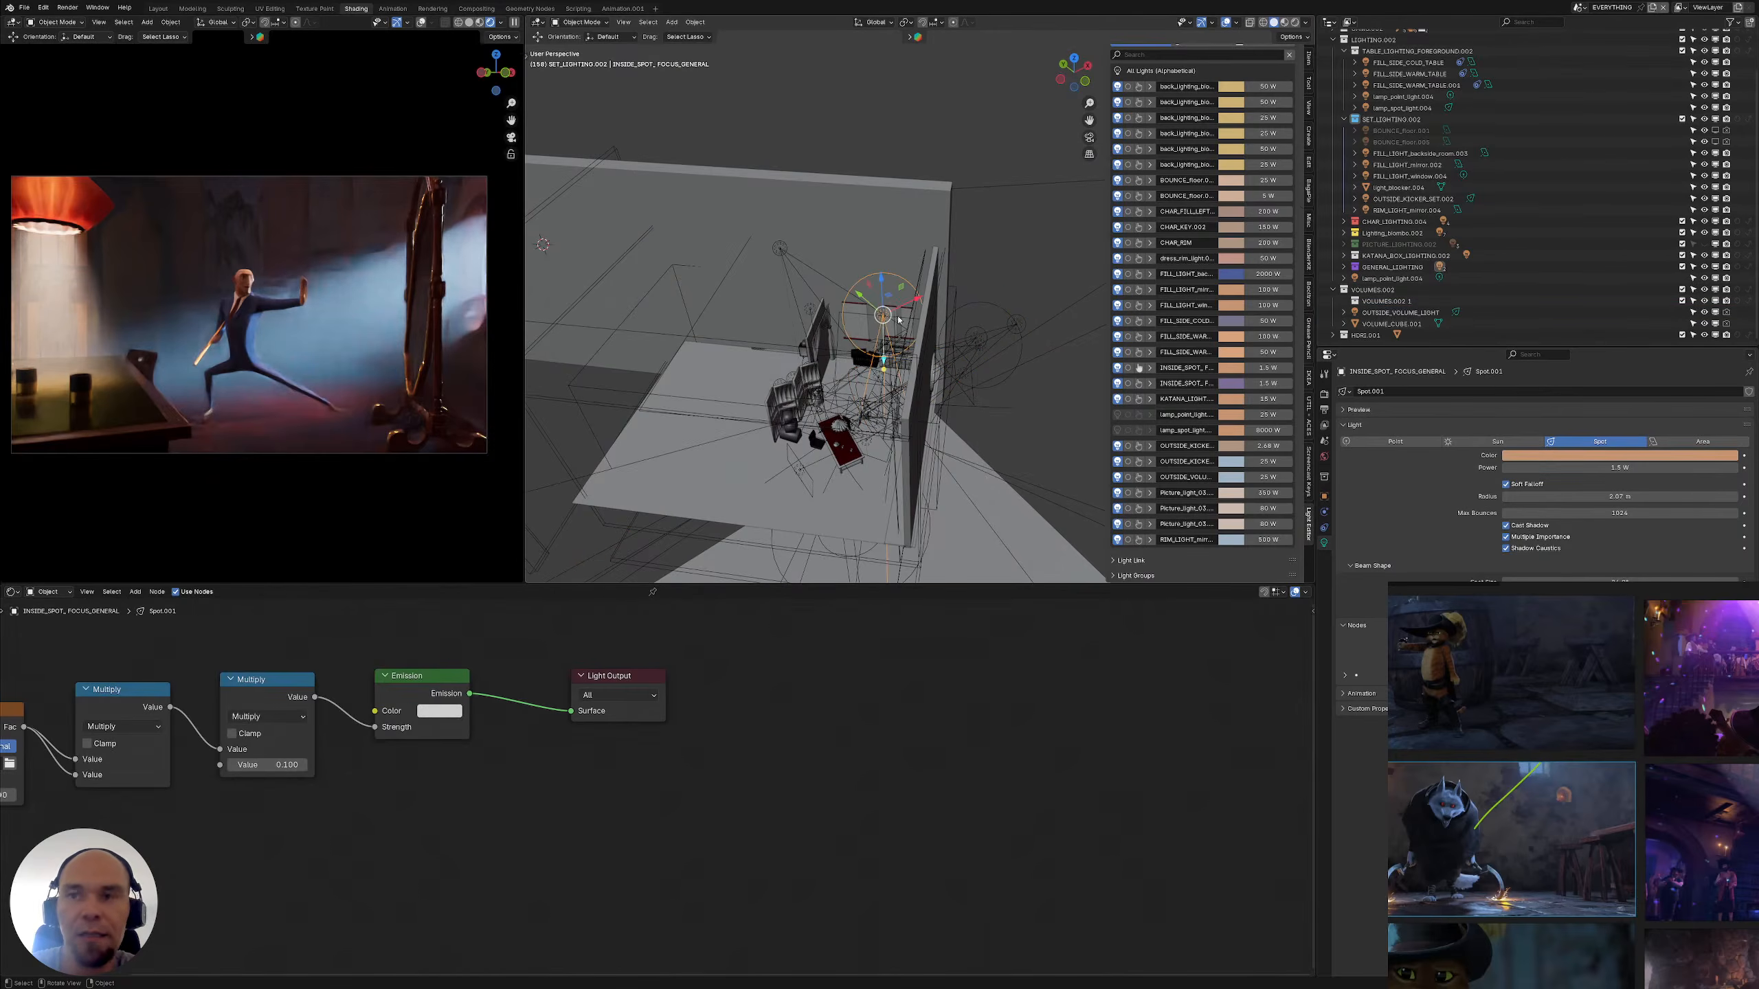
middle_click_drag(1020, 336, 948, 311, "shift")
scroll(962, 314, "up", 3)
left_click(948, 311)
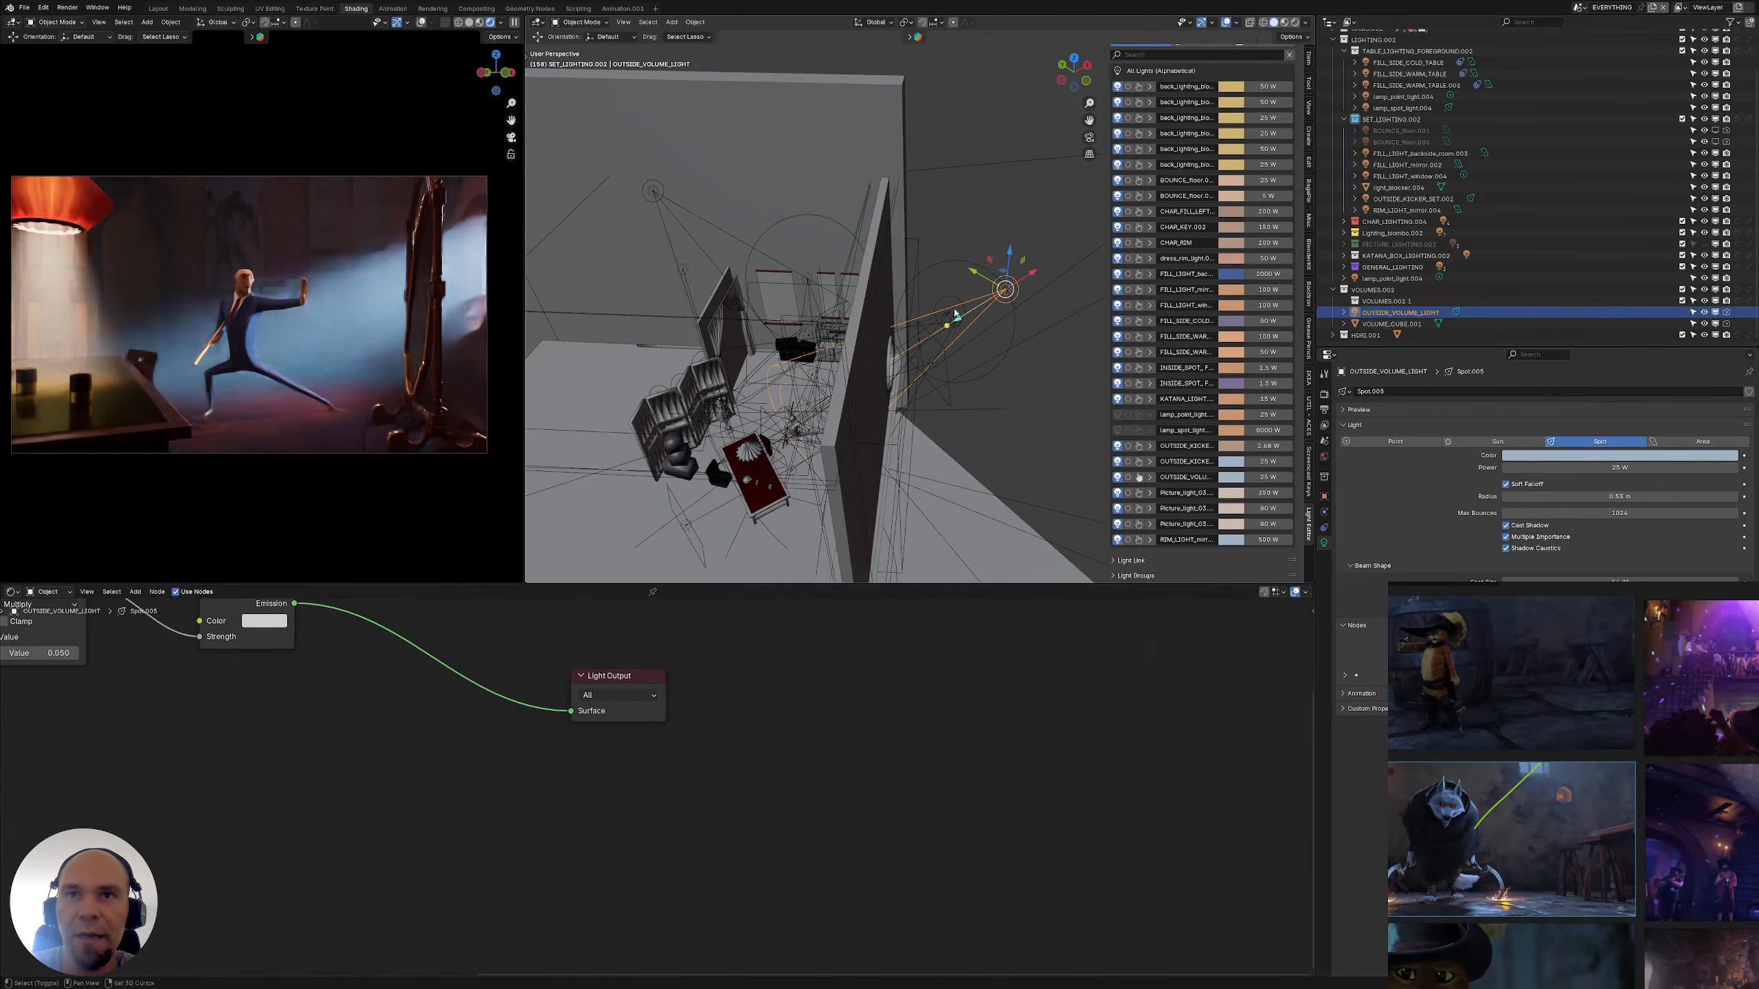
middle_click_drag(956, 314, 950, 304, "shift")
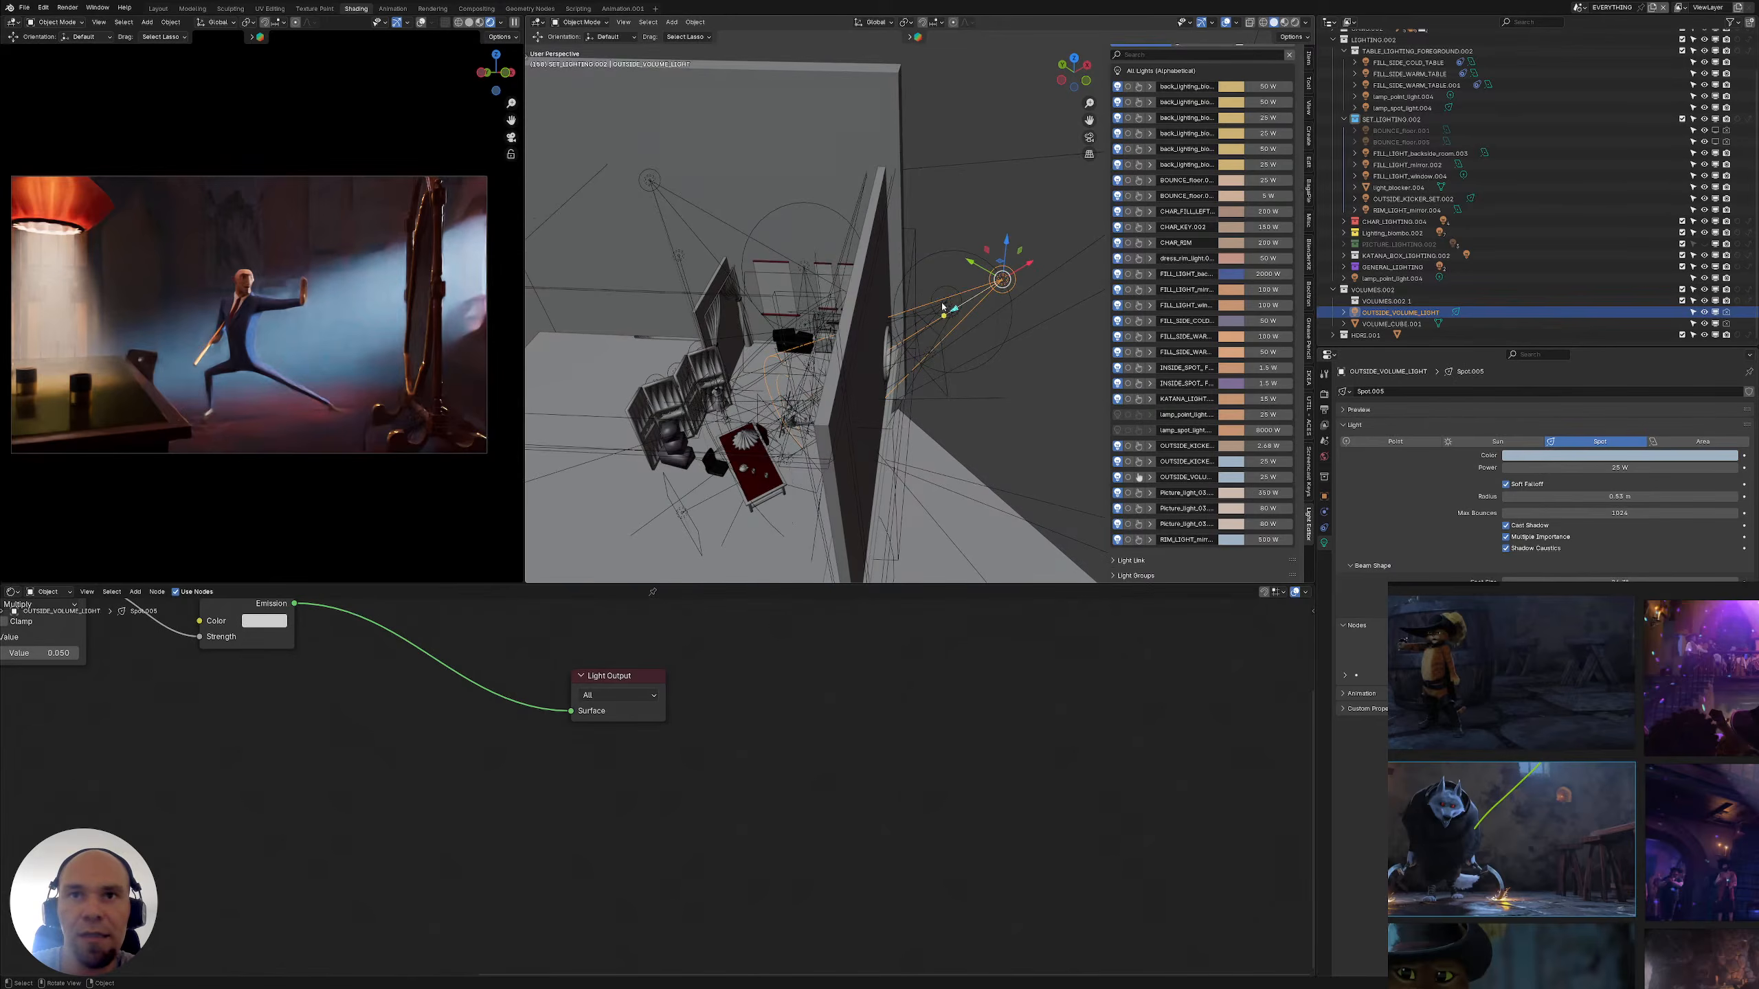
left_click(943, 306)
middle_click_drag(922, 283, 944, 284, "shift")
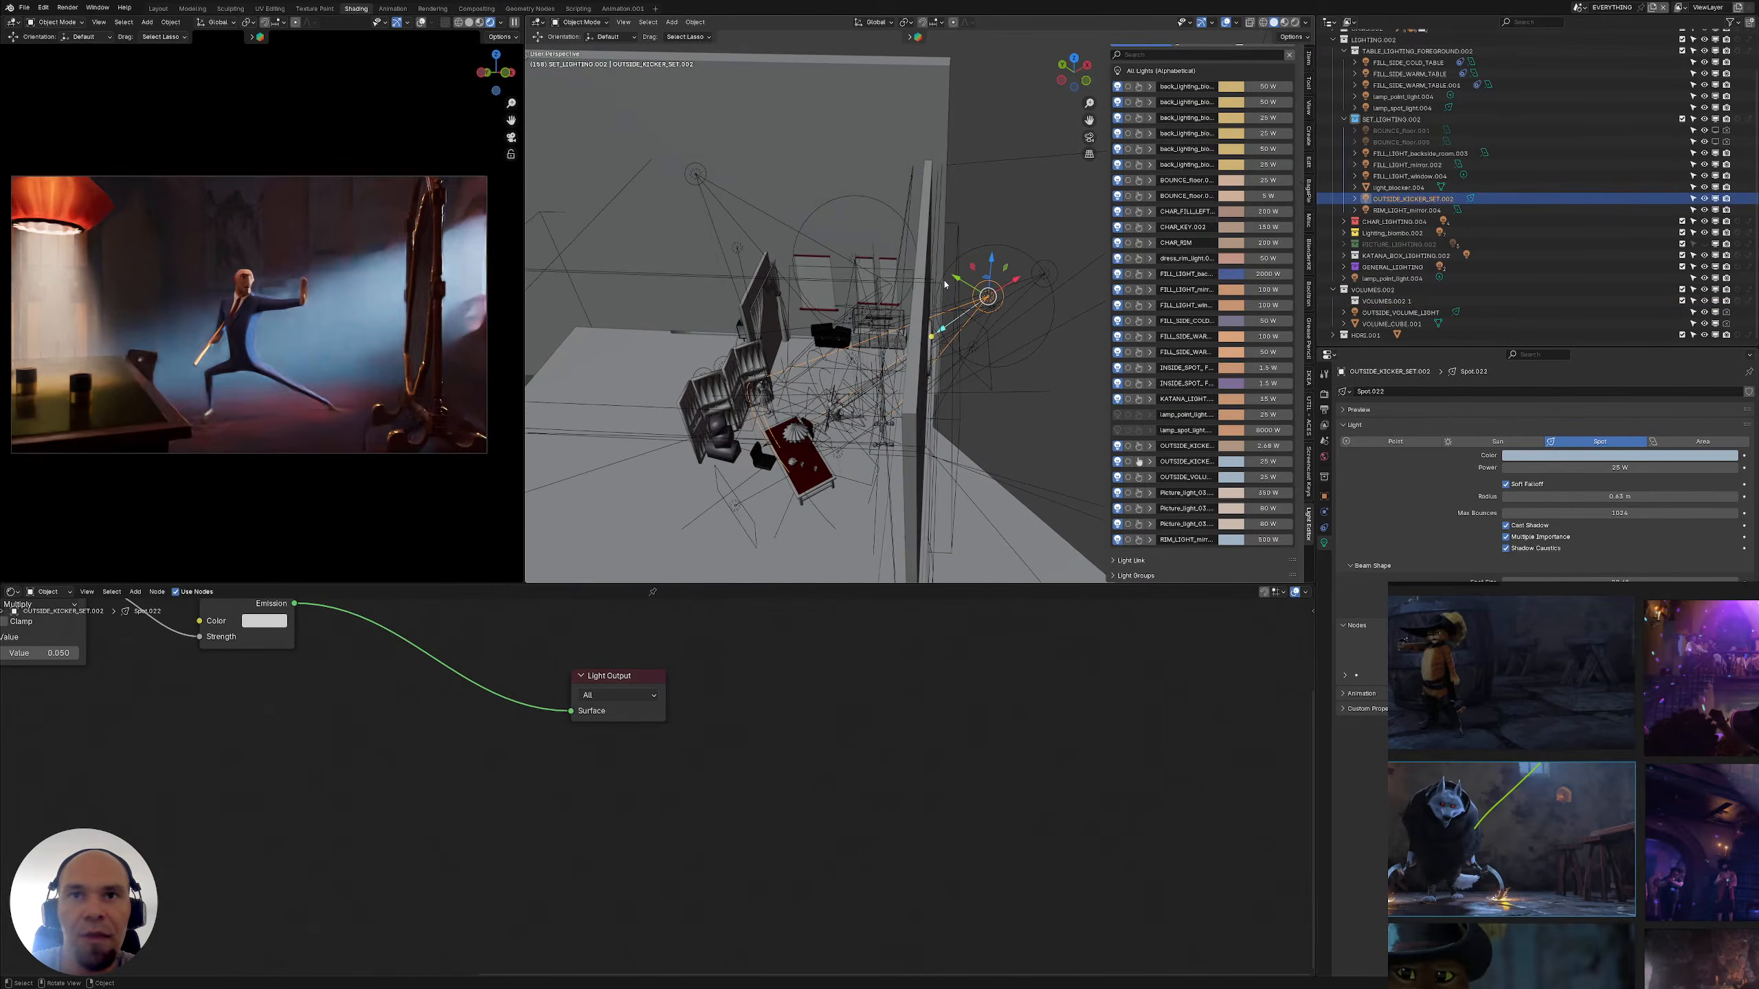
Select the OUTSIDE_KICKER_CHAR.002 spotlight and check its power value without changing it
left_click(1139, 445)
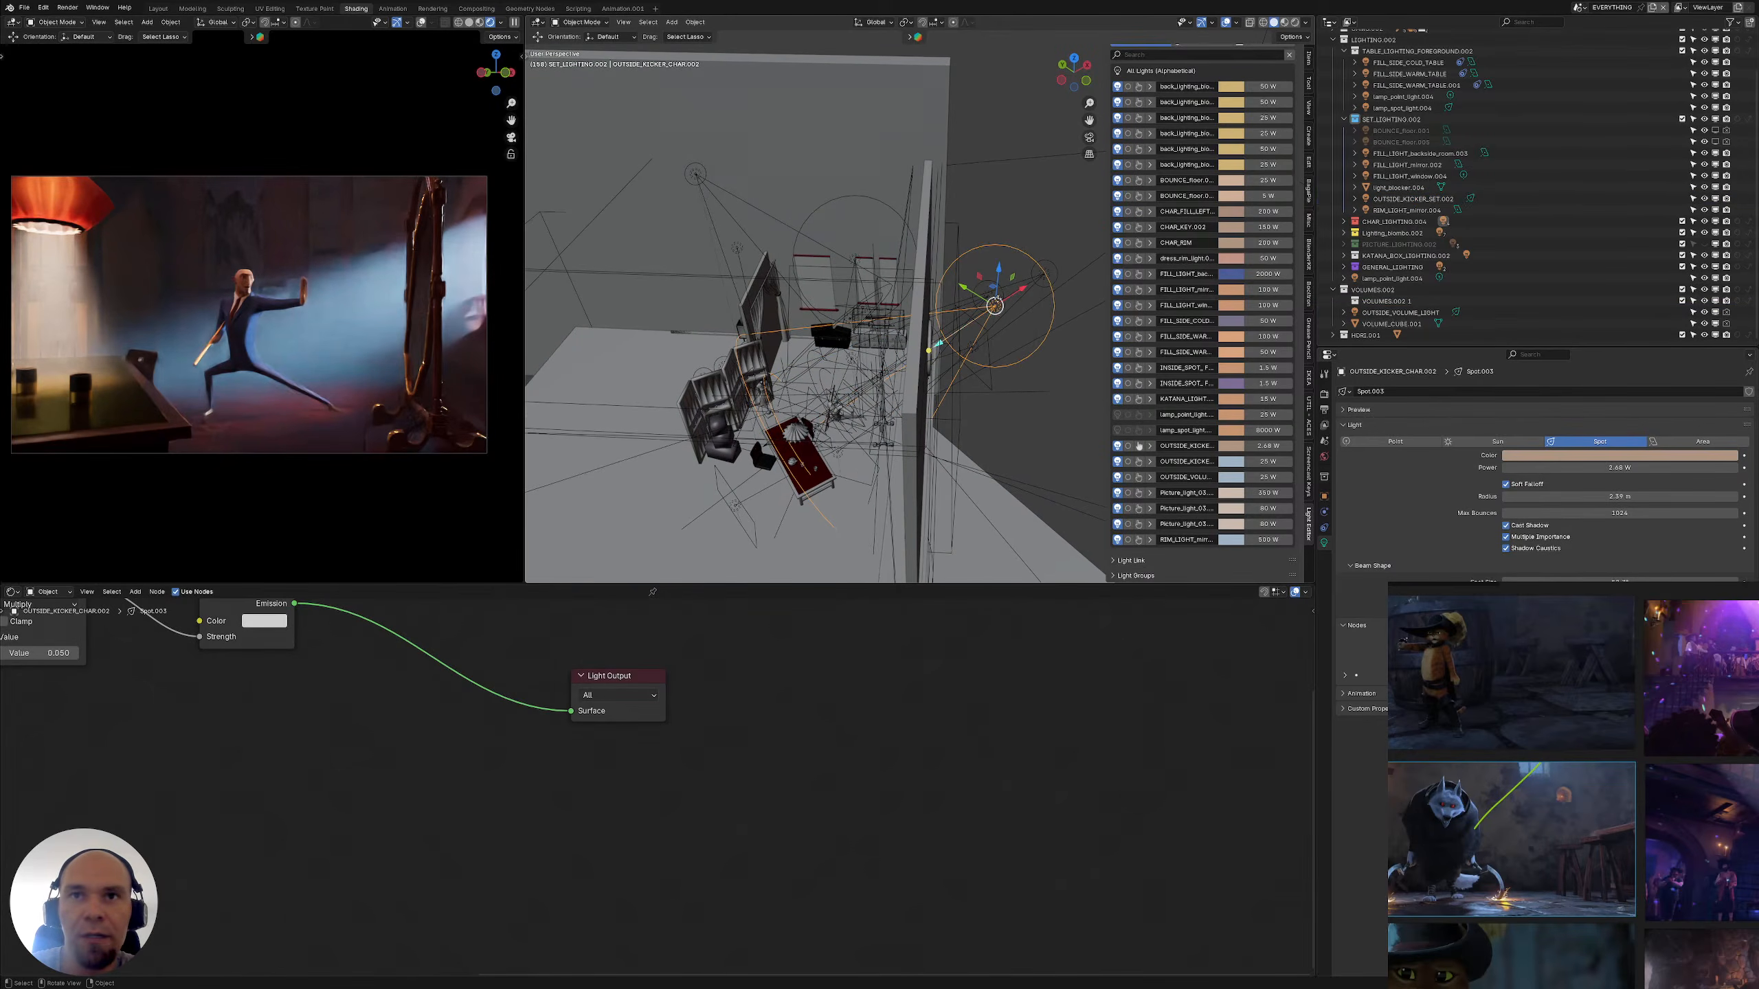
left_click(1622, 469)
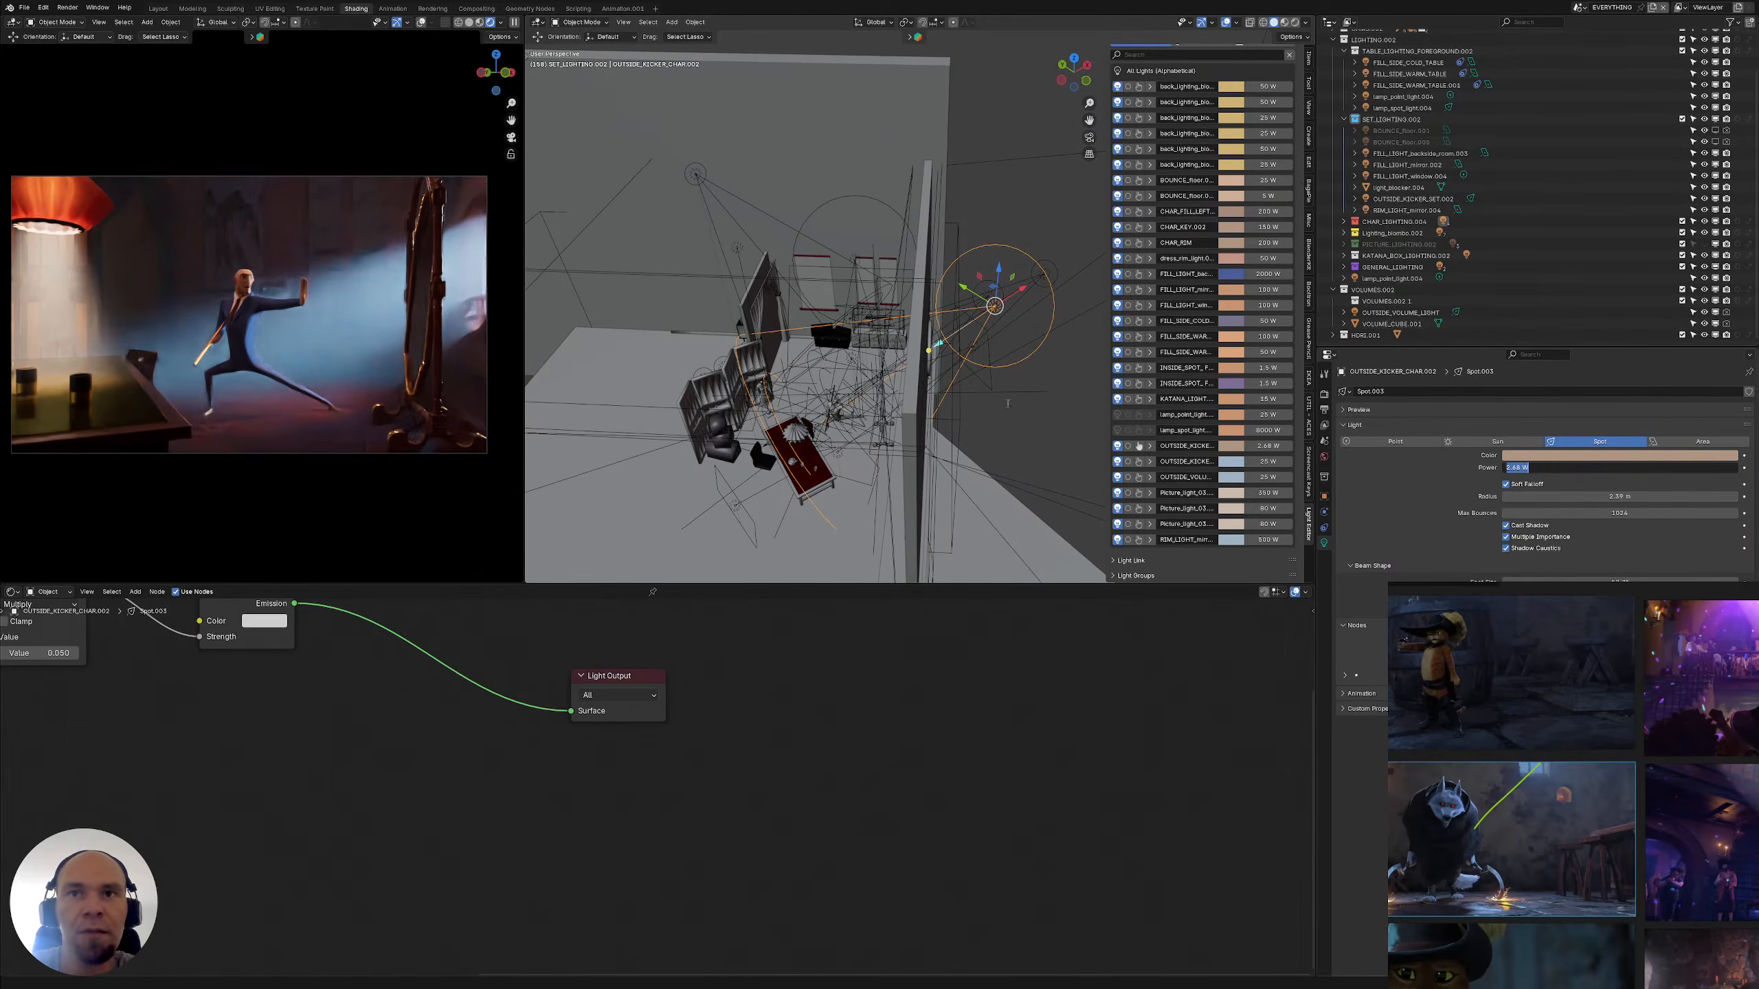
key("Return")
Deselect the character kicker light and collapse the VOLUMES.002 collection
middle_click_drag(1065, 378, 992, 361)
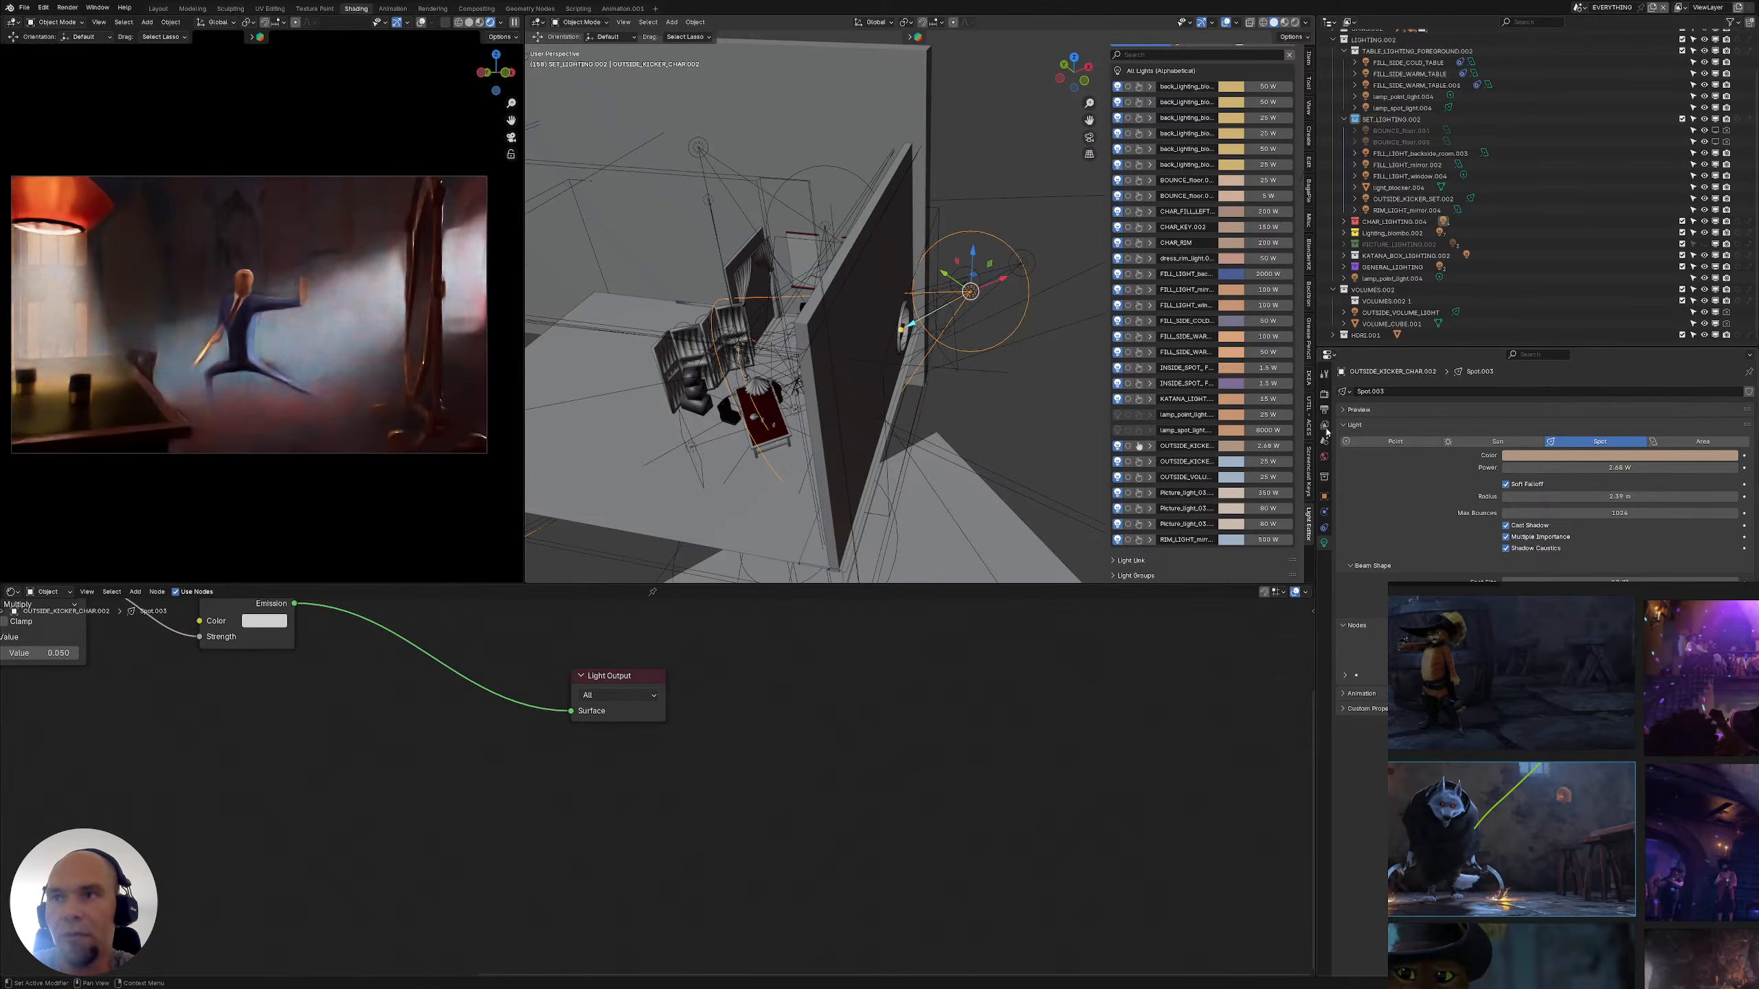
mouse_move(958, 371)
middle_mouse_down("shift")
mouse_move(971, 399)
mouse_move(961, 351)
middle_mouse_up("shift")
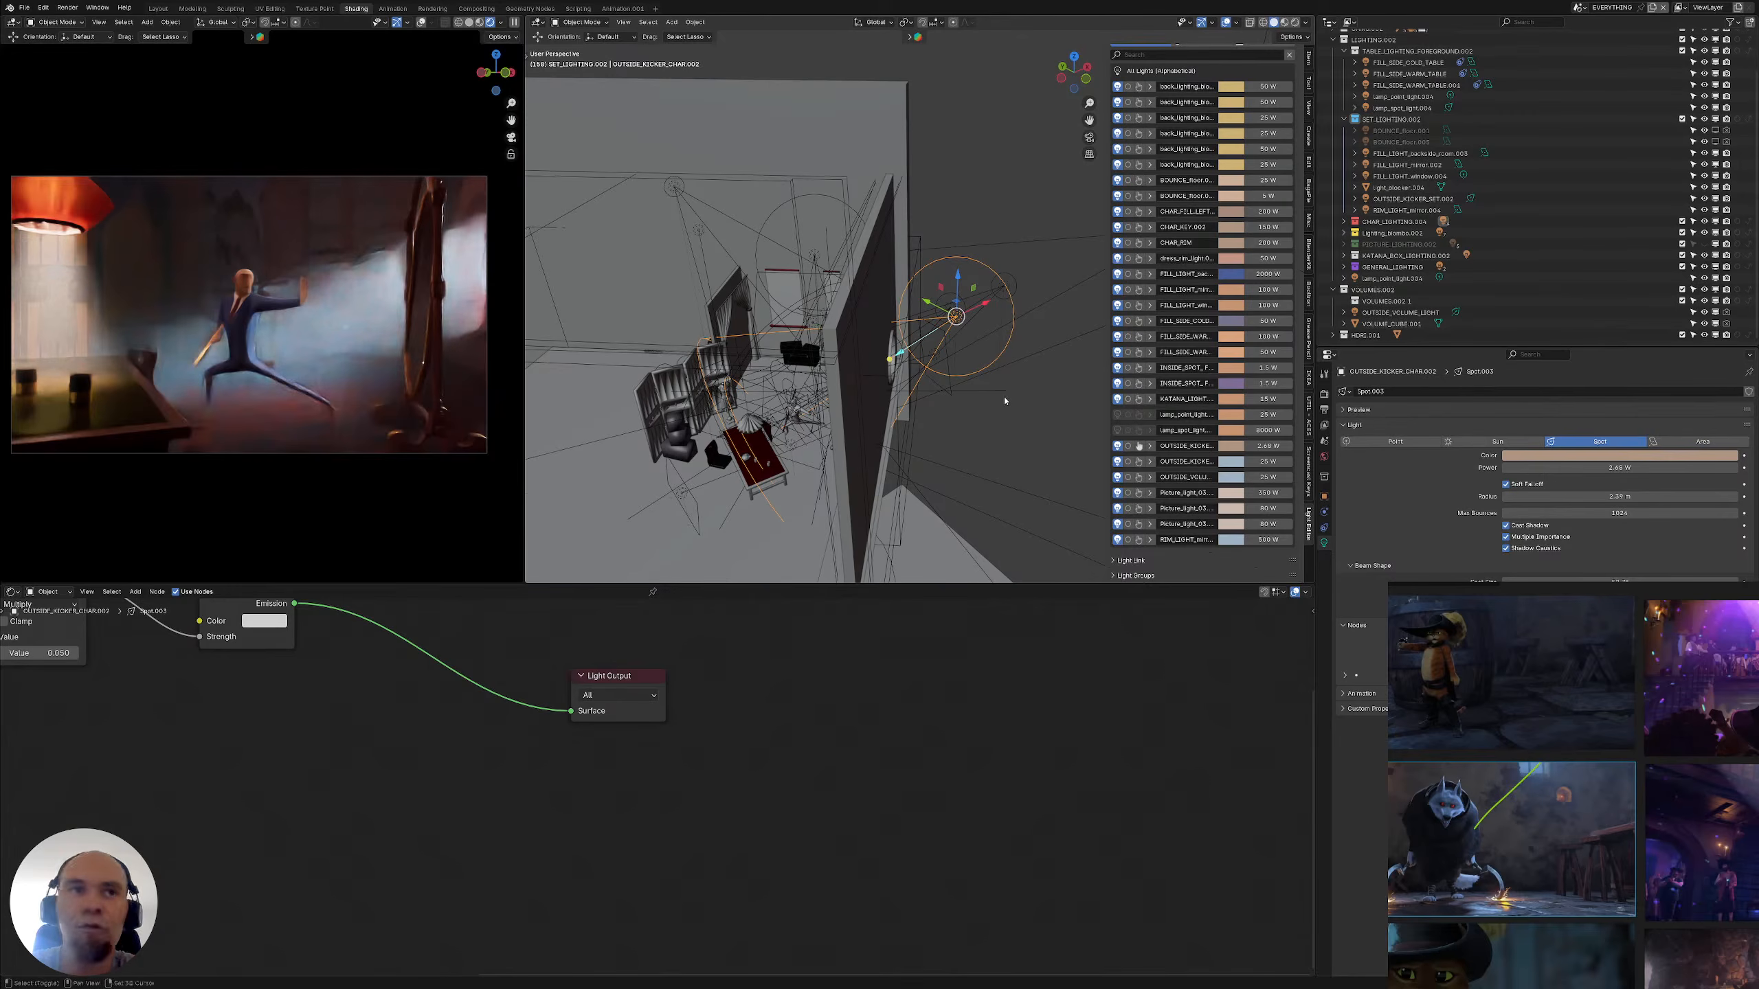
middle_click_drag(1005, 401, 1014, 414, "shift")
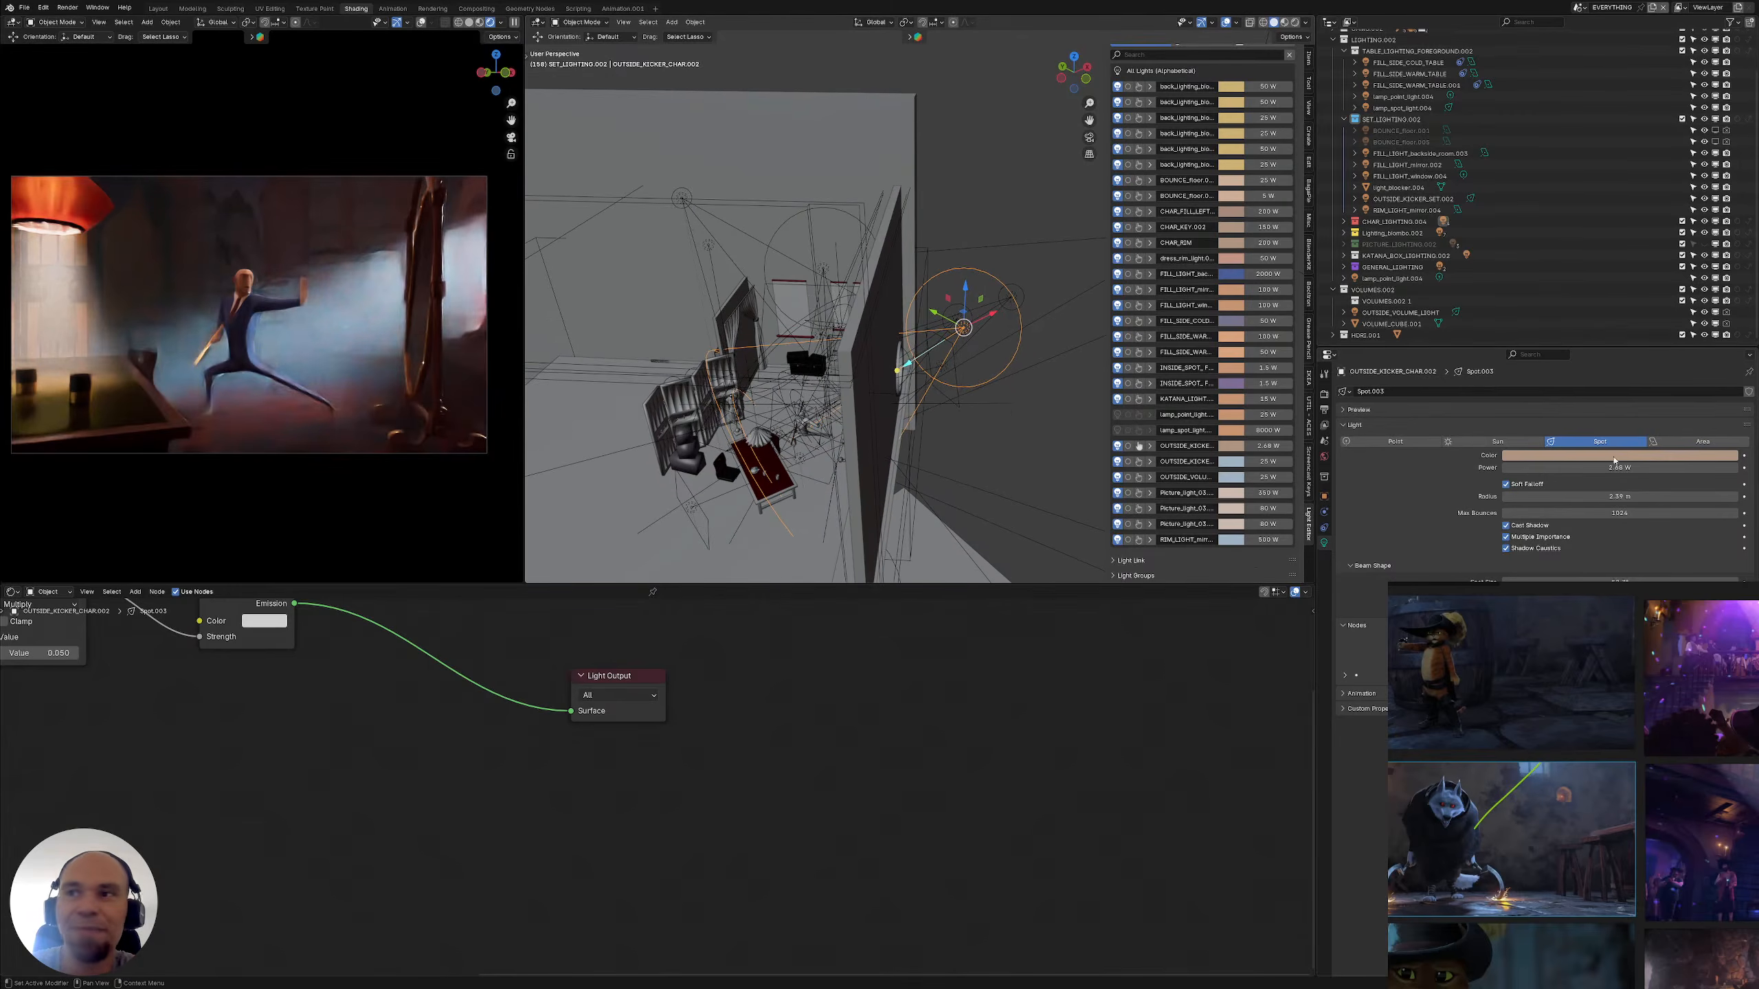
left_click(1063, 467)
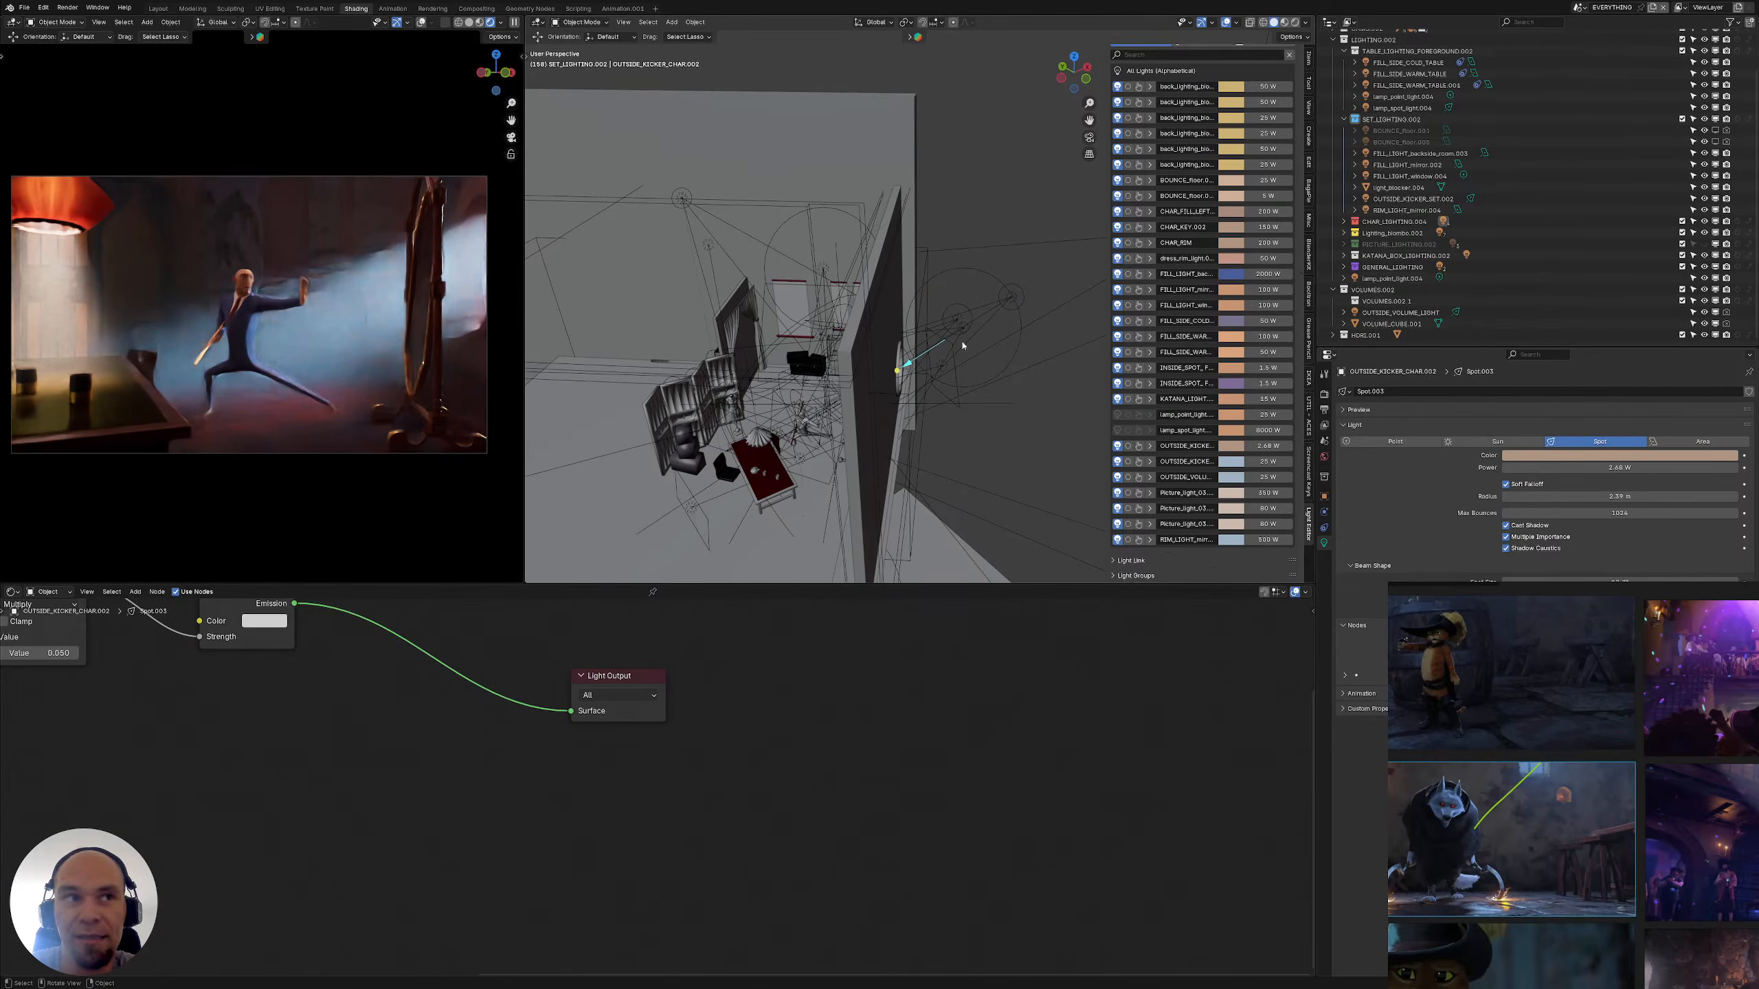
left_click(1333, 290)
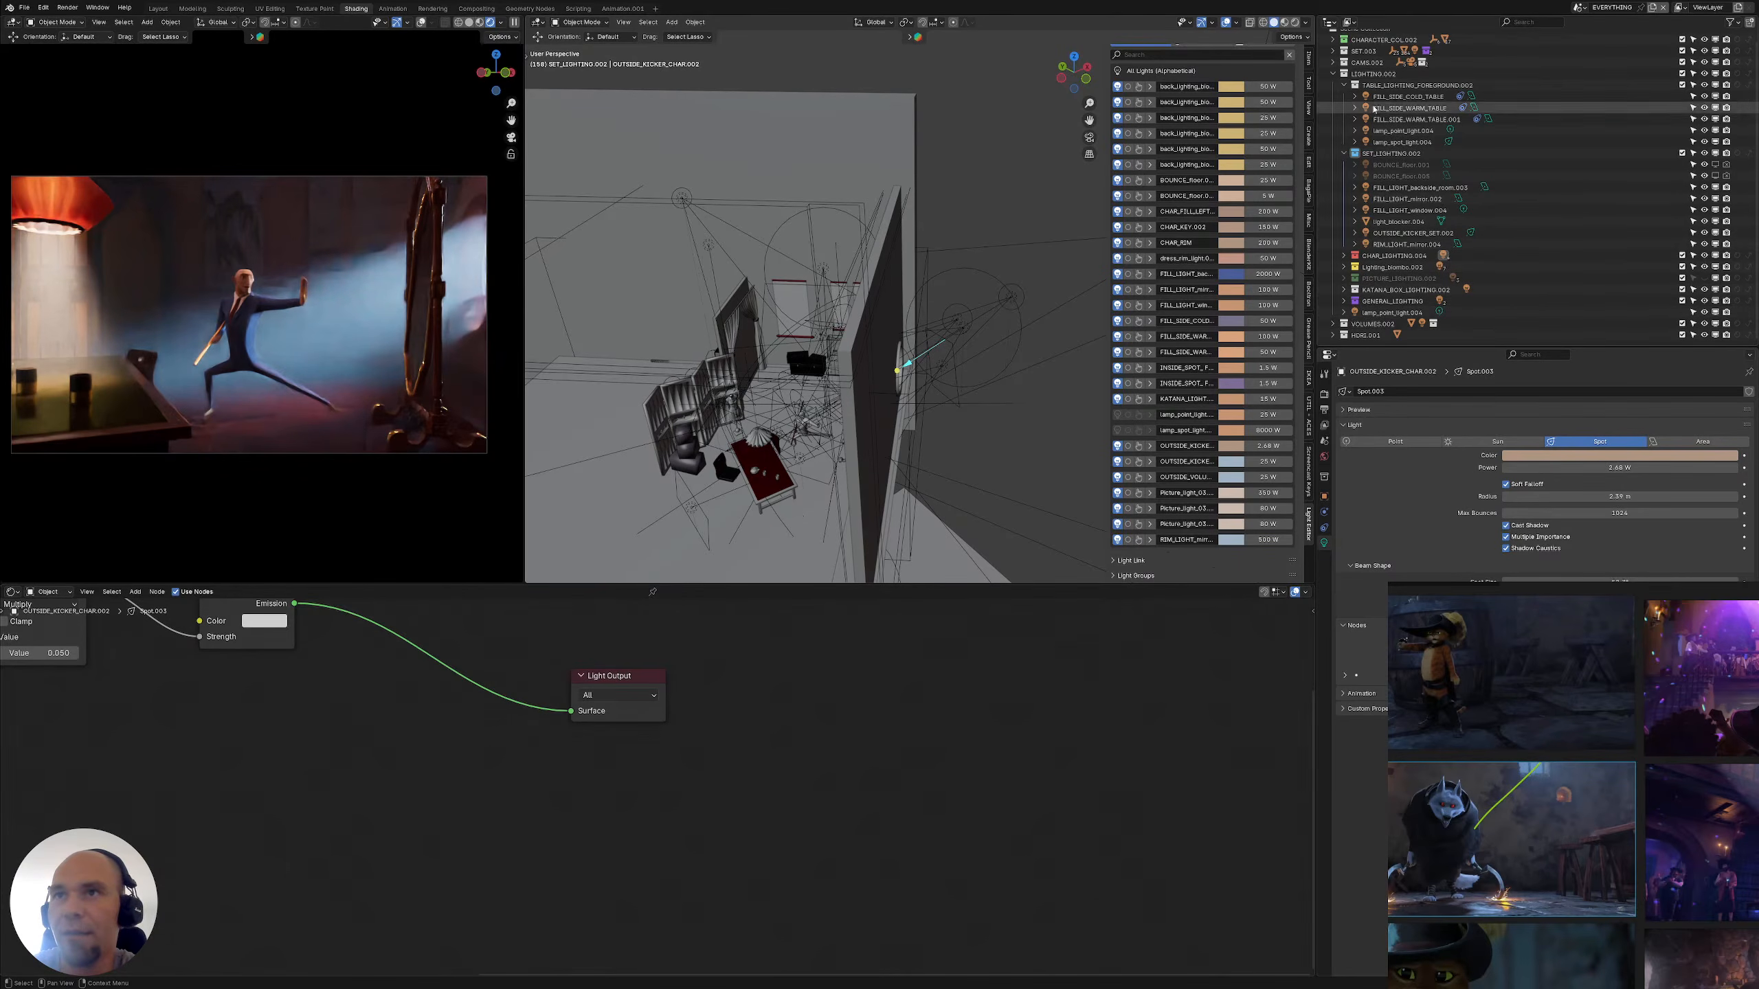
Select lamp_spot_light.004 above the table and increase its radius to about 0.95 m
left_click(1400, 142)
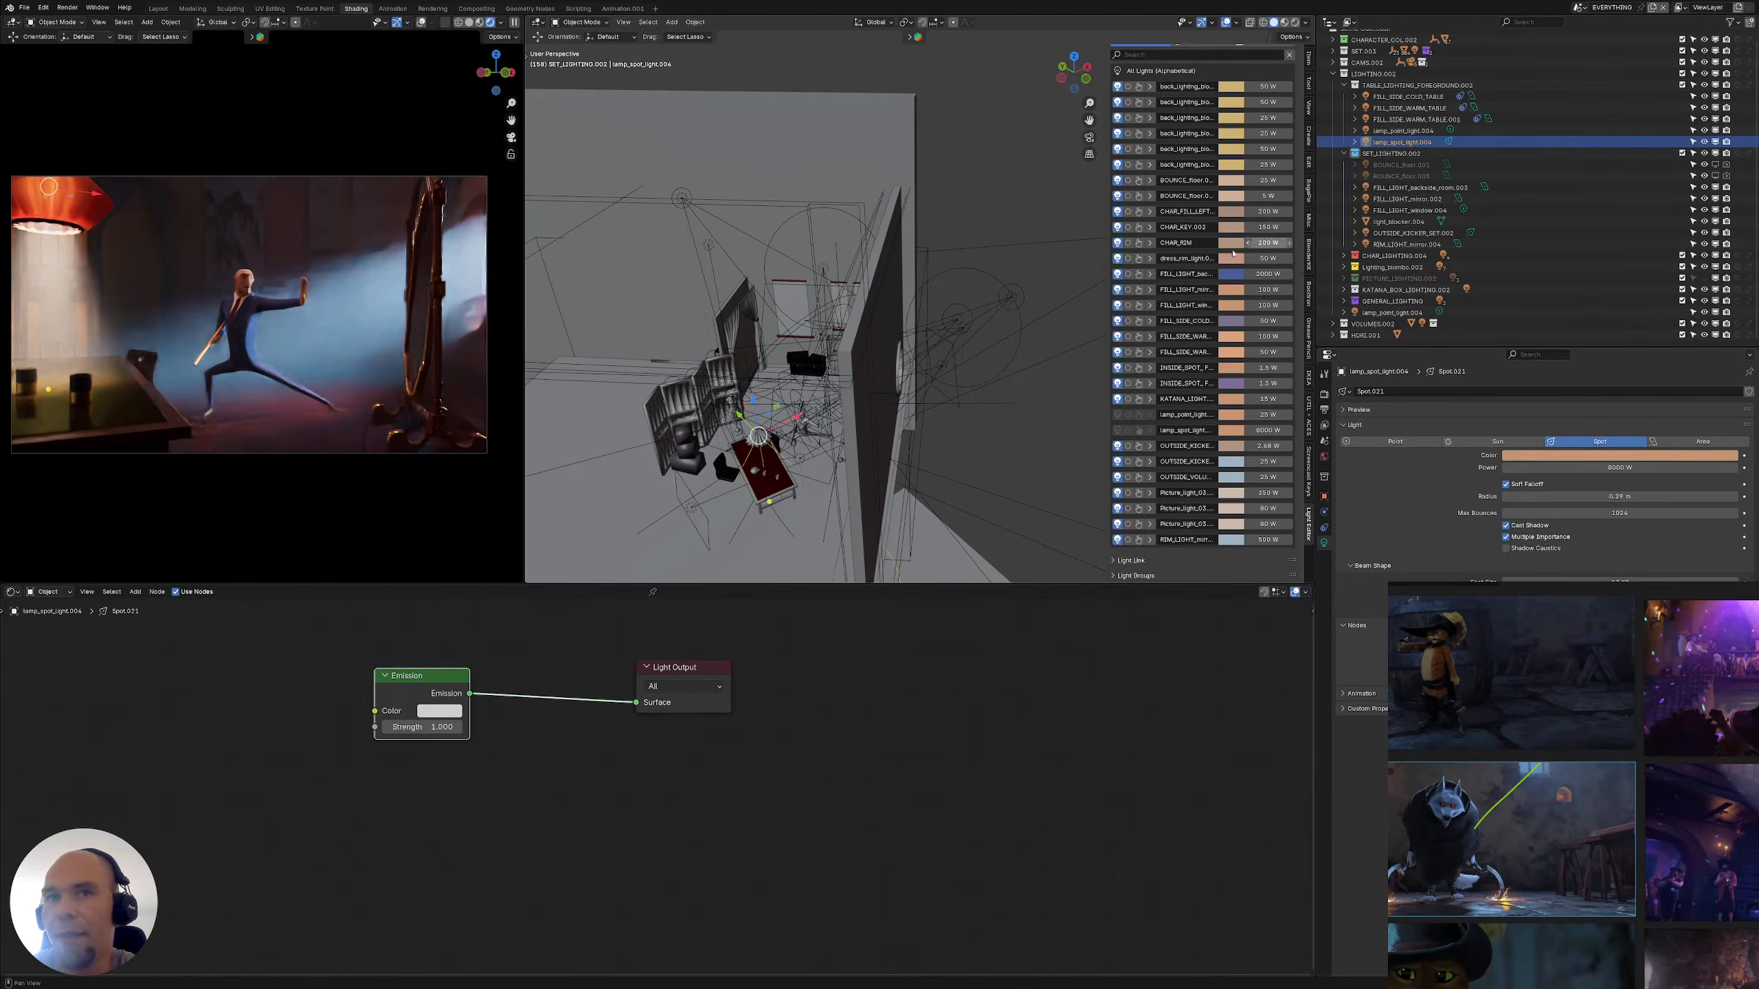
middle_click_drag(604, 481, 710, 457, "shift")
scroll(709, 457, "up", 3)
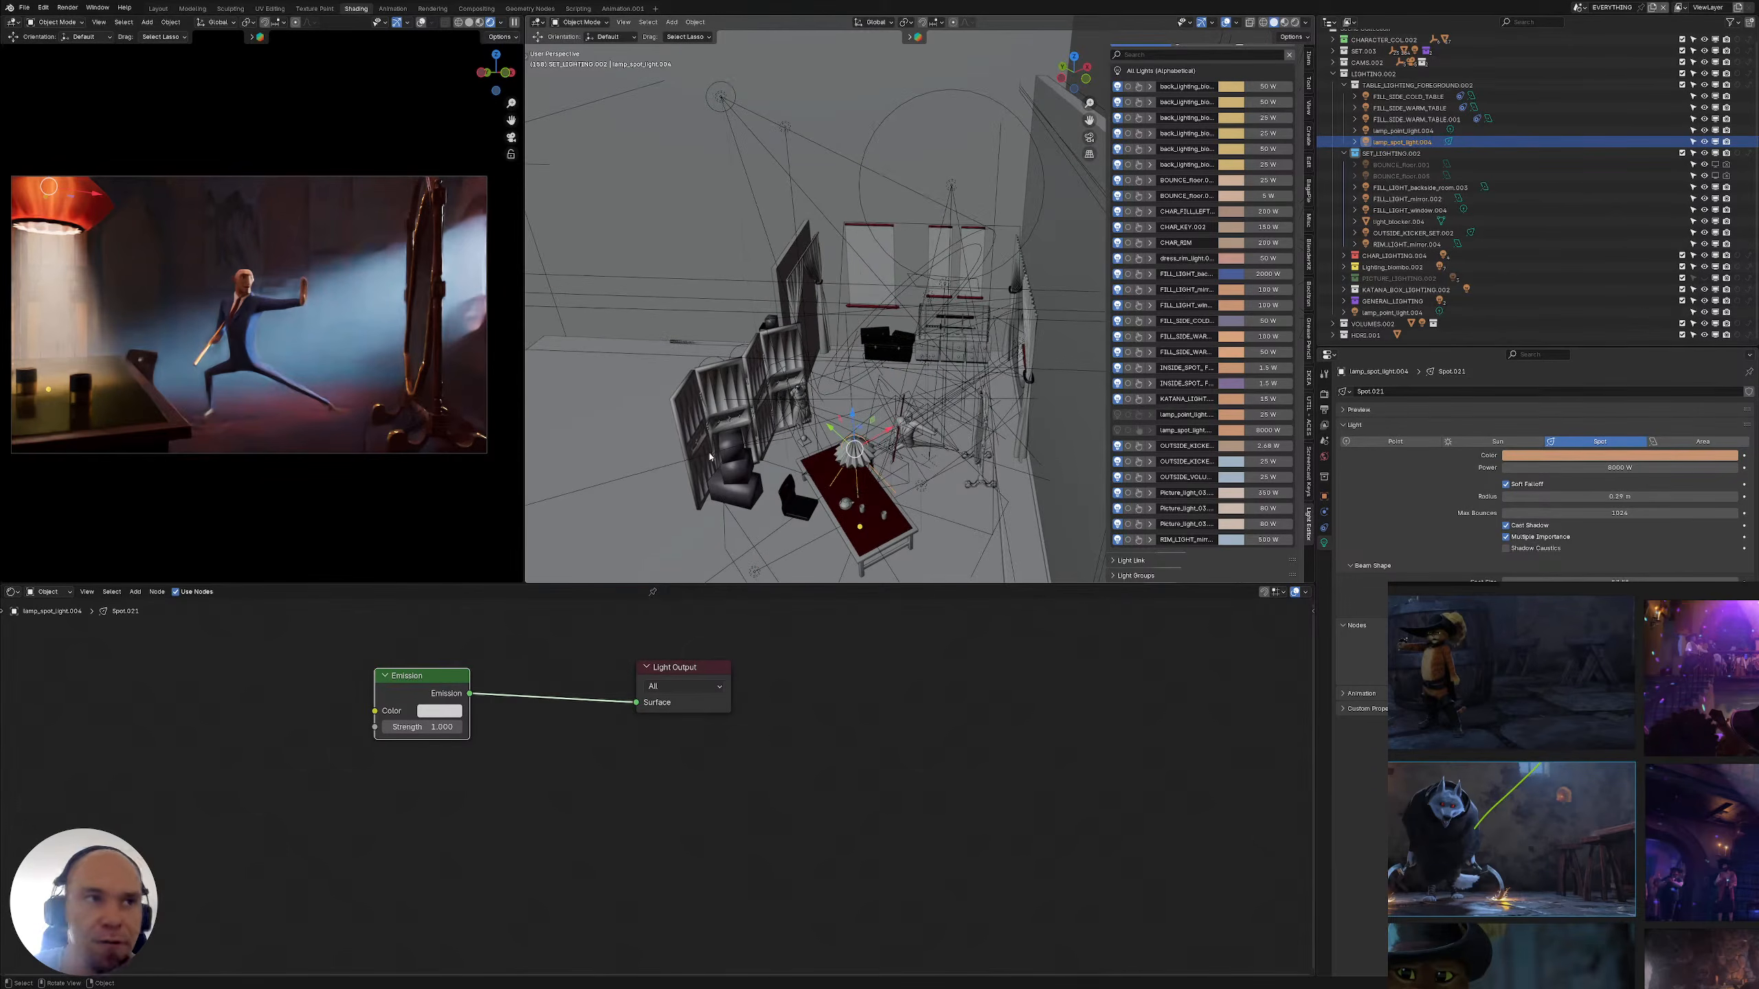
left_click_drag(1585, 494, 1629, 494)
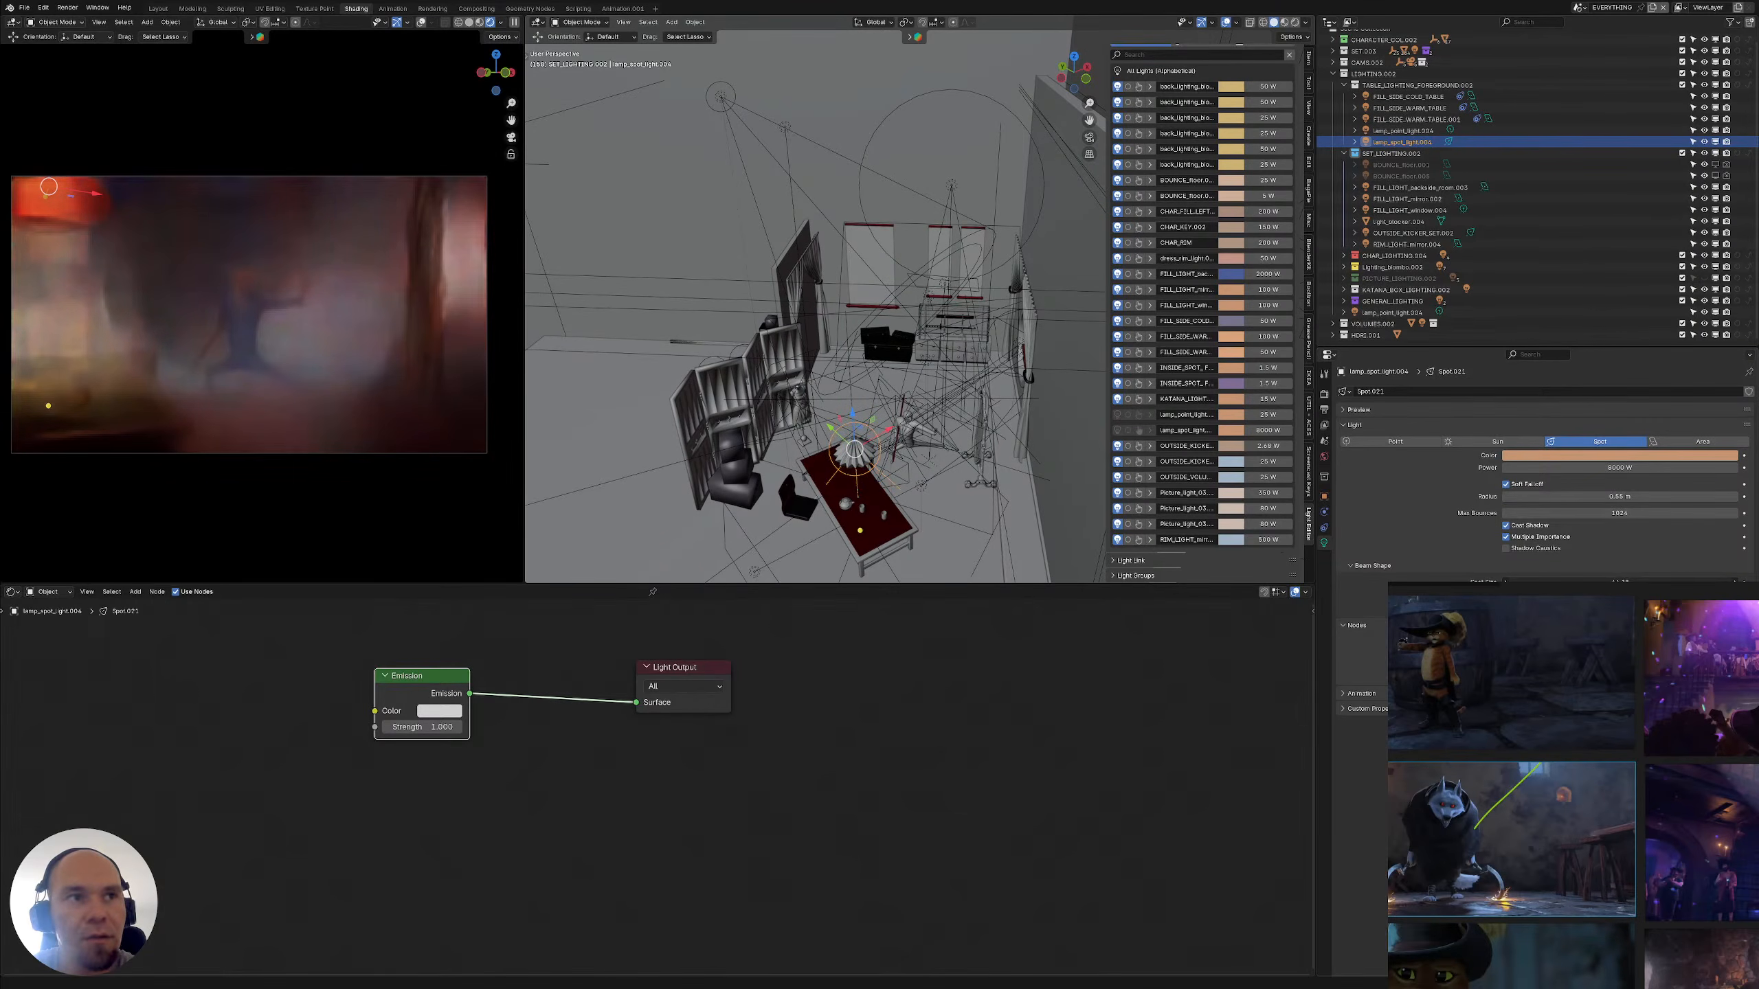
Try a quarter of the current power on lamp_spot_light.004, 2000 W
left_click(1600, 467)
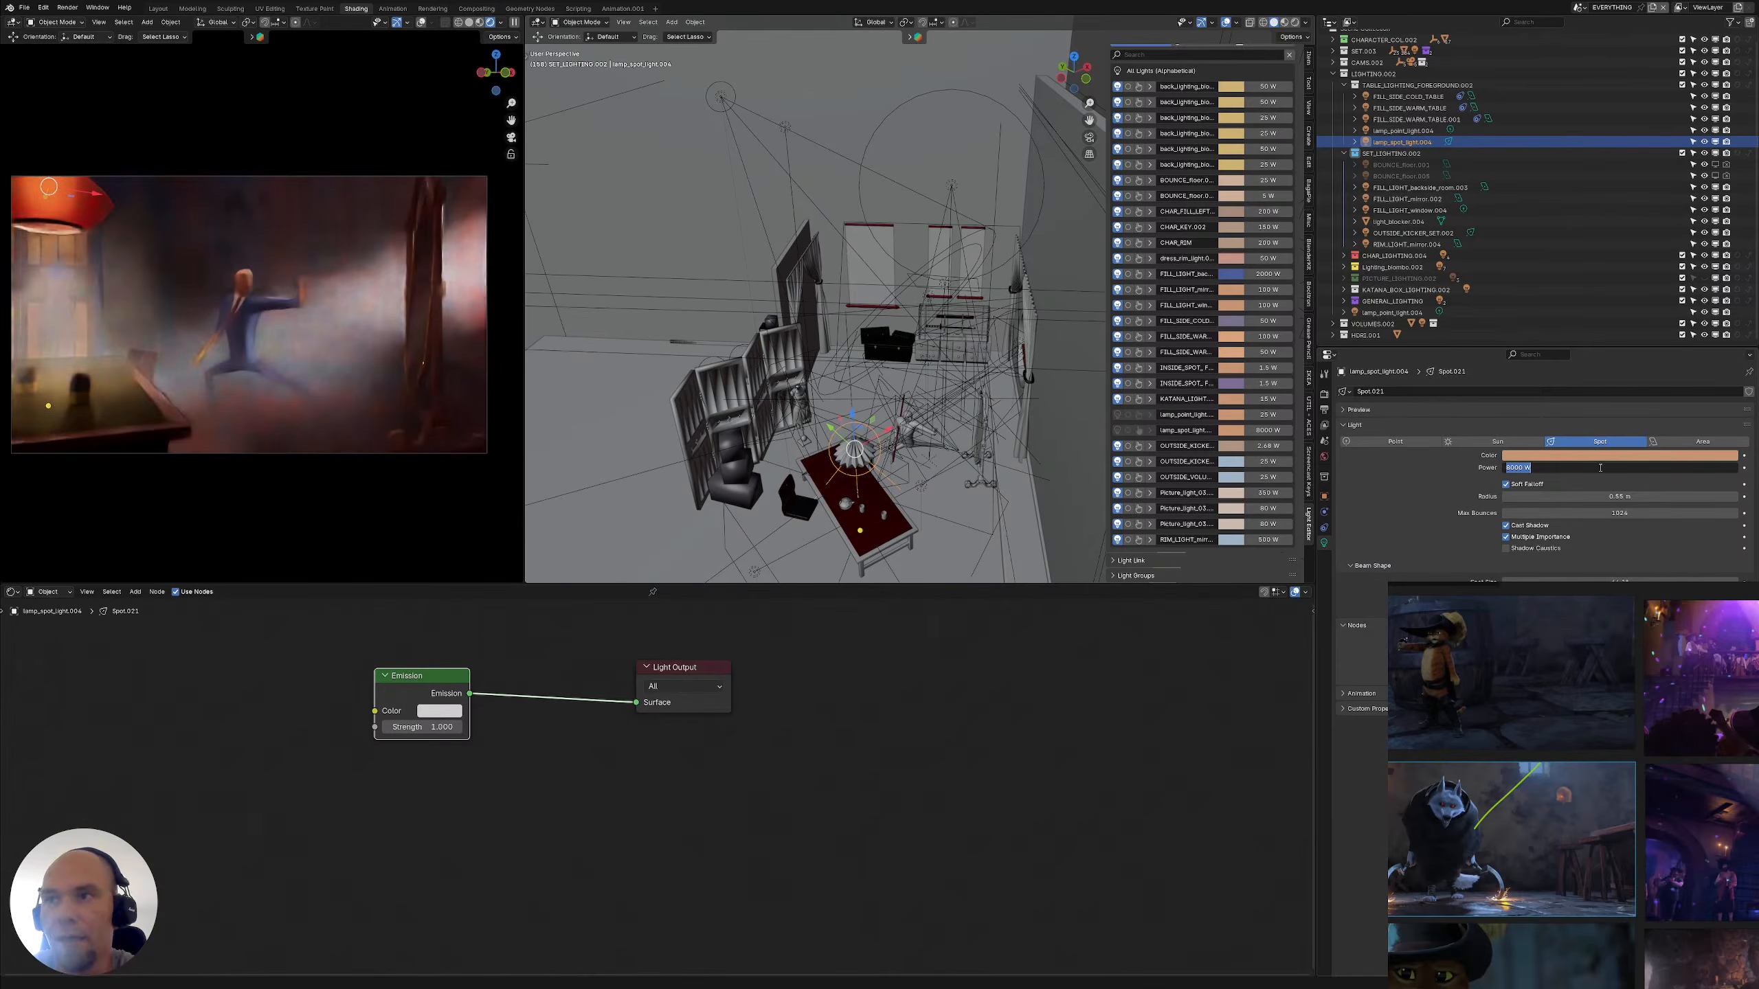
left_click(1600, 468)
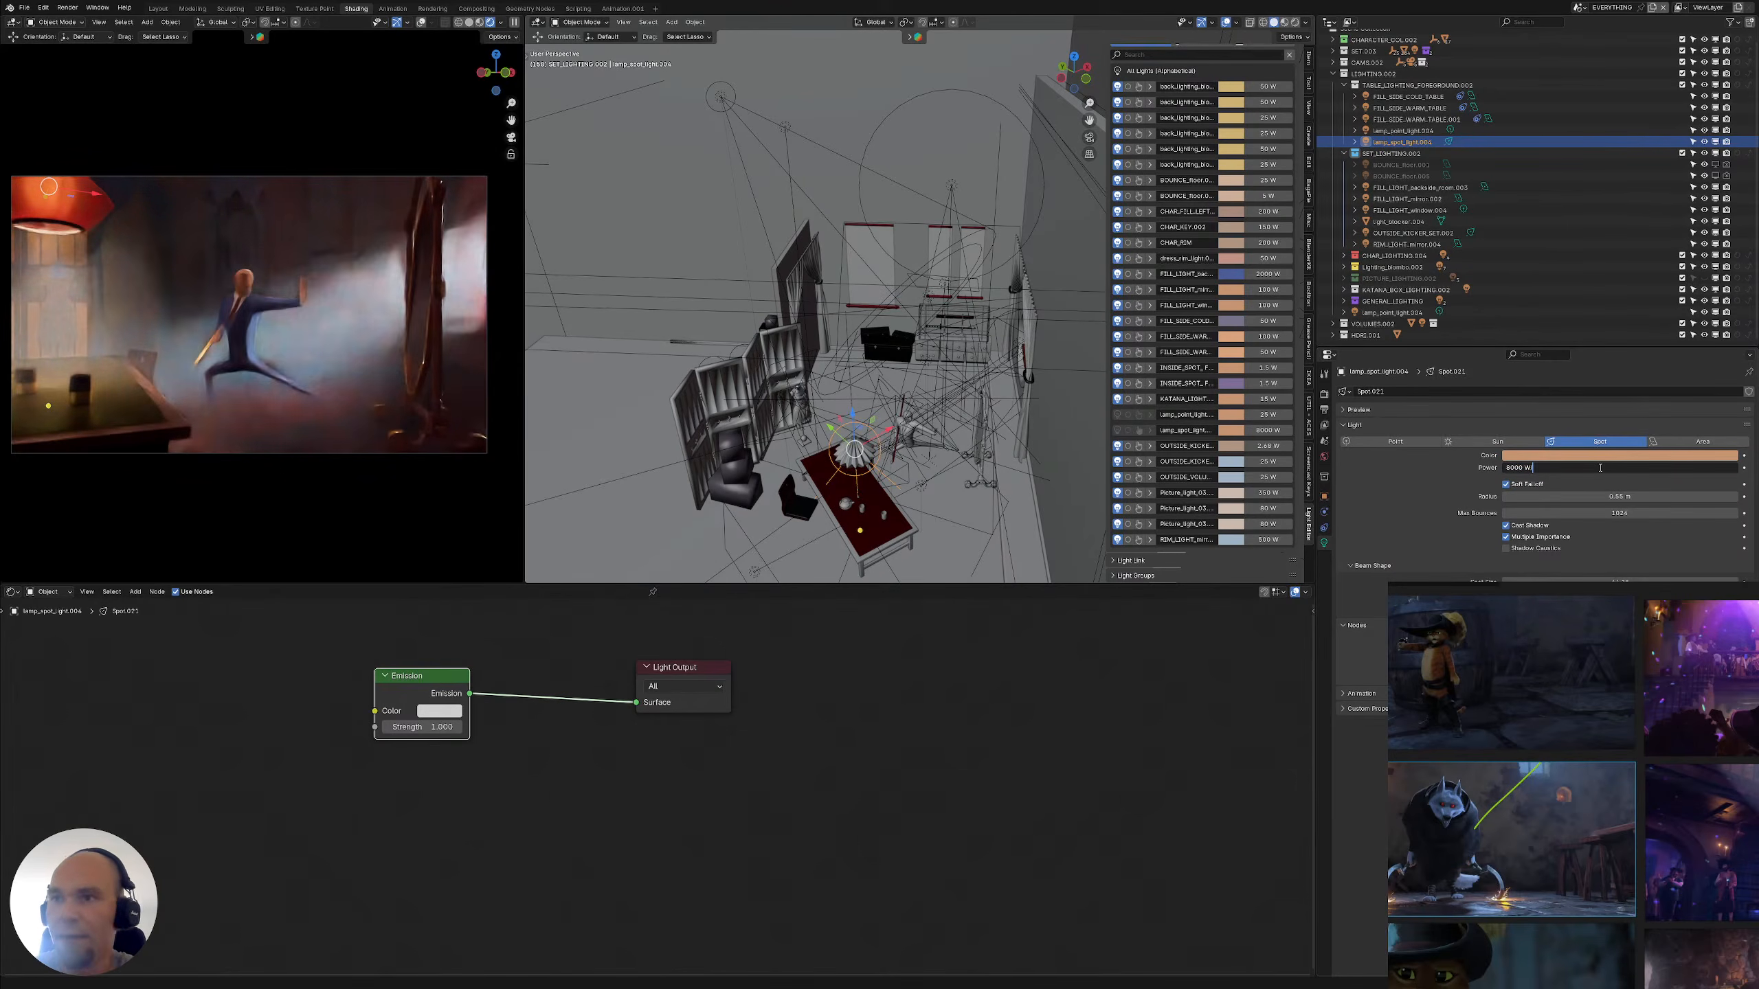
type("/4")
key("Return")
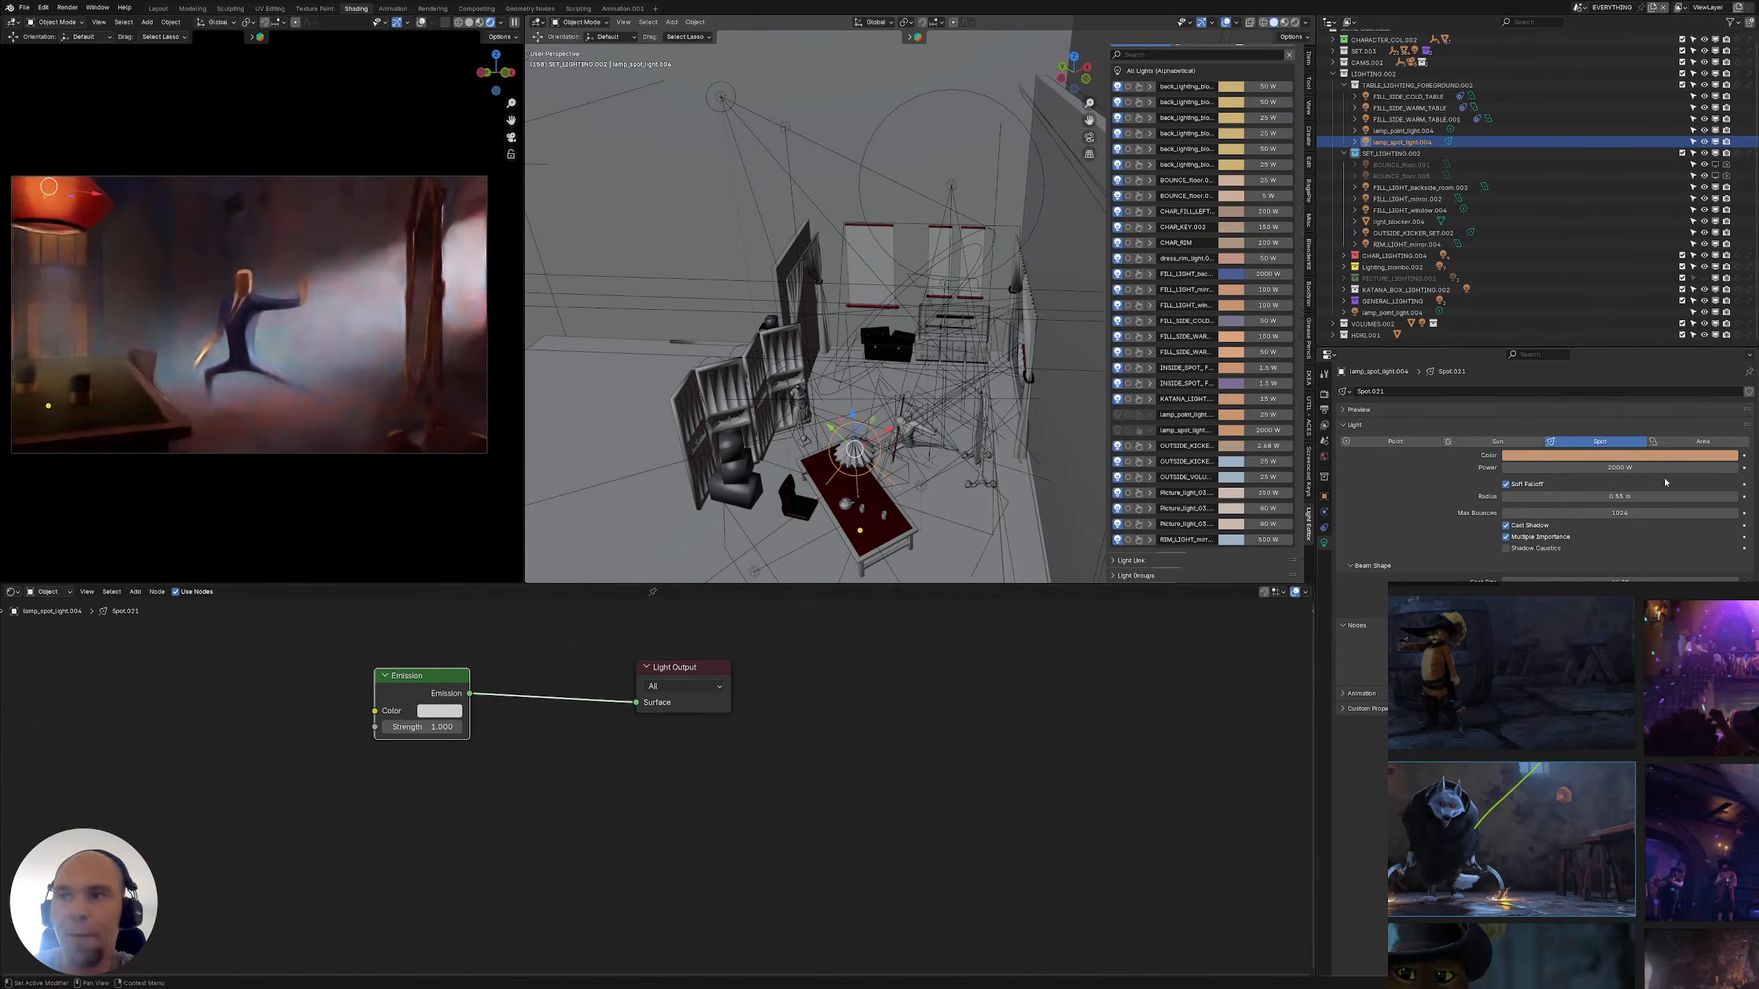
Set the power of lamp_spot_light.004 to 4000 W
left_click(1609, 468)
left_click(1511, 469)
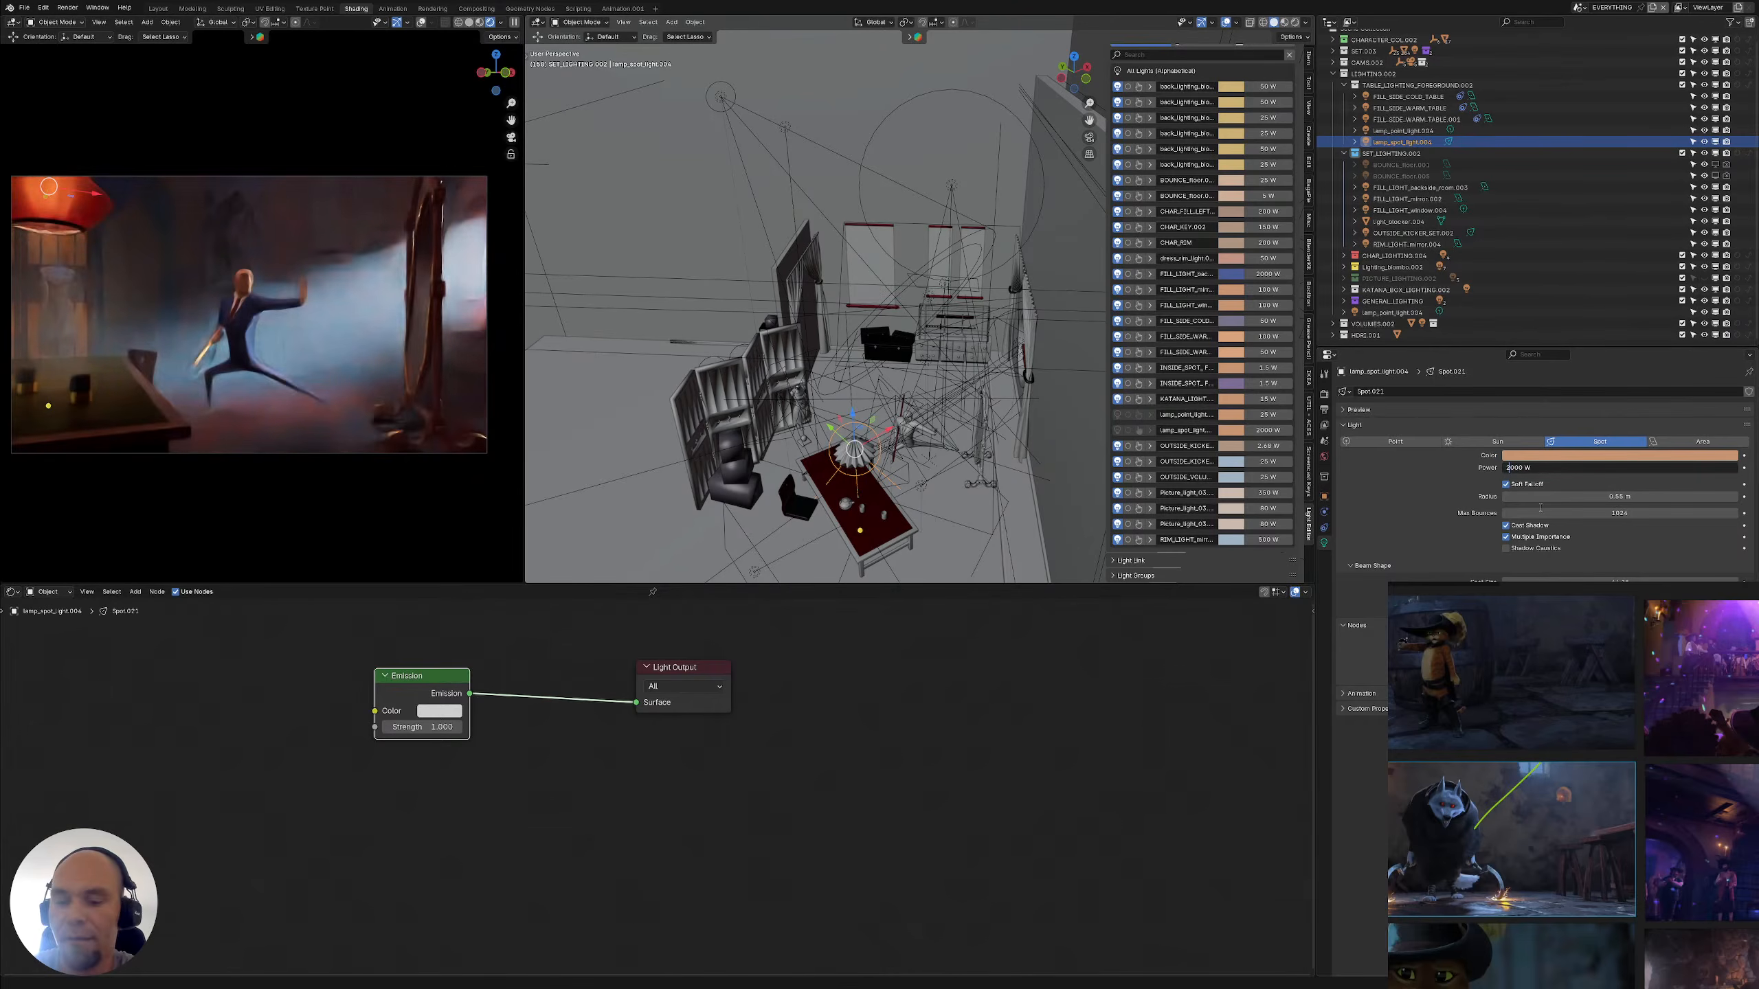
type("4")
key("Return")
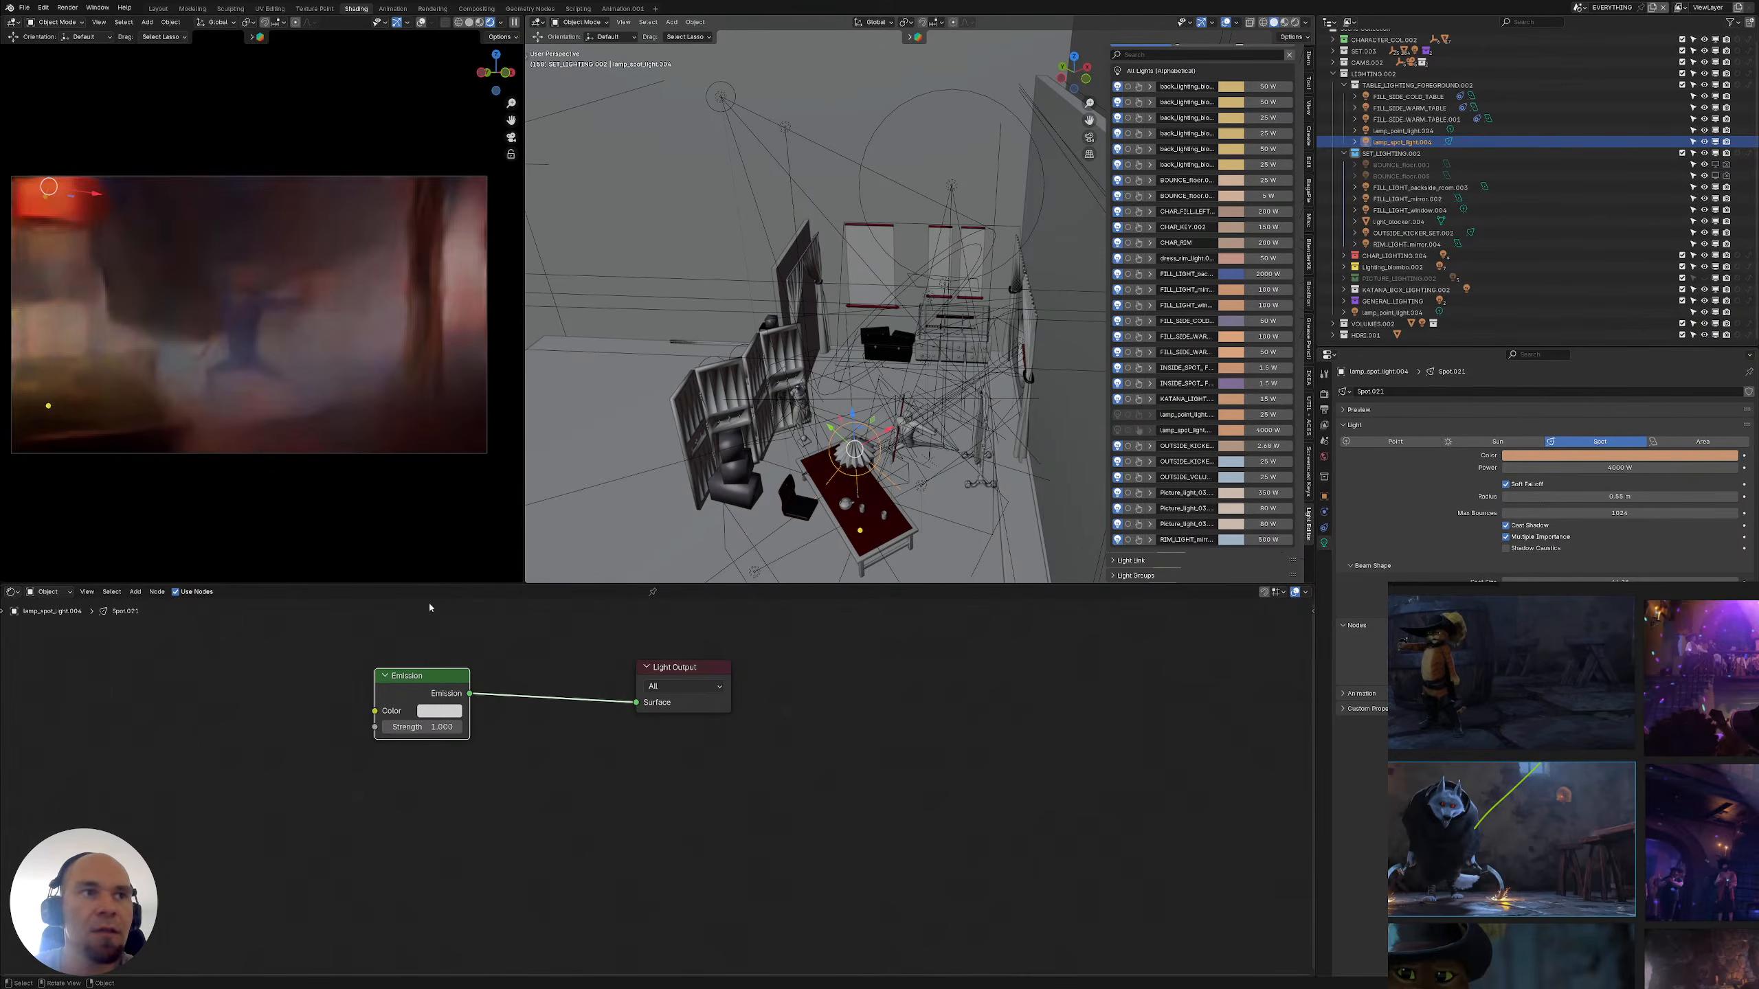
left_click(1537, 470)
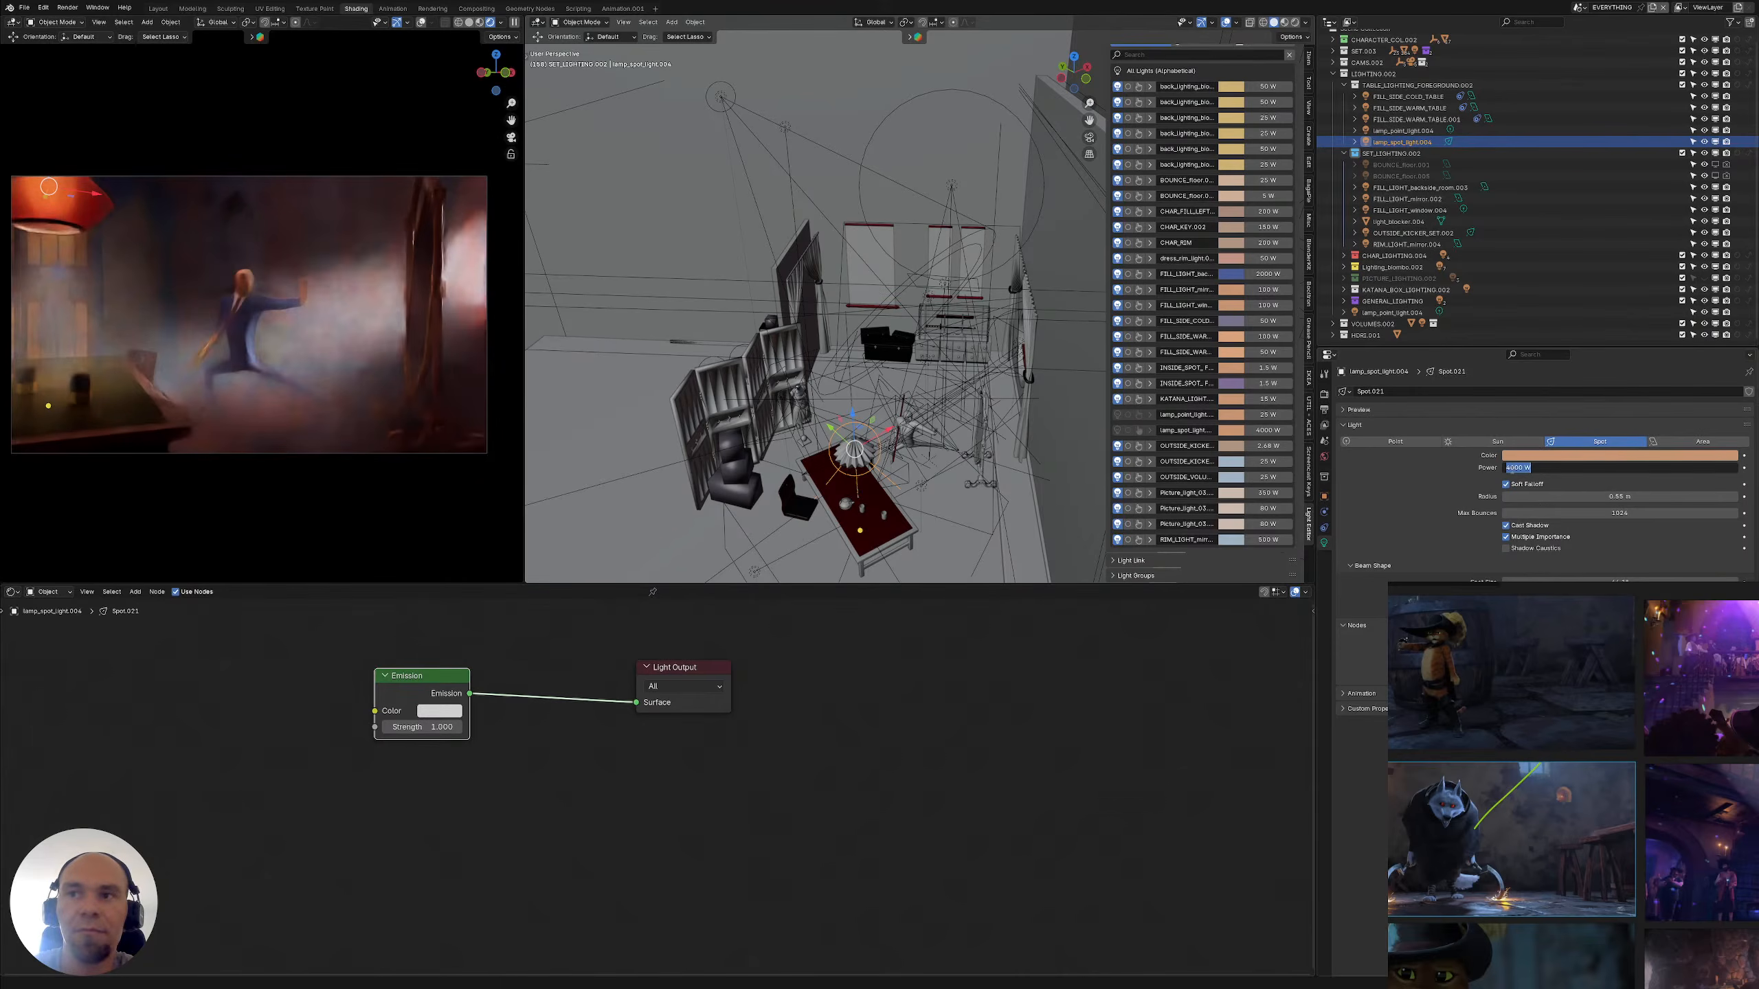
left_click(1511, 469)
key("BackSpace")
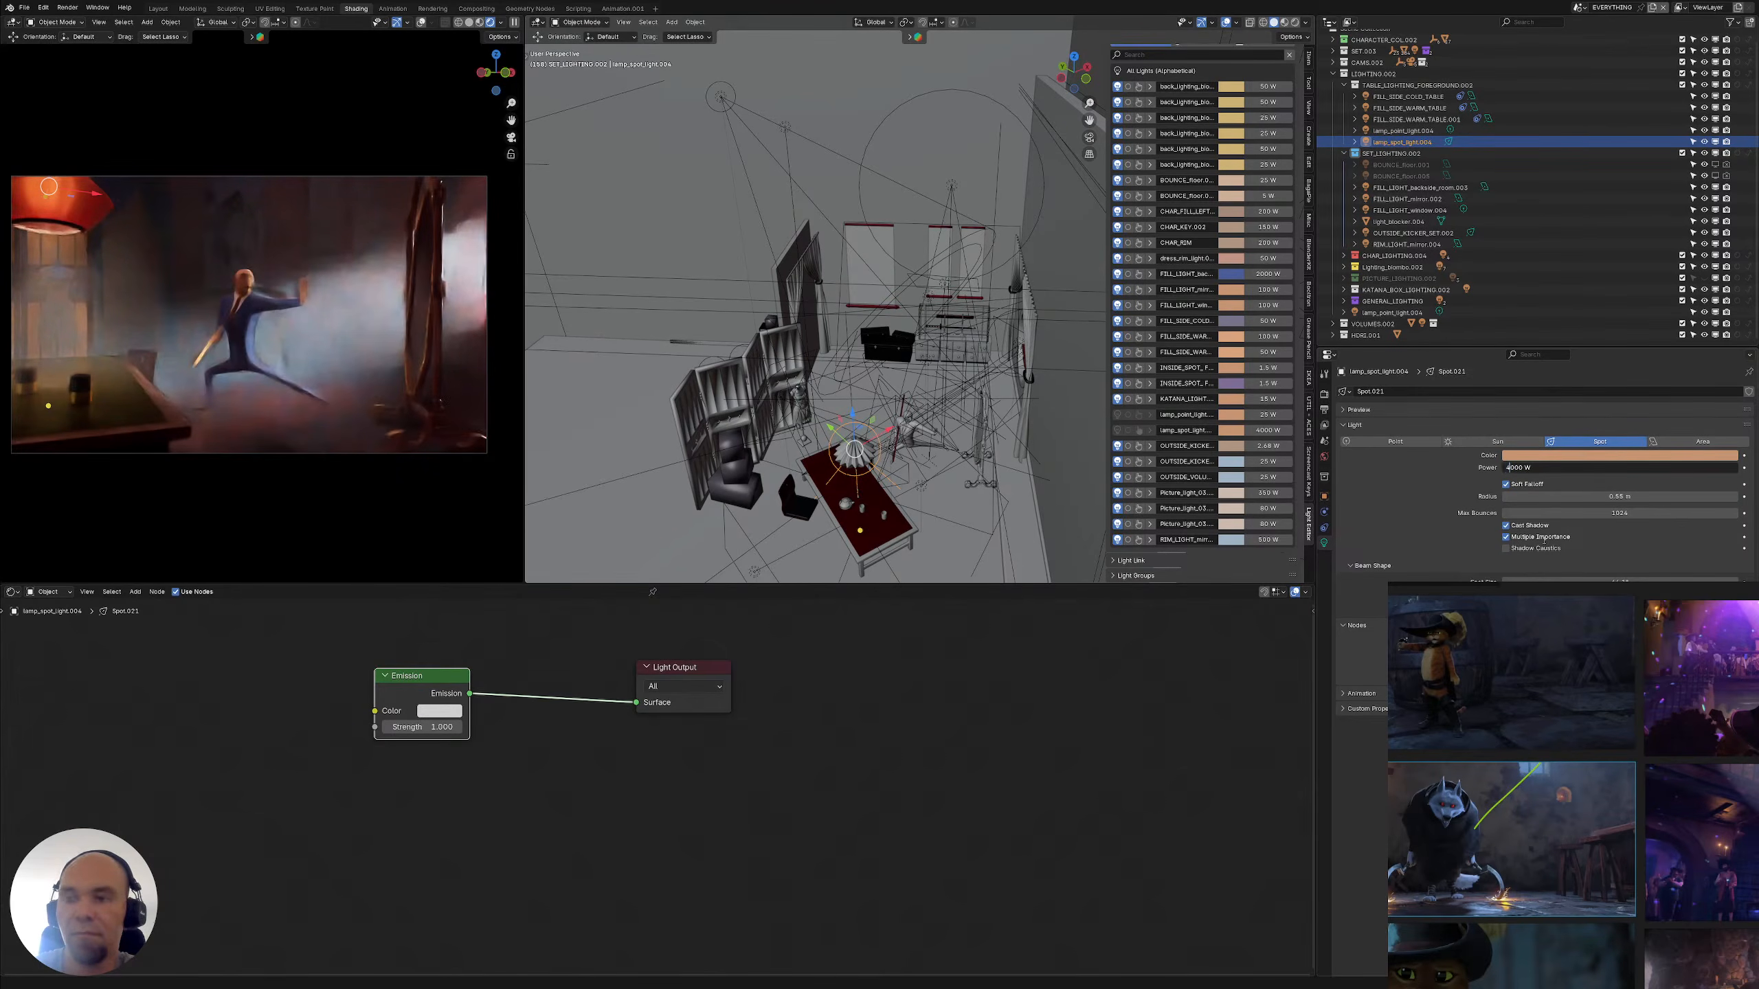
key("Escape")
Select lamp_point_light.004 and set its power to 50 W
left_click(1402, 131)
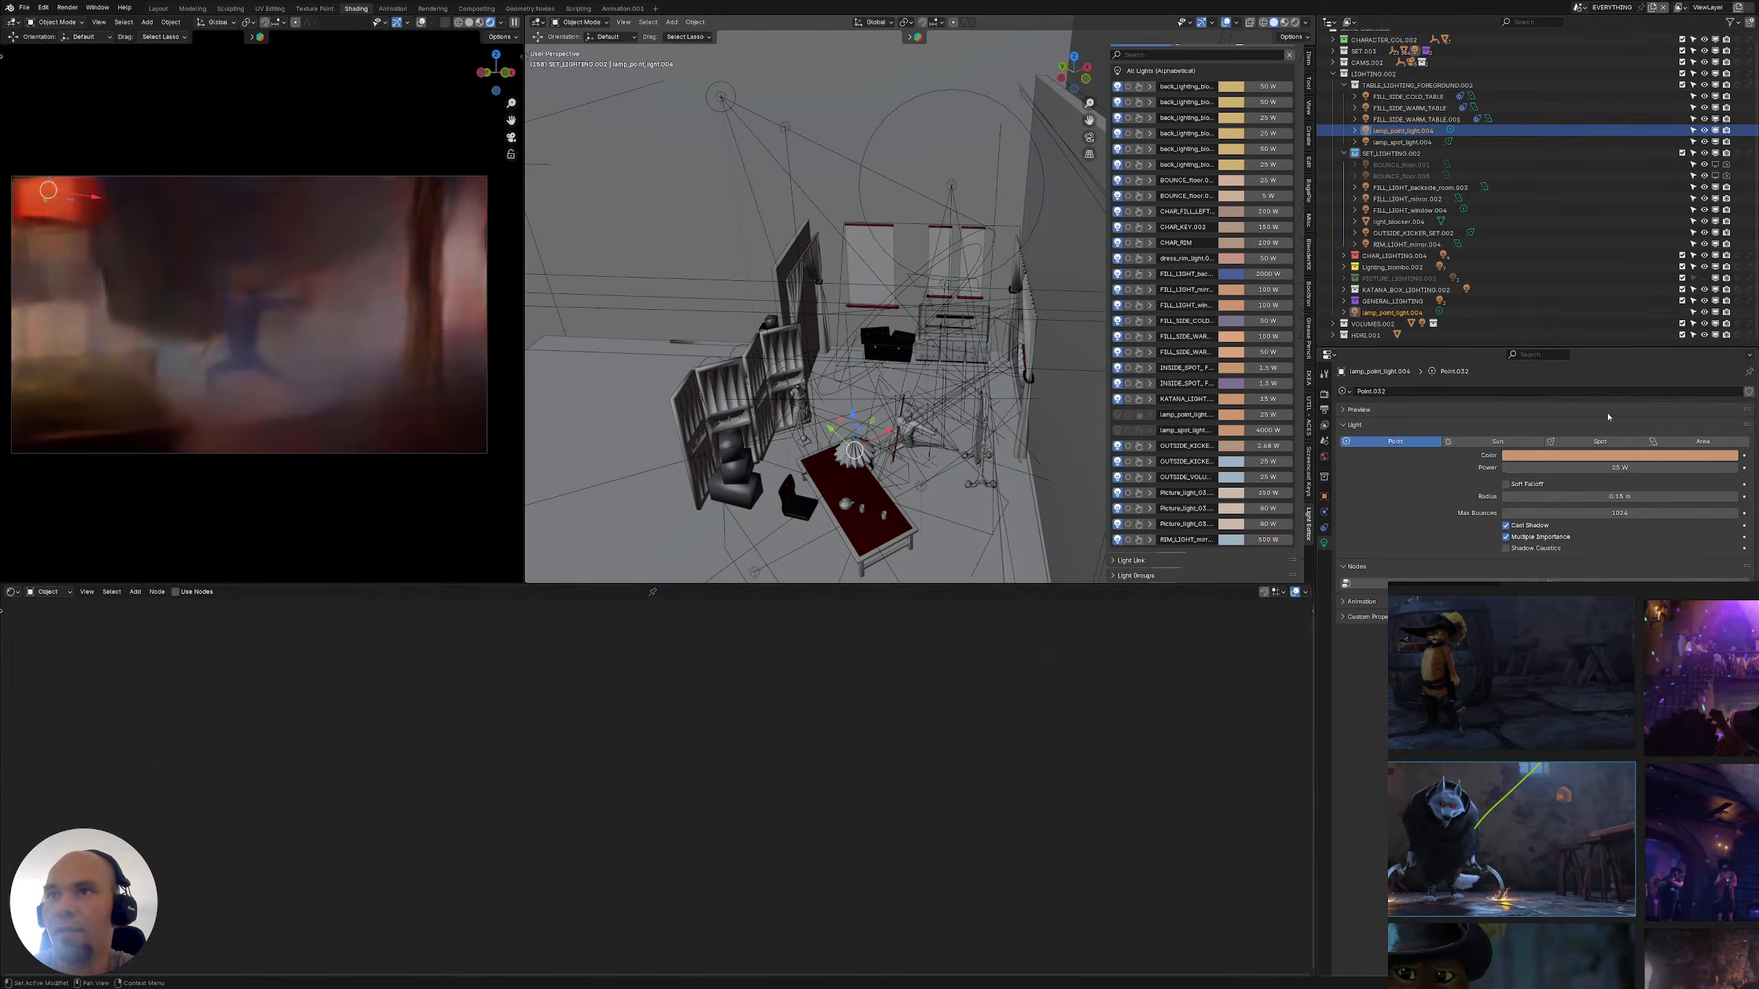
left_click(1599, 467)
type("50")
key("Return")
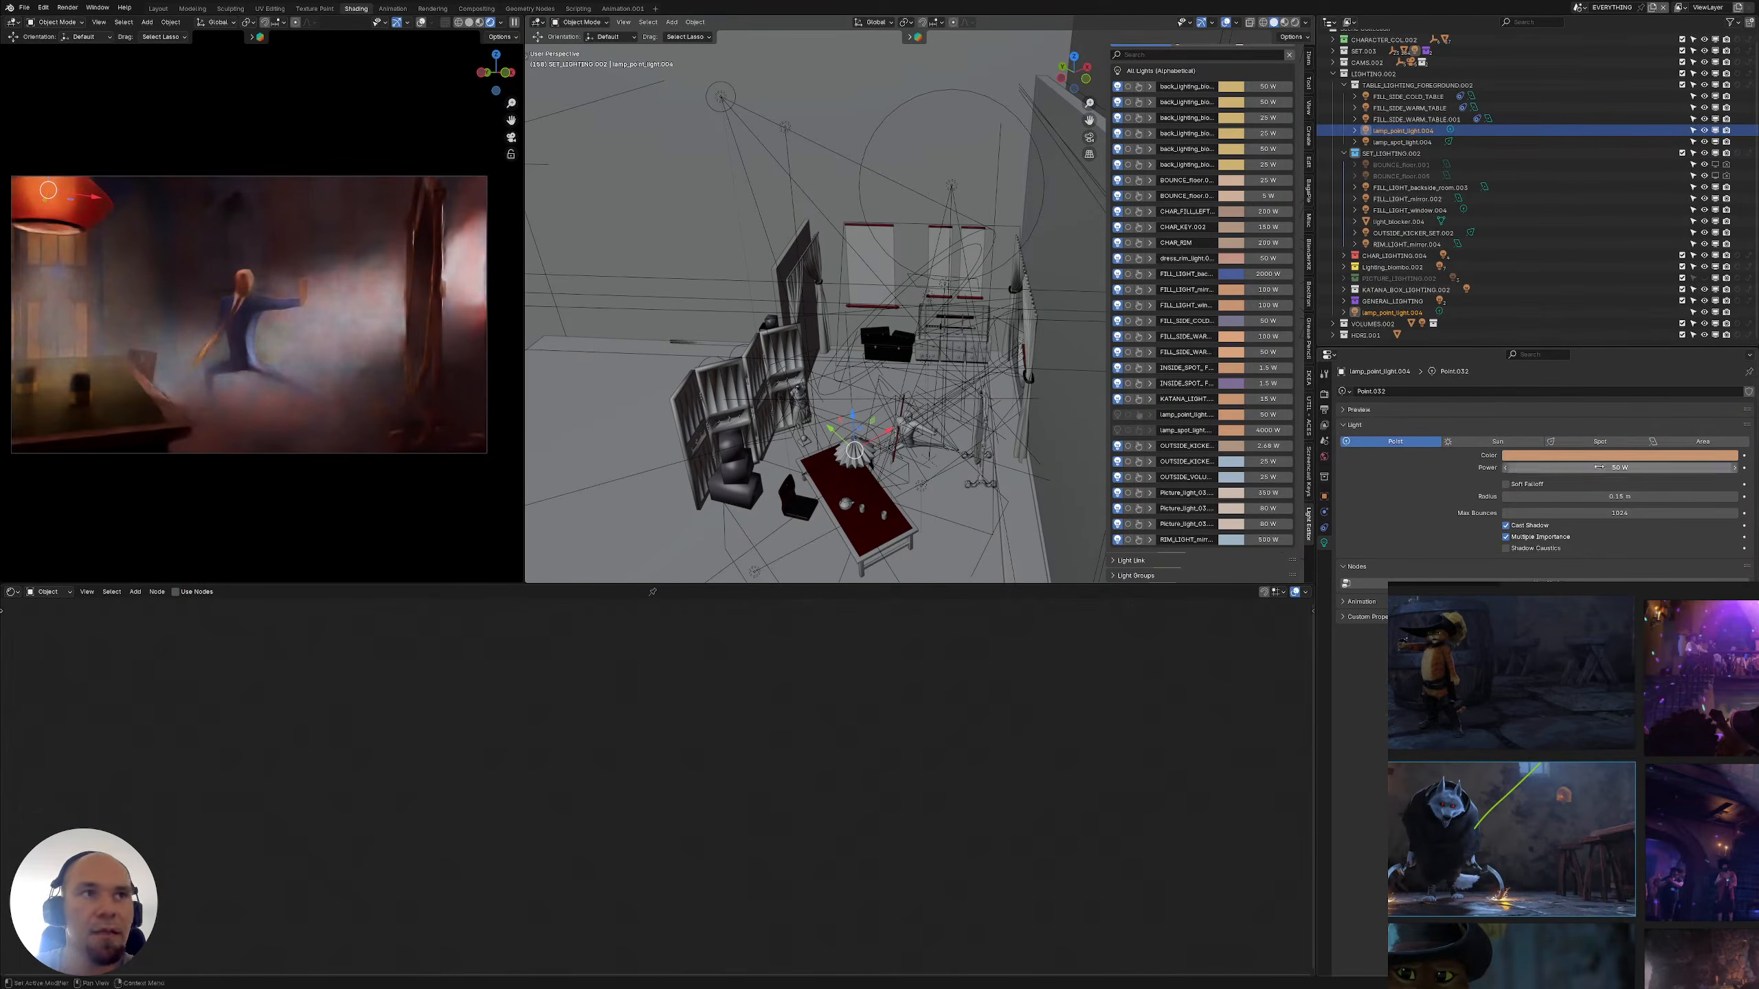
Move the lamp point light slightly down along the Z axis within the lampshade
scroll(858, 402, "up", 5)
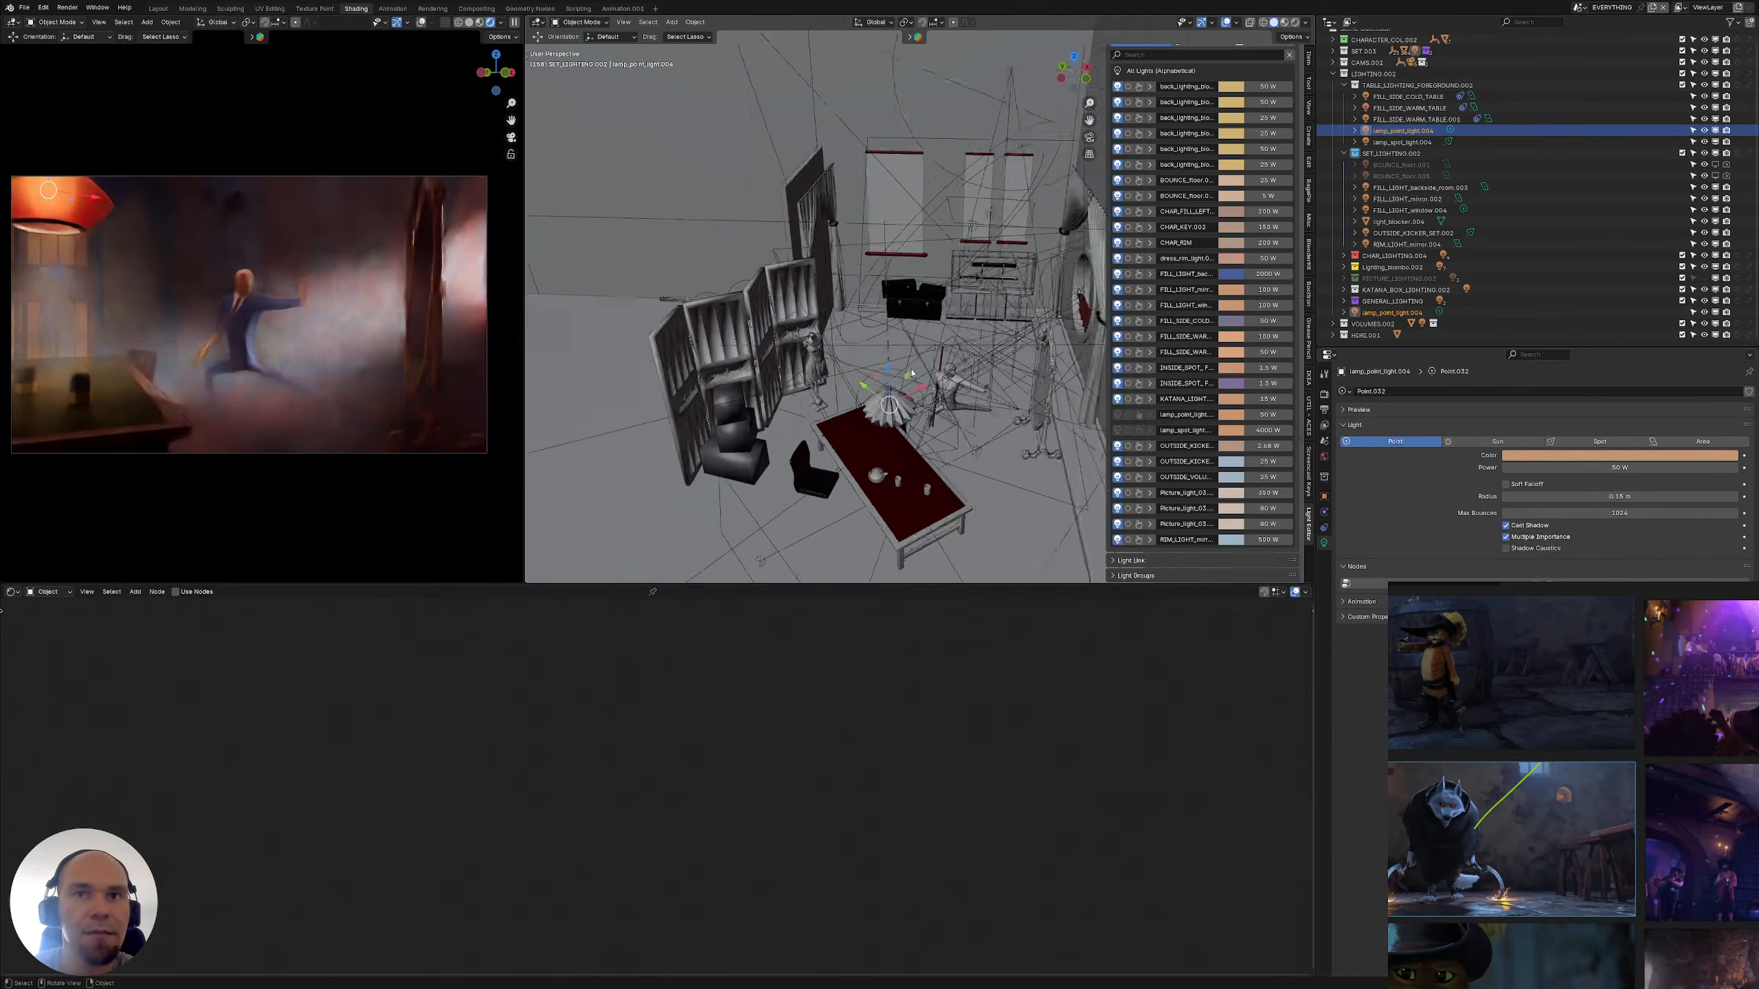
middle_click_drag(871, 332, 882, 261)
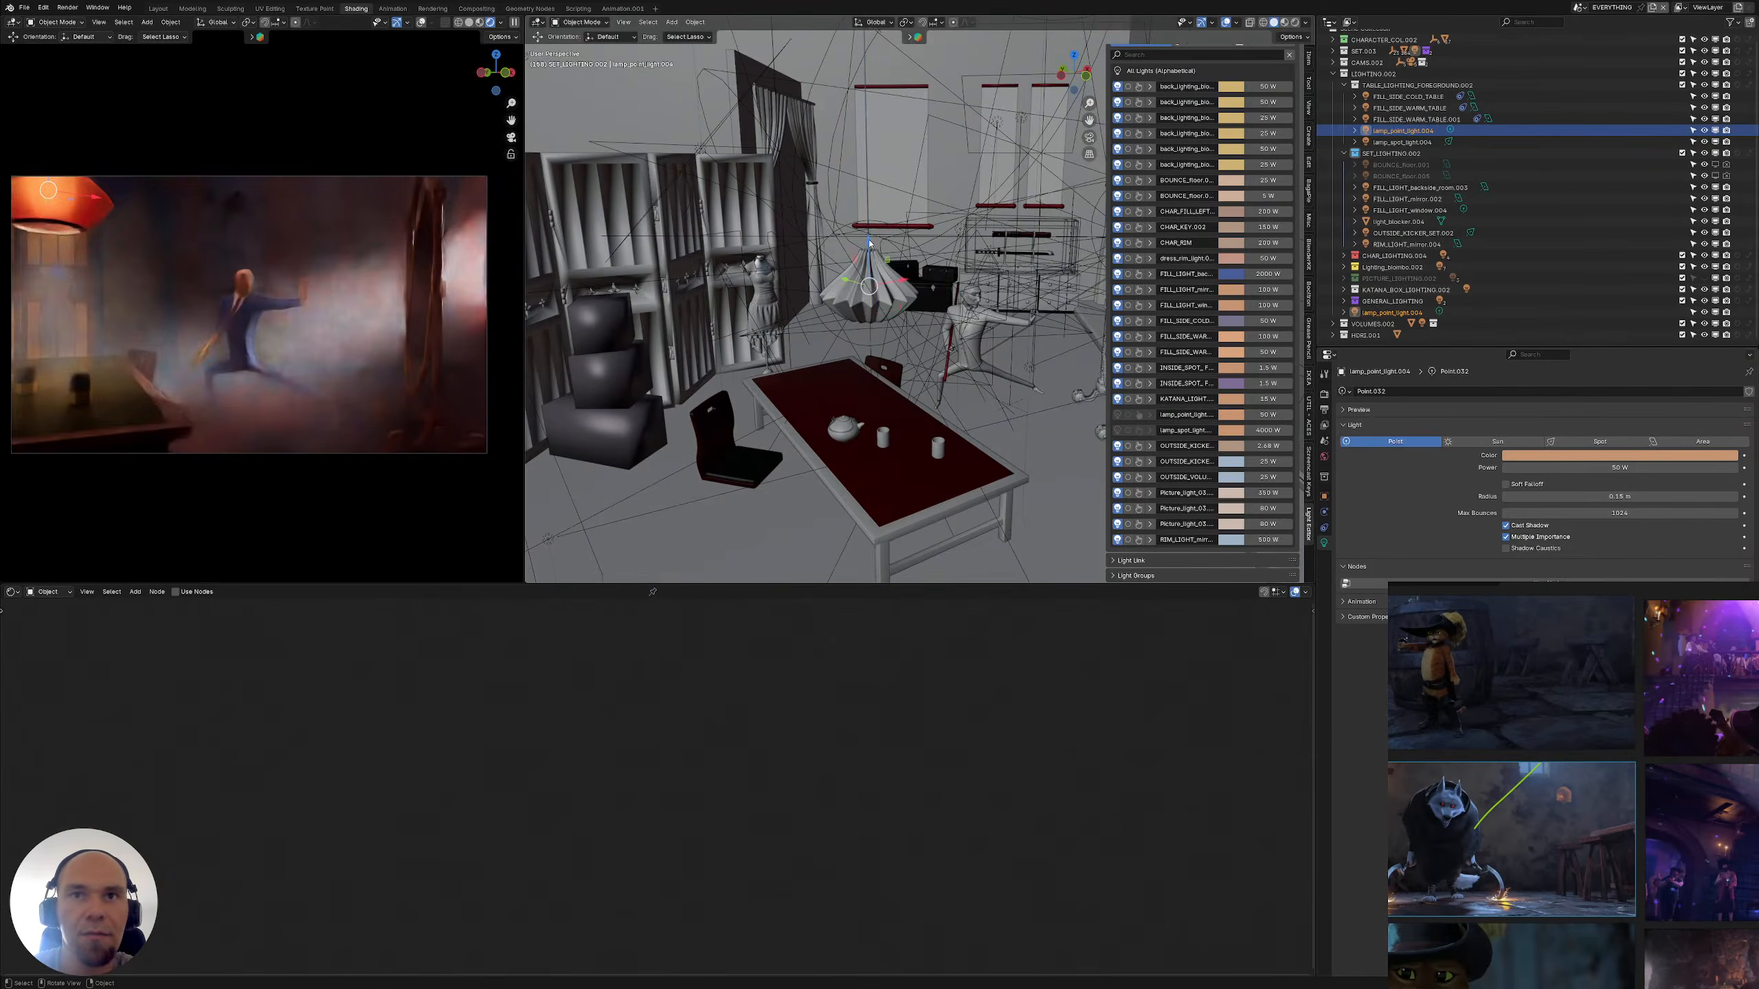
key("g")
key("z")
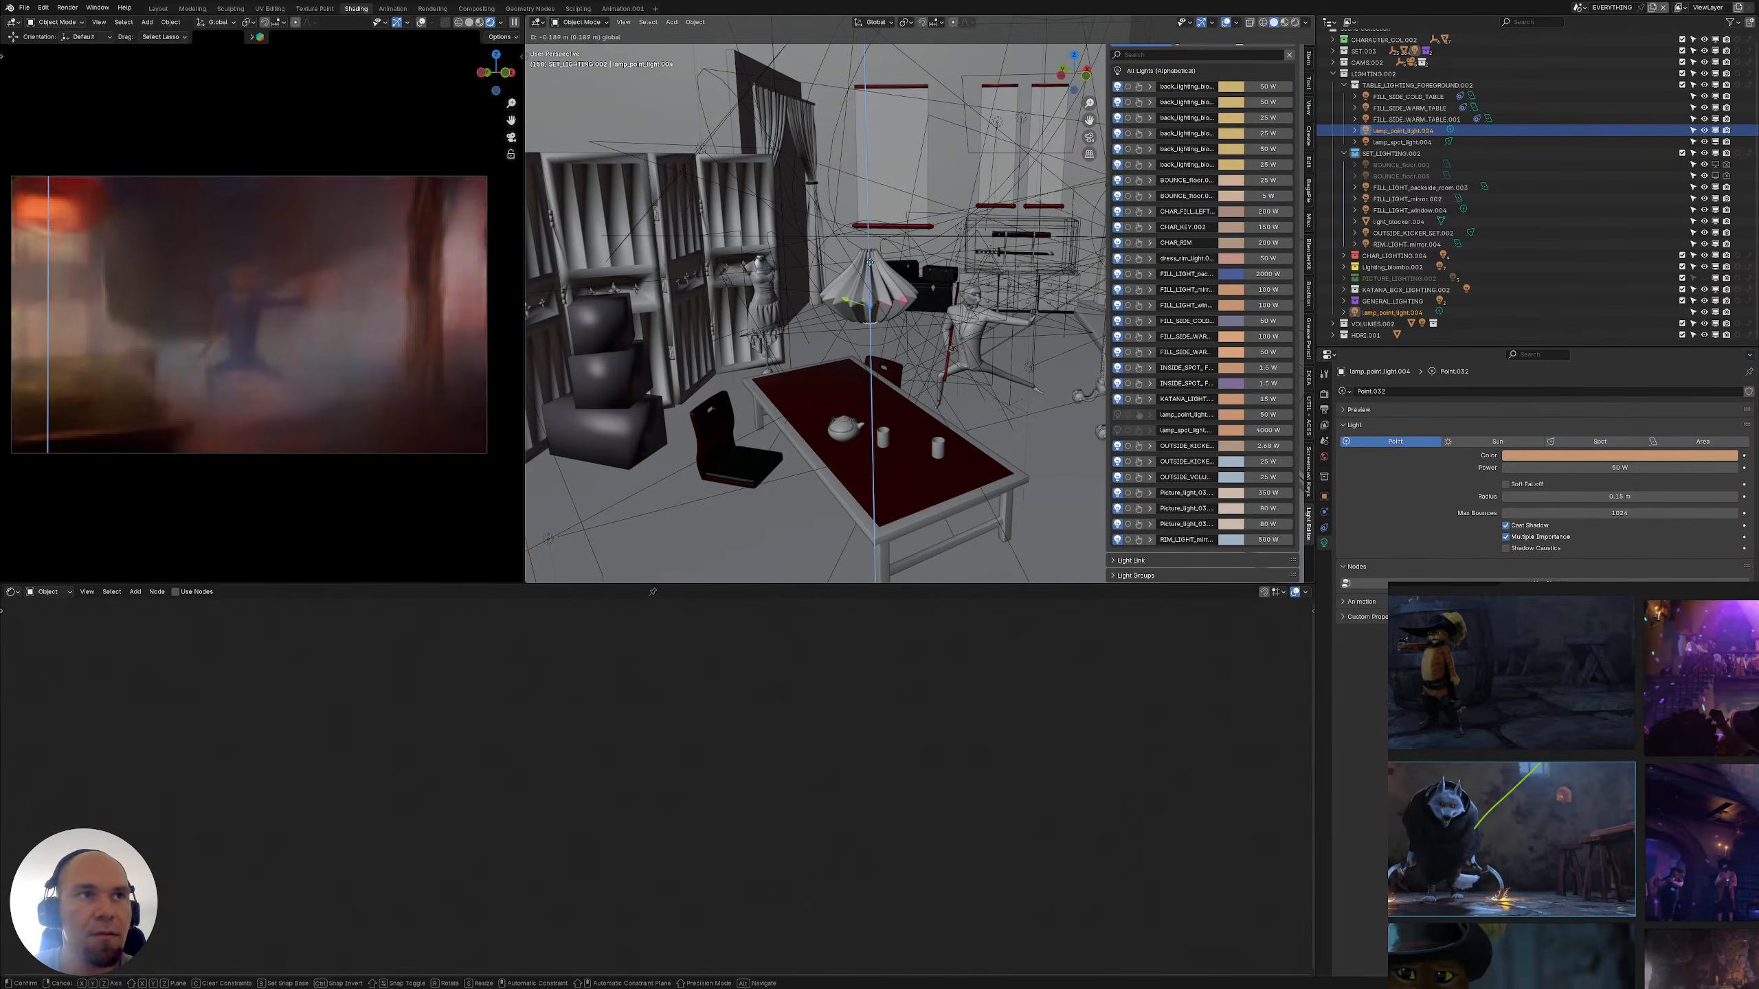
left_click(871, 265)
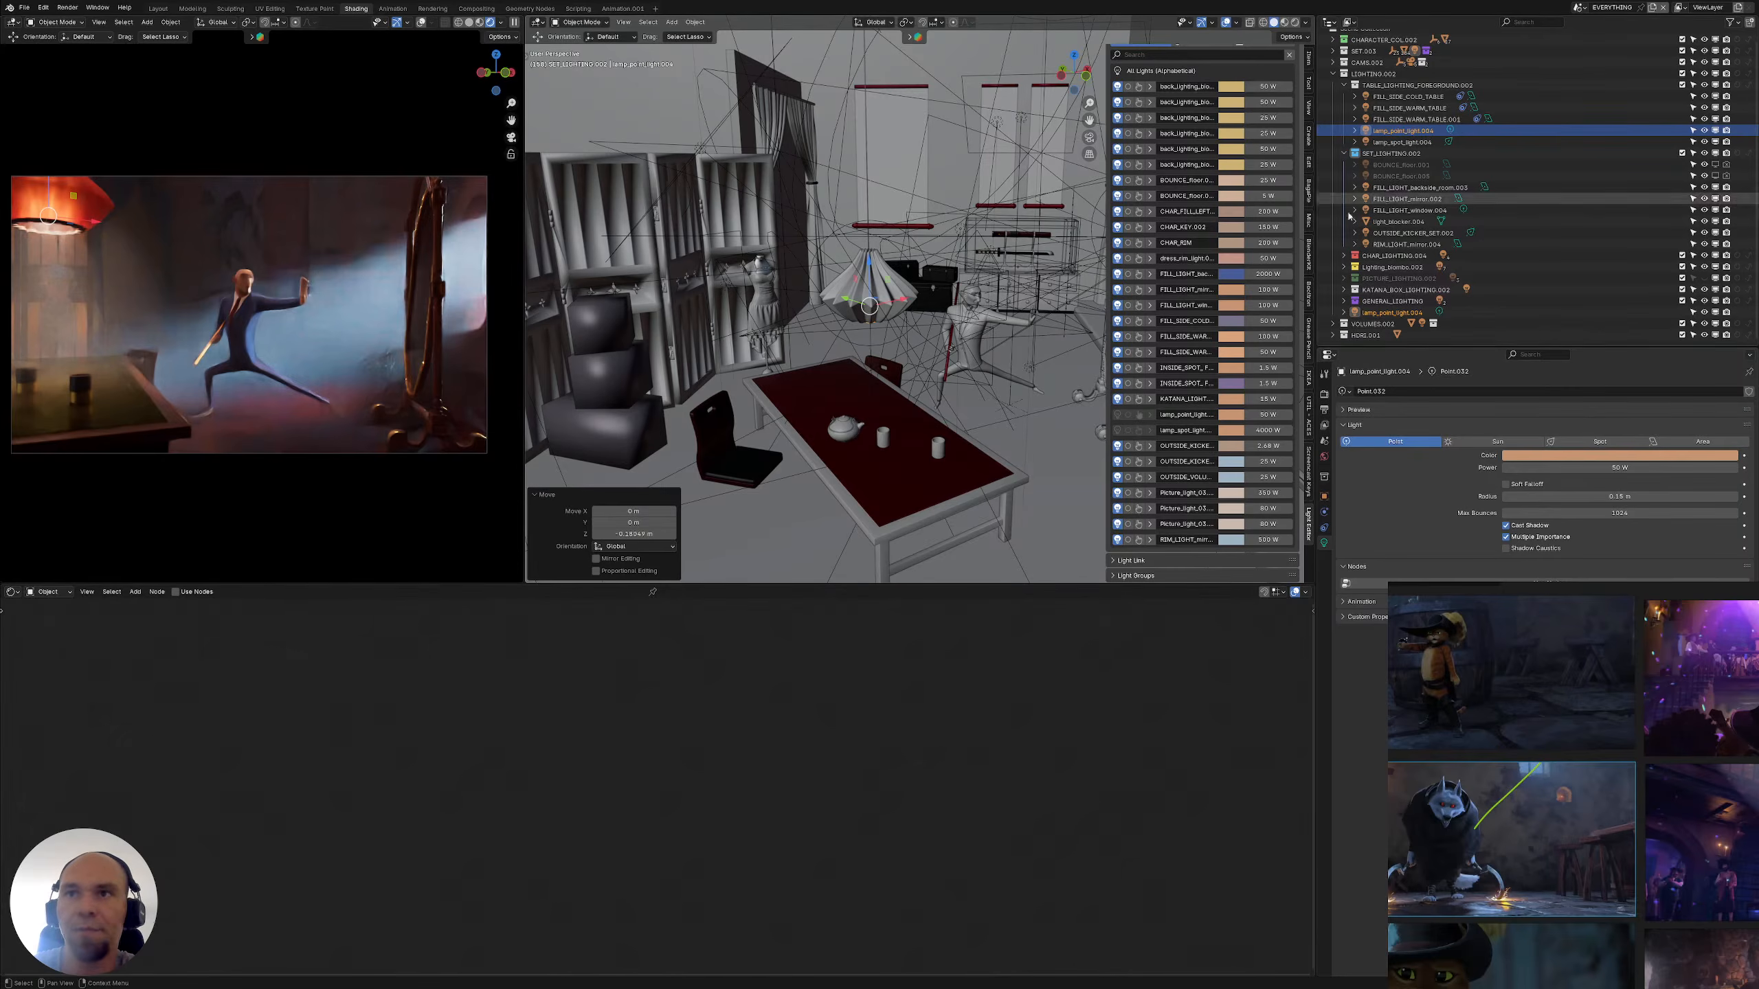
Copy the back room fill light's blue colour #7177A7 to the FILL_LIGHT_mirror and FILL_LIGHT_window lights
left_click(1235, 275)
scroll(907, 333, "down", 8)
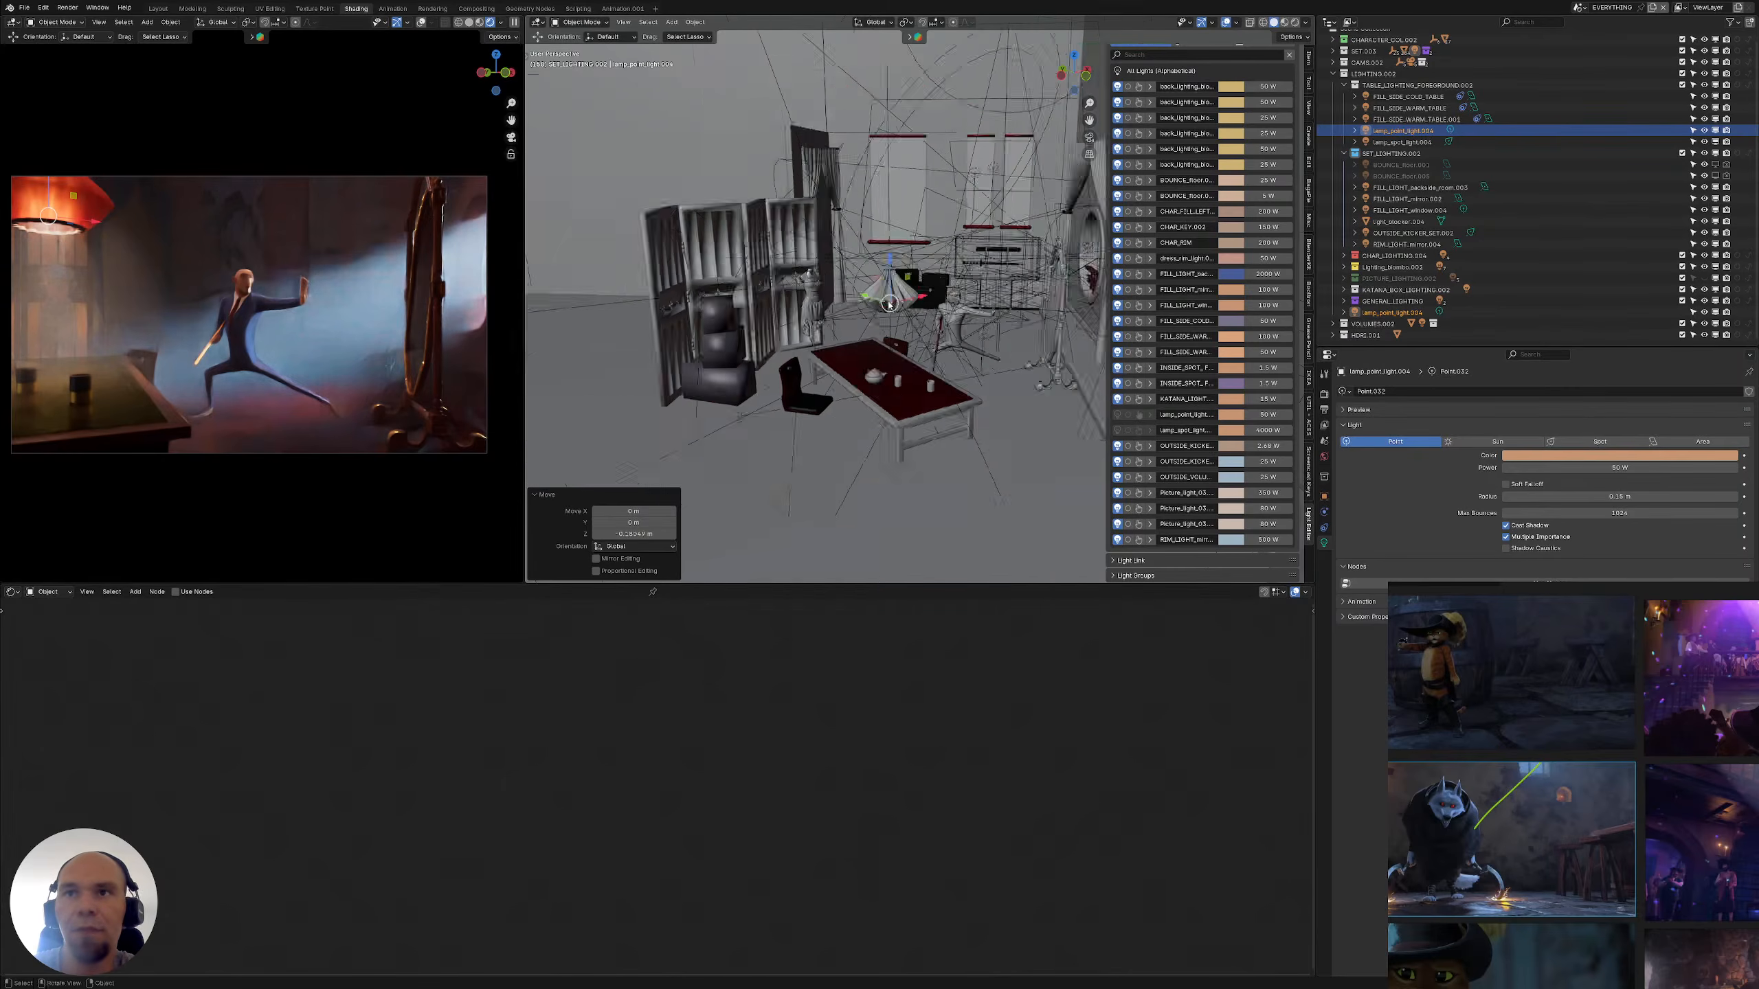
middle_click_drag(905, 346, 935, 305)
scroll(887, 376, "up", 5)
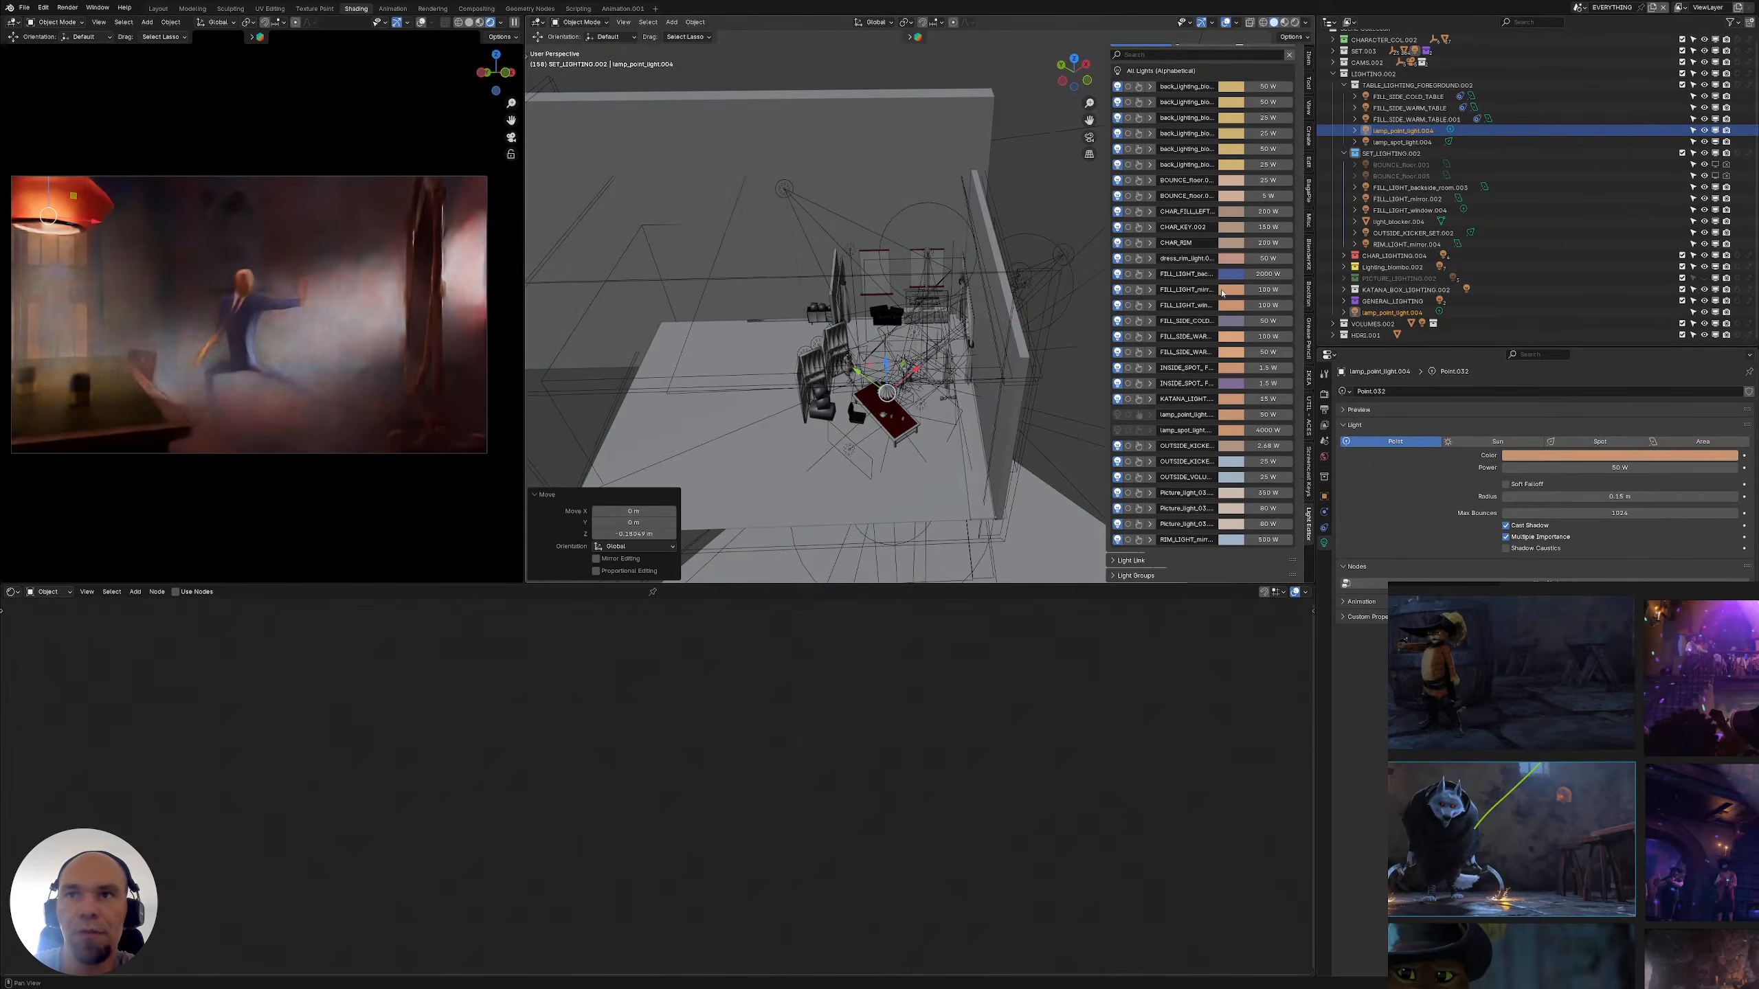
double_click(1201, 289)
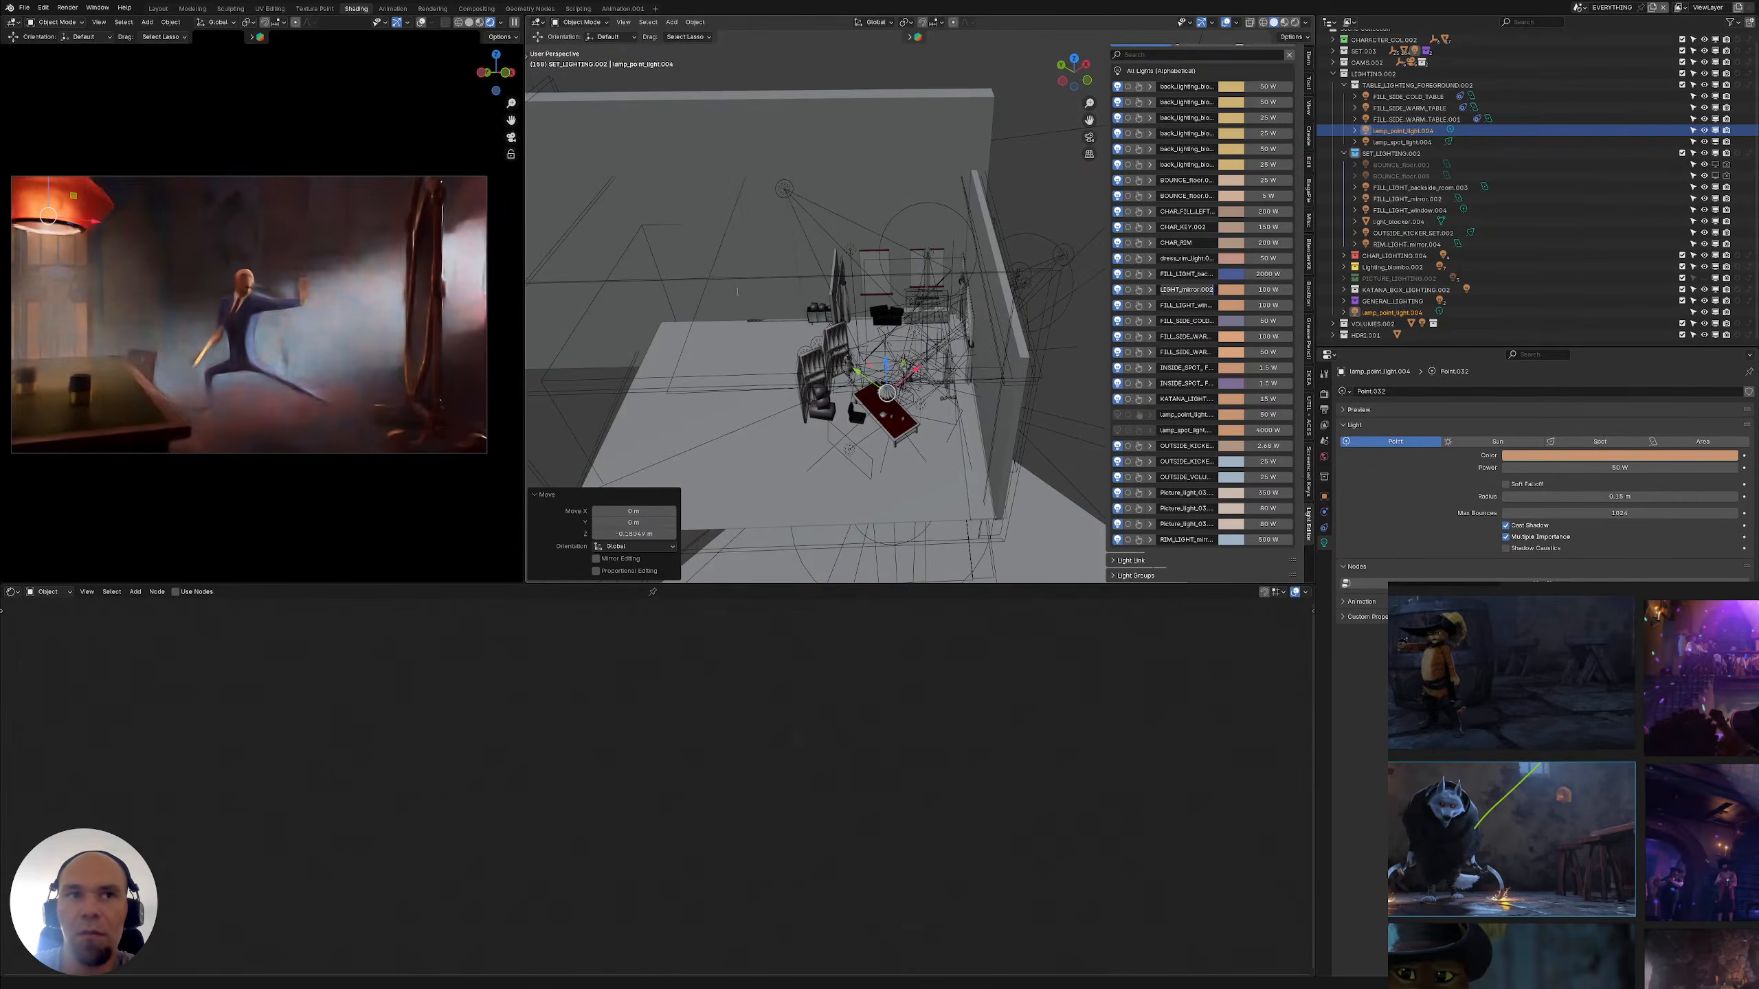
key("Return")
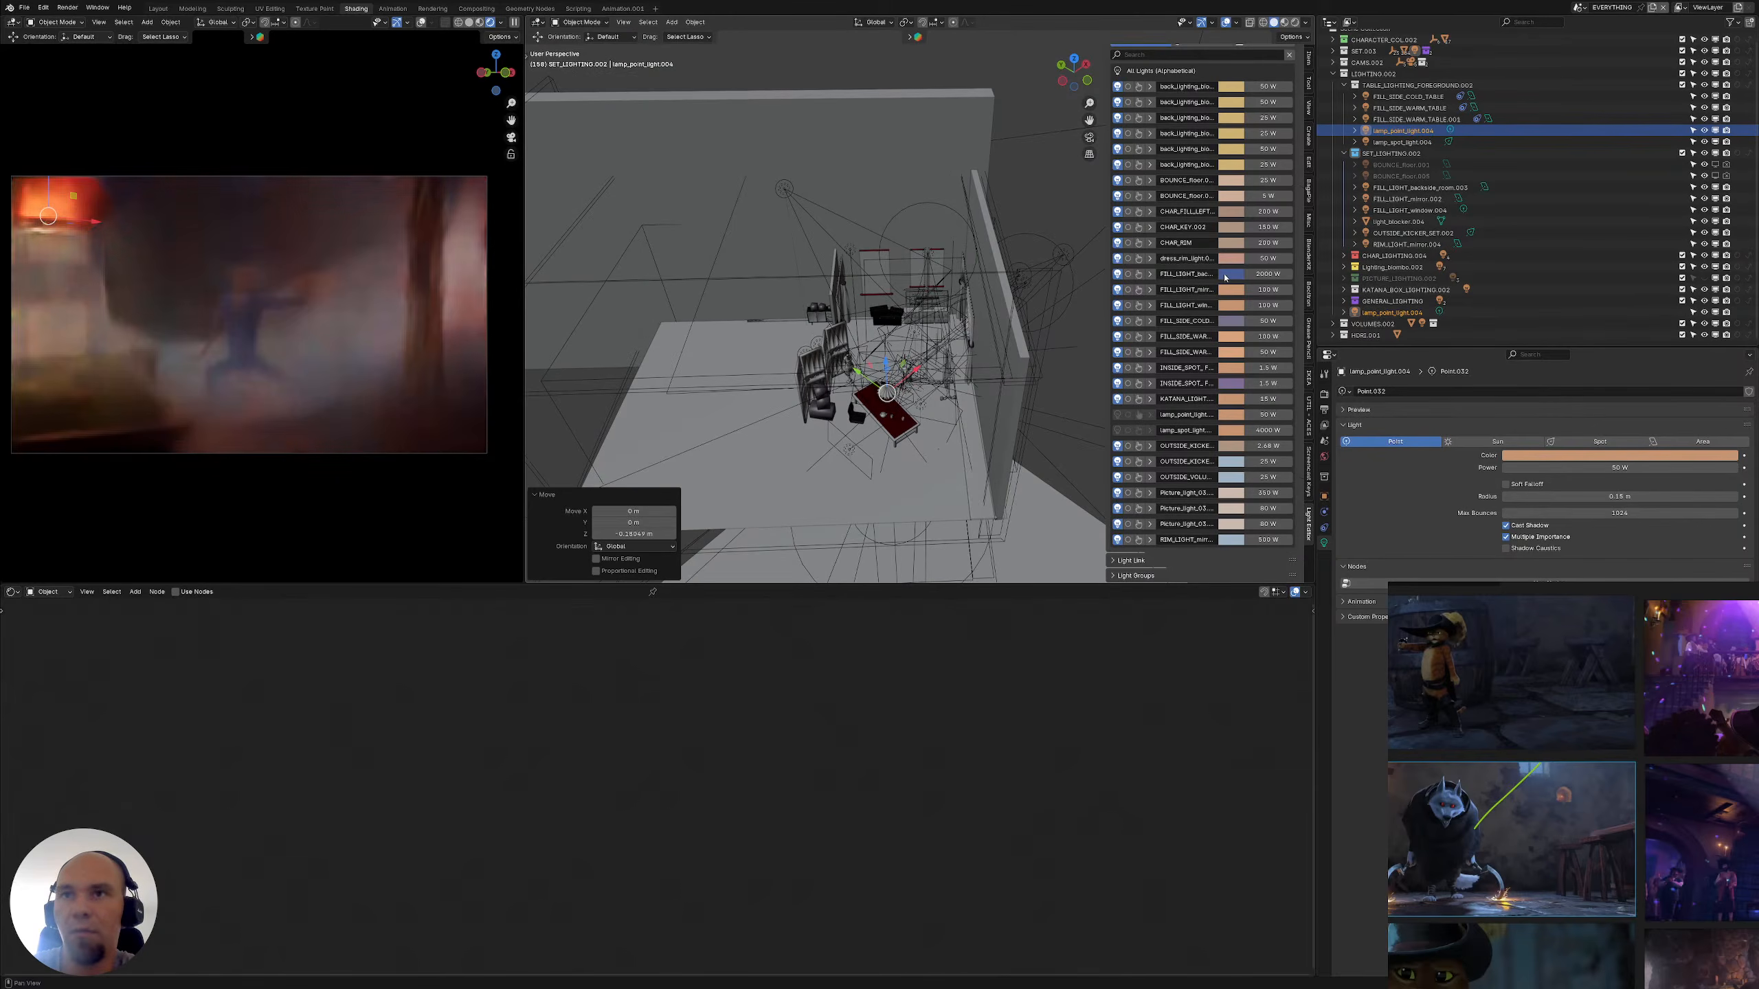
left_click(1240, 275)
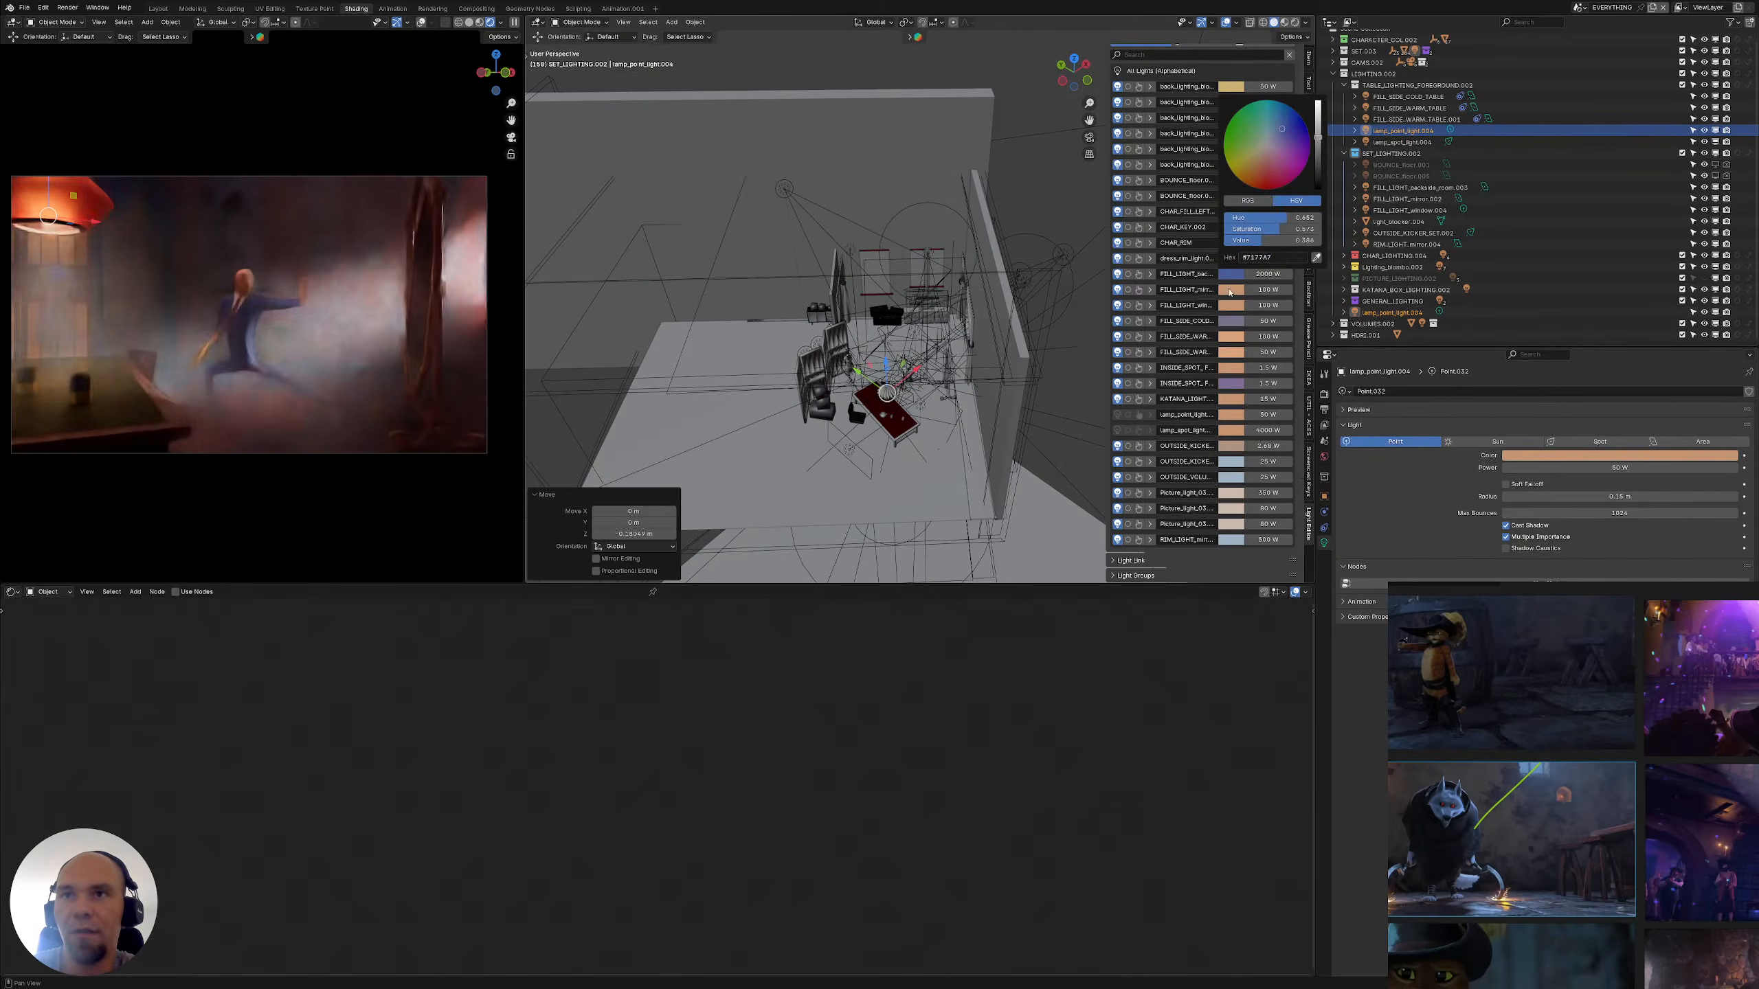
left_click(1230, 290)
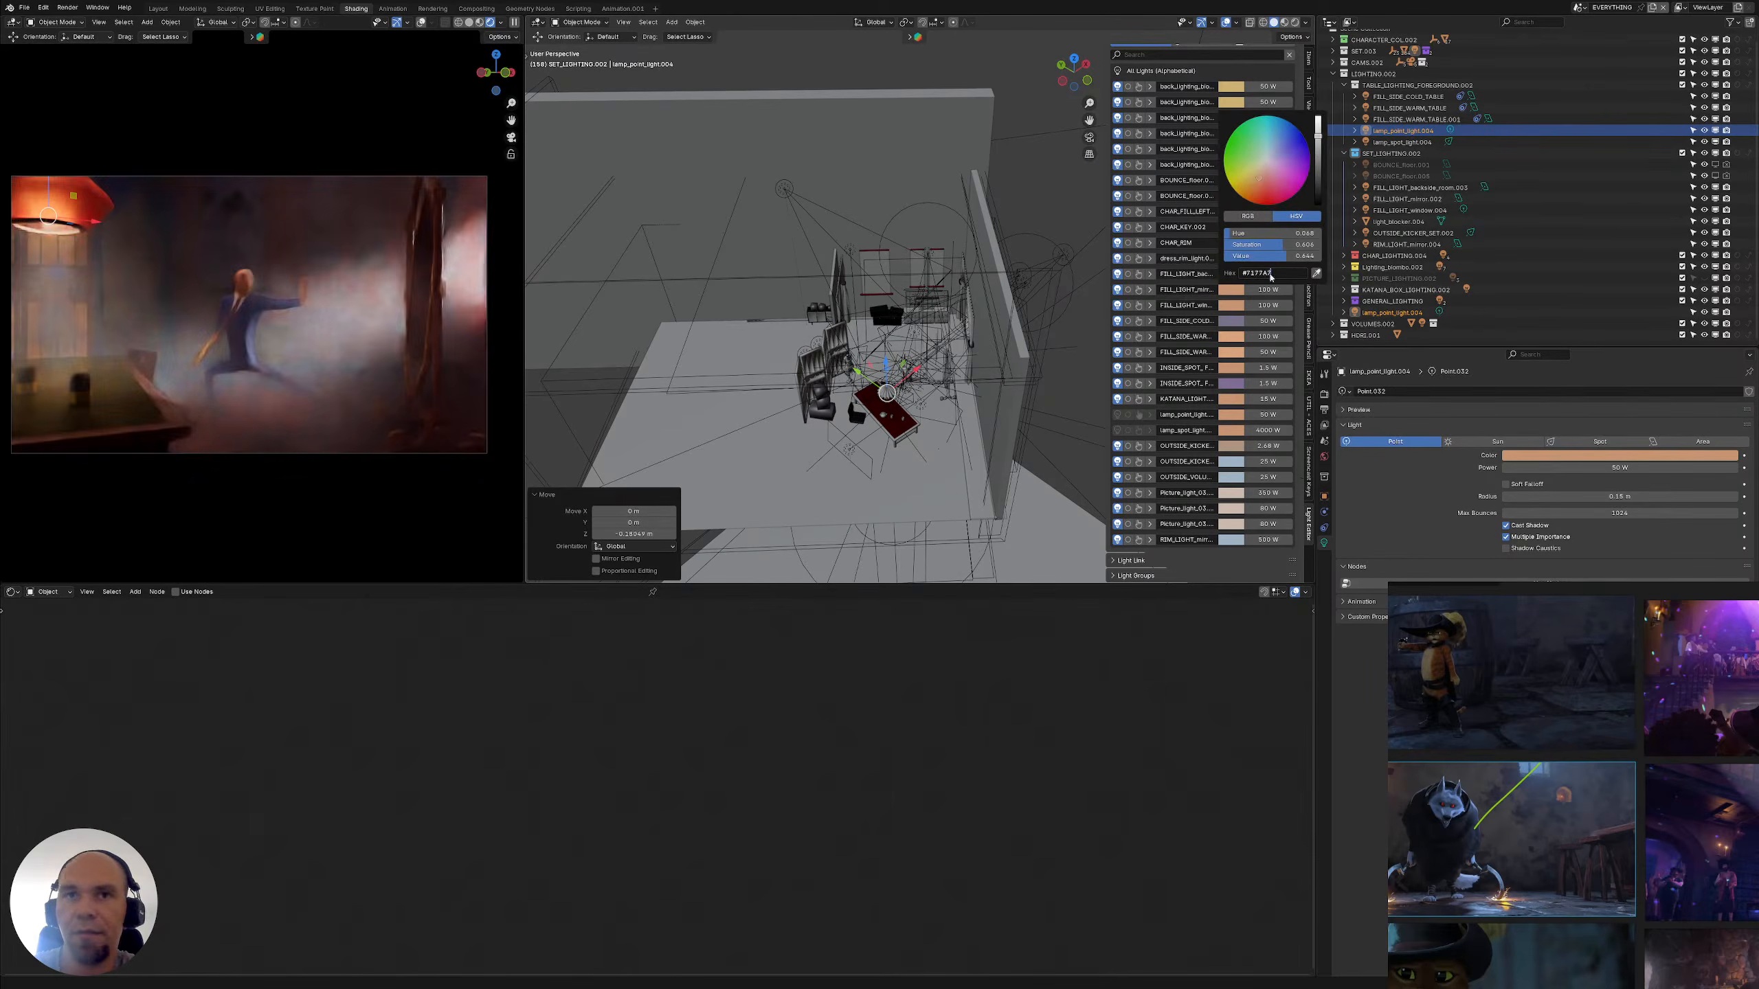
scroll(943, 448, "up", 3)
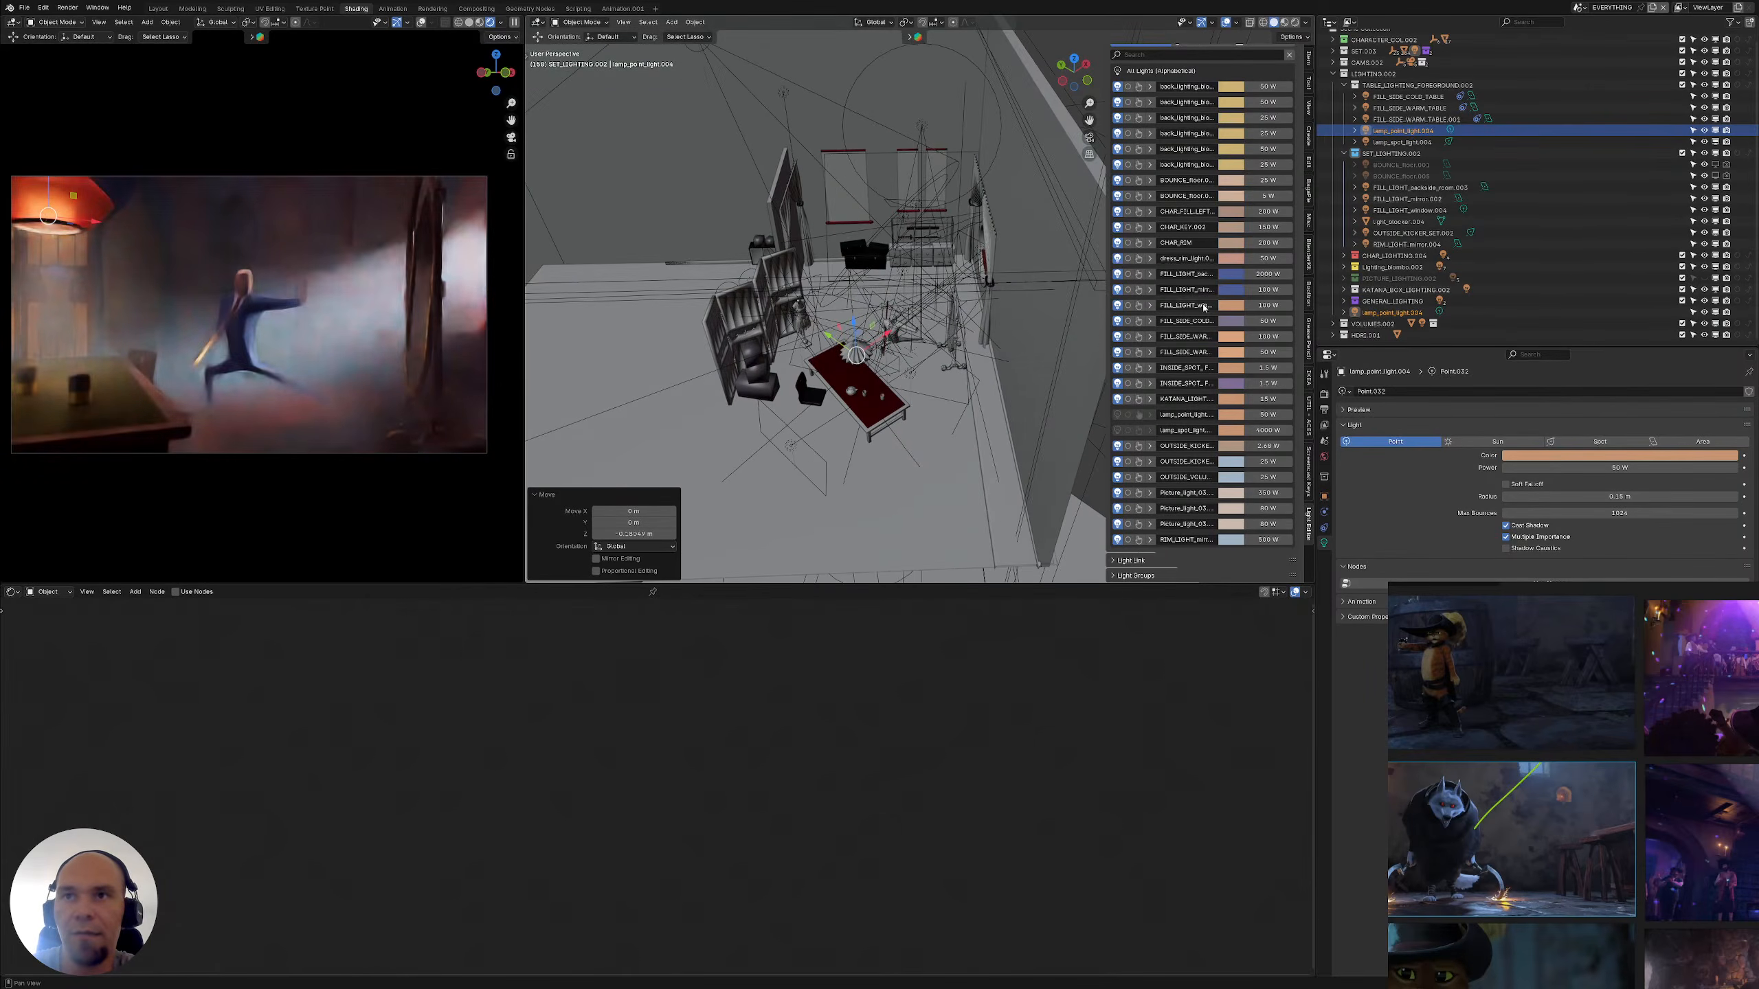
left_click(1231, 289)
key("Return")
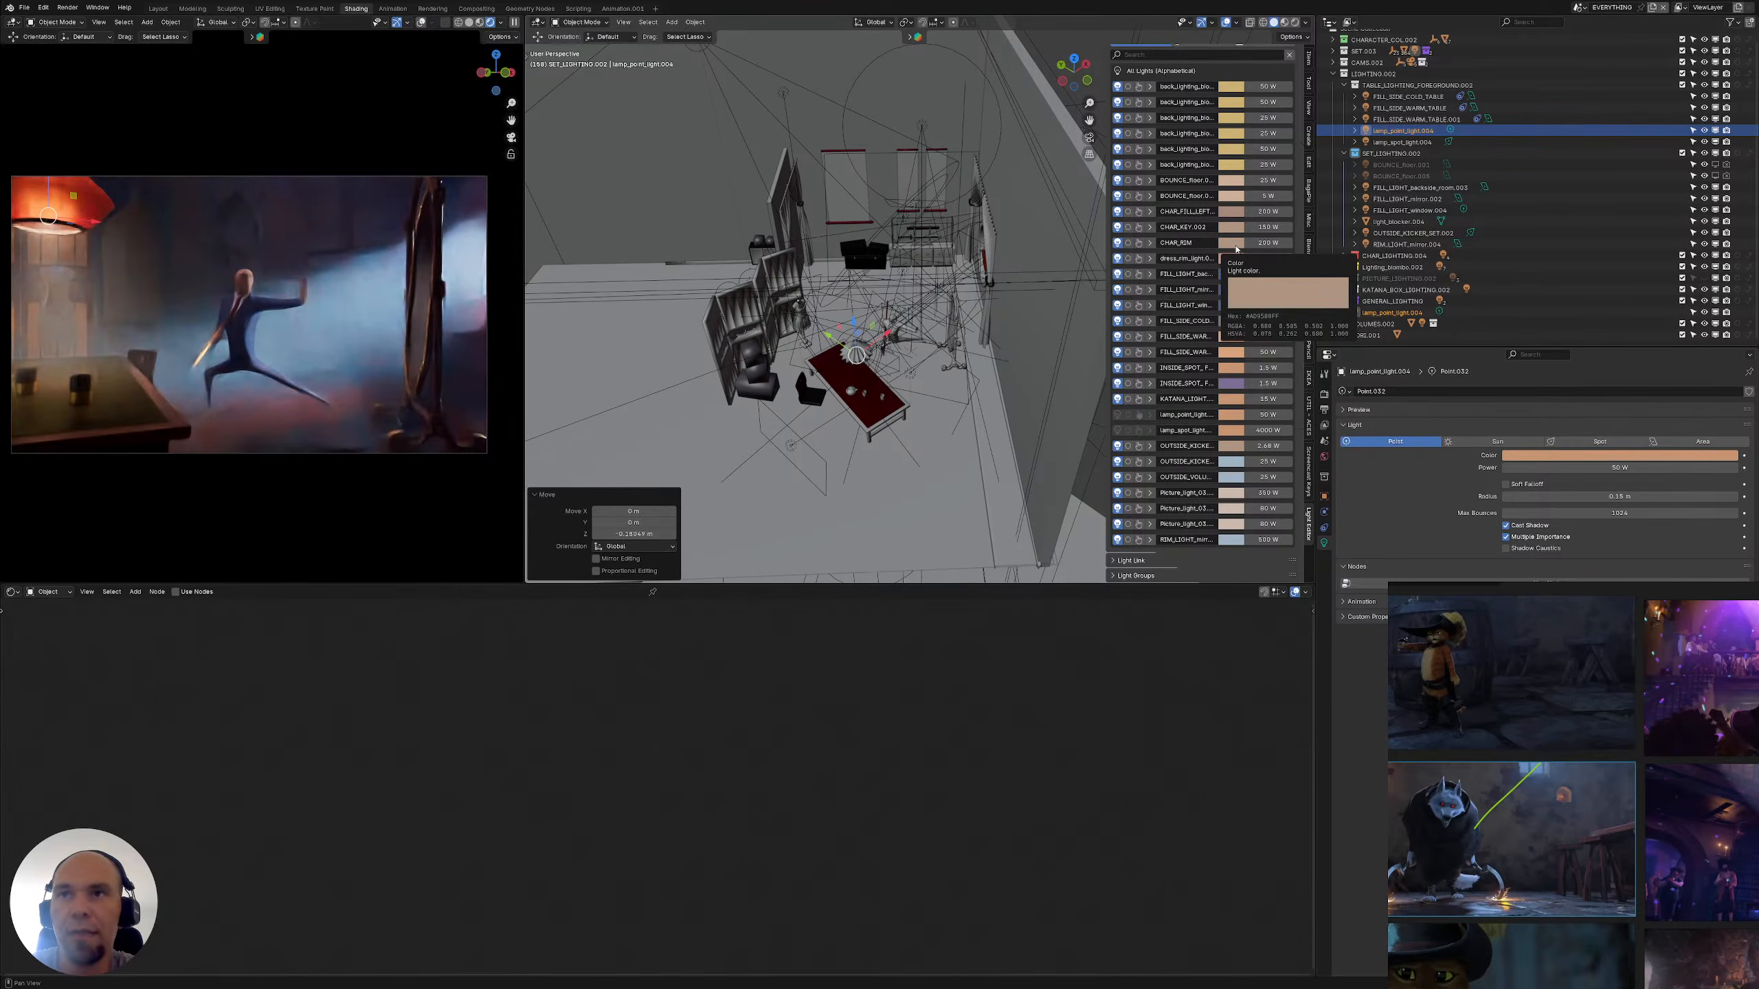
Give CHAR_RIM the copied blue #7177A7, then brighten it and lower its saturation to a paler blue
left_click(1236, 248)
type("#7177A7")
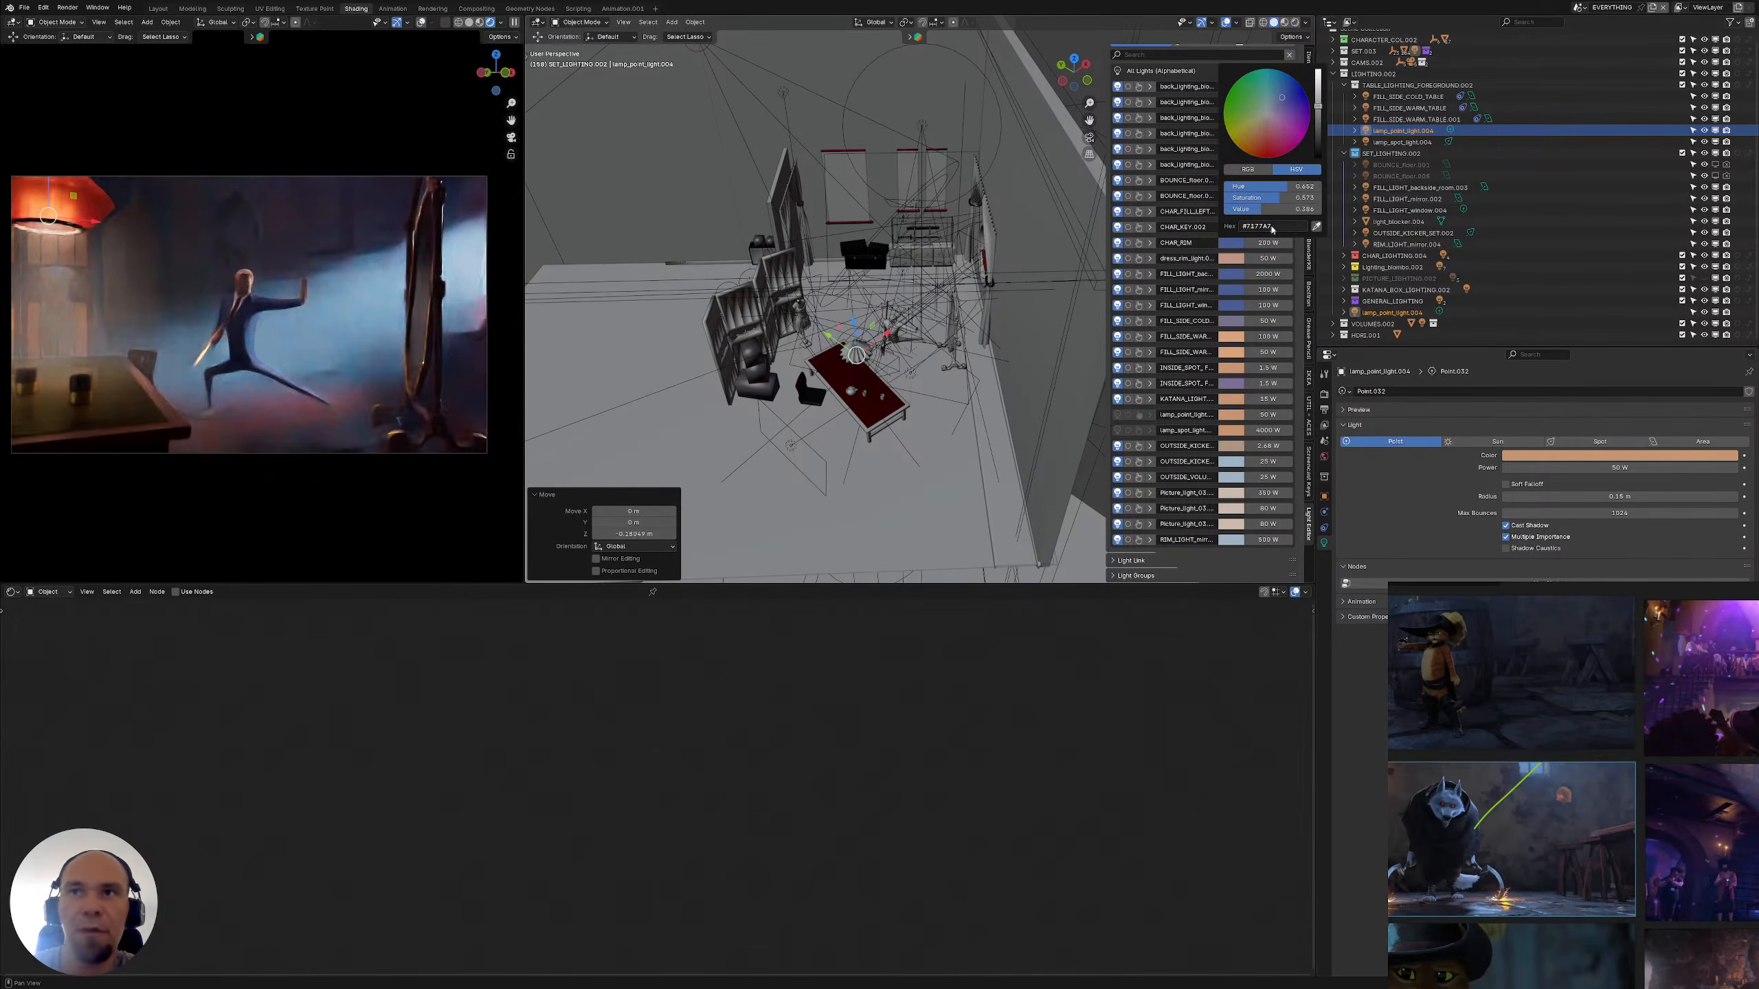
left_click(1237, 243)
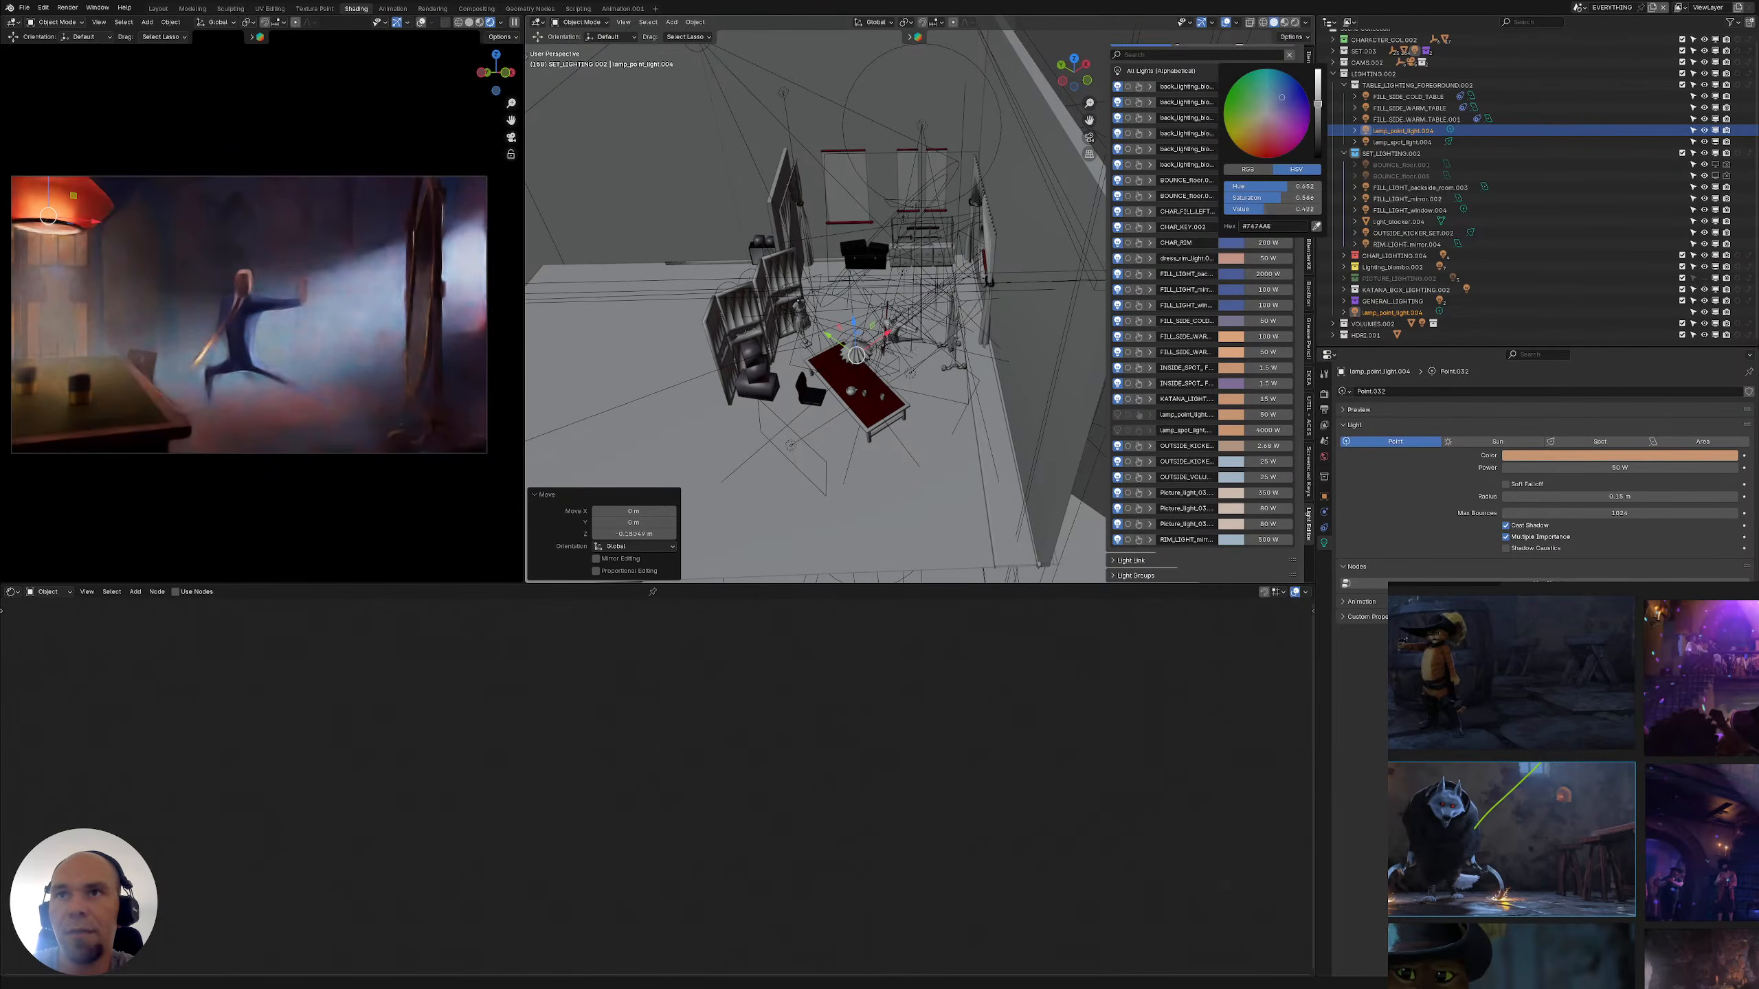
scroll(1265, 113, "up", 4)
scroll(1266, 113, "up", 3)
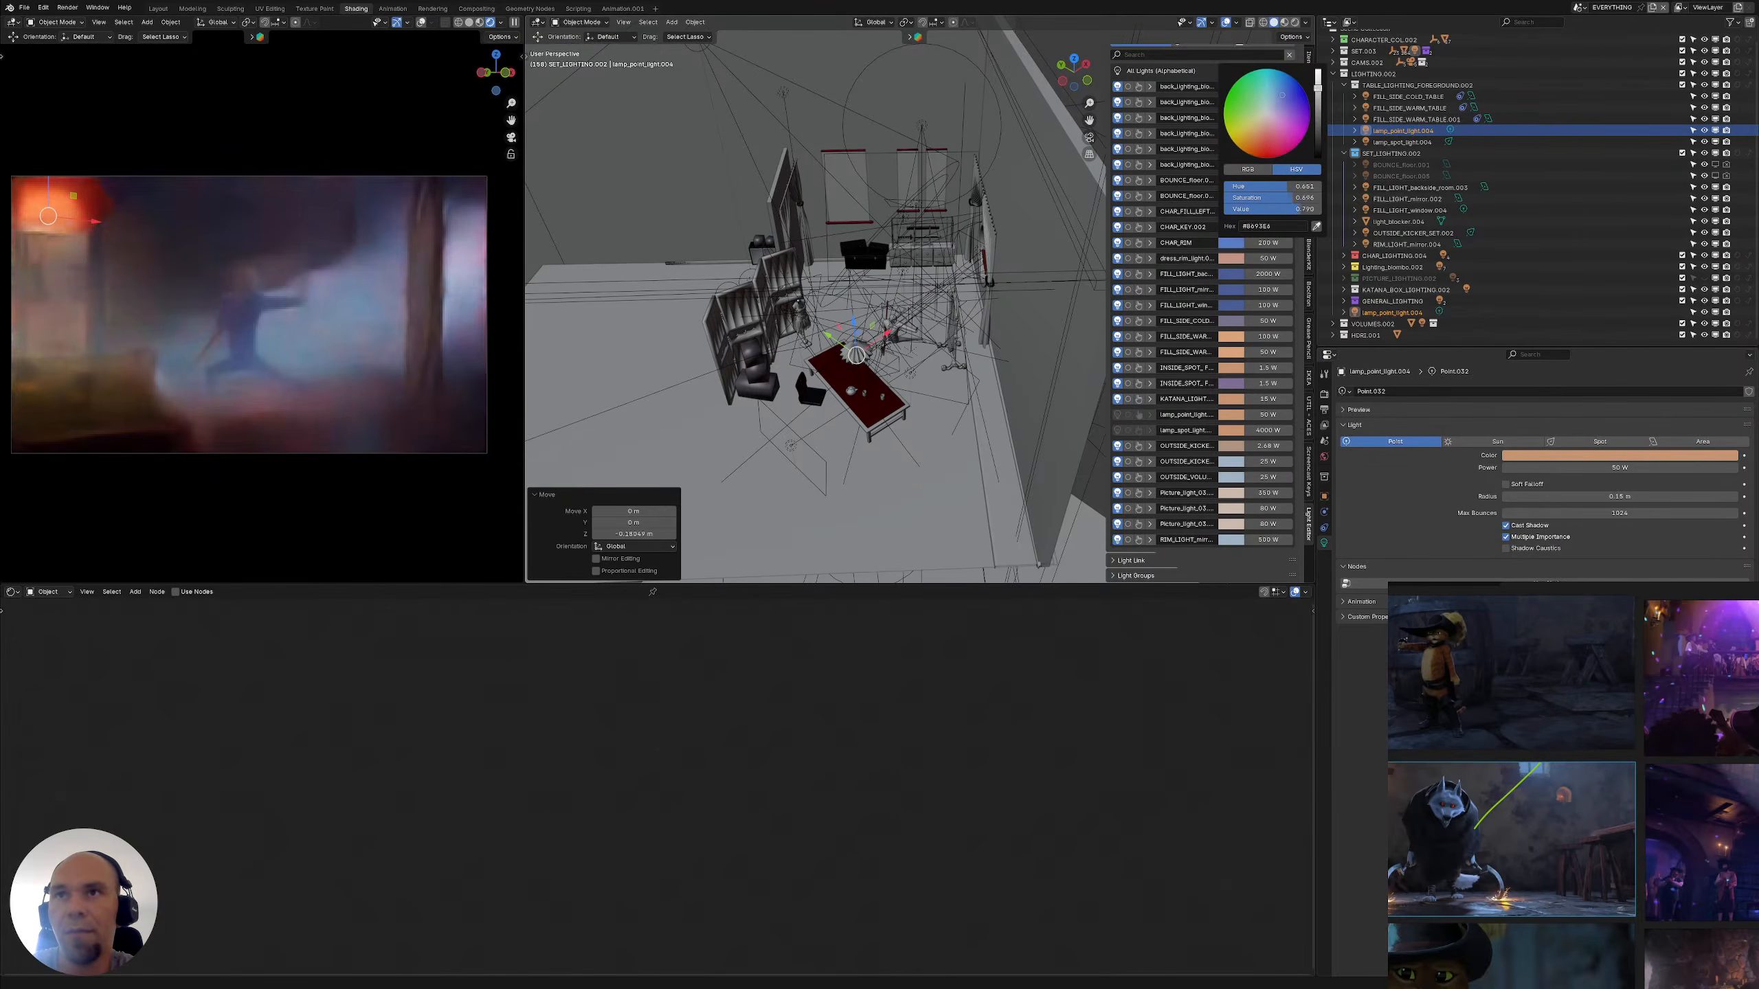
mouse_move(1288, 197)
left_mouse_down()
mouse_move(1312, 198)
mouse_move(1266, 197)
left_mouse_up()
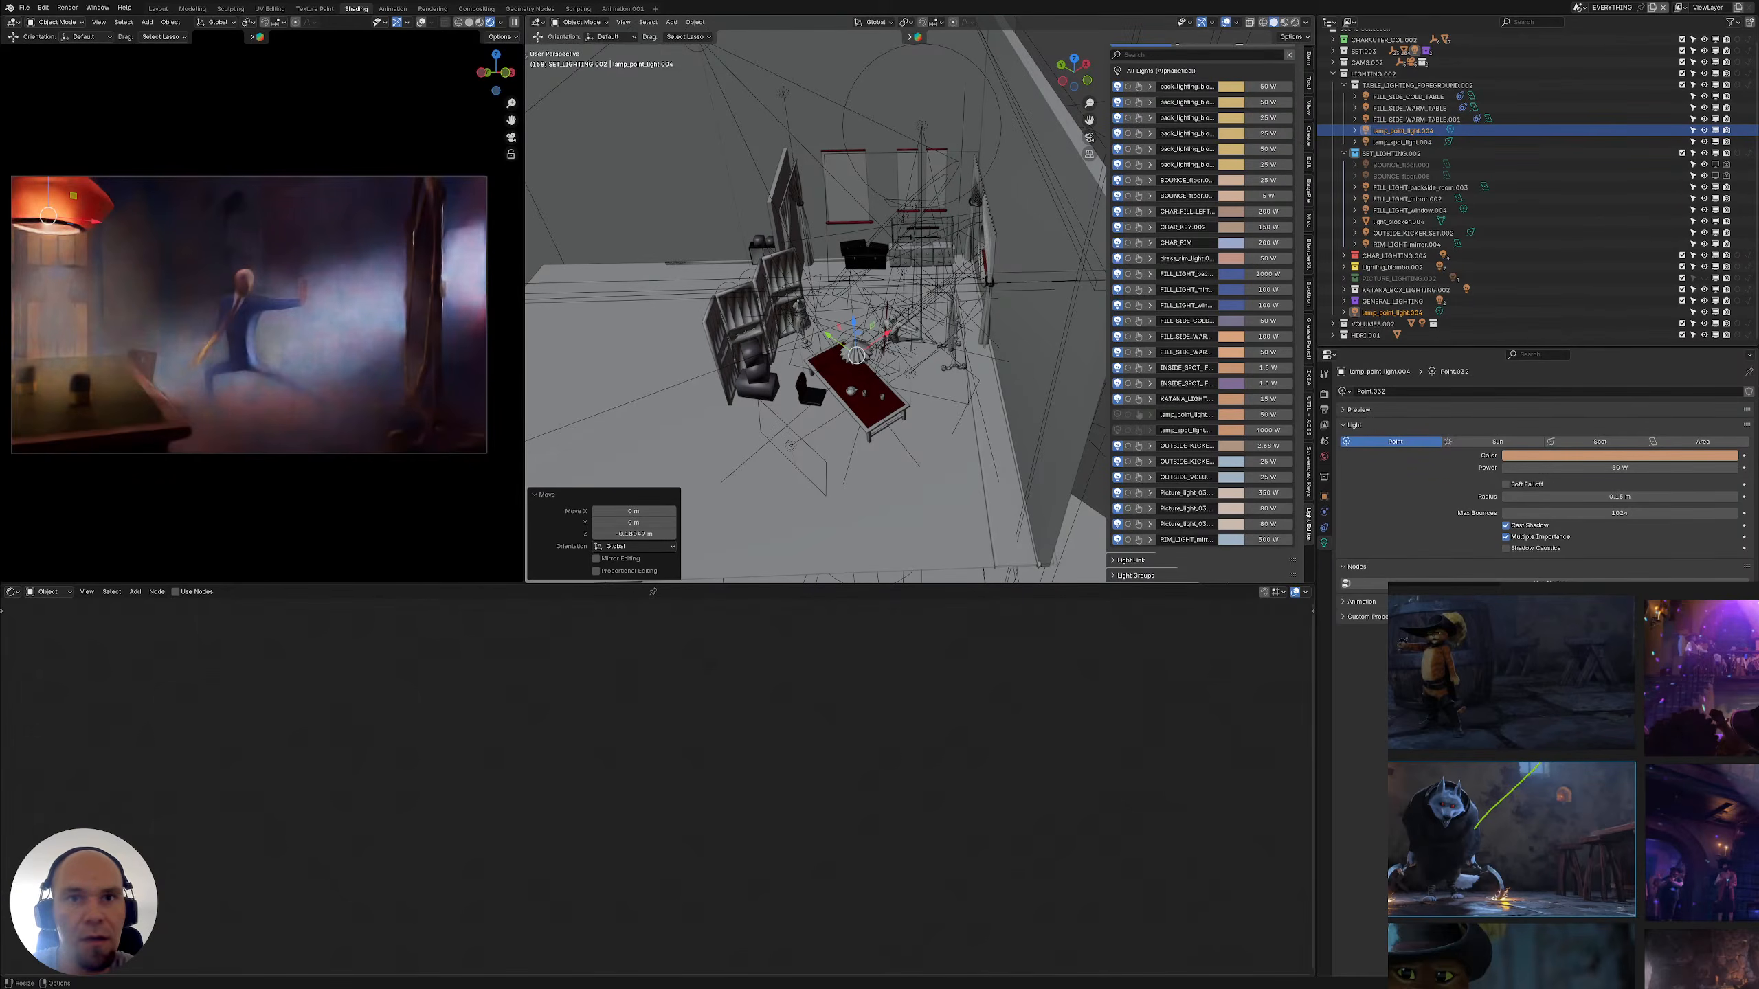
Mark the rim-lit edge on the wolf's back with a green stroke in the reference image
scroll(1486, 801, "up", 6)
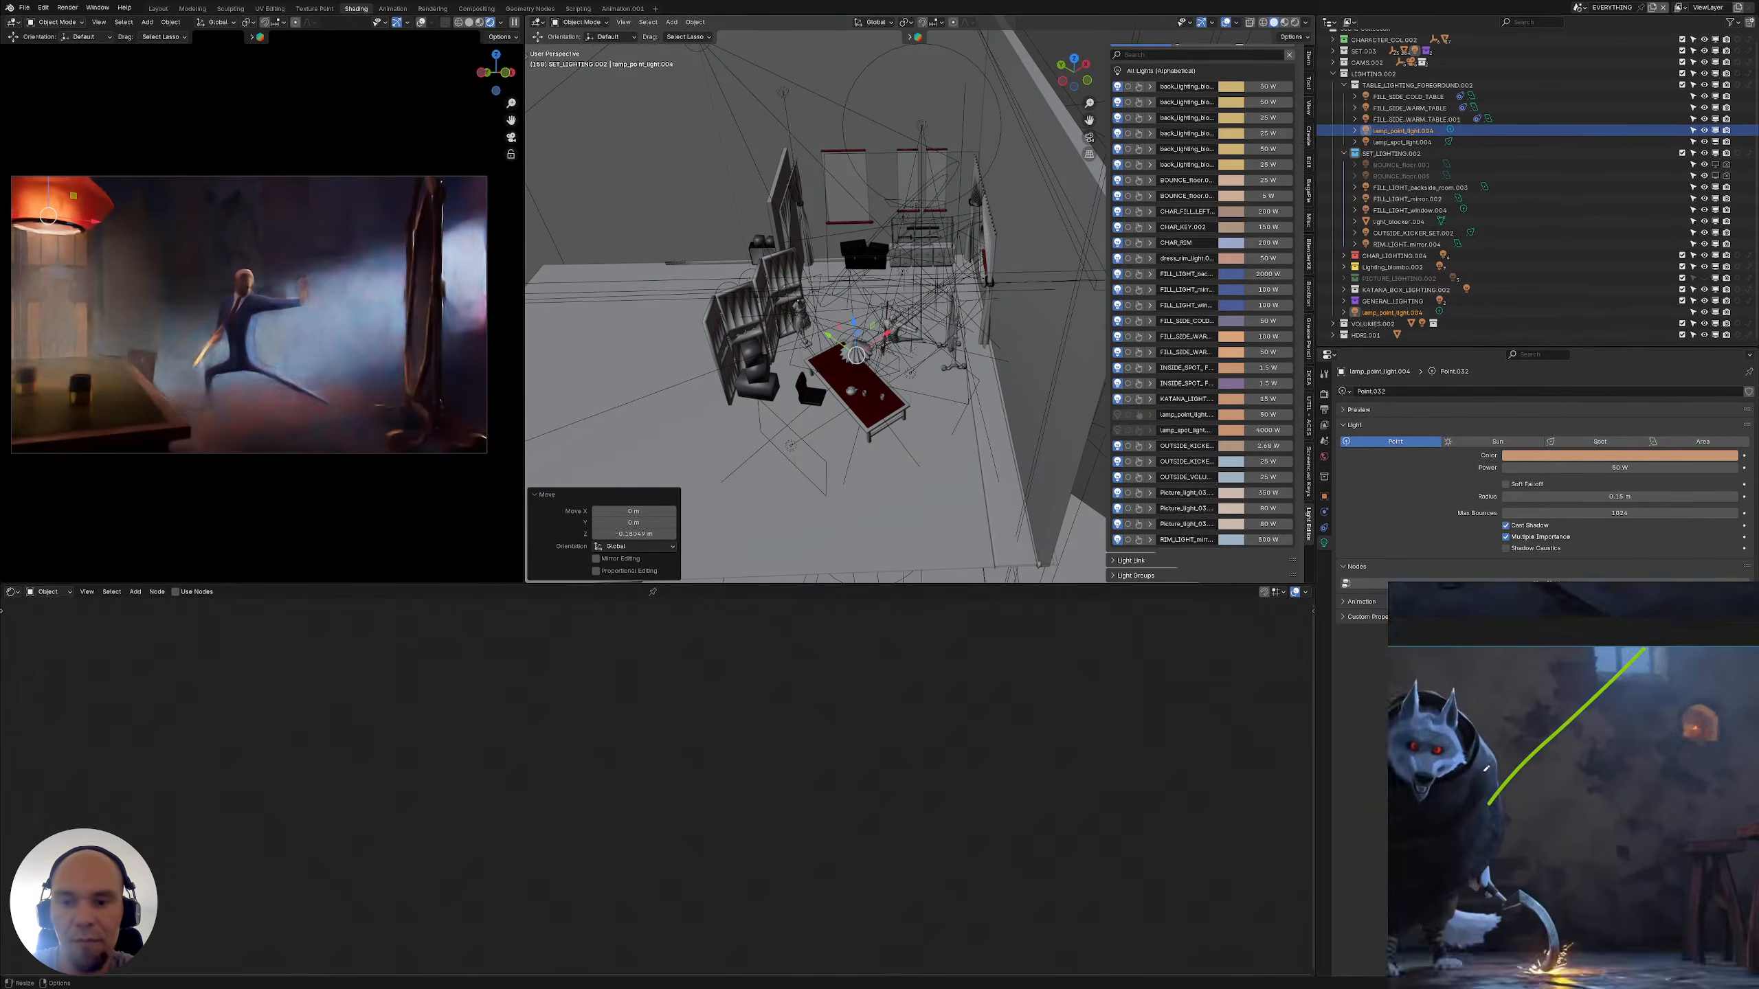
left_click_drag(1463, 746, 1481, 831)
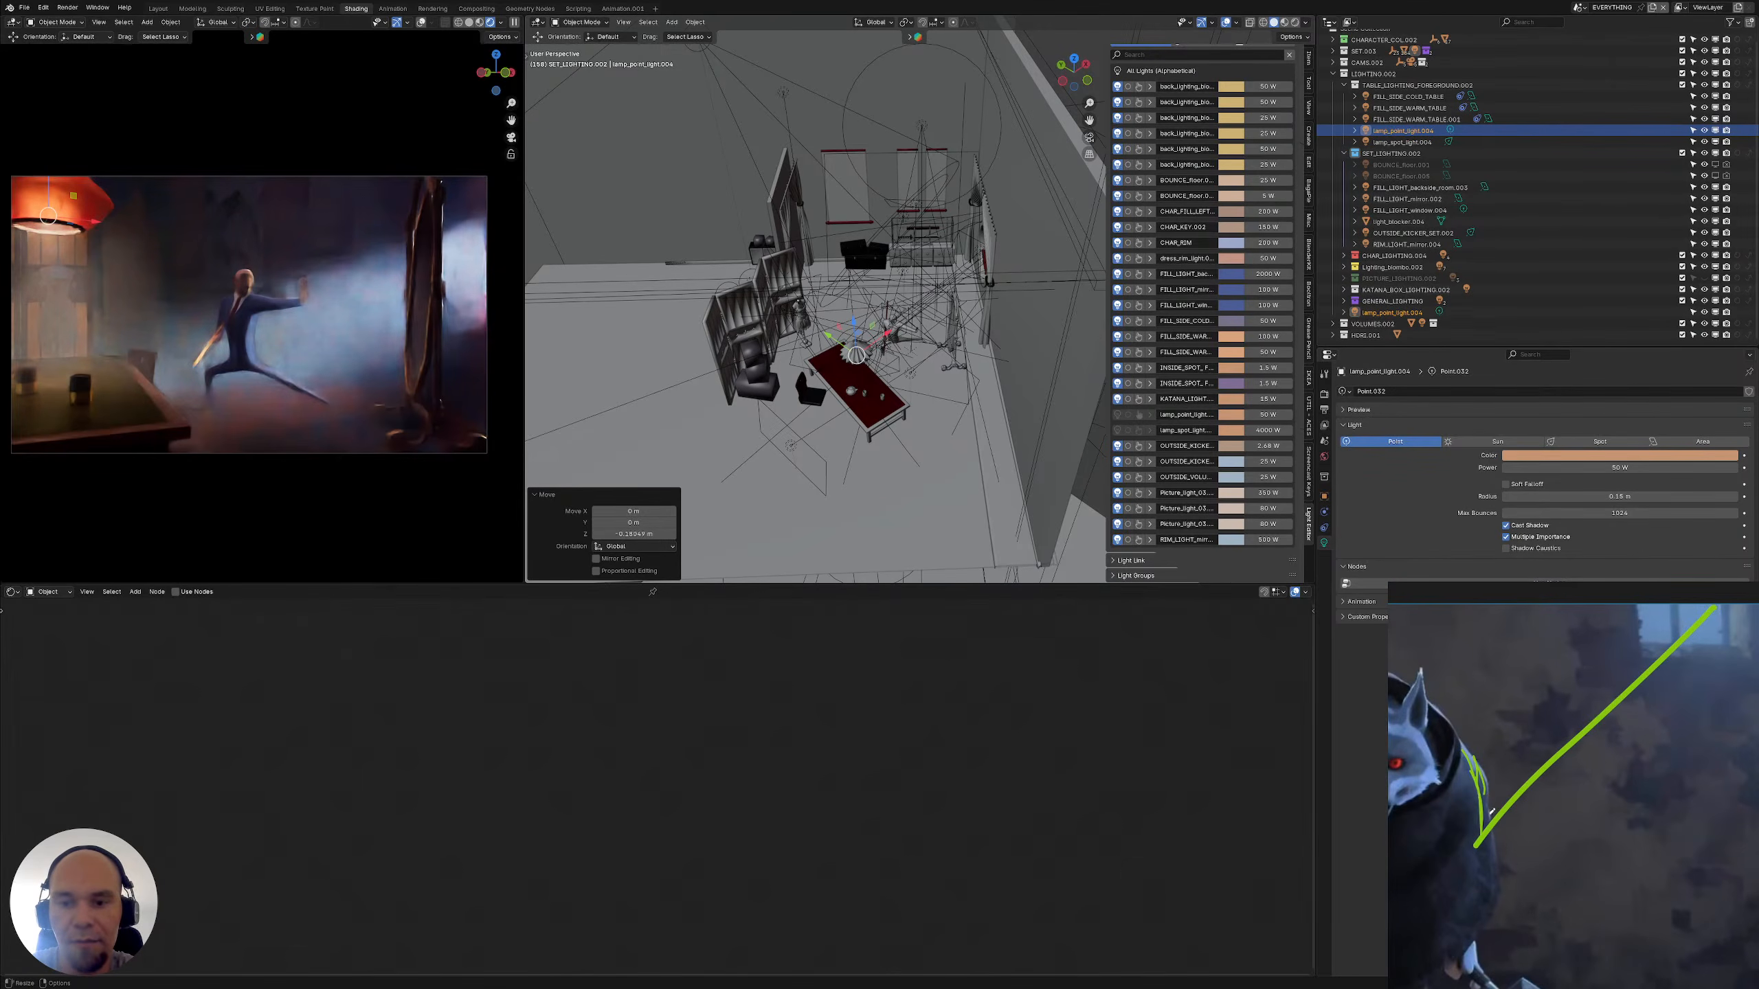
scroll(1466, 768, "down", 1)
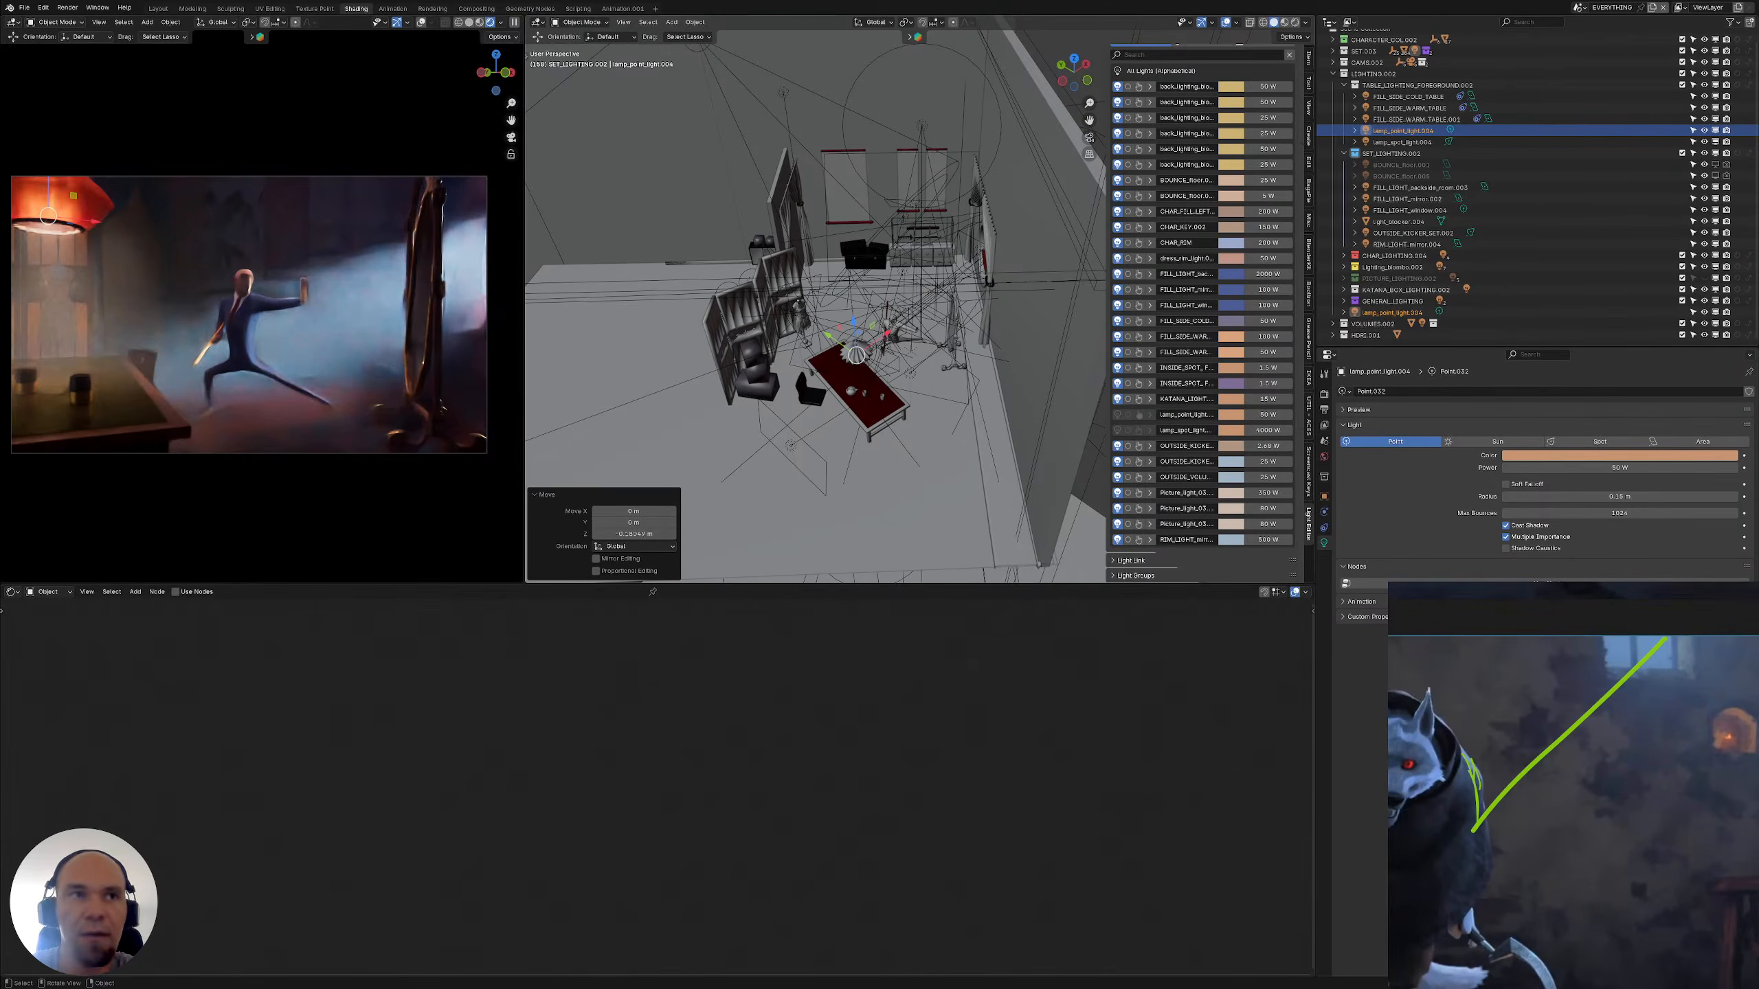
Widen the light list to show full light names and expand the CHAR_LIGHTING.004 collection
scroll(840, 327, "up", 3)
middle_click_drag(839, 328, 853, 325, "shift")
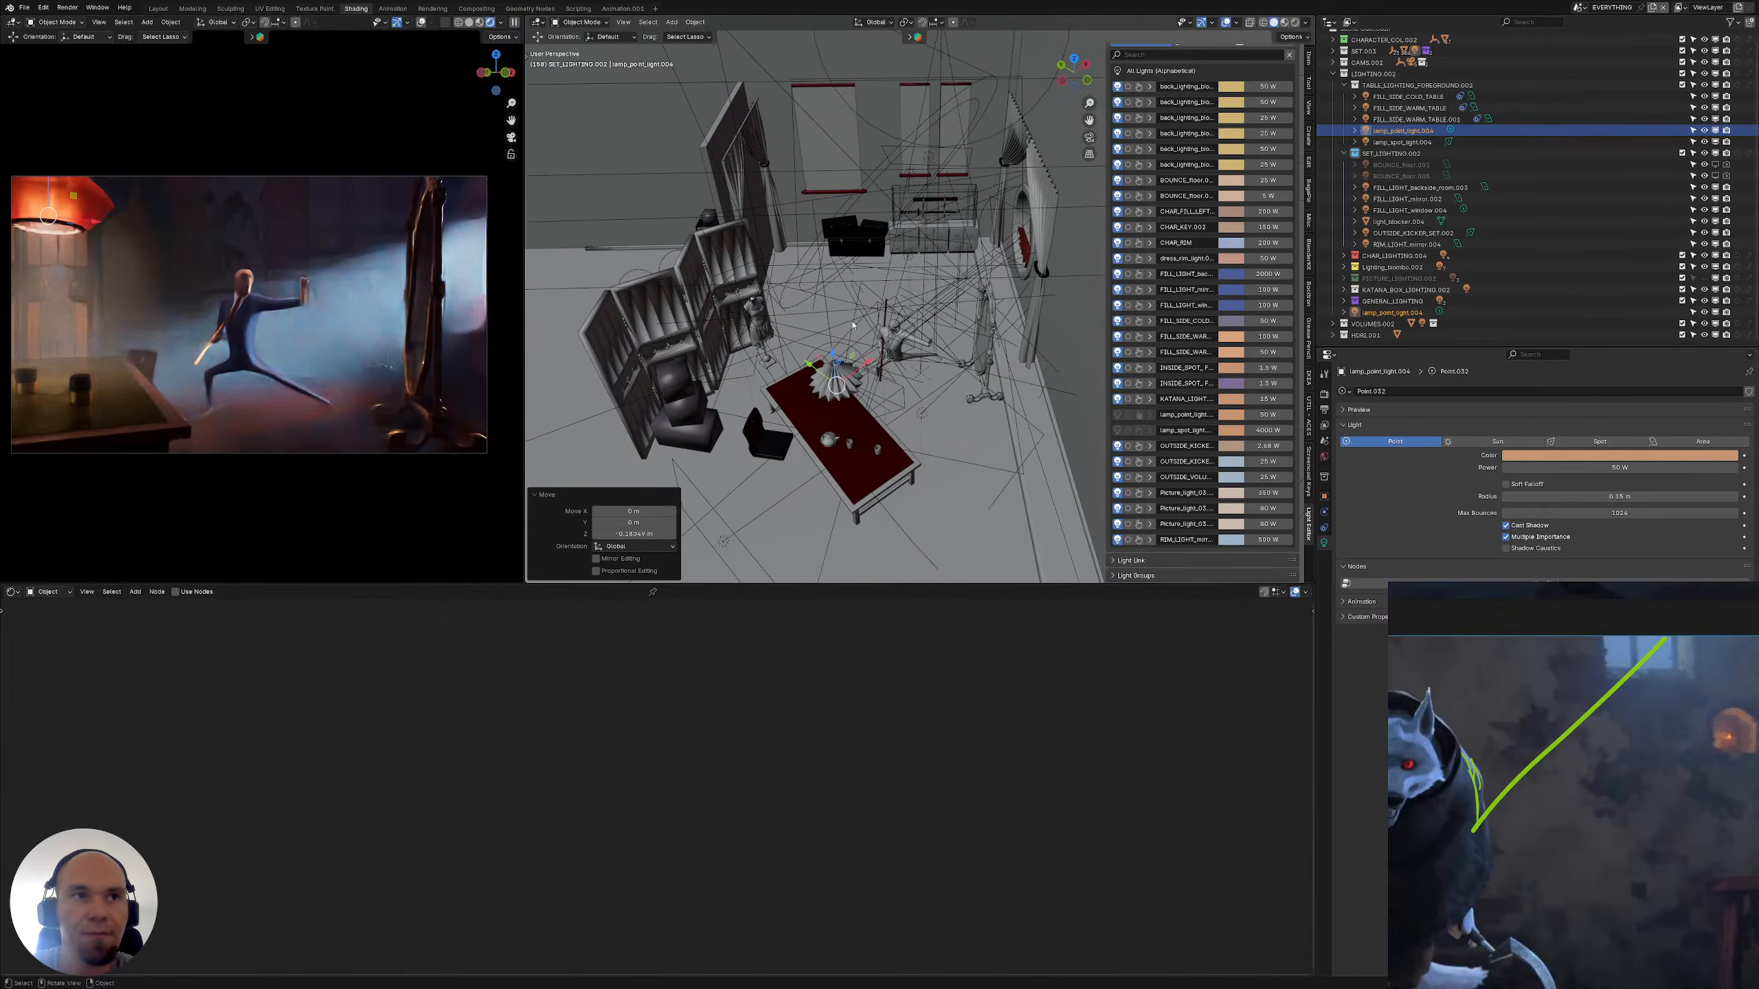
scroll(988, 284, "up", 3)
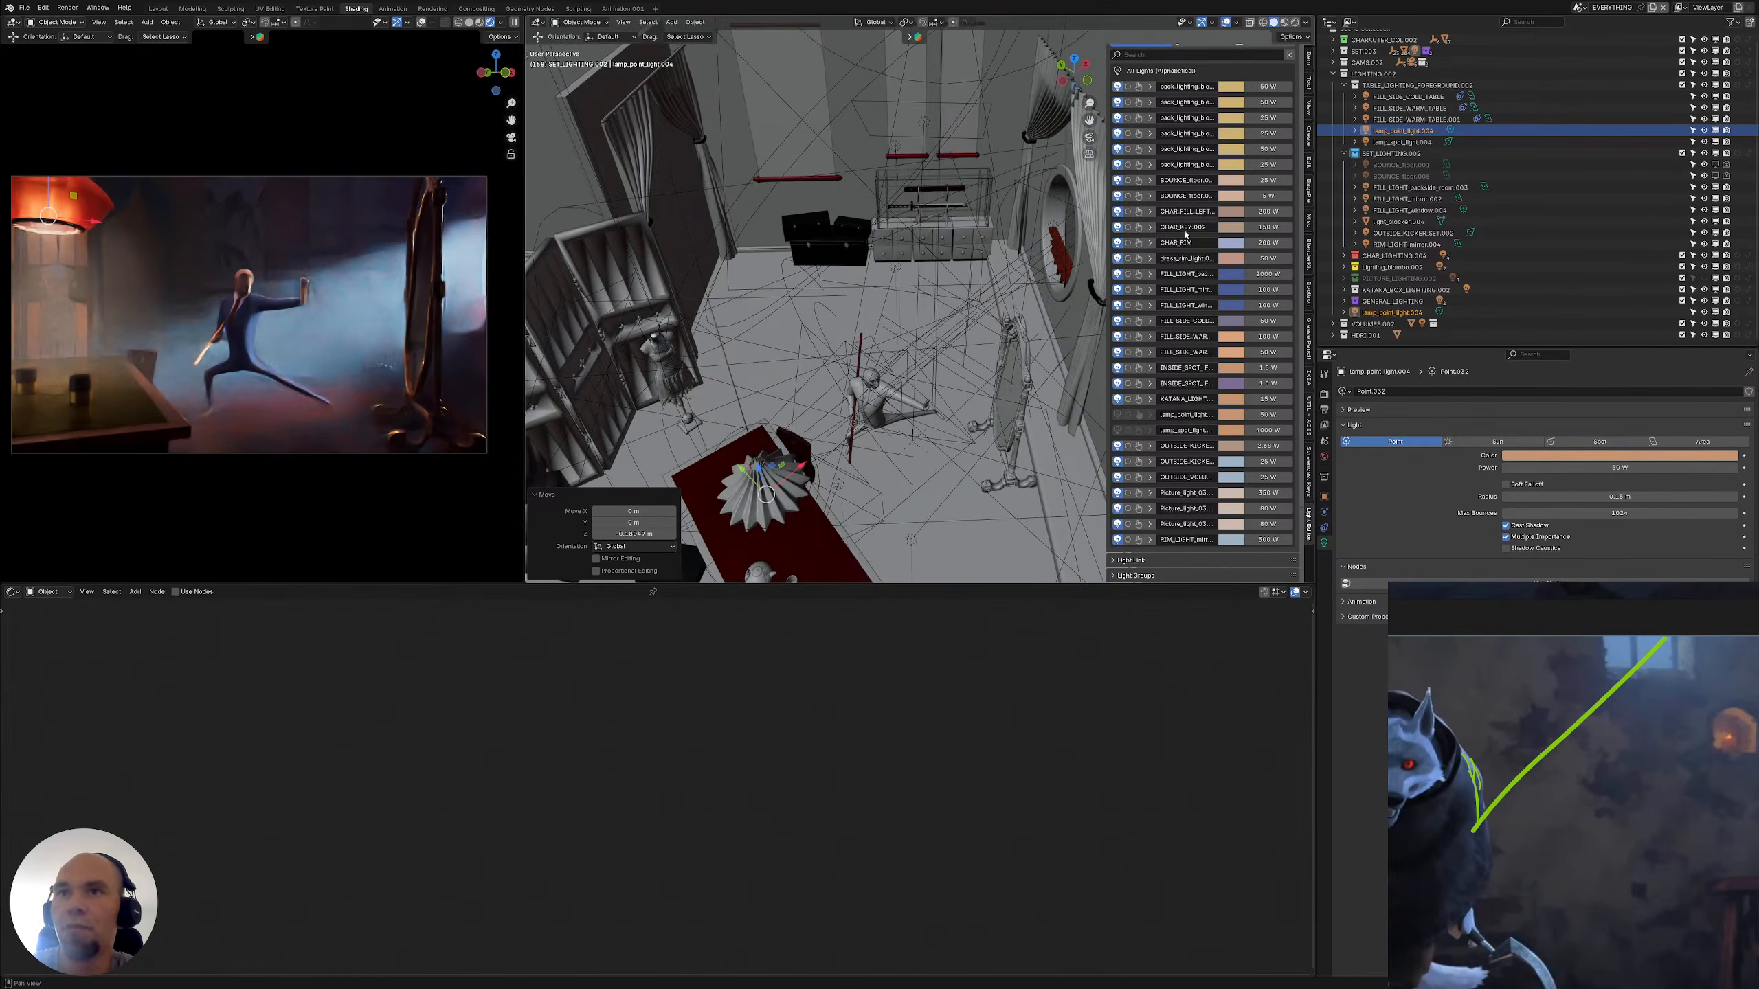
left_click_drag(1108, 448, 1052, 445)
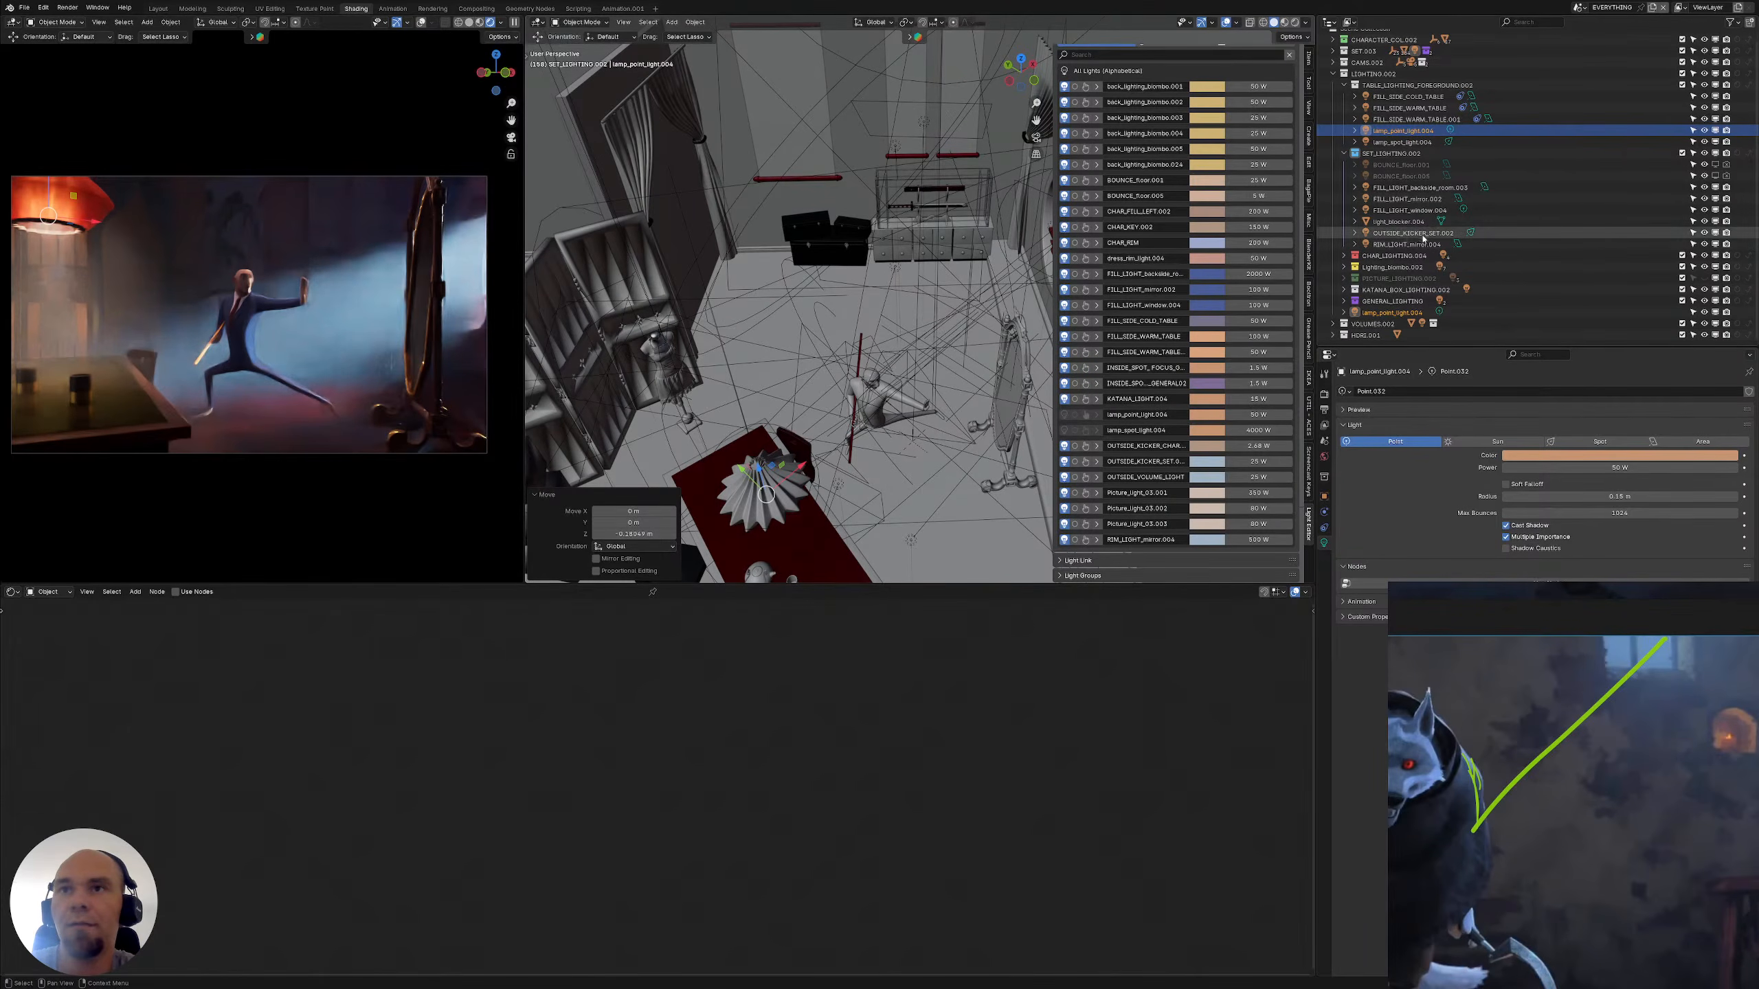
left_click(1344, 255)
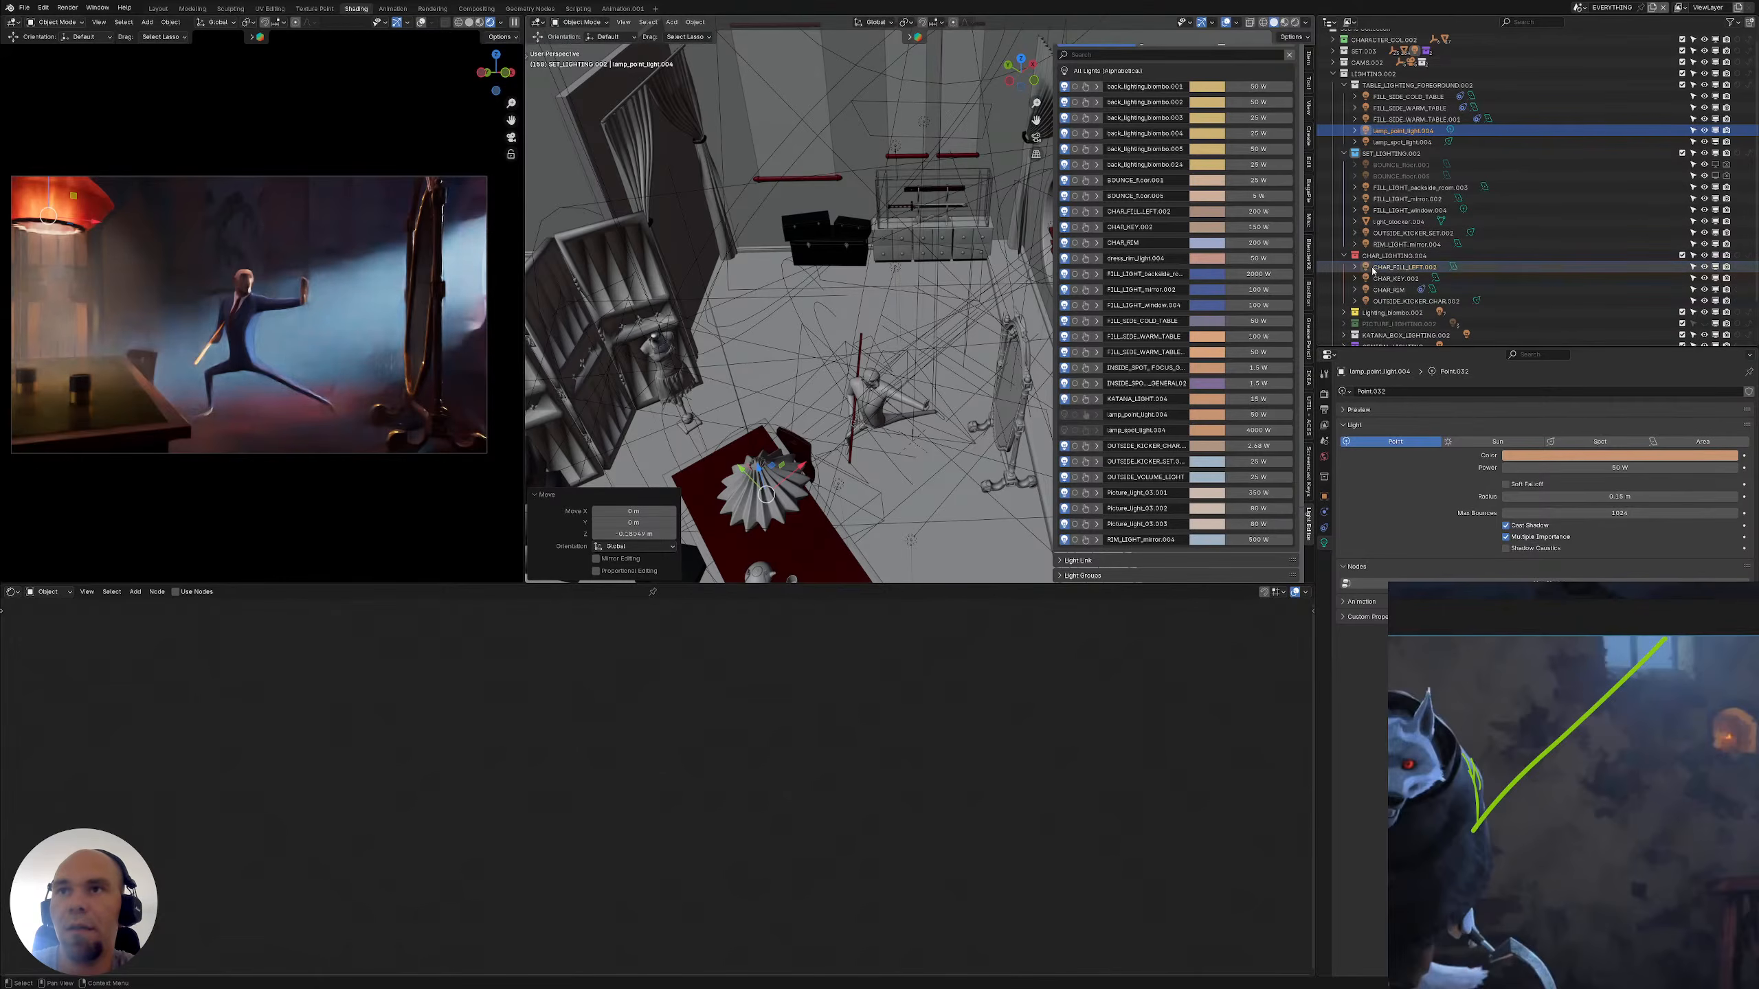
Change the CHAR_FILL_LEFT.002 area light's colour to a darker, more saturated orange-yellow
left_click(1399, 266)
left_click(1682, 455)
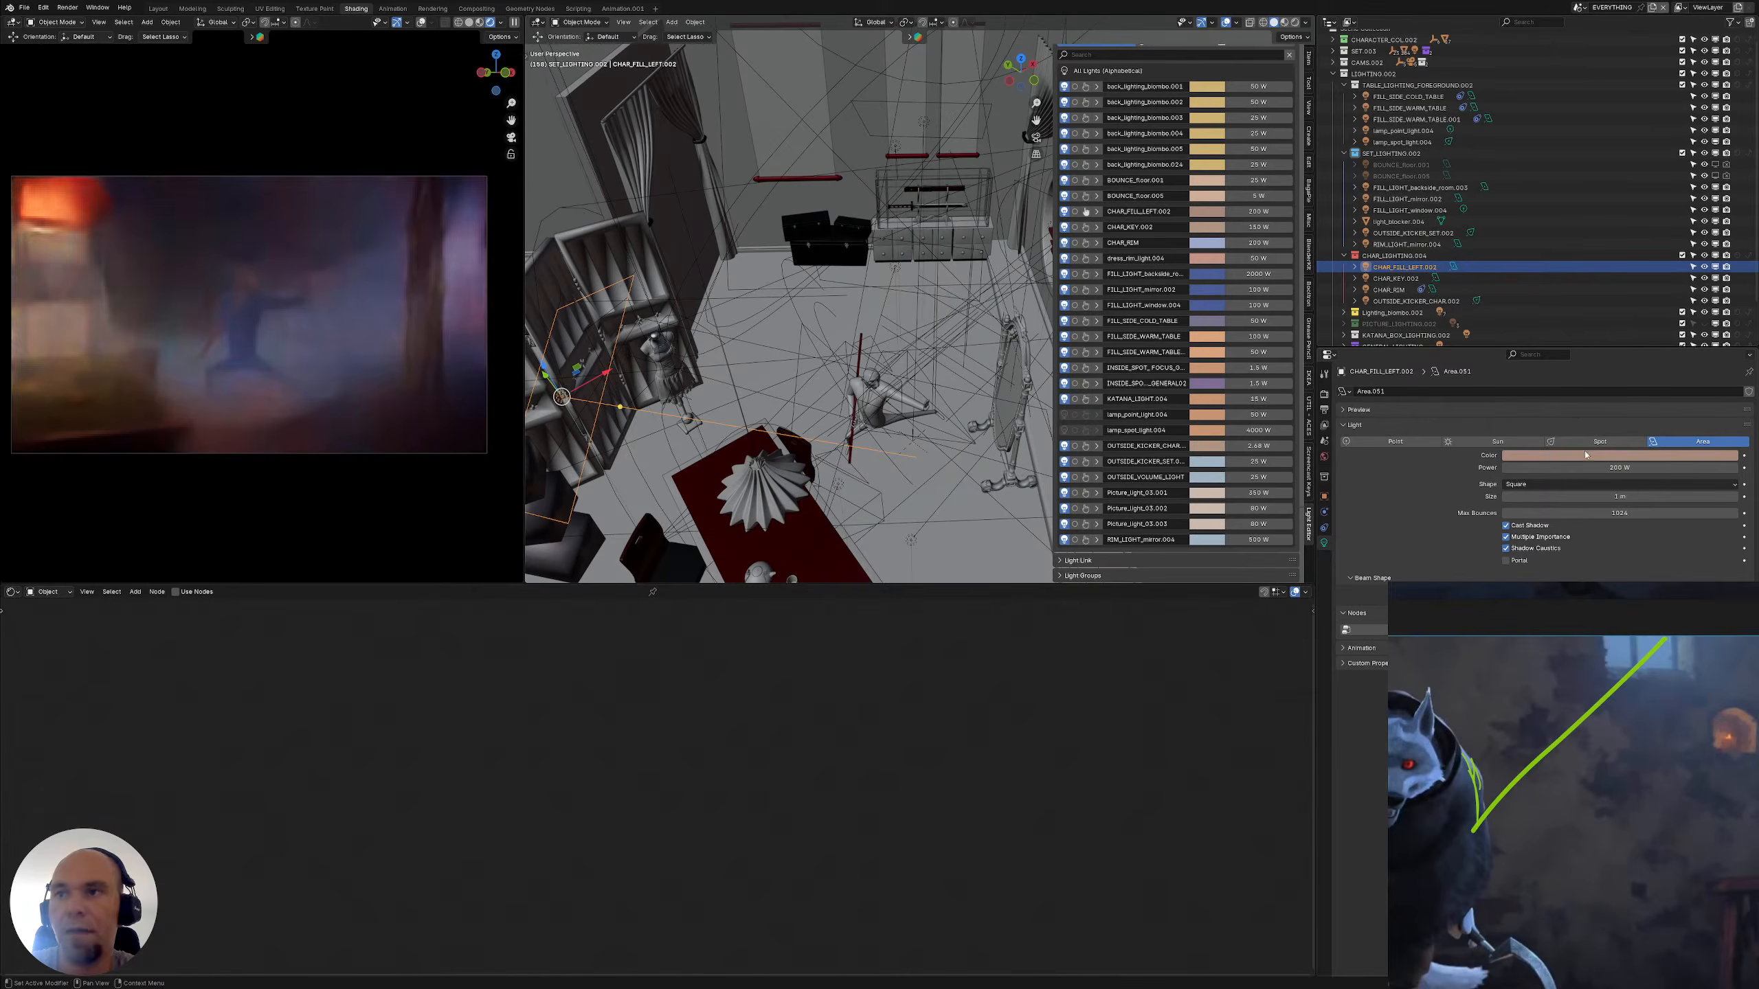
middle_click_drag(783, 290, 928, 357)
left_click(1615, 457)
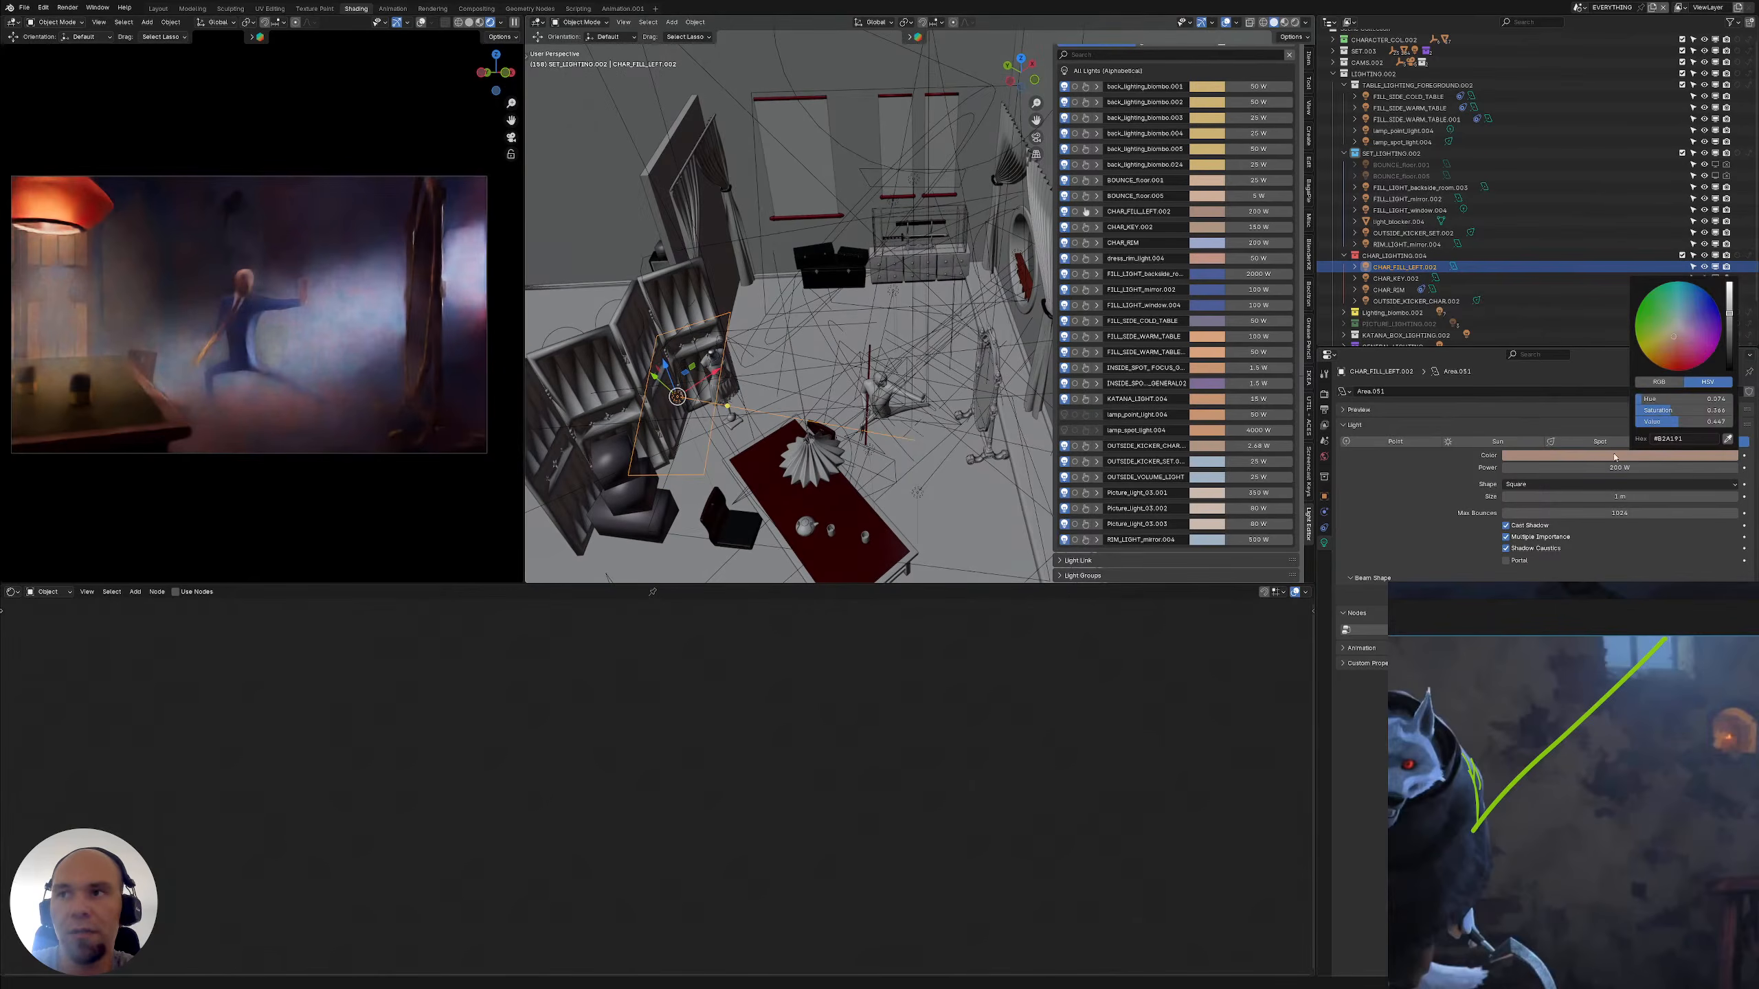
left_click(1660, 353)
scroll(1660, 354, "down", 3)
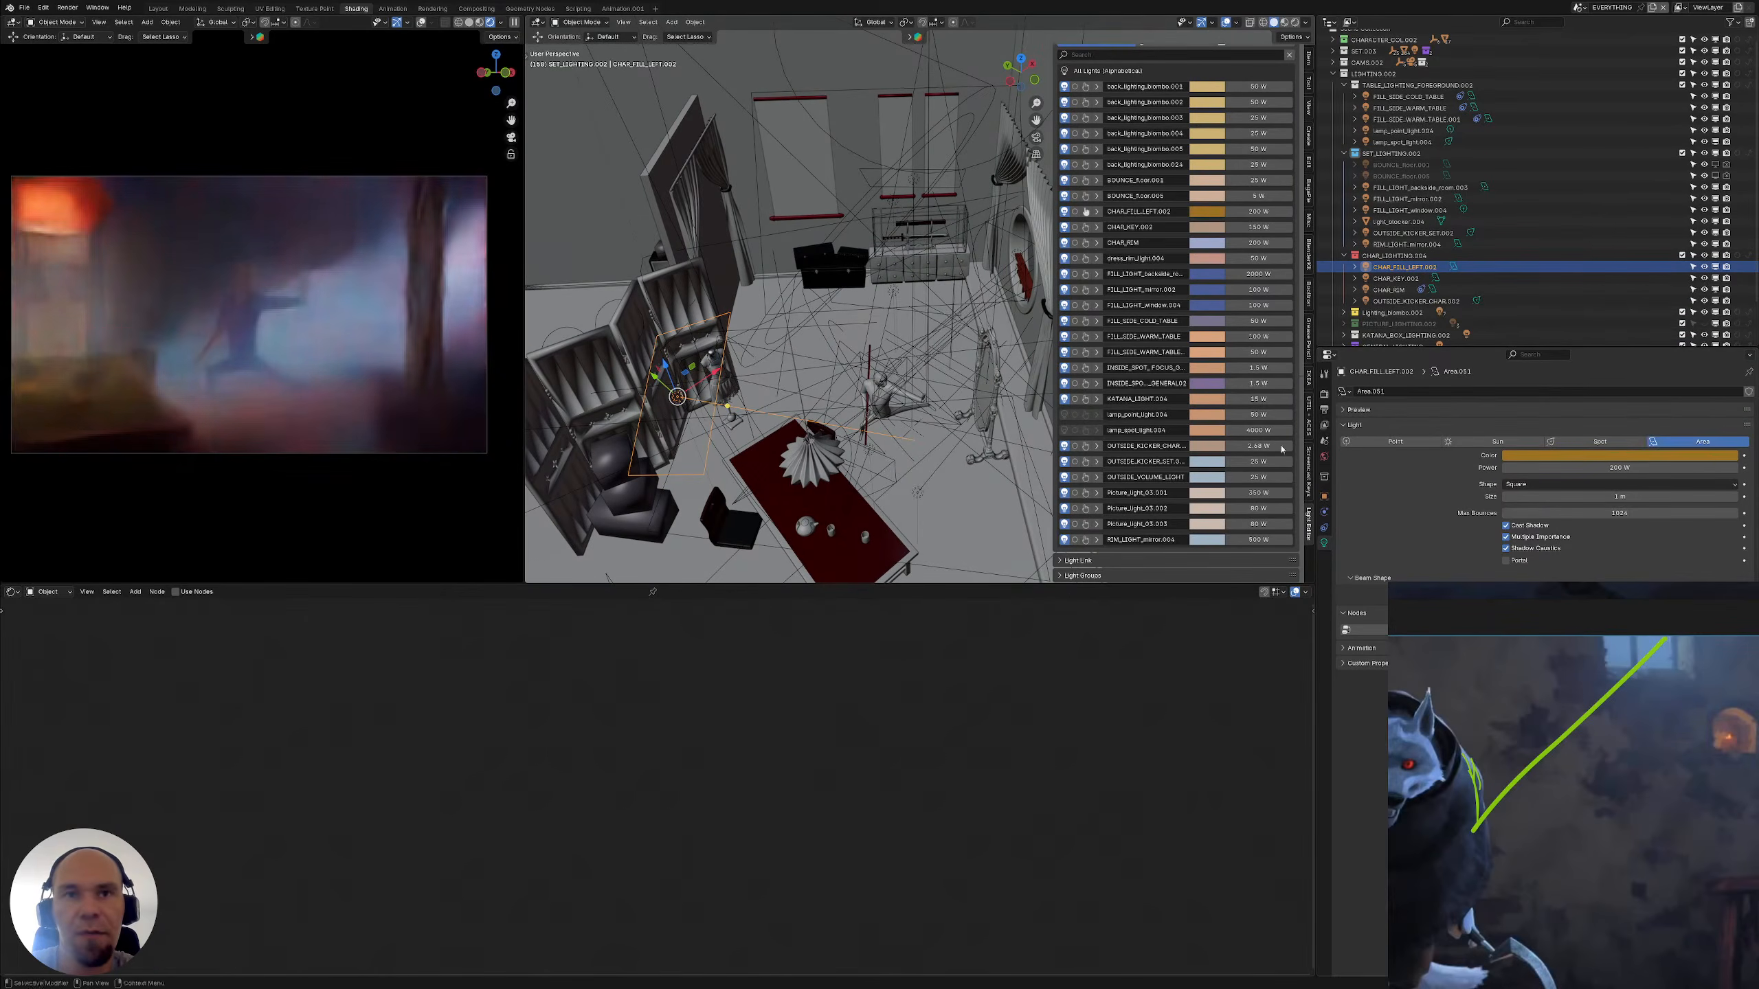
Move the CHAR_FILL_LEFT.002 light away from the folding screen towards the table and rotate it to re-aim it at the character
middle_click_drag(941, 388, 988, 390)
key("r")
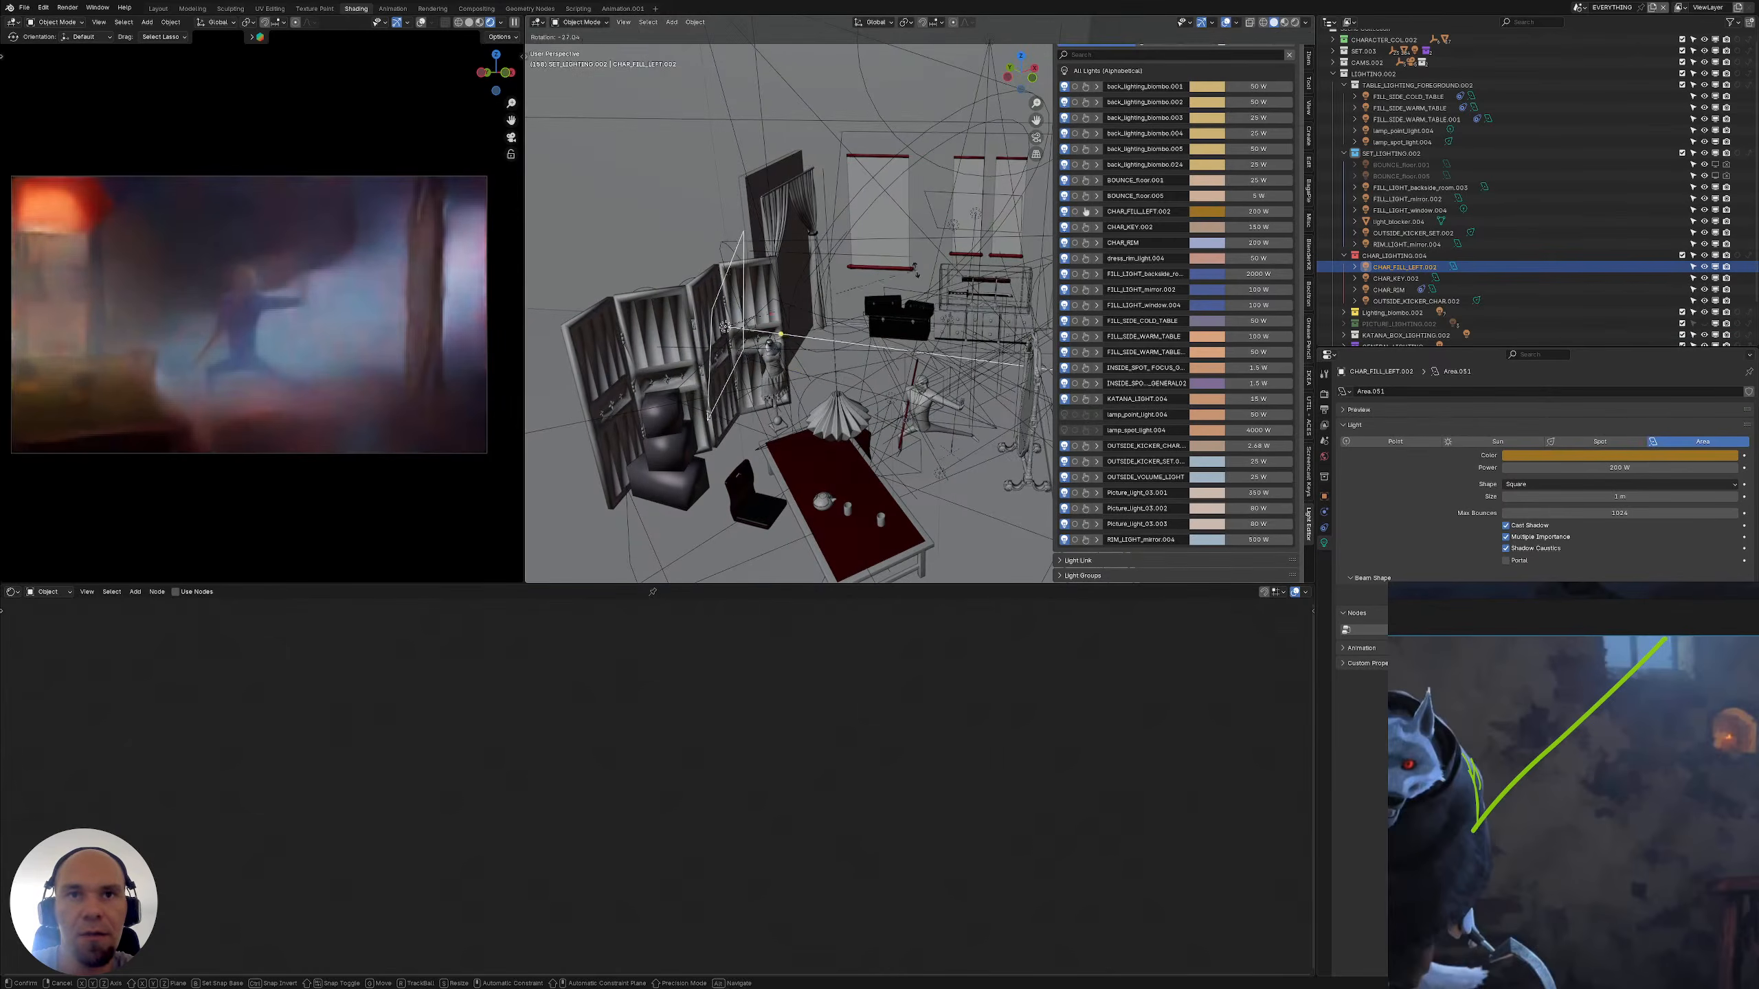
left_click(776, 302)
key("g")
left_click(834, 360)
middle_click_drag(834, 360, 869, 388)
key("g")
left_click(861, 420)
key("r")
left_click(870, 257)
Resize the CHAR_FILL_LEFT.002 light and reposition it near the table's end, beside the character
middle_click_drag(871, 257, 838, 409)
key("g")
left_click(709, 303)
key("s")
left_click(815, 382)
key("g")
middle_click_drag(883, 338, 954, 454)
left_click(875, 339)
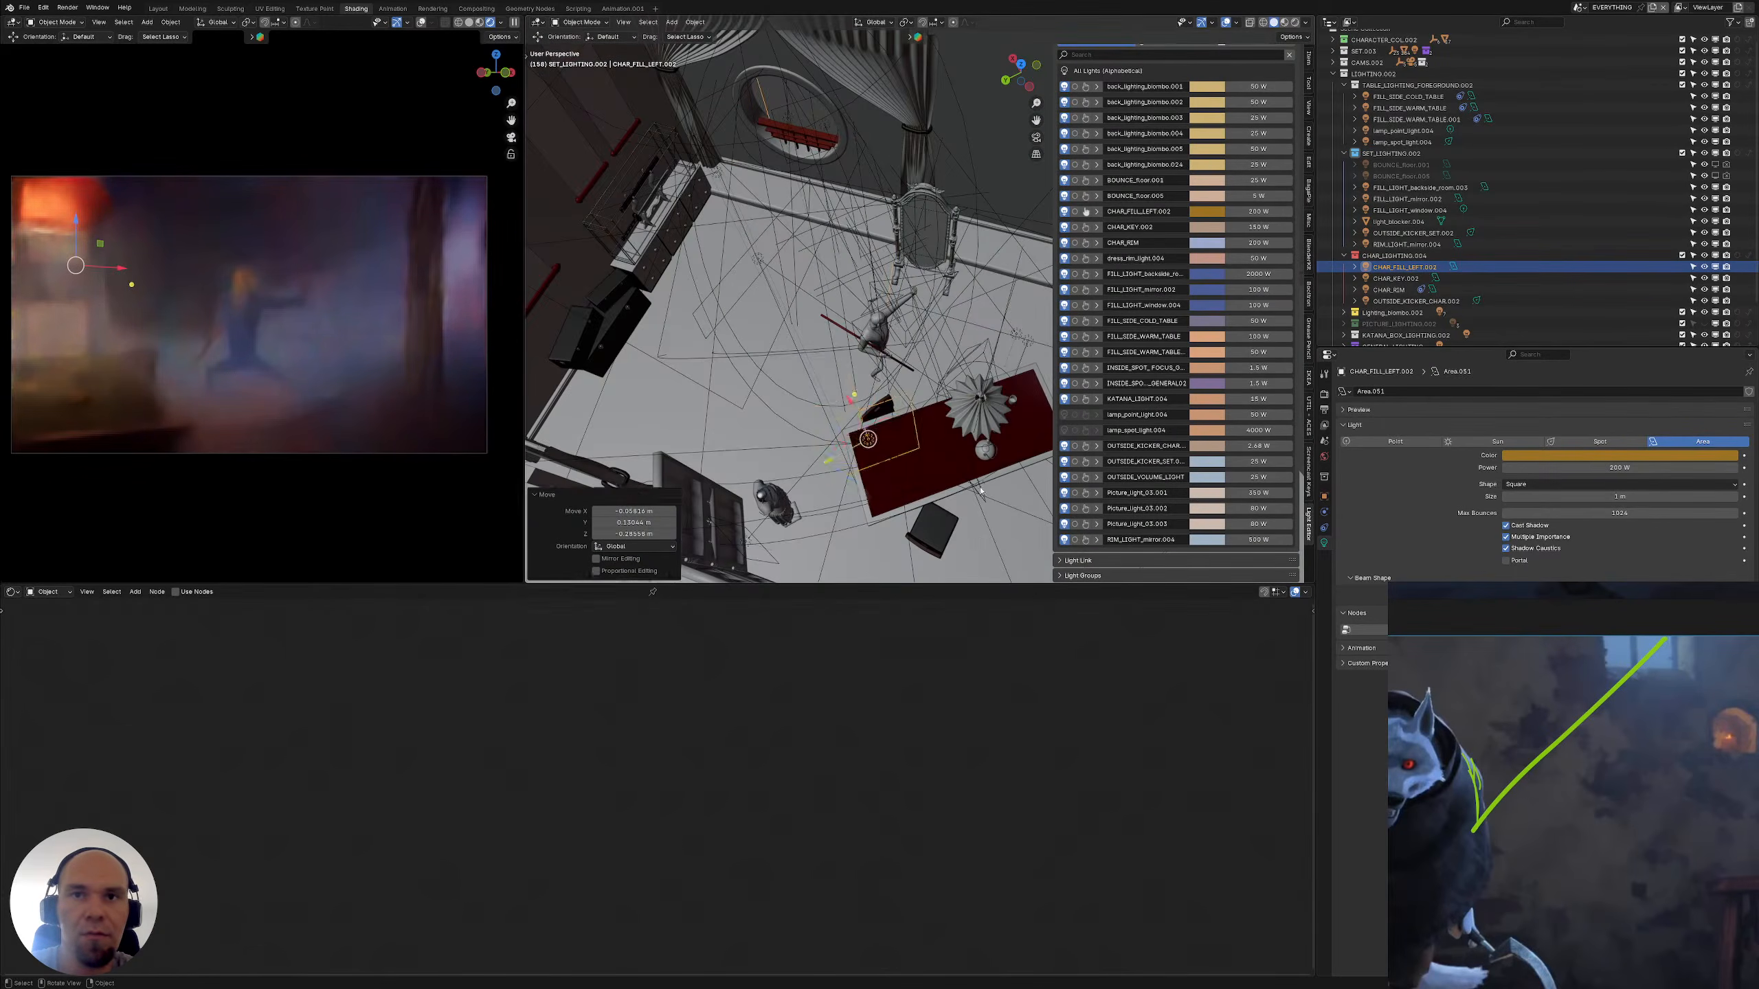
Rotate the CHAR_FILL_LEFT.002 light around the Z axis and scale it up by a factor of about 1.4
key("r")
key("z")
left_click(980, 520)
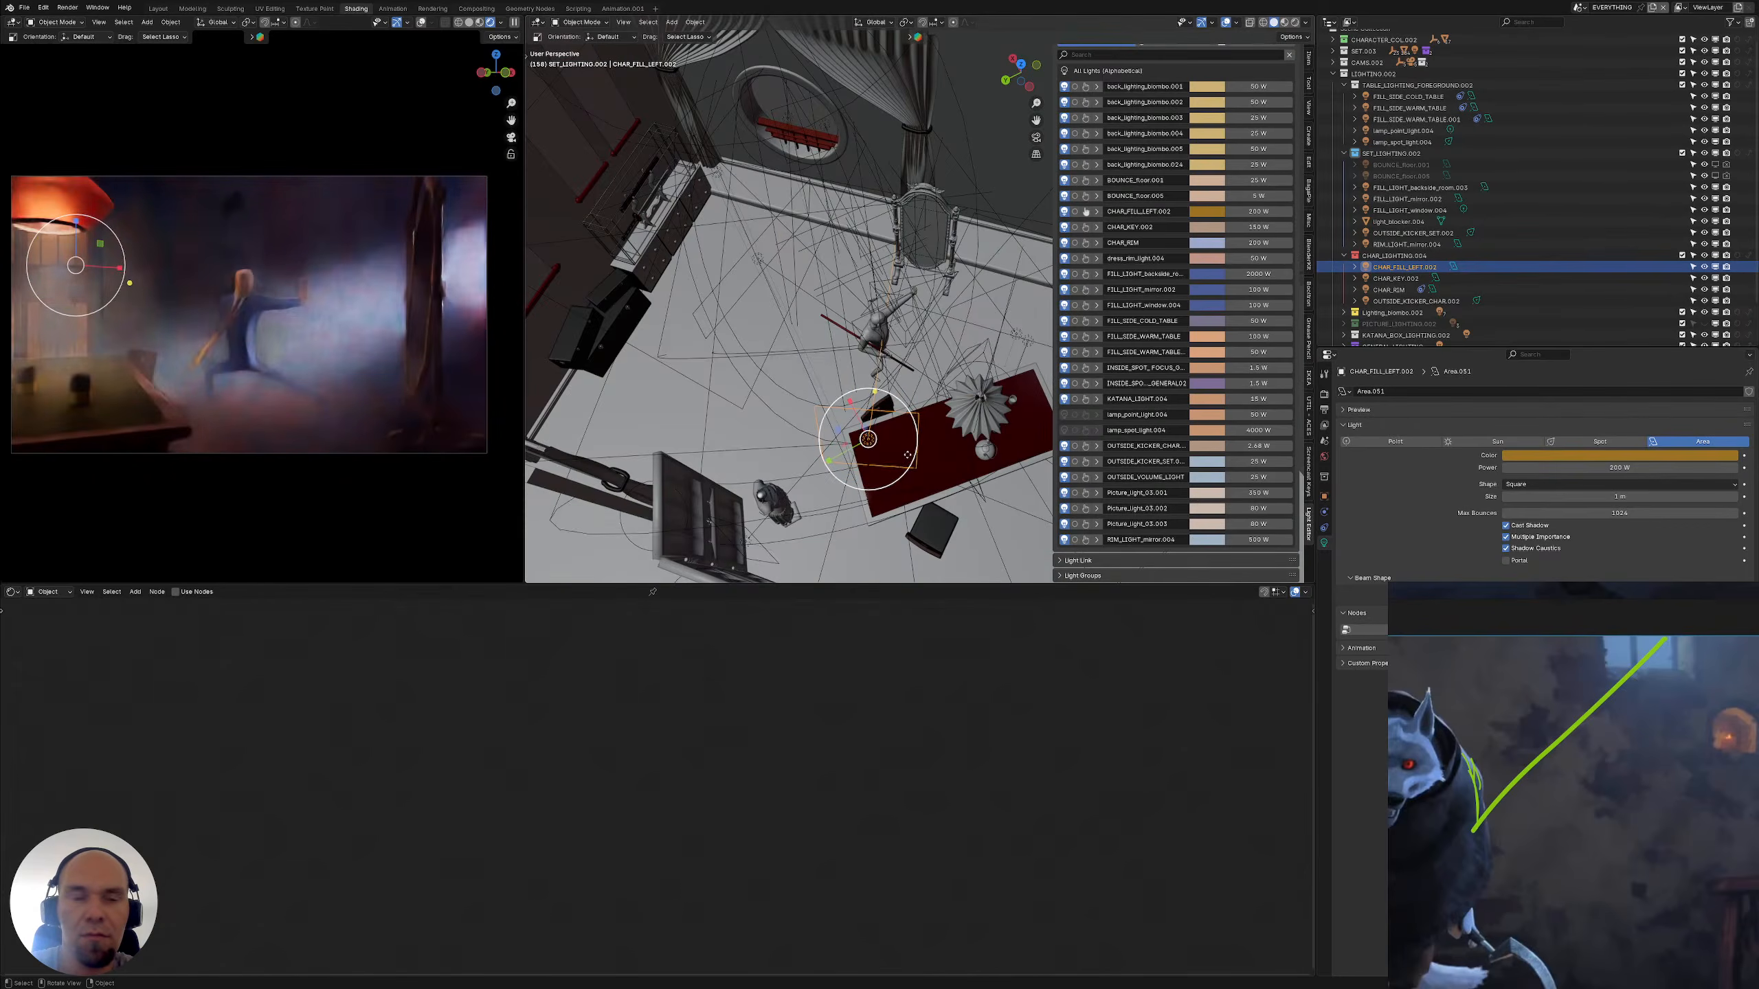
middle_click_drag(927, 464, 927, 427, "shift")
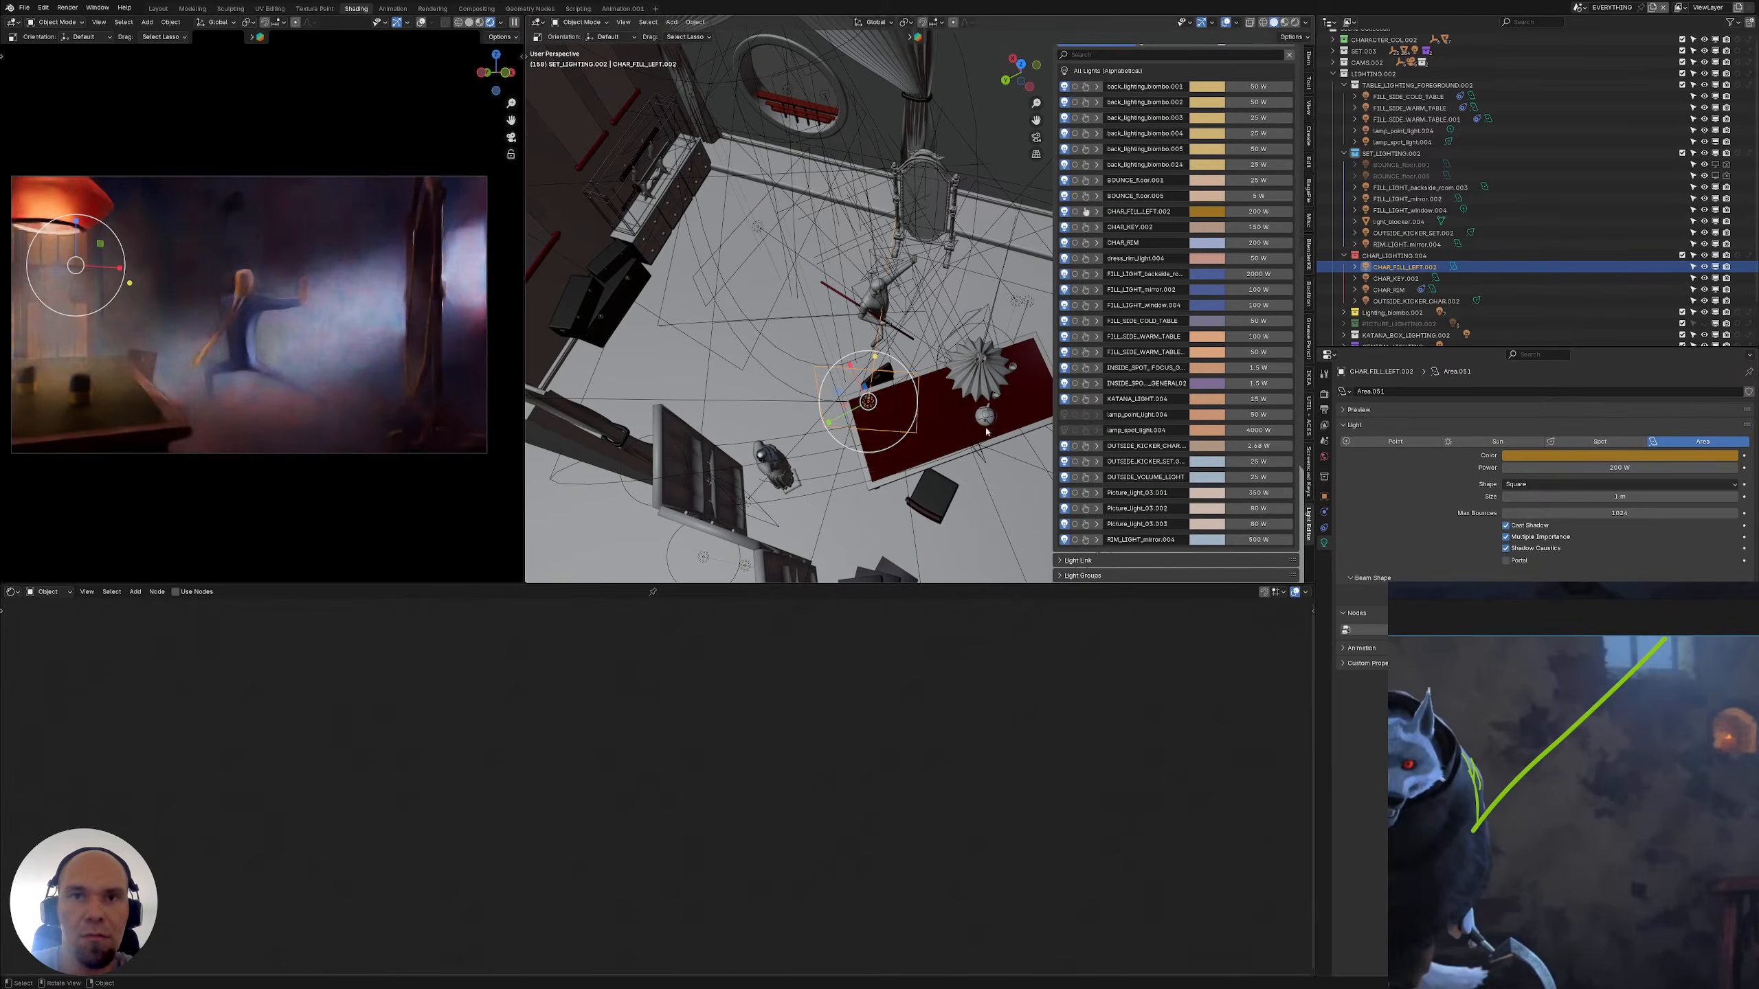
middle_click_drag(917, 398, 886, 363, "shift")
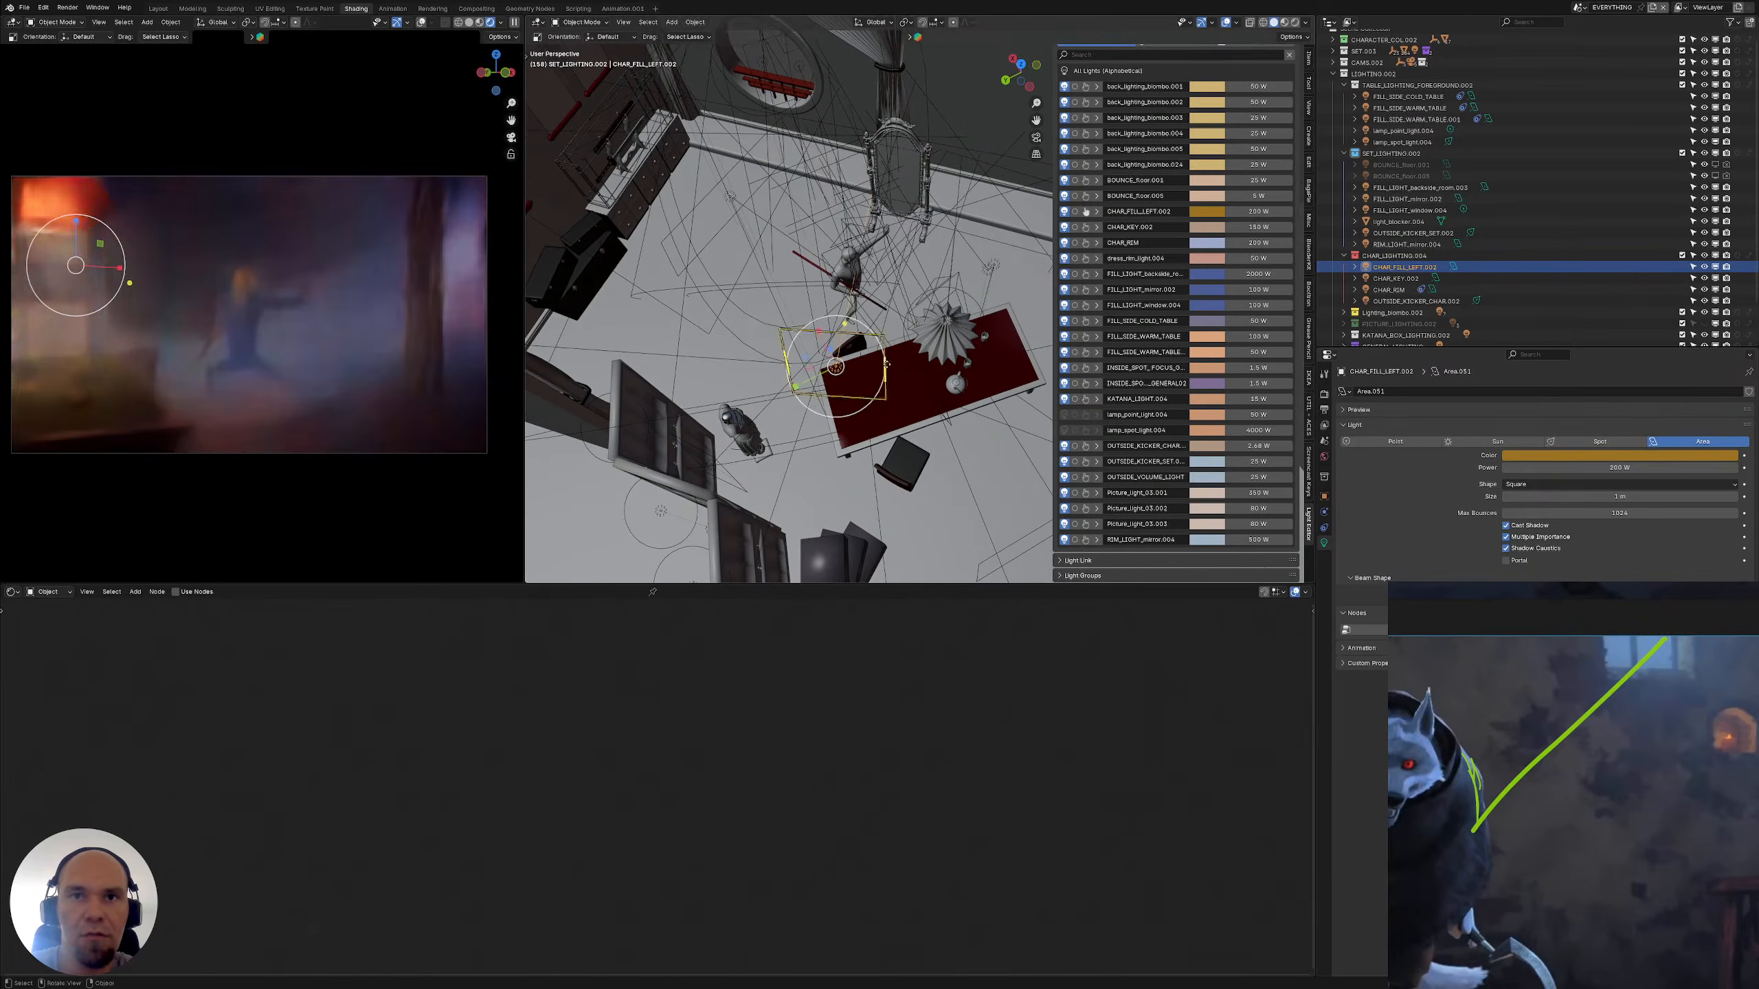
key("s")
key("Return")
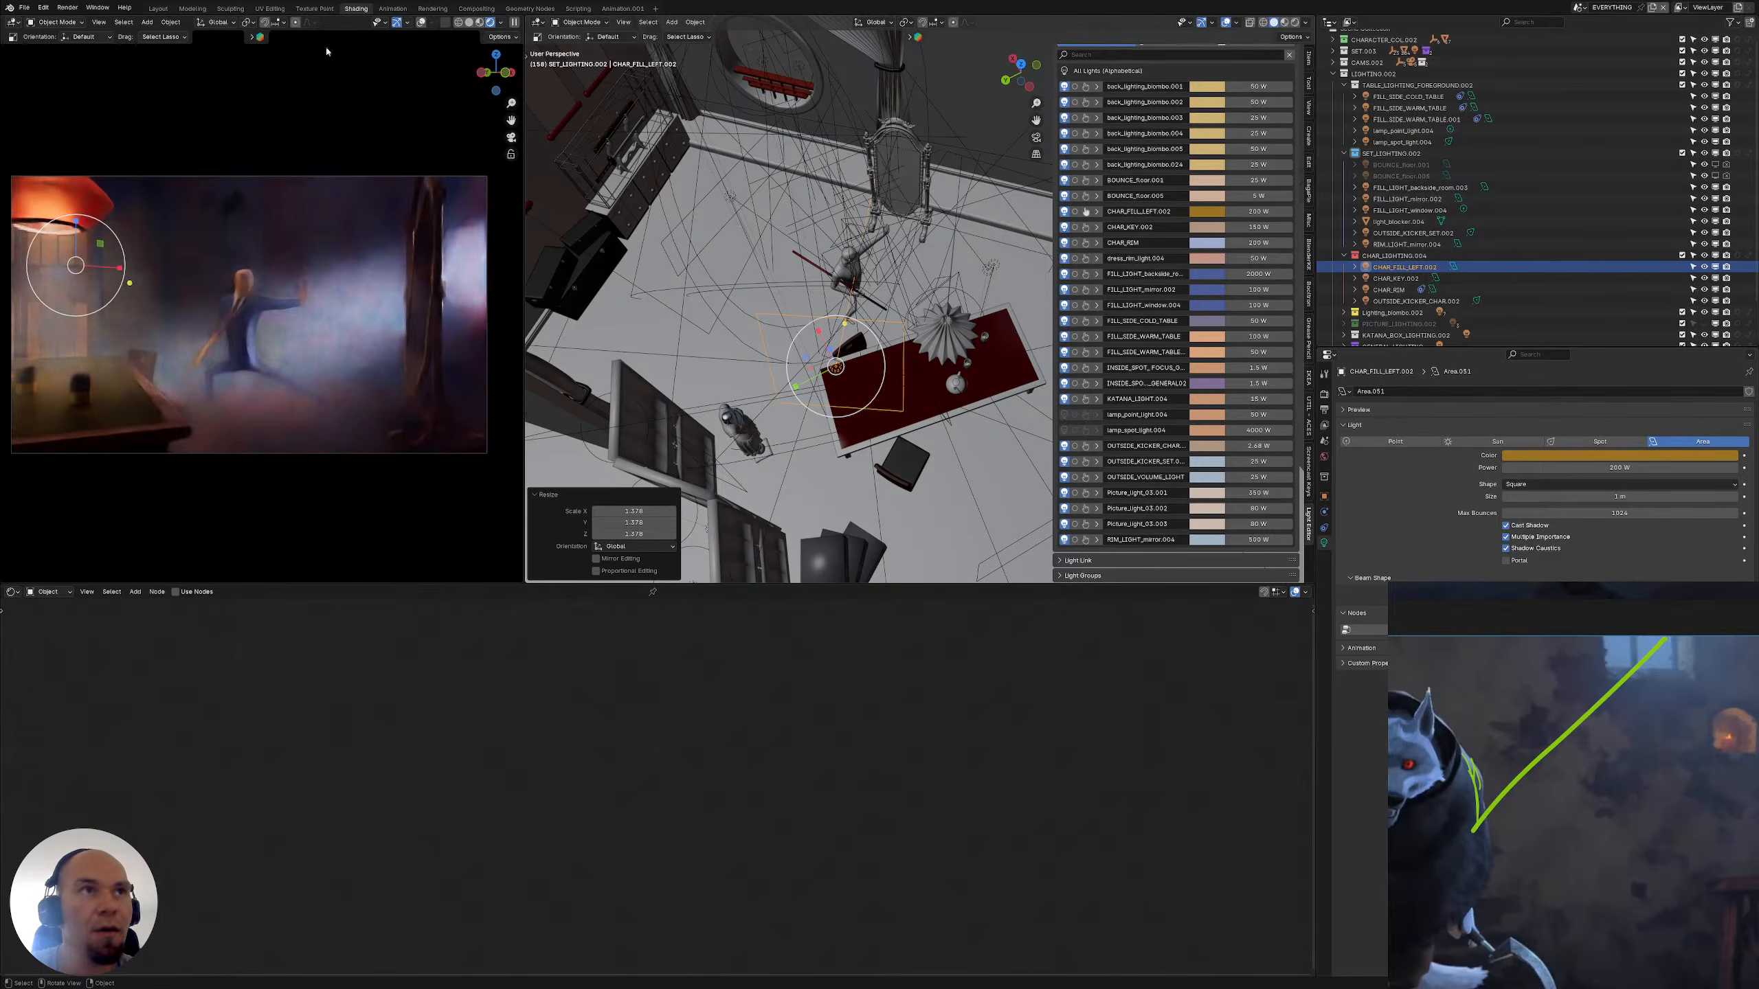
Pause the rendered camera preview and save the file
left_click(514, 23)
left_click(24, 7)
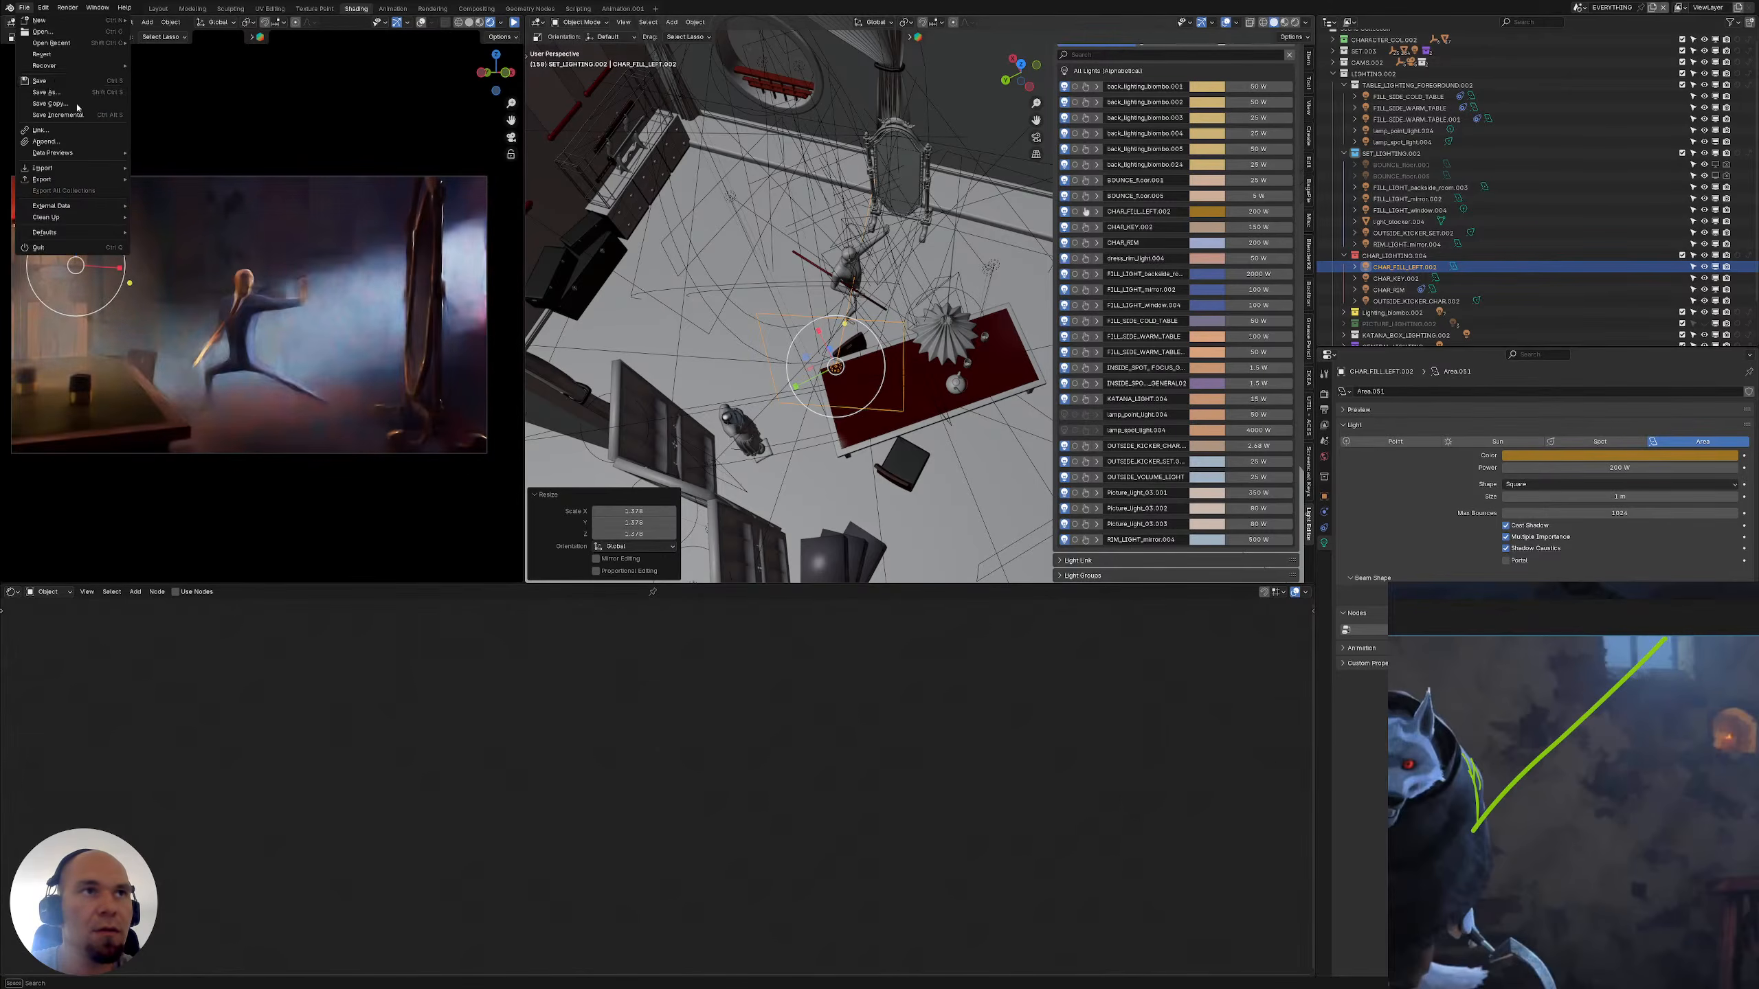
left_click(49, 85)
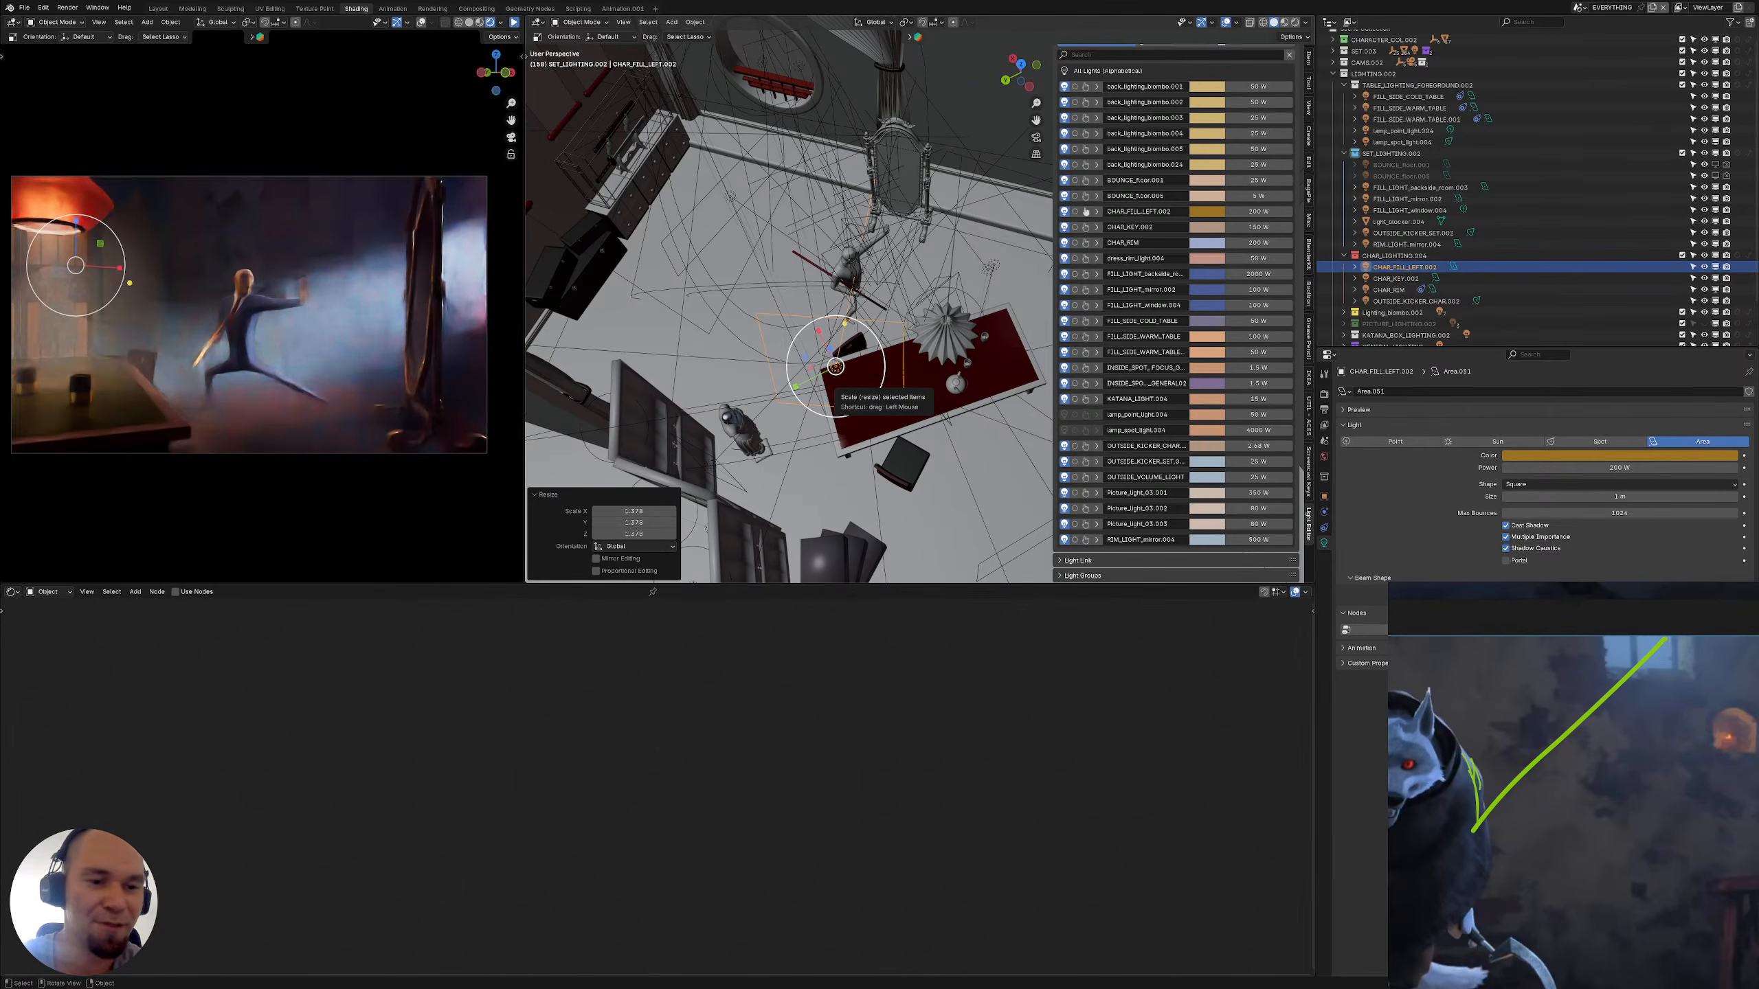
Copy the yellow colour's hex code from the back_lighting_biombo.005 light behind the folding screen
middle_click_drag(872, 388, 795, 348)
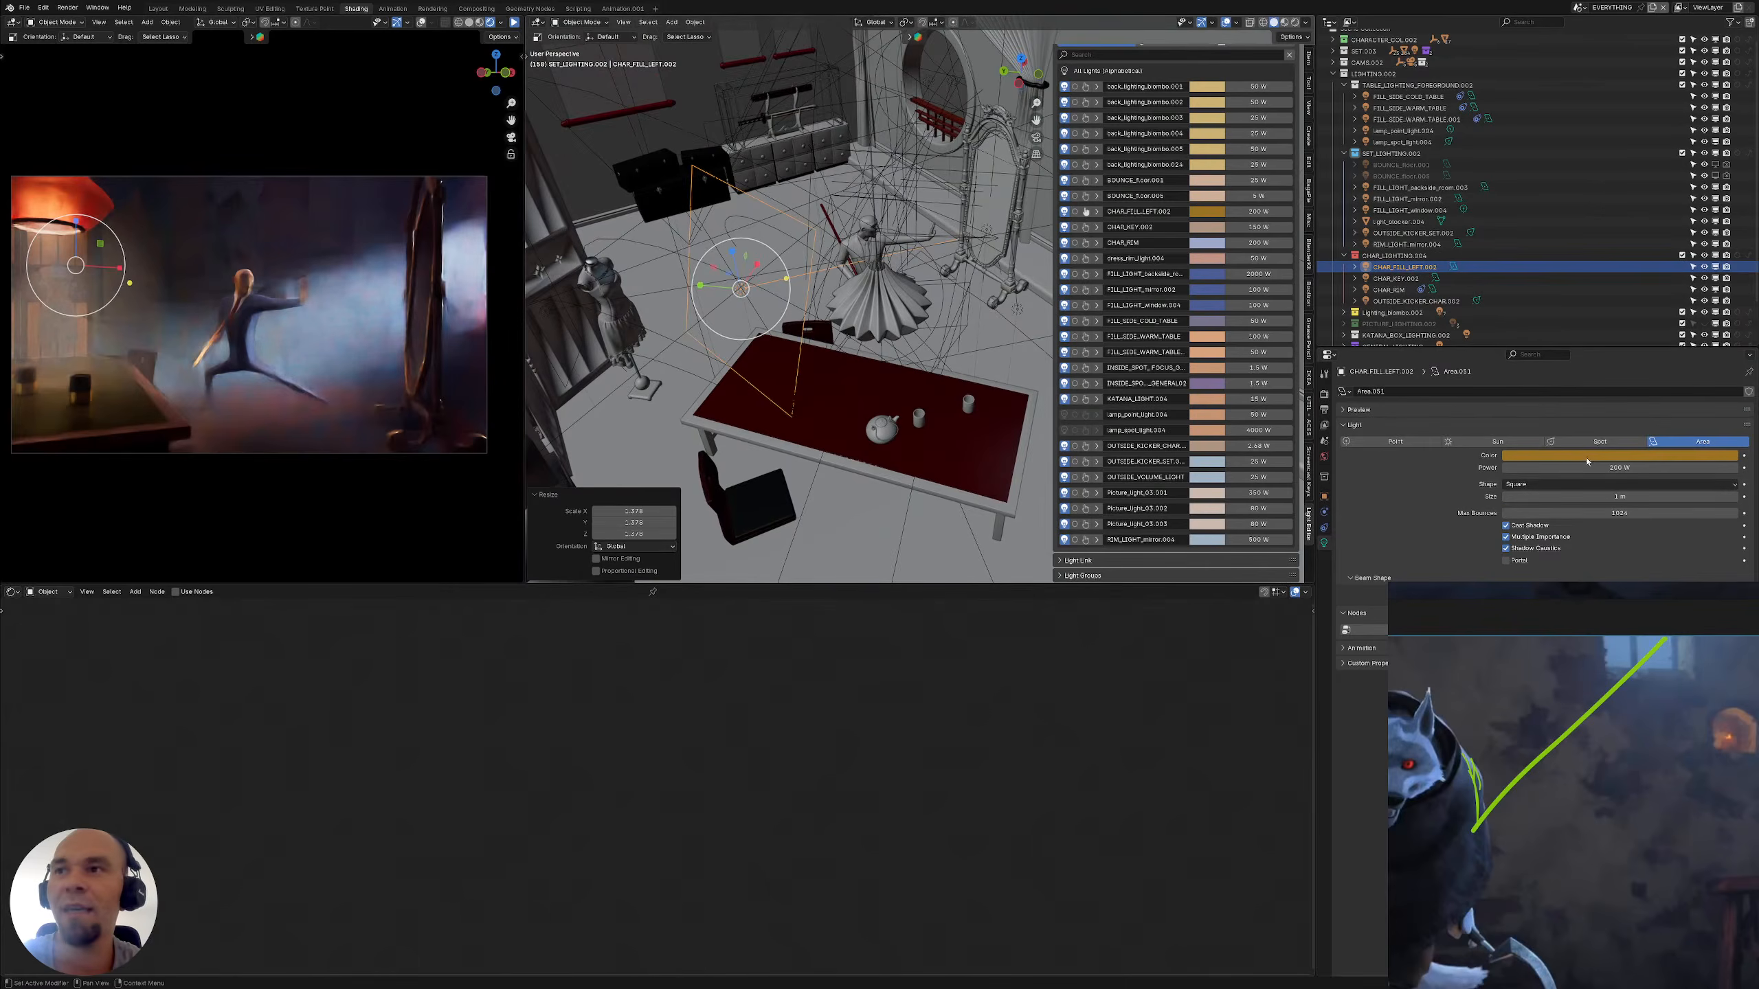
scroll(1149, 143, "up", 1)
left_click(1207, 193)
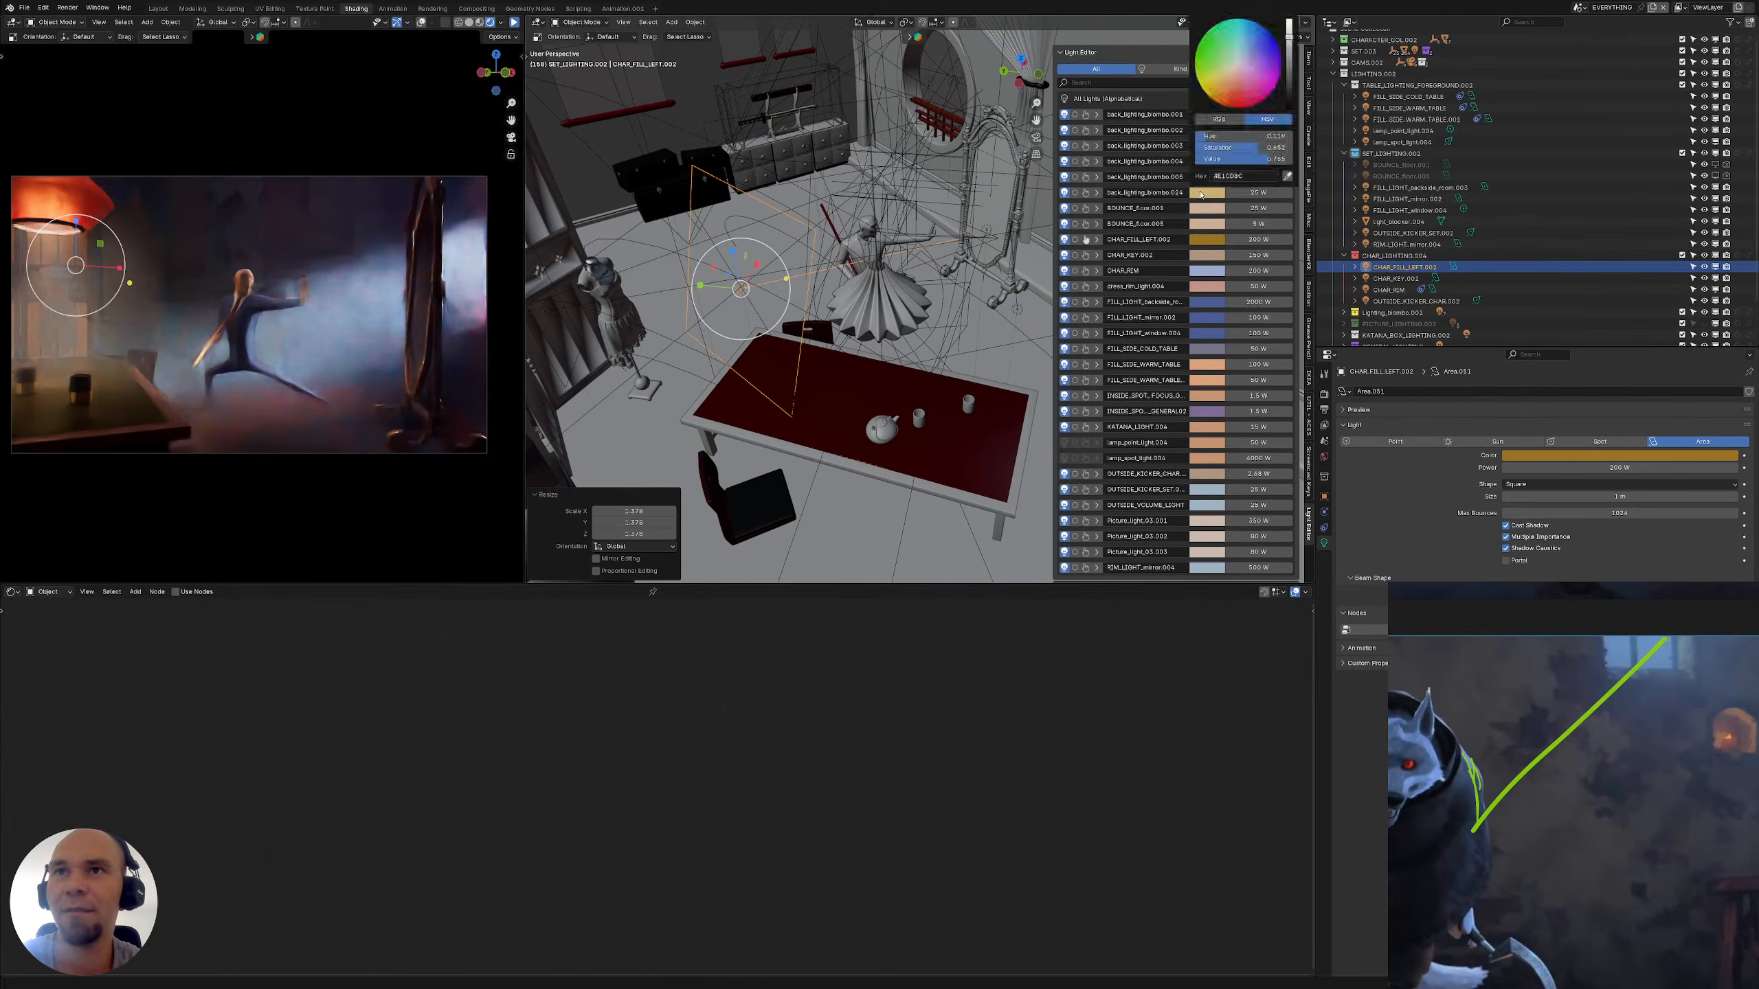
scroll(644, 334, "down", 4)
middle_click_drag(643, 334, 769, 315, "shift")
middle_click_drag(769, 316, 817, 339)
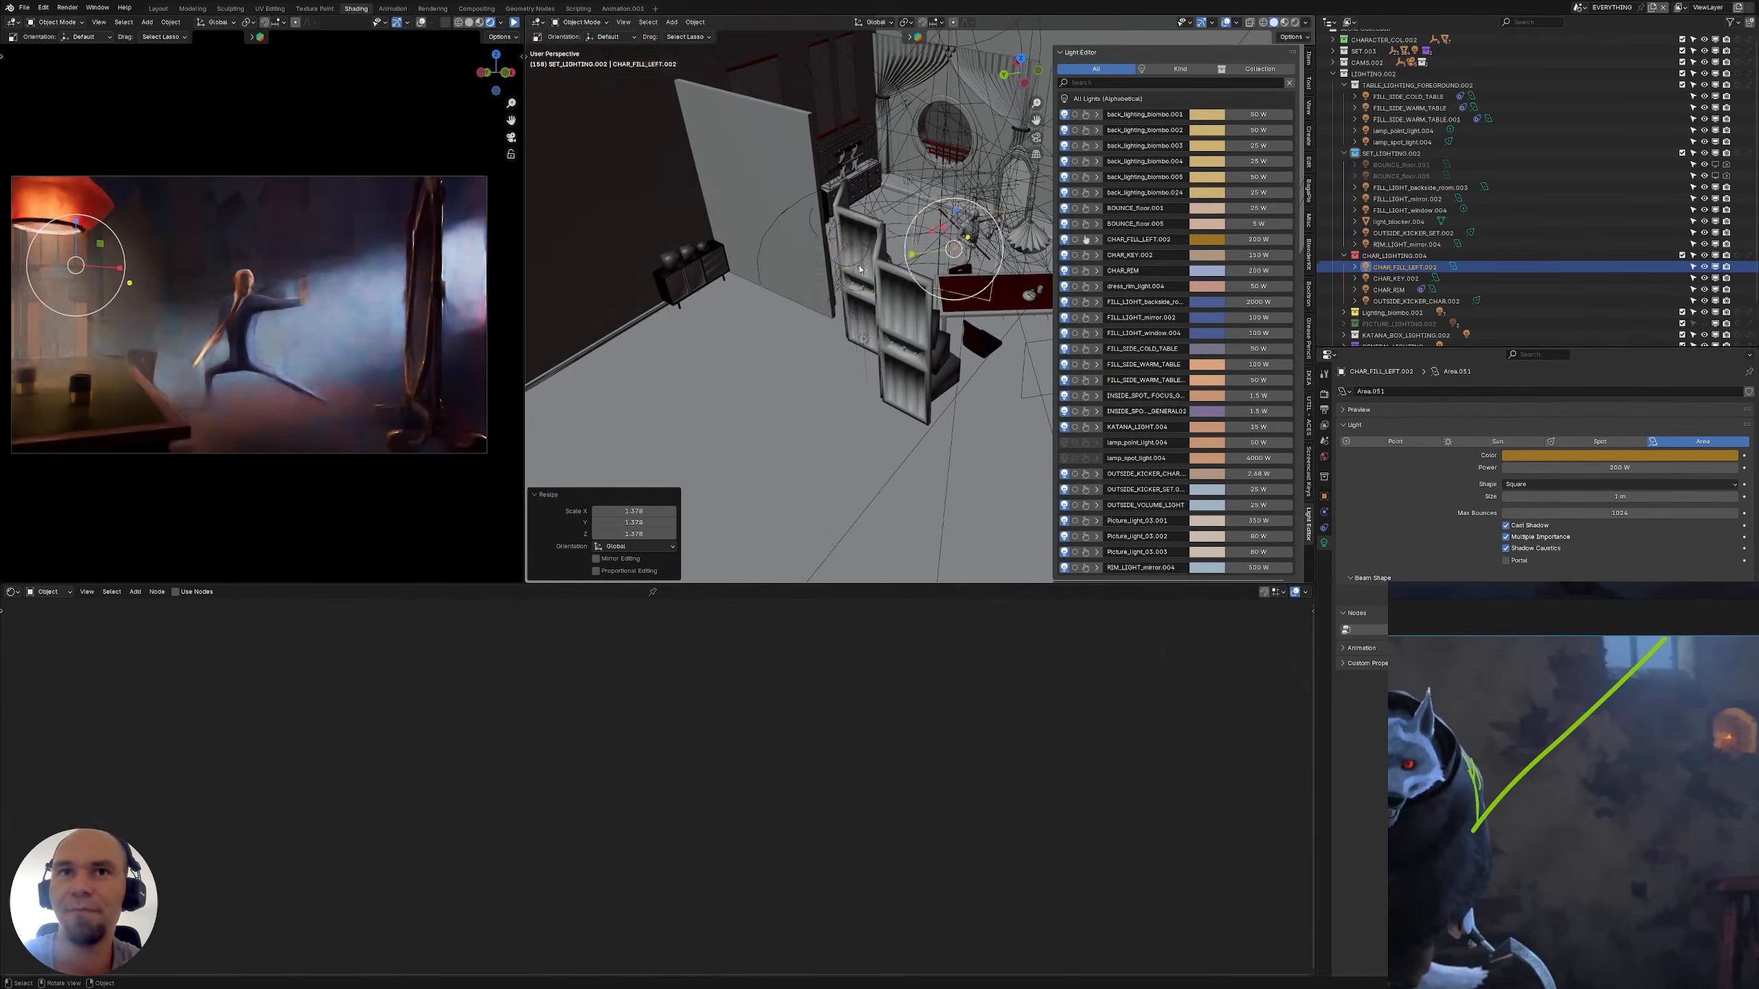
left_click(857, 268)
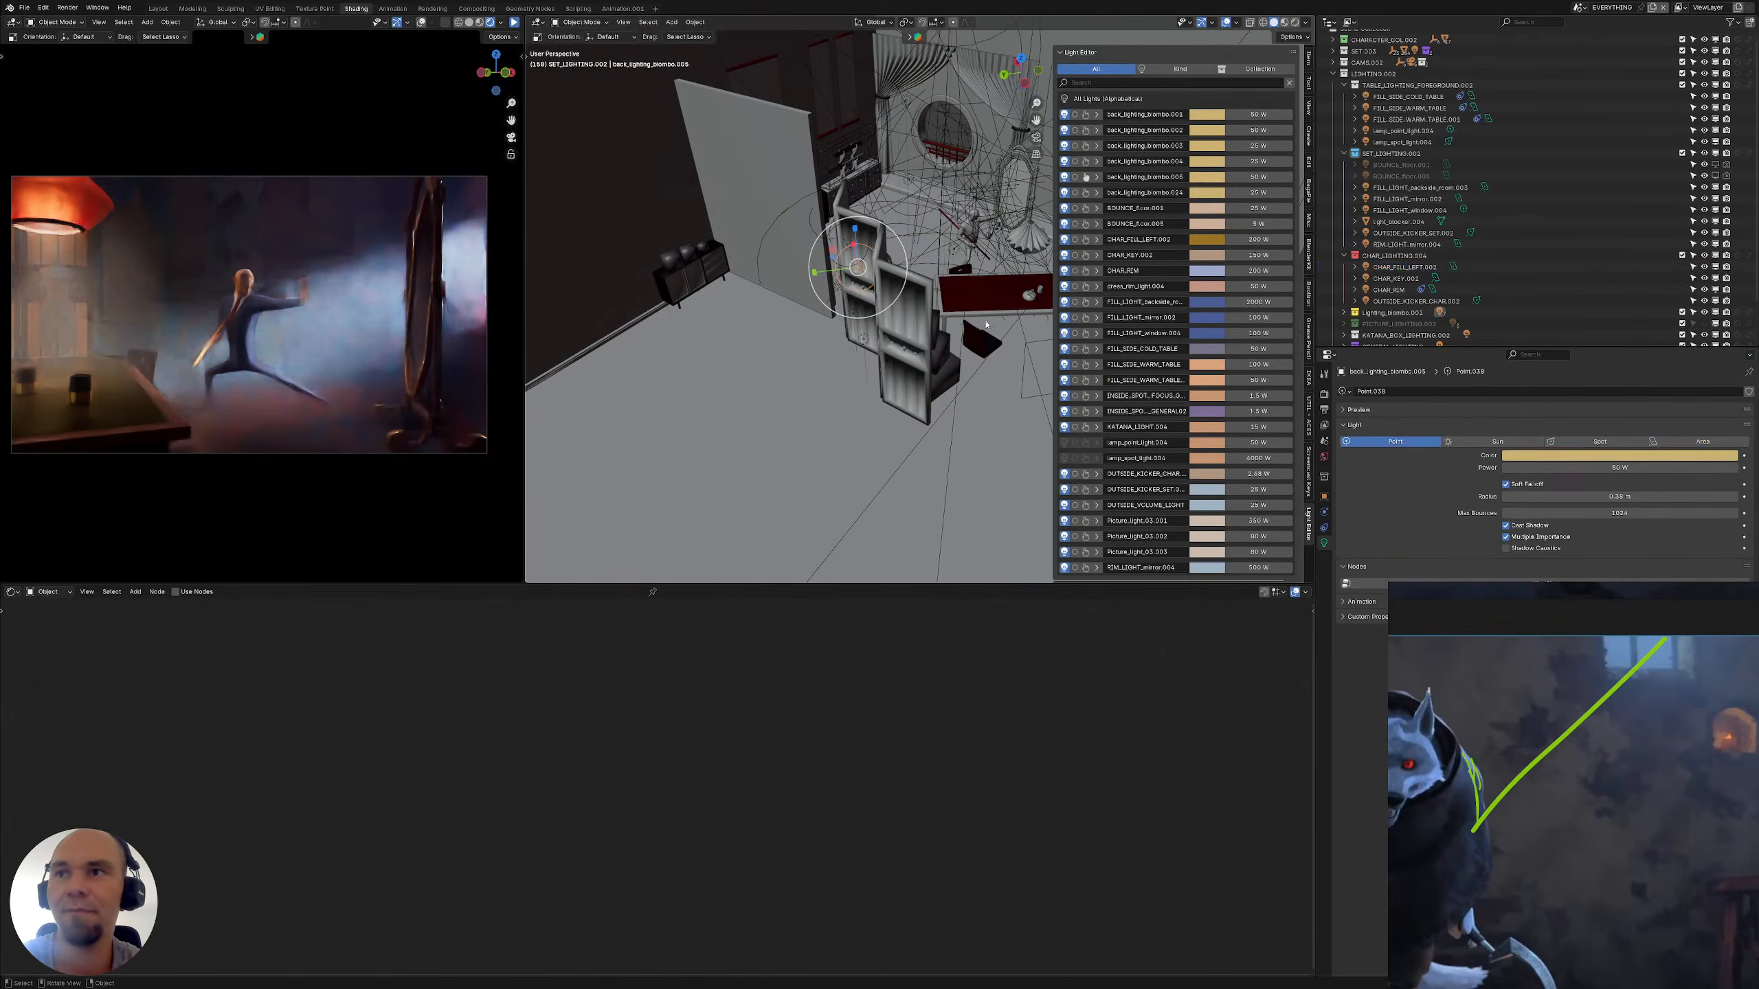
left_click(1600, 454)
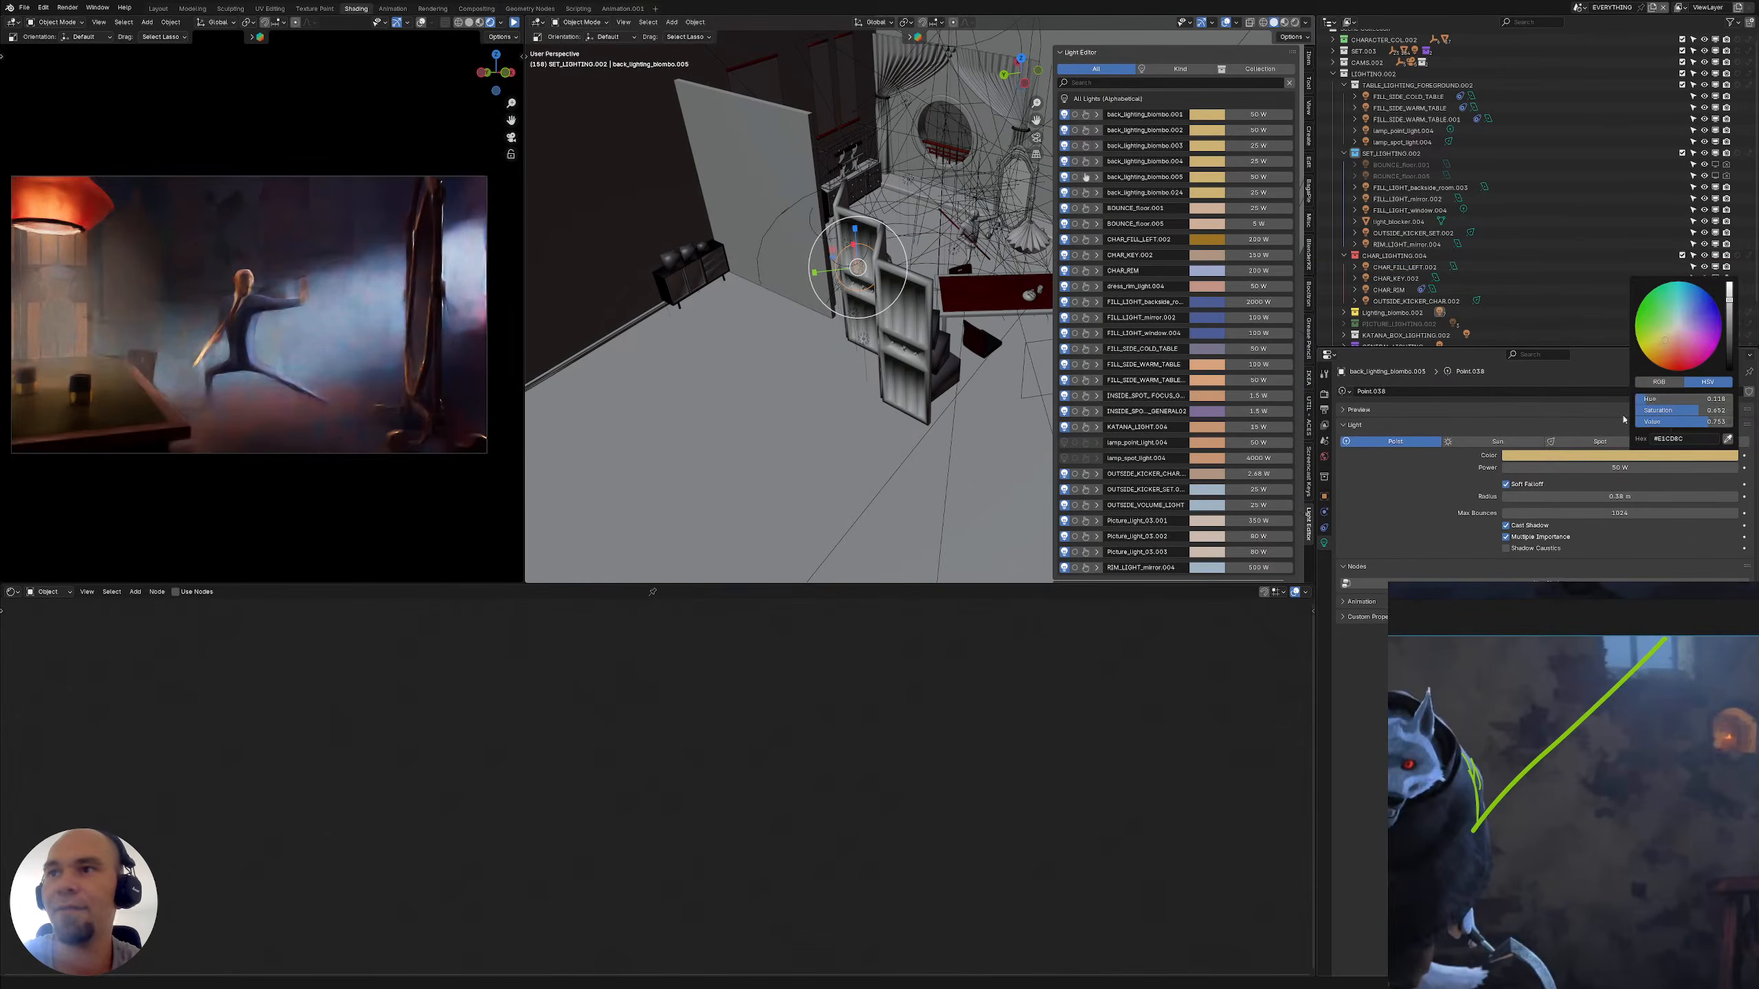
left_click(1674, 437)
Apply the copied yellow colour to the CHAR_FILL_LEFT.002 light
middle_click_drag(864, 305, 895, 295)
left_click(895, 295)
left_click(1085, 239)
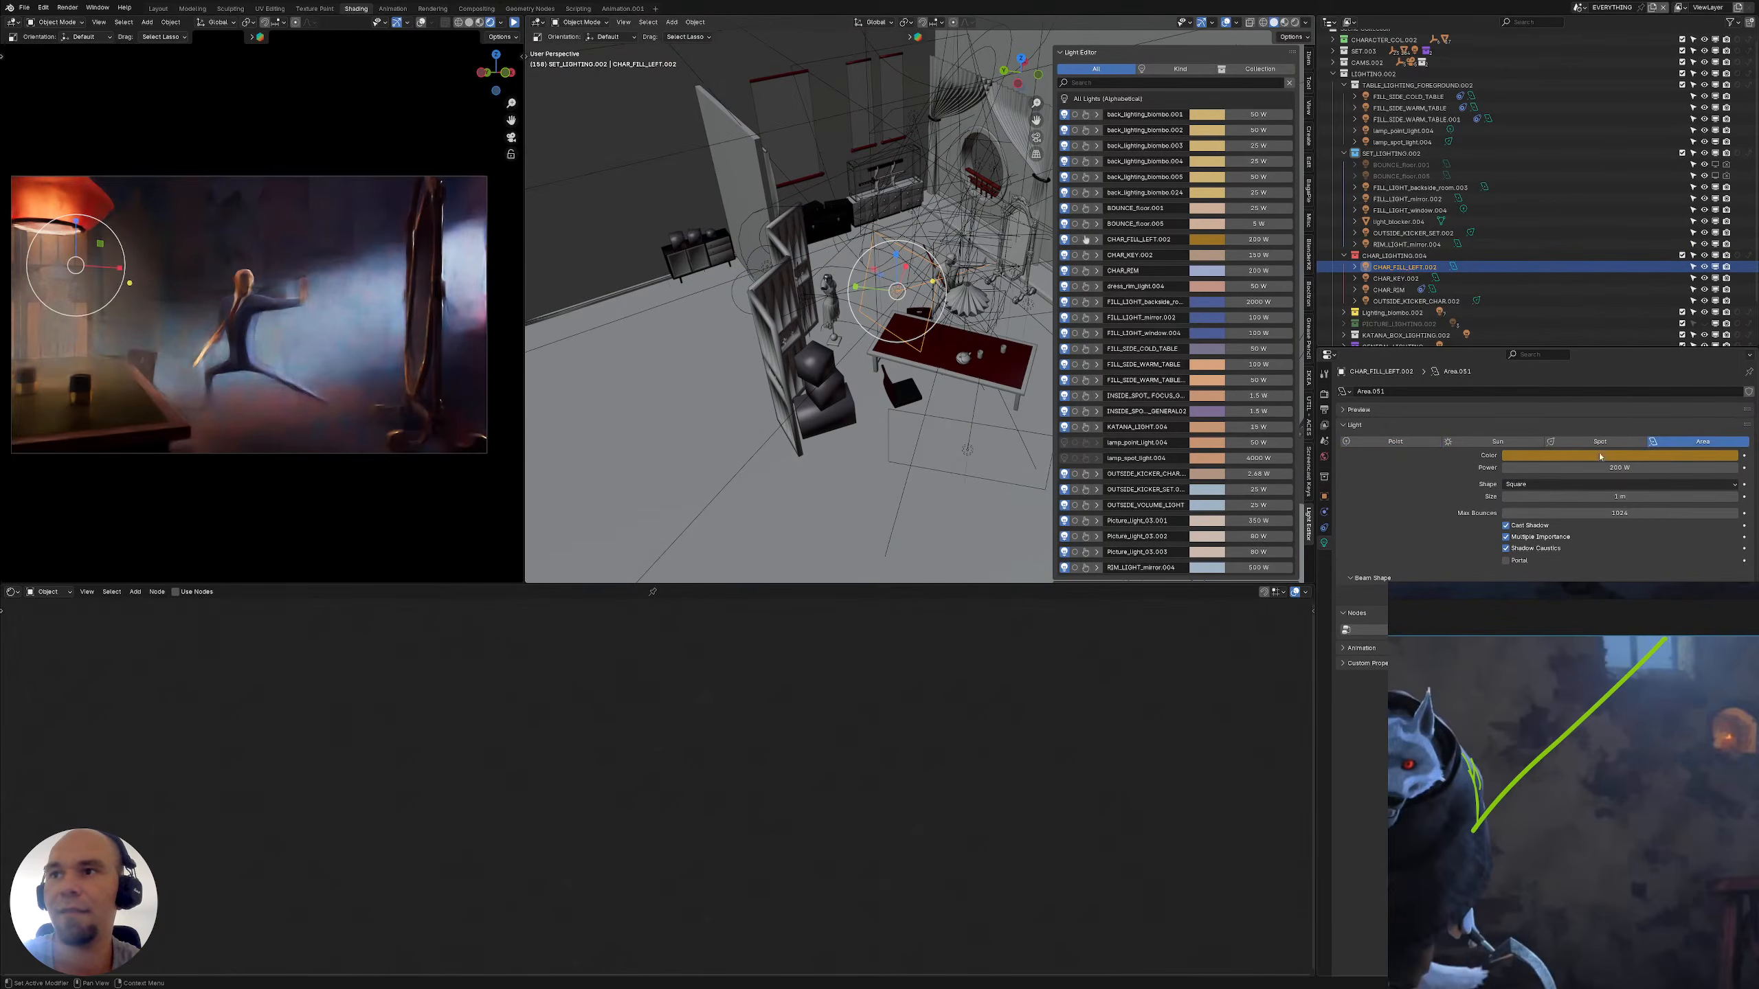
left_click(1675, 455)
left_click(1673, 438)
key("Return")
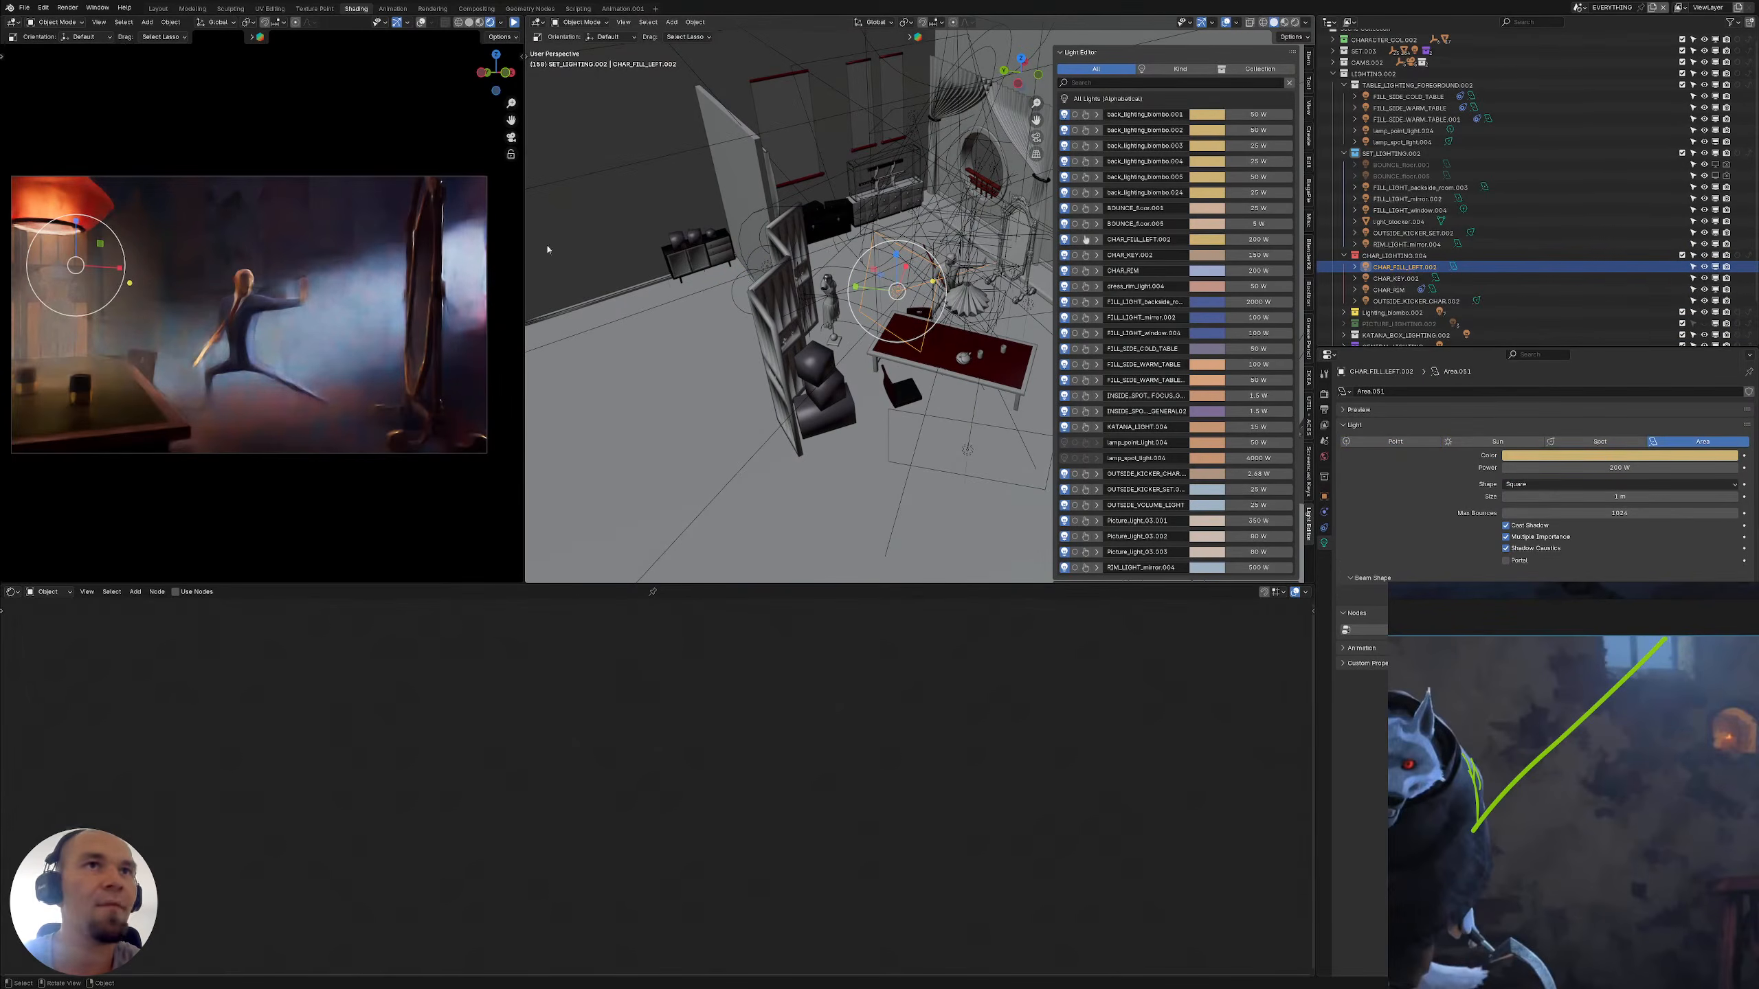
Resume the rendered preview, collapse the SET_LIGHTING.002 collection and exclude the VOLUMES.002 collection from the view layer
left_click(514, 23)
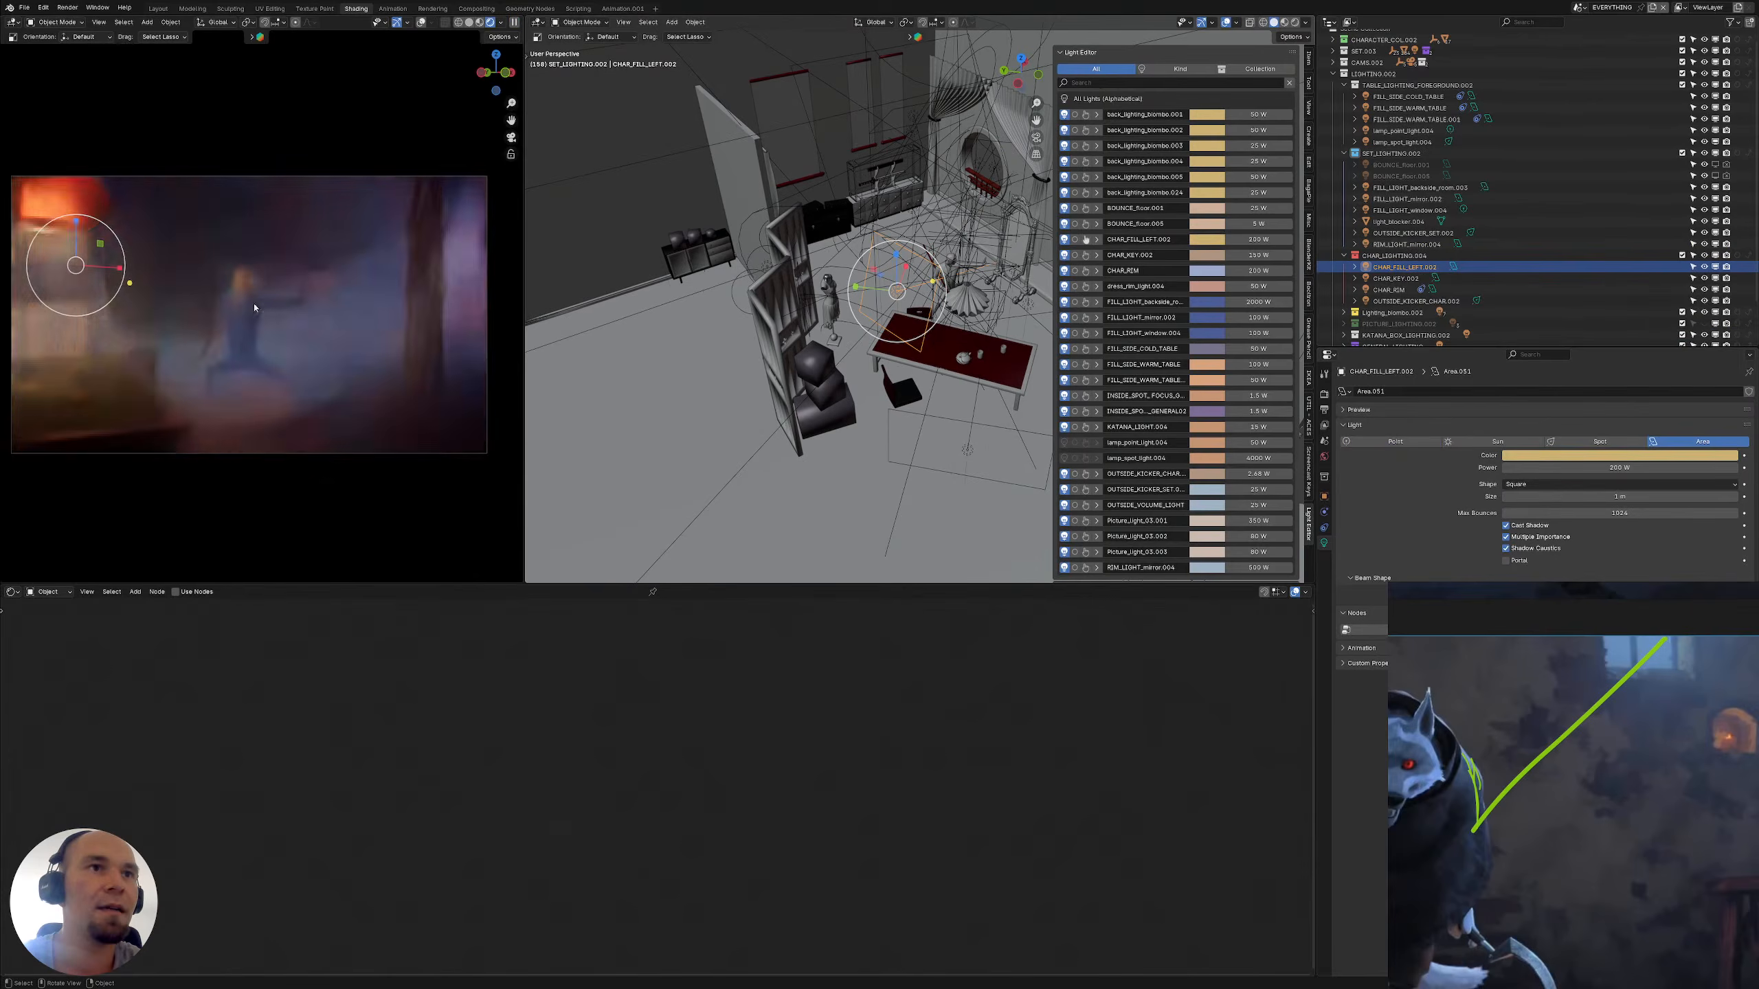
scroll(262, 277, "up", 5)
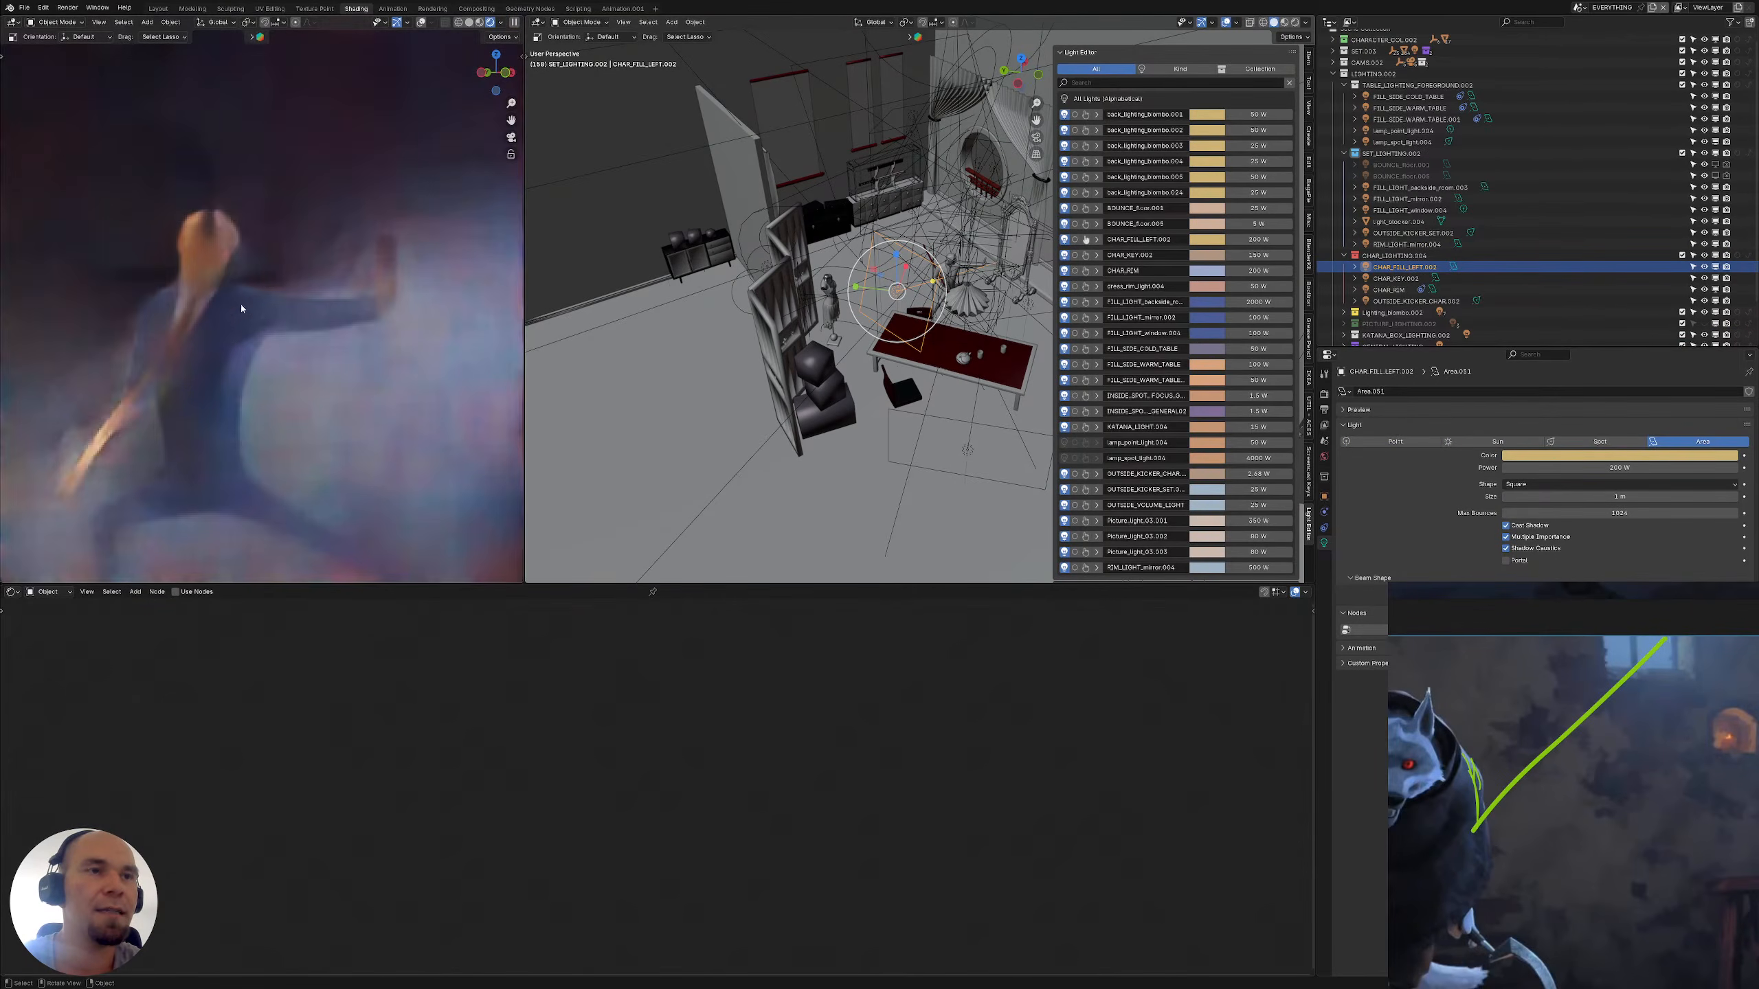
scroll(229, 253, "up", 3)
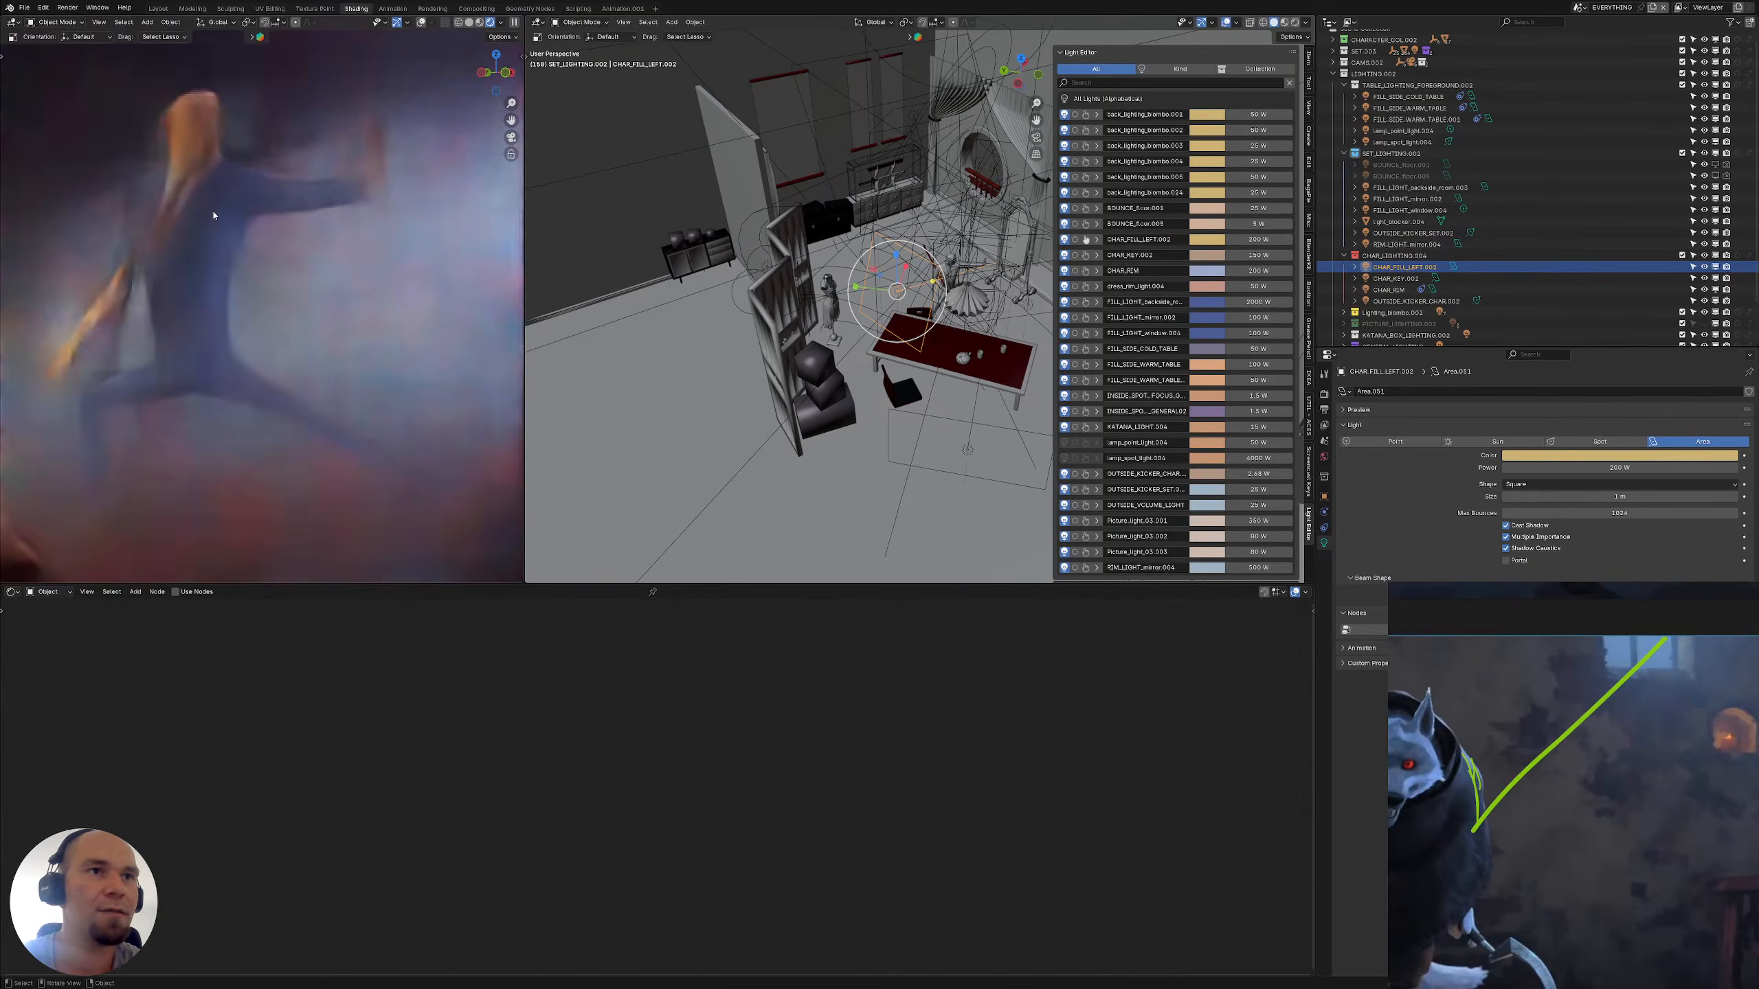
left_click(1343, 153)
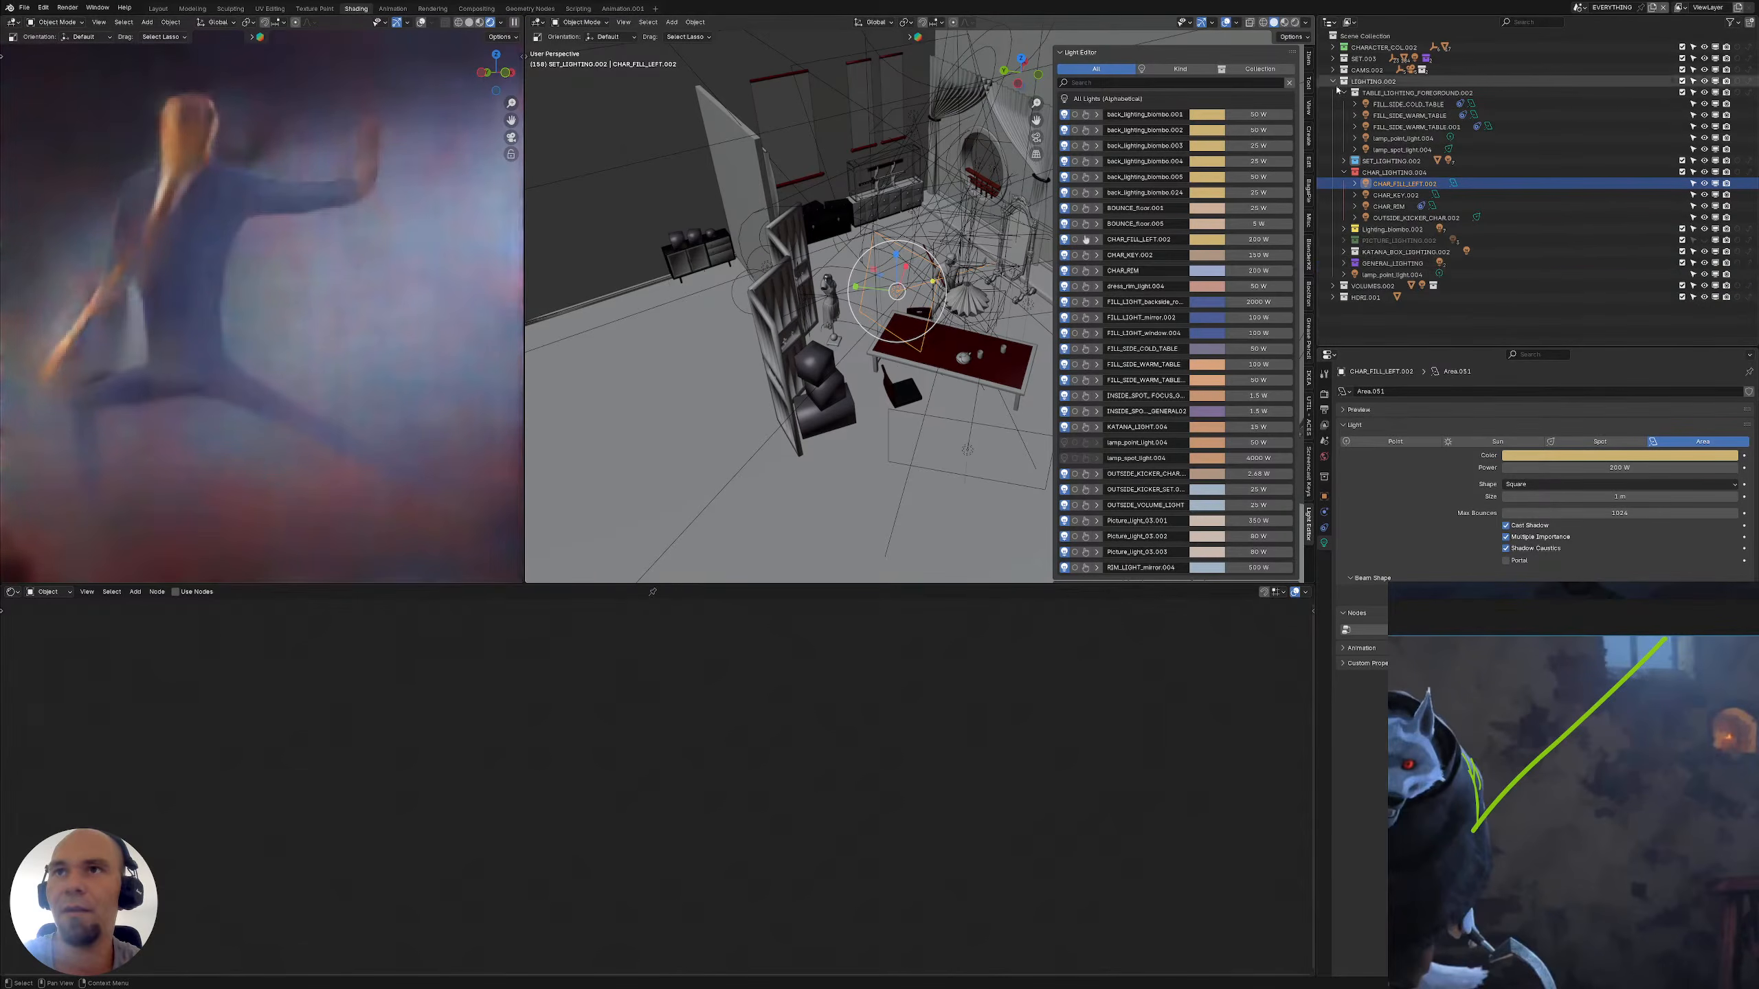
left_click(1332, 285)
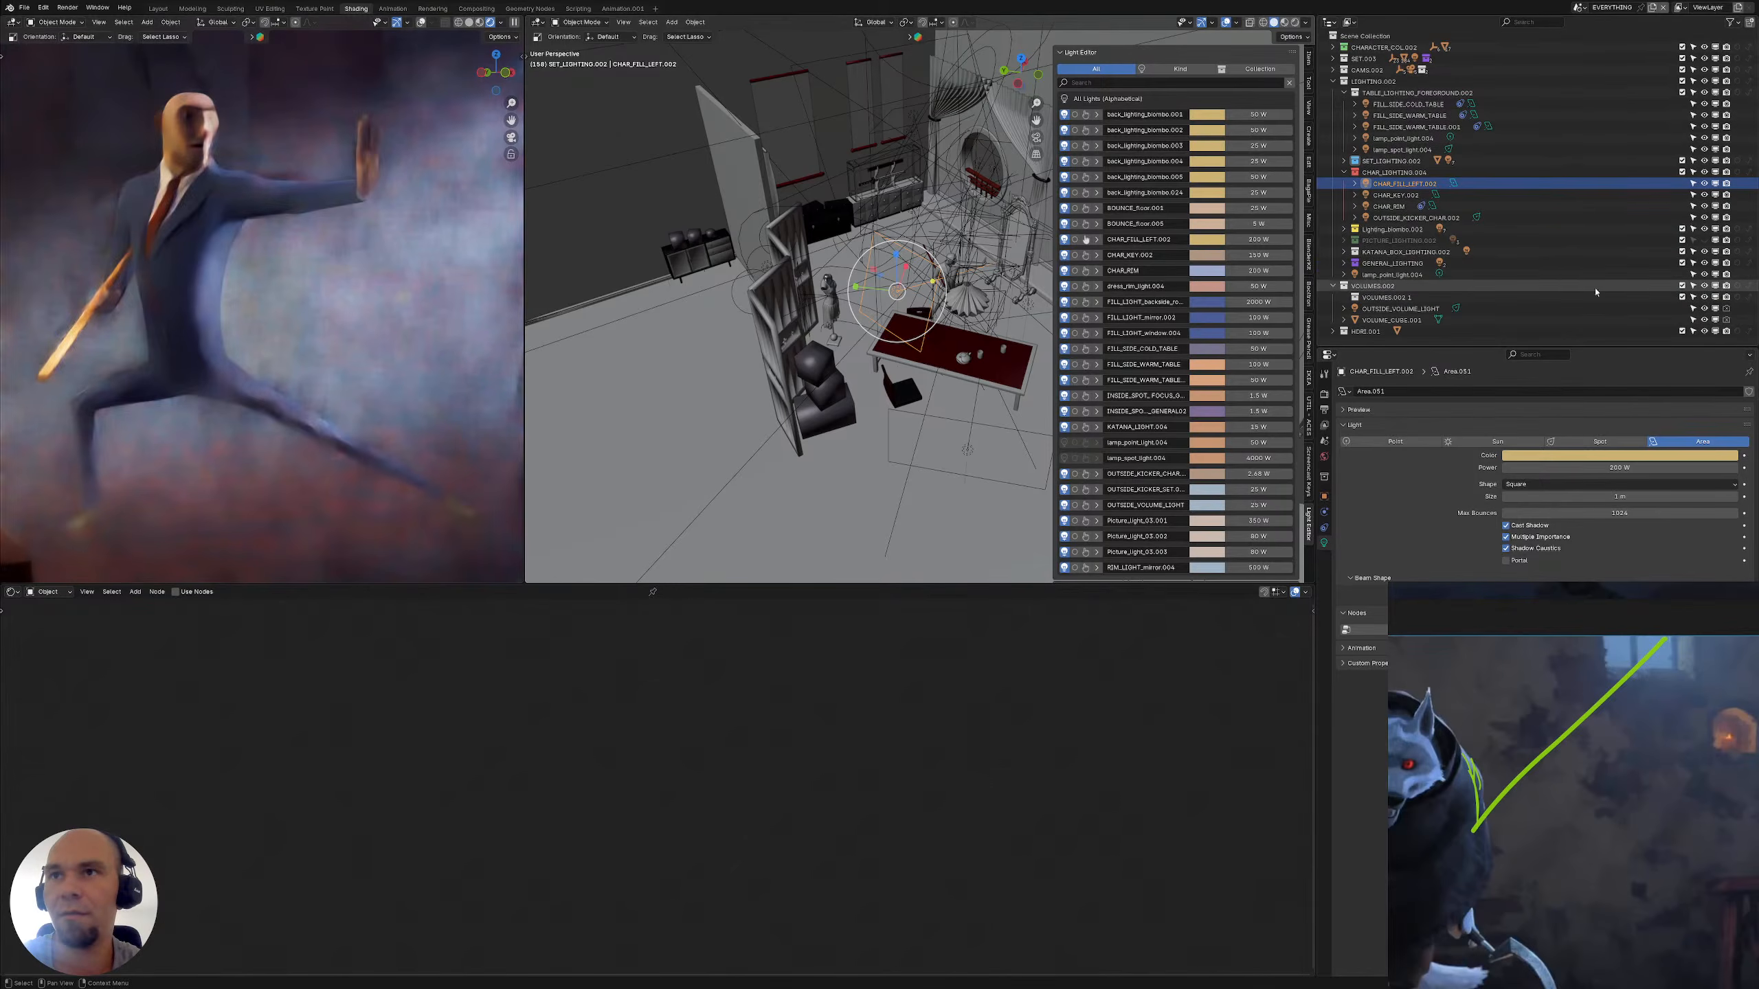
left_click(1333, 285)
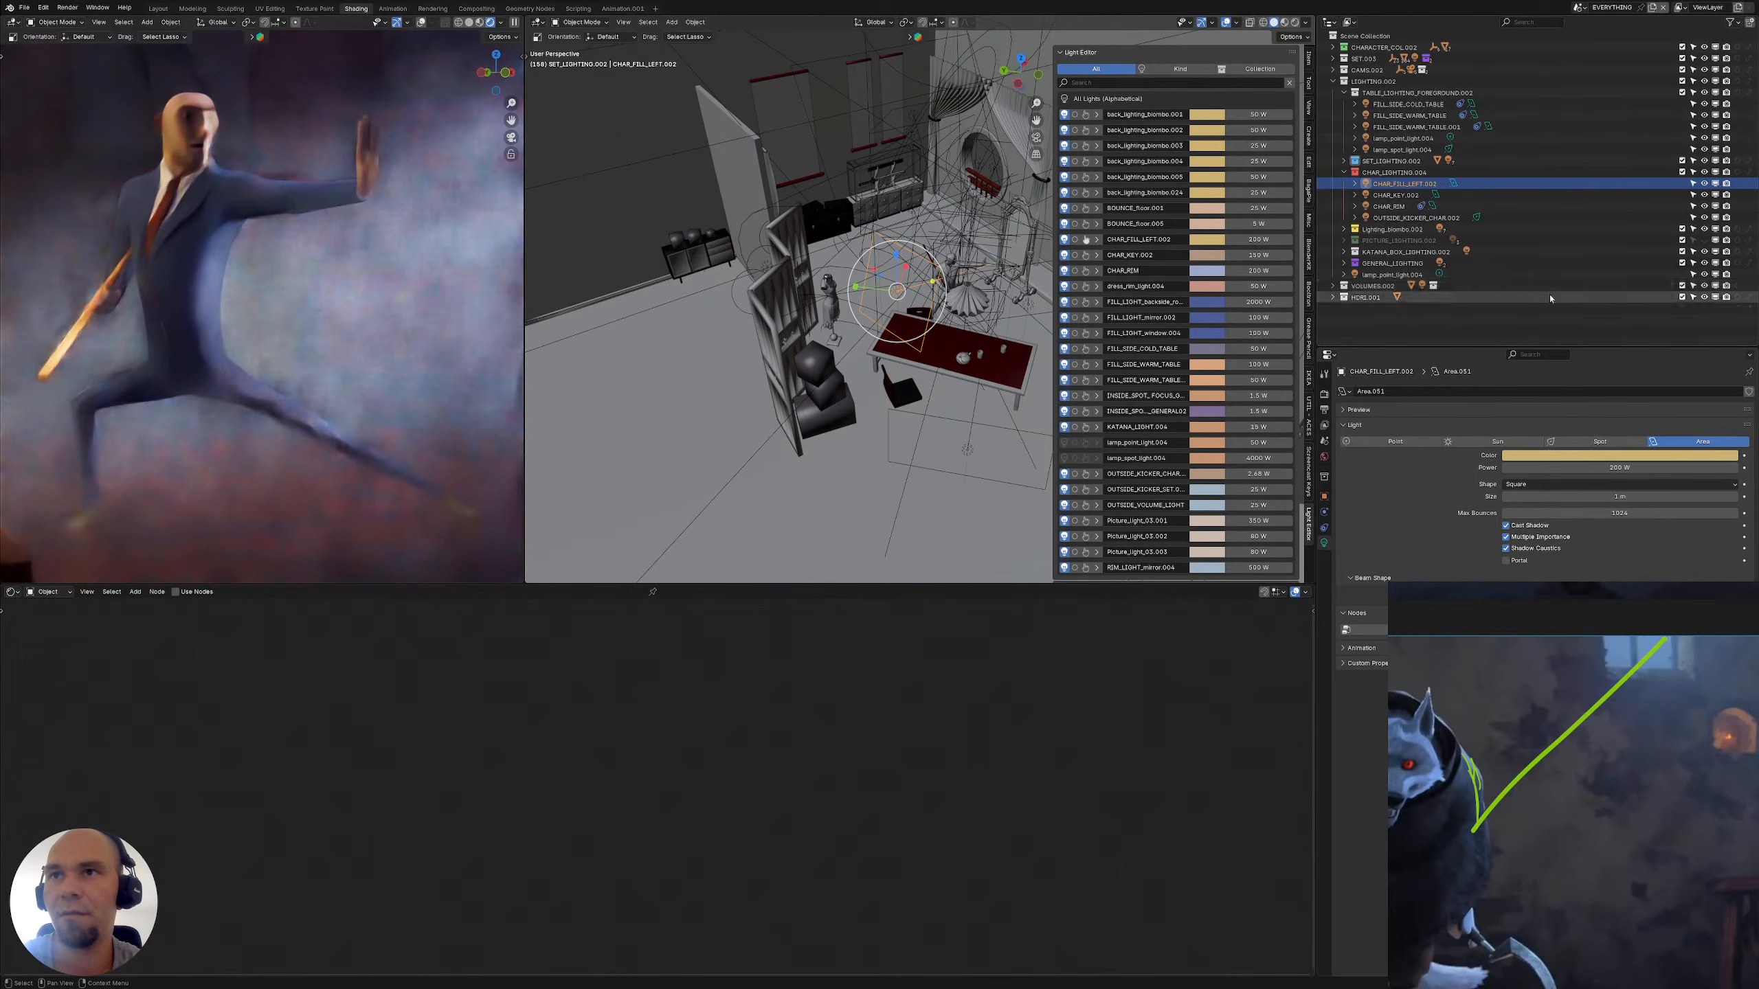
left_click(1682, 285)
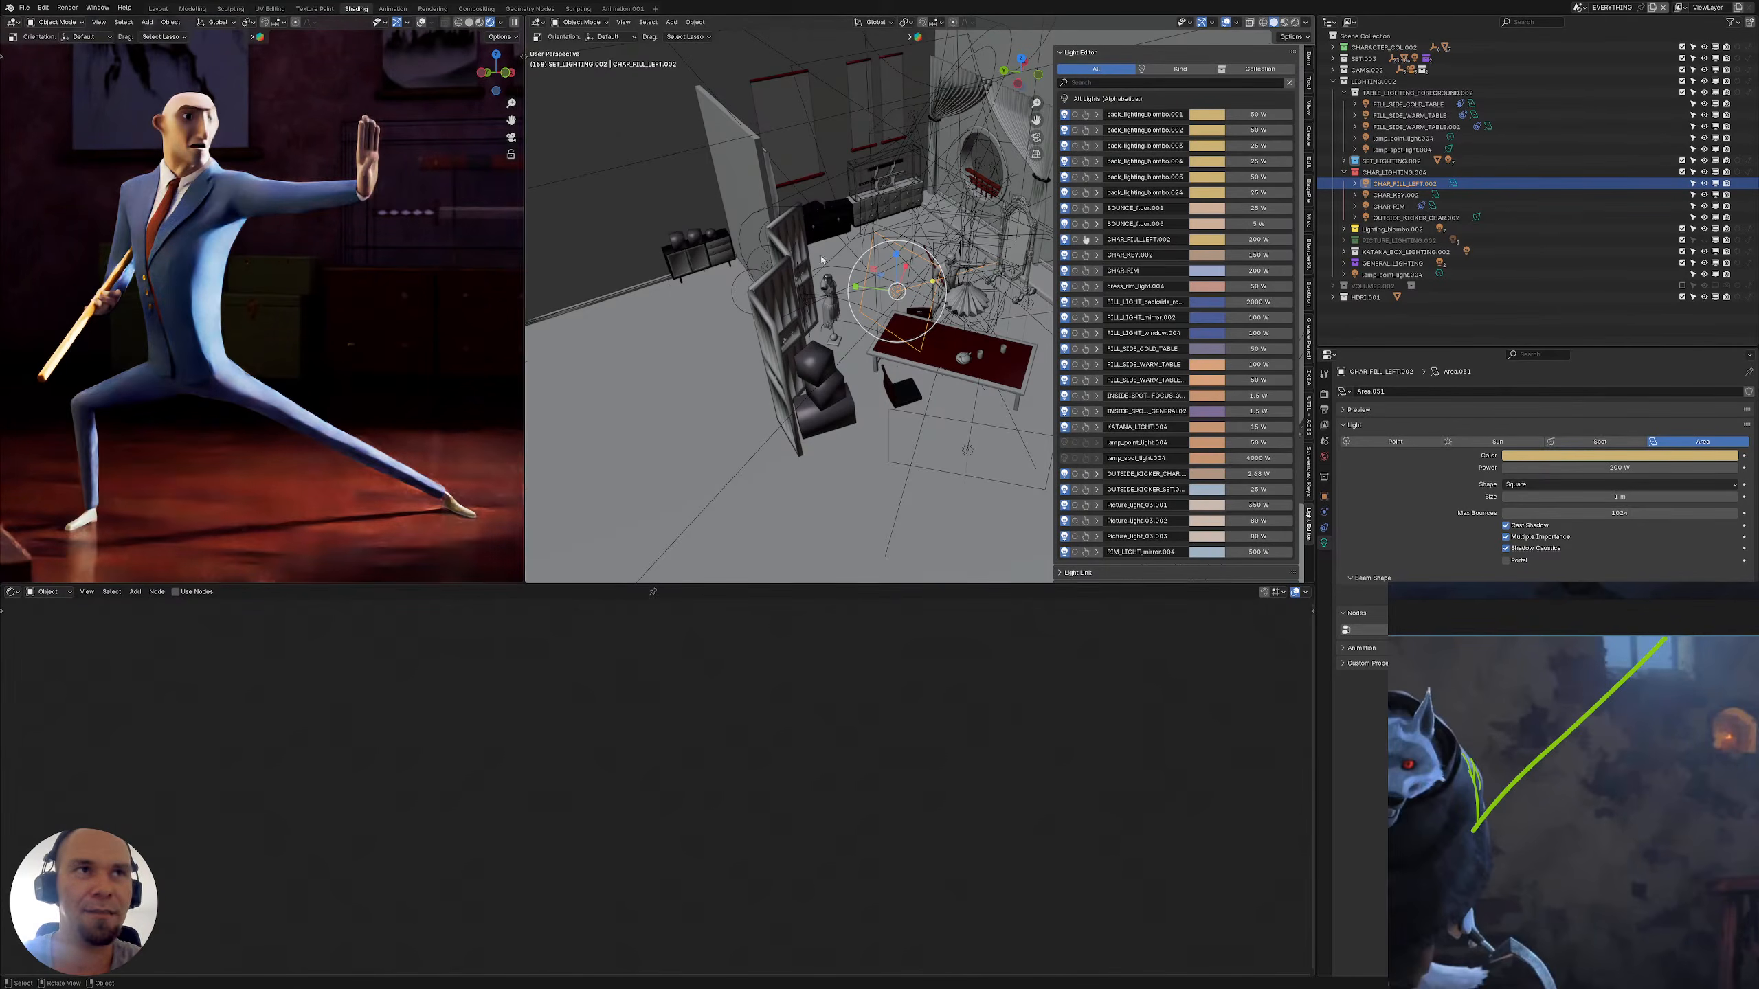
Open the CHAR_FILL_LEFT.002 light's power value for editing
middle_click_drag(822, 260, 767, 266)
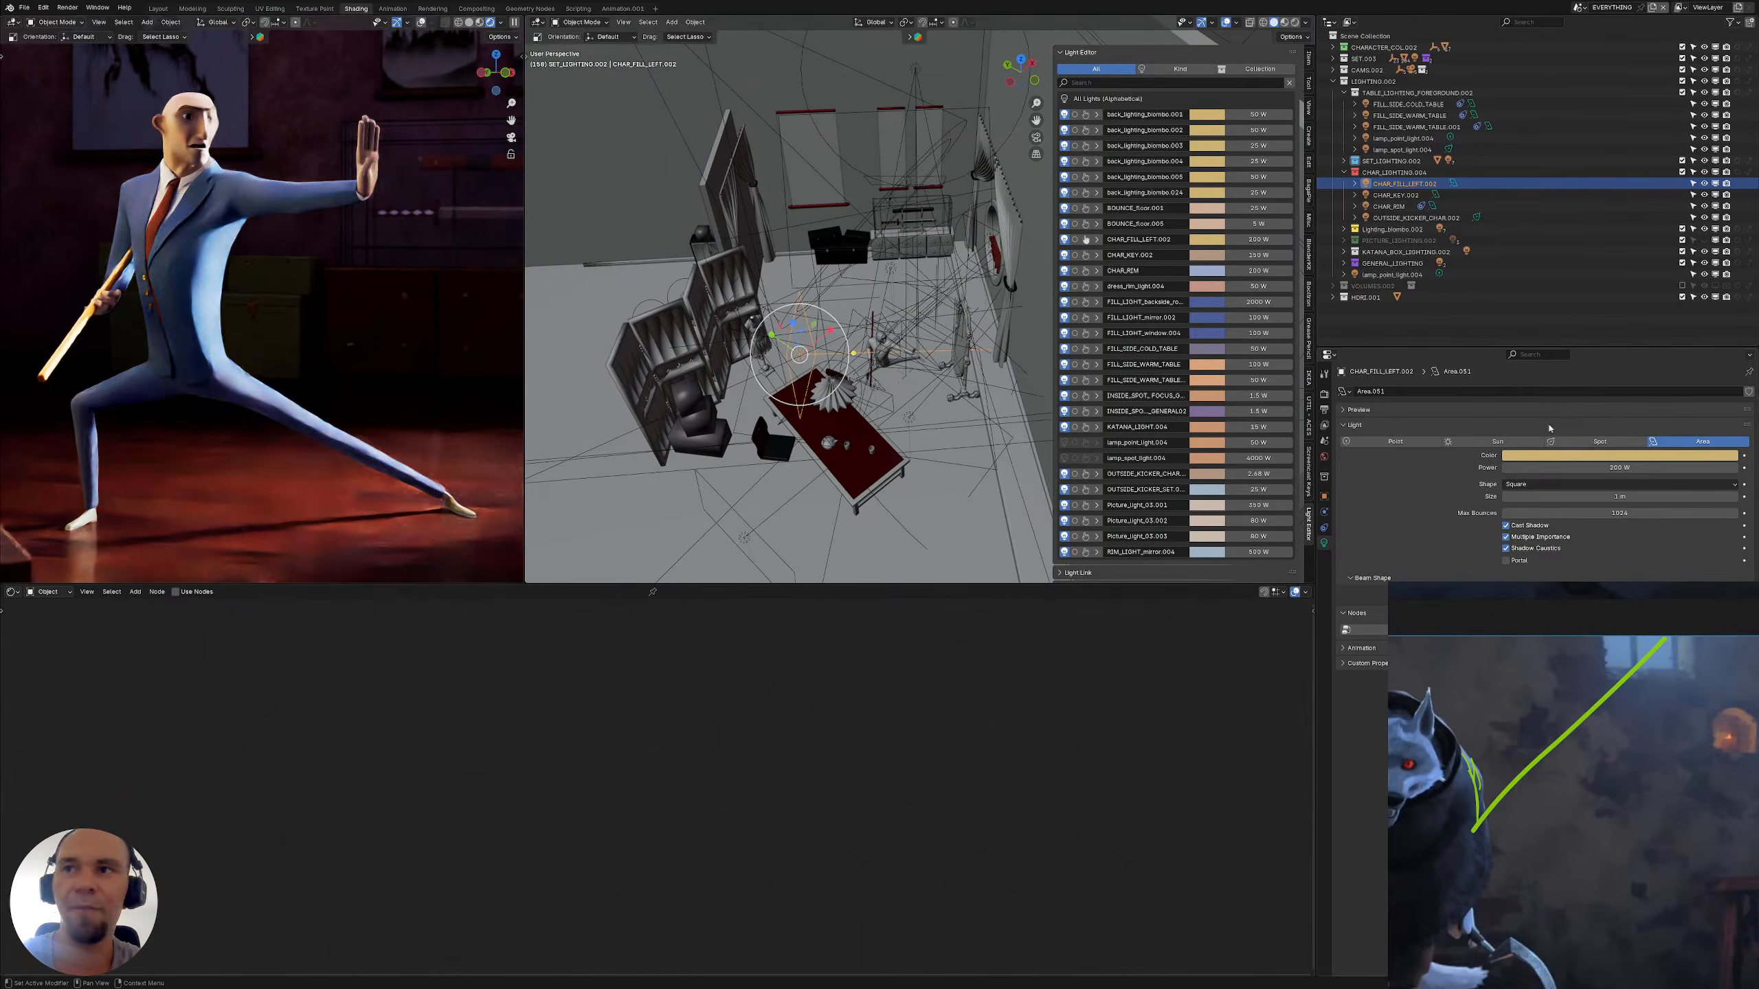
left_click(1620, 468)
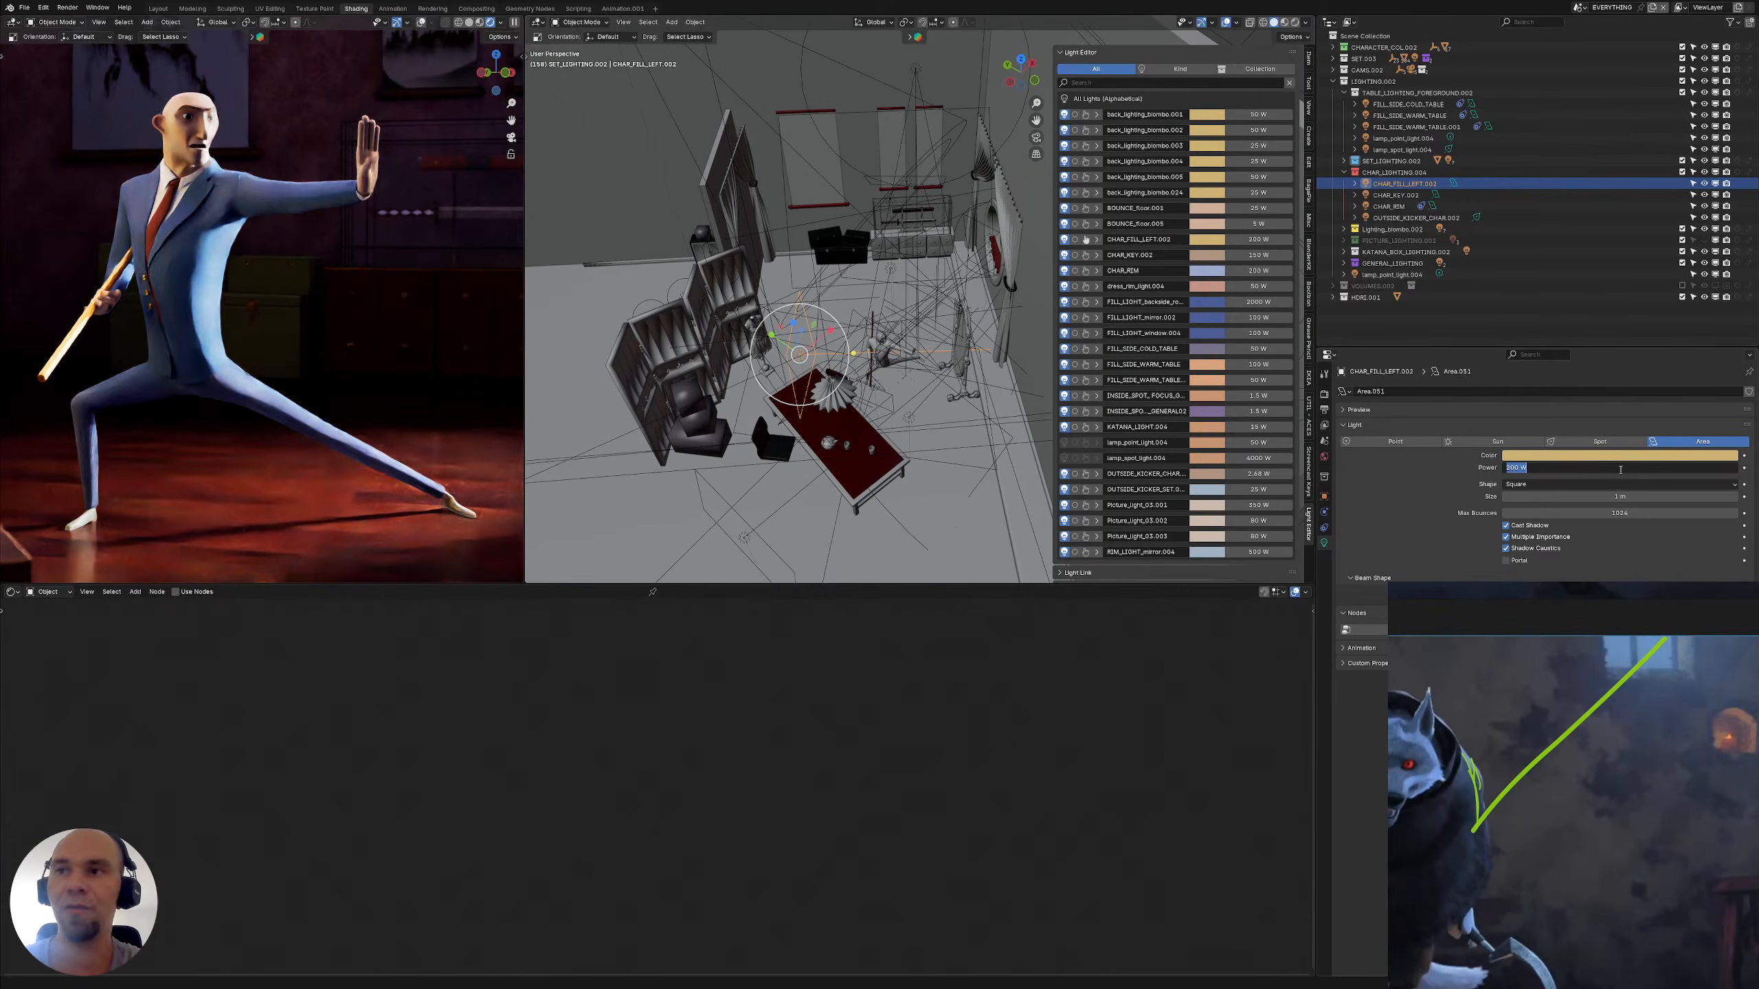
Set the power of the CHAR_FILL_LEFT area light to 100 W
type("100")
key("ctrl+a")
type("100")
key("Return")
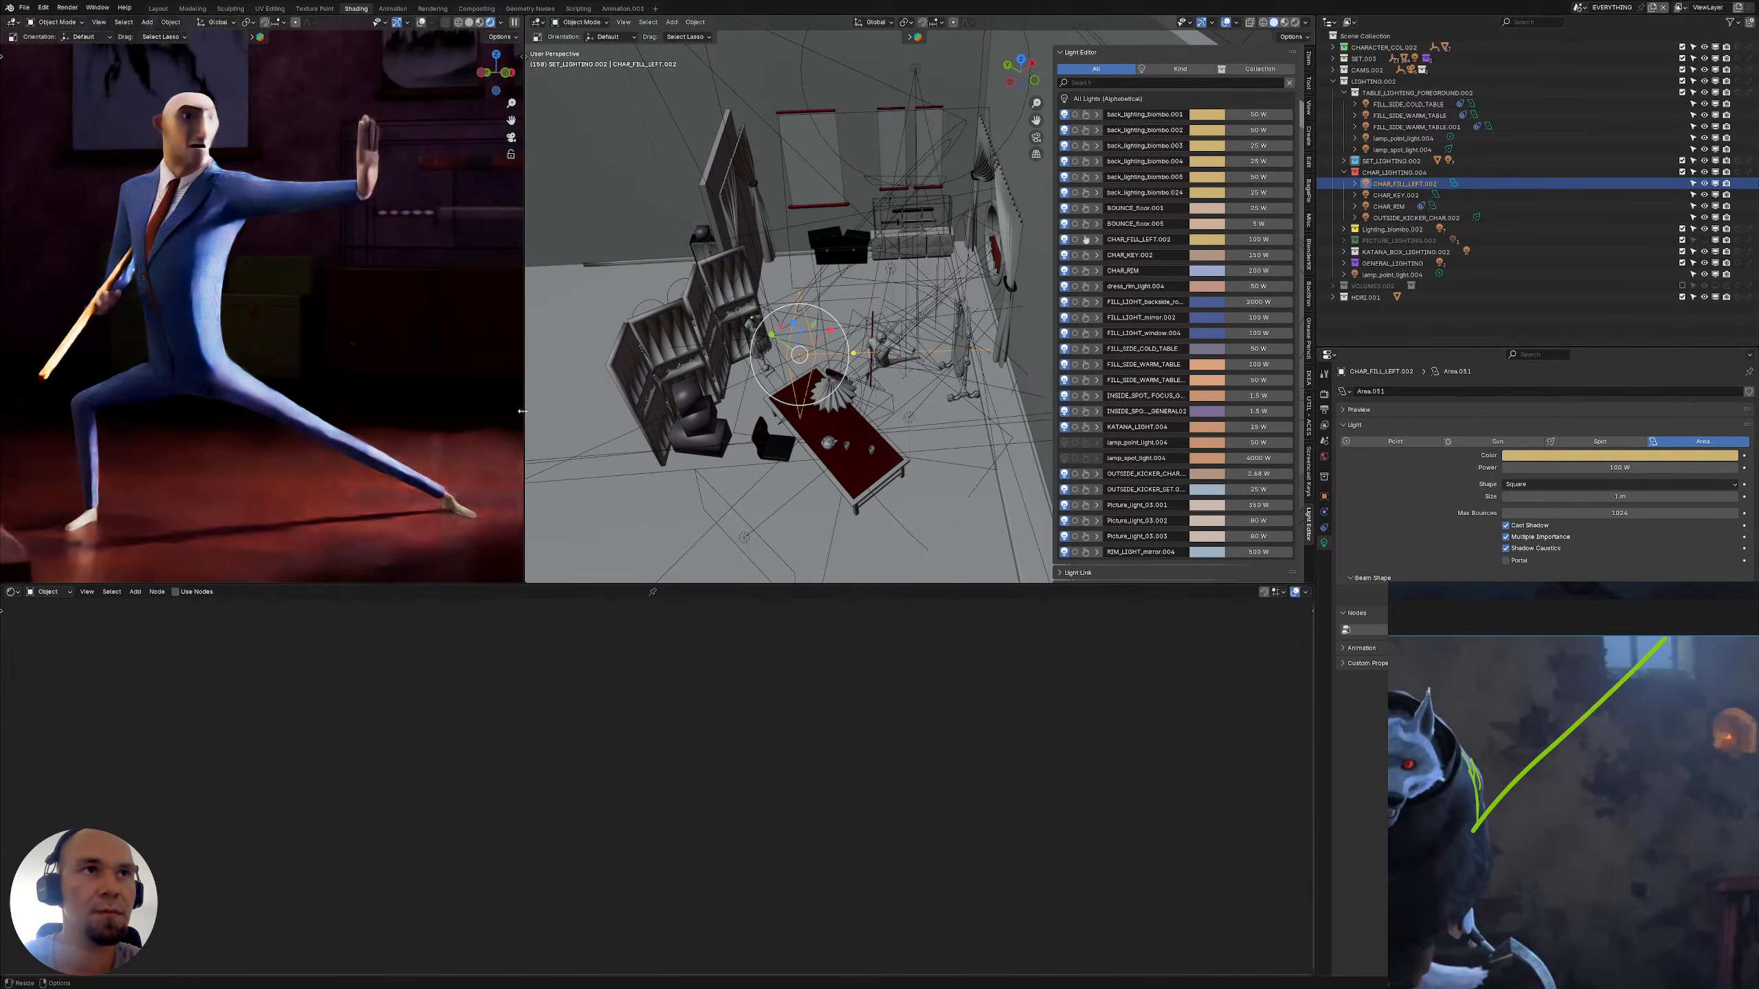
Select the CHAR_KEY light in the CHAR_LIGHTING collection and frame it in the solid viewport
middle_click_drag(769, 388, 732, 408, "shift")
scroll(762, 398, "up", 3)
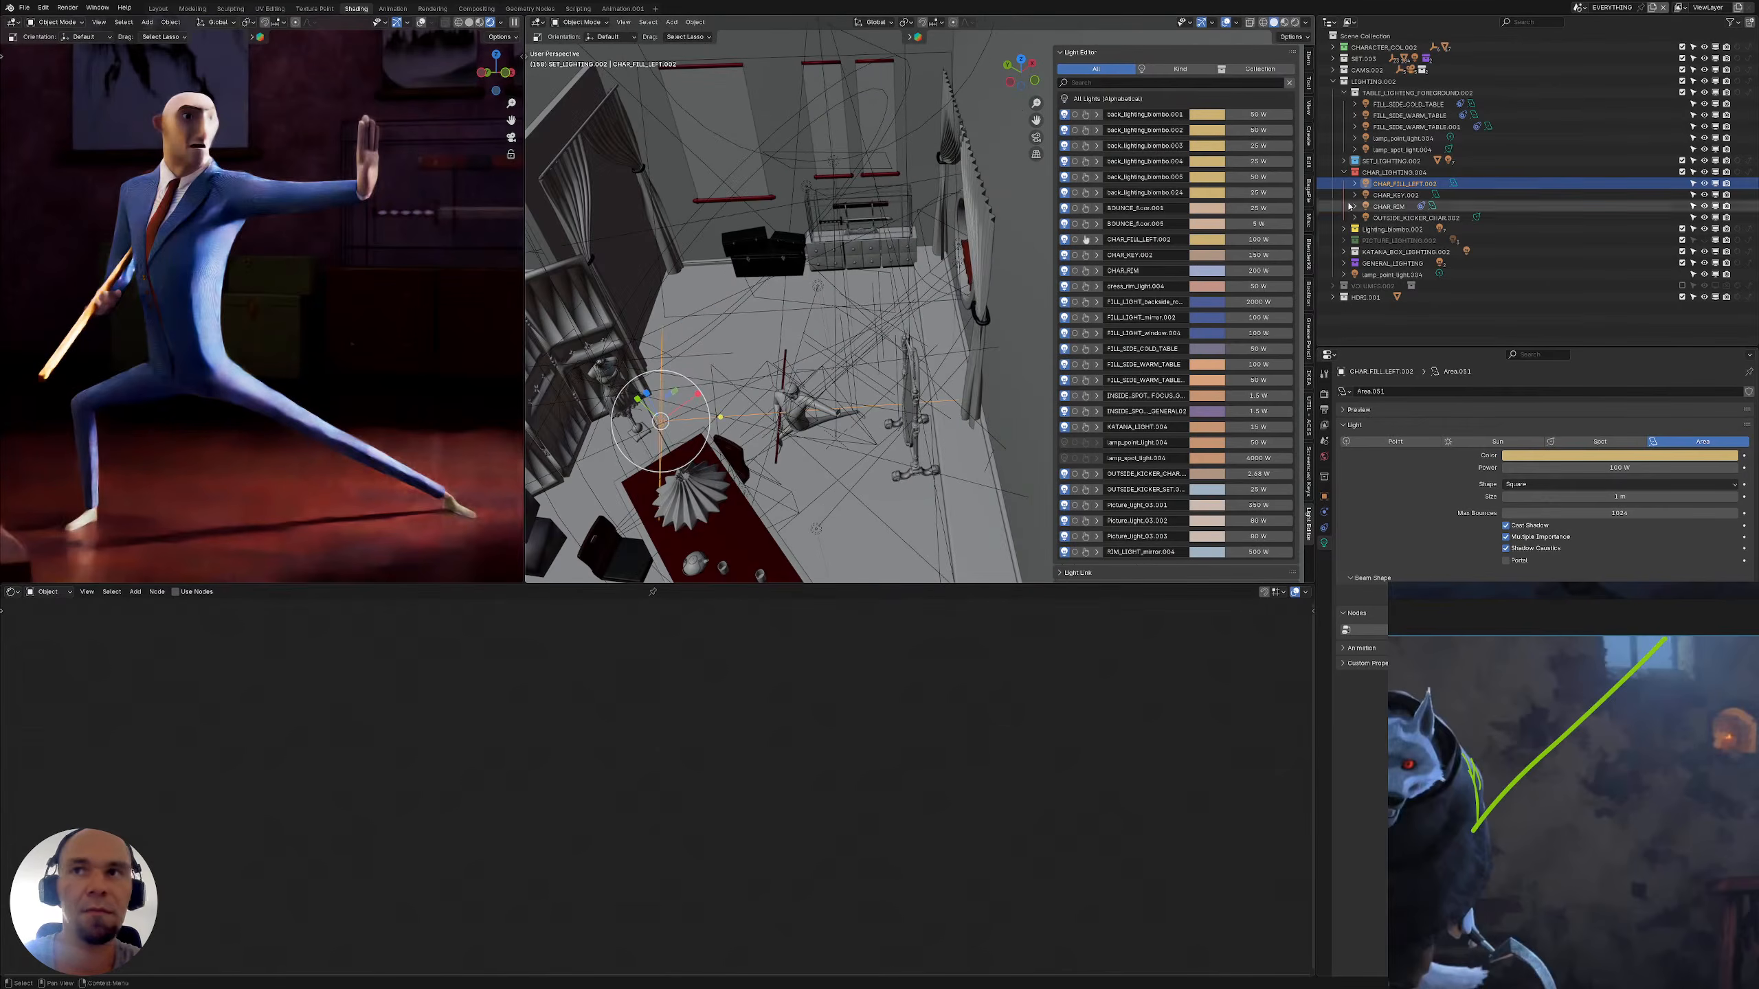
middle_click_drag(840, 227, 861, 222, "shift")
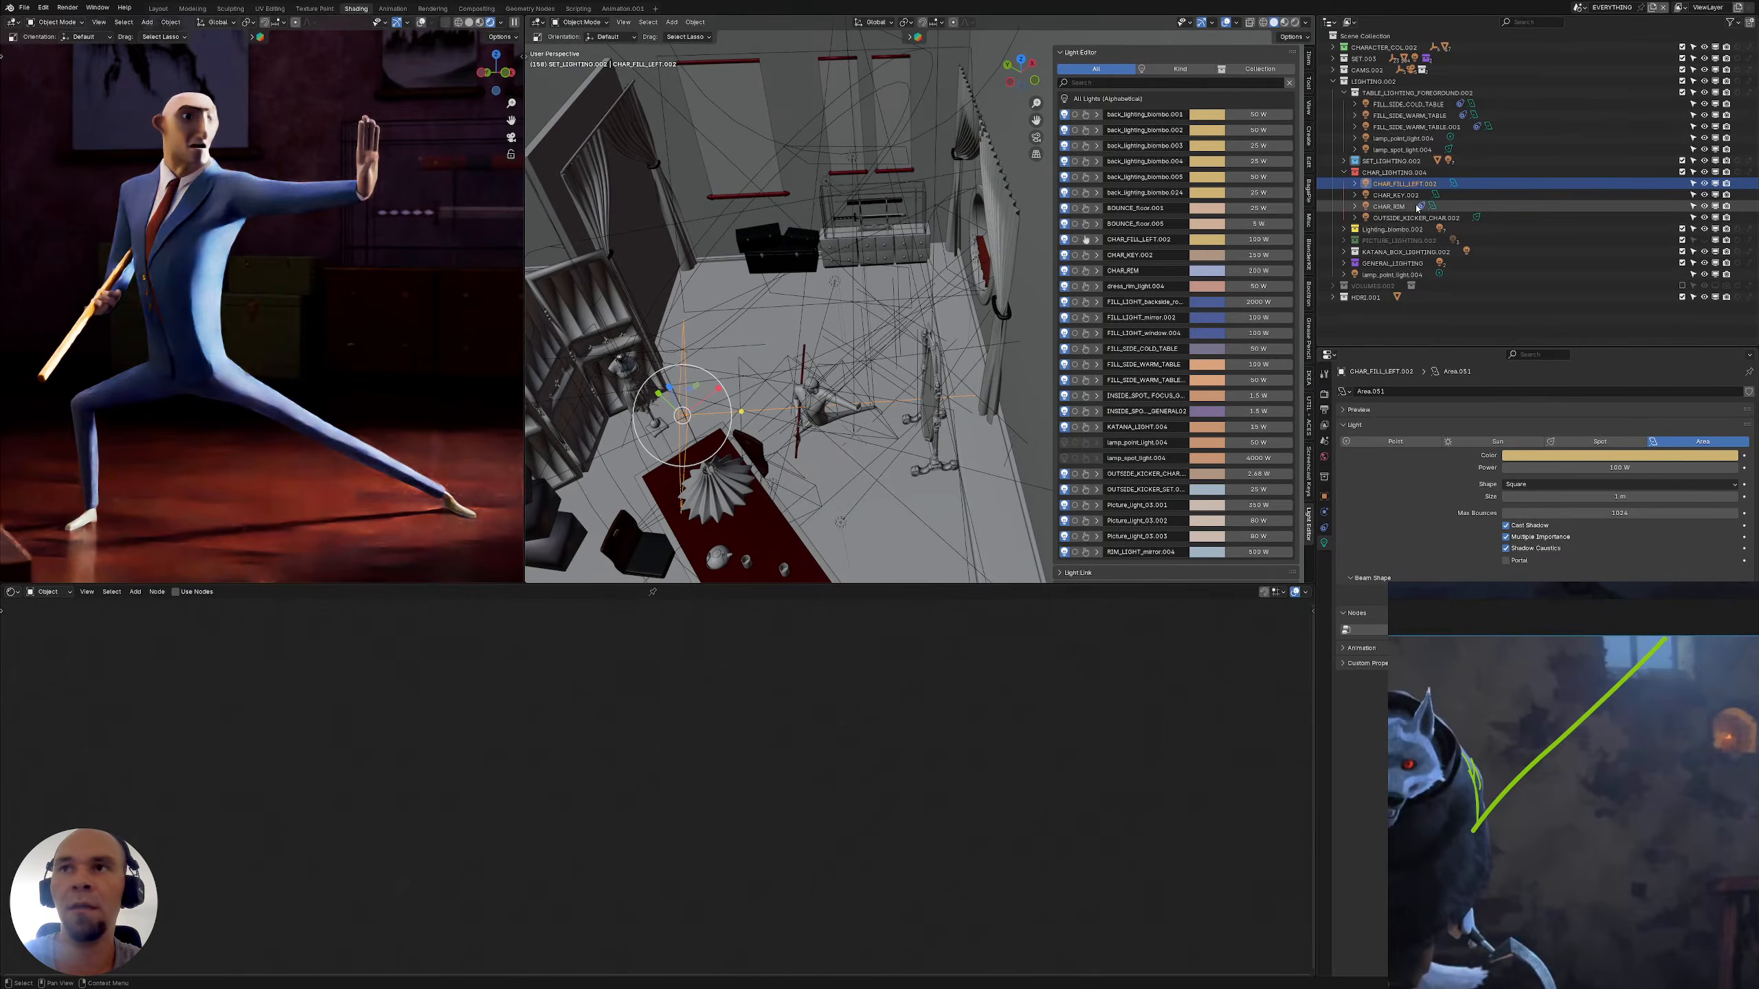
left_click(1395, 194)
middle_click_drag(865, 332, 914, 355)
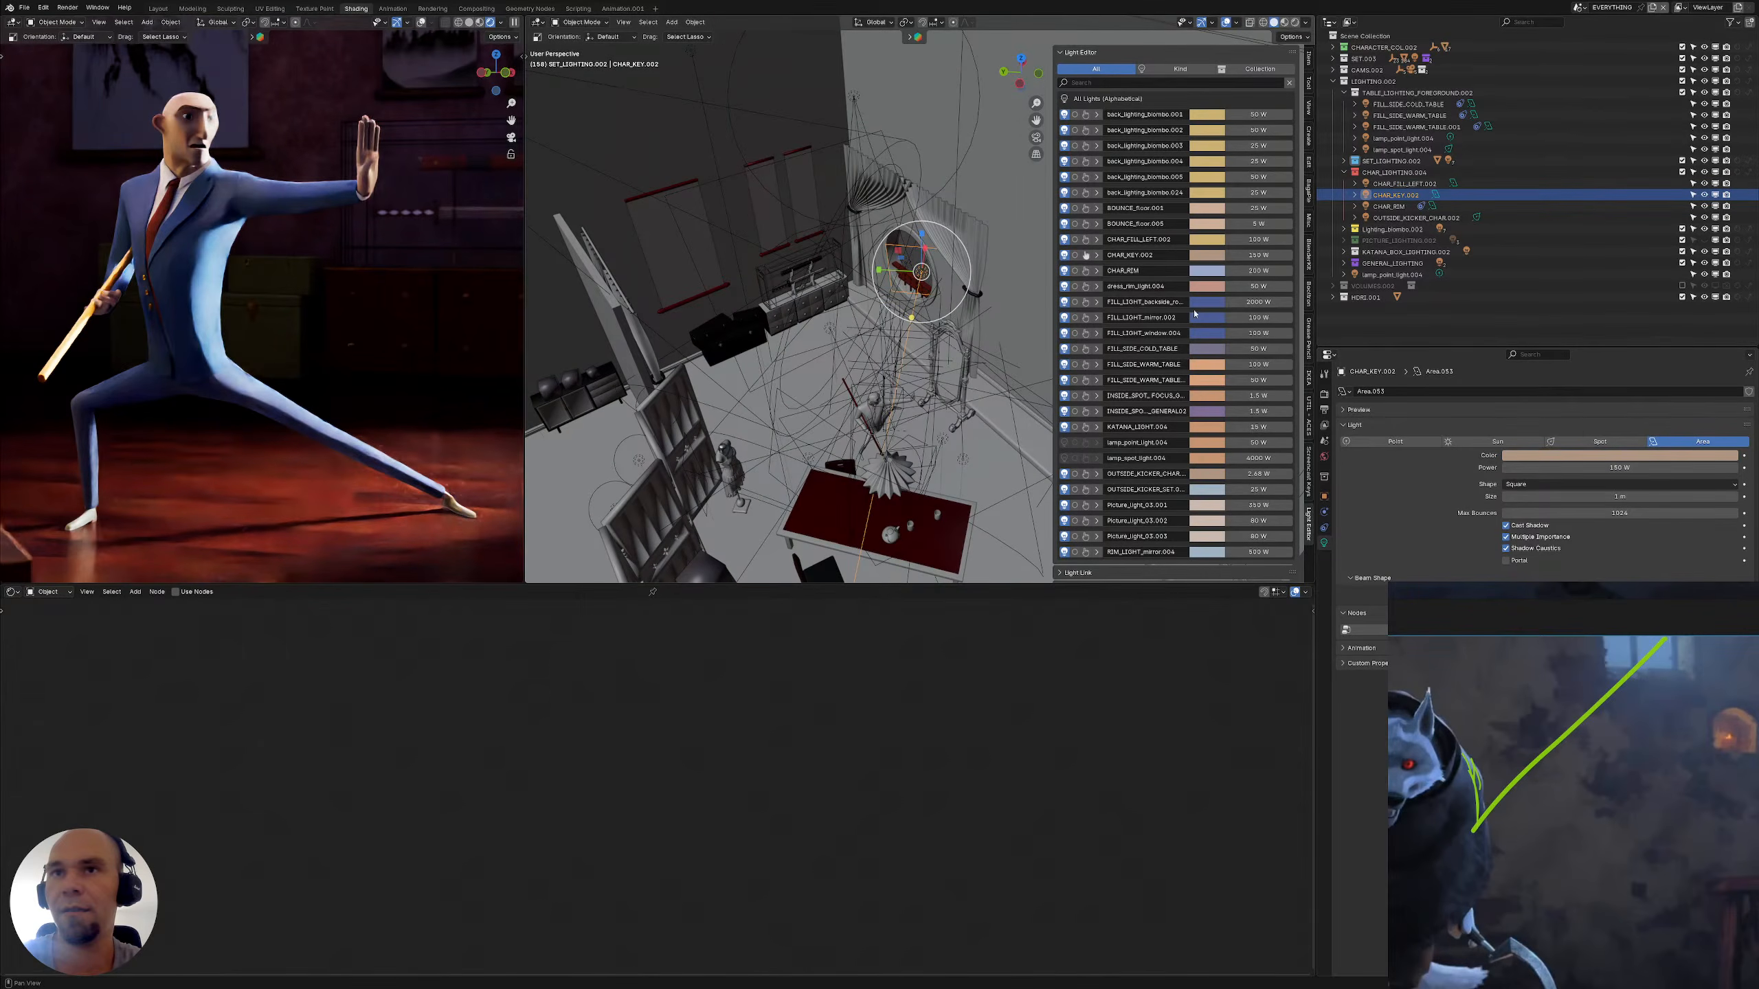
key("KP_Decimal")
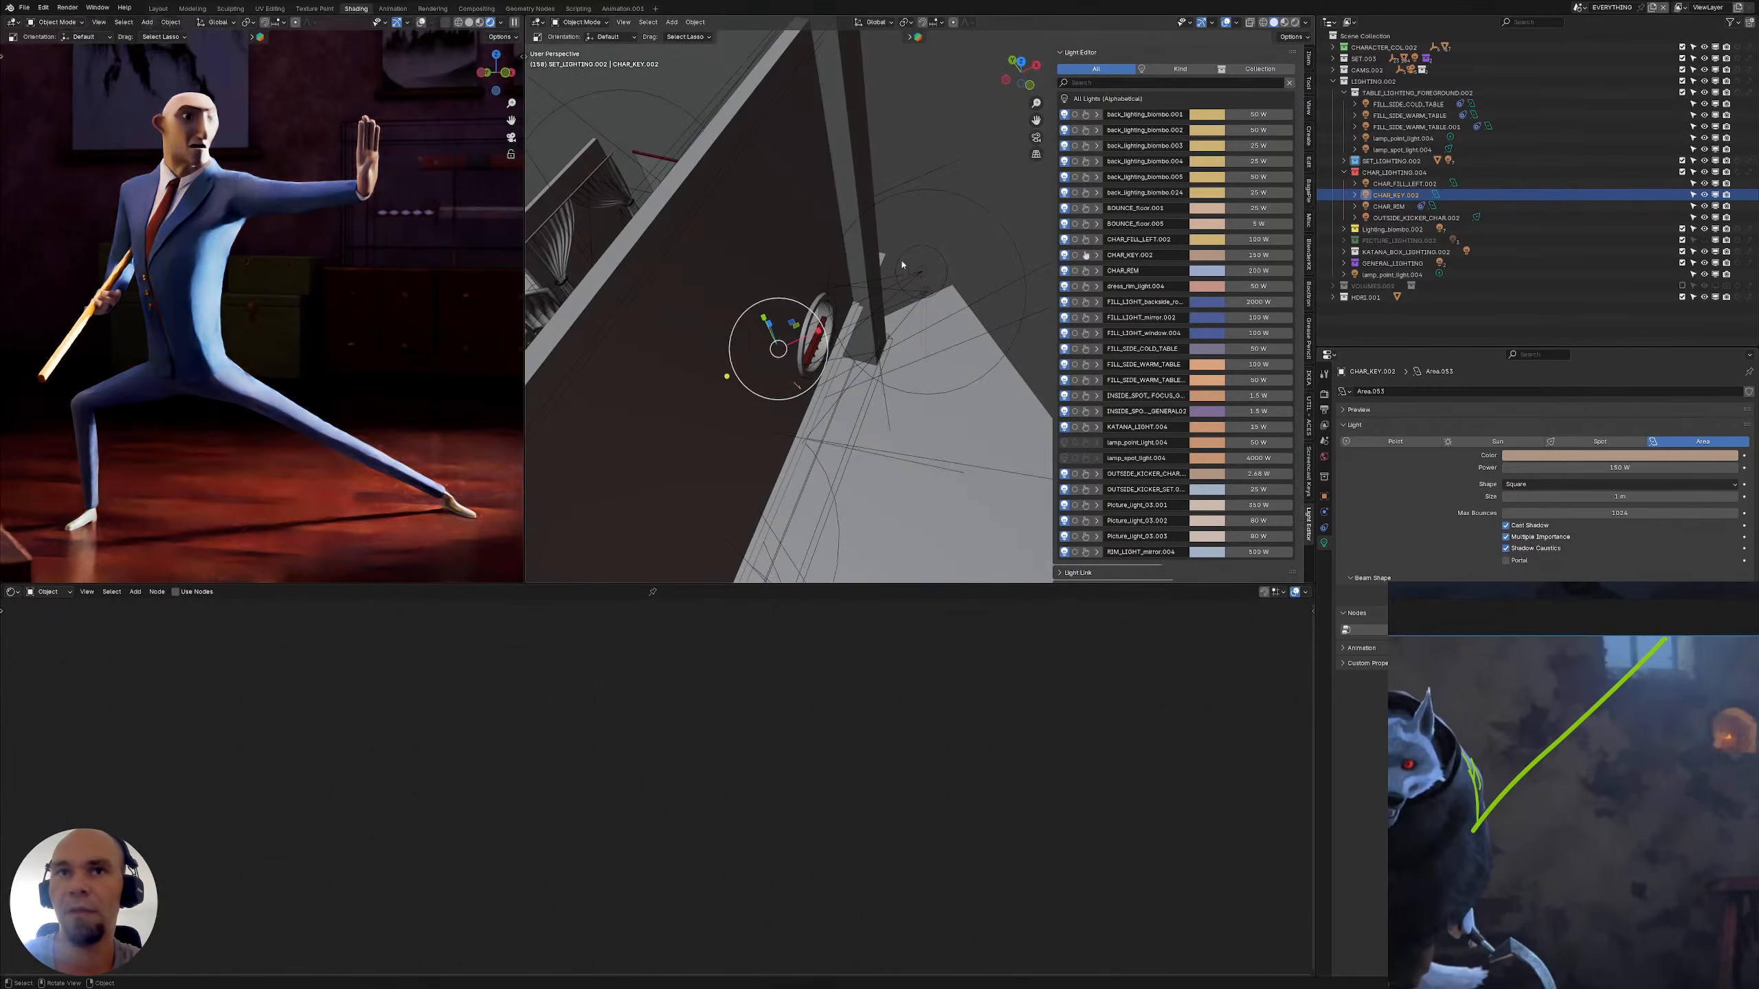
Select the OUTSIDE_KICKER_SET spot light outside the window and copy the hex value of its light colour
left_click(920, 278)
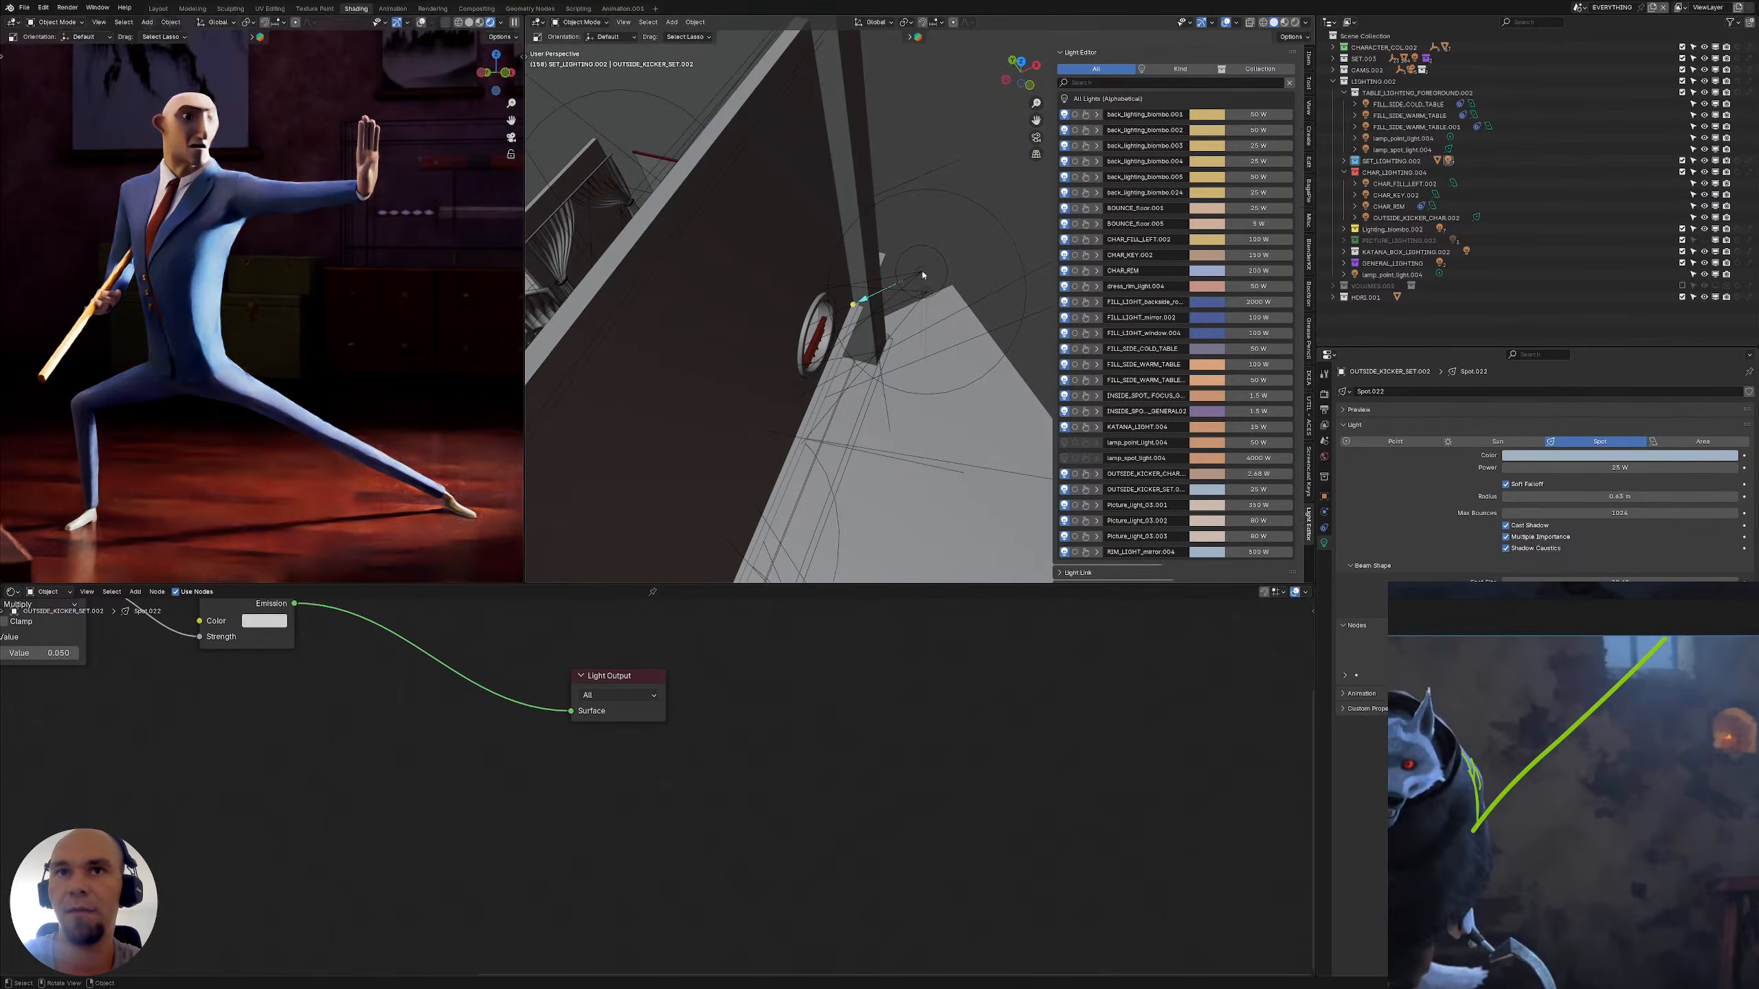
left_click(910, 283)
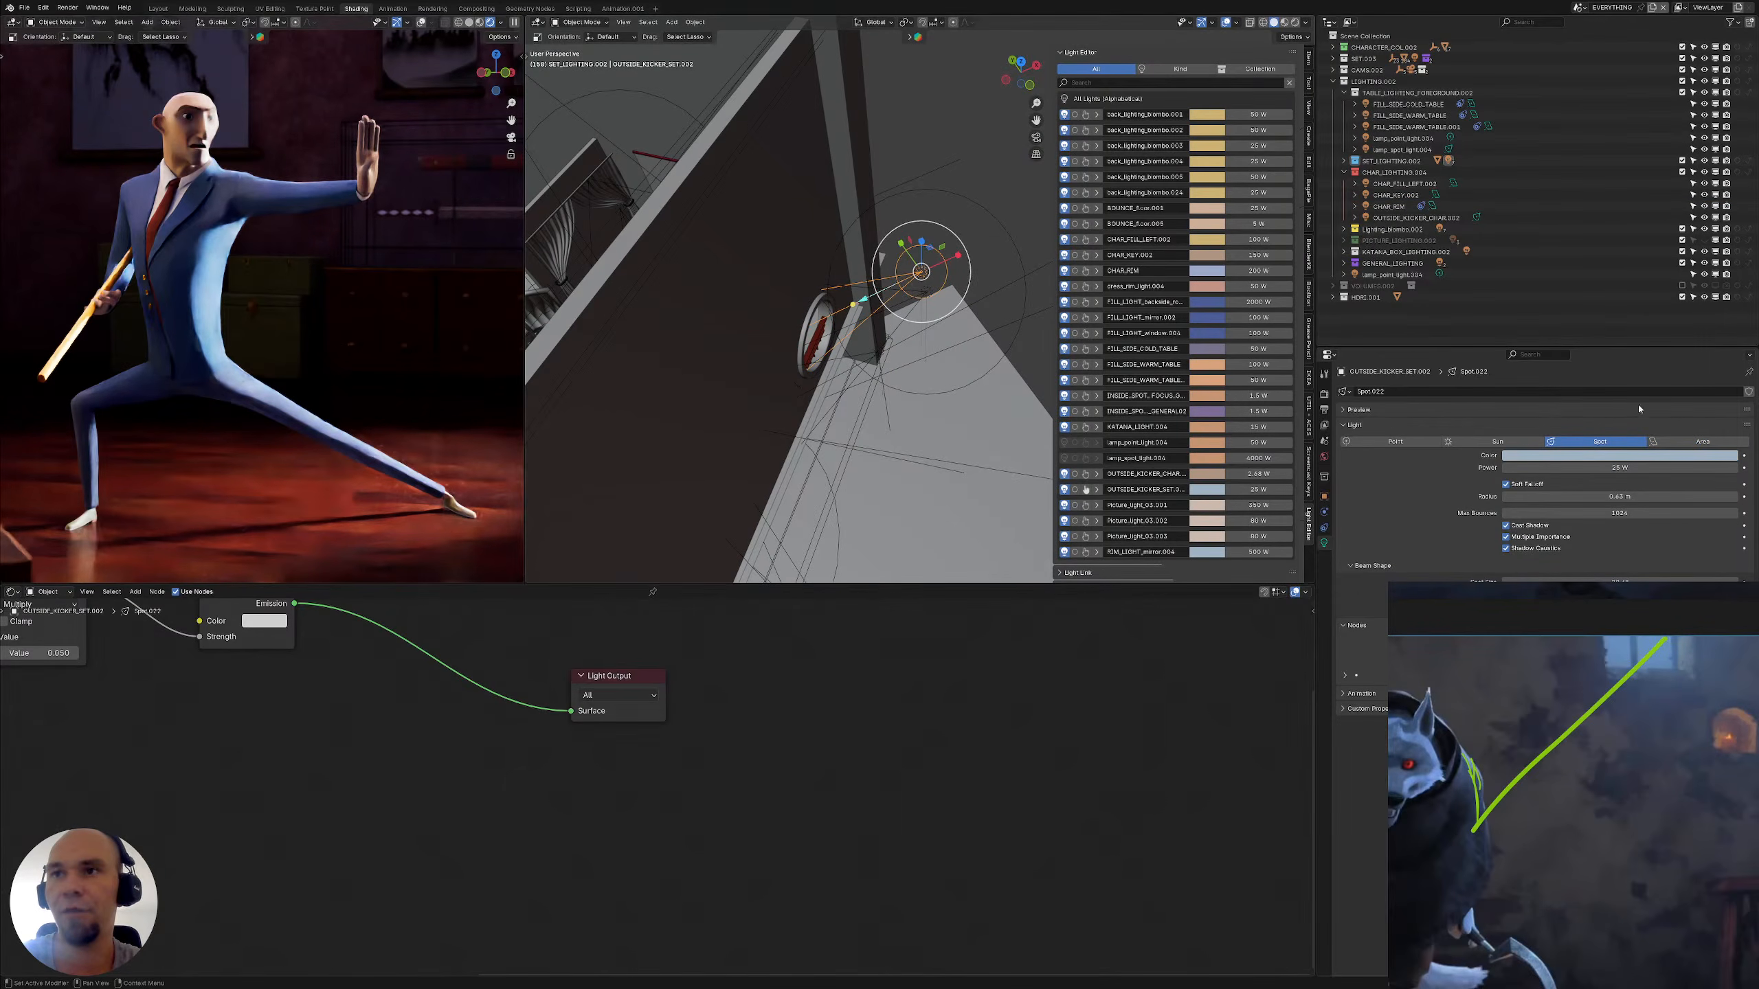
left_click(1579, 466)
left_click(1683, 455)
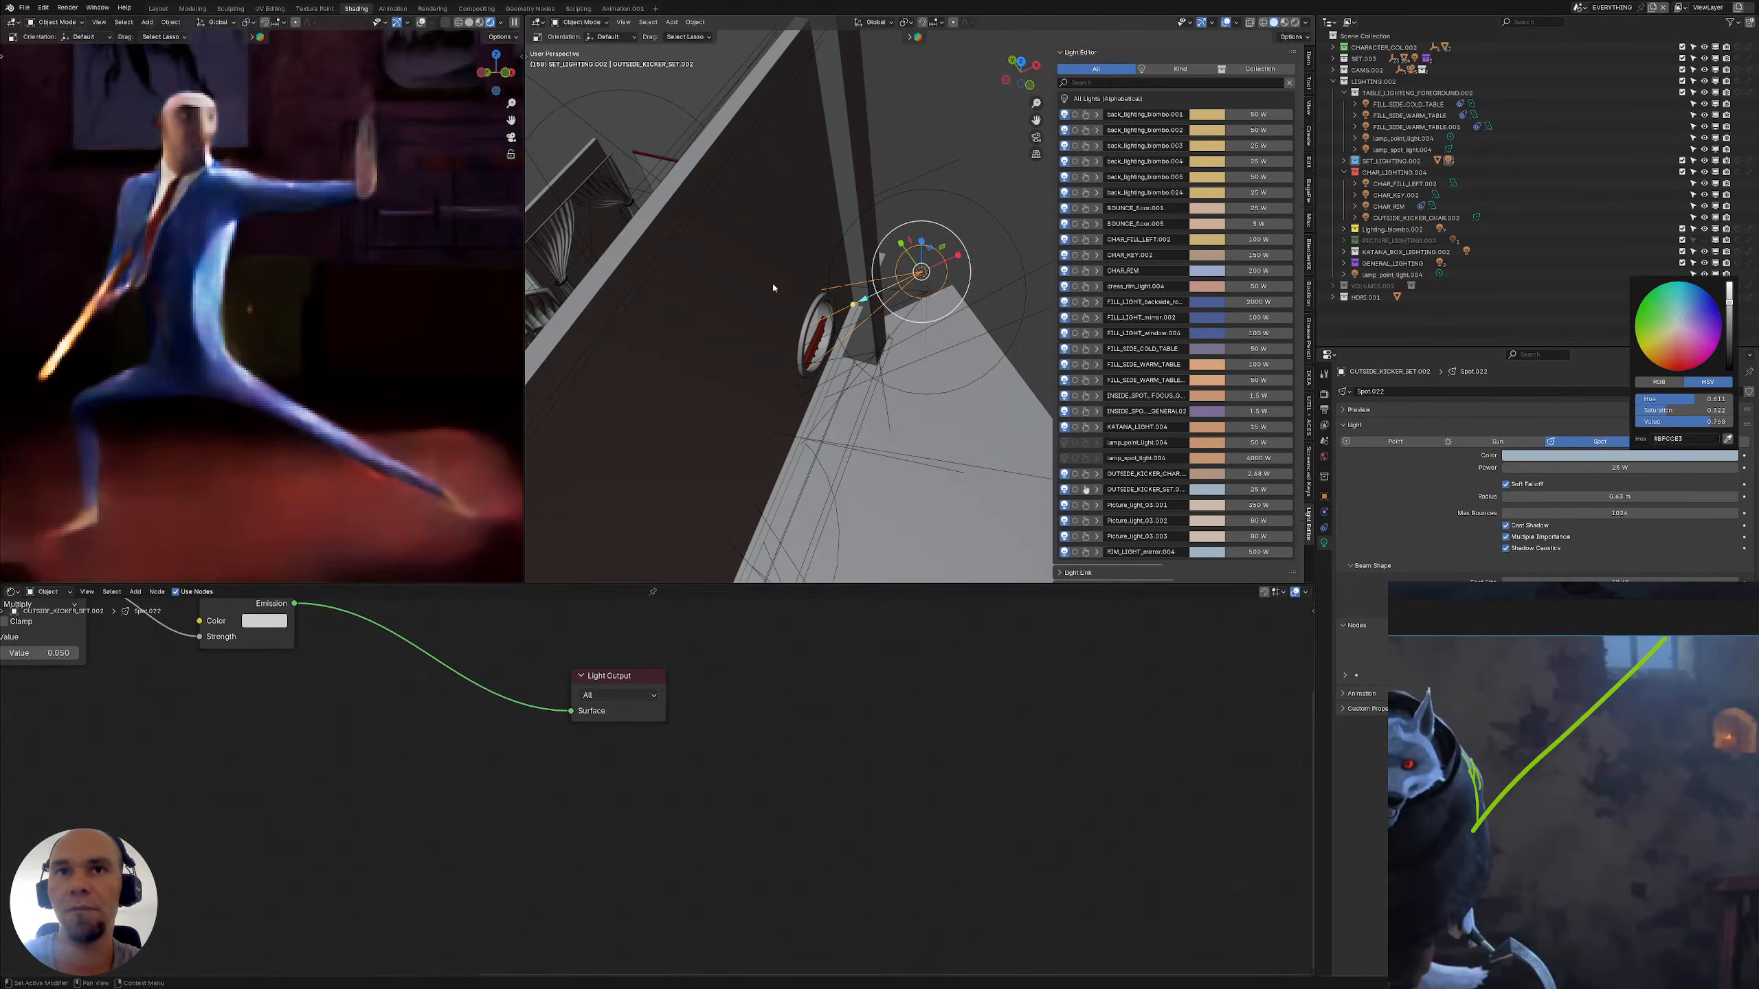
Select the CHAR_KEY area light in front of the round wall opening in the viewport
middle_click_drag(807, 300, 885, 308)
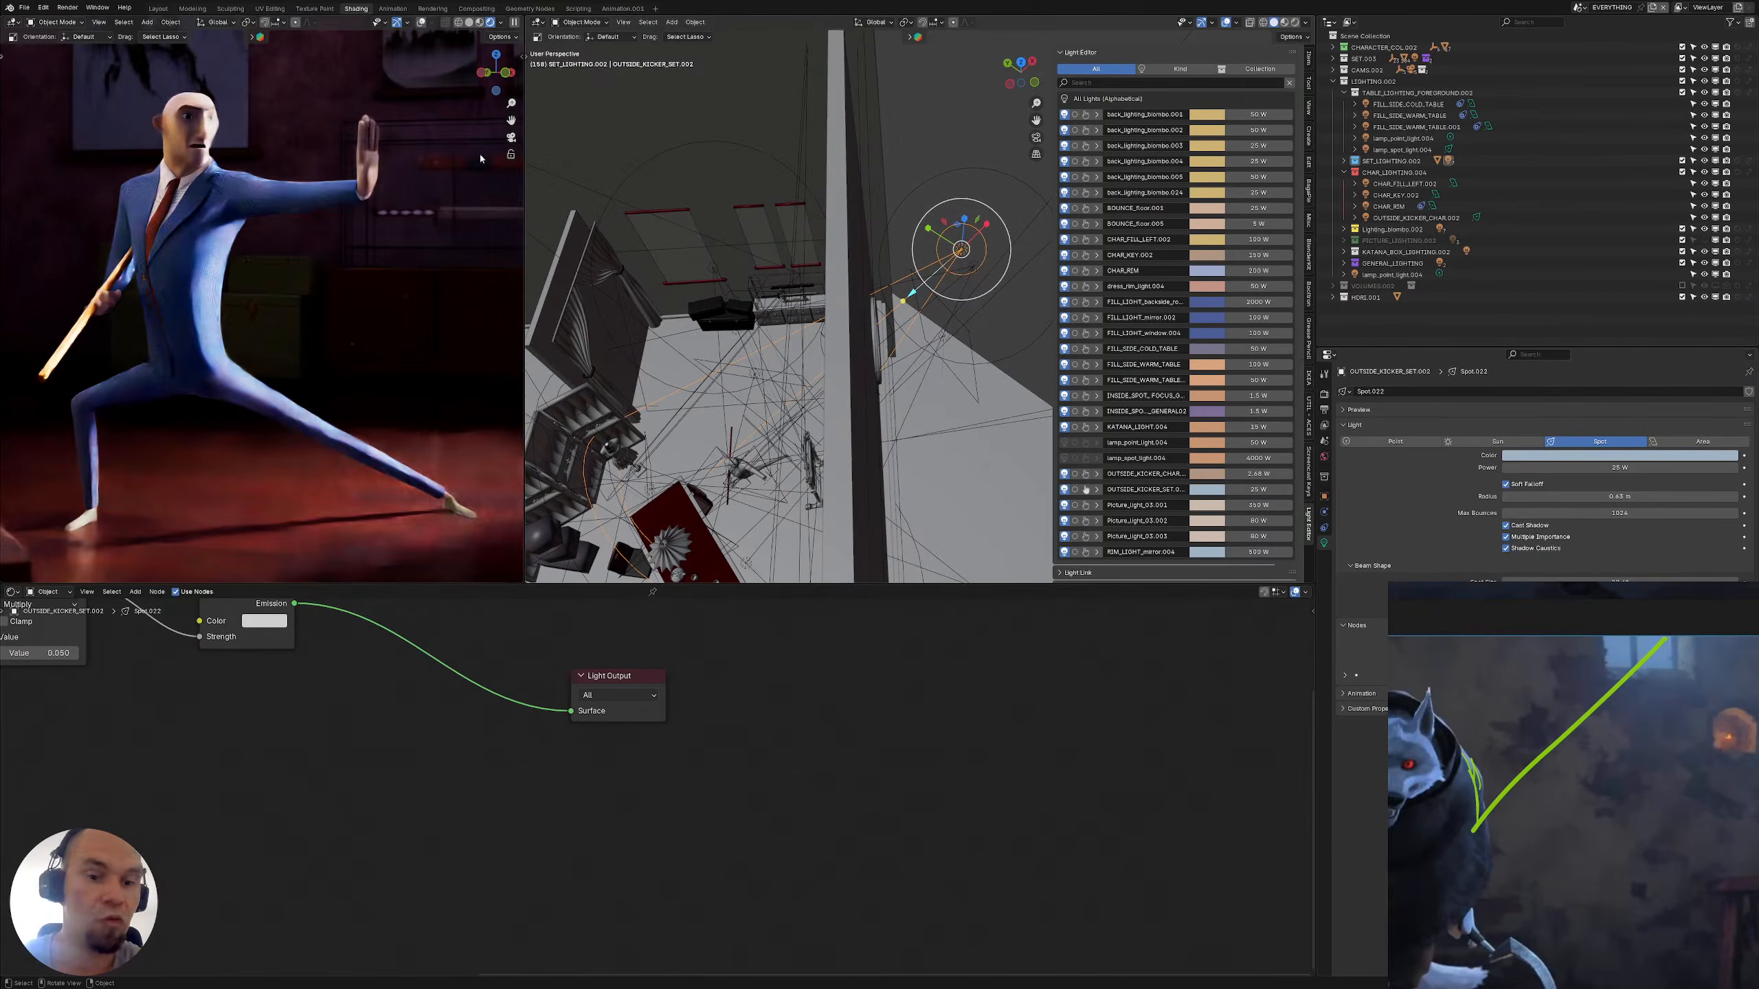
middle_click_drag(793, 290, 888, 308)
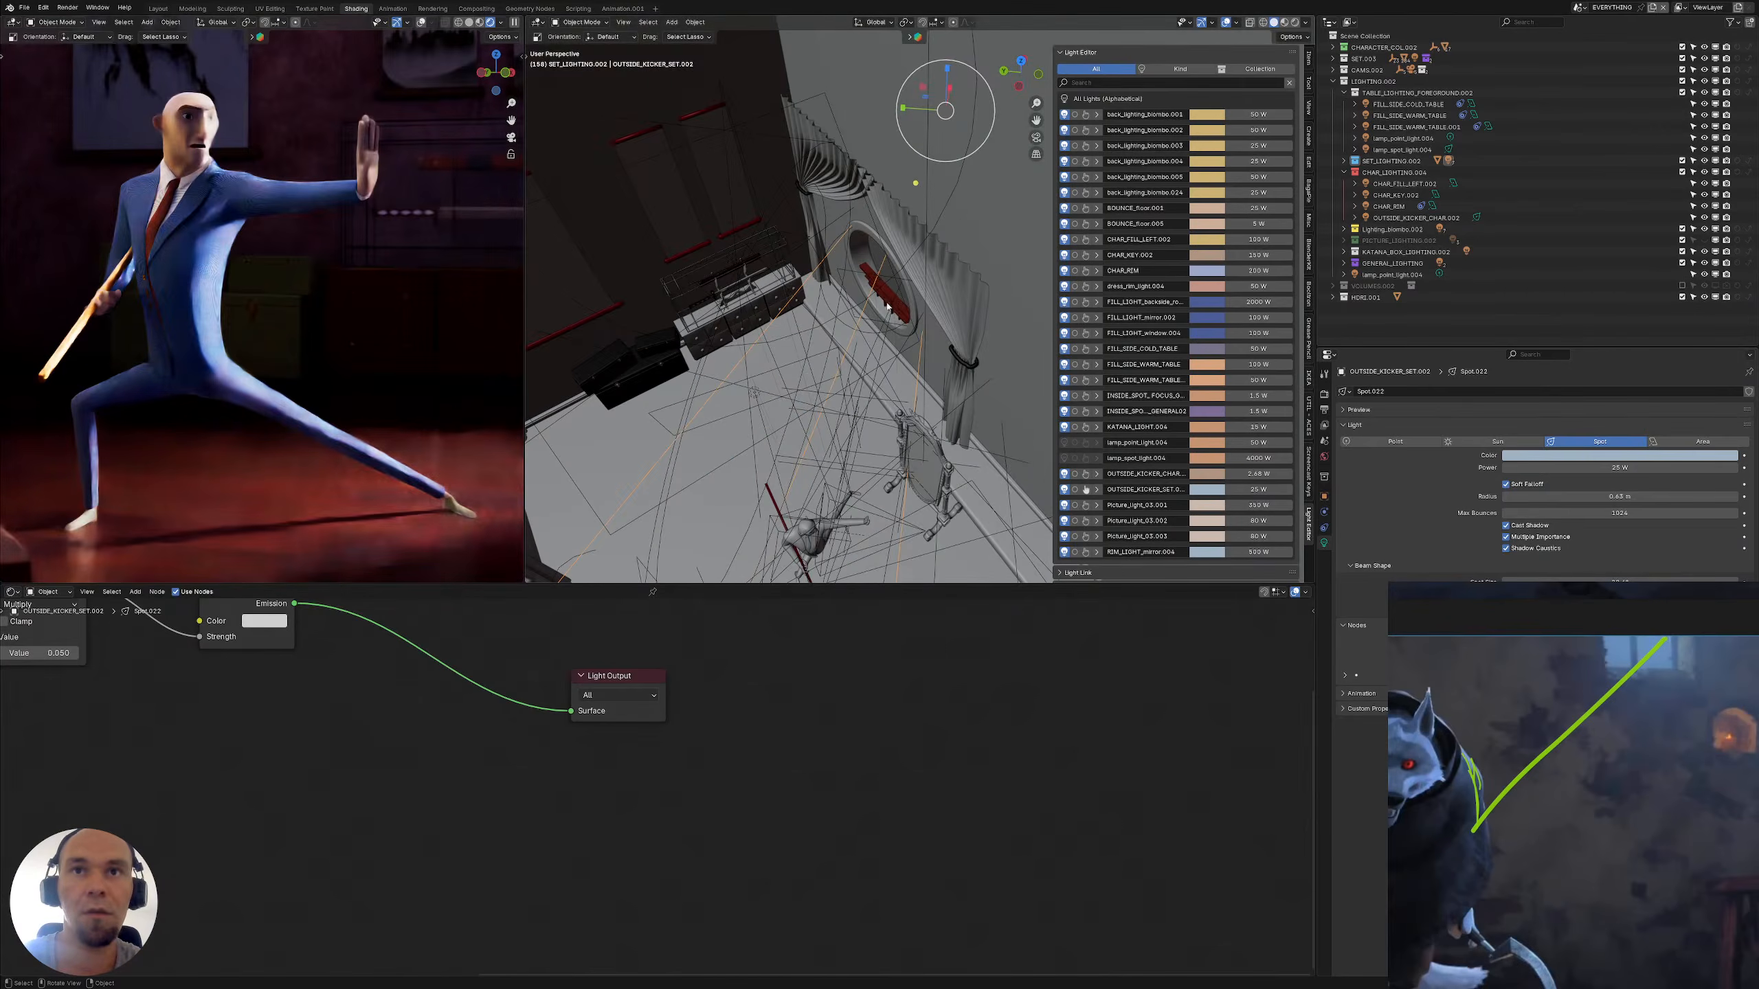
left_click(890, 305)
left_click(1577, 469)
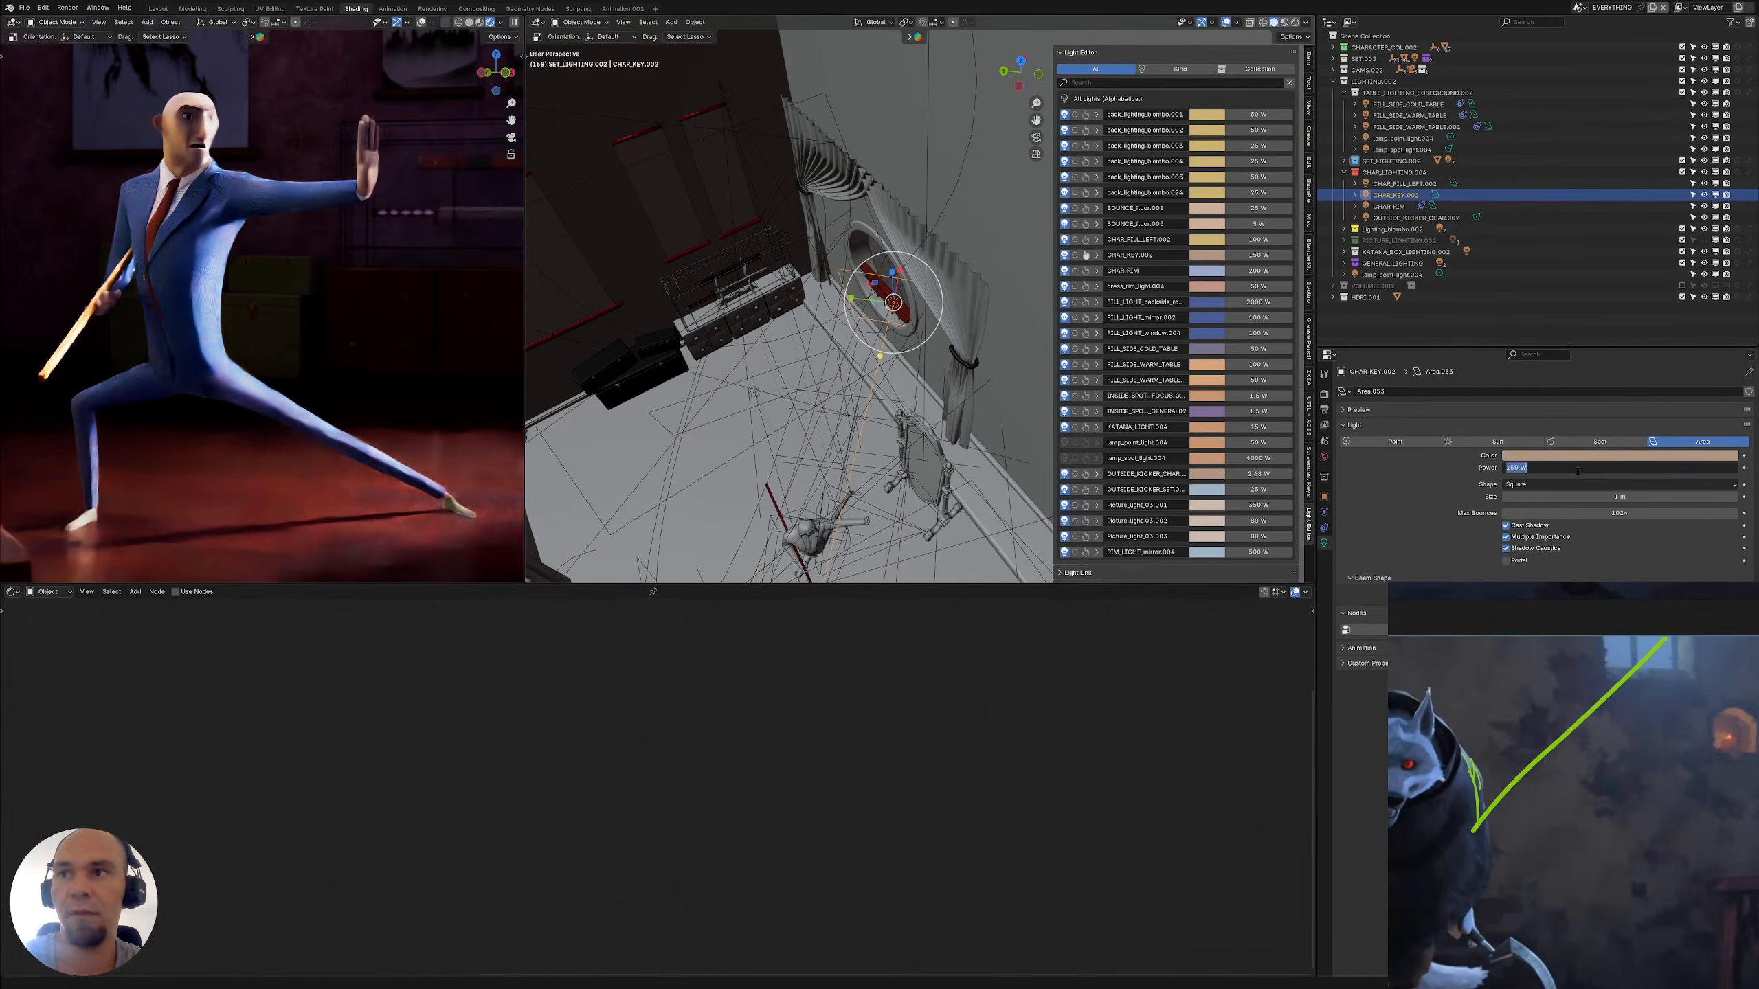
type("#BFCCE3")
key("Return")
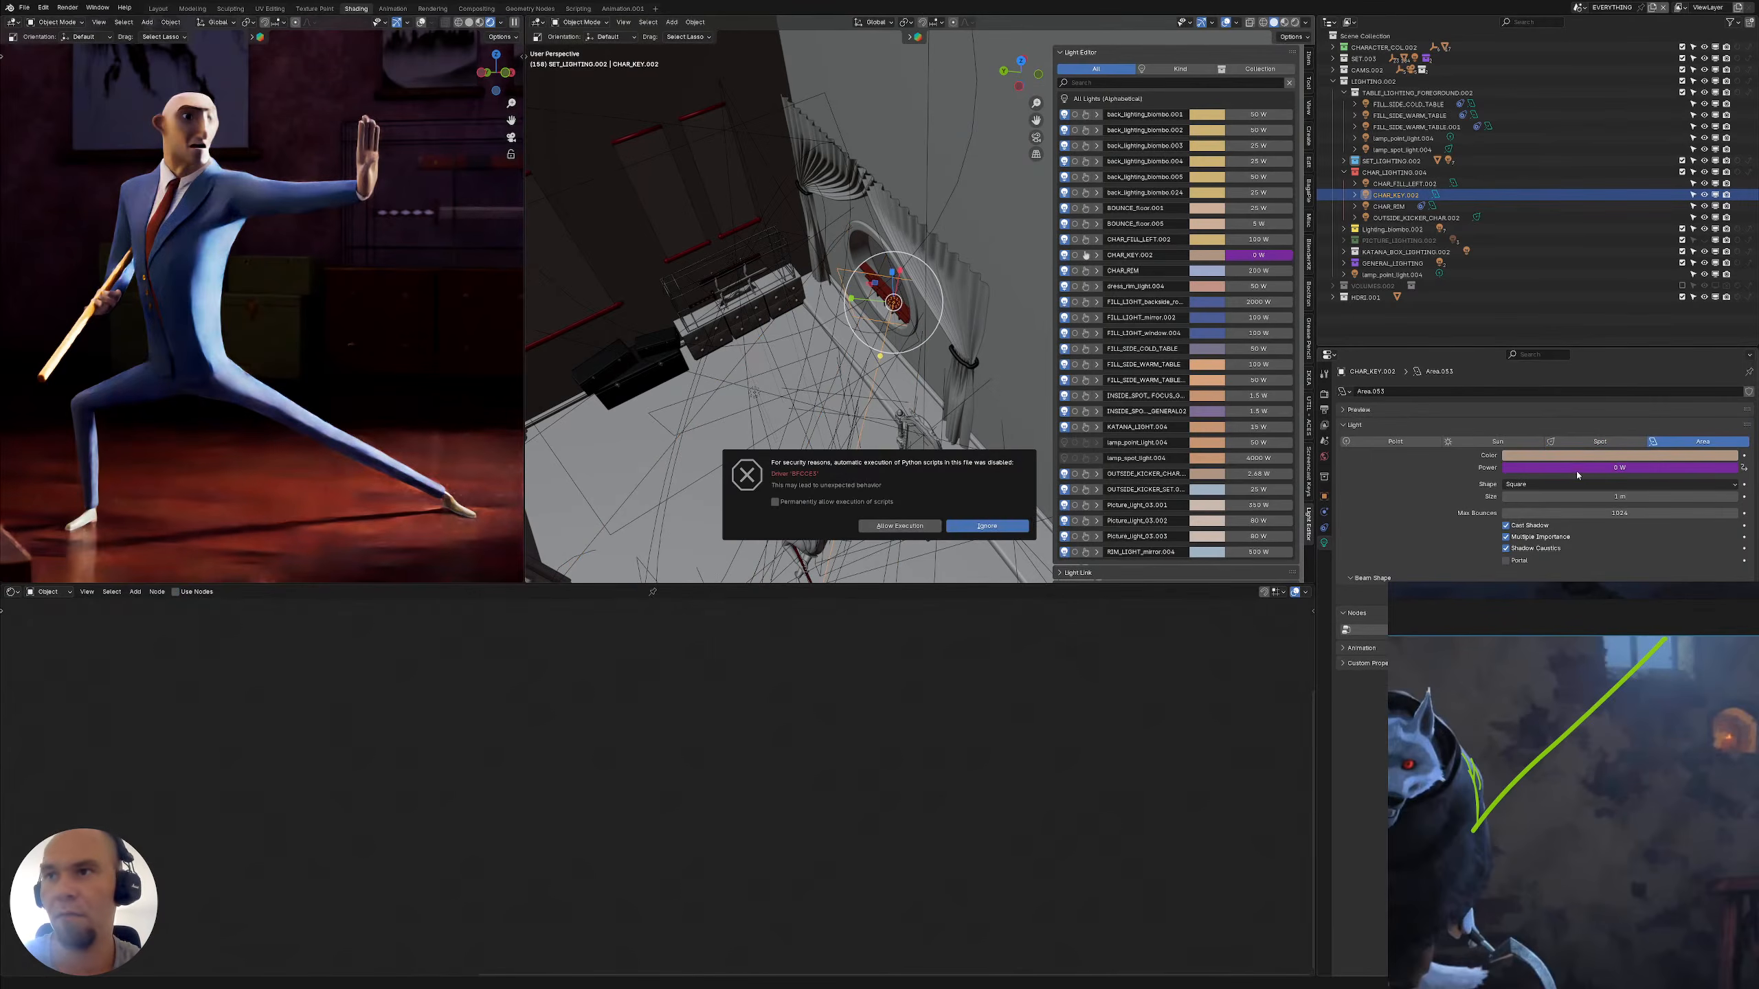
left_click(987, 527)
key("ctrl+z")
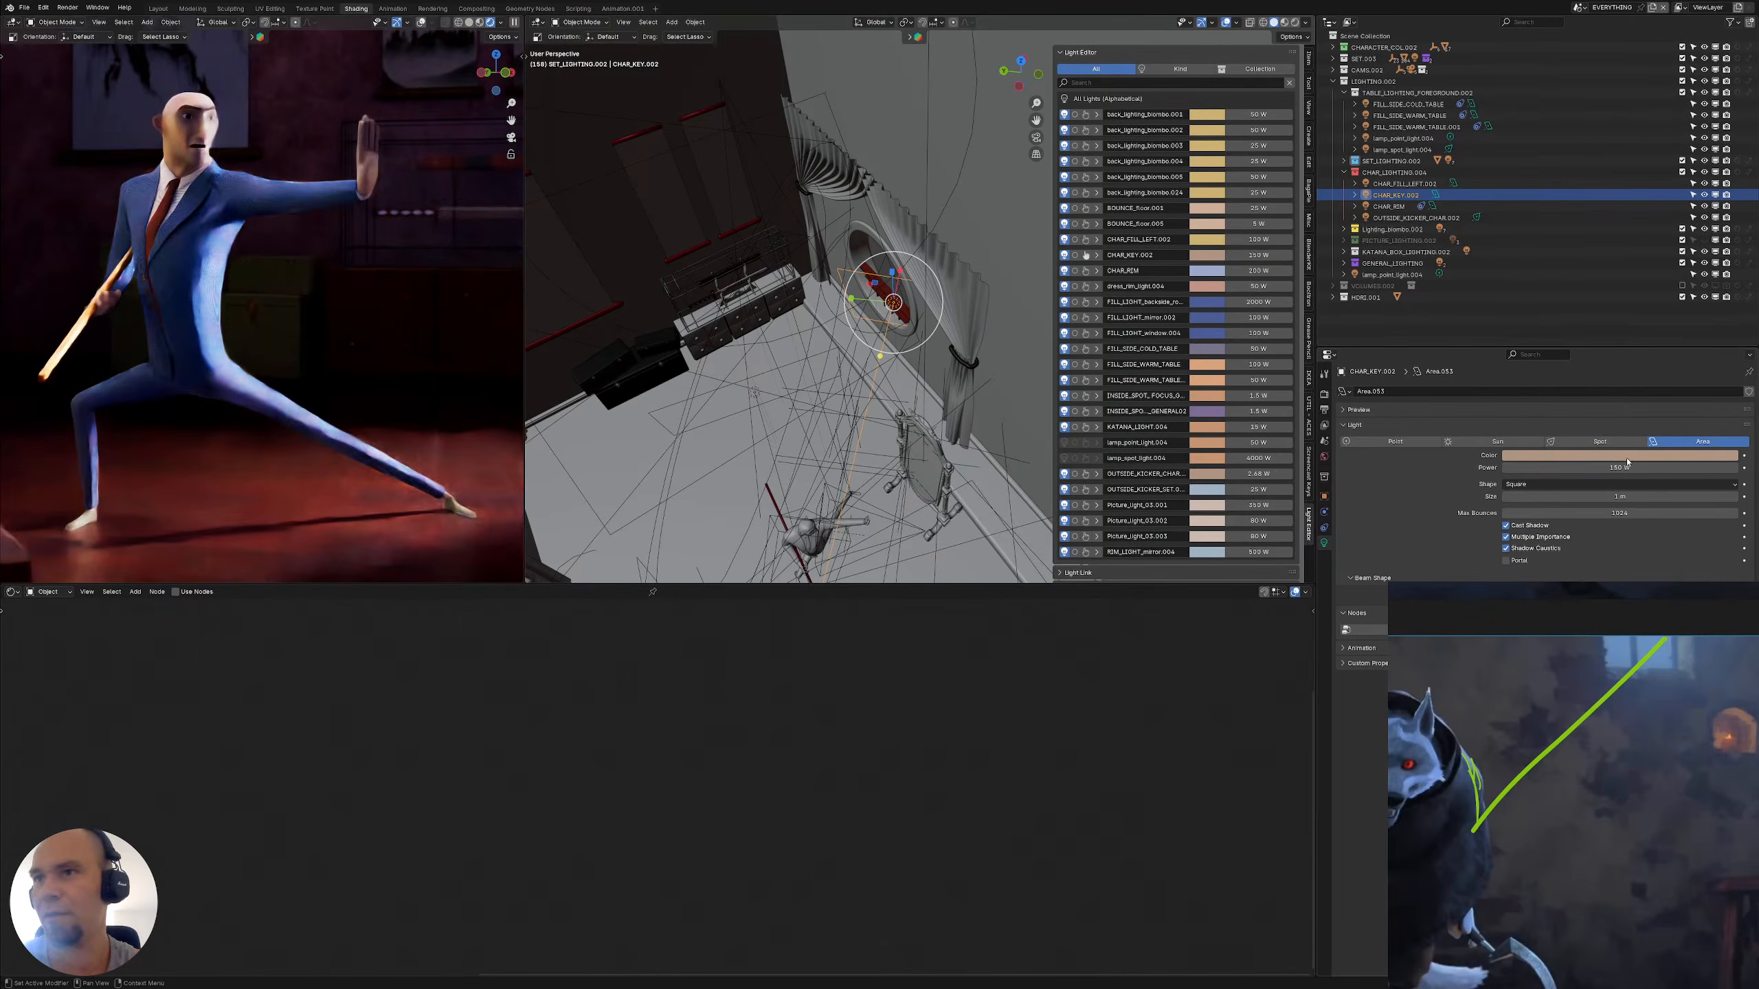
Set the colour of the CHAR_KEY area light to the copied hex value #BFCCE3
left_click(1667, 454)
left_click(1669, 439)
type("#BFCCE3")
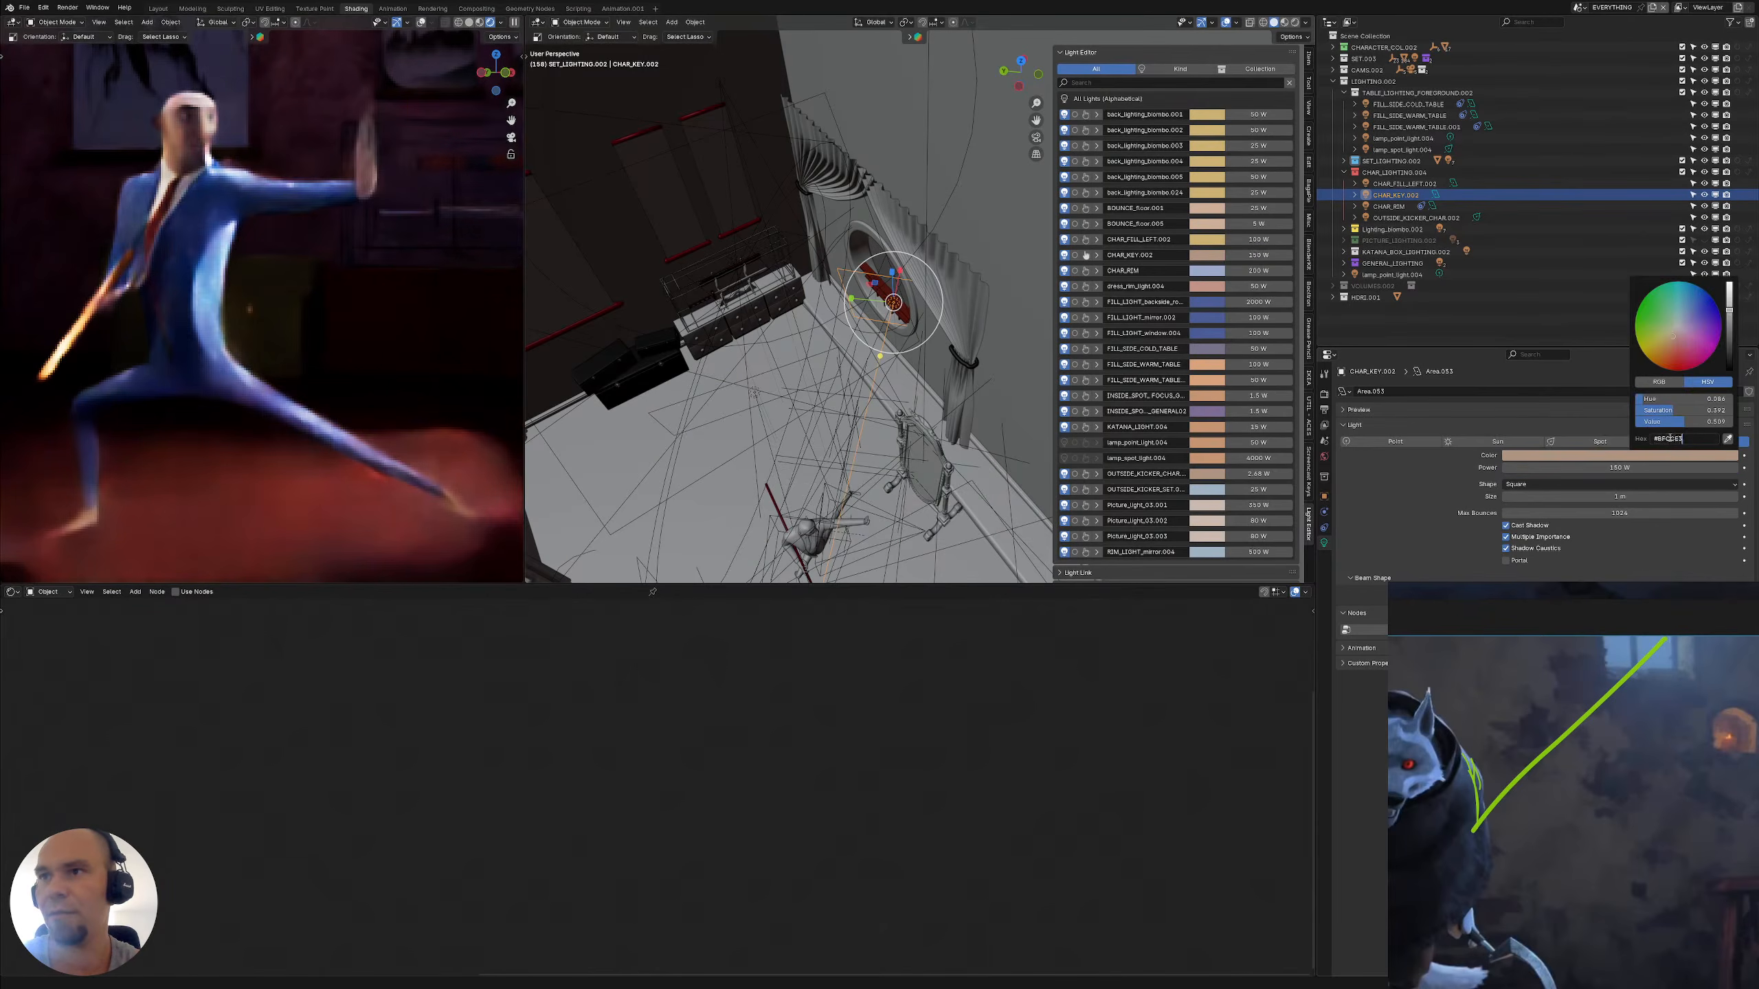
key("Return")
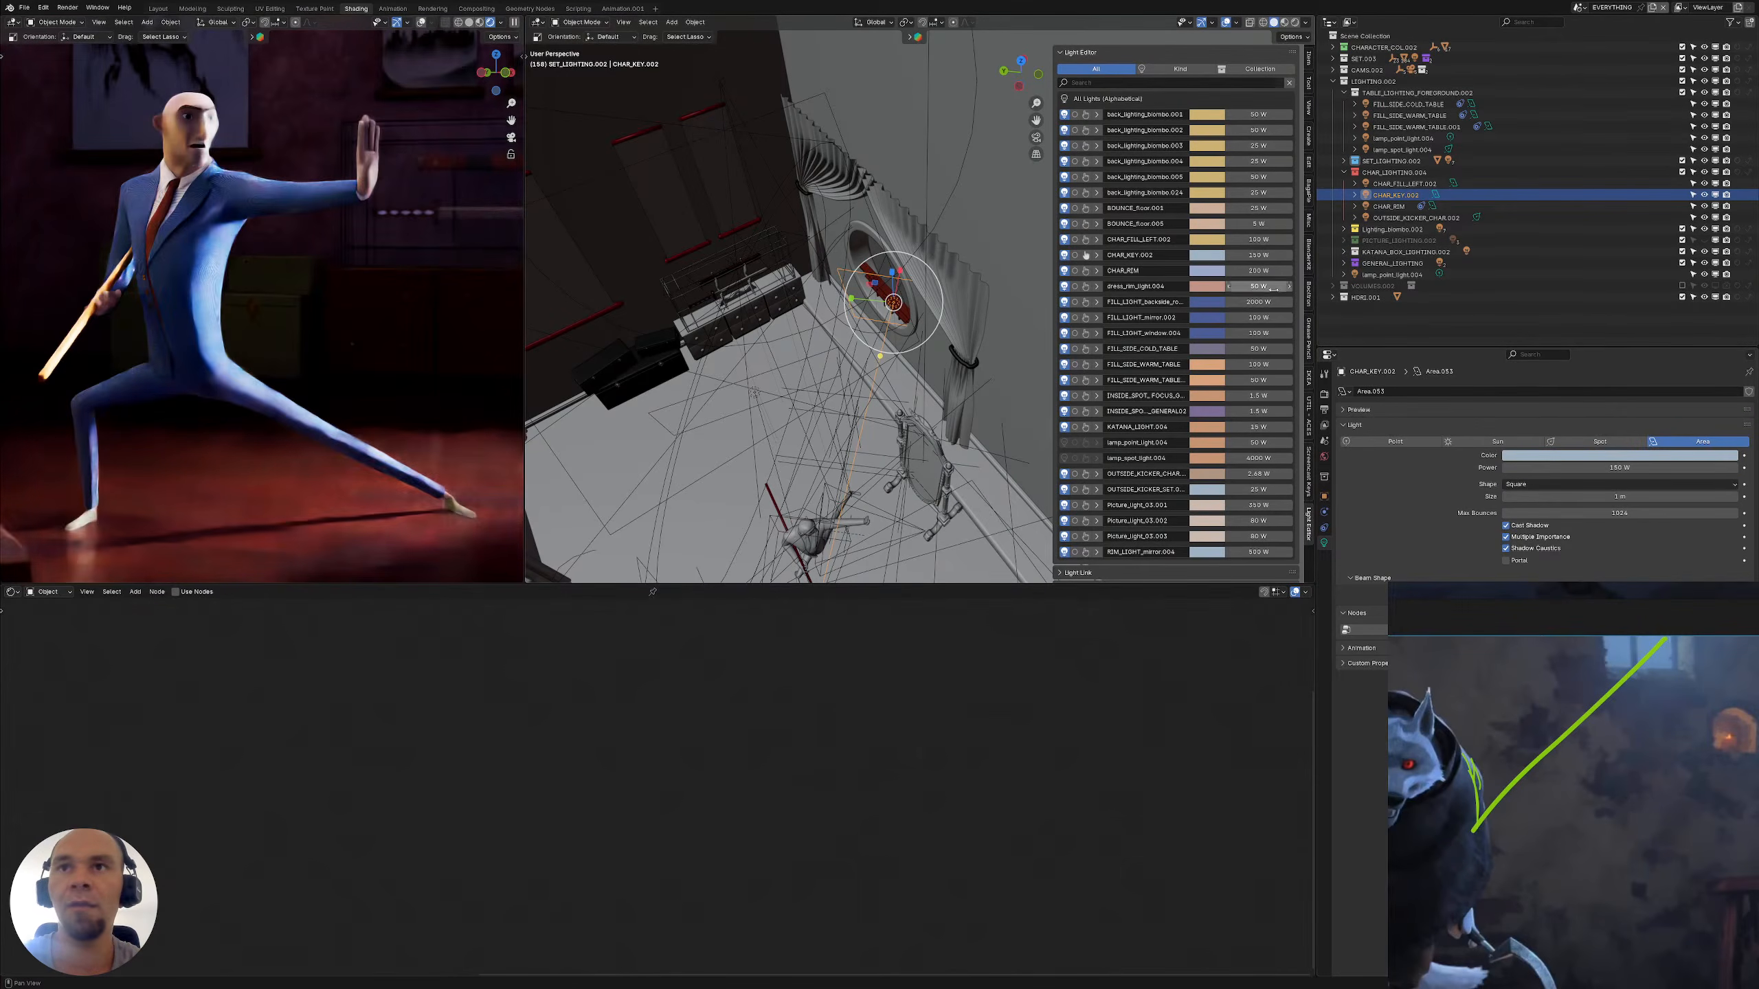
Filter the Light Editor's list by "key" and isolate the CHAR_KEY light so it alone lights the scene
left_click(1175, 83)
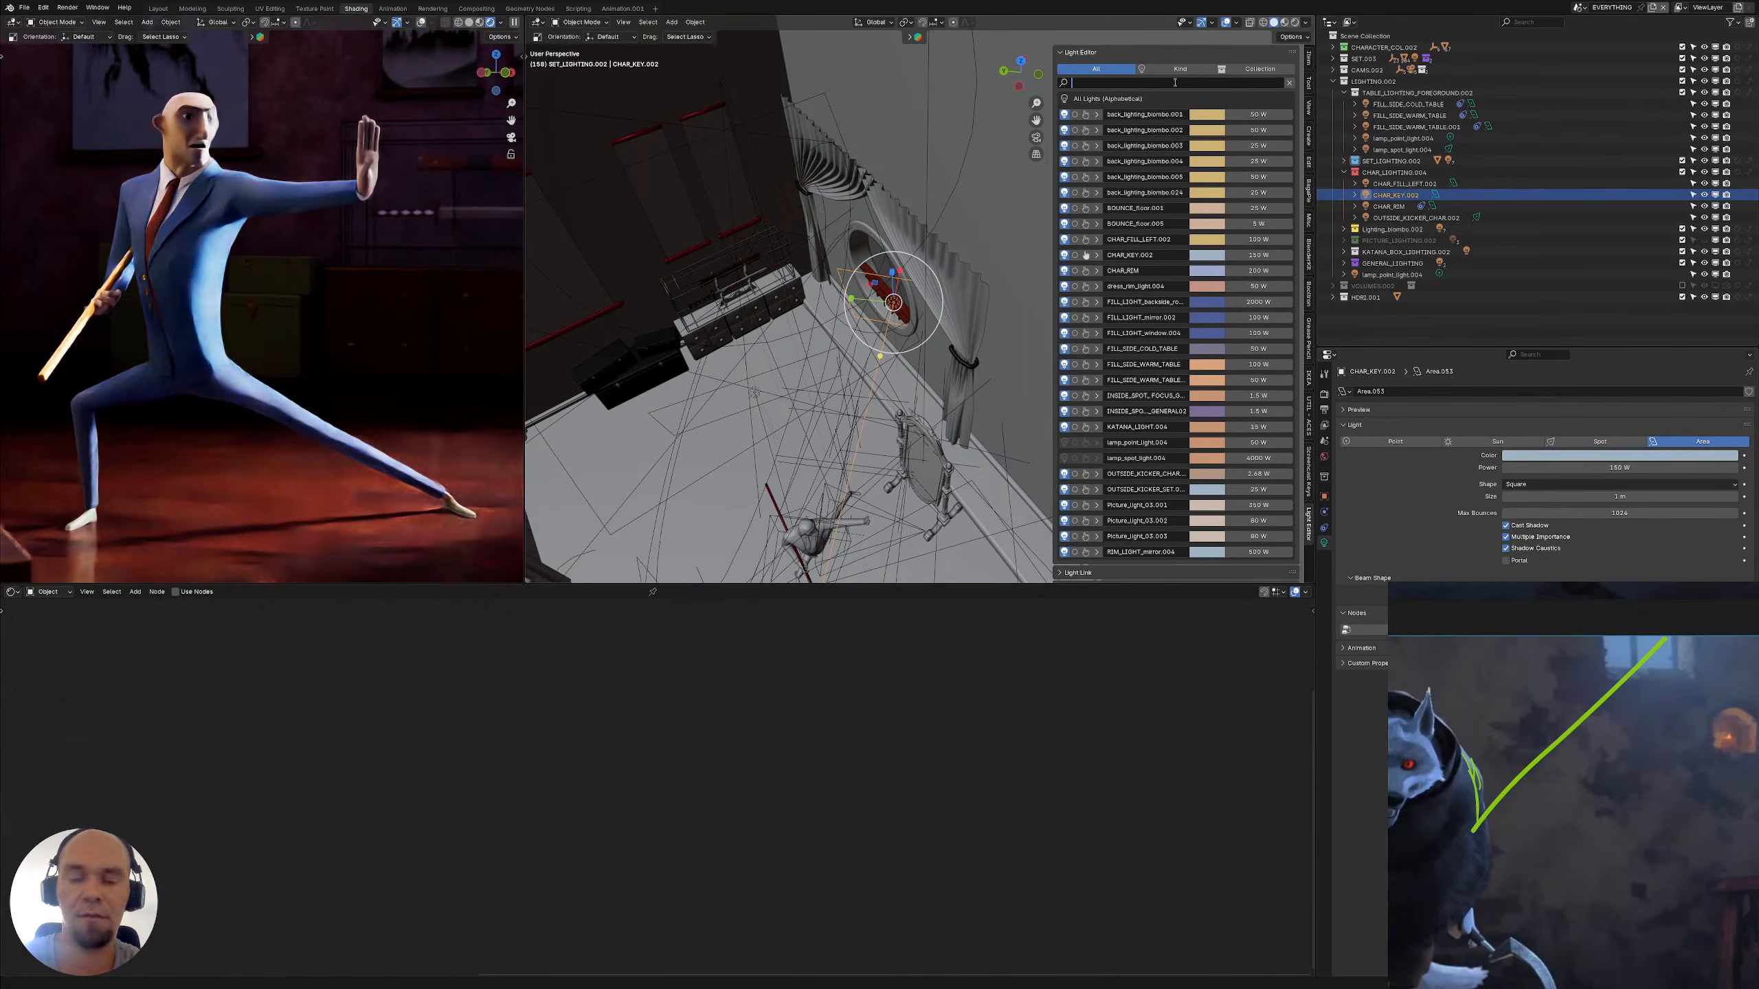
type("key")
key("Return")
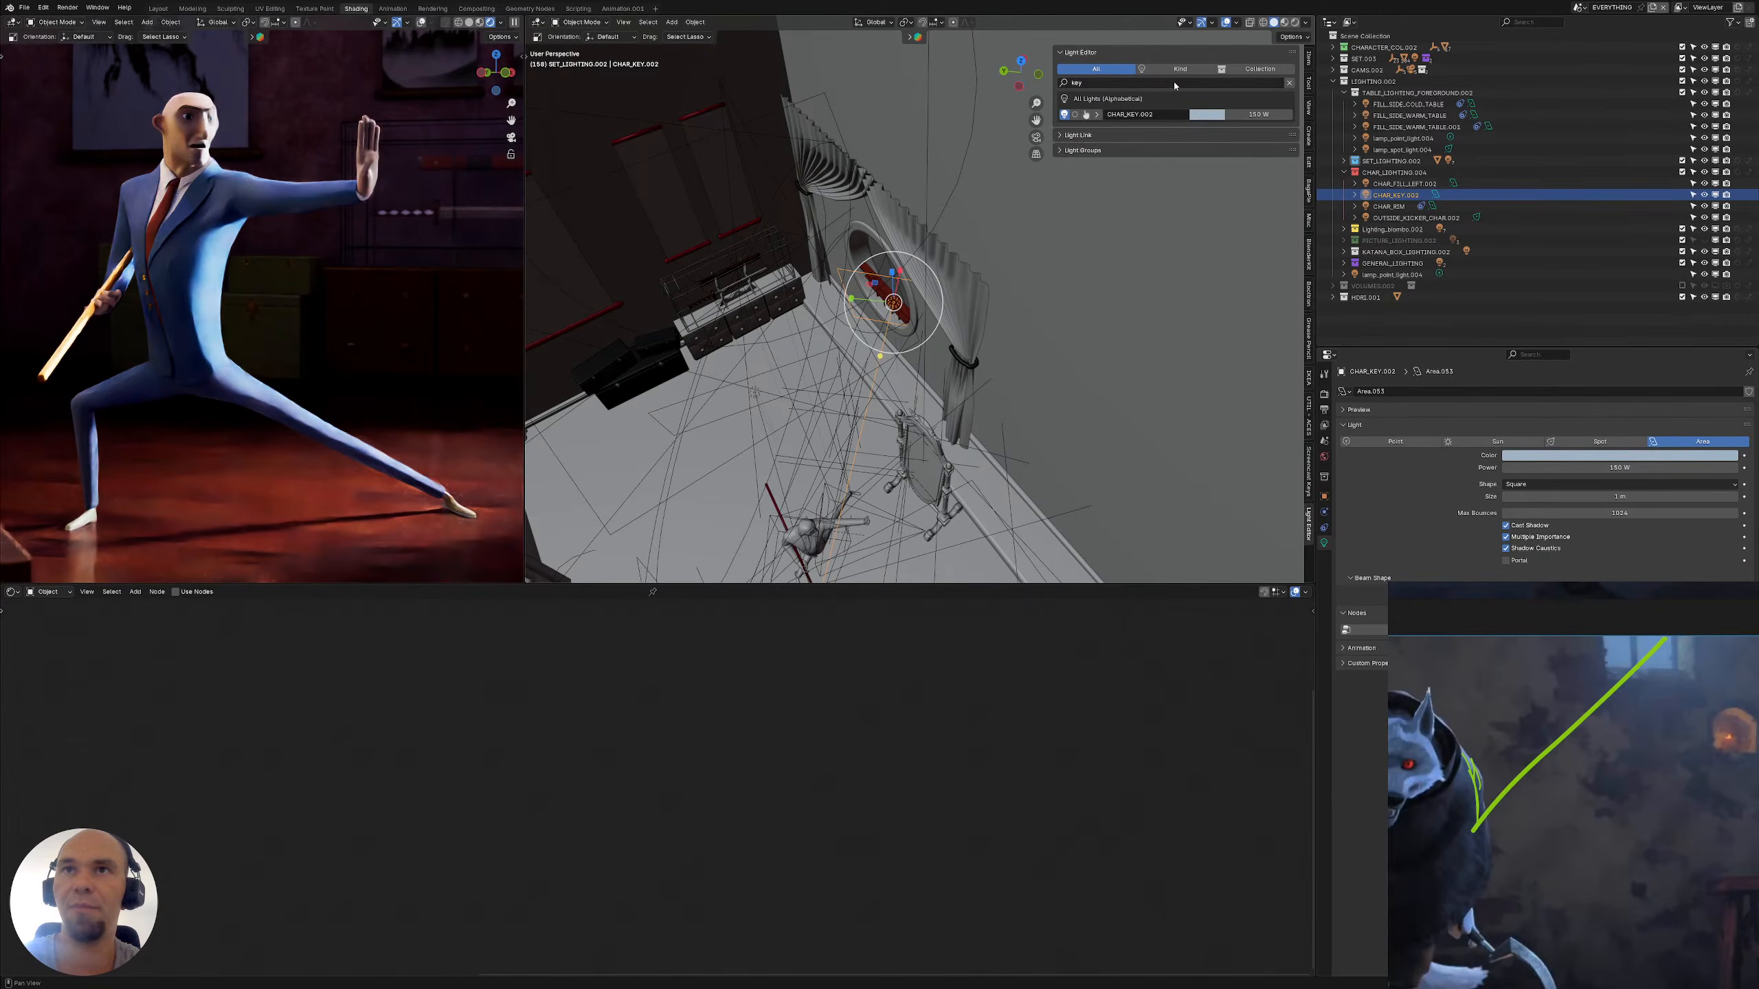
left_click(1074, 114)
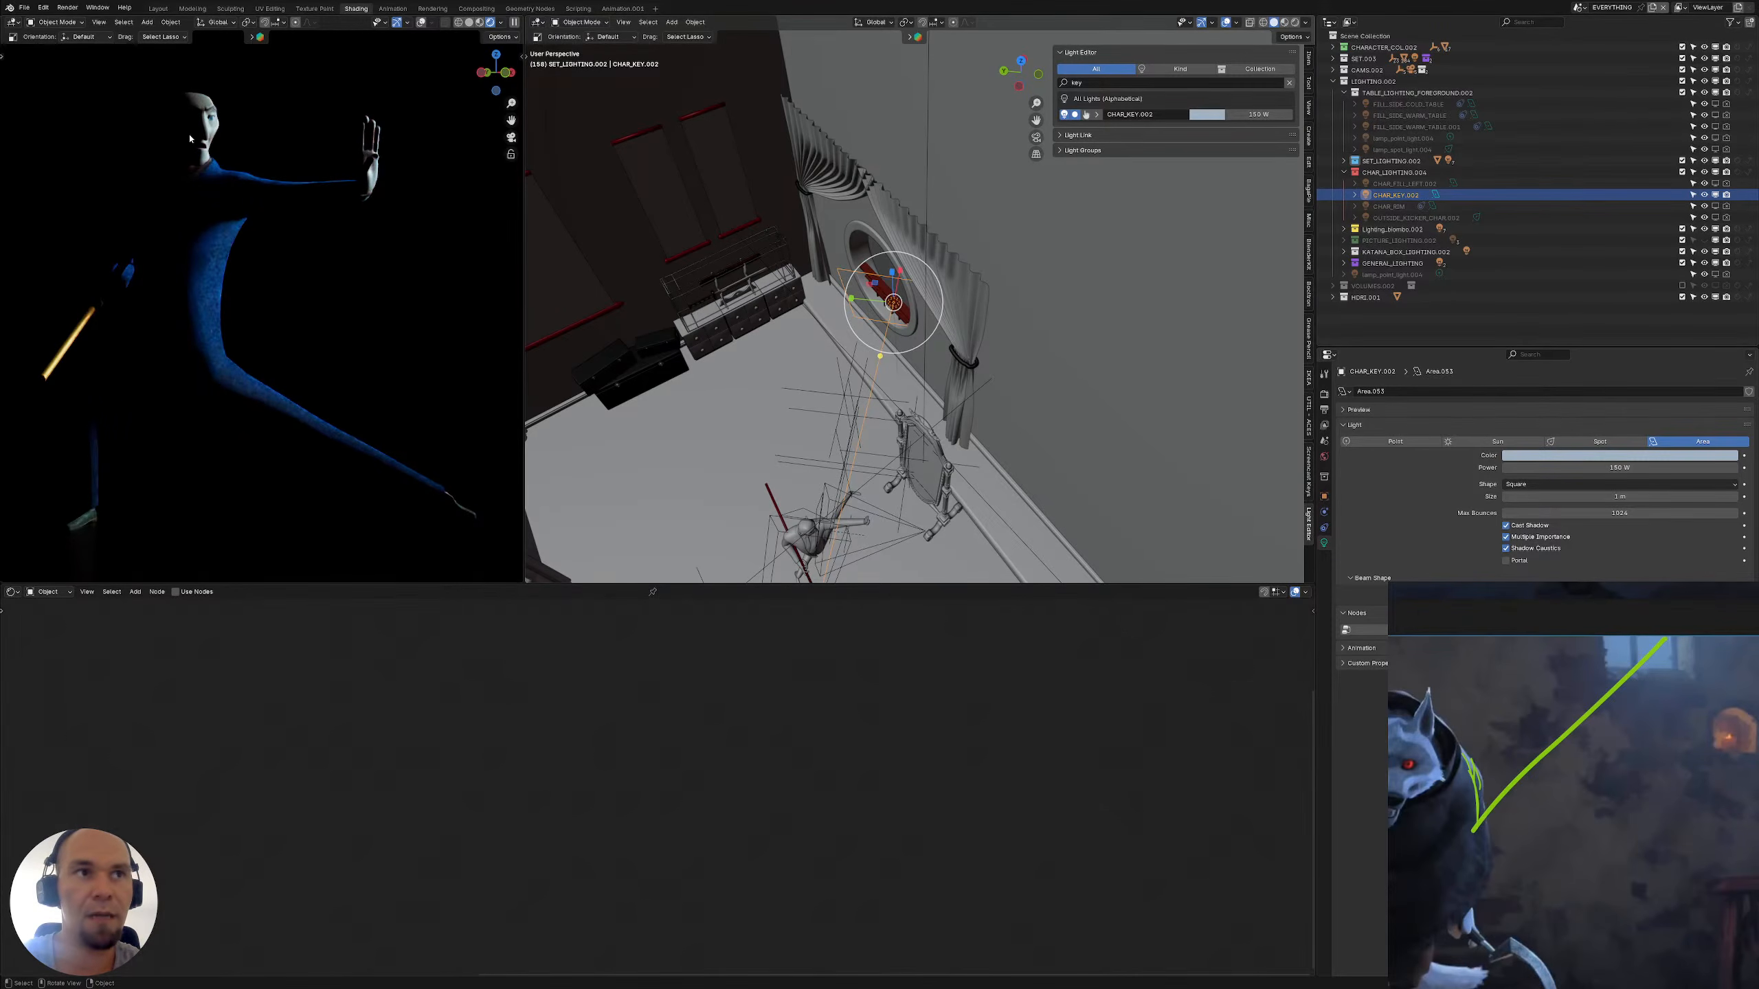
mouse_move(866, 312)
middle_mouse_down()
mouse_move(947, 264)
mouse_move(858, 323)
middle_mouse_up()
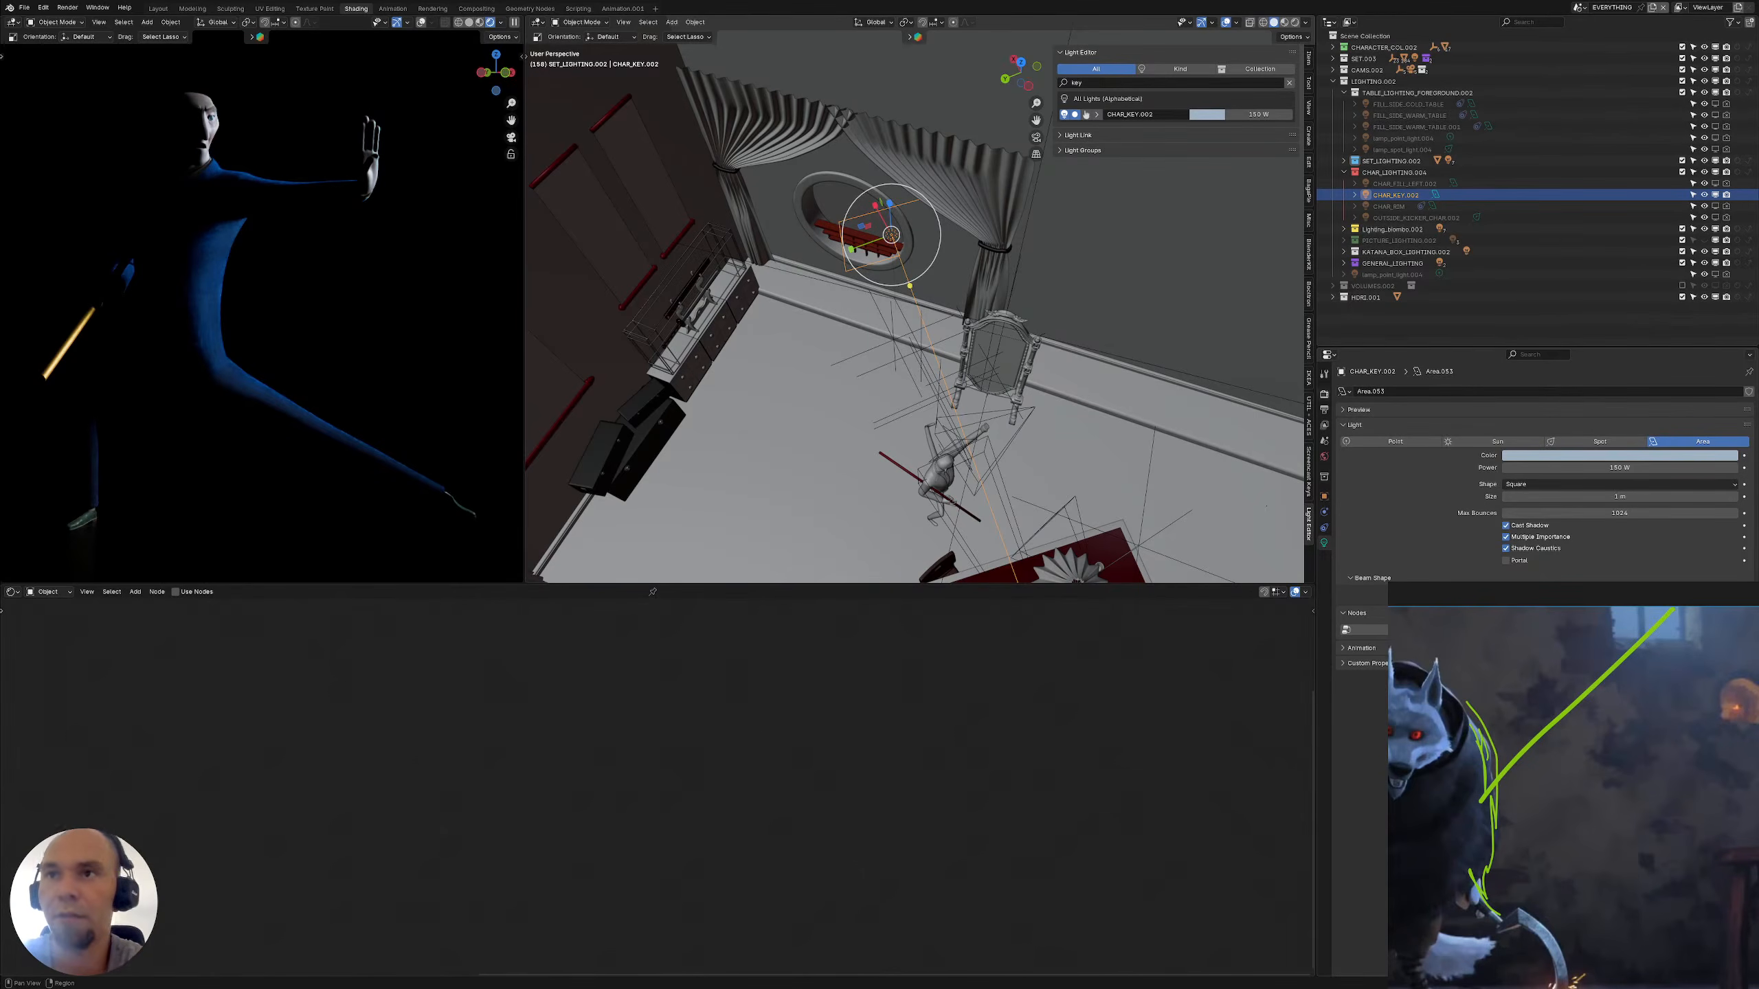
Show the render settings and collapse their Light Paths and Film sections
left_click(1324, 394)
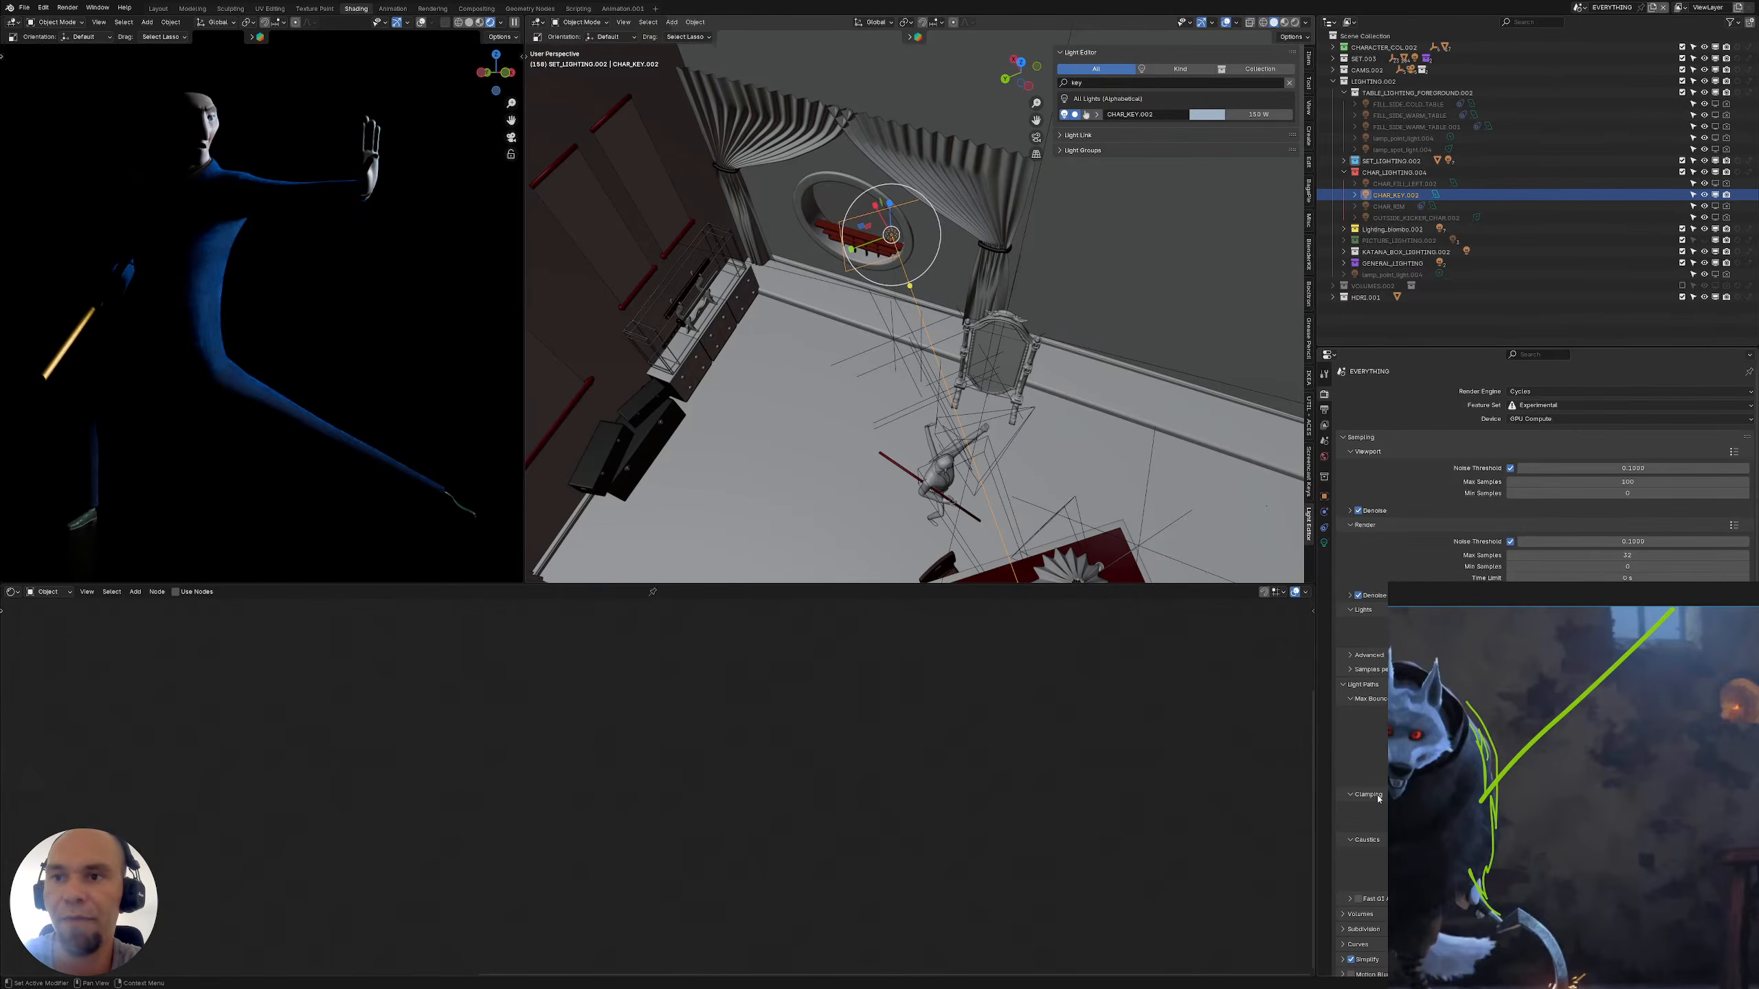
left_click(1344, 686)
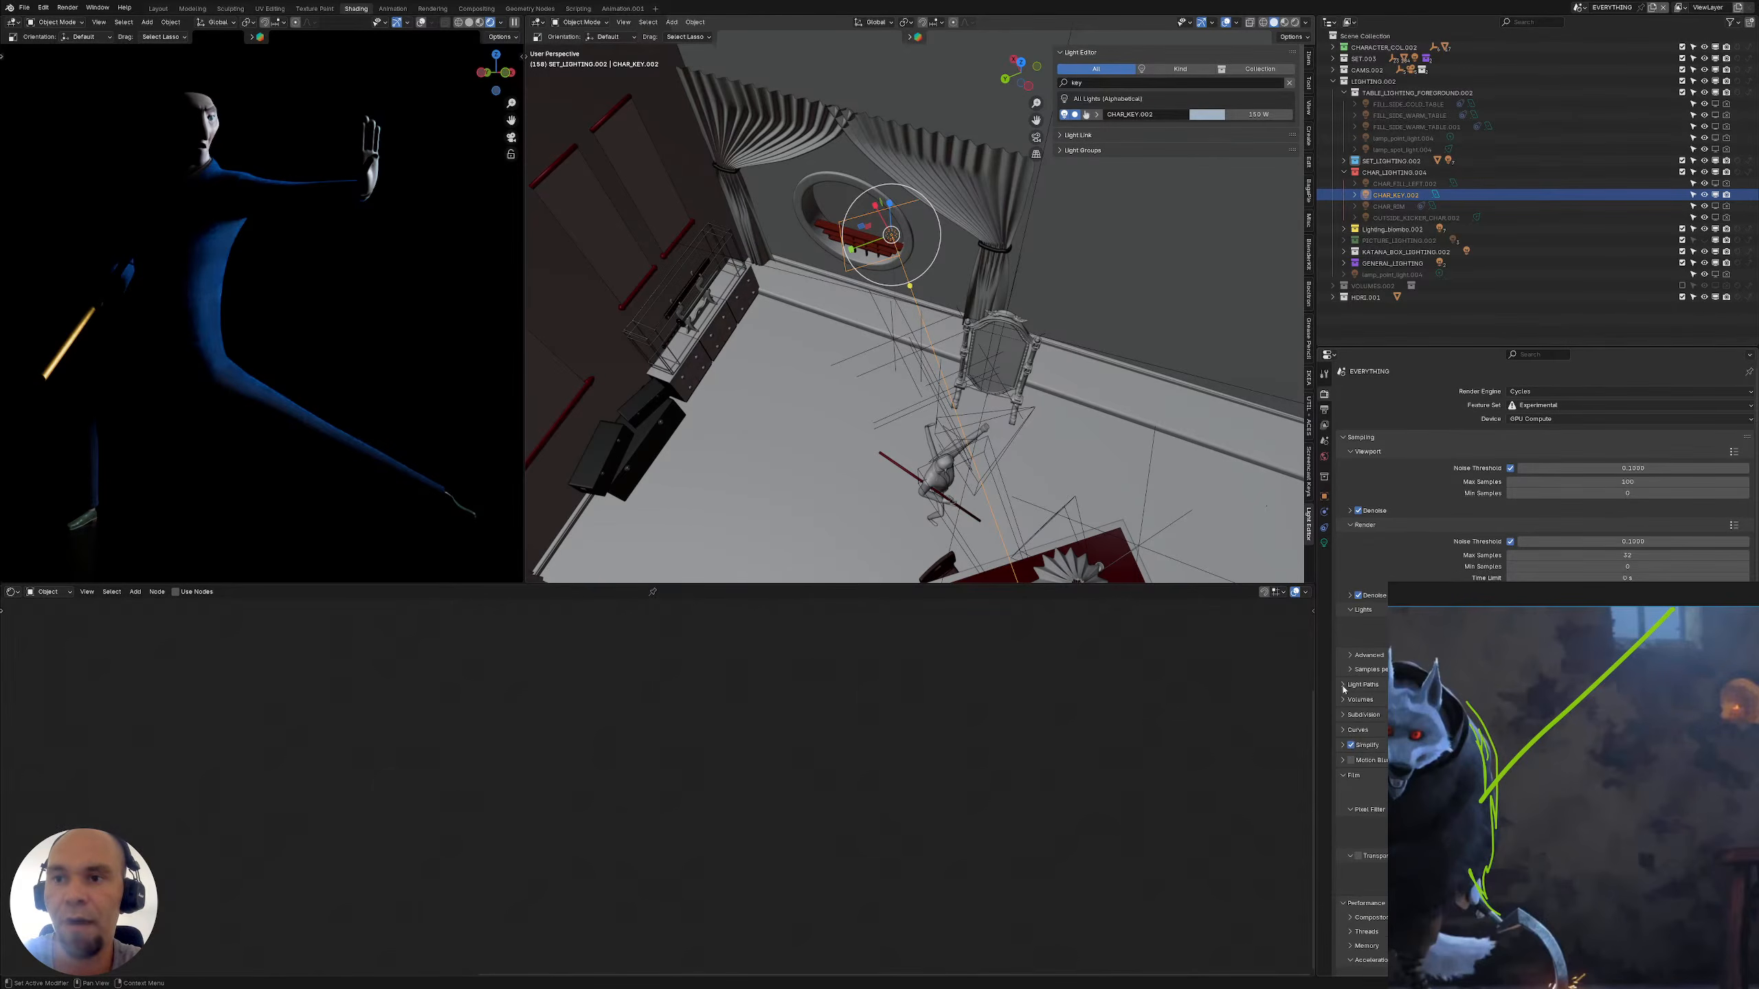
left_click(1344, 777)
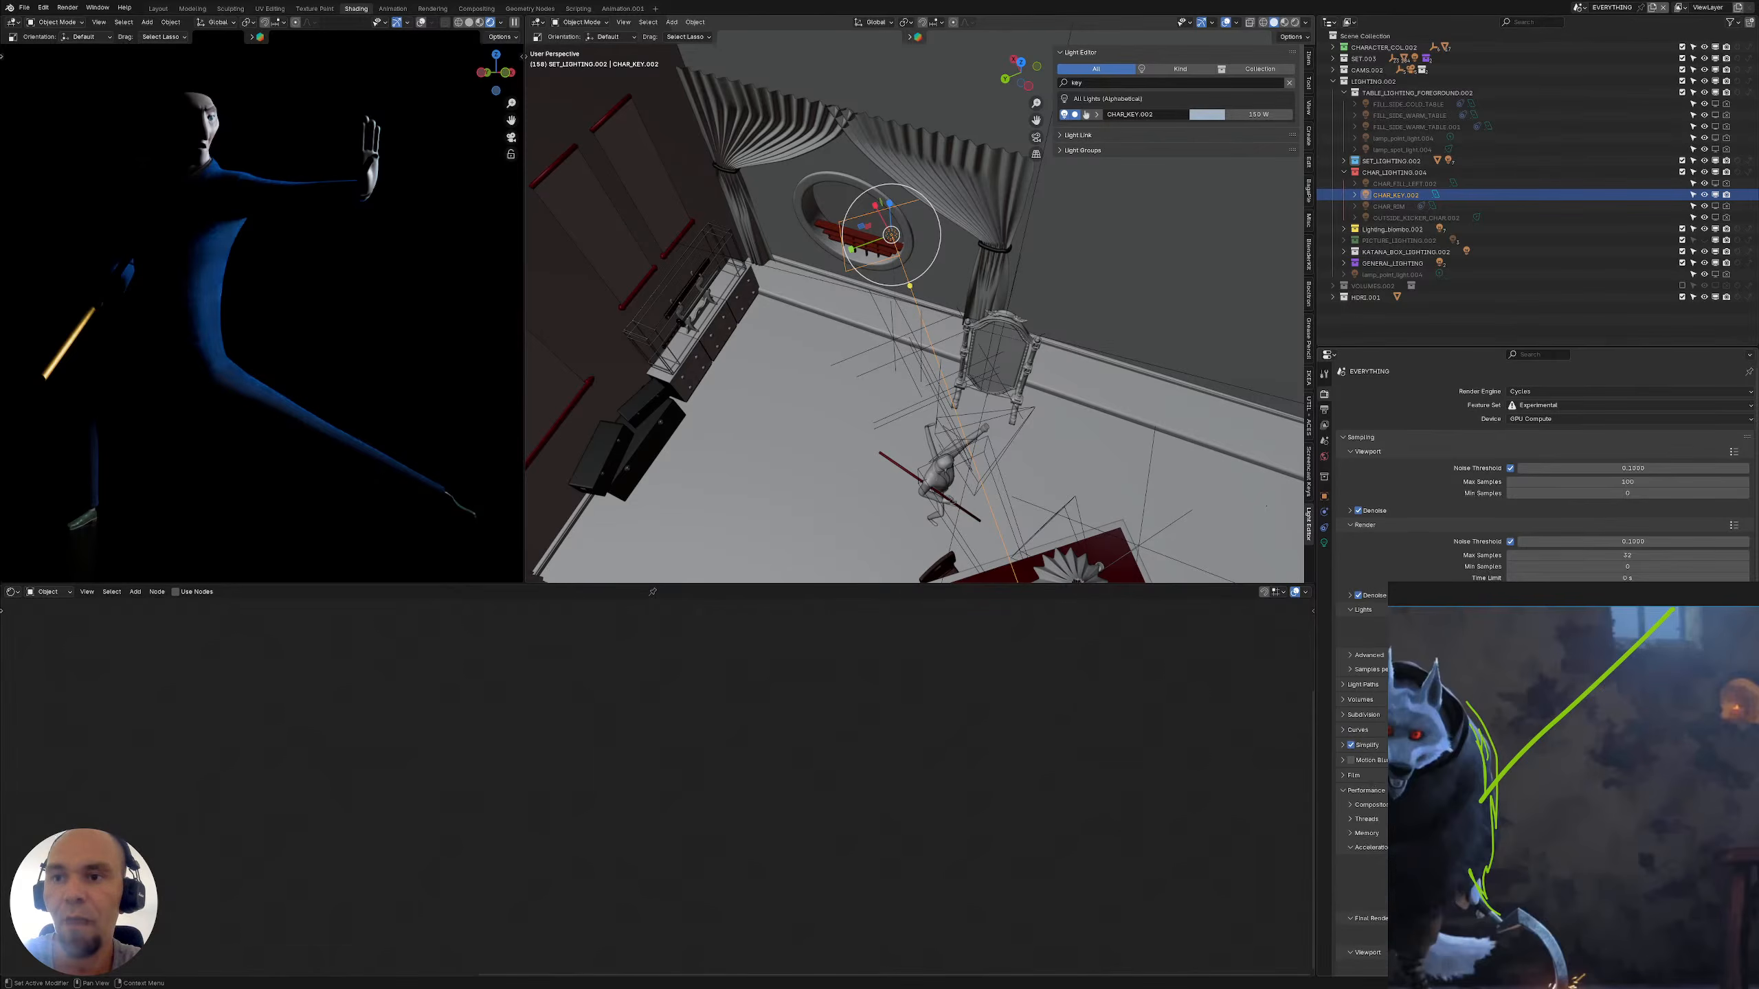
scroll(1537, 485, "down", 3)
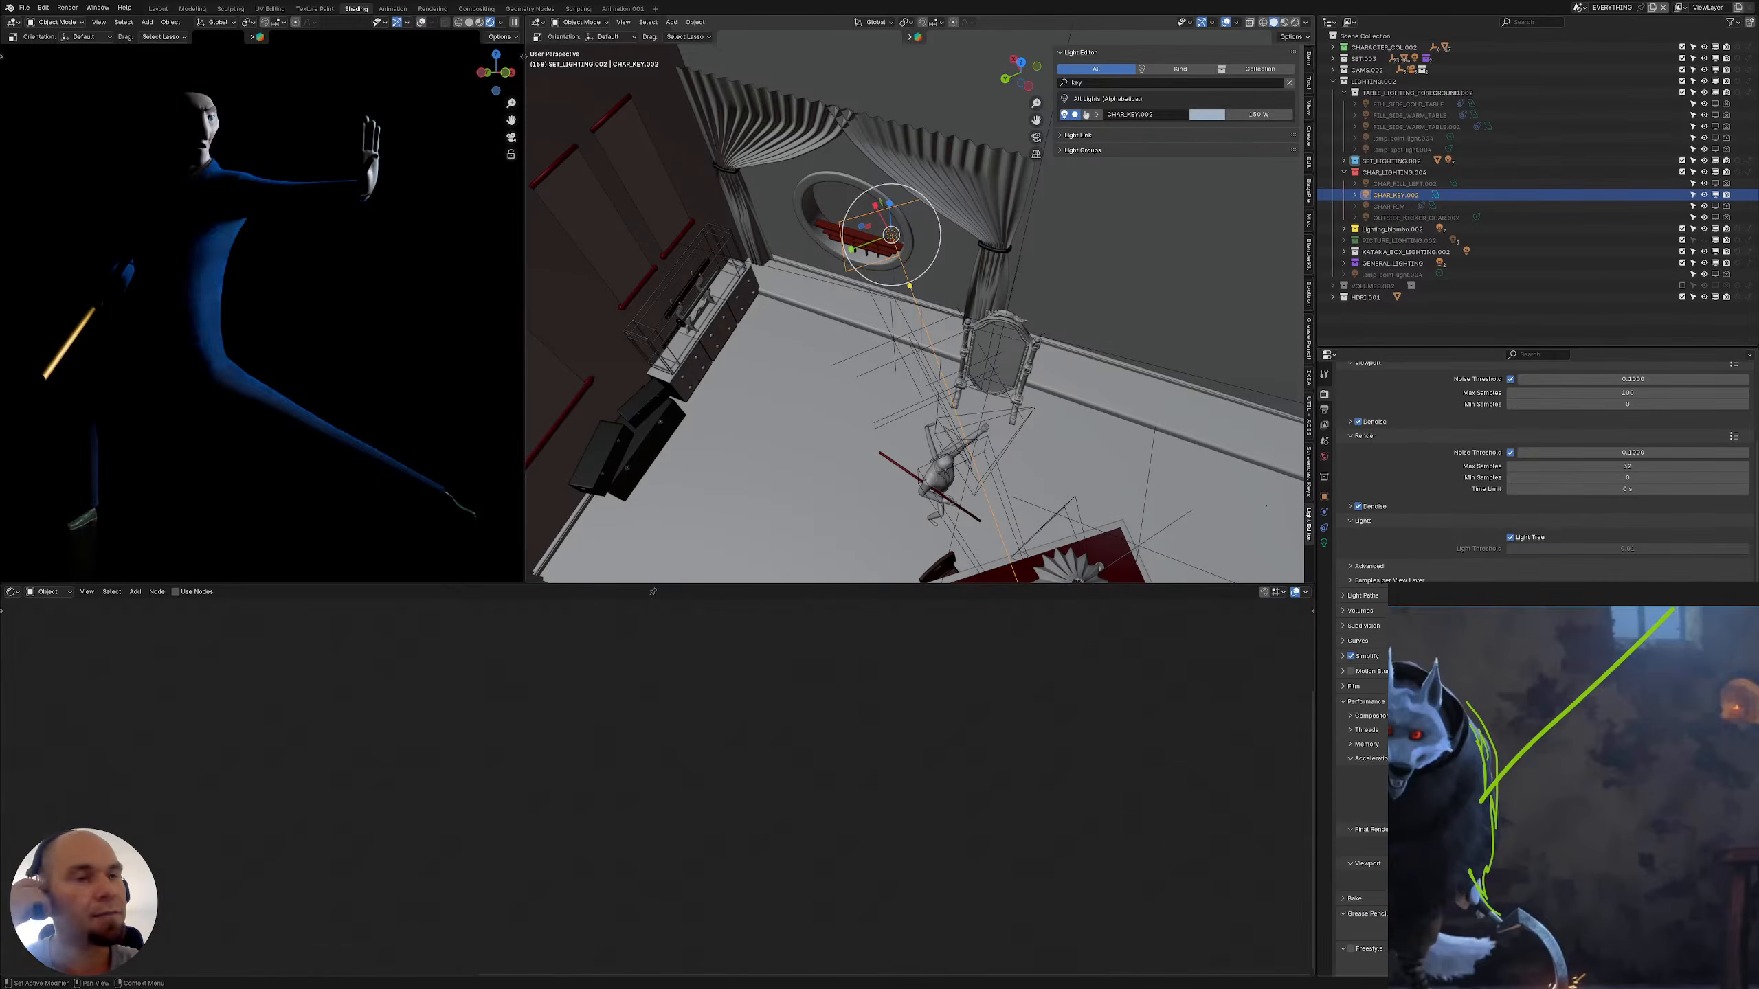
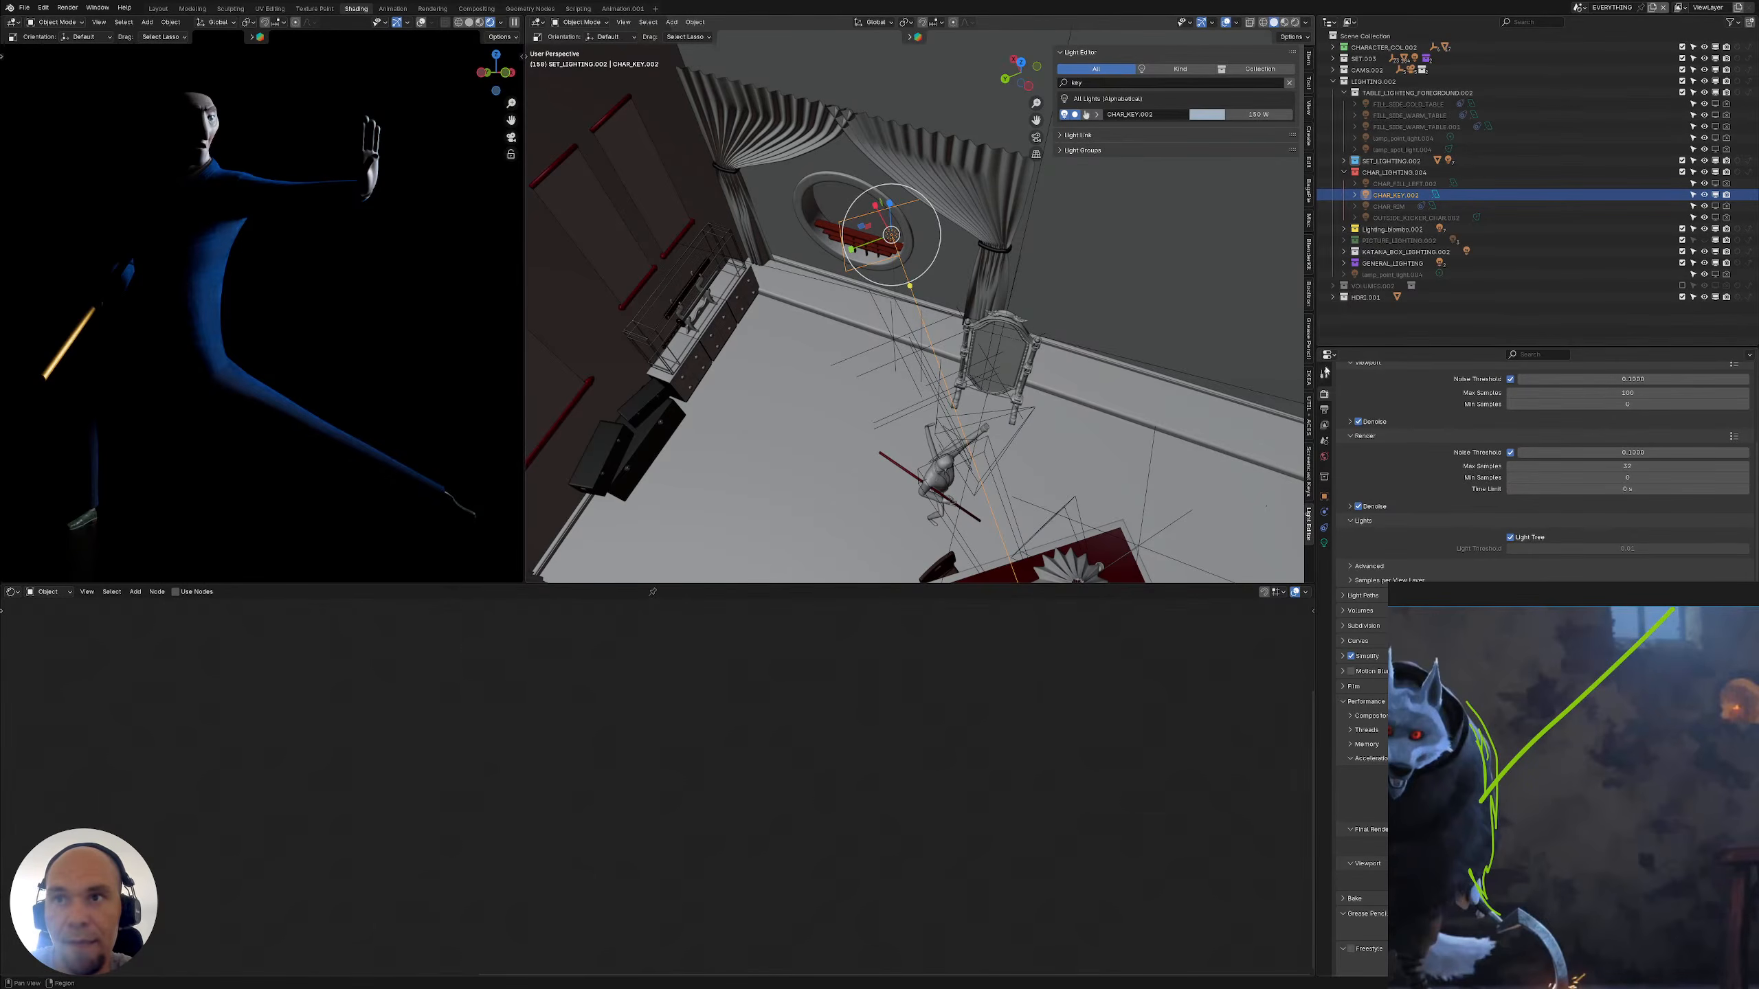
Collapse the Performance section, expand Color Management, and enlarge the properties editor until all colour settings fit
left_click(1324, 376)
left_click(1325, 397)
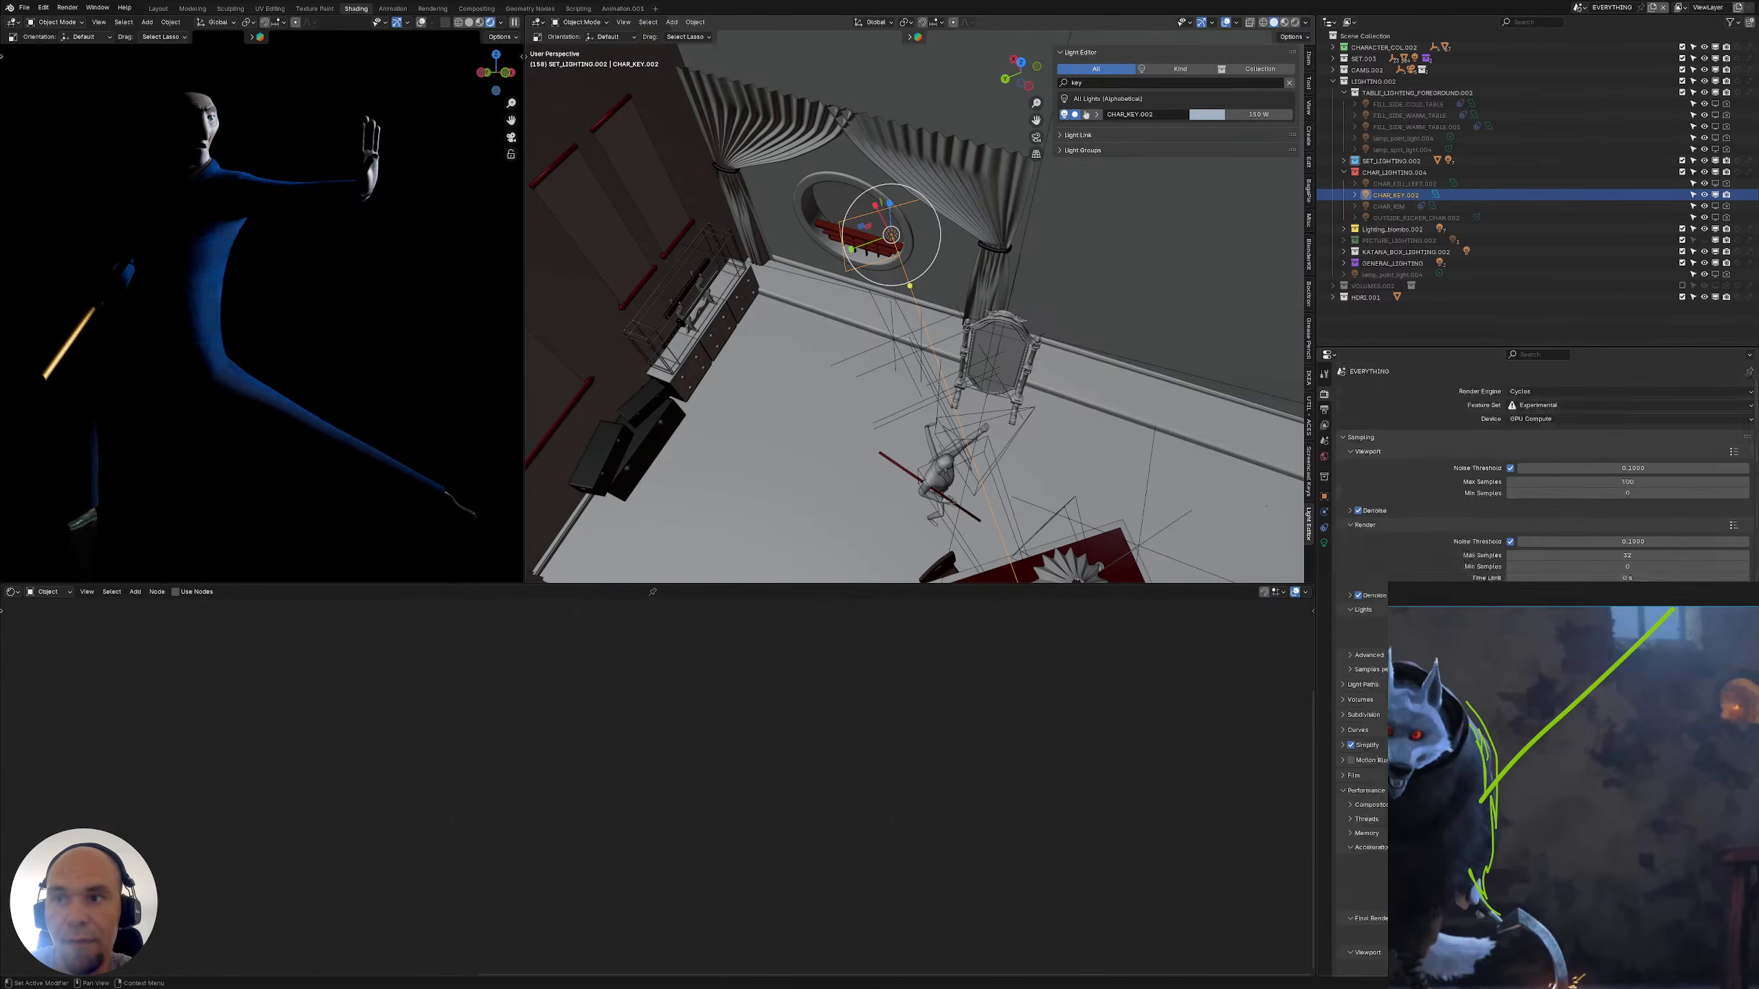
scroll(1537, 485, "down", 4)
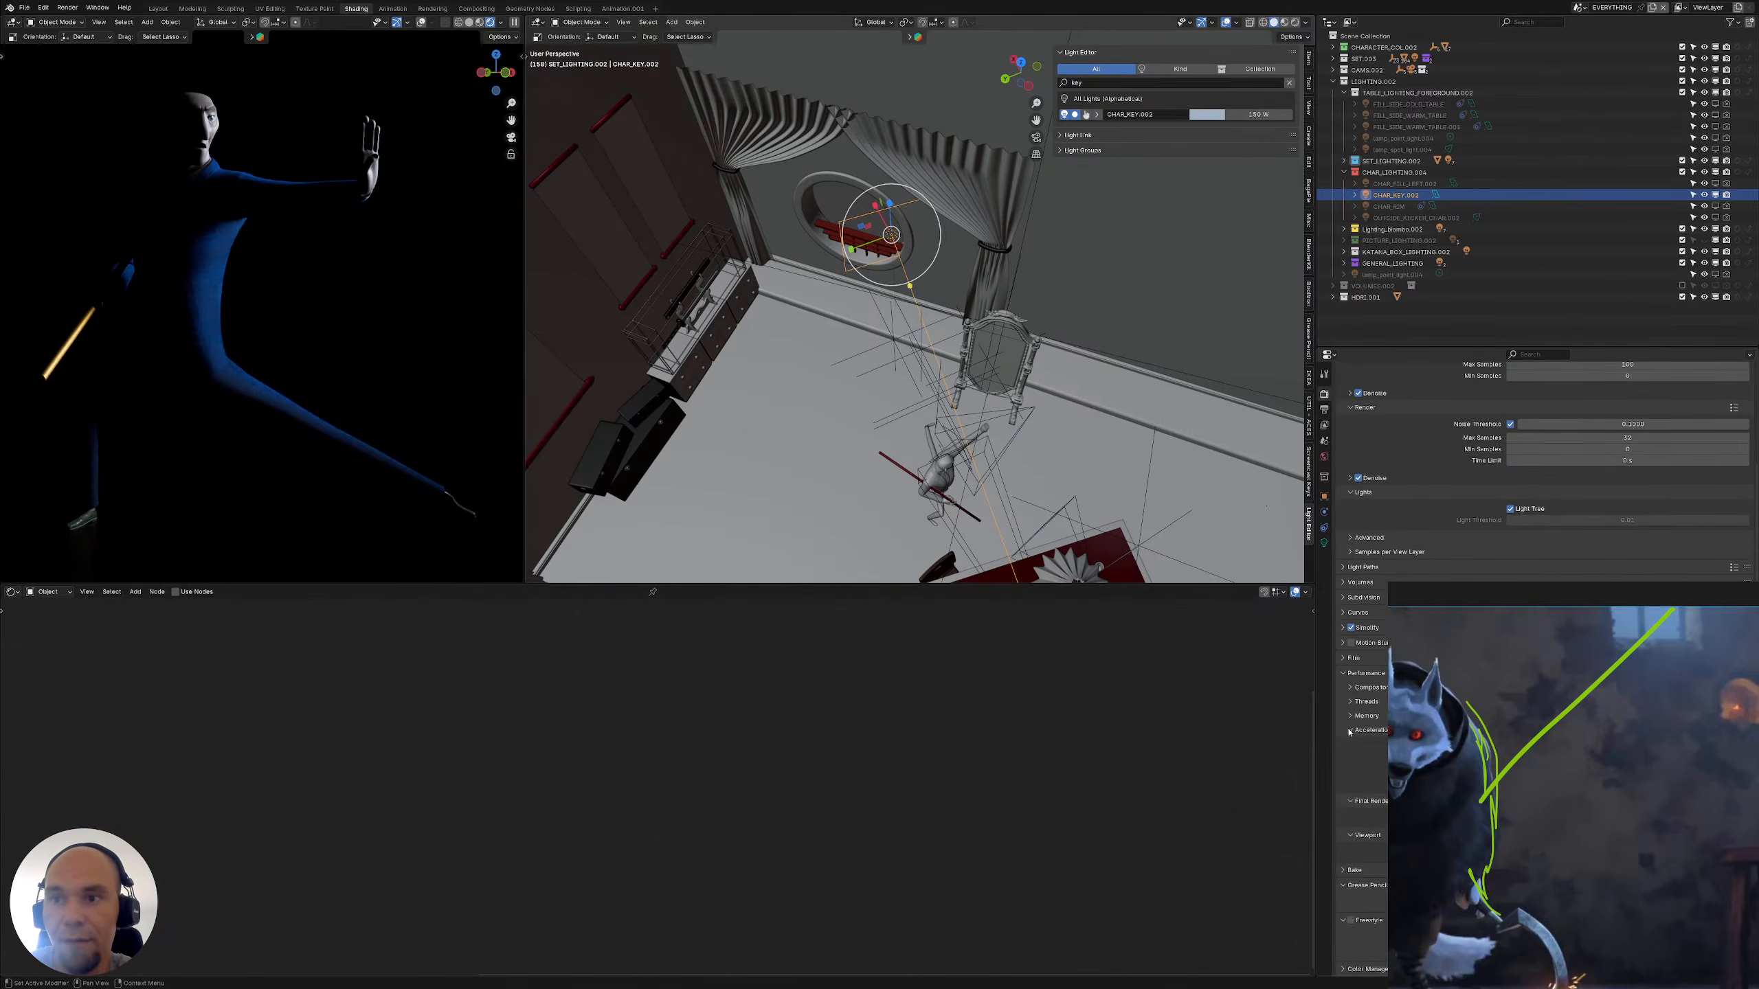
scroll(1349, 733, "up", 4)
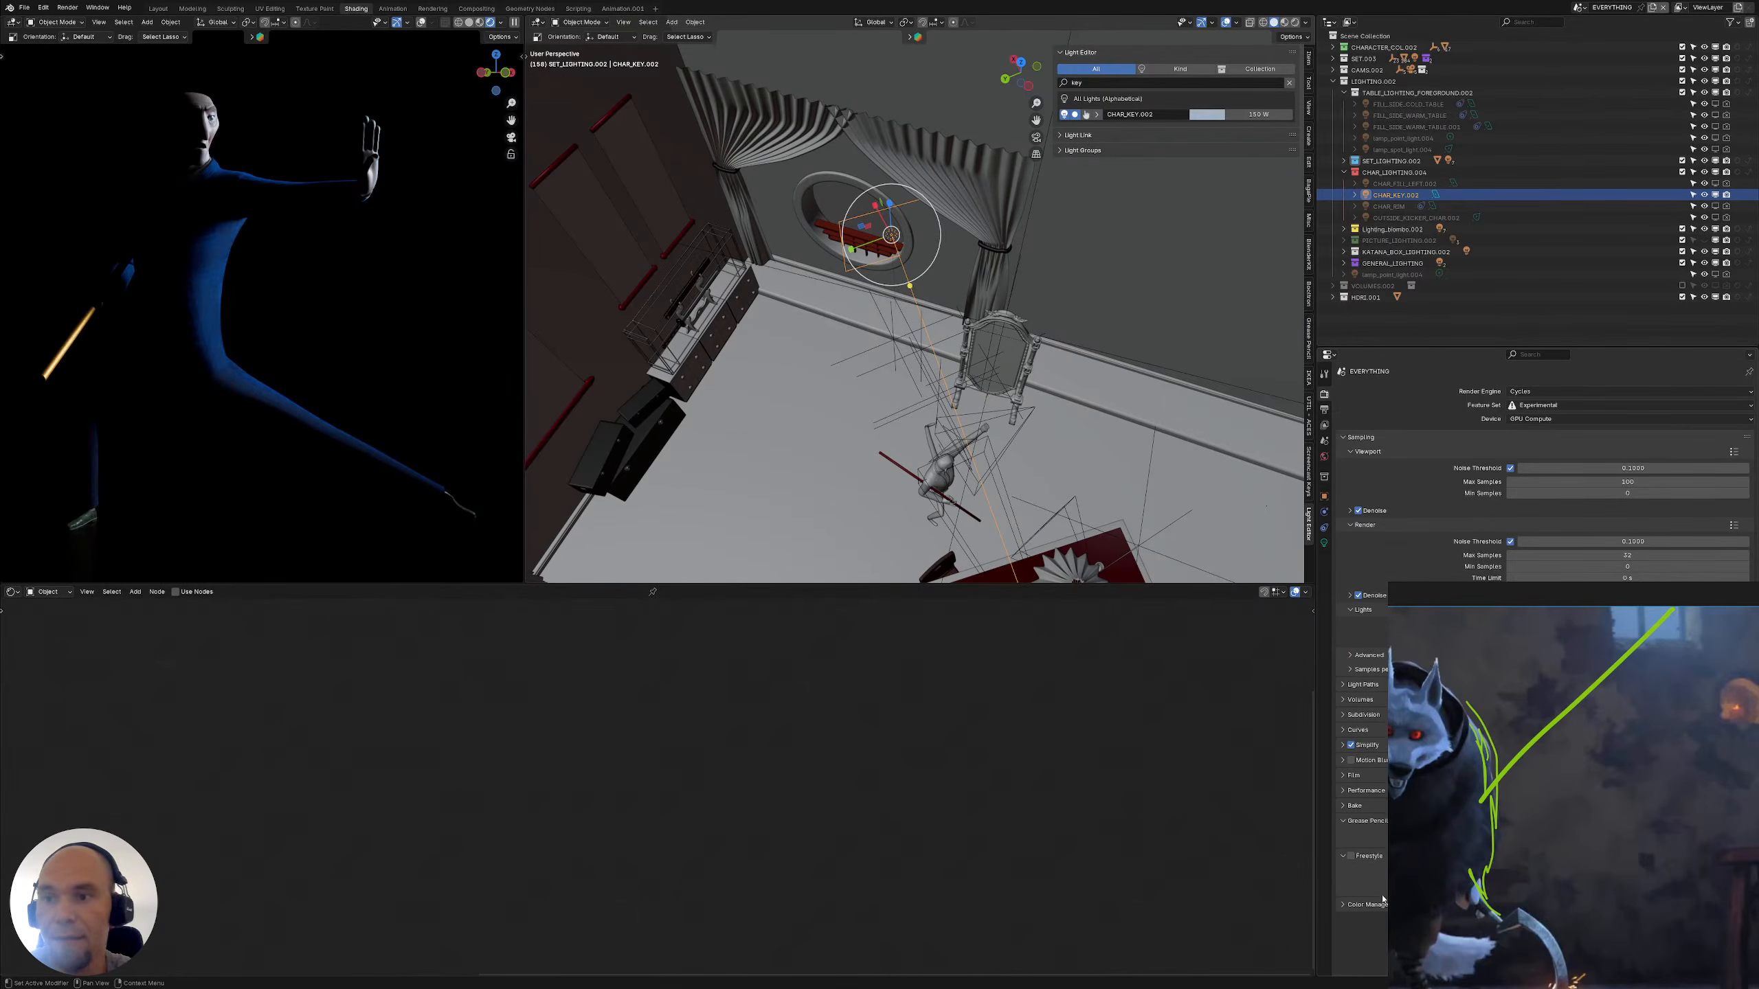
left_click(1348, 904)
scroll(1346, 801, "down", 2)
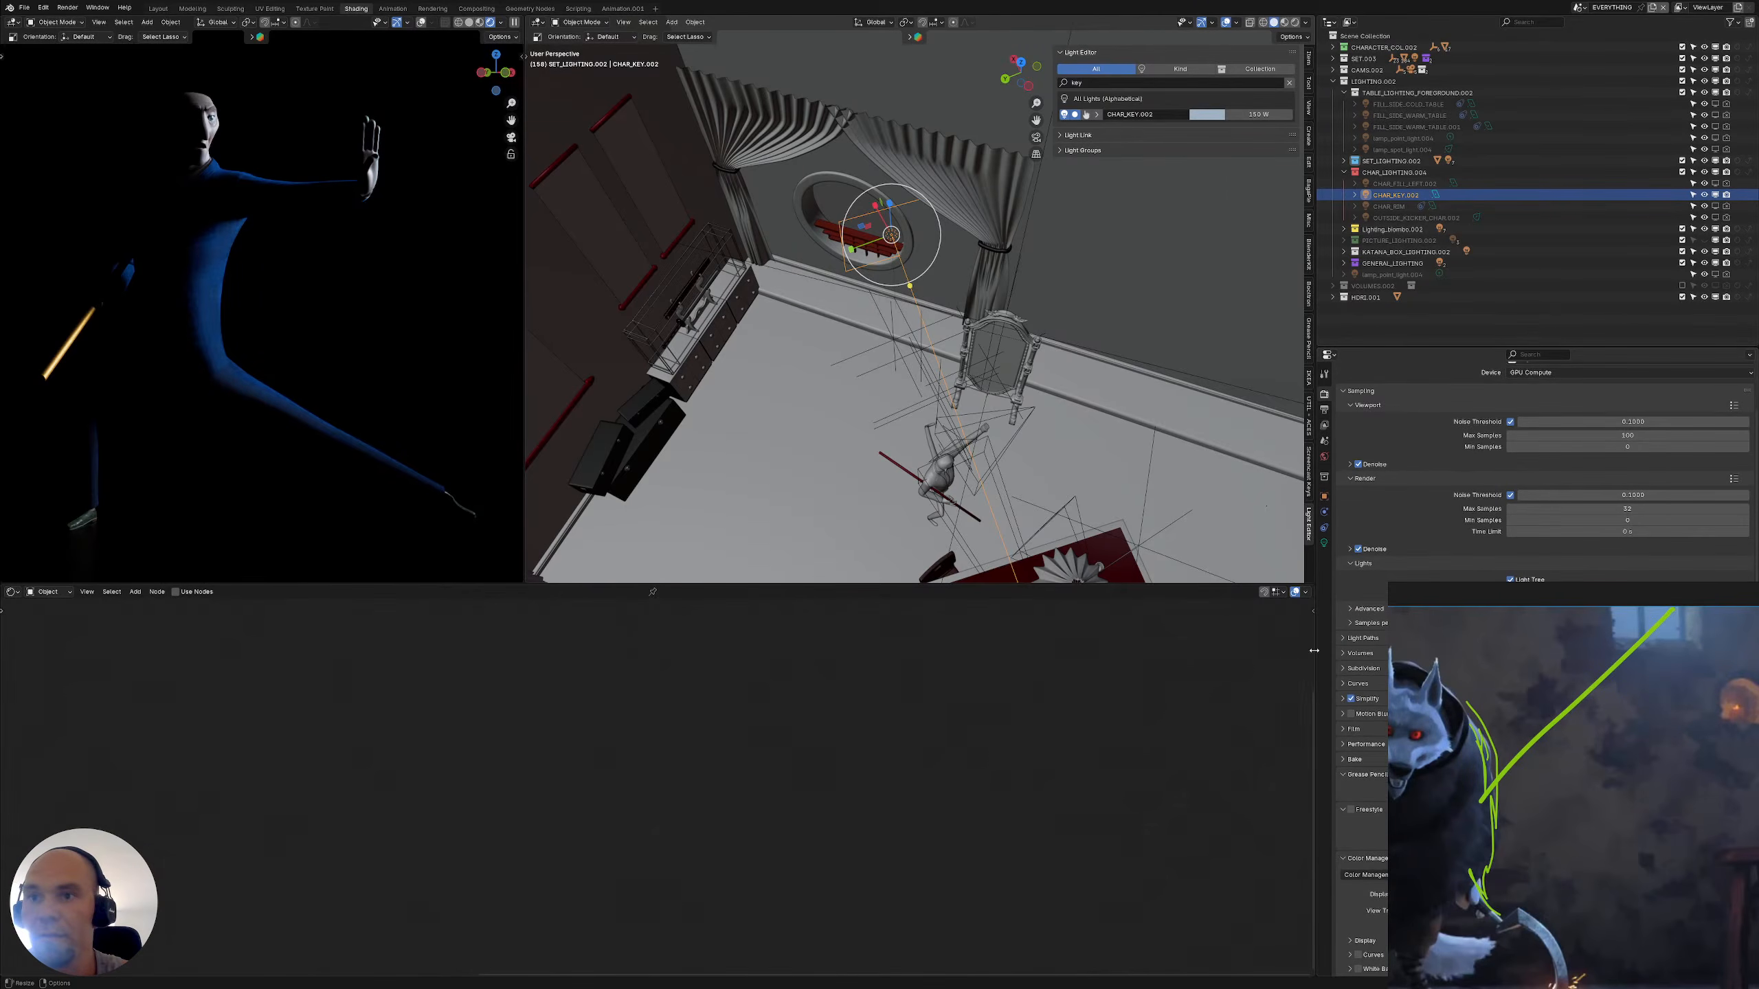
left_click_drag(1313, 650, 1181, 651)
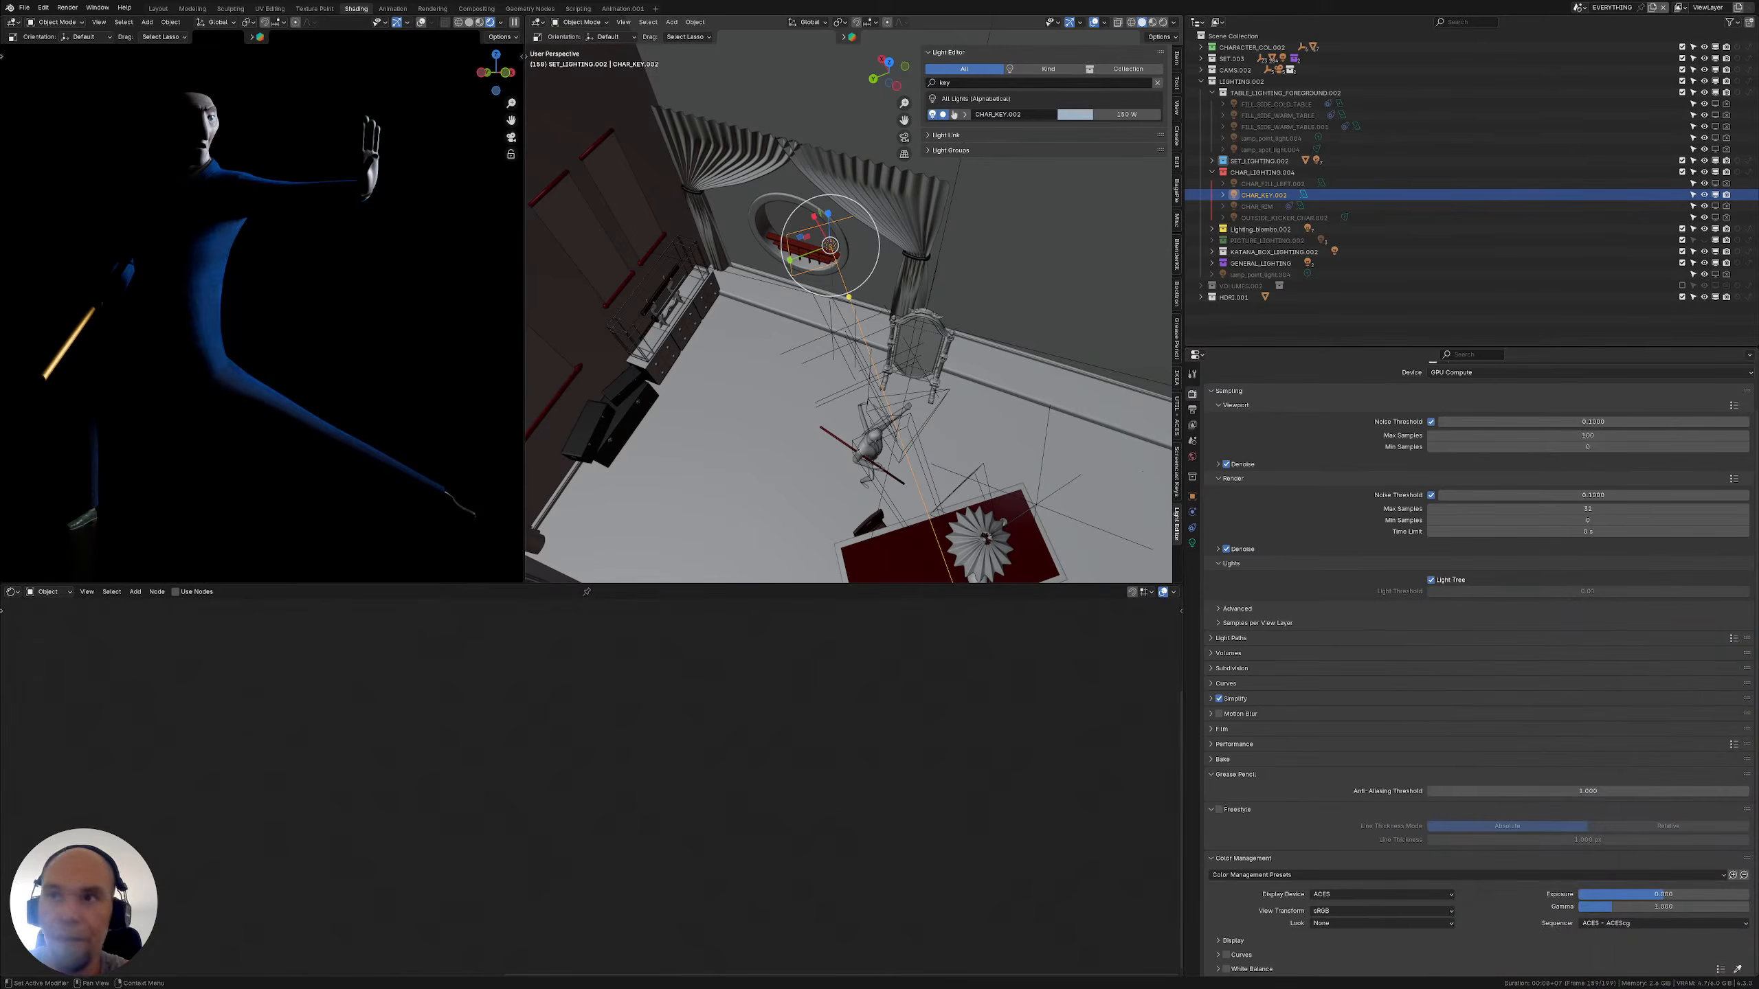
left_click_drag(1300, 347, 1300, 149)
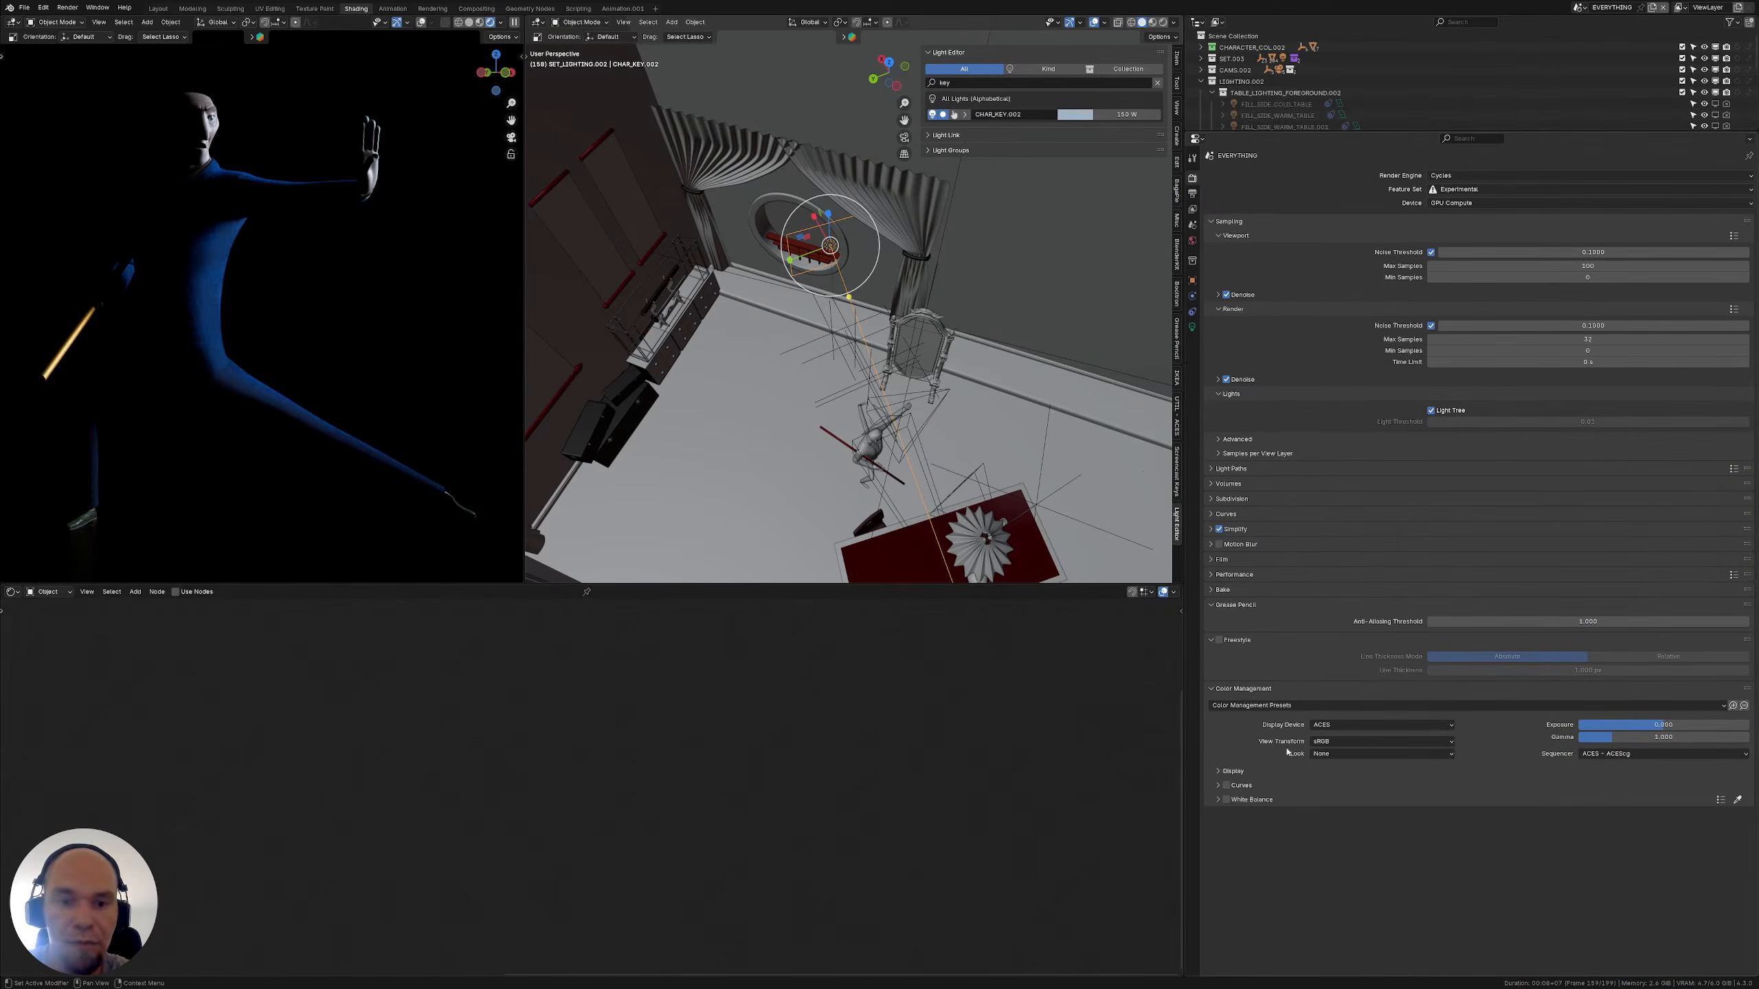
Review the available View Transform options and choose ACES as the display device
left_click(1342, 743)
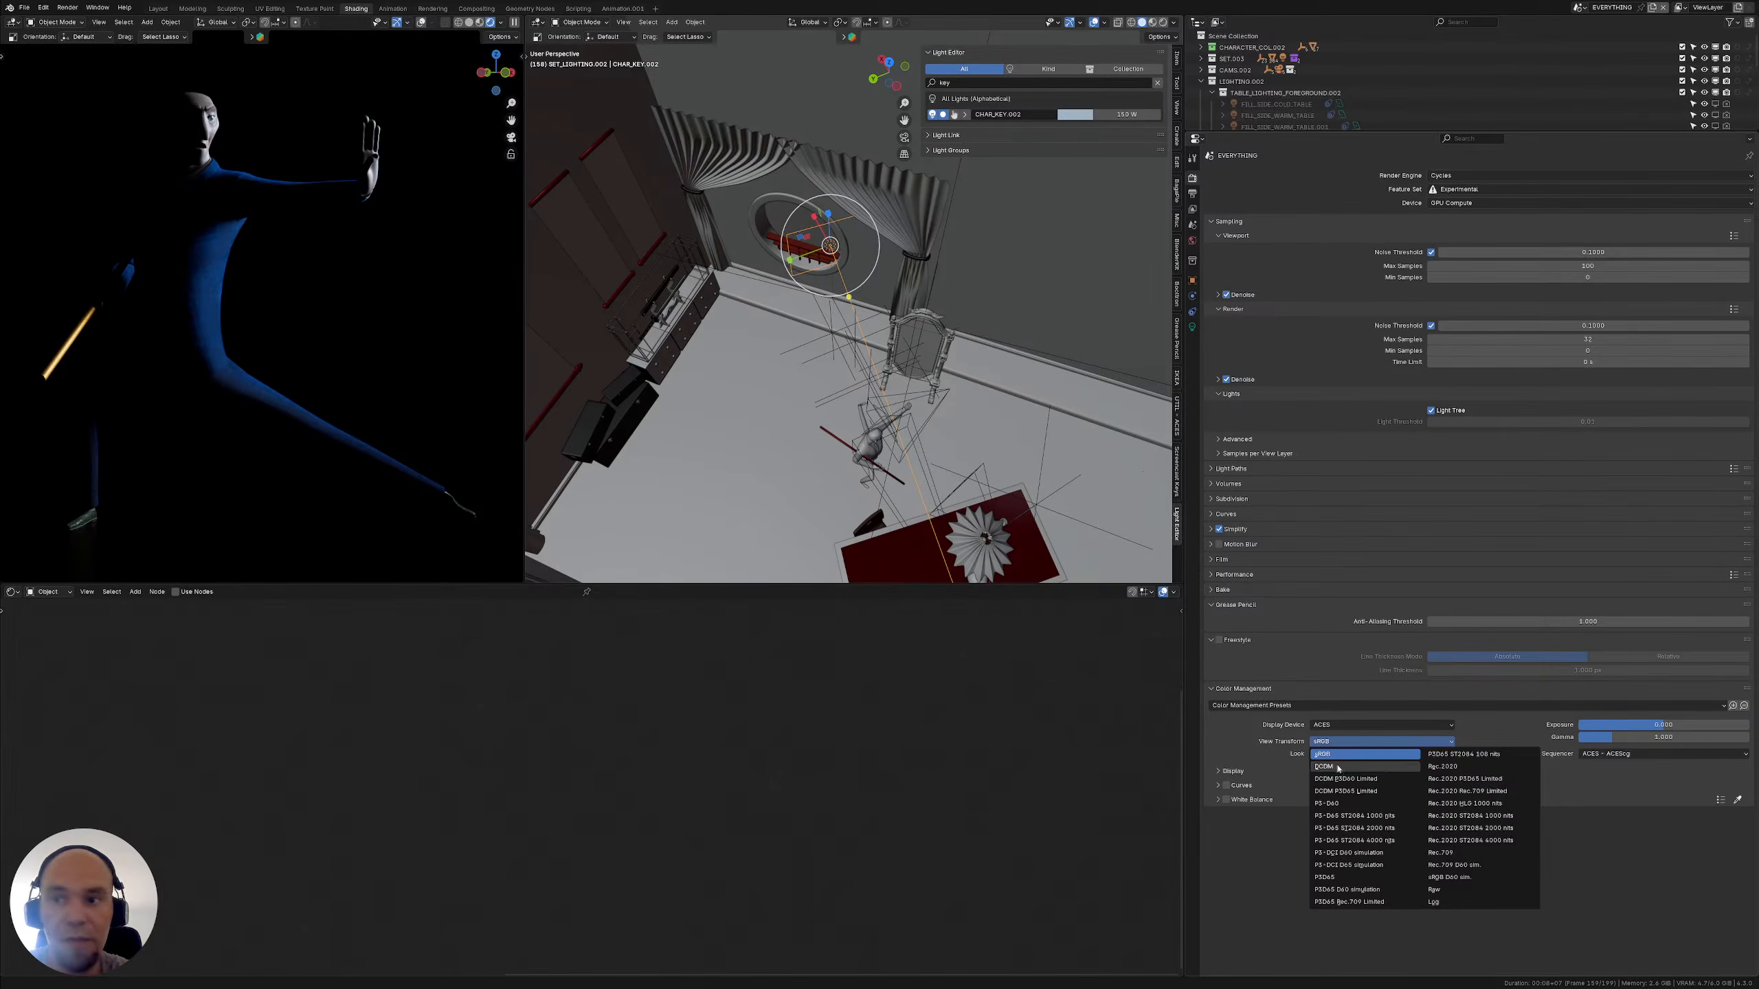
left_click(1367, 726)
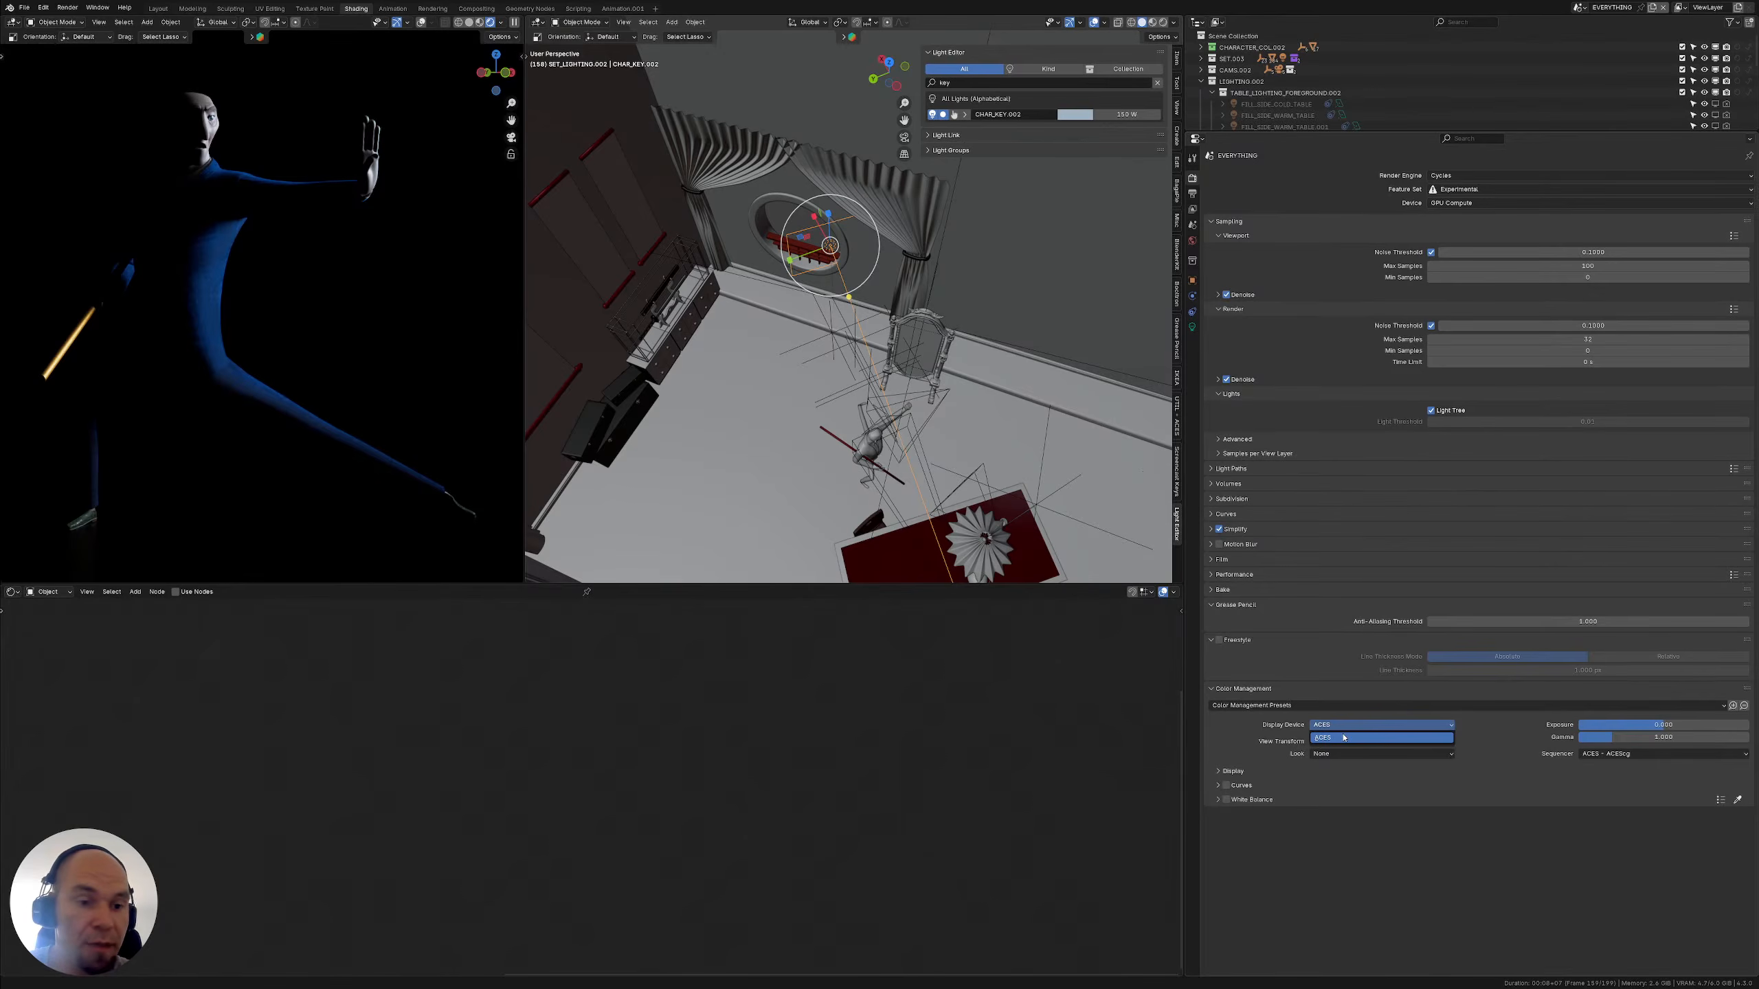
left_click(1344, 738)
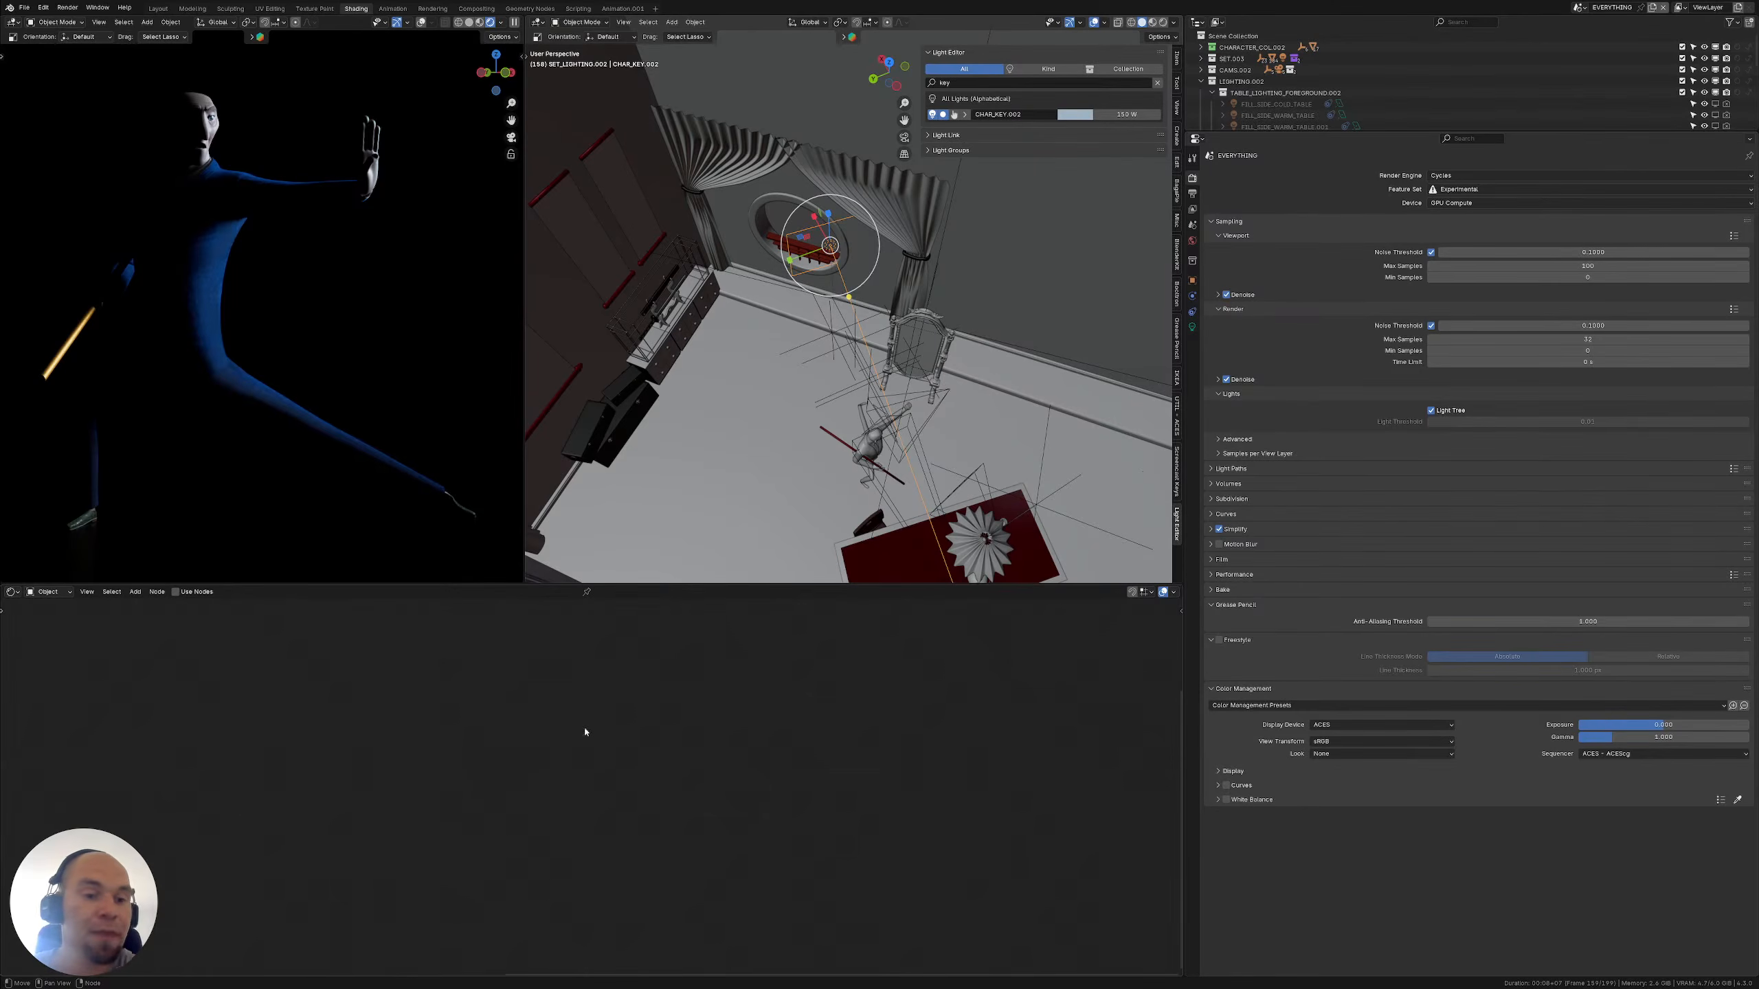
Enlarge the shader editor by reducing the height of the two viewports above it
left_click_drag(702, 585, 762, 496)
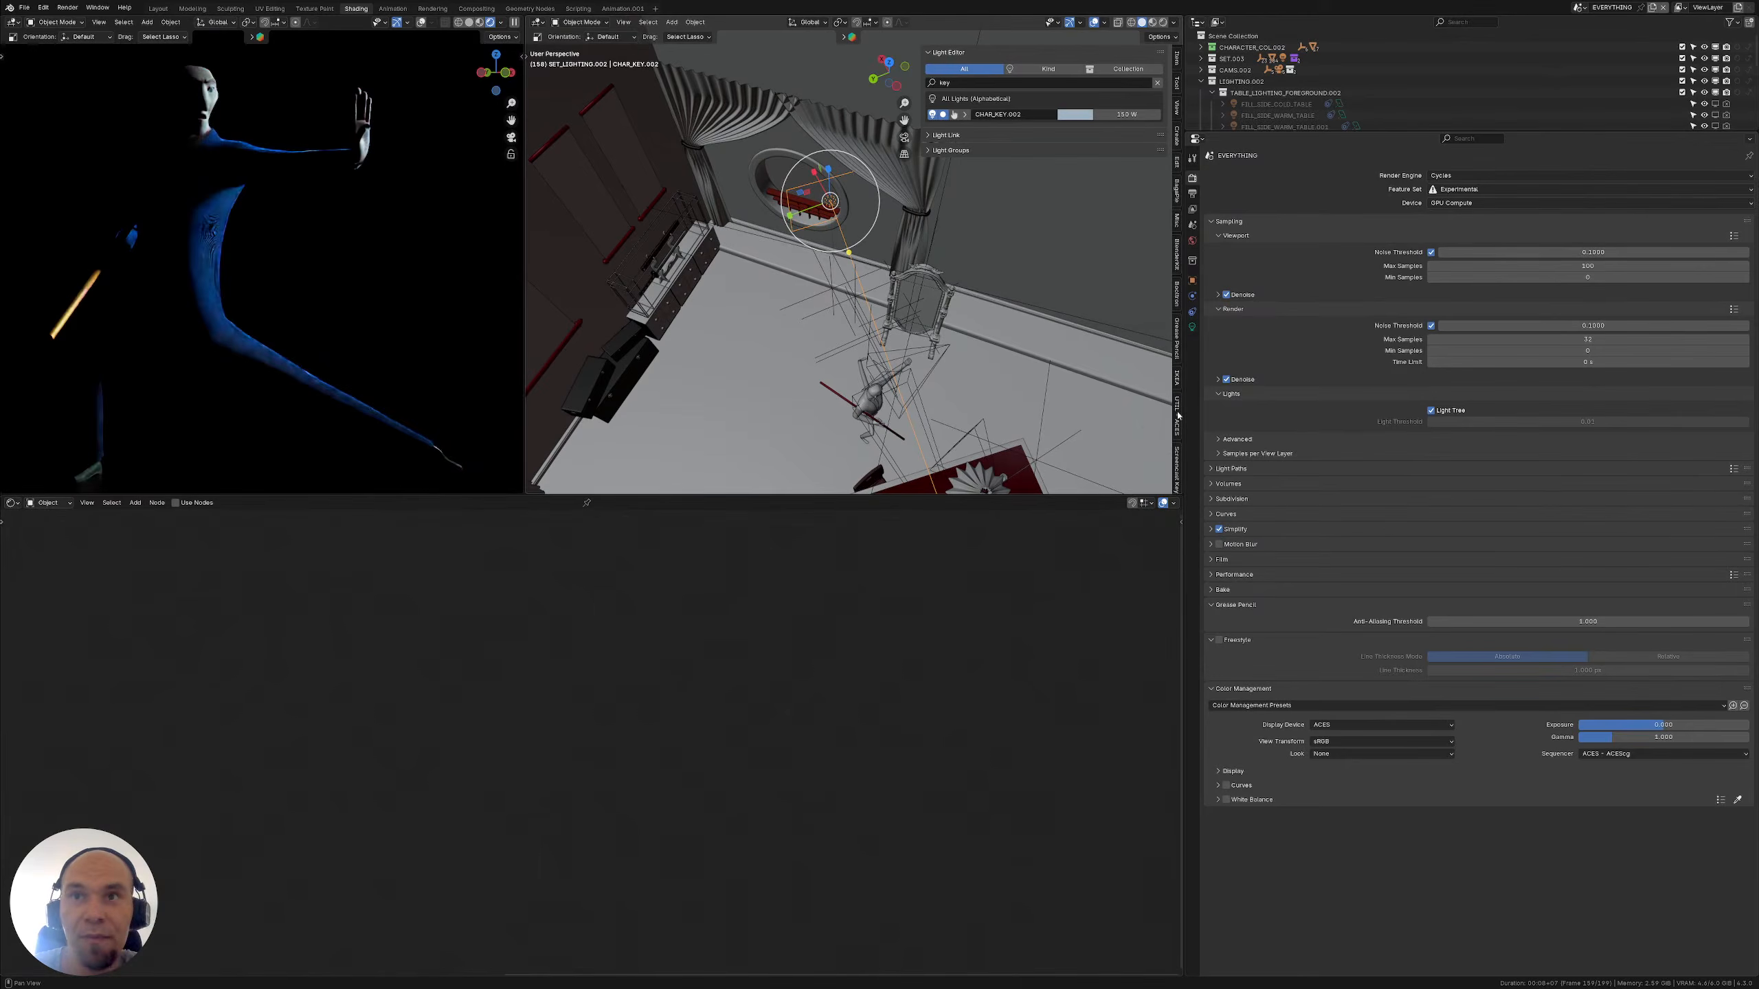
left_click_drag(1040, 494, 206, 507)
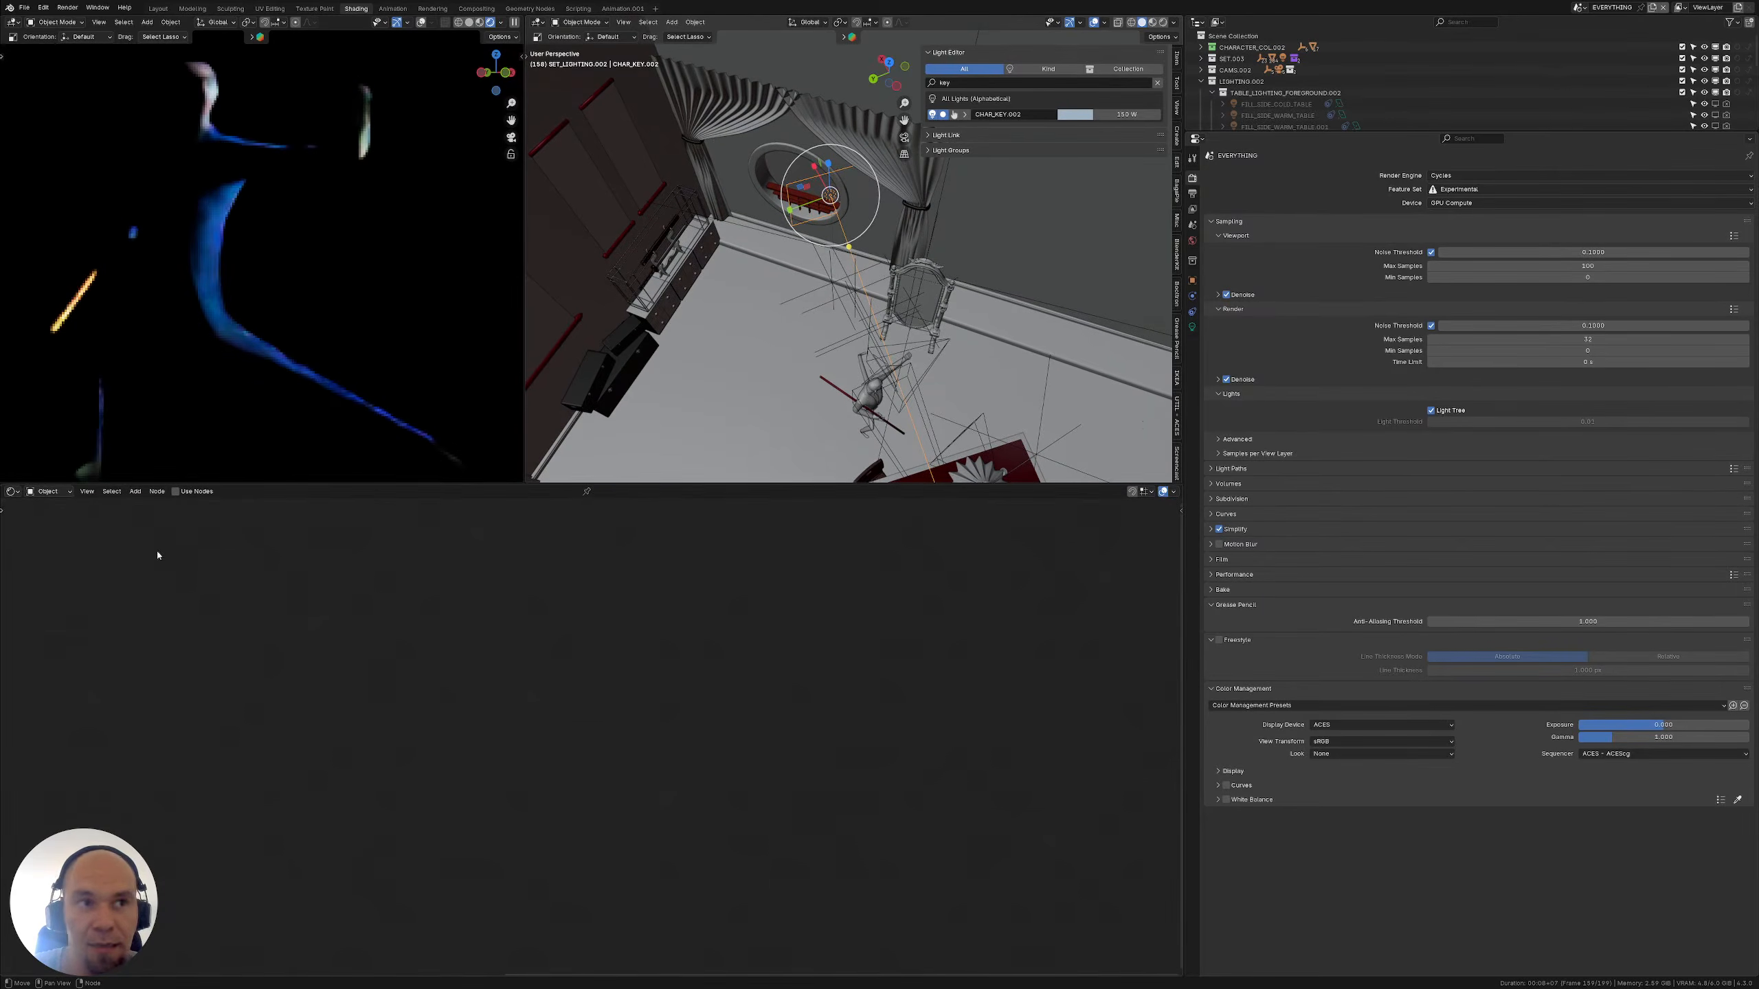
Select the buttons on the character's suit so their material loads in the shader editor
left_click(49, 491)
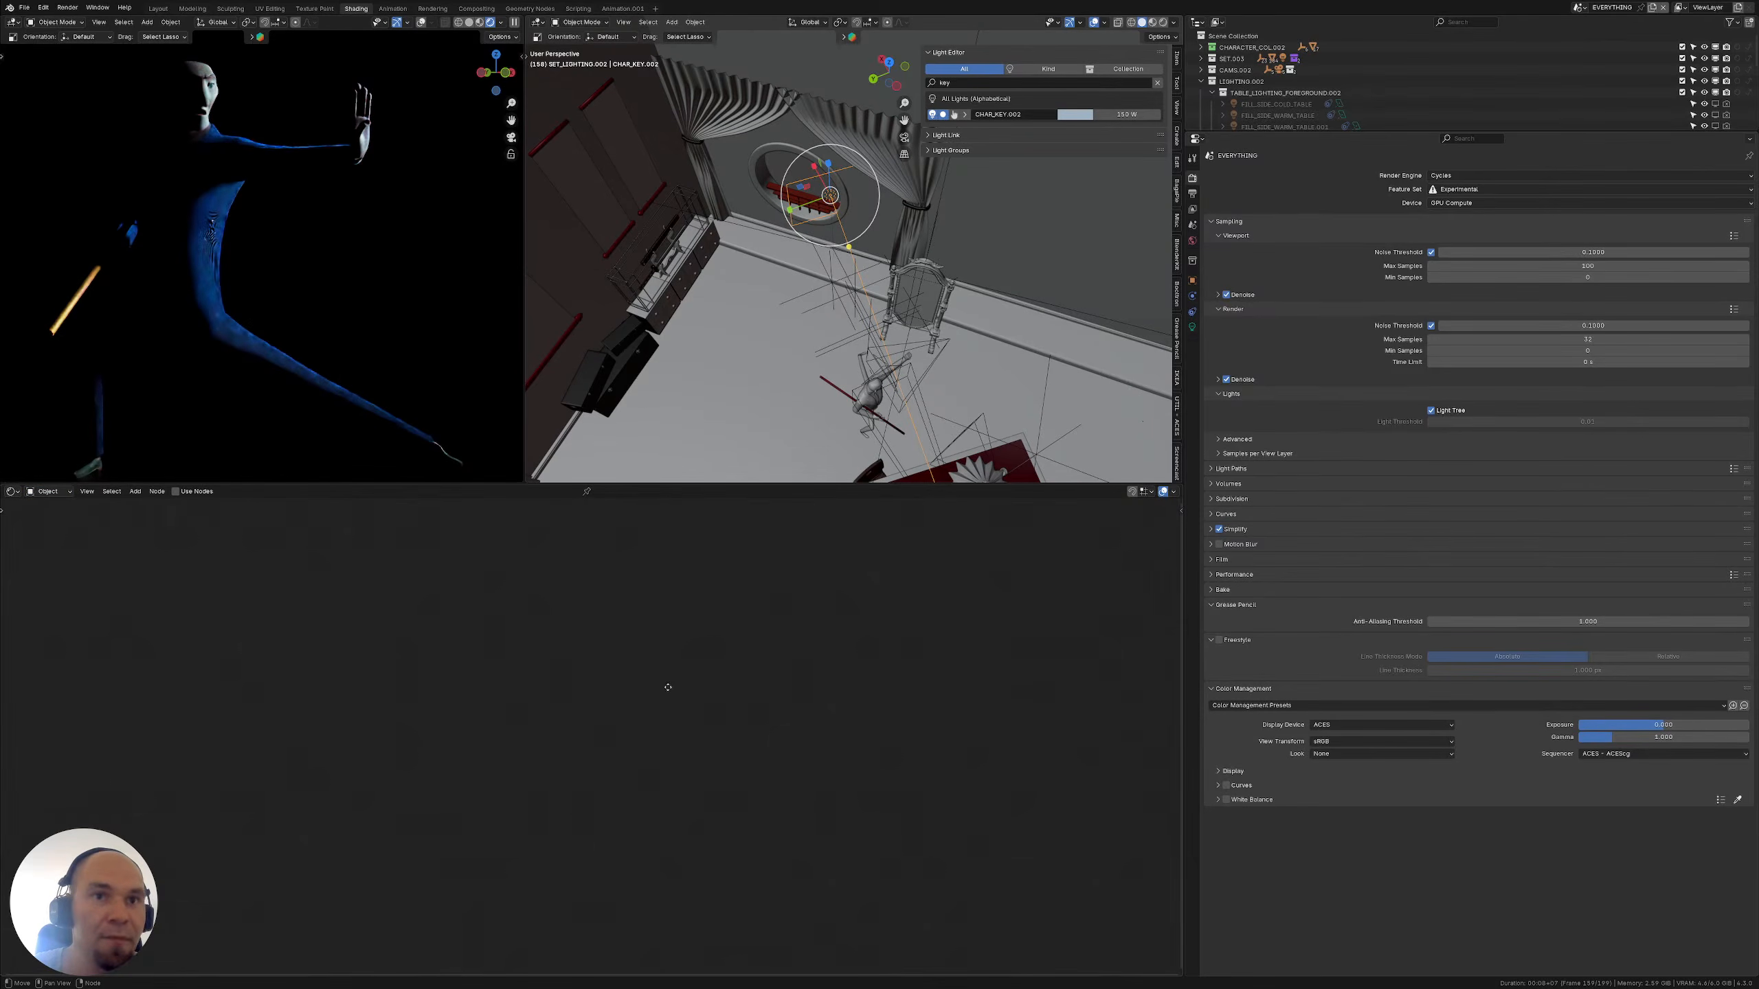
left_click(870, 396)
middle_click_drag(859, 418, 694, 274)
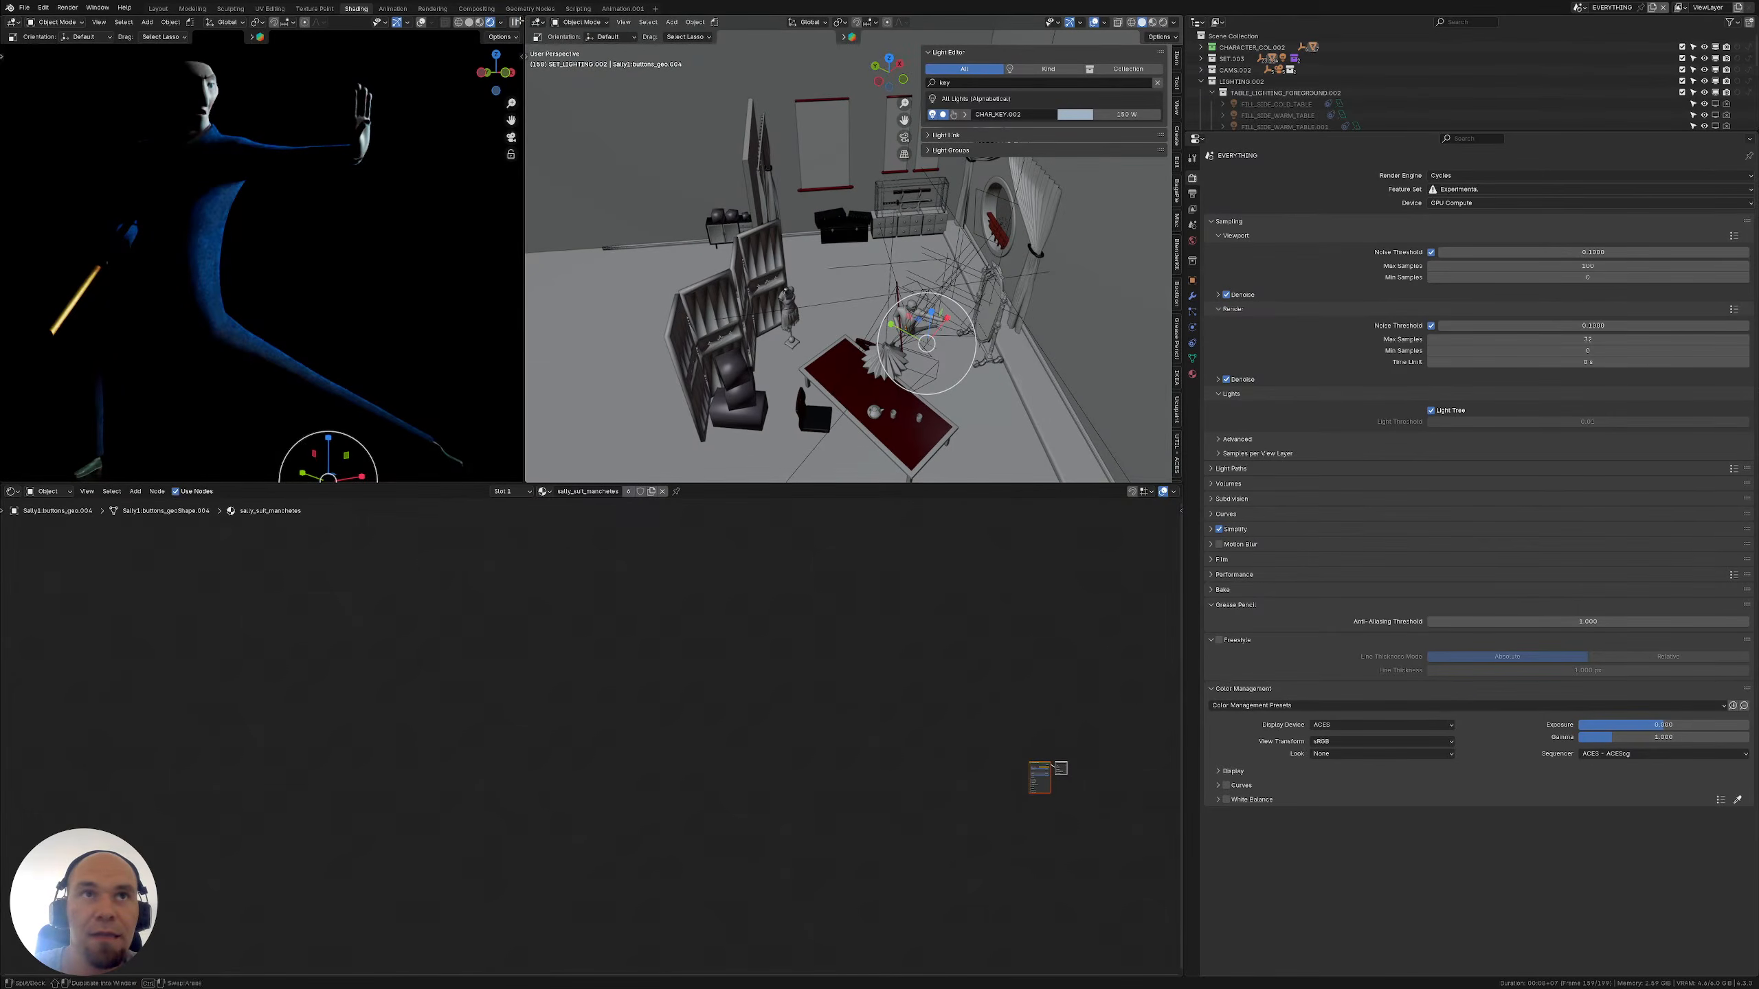
Show the online asset library bar in the viewports and search it for "prop"
left_click(515, 21)
scroll(730, 66, "down", 5)
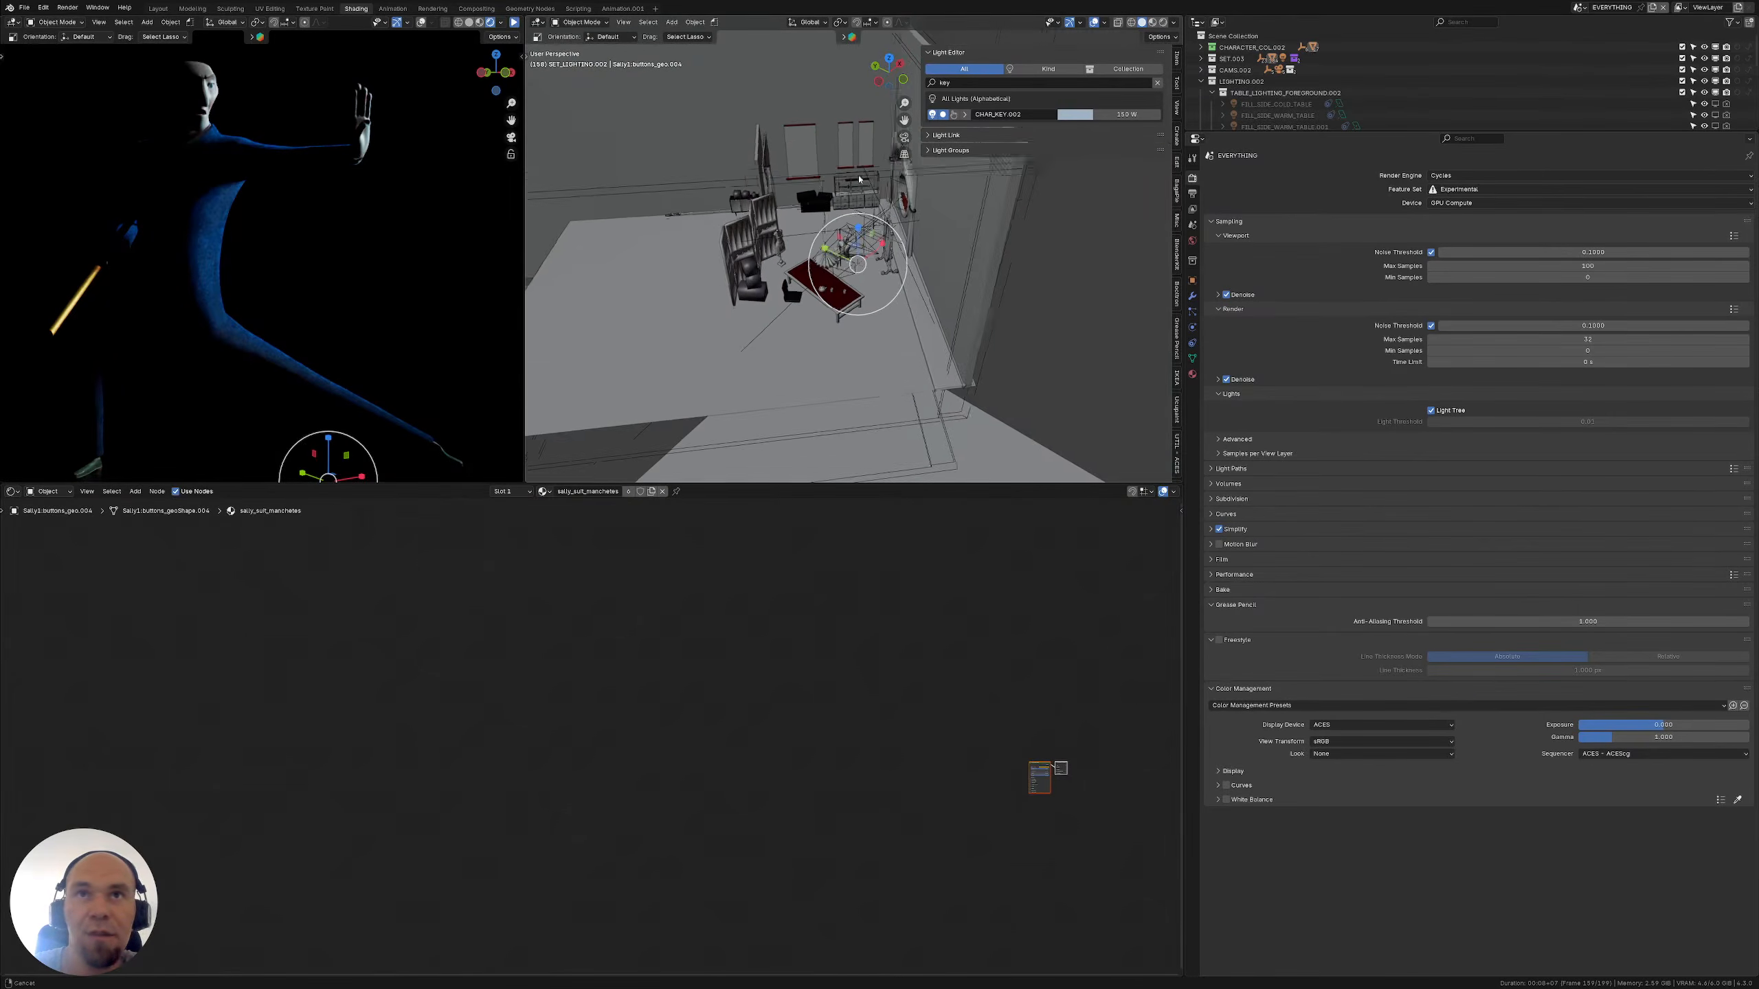
left_click(844, 37)
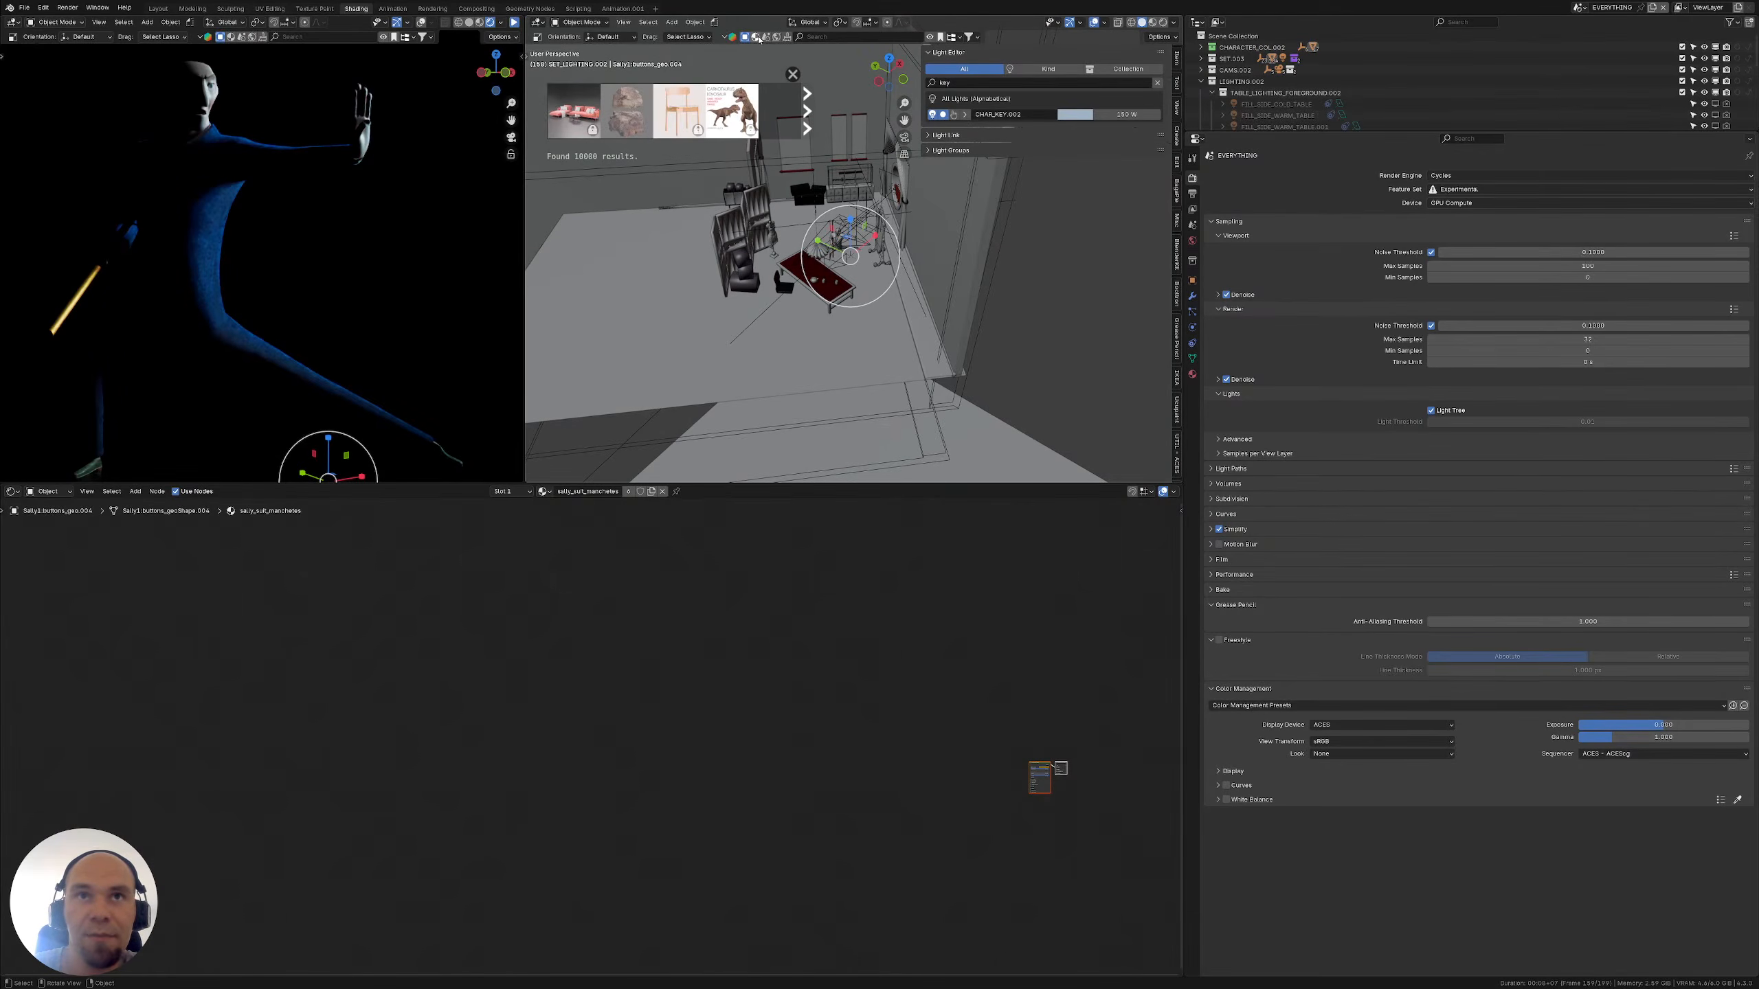
left_click(828, 37)
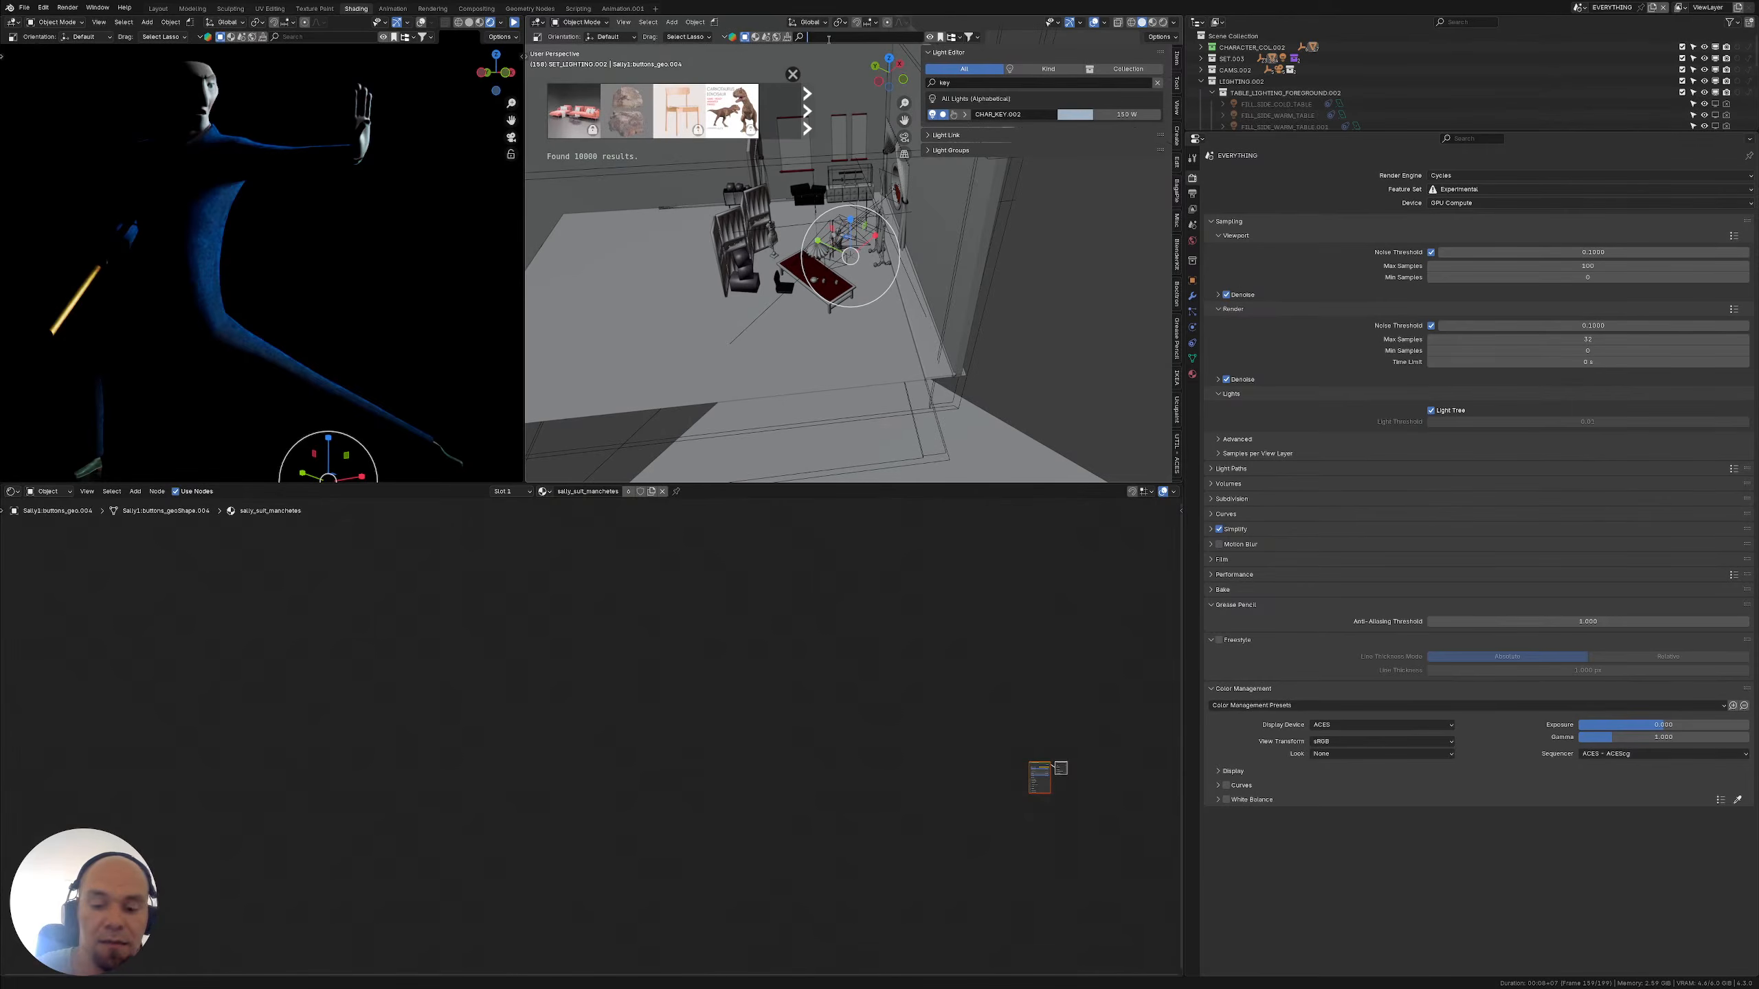
type("prop")
key("Return")
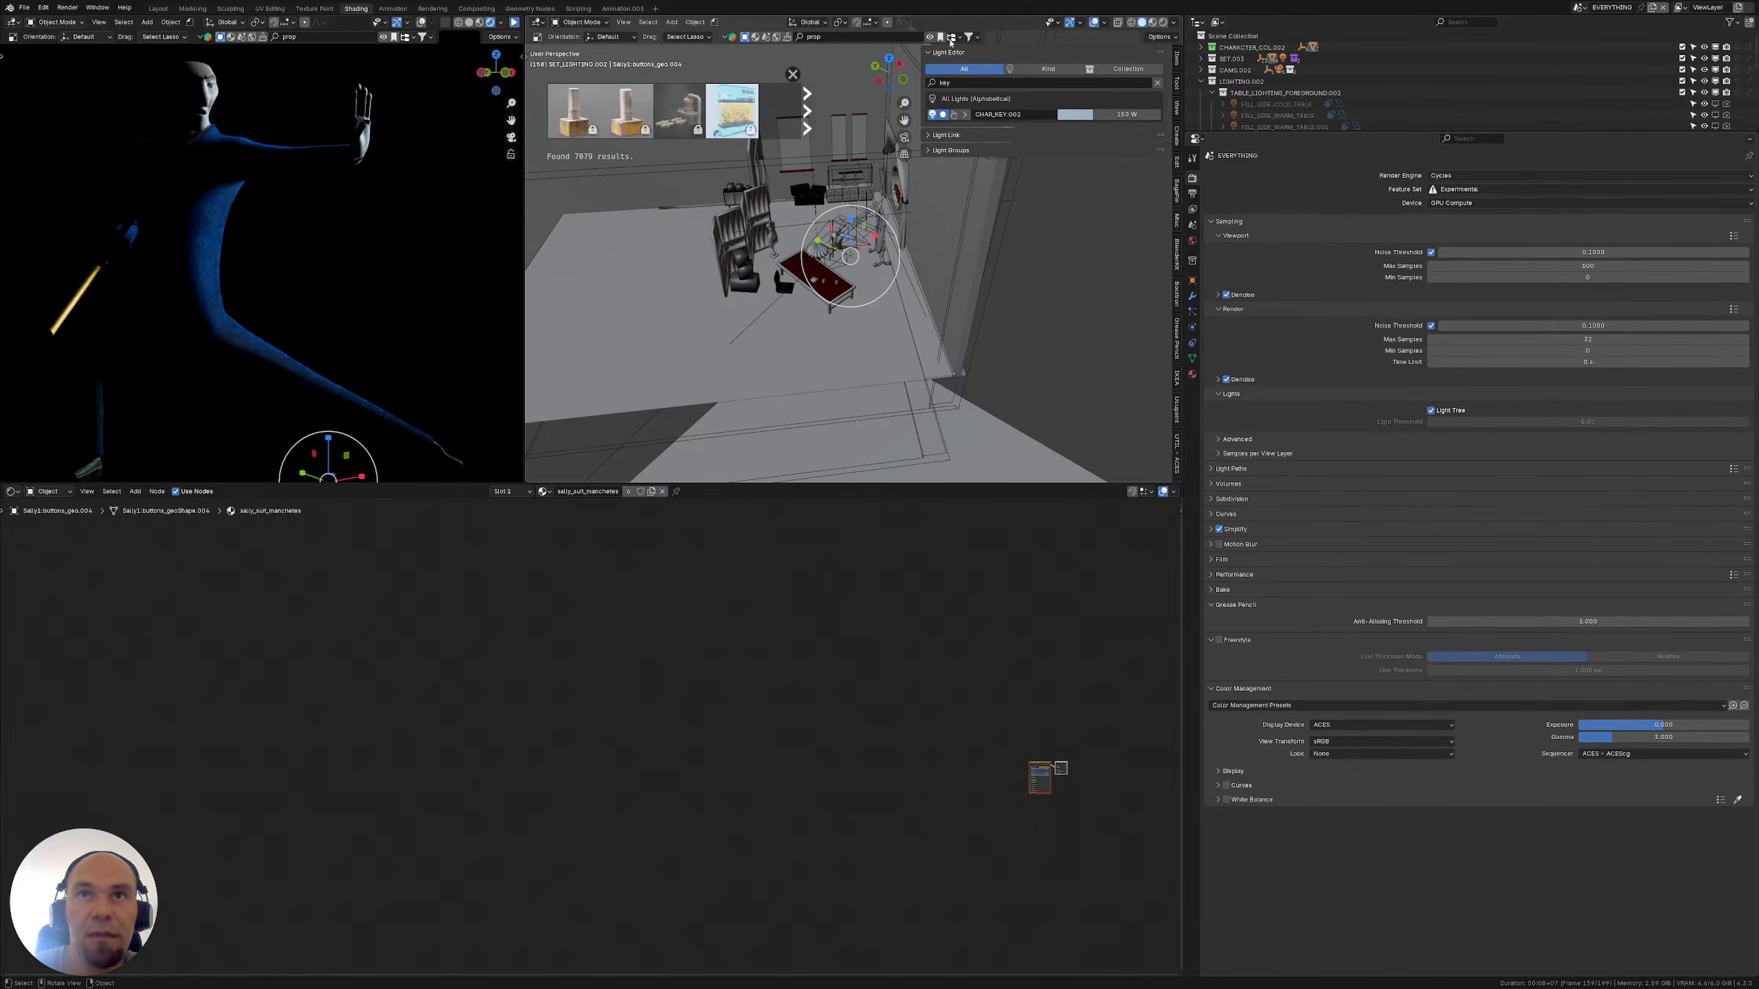
left_click(975, 38)
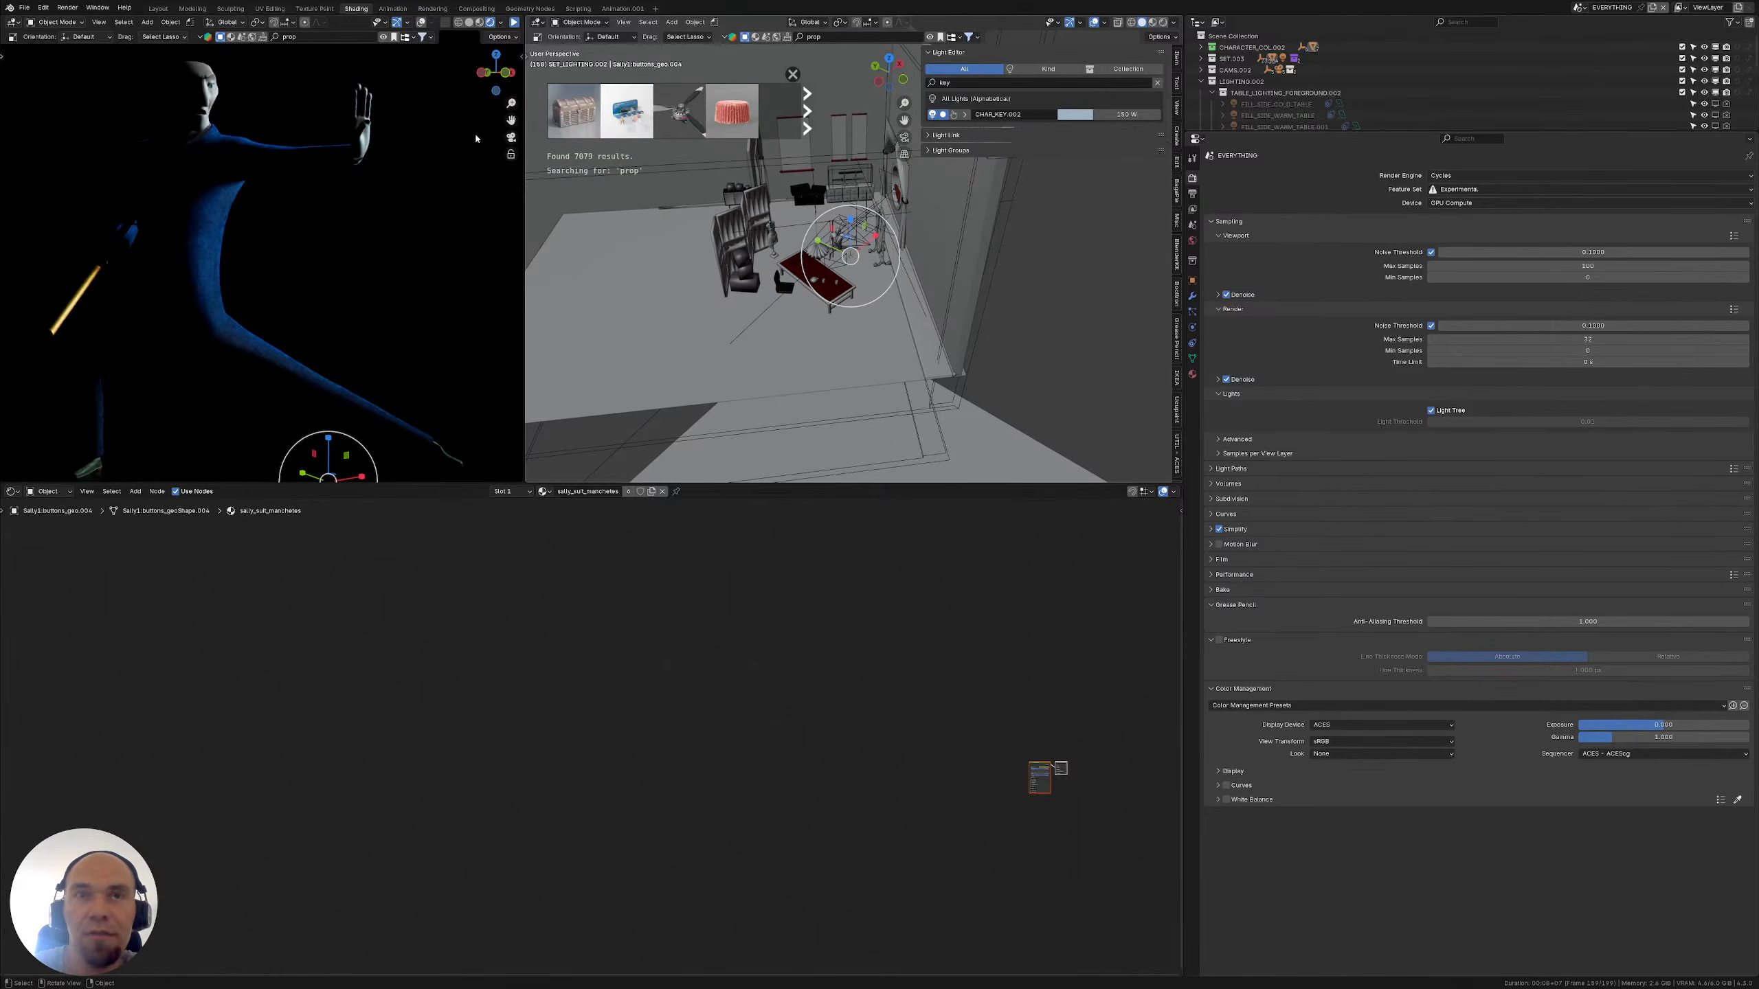
Browse the prop assets and place the Vintage Cigarette Case on the floor of the set
mouse_move(573, 121)
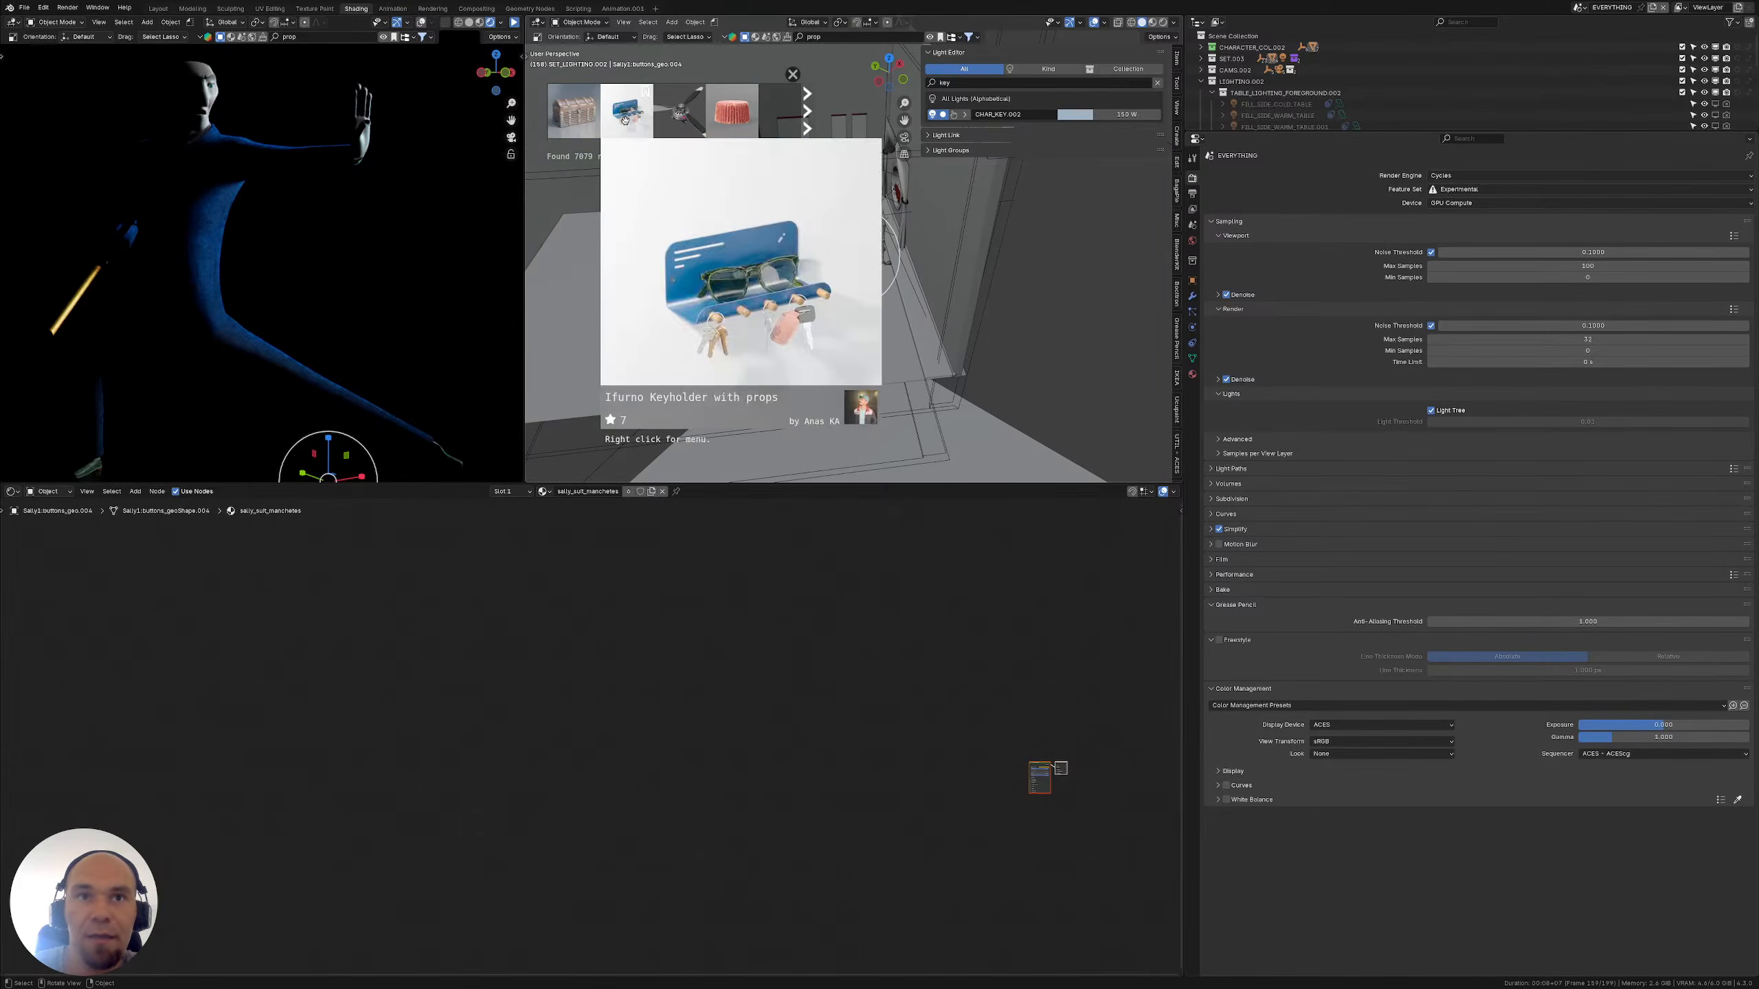
mouse_move(722, 121)
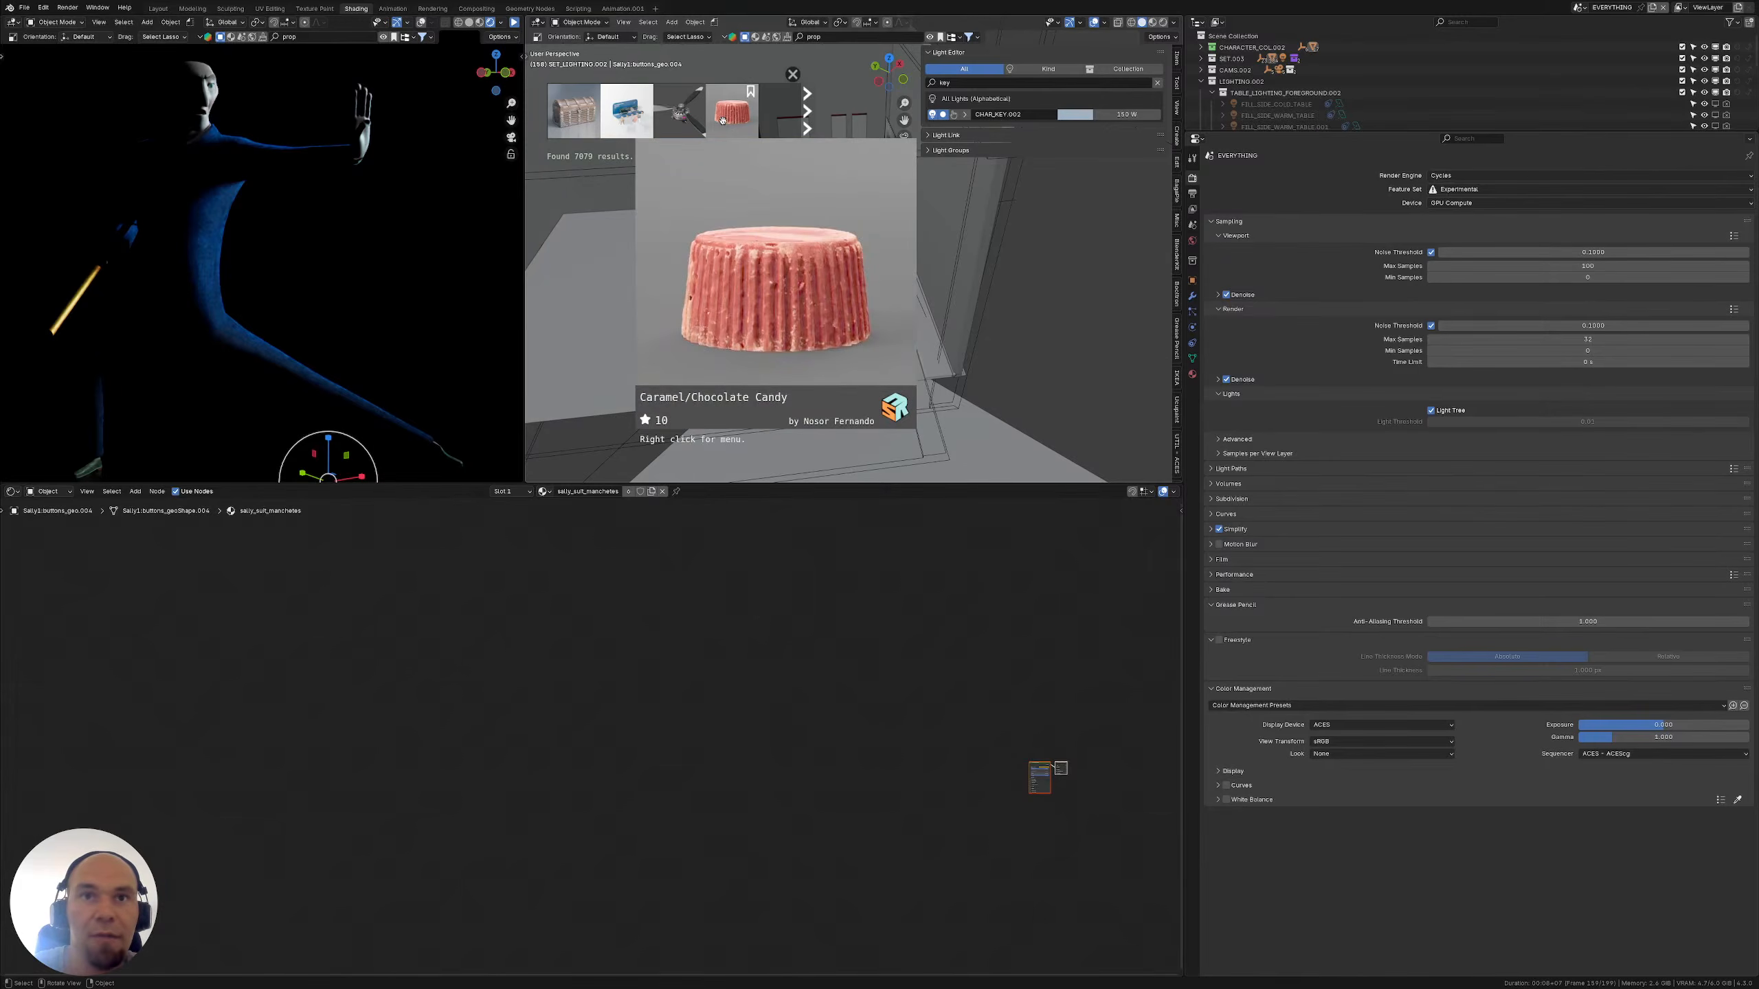
scroll(723, 121, "down", 2)
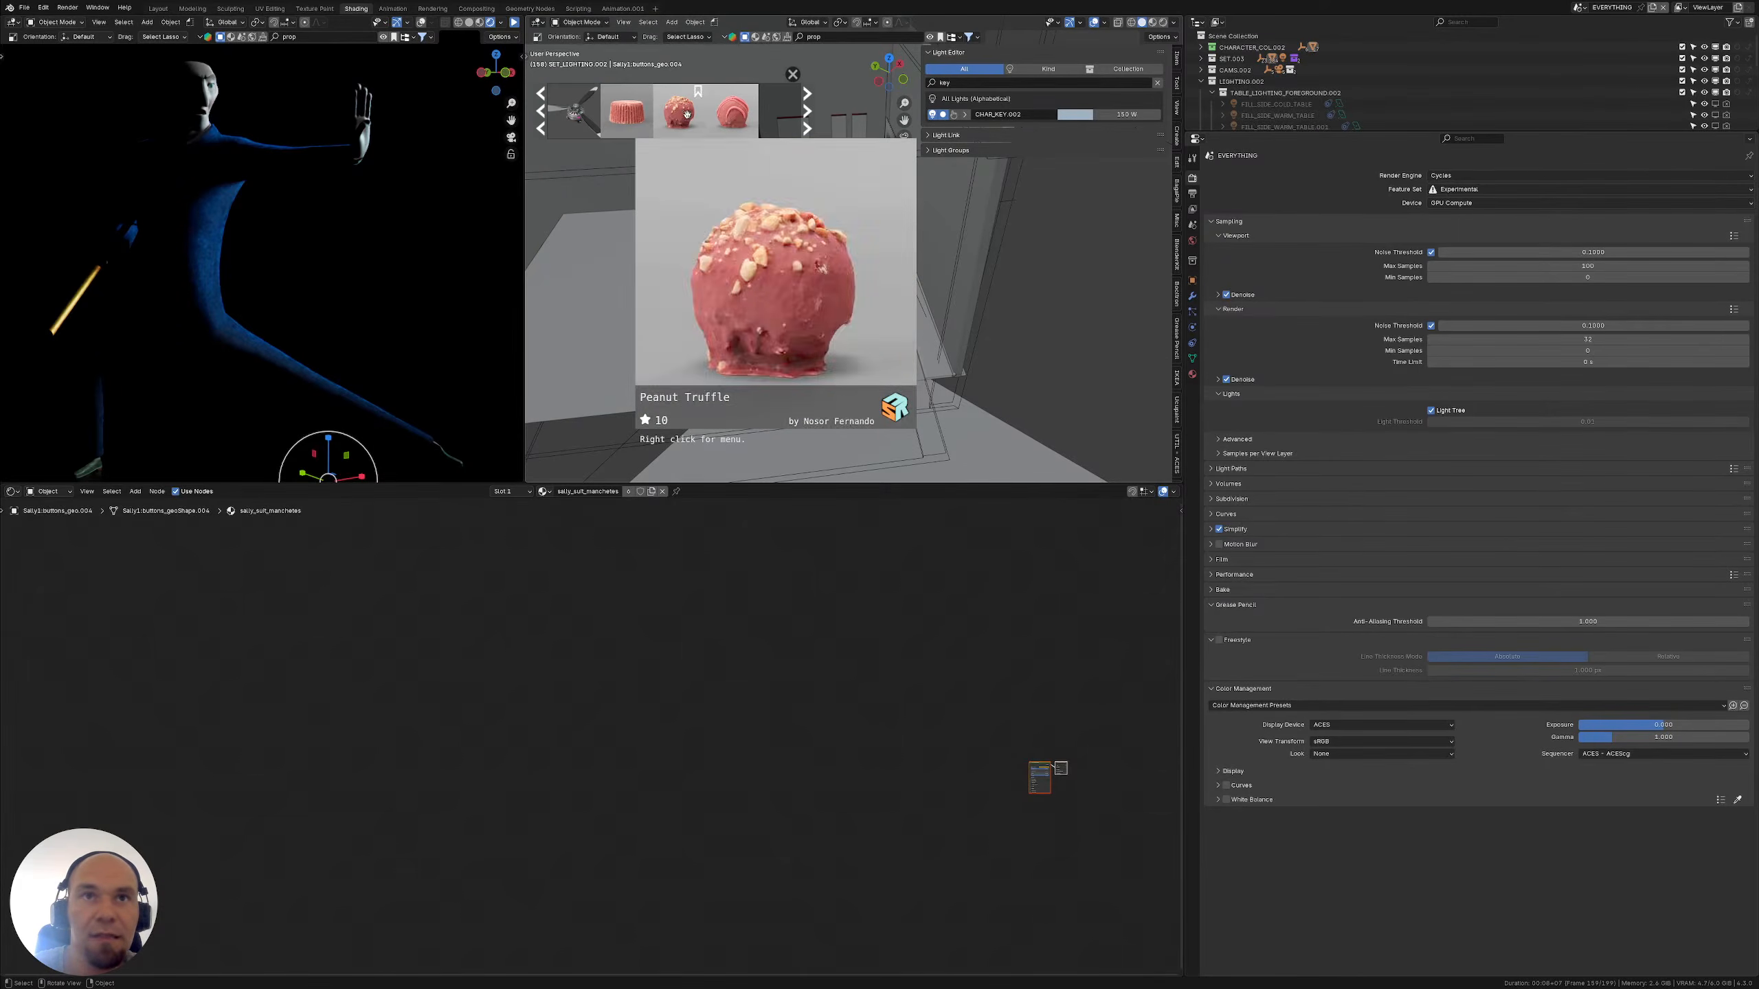
scroll(627, 123, "down", 2)
scroll(735, 123, "down", 3)
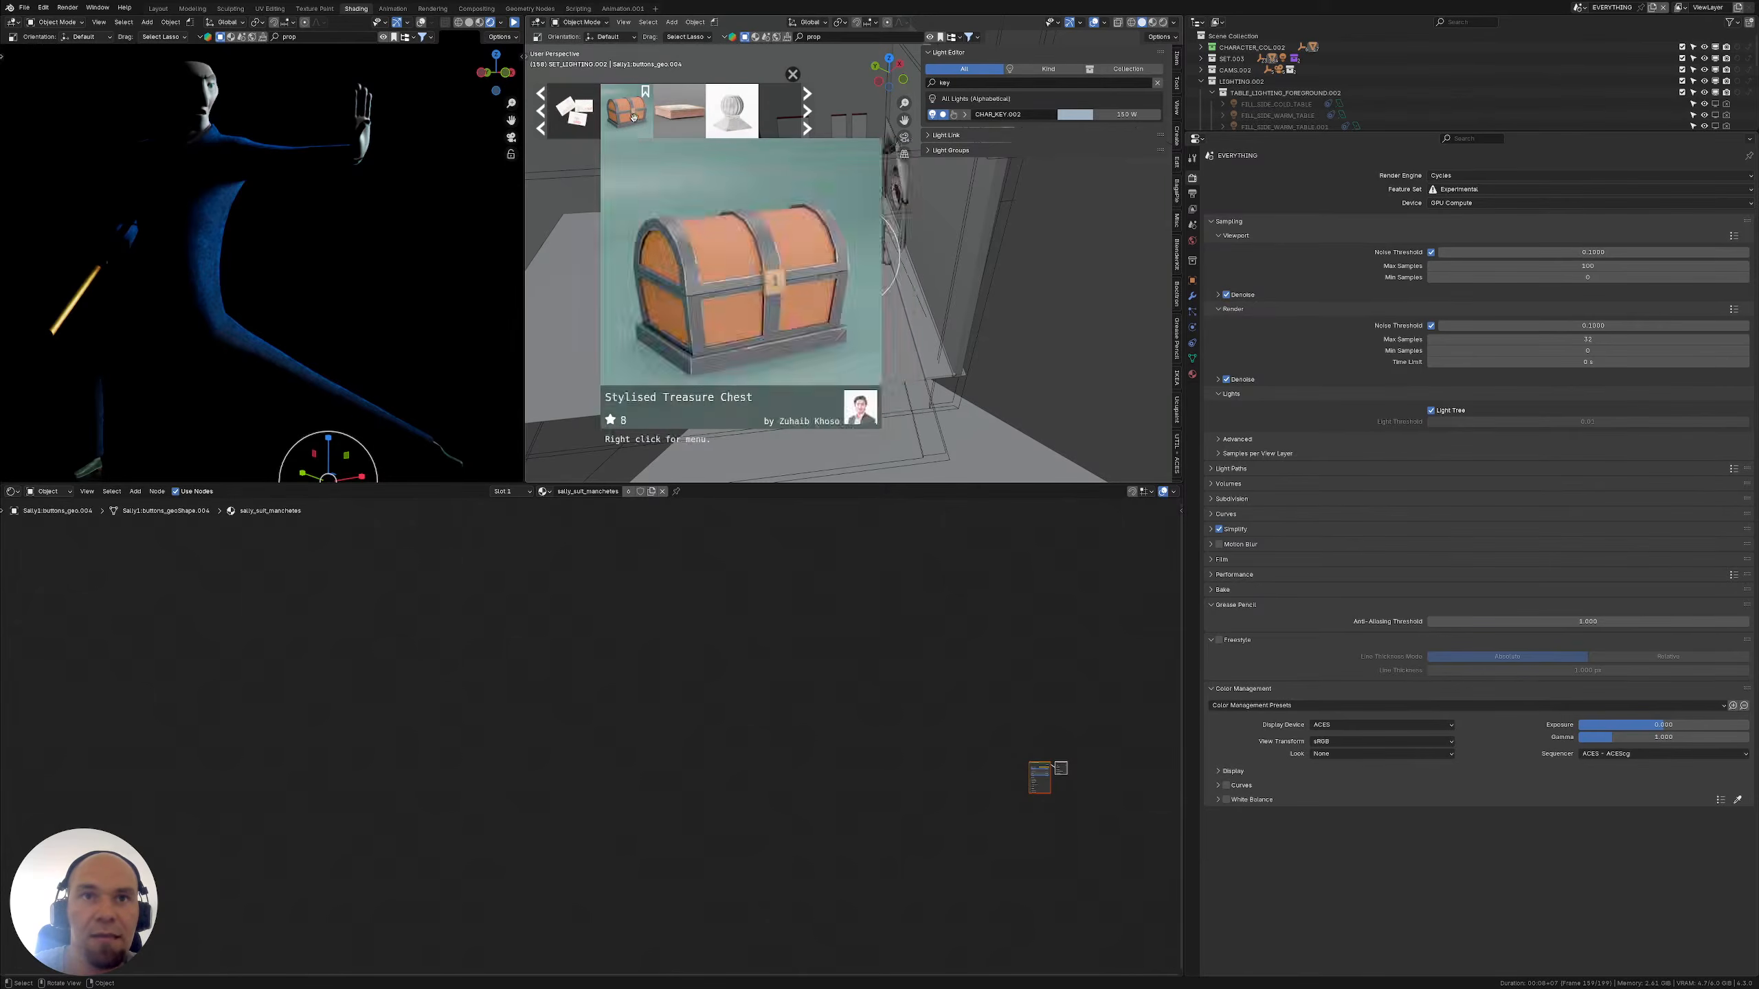
mouse_move(665, 117)
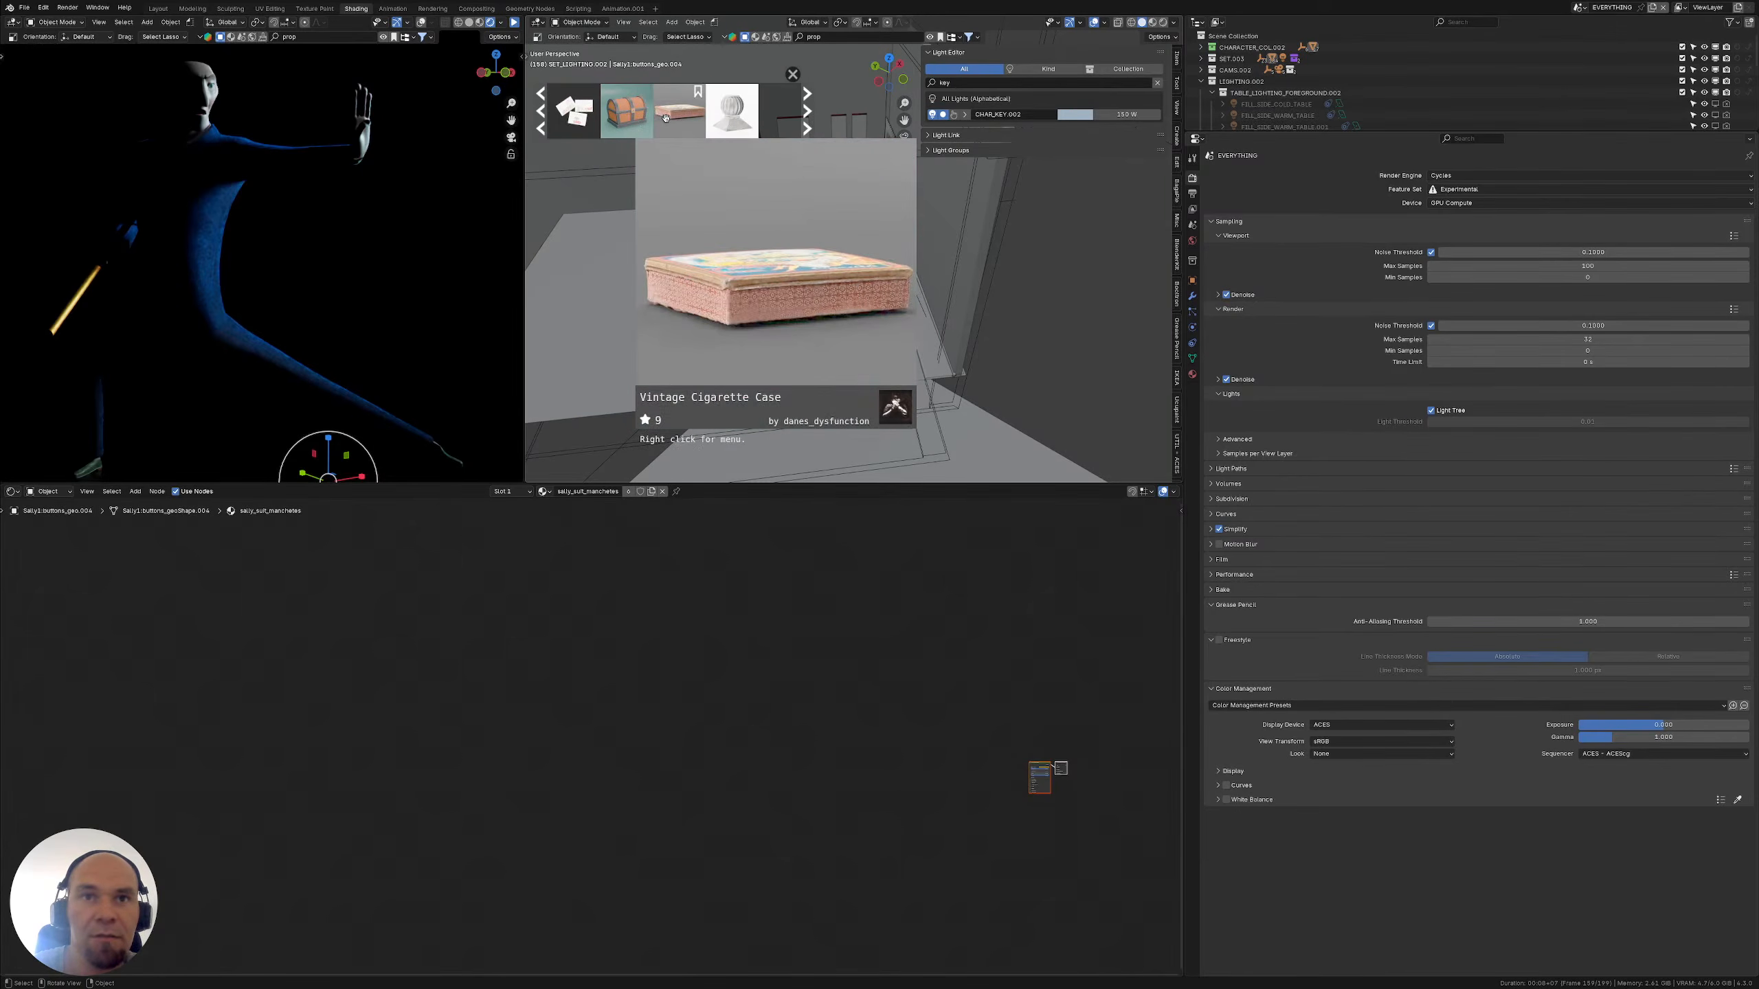
left_click_drag(665, 118, 686, 308)
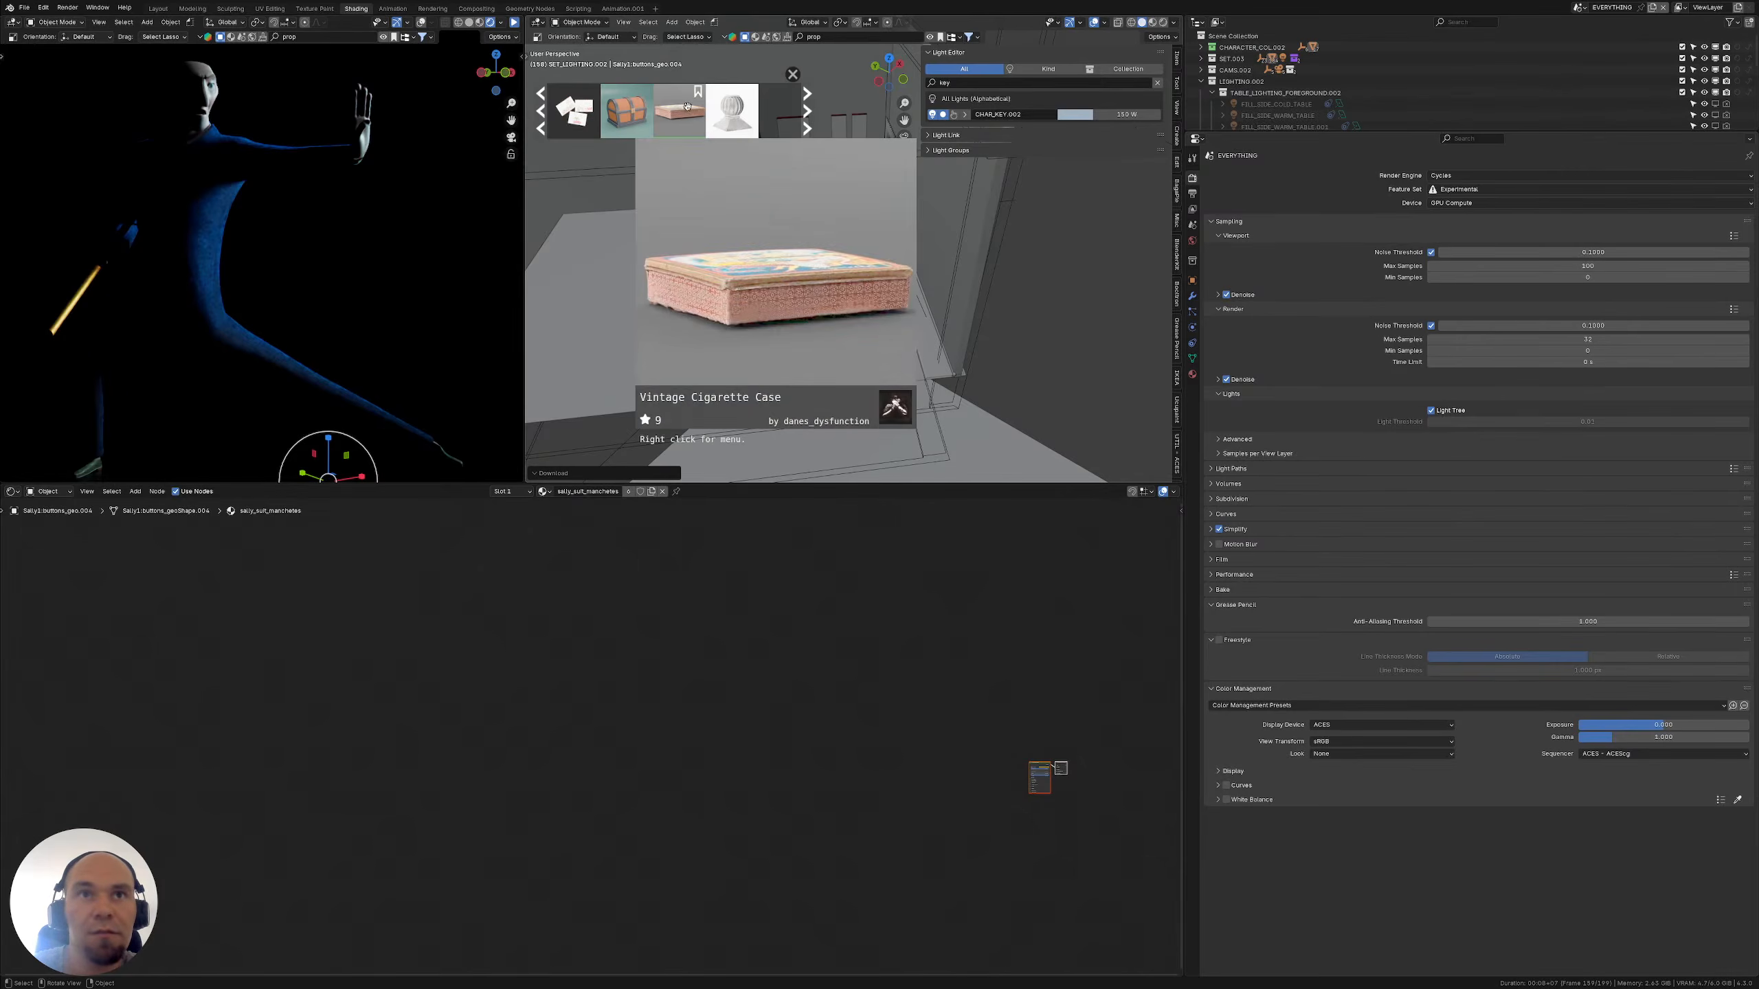
middle_click_drag(657, 315, 817, 200)
mouse_move(682, 126)
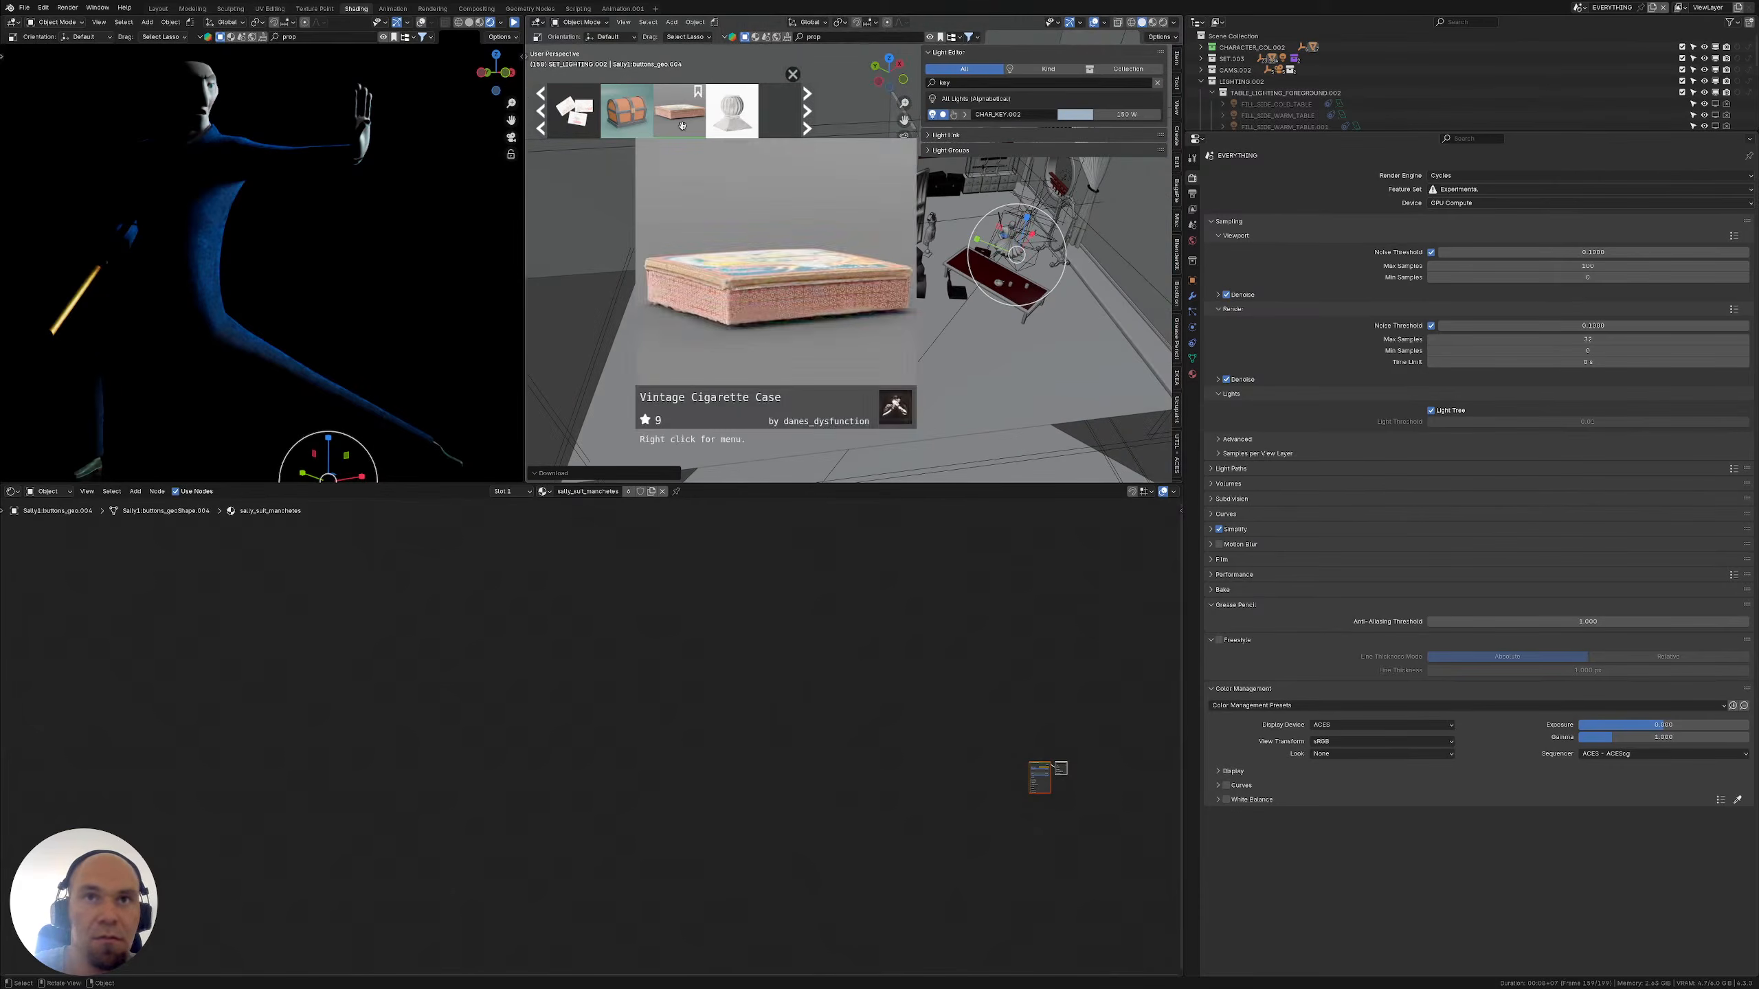
Make the main LIGHTING collection active in the outliner
left_click(1202, 81)
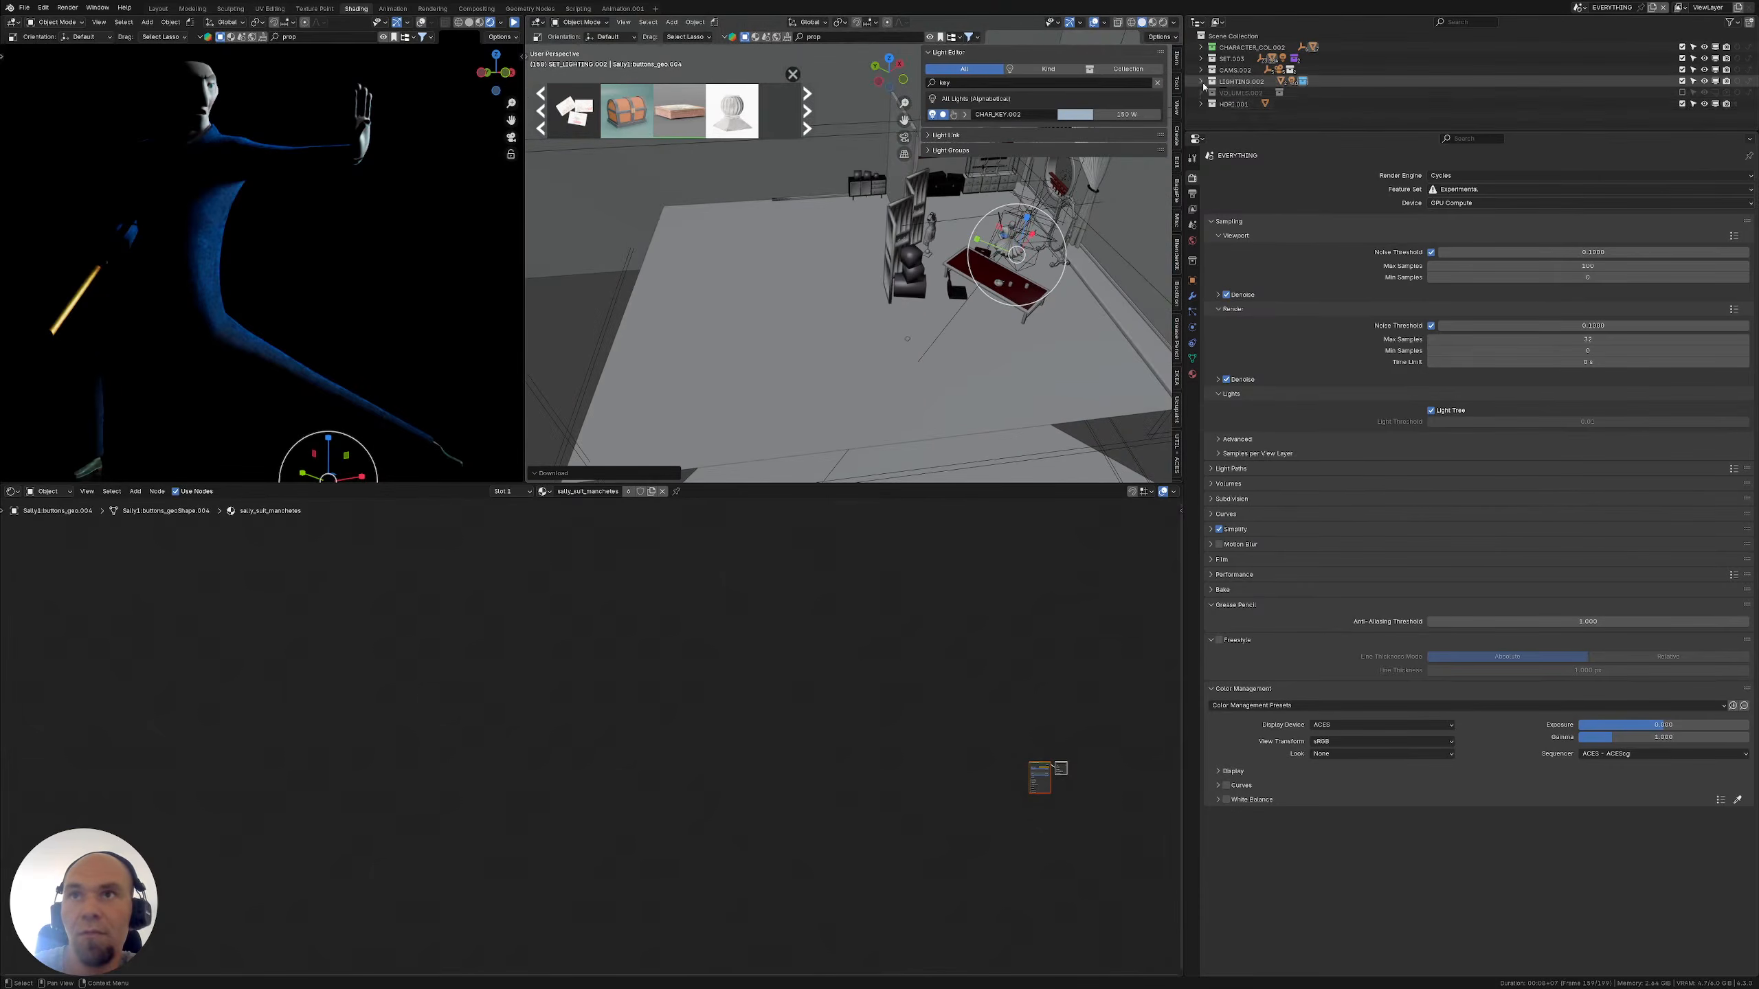
left_click(1201, 81)
scroll(1281, 90, "down", 6)
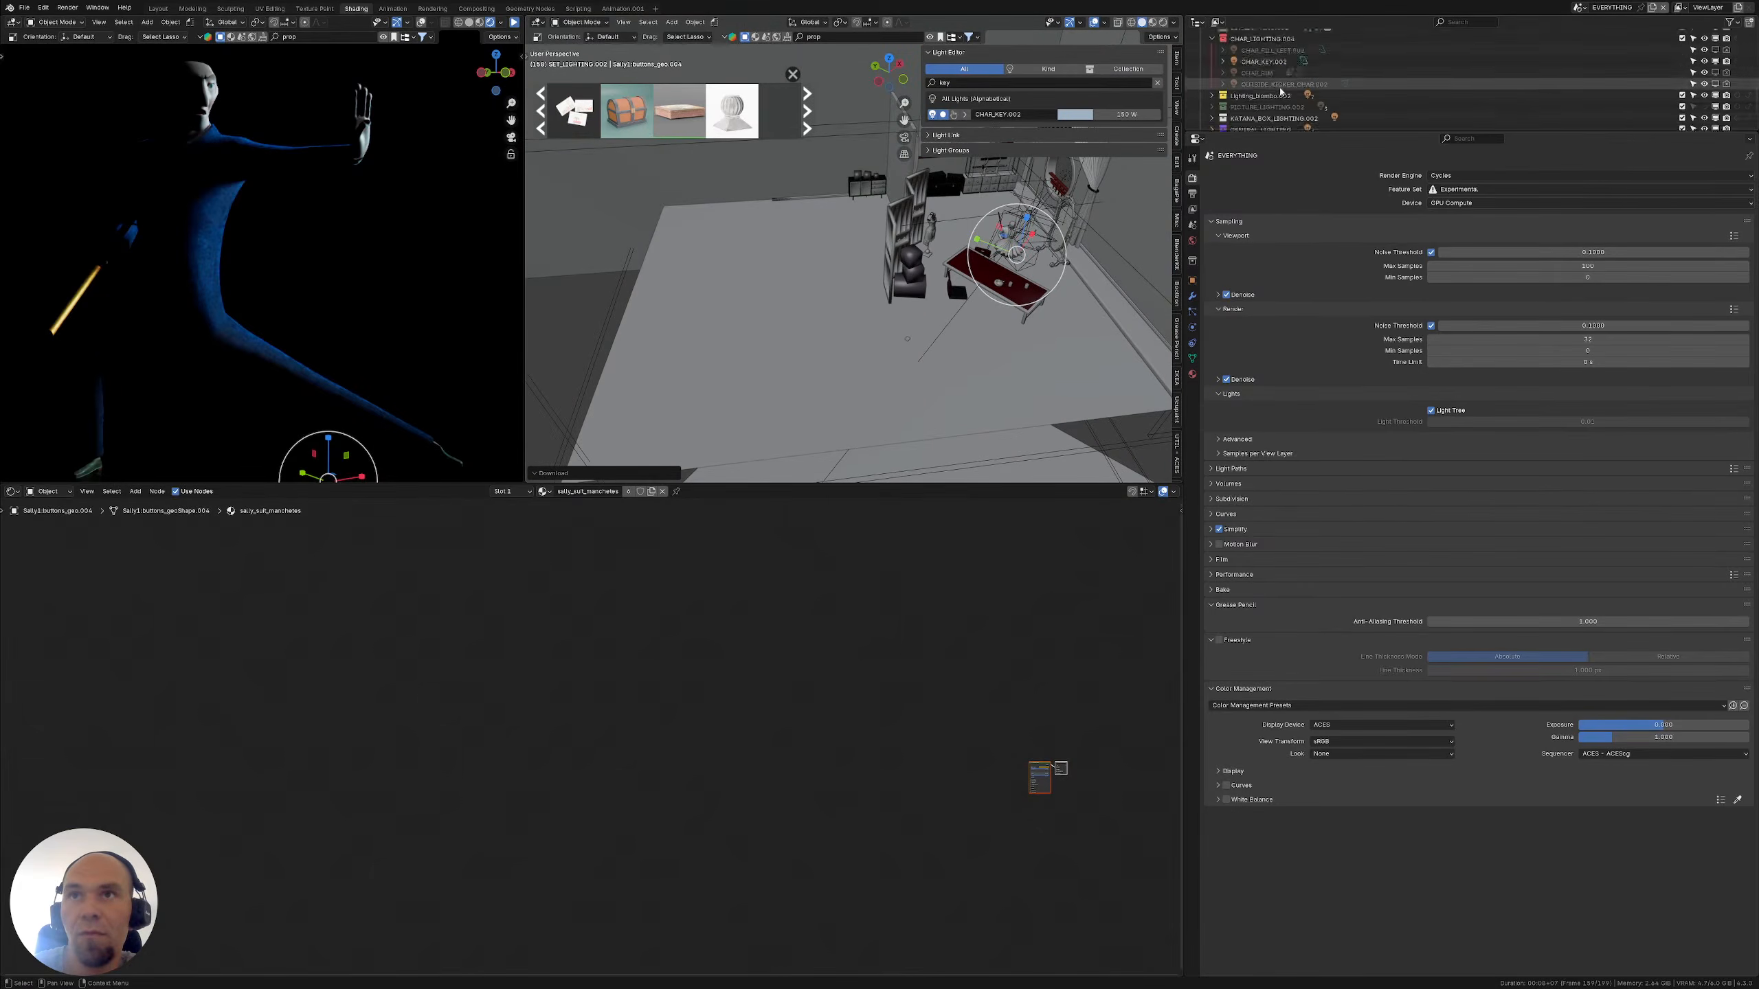
scroll(1280, 91, "up", 4)
scroll(1280, 90, "up", 2)
left_click(1247, 59)
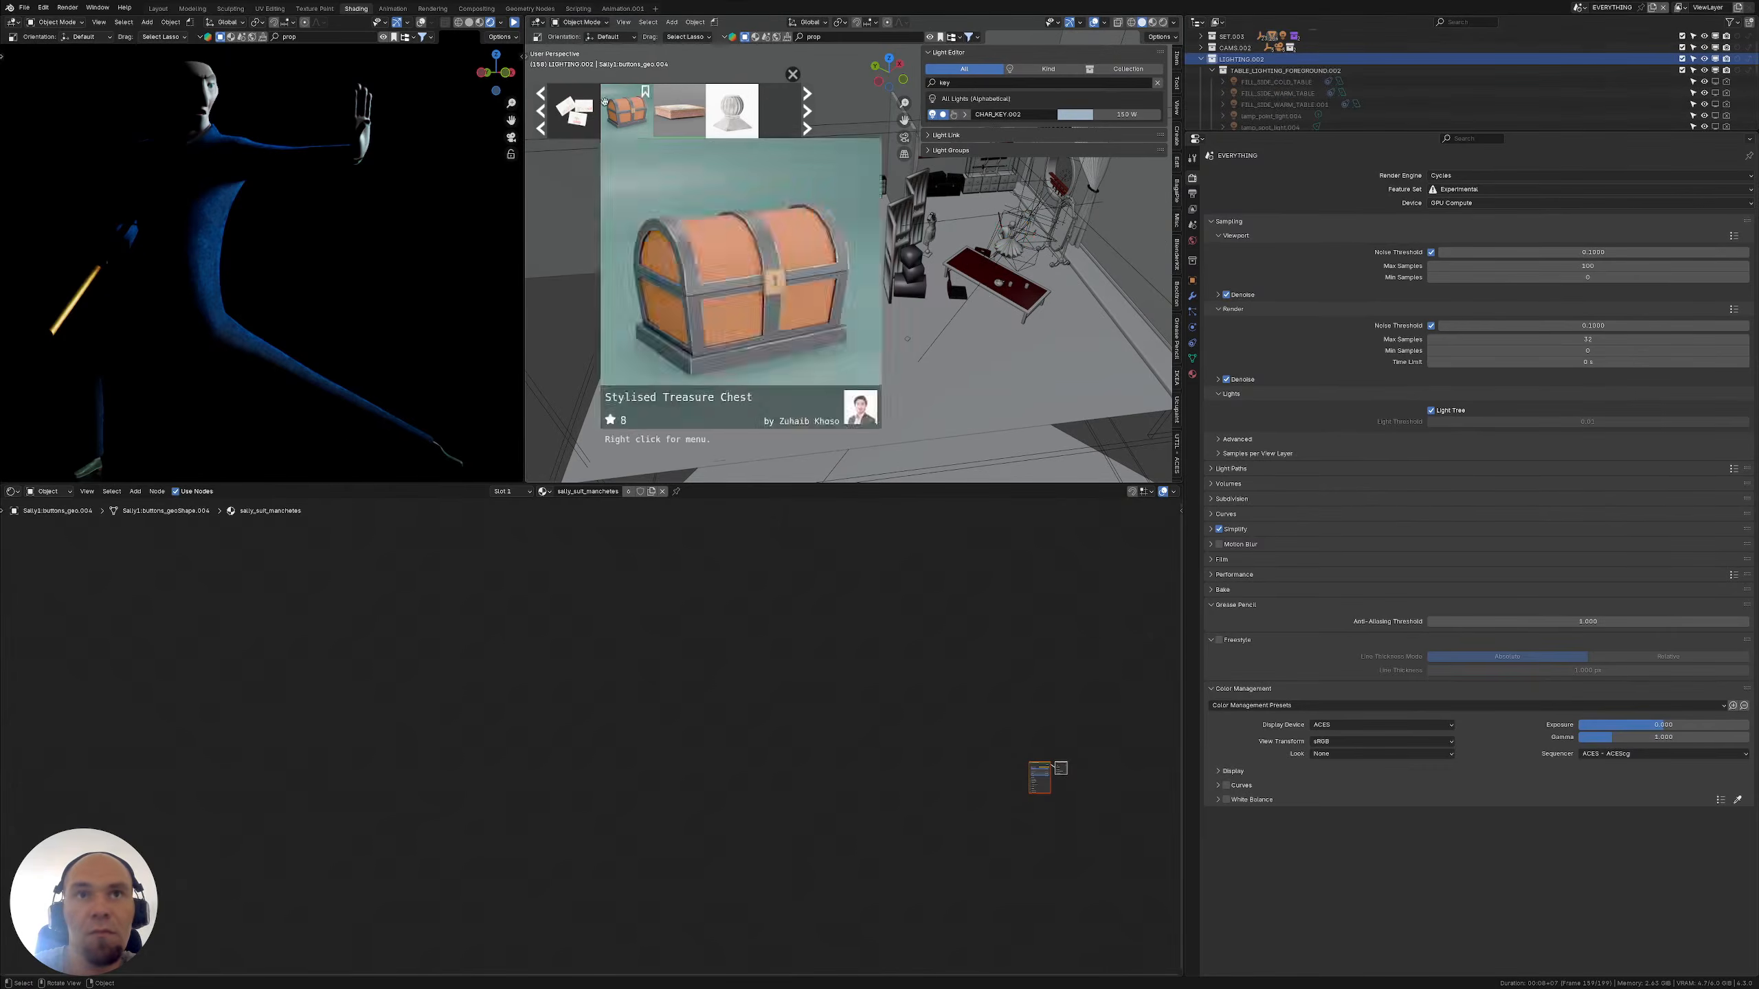
Select the placed cigarette case on the floor and frame it closely in the solid viewport
scroll(894, 345, "up", 3)
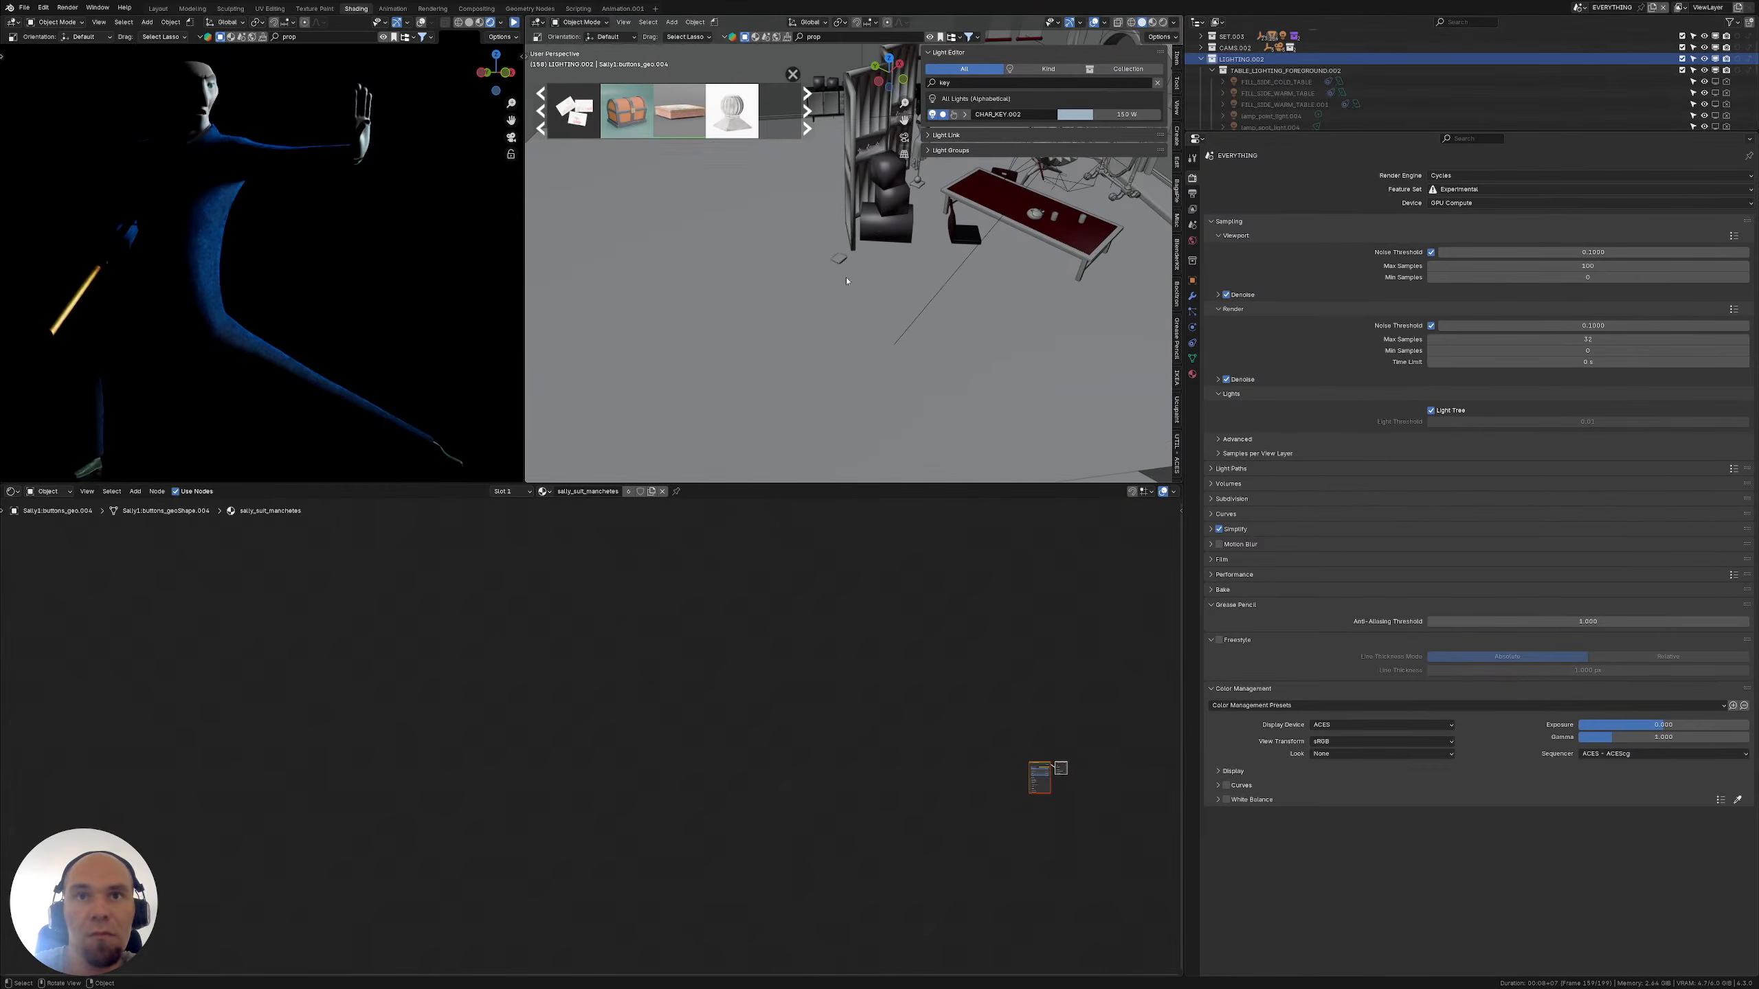
left_click(838, 260)
key("KP_Decimal")
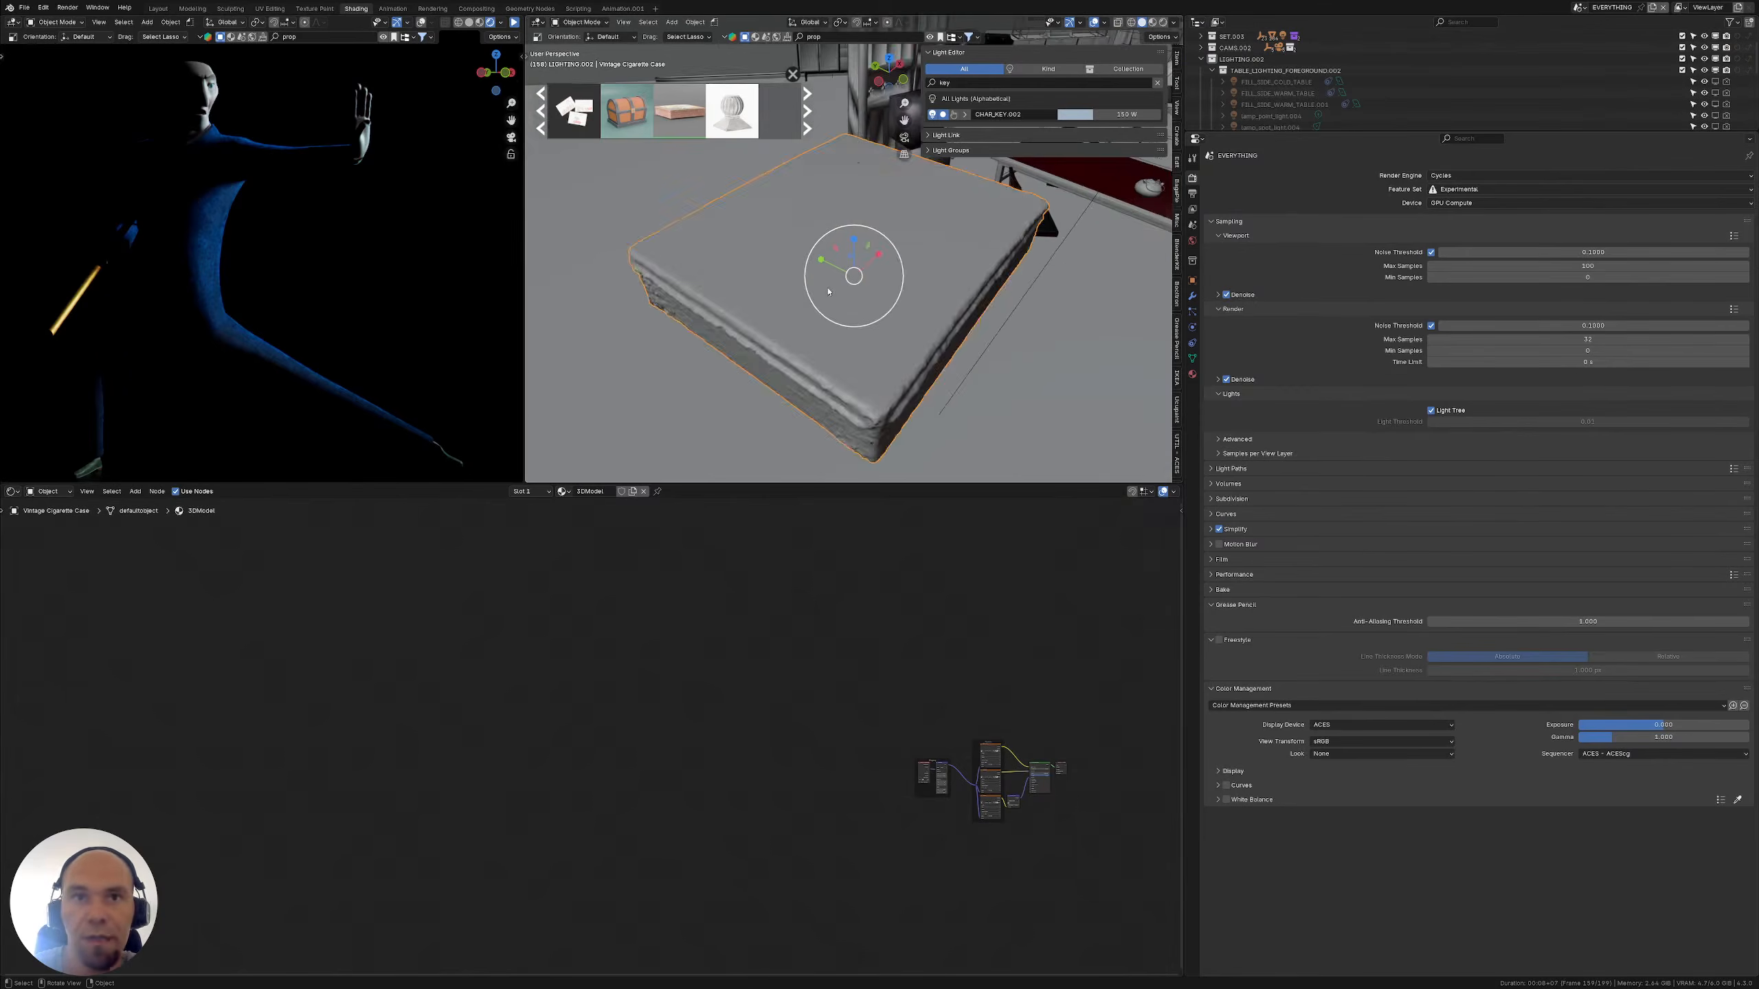
middle_click_drag(828, 292, 734, 334)
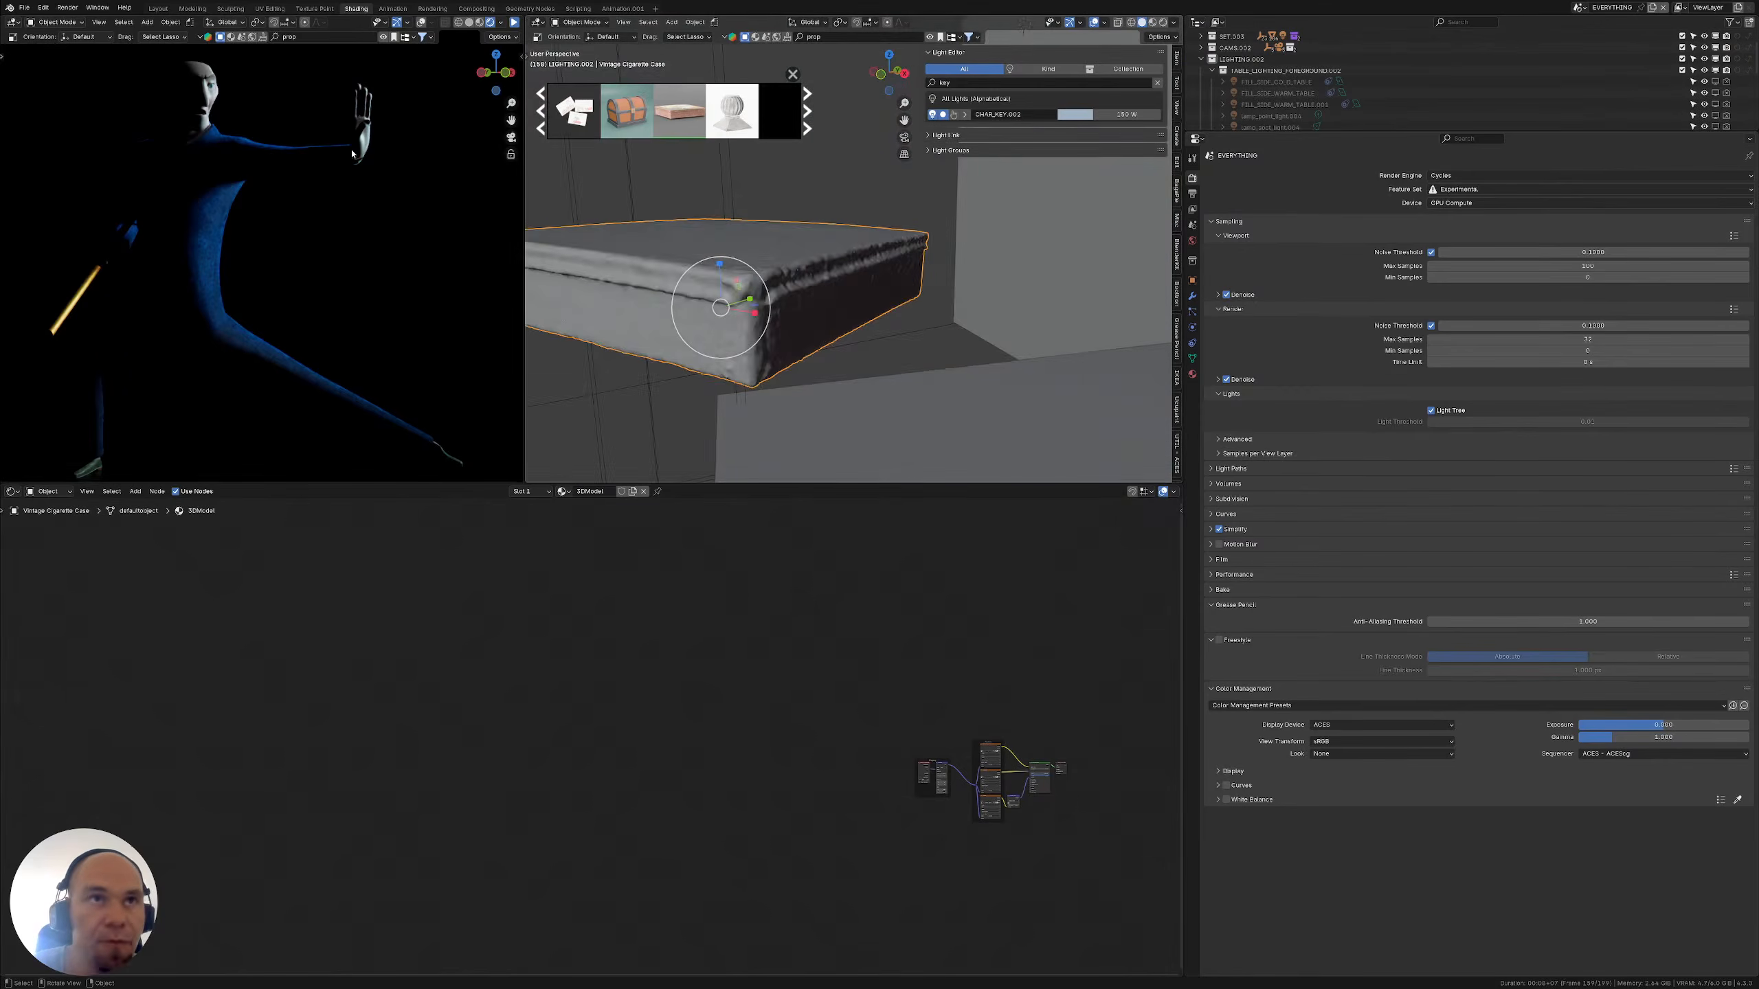
Frame the cigarette case in the rendered viewport and disable Scene World and Scene Lights to light it with the HDRI
left_click(512, 23)
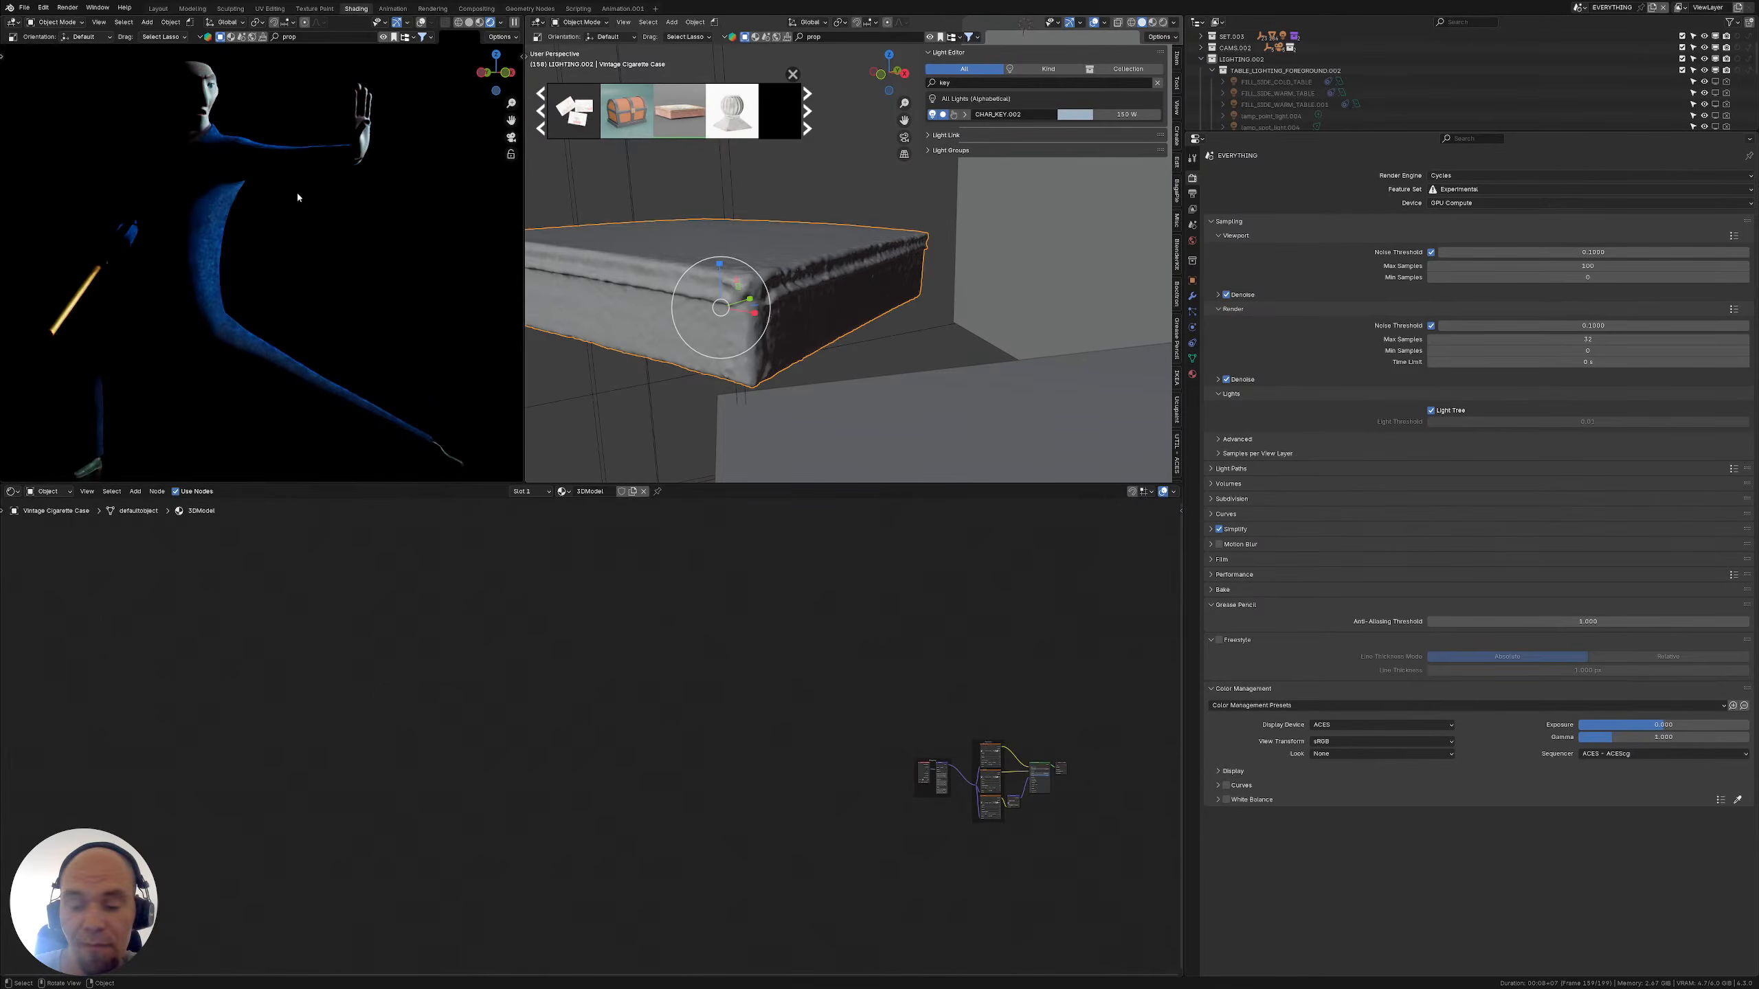
key("KP_Decimal")
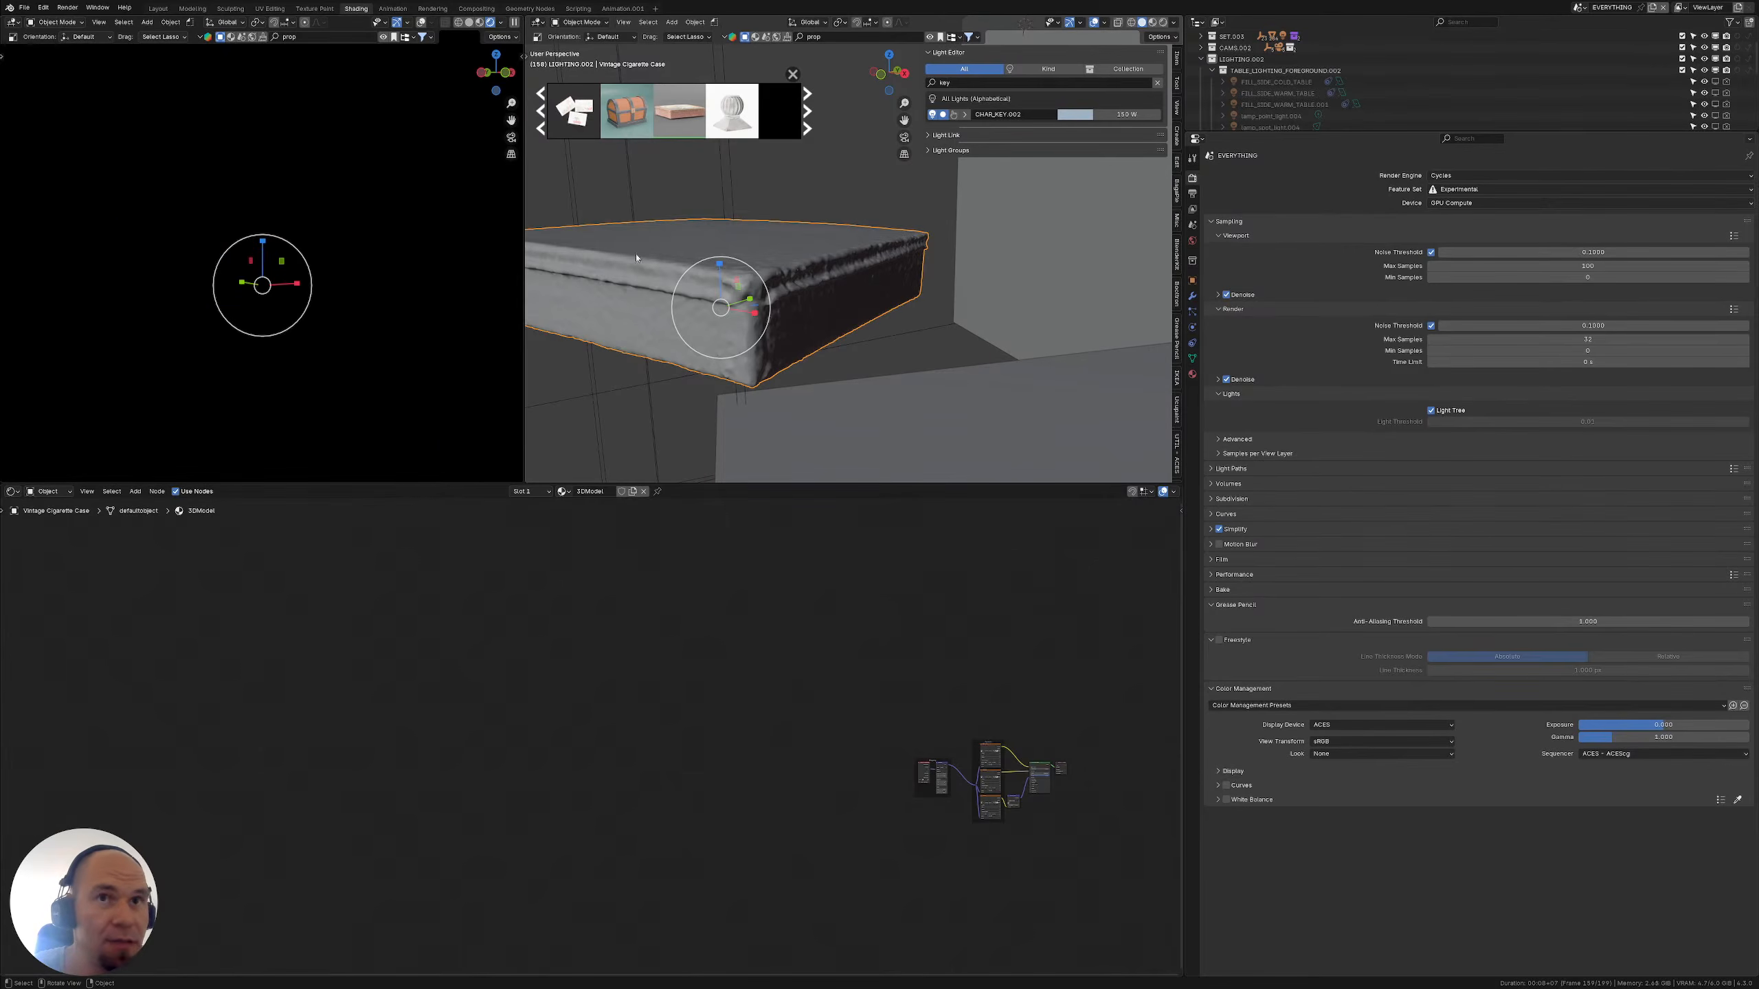
left_click(500, 22)
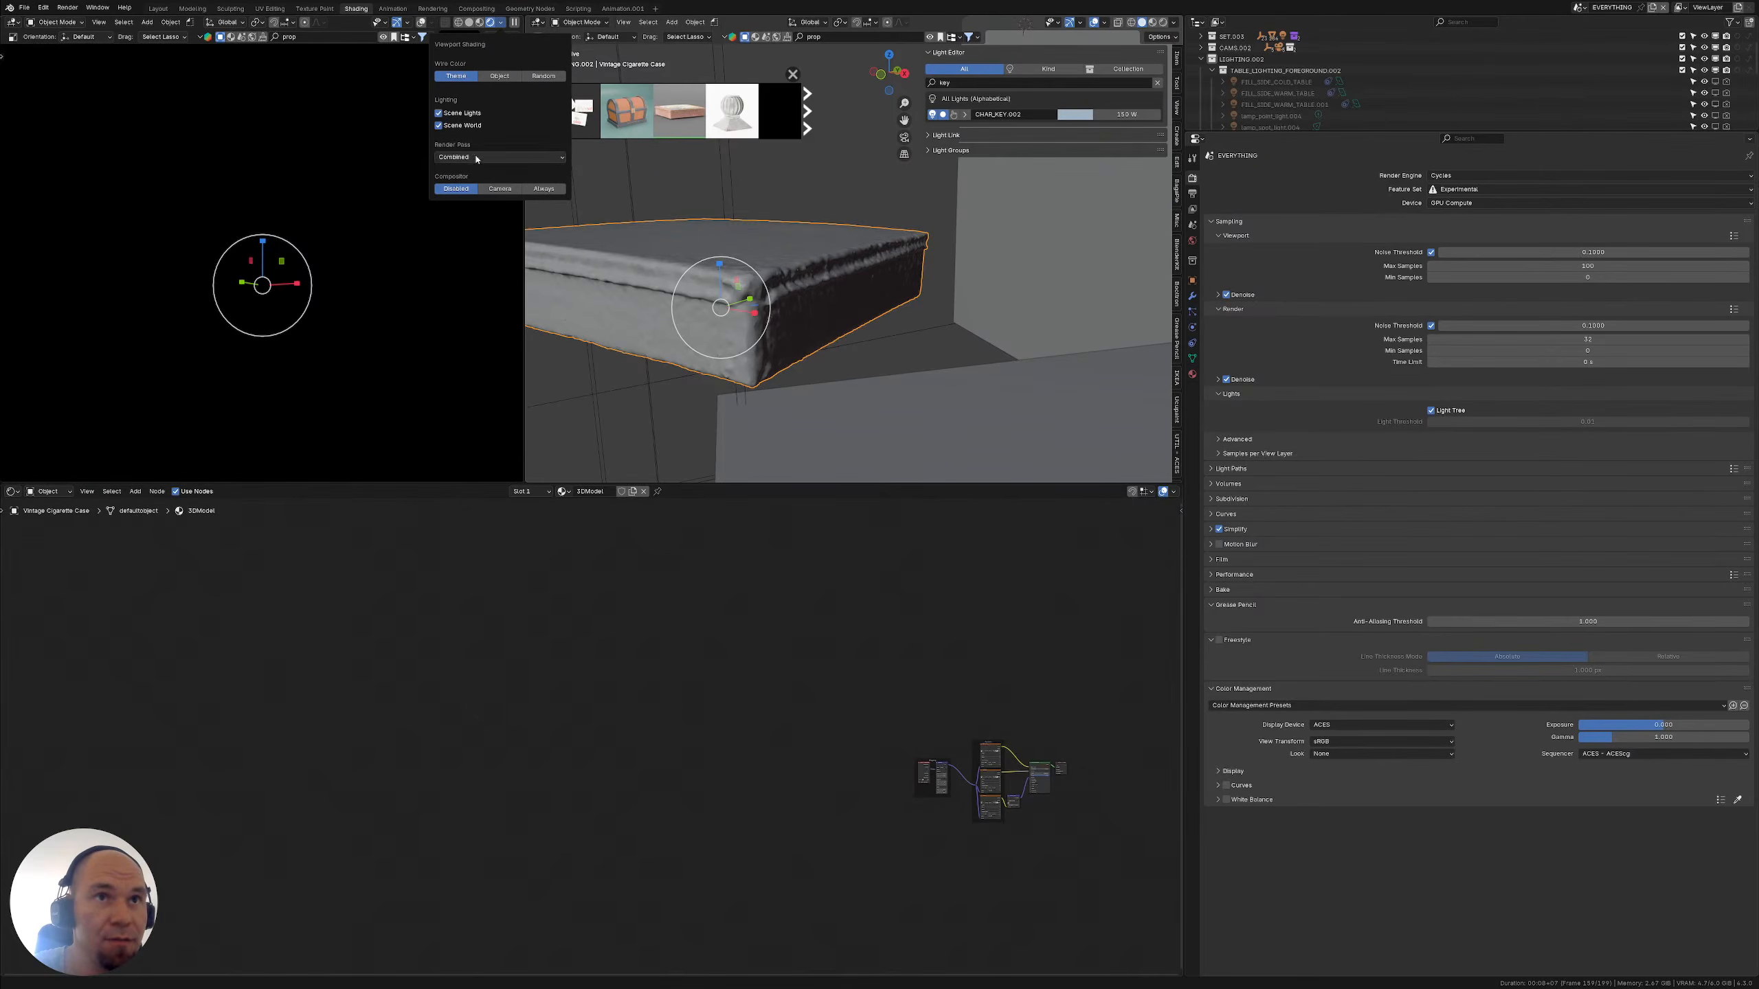
left_click(458, 125)
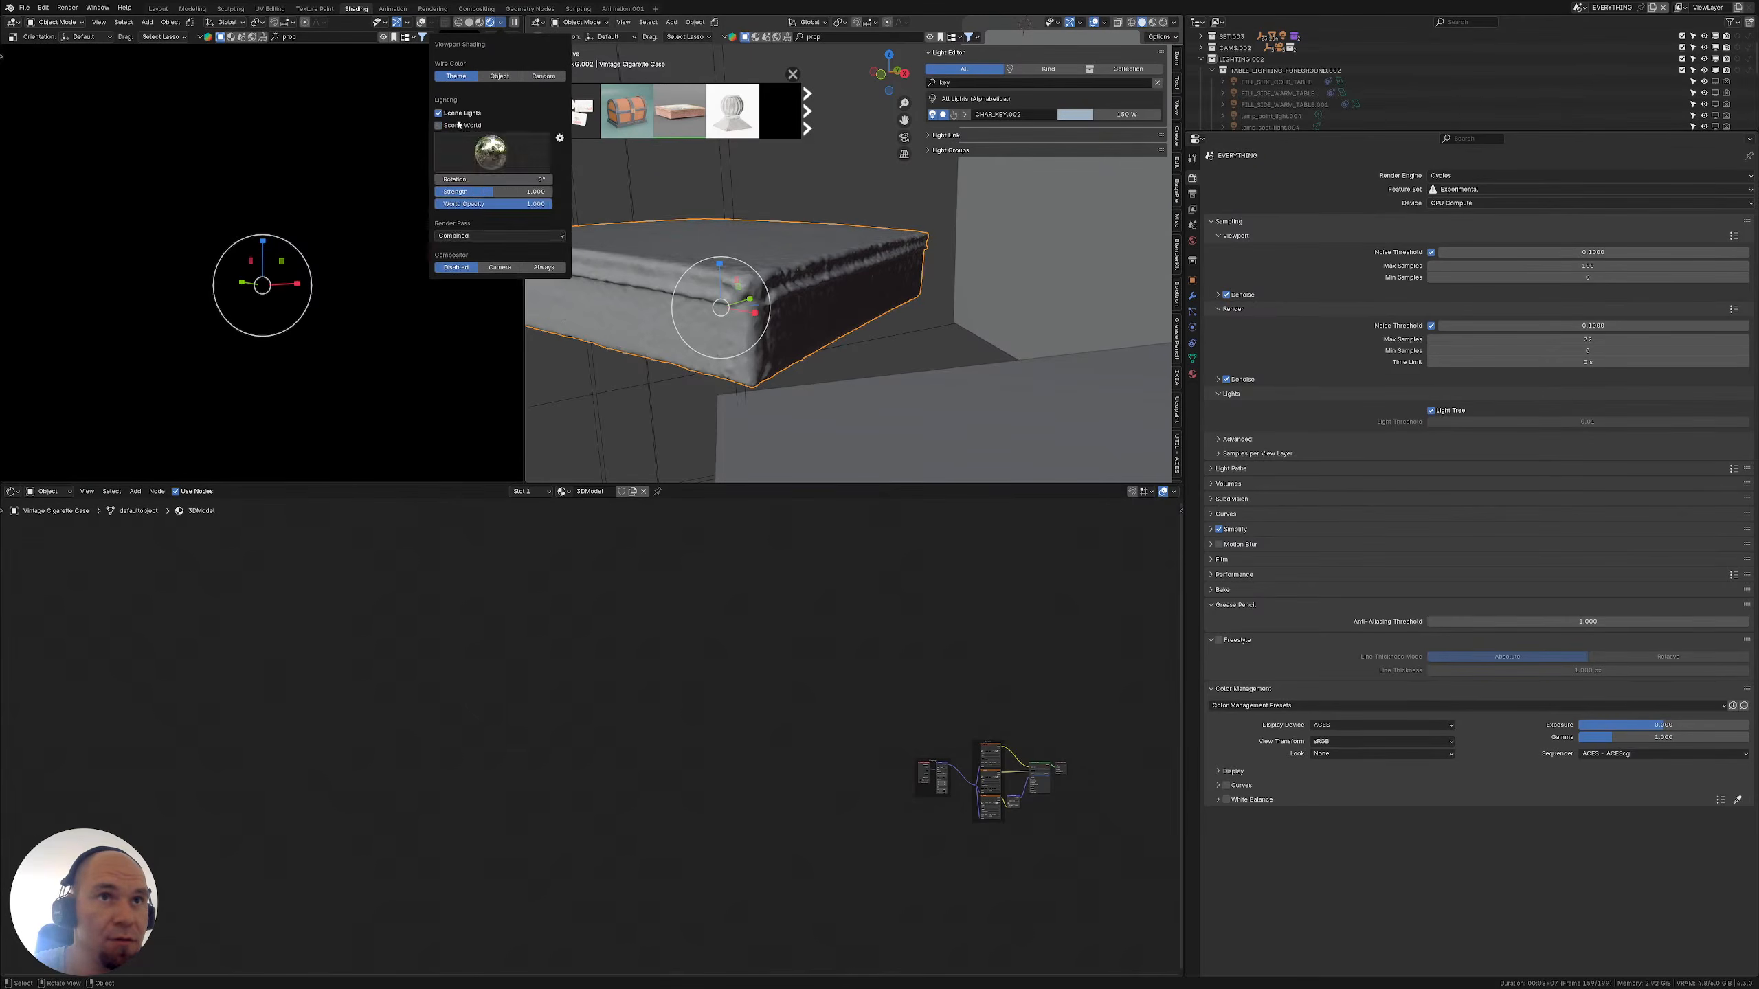
left_click(459, 114)
middle_click_drag(338, 188, 204, 233)
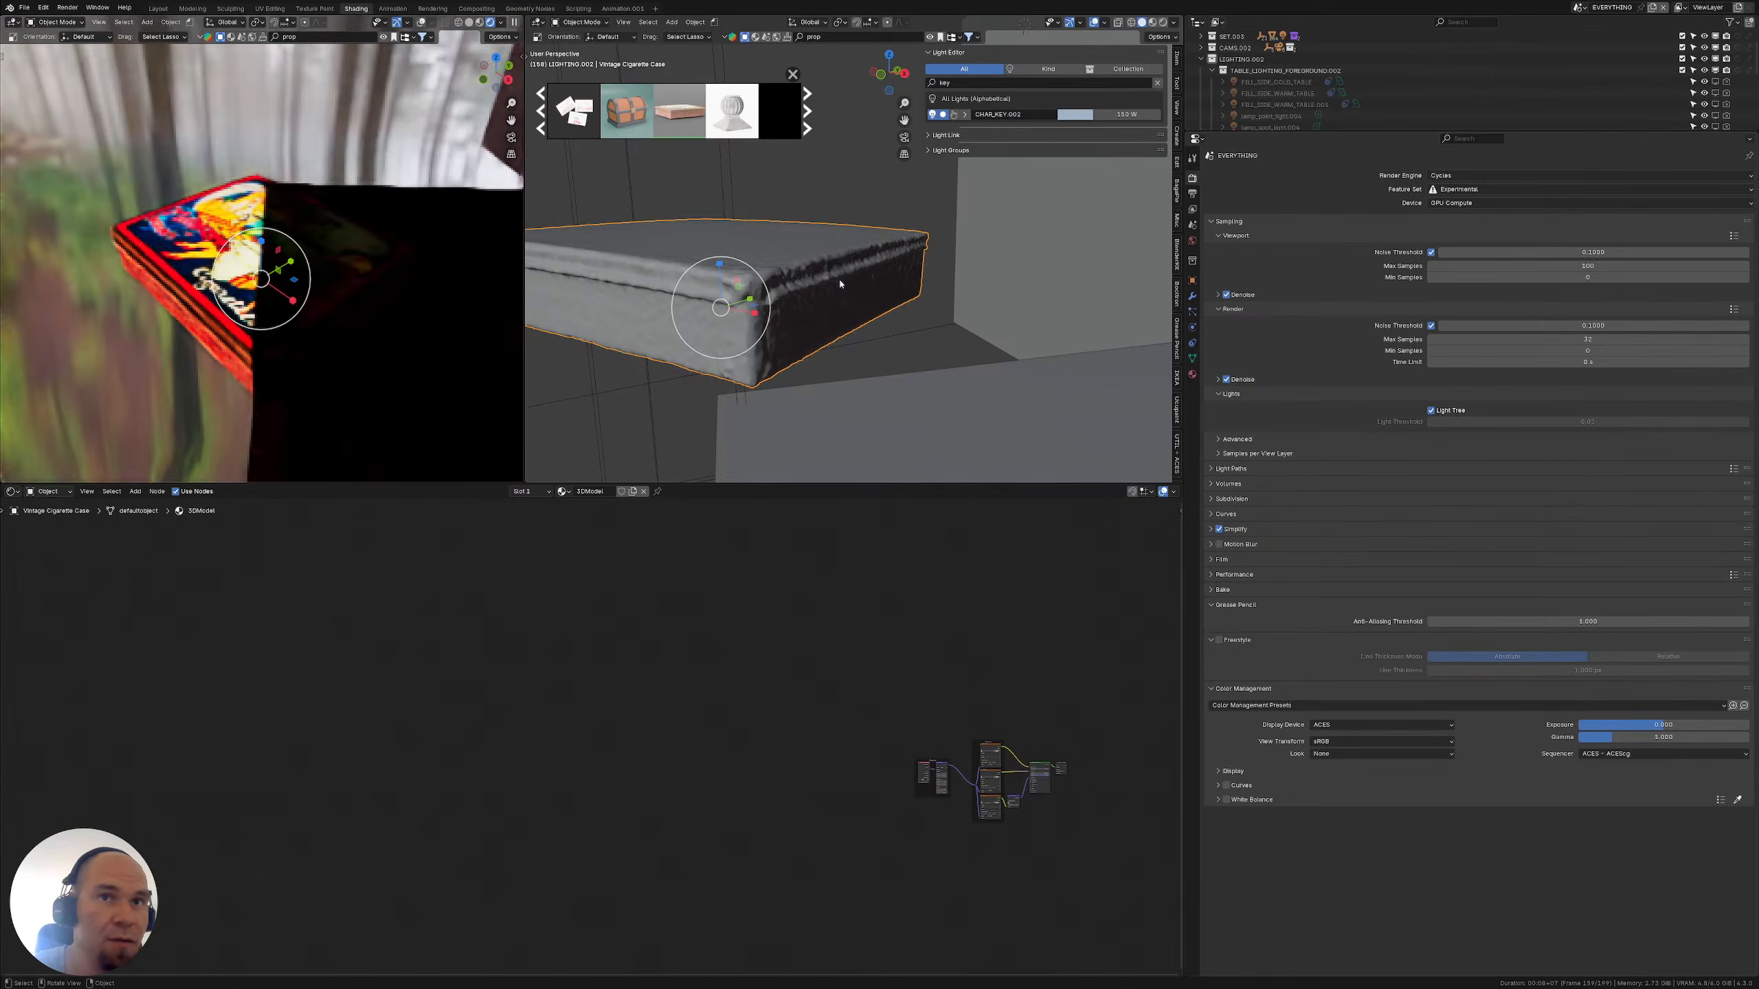
Move the cigarette case across the floor, clear of the dark area that hides part of it in the rendered viewport
scroll(841, 284, "down", 3)
scroll(831, 277, "down", 10)
middle_click_drag(806, 235, 814, 339)
key("w")
scroll(940, 340, "up", 1)
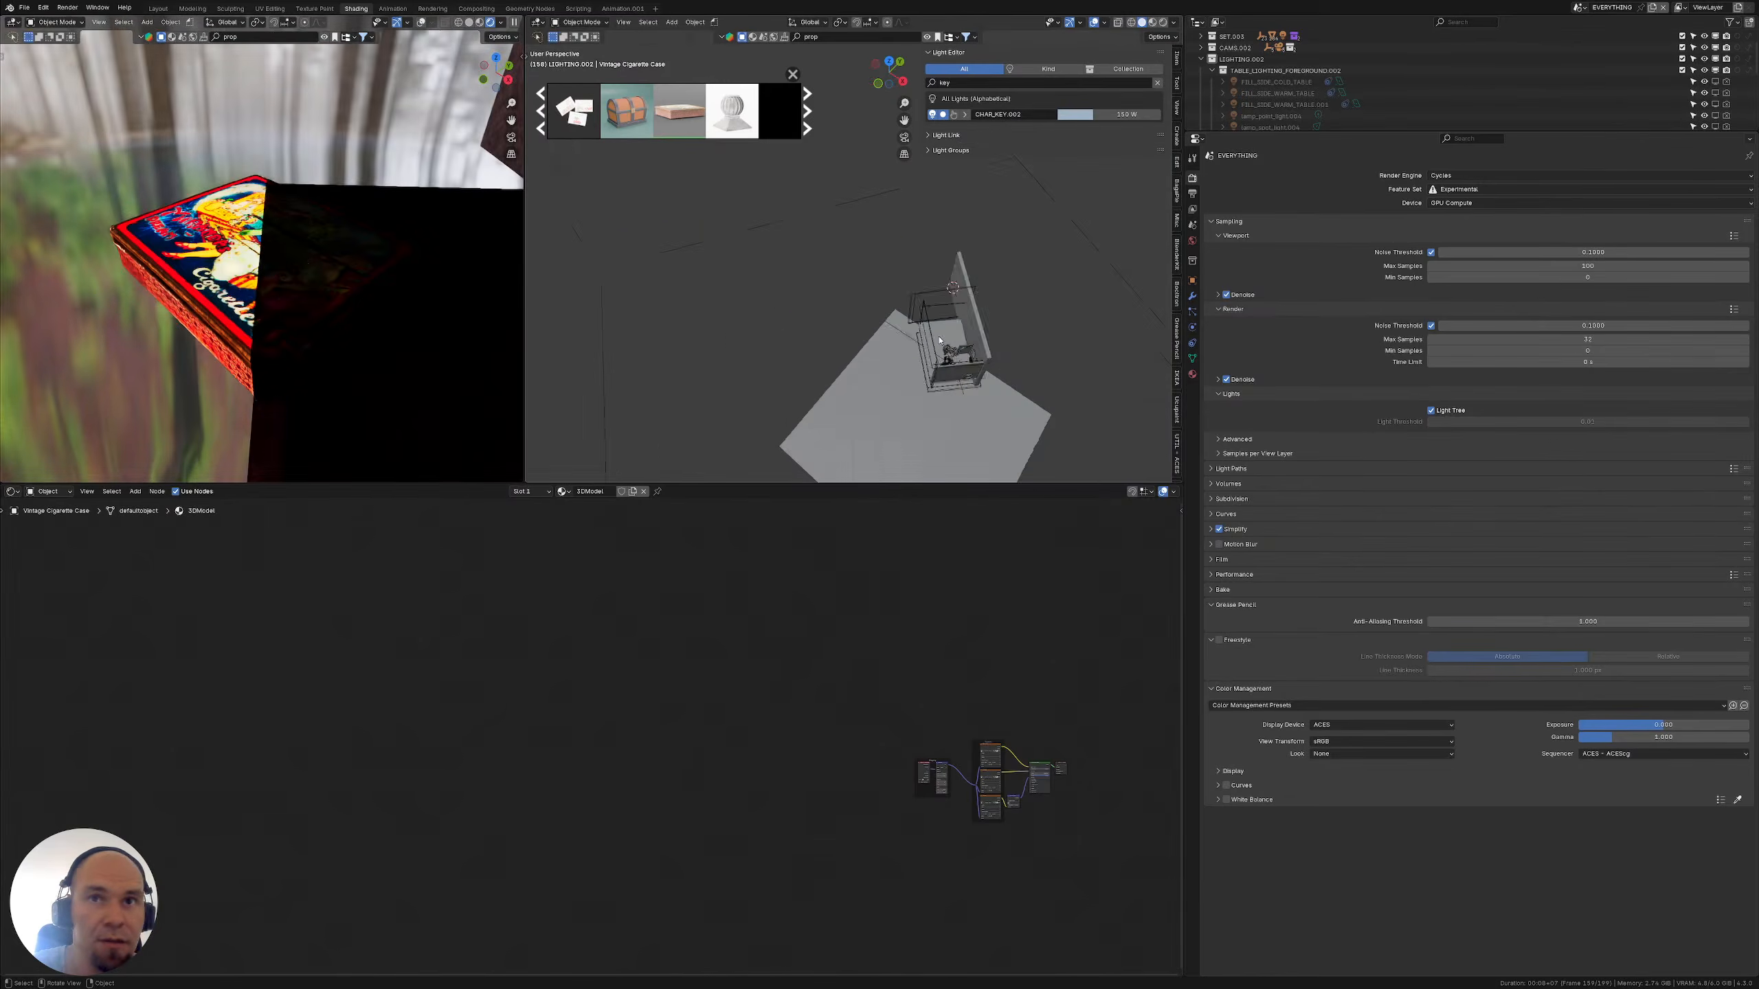
key("KP_Decimal")
scroll(923, 352, "down", 15)
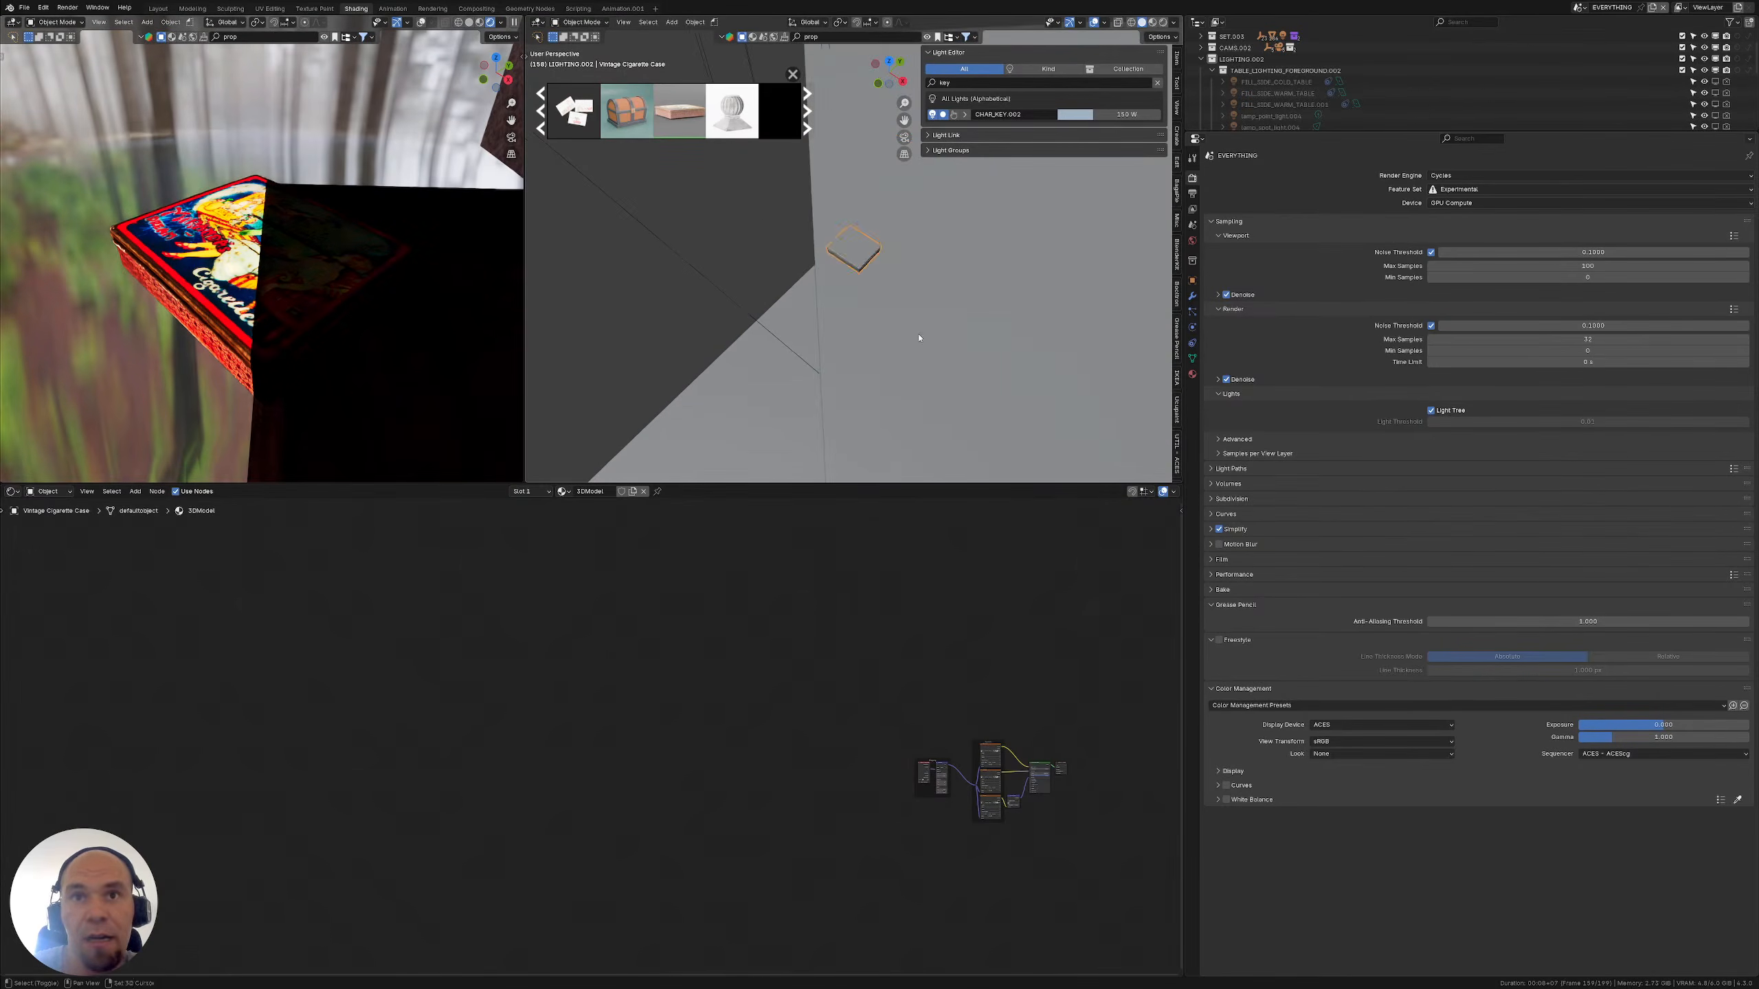
scroll(903, 329, "up", 4)
key("KP_Decimal")
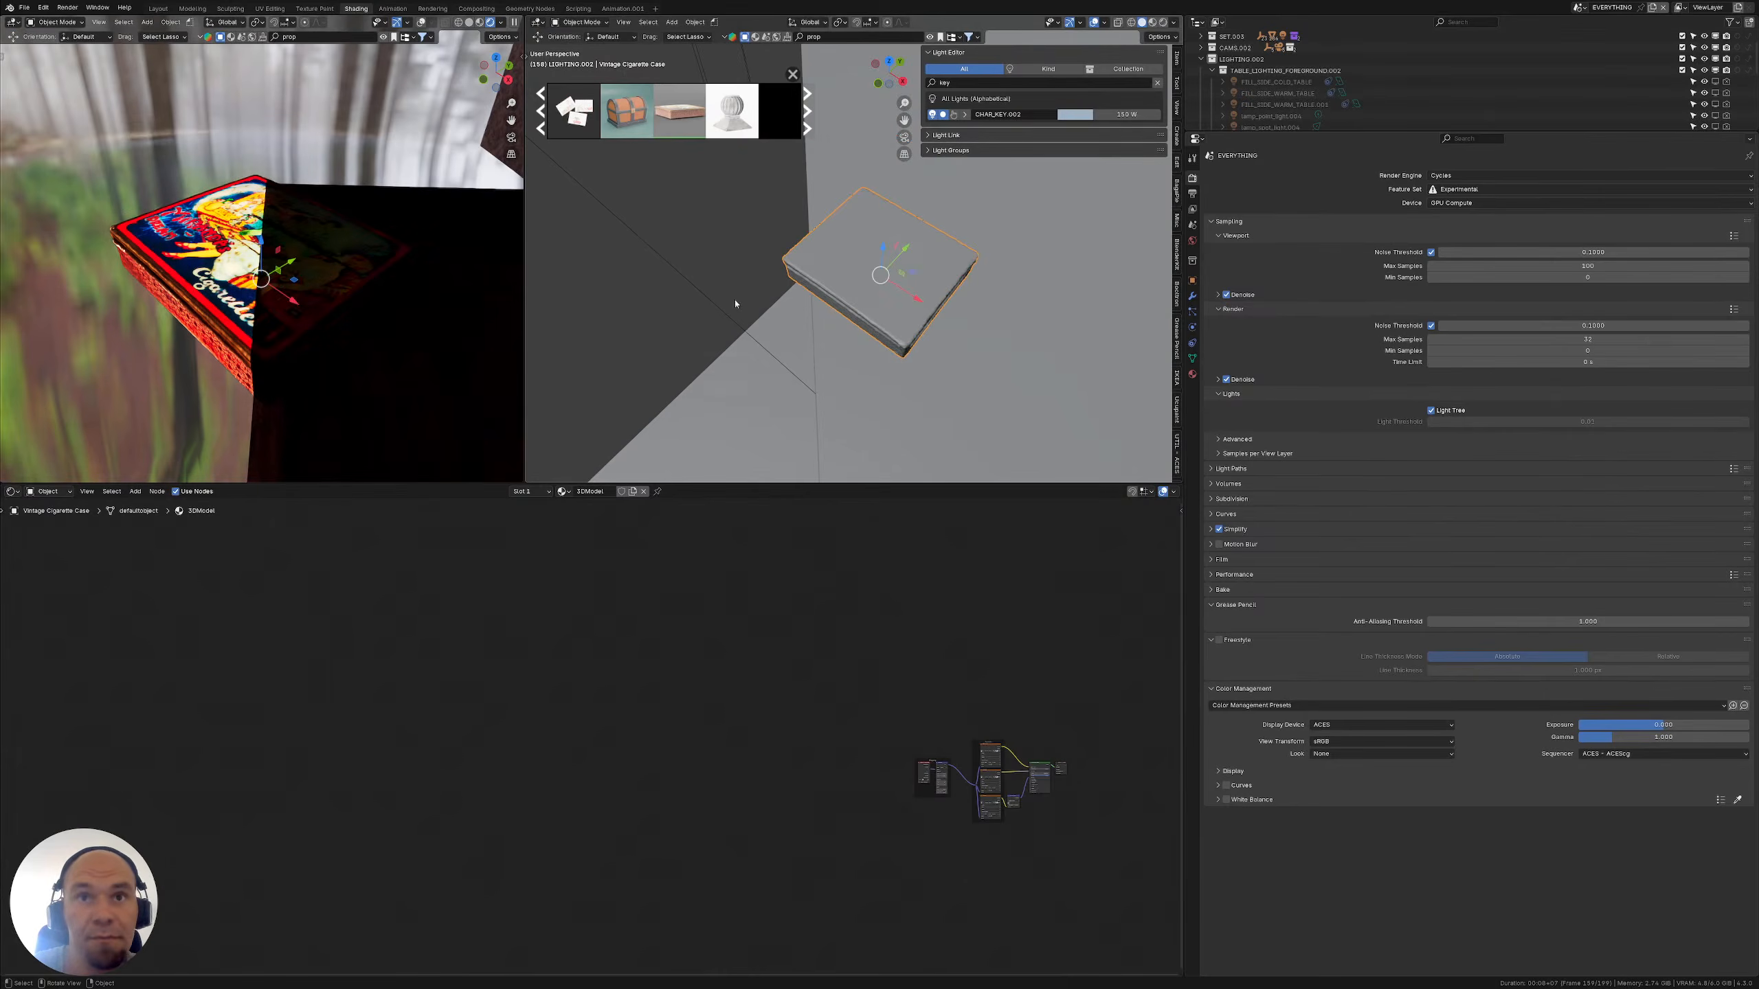
left_click_drag(911, 274, 1270, 280)
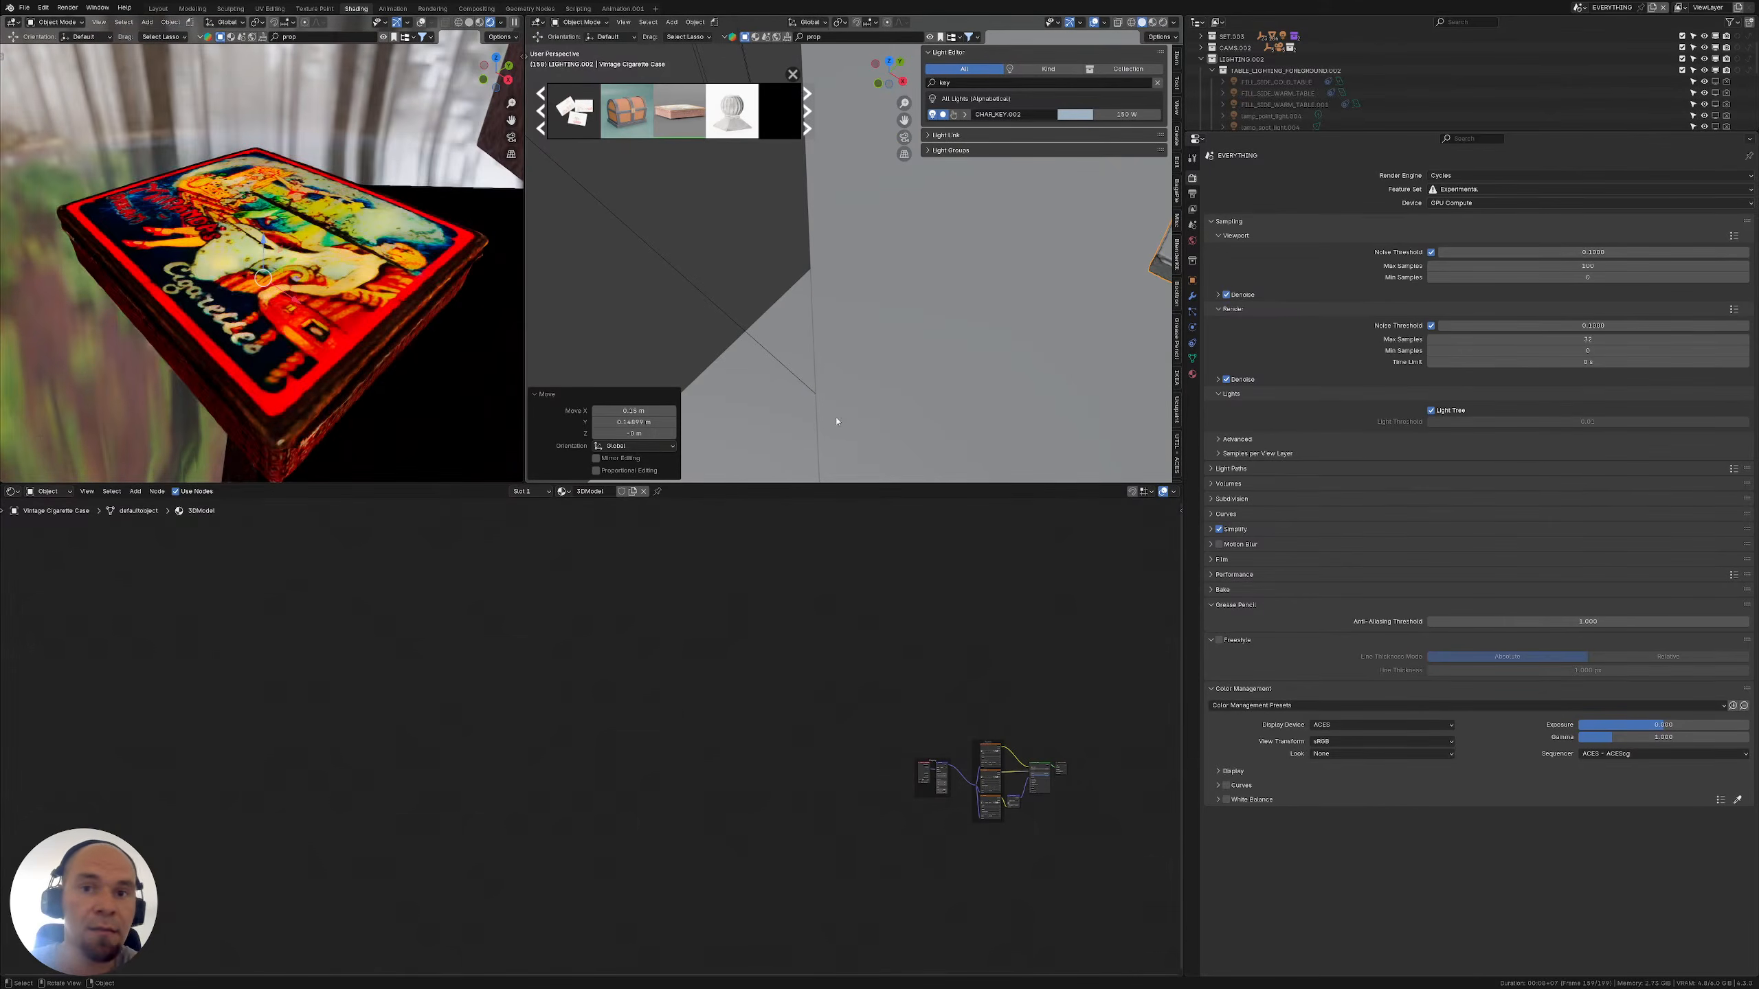
Move the cigarette case's Principled BSDF and Material Output nodes farther from its texture nodes
middle_click_drag(819, 711, 627, 660)
scroll(830, 692, "up", 10)
middle_click_drag(858, 679, 470, 670)
scroll(624, 663, "up", 10)
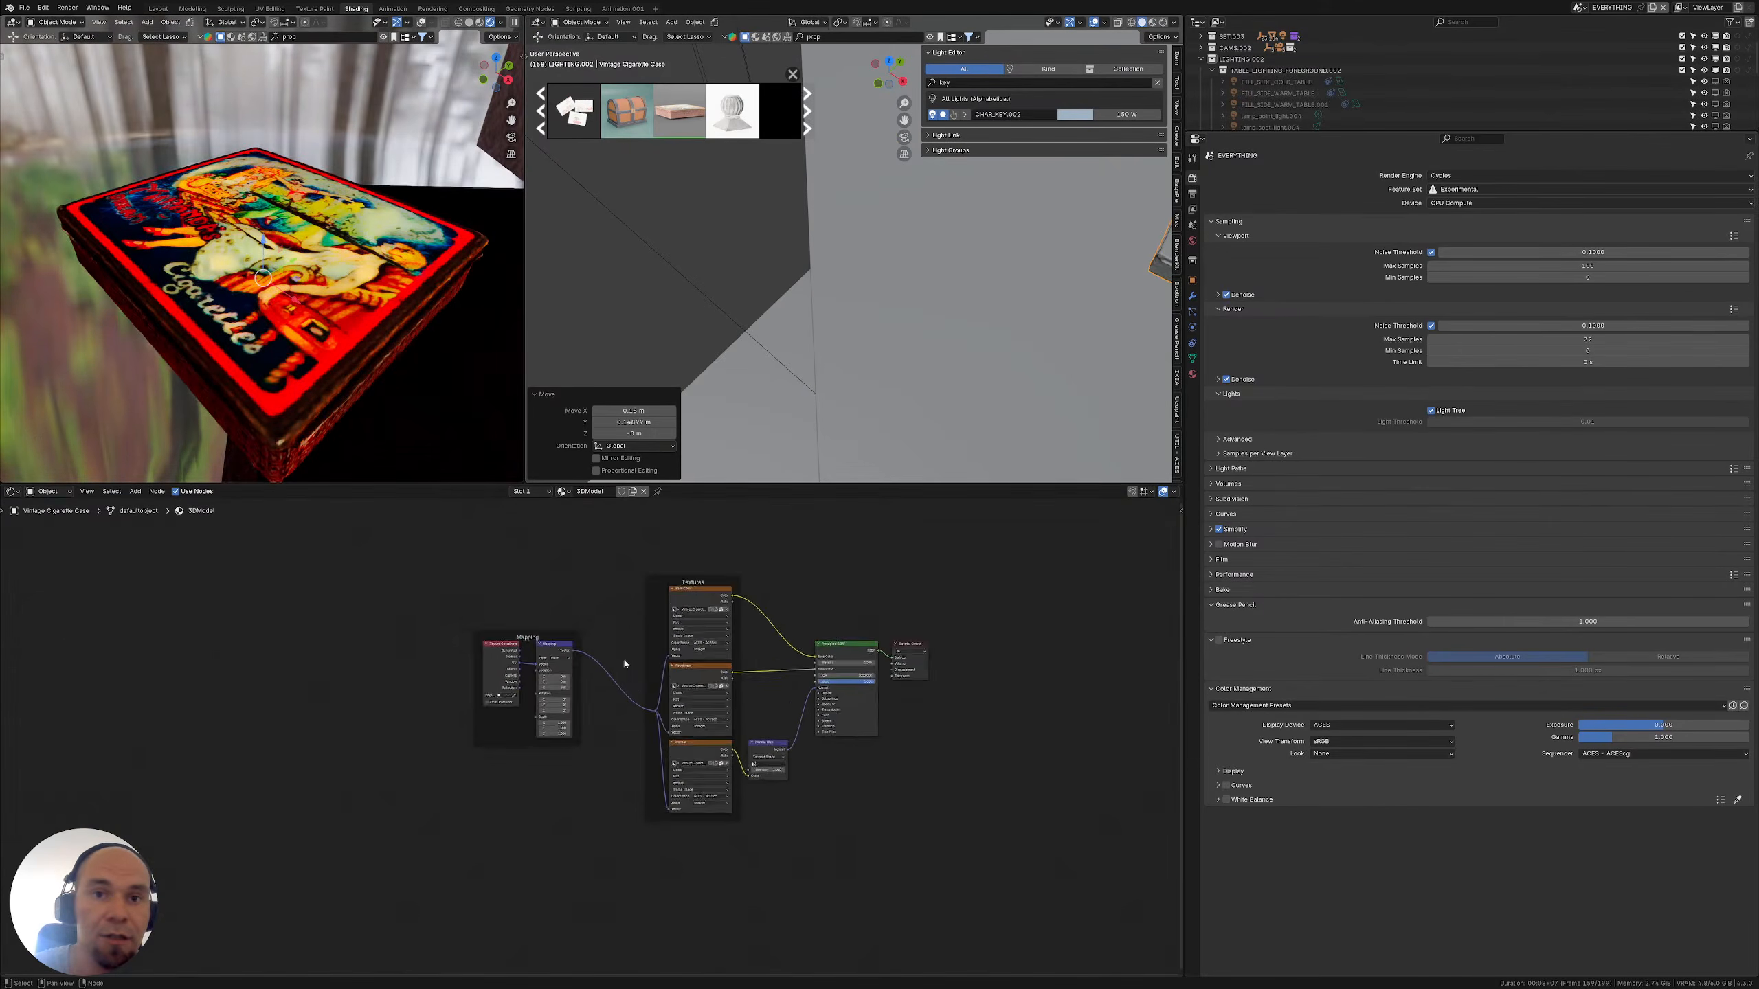
middle_click_drag(669, 641, 454, 666)
scroll(612, 641, "up", 5)
middle_click_drag(604, 589, 516, 660)
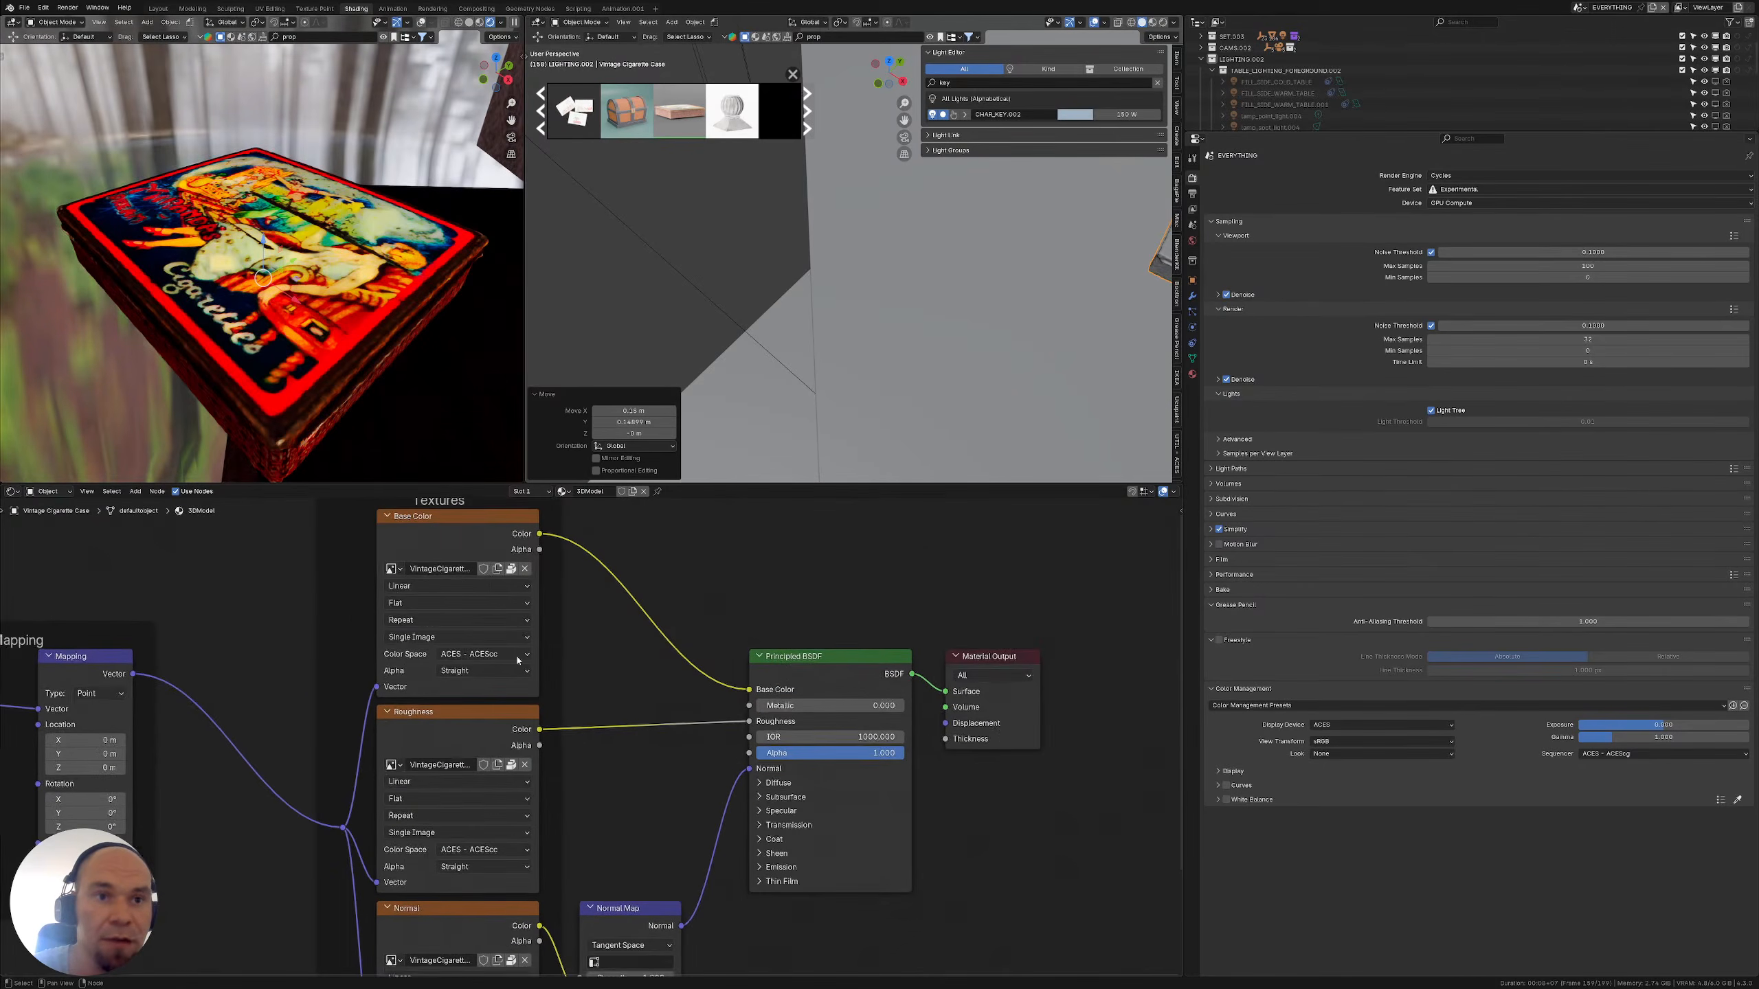
middle_click_drag(762, 602, 605, 605)
left_click_drag(604, 590, 858, 812)
key("g")
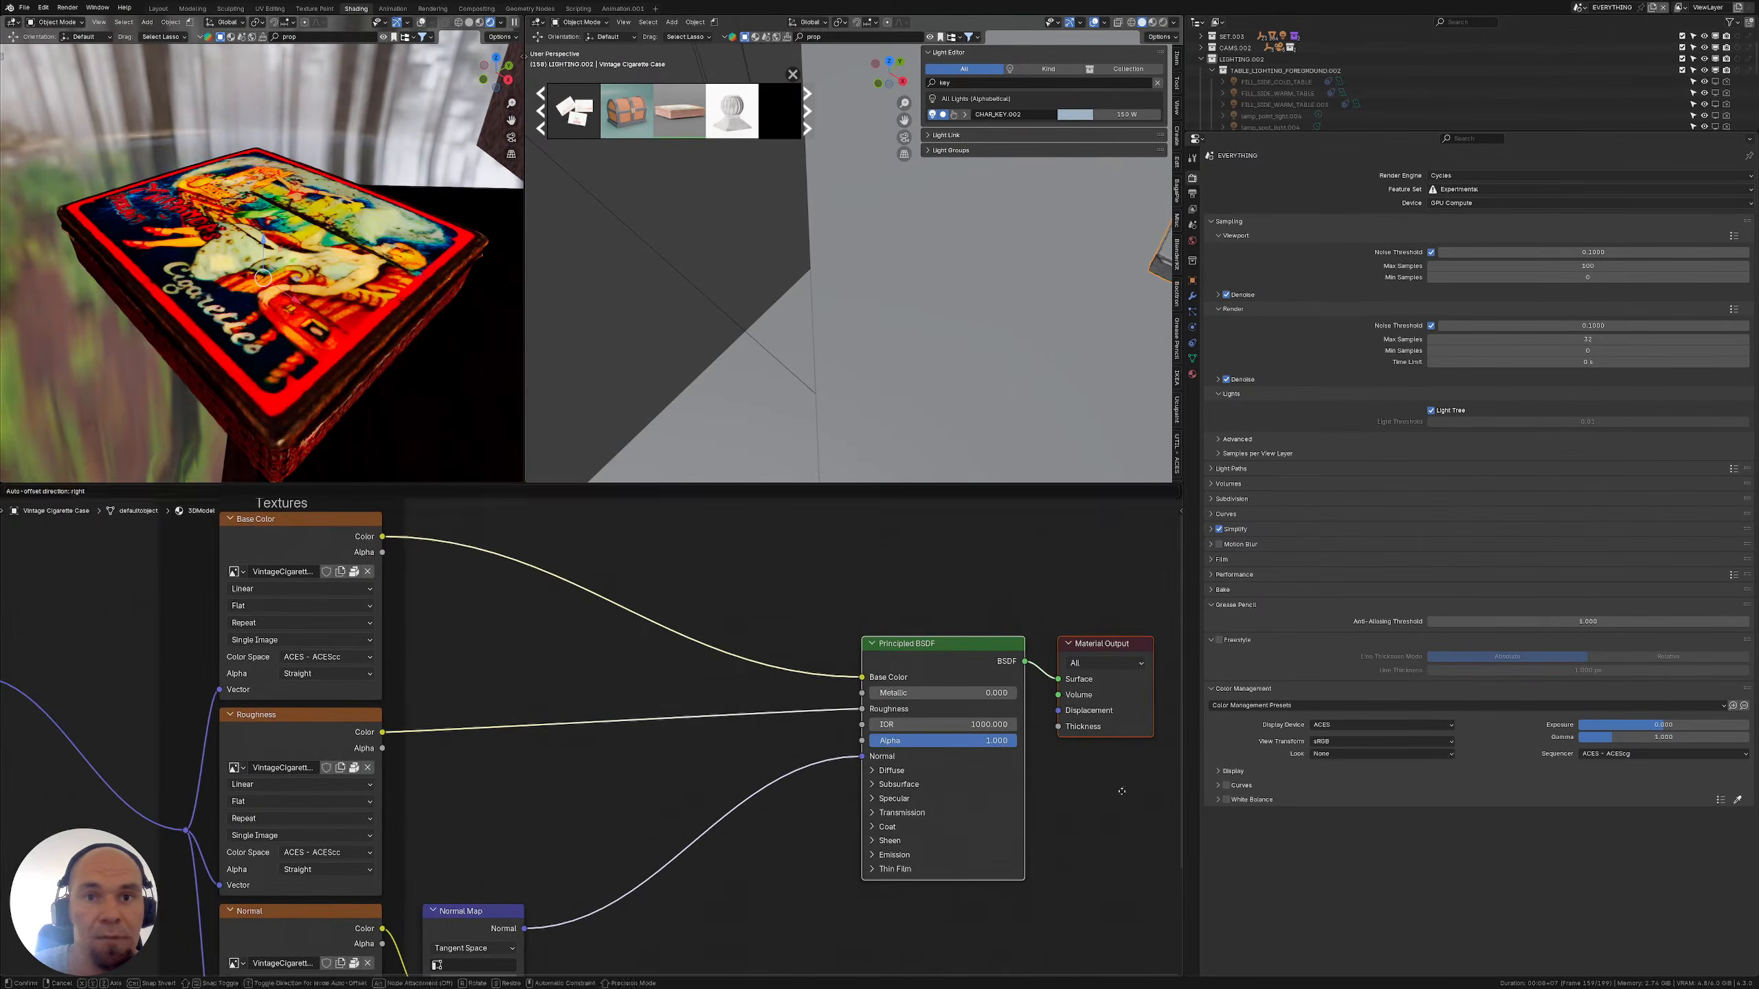
left_click(1123, 795)
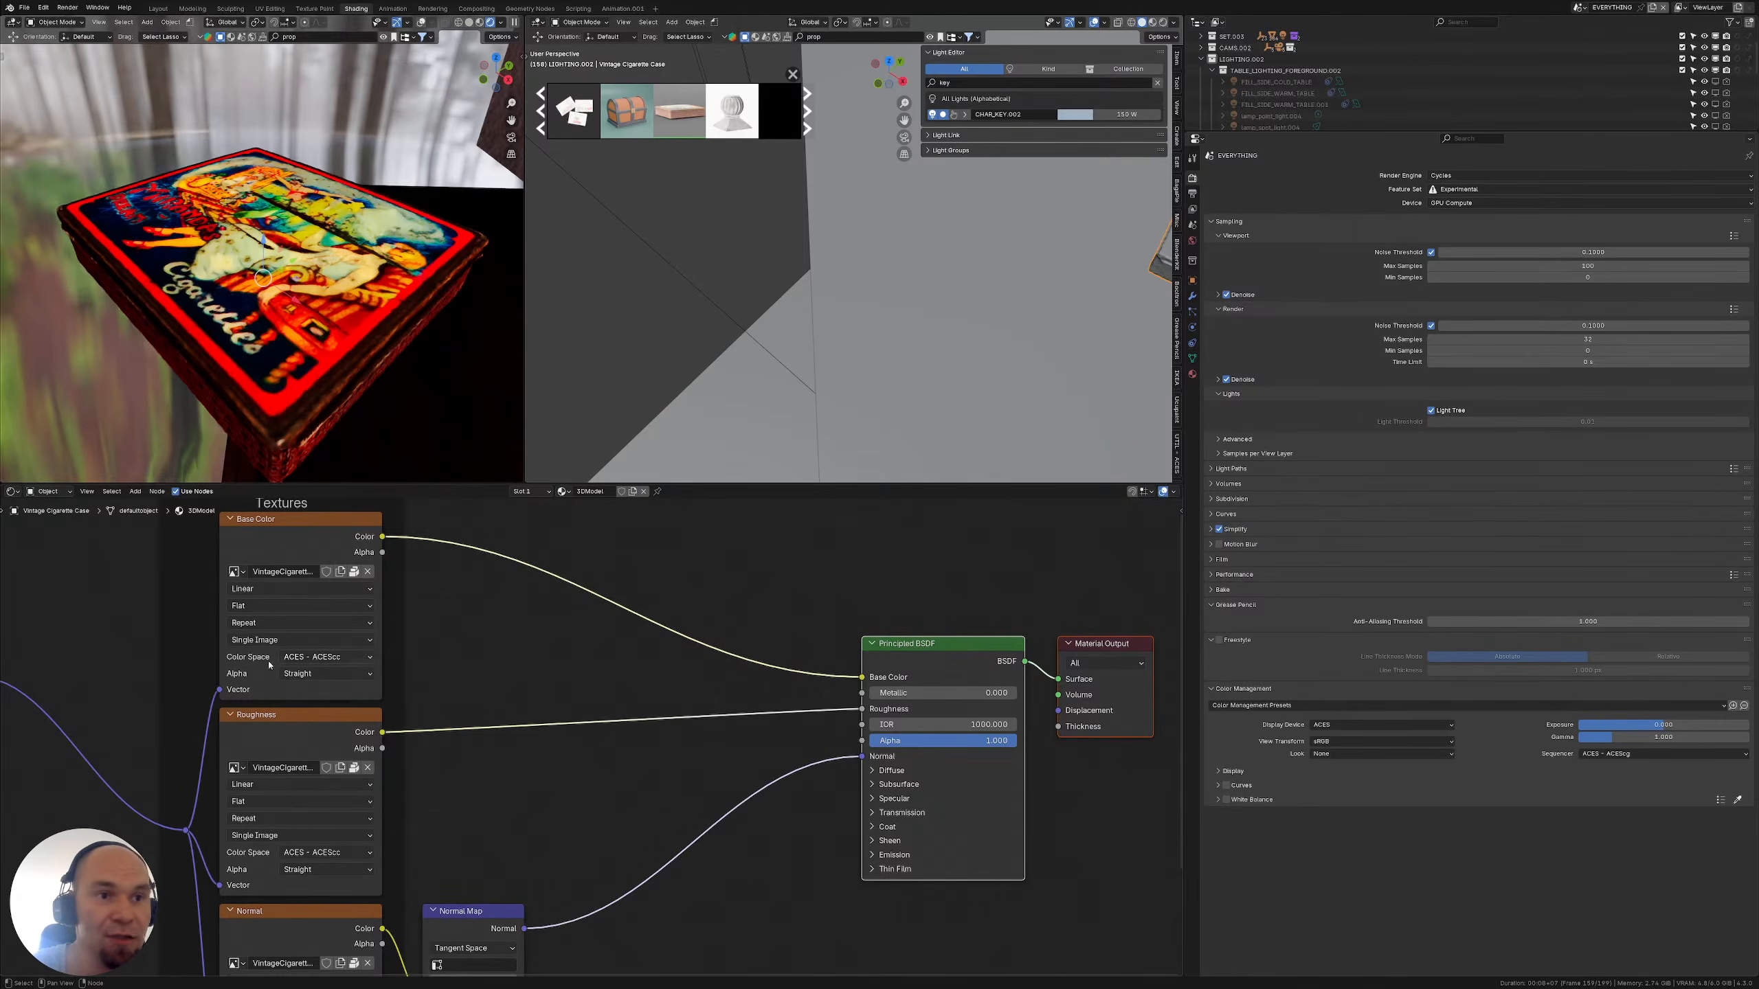
Review the available Color Space options for the cigarette case's Base Color texture
left_click(344, 658)
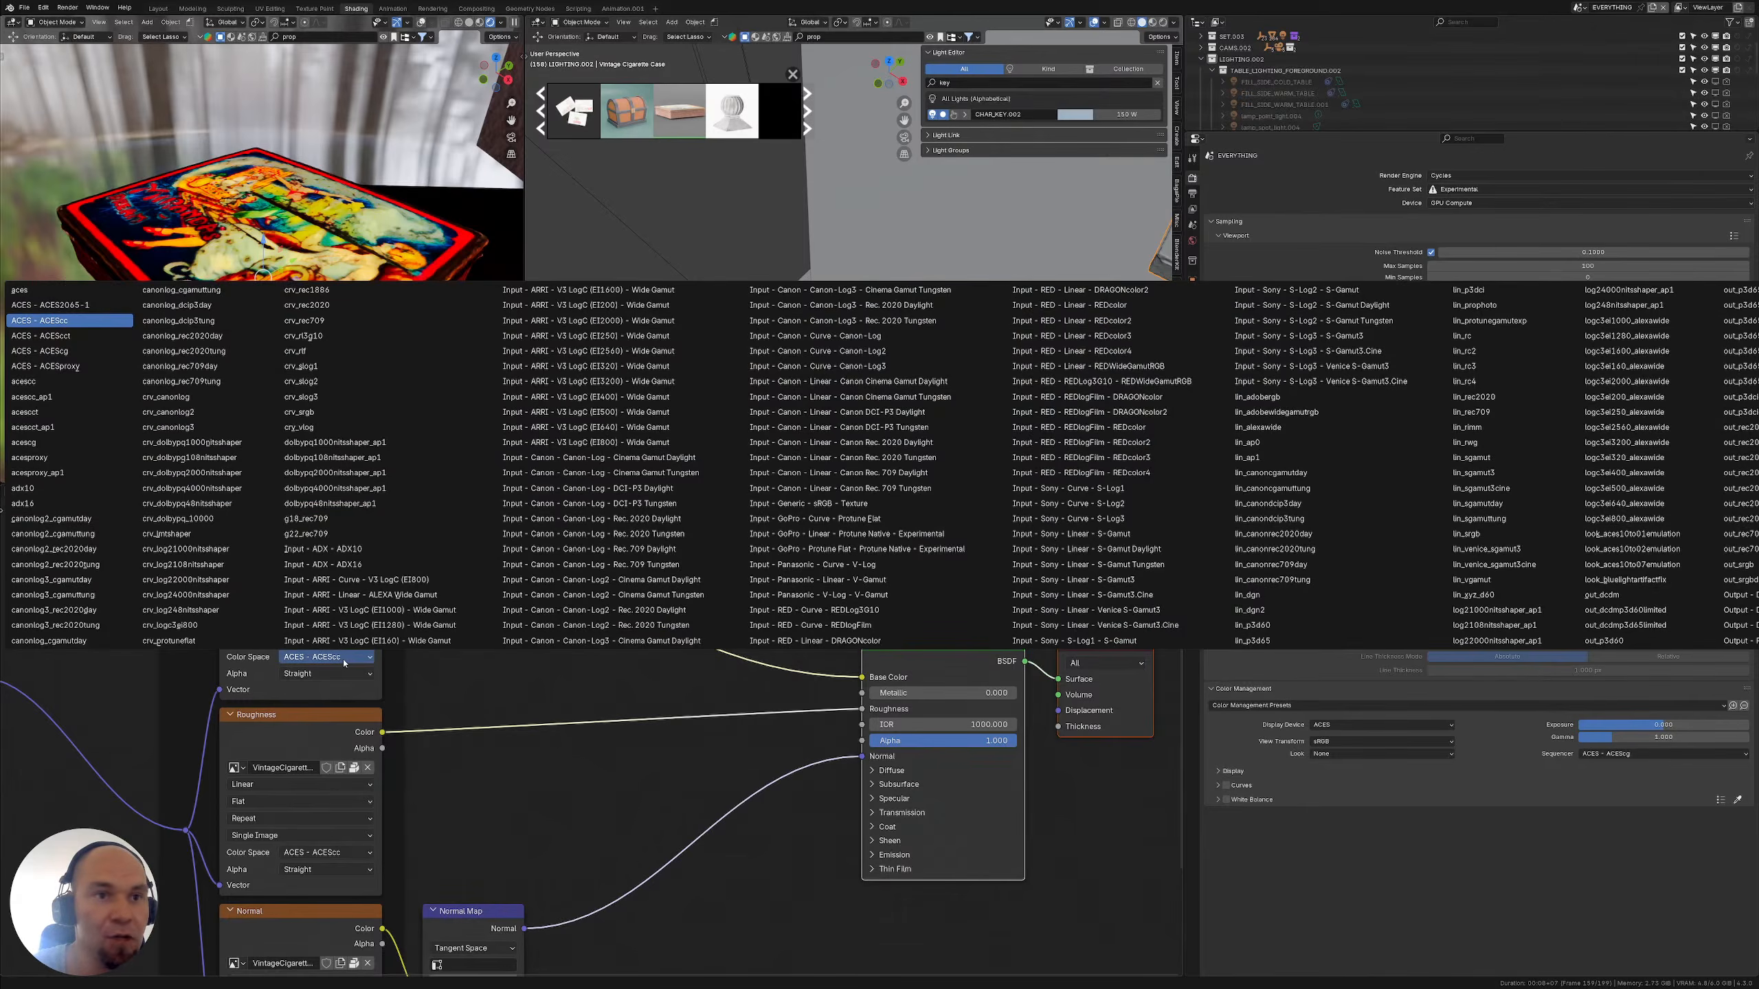
left_click(345, 662)
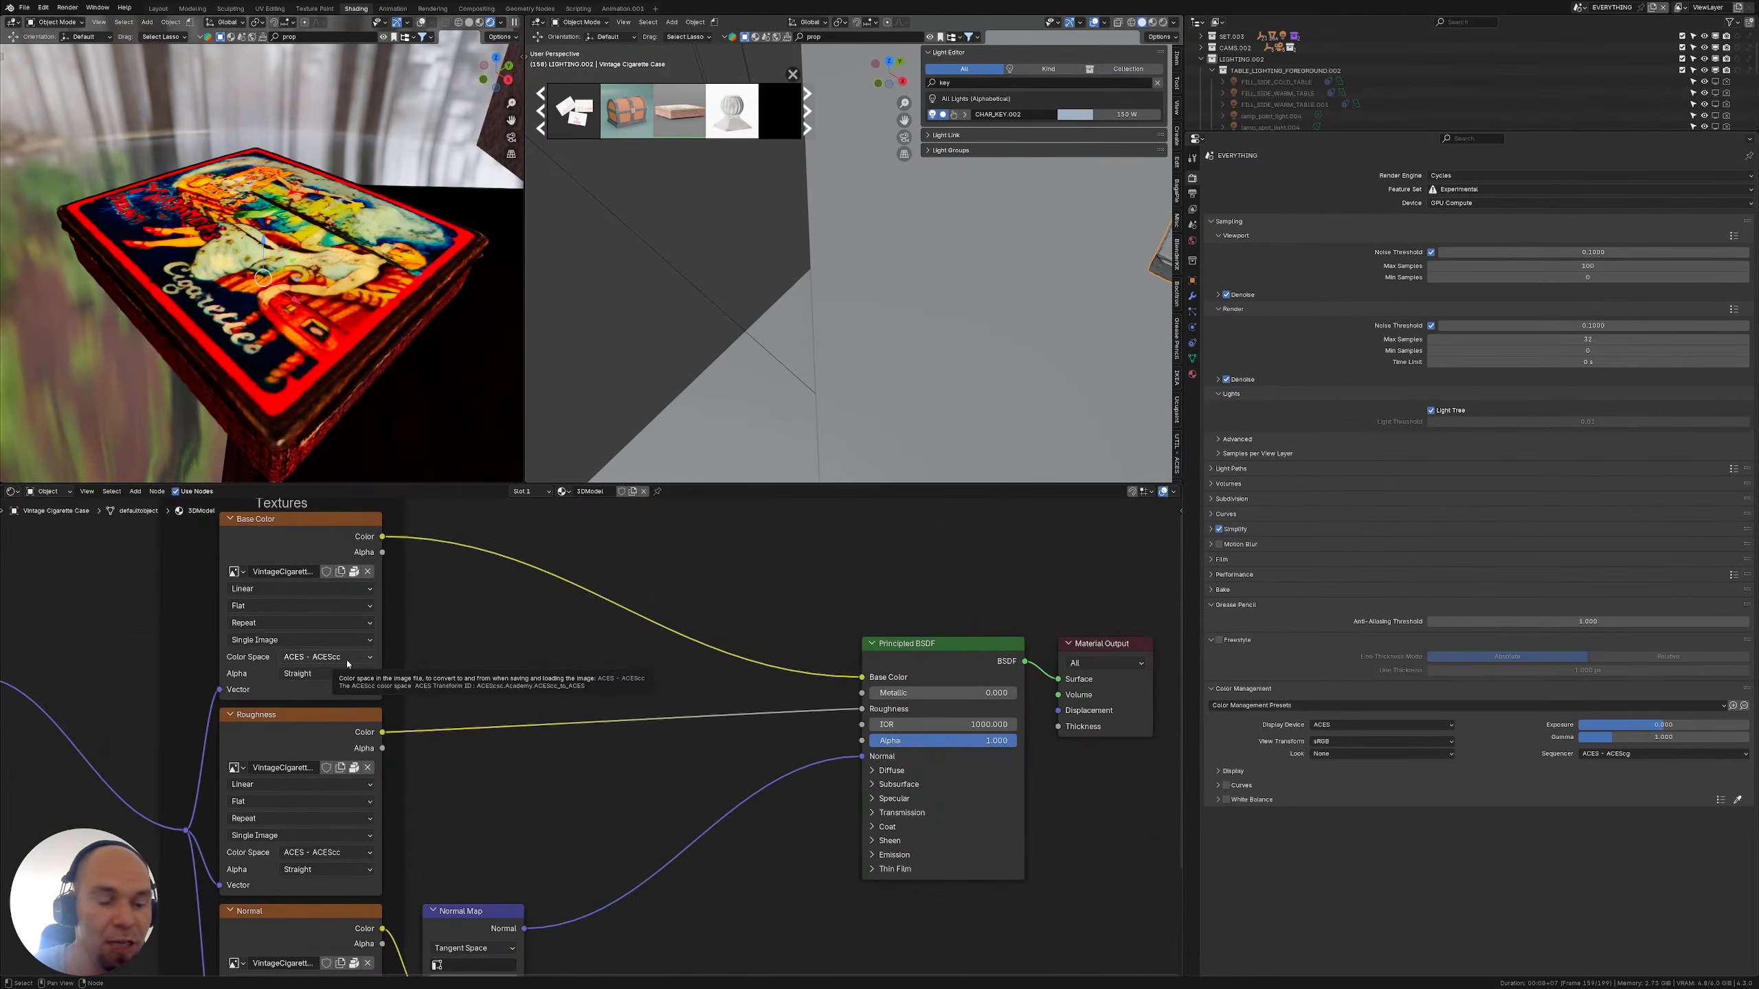
Set the Color Space of the cigarette case's Base Color texture to ACES - ACEScg
left_click(347, 660)
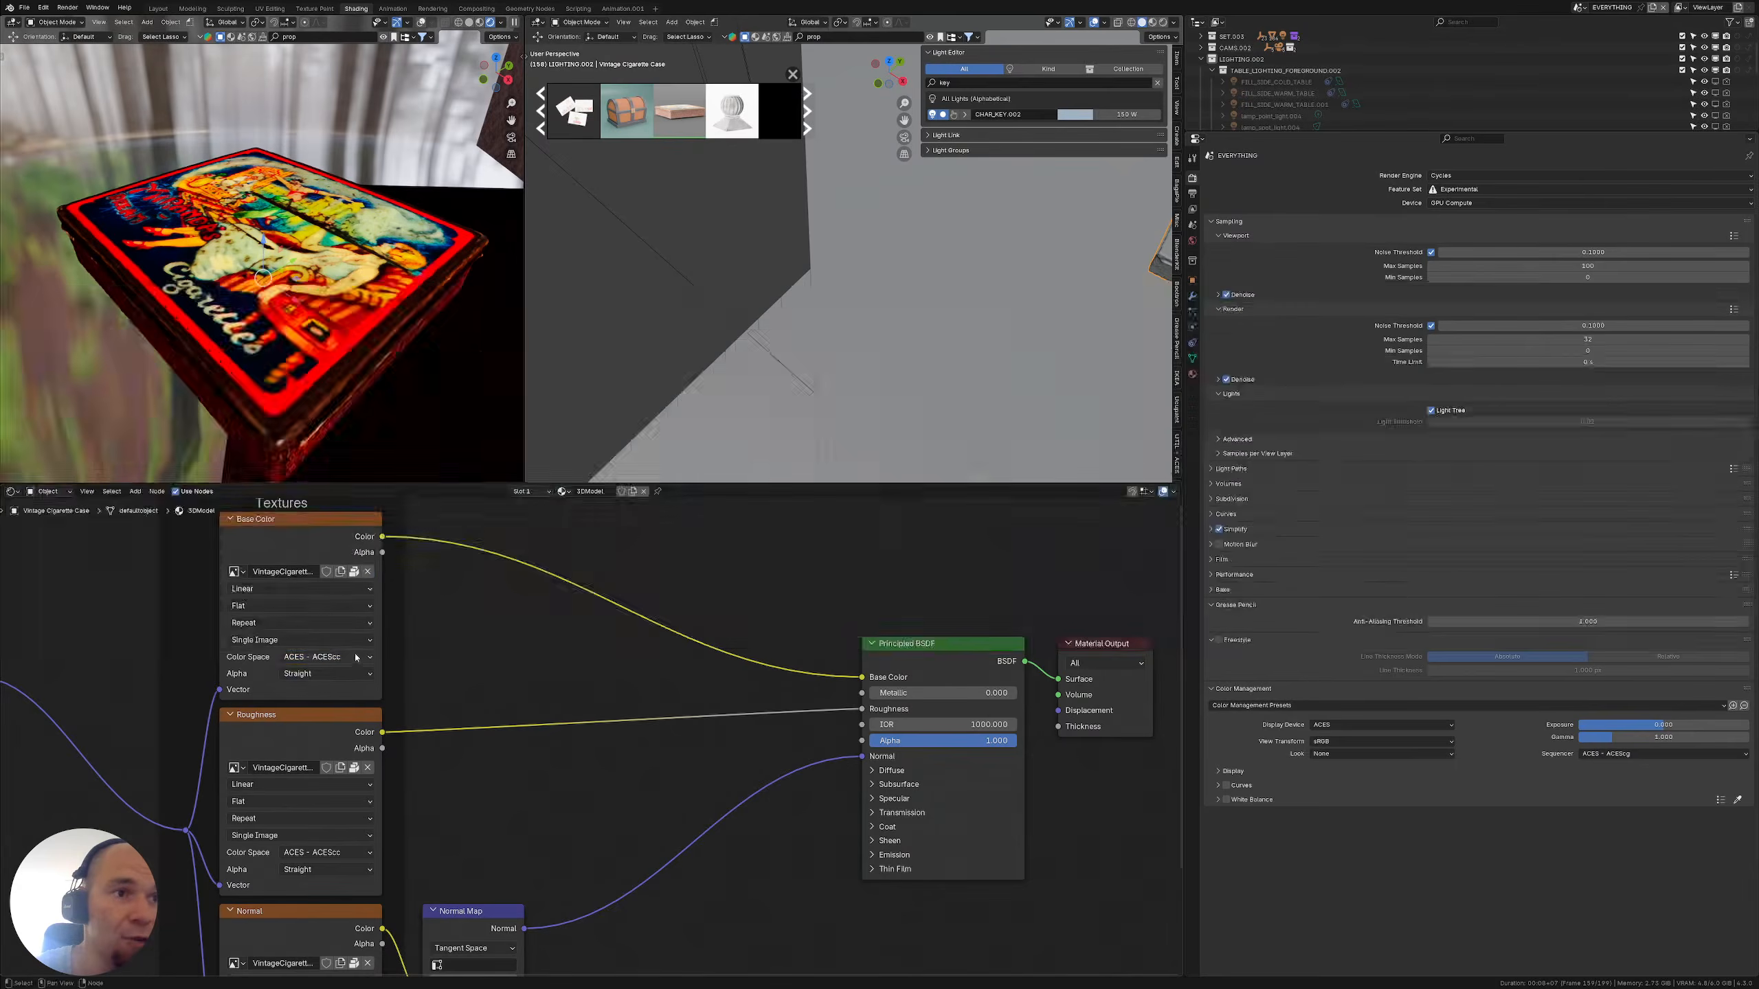
left_click(349, 659)
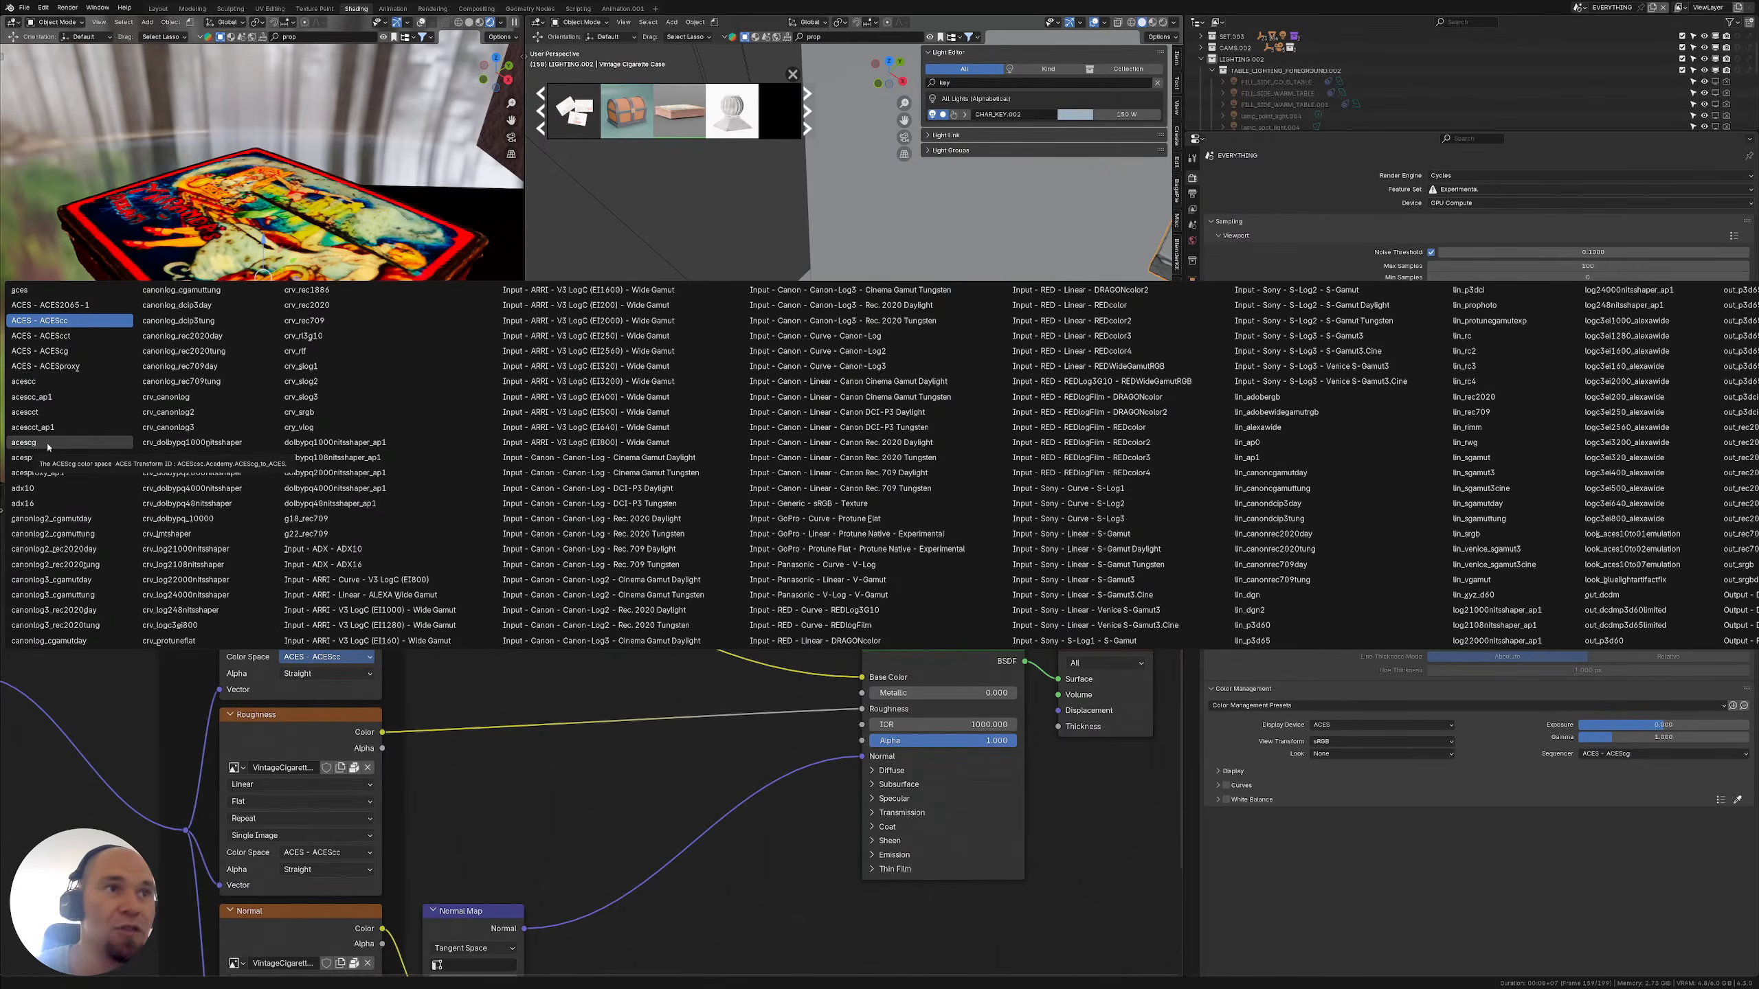
left_click(62, 352)
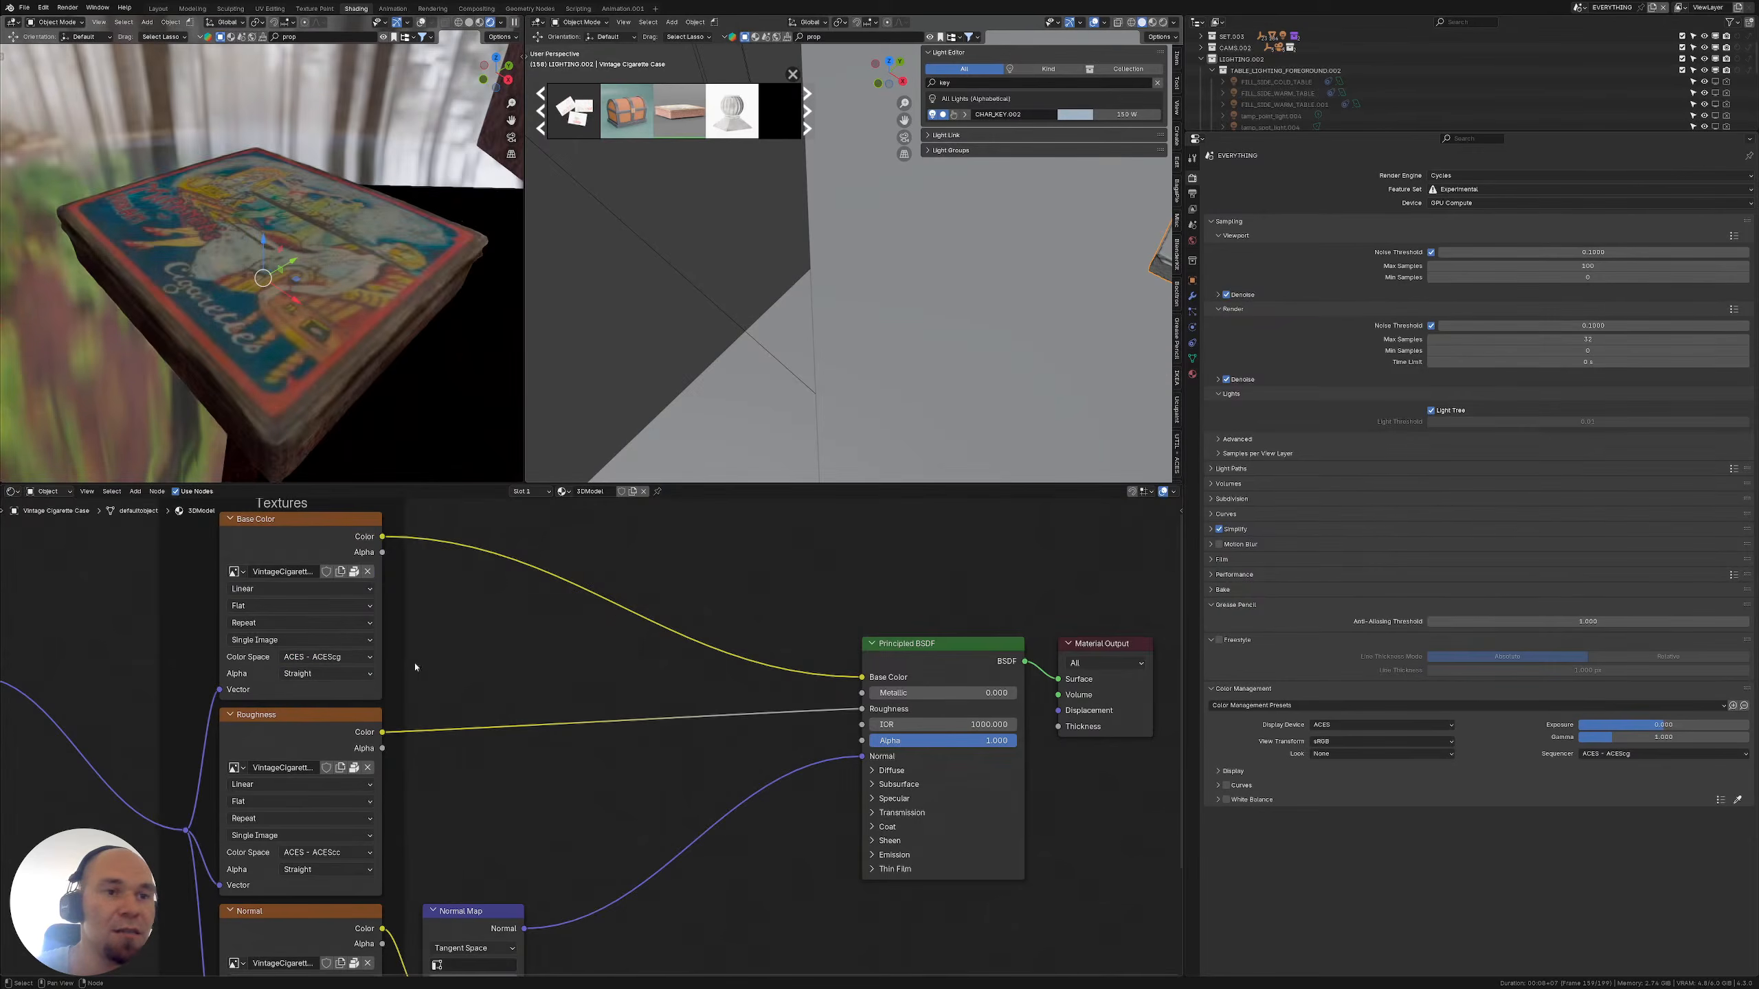
Convert the remaining ACES - ACEScc textures to Utility - sRGB - Texture with the ACES Converter and check the texture nodes
scroll(438, 676, "down", 1)
middle_click_drag(438, 676, 473, 620)
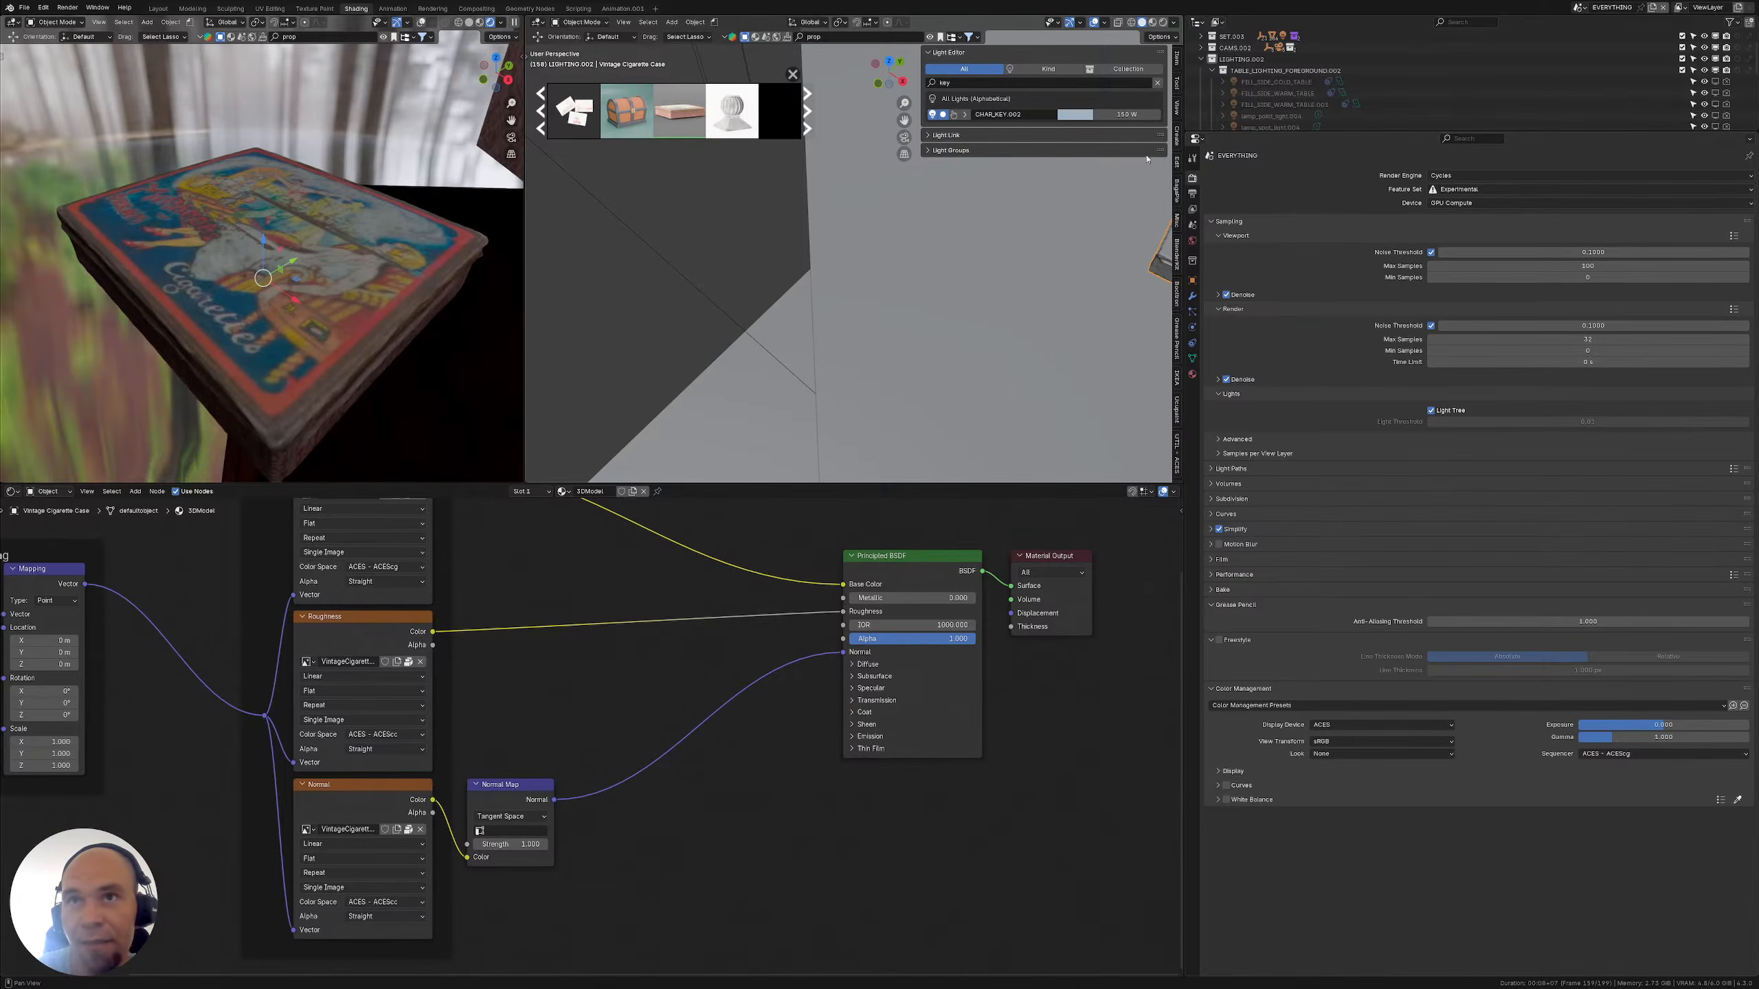
left_click(1177, 443)
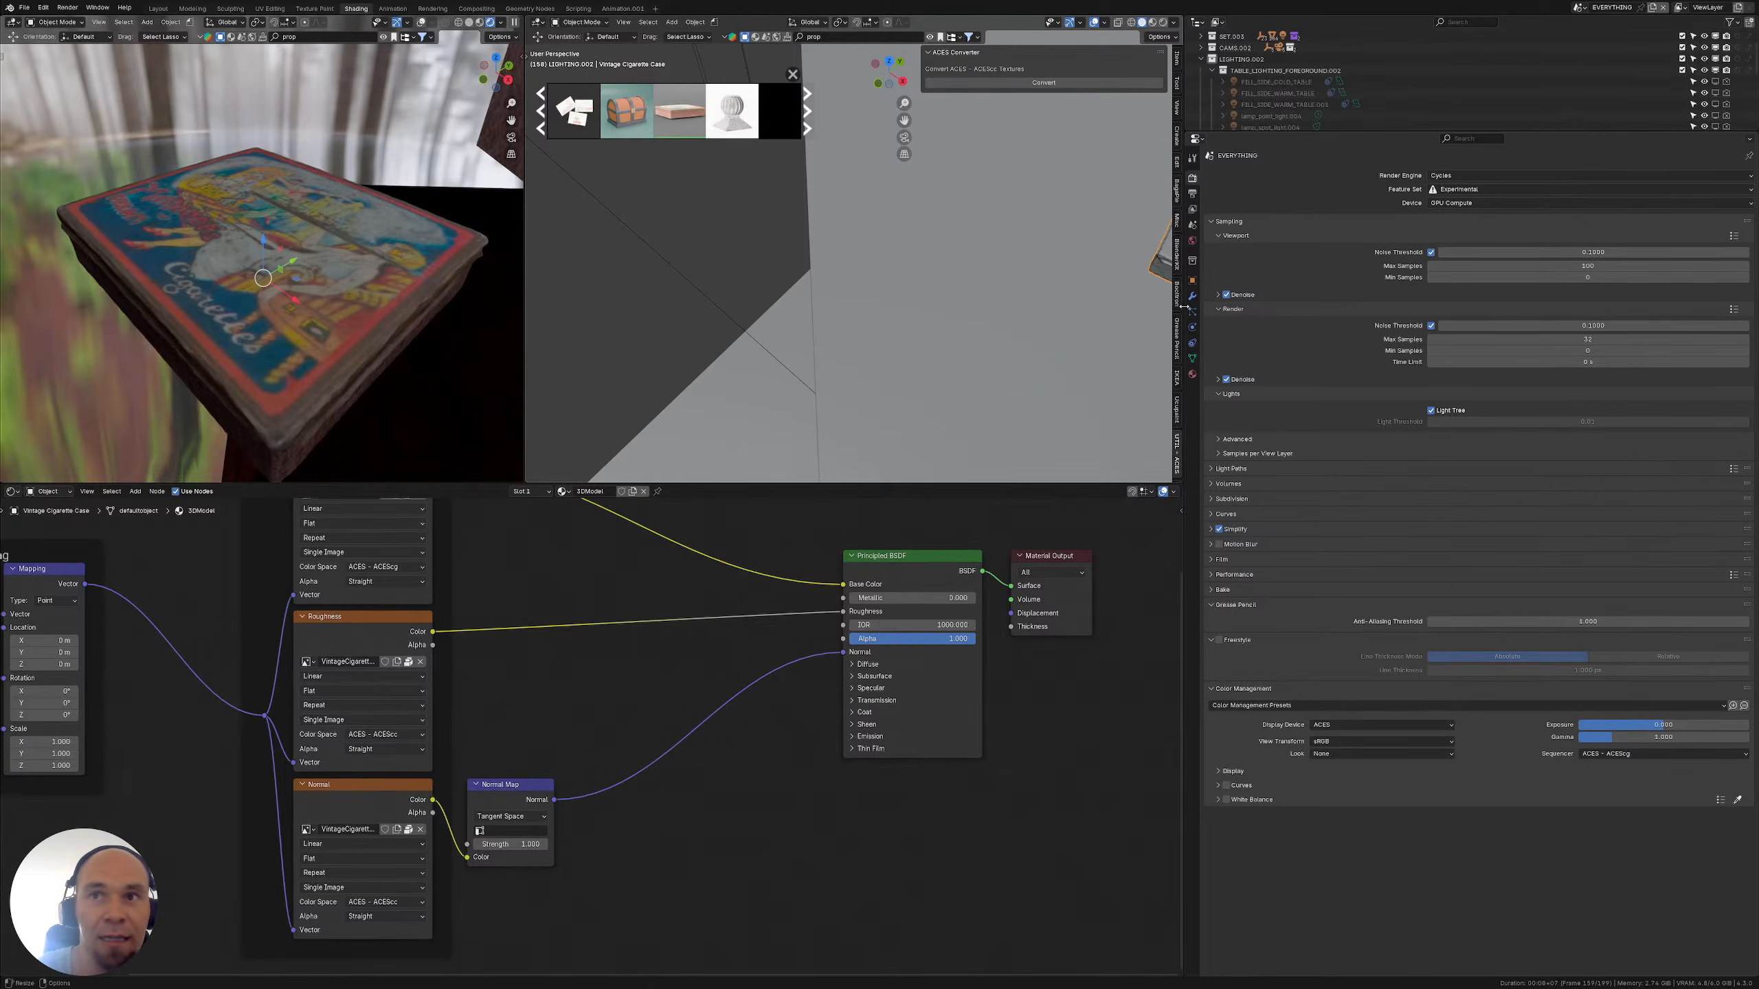
left_click(1009, 81)
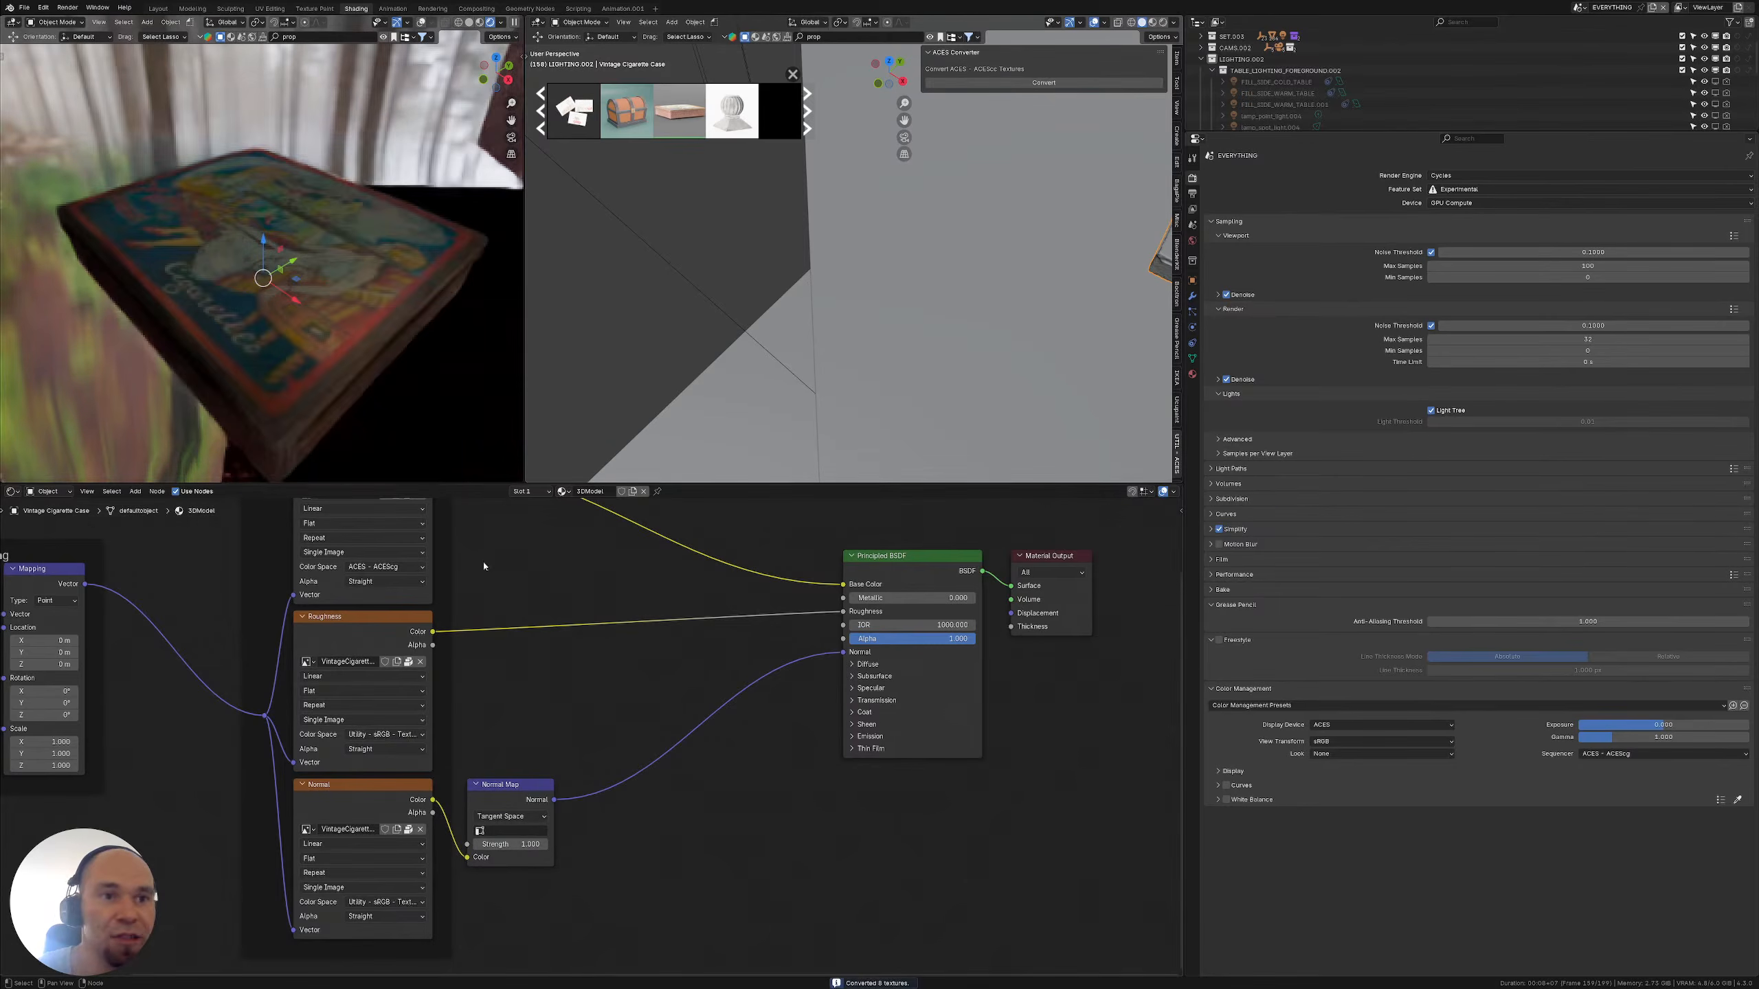
middle_click_drag(480, 687, 457, 608)
scroll(332, 641, "up", 2)
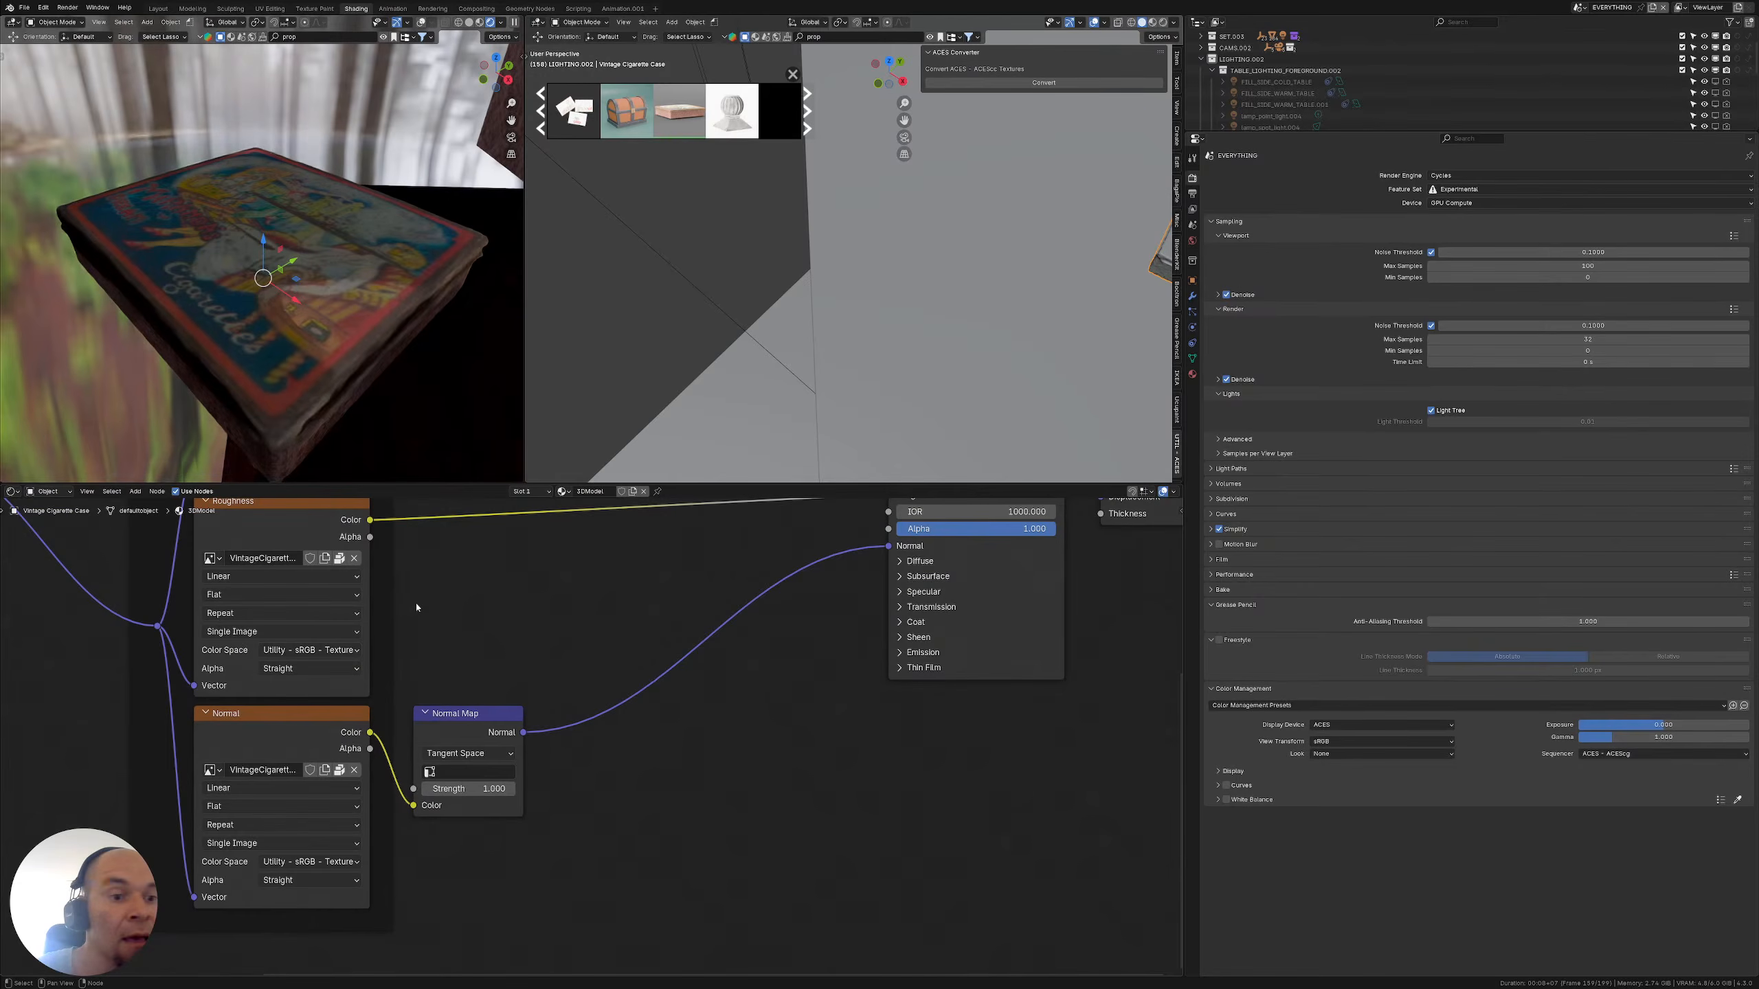
middle_click_drag(417, 608, 533, 628)
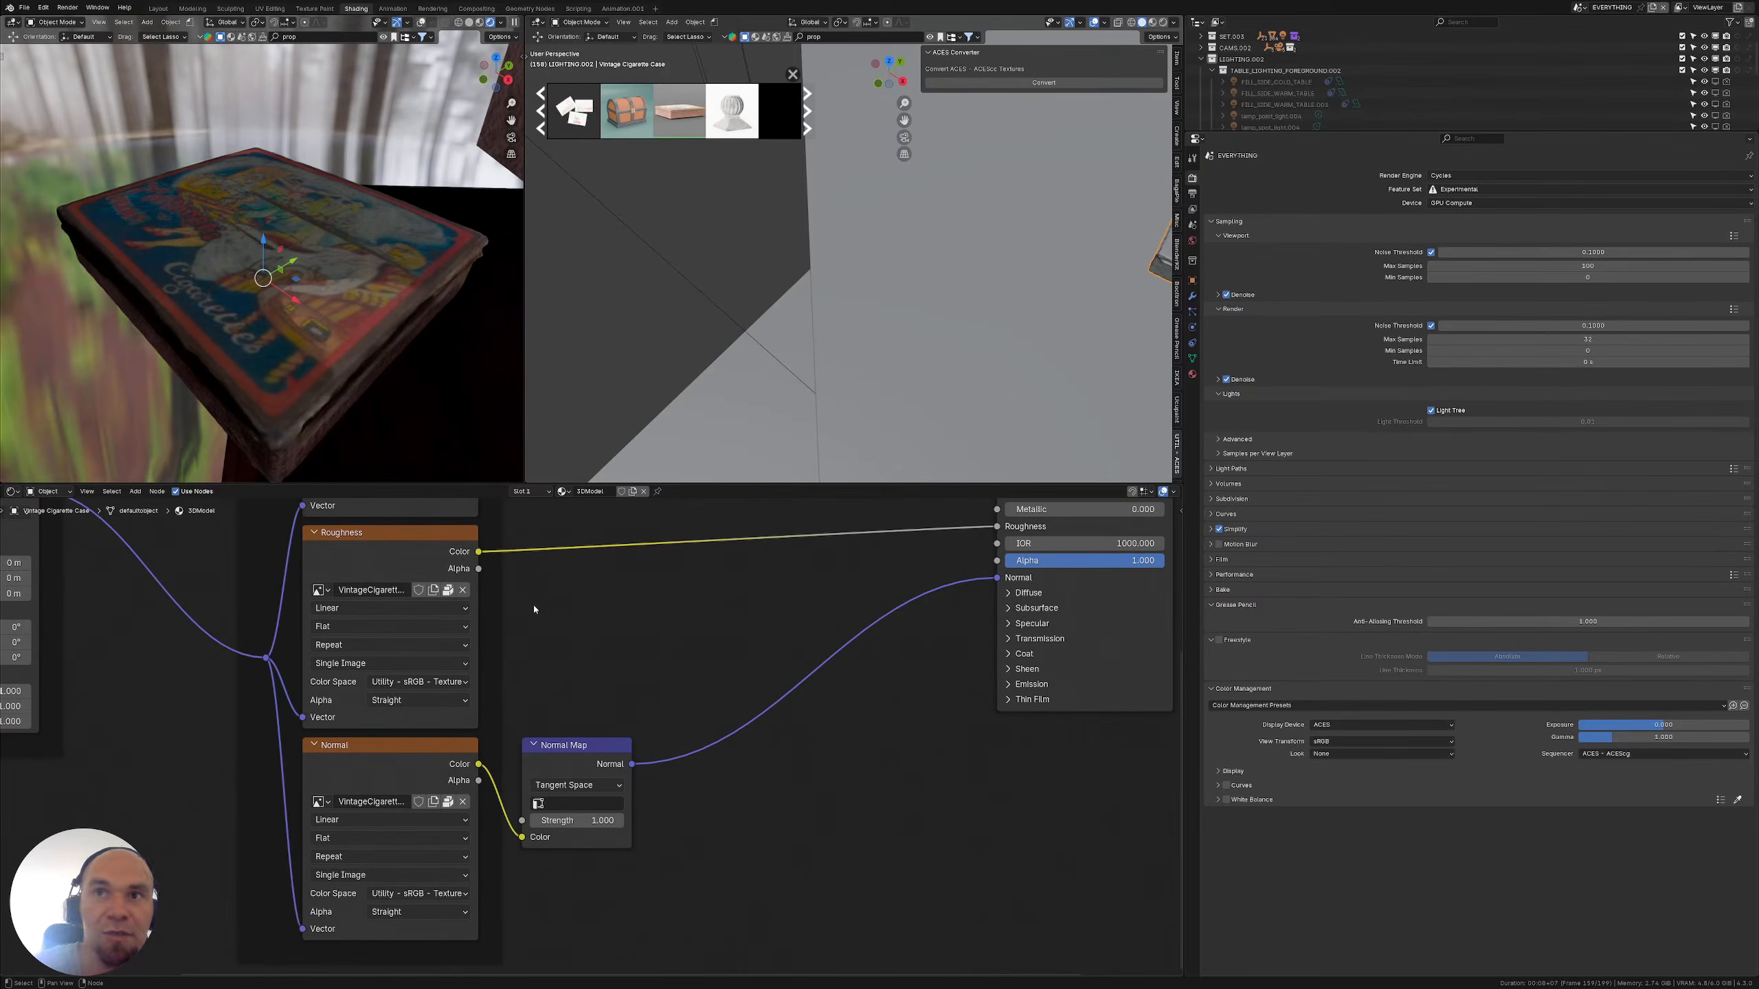
middle_click_drag(533, 606, 648, 726)
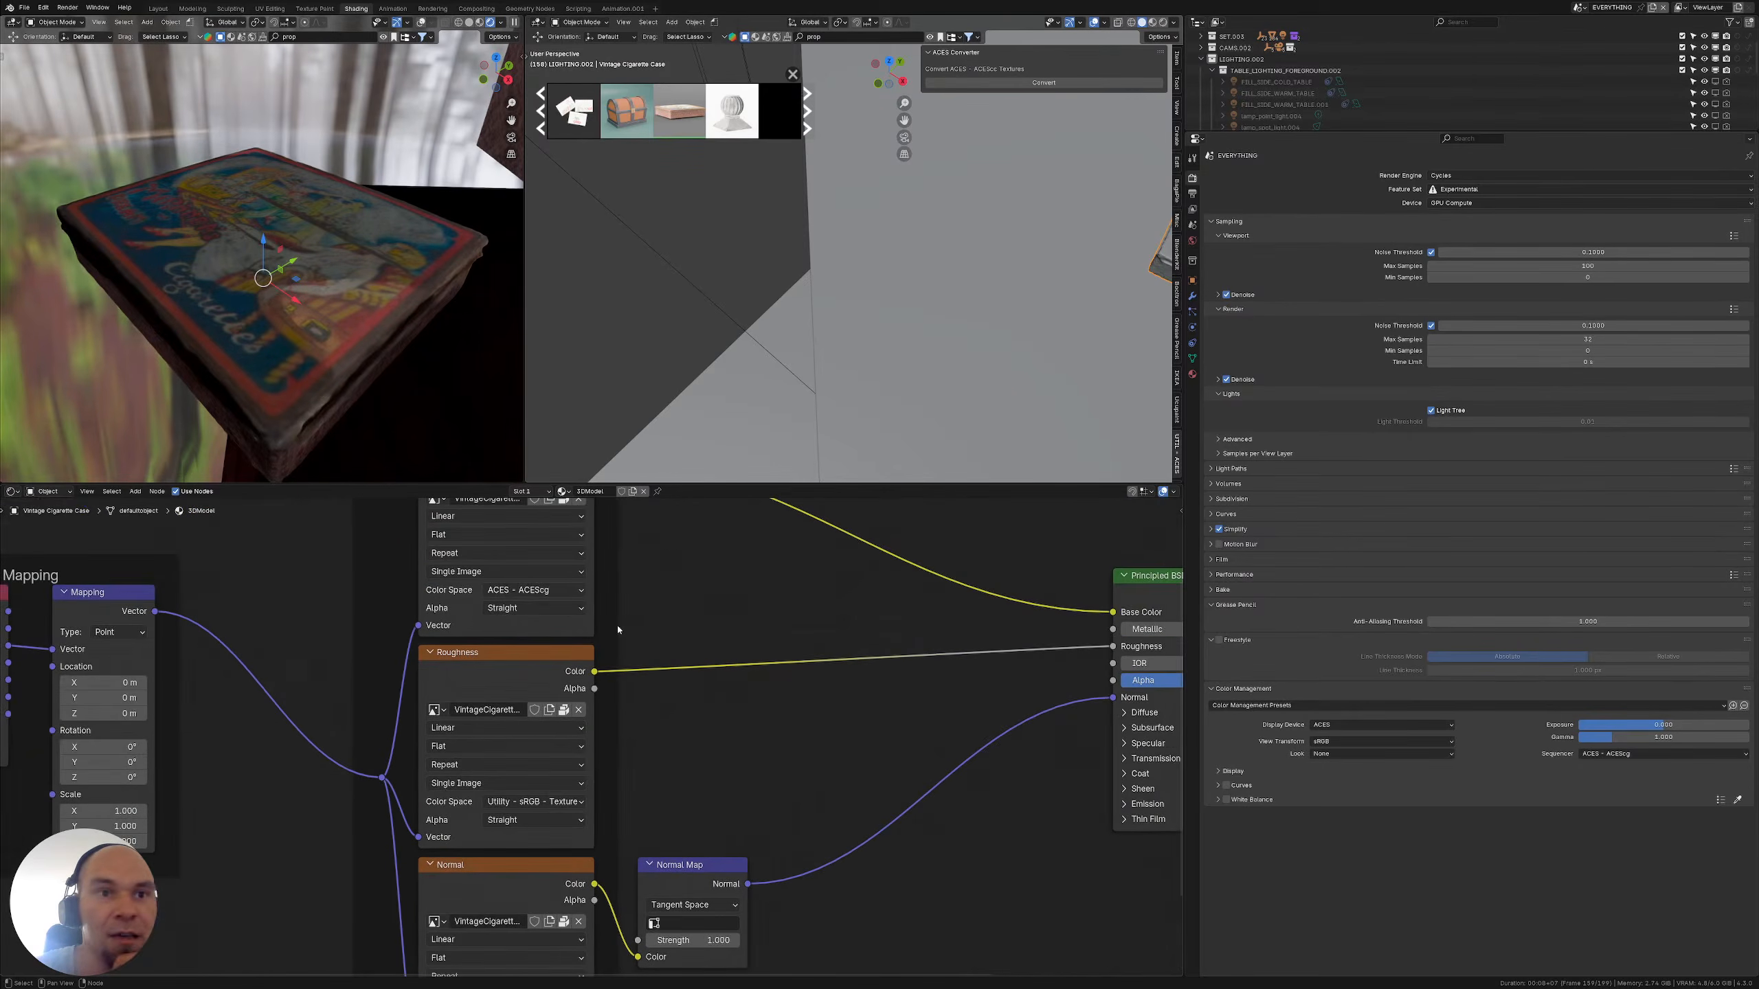
Examine the Base Color texture's Color Space setting and the list of available color spaces
left_click(545, 590)
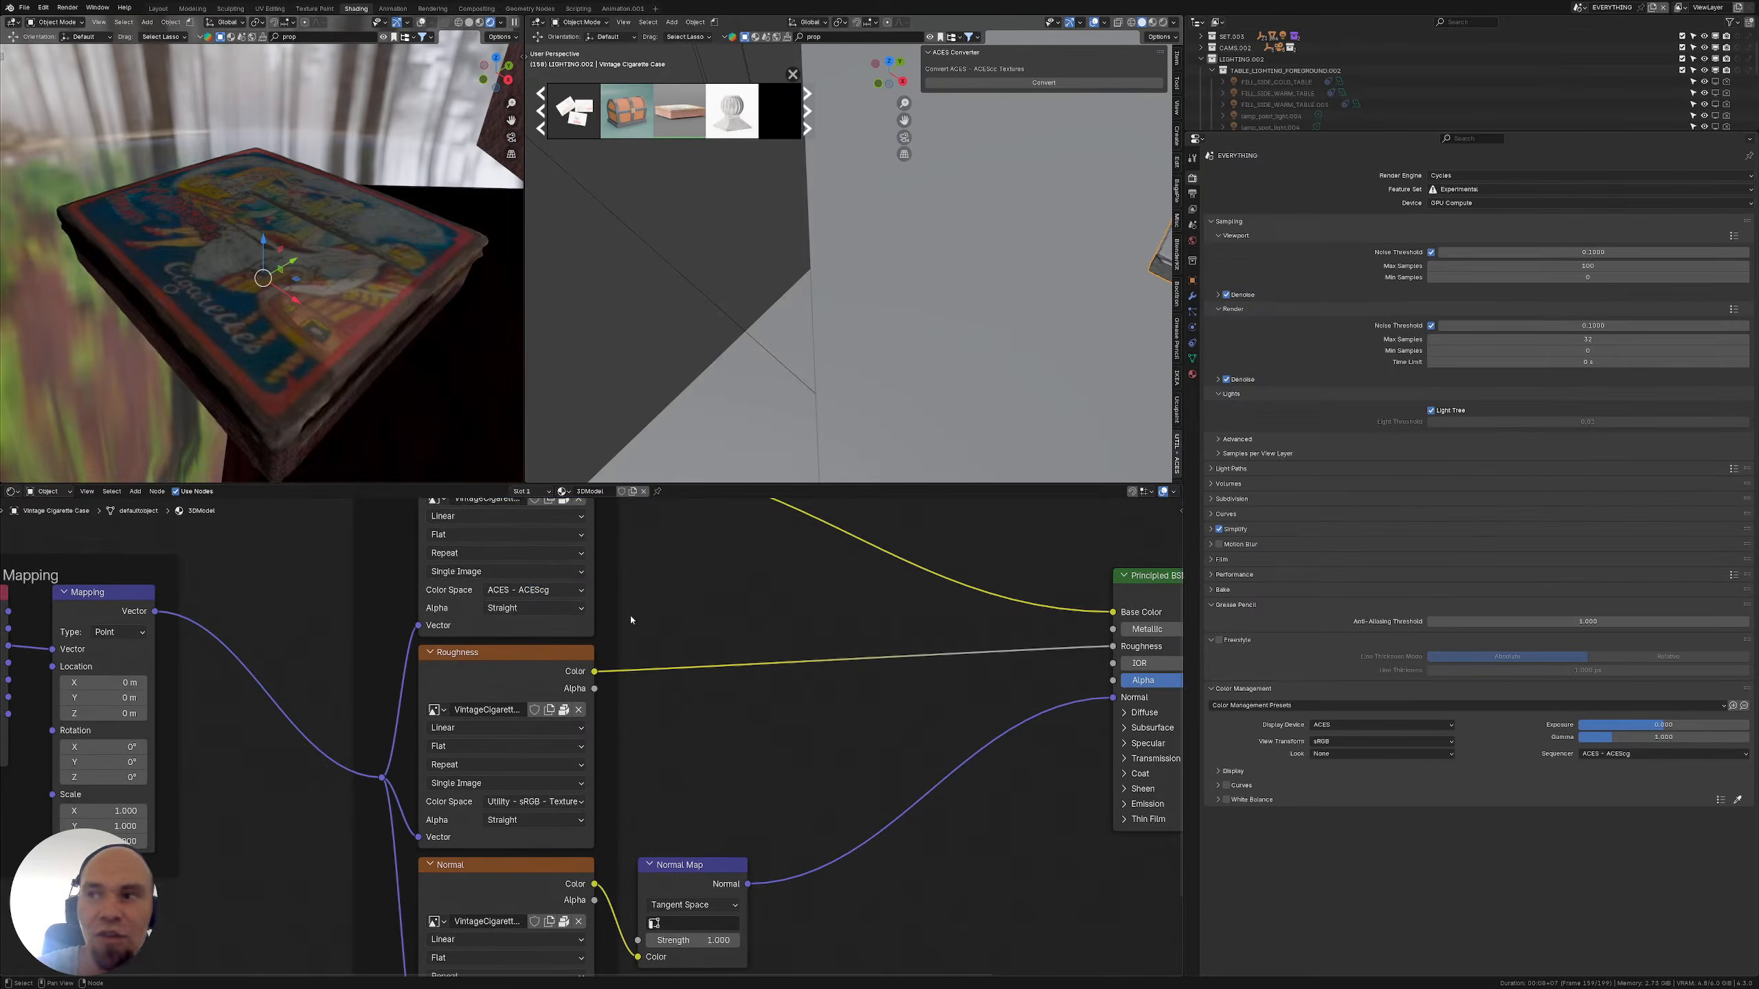
middle_click_drag(627, 607, 478, 651)
scroll(635, 659, "down", 2)
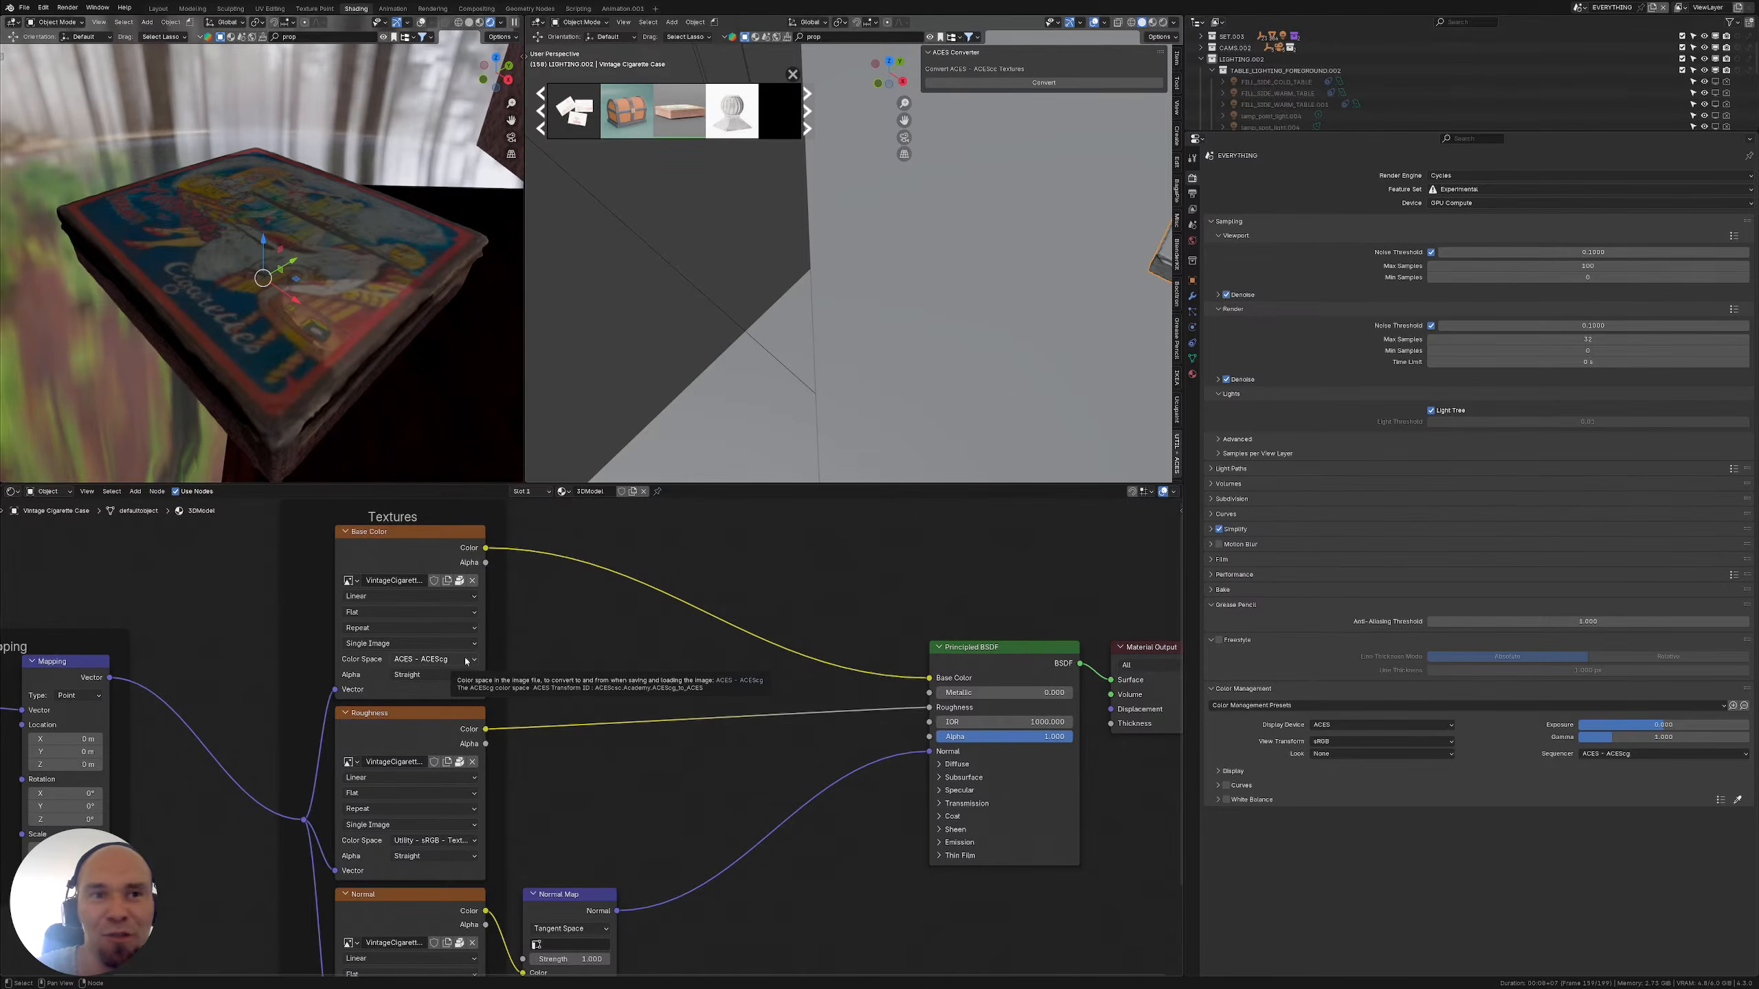
scroll(466, 662, "down", 2)
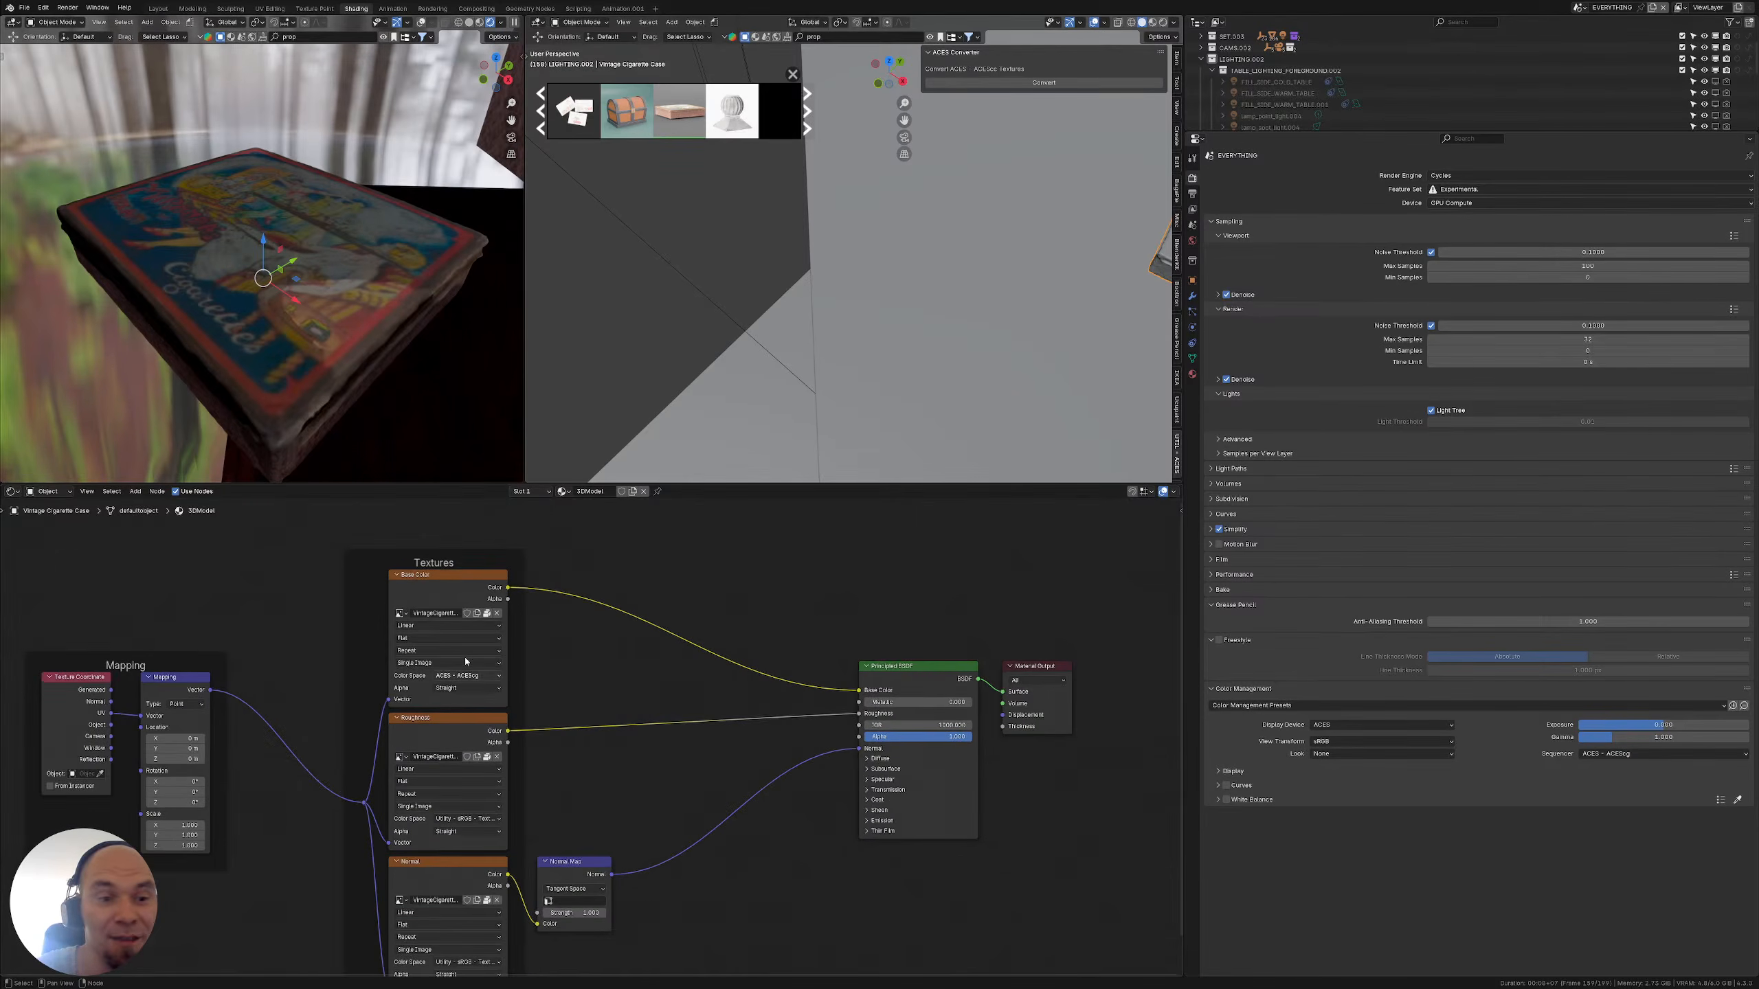
left_click(467, 675)
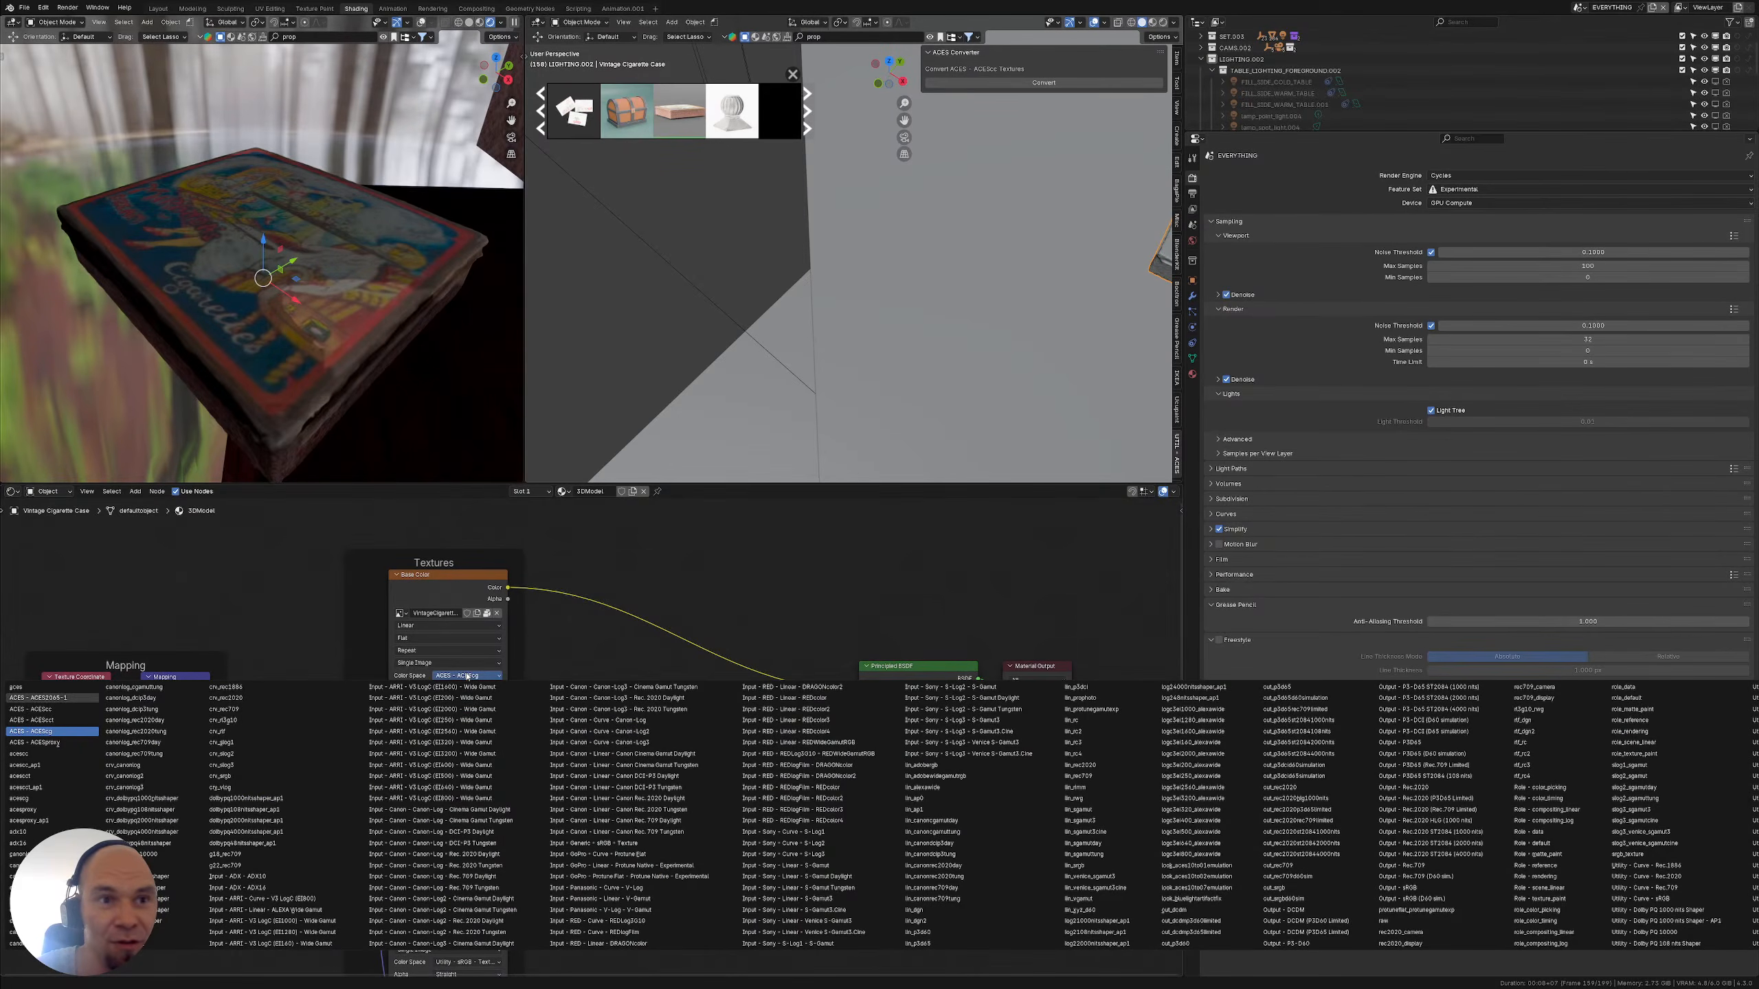
scroll(444, 674, "down", 5)
scroll(443, 674, "down", 3)
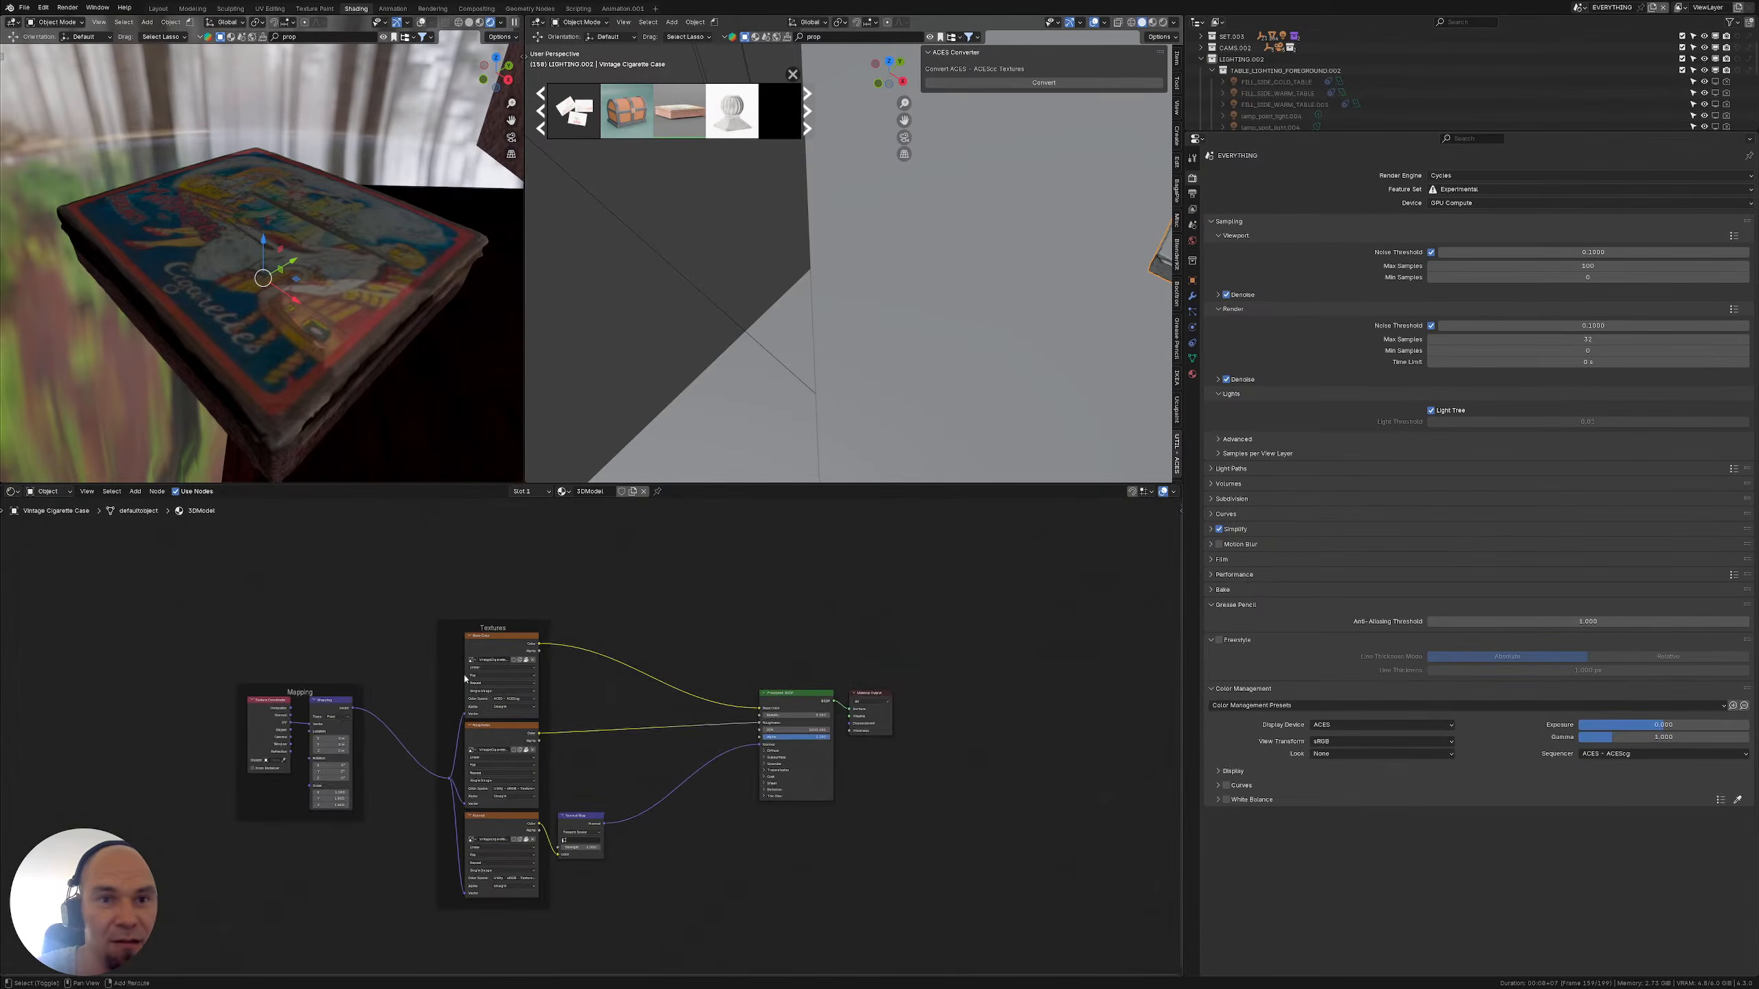
left_click(445, 670)
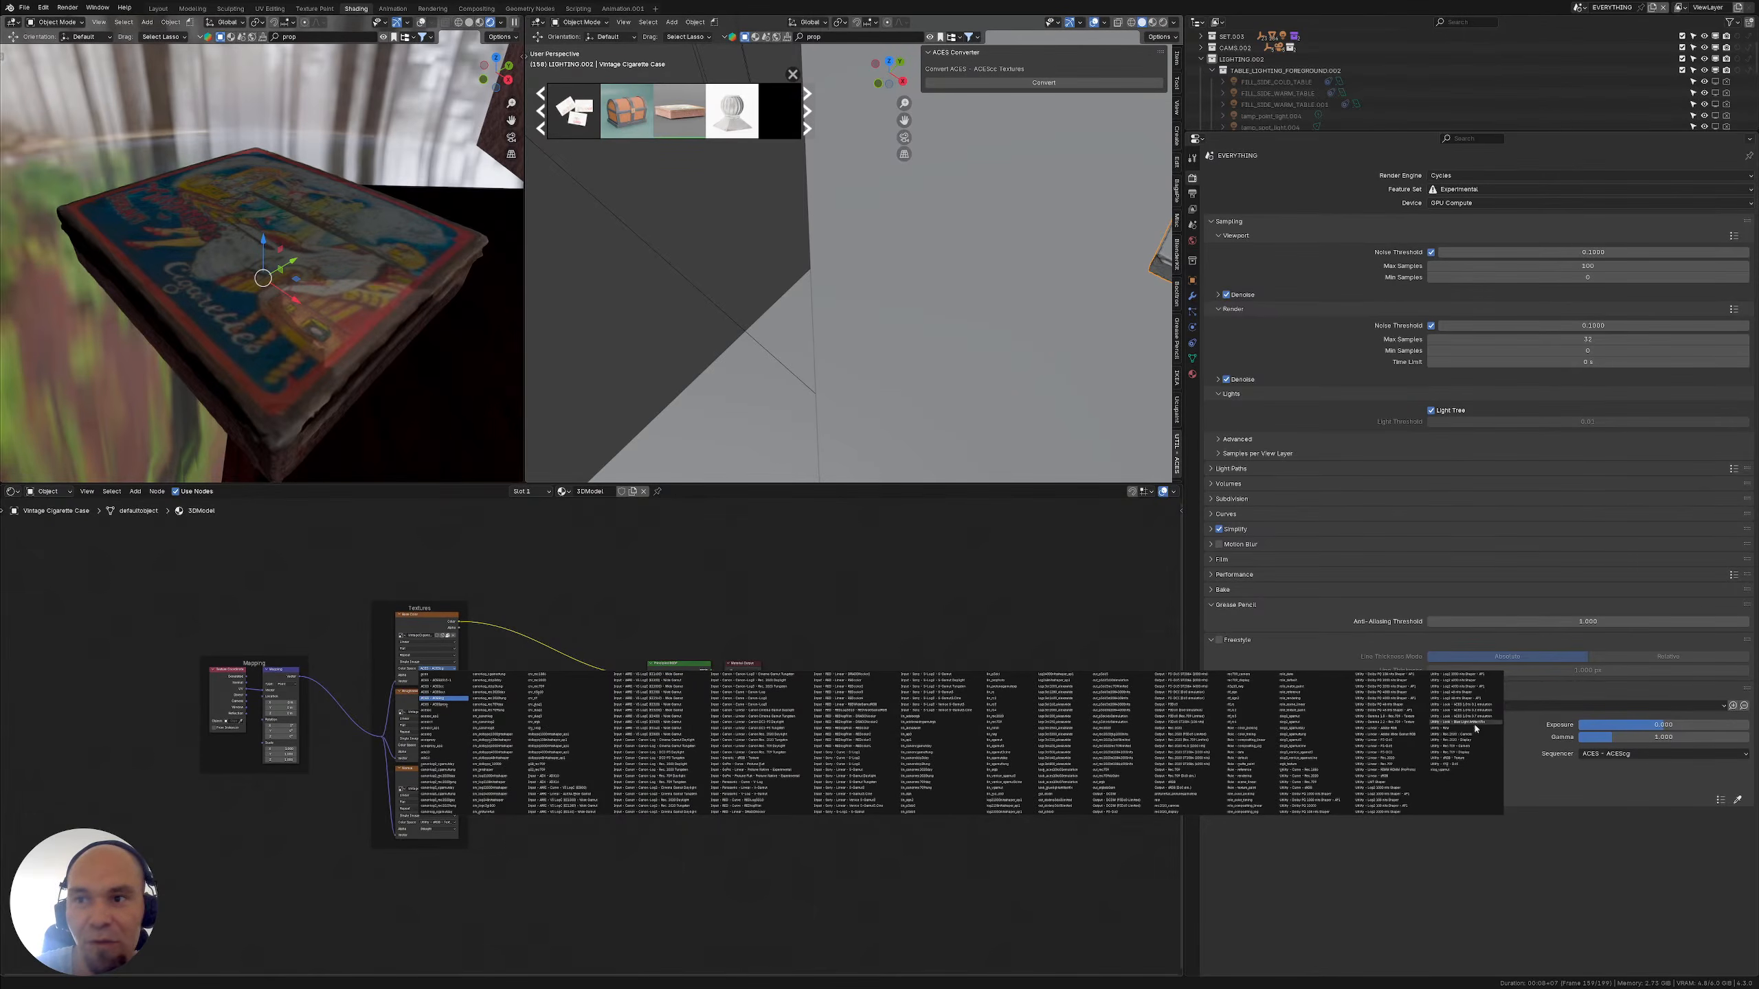
key("Escape")
middle_click_drag(457, 680, 373, 655)
scroll(373, 655, "up", 1)
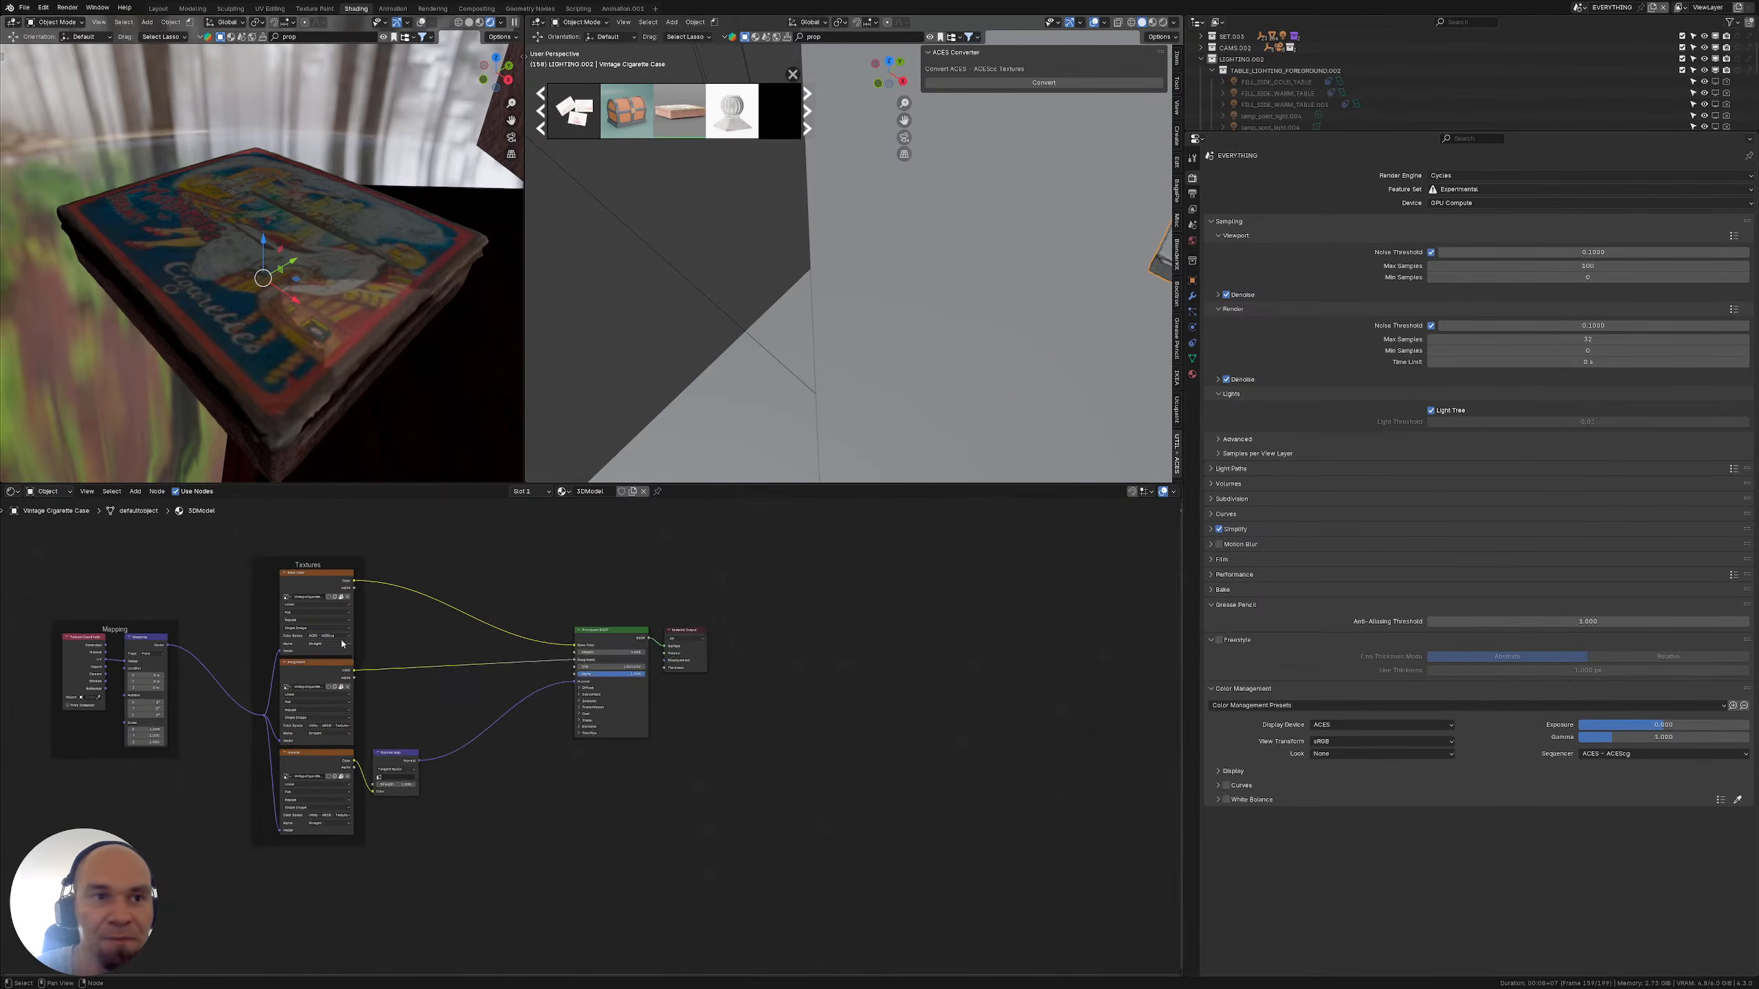
Locate the Utility - sRGB - Texture option among the Base Color texture's color spaces
left_click(341, 638)
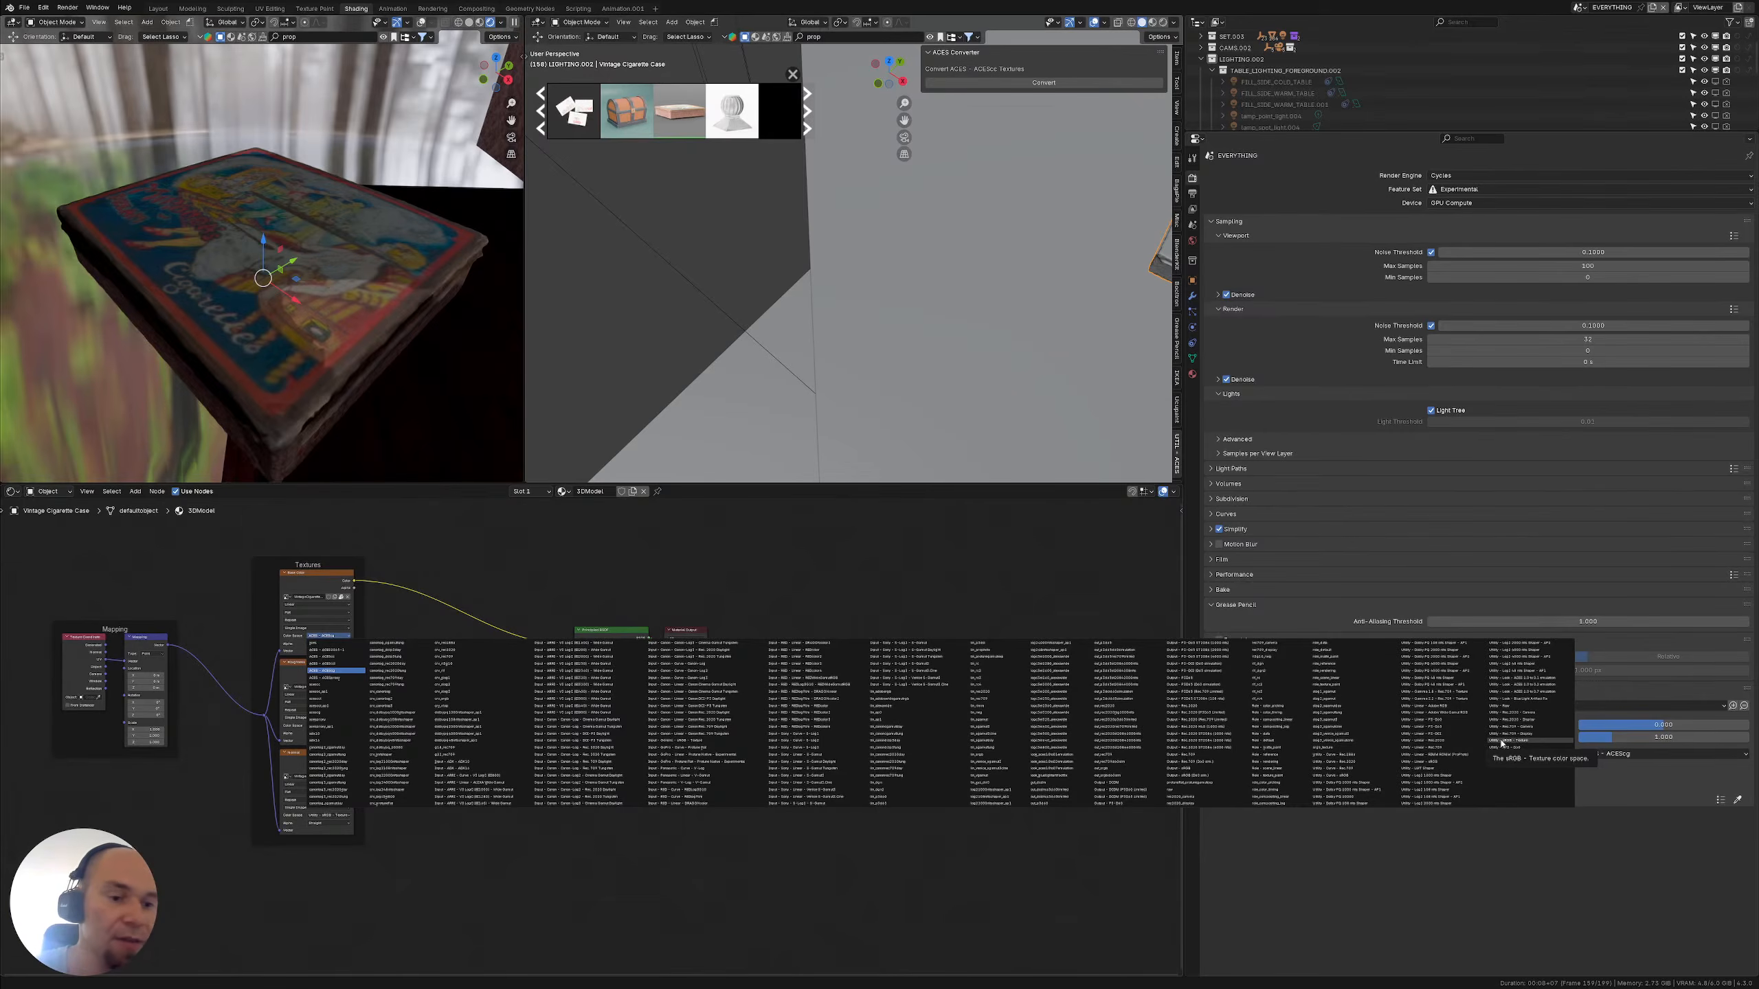
left_click(1511, 739)
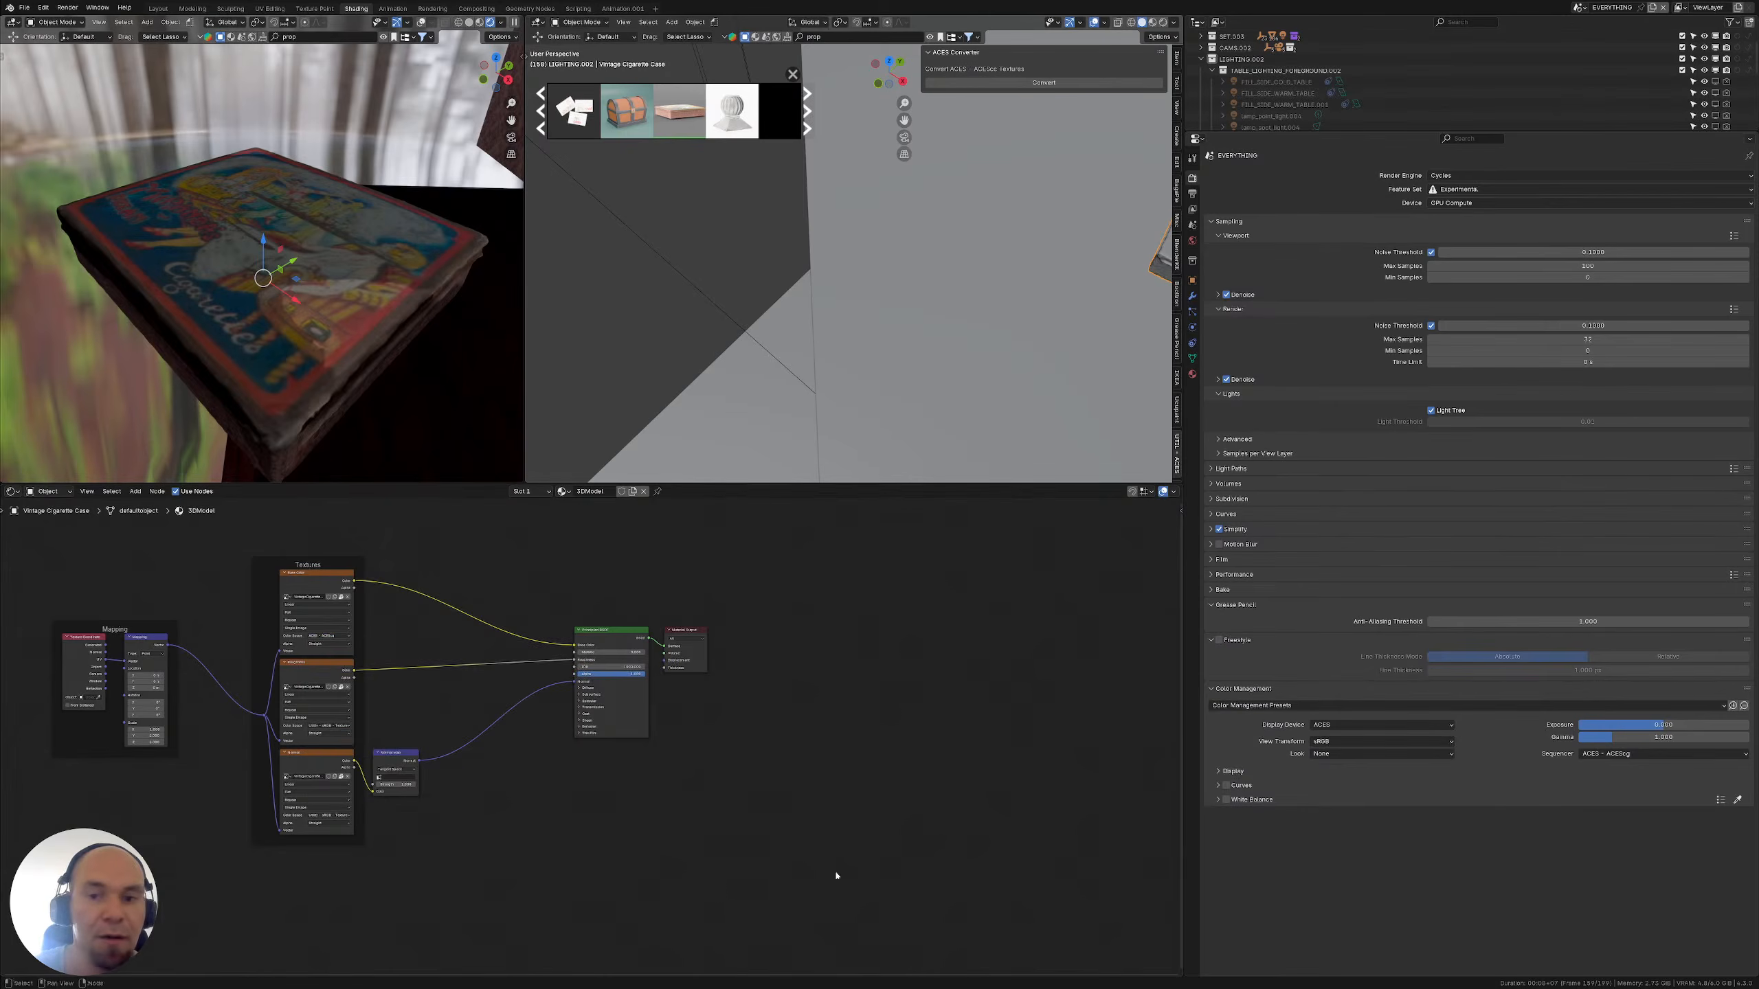
left_click(330, 635)
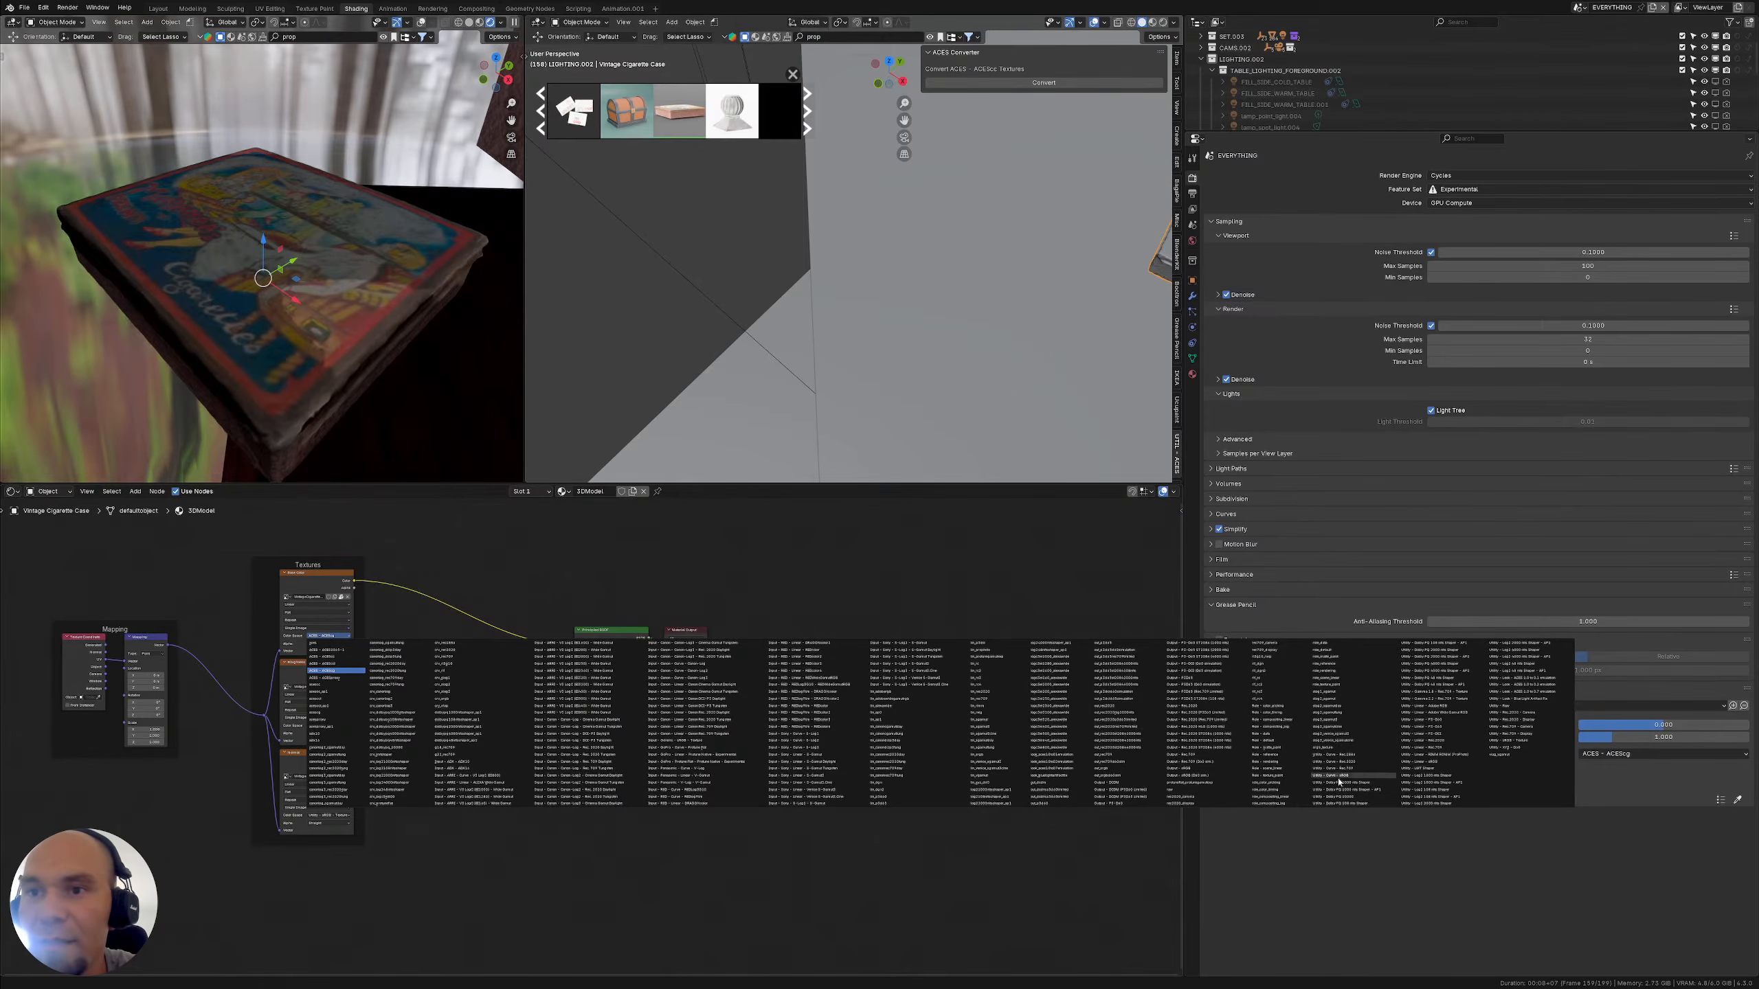
key("Escape")
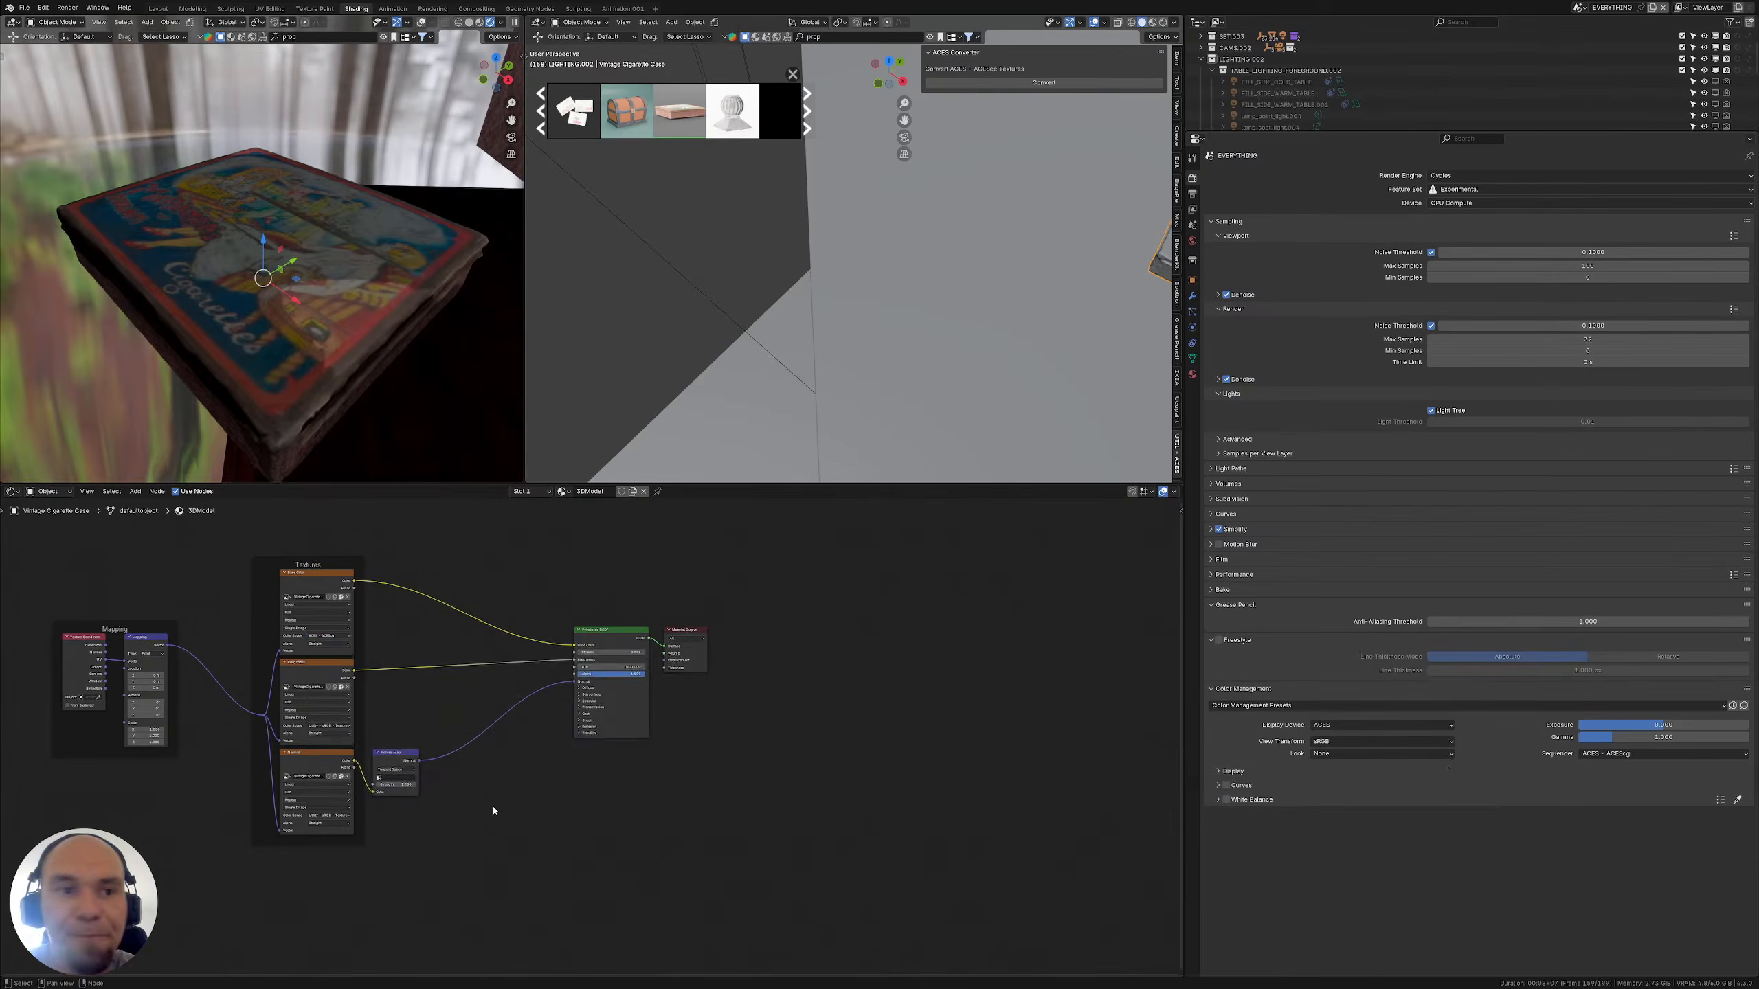
scroll(341, 735, "up", 2)
middle_click_drag(342, 735, 254, 716)
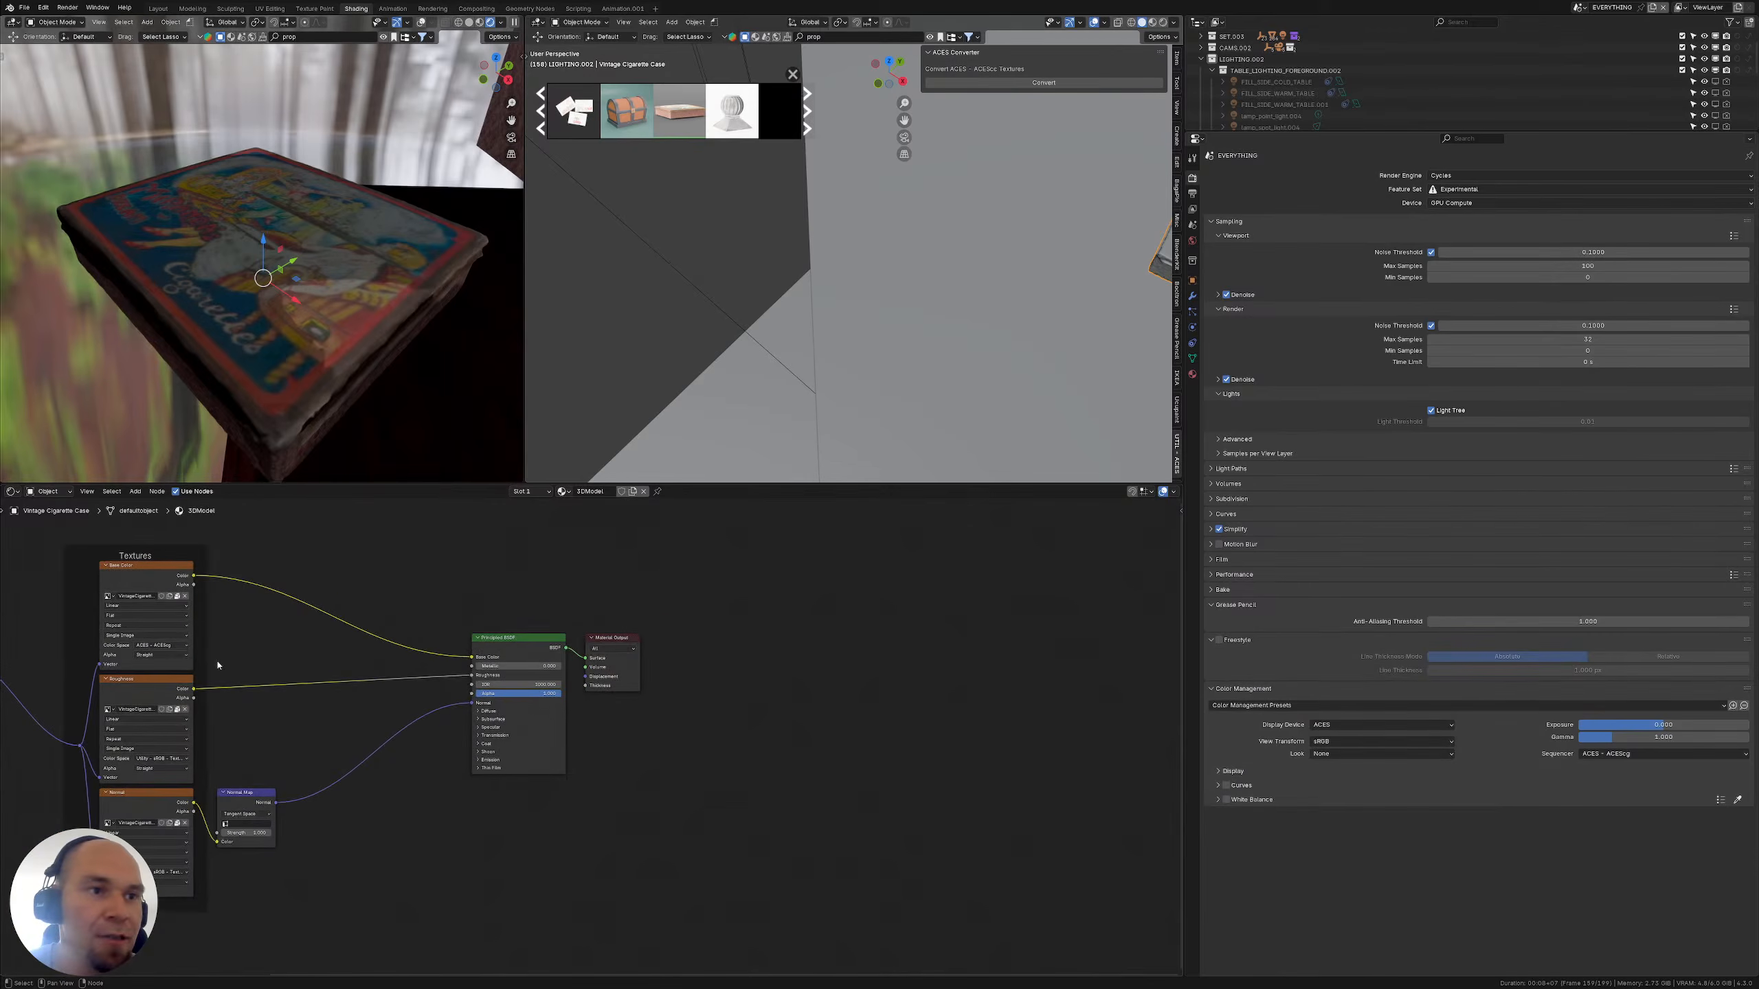
Try a Utility color space on the Base Color texture, then set it to Utility - sRGB - Texture
left_click(180, 647)
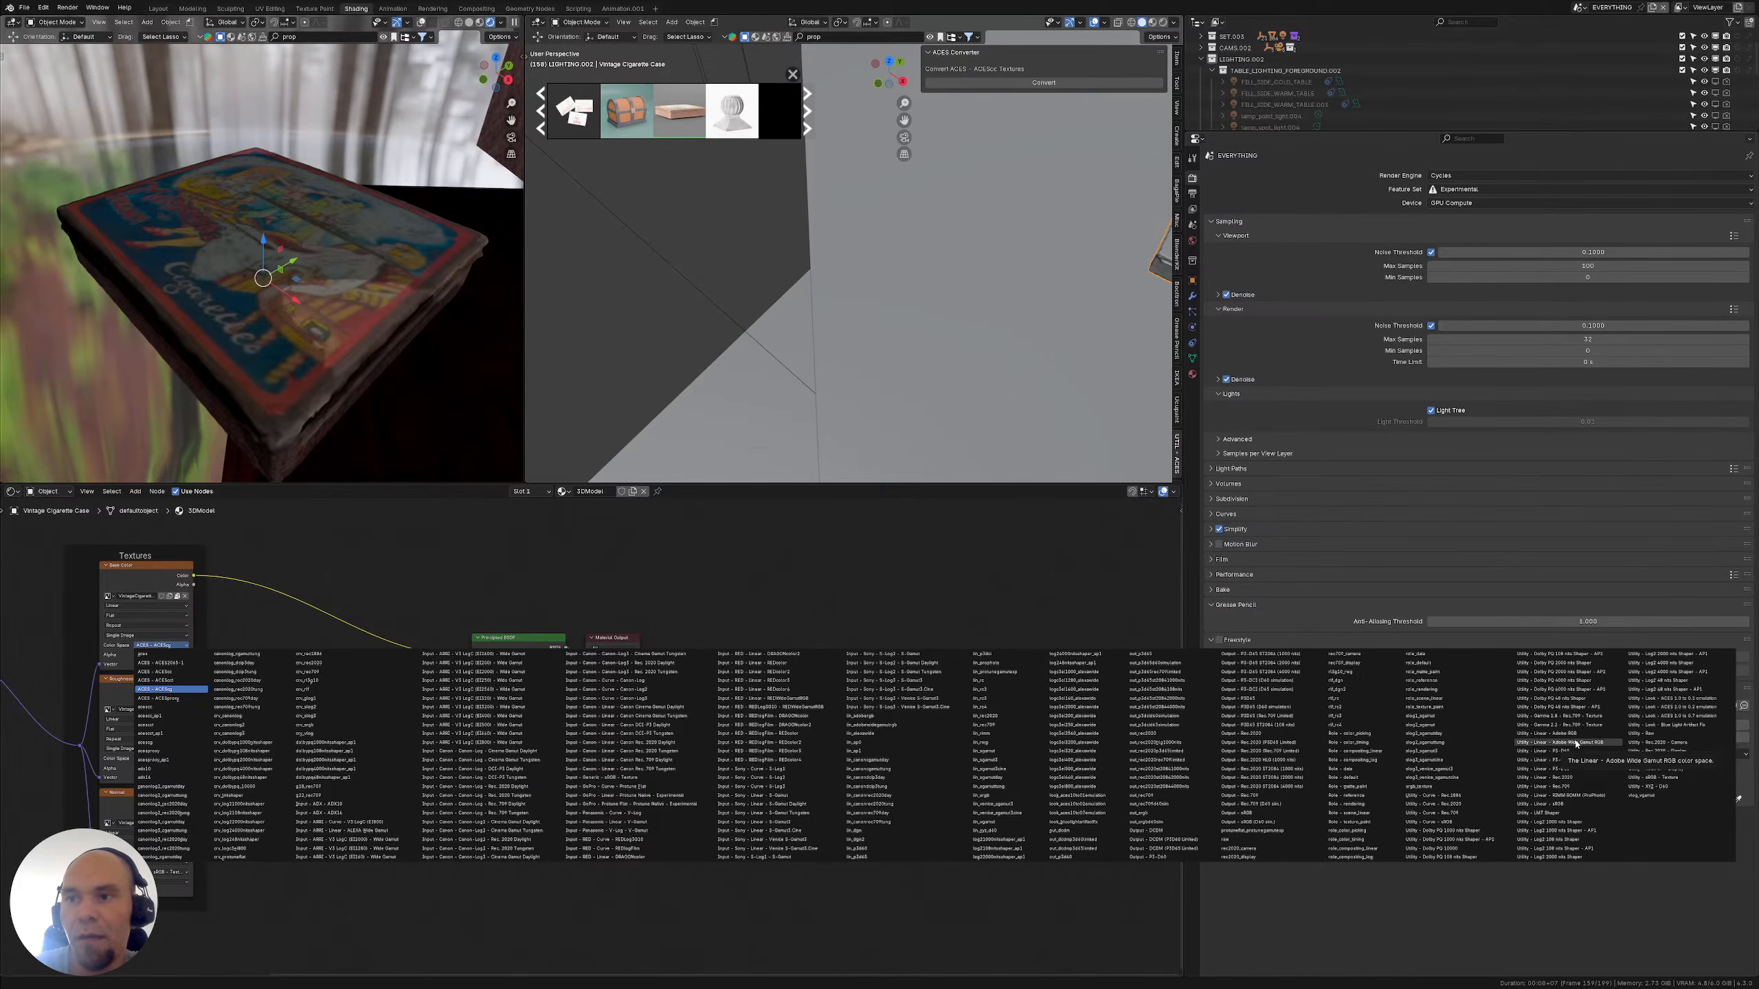
left_click(1548, 804)
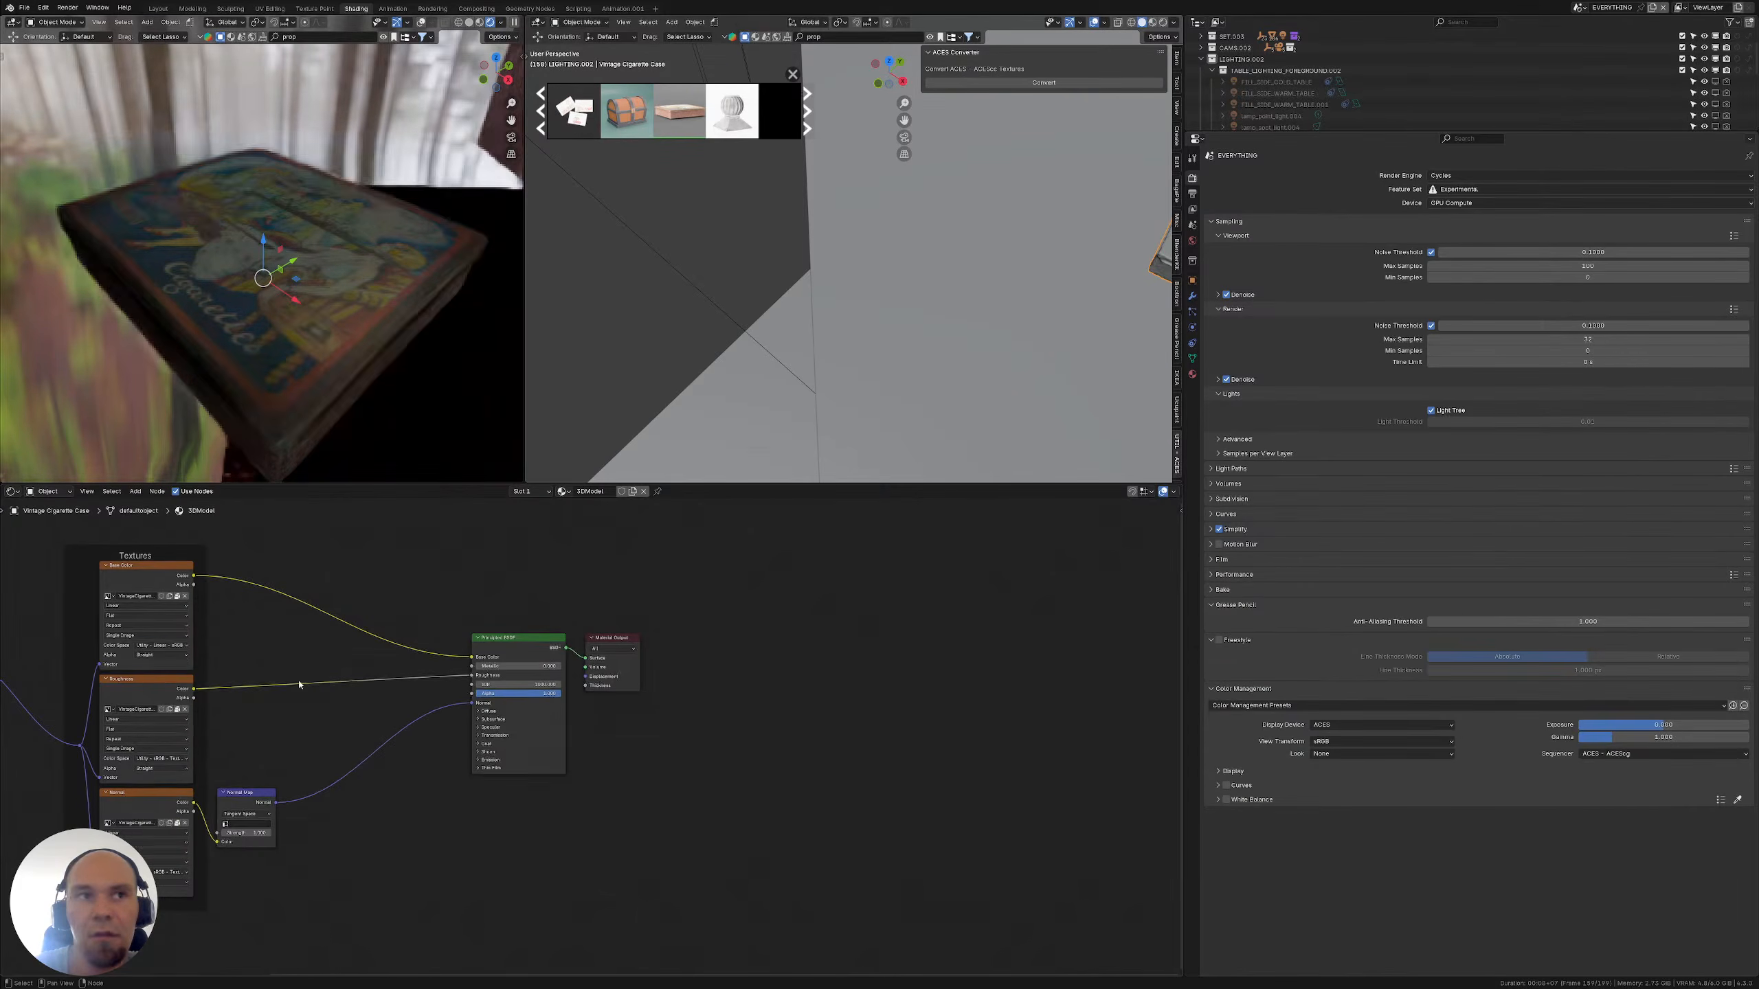
scroll(299, 684, "up", 2)
scroll(298, 684, "down", 2)
left_click(180, 637)
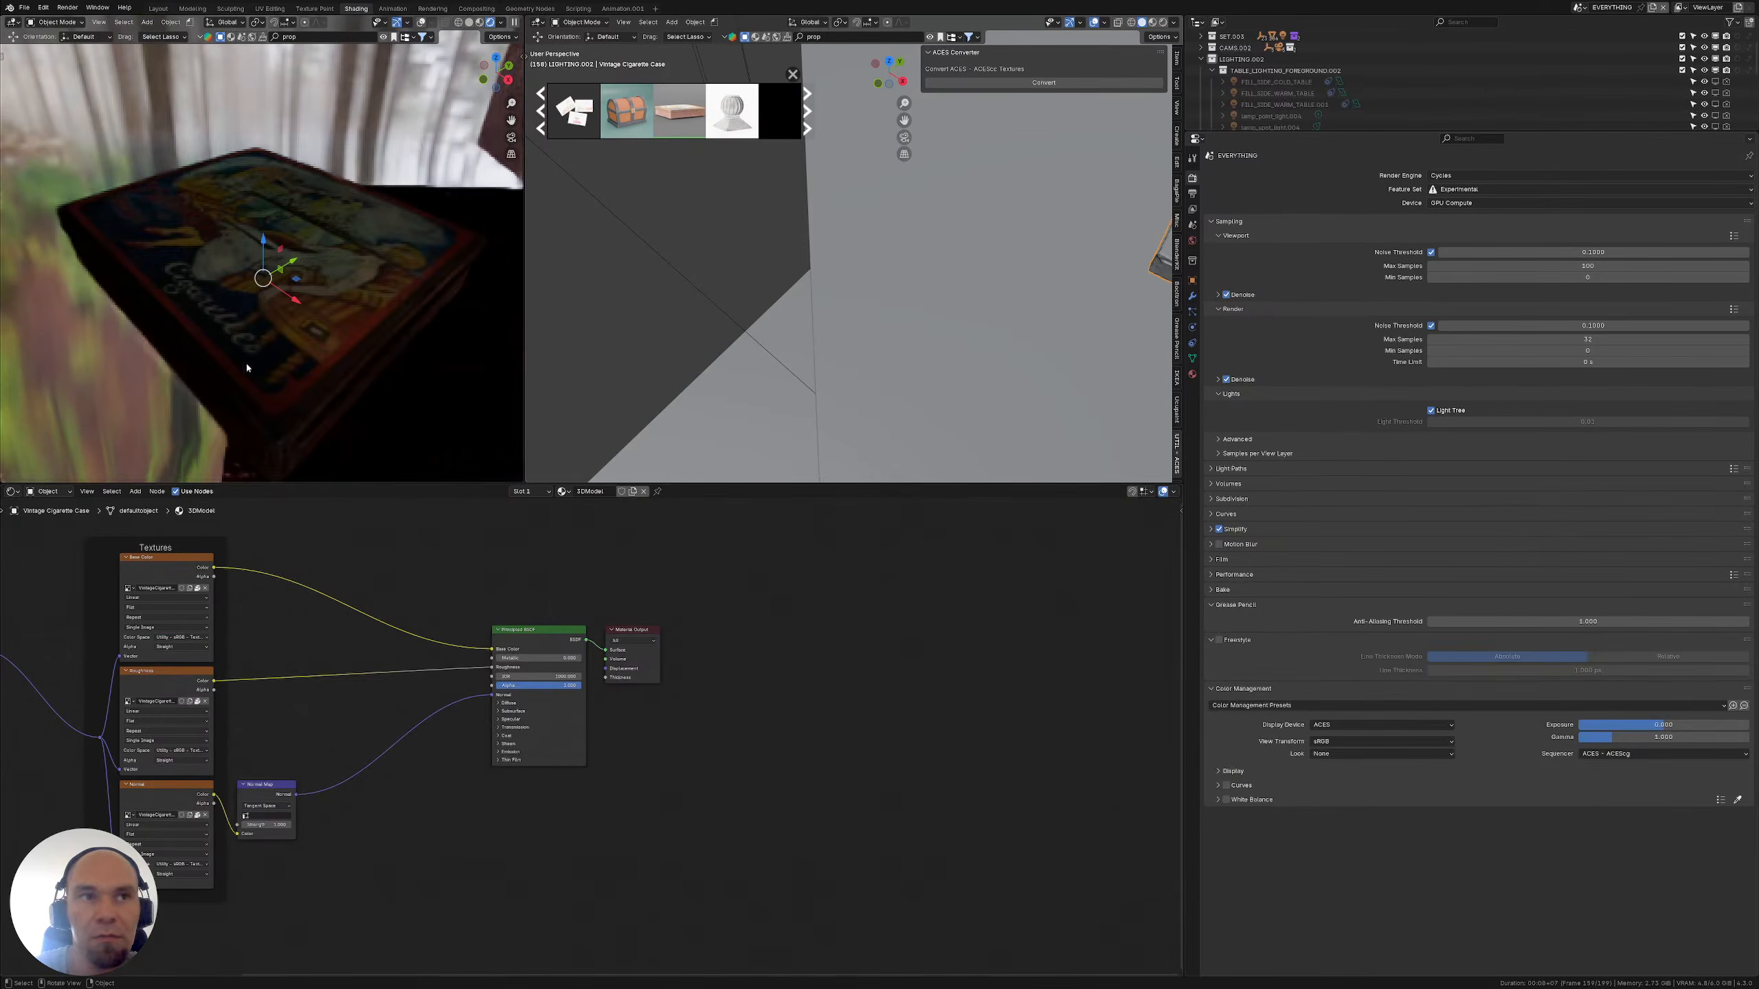
Look through the Color Space options for the cigarette case's Normal texture
middle_click_drag(372, 650, 388, 652)
scroll(311, 730, "up", 2)
middle_click_drag(257, 790, 239, 801)
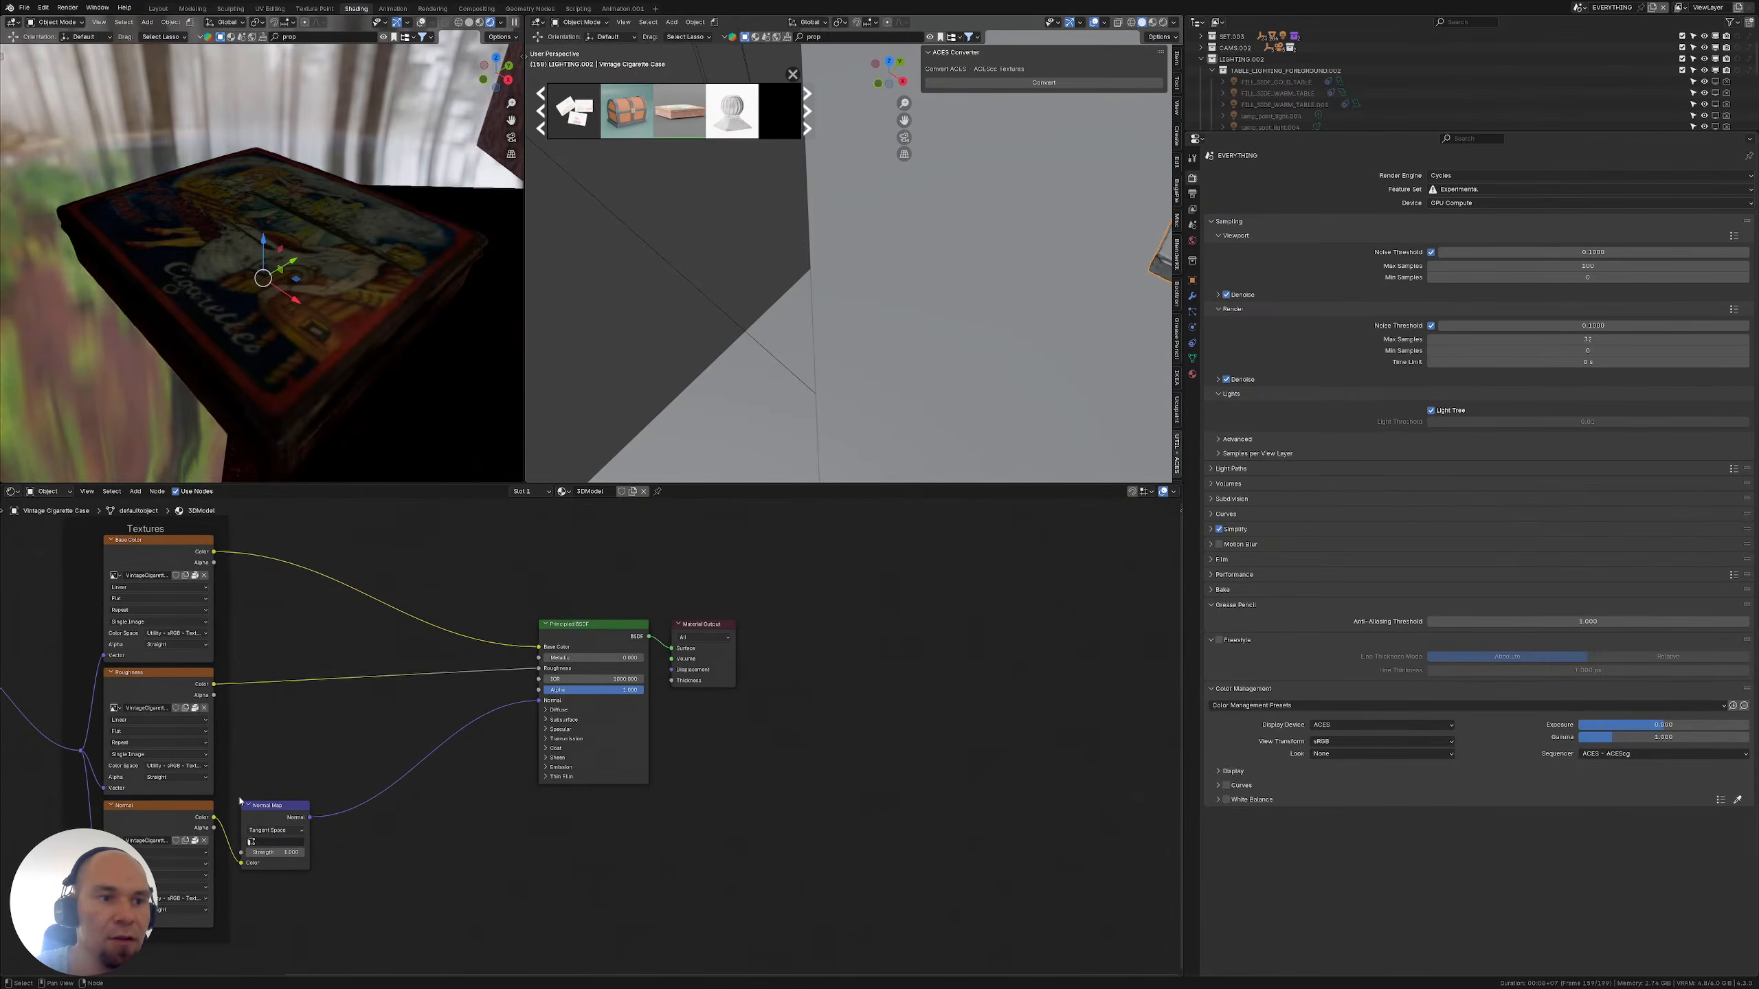
left_click(184, 901)
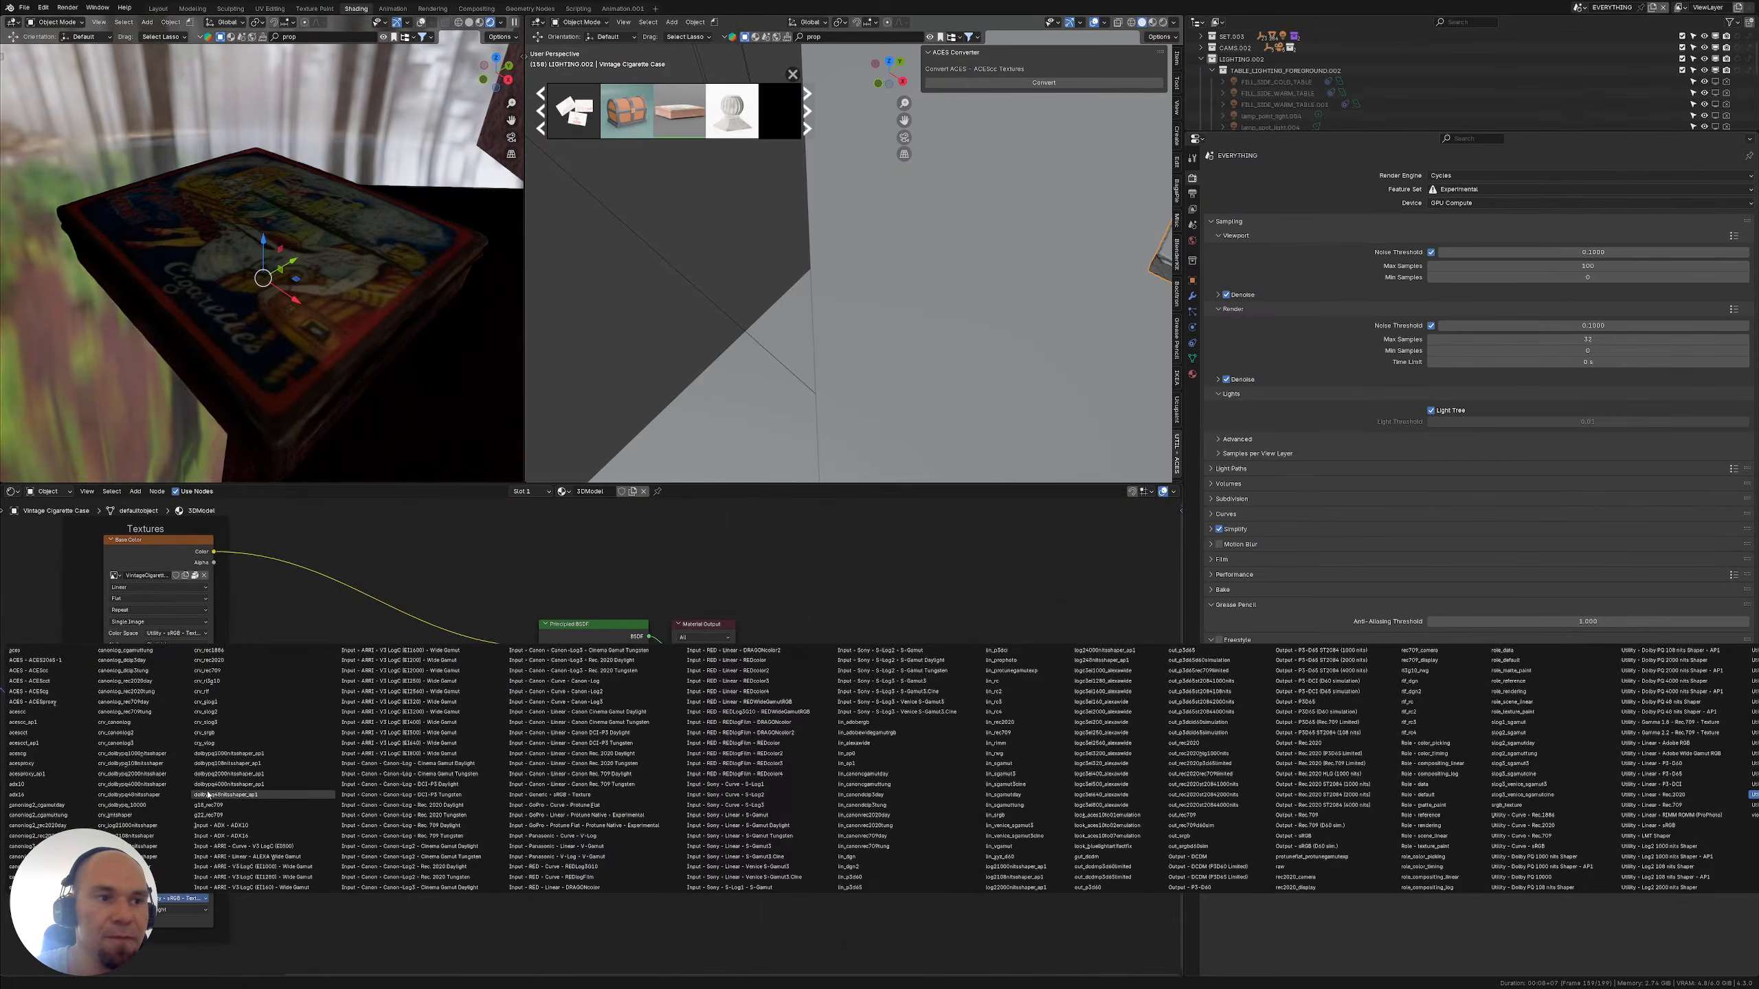
Add an area light to the scene to illuminate the cigarette case
mouse_move(325, 381)
middle_mouse_down()
mouse_move(405, 350)
mouse_move(322, 349)
middle_mouse_up()
scroll(264, 274, "down", 4)
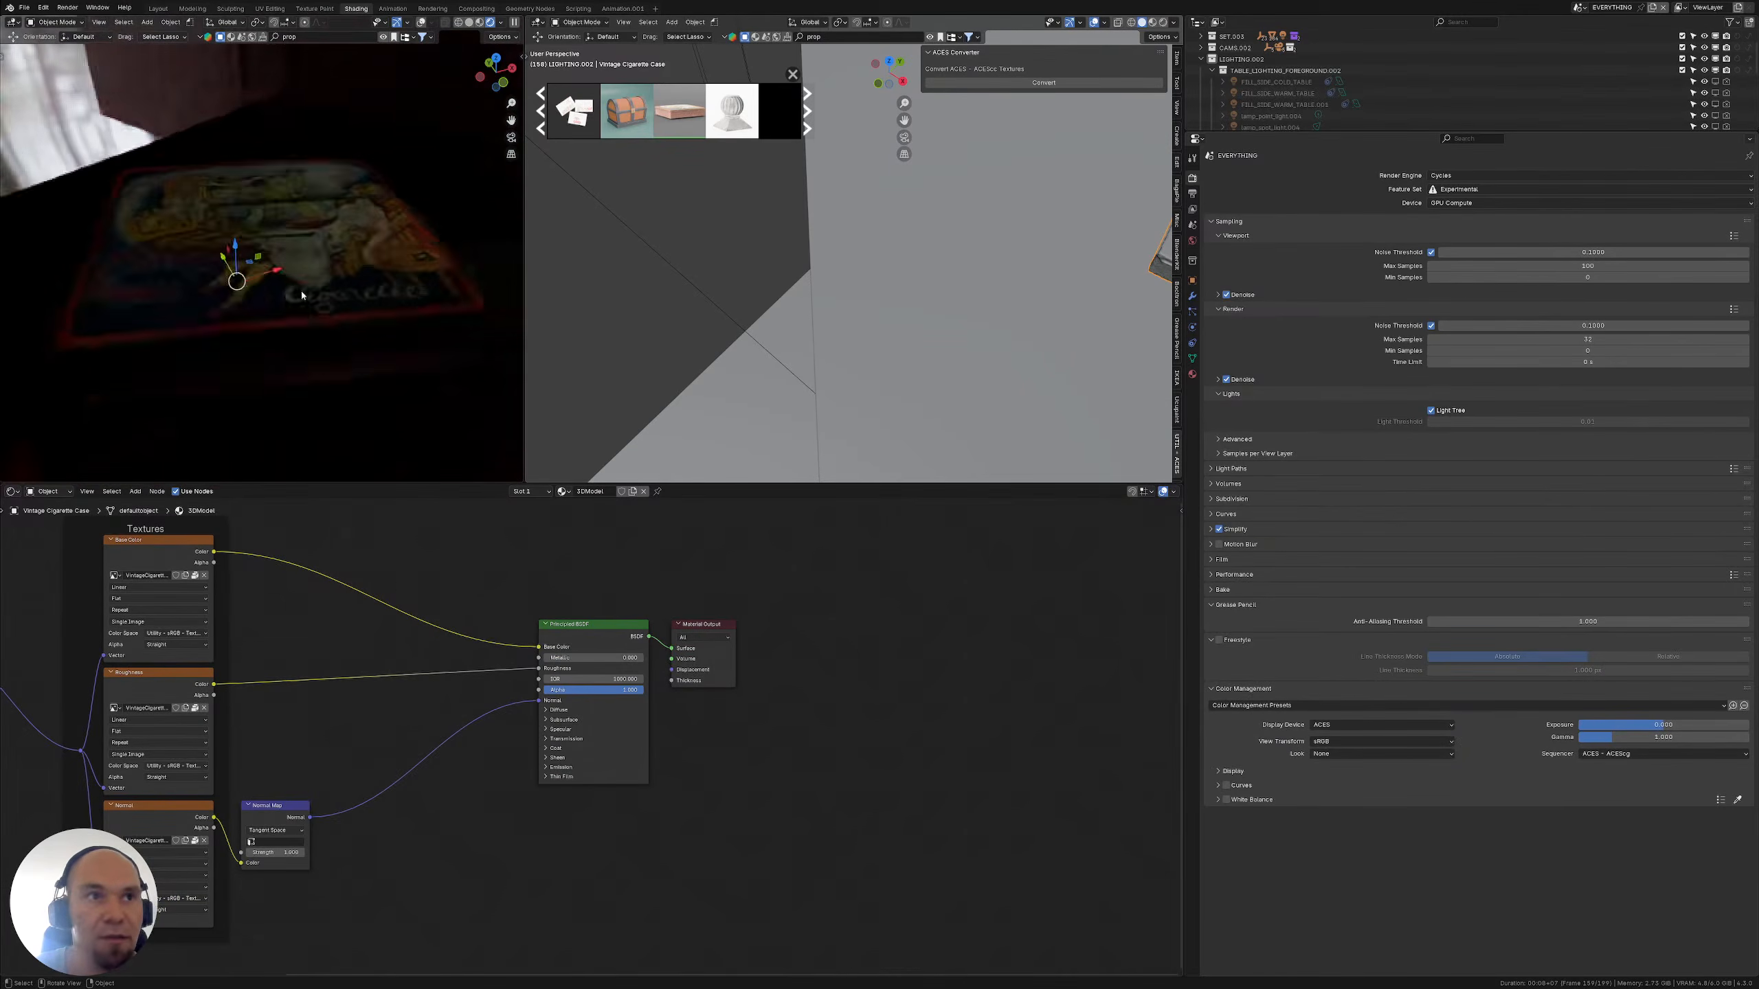
key("shift+a")
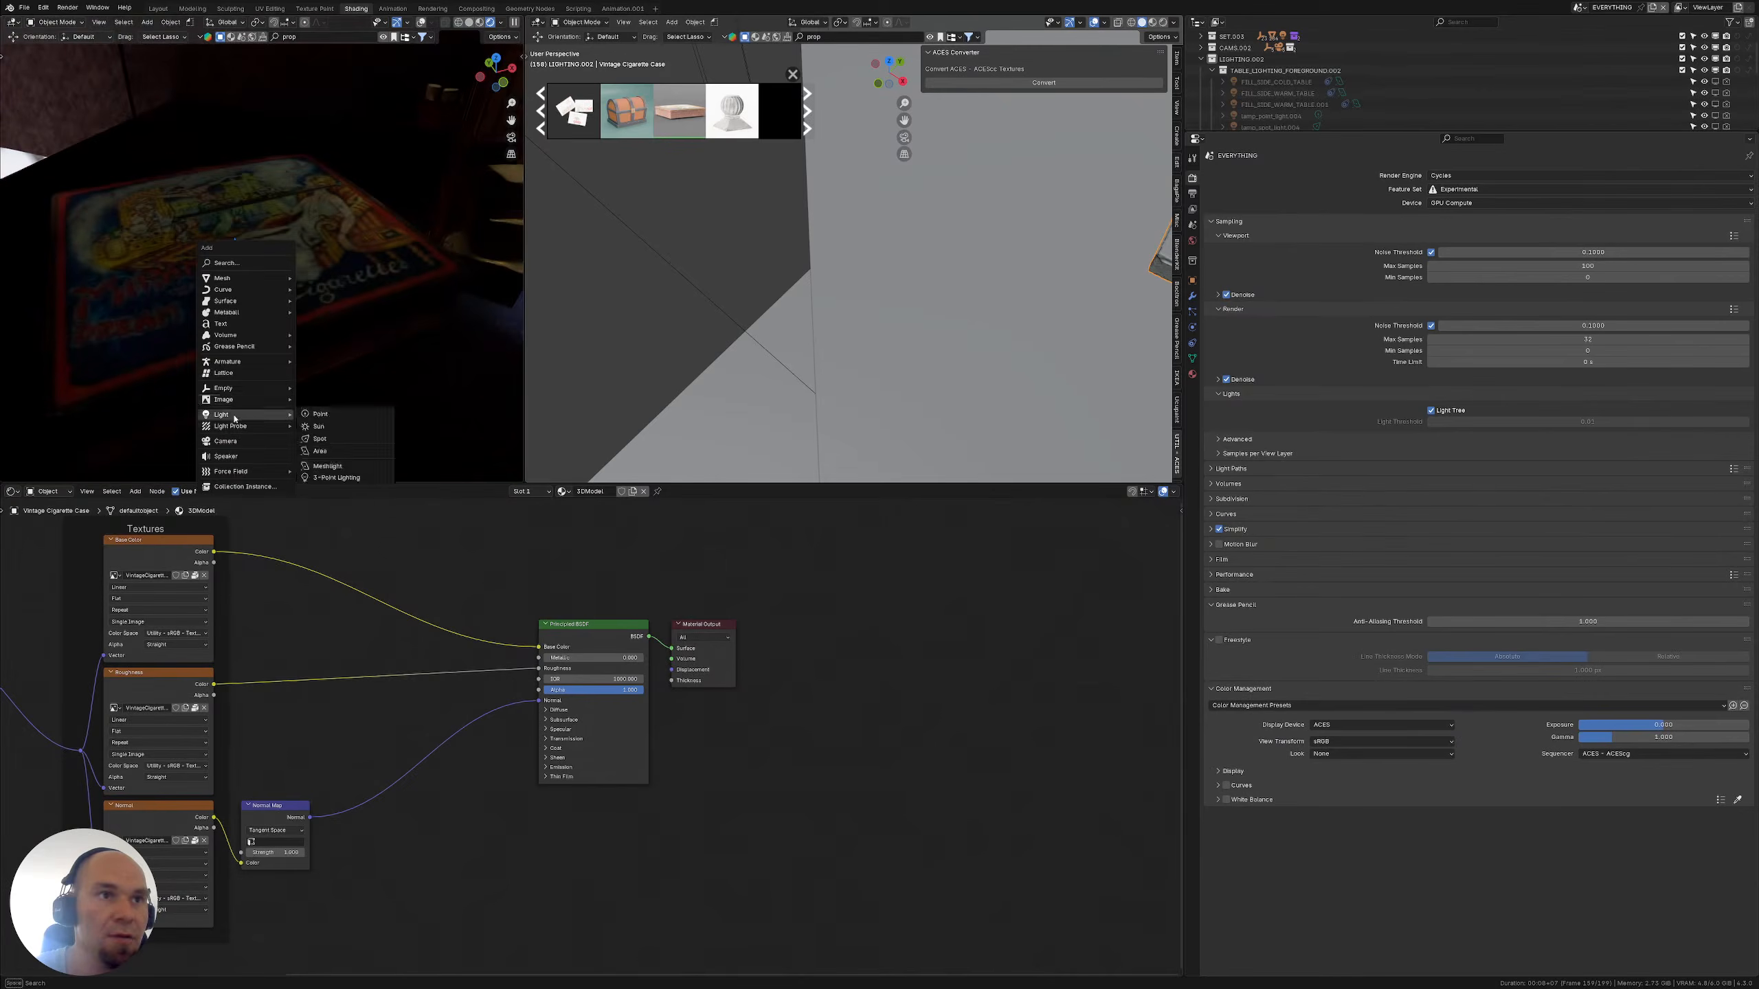
left_click(319, 416)
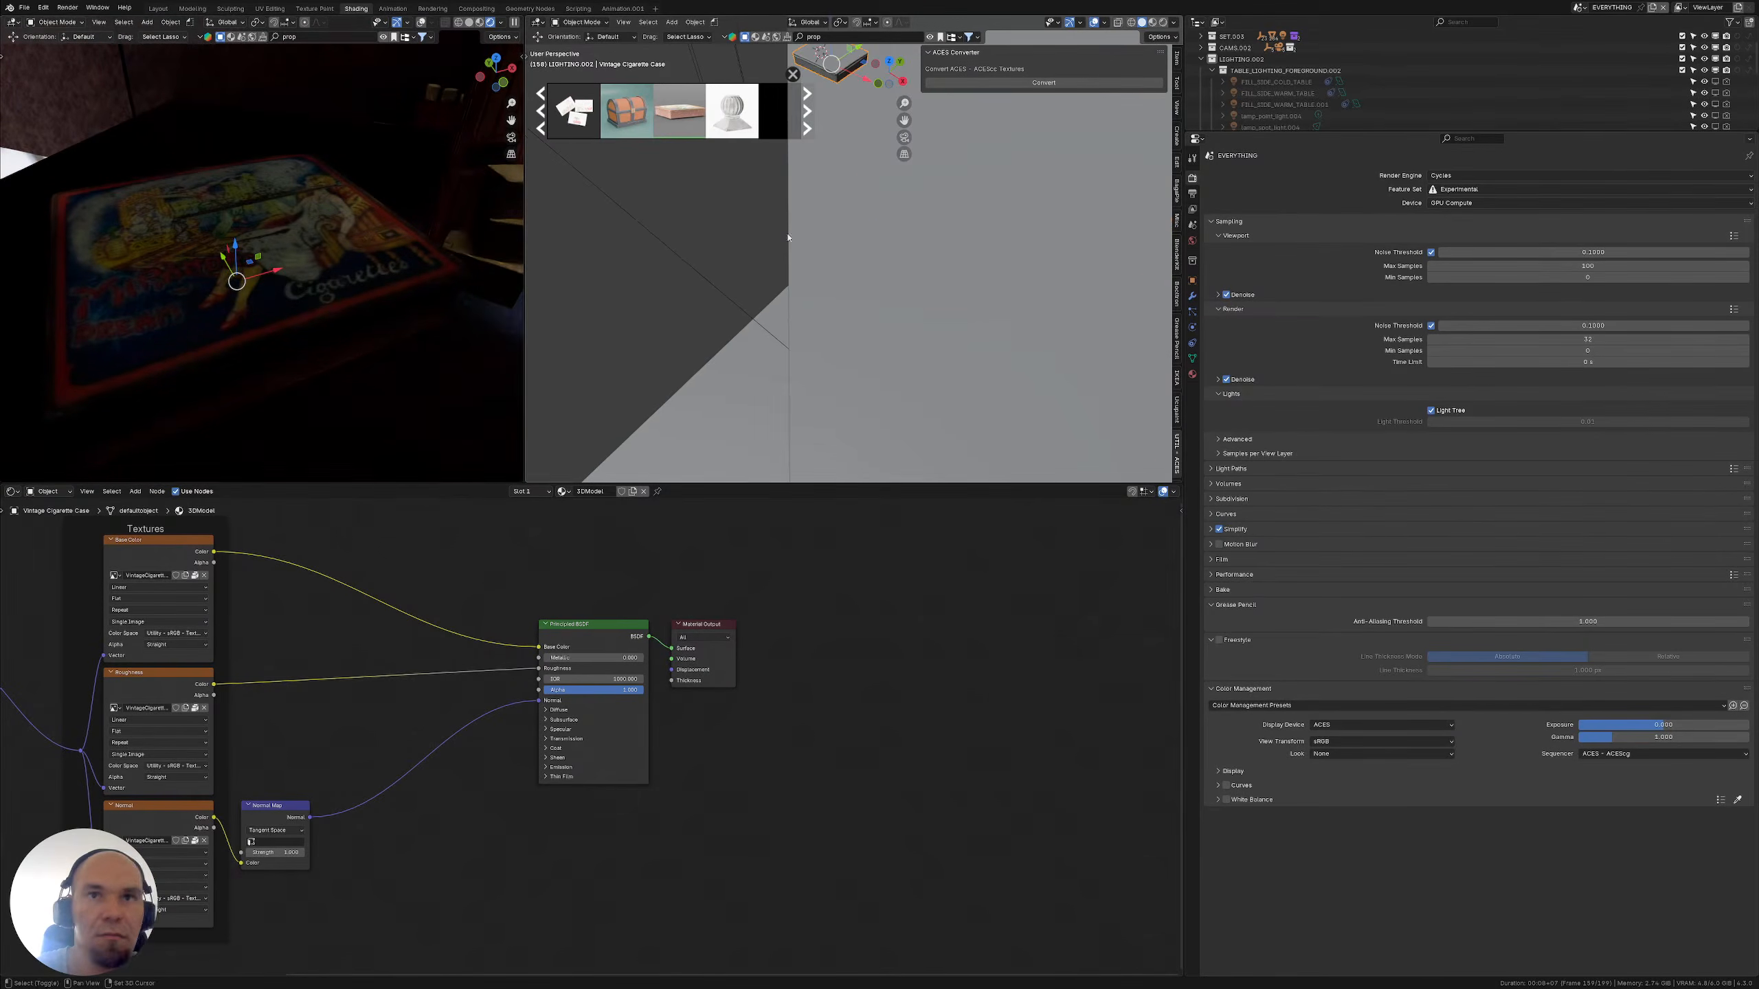
key("shift+a")
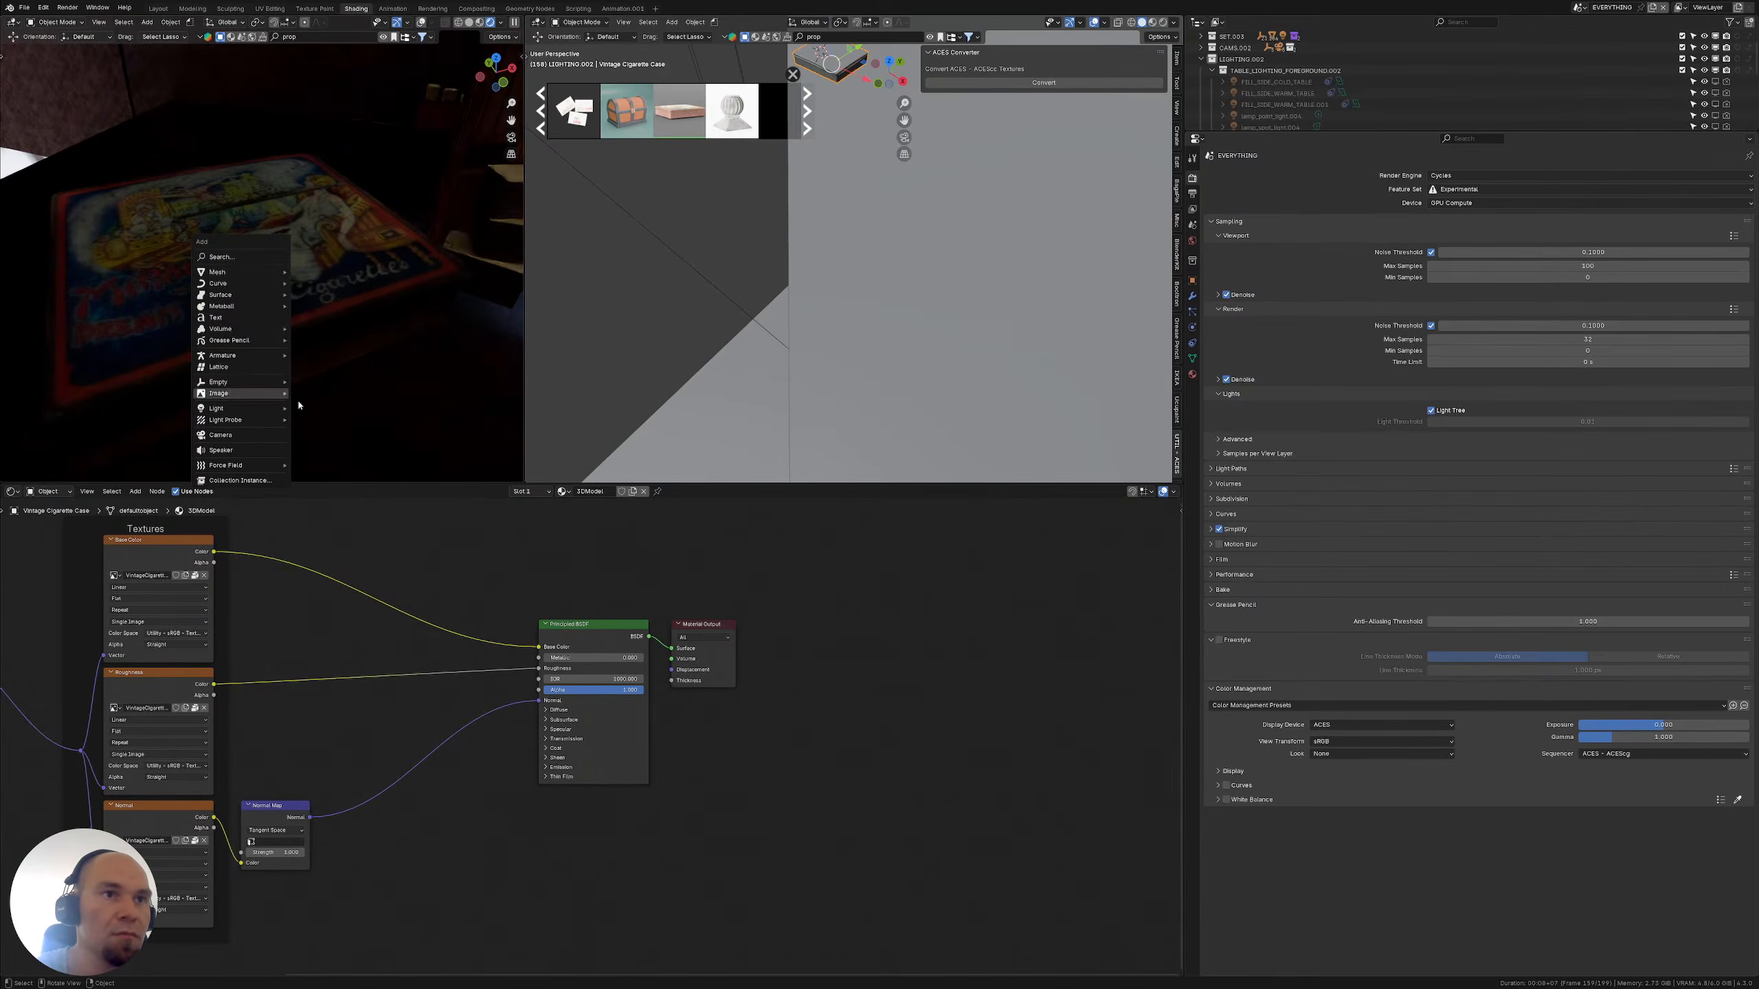
mouse_move(243, 409)
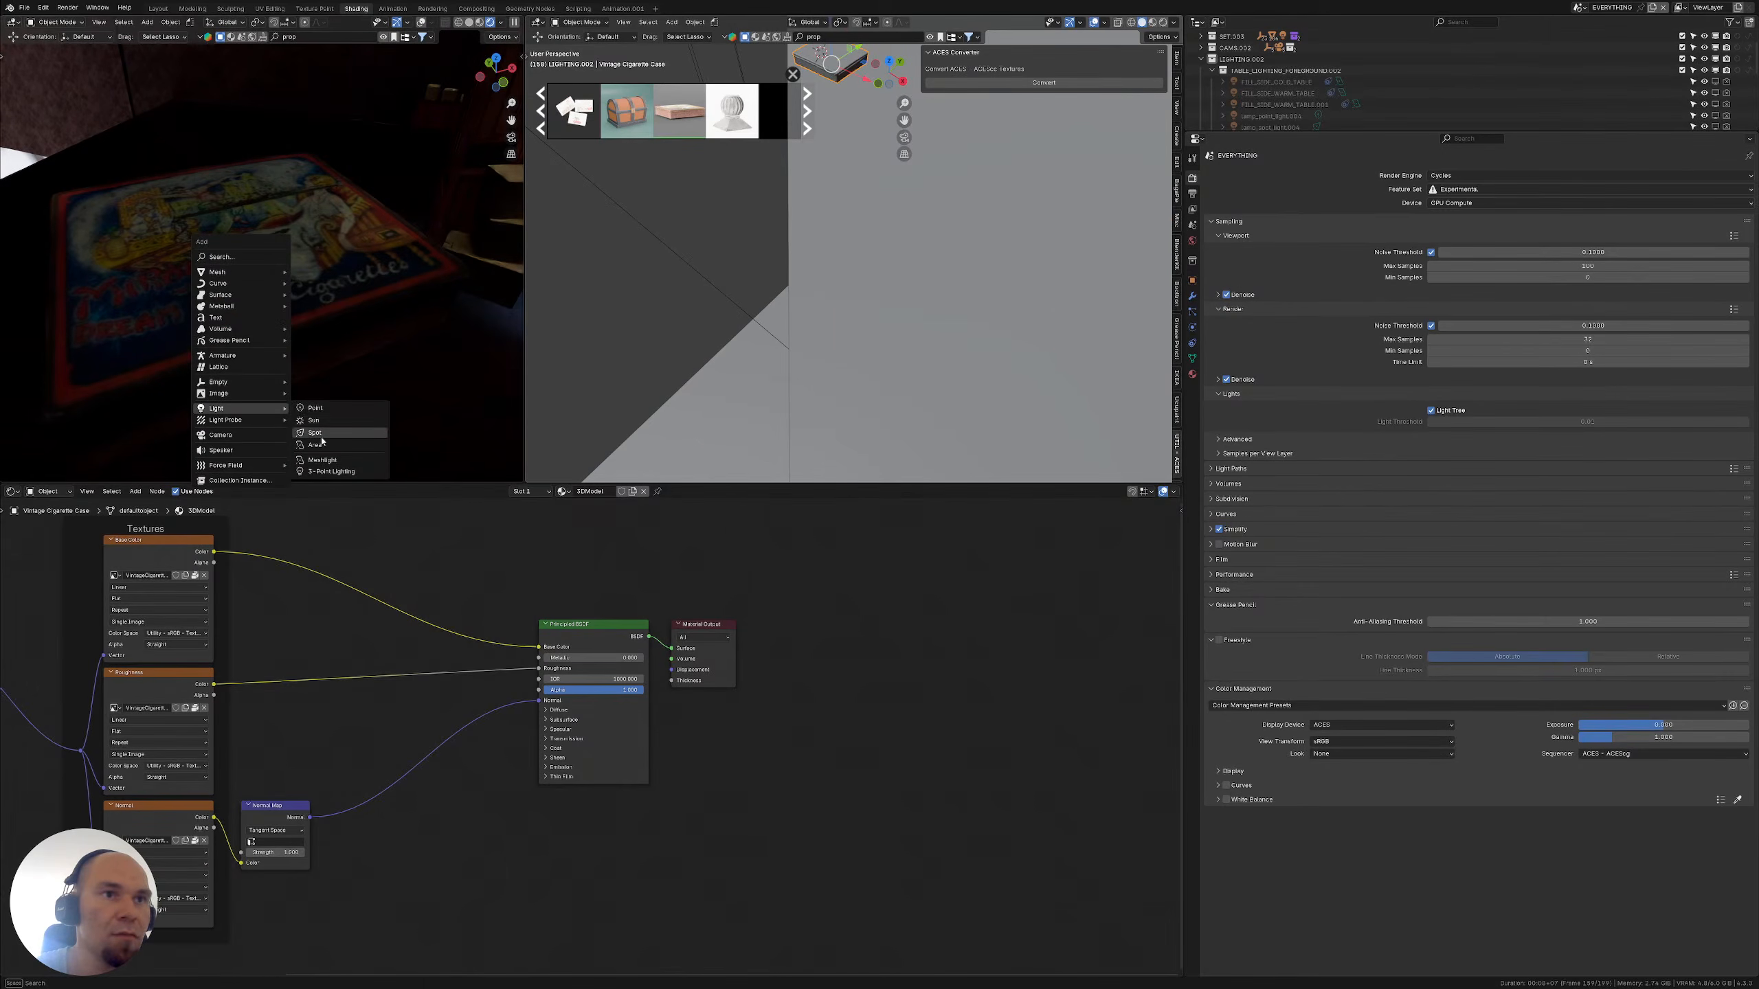
left_click(315, 445)
Raise the area light along the Z axis so it sits above the cigarette case
middle_click_drag(262, 312, 266, 290)
key("g")
key("z")
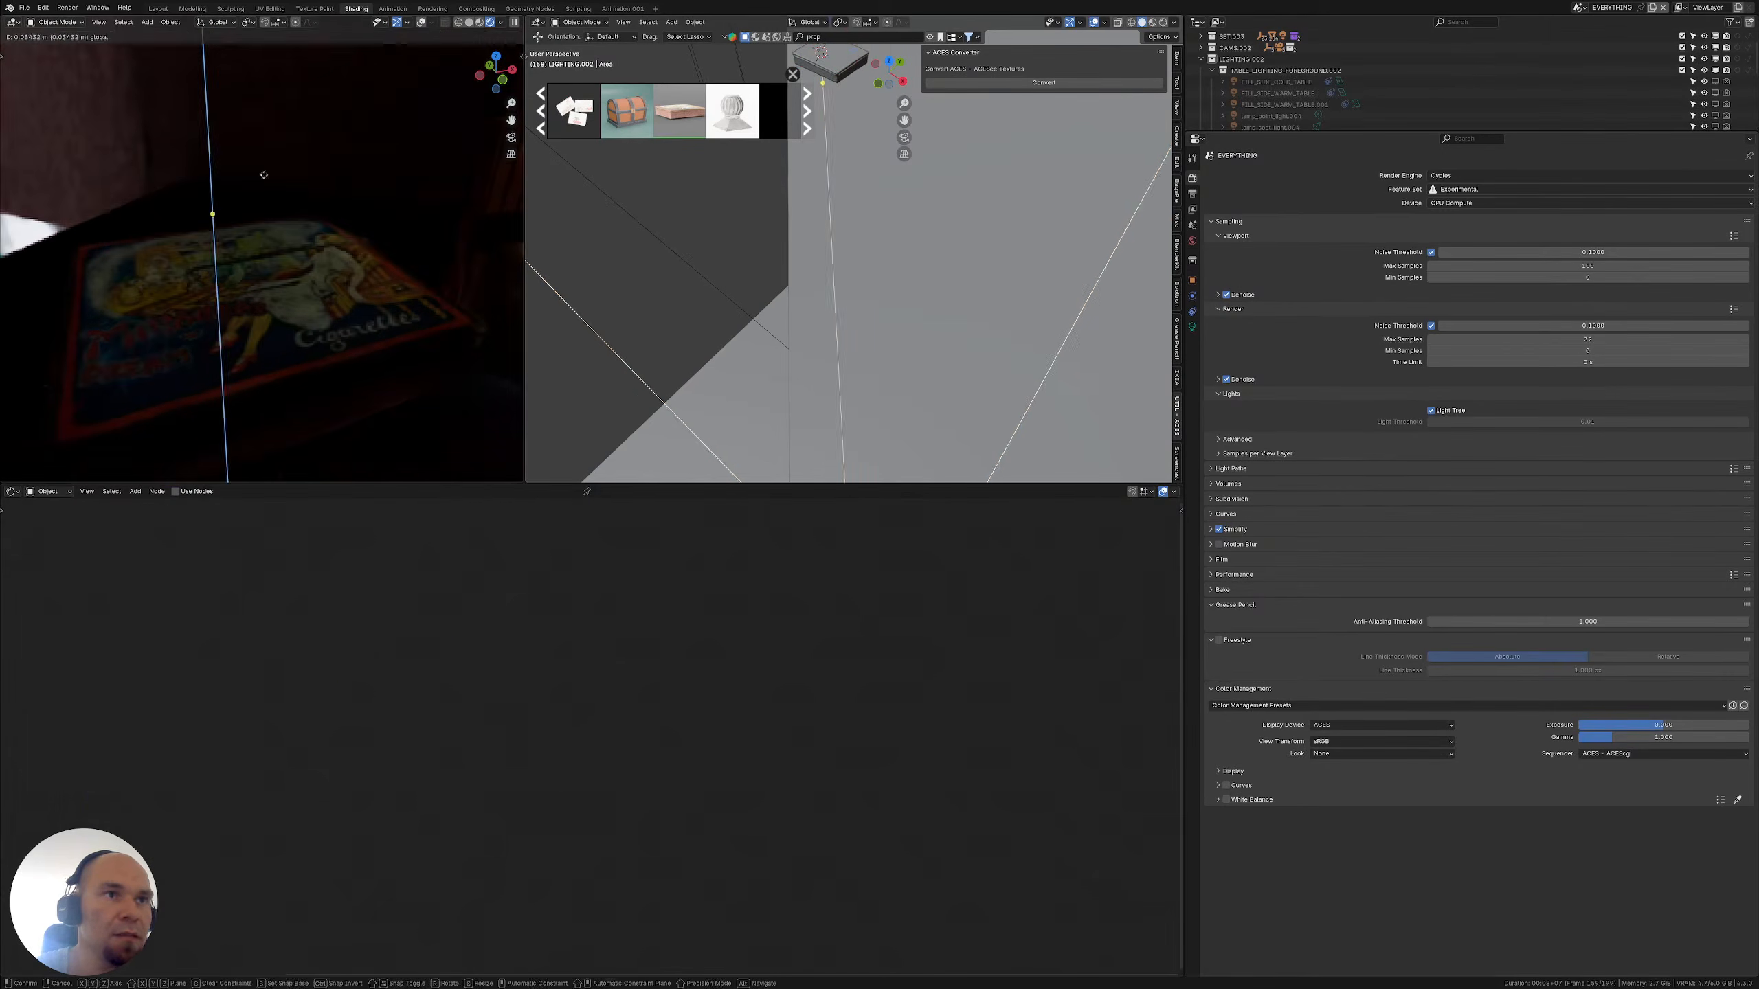
left_click(268, 174)
Frame the area light and increase its power to about 110 W
scroll(876, 372, "down", 10)
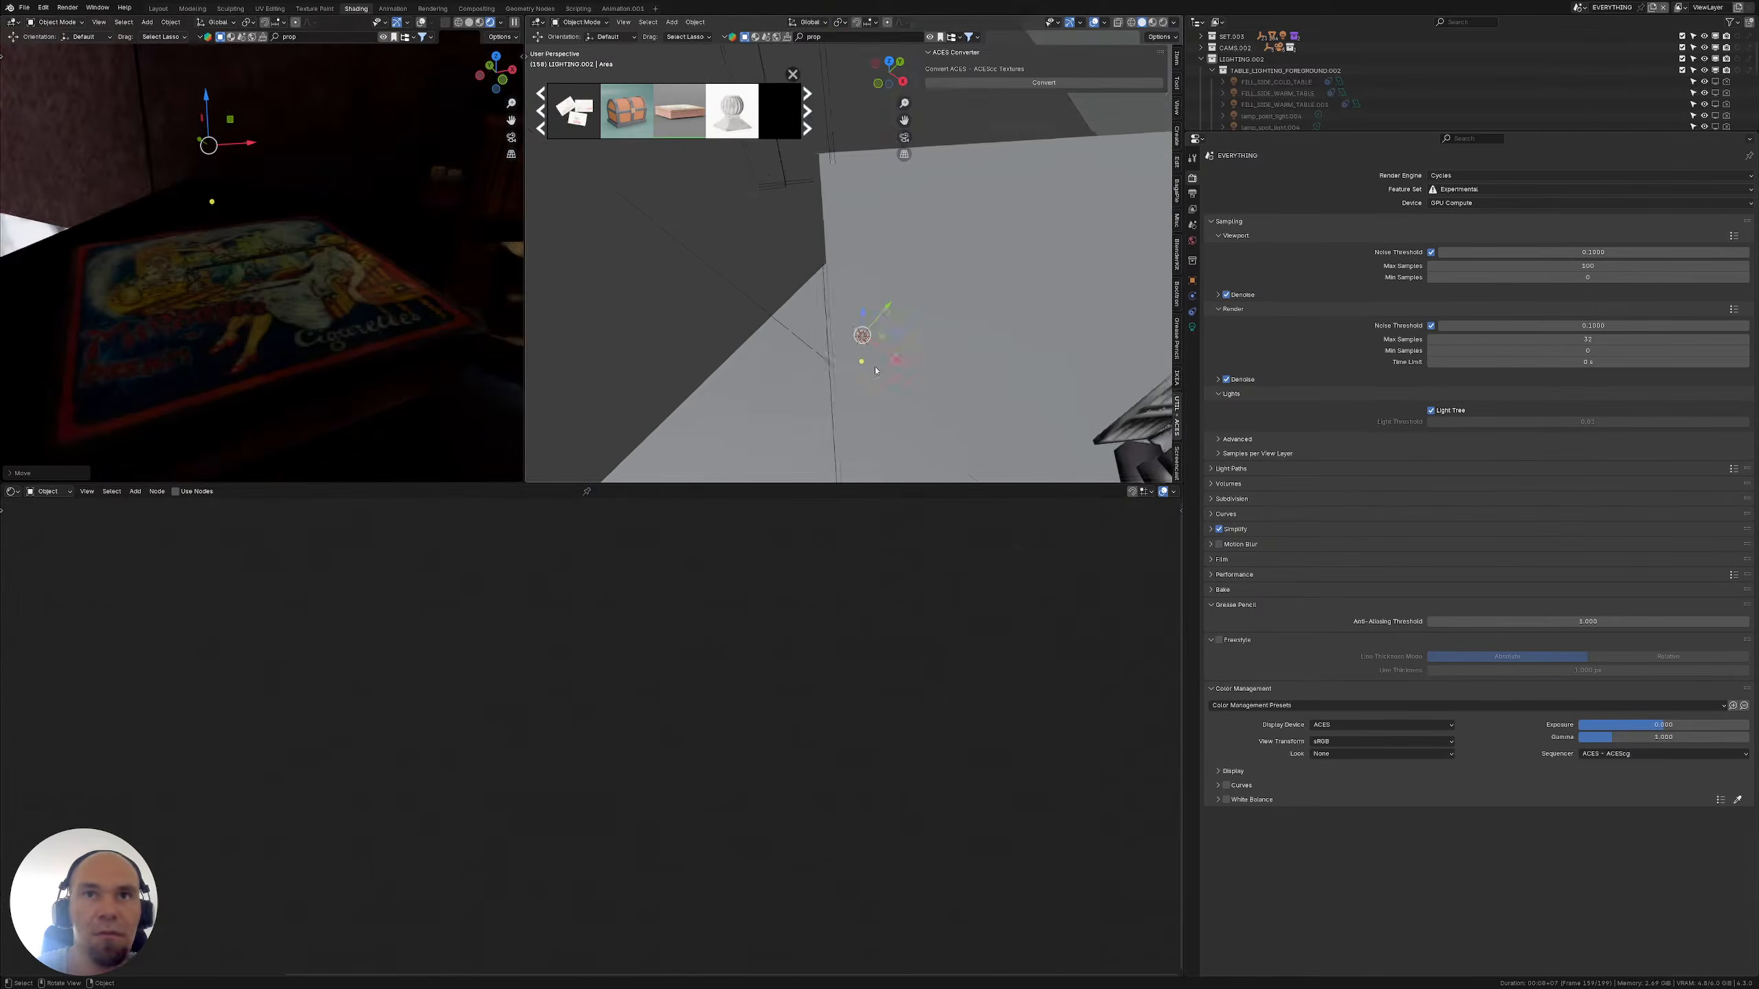
middle_click_drag(873, 370, 854, 330, "shift")
left_click(1192, 327)
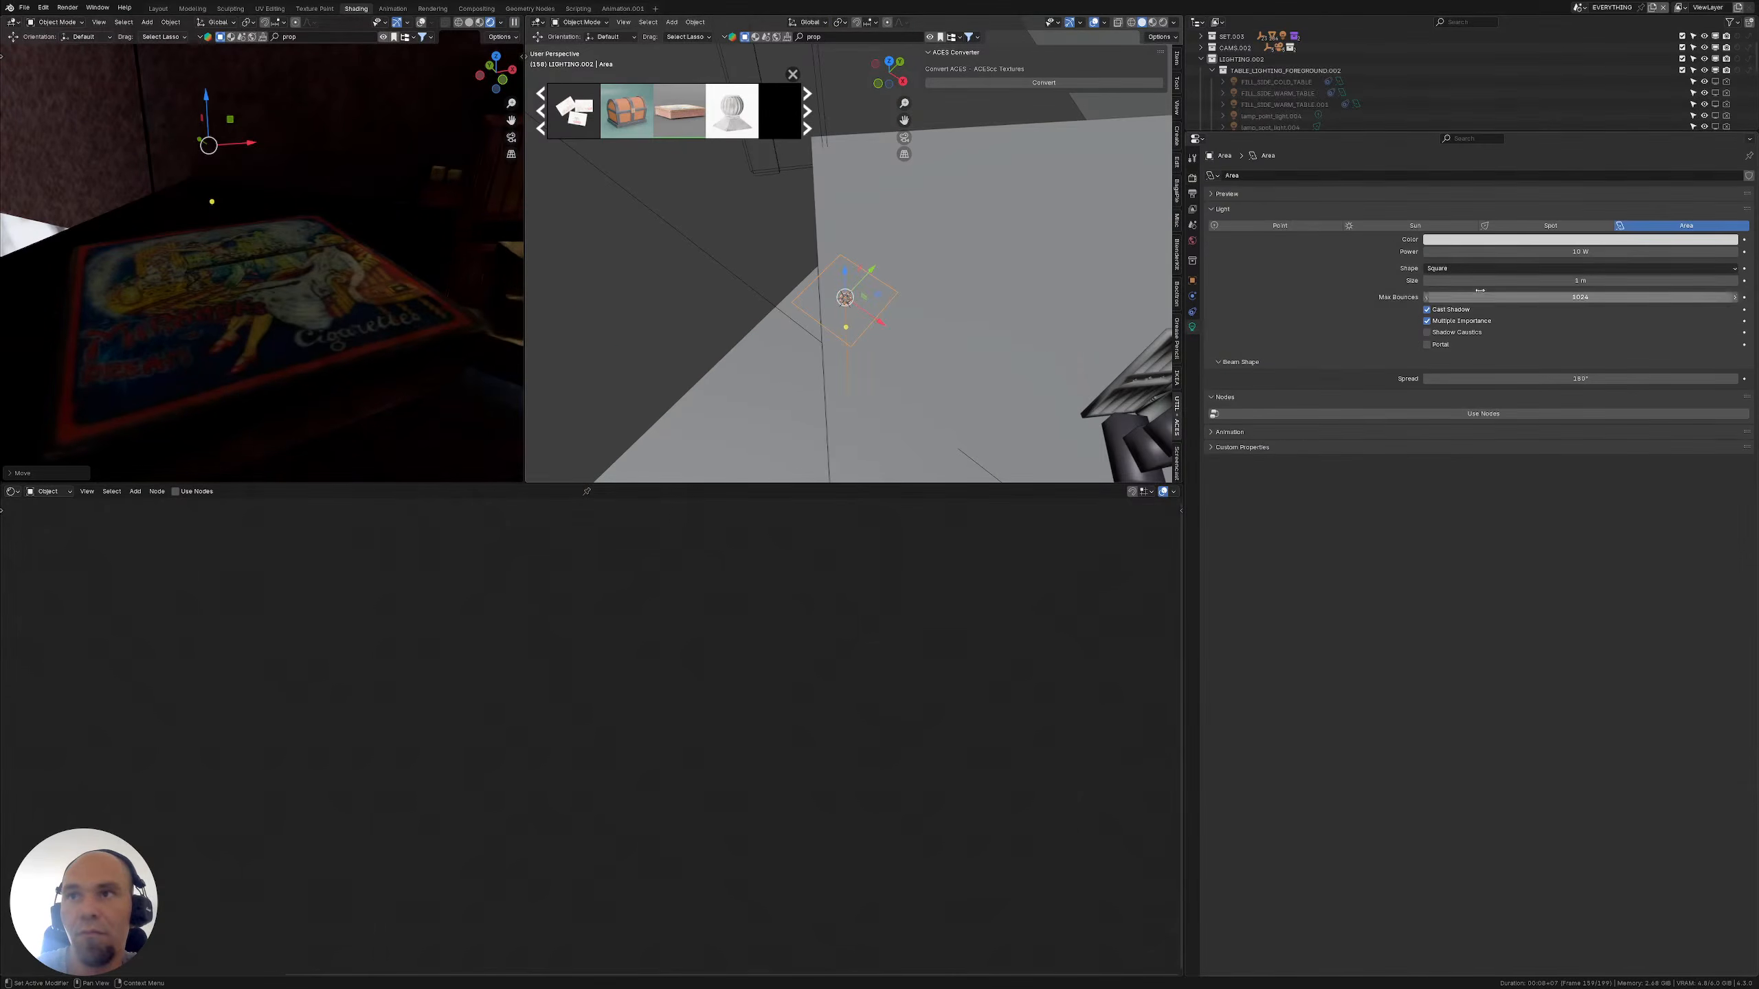
left_click_drag(1544, 252, 1561, 251)
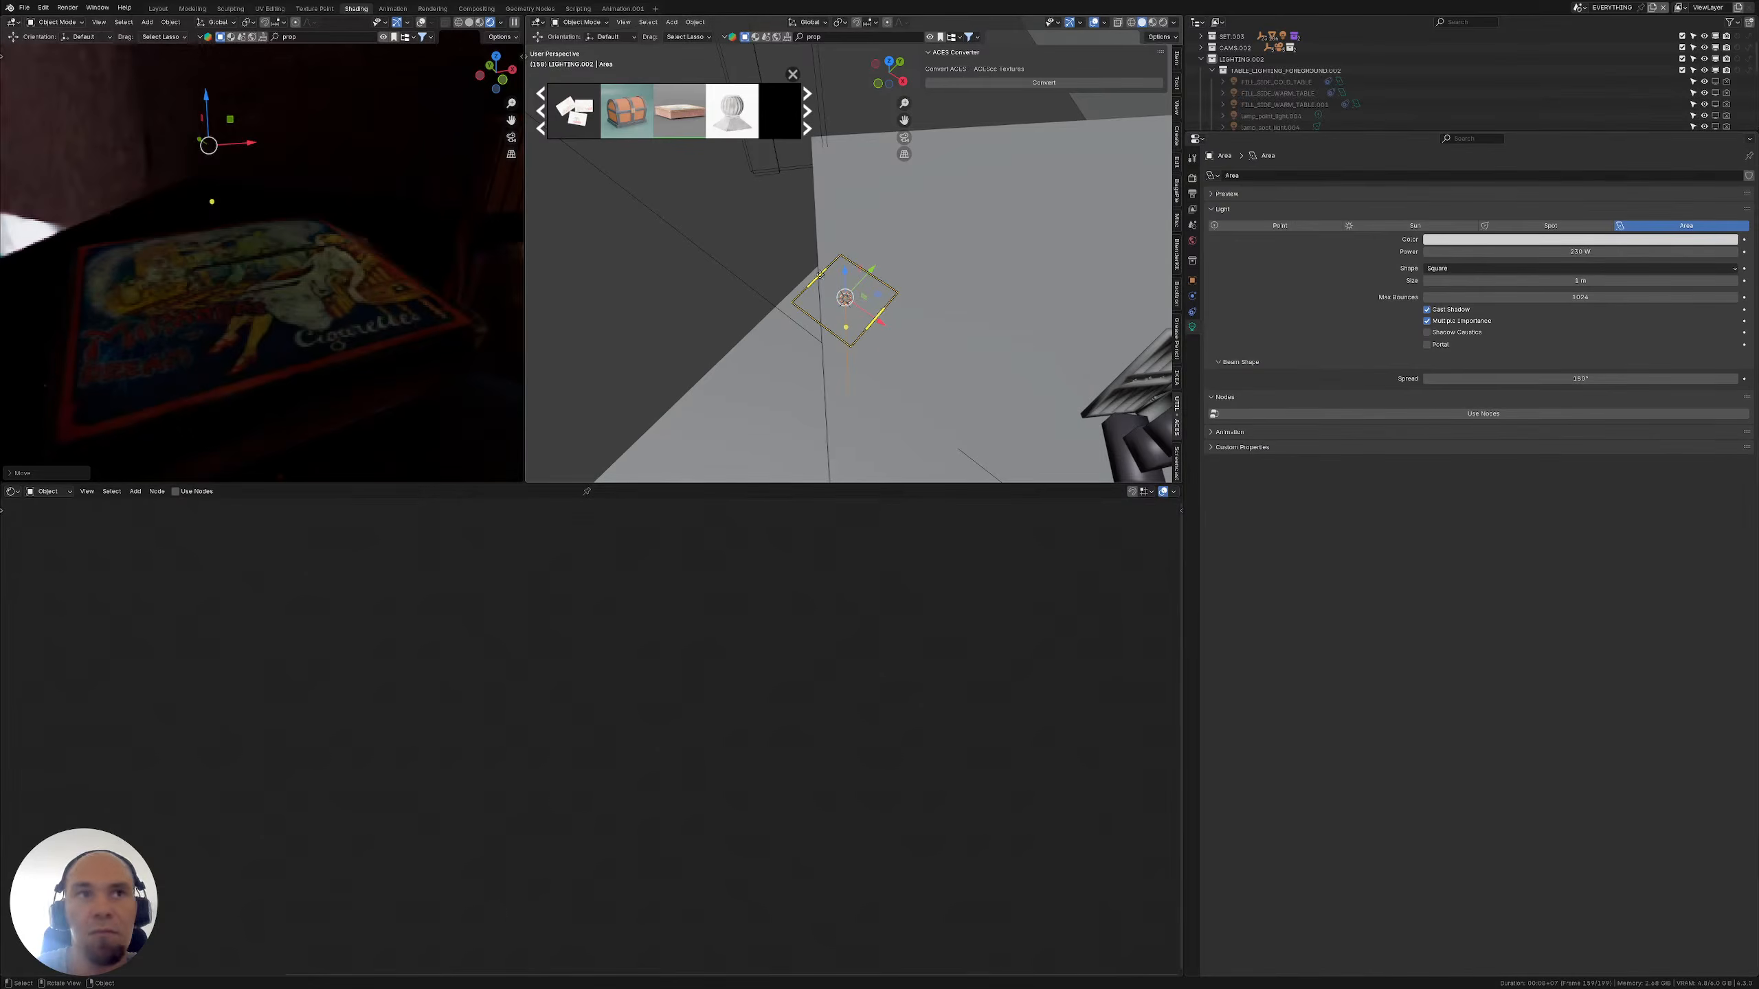
Scale the area light down and reposition it along the Z axis just above the cigarette case
middle_click_drag(856, 298, 887, 223)
key("g")
key("z")
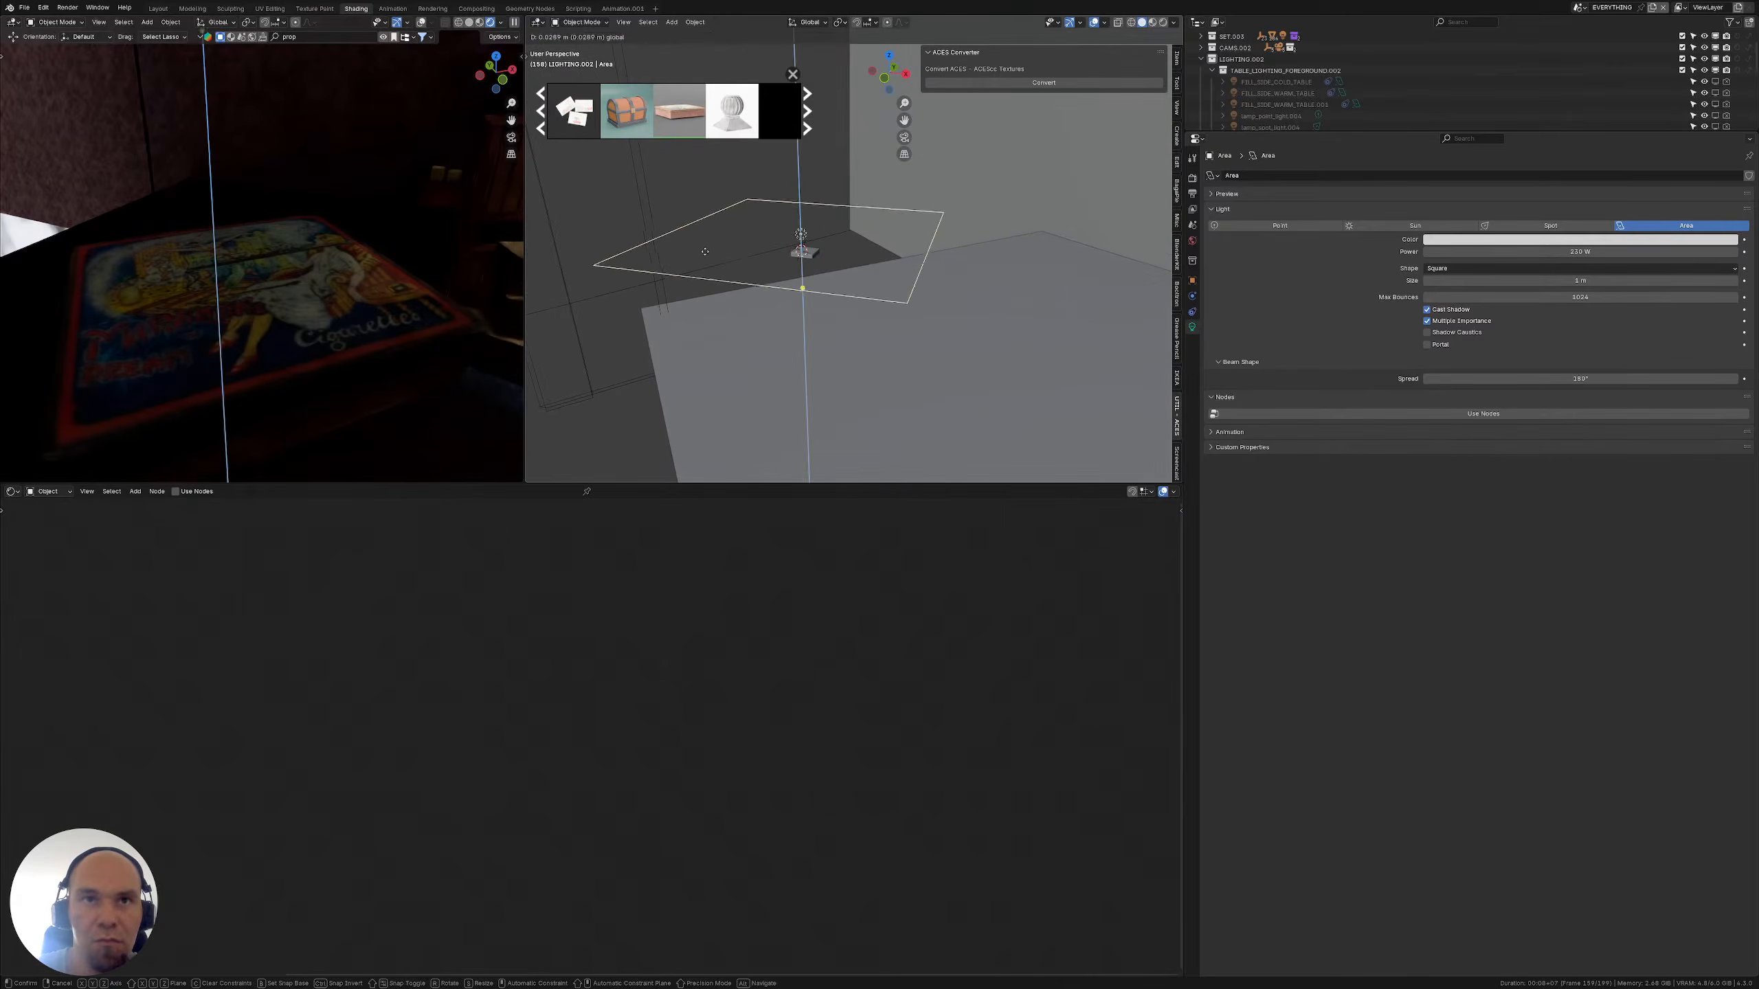
left_click(721, 234)
key("s")
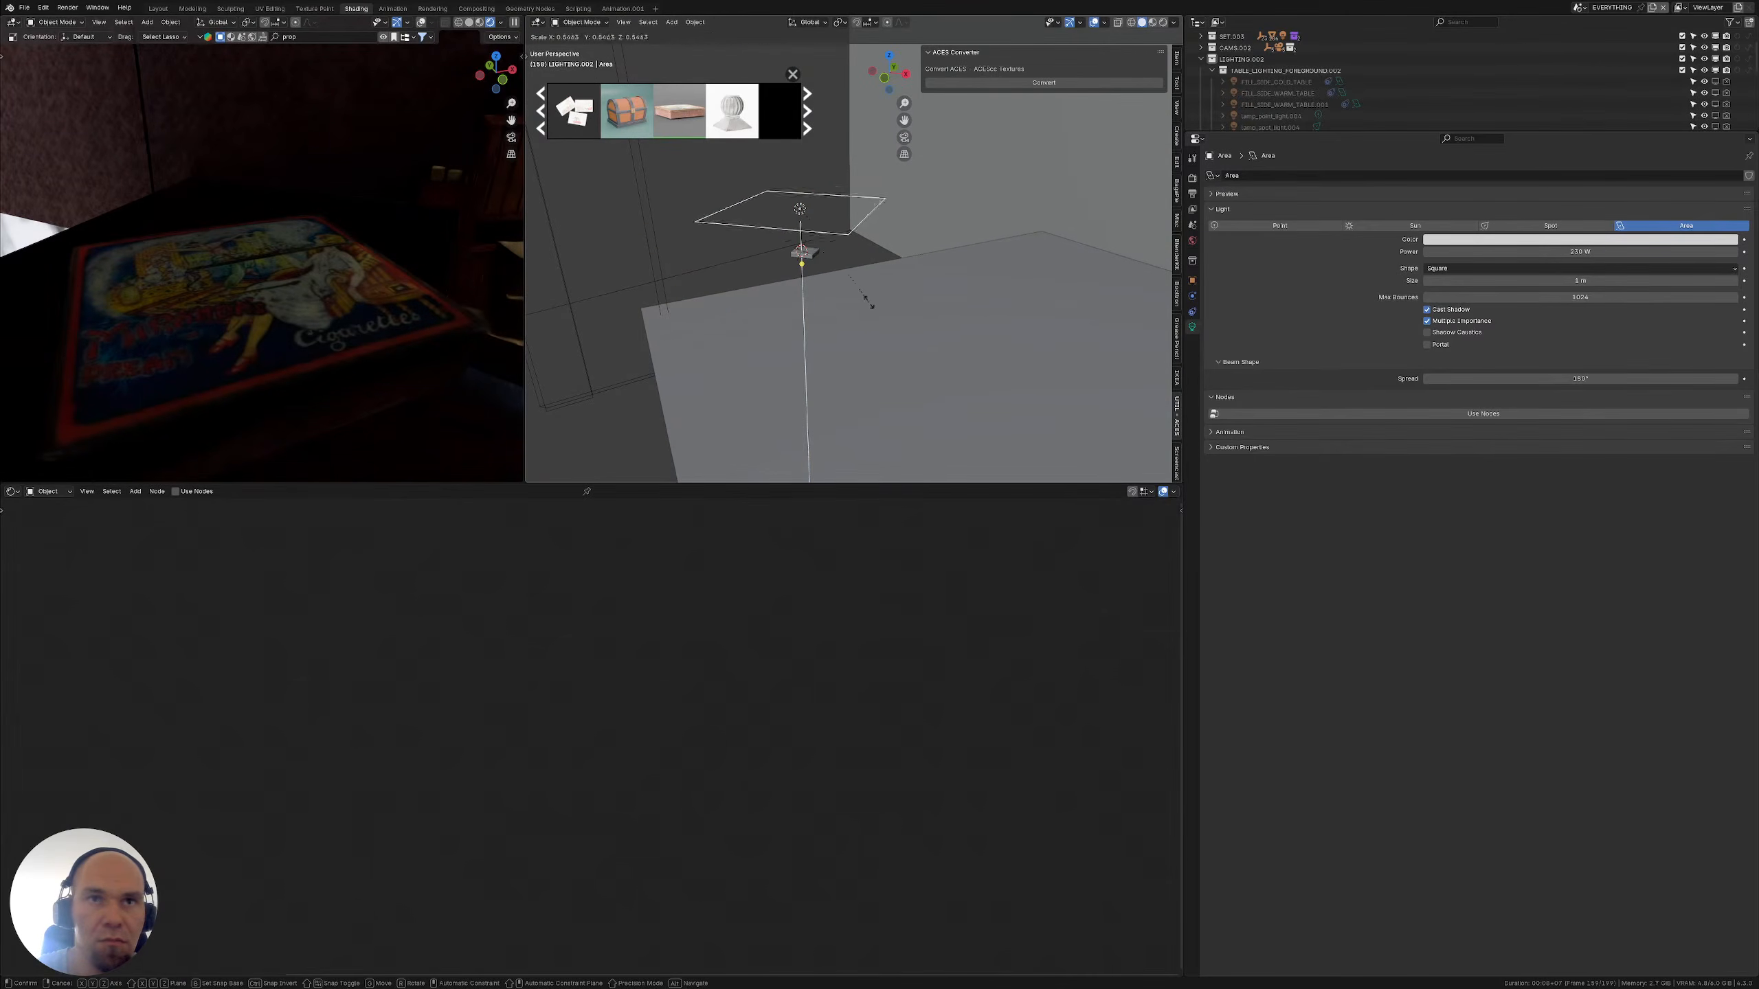
left_click(804, 247)
key("g")
key("z")
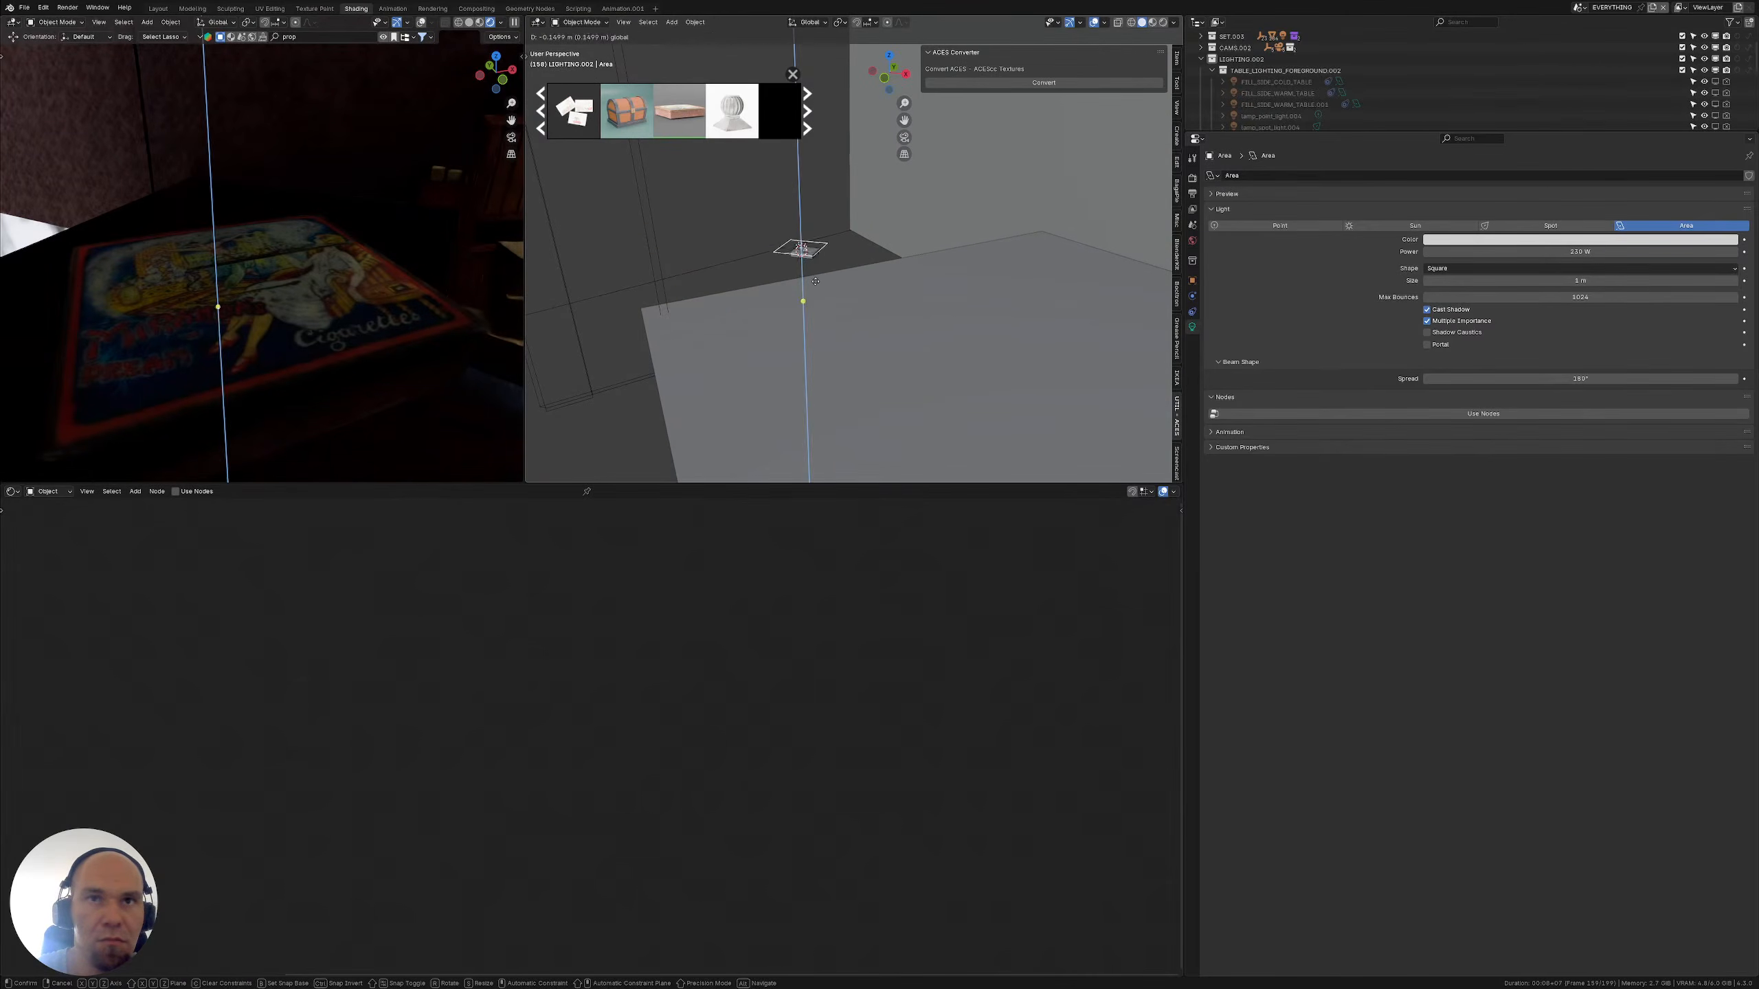
left_click(823, 272)
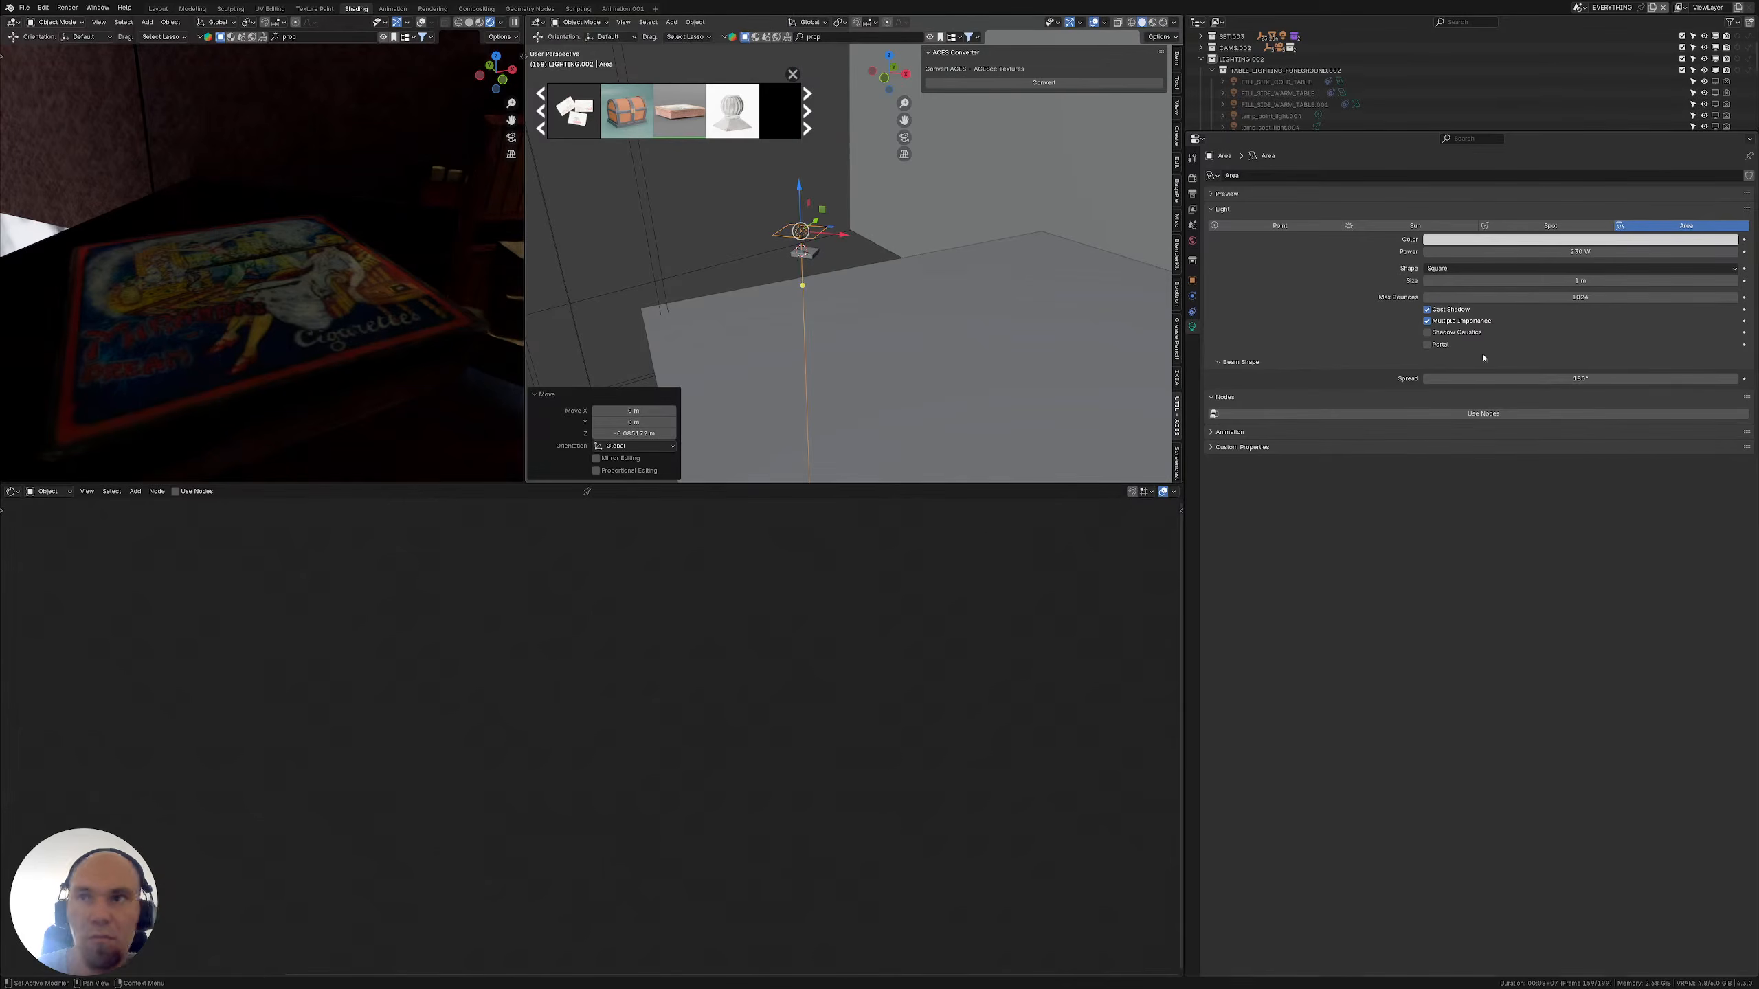
Enlarge the outliner, close the asset strip and switch the textured viewport's shading to use the scene lighting
left_click_drag(1309, 134, 1319, 346)
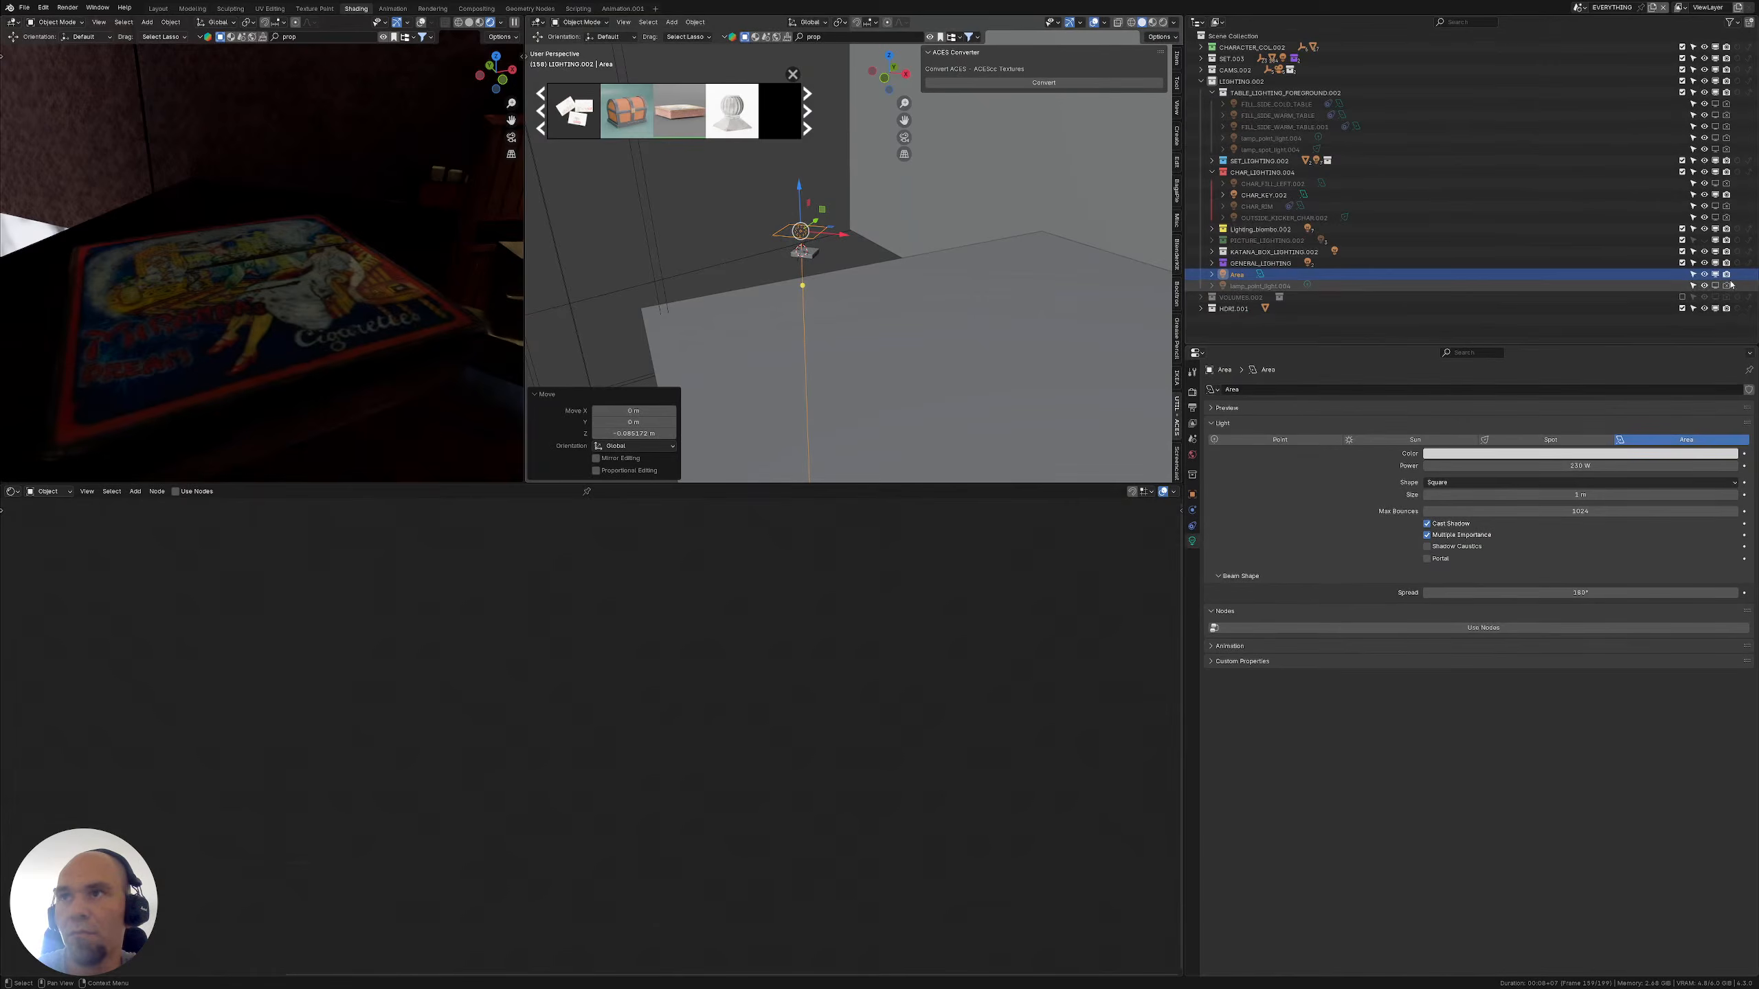
left_click(793, 74)
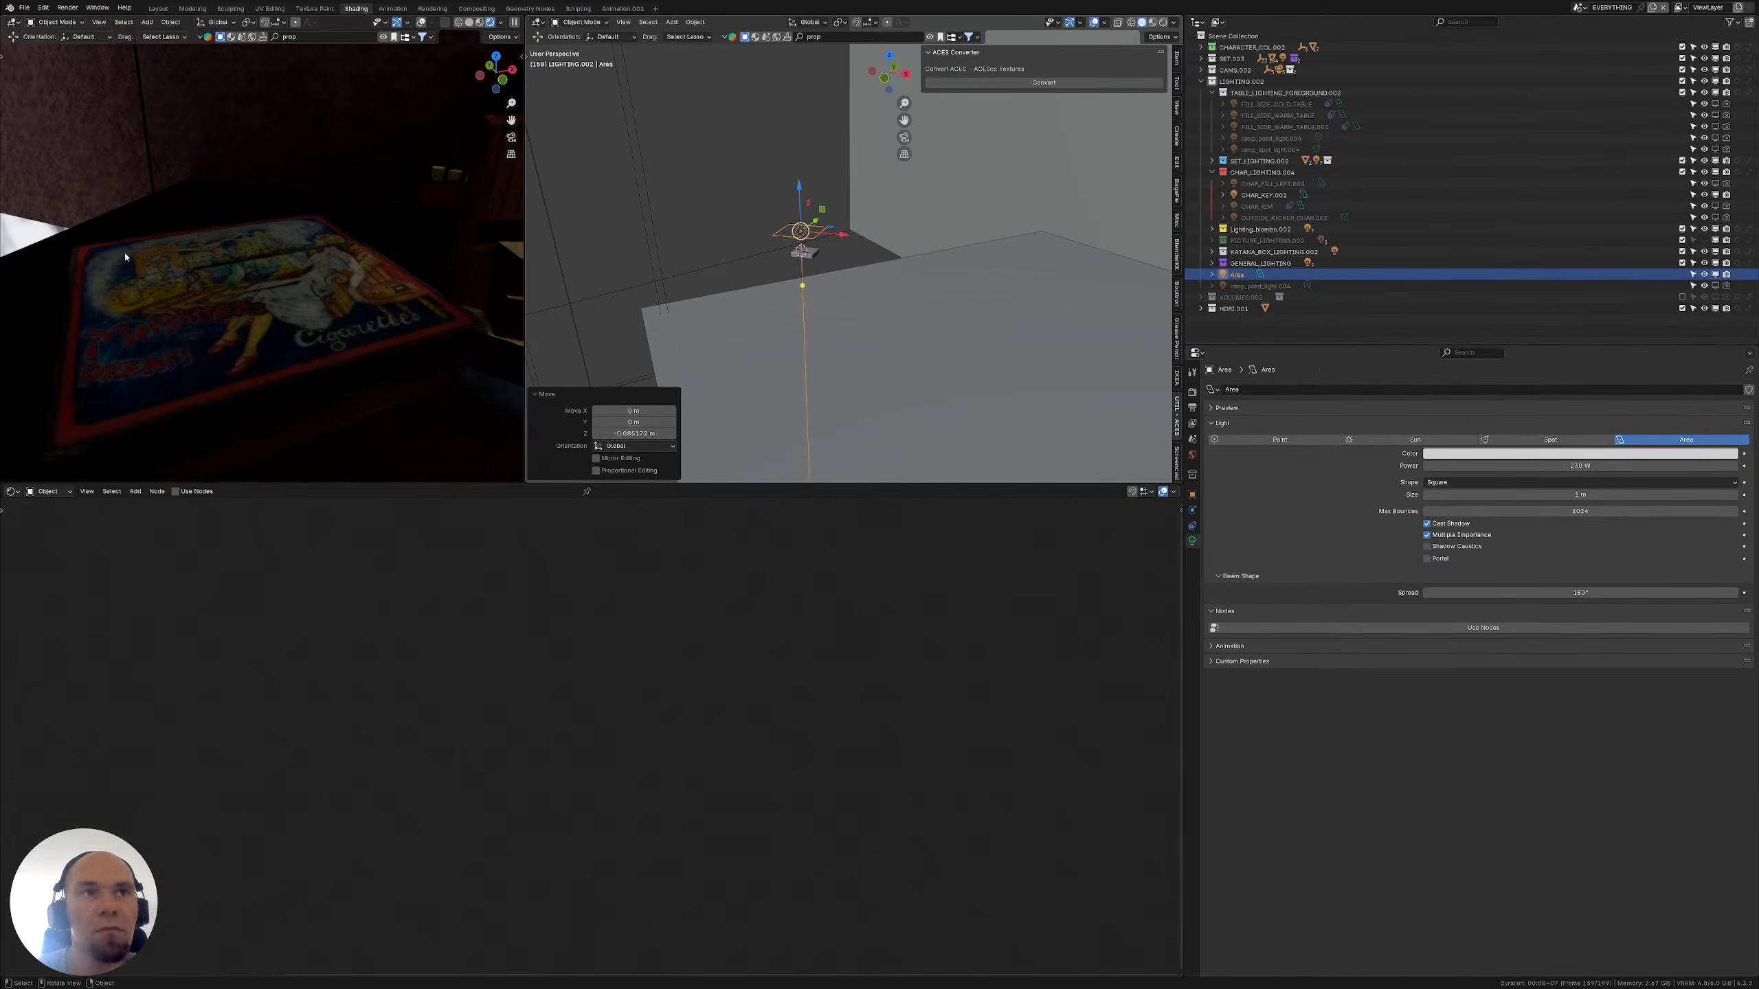
left_click(501, 22)
left_click(462, 125)
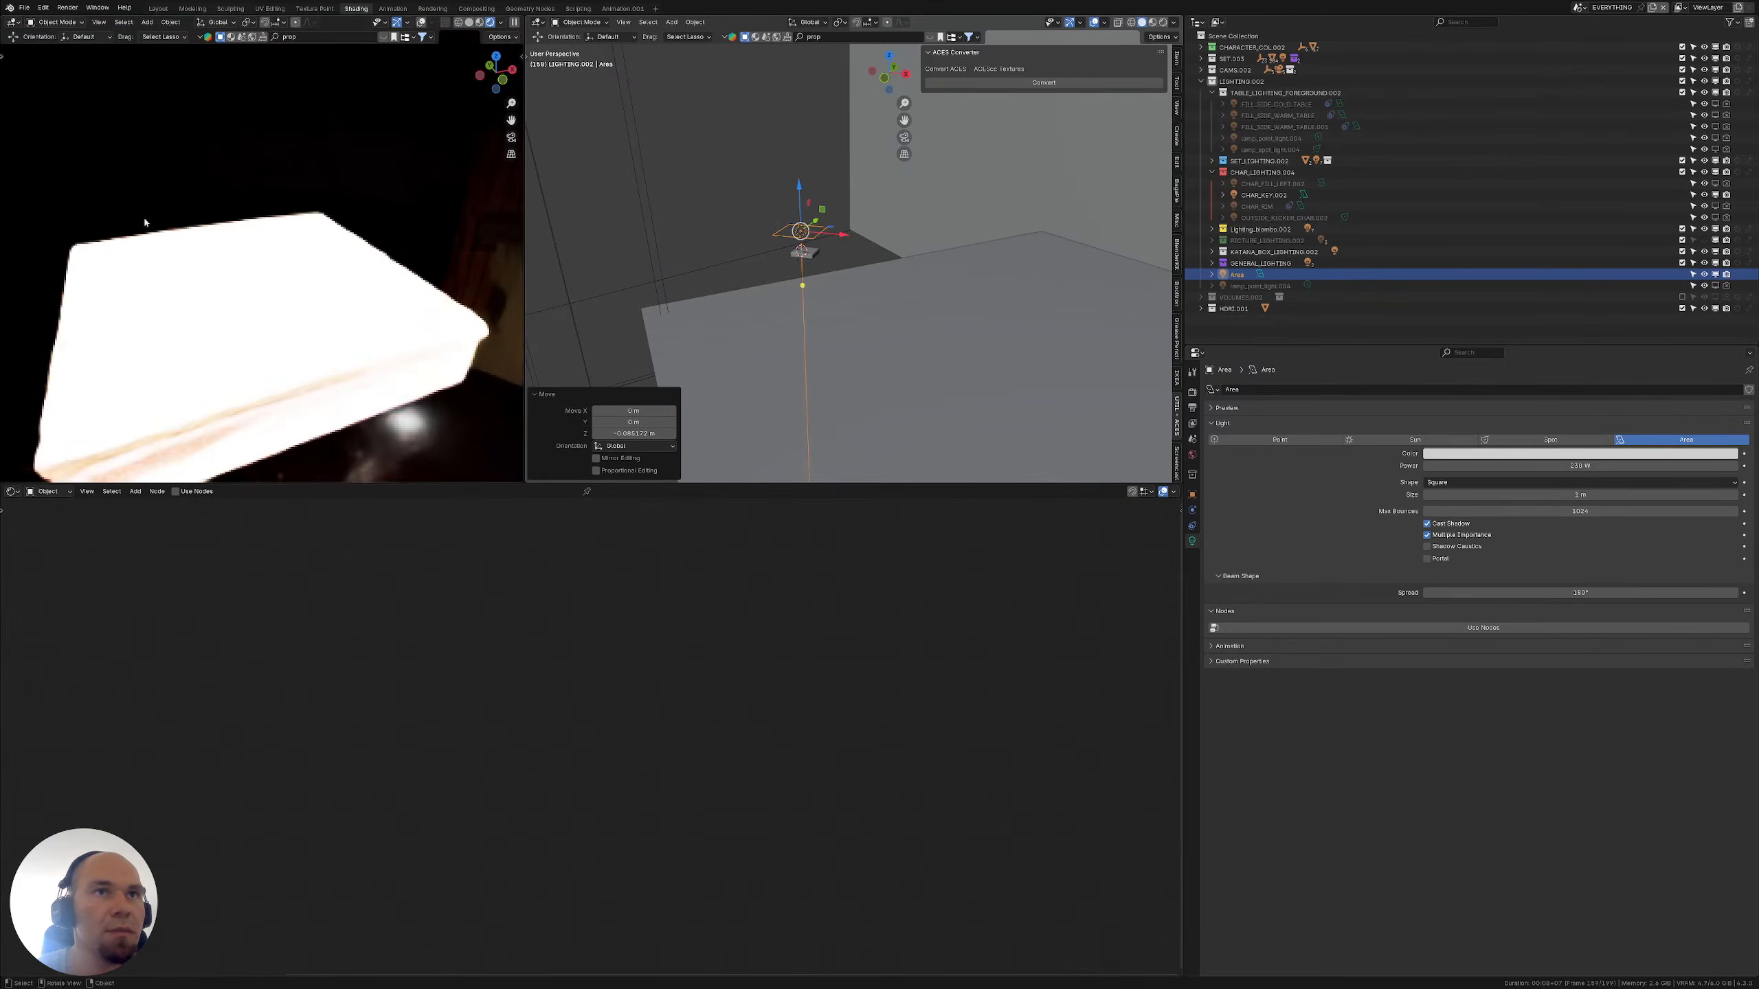
Set the area light's power to 15 W, then reduce it to about 650 mW to judge the cigarette case's colors
left_click(1557, 466)
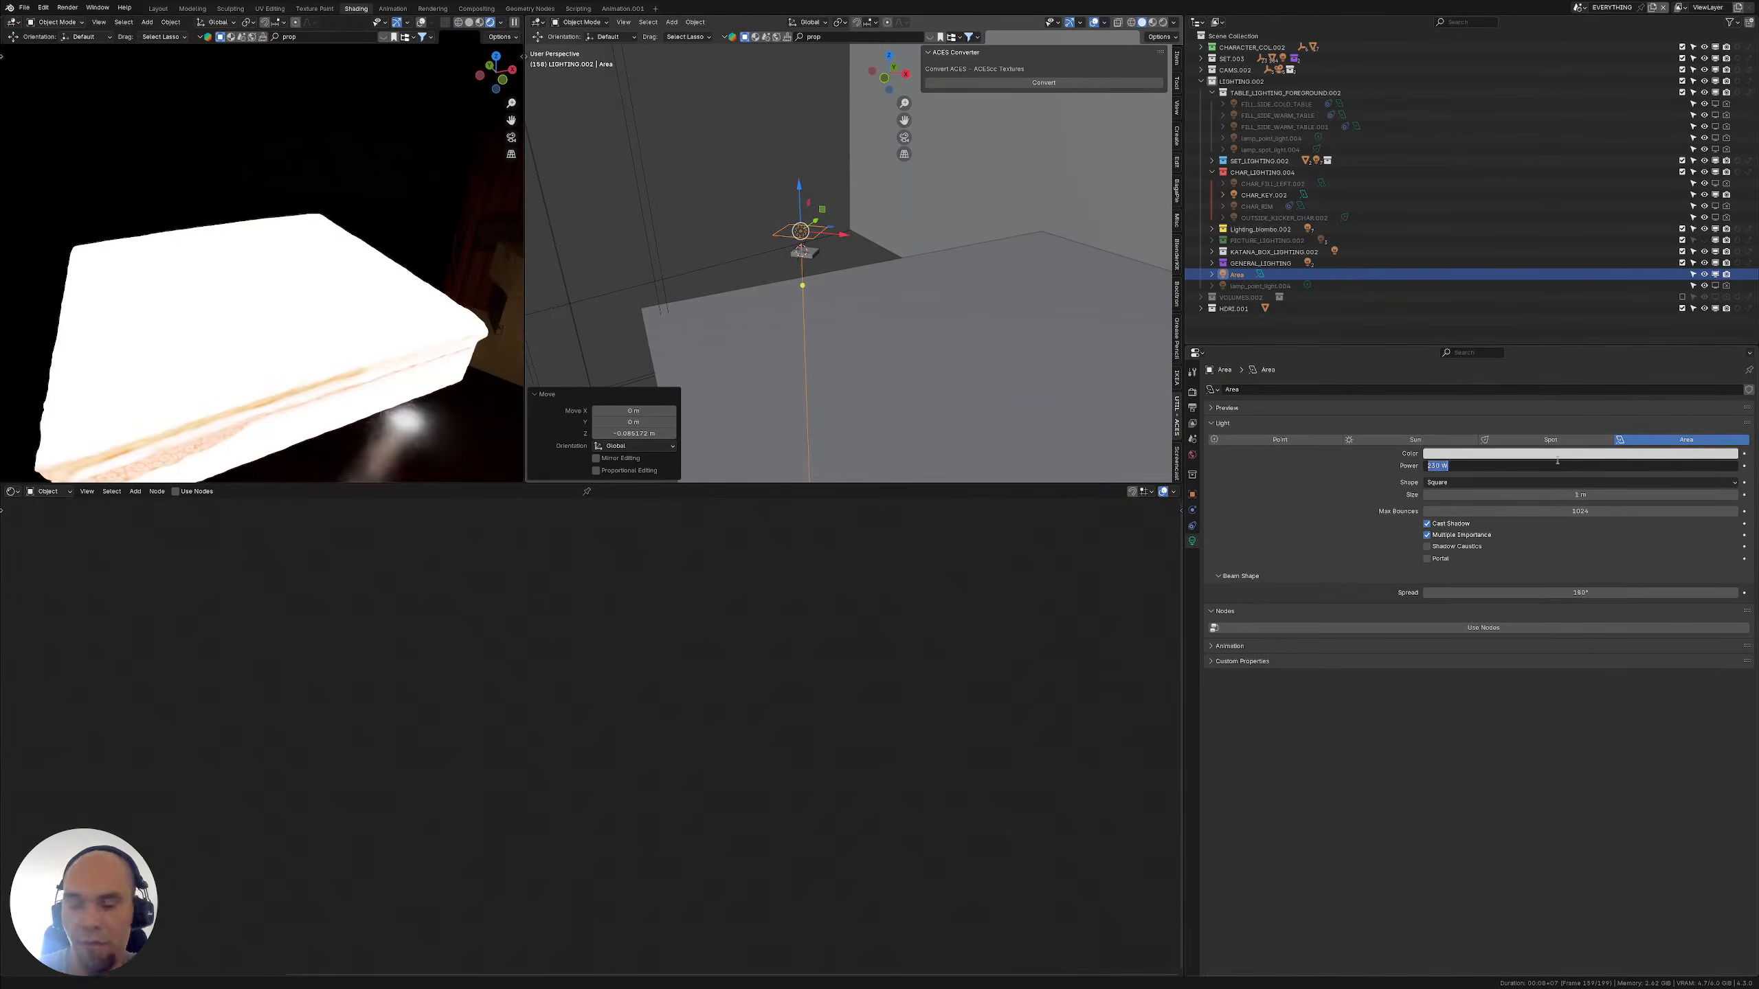
type("15")
key("Return")
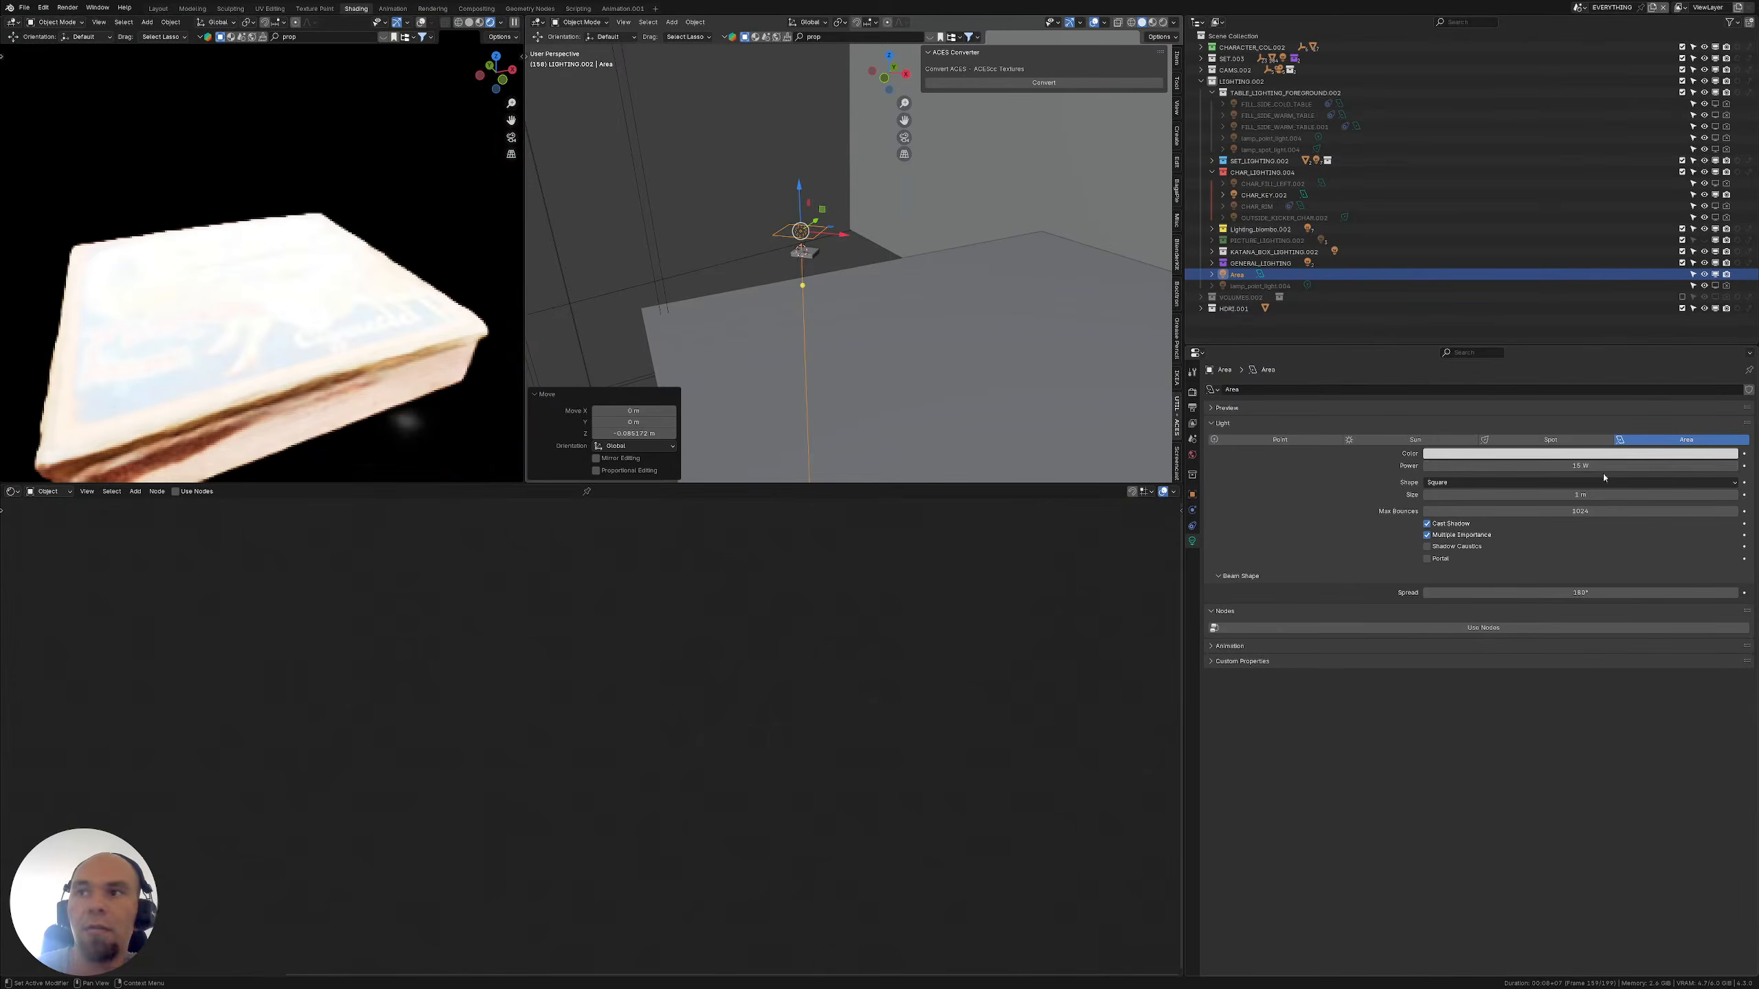
mouse_move(1603, 477)
left_mouse_down()
mouse_move(1530, 466)
mouse_move(1592, 466)
left_mouse_up()
mouse_move(277, 305)
middle_mouse_down()
mouse_move(304, 298)
mouse_move(294, 313)
middle_mouse_up()
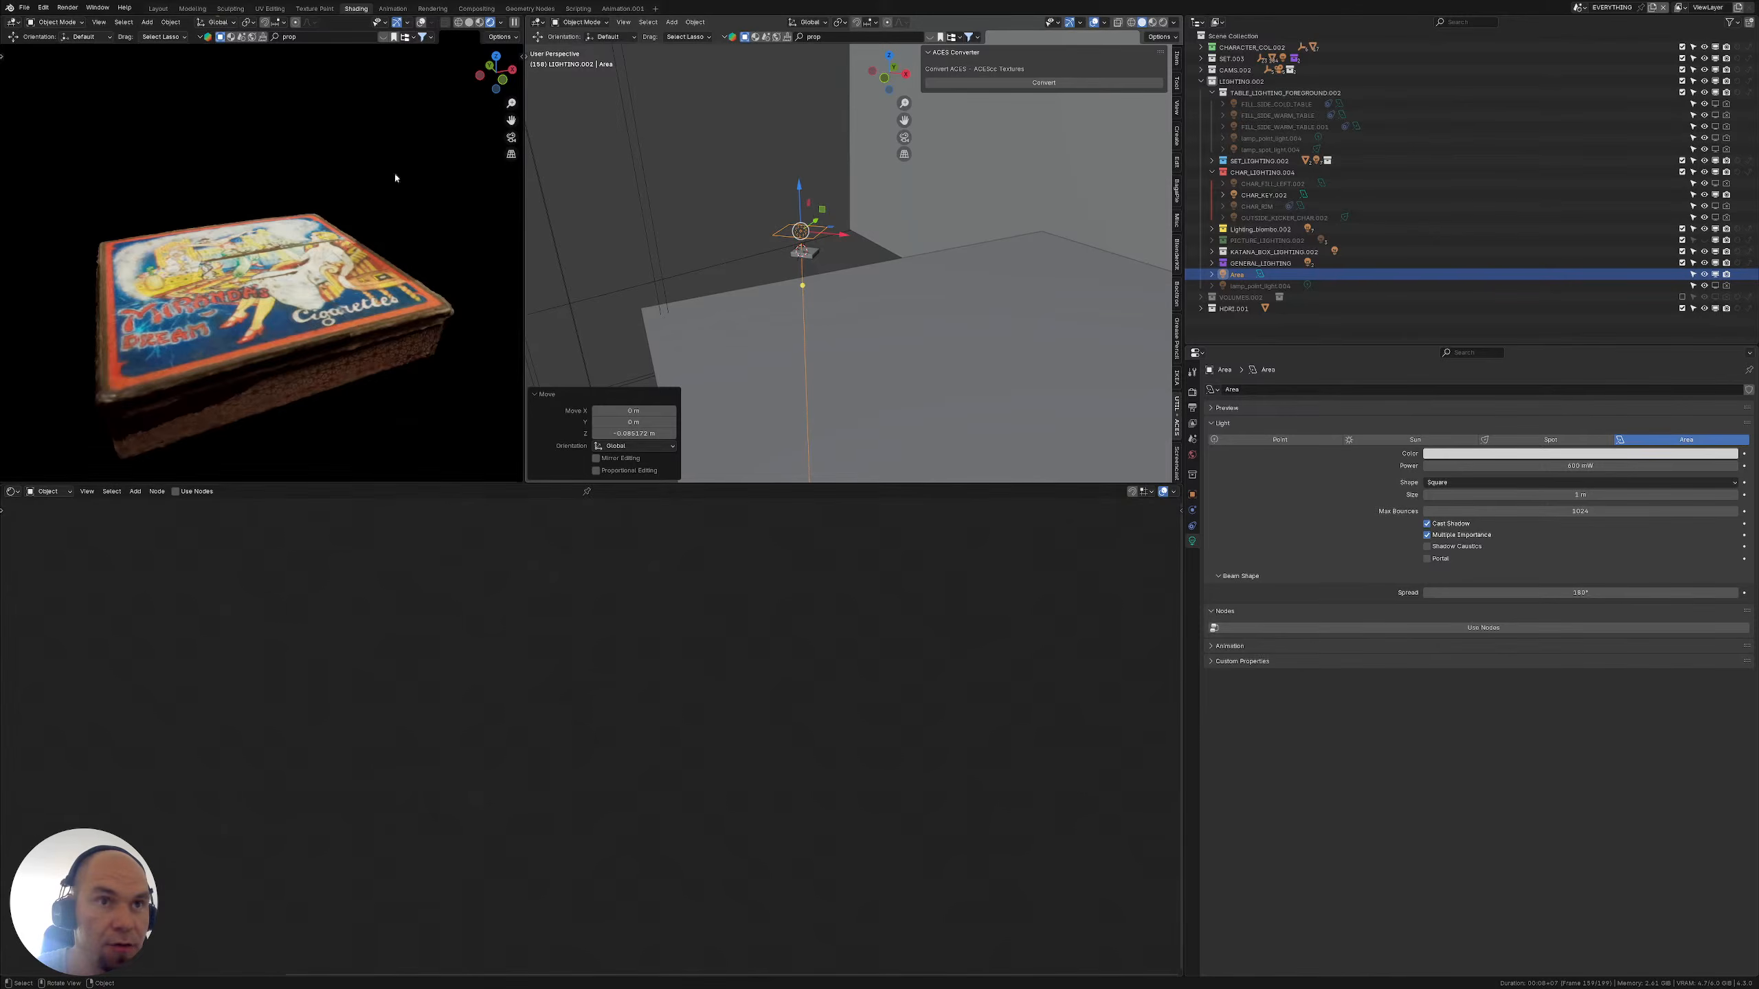
Delete the area light and the cigarette case from the scene
key("x")
left_click(808, 255)
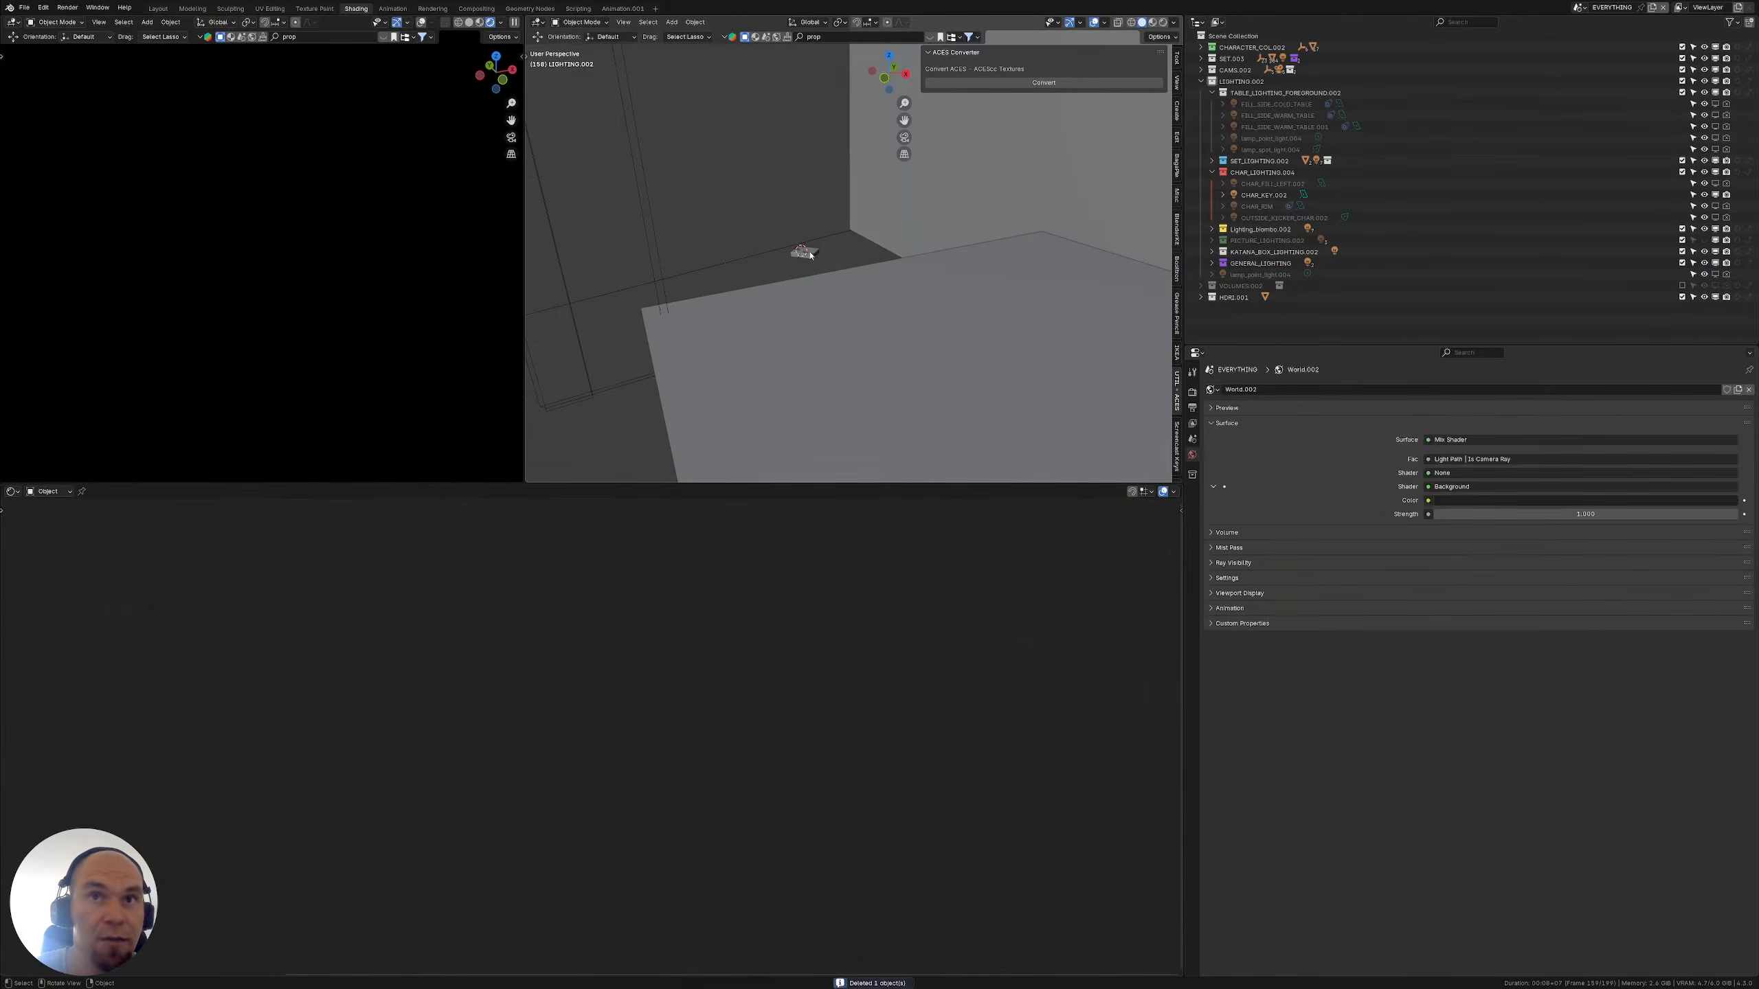
left_click(810, 254)
key("Delete")
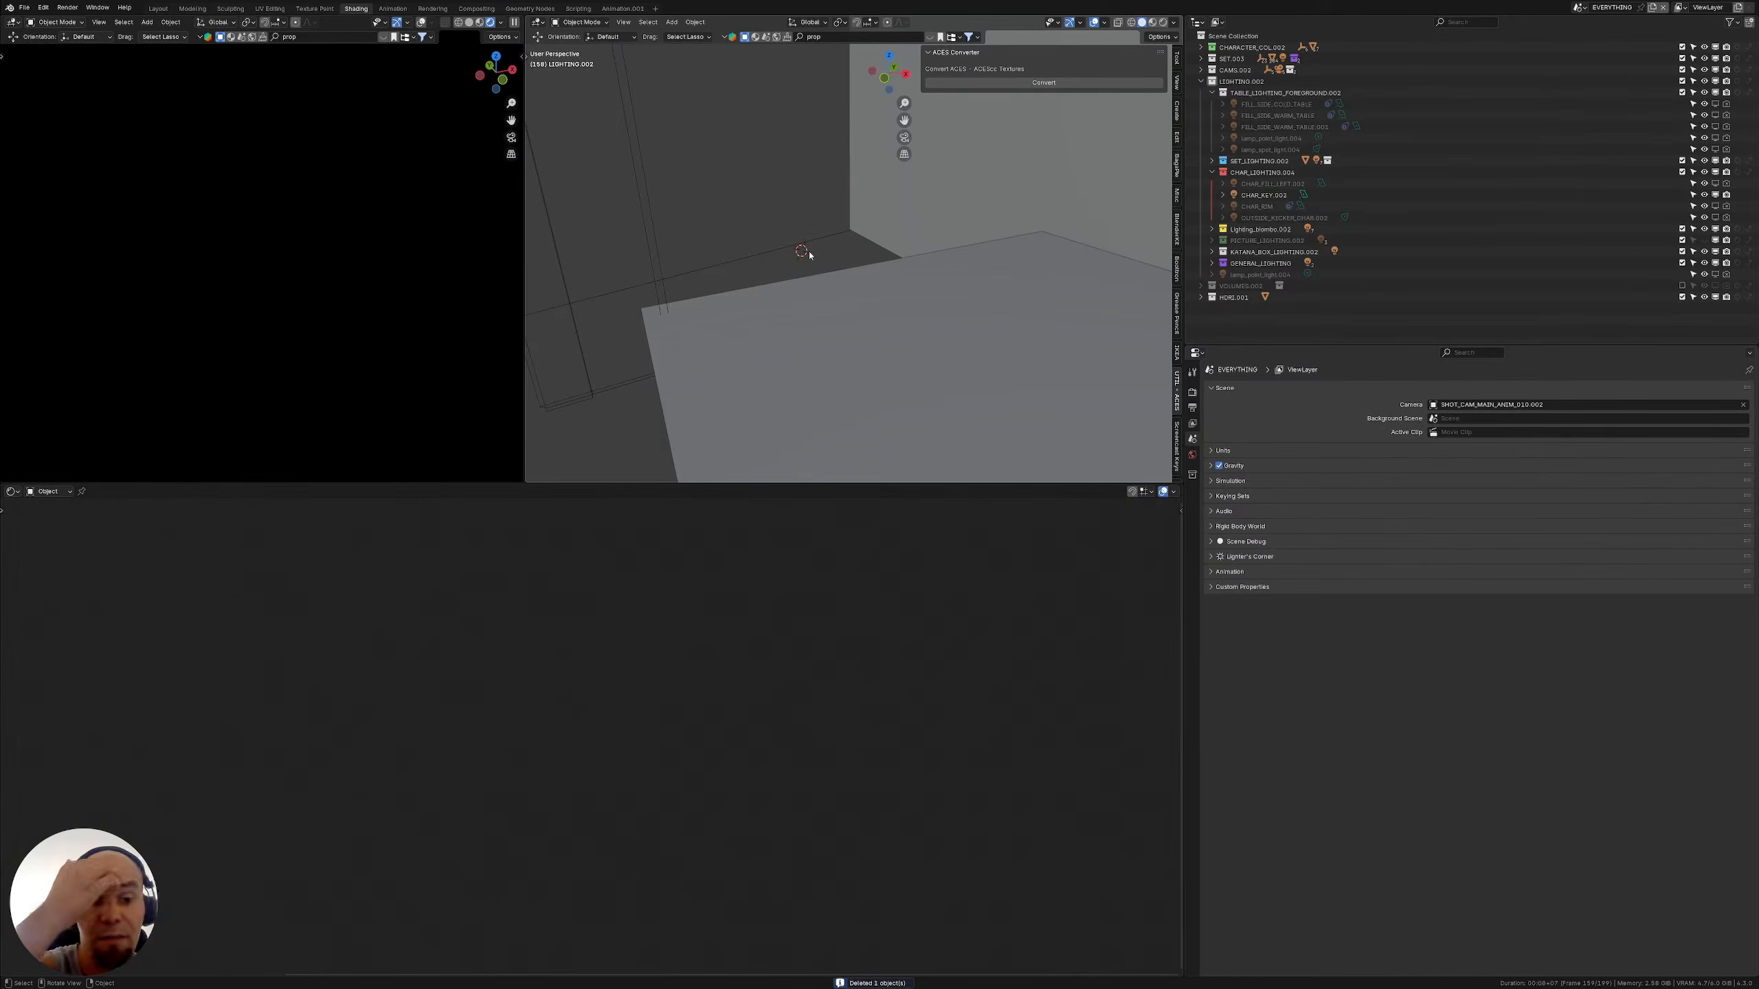
Select the shot camera near the character in the room and frame it, narrowing the ACES Converter sidebar
scroll(808, 250, "up", 3)
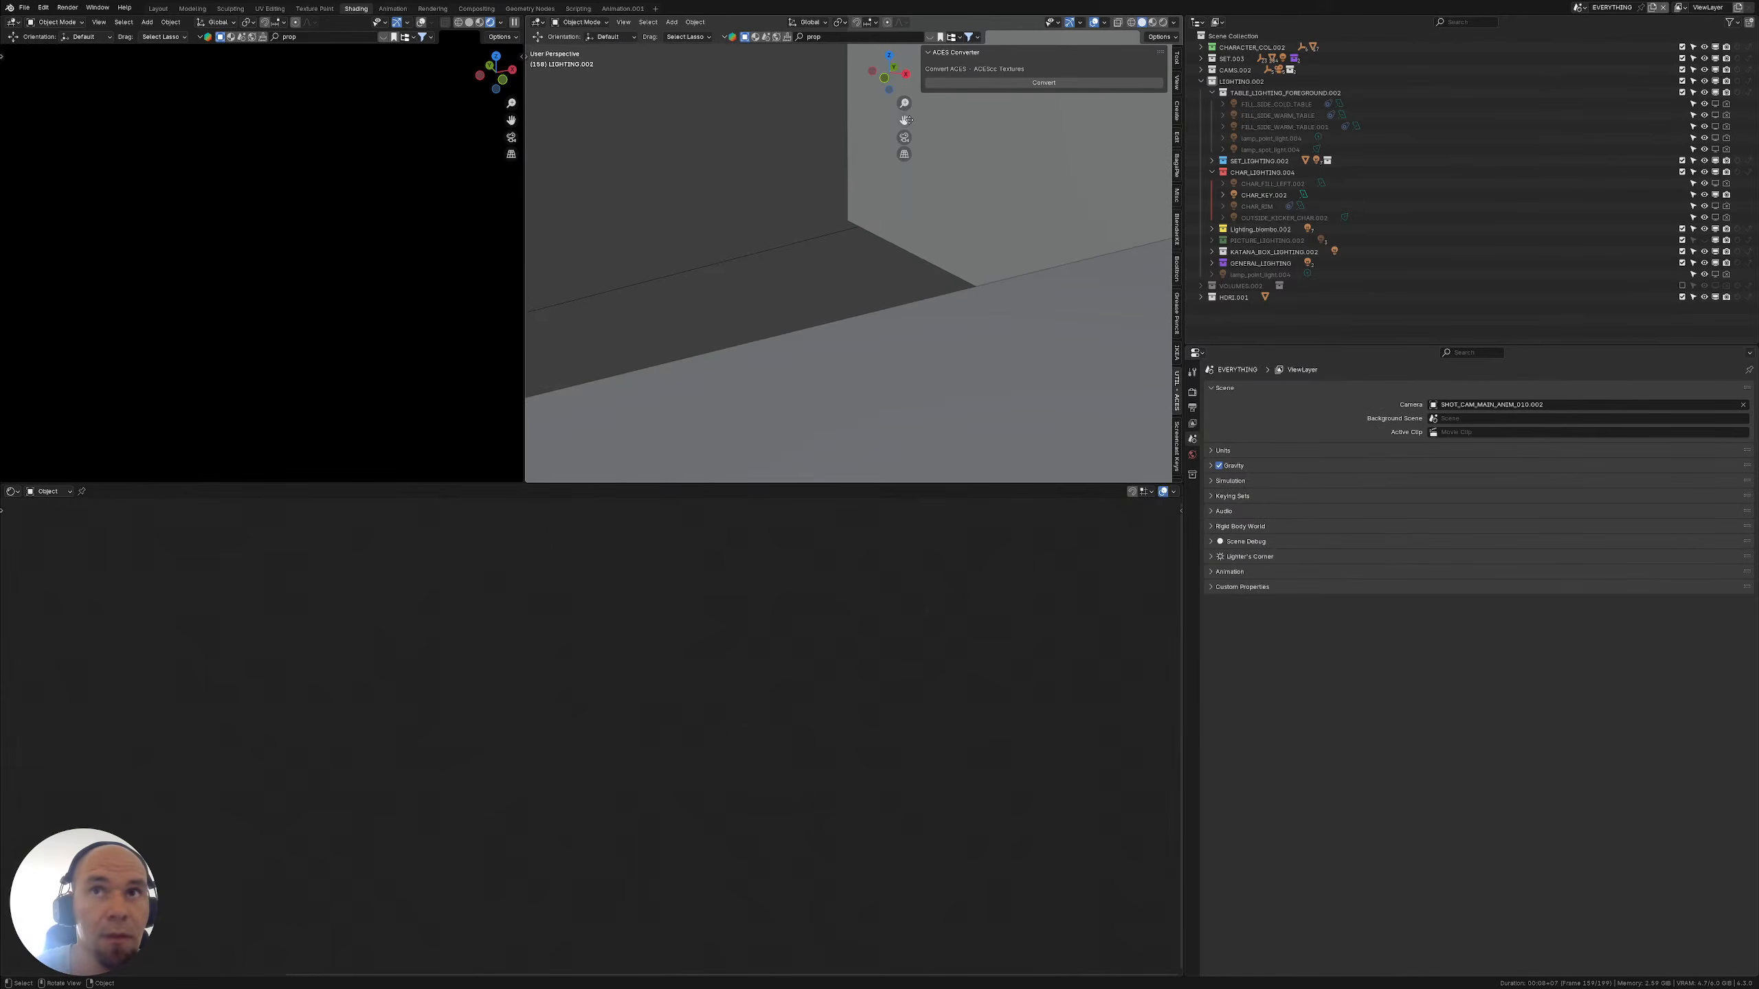
left_click_drag(918, 72, 959, 74)
scroll(883, 224, "down", 4)
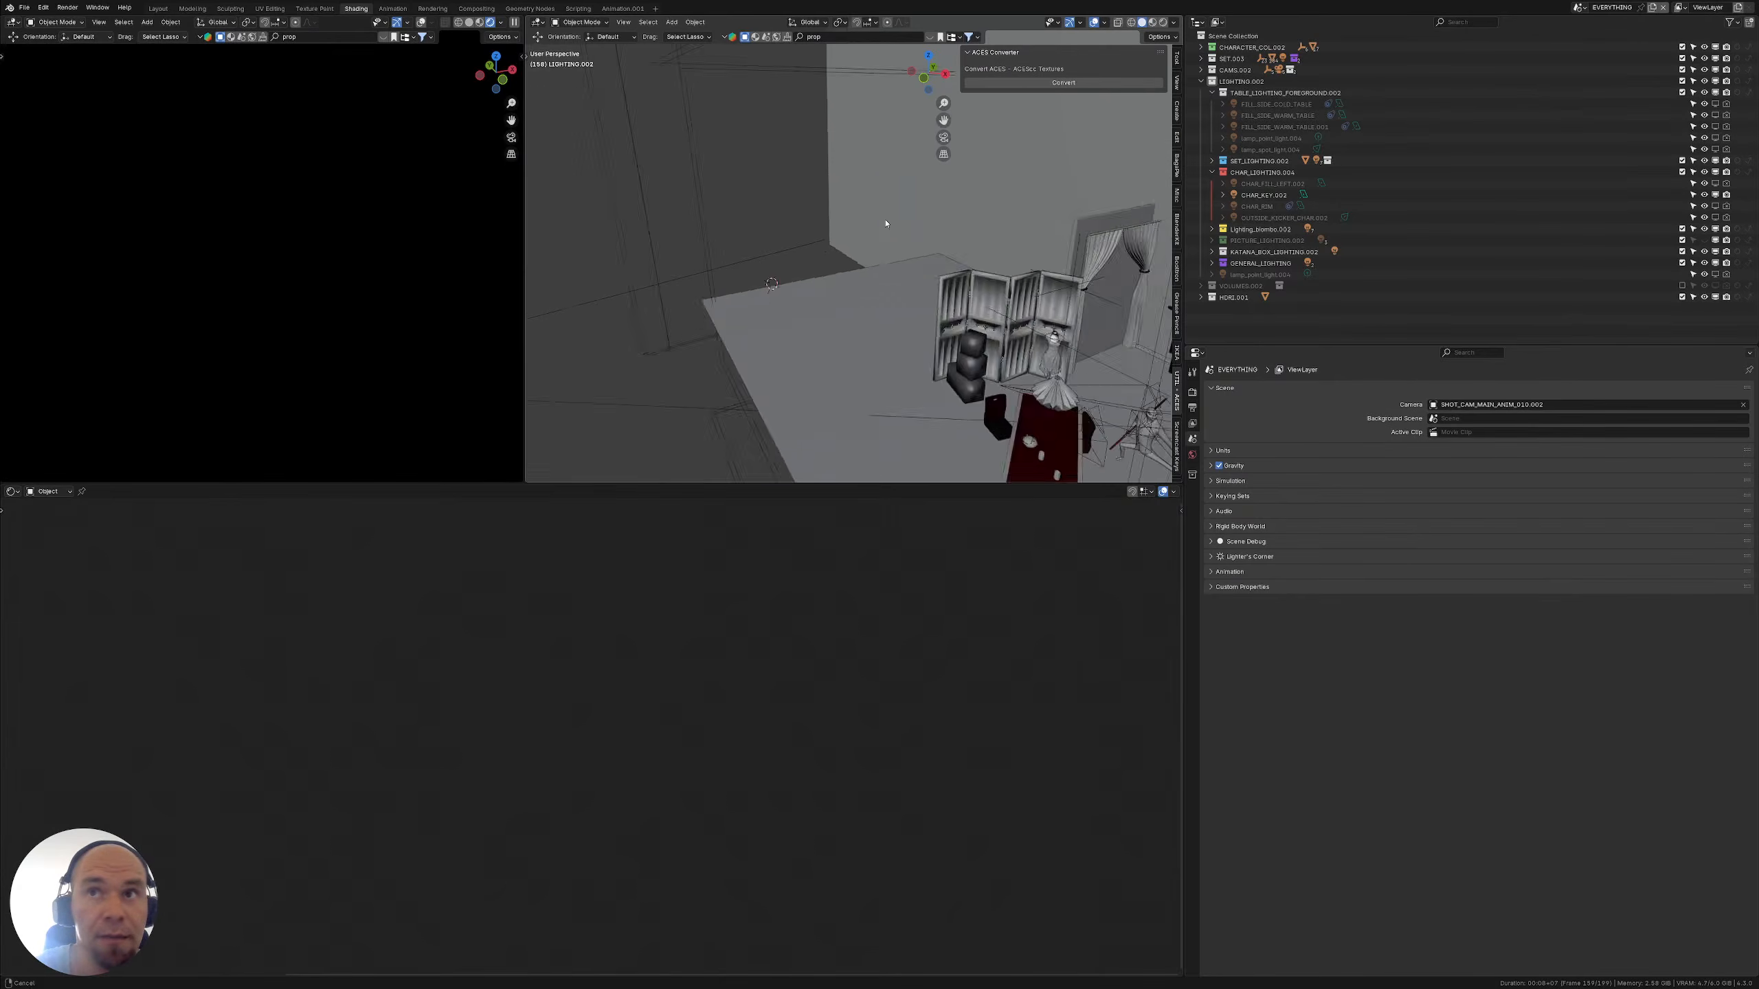
middle_click_drag(884, 224, 928, 331)
scroll(778, 336, "down", 8)
middle_click_drag(928, 331, 954, 329)
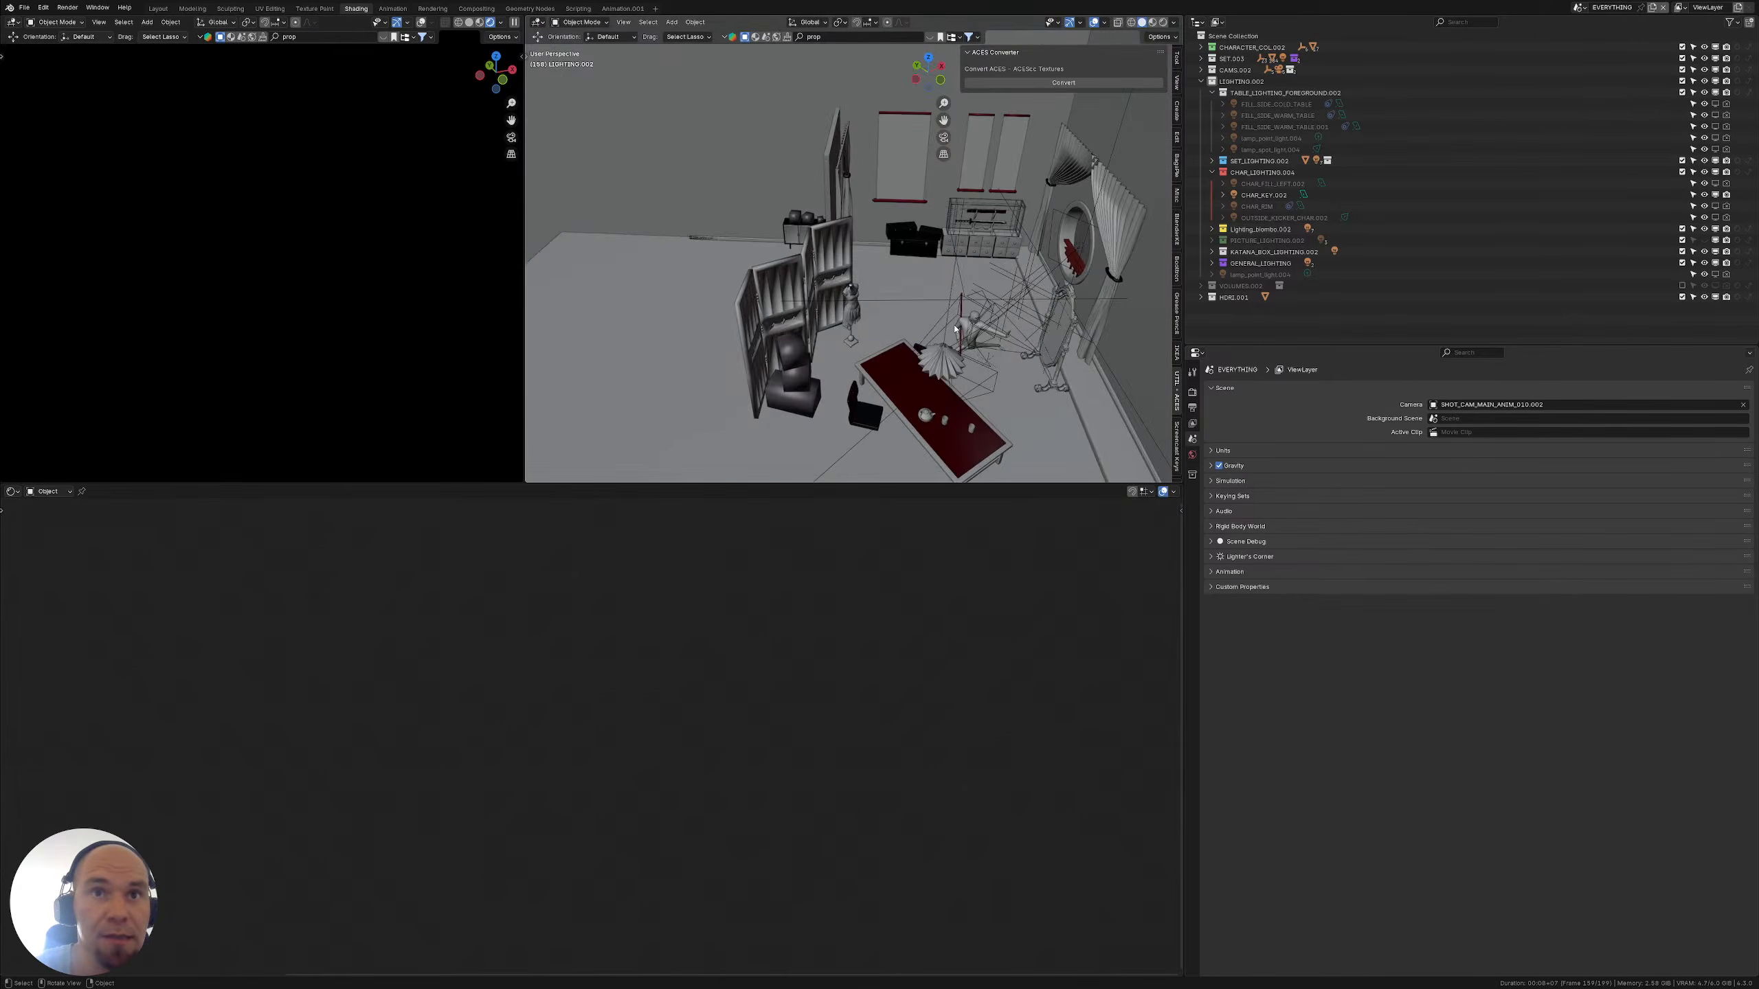
left_click(977, 339)
key("KP_Decimal")
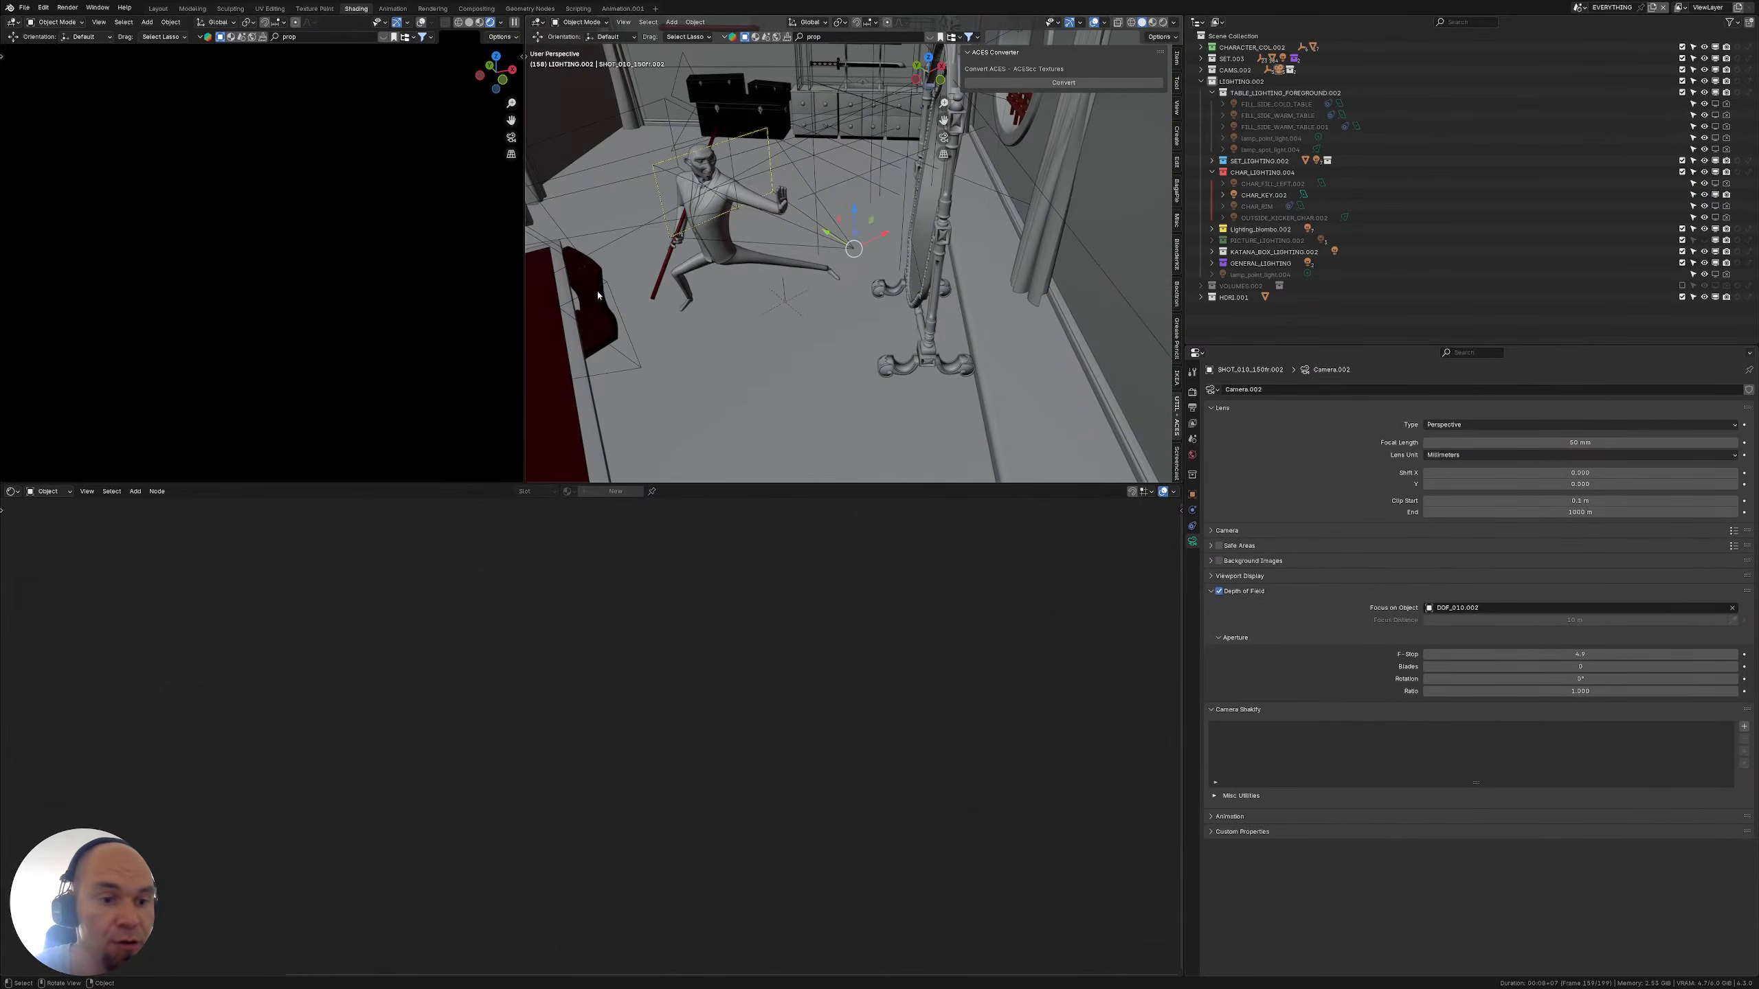
Look through the selected shot camera in both 3D viewports so the posing character is framed
middle_click_drag(574, 312, 724, 336)
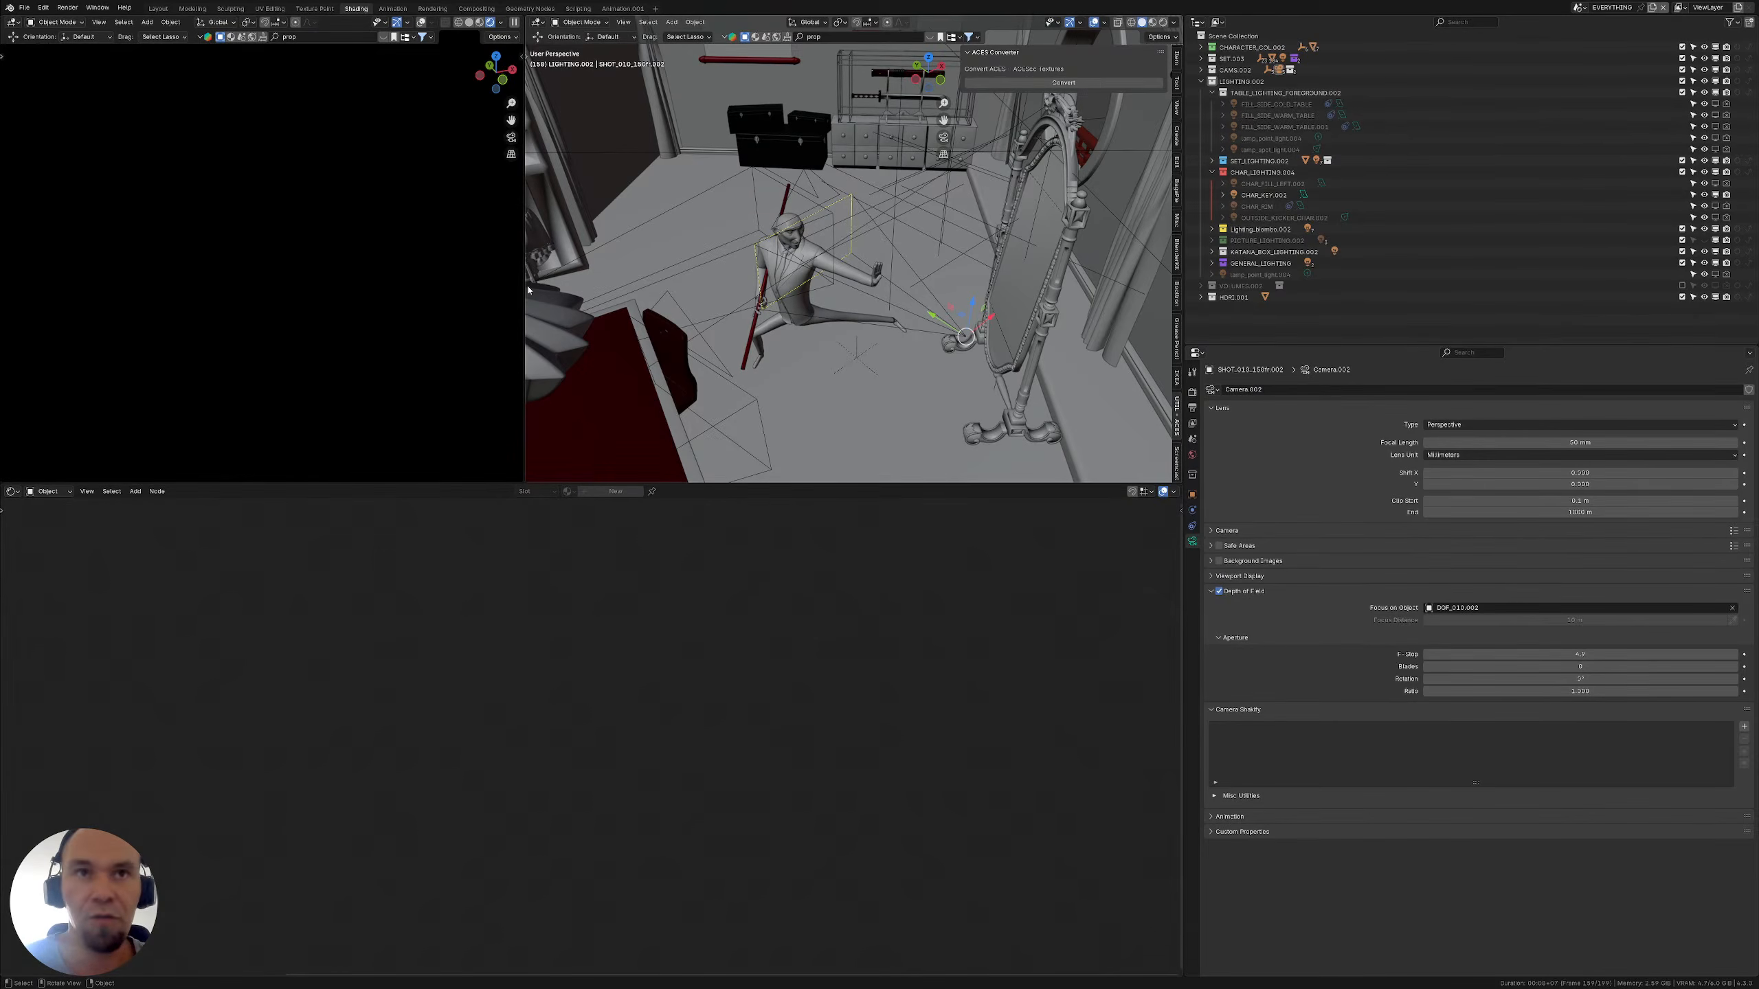
key("KP_0")
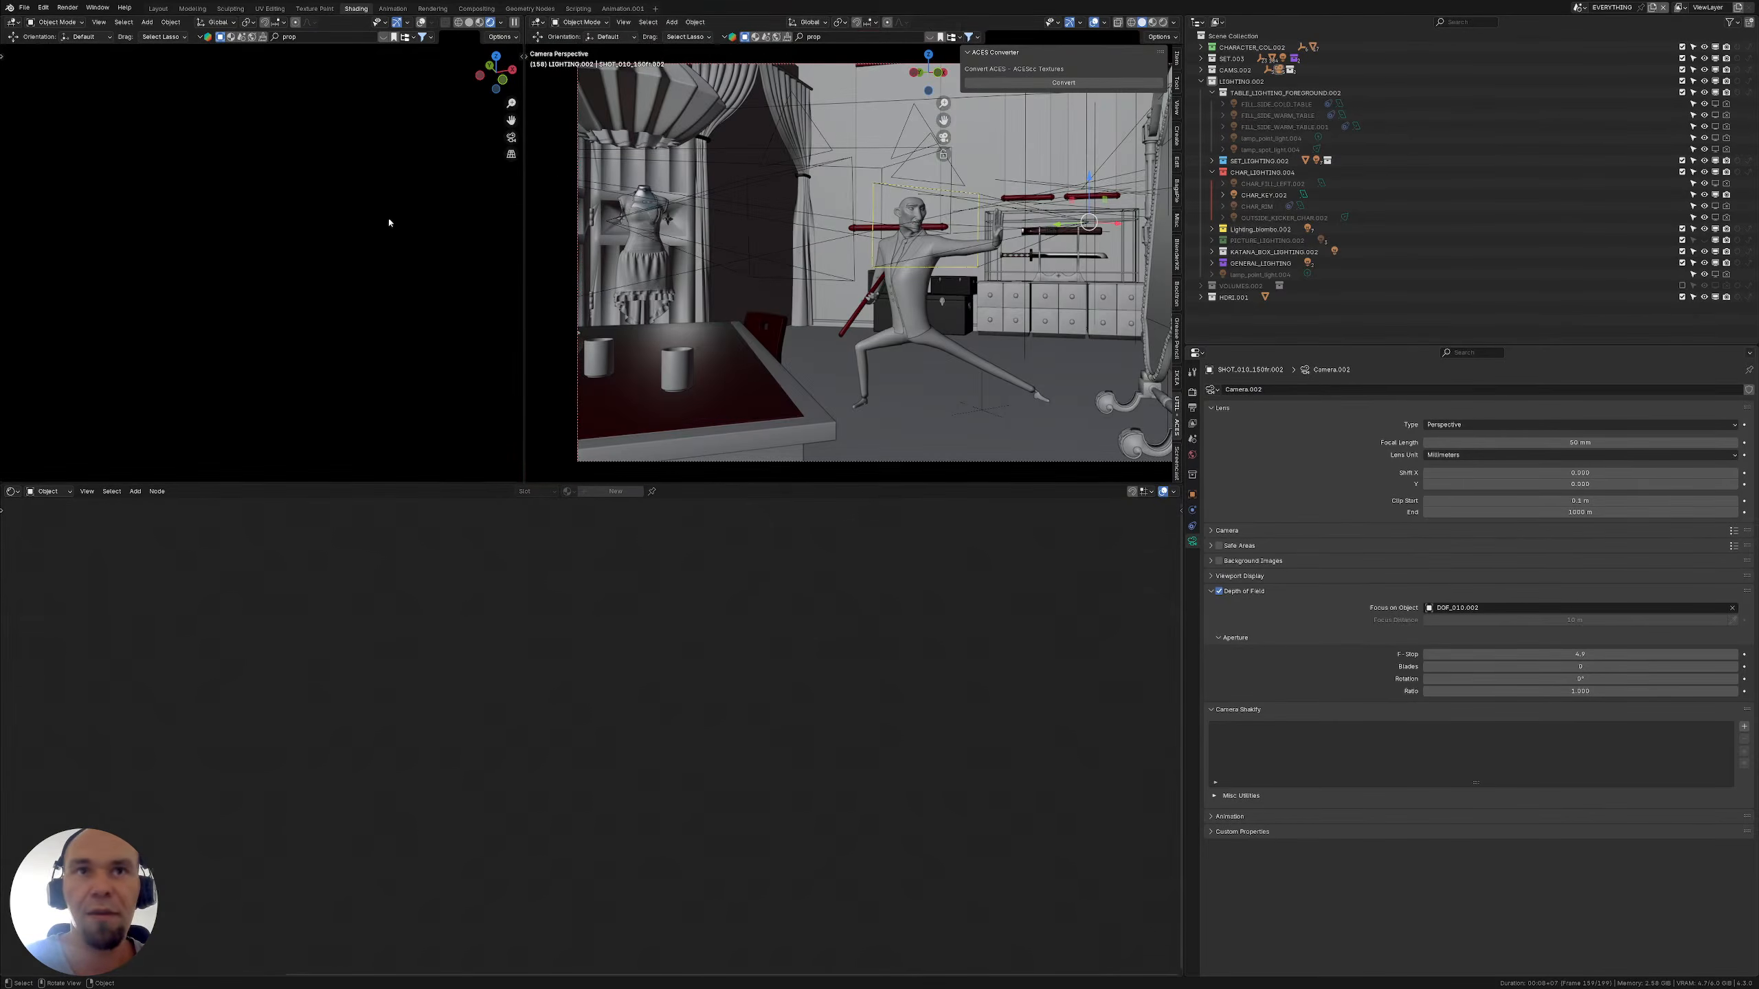
left_click(314, 146)
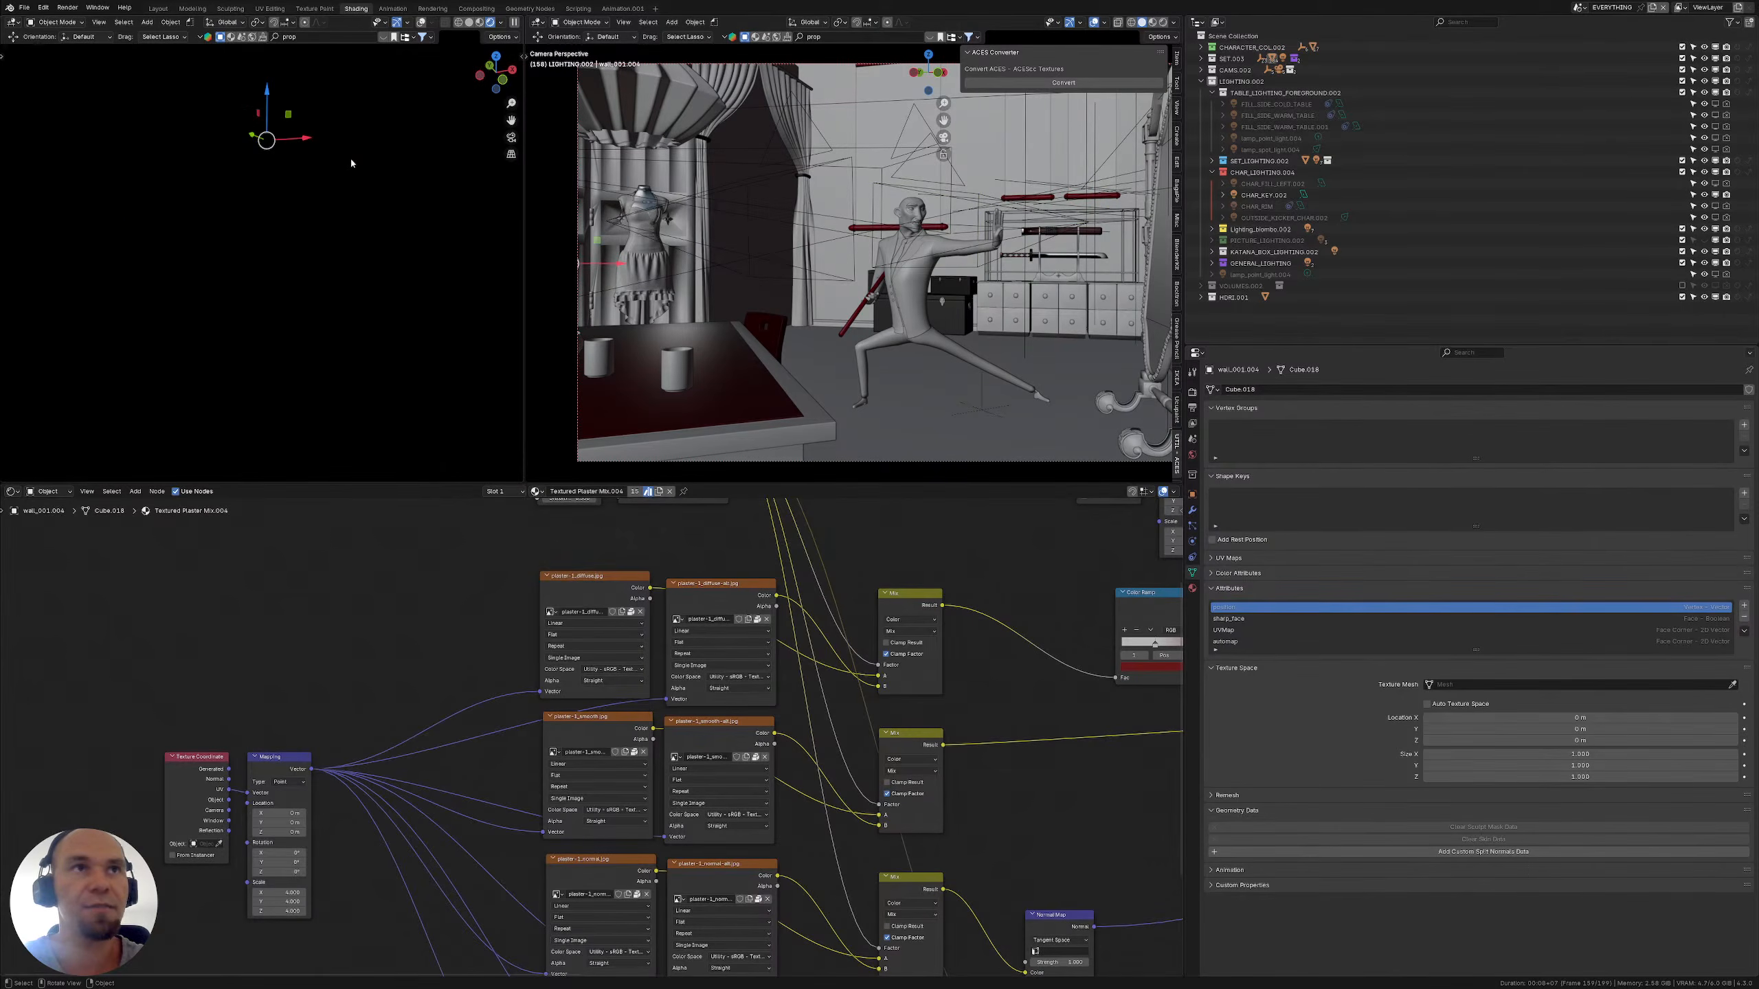
key("KP_0")
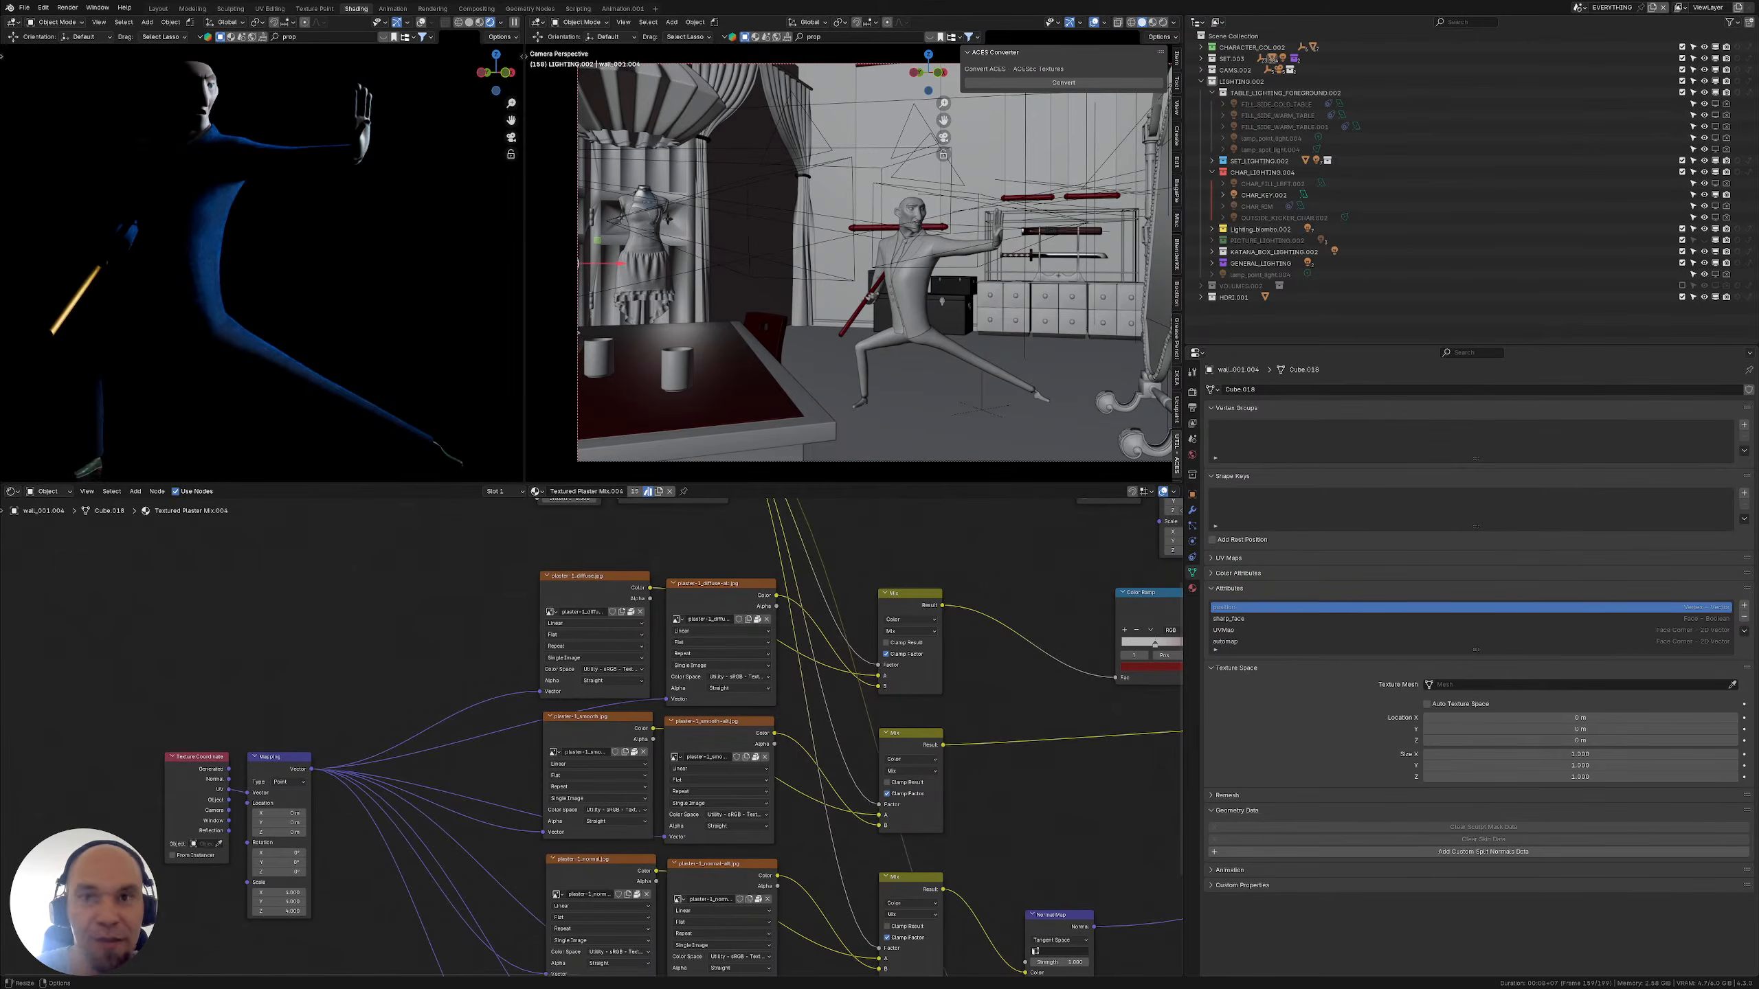
Turn on the CHAR_FILL_LEFT light's viewport visibility to light the character with the warm fill
middle_click_drag(979, 327, 959, 402)
scroll(932, 298, "down", 4)
middle_click_drag(924, 280, 874, 292)
scroll(873, 292, "up", 4)
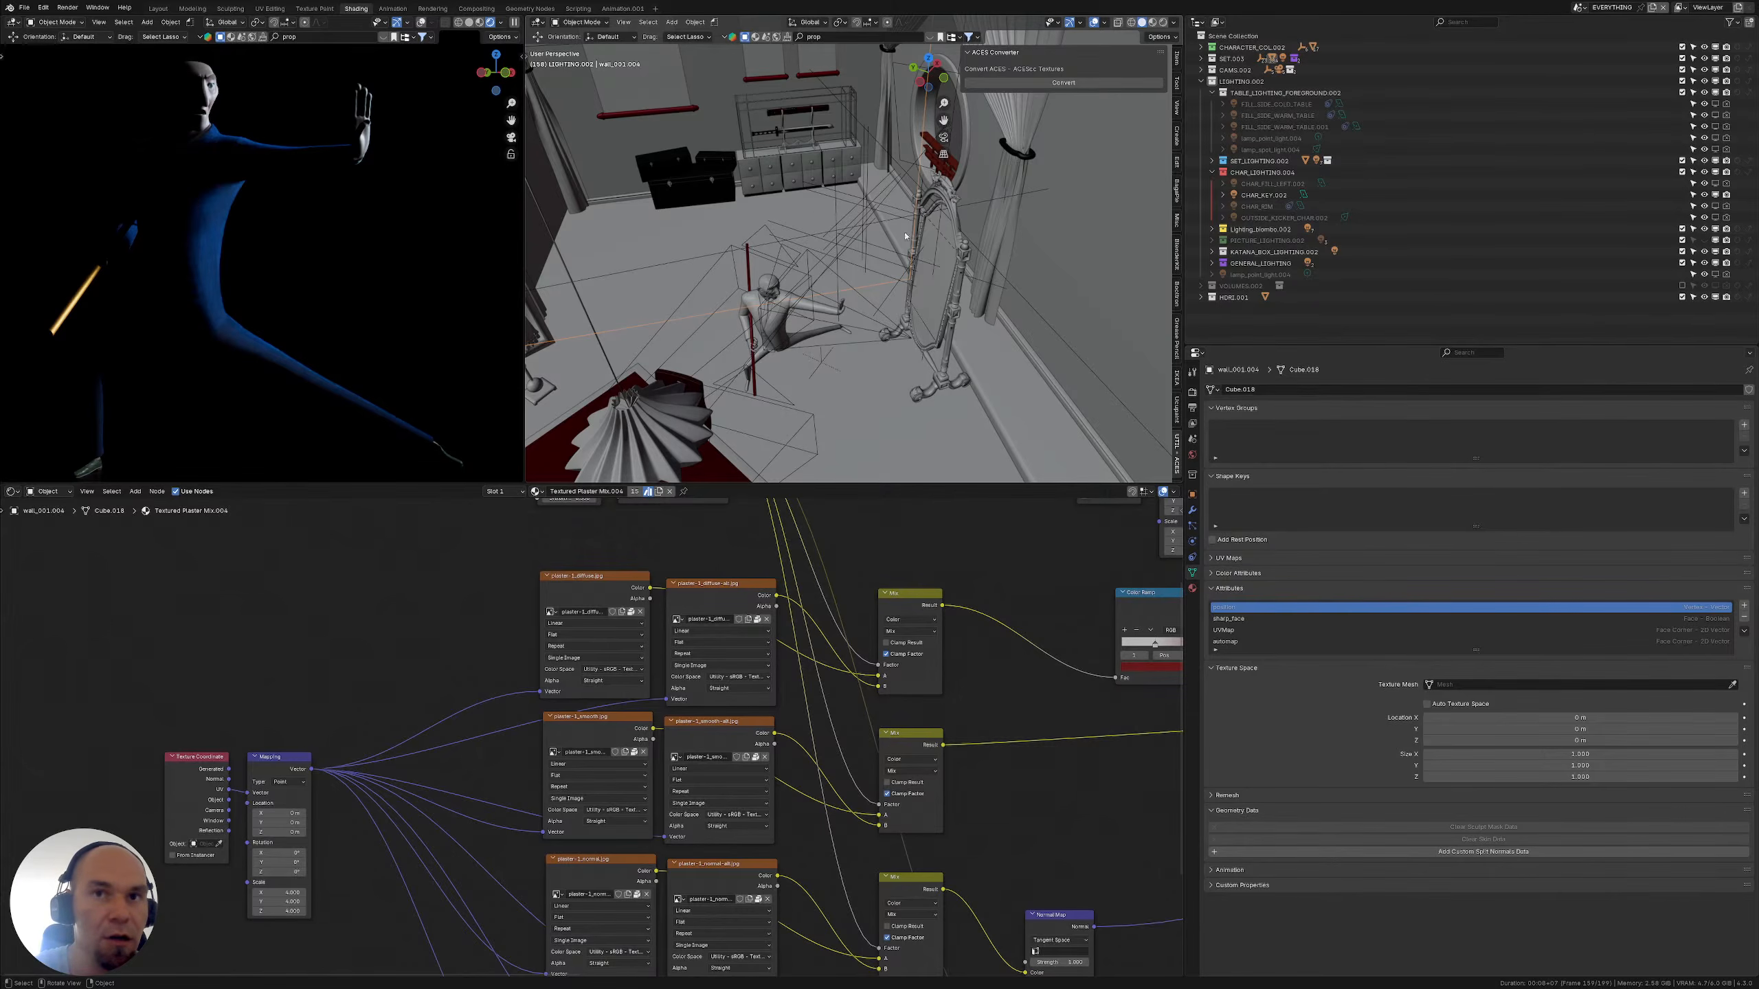
middle_click_drag(904, 236, 924, 243, "shift")
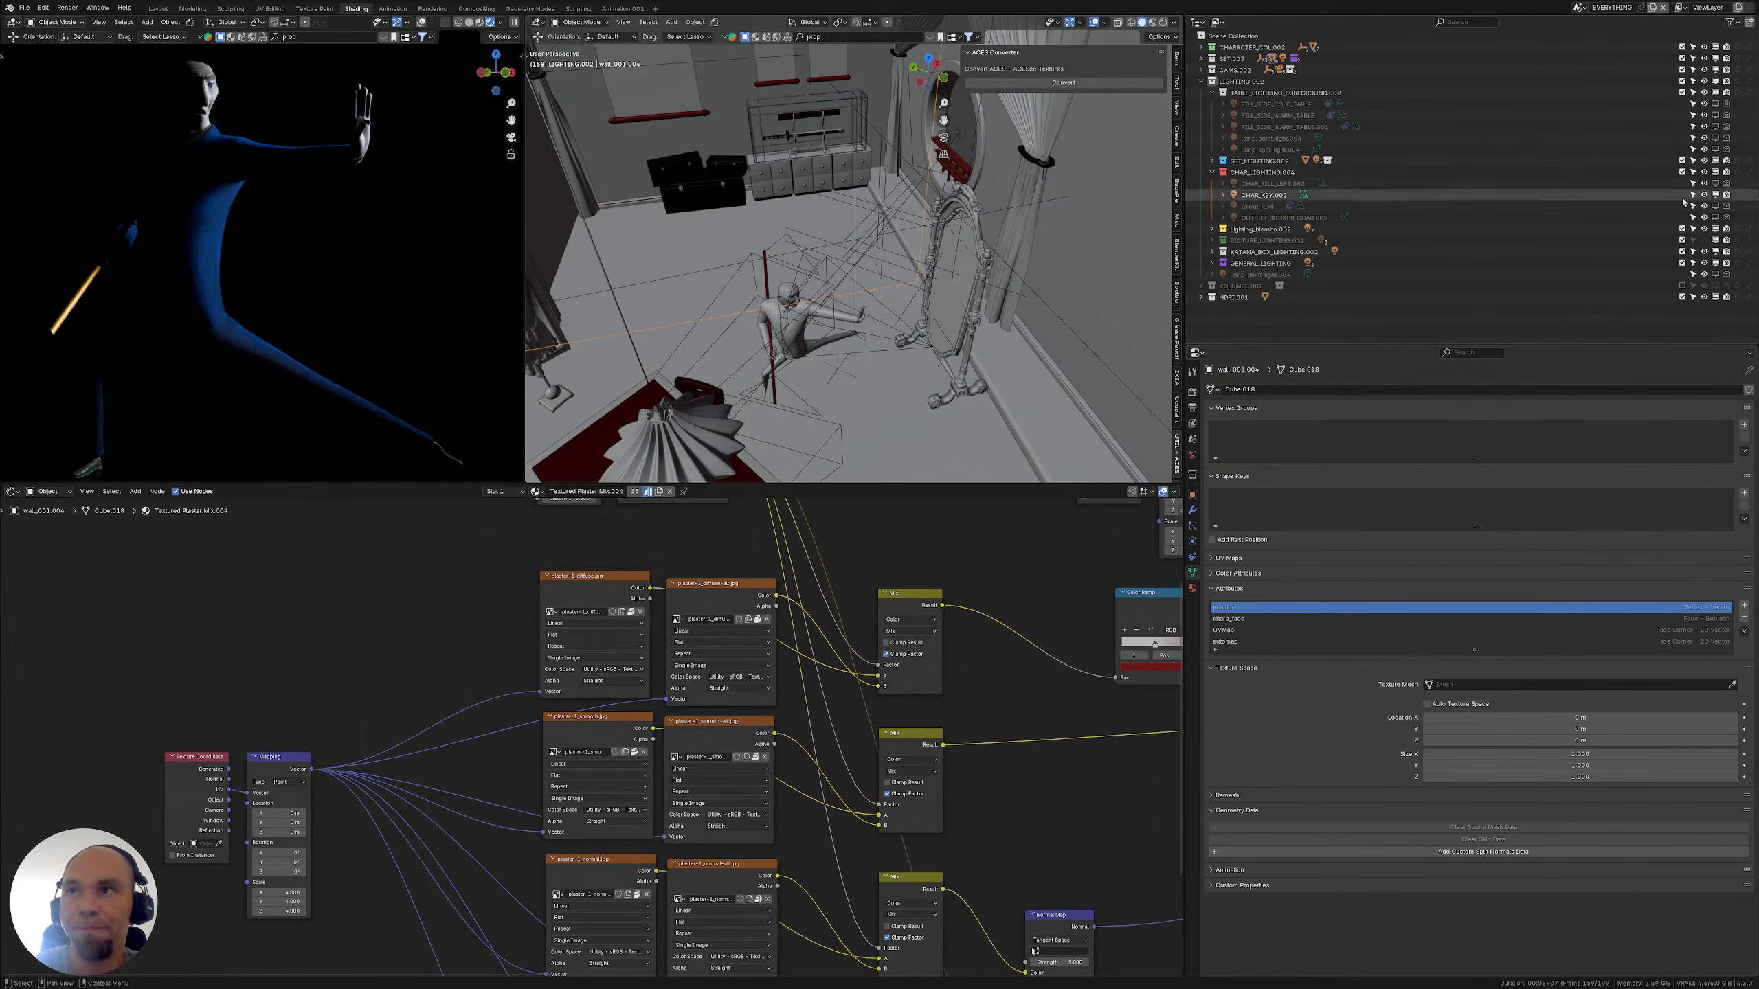
left_click(1274, 184)
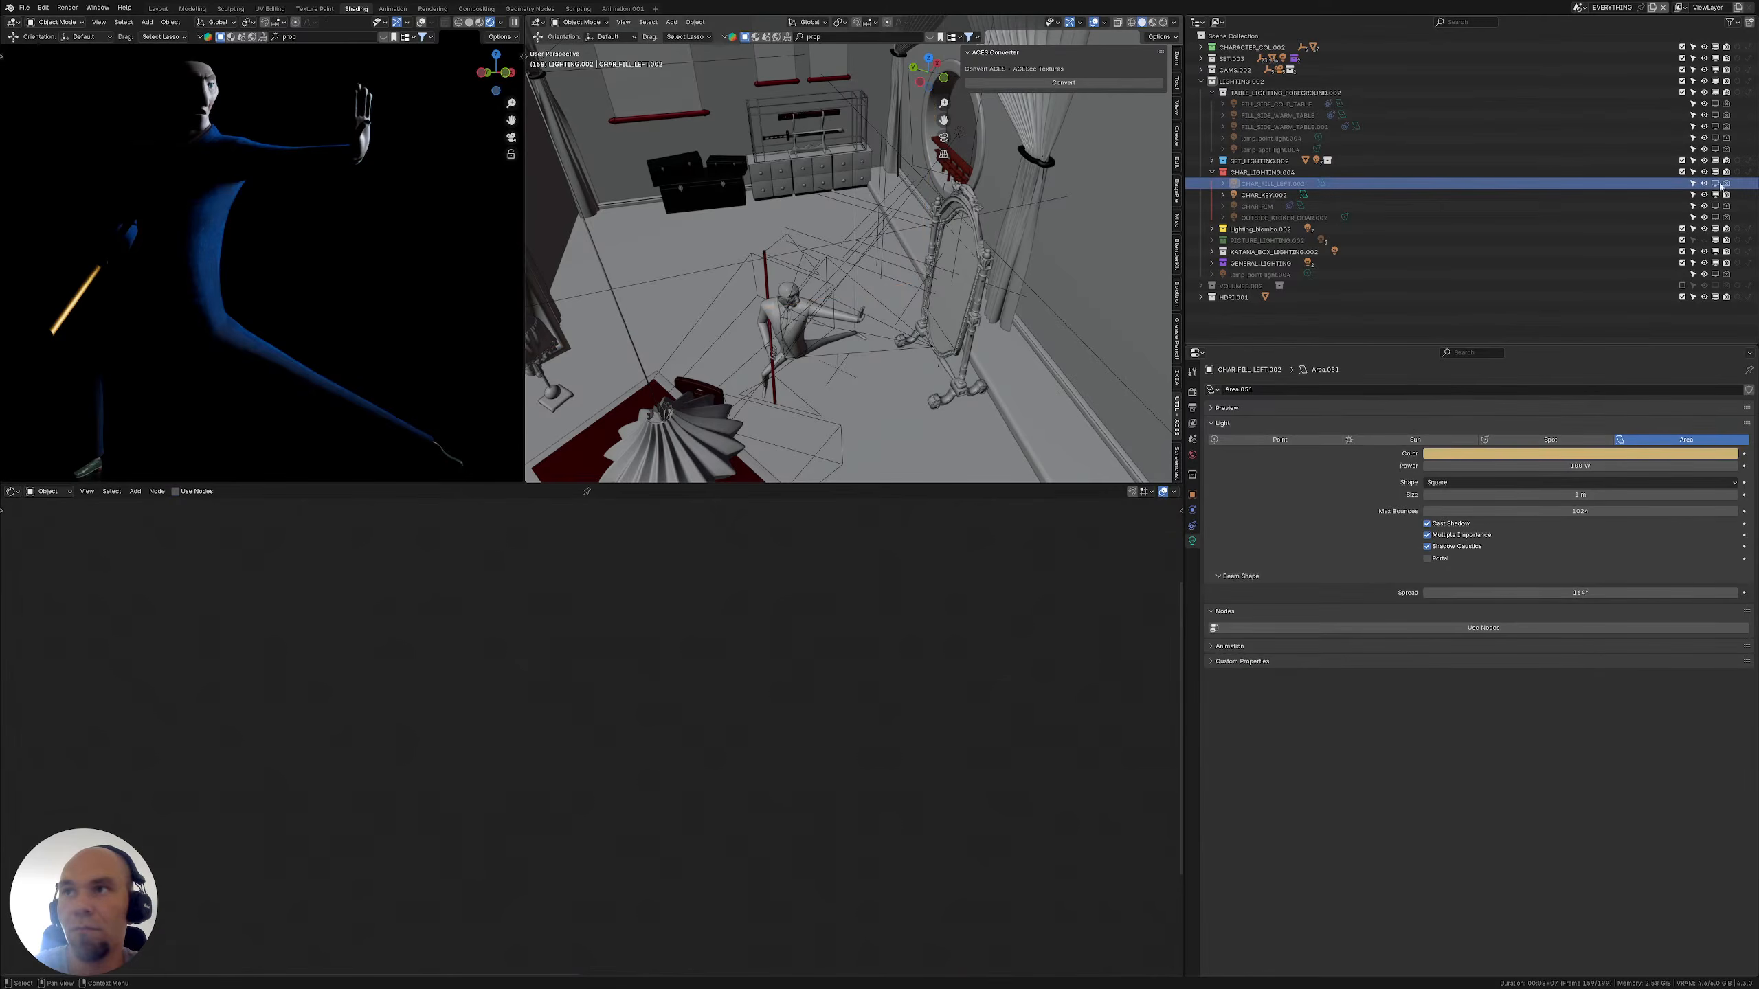
left_click(1715, 183)
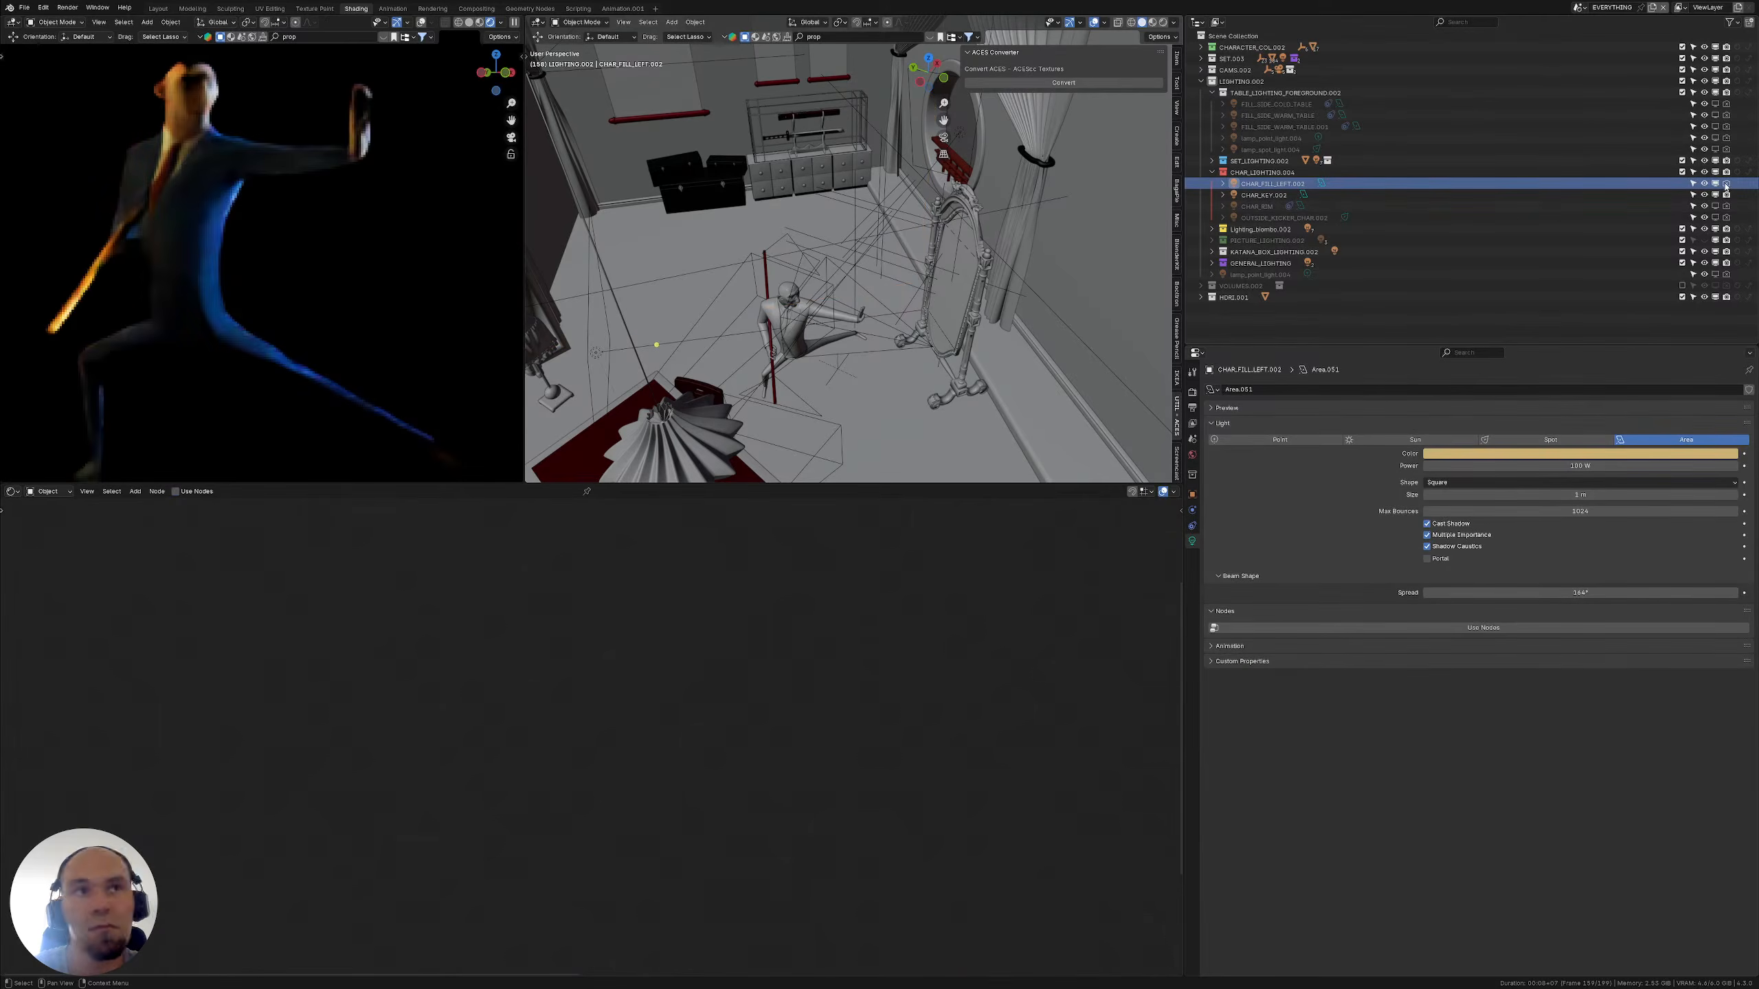
Enable the CHAR_RIM light for the viewport and CHAR_FILL_LEFT for rendering
scroll(239, 244, "down", 2)
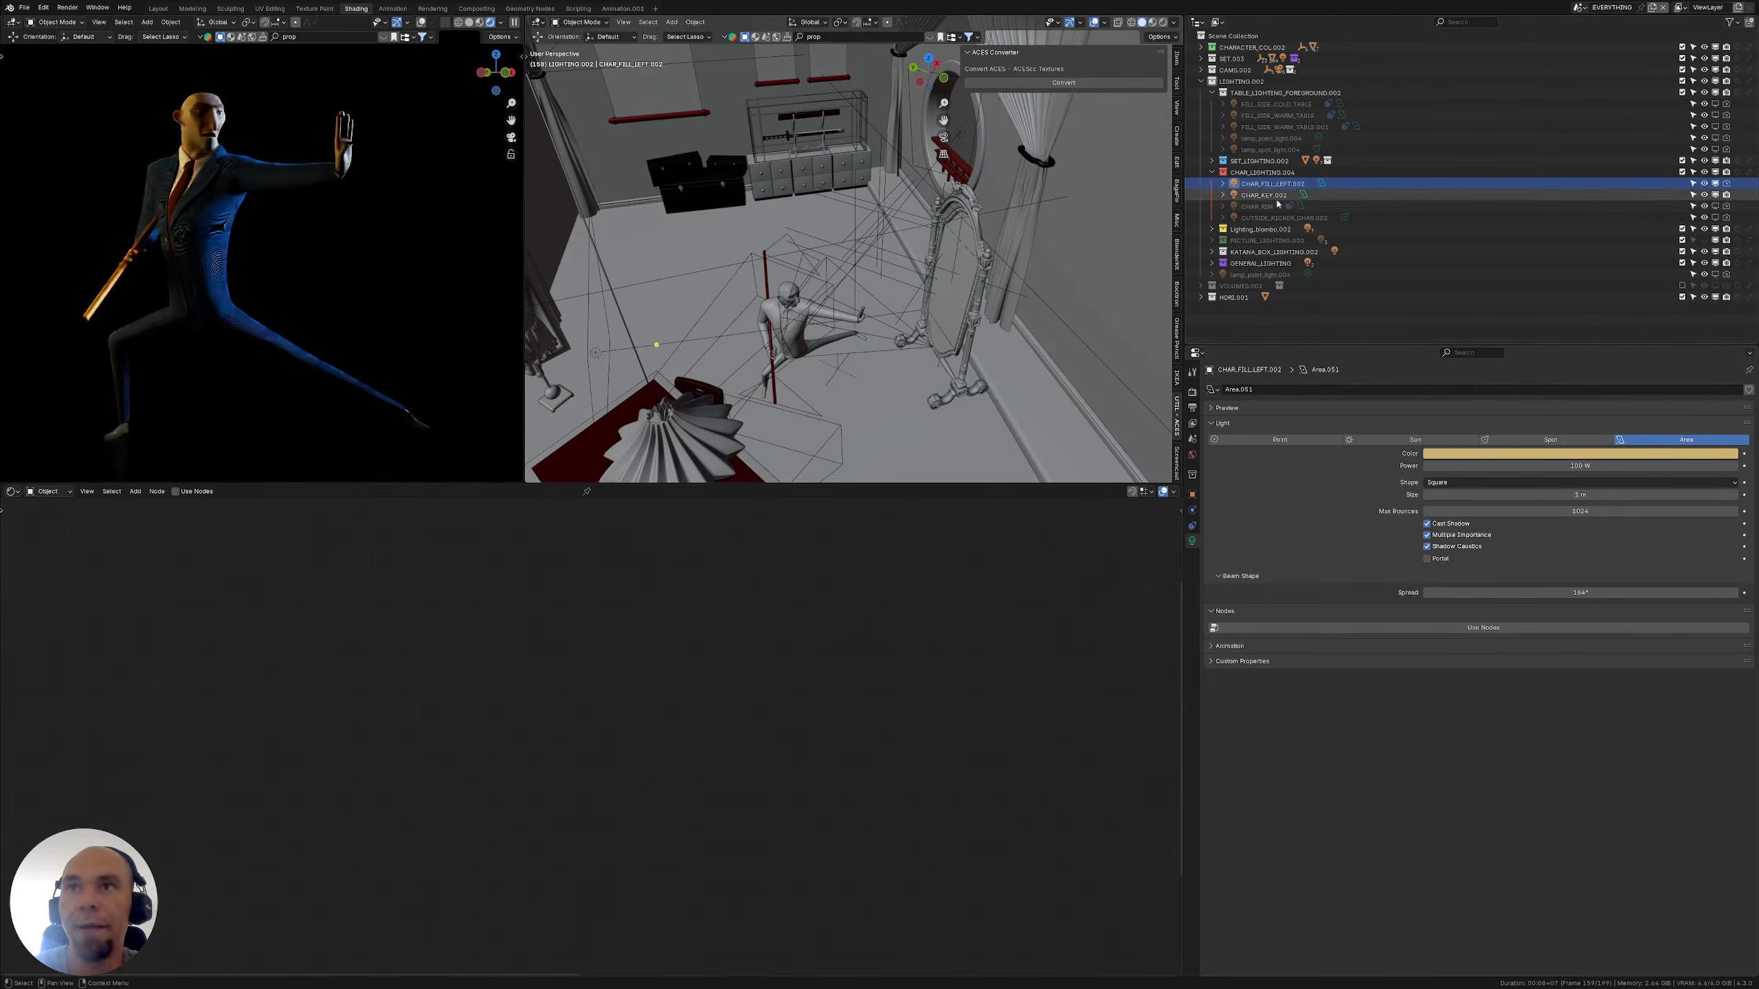
left_click(1259, 207)
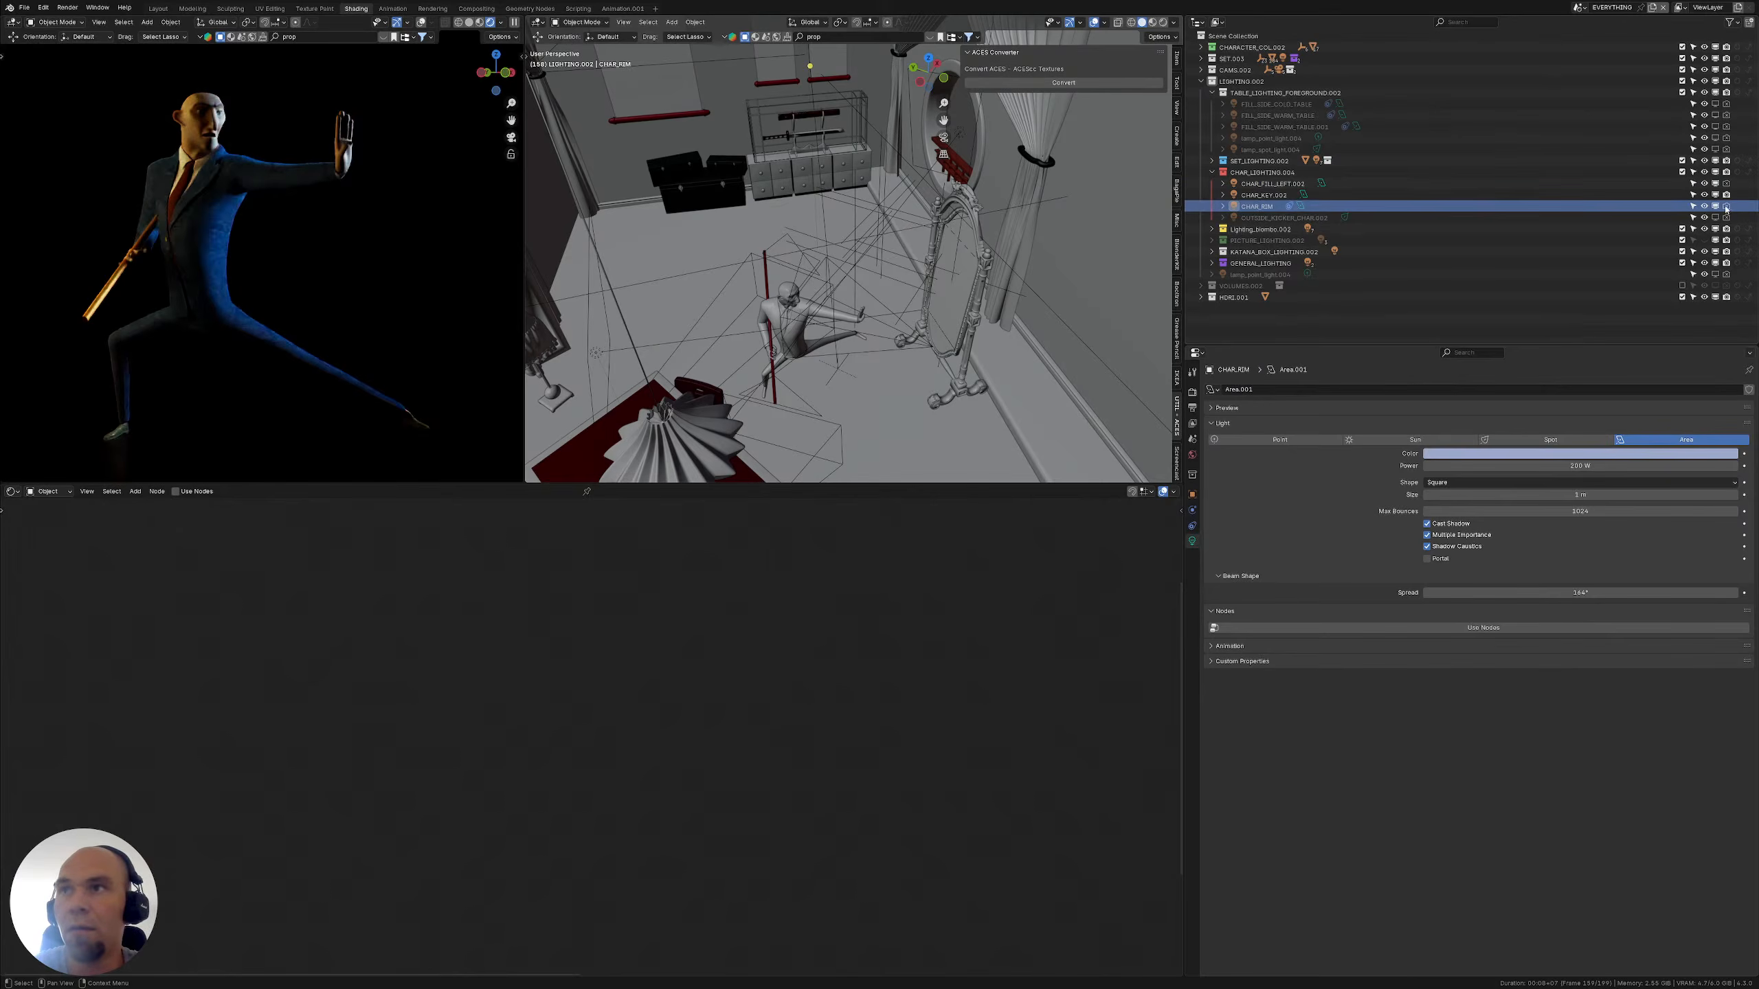
left_click(1727, 184)
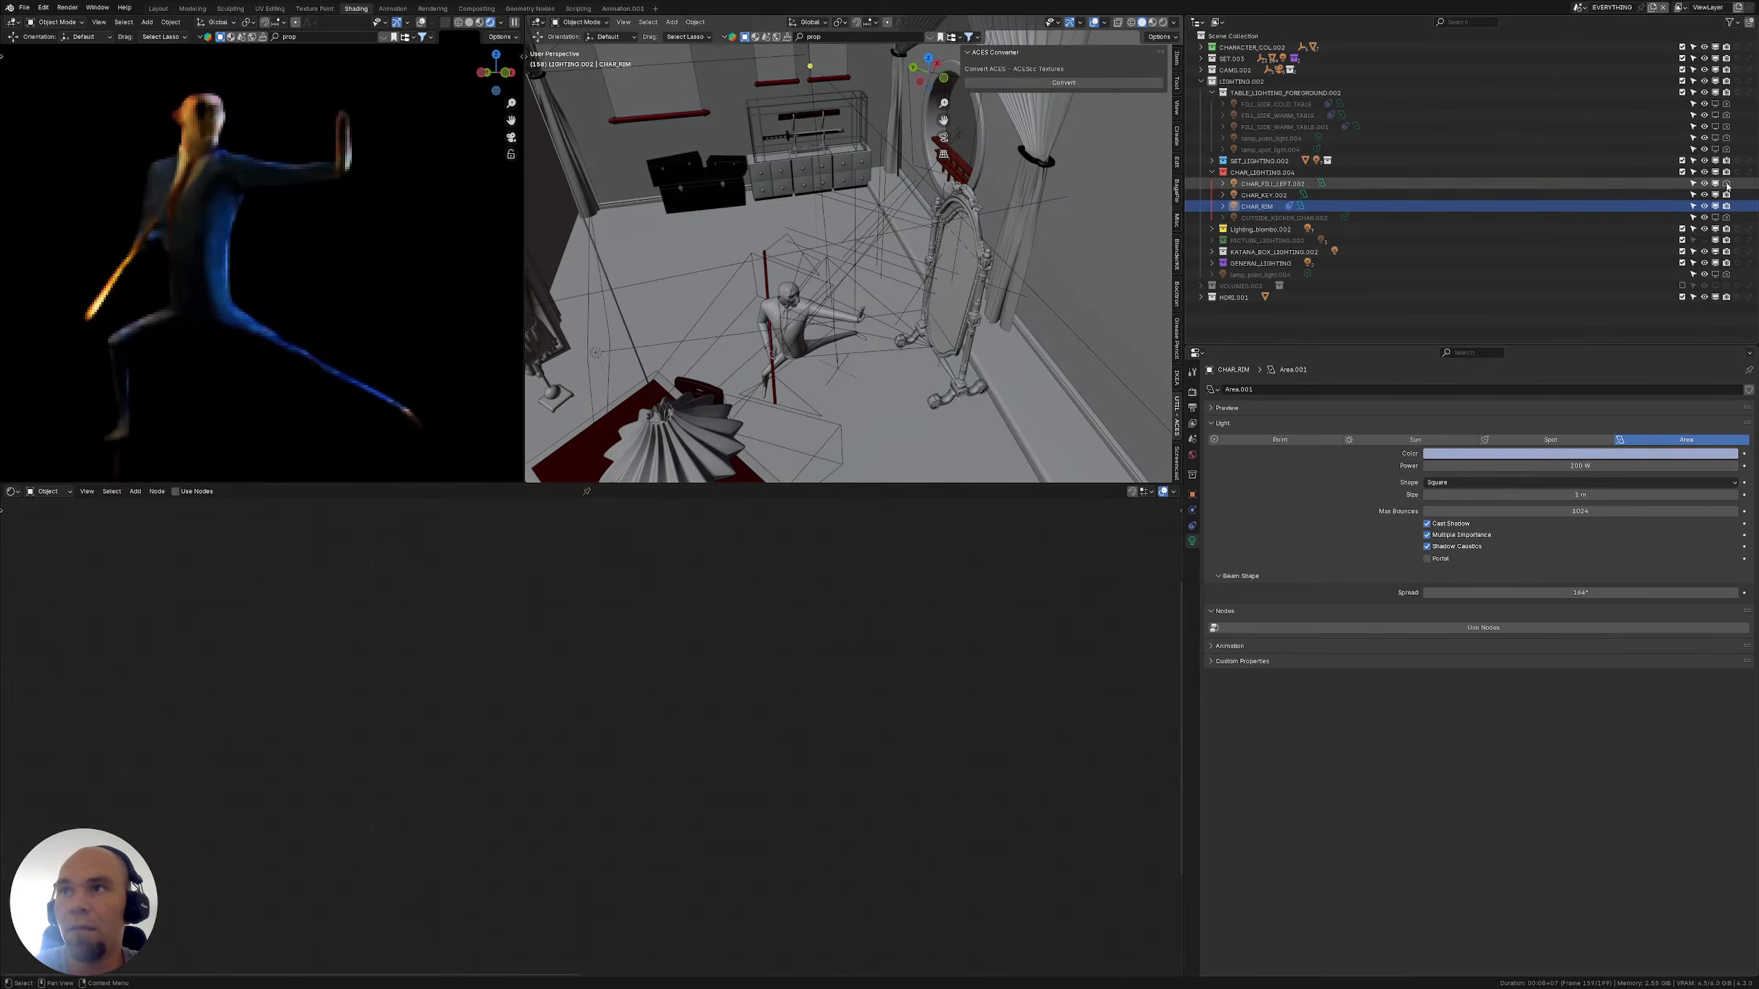
Compare the effect of the CHAR_KEY and CHAR_FILL_LEFT lights on the character and inspect the OUTSIDE_KICKER_CHAR spot light's settings
middle_click_drag(803, 236, 813, 223)
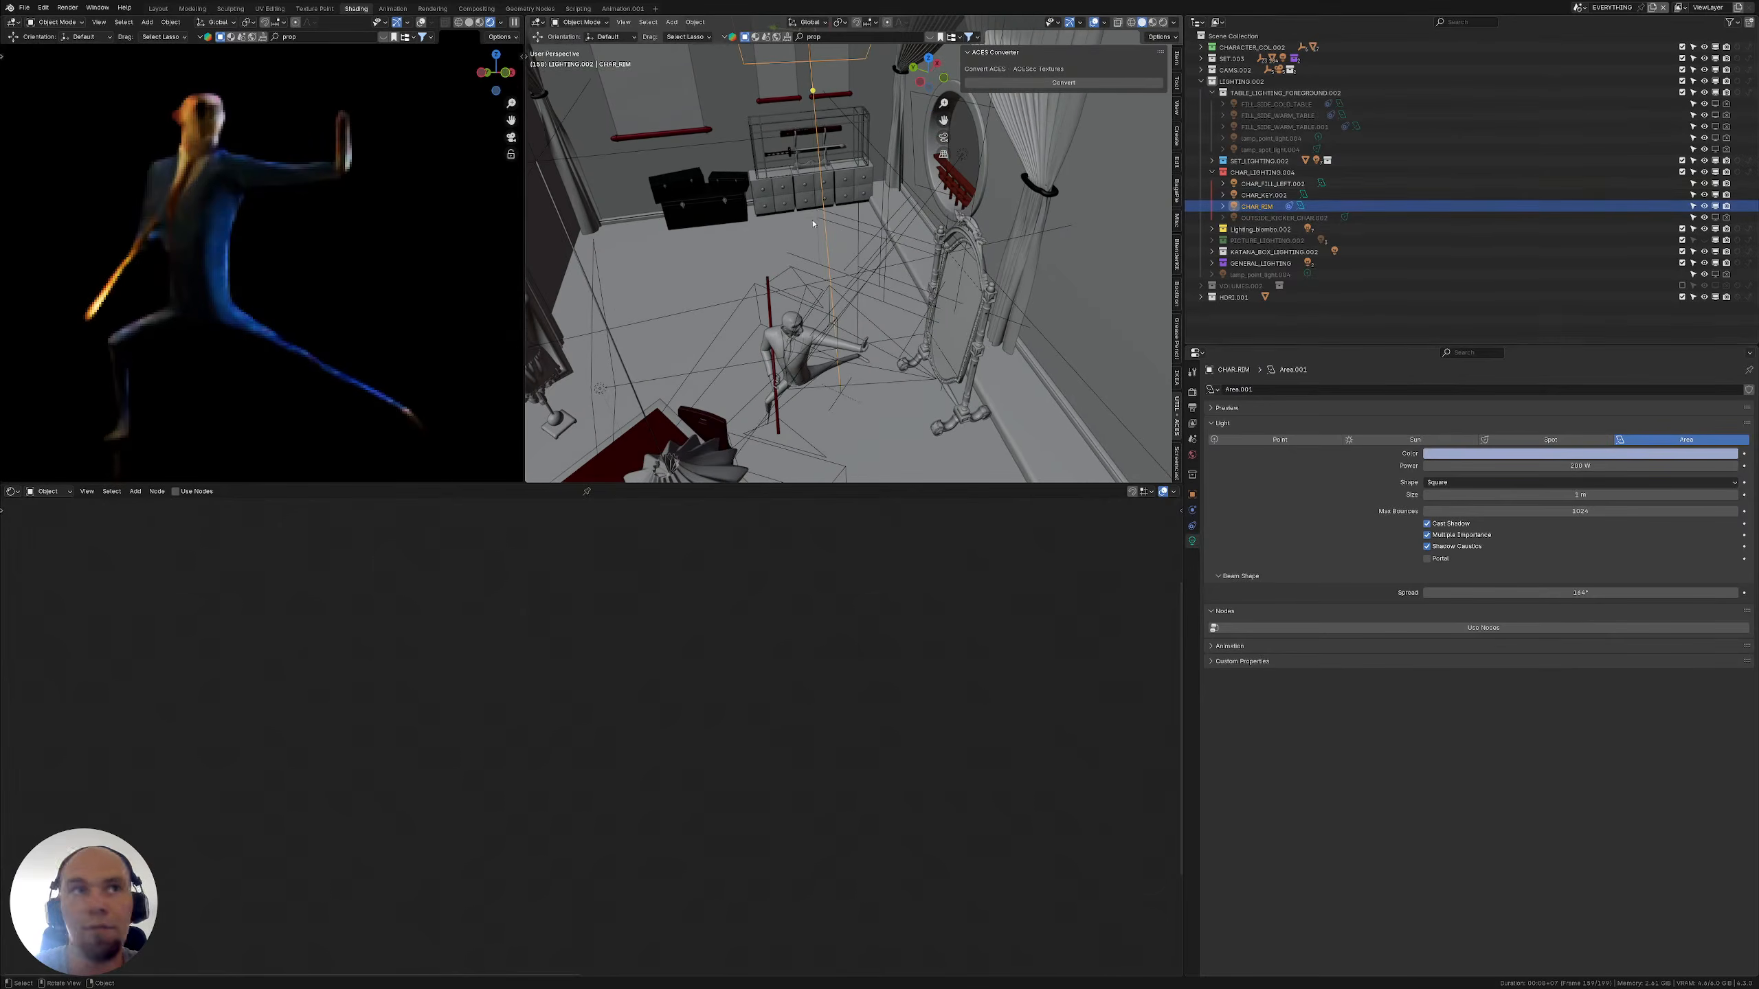
left_click(1276, 195)
left_click(1284, 185, "ctrl")
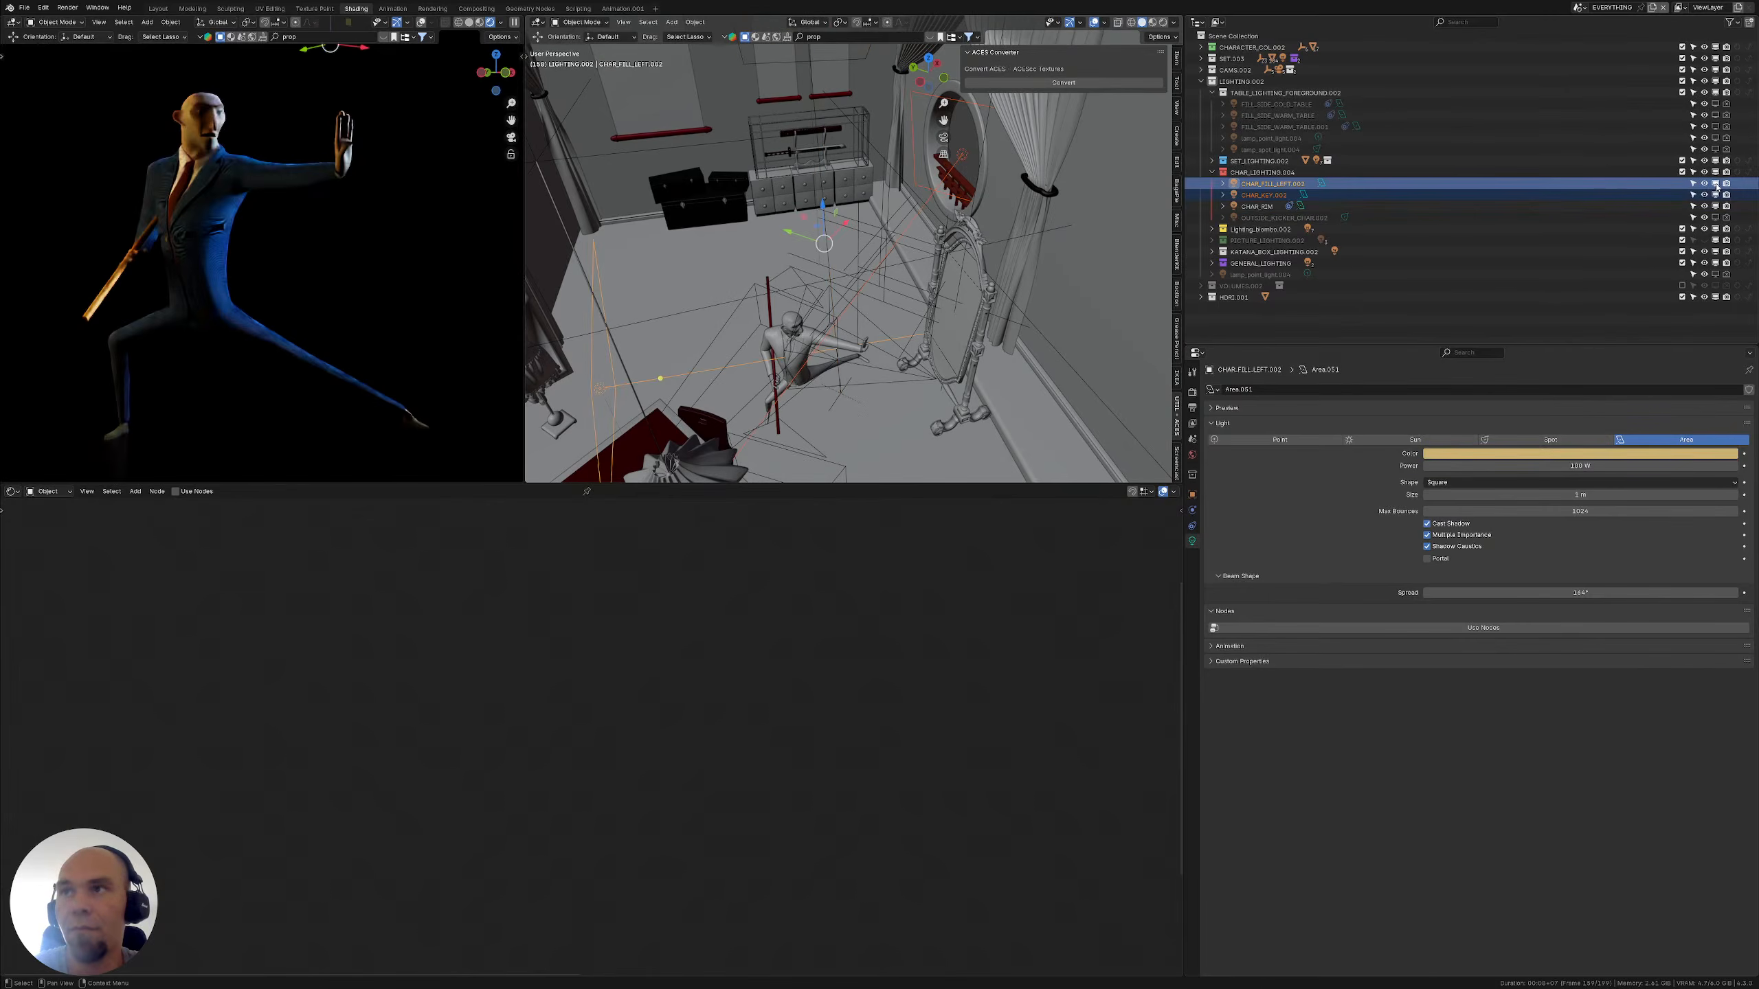
left_click(1716, 185)
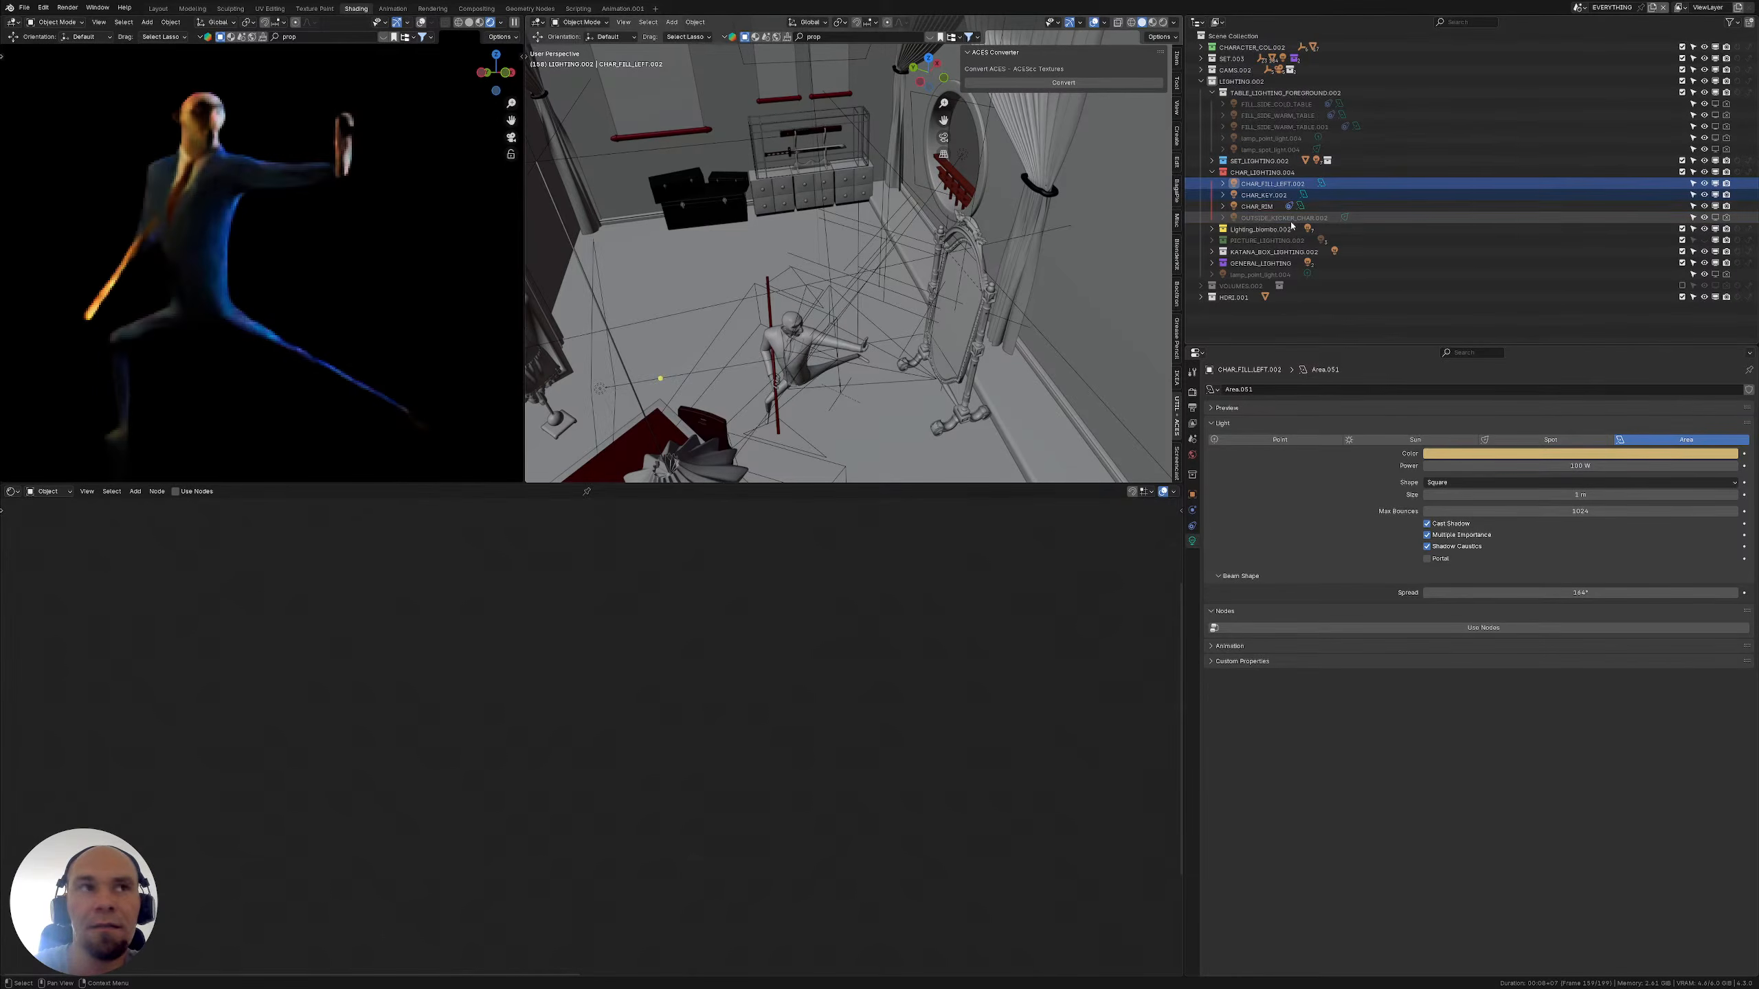
left_click(1191, 219)
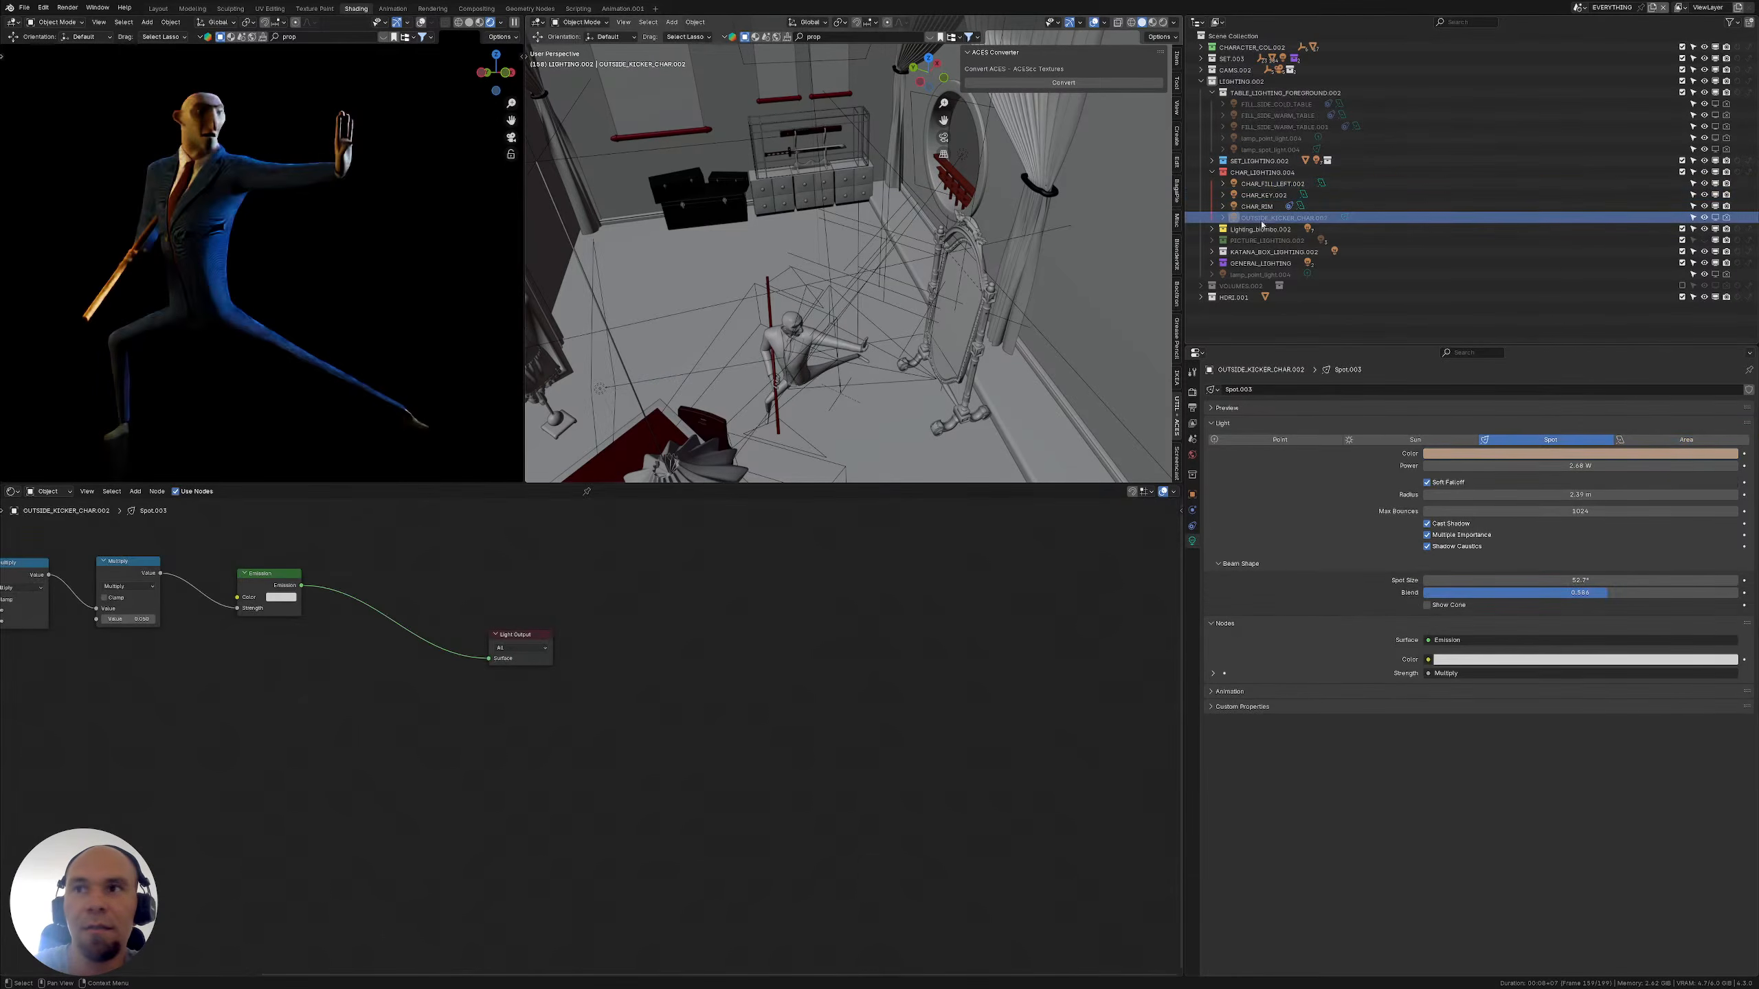
middle_click_drag(948, 266, 964, 285, "shift")
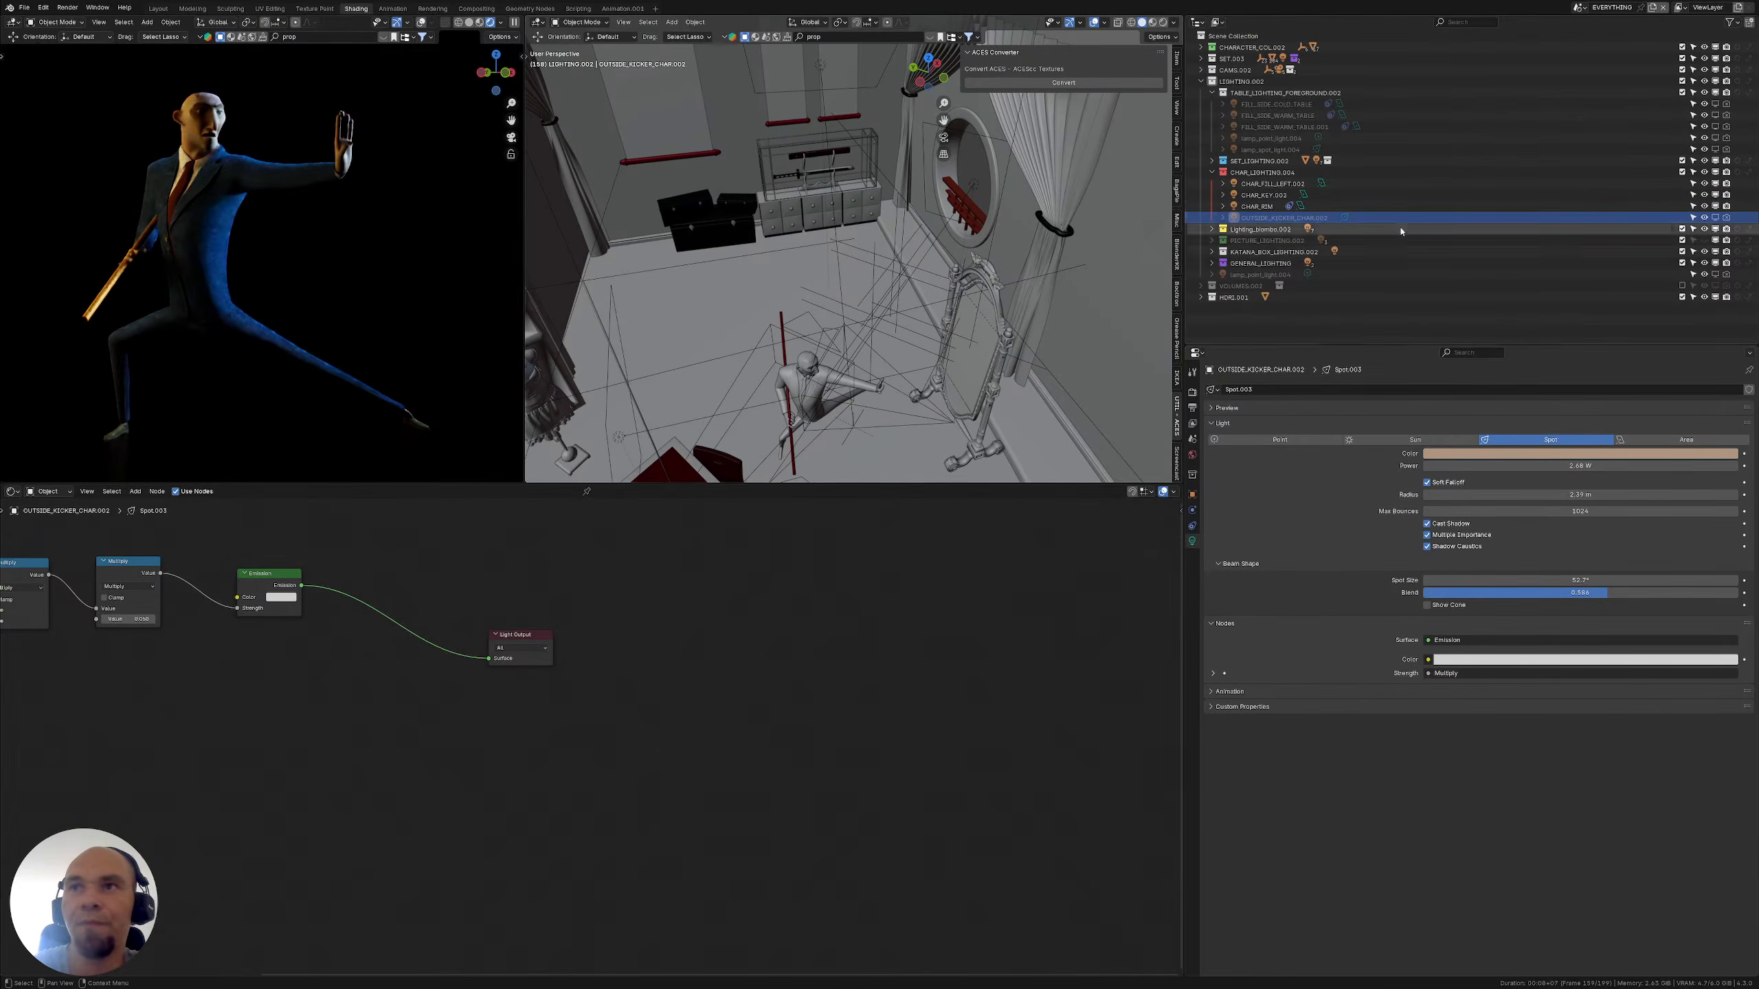
Disable the CHAR_FILL_LEFT, CHAR_KEY and CHAR_RIM lights together for both viewport and render
left_click(1690, 205)
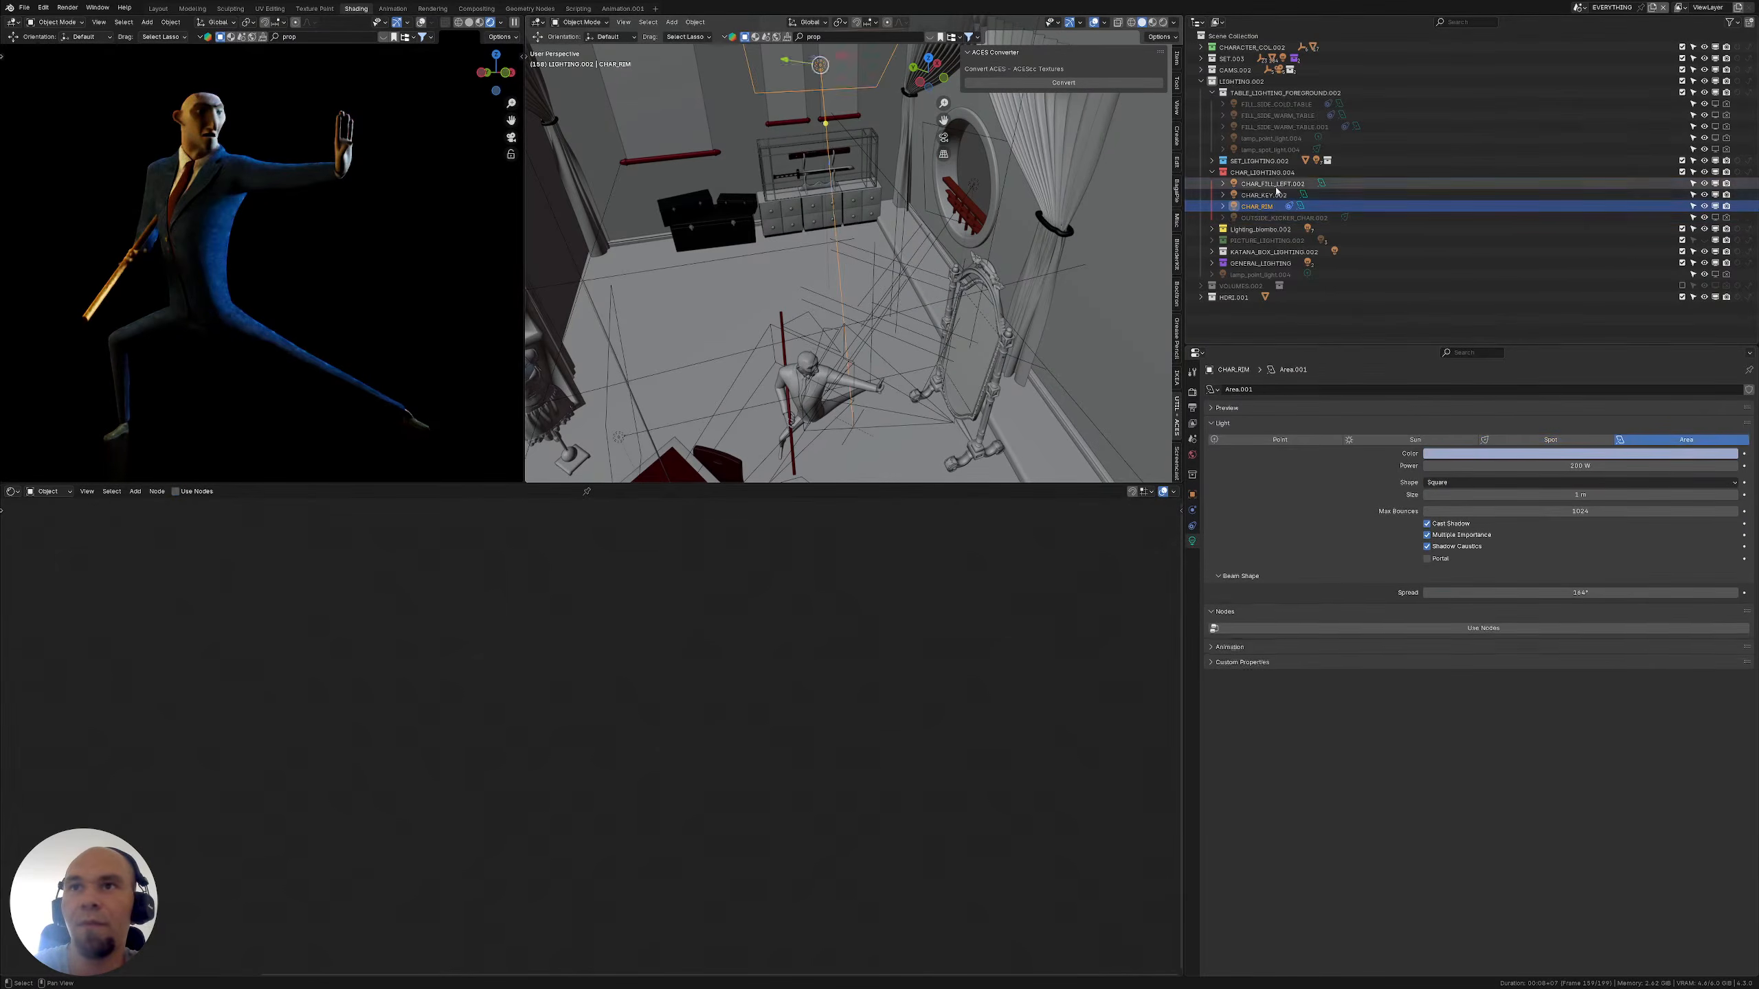
left_click(1690, 184, "shift")
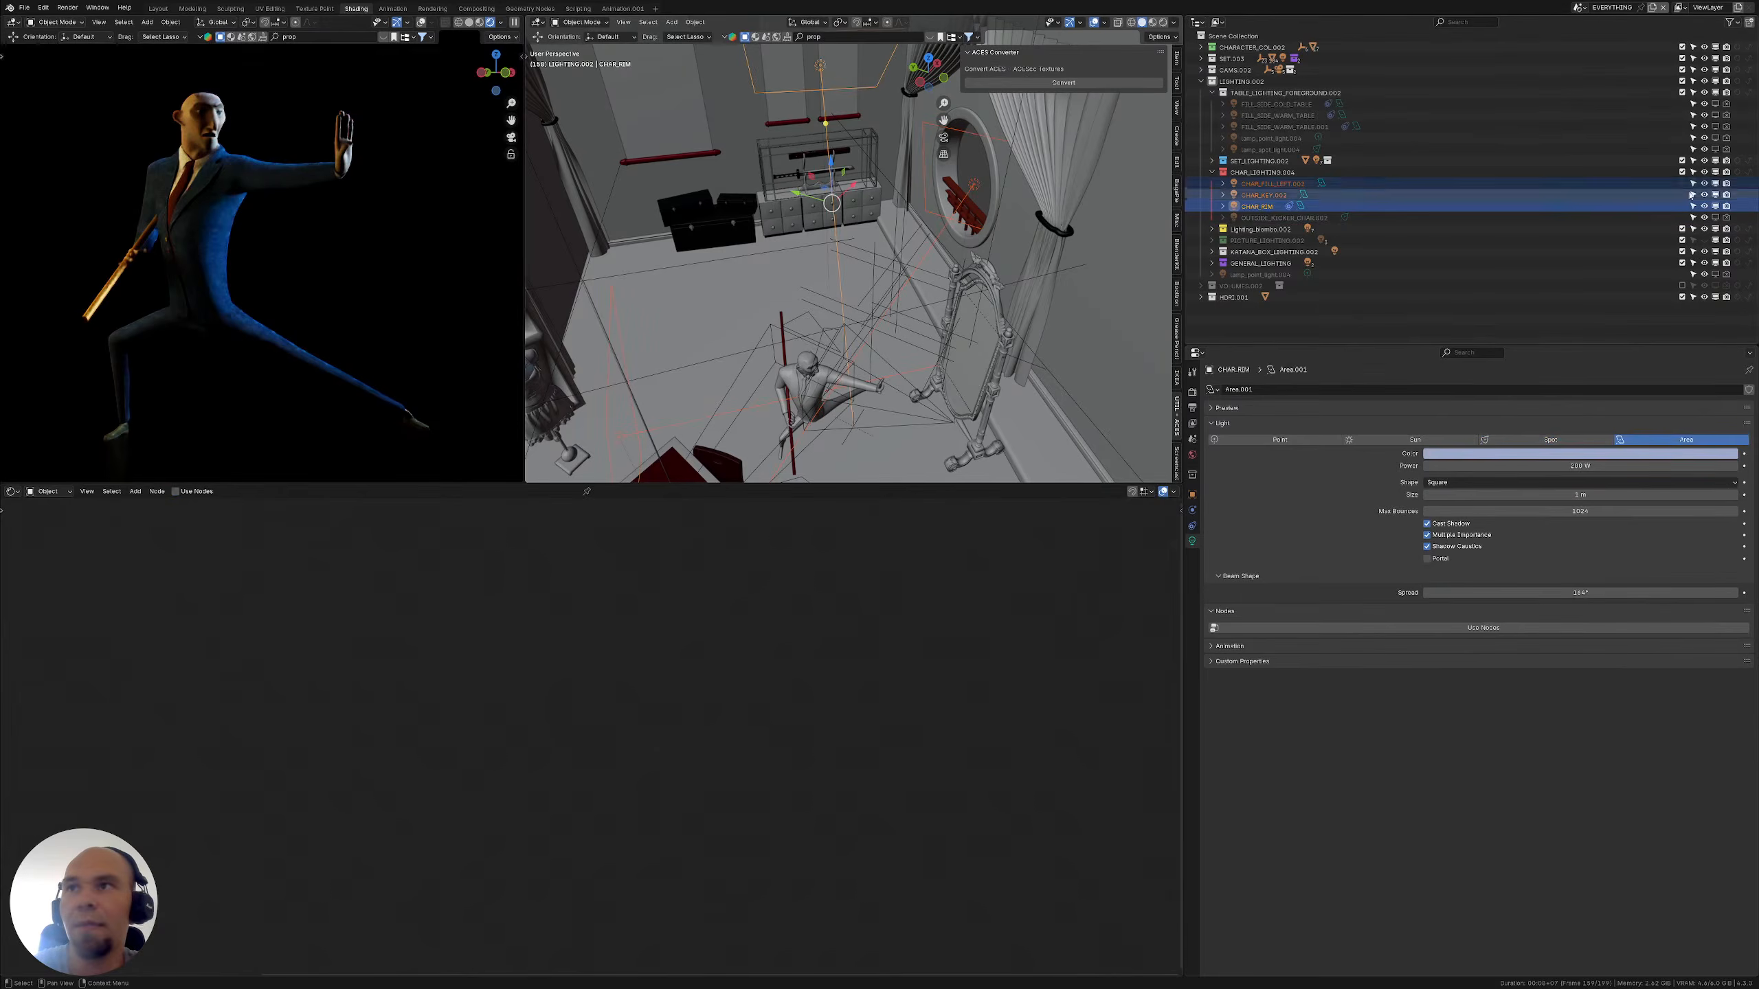
left_click(1728, 207)
left_click_drag(1729, 199, 1716, 208)
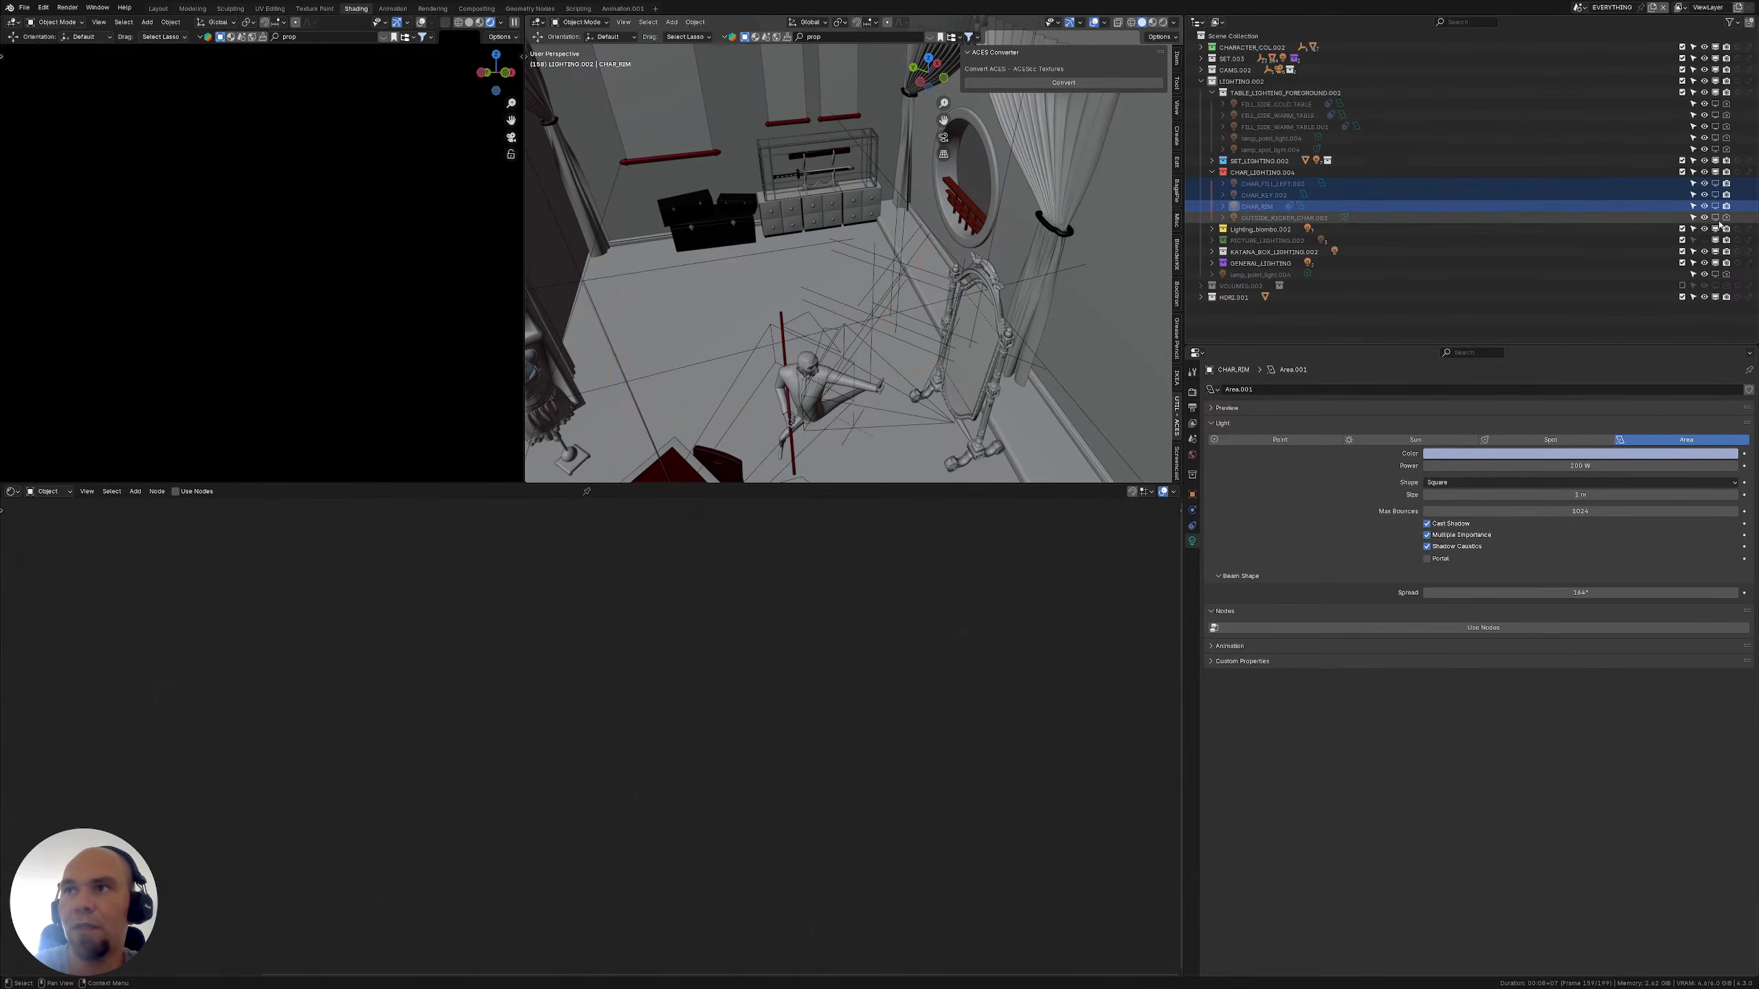
Show the OUTSIDE_KICKER_CHAR light in the viewport and select it to inspect its spot settings and shader nodes
left_click(1716, 218)
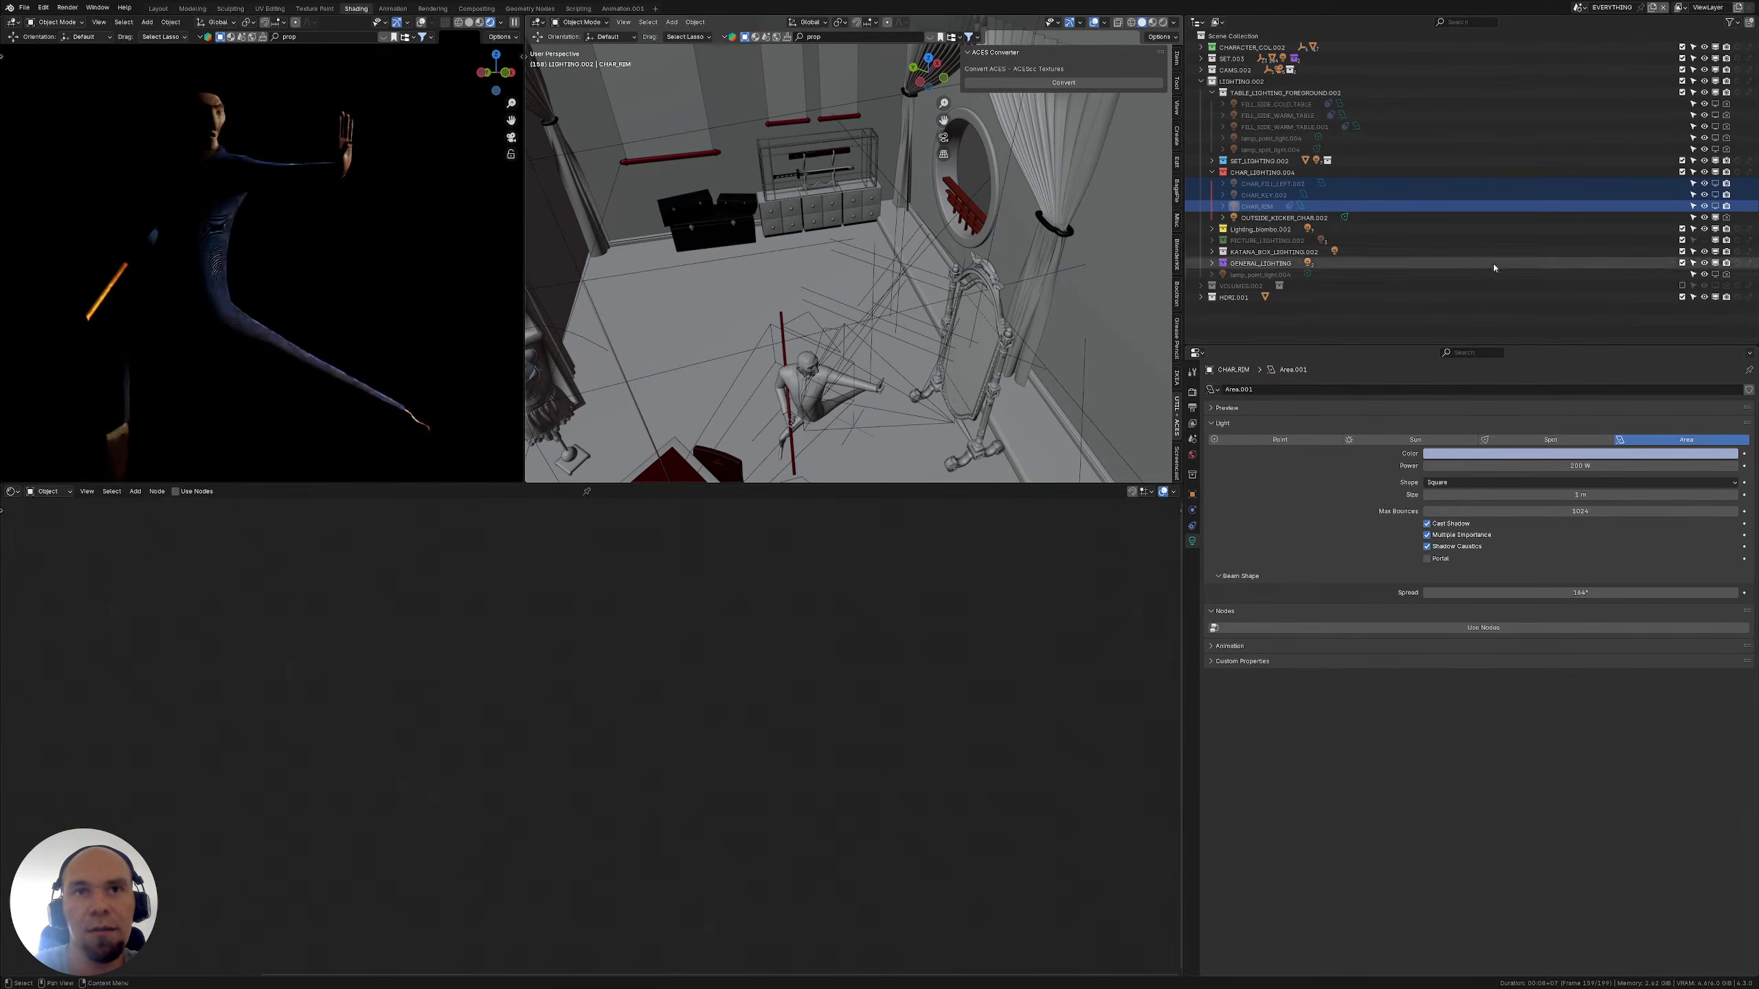
middle_click_drag(959, 225, 926, 301, "shift")
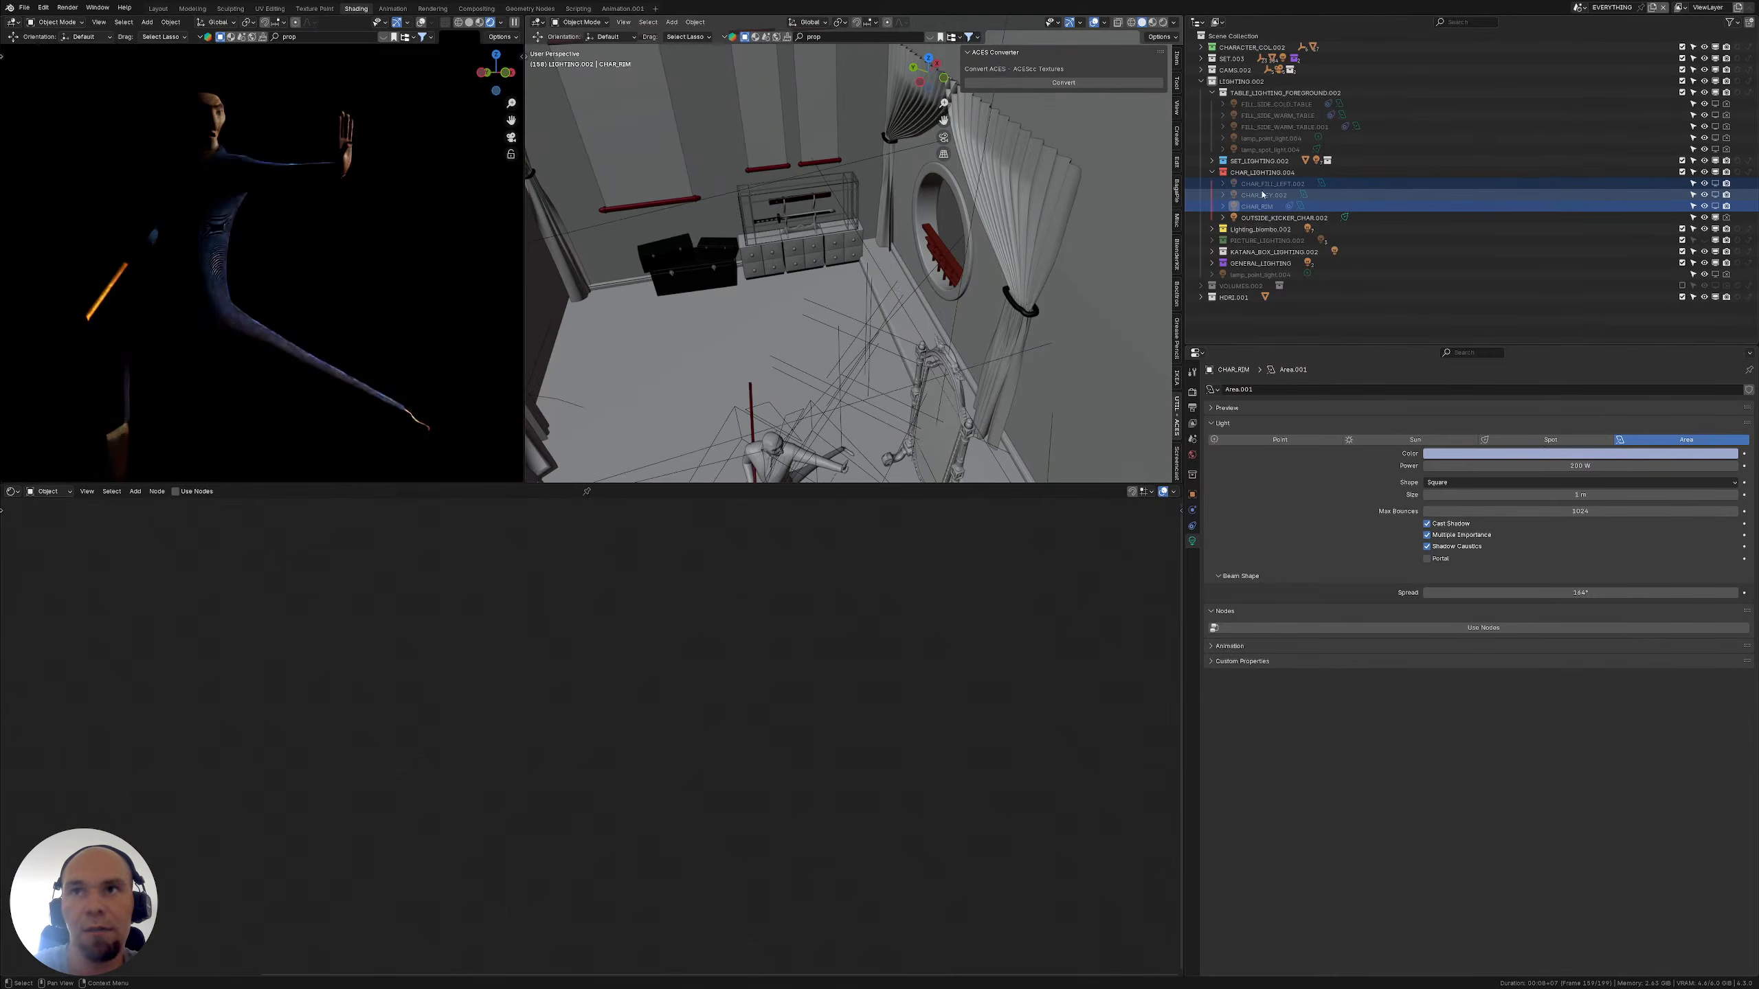
left_click(1285, 217)
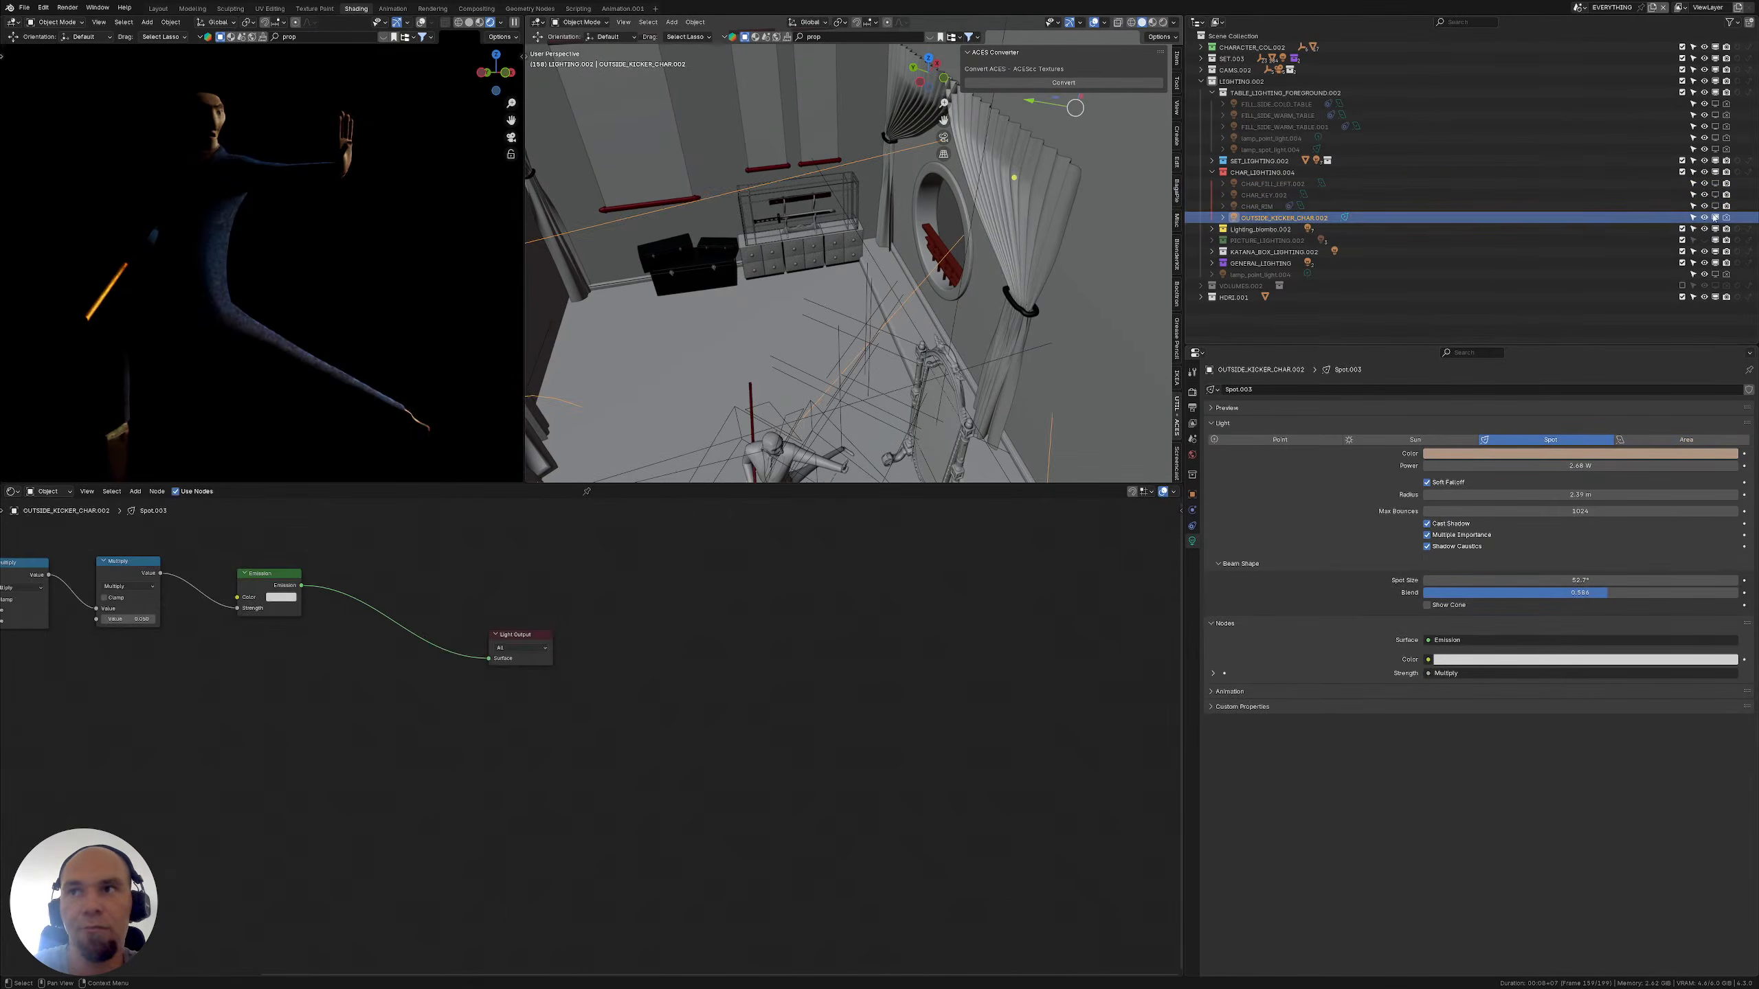
middle_click_drag(479, 680, 607, 748)
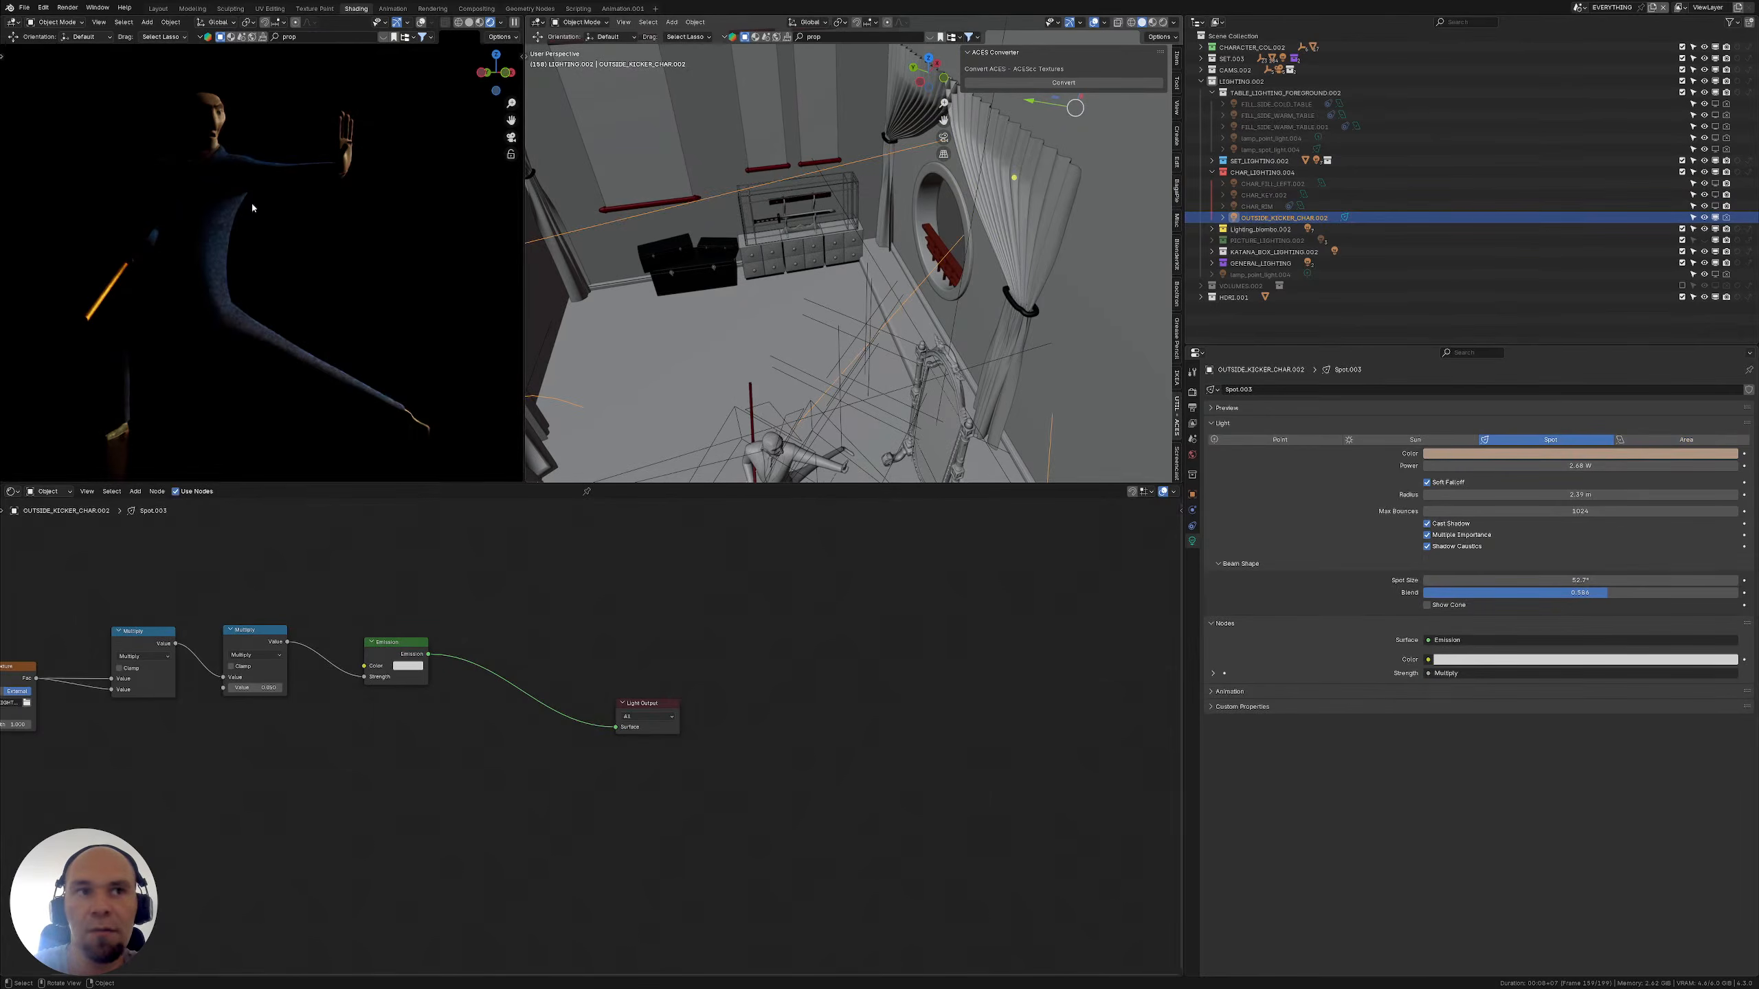
Copy the CHAR_KEY light's hex color and apply it to the OUTSIDE_KICKER_CHAR spot light
left_click(1270, 185)
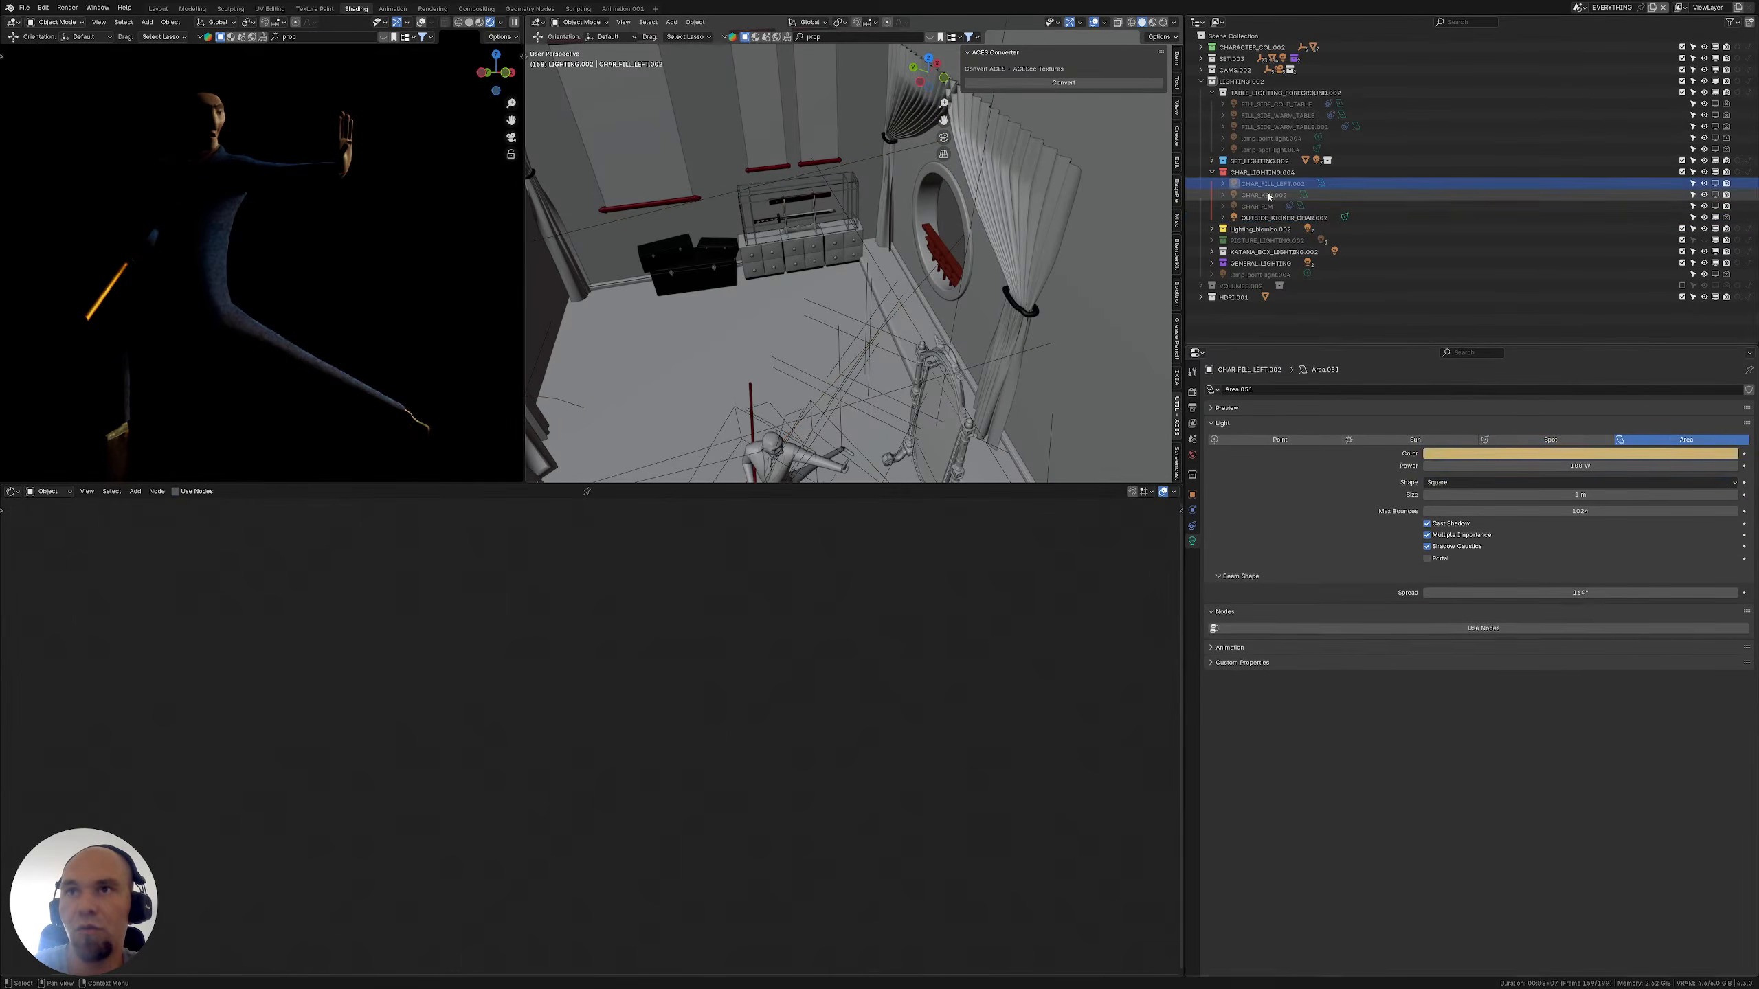
left_click(1268, 195)
left_click(1704, 453)
left_click(1704, 436)
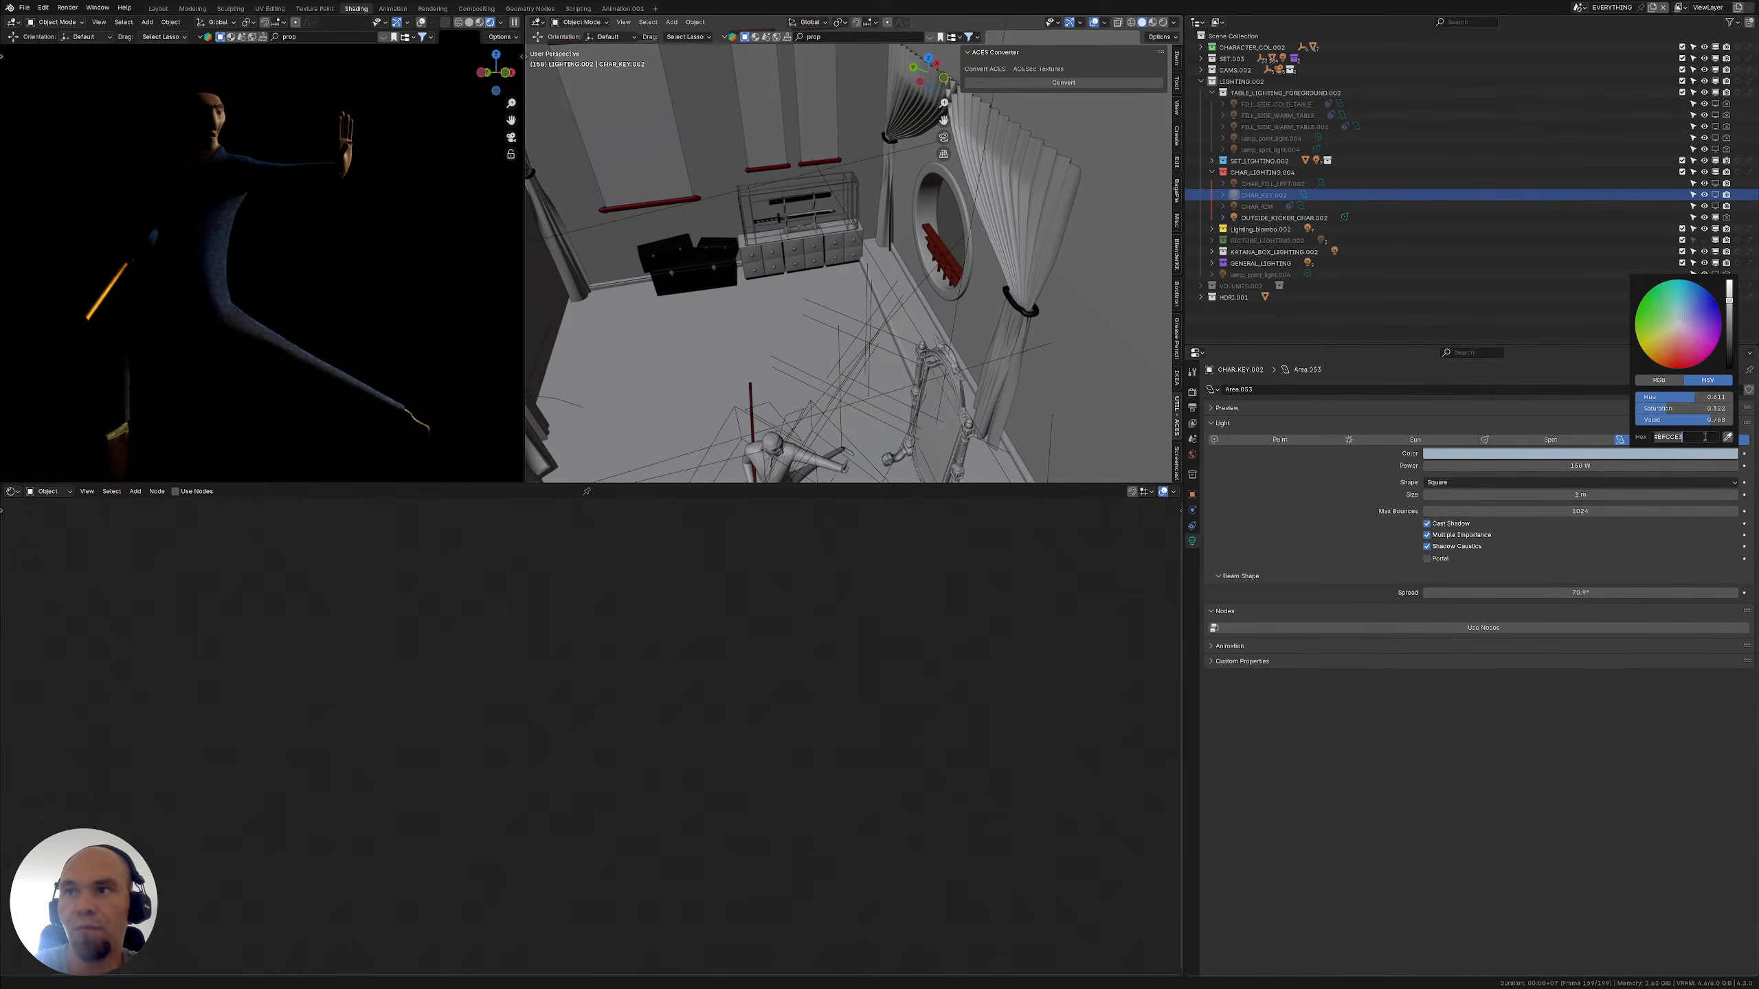
key("Return")
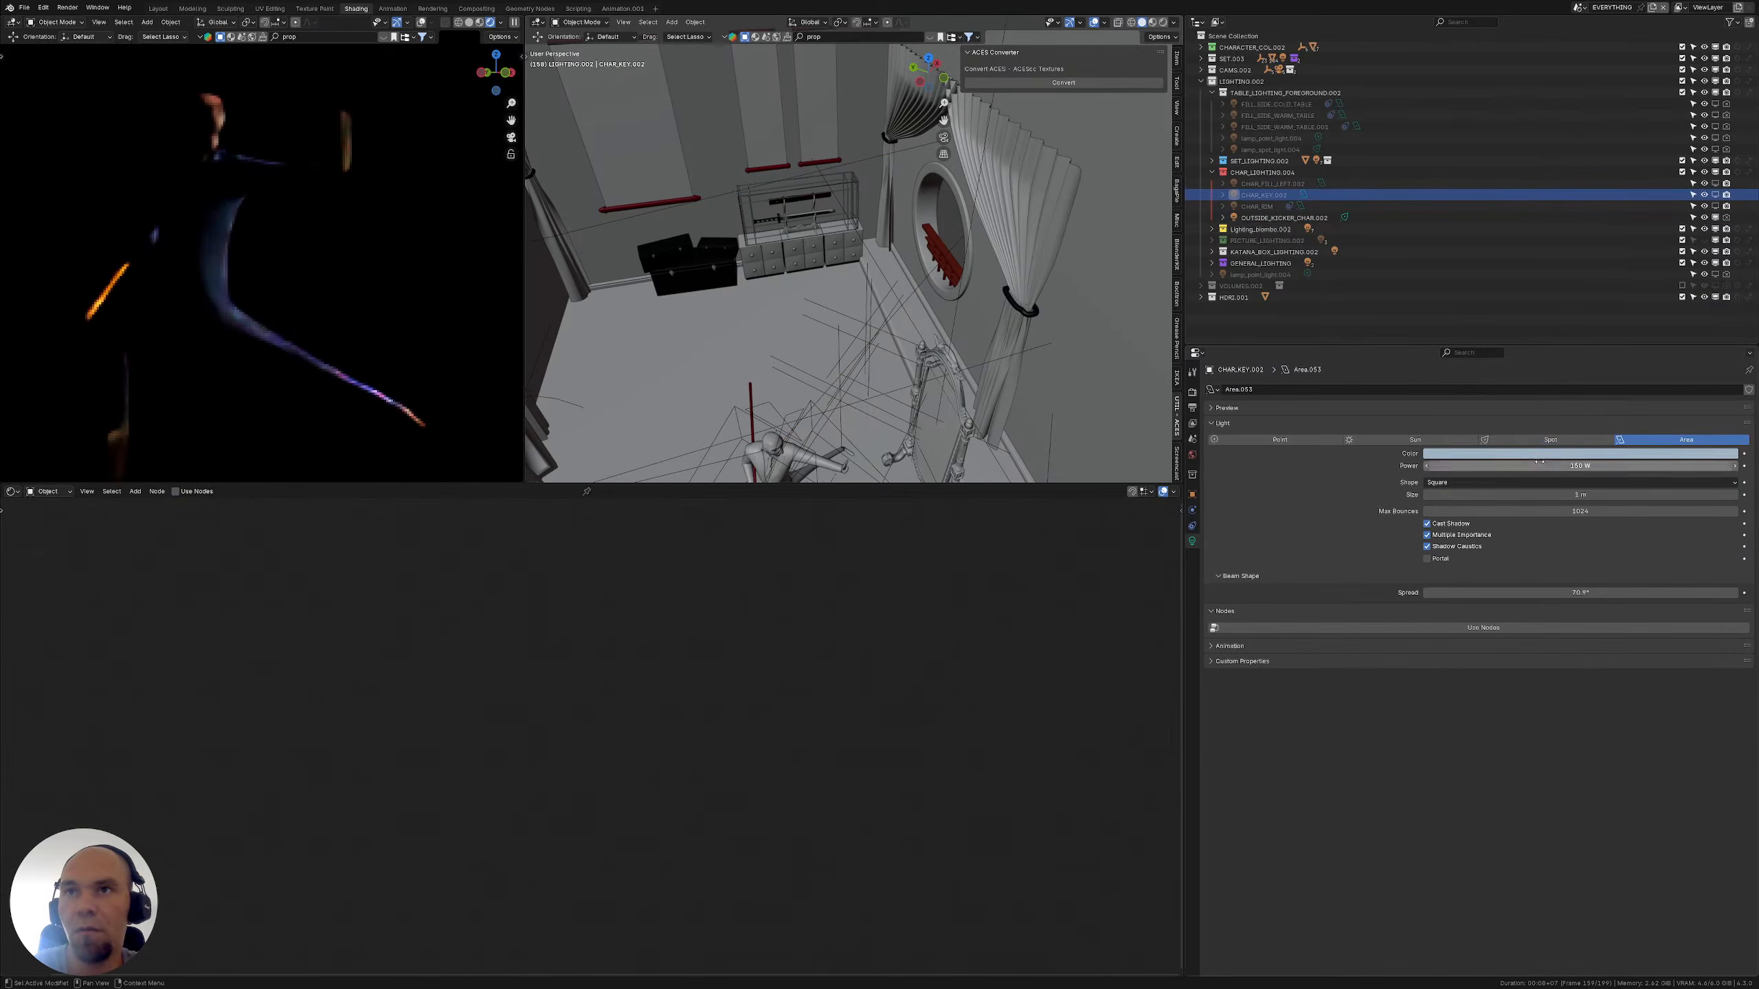
left_click(1554, 466)
left_click(1282, 219)
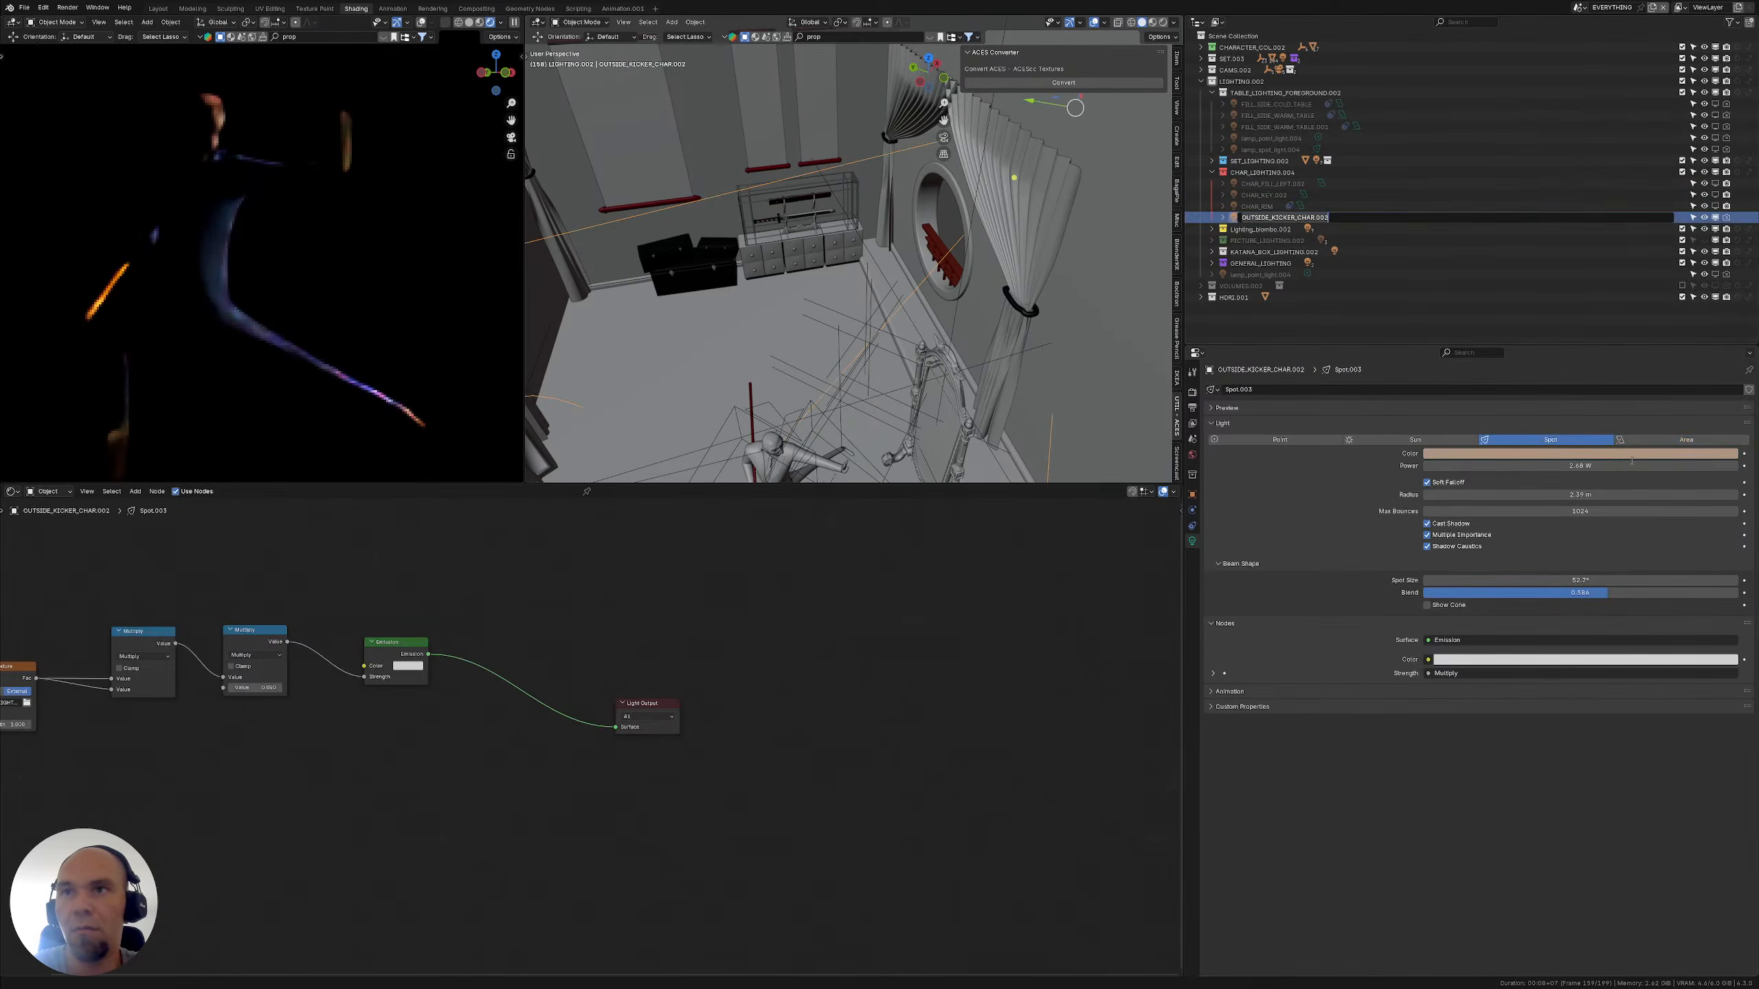
left_click(1622, 453)
left_click(1687, 439)
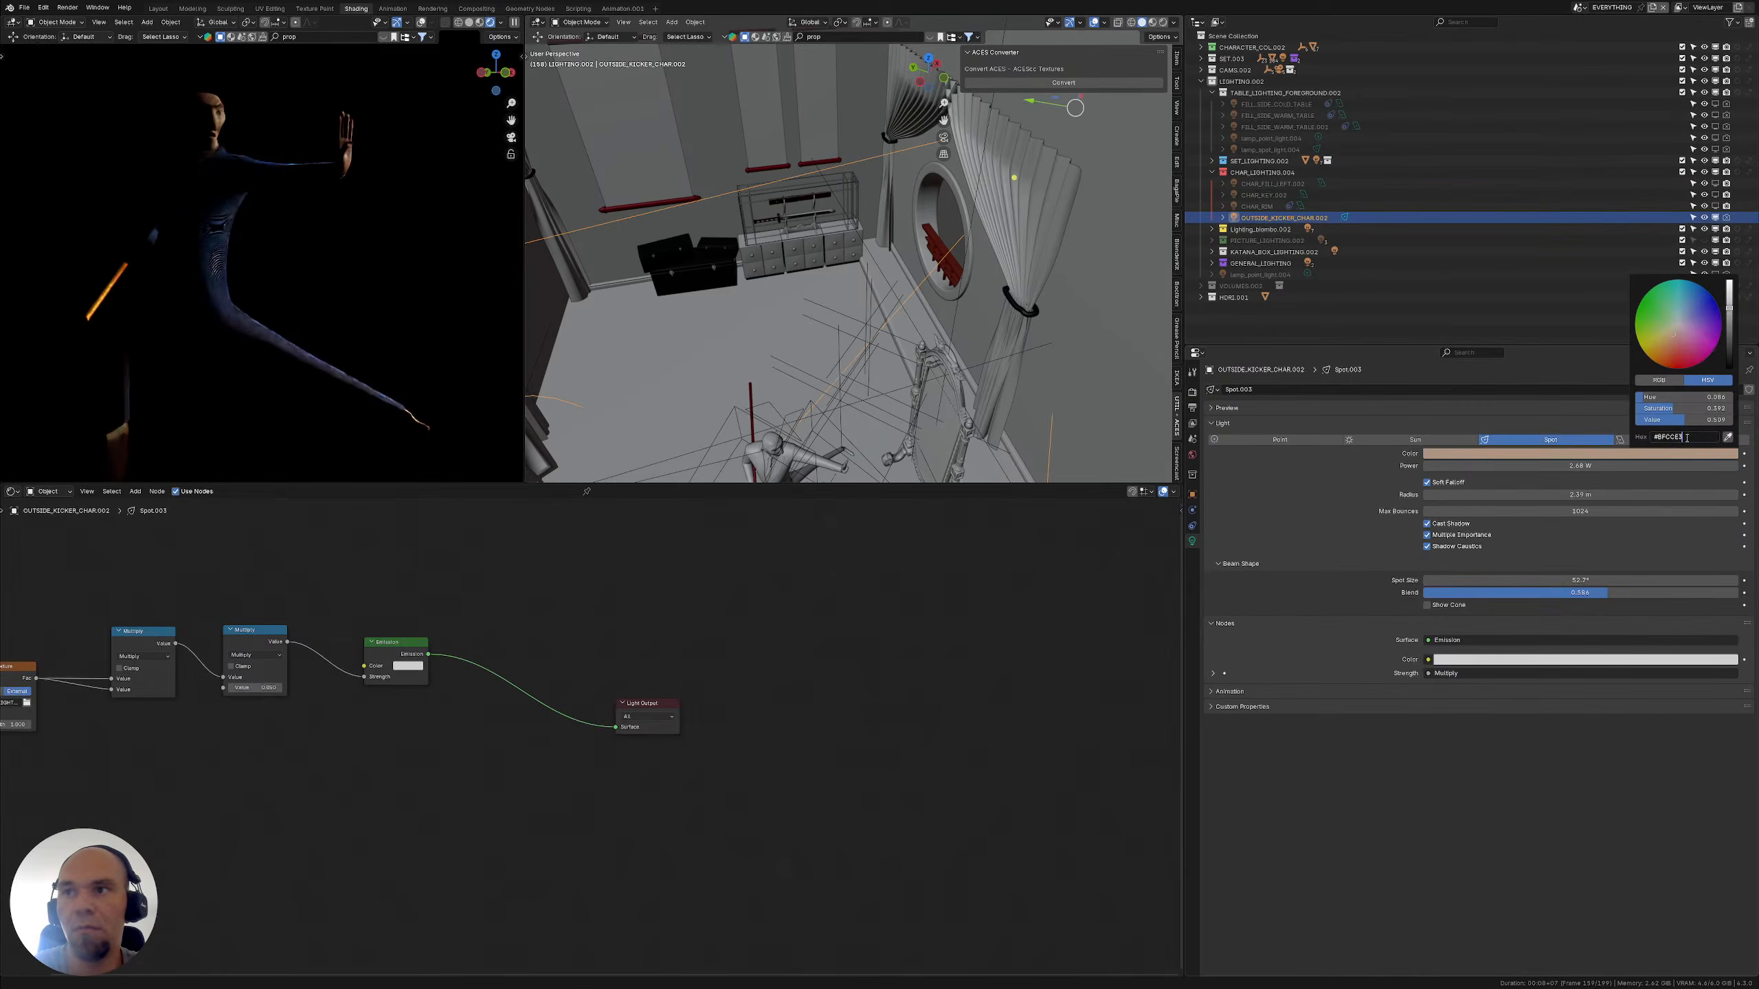
key("ctrl+v")
key("Return")
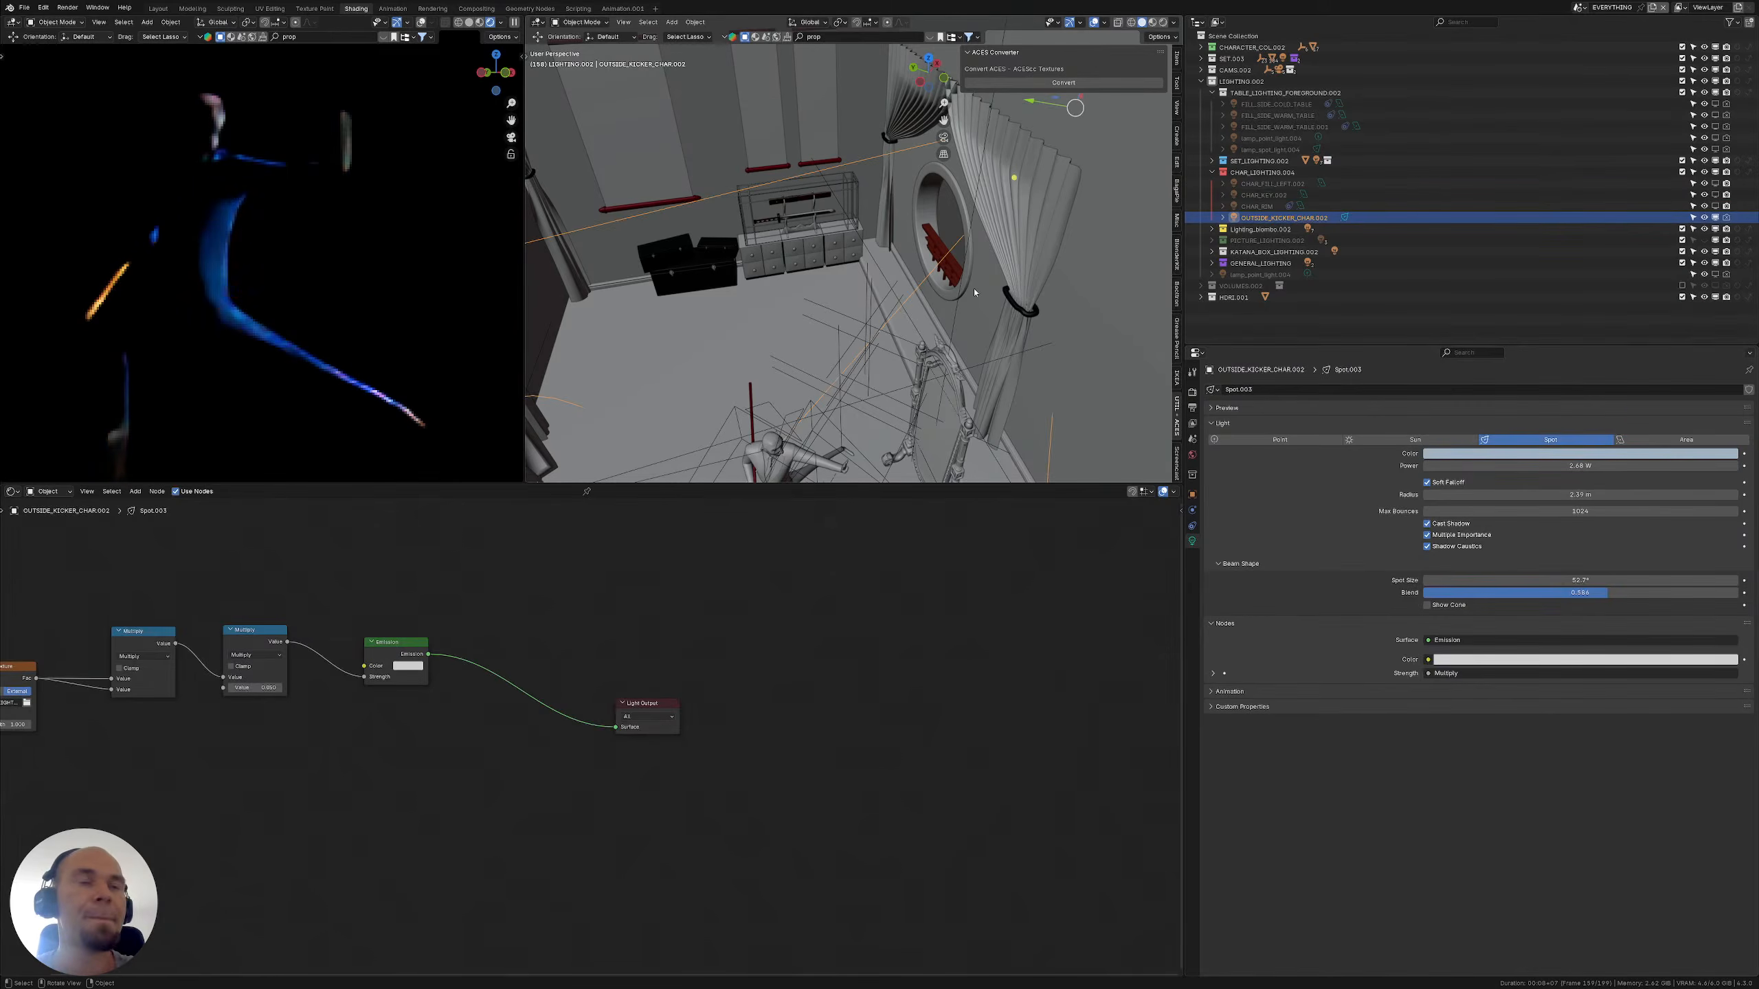
Turn on CHAR_FILL_LEFT, CHAR_KEY and CHAR_RIM in the viewport and view the character through the SHOT_010 camera
left_click(1716, 183)
left_click(1715, 195)
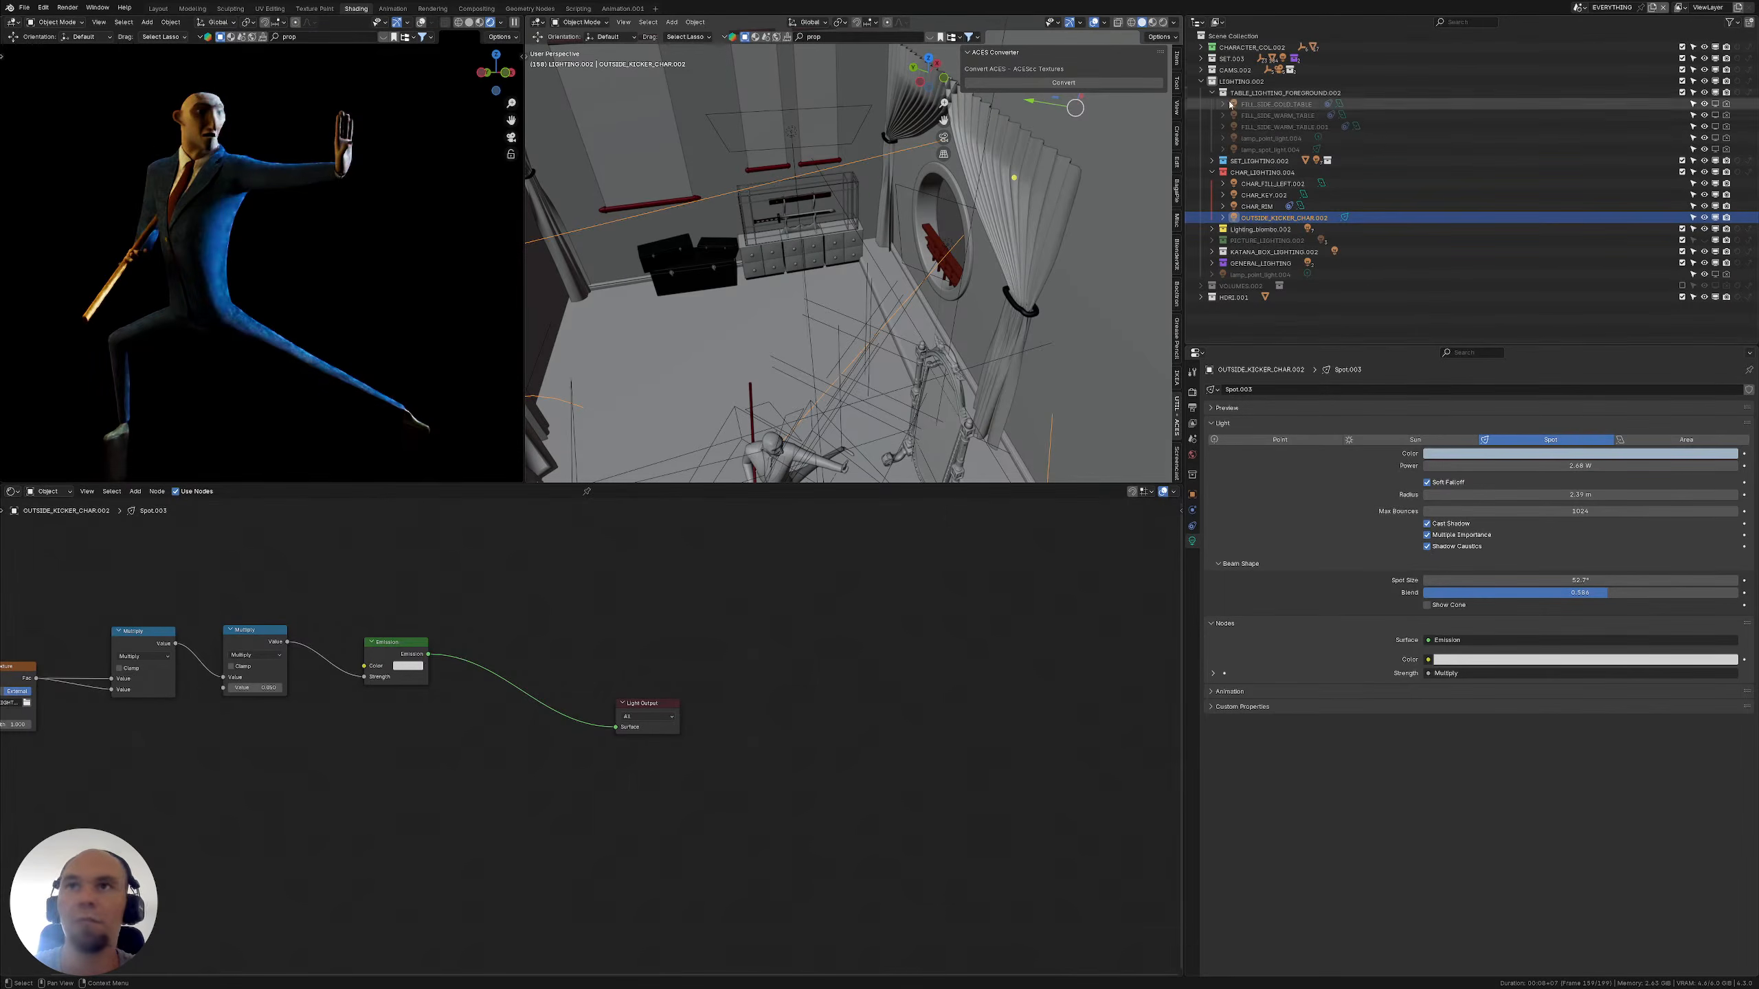
left_click(1201, 70)
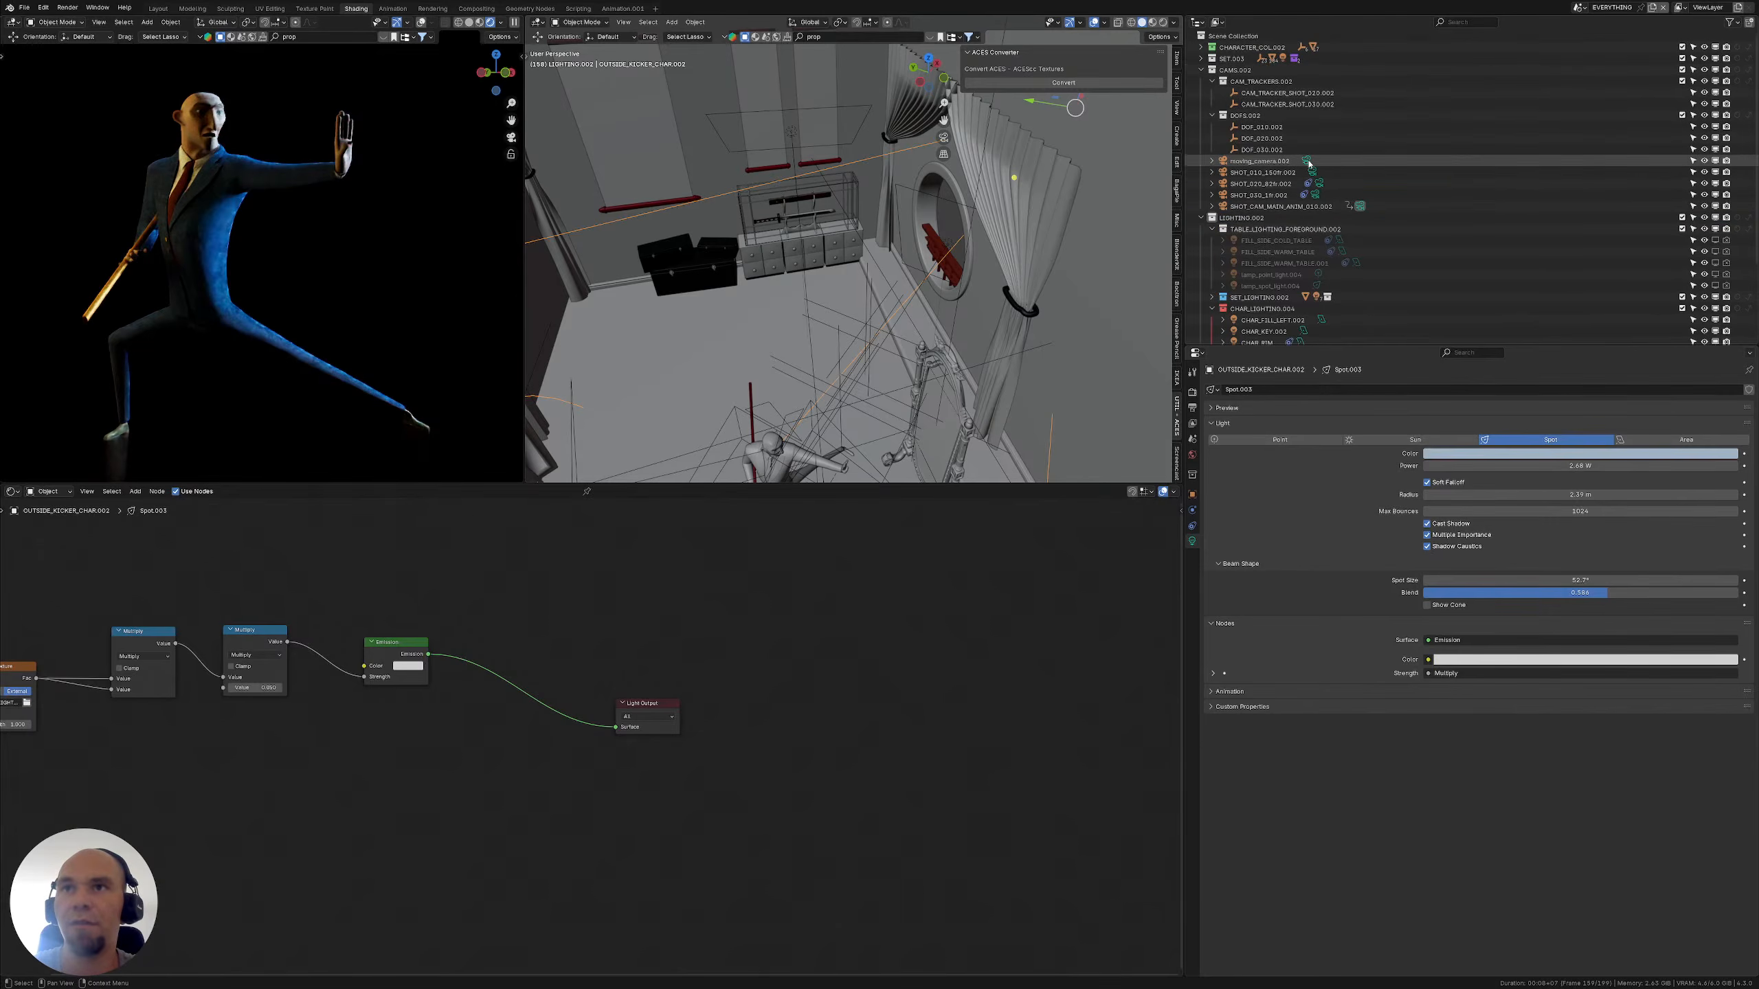
left_click(1262, 172)
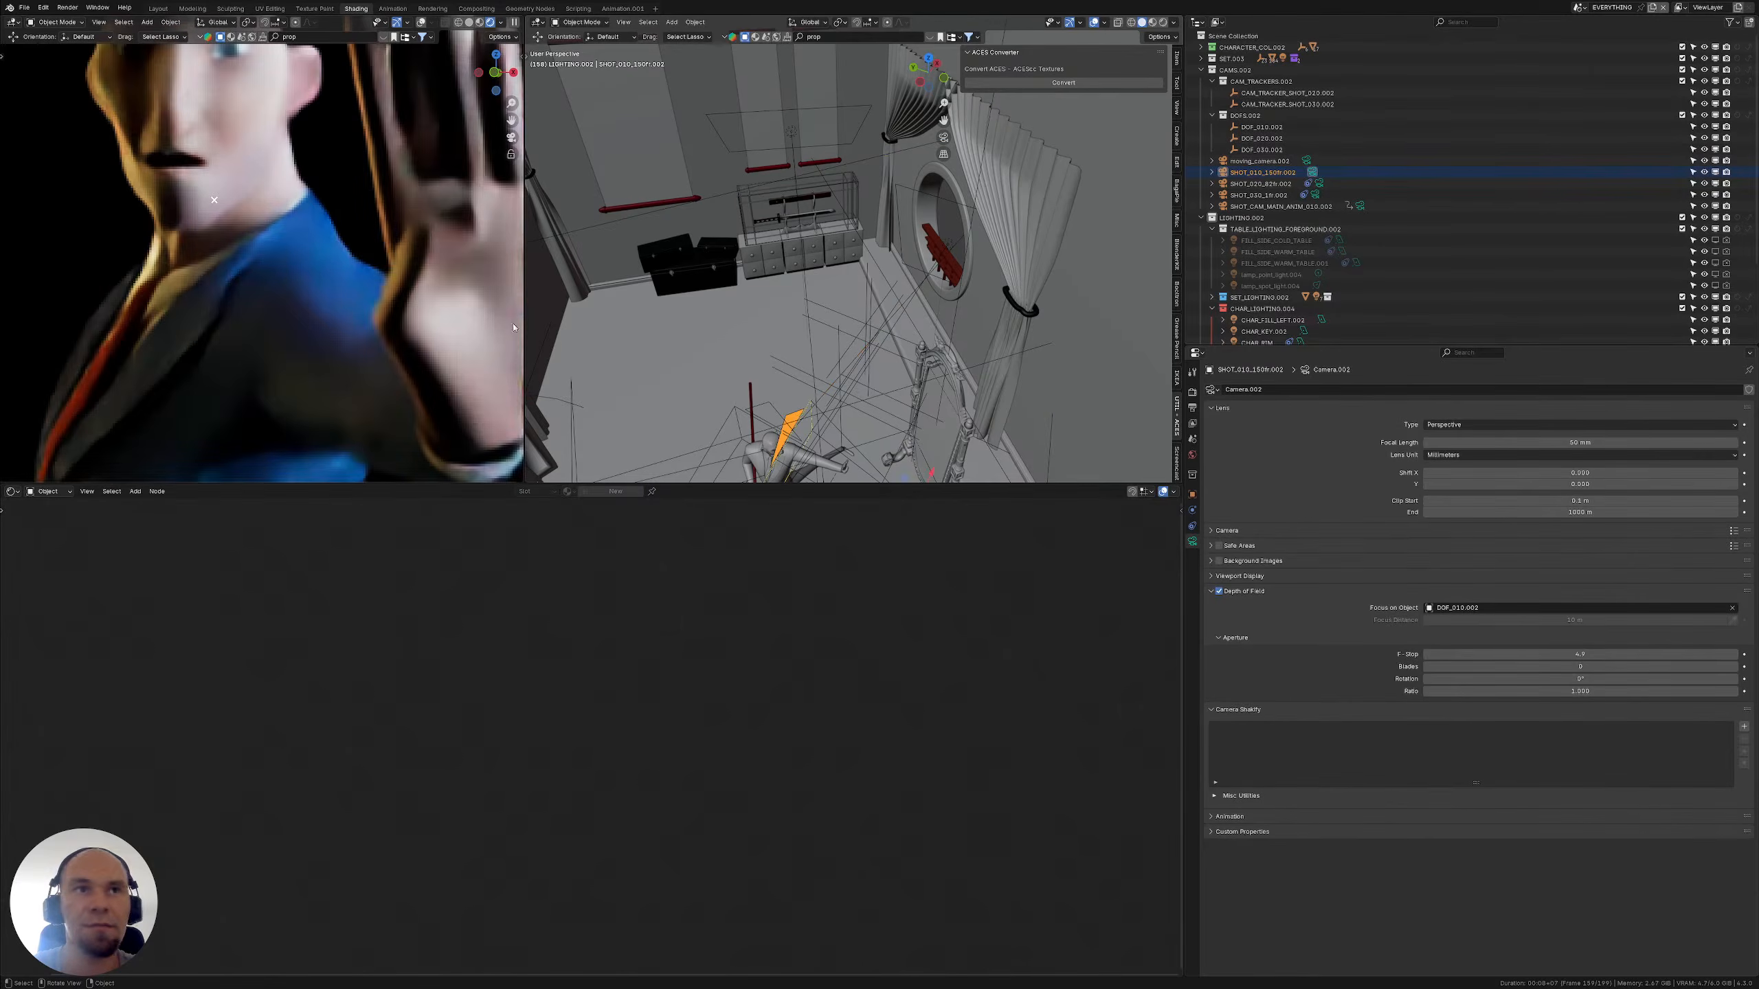
Enlarge the rendered viewport in both directions and fit the whole camera frame inside it
left_click_drag(525, 321, 812, 327)
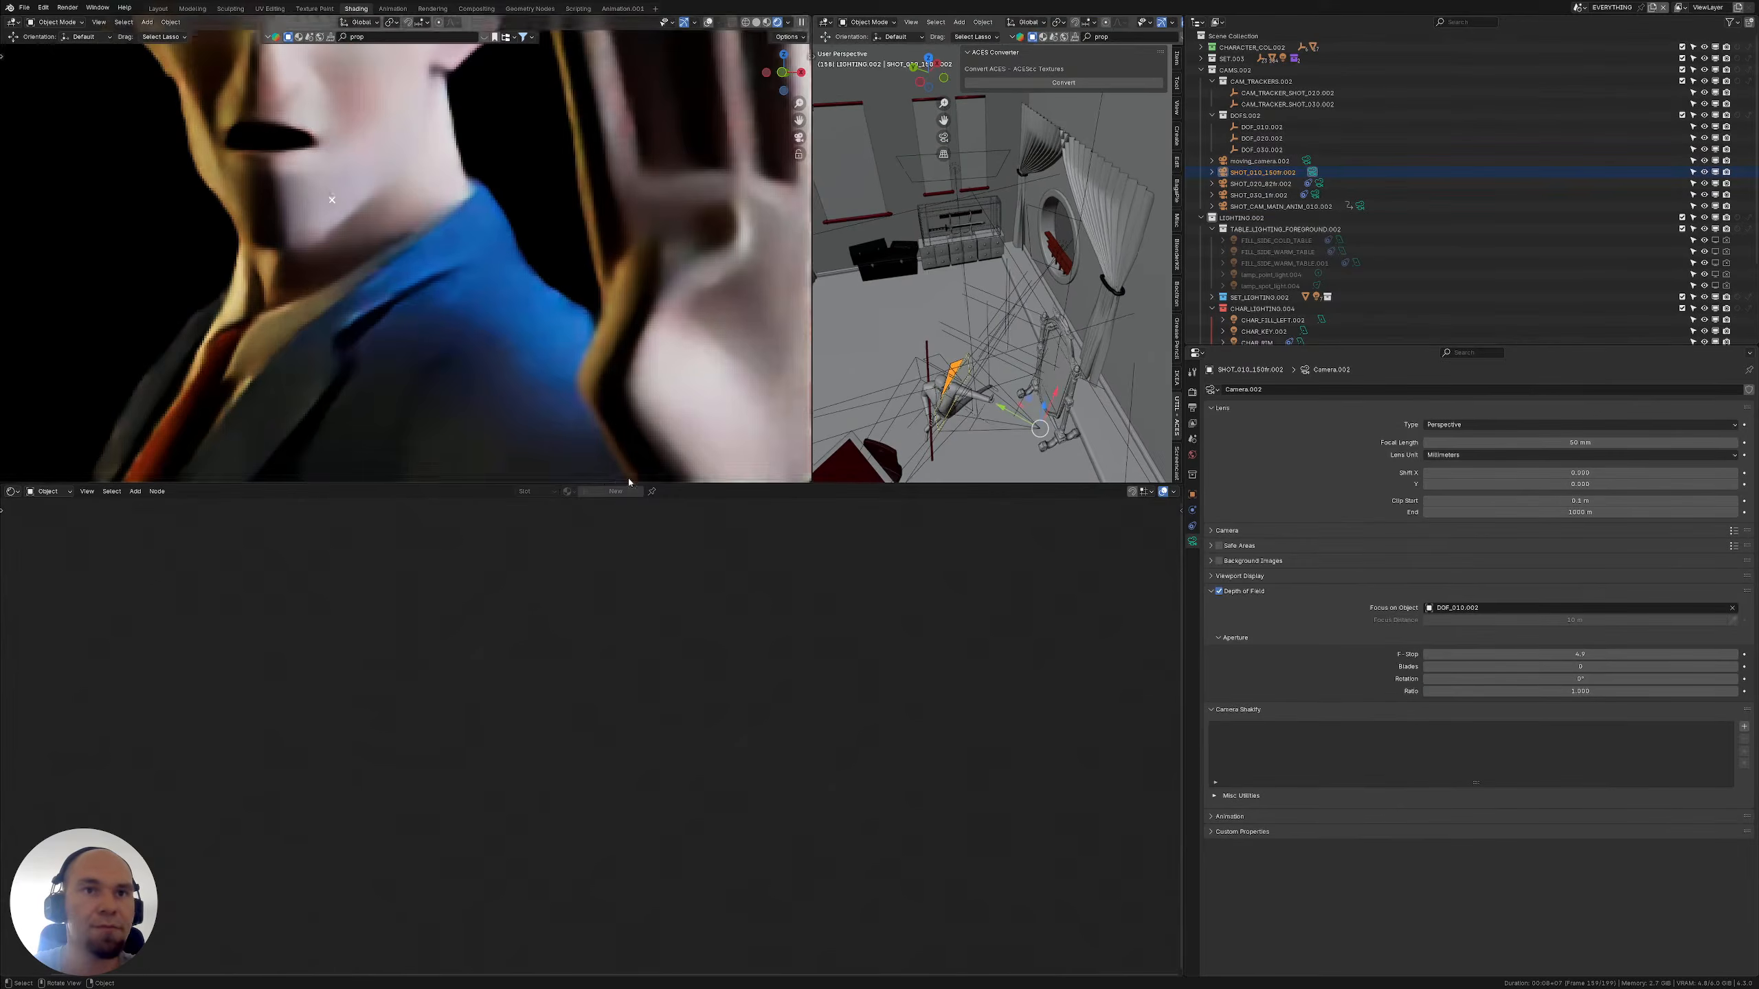
left_click_drag(630, 484, 643, 604)
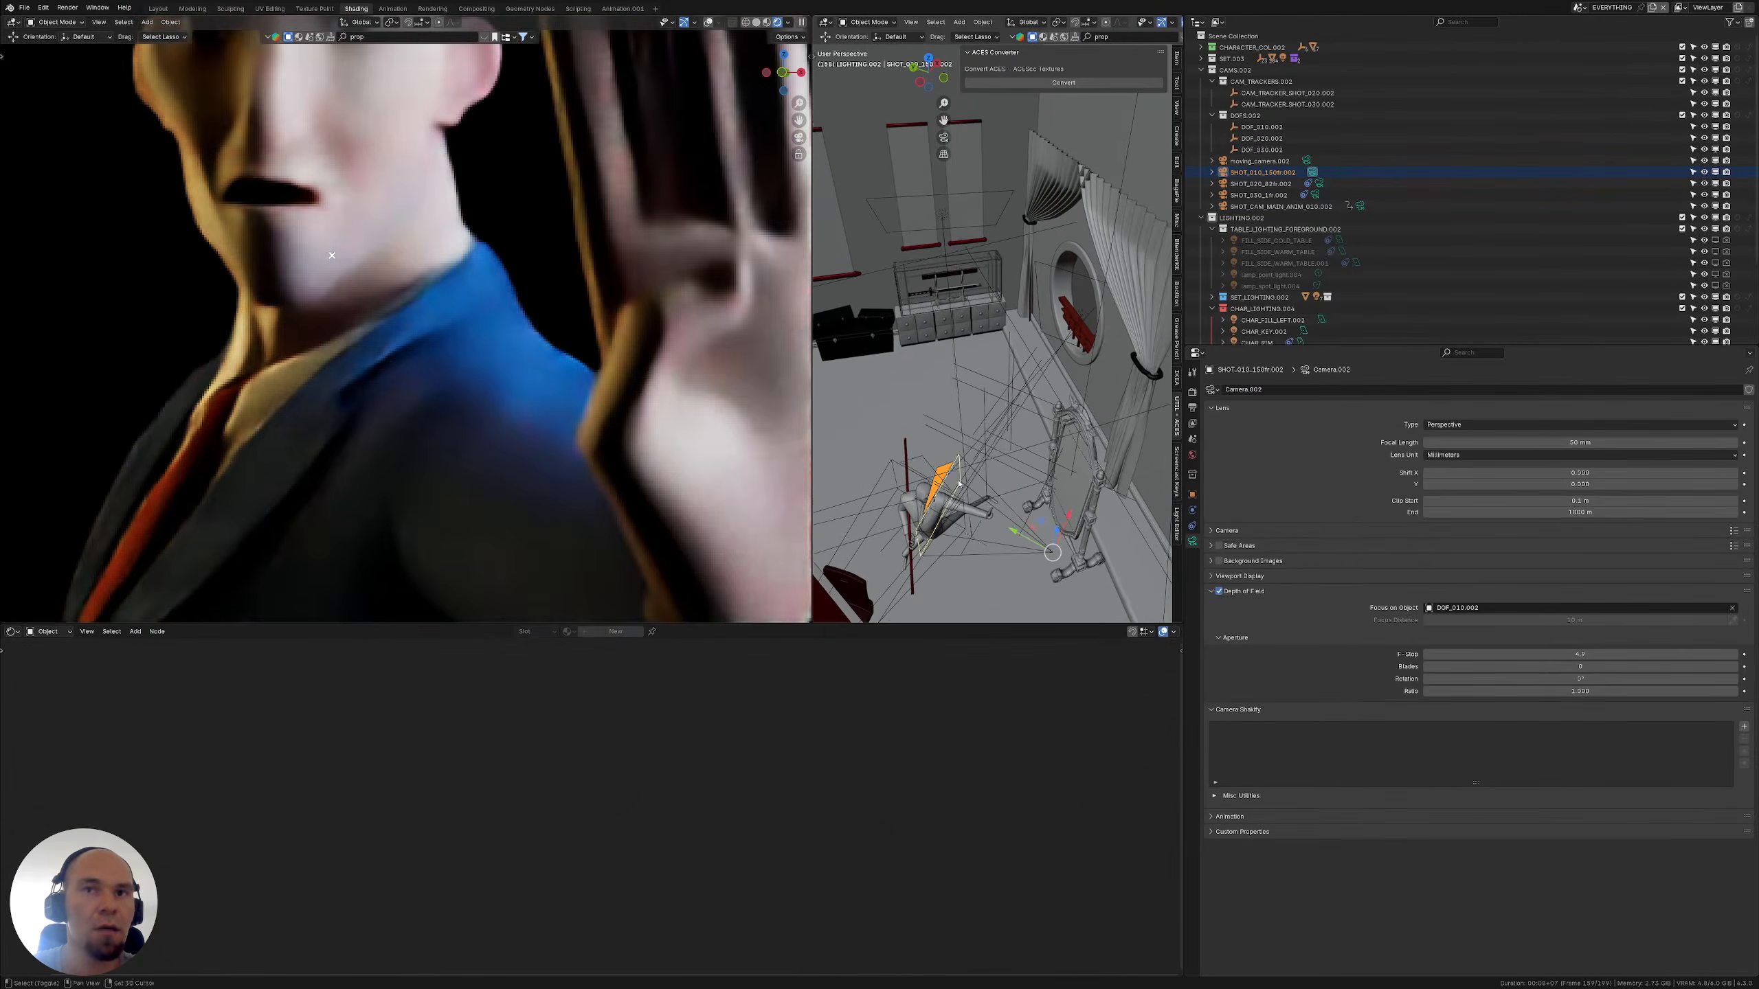
key("Home")
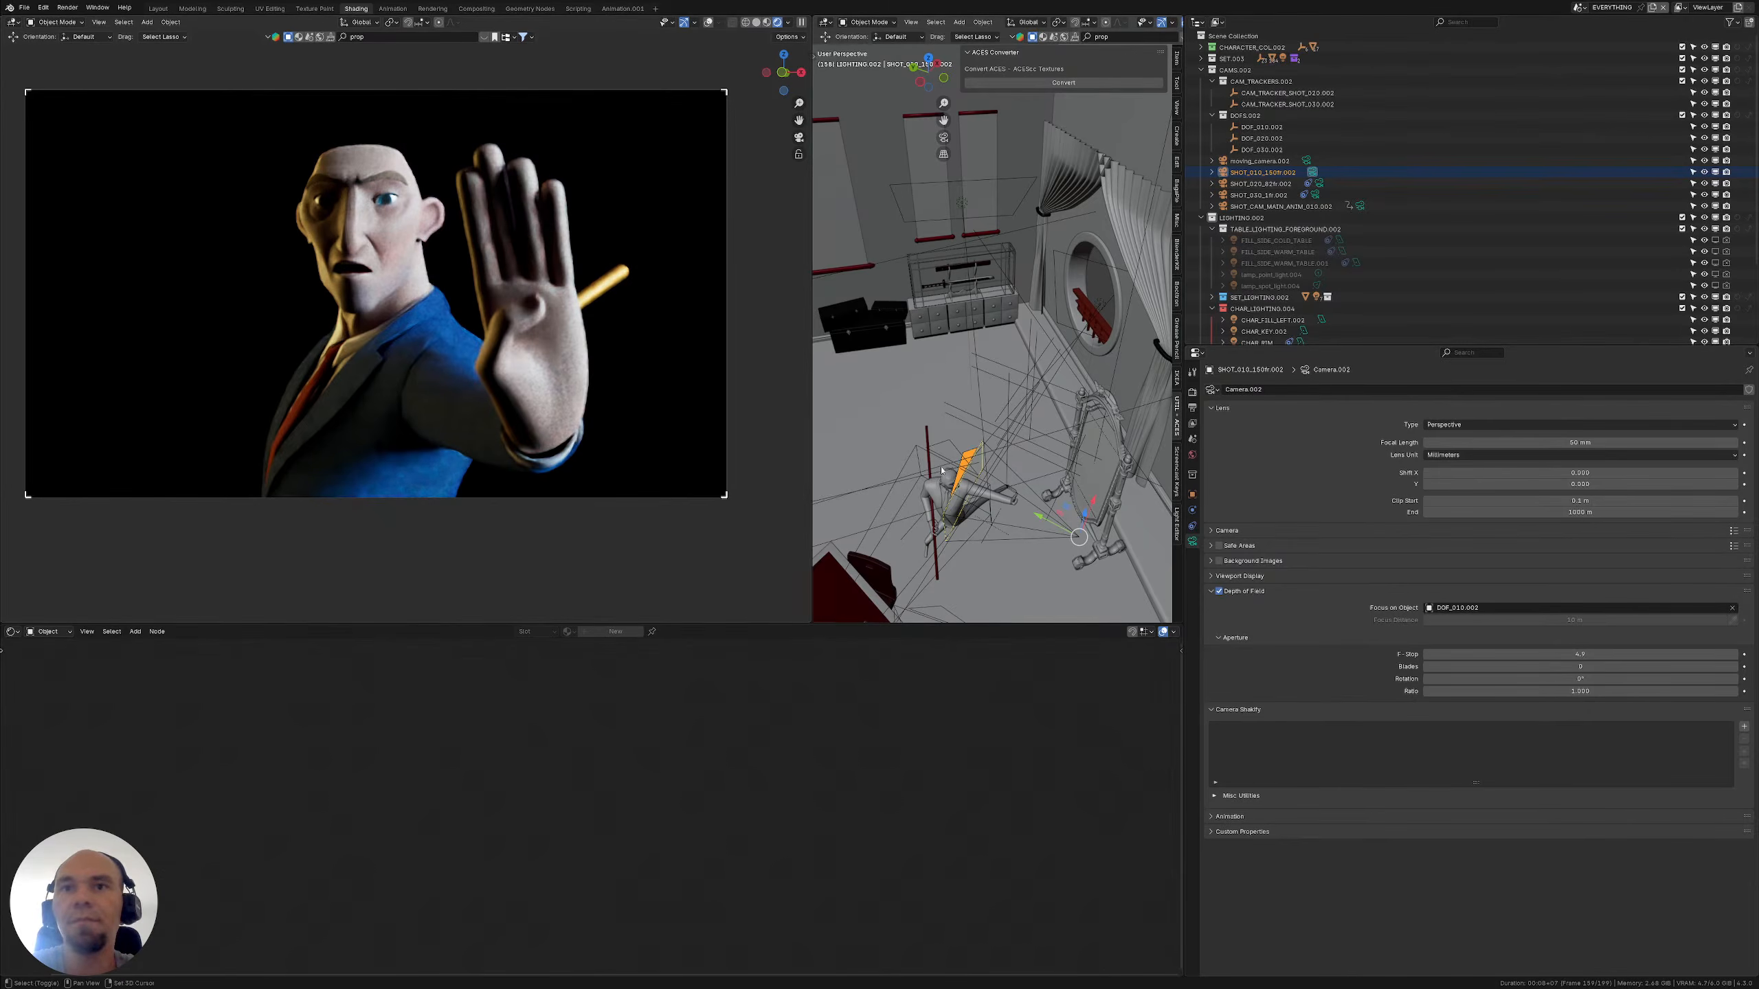
Split the wireframe viewport and turn the new area below it into a Timeline
middle_click_drag(970, 502, 993, 457, "shift")
left_click_drag(814, 622, 682, 533)
left_click(695, 538)
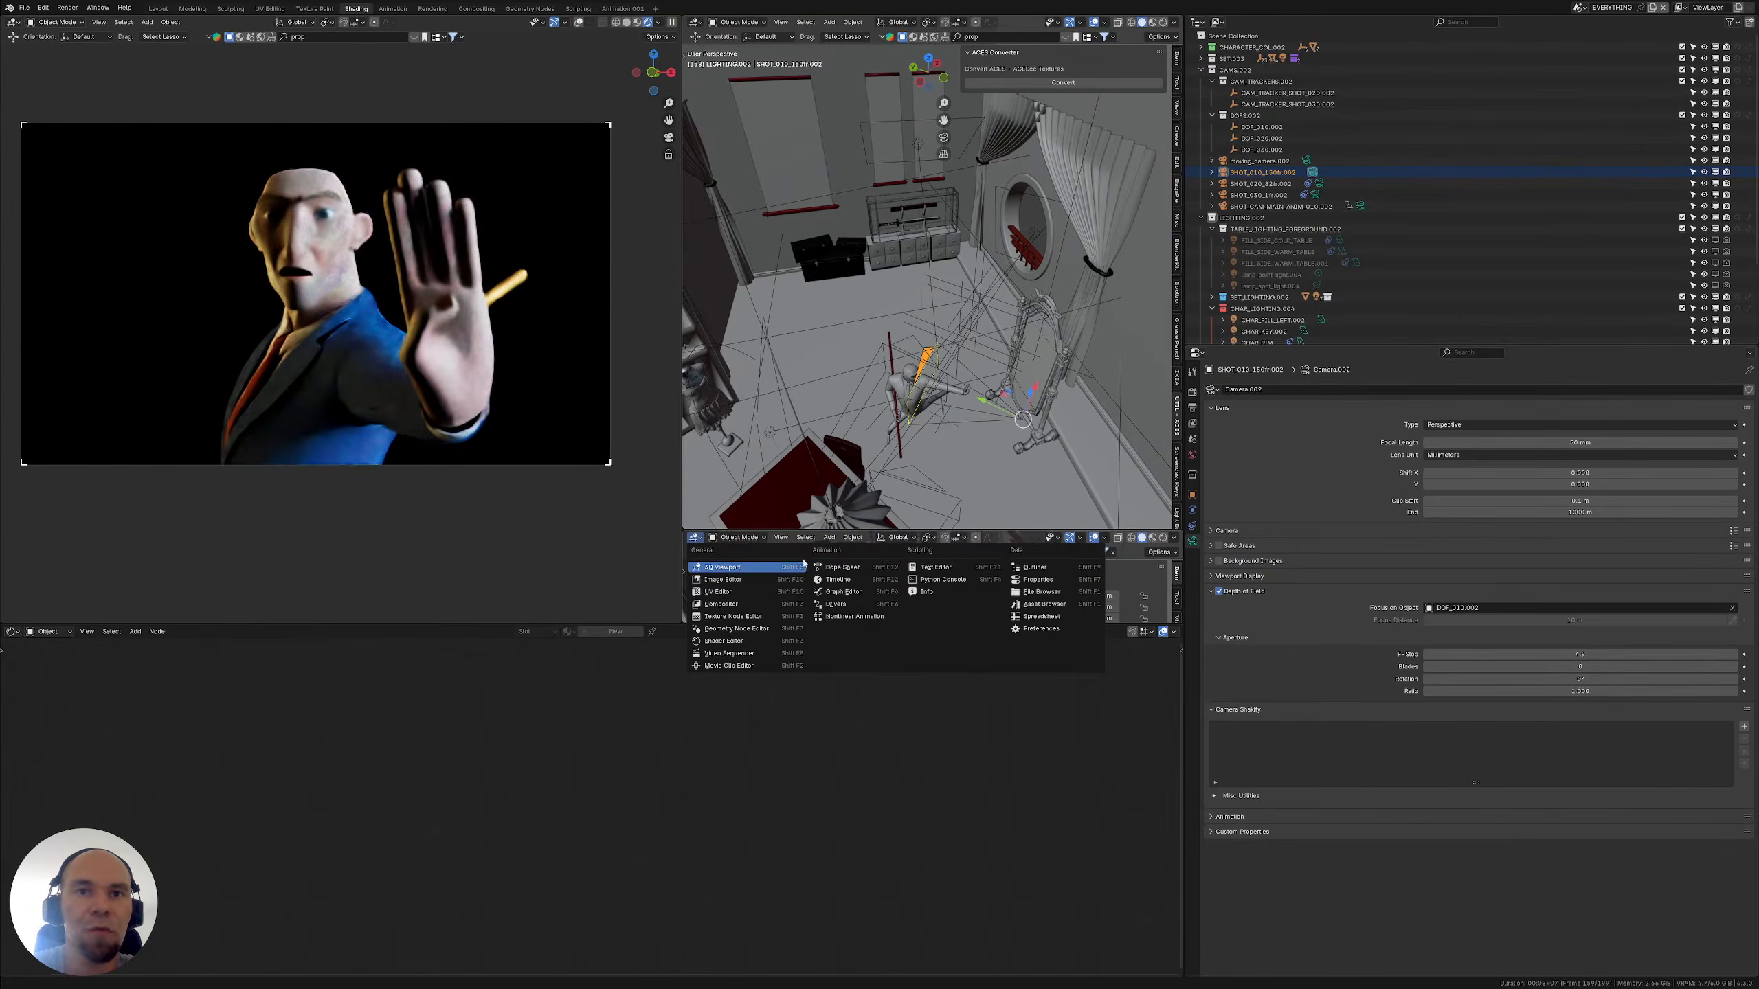
left_click(842, 581)
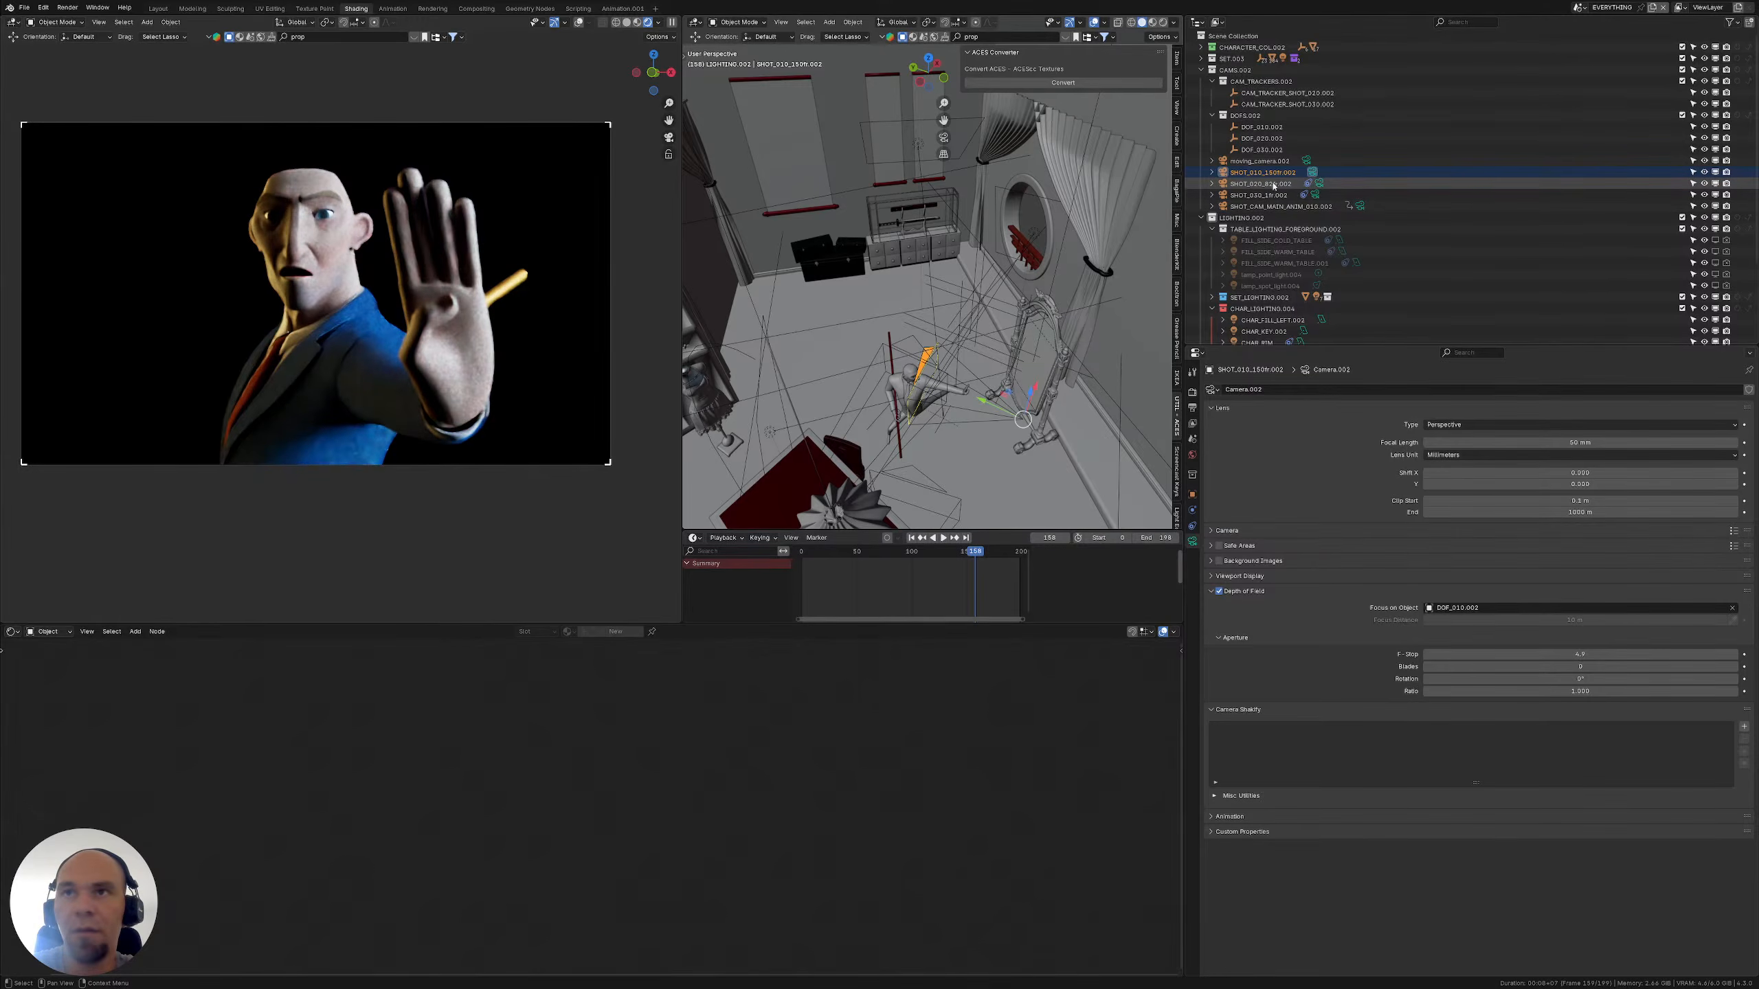
Make the SHOT_020 camera active and move to frame 83, with the character in front of the mirror
left_click(1319, 184)
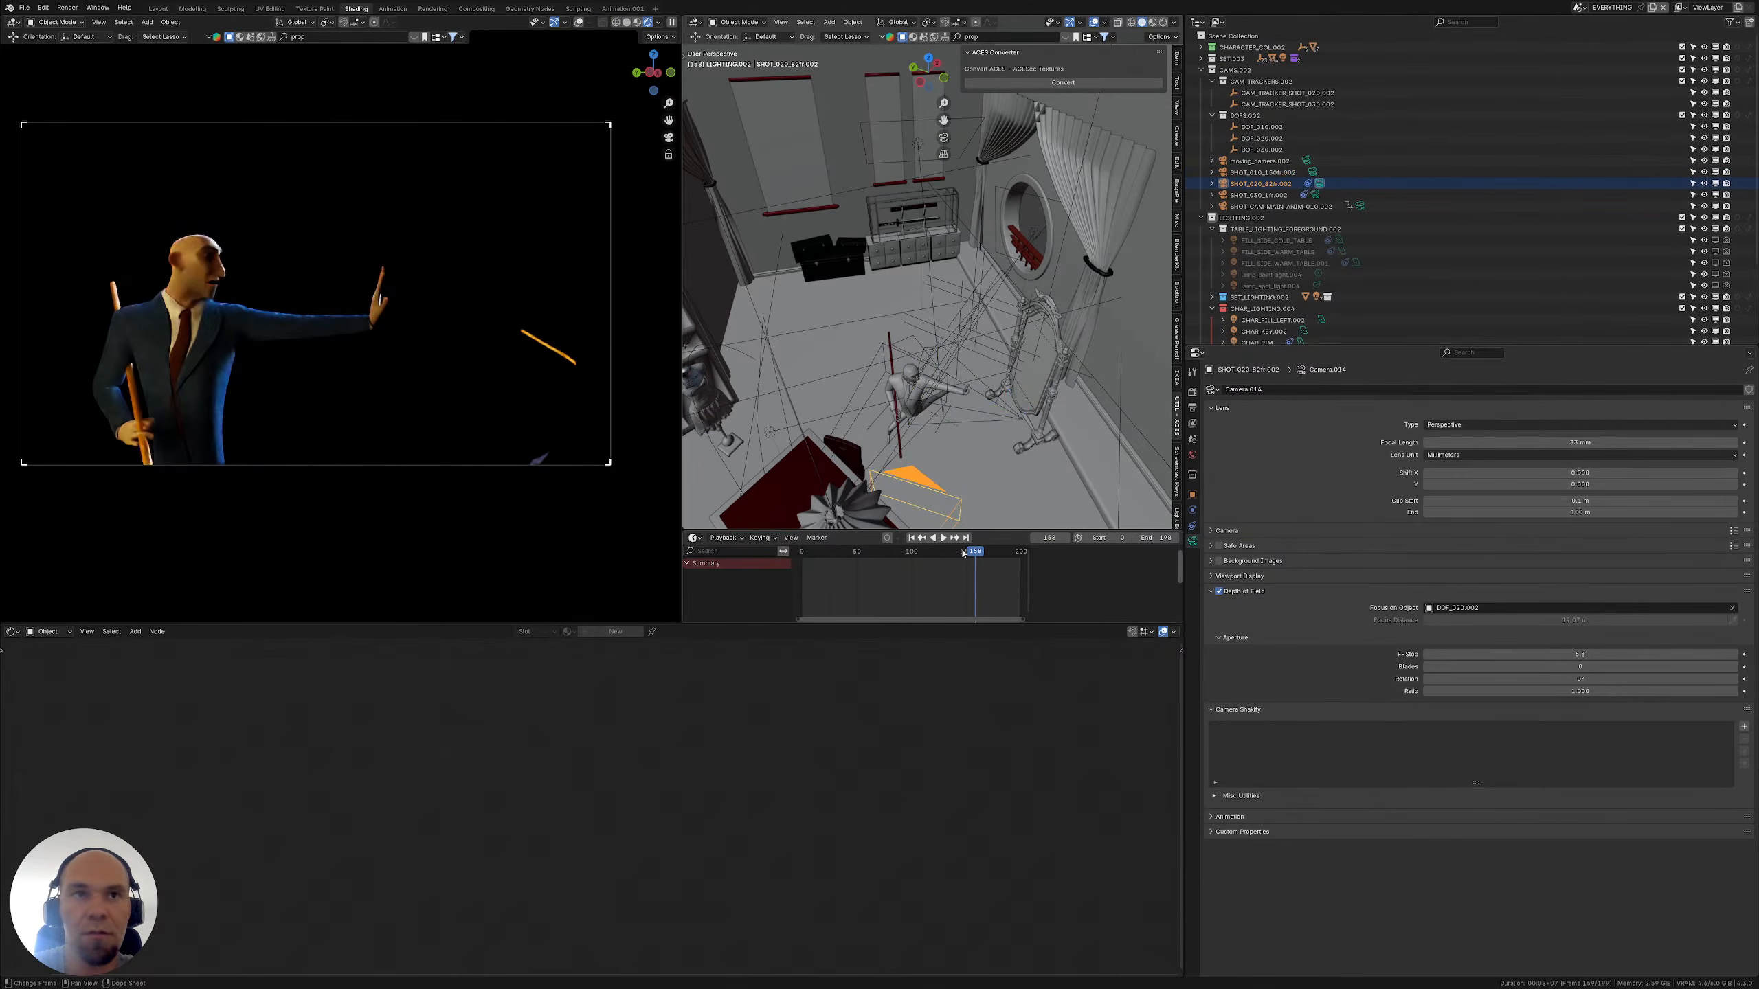
left_click_drag(960, 557, 893, 572)
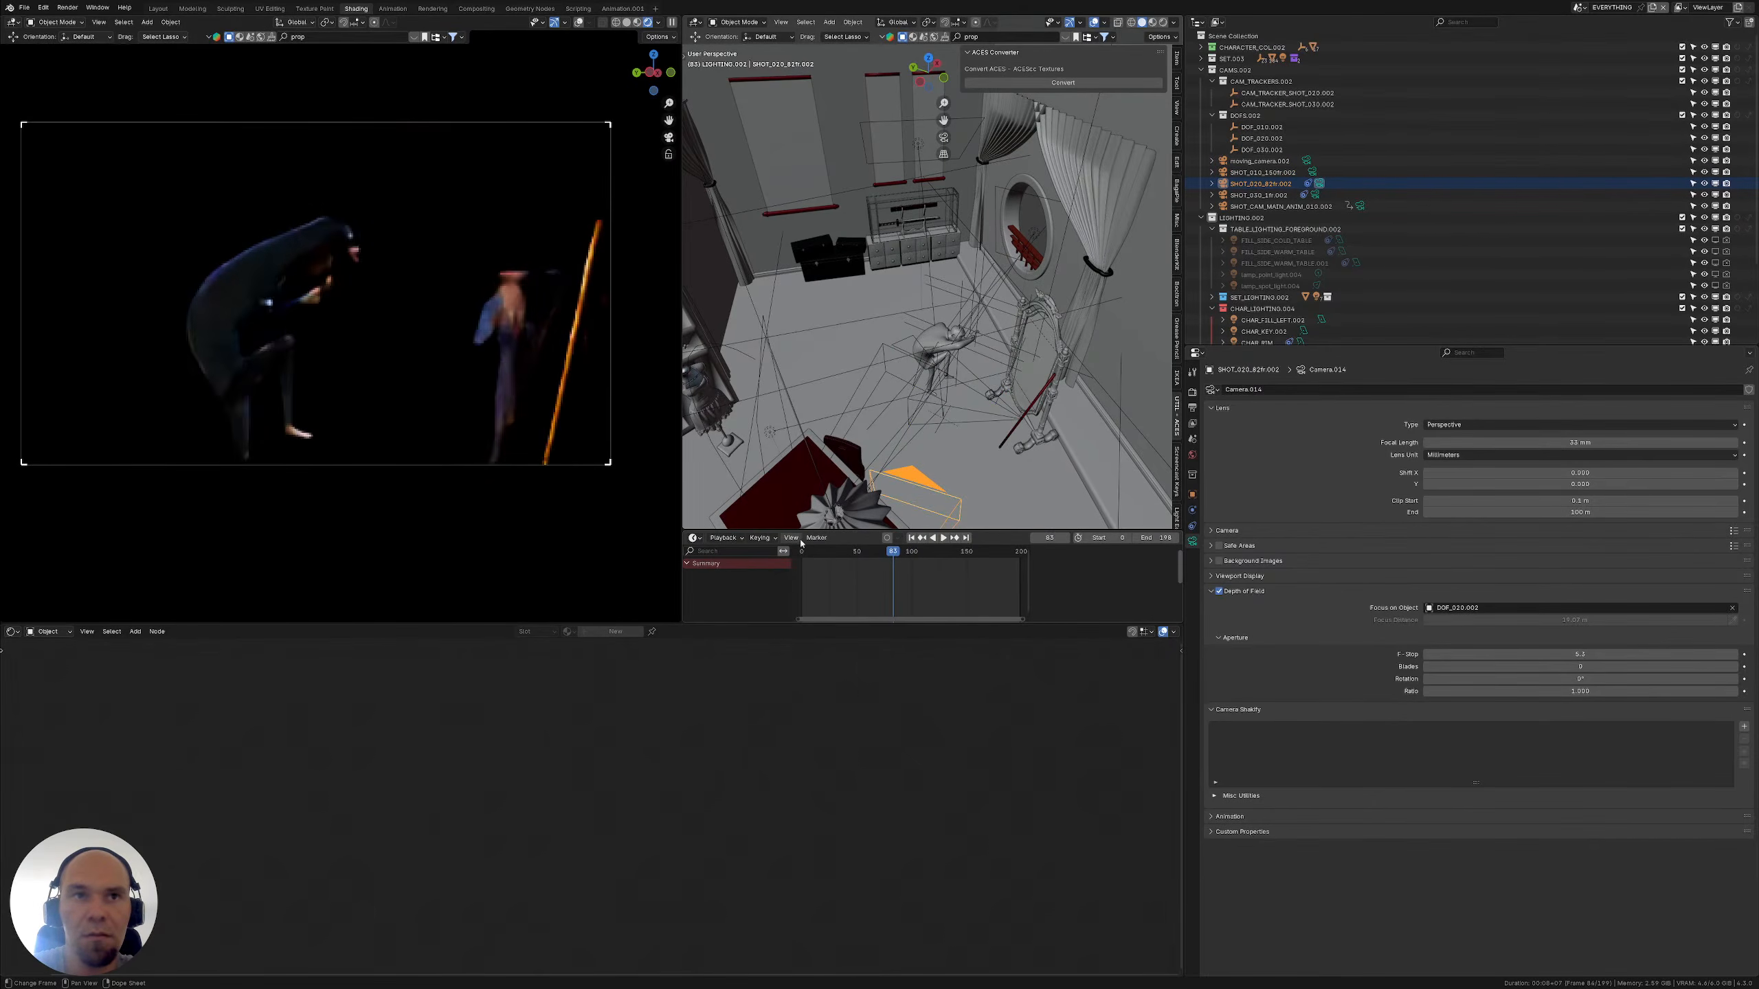
middle_click_drag(997, 326, 1066, 374)
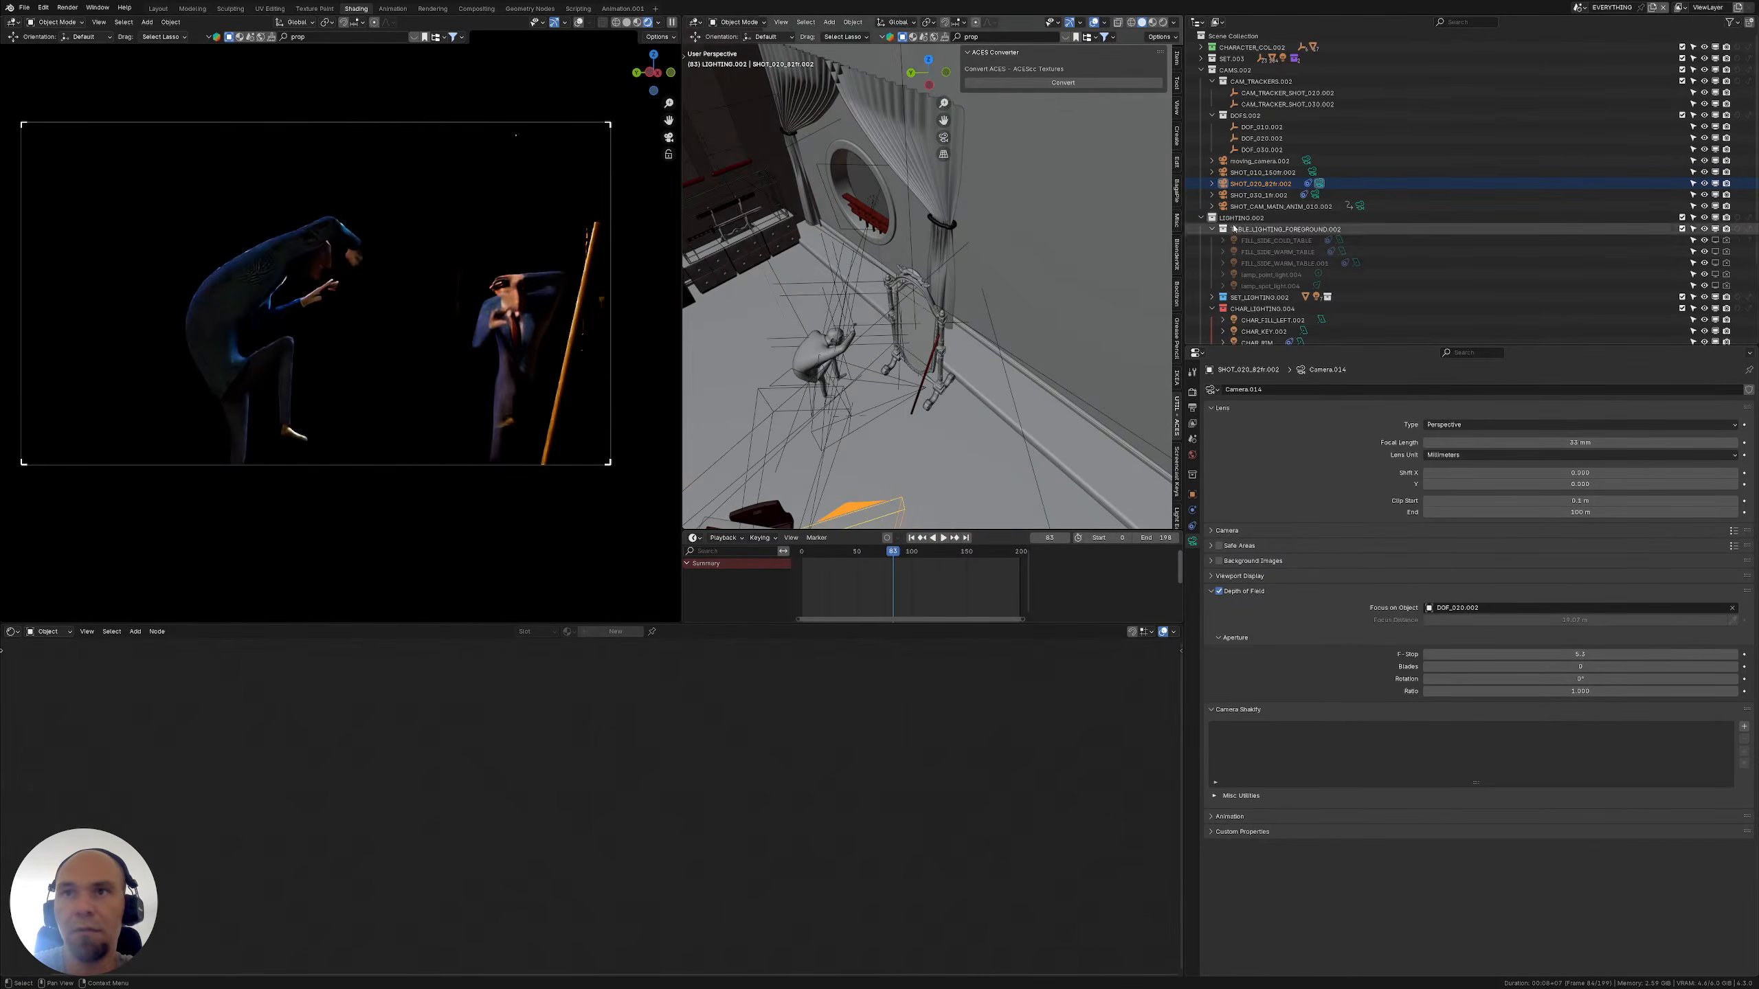
Enable viewport visibility for all SET_LIGHTING lights, from the BOUNCE_floor lights down to RIM_LIGHT_mirror
left_click(1211, 297)
scroll(1246, 292, "down", 5)
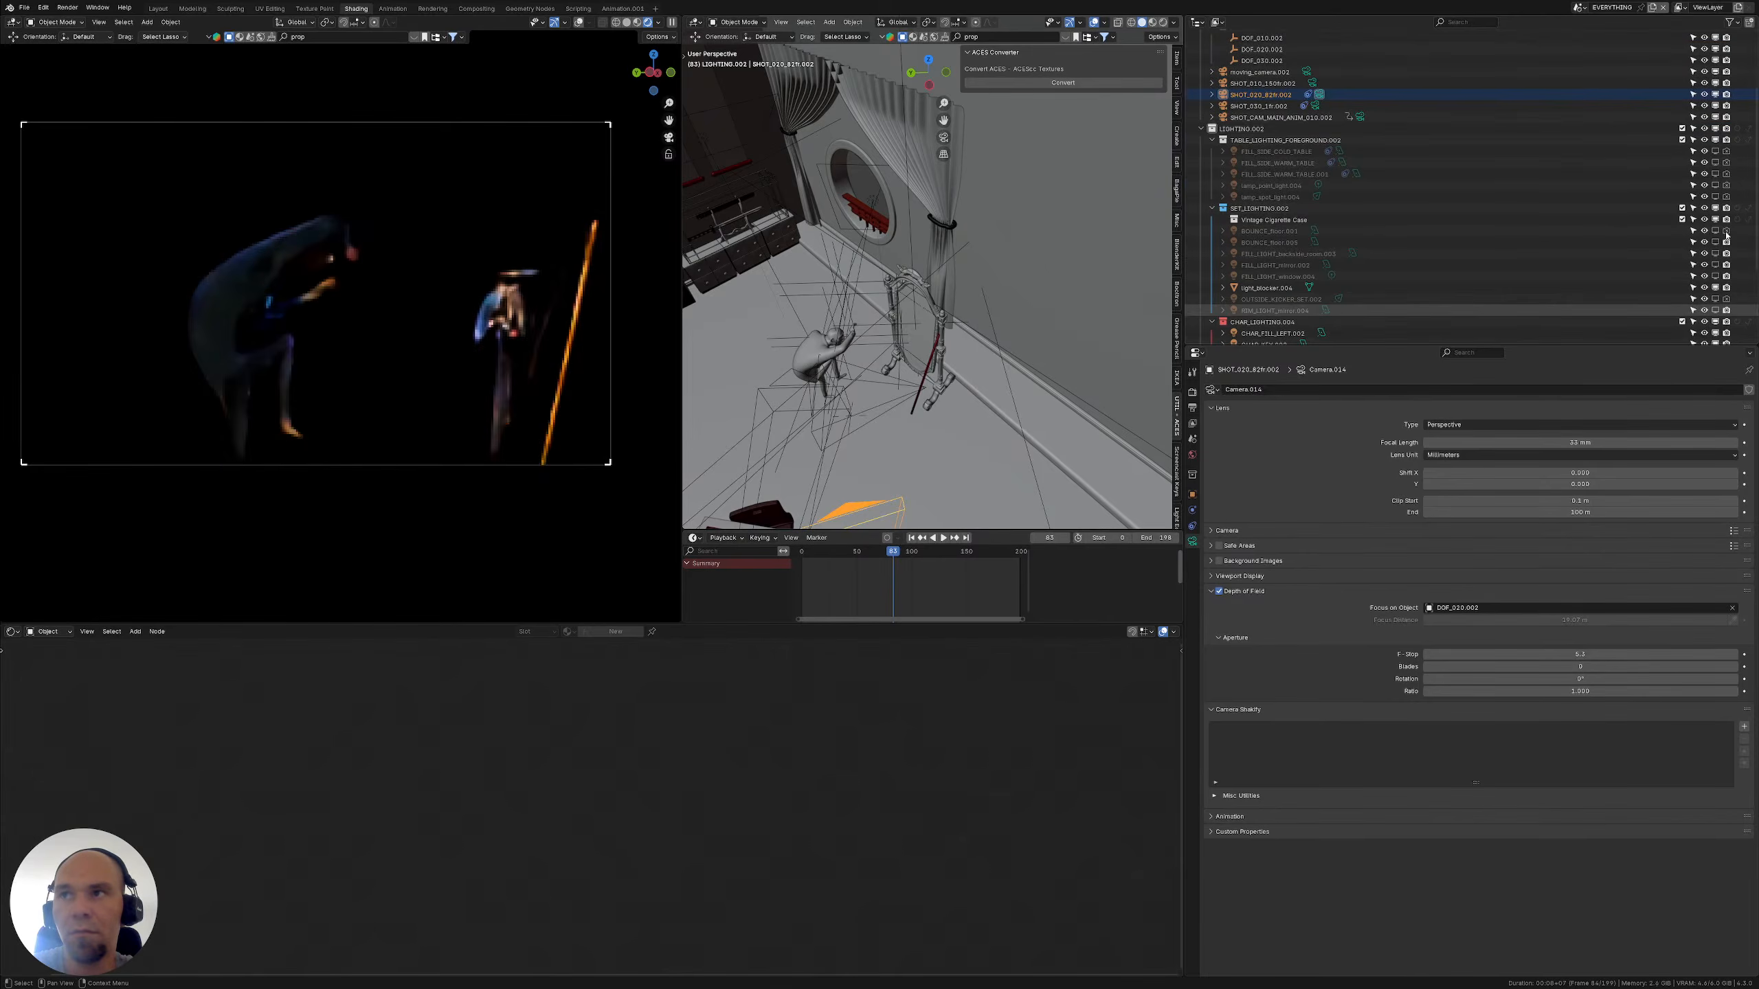
left_click_drag(1716, 230, 1718, 312)
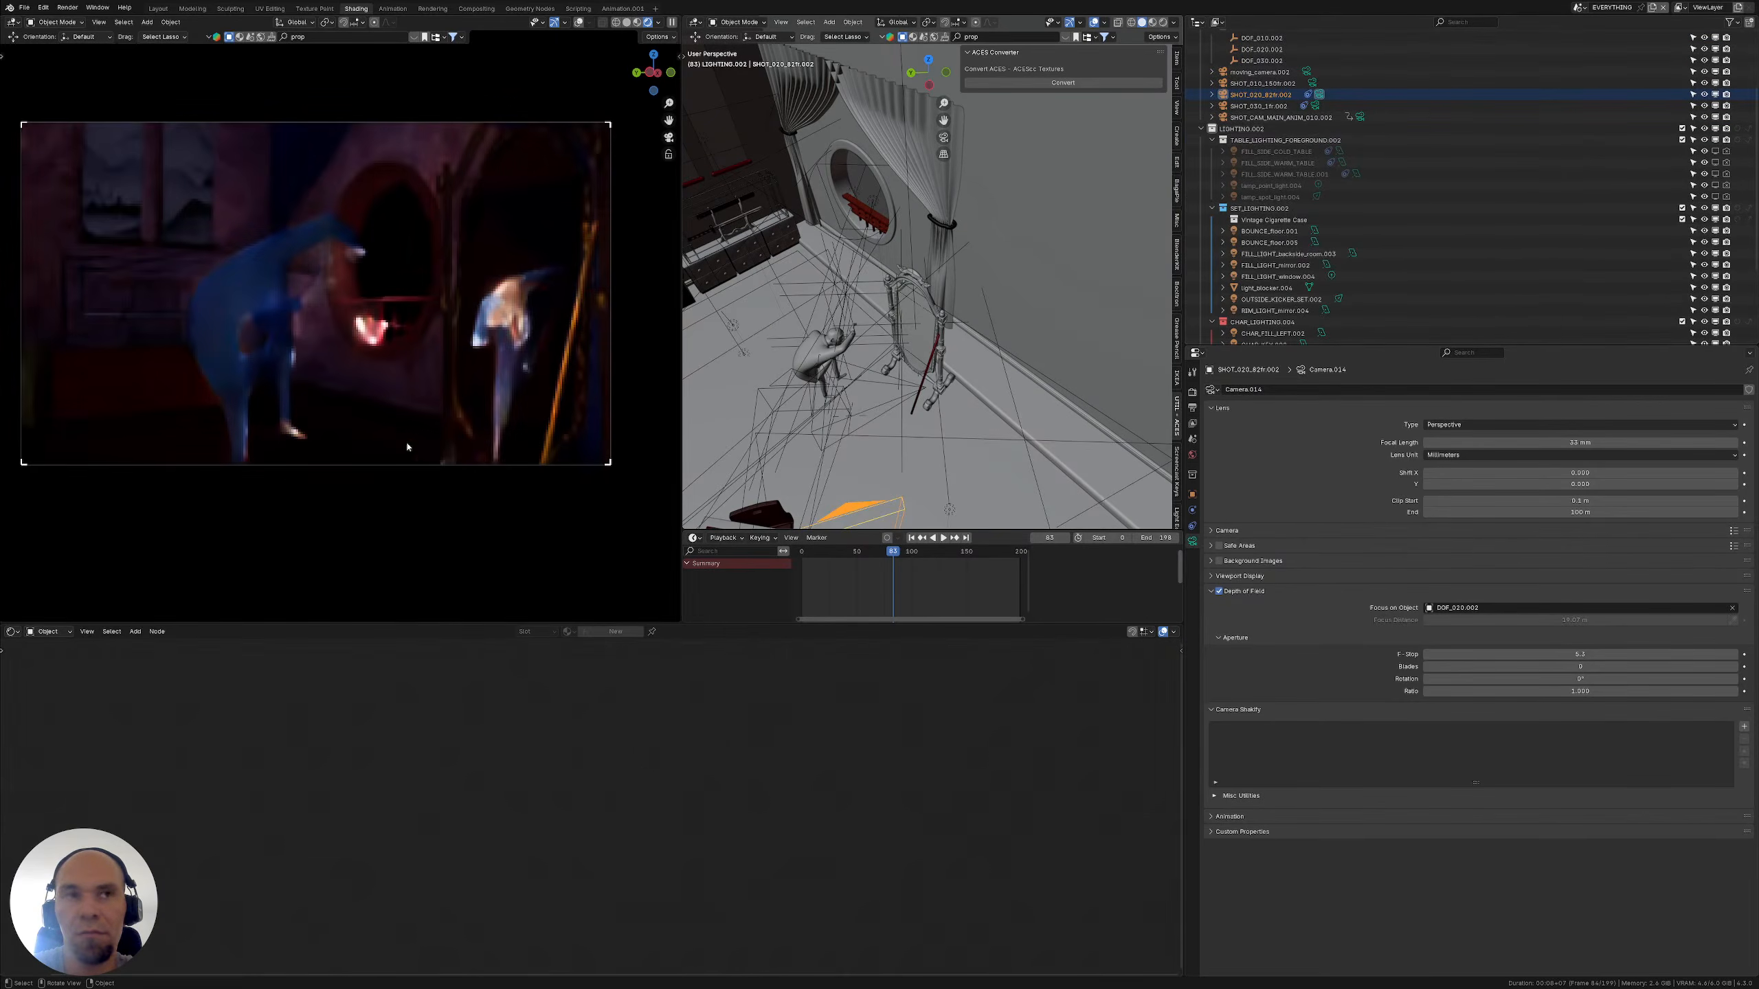
Select the OUTSIDE_KICKER_SET spot light and examine its placement, light settings and object-level light linking properties
left_click(1279, 299)
middle_click_drag(990, 300, 928, 346)
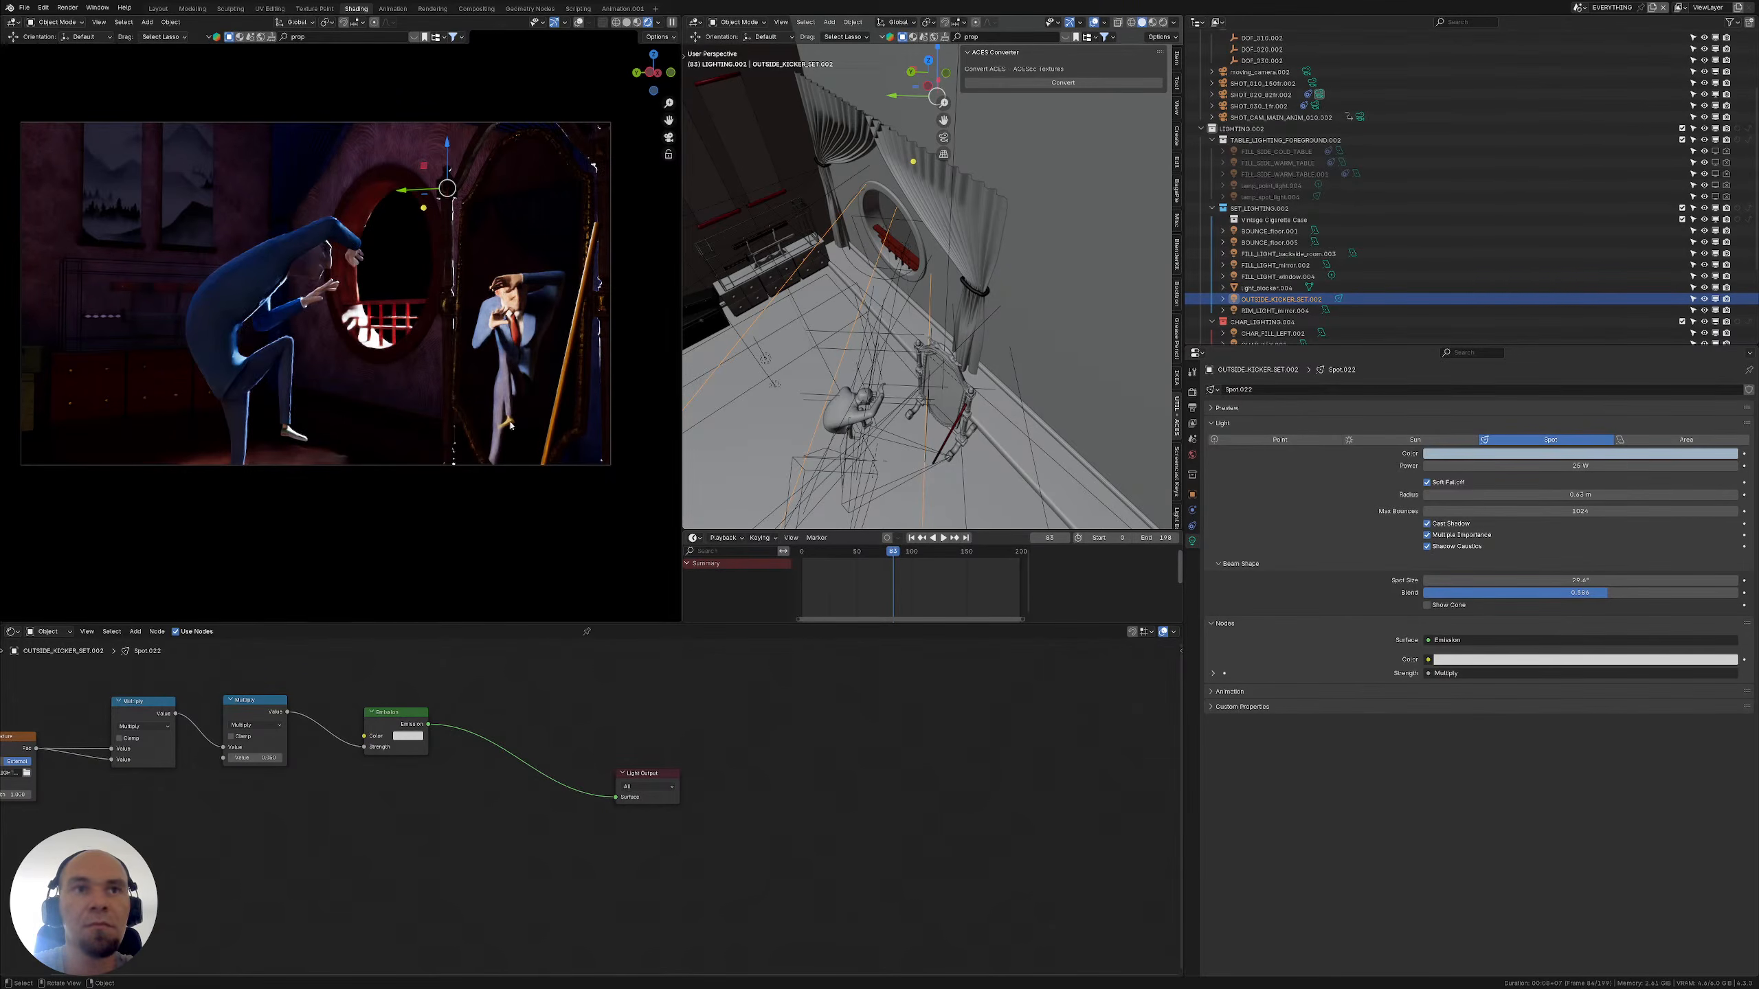
left_click_drag(1183, 485, 1168, 487)
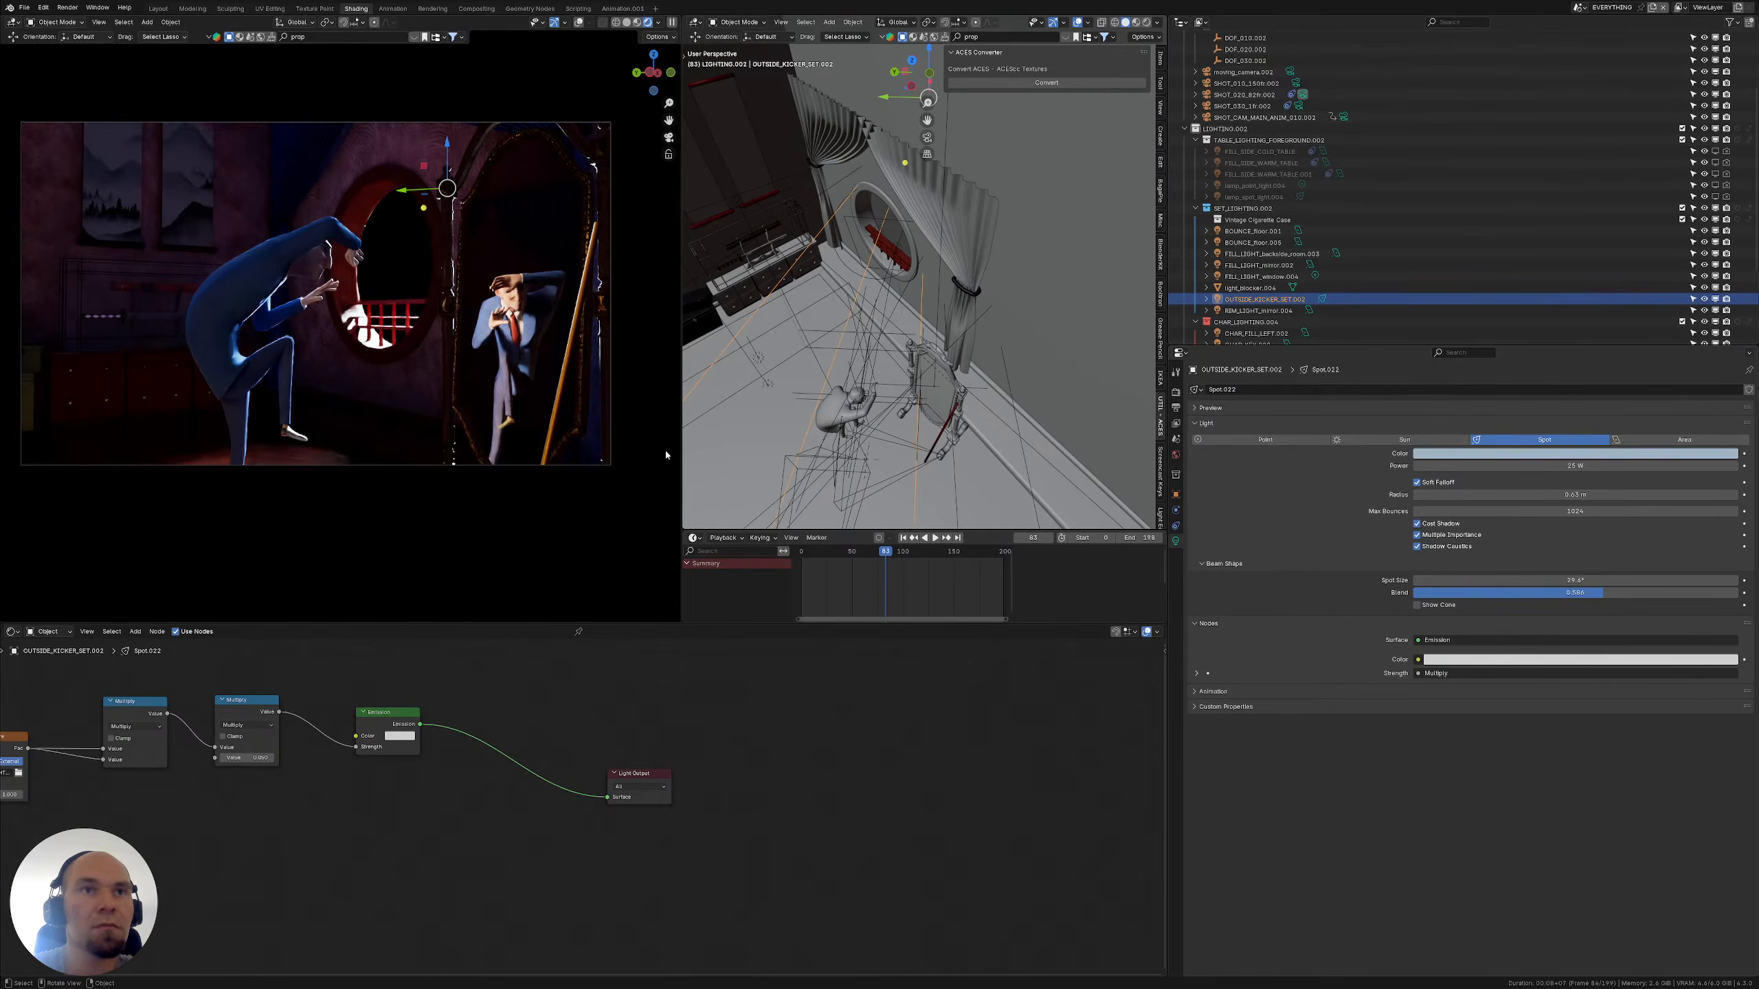
middle_click_drag(920, 419, 865, 409)
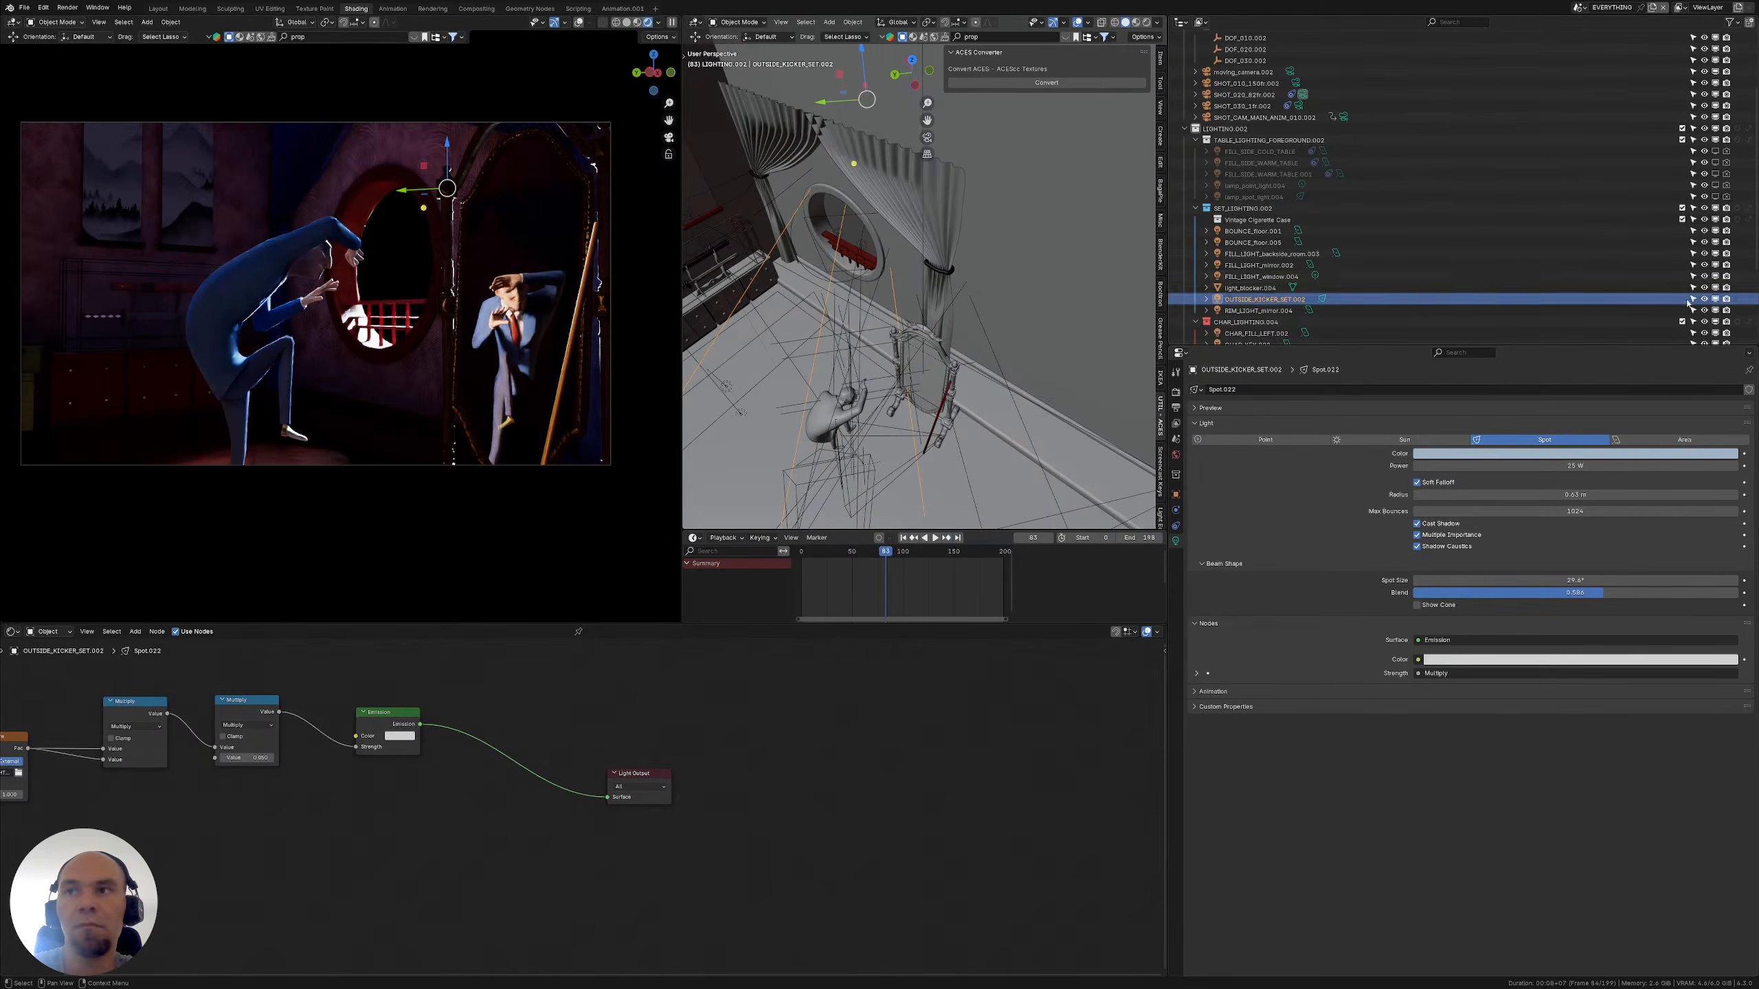
left_click(1260, 288)
left_click(1262, 299)
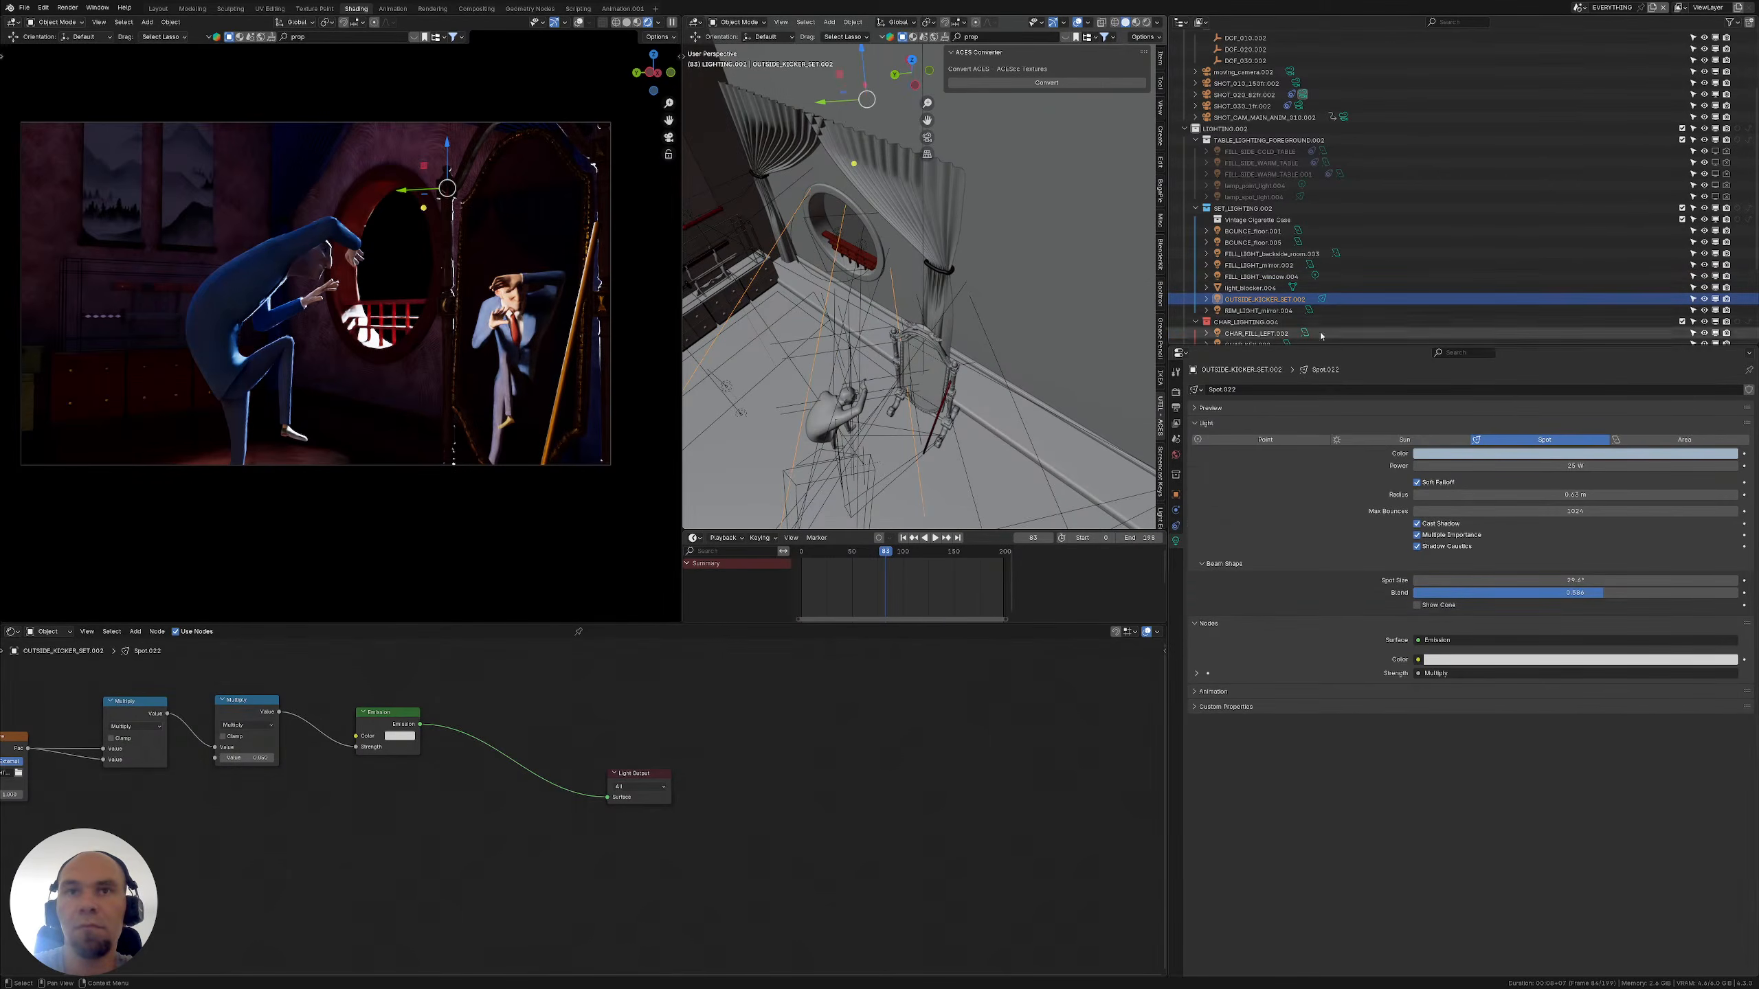
left_click(1175, 494)
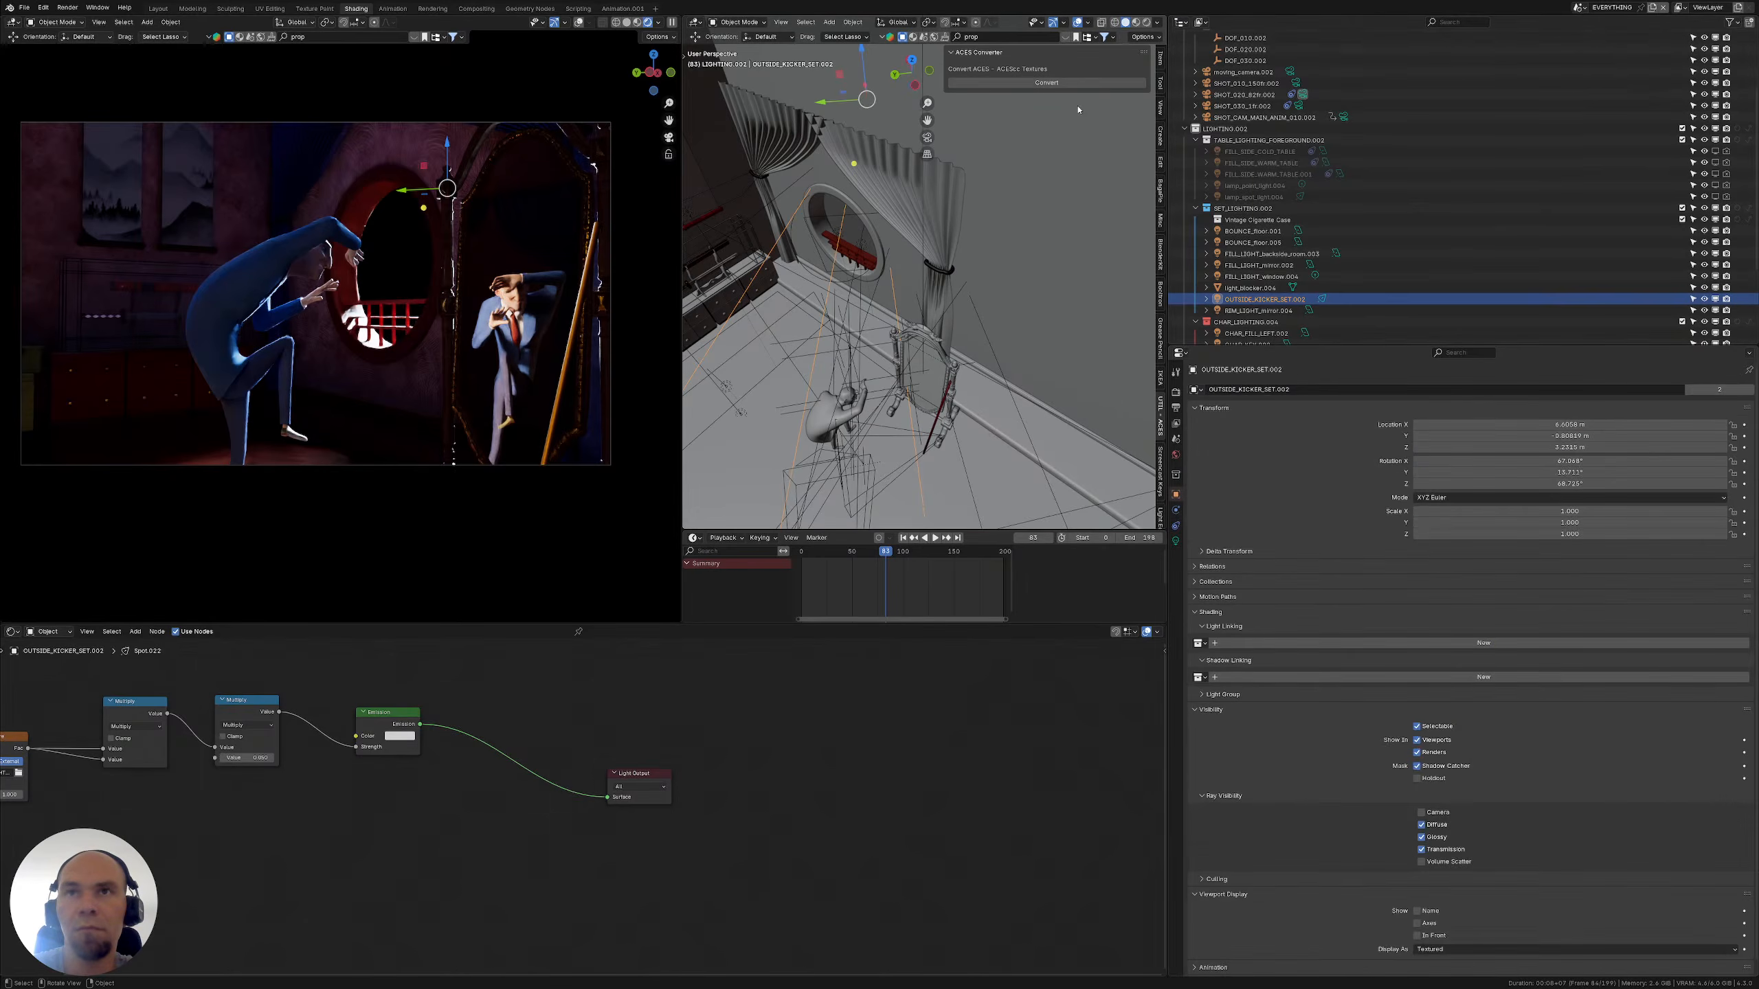
Filter the Light Editor add-on's lights by "kicker" and reveal its light linking options
scroll(1158, 478, "down", 2)
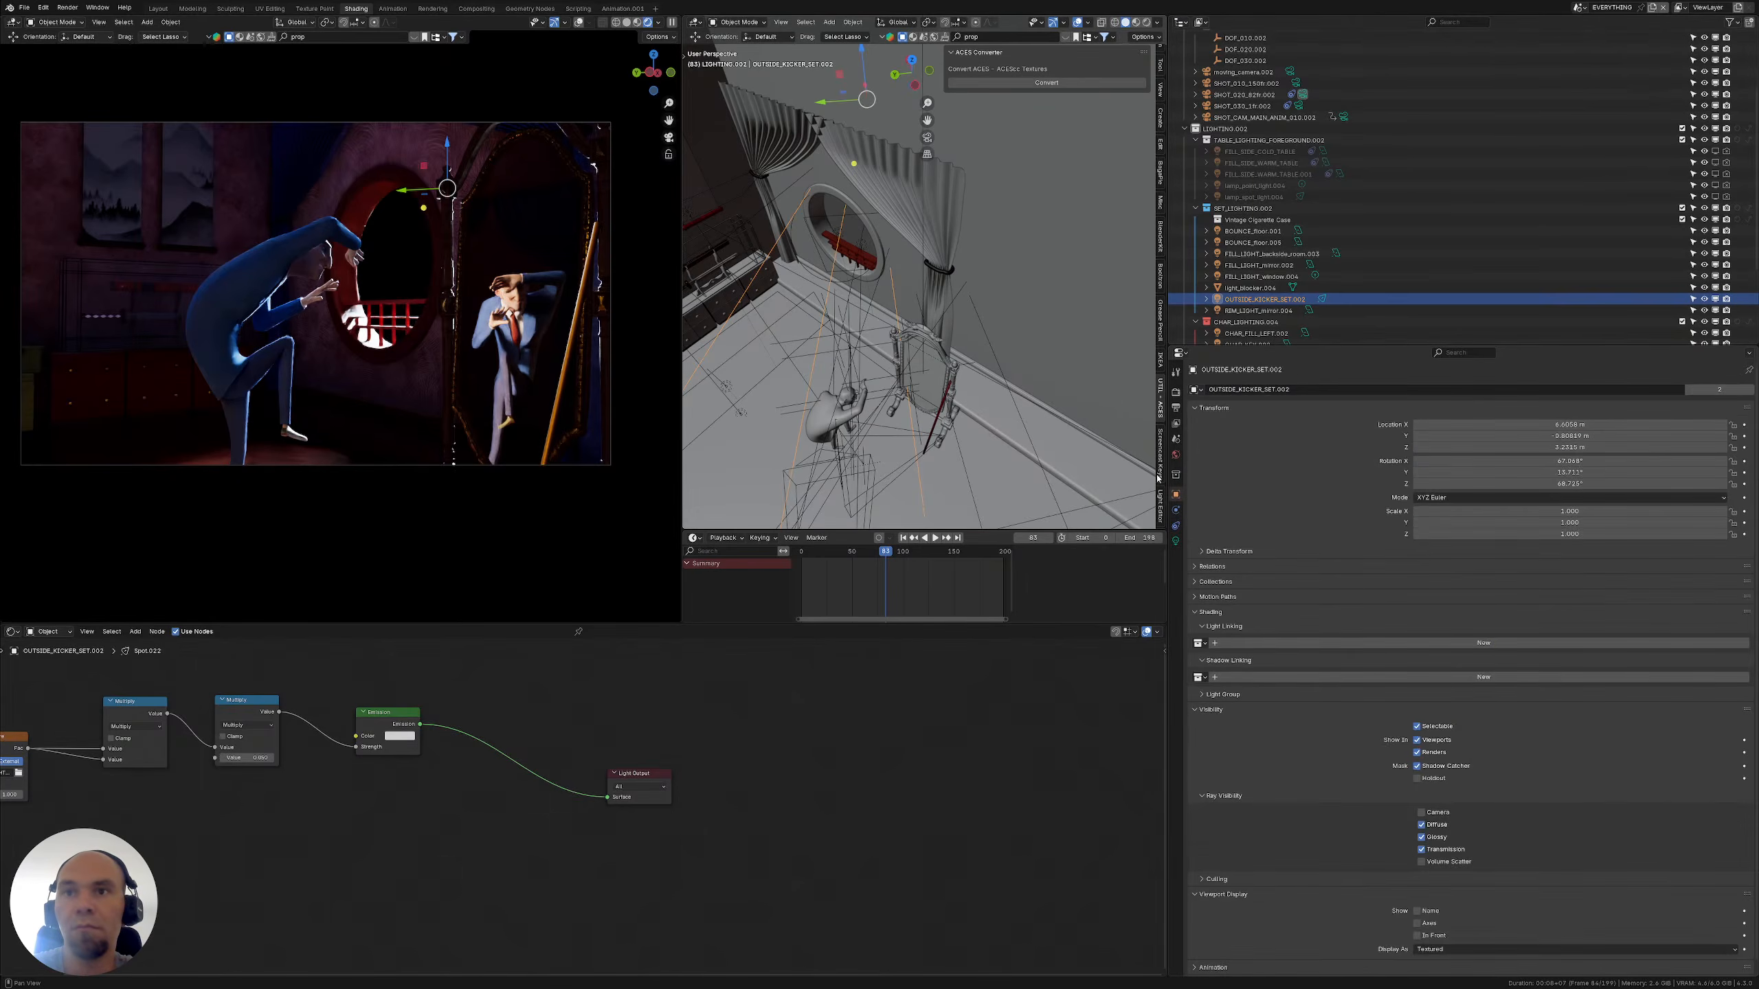
left_click(1160, 505)
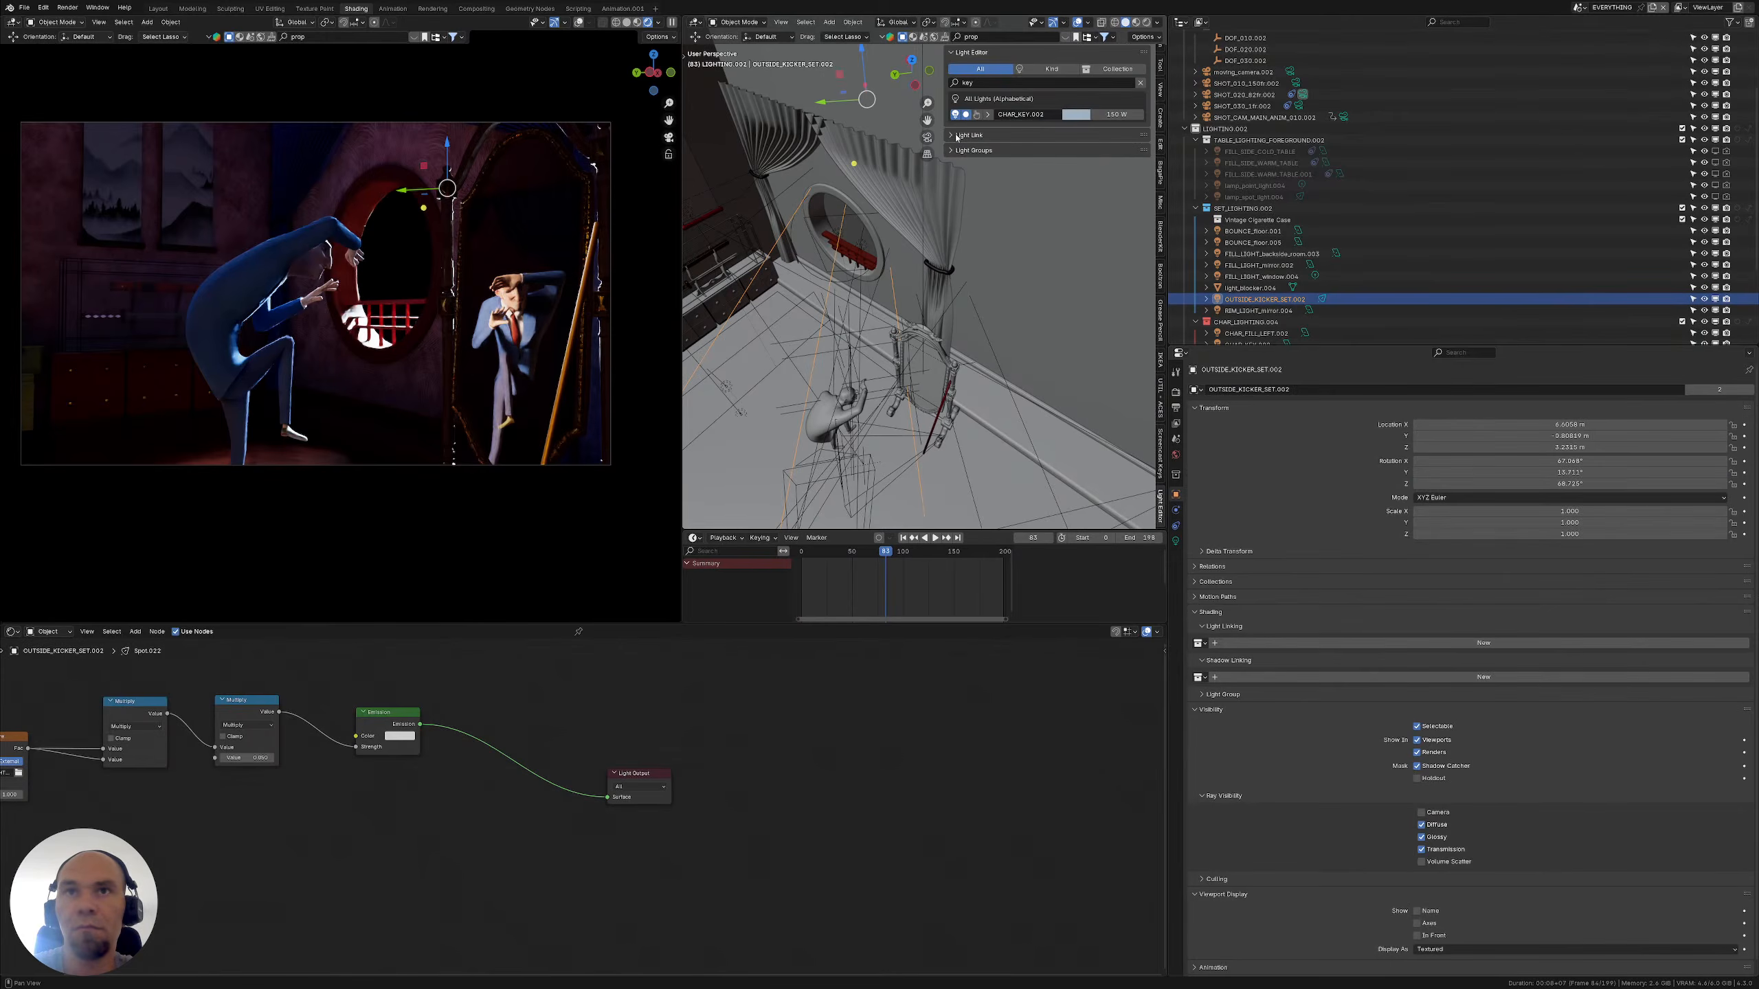
left_click(985, 84)
type("kicker")
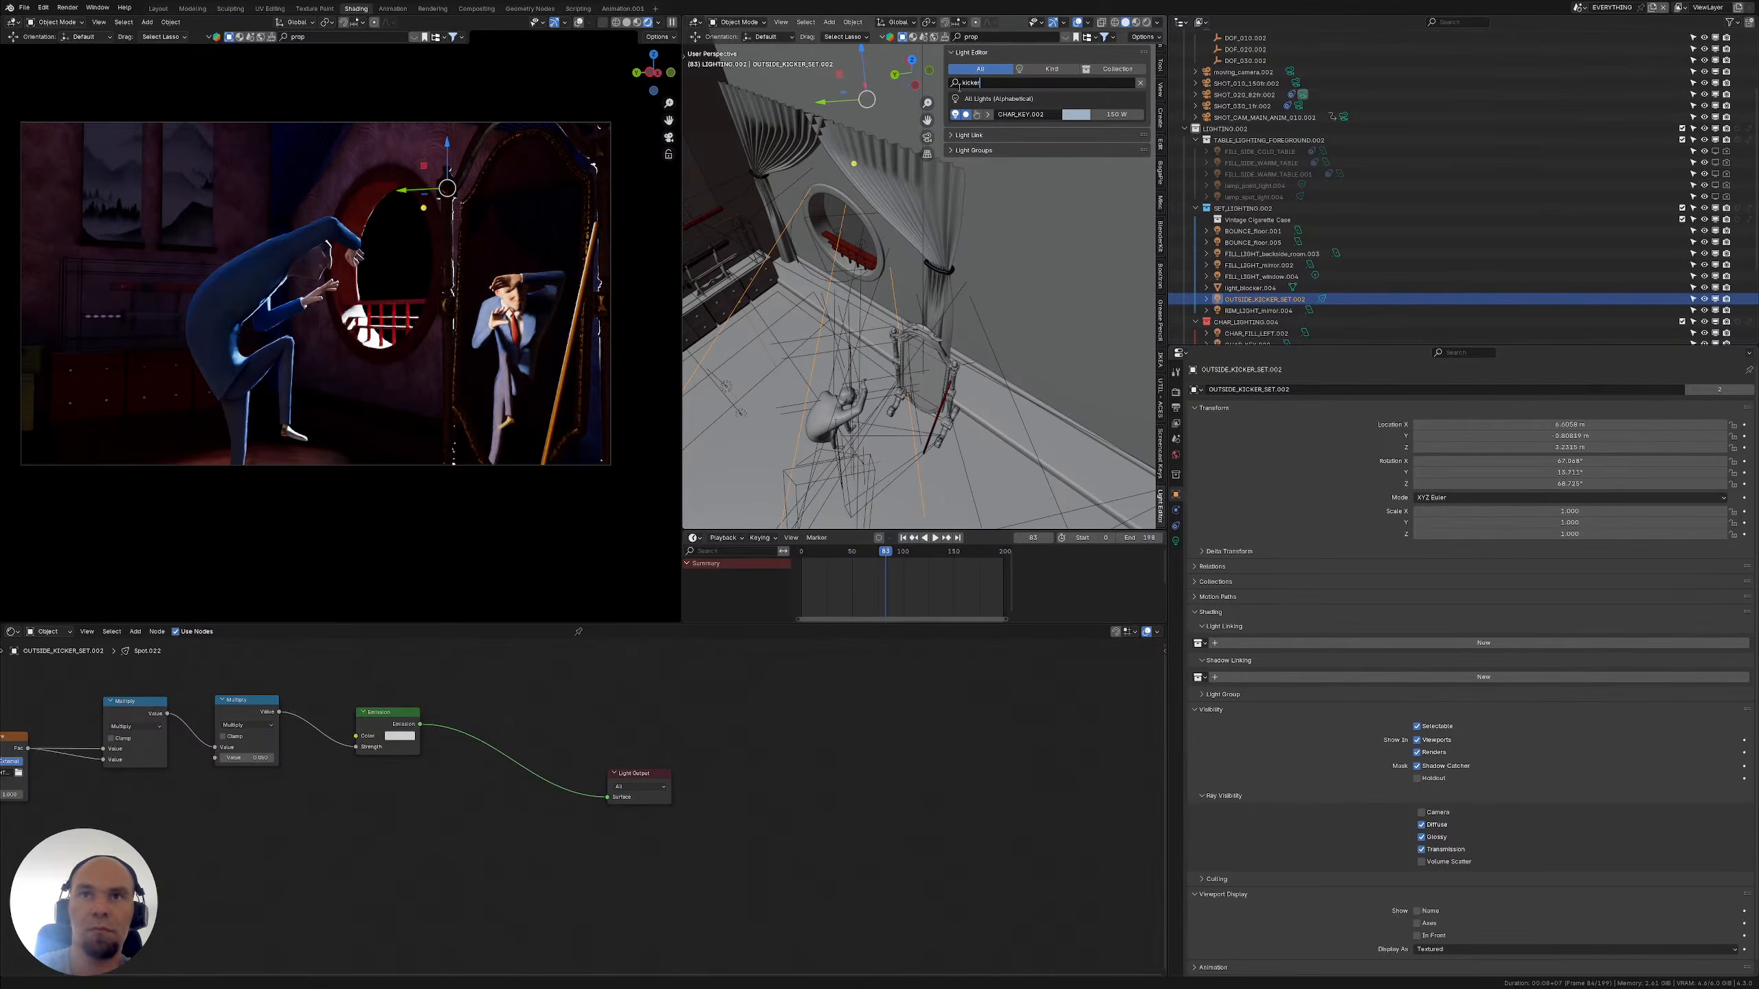
key("Return")
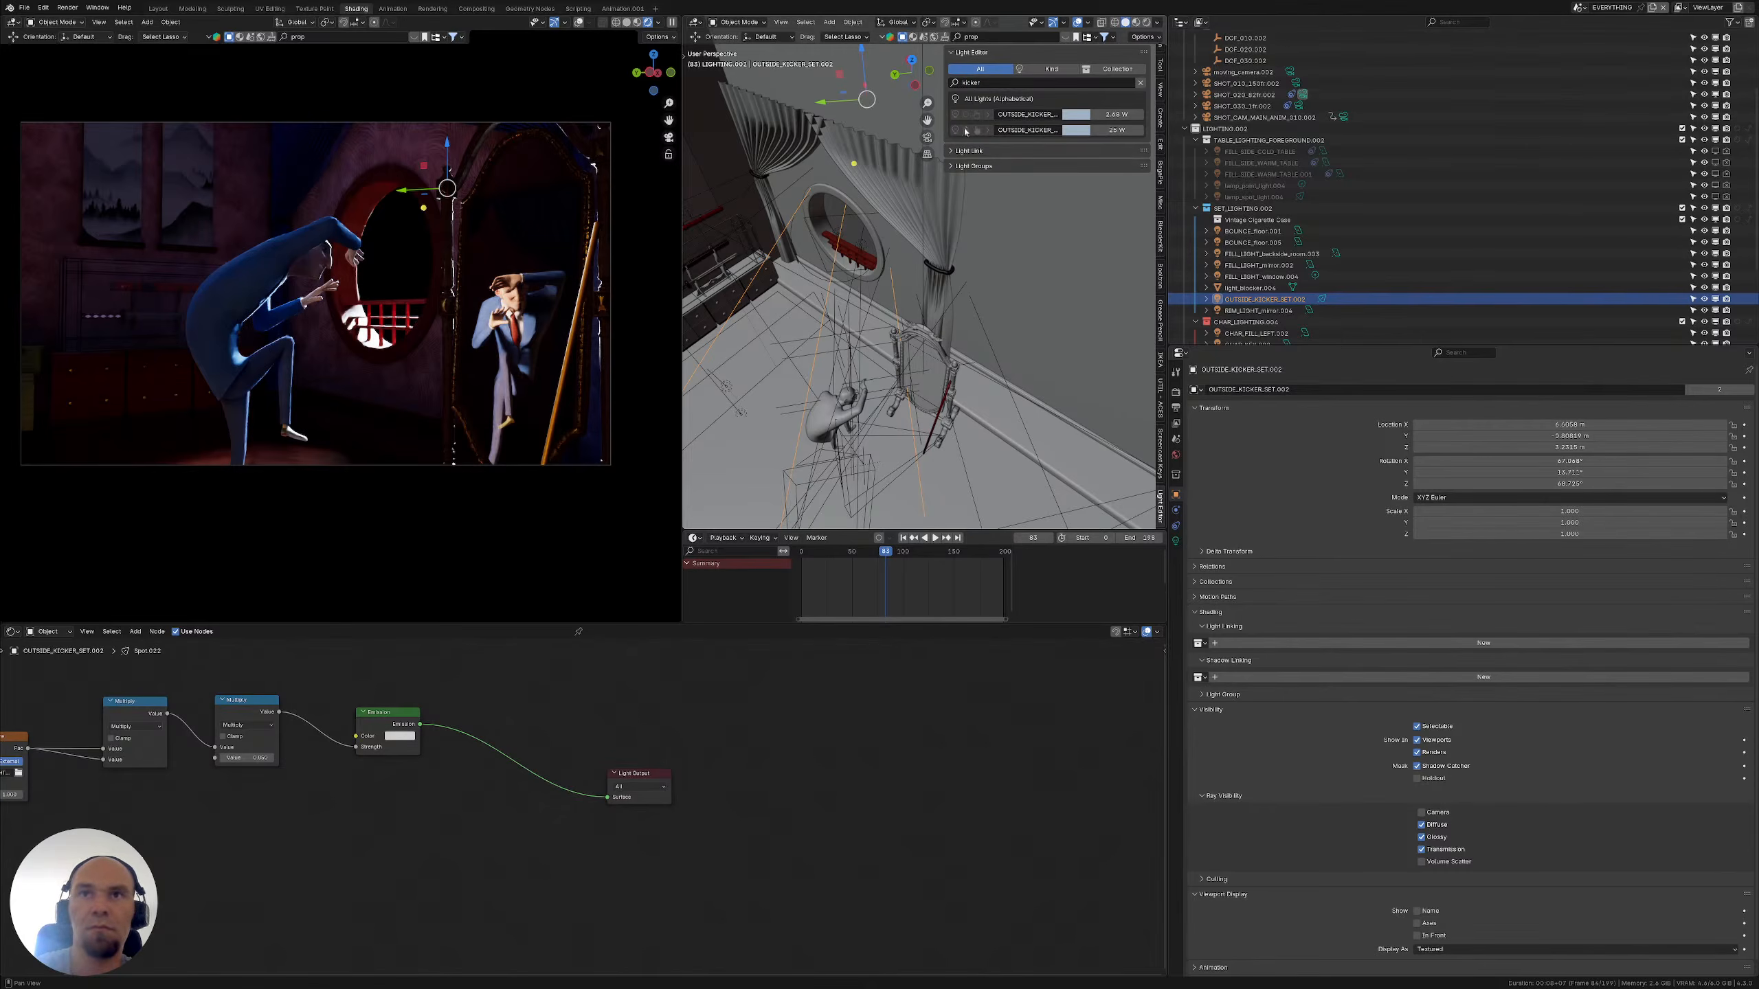
left_click(1025, 150)
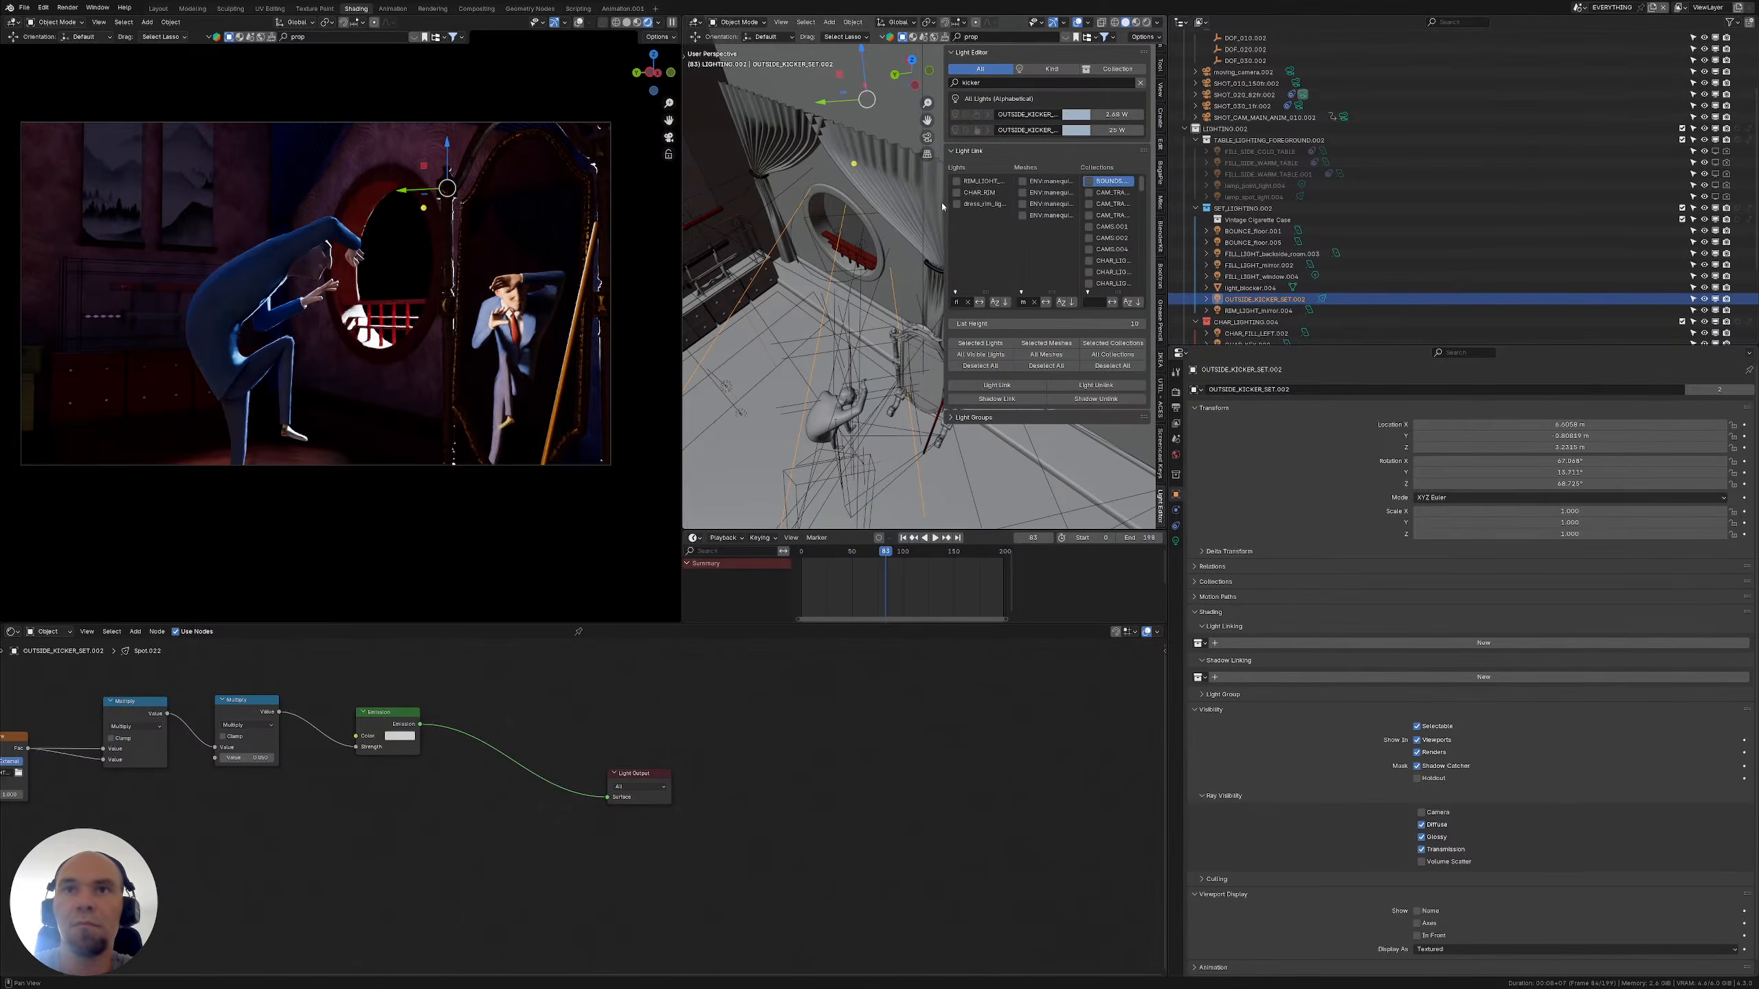
Widen the Light Editor sidebar and filter the light linking list of lights by "outside"
left_click_drag(943, 205, 814, 311)
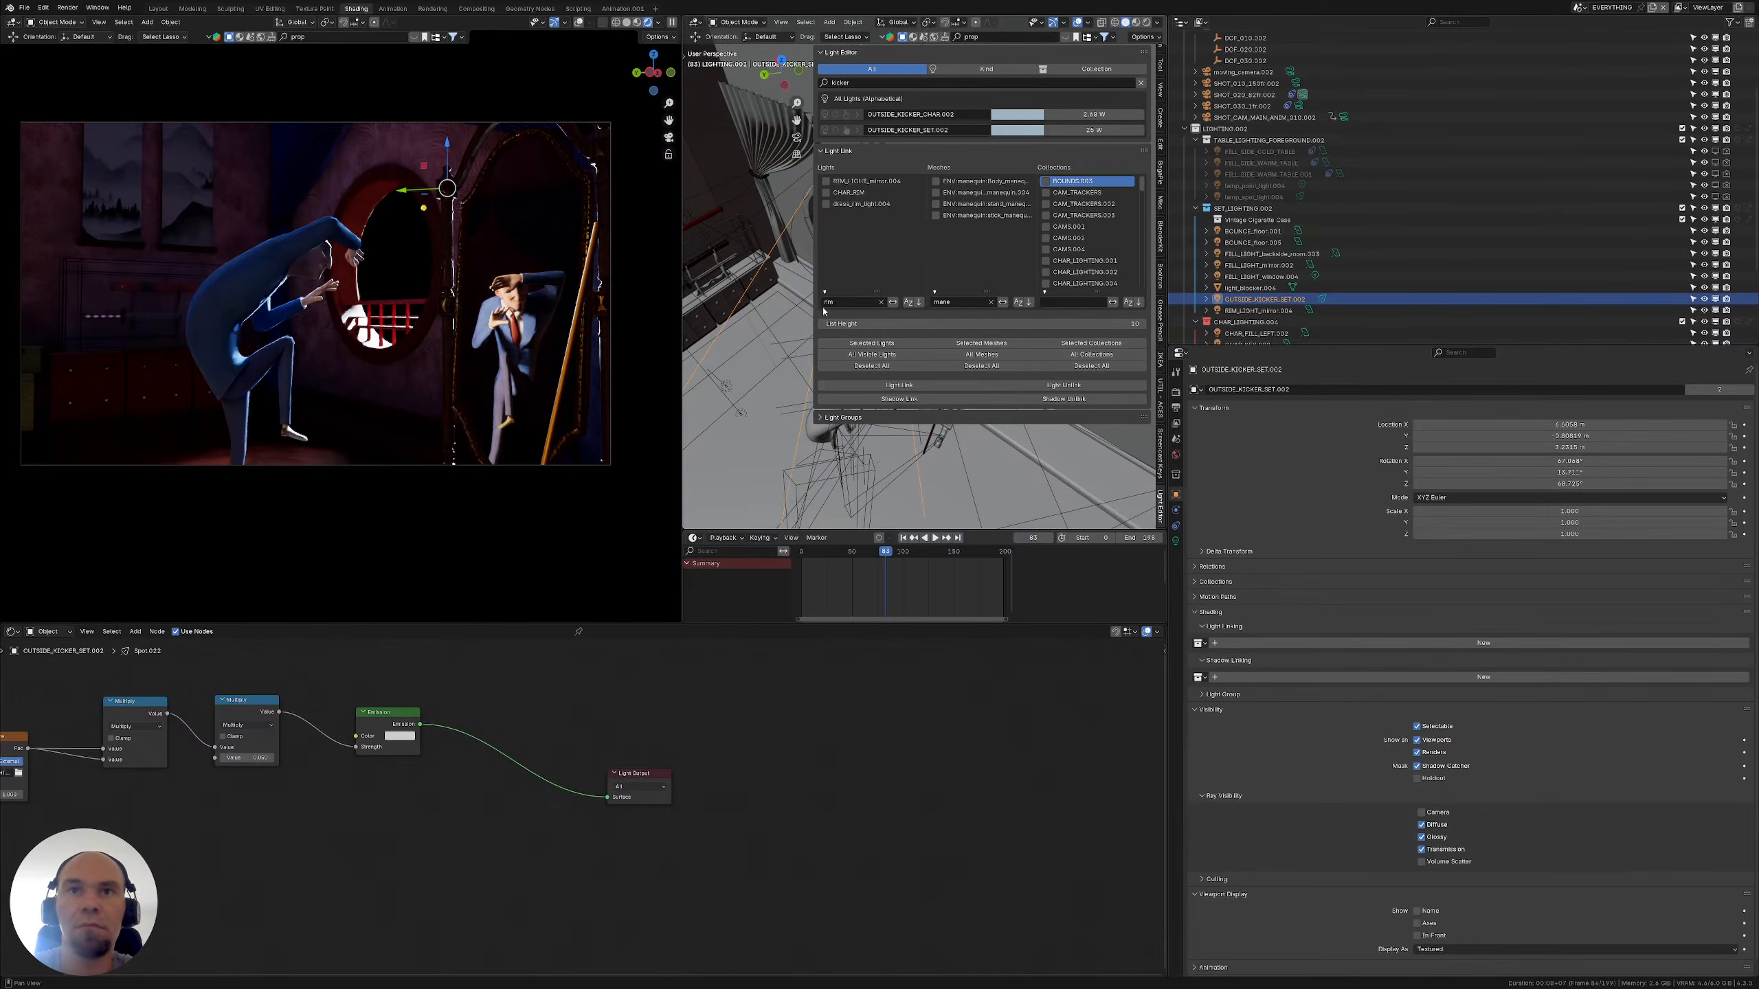
left_click(880, 302)
left_click(871, 302)
type("outside")
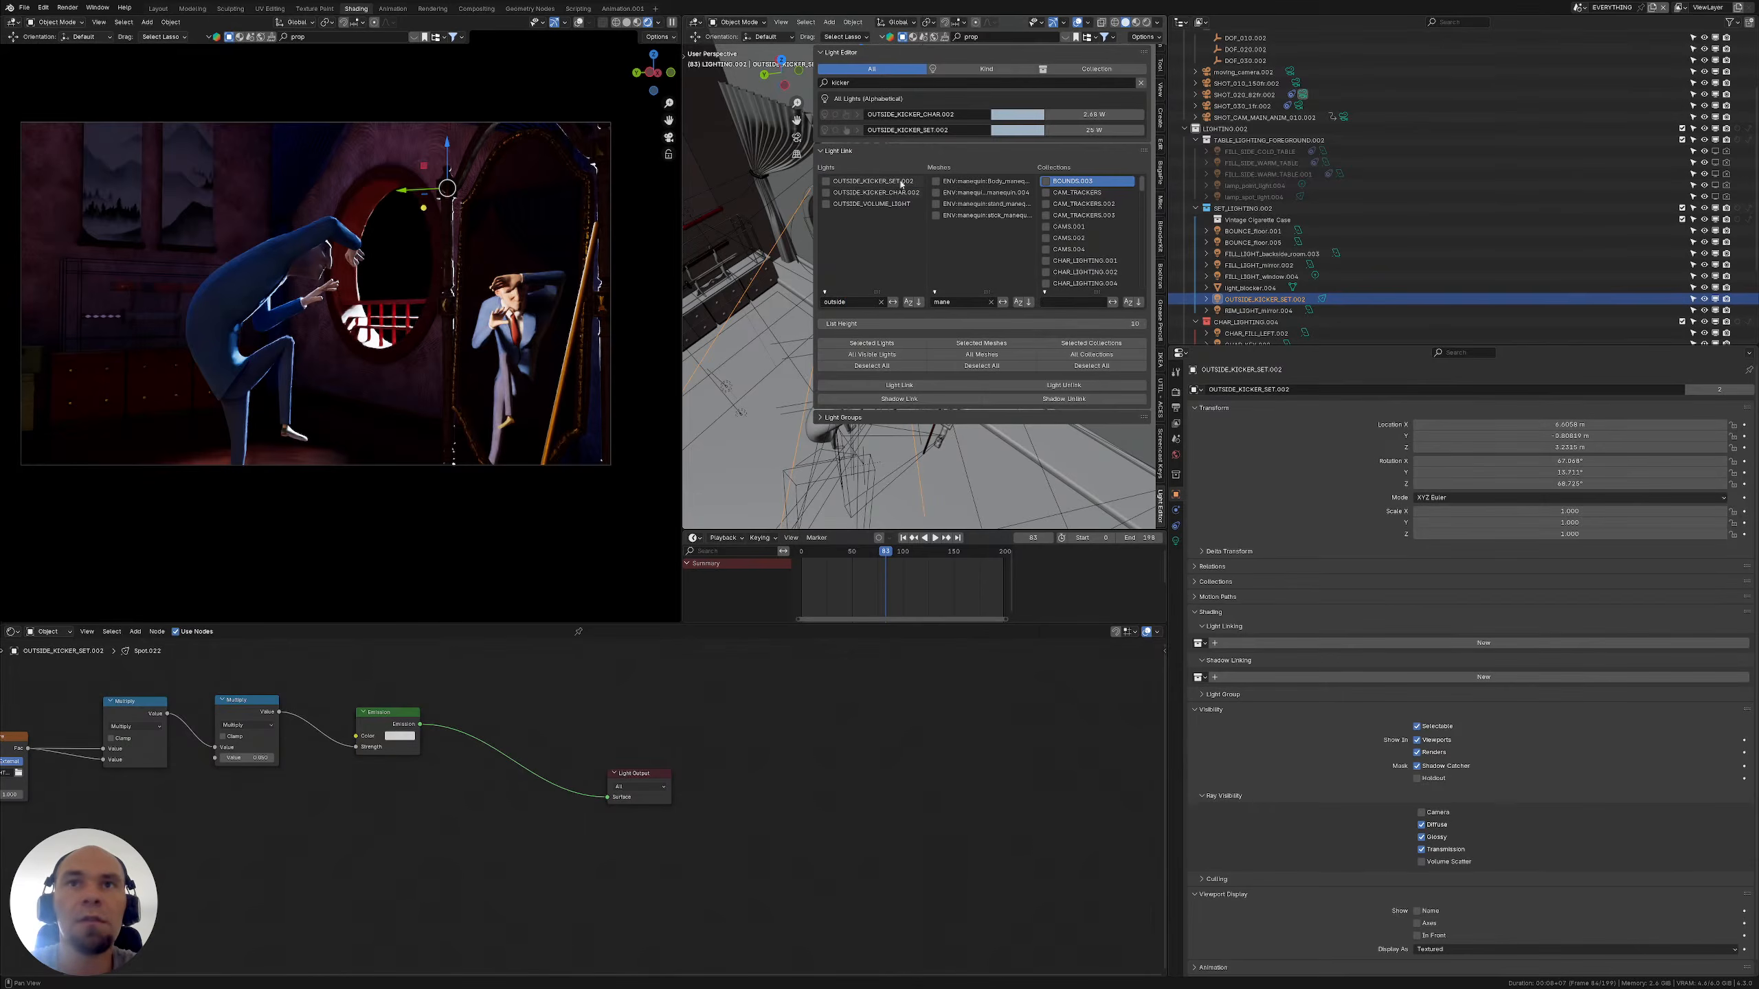
Tick OUTSIDE_KICKER_SET.002 in the light linking list and filter the collections by "set_Dress"
left_click(824, 181)
left_click(824, 181)
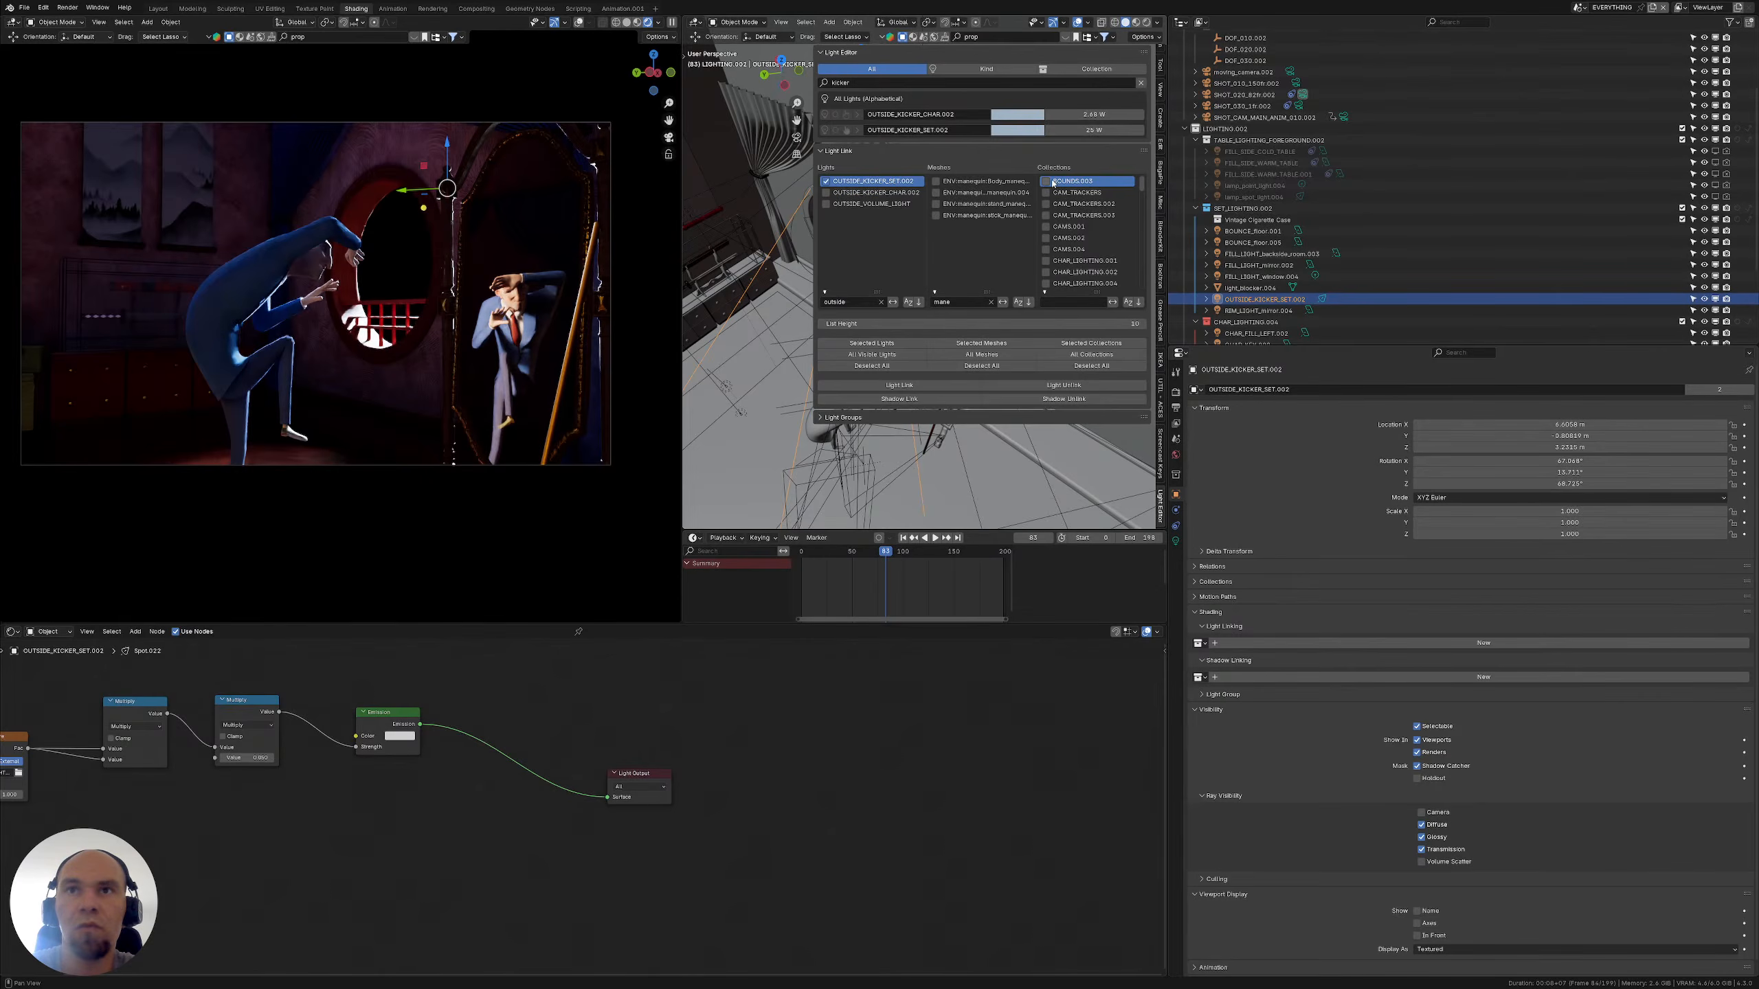
scroll(1080, 201, "down", 10)
scroll(1095, 209, "up", 6)
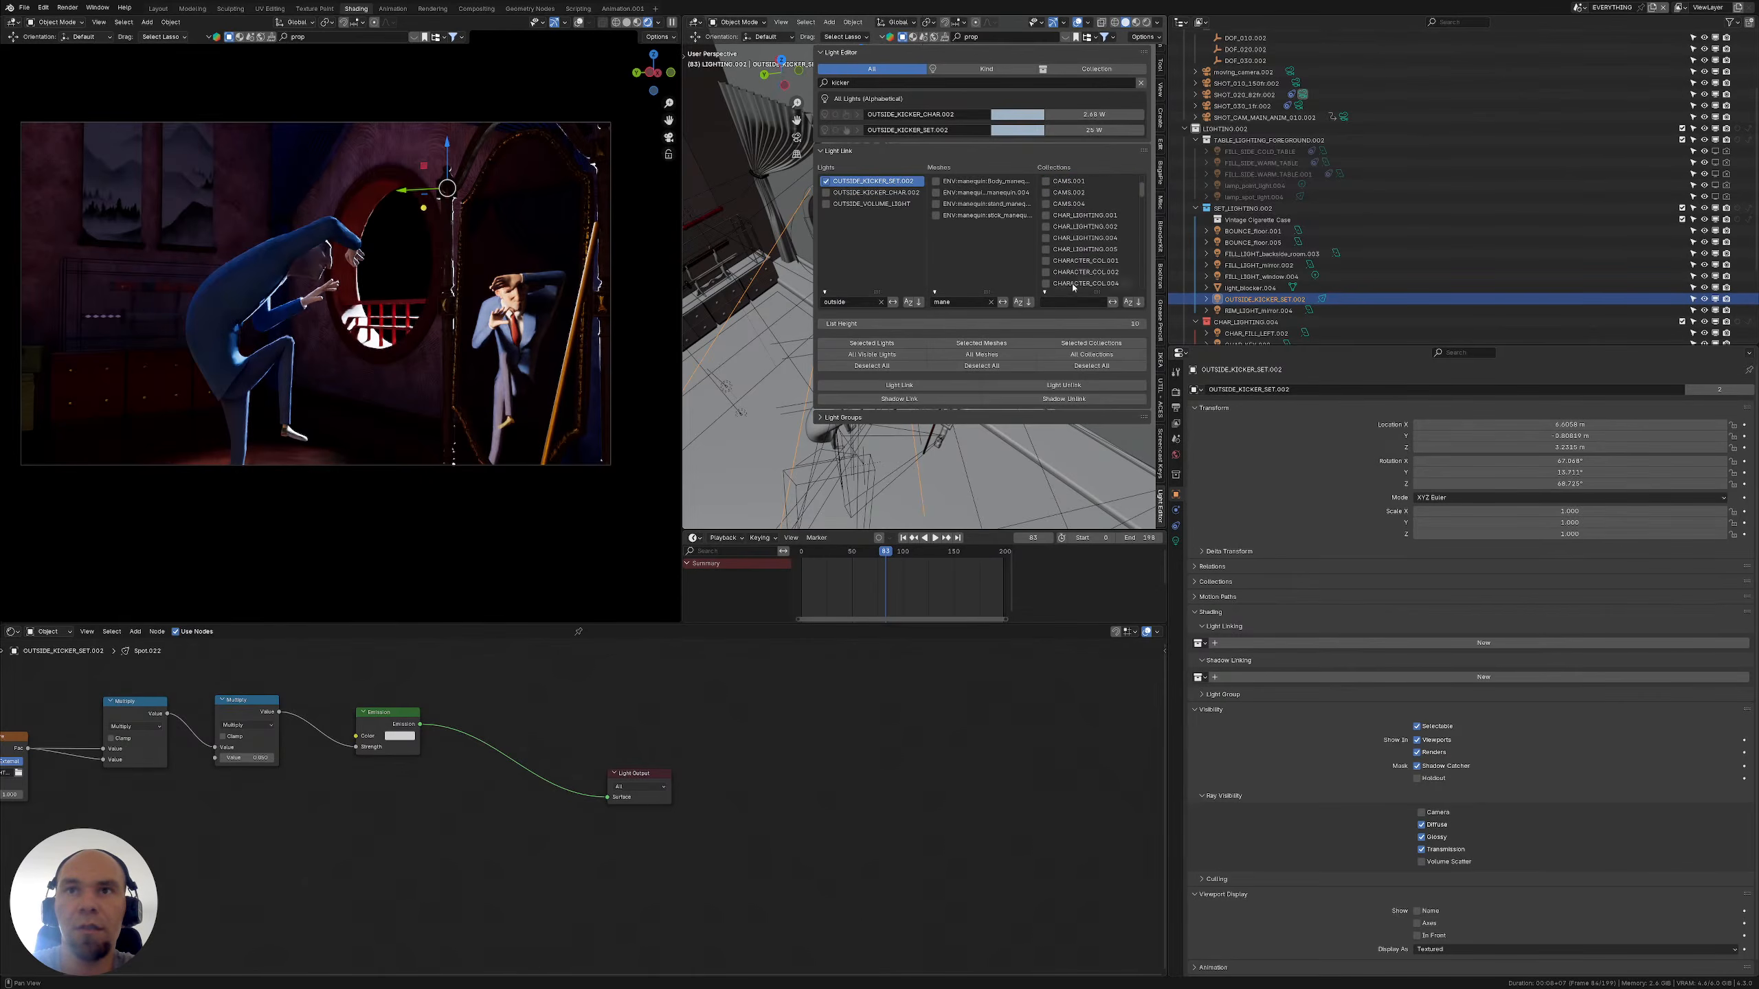
scroll(1247, 173, "up", 4)
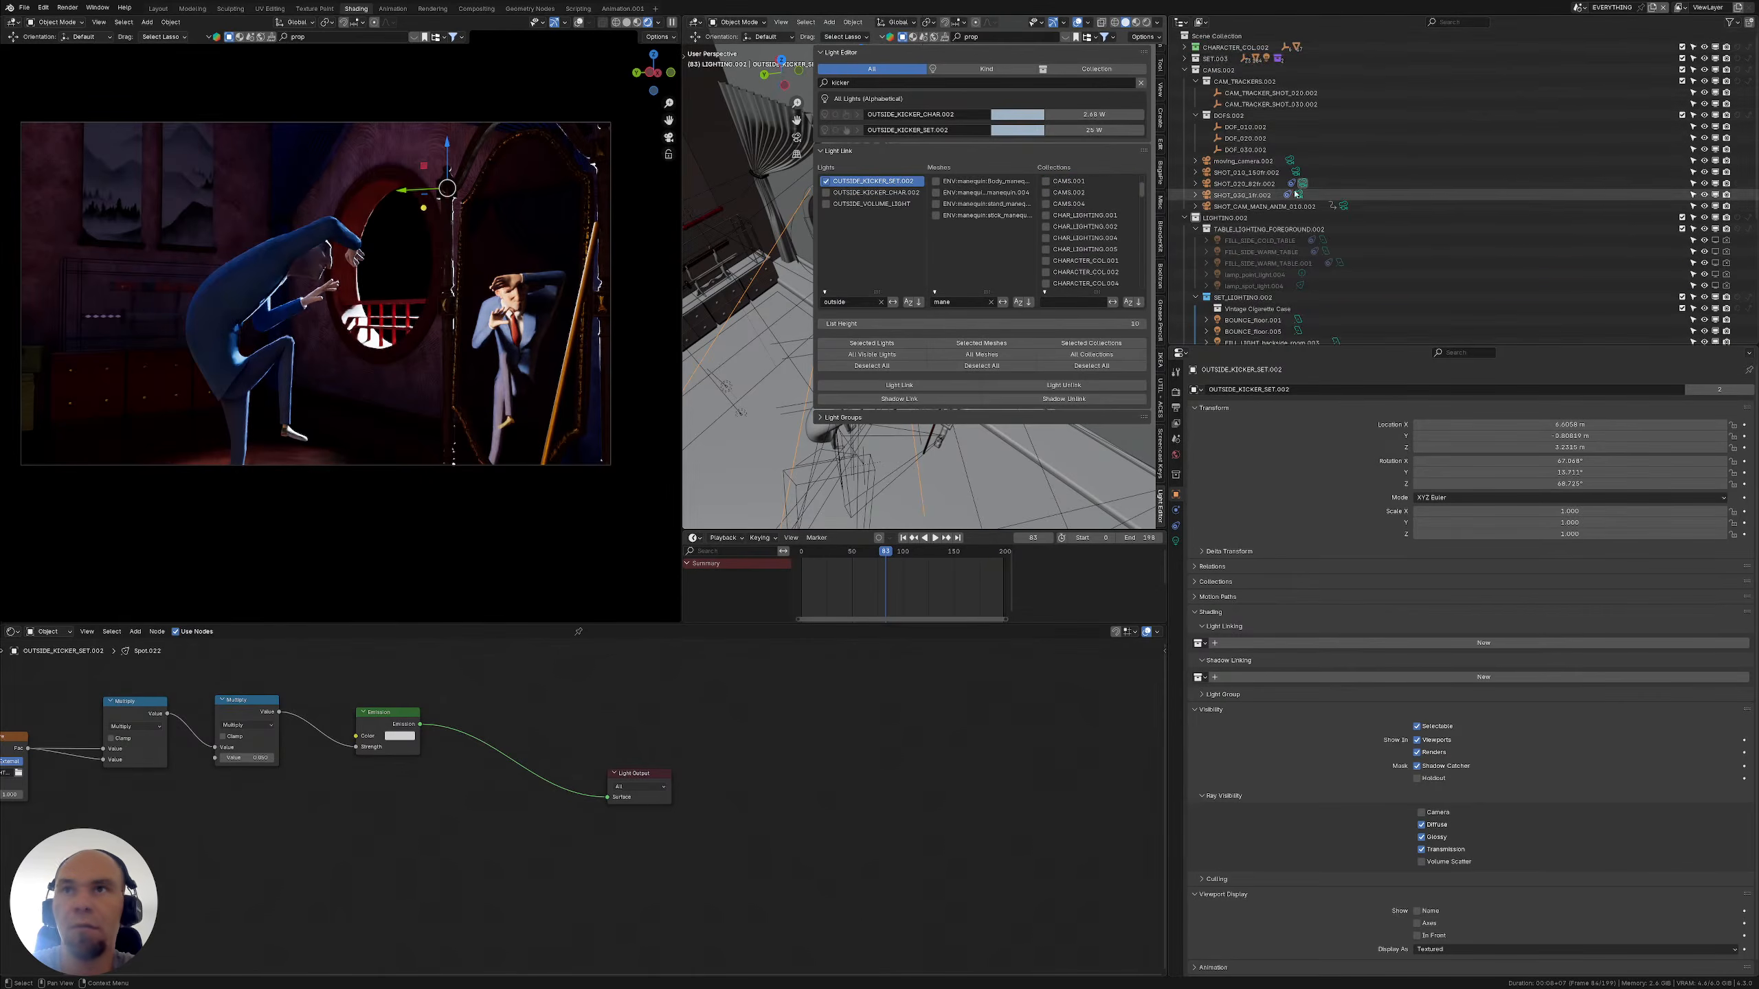
left_click(1186, 60)
left_click(1195, 70)
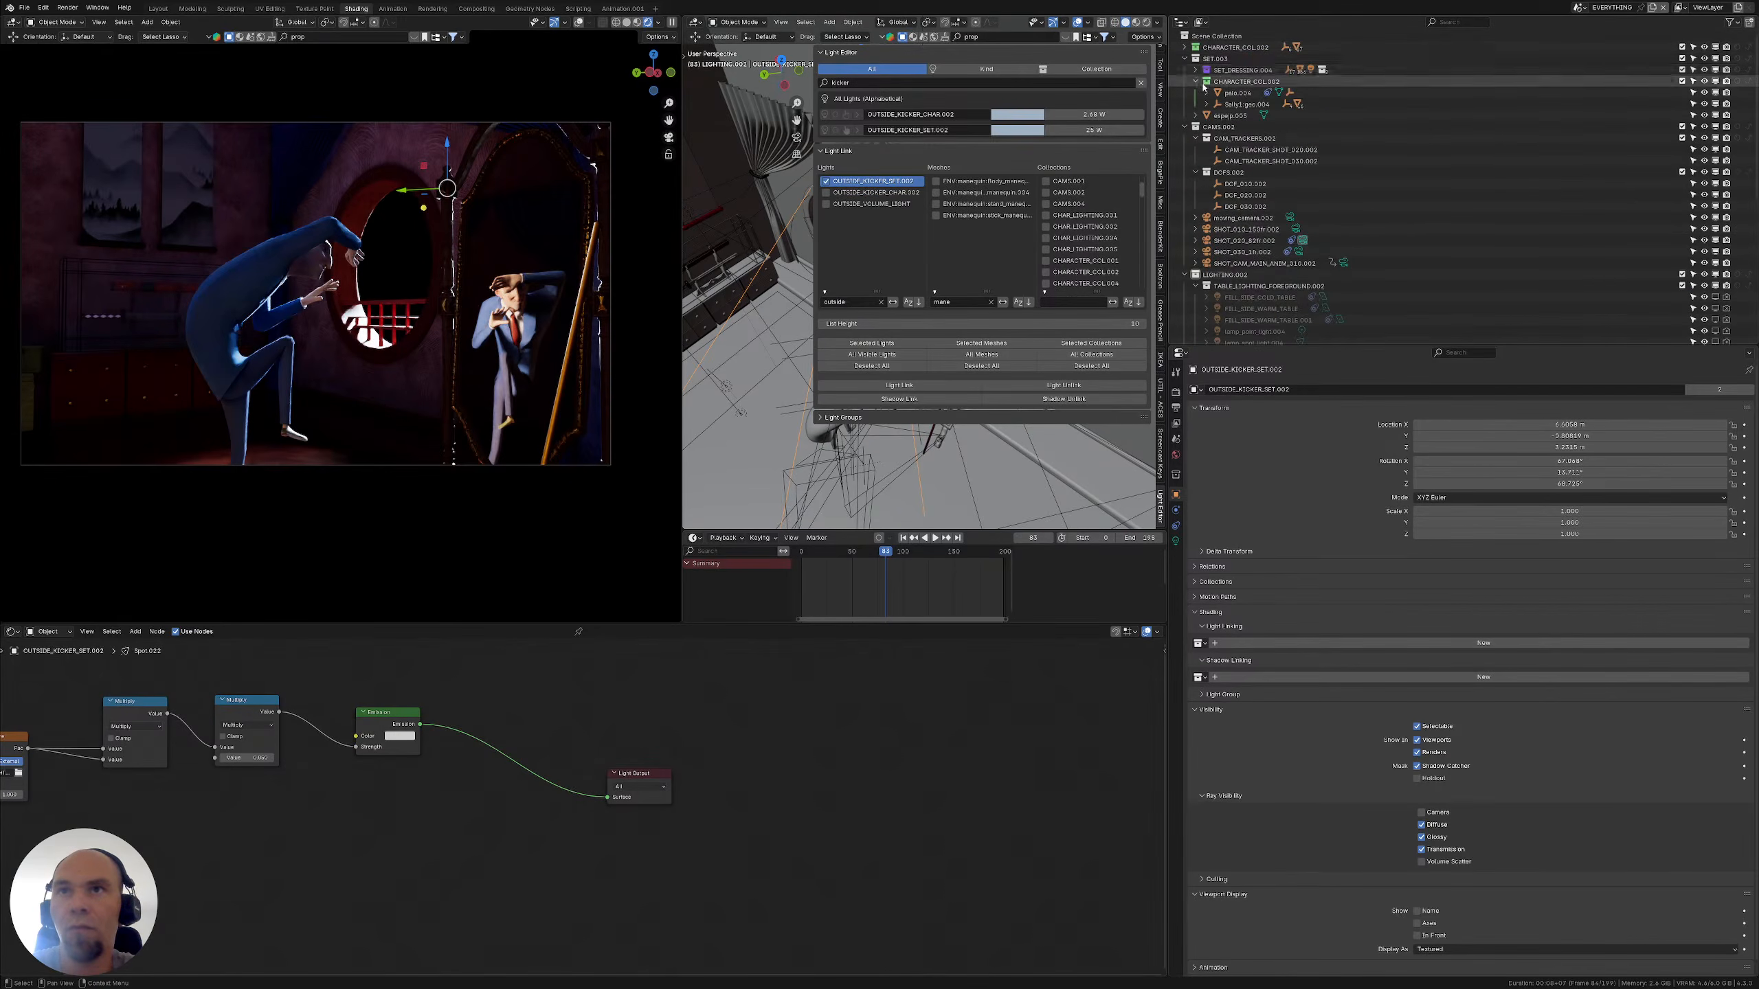
left_click(1080, 302)
type("set")
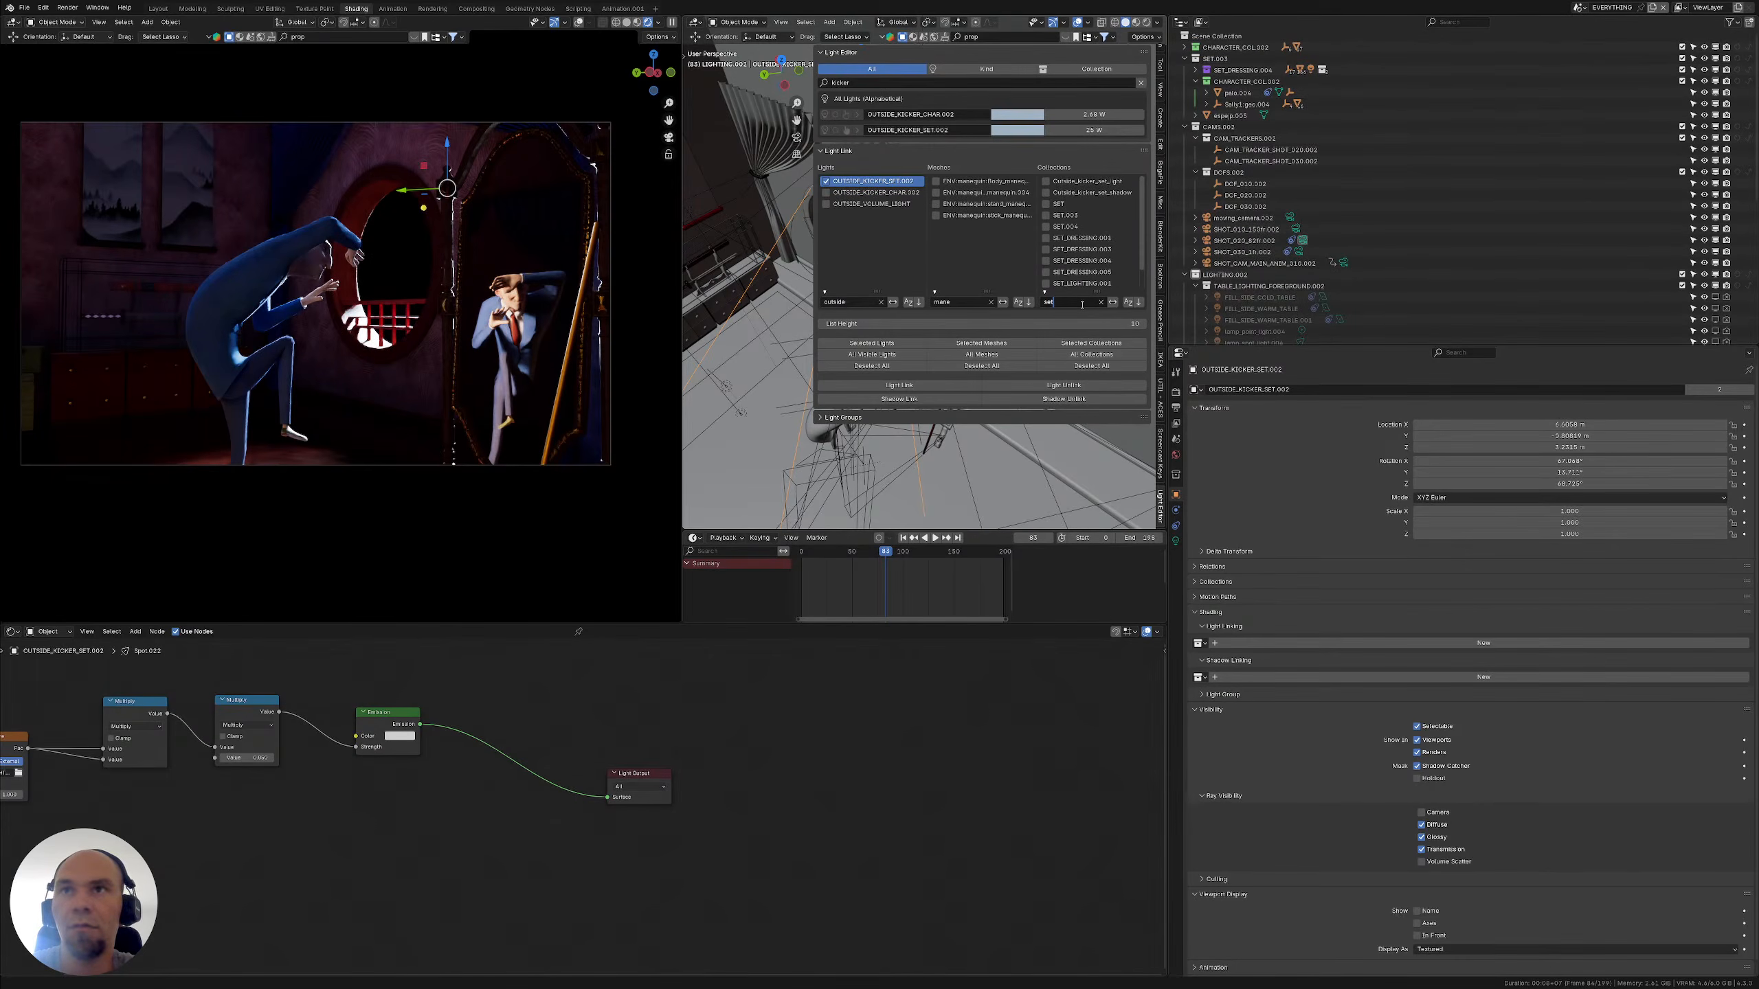
type("_Dress")
key("Return")
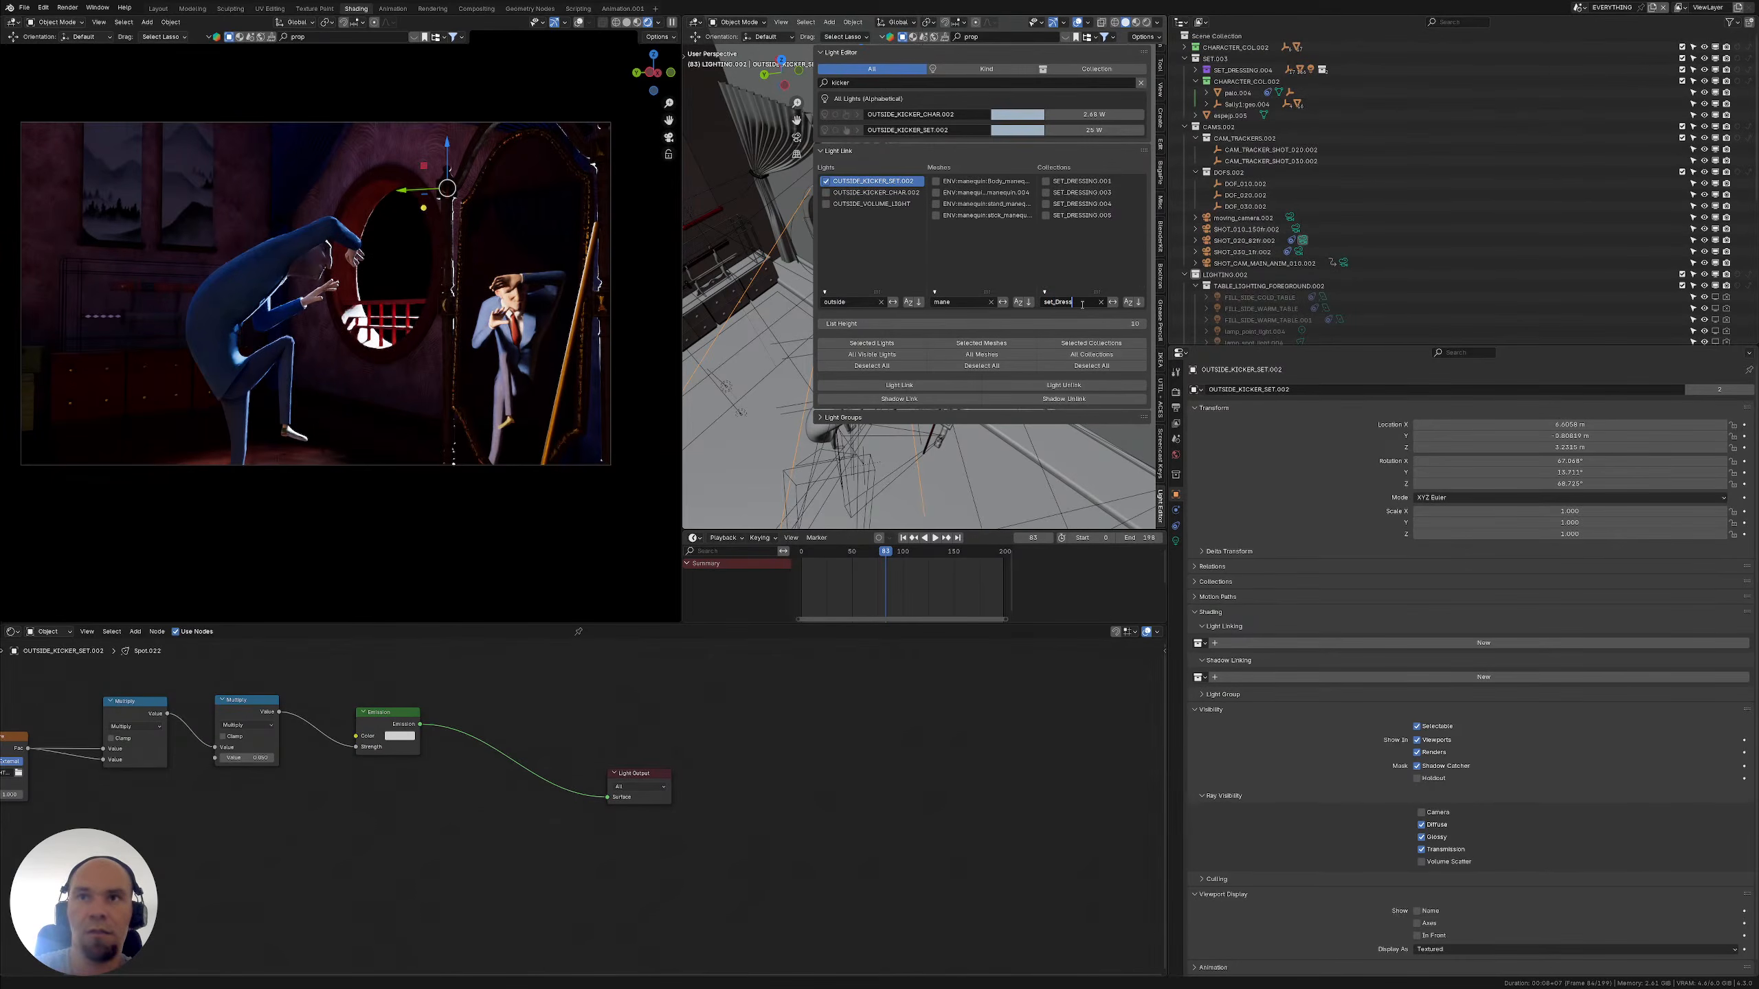
Light-link and shadow-link OUTSIDE_KICKER_SET.002 to the SET_DRESSING.004 collection
left_click(1046, 204)
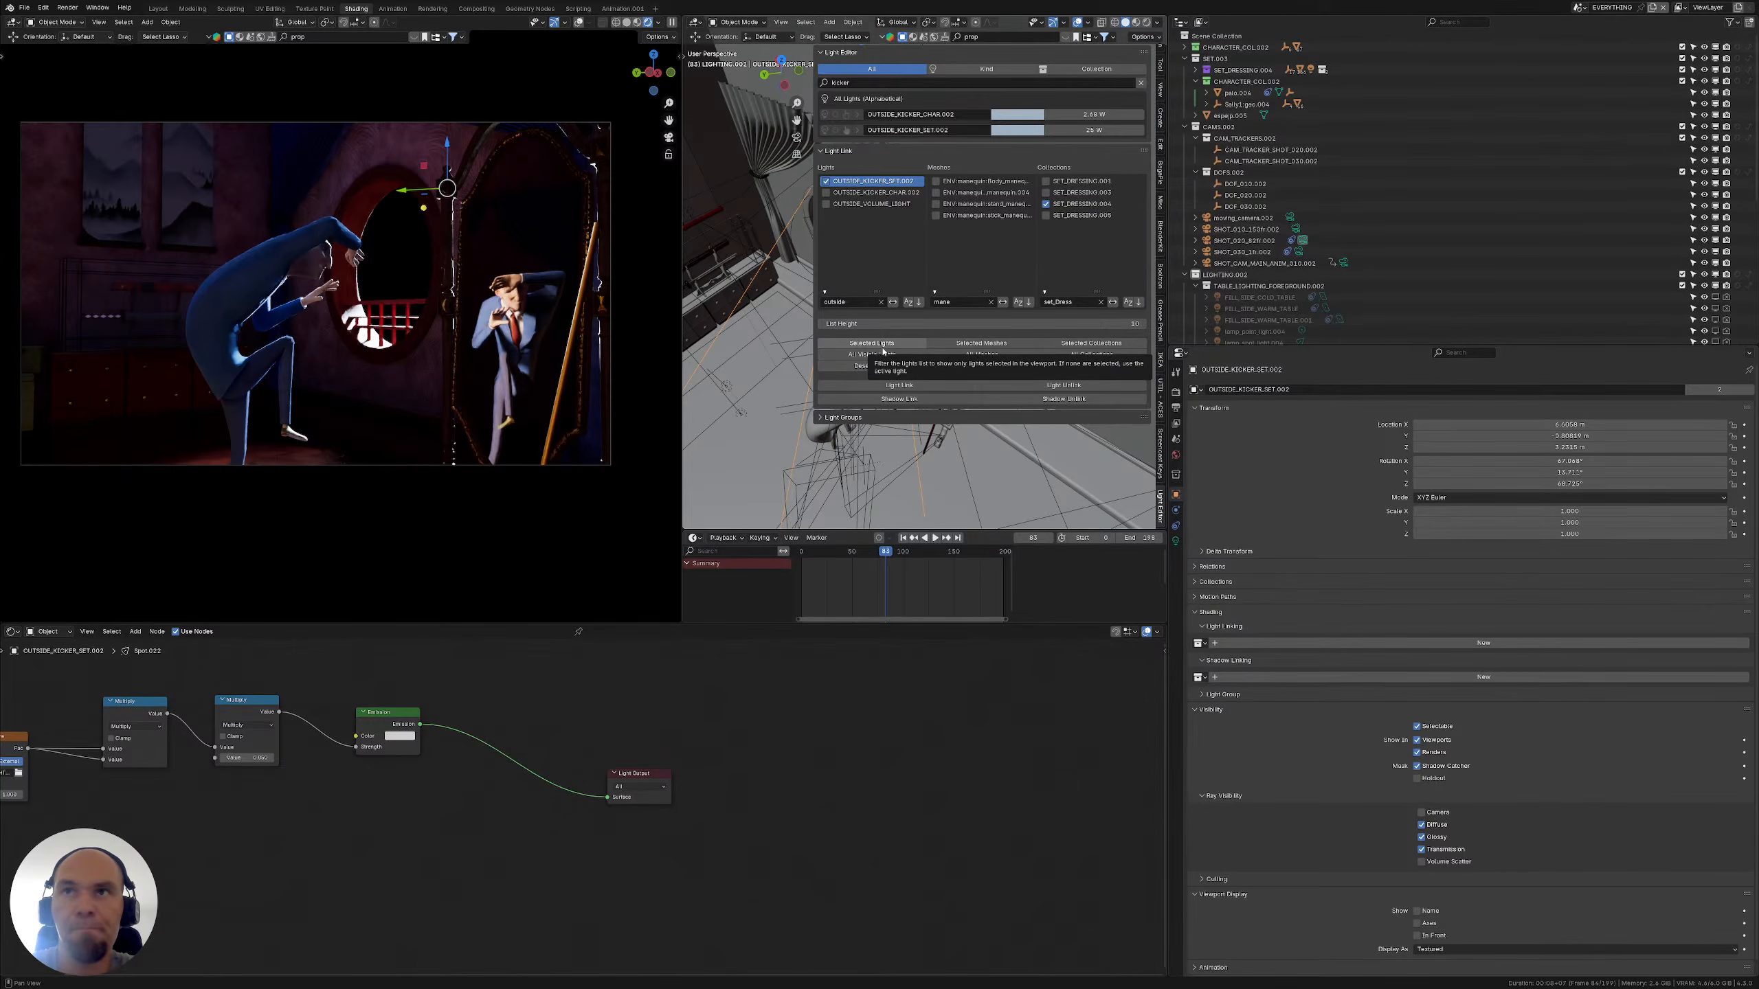
left_click(892, 386)
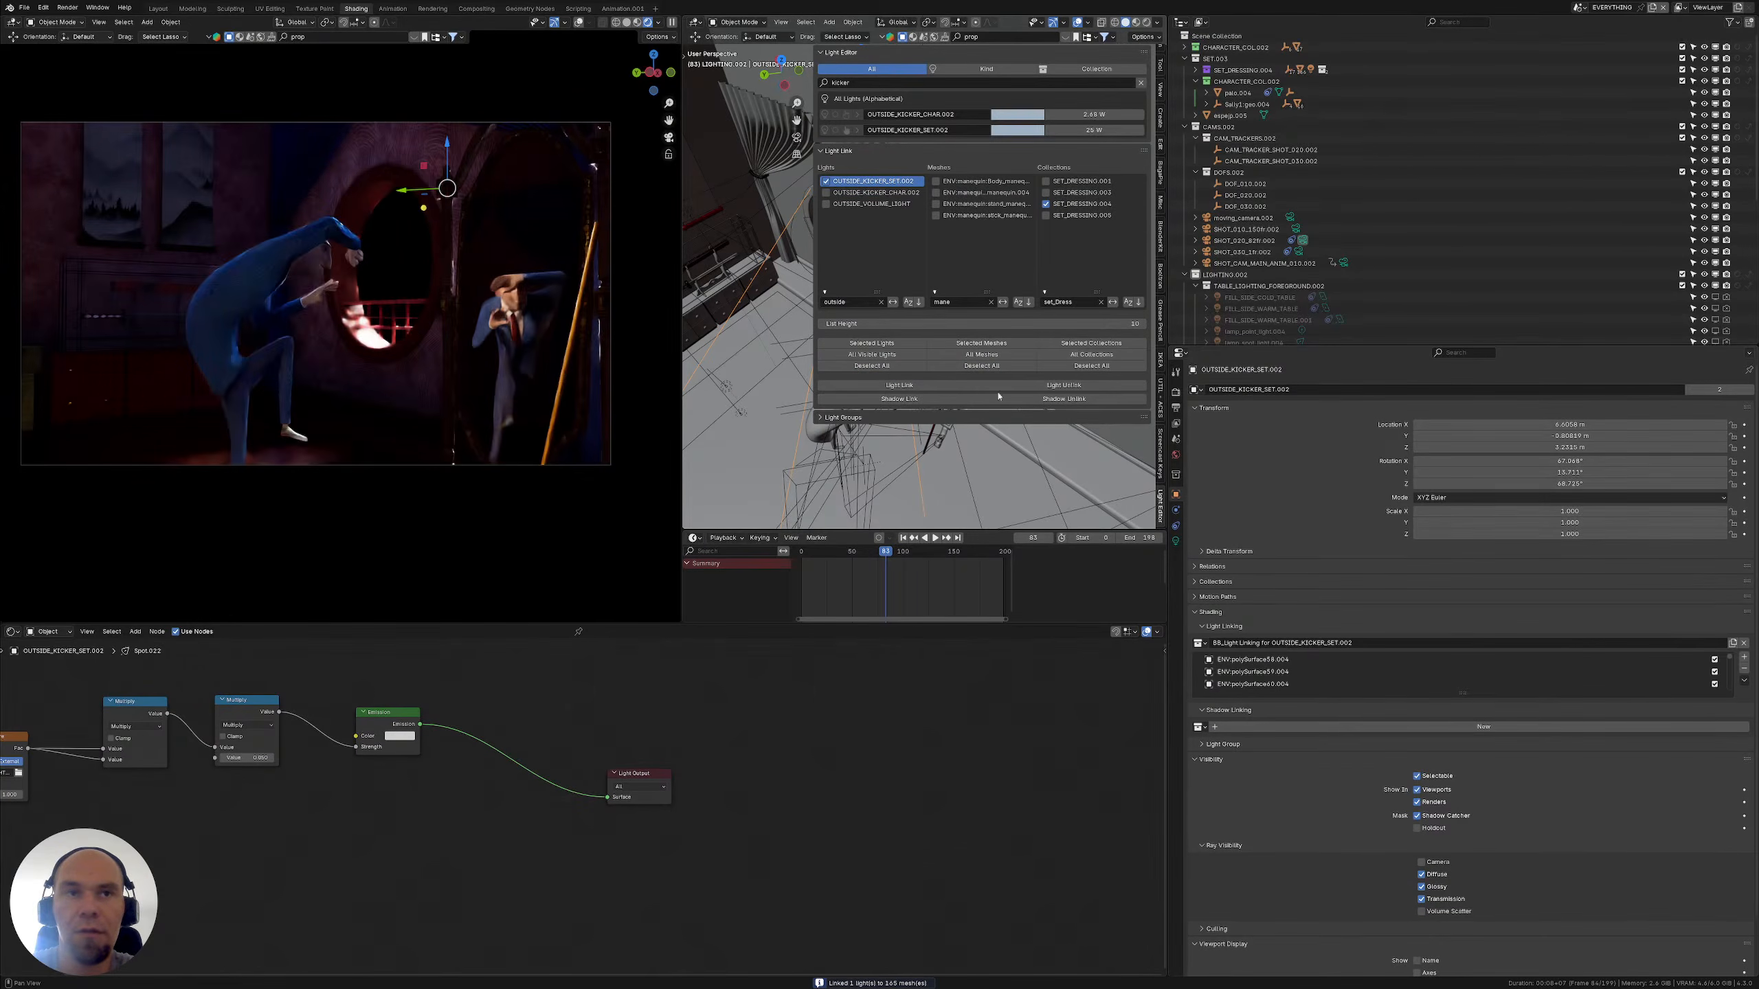
left_click(954, 400)
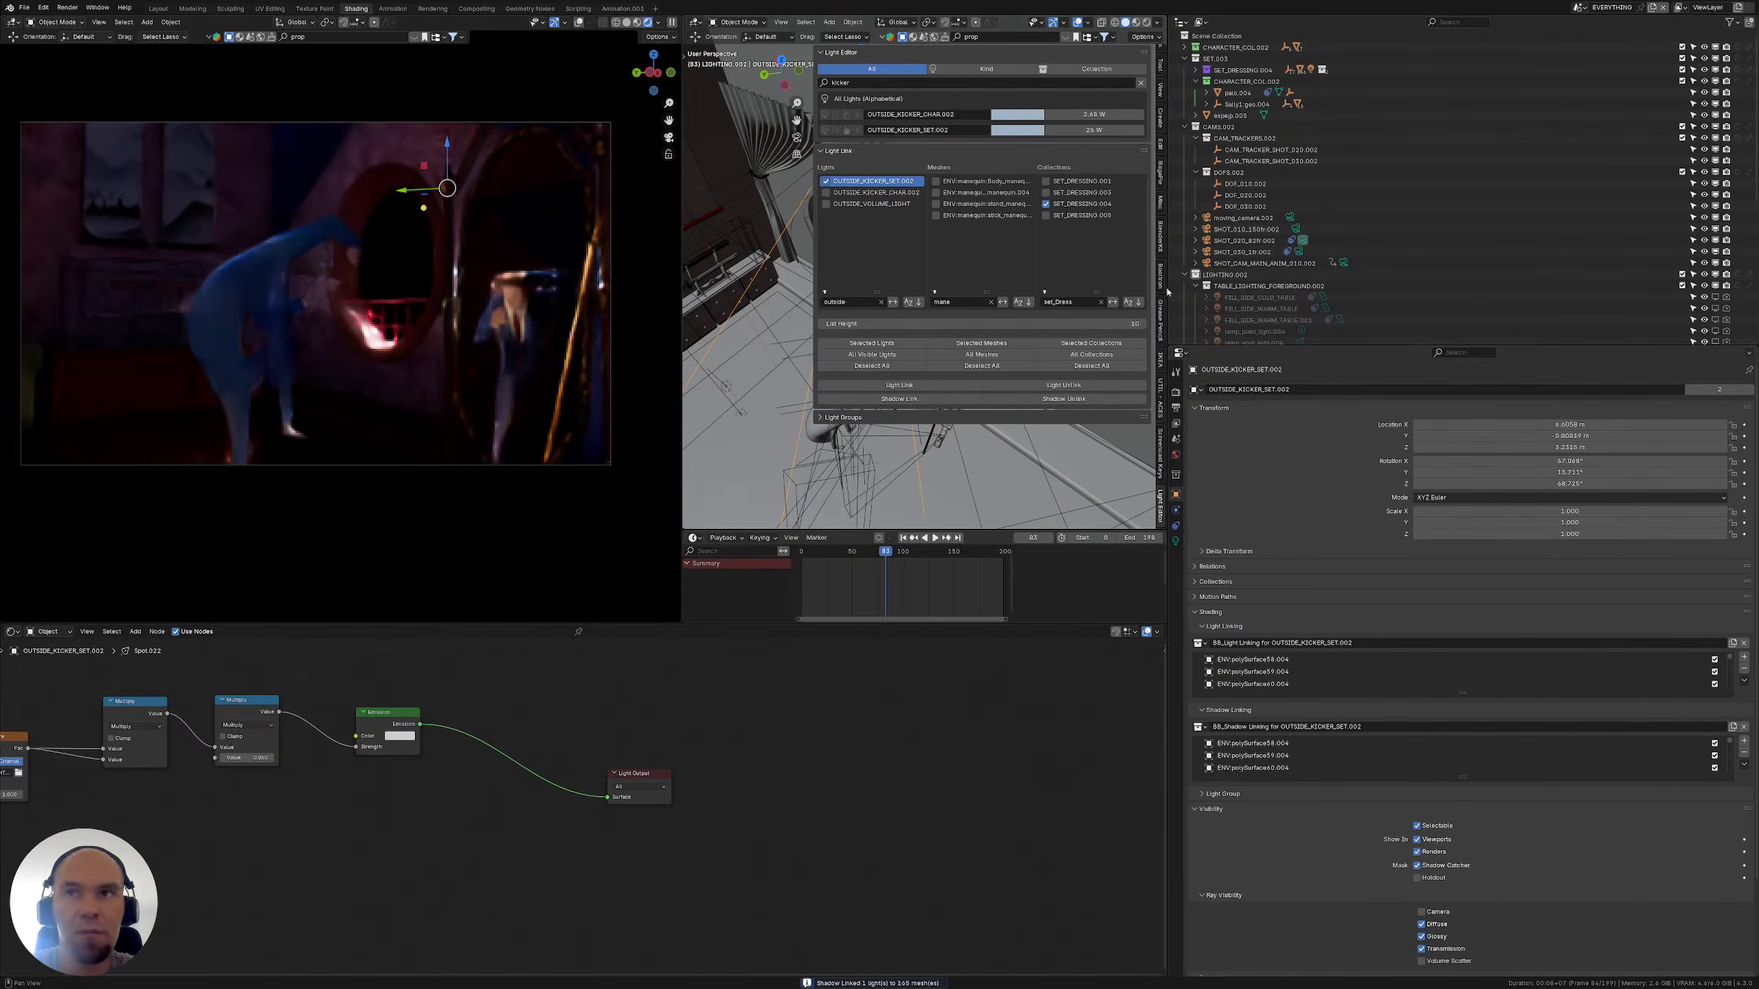
Review the linked lighting through the SHOT_030 close-up camera at the first frame
left_click(1184, 275)
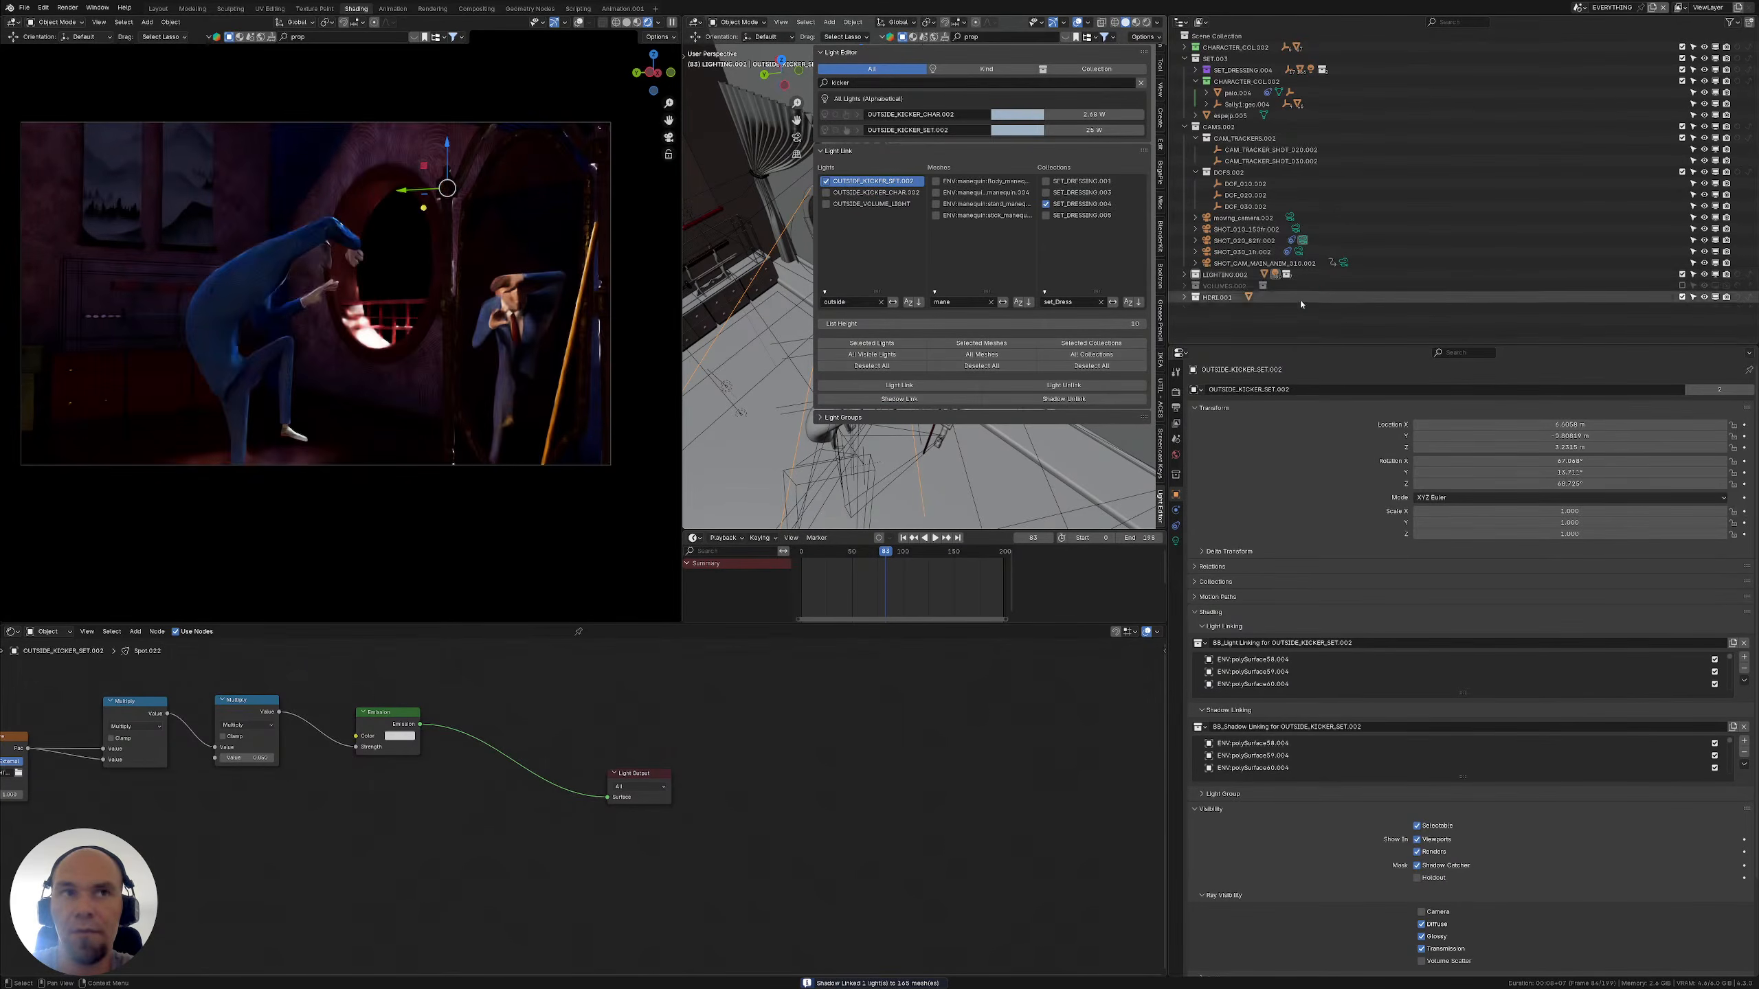
left_click(1184, 274)
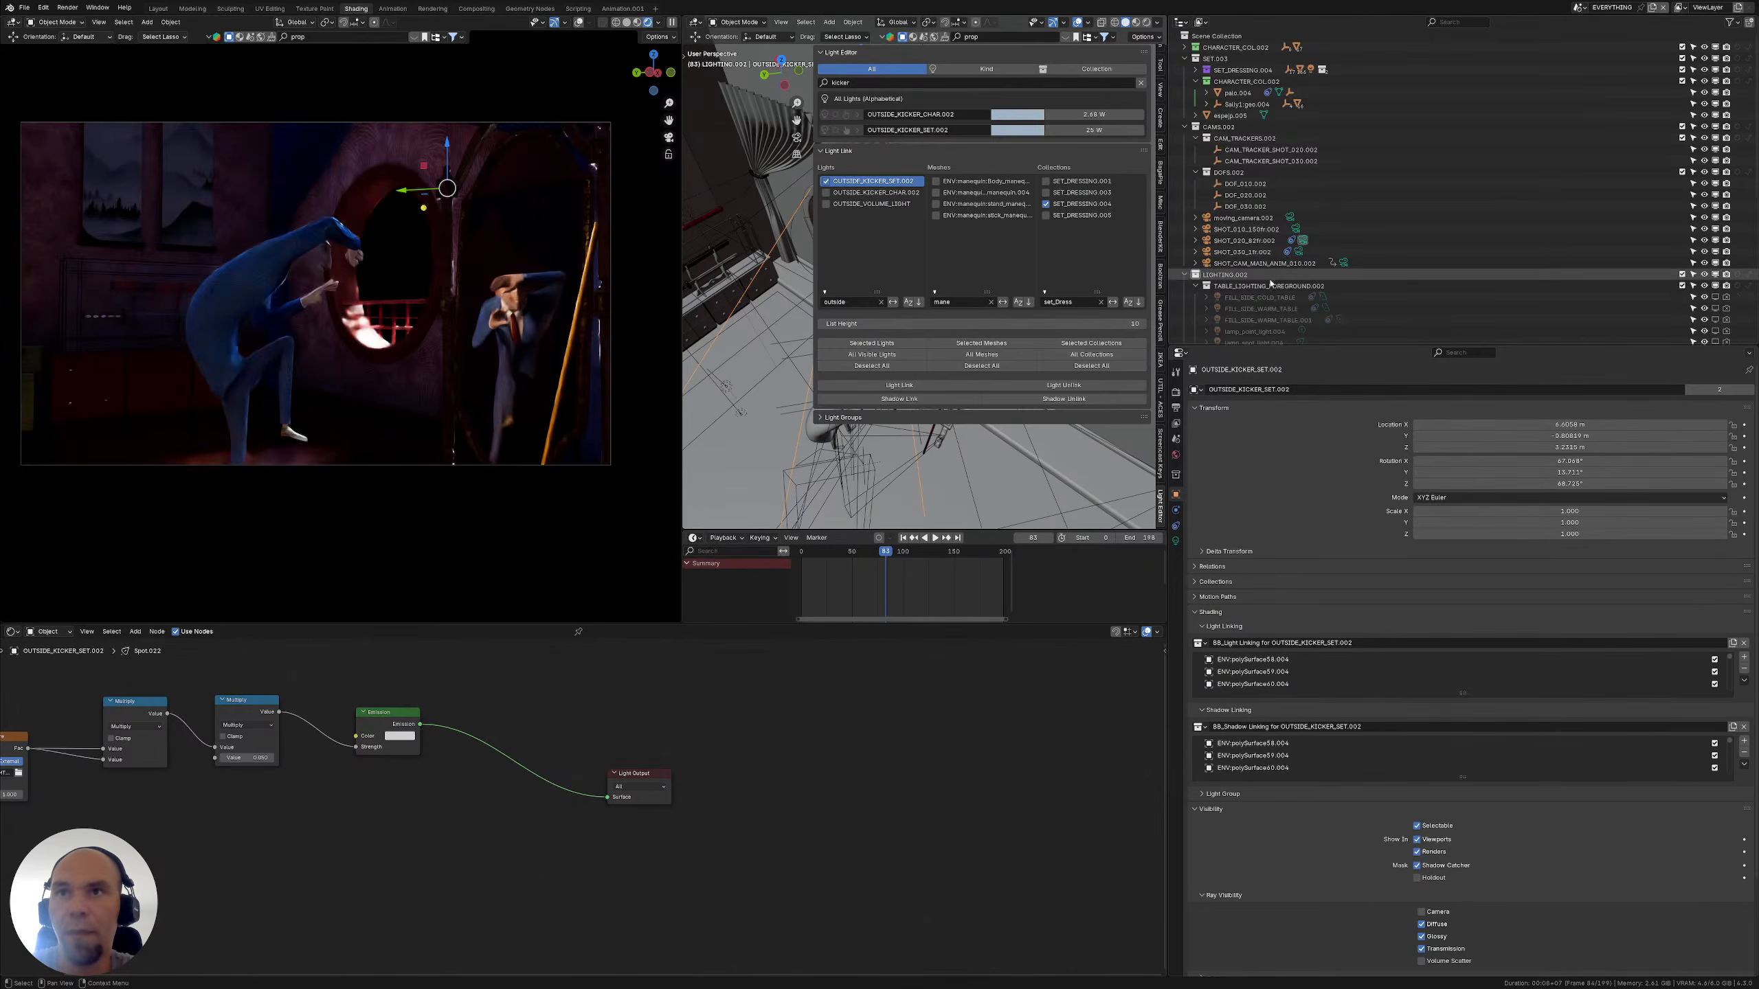
scroll(1271, 284, "down", 5)
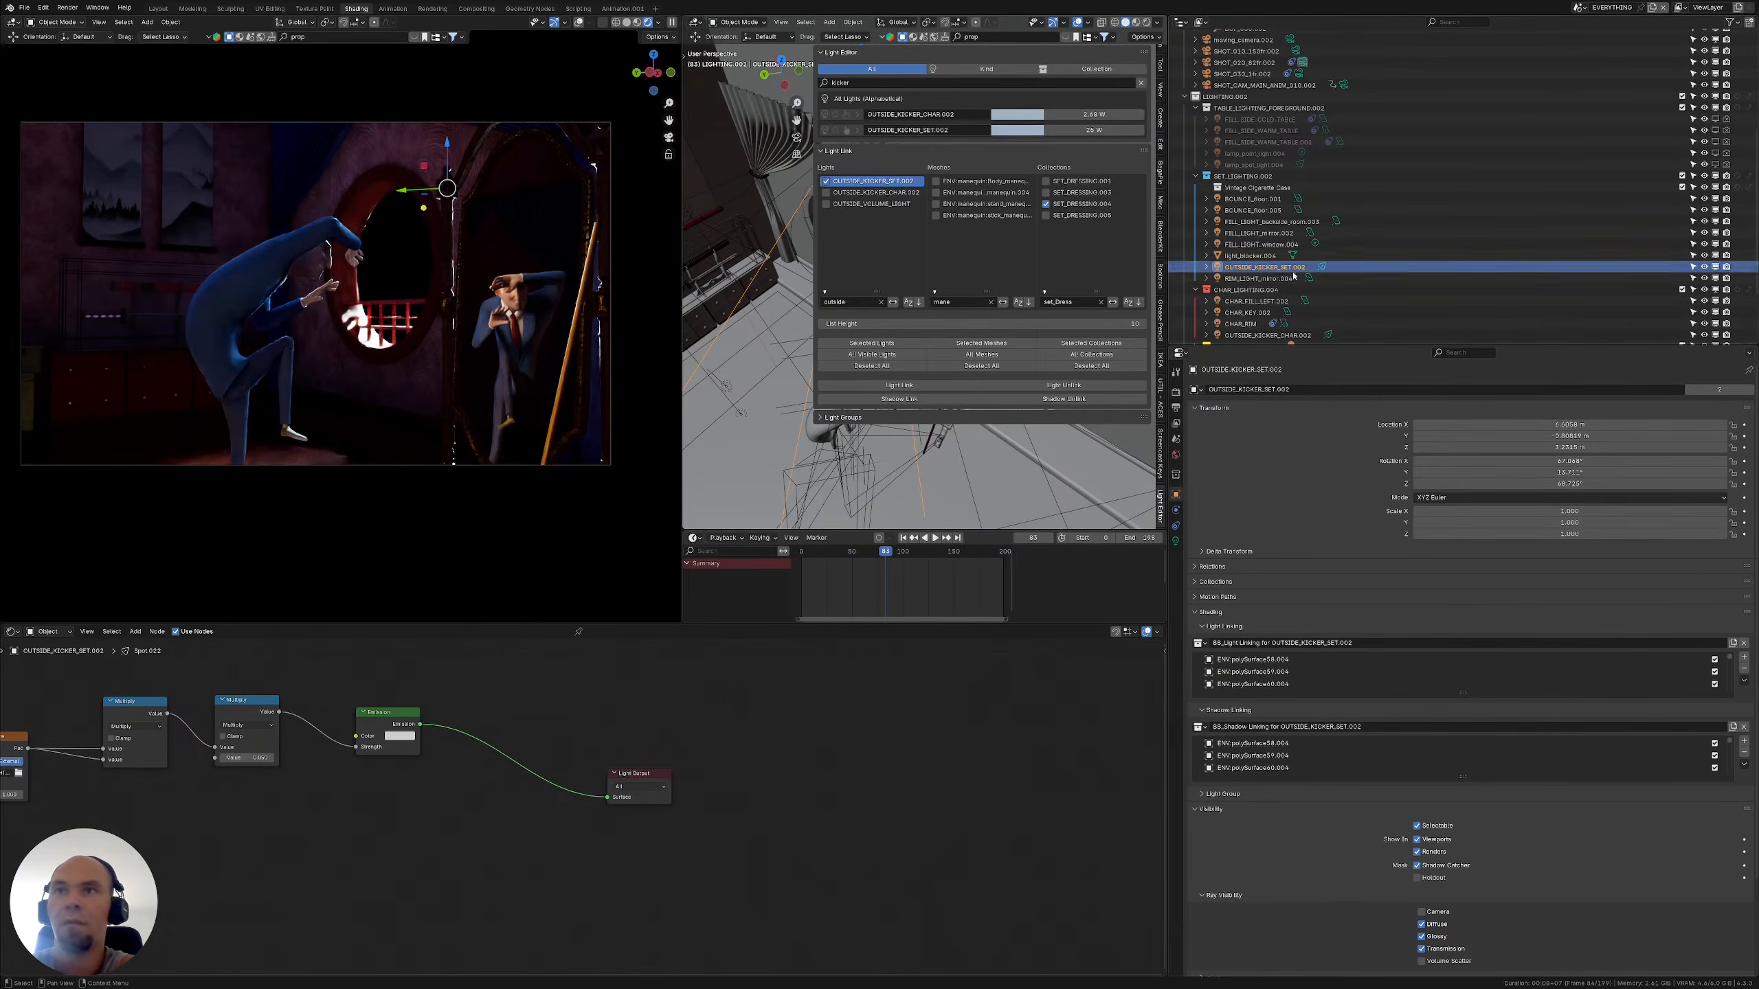
scroll(1295, 132, "up", 3)
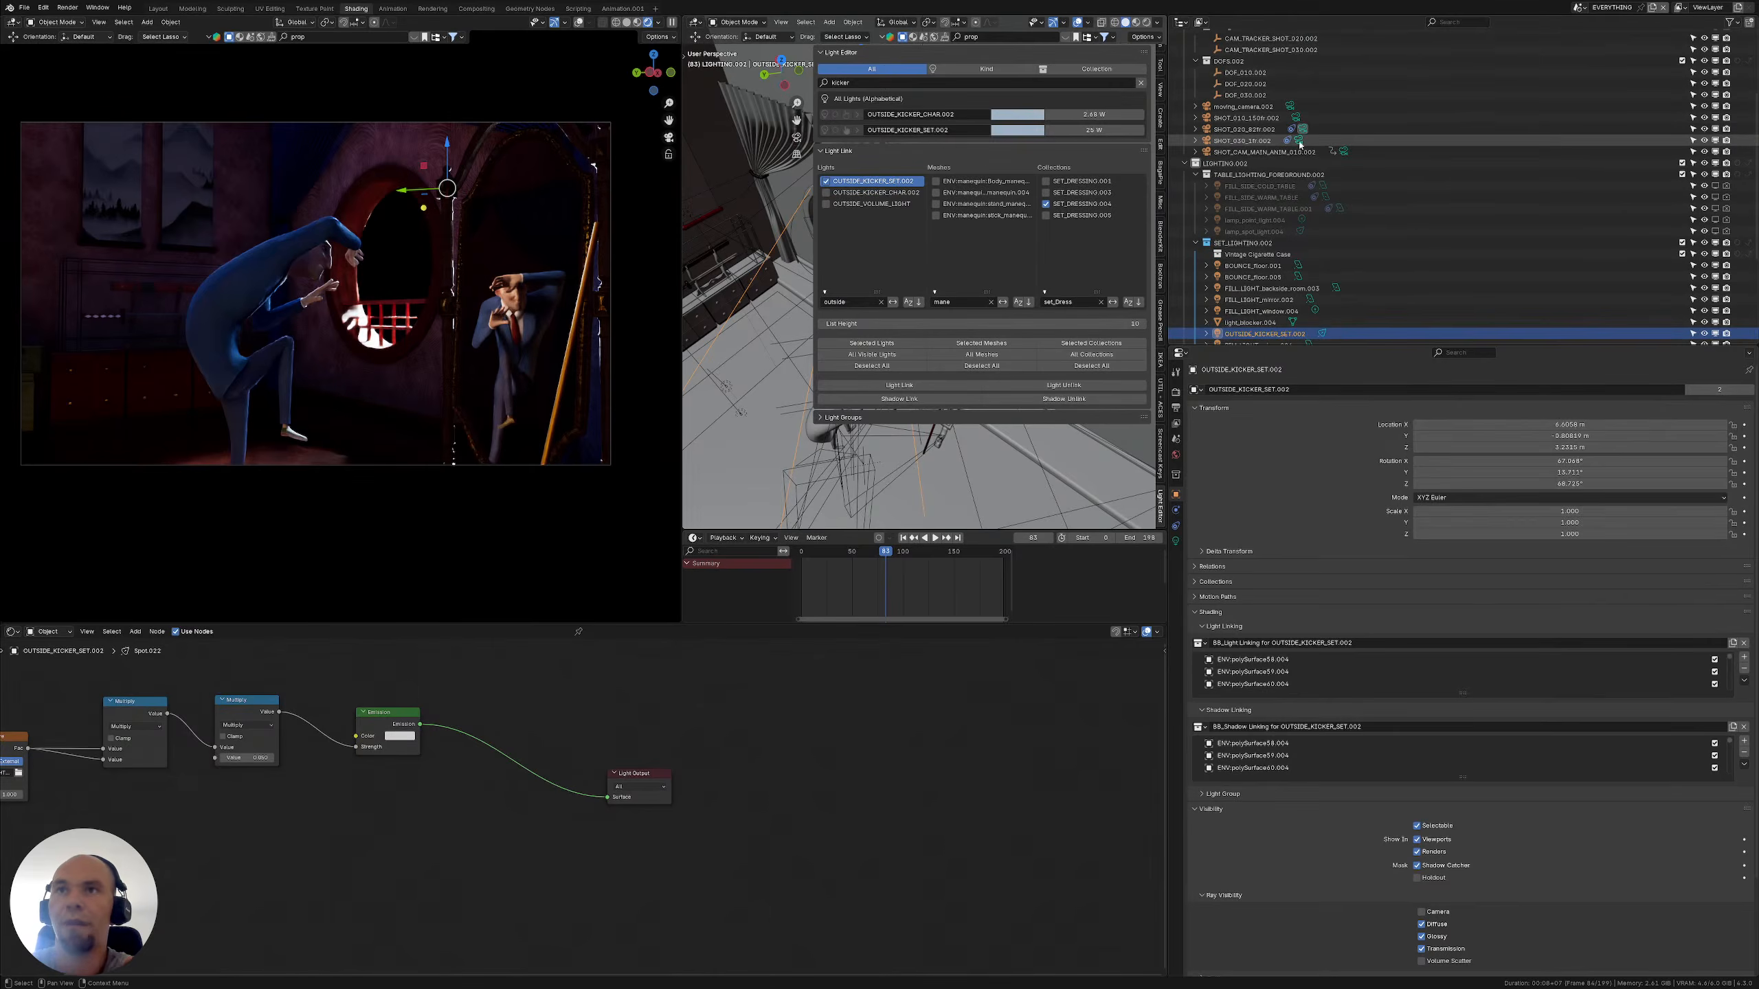
left_click(1243, 141)
left_click_drag(827, 554, 804, 559)
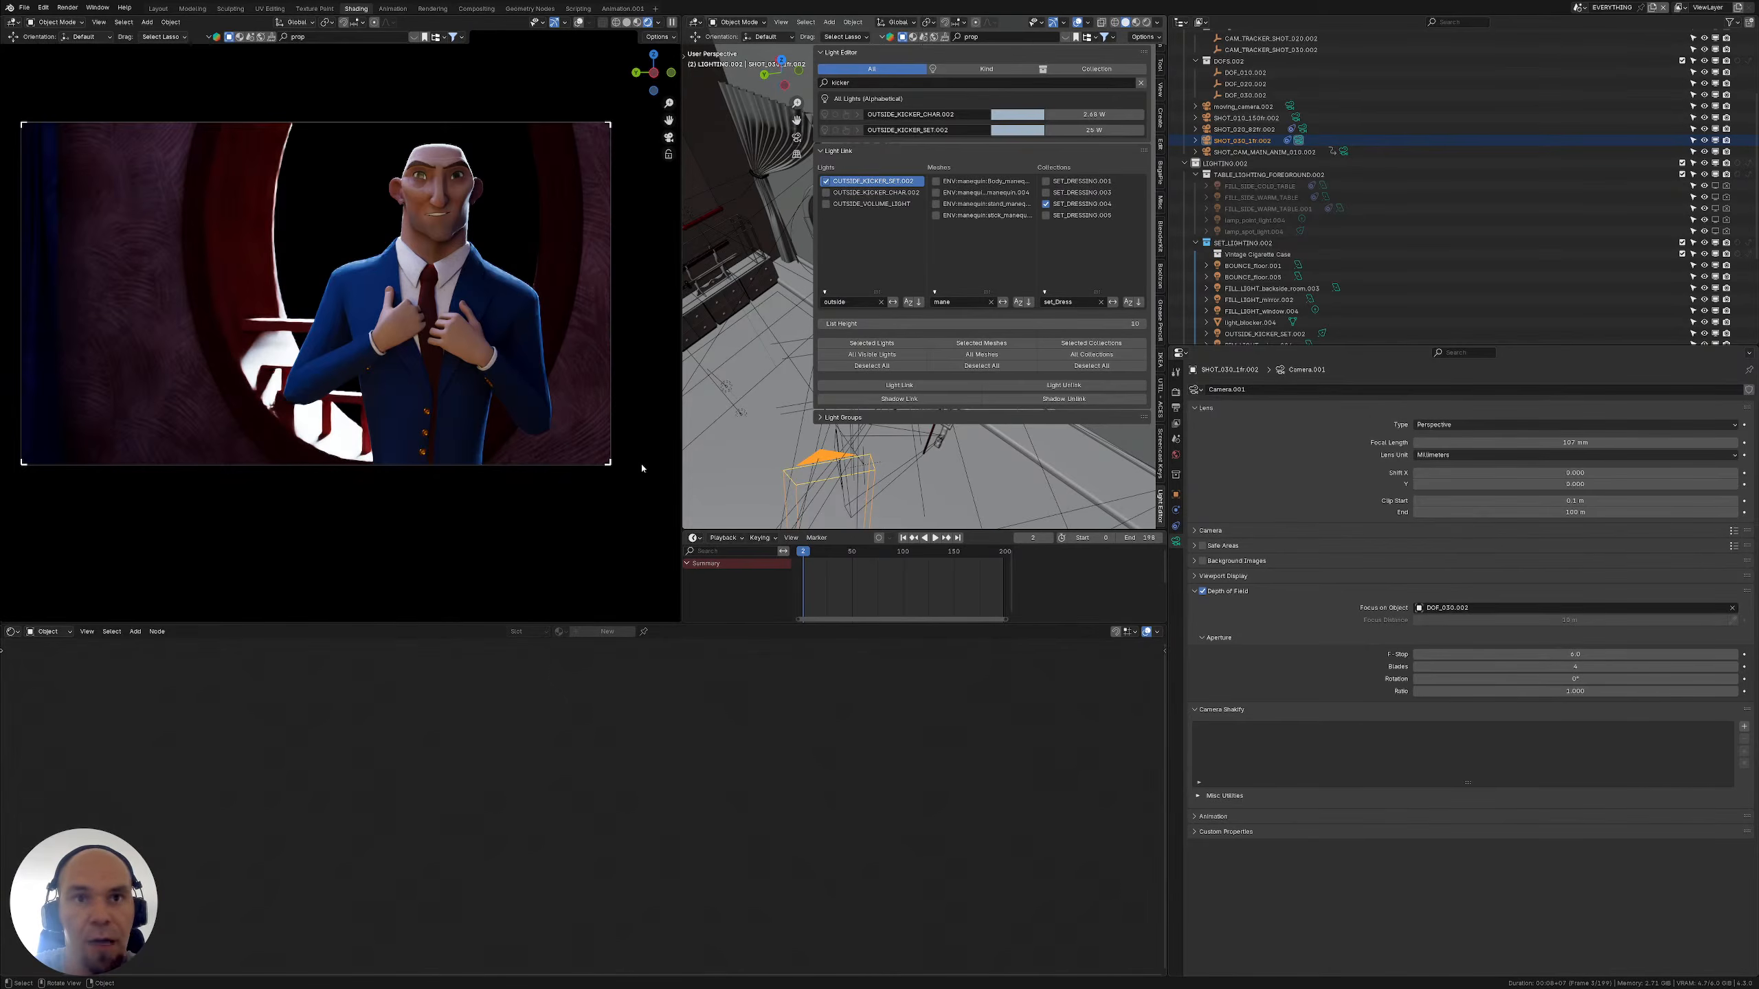
Widen the perspective viewport, hide its sidebar, and collapse the CAMS, SET and SET_LIGHTING collections in the Outliner
left_click_drag(682, 448, 592, 438)
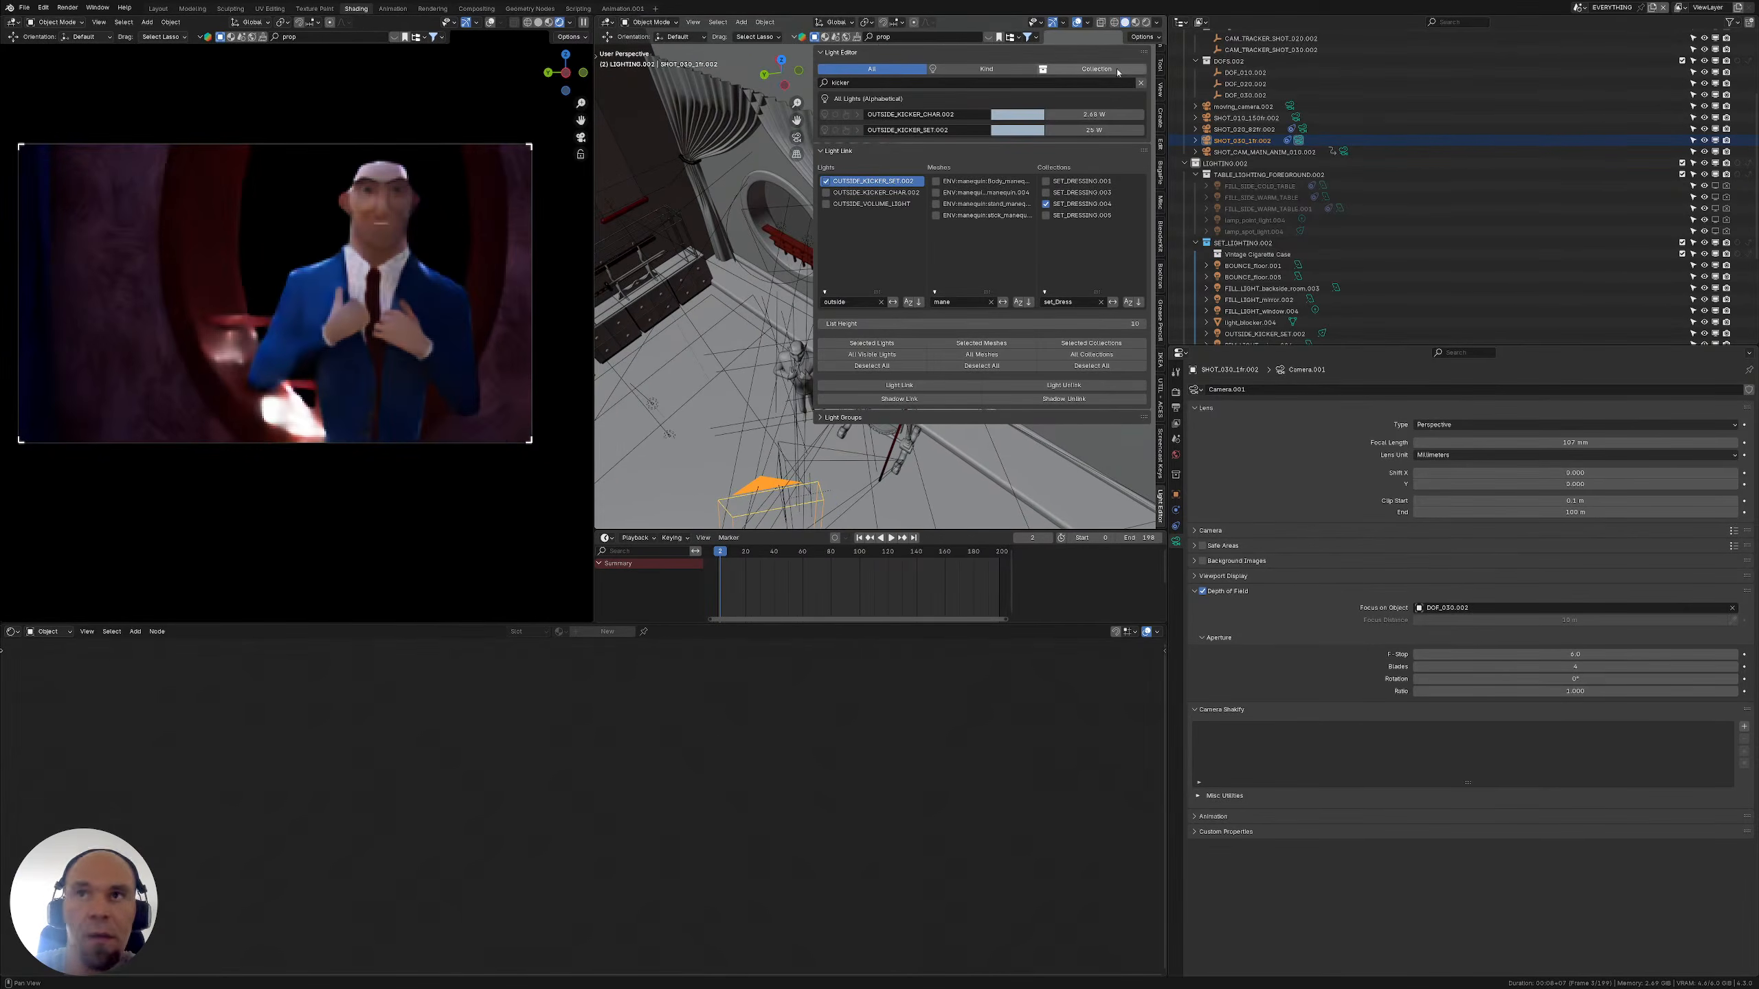
key("n")
scroll(1186, 132, "up", 5)
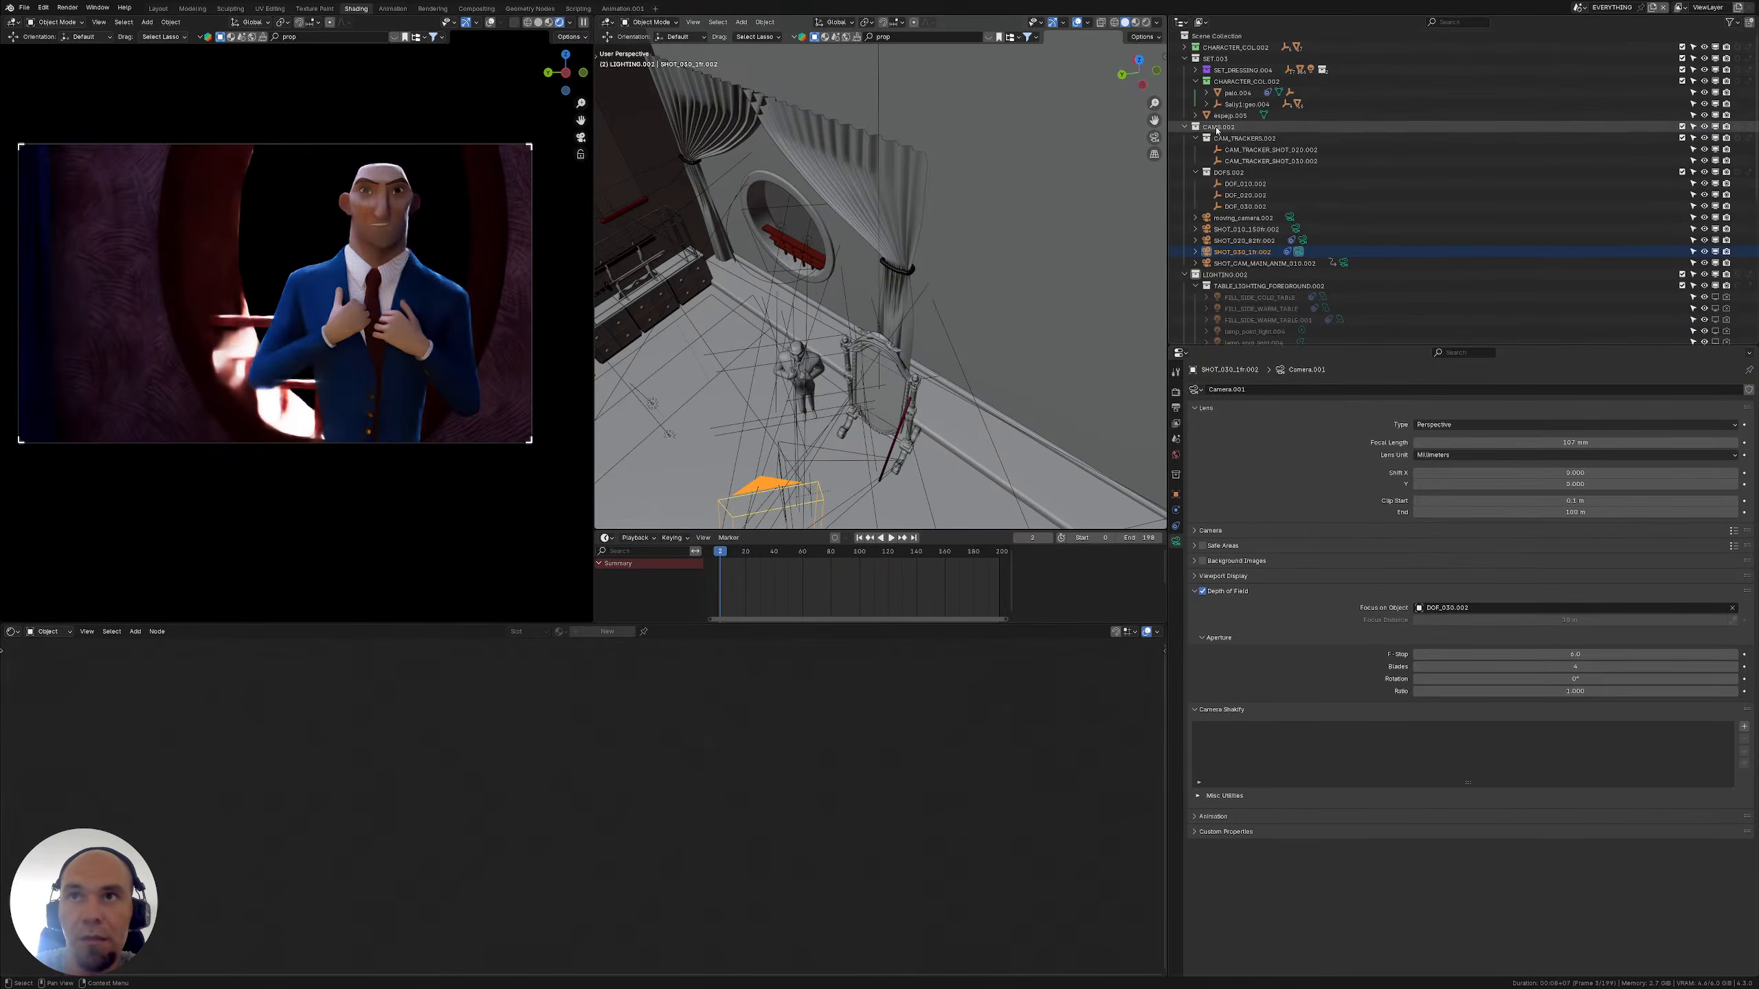
left_click(1184, 128)
left_click(1184, 58)
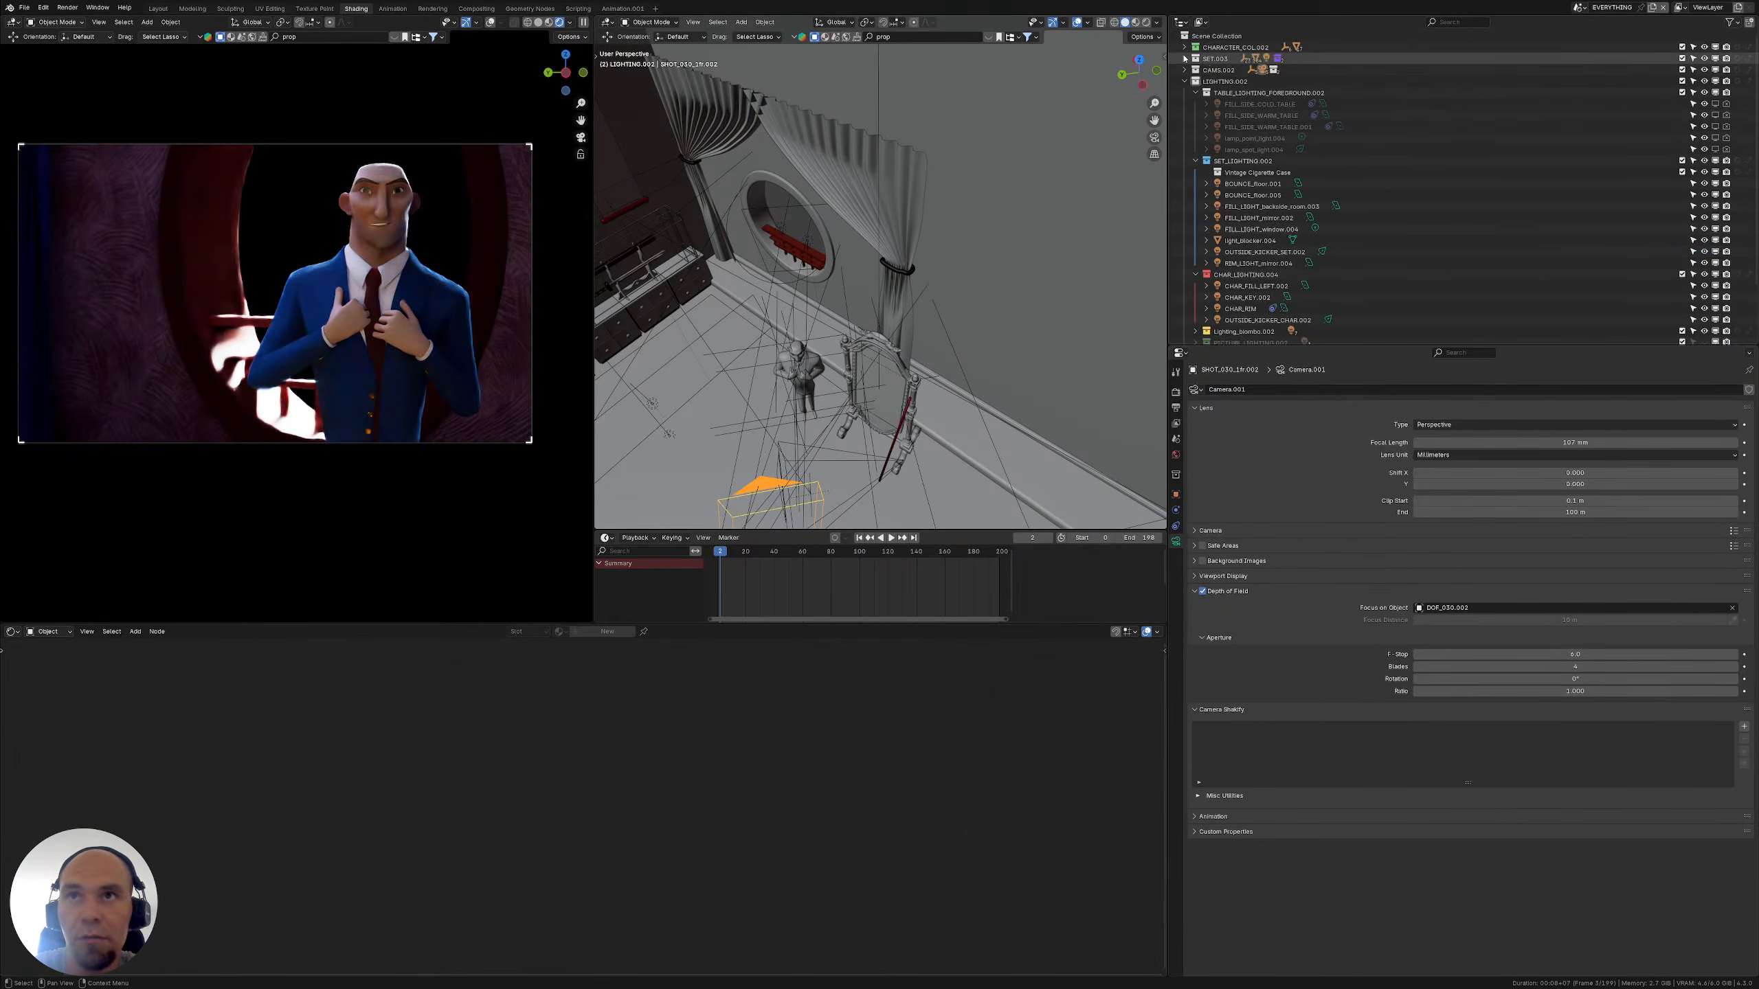
middle_click_drag(900, 326, 935, 345)
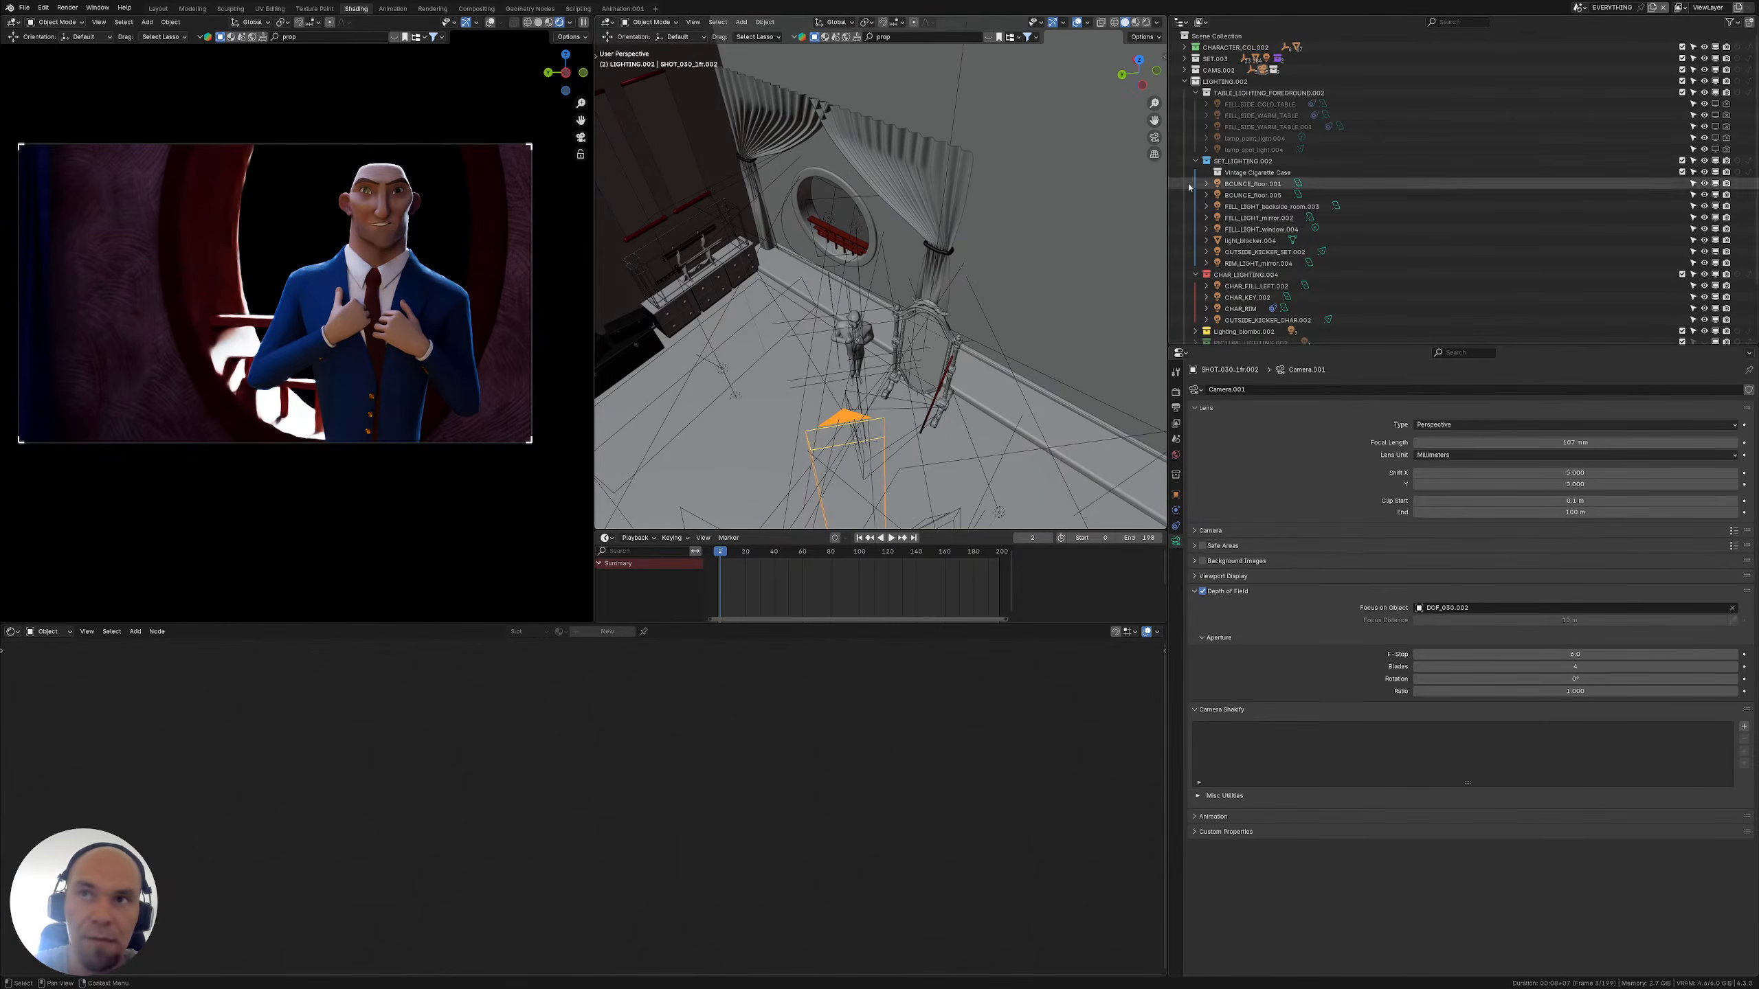
left_click(1196, 162)
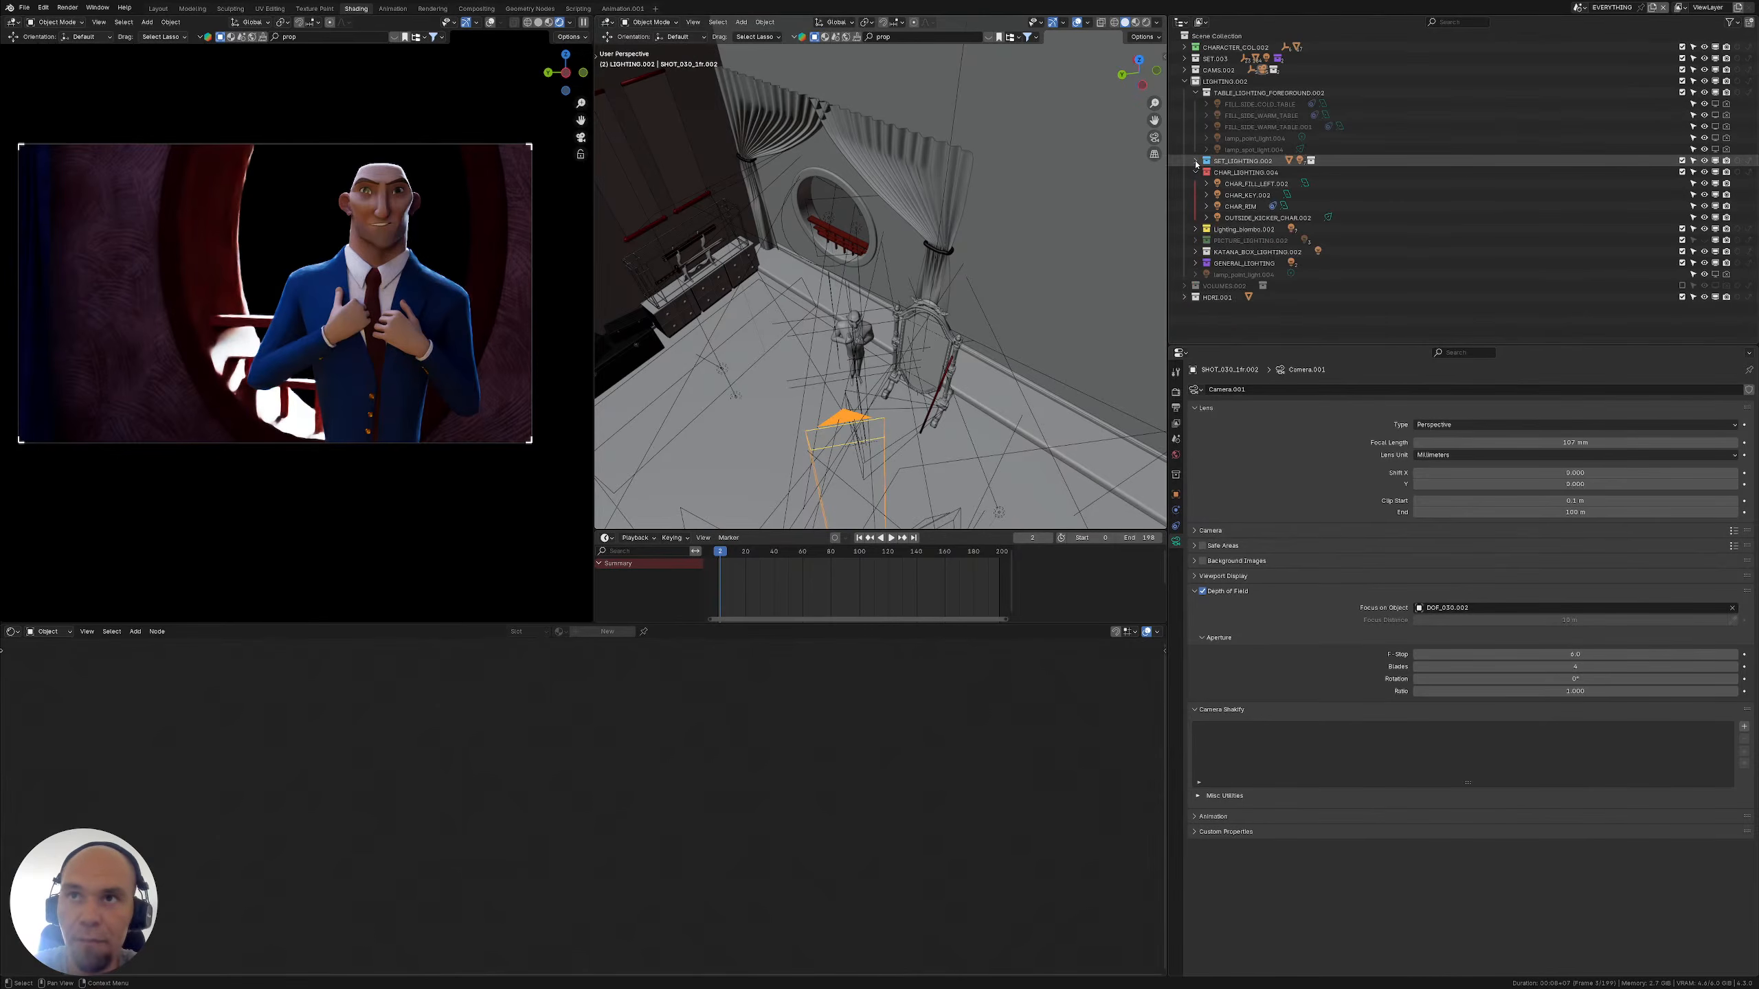
Survey the light layout around the room and view the scene through the SHOT_CAM_MAIN_ANIM_010 camera
middle_click_drag(893, 350, 921, 356)
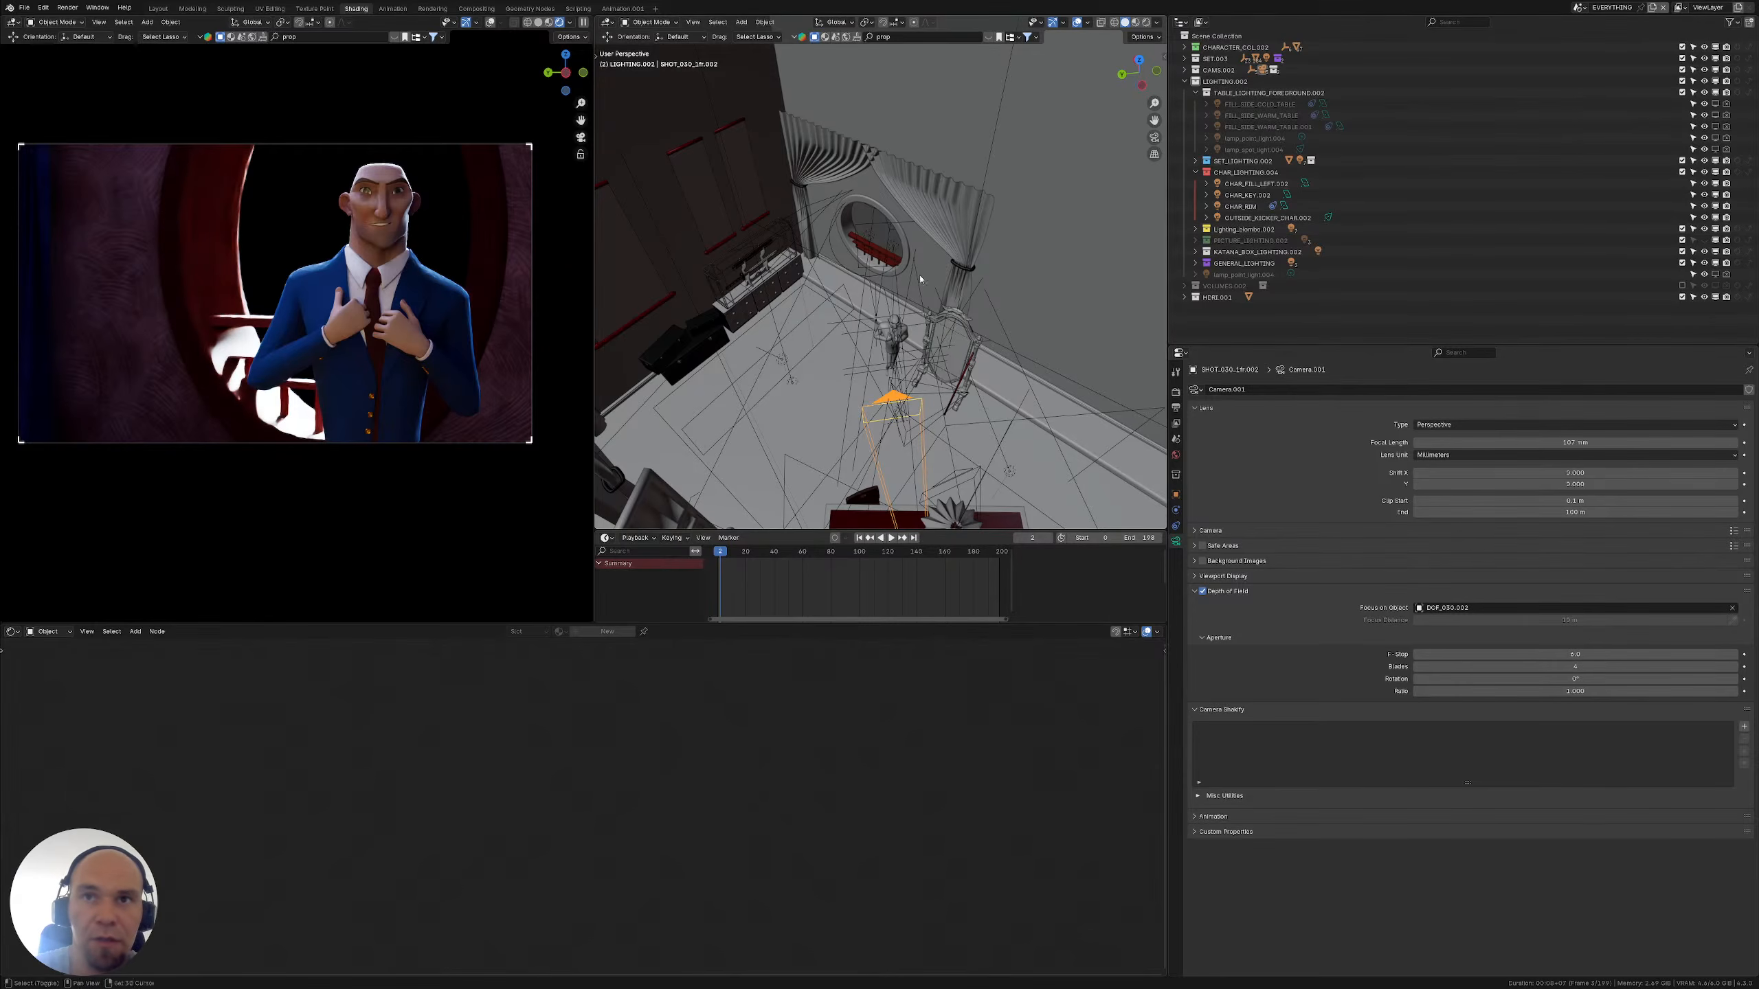
middle_click_drag(930, 271, 1025, 250)
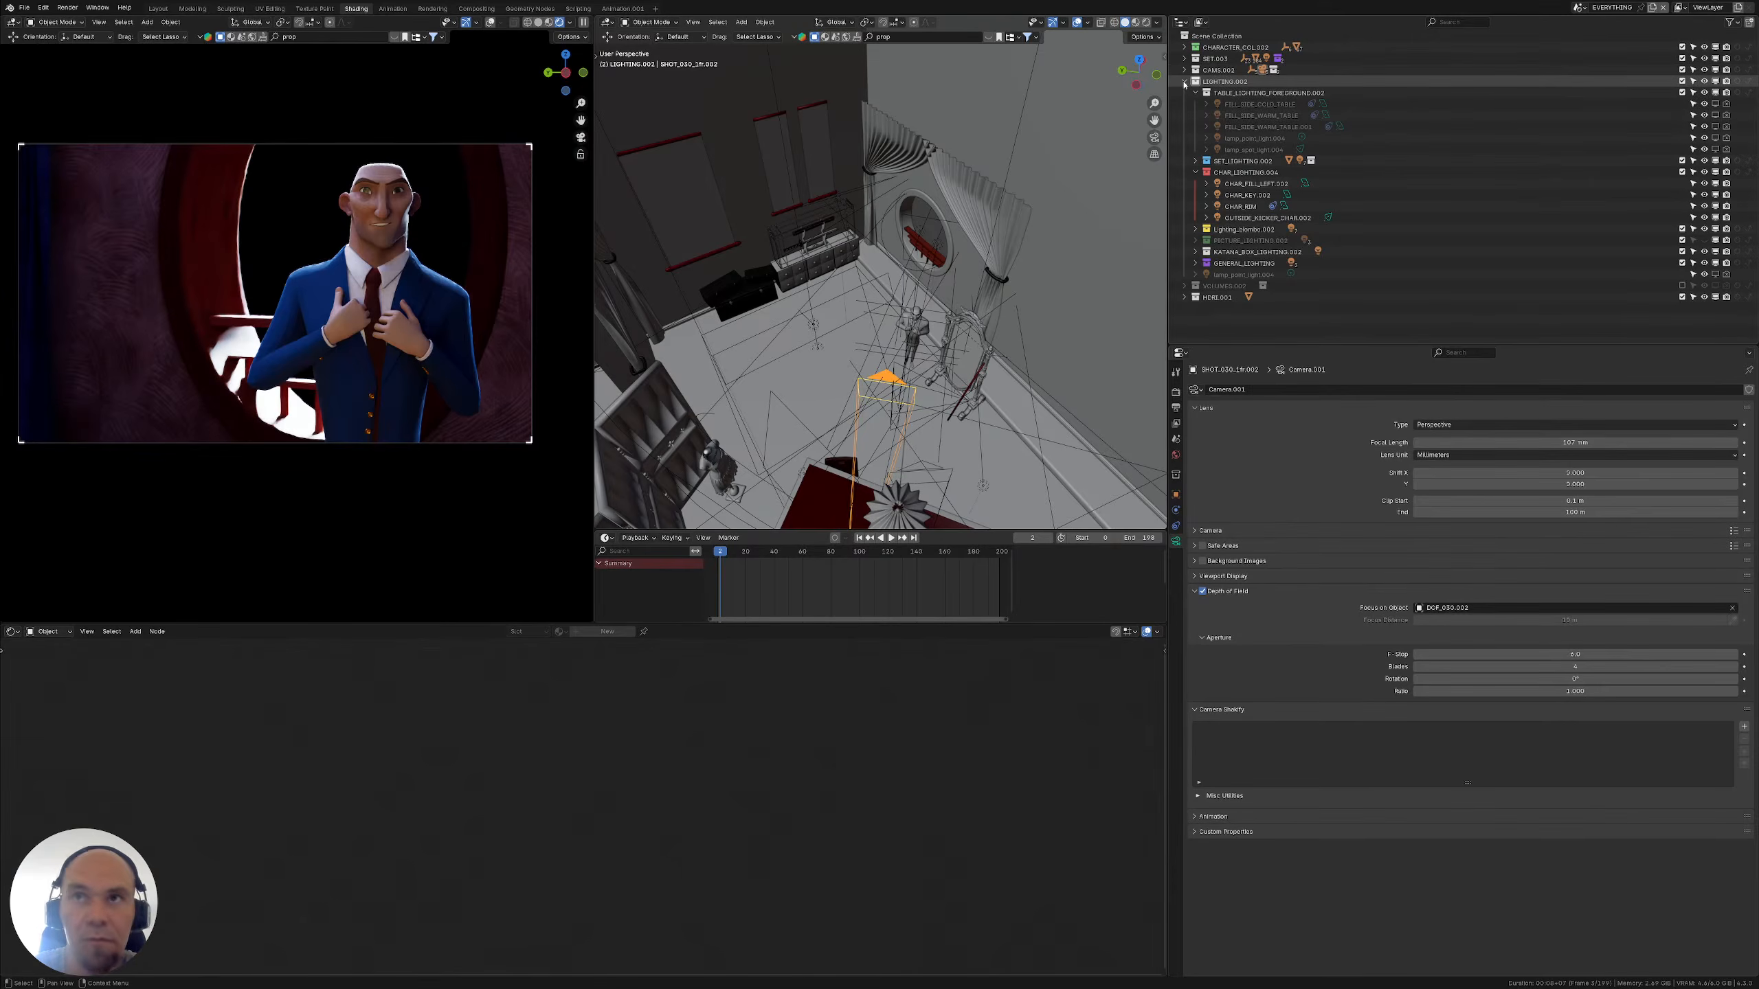
mouse_move(852, 291)
middle_mouse_down()
mouse_move(907, 312)
mouse_move(861, 278)
mouse_move(867, 303)
middle_mouse_up()
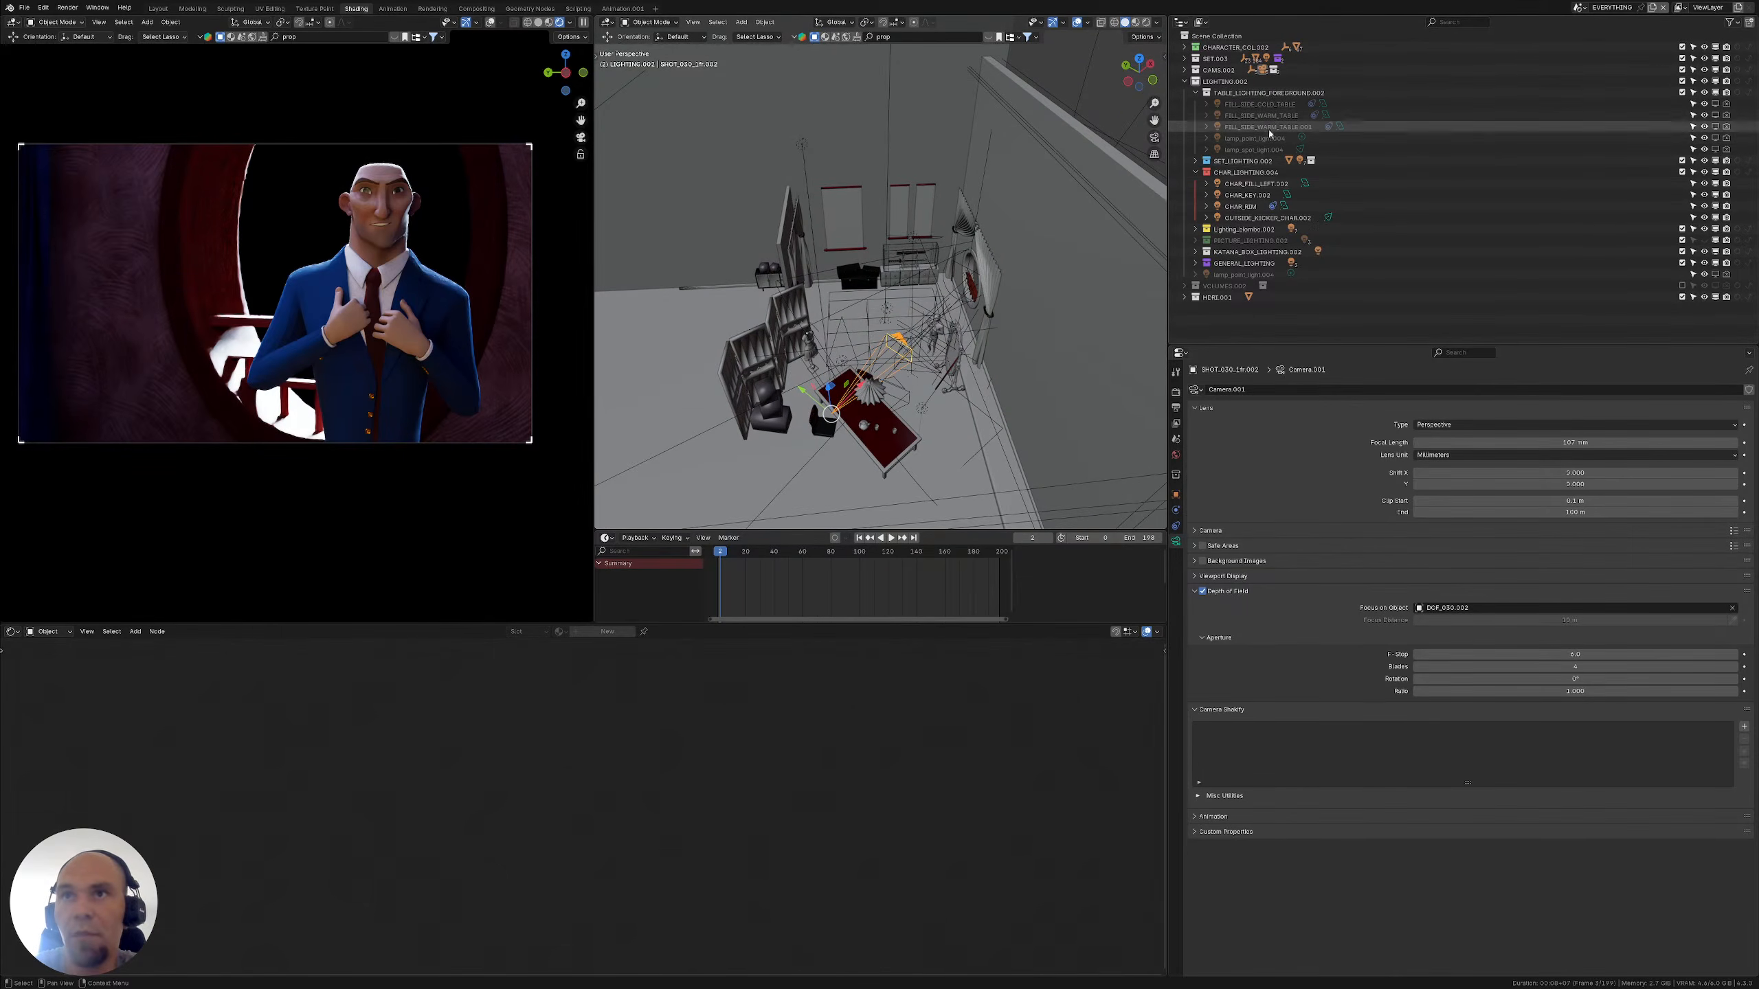
left_click(1184, 70)
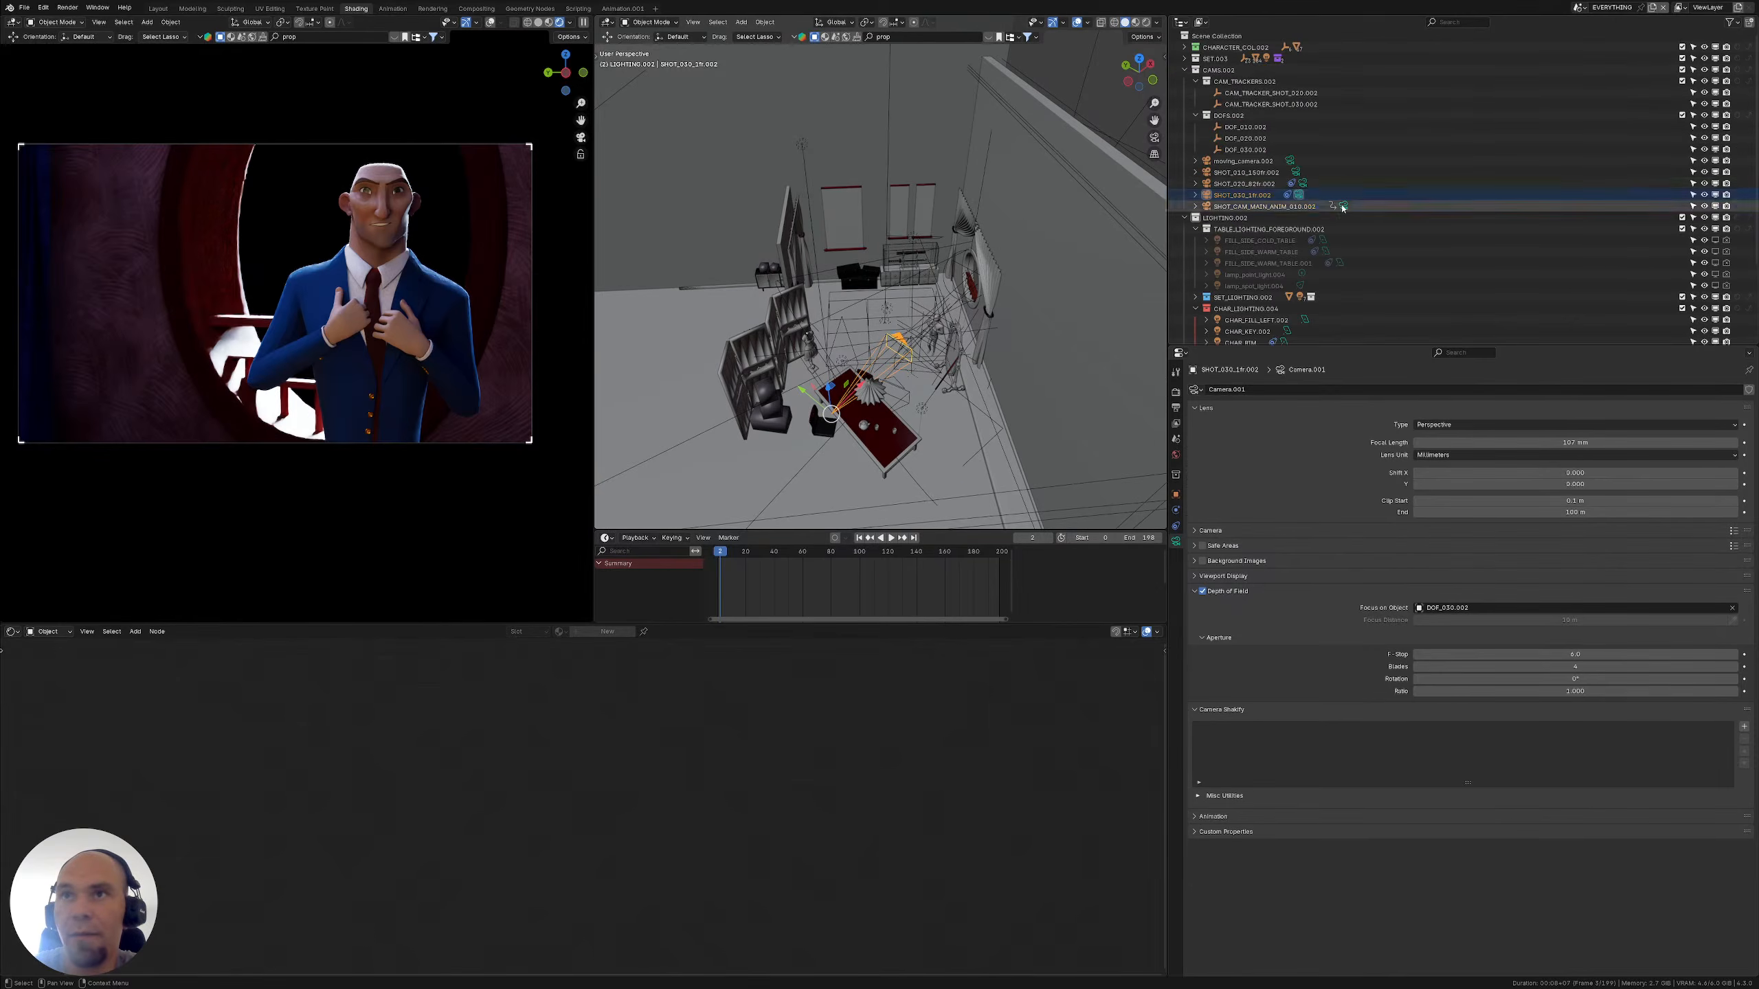
left_click(1341, 206)
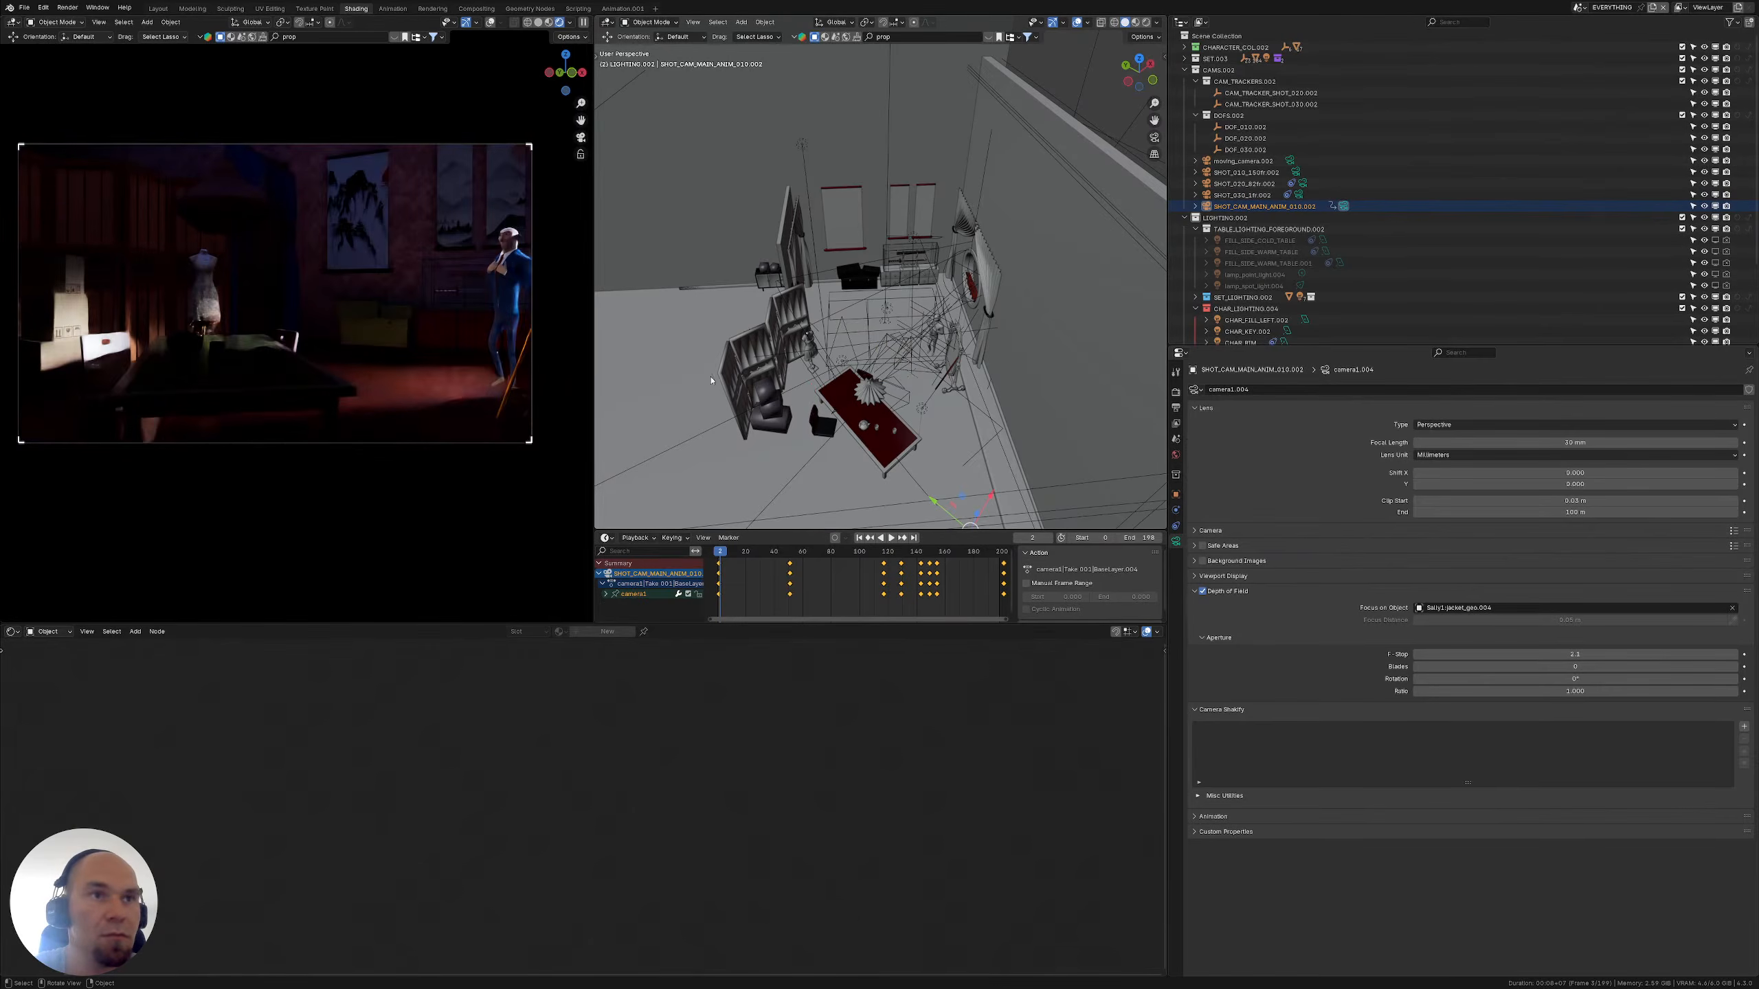
Select the OUTSIDE_KICKER_SET spot light outside the round window and rotate it about the global Y axis to re-aim its beam
middle_click_drag(906, 326, 1026, 284)
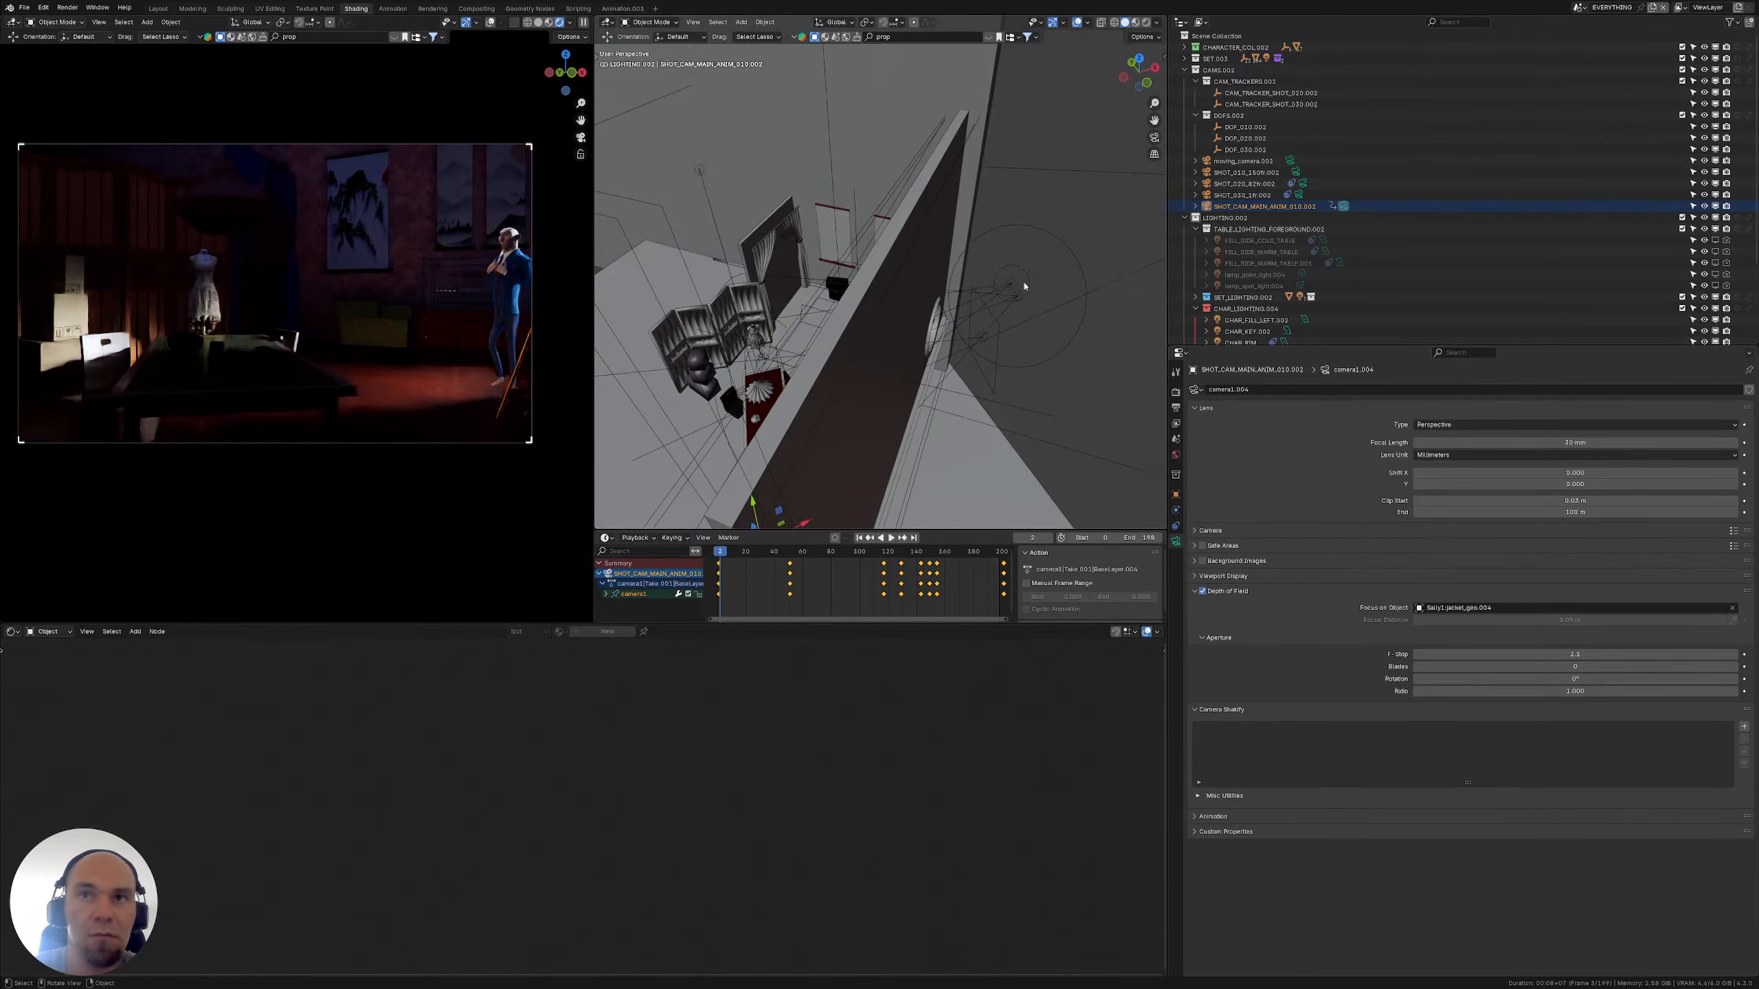
left_click(1012, 283)
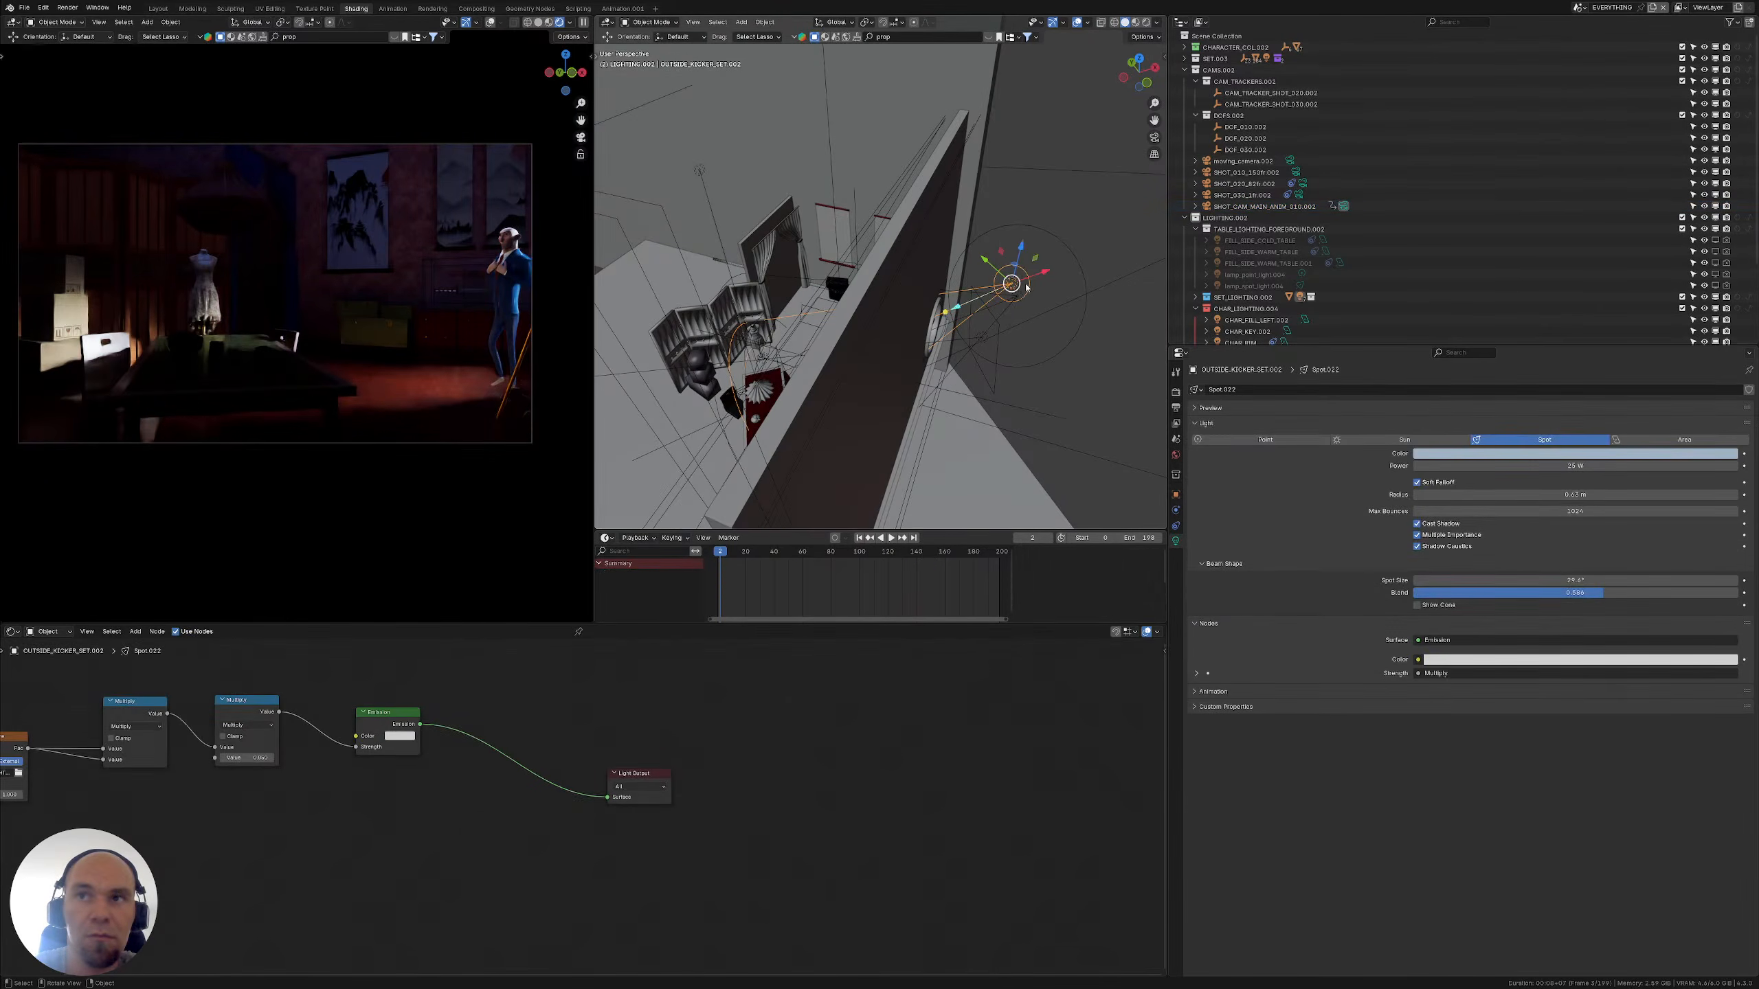
left_click(1194, 297)
scroll(1278, 272, "down", 5)
middle_click_drag(912, 261, 889, 326)
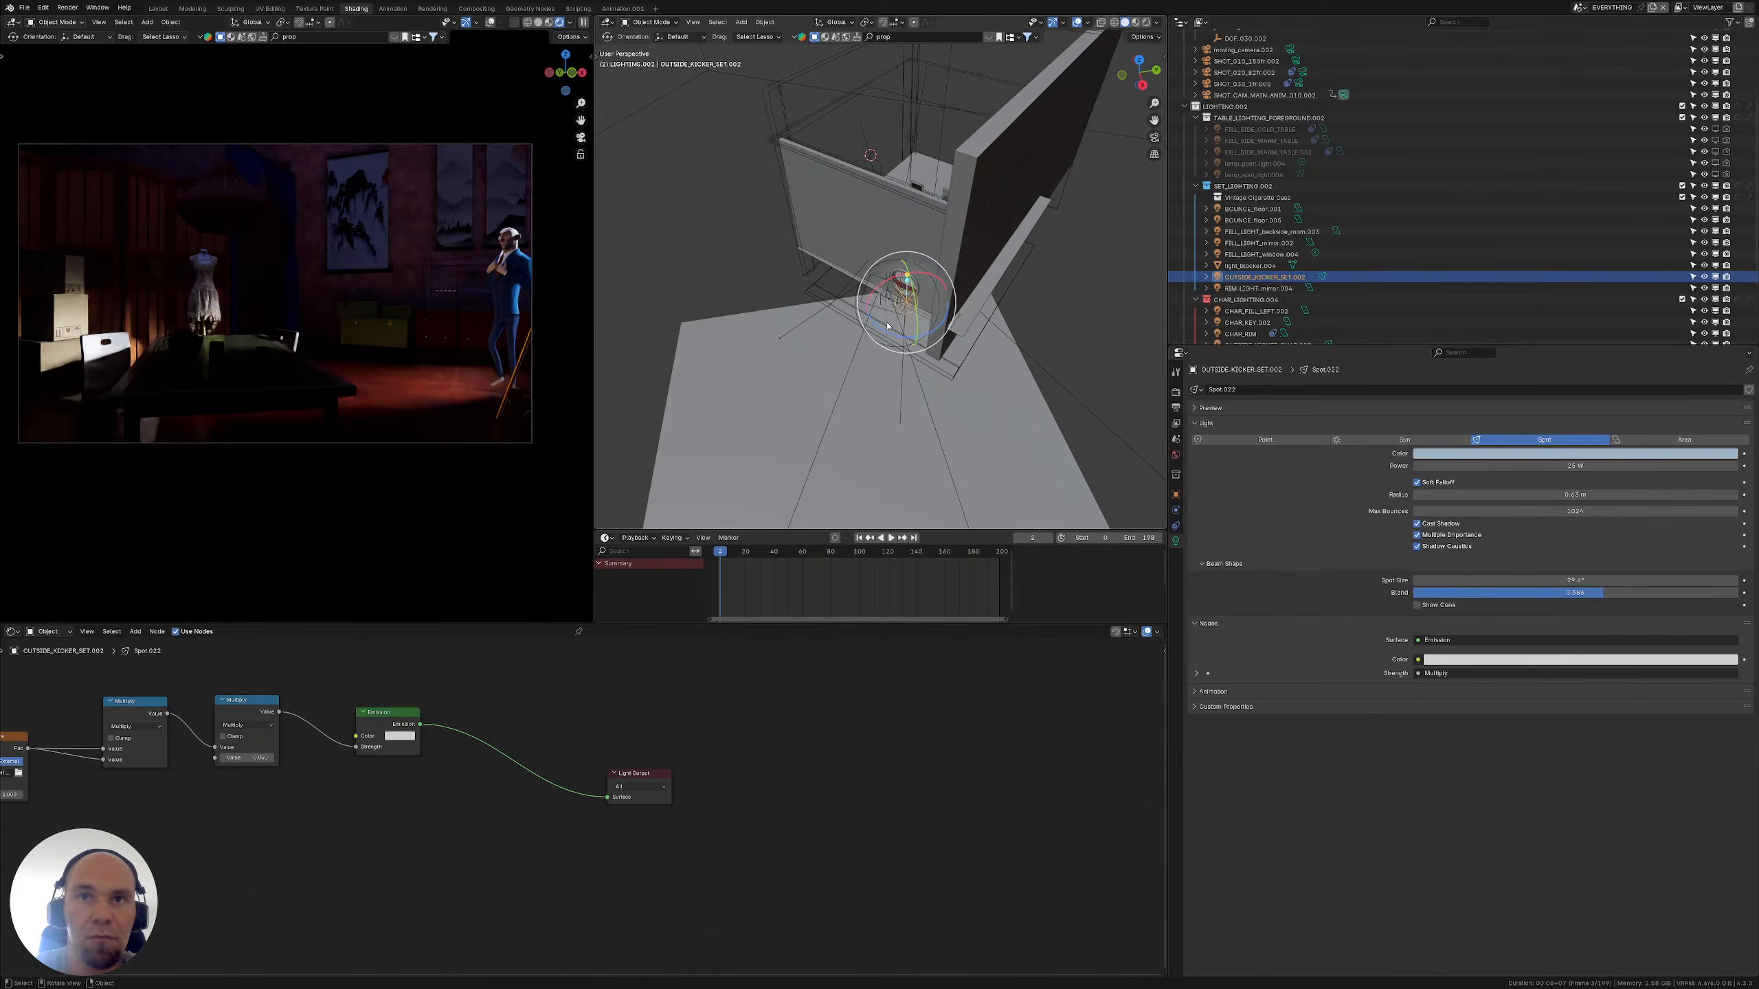
left_click_drag(916, 308, 914, 309)
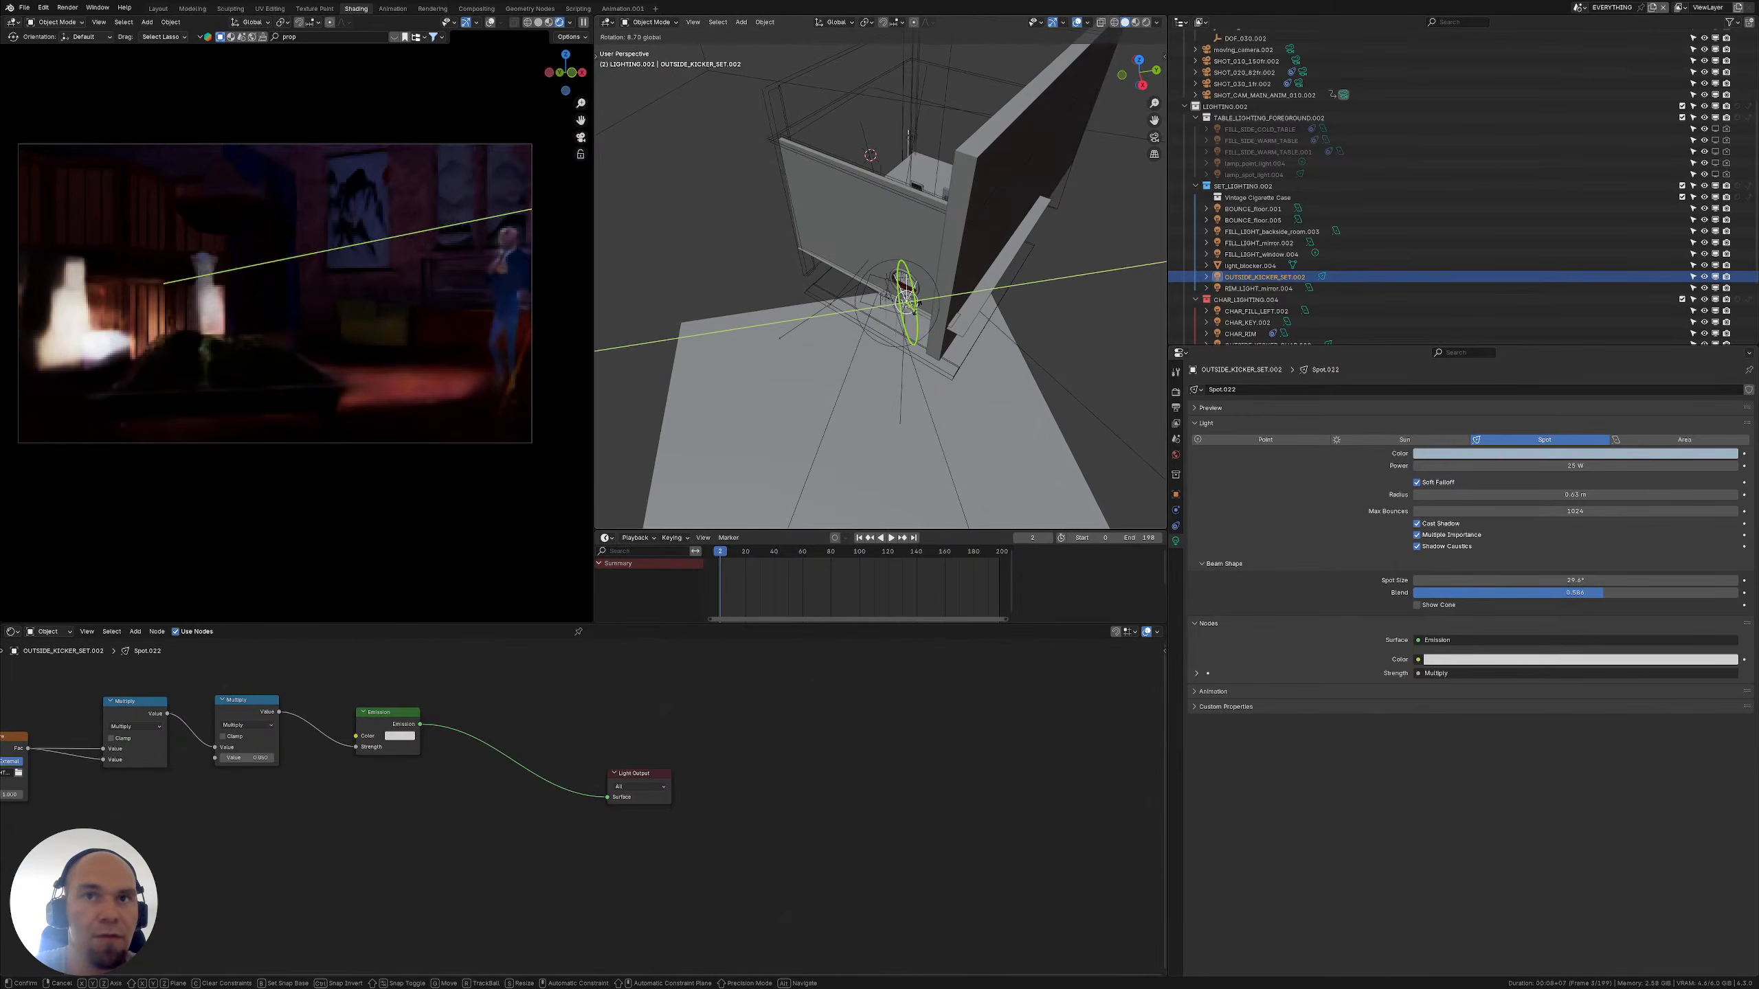
middle_click_drag(914, 309, 971, 267)
key("KP_Decimal")
scroll(883, 331, "down", 5)
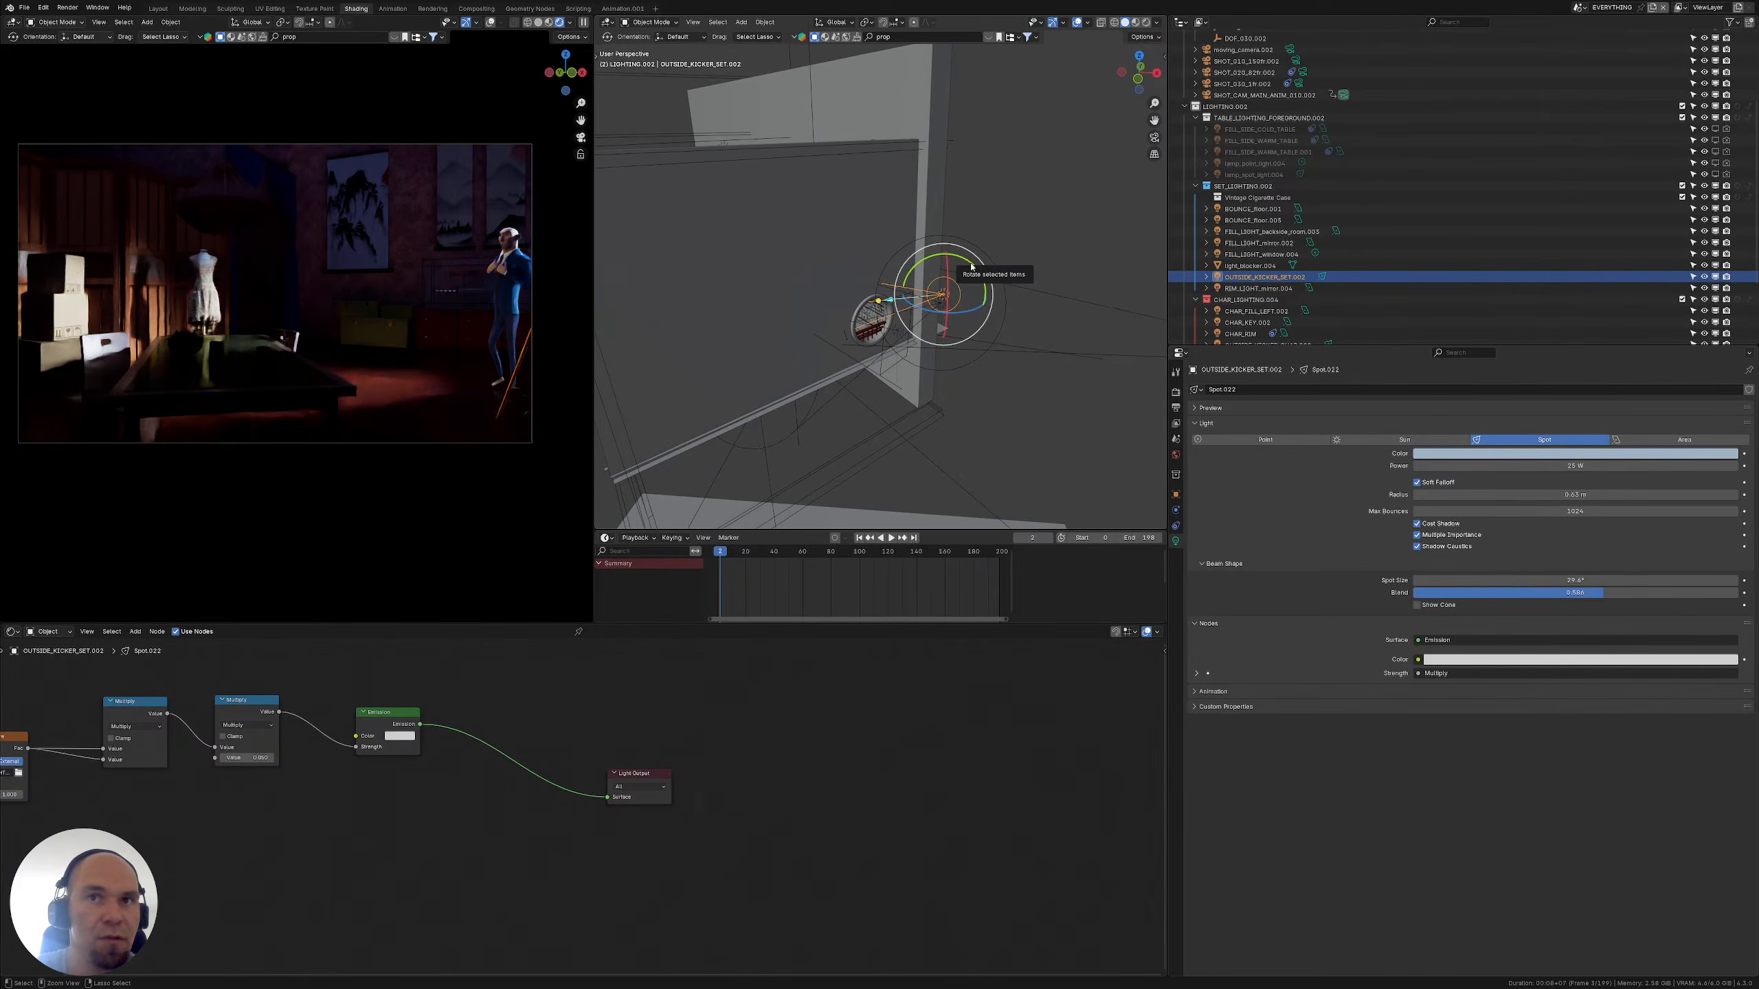
mouse_move(970, 265)
left_mouse_down()
mouse_move(951, 256)
mouse_move(966, 261)
left_mouse_up()
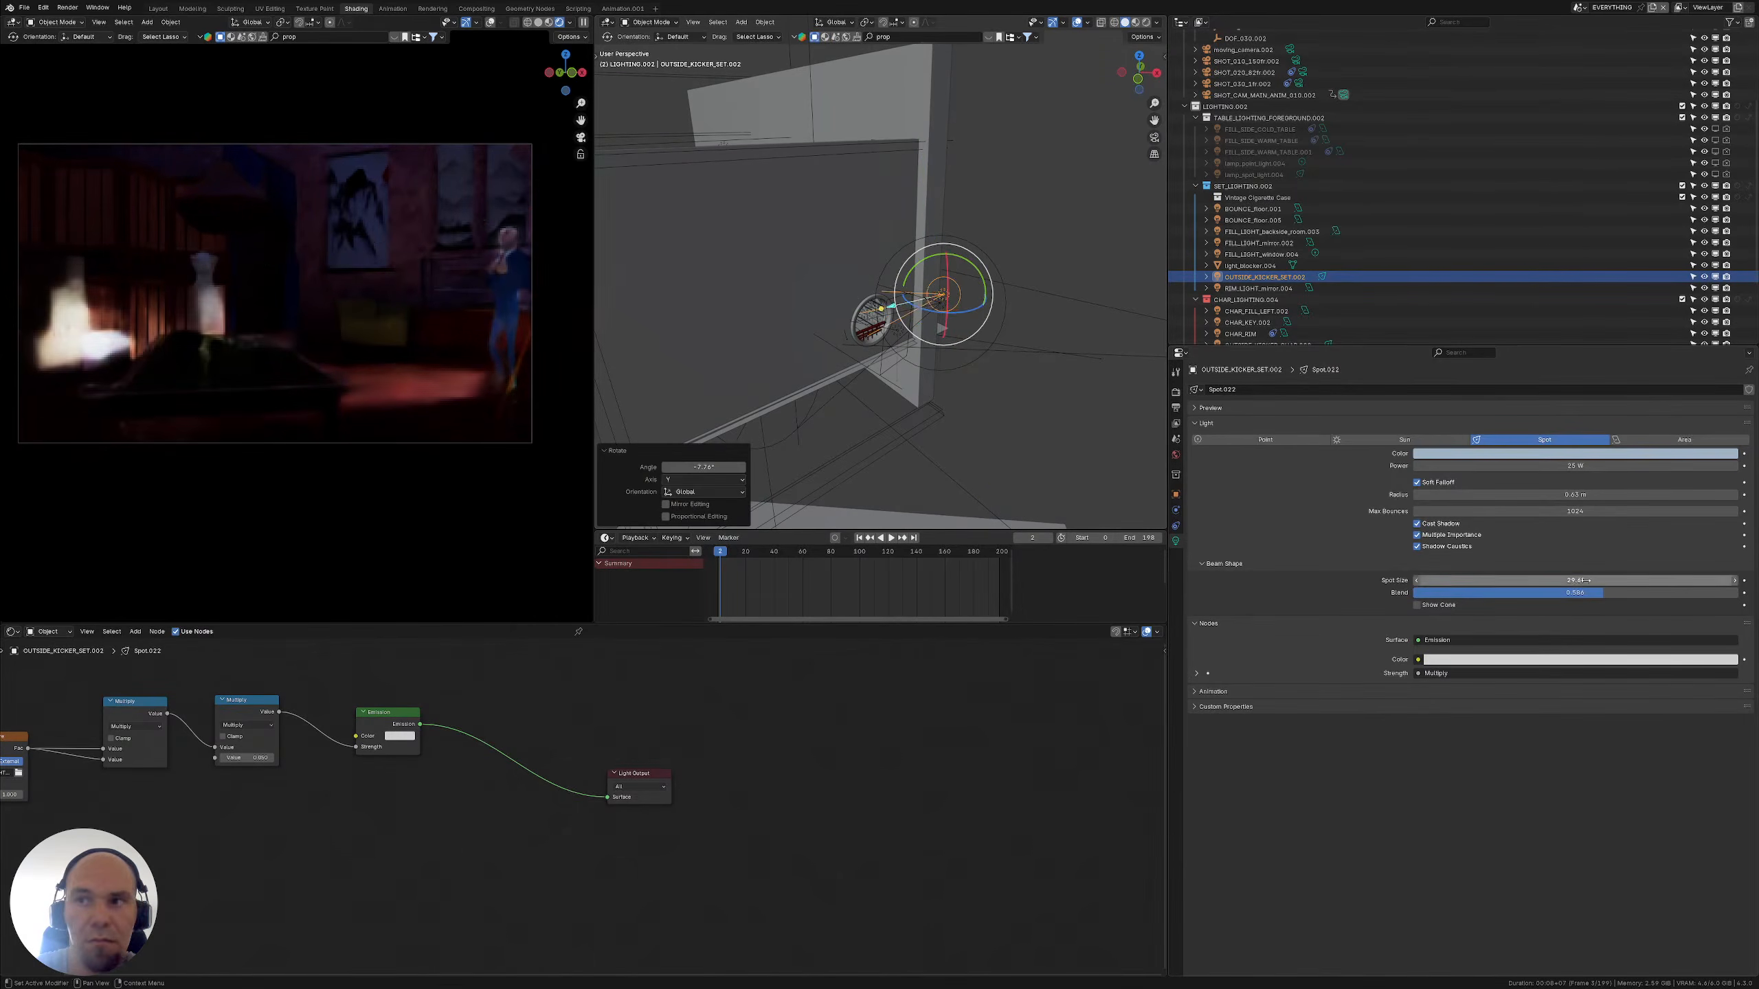
Widen the OUTSIDE_KICKER_SET light's spot size to about 50° and set its power to 15 W
left_click_drag(1586, 580, 1643, 580)
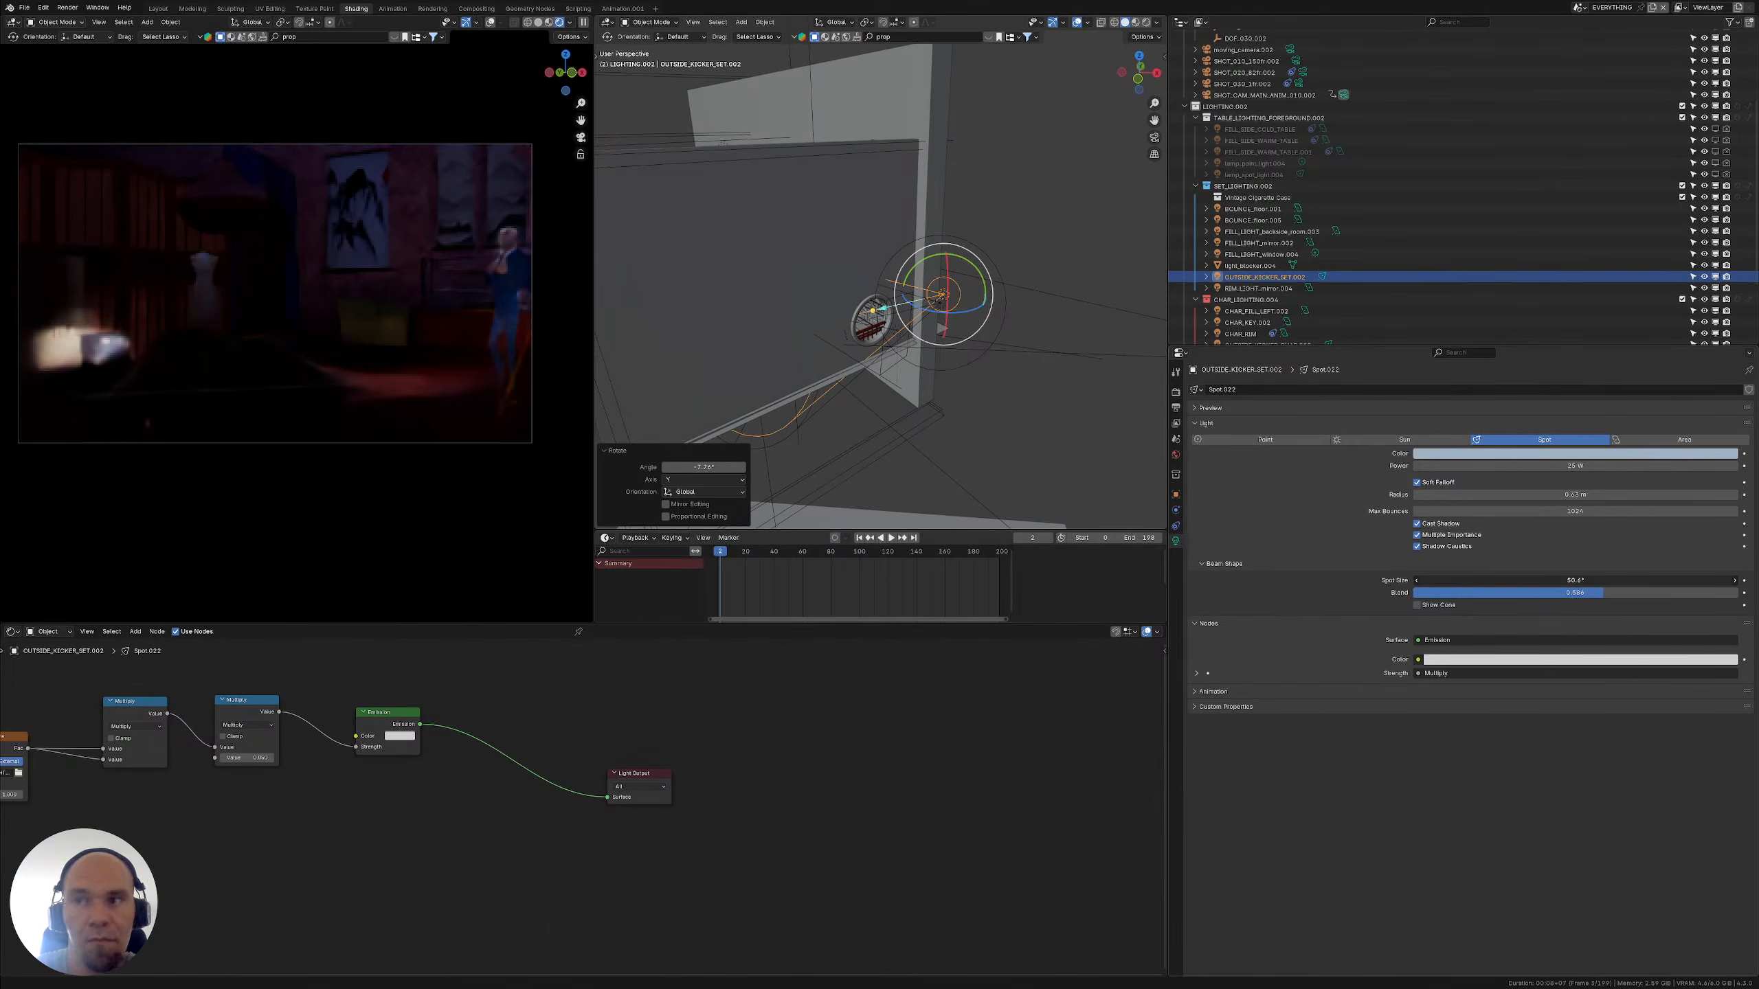
left_click(1570, 466)
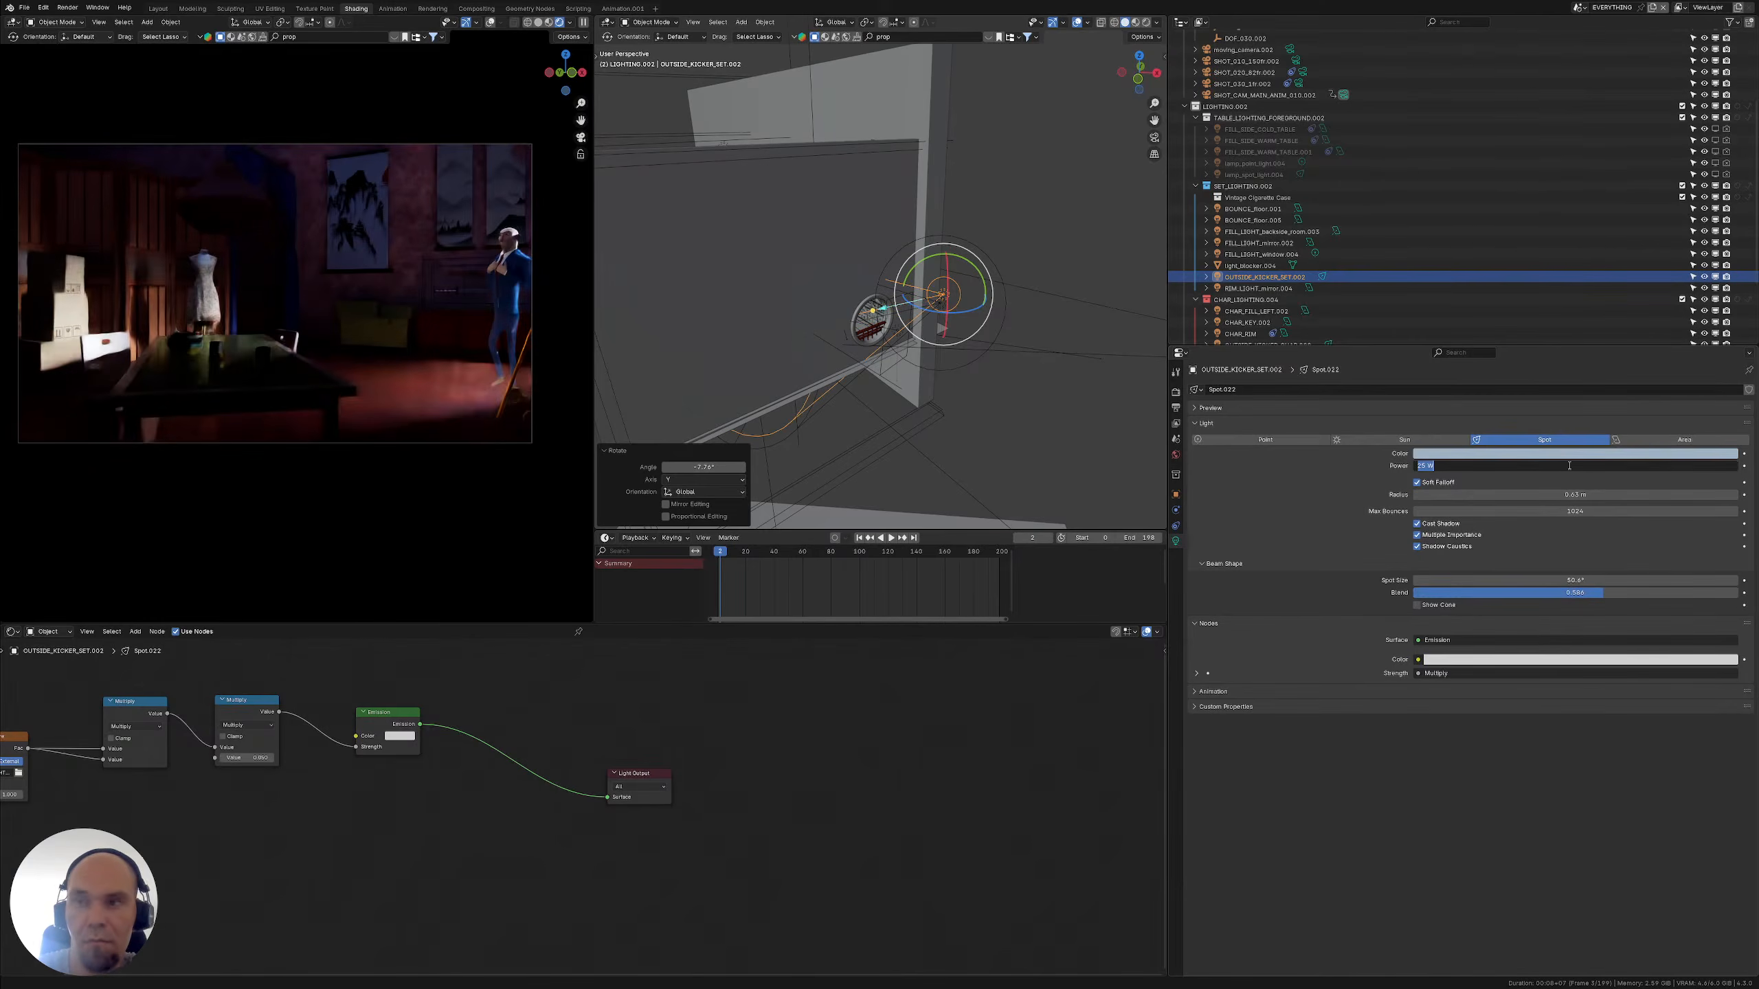
type("15")
key("Return")
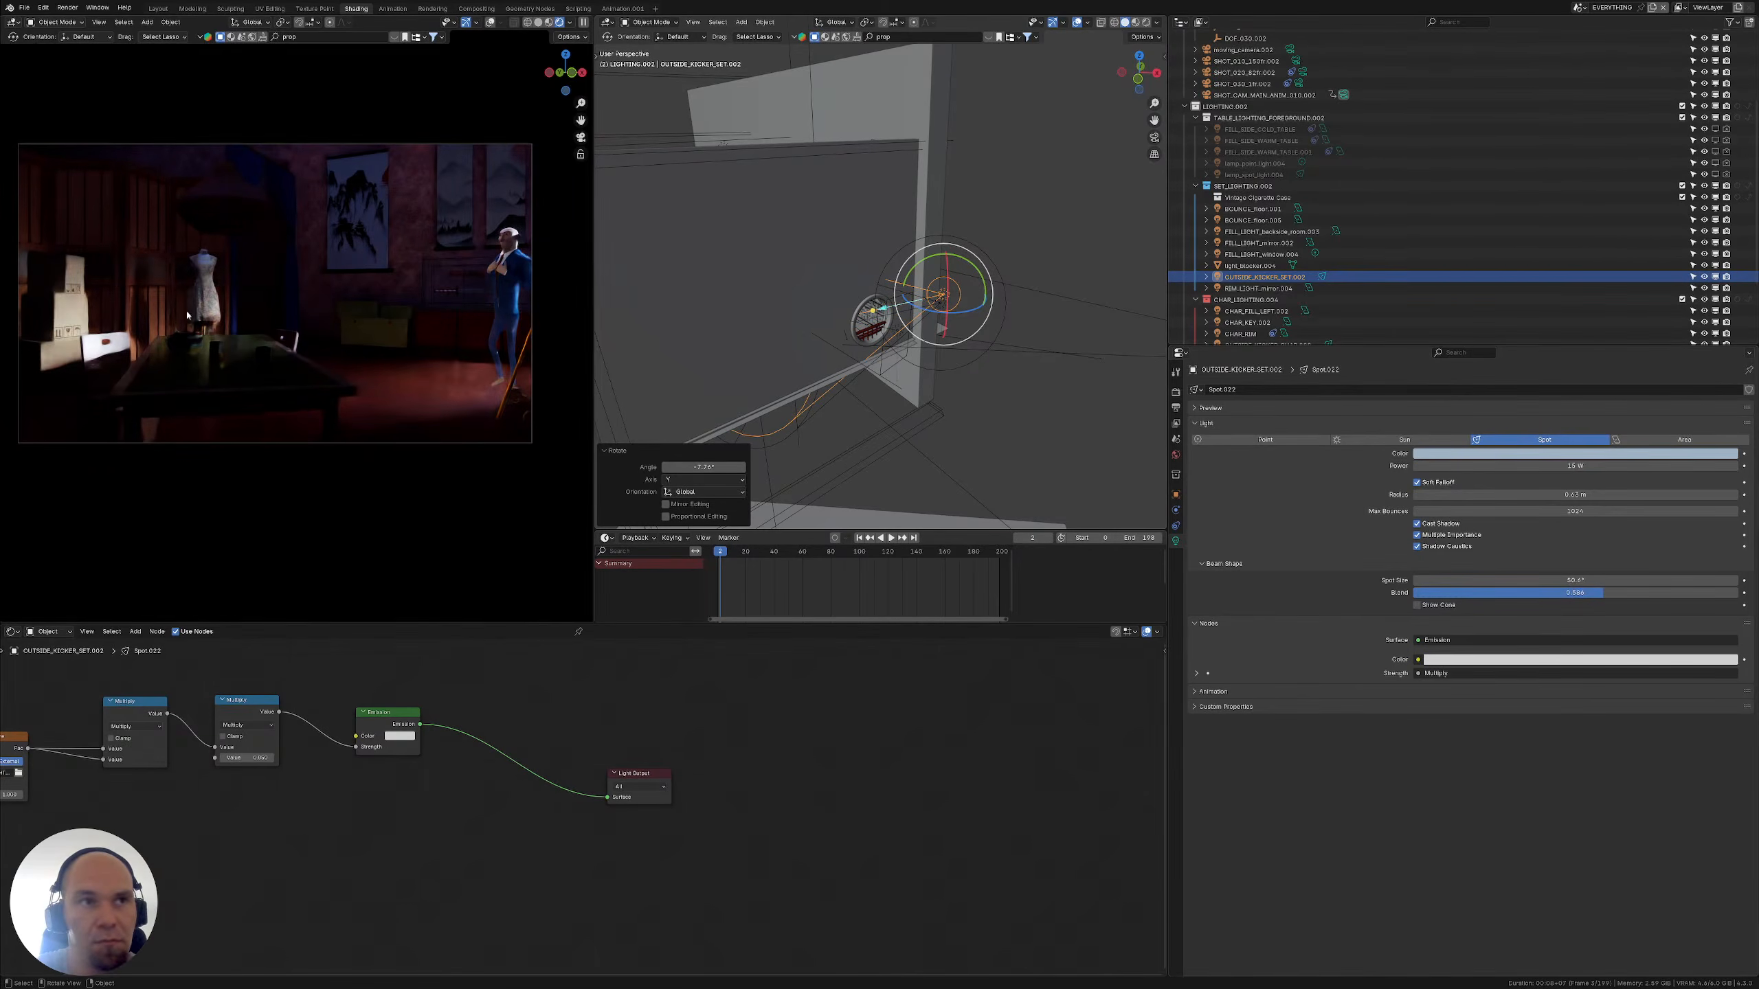
Rotate the Japanese chair ENV.Jap_Chair_02.006 beside the table about the global Z axis to turn its seat away from the camera
left_click(115, 351)
key("KP_Decimal")
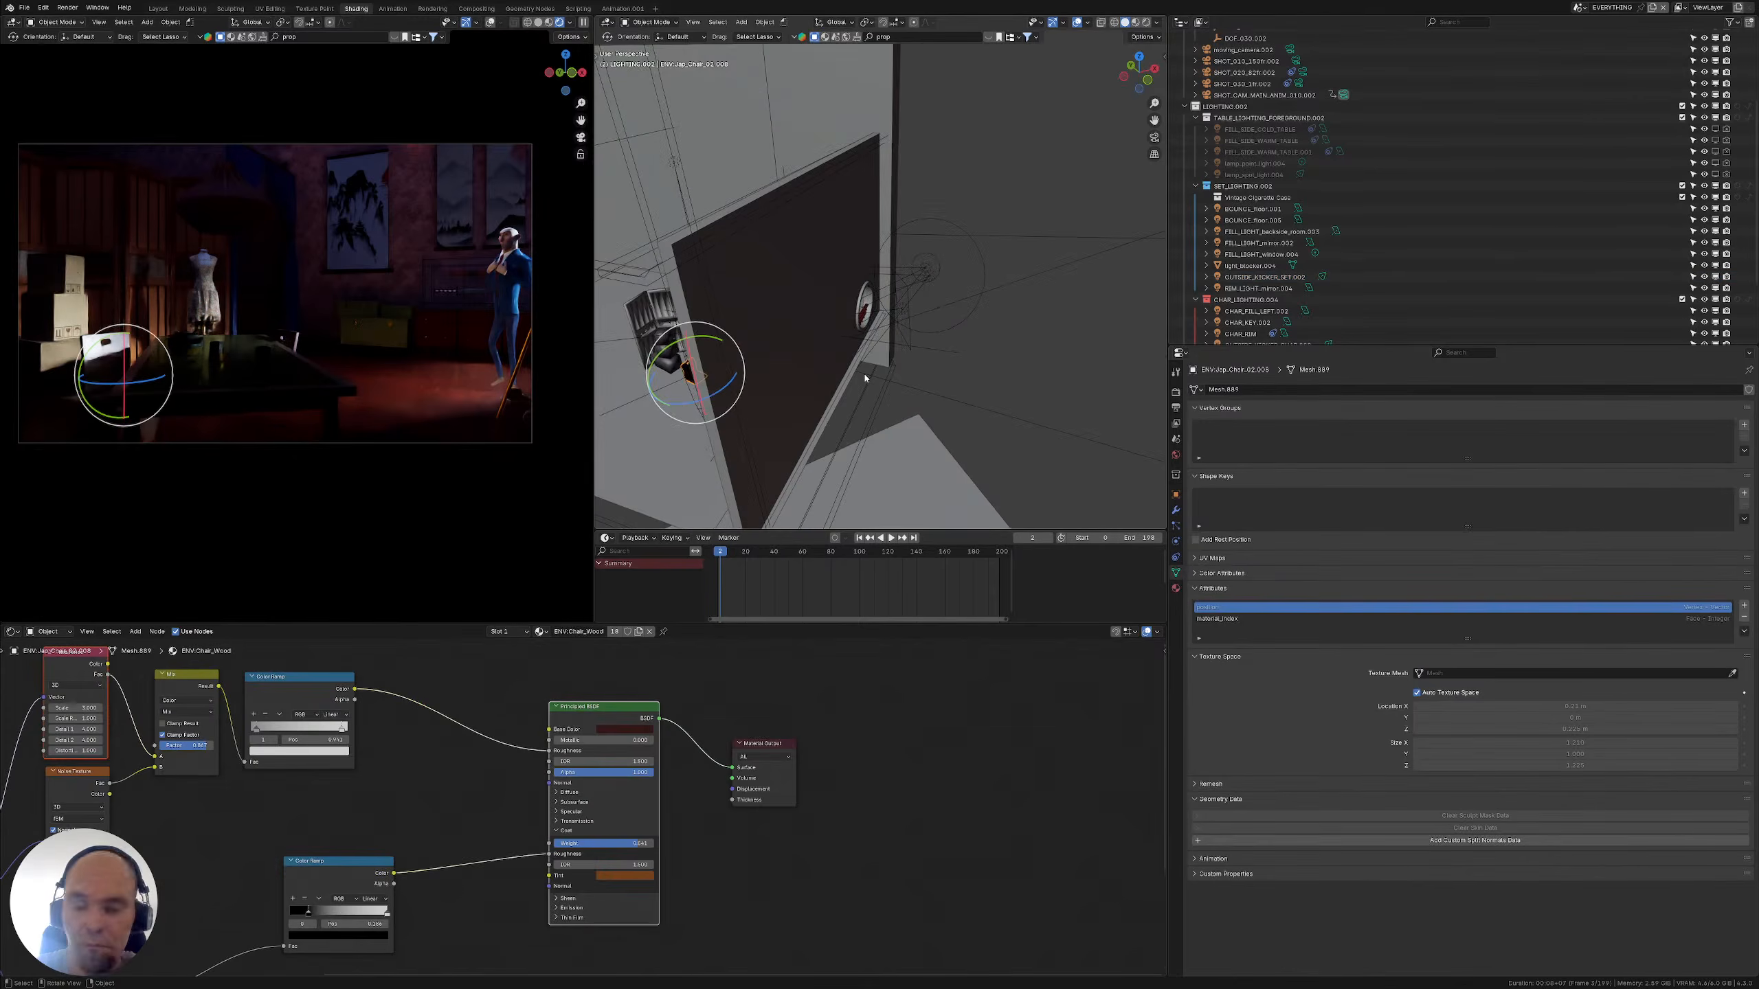
scroll(864, 379, "down", 2)
middle_click_drag(893, 333, 907, 388)
key("r")
key("z")
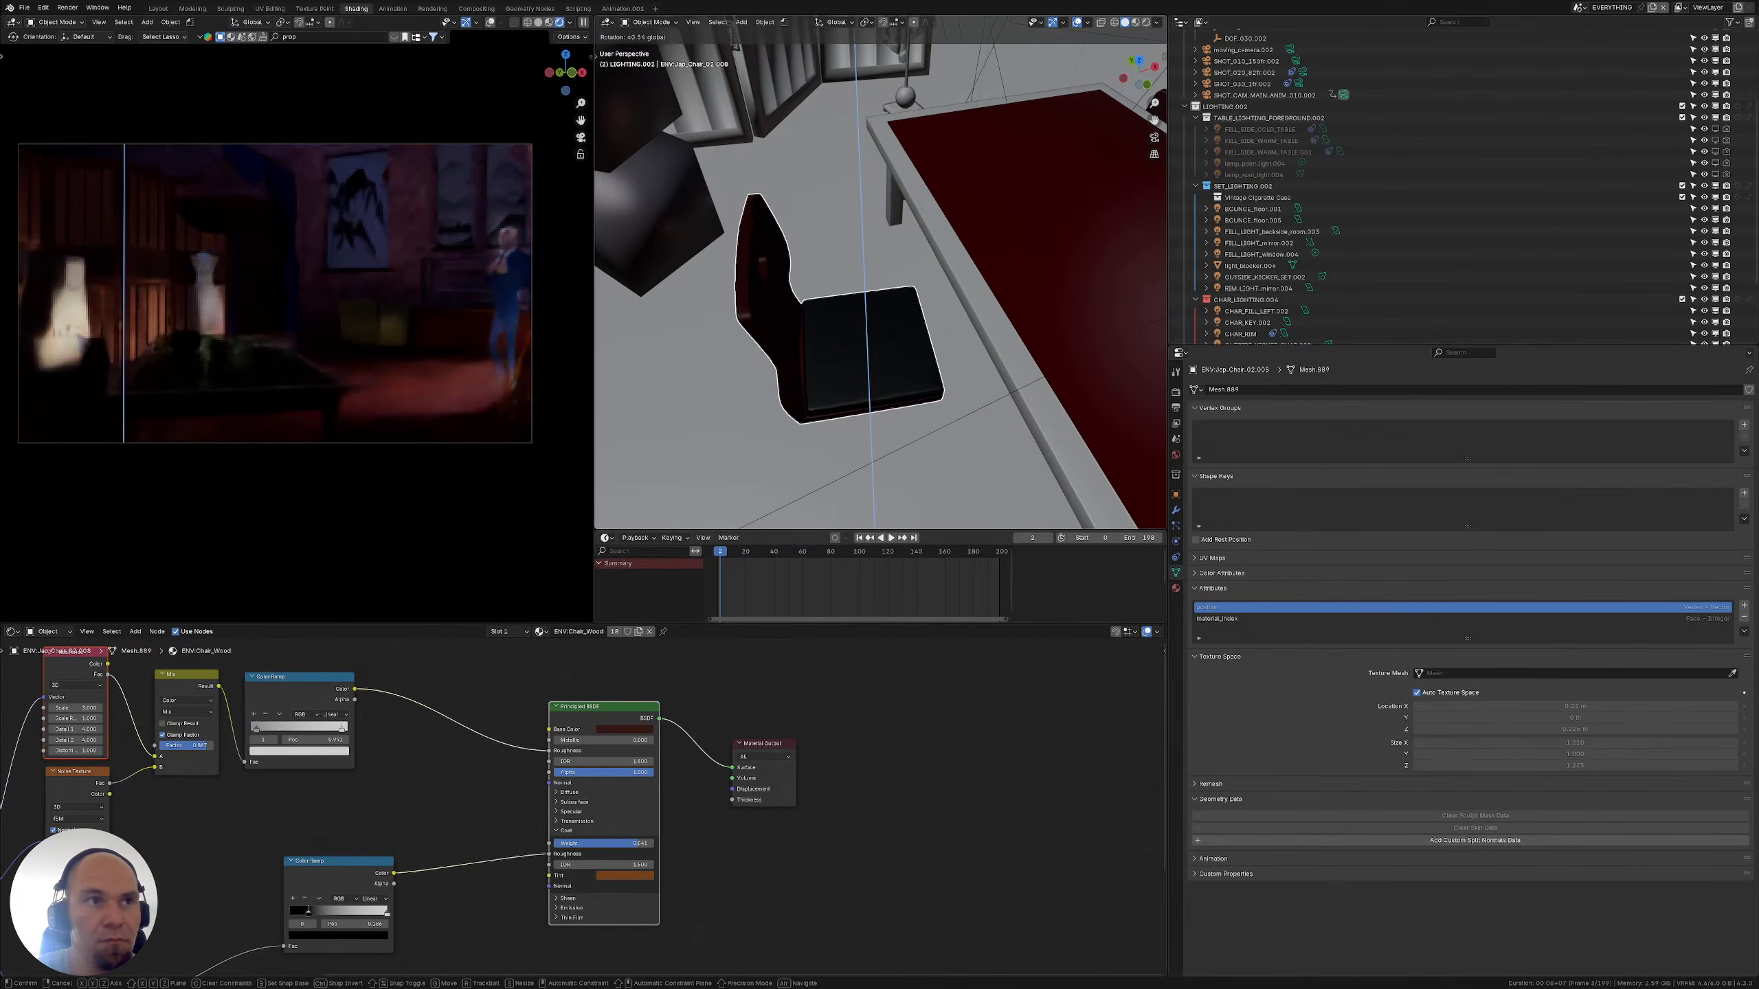
left_click(175, 563)
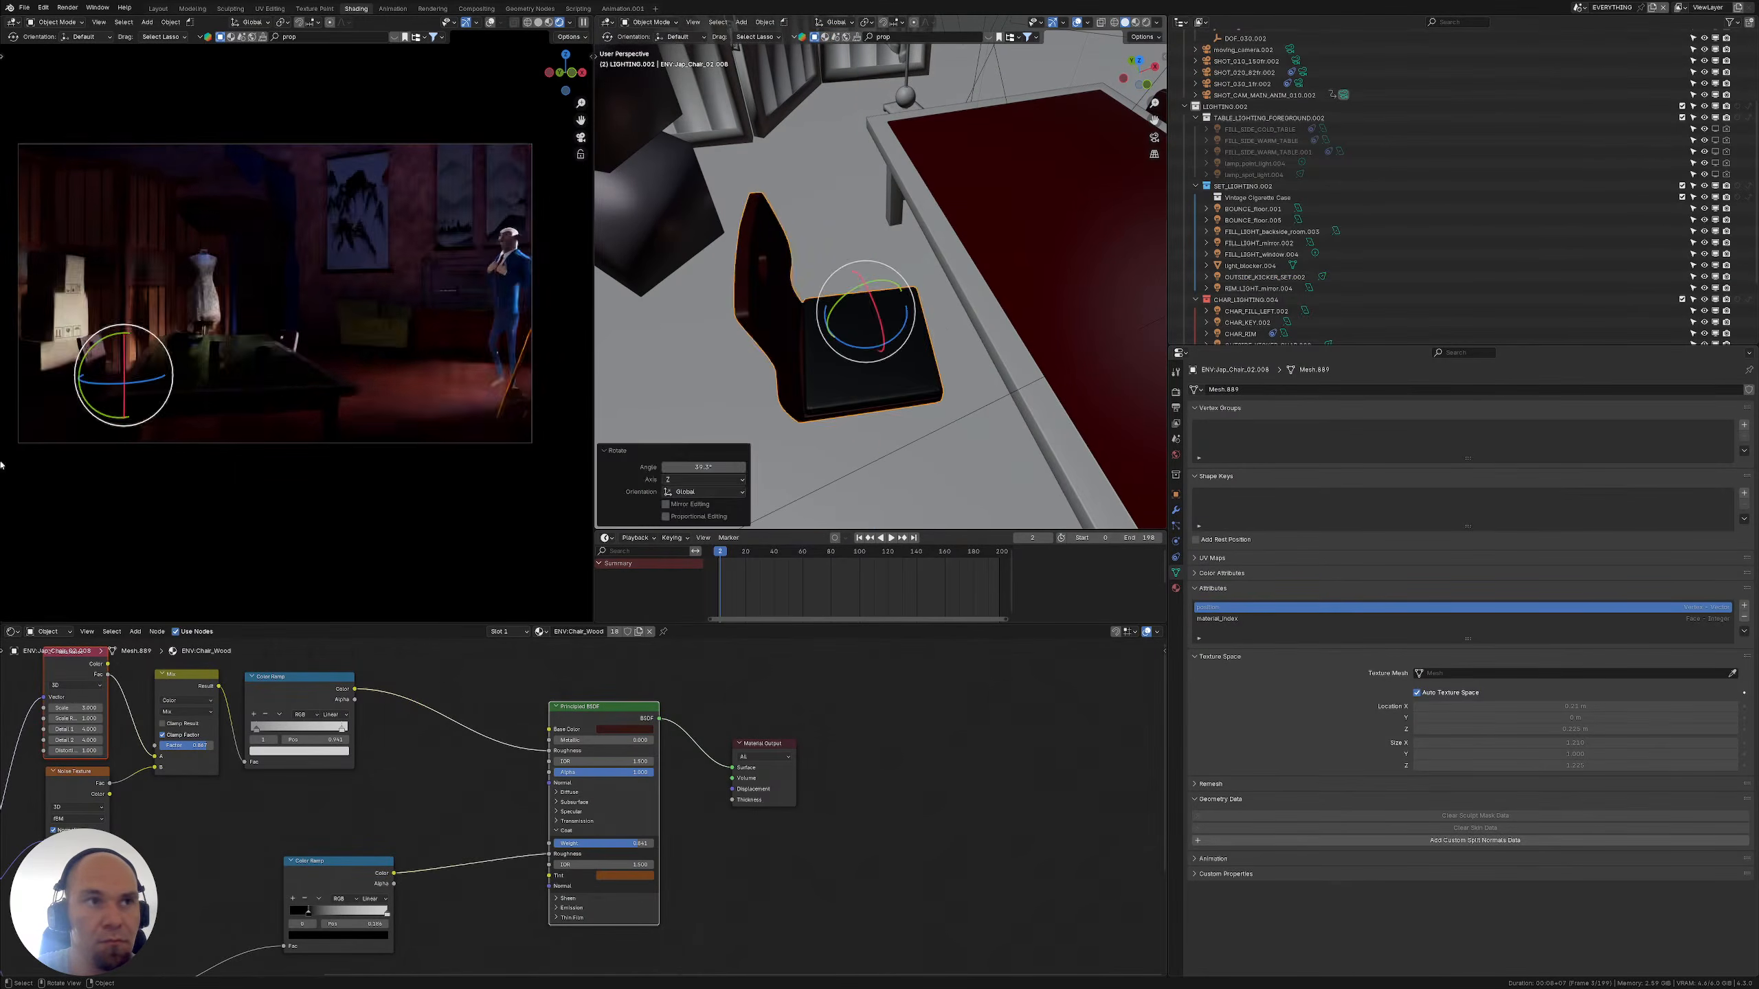
Check the chairs and table layout from above and move the playhead to about frame 97
left_click(87, 361)
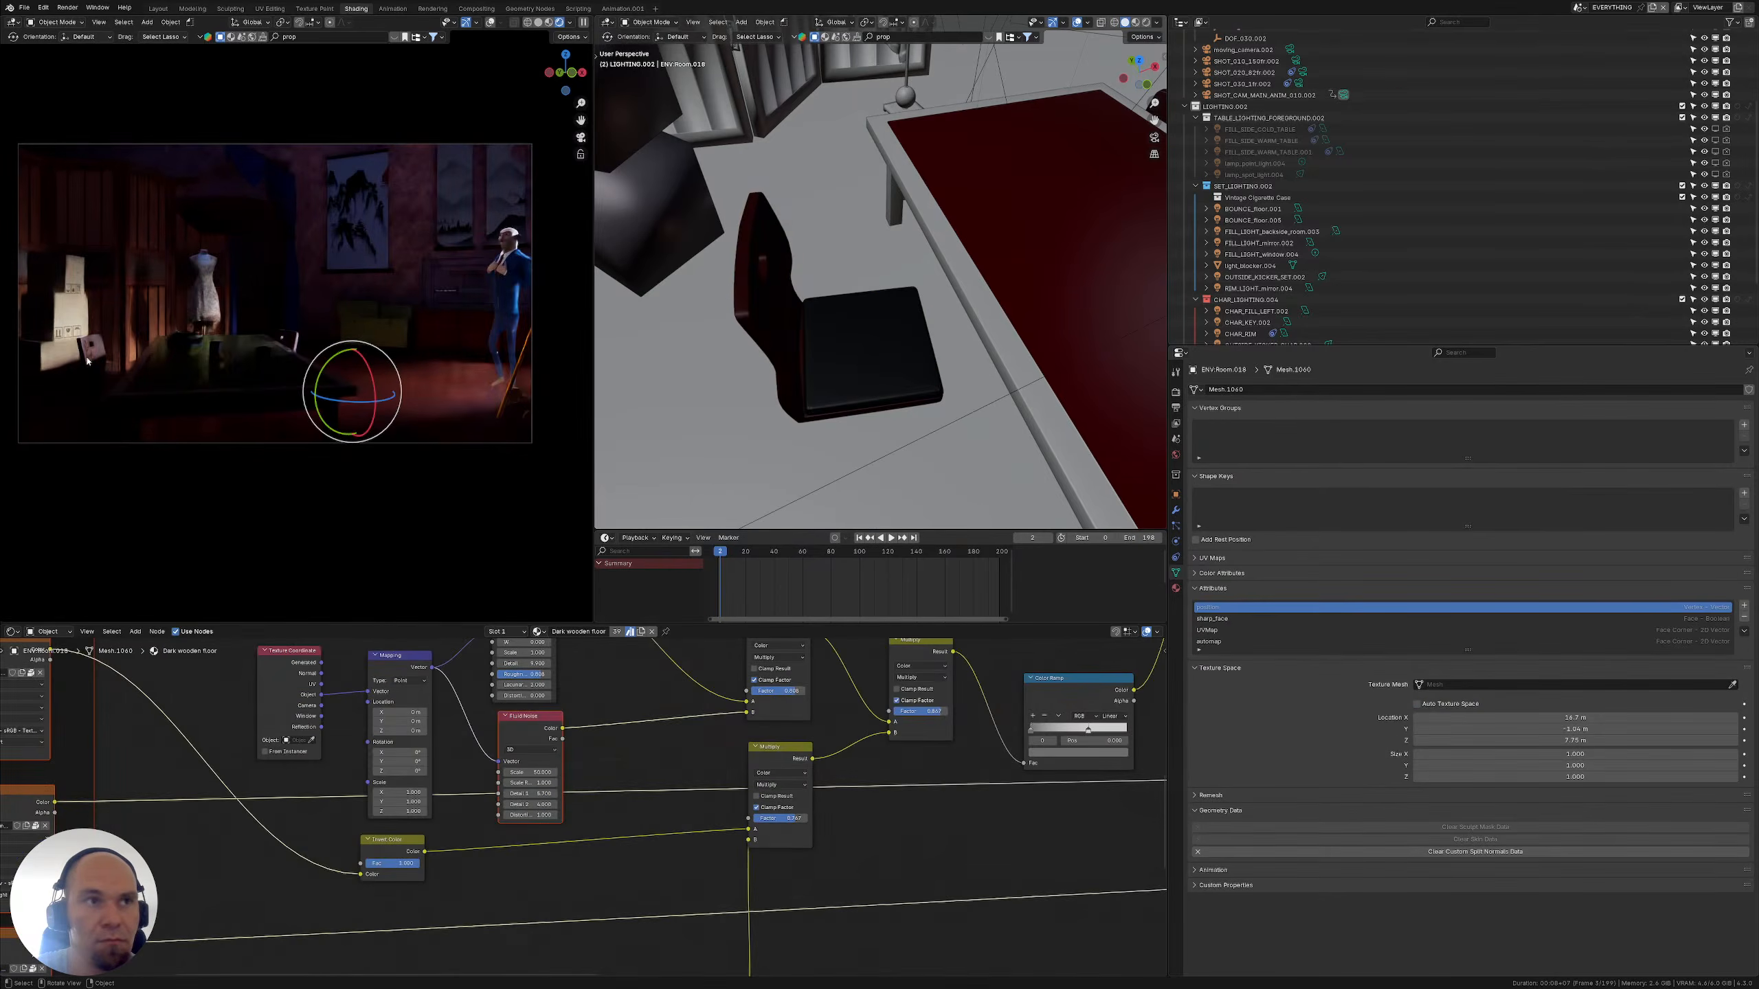
left_click(286, 347)
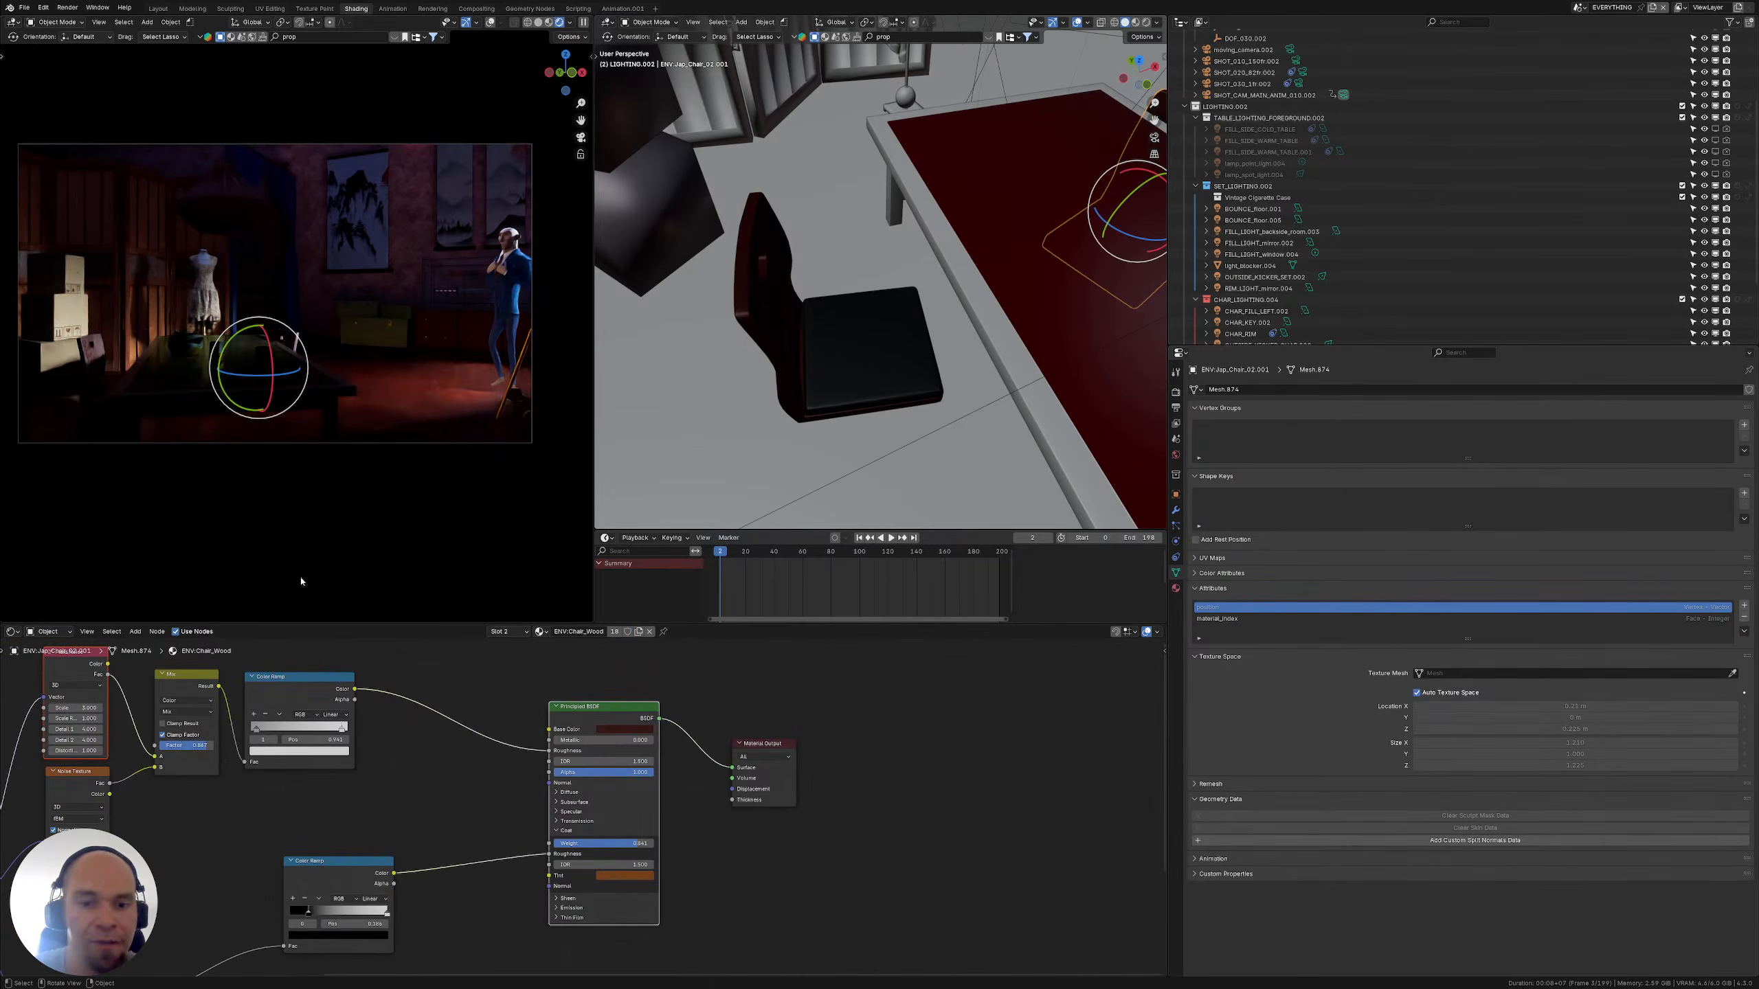
scroll(831, 312, "down", 6)
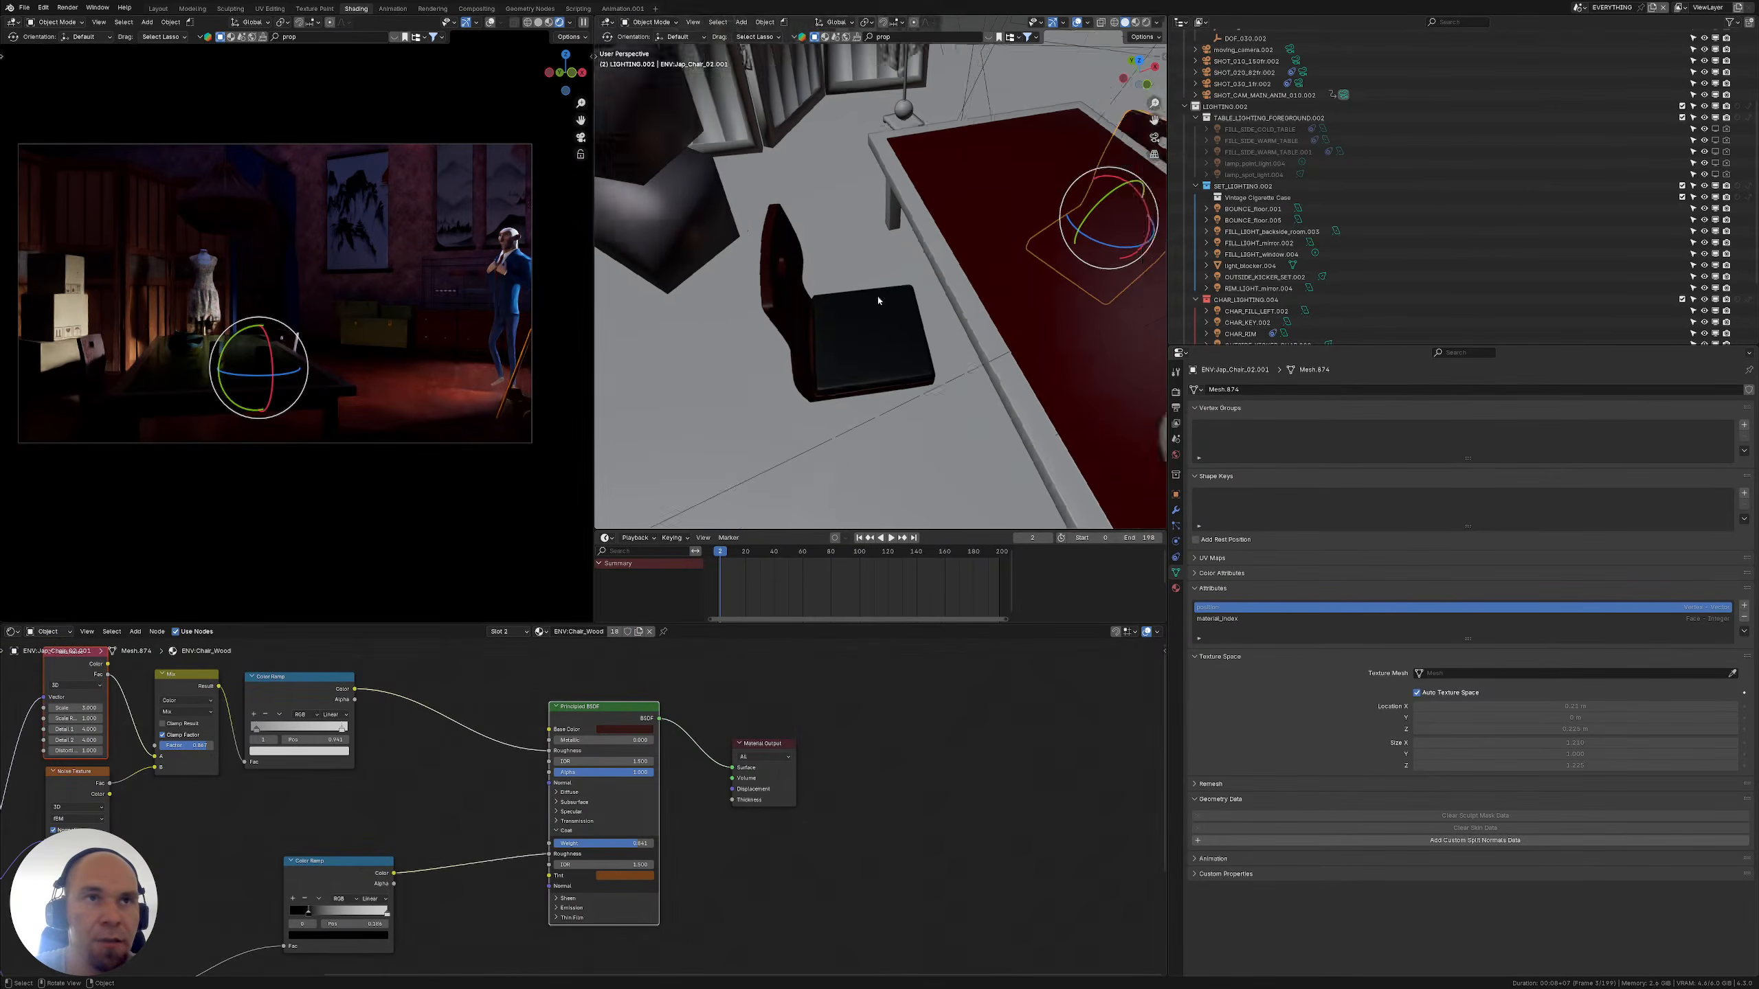
middle_click_drag(830, 312, 769, 330)
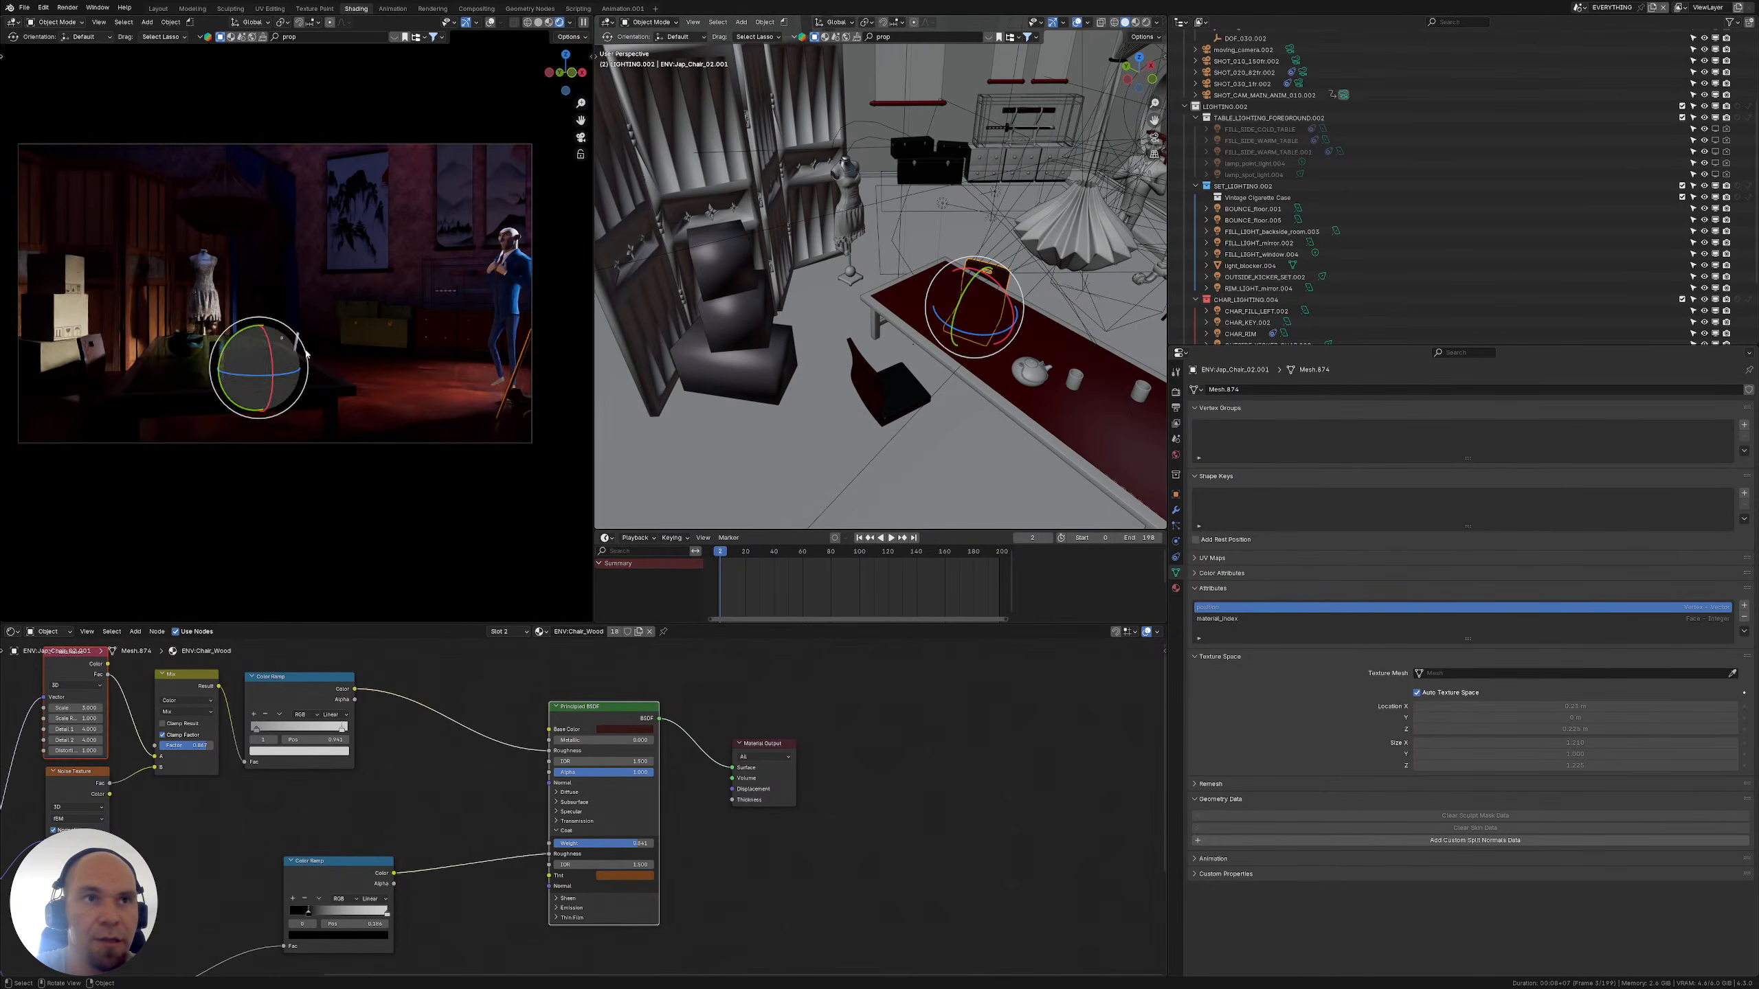
middle_click_drag(823, 244, 783, 247)
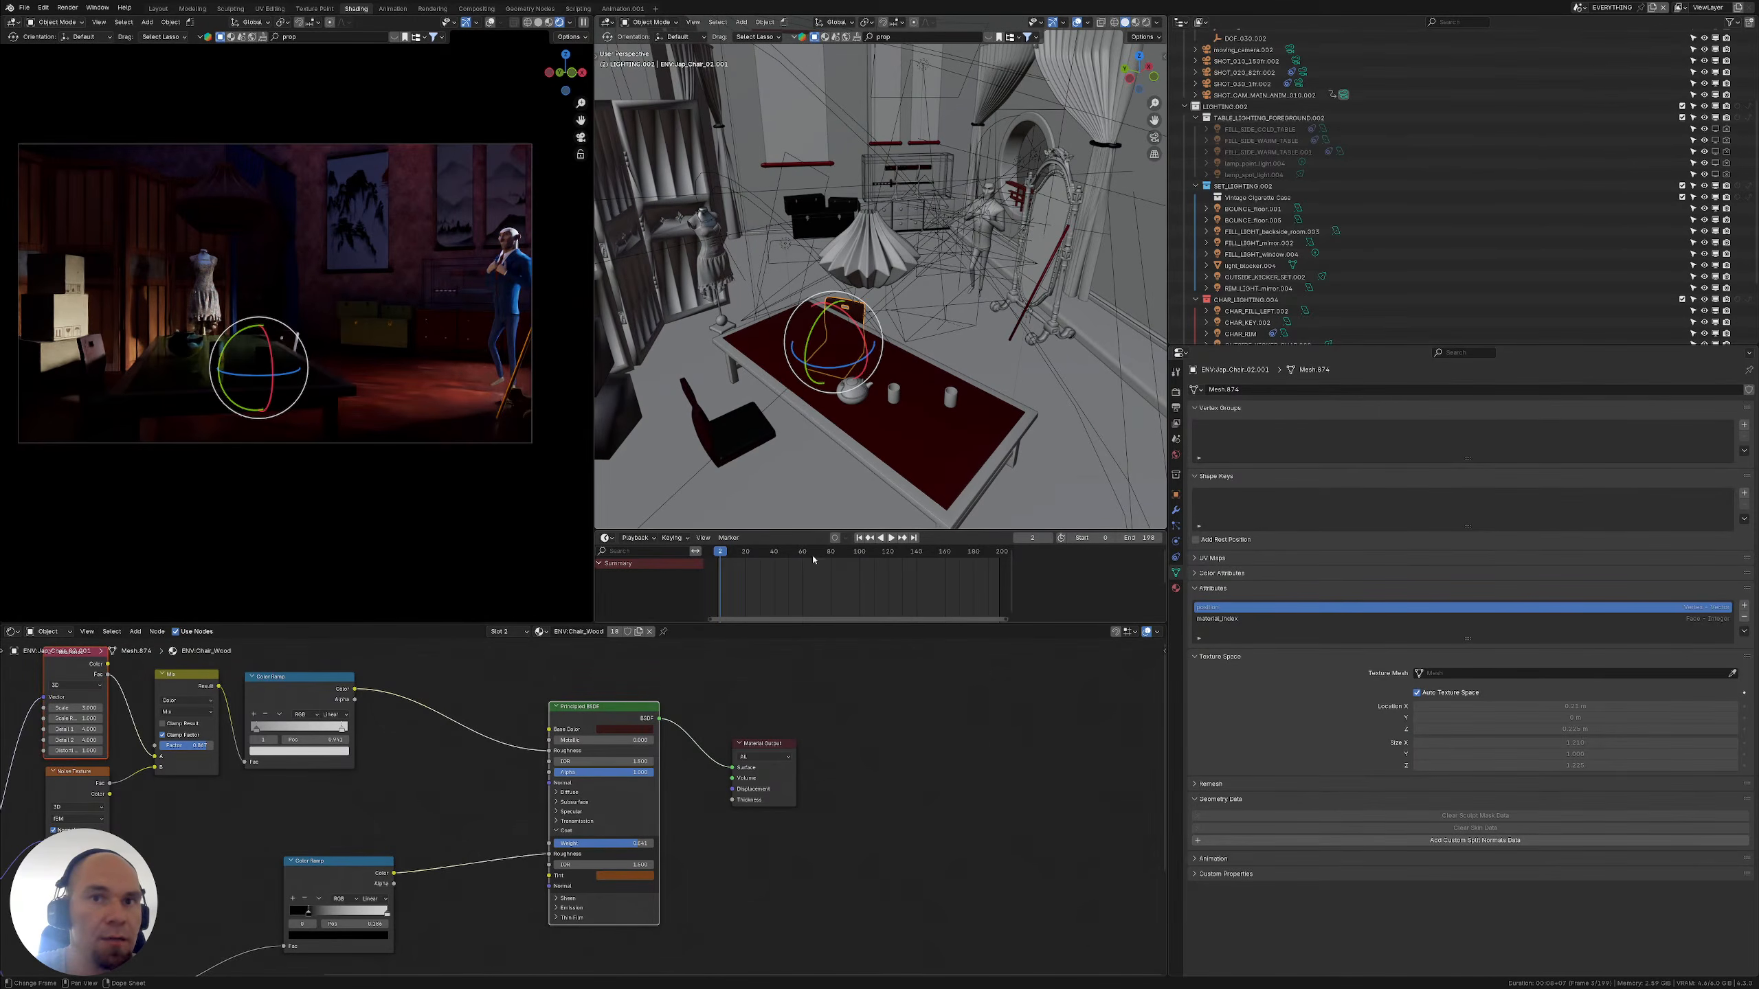
left_click(856, 558)
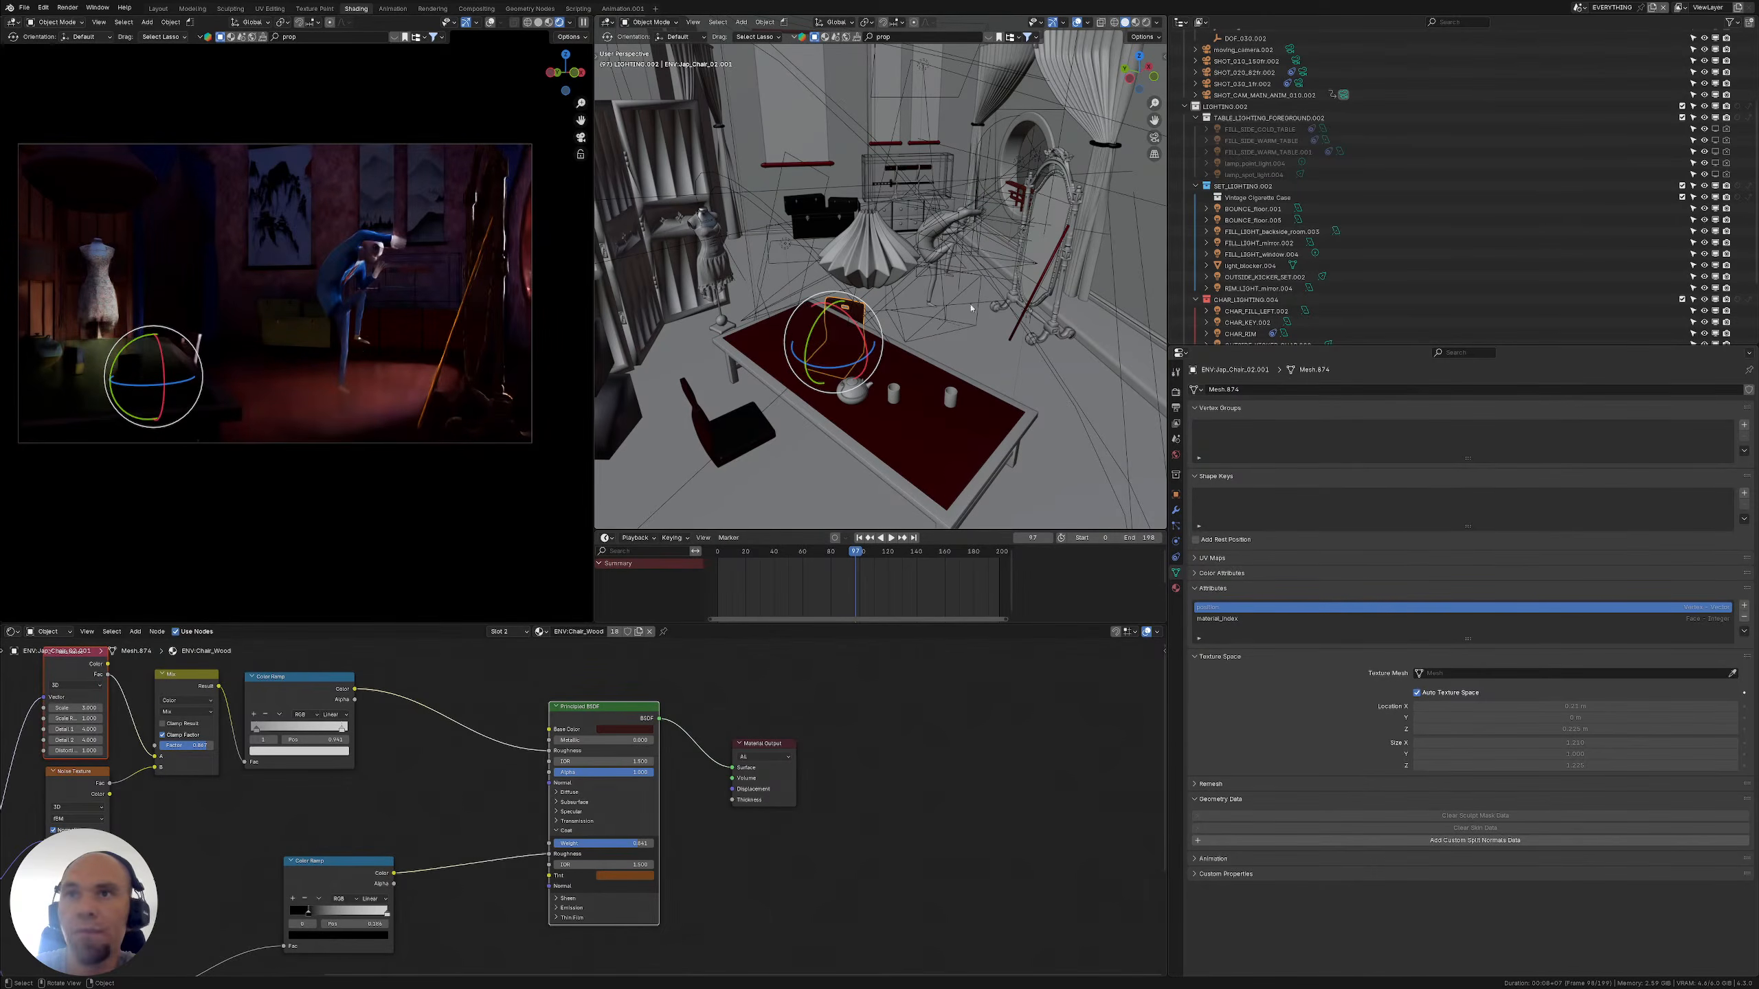
Collapse CHAR_LIGHTING and enable the back lights and dress rim light of the Lighting_biombo.002 collection in the viewport
left_click(1196, 300)
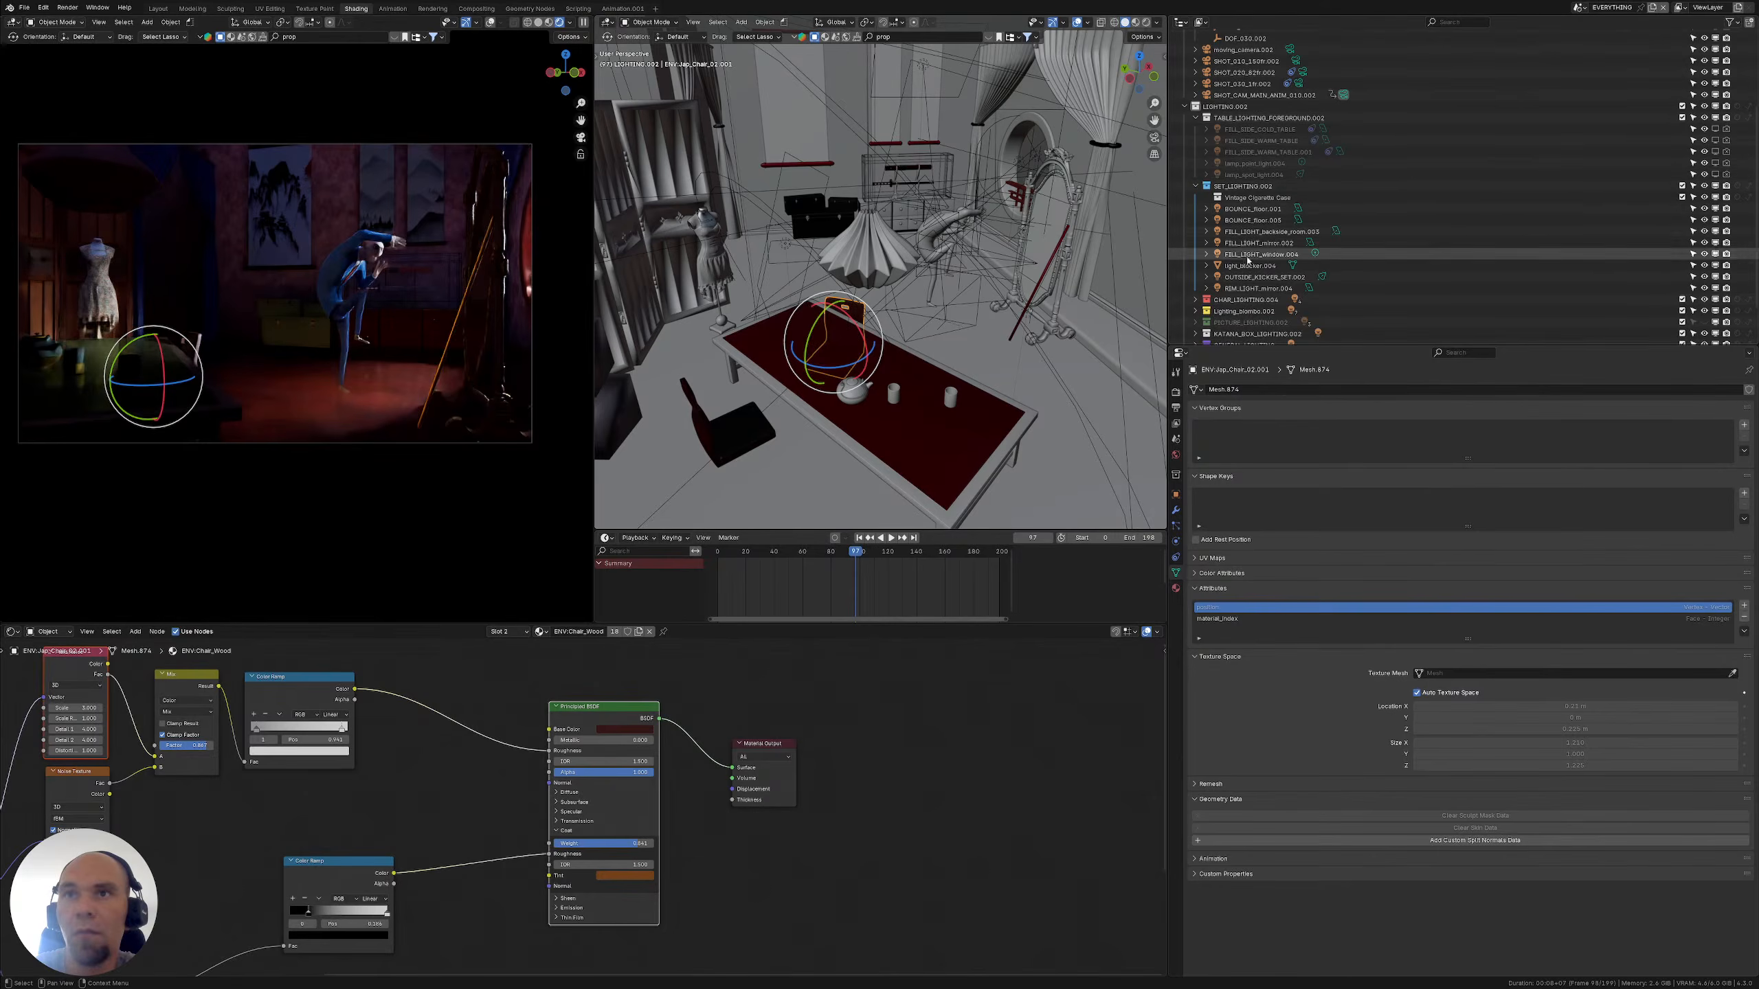
scroll(1268, 270, "down", 3)
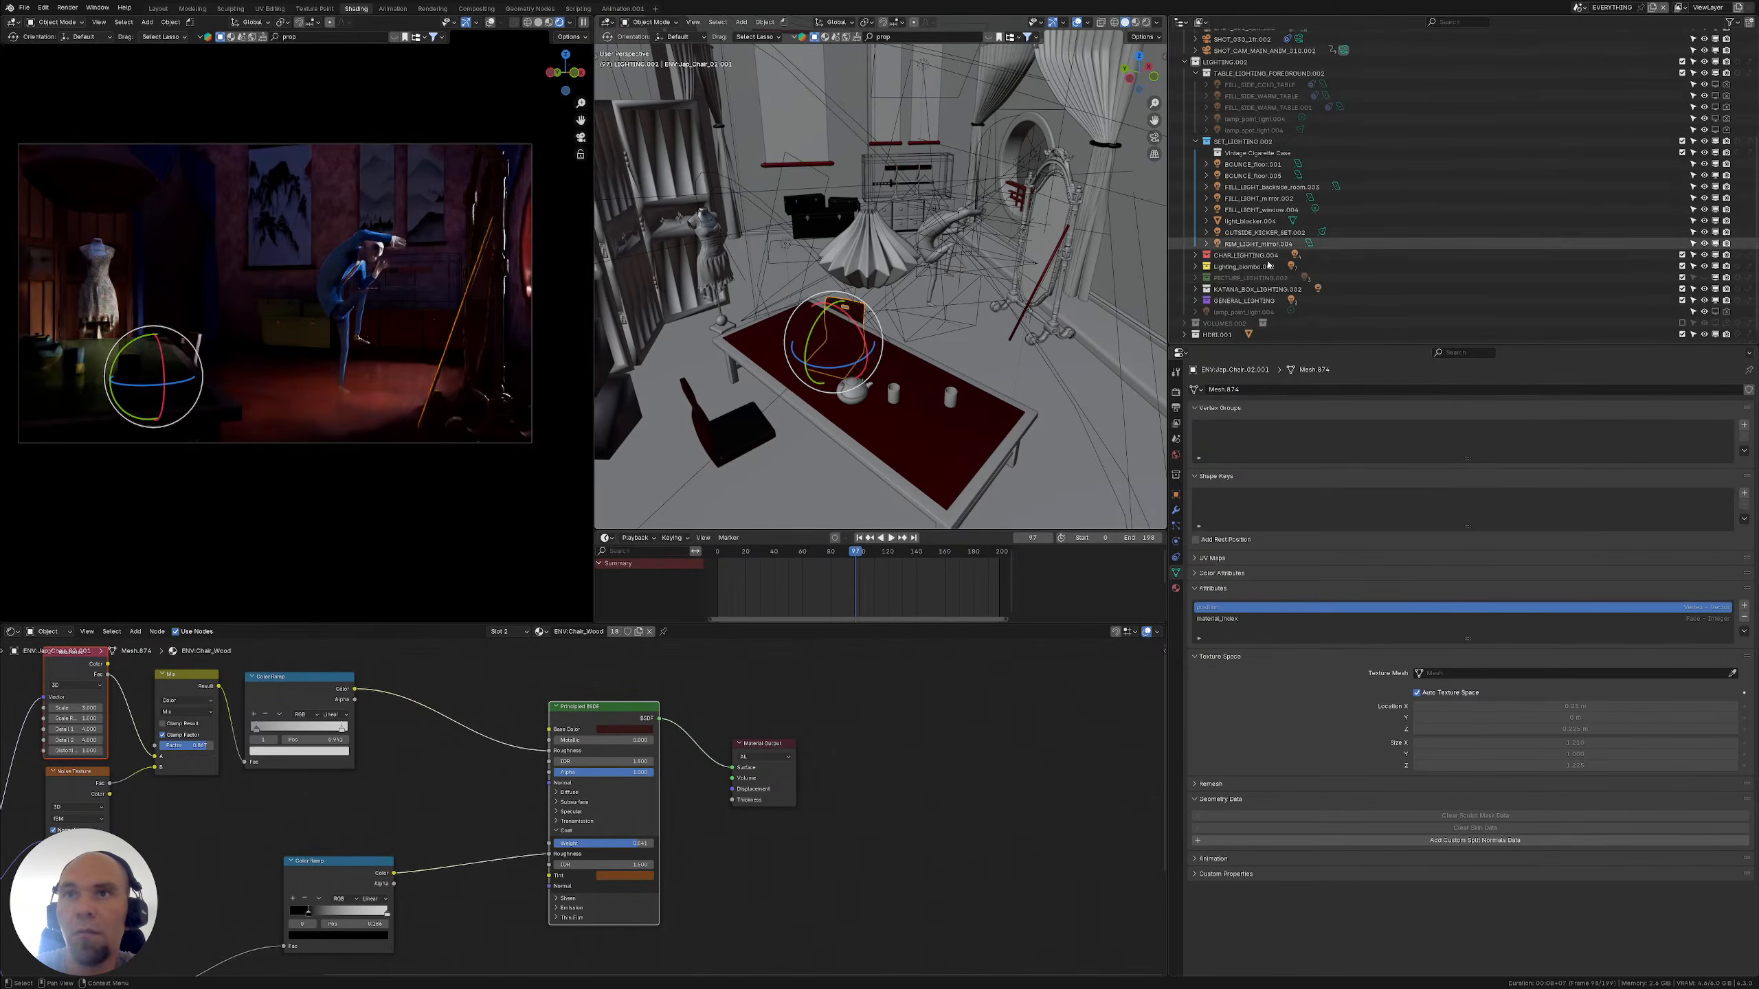
left_click(1195, 266)
scroll(1193, 272, "down", 4)
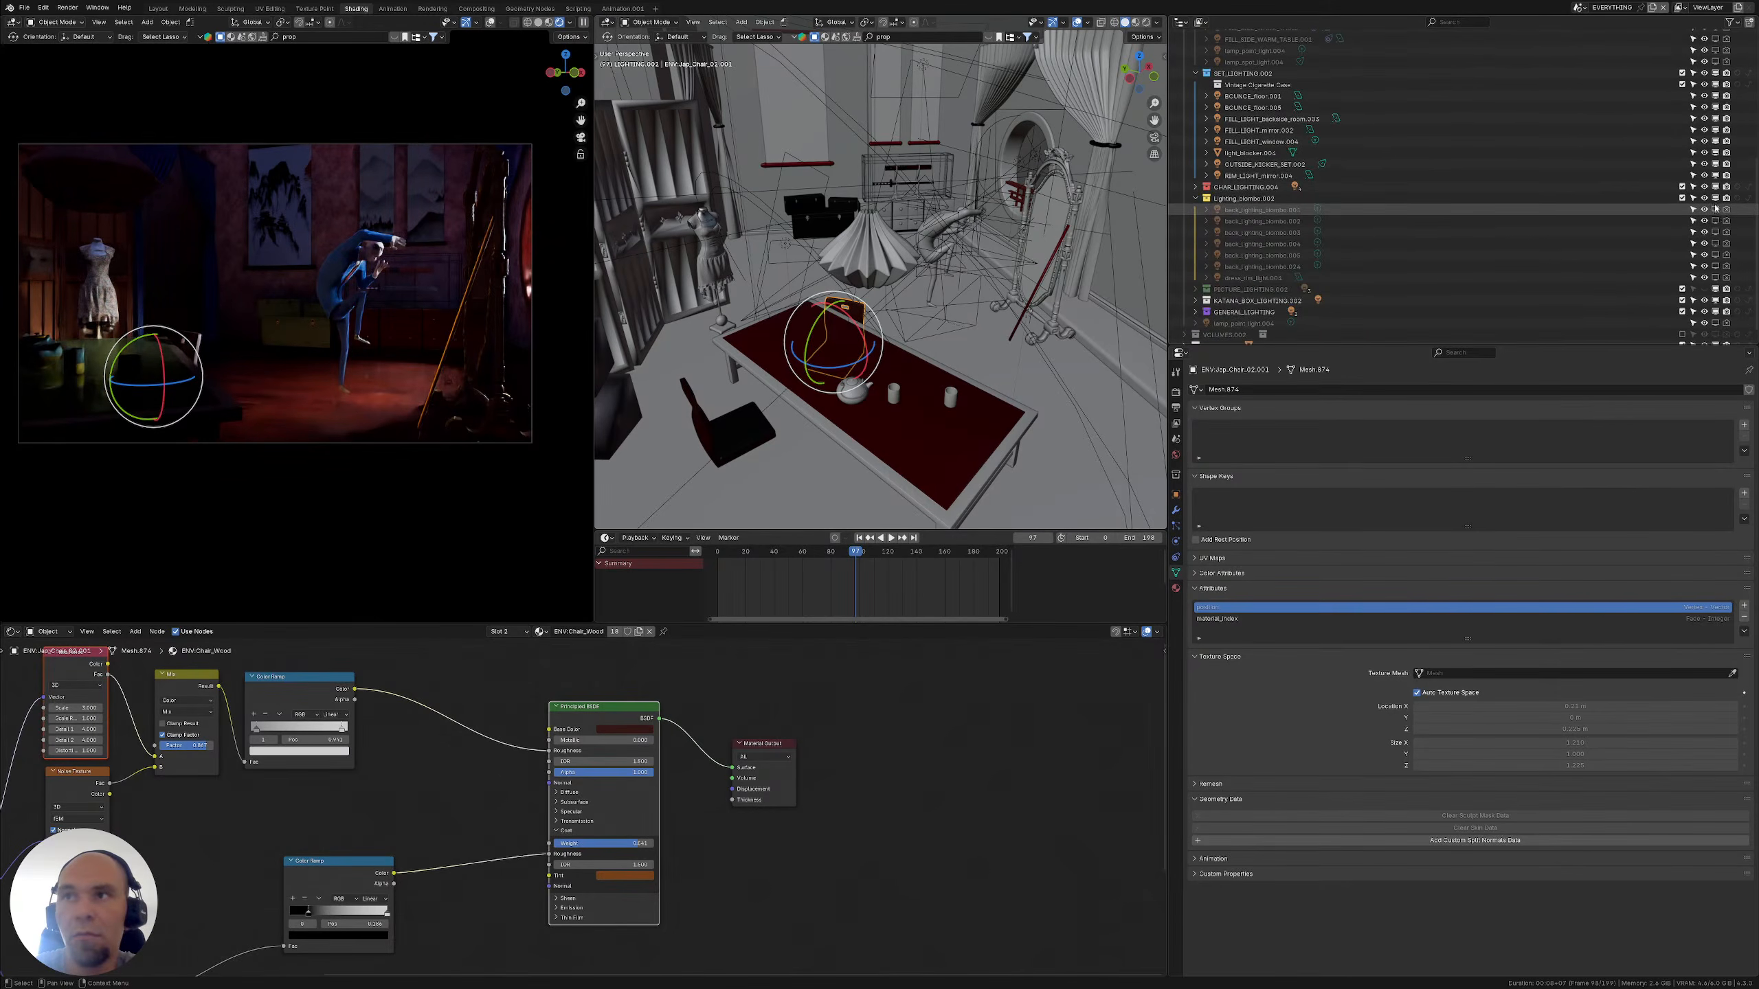
left_click_drag(1718, 213, 1716, 256)
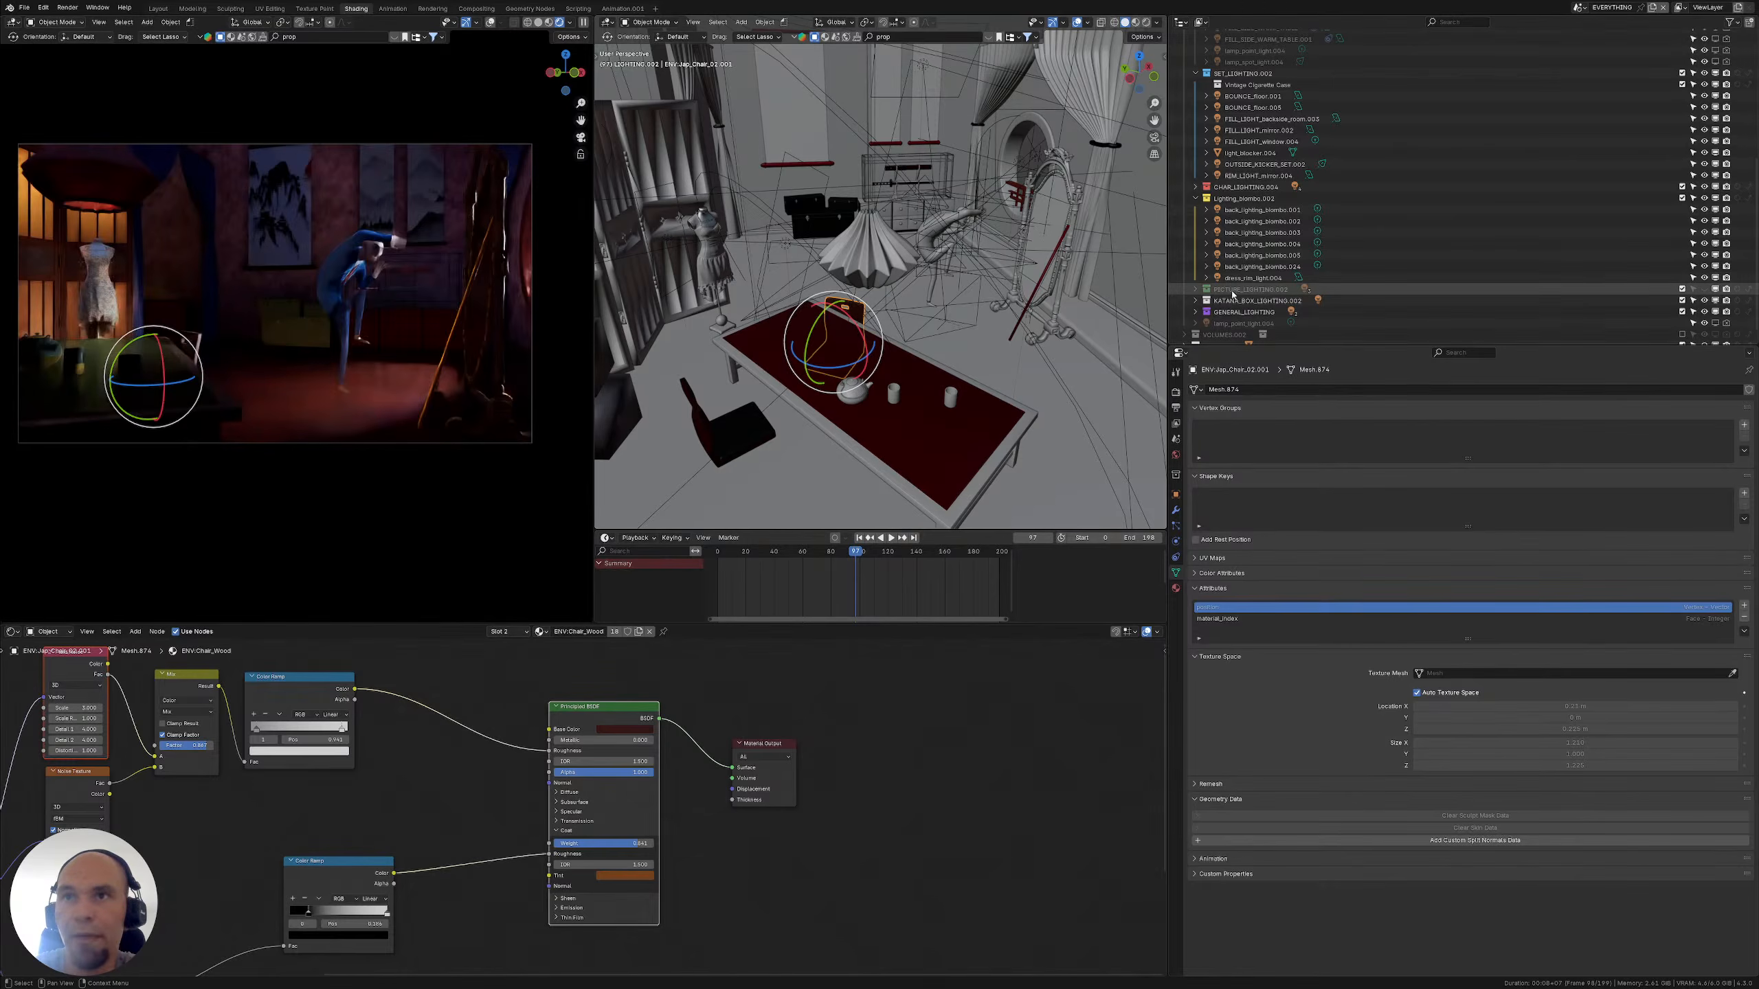
Unhide the PICTURE_LIGHTING.002 collection and enable its three picture lights in the viewport
left_click(1704, 289)
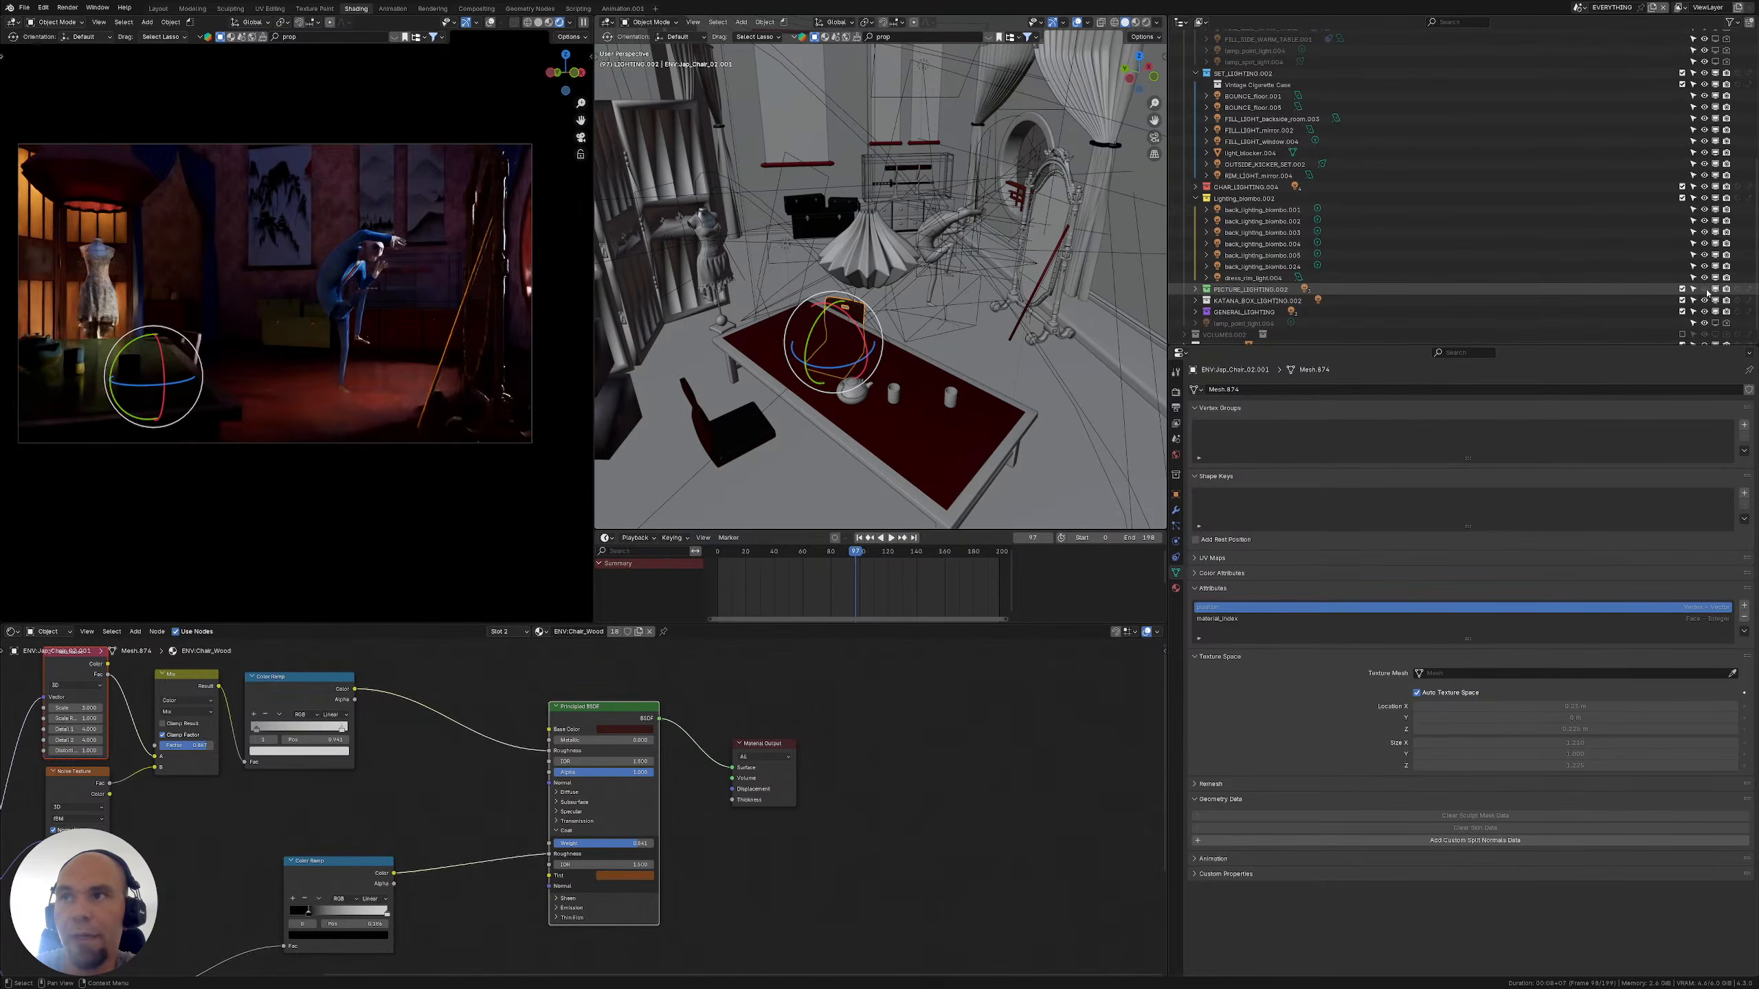
left_click(1196, 290)
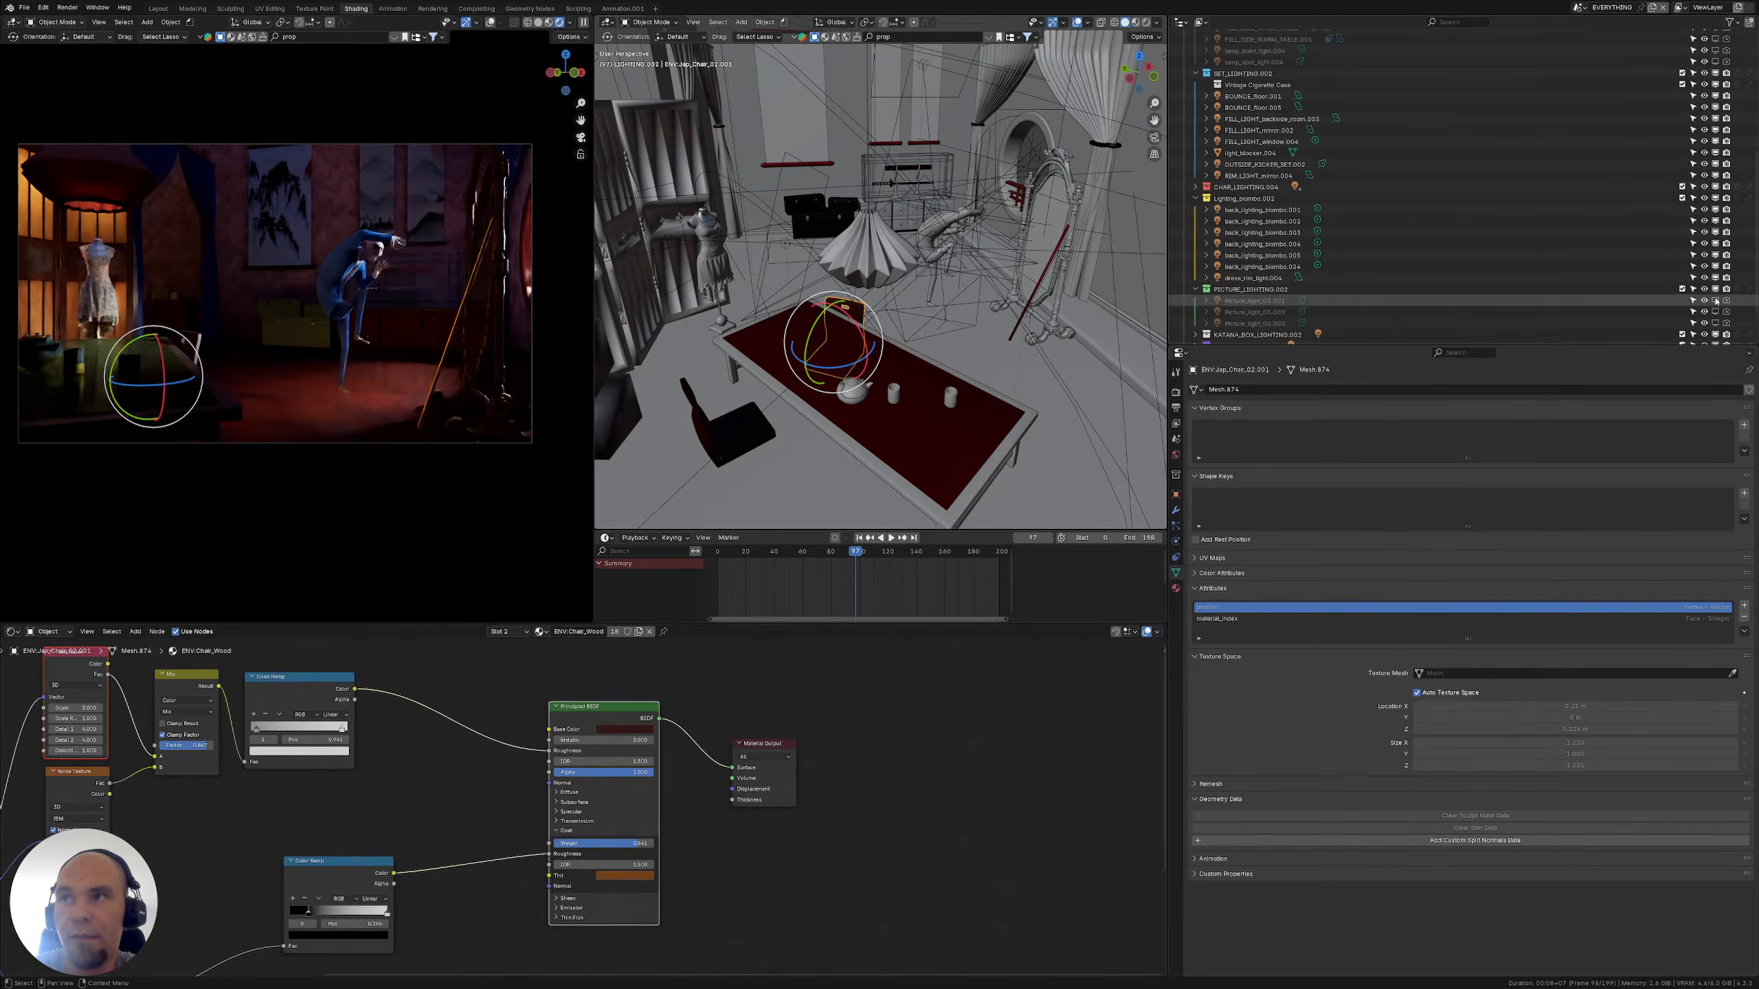
left_click_drag(1716, 300, 1717, 323)
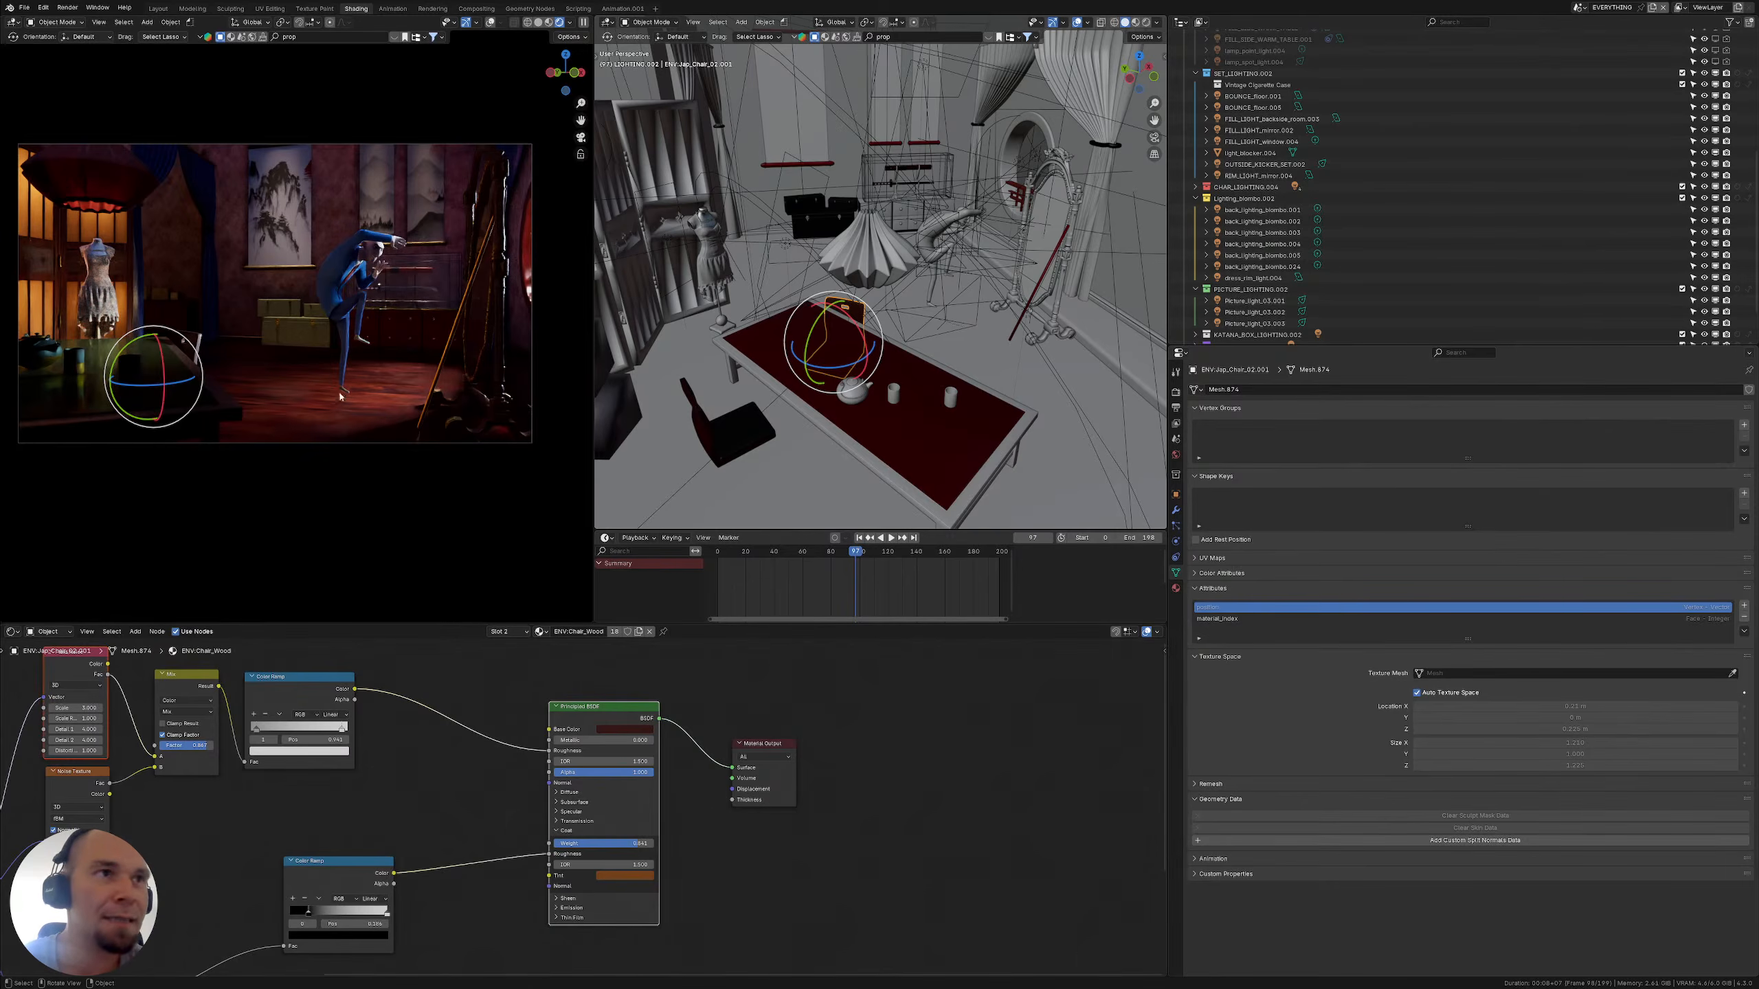
Select the five lights in the TABLE_LIGHTING_FOREGROUND.002 collection and enable them for viewport and render
middle_click_drag(665, 305, 814, 393, "shift")
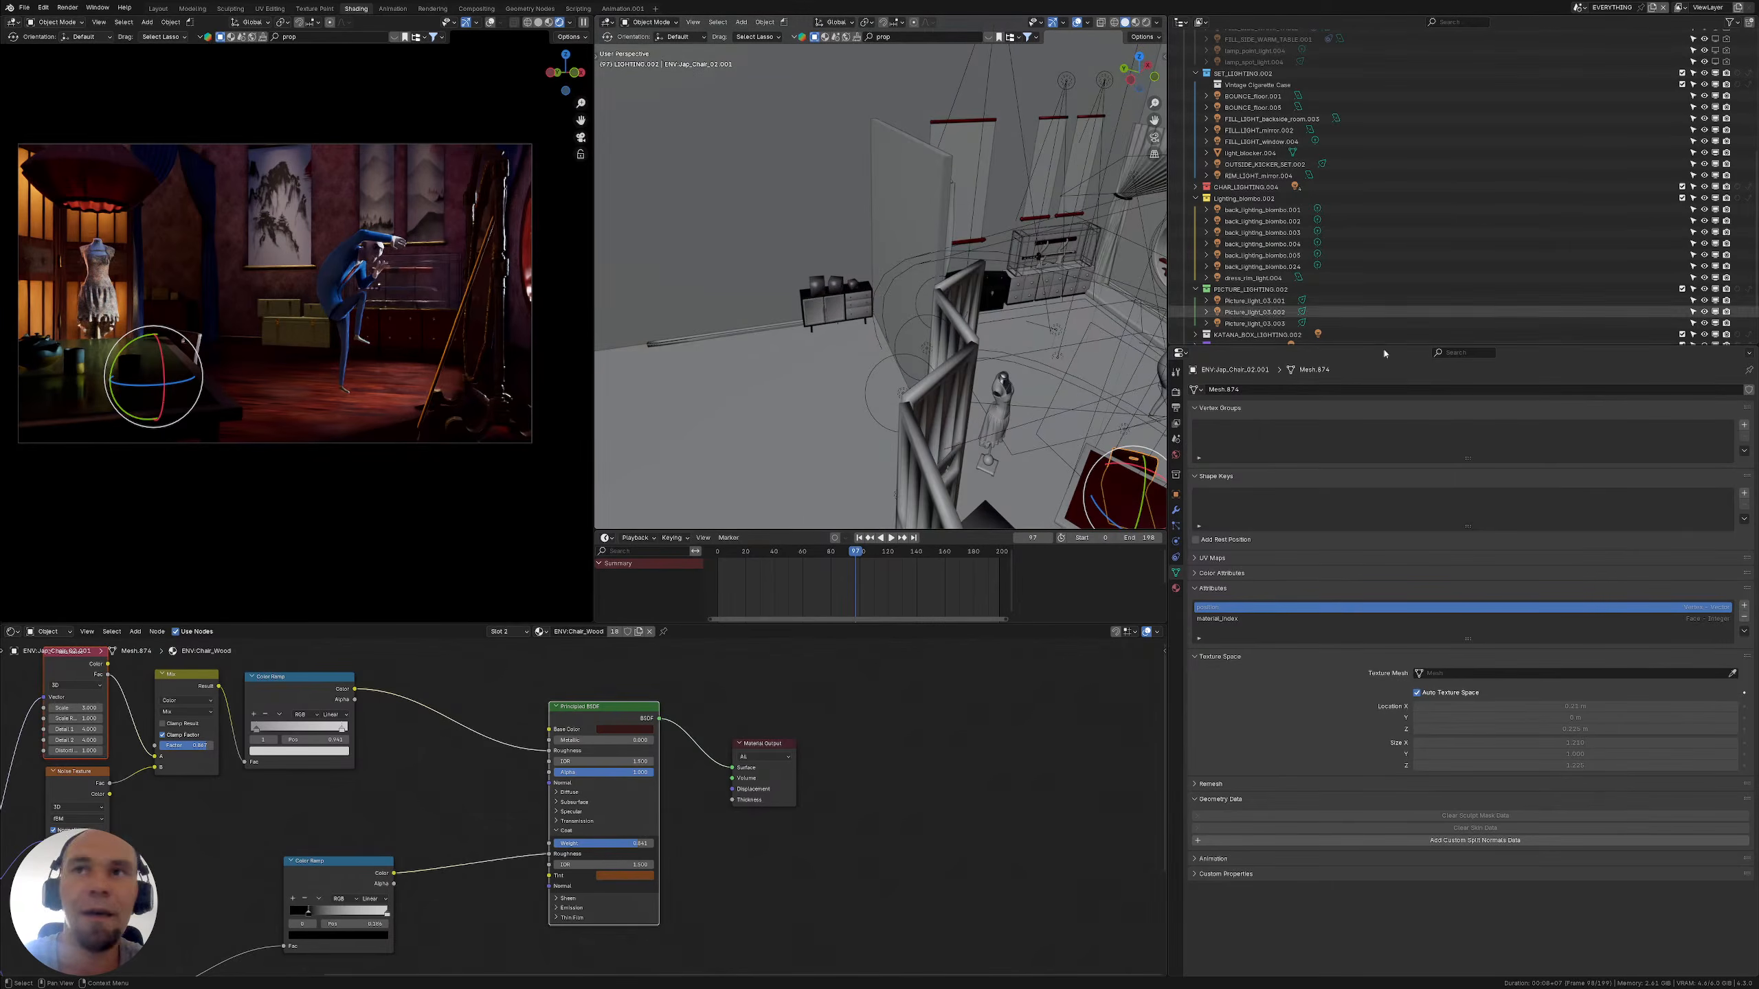
scroll(1248, 218, "up", 7)
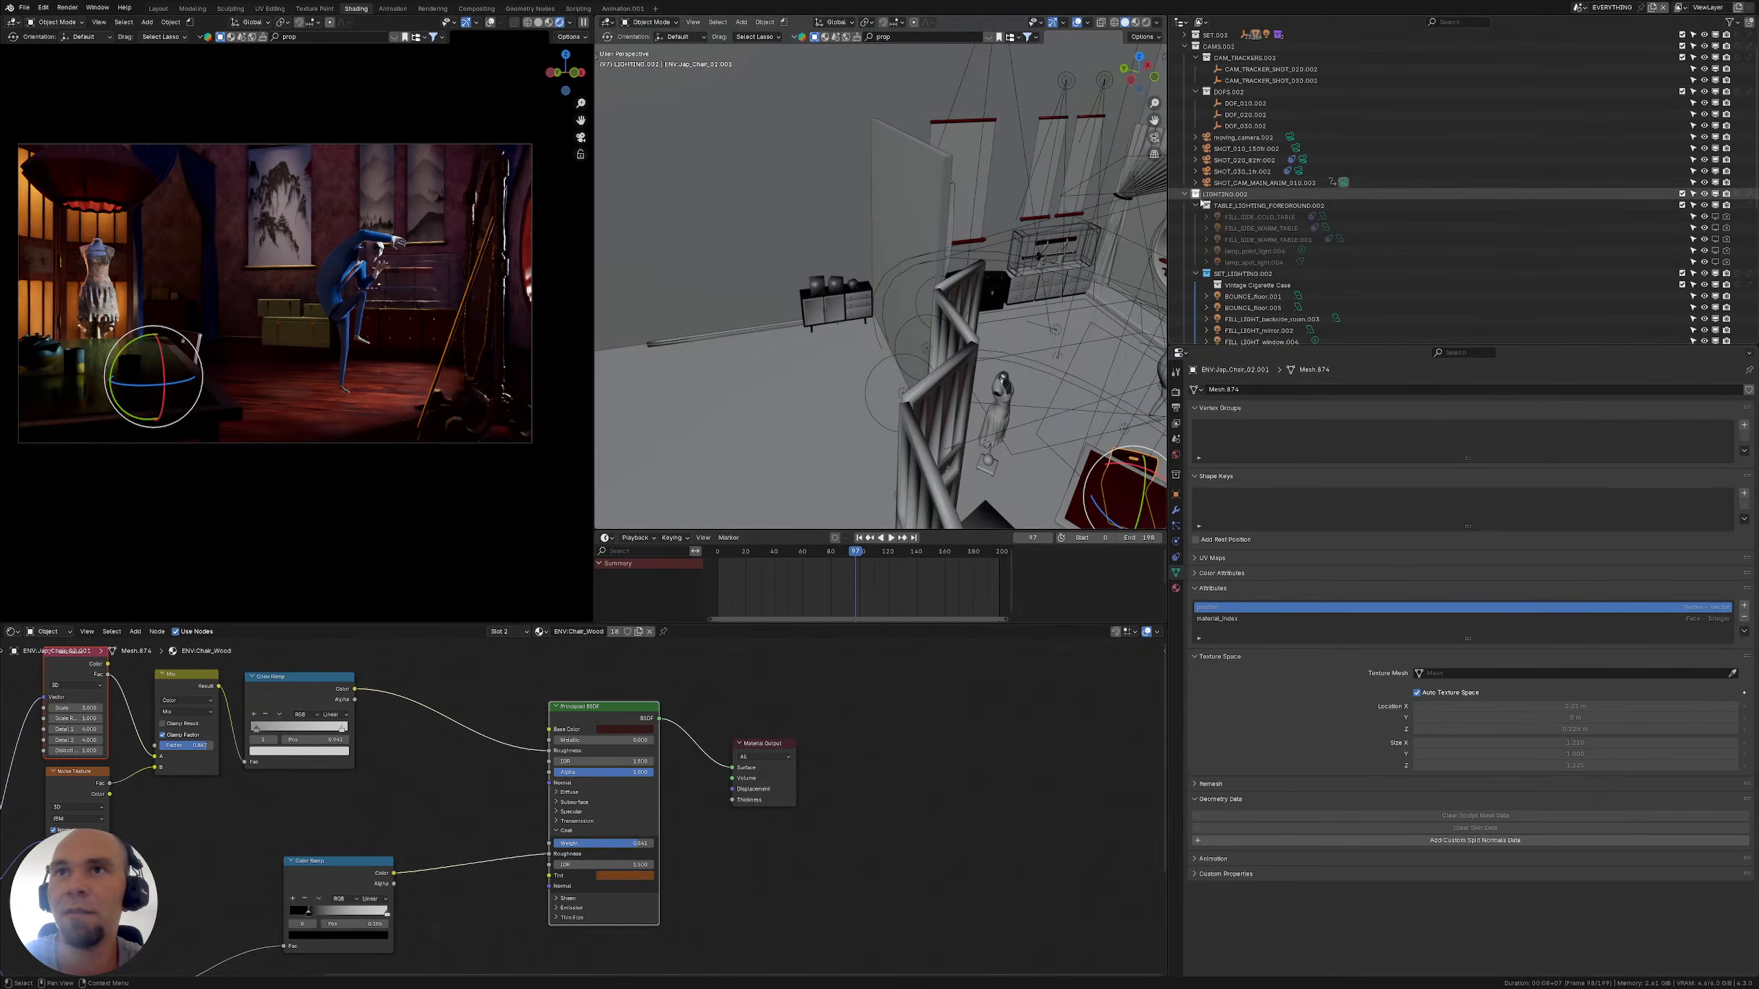
left_click(1276, 217)
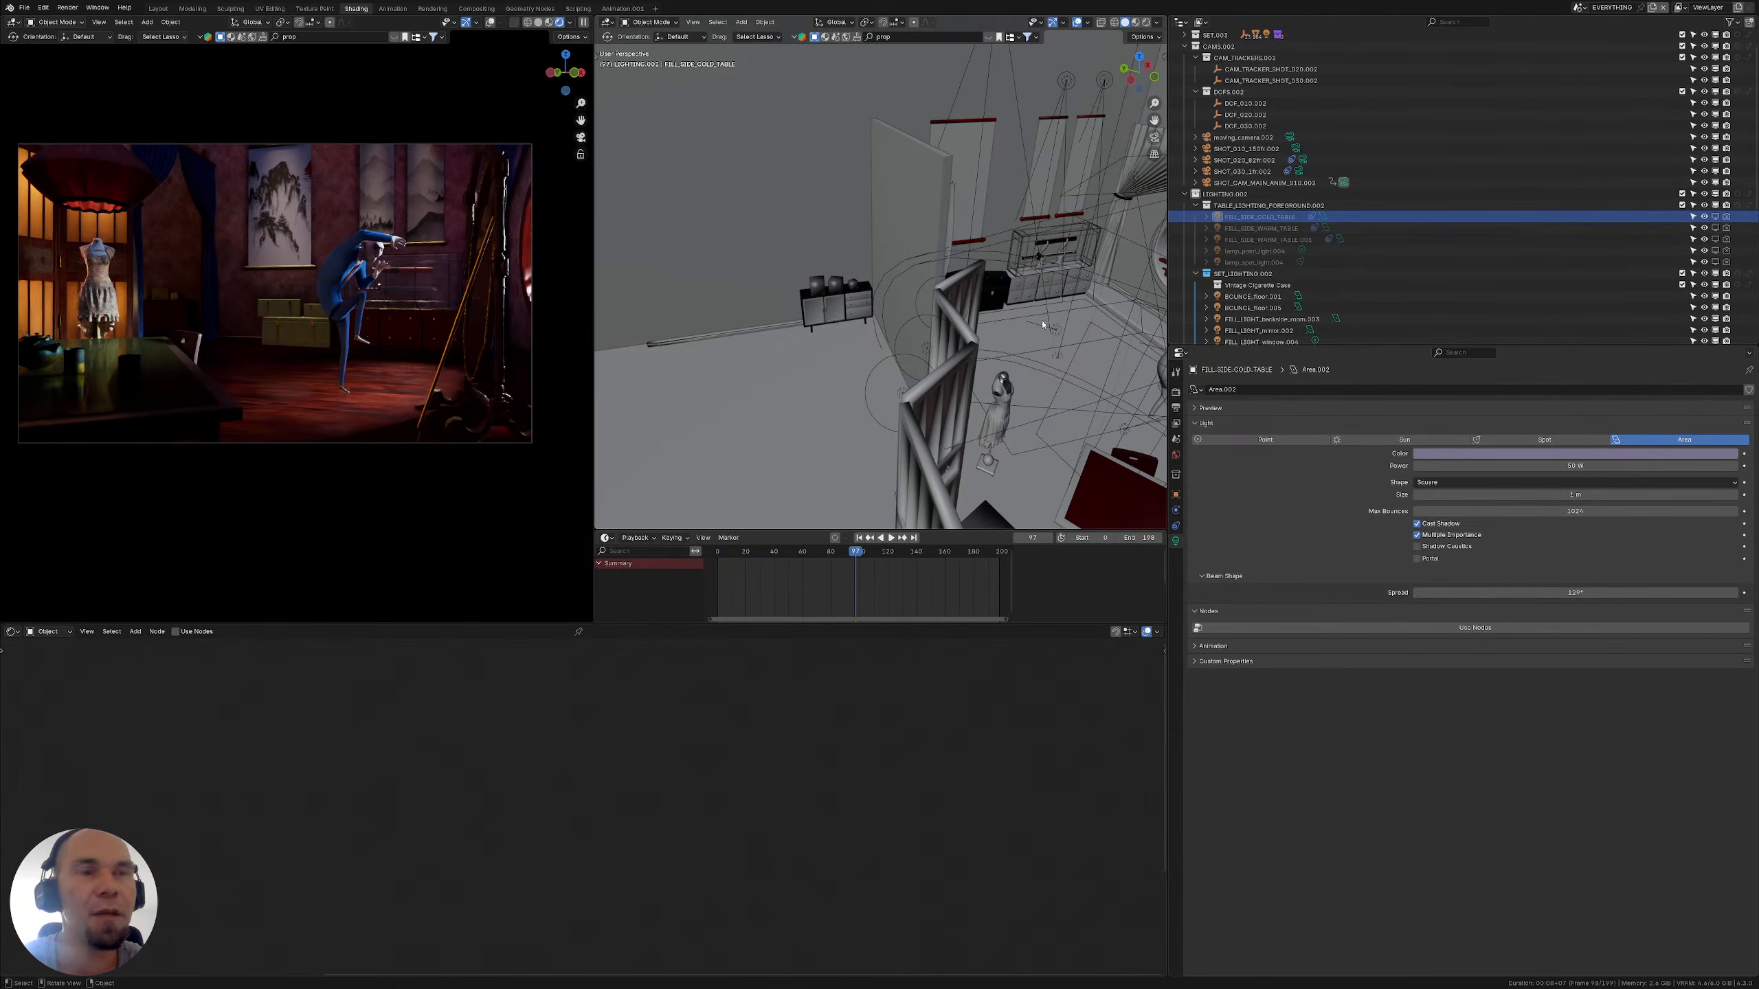
left_click(1278, 263, "shift")
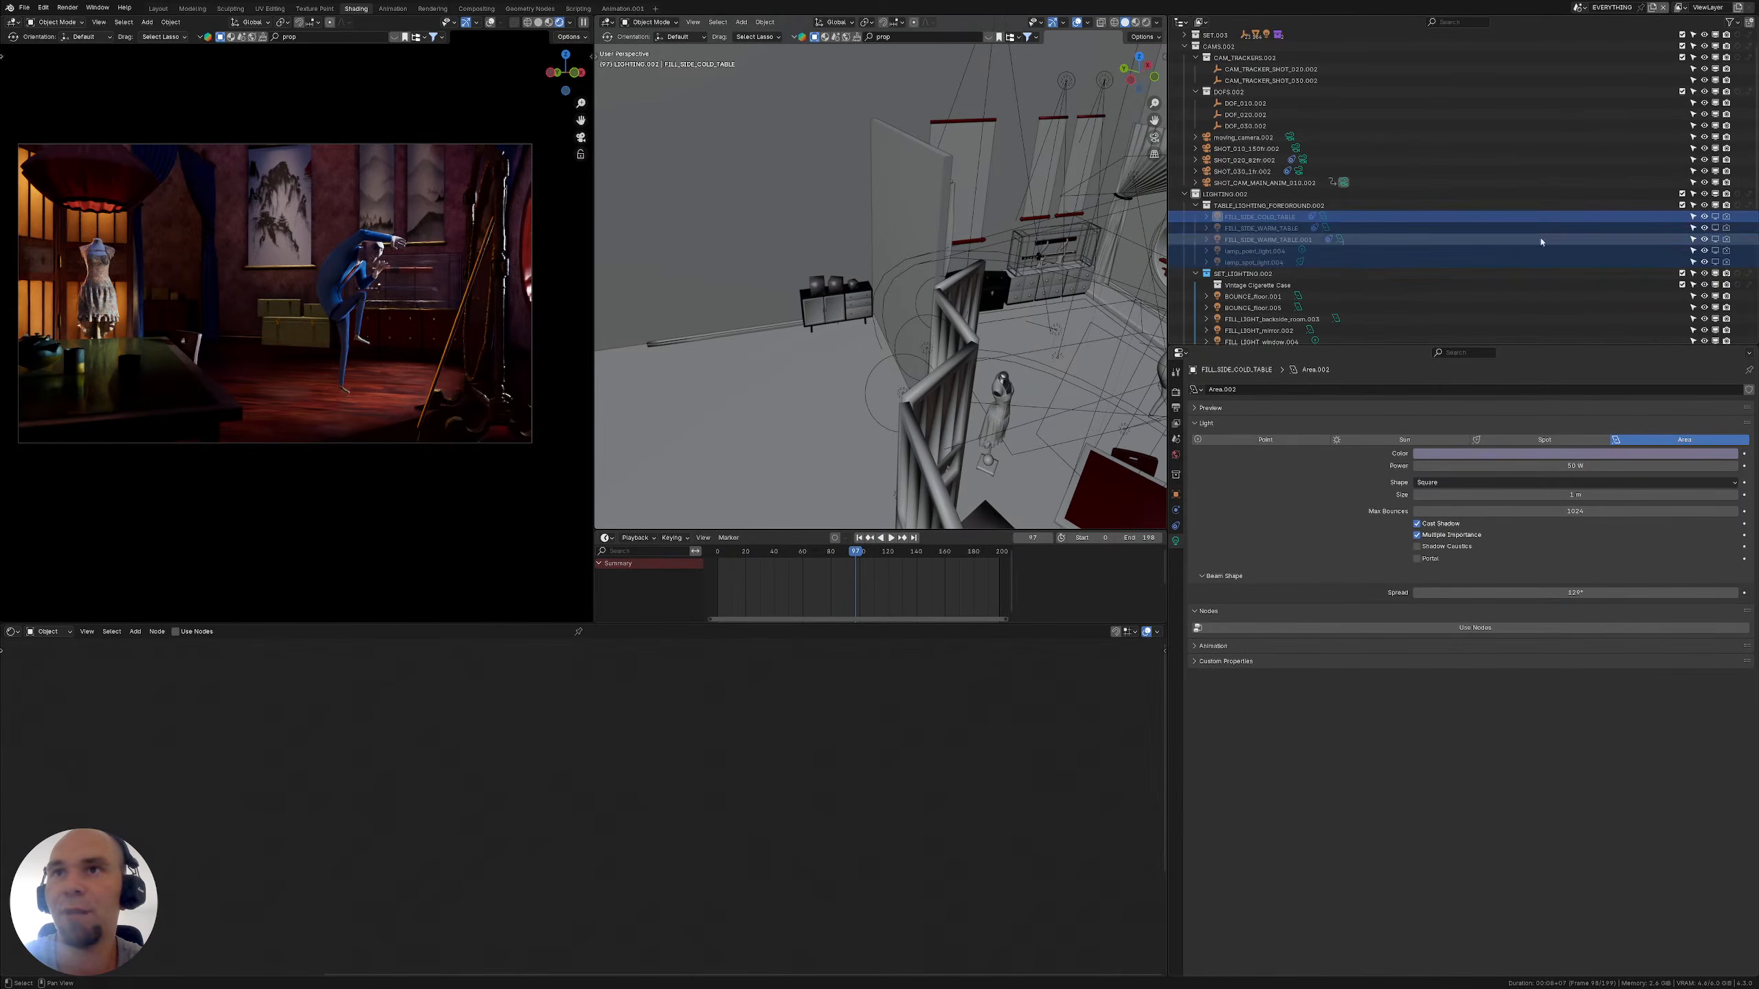
left_click_drag(1725, 260, 1727, 218)
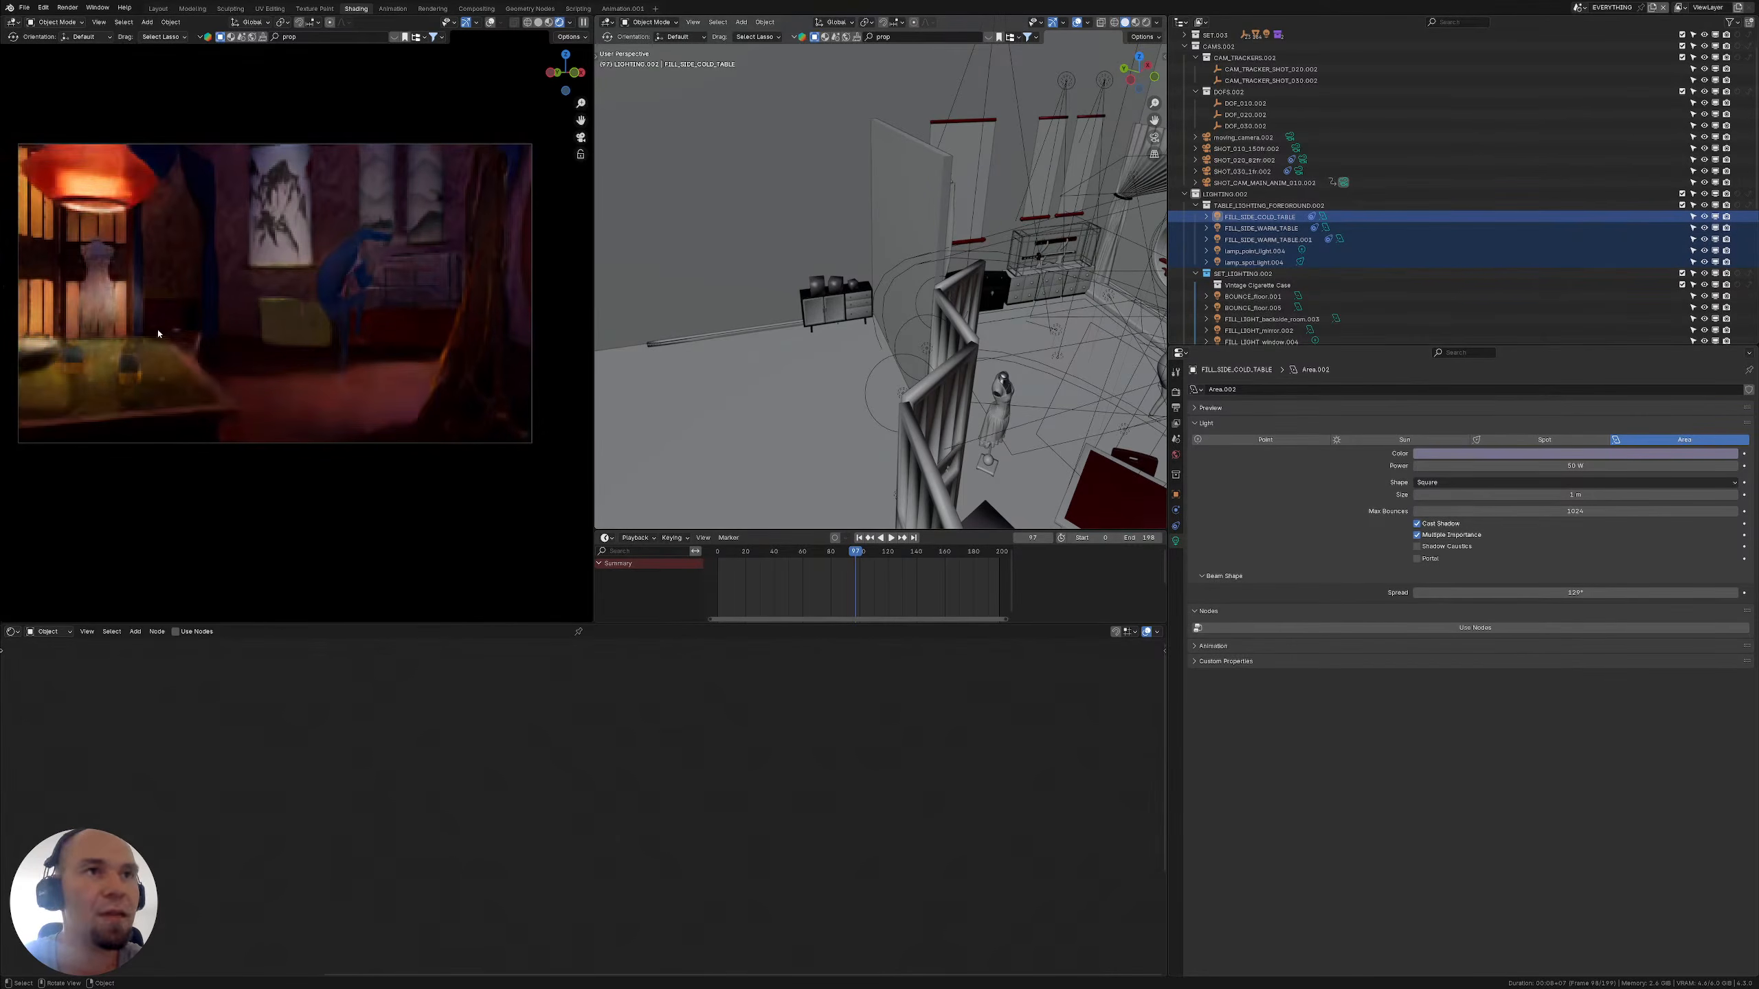
Compare the settings of Picture_light_03.001 and Picture_light_03.002, and enable Shadow Caustics on Picture_light_03.001
scroll(1322, 209, "down", 8)
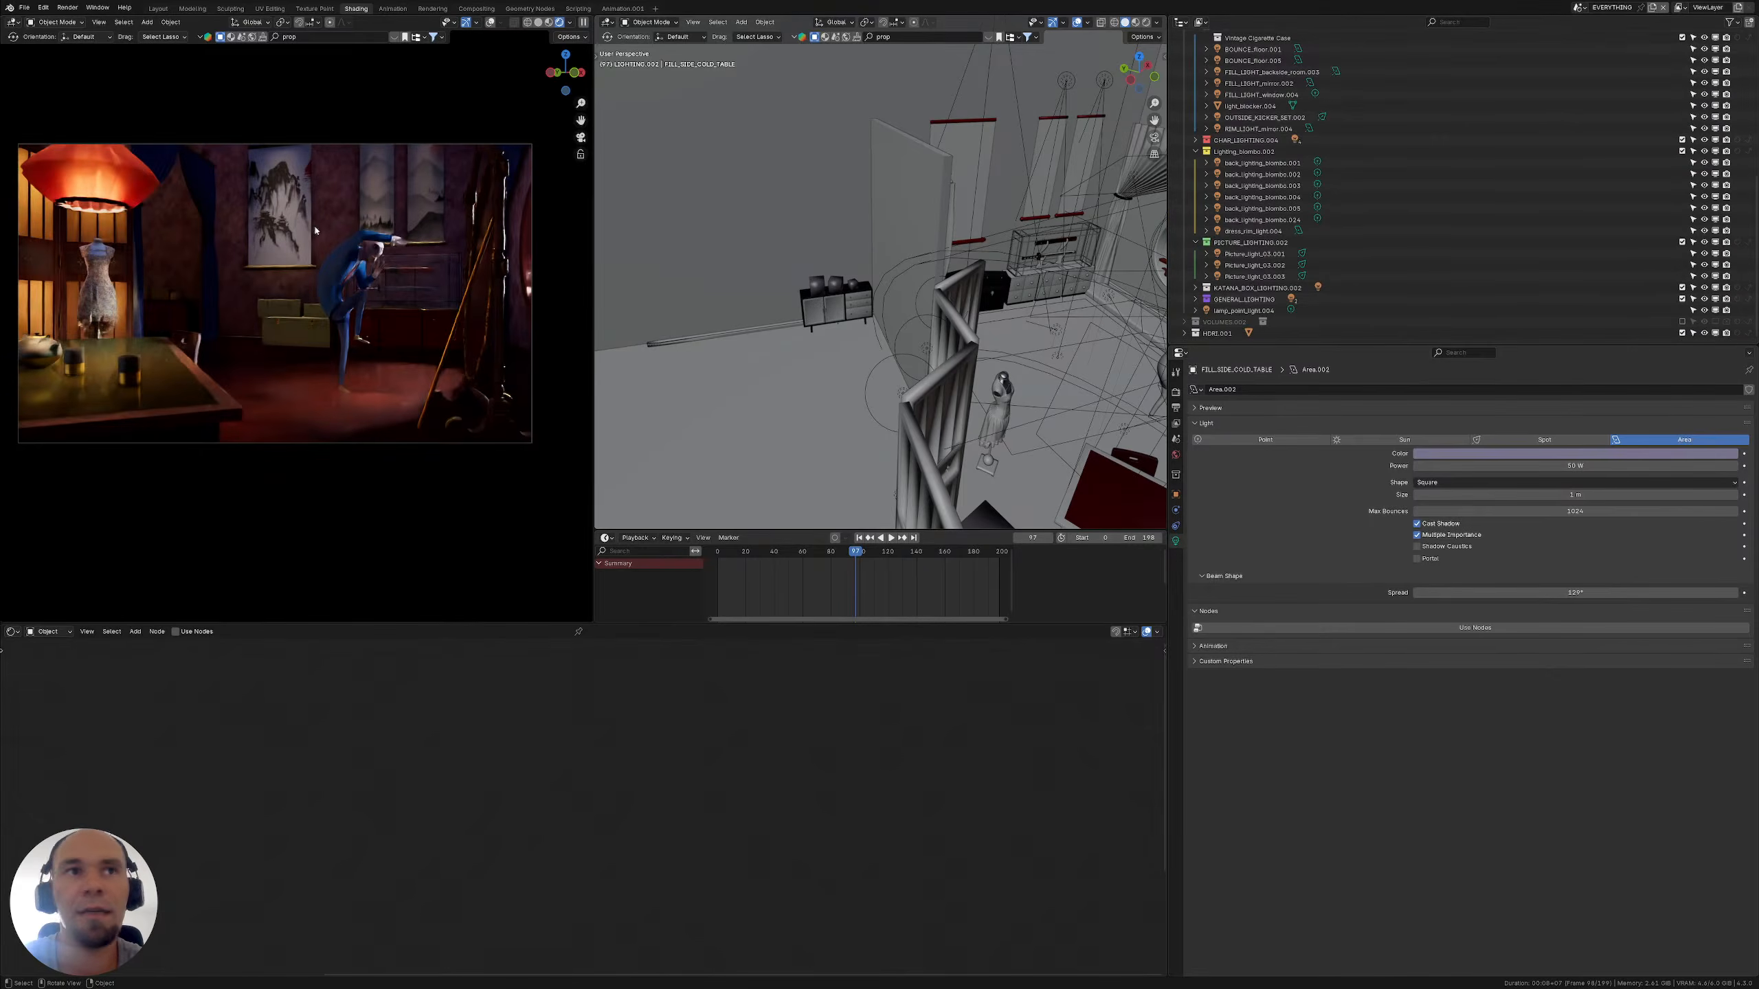
scroll(1248, 259, "up", 5)
scroll(1249, 259, "down", 5)
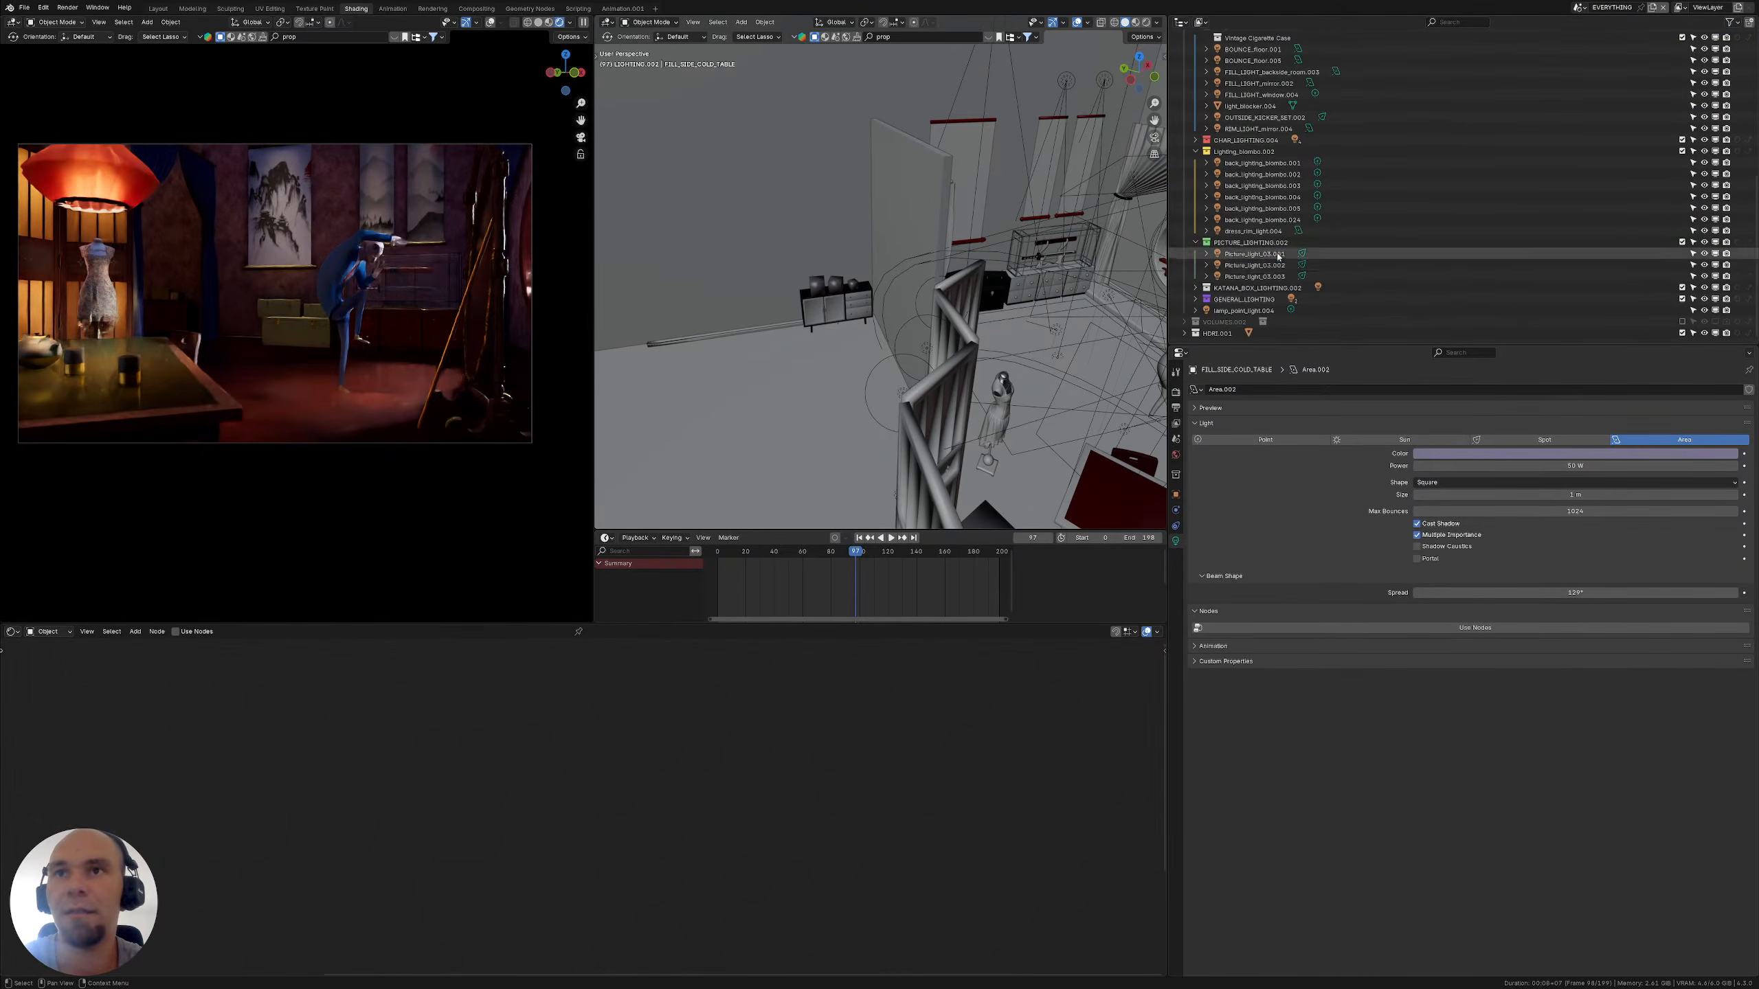
left_click(1250, 254)
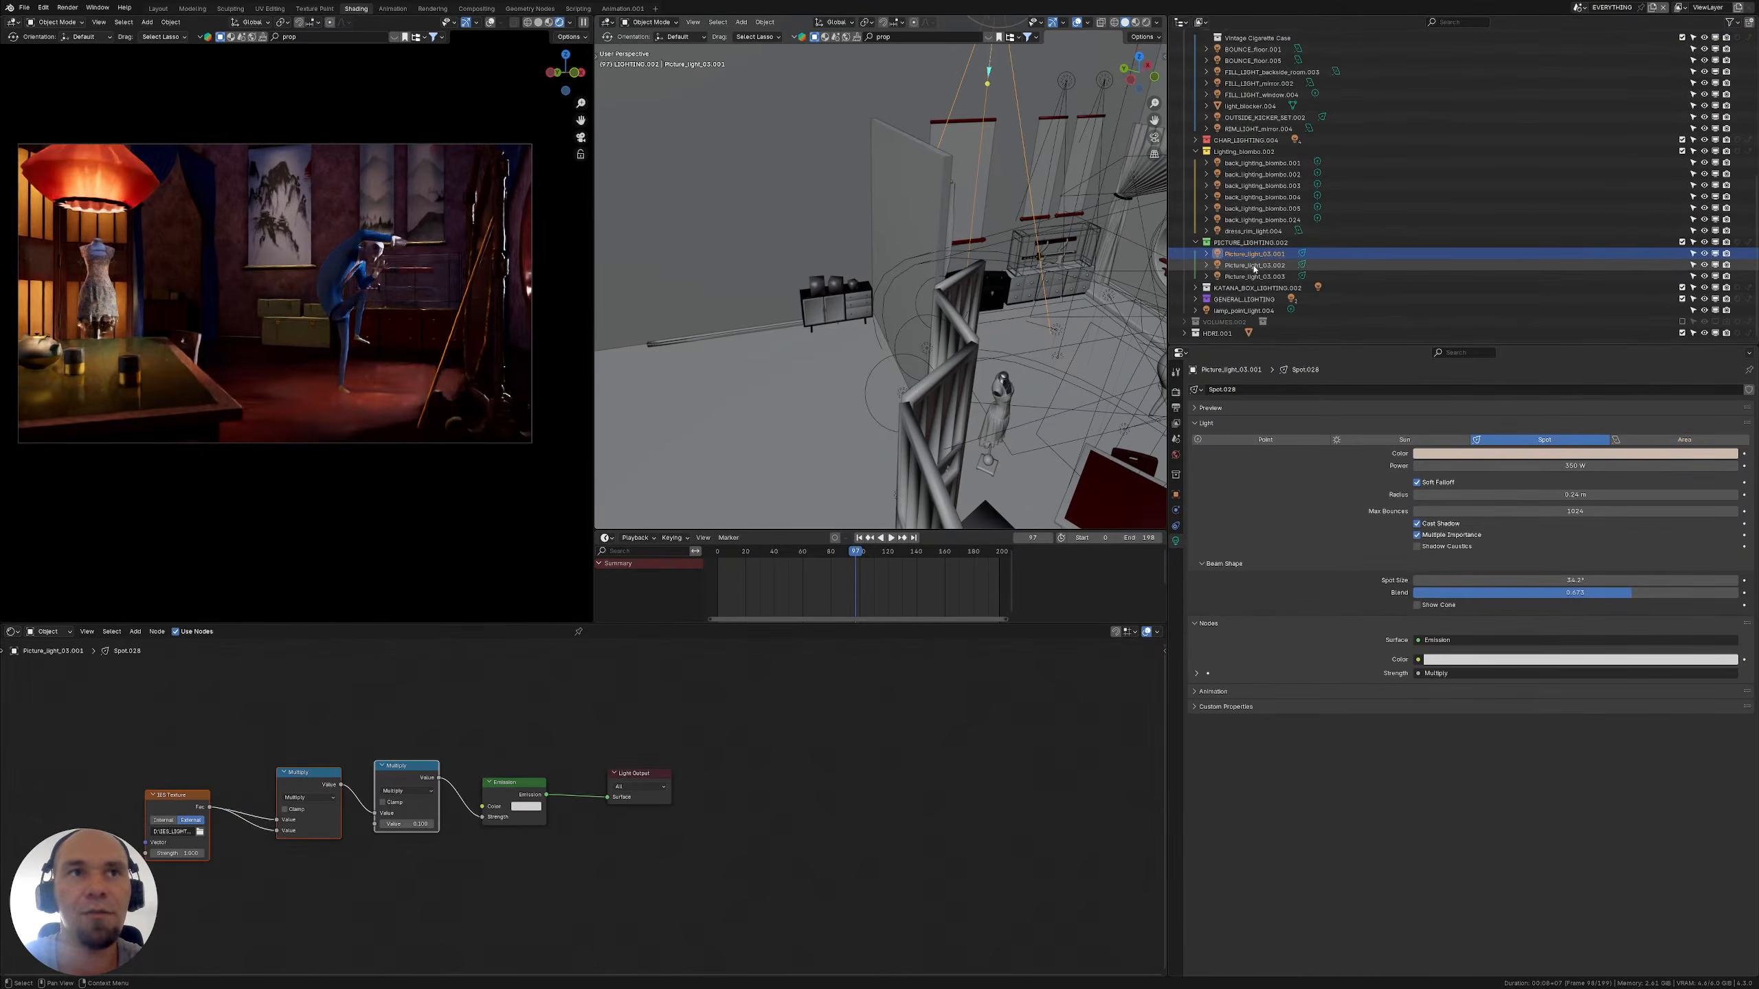
left_click(1253, 267)
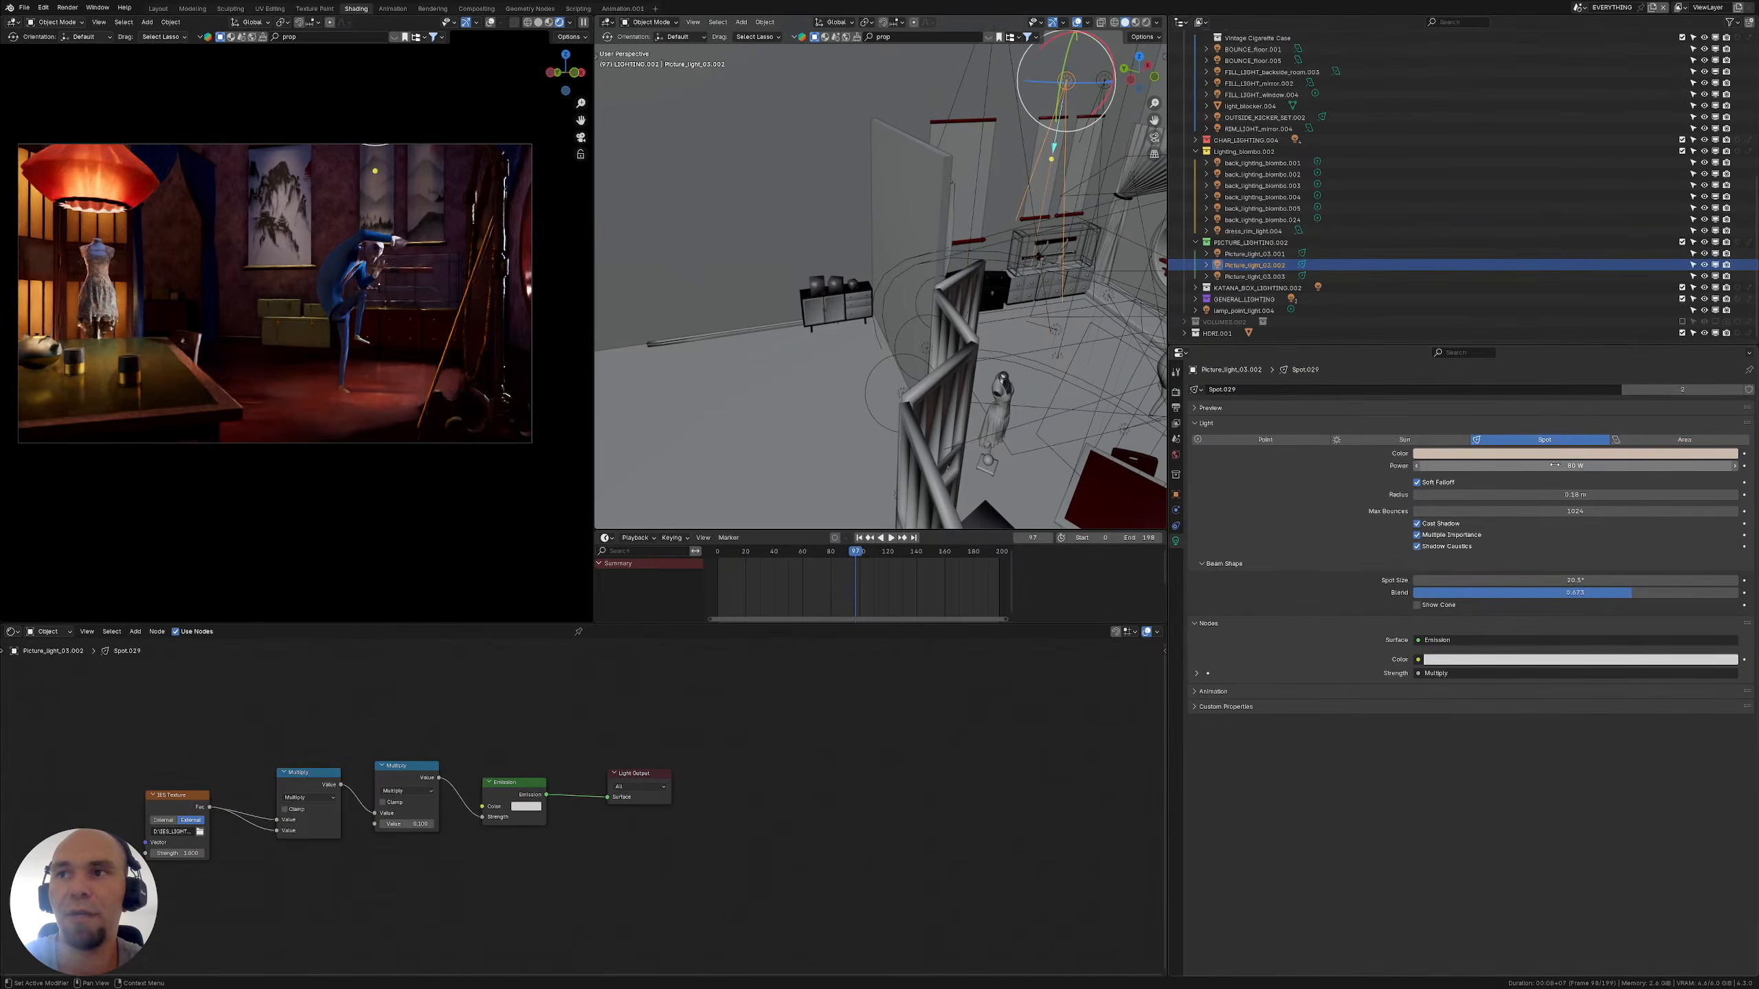
left_click(1254, 254)
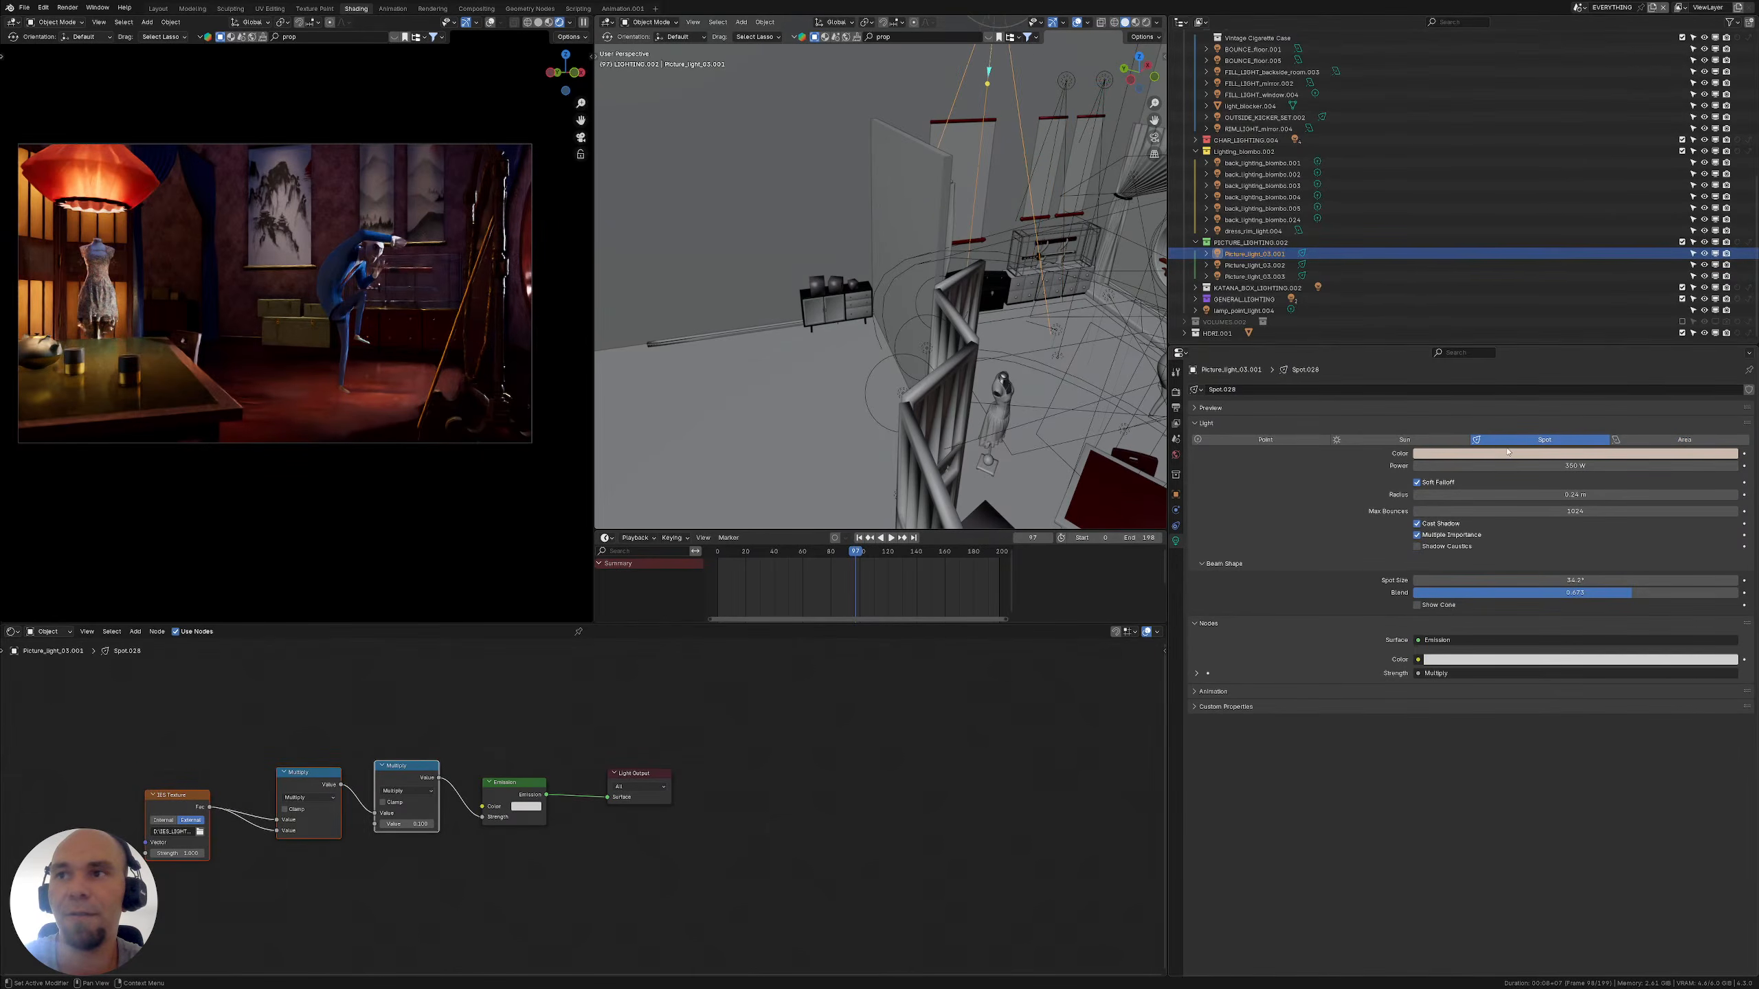
left_click(1259, 266)
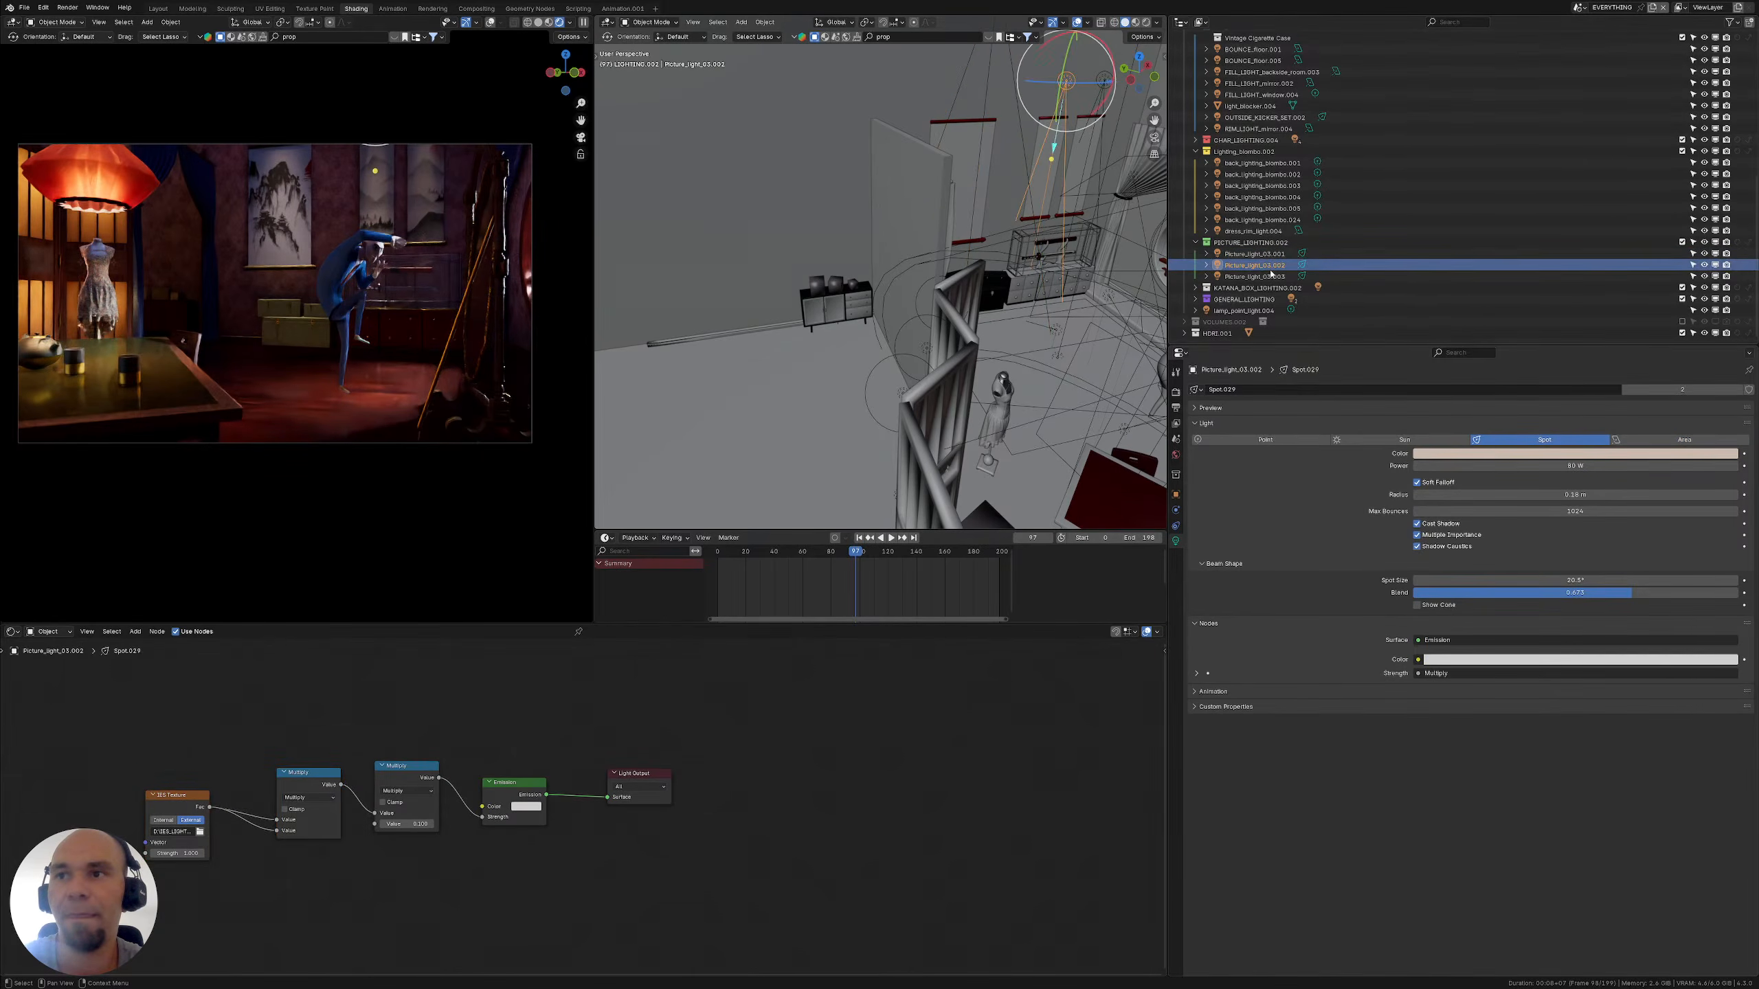
left_click(1254, 253)
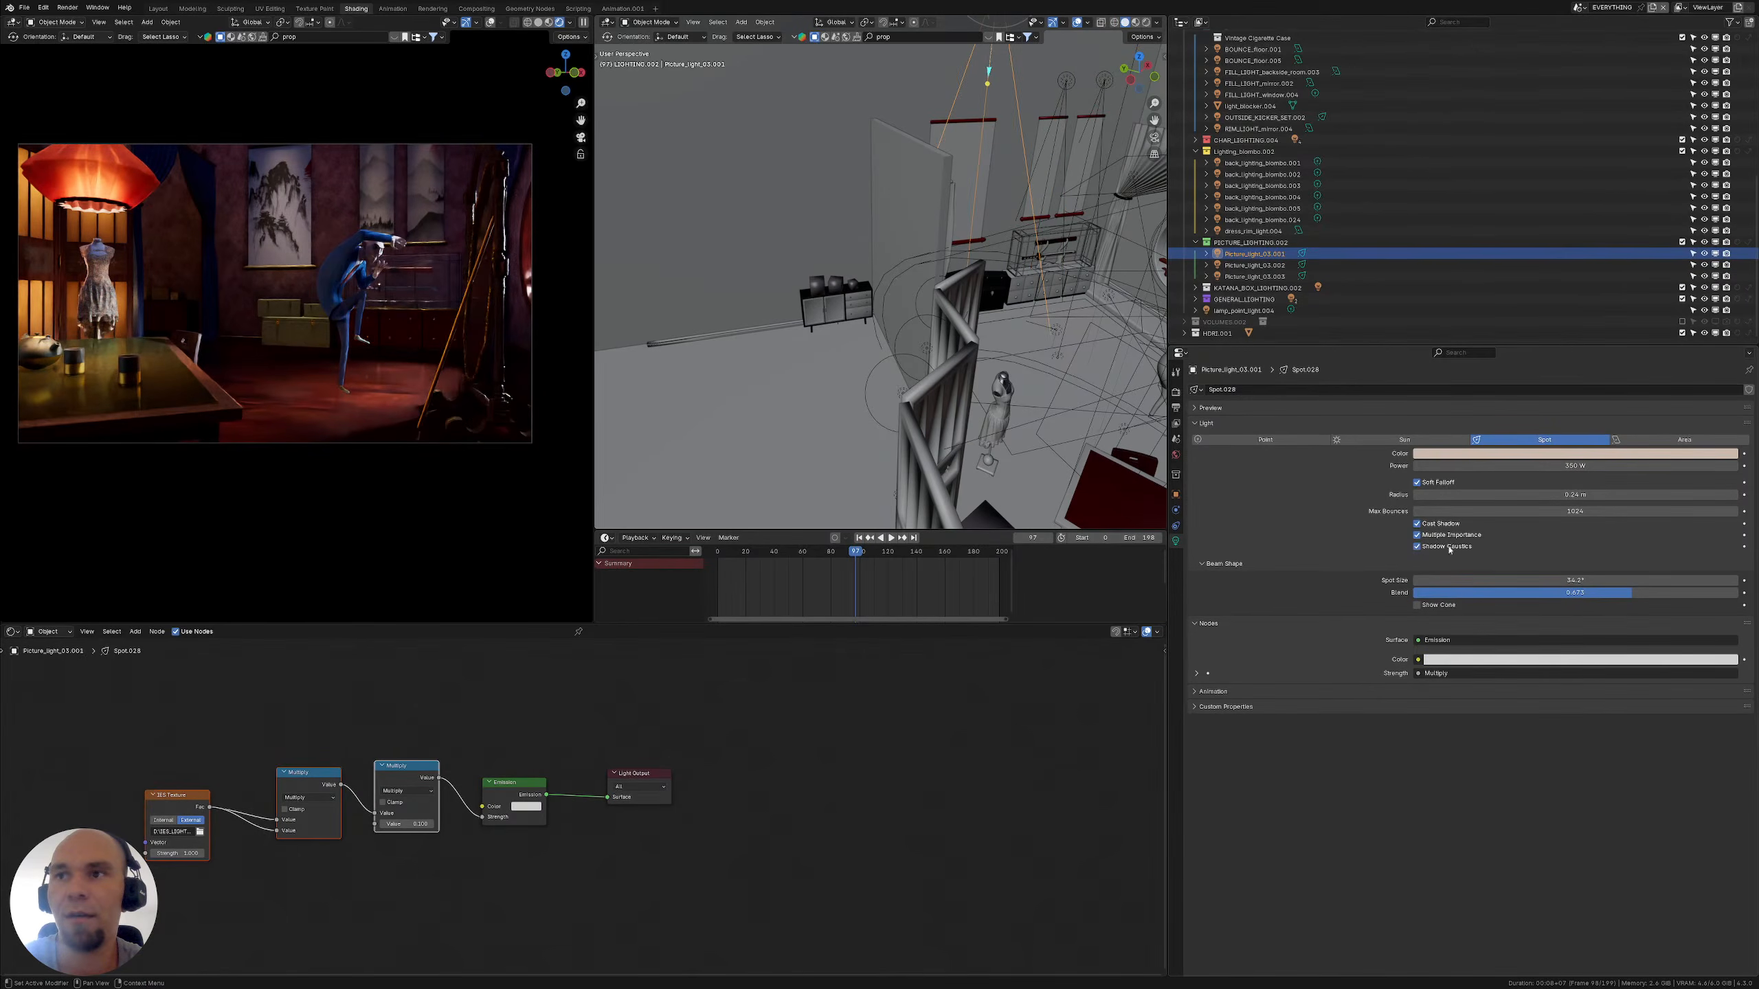
Try powers of 300 W and 150 W on the Picture_light_03.002 spot light
left_click(1254, 265)
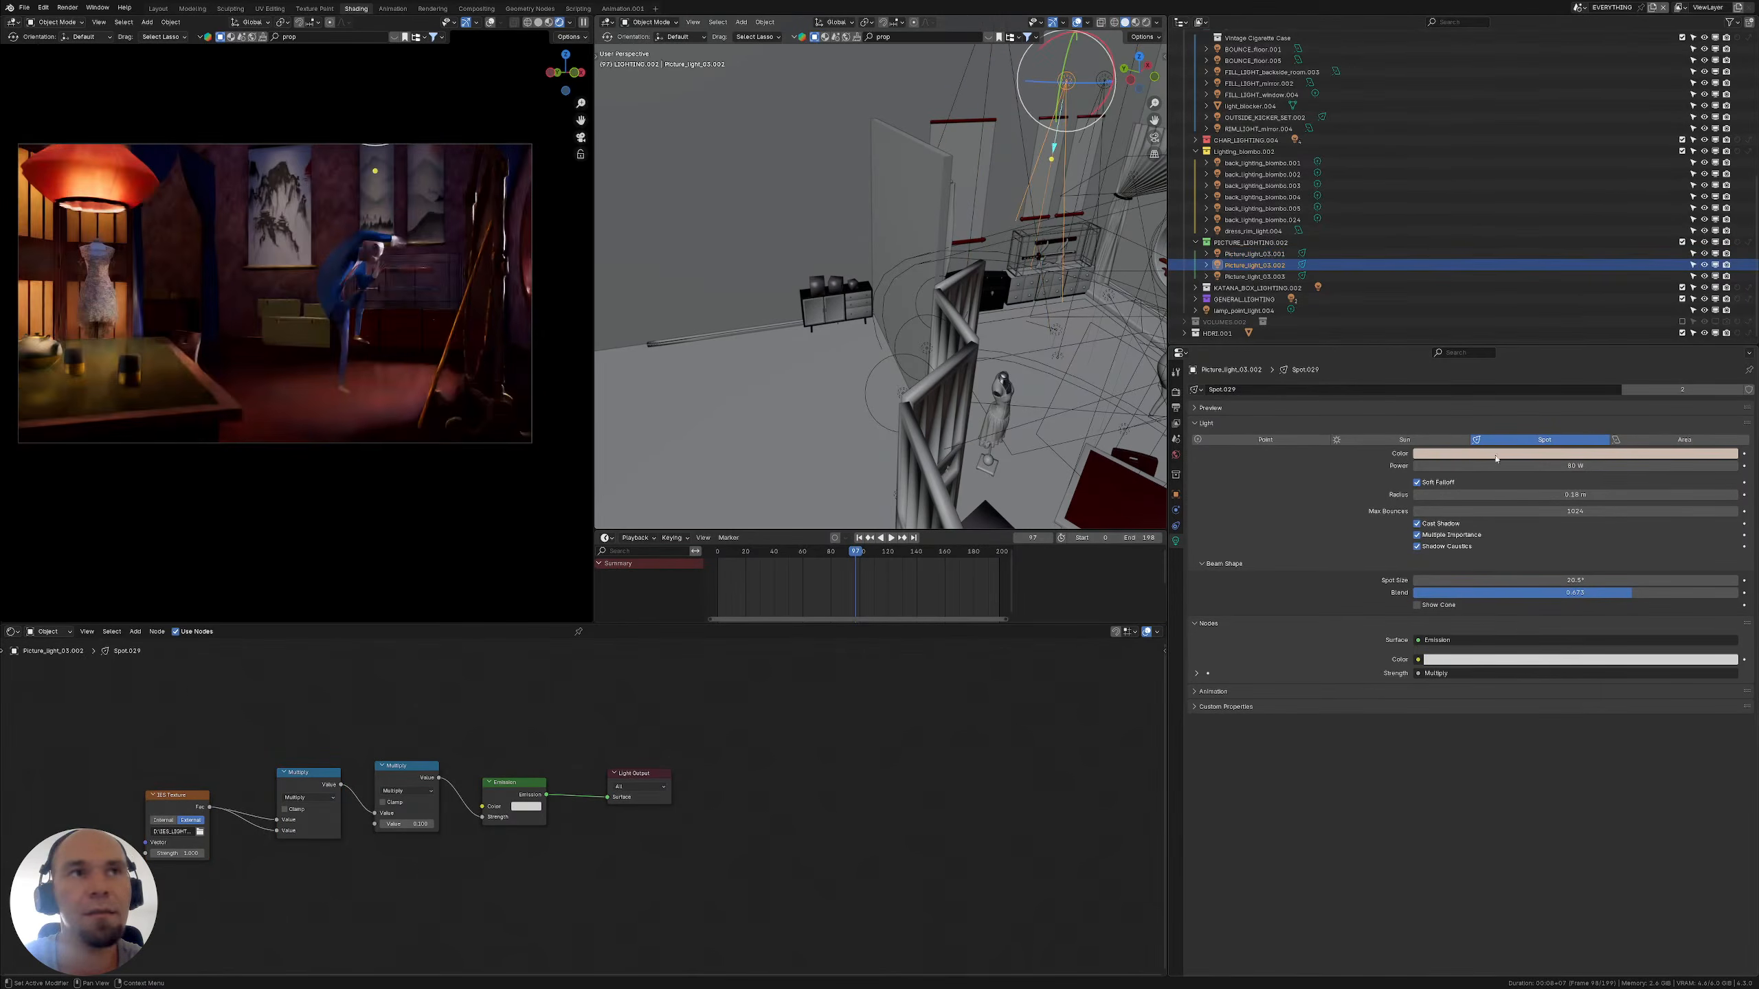
left_click(1564, 465)
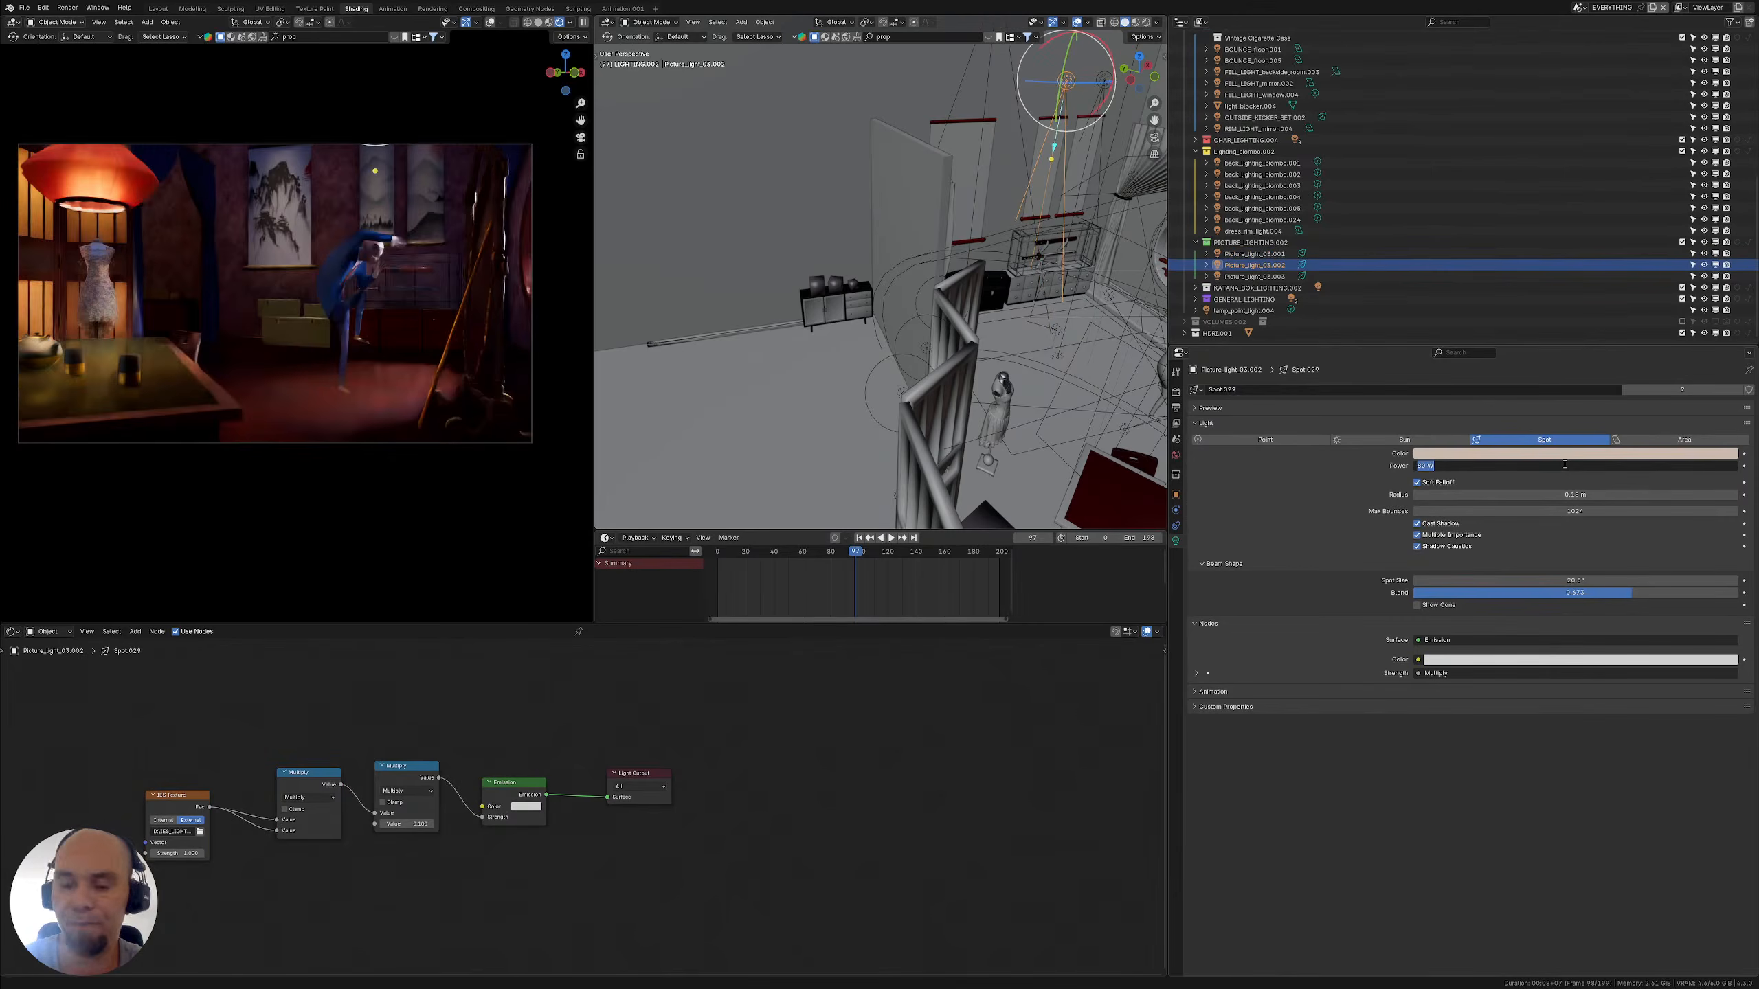
type("300")
key("Return")
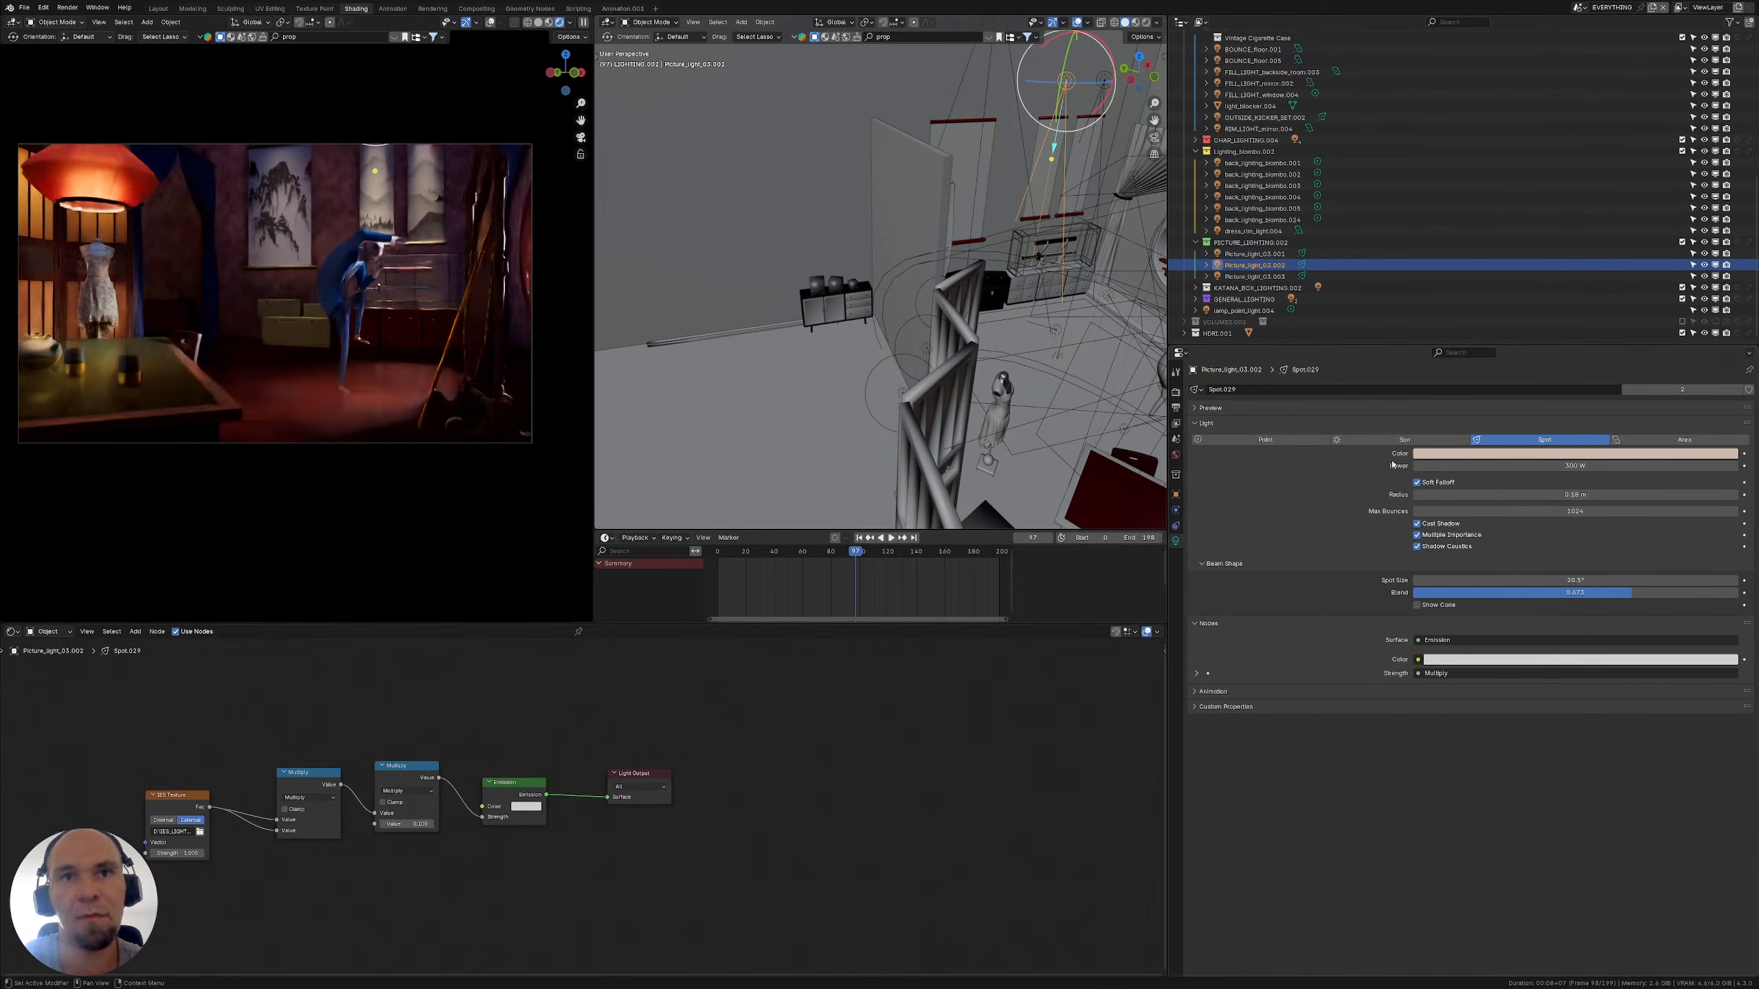
left_click(1521, 467)
type("150")
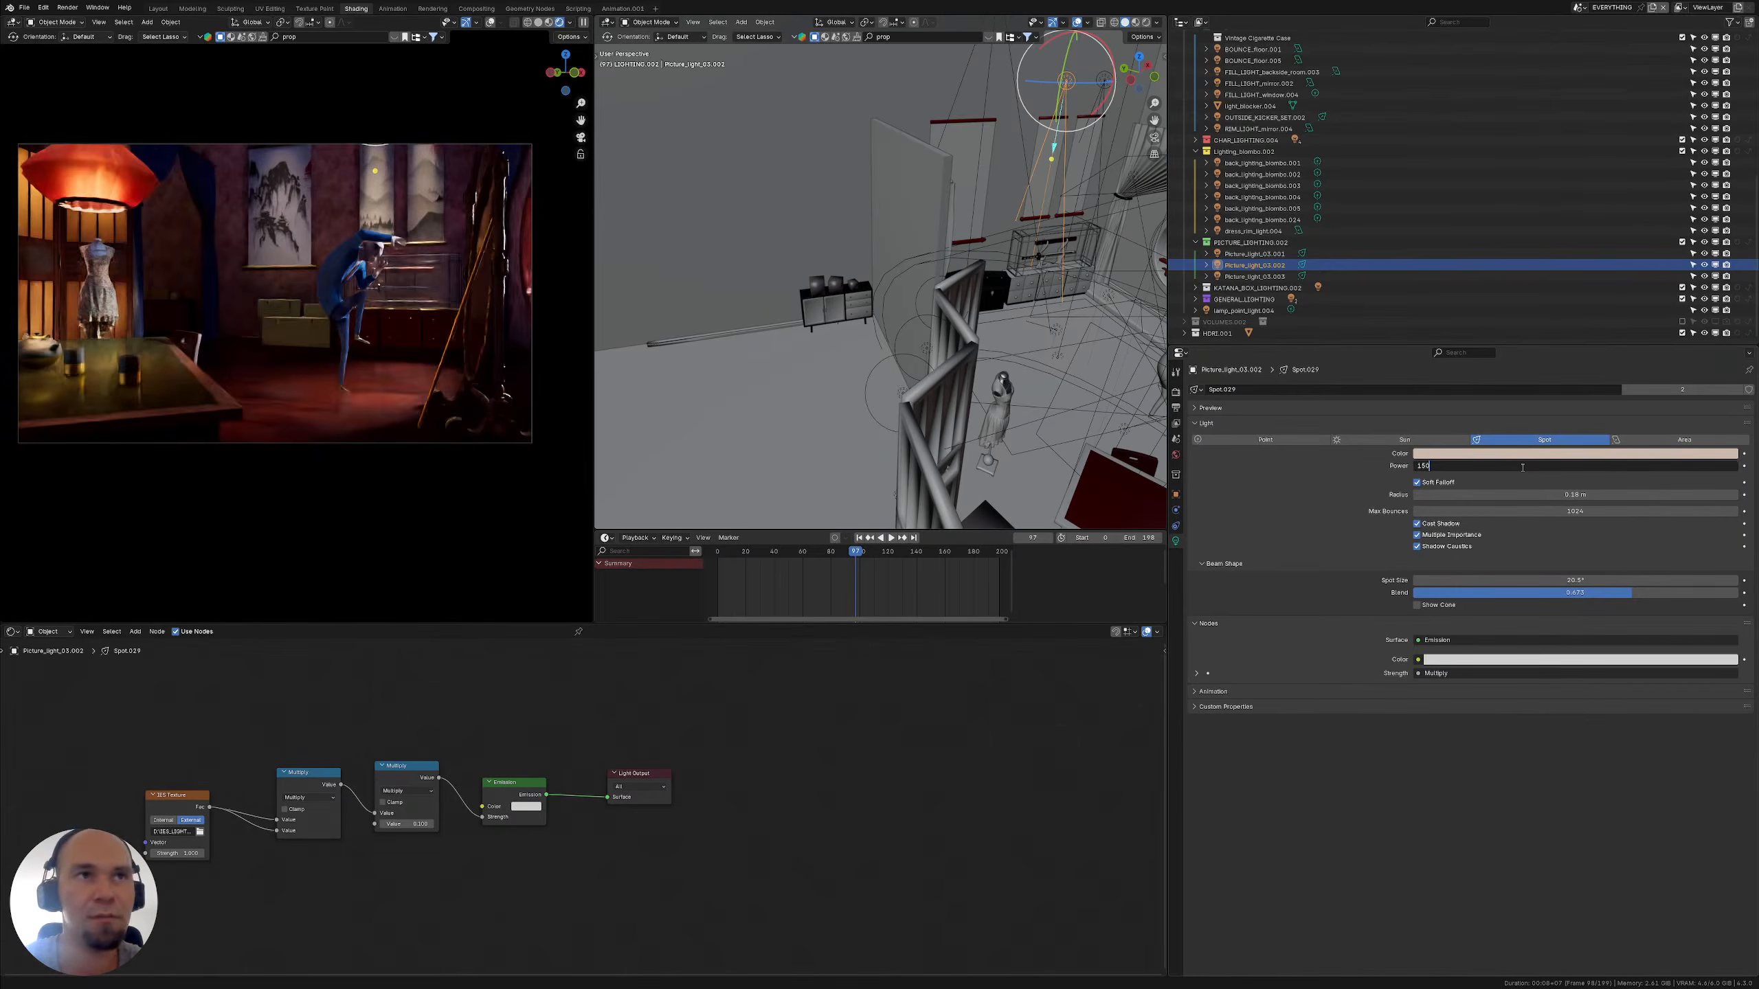
key("Return")
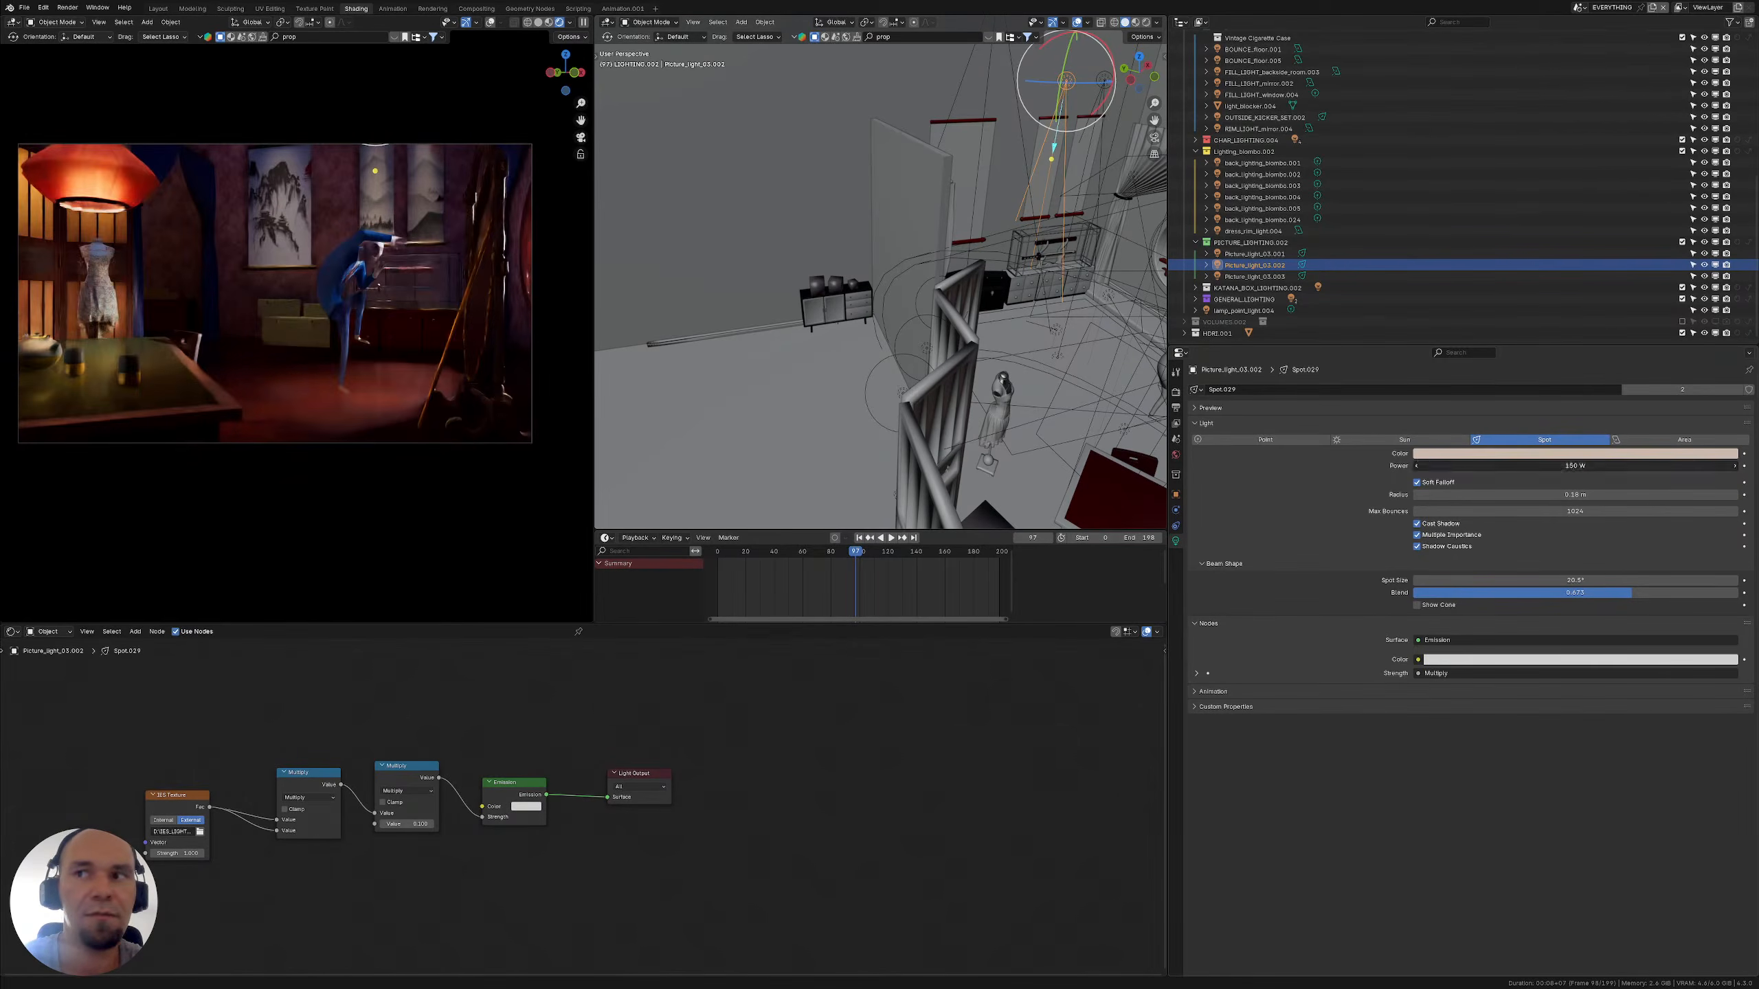
Set the power of the Picture_light_03.002 spot light to 2500 W
left_click(1587, 465)
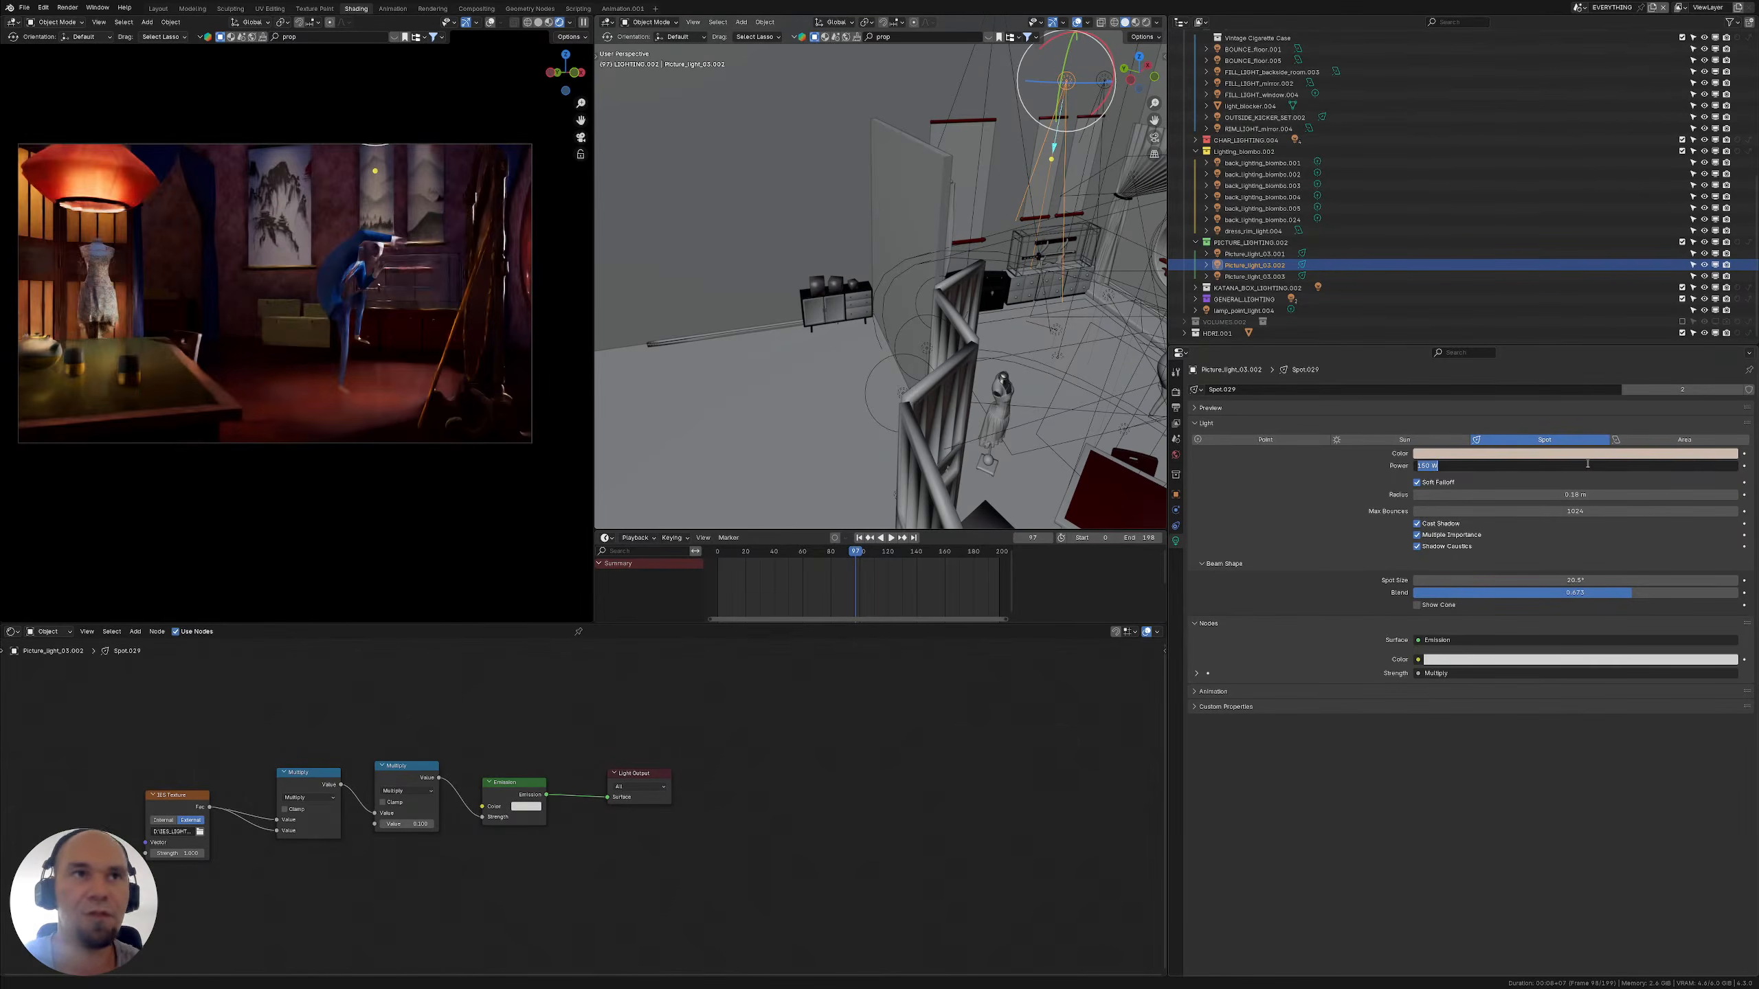
type("2500")
key("Return")
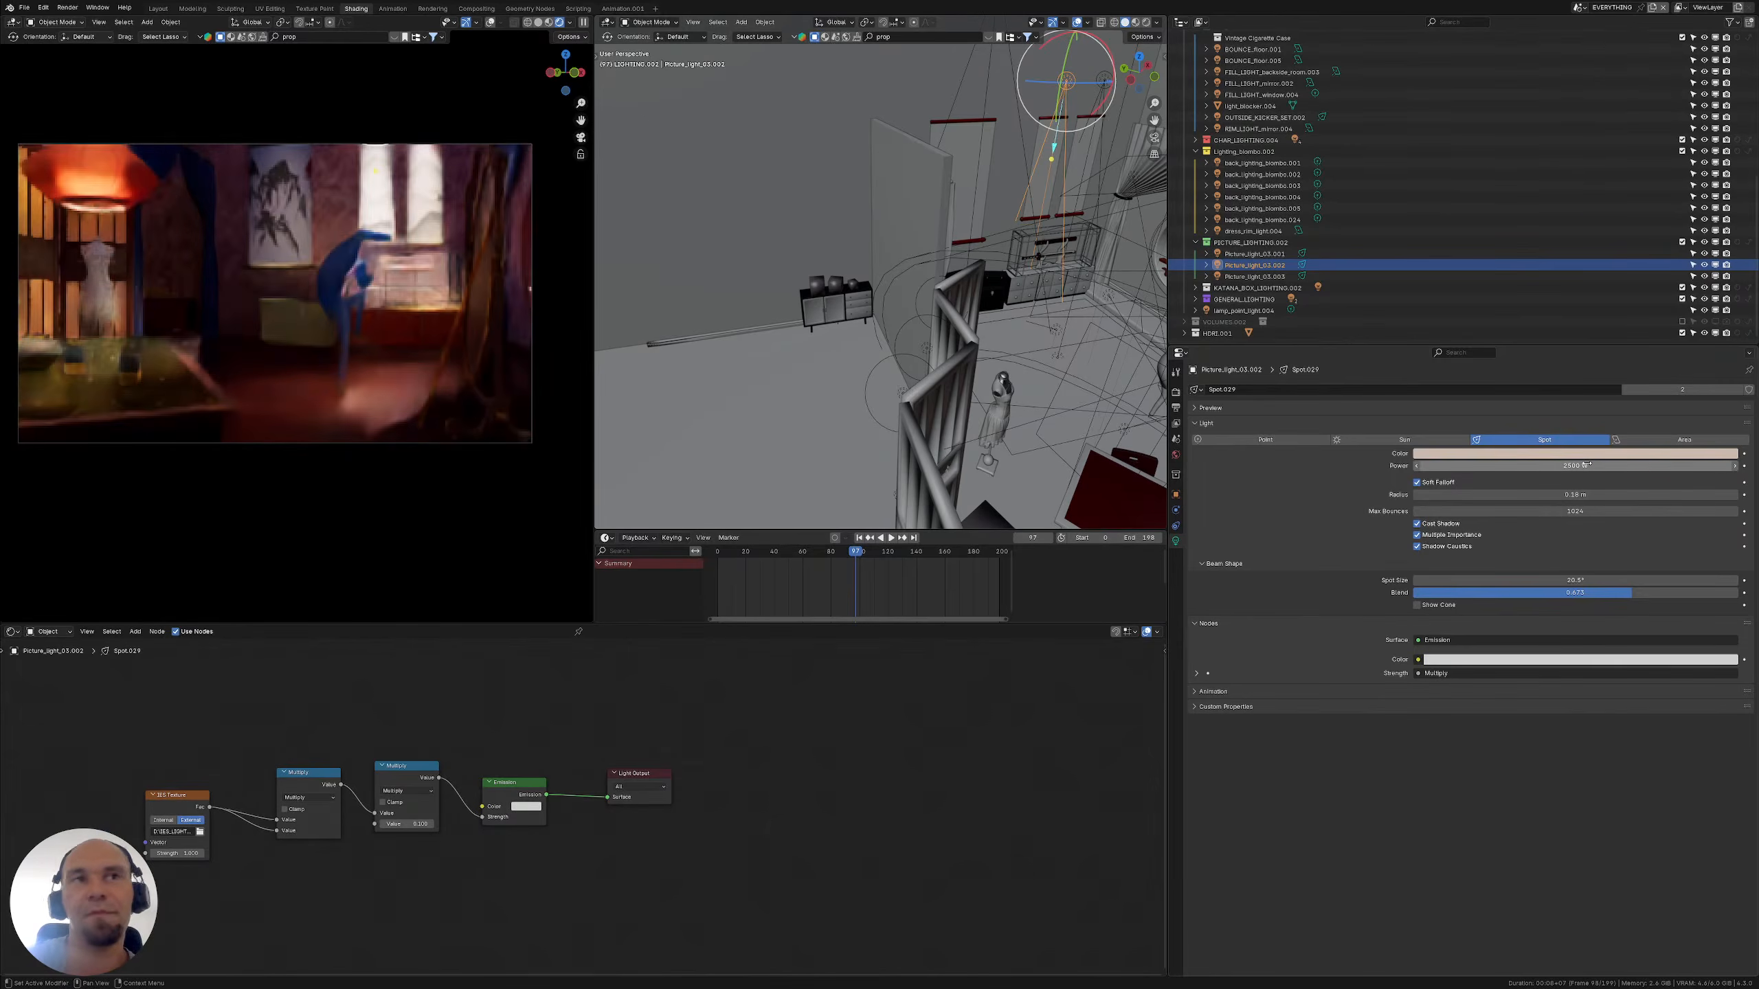
Set the power of the Picture_light_03.002 spot light to 200 W
left_click(1586, 465)
type("200")
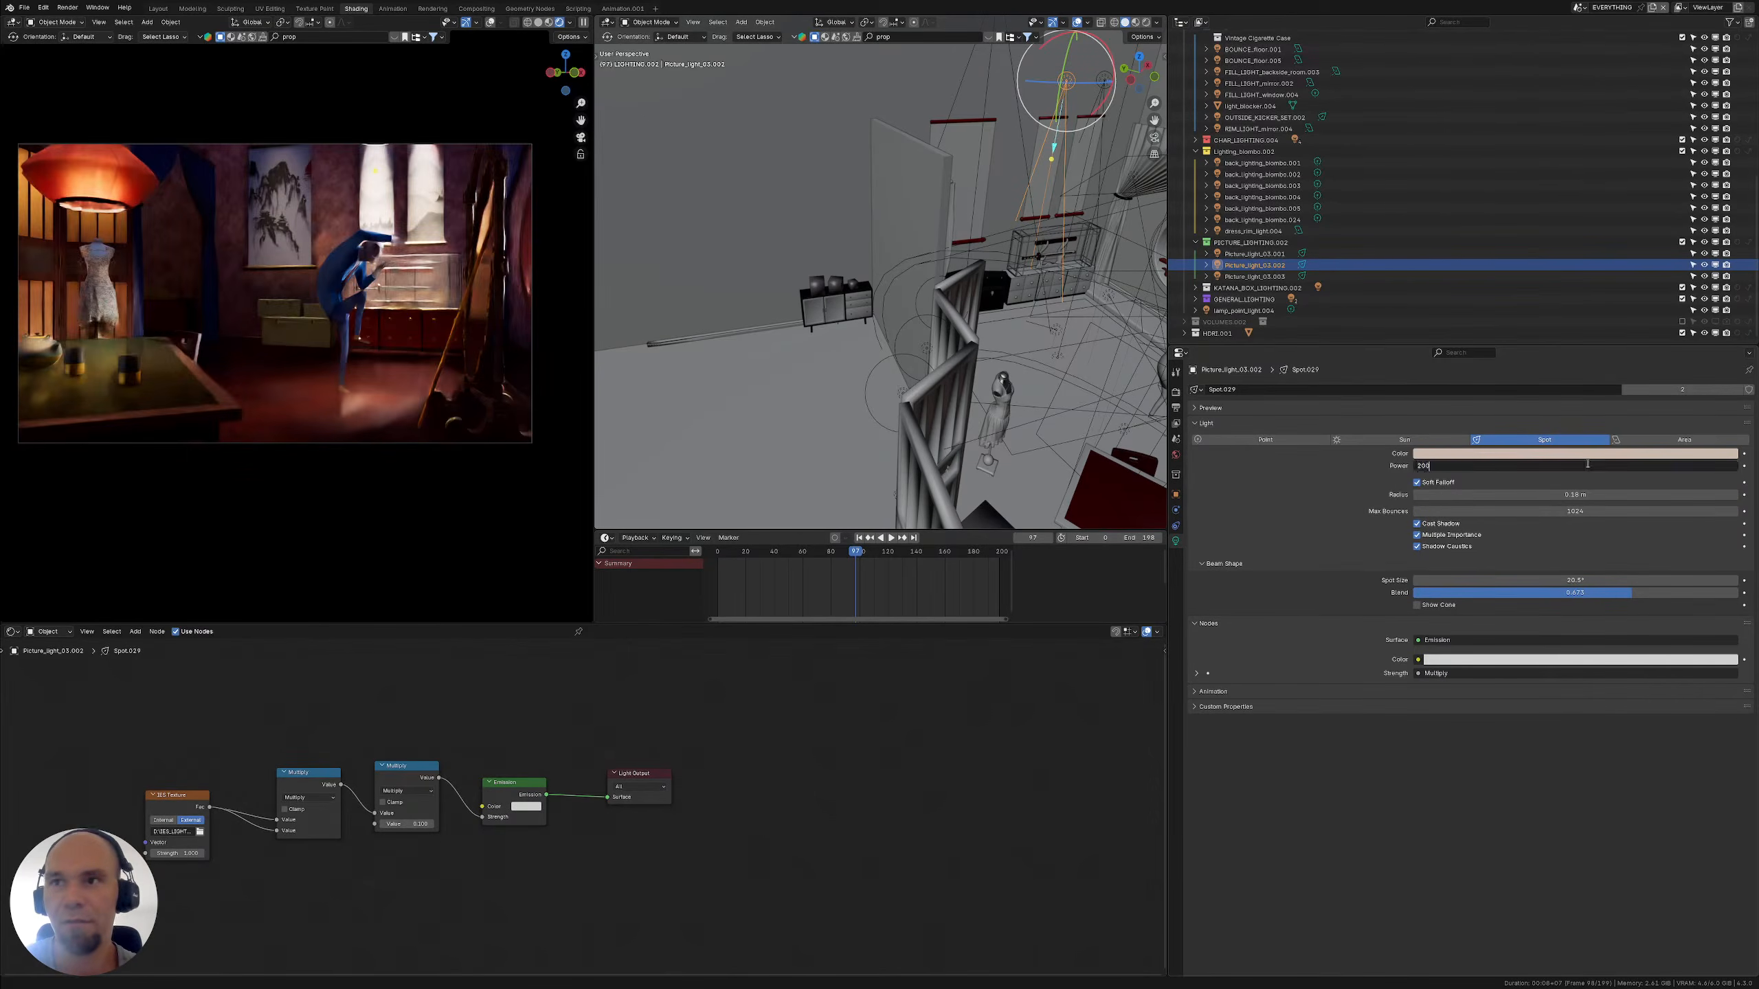
key("Return")
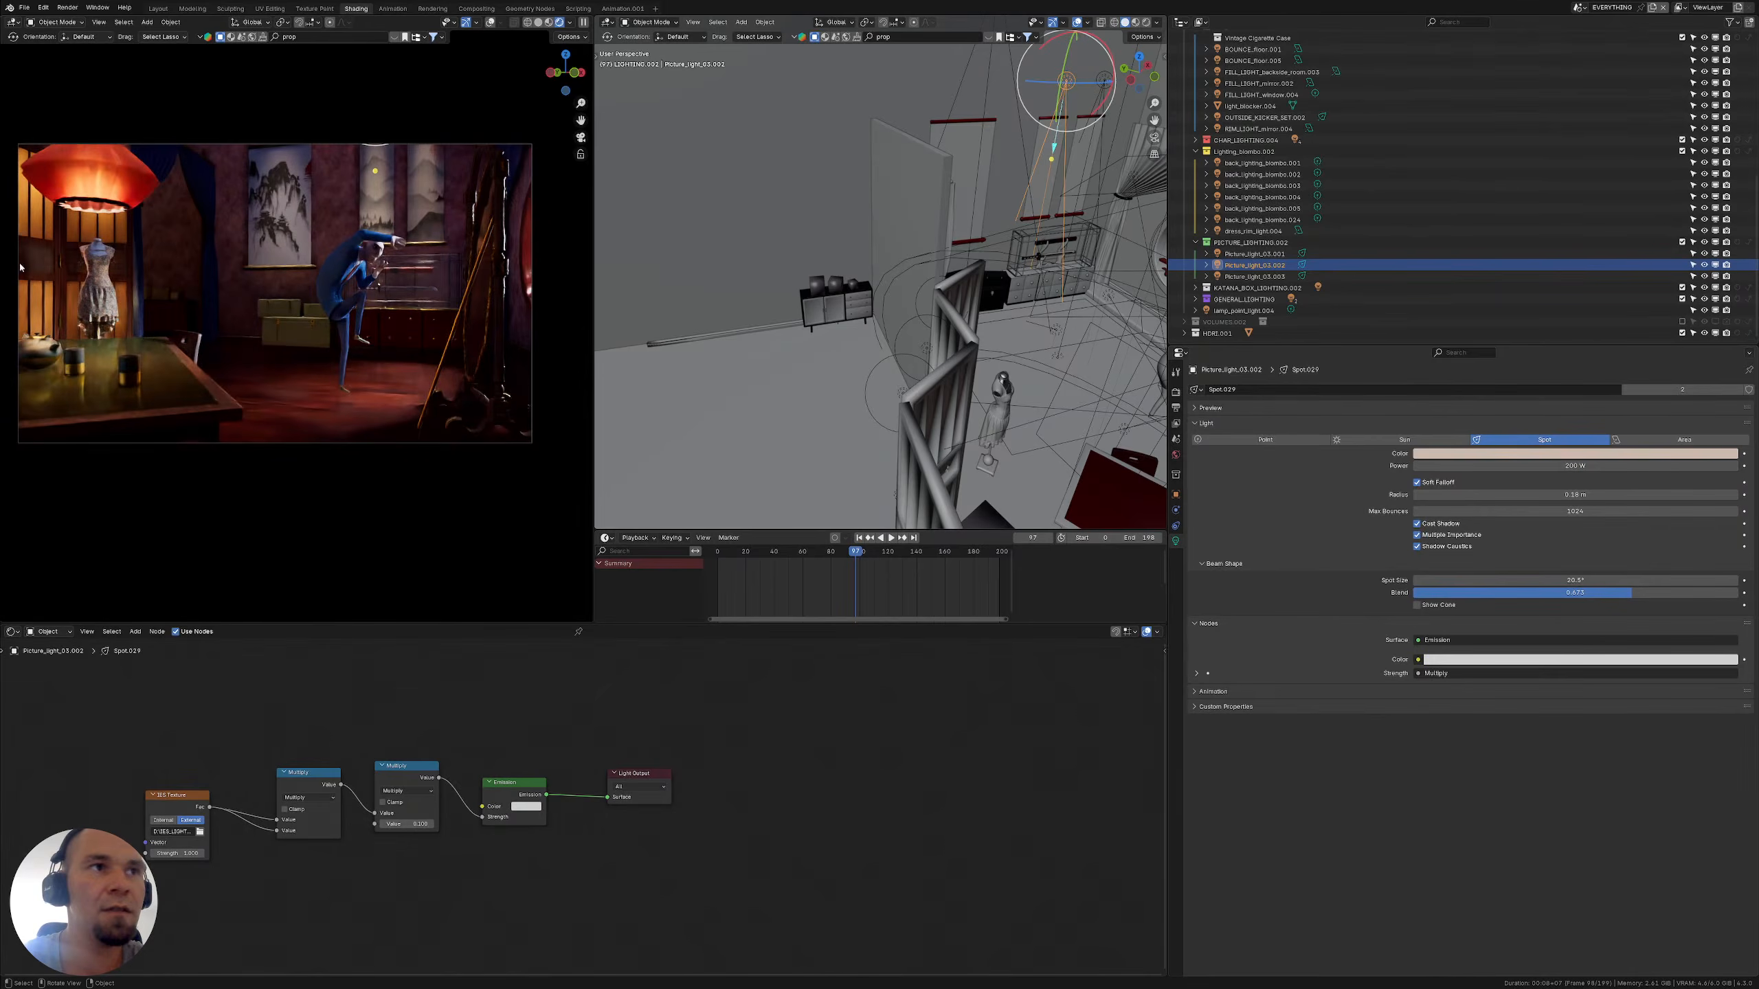
Try to scale and move the FILL_LIGHT_backside_room.003 area light, and set the transform orientation to Local
mouse_move(814, 317)
middle_mouse_down()
mouse_move(918, 351)
mouse_move(817, 339)
mouse_move(812, 309)
middle_mouse_up()
left_click(810, 261)
key("s")
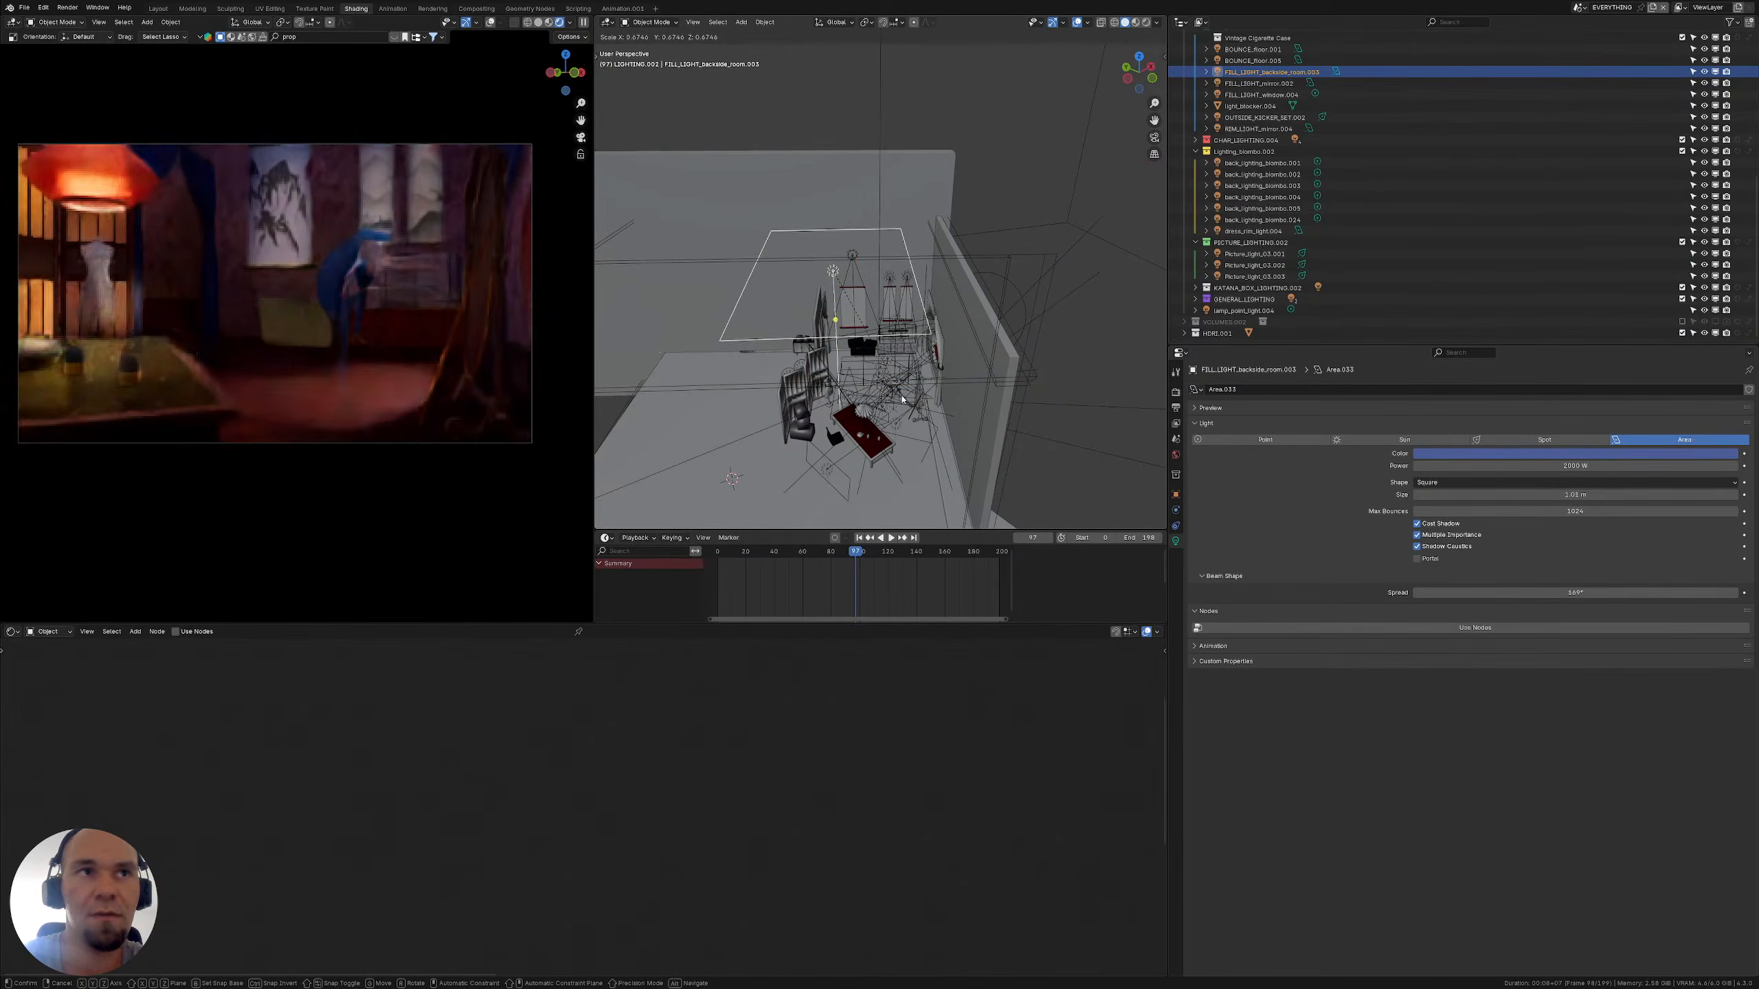
key("g")
key("y")
left_click(932, 400)
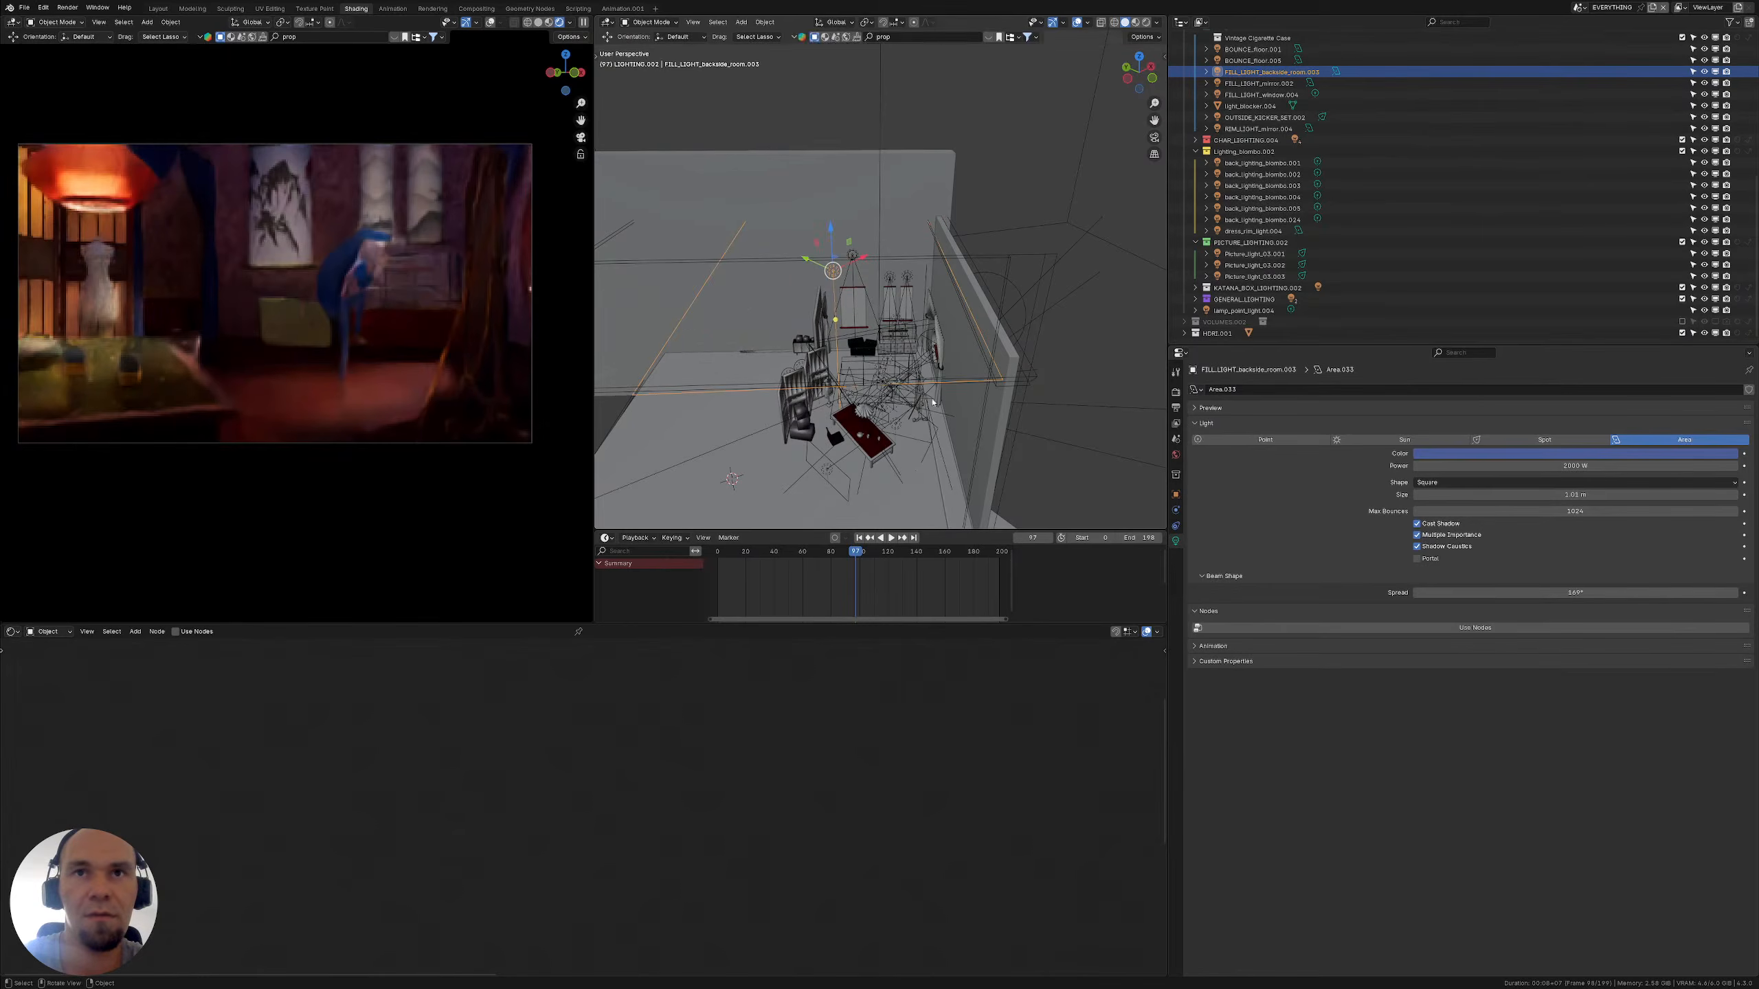
left_click(834, 22)
left_click(821, 70)
middle_click_drag(859, 315, 863, 359)
Try a power of 500 W on the backside room fill light, and undo it
left_click(1509, 465)
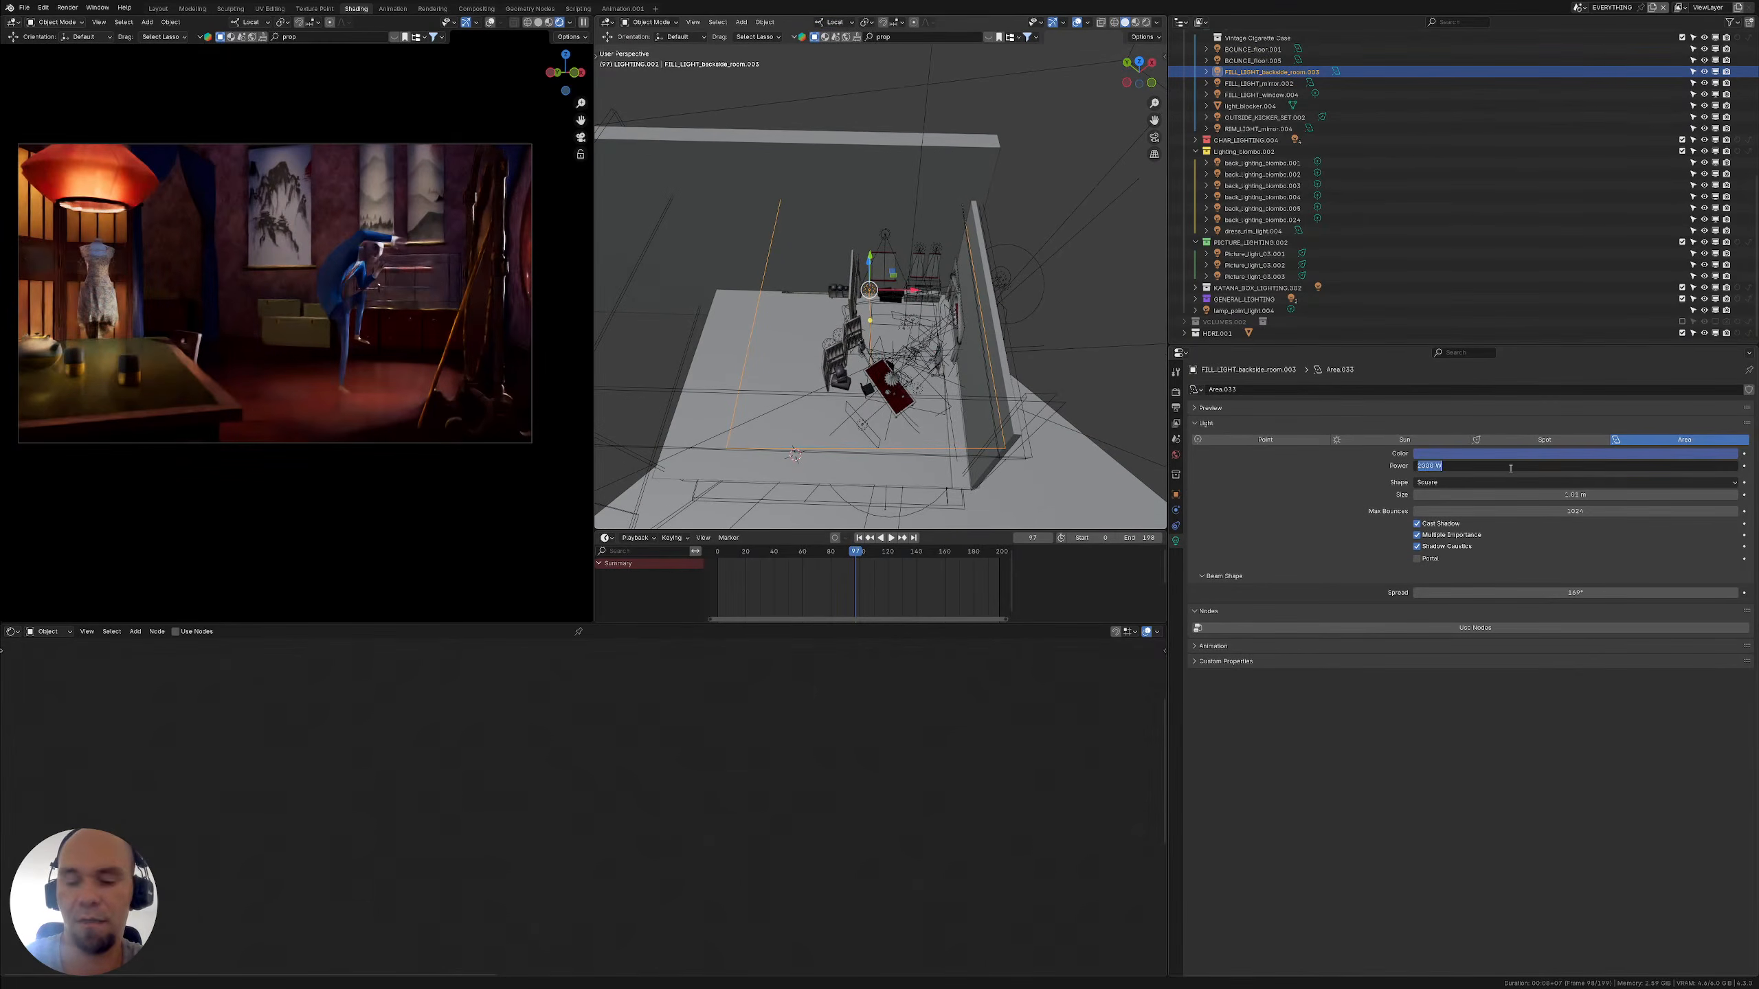
type("500")
key("Return")
key("ctrl+z")
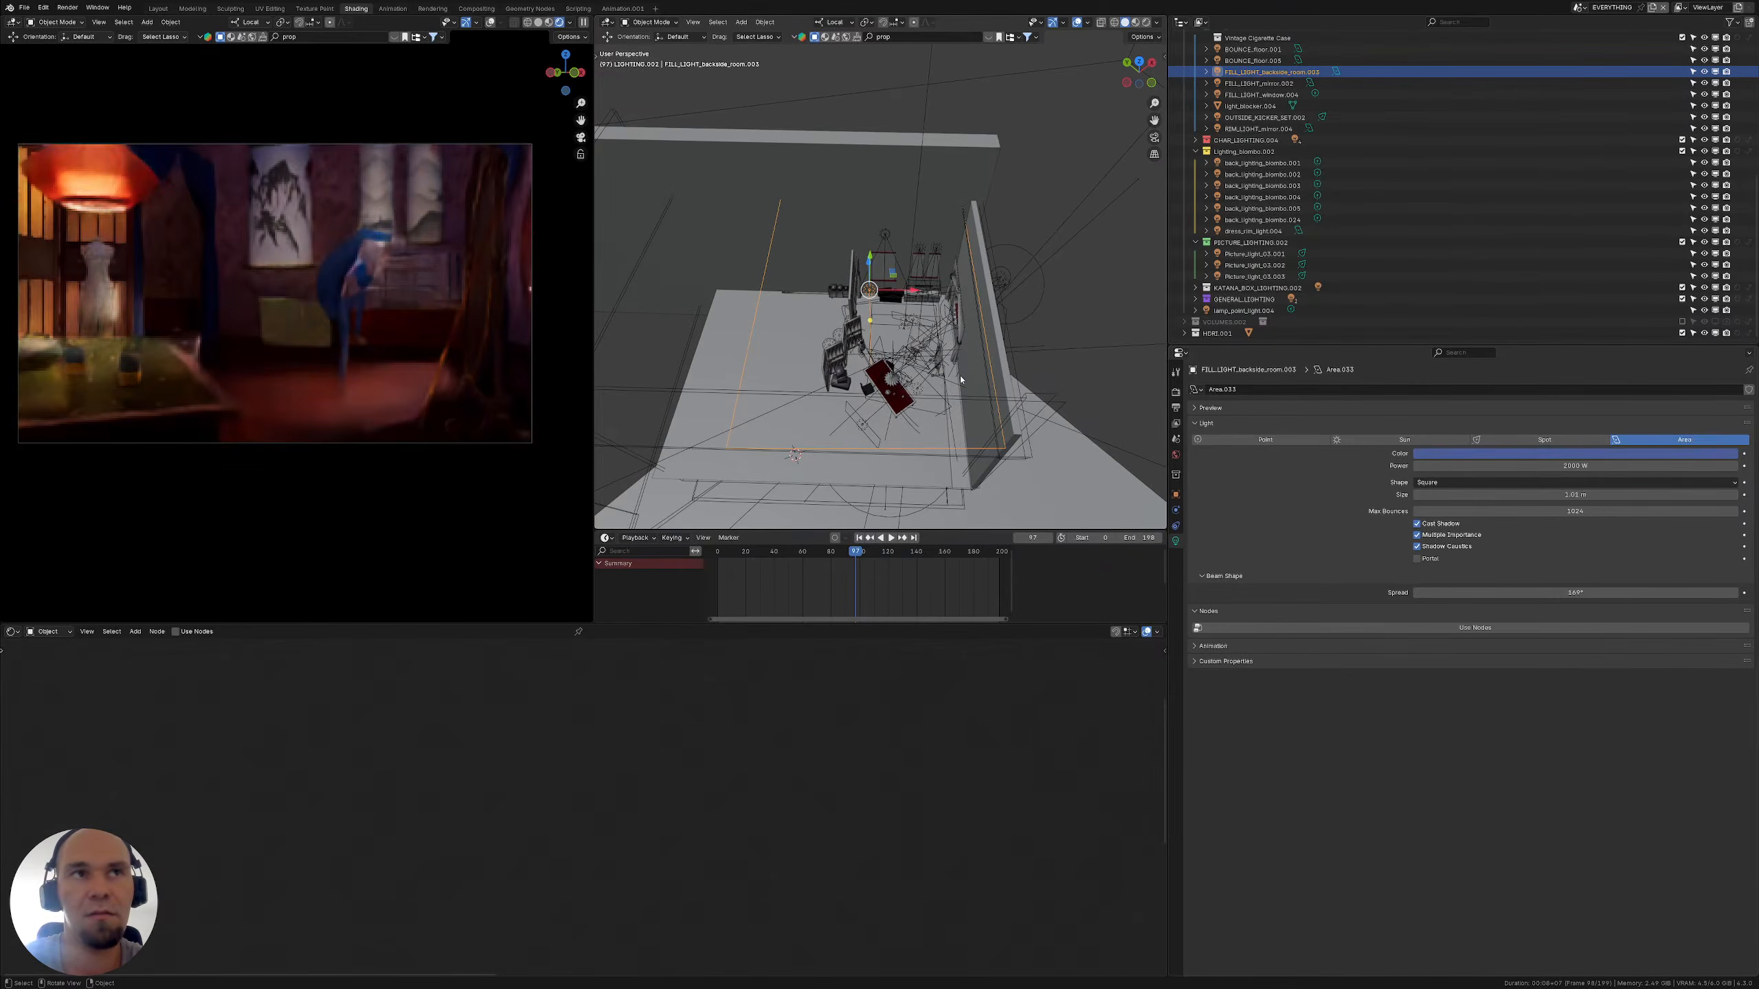
Set the power of the backside room fill light to 600 W
left_click(1576, 467)
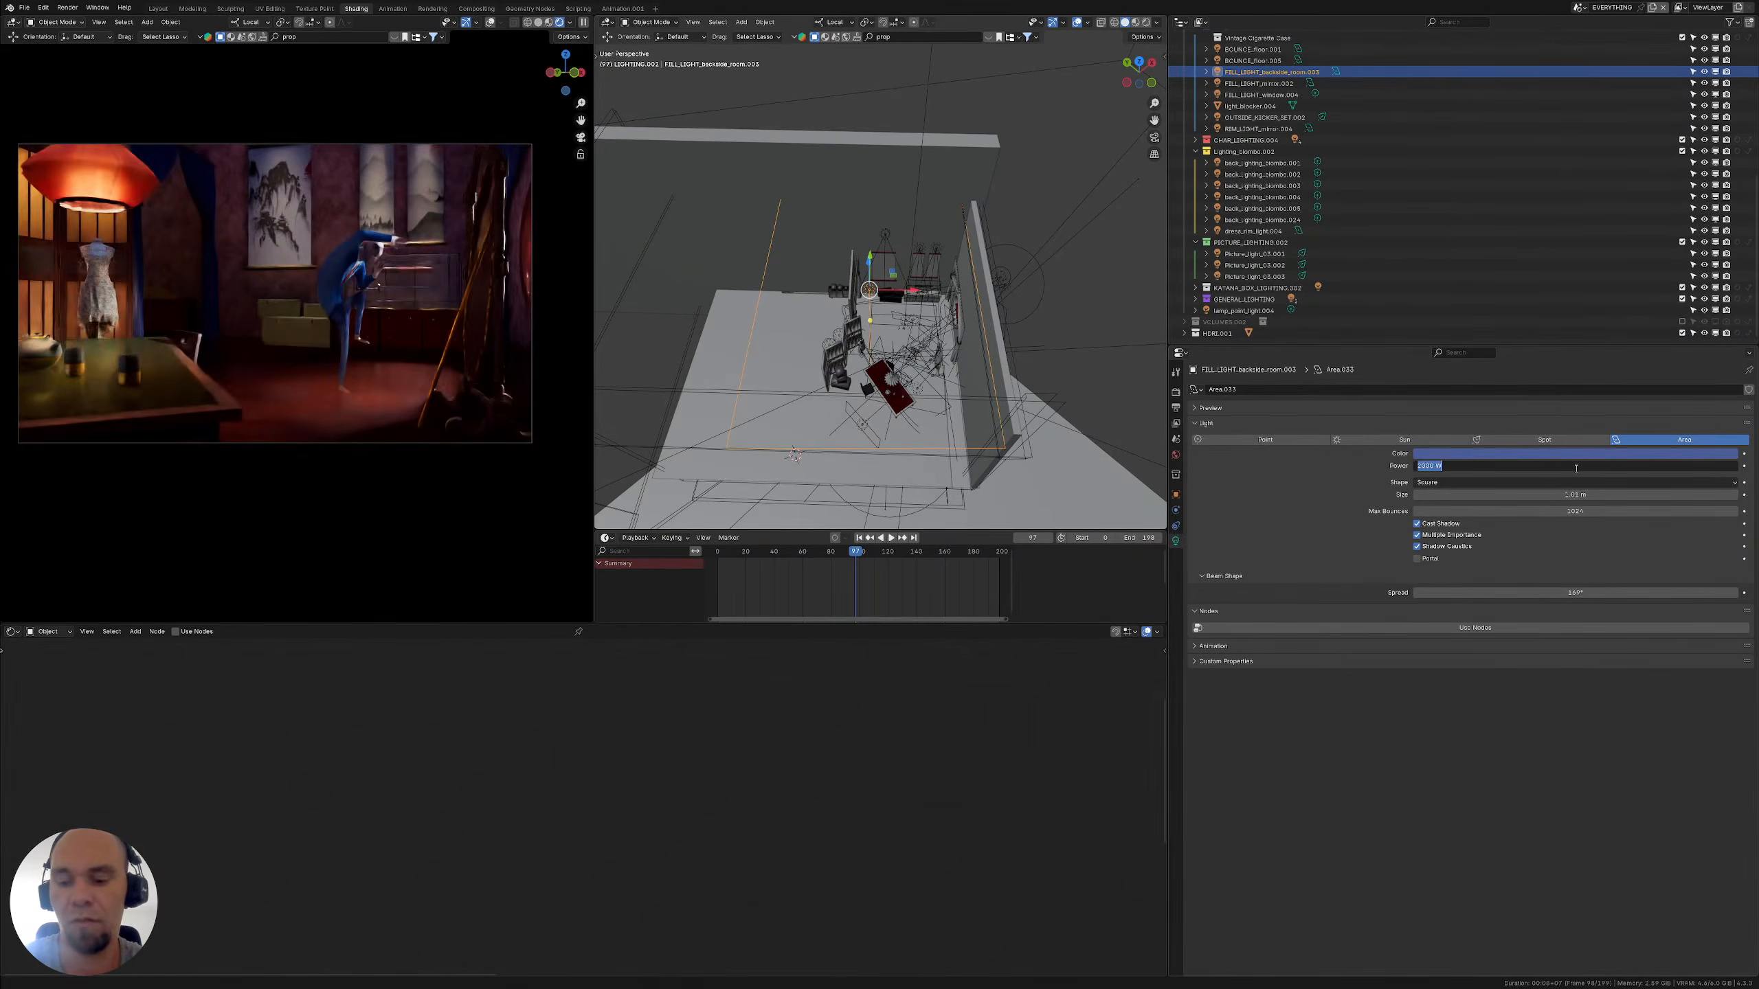
type("600")
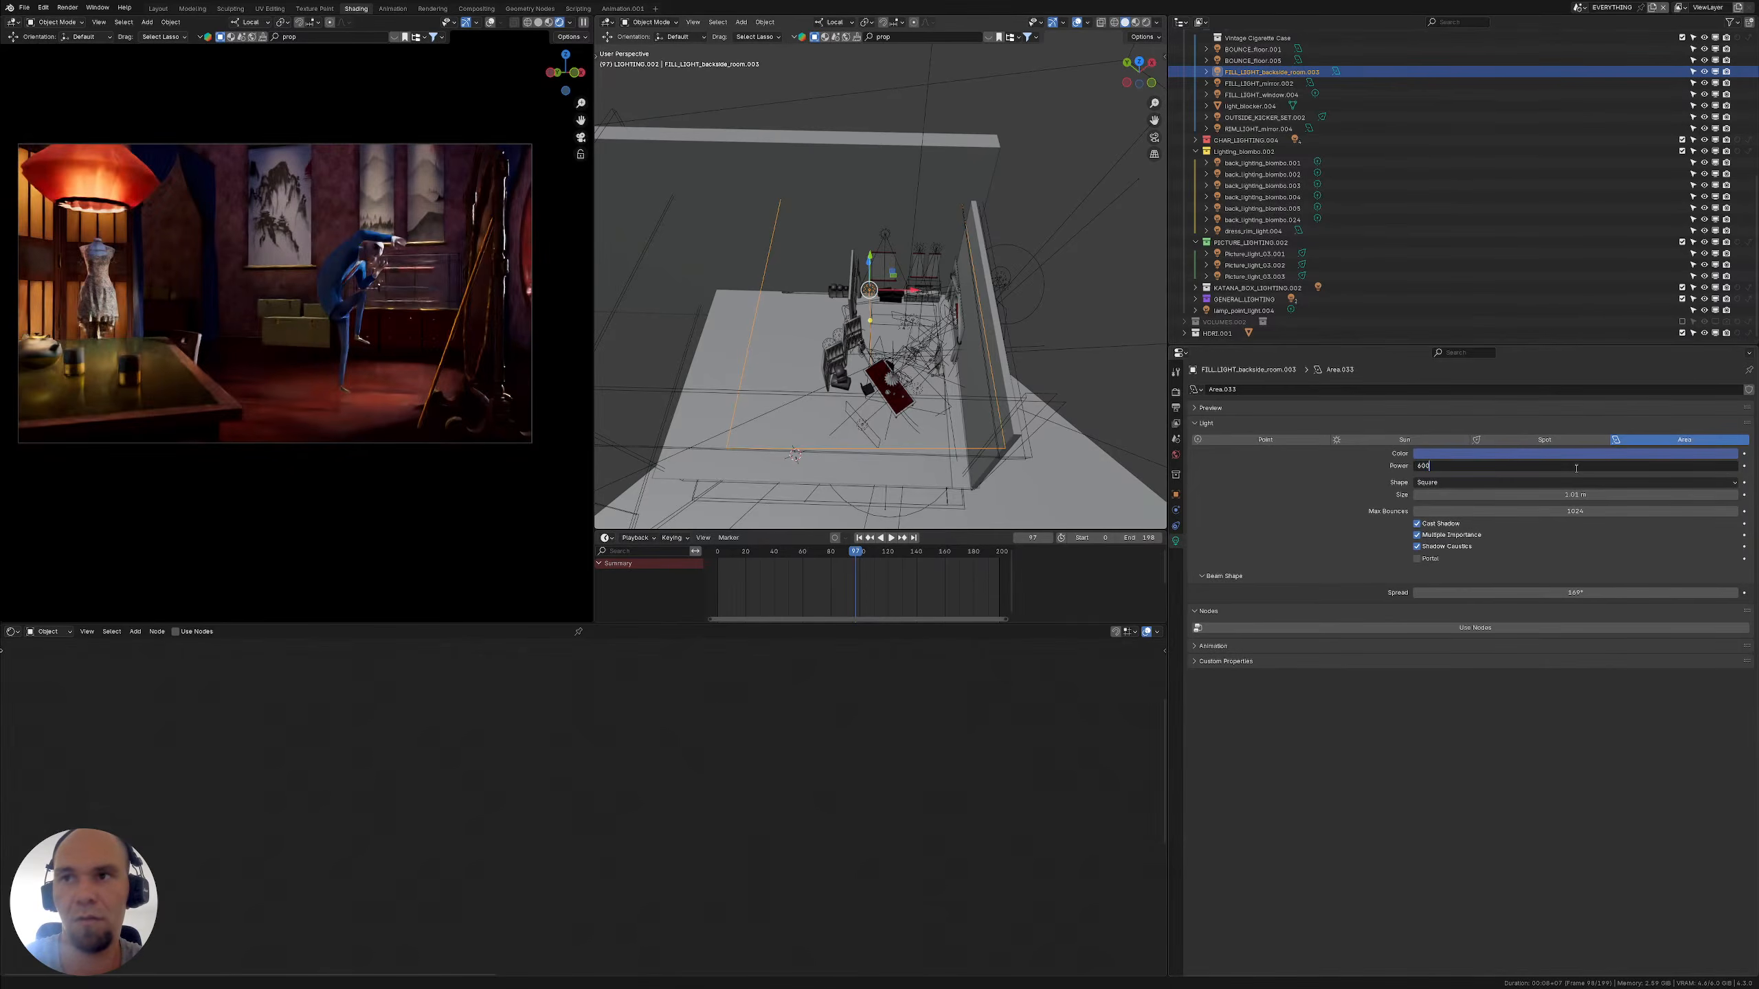
key("Return")
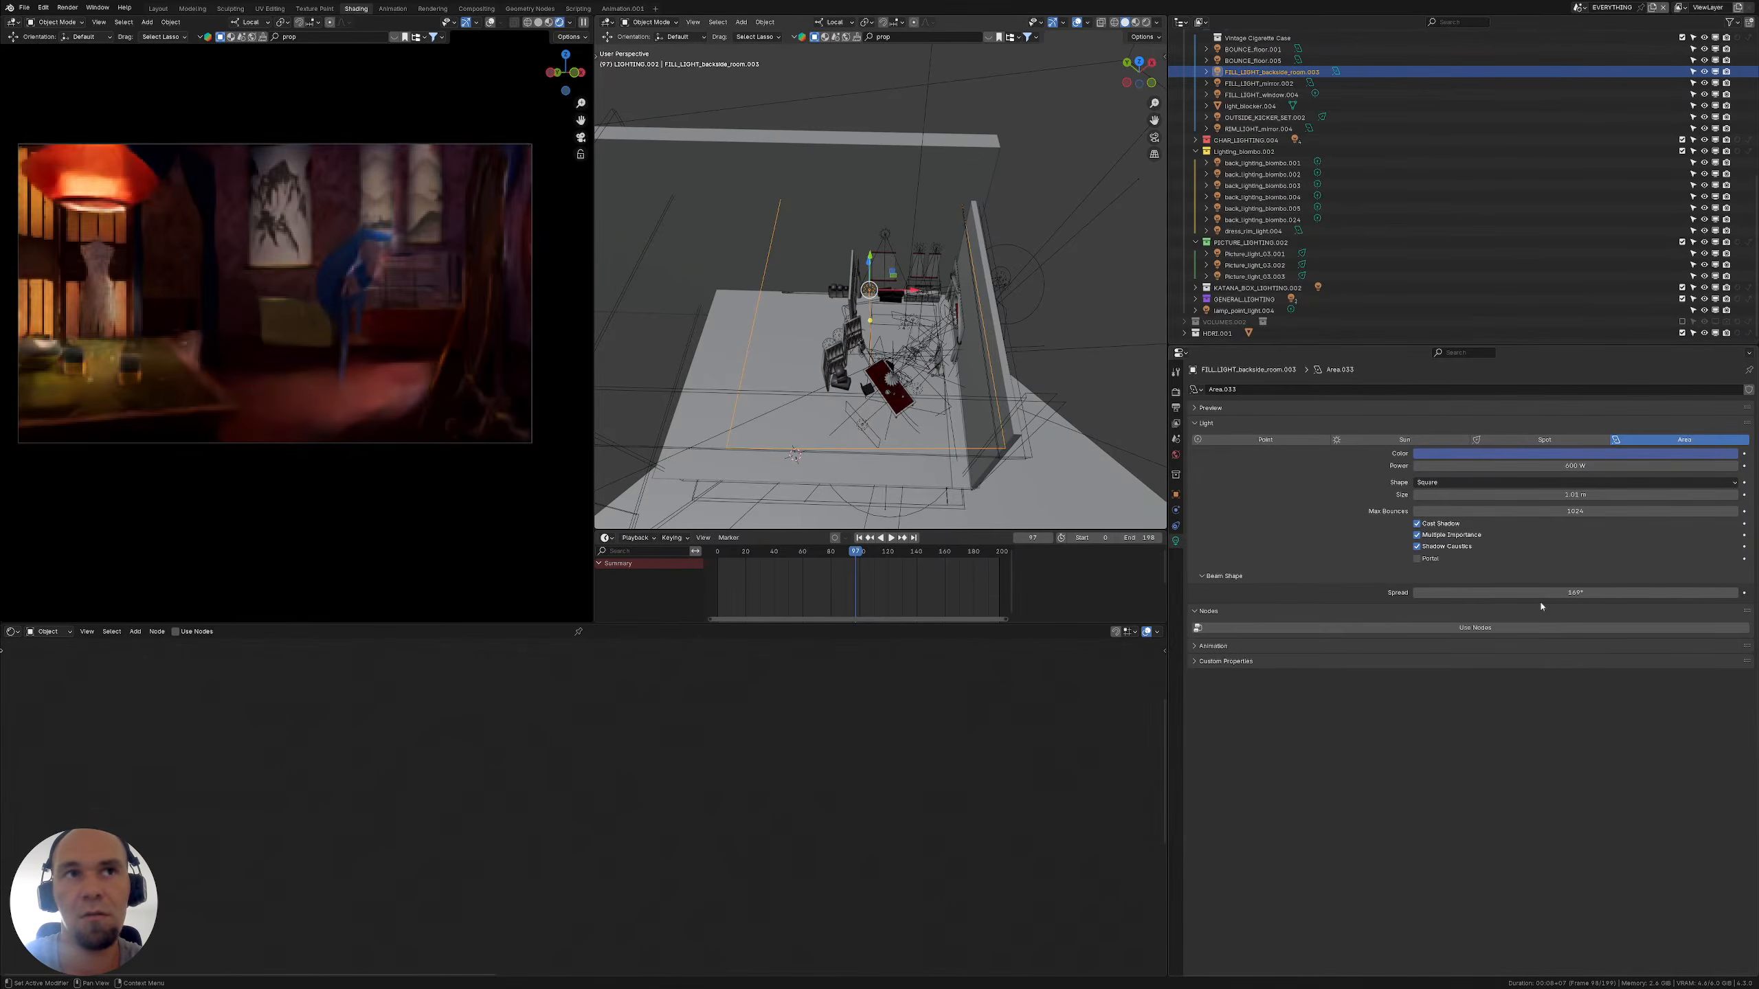
Select the RIM_LIGHT_mirror.004 area light behind the wall and set its power to 100 W
middle_click_drag(893, 354, 700, 324)
middle_click_drag(814, 323, 871, 383)
left_click(936, 359)
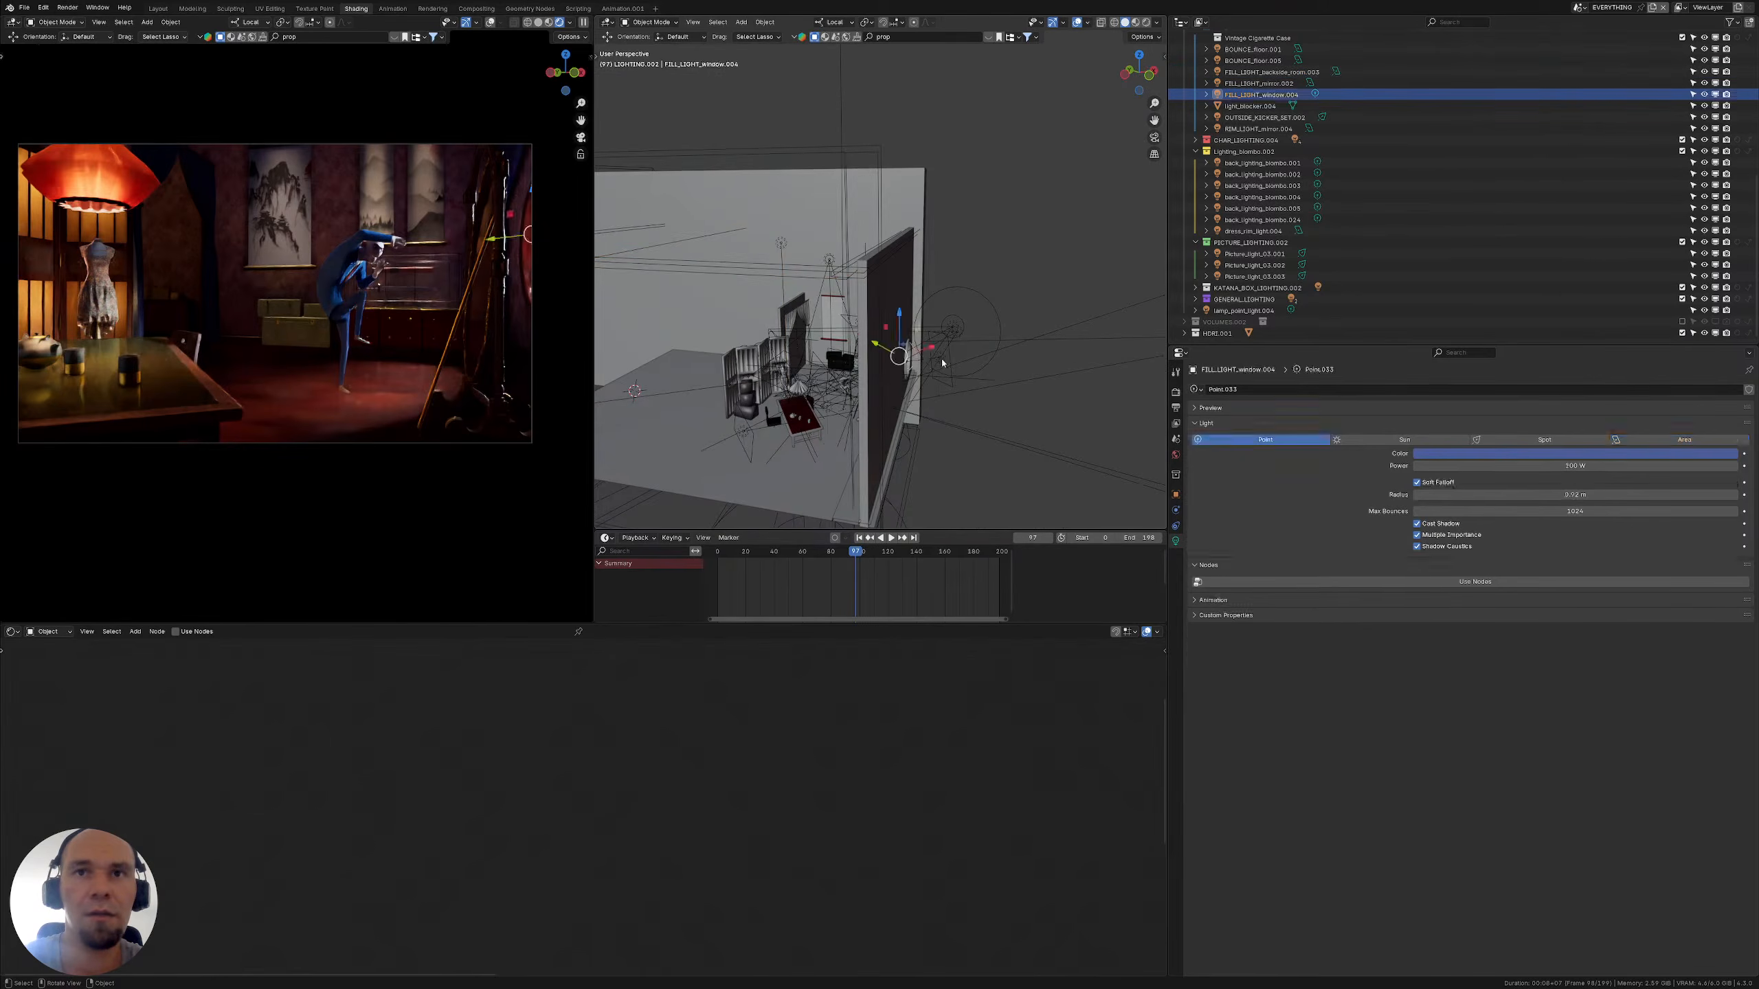
left_click(940, 357)
left_click(1520, 465)
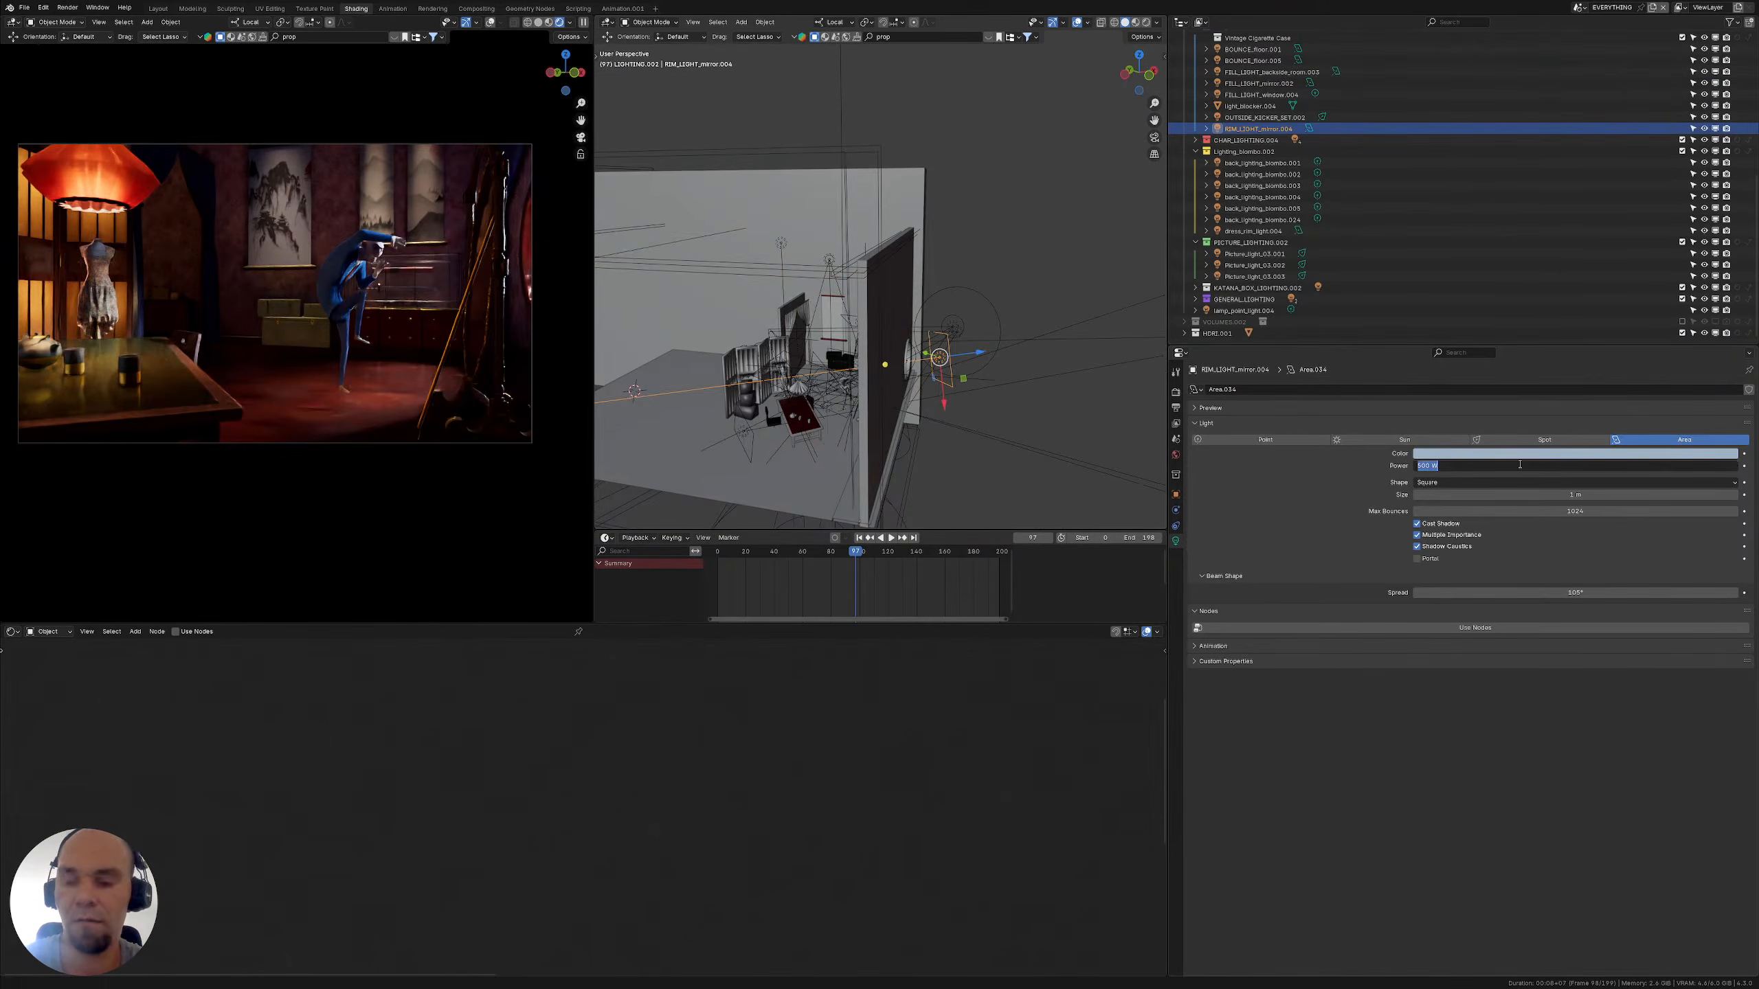
type("100")
key("Return")
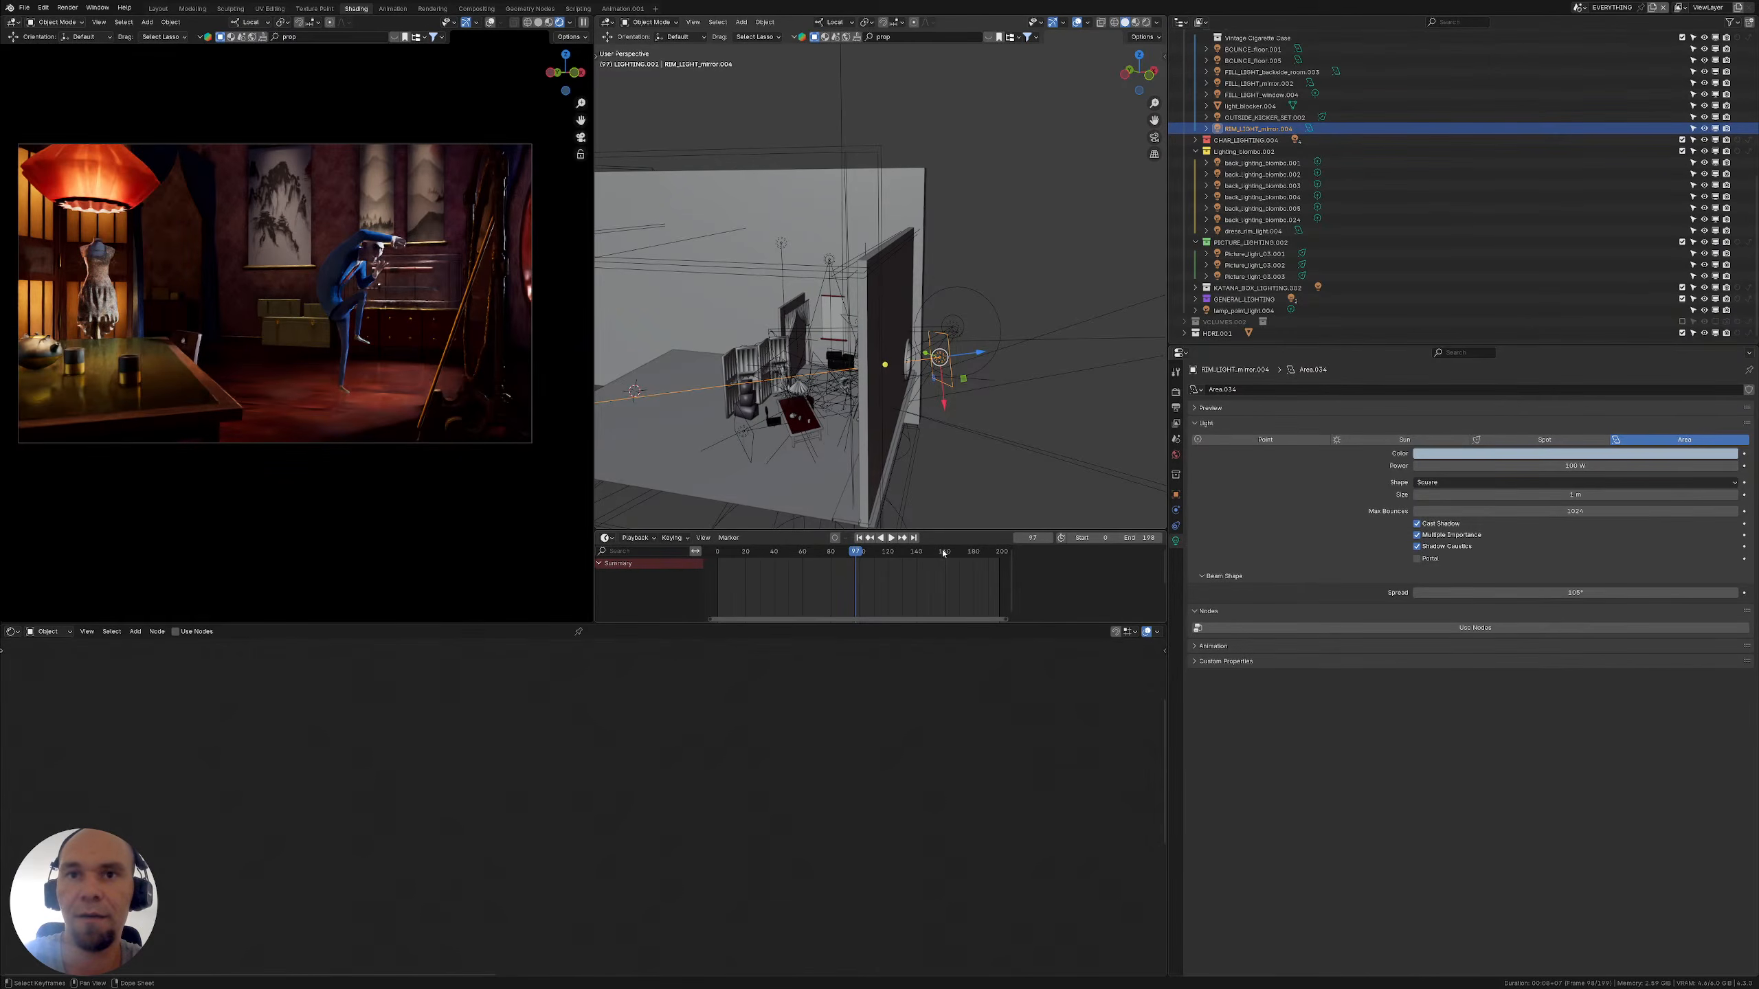
Set the current frame of the timeline to 153
left_click(1031, 538)
type("153")
key("Return")
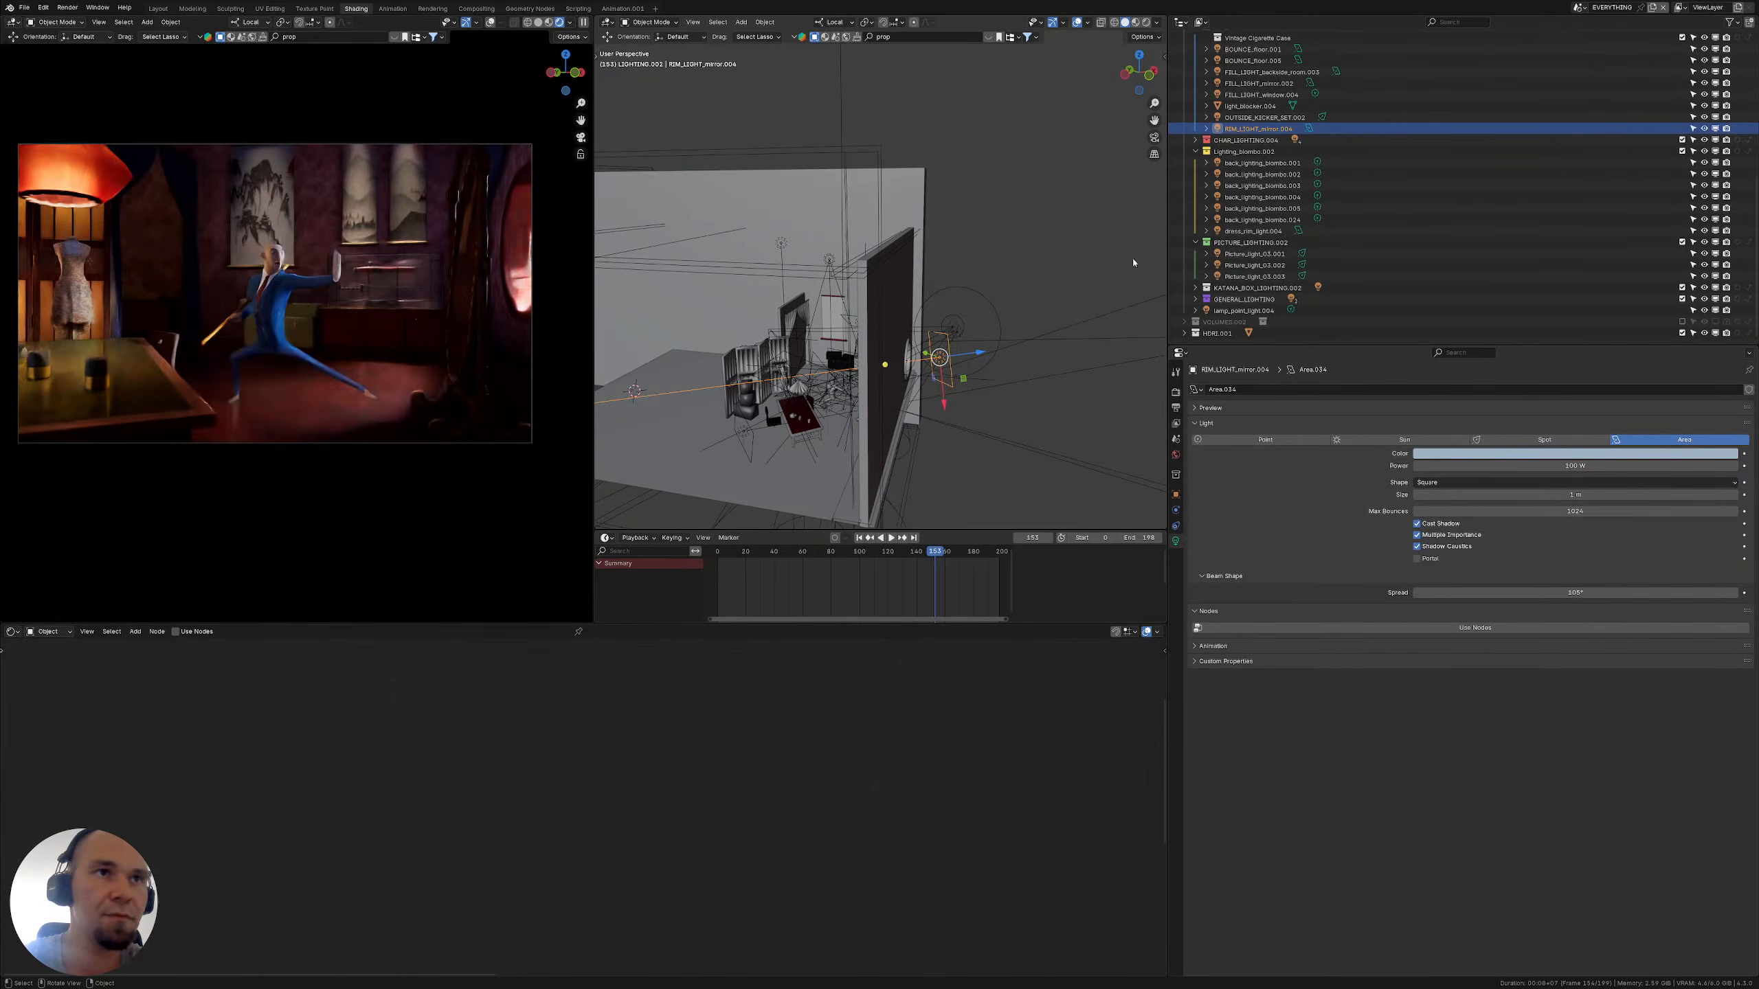
Include the VOLUMES.002 collection in the view layer, show it in the viewport, and enlarge the node editor area
left_click(1195, 152)
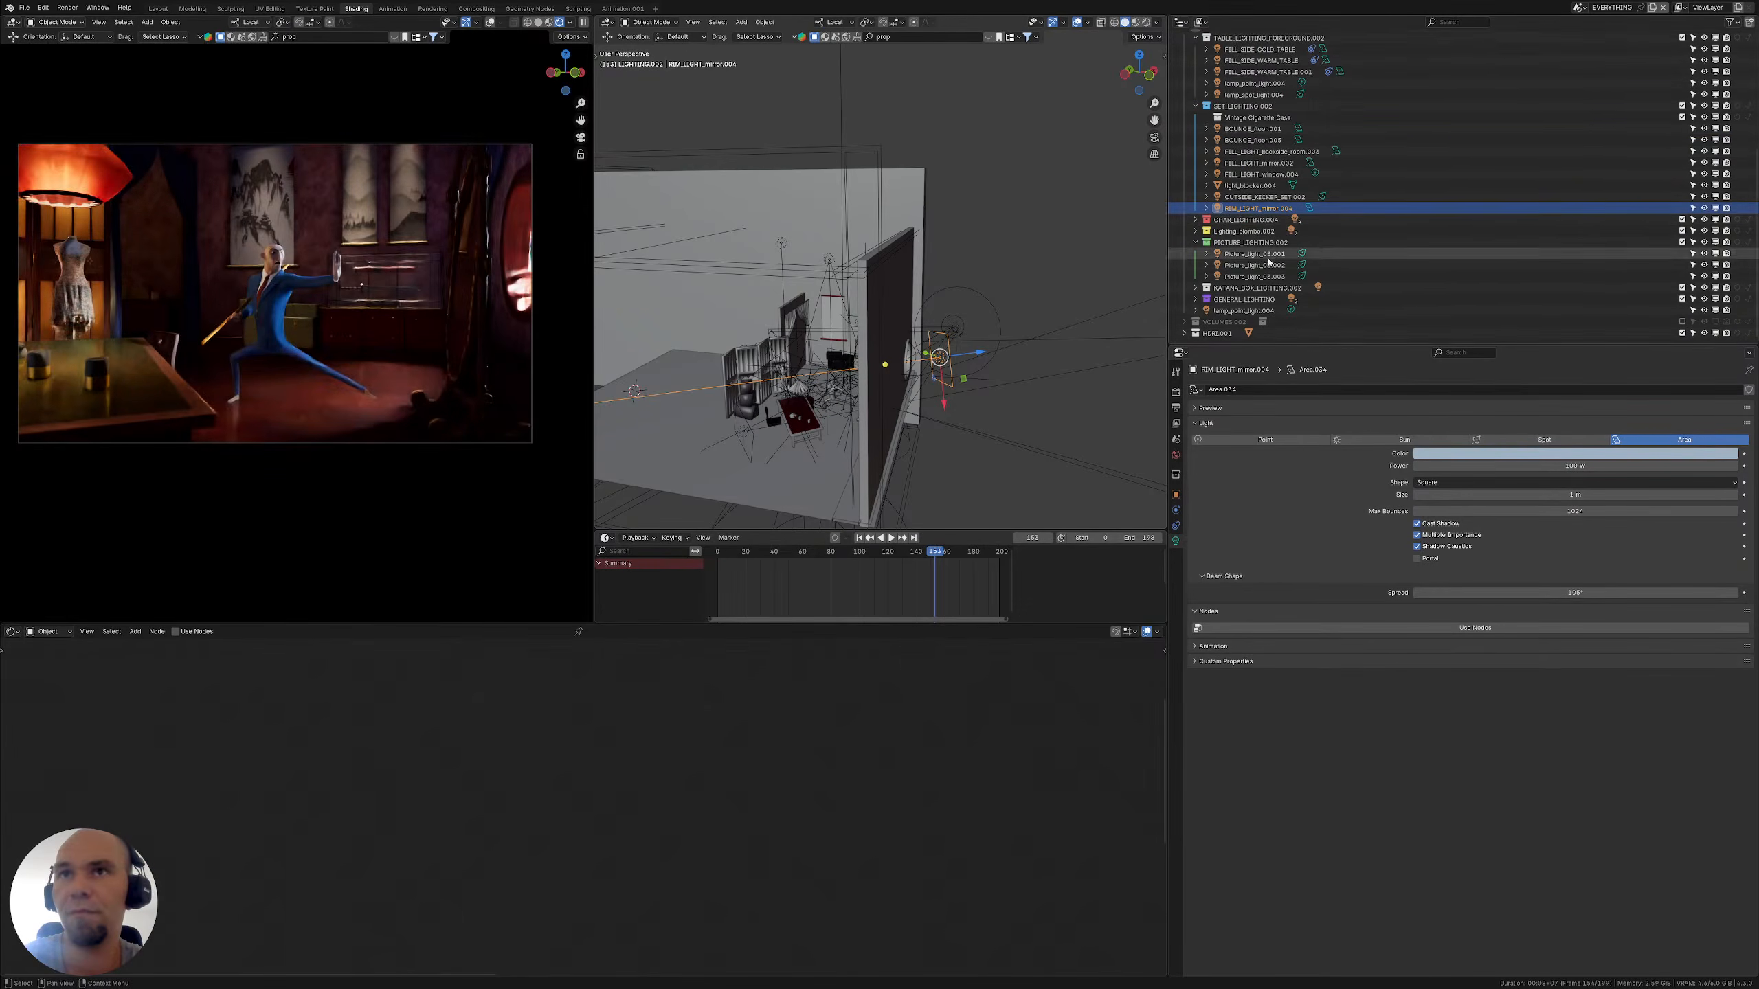
left_click(1681, 322)
left_click(1705, 323)
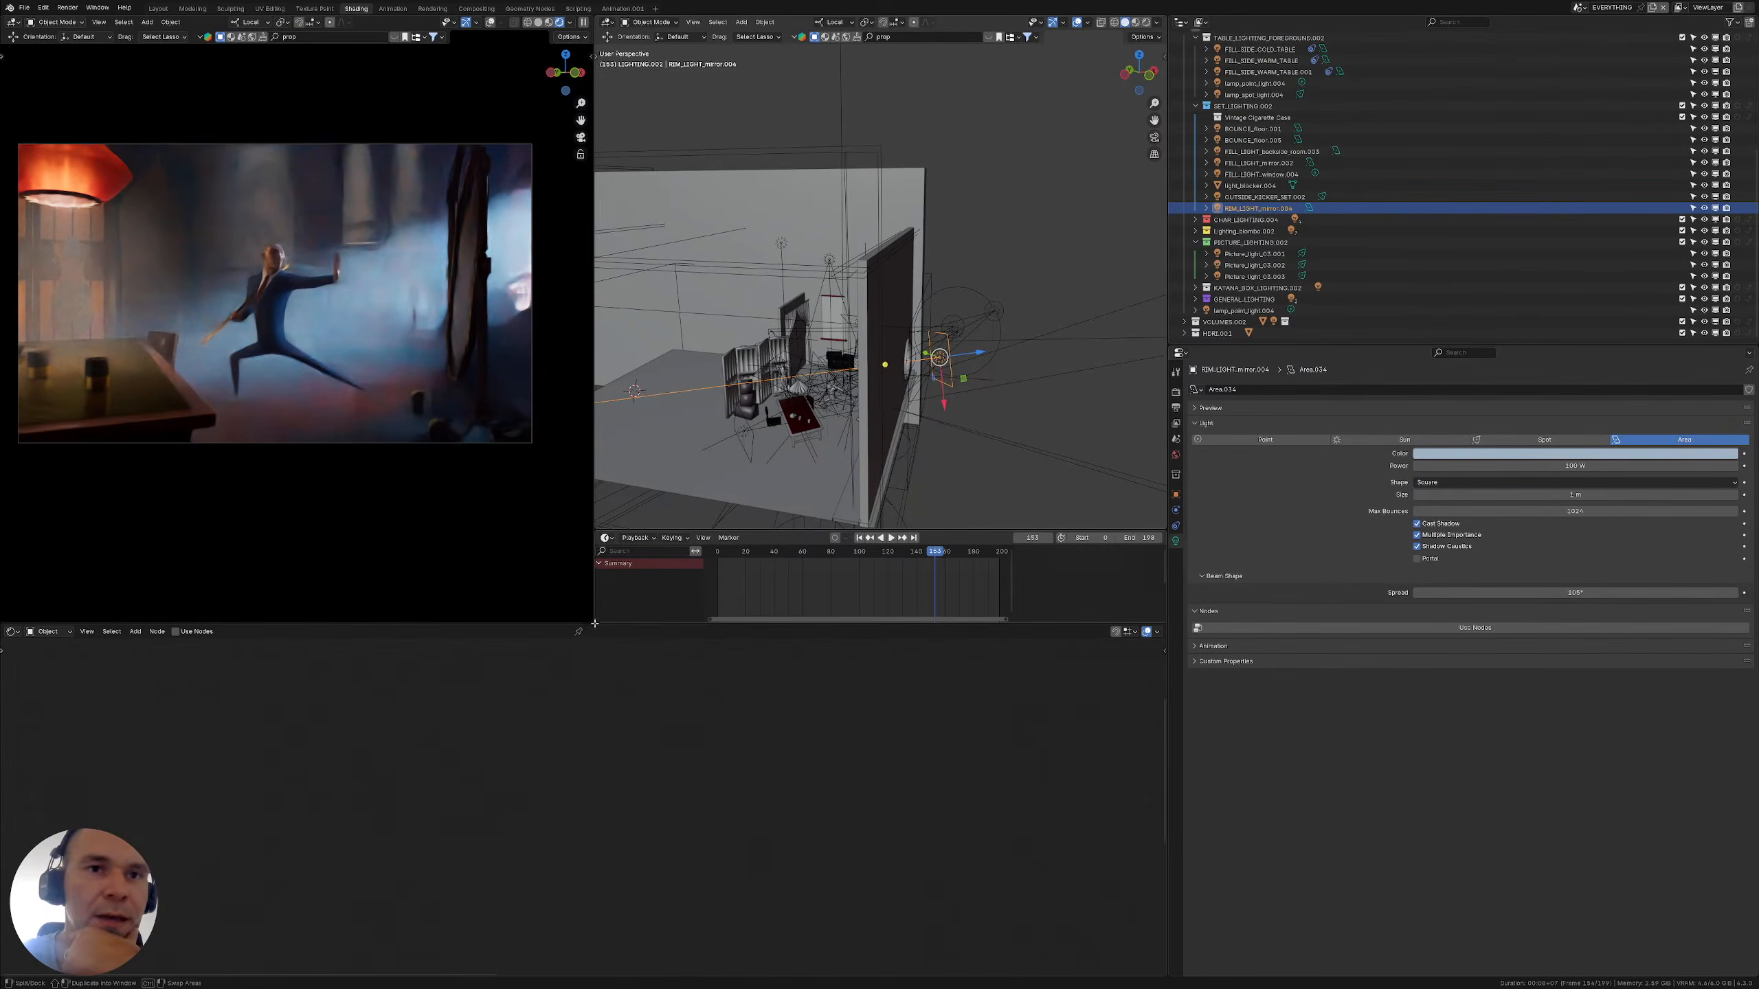
left_click_drag(594, 624, 491, 586)
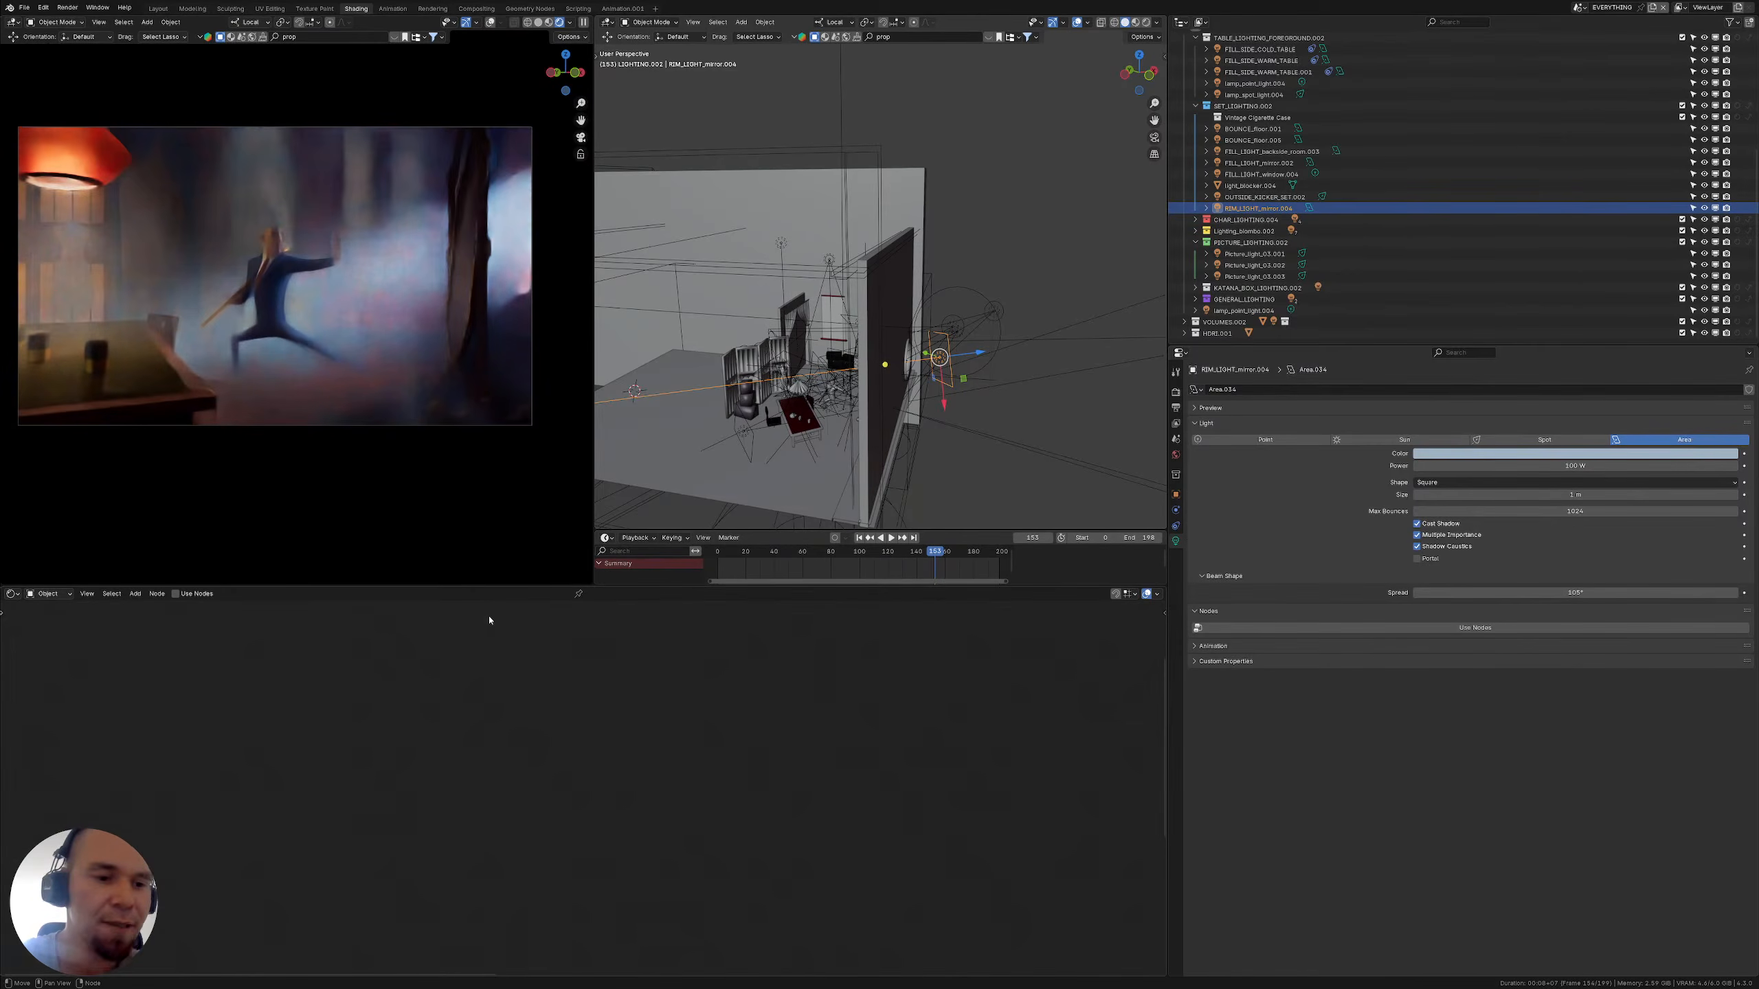
Check the world settings and the Light Groups section of the light editing add-on
left_click(1175, 457)
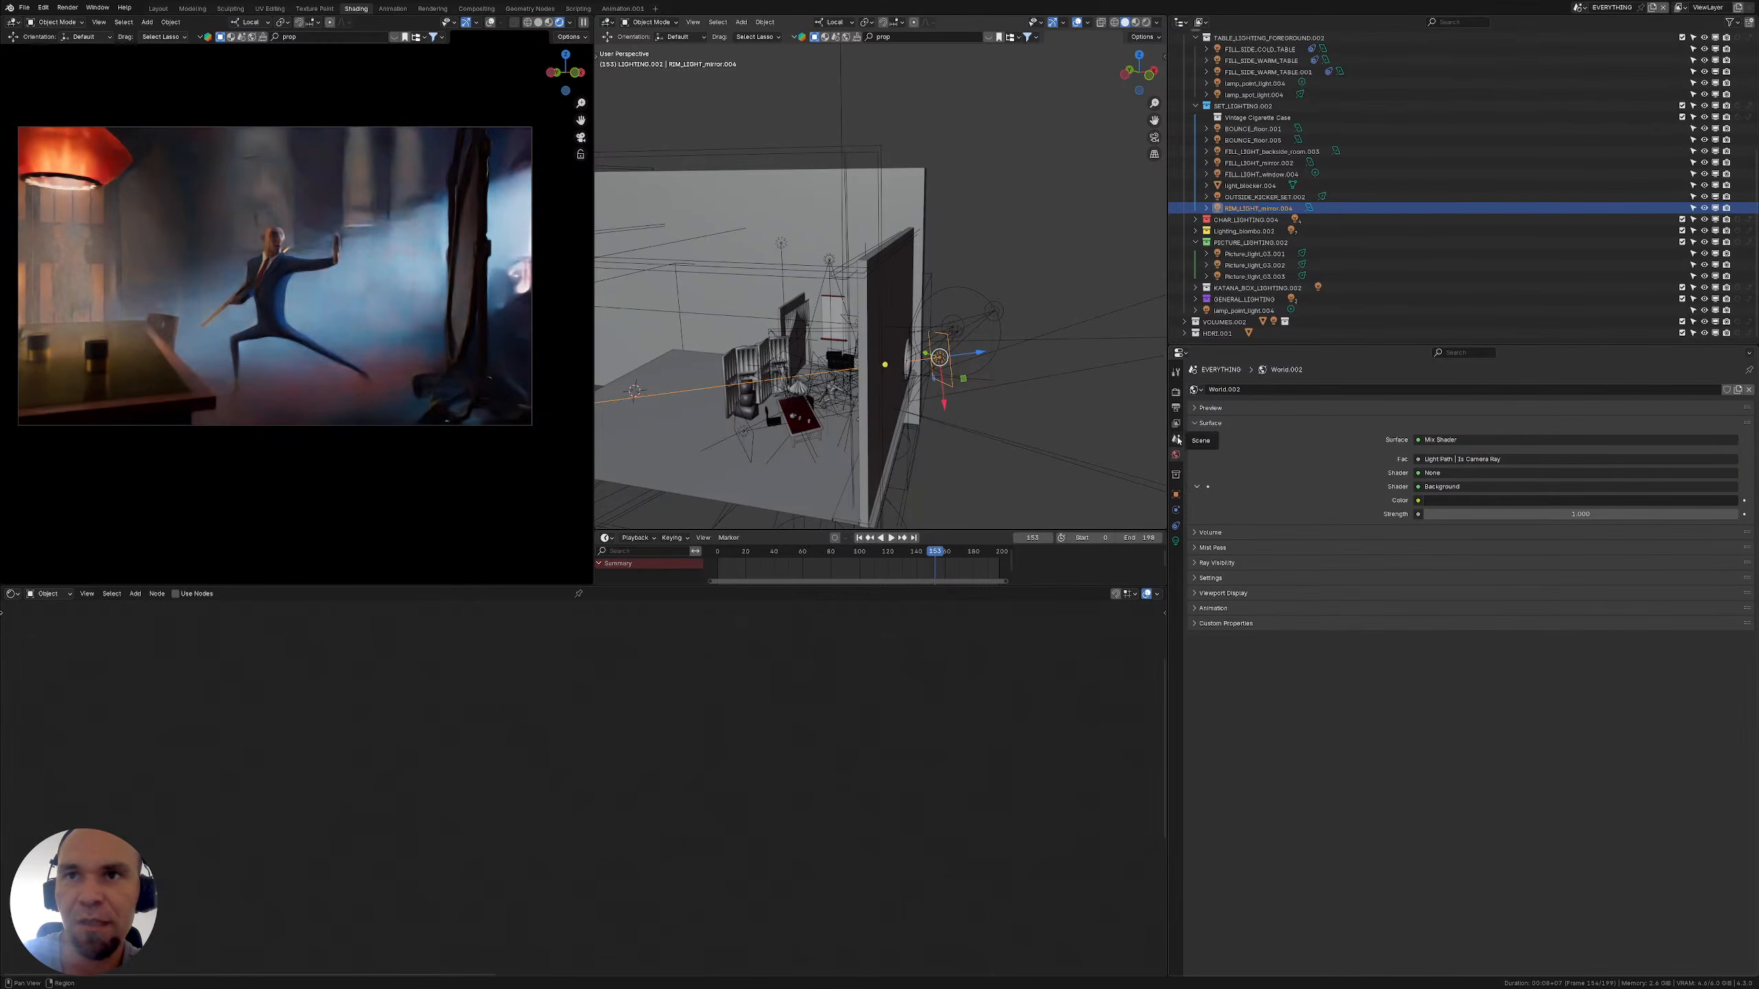
key("n")
left_click_drag(1059, 291, 815, 298)
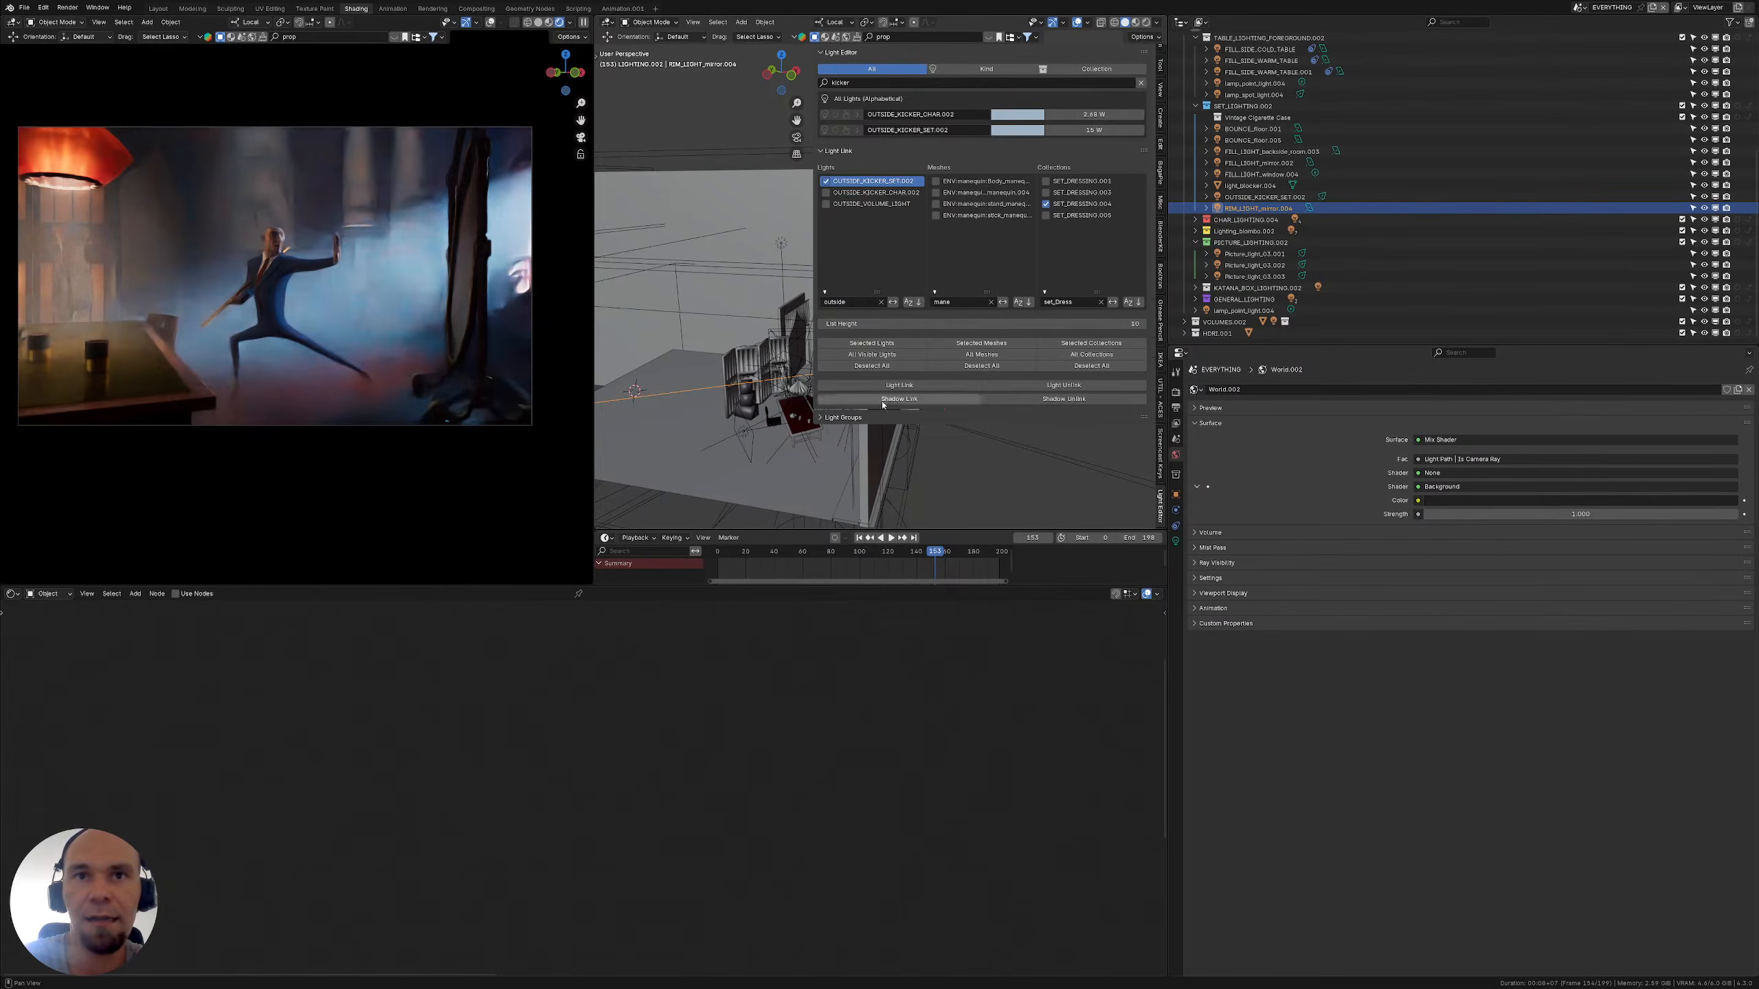
left_click(928, 417)
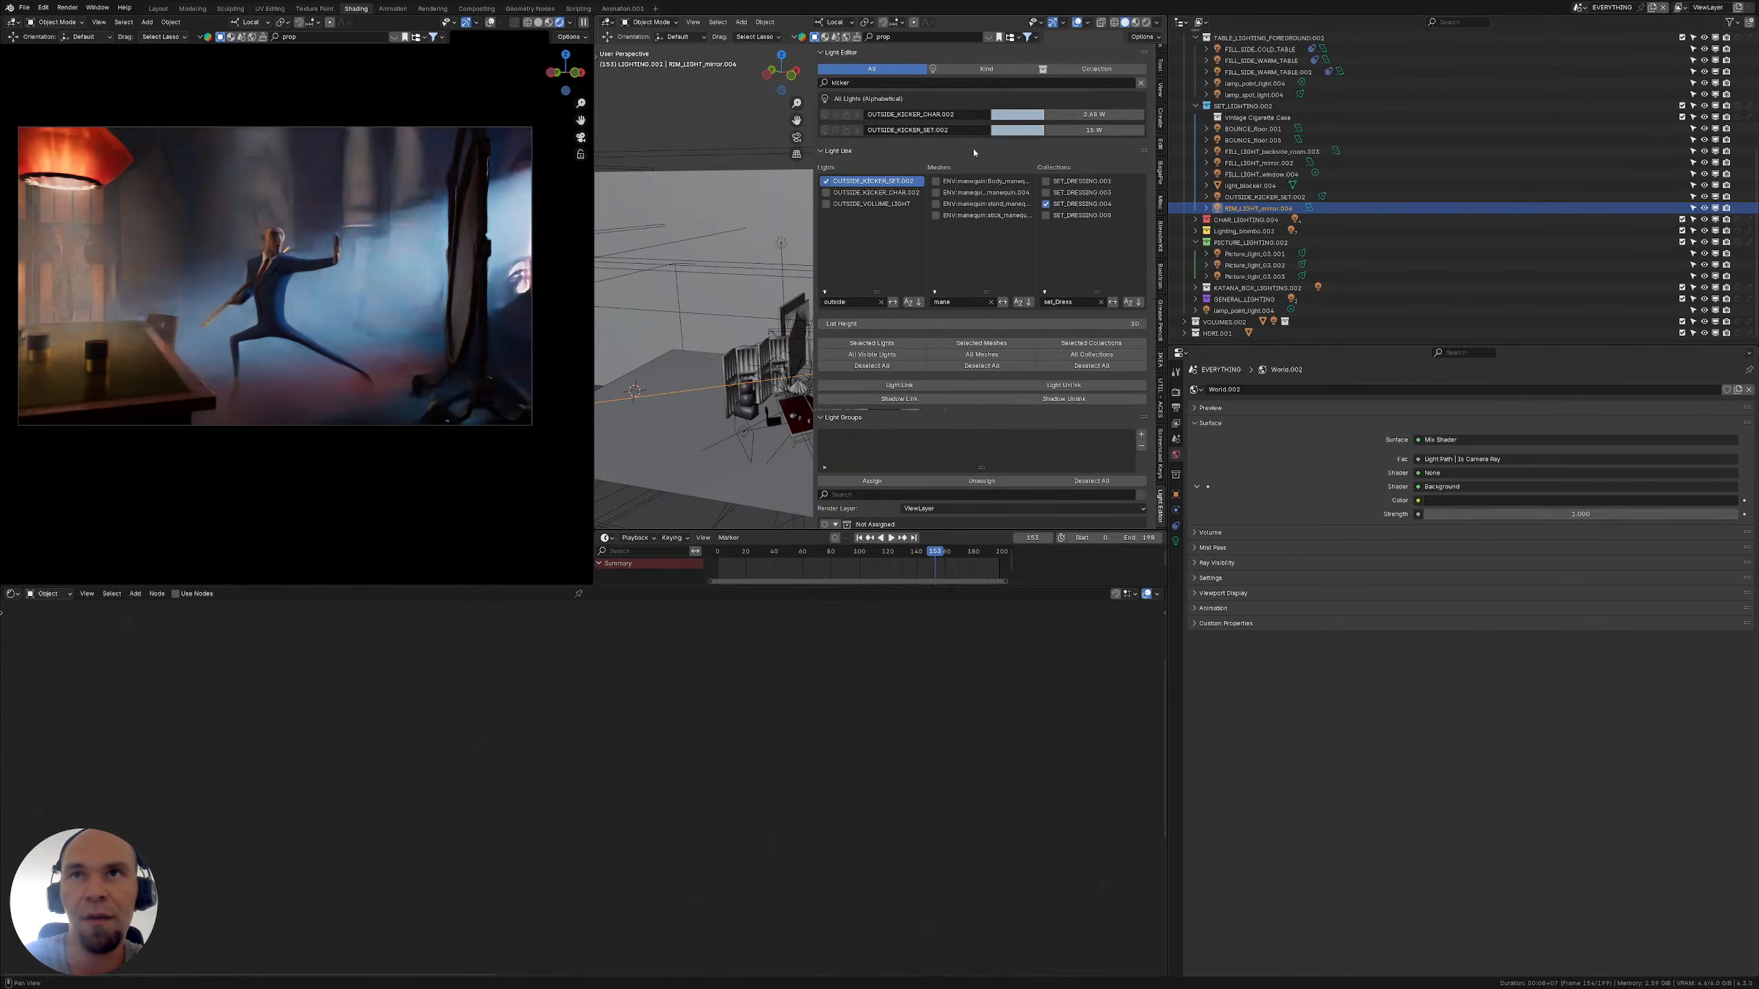
key("n")
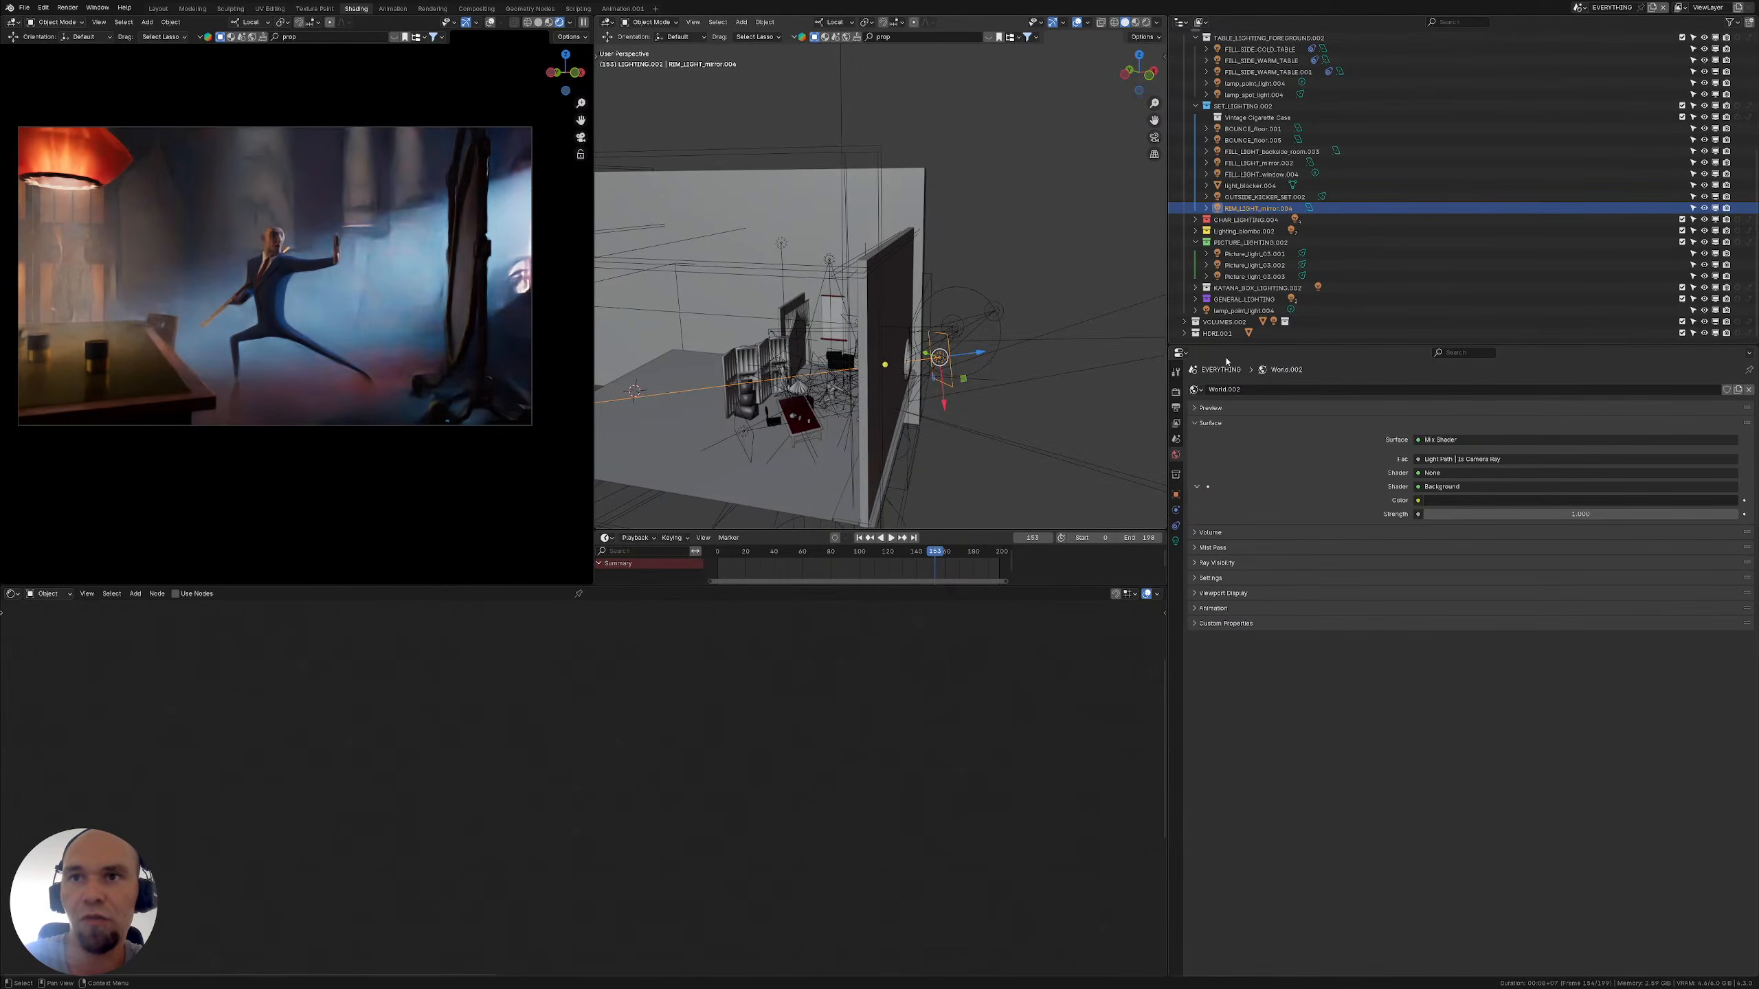
Review the light and shadow linking of RIM_LIGHT_mirror.004, and collapse its Shading and Visibility sections
left_click(1176, 495)
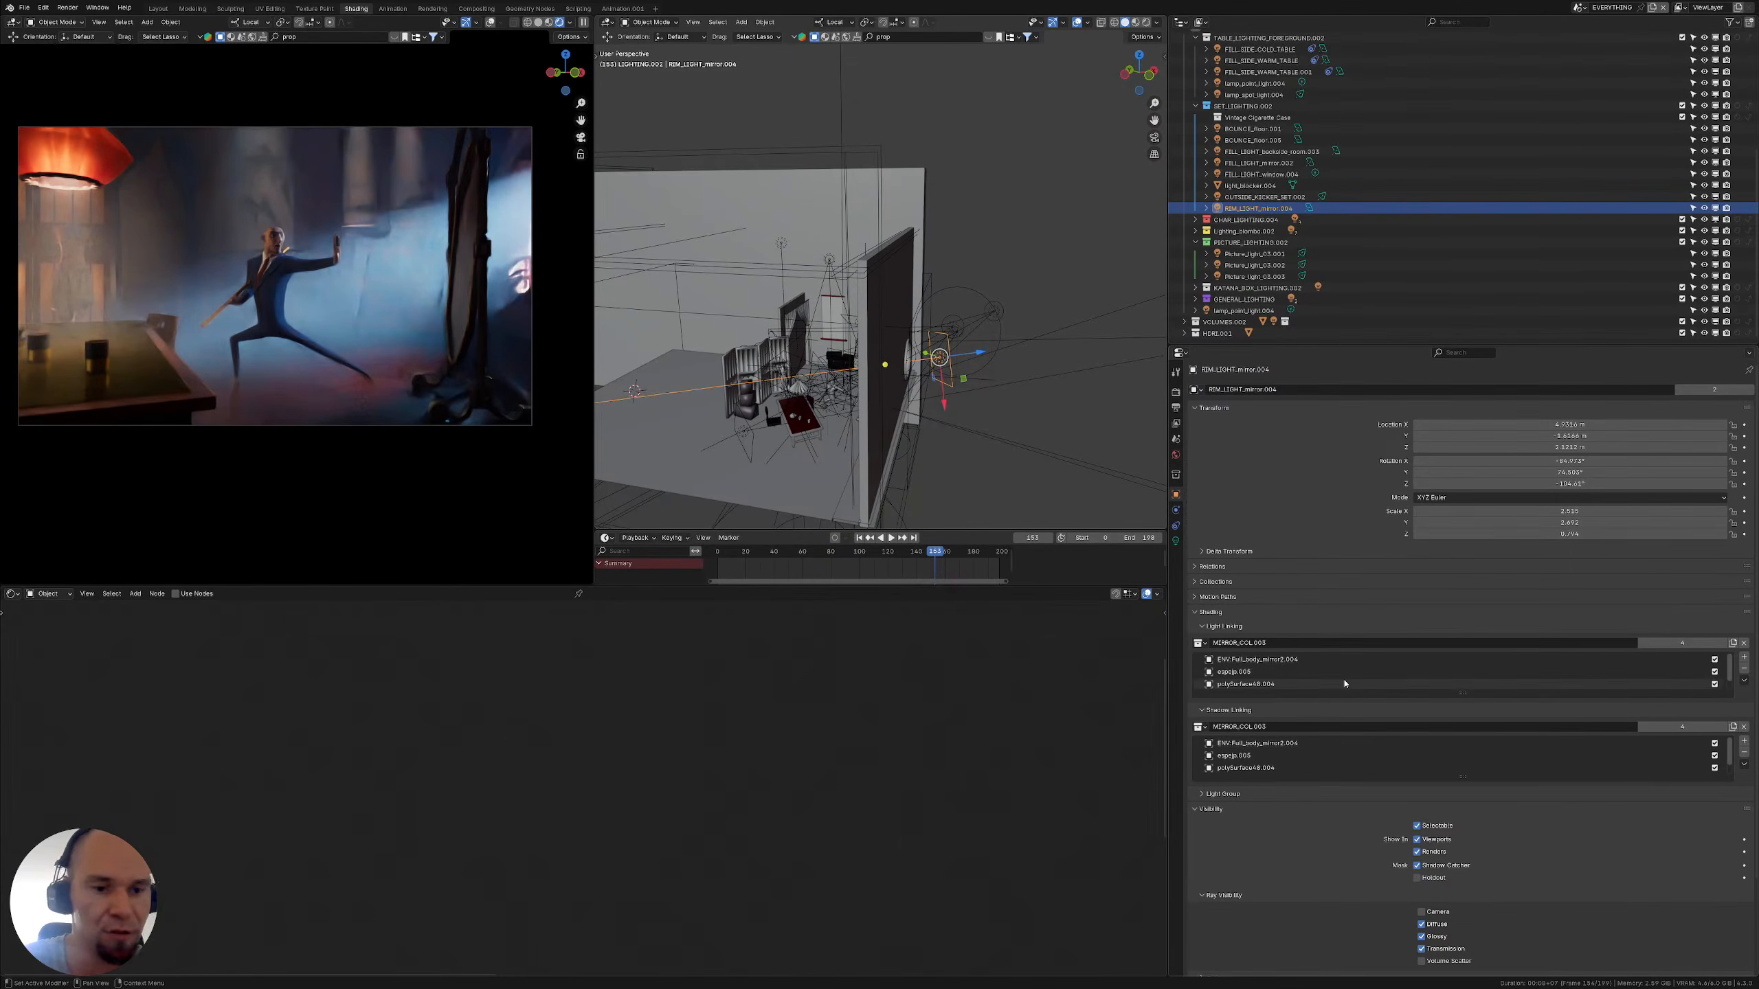
key("F3")
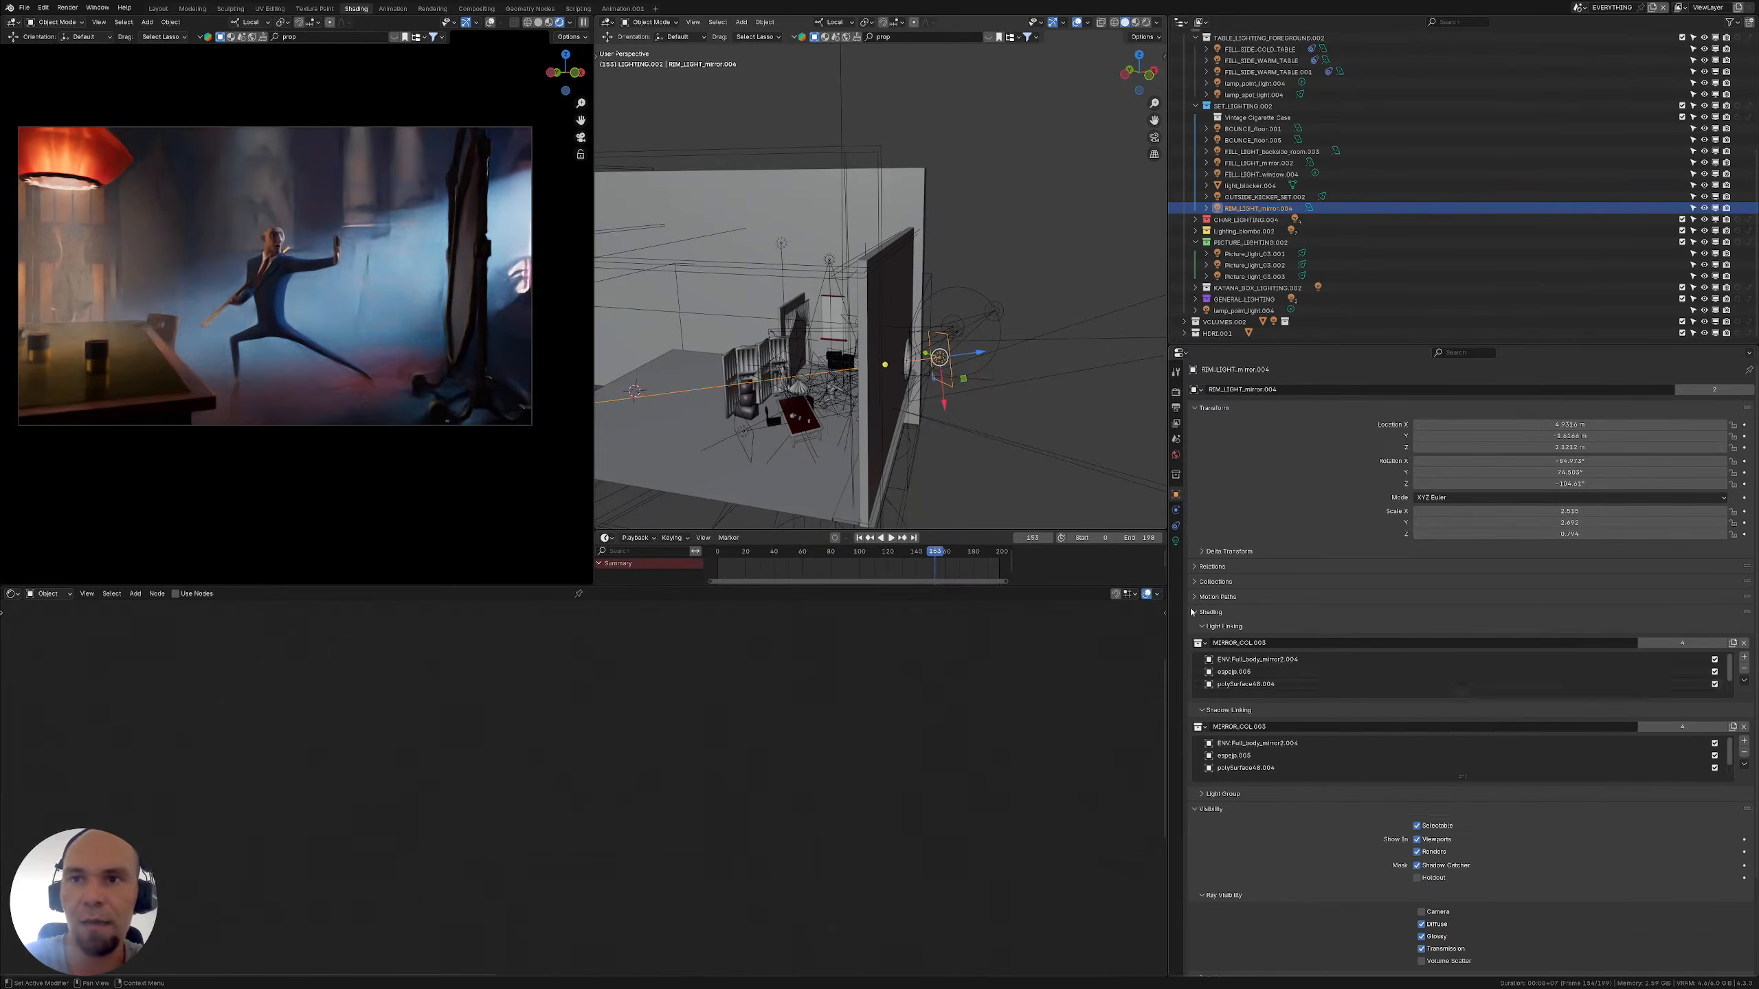
left_click(1203, 612)
left_click(1195, 629)
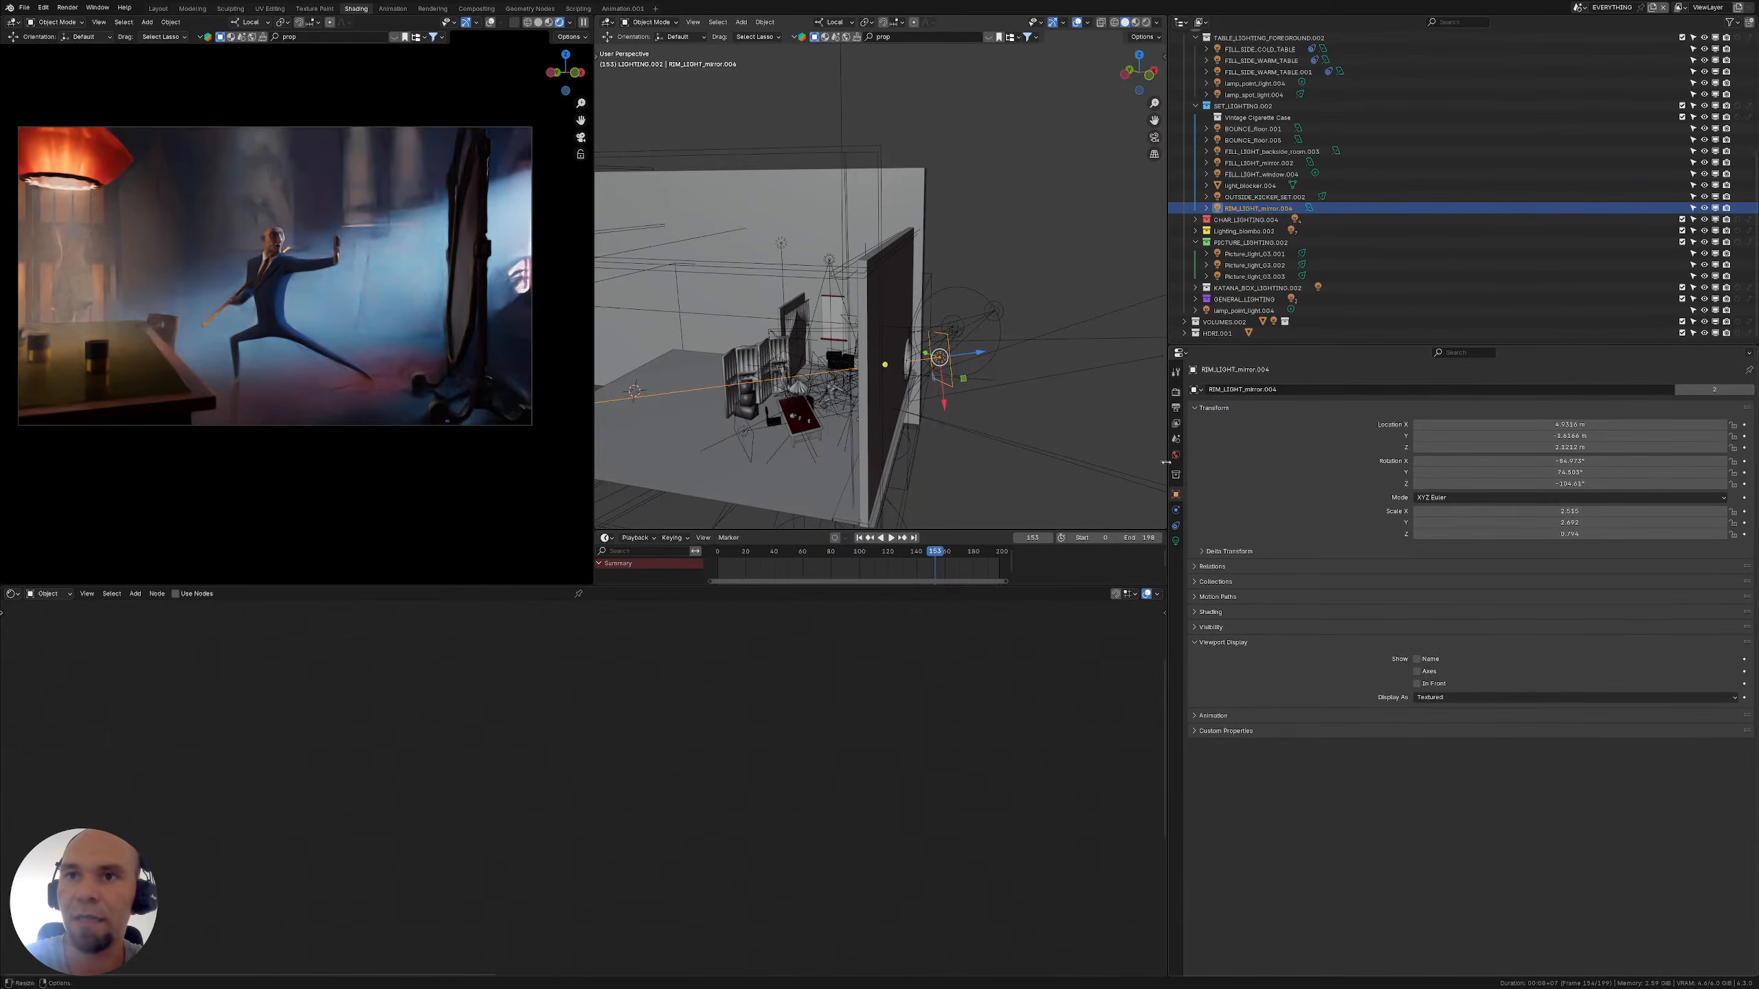
Look through the render, output and view layer settings, including the Light Groups list and the Render Manager options
left_click(1175, 423)
left_click(1175, 393)
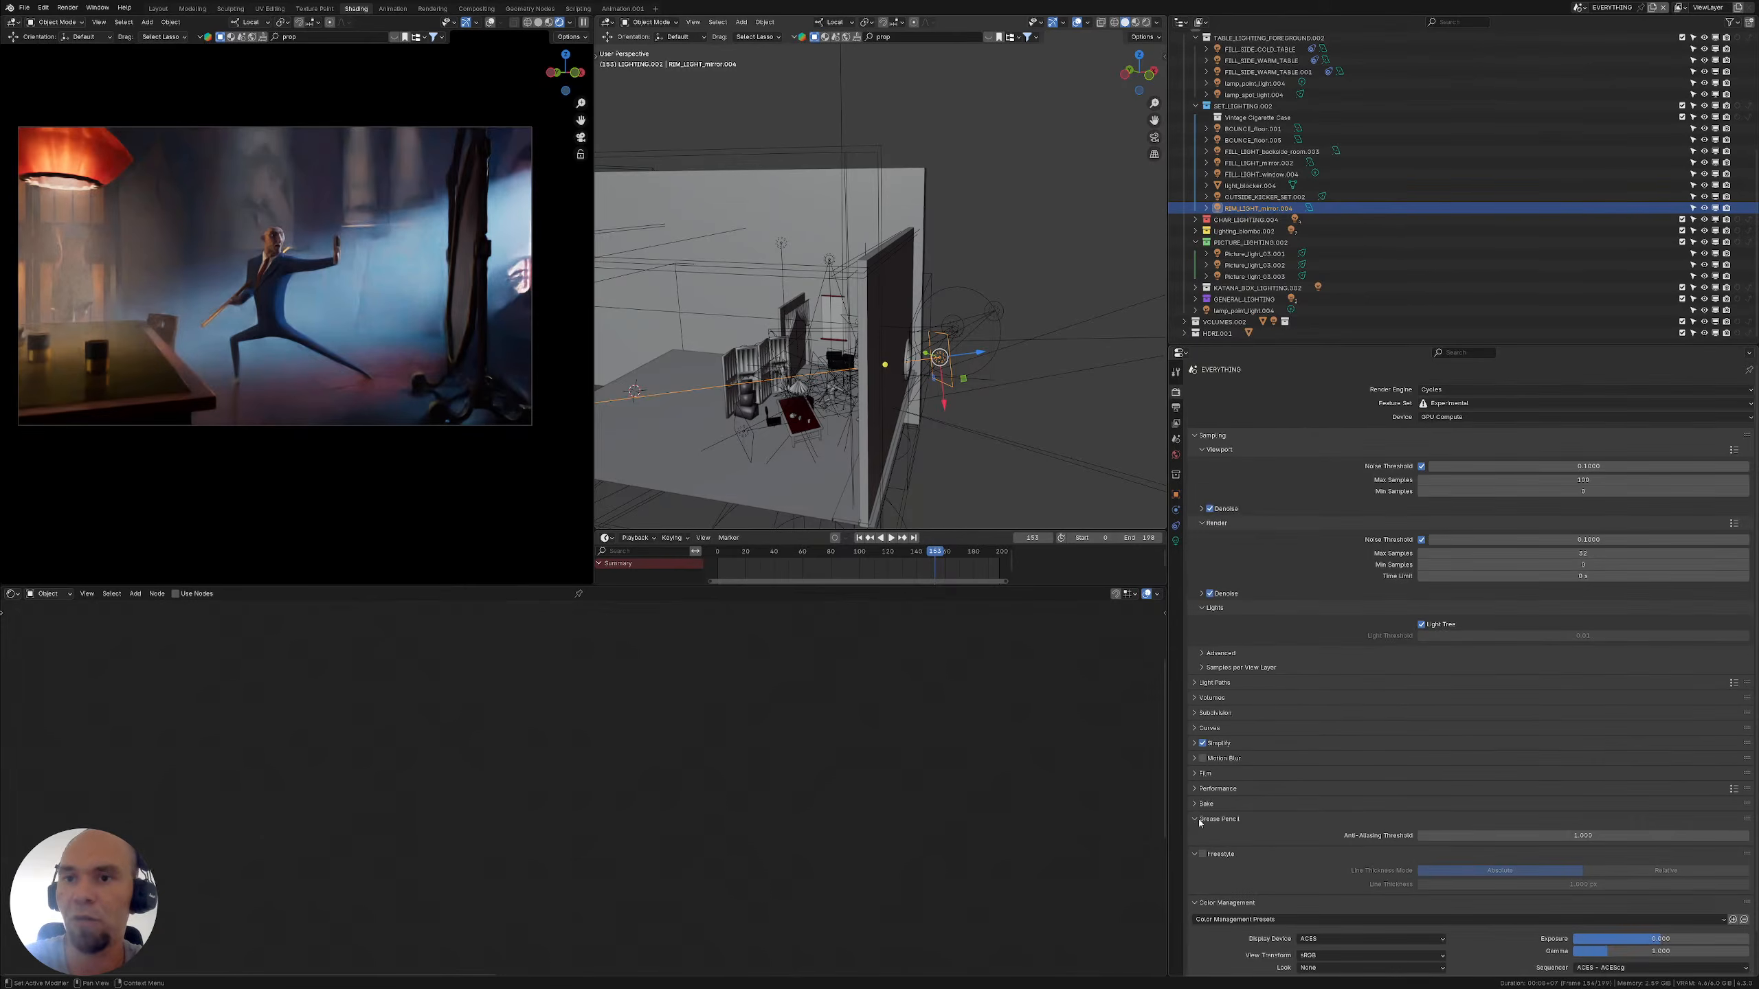
left_click(1176, 408)
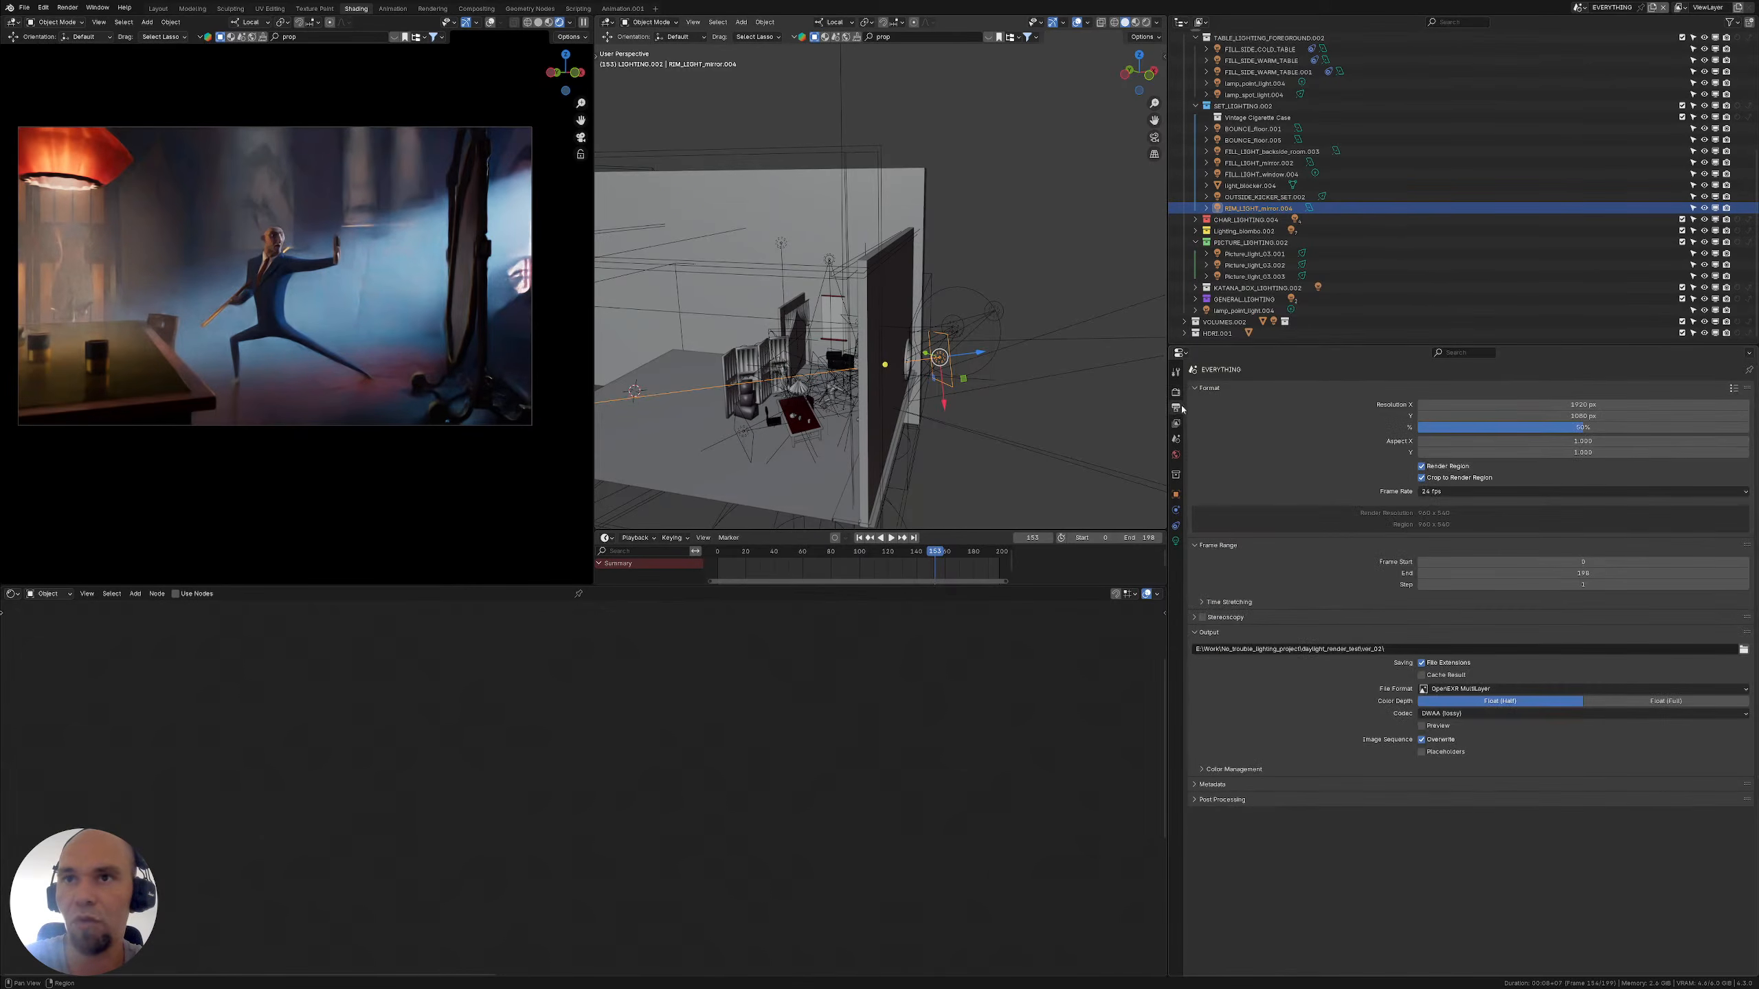
left_click(1175, 423)
scroll(1223, 601, "down", 10)
scroll(1223, 601, "down", 10)
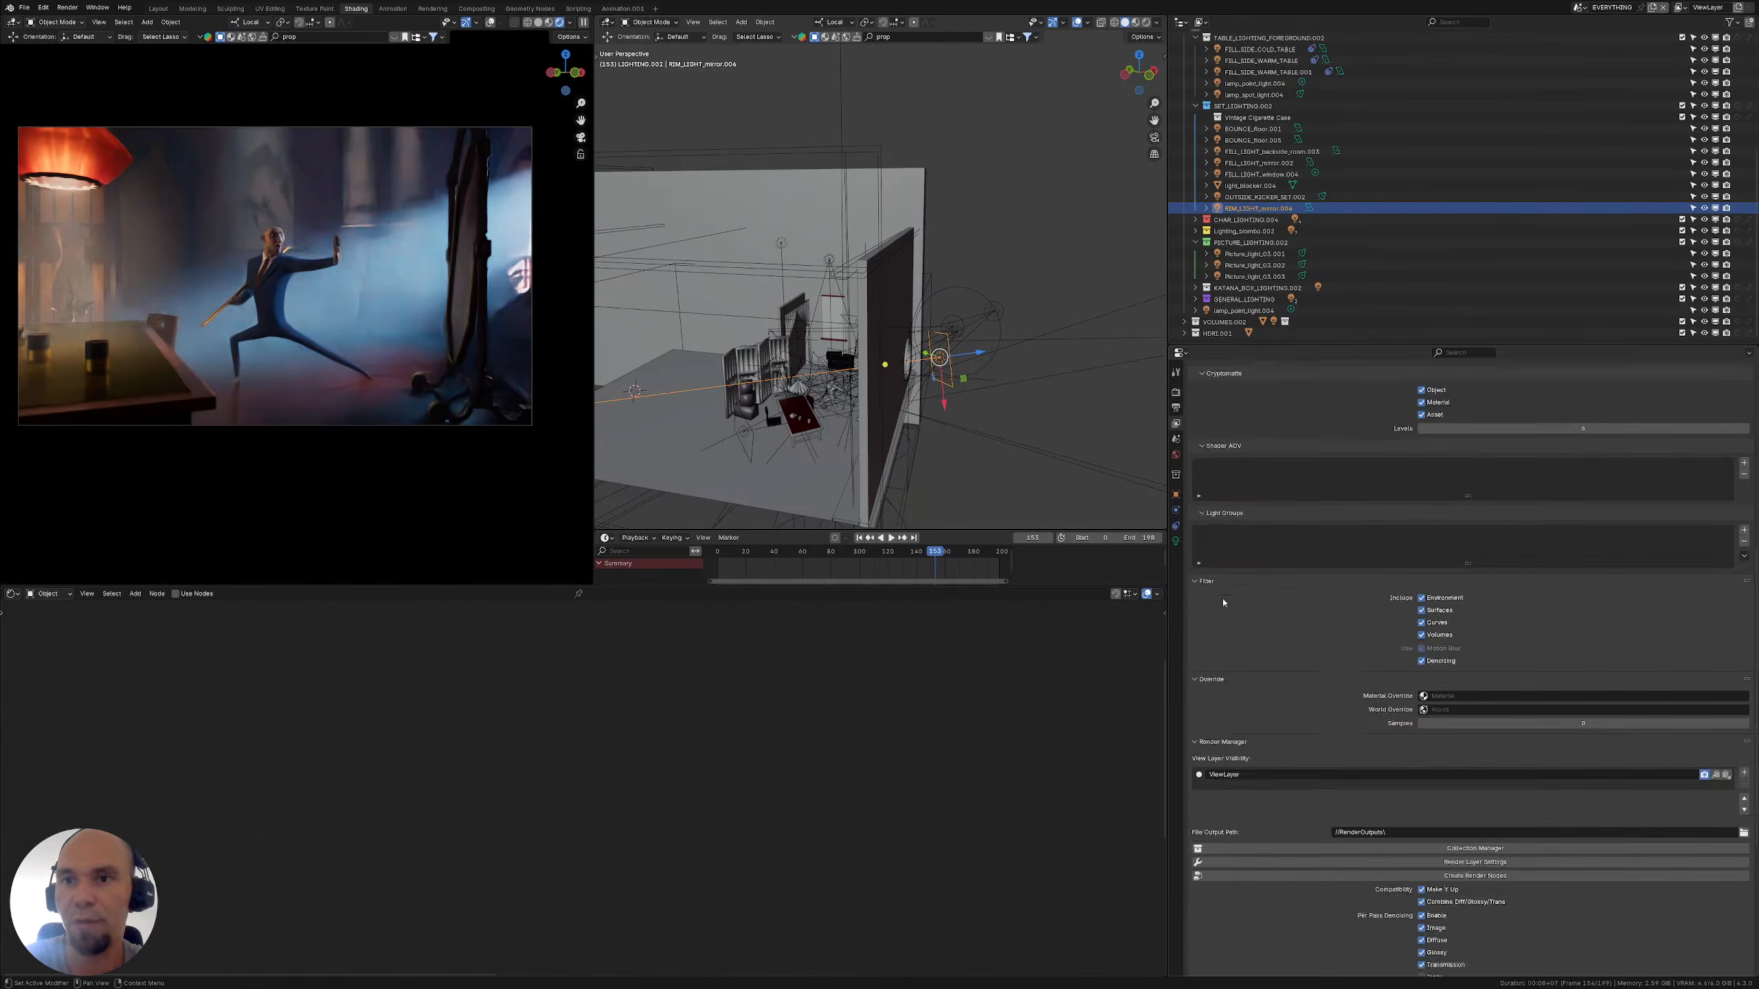
Switch the shader node area to the Compositor and bring the whole compositing node tree into view
left_click(12, 594)
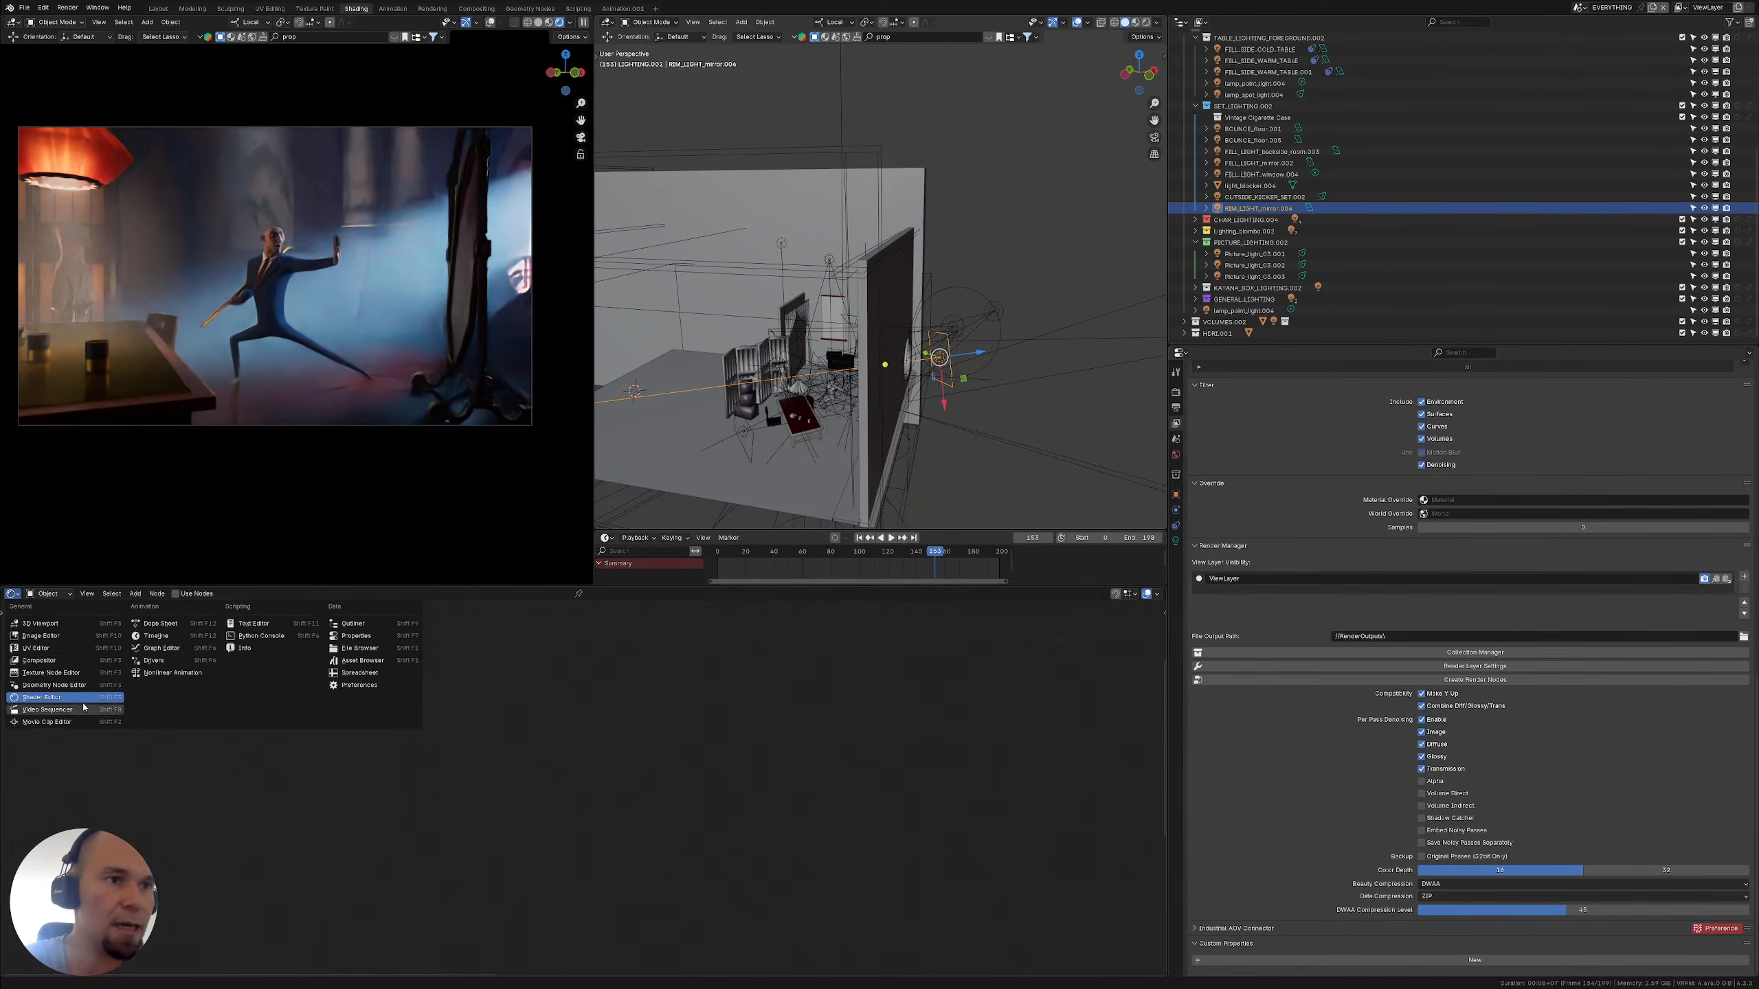
left_click(39, 660)
scroll(339, 740, "down", 5)
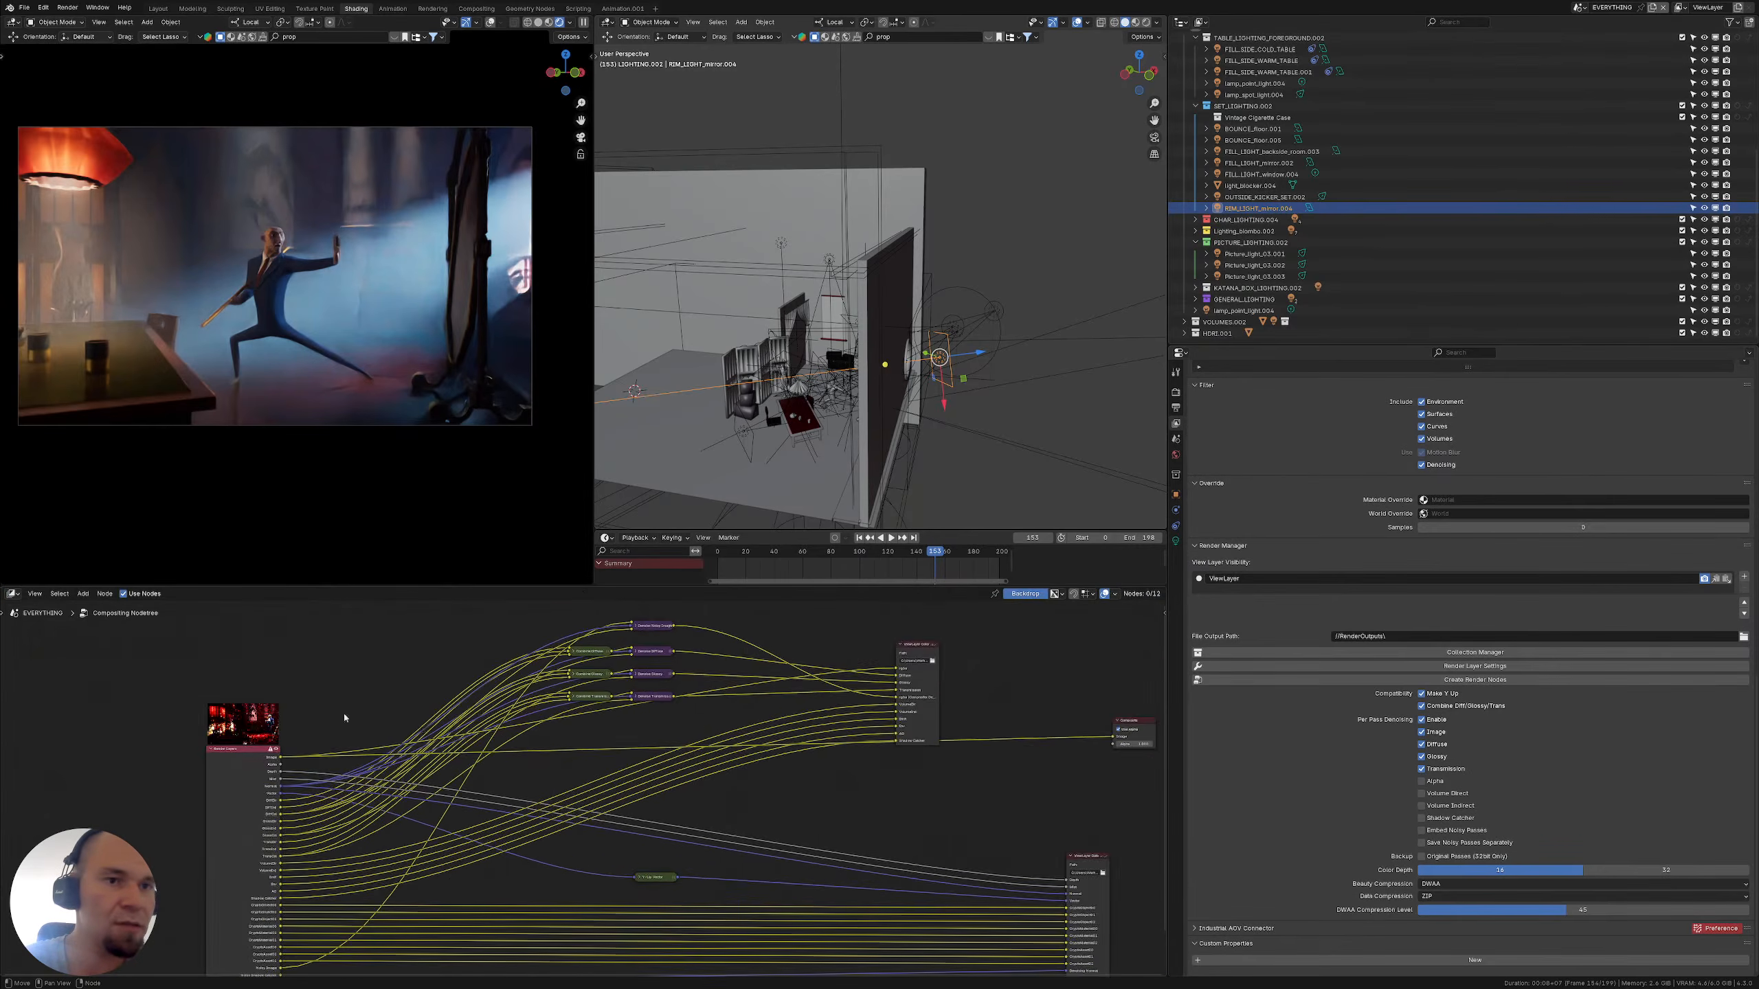
scroll(497, 725, "down", 1)
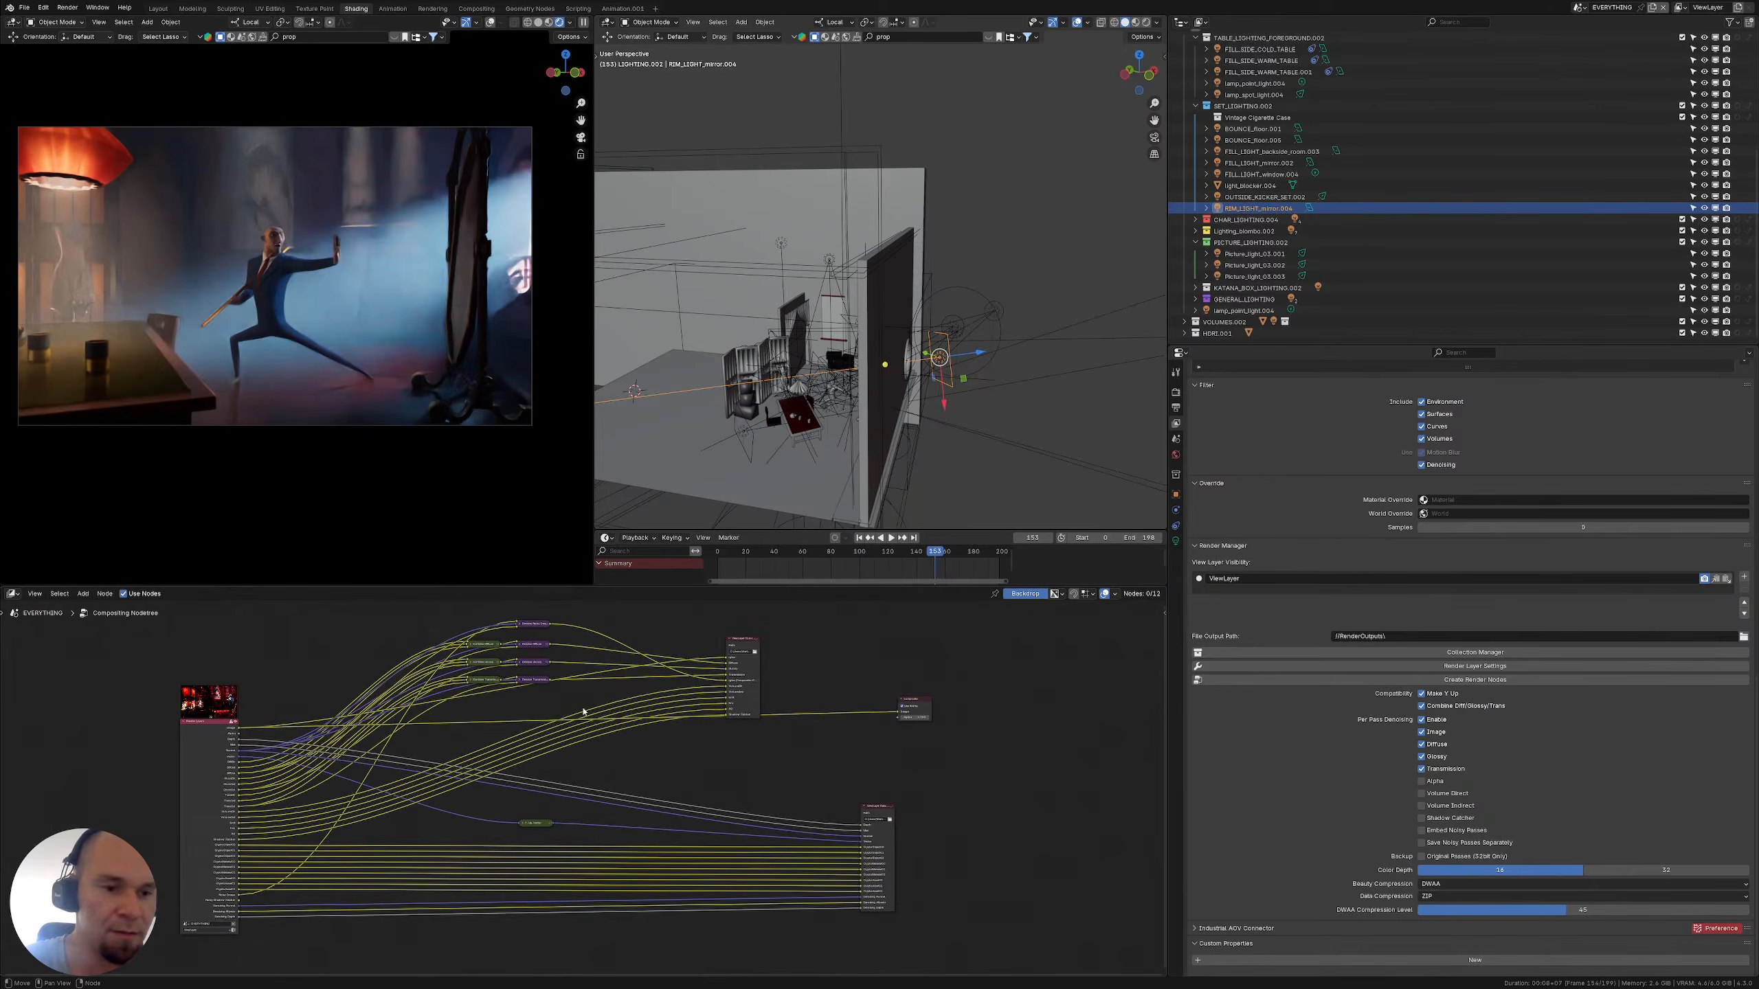
middle_click_drag(584, 711, 553, 713)
scroll(728, 676, "down", 2)
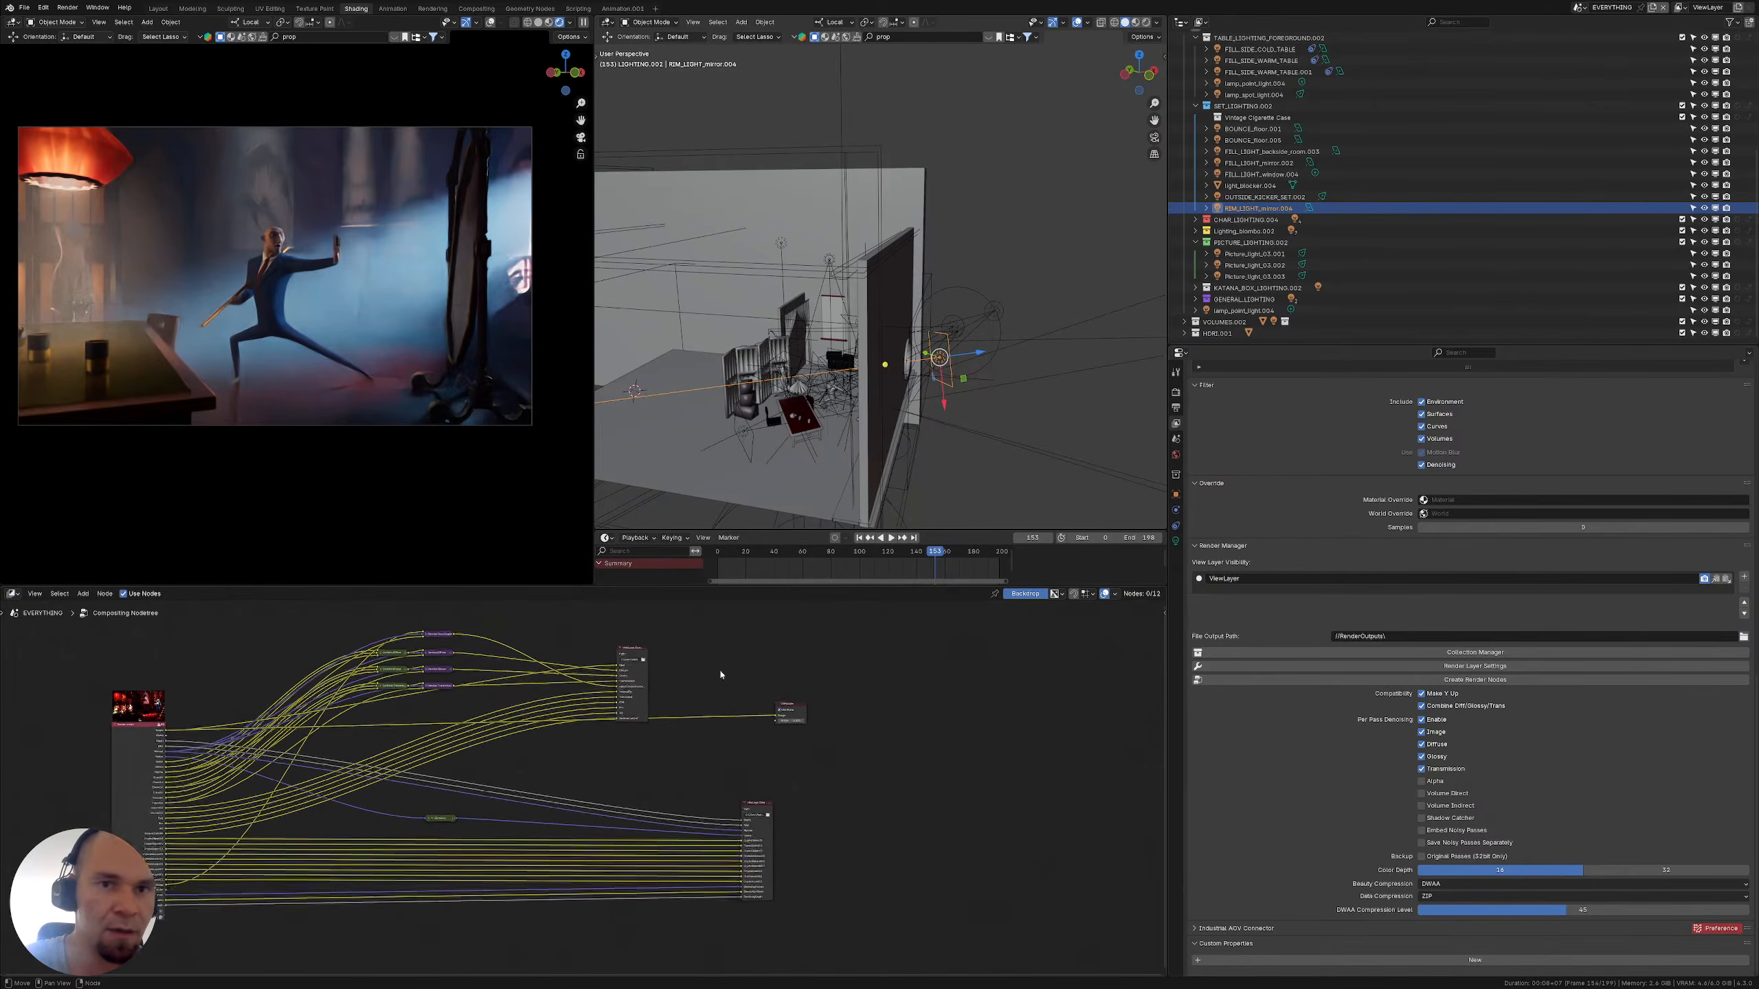
Delete all compositing nodes except Render Layers and Composite, including the file output nodes
left_click_drag(793, 927, 381, 615)
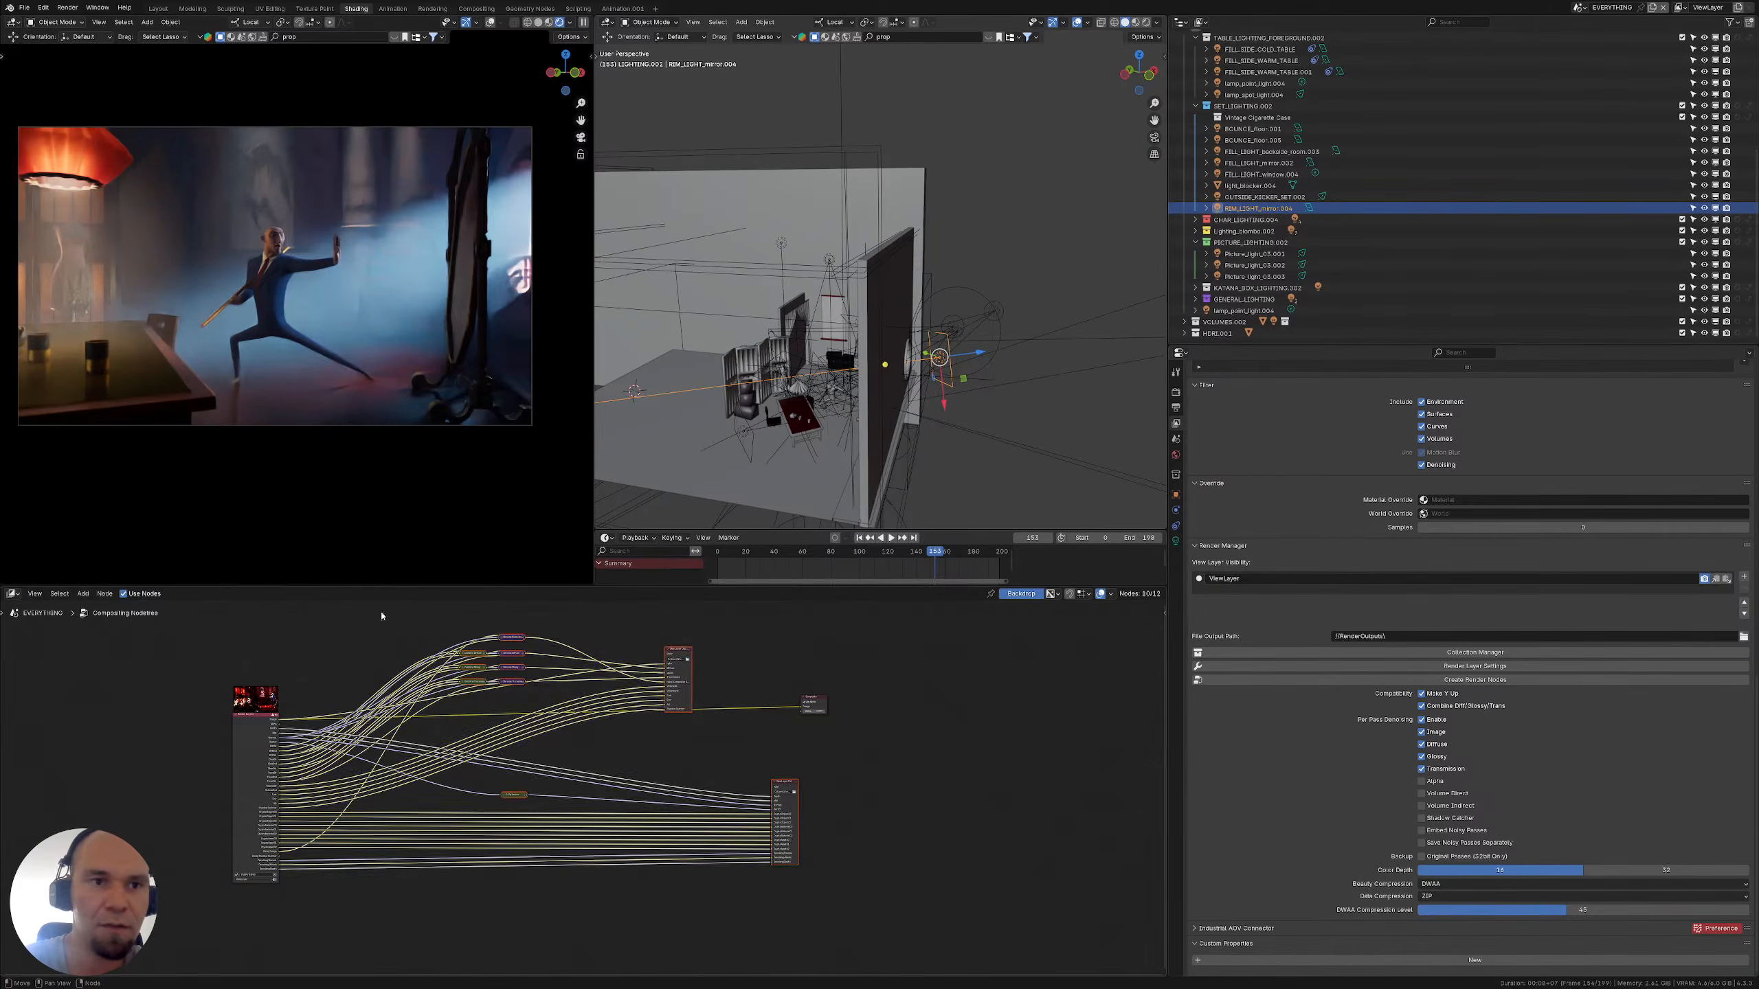
key("x")
middle_click_drag(436, 663, 445, 662)
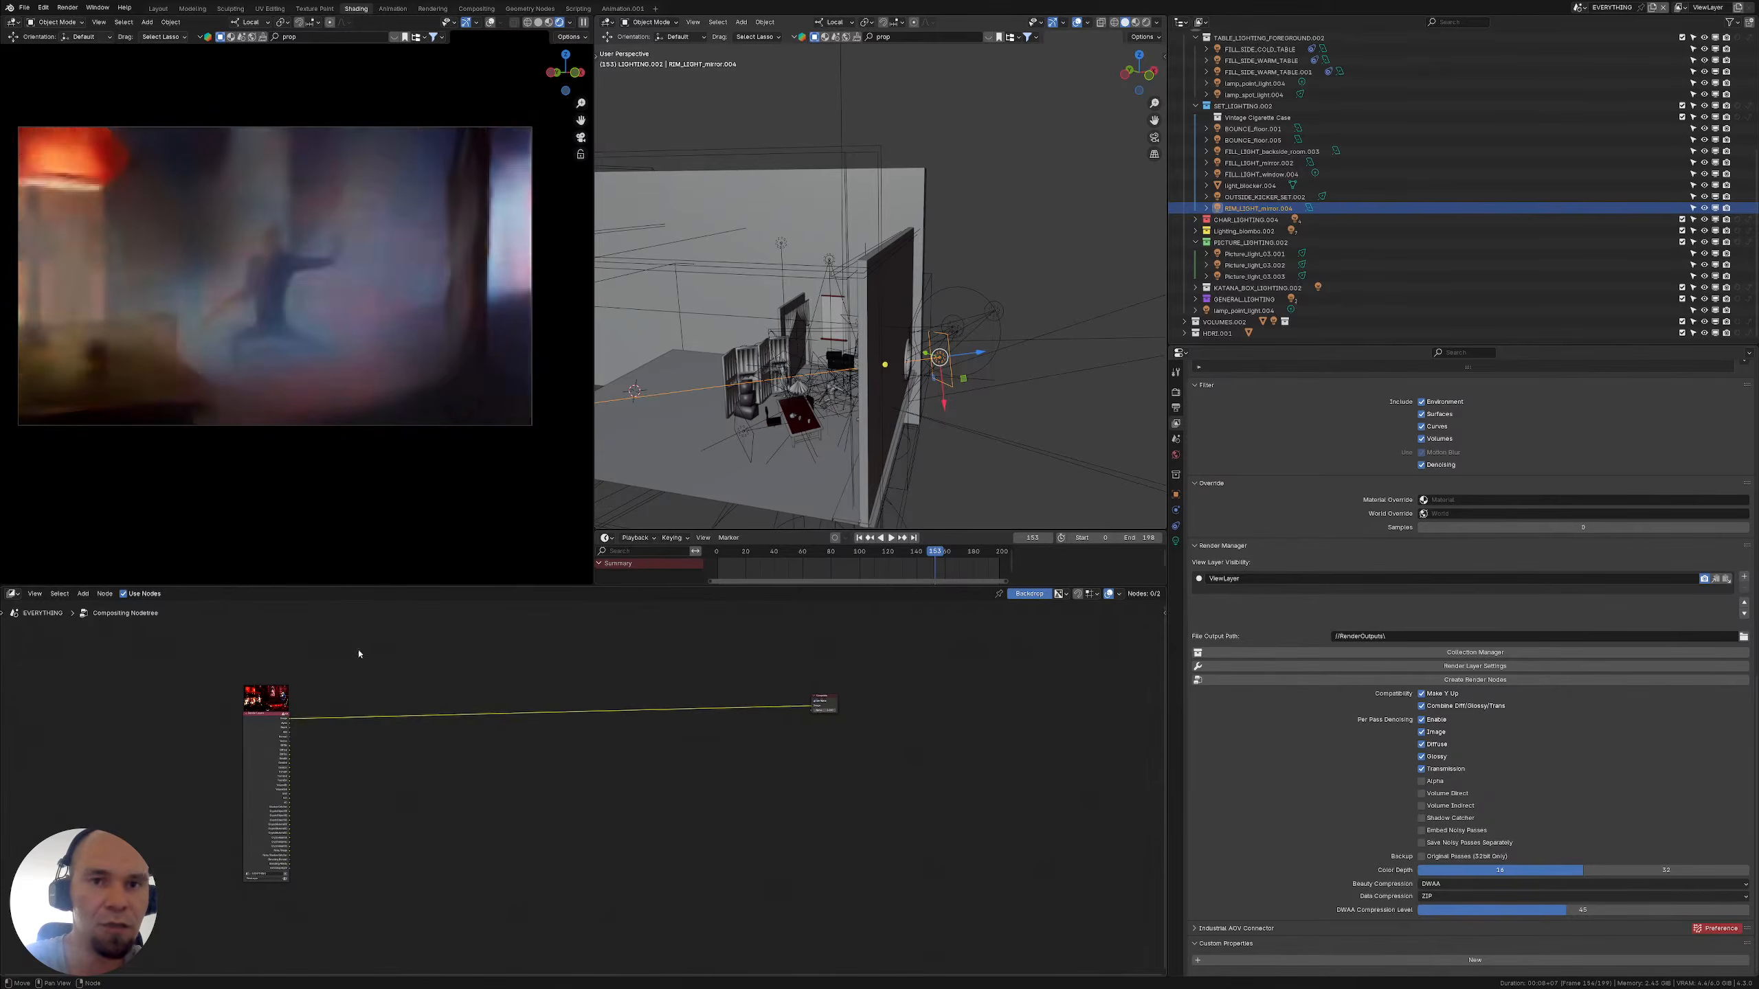
Move the Composite node closer to the Render Layers node, and bring the Render Layers outputs into close view
left_click_drag(593, 619, 928, 803)
key("g")
left_click(588, 829)
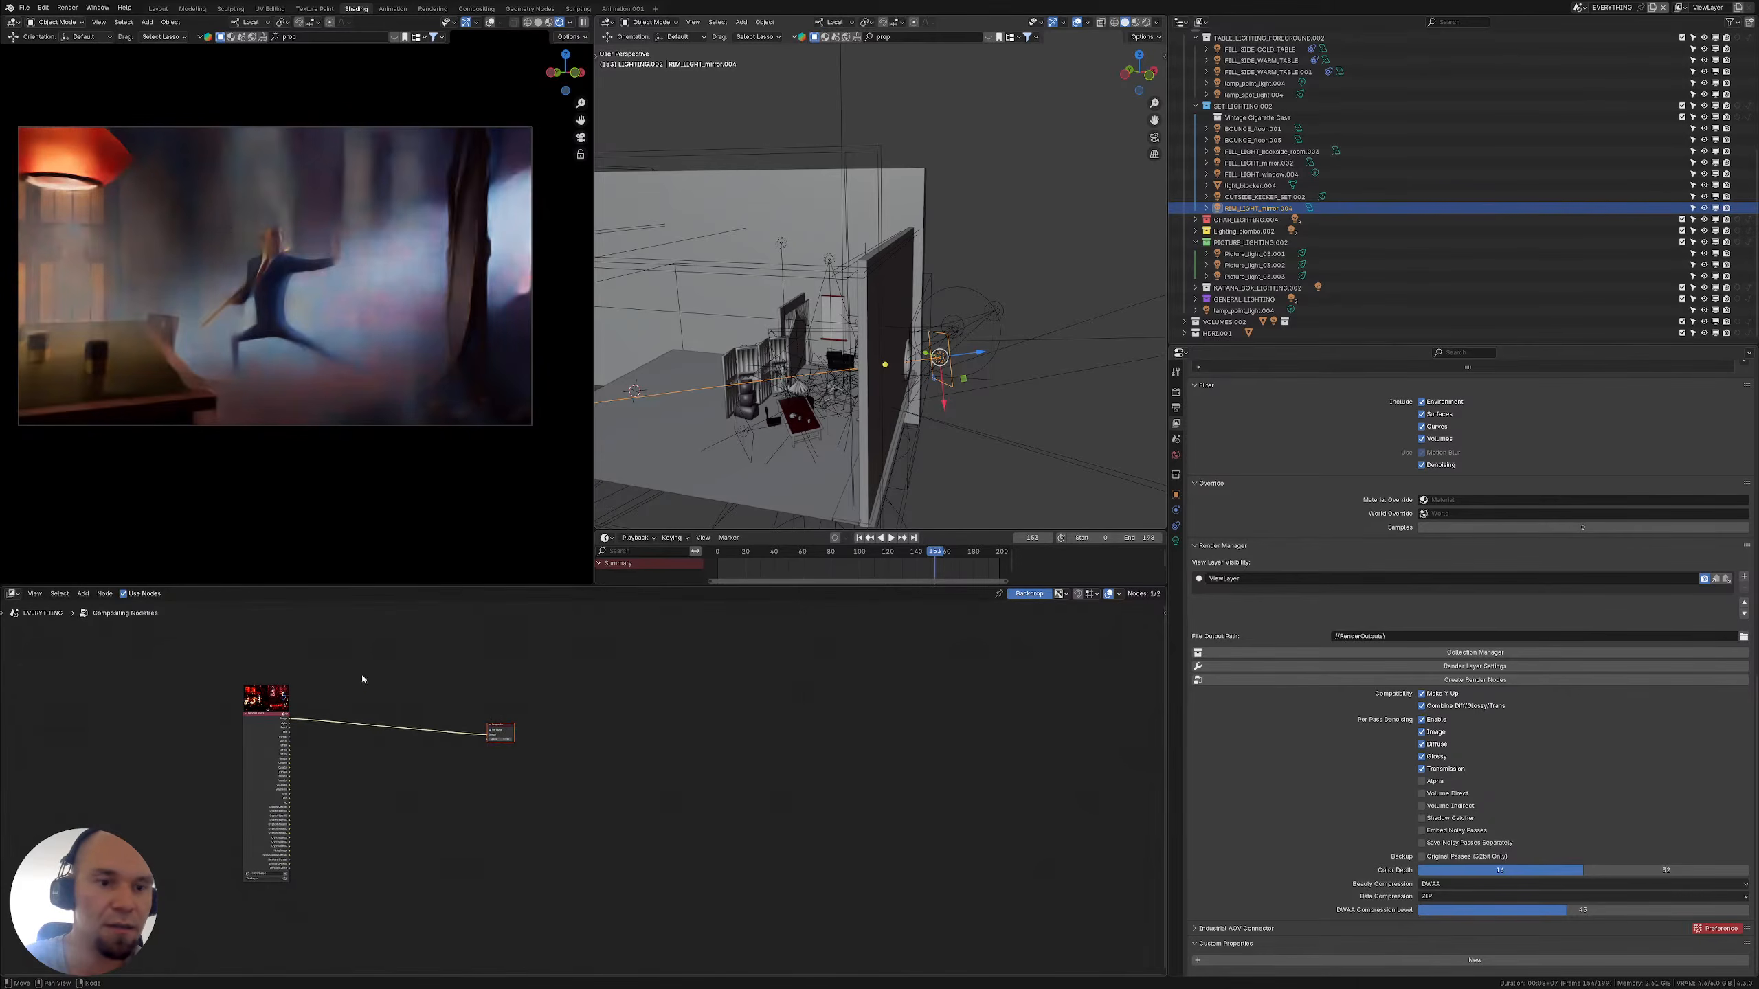
middle_click_drag(370, 676, 518, 762)
scroll(443, 682, "up", 6)
scroll(435, 682, "up", 1)
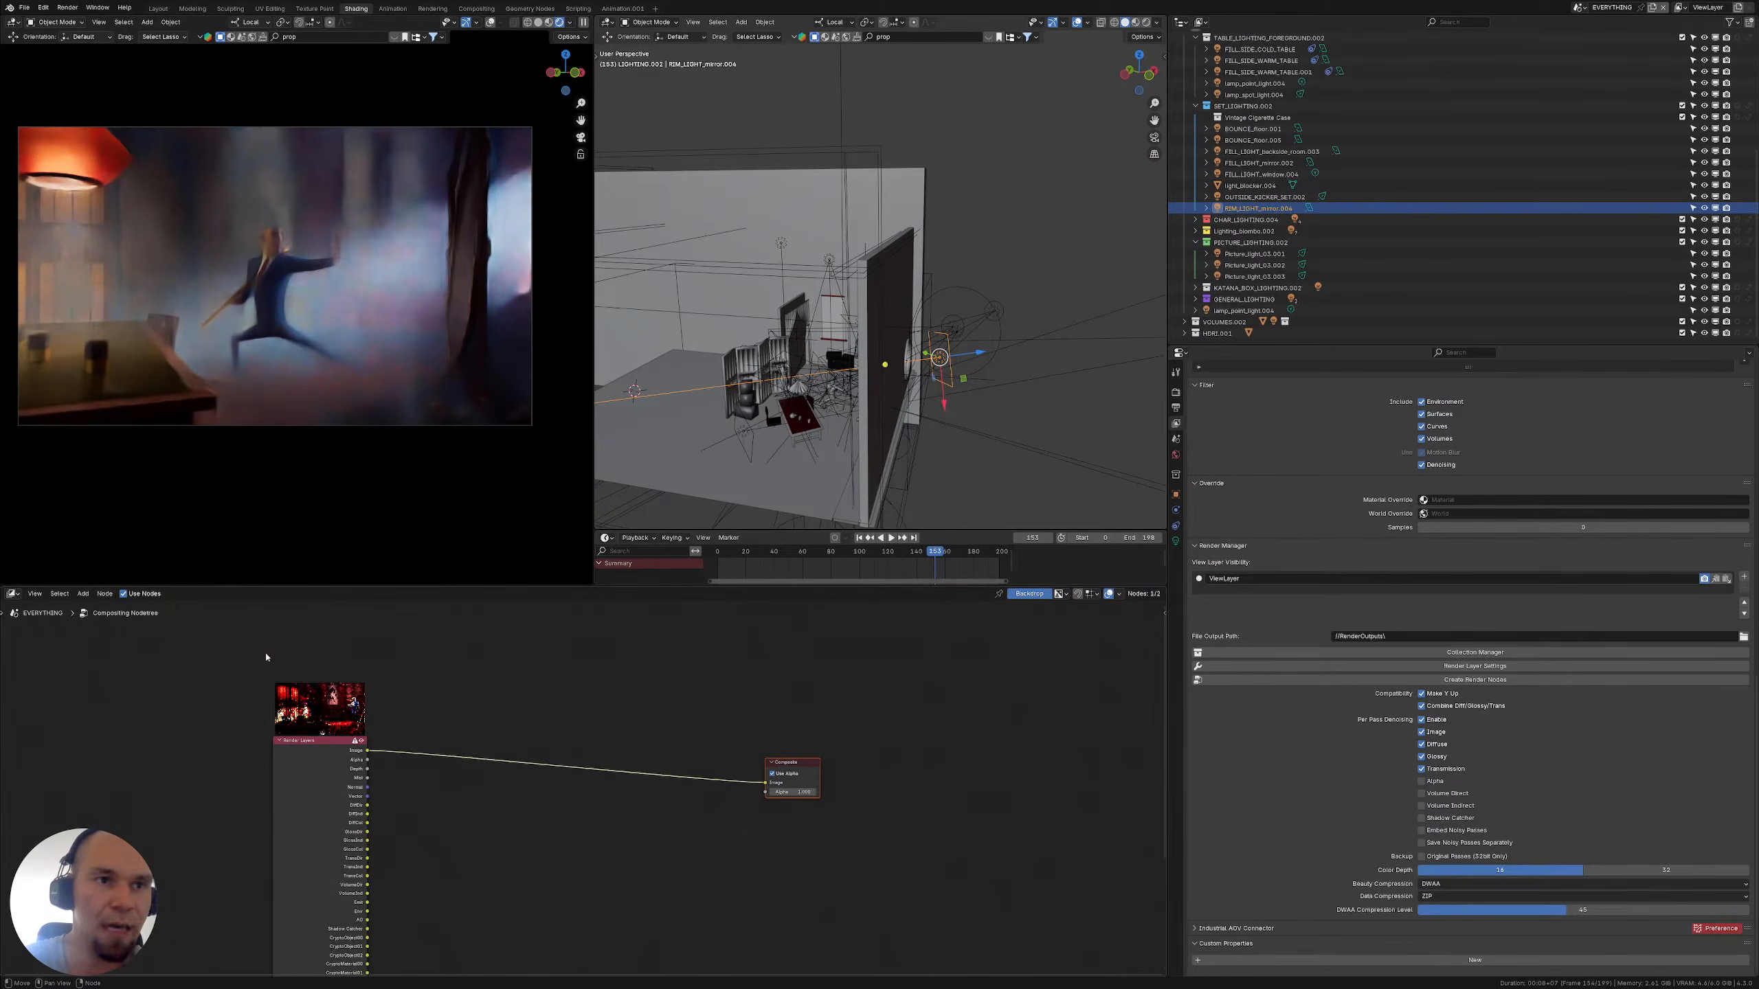
mouse_move(292, 725)
middle_mouse_down()
mouse_move(320, 728)
mouse_move(299, 737)
middle_mouse_up()
scroll(277, 735, "up", 4)
scroll(254, 747, "up", 1)
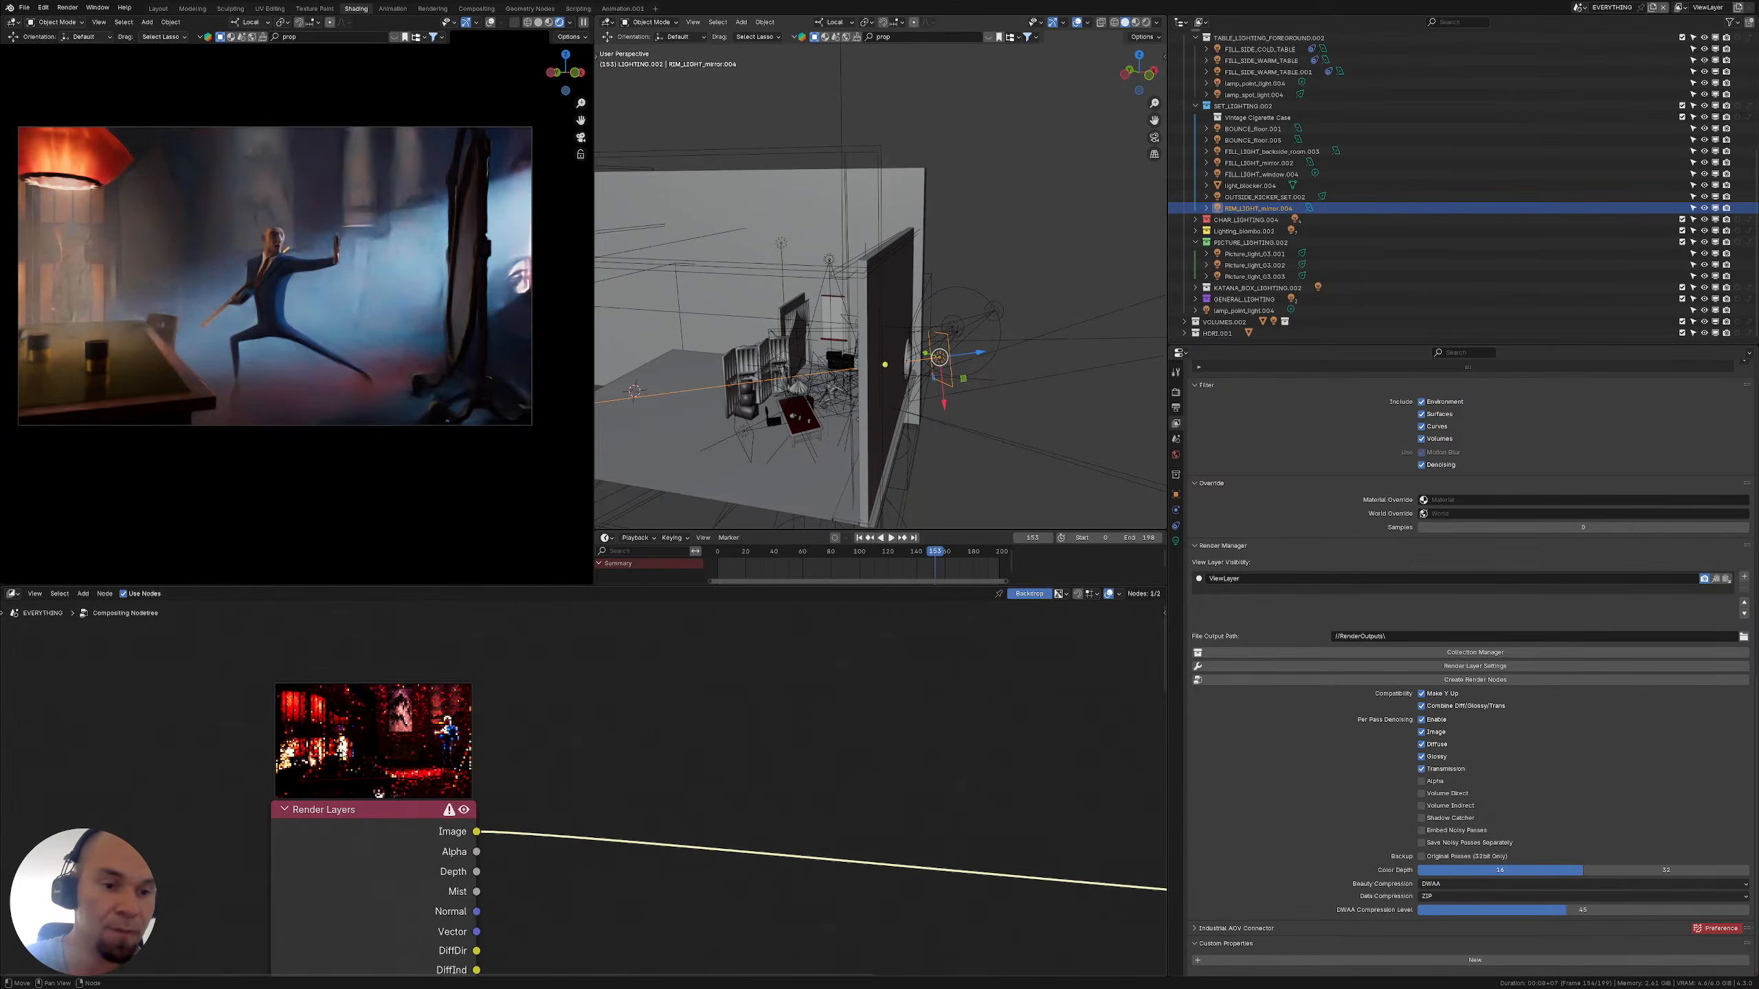
Generate the render output nodes for the view layer with the Render Manager's Create Render Nodes function
scroll(411, 781, "down", 2)
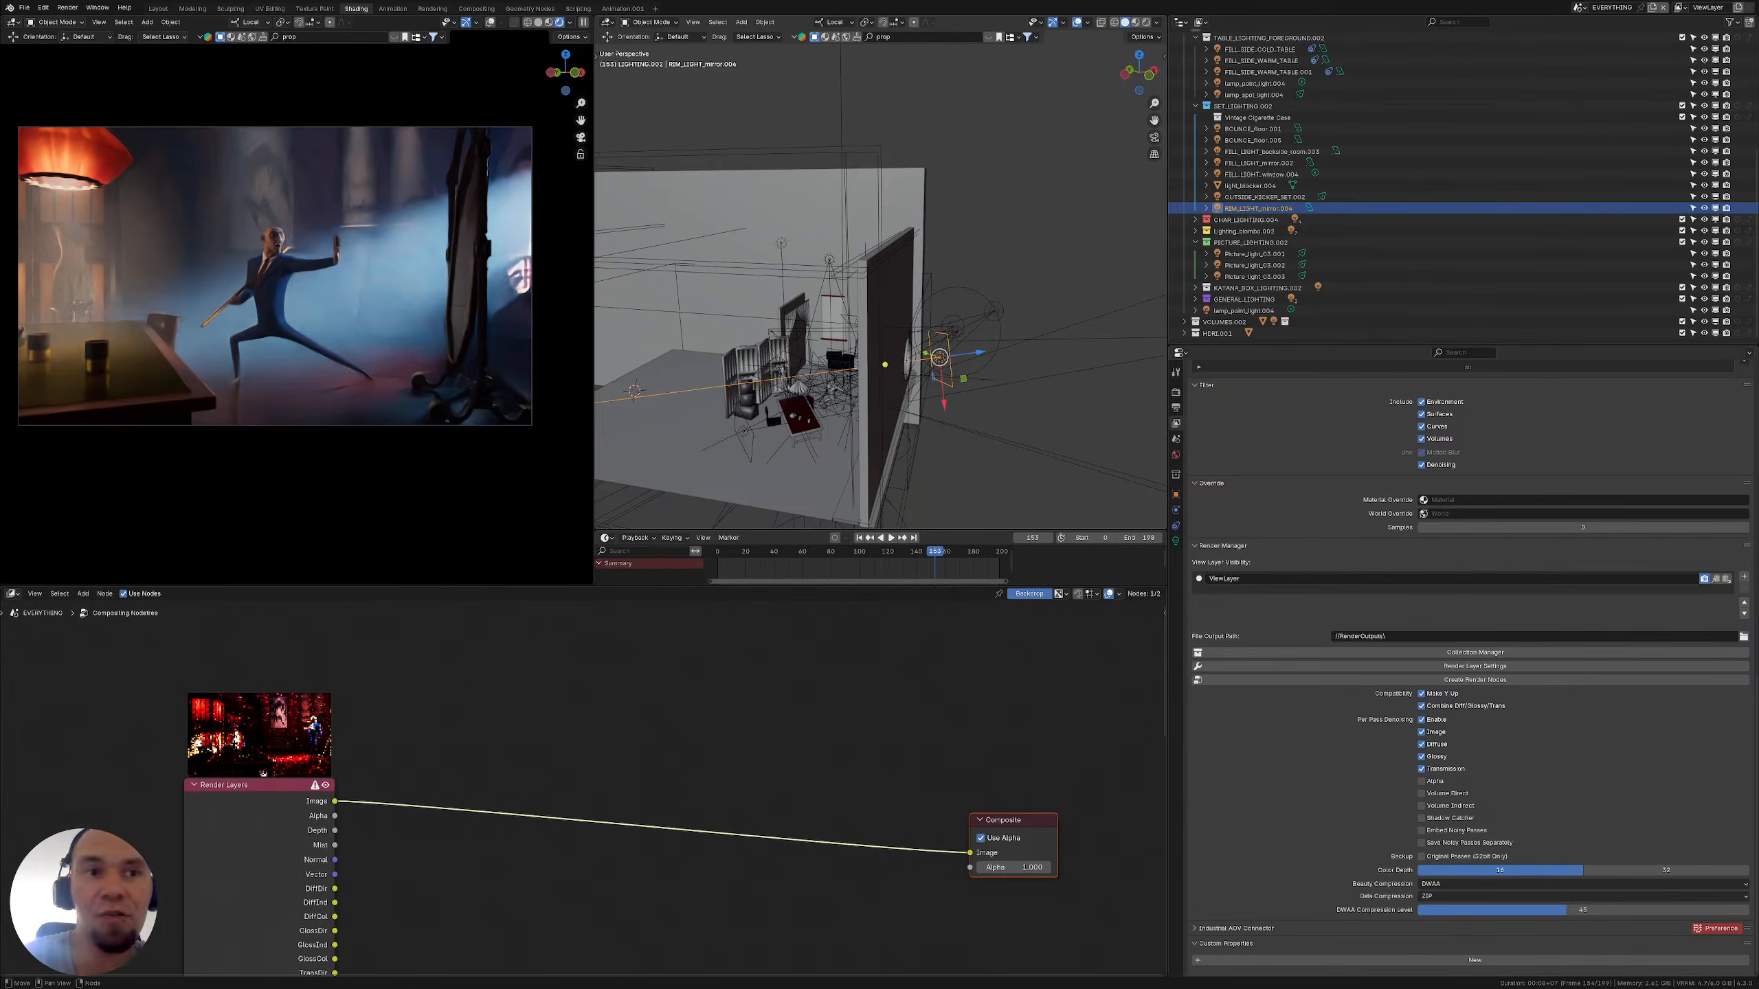
middle_click_drag(646, 845, 607, 764)
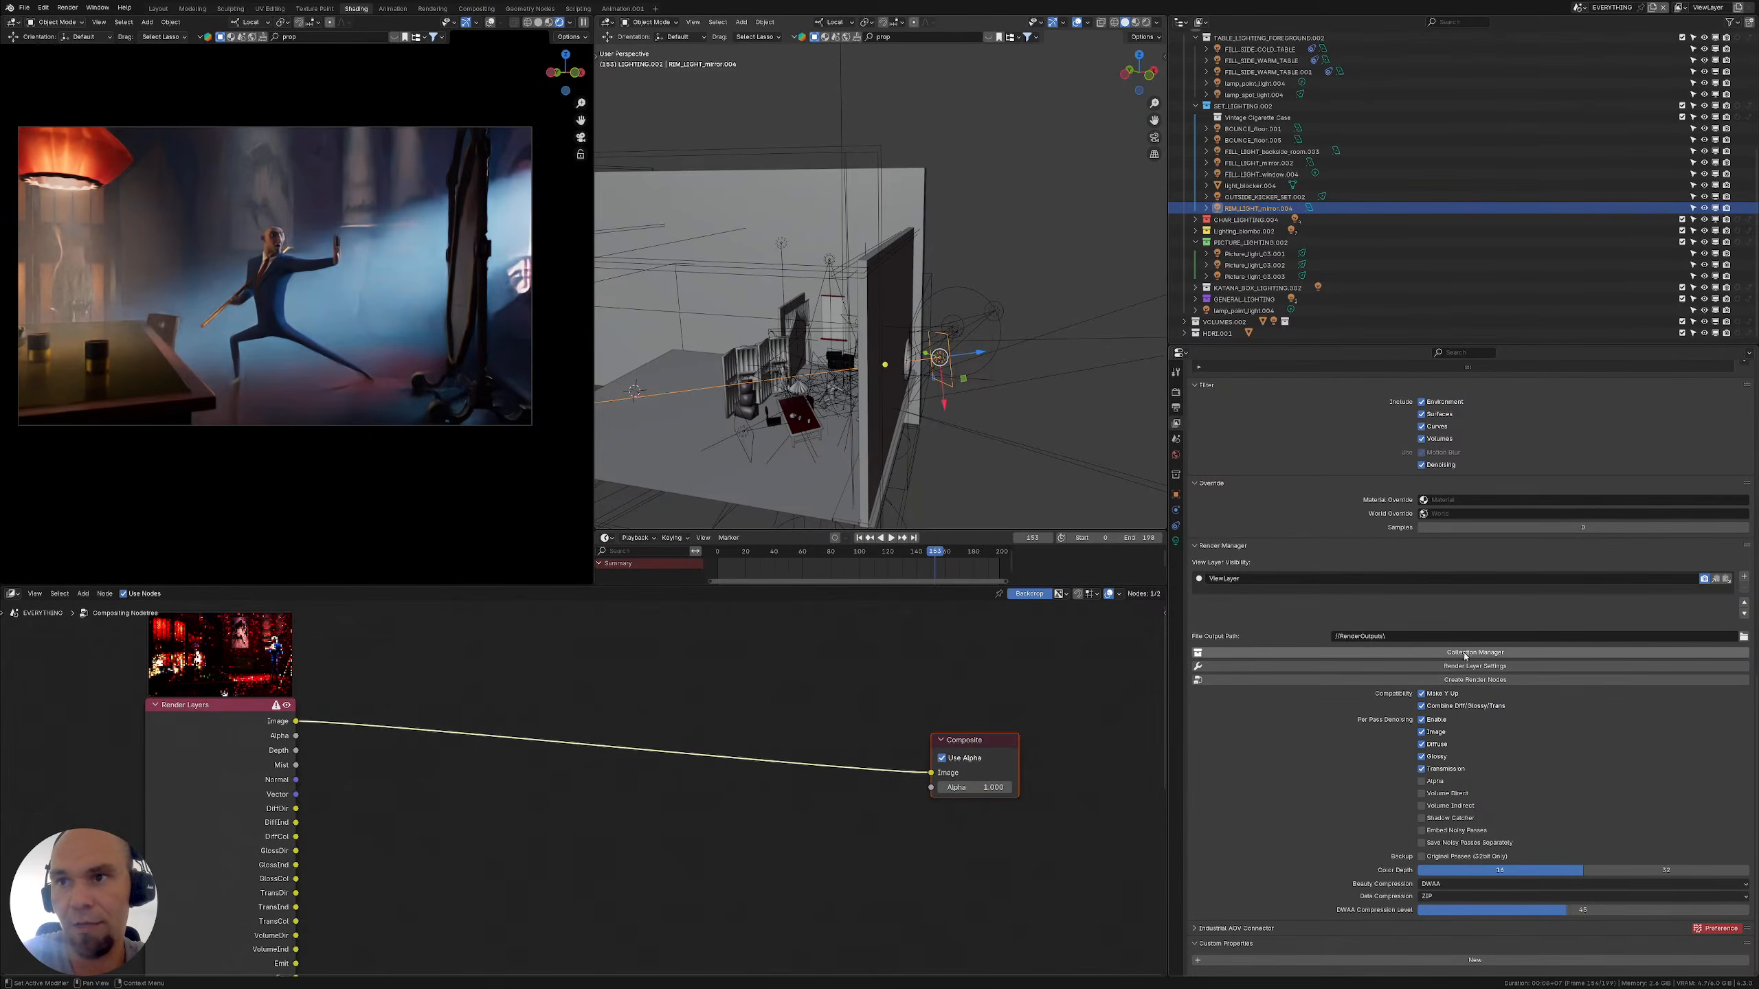
left_click(1502, 657)
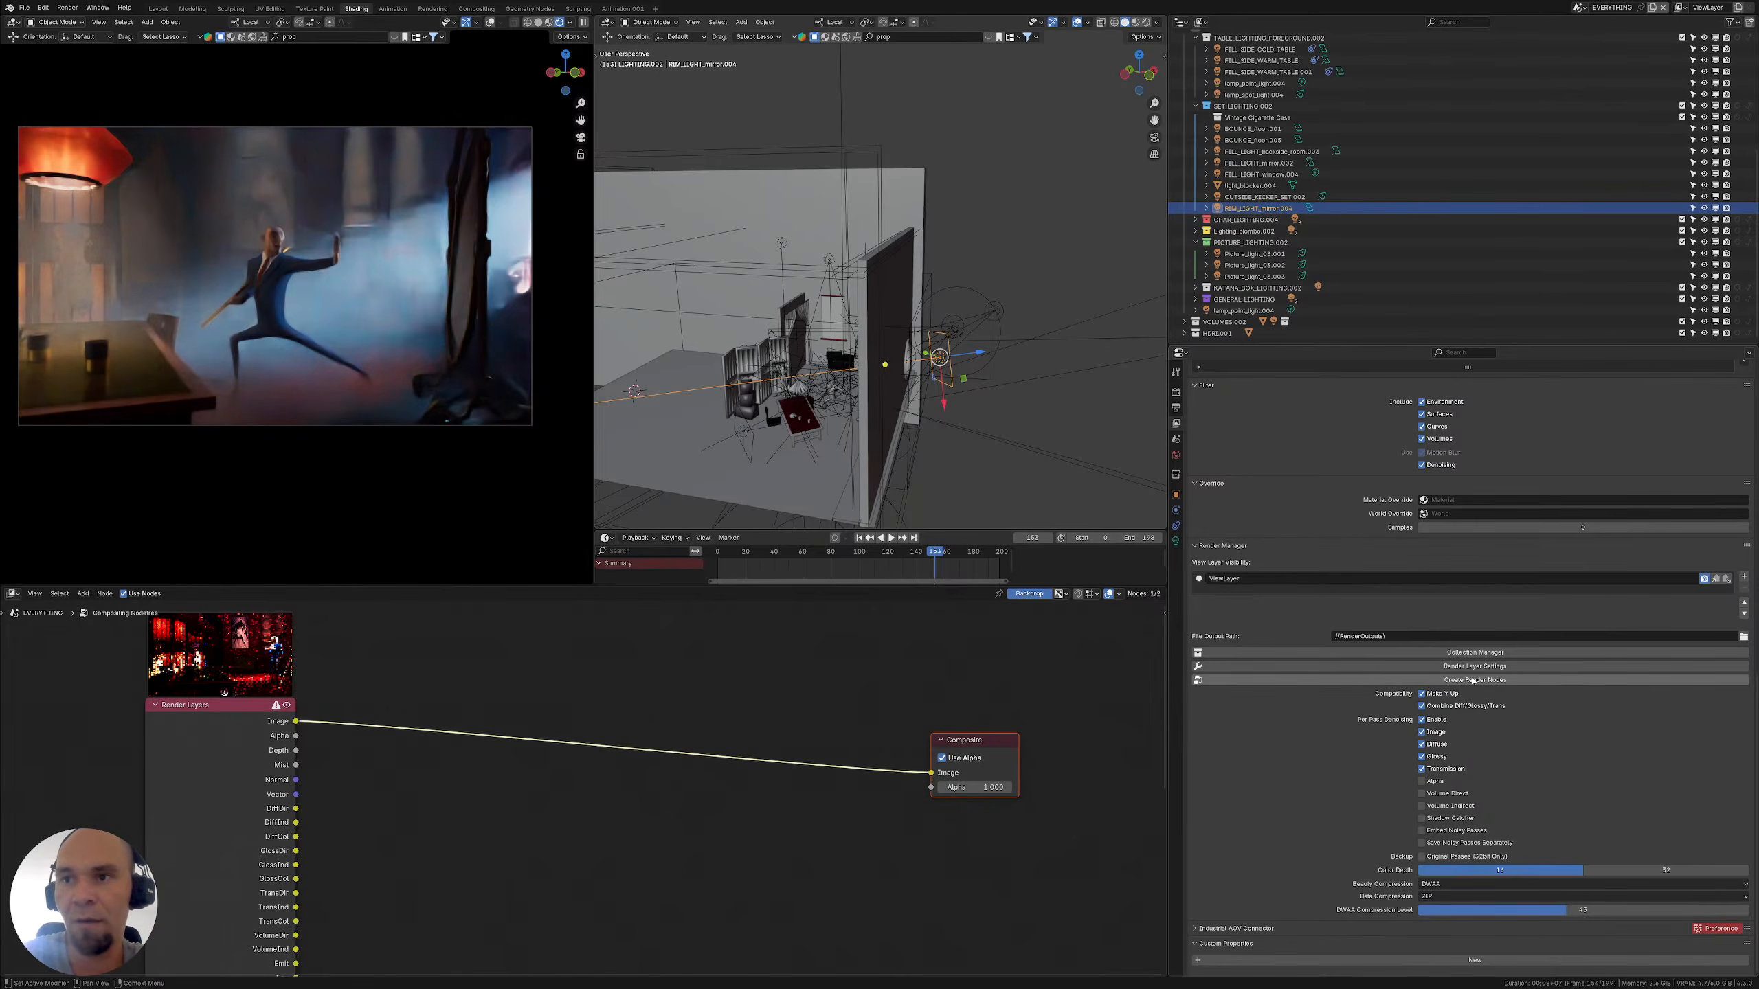
left_click(1551, 680)
scroll(711, 707, "down", 4)
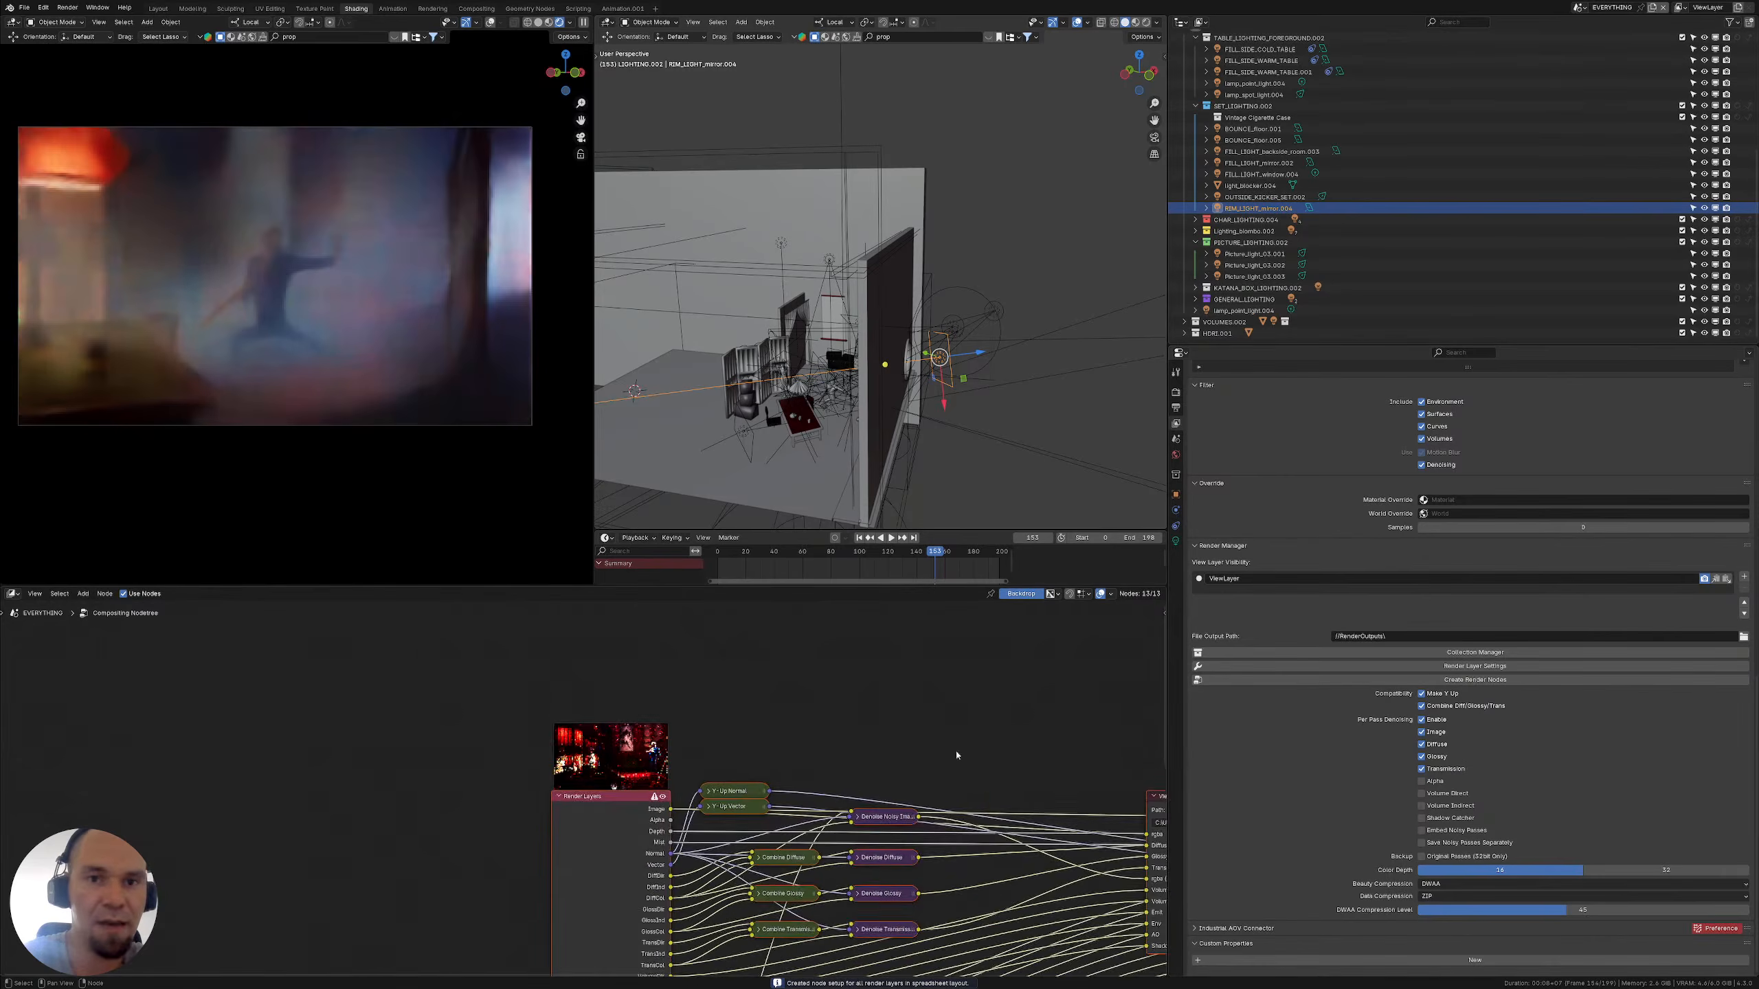
scroll(738, 682, "right", 2, "ctrl")
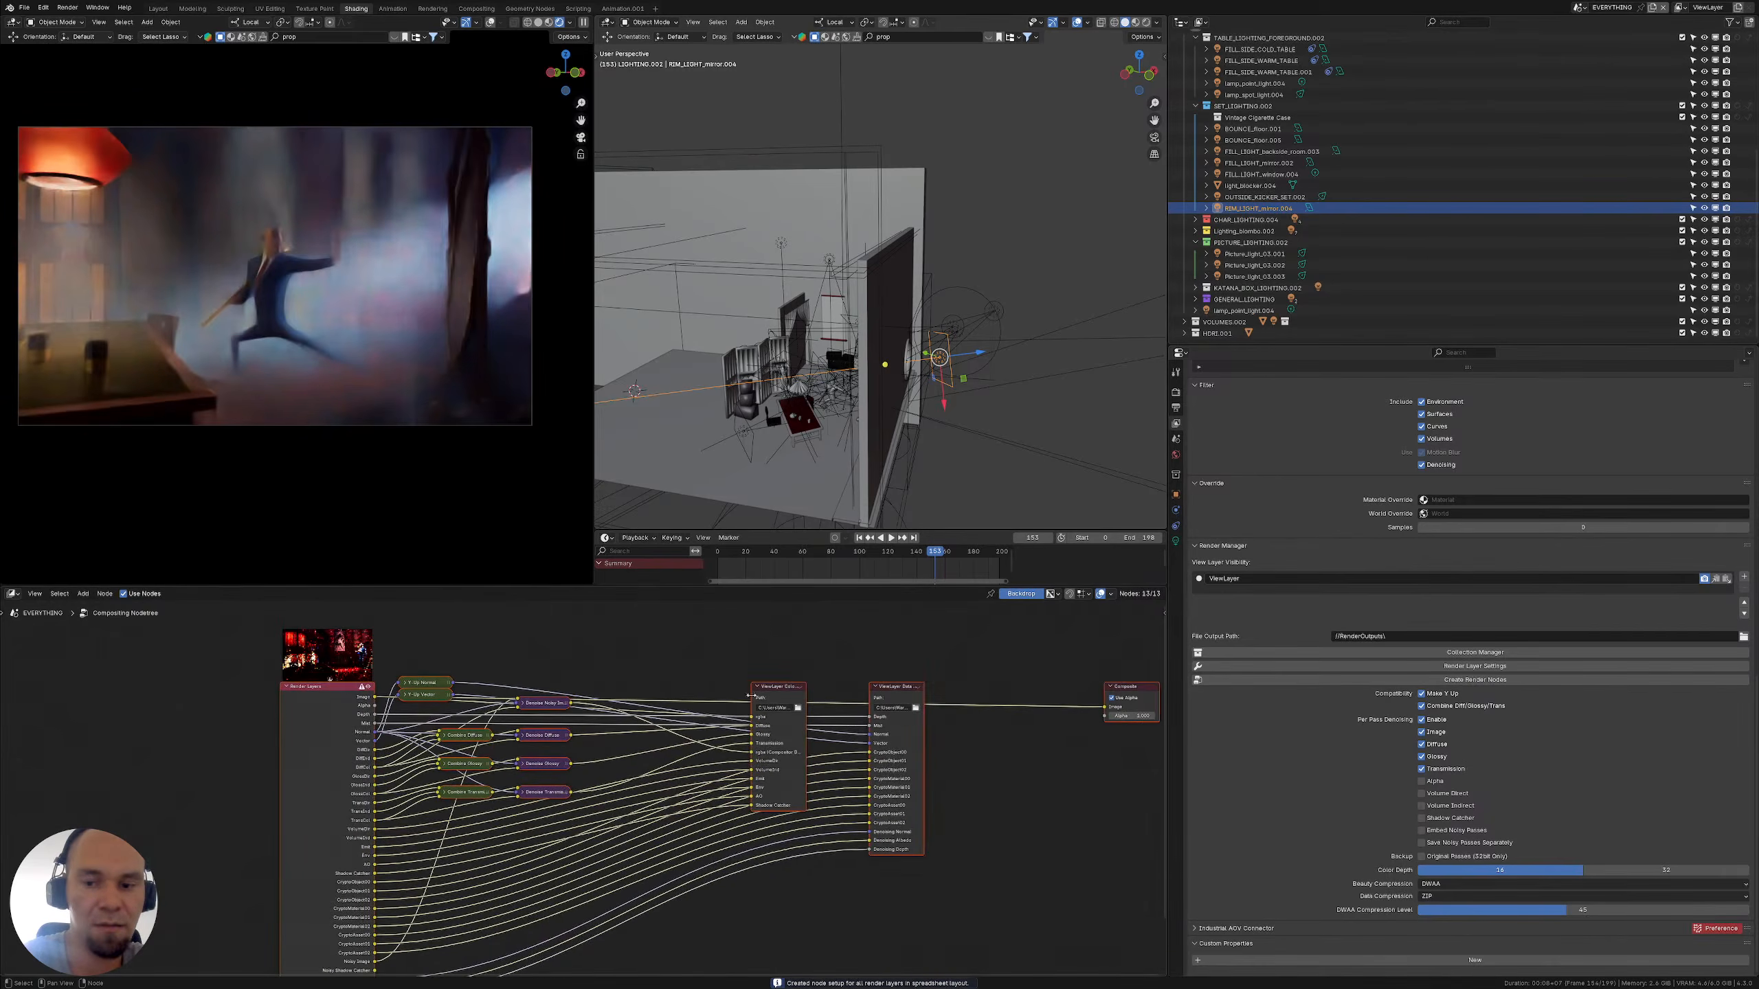
middle_click_drag(764, 698, 672, 703)
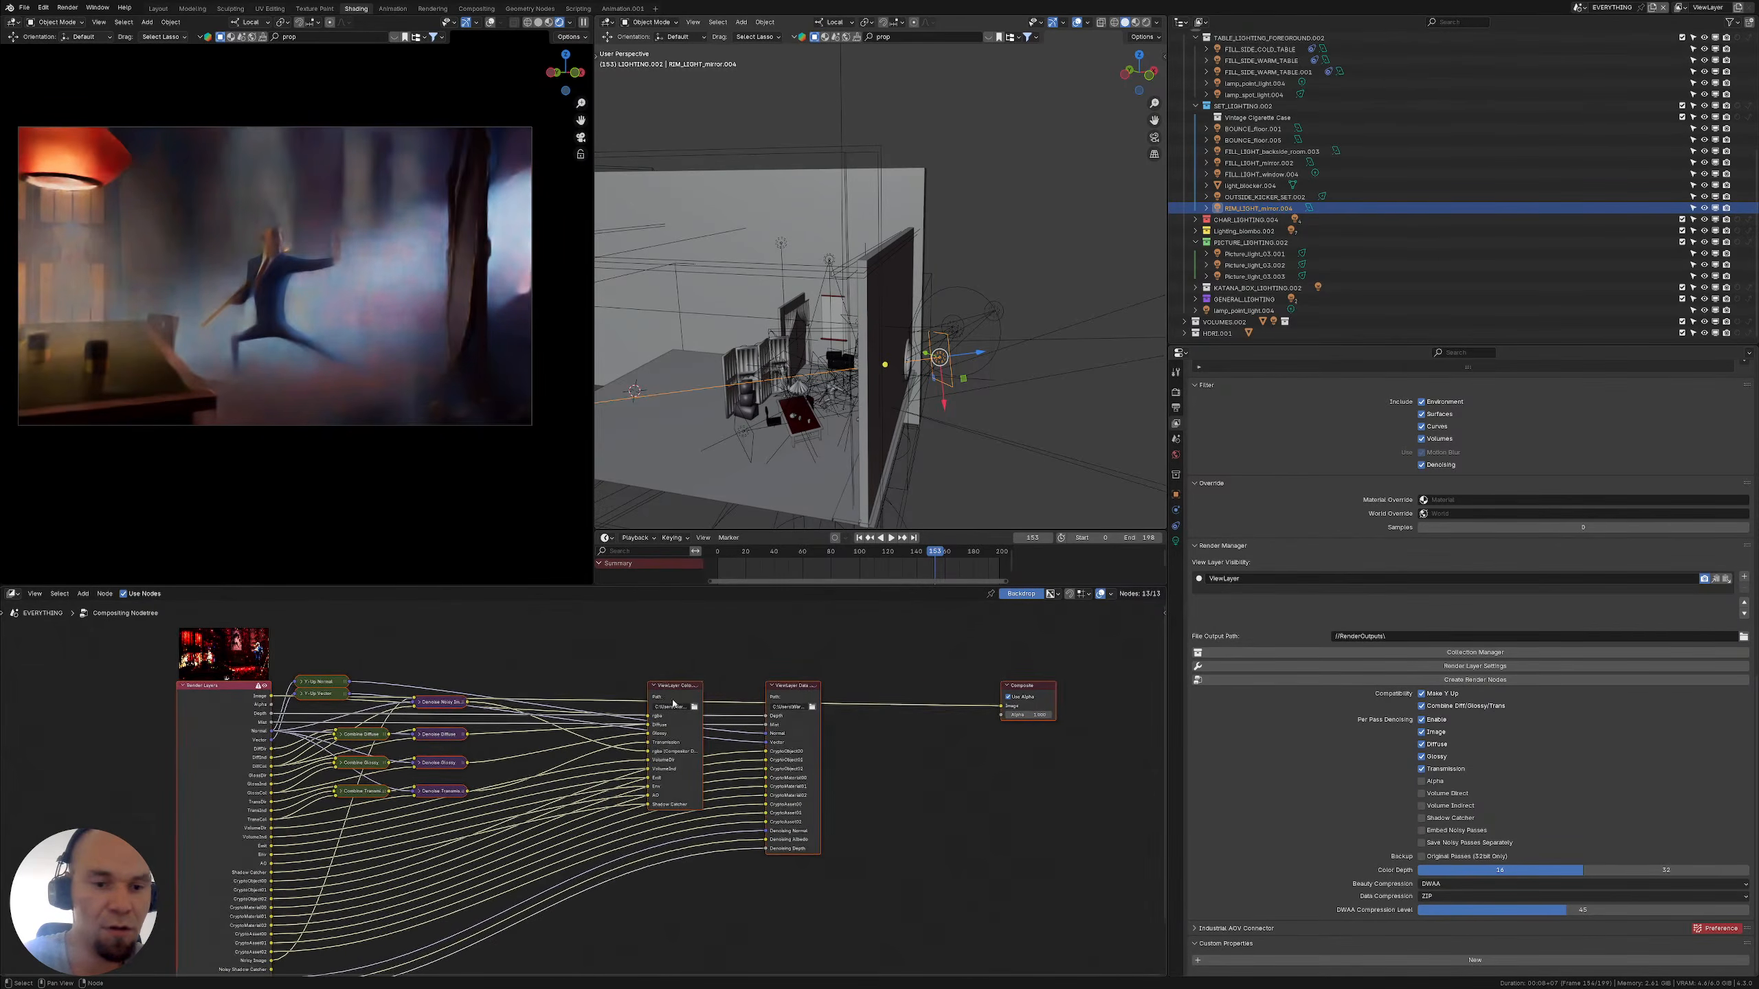
Spread the two generated file output nodes apart, one above the Composite node and the other below it
key("g")
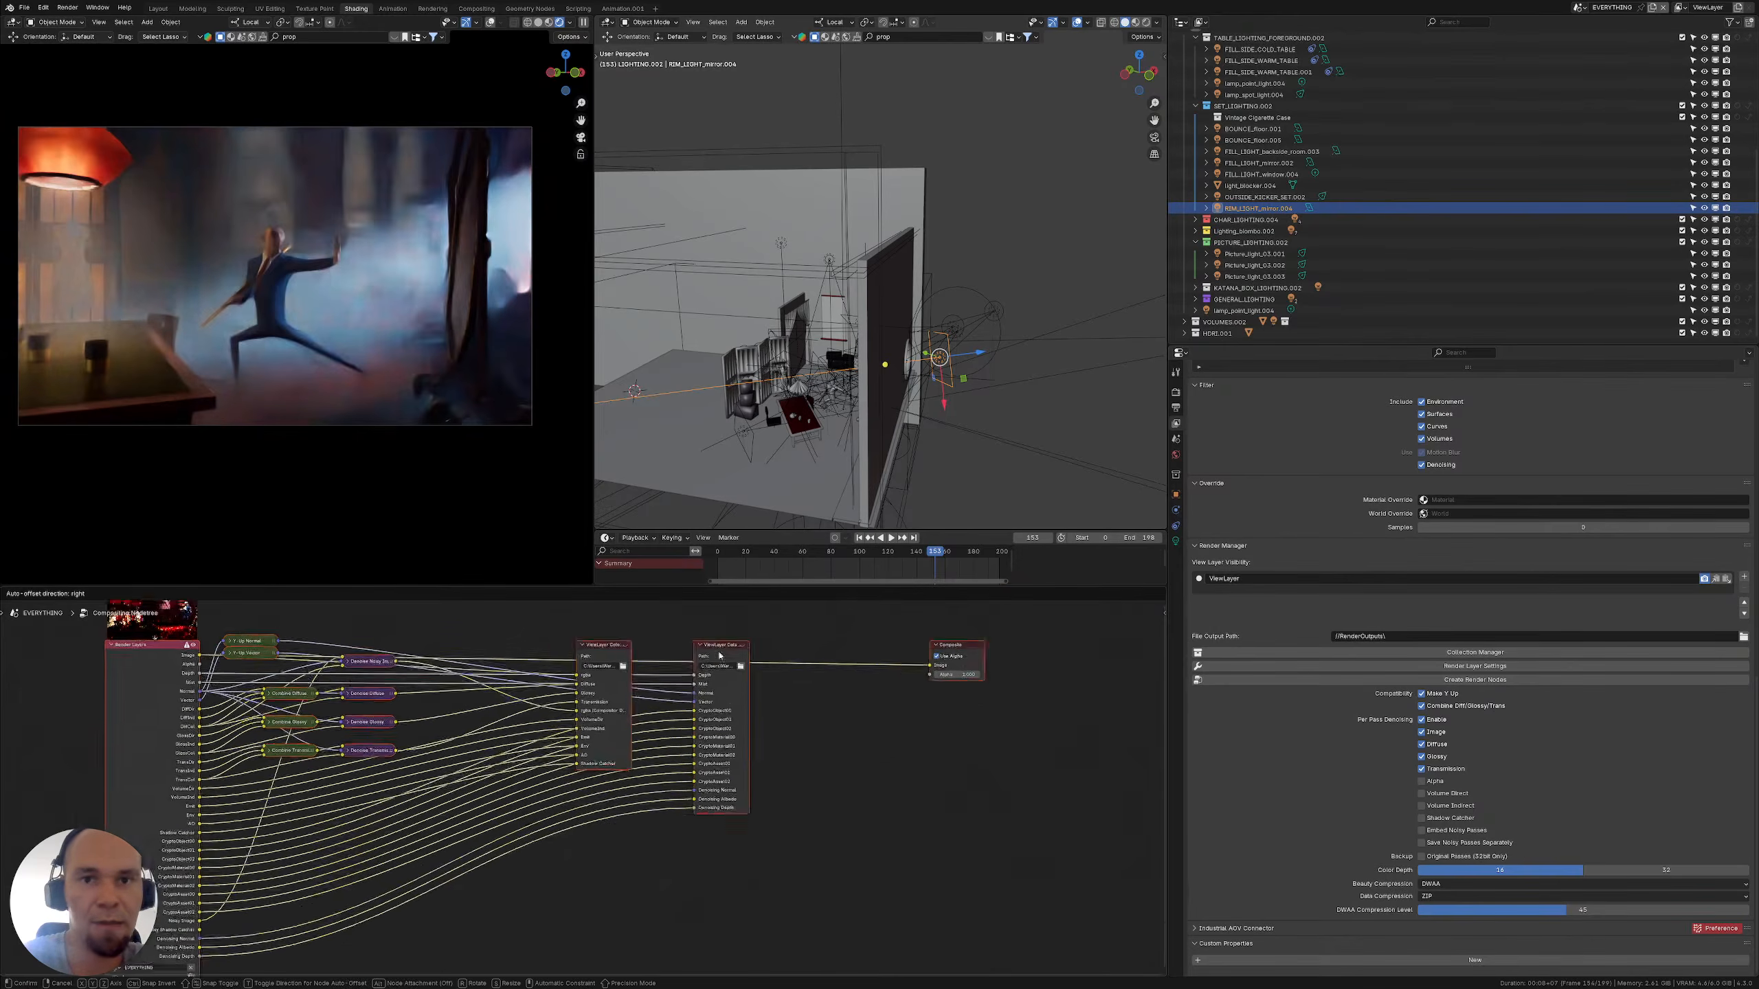
left_click(826, 725)
left_click(858, 723)
middle_click_drag(870, 723, 763, 703)
left_click_drag(605, 635, 861, 820)
middle_click_drag(554, 666, 501, 802)
left_click_drag(501, 802, 693, 649)
scroll(642, 706, "down", 1)
middle_click_drag(638, 708, 711, 670)
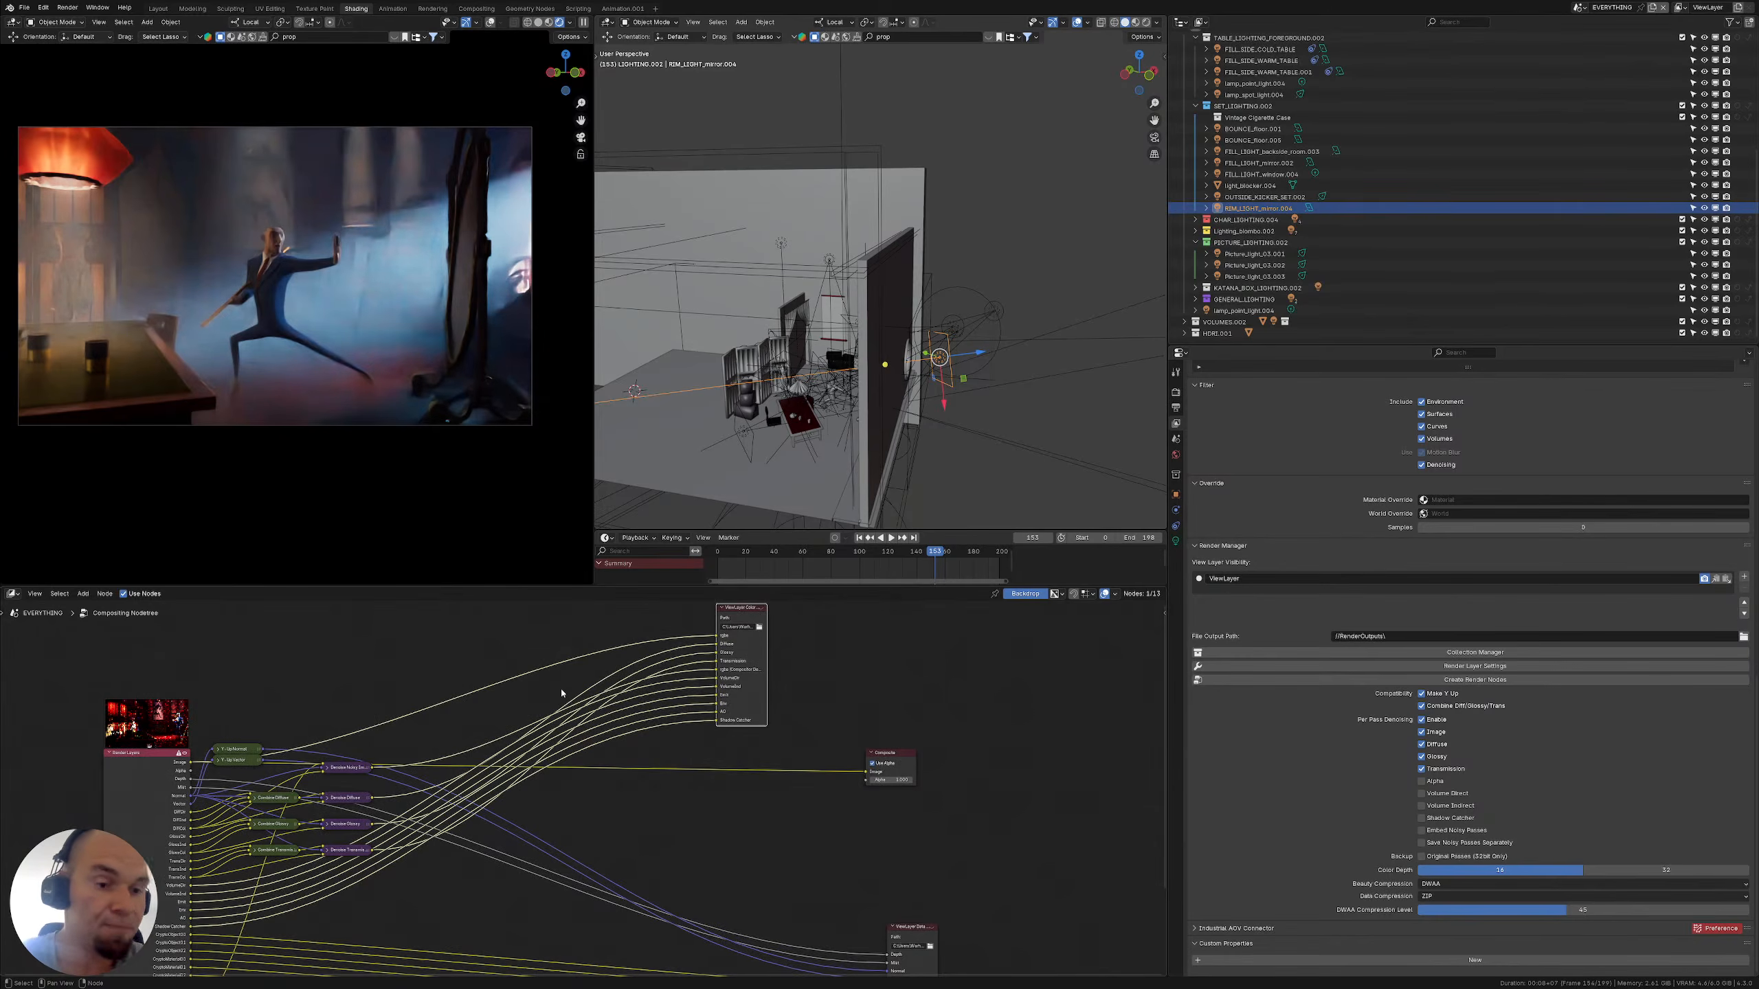
Shift the upper file output node and the Composite node farther from the denoise nodes to open up the layout
middle_click_drag(774, 618, 694, 661)
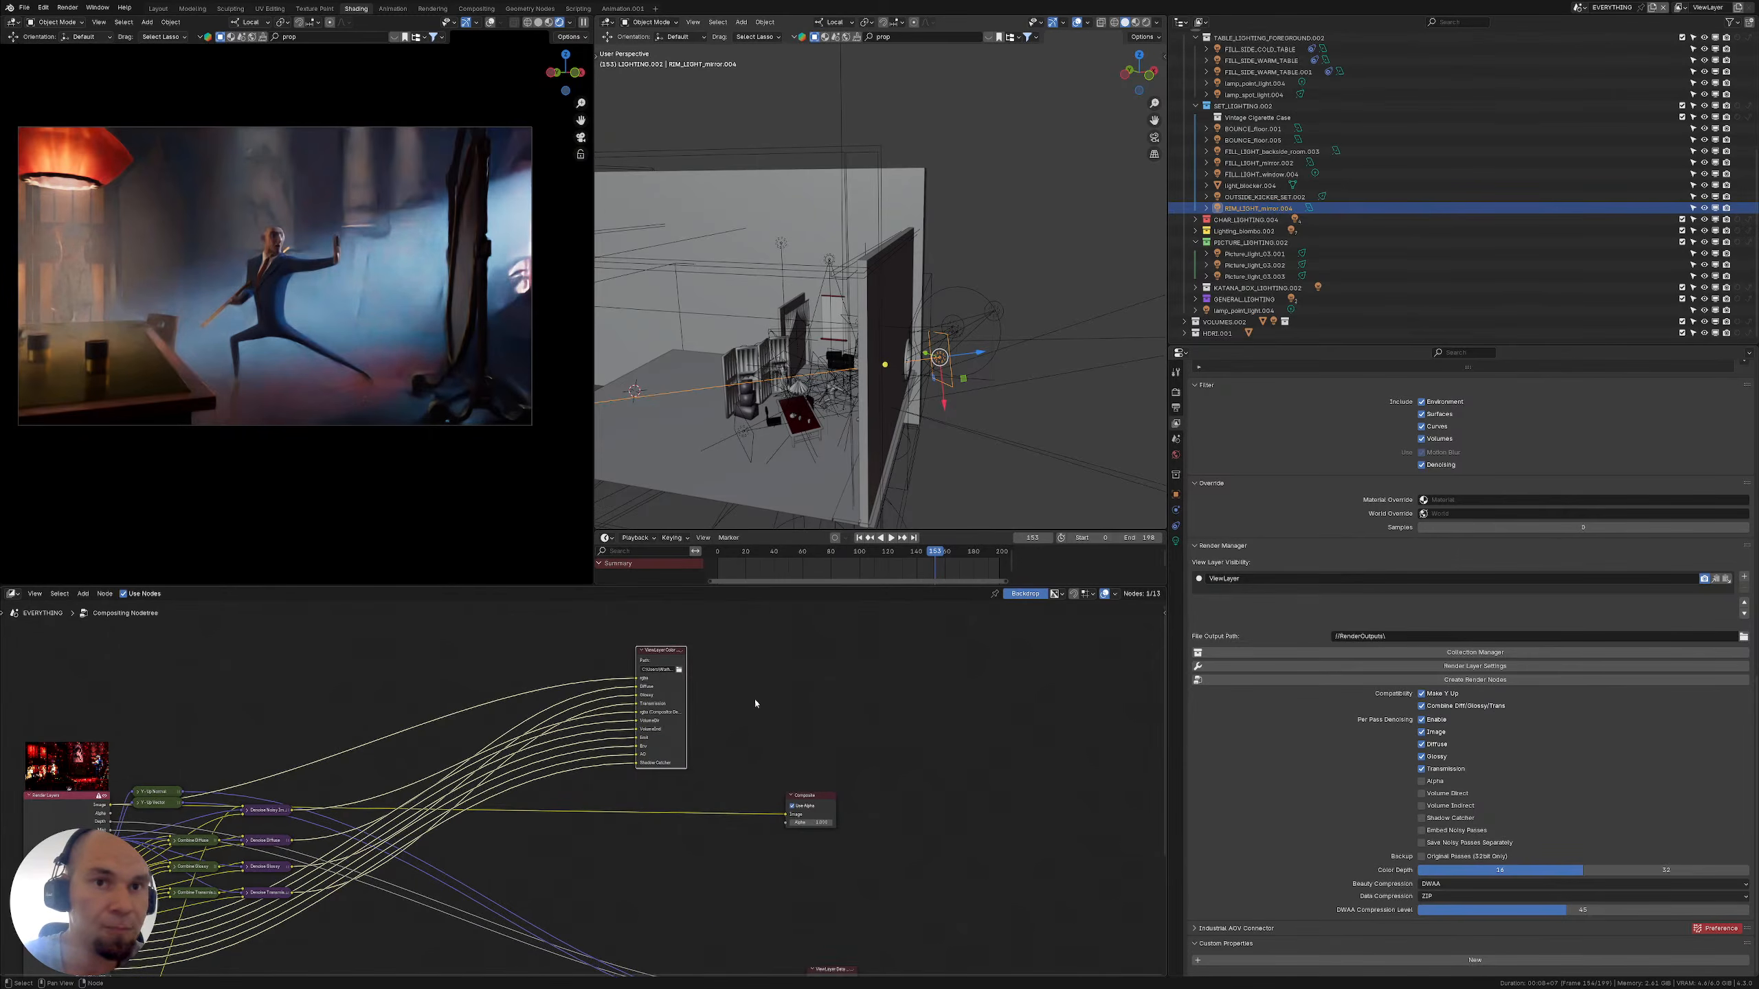
left_click_drag(657, 653, 784, 653)
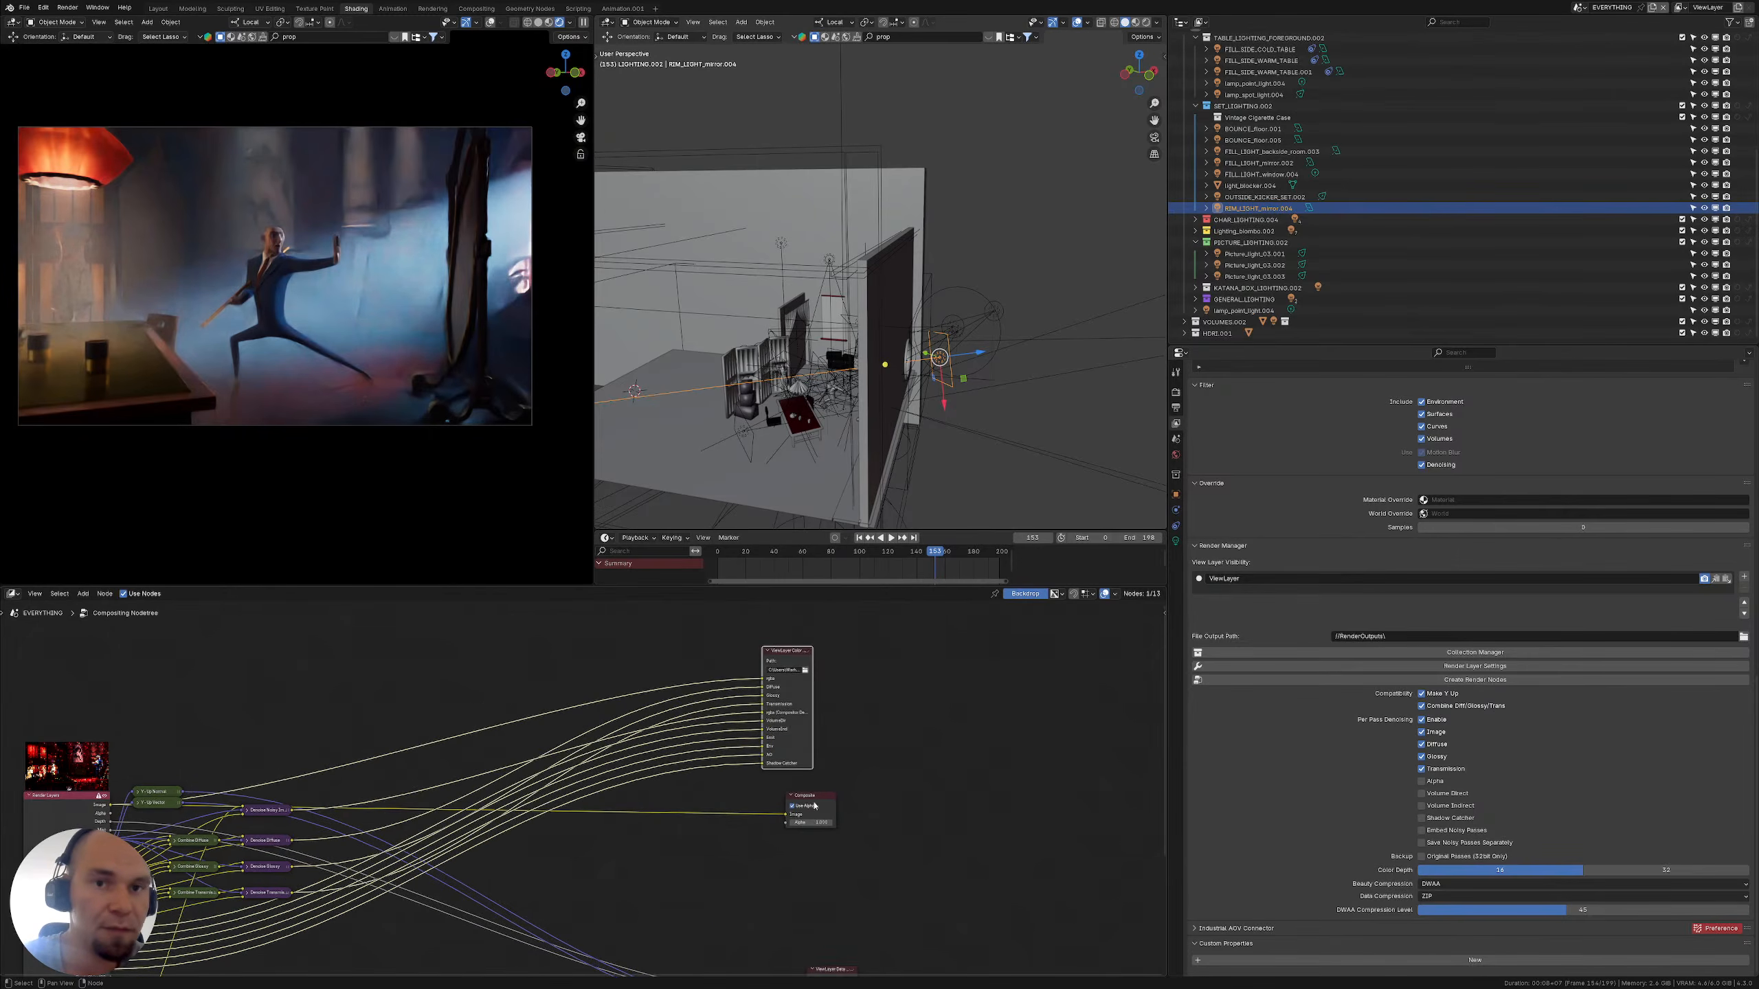
left_click_drag(802, 809, 886, 821)
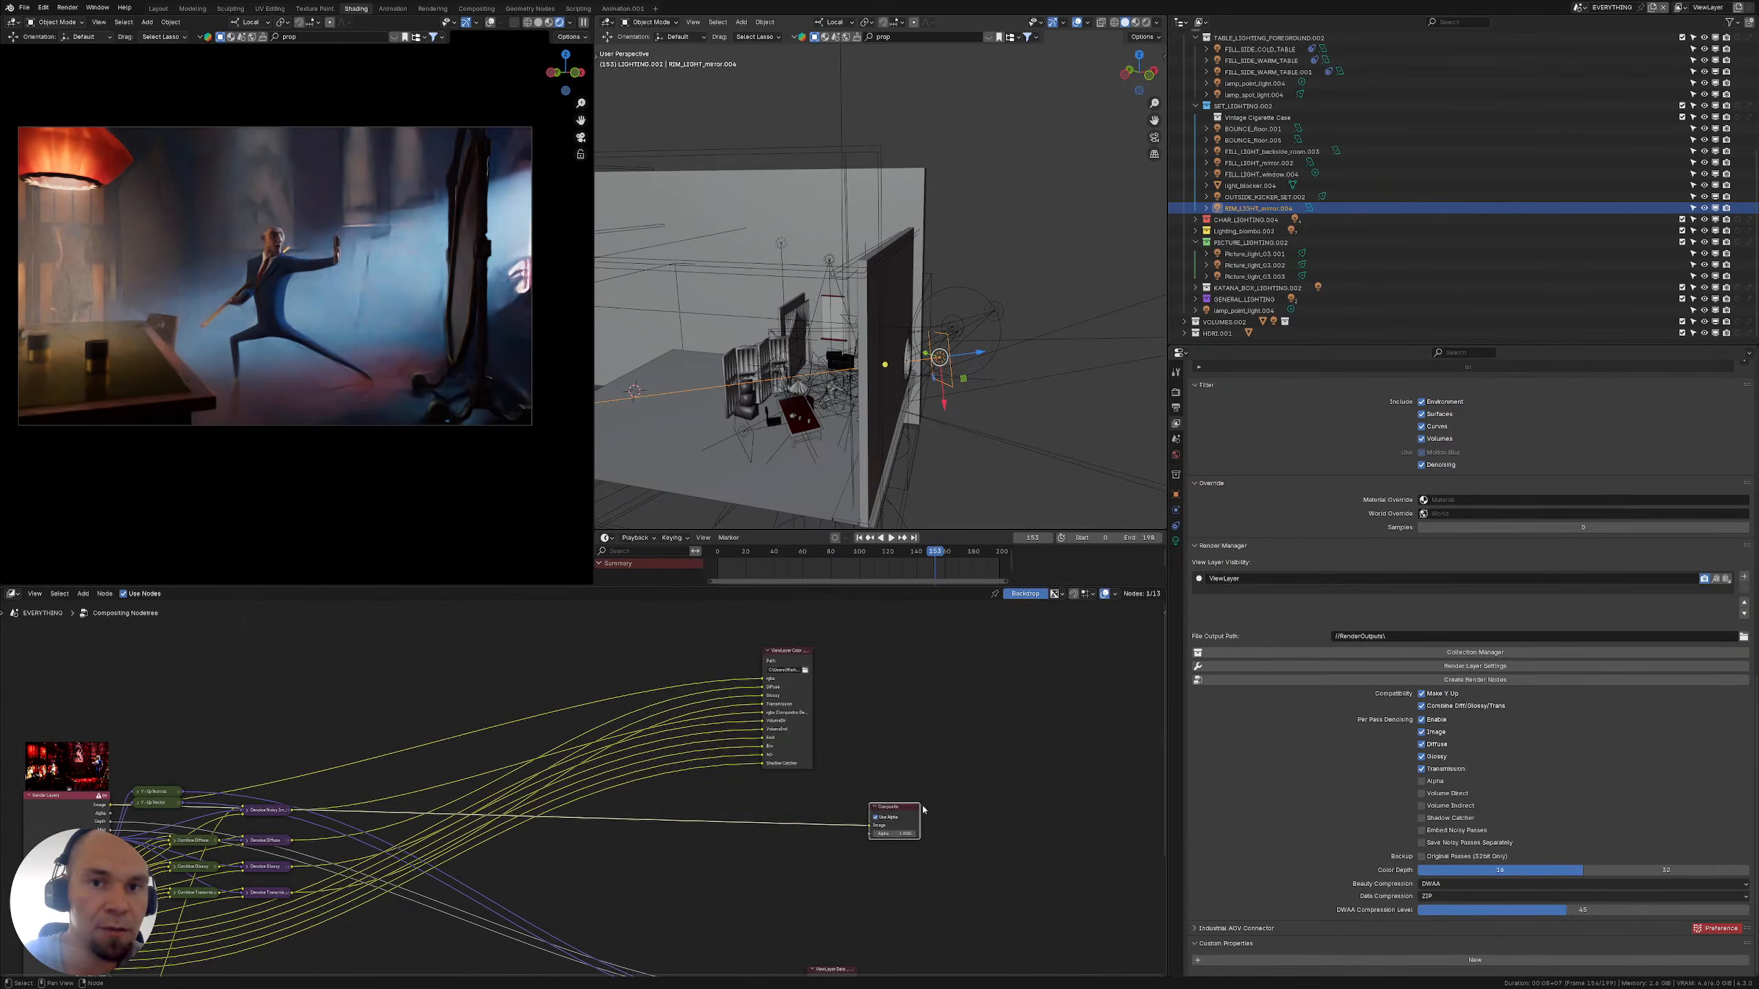
left_click(717, 863)
middle_click_drag(535, 883, 545, 804)
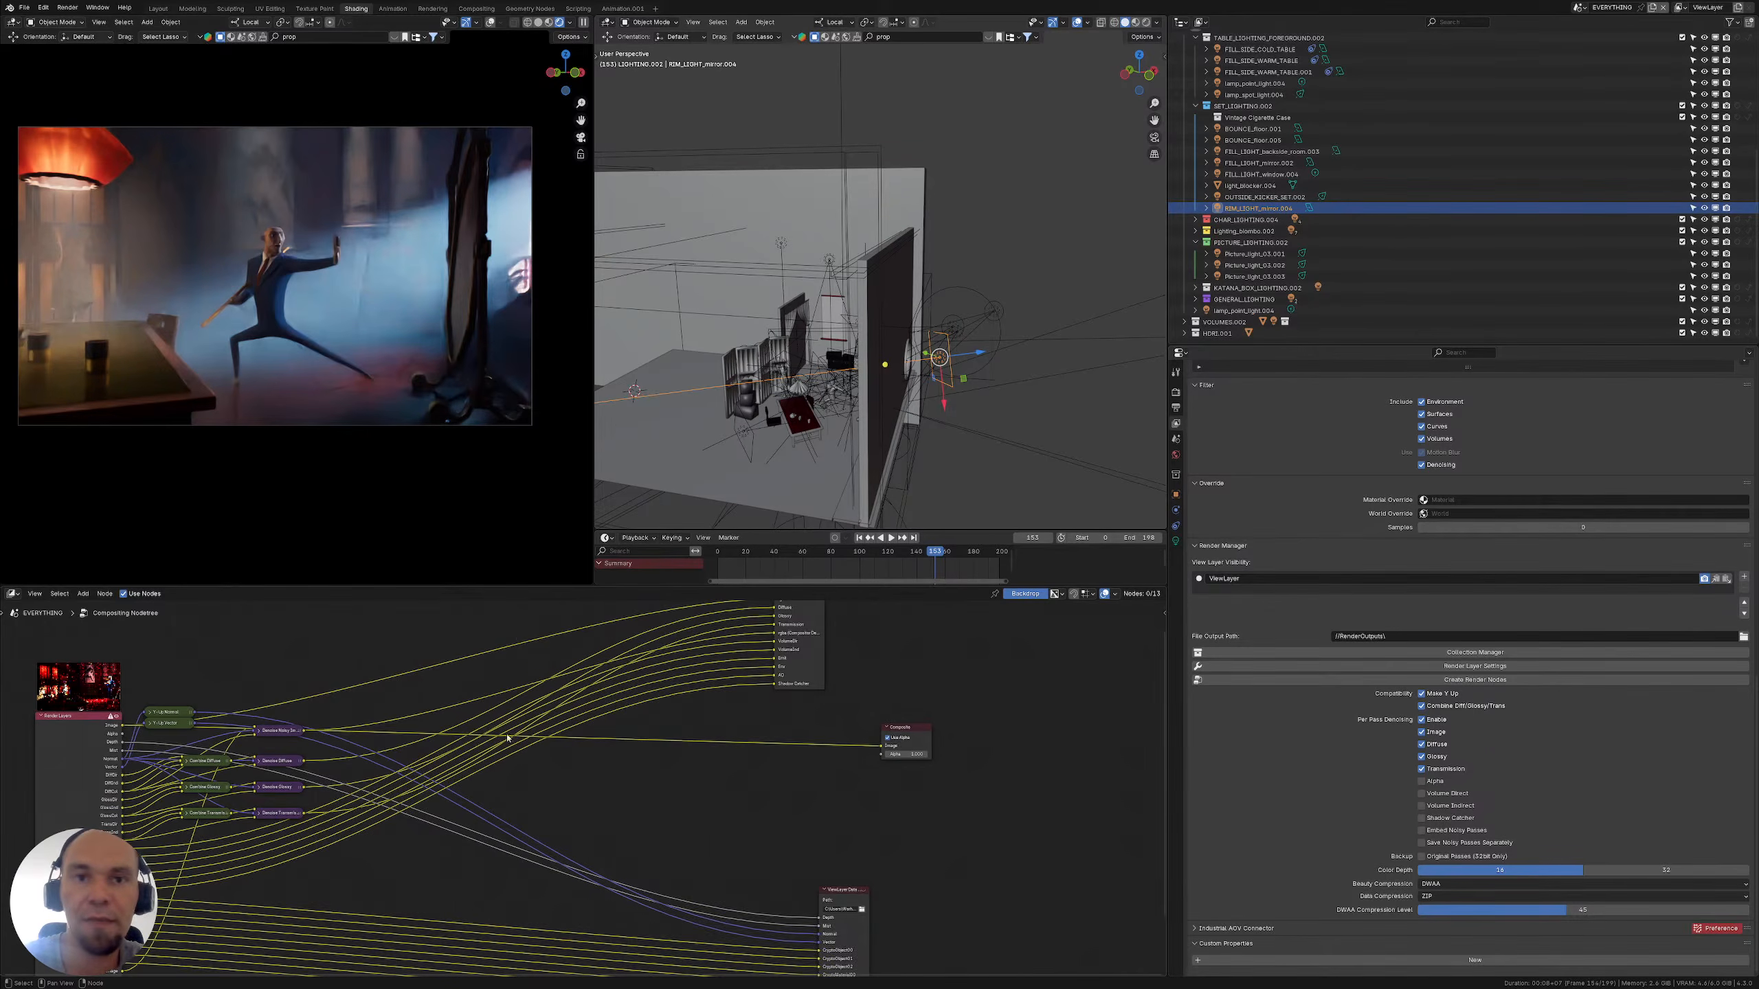
middle_click_drag(601, 744, 619, 789)
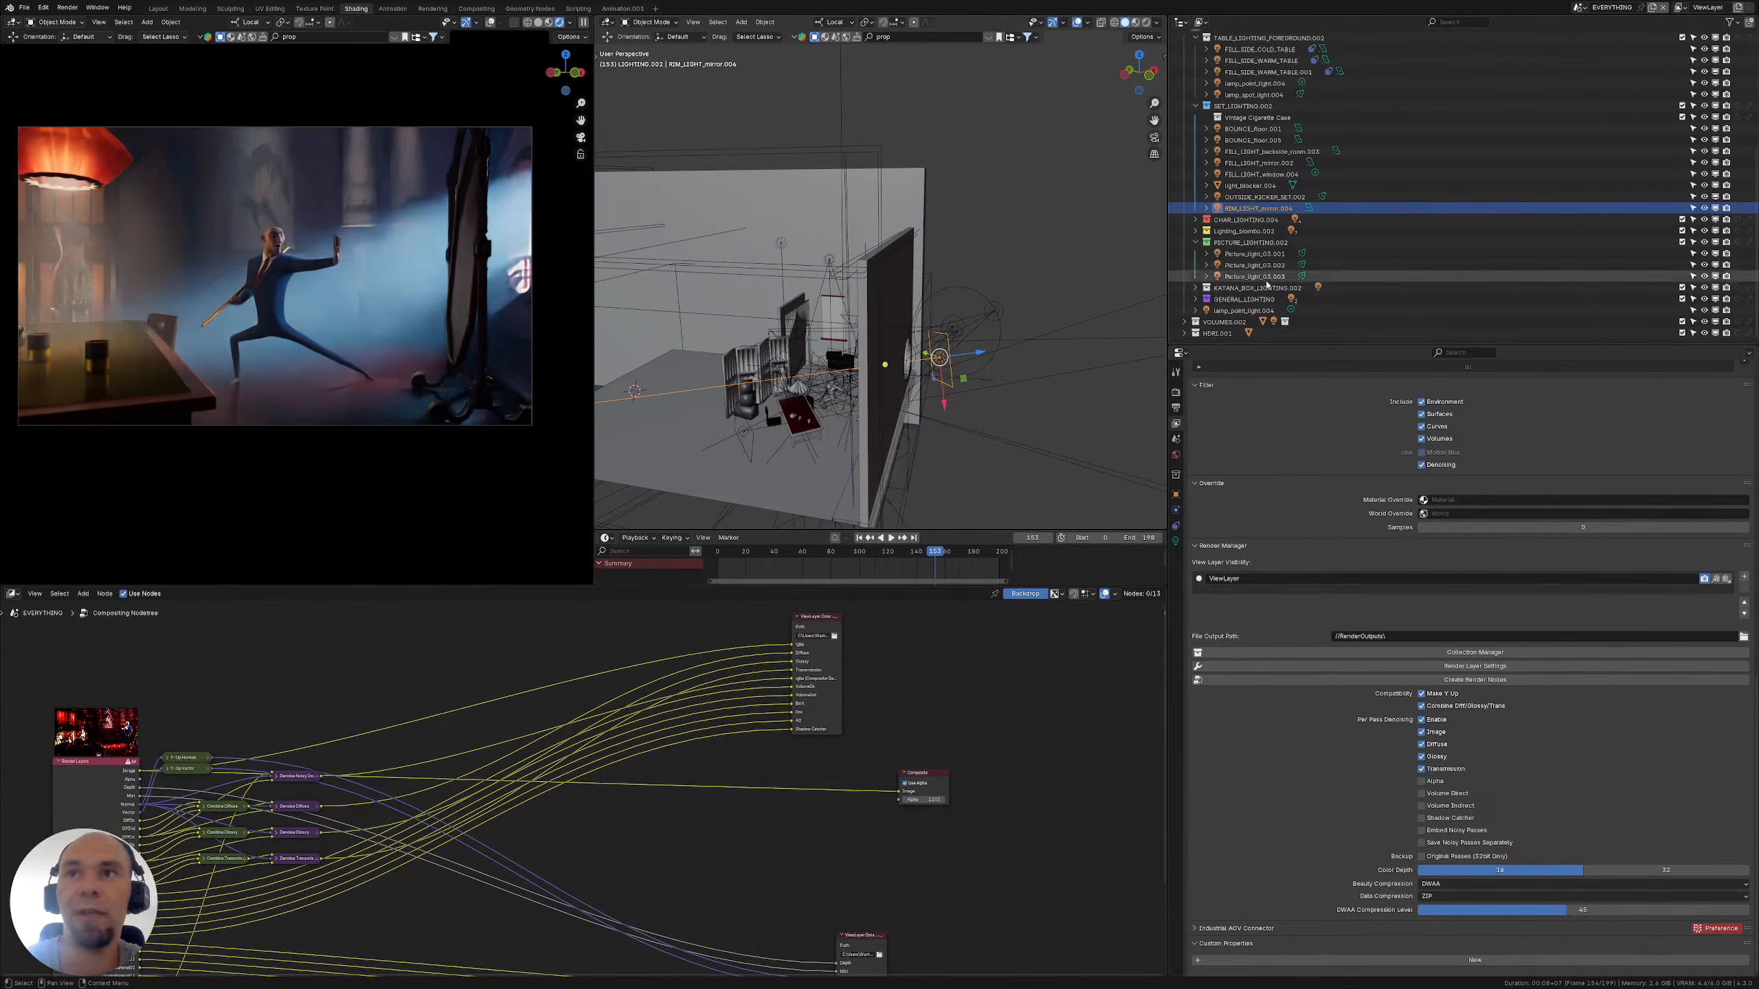
Enable both INSIDE_SPOT lights in the GENERAL_LIGHTING collection for the viewport and for rendering
left_click(1196, 299)
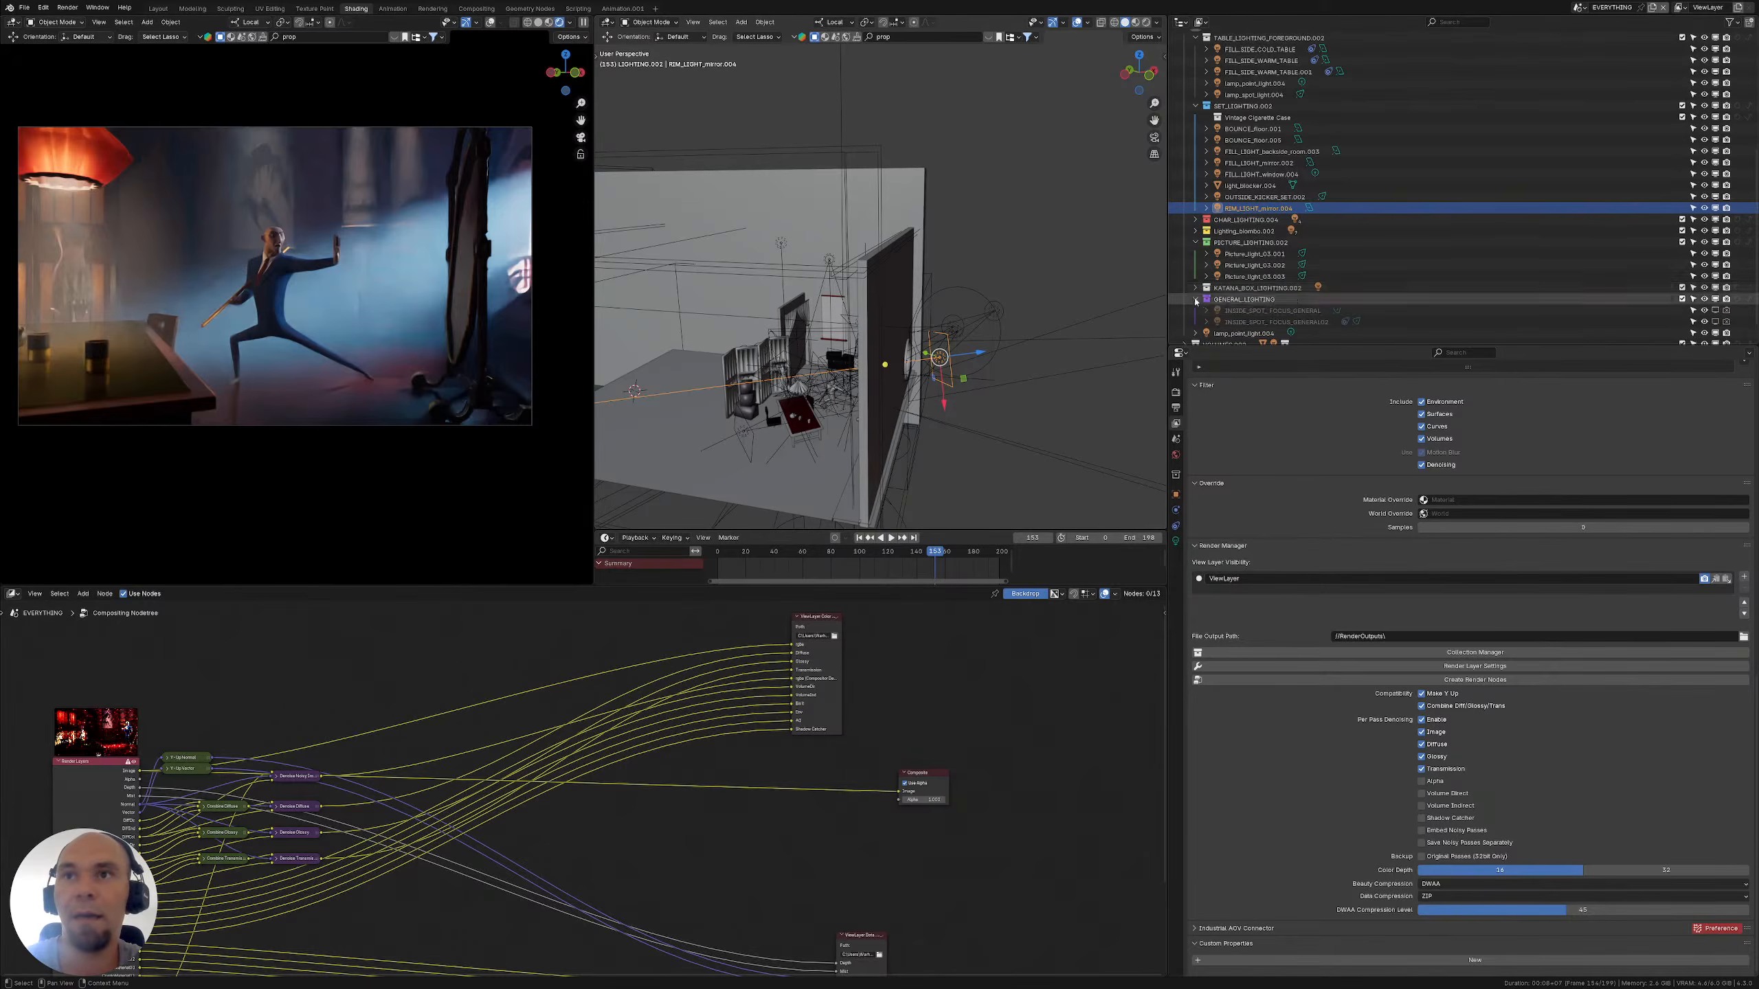
scroll(1278, 291, "down", 1)
left_click(1271, 289)
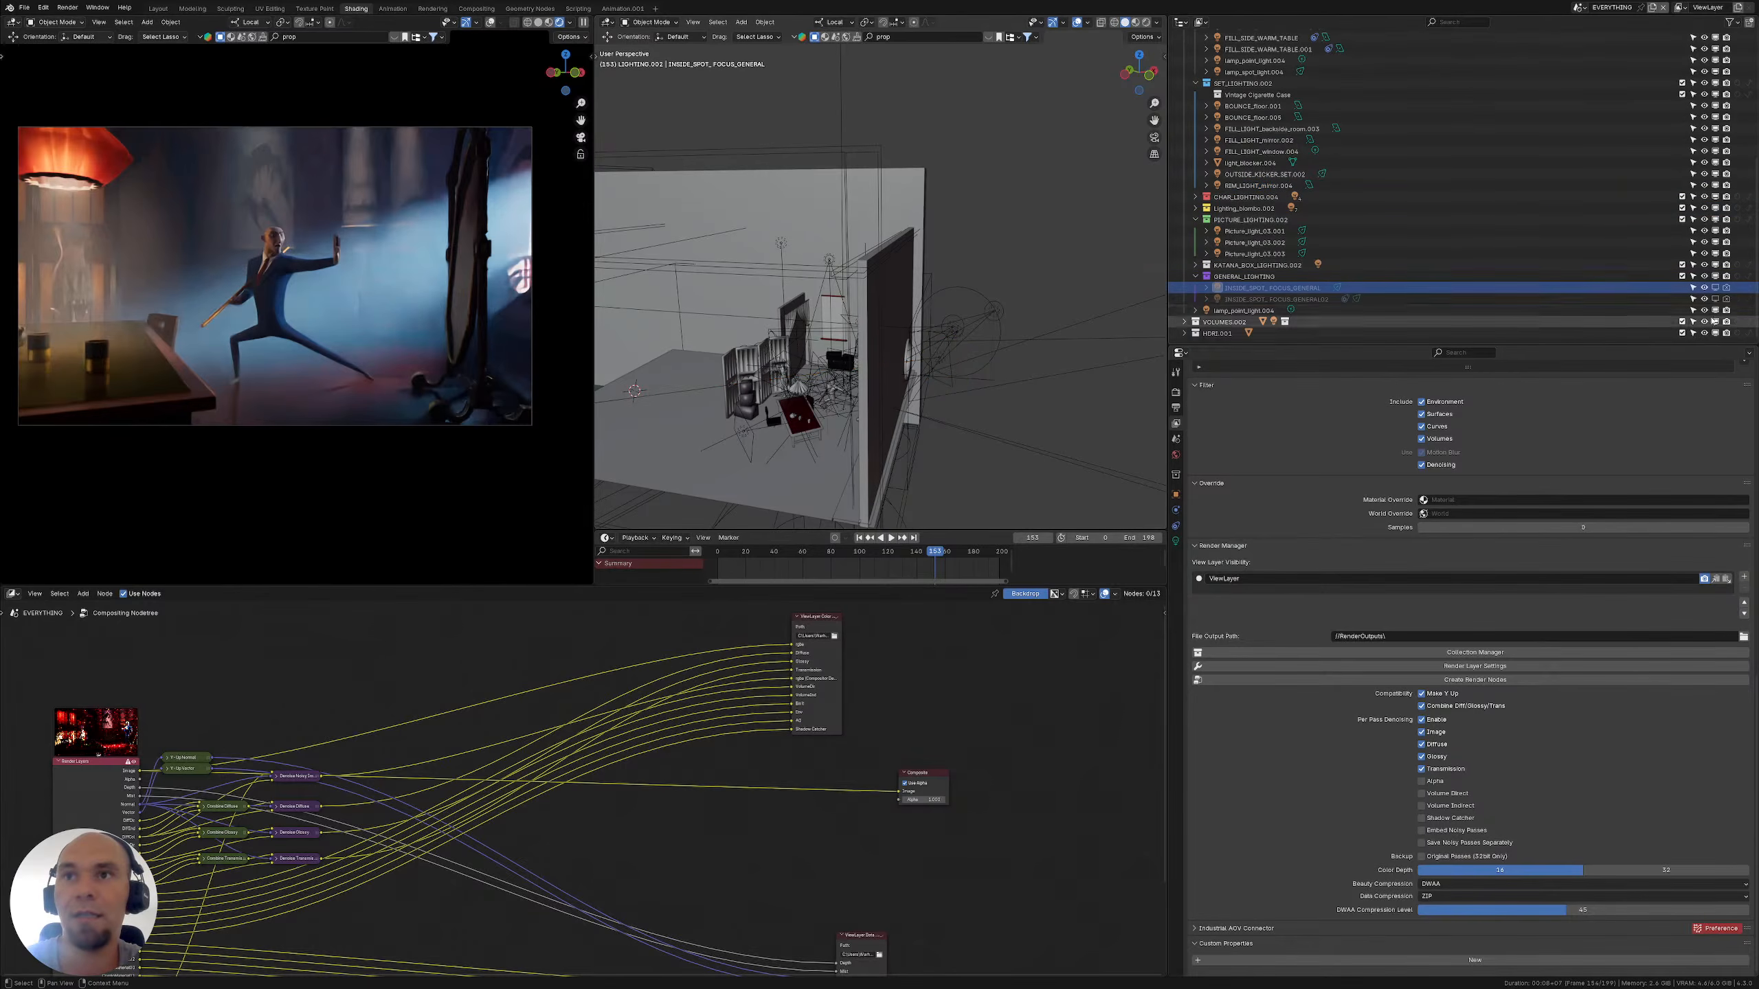
left_click_drag(1724, 301, 1724, 287)
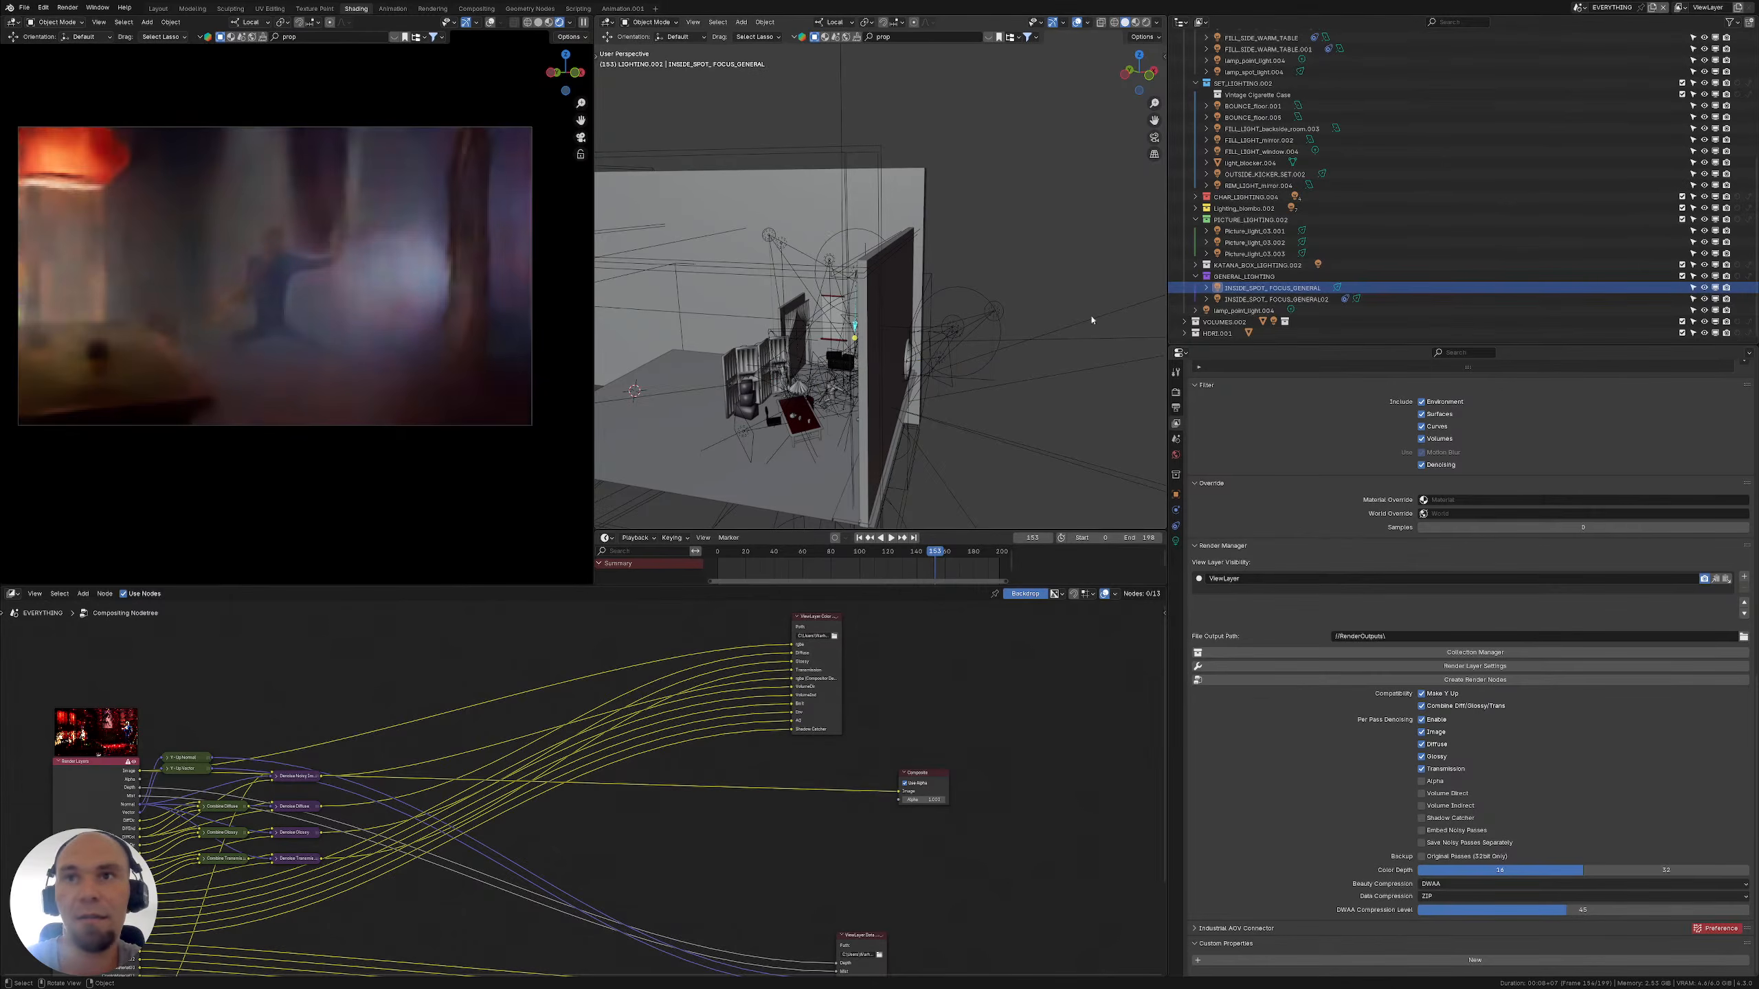
Check the light and shadow linking of the second INSIDE_SPOT light, and compare the shot with INSIDE_SPOT_FOCUS_GENERAL off and on
left_click(1243, 301)
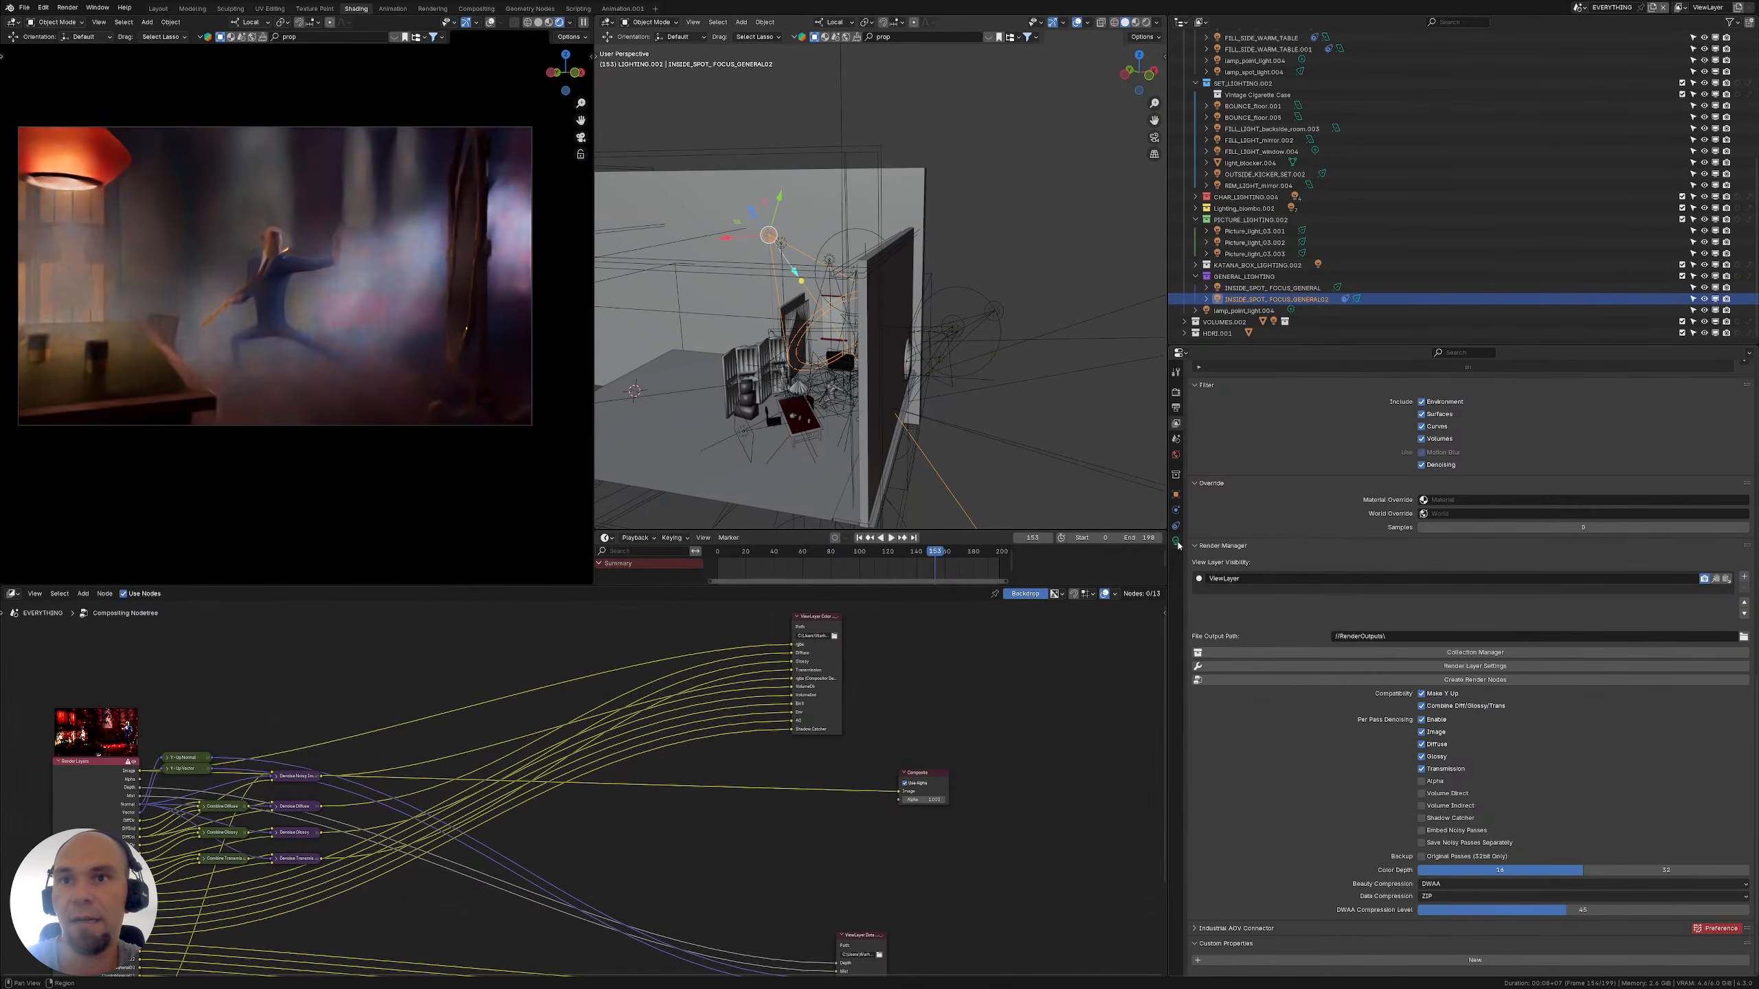
left_click(1175, 541)
left_click(1174, 494)
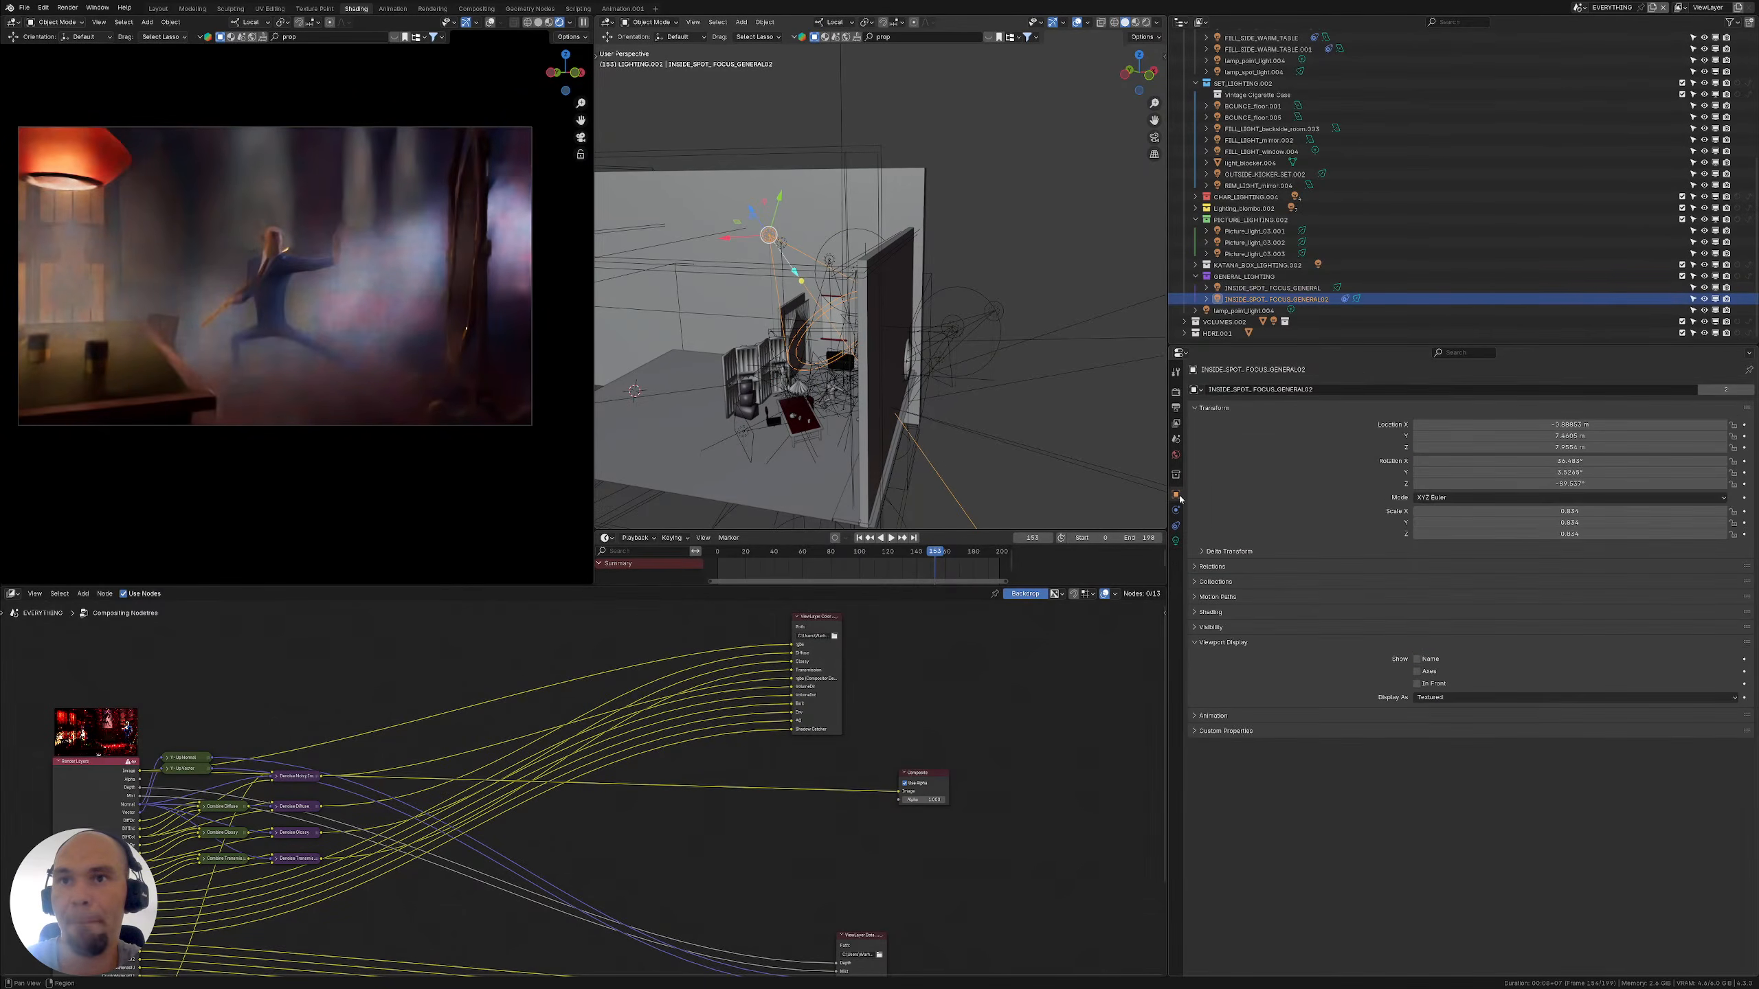
left_click(1196, 610)
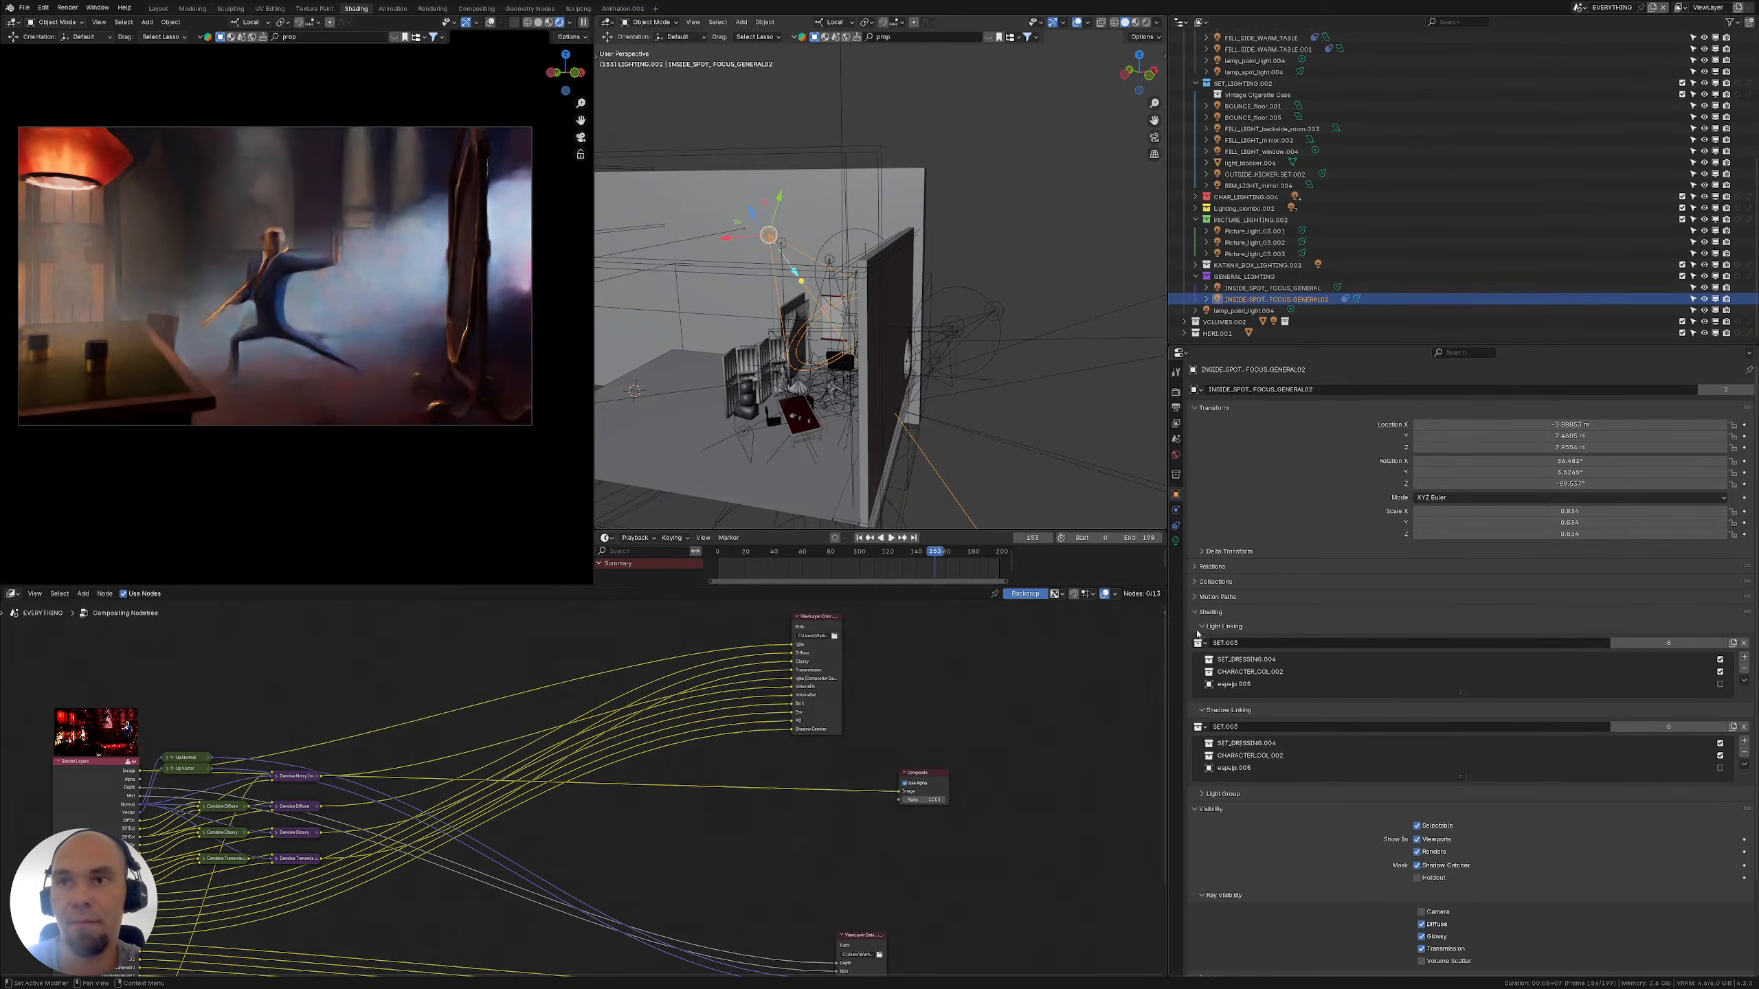
left_click(1715, 288)
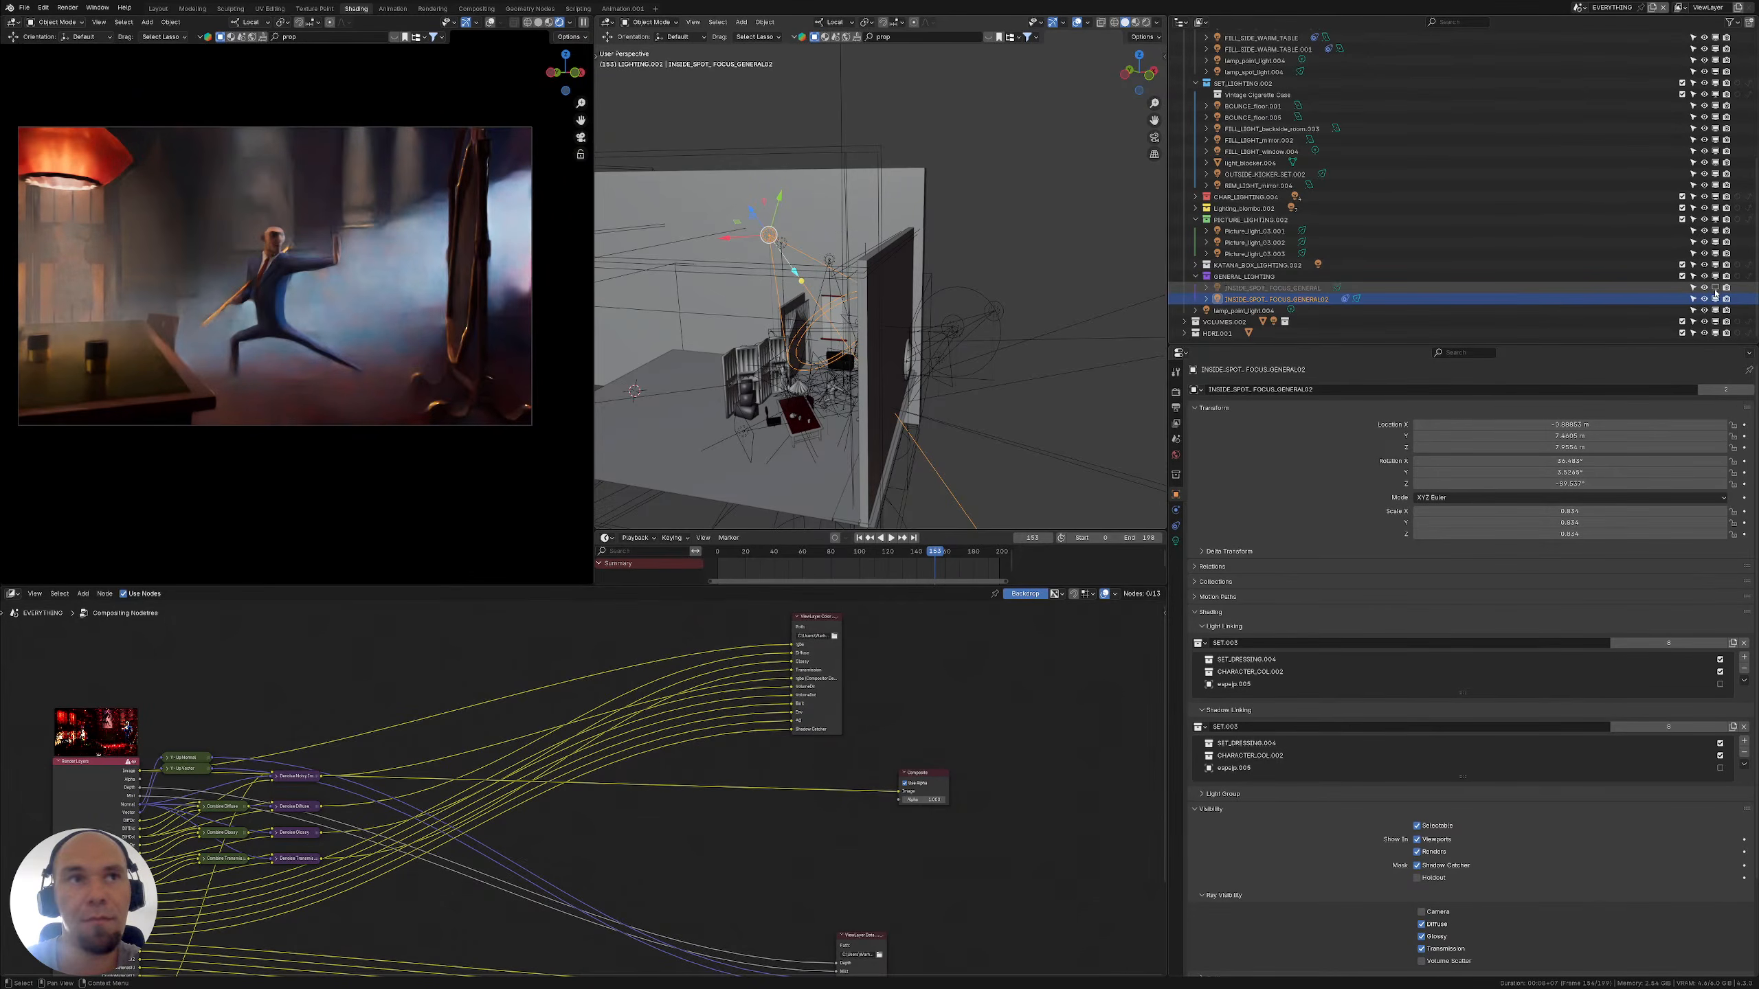
left_click(1715, 288)
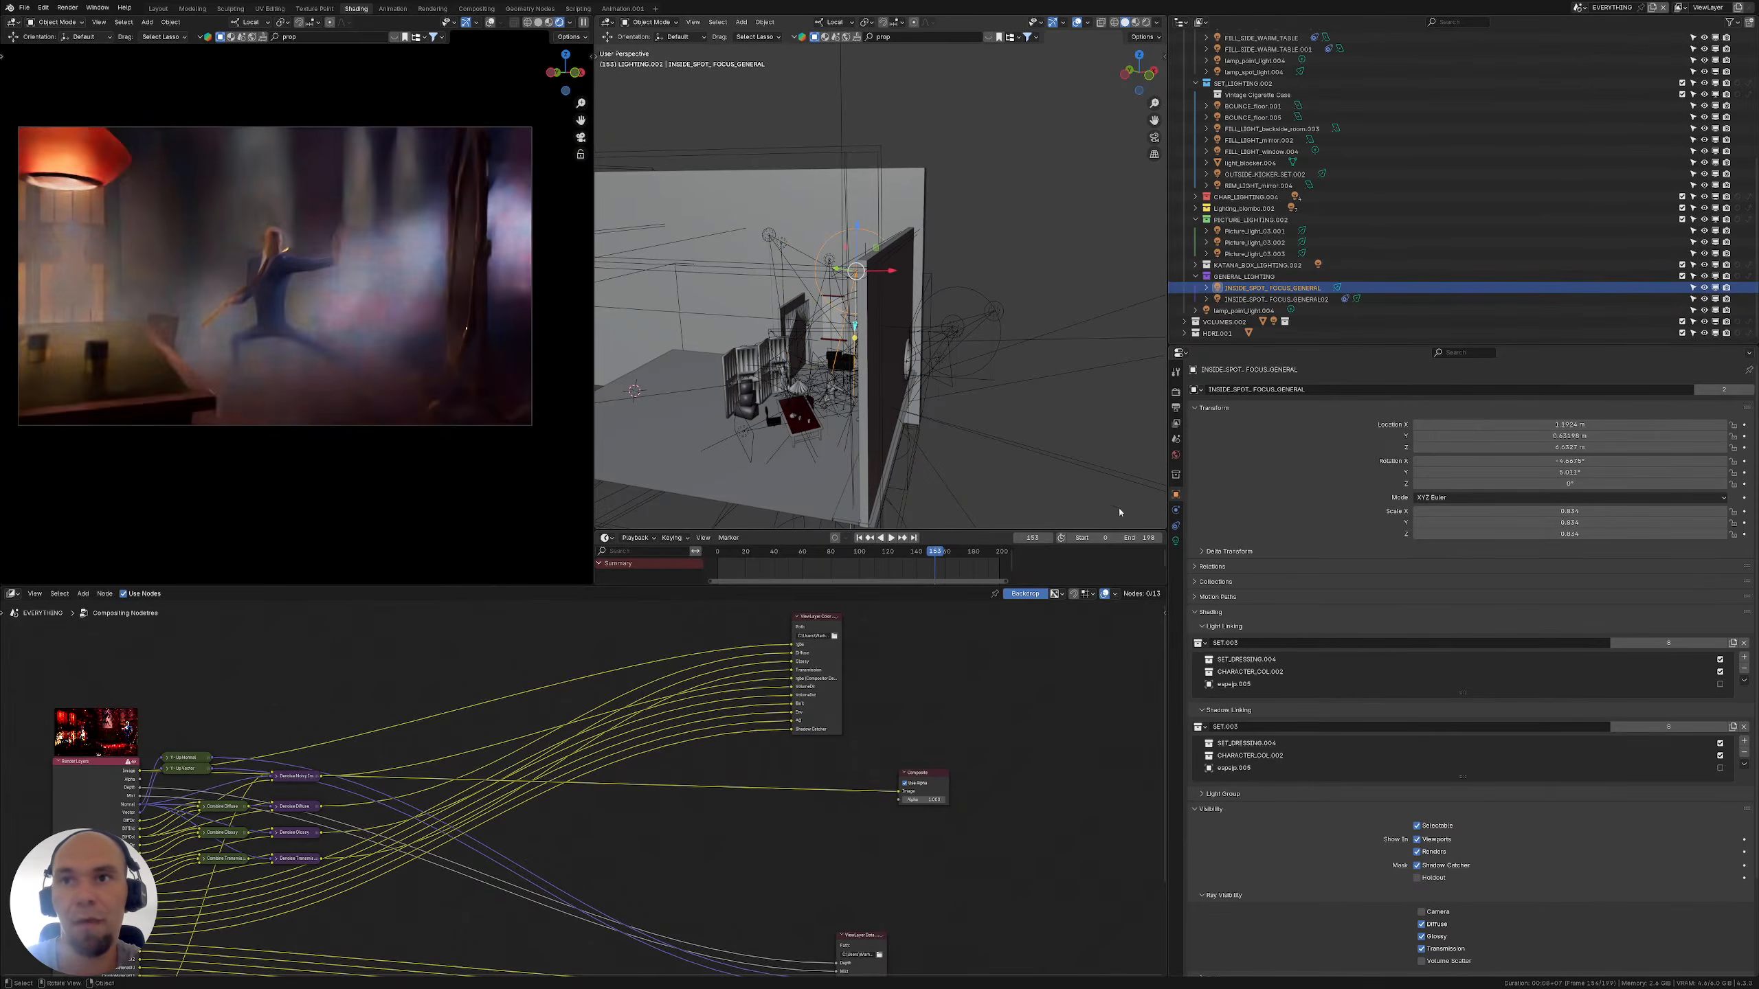
Try a much higher power on the INSIDE_SPOT_FOCUS_GENERAL spot light
left_click(1174, 541)
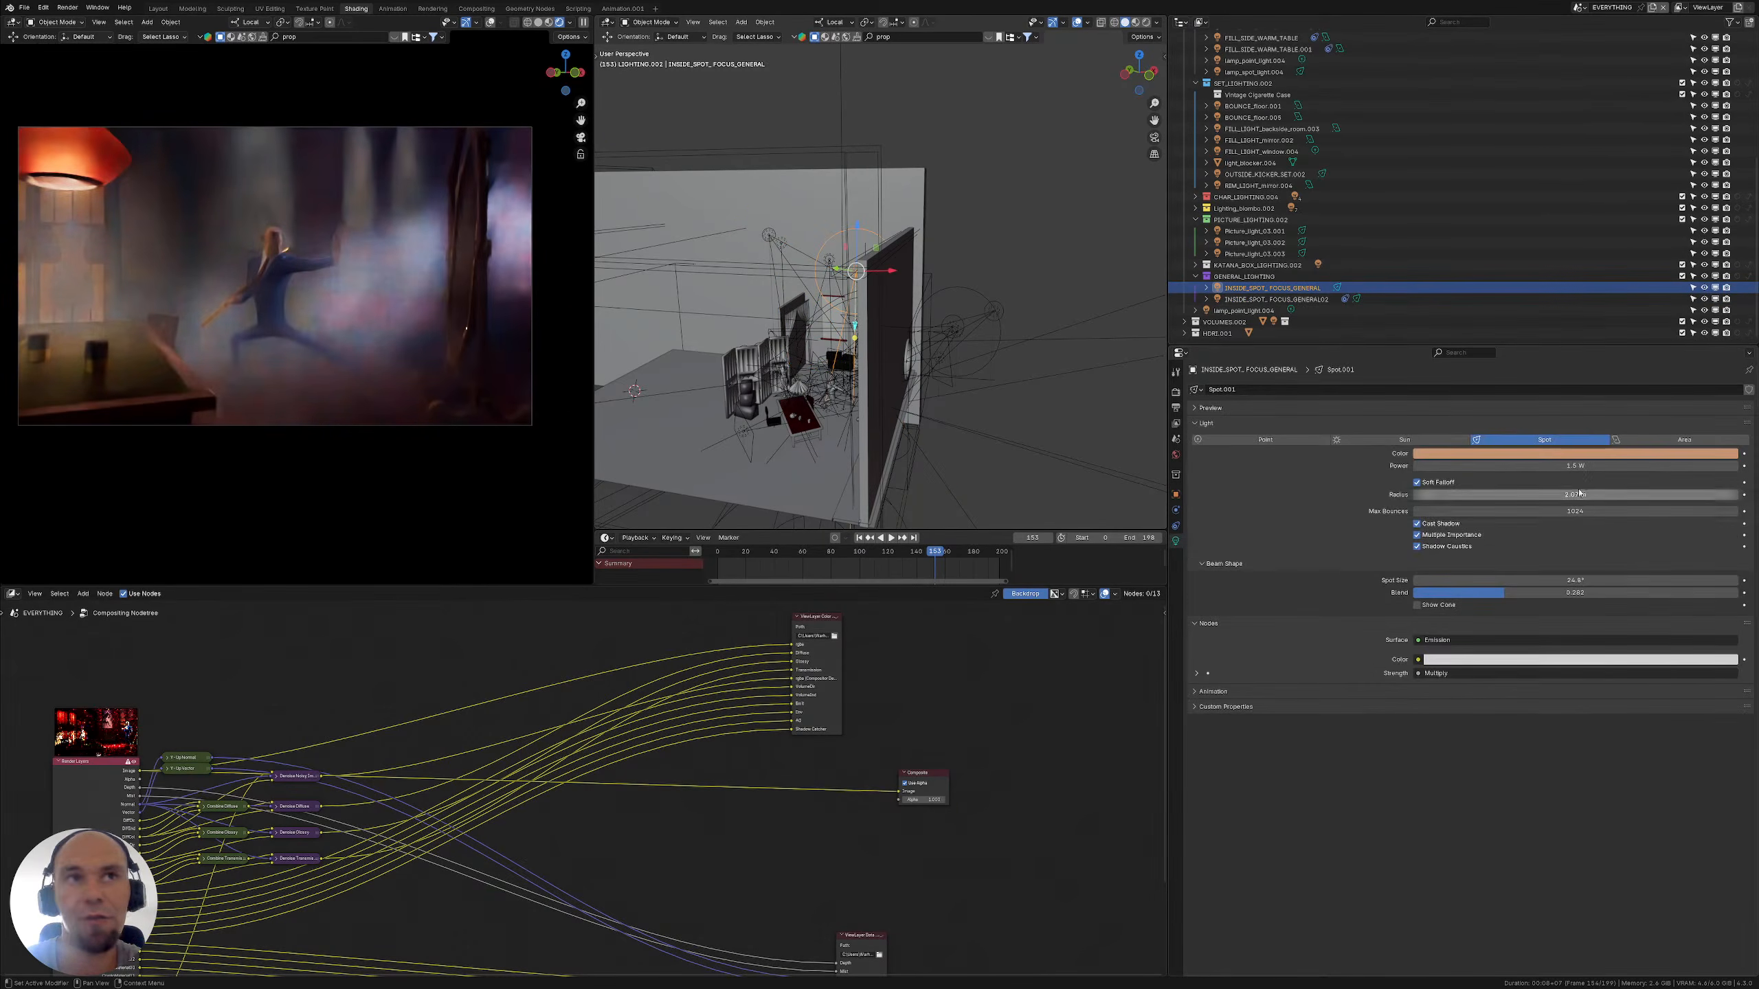
left_click_drag(1455, 466, 1544, 465)
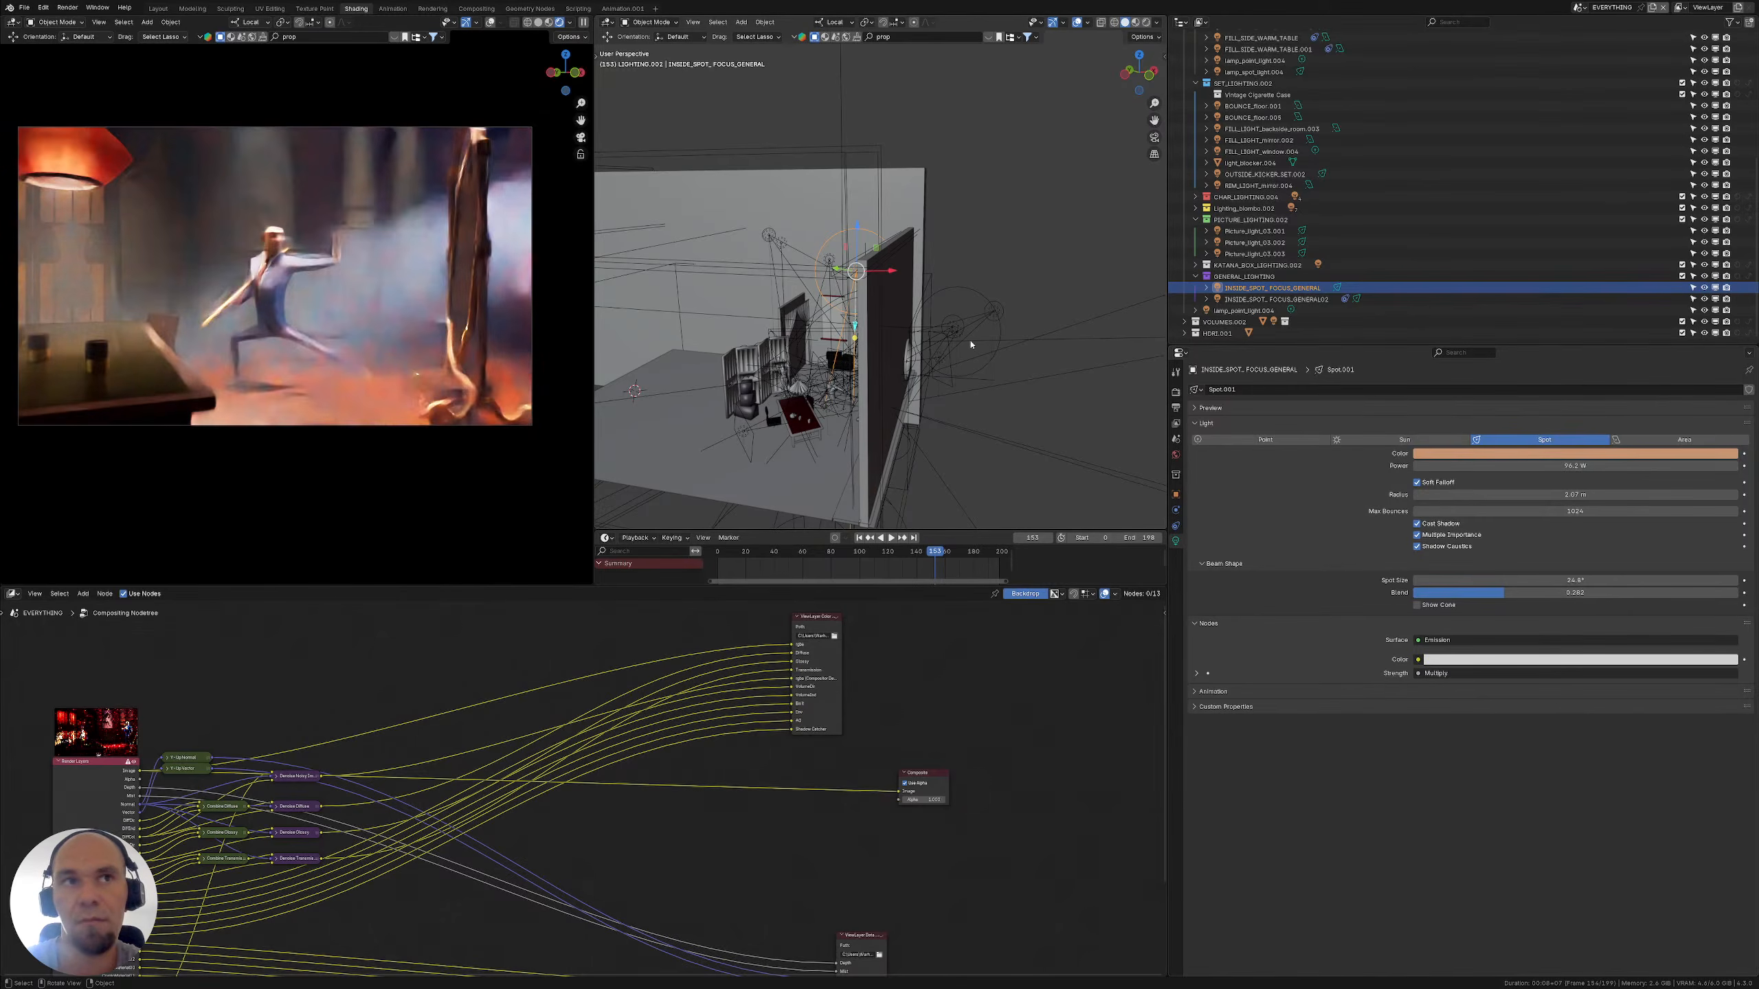
Set the power of OUTSIDE_VOLUME_LIGHT in the volumes collection to 5 W
left_click(1184, 322)
scroll(1198, 305, "down", 2)
left_click(1250, 311)
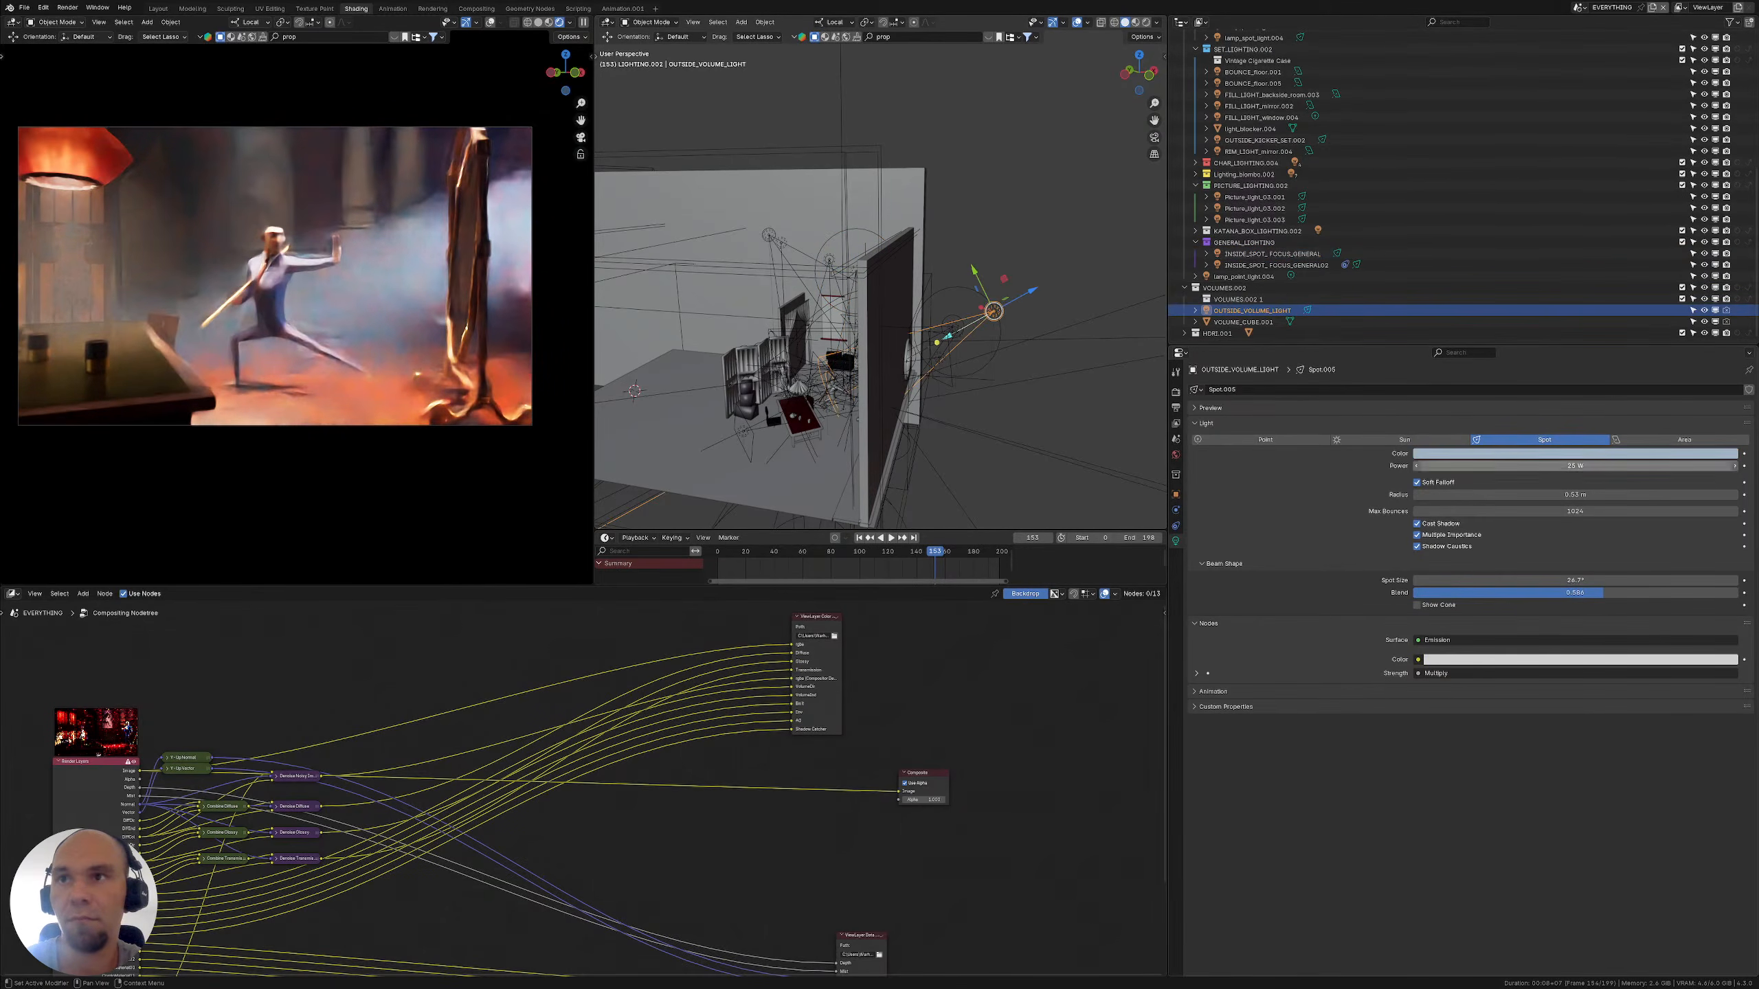
left_click(1559, 466)
type("5")
key("Return")
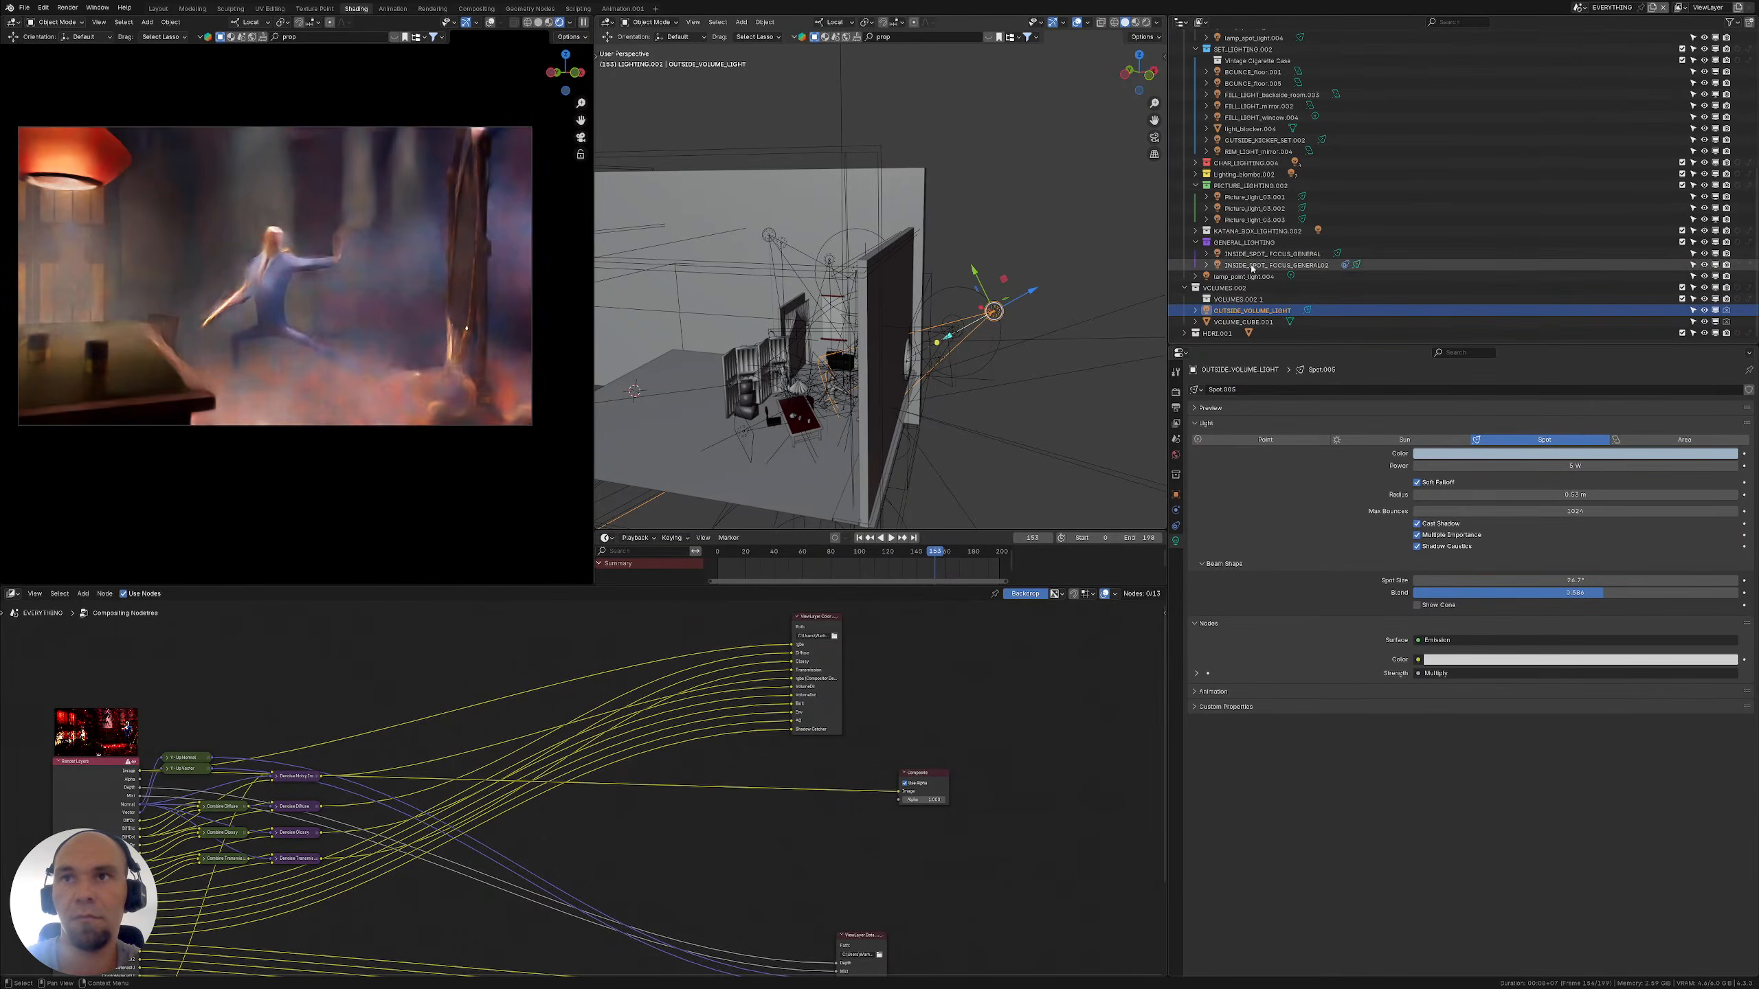
Set the power of the INSIDE_SPOT_FOCUS_GENERAL spot light to 15 W
left_click(1272, 253)
left_click(1554, 454)
left_click(1553, 465)
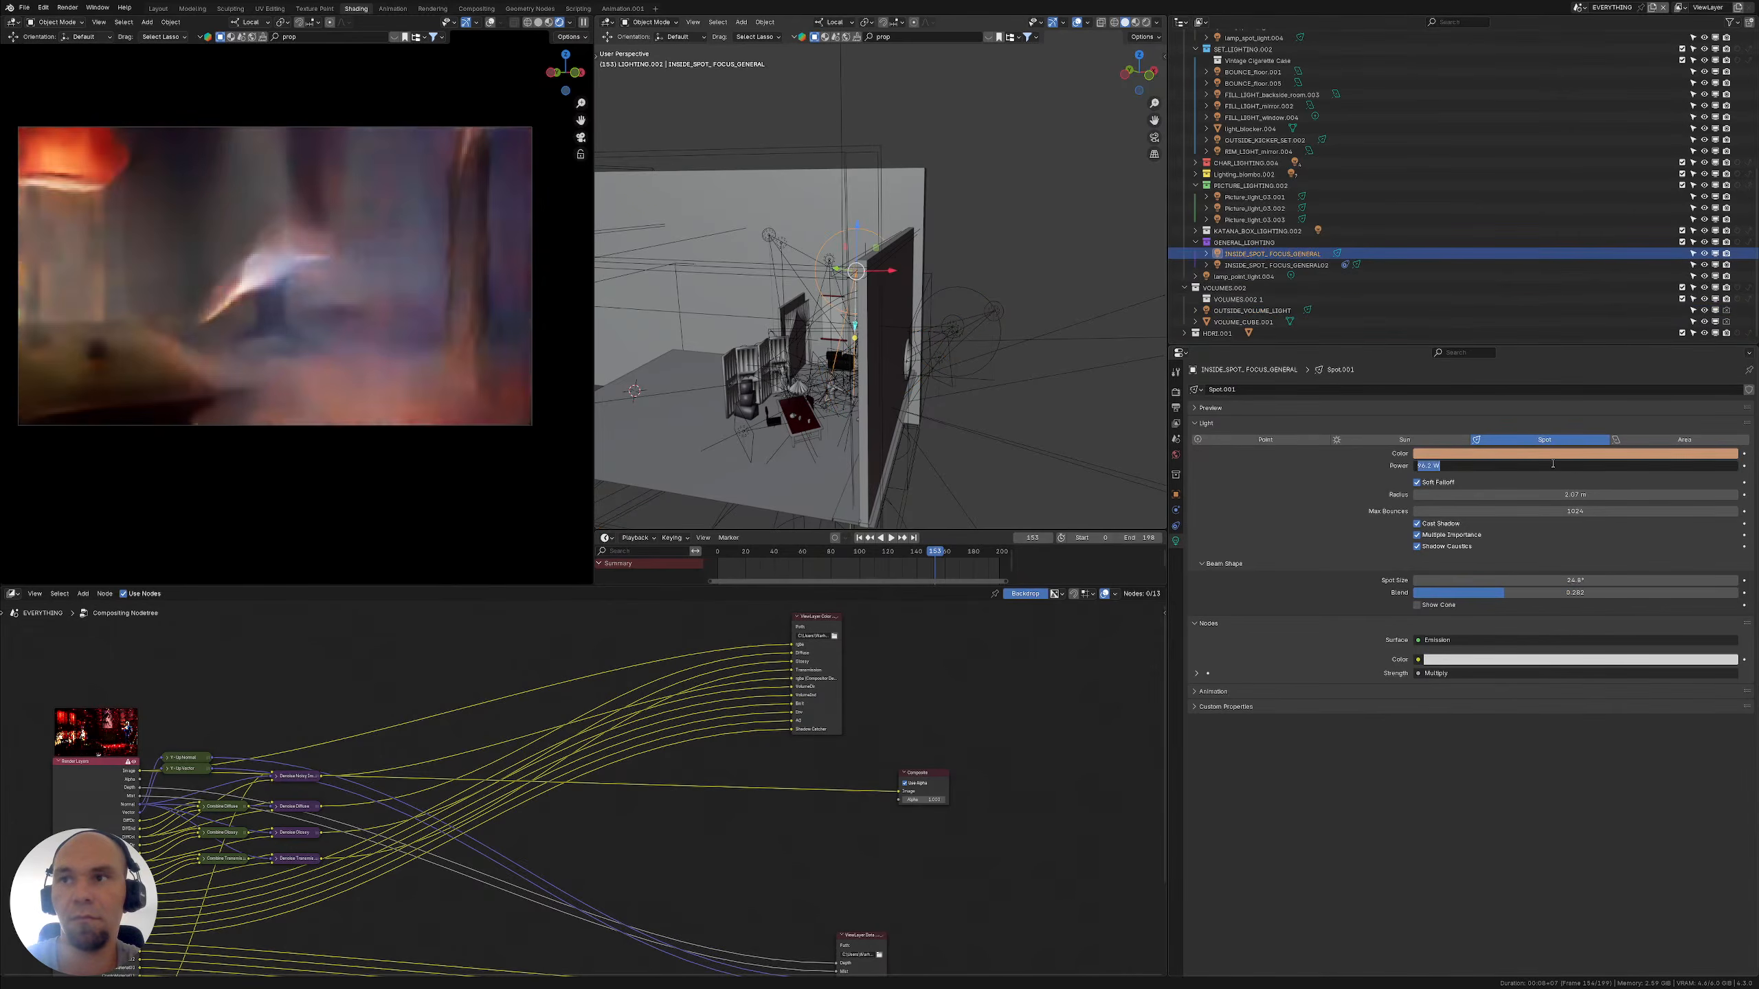
type("15")
key("Return")
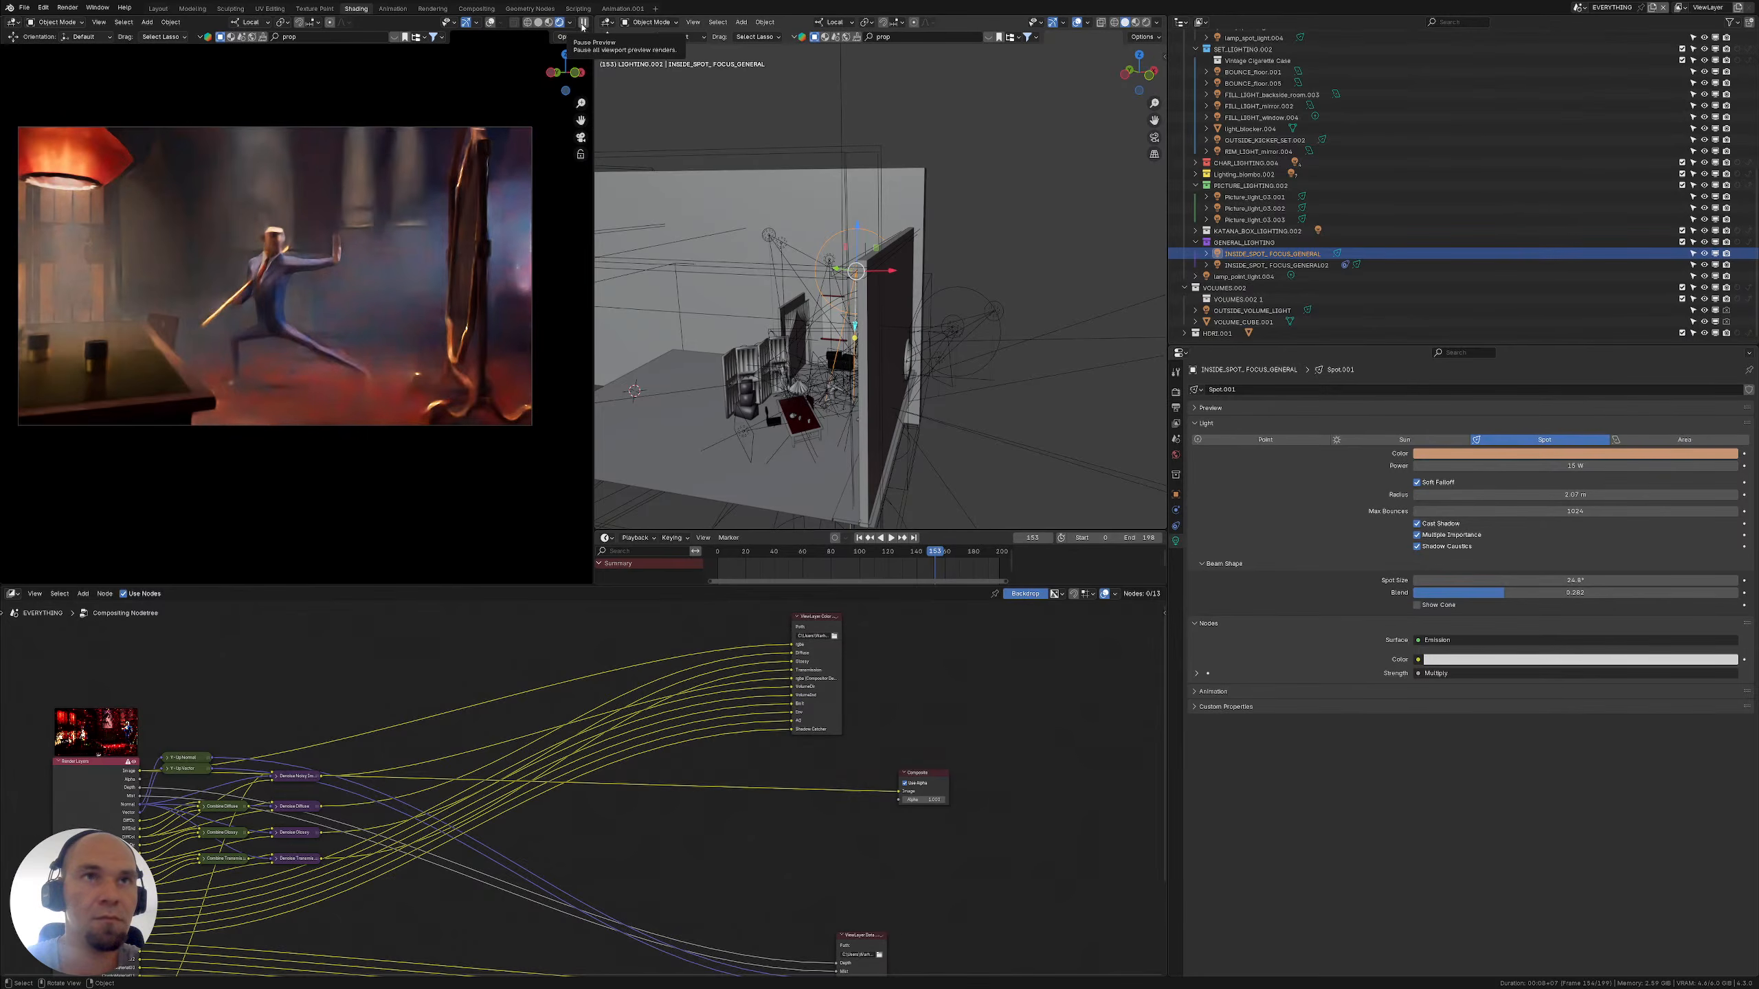
Pause the rendered viewport preview, save the project file, and narrow the camera viewport
left_click(584, 23)
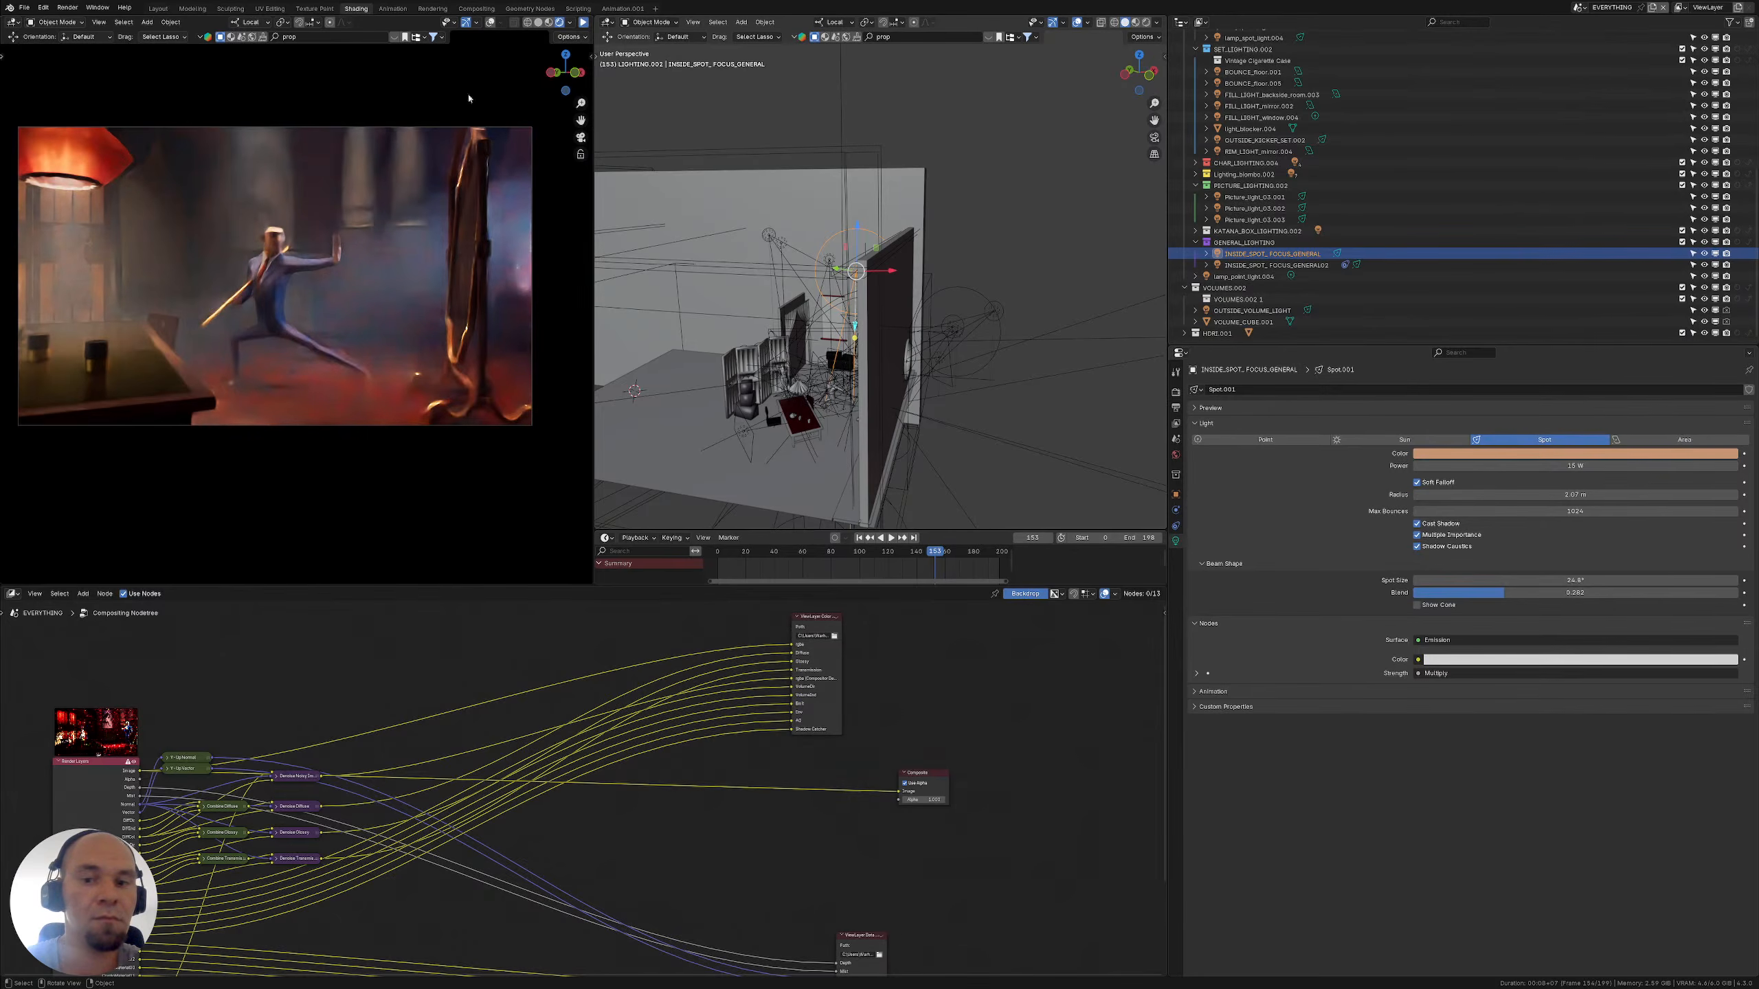
left_click(24, 7)
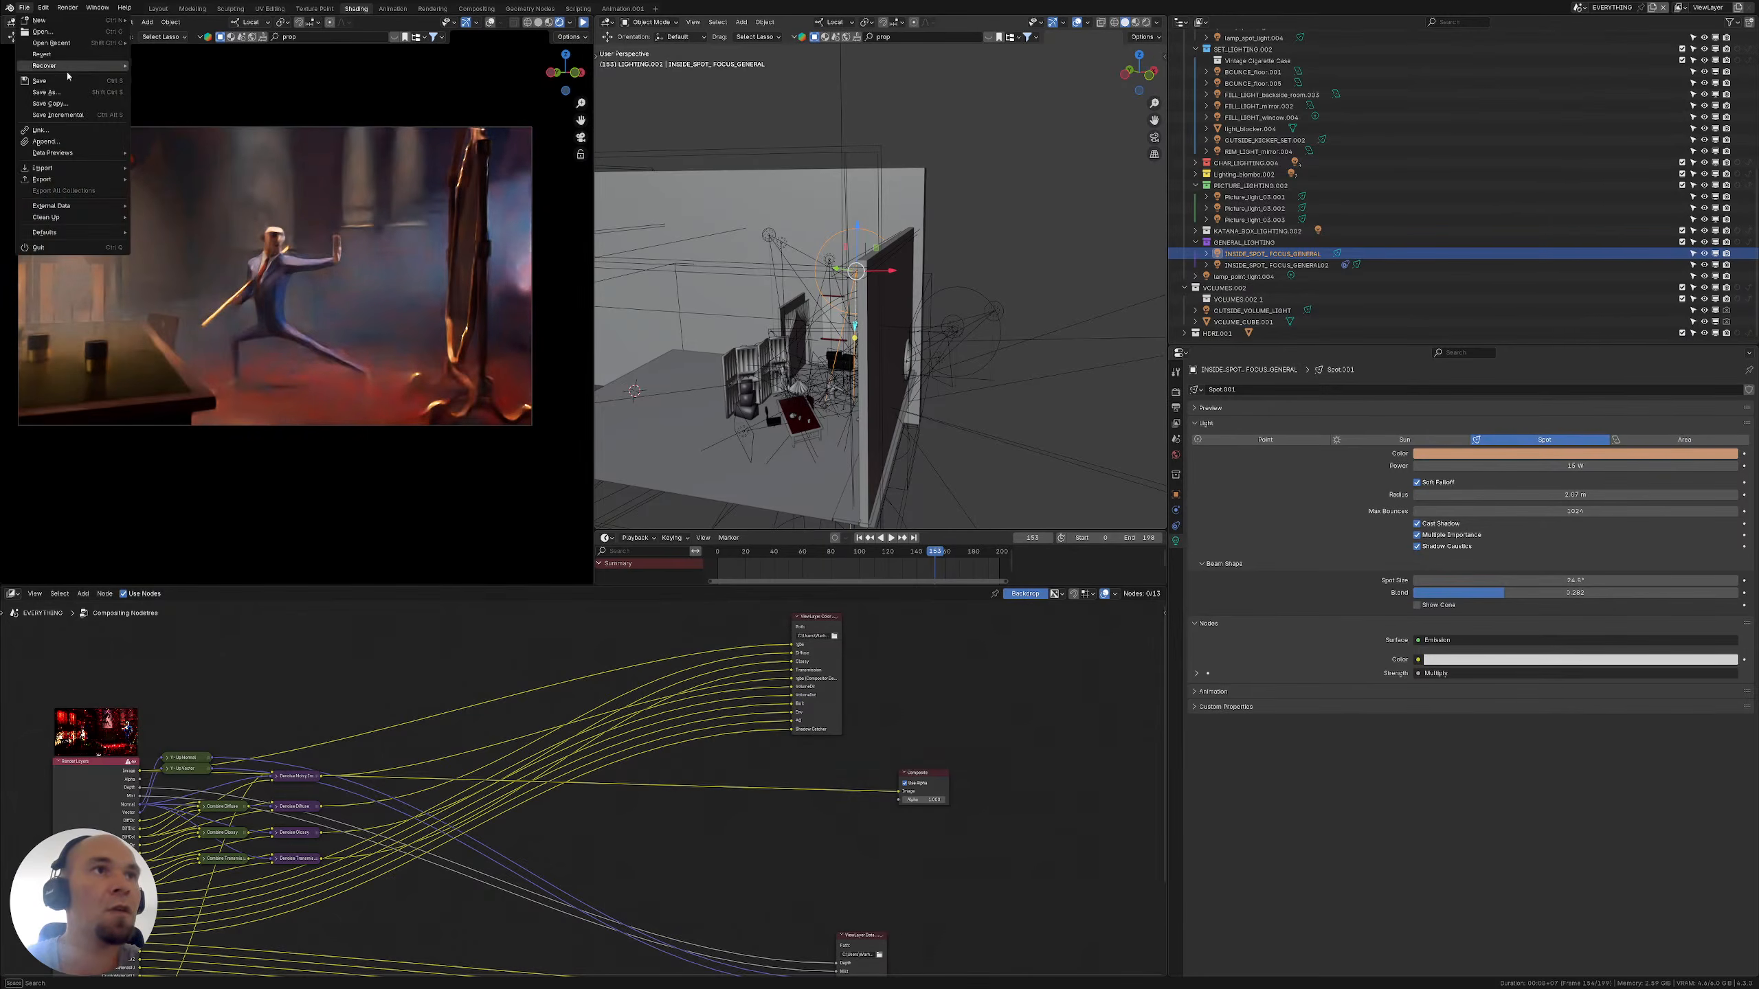
key("ctrl+s")
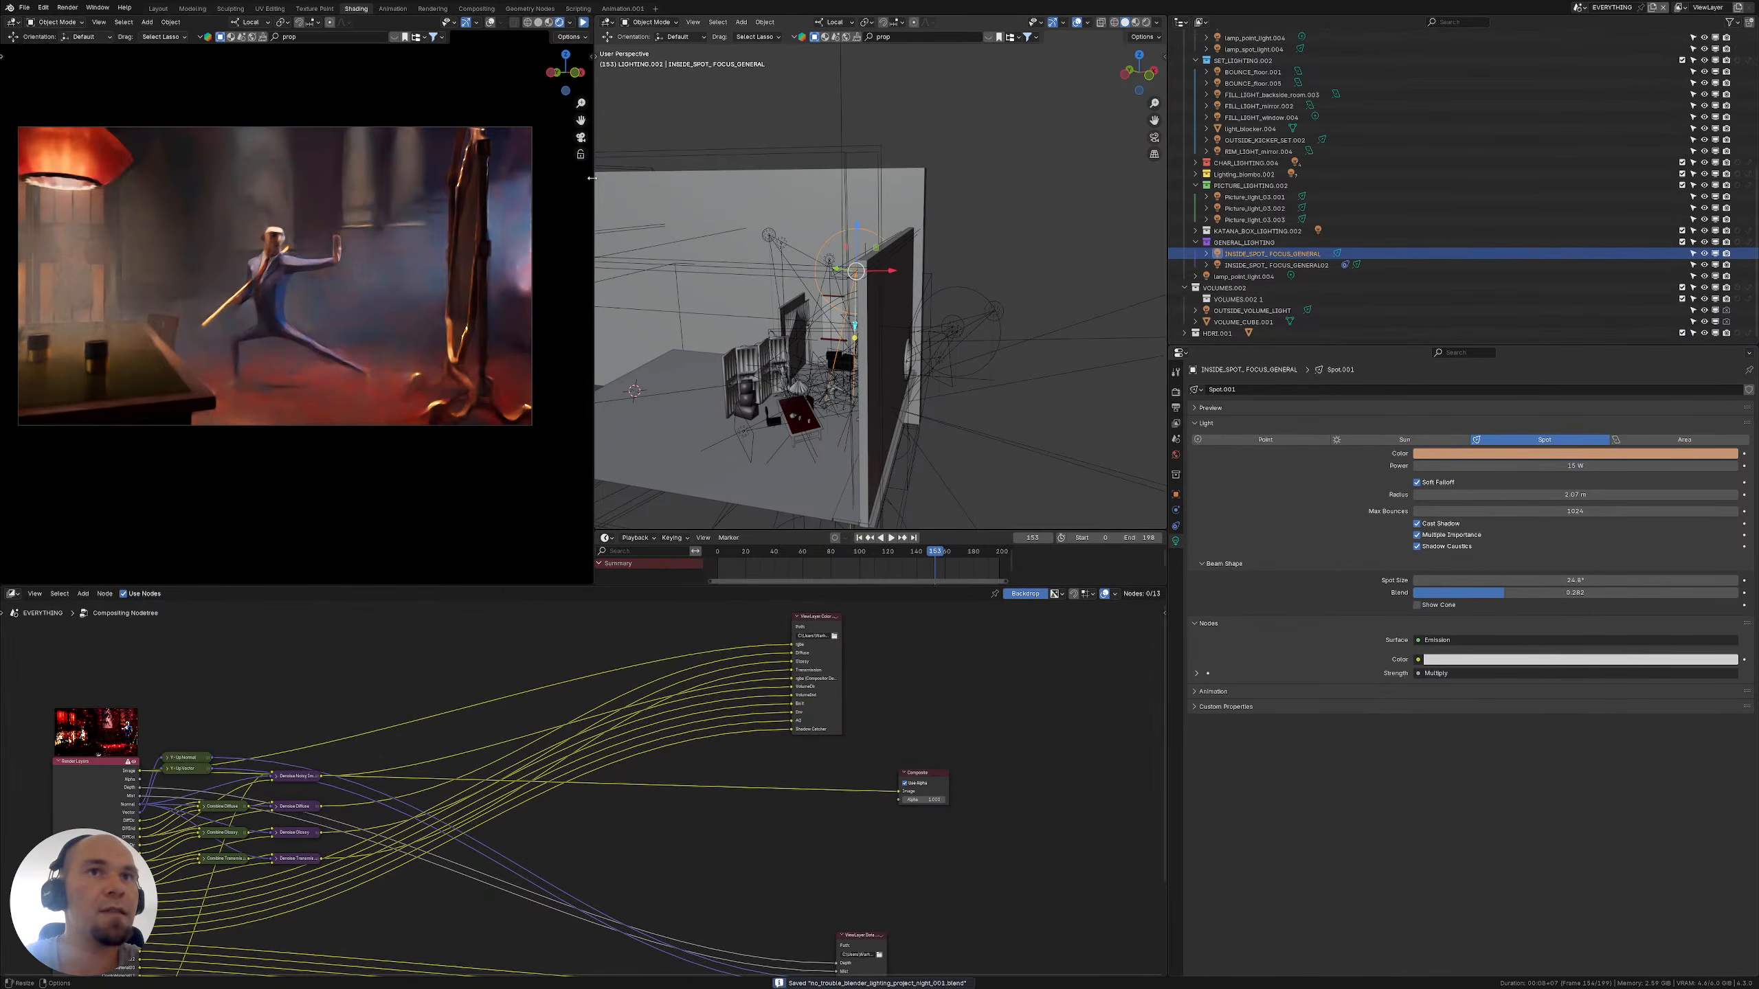
left_click_drag(594, 179, 517, 184)
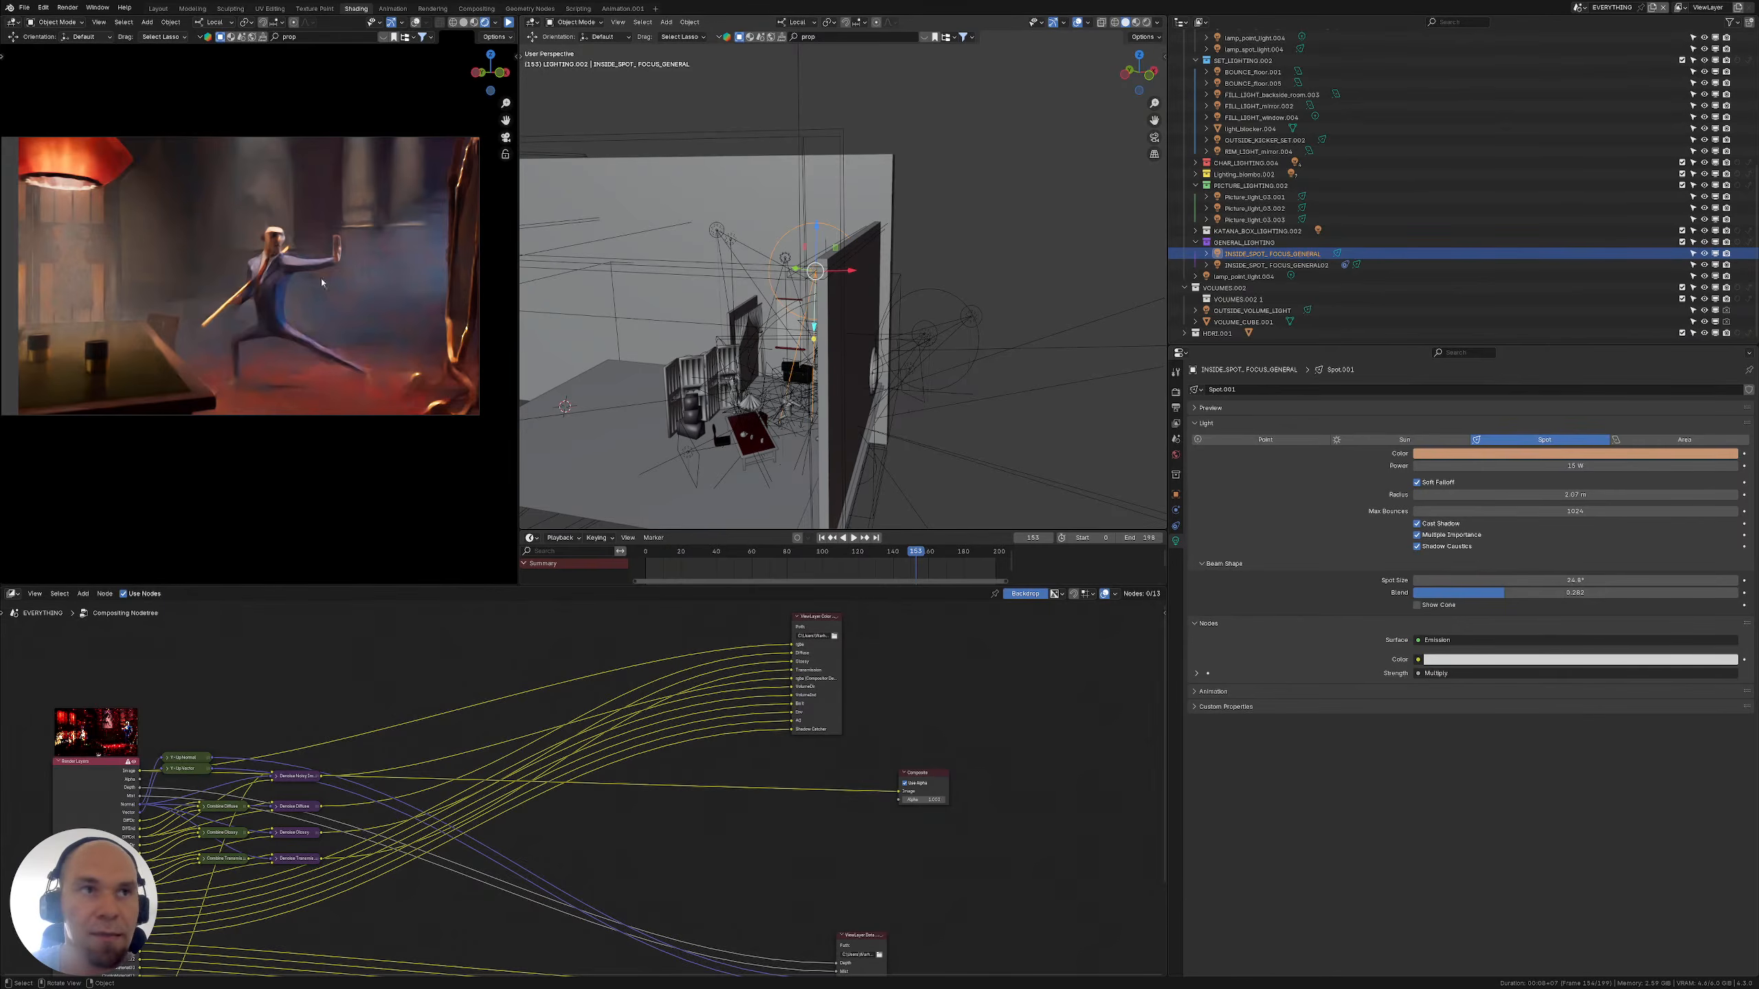
Switch to the Rendering workspace and examine the existing render result up close
left_click(80, 8)
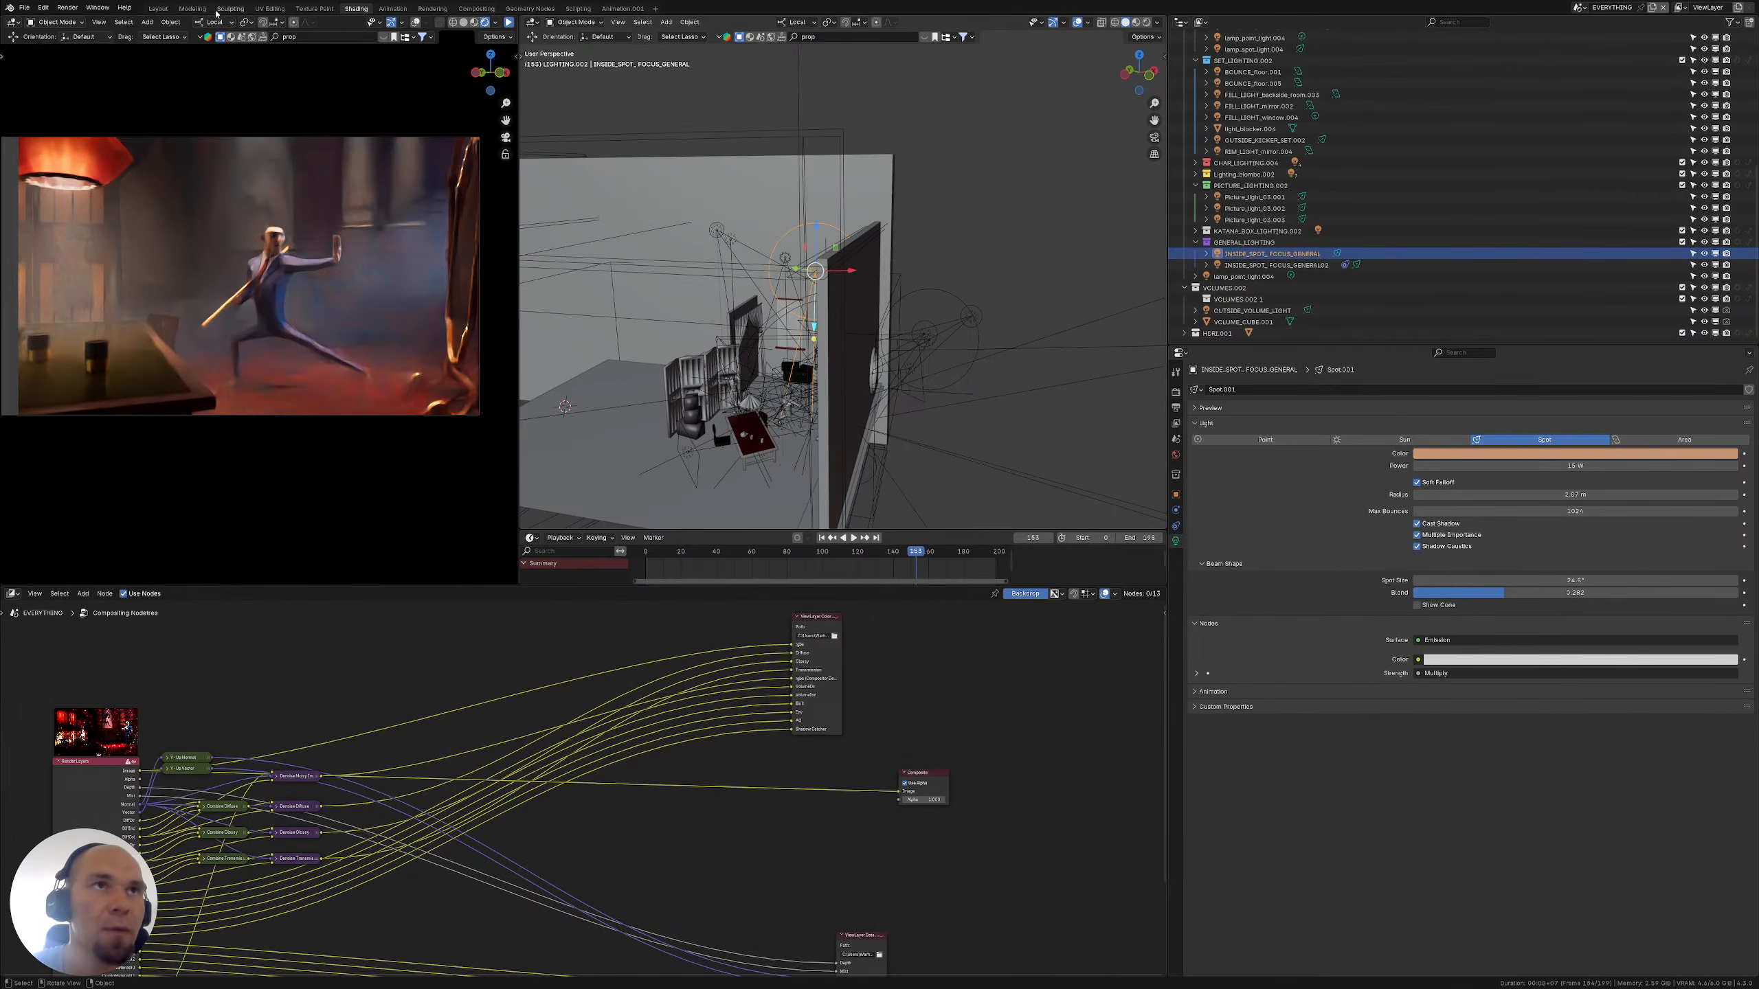
left_click(433, 8)
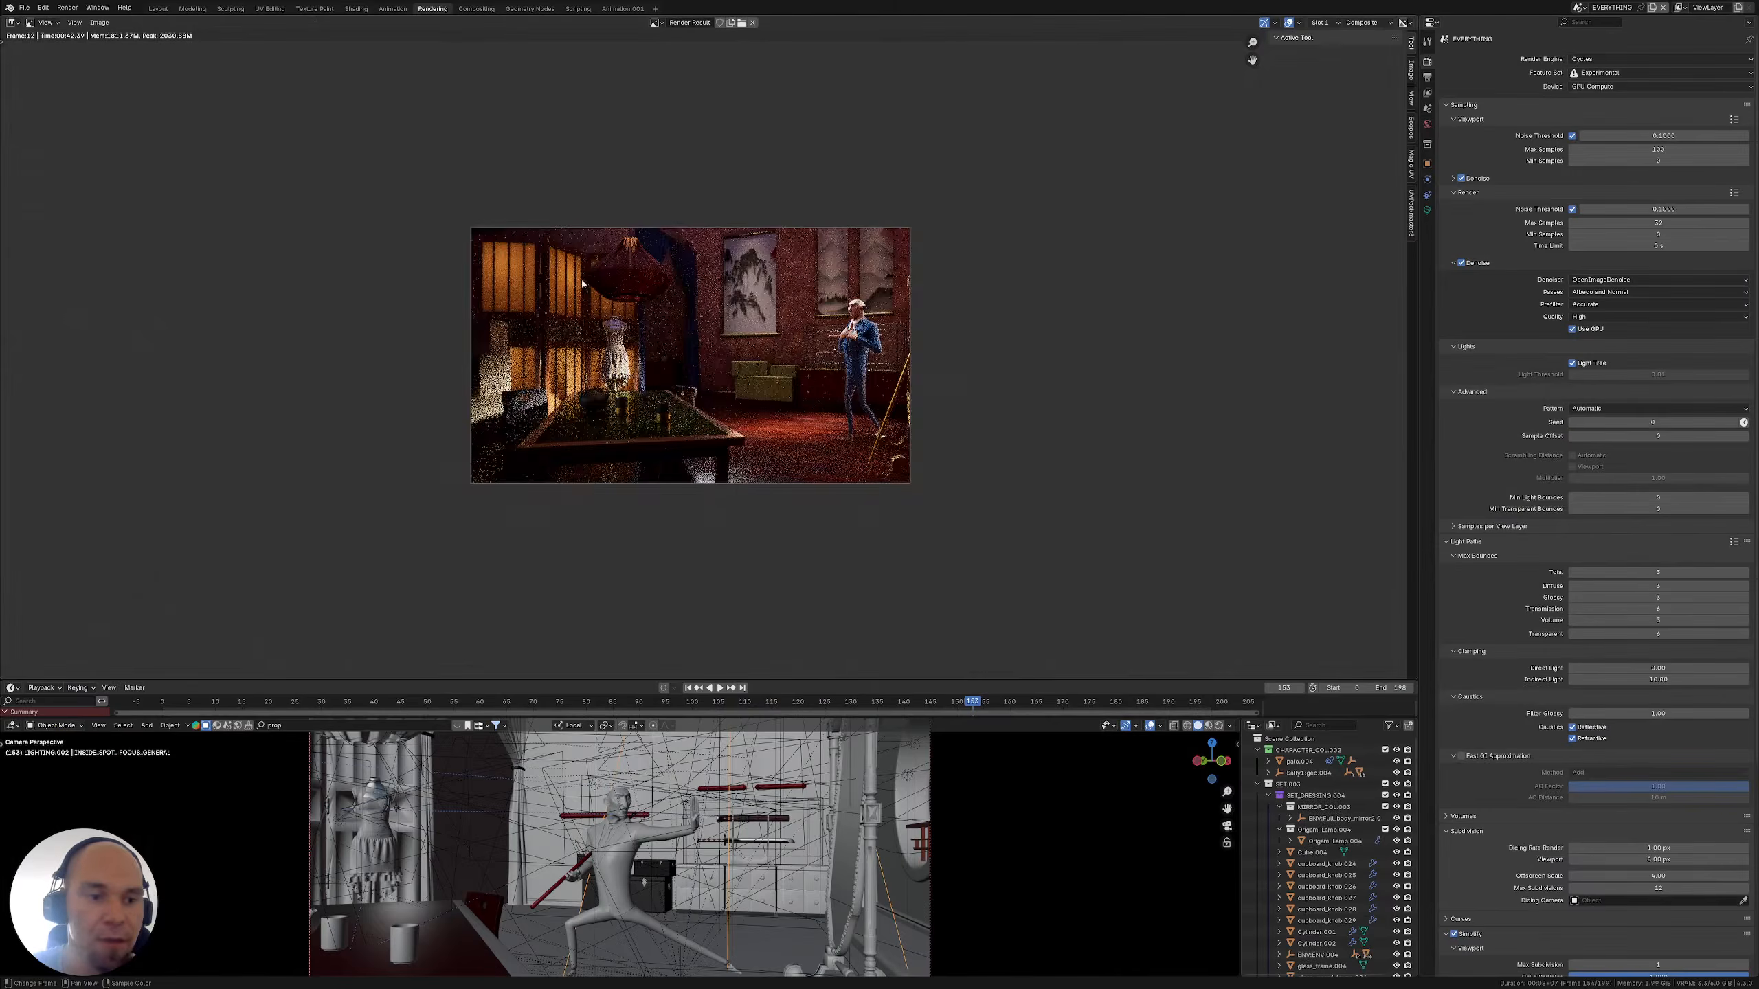
scroll(682, 402, "up", 4)
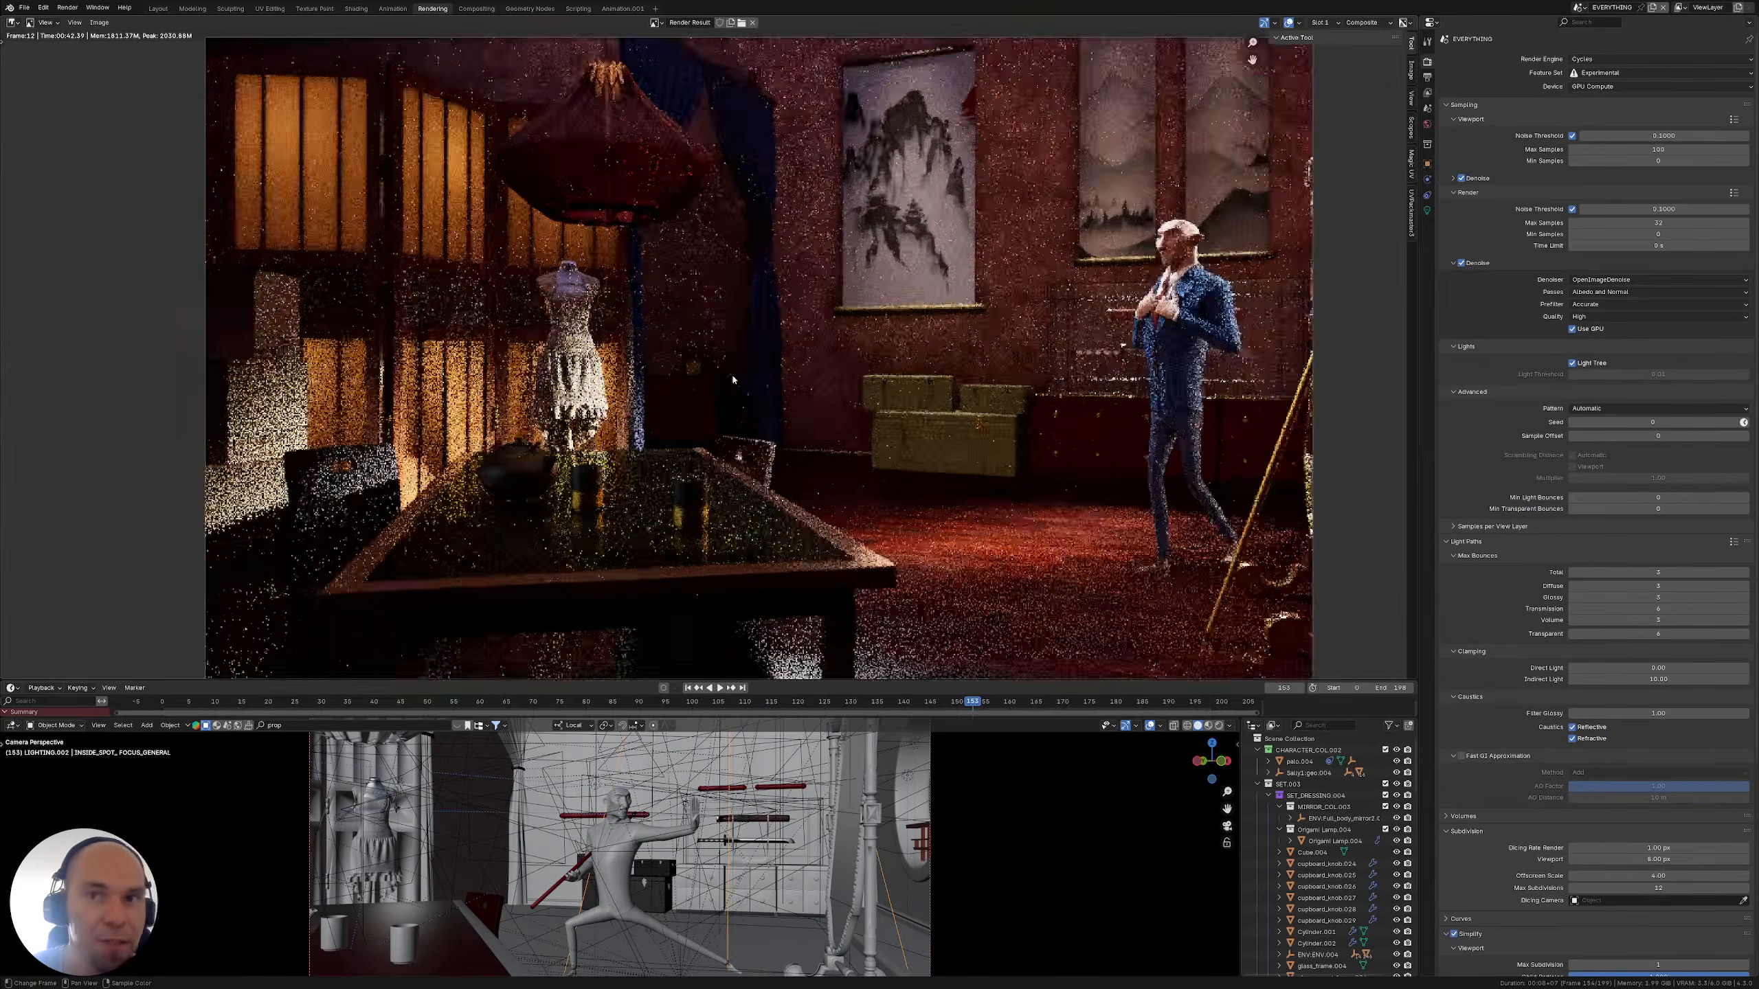
scroll(694, 380, "down", 1)
middle_click_drag(695, 380, 681, 385)
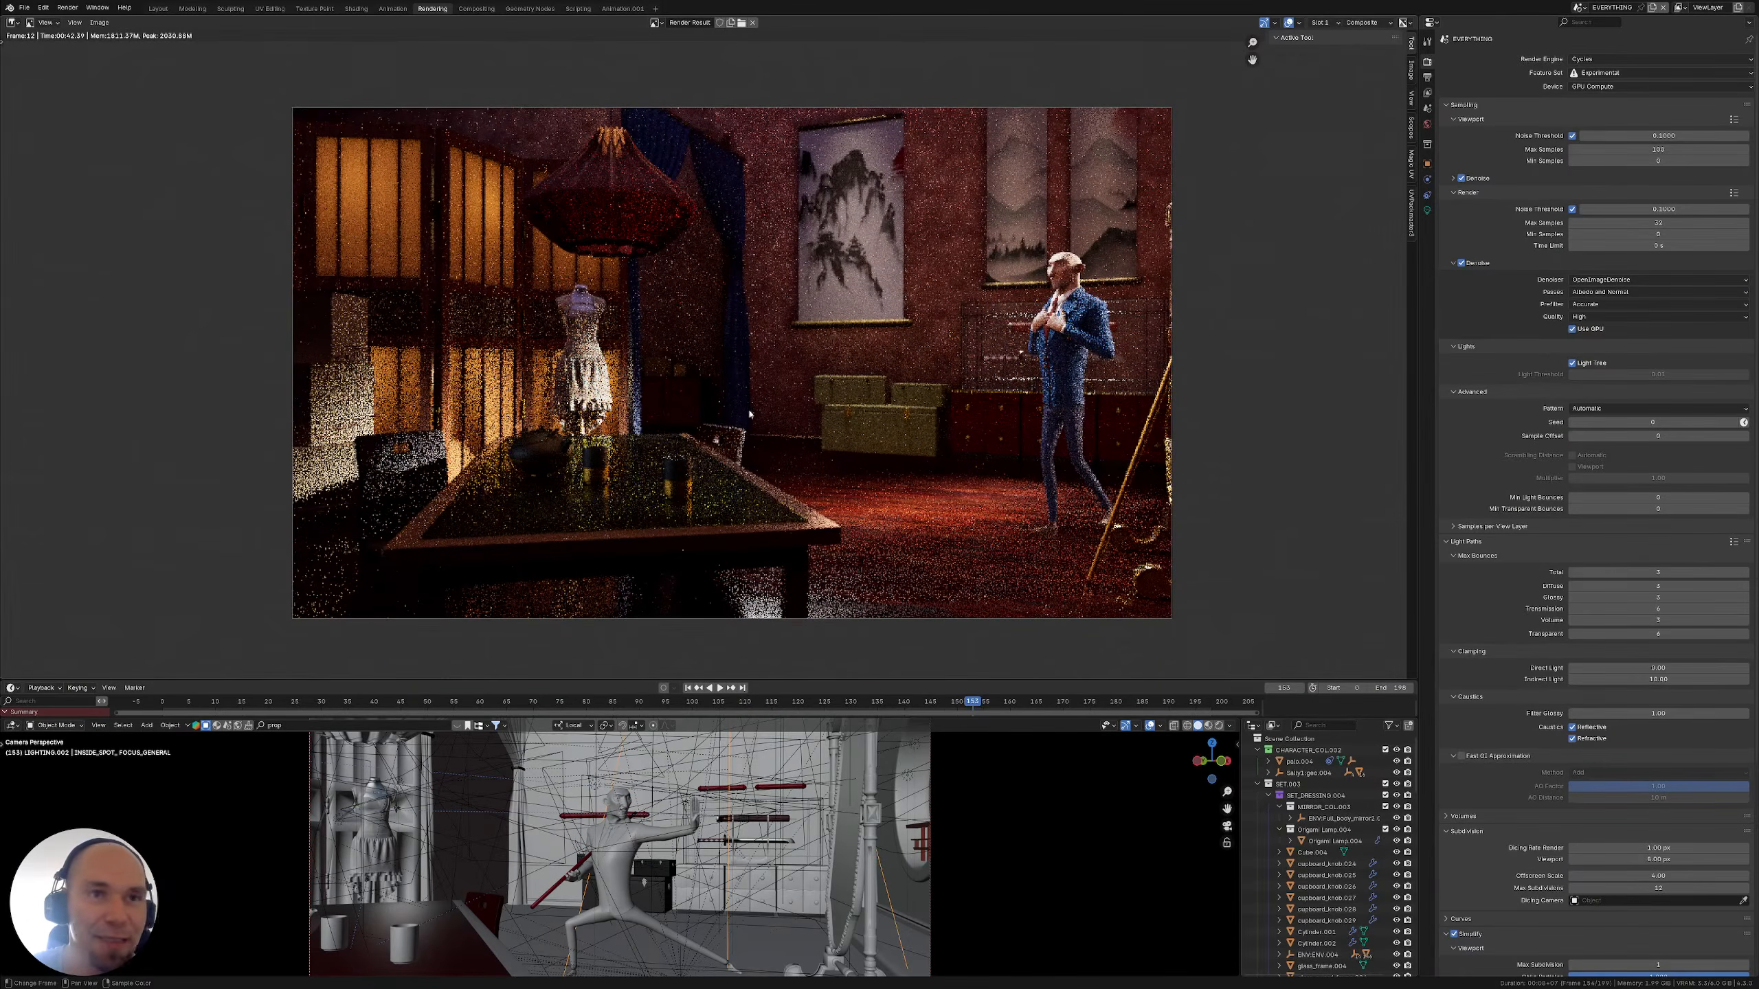
Render frame 153 of the EVERYTHING scene and centre the result in the image view
middle_click_drag(749, 414, 777, 420)
middle_click_drag(687, 83, 667, 80)
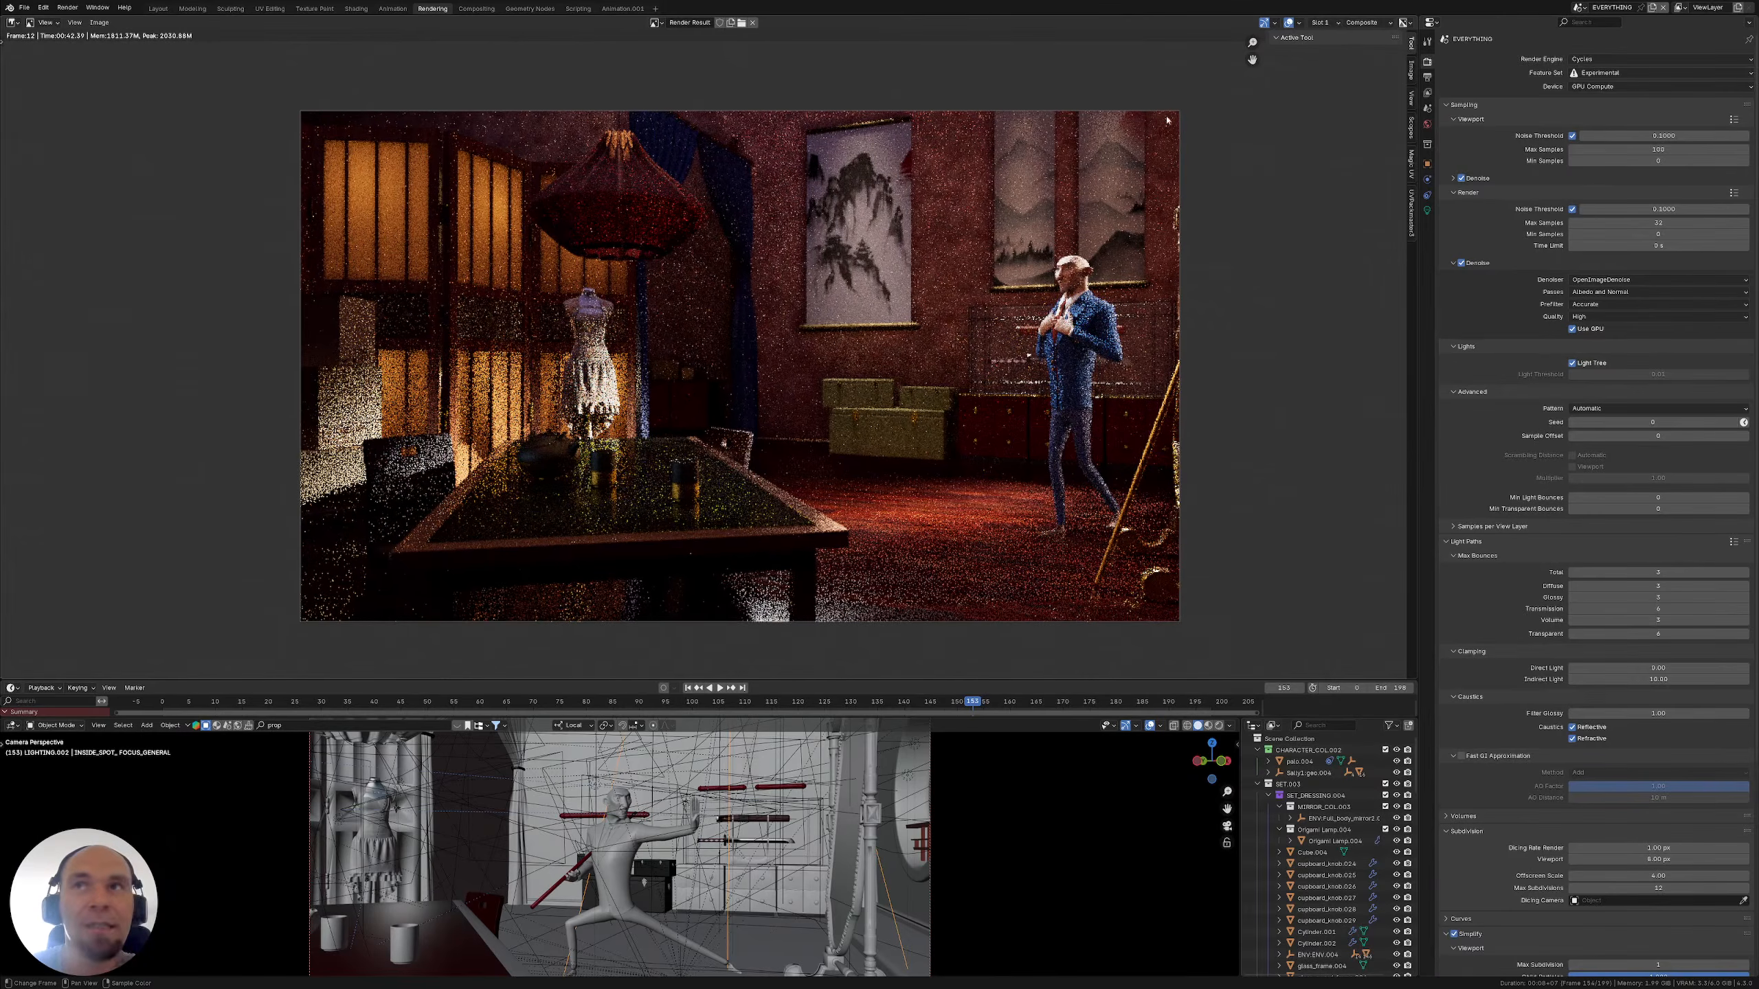
key("F12")
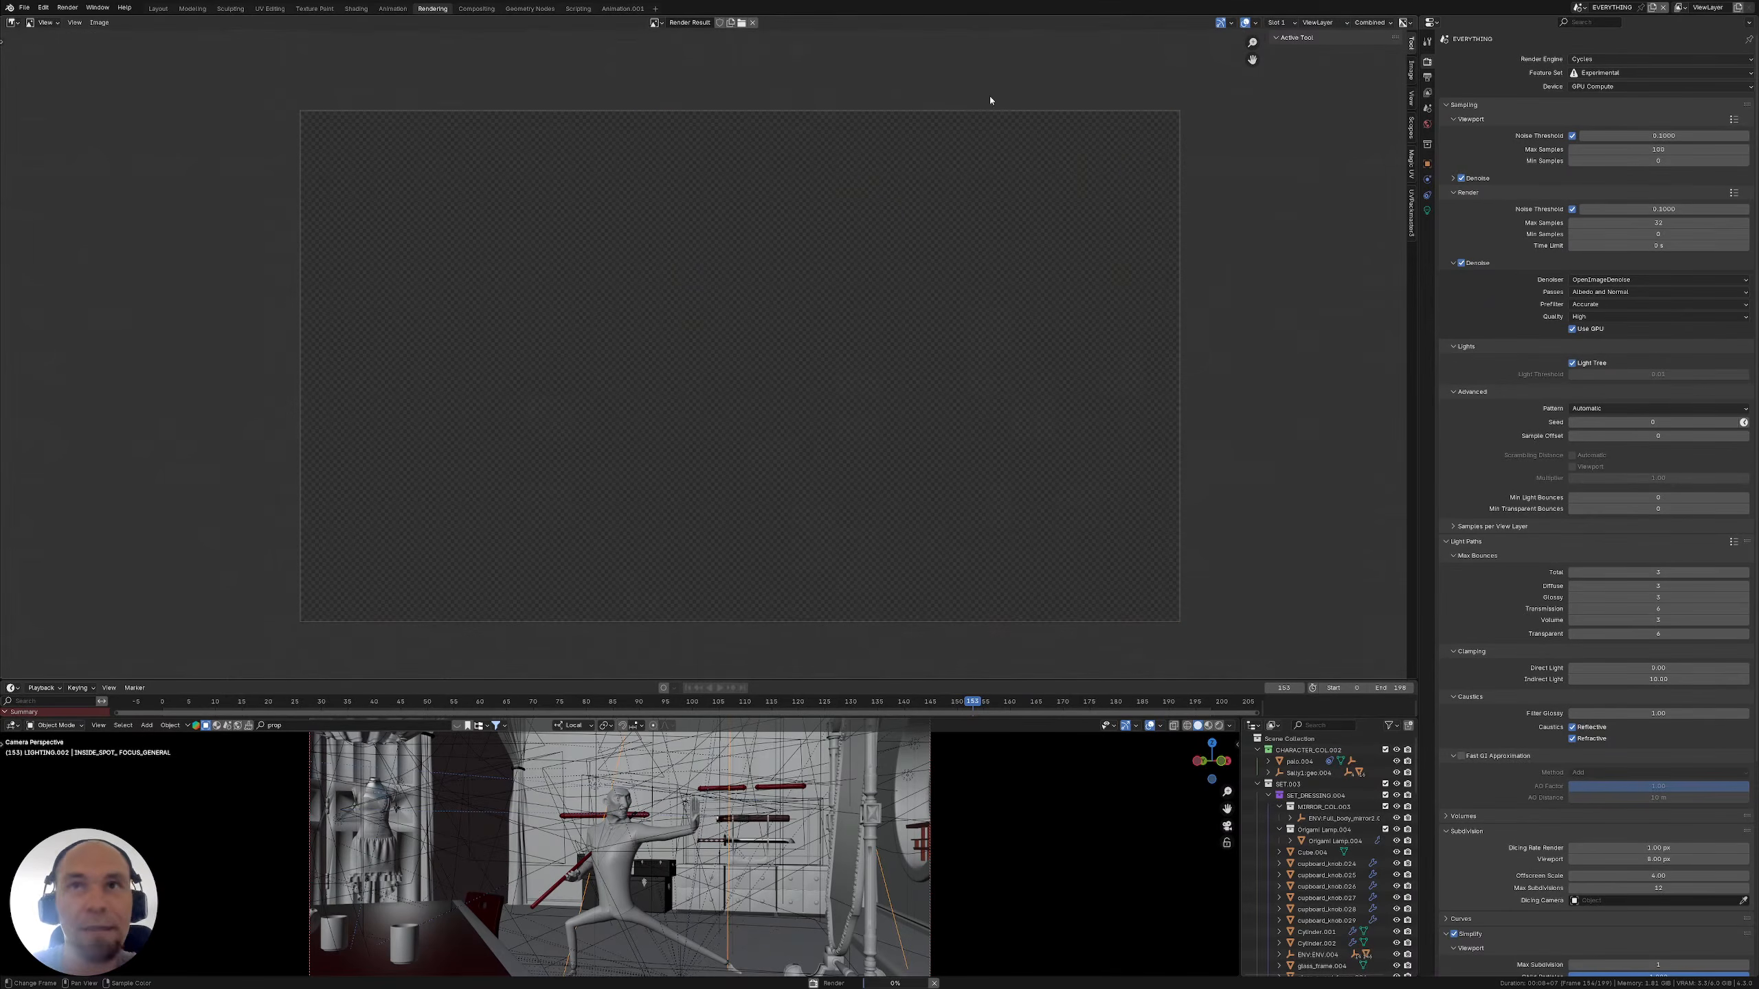
middle_click_drag(773, 412, 744, 404)
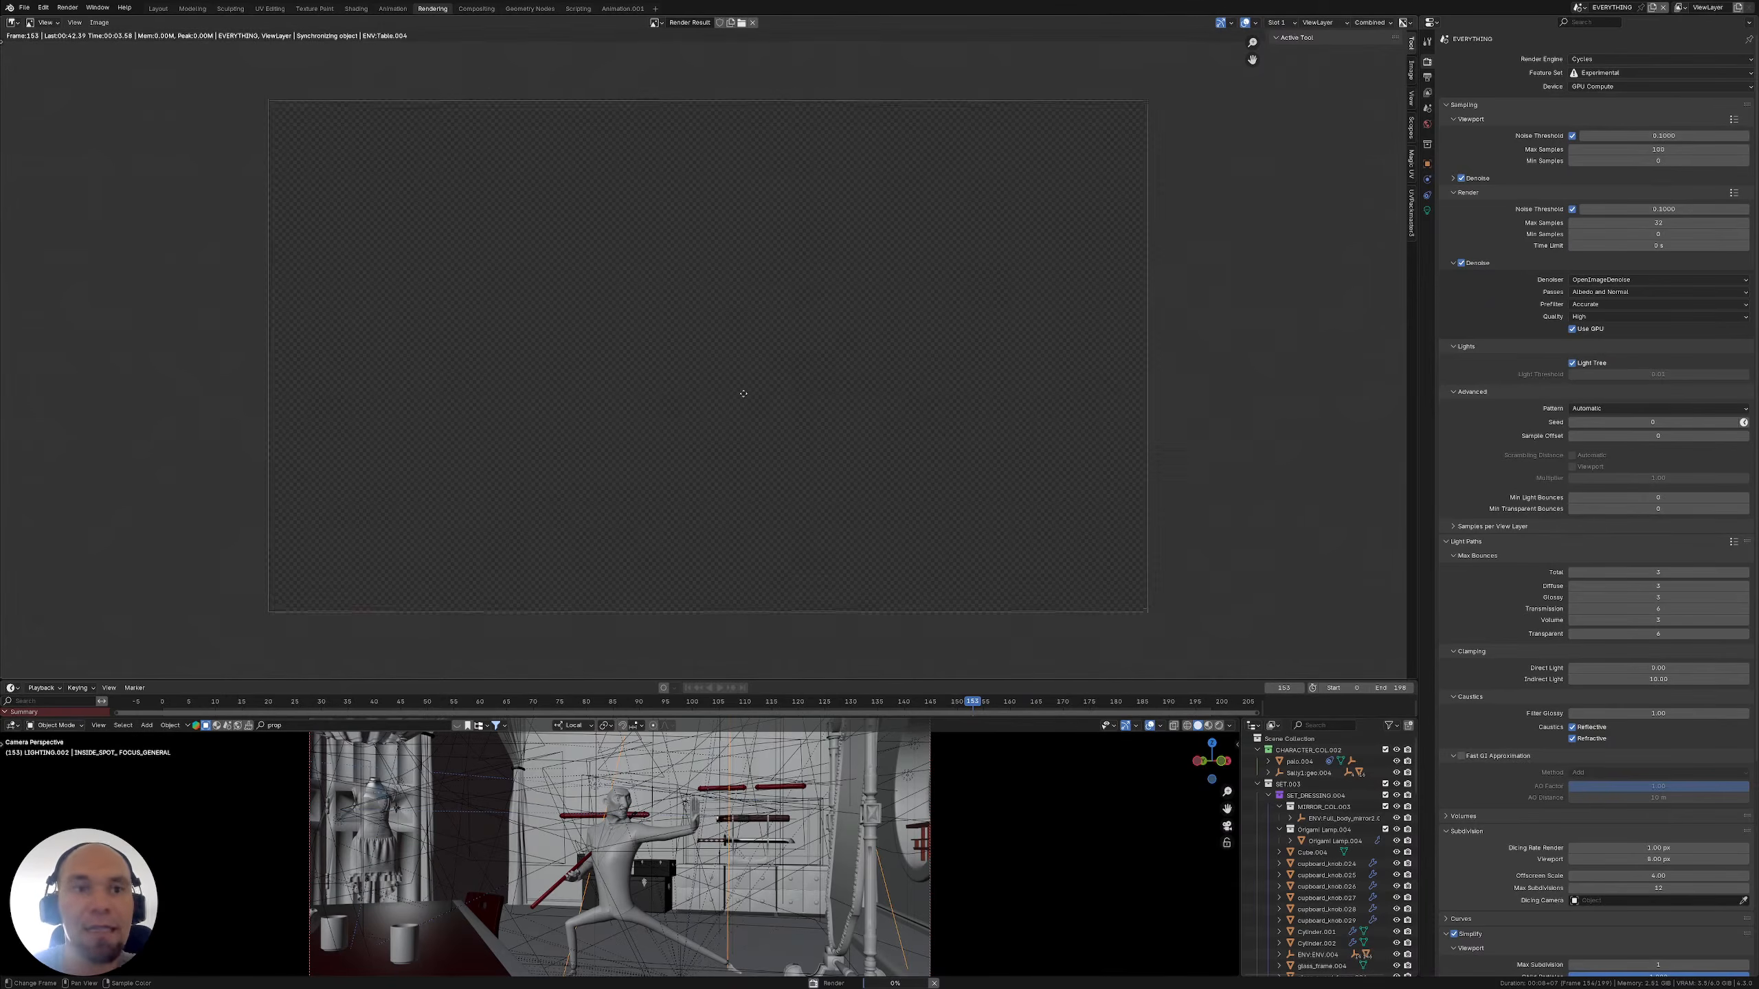
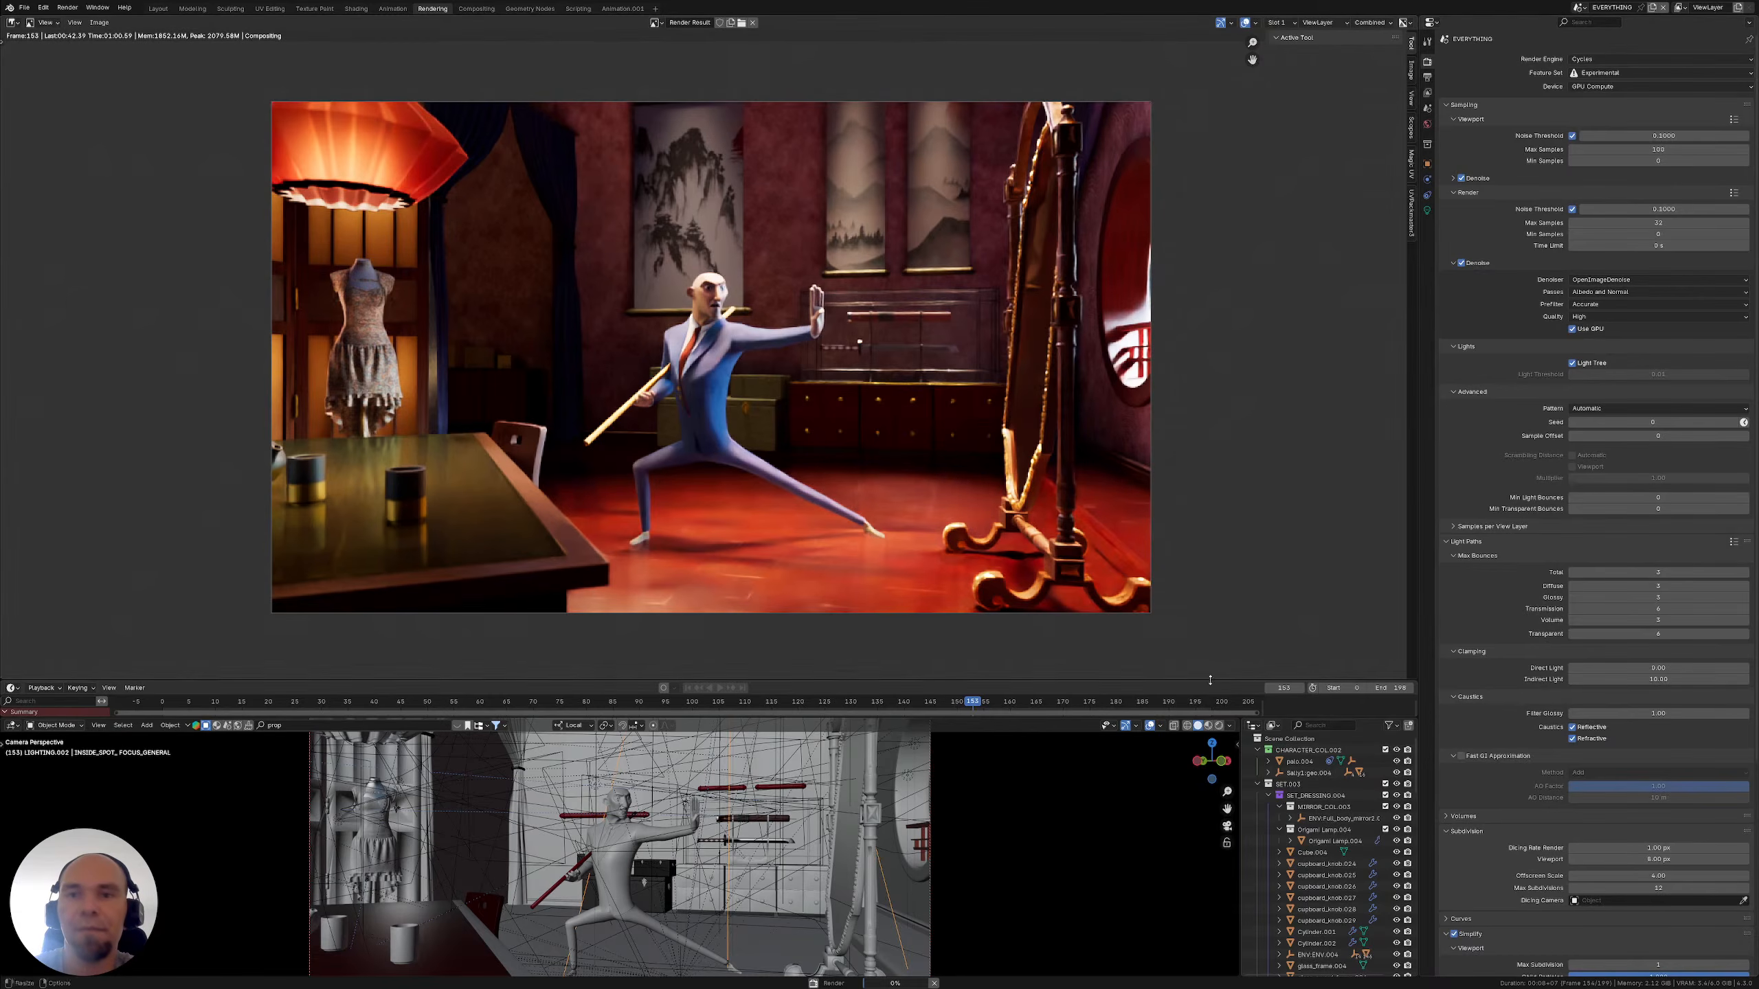
Enlarge the timeline and the camera viewport and outliner areas below the render result
left_click_drag(1235, 683, 1236, 642)
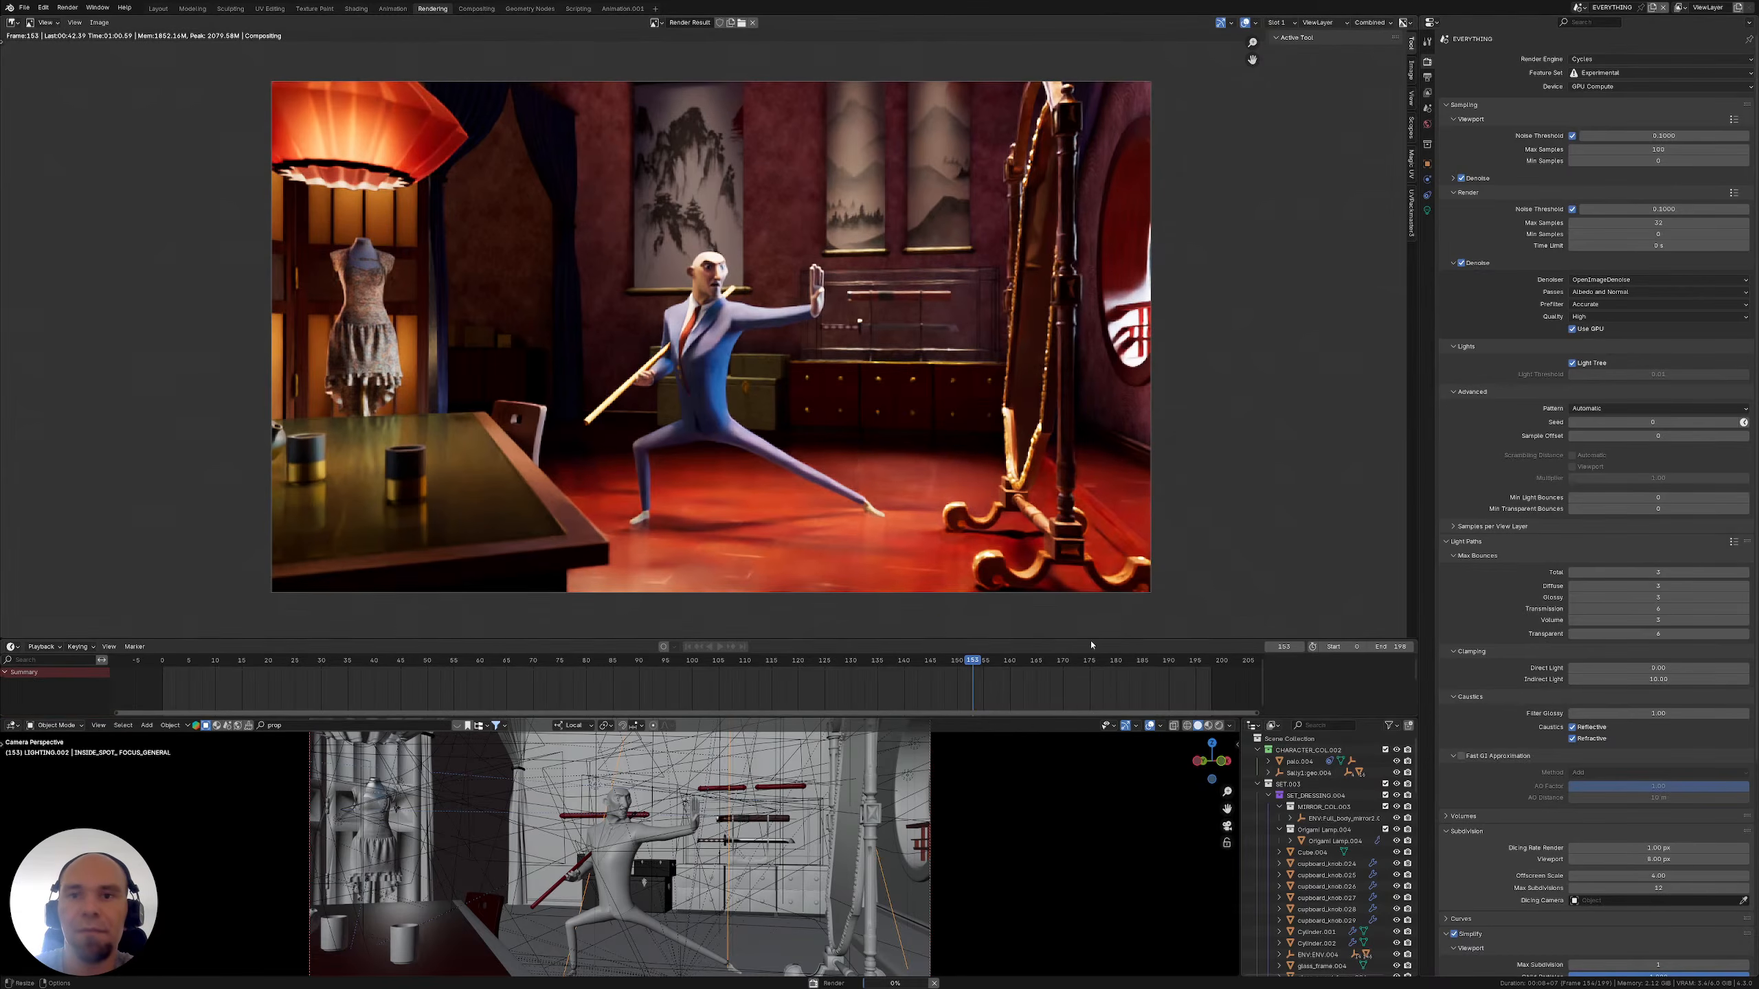
left_click_drag(1091, 644, 1091, 574)
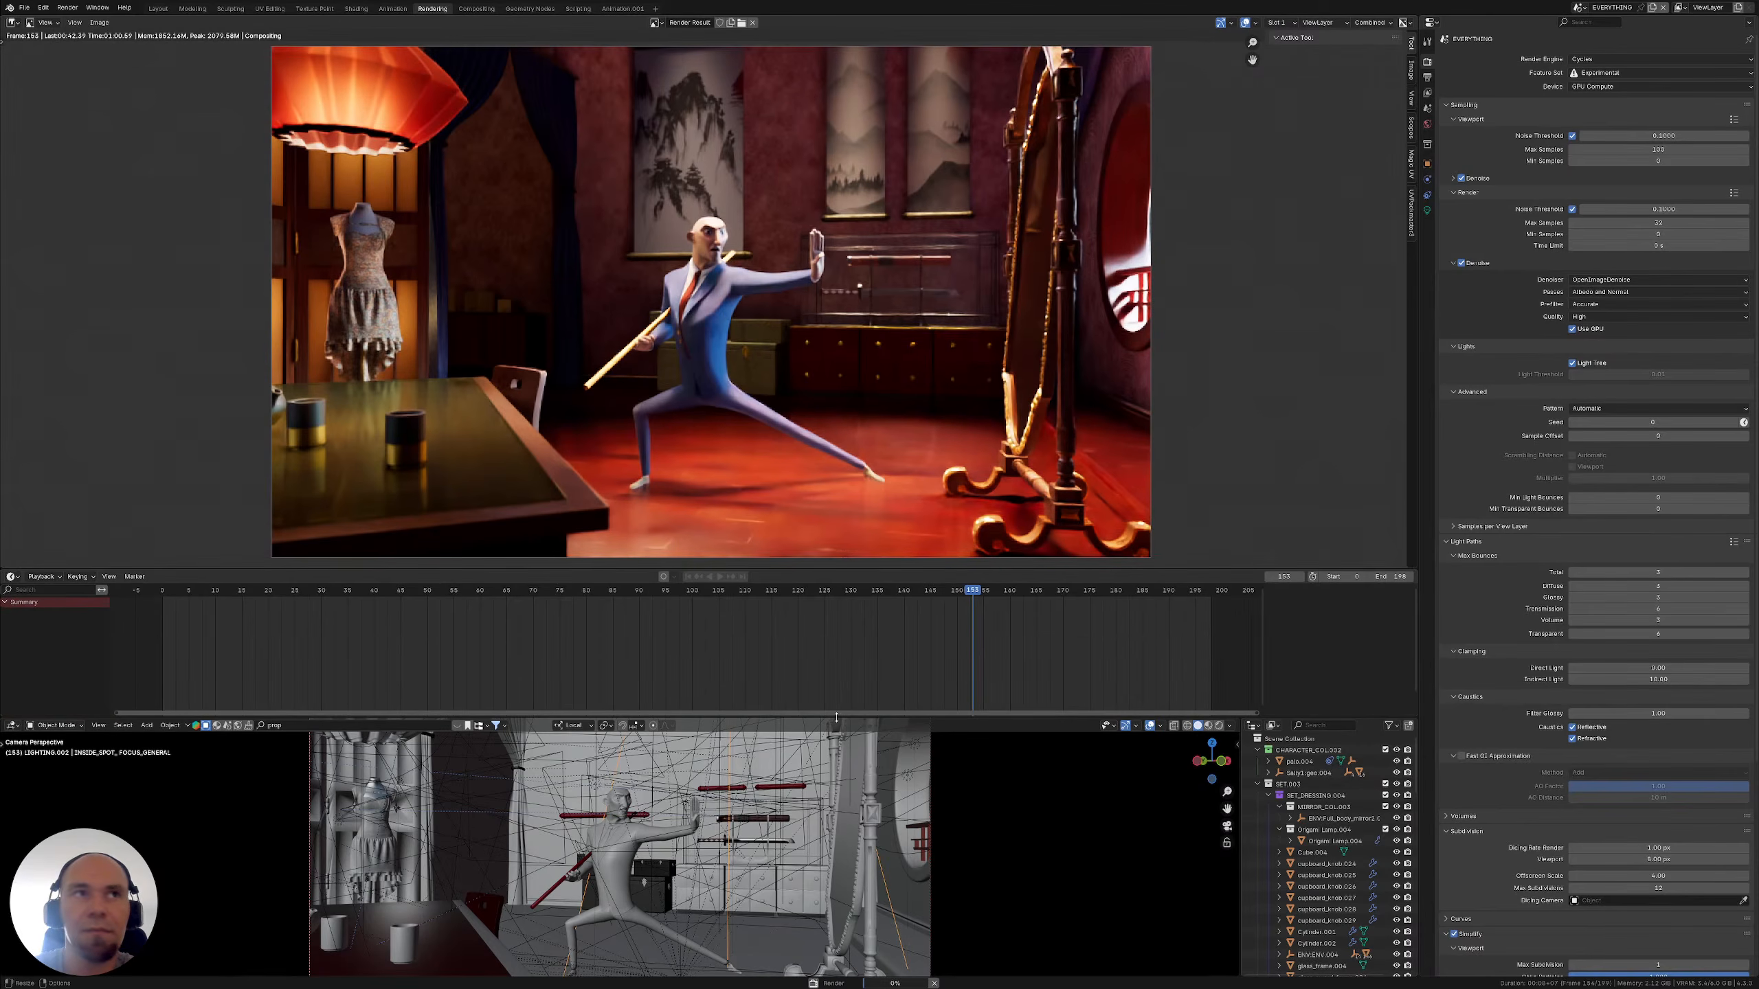
left_click_drag(618, 718, 618, 649)
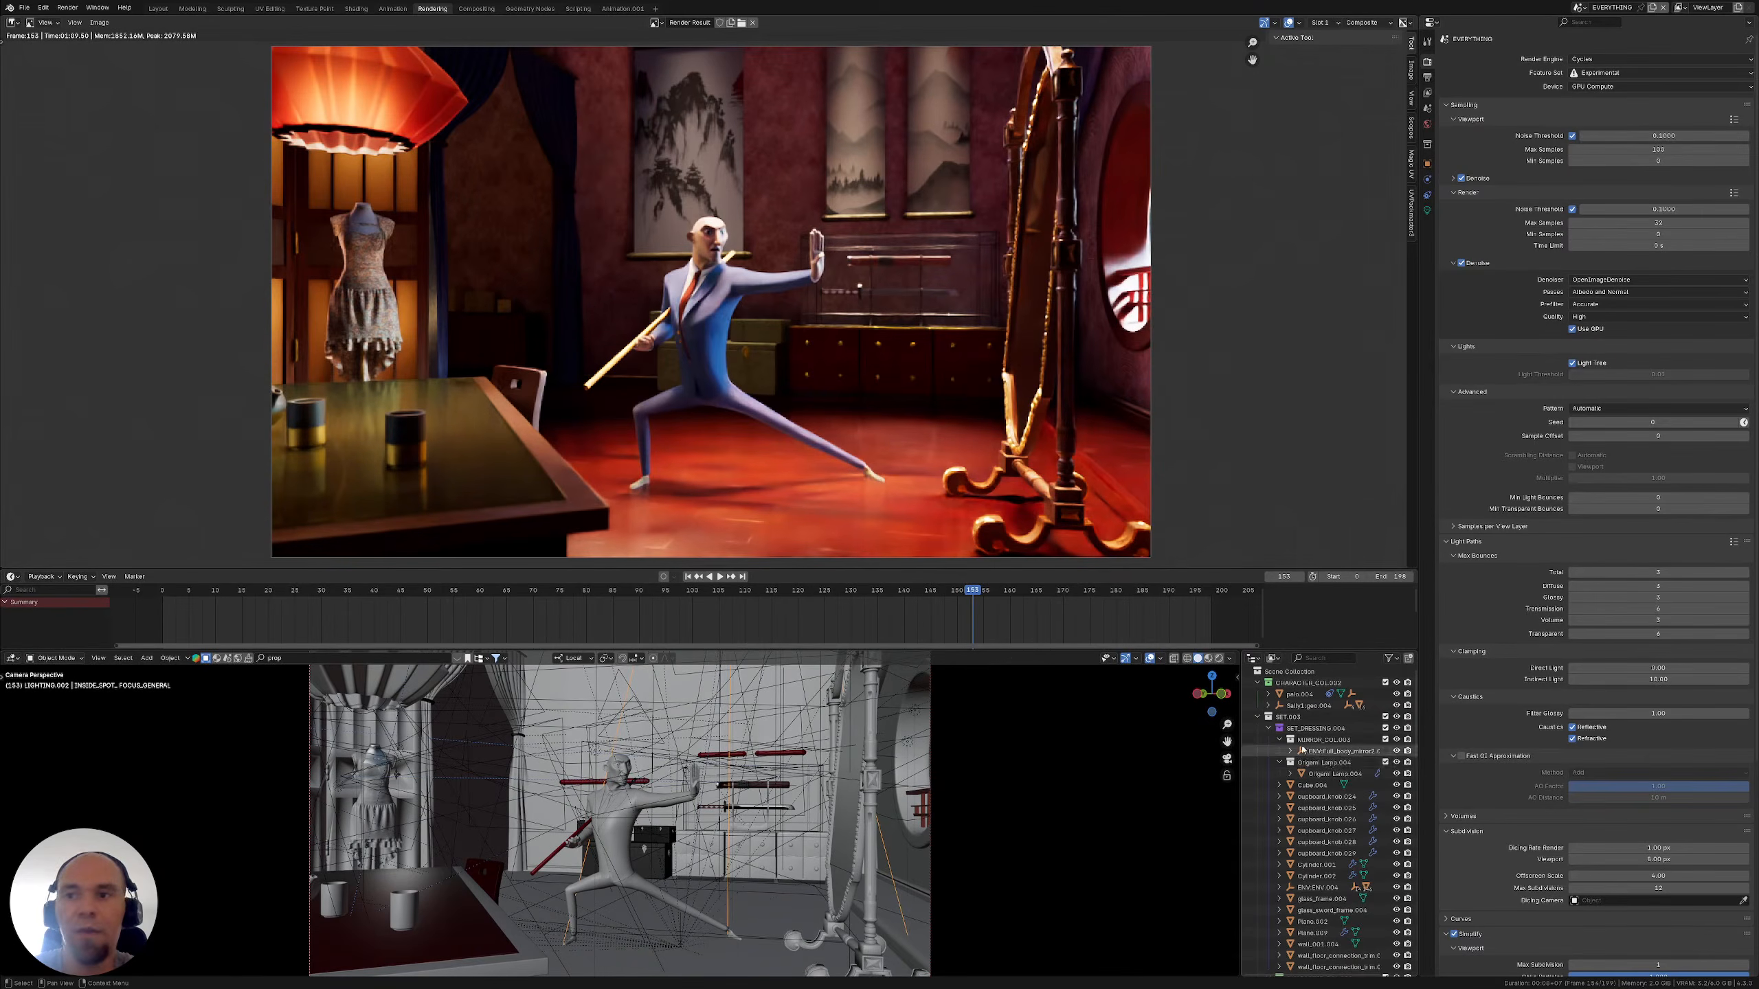
Collapse the set, cameras and lighting collections in the outliner and exclude the HDRI collection from the view layer
left_click(1258, 717)
left_click(1258, 728)
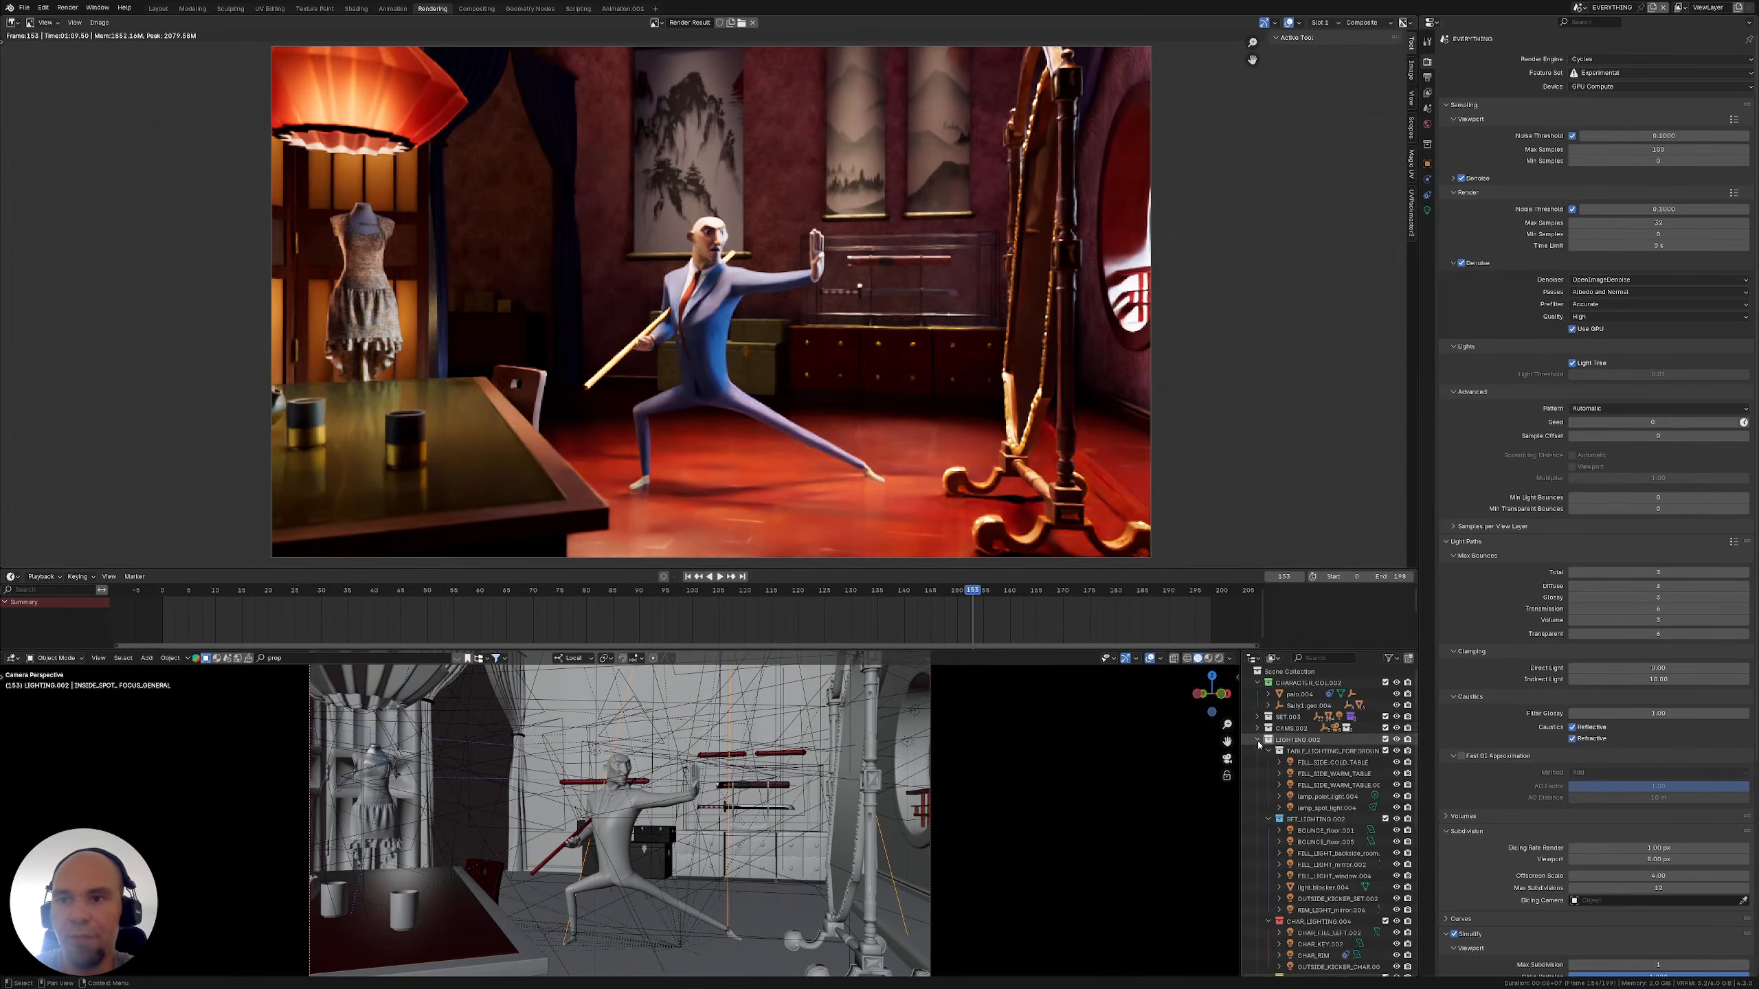
left_click(1258, 739)
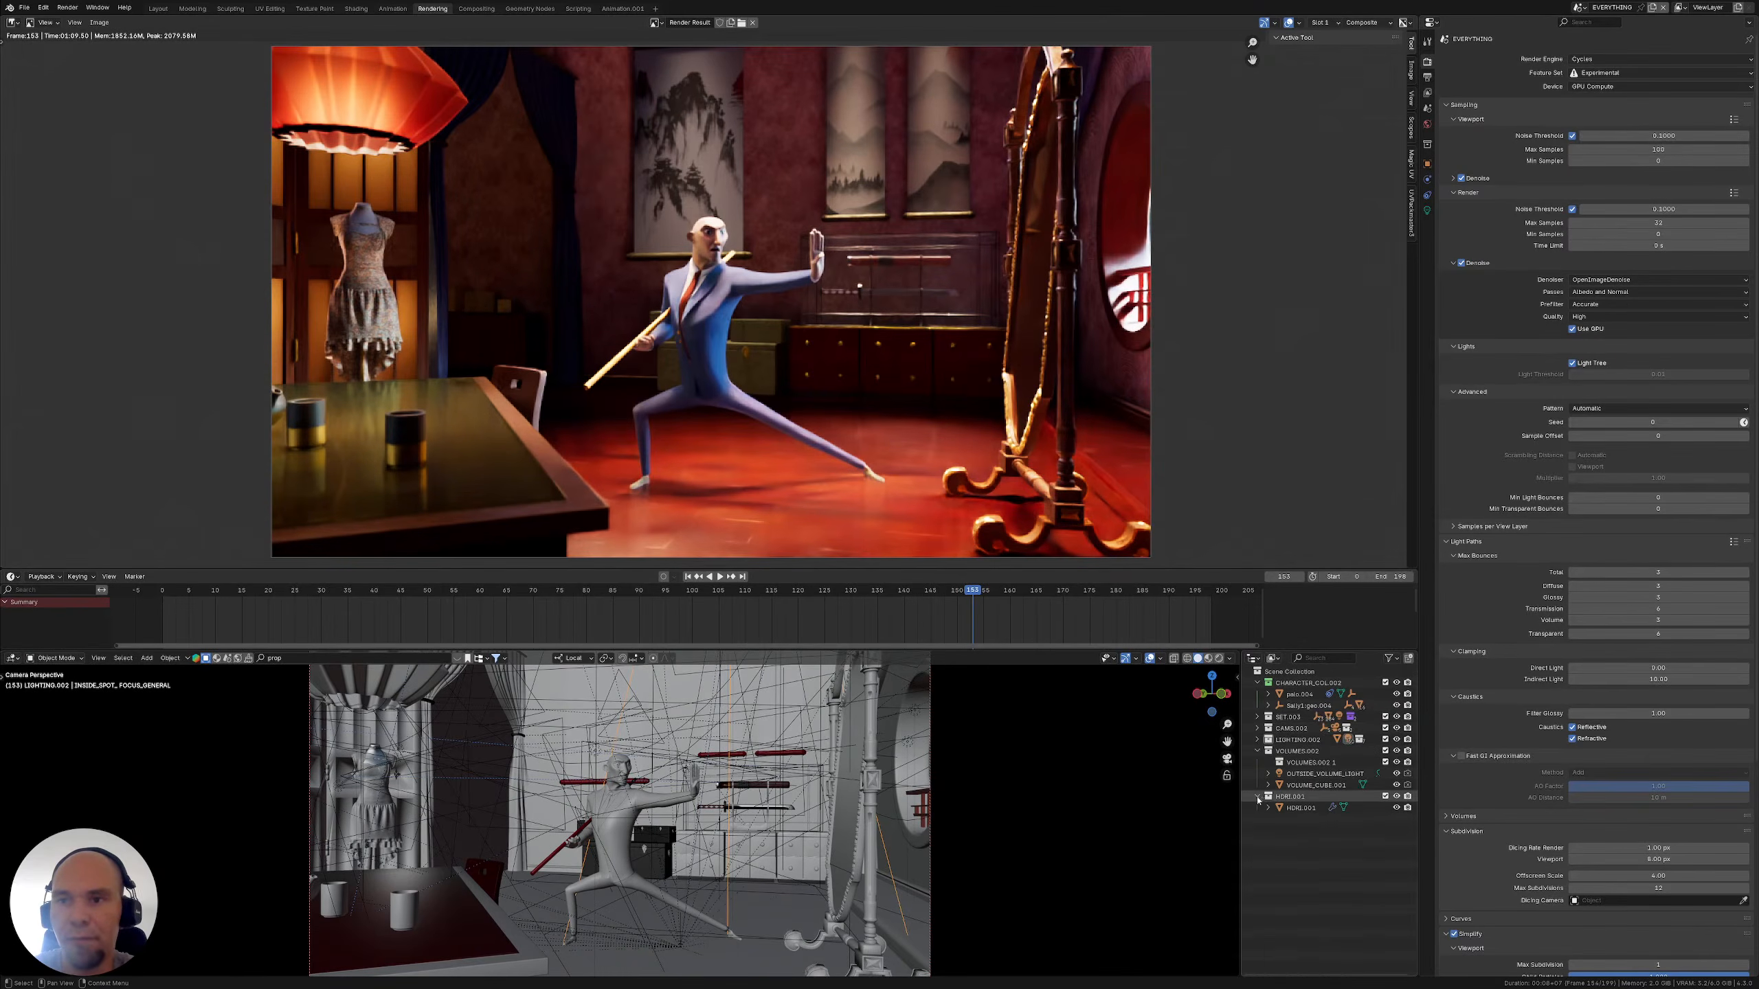
left_click(1385, 796)
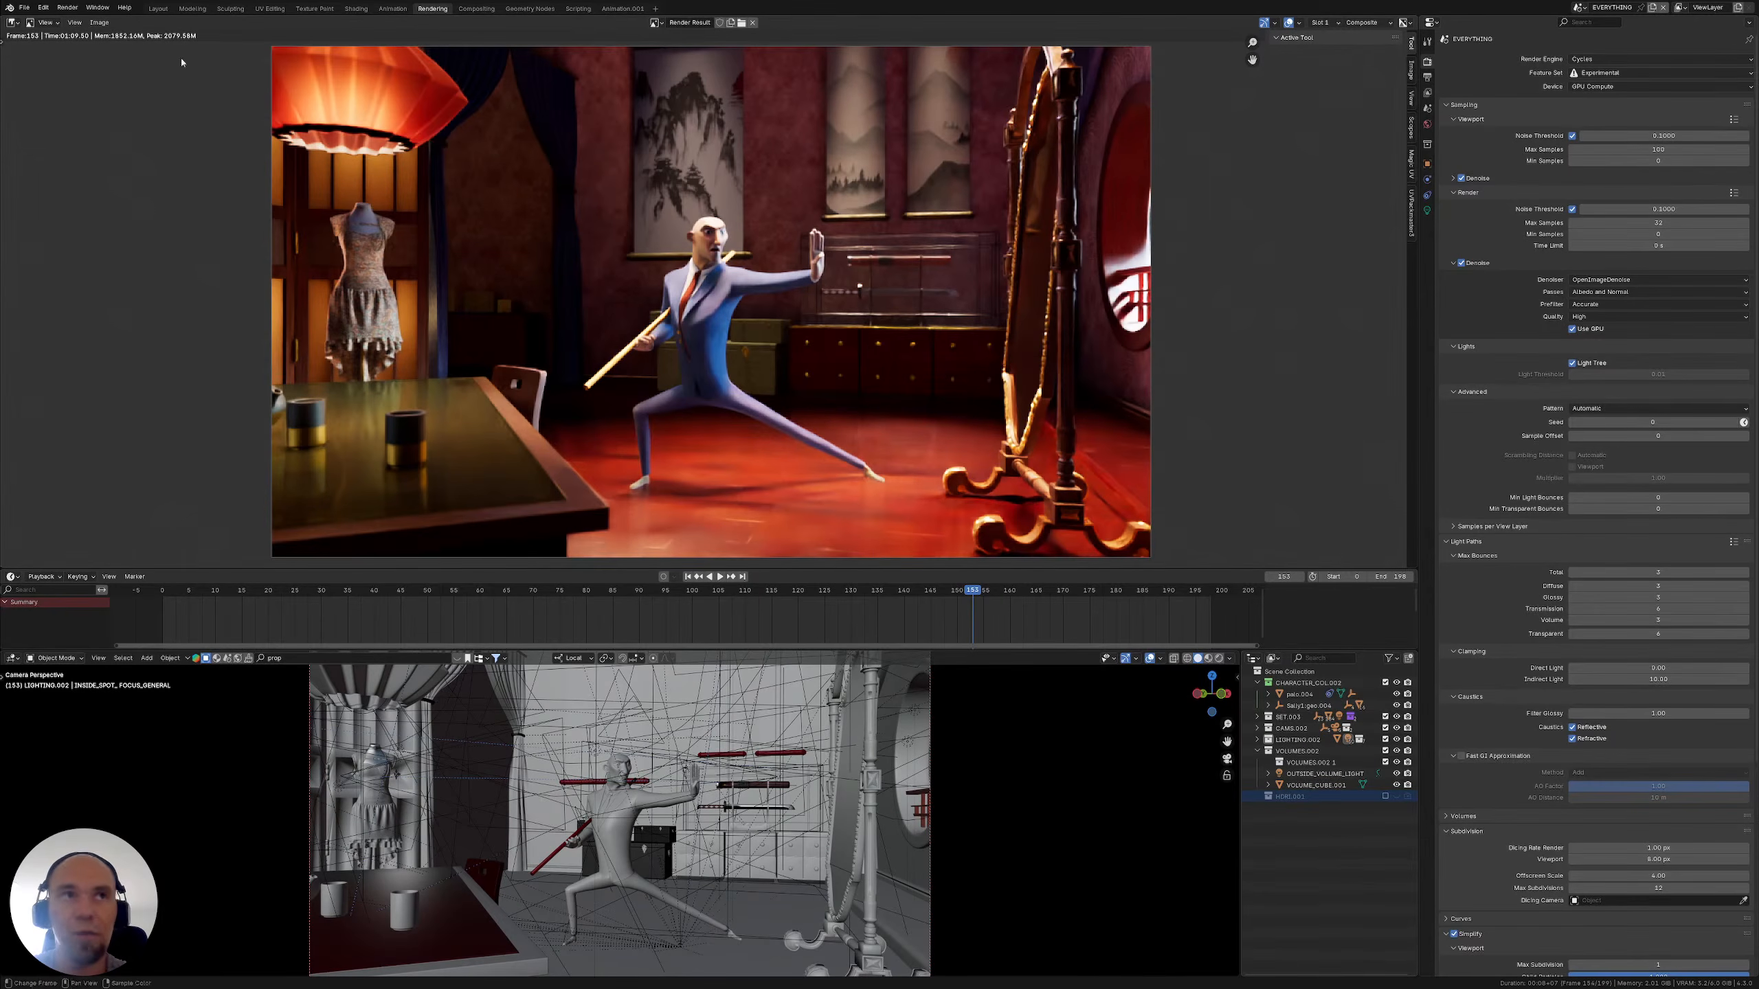
Switch to the Modeling workspace, collapse the set dressing and character collections, and pause the rendered camera preview
left_click(165, 8)
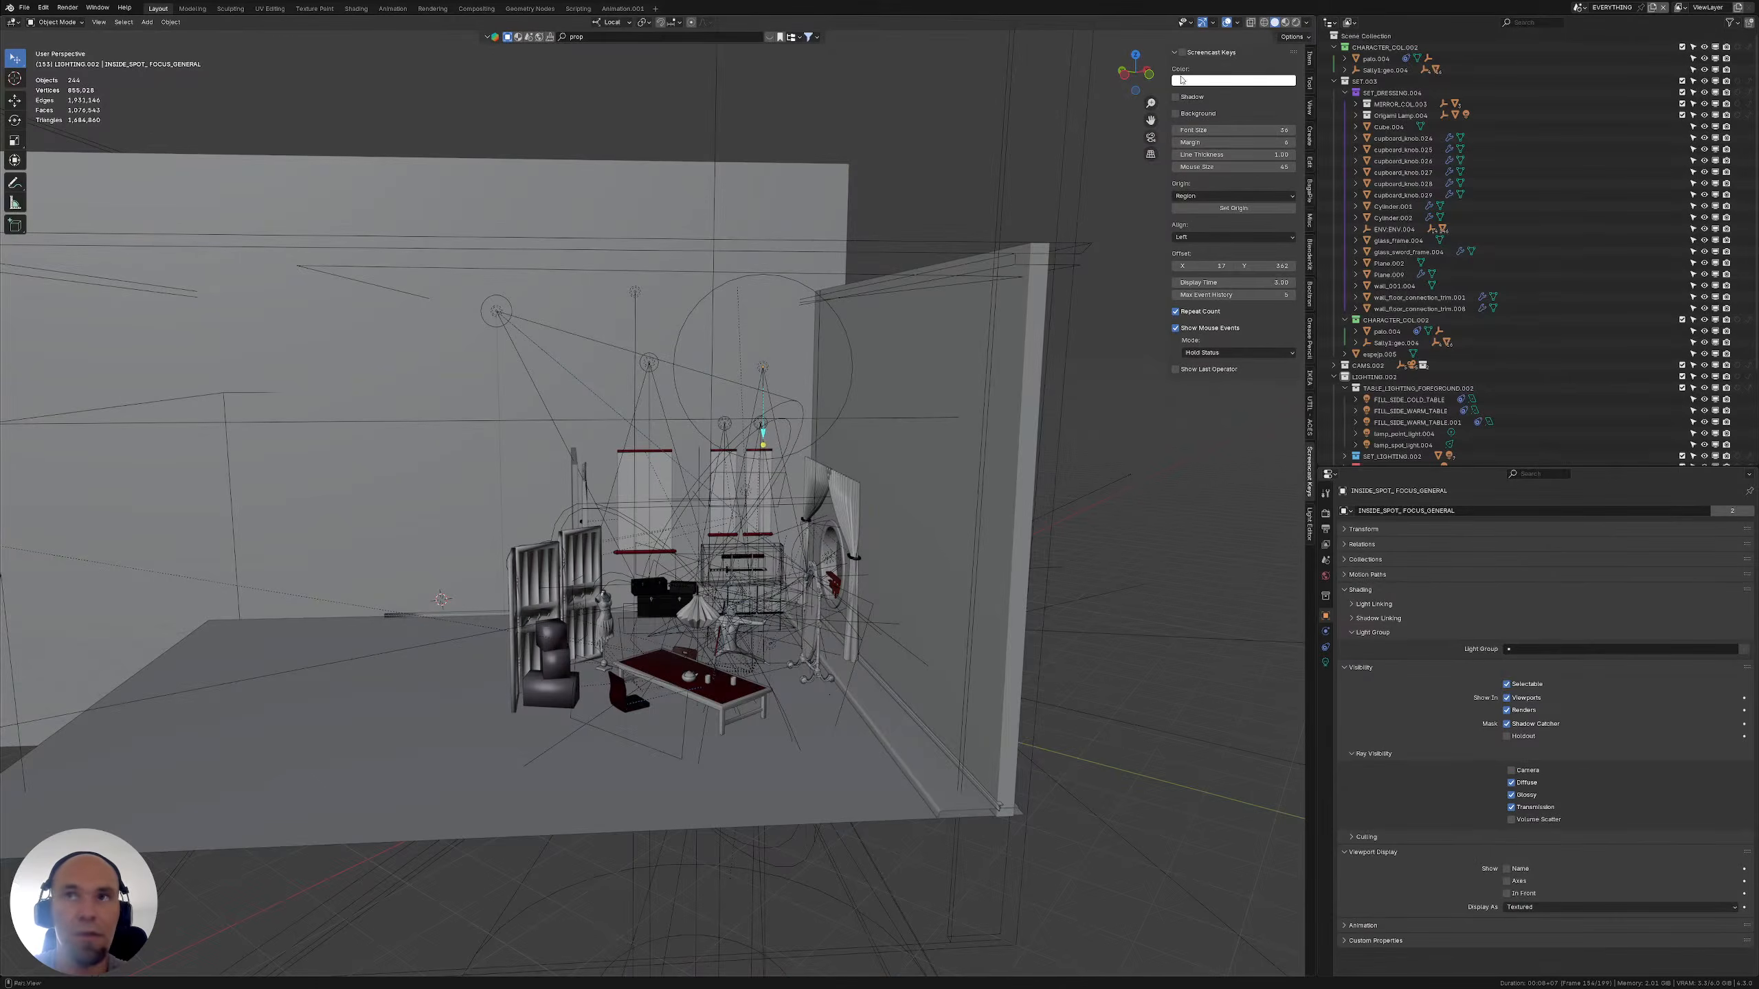
left_click(191, 8)
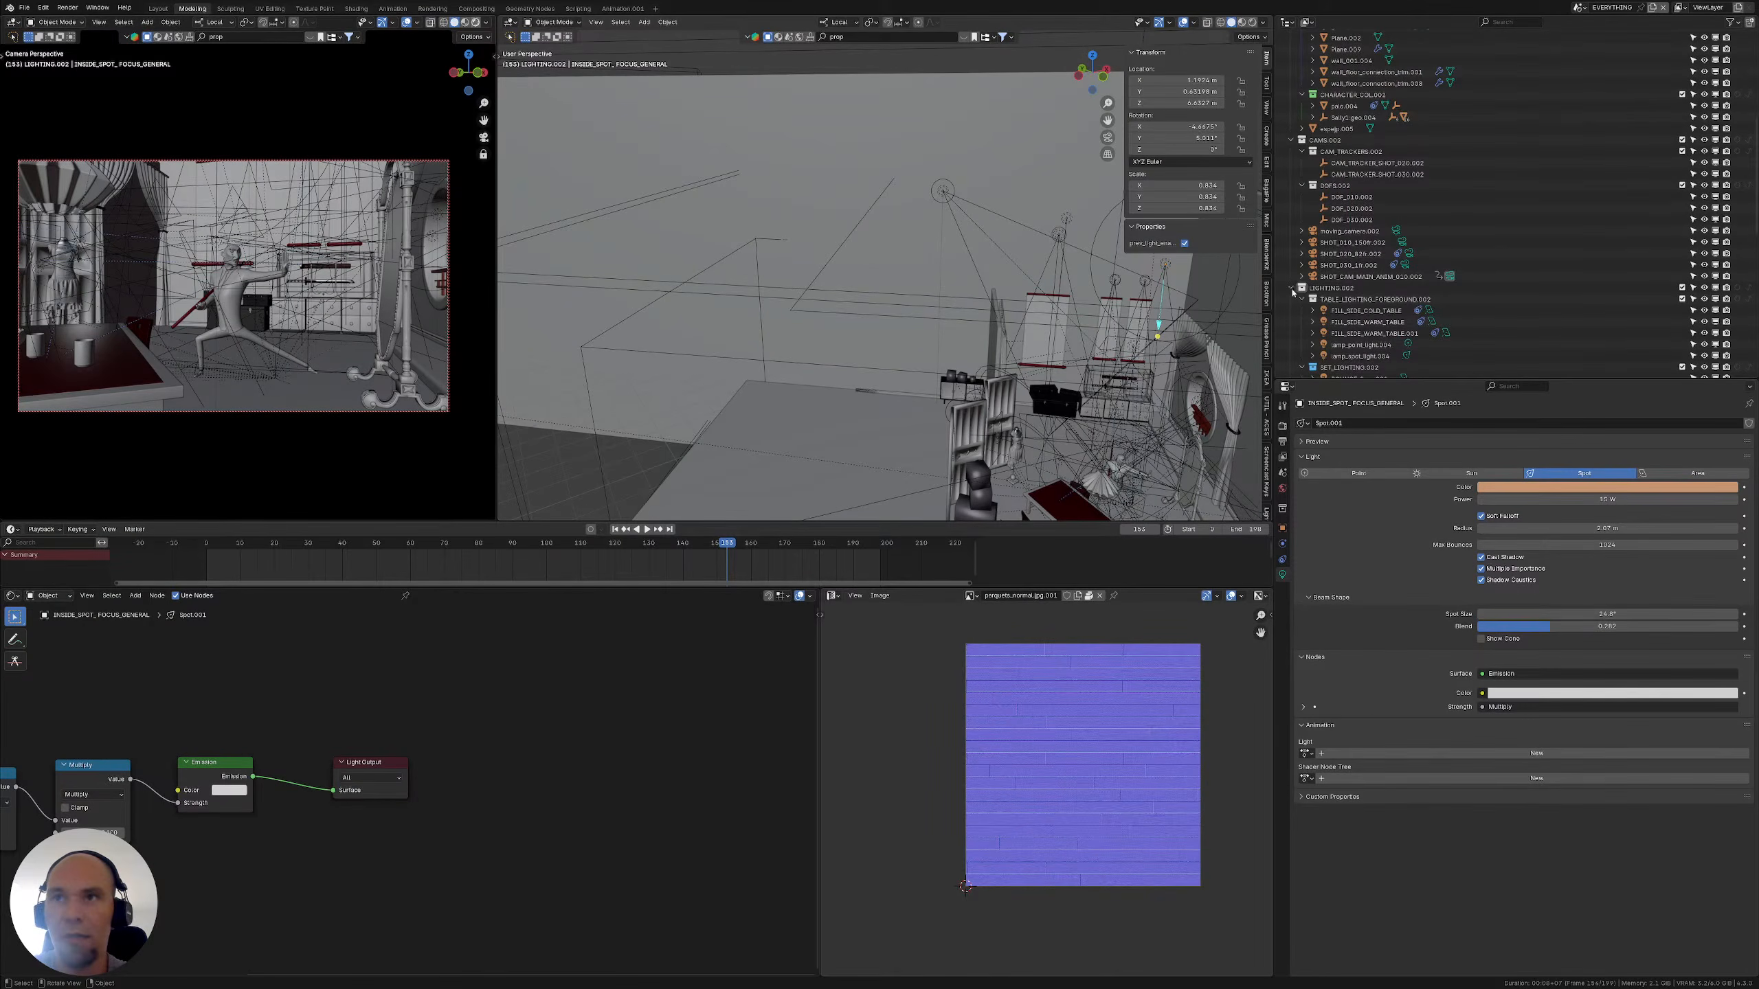
scroll(1292, 292, "up", 6)
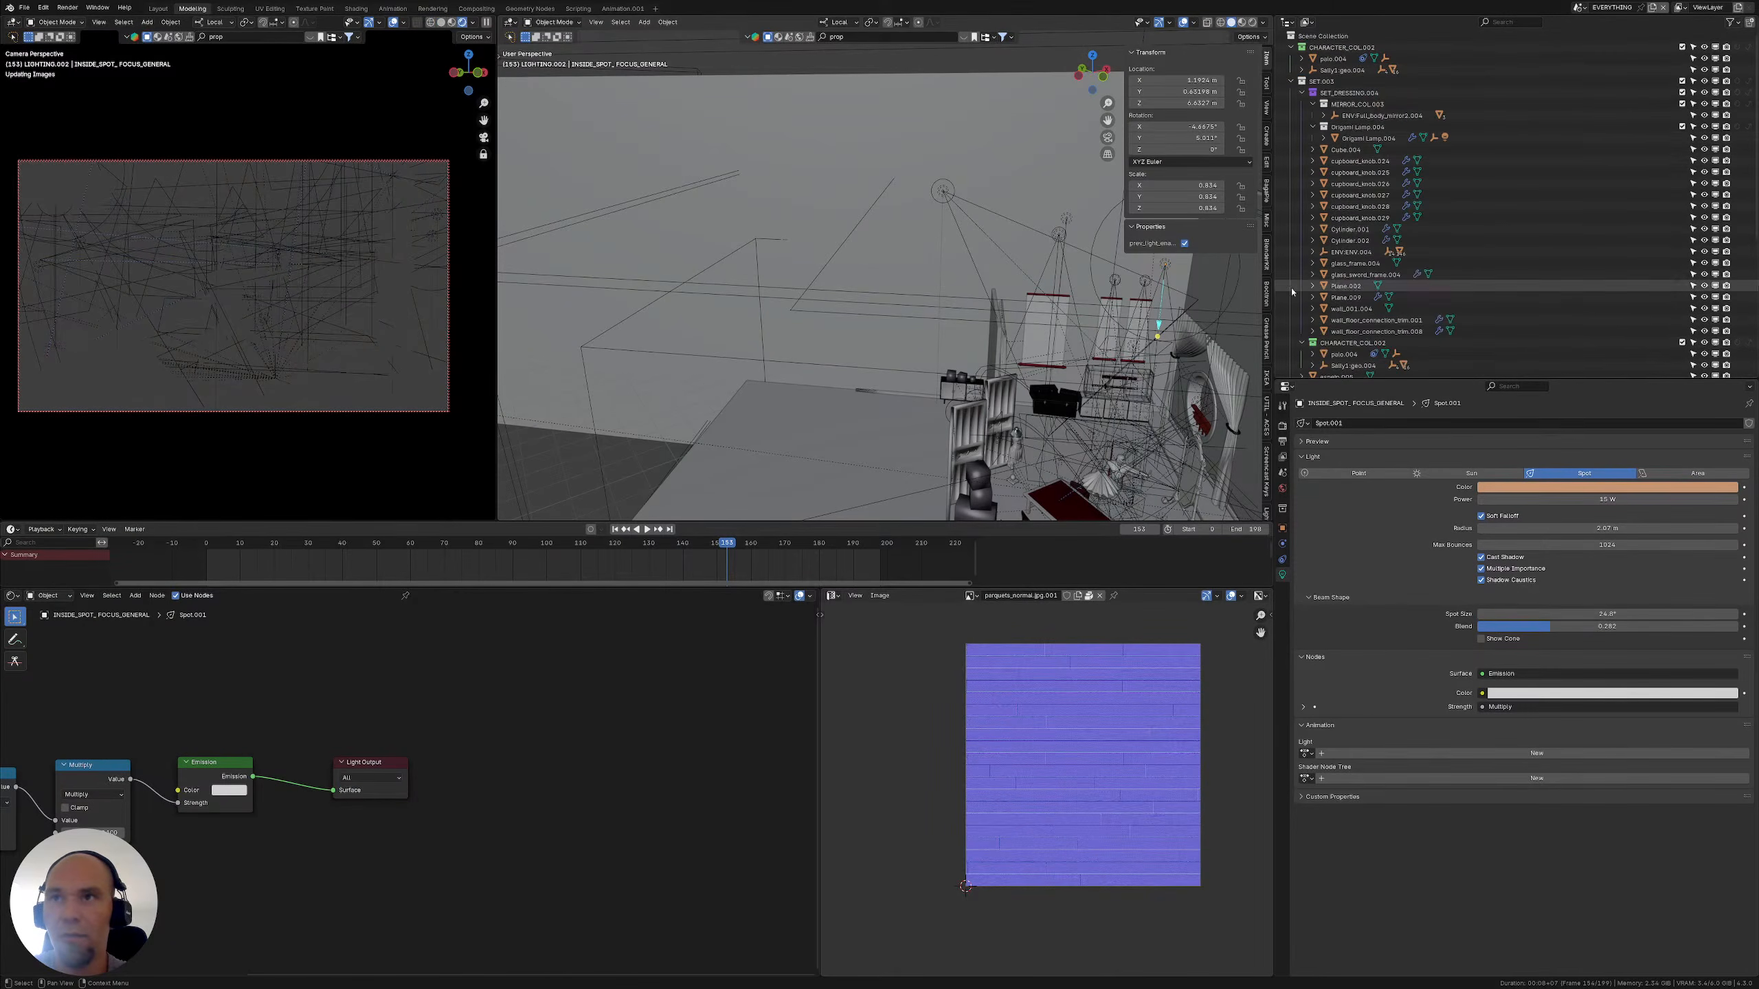
left_click(1313, 104)
left_click(1302, 92)
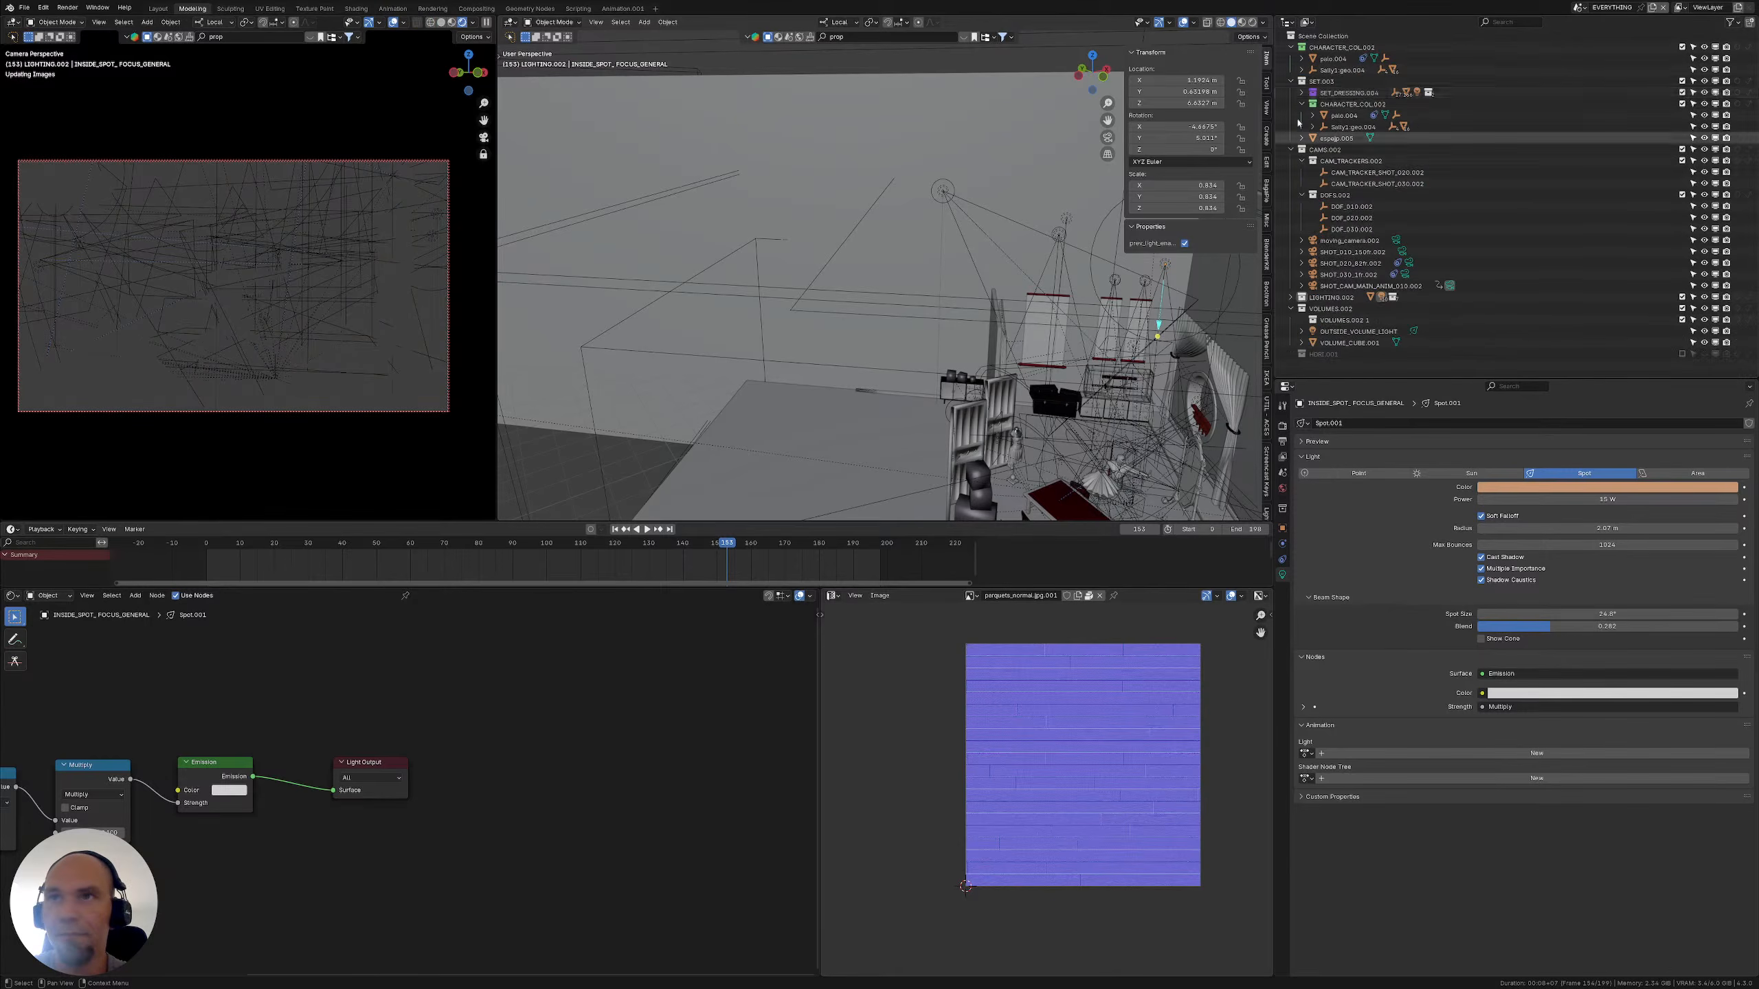
left_click(1302, 104)
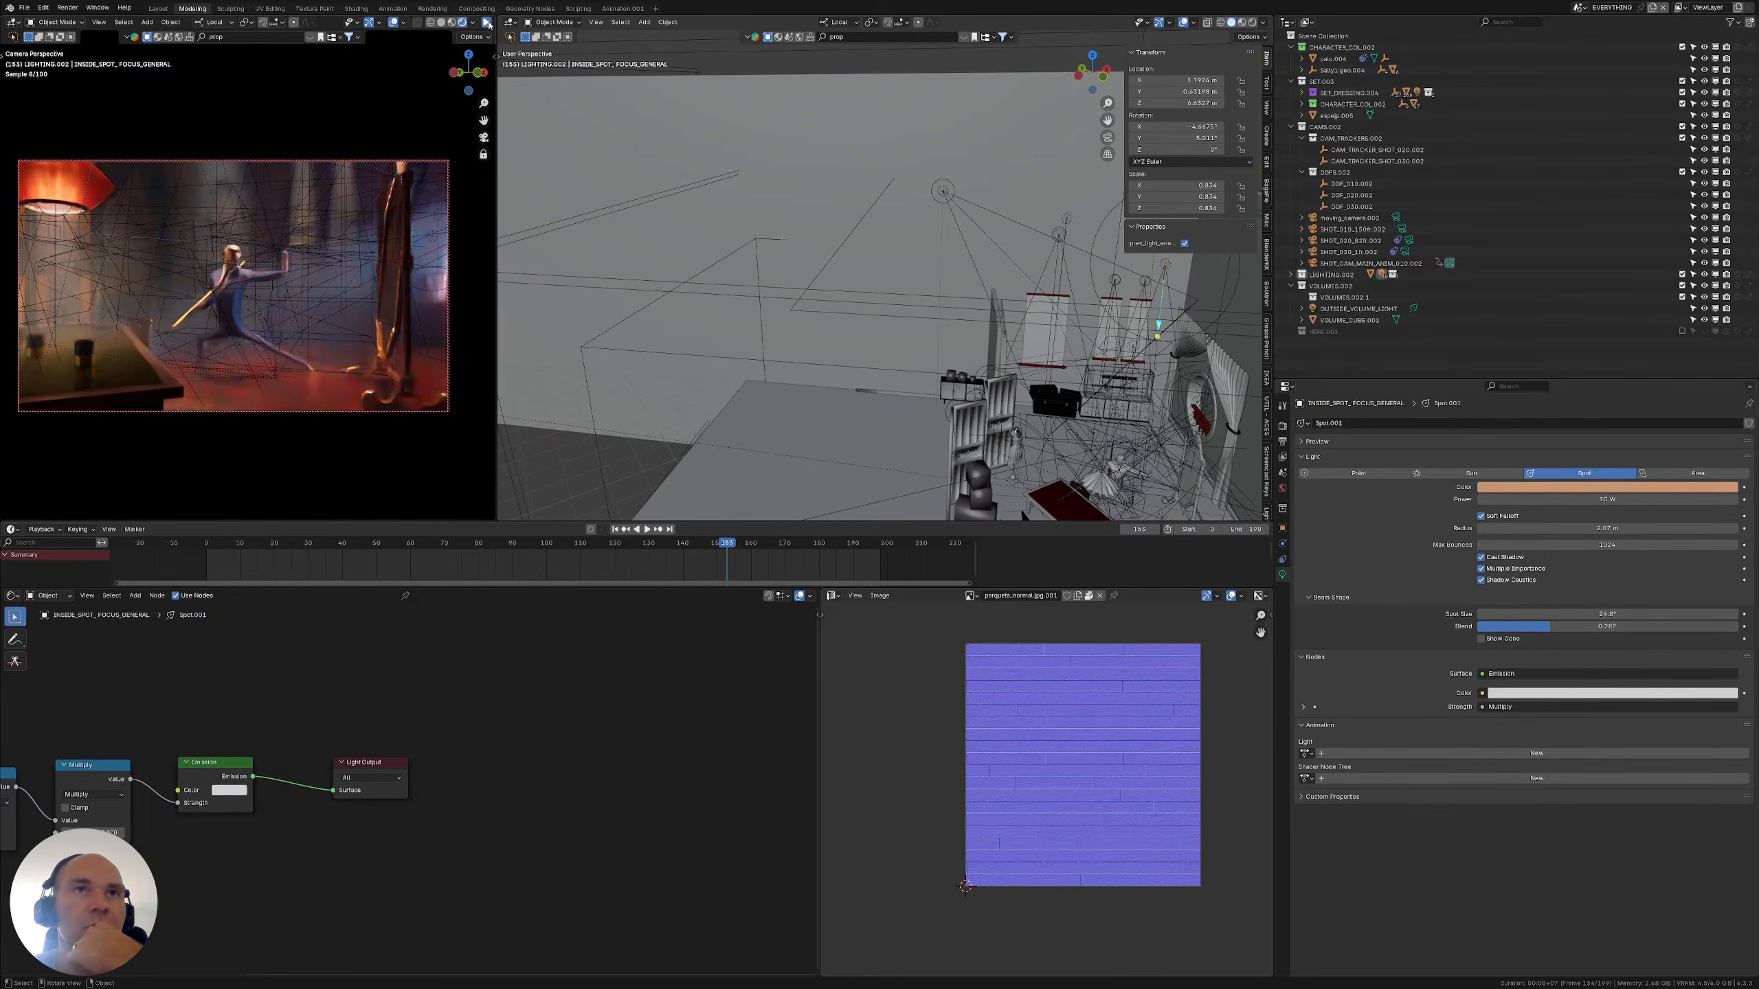
left_click(487, 23)
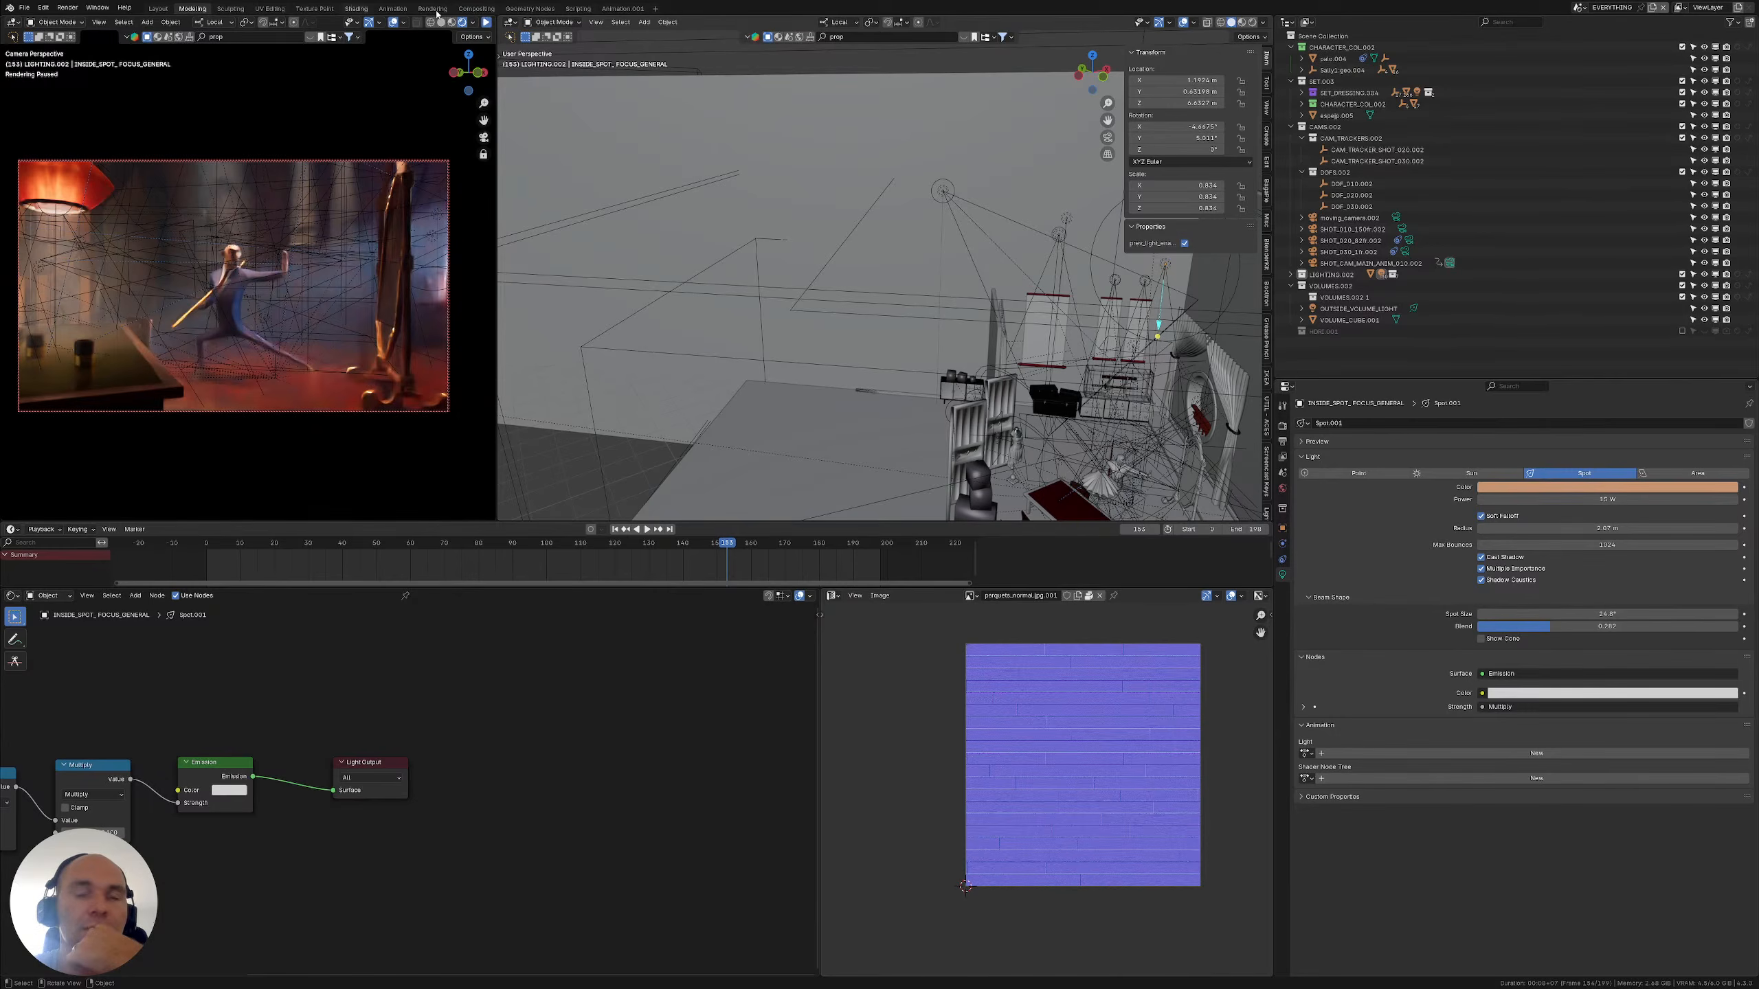
Render frame 153 again in the Rendering workspace and review the output resolution, light path and simplify settings
left_click(433, 9)
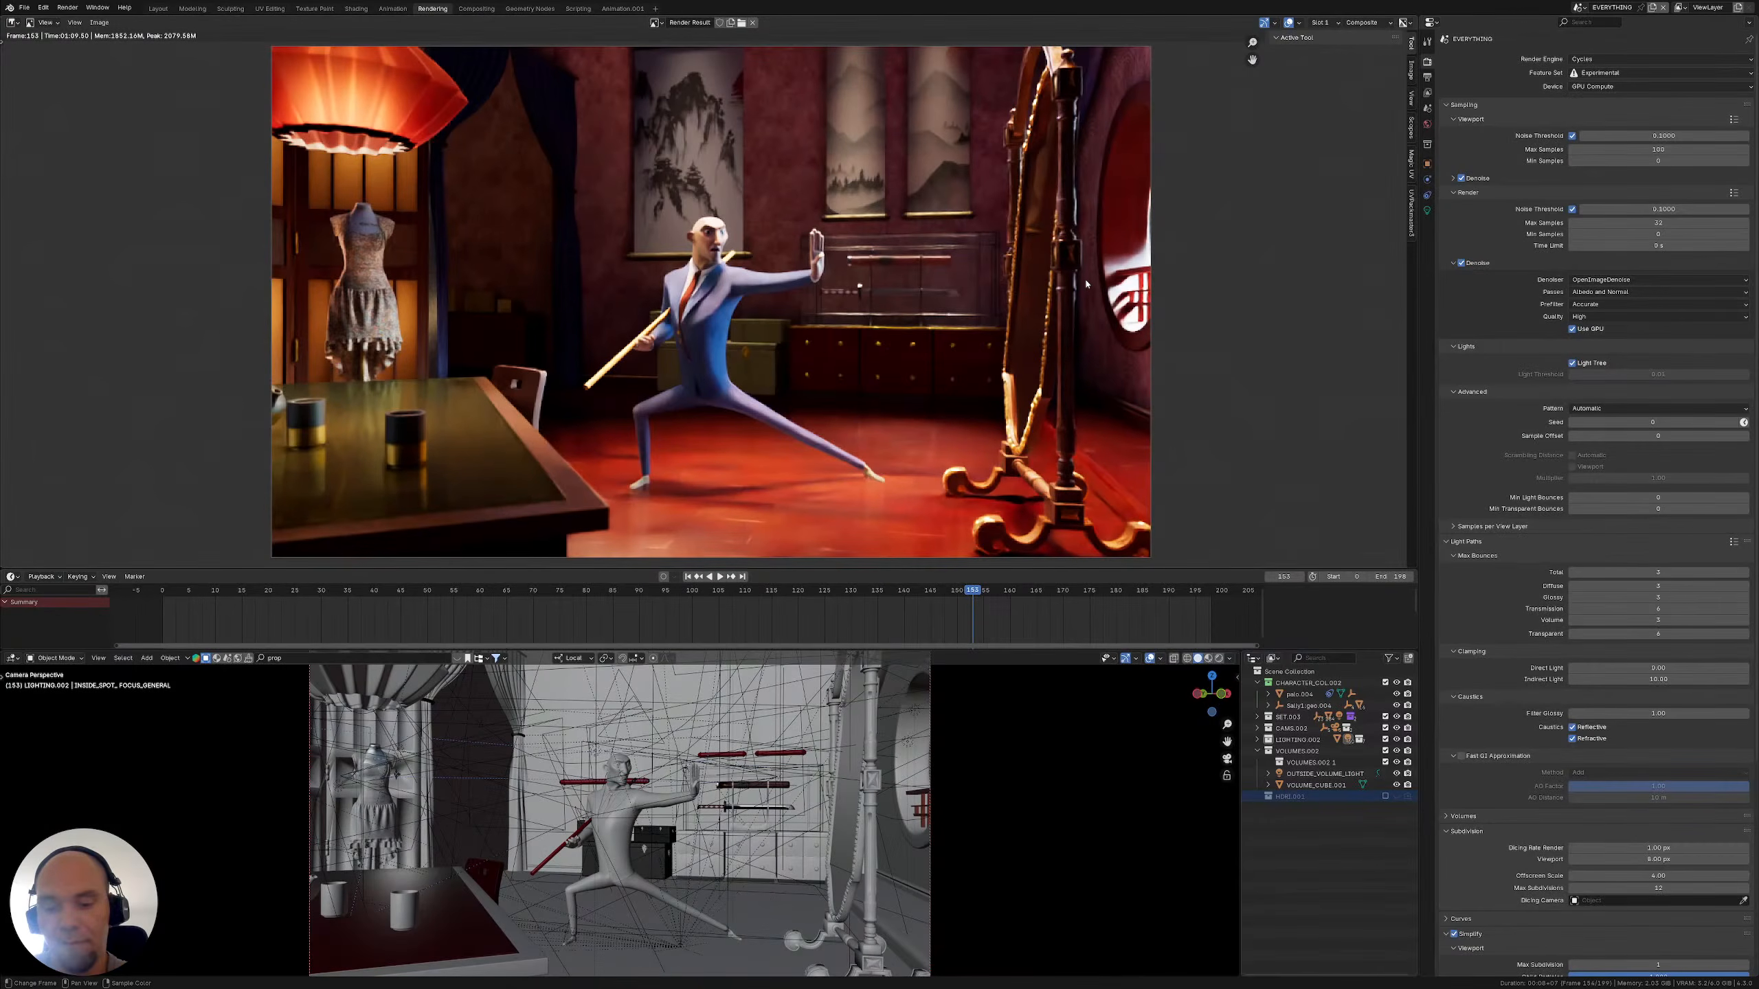
key("F12")
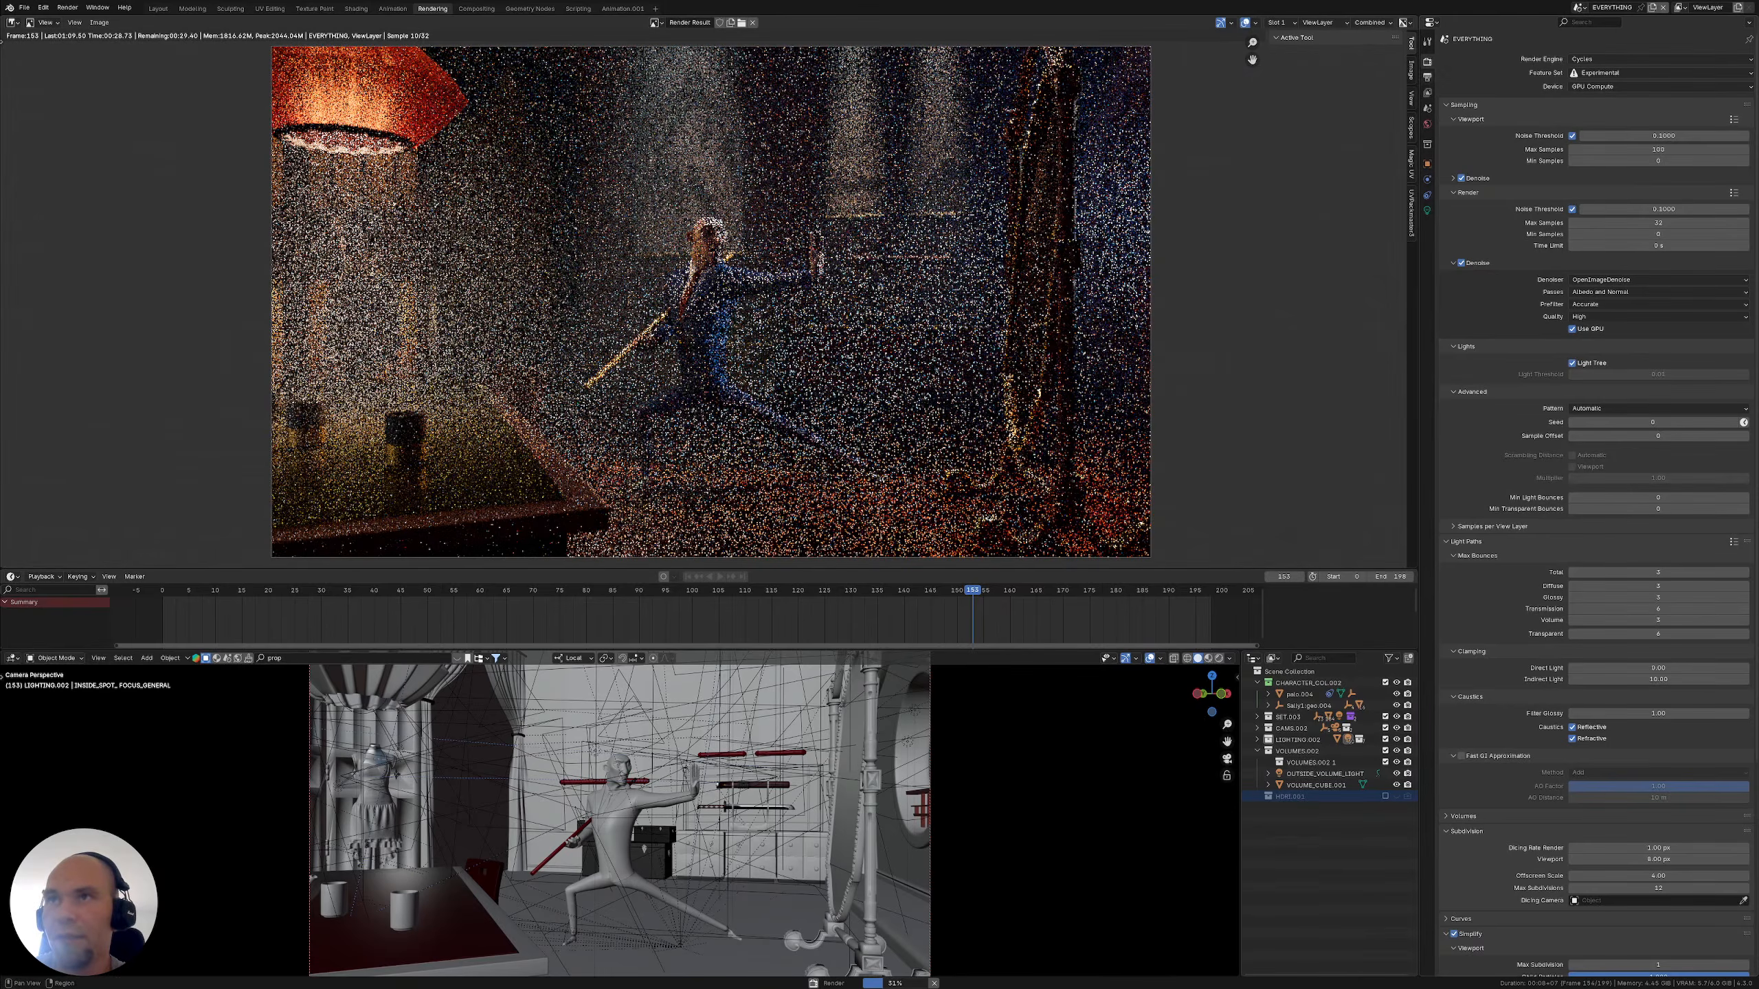
left_click(1427, 77)
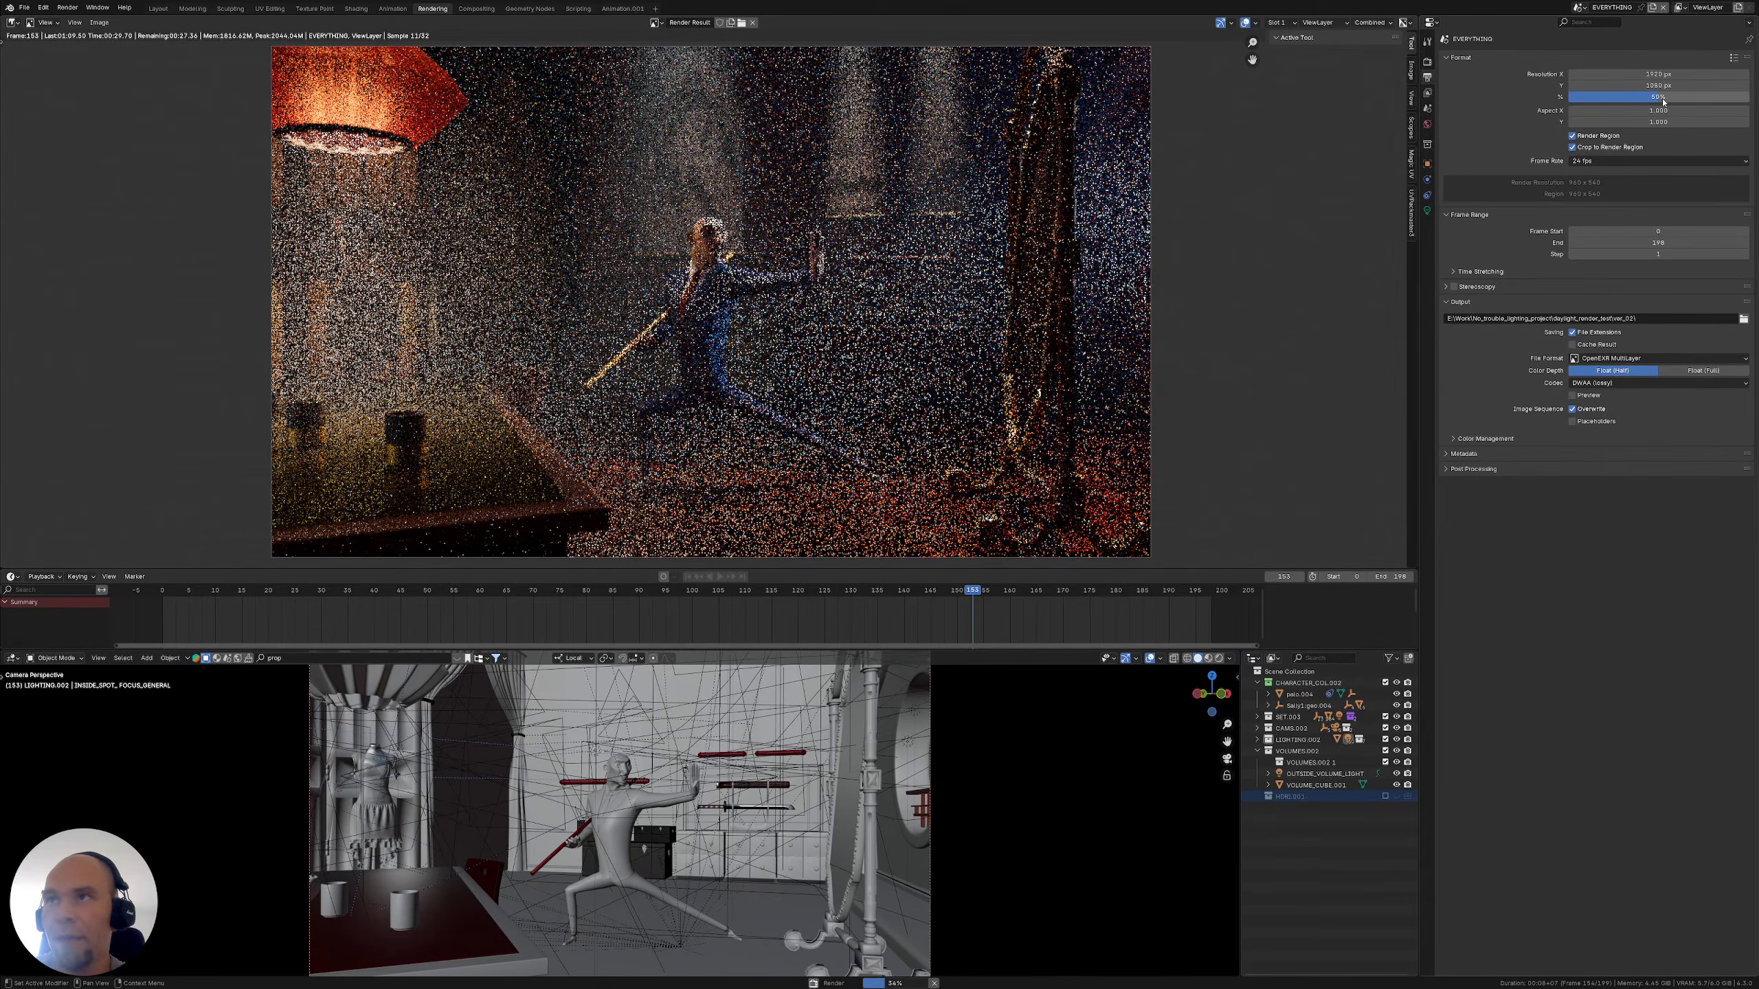
left_click(1429, 63)
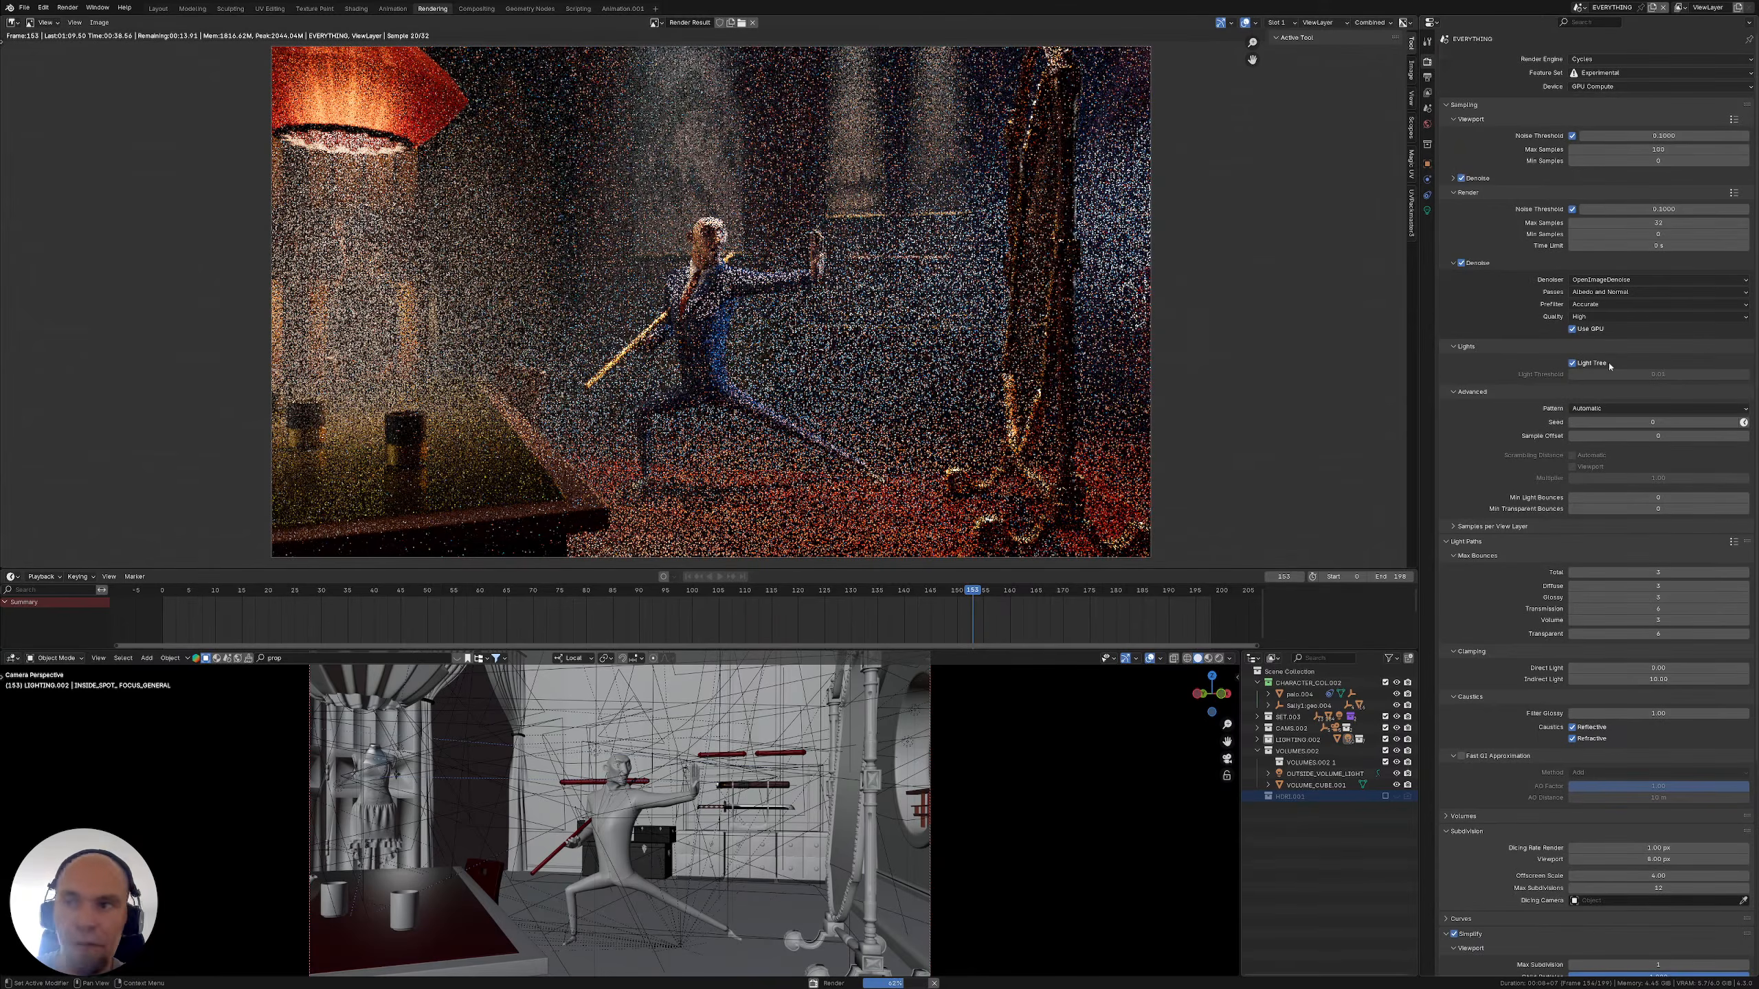
scroll(1665, 589, "down", 2)
scroll(1666, 557, "down", 4)
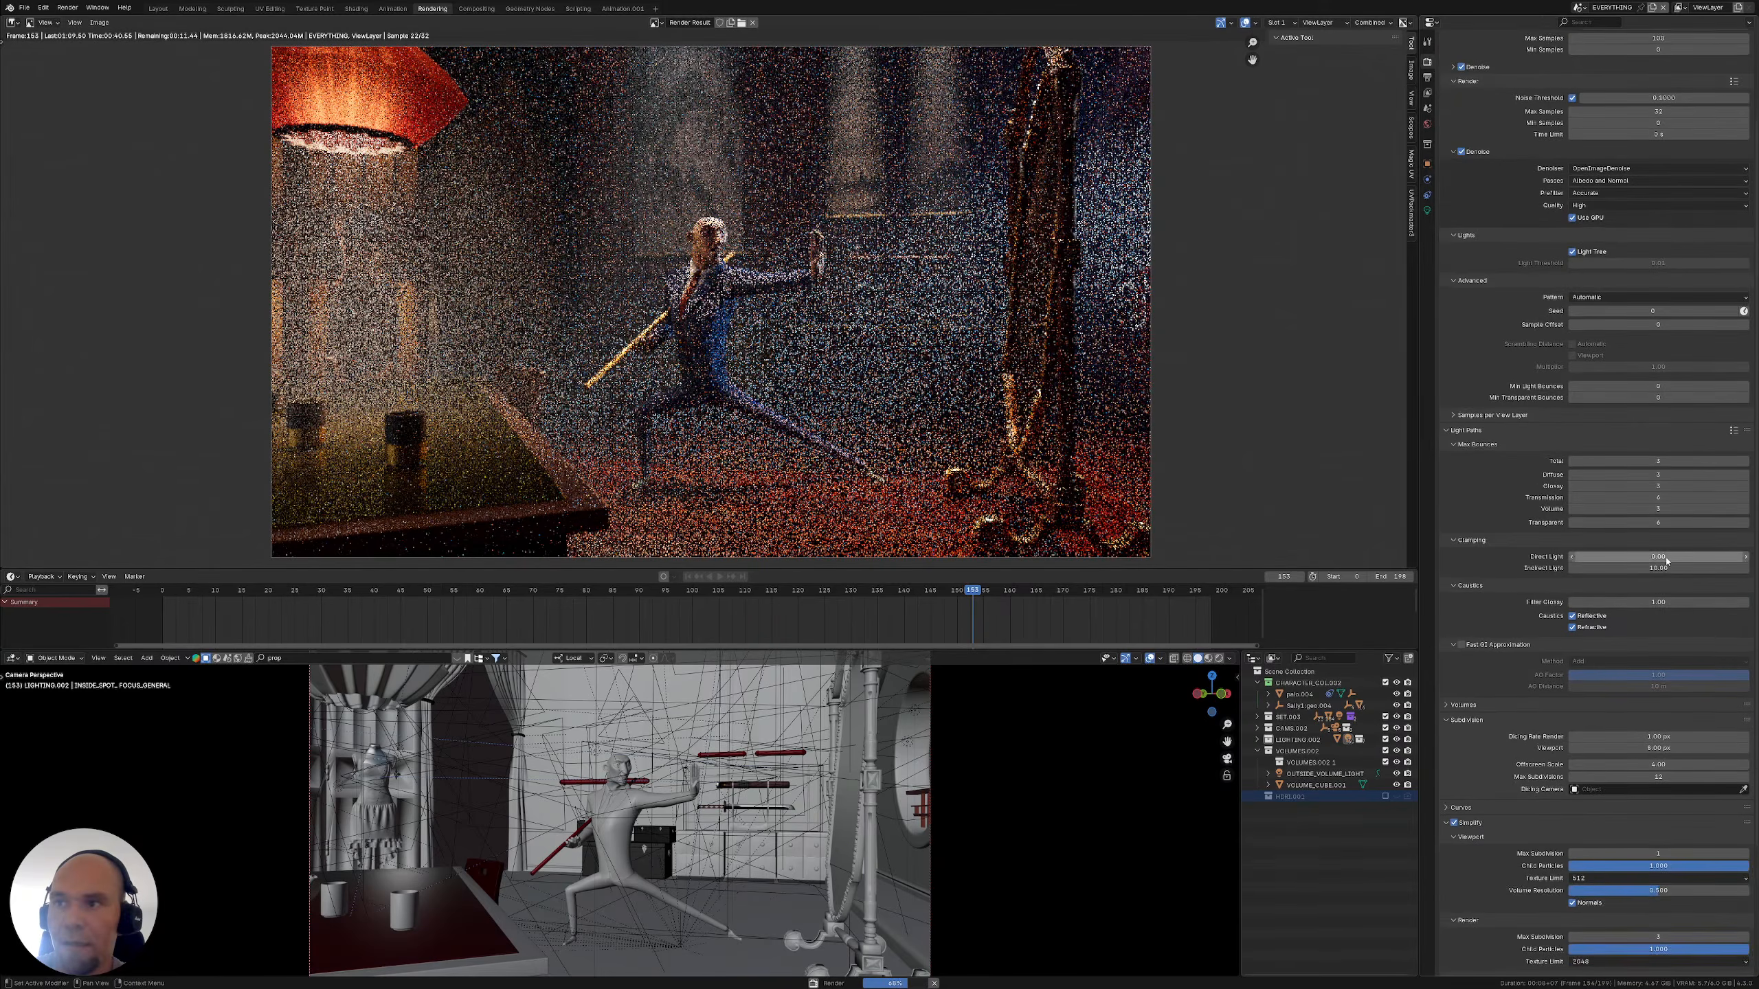
scroll(1442, 537, "down", 1)
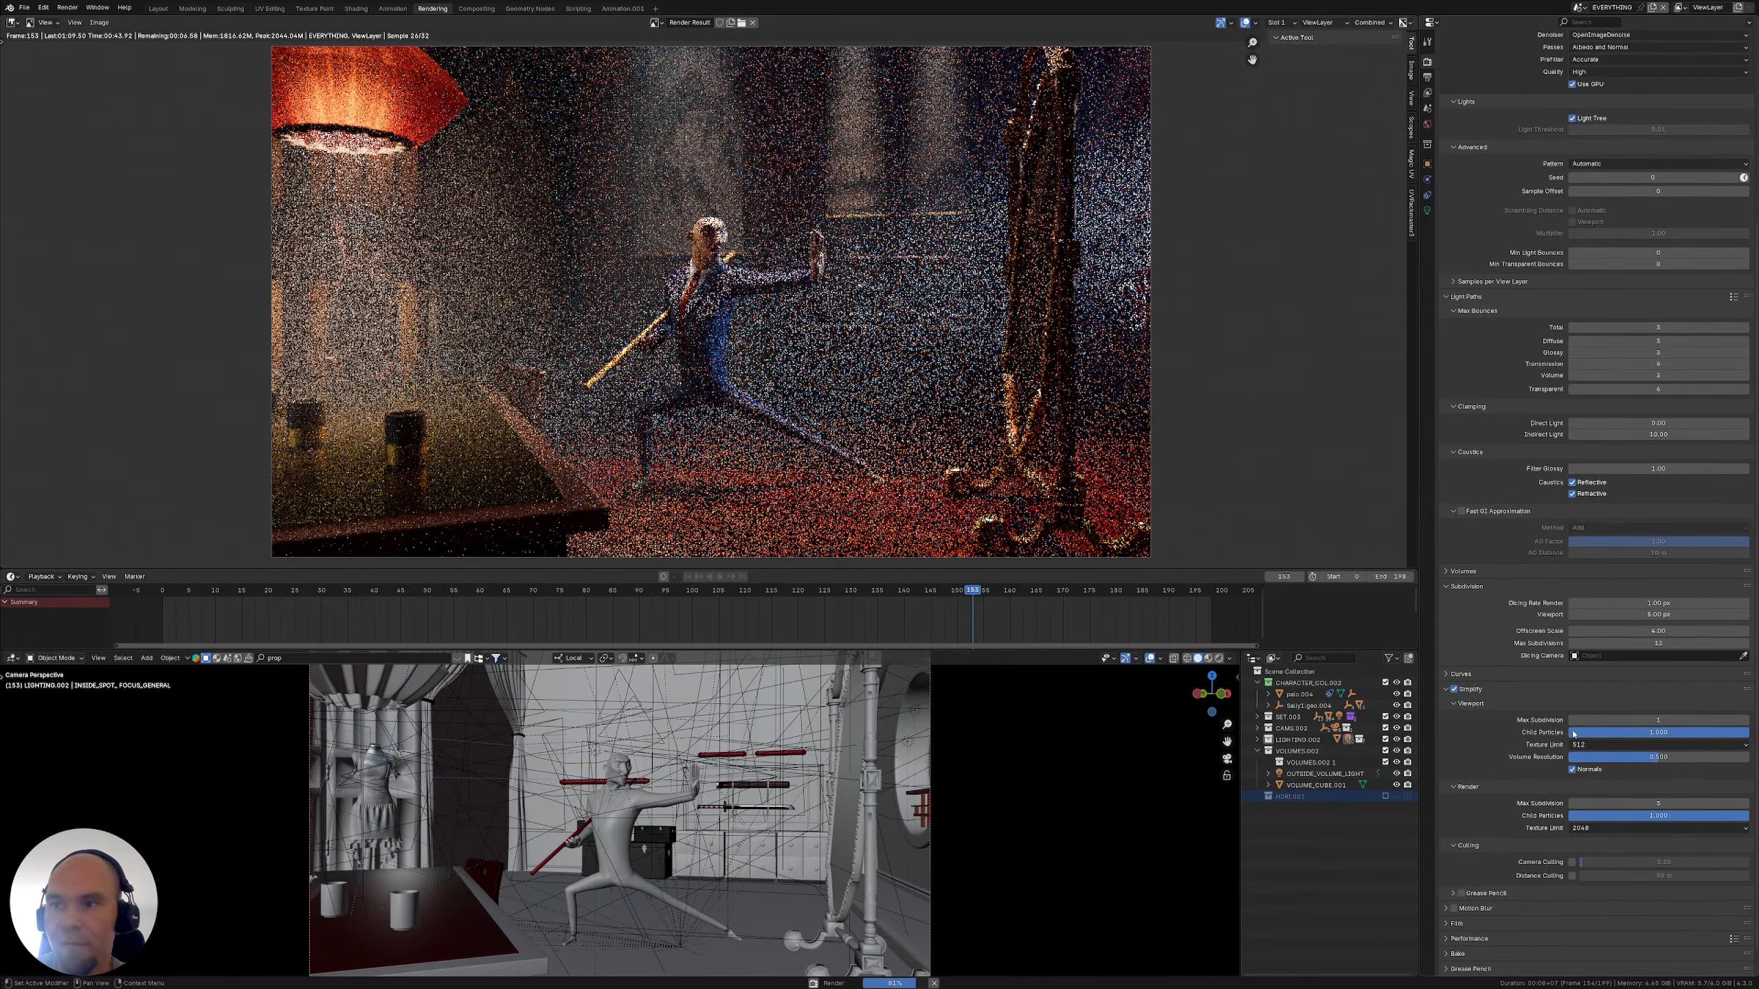
scroll(1573, 734, "down", 1)
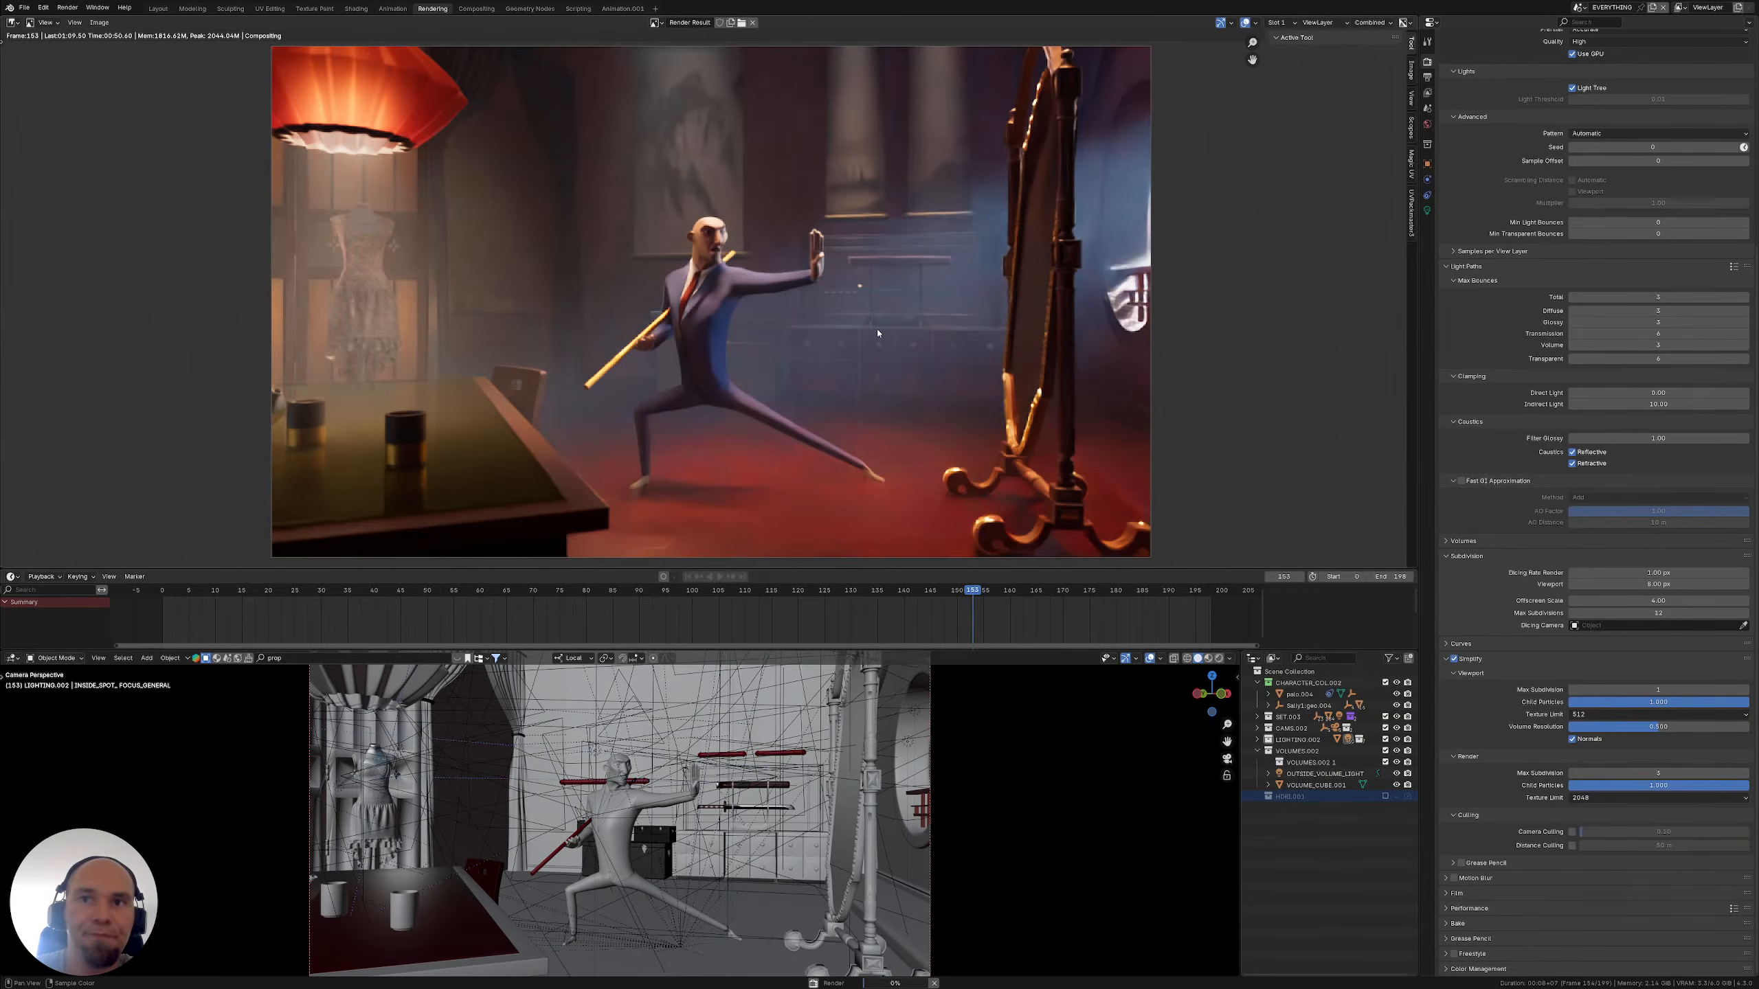
scroll(876, 329, "down", 1)
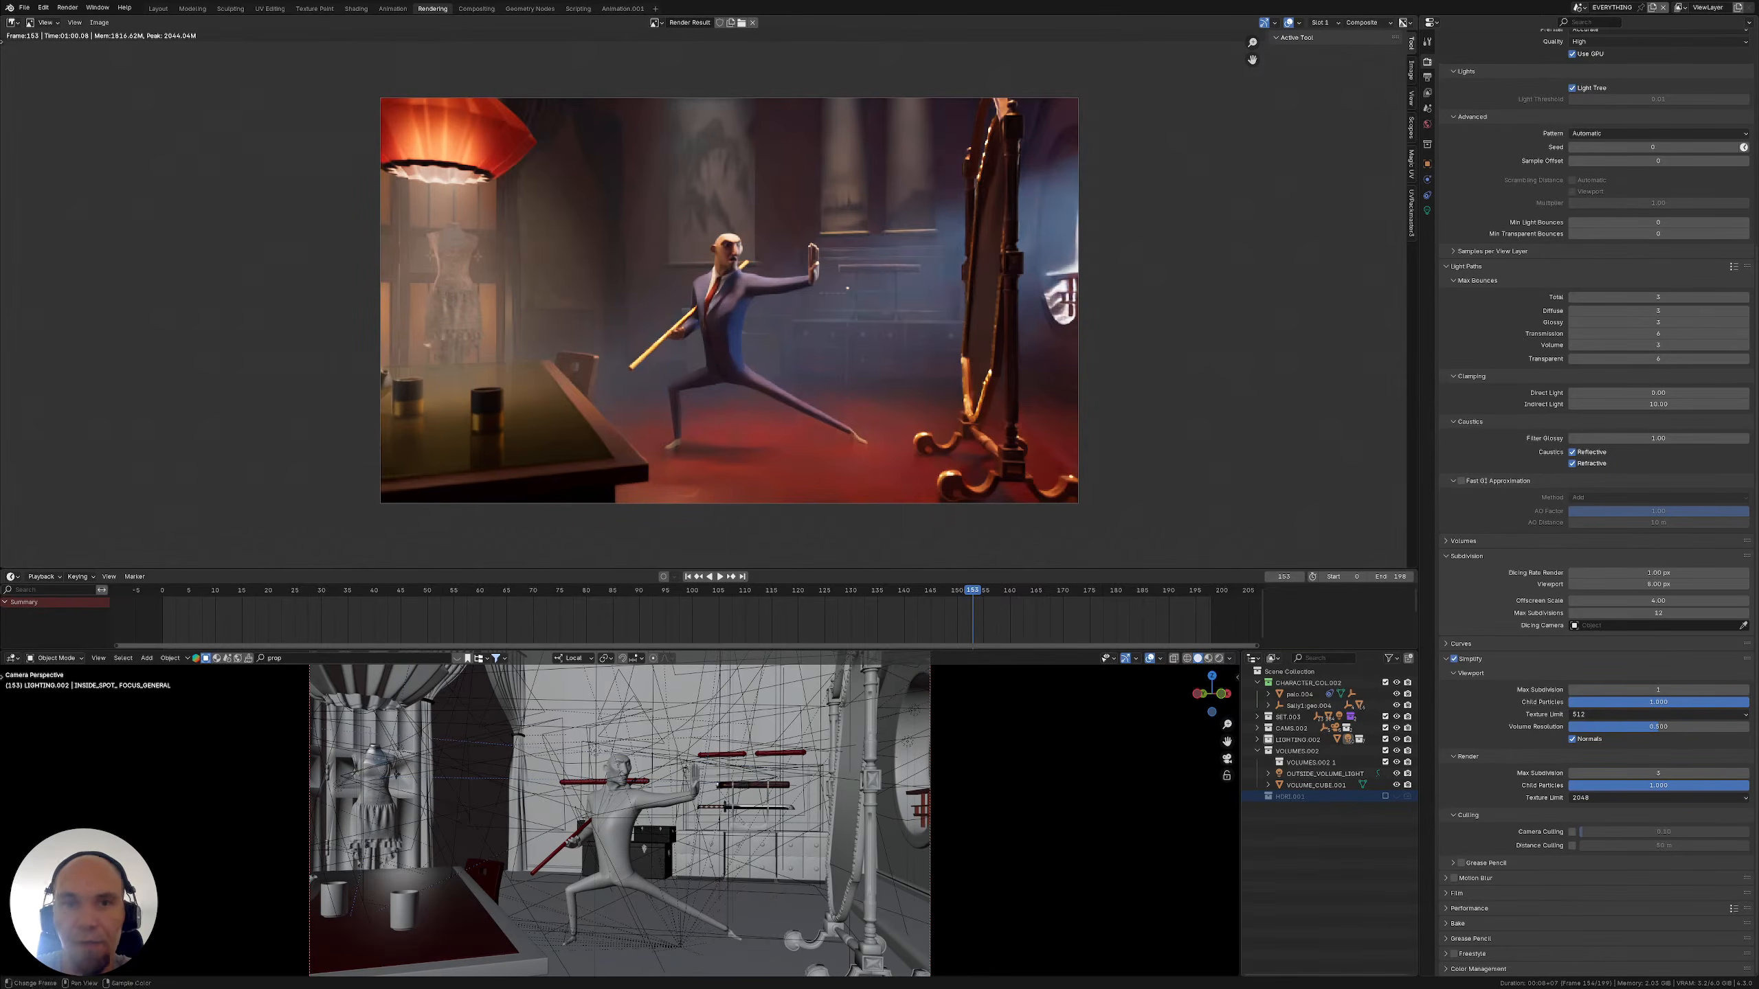
Open the daylight_001 version of the lighting project from the recent files
left_click(24, 7)
mouse_move(52, 44)
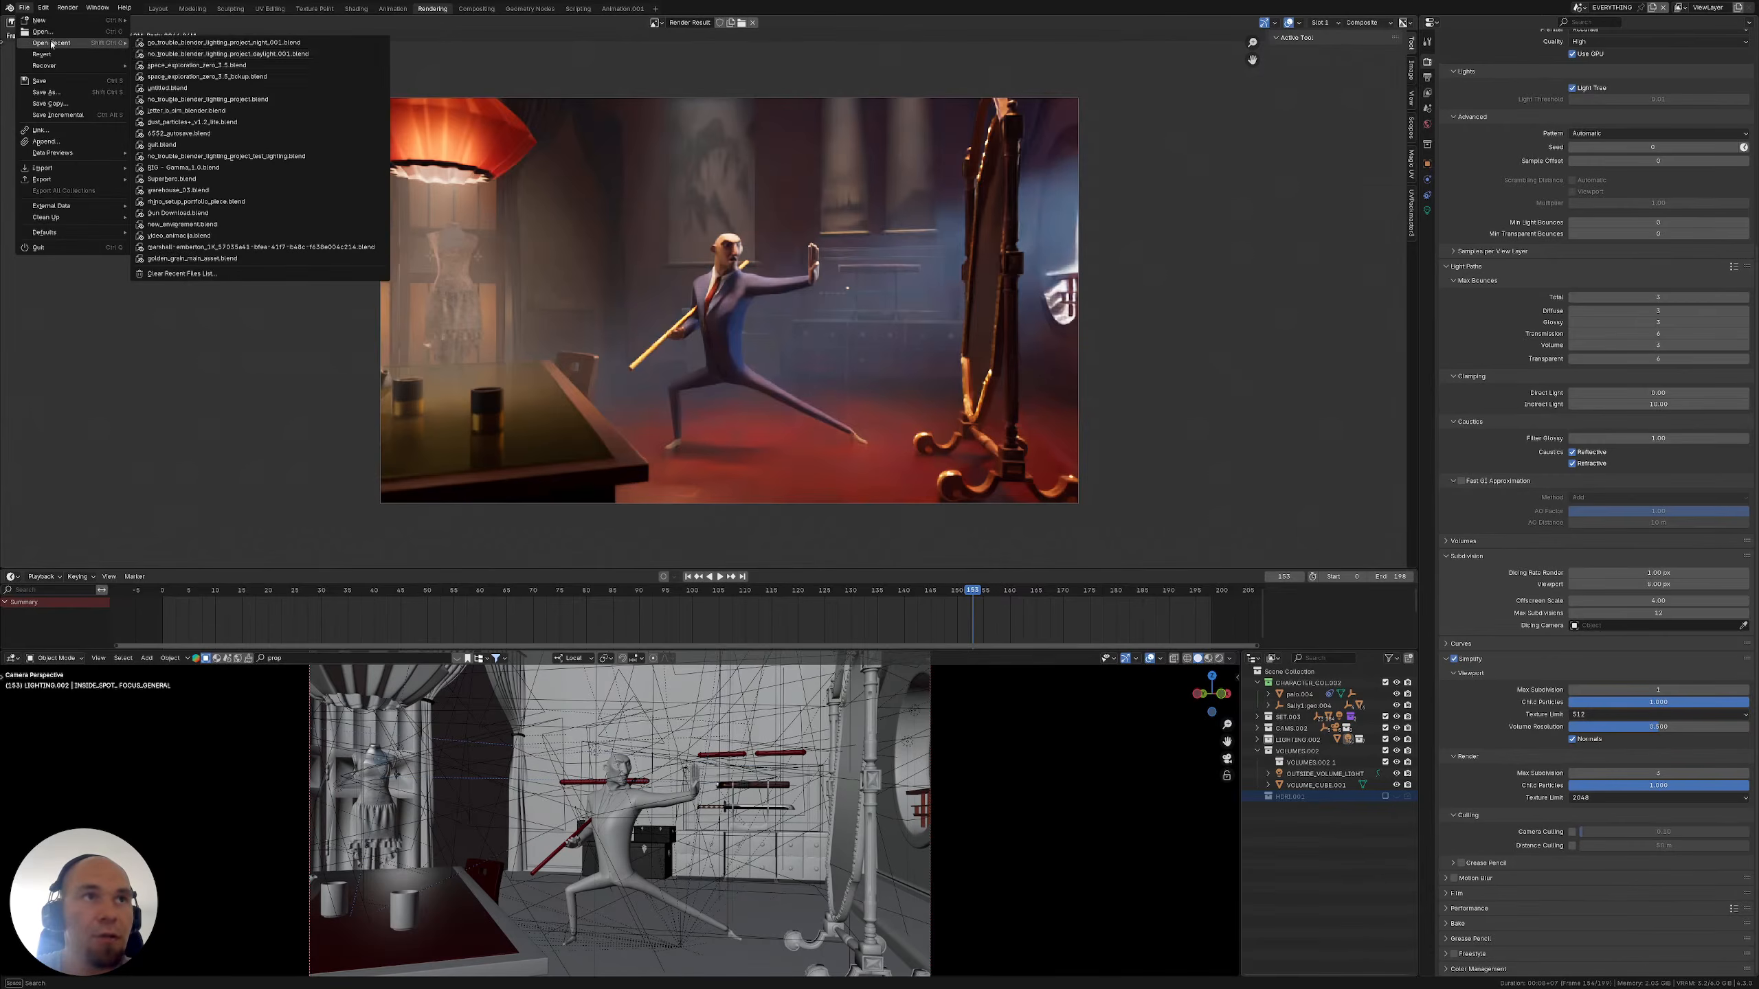
left_click(207, 53)
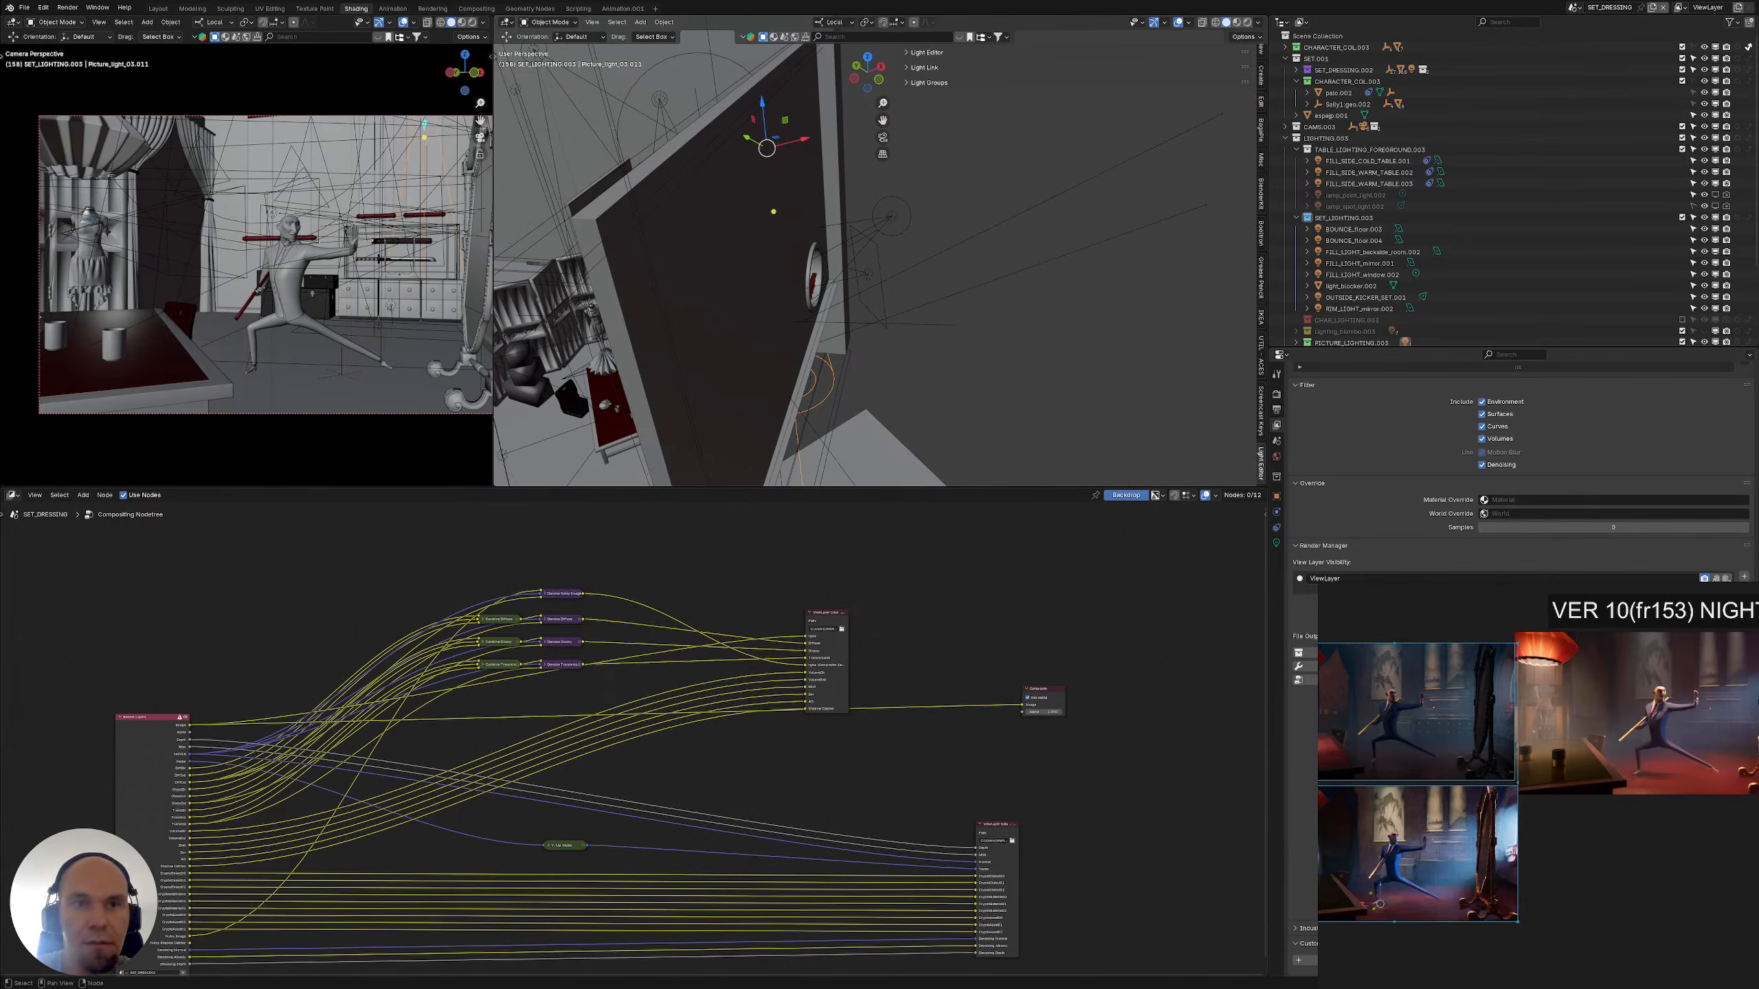
Render frame 153 of the SET_DRESSING scene in the Rendering workspace
right_click_drag(665, 378, 607, 382)
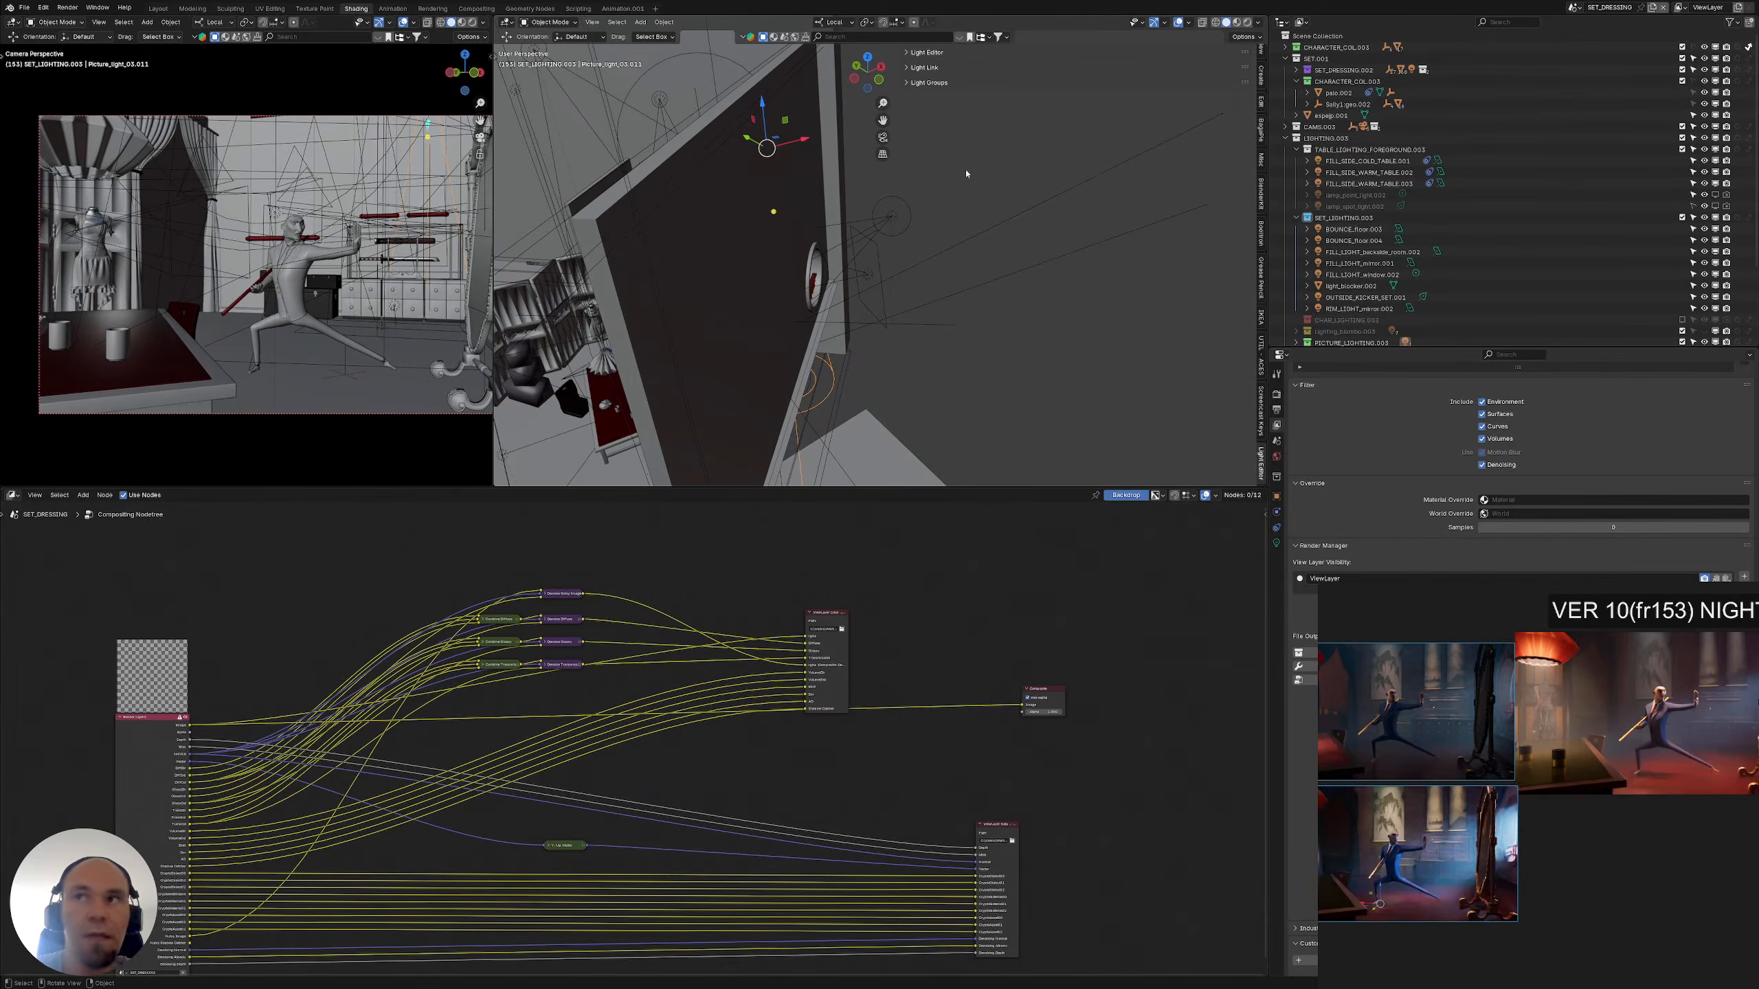
middle_click_drag(547, 575, 670, 552)
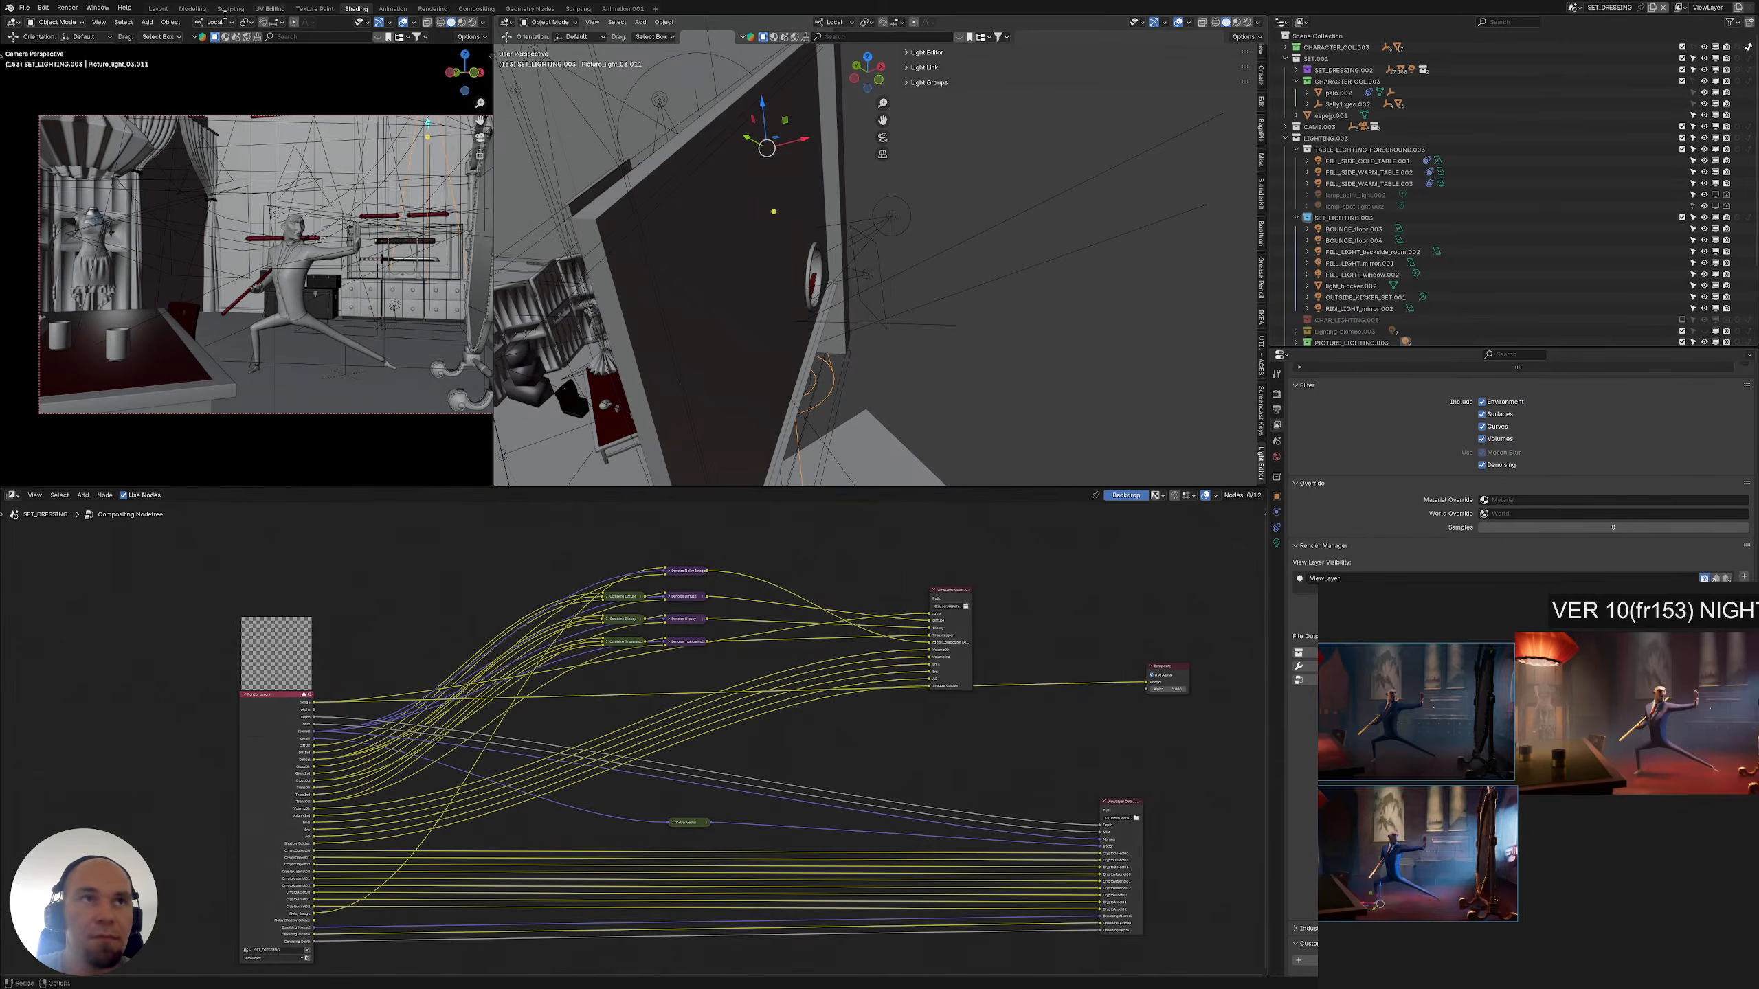
left_click(433, 9)
scroll(832, 365, "up", 3)
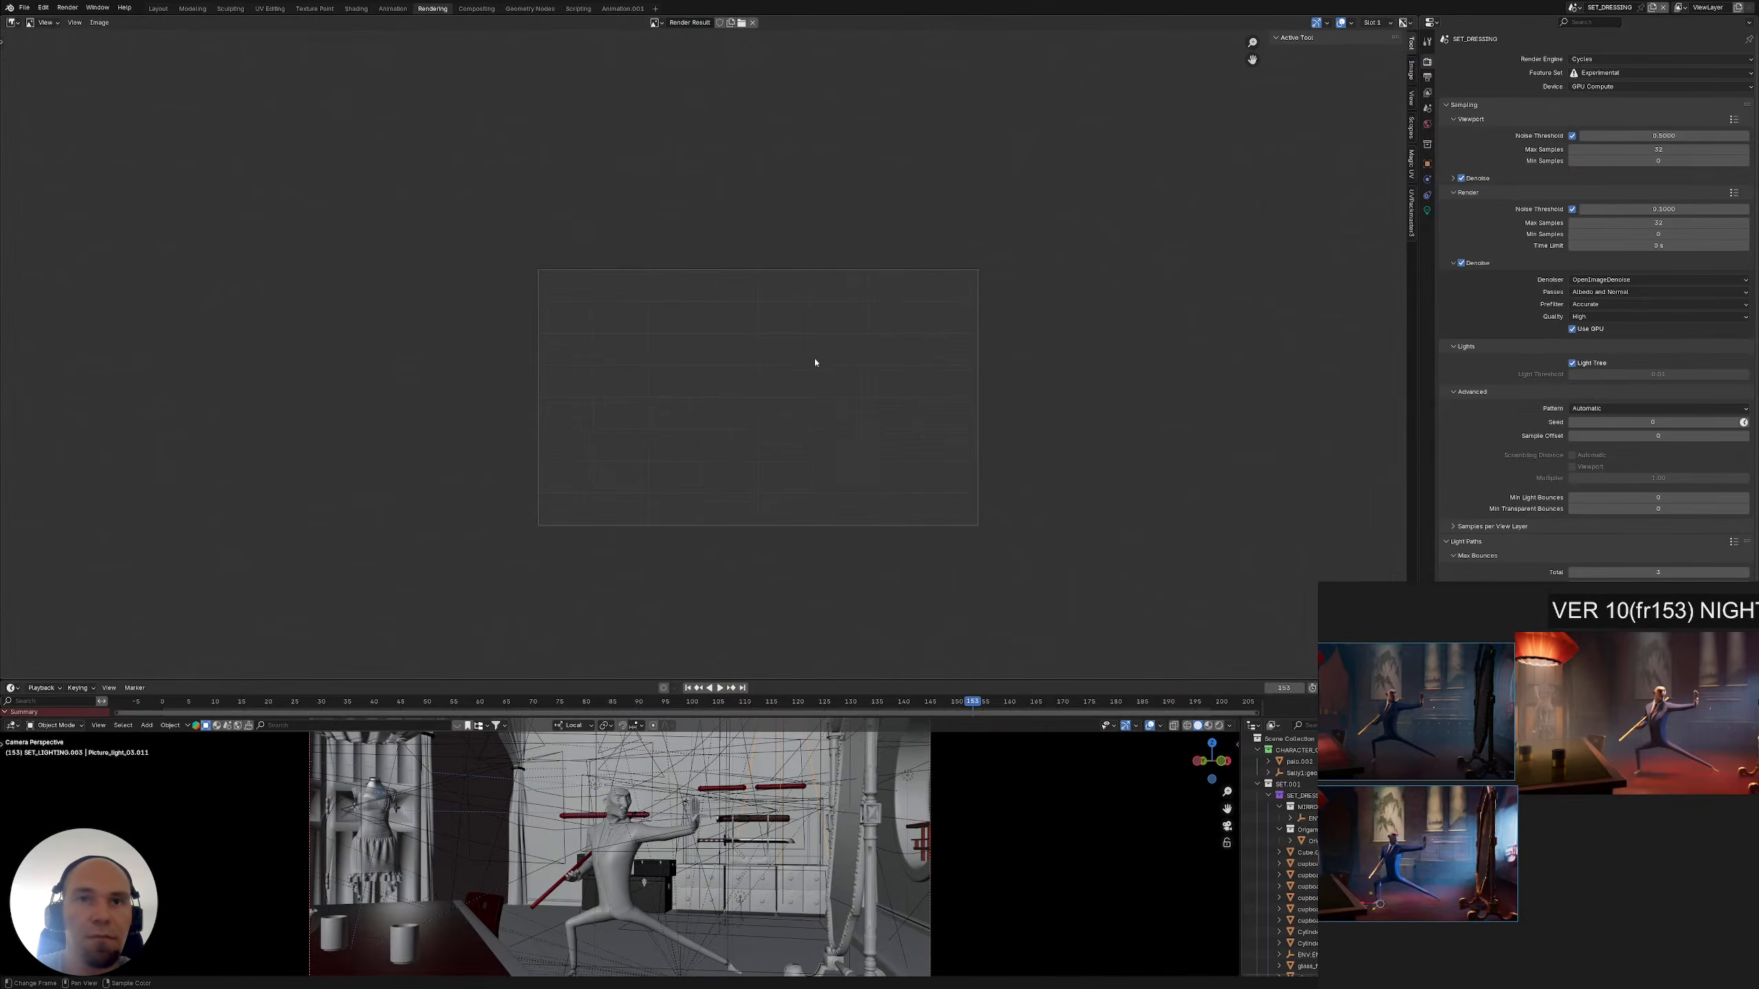
middle_click_drag(1095, 392, 1084, 372)
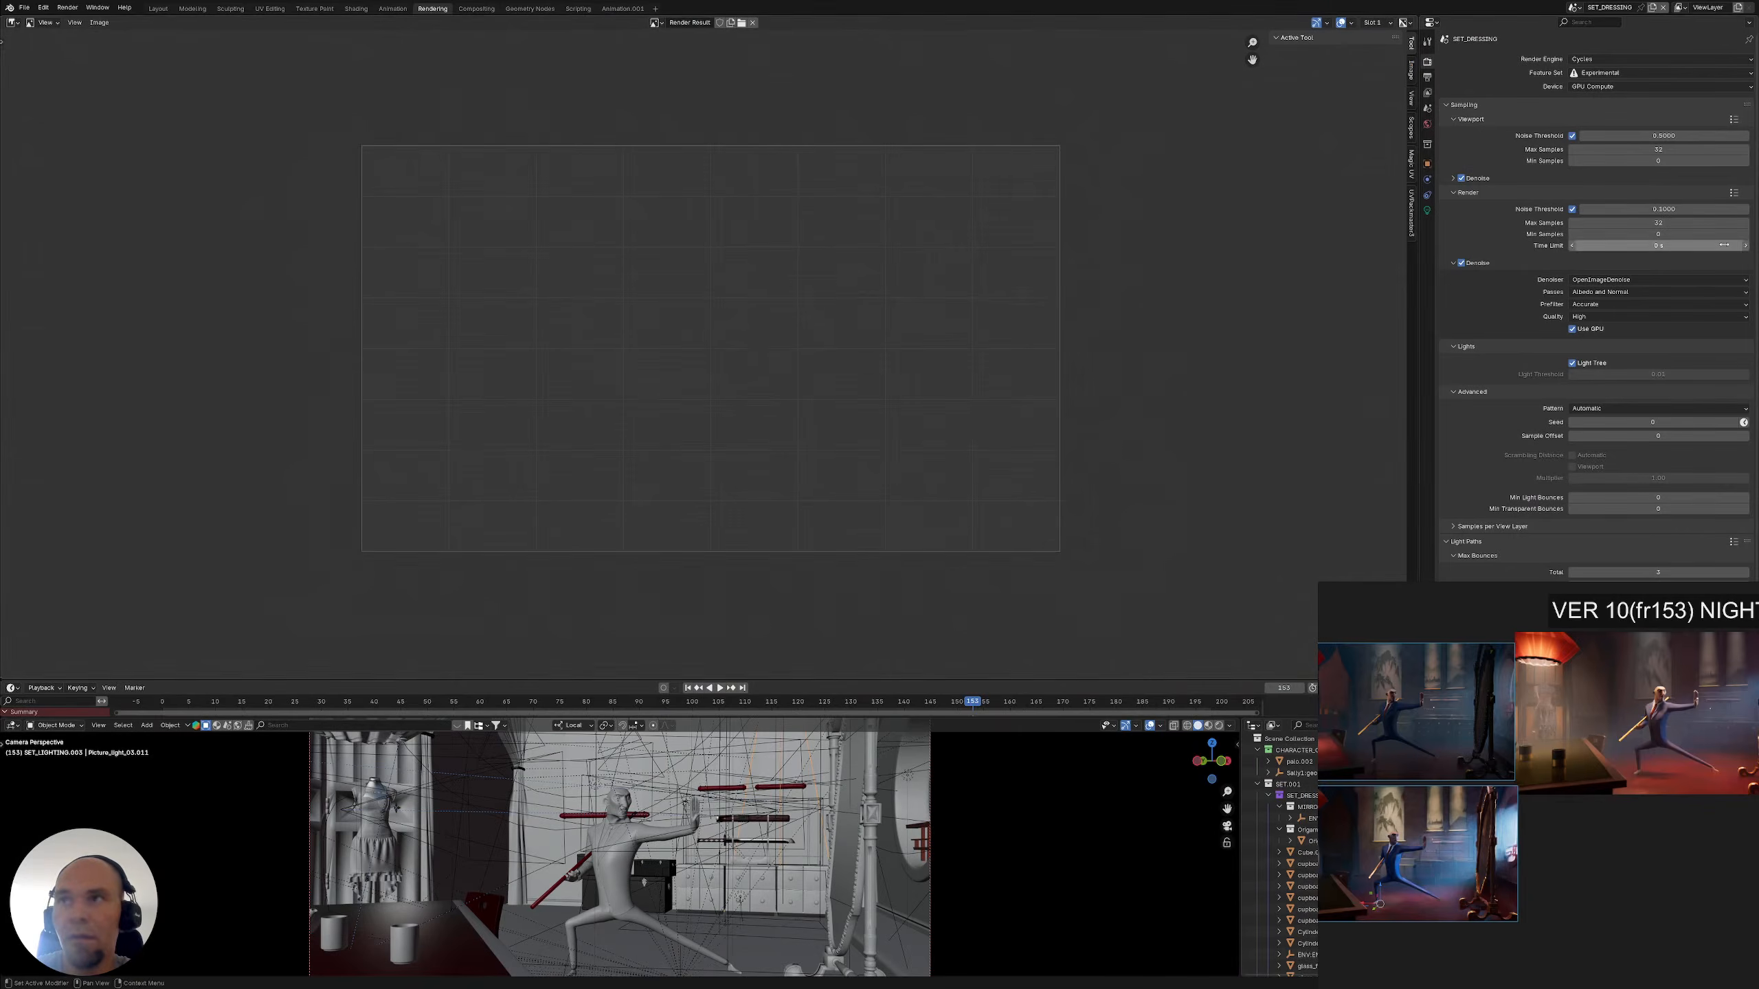
key("F12")
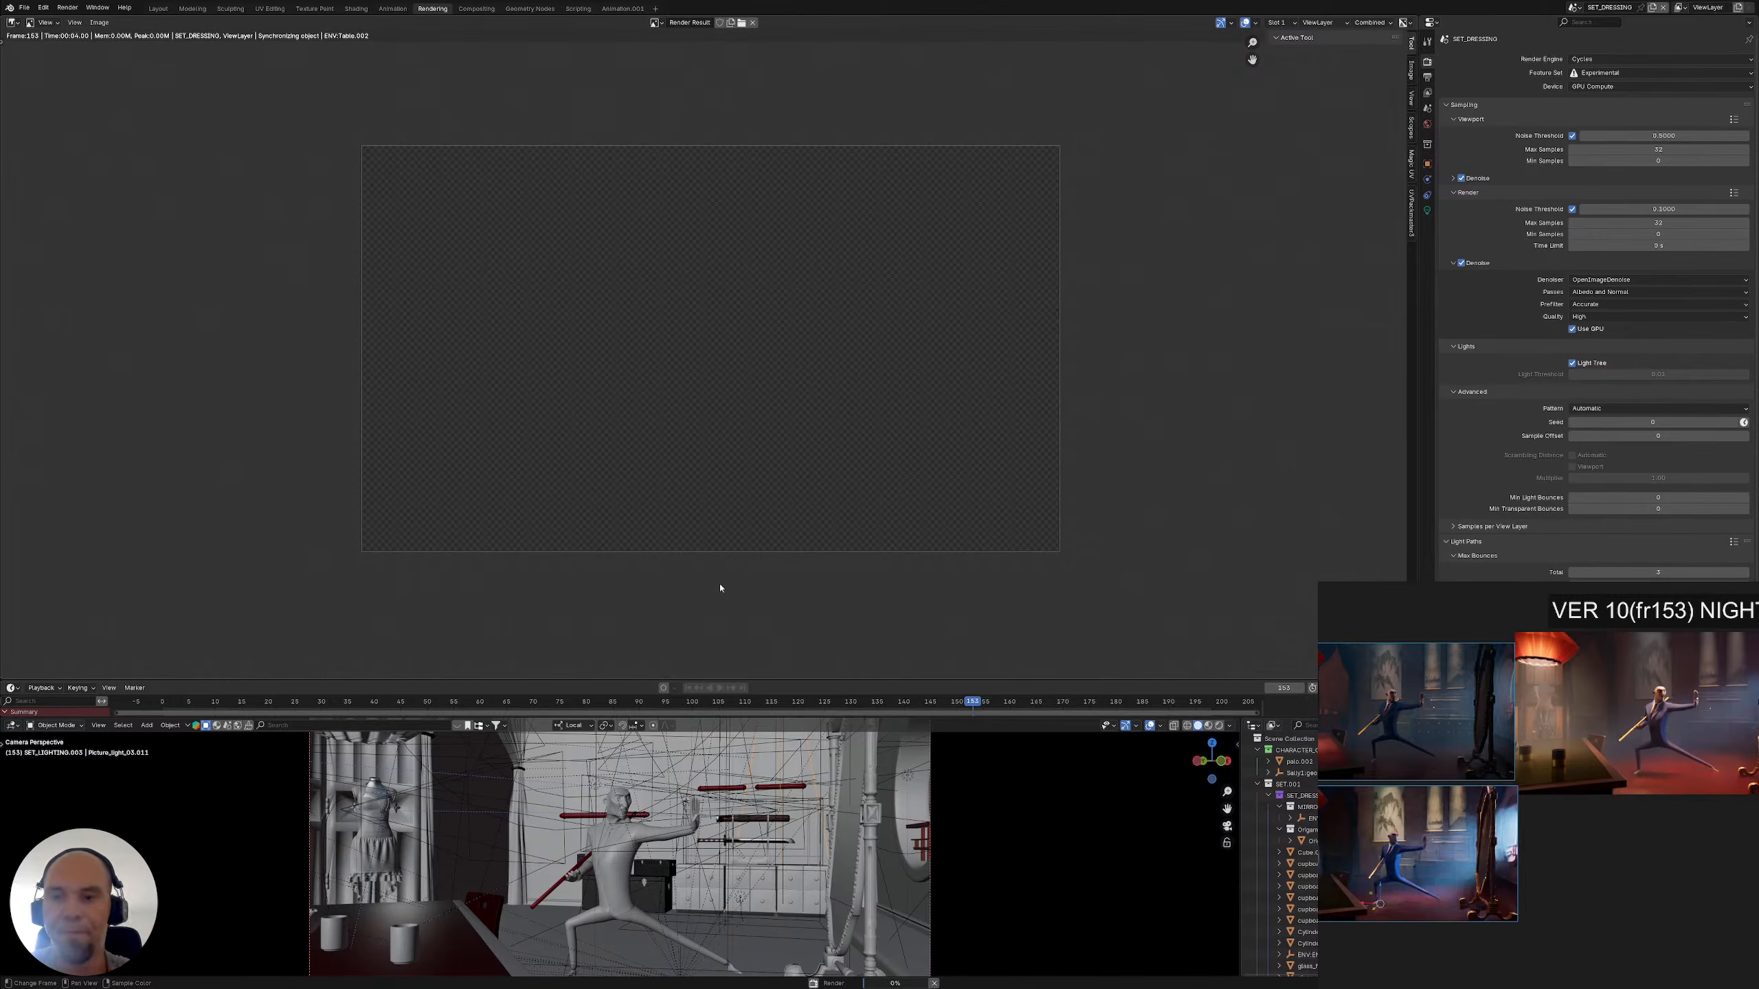
Switch to the reference board and paste a copy of the "VER 10(fr153) NIGHT" label above the night images
scroll(1653, 751, "down", 4)
scroll(1646, 677, "up", 3)
middle_click_drag(1646, 677, 1604, 860)
left_click(1605, 802)
key("ctrl+c")
left_click(1615, 779)
key("ctrl+v")
Change the copied label's text to "VER 10(fr153) DAY" and frame the day and night comparisons
left_click_drag(1613, 669, 1650, 669)
double_click(1648, 669)
type("DAY")
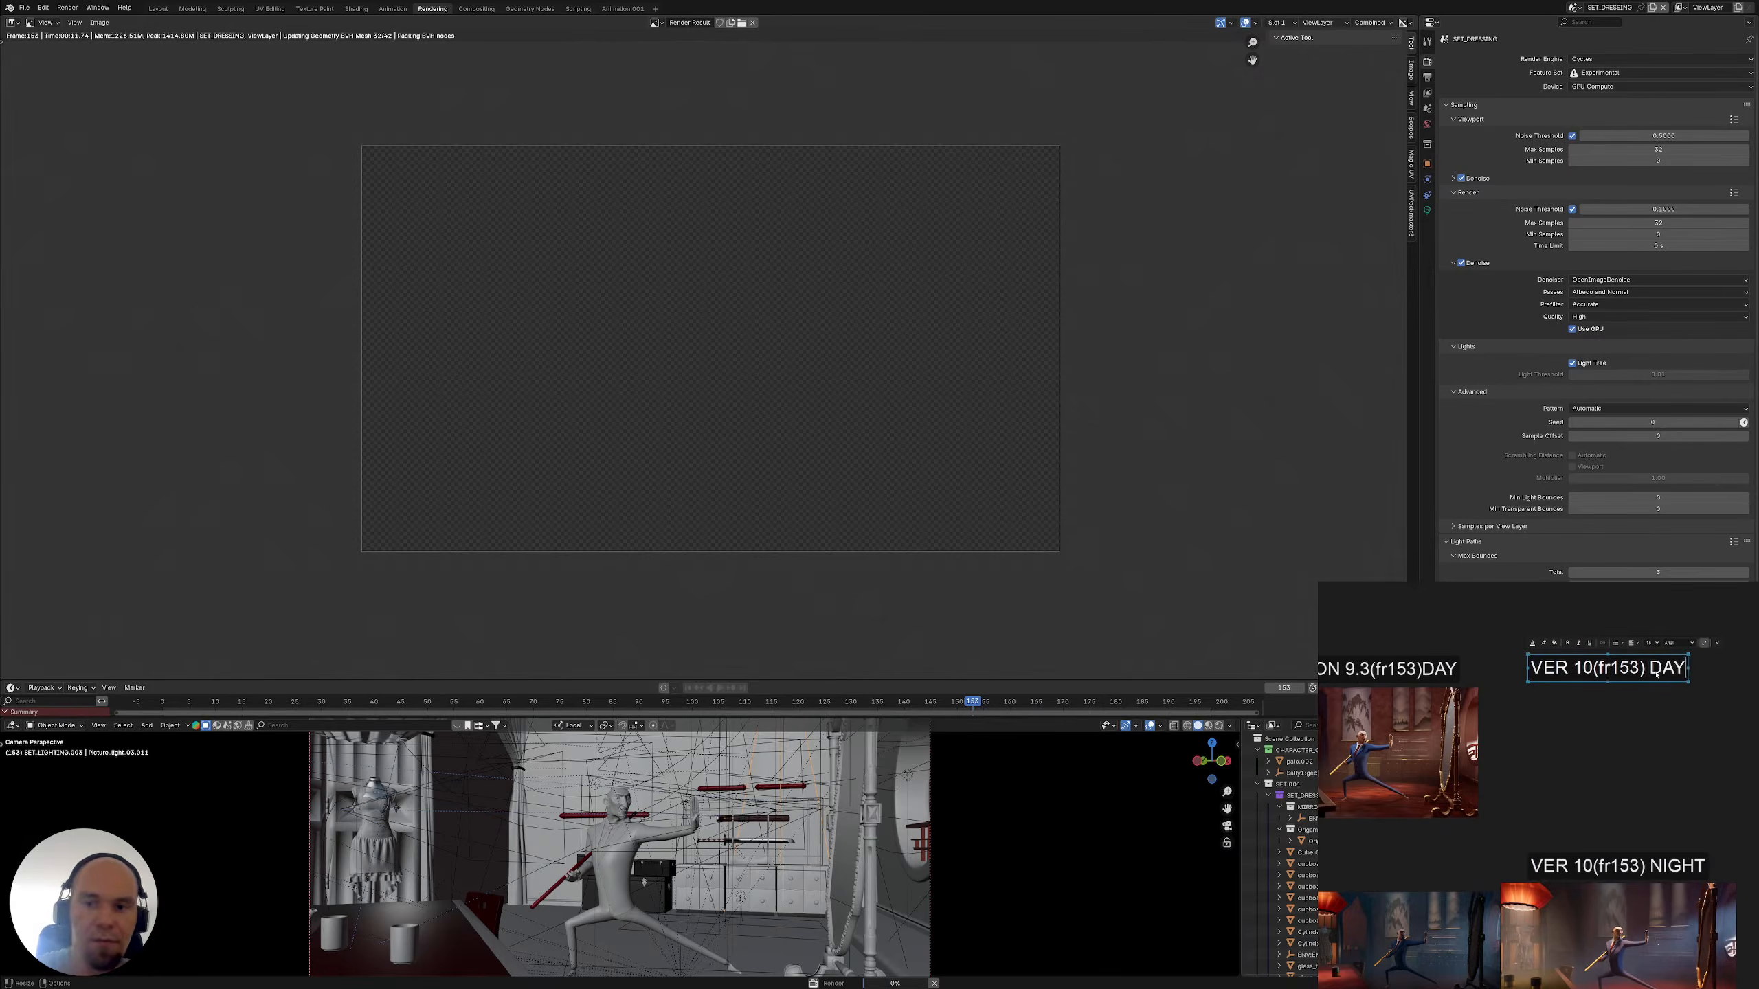
left_click(1623, 863)
left_click(1559, 794)
scroll(1550, 783, "down", 3)
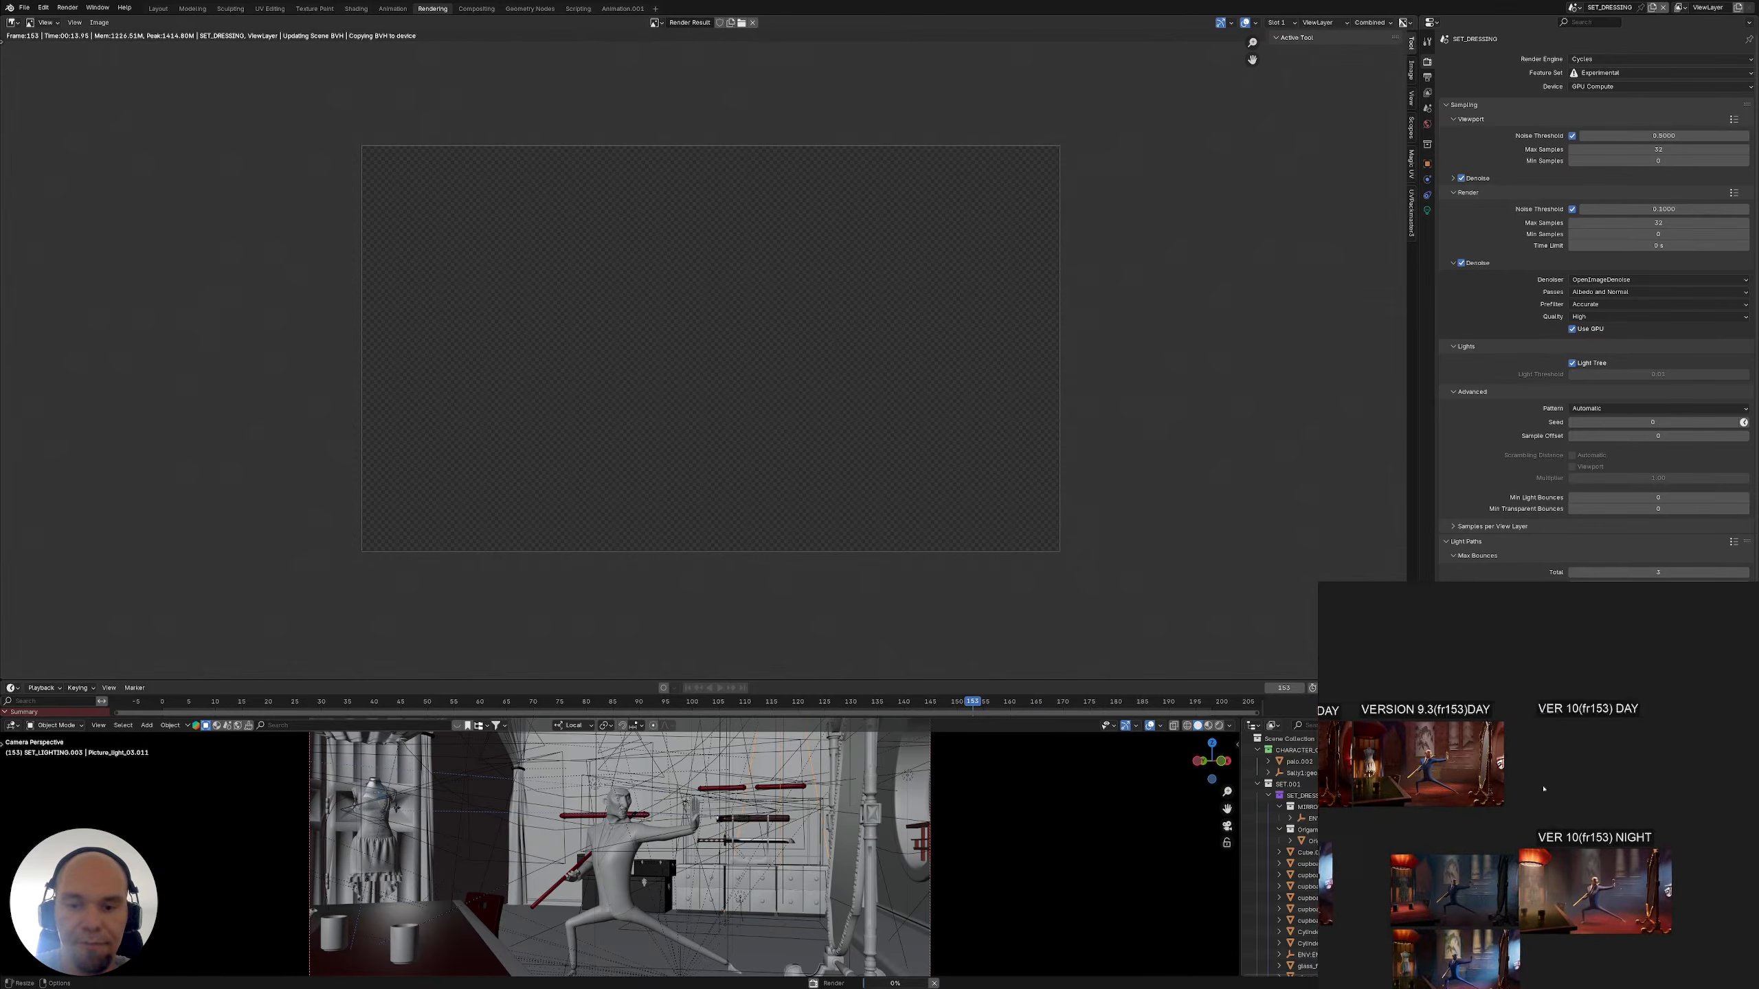
mouse_move(1489, 793)
middle_mouse_down()
mouse_move(1556, 768)
mouse_move(1492, 773)
middle_mouse_up()
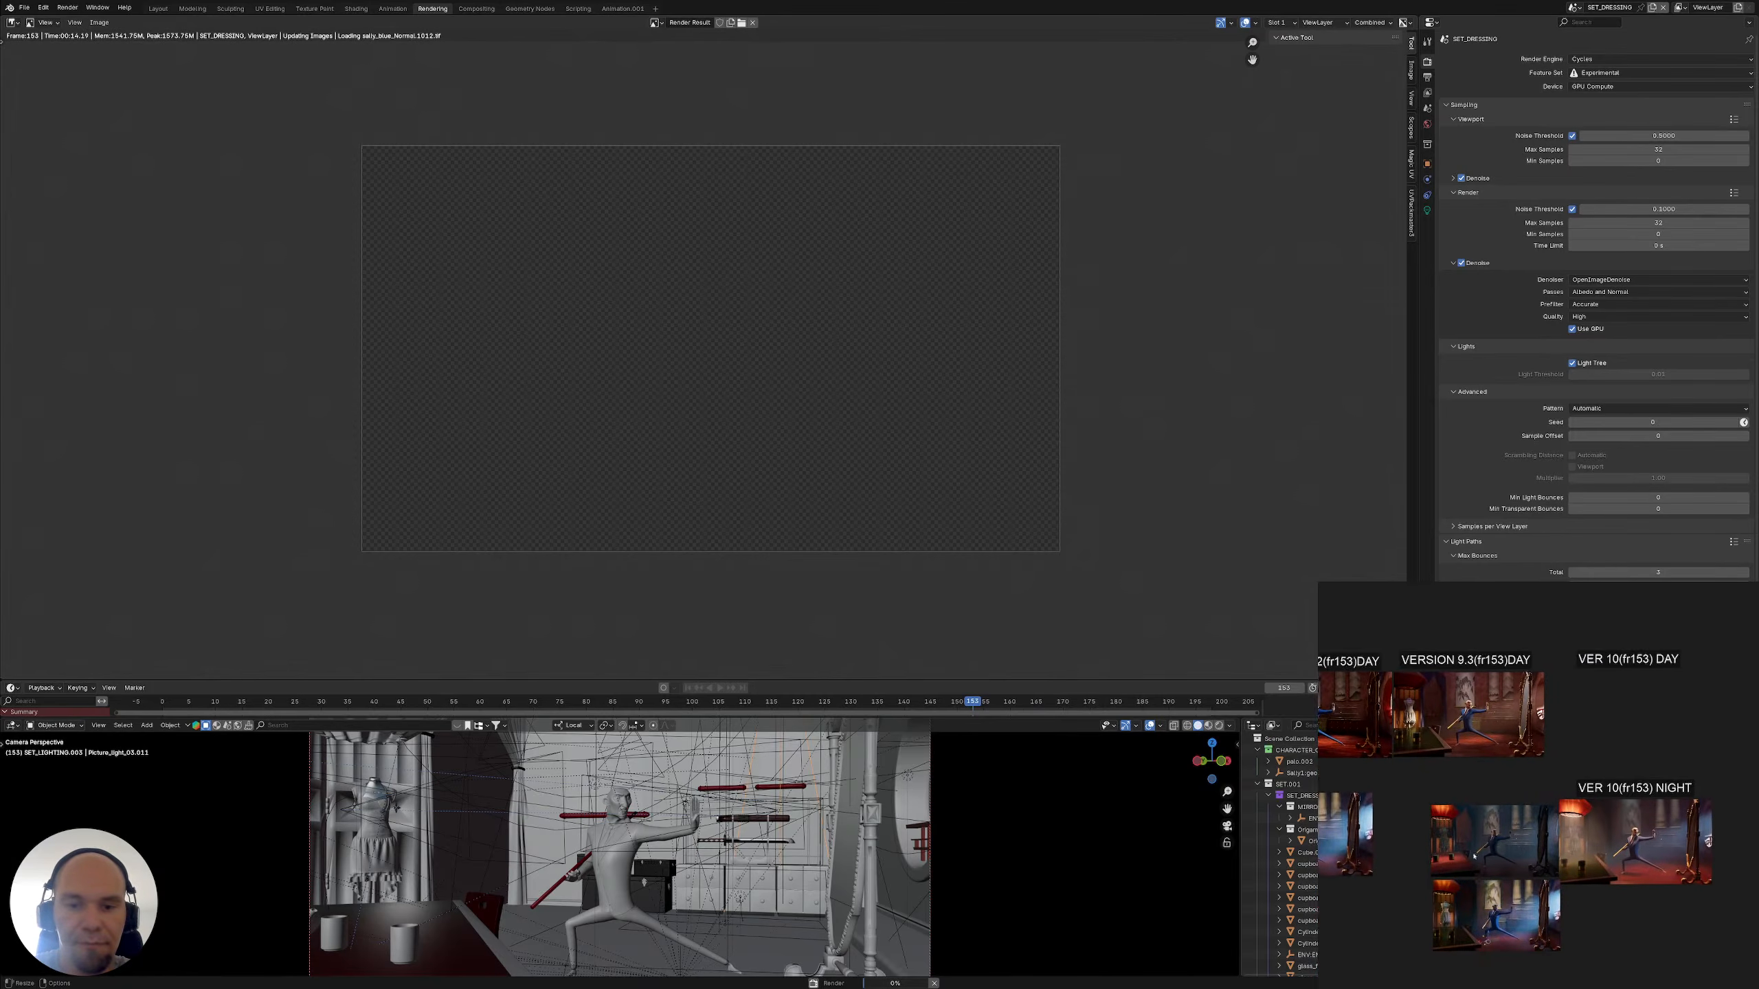
middle_click_drag(1589, 945, 1608, 912)
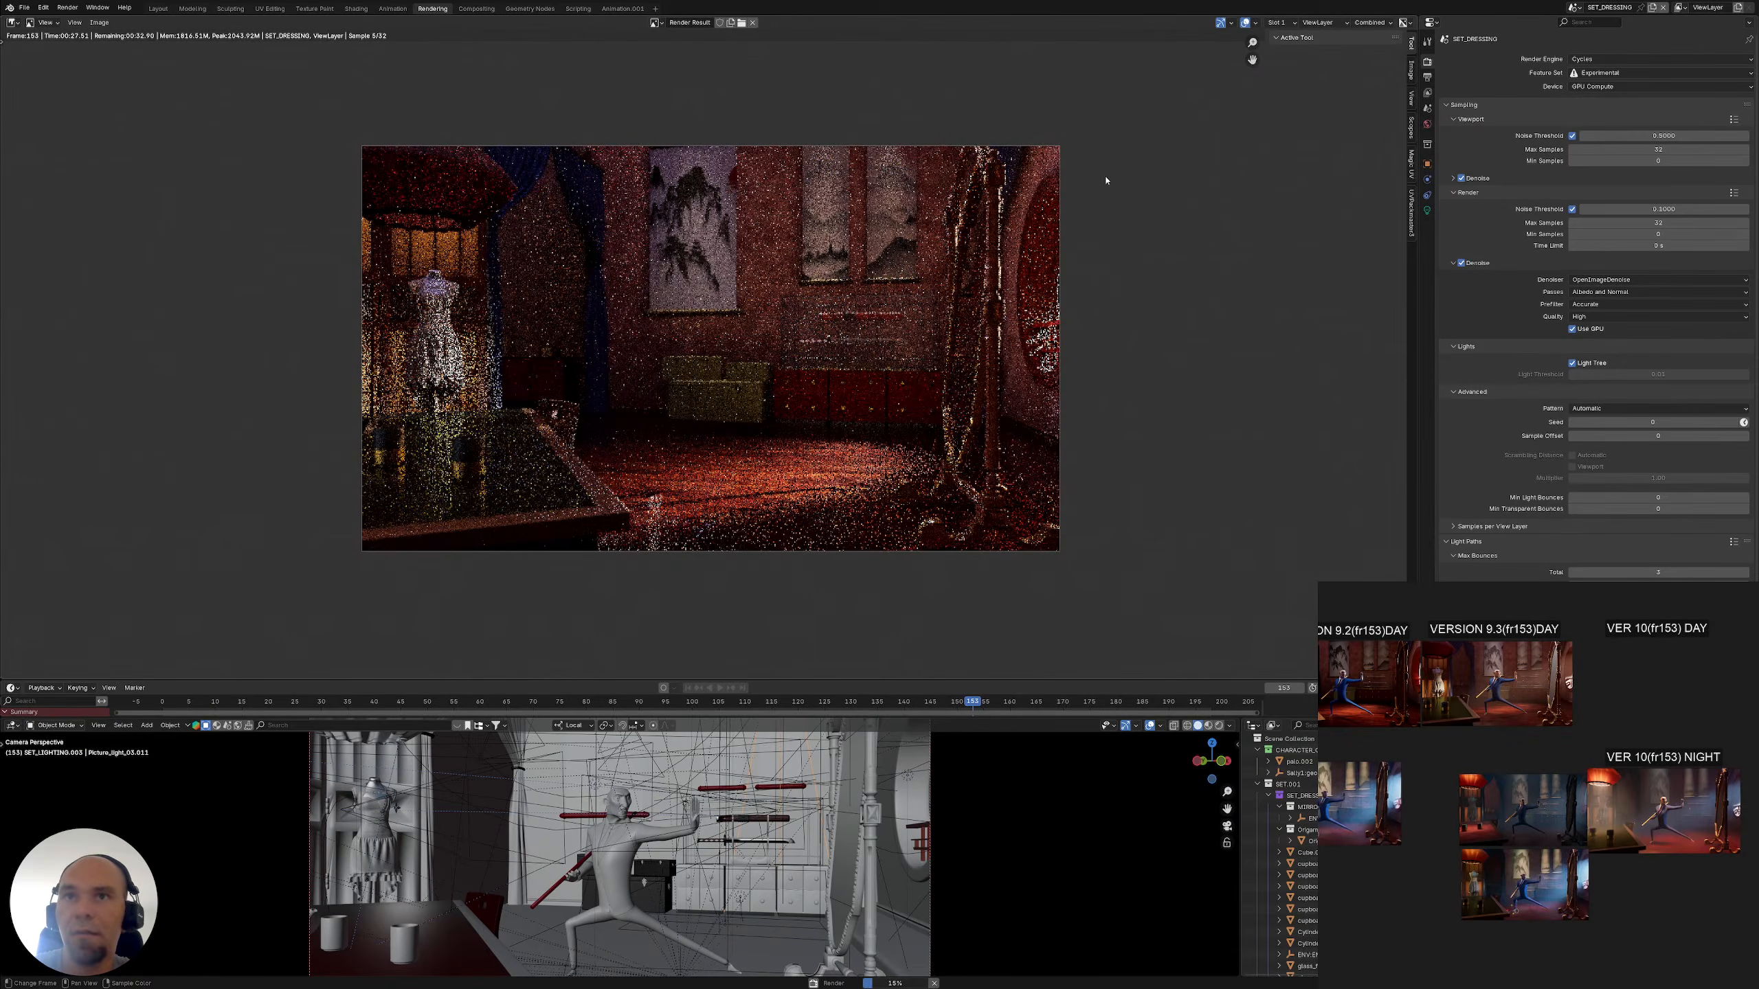
Cancel the SET_DRESSING render and switch to the EVERYTHING scene
key("Escape")
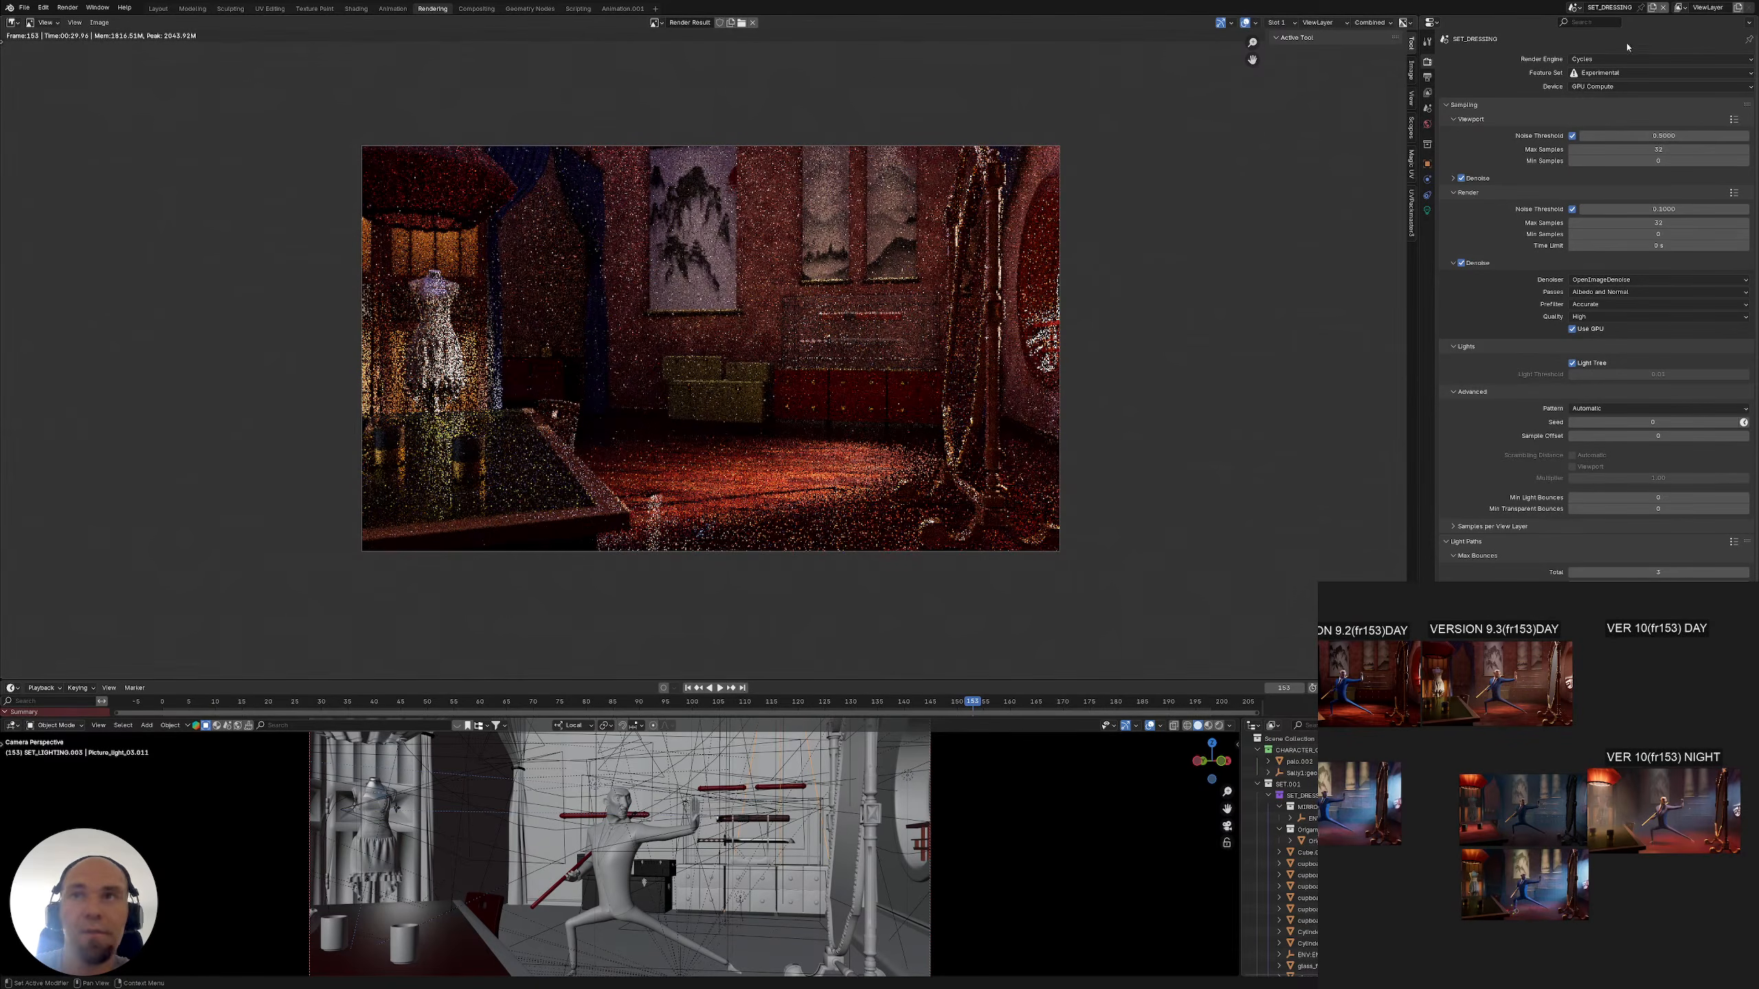
left_click(1574, 6)
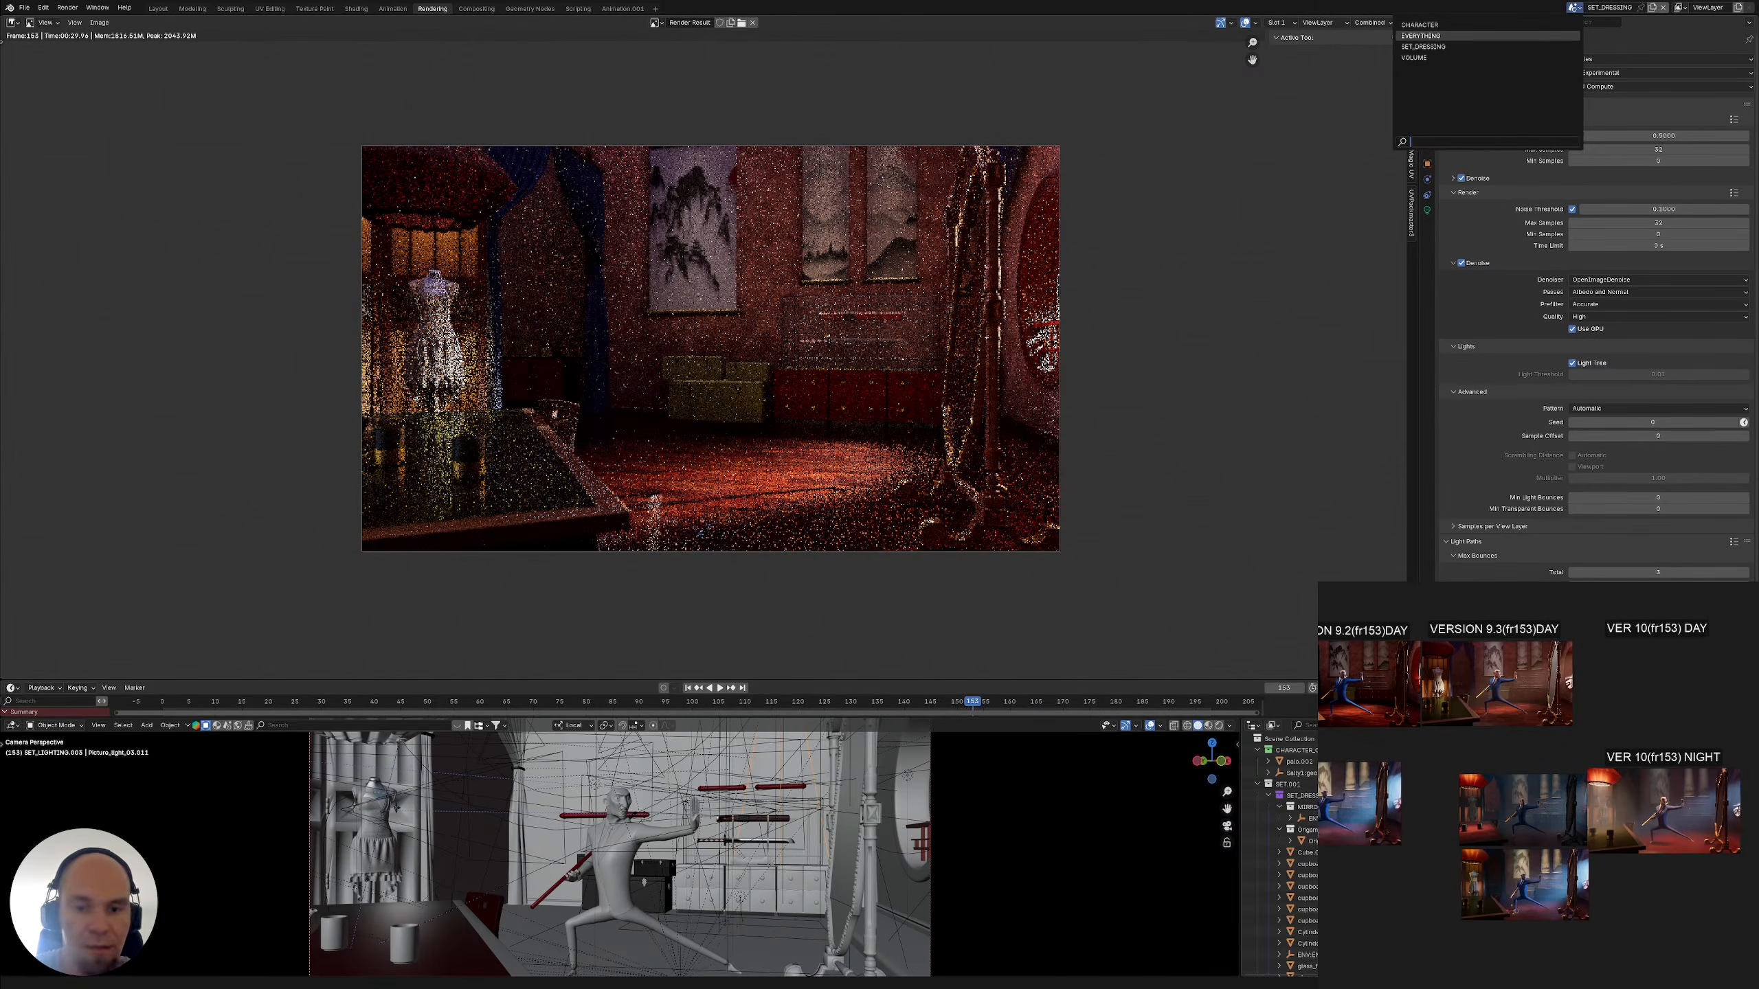
left_click(1420, 35)
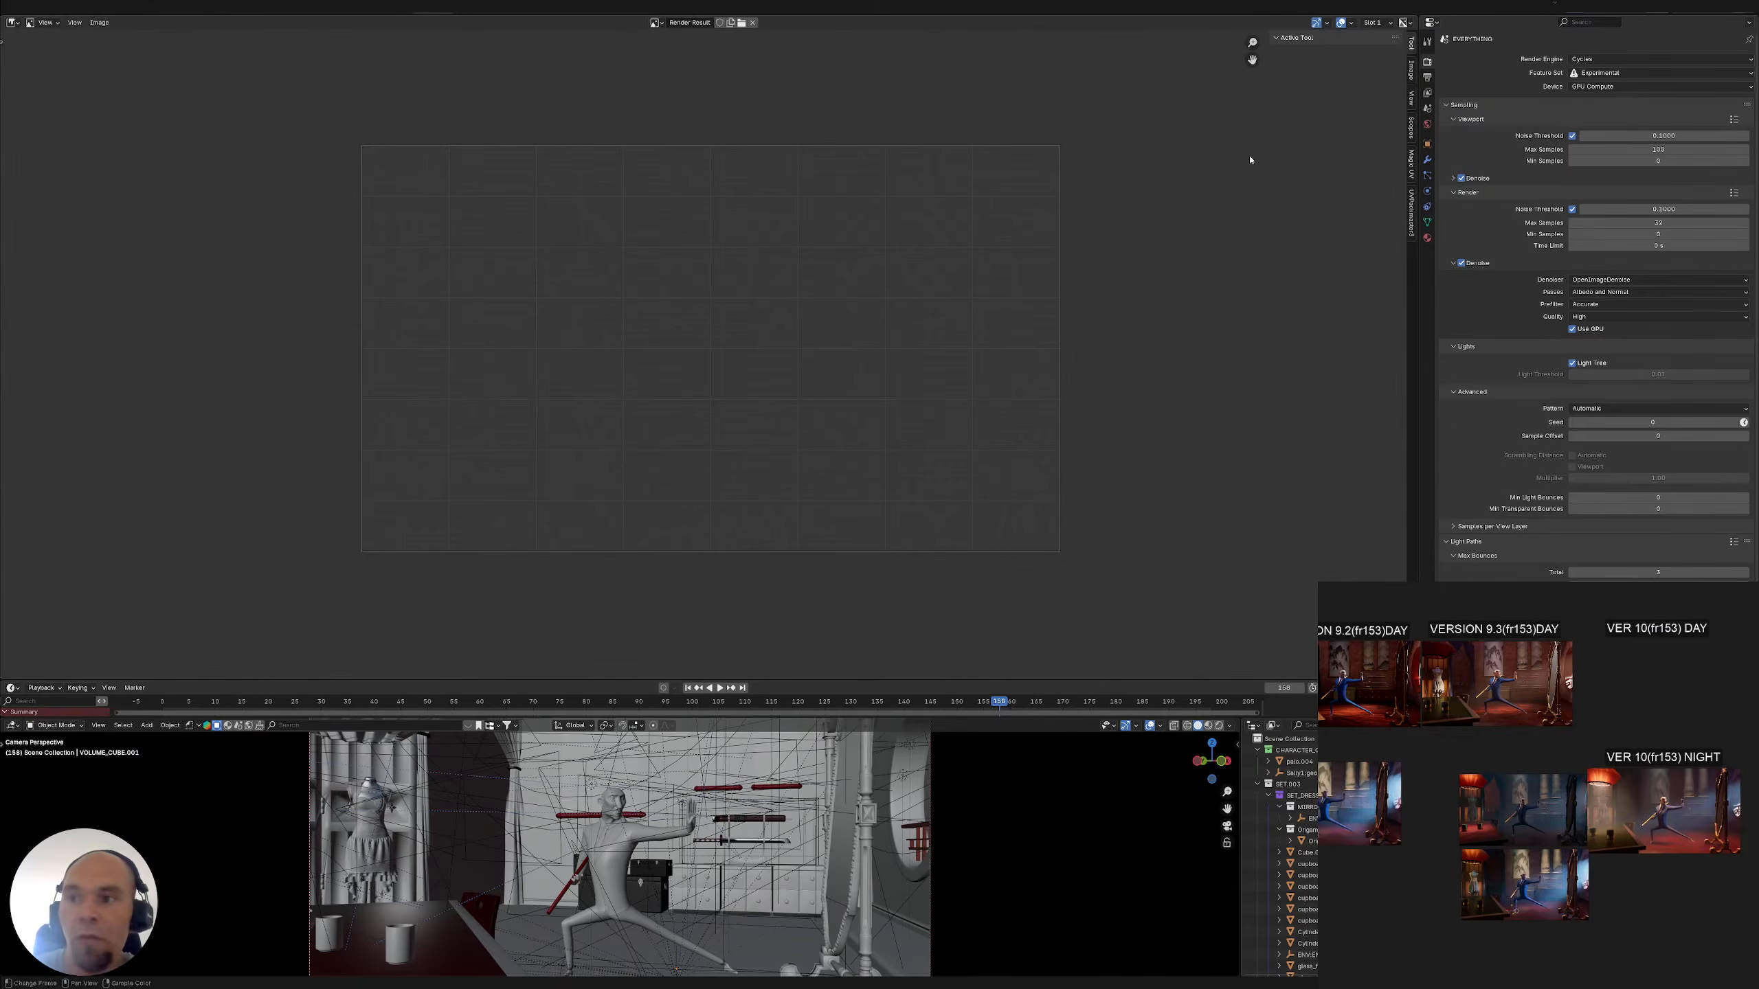
Set the EVERYTHING scene's timeline to frame 153 and render that frame
scroll(1655, 416, "down", 10)
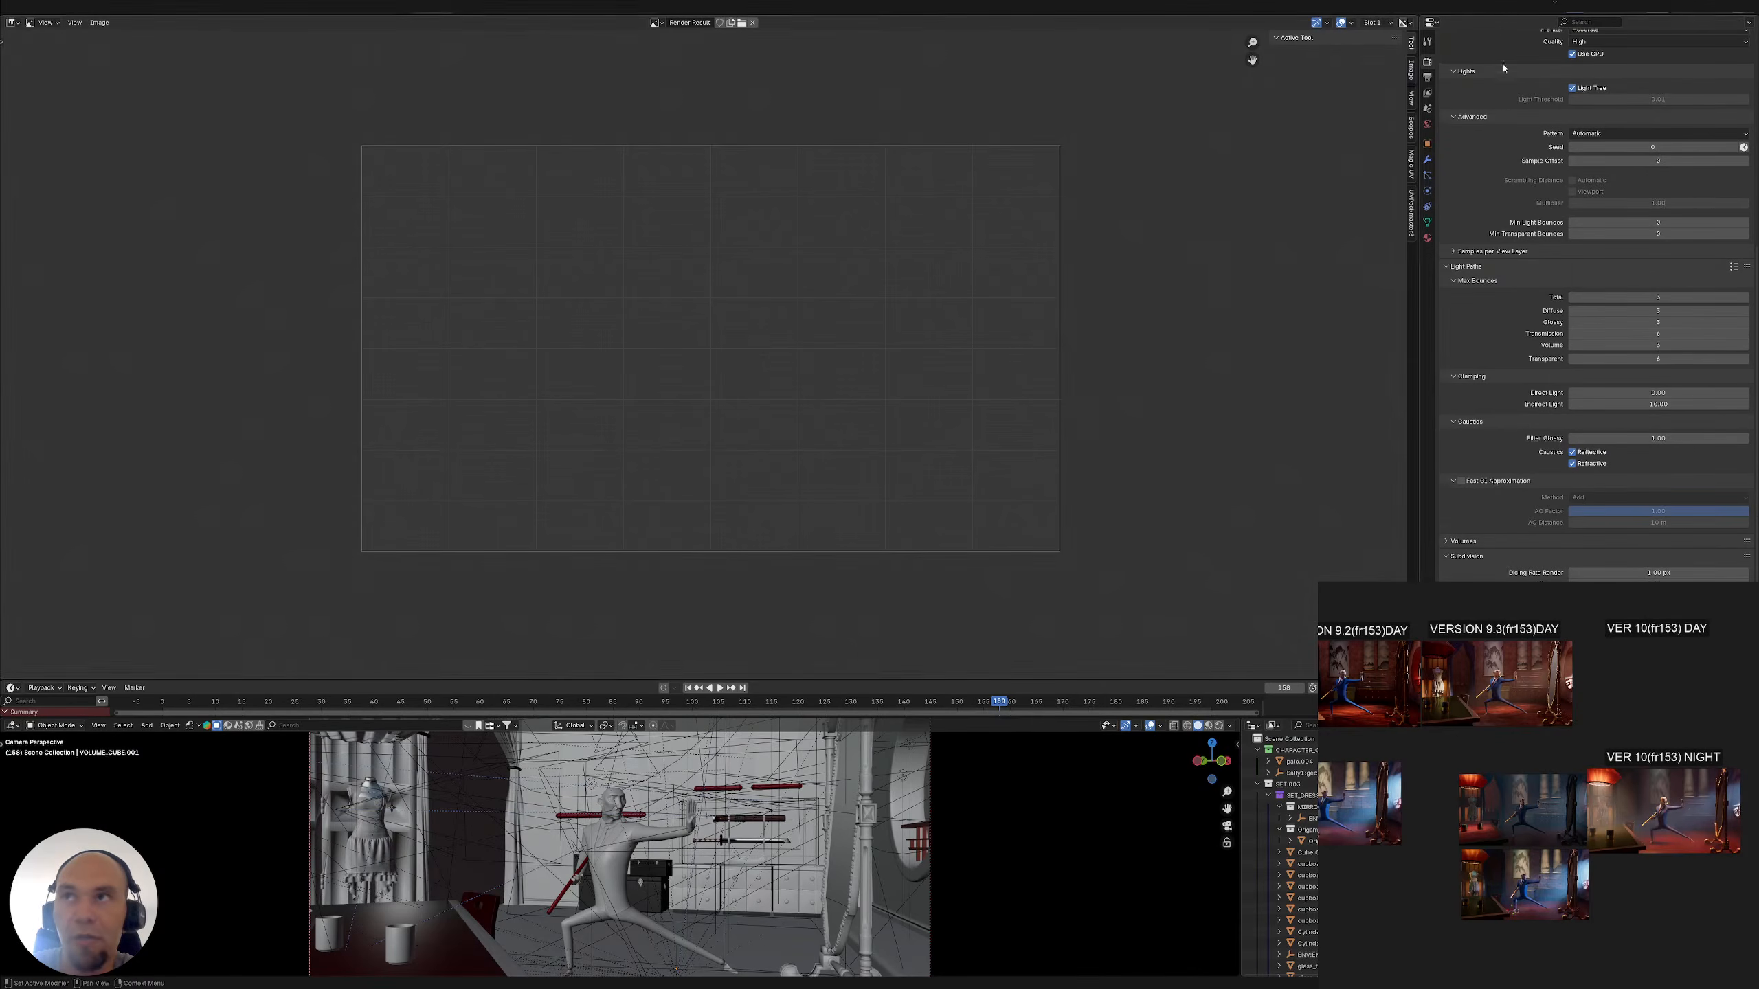
scroll(1499, 70, "up", 10)
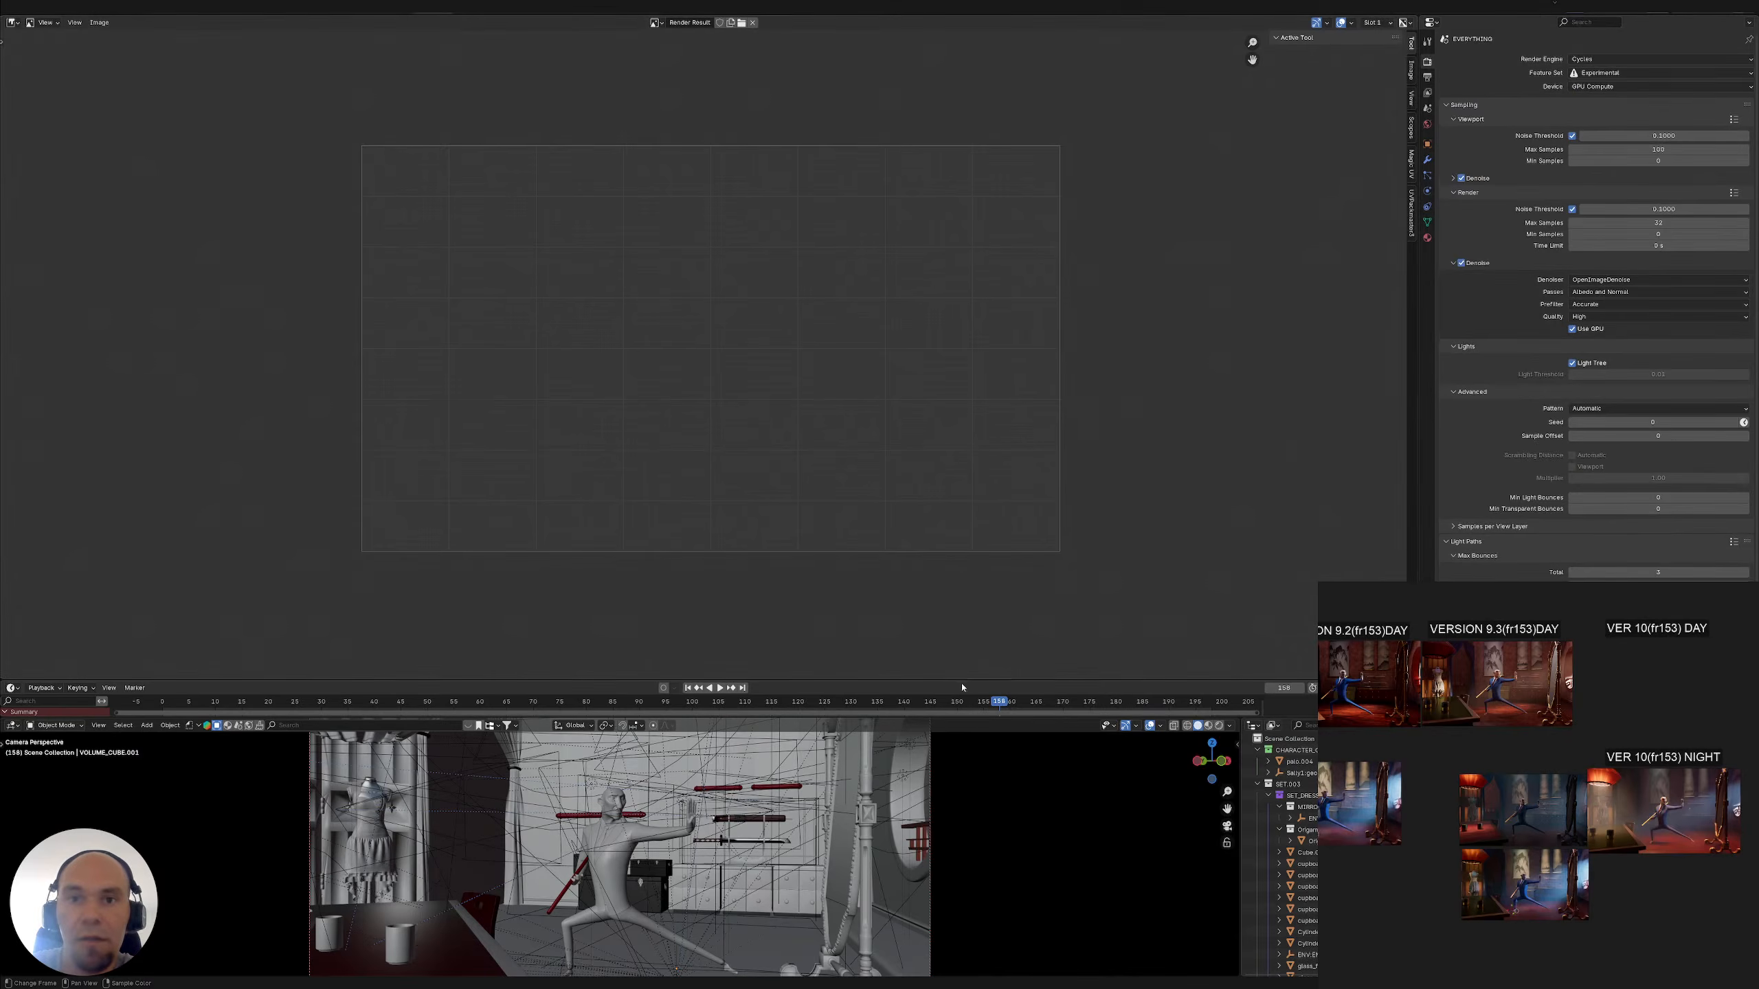
left_click_drag(997, 702, 973, 707)
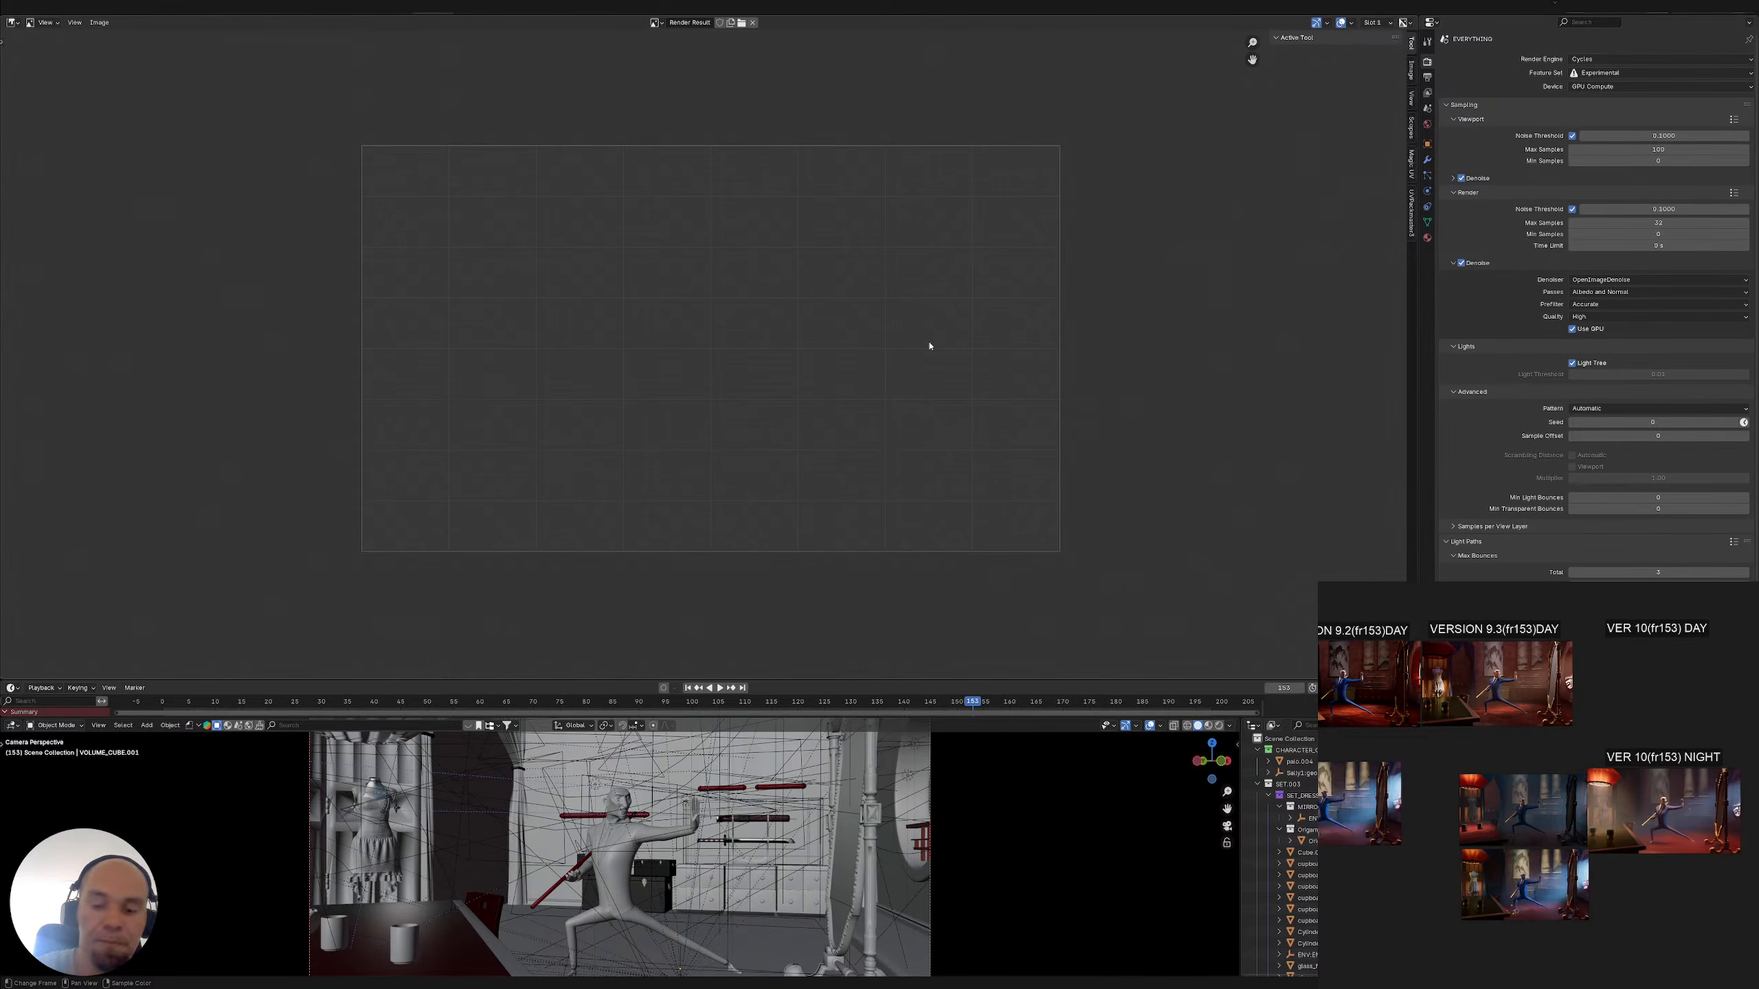
key("F12")
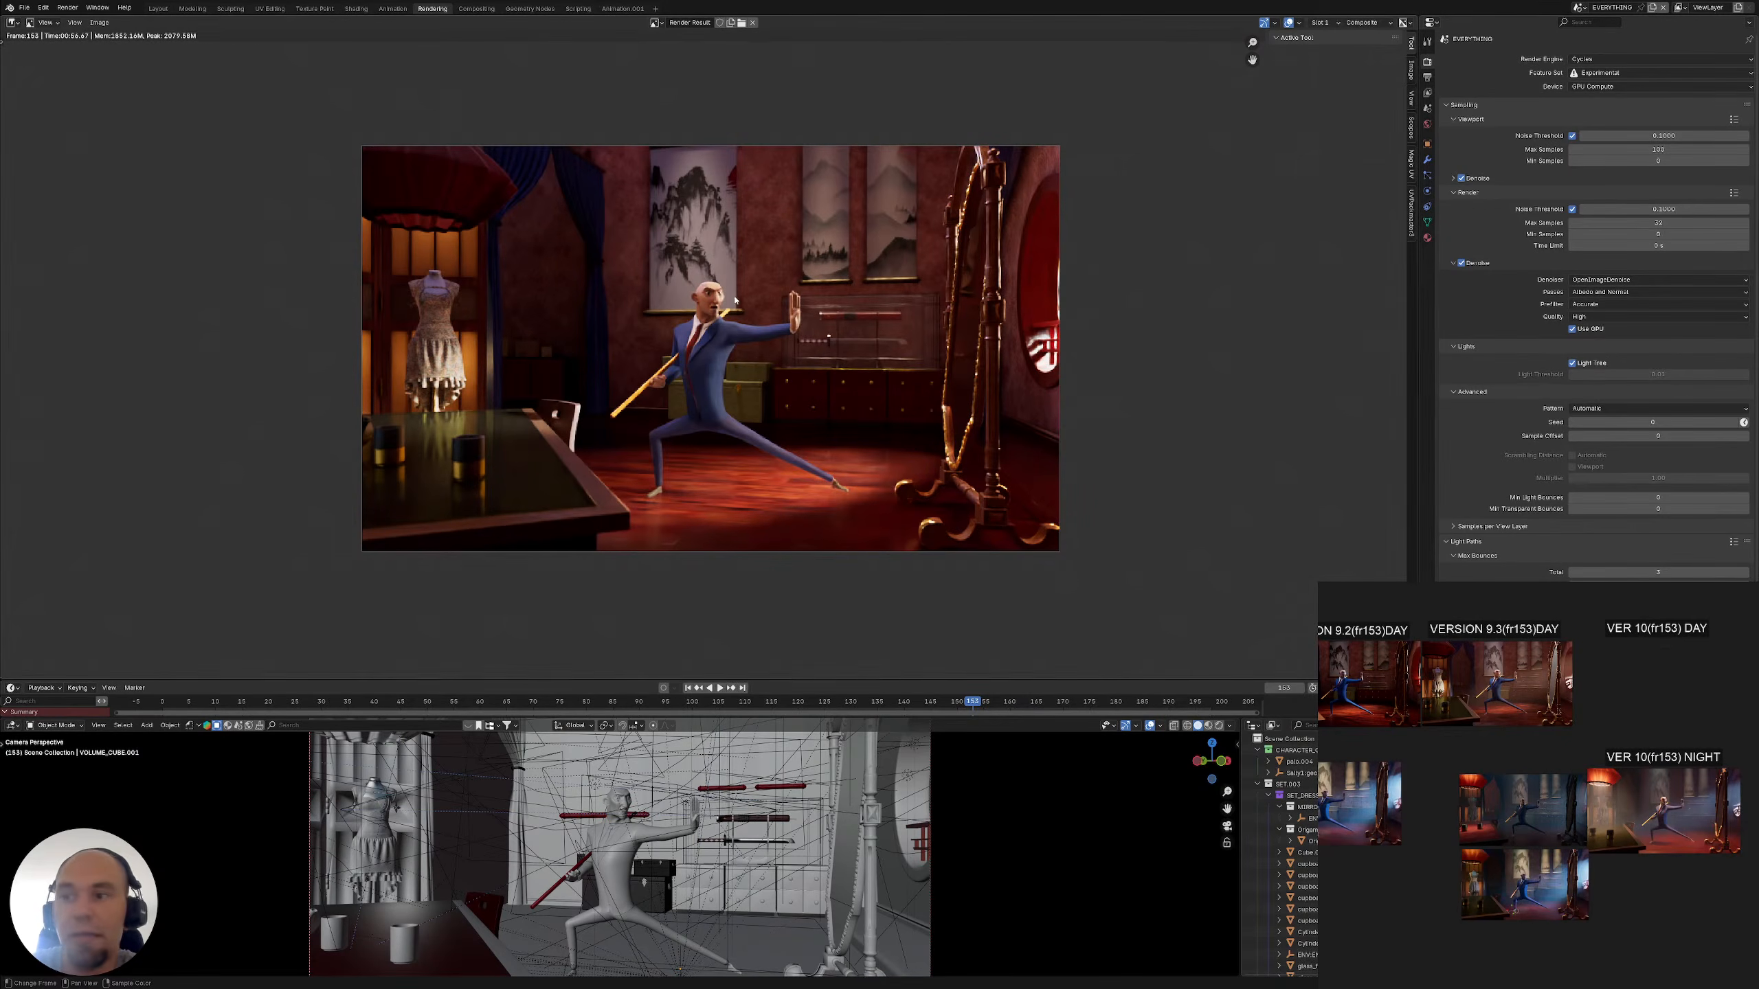
scroll(529, 308, "up", 1)
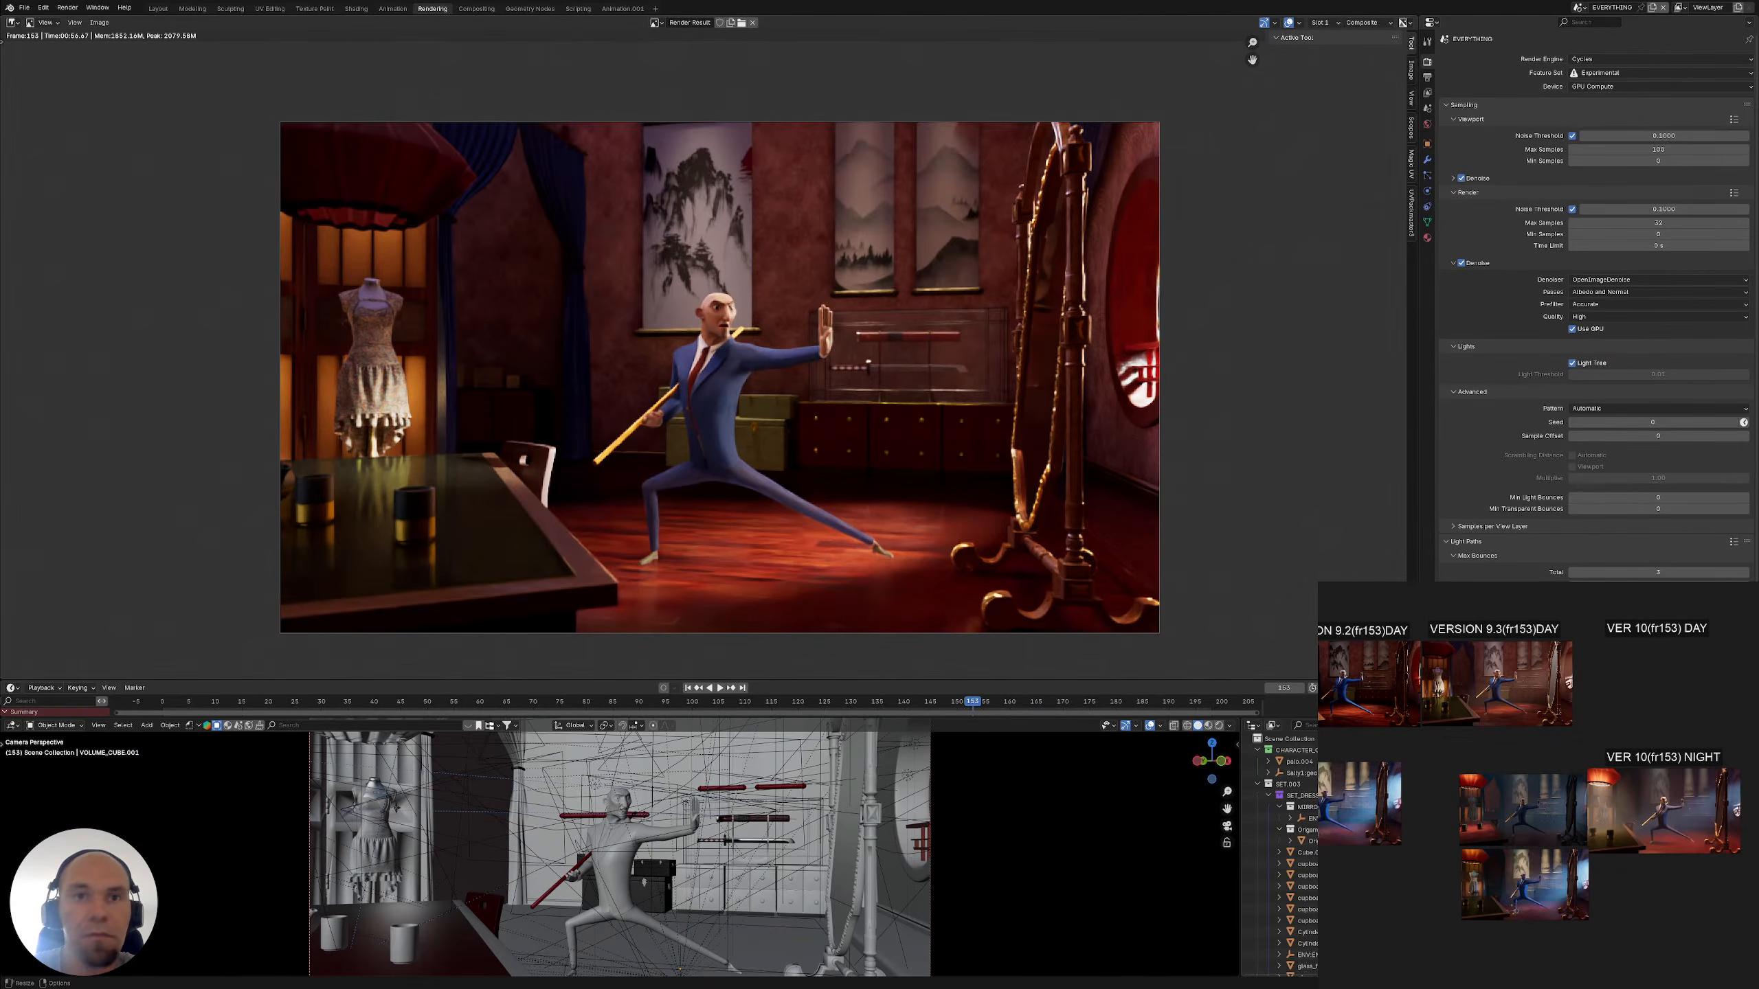
Paste the day render onto the reference board, enlarge it and place it beneath the "VER 10(fr153) DAY" label
middle_click_drag(1667, 681, 1587, 717)
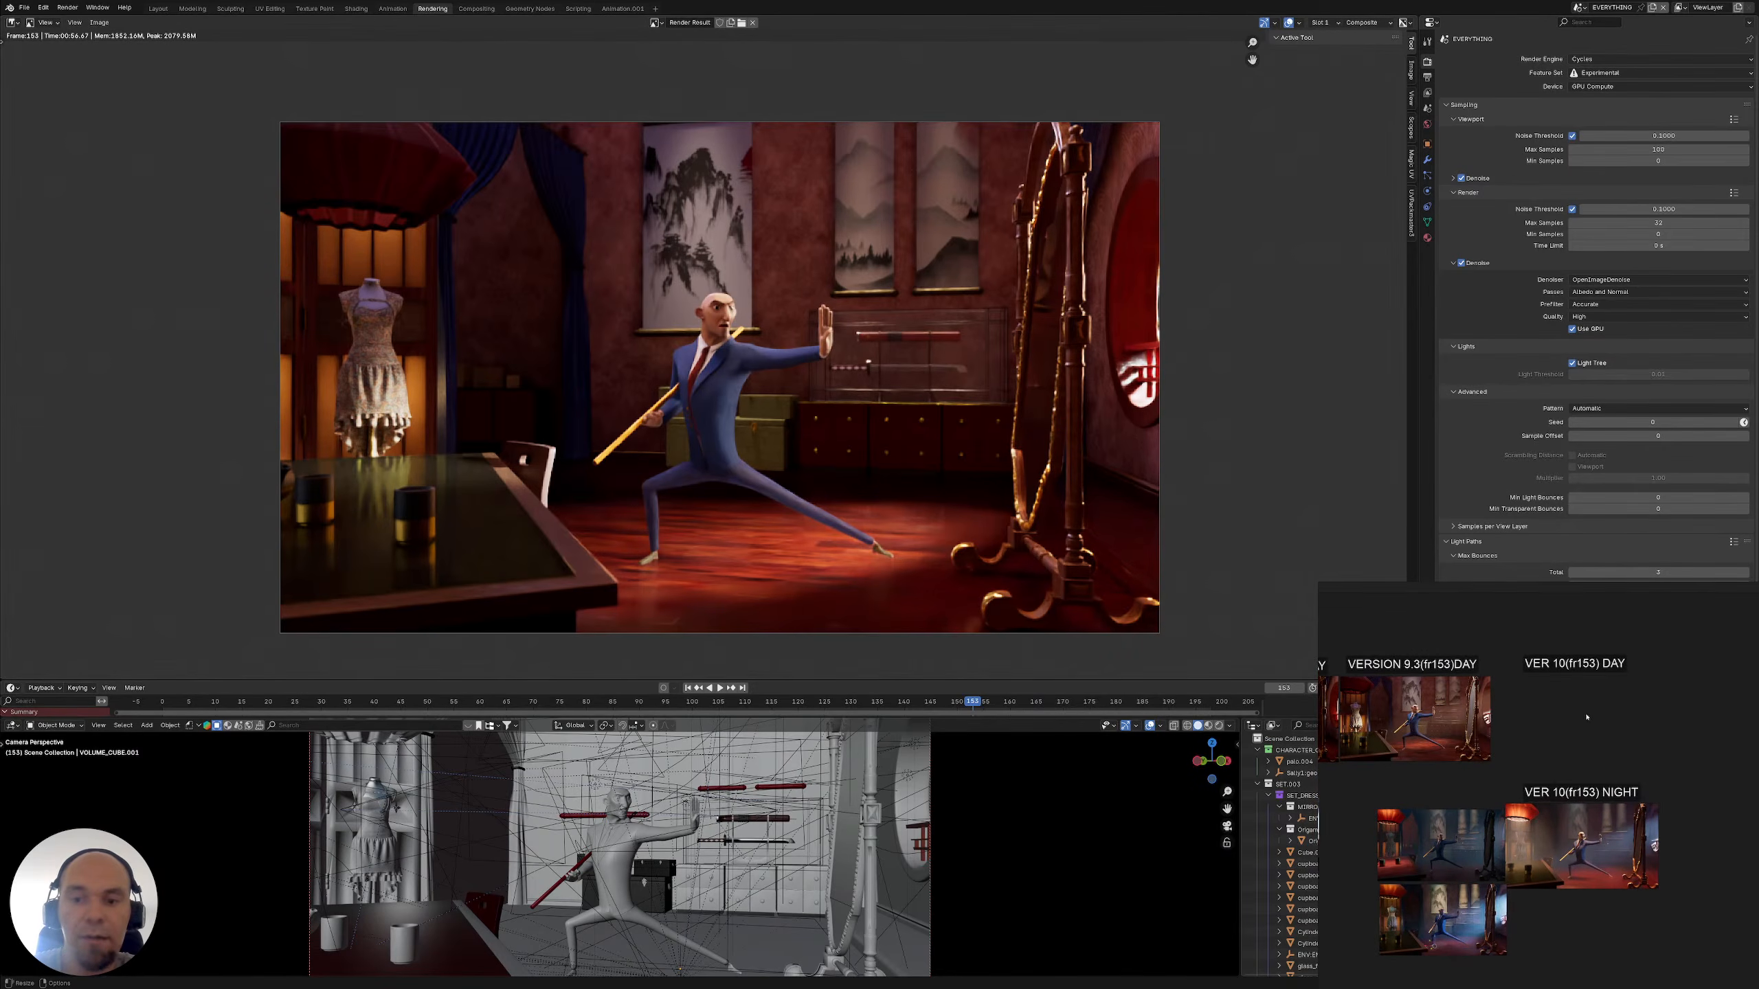
key("ctrl+v")
middle_click_drag(1549, 773, 1494, 749)
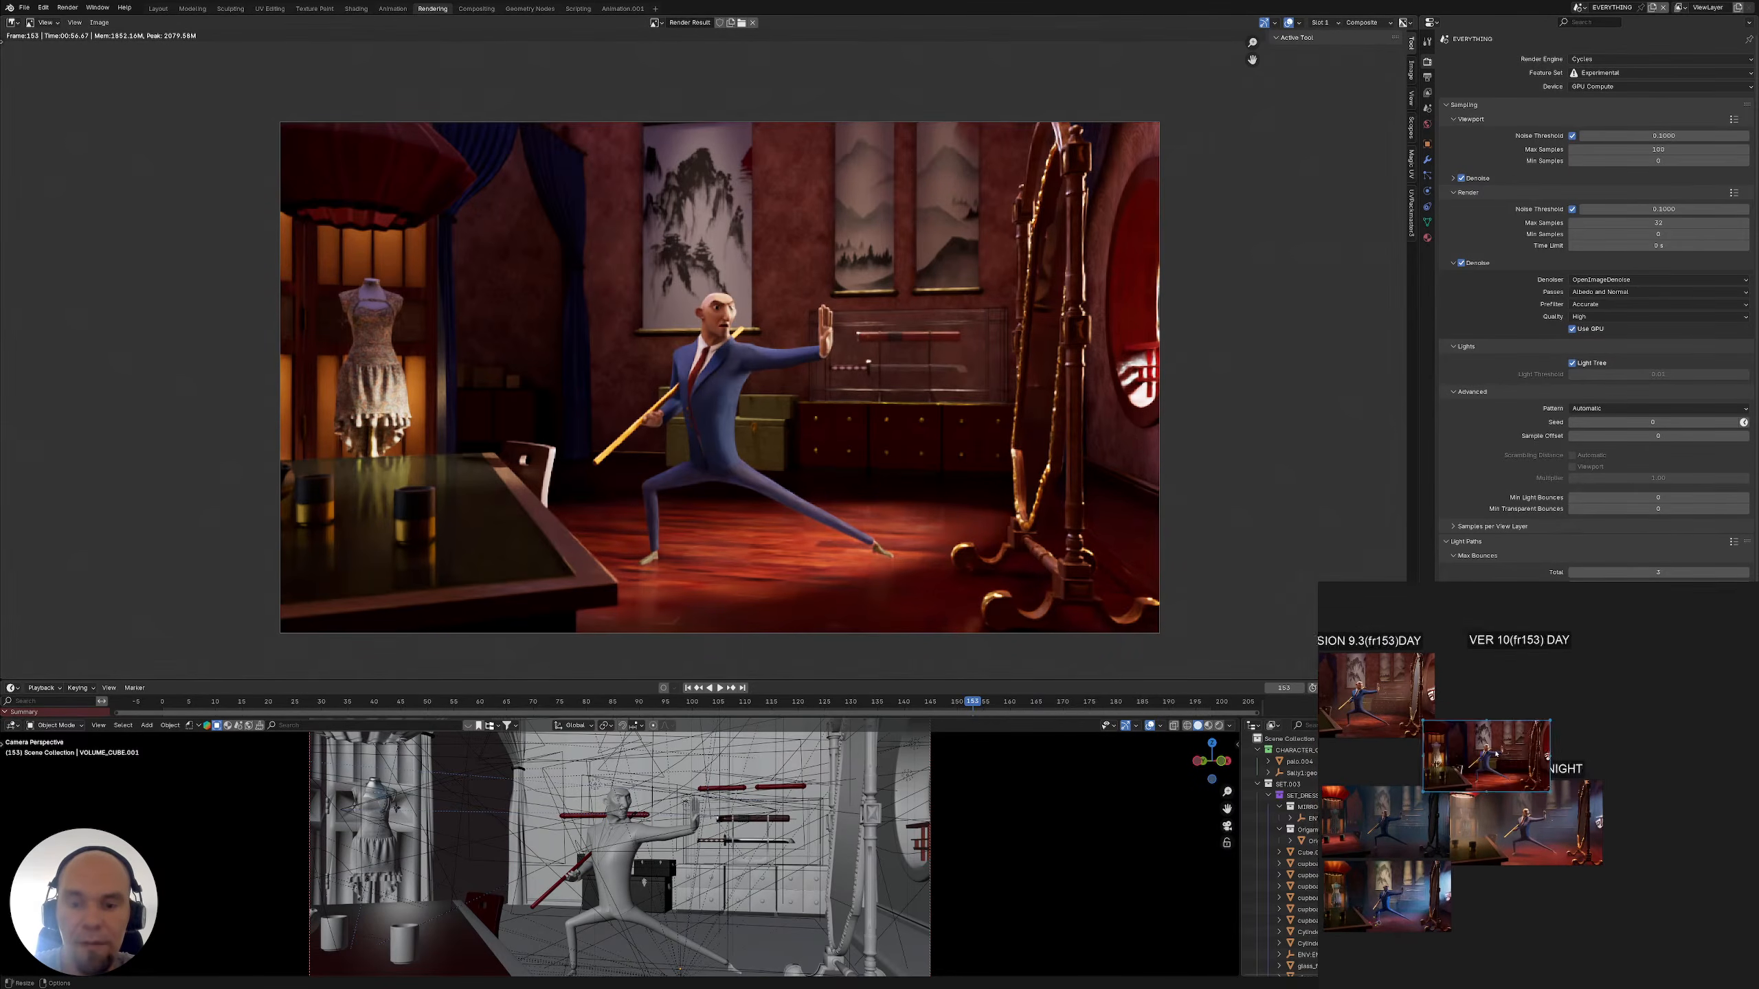
scroll(1493, 748, "up", 3)
left_click_drag(1494, 749, 1537, 844)
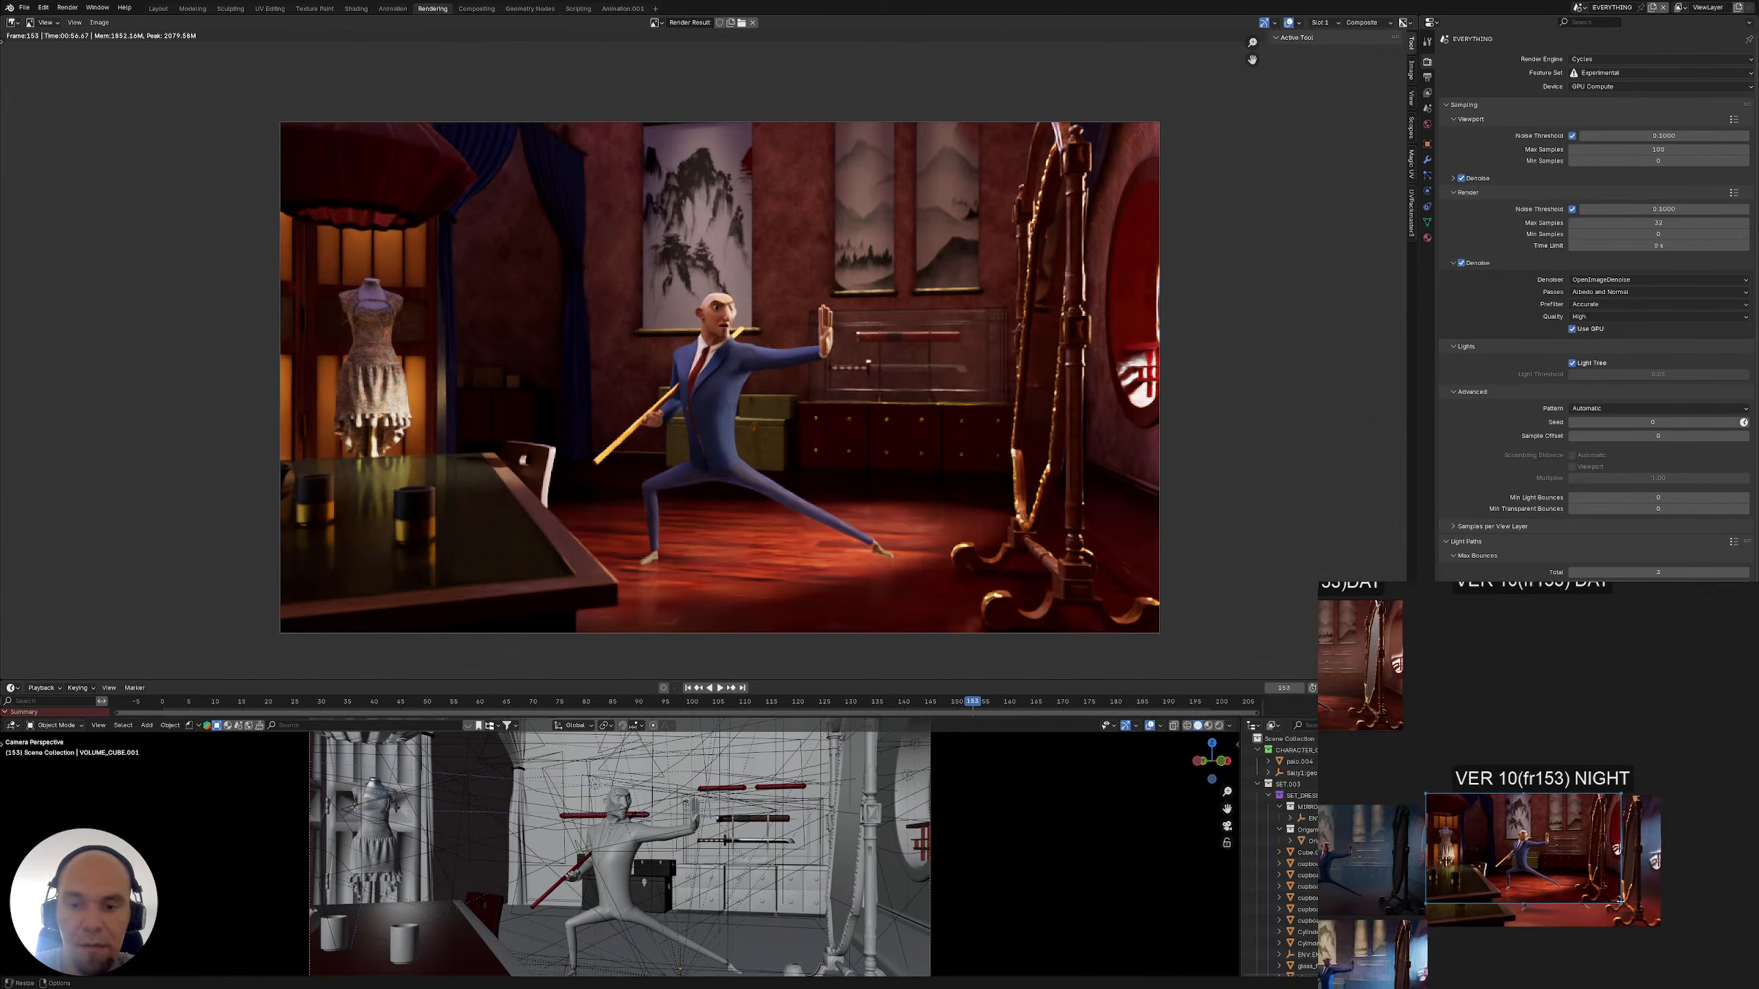
left_click_drag(1619, 903, 1659, 926)
middle_click_drag(1555, 871, 1598, 946)
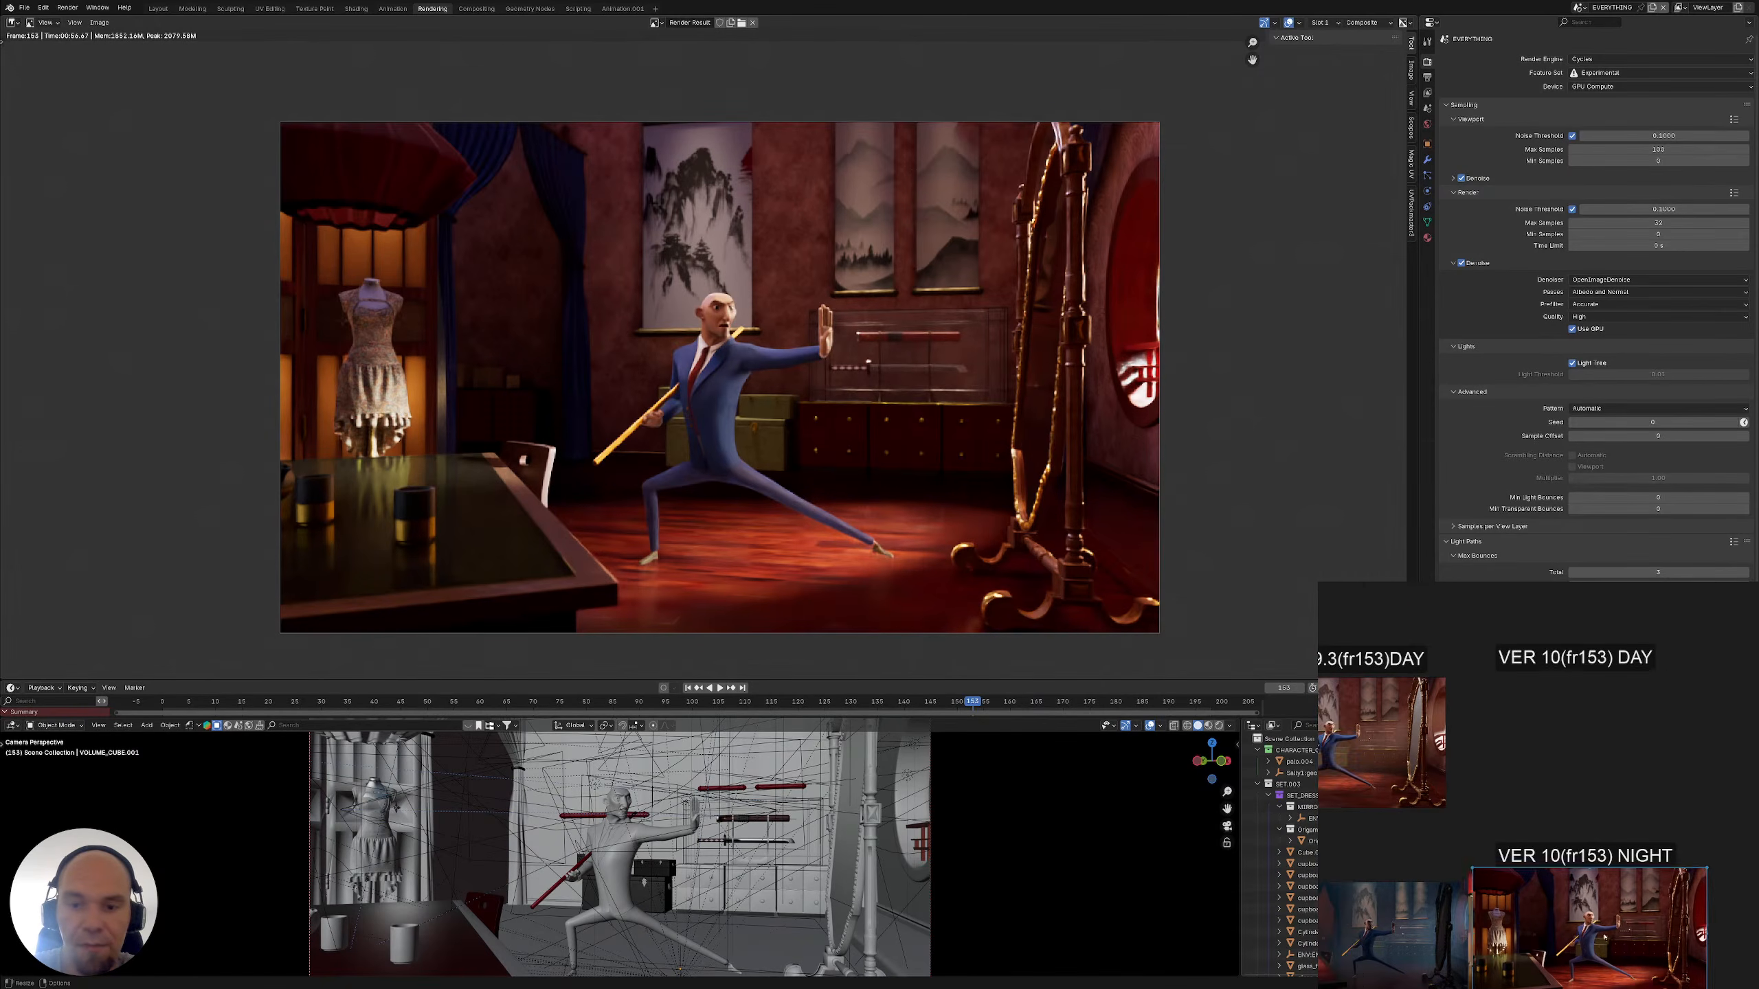
left_click_drag(1598, 946, 1587, 755)
left_click(1557, 672)
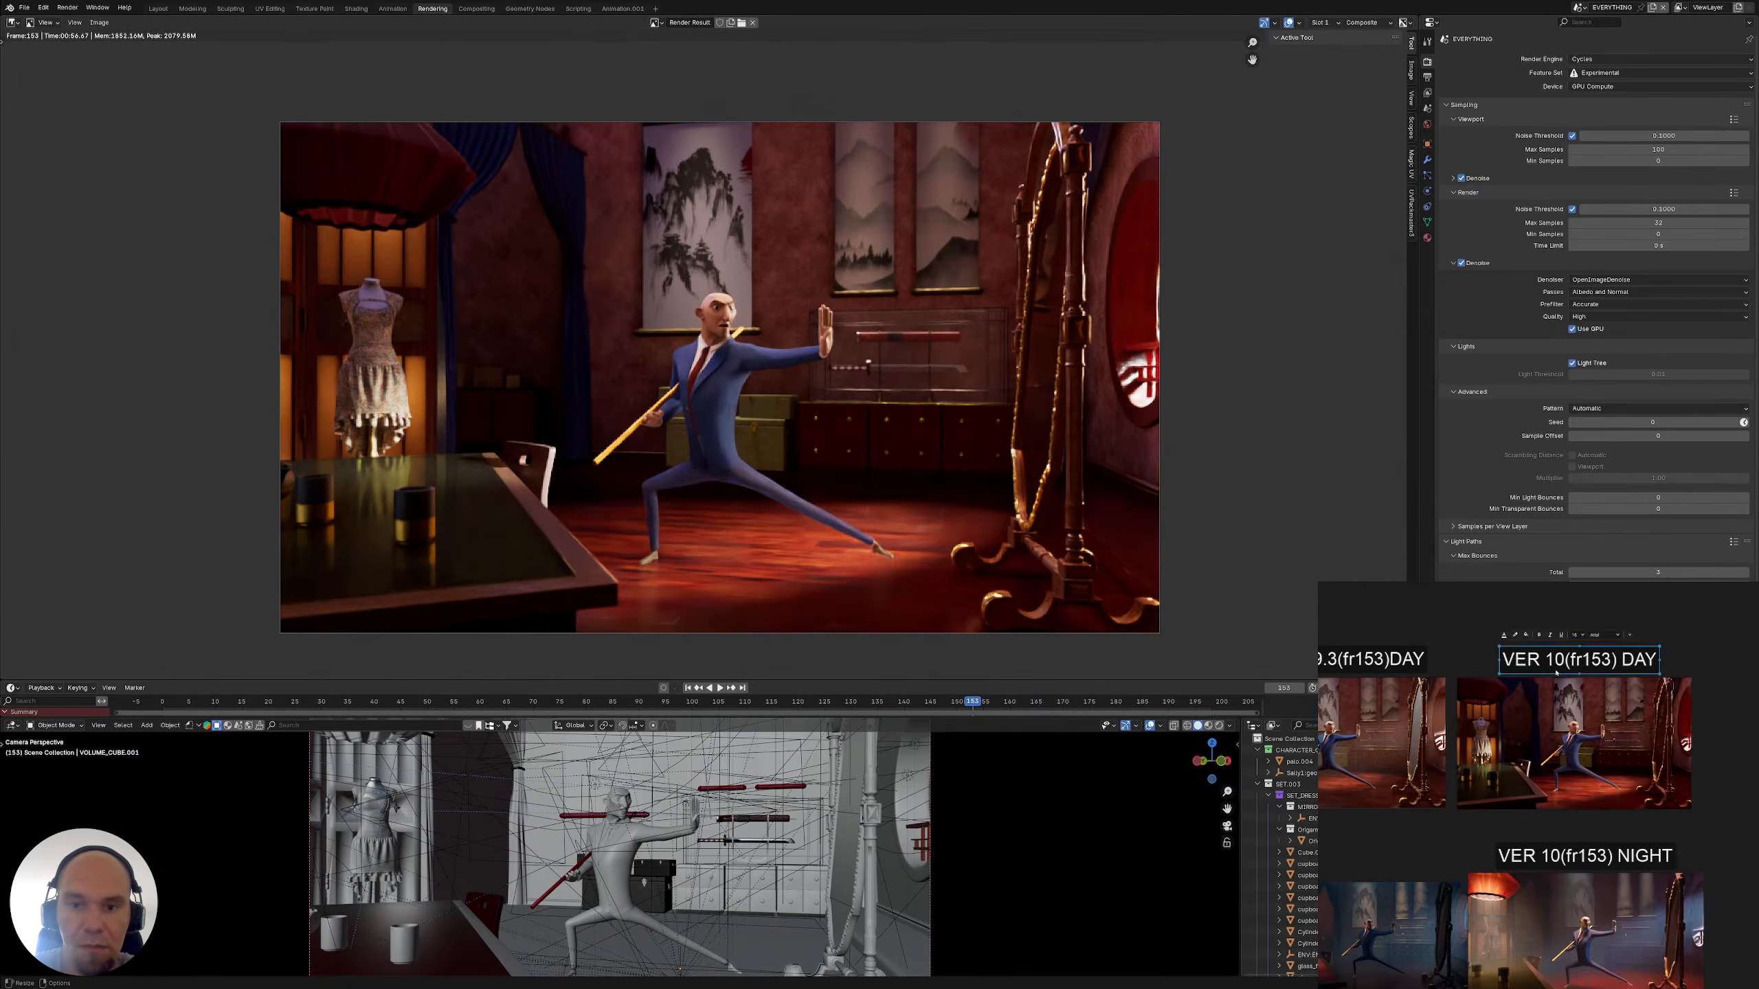
left_click(1735, 769)
Select the two older night images and shift them slightly away from the VER 10(fr153) NIGHT render to leave a gap
middle_click_drag(1731, 771, 1734, 729)
middle_click_drag(1407, 881, 1487, 810)
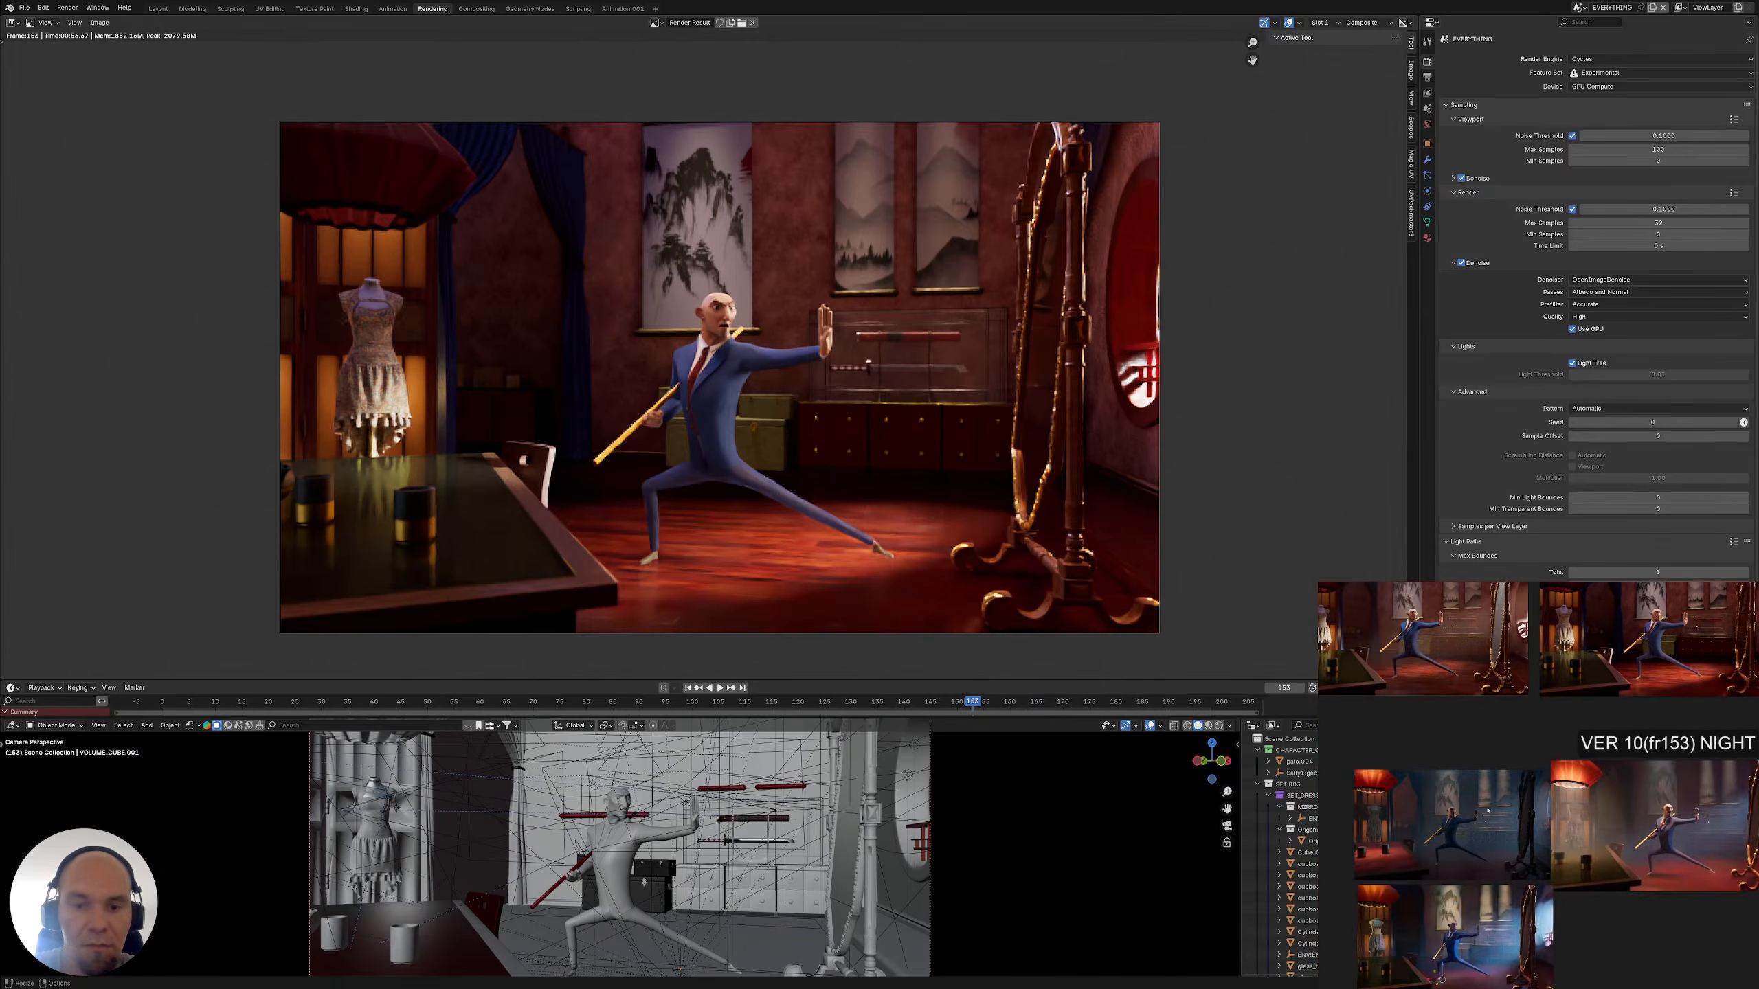
left_click_drag(1429, 732, 1474, 908)
left_click_drag(1474, 909, 1446, 906)
middle_click_drag(1554, 791, 1509, 829)
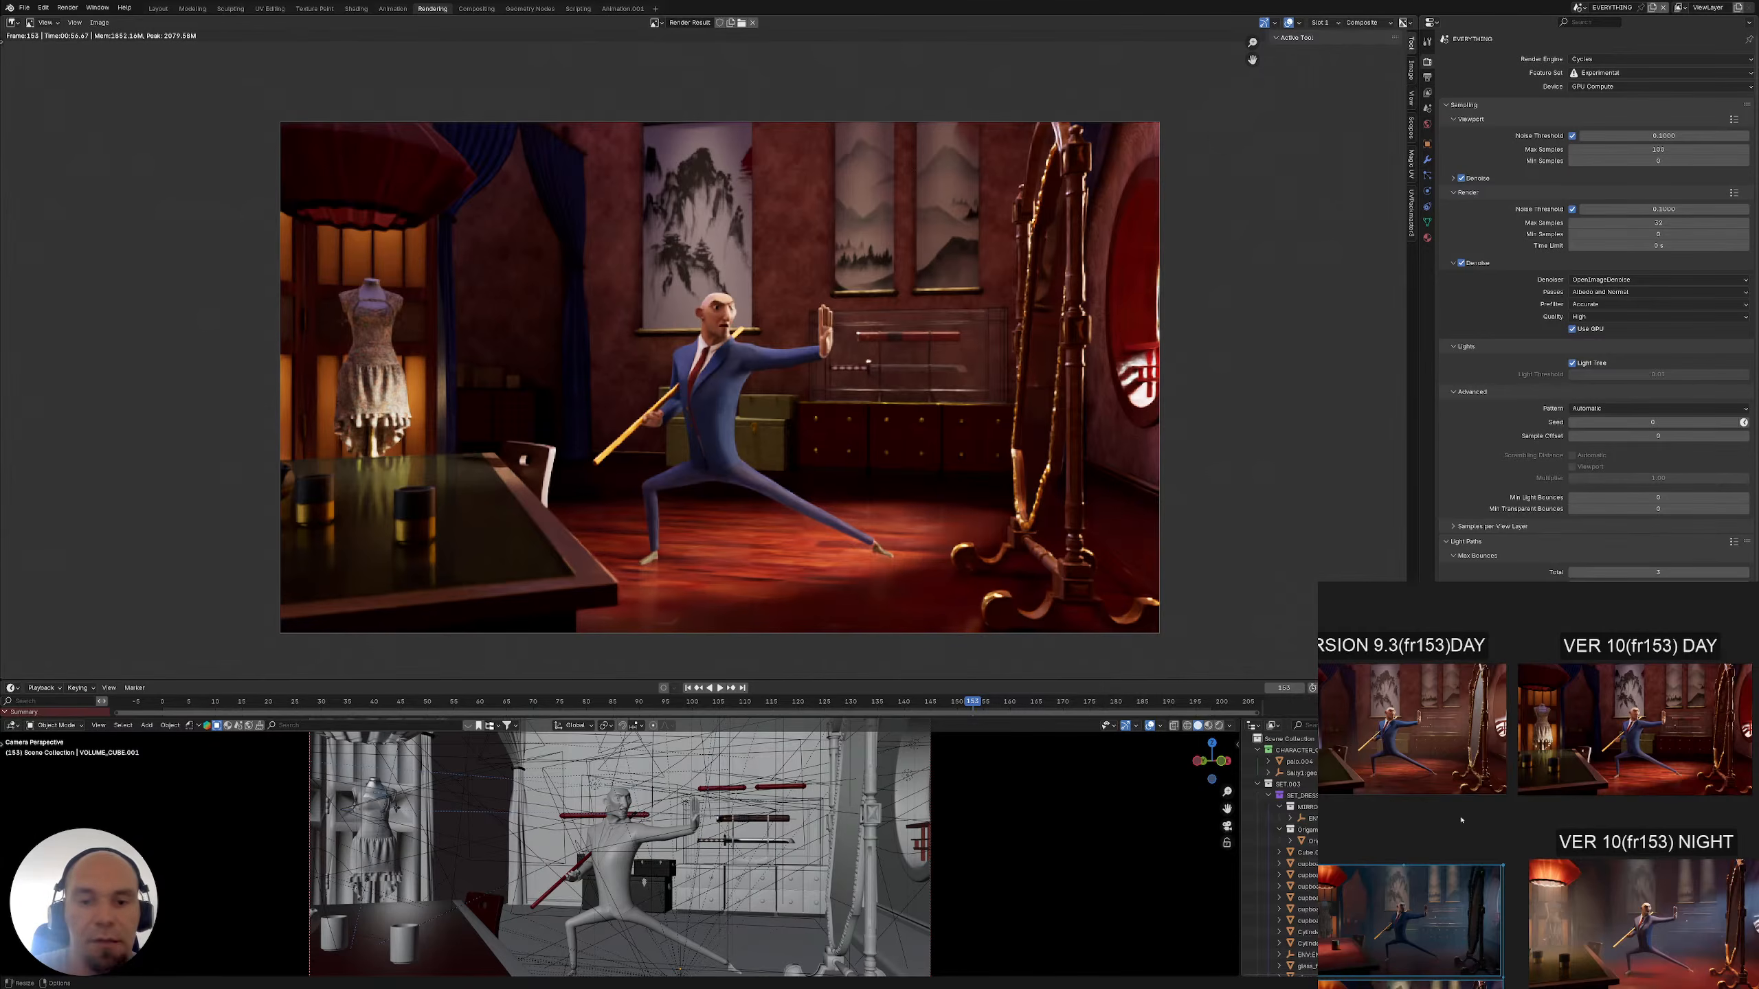
Compare the VERSION 9.3 and VER 10 day renders of frame 153 up close, then examine the VER 10 night render
scroll(1461, 820, "up", 2)
scroll(1471, 771, "down", 3)
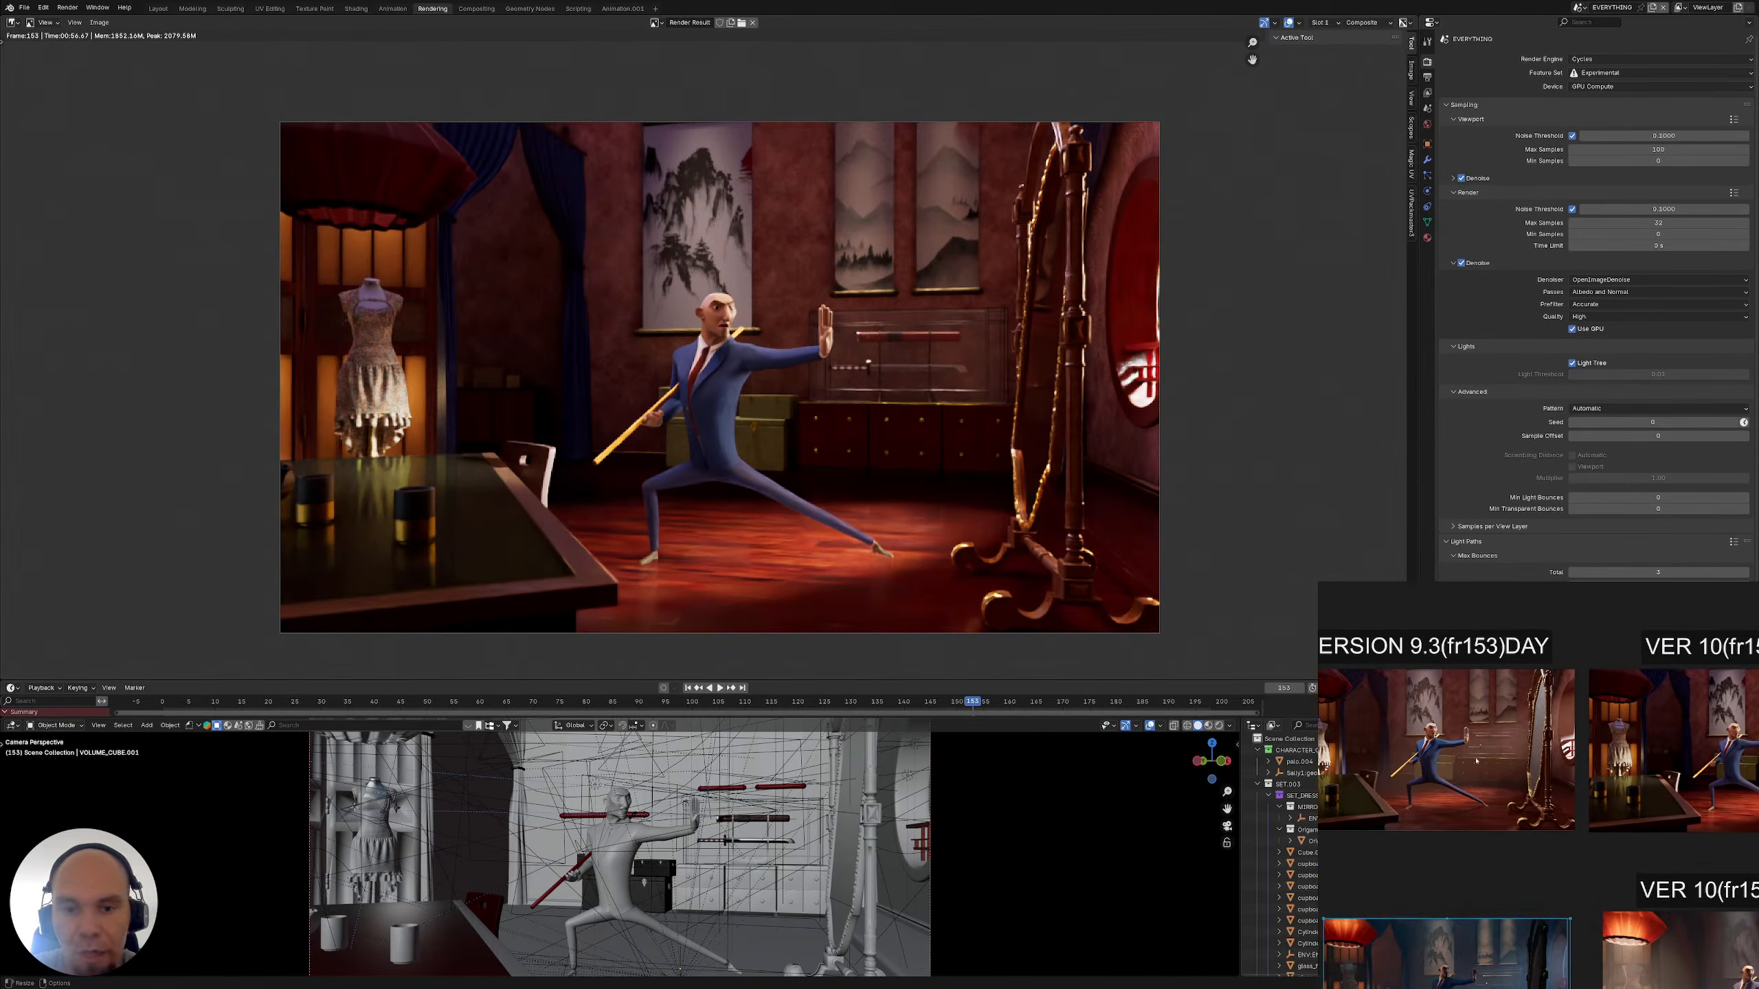
scroll(1626, 765, "up", 3)
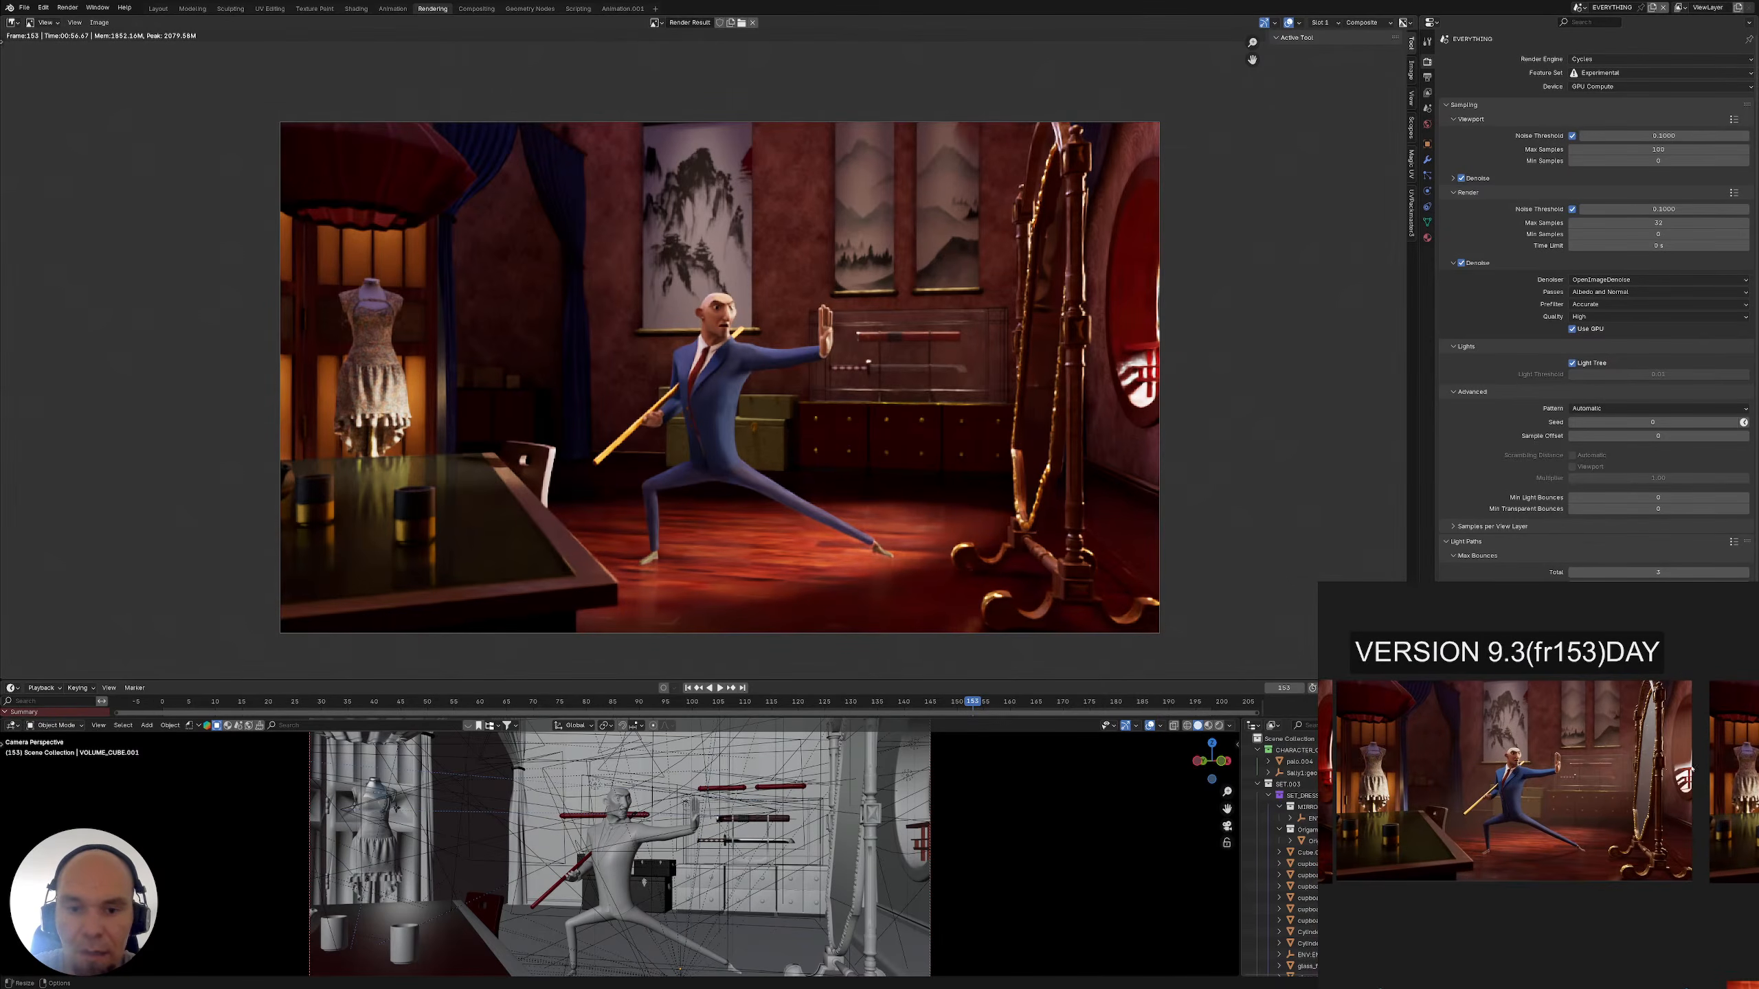
middle_click_drag(1694, 769, 1503, 767)
middle_click_drag(1727, 799, 1543, 789)
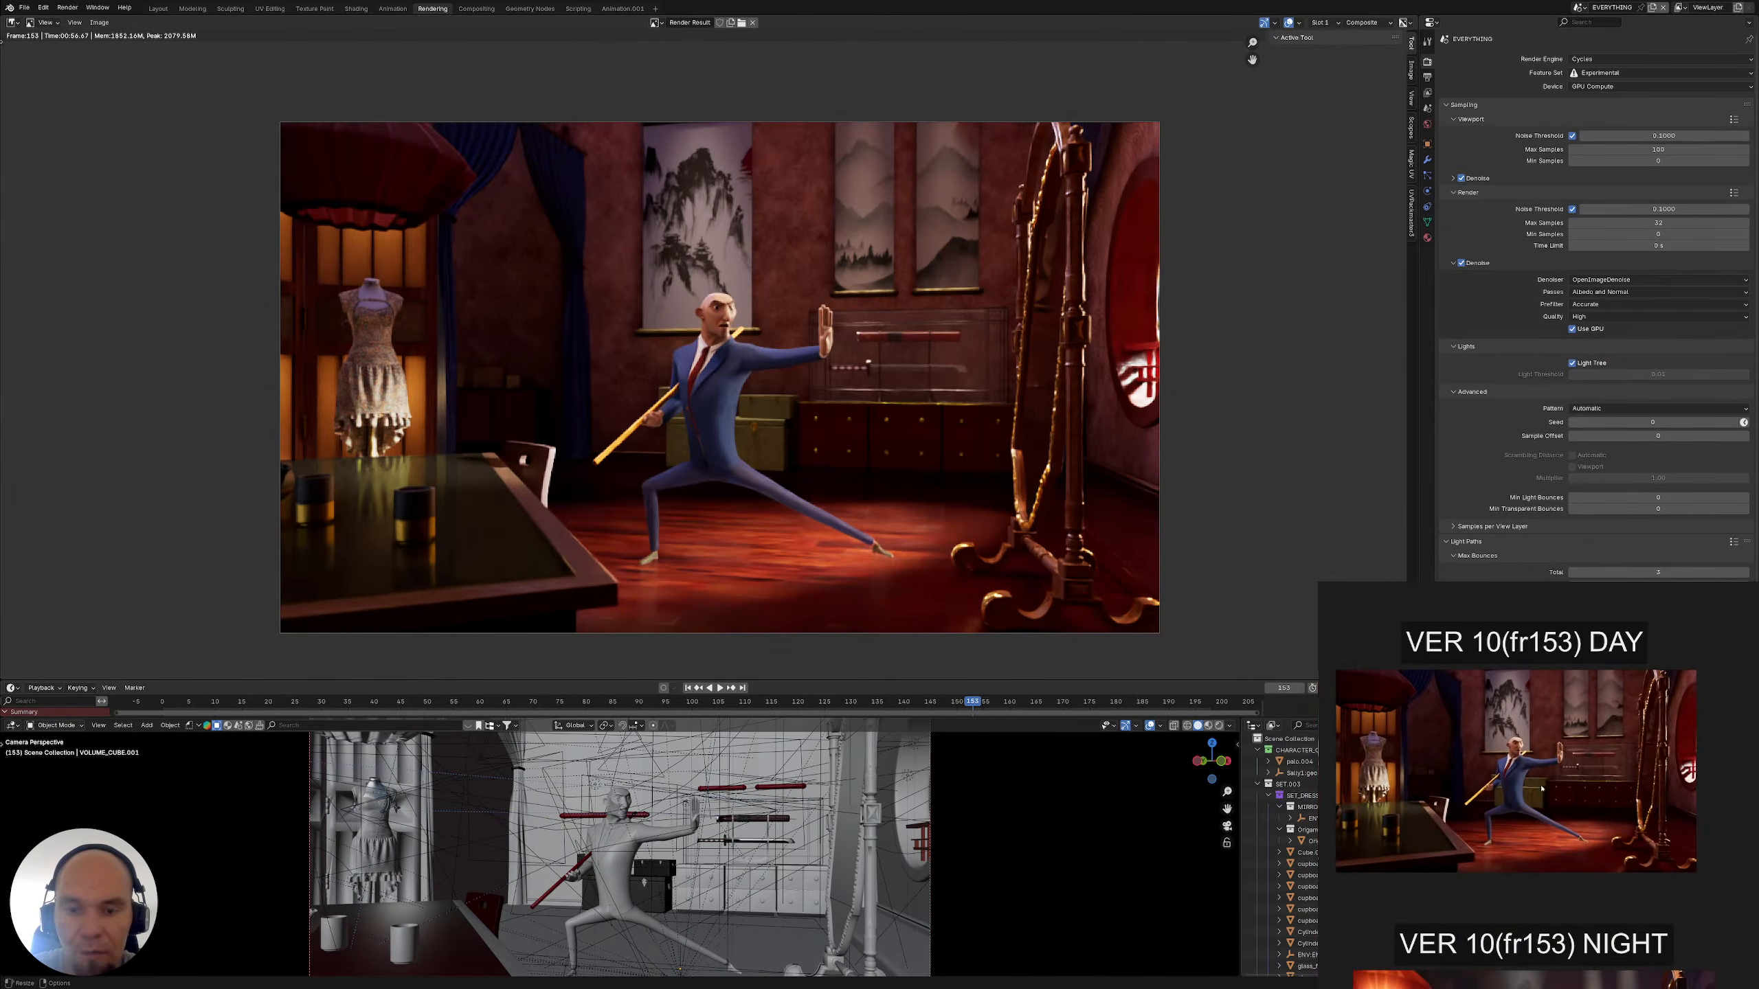
left_click(1410, 793)
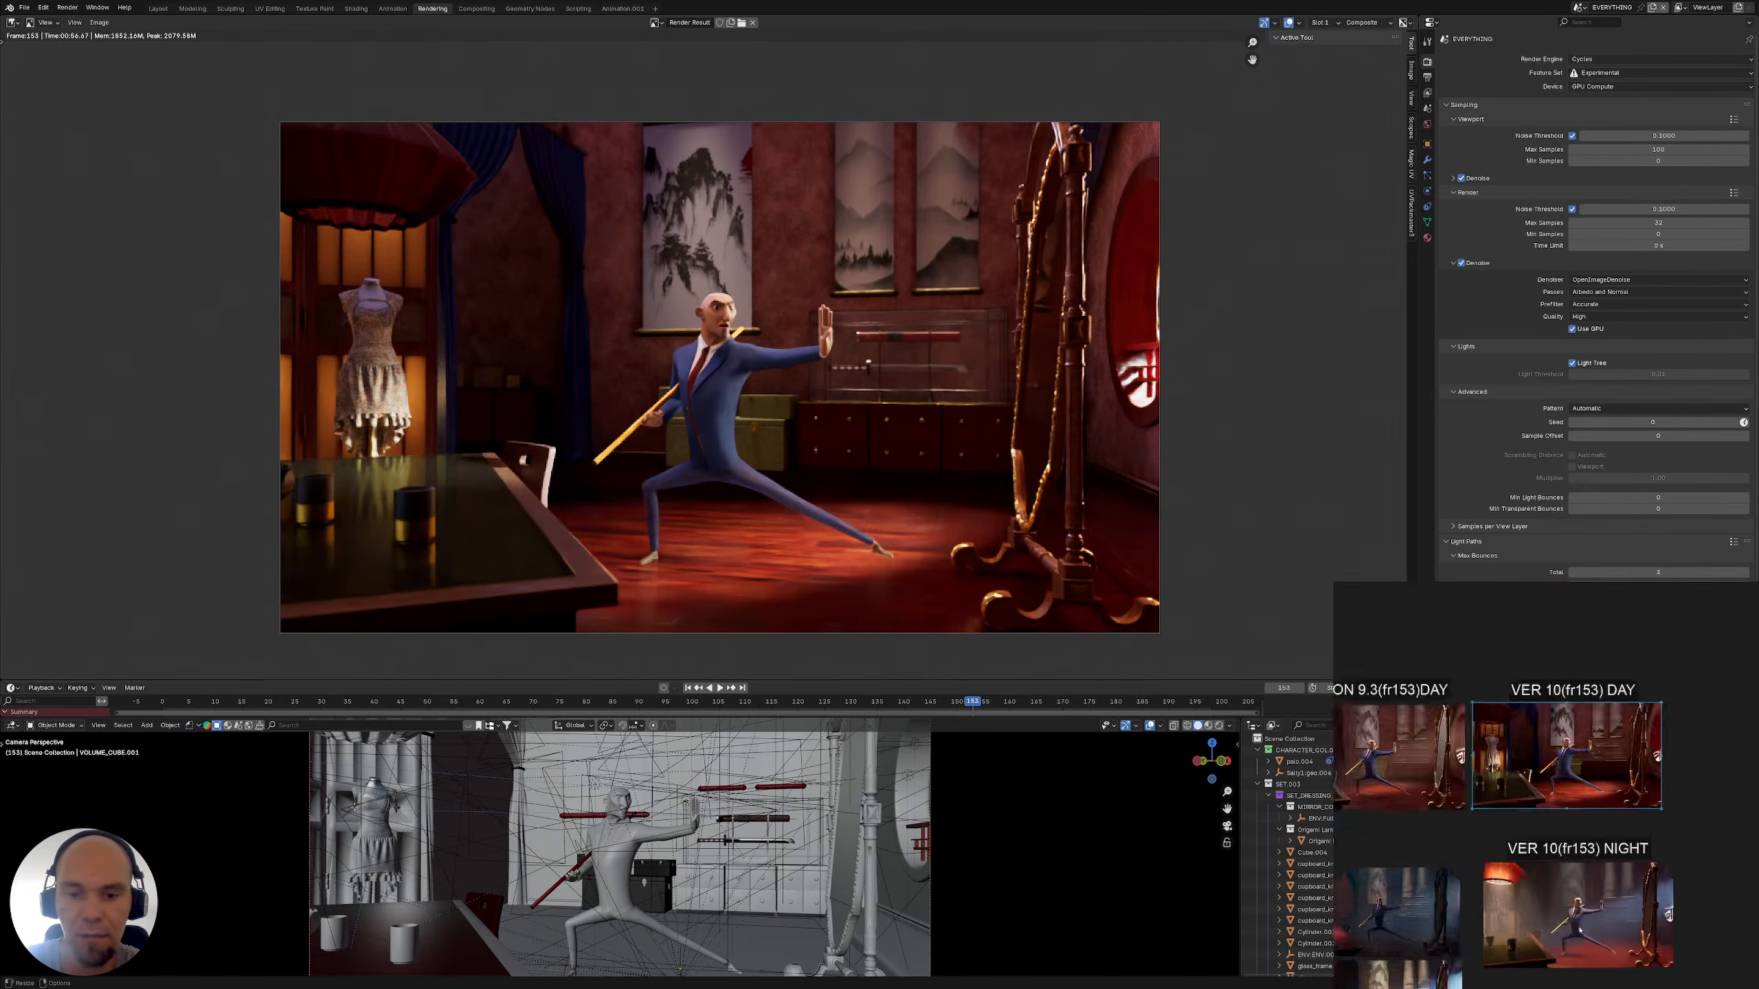
scroll(1590, 810, "up", 5)
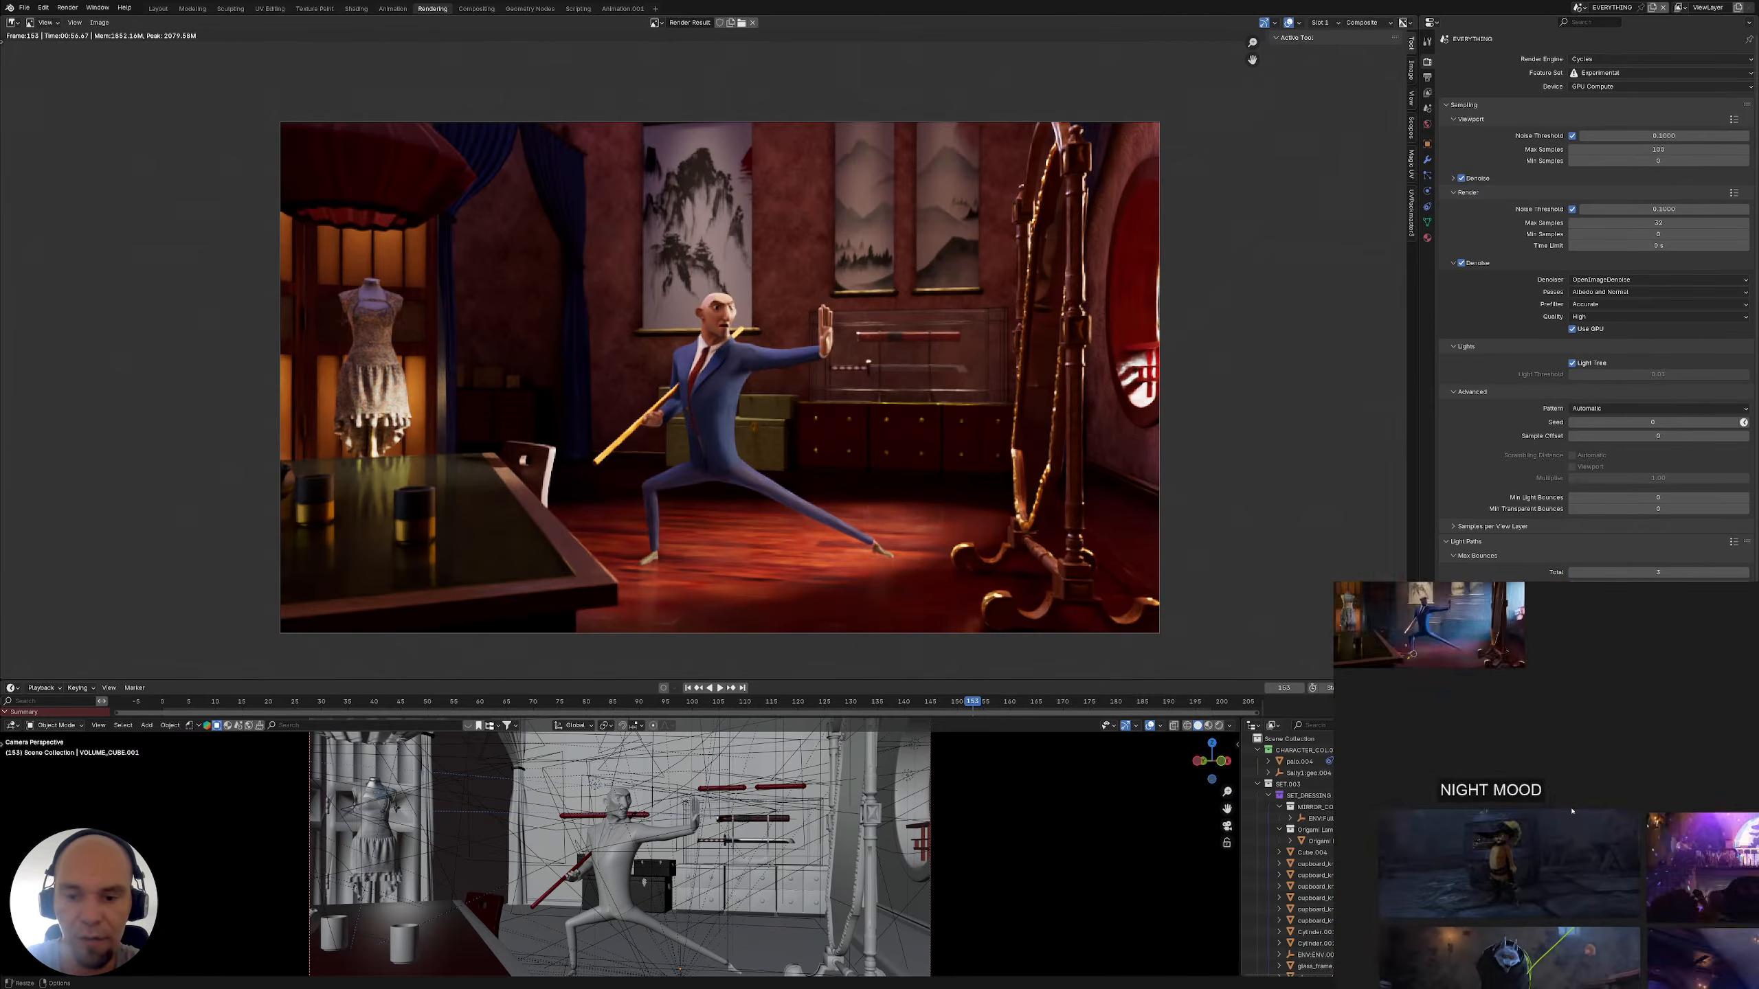
mouse_move(1516, 978)
middle_mouse_down()
mouse_move(1570, 760)
mouse_move(1541, 966)
middle_mouse_up()
middle_click_drag(1662, 610, 1645, 908)
scroll(1605, 806, "up", 2)
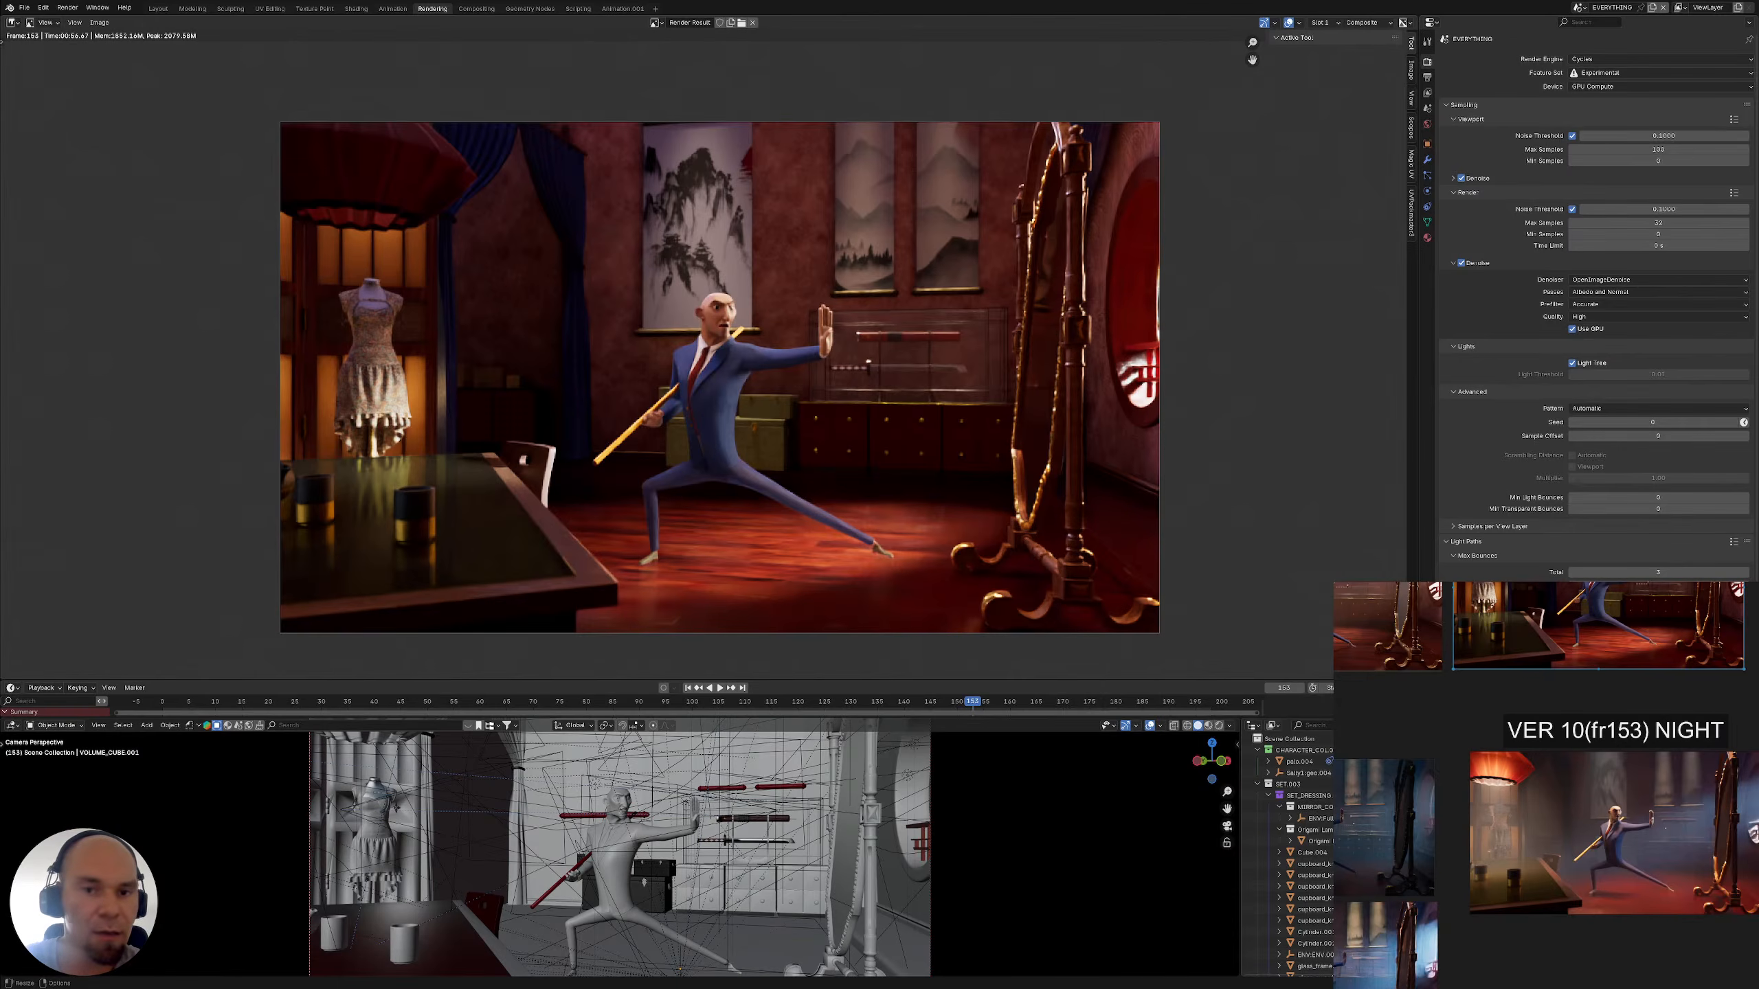
Deselect the day image, save the reference board and minimize it
left_click(1410, 690)
key("ctrl+s")
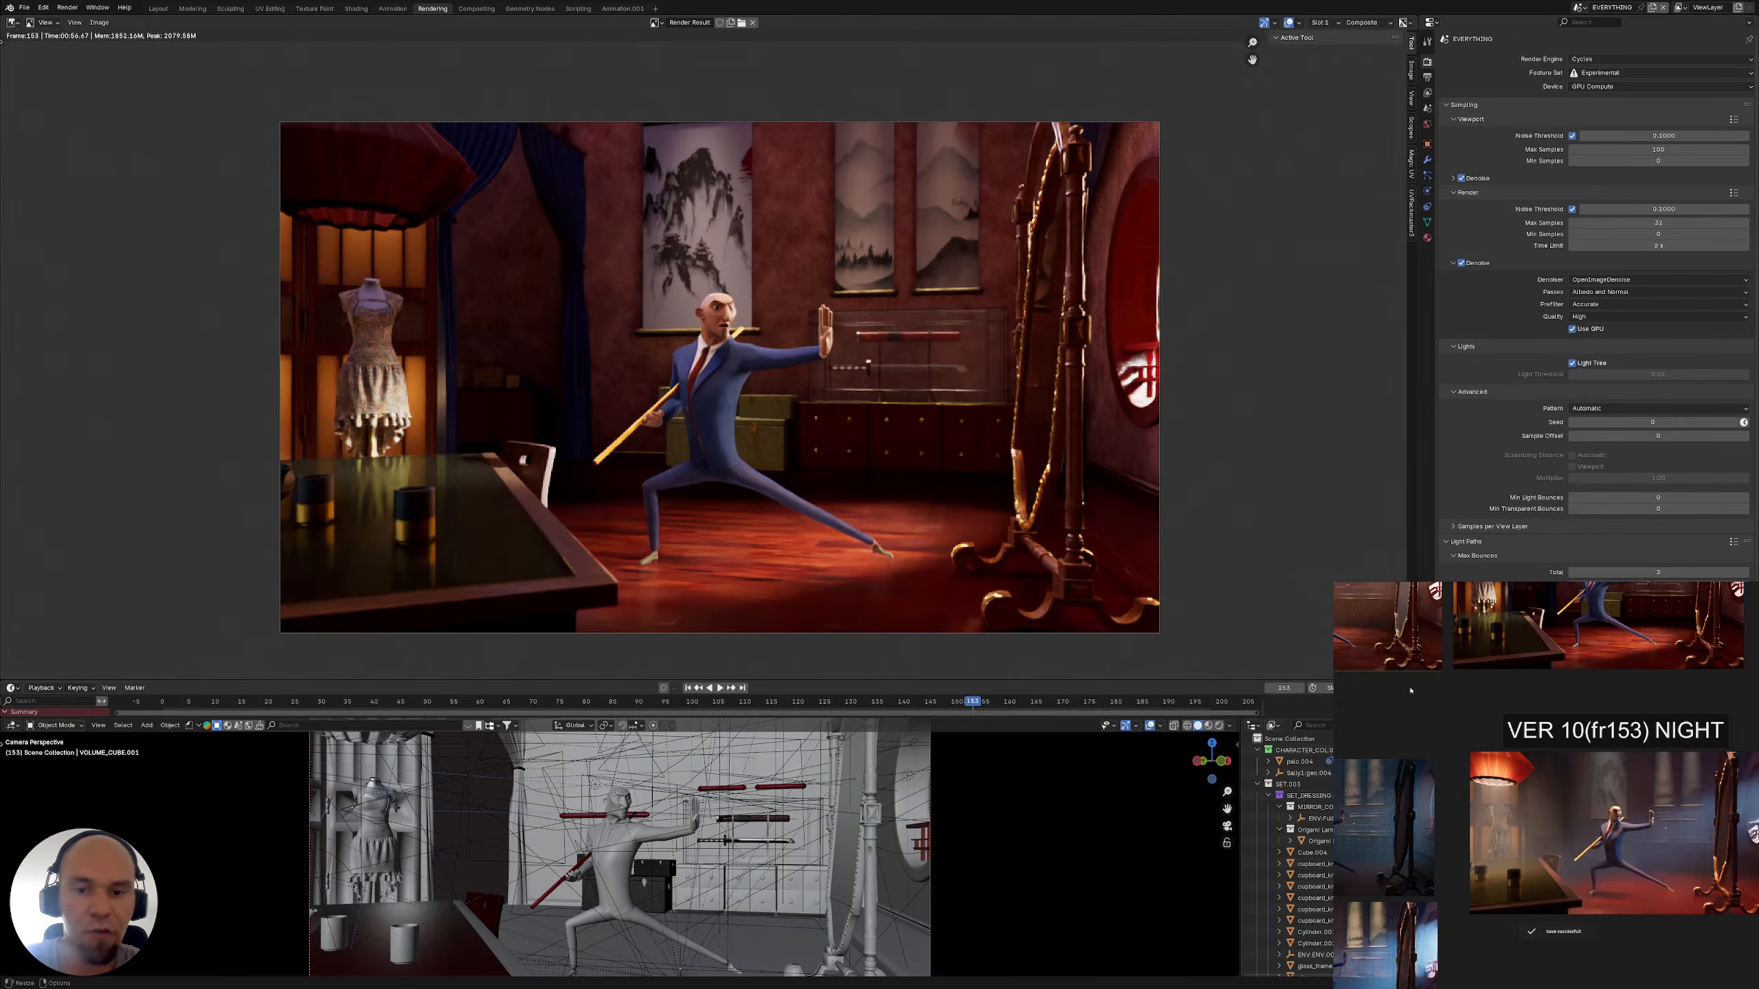
key("ctrl+m")
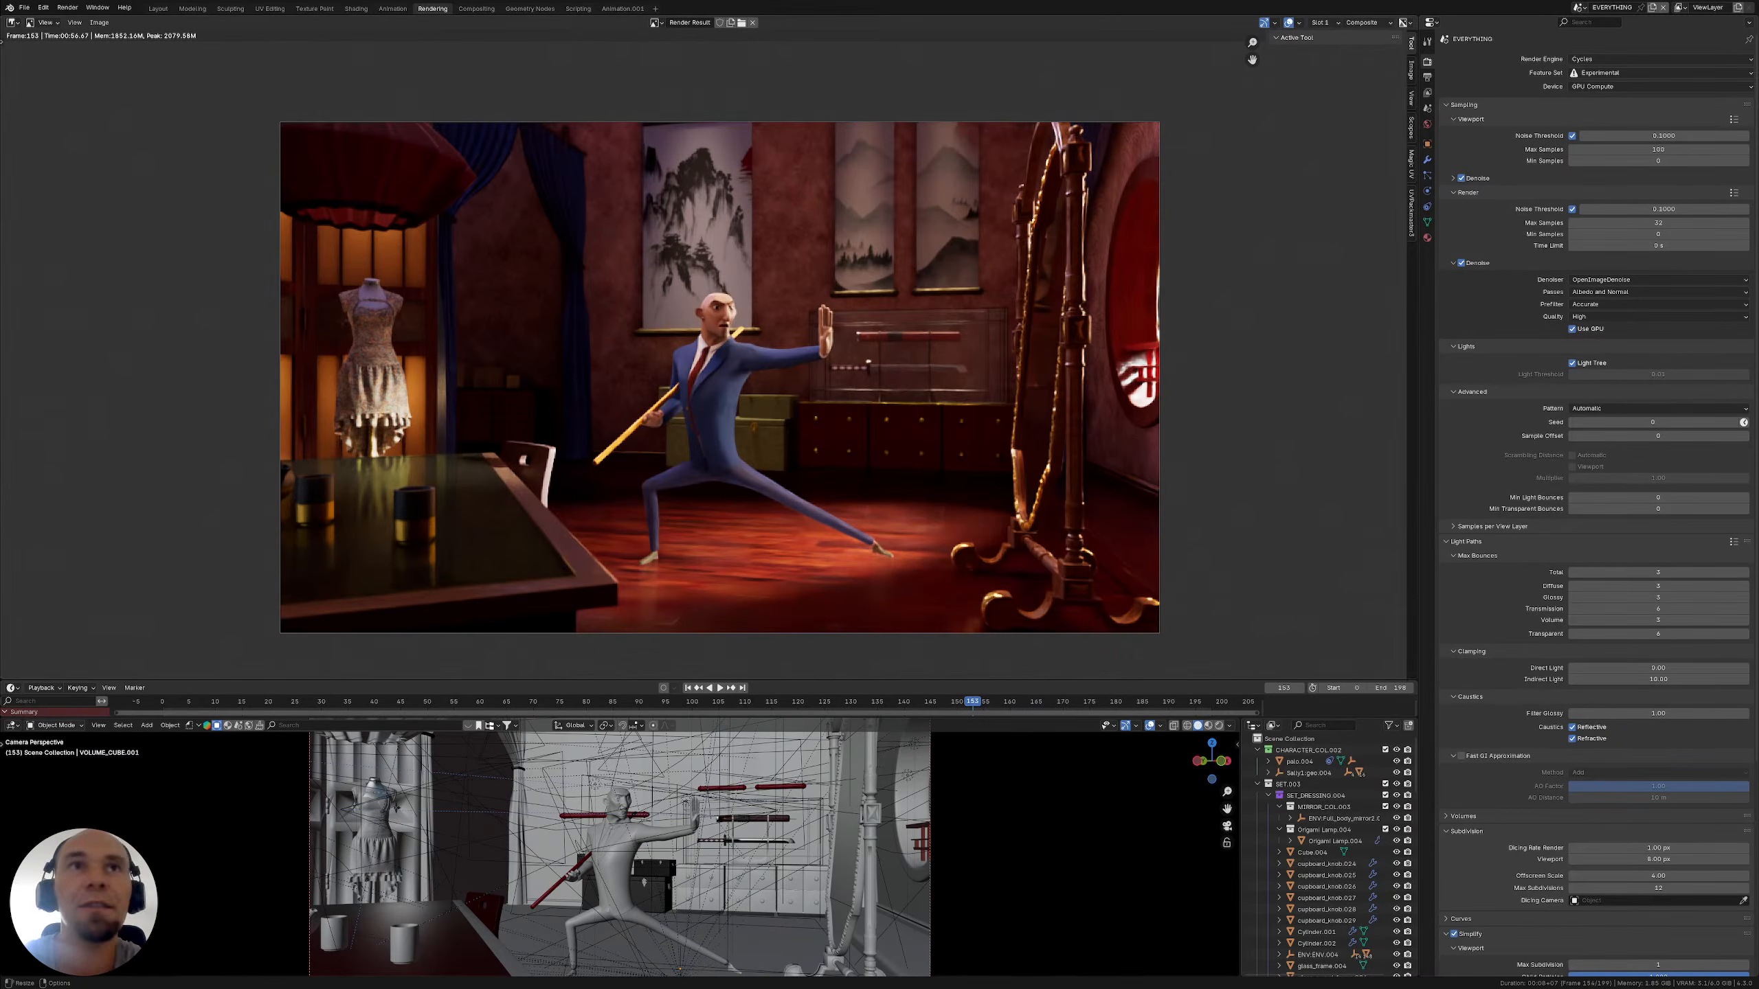
Save the daylight_001 lighting project under its existing file name
left_click(47, 22)
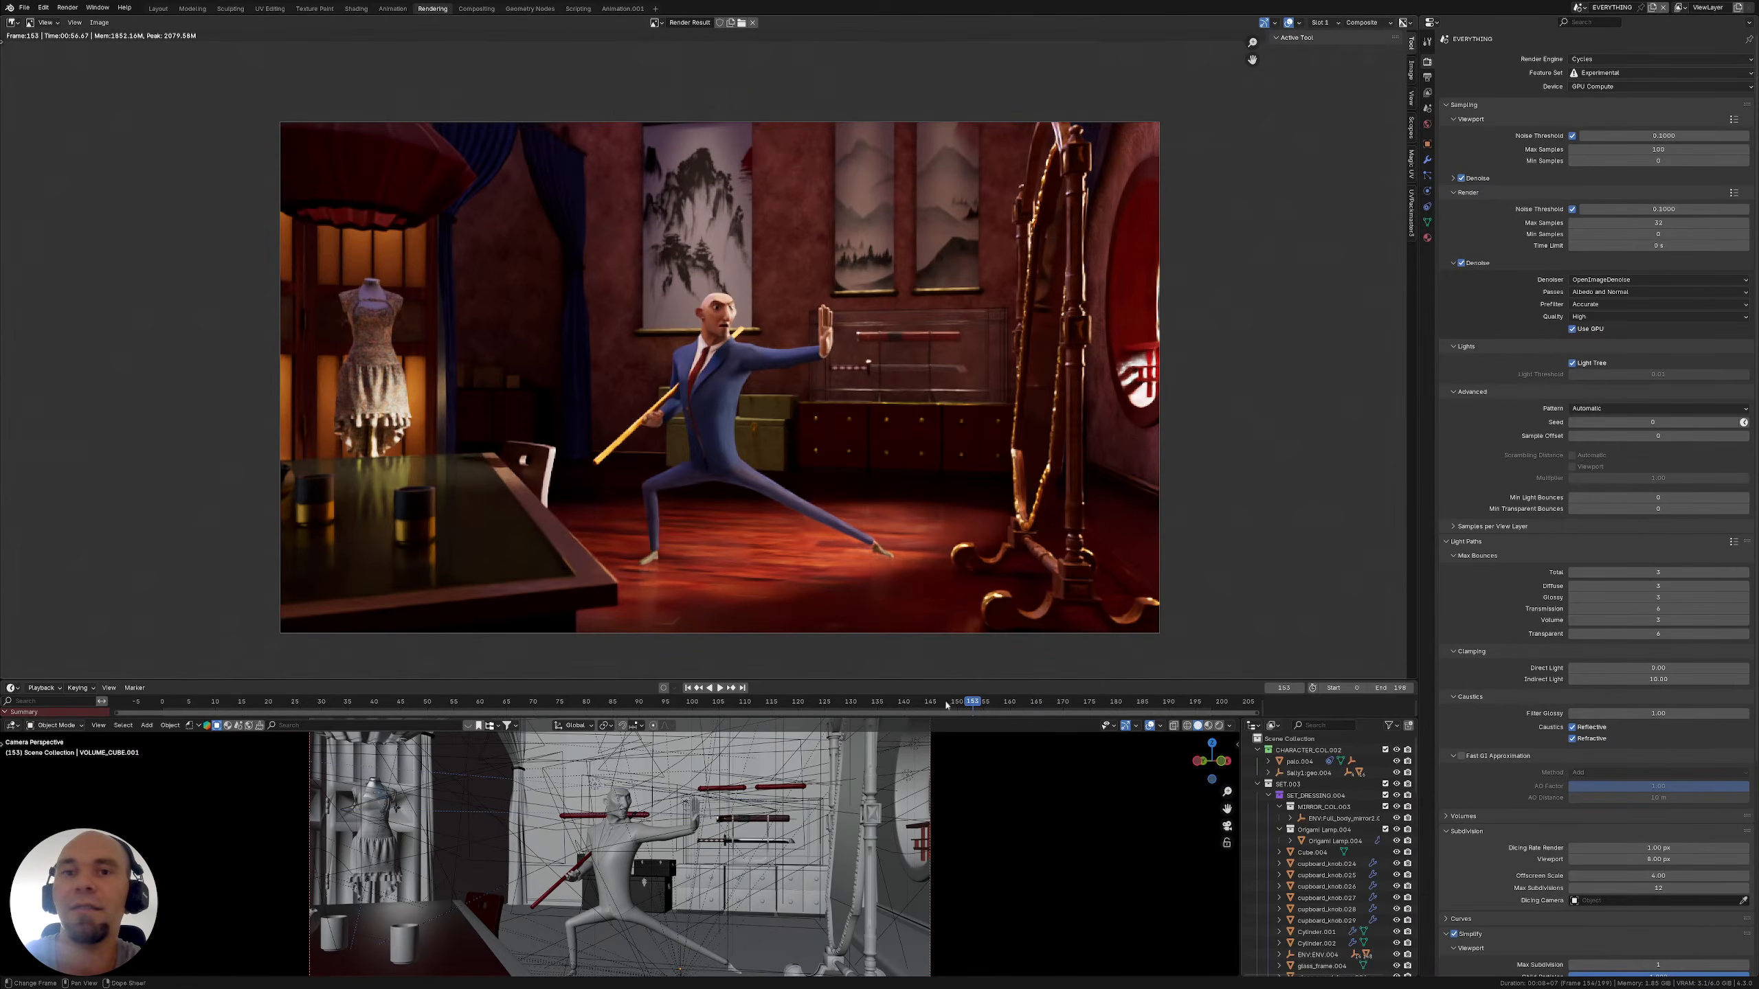
left_click(27, 8)
left_click(26, 7)
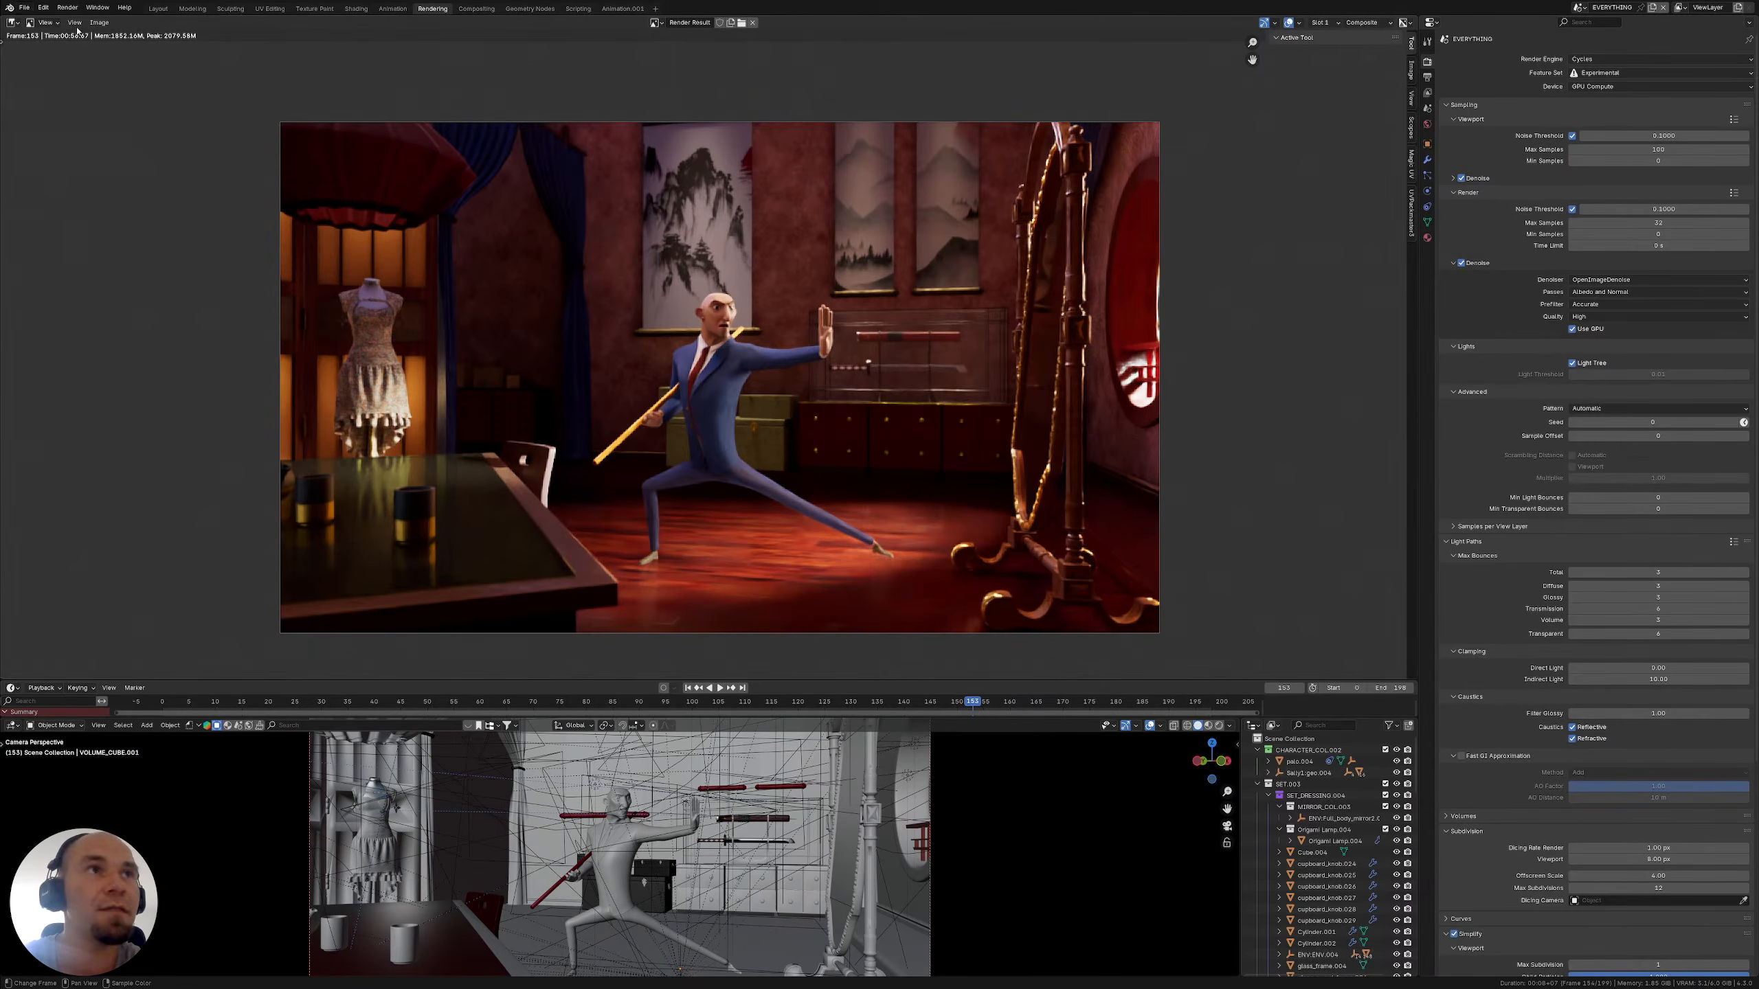
left_click(26, 7)
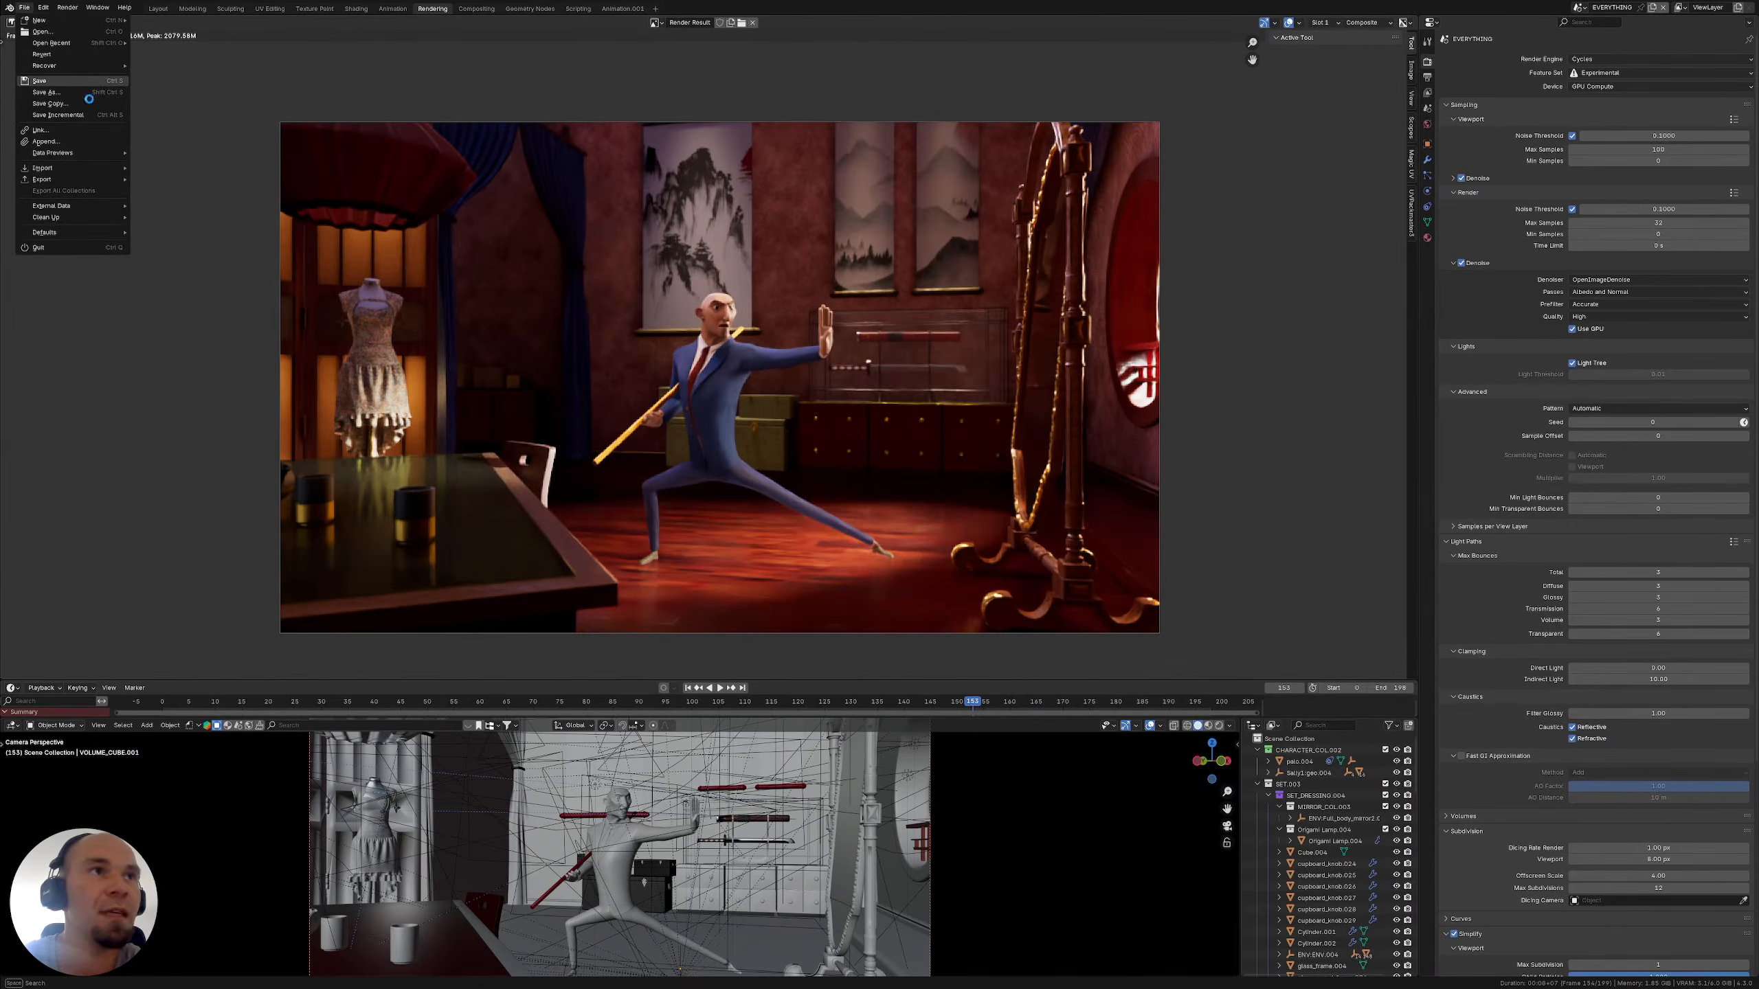
key("ctrl+s")
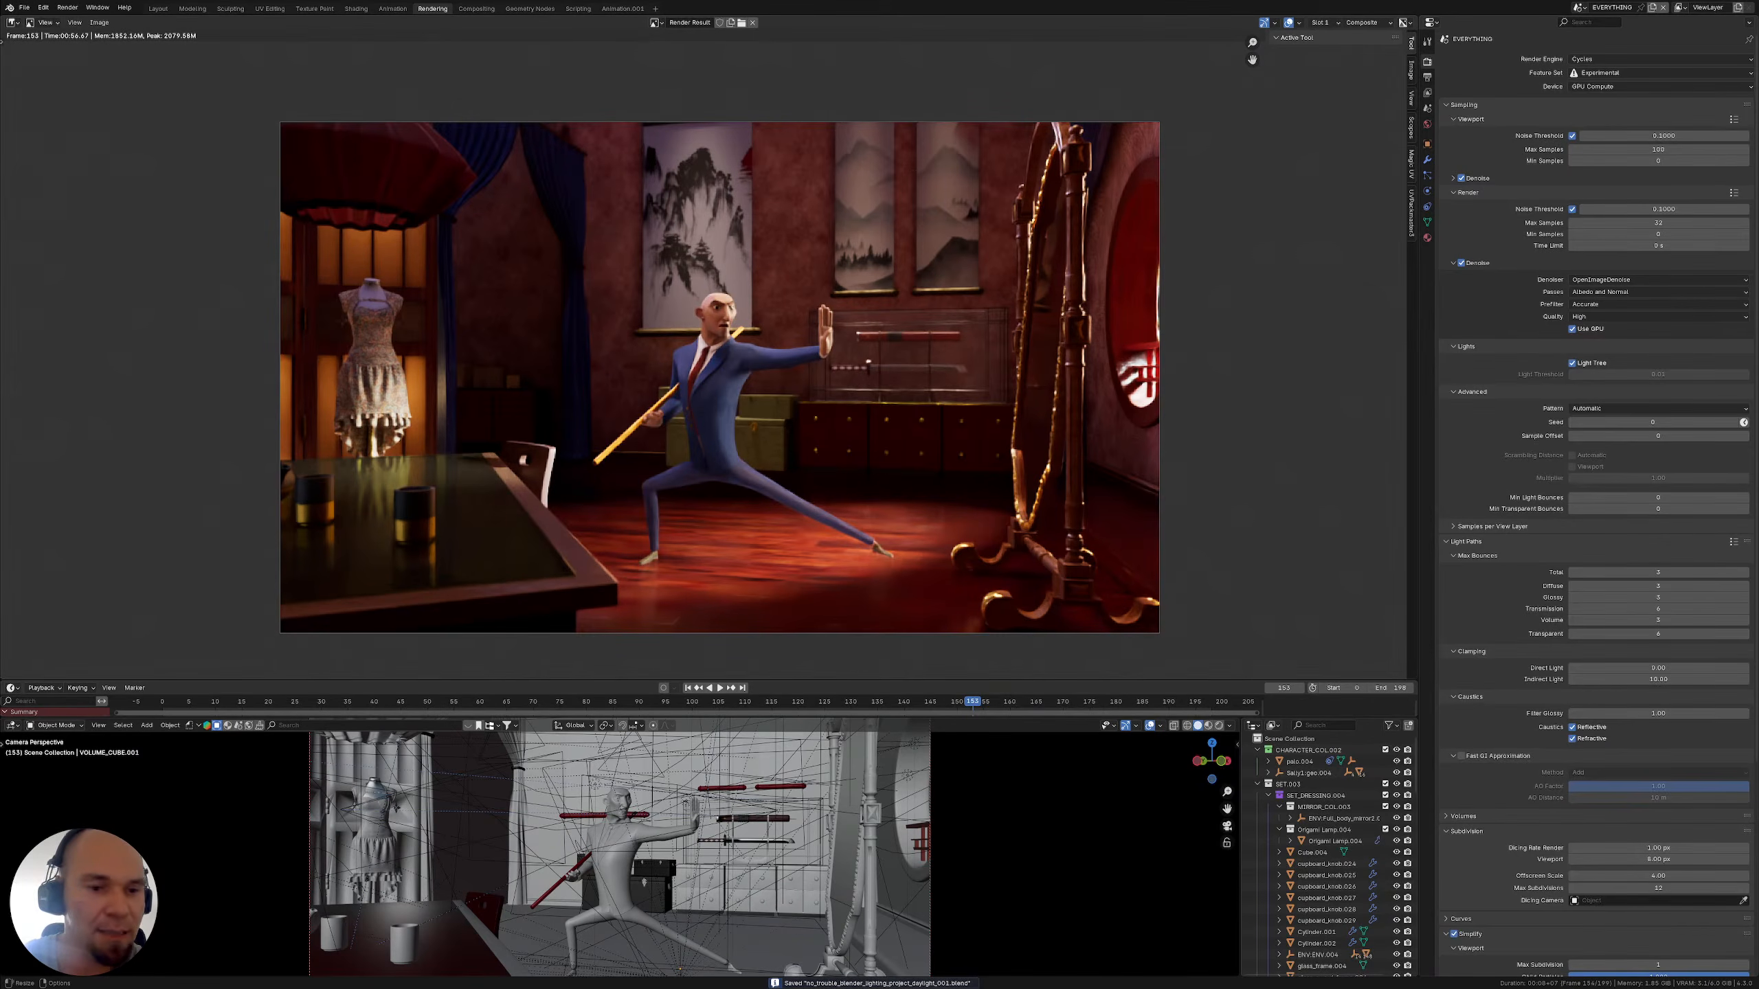